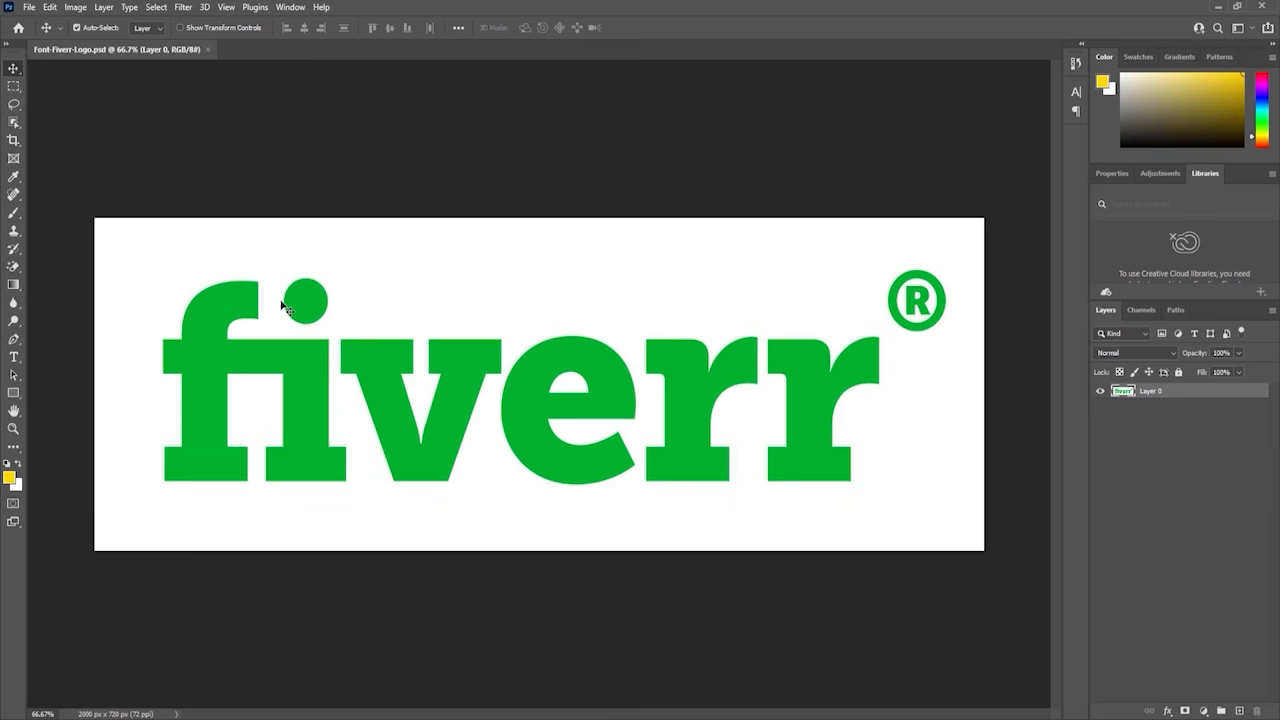
Step: Select the logo's white background with Color Range, sampling white from the canvas at a fuzziness of 80
{"action": "left_click", "coordinate": [376, 368]}
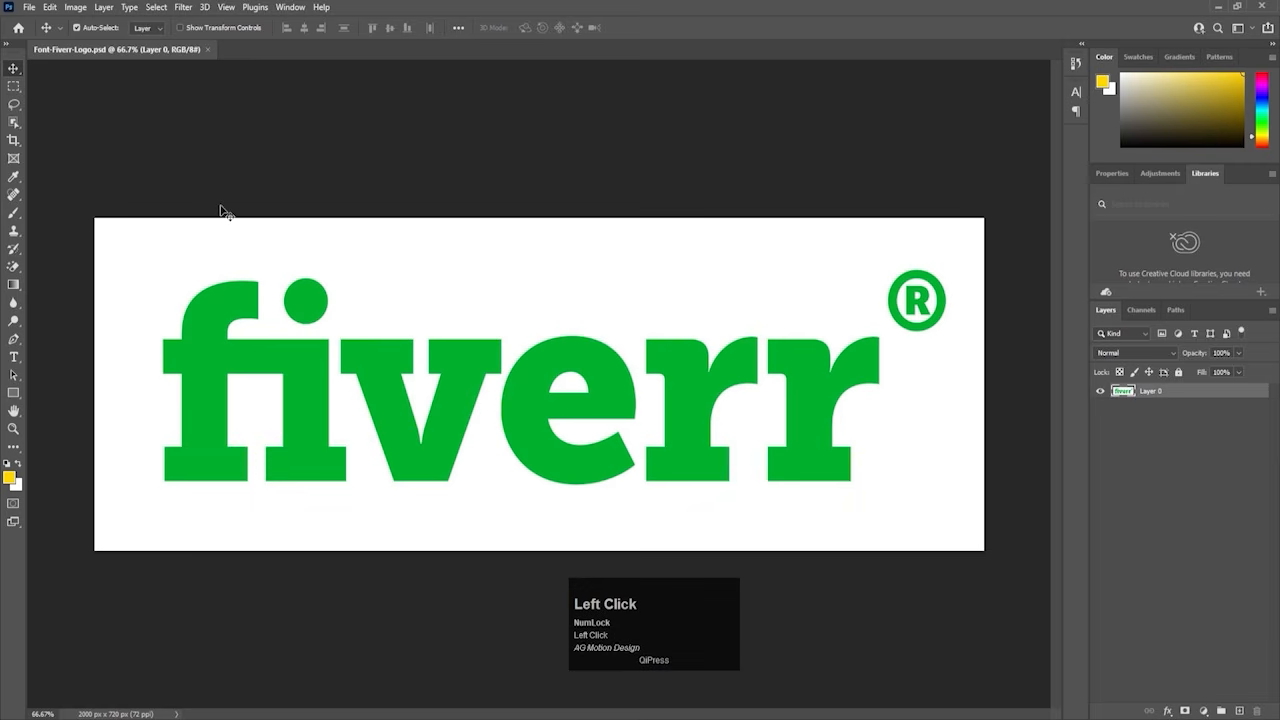
{"action": "left_click", "coordinate": [155, 10]}
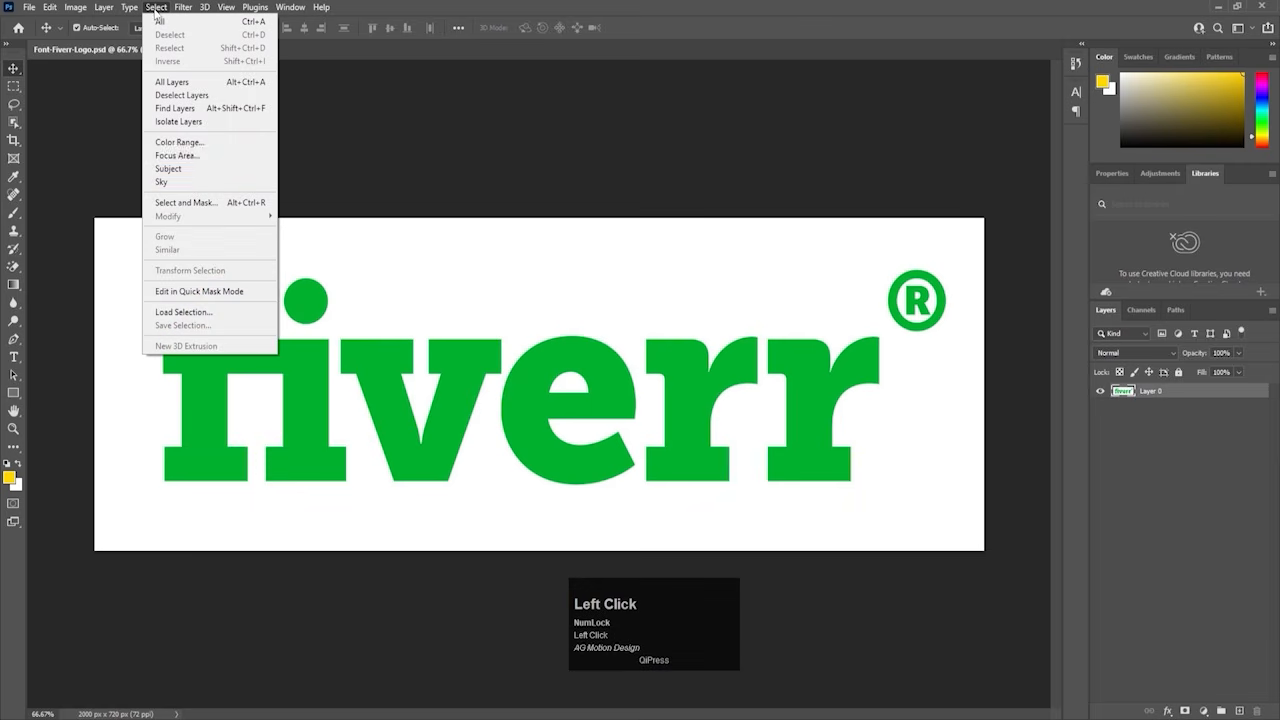
{"action": "left_click", "coordinate": [196, 142]}
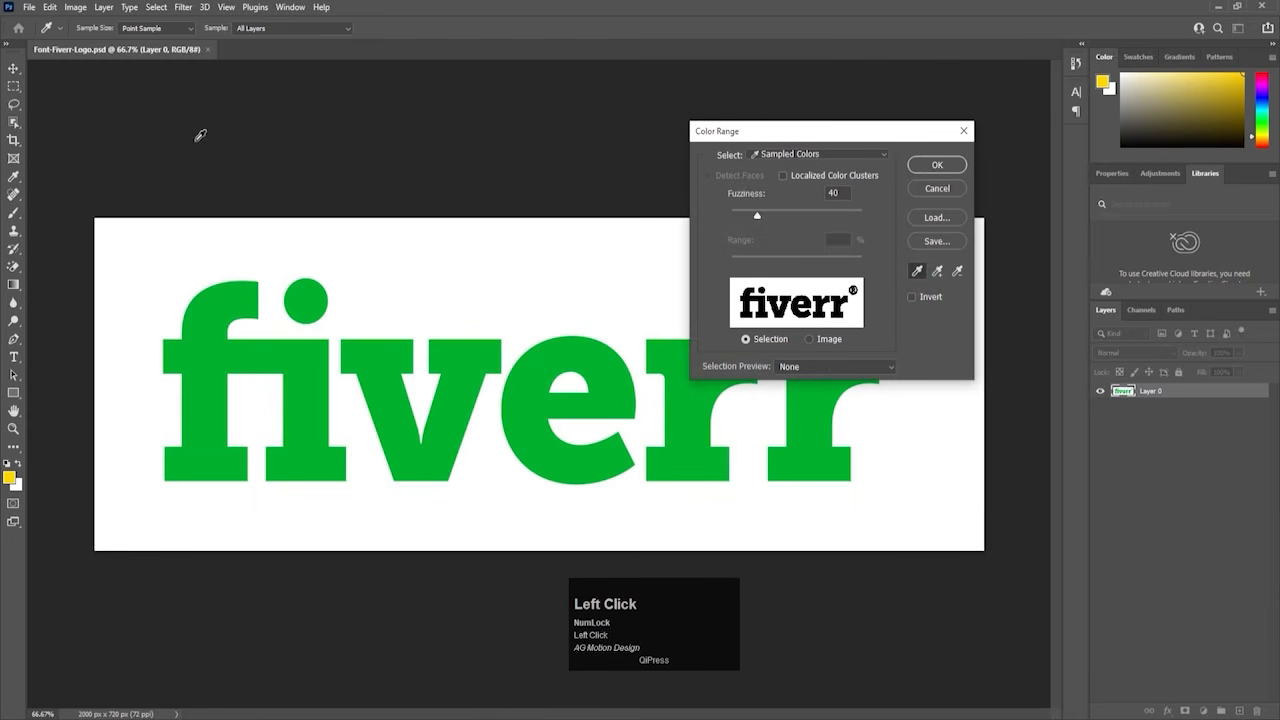
{"action": "left_click", "coordinate": [919, 272]}
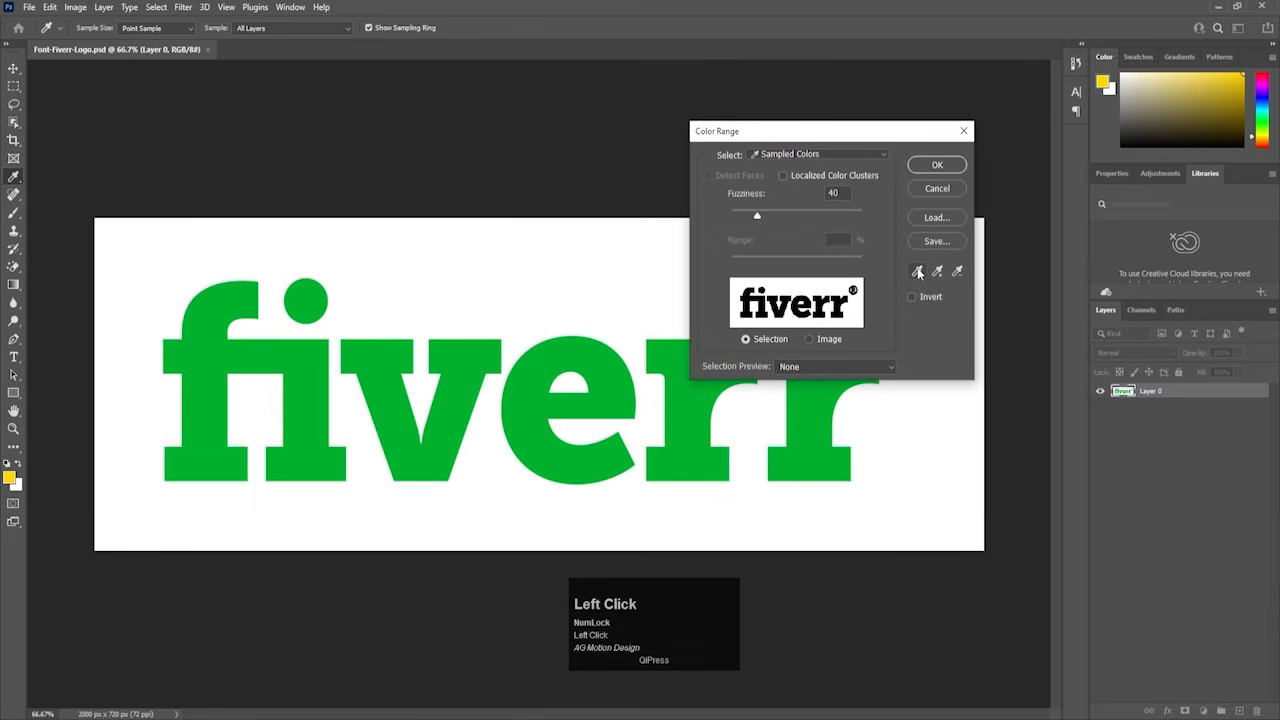
{"action": "left_click", "coordinate": [573, 257]}
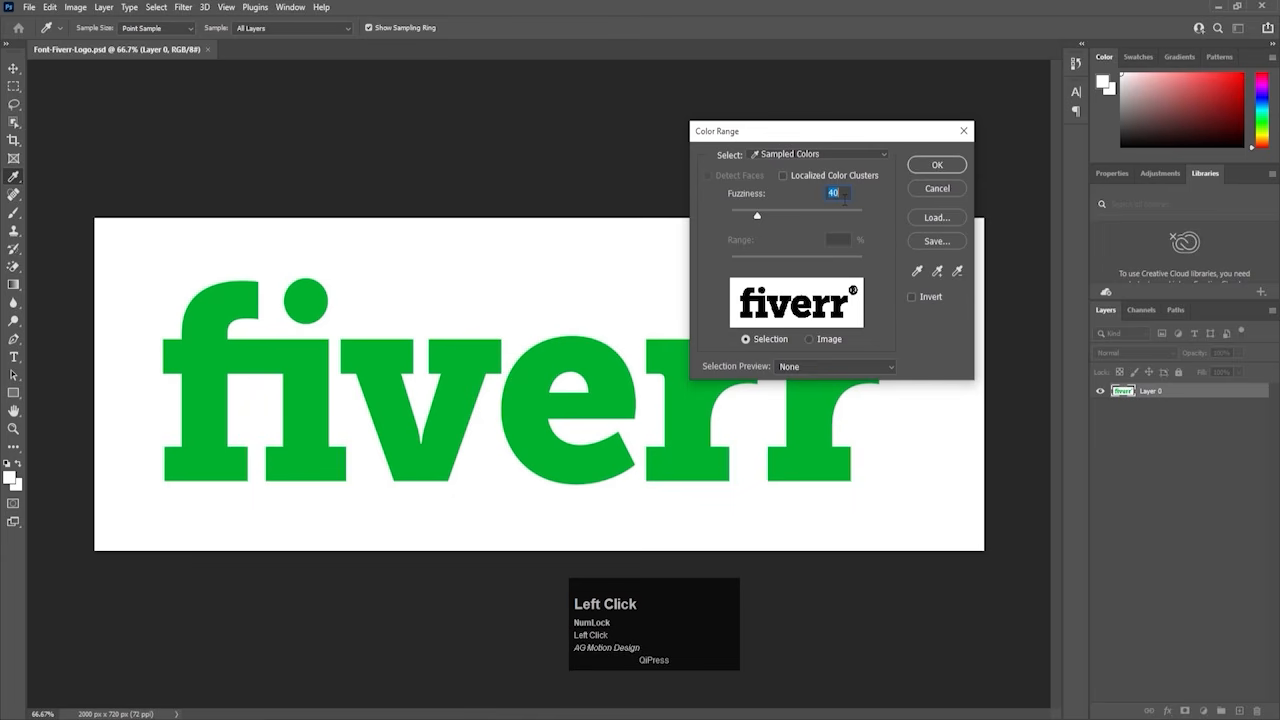
{"action": "type", "text": "80"}
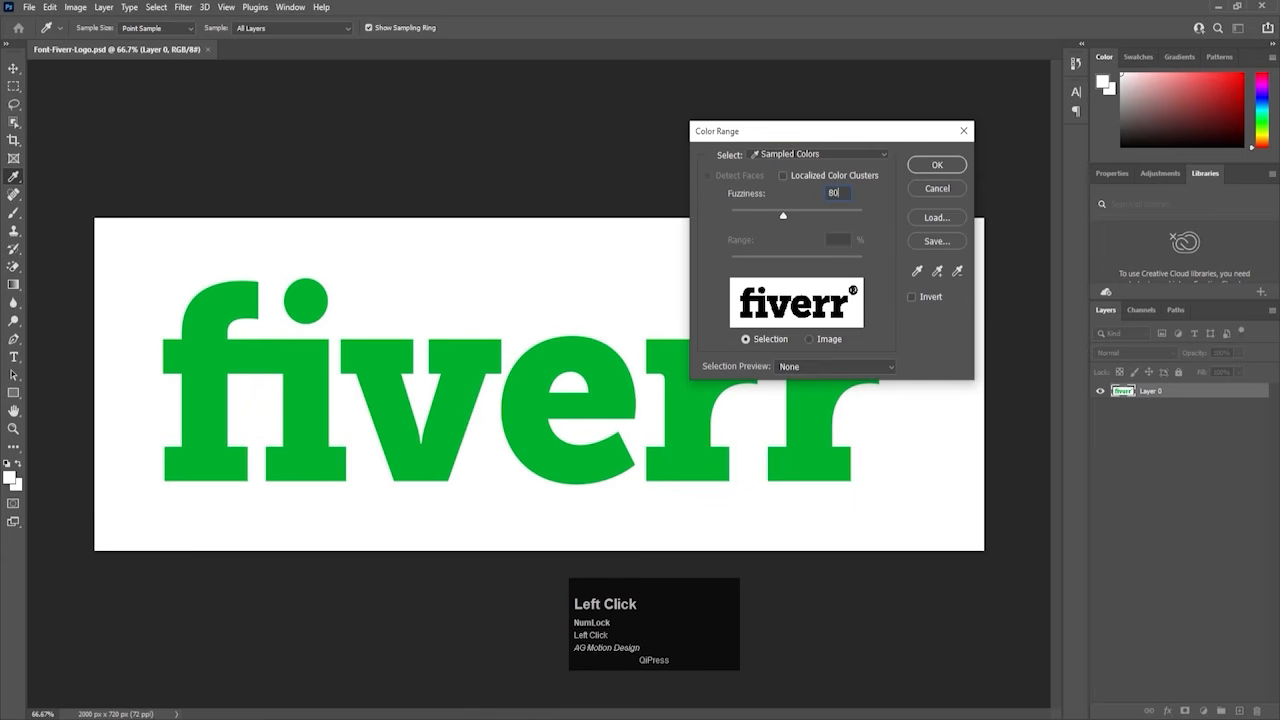
{"action": "left_click", "coordinate": [947, 170]}
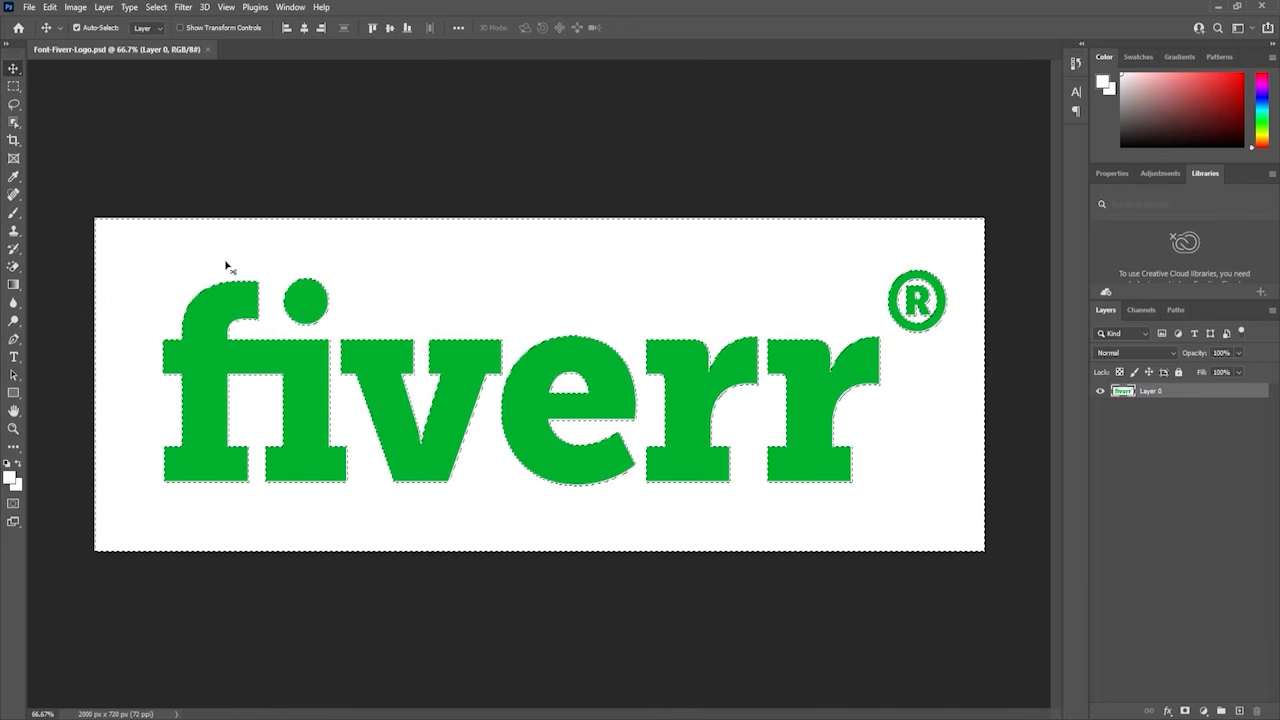
Step: Delete the selected white background and clear the selection
{"action": "key", "text": "Delete"}
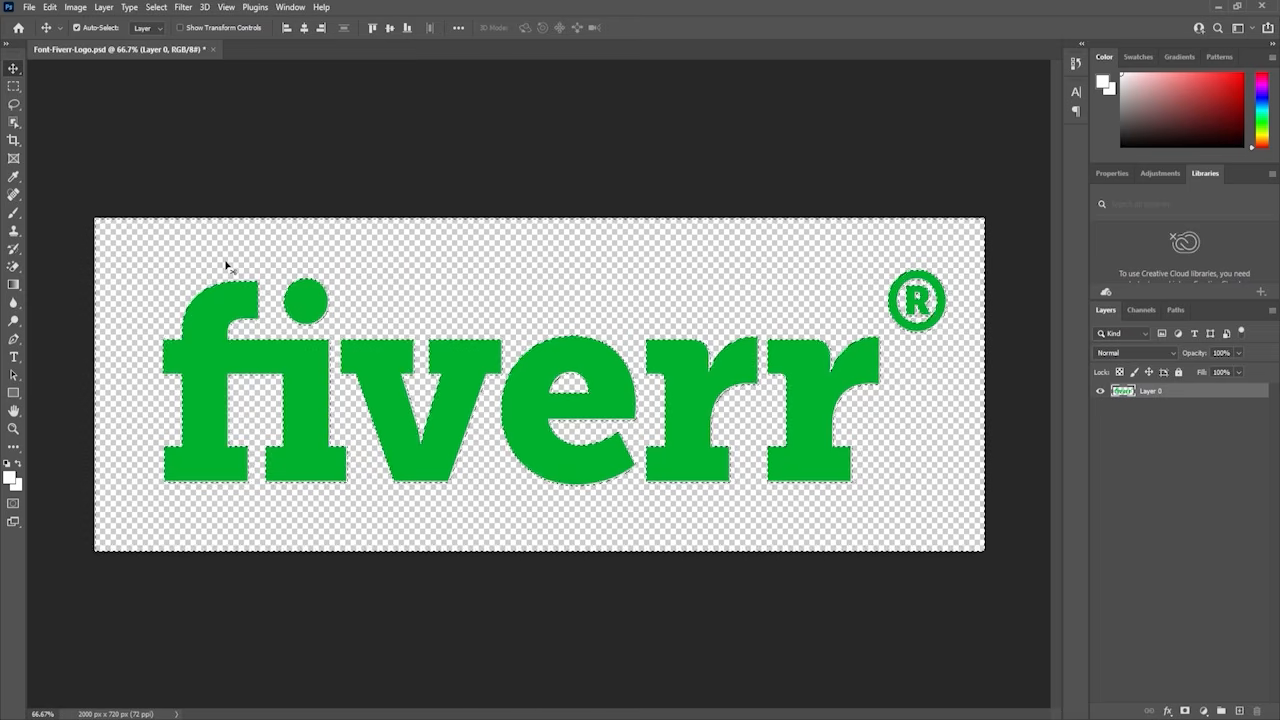
{"action": "key", "text": "ctrl"}
{"action": "key", "text": "ctrl+d"}
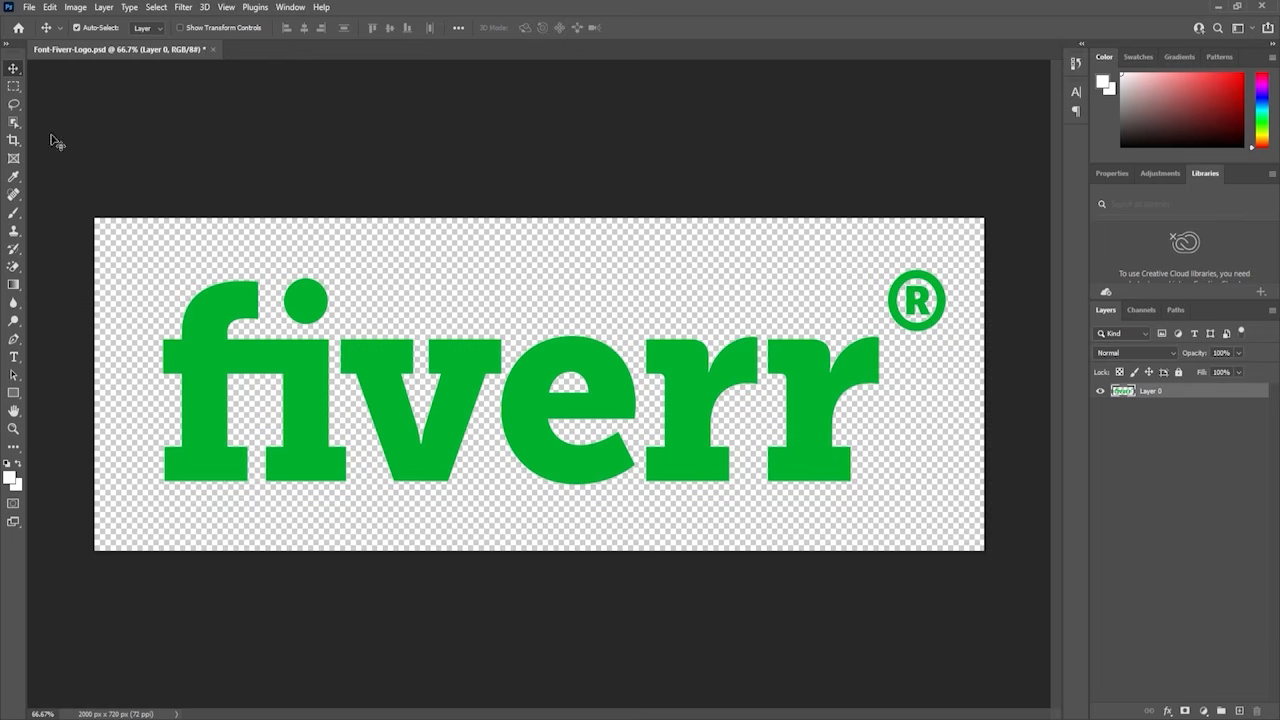
Step: Cut the ® symbol out with a rectangular selection and paste it in place on a new layer
{"action": "left_click", "coordinate": [14, 87]}
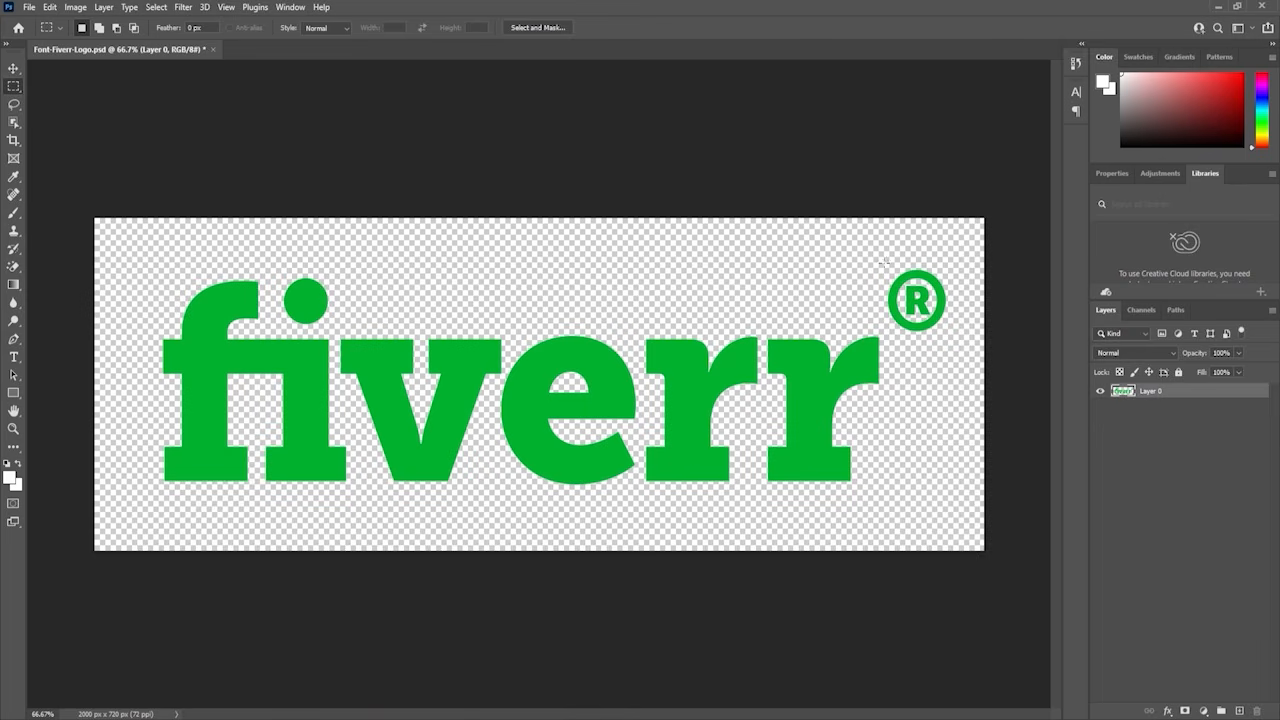
{"action": "left_click_drag", "start_coordinate": [880, 260], "coordinate": [955, 337]}
{"action": "key", "text": "ctrl+x"}
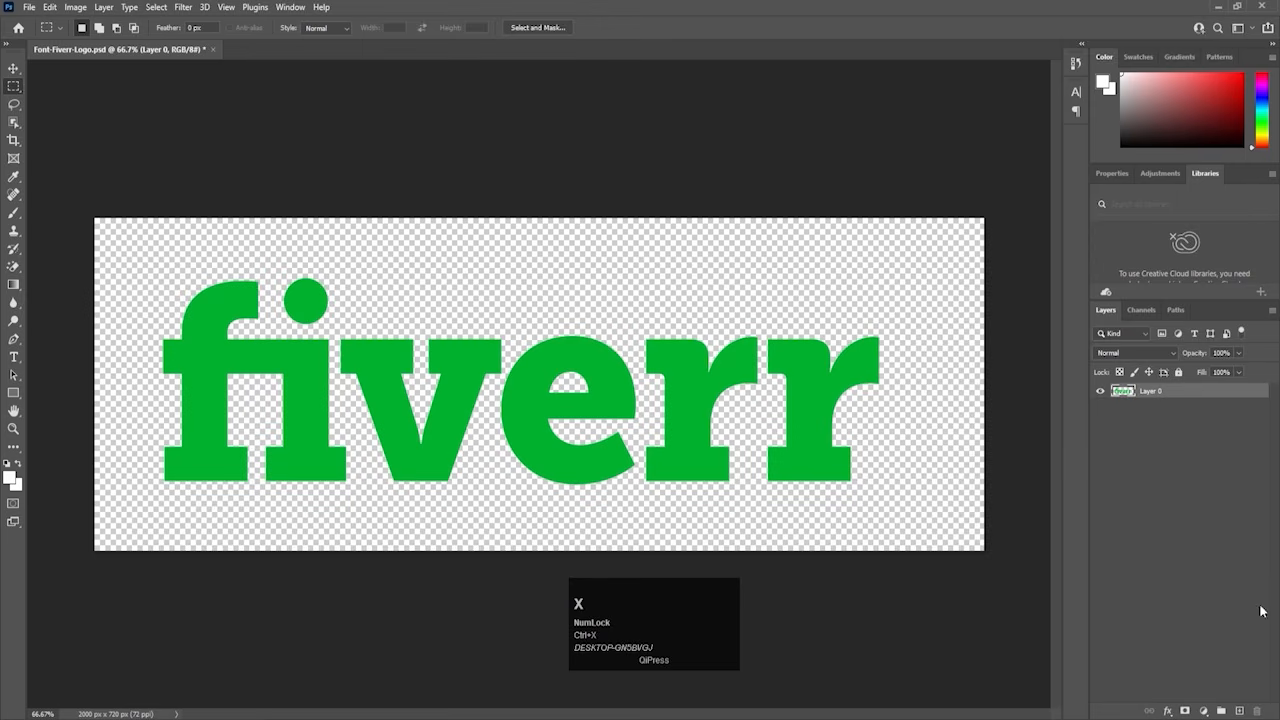
{"action": "left_click", "coordinate": [1240, 709]}
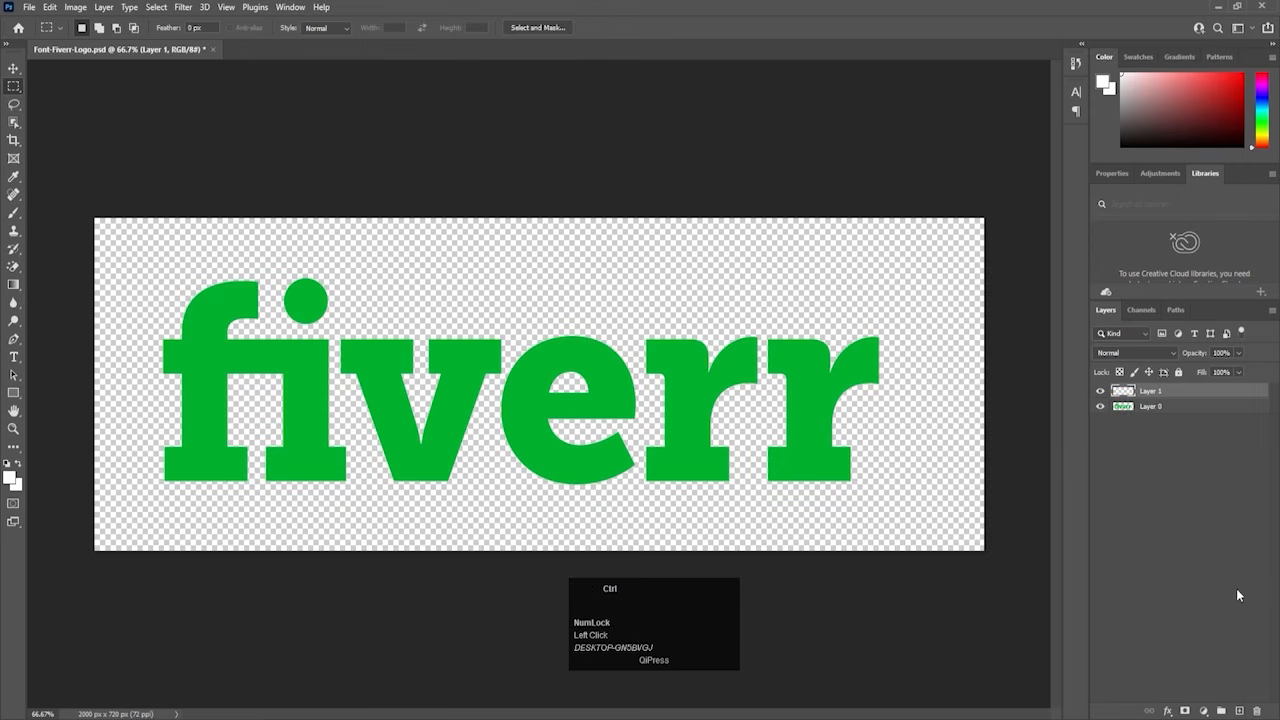
{"action": "key", "text": "ctrl+shift+v"}
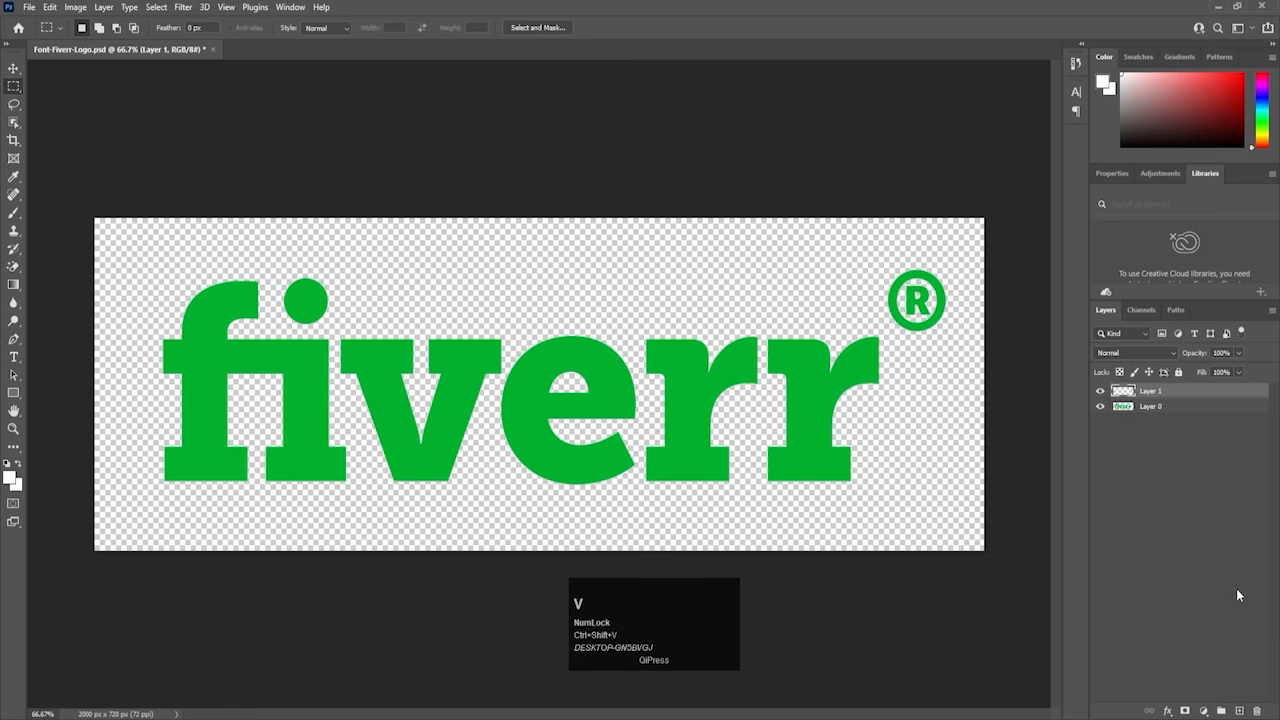
Step: Name the ® symbol's layer R and hide it, leaving Layer 0 active
{"action": "double_click", "coordinate": [1151, 391]}
{"action": "type", "text": "R"}
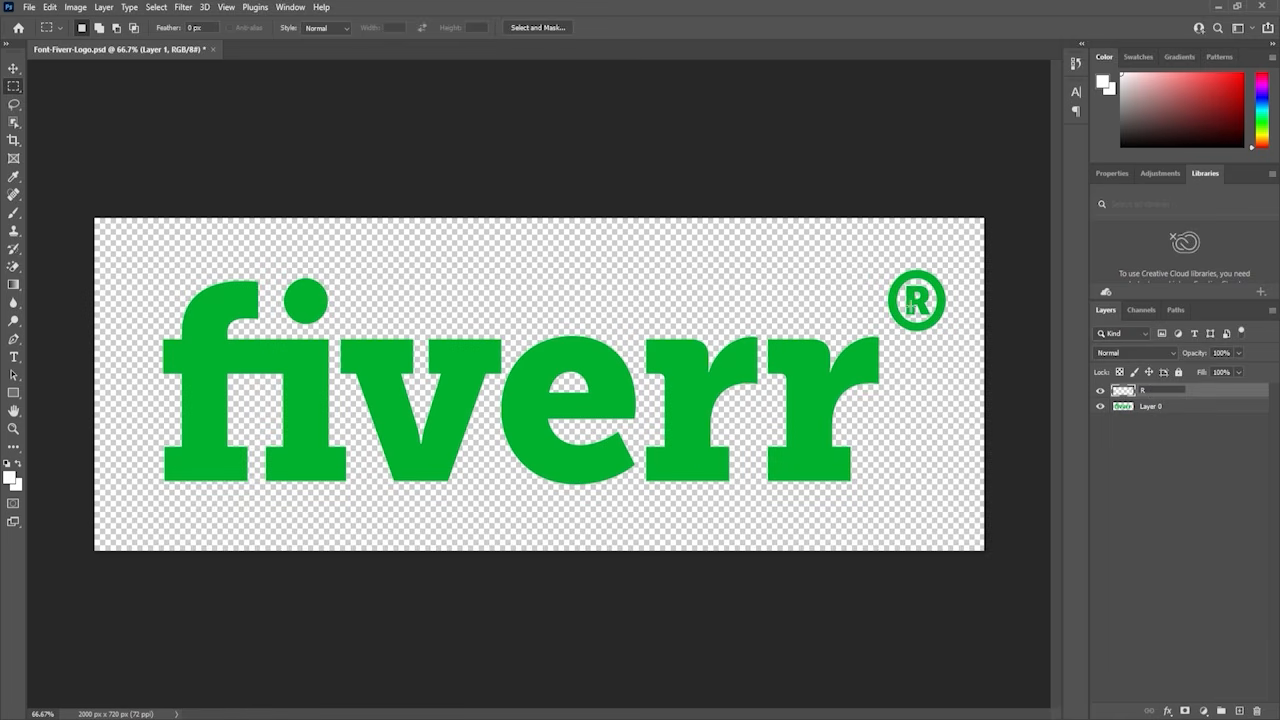
{"action": "key", "text": "Return"}
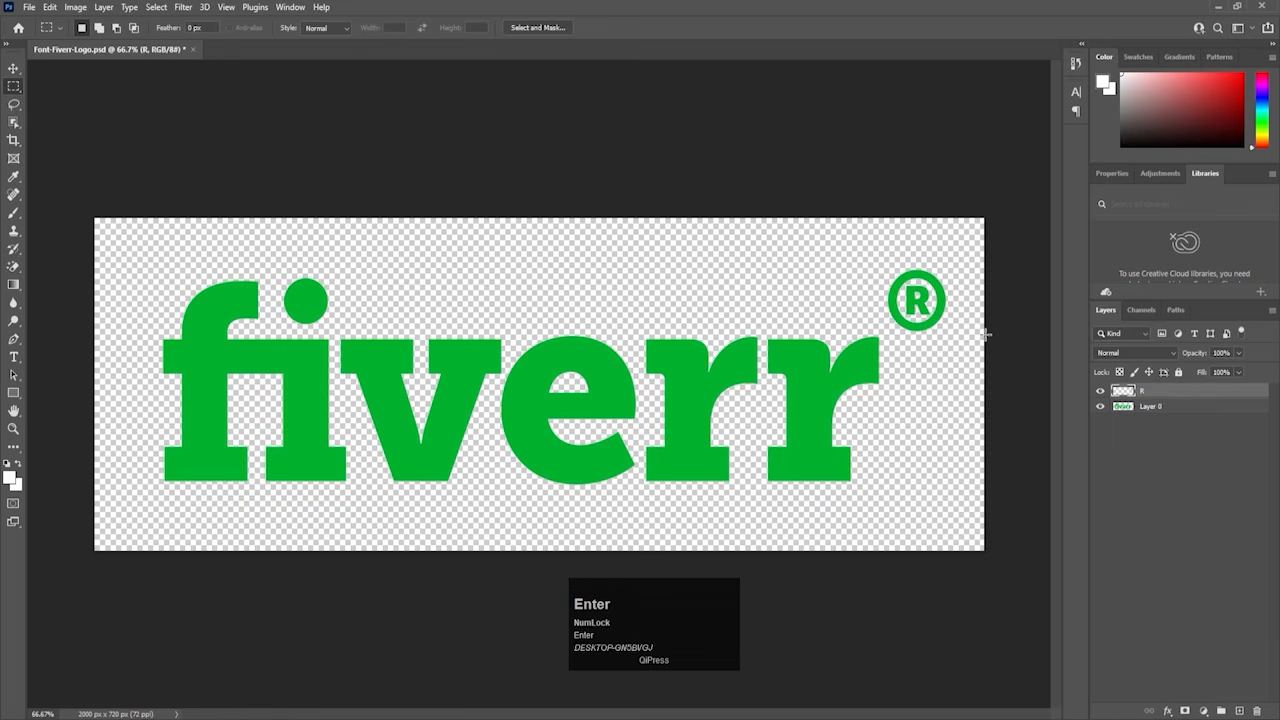
{"action": "left_click", "coordinate": [1148, 408]}
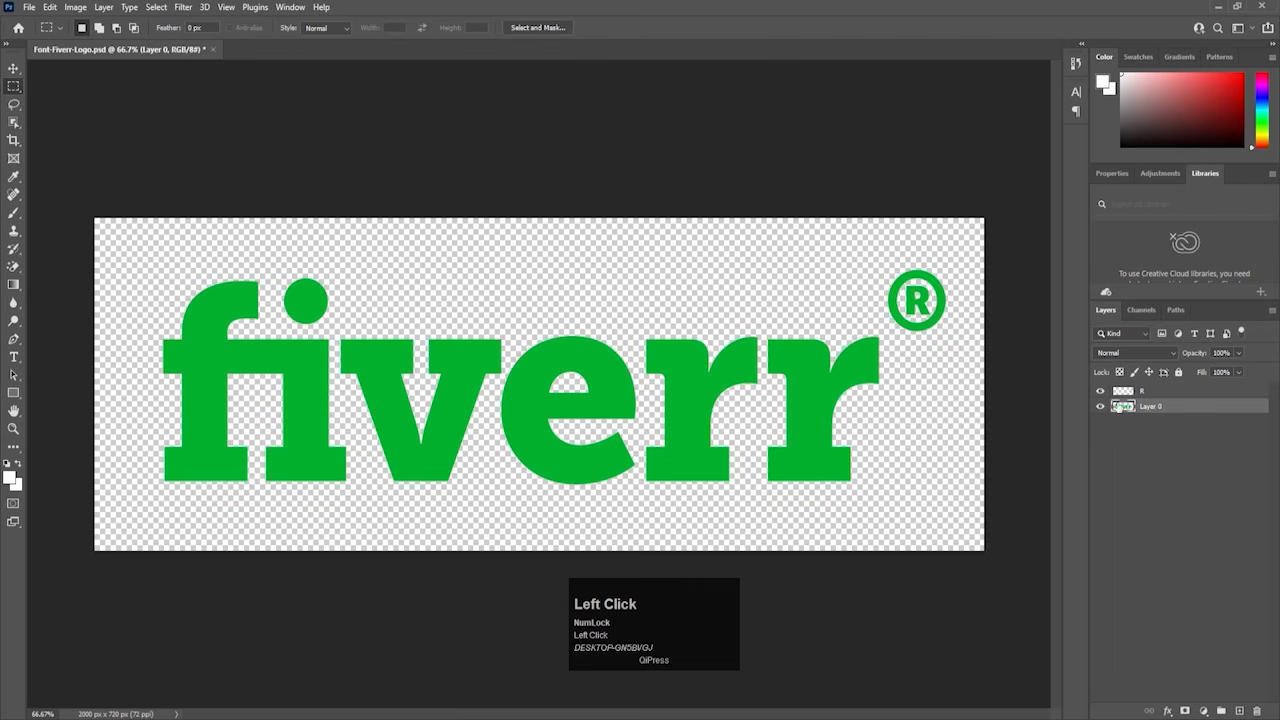
{"action": "left_click", "coordinate": [1100, 392]}
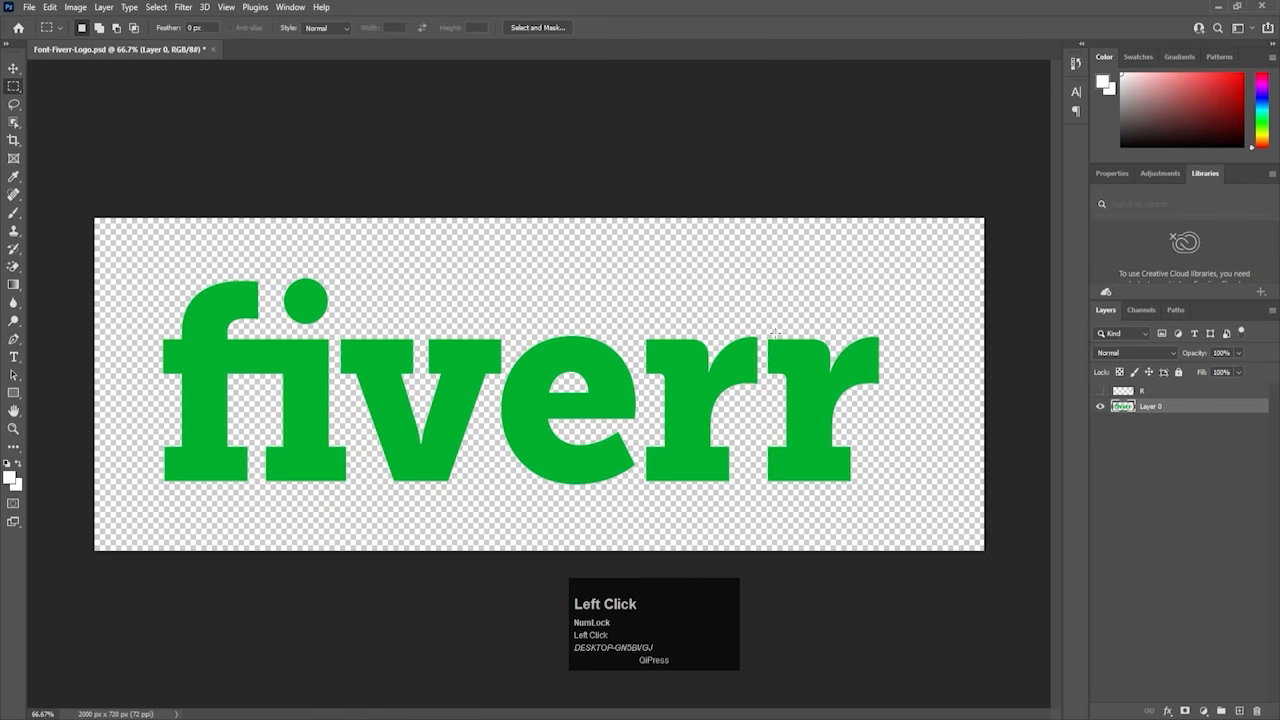
Step: Cut the final r of the word from Layer 0 and paste it in place on a new layer
{"action": "left_click_drag", "start_coordinate": [762, 325], "coordinate": [914, 488]}
{"action": "key", "text": "ctrl+x"}
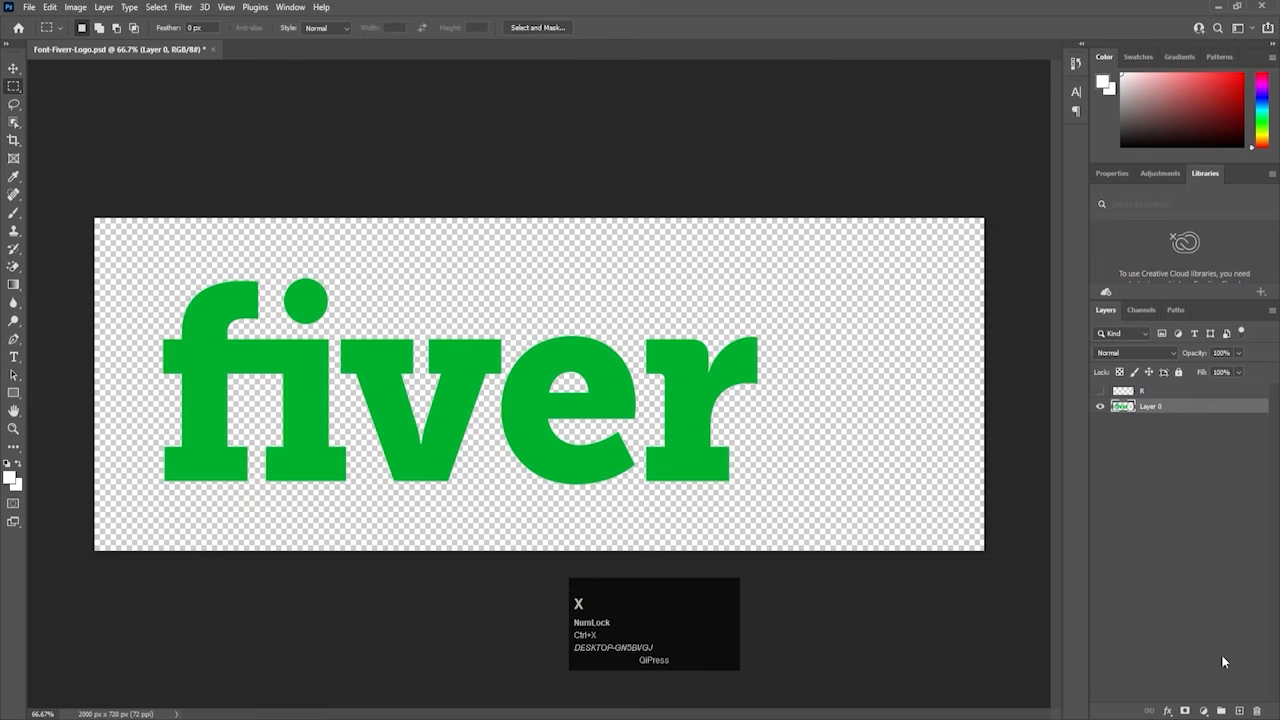
{"action": "left_click", "coordinate": [1239, 711]}
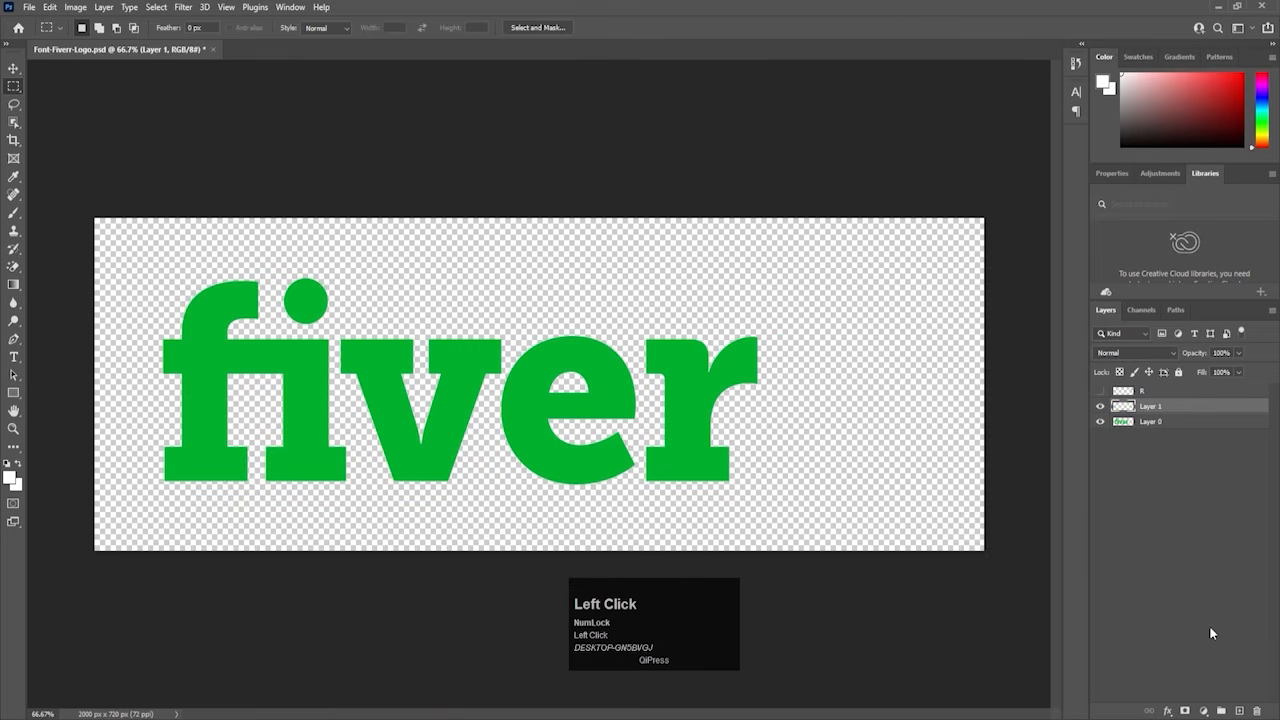
{"action": "key", "text": "ctrl+v"}
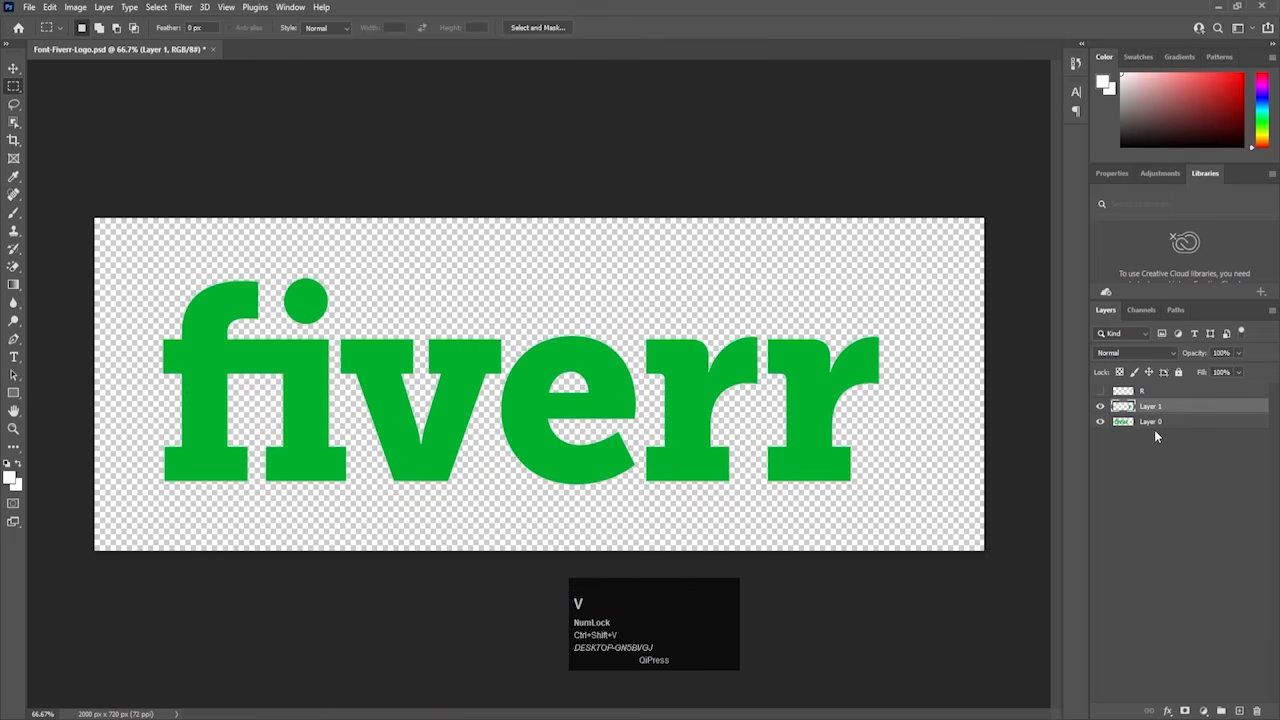
Step: Name the final letter's layer r and hide it
{"action": "left_click", "coordinate": [1150, 408]}
{"action": "double_click", "coordinate": [1150, 407]}
{"action": "type", "text": "r"}
{"action": "key", "text": "Return"}
{"action": "left_click", "coordinate": [1101, 408]}
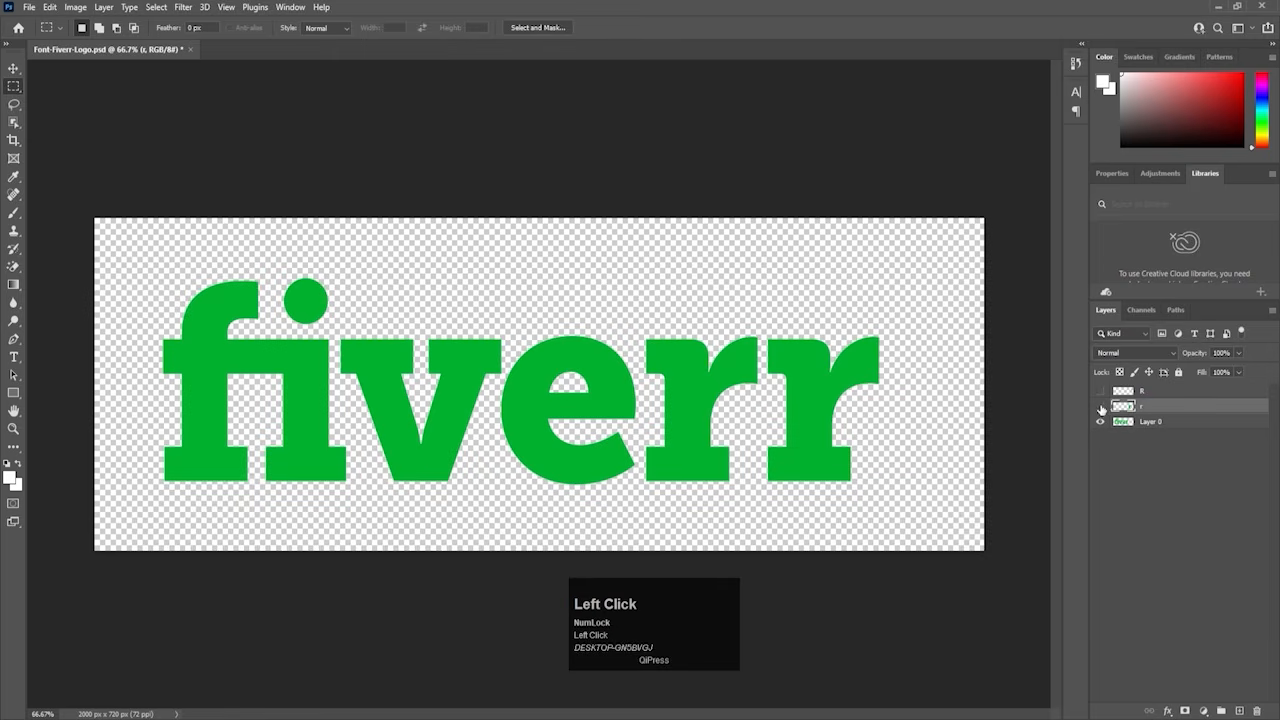
Step: Cut the remaining r from Layer 0 with a rectangular selection and paste it in place on a new layer
{"action": "left_click", "coordinate": [1128, 424]}
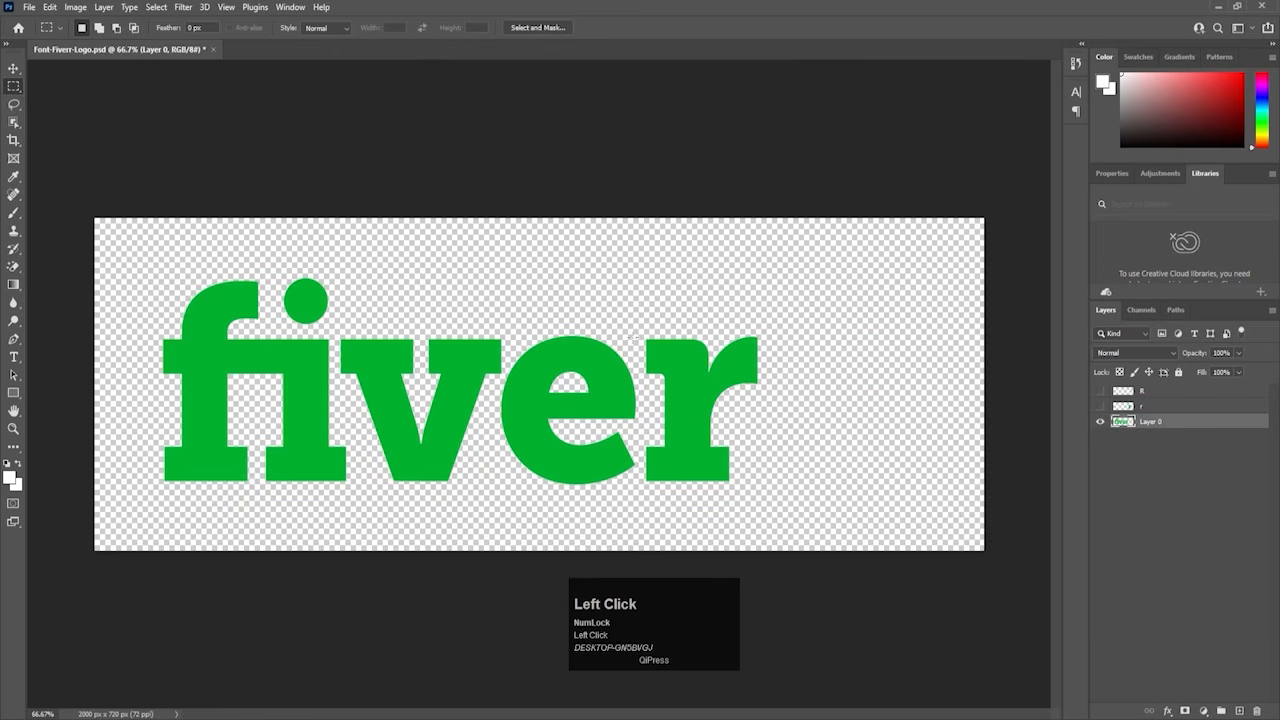
{"action": "left_click_drag", "start_coordinate": [638, 330], "coordinate": [774, 492]}
{"action": "key", "text": "ctrl+x"}
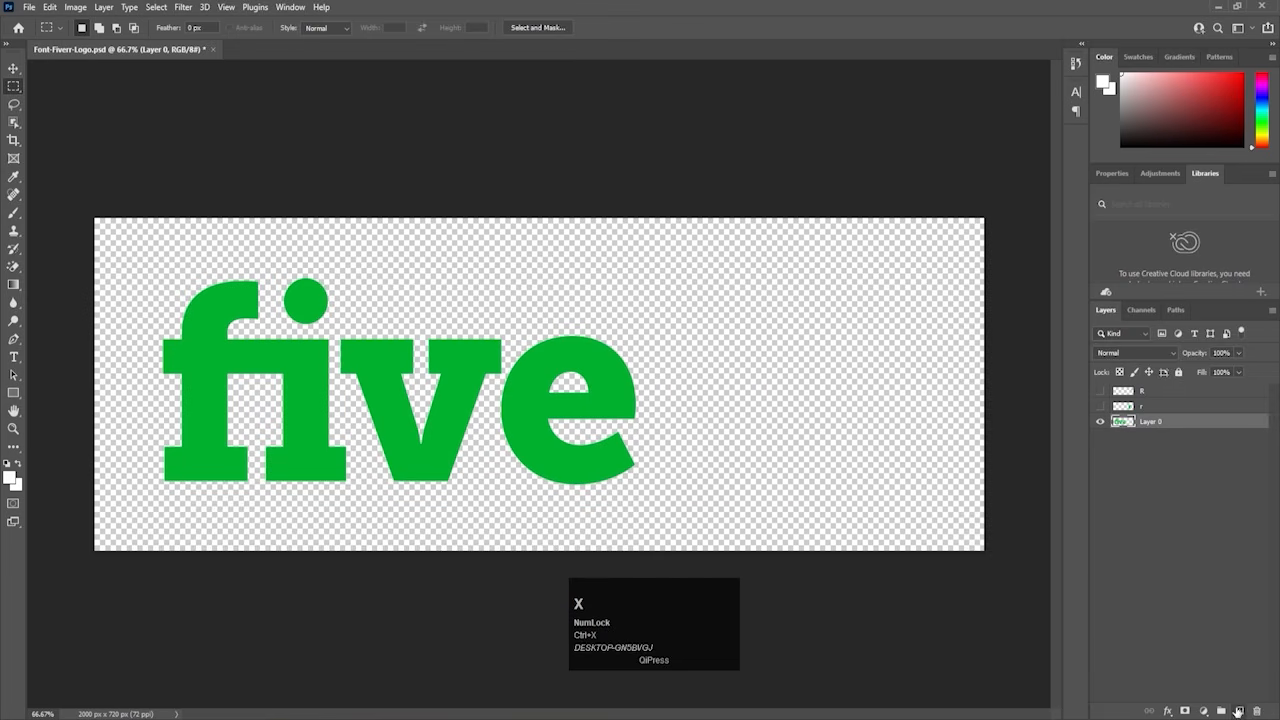
{"action": "left_click", "coordinate": [1238, 711]}
{"action": "key", "text": "ctrl+shift+v"}
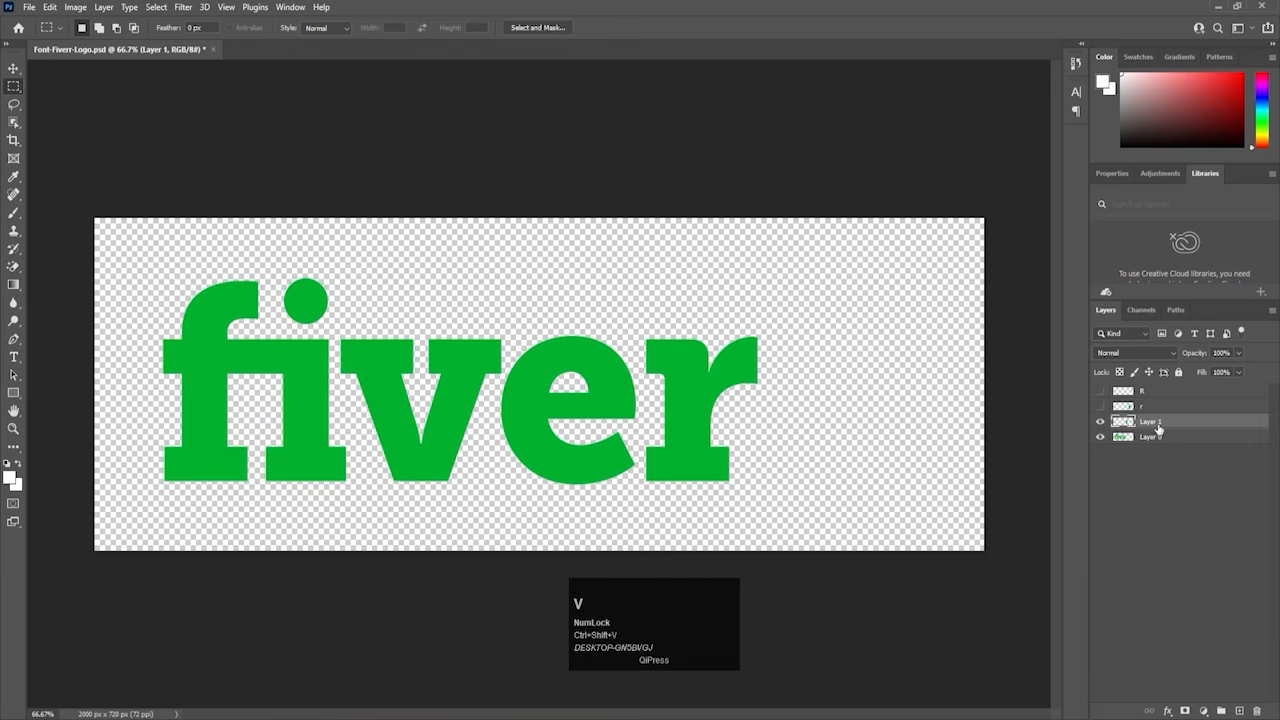
Step: Name the second extracted letter's layer r and hide it, leaving Layer 0 active
{"action": "double_click", "coordinate": [1150, 422]}
{"action": "type", "text": "r"}
{"action": "key", "text": "Return"}
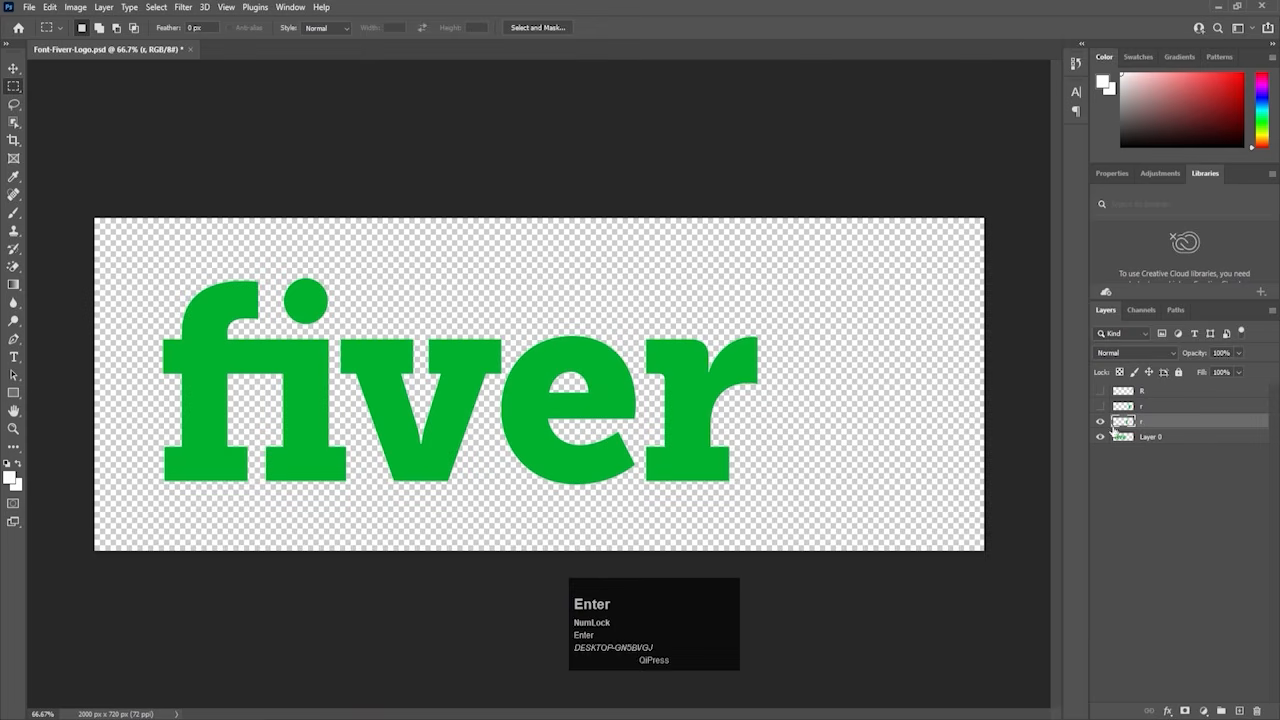
{"action": "left_click", "coordinate": [1100, 422]}
{"action": "left_click", "coordinate": [1141, 440]}
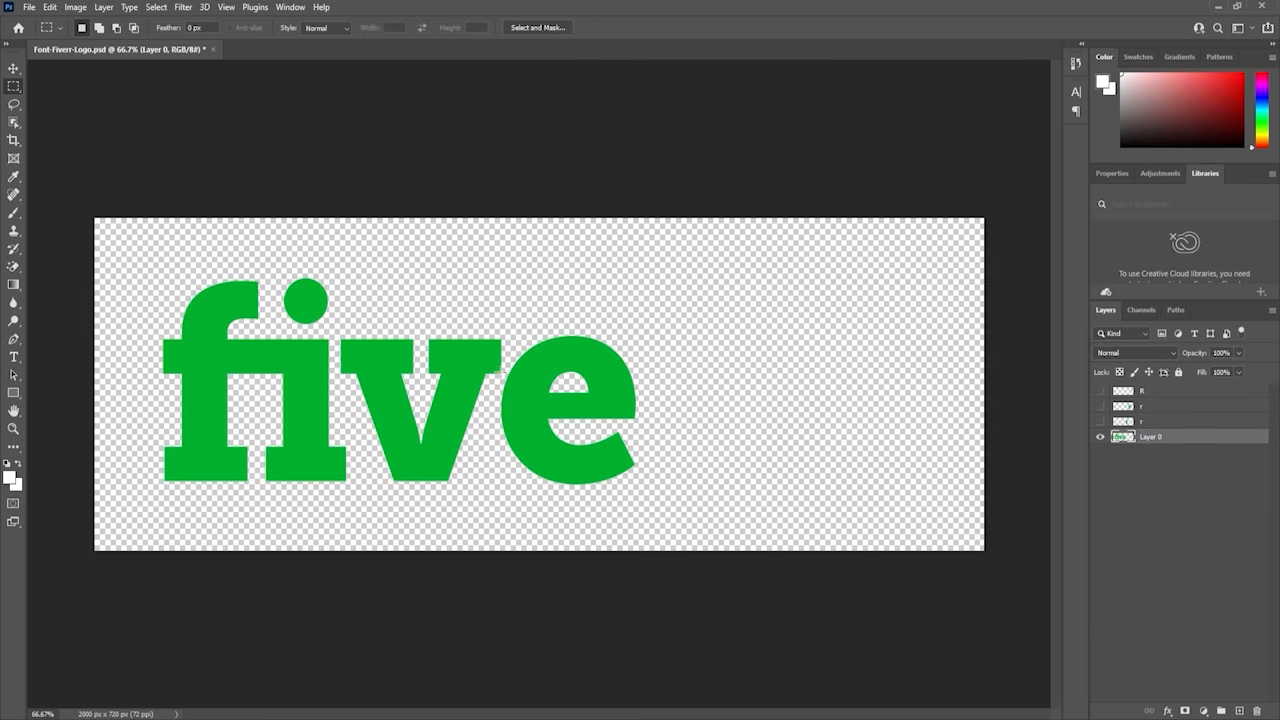
{"action": "left_click_drag", "start_coordinate": [500, 326], "coordinate": [668, 492]}
{"action": "scroll", "coordinate": [546, 411], "scroll_direction": "up", "scroll_amount": 5}
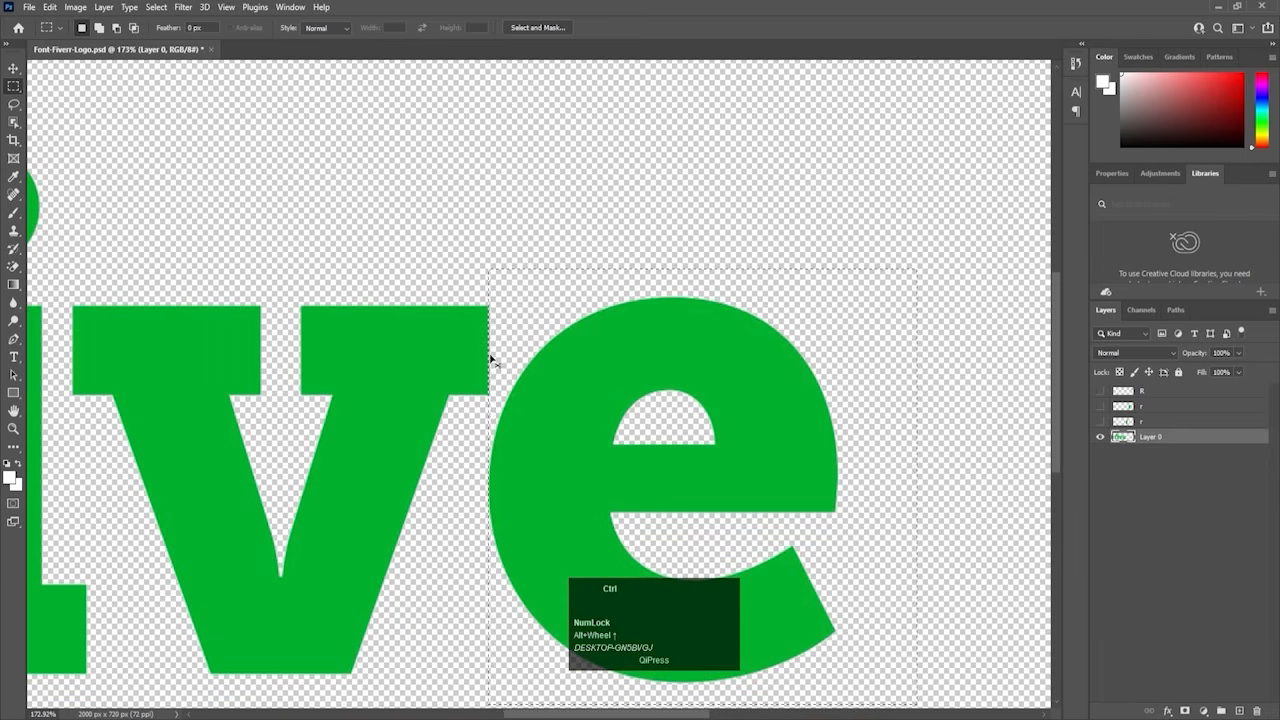
{"action": "key", "text": "ctrl+d"}
{"action": "scroll", "coordinate": [336, 275], "scroll_direction": "down", "scroll_amount": 3}
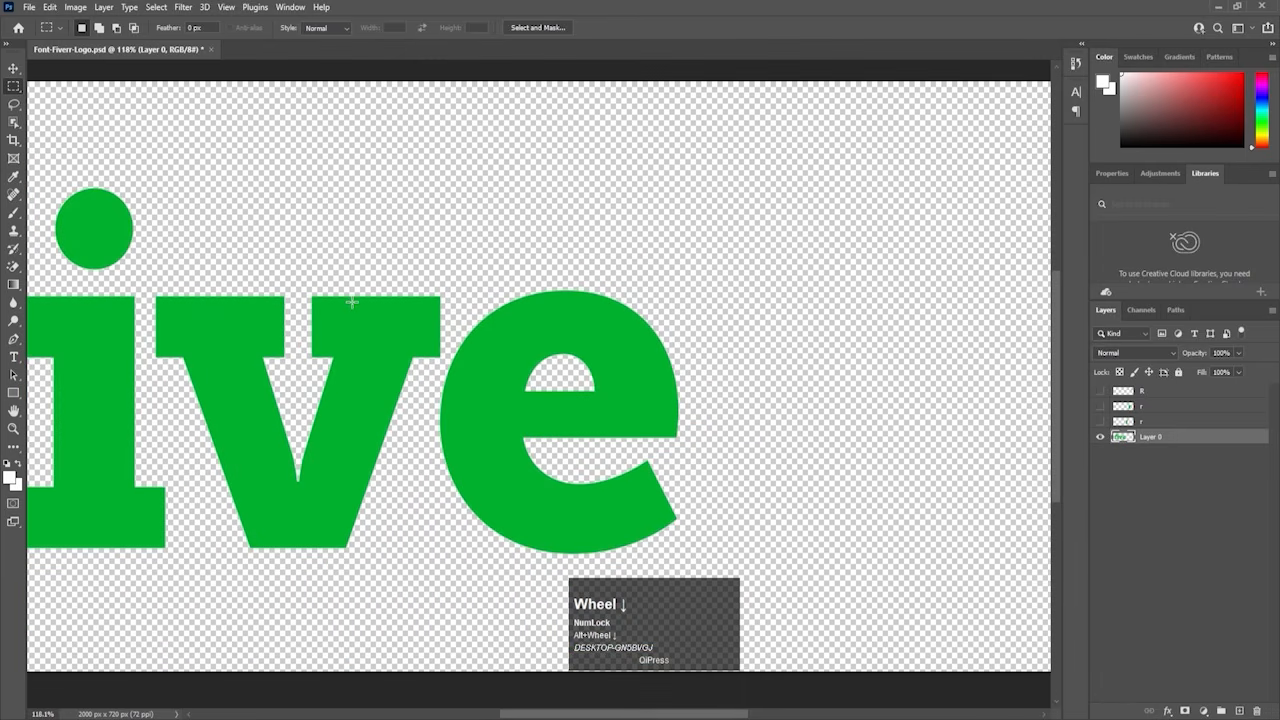
Step: Outline the letter e with the Lasso tool, cut it from Layer 0 and paste it in place on a new layer
{"action": "key", "text": "l"}
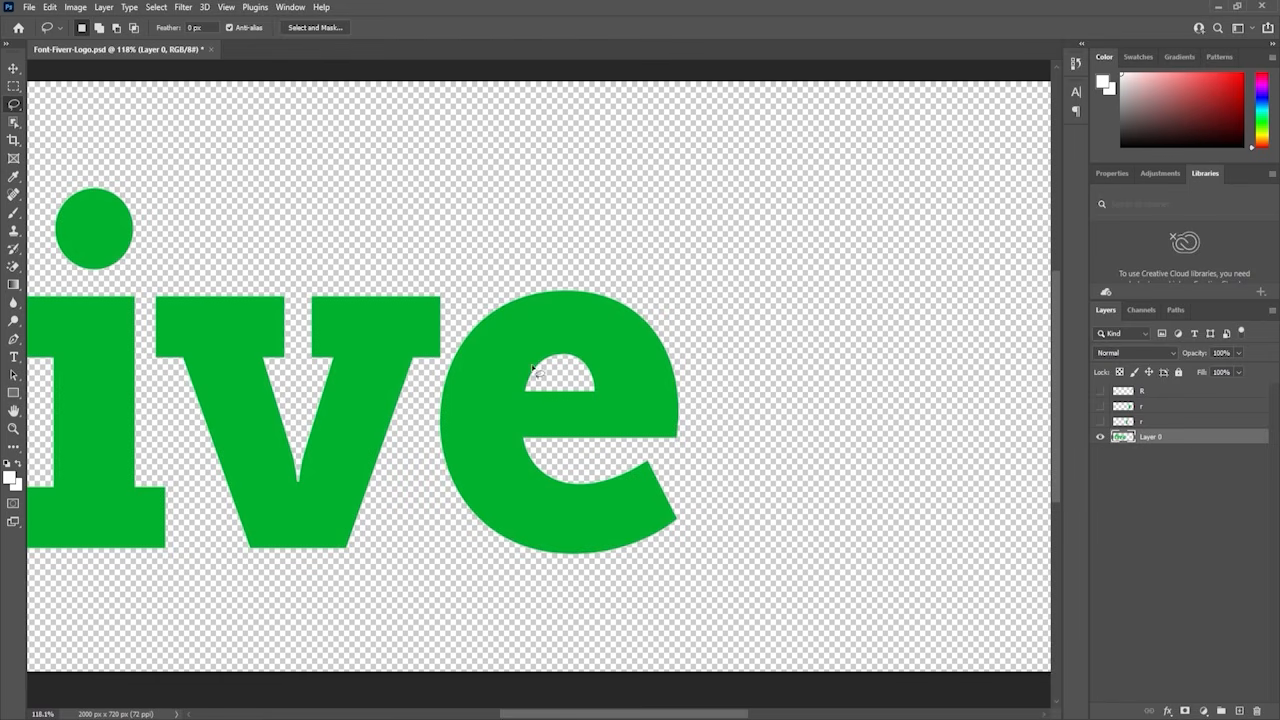
{"action": "mouse_move", "coordinate": [463, 331]}
{"action": "left_mouse_down"}
{"action": "mouse_move", "coordinate": [430, 402]}
{"action": "mouse_move", "coordinate": [424, 496]}
{"action": "mouse_move", "coordinate": [456, 547]}
{"action": "mouse_move", "coordinate": [500, 580]}
{"action": "mouse_move", "coordinate": [643, 579]}
{"action": "mouse_move", "coordinate": [712, 518]}
{"action": "mouse_move", "coordinate": [736, 393]}
{"action": "mouse_move", "coordinate": [669, 250]}
{"action": "mouse_move", "coordinate": [576, 200]}
{"action": "mouse_move", "coordinate": [507, 252]}
{"action": "mouse_move", "coordinate": [466, 337]}
{"action": "left_mouse_up"}
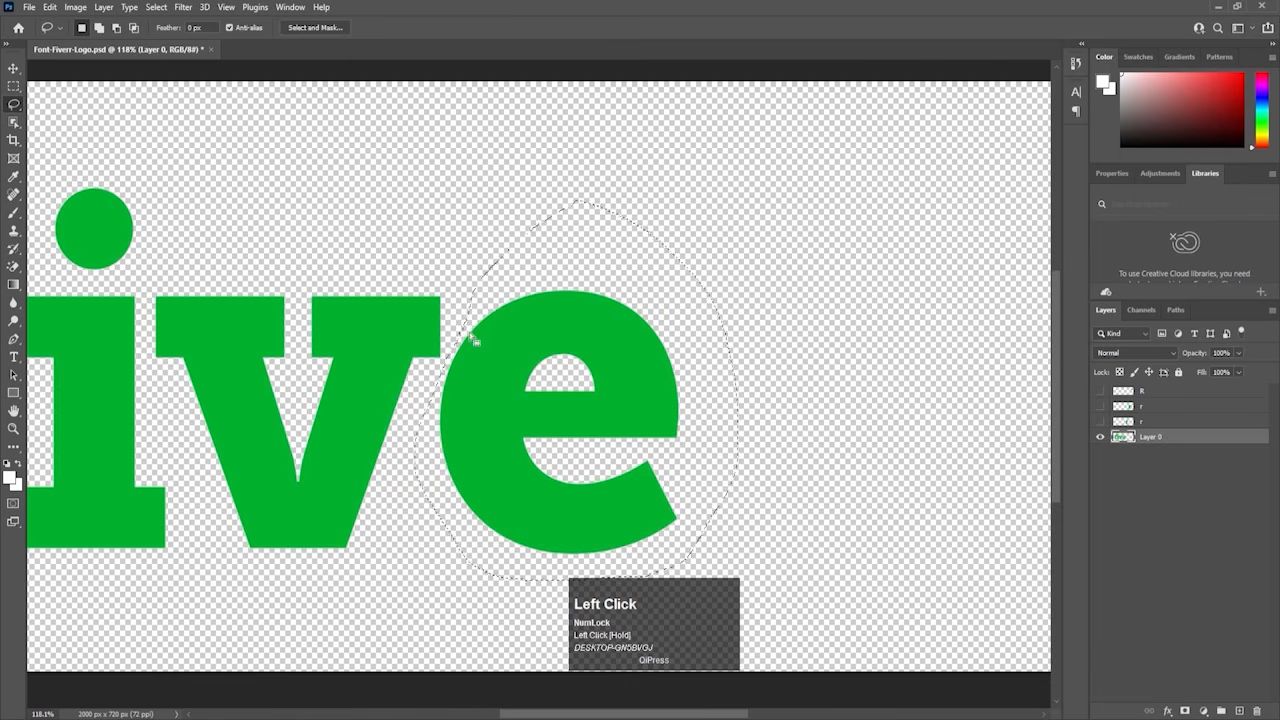
{"action": "key", "text": "ctrl+x"}
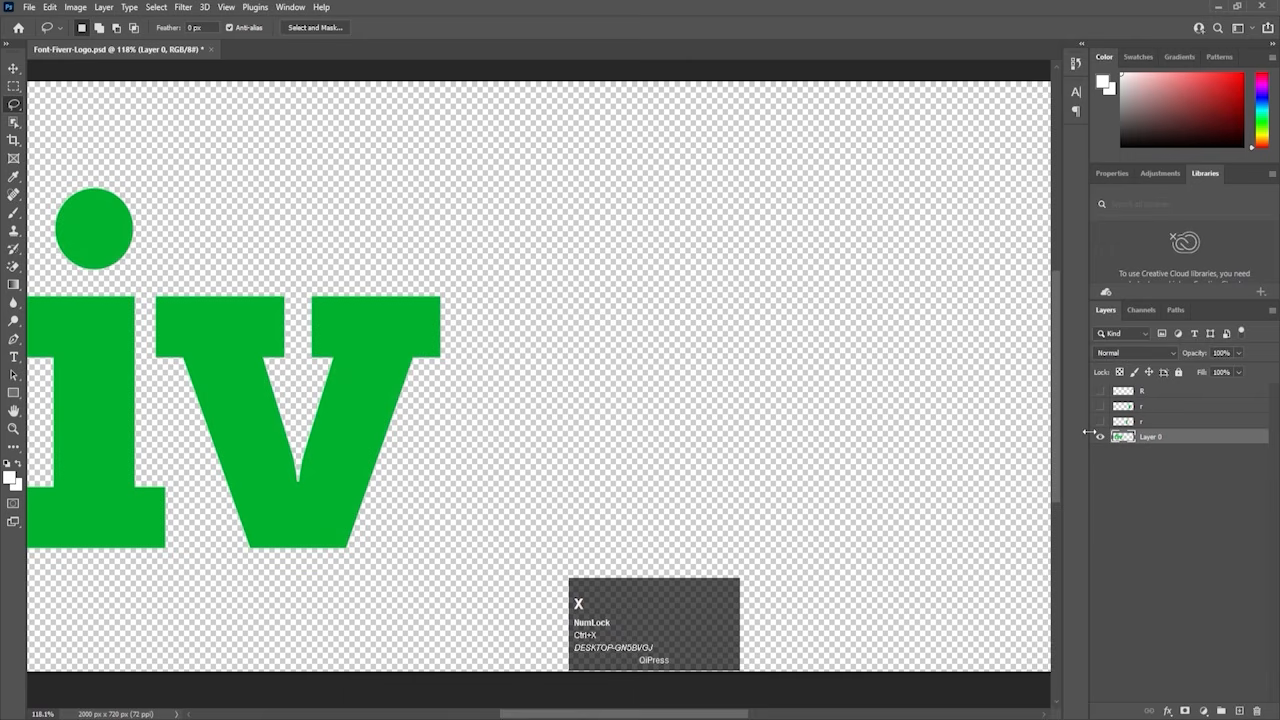
{"action": "left_click", "coordinate": [1239, 711]}
{"action": "key", "text": "ctrl+v"}
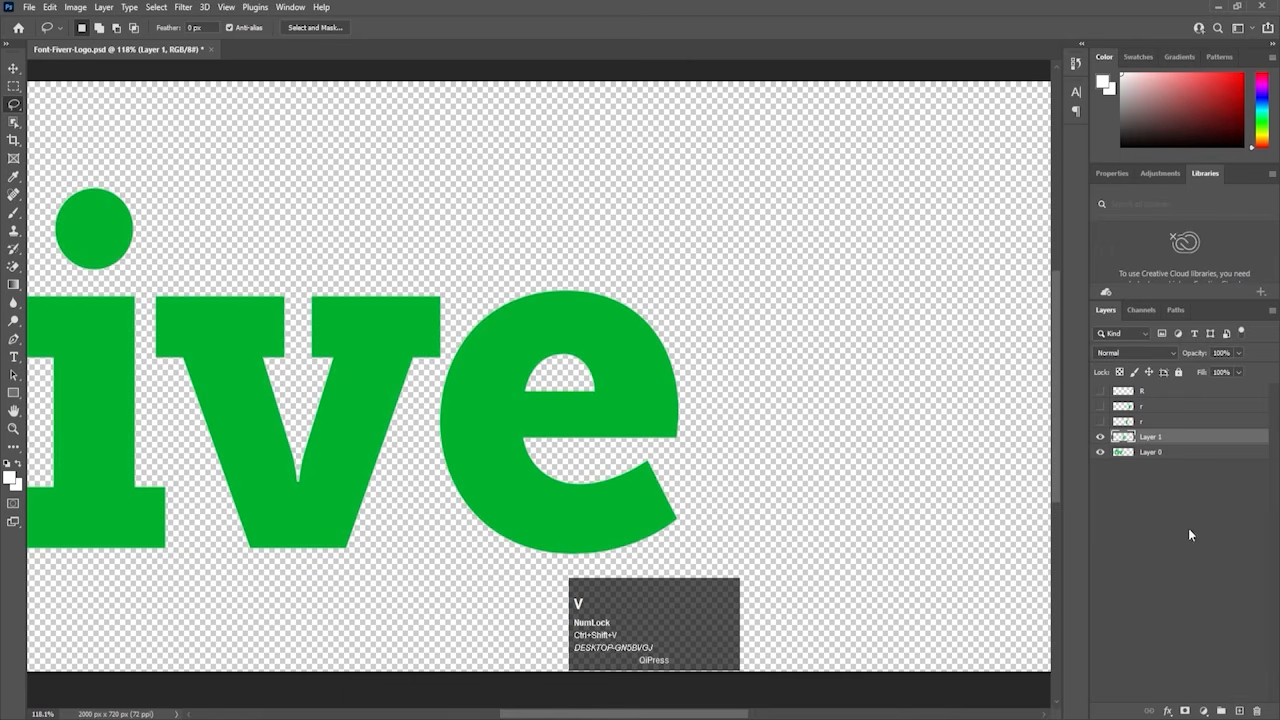
Step: Name the extracted letter's layer e and hide it
{"action": "double_click", "coordinate": [1145, 438]}
{"action": "type", "text": "e"}
{"action": "key", "text": "Return"}
{"action": "left_click", "coordinate": [1100, 437]}
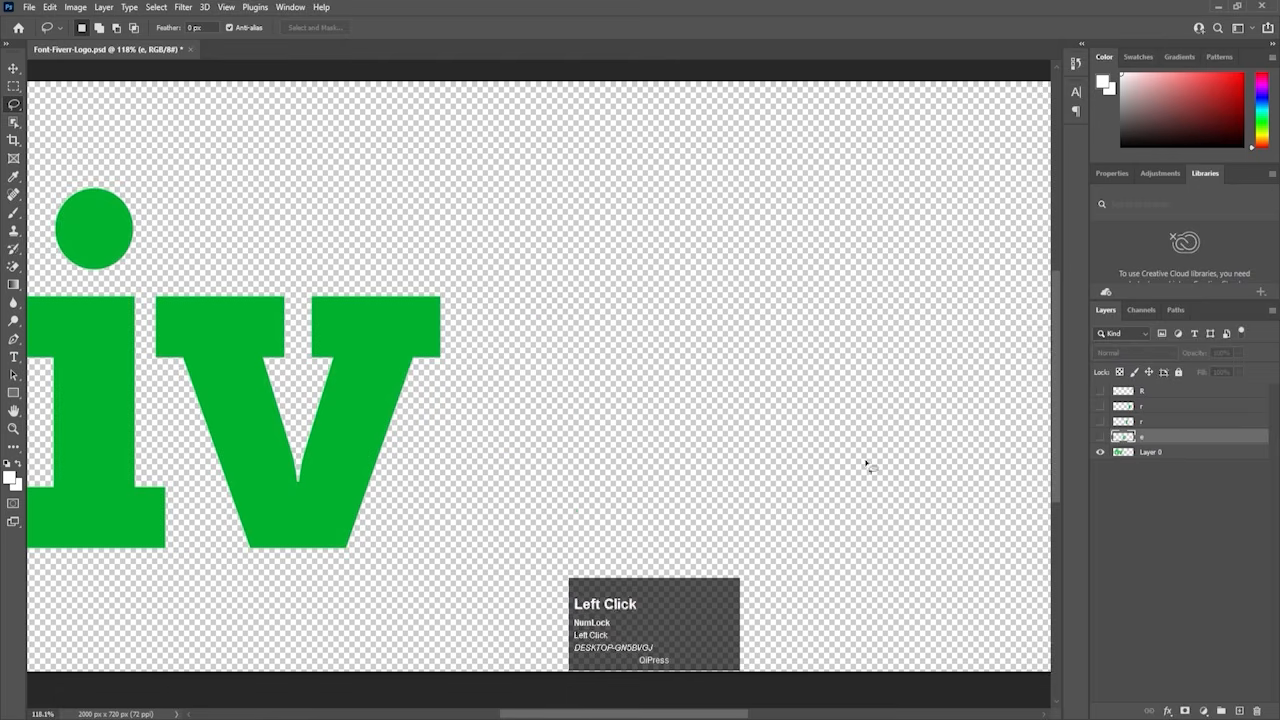
Step: Outline the letter v with the Lasso tool, cut it from Layer 0 and paste it in place on a new layer
{"action": "scroll", "coordinate": [463, 443], "scroll_direction": "down", "scroll_amount": 1}
{"action": "left_click_drag", "start_coordinate": [354, 437], "coordinate": [511, 451]}
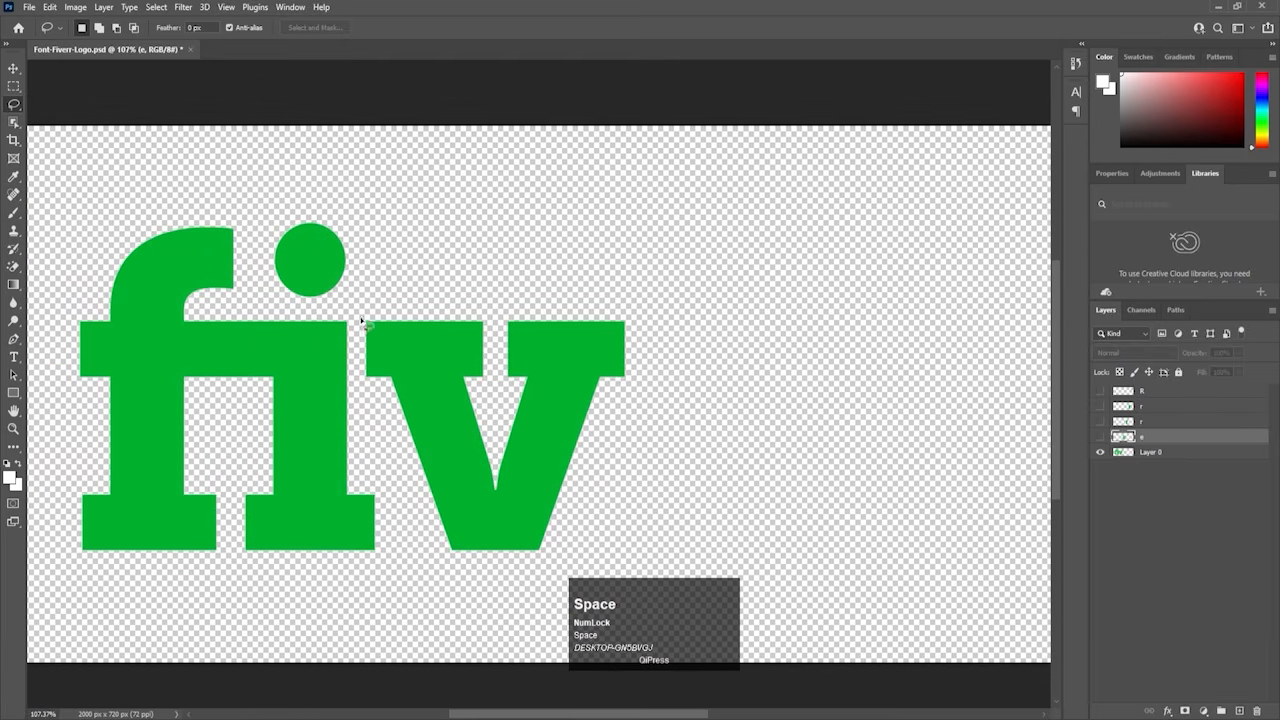
{"action": "mouse_move", "coordinate": [361, 309]}
{"action": "left_mouse_down"}
{"action": "mouse_move", "coordinate": [357, 384]}
{"action": "mouse_move", "coordinate": [429, 567]}
{"action": "mouse_move", "coordinate": [528, 592]}
{"action": "mouse_move", "coordinate": [592, 540]}
{"action": "mouse_move", "coordinate": [640, 452]}
{"action": "mouse_move", "coordinate": [658, 370]}
{"action": "mouse_move", "coordinate": [652, 313]}
{"action": "mouse_move", "coordinate": [552, 259]}
{"action": "mouse_move", "coordinate": [361, 309]}
{"action": "left_mouse_up"}
{"action": "key", "text": "ctrl+x"}
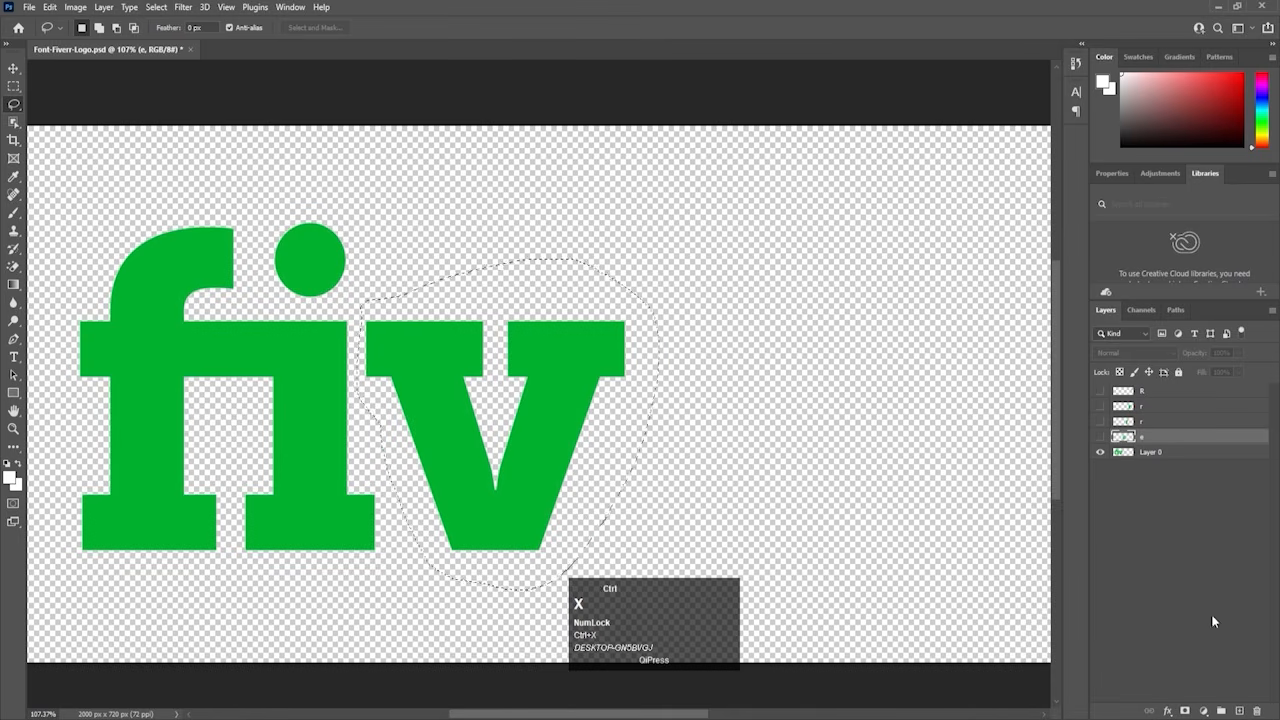
{"action": "left_click", "coordinate": [1145, 452]}
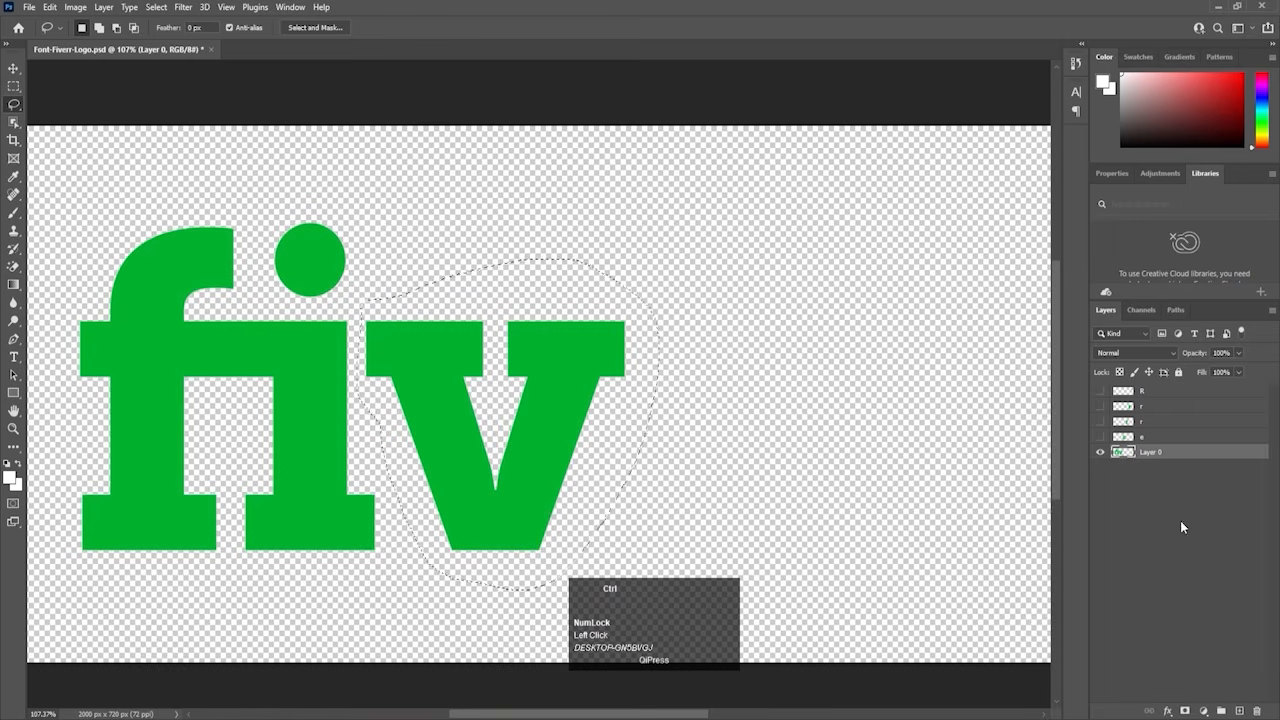
{"action": "key", "text": "ctrl+x"}
{"action": "left_click", "coordinate": [1239, 711]}
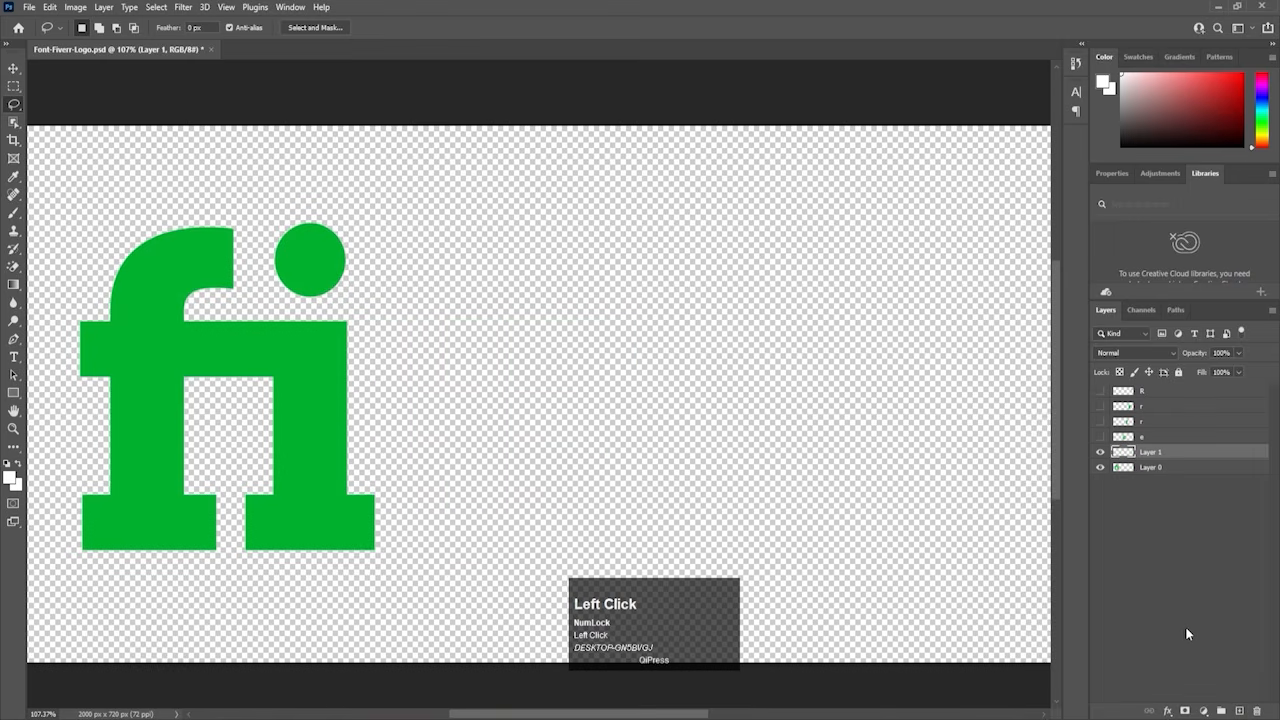
{"action": "key", "text": "ctrl+v"}
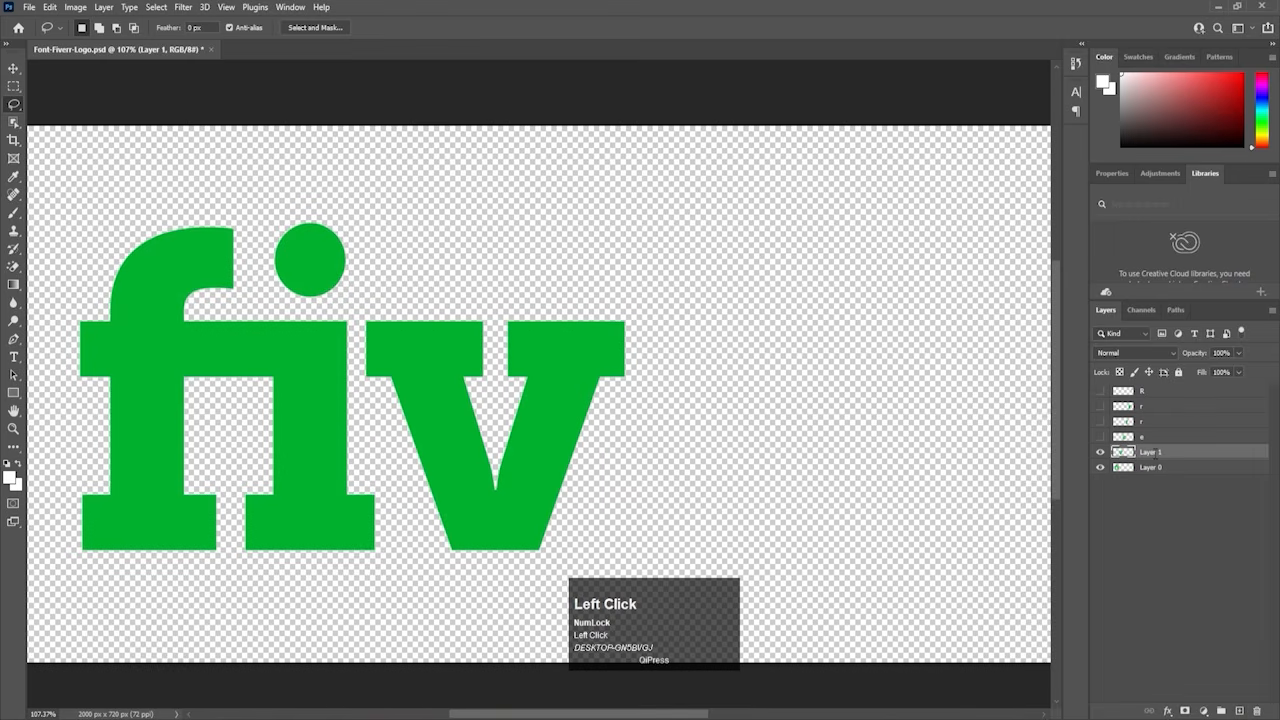
Step: Name the layer holding the extracted letter v and hide it
{"action": "double_click", "coordinate": [1150, 452]}
{"action": "type", "text": "v"}
{"action": "key", "text": "Return"}
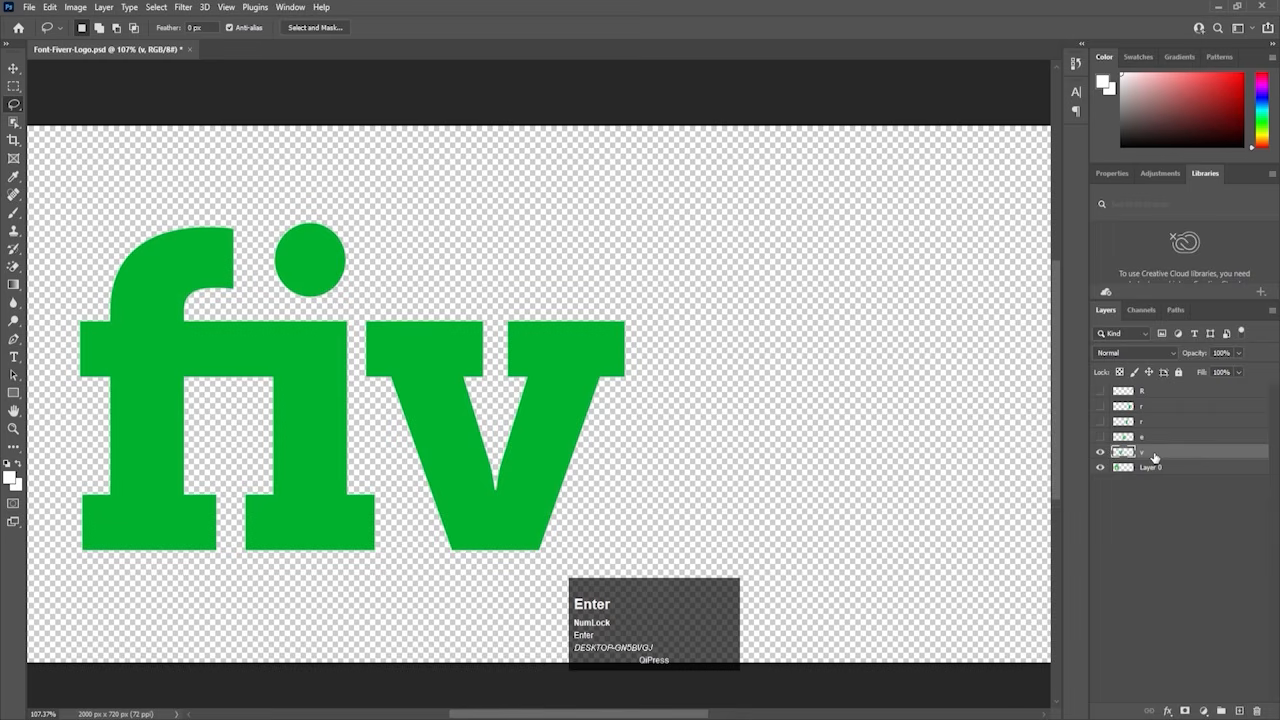
{"action": "left_click", "coordinate": [1101, 453]}
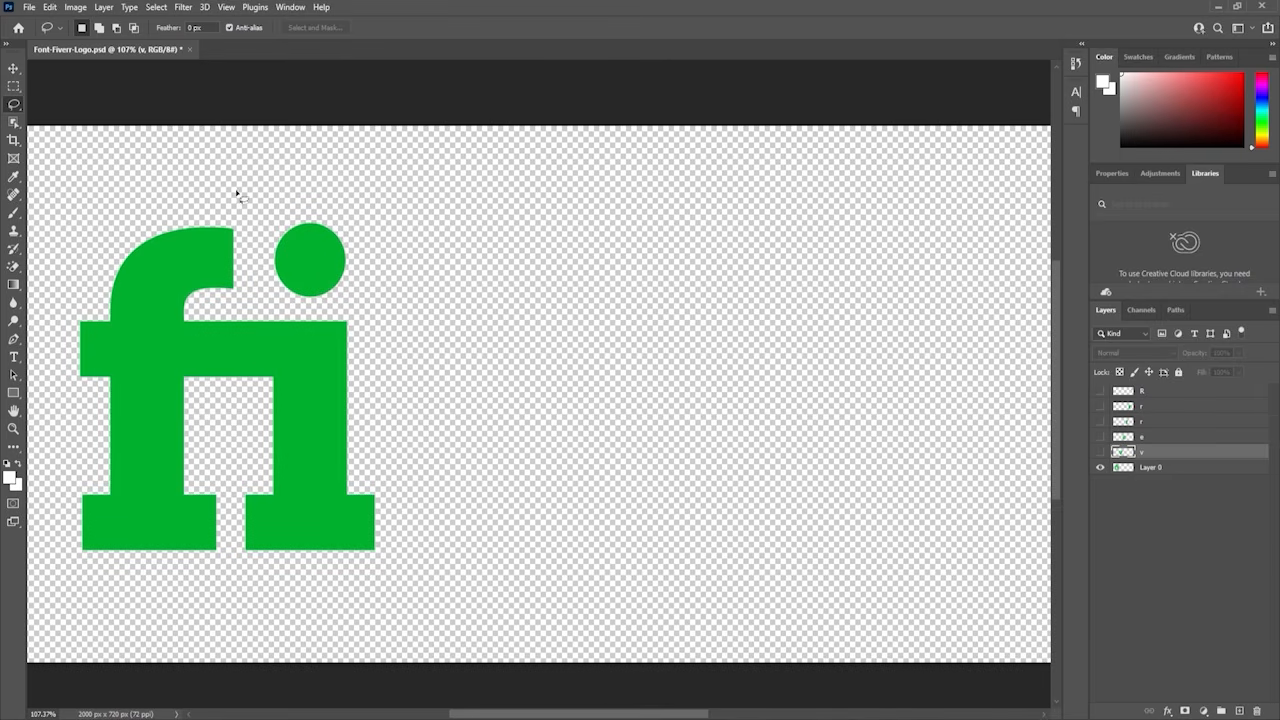
Step: Lasso the dot of the i, cut it from Layer 0 and paste it in place on a new layer
{"action": "mouse_move", "coordinate": [292, 208]}
{"action": "left_mouse_down"}
{"action": "mouse_move", "coordinate": [258, 288]}
{"action": "mouse_move", "coordinate": [292, 310]}
{"action": "mouse_move", "coordinate": [358, 305]}
{"action": "mouse_move", "coordinate": [376, 263]}
{"action": "mouse_move", "coordinate": [362, 240]}
{"action": "mouse_move", "coordinate": [278, 210]}
{"action": "left_mouse_up"}
{"action": "left_click", "coordinate": [1150, 467]}
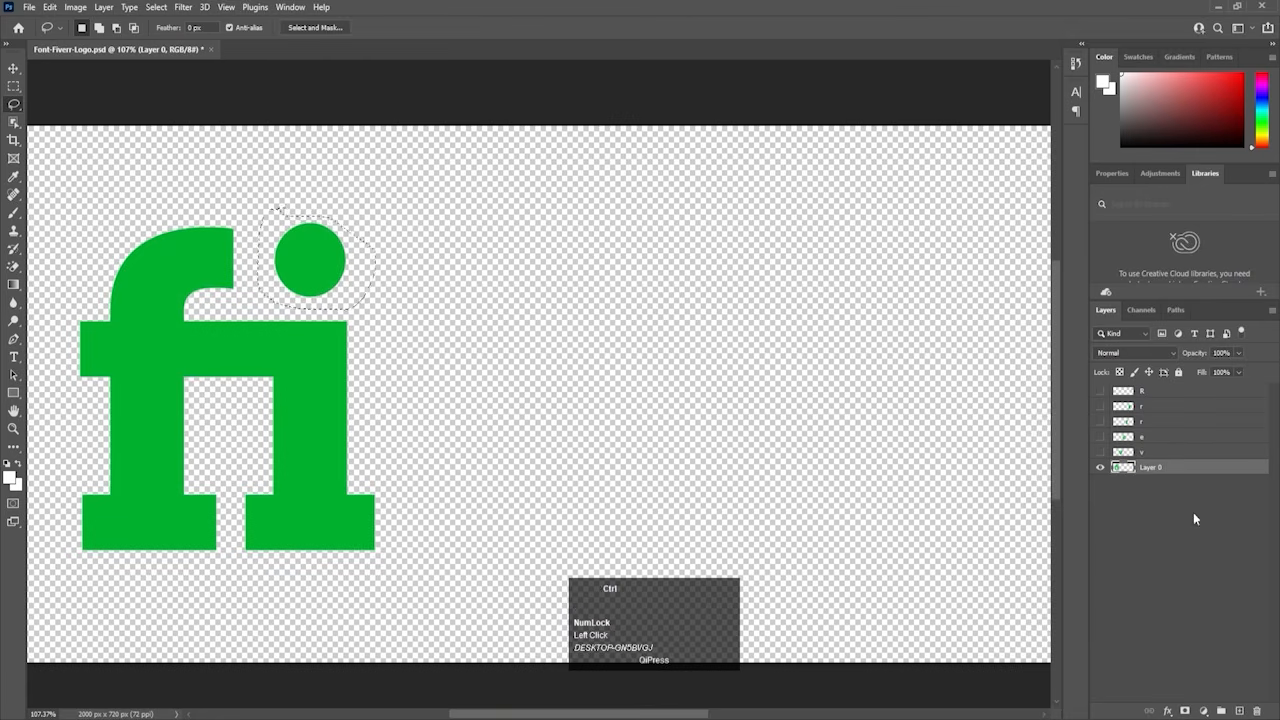
{"action": "key", "text": "ctrl+x"}
{"action": "left_click", "coordinate": [1239, 711]}
{"action": "key", "text": "ctrl+shift+v"}
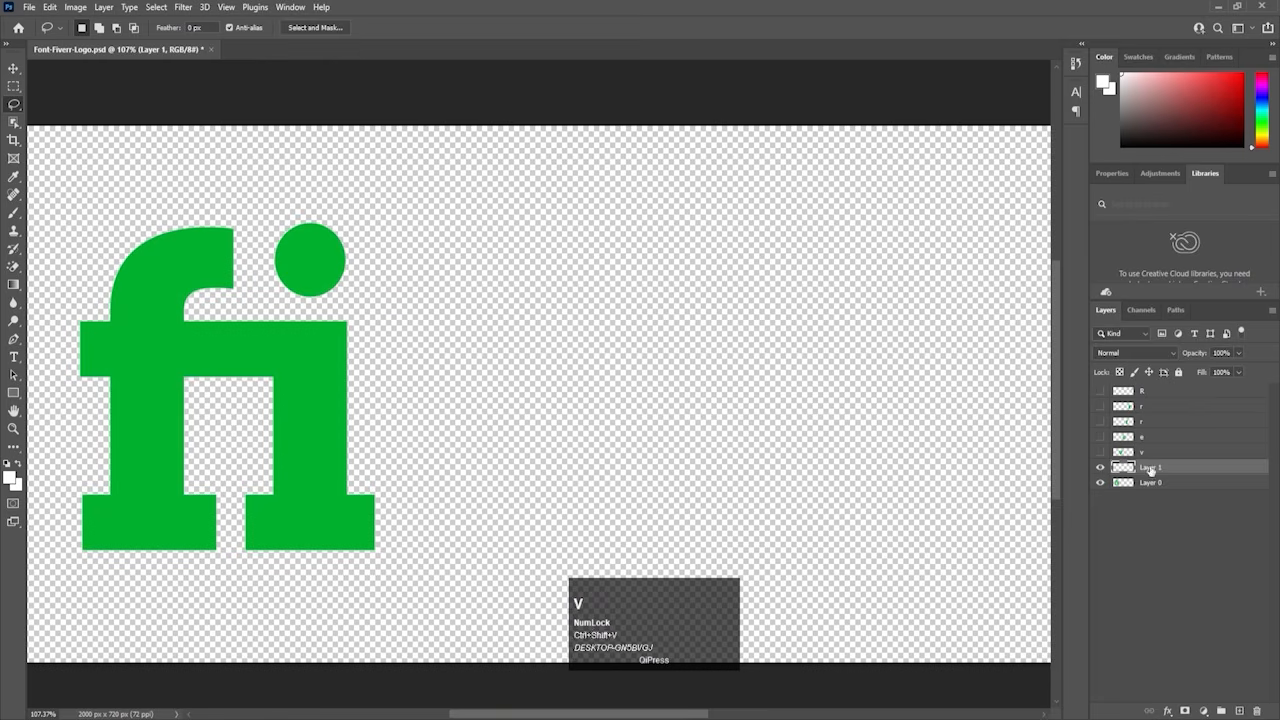
Step: Name the extracted dot's layer with a single period and hide it
{"action": "double_click", "coordinate": [1150, 467]}
{"action": "type", "text": "i"}
{"action": "key", "text": "Return"}
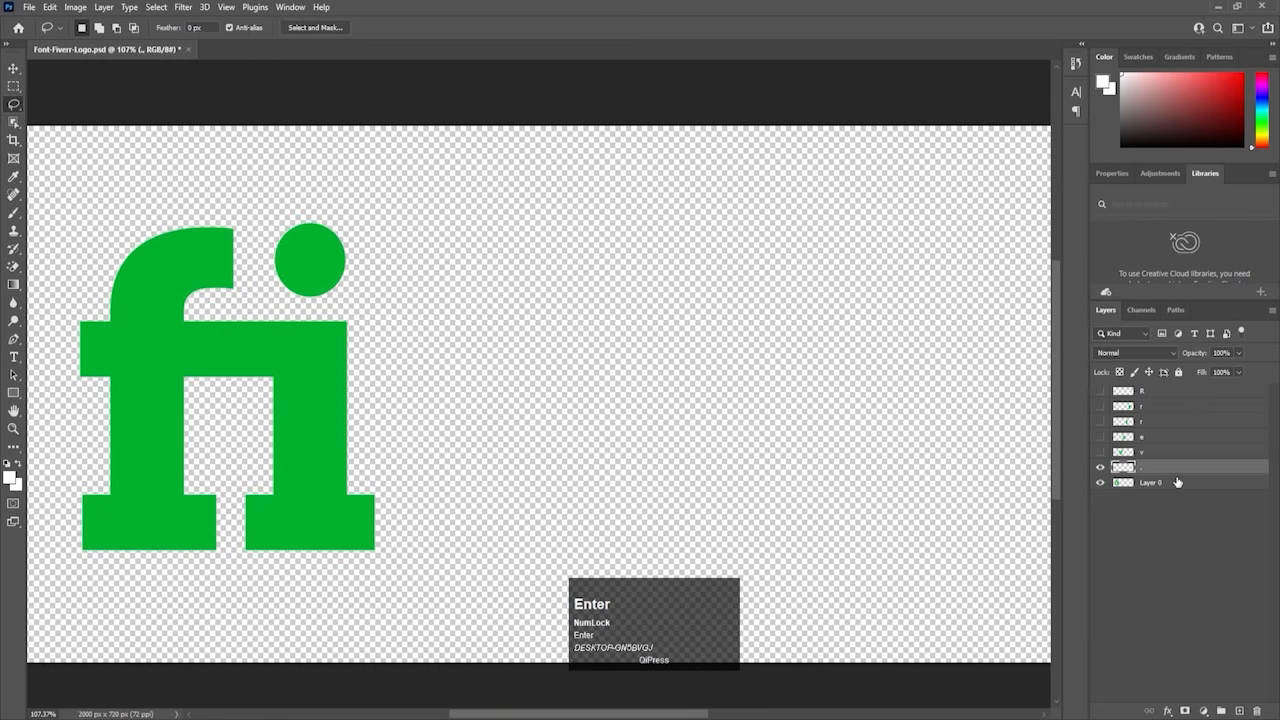
{"action": "left_click", "coordinate": [1100, 467]}
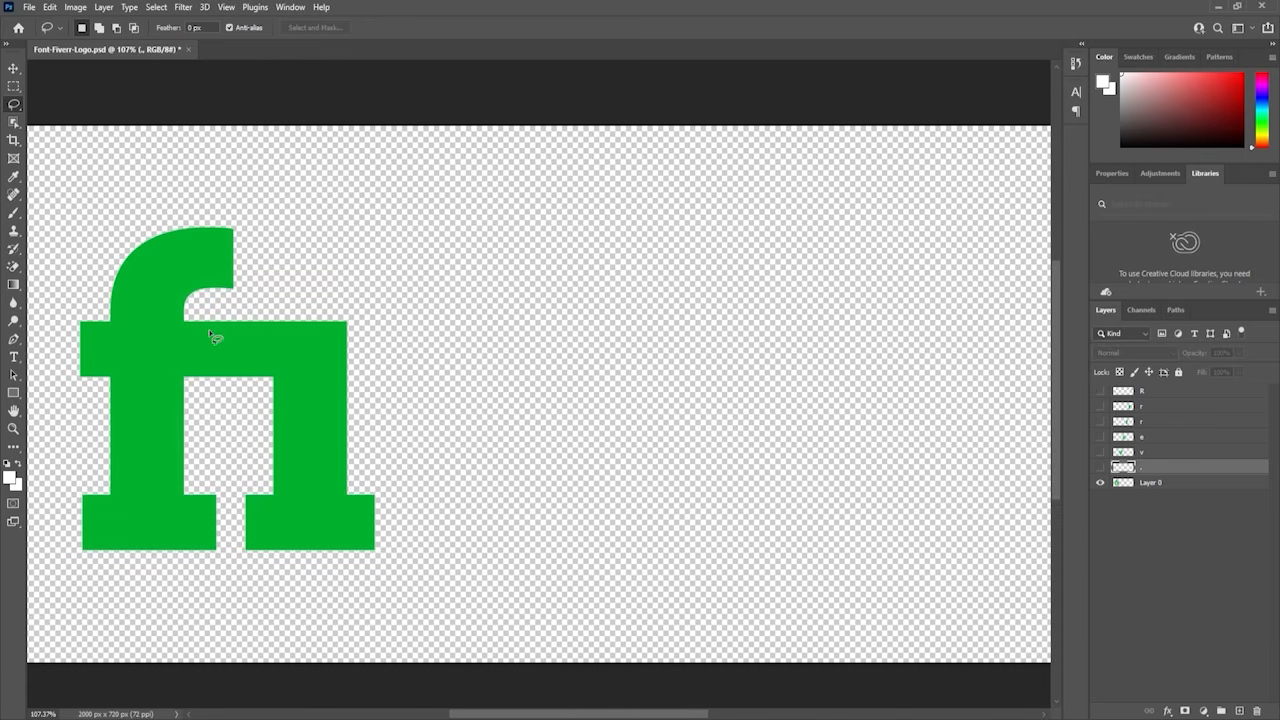
Step: Draw a closed Pen path around the stem of the i, separating it from the f with a straight vertical edge
{"action": "key", "text": "p"}
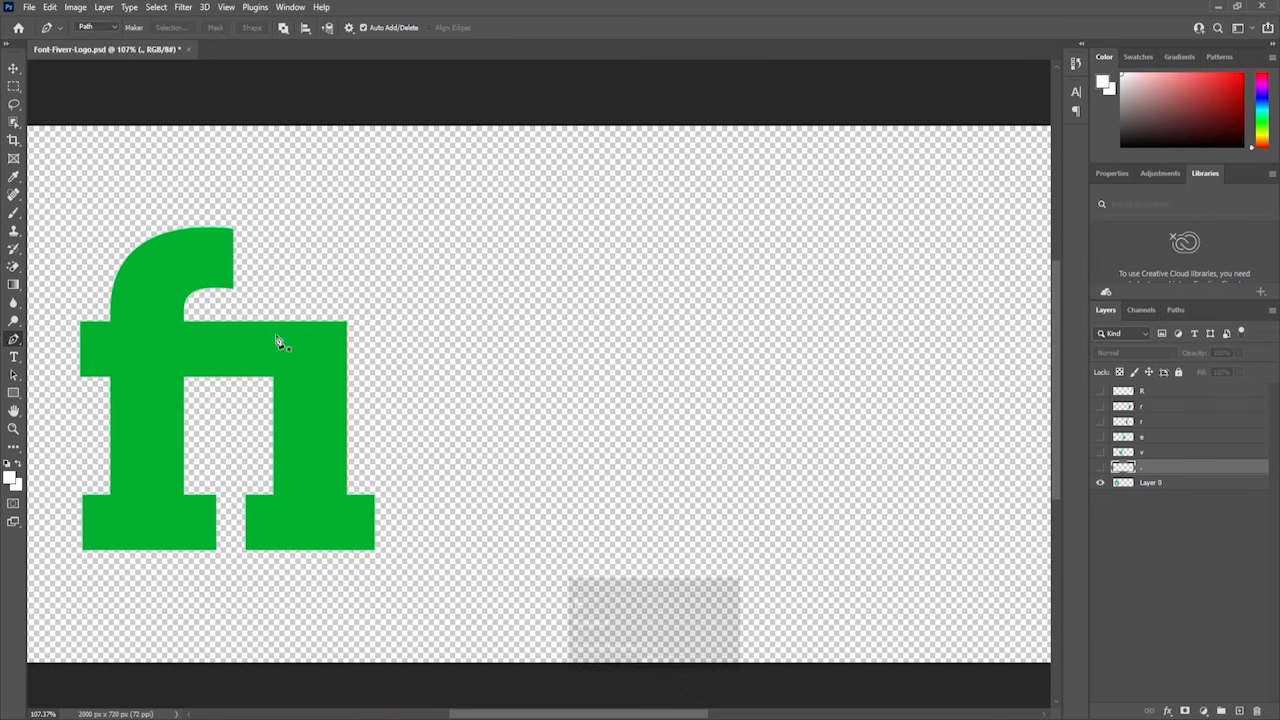
{"action": "left_click", "coordinate": [273, 379]}
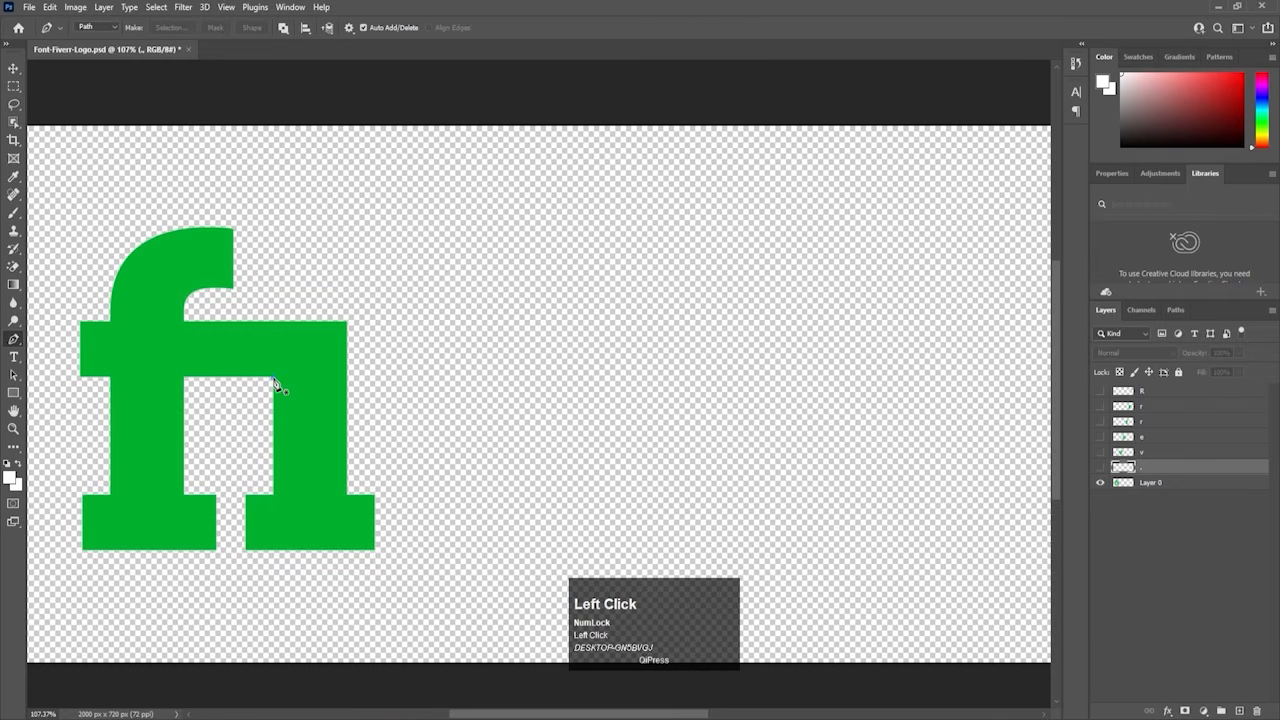
{"action": "key", "text": "shift"}
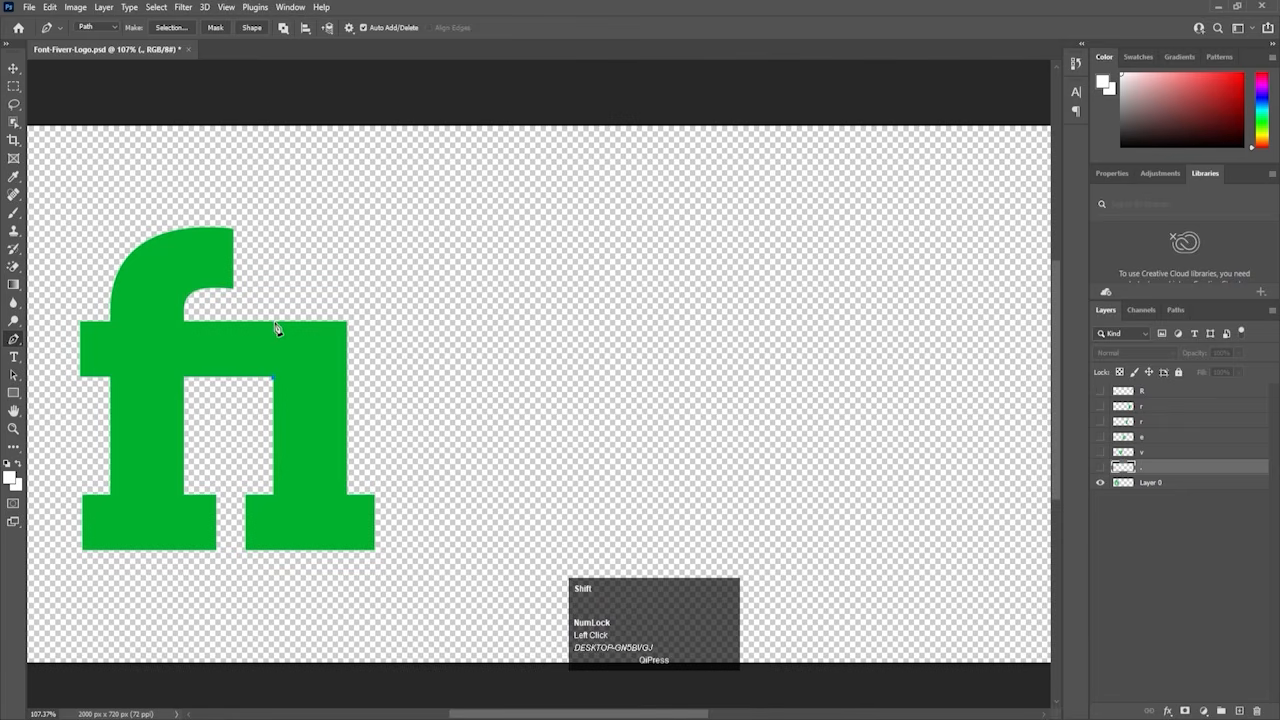
{"action": "left_click", "coordinate": [277, 329]}
{"action": "left_click", "coordinate": [274, 287]}
{"action": "left_click", "coordinate": [346, 279]}
{"action": "left_click", "coordinate": [389, 317]}
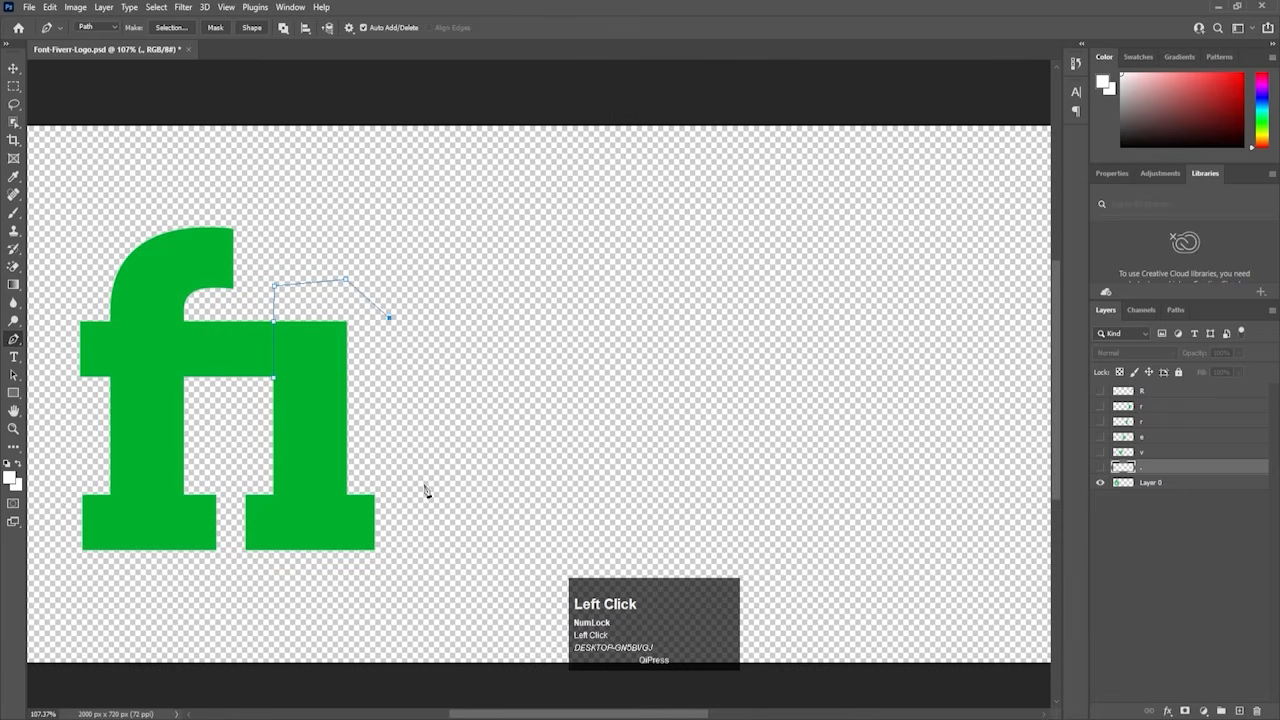
{"action": "left_click", "coordinate": [424, 484]}
{"action": "left_click", "coordinate": [416, 612]}
{"action": "left_click", "coordinate": [237, 584]}
{"action": "left_click", "coordinate": [216, 502]}
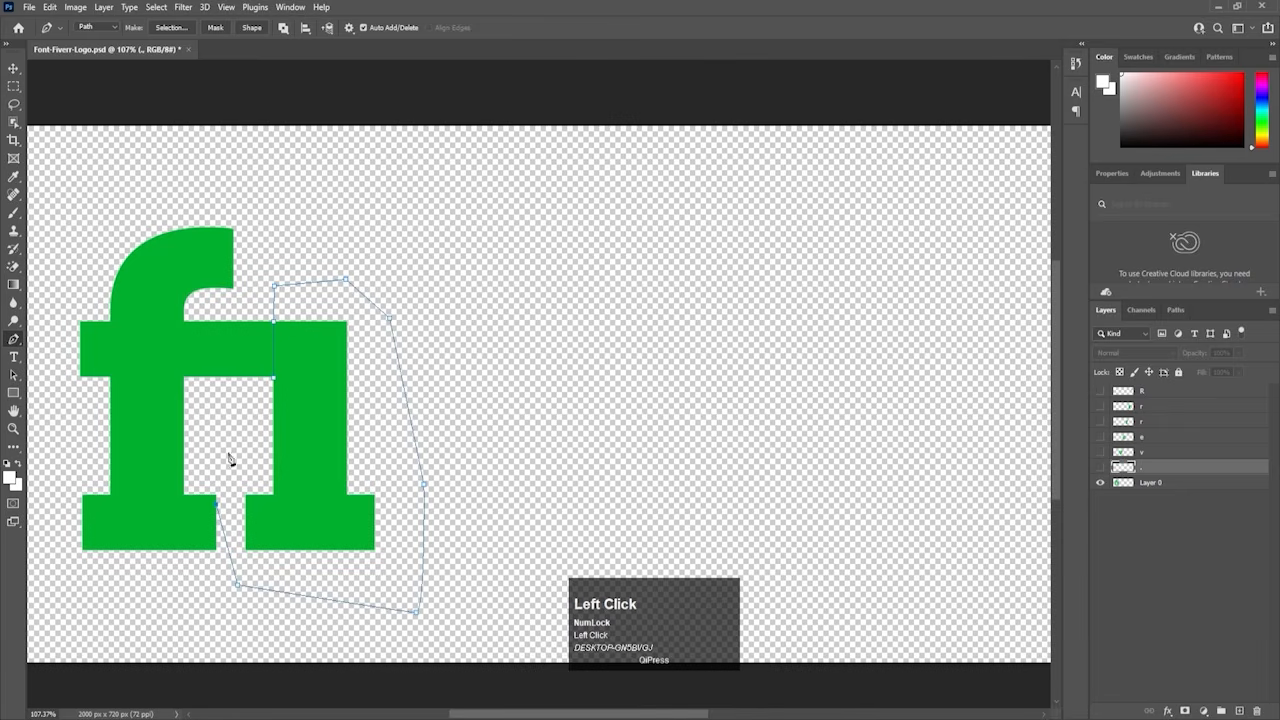
{"action": "key", "text": "Right"}
{"action": "left_click", "coordinate": [275, 380]}
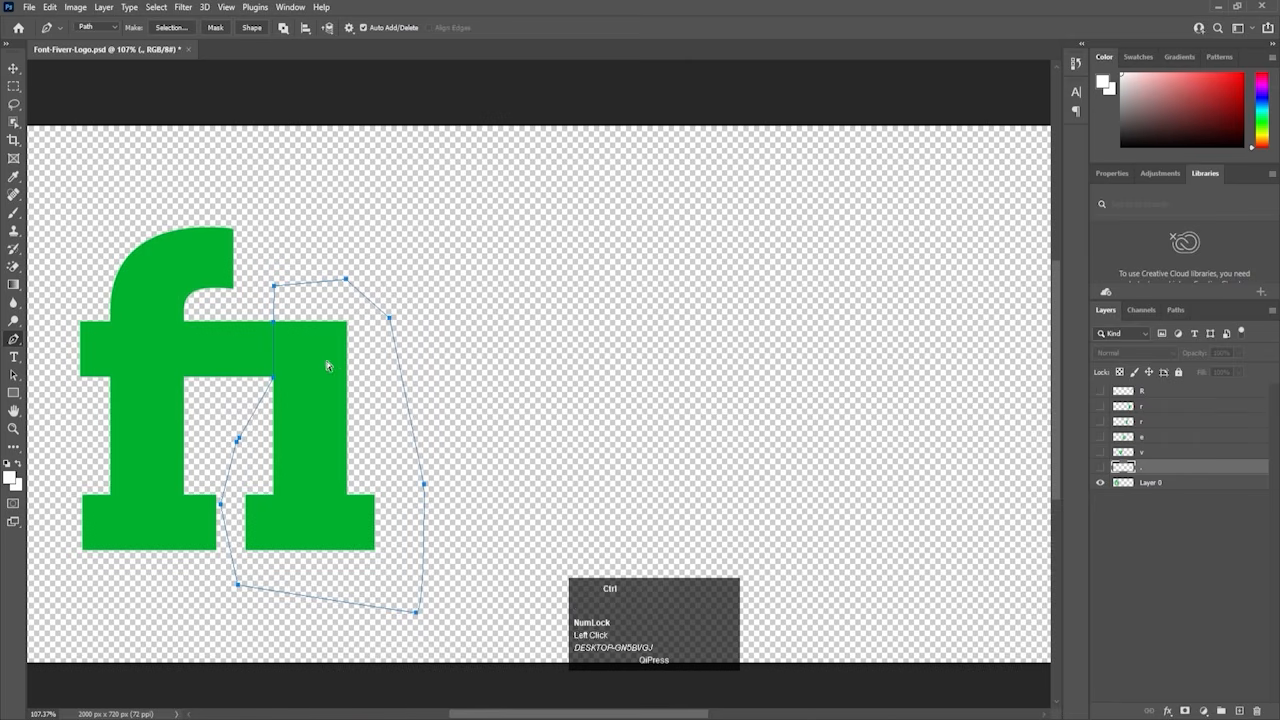
Step: Convert the path to a selection, cut the i's stem from Layer 0 and paste it in place on a new layer
{"action": "key", "text": "ctrl+Return"}
{"action": "key", "text": "ctrl+x"}
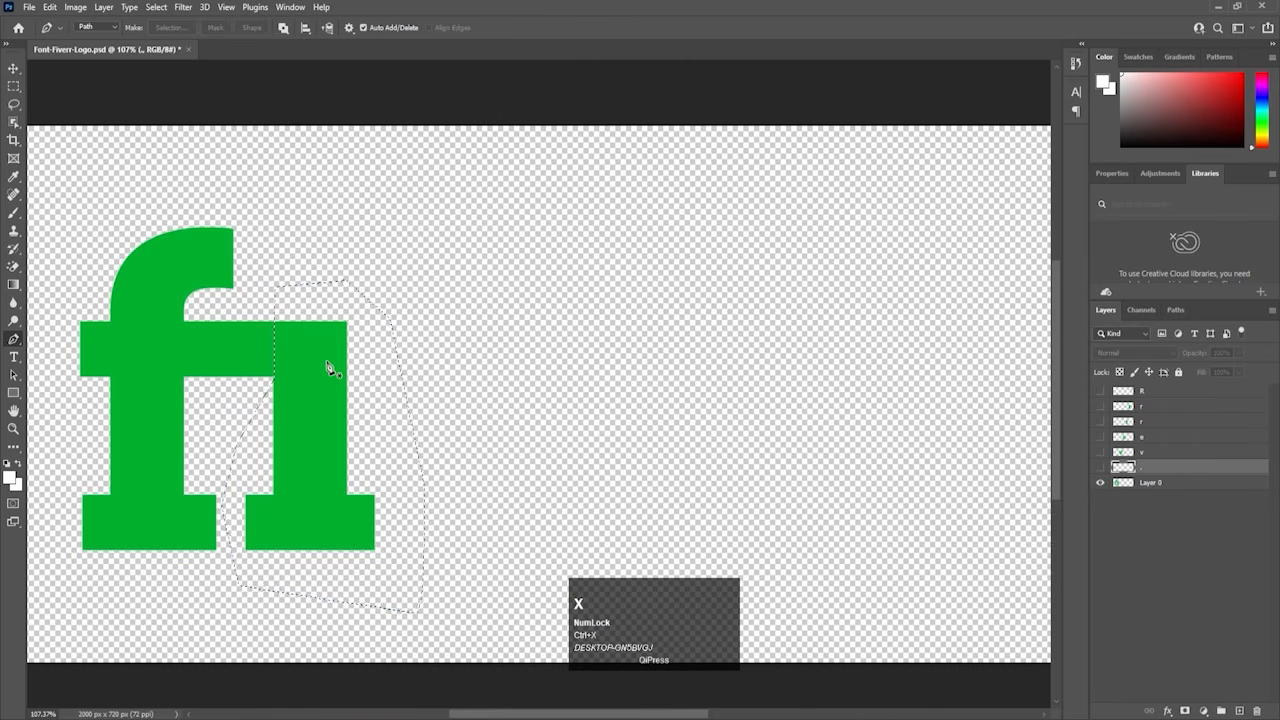
{"action": "left_click", "coordinate": [1155, 483]}
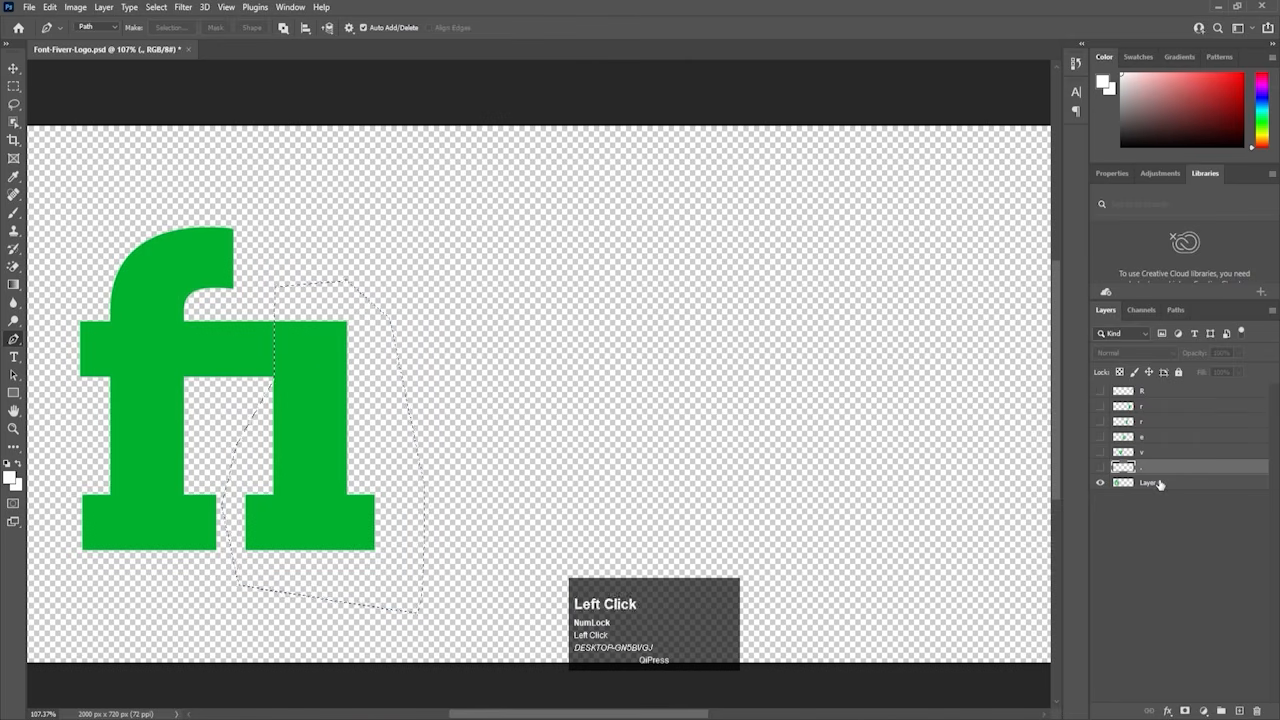
{"action": "key", "text": "ctrl+x"}
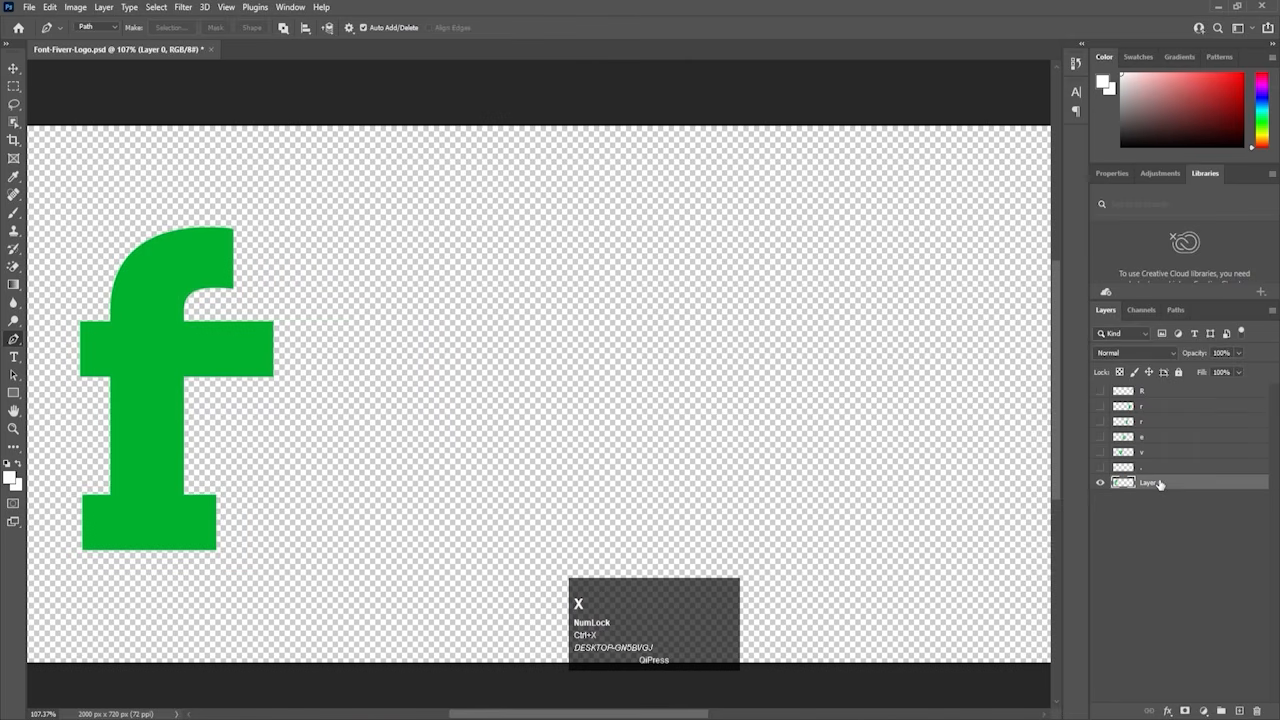
{"action": "left_click", "coordinate": [1239, 711]}
{"action": "key", "text": "ctrl+shift+v"}
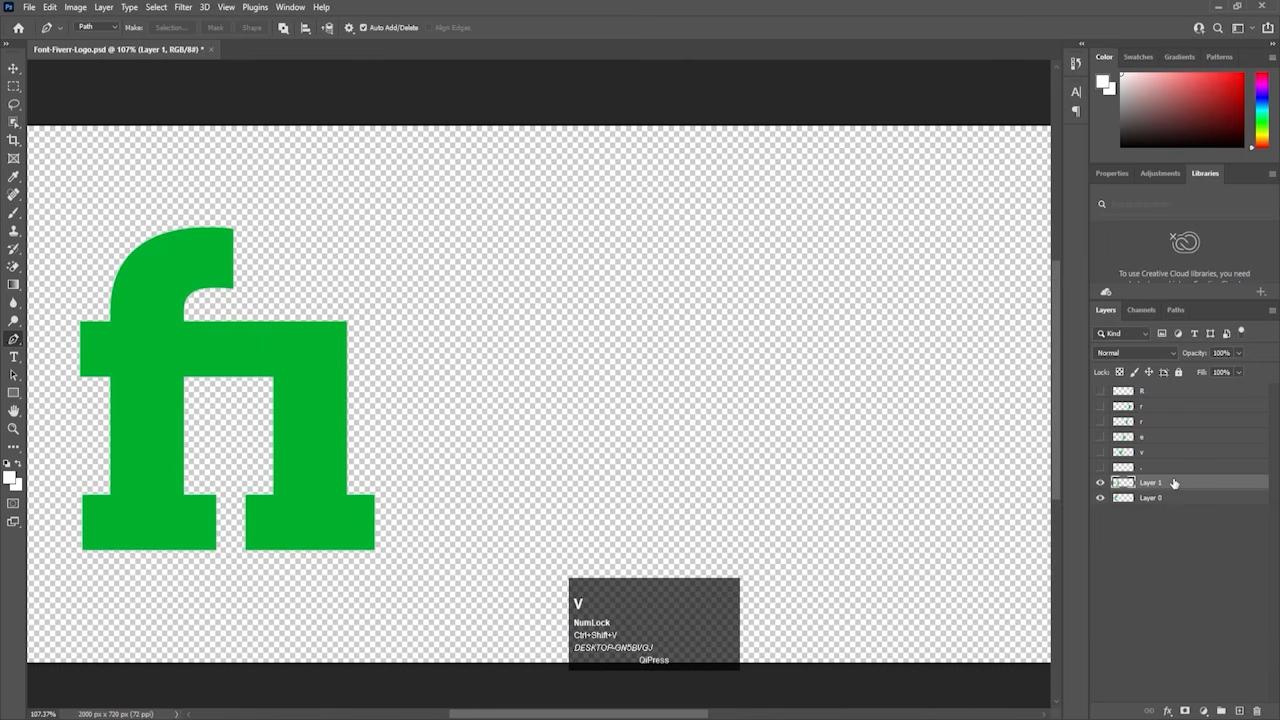
Step: Name the extracted stem's layer i and rename Layer 0 as f
{"action": "double_click", "coordinate": [1152, 482]}
{"action": "type", "text": "i"}
{"action": "key", "text": "Return"}
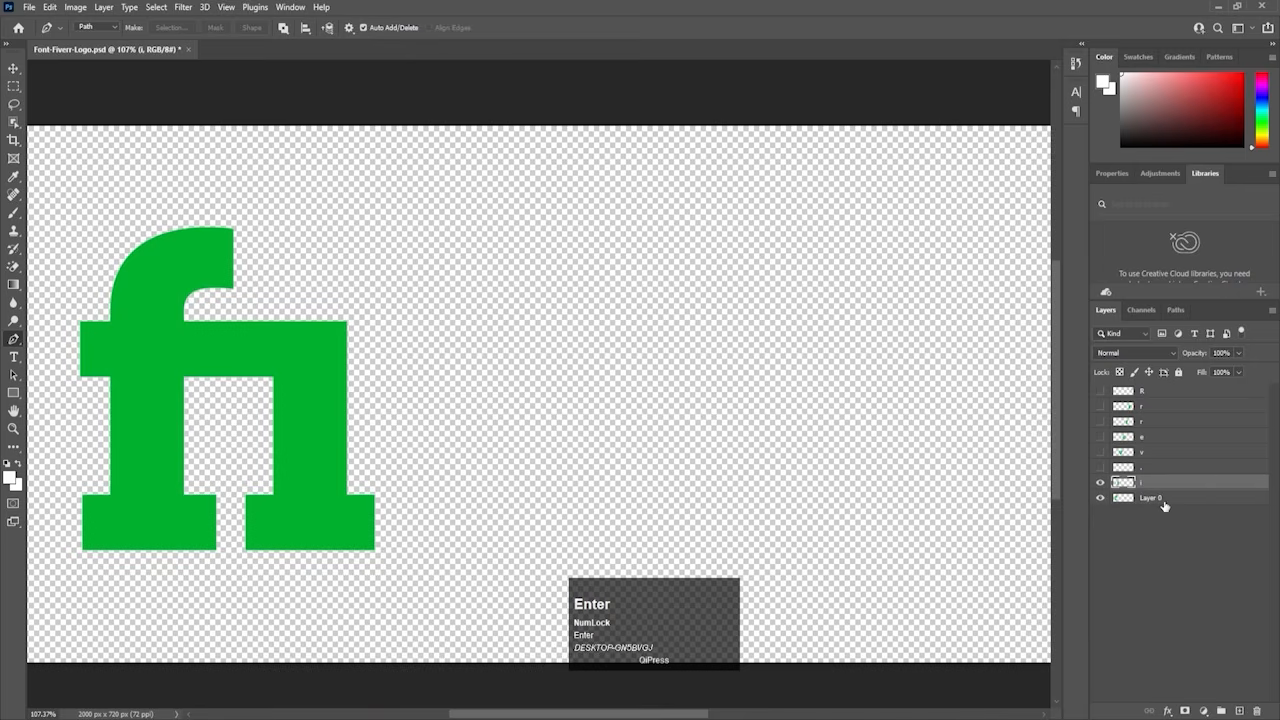
{"action": "double_click", "coordinate": [1151, 499]}
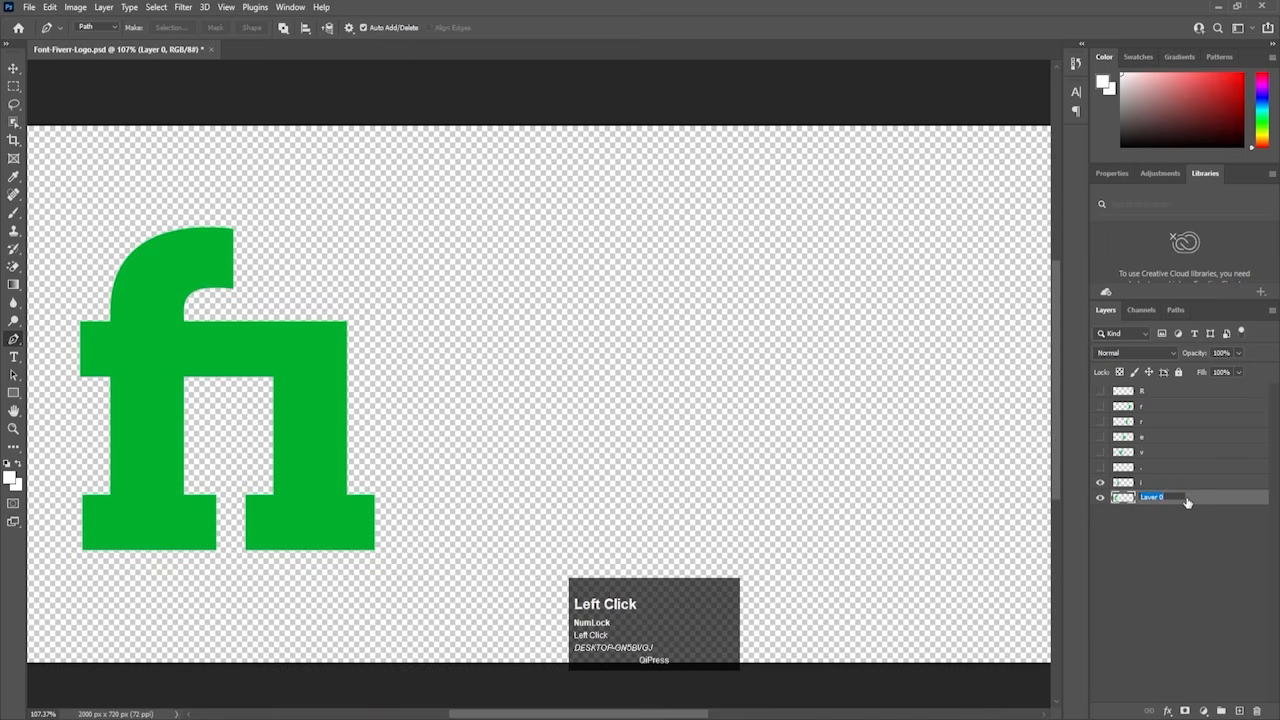
{"action": "type", "text": "f"}
{"action": "key", "text": "Return"}
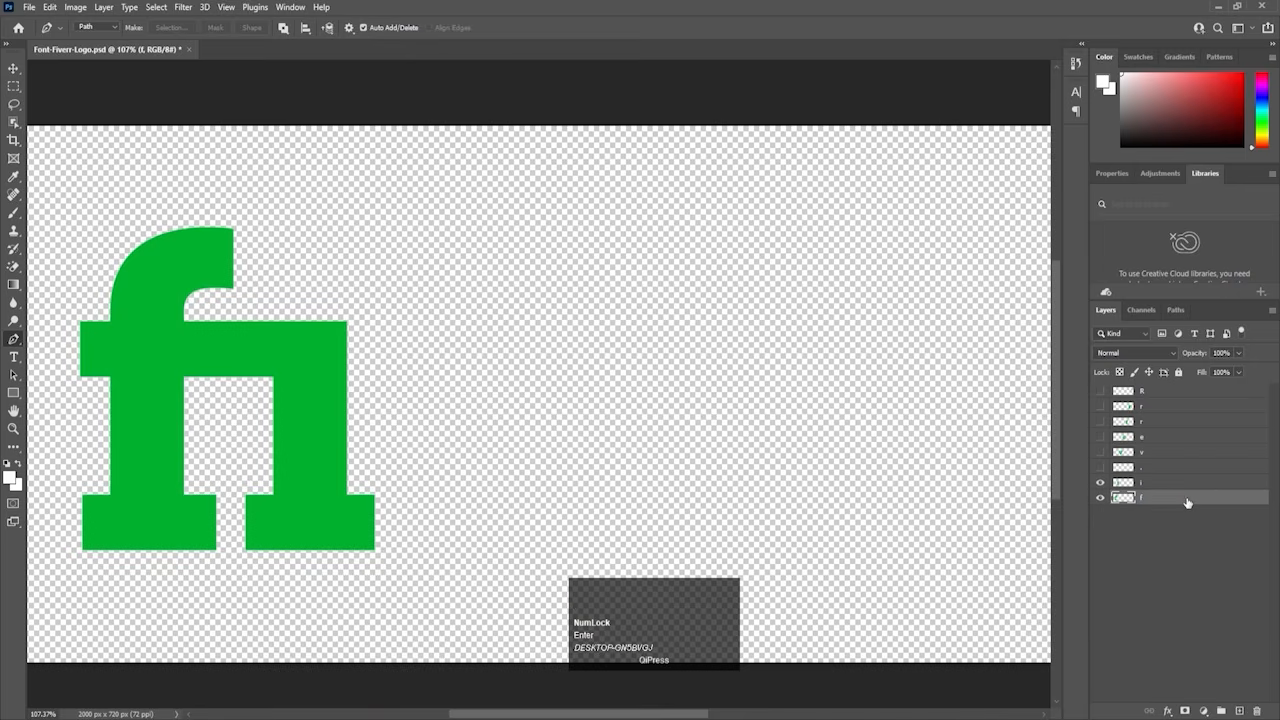
Step: Make all the hidden letter, dot and ® layers visible again and save the document
{"action": "left_click", "coordinate": [1101, 467]}
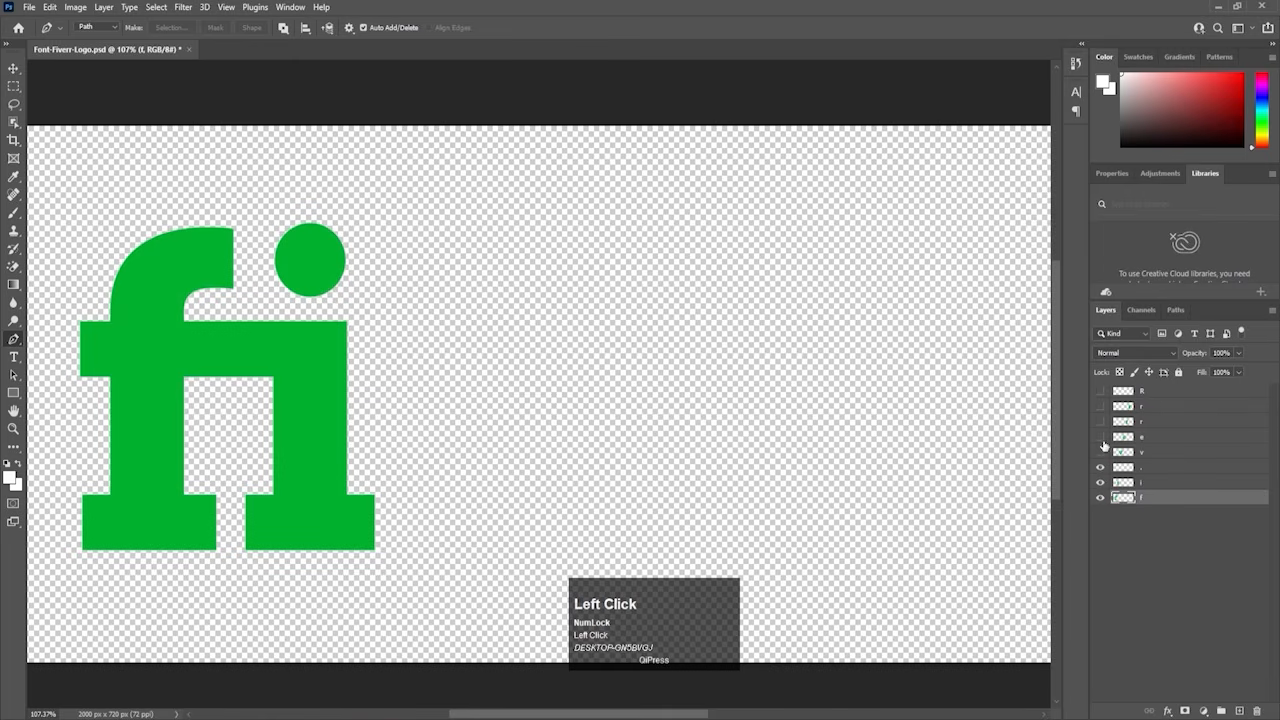
{"action": "left_click", "coordinate": [1101, 452]}
{"action": "left_click", "coordinate": [1101, 436]}
{"action": "left_click", "coordinate": [1101, 421]}
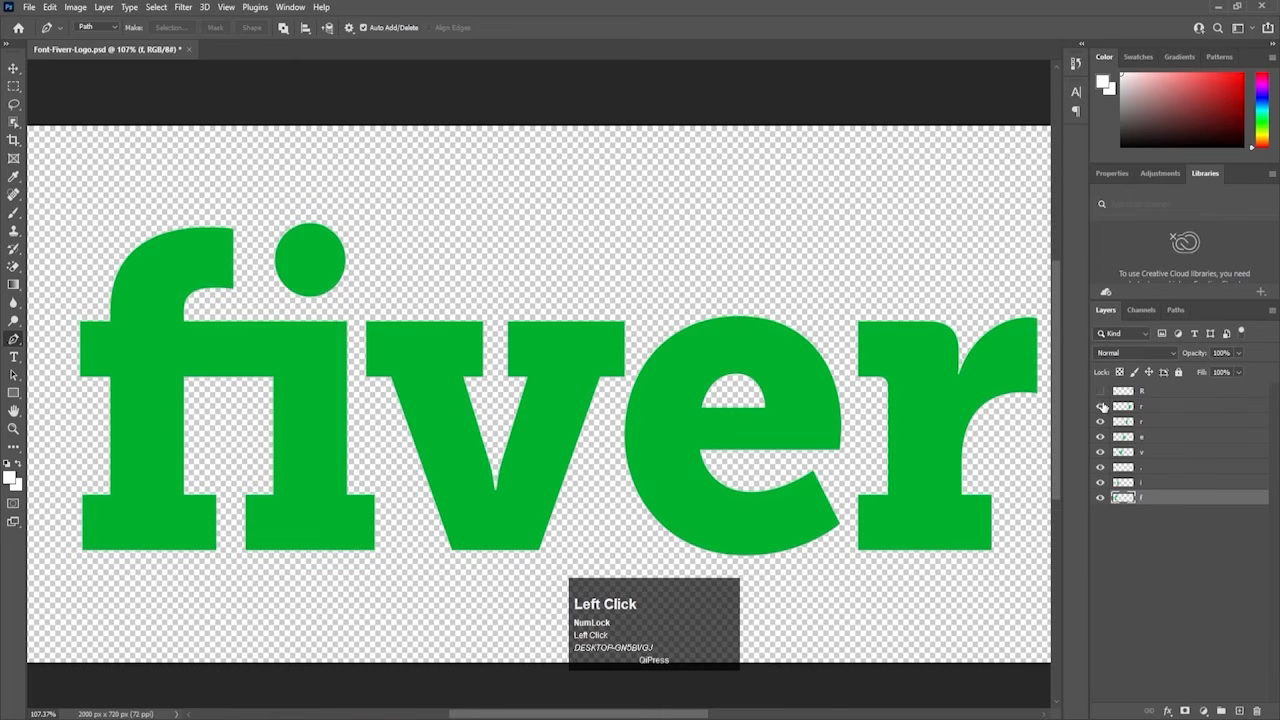
{"action": "left_click", "coordinate": [1101, 406]}
{"action": "key", "text": "ctrl+s"}
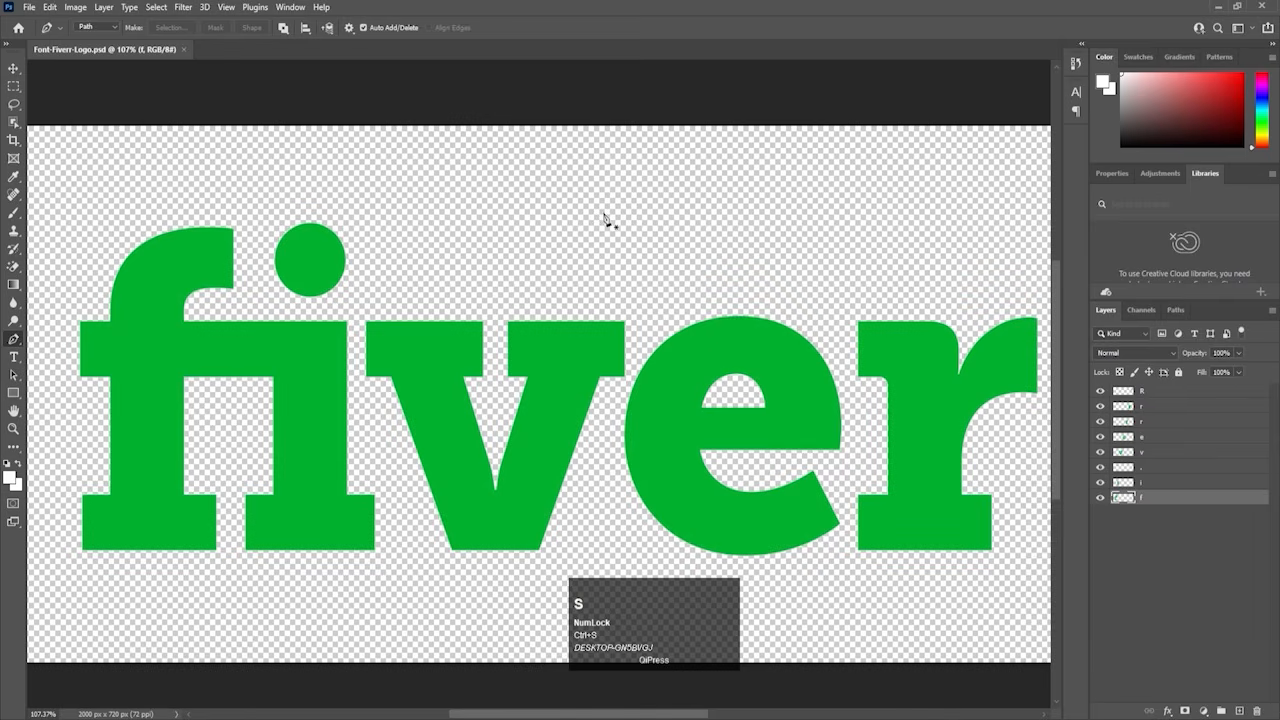
Step: Save the layered document as Font-Fiverr-Logo.psd in the fiver folder, replacing the existing file
{"action": "key", "text": "ctrl+shift+s"}
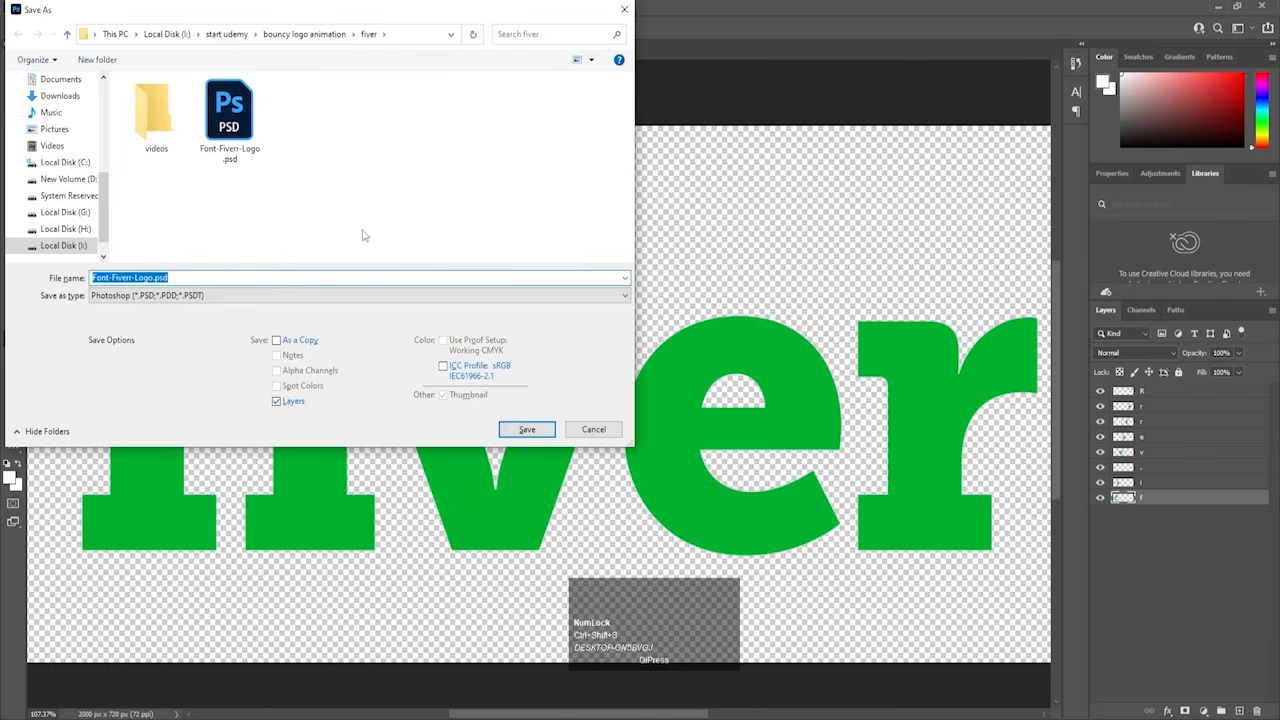
{"action": "left_click", "coordinate": [518, 428]}
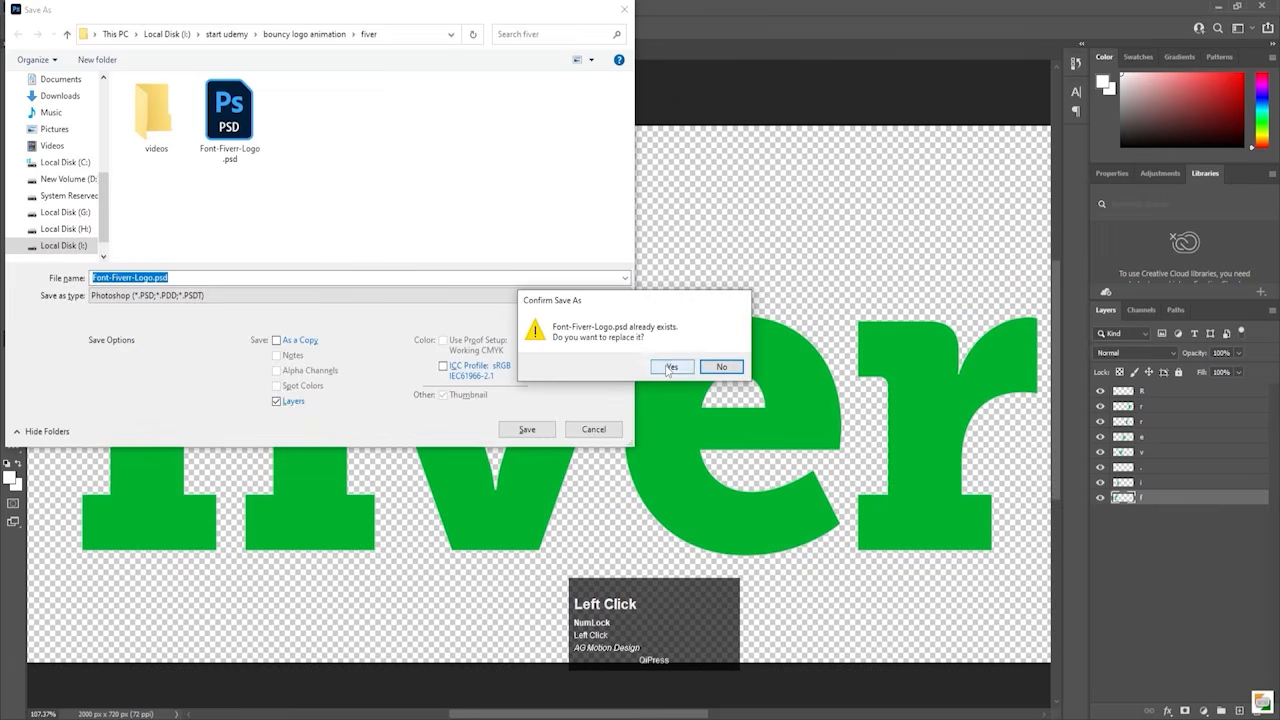
{"action": "left_click", "coordinate": [671, 367]}
{"action": "left_click", "coordinate": [786, 206]}
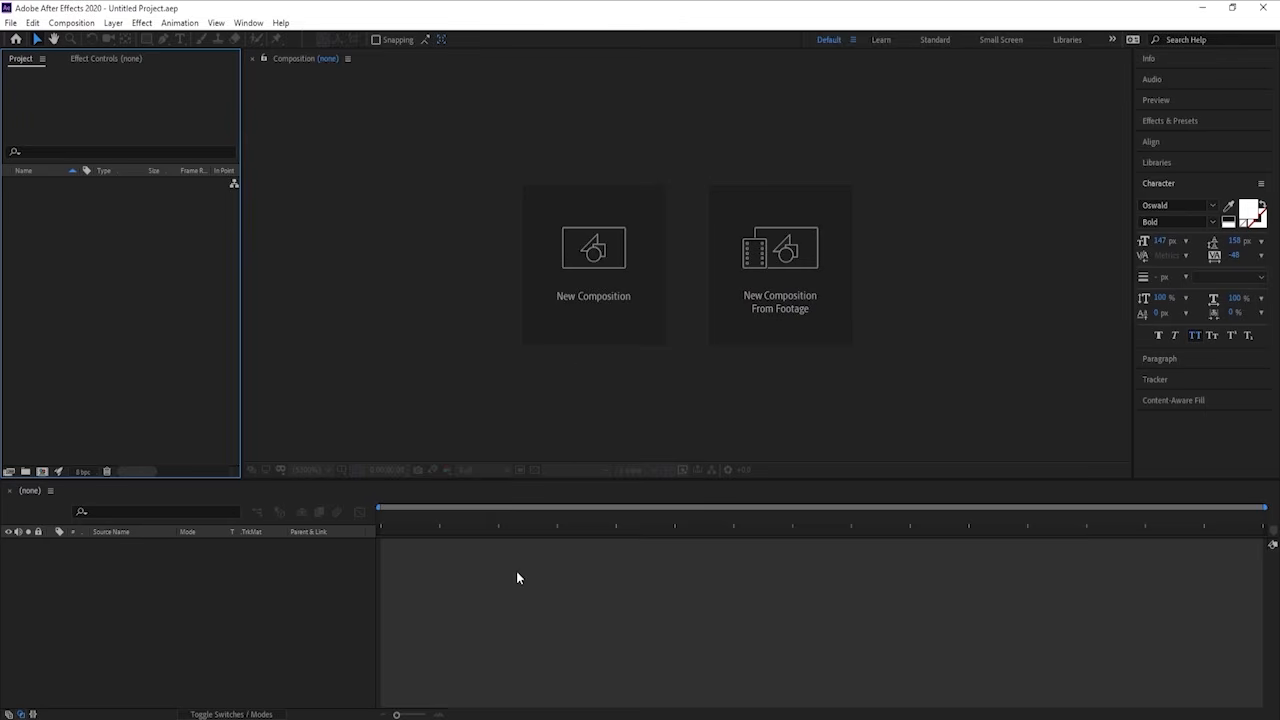
Step: In After Effects, create a composition named Main Animation comp at 1920 × 1080 px, 30 fps, 20 seconds long, with a white background
{"action": "left_click", "coordinate": [605, 299]}
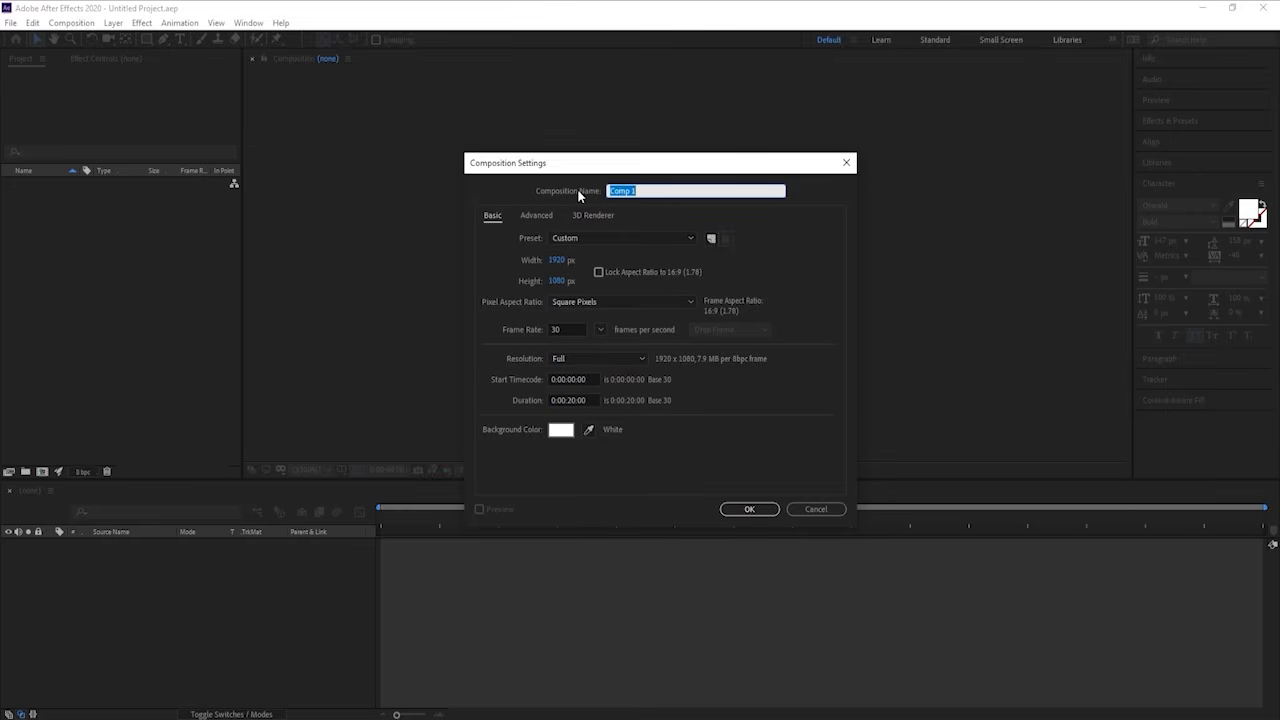
{"action": "type", "text": "Main An"}
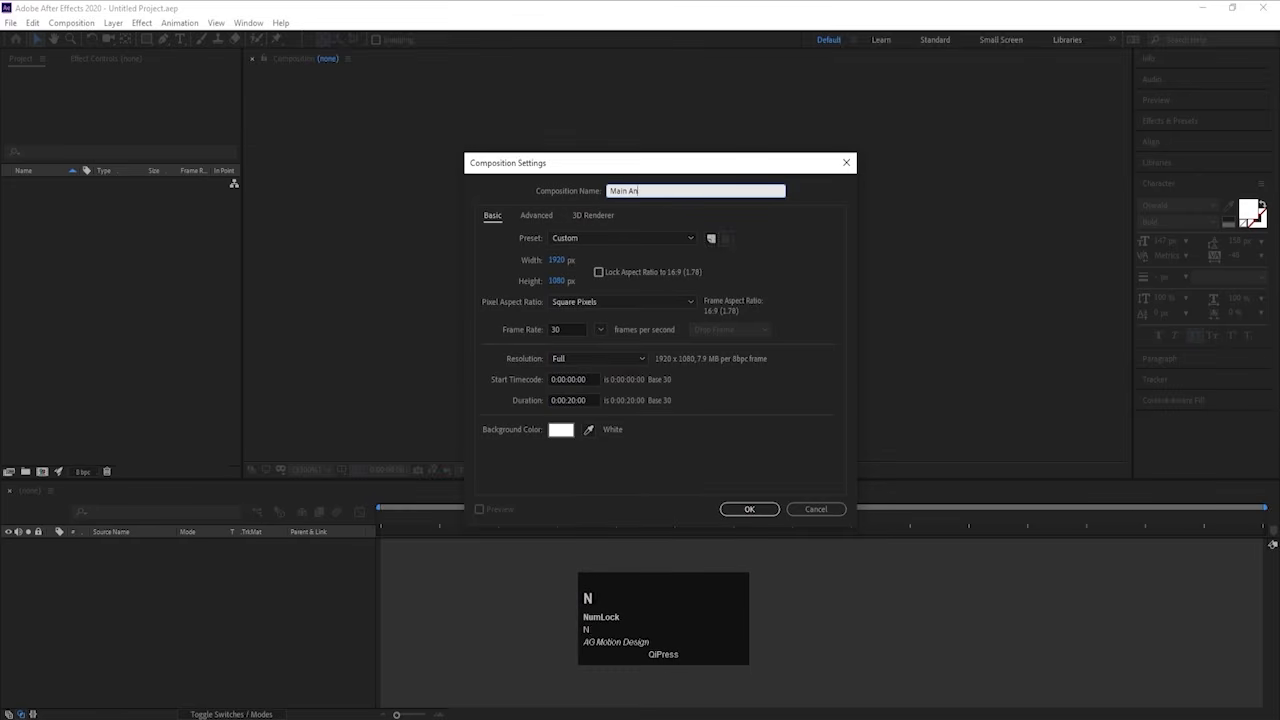
{"action": "type", "text": "imation ocm"}
{"action": "type", "text": "comp"}
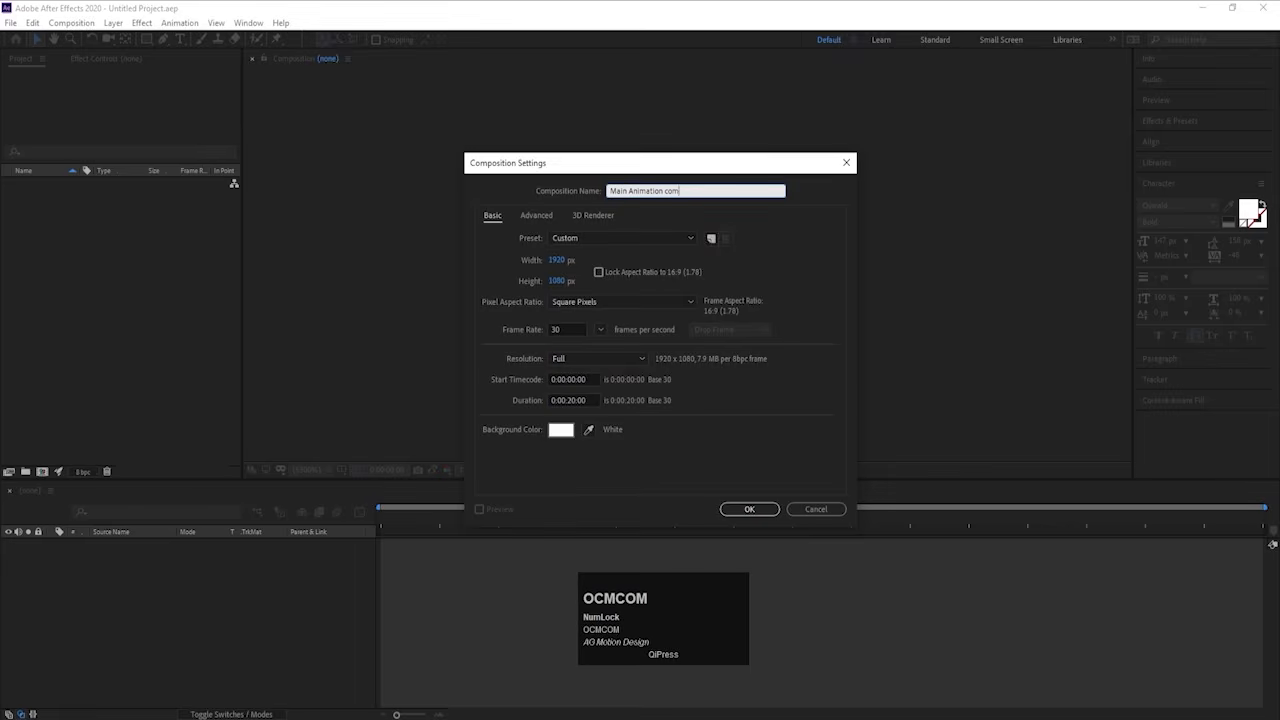
{"action": "left_click", "coordinate": [557, 281]}
{"action": "left_click", "coordinate": [568, 330]}
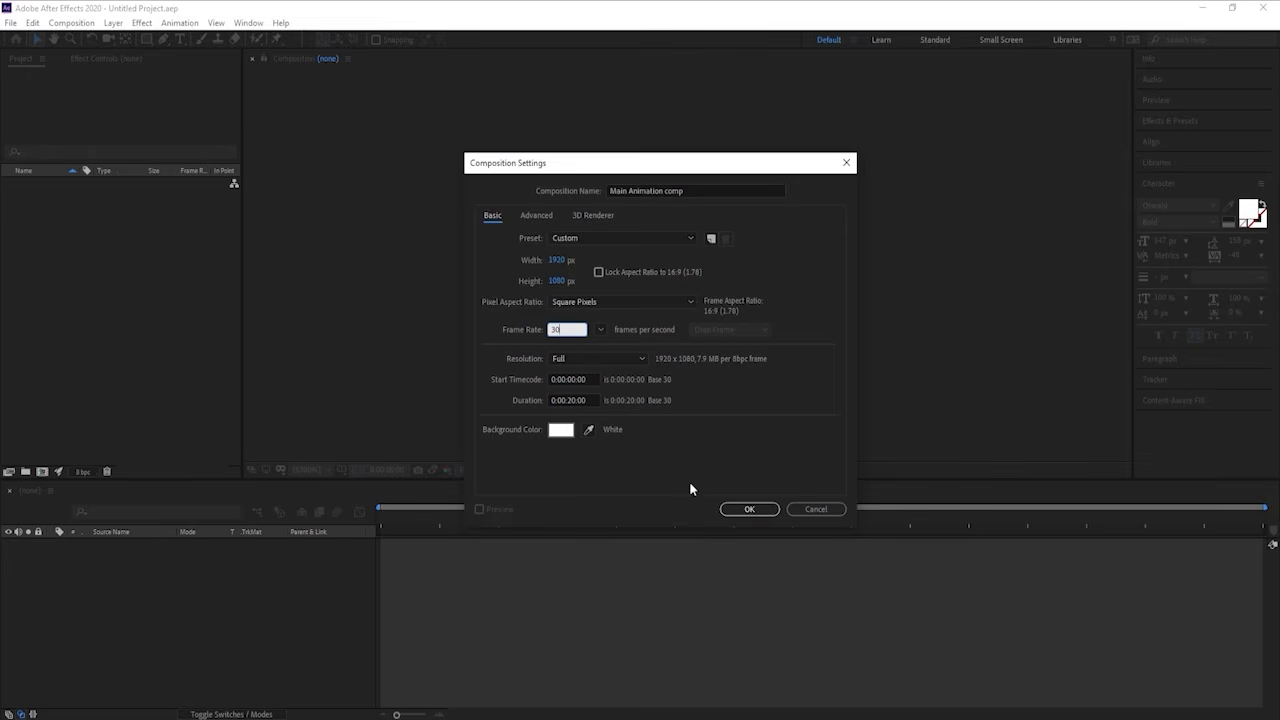
{"action": "left_click", "coordinate": [745, 508]}
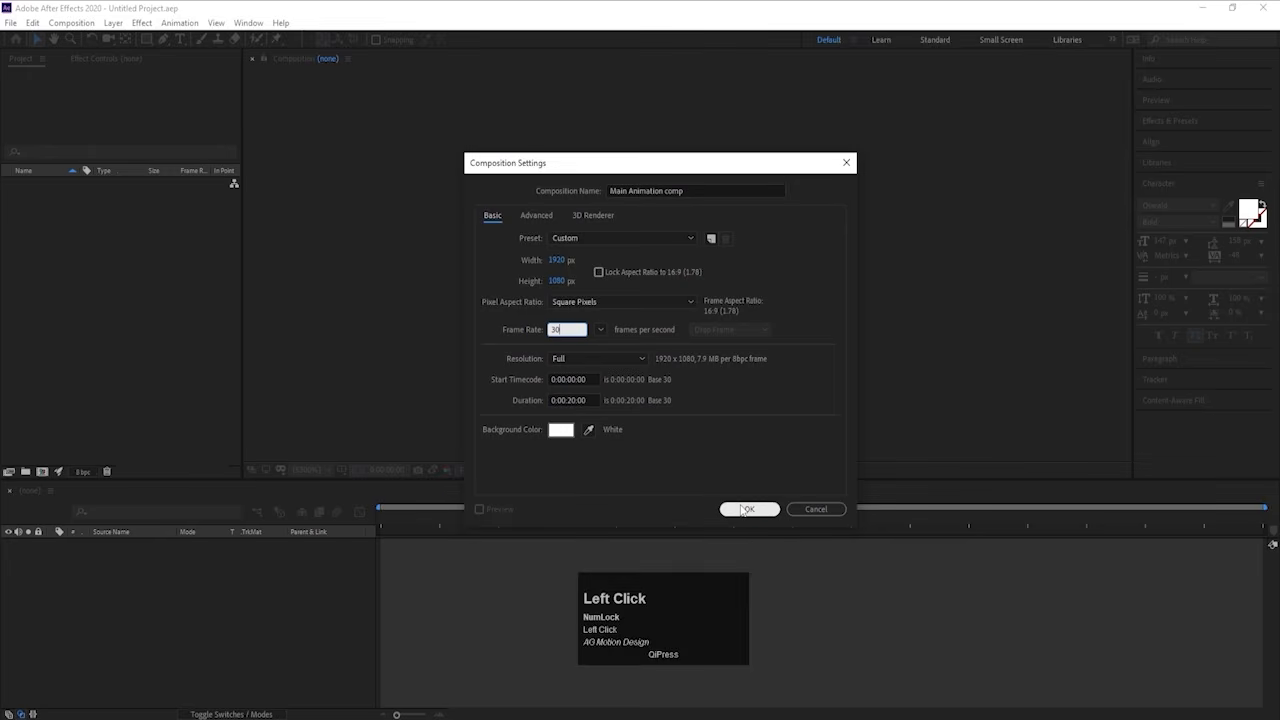
Step: Turn on the title/action safe guides for the Main Animation comp view
{"action": "left_click", "coordinate": [341, 470]}
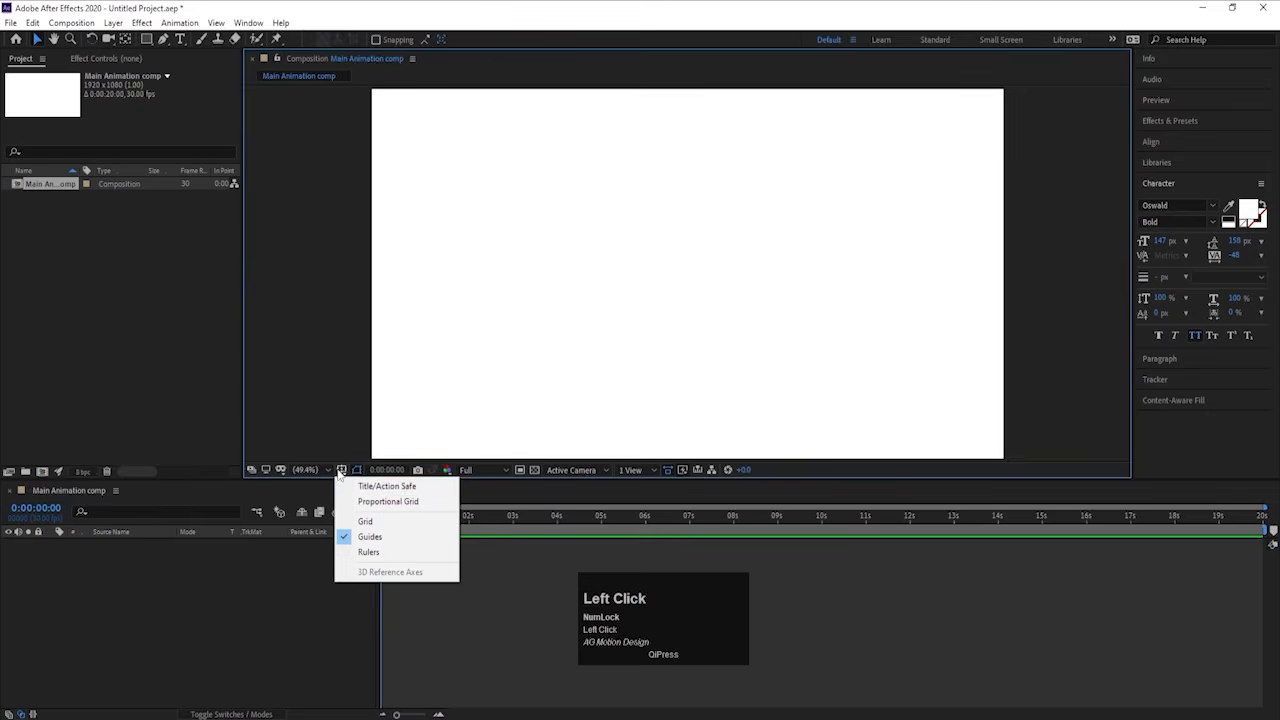
{"action": "left_click", "coordinate": [368, 488]}
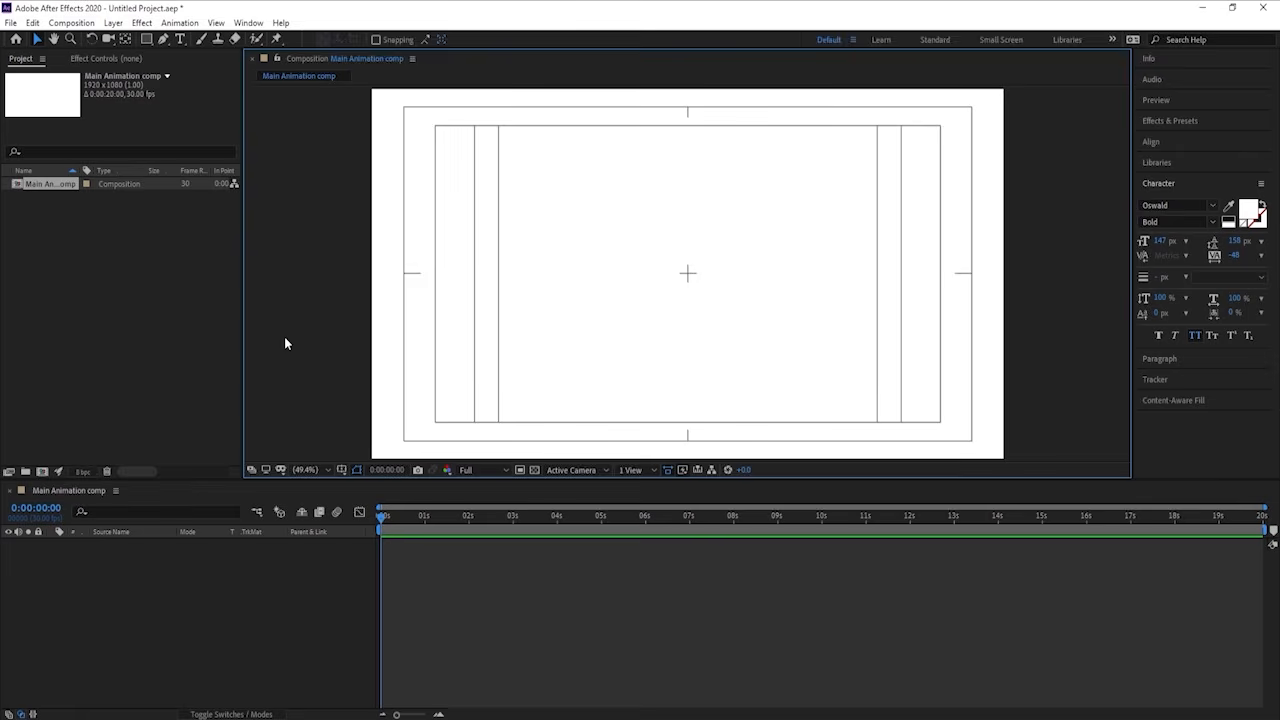
{"action": "left_click", "coordinate": [97, 287]}
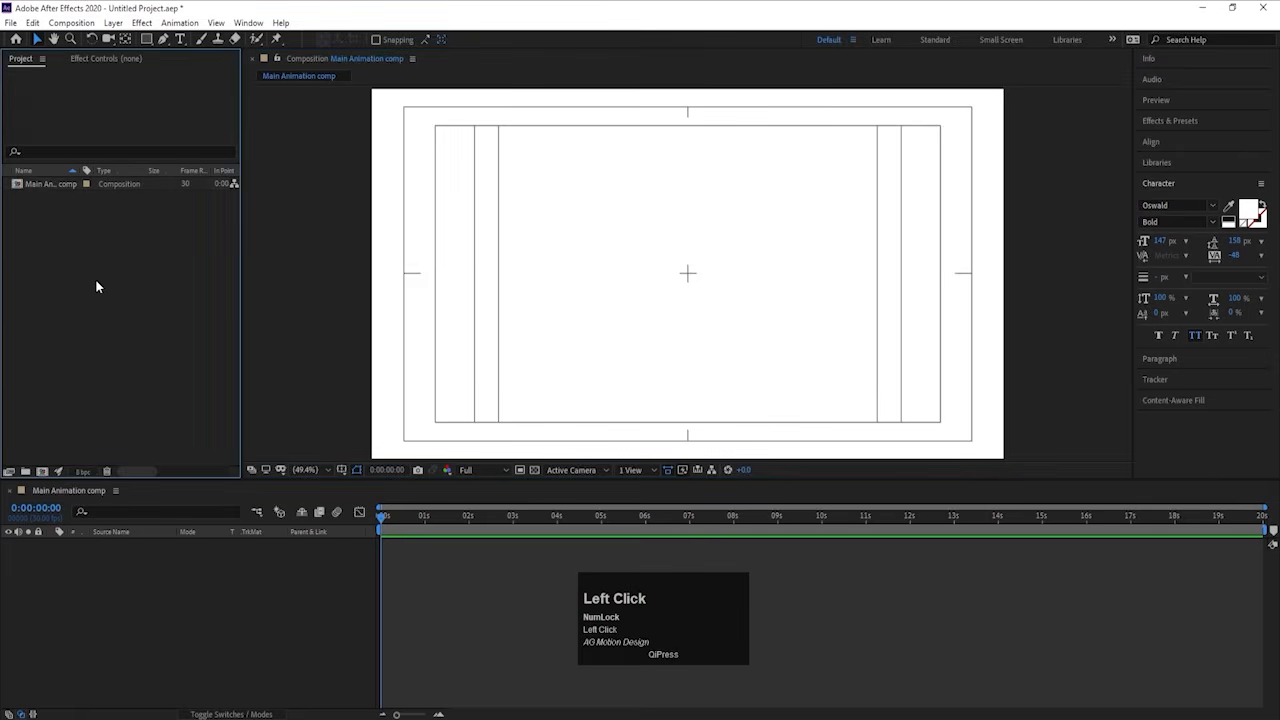
{"action": "left_click", "coordinate": [578, 235]}
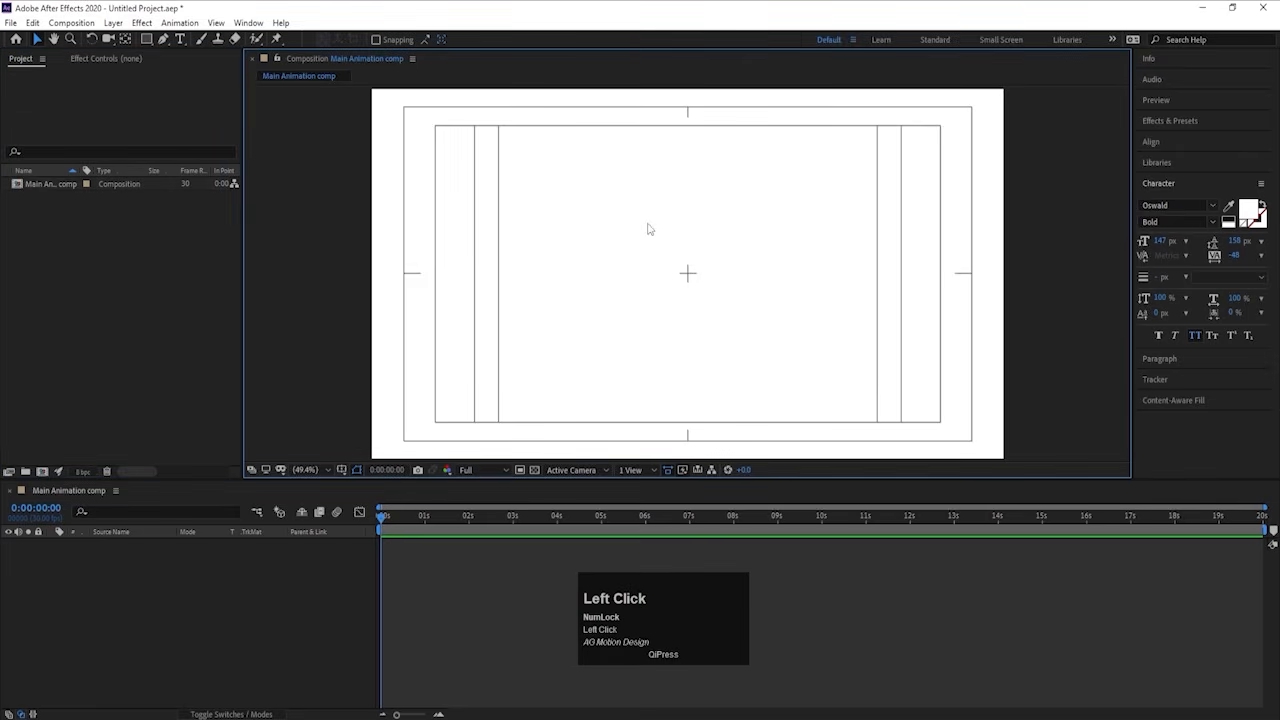
{"action": "left_click", "coordinate": [208, 616]}
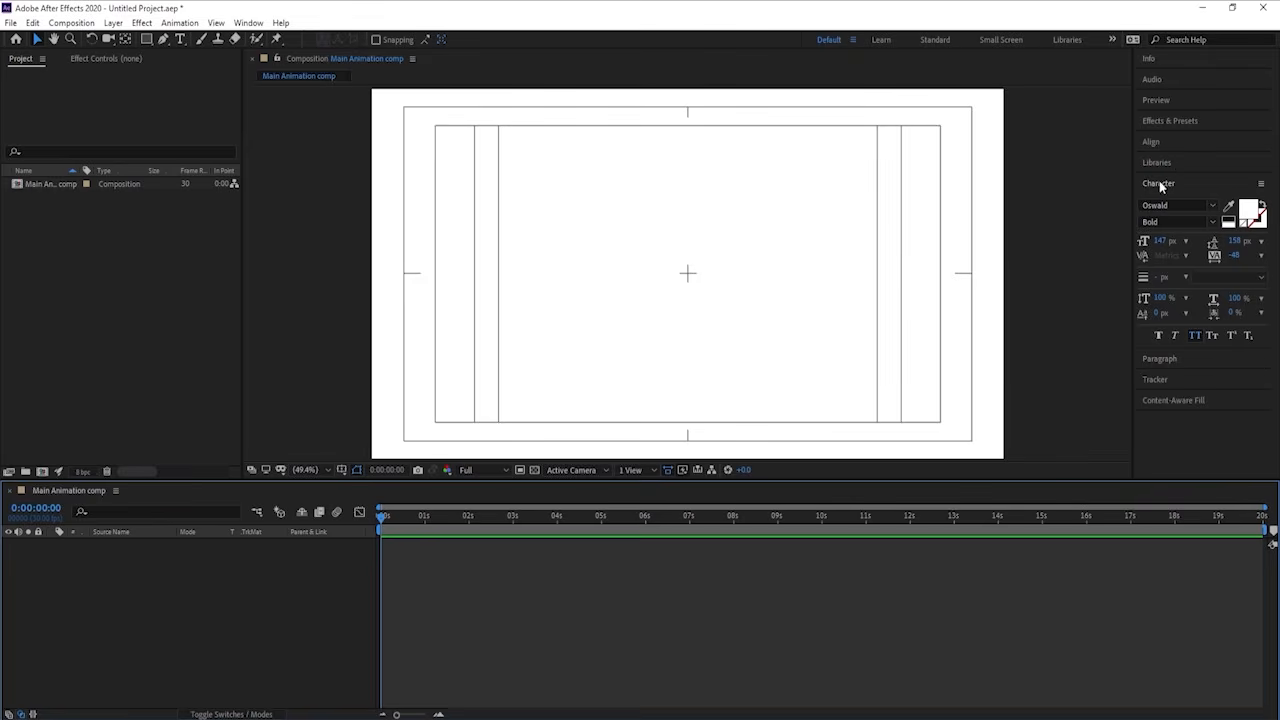
{"action": "left_click", "coordinate": [332, 593]}
Step: Import Font-Fiverr-Logo.psd as Composition - Retain Layer Sizes with editable layer styles and no Photoshop sequence
{"action": "left_click", "coordinate": [147, 259]}
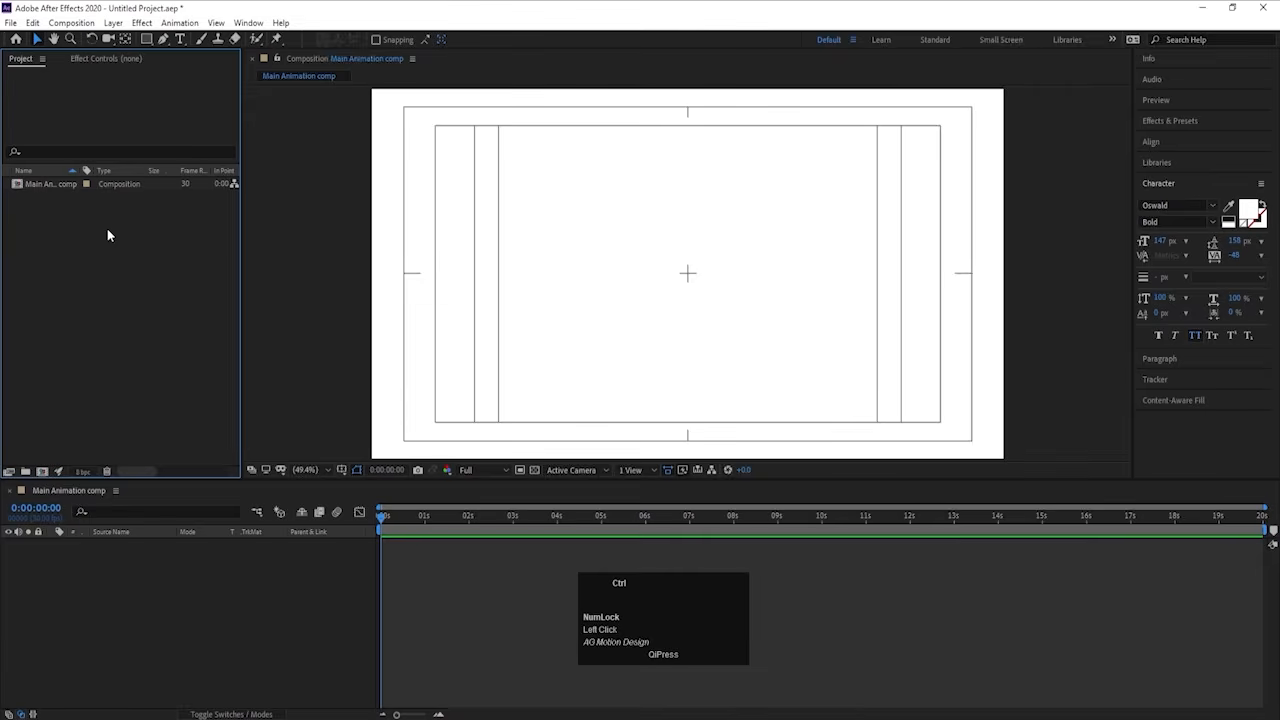
{"action": "key", "text": "ctrl+i"}
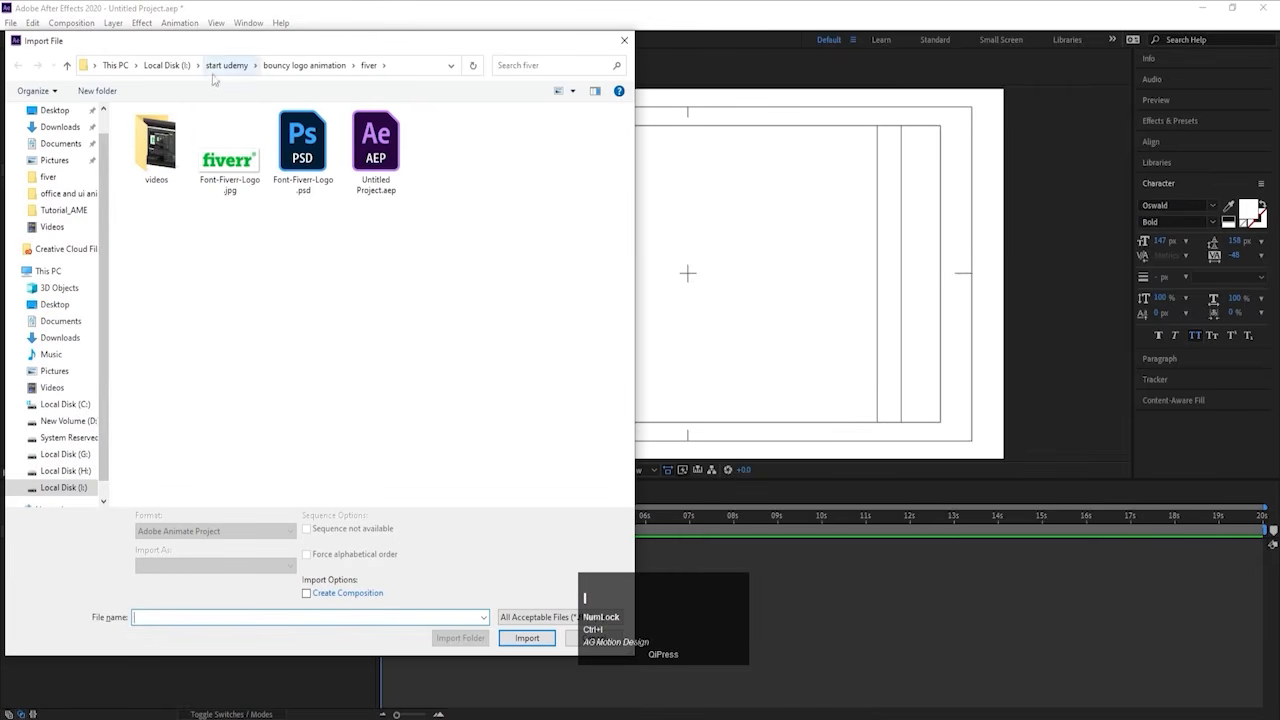
{"action": "left_click", "coordinate": [313, 171]}
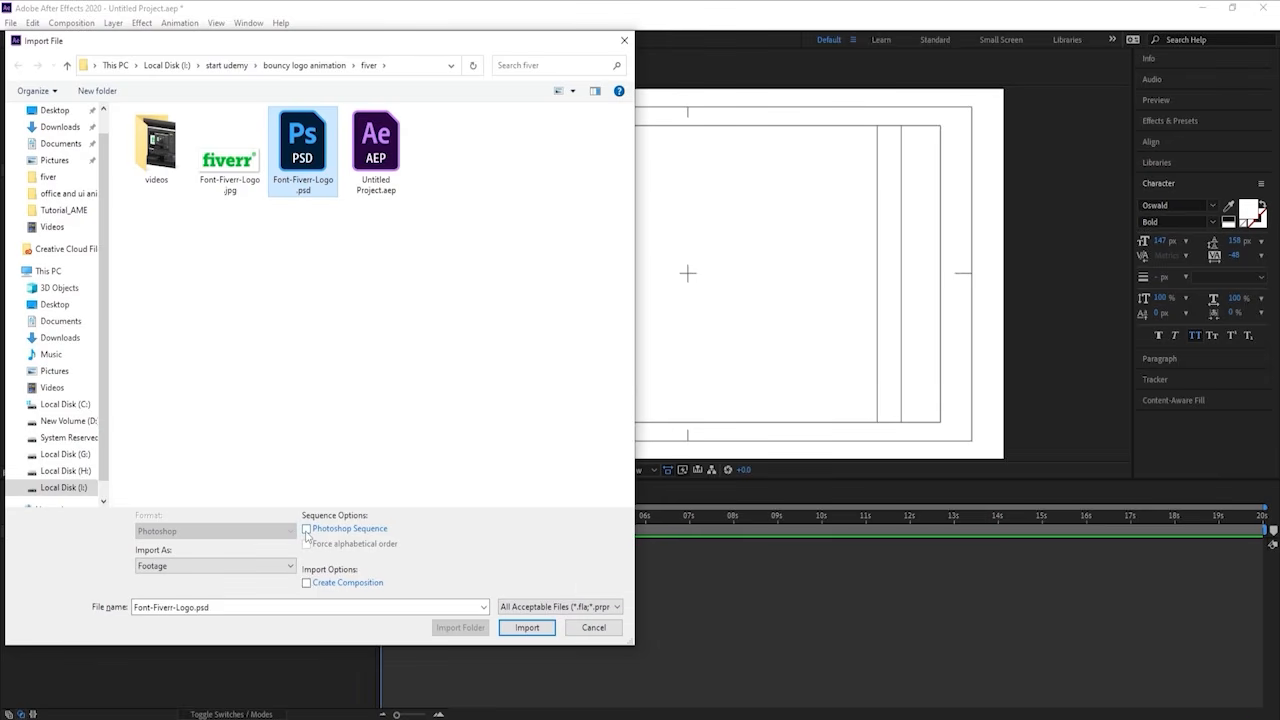
{"action": "left_click", "coordinate": [307, 530]}
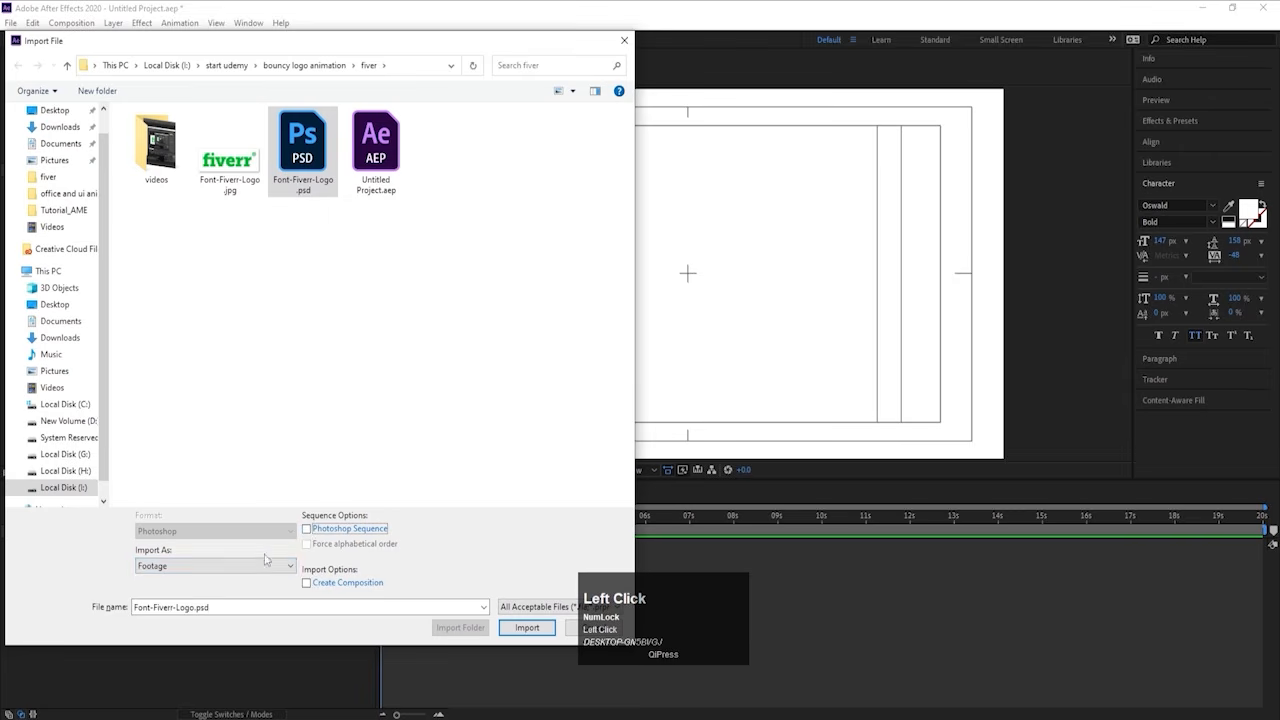
{"action": "left_click", "coordinate": [189, 576]}
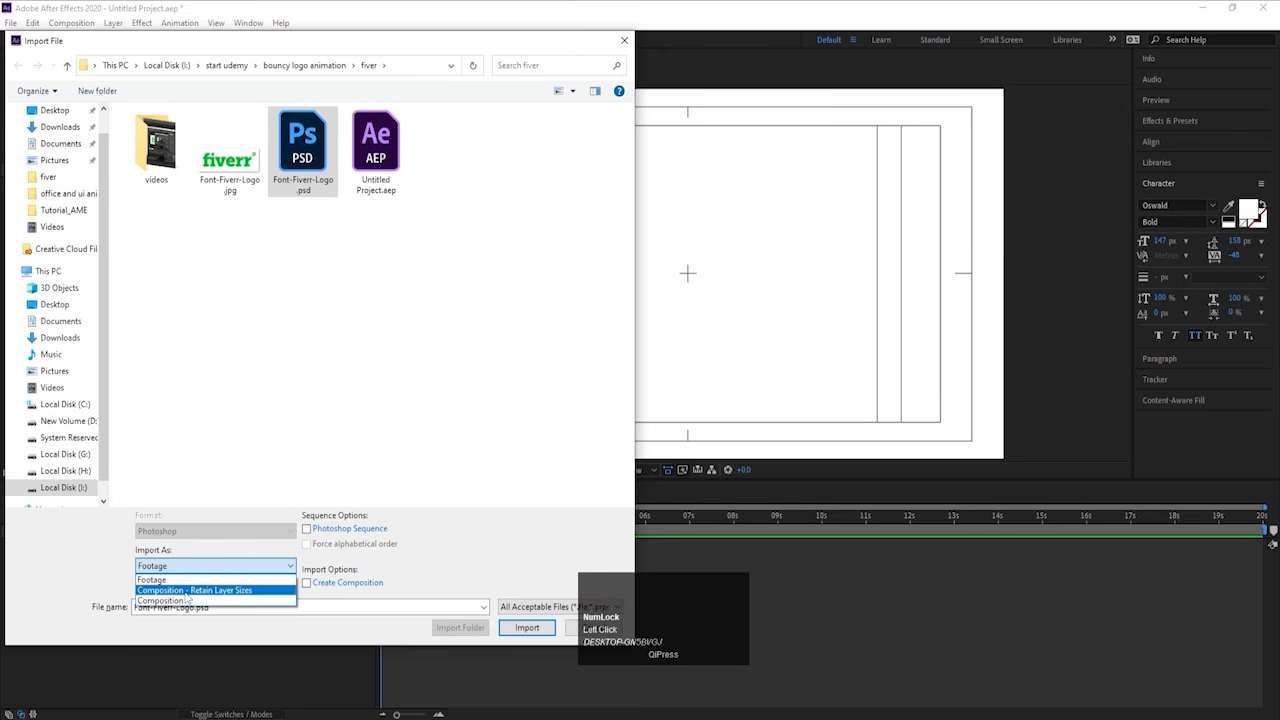
{"action": "left_click", "coordinate": [190, 590]}
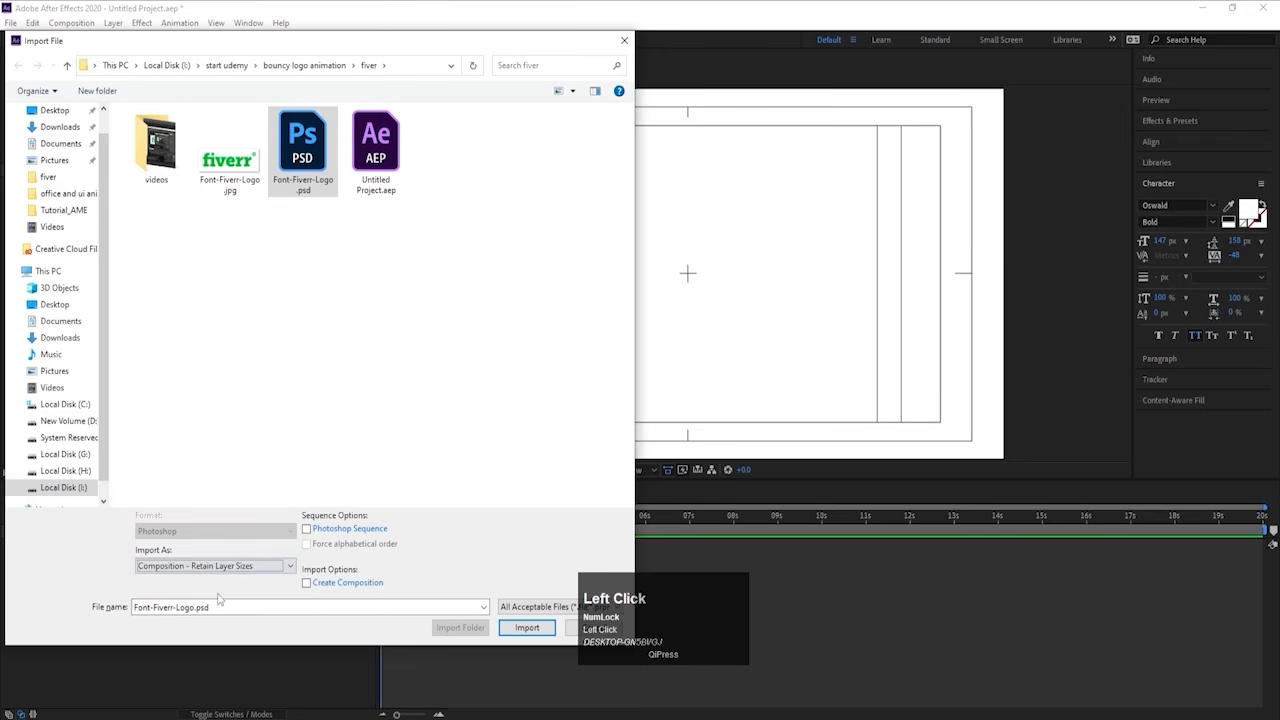
{"action": "left_click", "coordinate": [526, 630]}
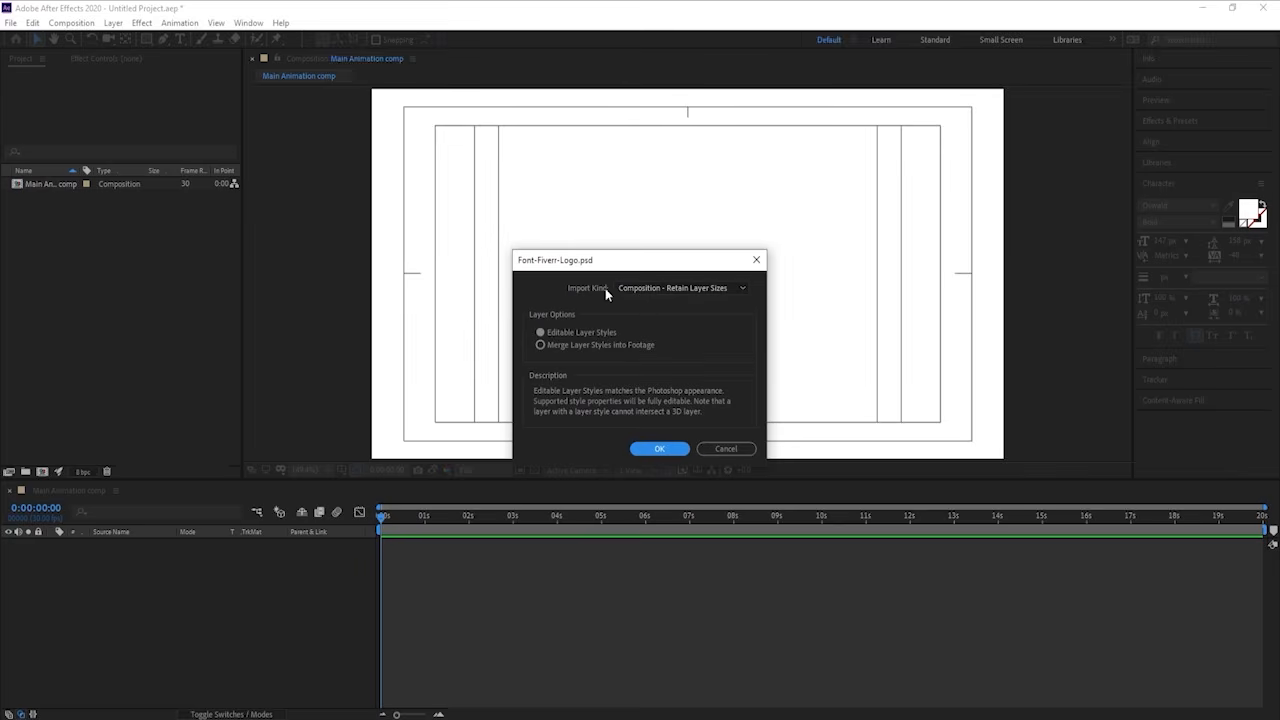
{"action": "left_click", "coordinate": [634, 450]}
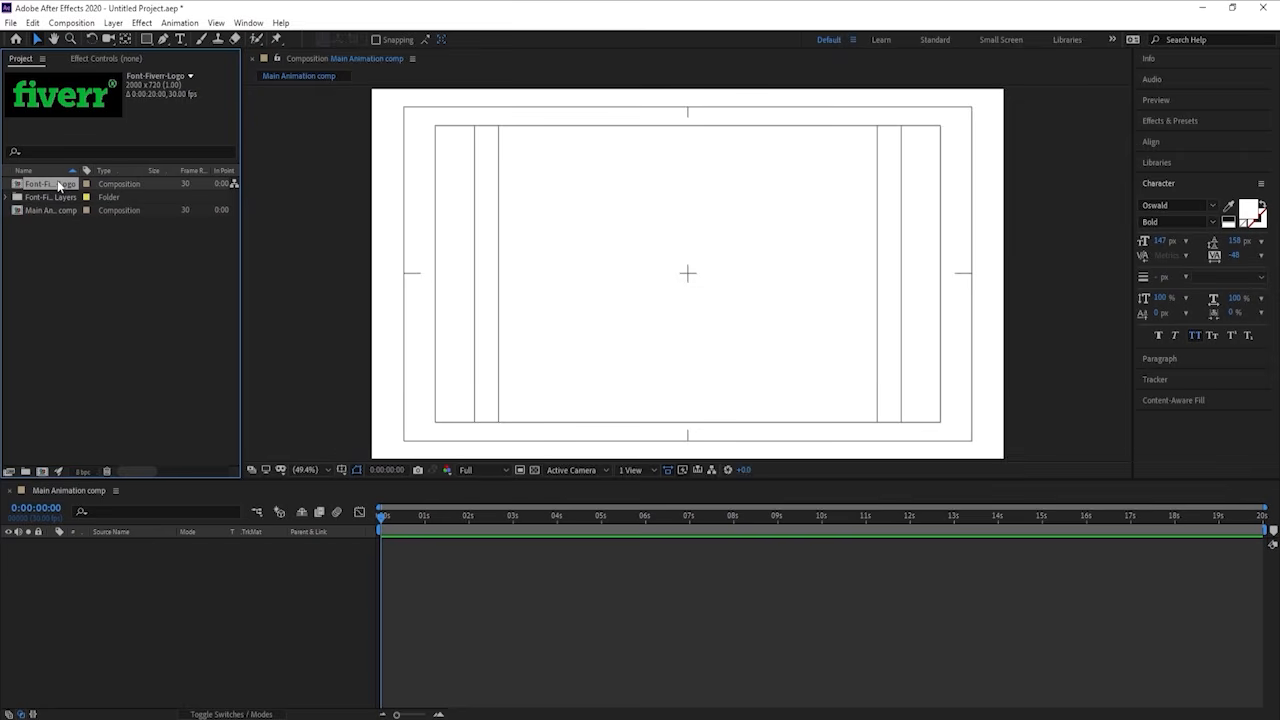
Step: Copy all layers of the imported Font-Fiverr-Logo composition into Main Animation comp and move them to the middle of the frame
{"action": "double_click", "coordinate": [60, 185]}
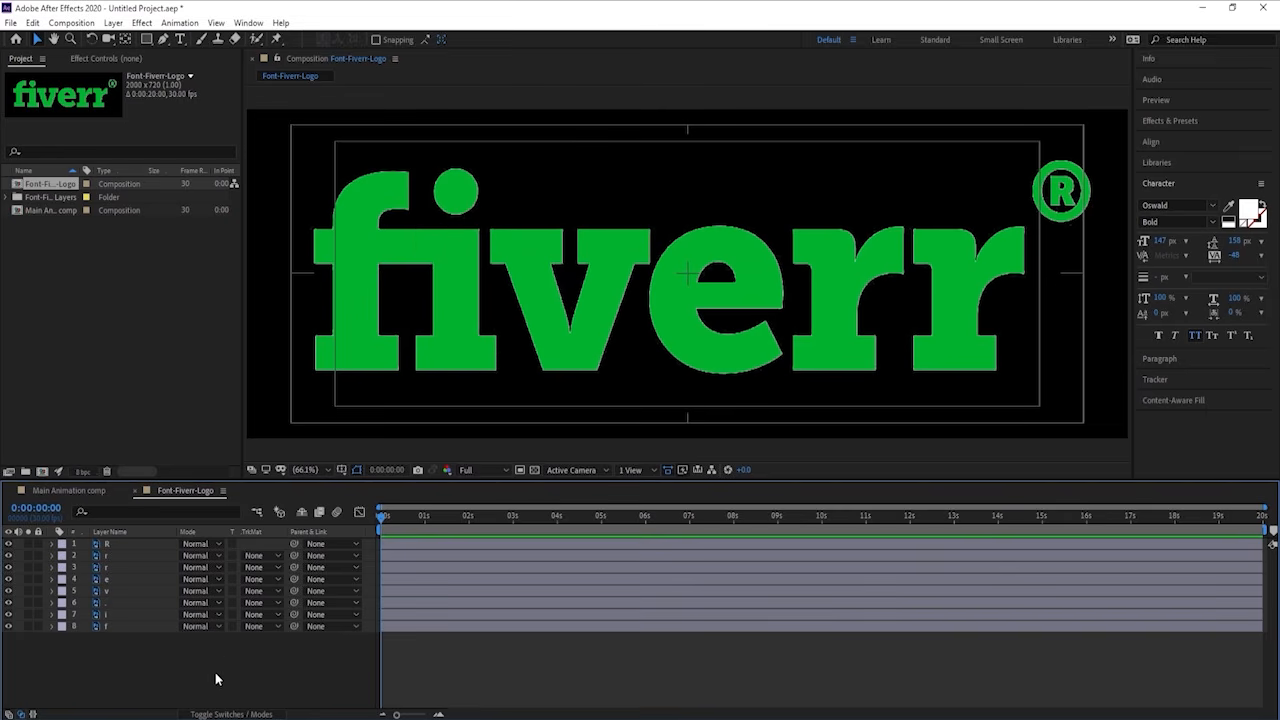
{"action": "key", "text": "ctrl+a"}
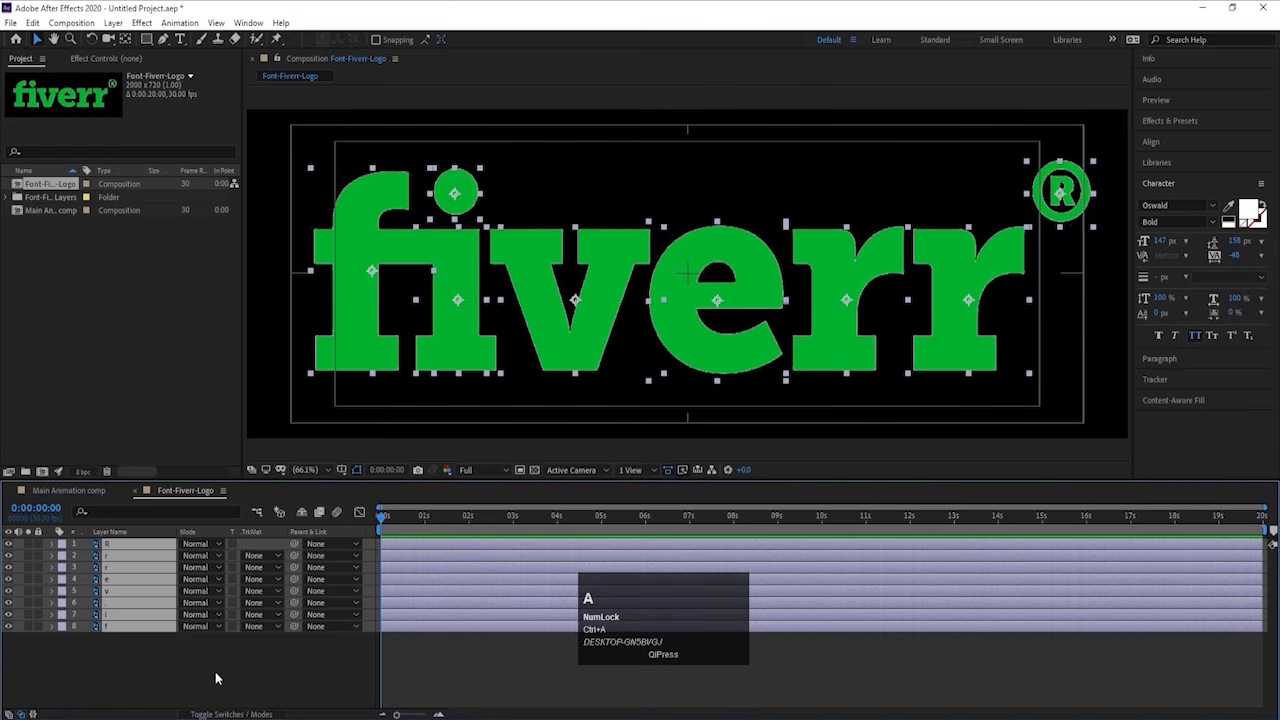
{"action": "key", "text": "ctrl+c"}
{"action": "left_click", "coordinate": [59, 491]}
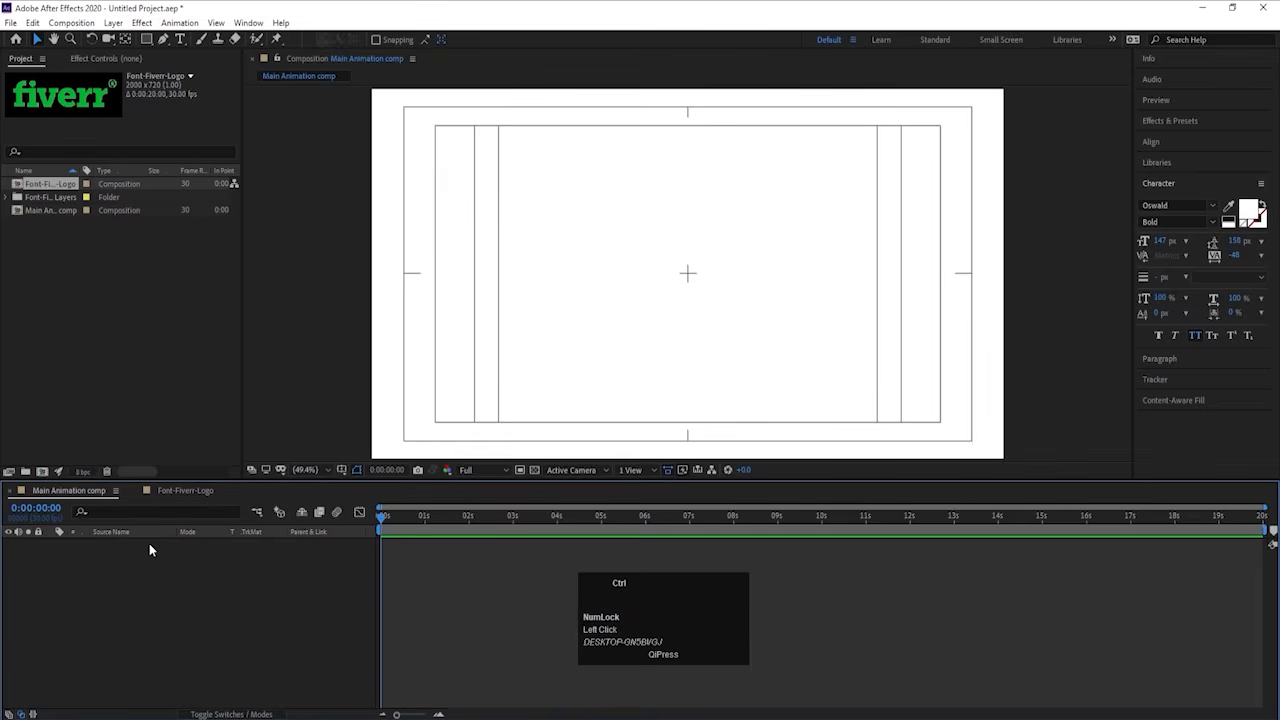
{"action": "key", "text": "ctrl+v"}
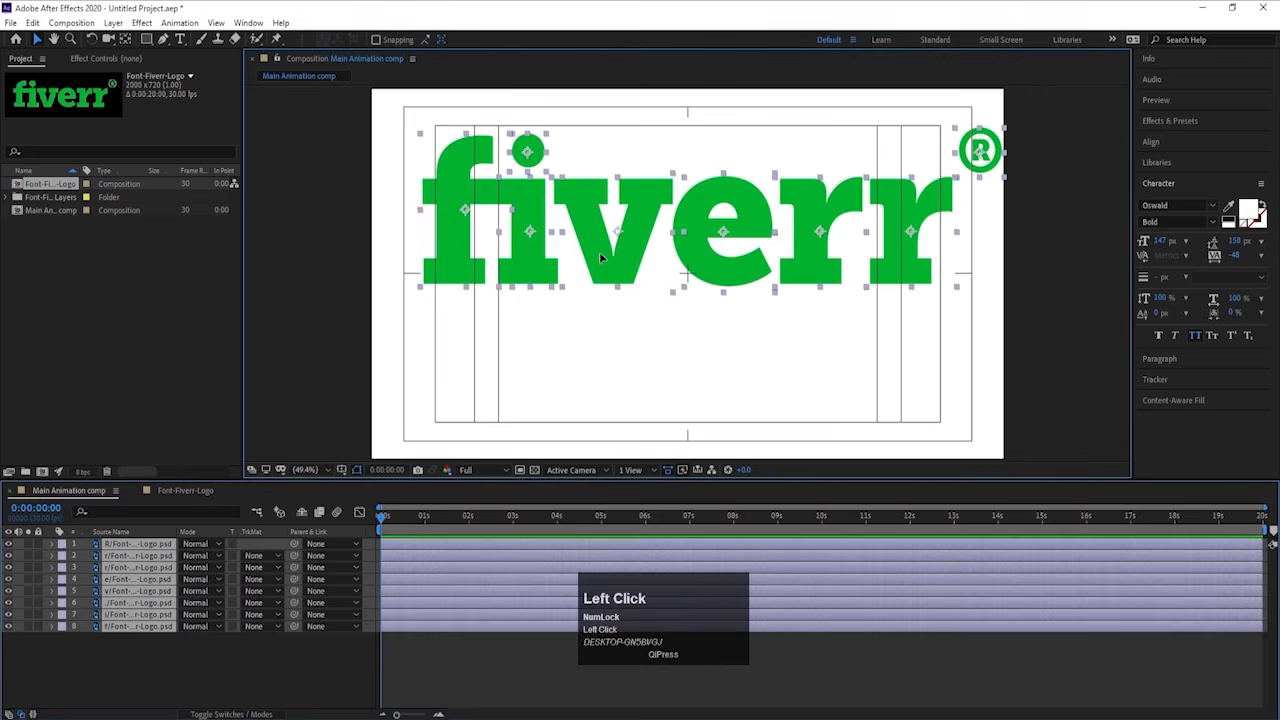
{"action": "left_click_drag", "start_coordinate": [599, 252], "coordinate": [580, 310]}
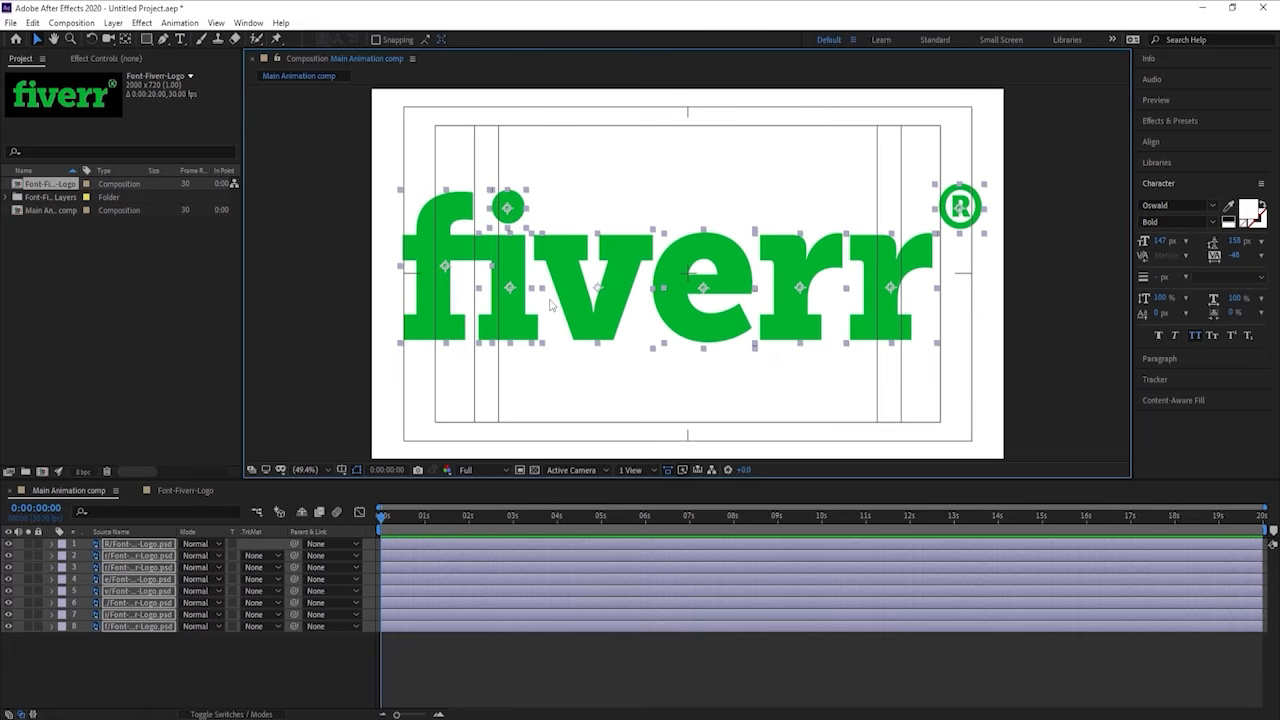
Step: Add a null object to Main Animation comp and parent all eight logo layers to it
{"action": "left_click", "coordinate": [156, 642]}
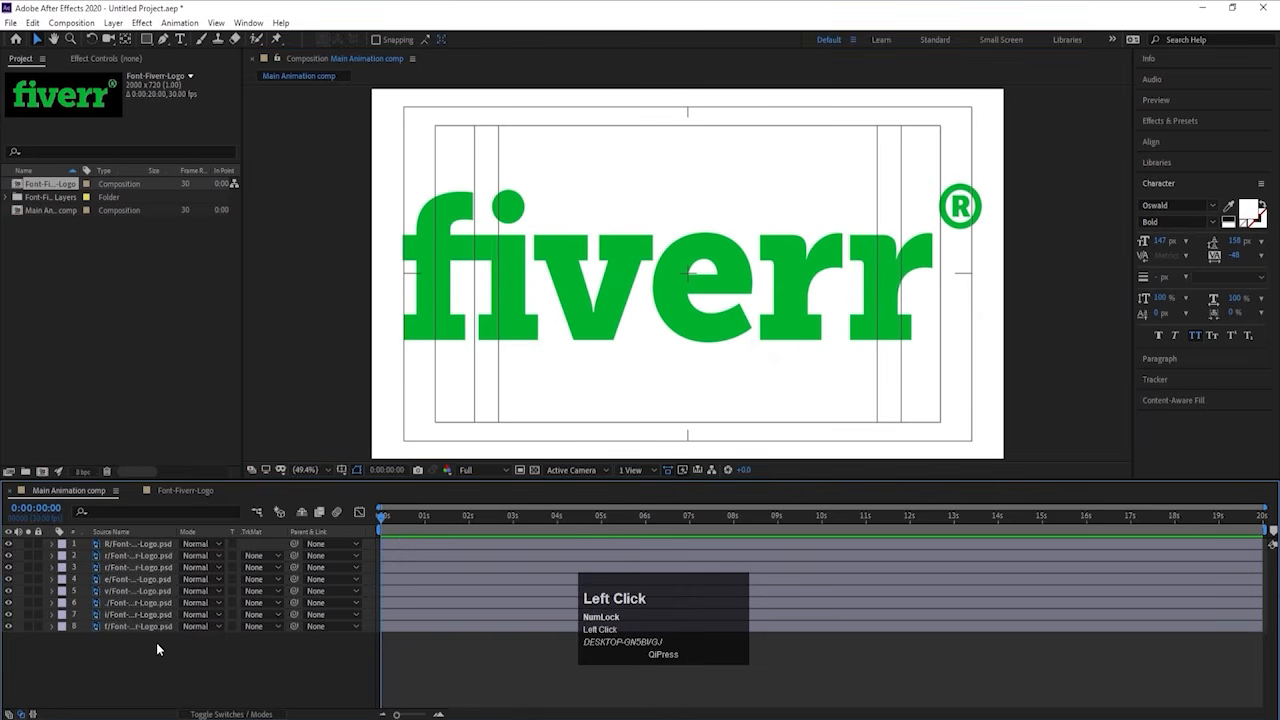
{"action": "right_click", "coordinate": [156, 642]}
{"action": "mouse_move", "coordinate": [201, 494]}
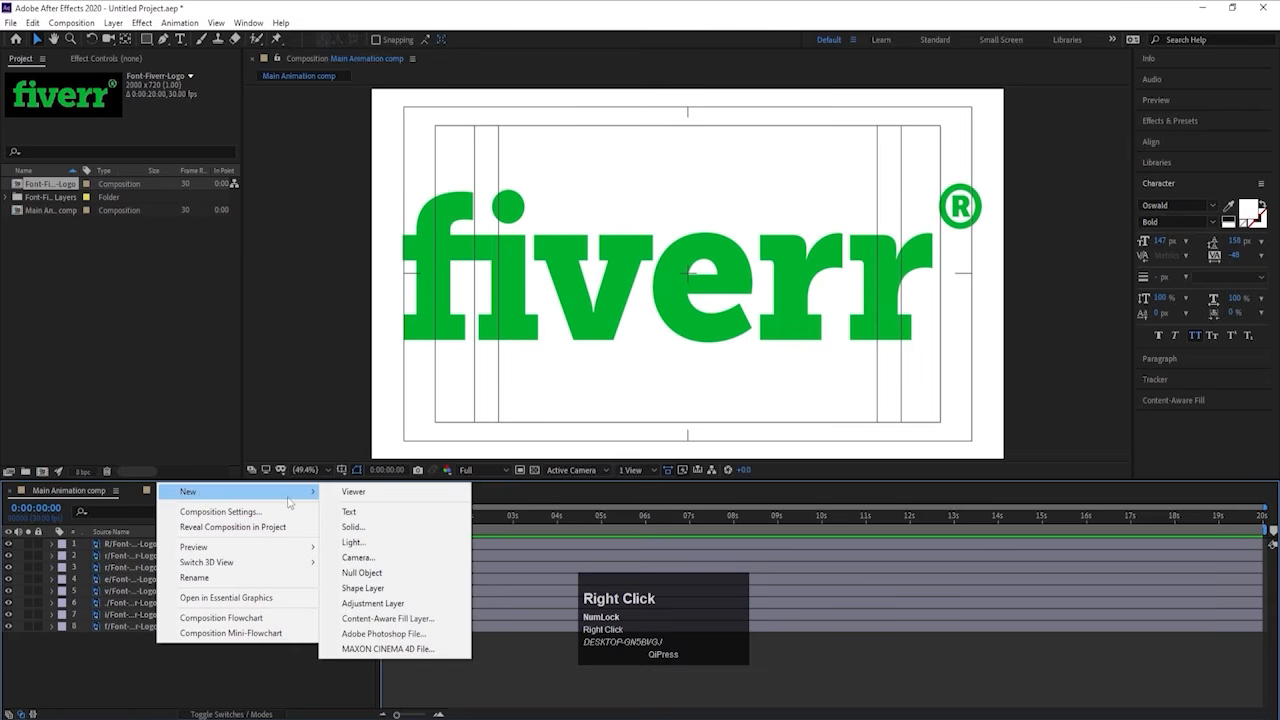
{"action": "left_click", "coordinate": [413, 582]}
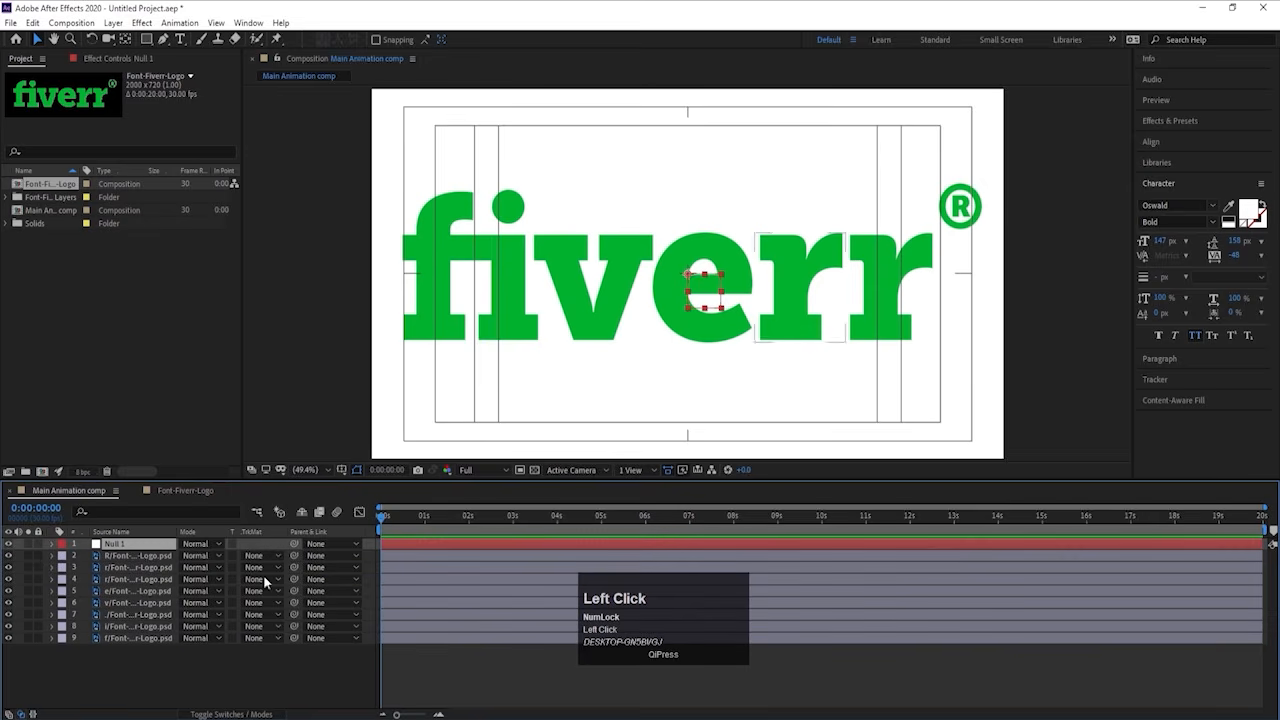
{"action": "left_click", "coordinate": [145, 556]}
{"action": "left_click", "coordinate": [138, 638], "text": "shift"}
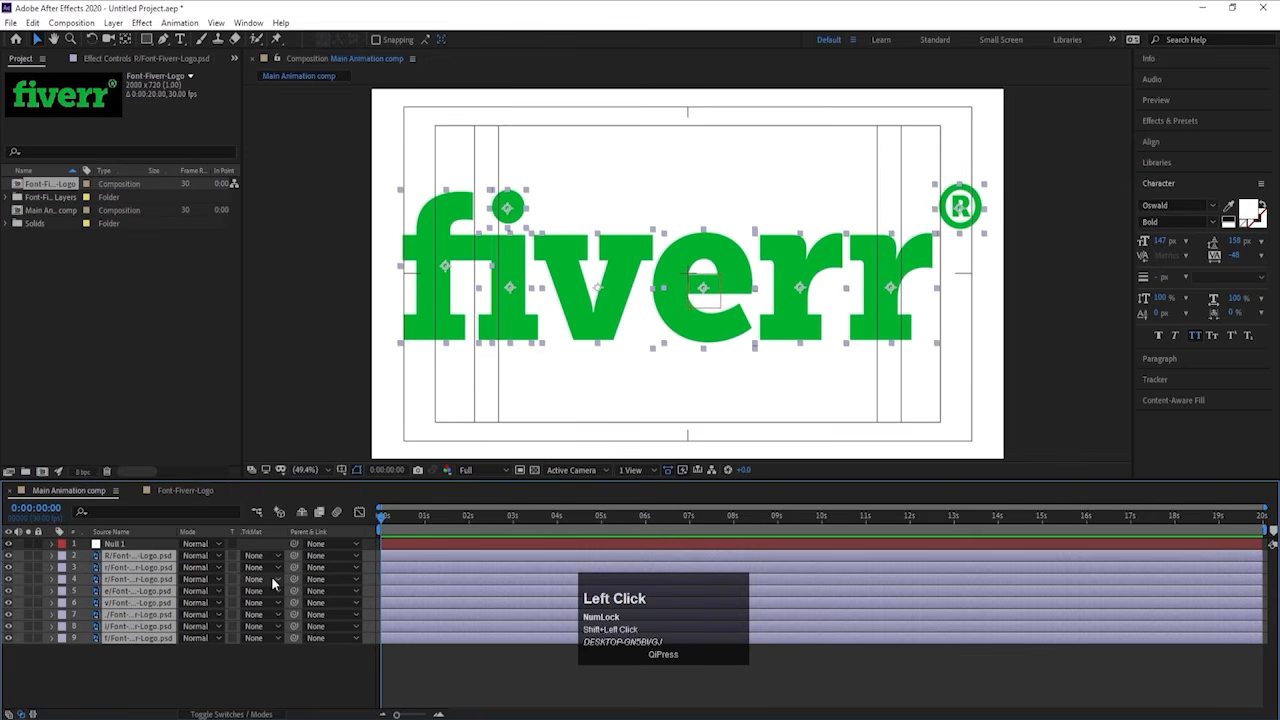
{"action": "left_click_drag", "start_coordinate": [292, 554], "coordinate": [153, 546]}
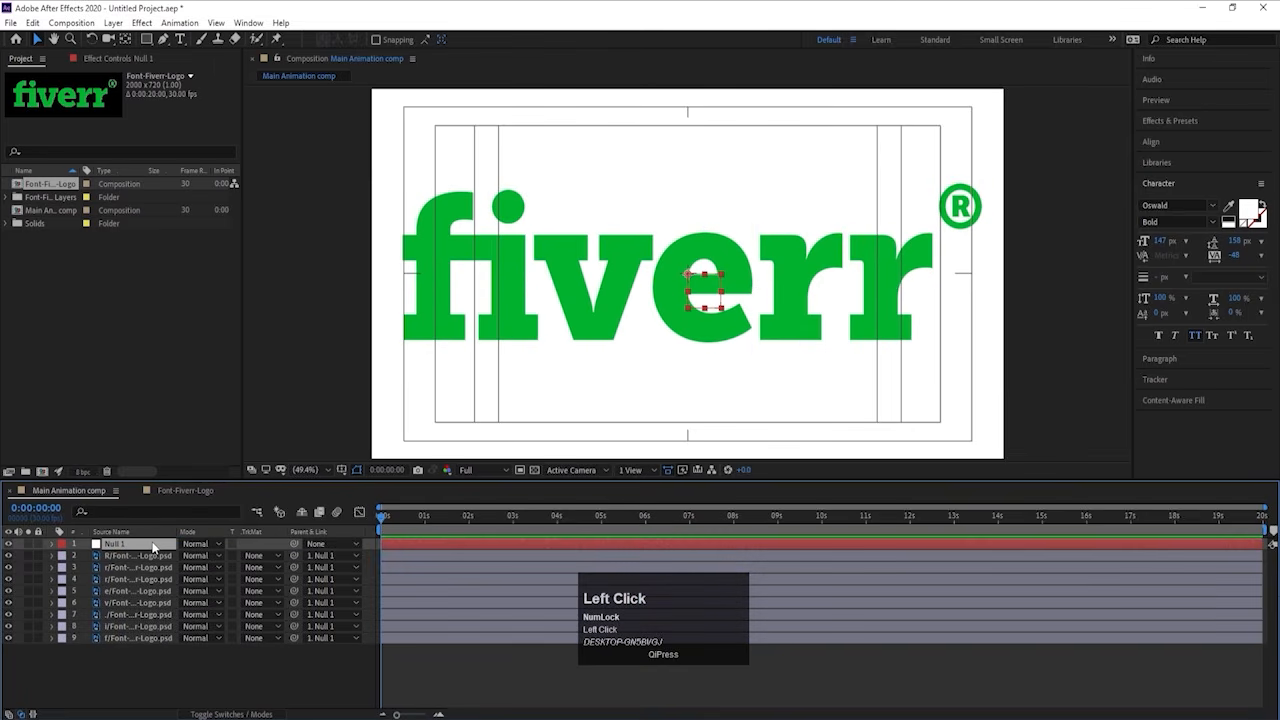
Step: Scale the null down to 57% so that the whole logo shrinks with it
{"action": "left_click", "coordinate": [153, 547]}
{"action": "key", "text": "s"}
{"action": "left_click_drag", "start_coordinate": [195, 555], "coordinate": [163, 555]}
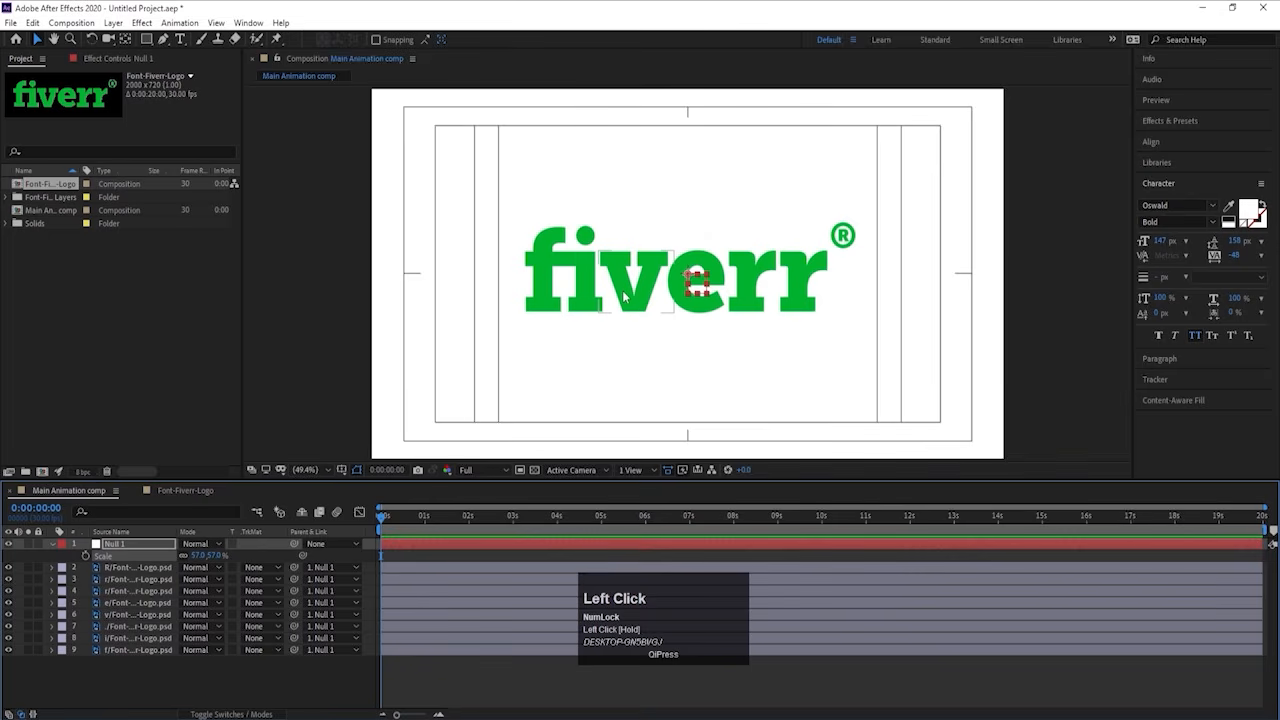
Step: Nudge the null in small increments to fine-tune the logo's centering on the safe-area guides
{"action": "key", "text": "Down"}
{"action": "key", "text": "Right"}
{"action": "key", "text": "Right"}
{"action": "key", "text": "Right"}
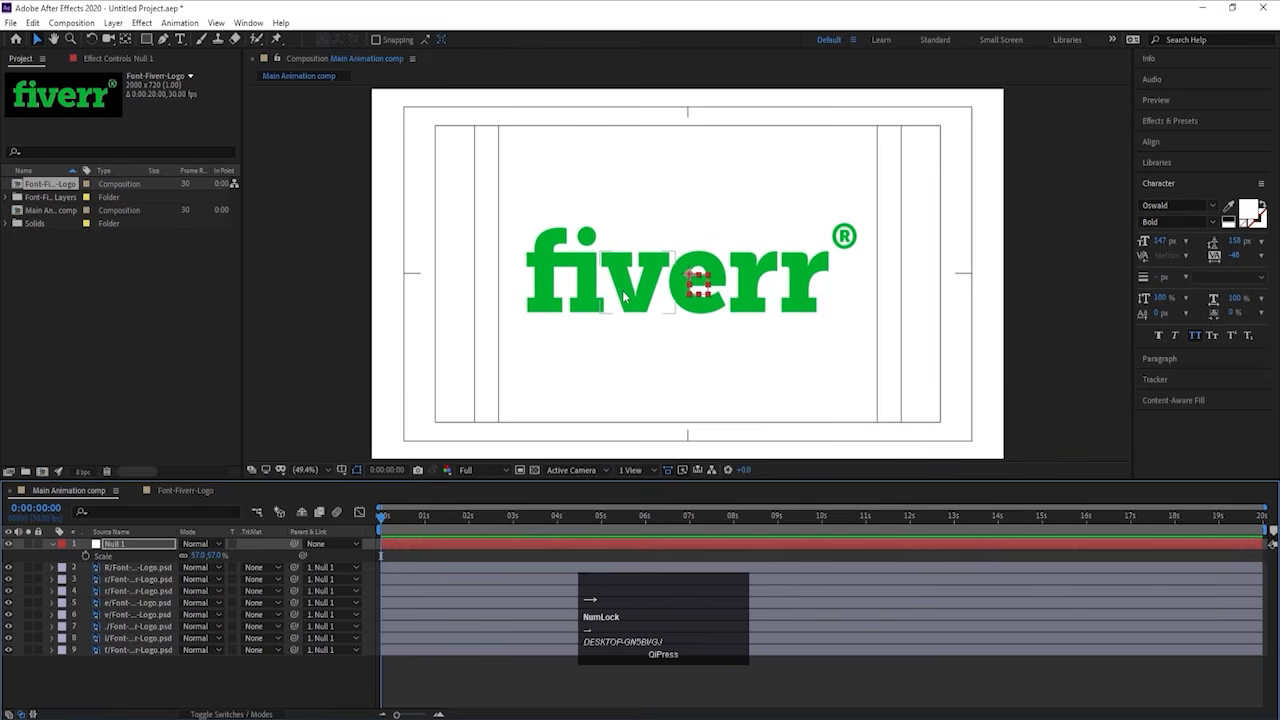
{"action": "key", "text": "Up"}
{"action": "key", "text": "Up"}
{"action": "key", "text": "Up"}
{"action": "key", "text": "Up"}
{"action": "key", "text": "Left"}
{"action": "key", "text": "Left"}
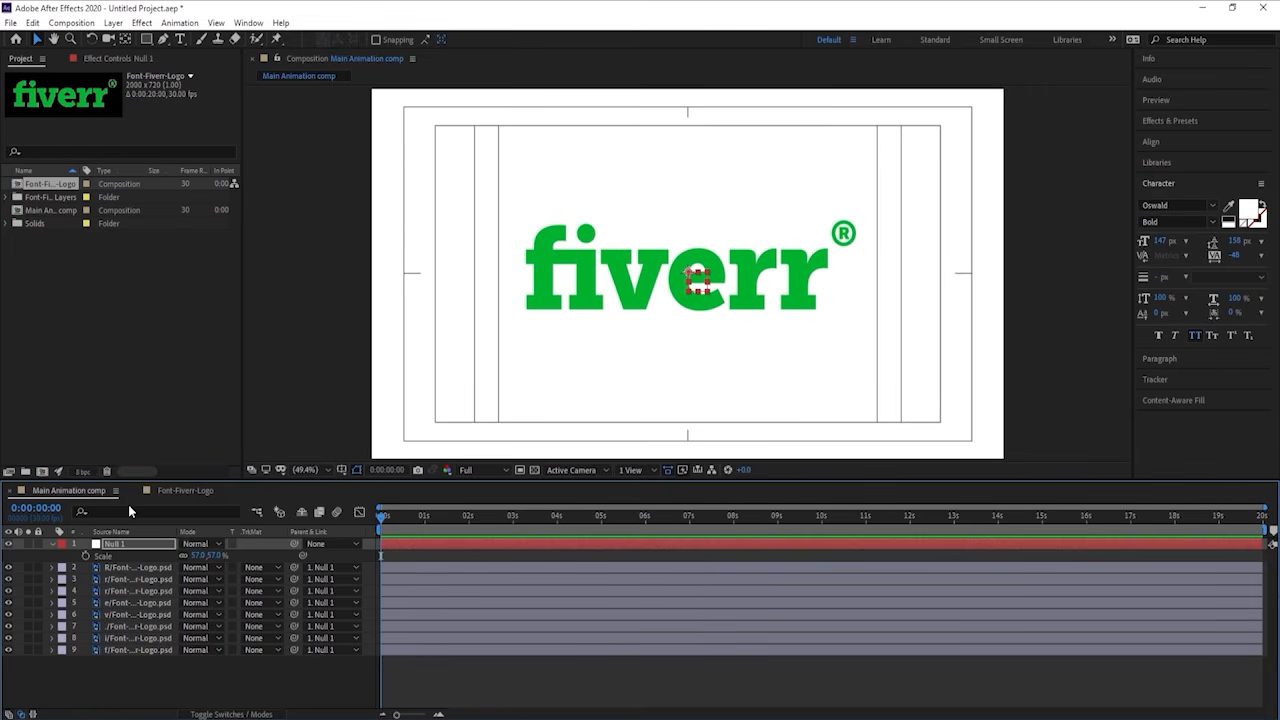
Step: Delete the null object from Main Animation comp
{"action": "left_click", "coordinate": [132, 544]}
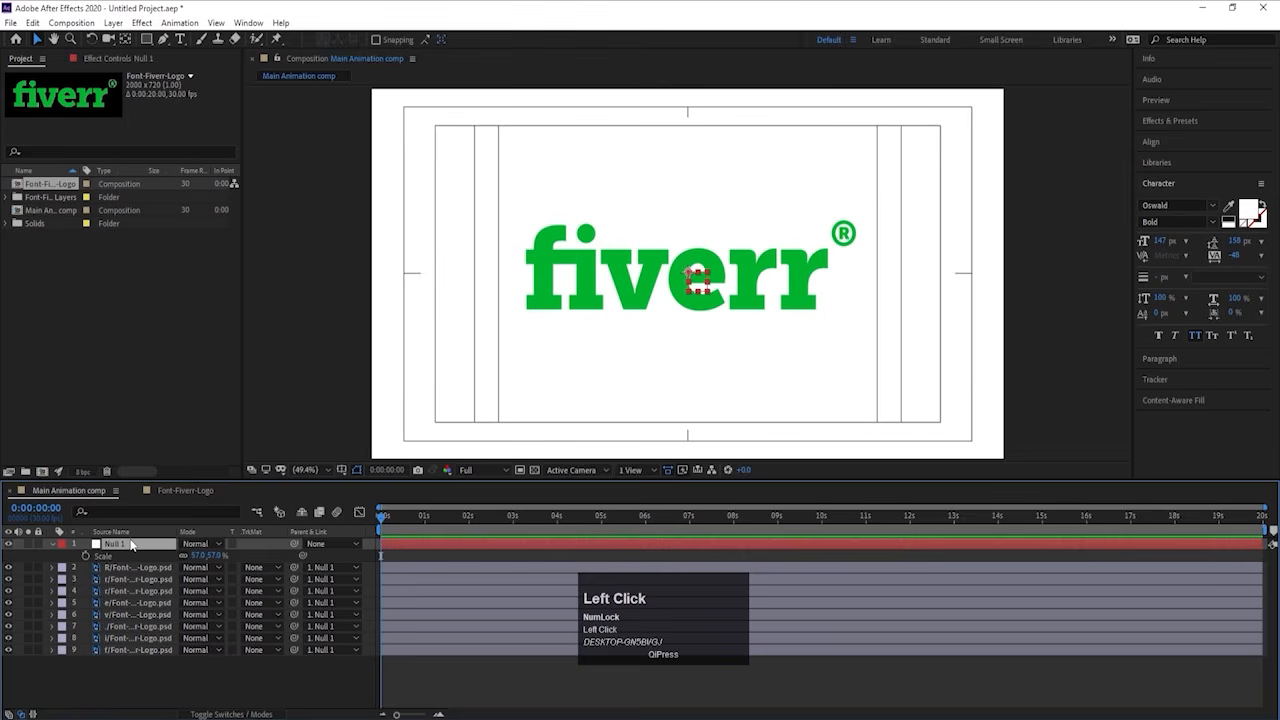
{"action": "key", "text": "Delete"}
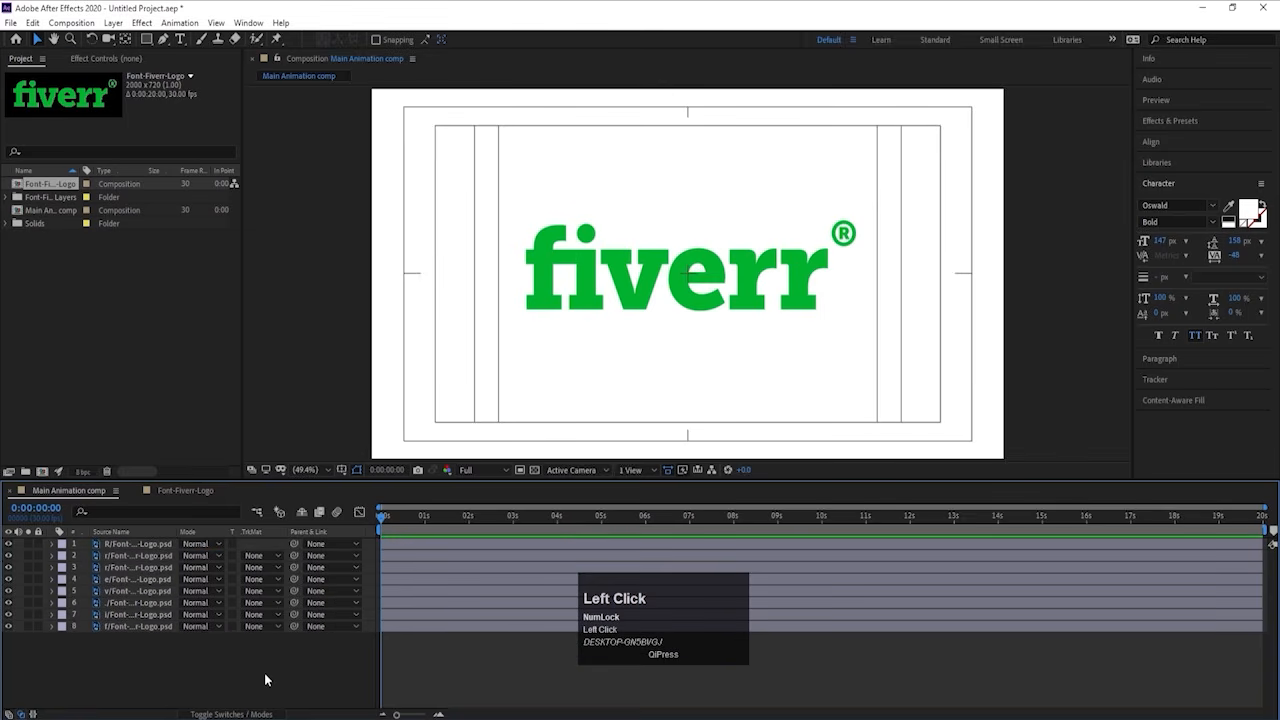
Step: Toggle the timeline columns between layer switches and blending modes, ending on the modes view
{"action": "key", "text": "F4"}
{"action": "key", "text": "F4"}
{"action": "key", "text": "F4"}
{"action": "key", "text": "F4"}
{"action": "key", "text": "F4"}
{"action": "key", "text": "F4"}
{"action": "key", "text": "F4"}
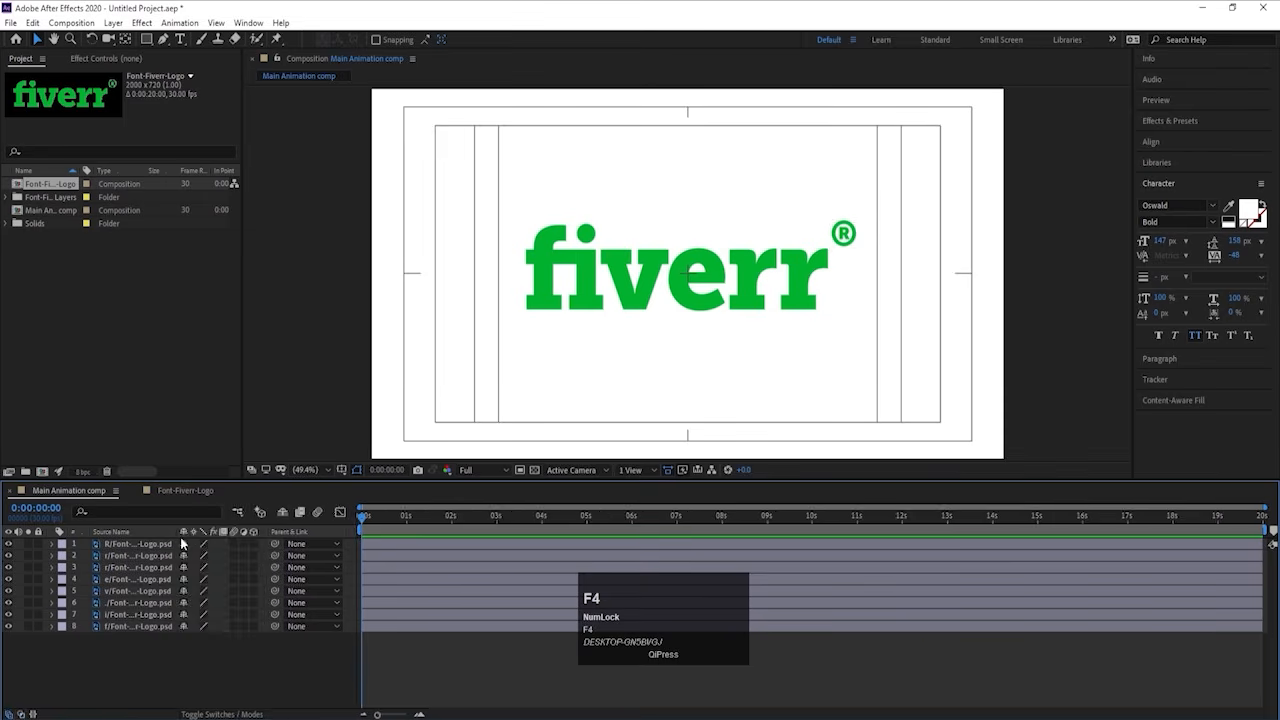
{"action": "key", "text": "F4"}
{"action": "key", "text": "F4"}
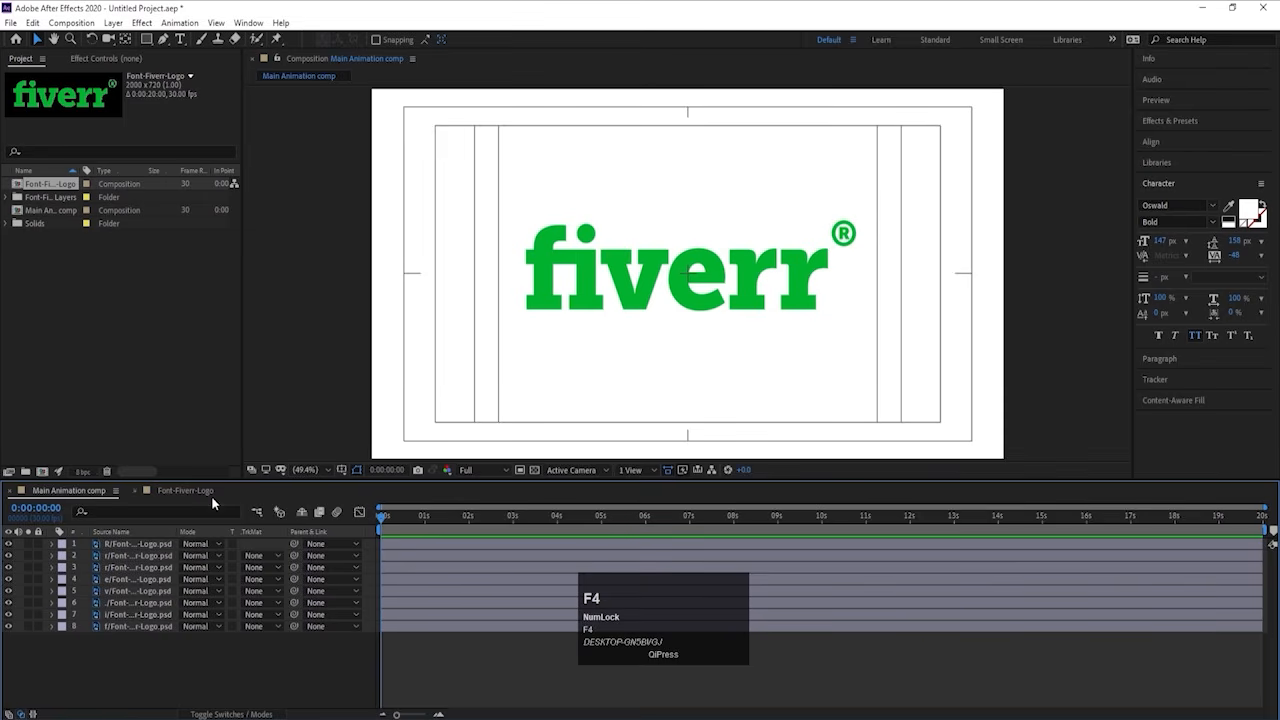
Step: Show layer names instead of source names in the Main Animation comp timeline
{"action": "left_click", "coordinate": [199, 657]}
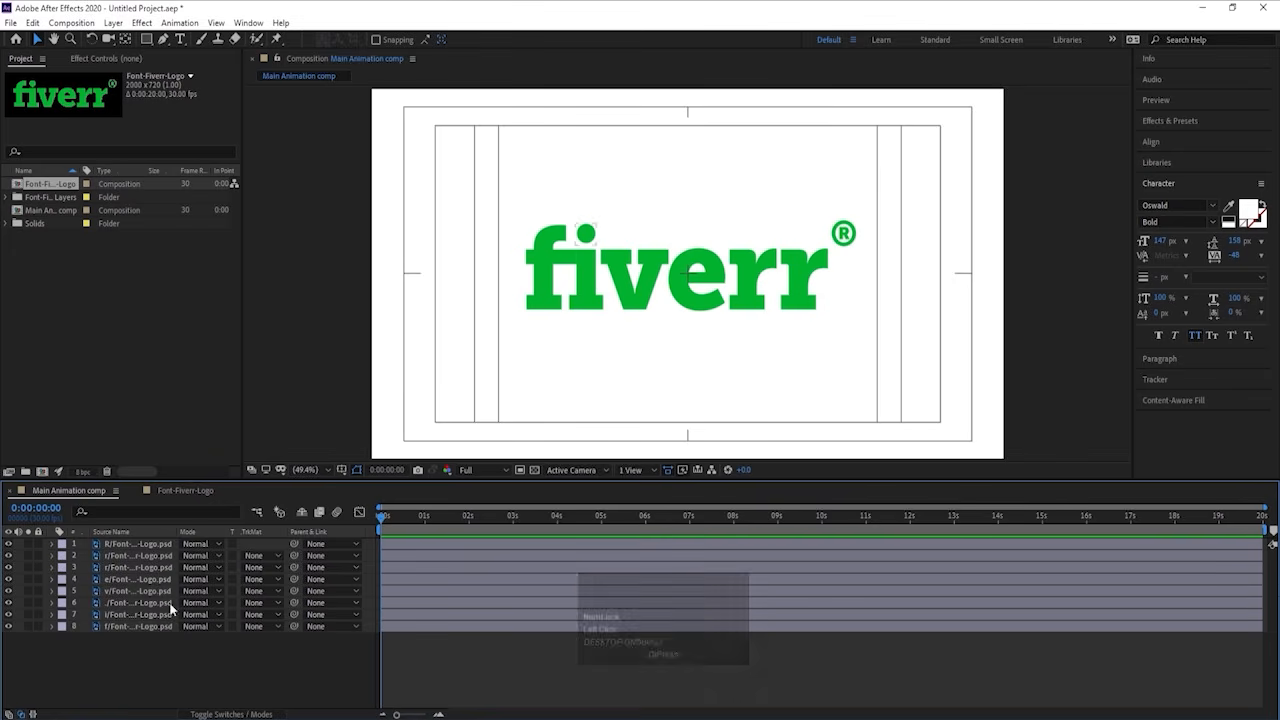
{"action": "left_click", "coordinate": [117, 533]}
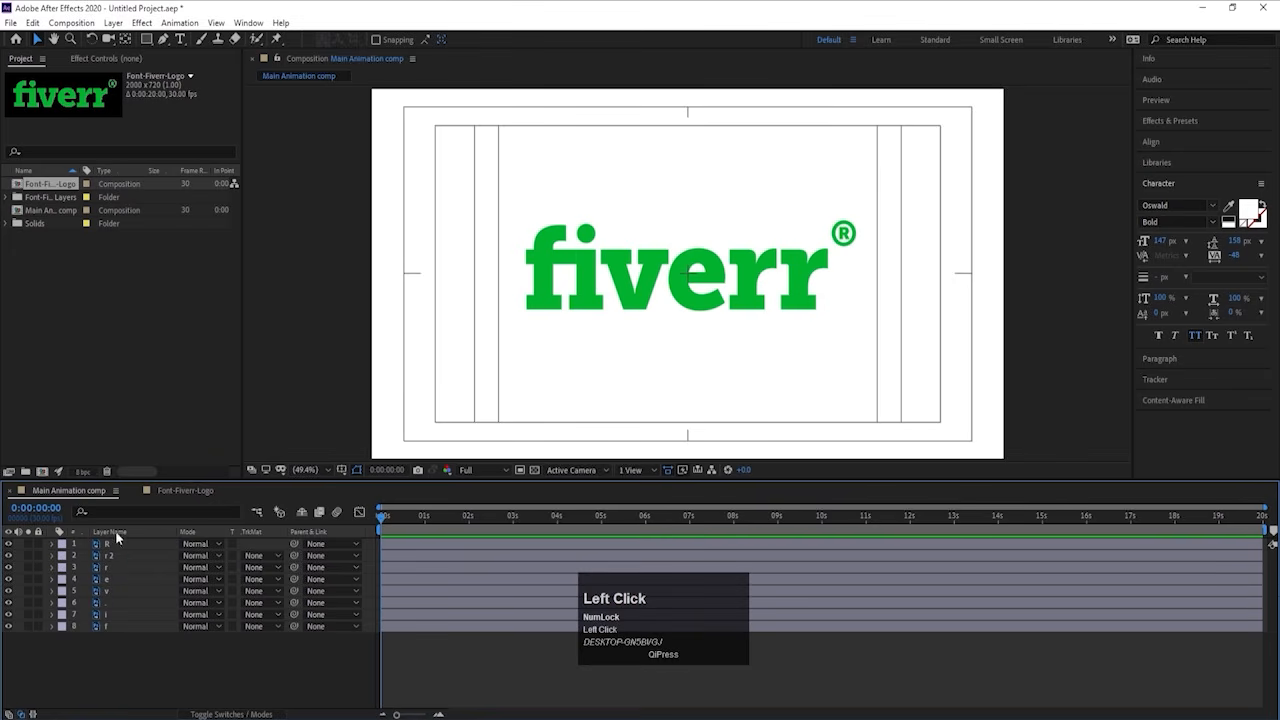
Step: Move the f layer to the top of the layer stack and hide all the other logo layers
{"action": "left_click", "coordinate": [553, 290]}
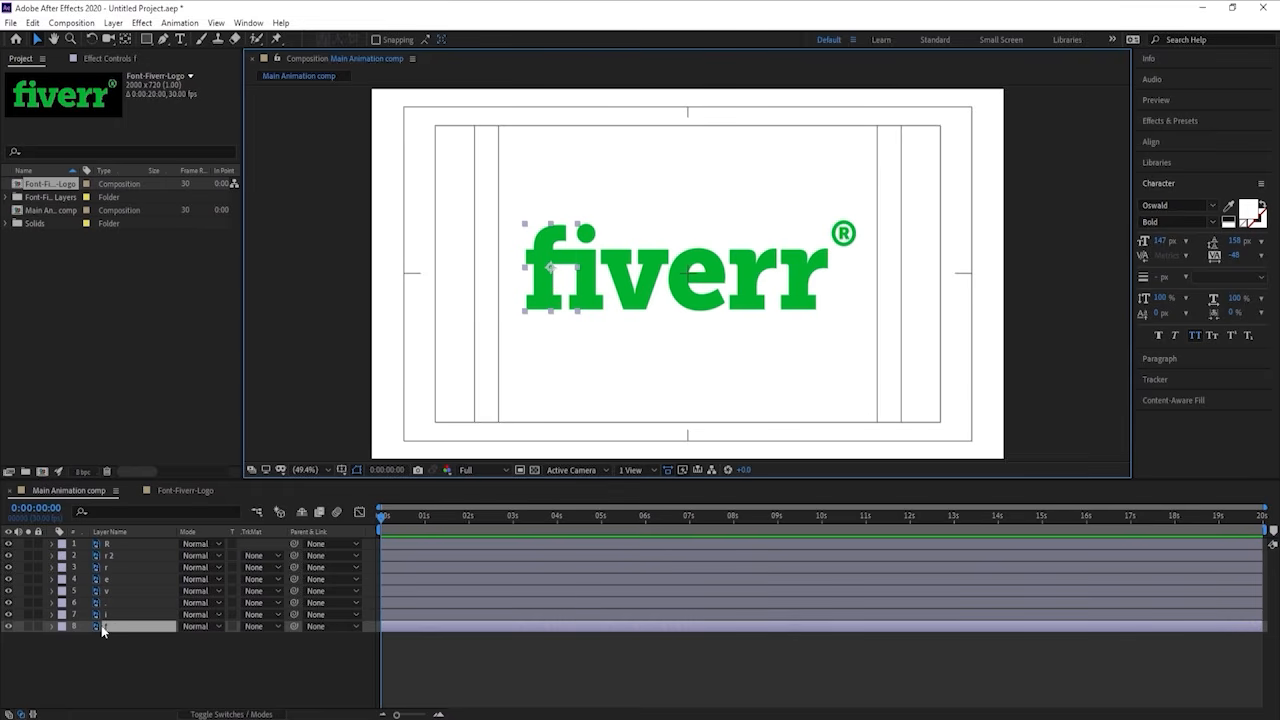
{"action": "left_click_drag", "start_coordinate": [118, 630], "coordinate": [124, 538]}
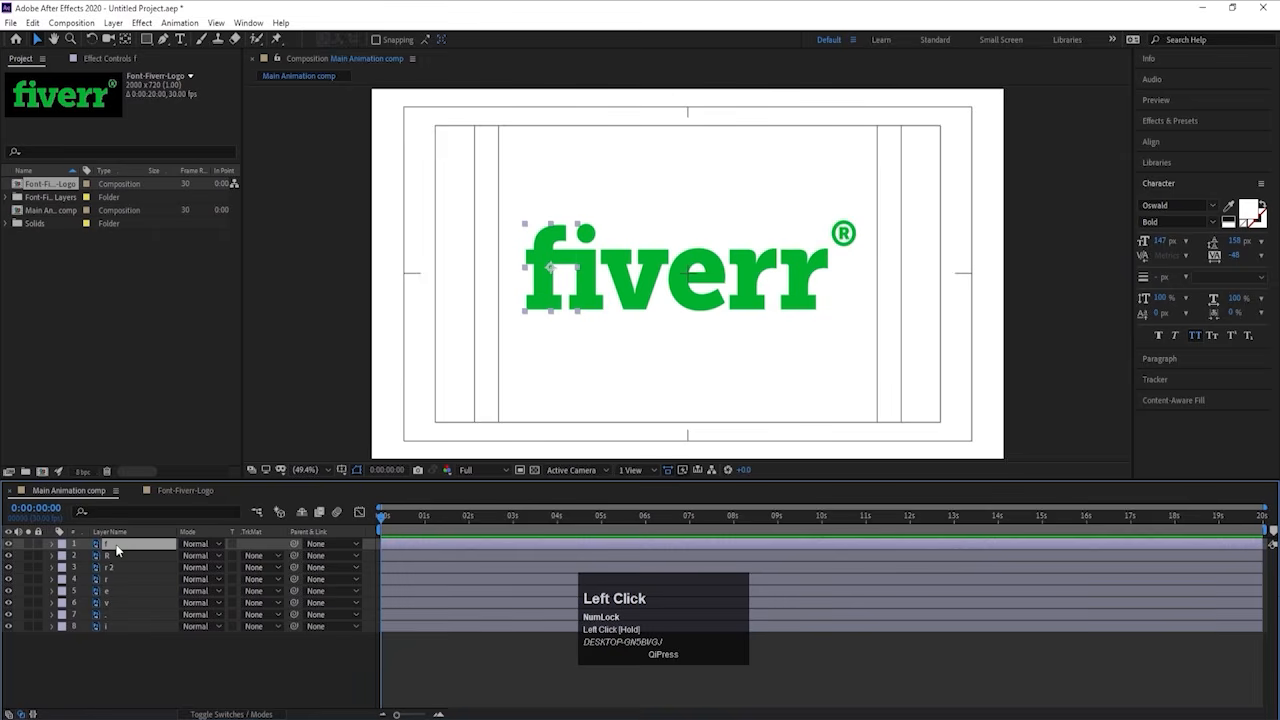
{"action": "left_click_drag", "start_coordinate": [9, 555], "coordinate": [26, 684]}
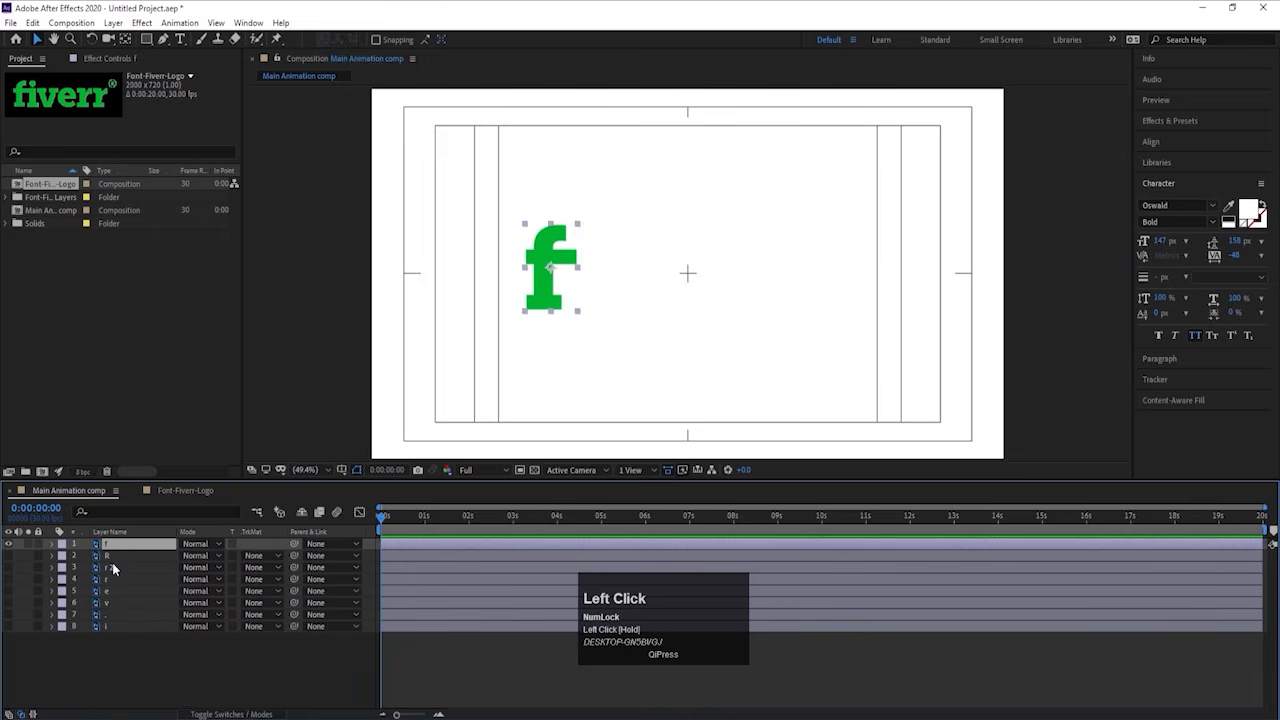
Step: Duplicate the f layer, give the copy a red label colour, then hide and lock that copy
{"action": "left_click", "coordinate": [106, 543]}
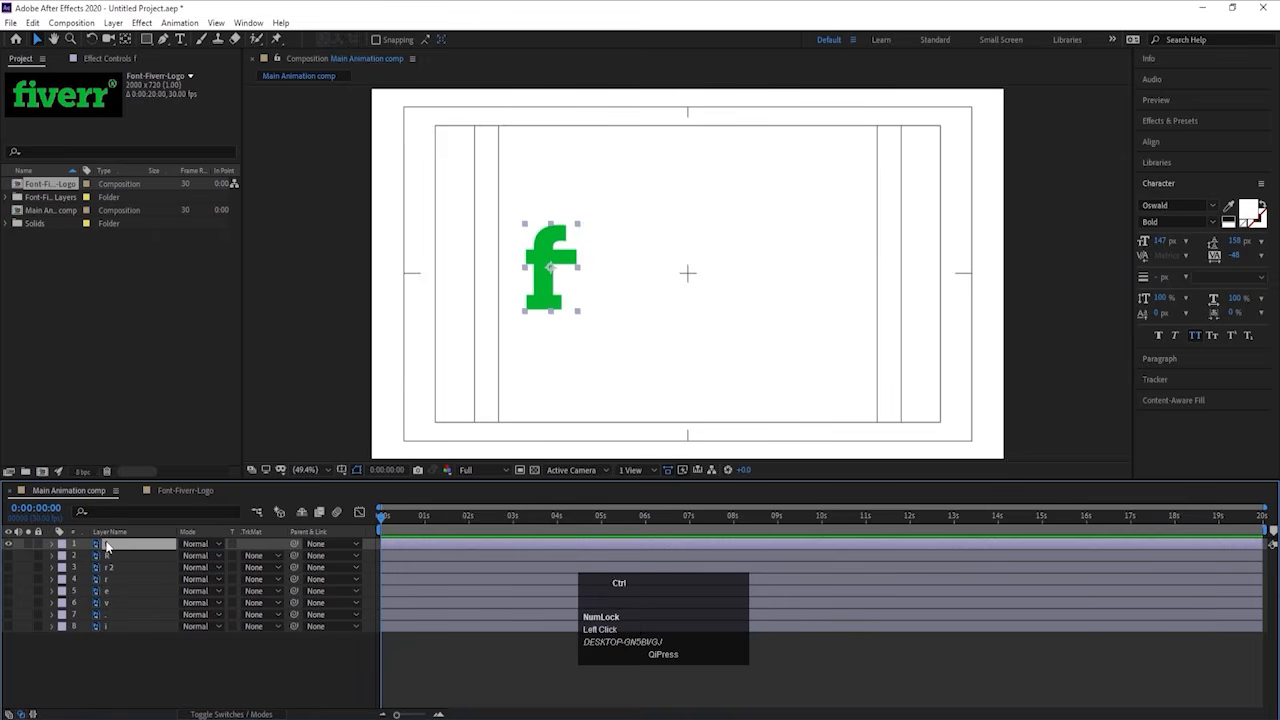
{"action": "key", "text": "ctrl+d"}
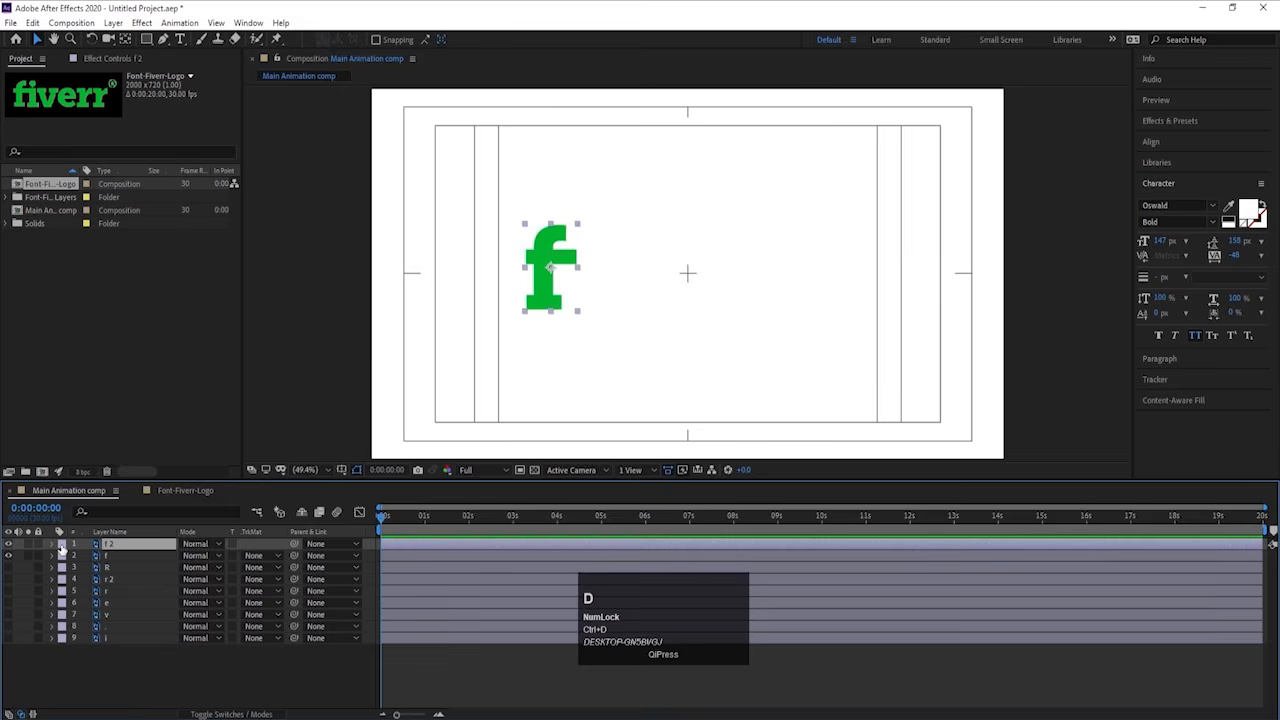
{"action": "left_click", "coordinate": [61, 544]}
{"action": "left_click", "coordinate": [95, 313]}
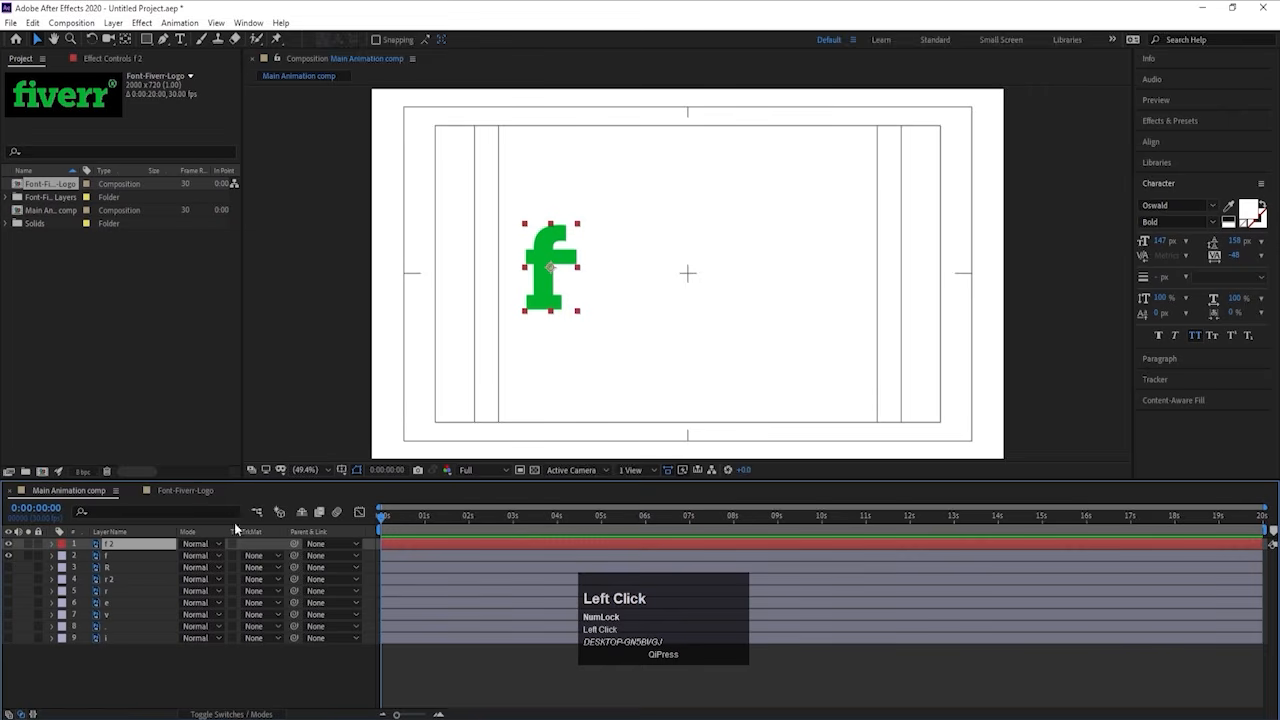
{"action": "left_click", "coordinate": [38, 543]}
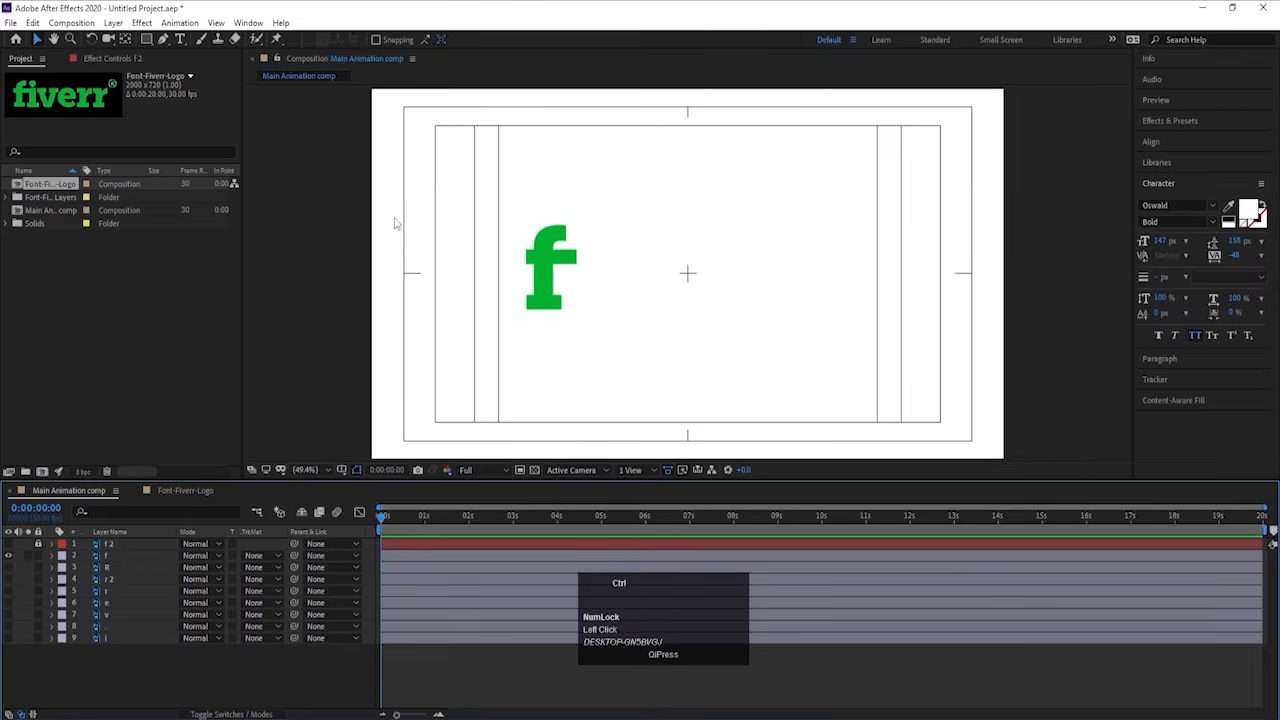
Step: Show the rulers and place a horizontal guide along the f's base and a vertical guide along its left edge
{"action": "key", "text": "ctrl+r"}
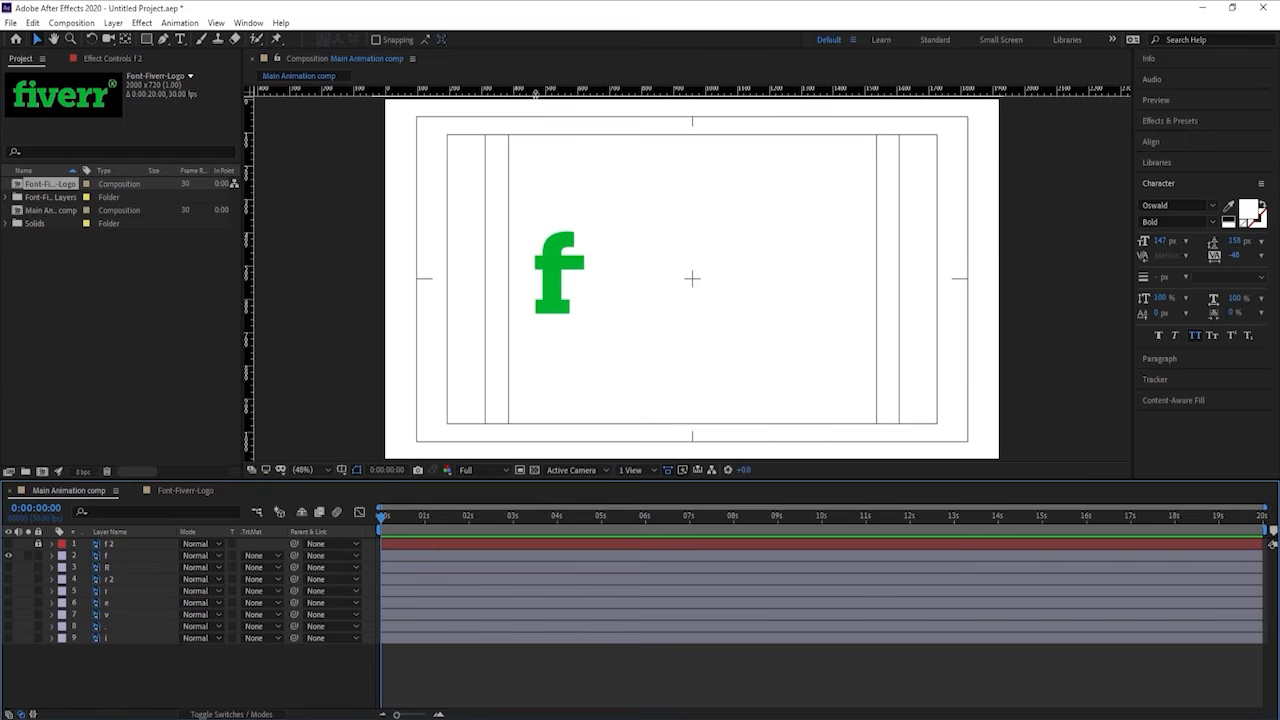
{"action": "left_click_drag", "start_coordinate": [535, 92], "coordinate": [580, 313]}
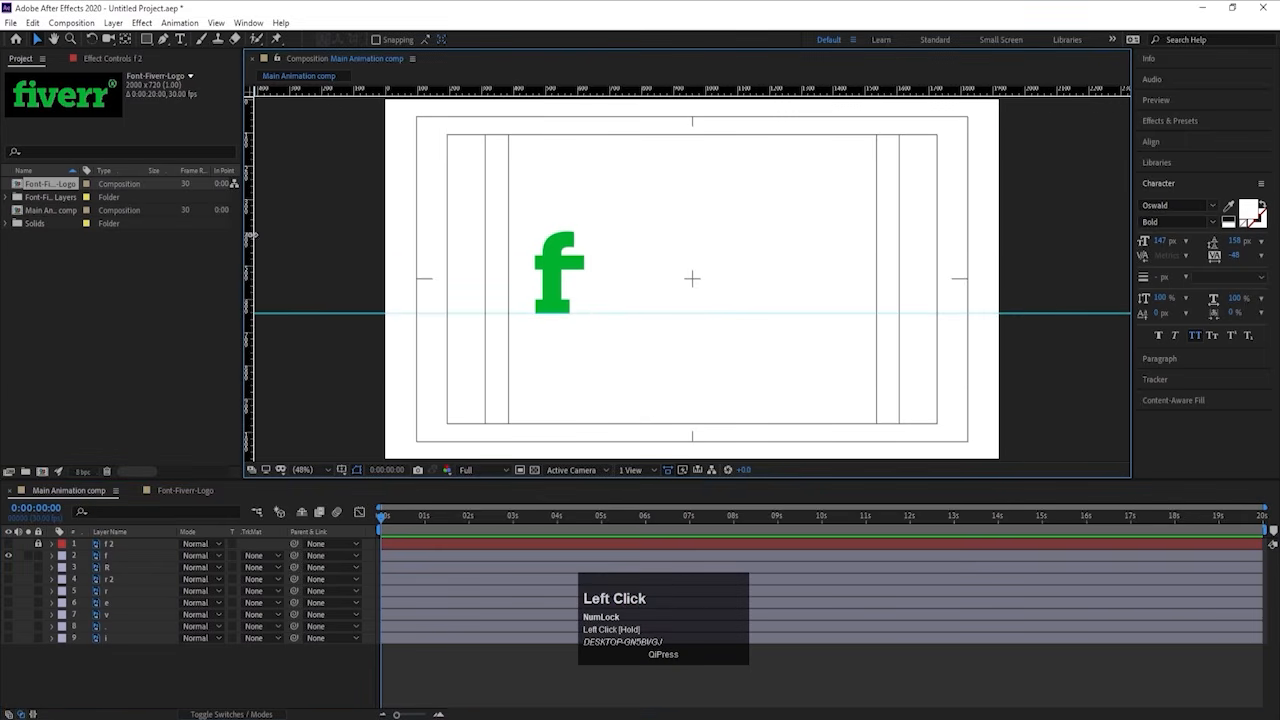
{"action": "left_click_drag", "start_coordinate": [252, 235], "coordinate": [536, 327]}
Step: Separate the unlocked f layer's Position into X and Y dimensions
{"action": "left_click", "coordinate": [124, 556]}
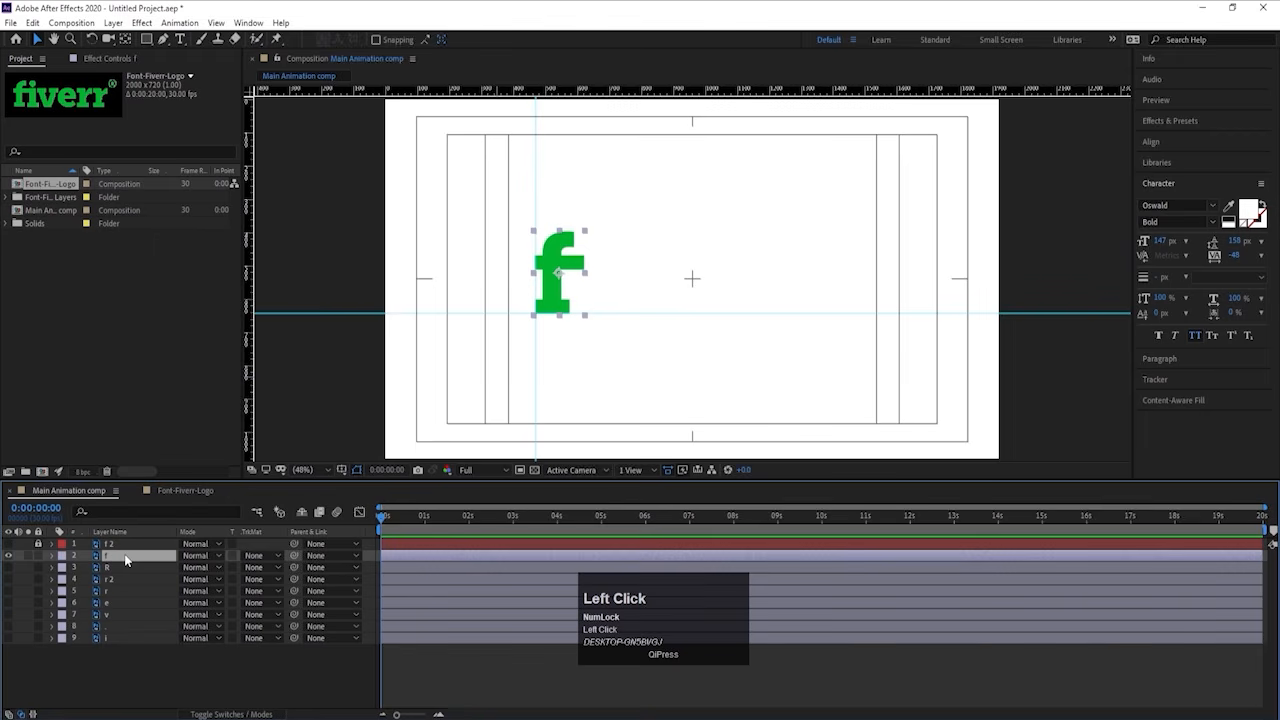
{"action": "key", "text": "p"}
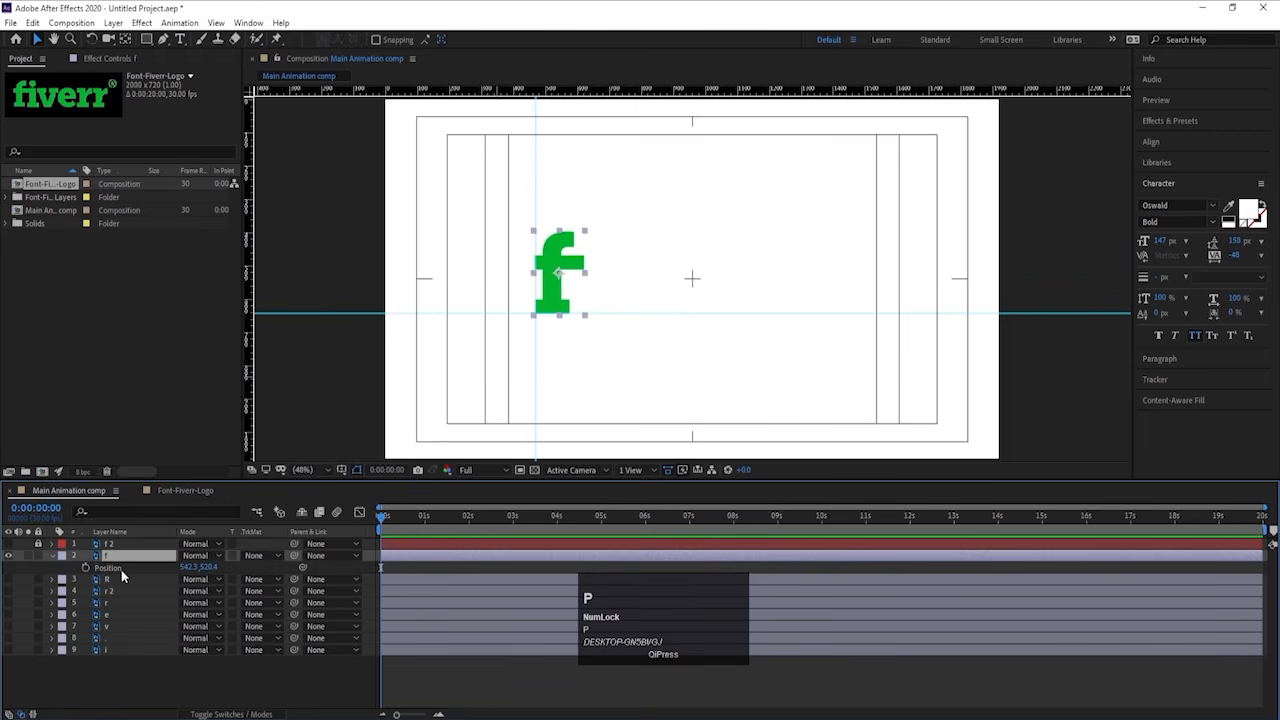
{"action": "left_click", "coordinate": [117, 569]}
{"action": "right_click", "coordinate": [117, 569]}
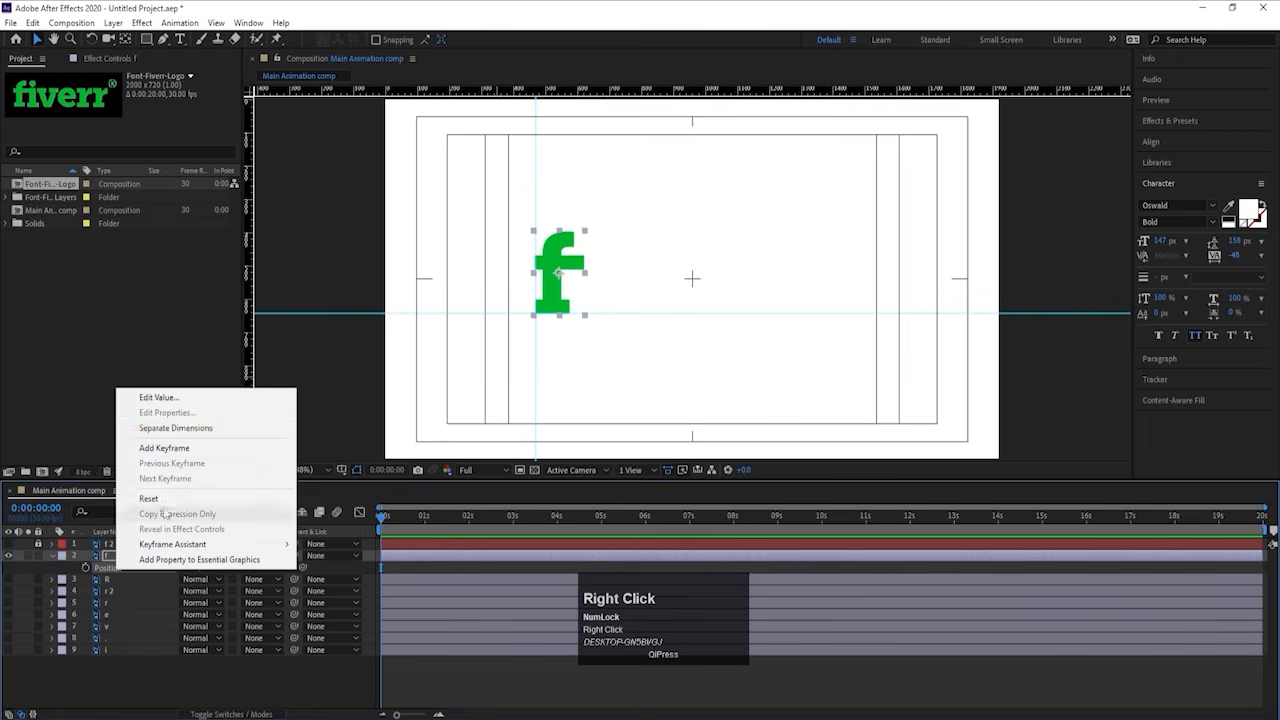
{"action": "left_click", "coordinate": [184, 429]}
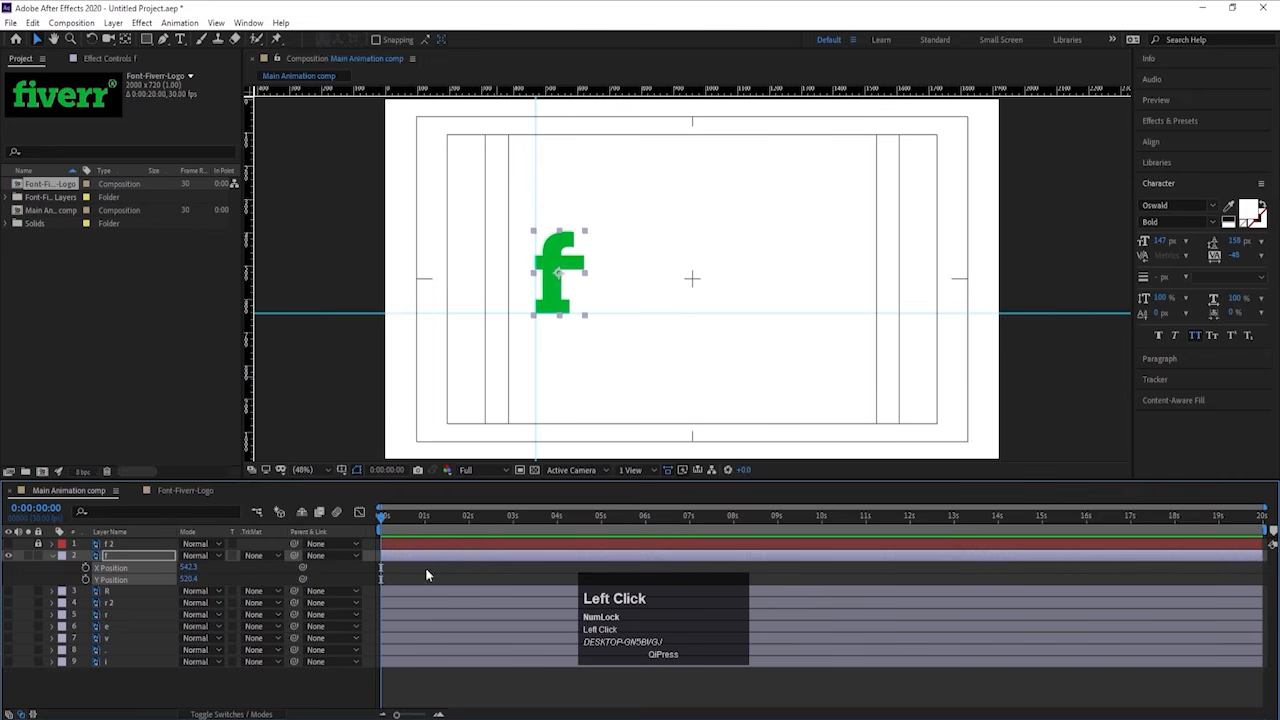
Step: Set the f layer's X Position to 1497.3 and Y Position to 817.4, and start keyframing Y Position at frame 0
{"action": "left_click_drag", "start_coordinate": [188, 569], "coordinate": [786, 525]}
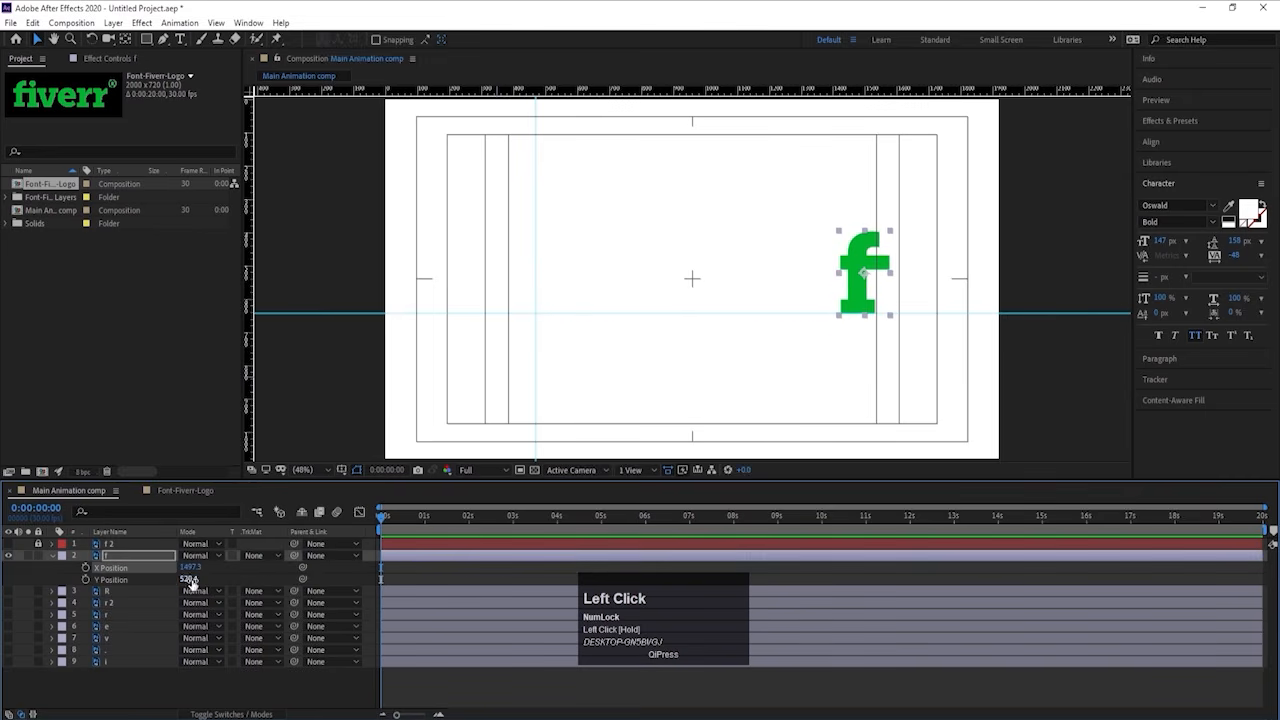
{"action": "left_click_drag", "start_coordinate": [190, 581], "coordinate": [465, 662]}
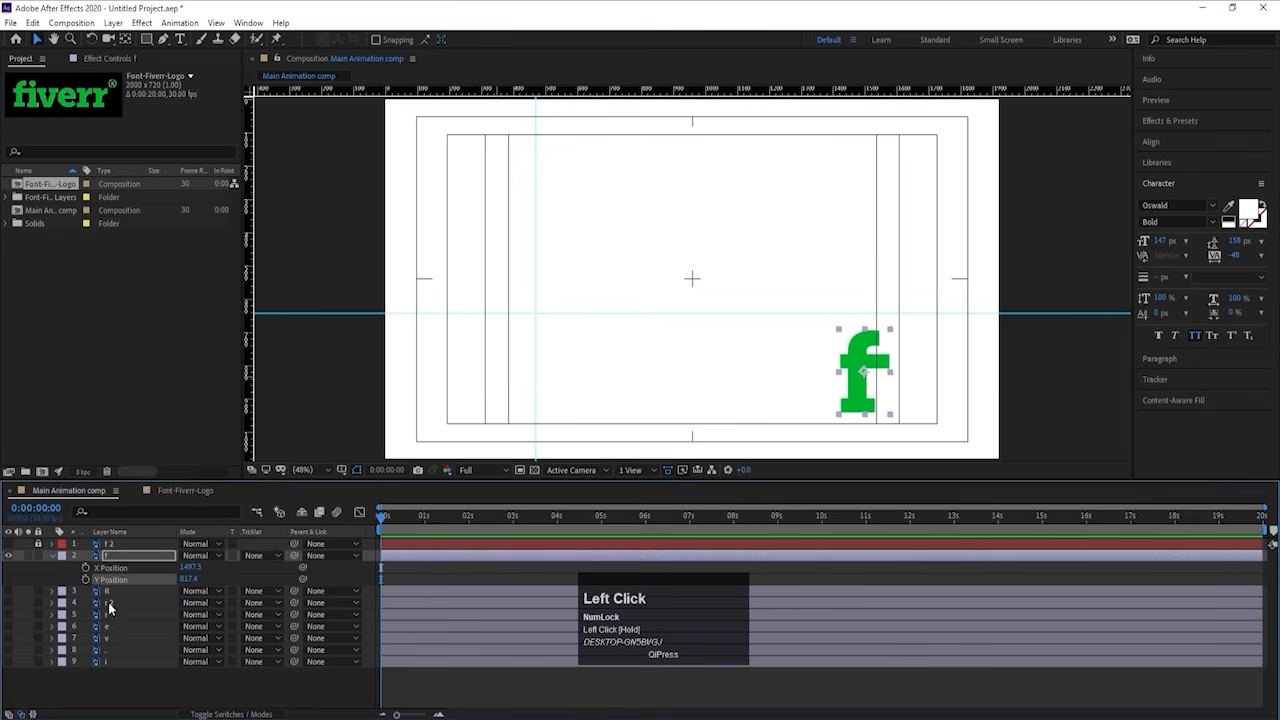
{"action": "left_click", "coordinate": [86, 580]}
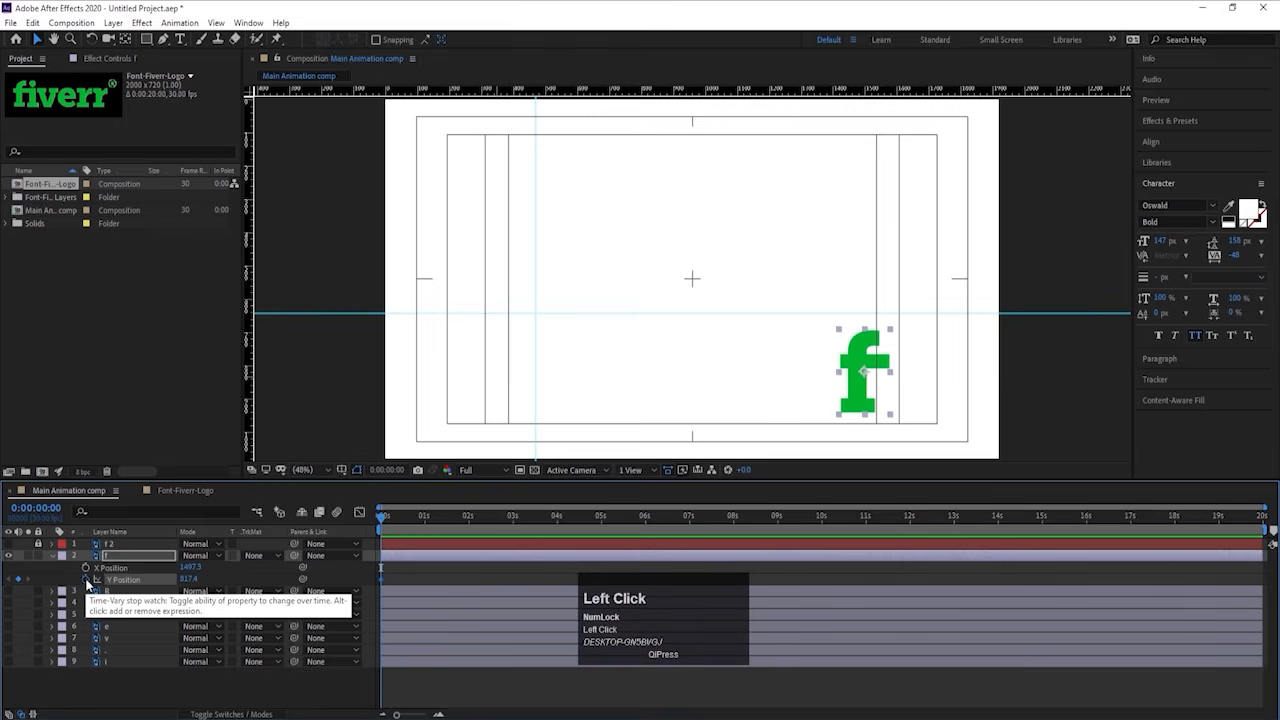
Step: Add Y Position keyframes to the f layer of about 302.4 at frame 10 and about 614.9 at frame 20
{"action": "key", "text": "equal"}
{"action": "key", "text": "equal"}
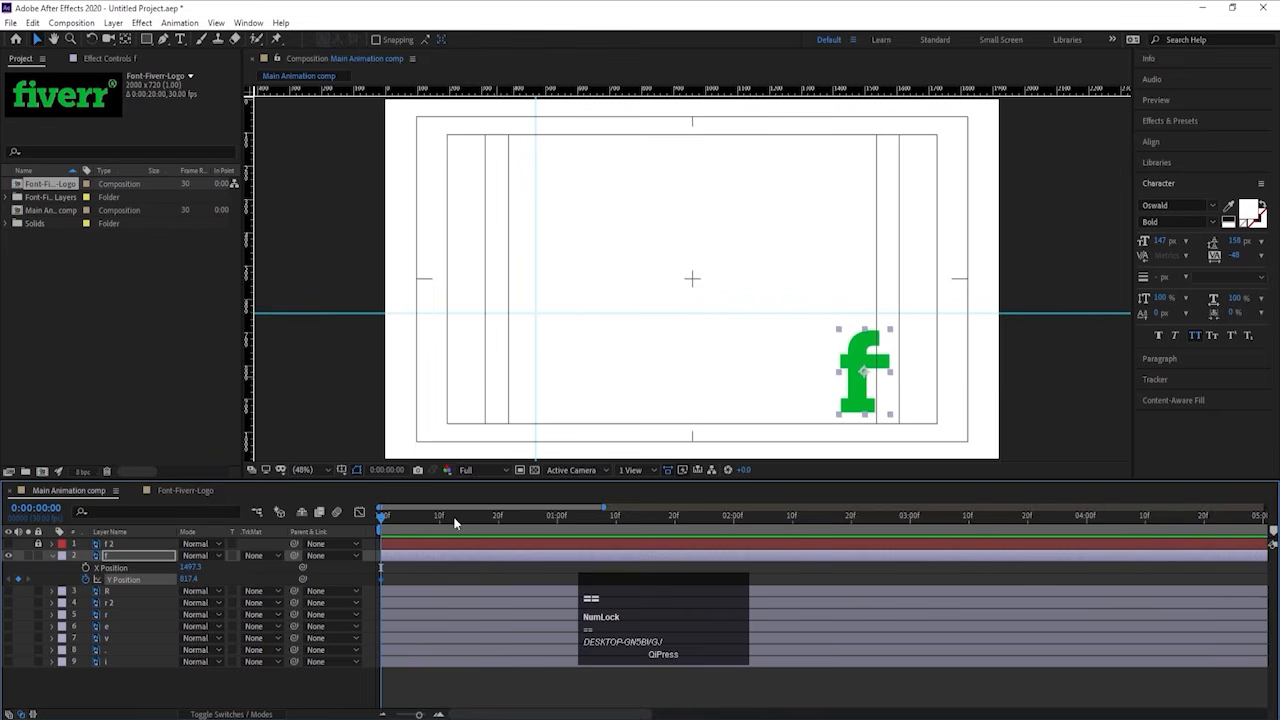
{"action": "left_click", "coordinate": [440, 516]}
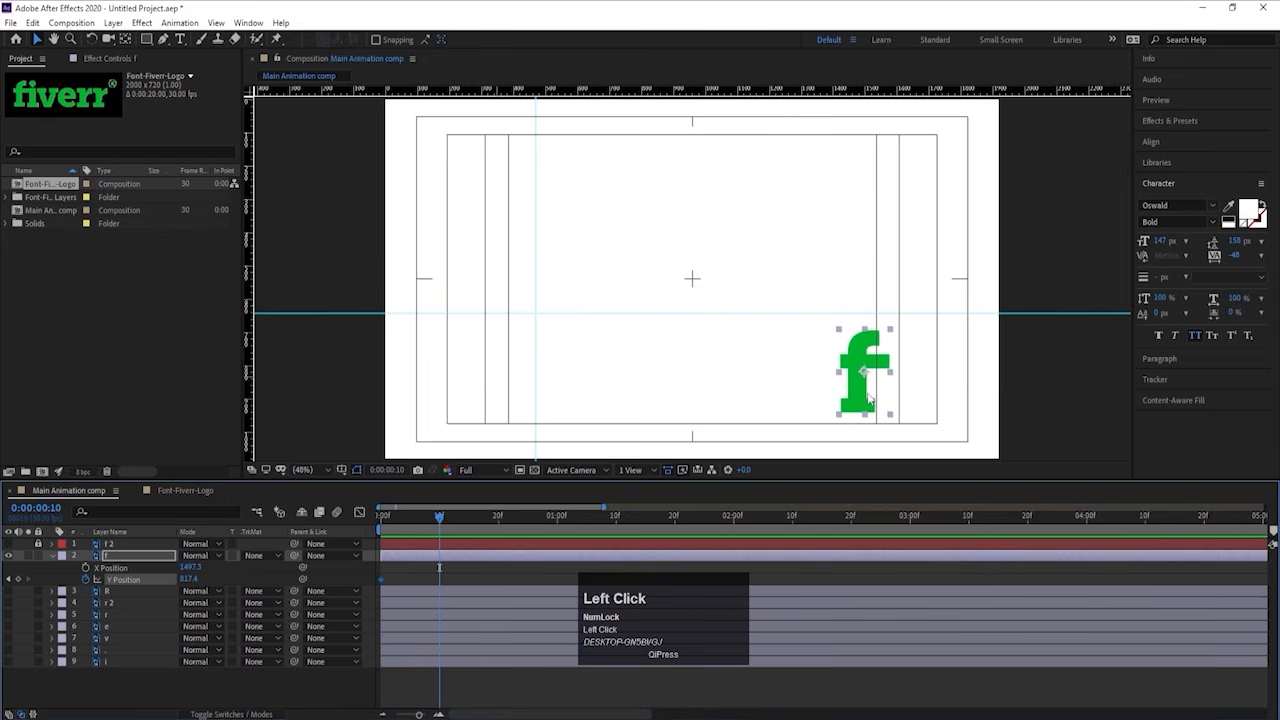
{"action": "left_click_drag", "start_coordinate": [869, 400], "coordinate": [868, 226]}
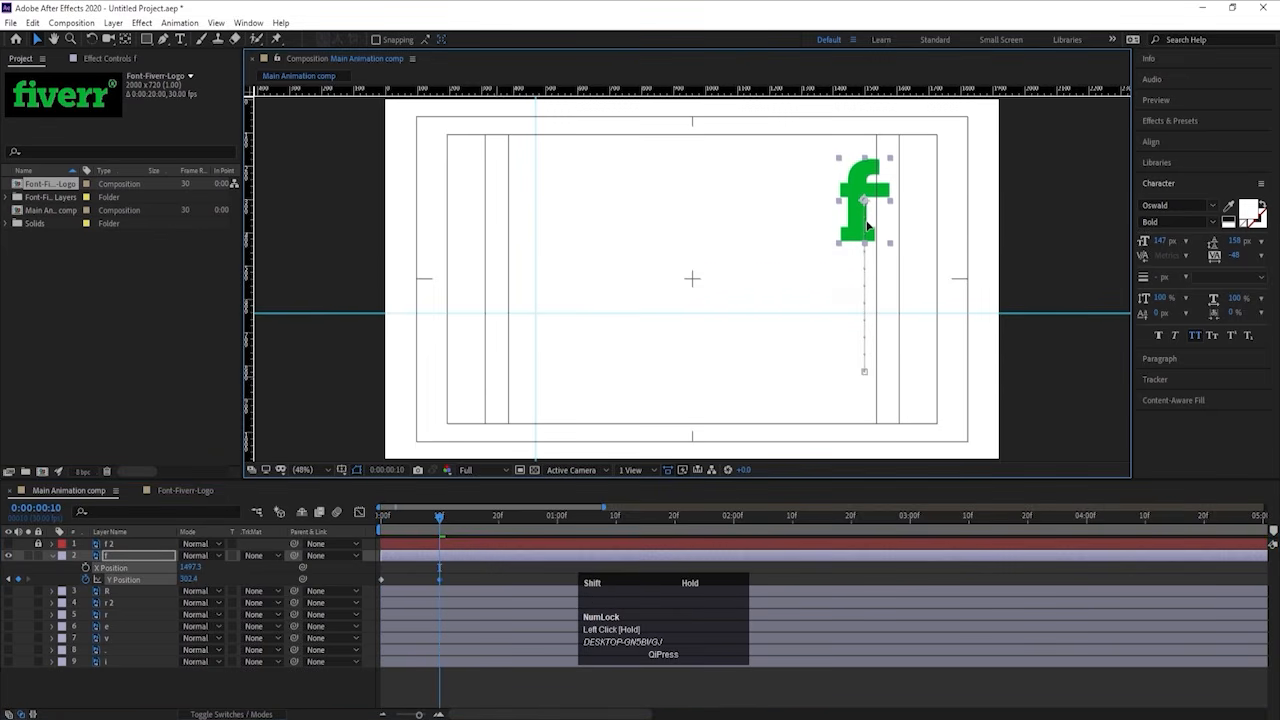
{"action": "left_click", "coordinate": [494, 520]}
{"action": "left_click_drag", "start_coordinate": [872, 237], "coordinate": [853, 322]}
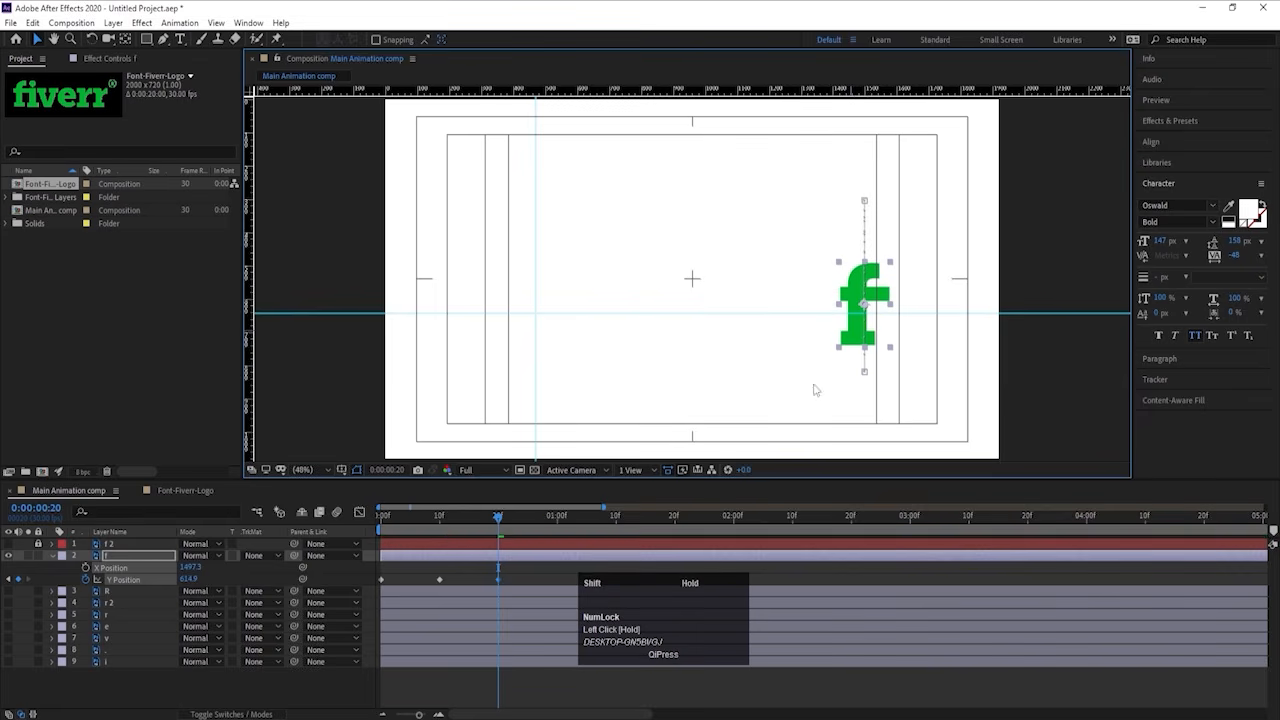
Step: Keyframe the f resting on the horizontal guide at Y Position 518.3 on frame 26, and move that keyframe to about frame 28
{"action": "left_click_drag", "start_coordinate": [500, 518], "coordinate": [533, 518]}
{"action": "left_click_drag", "start_coordinate": [861, 336], "coordinate": [861, 302]}
{"action": "key", "text": "Down"}
{"action": "key", "text": "Down"}
{"action": "key", "text": "Down"}
{"action": "key", "text": "Down"}
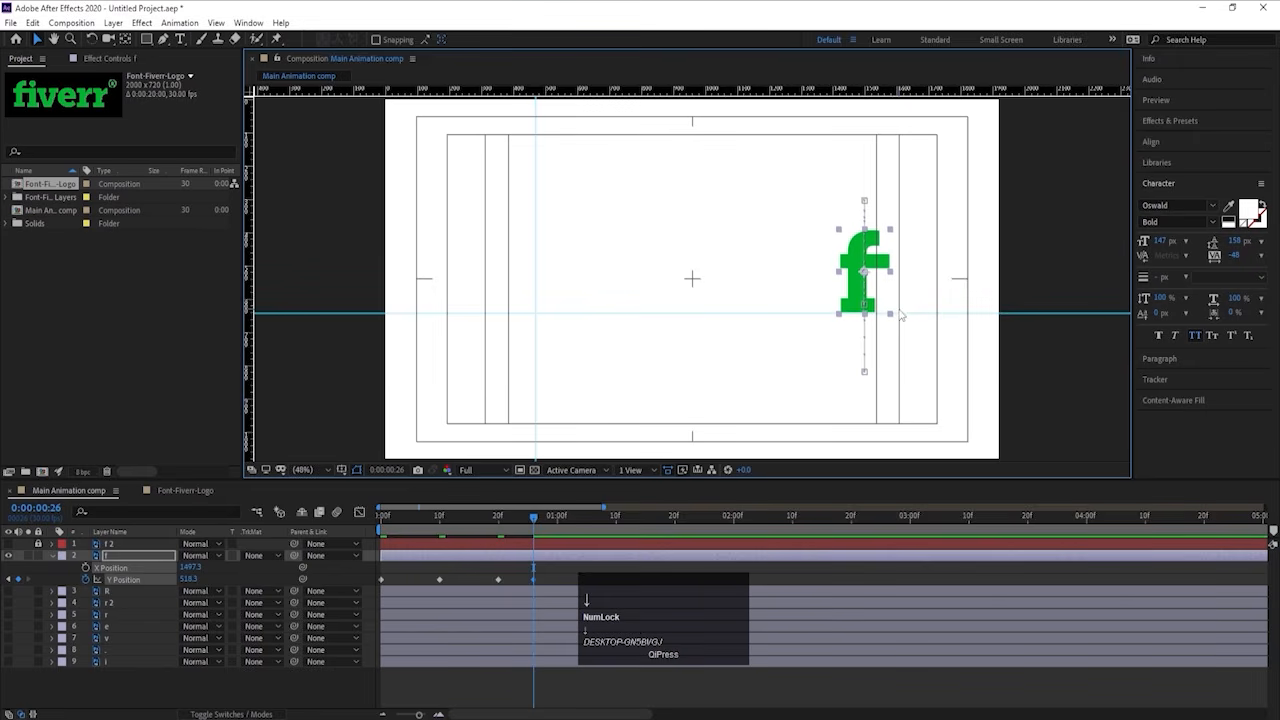
{"action": "scroll", "coordinate": [865, 313], "scroll_direction": "up", "scroll_amount": 4}
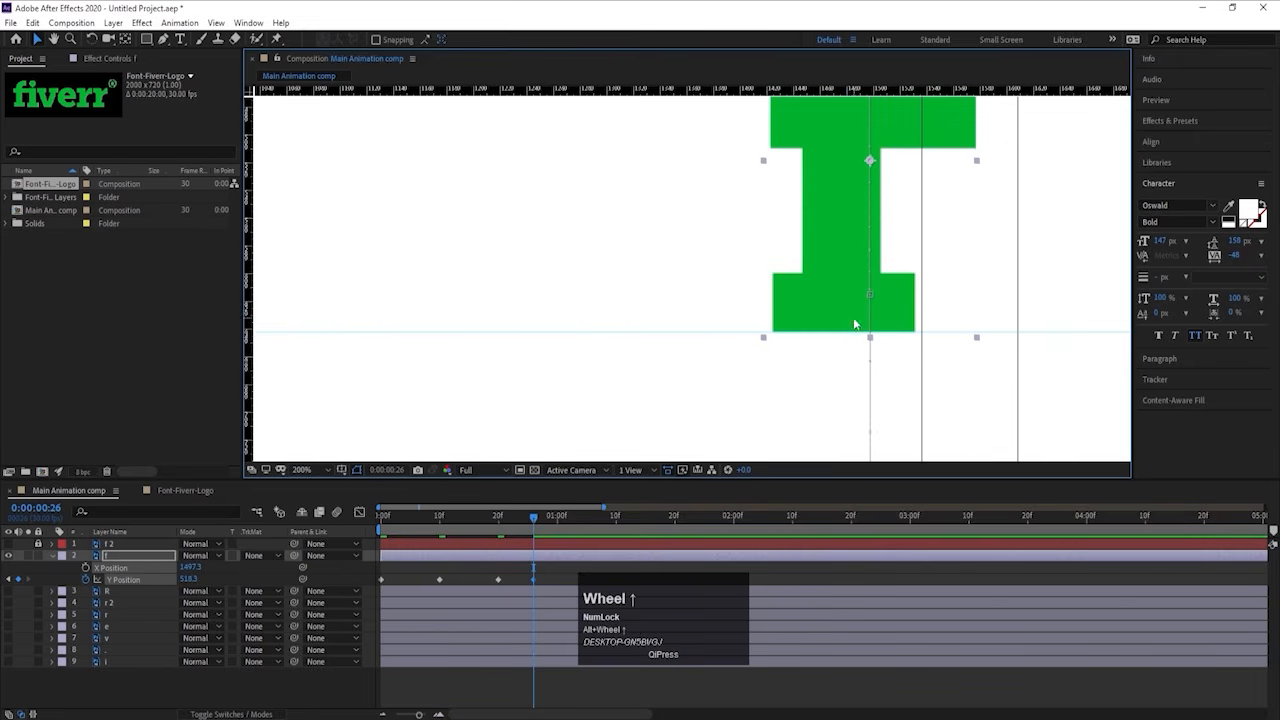
{"action": "scroll", "coordinate": [848, 344], "scroll_direction": "down", "scroll_amount": 4}
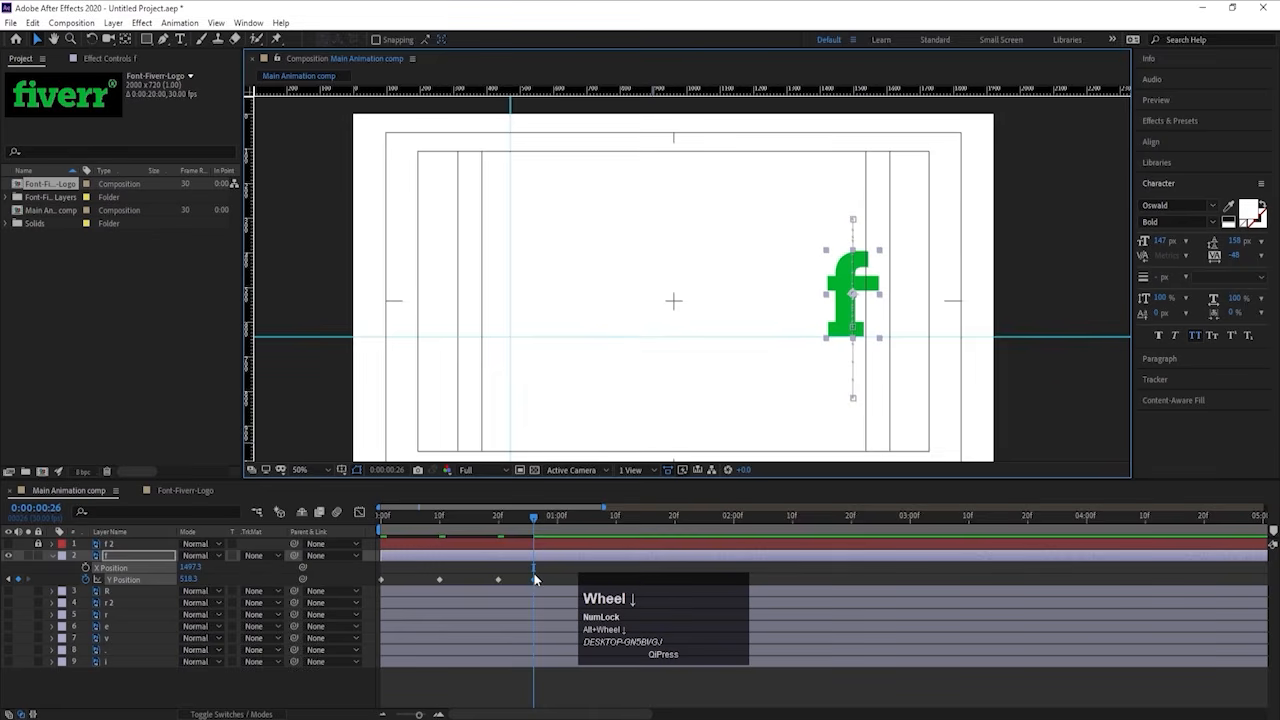
{"action": "left_click_drag", "start_coordinate": [534, 580], "coordinate": [545, 580]}
Step: Play back the f layer's vertical motion from the start and select all its Y Position keyframes
{"action": "left_click", "coordinate": [382, 515]}
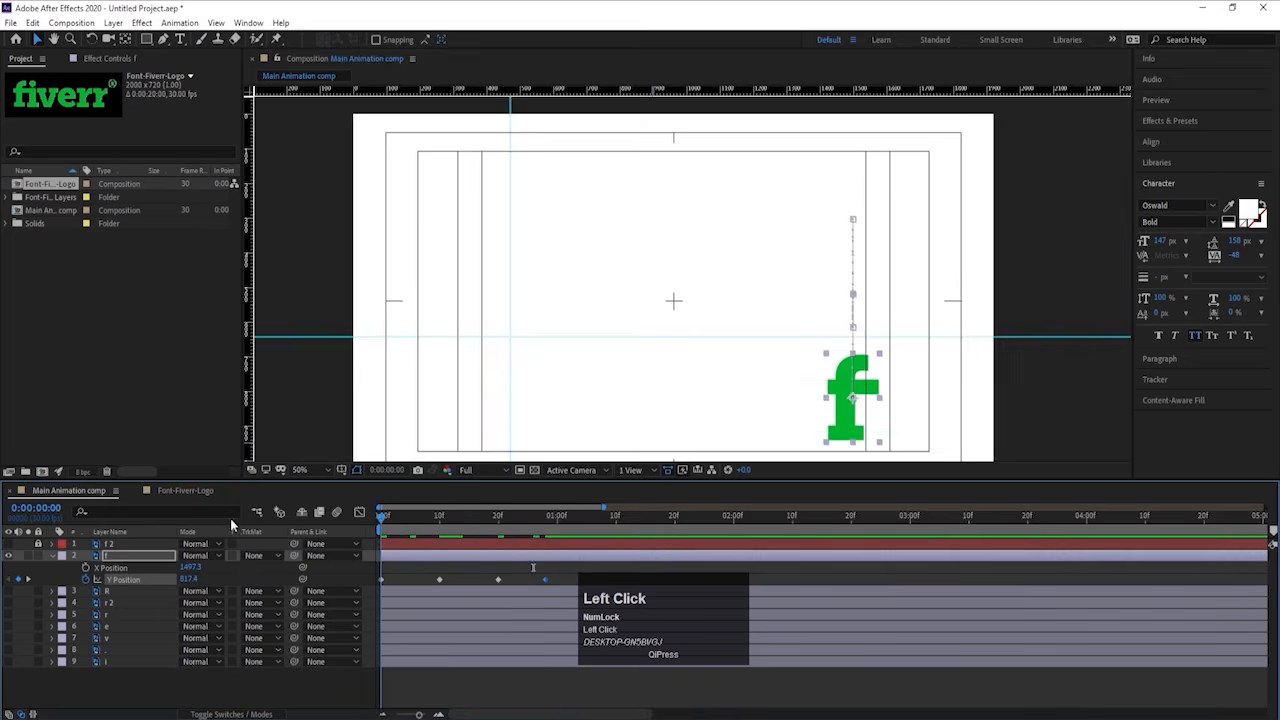
{"action": "key", "text": "space"}
{"action": "key", "text": "space"}
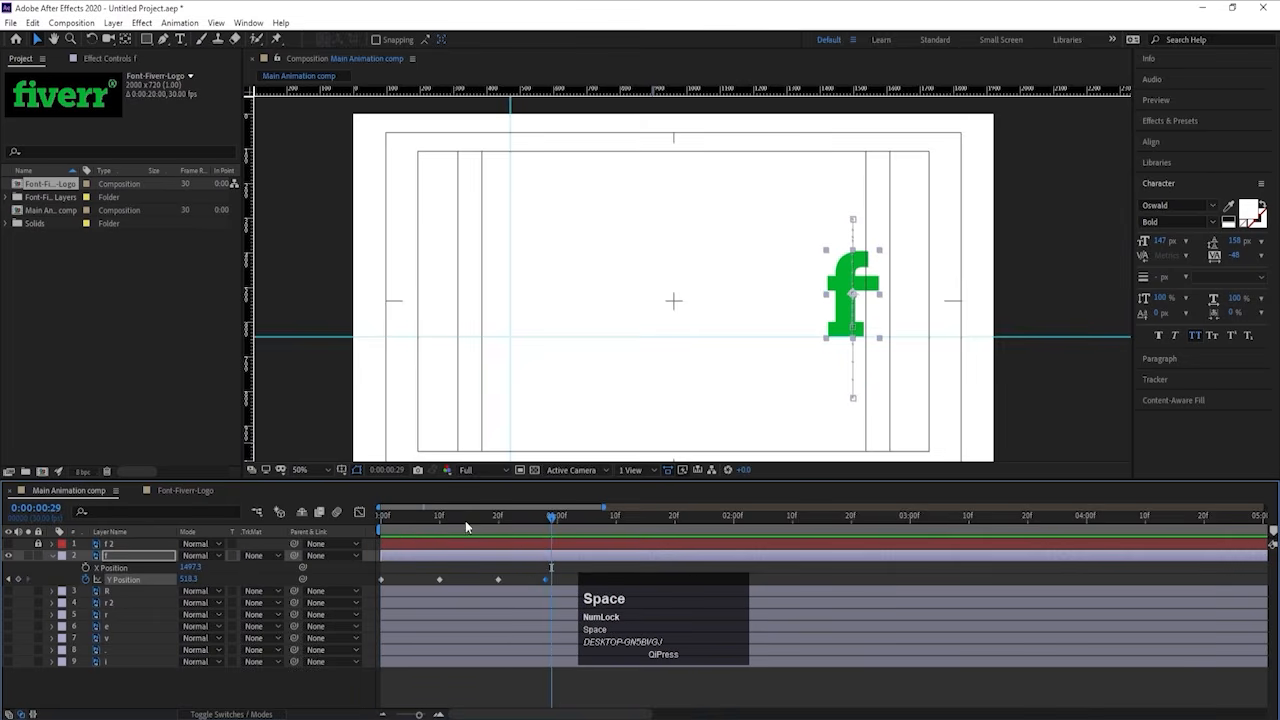
{"action": "left_click", "coordinate": [382, 516]}
{"action": "key", "text": "space"}
{"action": "key", "text": "space"}
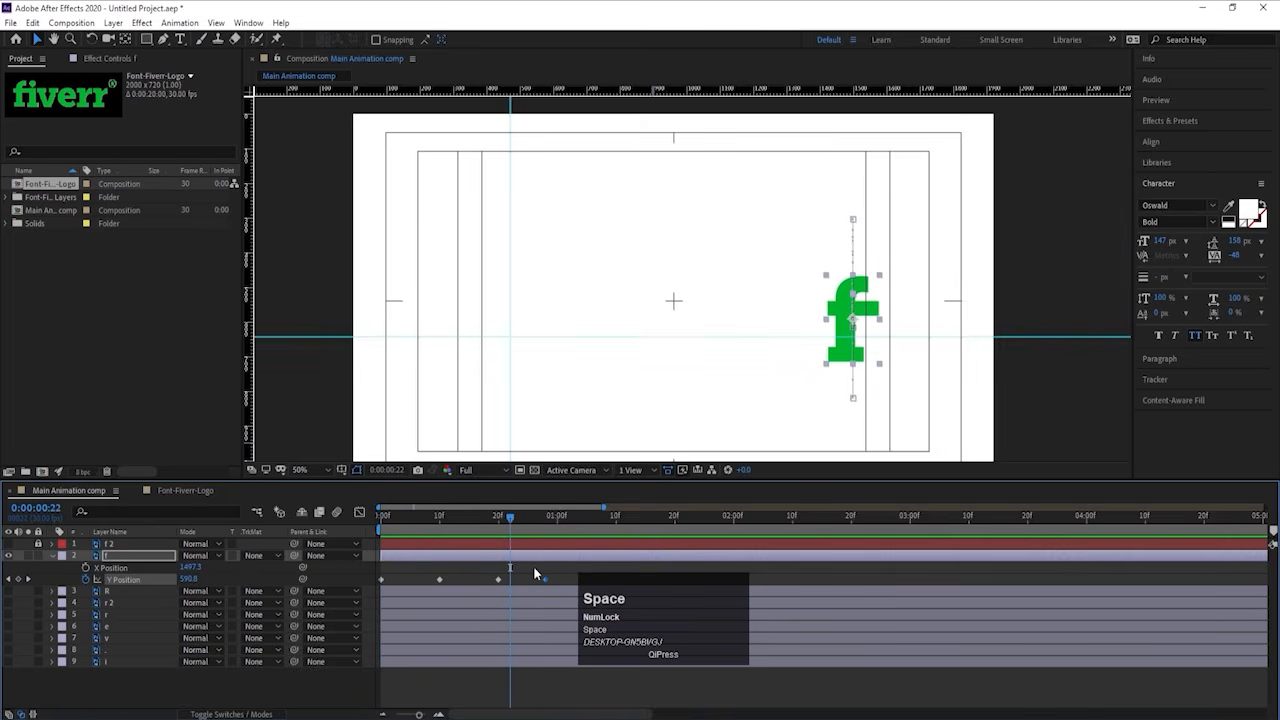
{"action": "left_click", "coordinate": [441, 580]}
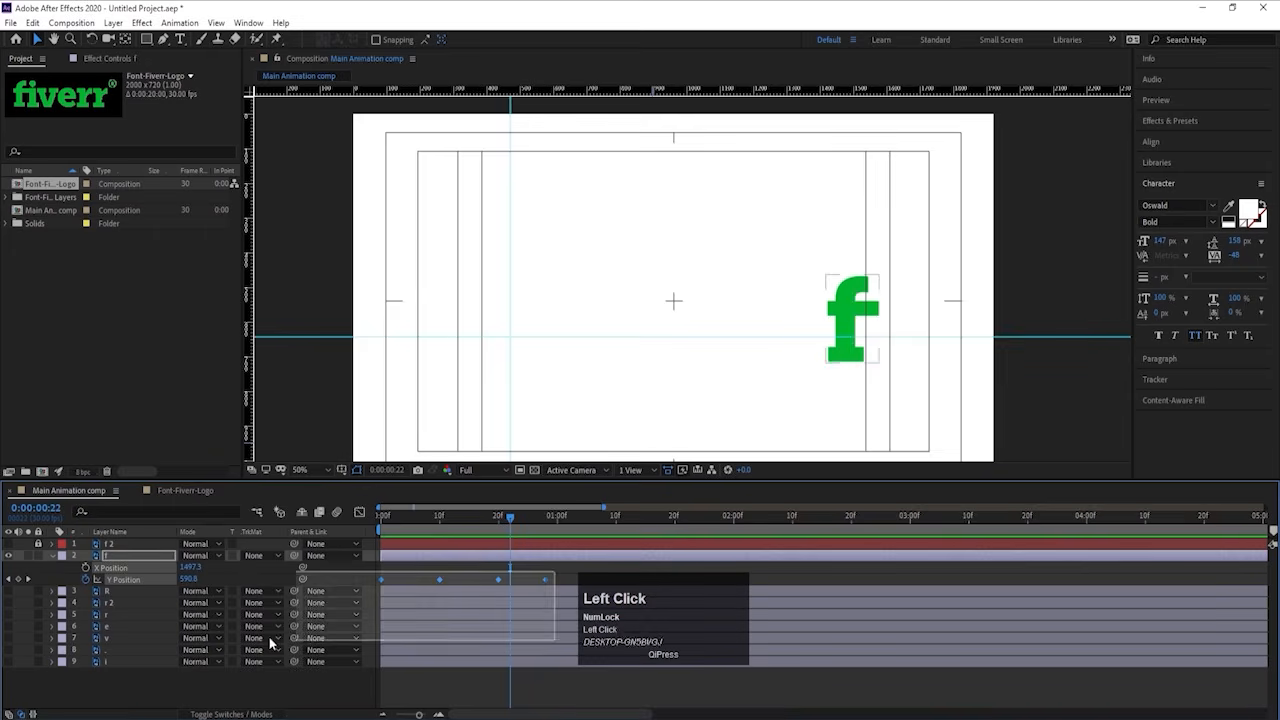
{"action": "right_click", "coordinate": [436, 579]}
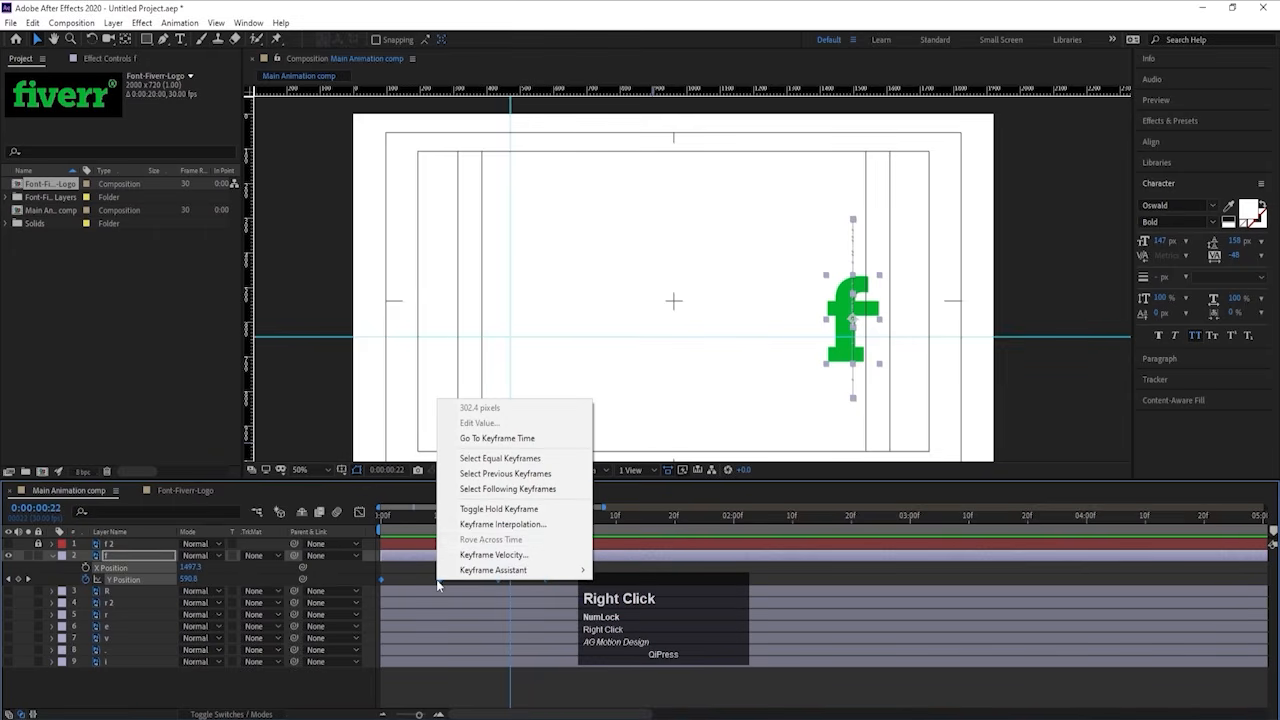
{"action": "left_click", "coordinate": [483, 528]}
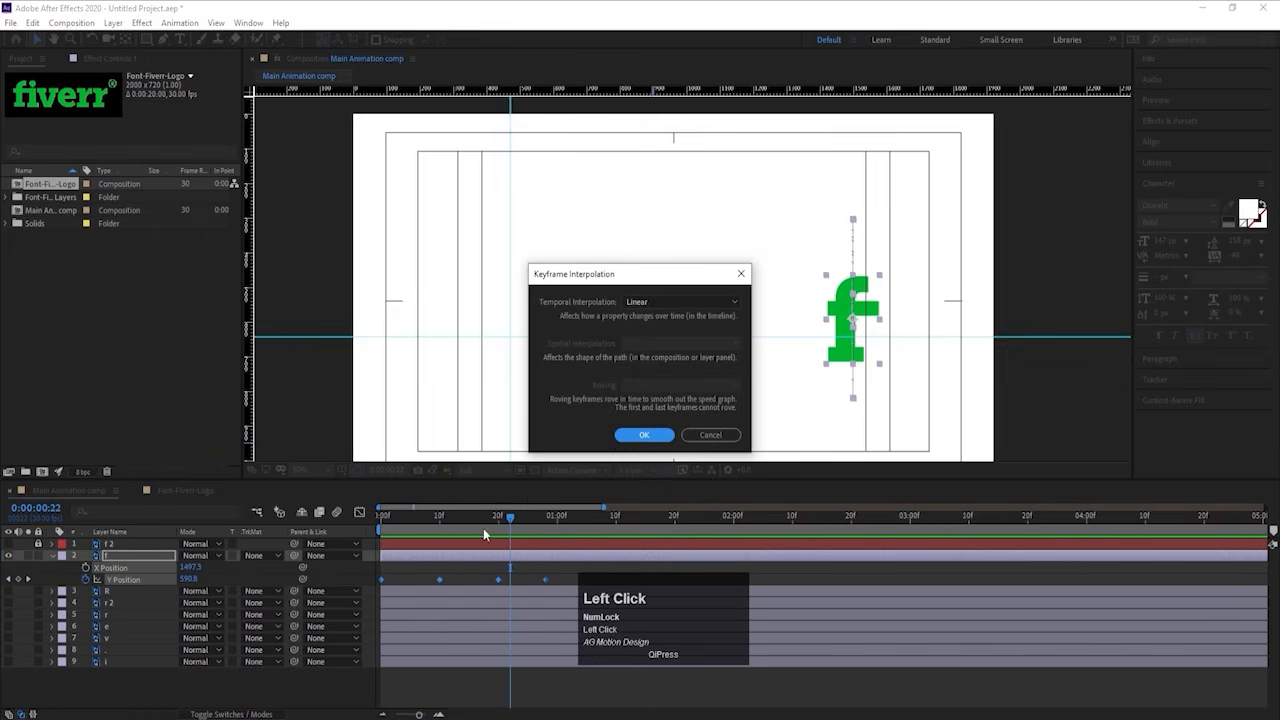
{"action": "left_click", "coordinate": [649, 300]}
{"action": "left_click", "coordinate": [649, 335]}
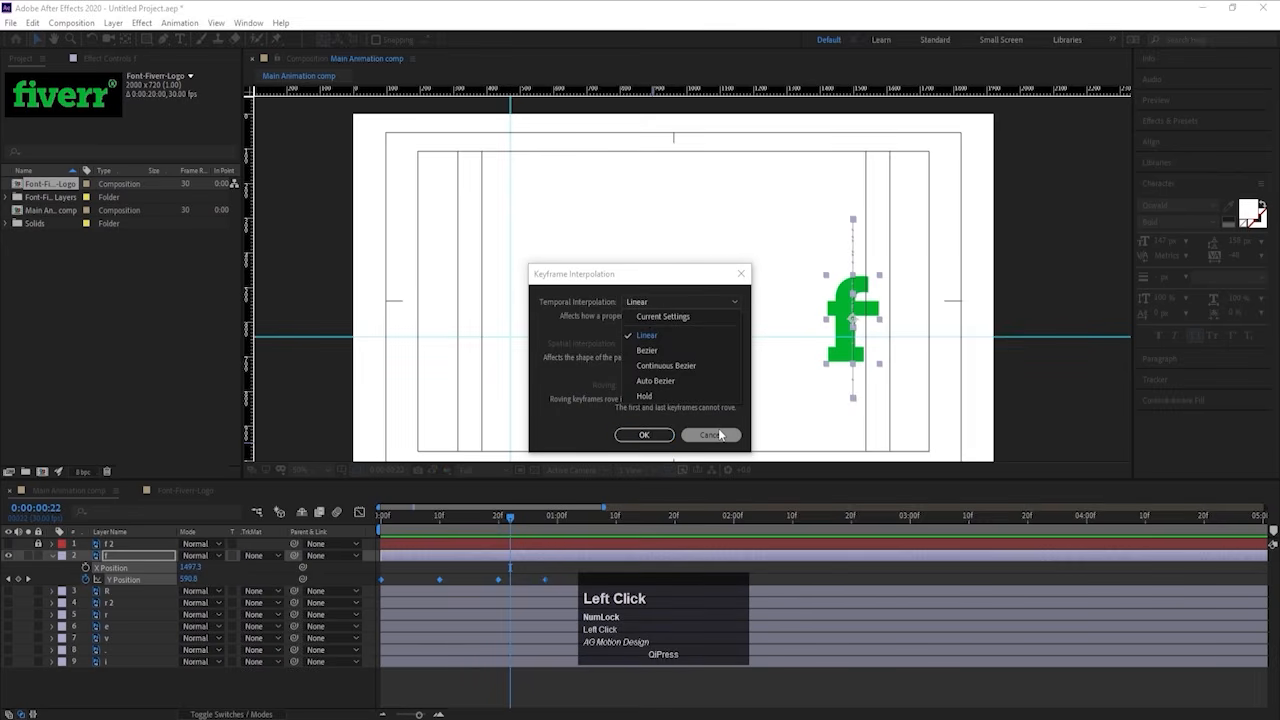
{"action": "left_click", "coordinate": [712, 434]}
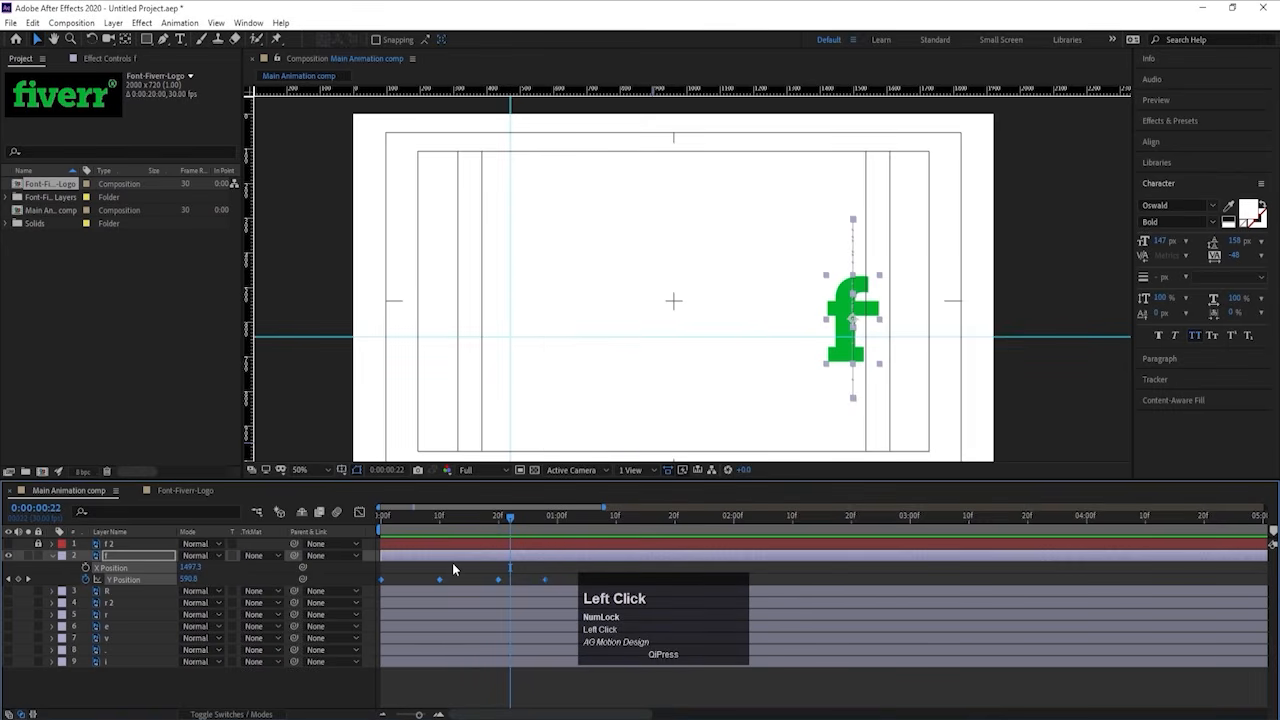
Step: Apply Easy Ease to the selected Y Position keyframes and preview the f's motion from the start
{"action": "key", "text": "F9"}
{"action": "left_click_drag", "start_coordinate": [490, 526], "coordinate": [360, 532]}
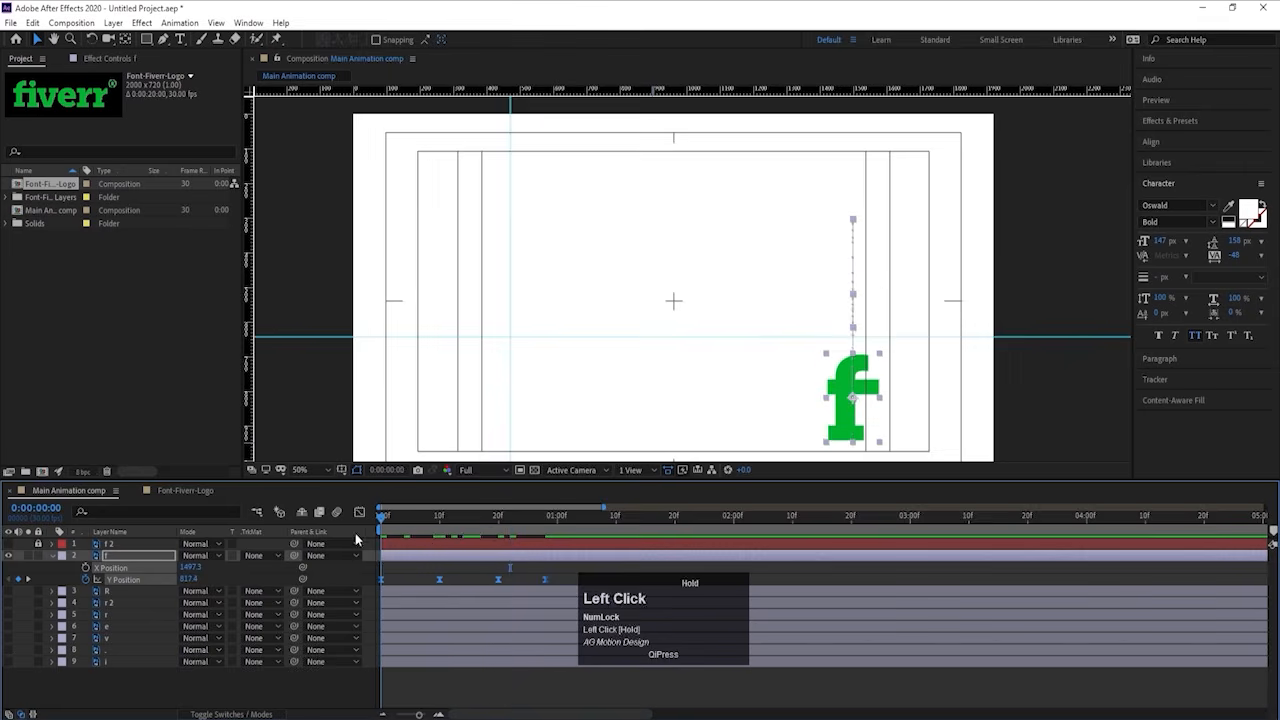
{"action": "key", "text": "space"}
{"action": "key", "text": "space"}
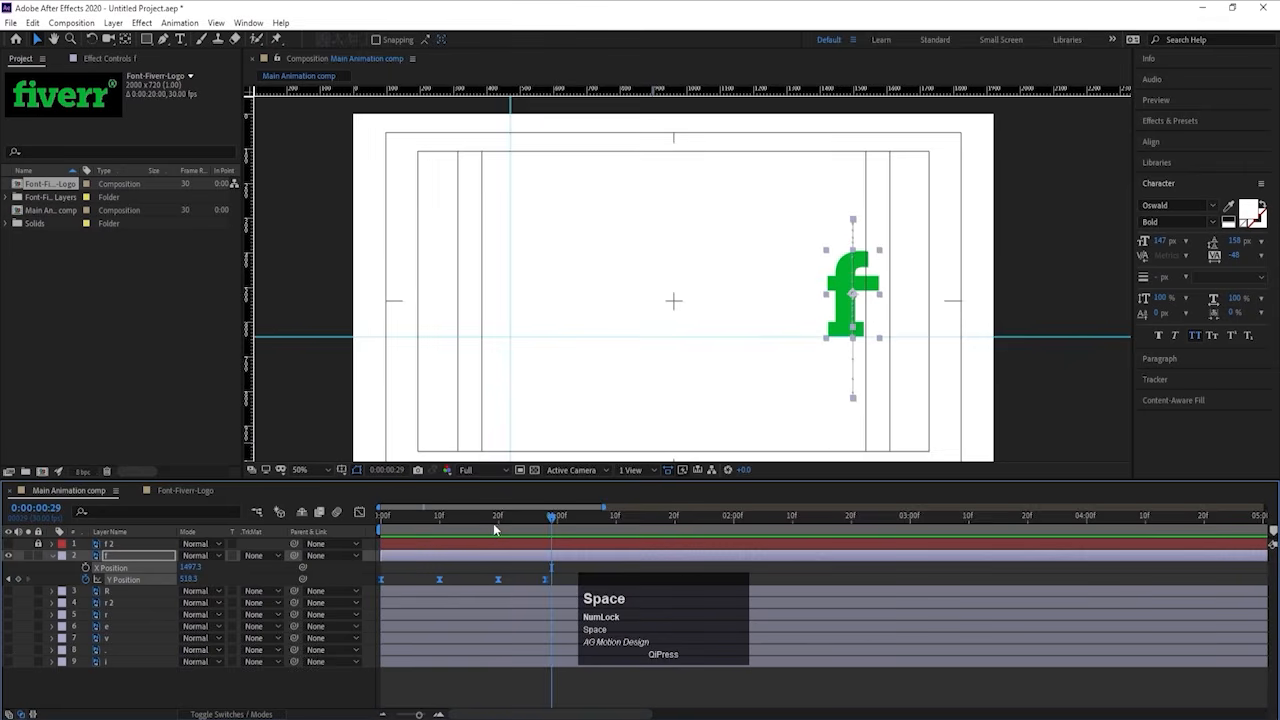
{"action": "left_click", "coordinate": [416, 521]}
{"action": "key", "text": "space"}
{"action": "left_click_drag", "start_coordinate": [459, 527], "coordinate": [339, 517]}
{"action": "key", "text": "space"}
{"action": "key", "text": "space"}
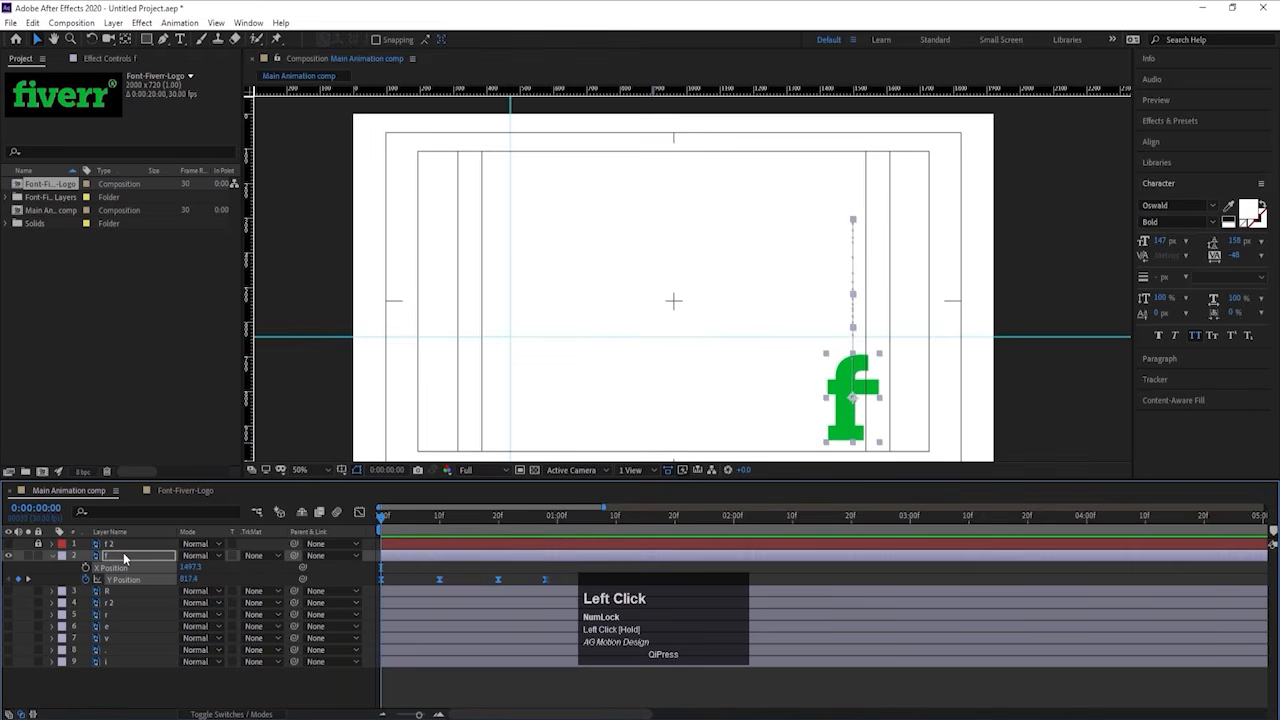
Step: Keyframe the f layer's Scale from 0% at frame 0 to 57% at frame 10
{"action": "key", "text": "s"}
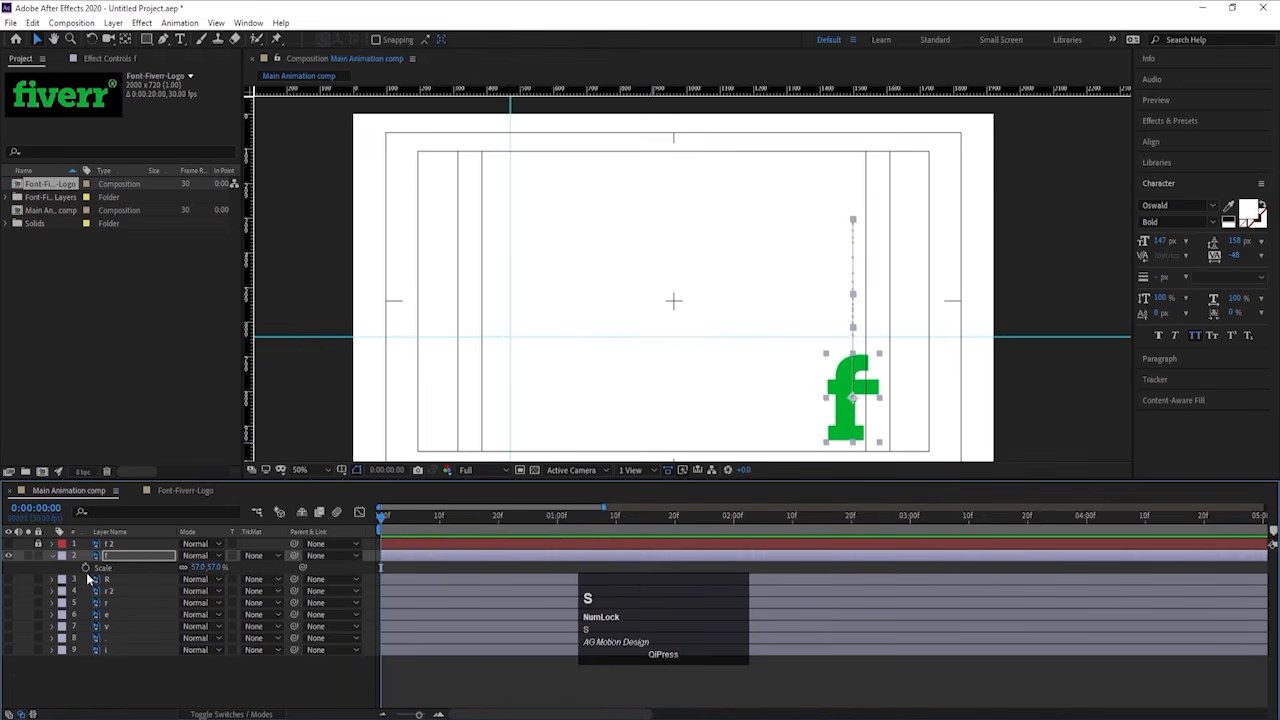
{"action": "left_click", "coordinate": [86, 567]}
{"action": "key", "text": "u"}
{"action": "key", "text": "k"}
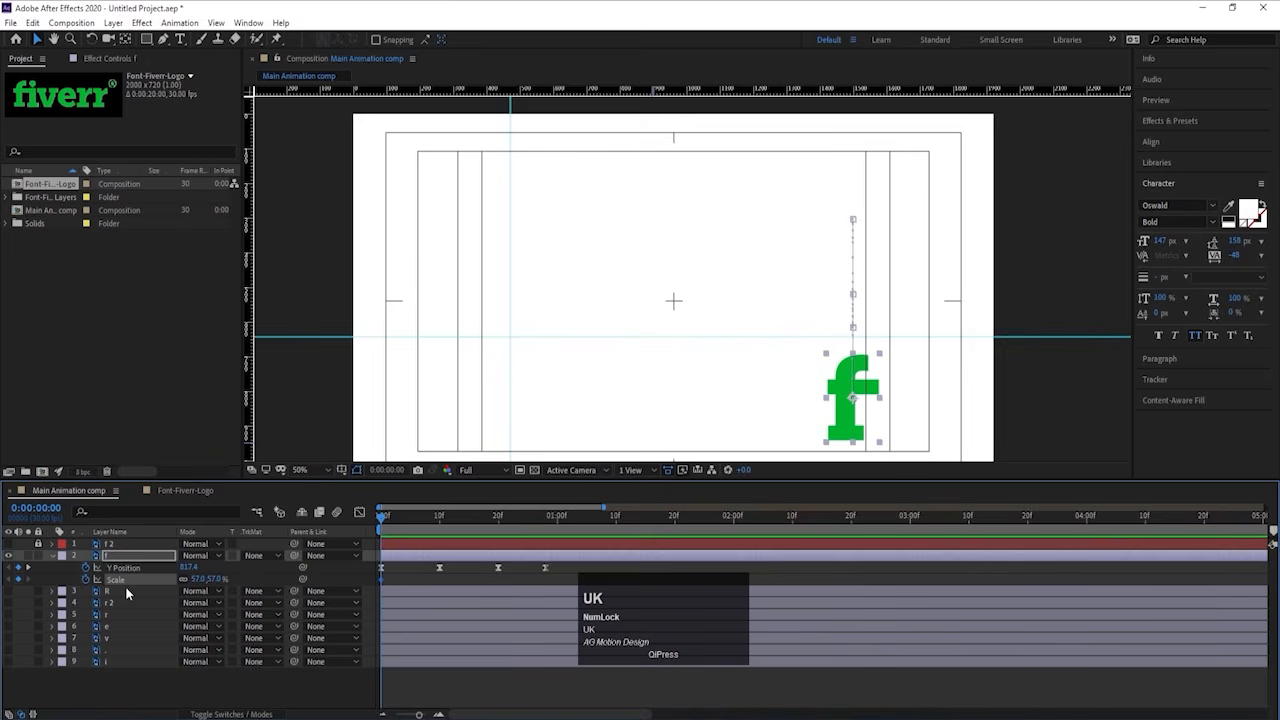
{"action": "left_click", "coordinate": [18, 581]}
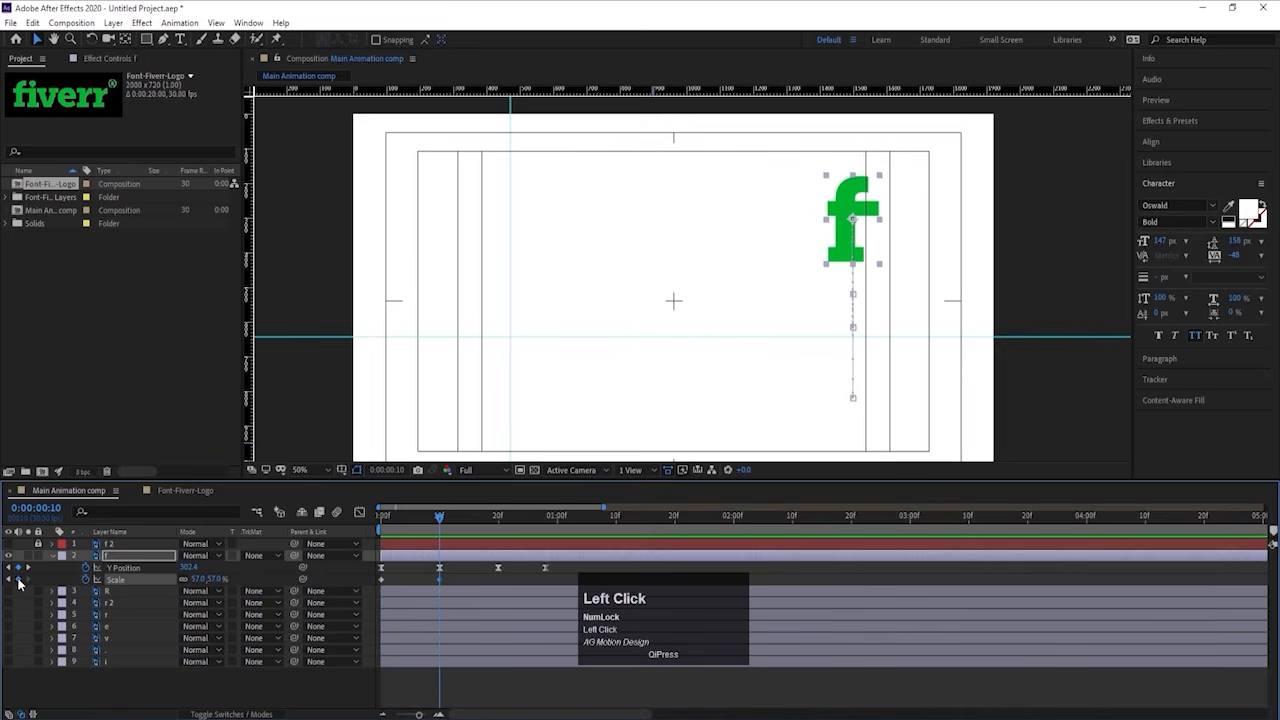
{"action": "key", "text": "j"}
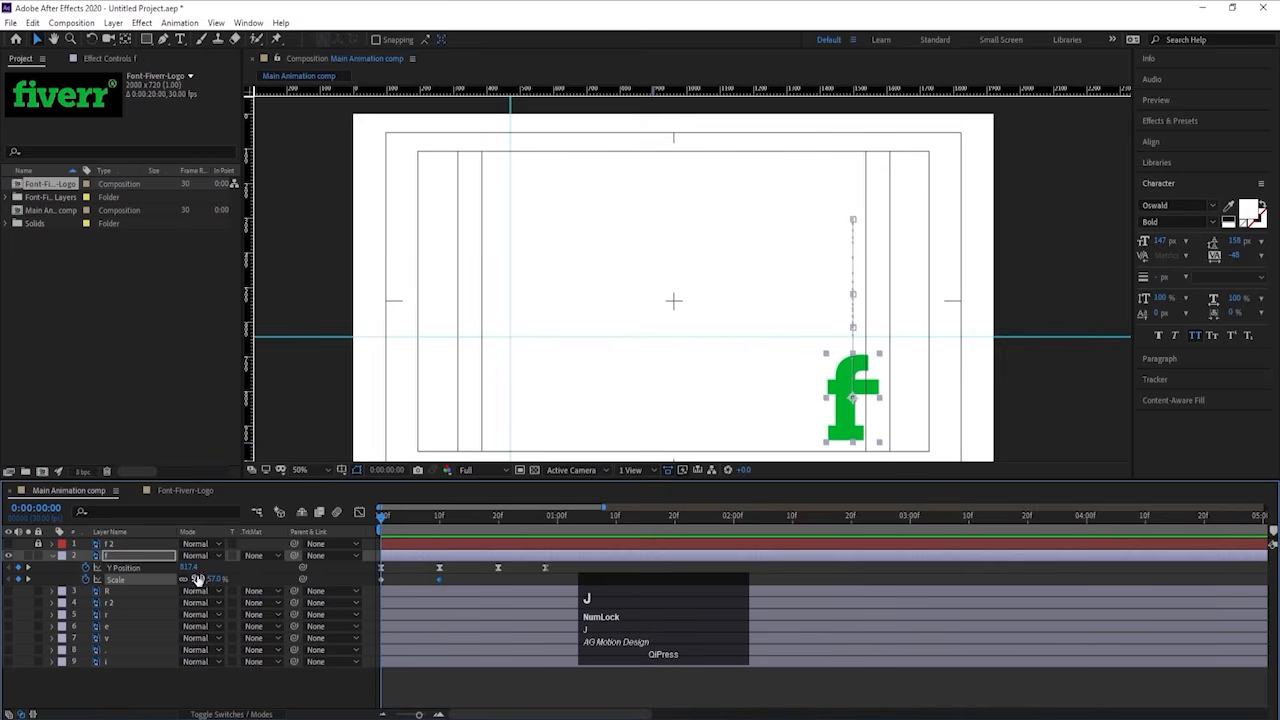
{"action": "left_click", "coordinate": [197, 579]}
{"action": "type", "text": "0"}
{"action": "key", "text": "Return"}
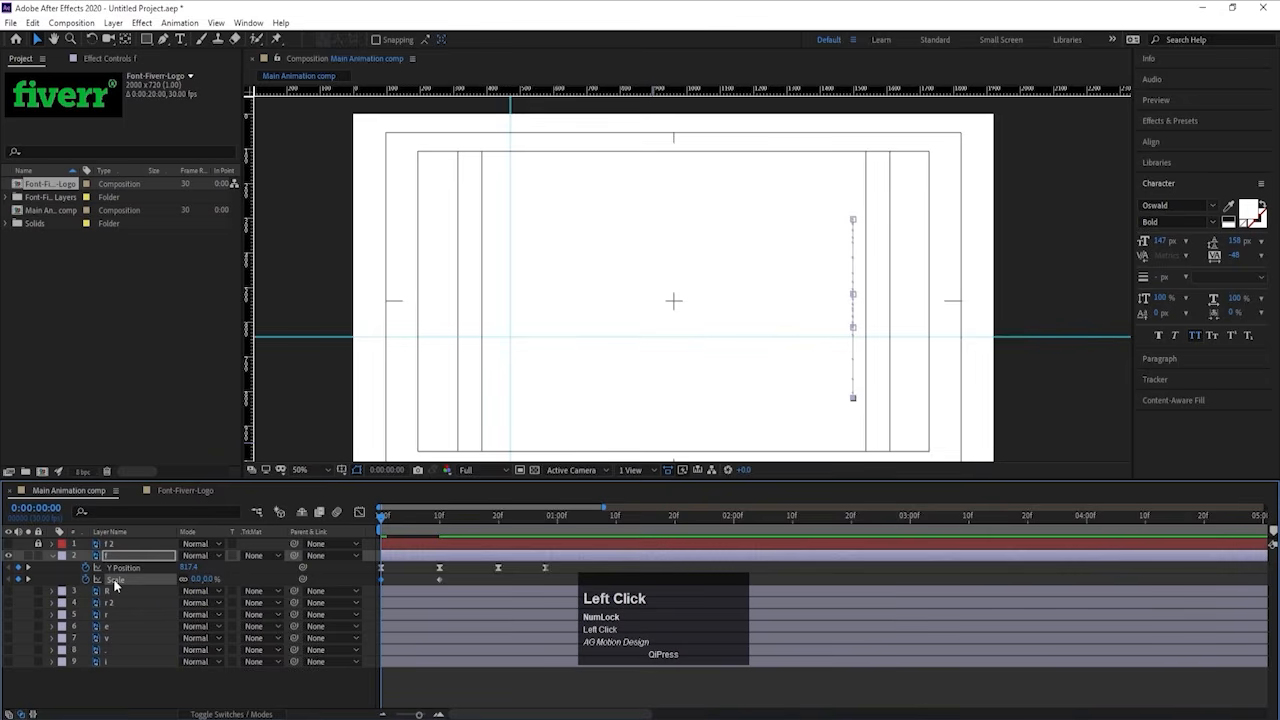
Step: Apply Easy Ease to the f's Scale keyframes, fit the composition in the viewer and preview the motion
{"action": "key", "text": "F2"}
{"action": "key", "text": "space"}
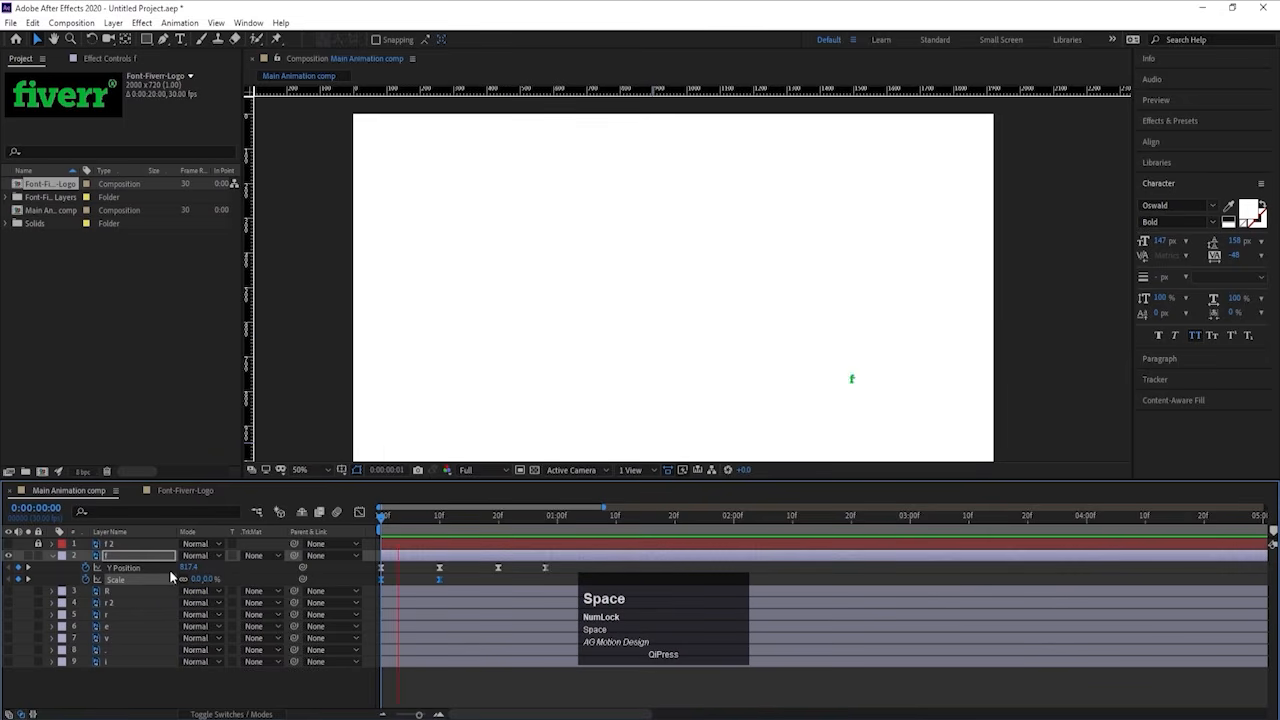
{"action": "left_click", "coordinate": [322, 467]}
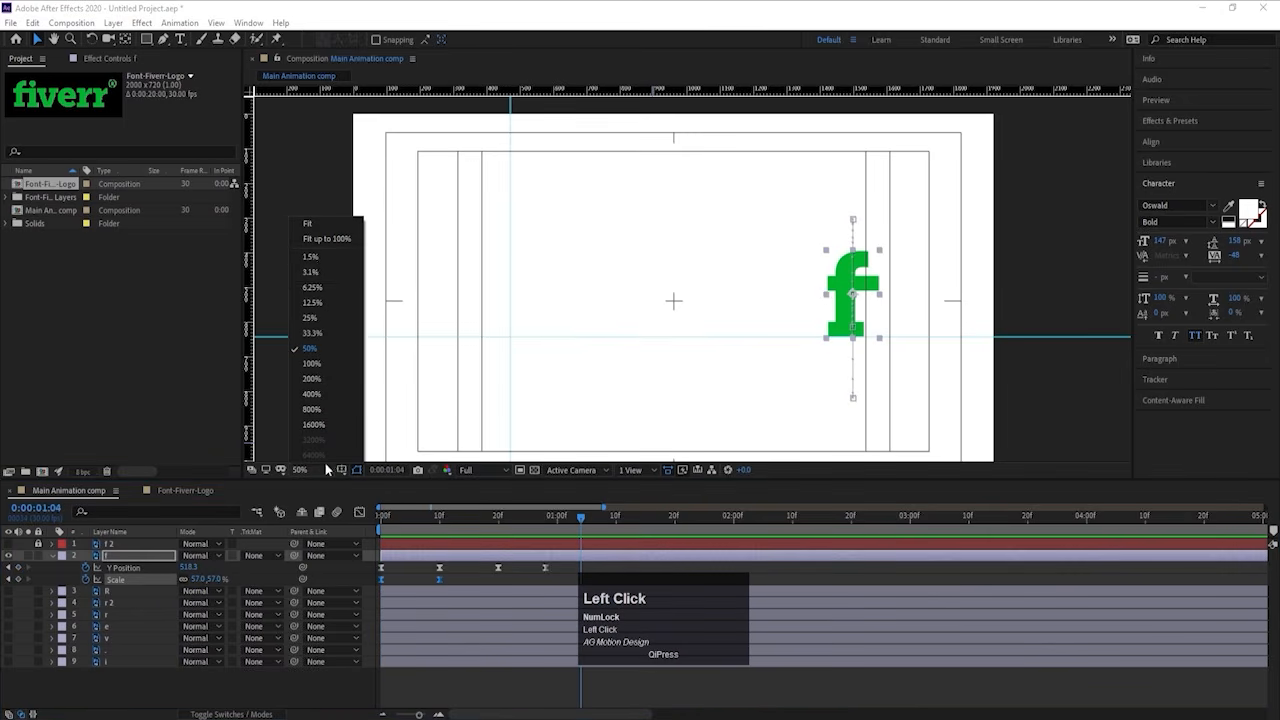
{"action": "left_click", "coordinate": [310, 226]}
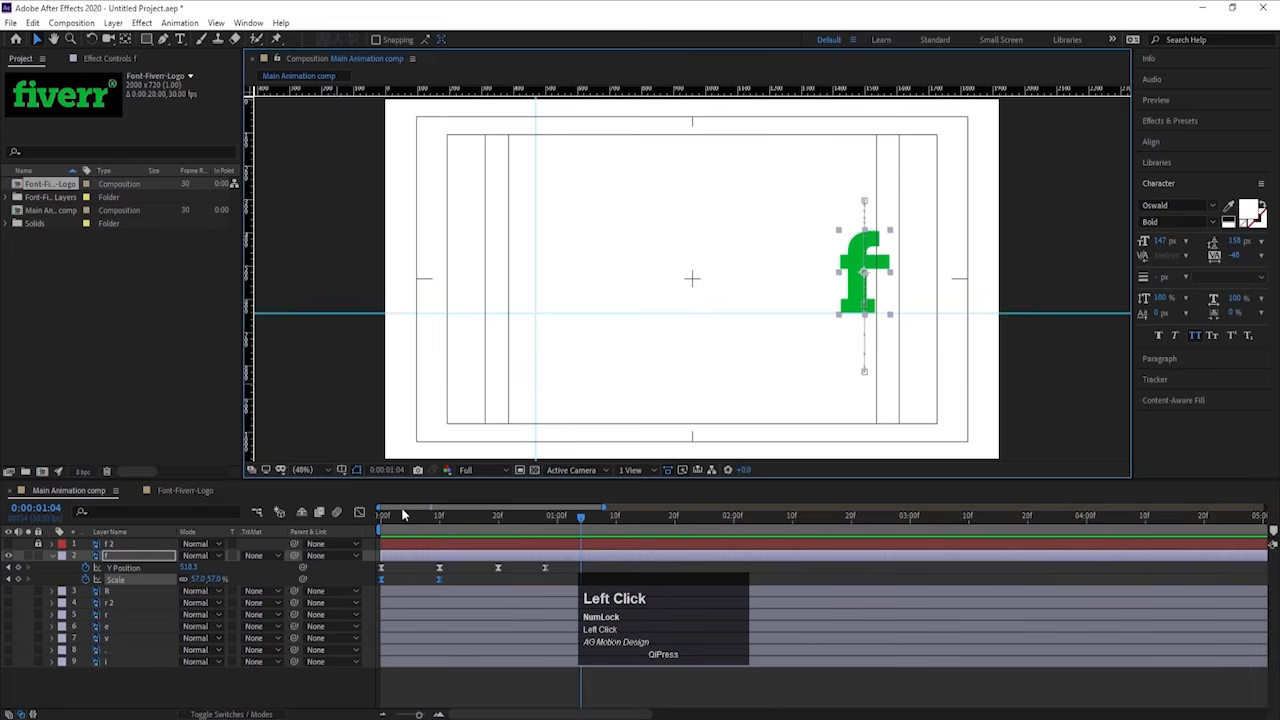
{"action": "key", "text": "space"}
{"action": "key", "text": "space"}
{"action": "key", "text": "space"}
{"action": "key", "text": "space"}
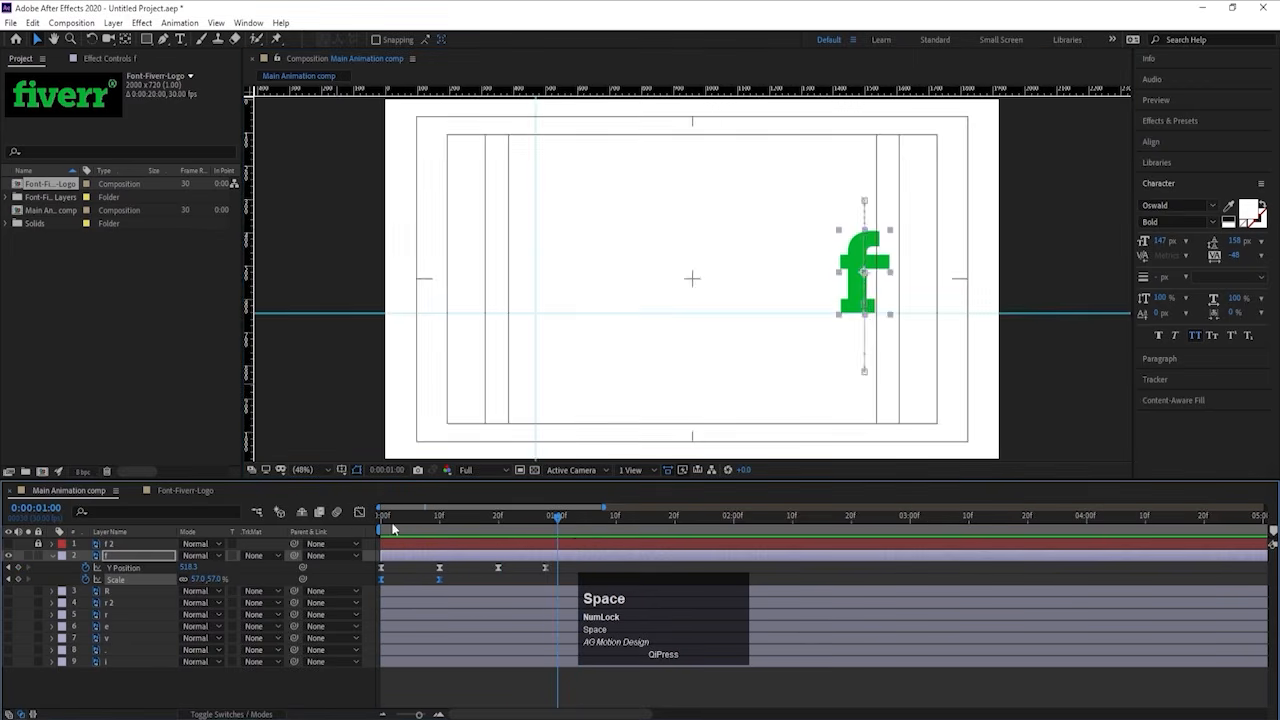
Step: Start keyframing the f layer's Rotation at frame 0 and reveal all its animated properties
{"action": "left_click", "coordinate": [381, 520]}
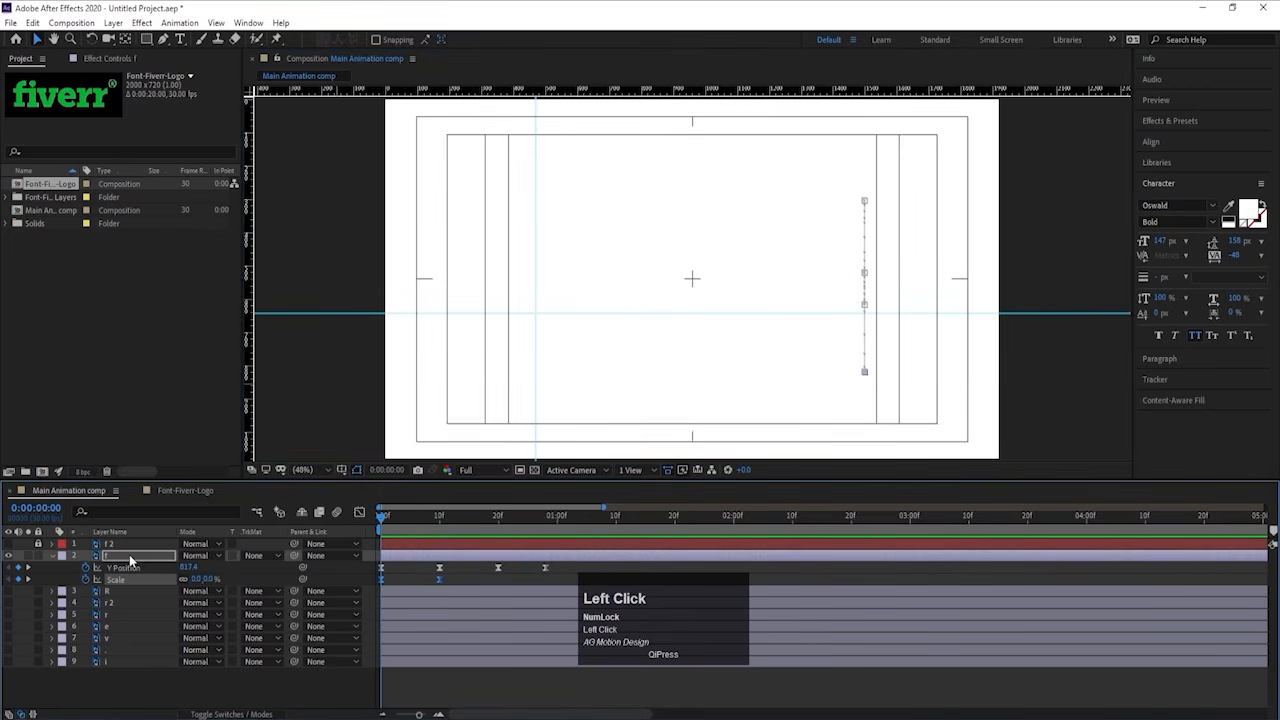
{"action": "key", "text": "r"}
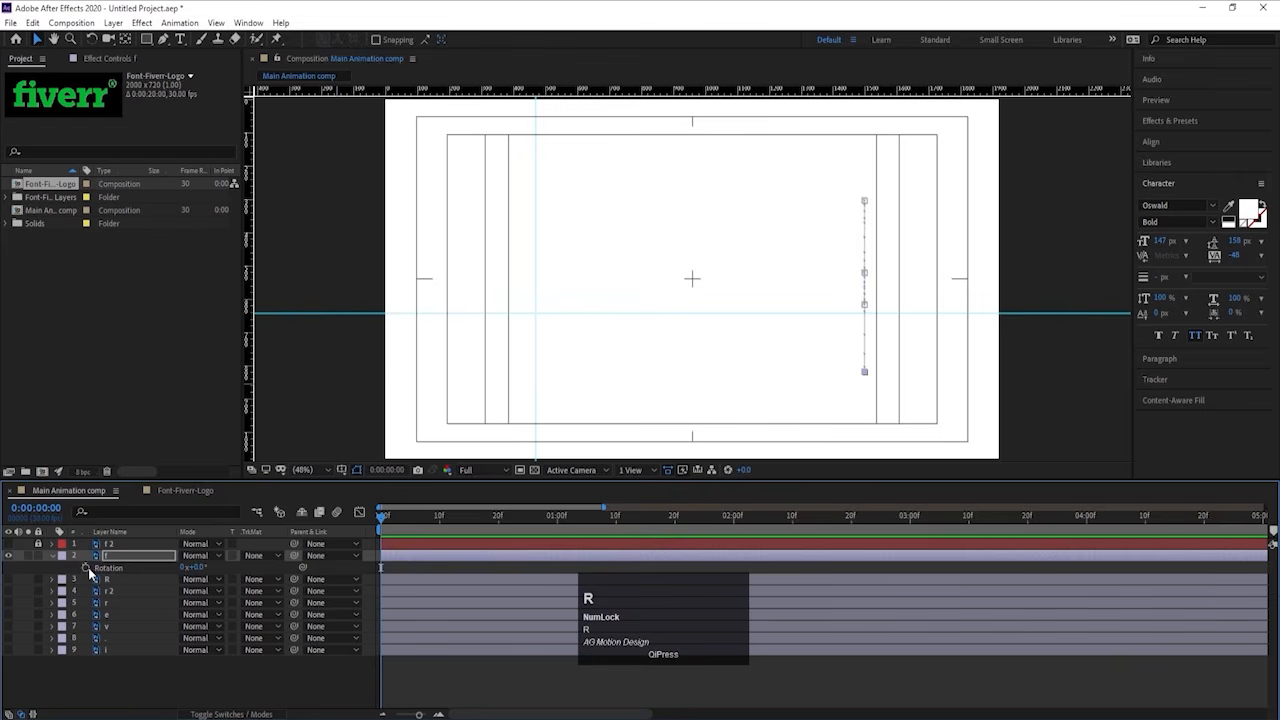
{"action": "left_click", "coordinate": [86, 567]}
{"action": "key", "text": "u"}
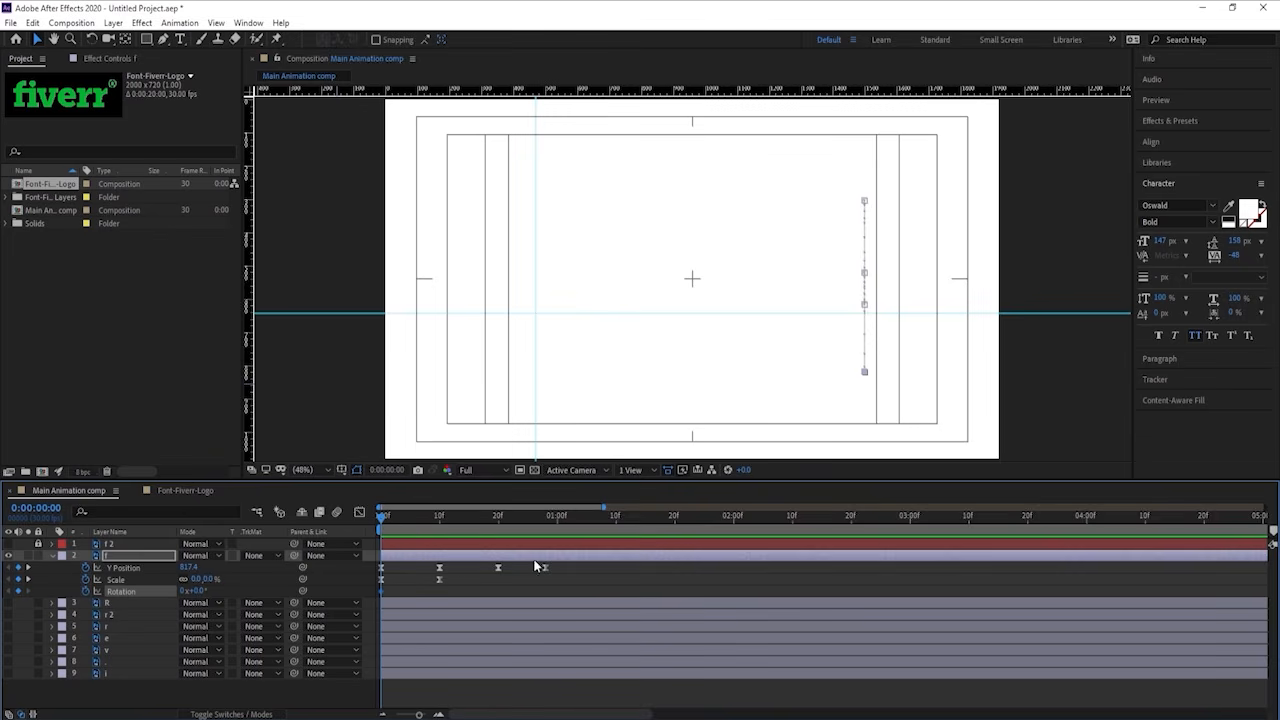
Step: Jump back and forth through the f layer's keyframes to examine its pose at each one
{"action": "key", "text": "k"}
{"action": "key", "text": "k"}
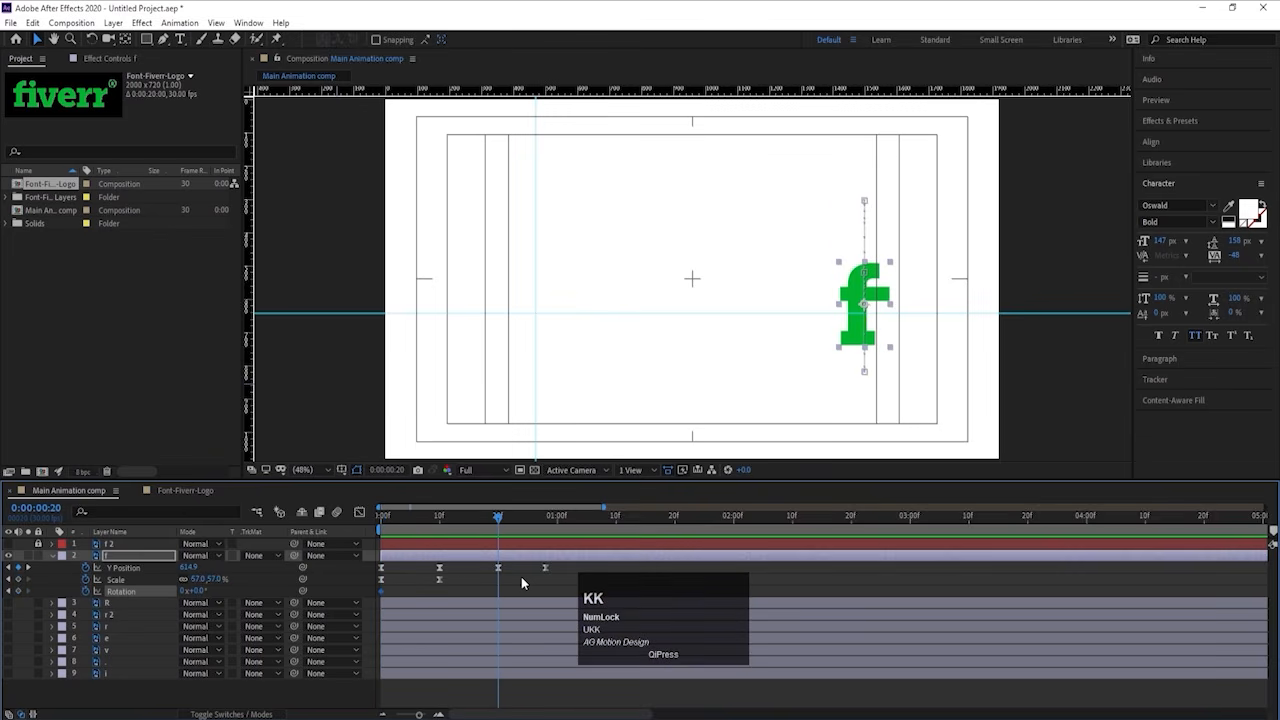
{"action": "key", "text": "k"}
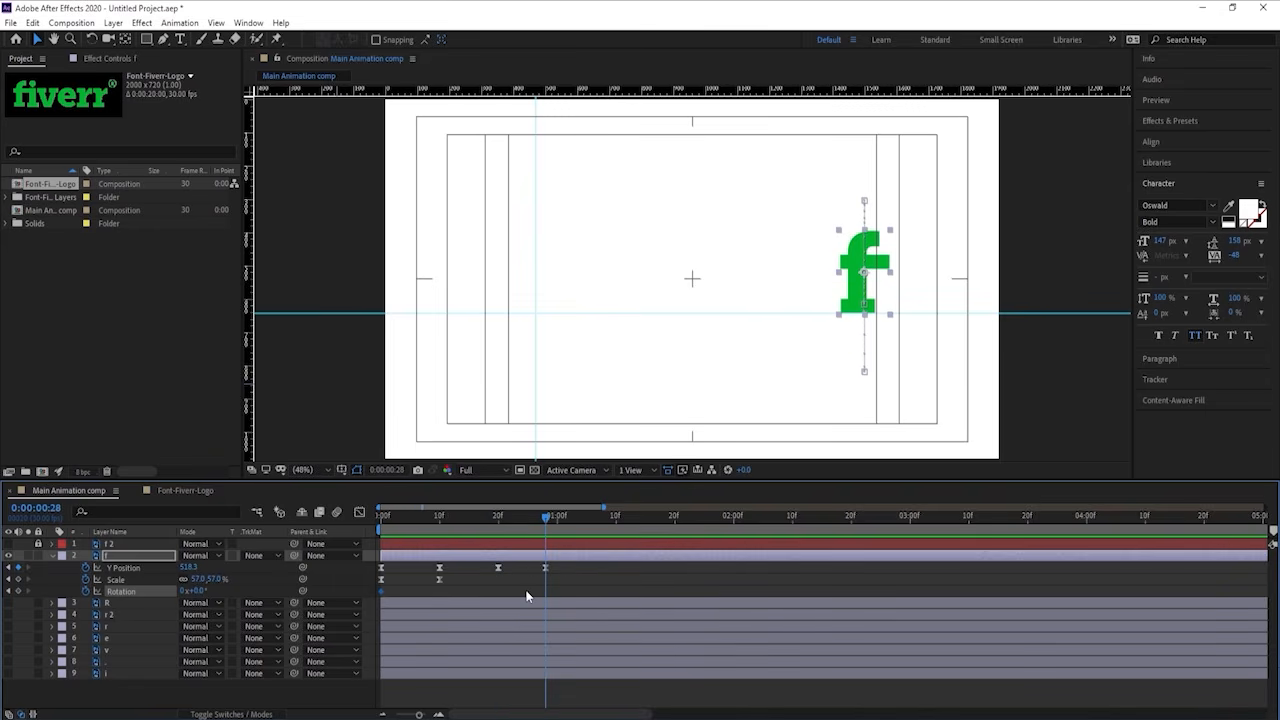
{"action": "key", "text": "j"}
{"action": "key", "text": "j"}
{"action": "key", "text": "j"}
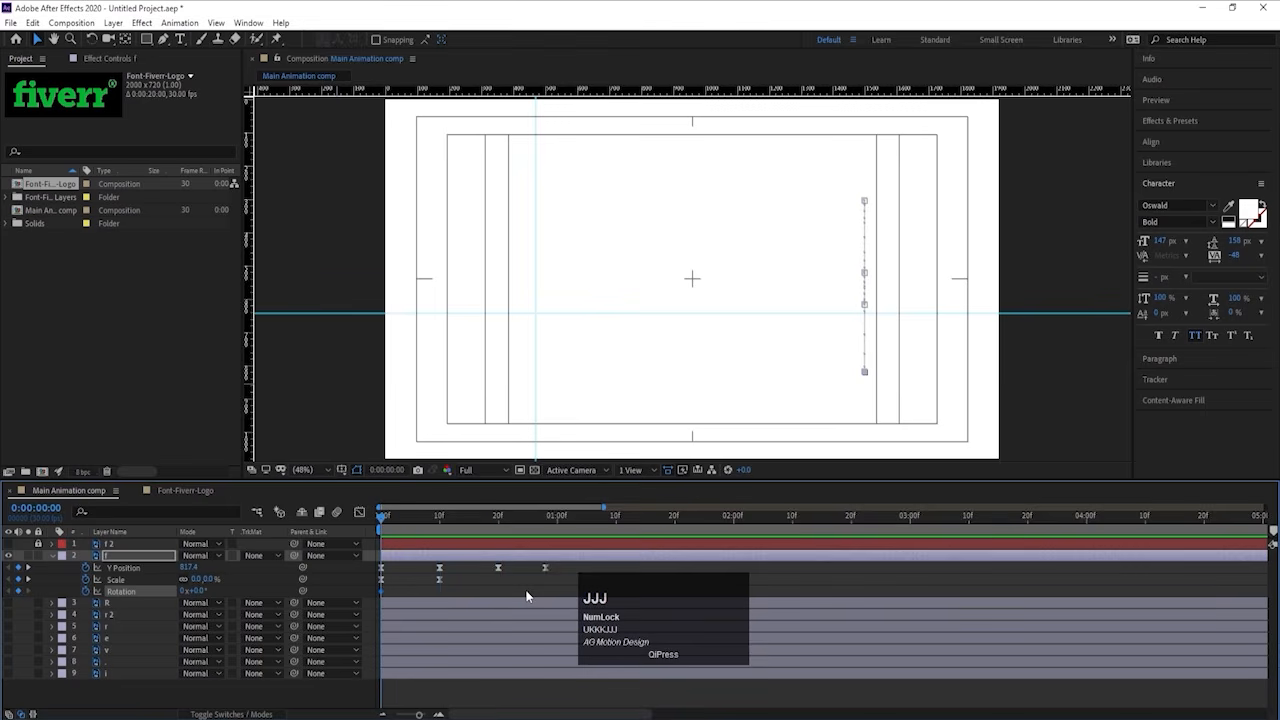
{"action": "key", "text": "k"}
{"action": "key", "text": "k"}
{"action": "key", "text": "k"}
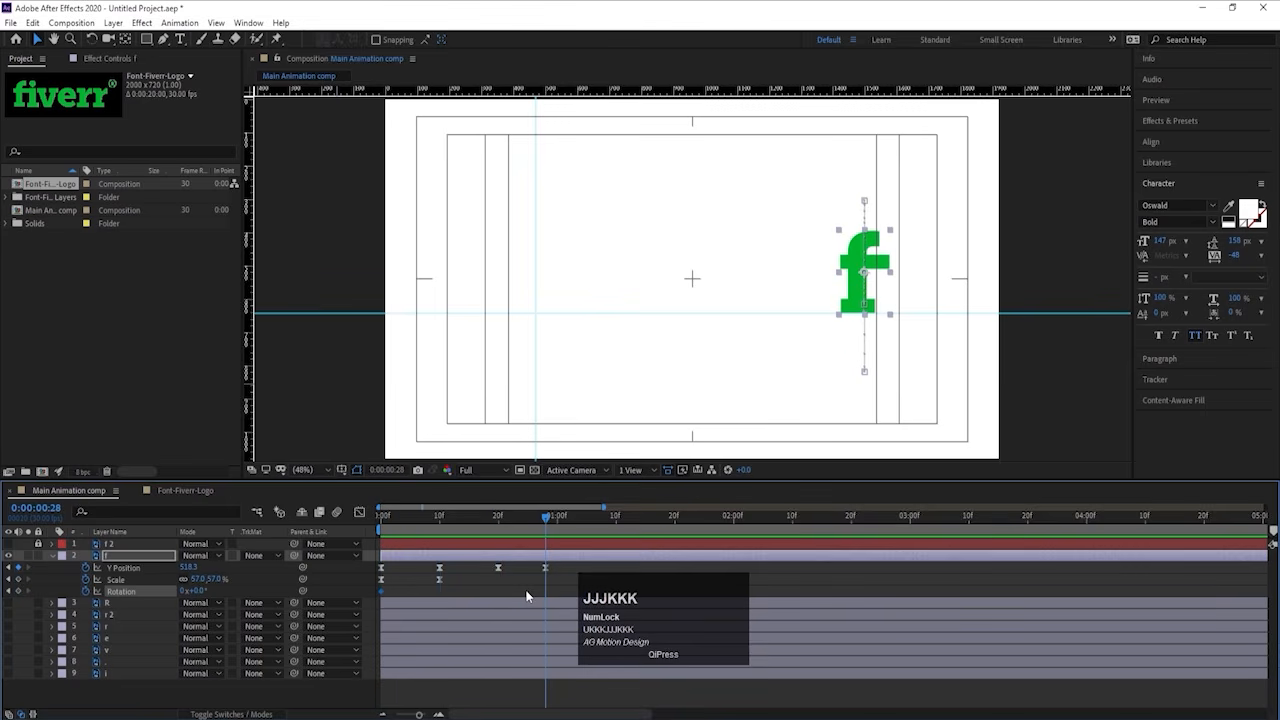
{"action": "key", "text": "j"}
{"action": "key", "text": "j"}
{"action": "key", "text": "j"}
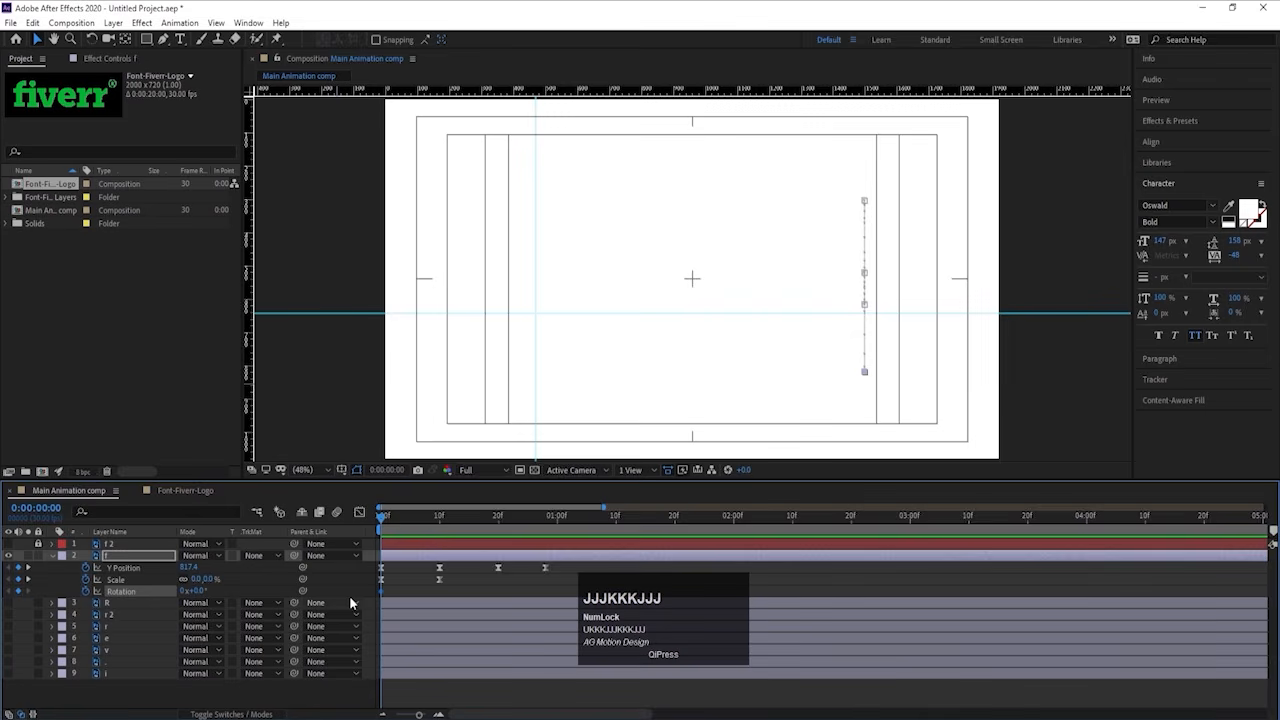
{"action": "key", "text": "u"}
{"action": "key", "text": "u"}
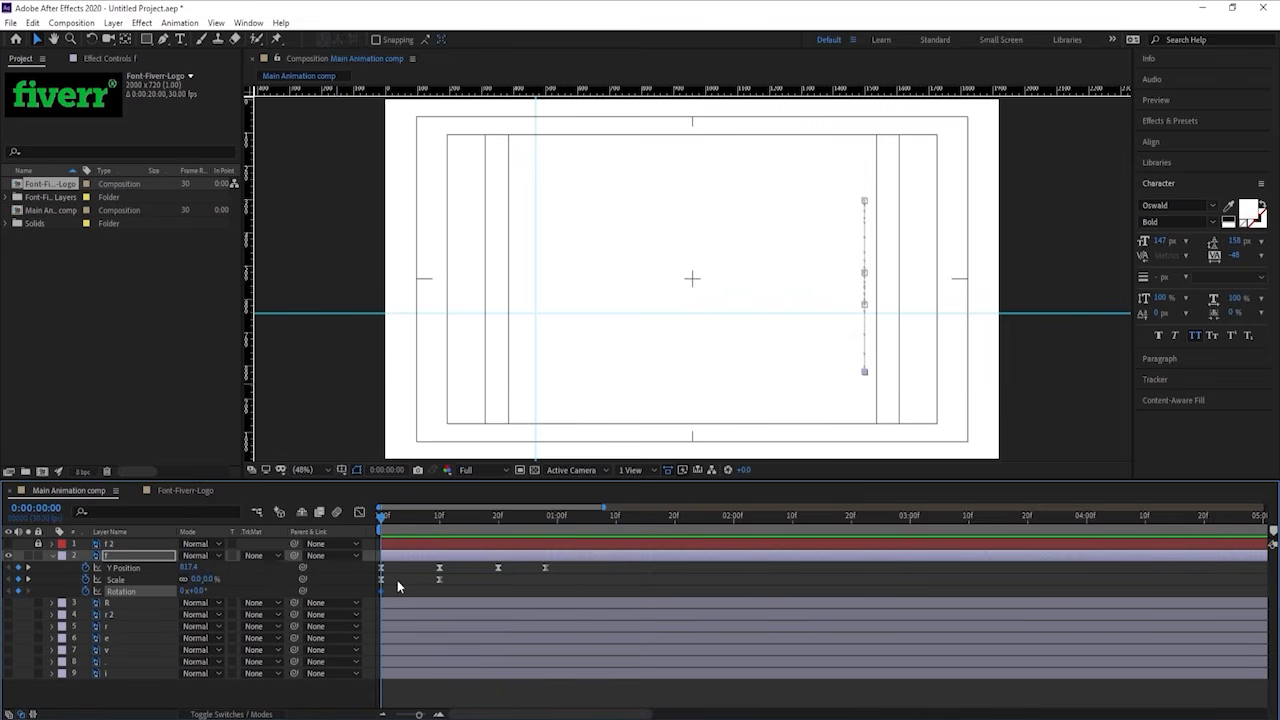
Step: Add a Rotation keyframe of 0° at frame 10 and set the f's Rotation at frame 0 to 90°
{"action": "key", "text": "k"}
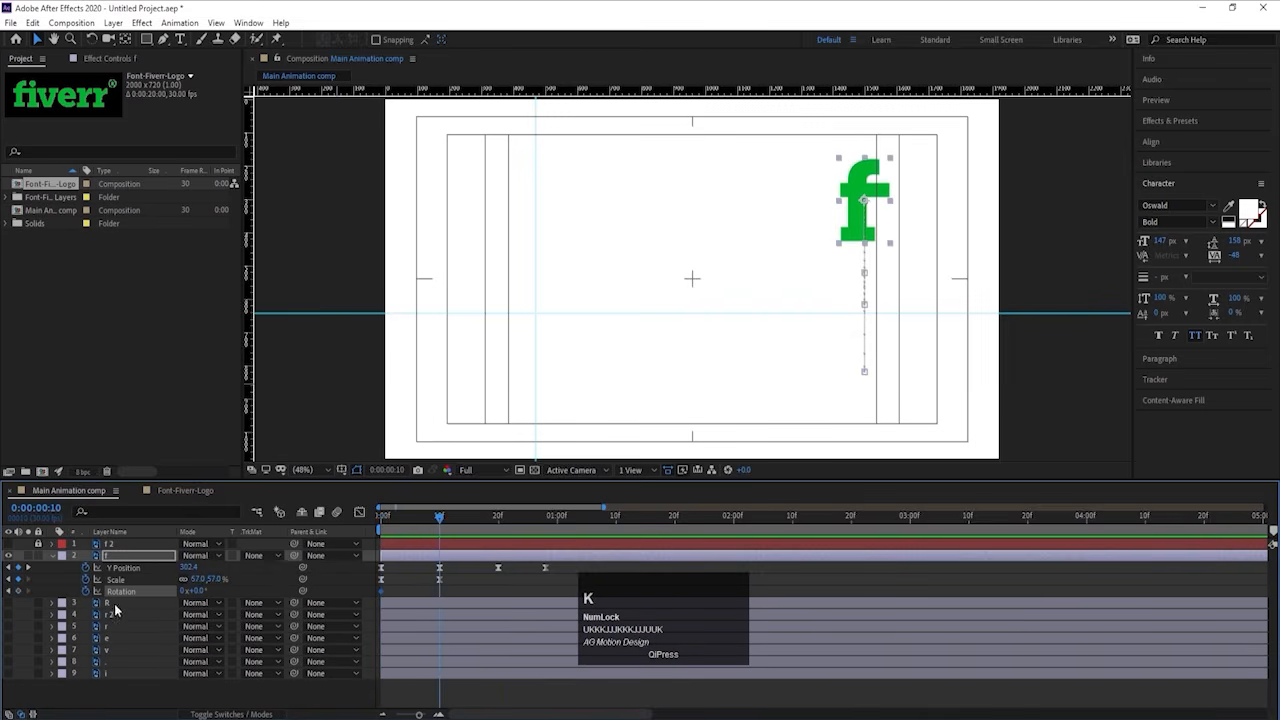
{"action": "left_click", "coordinate": [19, 592]}
{"action": "key", "text": "j"}
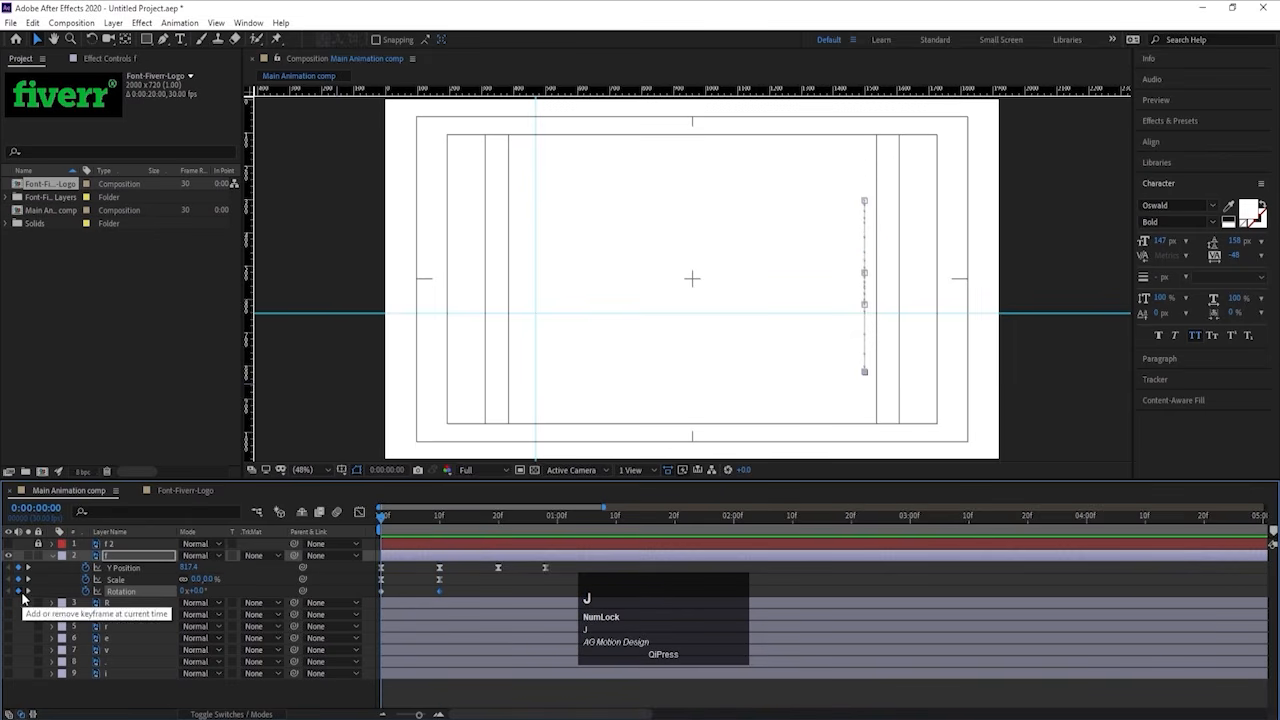
{"action": "left_click", "coordinate": [200, 591]}
{"action": "key", "text": "Return"}
{"action": "left_click", "coordinate": [200, 591]}
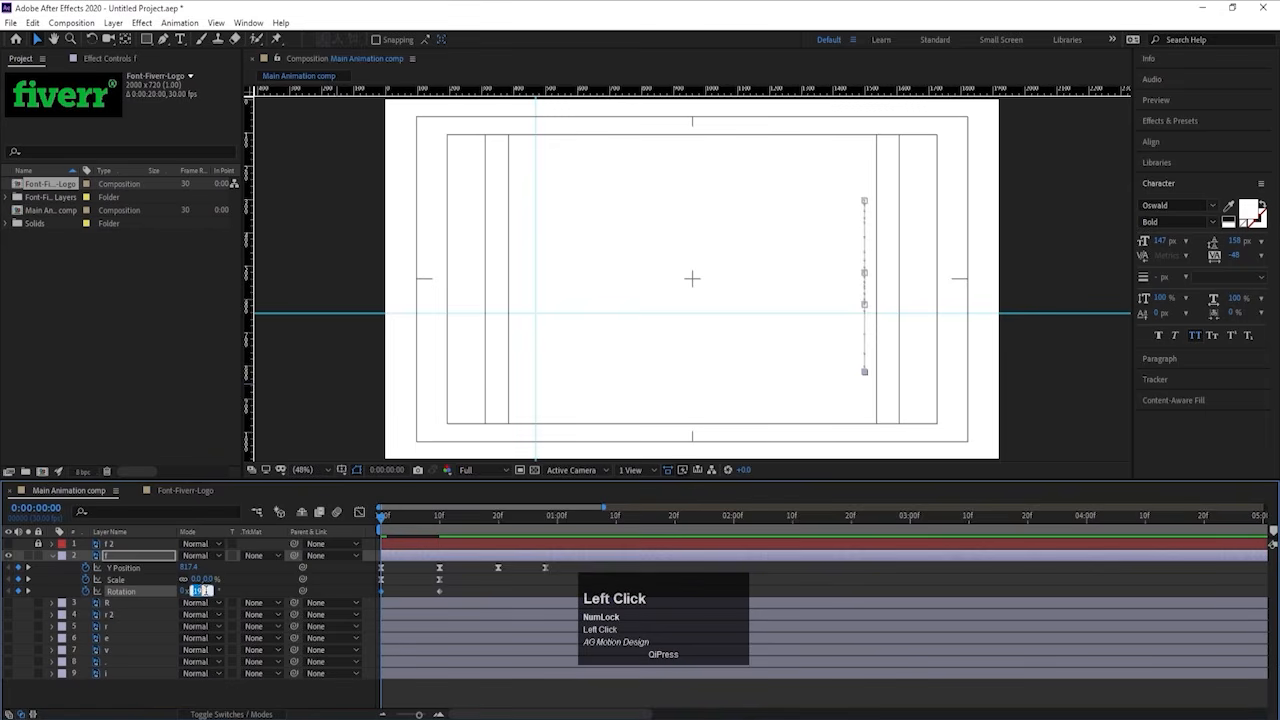
{"action": "type", "text": "90"}
{"action": "key", "text": "Return"}
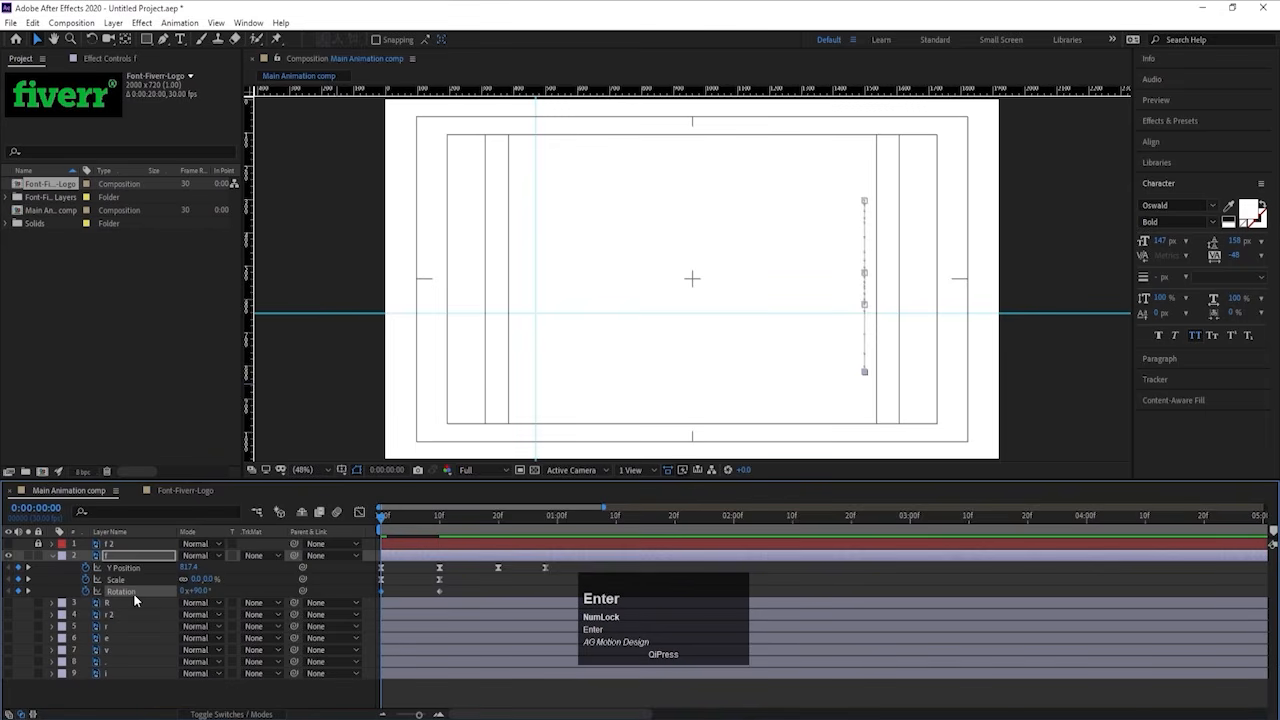
Step: Apply Easy Ease to the f's Rotation keyframes, preview the spin and return to frame 0
{"action": "left_click", "coordinate": [135, 595]}
{"action": "key", "text": "F9"}
{"action": "key", "text": "space"}
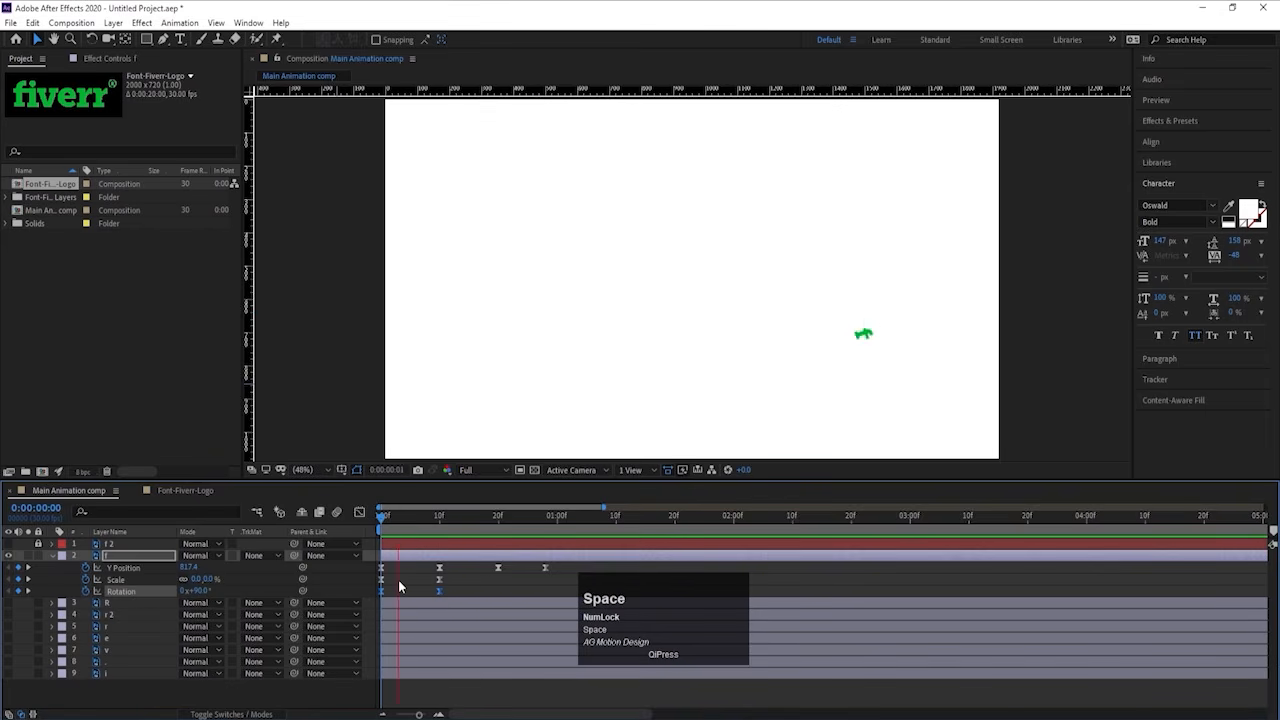
{"action": "key", "text": "space"}
{"action": "left_click", "coordinate": [402, 580]}
{"action": "left_click_drag", "start_coordinate": [451, 516], "coordinate": [363, 528]}
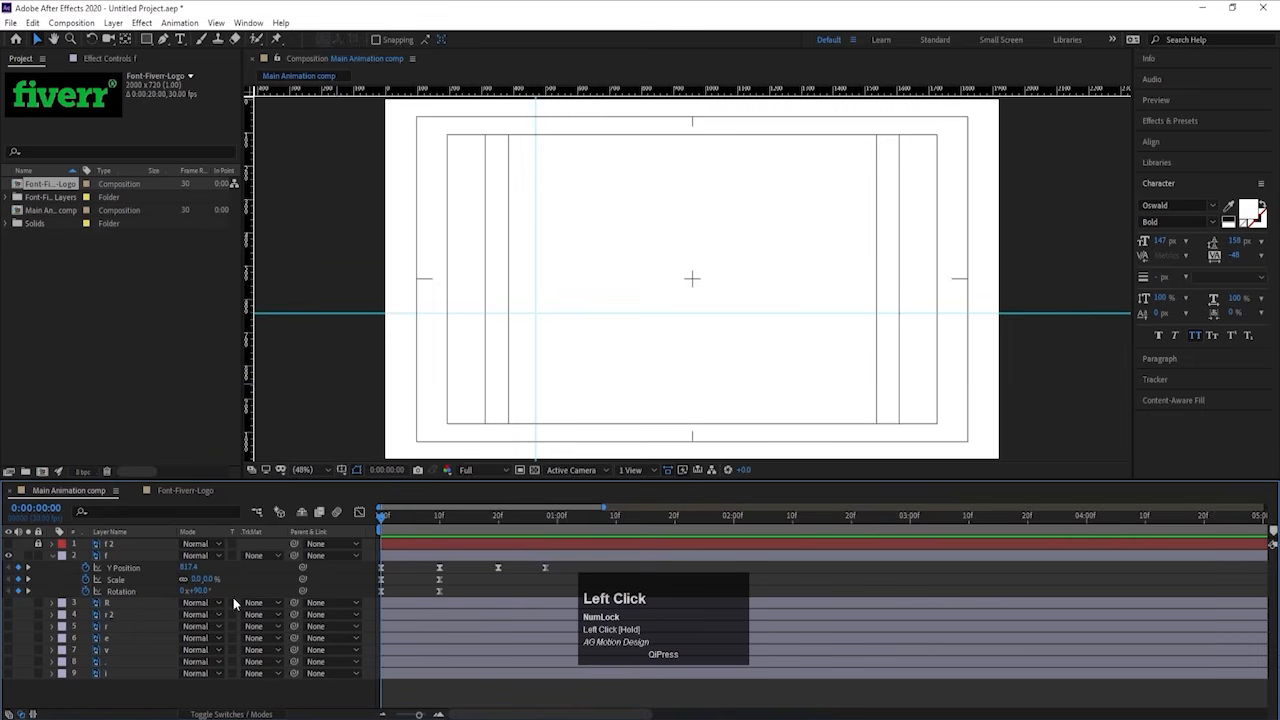
Step: Set the f's Rotation at frame 0 to 180° and preview the motion
{"action": "left_click", "coordinate": [200, 591]}
{"action": "key", "text": "Return"}
{"action": "key", "text": "space"}
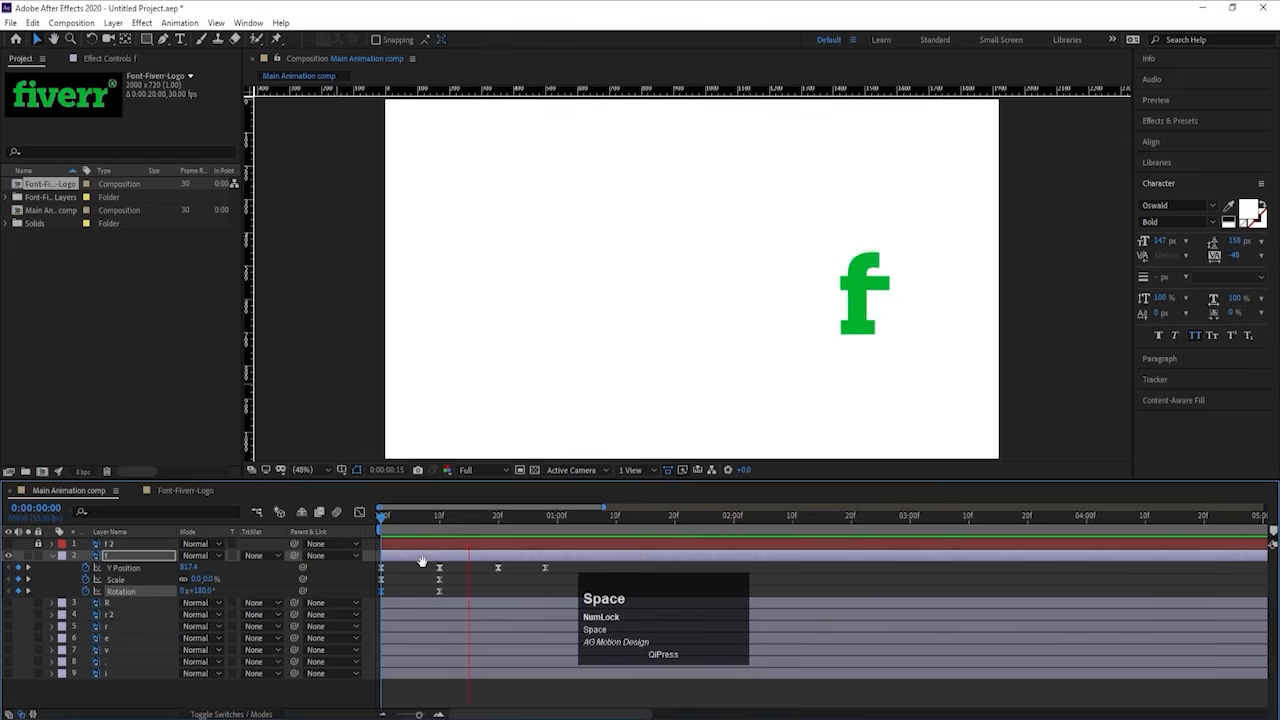
{"action": "key", "text": "space"}
Step: Move the f's second Rotation keyframe from frame 10 to frame 20 and preview from the start
{"action": "left_click_drag", "start_coordinate": [440, 590], "coordinate": [498, 594]}
{"action": "left_click", "coordinate": [428, 517]}
{"action": "key", "text": "space"}
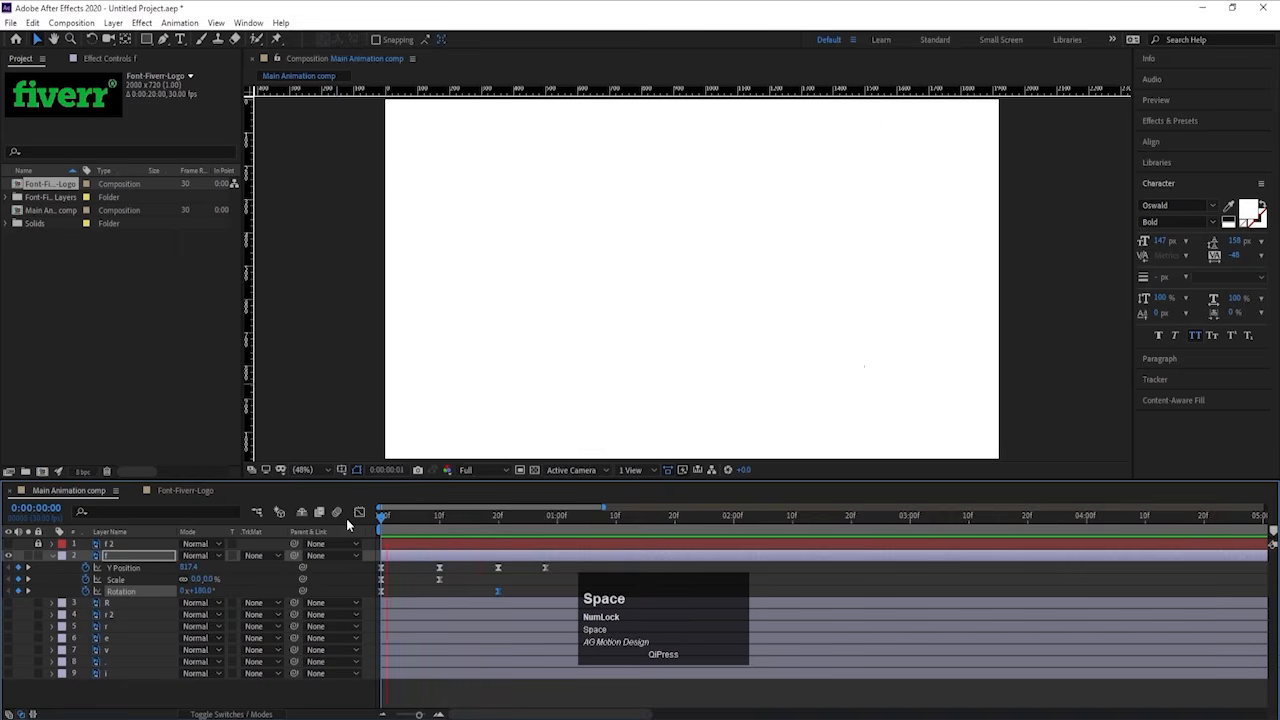
{"action": "key", "text": "space"}
Step: Add a Rotation keyframe of 0° to the f at frame 28 and play back the animation from the start
{"action": "mouse_move", "coordinate": [482, 528]}
{"action": "left_mouse_down"}
{"action": "mouse_move", "coordinate": [451, 522]}
{"action": "mouse_move", "coordinate": [498, 528]}
{"action": "left_mouse_up"}
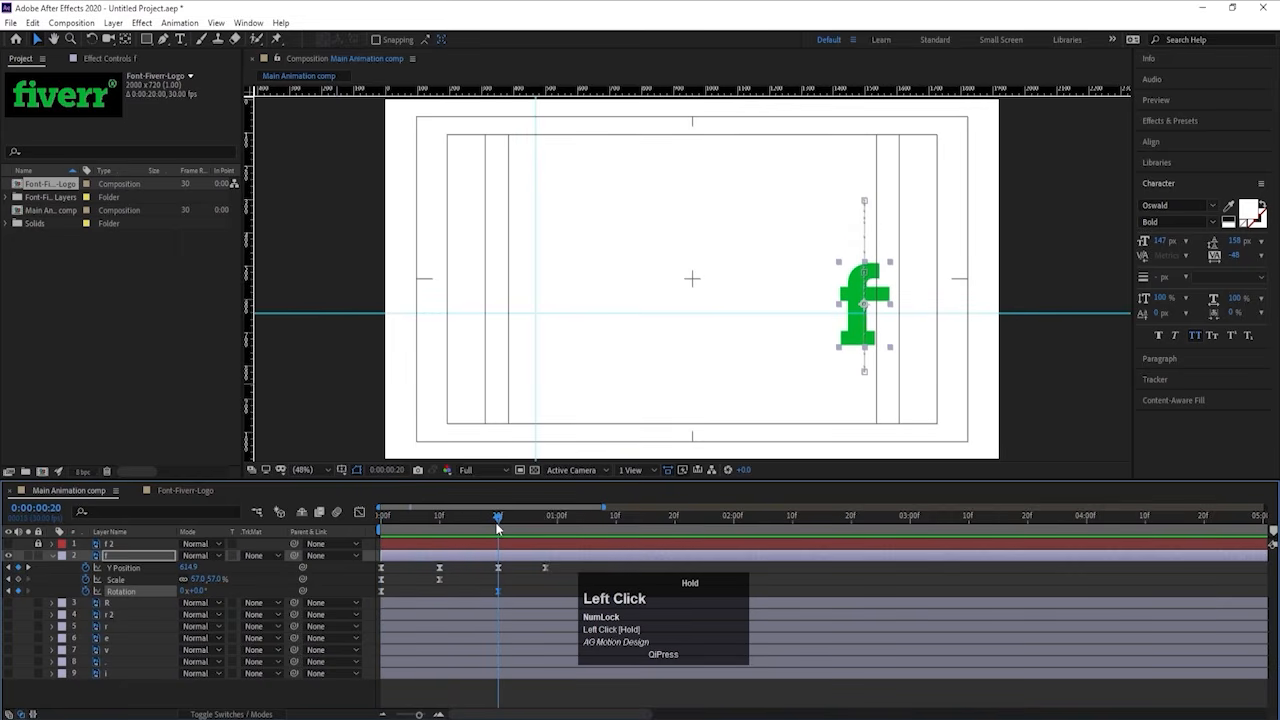
{"action": "left_click_drag", "start_coordinate": [500, 529], "coordinate": [545, 534]}
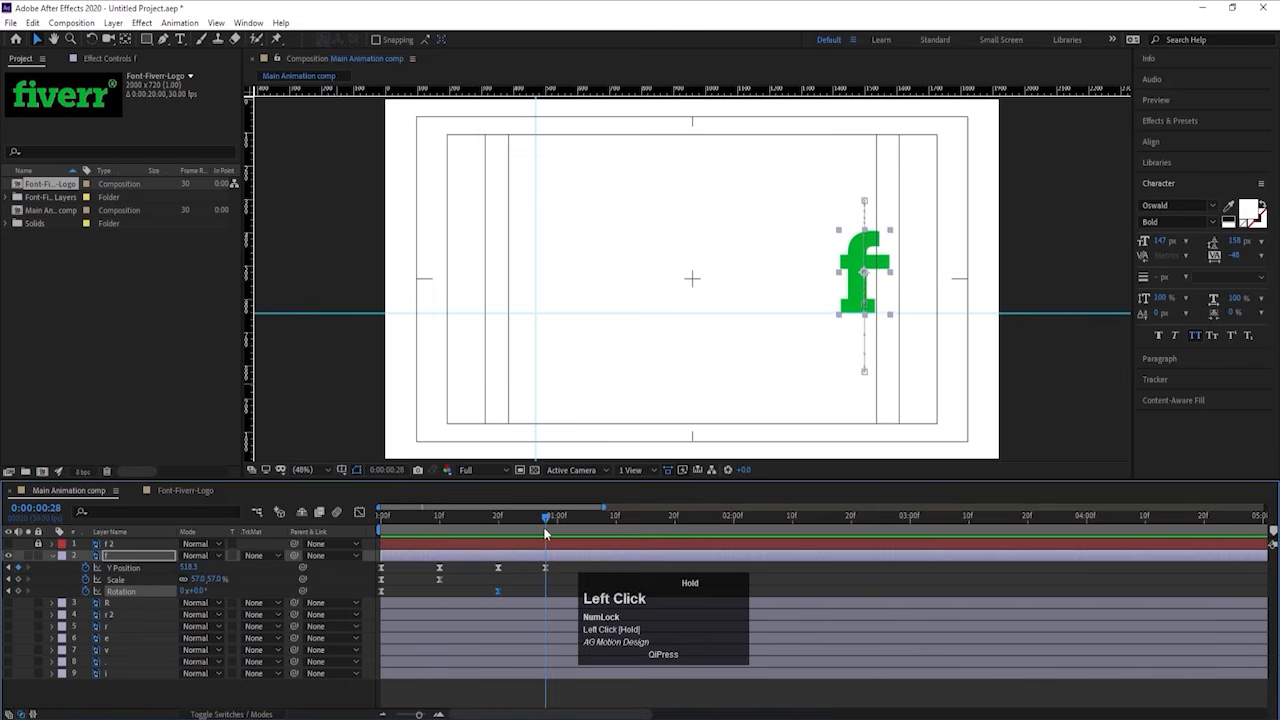
{"action": "left_click", "coordinate": [18, 593]}
{"action": "left_click_drag", "start_coordinate": [432, 515], "coordinate": [388, 519]}
{"action": "key", "text": "space"}
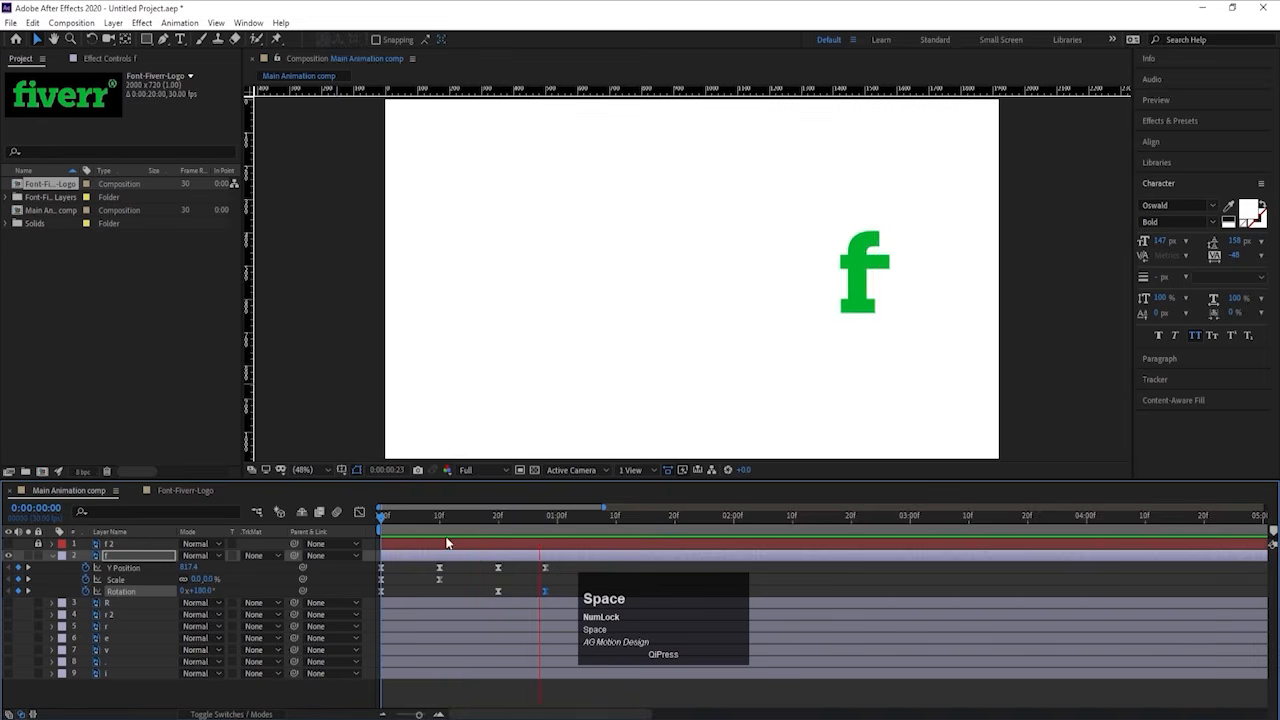
{"action": "key", "text": "space"}
Step: Set the f's Rotation at the frame 20 keyframe to -20°
{"action": "key", "text": "j"}
{"action": "key", "text": "j"}
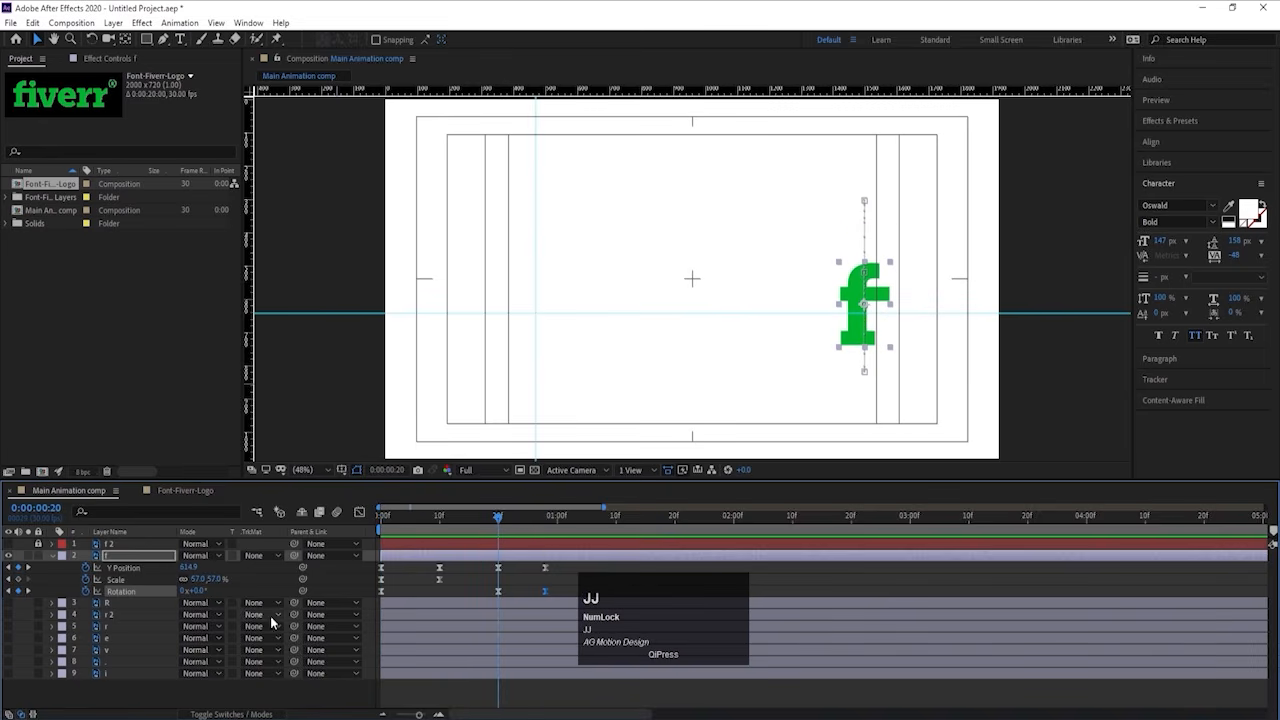
{"action": "key", "text": "j"}
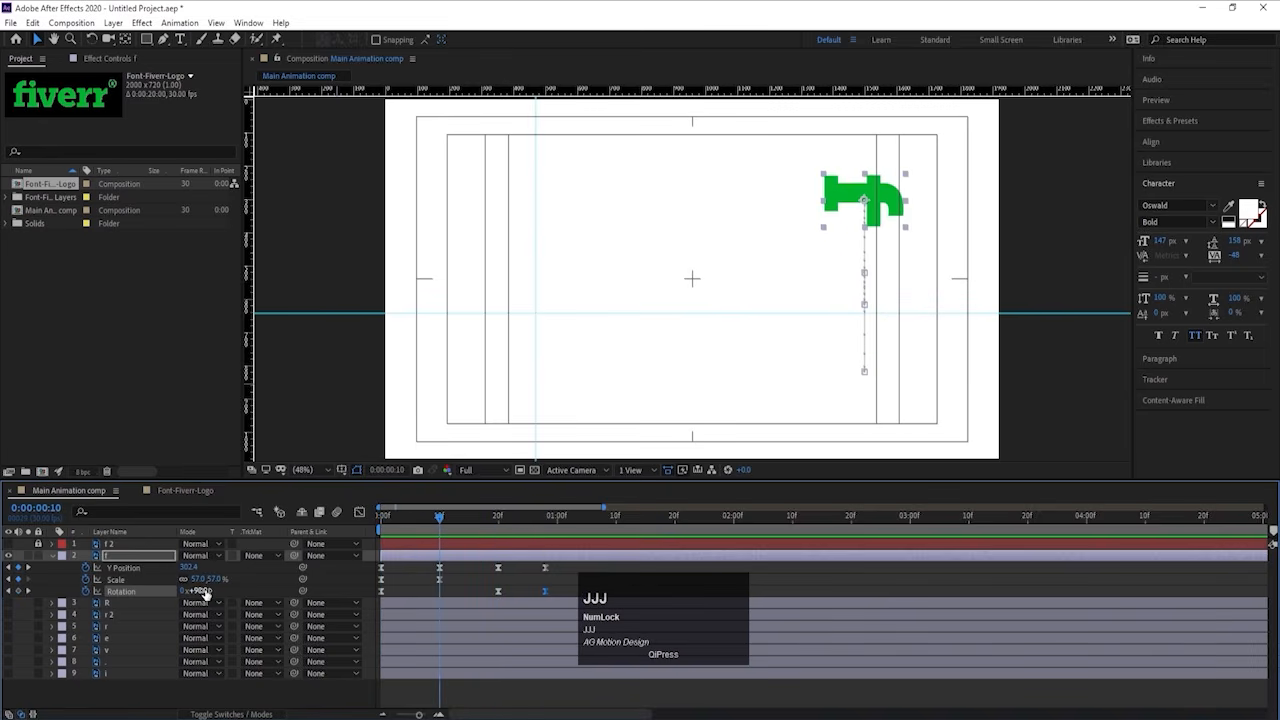
{"action": "key", "text": "k"}
{"action": "left_click_drag", "start_coordinate": [200, 591], "coordinate": [201, 630]}
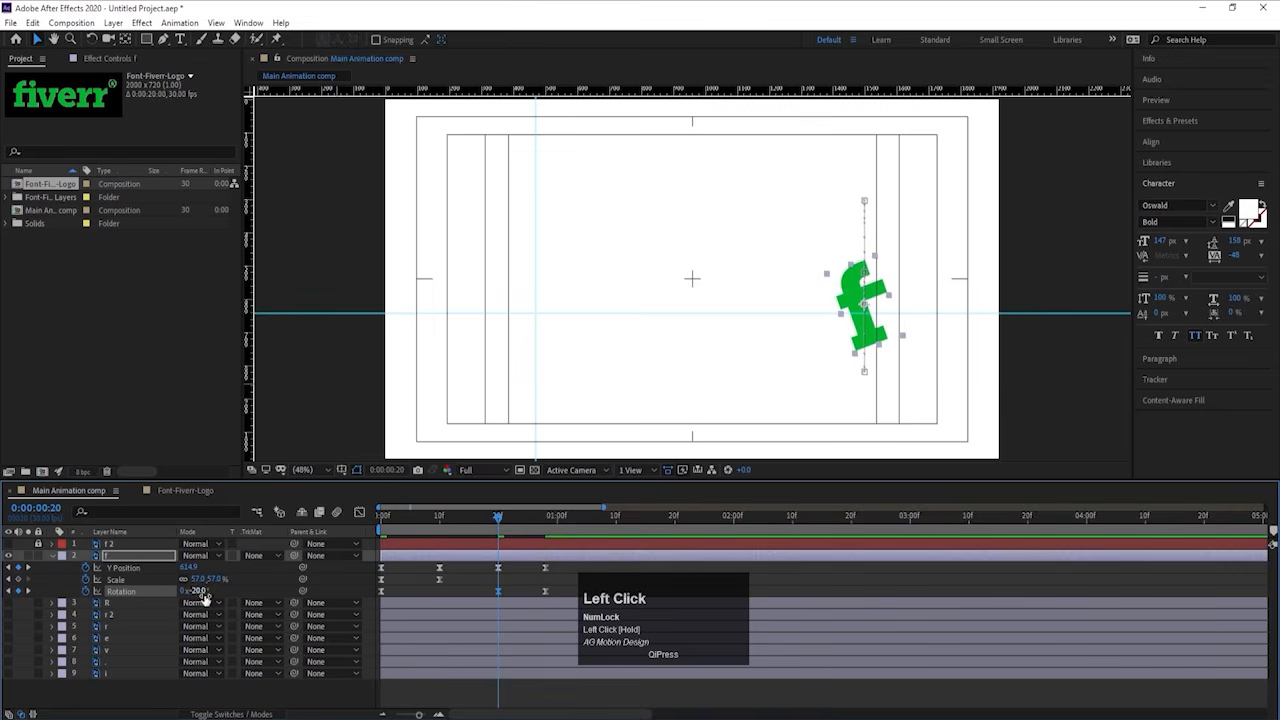
Step: Play the f's combined bounce, scale and rotation animation from the start several times to check the tilt
{"action": "key", "text": "space"}
{"action": "key", "text": "space"}
{"action": "left_click", "coordinate": [378, 518]}
{"action": "key", "text": "space"}
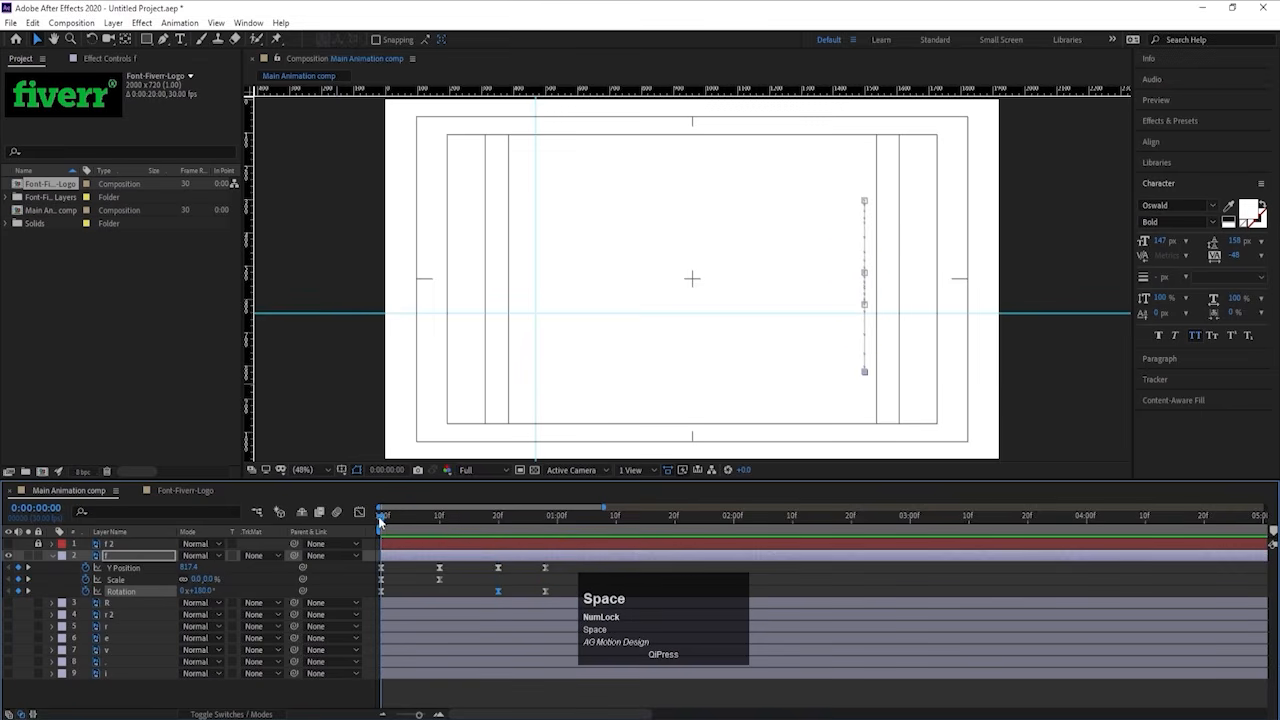
{"action": "key", "text": "space"}
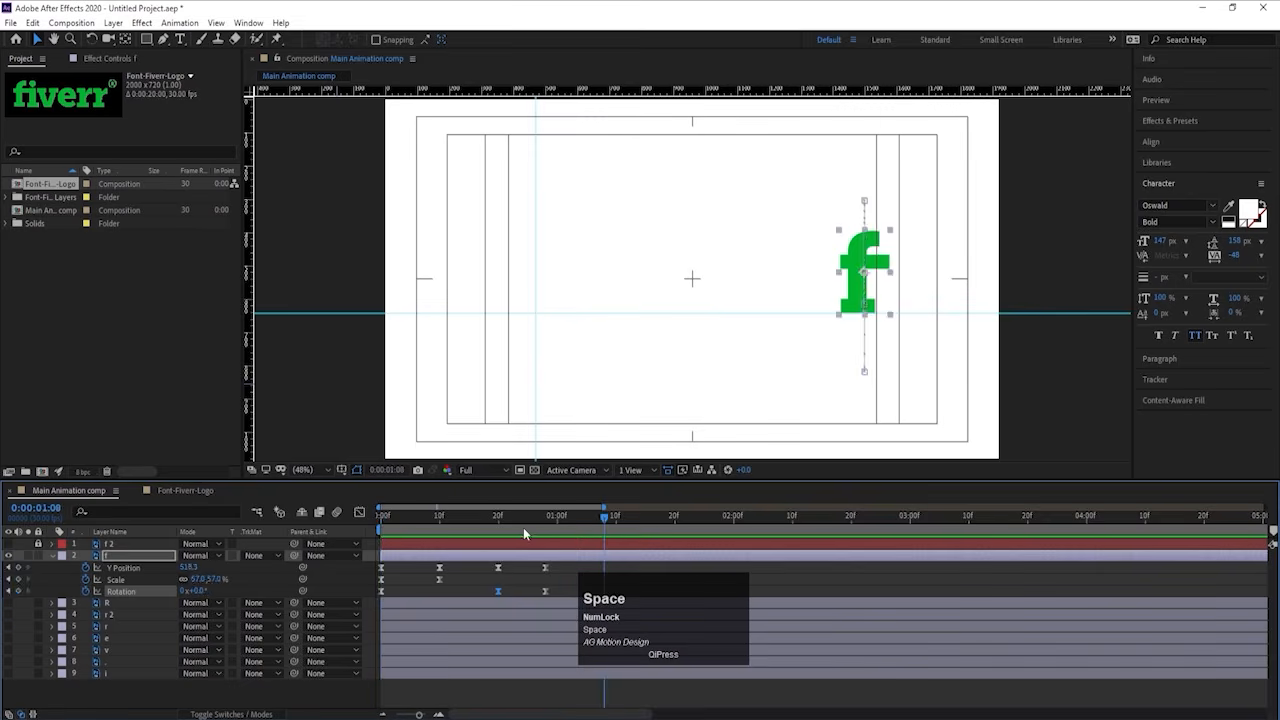
{"action": "left_click", "coordinate": [381, 516]}
{"action": "key", "text": "space"}
{"action": "key", "text": "space"}
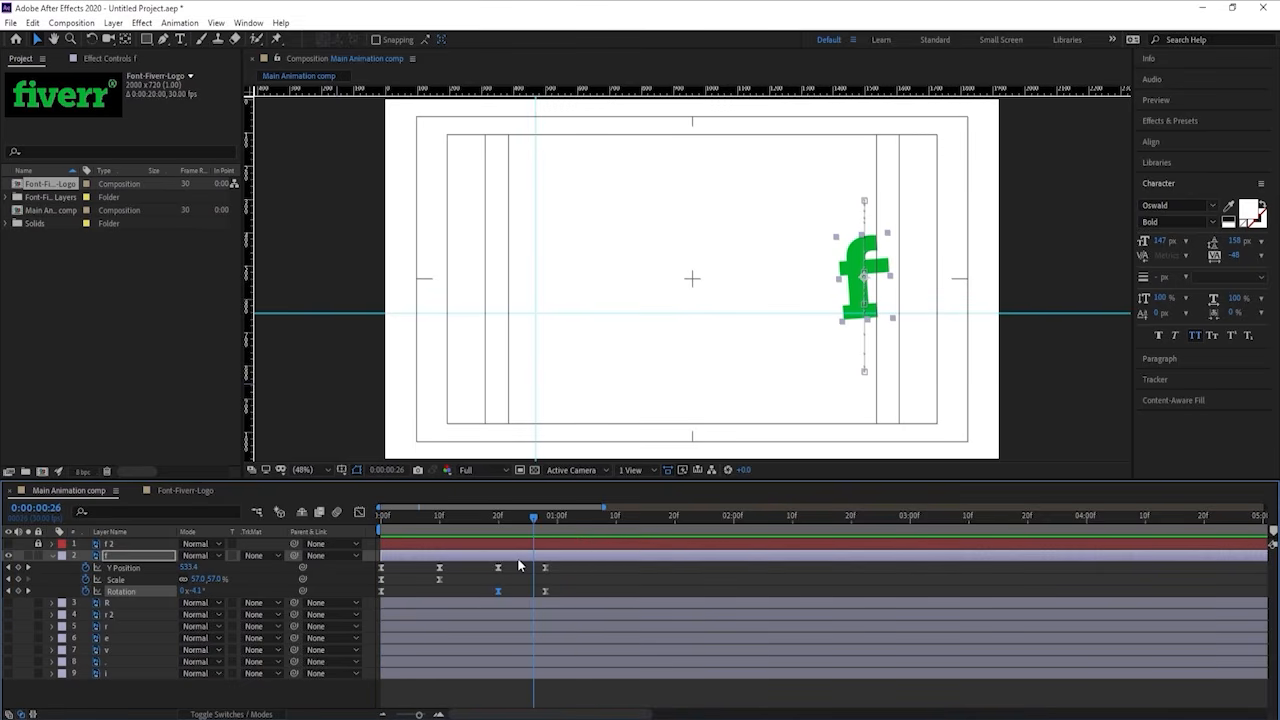
Step: Show the f's position properties, preview its motion and add an X Position keyframe at frame 24
{"action": "left_click", "coordinate": [518, 566]}
{"action": "key", "text": "p"}
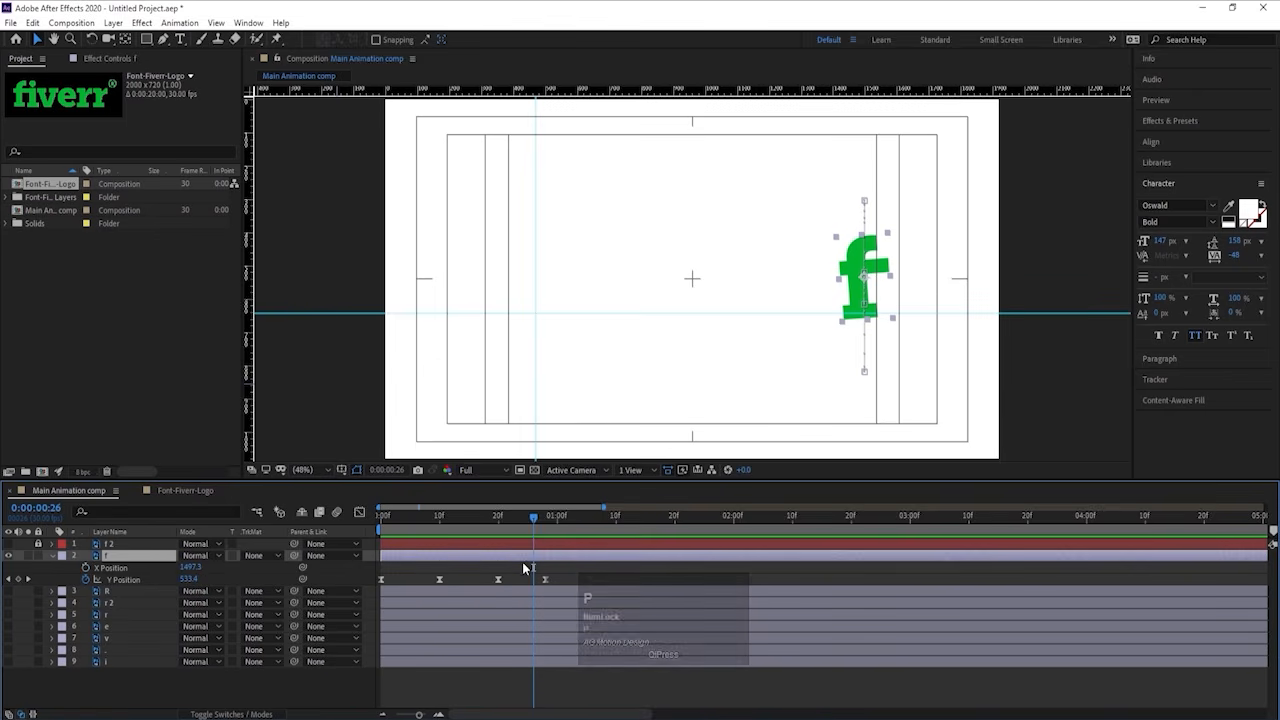
{"action": "left_click", "coordinate": [475, 519]}
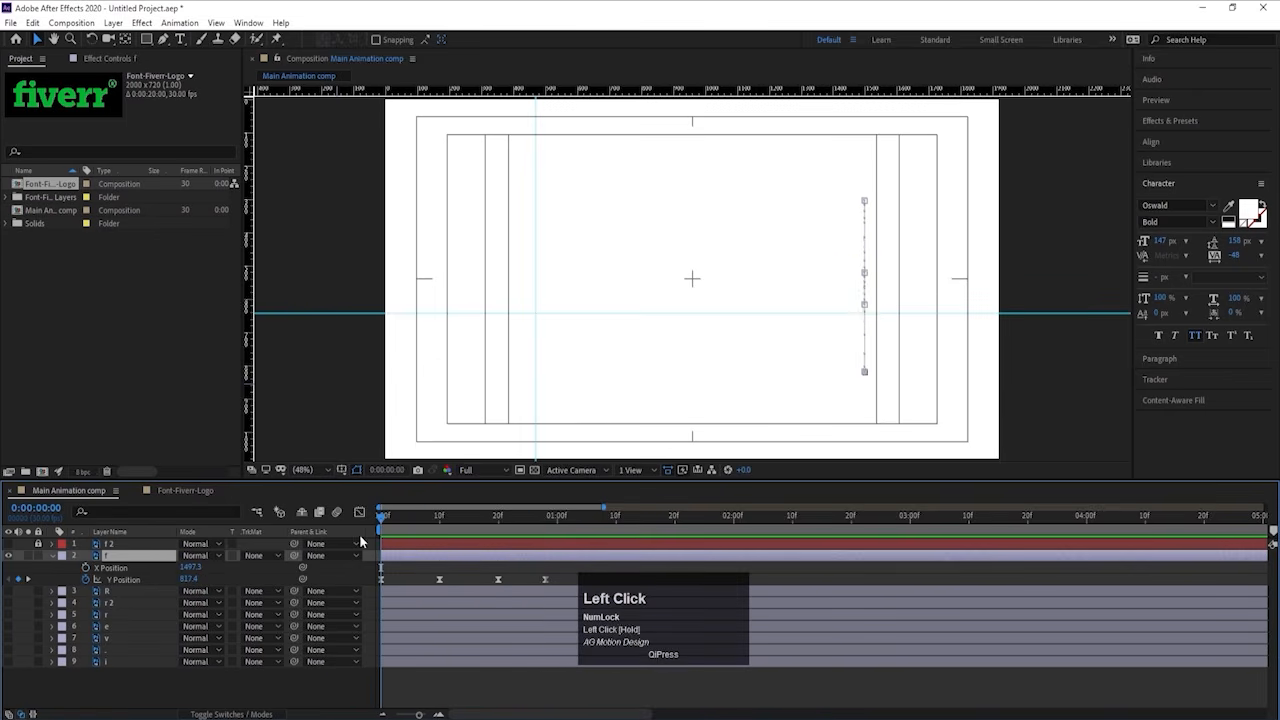
{"action": "key", "text": "space"}
{"action": "left_click_drag", "start_coordinate": [515, 523], "coordinate": [521, 528]}
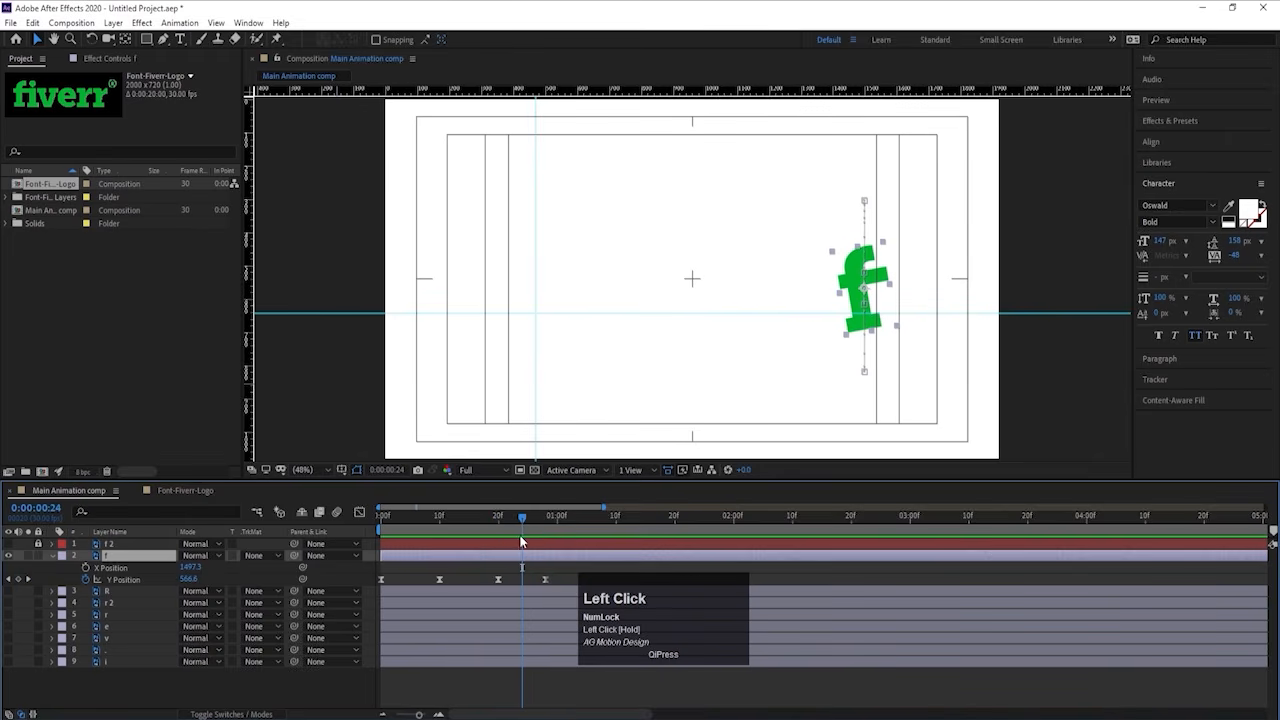
{"action": "left_click", "coordinate": [86, 567]}
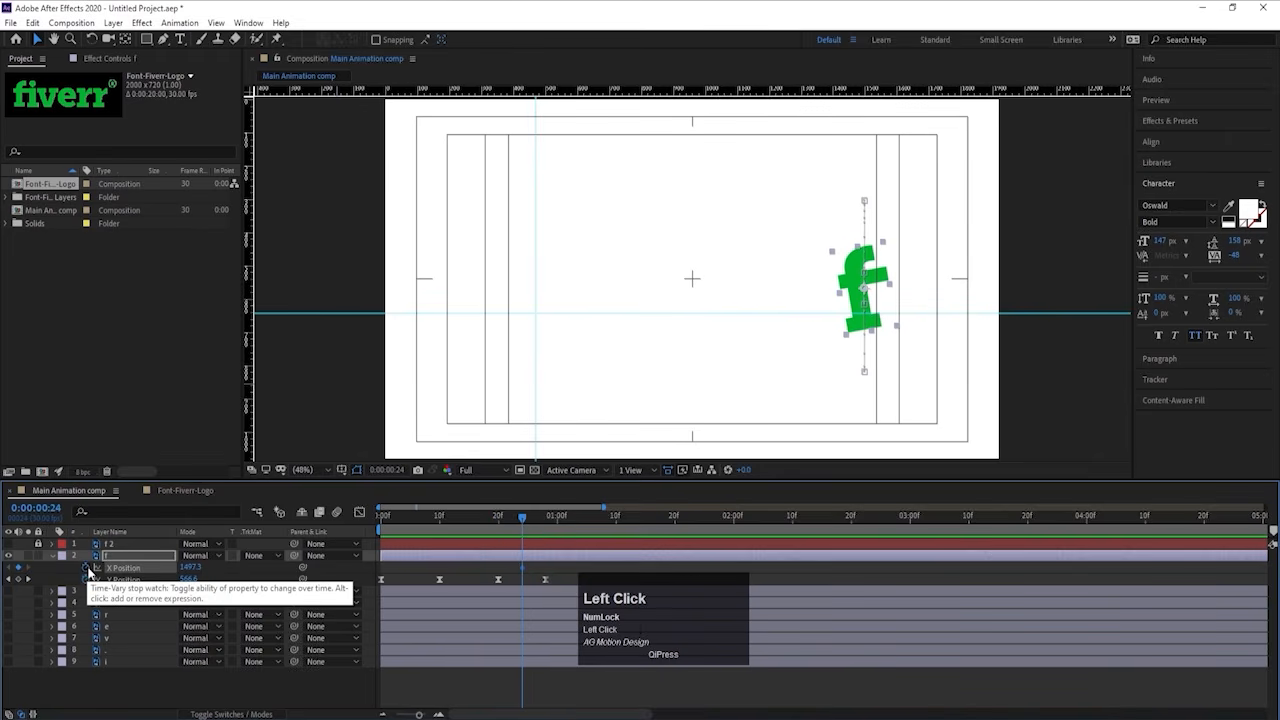
Step: At 2 seconds, show the f 2 reference layer and align the f over it, with its X Position at 543.1
{"action": "key", "text": "space"}
{"action": "key", "text": "space"}
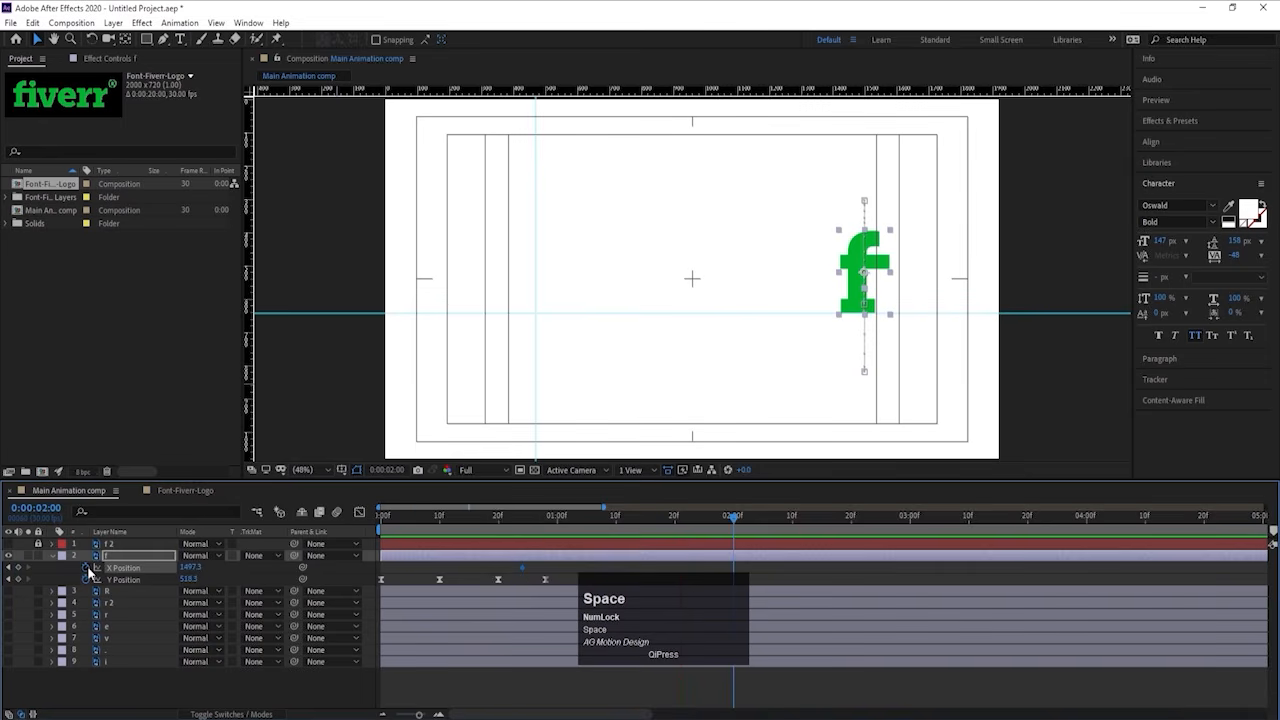
{"action": "left_click", "coordinate": [8, 543]}
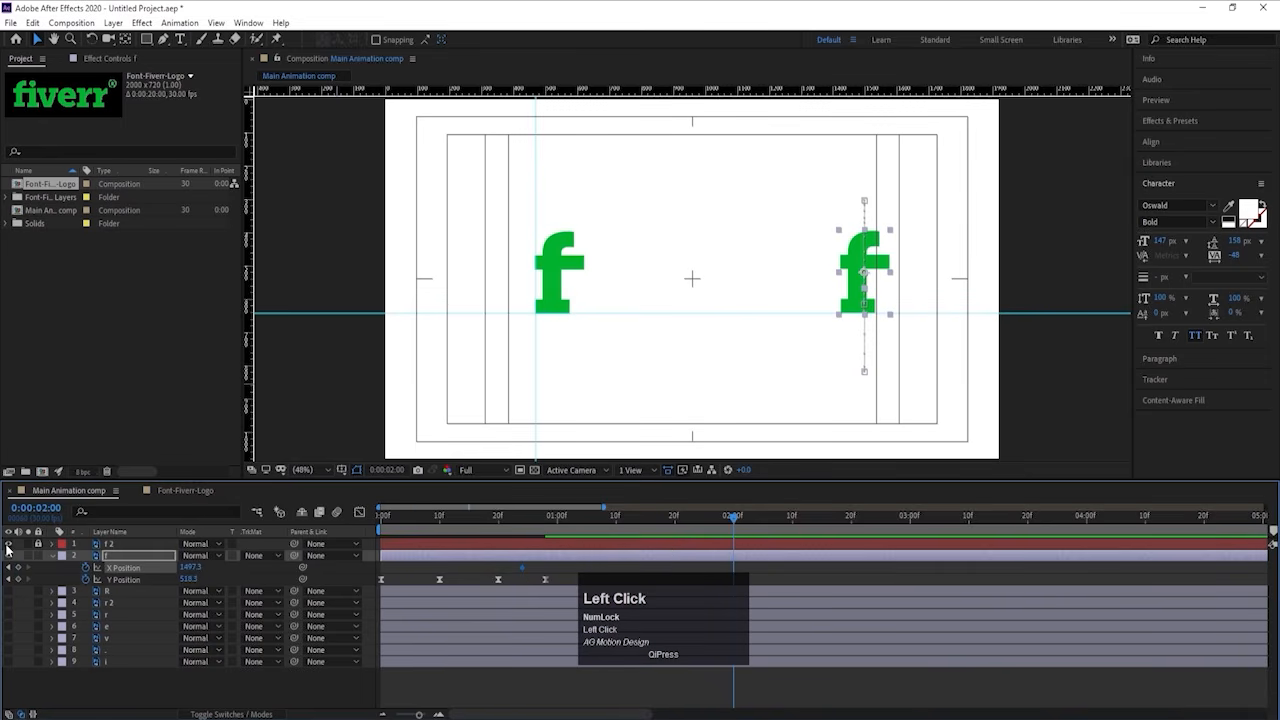
{"action": "left_click", "coordinate": [688, 557]}
{"action": "left_click_drag", "start_coordinate": [862, 288], "coordinate": [554, 308]}
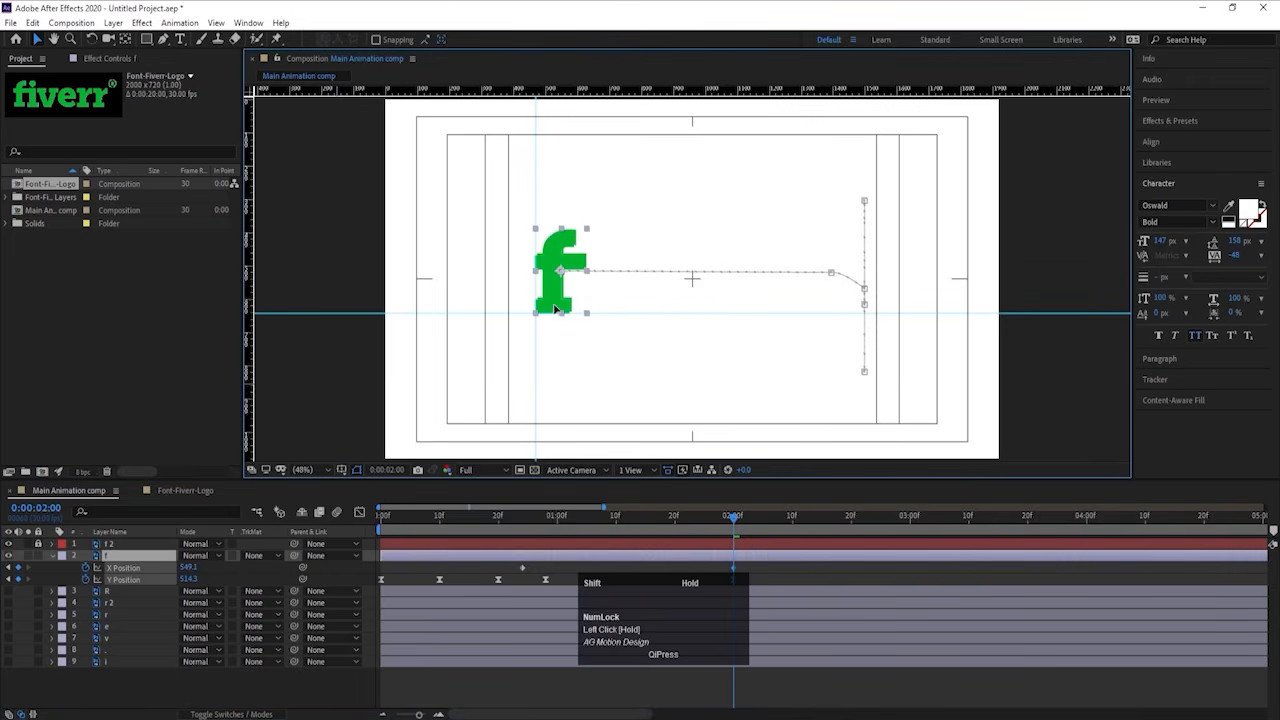
{"action": "key", "text": "Left"}
{"action": "key", "text": "Left"}
{"action": "key", "text": "Left"}
{"action": "key", "text": "Left"}
{"action": "key", "text": "Left"}
{"action": "key", "text": "Left"}
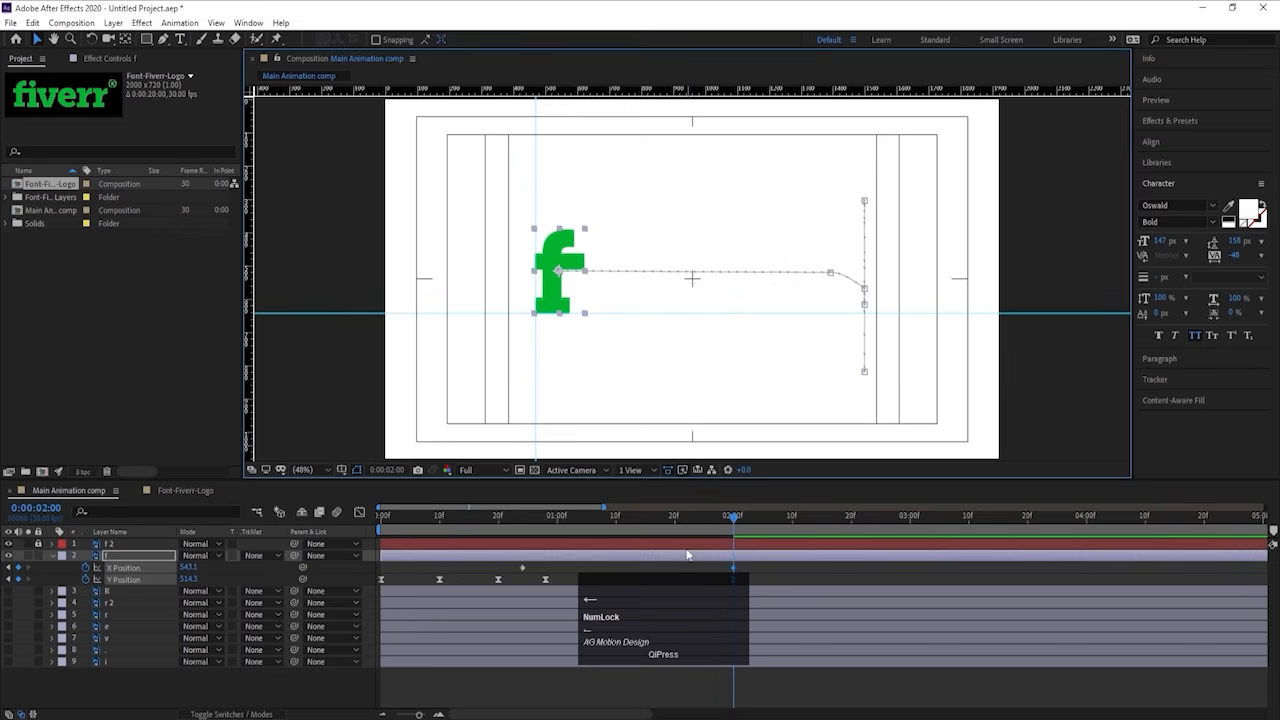
Step: Nudge the f down to a Y Position of 516.3 at the 2-second keyframe
{"action": "left_click", "coordinate": [762, 580]}
{"action": "left_click_drag", "start_coordinate": [728, 614], "coordinate": [688, 608]}
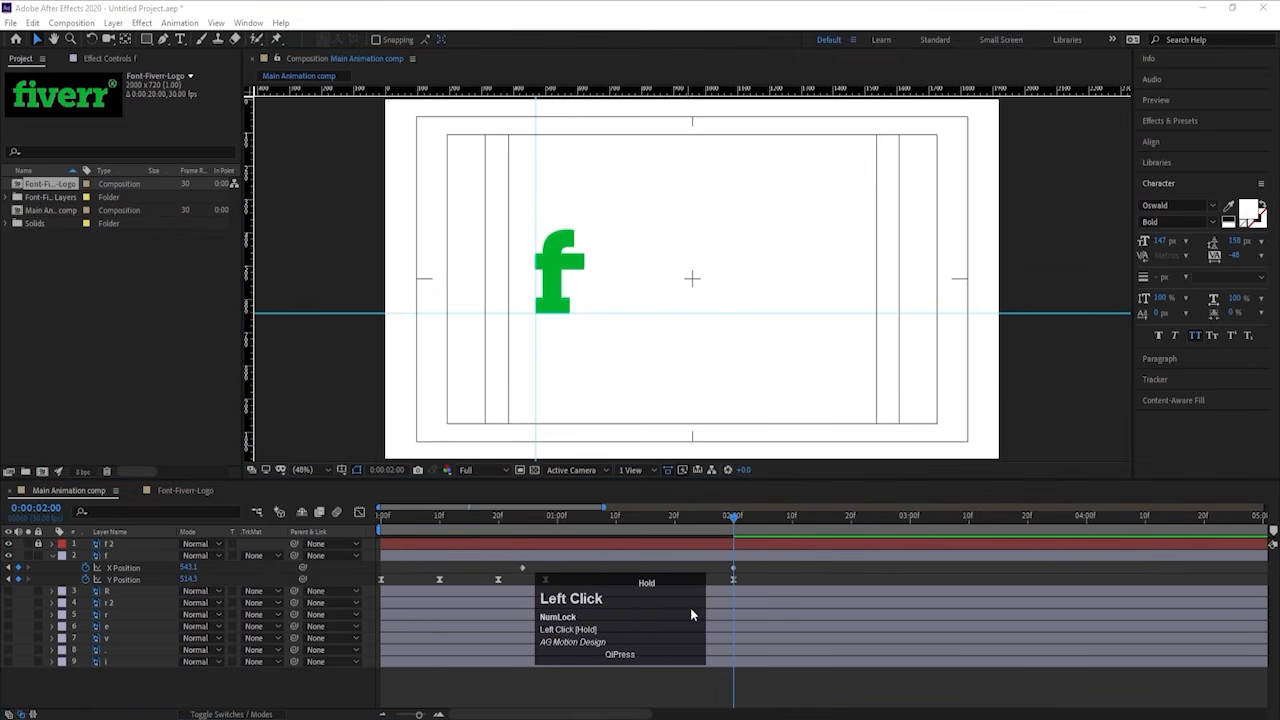
{"action": "left_click", "coordinate": [751, 560]}
{"action": "key", "text": "Down"}
{"action": "key", "text": "Down"}
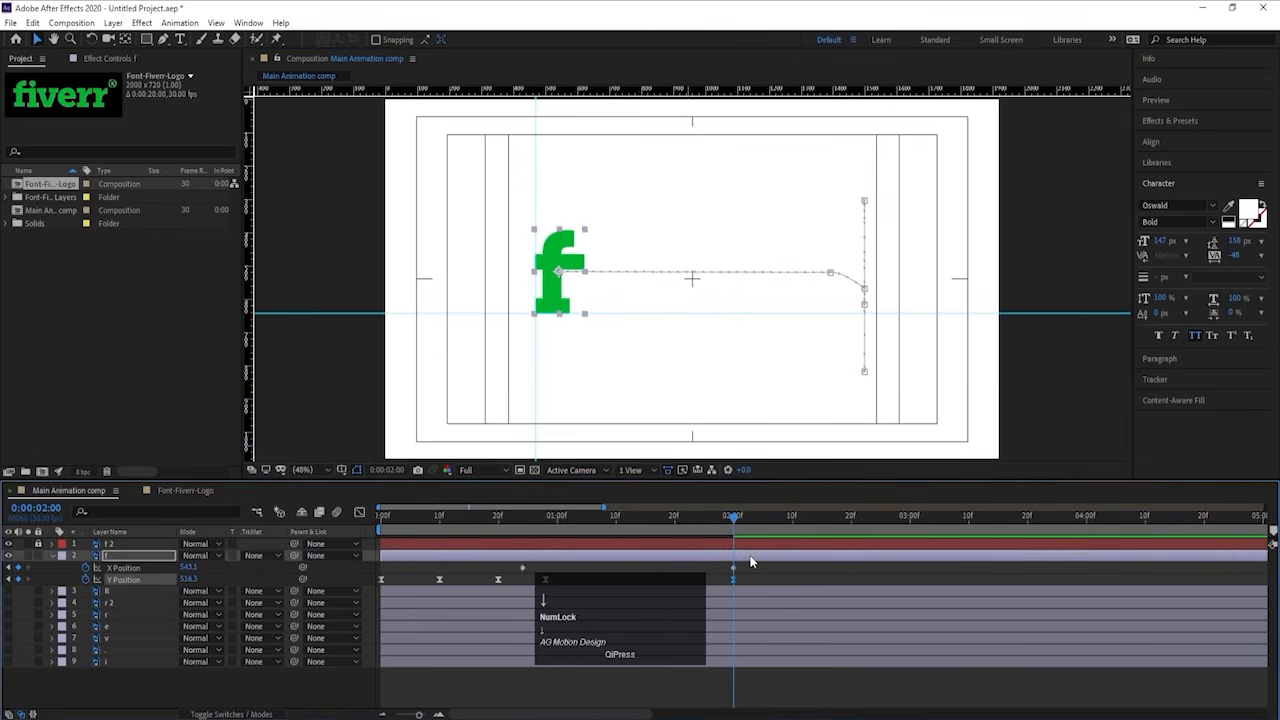
Step: Preview the slide, delete the f's Y Position keyframe at 2 seconds and play the motion again
{"action": "left_click_drag", "start_coordinate": [551, 521], "coordinate": [417, 520]}
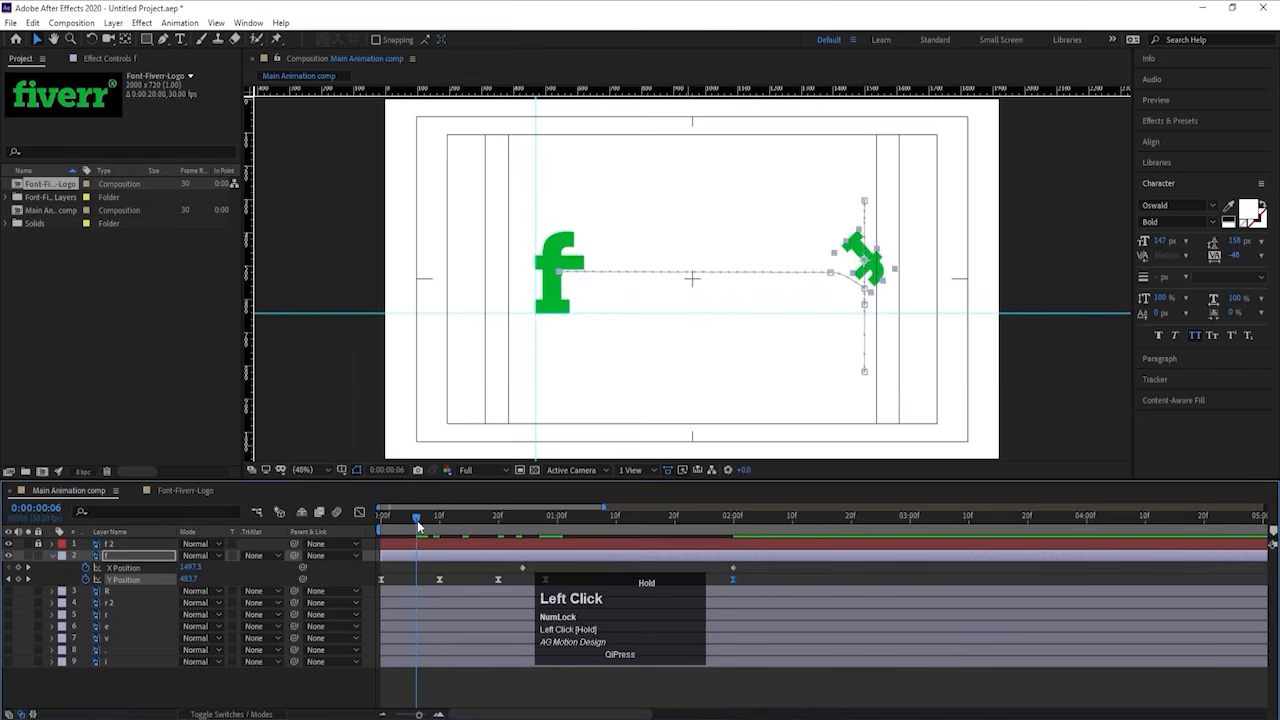
{"action": "key", "text": "space"}
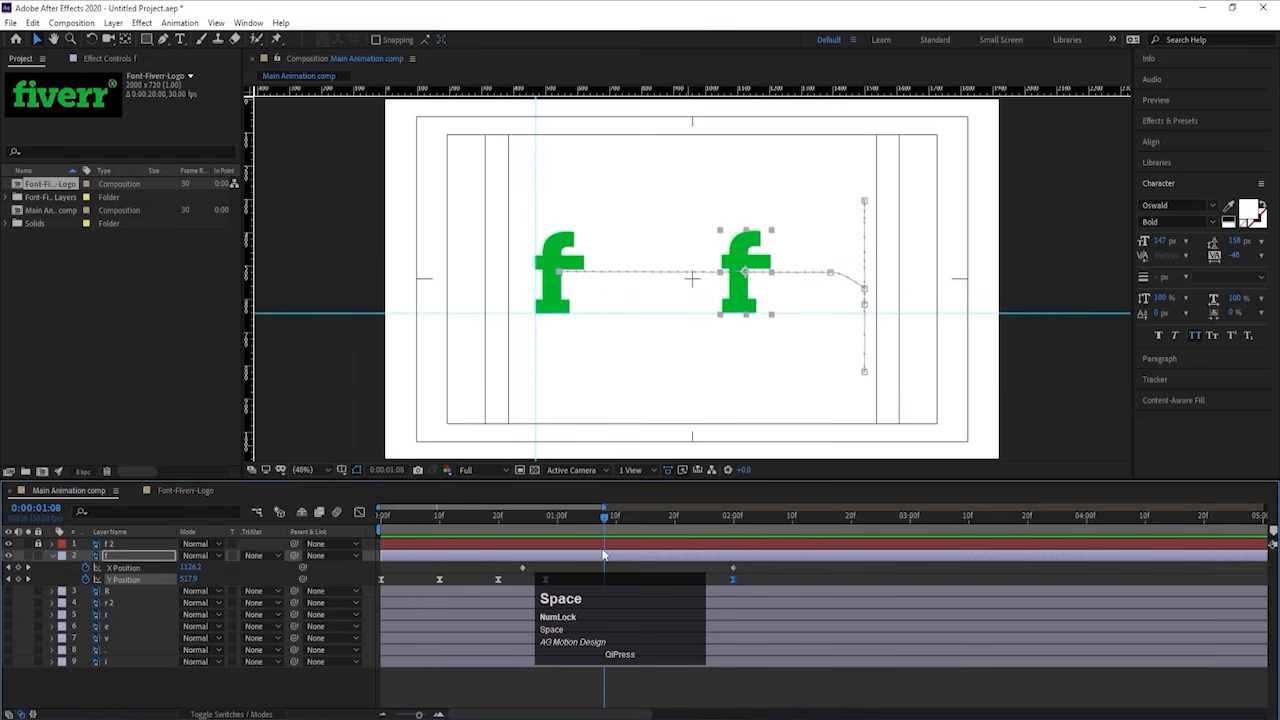
{"action": "left_click", "coordinate": [735, 581]}
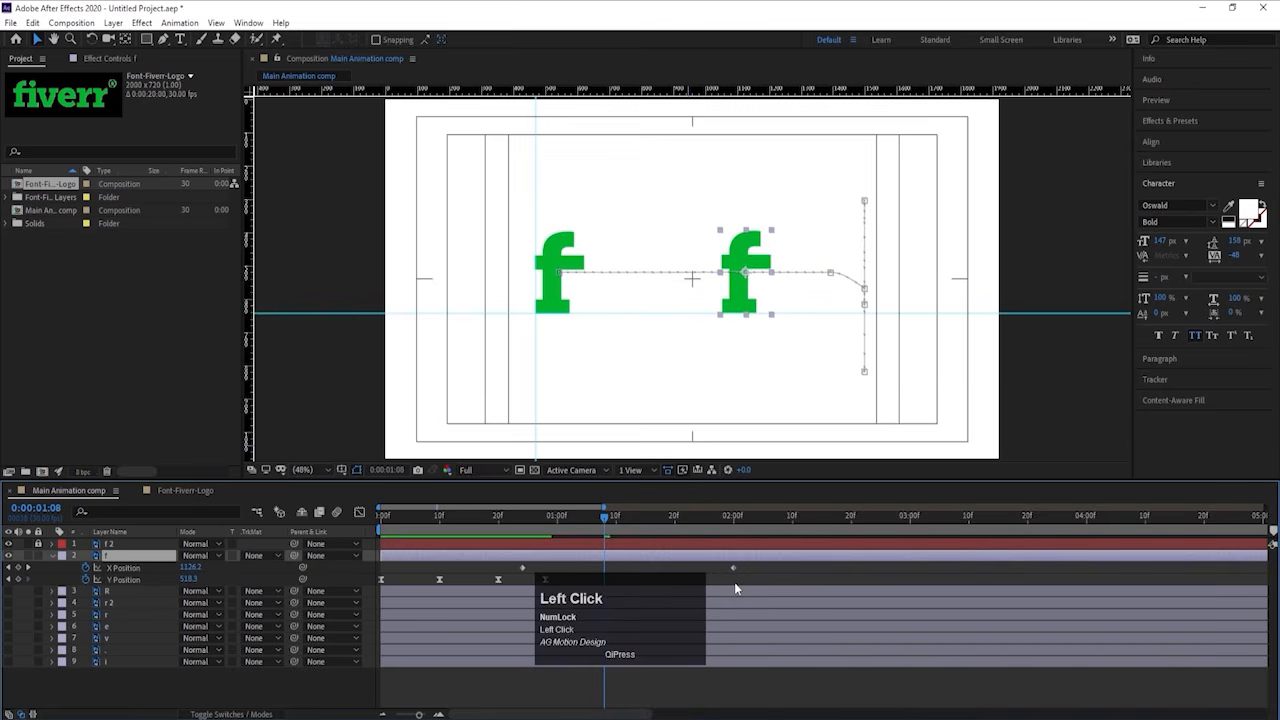
{"action": "key", "text": "space"}
{"action": "key", "text": "space"}
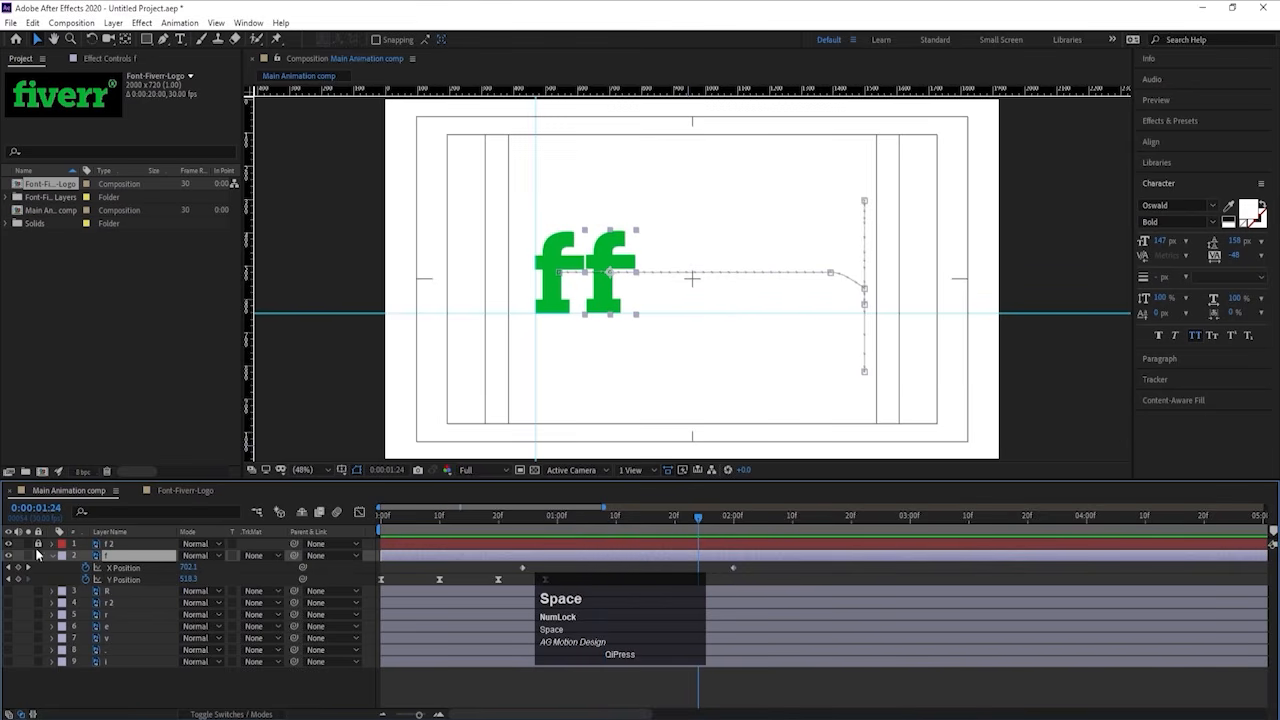
Step: Unlock and delete the f 2 reference layer, and preview the f's slide without it
{"action": "left_click", "coordinate": [110, 545]}
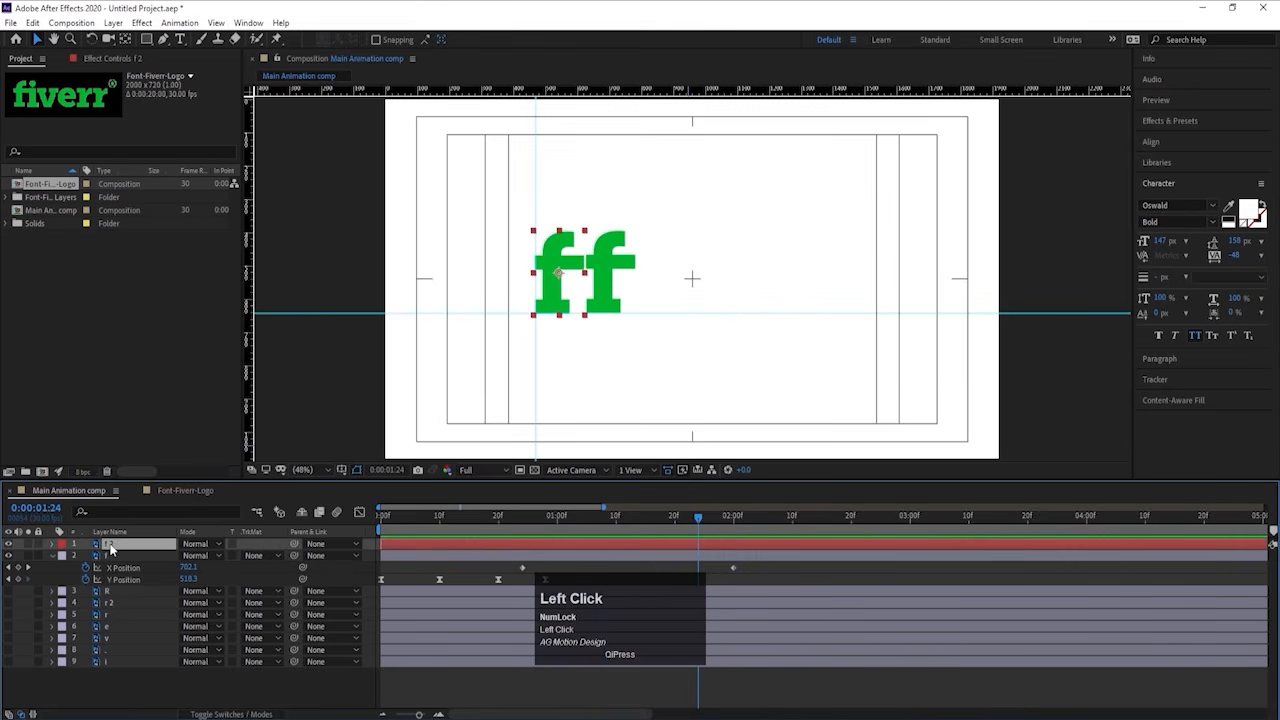
{"action": "key", "text": "Delete"}
{"action": "left_click_drag", "start_coordinate": [558, 526], "coordinate": [462, 512]}
{"action": "key", "text": "space"}
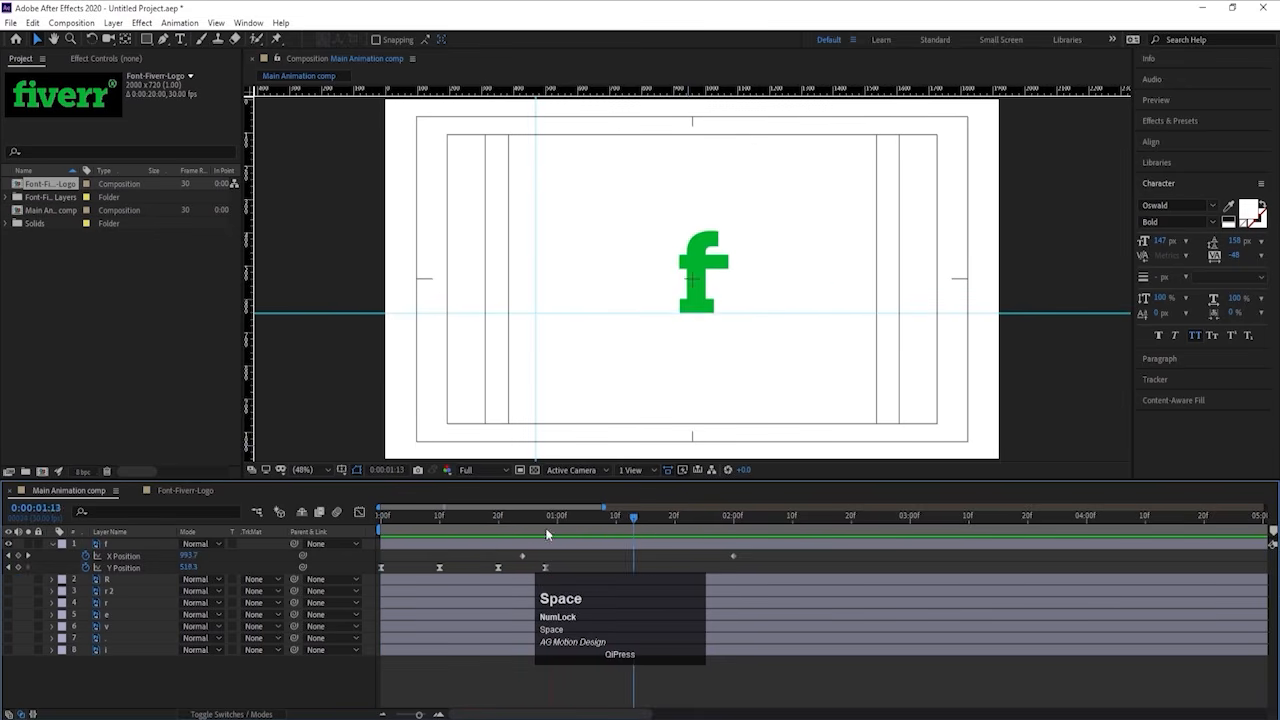
Step: Apply Easy Ease to both of the f's X Position keyframes and preview the slide
{"action": "left_click", "coordinate": [524, 543]}
{"action": "left_click_drag", "start_coordinate": [512, 556], "coordinate": [782, 565]}
{"action": "key", "text": "F9"}
{"action": "key", "text": "space"}
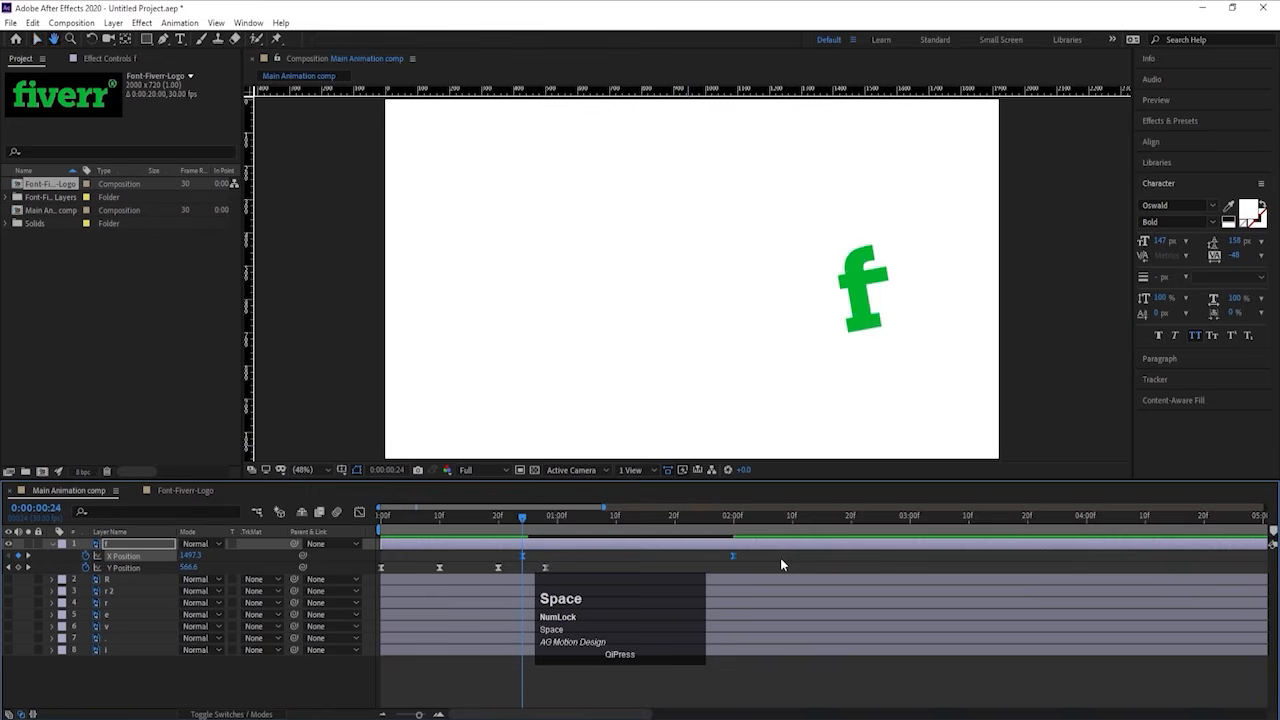
{"action": "key", "text": "space"}
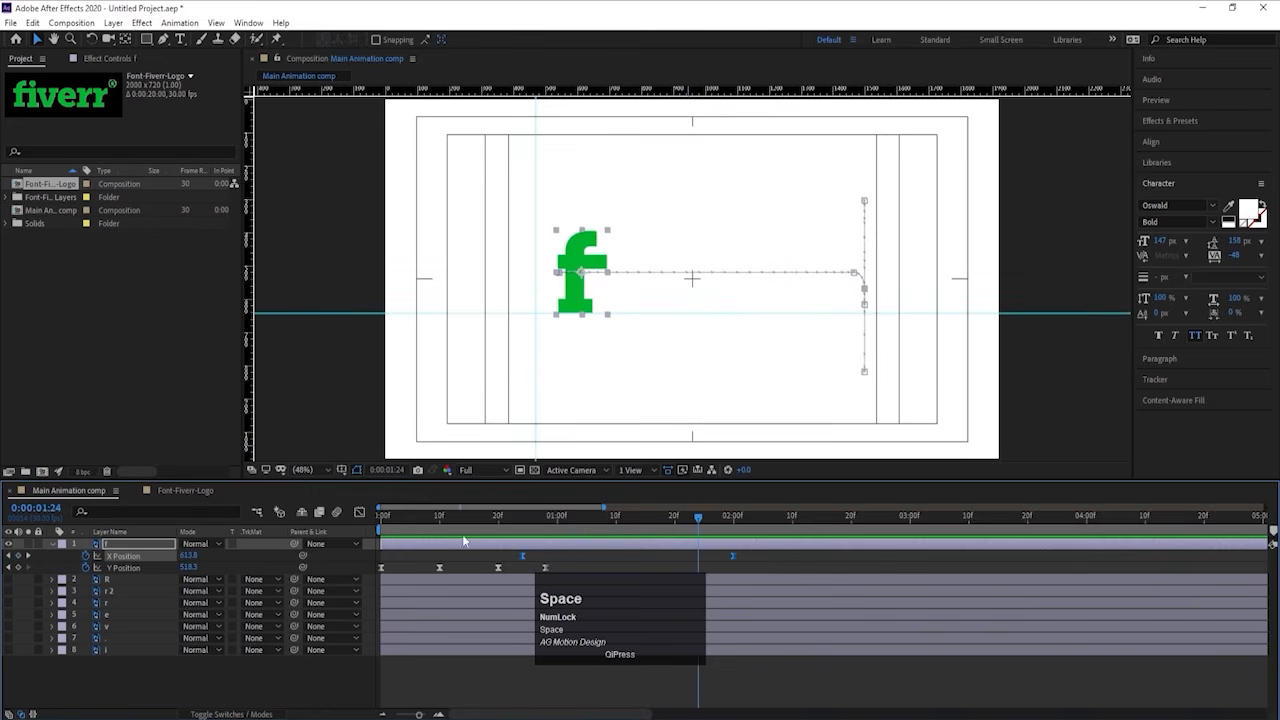
Step: Examine the f's X Position curve in the Graph Editor as a value graph and as a speed graph
{"action": "left_click", "coordinate": [359, 513]}
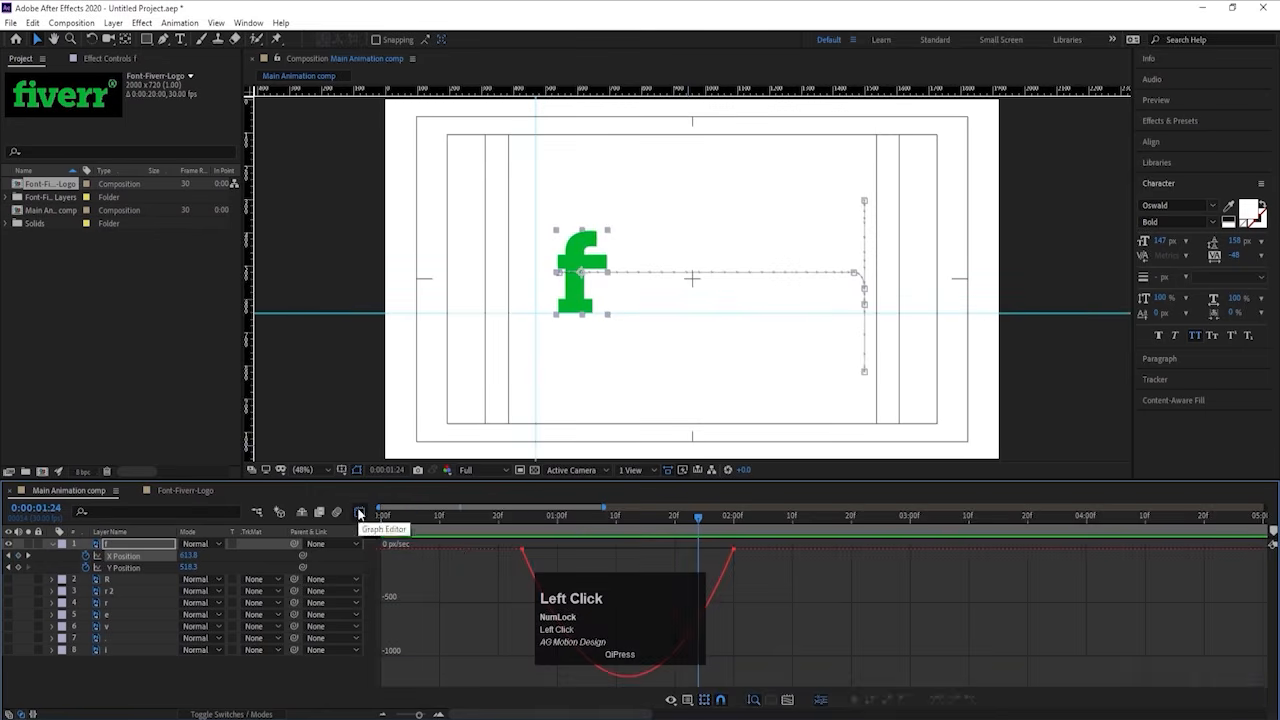
{"action": "right_click", "coordinate": [776, 594]}
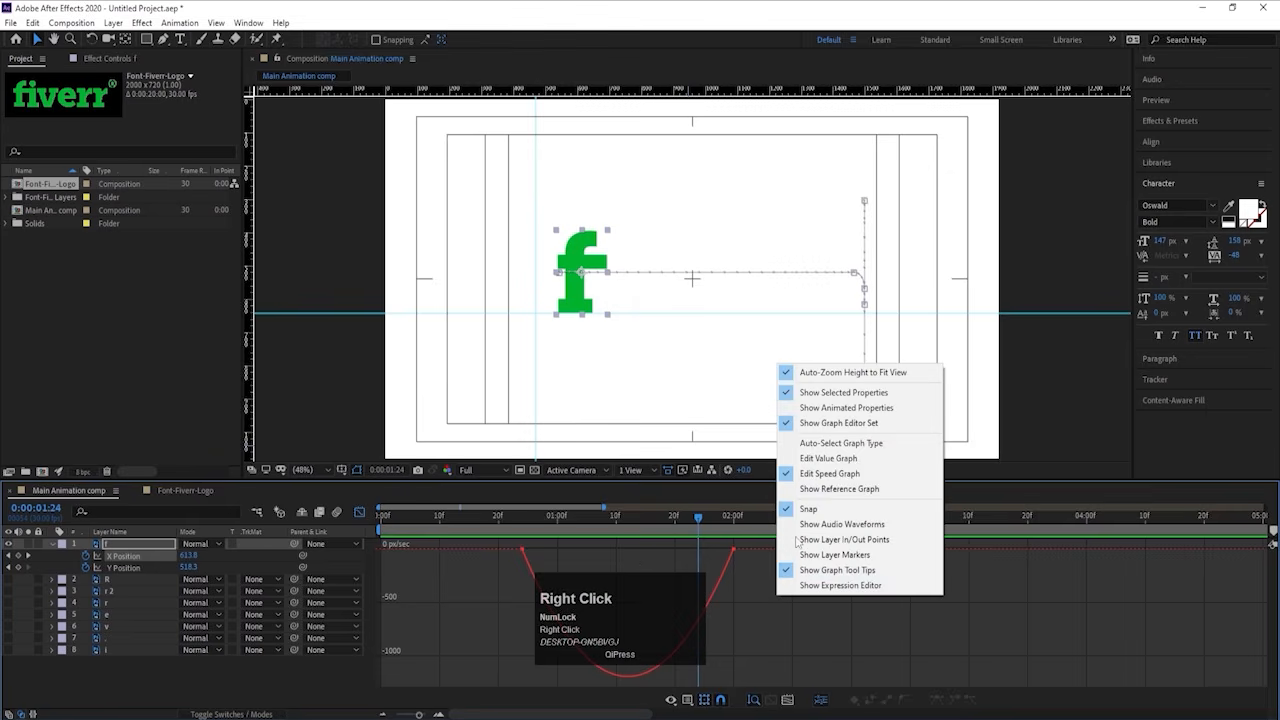
{"action": "left_click", "coordinate": [829, 458]}
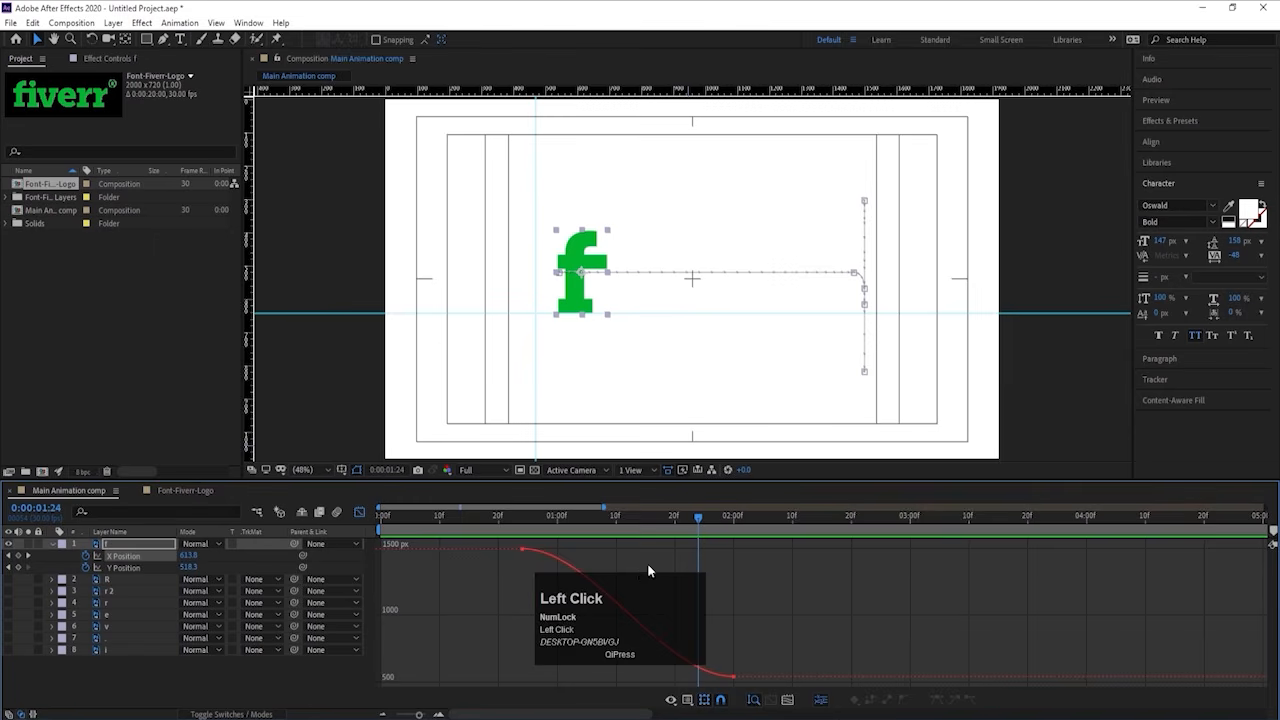
{"action": "right_click", "coordinate": [757, 576]}
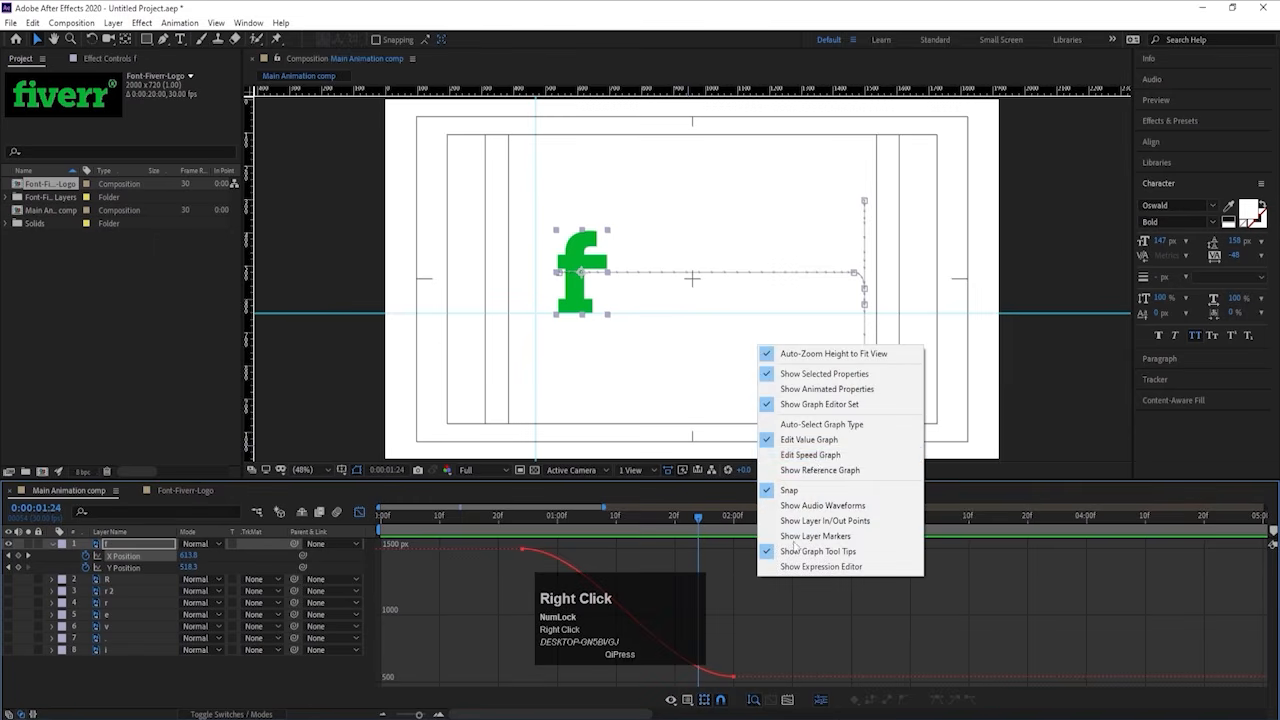
{"action": "left_click", "coordinate": [810, 455]}
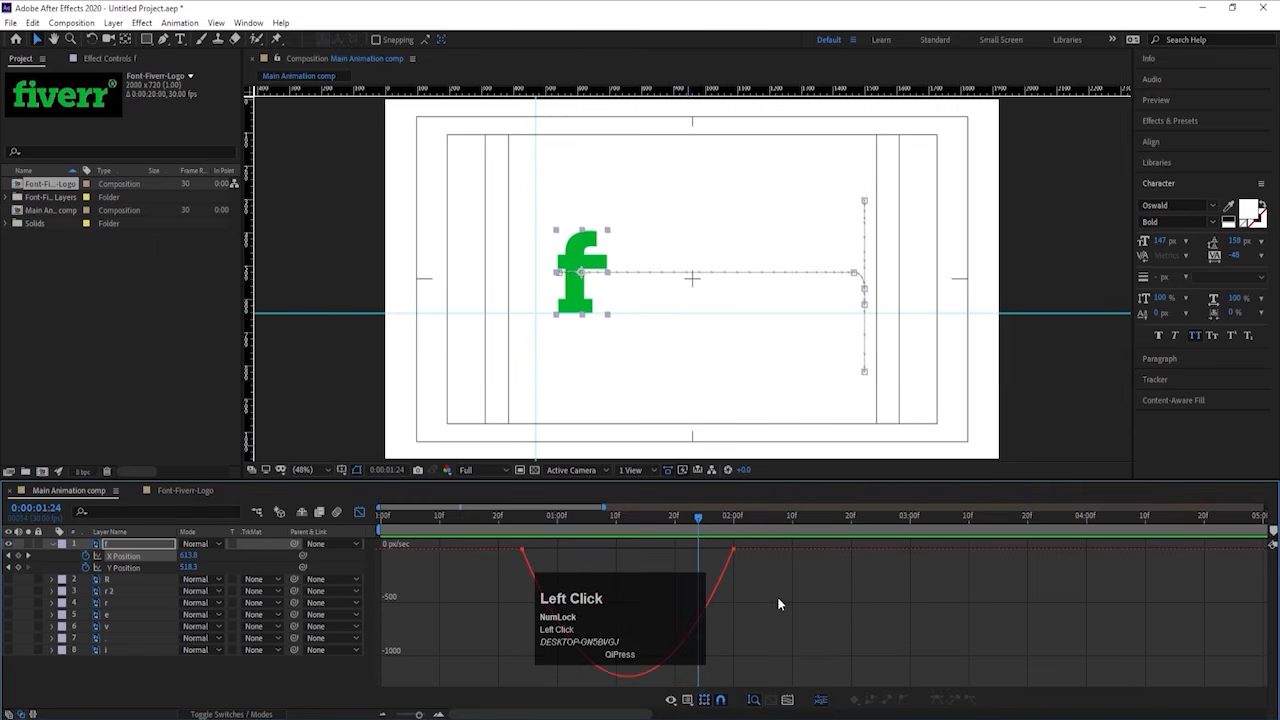
Step: Lengthen the ease handles of both X Position keyframes inward to sharpen the speed curve, preview the slide and close the Graph Editor
{"action": "left_click_drag", "start_coordinate": [779, 604], "coordinate": [436, 513]}
{"action": "left_click_drag", "start_coordinate": [697, 560], "coordinate": [699, 561]}
{"action": "left_click_drag", "start_coordinate": [768, 609], "coordinate": [450, 505]}
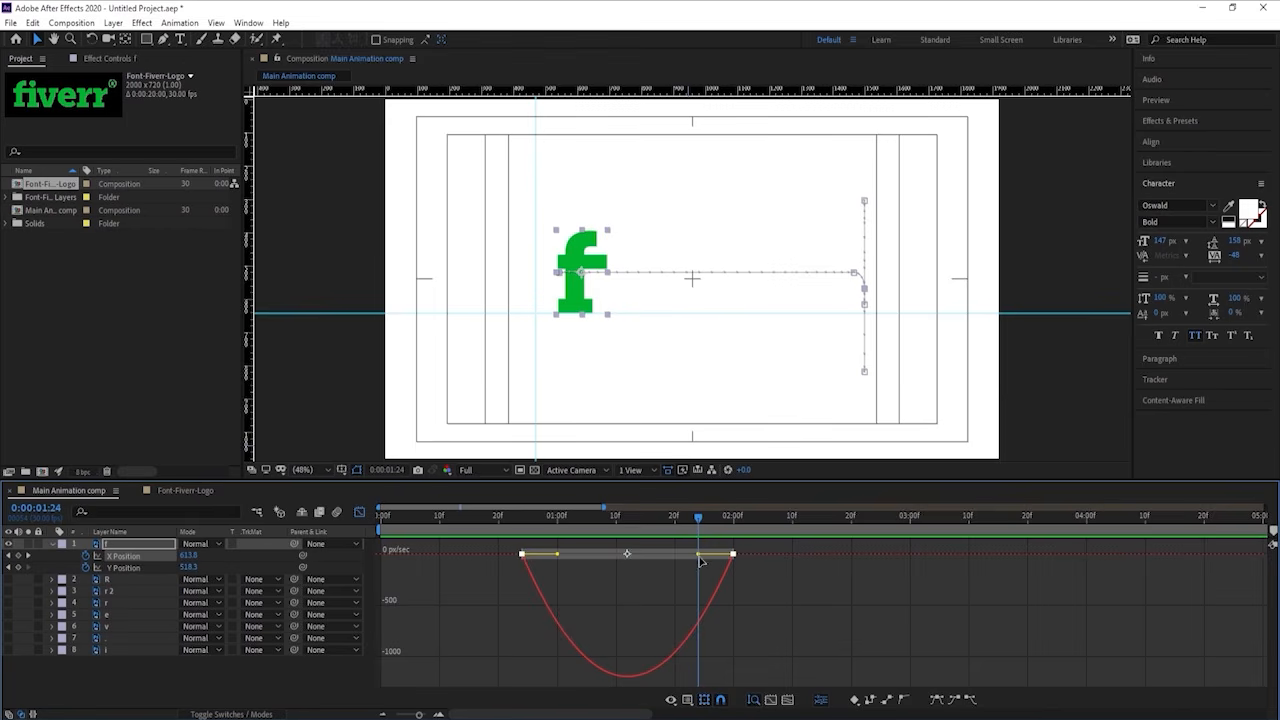
{"action": "left_click_drag", "start_coordinate": [699, 560], "coordinate": [660, 561]}
{"action": "left_click_drag", "start_coordinate": [557, 556], "coordinate": [589, 553]}
{"action": "key", "text": "space"}
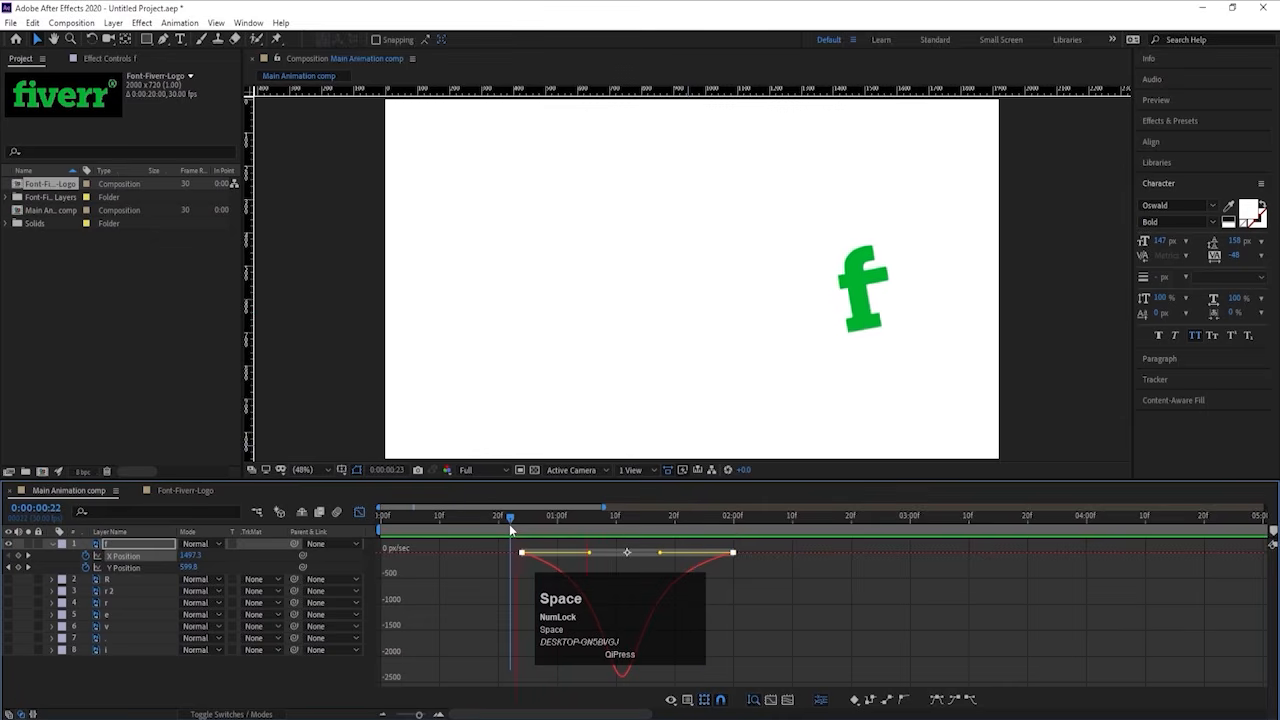
{"action": "key", "text": "space"}
{"action": "left_click", "coordinate": [359, 512]}
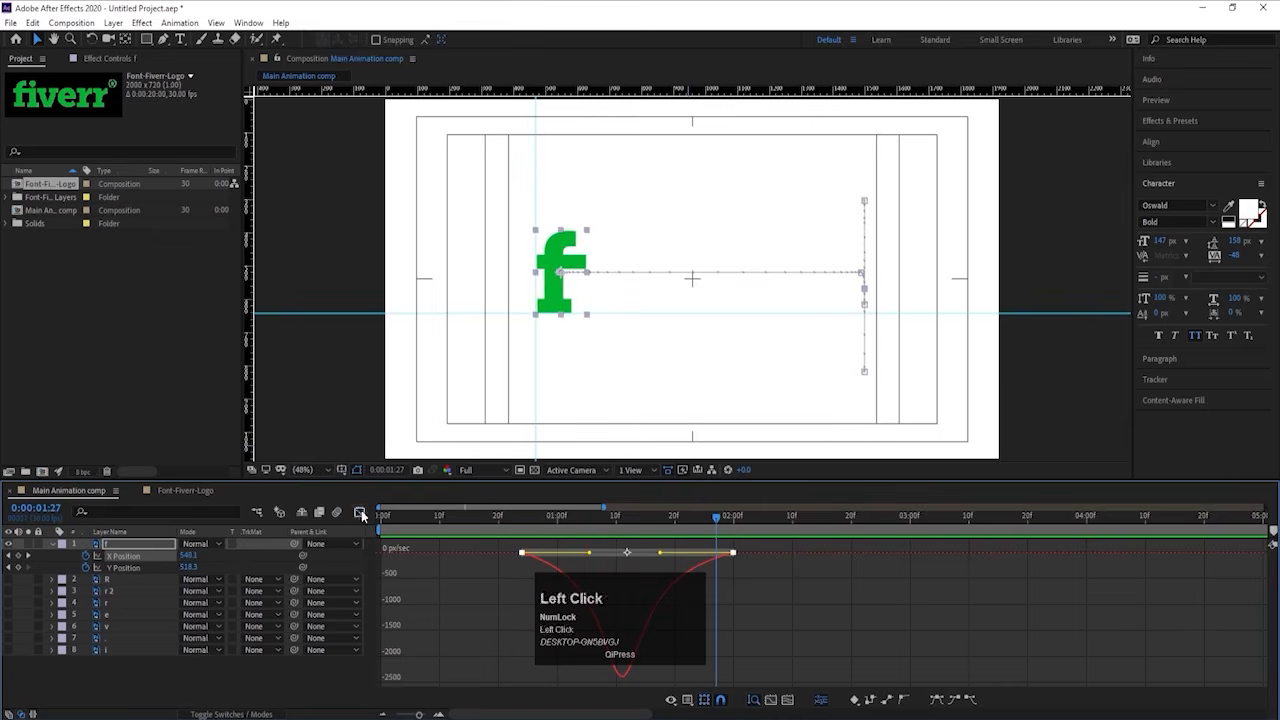
Step: Play the f's complete bounce and slide animation from the start several times
{"action": "left_click_drag", "start_coordinate": [457, 519], "coordinate": [340, 522]}
{"action": "key", "text": "space"}
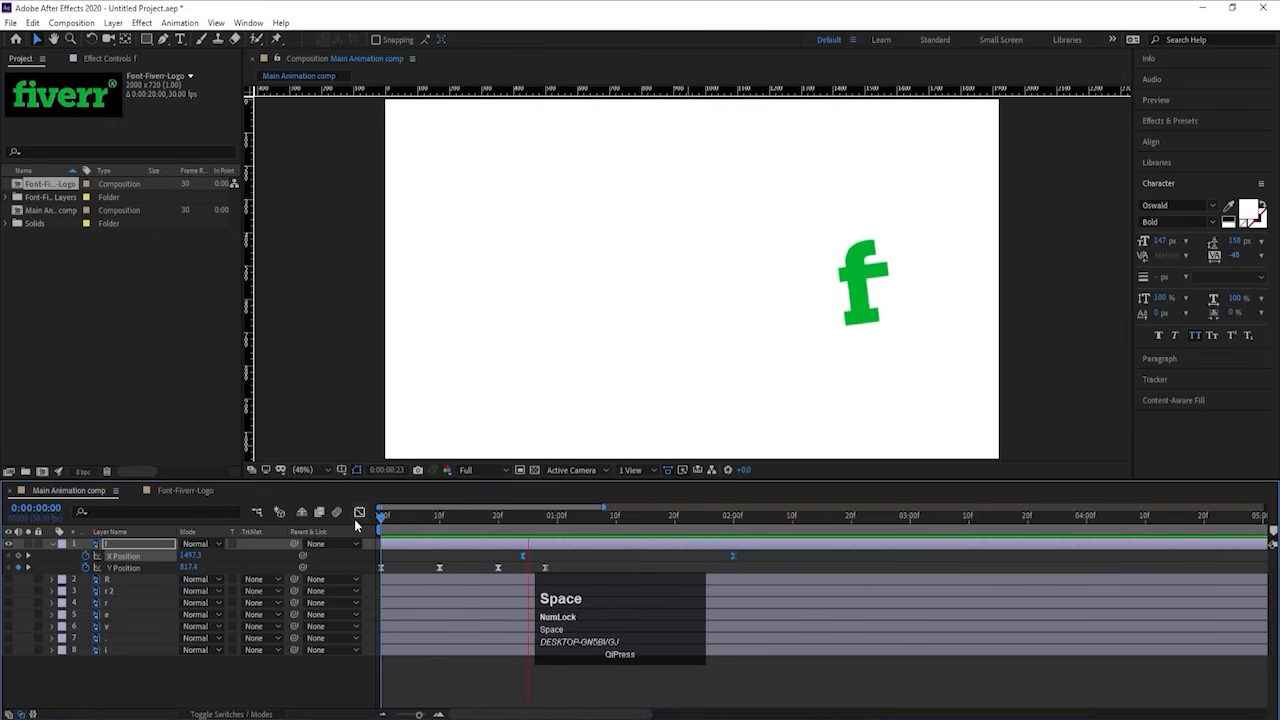
{"action": "key", "text": "space"}
{"action": "left_click_drag", "start_coordinate": [525, 522], "coordinate": [290, 531]}
{"action": "key", "text": "space"}
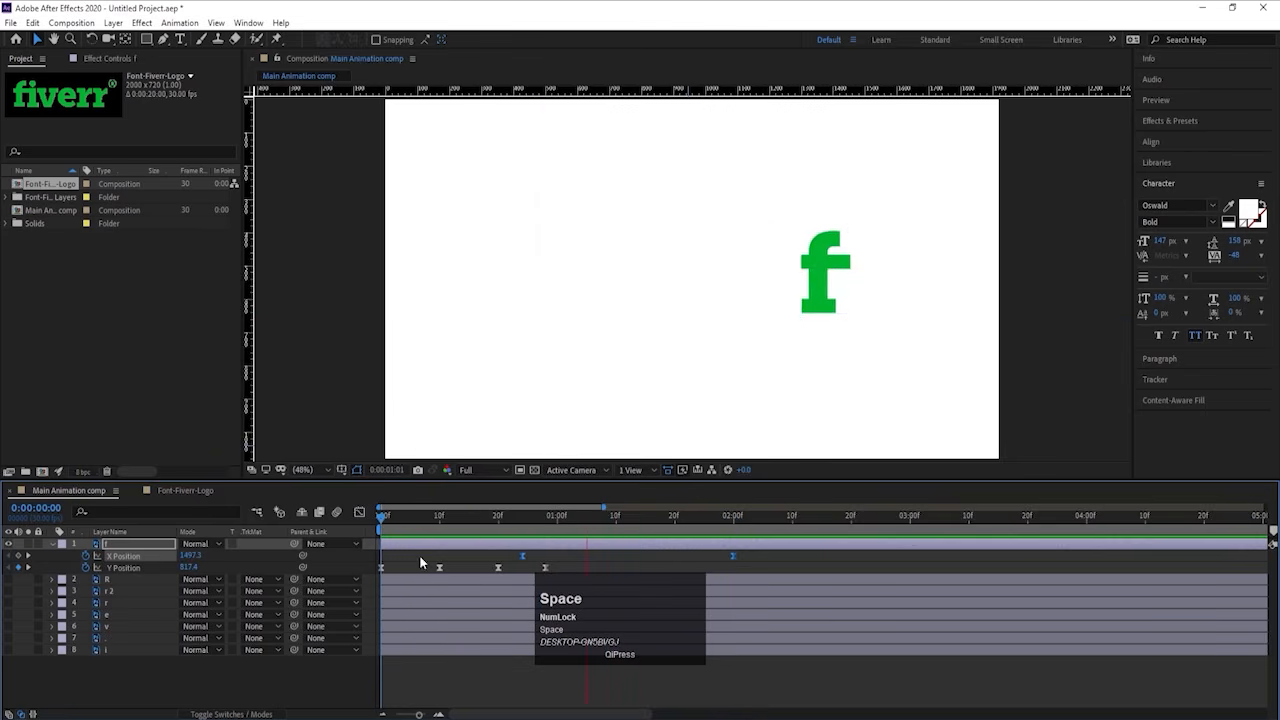
{"action": "key", "text": "space"}
{"action": "left_click_drag", "start_coordinate": [414, 523], "coordinate": [260, 534]}
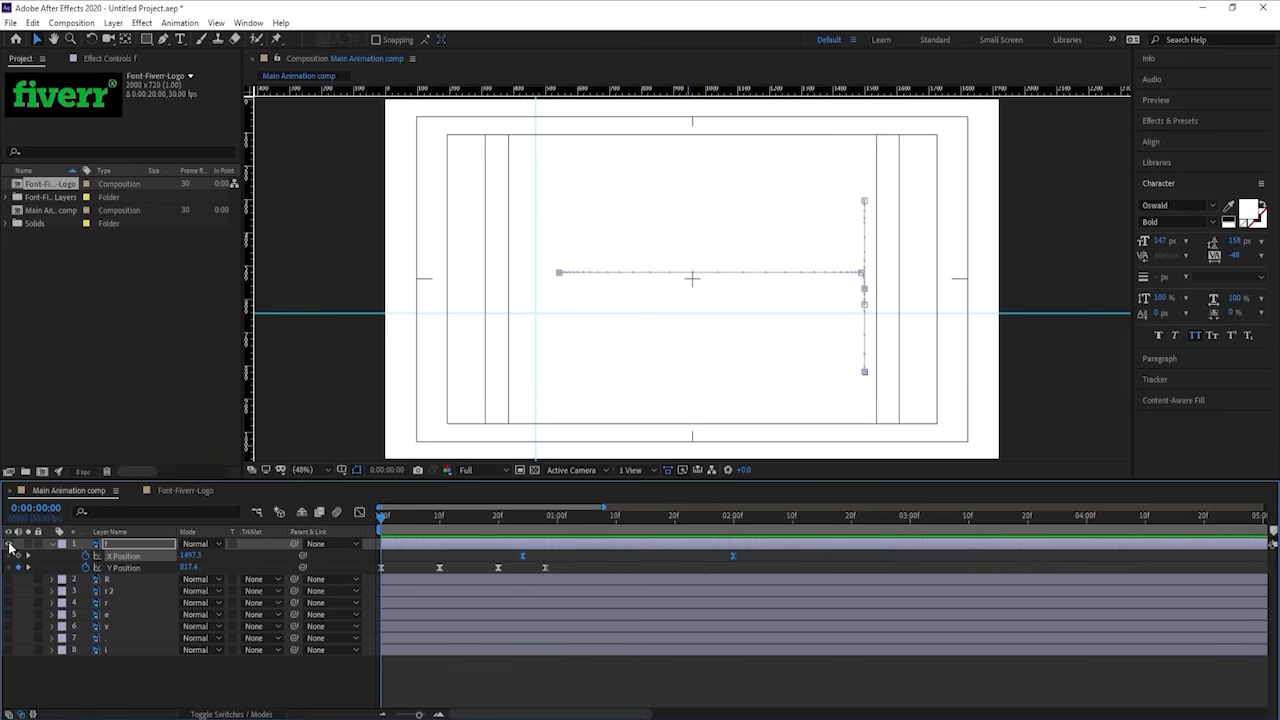
Step: Hide the f layer and make the remaining letter layers visible
{"action": "left_click", "coordinate": [9, 545]}
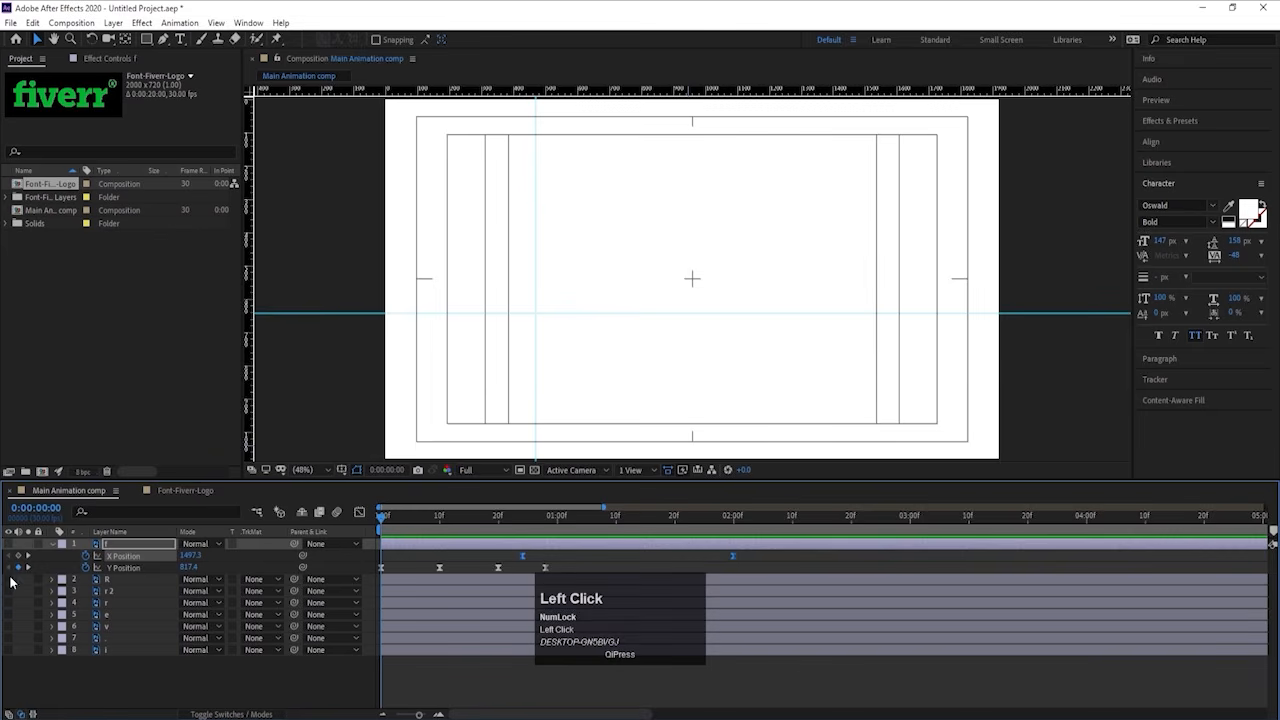
{"action": "left_click", "coordinate": [11, 582]}
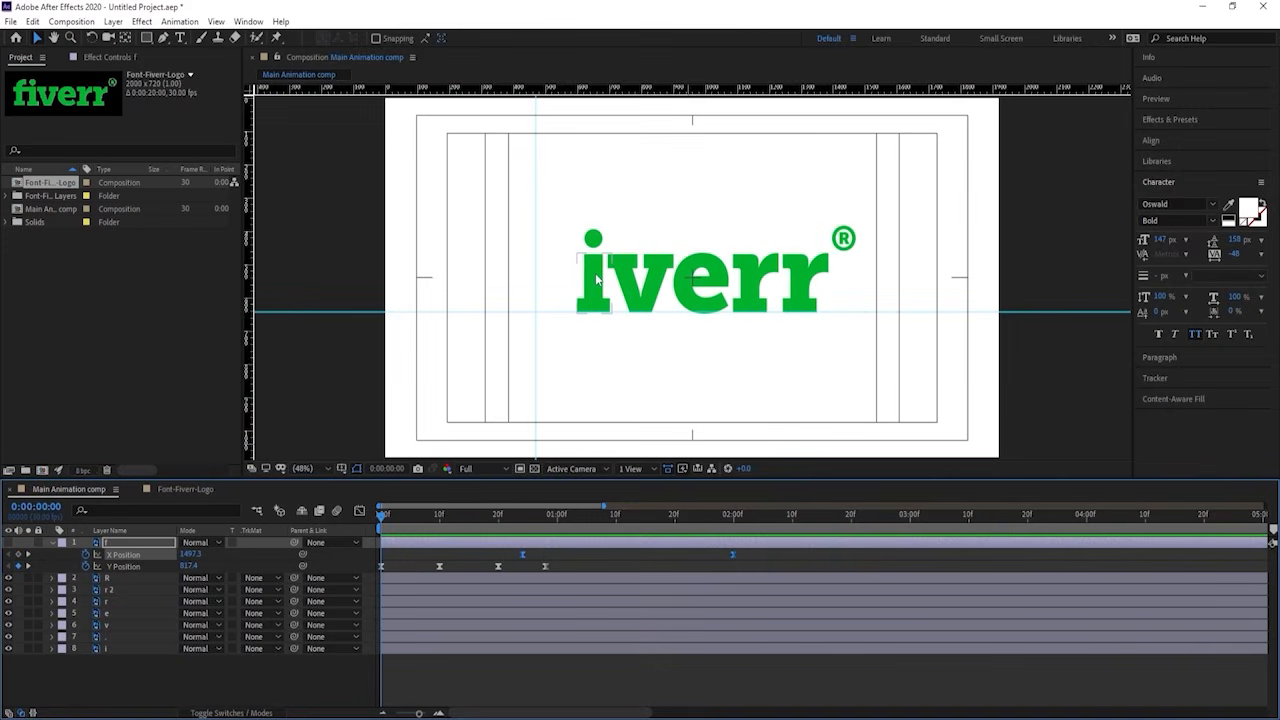
Step: Move the layer of the i's dot directly below the f layer and hide it
{"action": "left_click", "coordinate": [597, 279]}
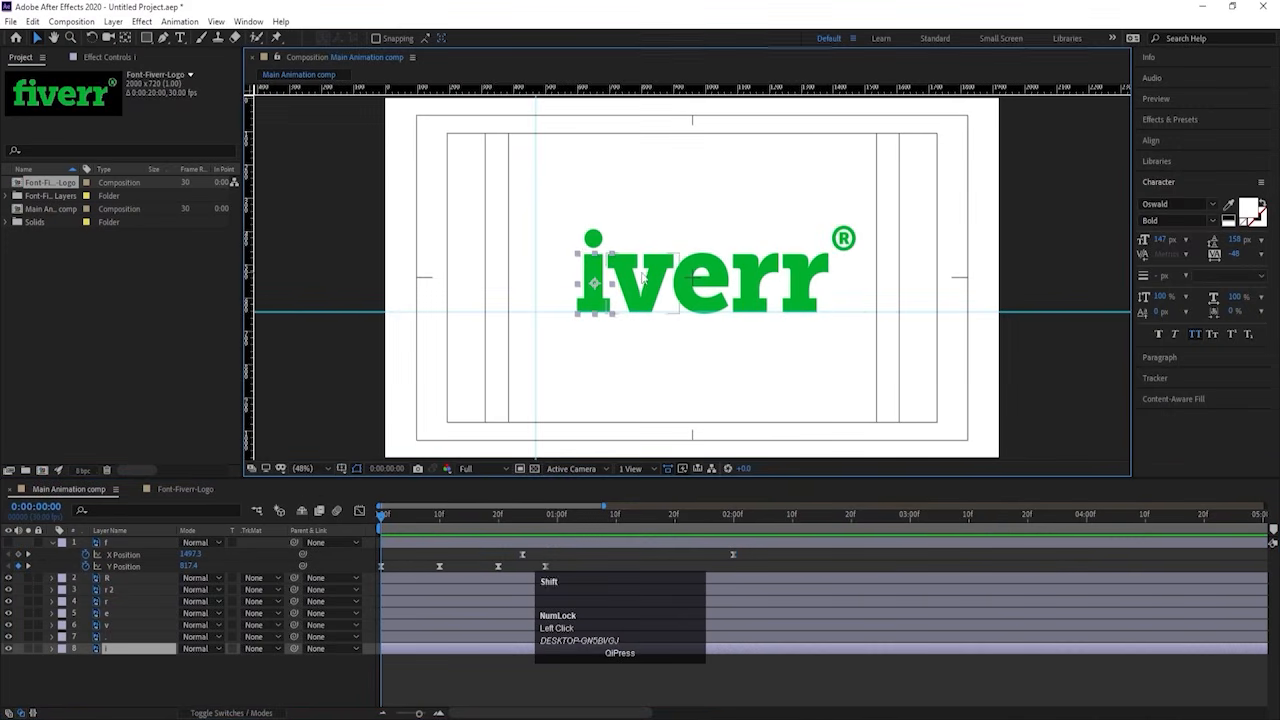
{"action": "left_click", "coordinate": [593, 240]}
{"action": "left_click_drag", "start_coordinate": [137, 630], "coordinate": [115, 578]}
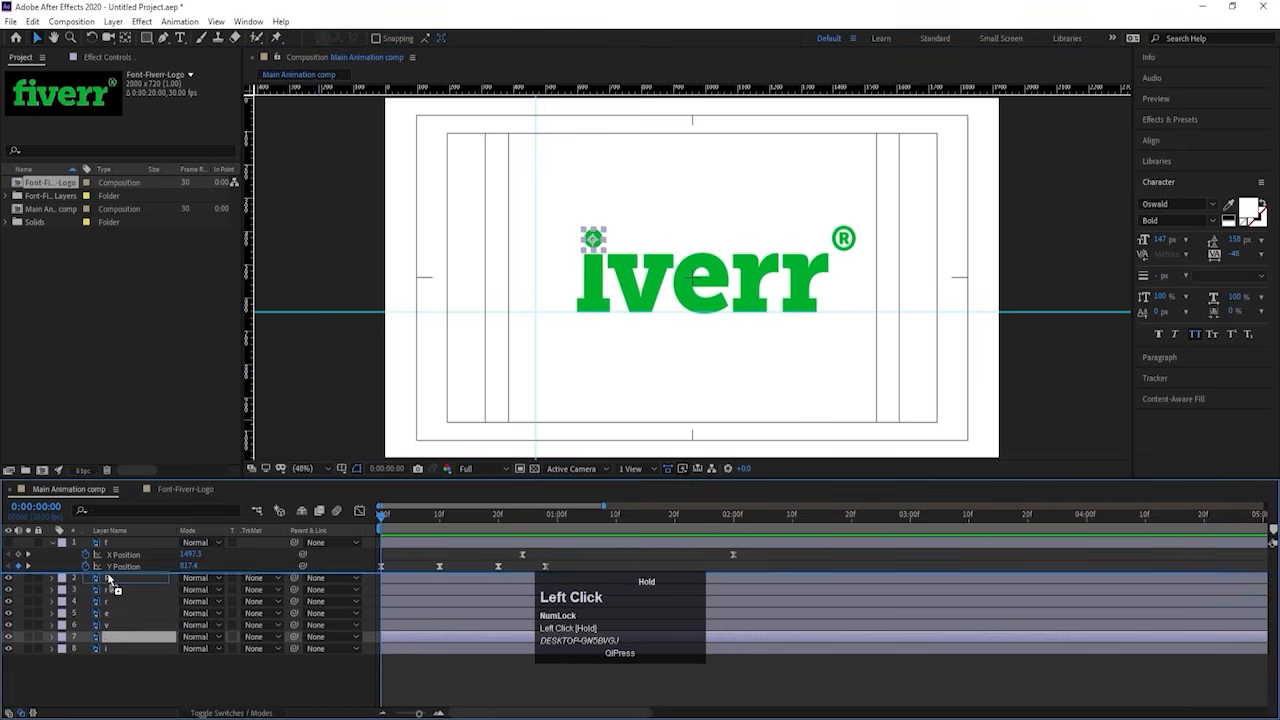
{"action": "left_click", "coordinate": [8, 578]}
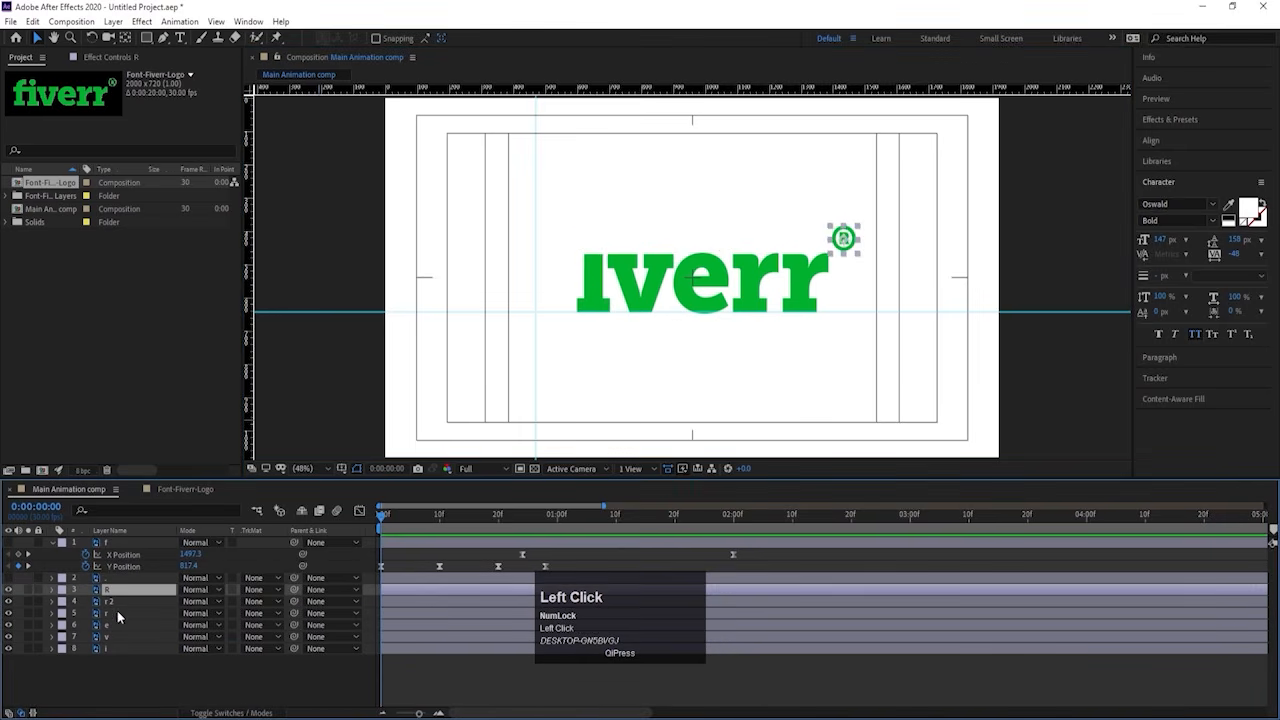
Step: Add Position and Scale keyframes at the first frame to the layers R, r 2, r, e, v and i
{"action": "left_click", "coordinate": [111, 649], "text": "shift"}
{"action": "key", "text": "p"}
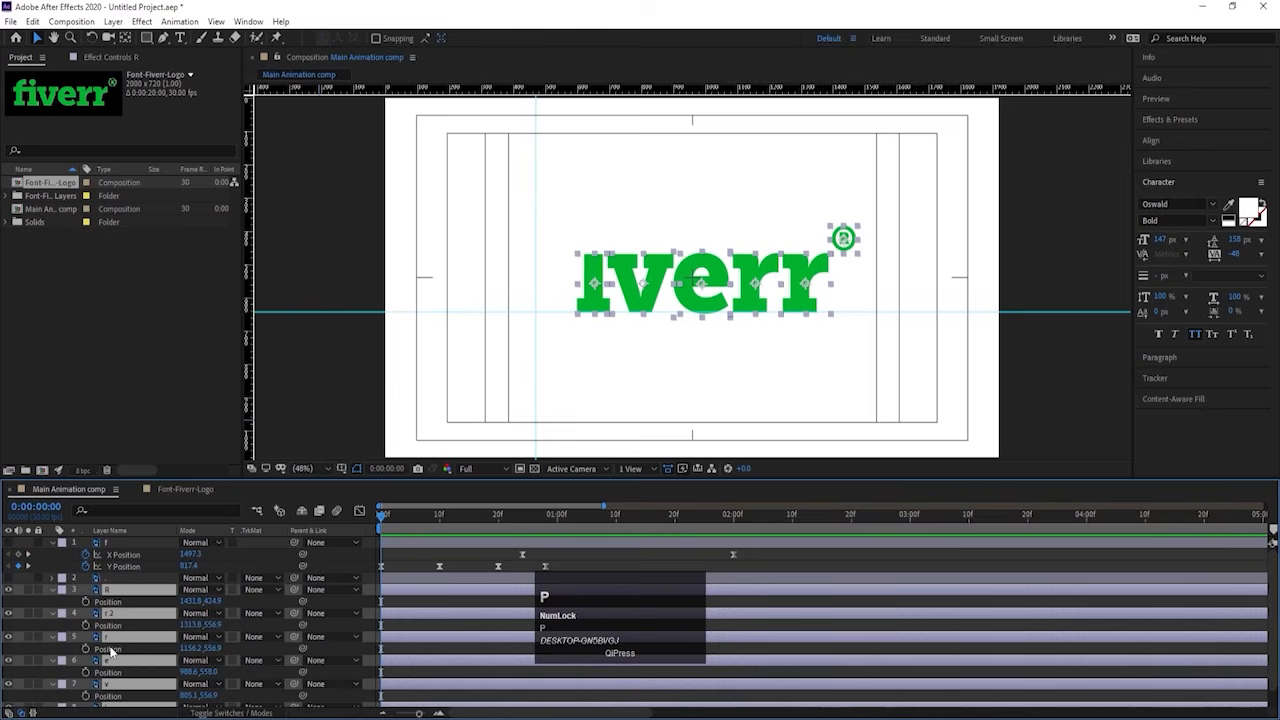
{"action": "left_click", "coordinate": [52, 542]}
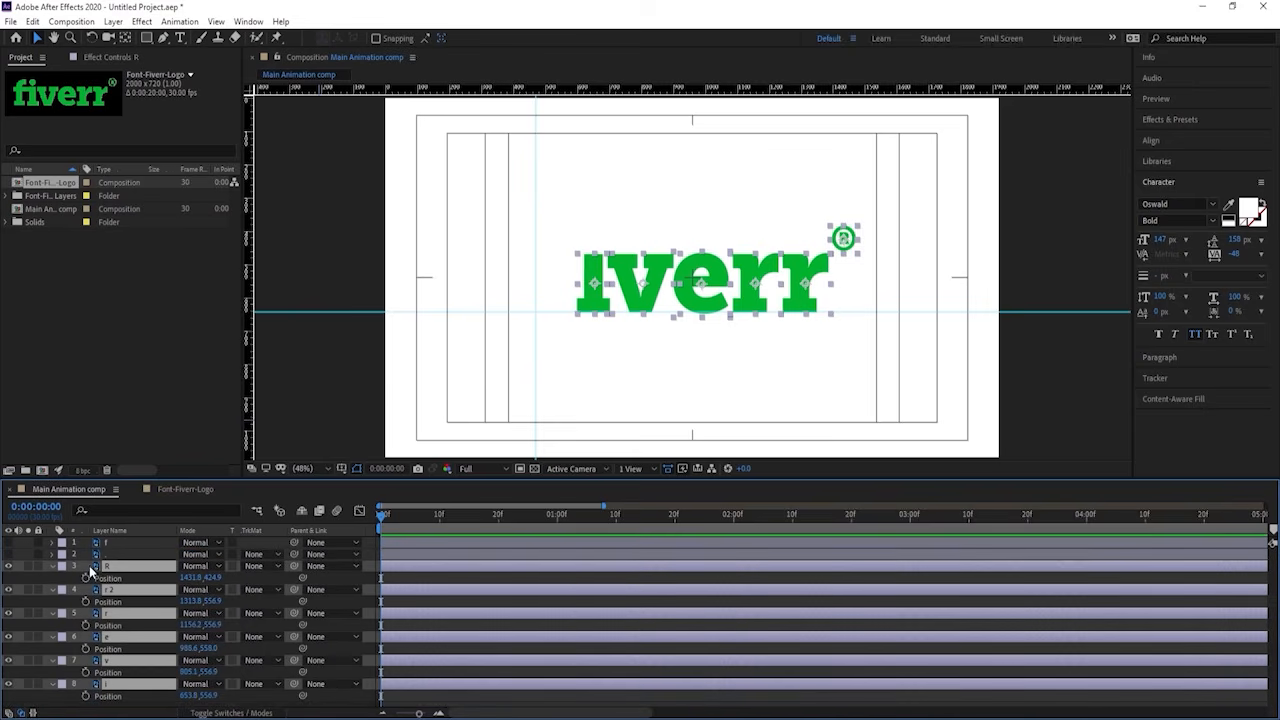
{"action": "left_click", "coordinate": [86, 578]}
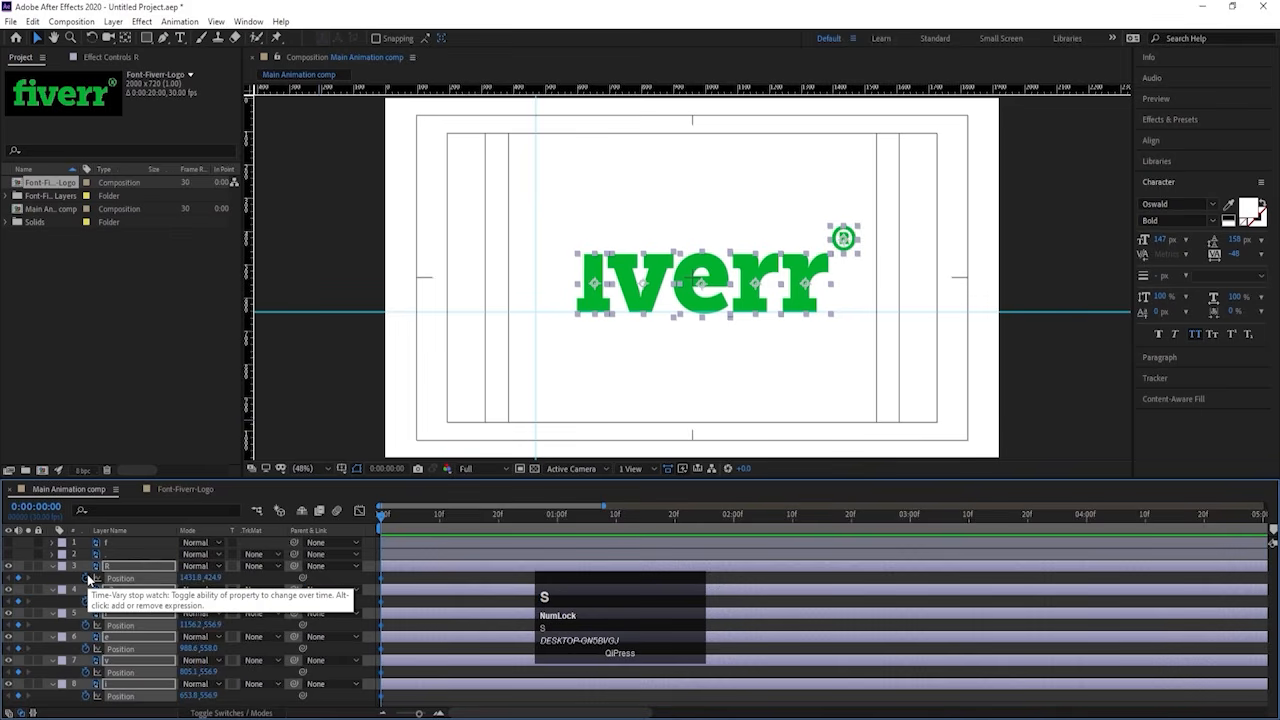
{"action": "key", "text": "s"}
{"action": "left_click", "coordinate": [88, 578]}
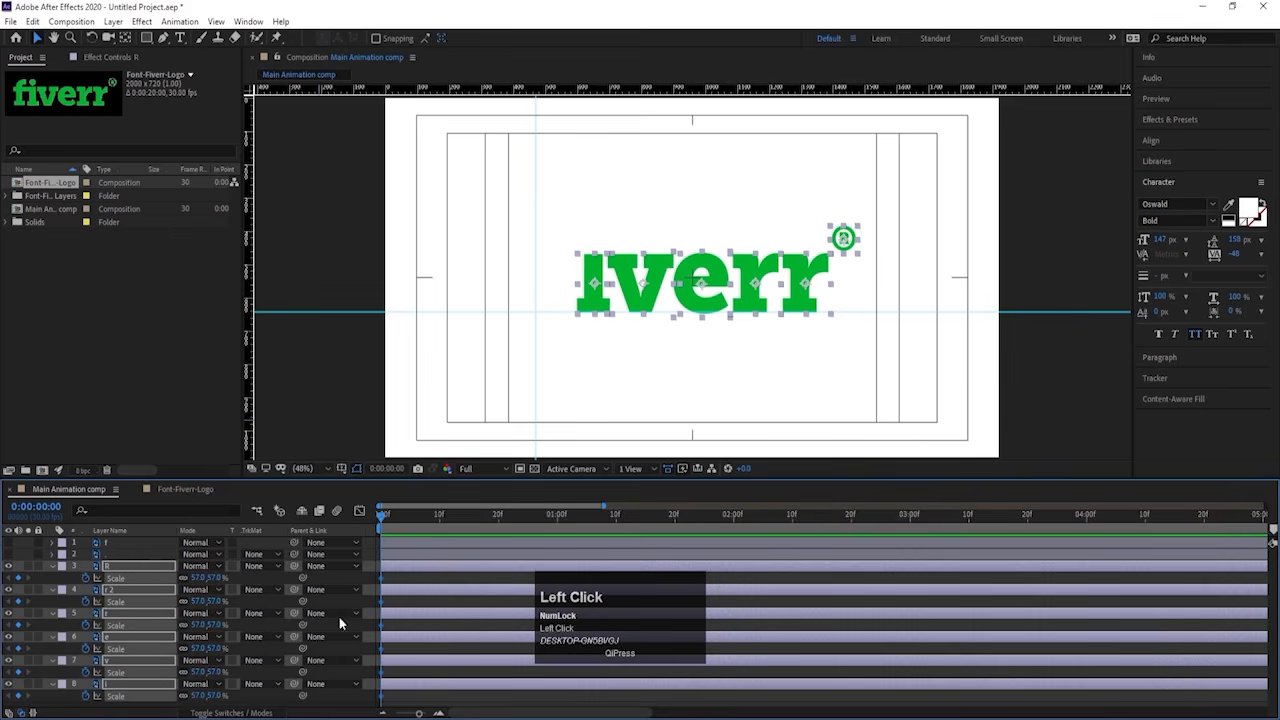
{"action": "key", "text": "u"}
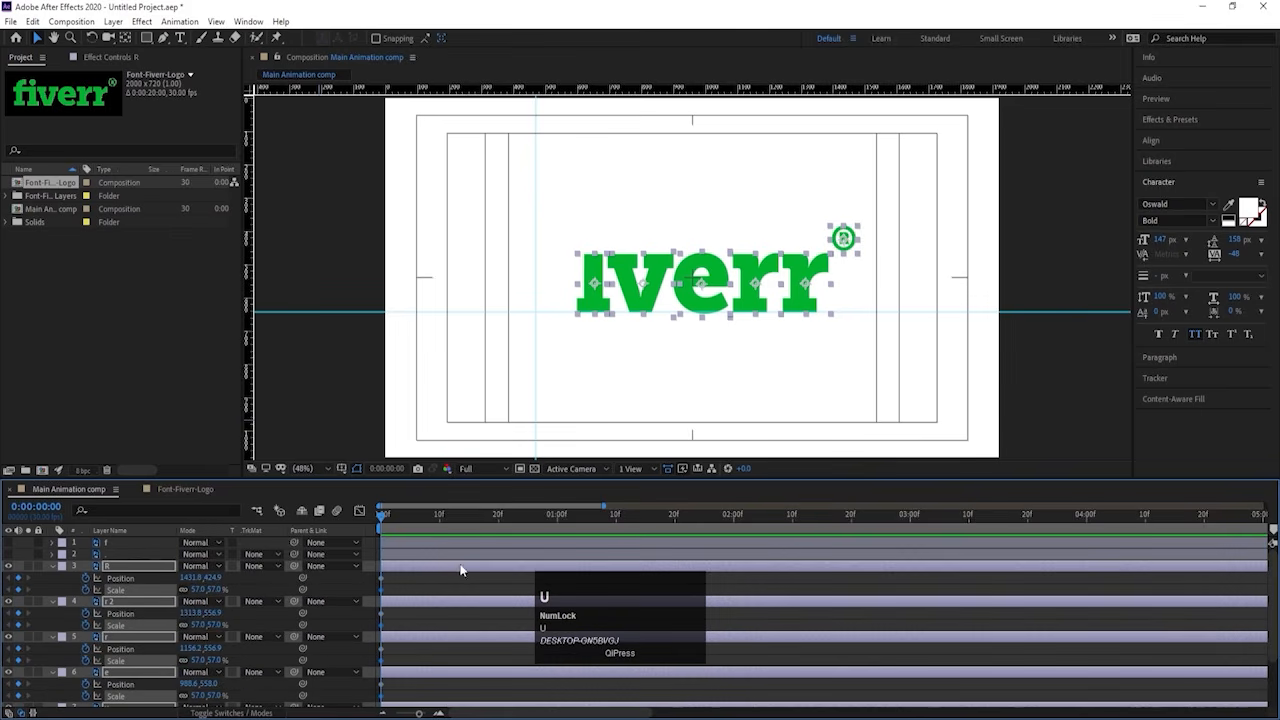
Step: Add Position and Scale keyframes with unchanged values to the selected letter layers at frame 15
{"action": "left_click", "coordinate": [469, 515]}
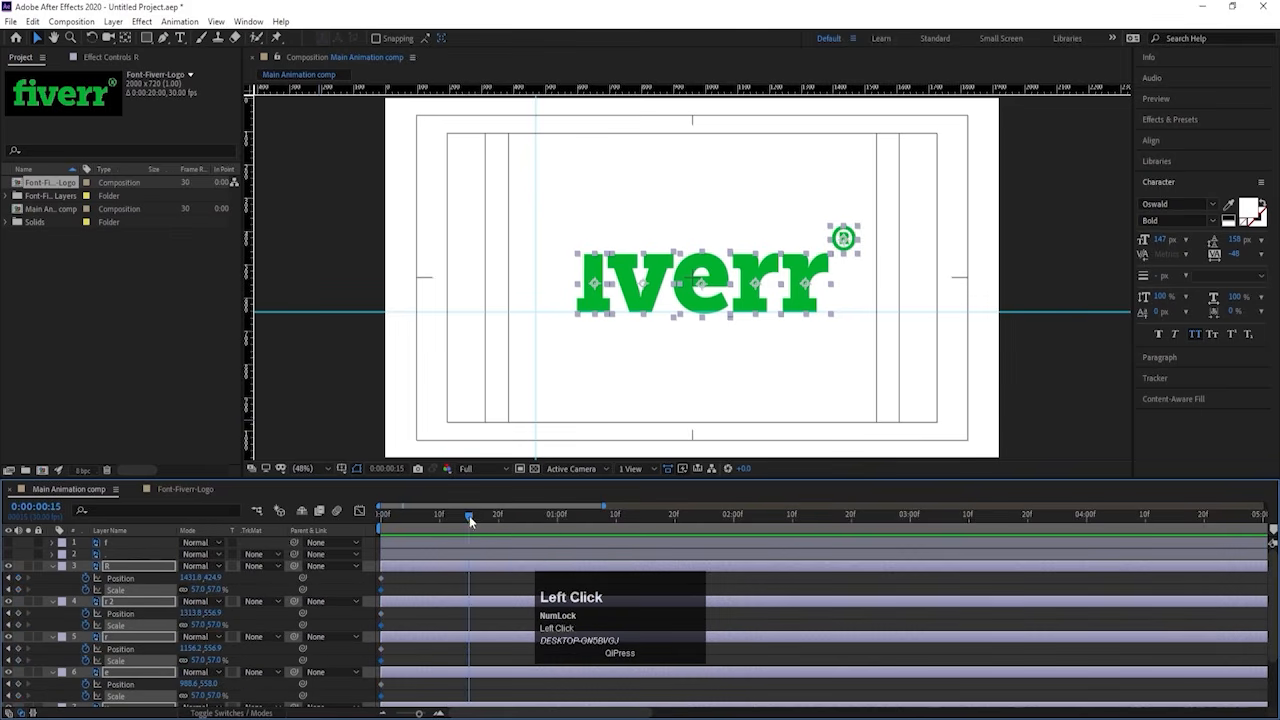
{"action": "left_click", "coordinate": [17, 578]}
{"action": "left_click_drag", "start_coordinate": [22, 590], "coordinate": [28, 713]}
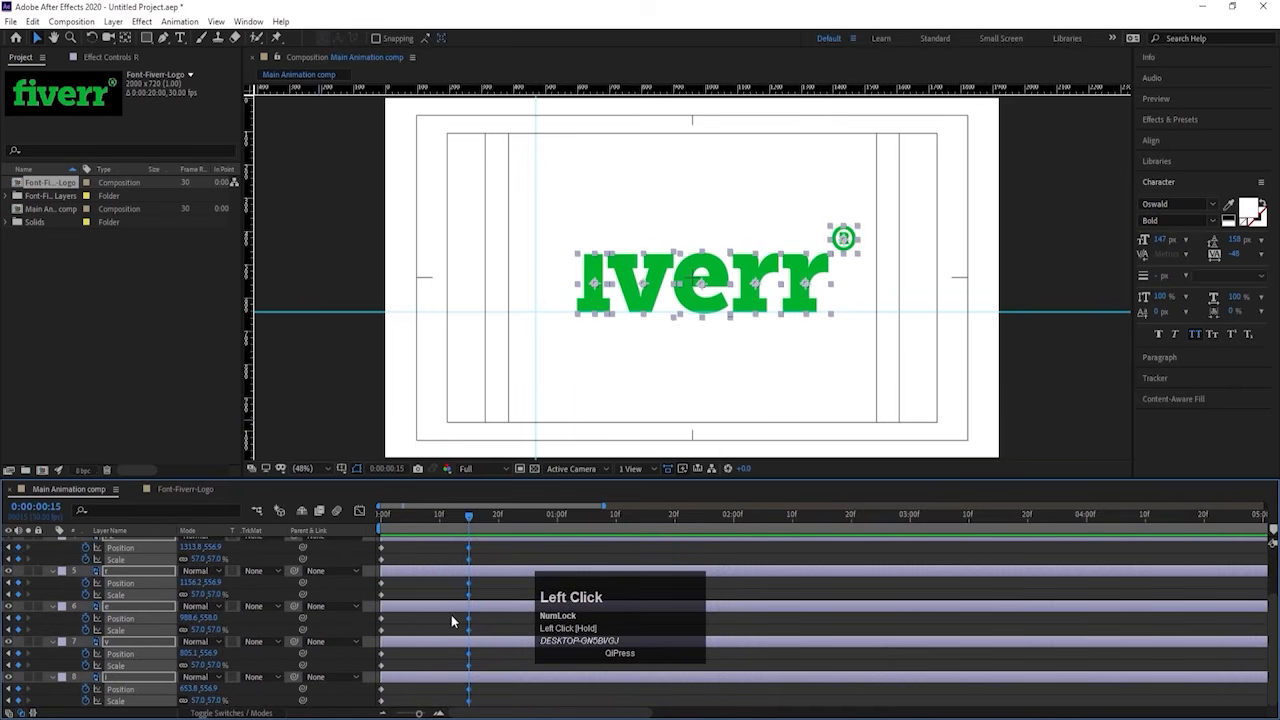
Step: Add Rotation keyframes to the six letter layers at the first frame and at frame 15
{"action": "key", "text": "j"}
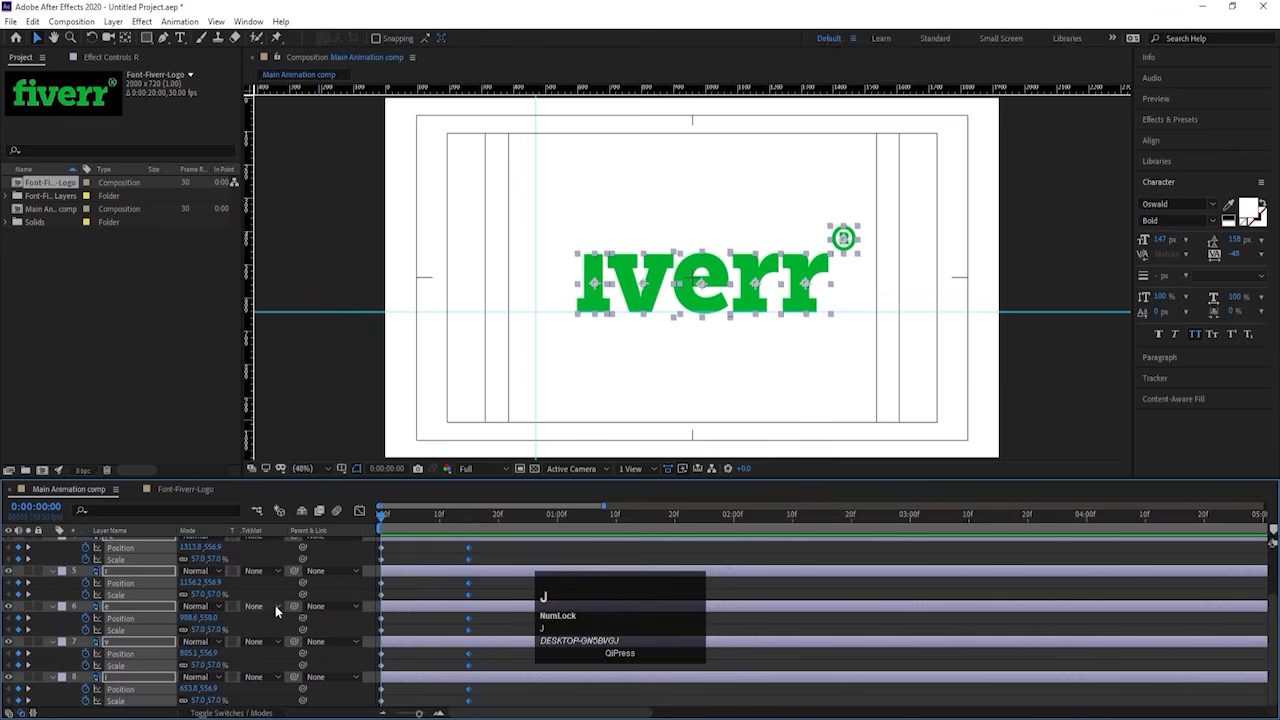
{"action": "key", "text": "r"}
{"action": "left_click", "coordinate": [86, 578]}
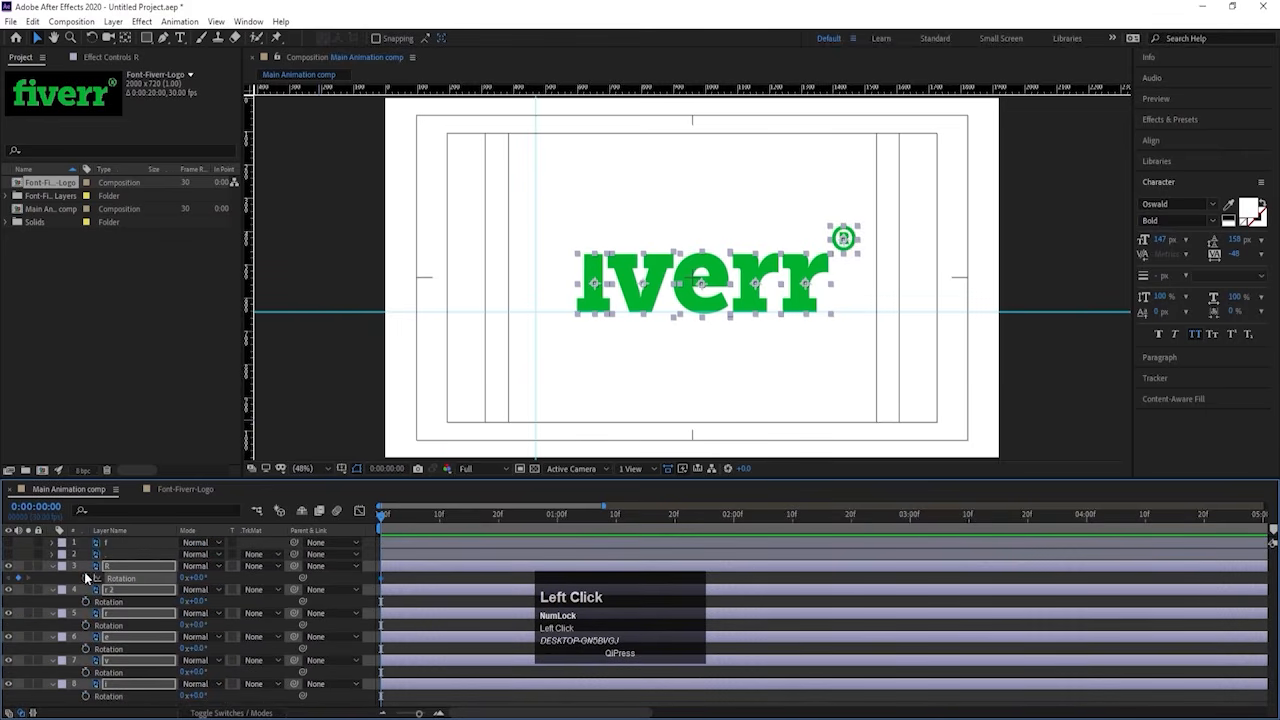
{"action": "key", "text": "u"}
{"action": "key", "text": "k"}
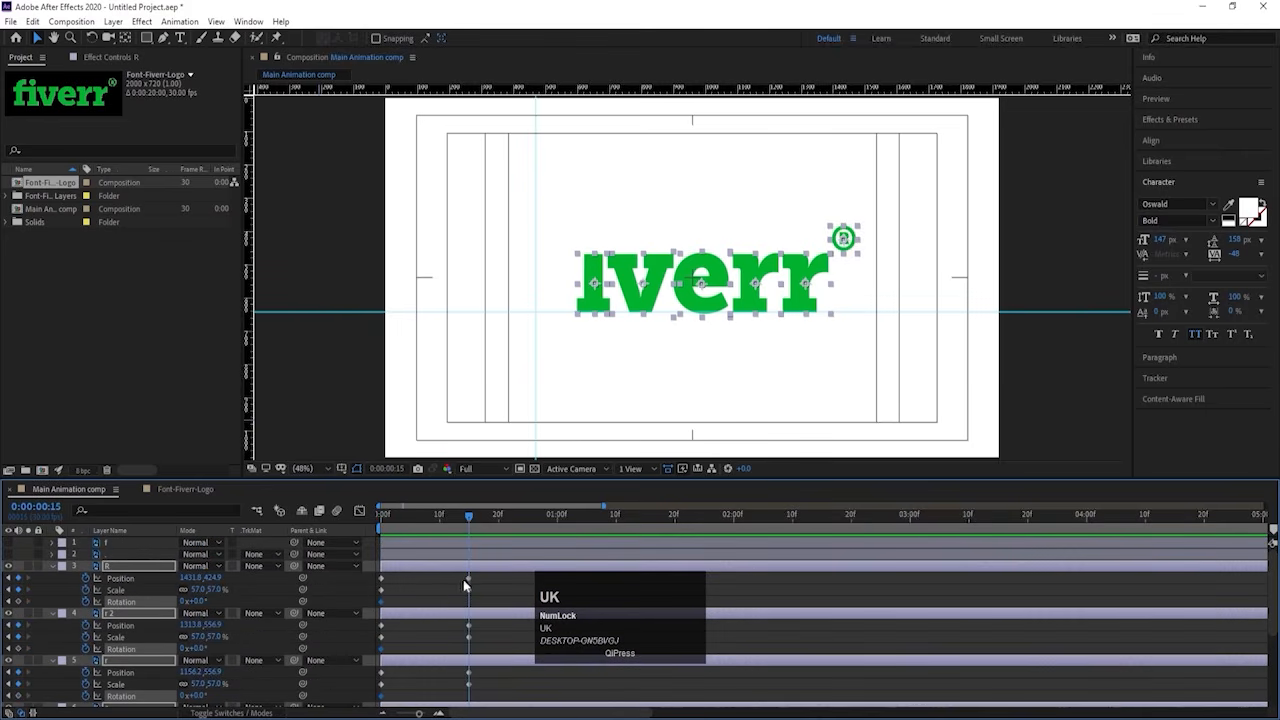
{"action": "left_click", "coordinate": [17, 604]}
{"action": "key", "text": "j"}
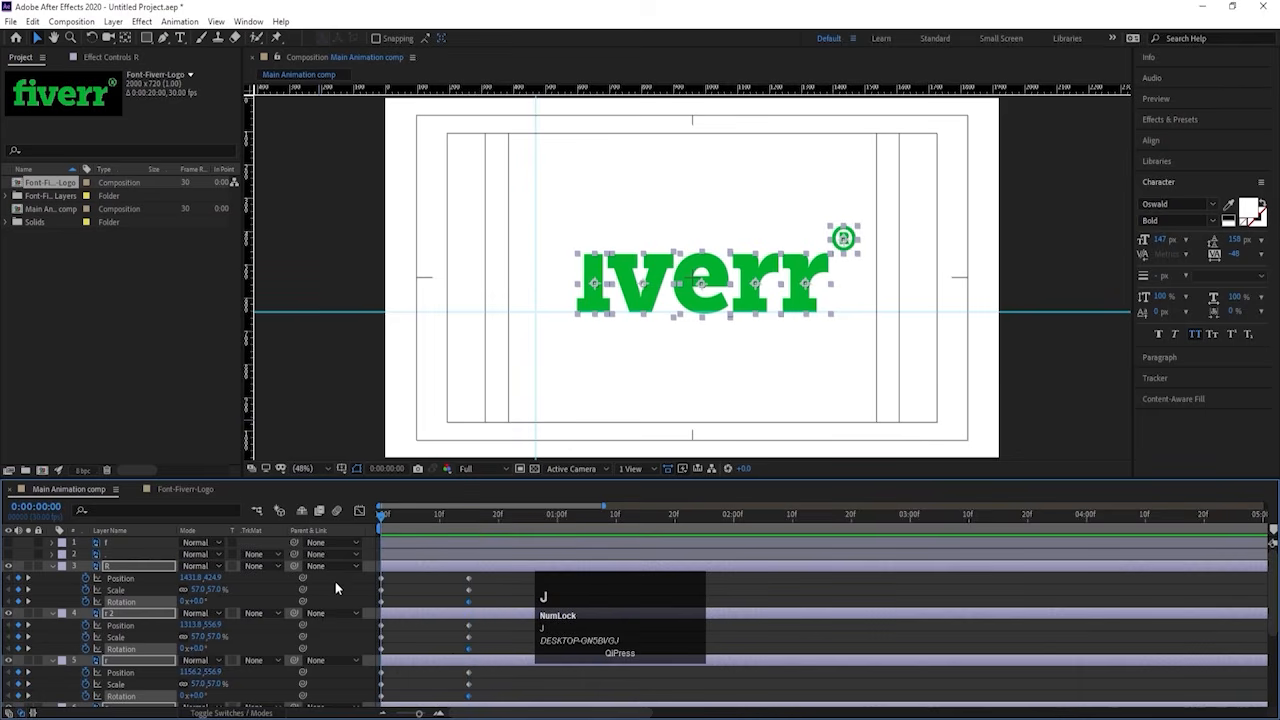
Step: Review the Position, Scale and Rotation keyframes of all six letter layers at both the start and frame 15
{"action": "left_click", "coordinate": [403, 600]}
{"action": "scroll", "coordinate": [403, 600], "scroll_direction": "down", "scroll_amount": 3}
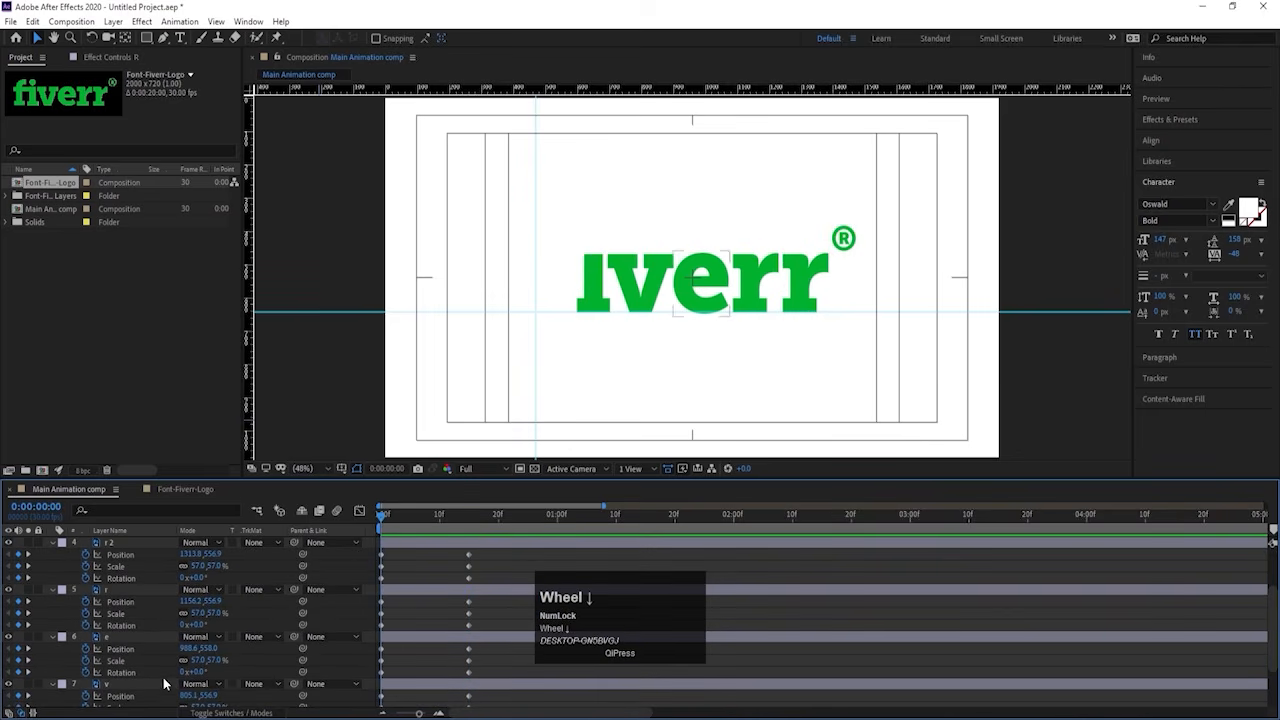
{"action": "scroll", "coordinate": [158, 684], "scroll_direction": "down", "scroll_amount": 2}
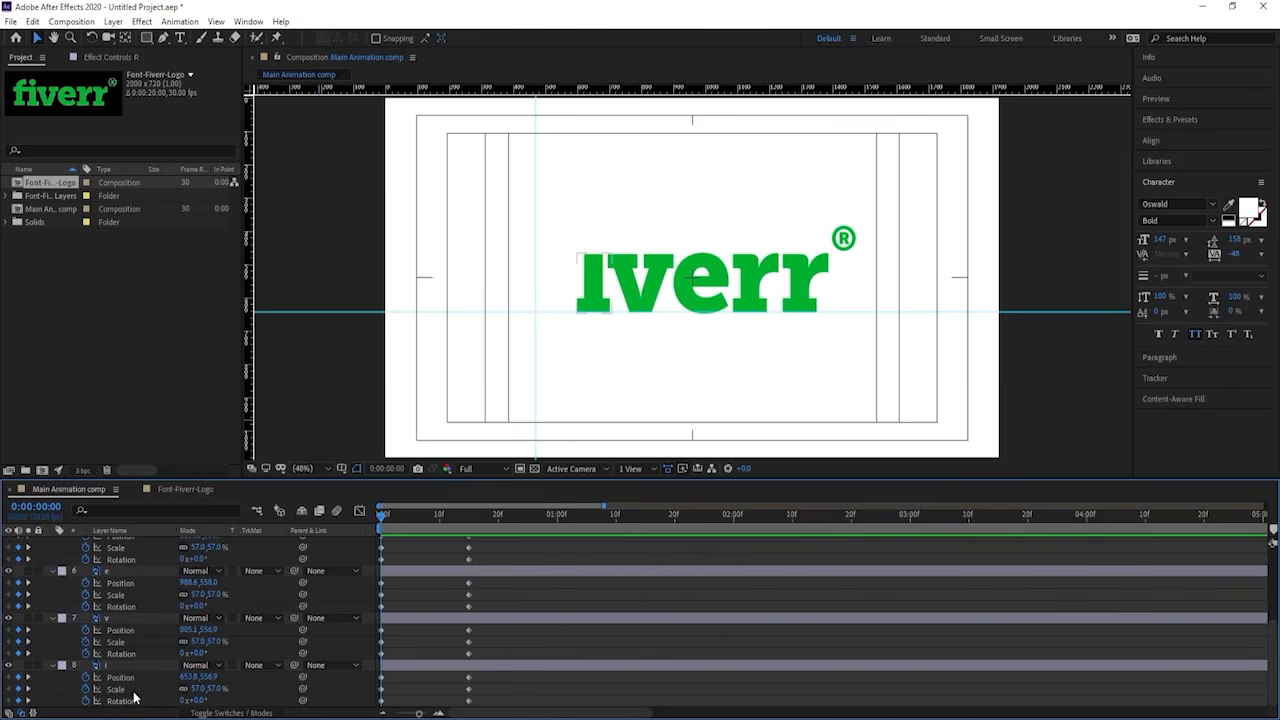
{"action": "key", "text": "k"}
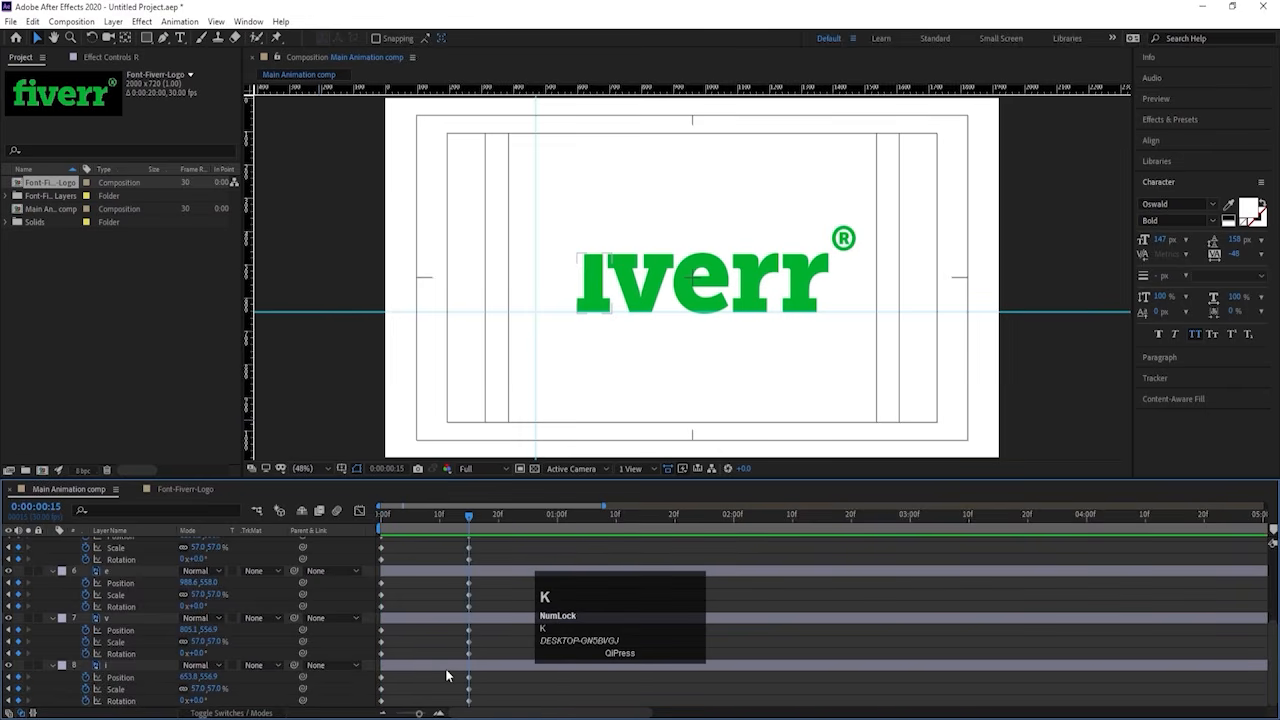
{"action": "scroll", "coordinate": [447, 676], "scroll_direction": "up", "scroll_amount": 5}
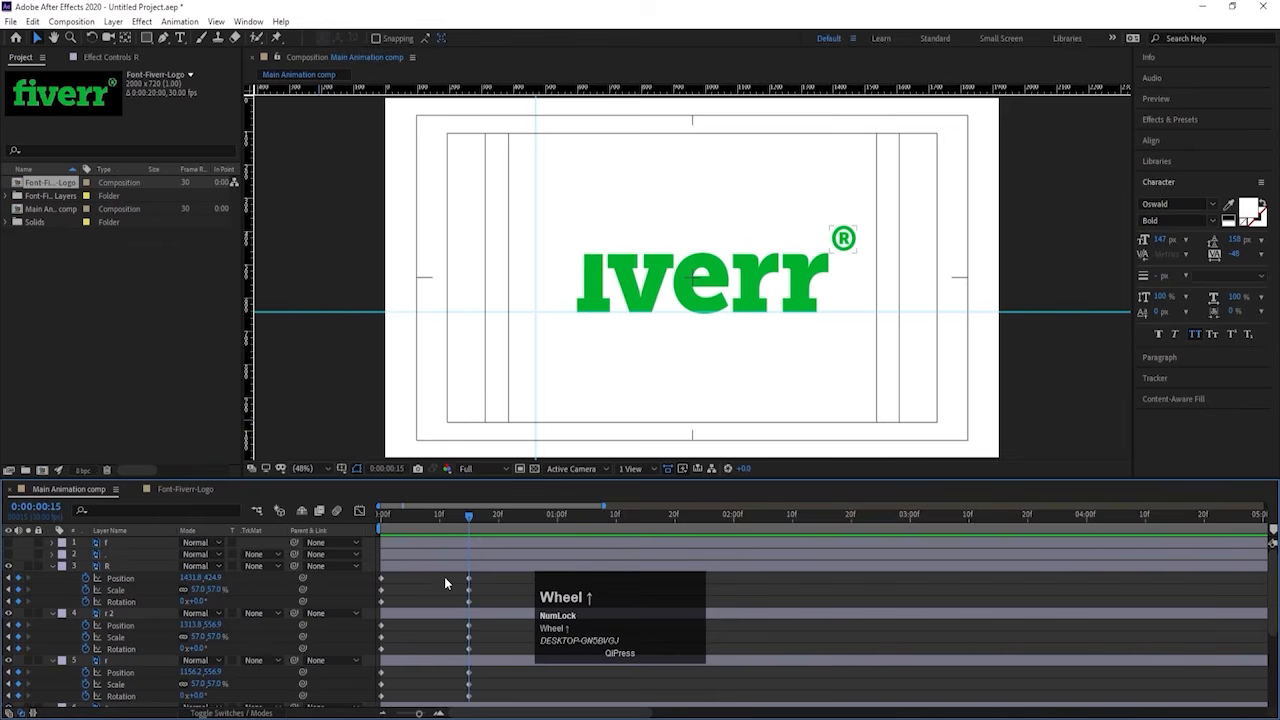
{"action": "key", "text": "j"}
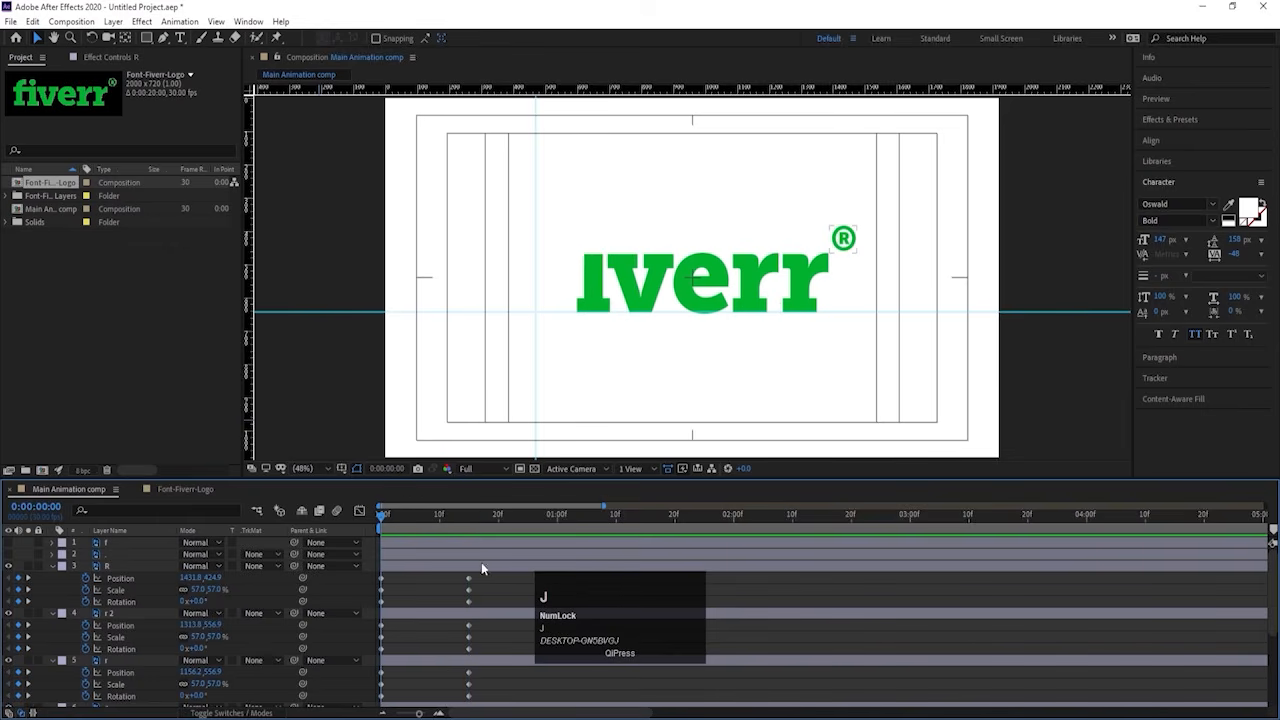
{"action": "key", "text": "k"}
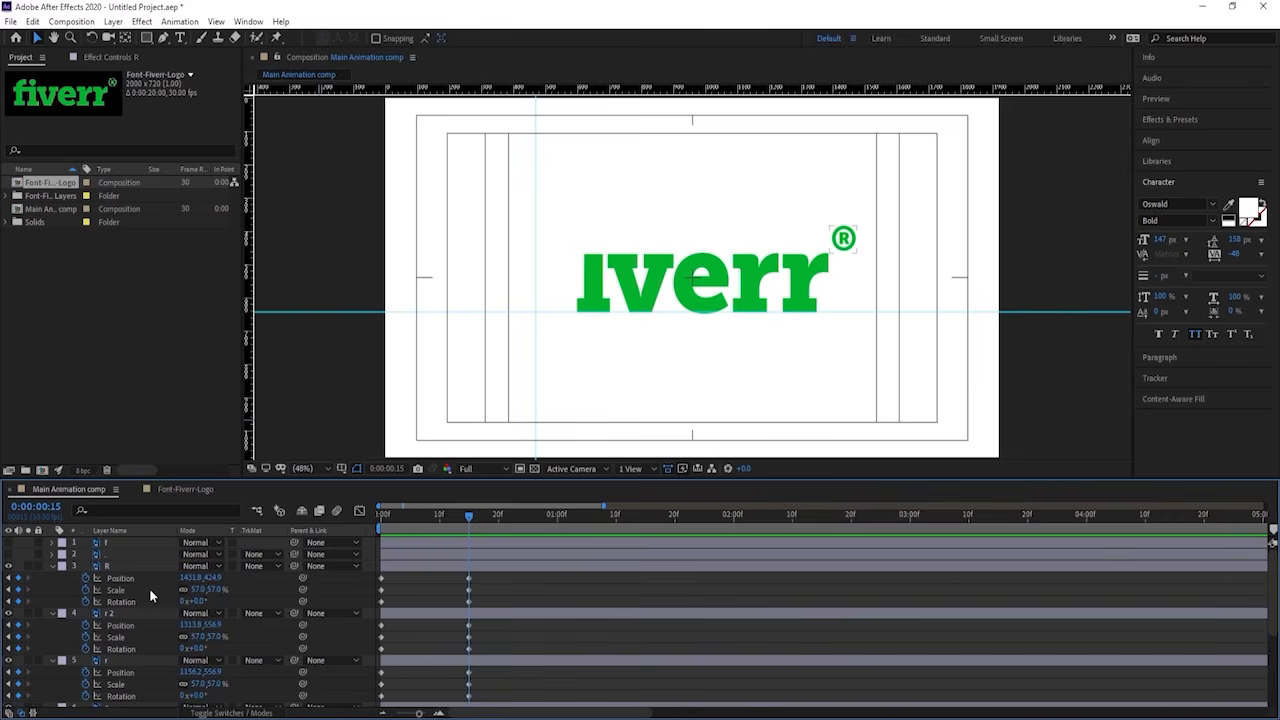
{"action": "left_click_drag", "start_coordinate": [415, 528], "coordinate": [302, 523]}
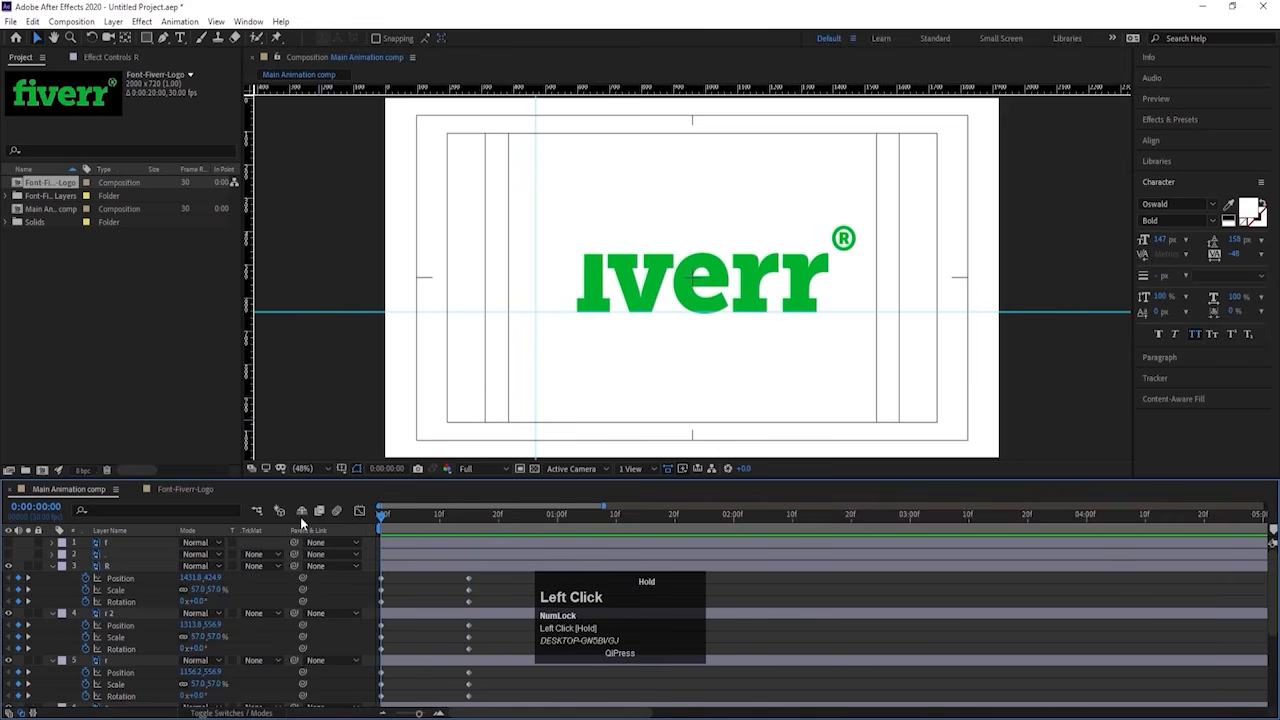
Step: Lower the six letter layers together by about 103 px at their first Position keyframes
{"action": "left_click", "coordinate": [401, 569]}
{"action": "scroll", "coordinate": [406, 620], "scroll_direction": "down", "scroll_amount": 4}
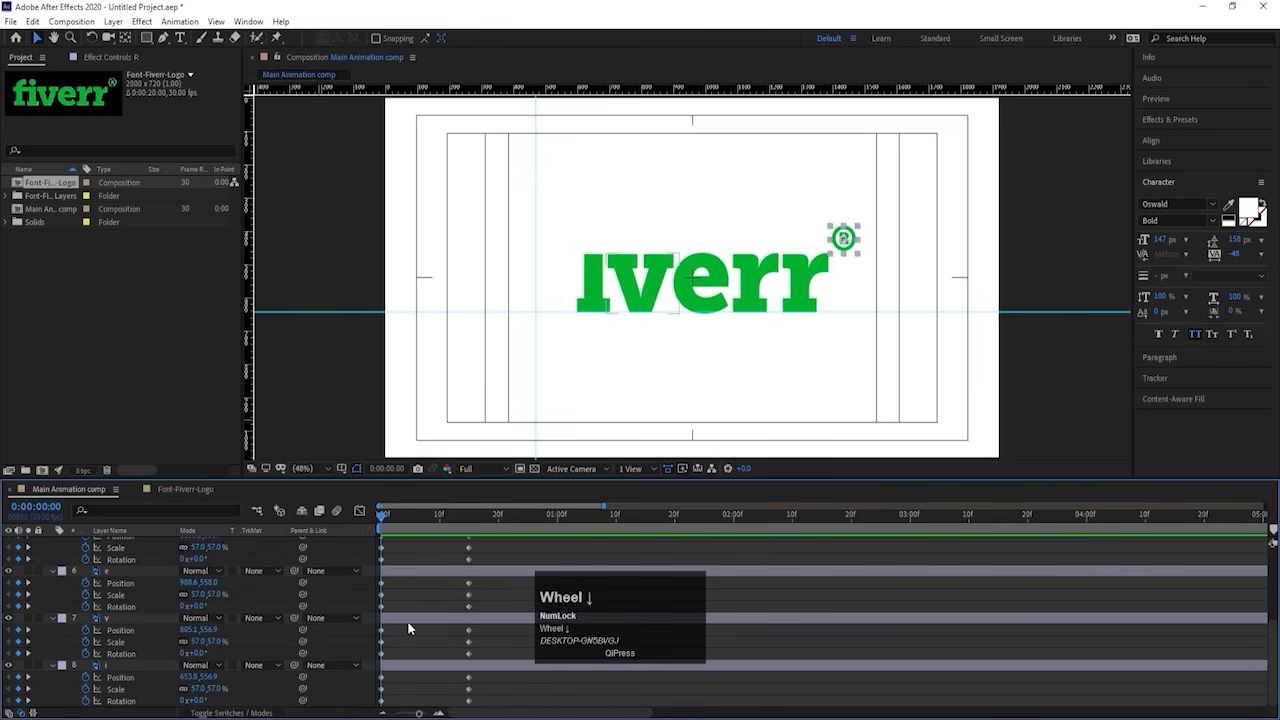
{"action": "left_click", "coordinate": [405, 669], "text": "shift"}
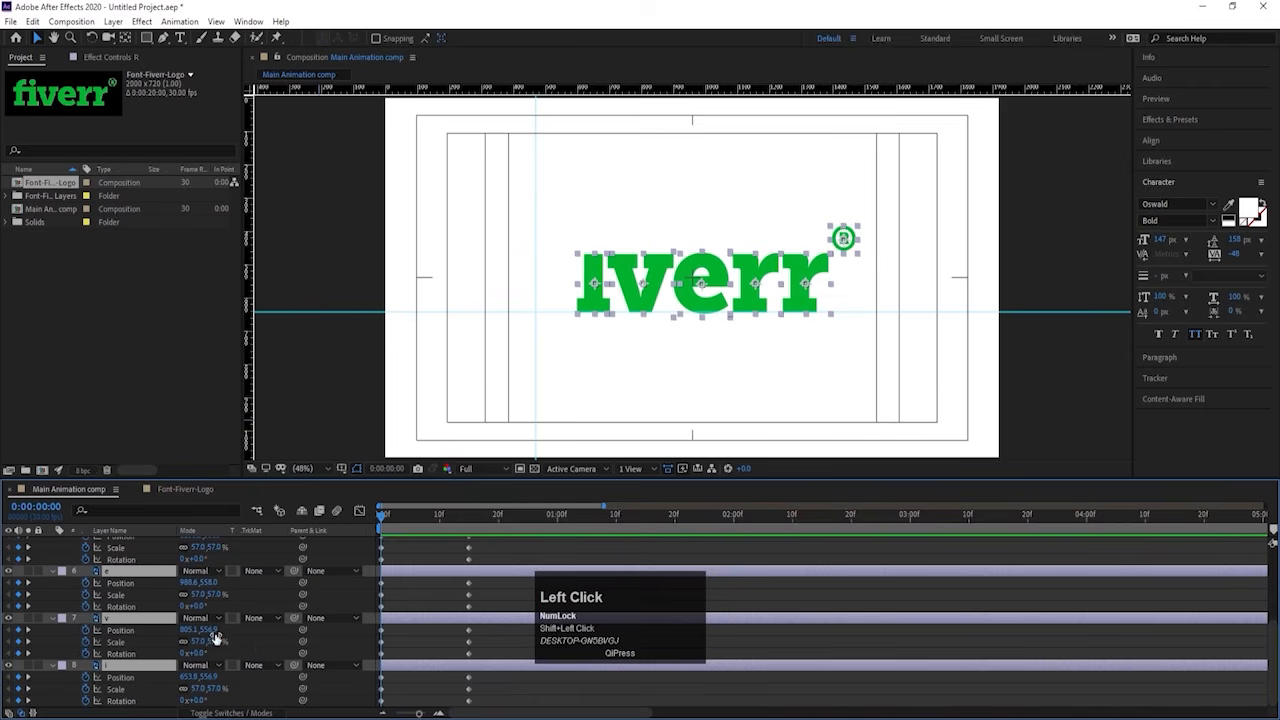
{"action": "left_click_drag", "start_coordinate": [214, 638], "coordinate": [279, 635]}
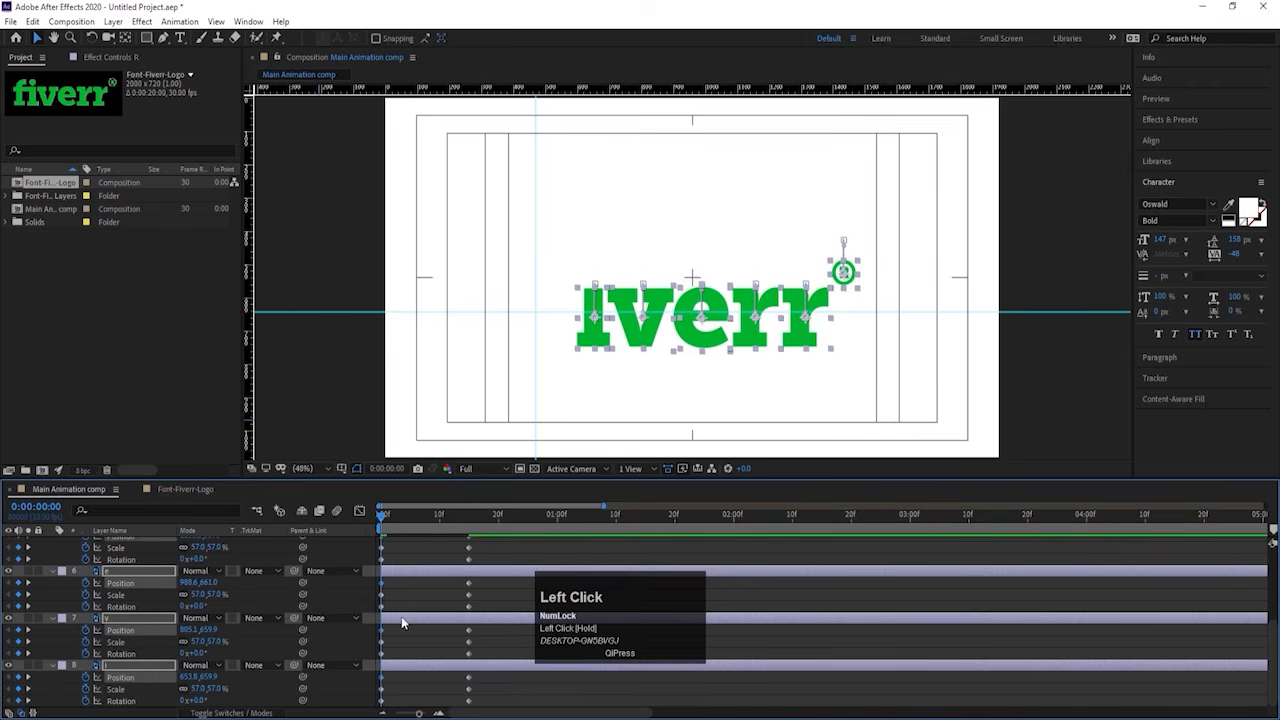
Step: Set the rotation of the six letter layers to 90° at the first frame
{"action": "left_click_drag", "start_coordinate": [198, 653], "coordinate": [219, 650]}
{"action": "left_click", "coordinate": [200, 652]}
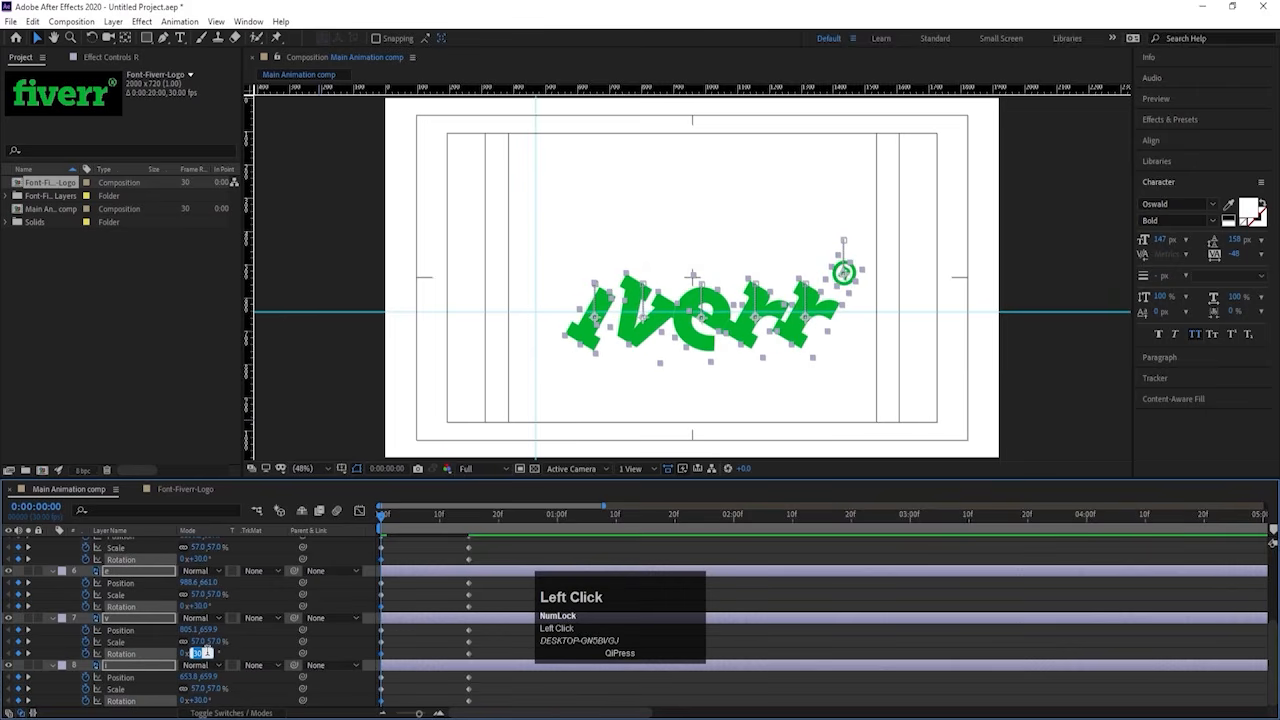
{"action": "type", "text": "90"}
{"action": "key", "text": "Return"}
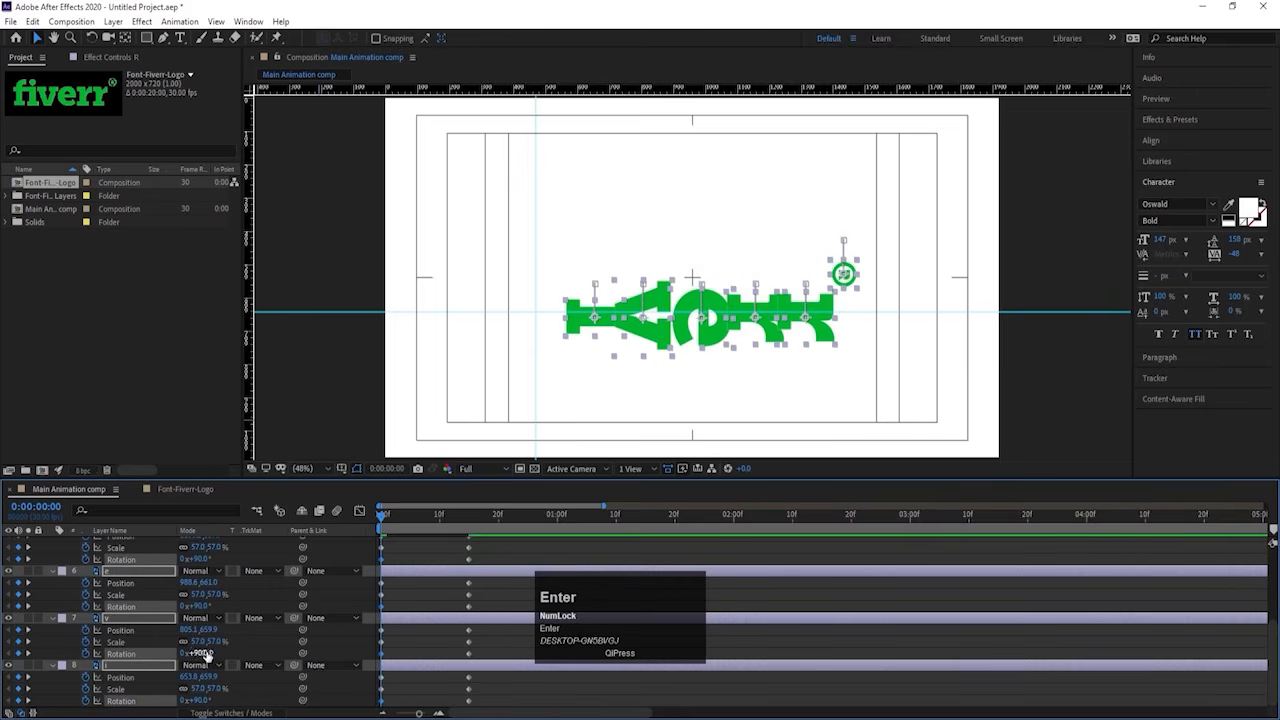
Step: Set the scale of the six letter layers to 0% at the first frame and preview the animation
{"action": "left_click", "coordinate": [200, 641]}
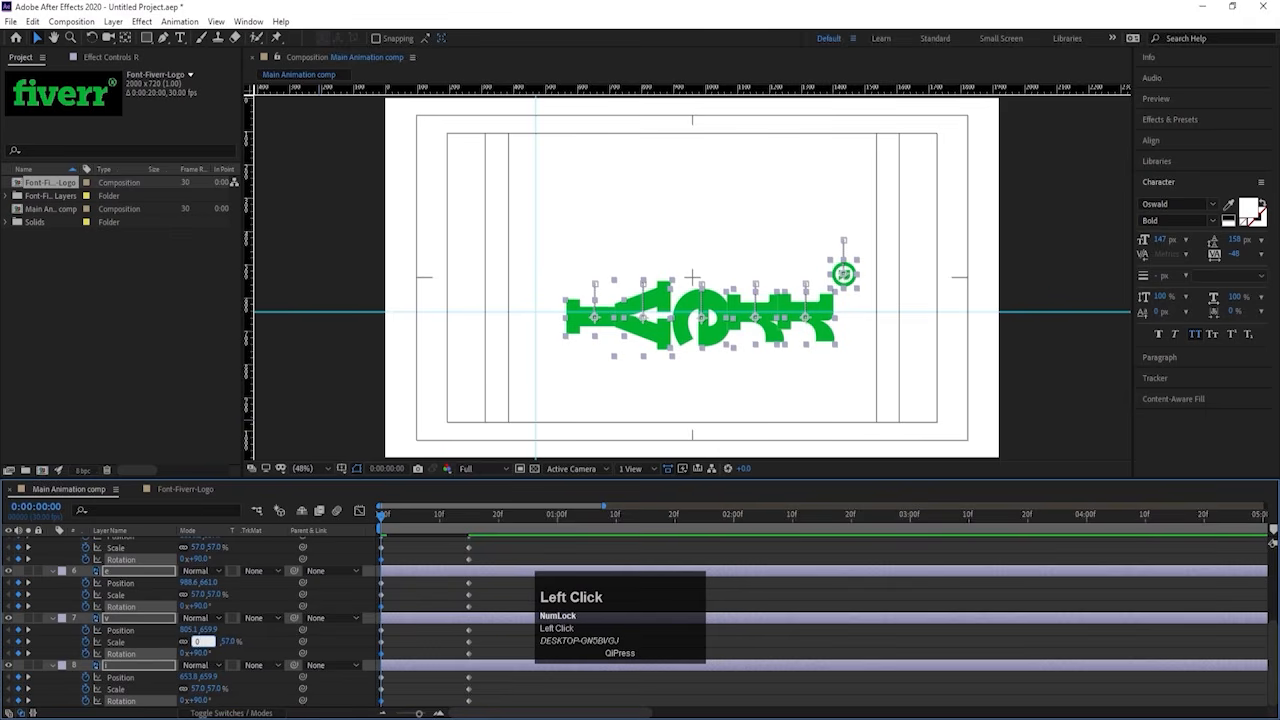
{"action": "key", "text": "Return"}
{"action": "key", "text": "space"}
{"action": "key", "text": "space"}
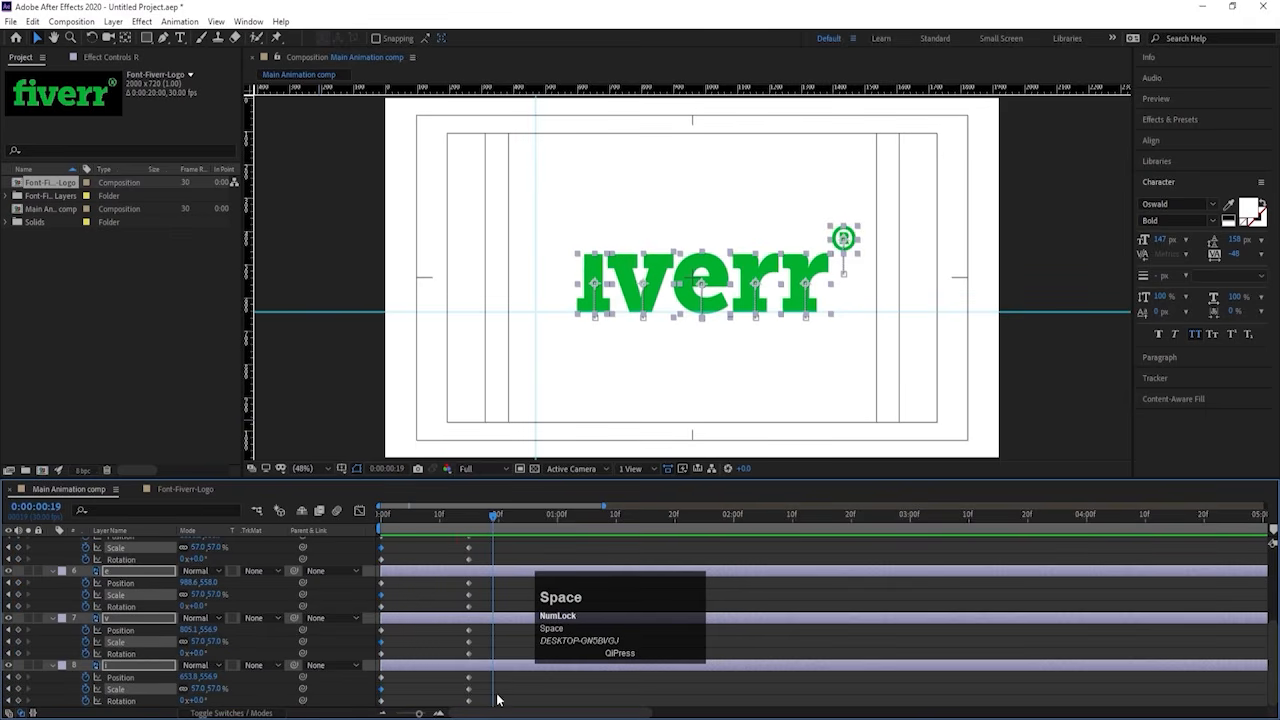
Step: Apply Easy Ease to all Position, Scale and Rotation keyframes of the six letter layers and preview the motion
{"action": "left_click_drag", "start_coordinate": [498, 698], "coordinate": [321, 405]}
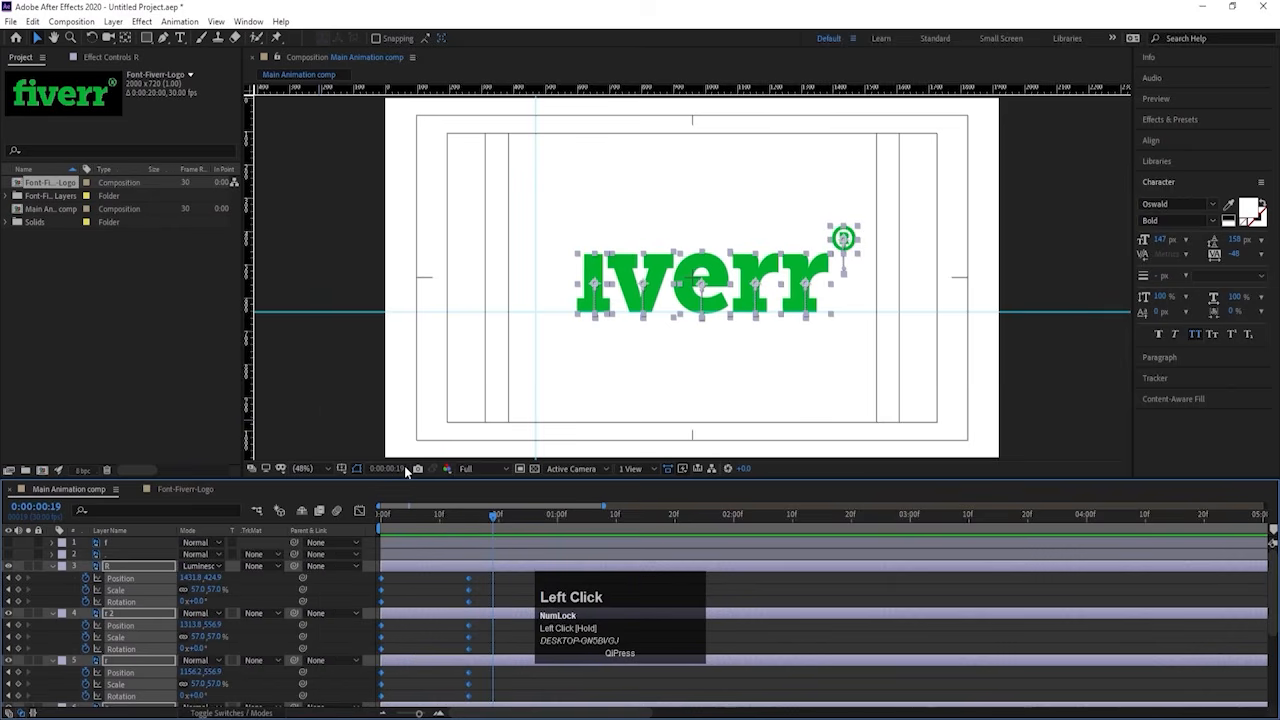
{"action": "key", "text": "F9"}
{"action": "scroll", "coordinate": [421, 634], "scroll_direction": "down", "scroll_amount": 5}
{"action": "key", "text": "space"}
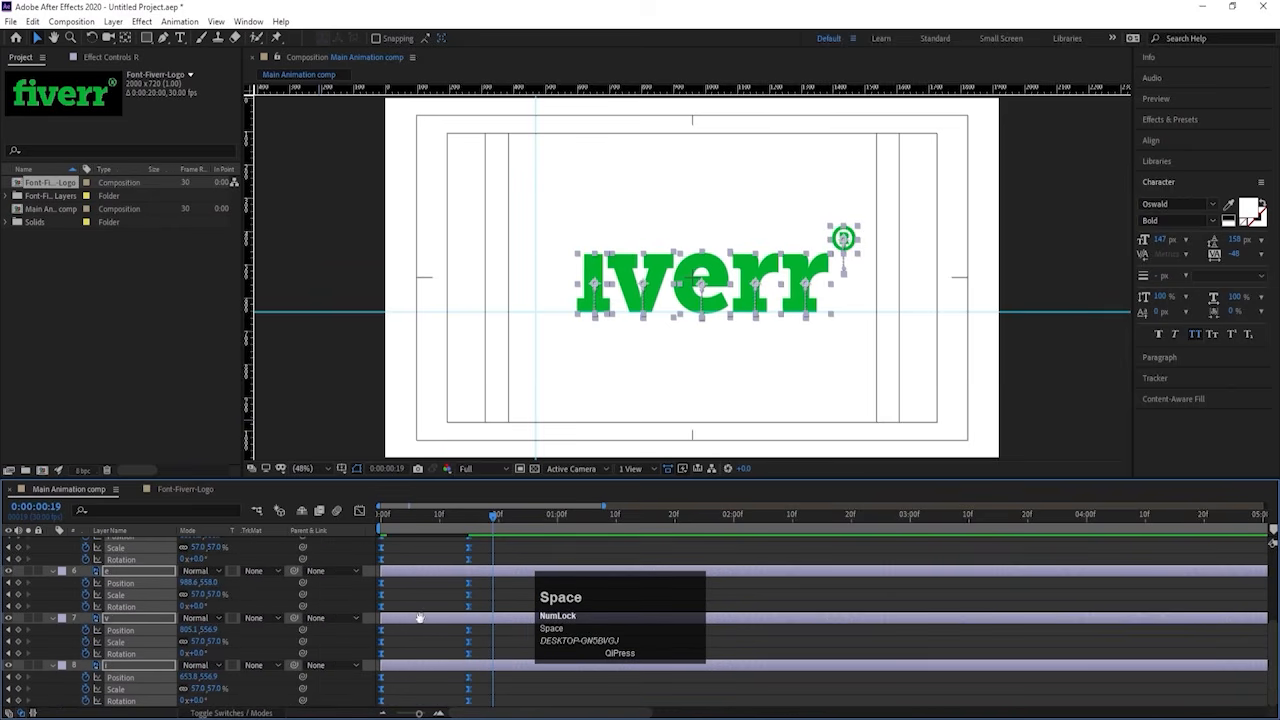
Step: Lengthen the ease handles of the end keyframes toward the start in the Graph Editor and preview the letters from the start
{"action": "left_click", "coordinate": [360, 510]}
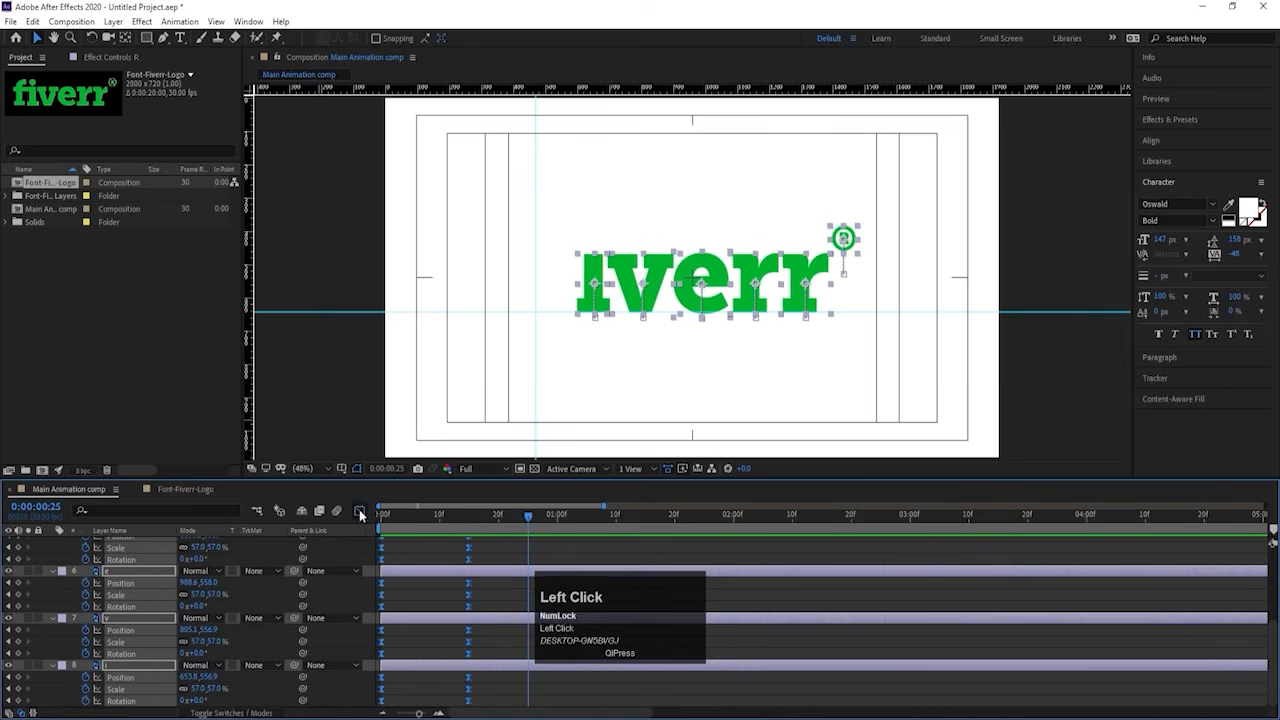
{"action": "left_click_drag", "start_coordinate": [493, 579], "coordinate": [408, 580]}
{"action": "left_click_drag", "start_coordinate": [394, 525], "coordinate": [361, 528]}
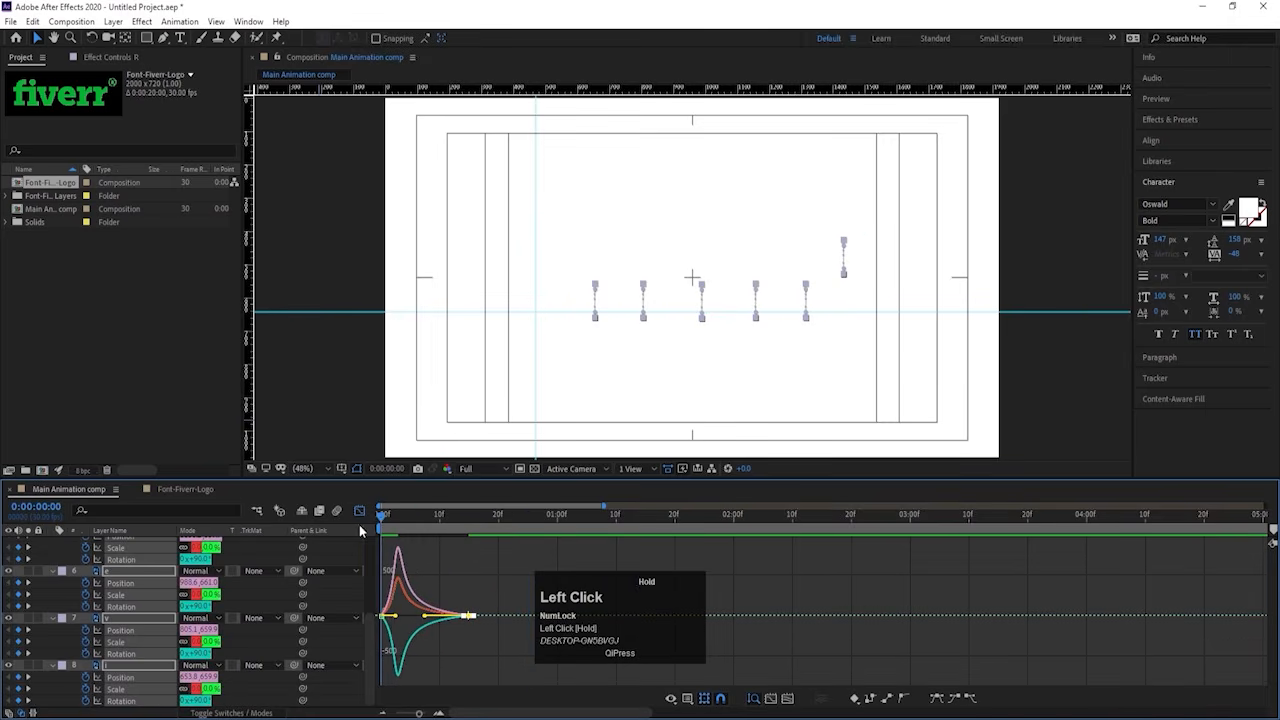
{"action": "left_click", "coordinate": [360, 511]}
{"action": "key", "text": "space"}
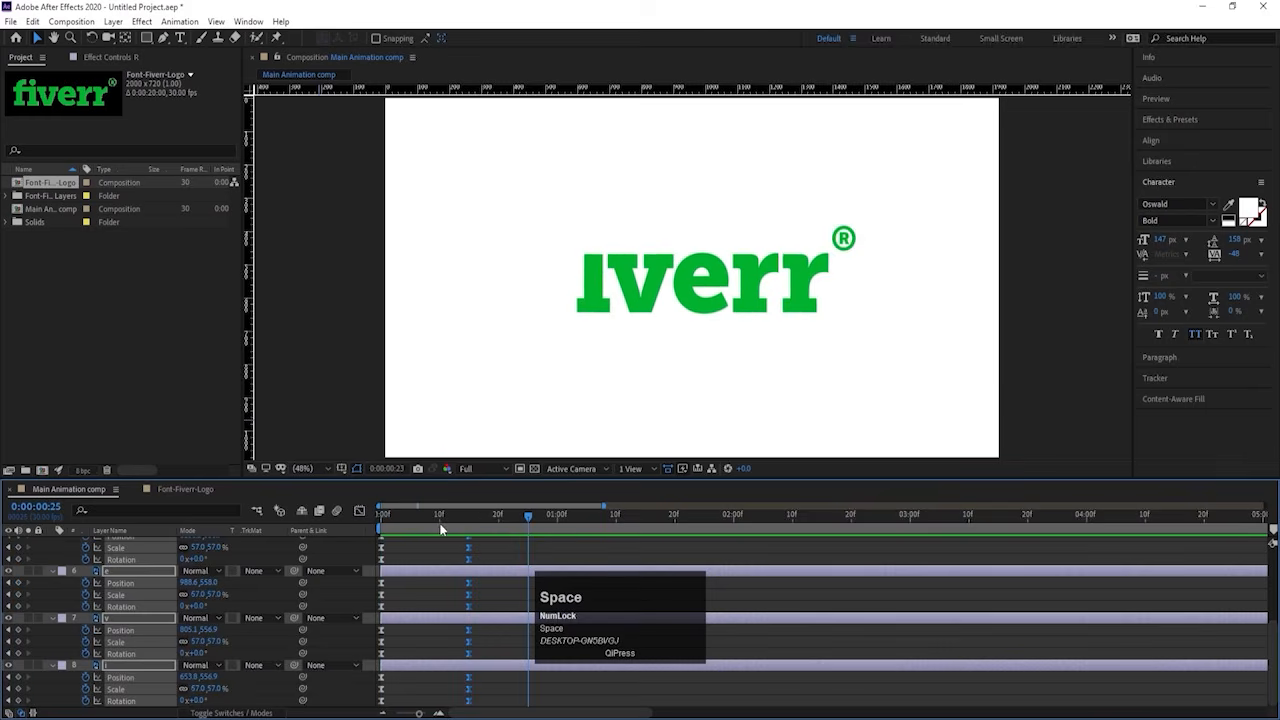
{"action": "left_click", "coordinate": [440, 523]}
{"action": "left_click", "coordinate": [382, 522]}
{"action": "key", "text": "space"}
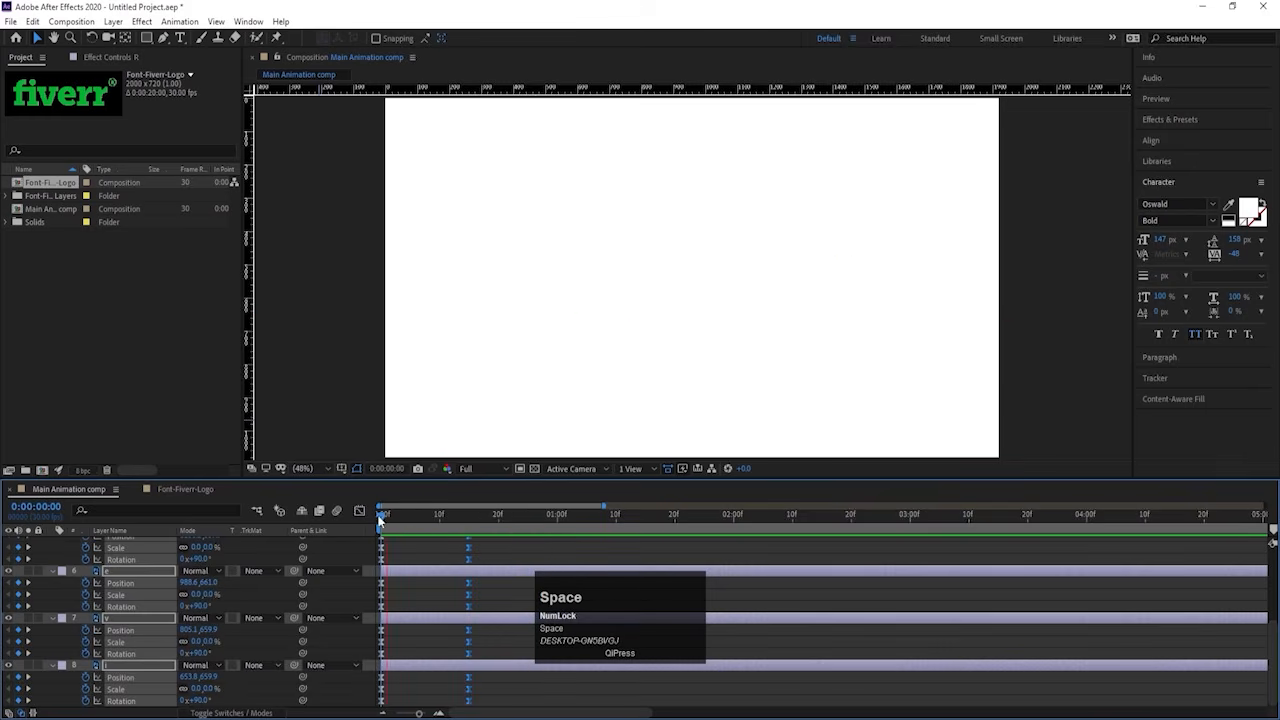
{"action": "key", "text": "space"}
{"action": "left_click_drag", "start_coordinate": [400, 521], "coordinate": [381, 523]}
Step: Collapse the letter layers' properties, and make the layer of the i's dot visible and select it
{"action": "scroll", "coordinate": [405, 586], "scroll_direction": "down", "scroll_amount": 1}
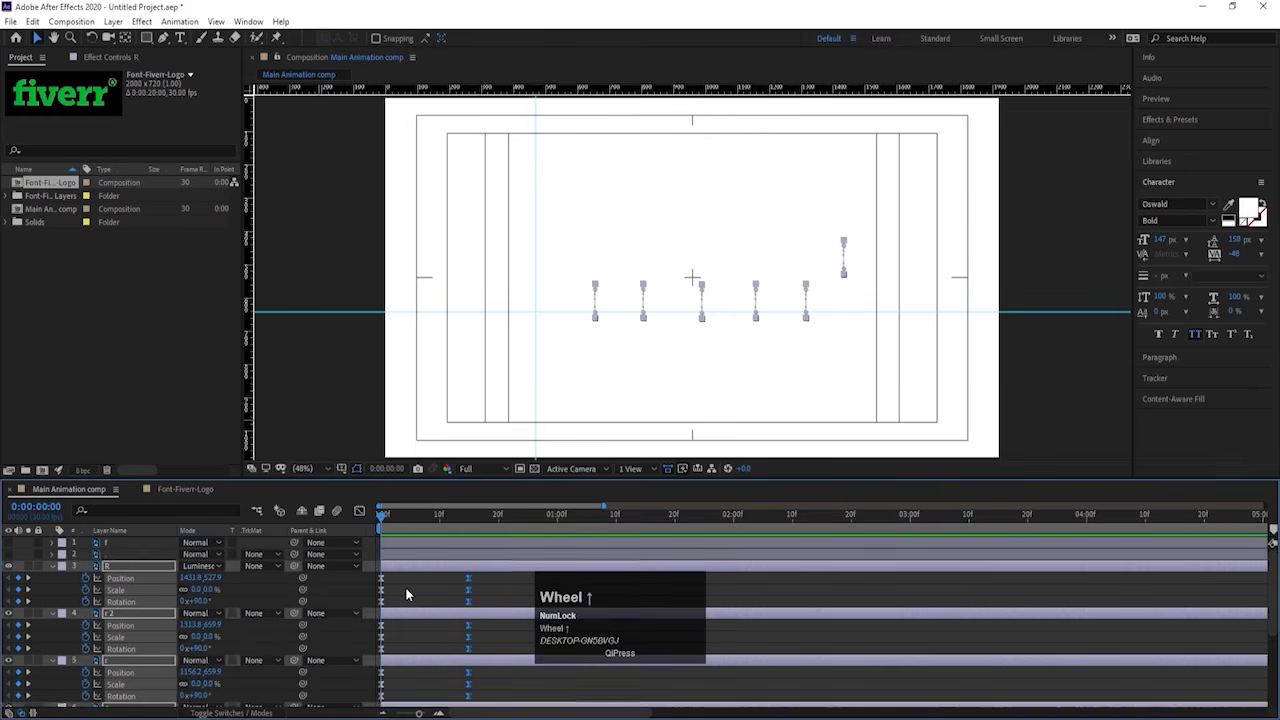
{"action": "left_click", "coordinate": [405, 586]}
{"action": "key", "text": "u"}
{"action": "key", "text": "u"}
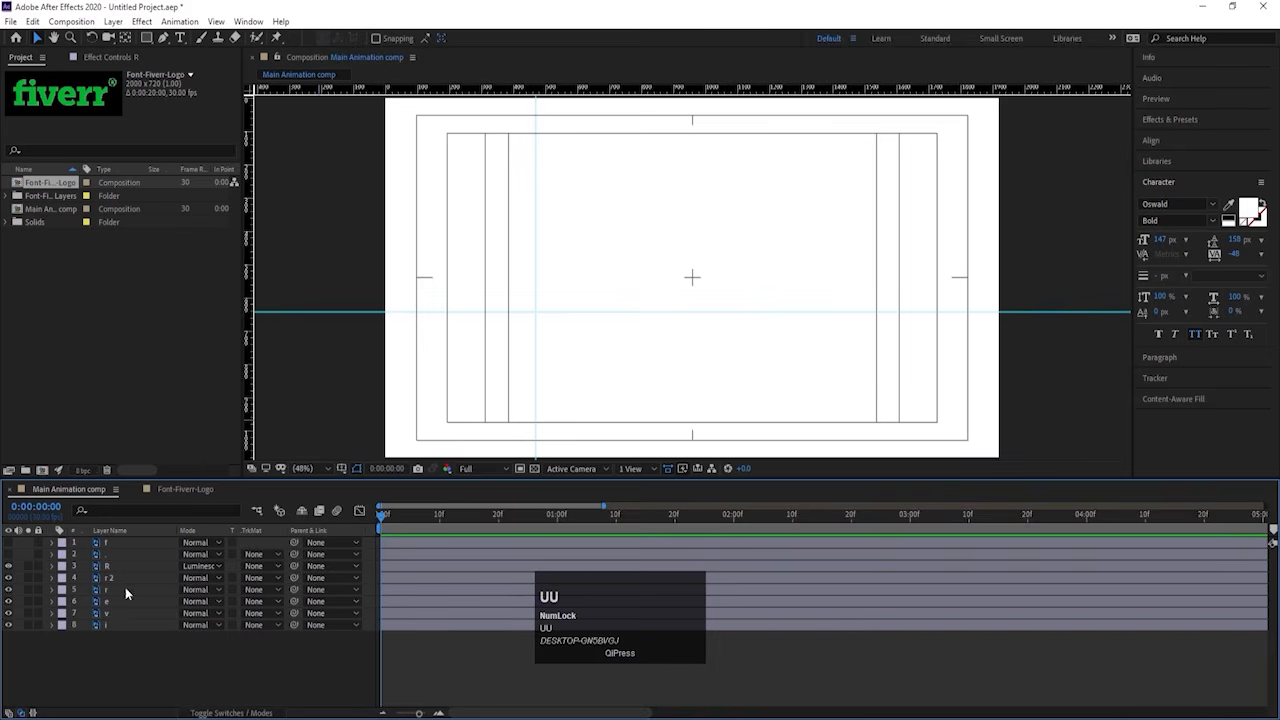
{"action": "left_click", "coordinate": [8, 554]}
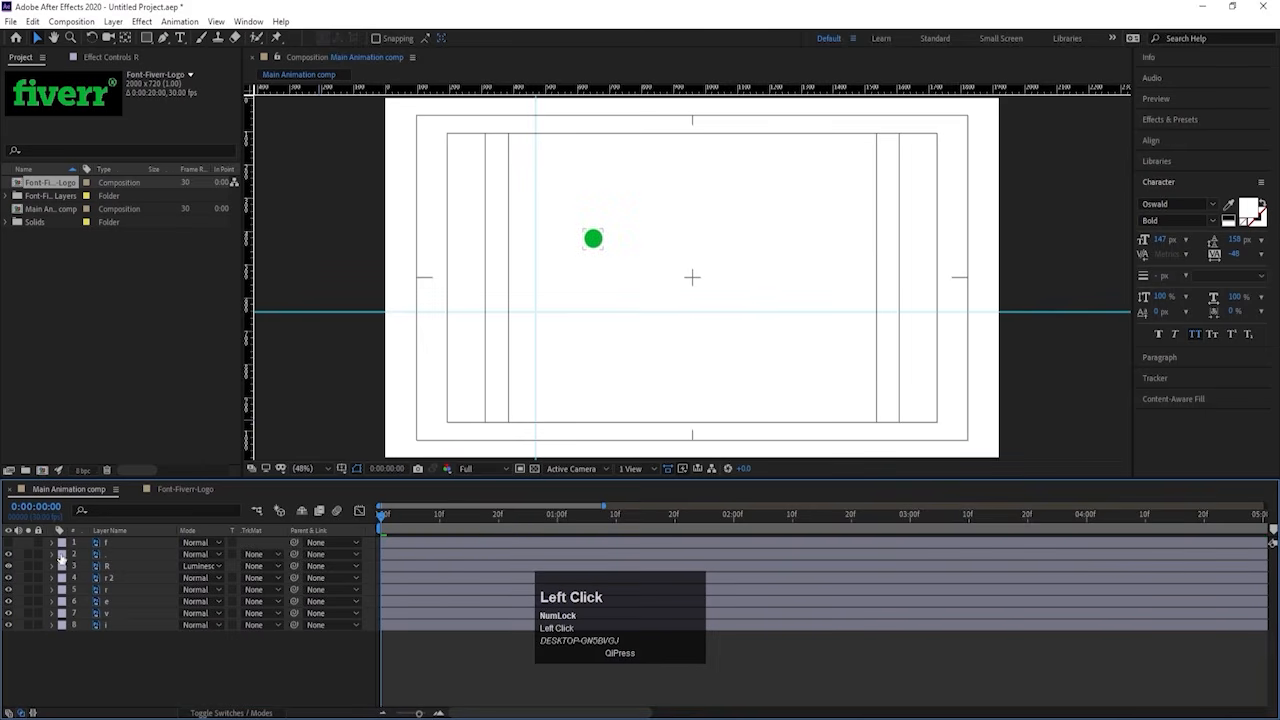
{"action": "left_click", "coordinate": [112, 555]}
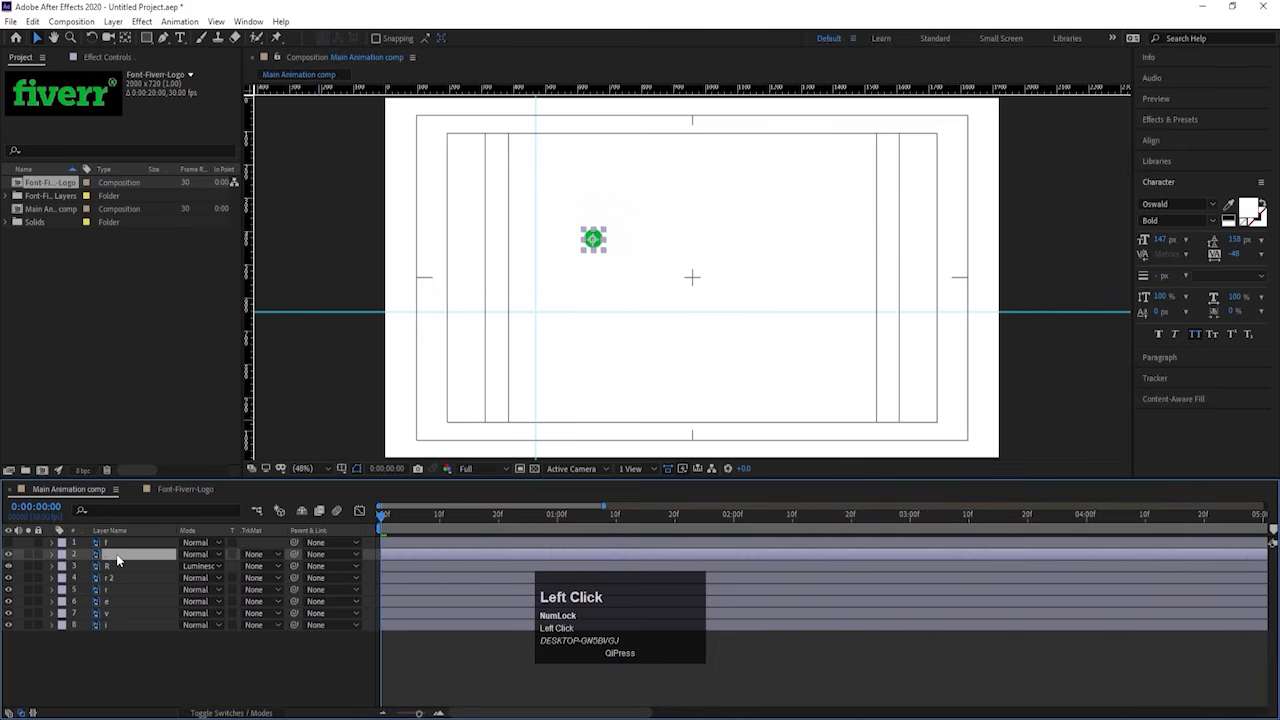
Step: Set the blending mode of the R layer to Normal
{"action": "left_click", "coordinate": [115, 568]}
{"action": "left_click", "coordinate": [208, 567]}
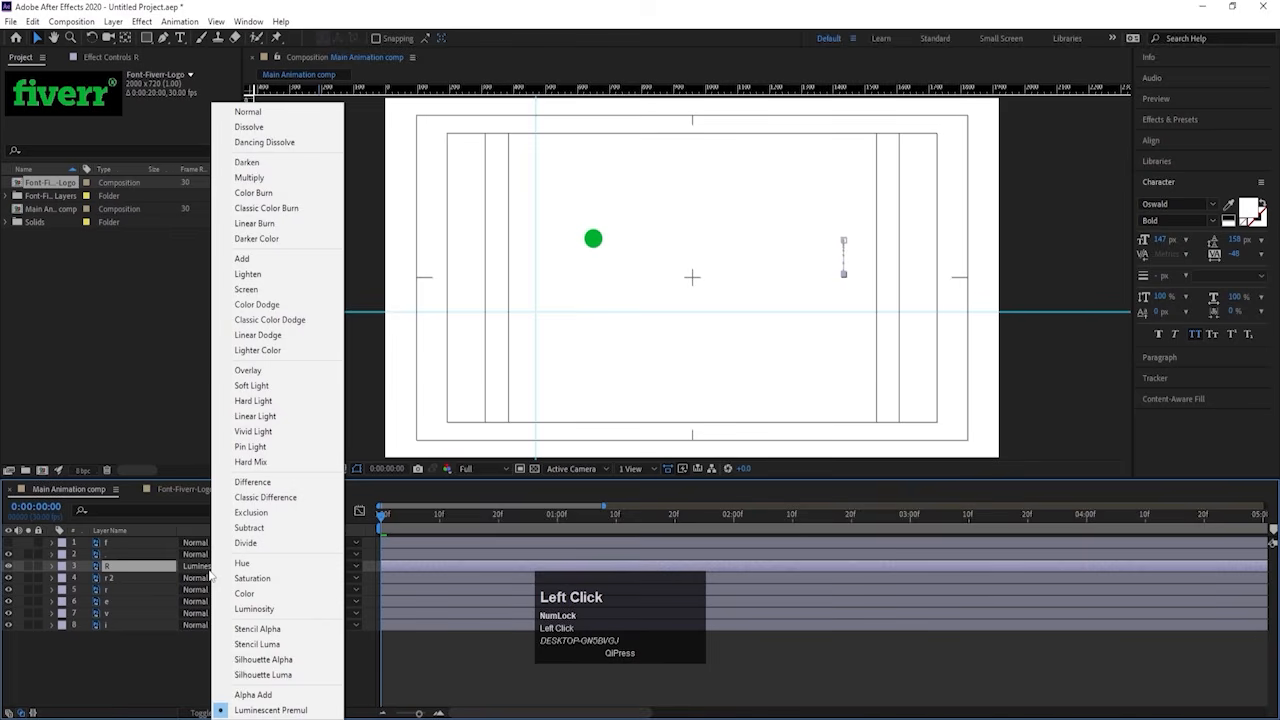
{"action": "left_click", "coordinate": [248, 112]}
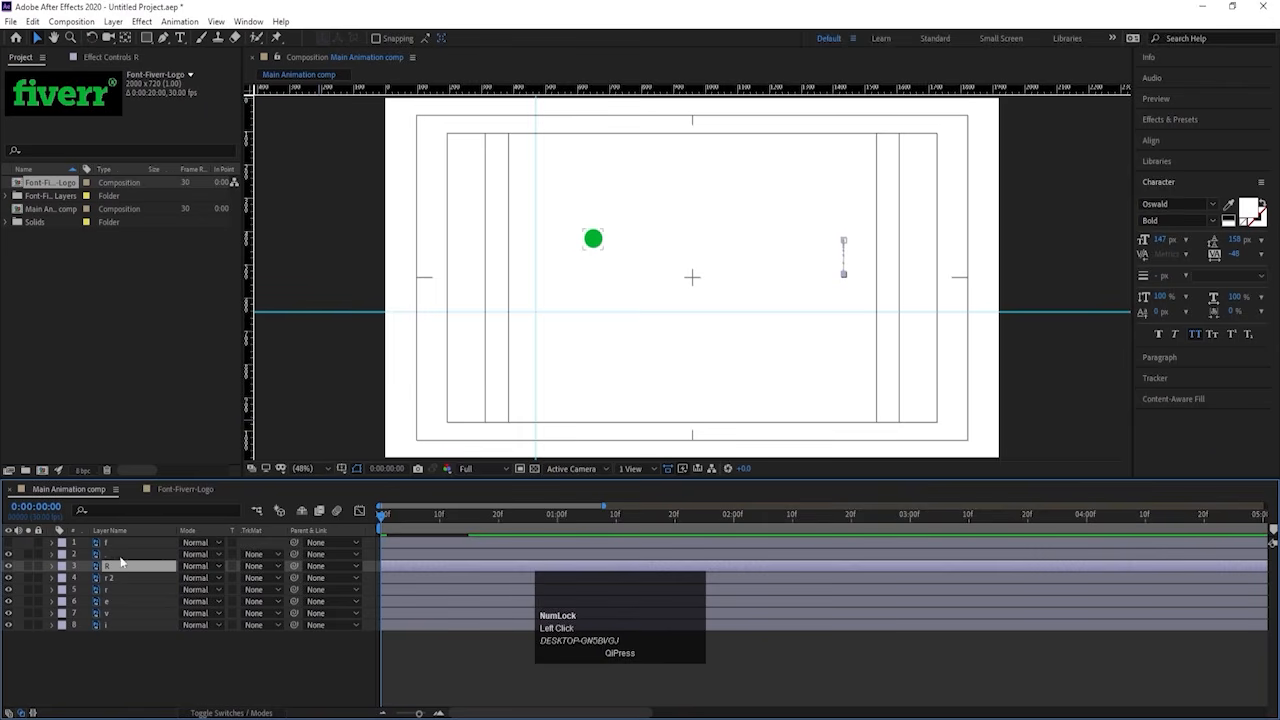
Step: Keyframe the dot layer's Position at the first frame, and raise the dot to 649.2, 179.6 at frame 10
{"action": "left_click", "coordinate": [117, 555]}
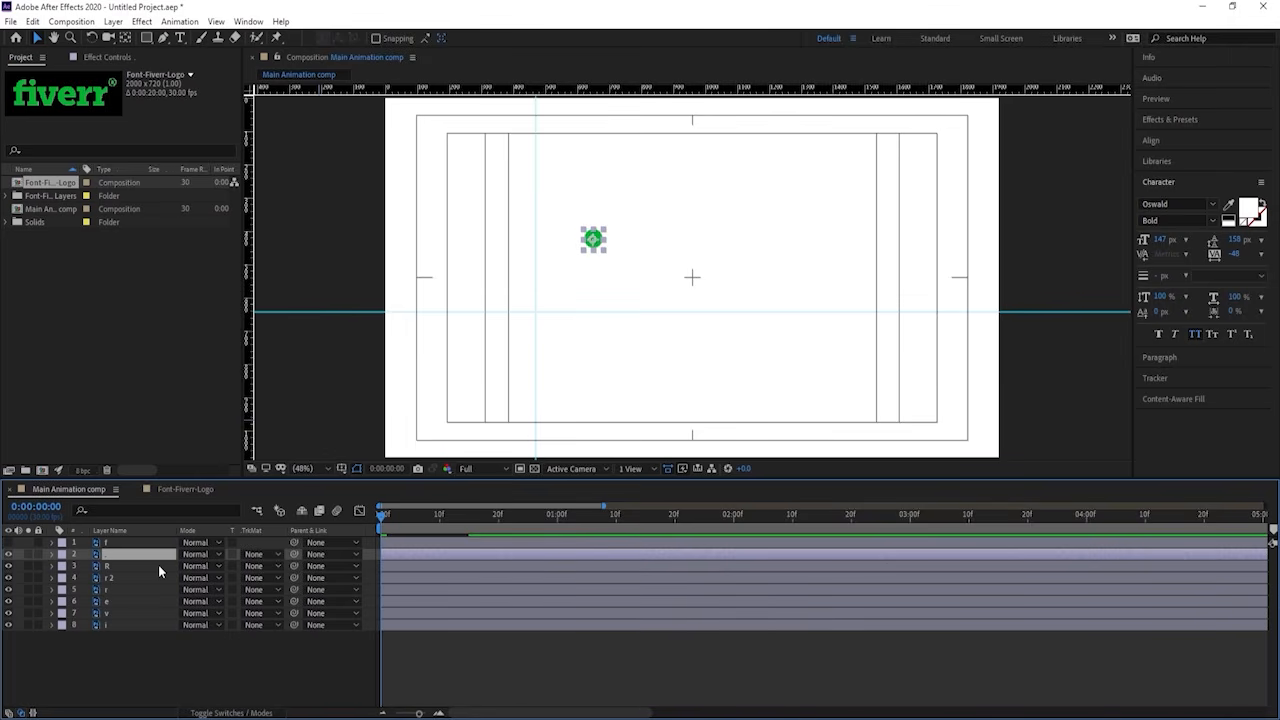
{"action": "key", "text": "p"}
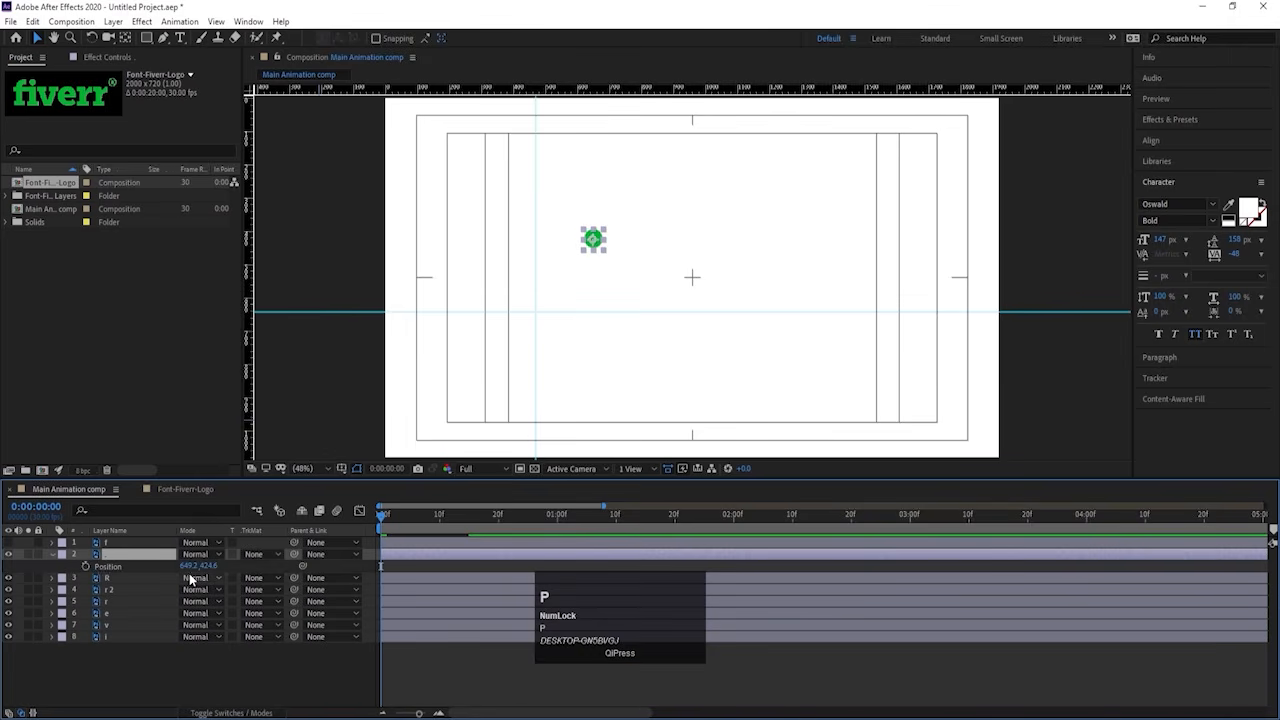
{"action": "left_click", "coordinate": [86, 566]}
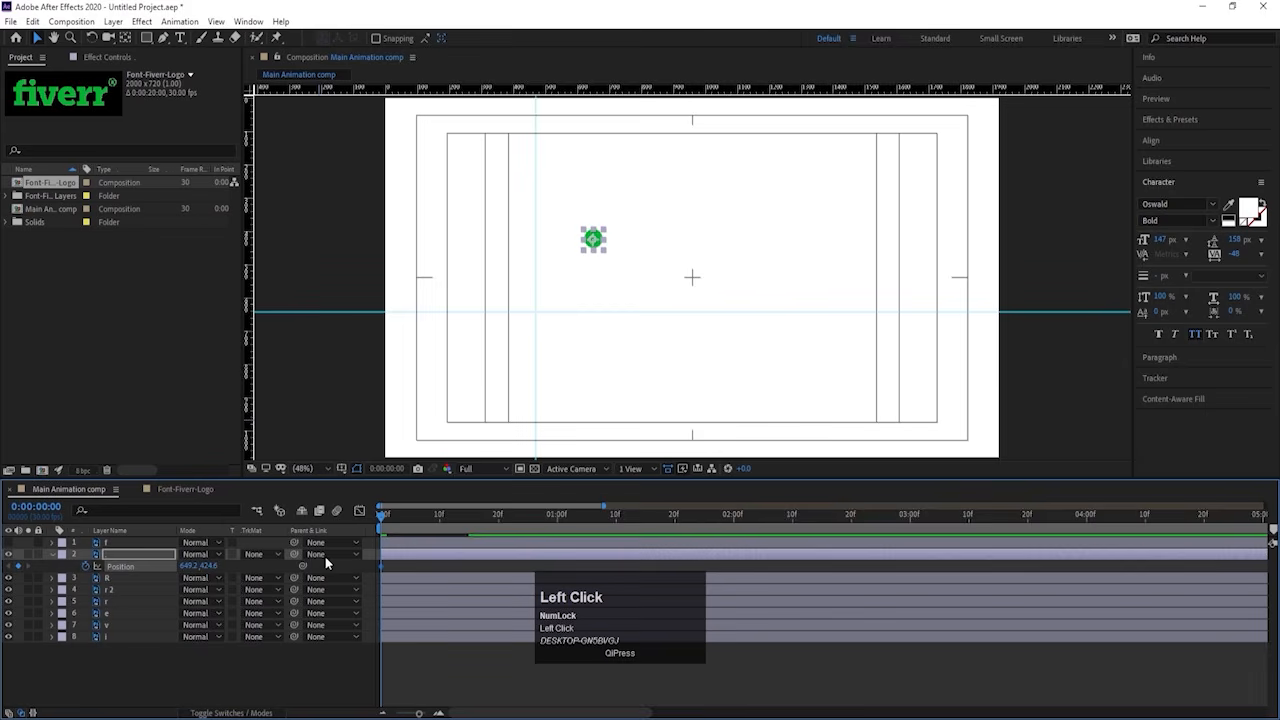
{"action": "left_click", "coordinate": [440, 518]}
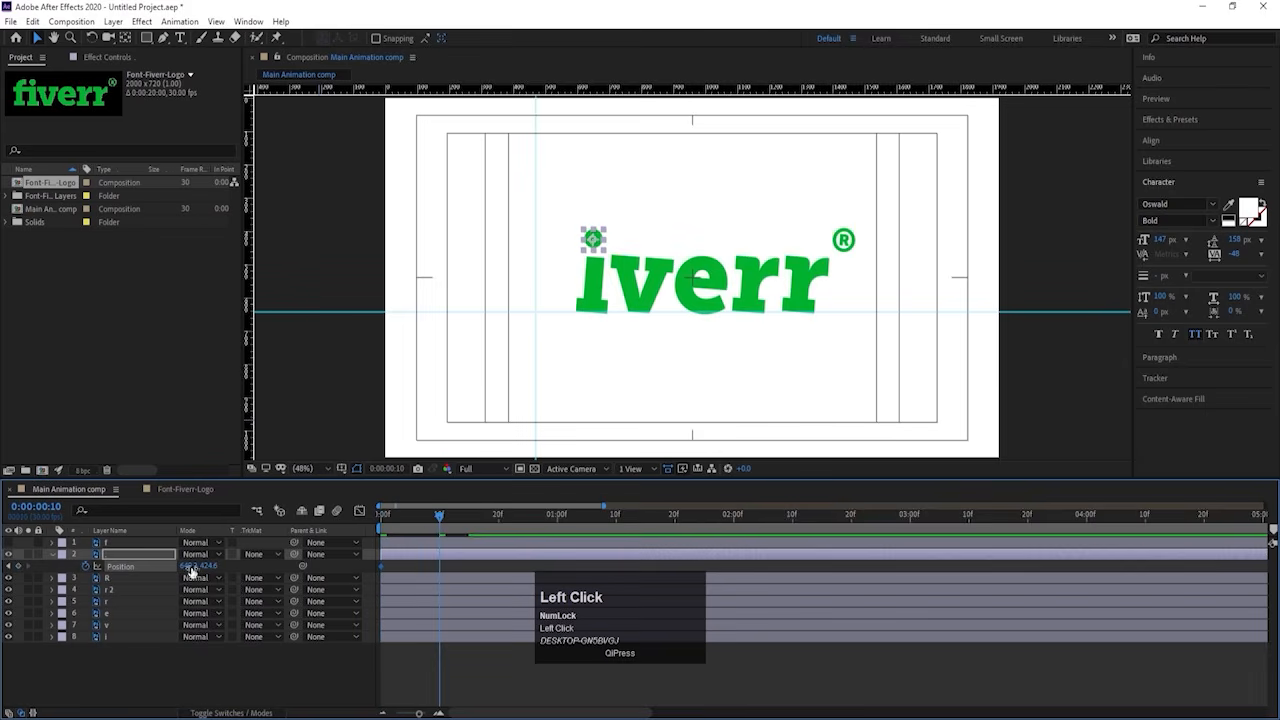
{"action": "left_click_drag", "start_coordinate": [206, 566], "coordinate": [118, 566]}
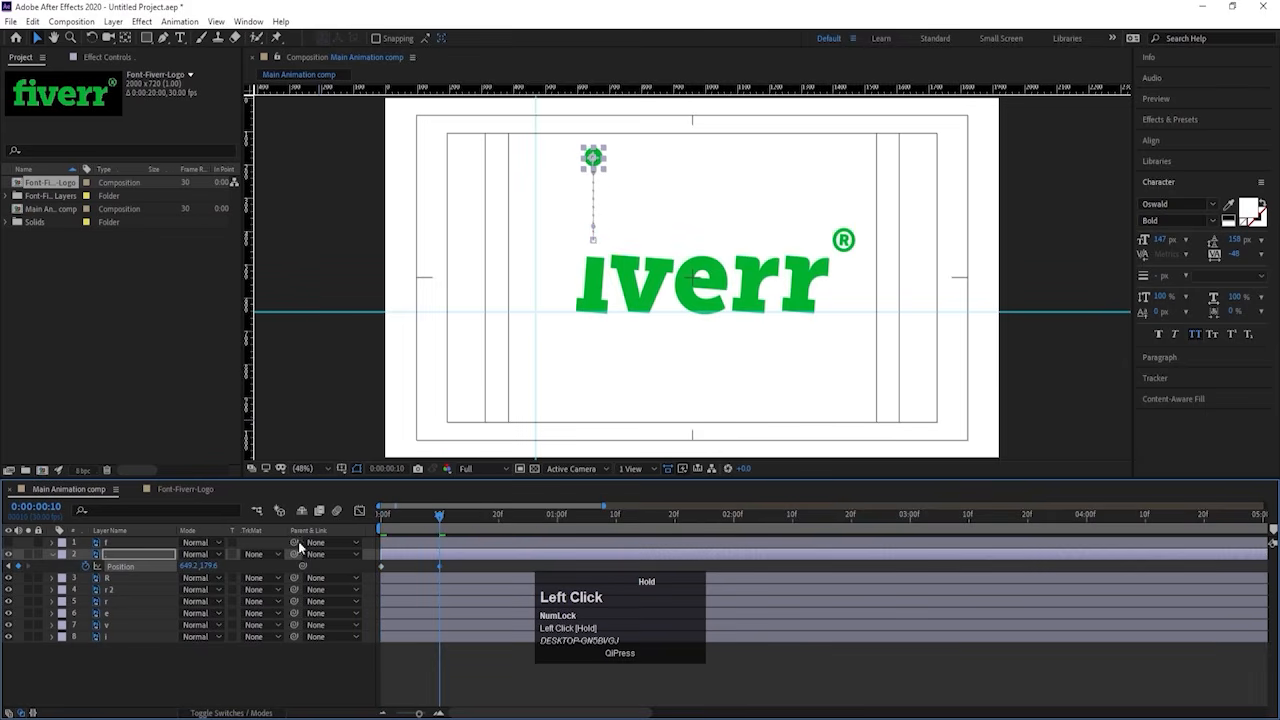
Step: Copy the dot's first Position keyframe to frame 20 and preview the jump from the start
{"action": "left_click", "coordinate": [497, 513]}
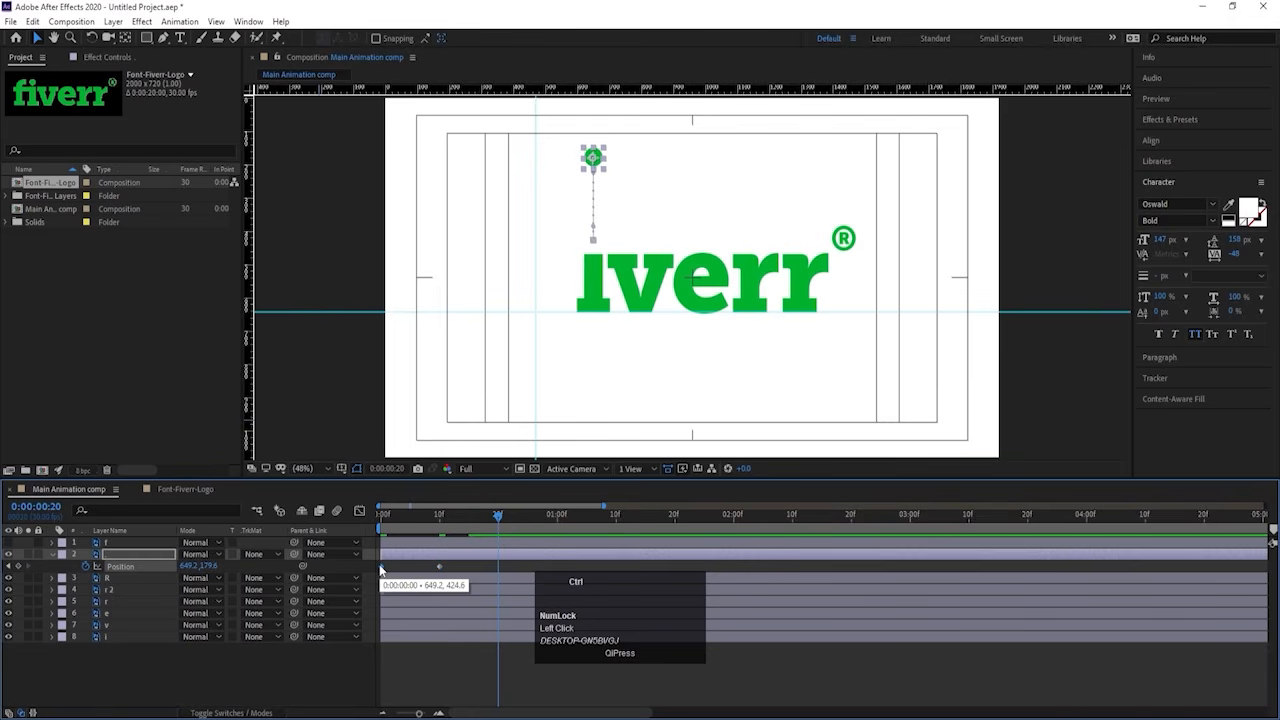
{"action": "key", "text": "ctrl+c"}
{"action": "key", "text": "ctrl+v"}
{"action": "left_click", "coordinate": [383, 513]}
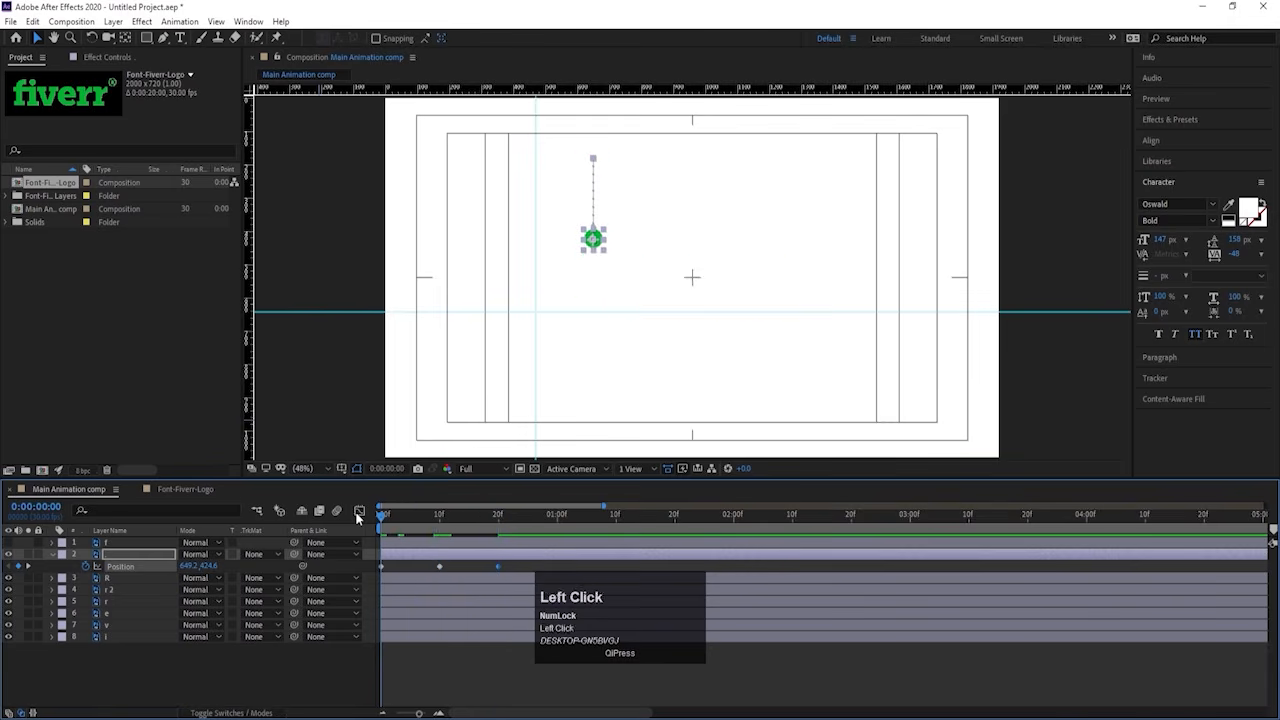
{"action": "key", "text": "space"}
{"action": "key", "text": "space"}
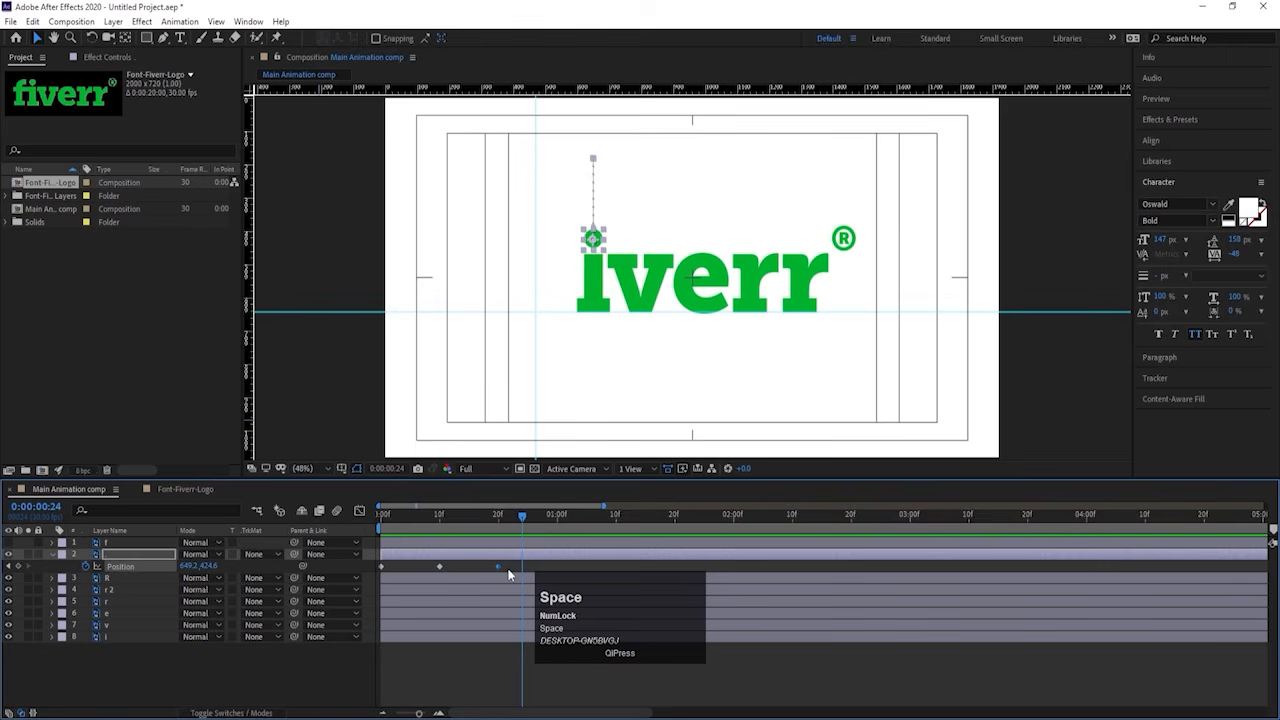
Step: Apply Easy Ease to the dot's three Position keyframes
{"action": "left_click", "coordinate": [508, 575]}
{"action": "left_click", "coordinate": [345, 569]}
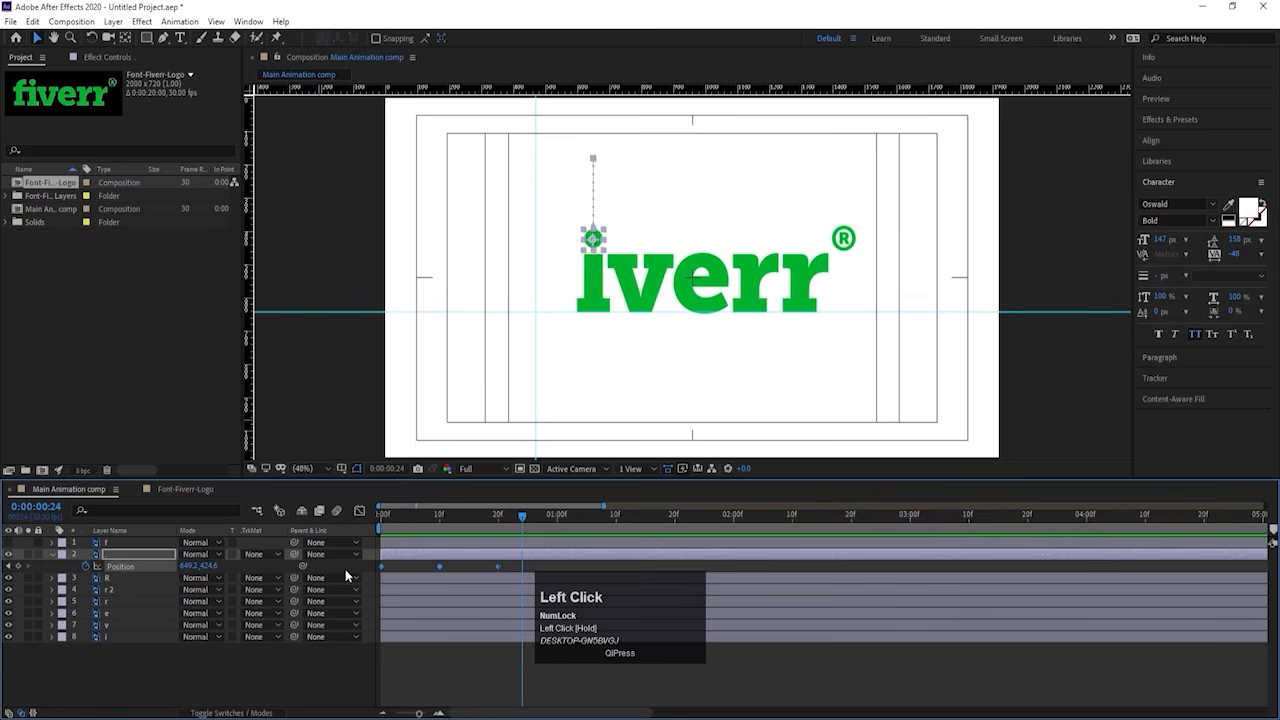
{"action": "key", "text": "F9"}
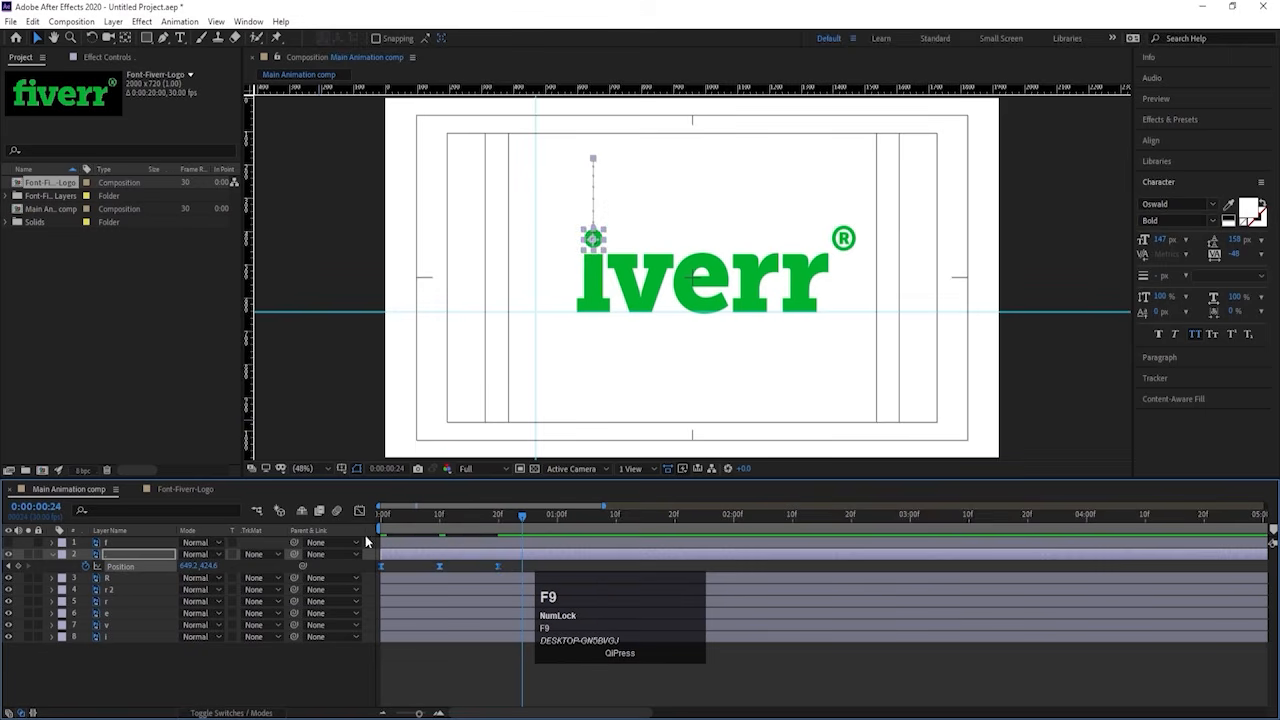
Step: In the Graph Editor, lengthen the ease handles around the dot's middle keyframe so speed peaks near both ends, and preview
{"action": "left_click", "coordinate": [360, 512]}
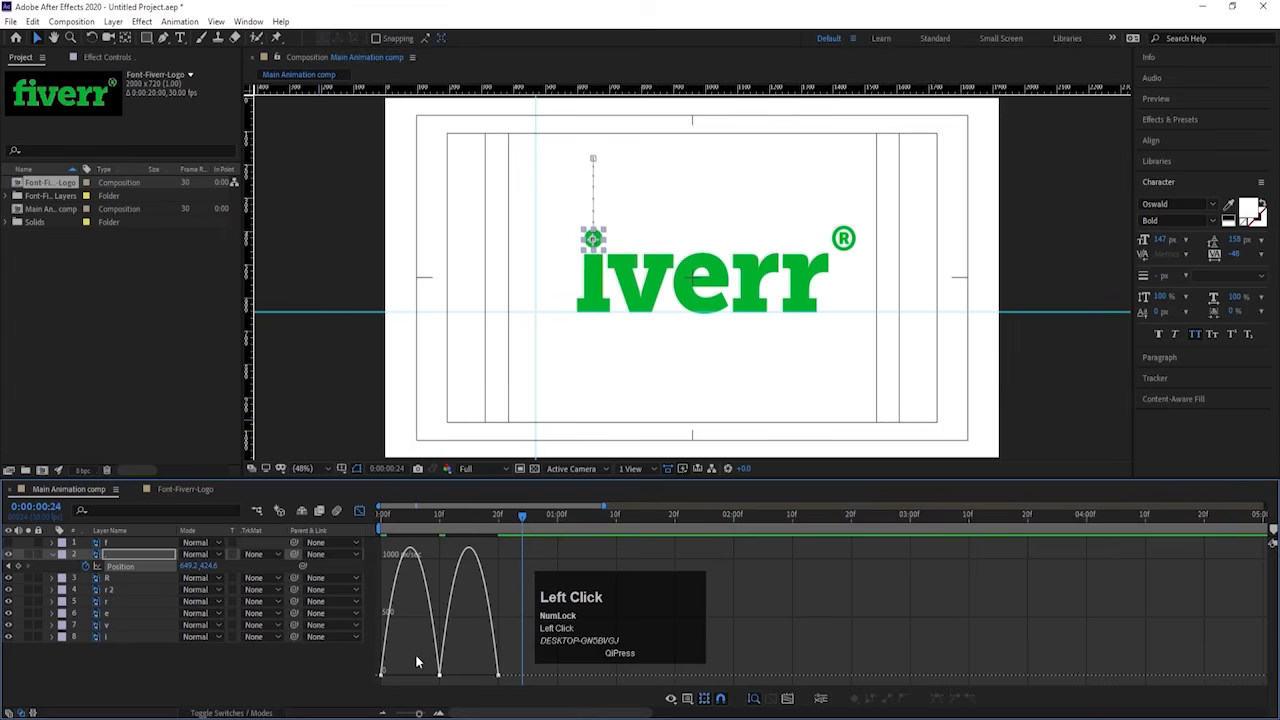
{"action": "left_click_drag", "start_coordinate": [418, 662], "coordinate": [472, 683]}
{"action": "left_click", "coordinate": [384, 524]}
{"action": "key", "text": "equal"}
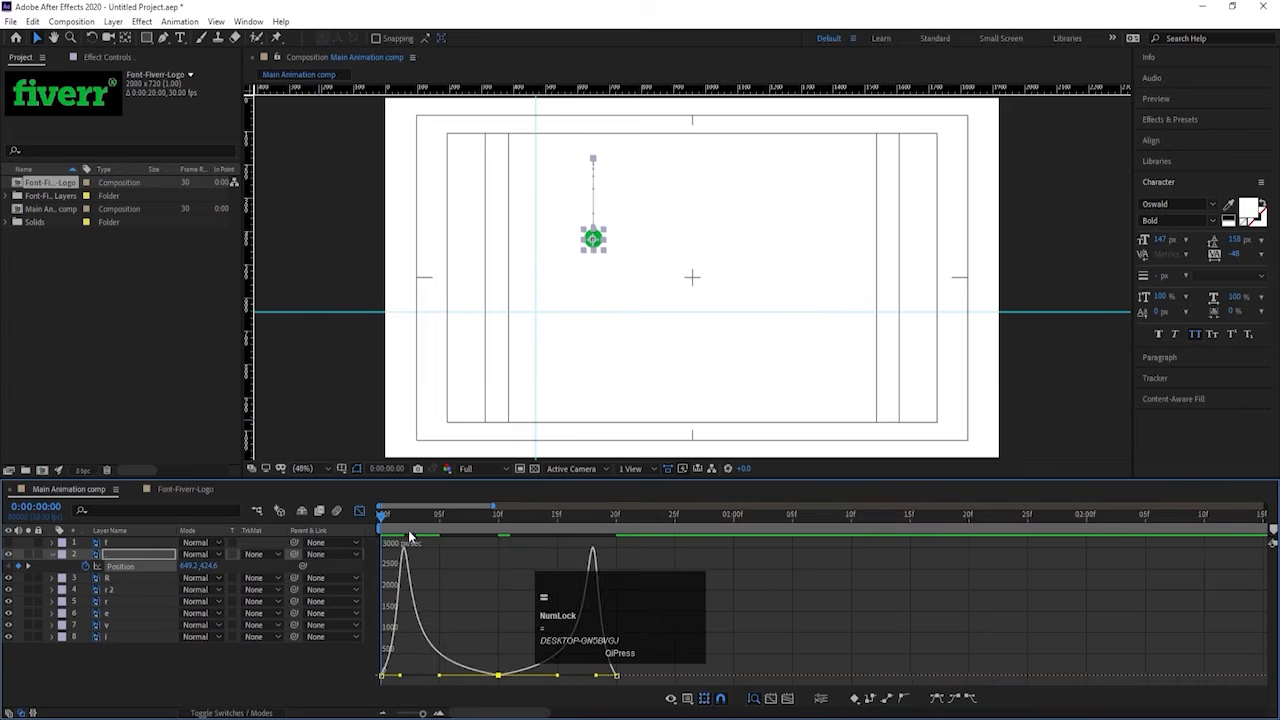
{"action": "key", "text": "space"}
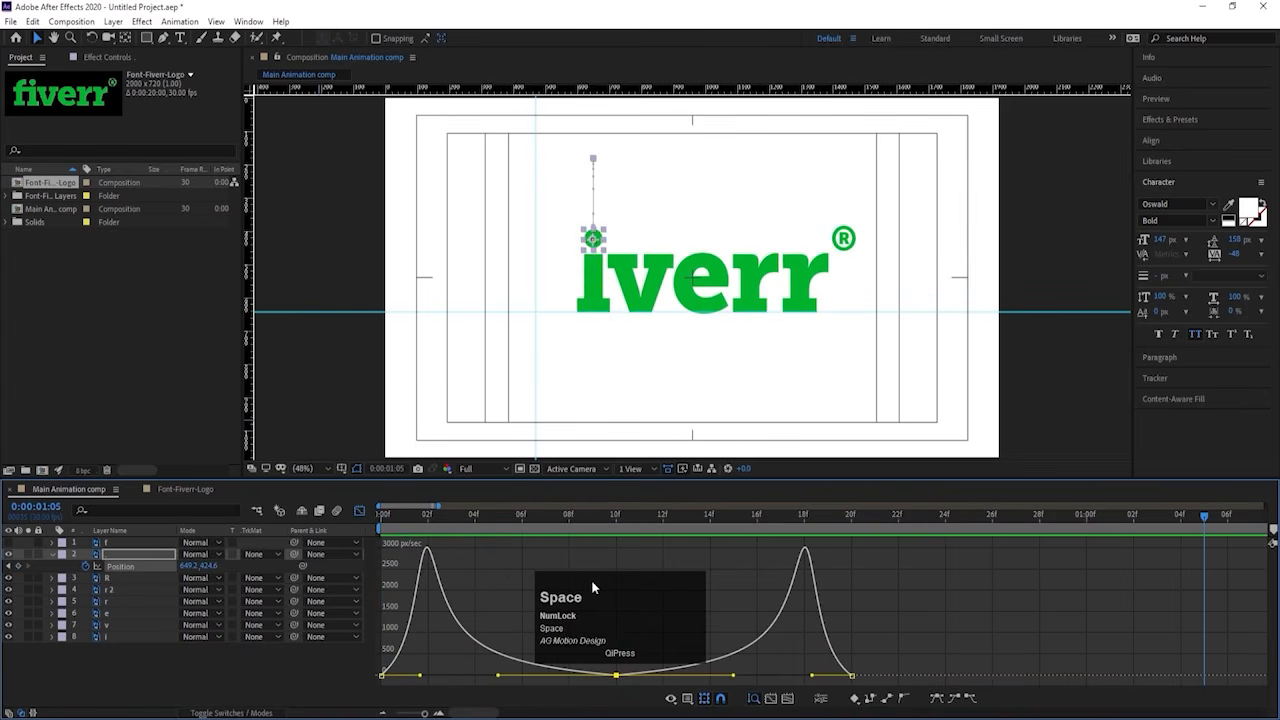
Step: Shorten the outer ease handles of the dot's first and last Position keyframes further and preview the motion
{"action": "left_click_drag", "start_coordinate": [423, 654], "coordinate": [398, 676]}
{"action": "left_click_drag", "start_coordinate": [884, 632], "coordinate": [831, 680]}
{"action": "left_click", "coordinate": [383, 514]}
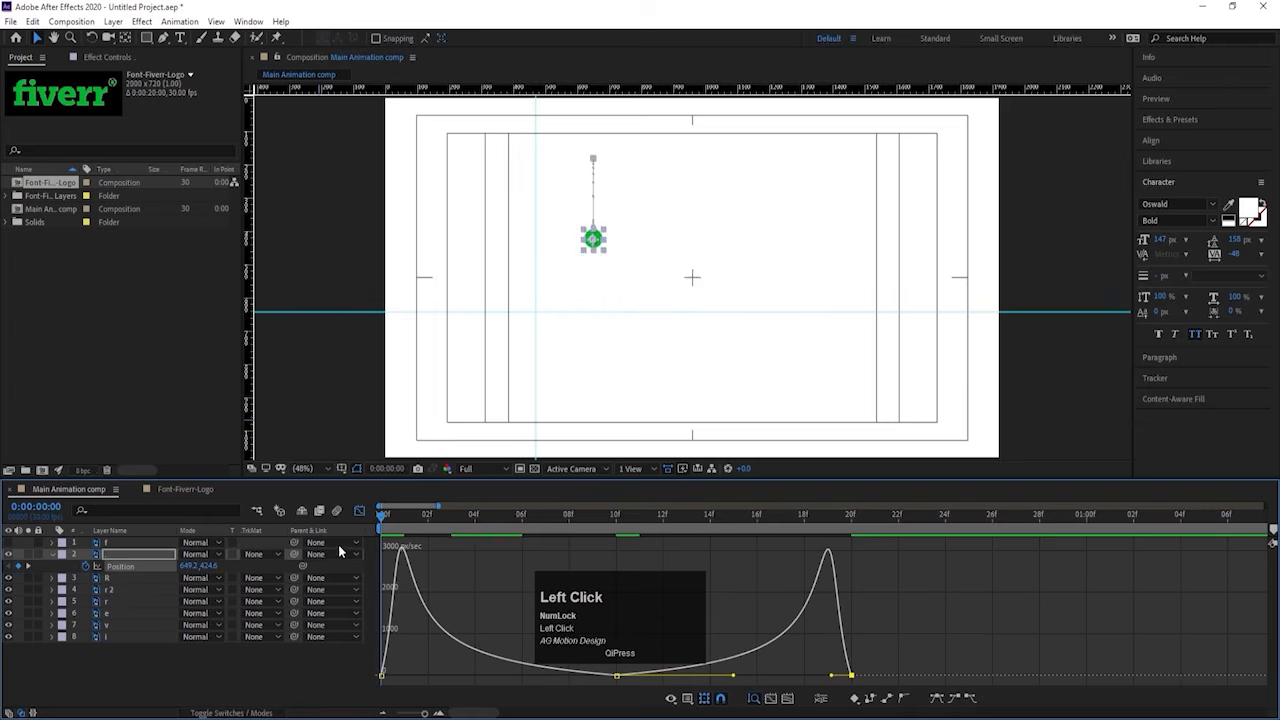
{"action": "key", "text": "space"}
{"action": "key", "text": "space"}
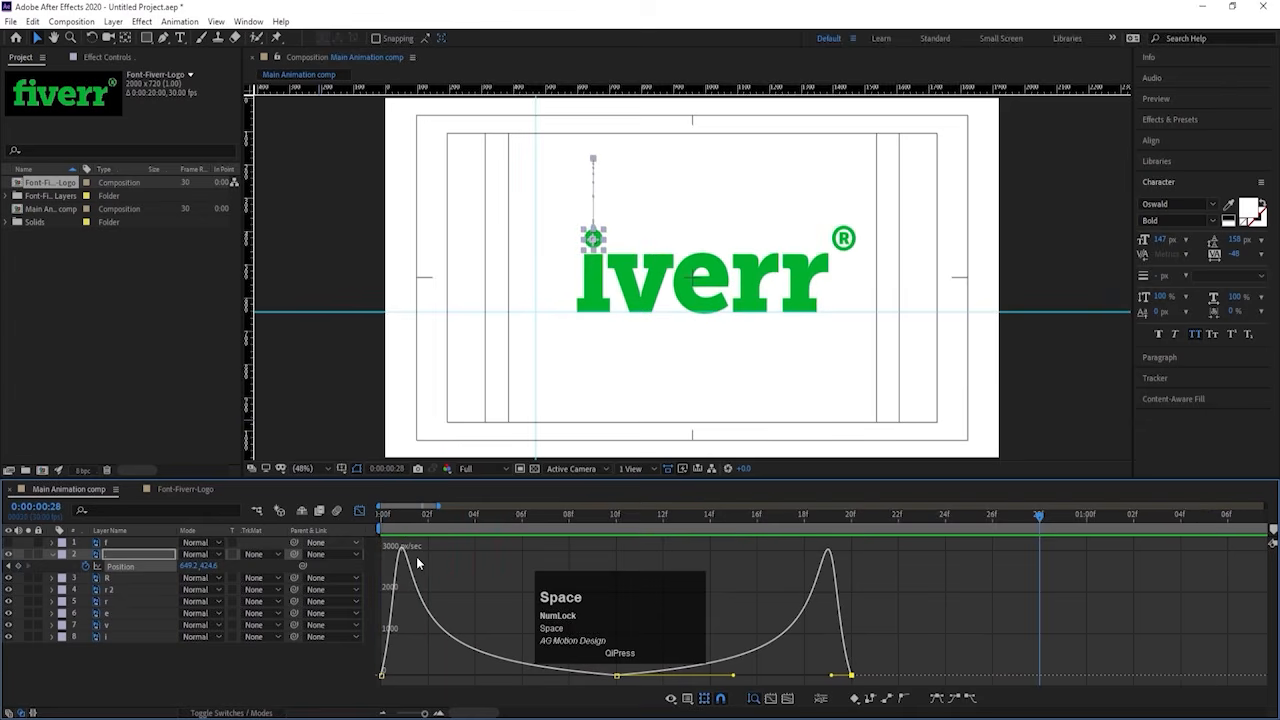
Step: Close the Graph Editor, return to the first frame and collapse the dot layer's properties
{"action": "left_click", "coordinate": [360, 510]}
{"action": "left_click", "coordinate": [383, 514]}
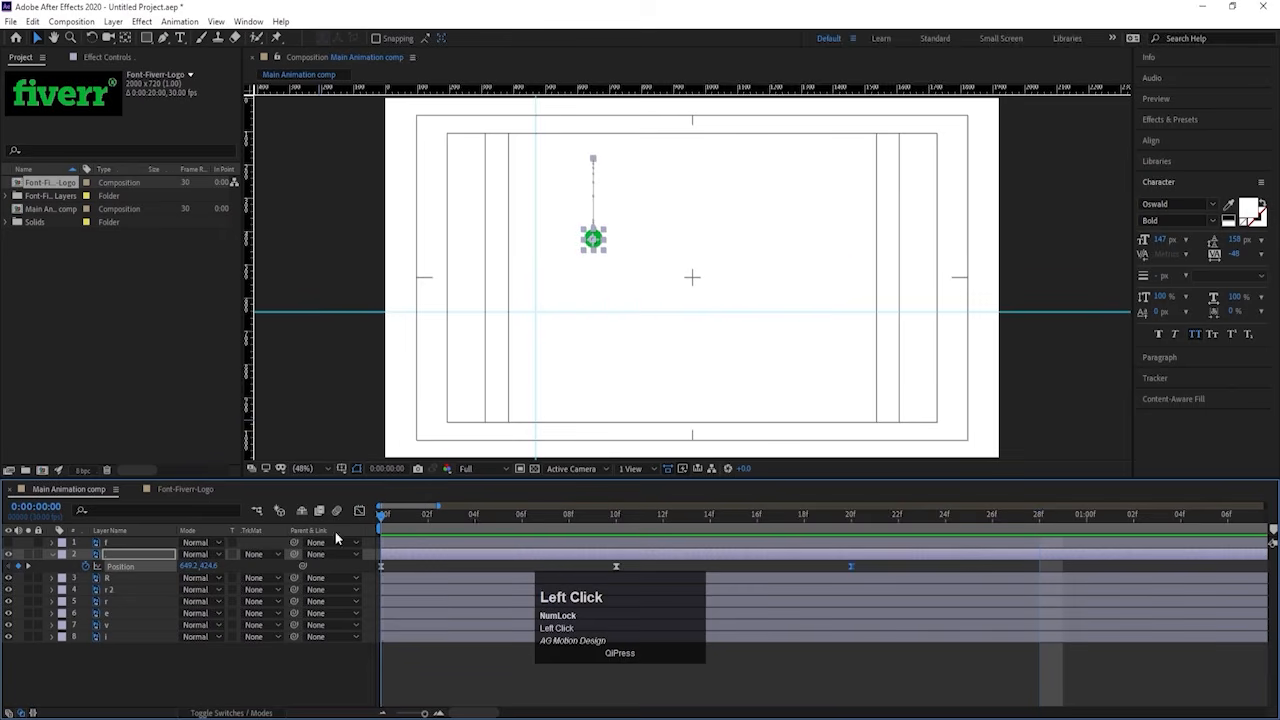
{"action": "left_click", "coordinate": [49, 556]}
{"action": "key", "text": "minus"}
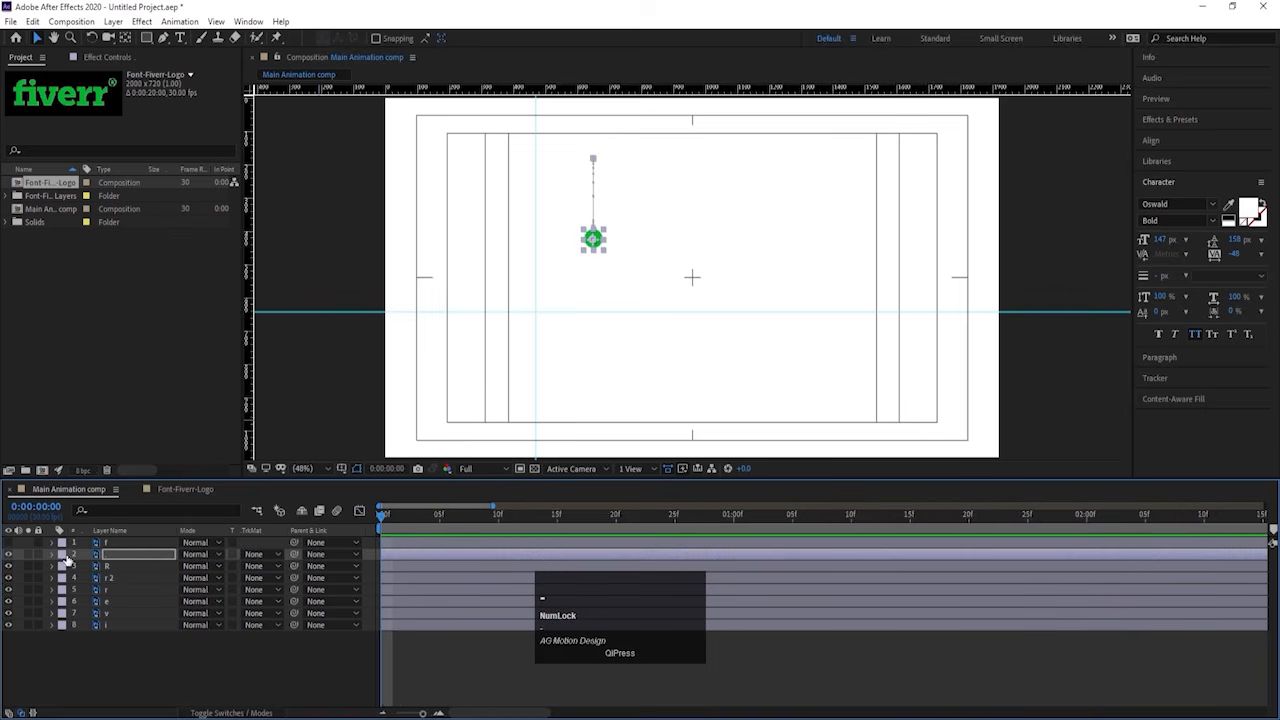
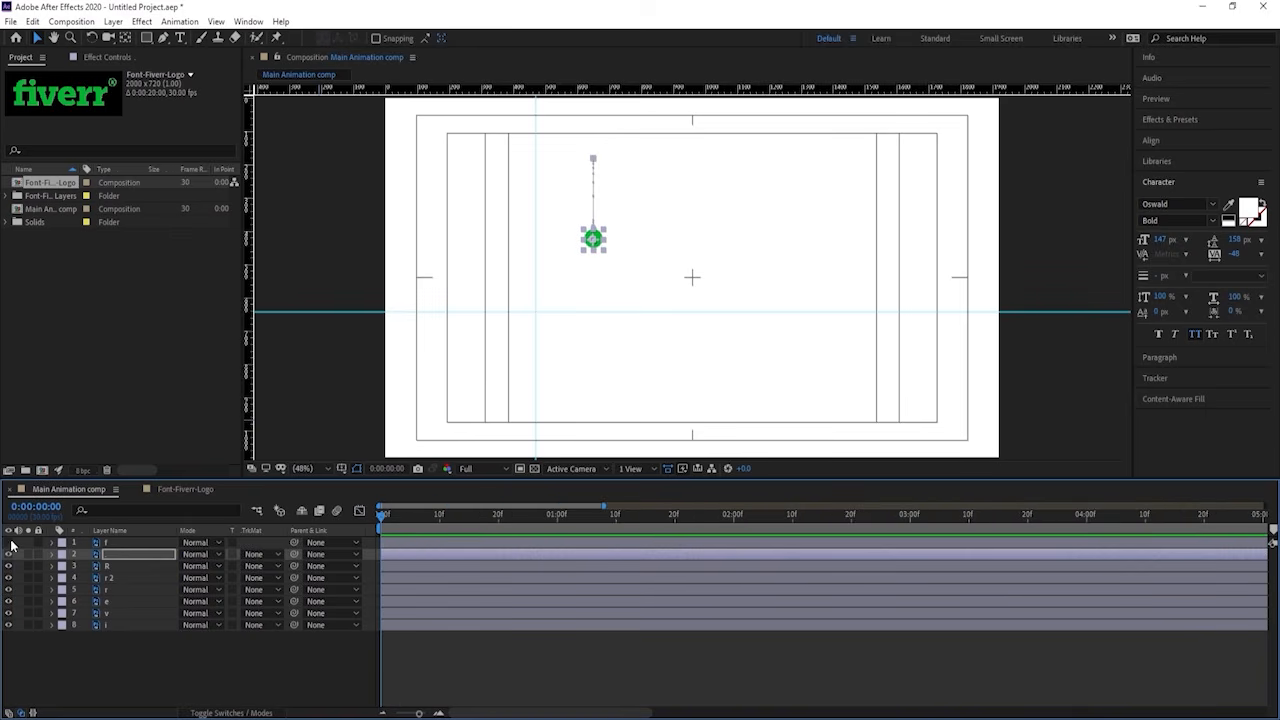
Step: Make the f layer visible and preview it together with the other letters
{"action": "left_click", "coordinate": [8, 545]}
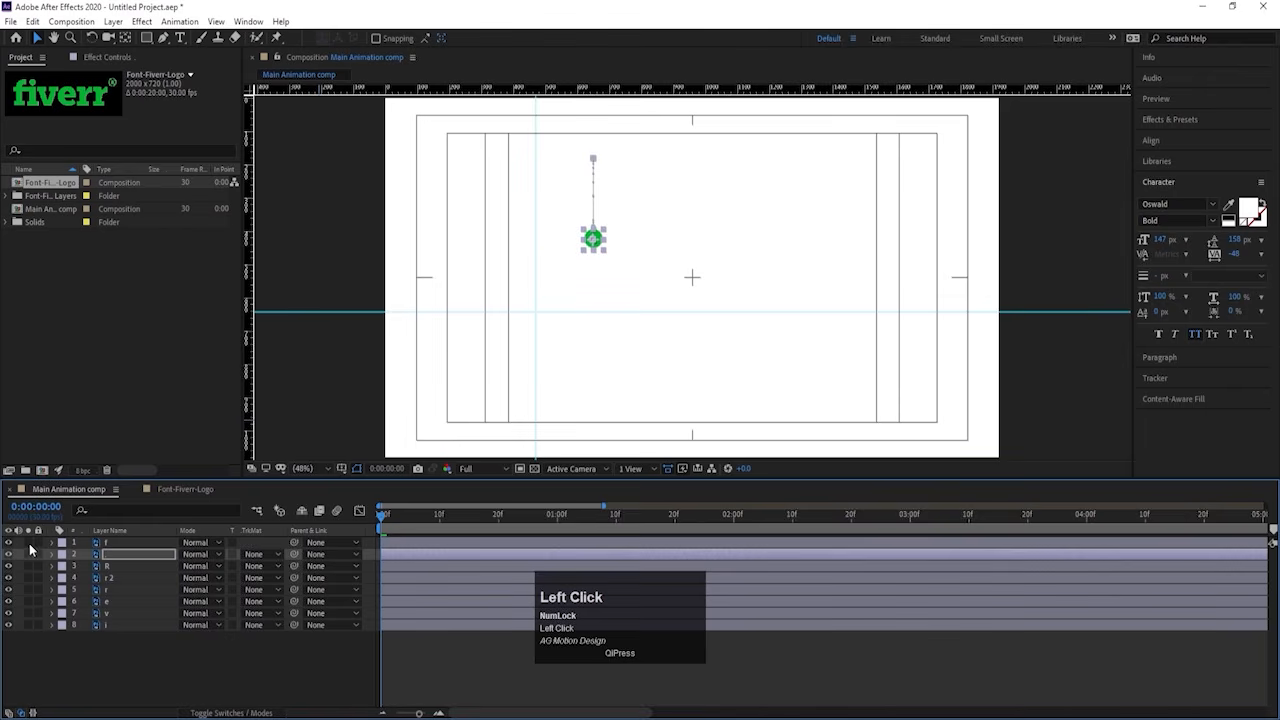
{"action": "left_click", "coordinate": [108, 544]}
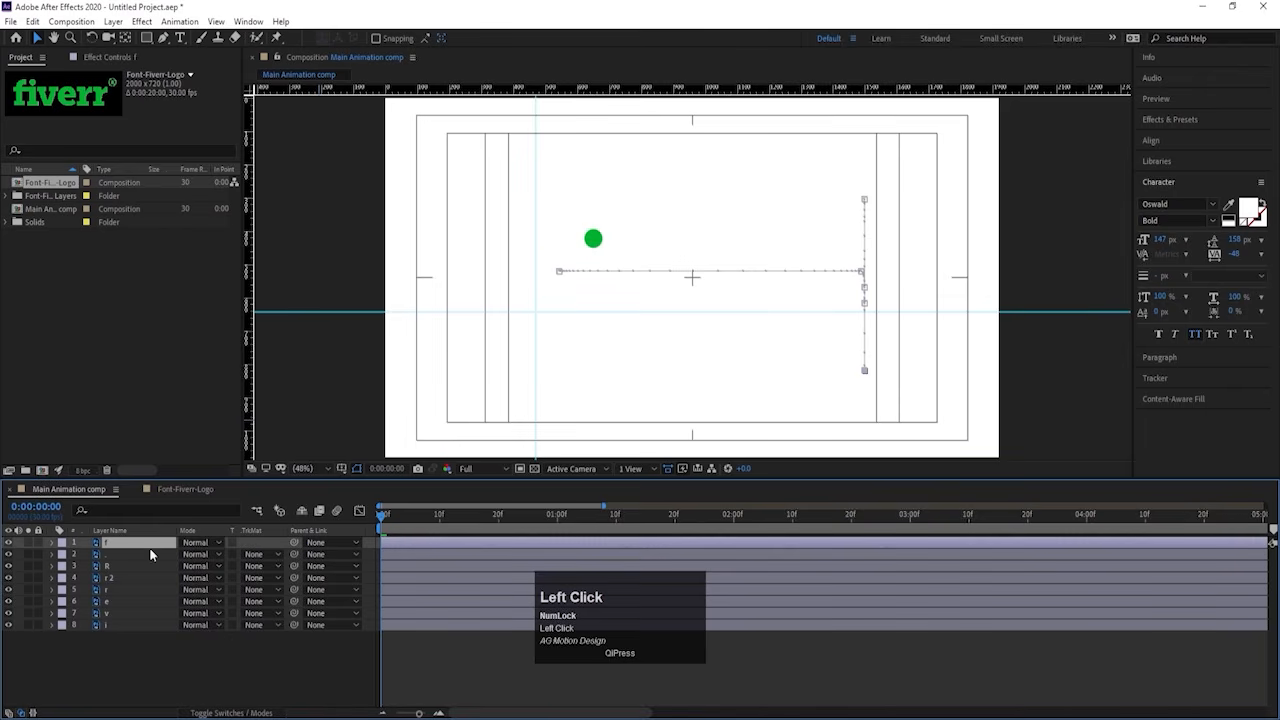
{"action": "key", "text": "space"}
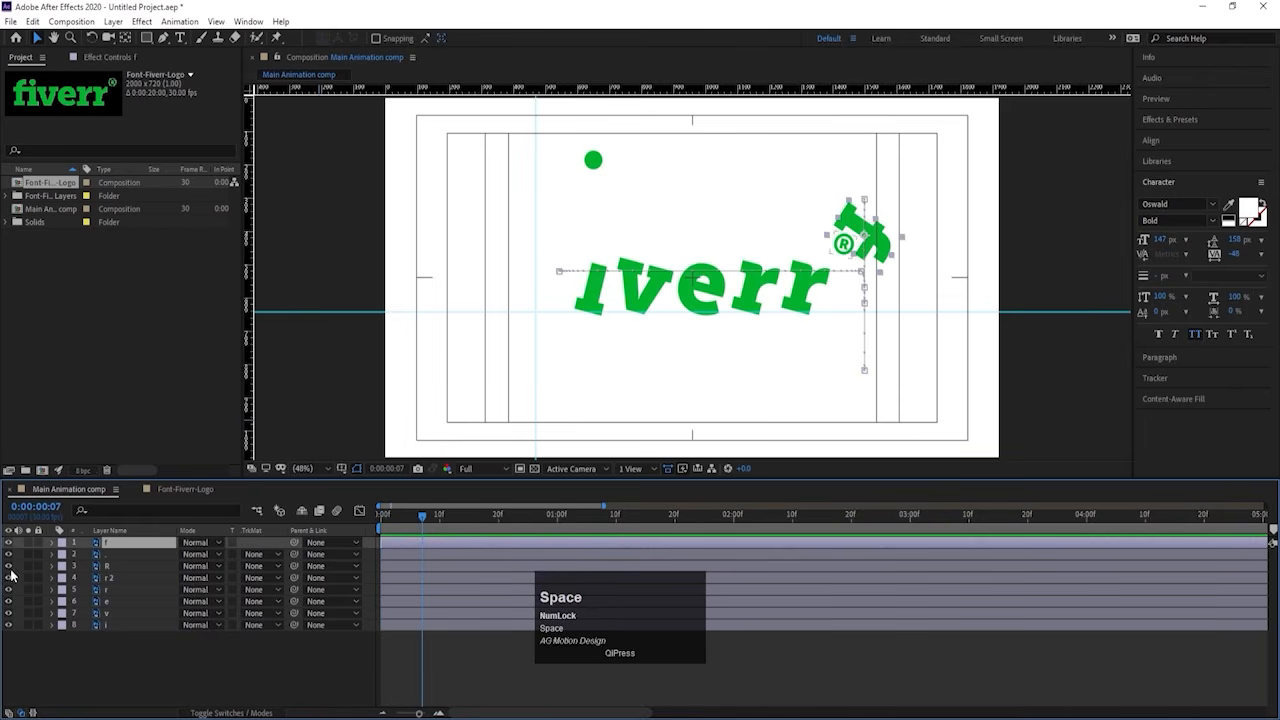
Step: Set the opacity of the dot and the six letter layers to 20%, collapse their properties and preview the animation
{"action": "left_click", "coordinate": [95, 554]}
{"action": "left_click", "coordinate": [112, 622], "text": "shift"}
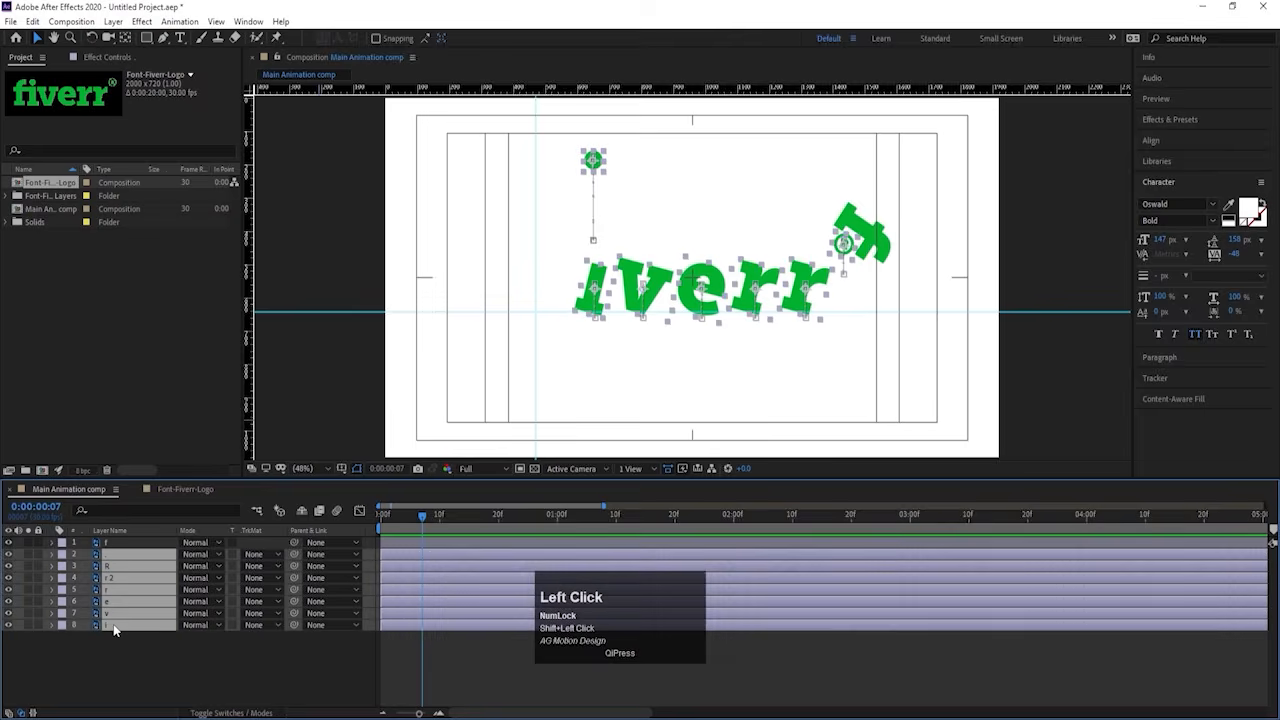
{"action": "key", "text": "t"}
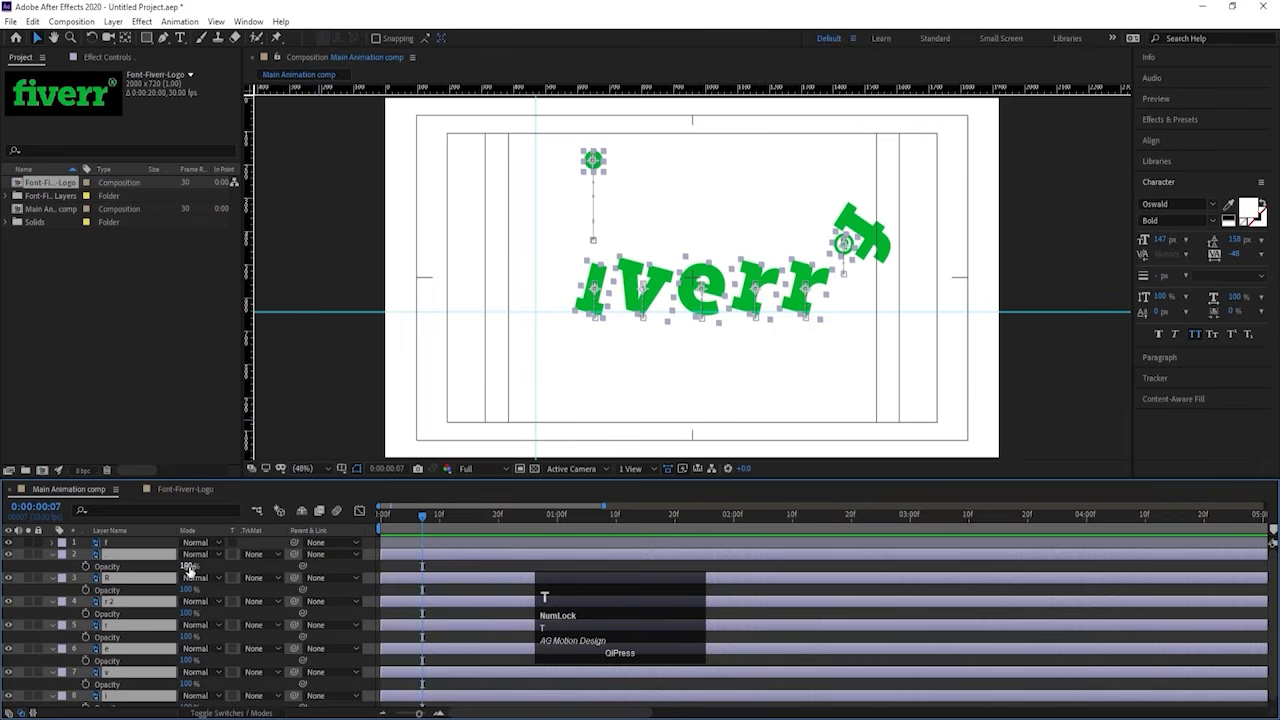
{"action": "left_click_drag", "start_coordinate": [187, 567], "coordinate": [187, 568]}
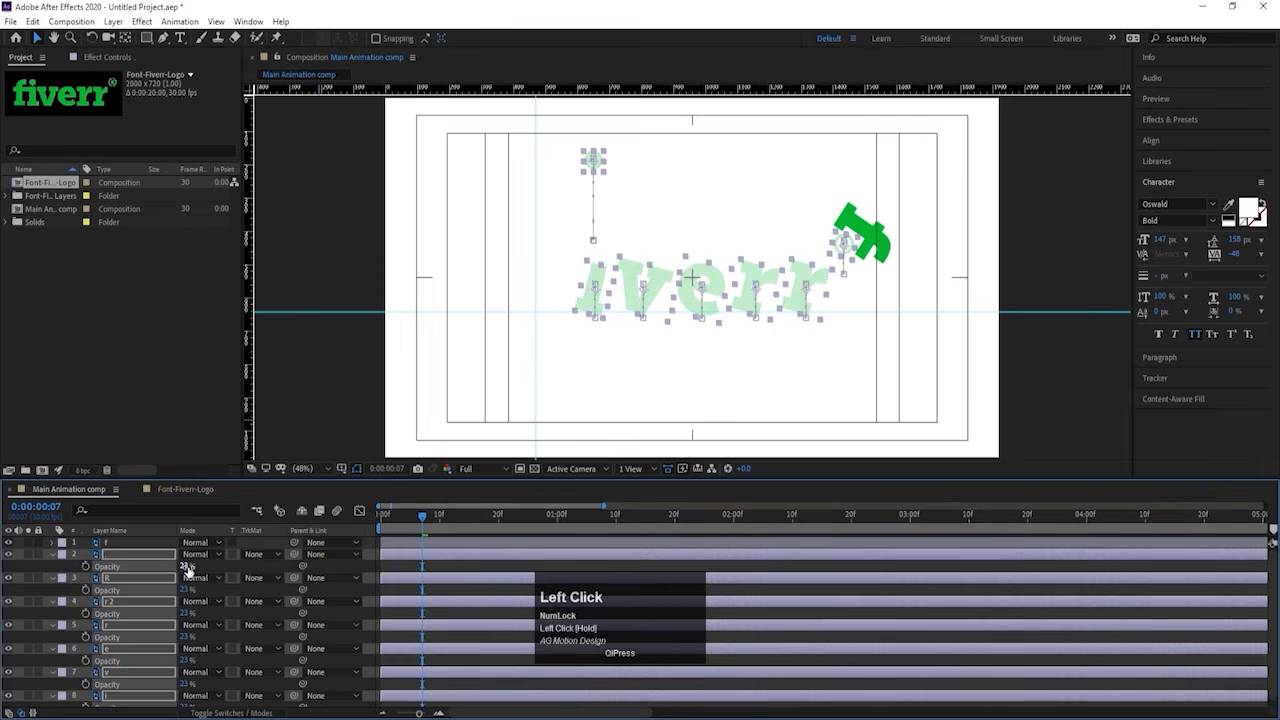
{"action": "left_click", "coordinate": [187, 567]}
{"action": "type", "text": "20"}
{"action": "key", "text": "Return"}
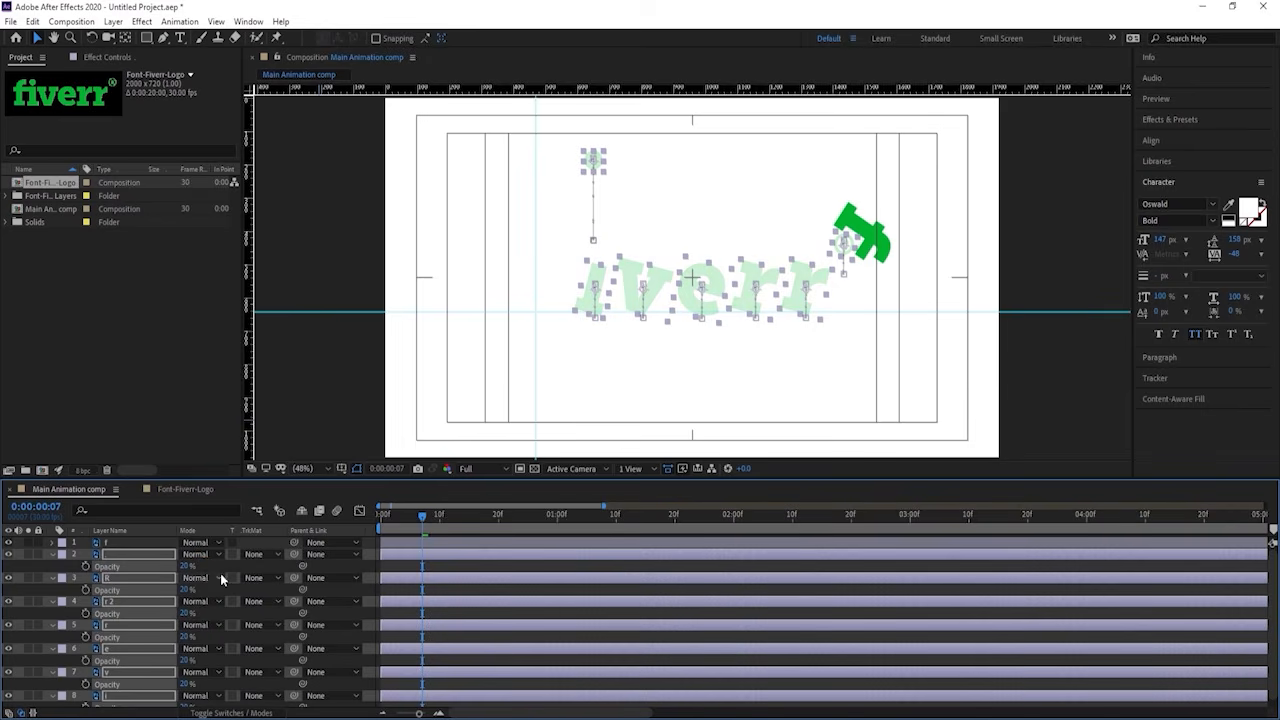
{"action": "key", "text": "u"}
{"action": "key", "text": "u"}
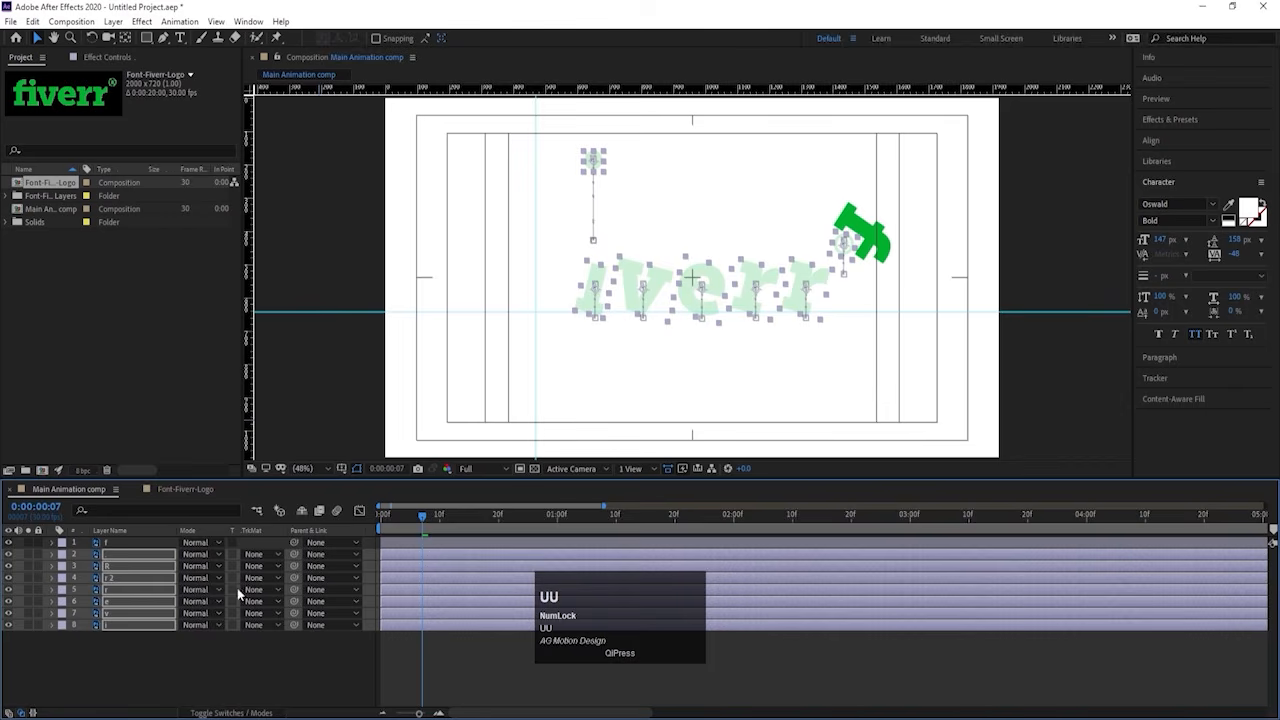
{"action": "left_click", "coordinate": [242, 652]}
{"action": "key", "text": "space"}
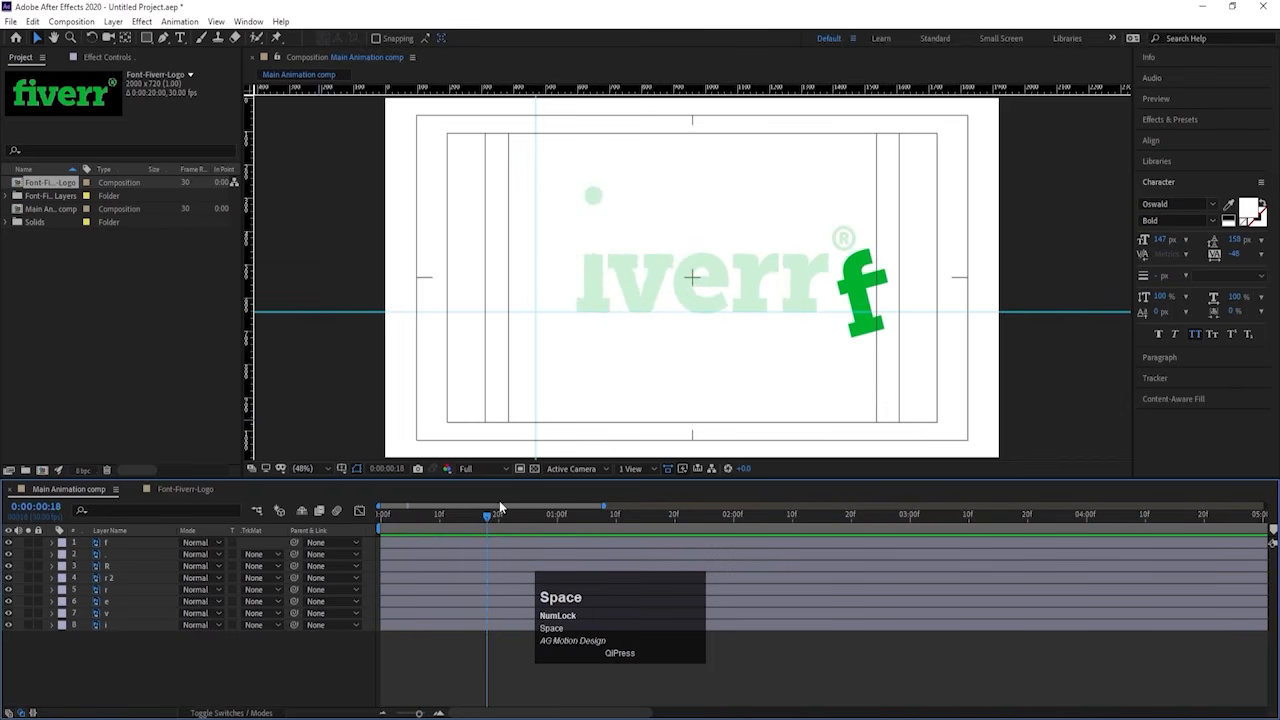
Step: Move the start of the R layer to 0:00:01:05, where the f passes over the ® symbol
{"action": "left_click_drag", "start_coordinate": [490, 516], "coordinate": [587, 518]}
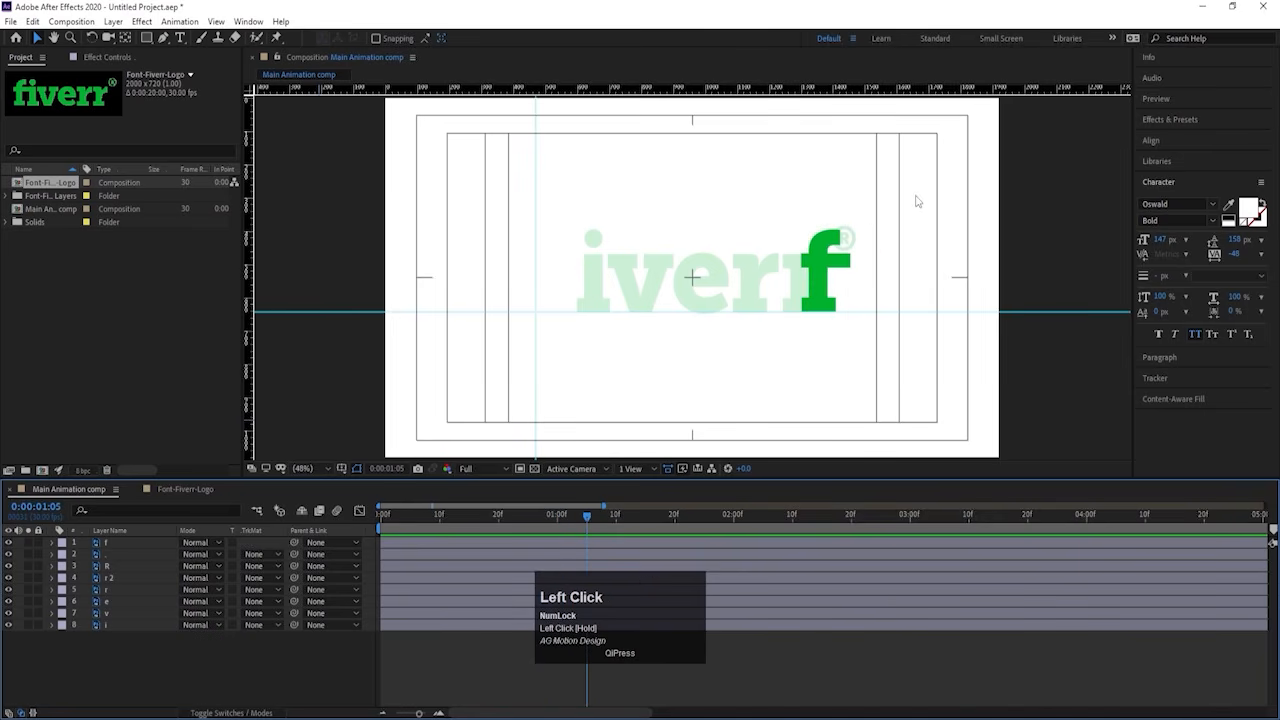
{"action": "left_click", "coordinate": [849, 238]}
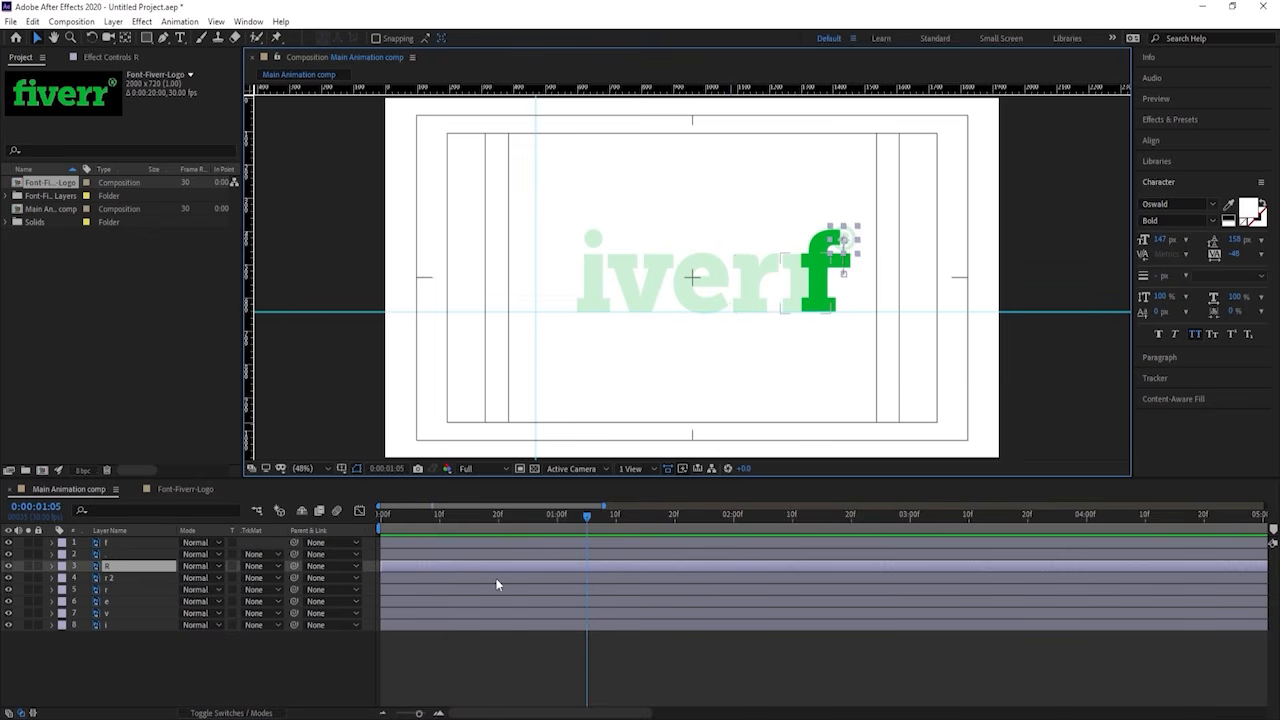
{"action": "key", "text": "bracketleft"}
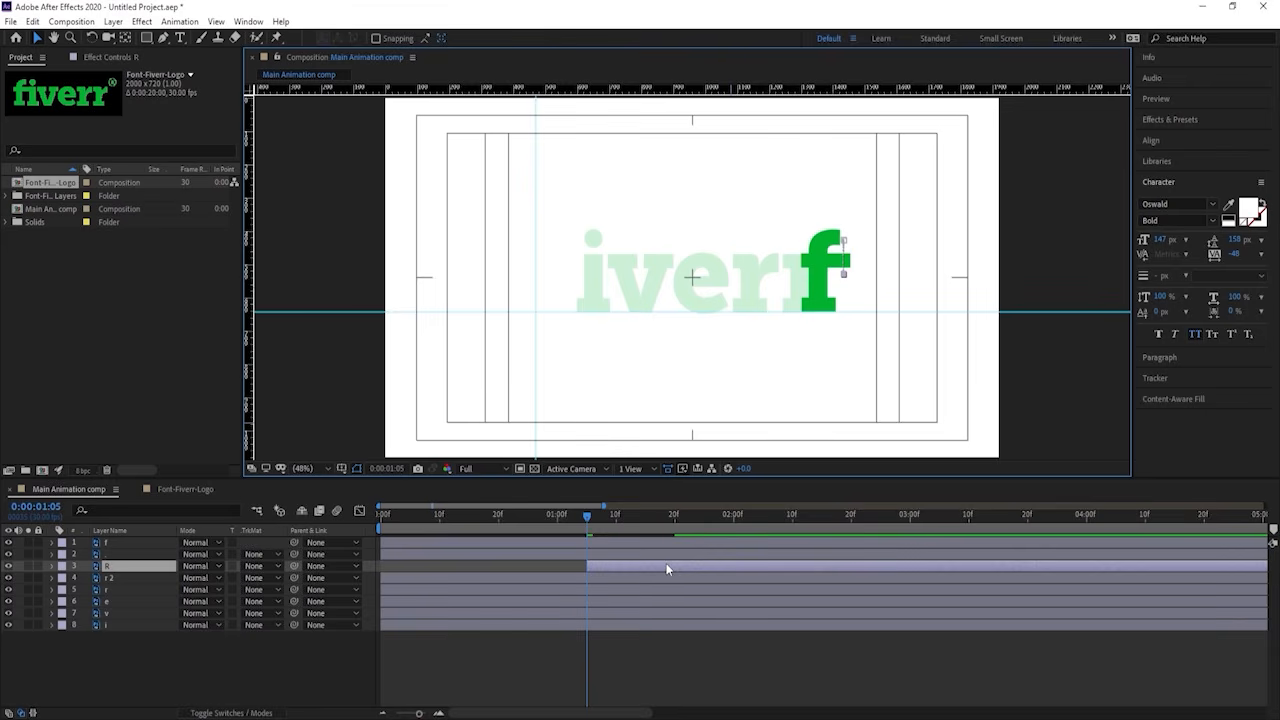
Step: Step frame by frame from 0:00:01:05 to 0:00:01:11 and back to examine the ® symbol's entrance against the sliding f
{"action": "key", "text": "Page_Down"}
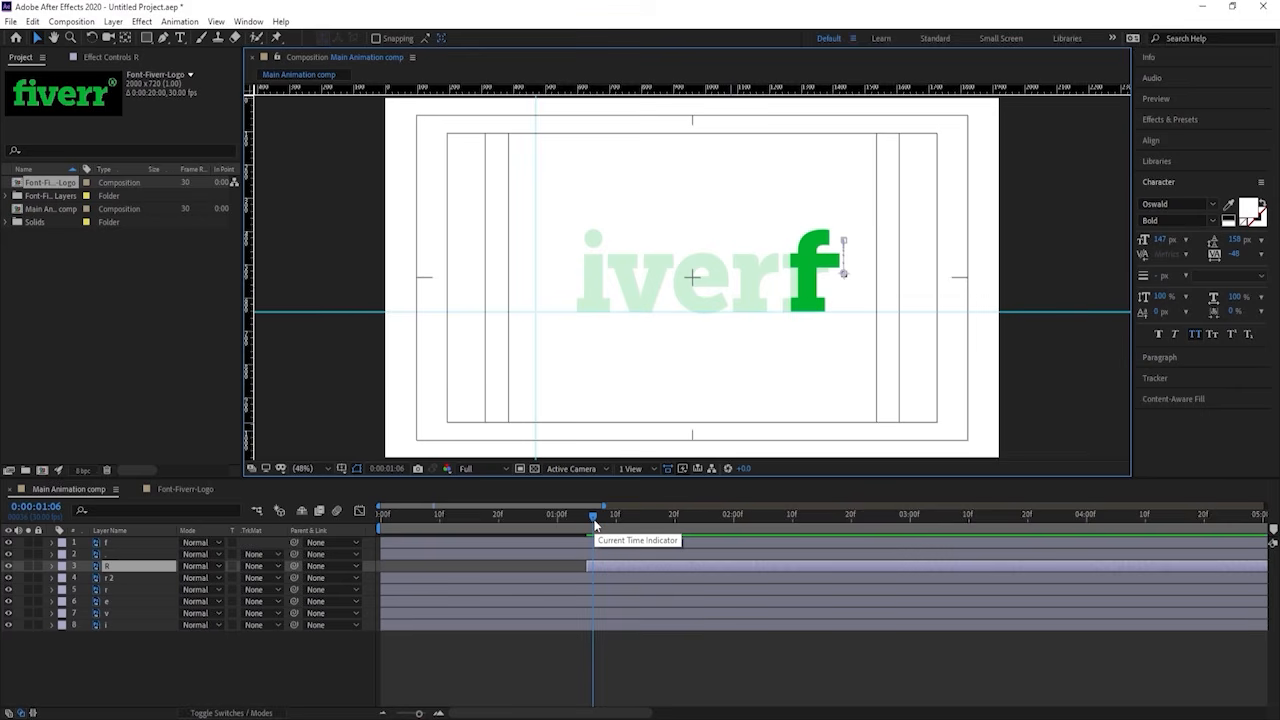
{"action": "key", "text": "Page_Down"}
{"action": "key", "text": "Page_Down"}
{"action": "key", "text": "Page_Down"}
{"action": "key", "text": "Page_Down"}
{"action": "key", "text": "Page_Down"}
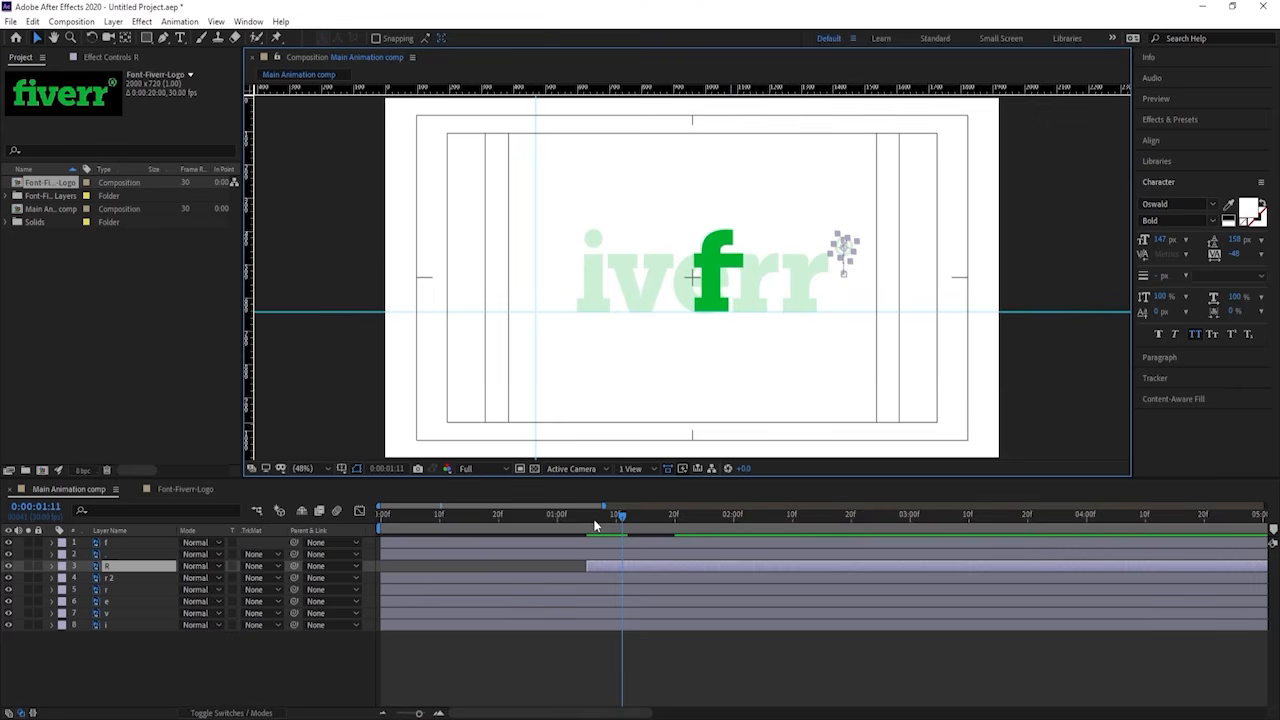
{"action": "key", "text": "Page_Up"}
{"action": "key", "text": "Page_Up"}
{"action": "key", "text": "Page_Up"}
{"action": "key", "text": "Page_Up"}
{"action": "key", "text": "Page_Up"}
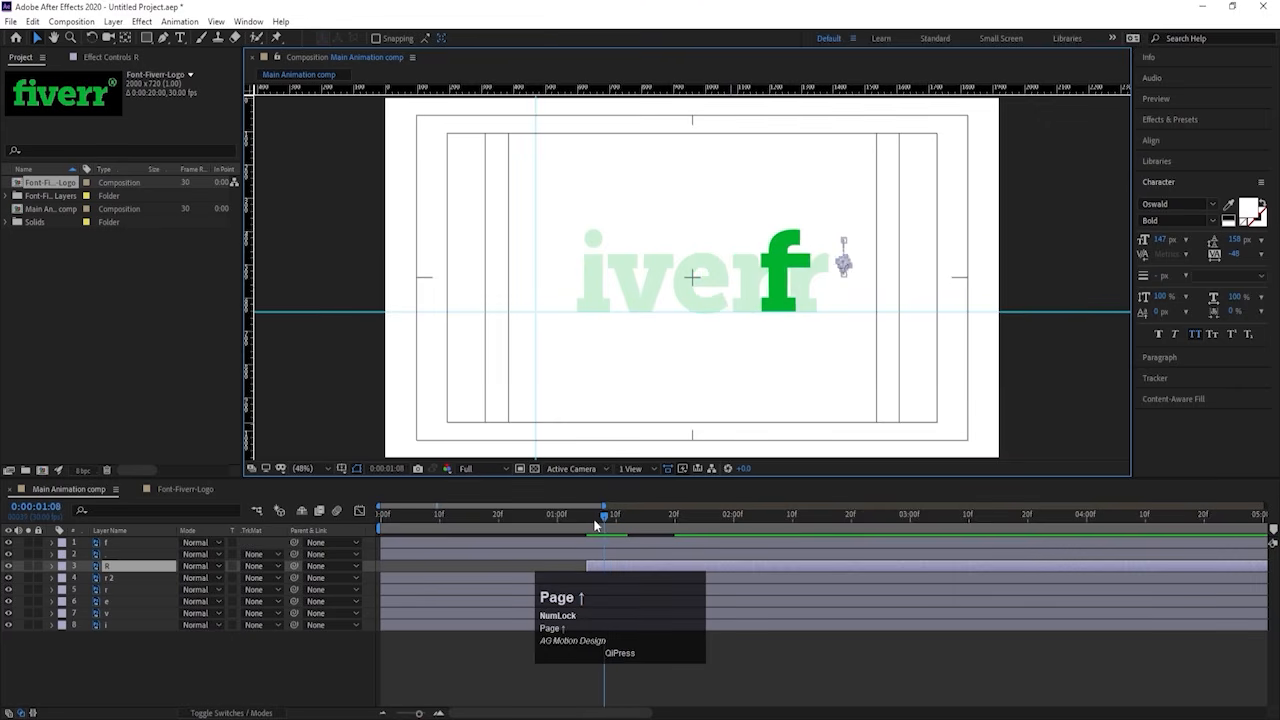
Step: Move the start of the r 2 layer to 0:00:01:08, where the f passes over the last r
{"action": "key", "text": "Page_Up"}
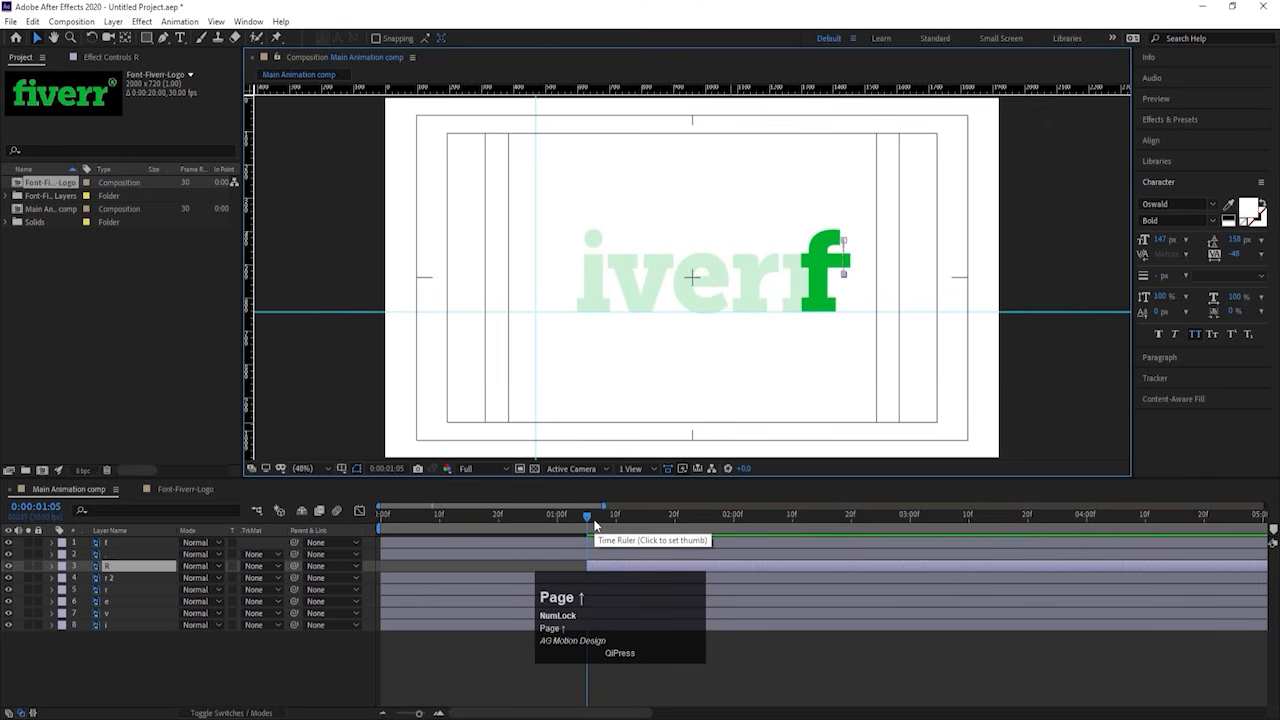
{"action": "key", "text": "Page_Down"}
{"action": "key", "text": "Page_Down"}
{"action": "key", "text": "Page_Down"}
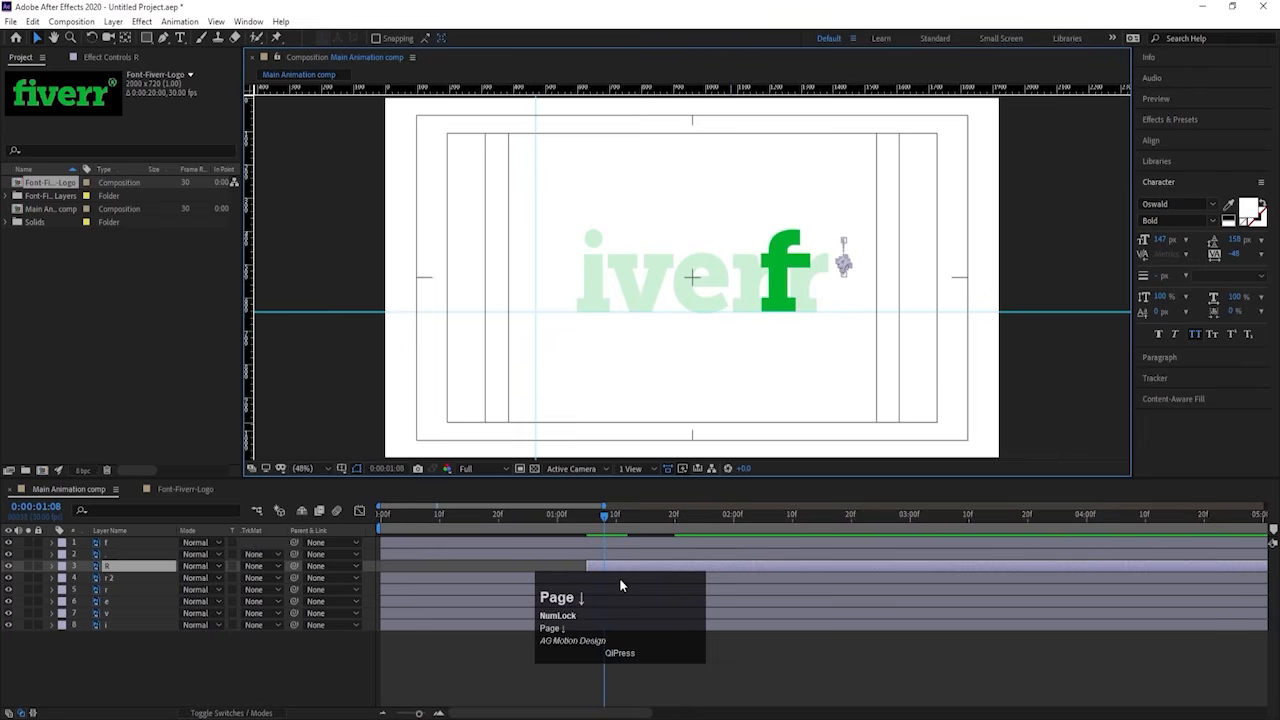
{"action": "left_click", "coordinate": [109, 577]}
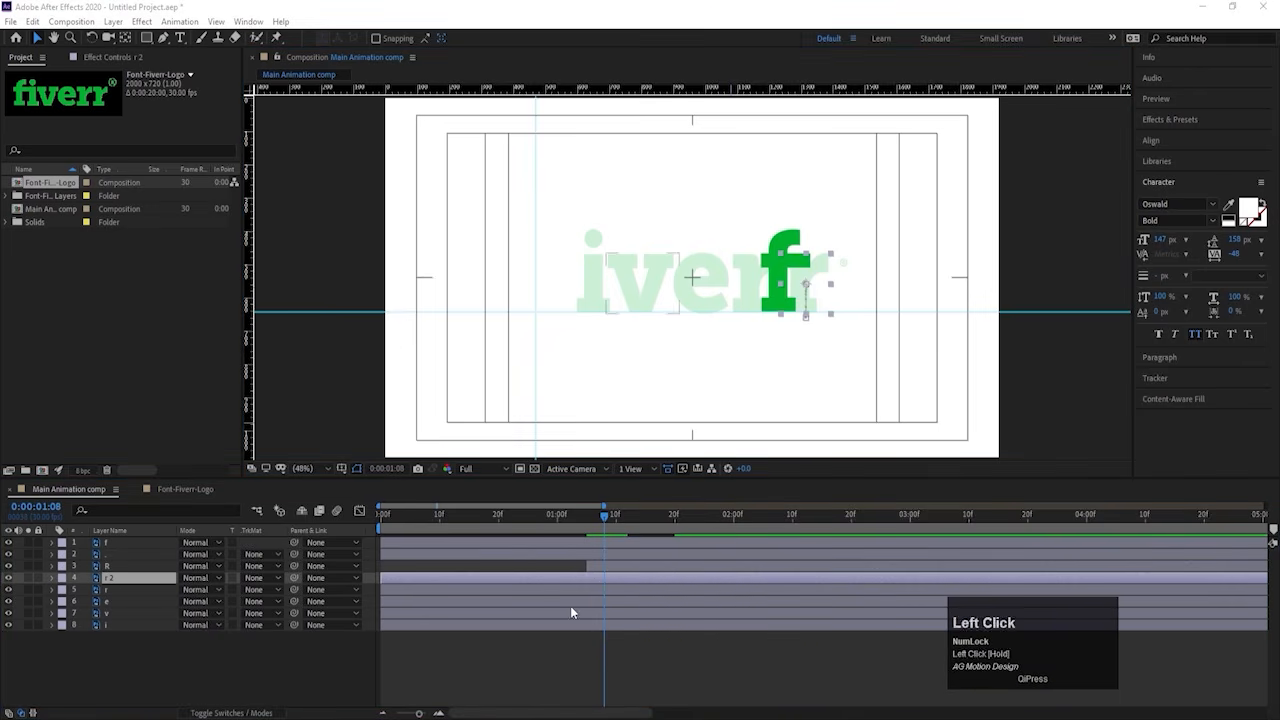
{"action": "key", "text": "bracketleft"}
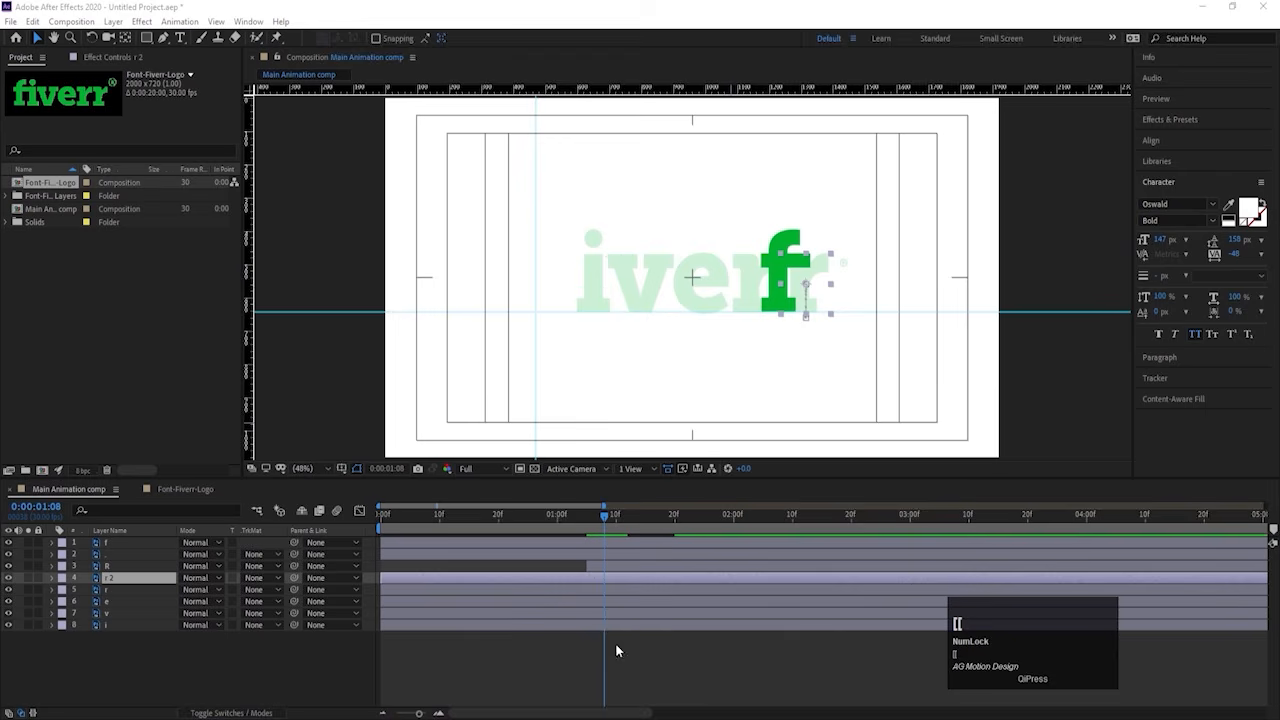
{"action": "left_click", "coordinate": [594, 582]}
{"action": "key", "text": "bracketleft"}
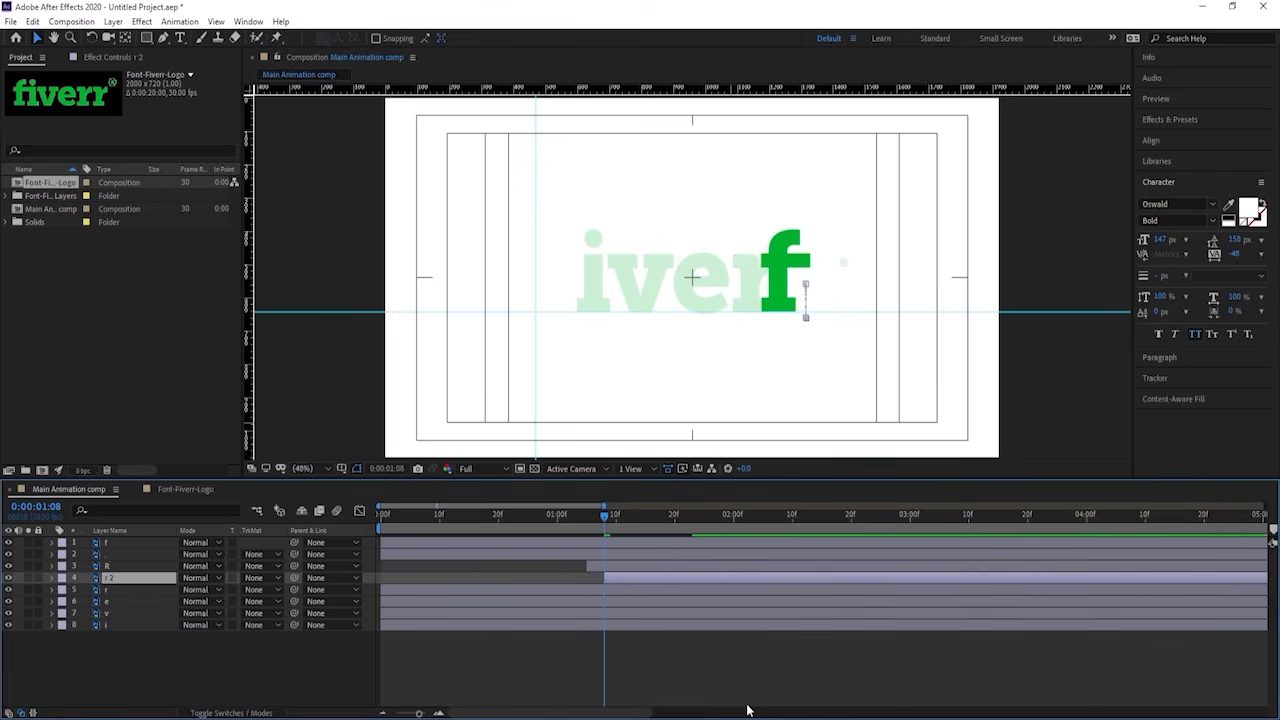
Step: Move the start of the r layer to 0:00:01:11
{"action": "key", "text": "Page_Down"}
{"action": "key", "text": "Page_Down"}
{"action": "key", "text": "Page_Down"}
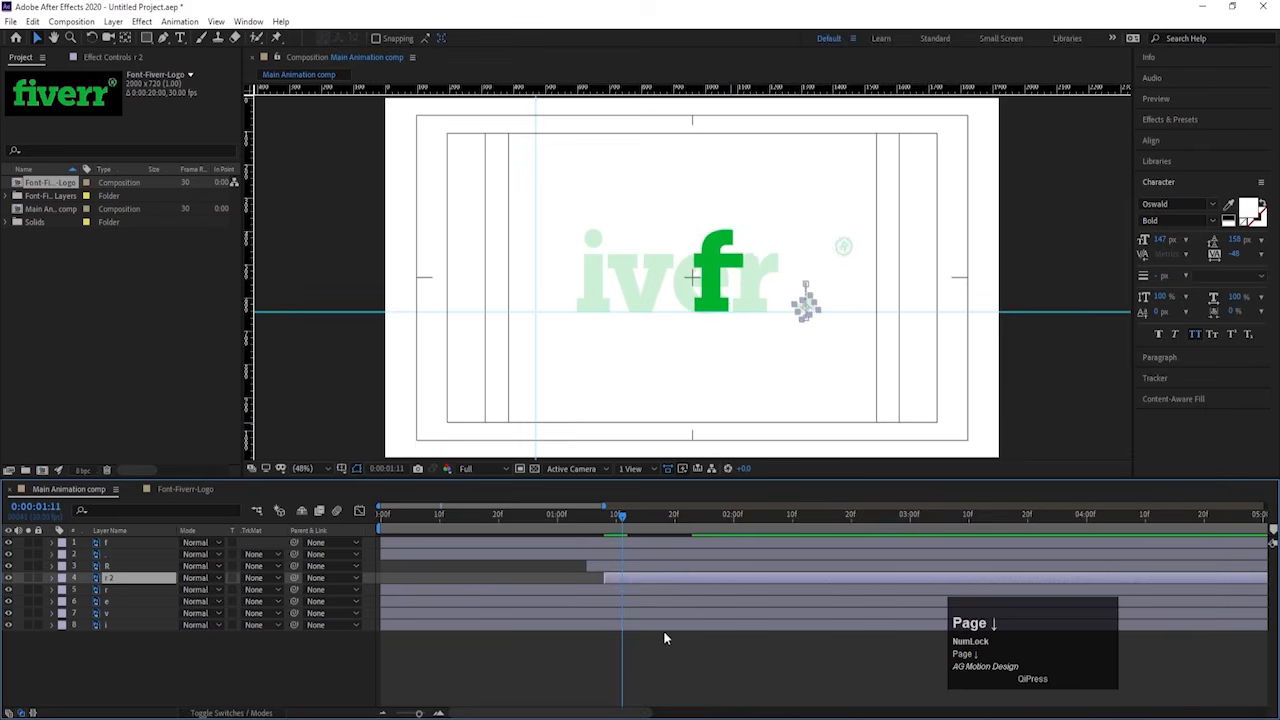
{"action": "left_click", "coordinate": [628, 592]}
{"action": "key", "text": "alt+bracketleft"}
Step: Move the start of the e layer to 0:00:01:13 and the start of the v layer to 0:00:01:15
{"action": "key", "text": "Page_Down"}
{"action": "key", "text": "Page_Down"}
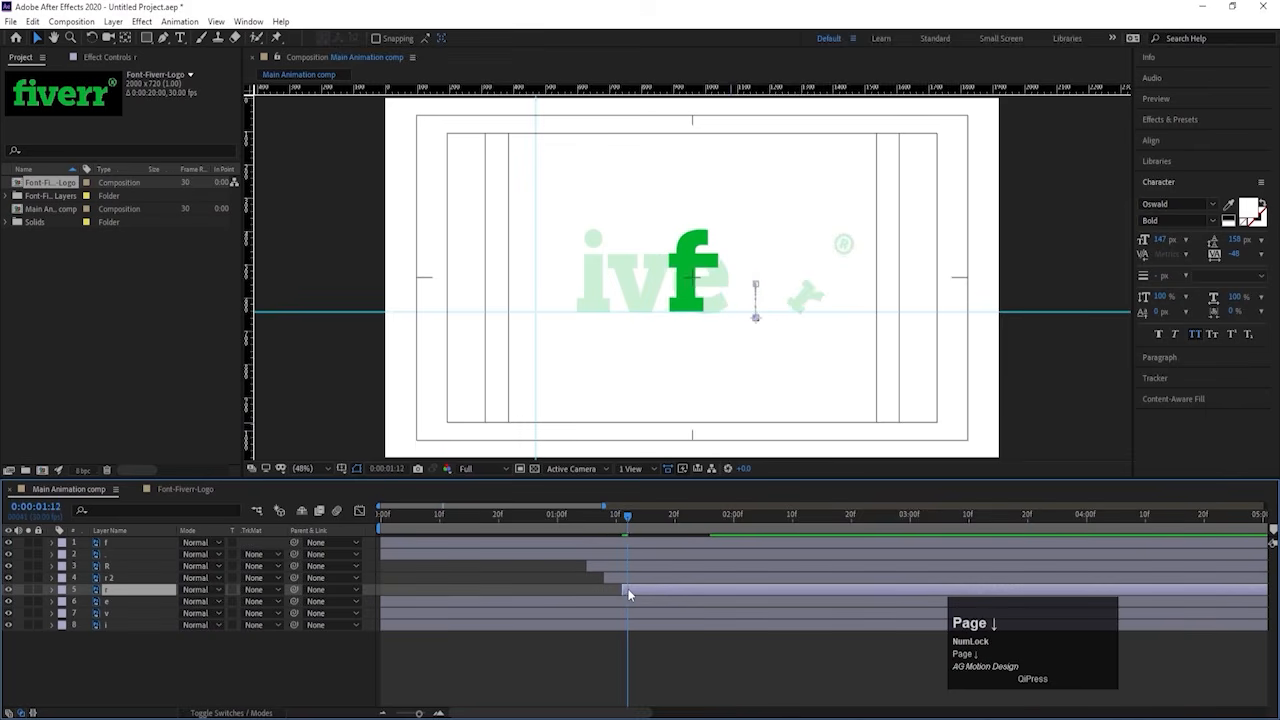
{"action": "left_click", "coordinate": [598, 601]}
{"action": "key", "text": "alt+bracketleft"}
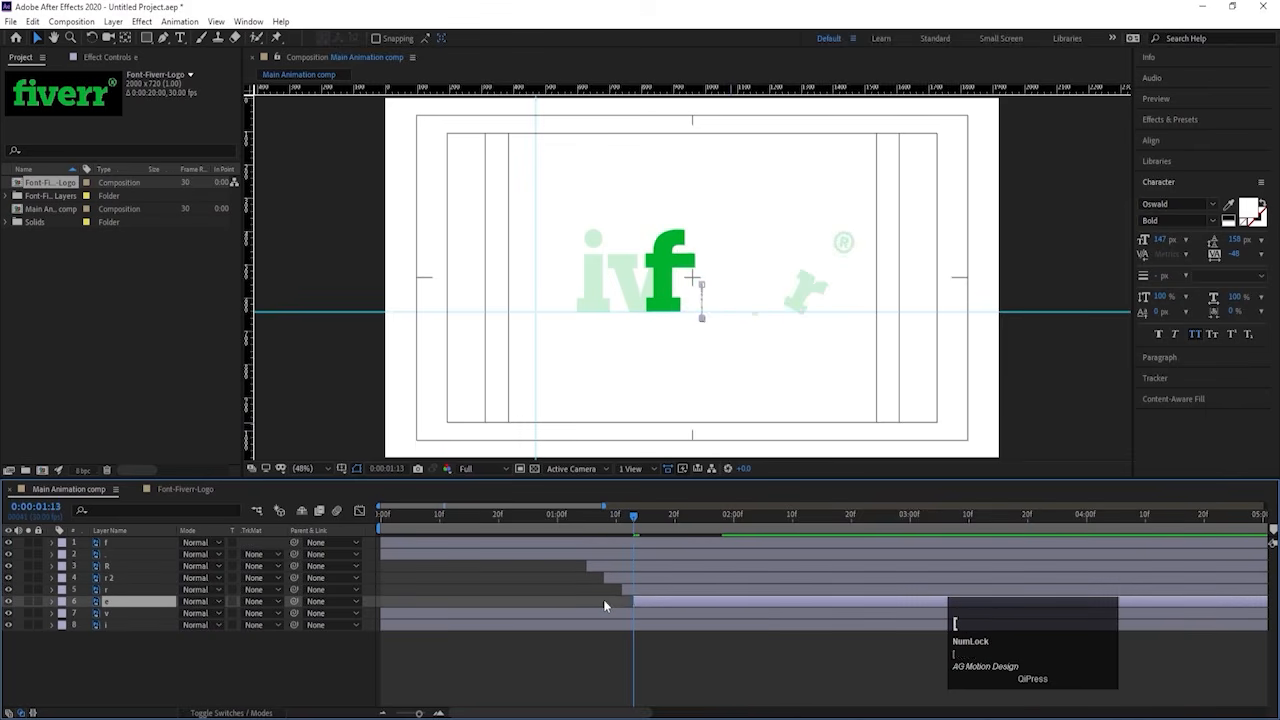
{"action": "key", "text": "Page_Down"}
{"action": "key", "text": "Page_Down"}
{"action": "left_click", "coordinate": [607, 615]}
{"action": "key", "text": "alt+bracketleft"}
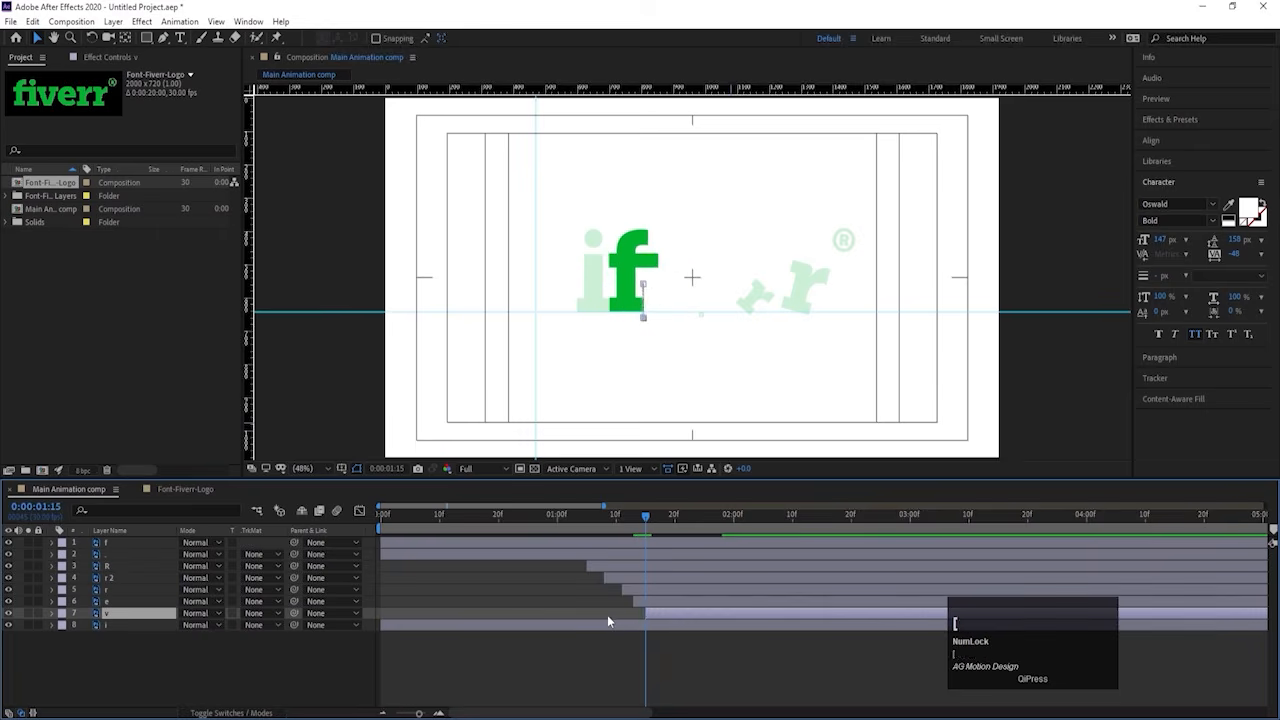
Step: Move the start of the i layer to 0:00:01:17 and preview the letters' staggered entrance from 0:00:01:00
{"action": "key", "text": "Page_Down"}
{"action": "key", "text": "Page_Down"}
{"action": "left_click", "coordinate": [617, 625]}
{"action": "key", "text": "alt+bracketleft"}
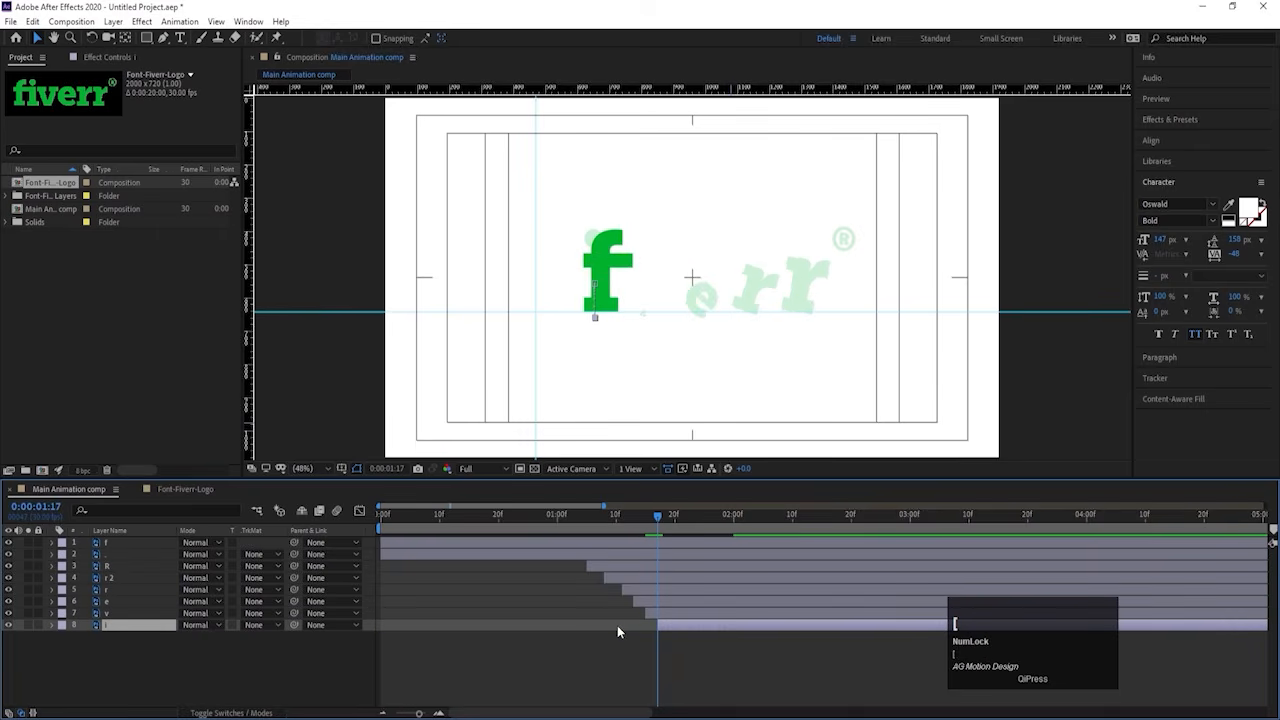
{"action": "key", "text": "space"}
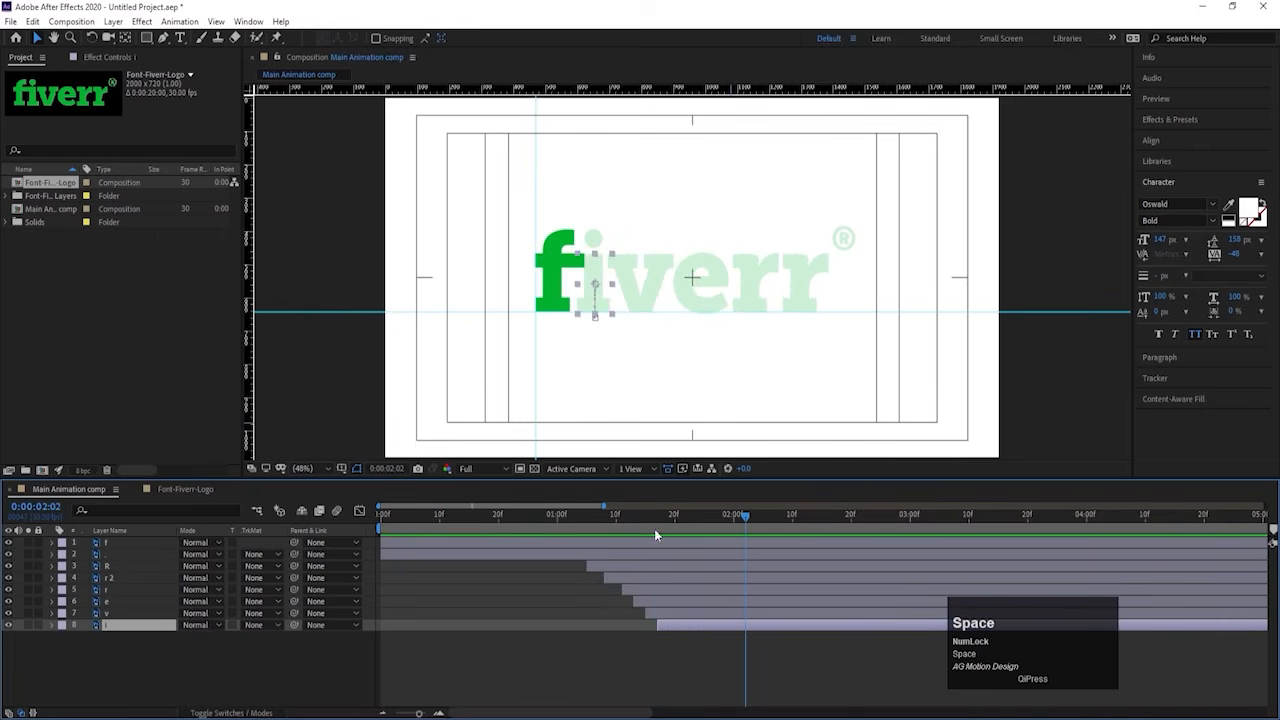
{"action": "left_click", "coordinate": [558, 516]}
{"action": "key", "text": "space"}
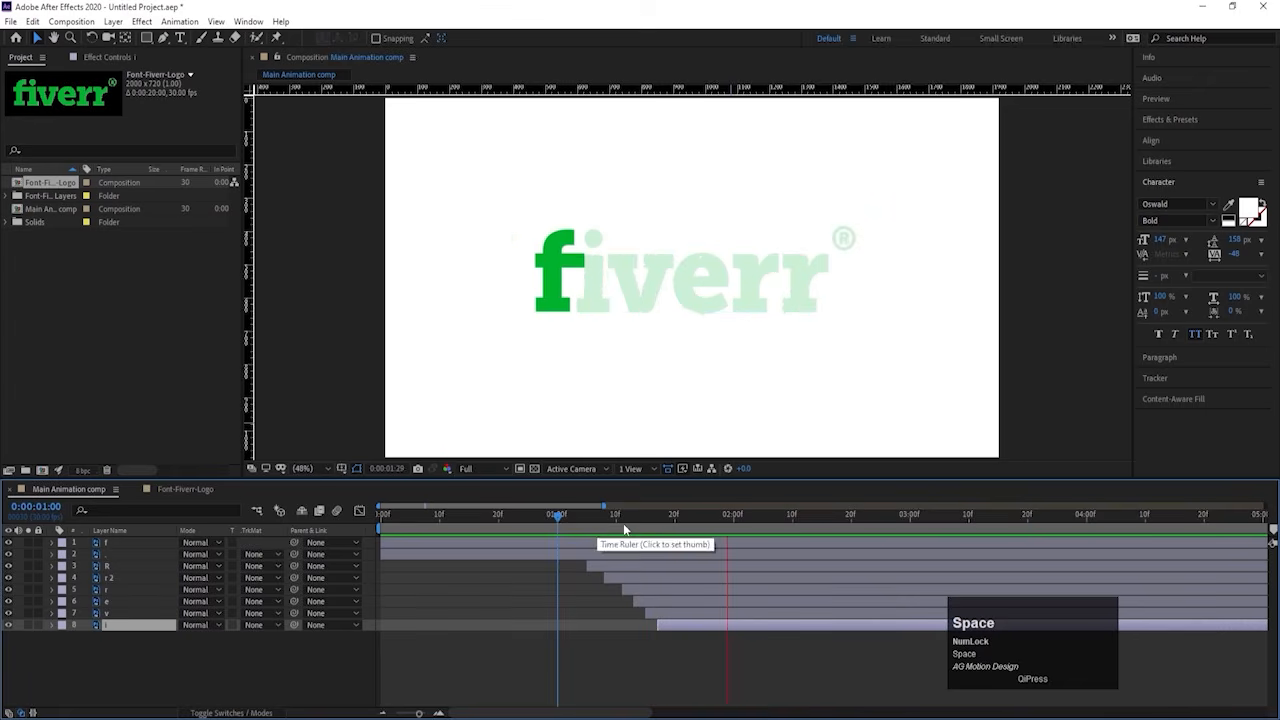
Step: Move the start of the dot layer to 0:00:01:19 and preview the animation
{"action": "left_click_drag", "start_coordinate": [652, 514], "coordinate": [671, 516]}
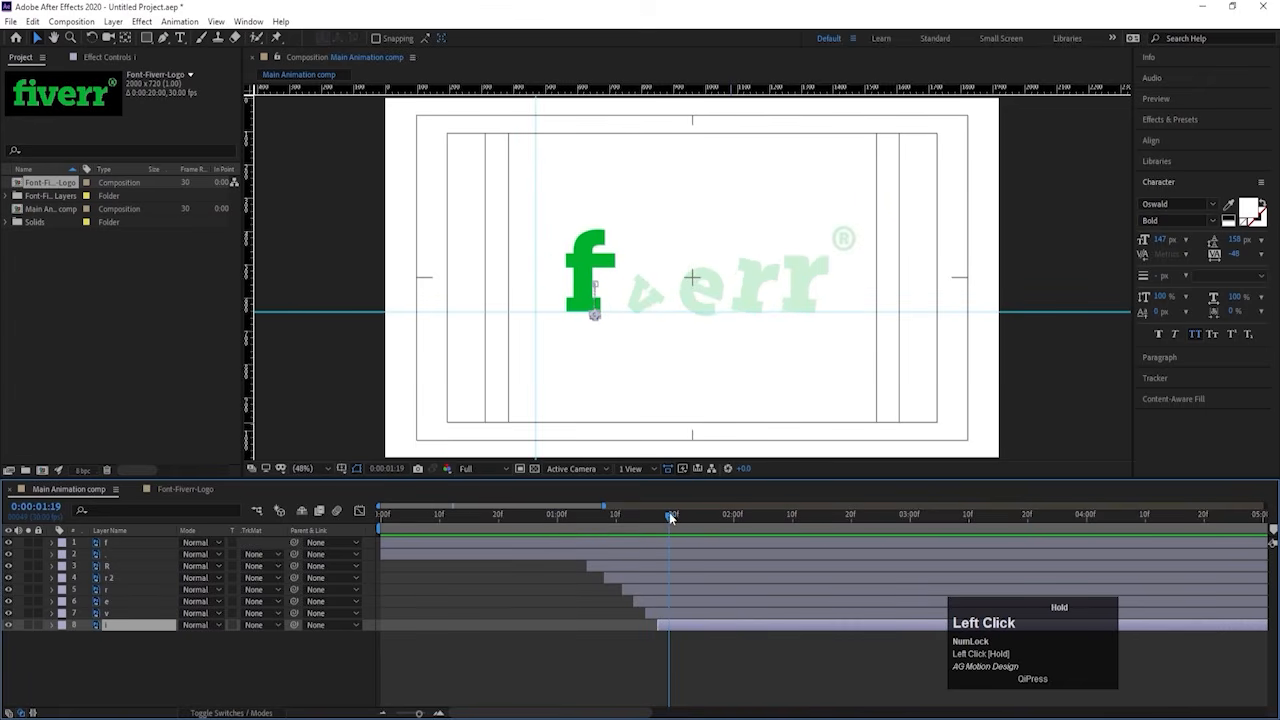
{"action": "left_click", "coordinate": [142, 555]}
{"action": "key", "text": "alt+bracketleft"}
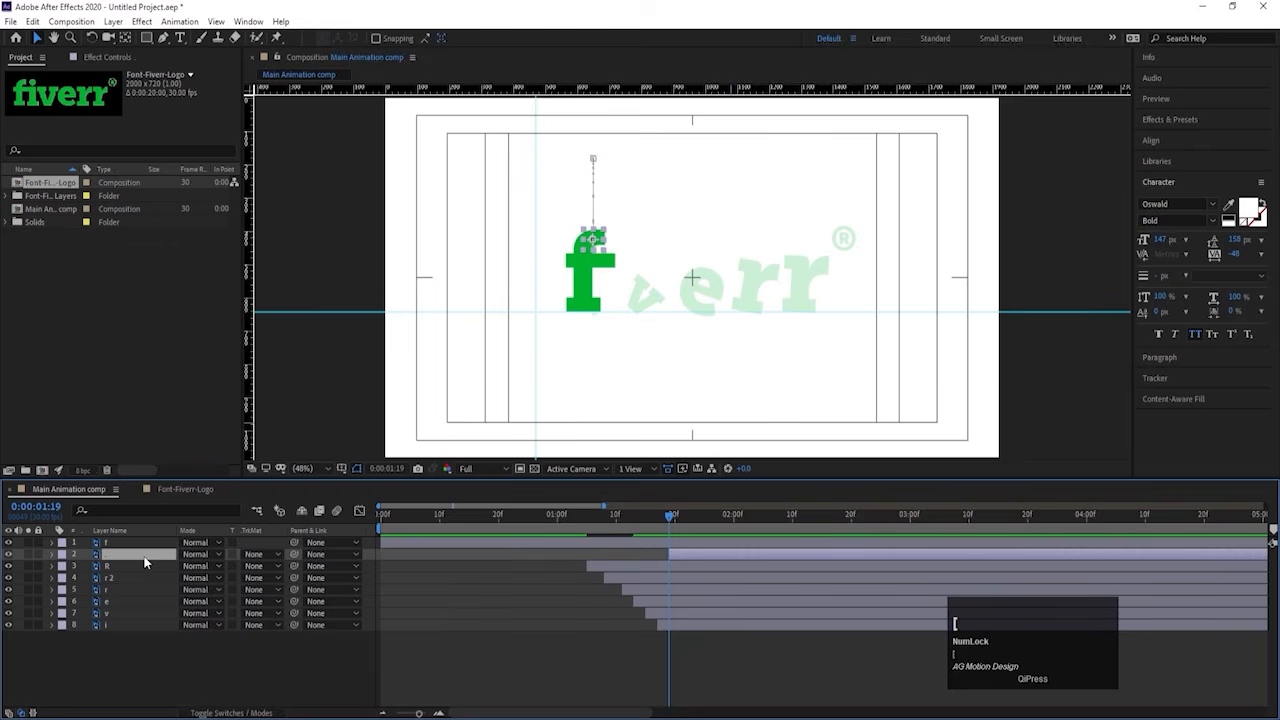
{"action": "key", "text": "space"}
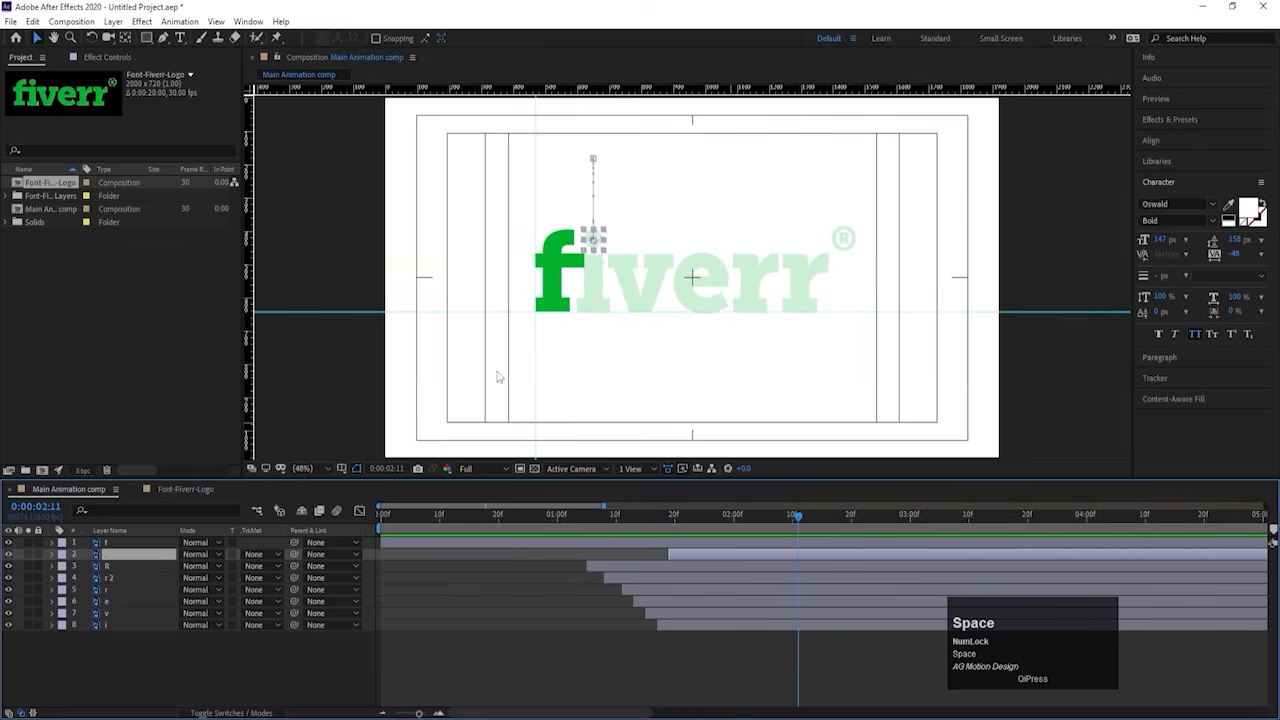
Step: Restore the dot and the six letter layers below the f to full opacity
{"action": "left_click_drag", "start_coordinate": [660, 521], "coordinate": [184, 518]}
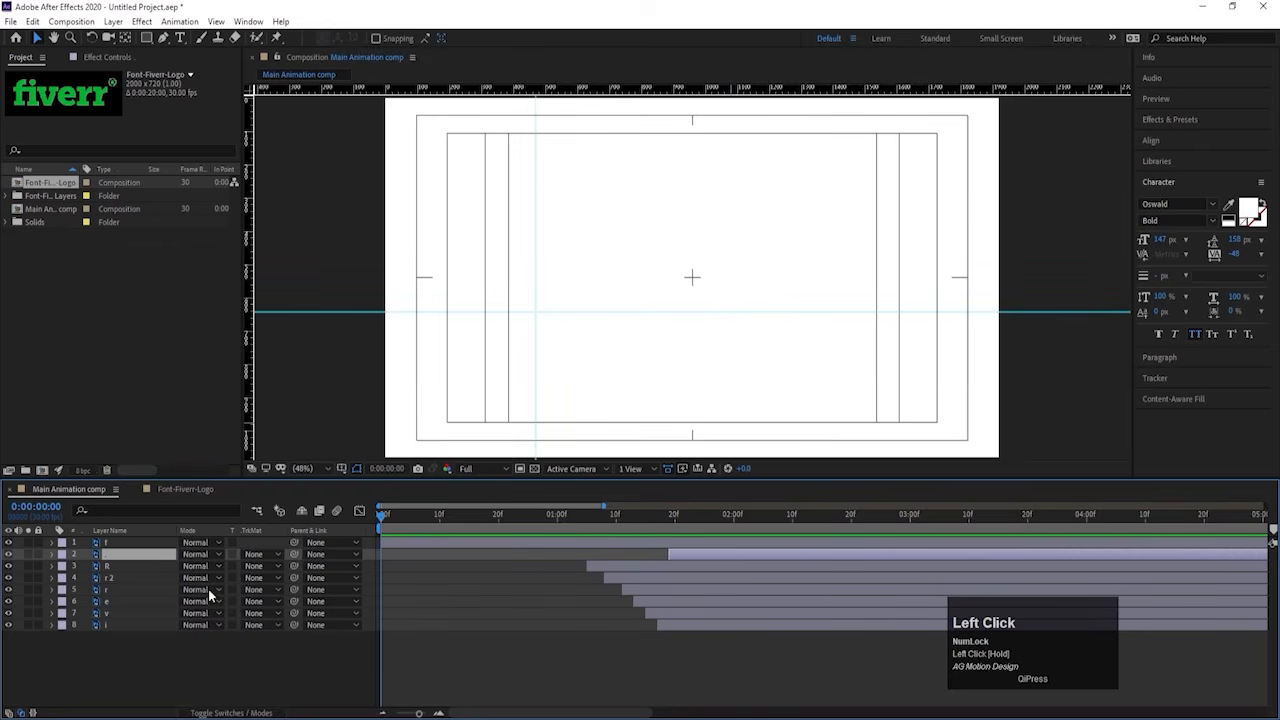
{"action": "left_click", "coordinate": [115, 625], "text": "shift"}
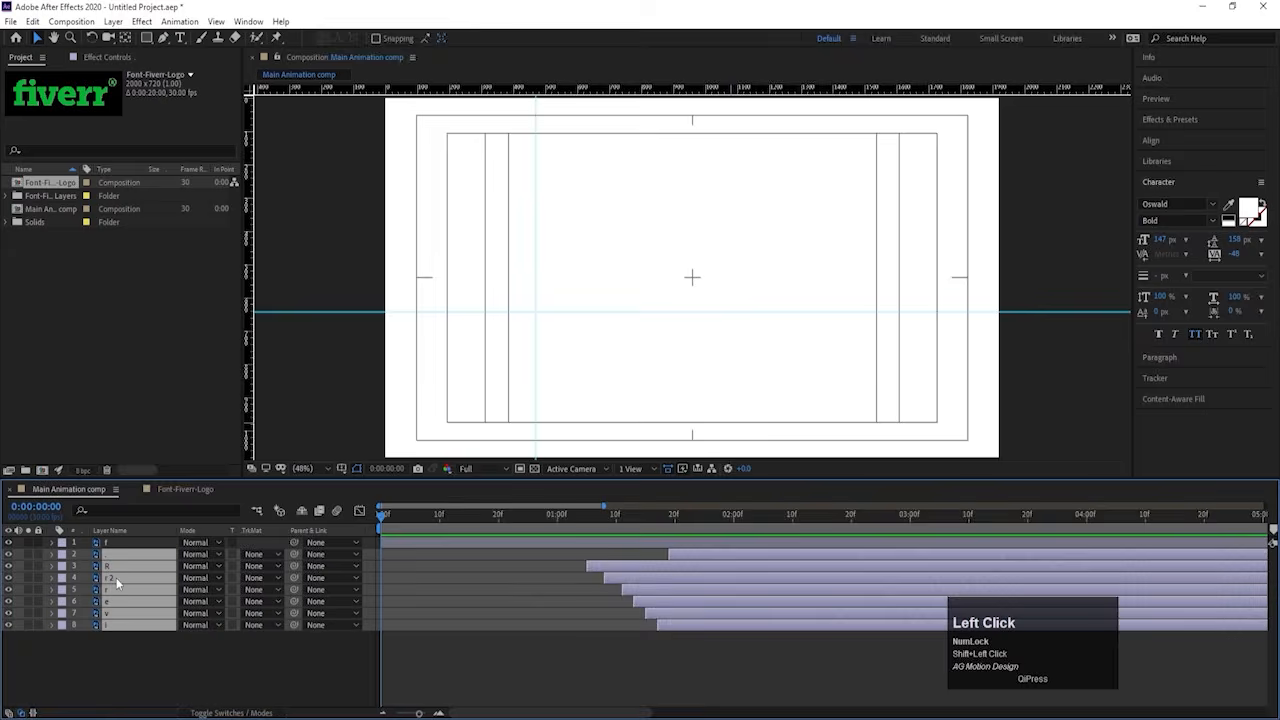
{"action": "key", "text": "t"}
{"action": "left_click_drag", "start_coordinate": [186, 567], "coordinate": [270, 567]}
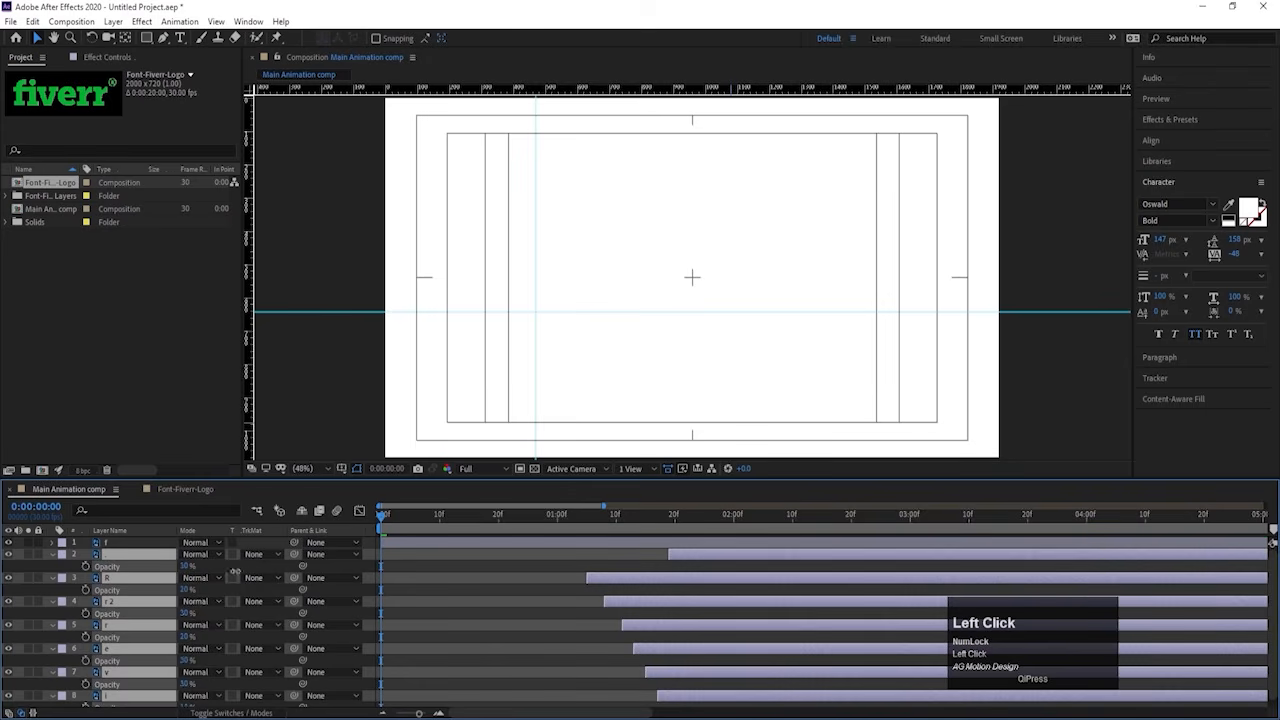
Step: Collapse all layer properties and preview the full logo animation from the start
{"action": "left_click", "coordinate": [479, 567]}
{"action": "key", "text": "u"}
{"action": "key", "text": "u"}
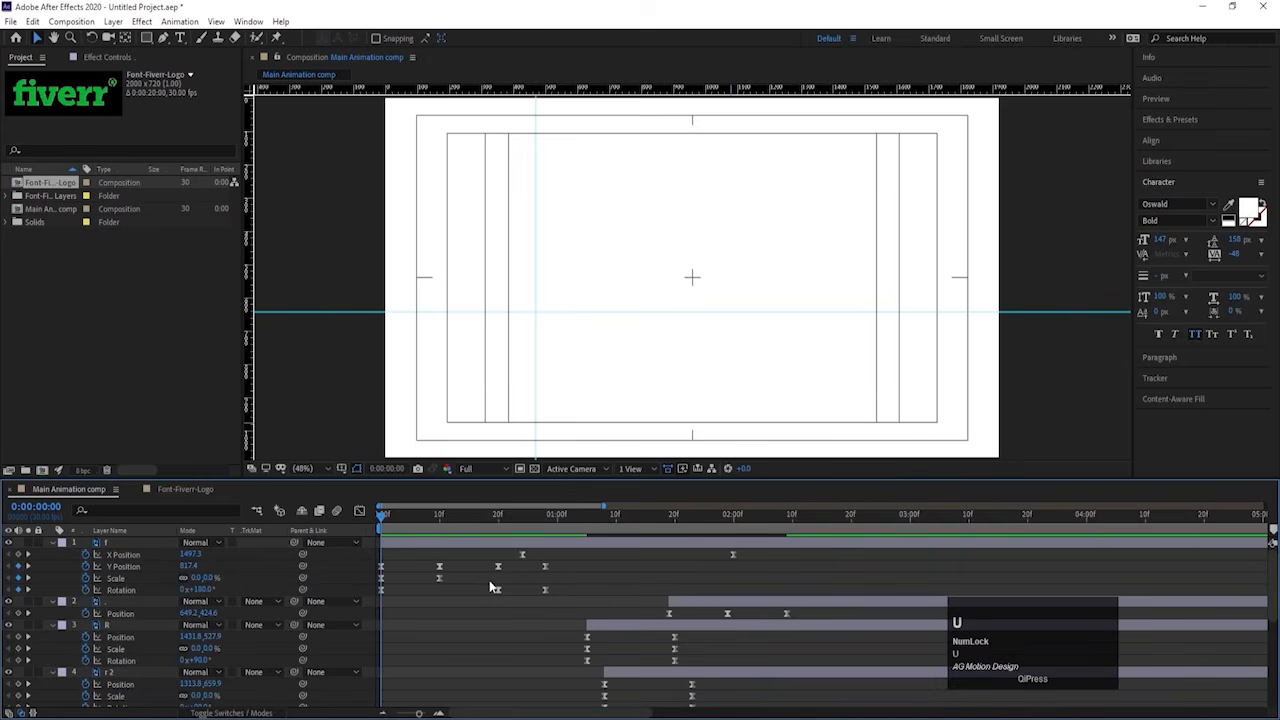
{"action": "key", "text": "space"}
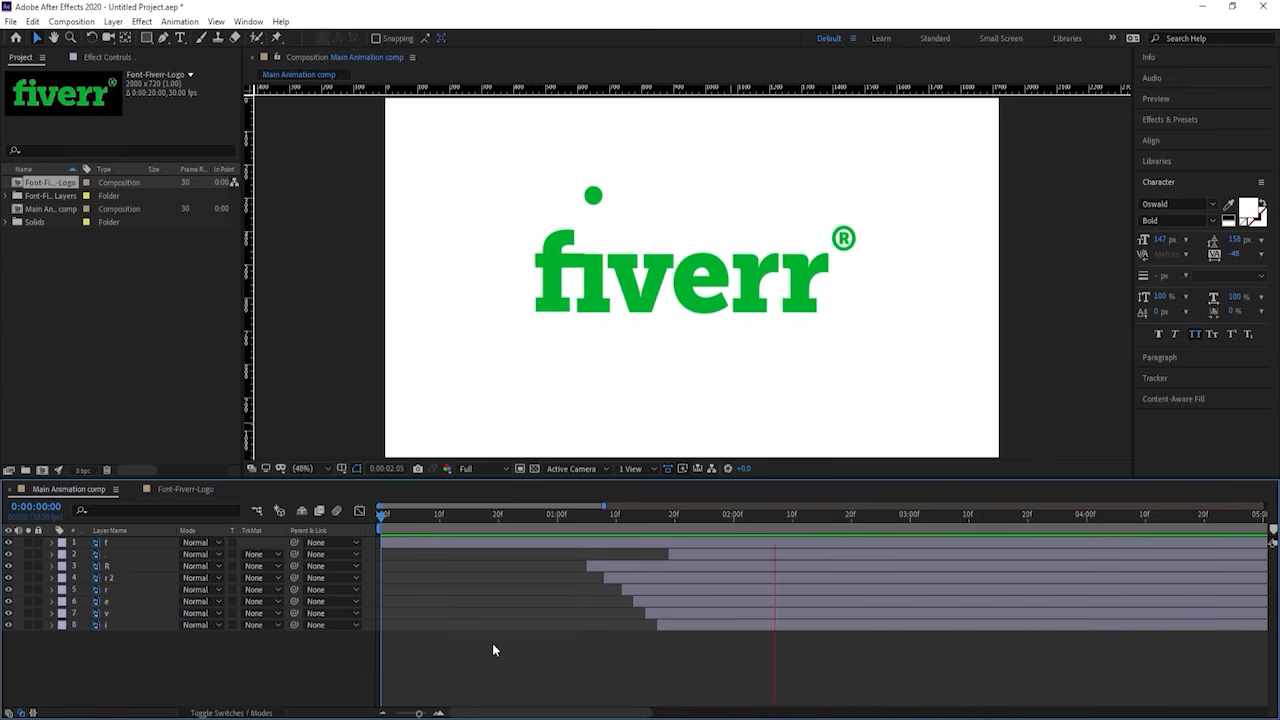
{"action": "key", "text": "space"}
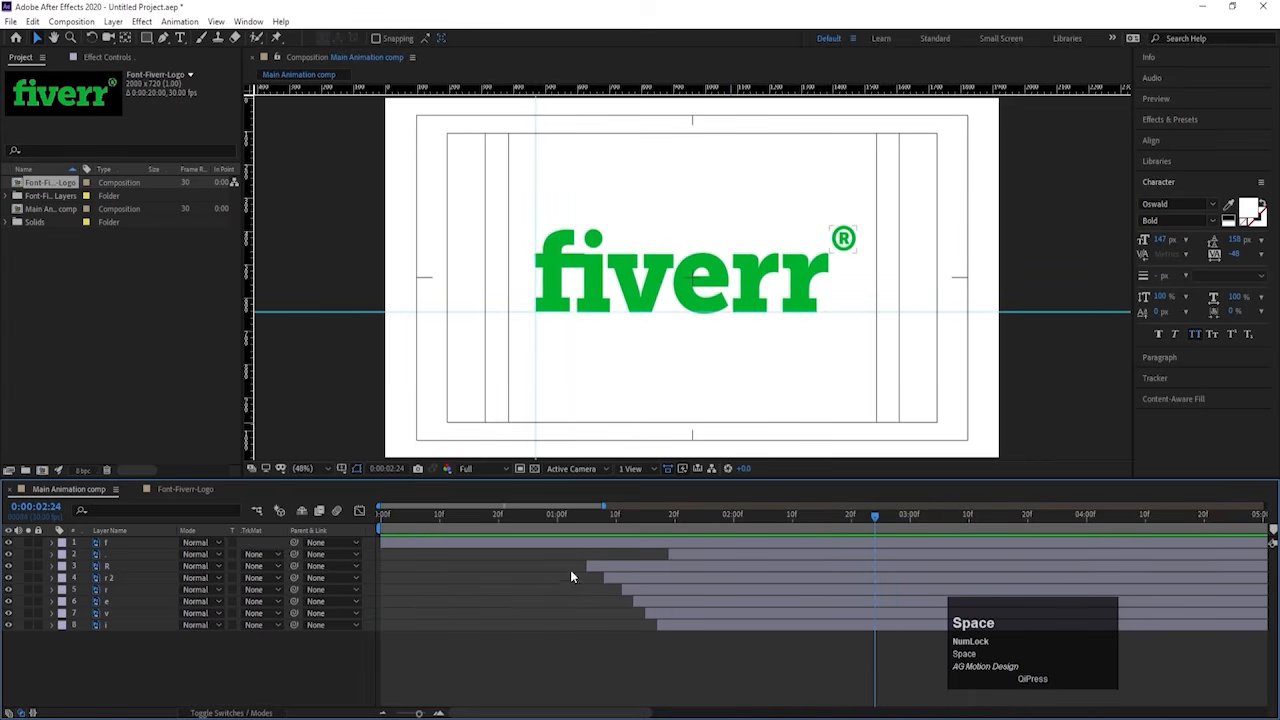
Step: Set the f layer's Y Position at 0:00:02:00 to 521.3 to align its crossbar with the i, and preview it
{"action": "scroll", "coordinate": [570, 284], "scroll_direction": "up", "scroll_amount": 3, "text": "alt"}
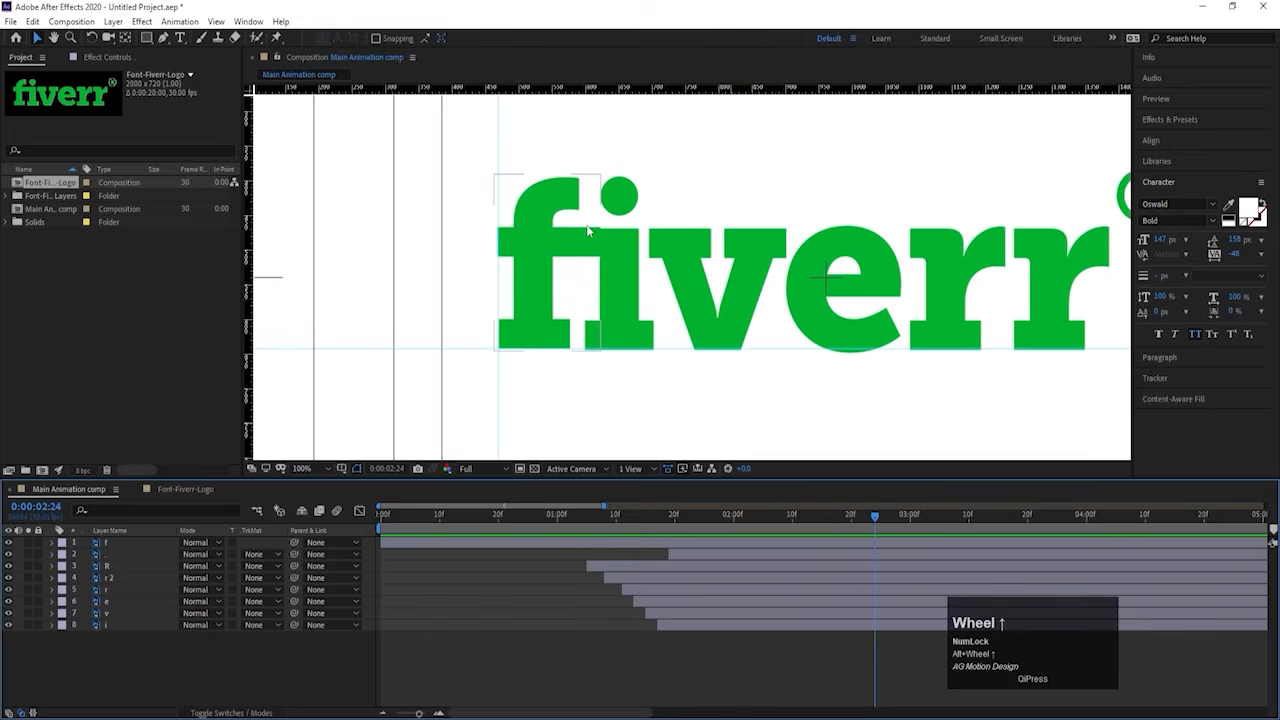
{"action": "scroll", "coordinate": [588, 231], "scroll_direction": "up", "scroll_amount": 2}
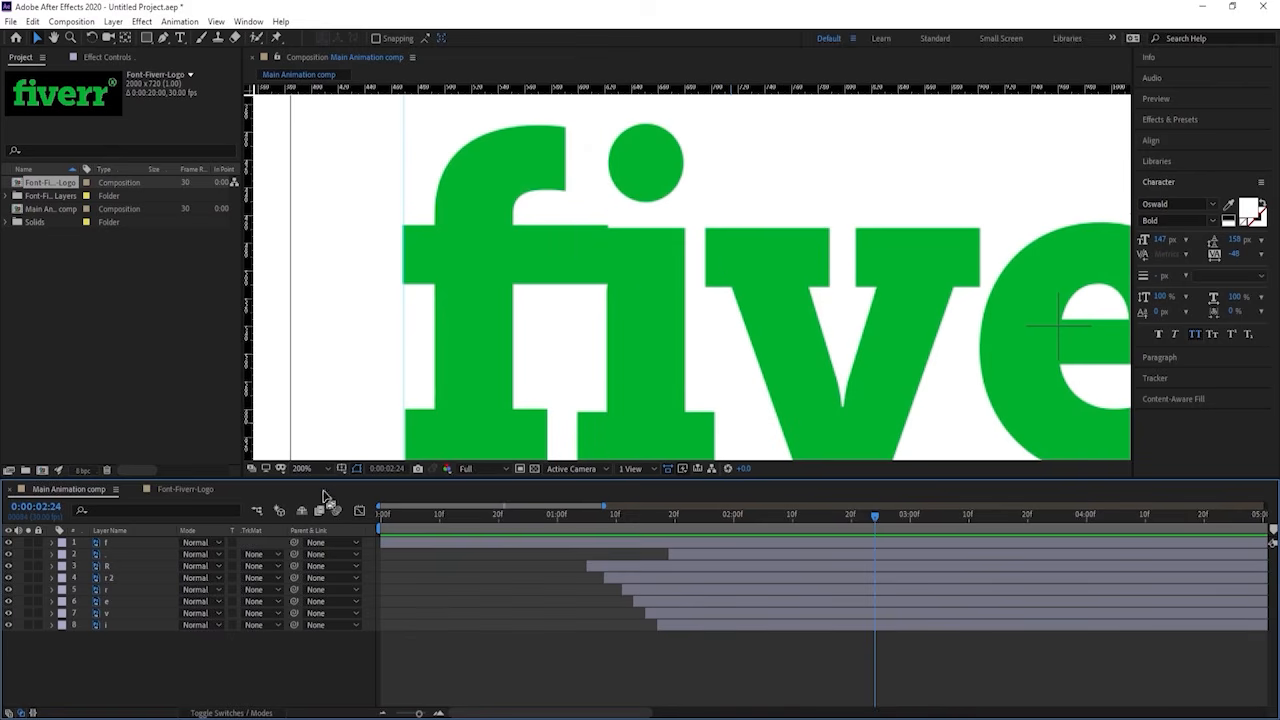
{"action": "left_click", "coordinate": [138, 544]}
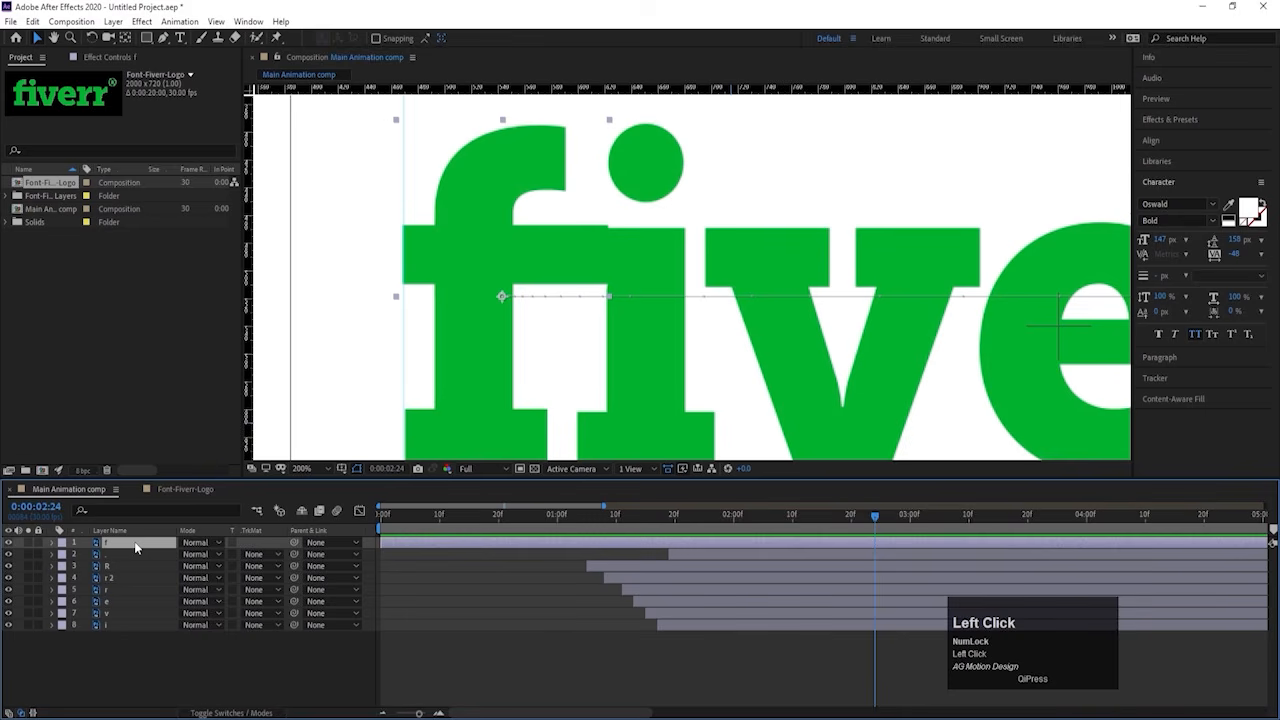
{"action": "key", "text": "u"}
{"action": "key", "text": "j"}
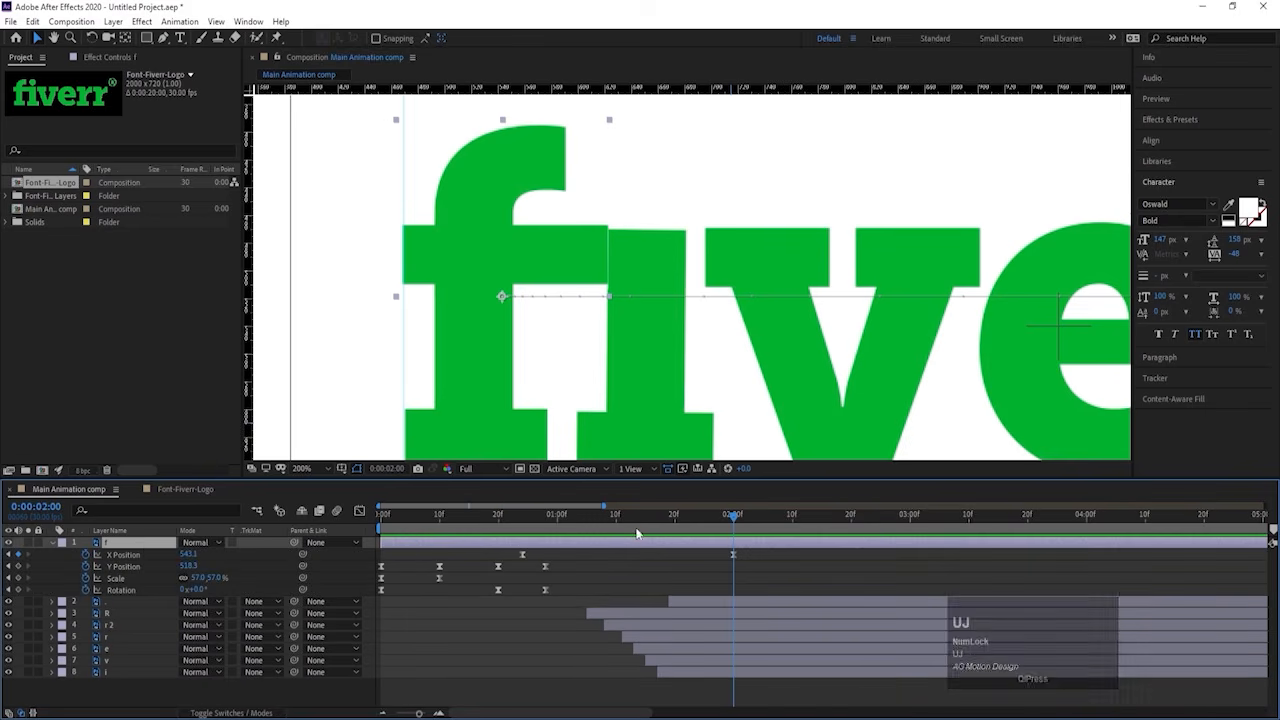
{"action": "key", "text": "Down"}
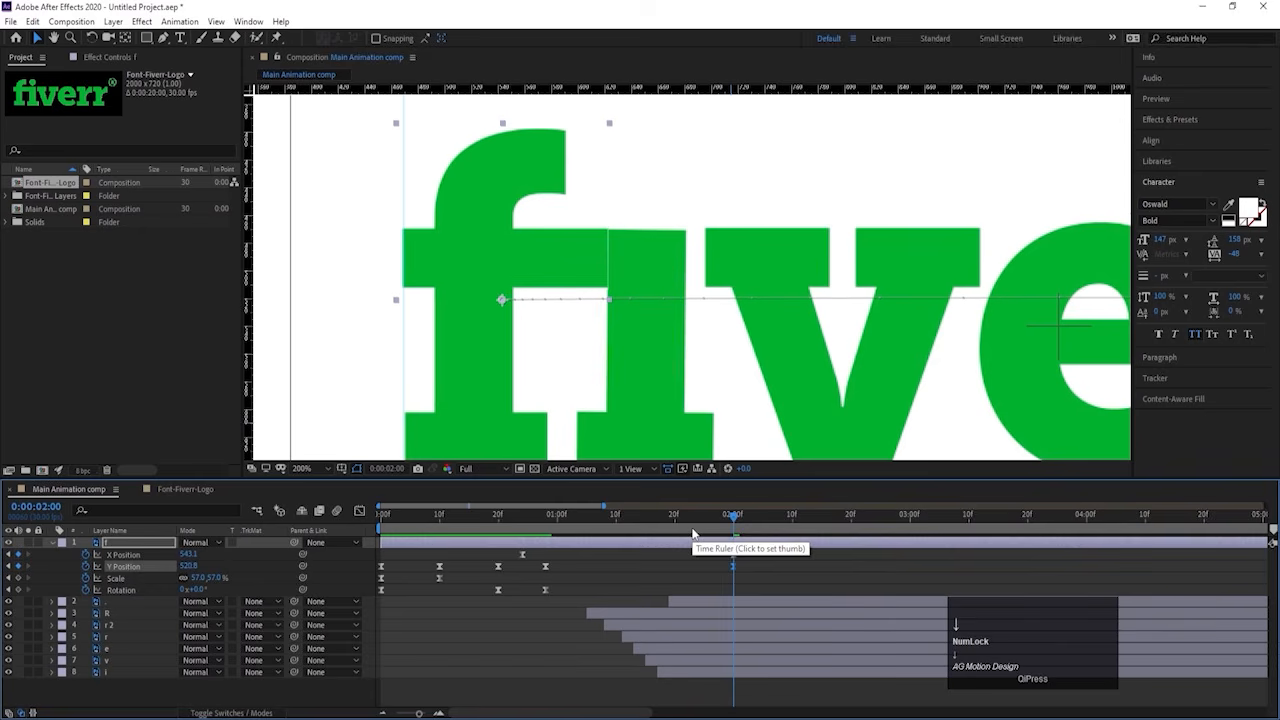
{"action": "key", "text": "space"}
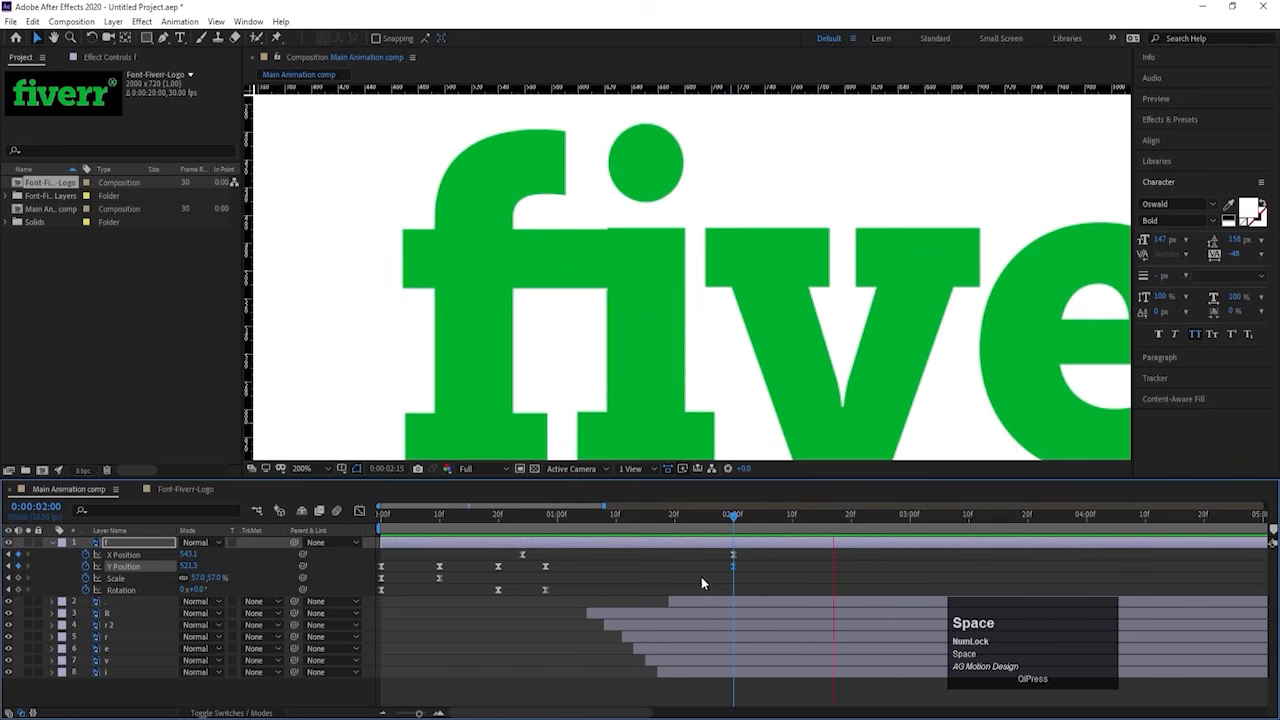
Step: Fine-tune the f layer's Y Position at 0:00:02:00 to 520.3, previewing its alignment with the i
{"action": "left_click", "coordinate": [735, 532]}
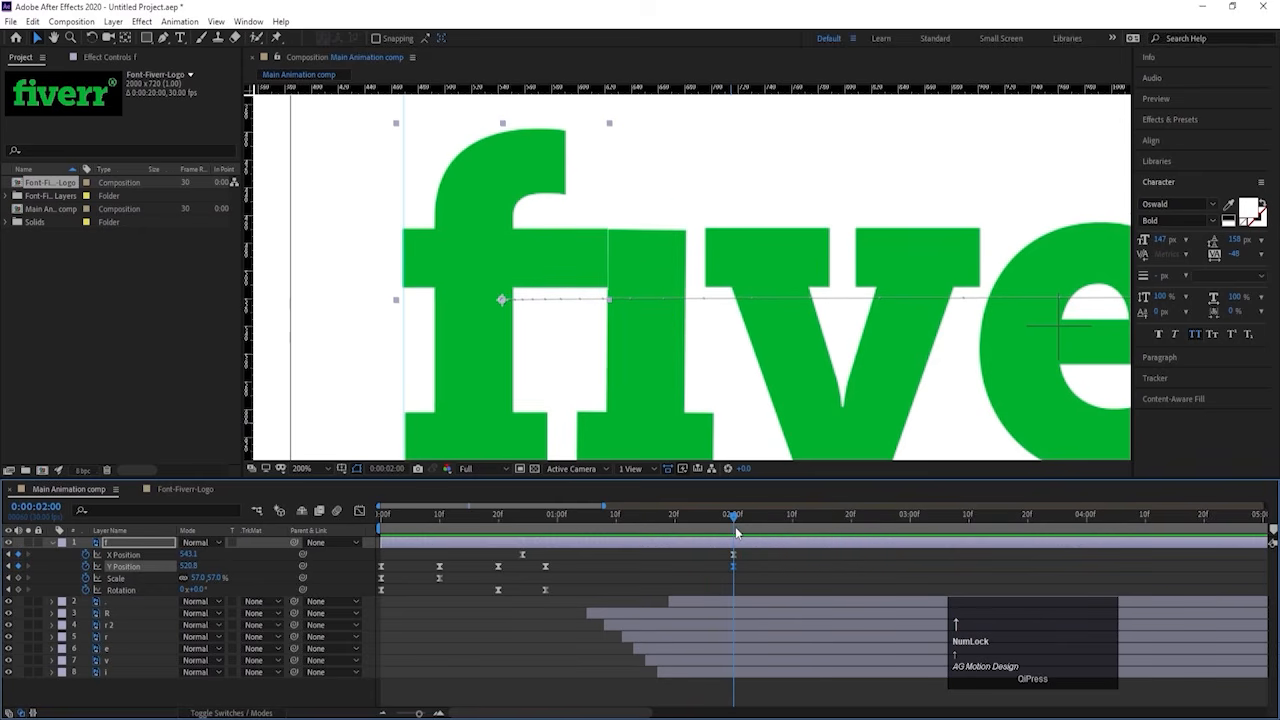
{"action": "key", "text": "space"}
{"action": "key", "text": "space"}
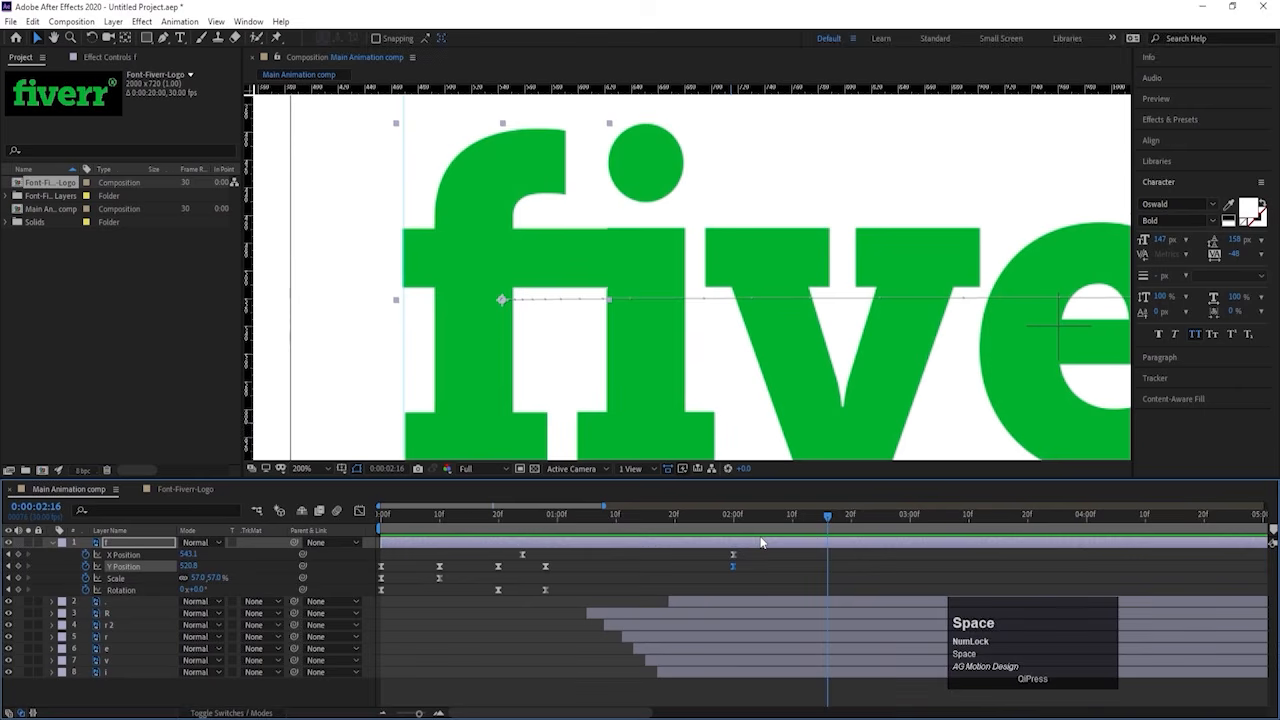
{"action": "key", "text": "j"}
{"action": "key", "text": "space"}
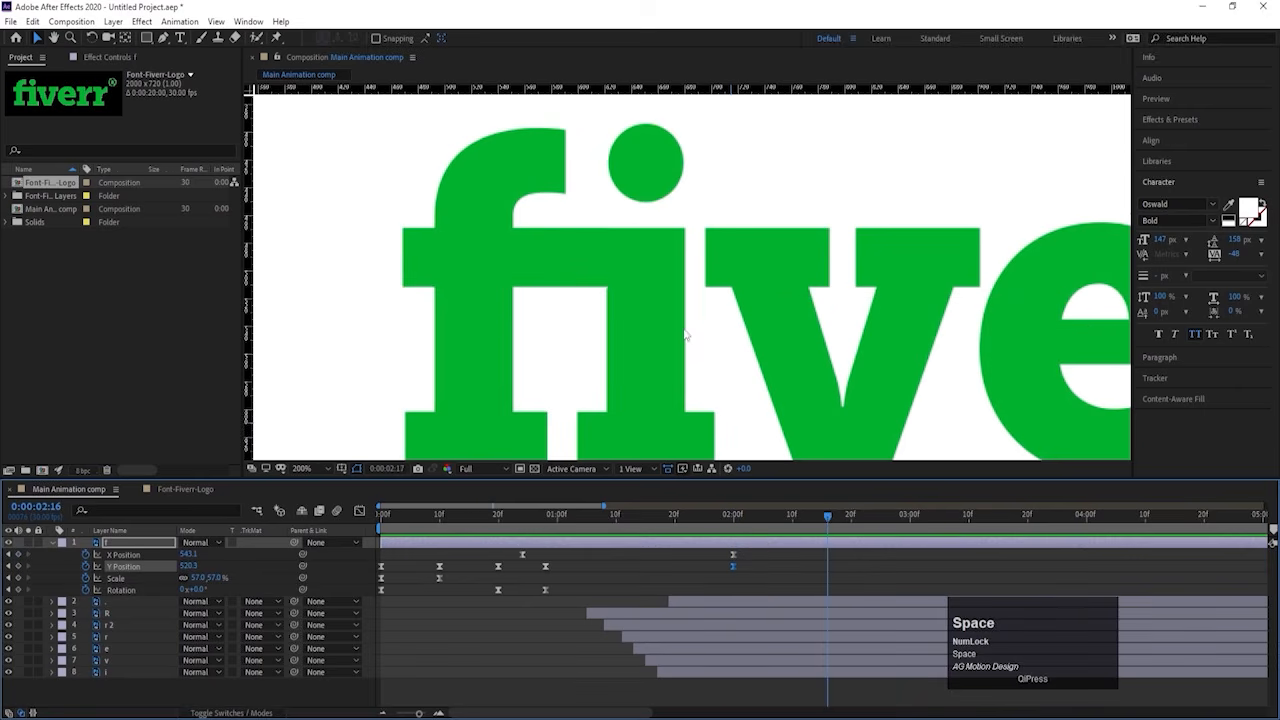
{"action": "key", "text": "space"}
Step: Fit the composition in the viewer, preview the whole animation from the beginning and collapse the f layer's properties
{"action": "left_click", "coordinate": [587, 518]}
{"action": "scroll", "coordinate": [599, 389], "scroll_direction": "down", "scroll_amount": 8}
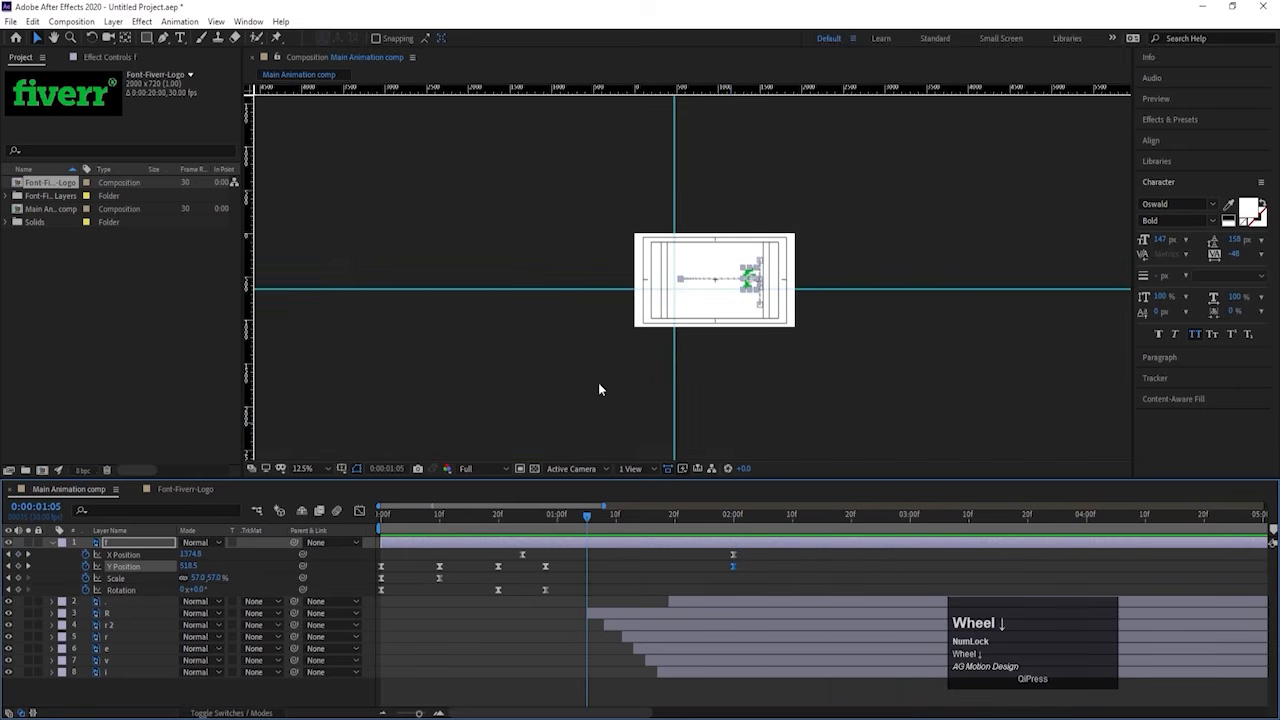
{"action": "left_click_drag", "start_coordinate": [442, 520], "coordinate": [358, 521]}
{"action": "left_click", "coordinate": [319, 467]}
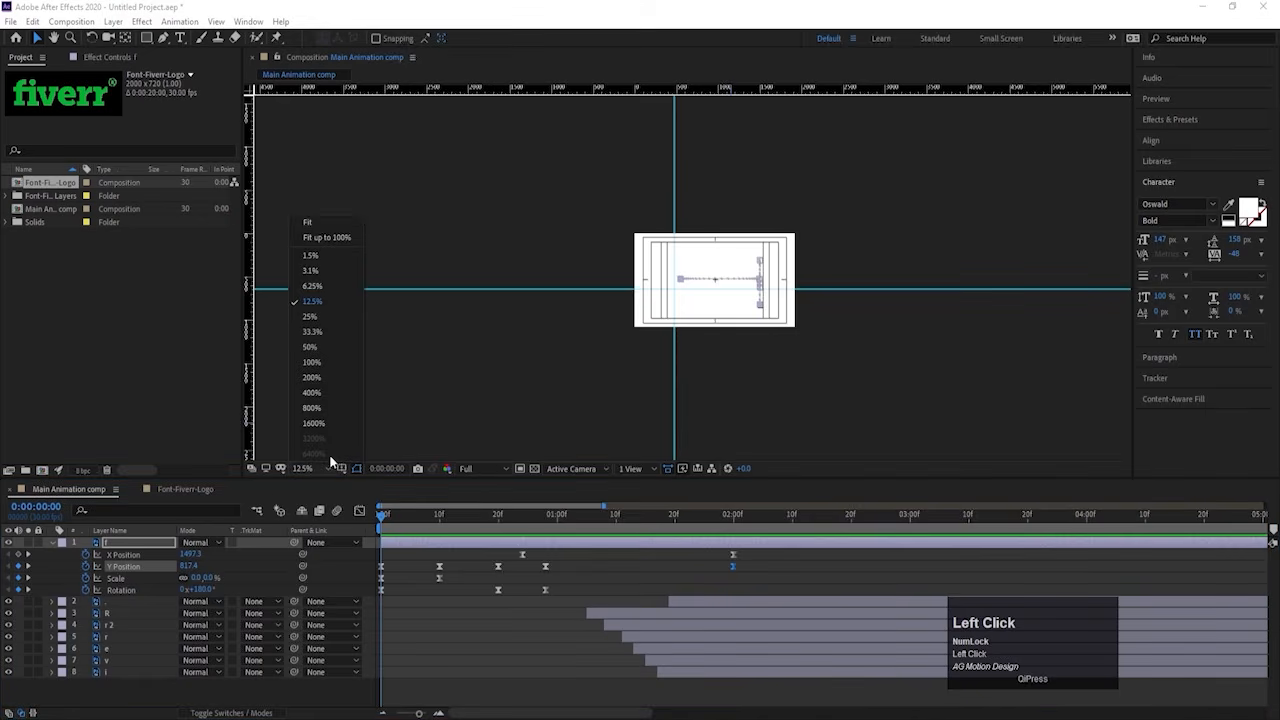
{"action": "left_click", "coordinate": [326, 222]}
{"action": "key", "text": "space"}
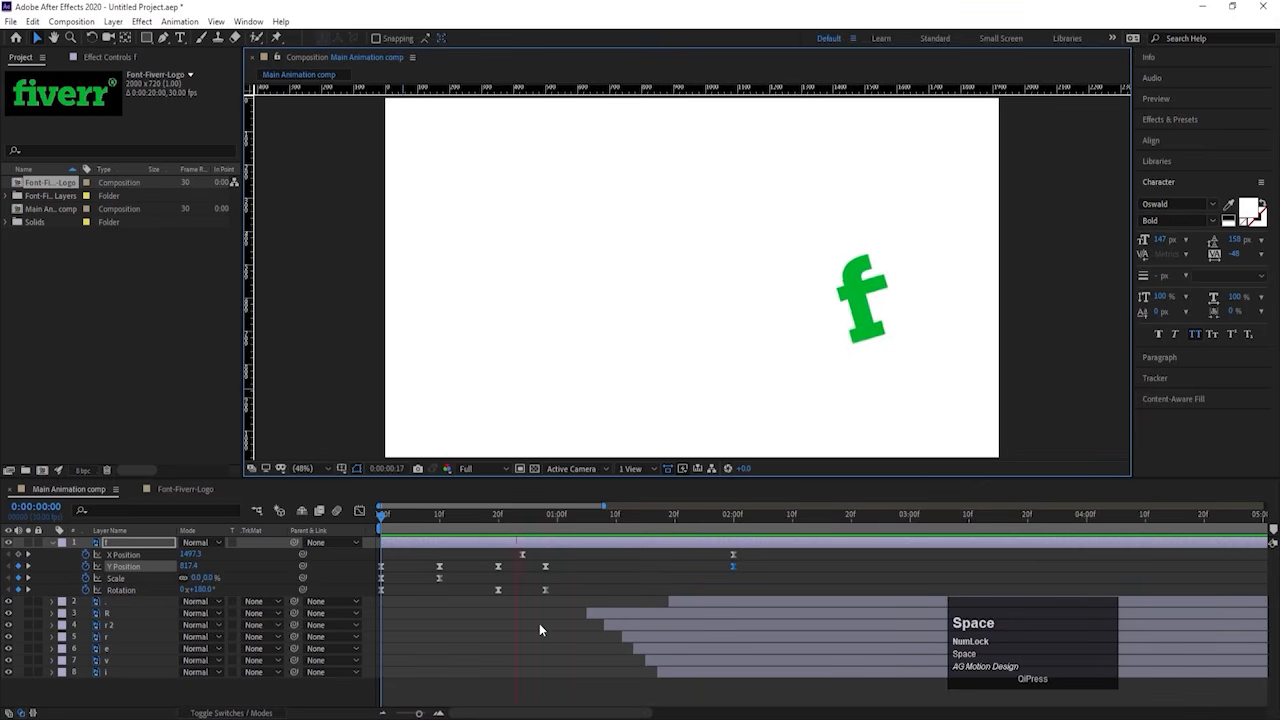
{"action": "key", "text": "space"}
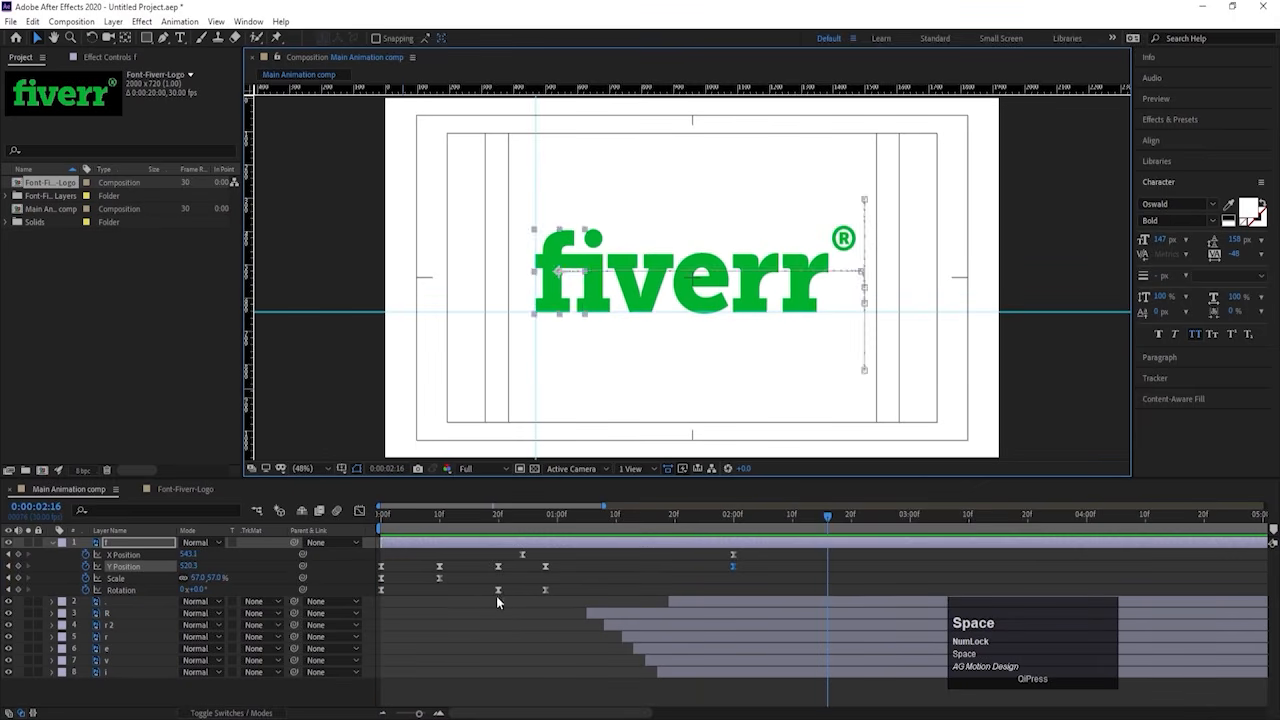
{"action": "left_click", "coordinate": [482, 577]}
{"action": "key", "text": "u"}
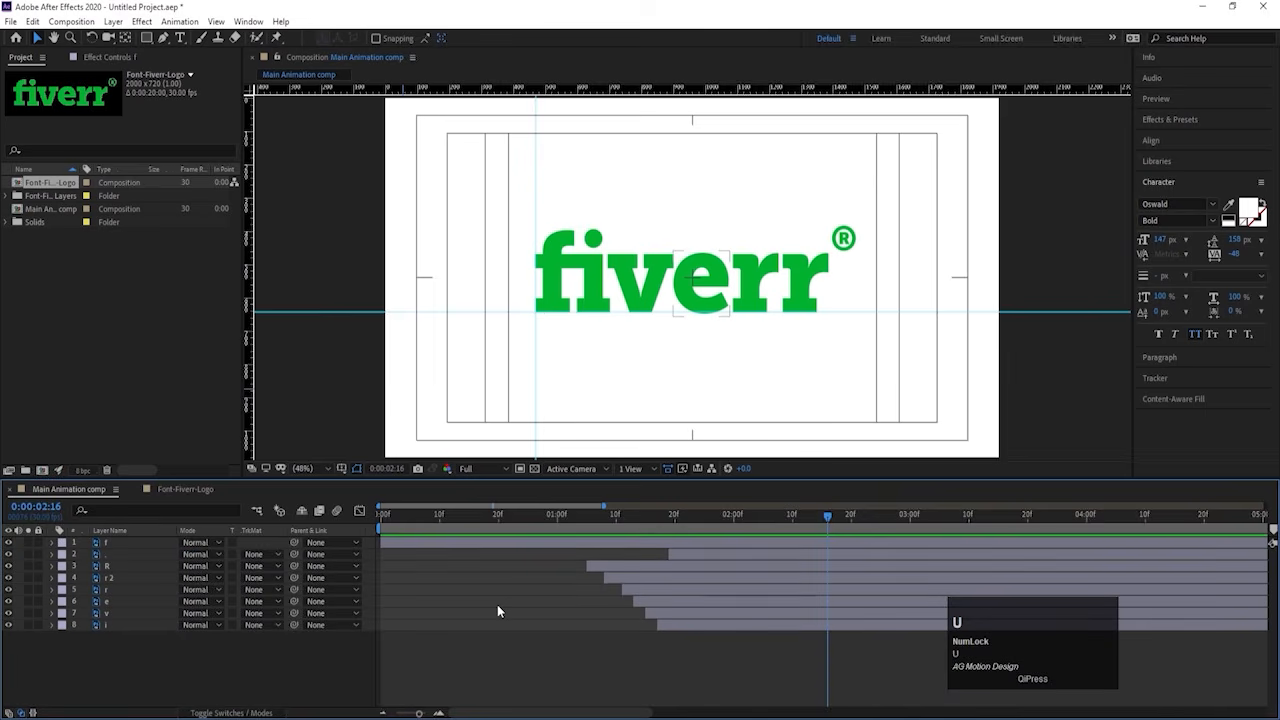
Step: Enable motion blur on all logo layers and preview the animation from the start
{"action": "key", "text": "F4"}
{"action": "key", "text": "ctrl+a"}
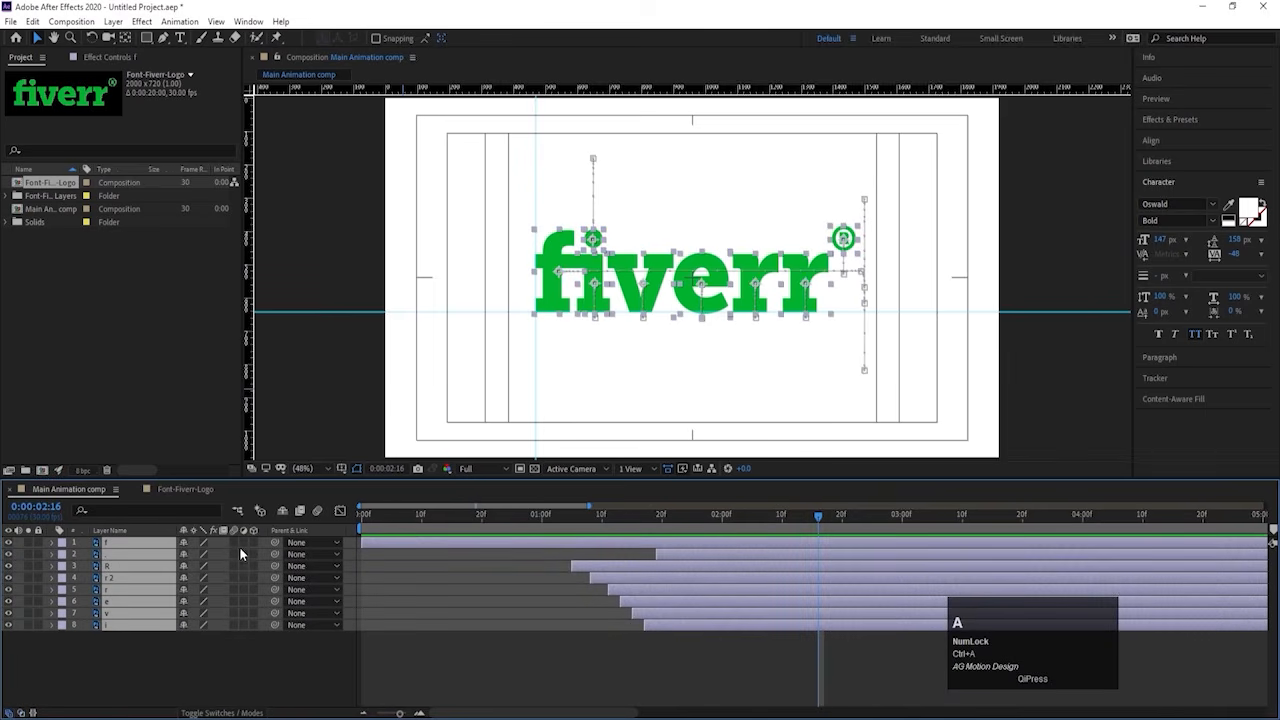
{"action": "left_click", "coordinate": [233, 542]}
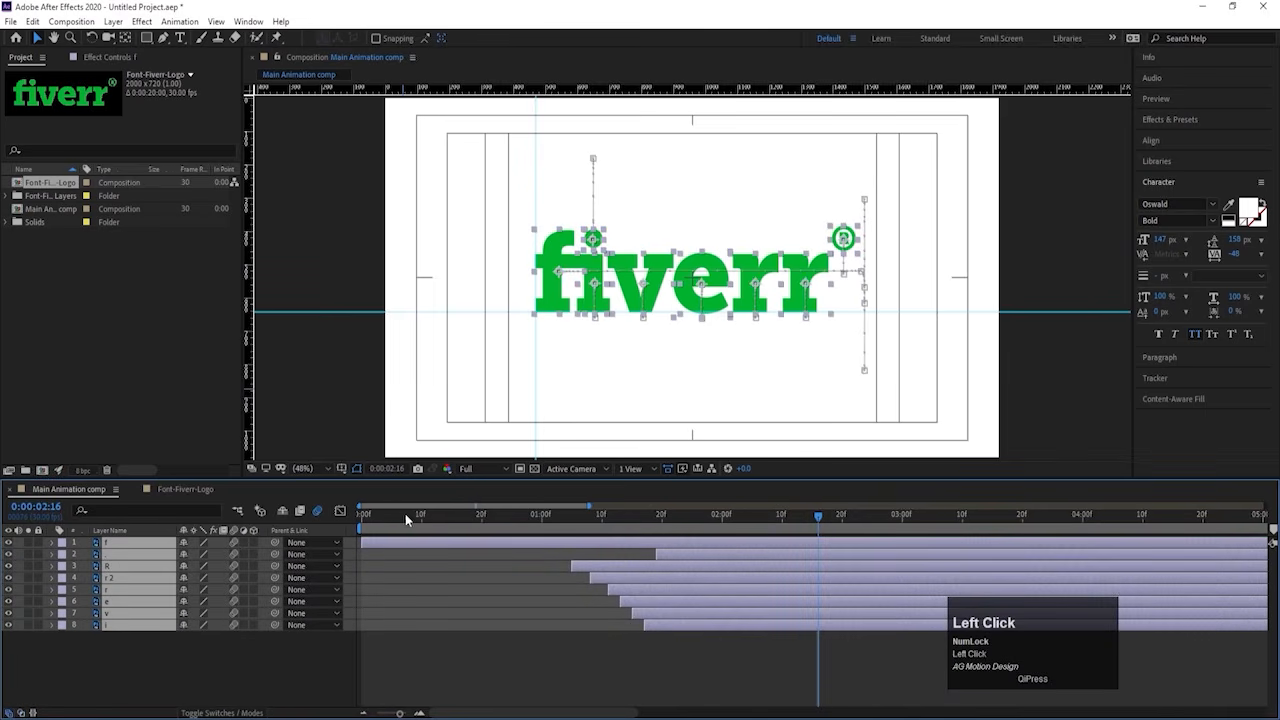
{"action": "key", "text": "space"}
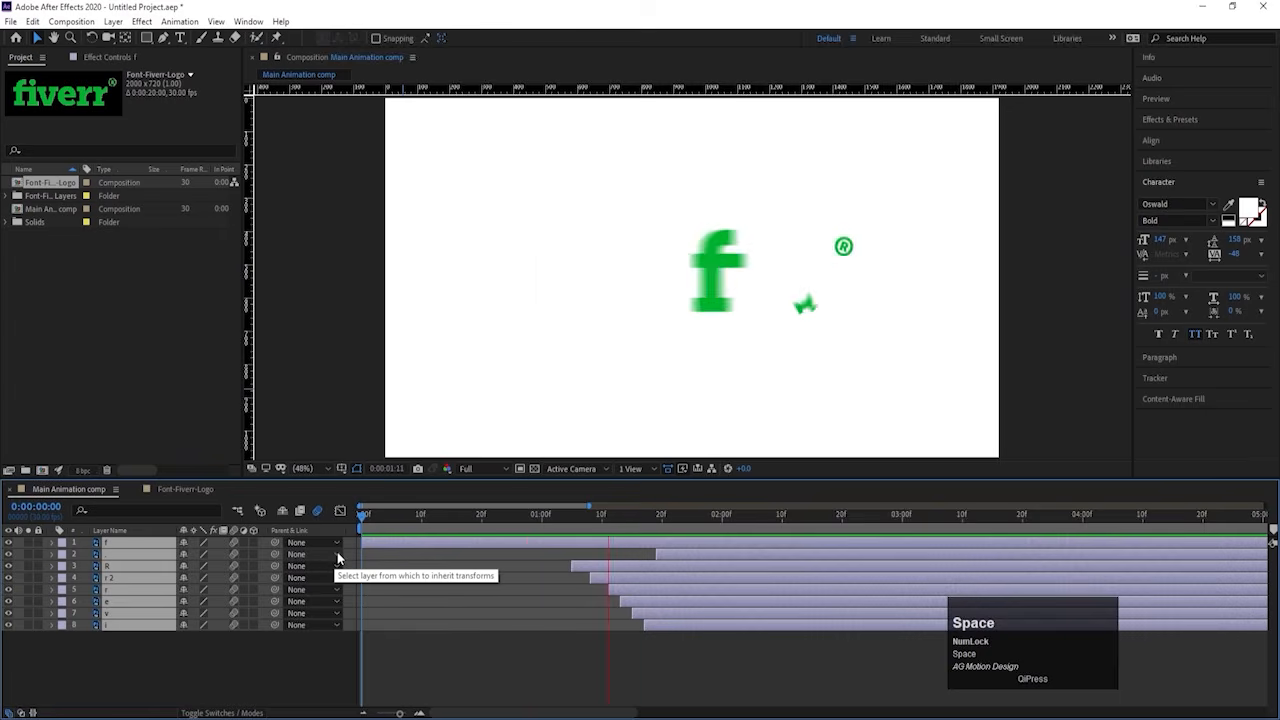
{"action": "key", "text": "space"}
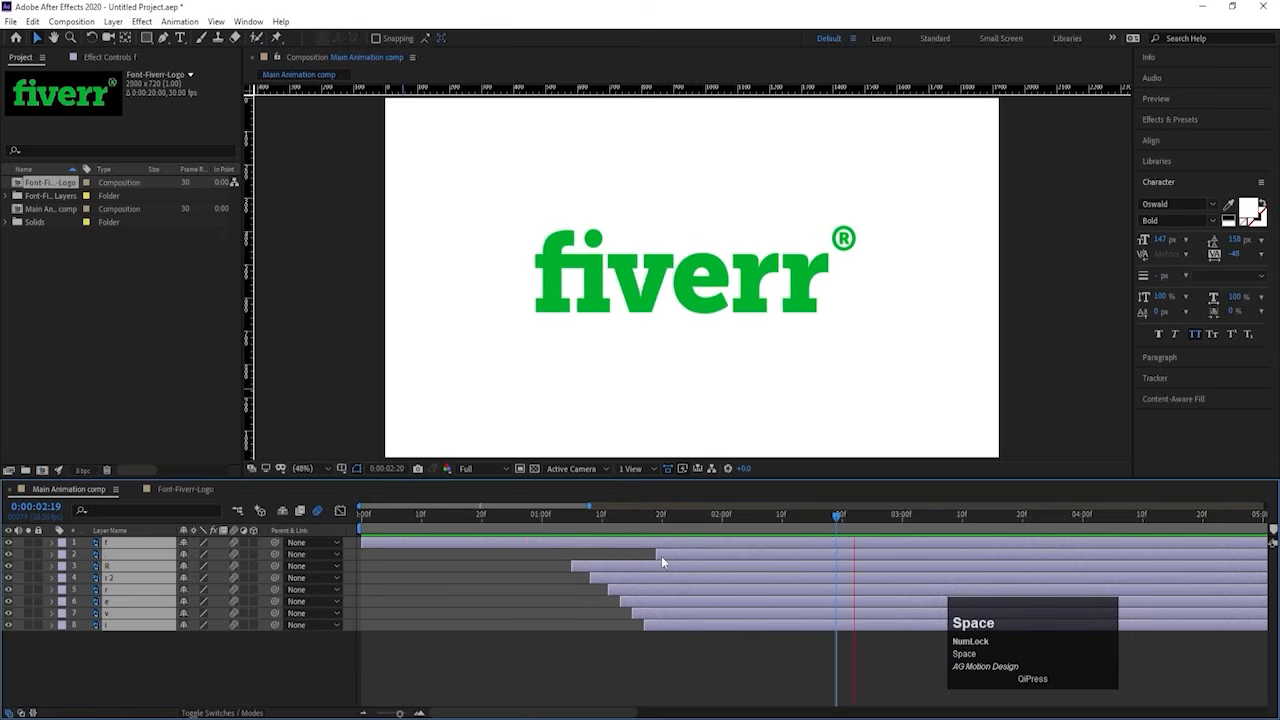
Step: Return to the composition's start and add a null object above the logo layers
{"action": "left_click_drag", "start_coordinate": [660, 522], "coordinate": [175, 700]}
{"action": "left_click", "coordinate": [175, 680]}
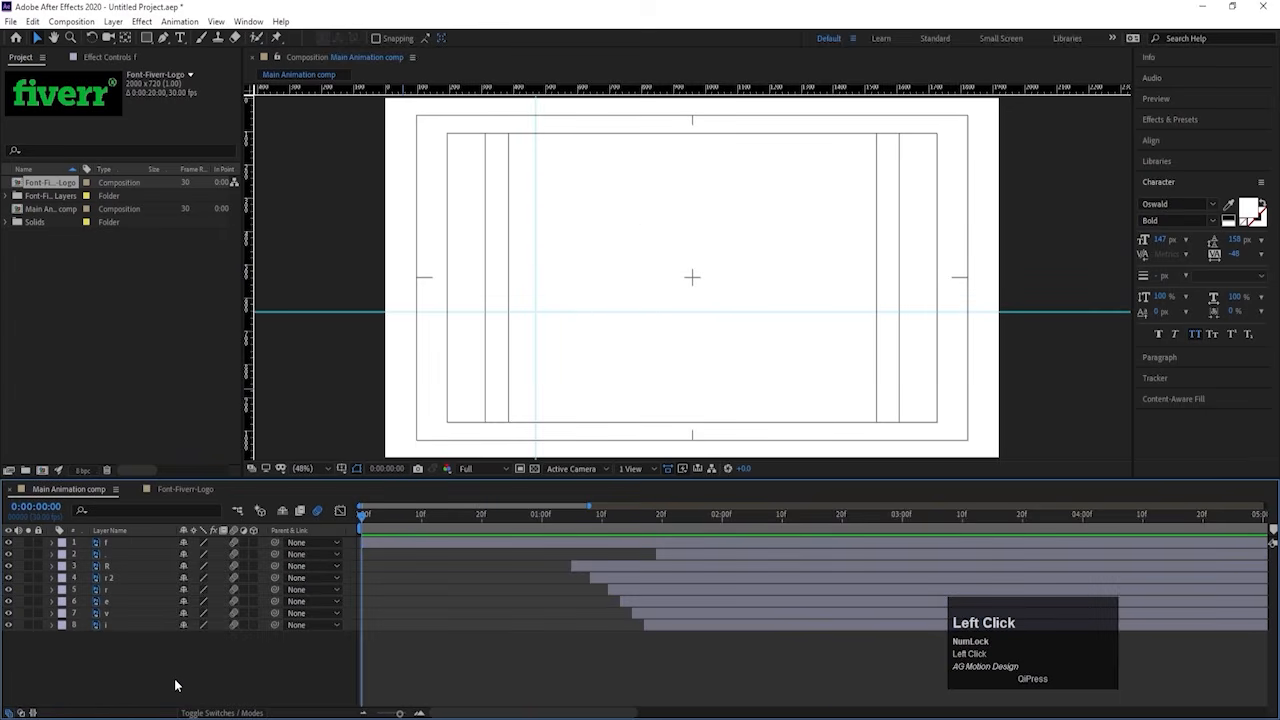
{"action": "right_click", "coordinate": [175, 685]}
{"action": "left_click", "coordinate": [205, 527]}
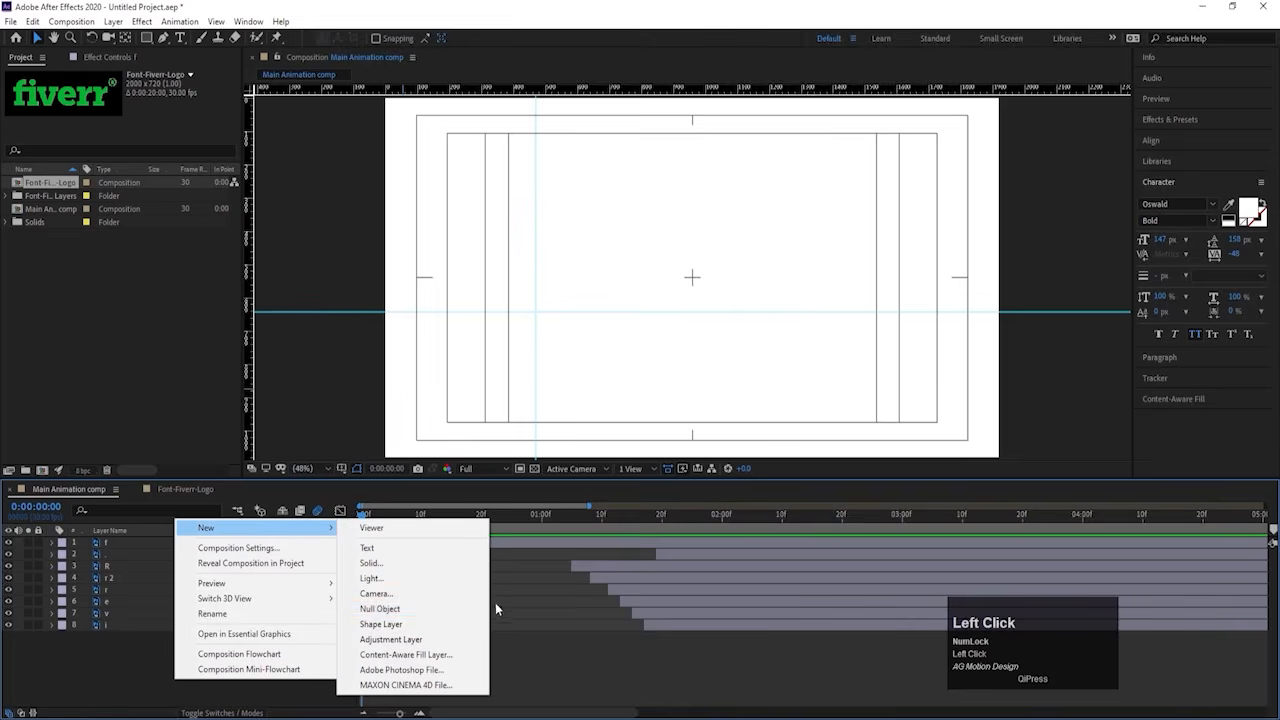
{"action": "left_click", "coordinate": [380, 608]}
Step: Parent all logo layers from f down to i to the new null object
{"action": "left_click", "coordinate": [112, 555]}
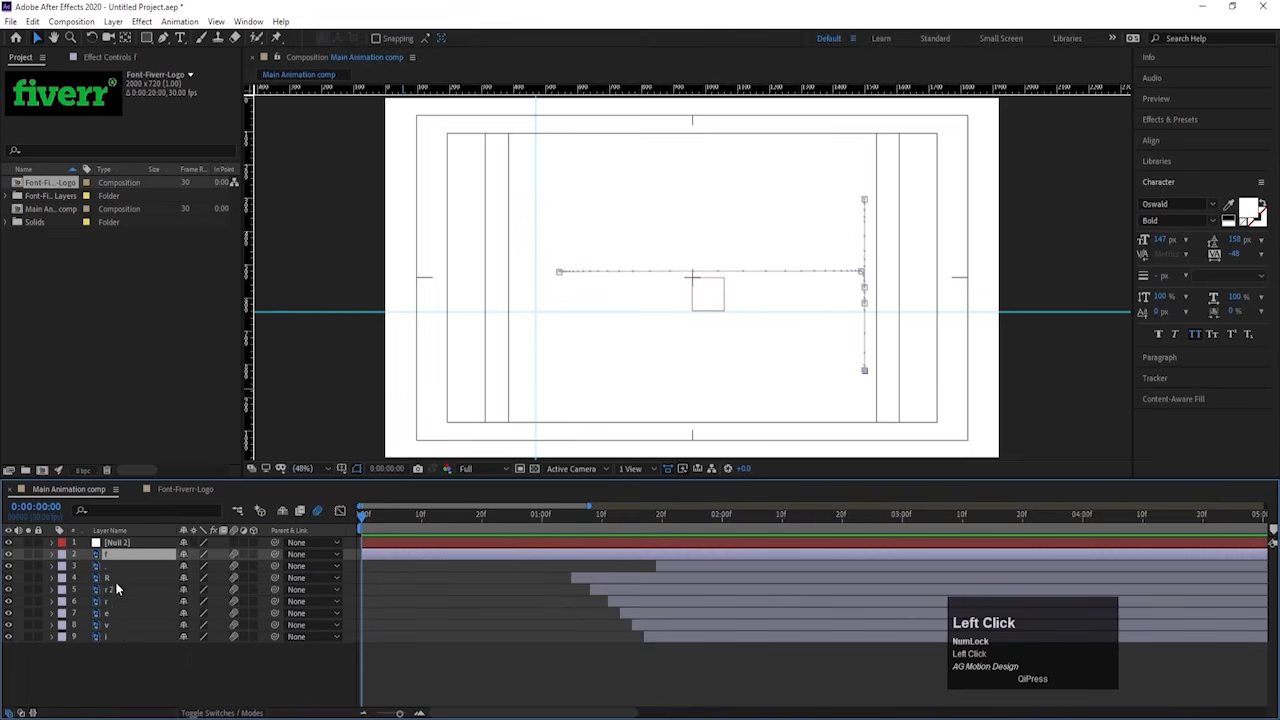
{"action": "left_click", "coordinate": [109, 637], "text": "shift"}
{"action": "left_click_drag", "start_coordinate": [276, 554], "coordinate": [125, 542]}
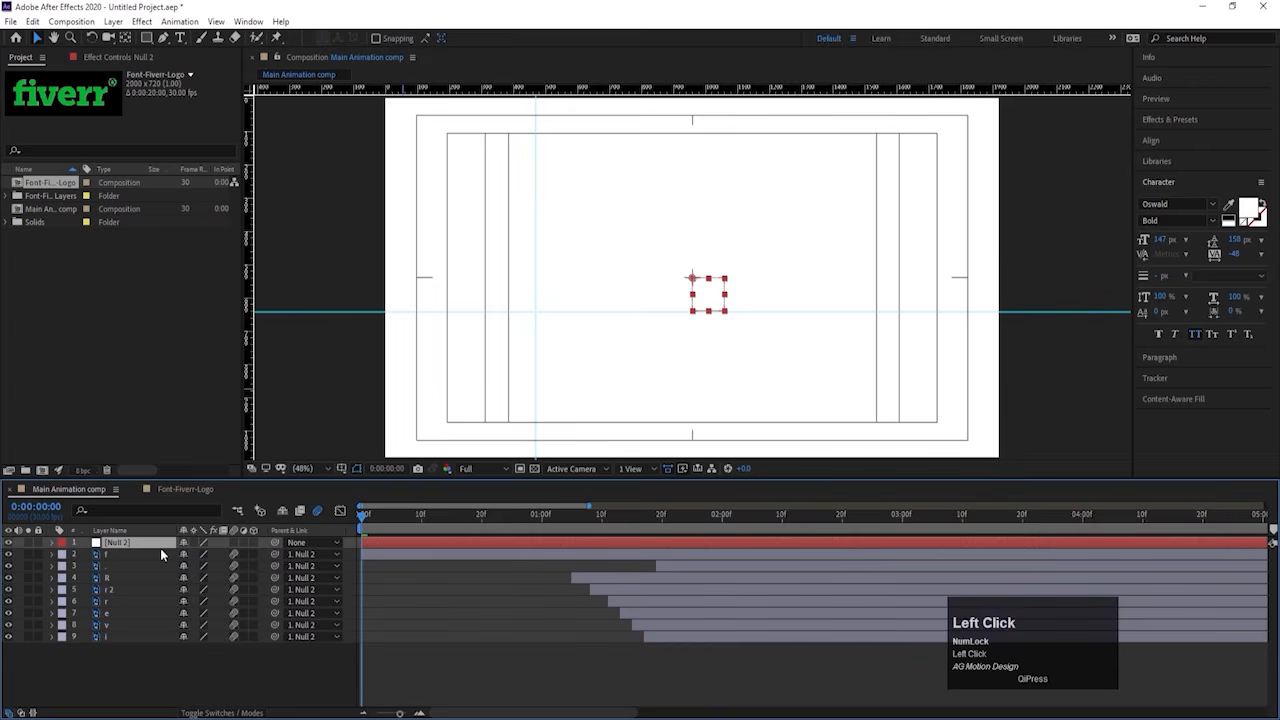
Step: Keyframe the null's Scale at 0:00:00:00, and set it to 90% at 0:00:05:29
{"action": "key", "text": "s"}
{"action": "left_click", "coordinate": [85, 555]}
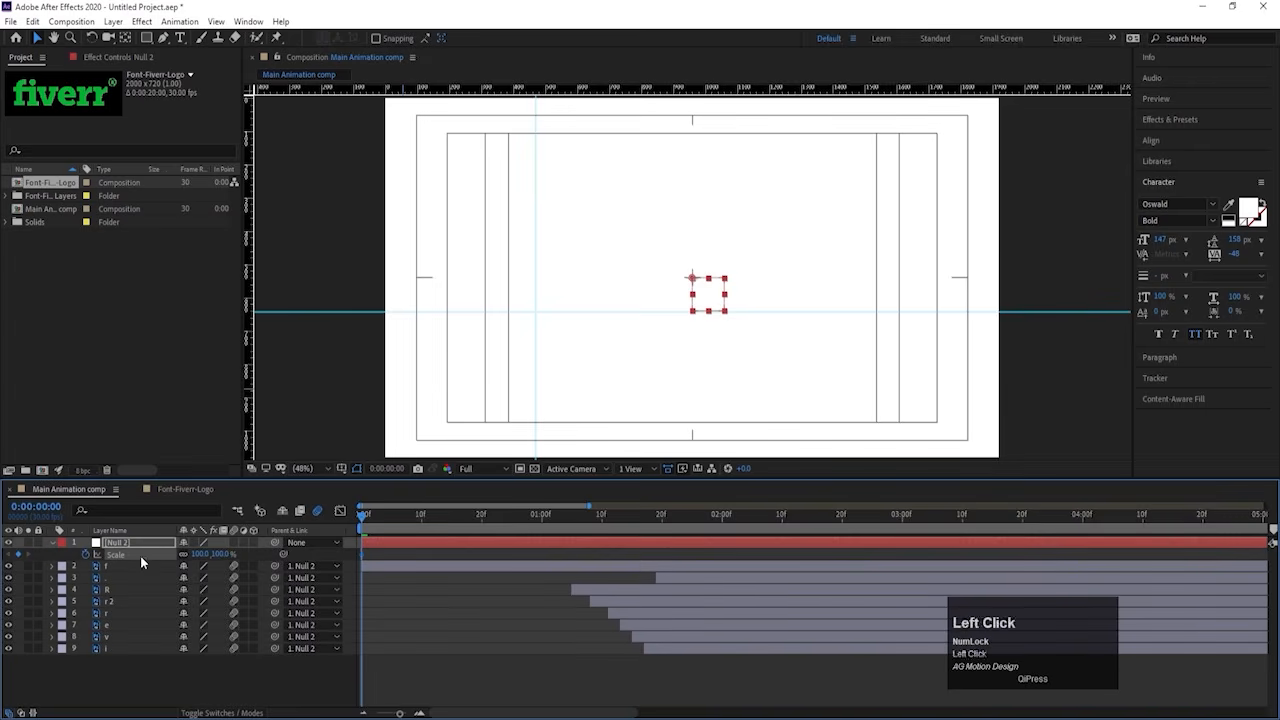
{"action": "key", "text": "minus"}
{"action": "key", "text": "minus"}
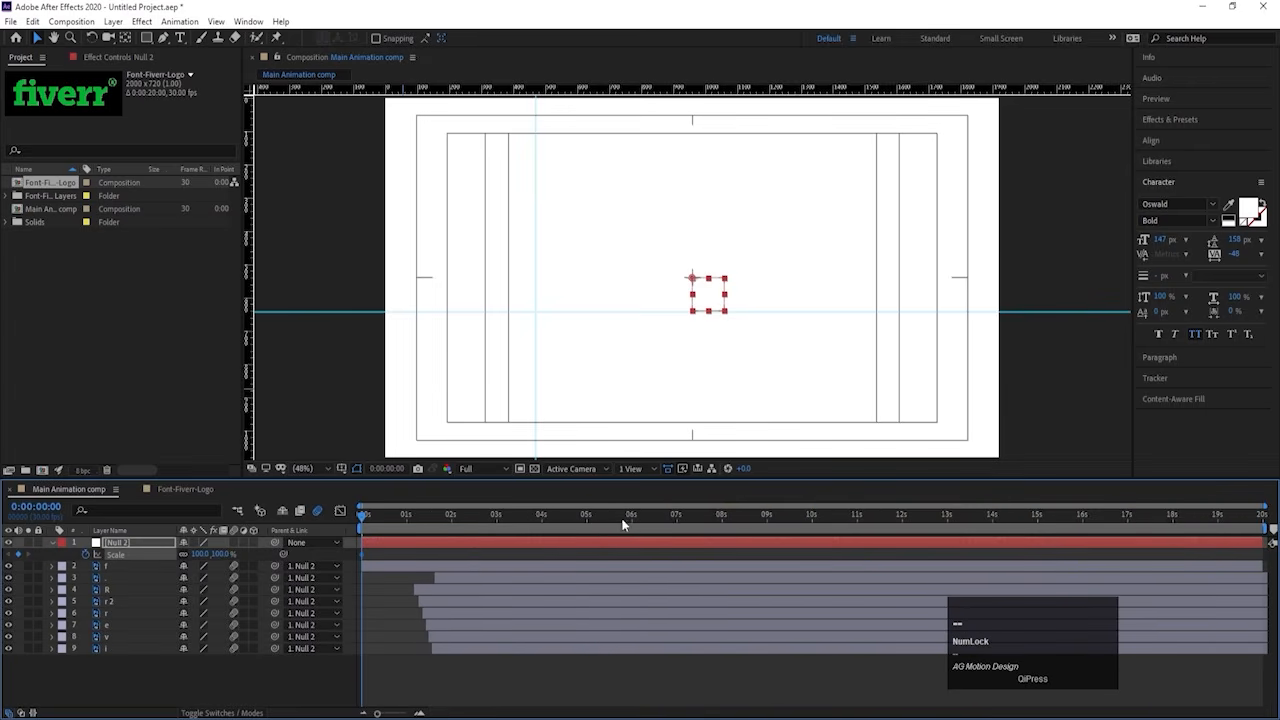
{"action": "left_click", "coordinate": [630, 517]}
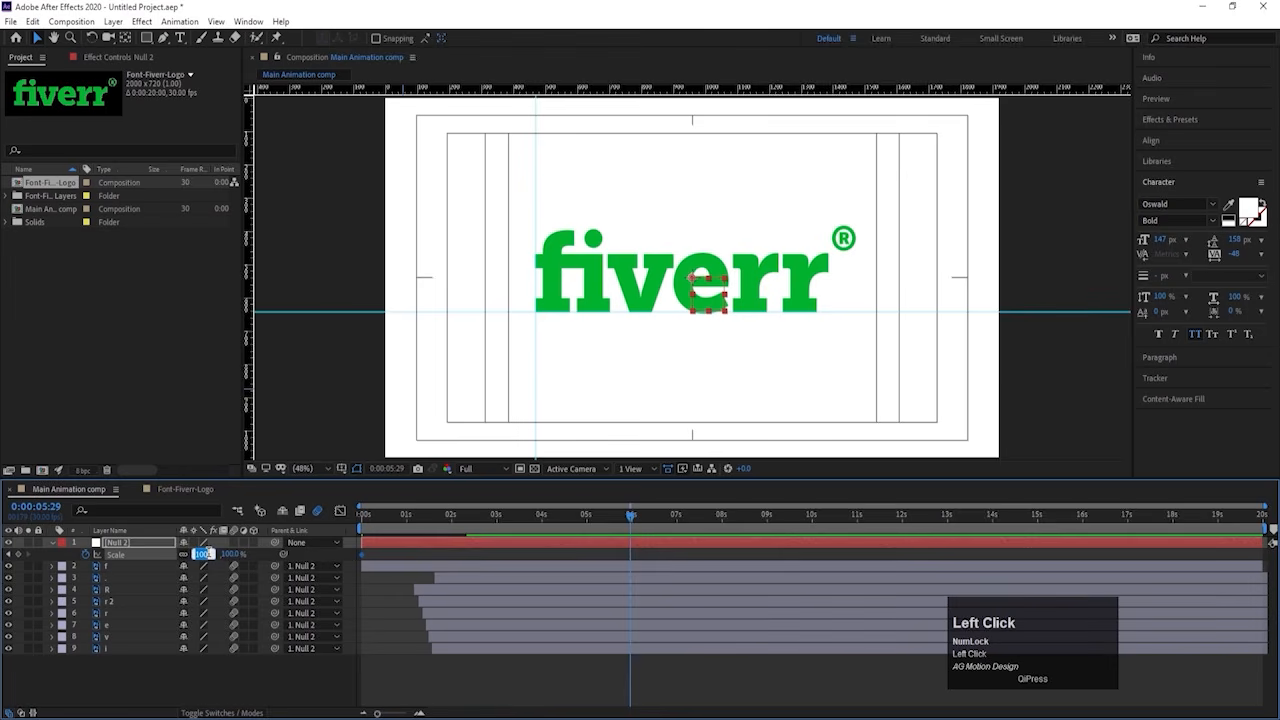
{"action": "type", "text": "90"}
{"action": "key", "text": "Return"}
{"action": "left_click", "coordinate": [410, 591]}
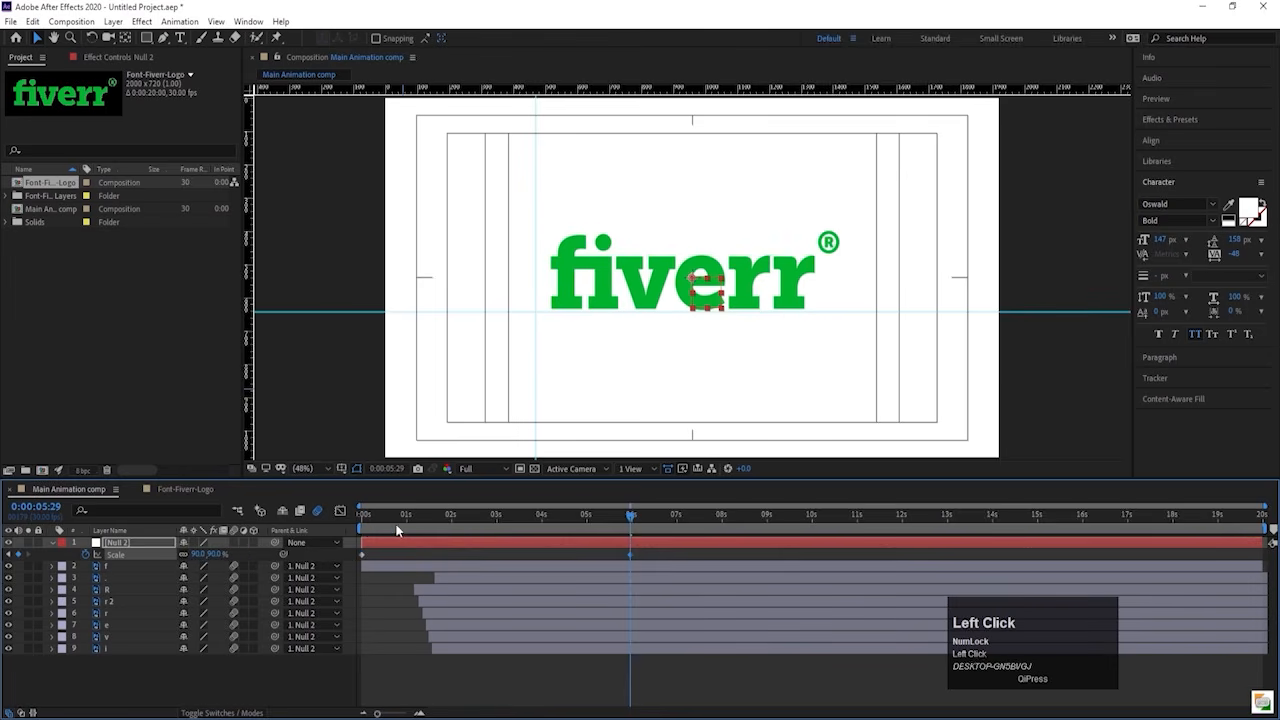
Step: Preview the scale-down, return to the 0:00:05:29 keyframe and end the work area there
{"action": "key", "text": "space"}
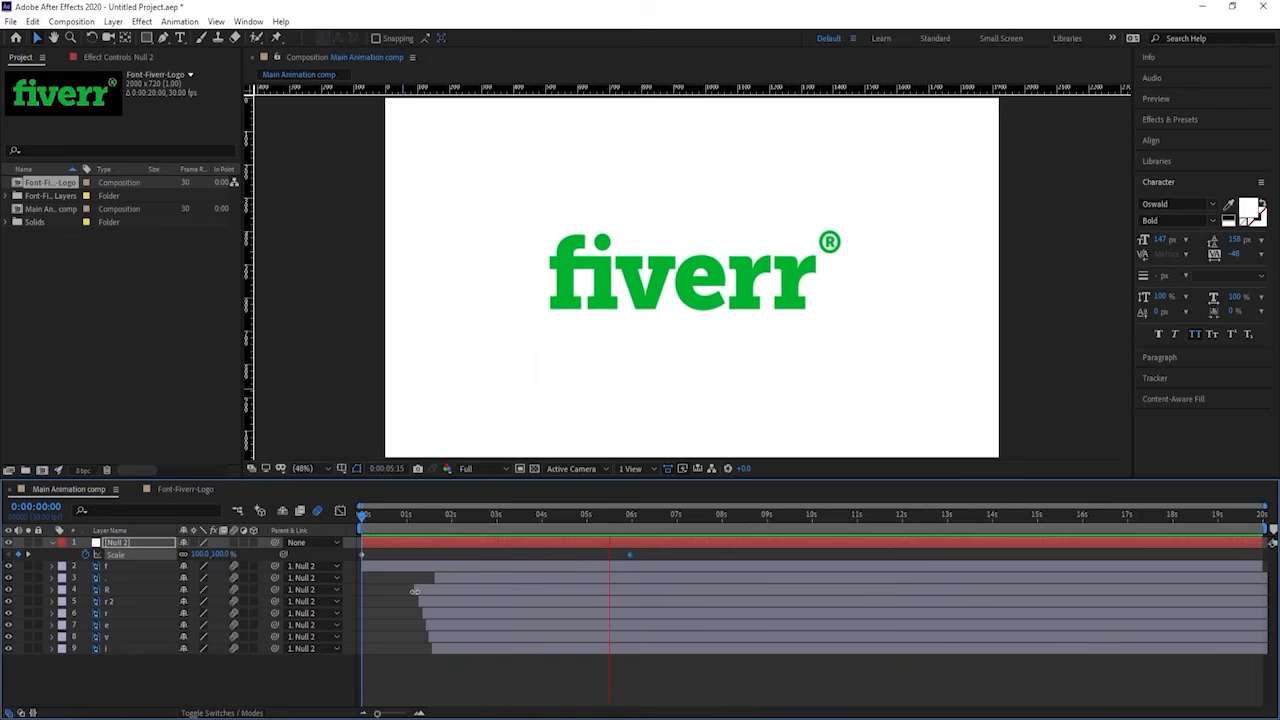
{"action": "key", "text": "space"}
{"action": "key", "text": "j"}
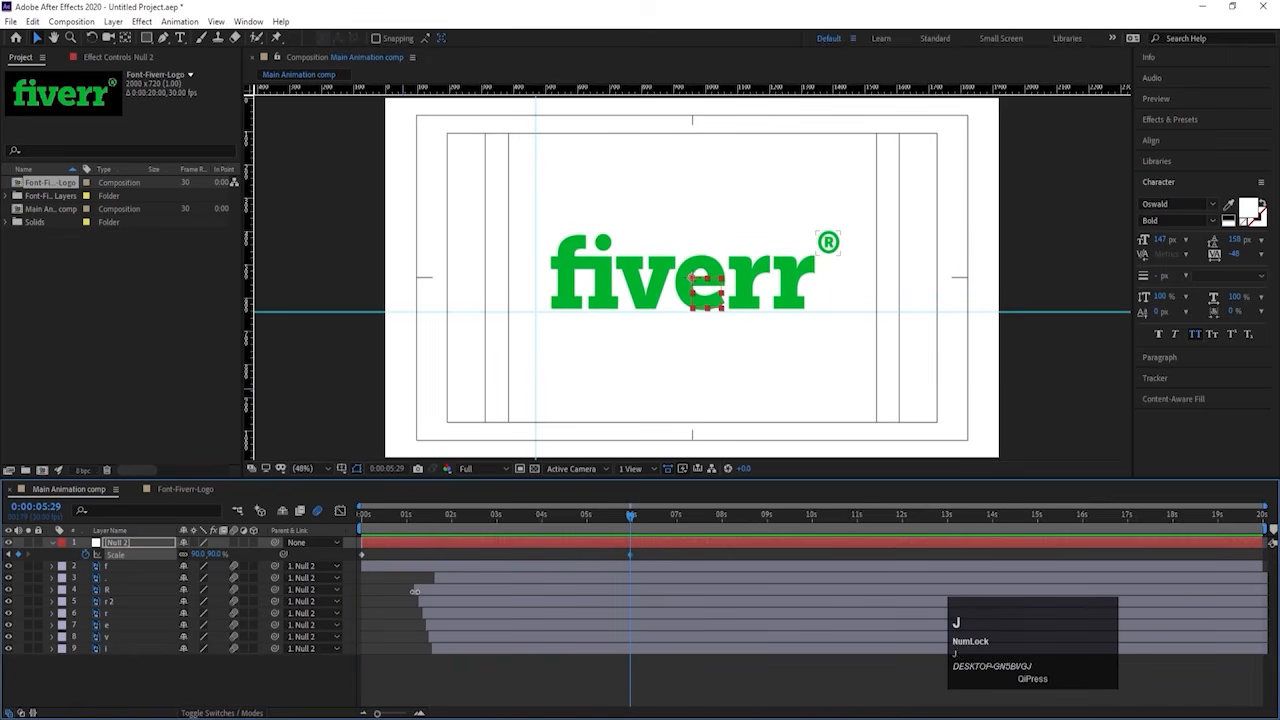
{"action": "left_click", "coordinate": [236, 688]}
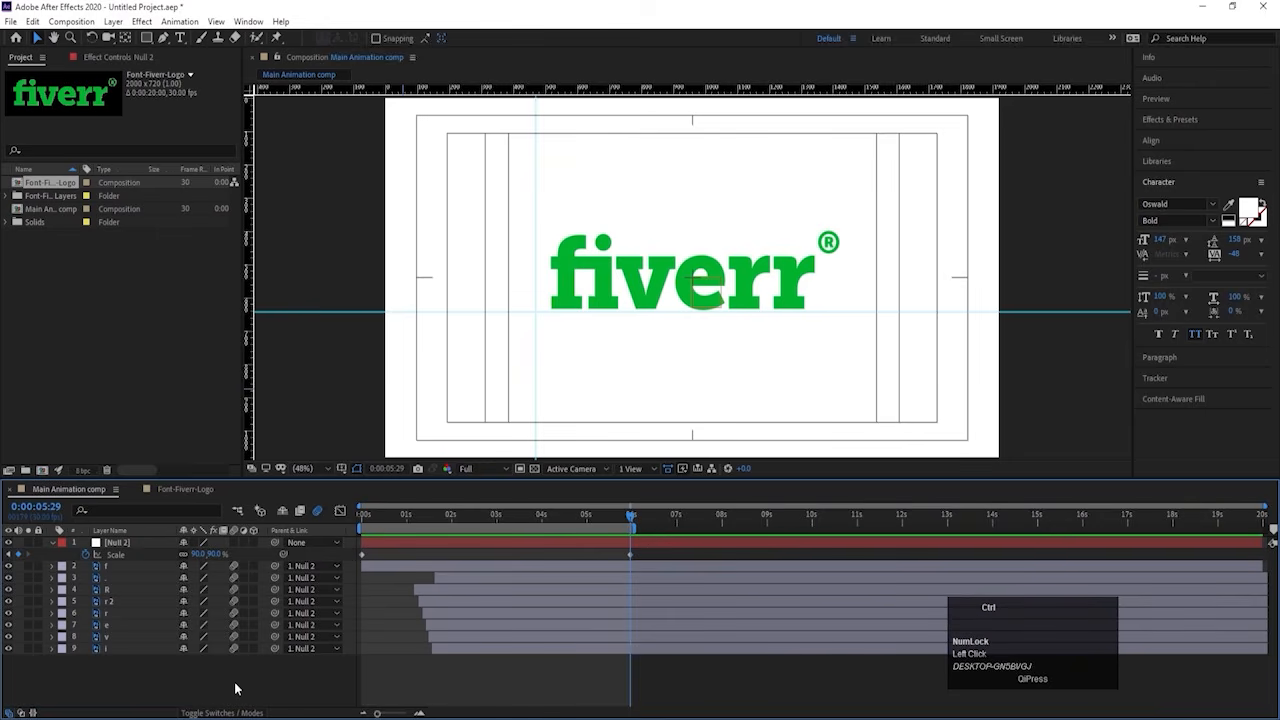
Step: Create a white 1920 x 1080 px solid named bg and place it beneath all other layers
{"action": "key", "text": "ctrl+y"}
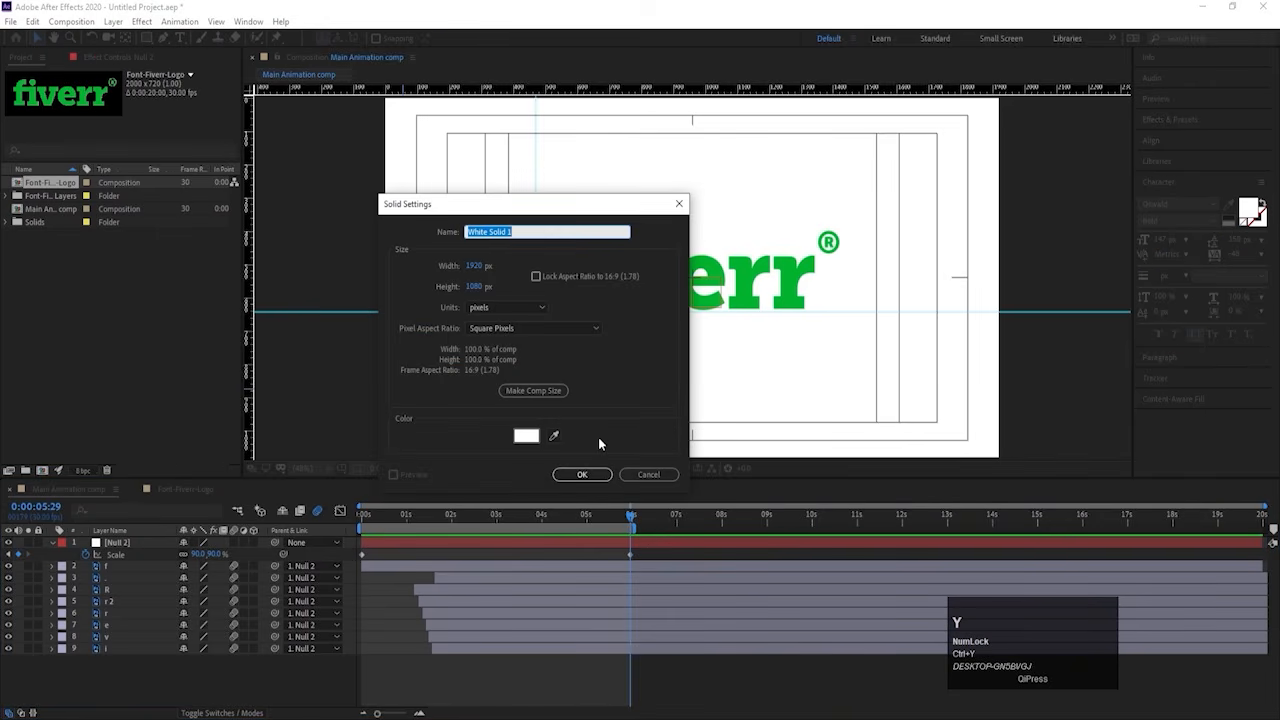
{"action": "type", "text": "bg"}
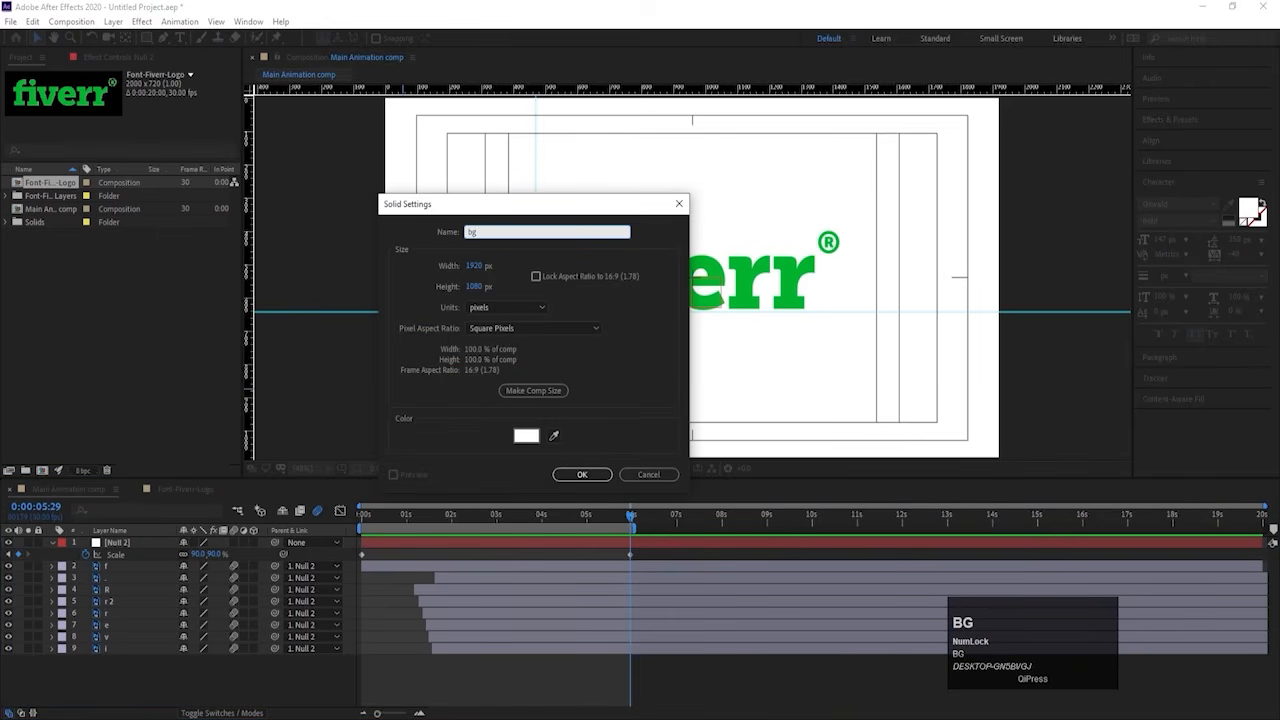
{"action": "key", "text": "Return"}
{"action": "left_click_drag", "start_coordinate": [156, 548], "coordinate": [187, 668]}
{"action": "left_click", "coordinate": [215, 690]}
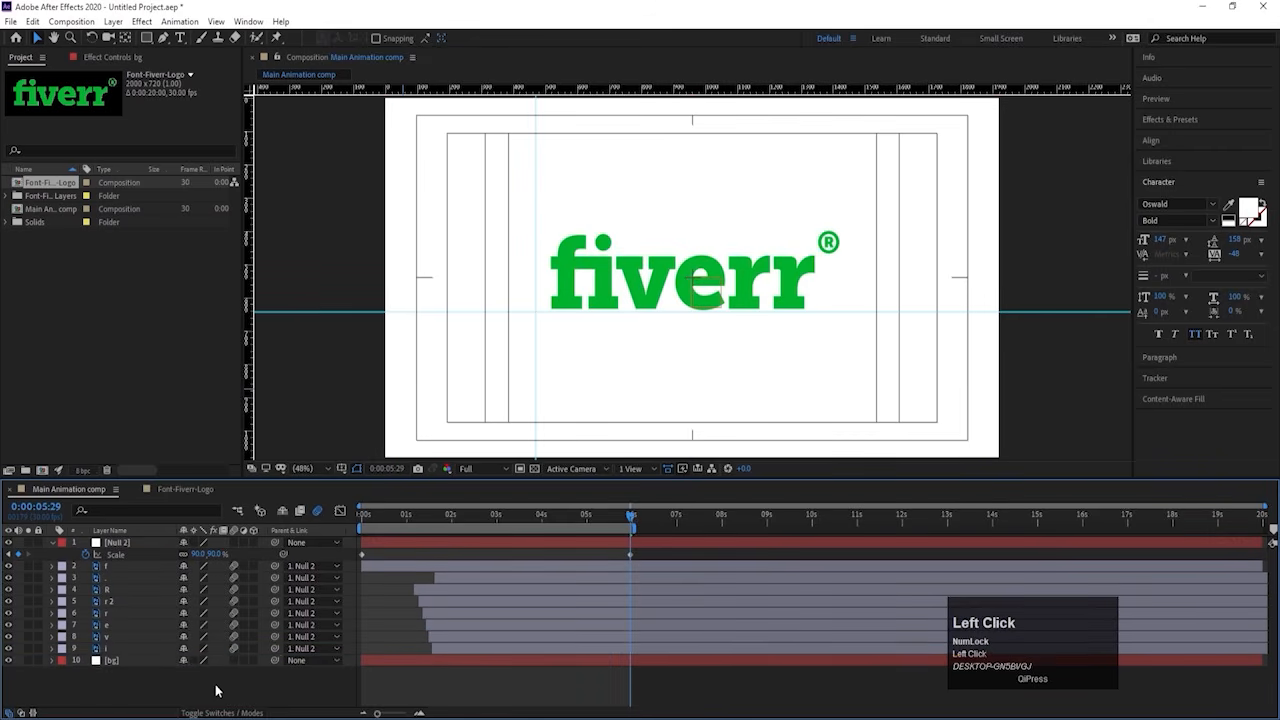
Step: Collapse the layer properties and preview the finished Fiverr animation from the beginning
{"action": "key", "text": "u"}
{"action": "left_click_drag", "start_coordinate": [631, 514], "coordinate": [362, 514]}
{"action": "key", "text": "space"}
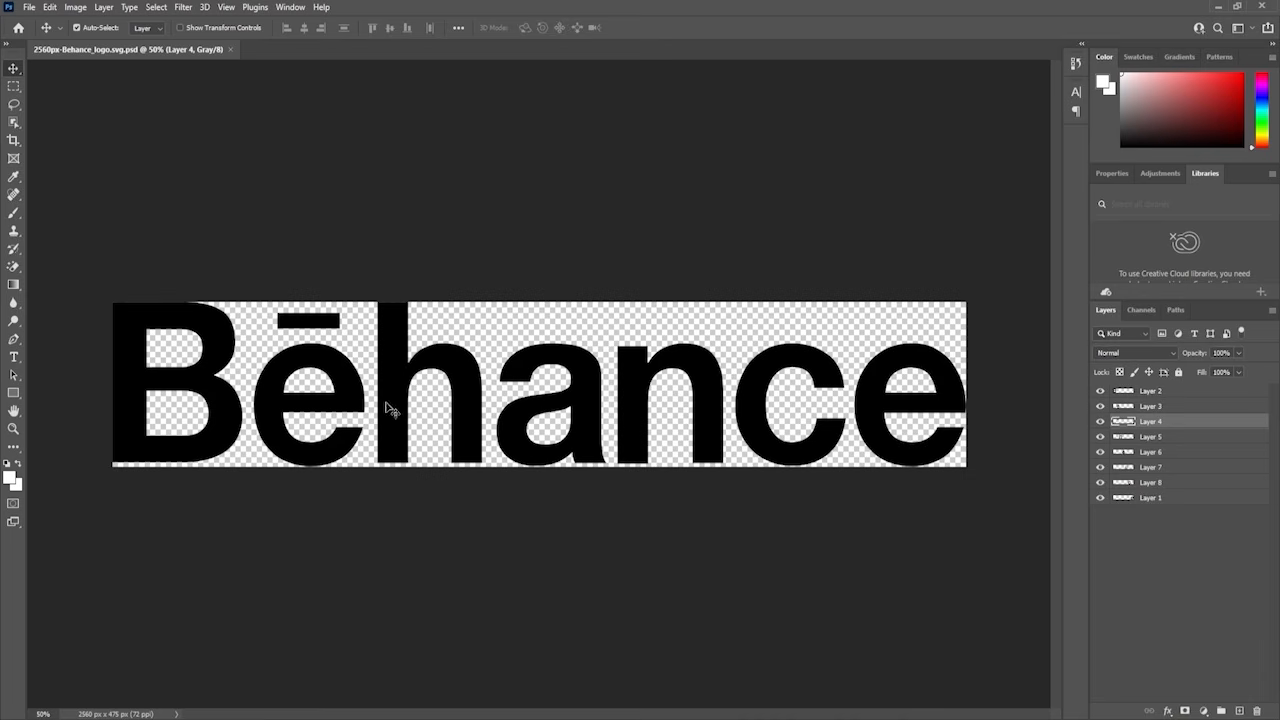
Step: In Photoshop, check the Behance logo's separated c and macron layers by toggling their visibility, and save the file
{"action": "left_click", "coordinate": [815, 439]}
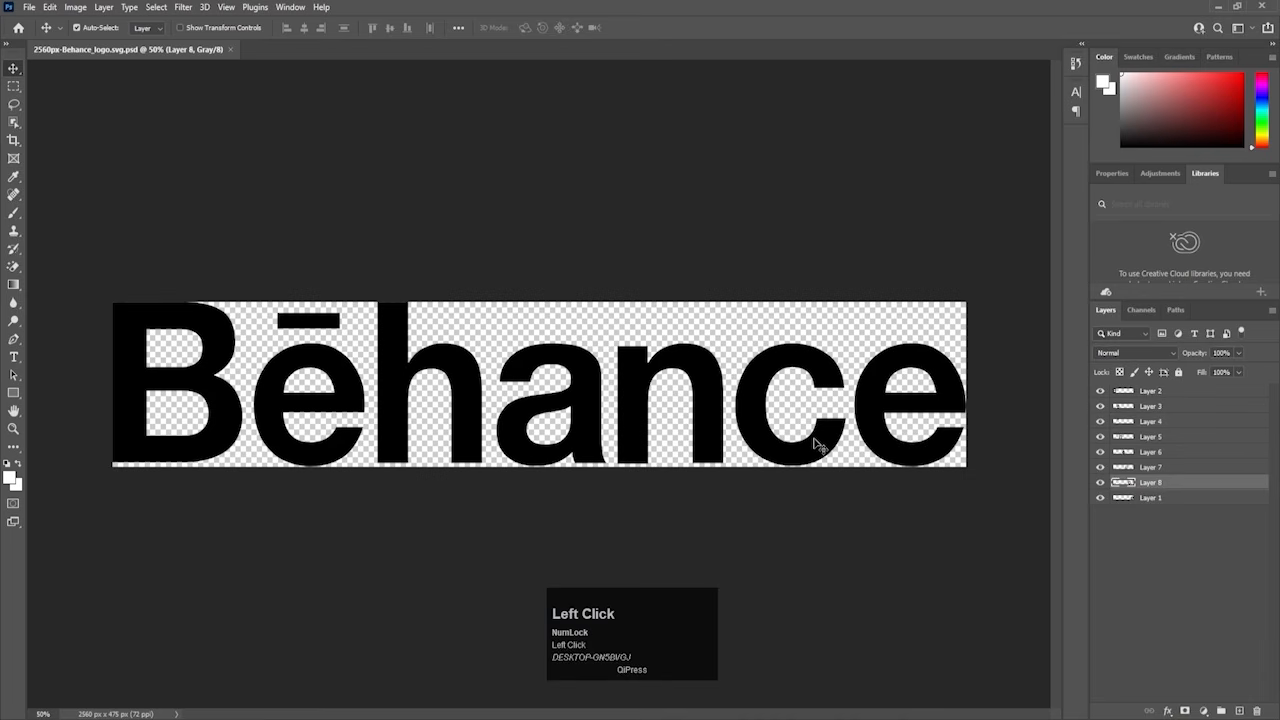
{"action": "left_click", "coordinate": [1100, 482]}
{"action": "left_click", "coordinate": [1100, 482]}
{"action": "left_click", "coordinate": [298, 328]}
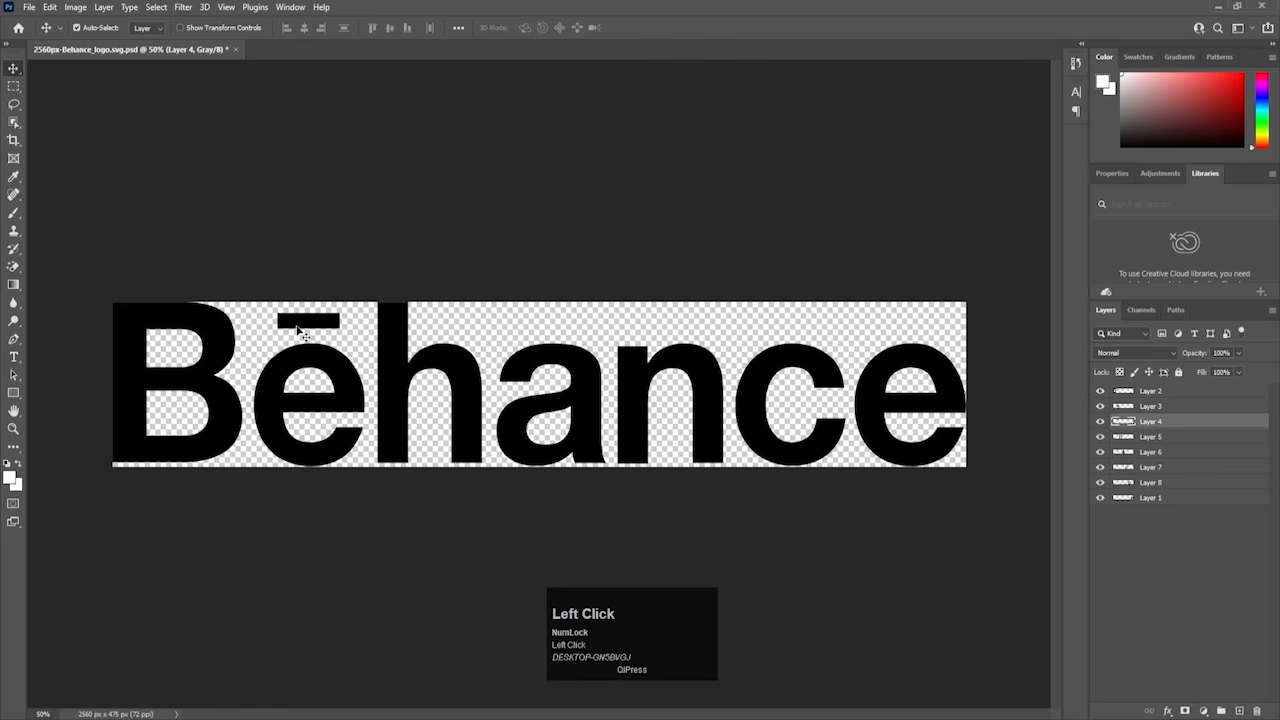
{"action": "left_click", "coordinate": [1100, 422]}
{"action": "left_click", "coordinate": [1100, 422]}
{"action": "key", "text": "ctrl+s"}
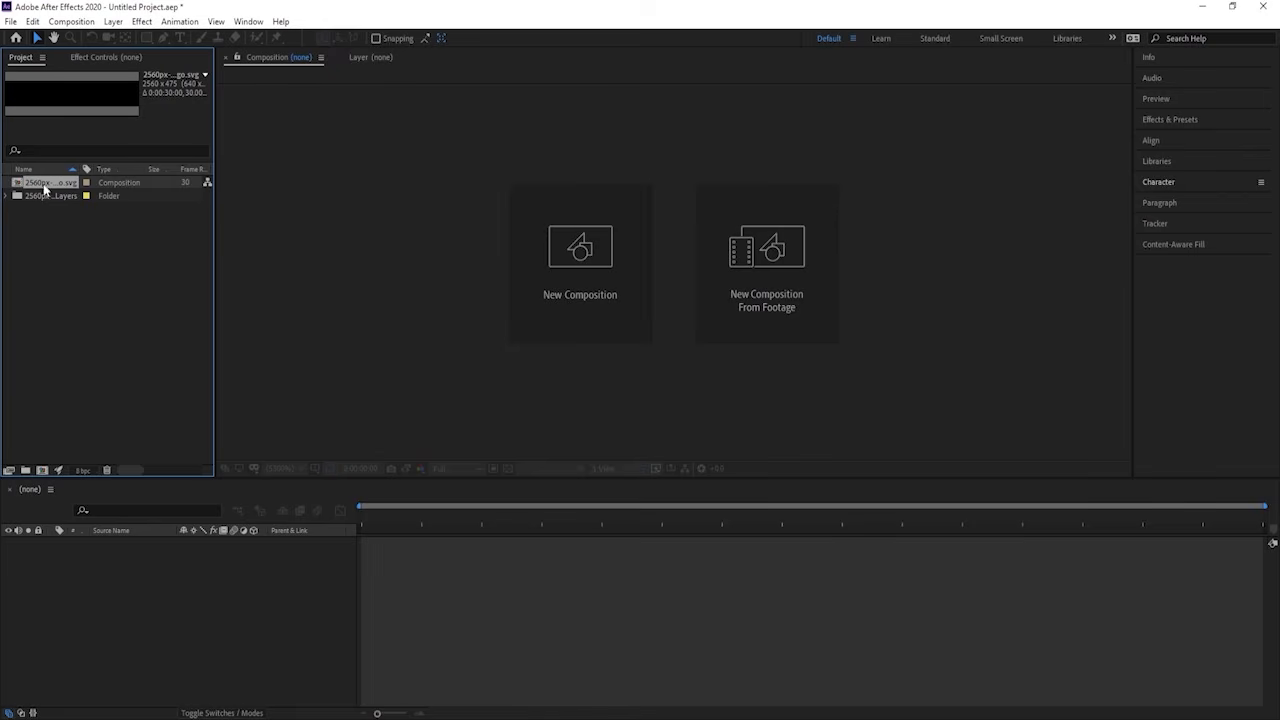
Step: In After Effects, create a 1920 x 1080 px, 30 fps composition named Main Animation and show its title/action safe overlay
{"action": "left_click", "coordinate": [591, 320]}
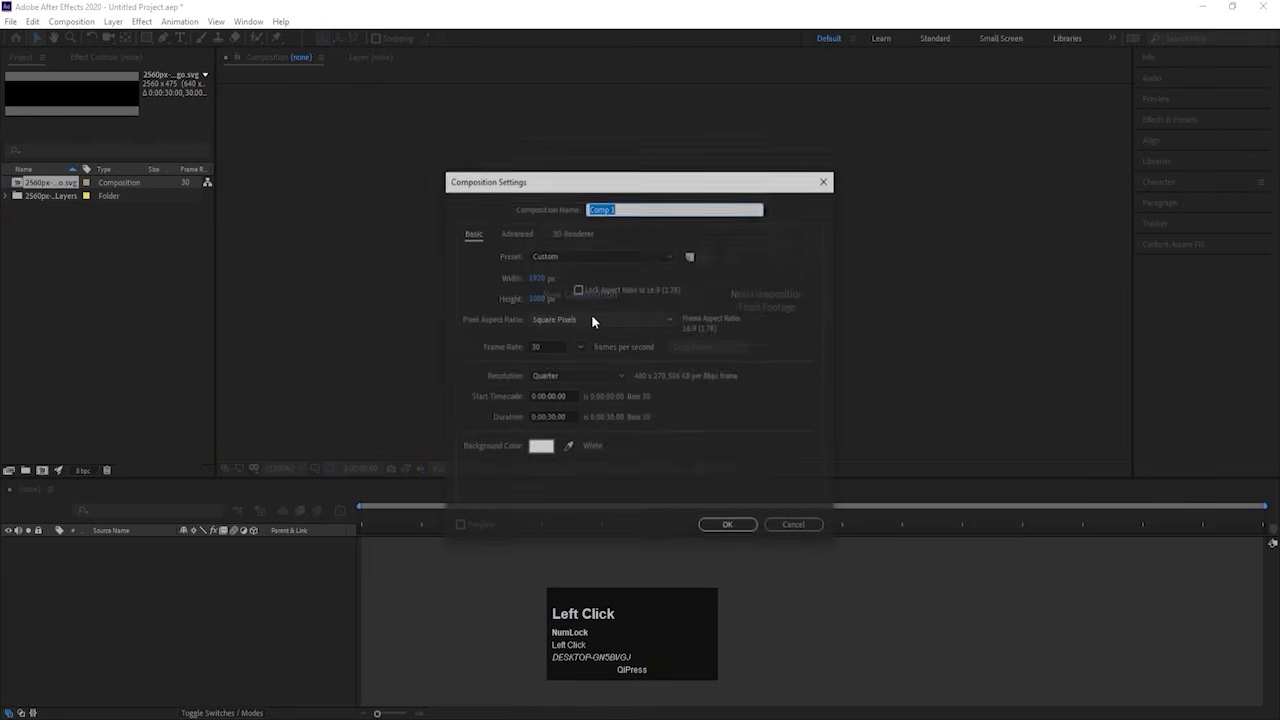
{"action": "type", "text": "Main Animation"}
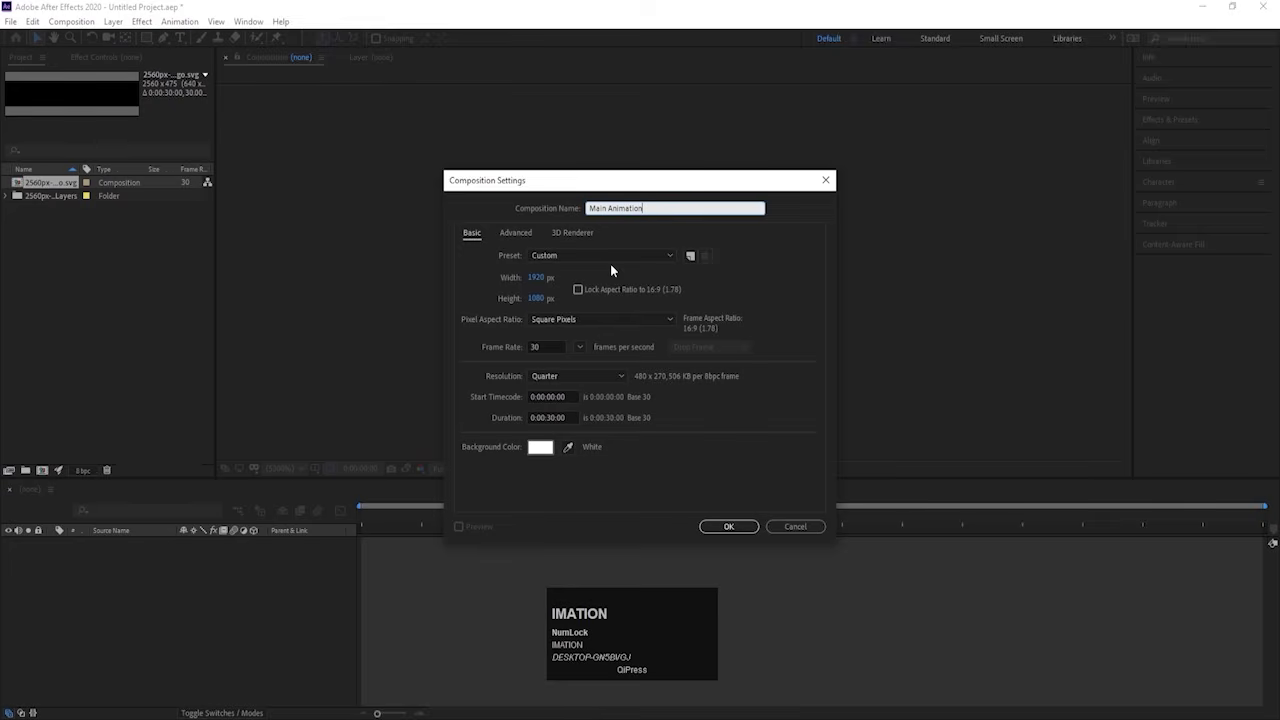
{"action": "left_click", "coordinate": [535, 277]}
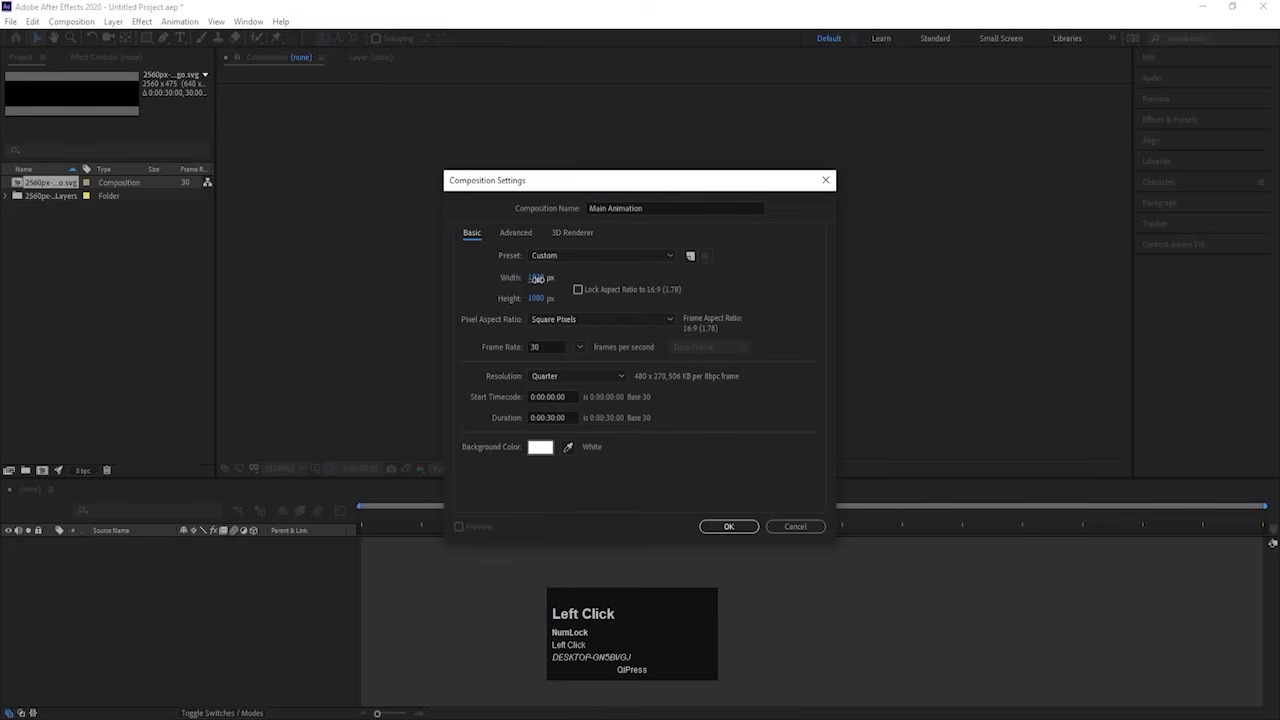
{"action": "type", "text": "4"}
{"action": "left_click", "coordinate": [538, 296]}
{"action": "left_click", "coordinate": [533, 274]}
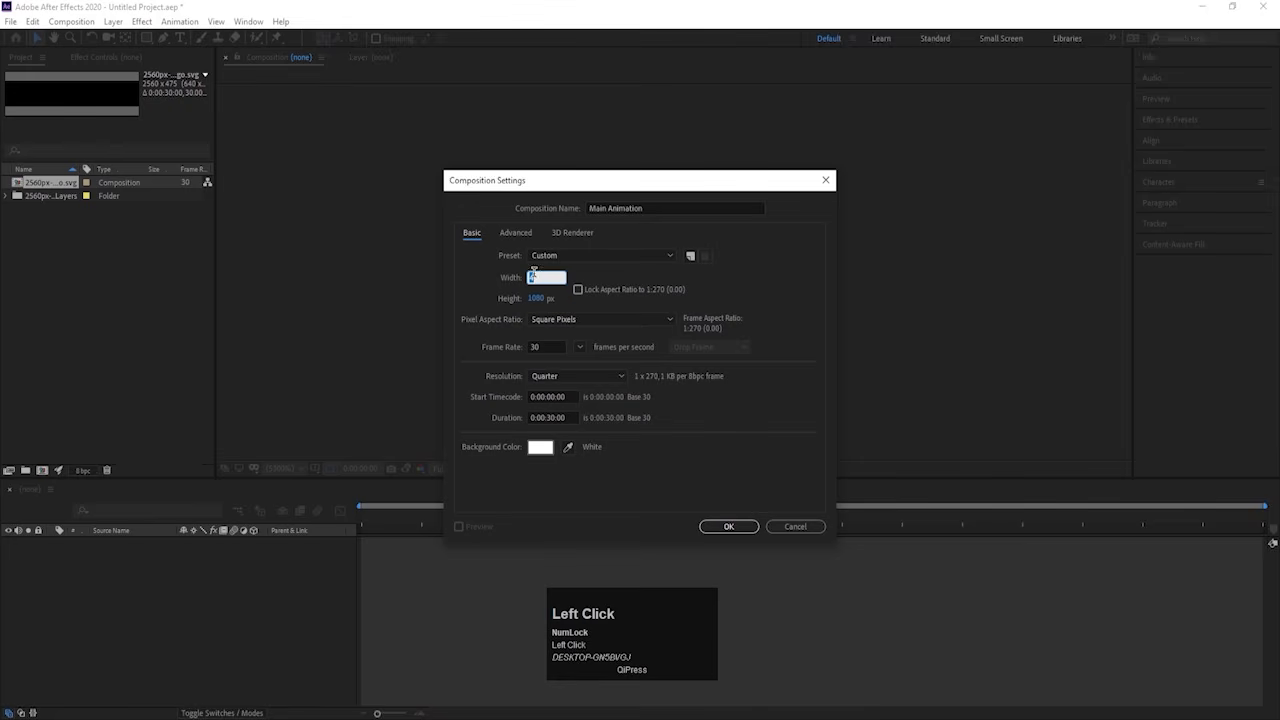
{"action": "type", "text": "1920"}
{"action": "key", "text": "Return"}
{"action": "left_click", "coordinate": [537, 298]}
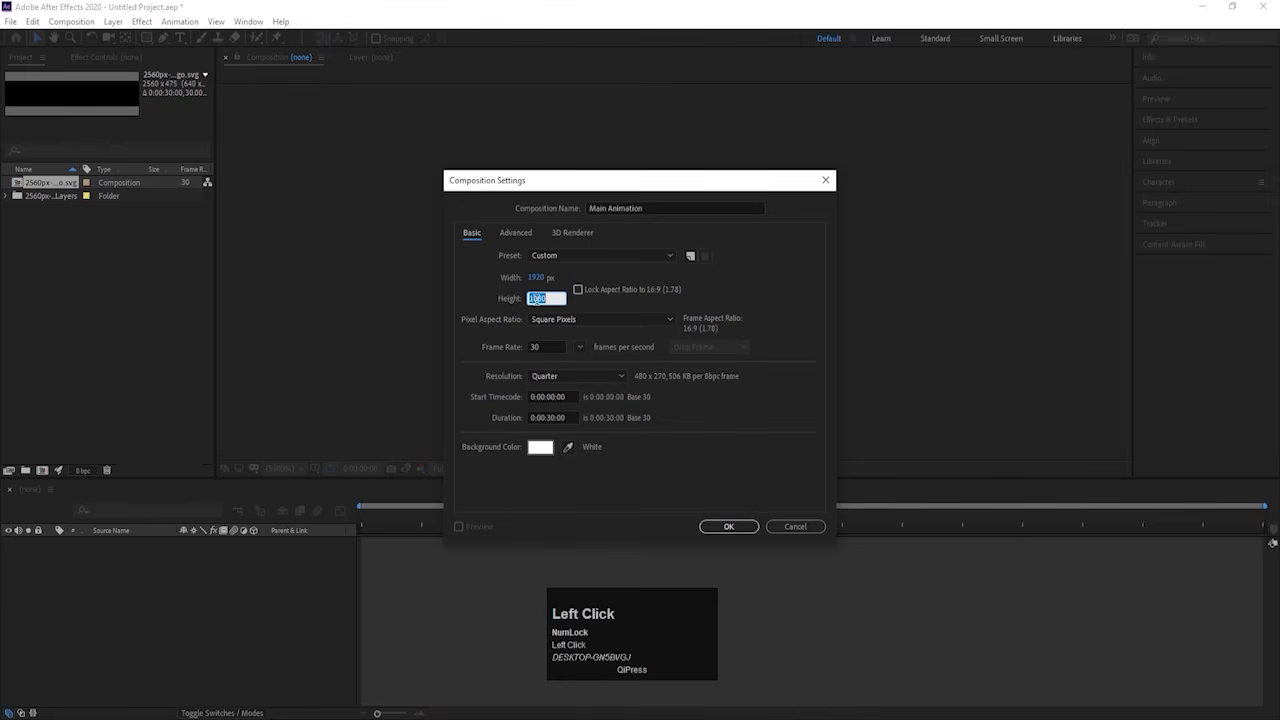
{"action": "left_click", "coordinate": [544, 346]}
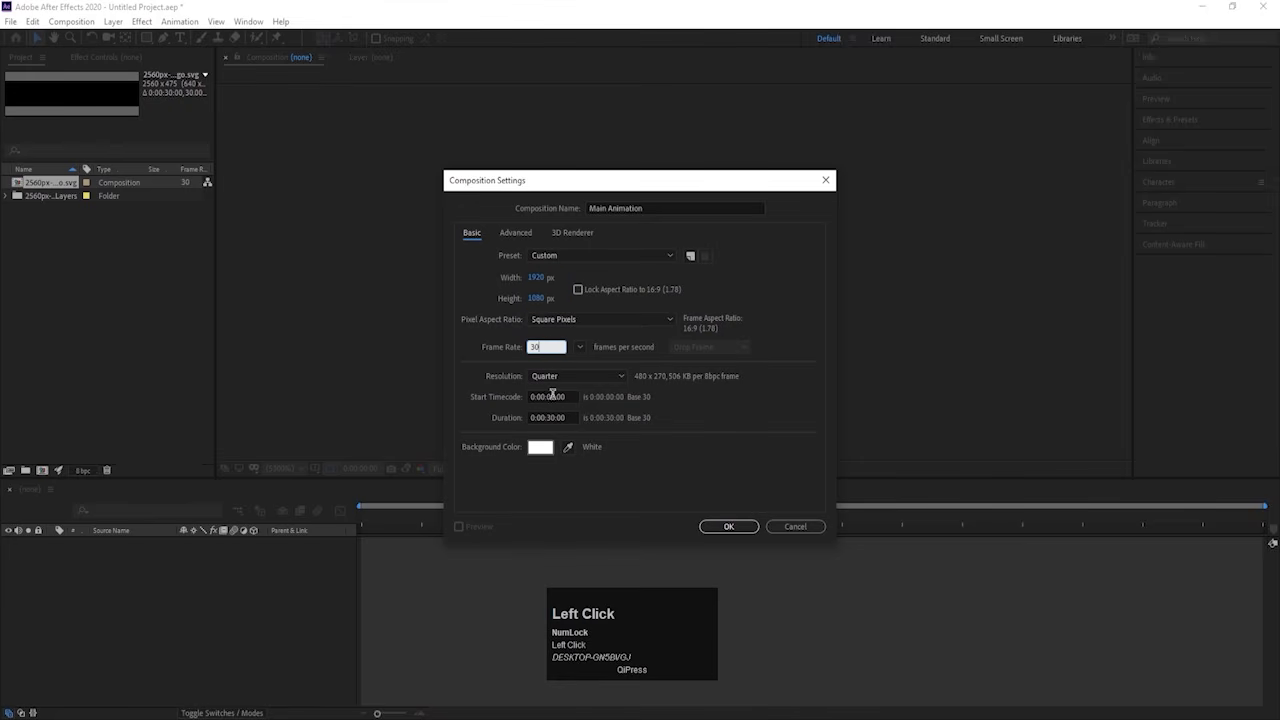
{"action": "left_click", "coordinate": [718, 532]}
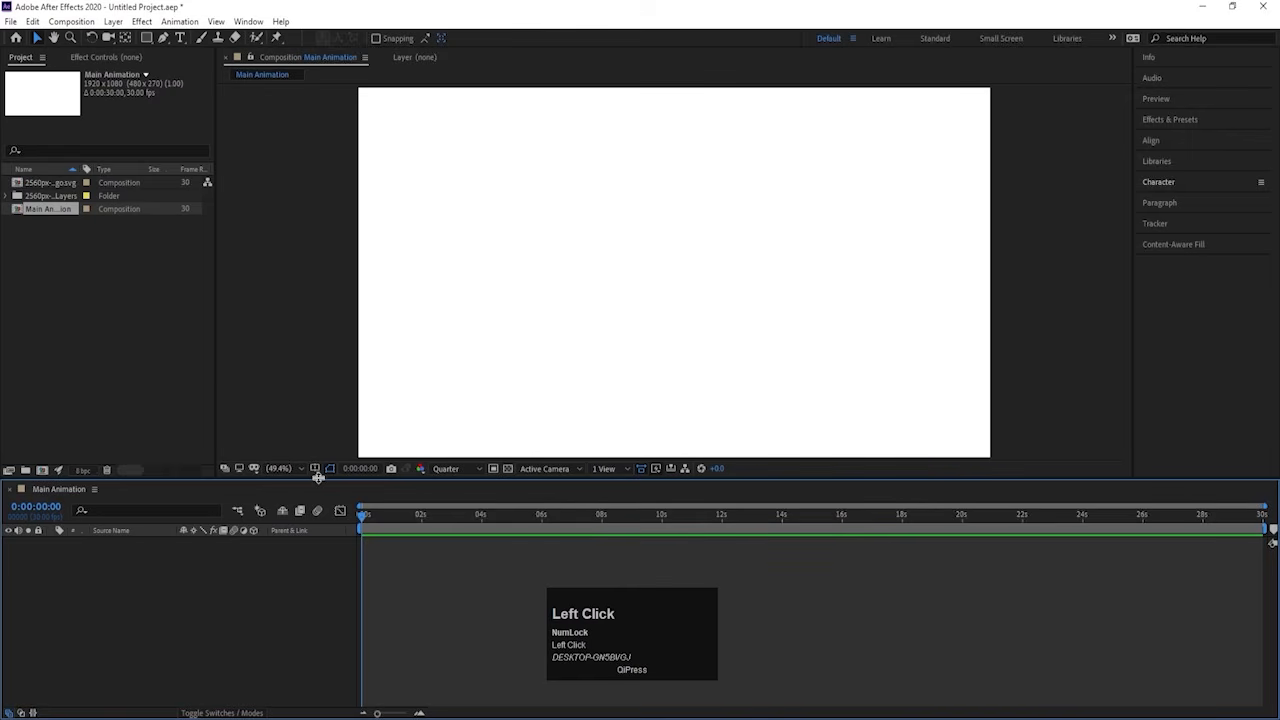
{"action": "left_click", "coordinate": [315, 469]}
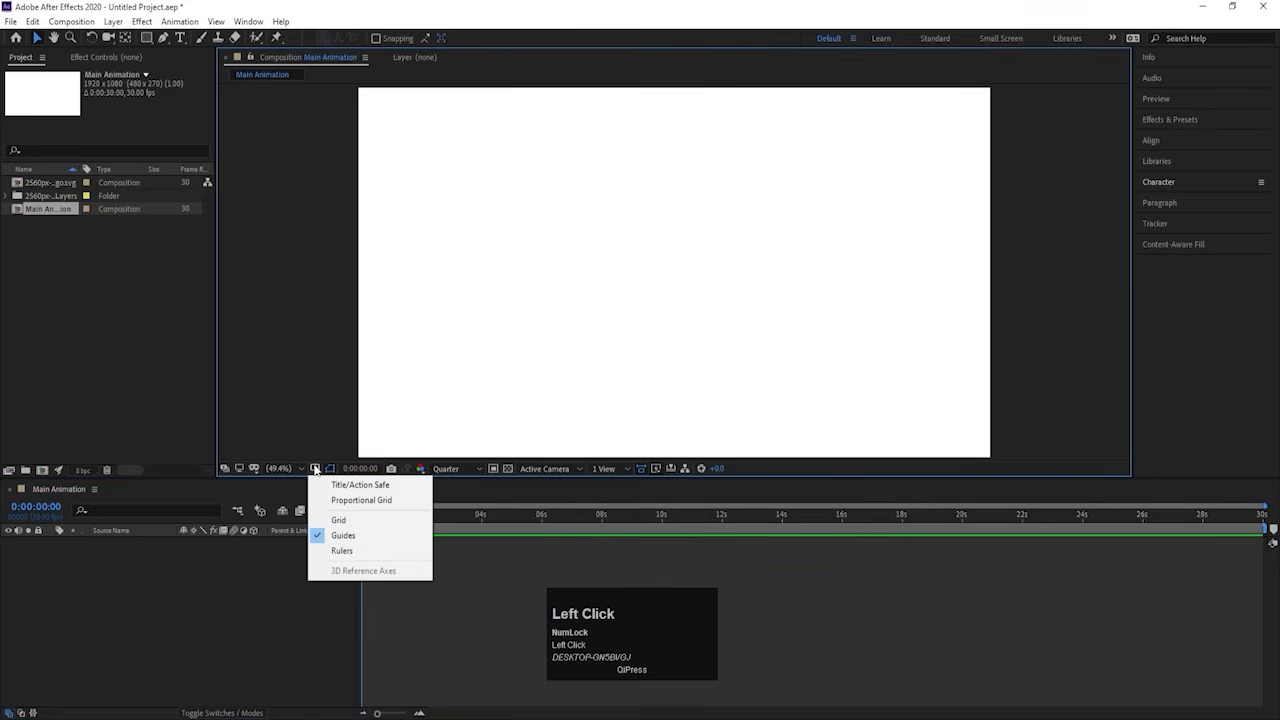
{"action": "left_click", "coordinate": [327, 484]}
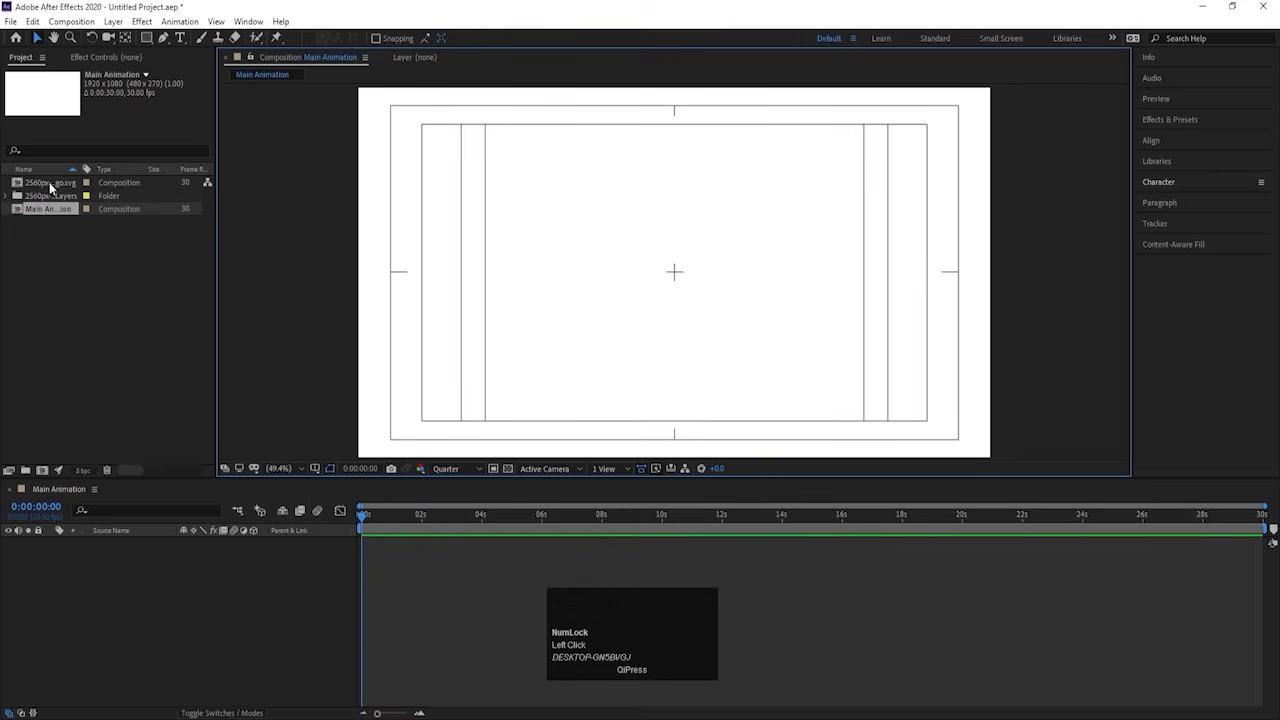
Step: Copy all eight layers of the imported Behance logo composition into Main Animation
{"action": "double_click", "coordinate": [45, 182]}
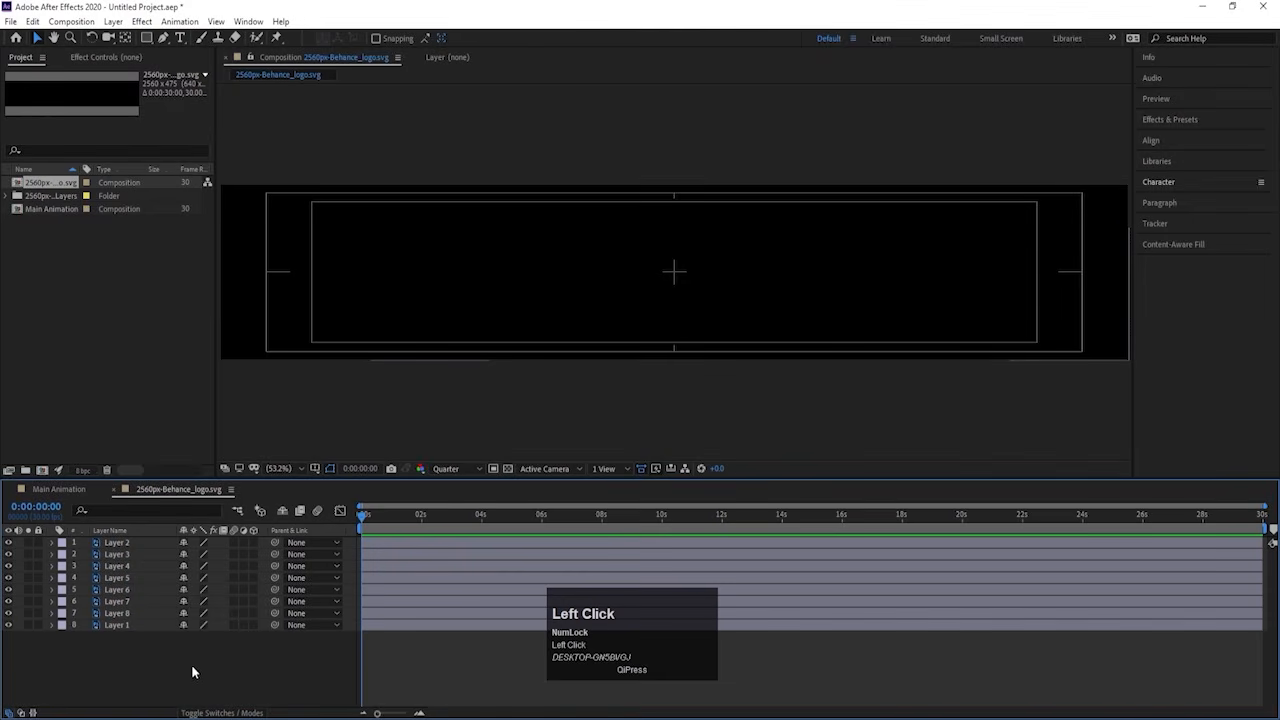
{"action": "left_click_drag", "start_coordinate": [191, 664], "coordinate": [98, 550]}
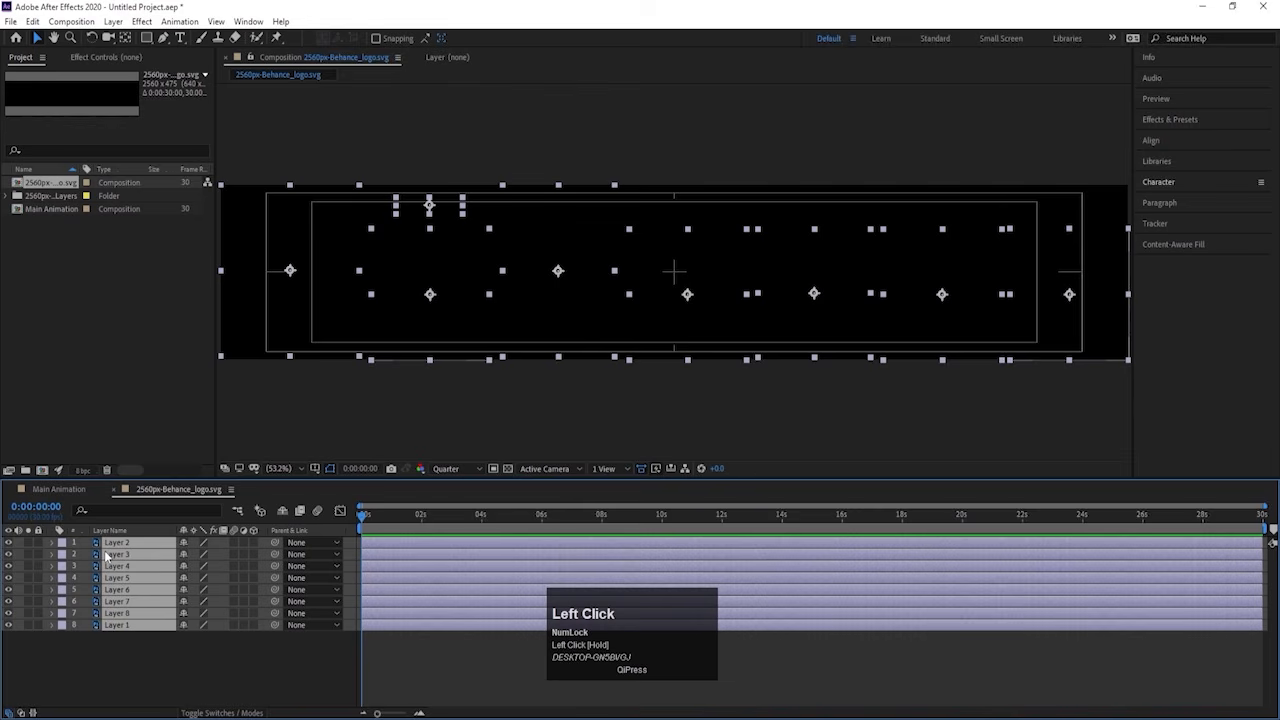
{"action": "left_click", "coordinate": [57, 489]}
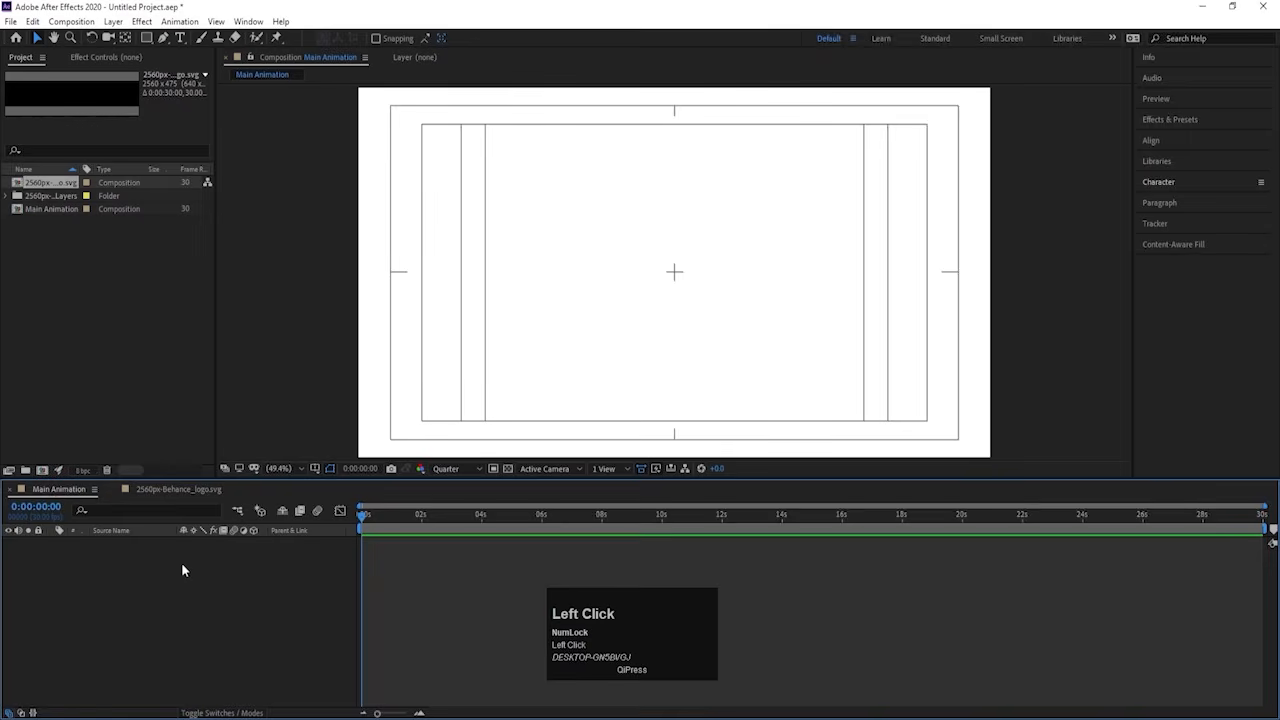
{"action": "key", "text": "ctrl+v"}
Step: Add a null object to Main Animation and parent all eight logo layers to it
{"action": "right_click", "coordinate": [204, 643]}
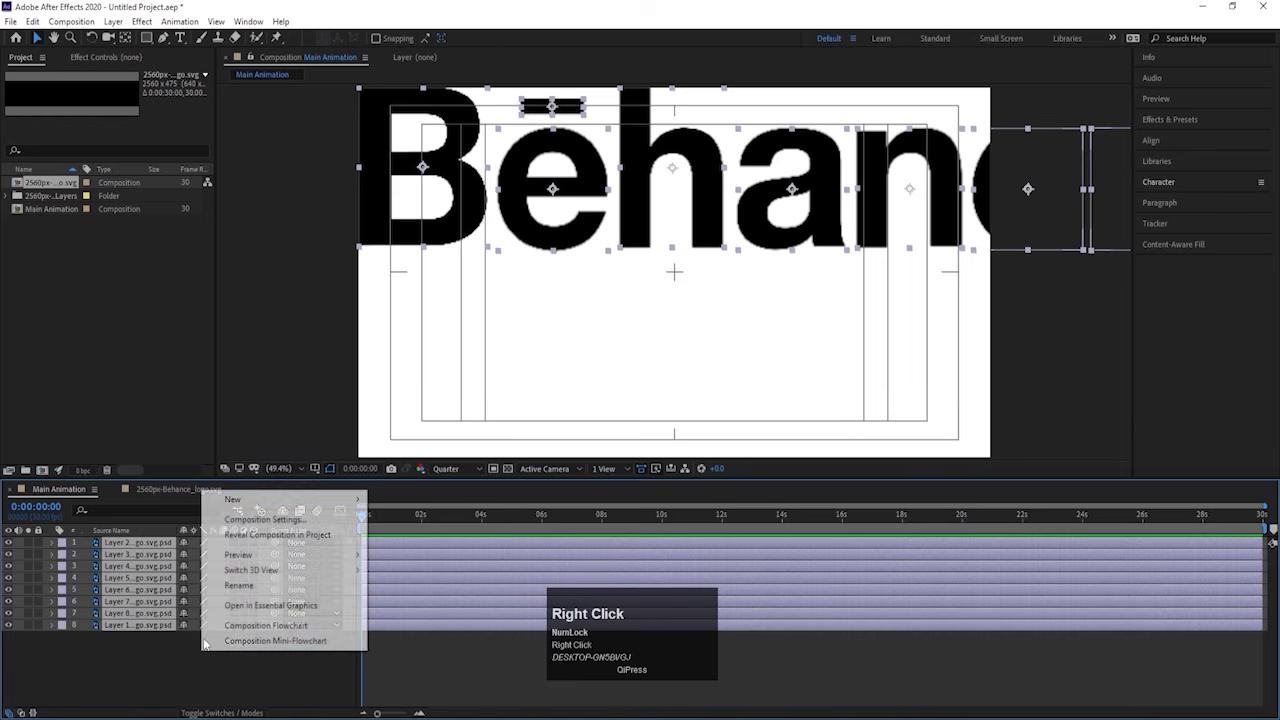
{"action": "left_click", "coordinate": [245, 499]}
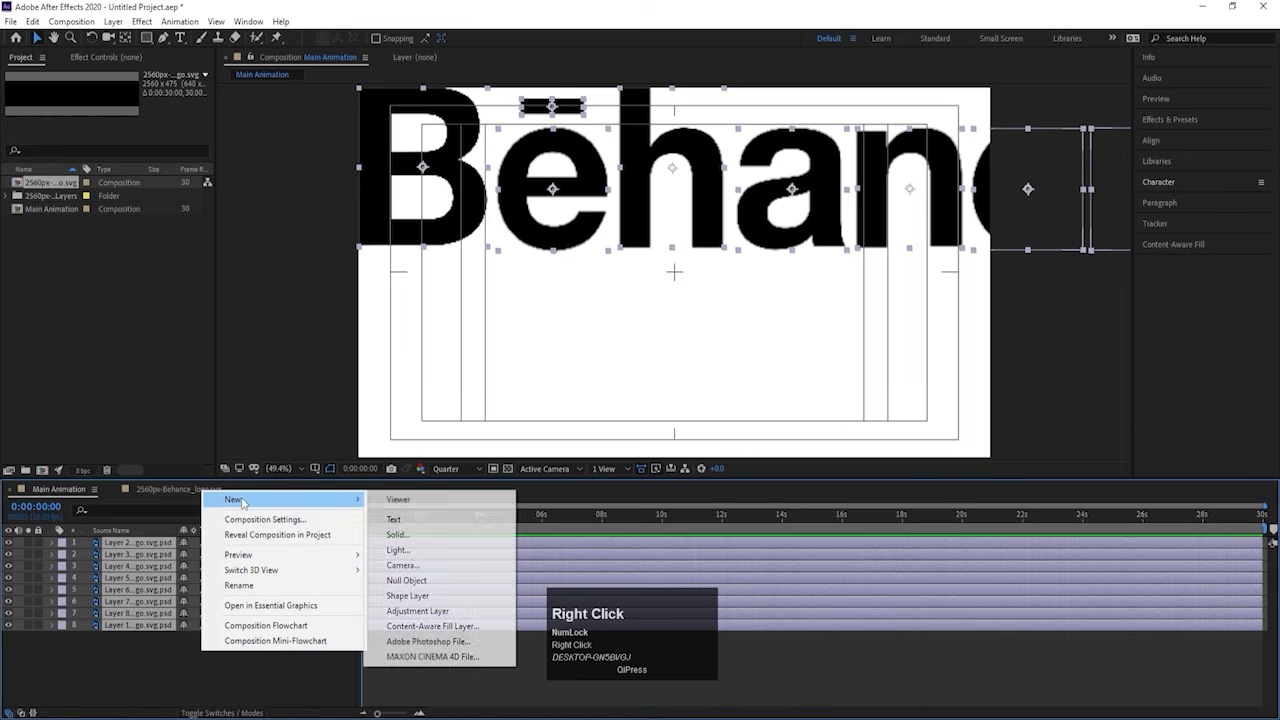
{"action": "left_click", "coordinate": [419, 581]}
{"action": "left_click", "coordinate": [115, 554]}
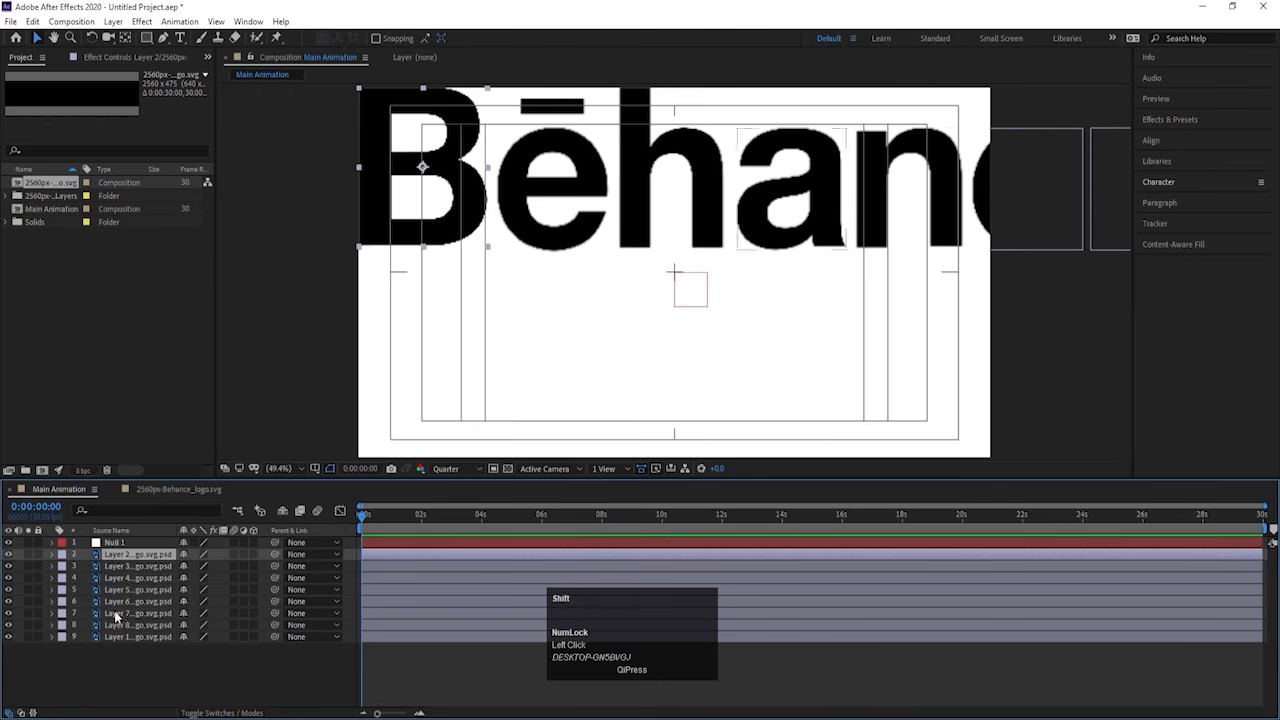
{"action": "left_click", "coordinate": [118, 637], "text": "shift"}
{"action": "mouse_move", "coordinate": [275, 554]}
{"action": "left_mouse_down"}
{"action": "mouse_move", "coordinate": [84, 553]}
{"action": "mouse_move", "coordinate": [297, 560]}
{"action": "left_mouse_up"}
Step: Scale down and reposition the null so the whole logo fits mid-frame, and delete the null
{"action": "key", "text": "s"}
{"action": "key", "text": "p"}
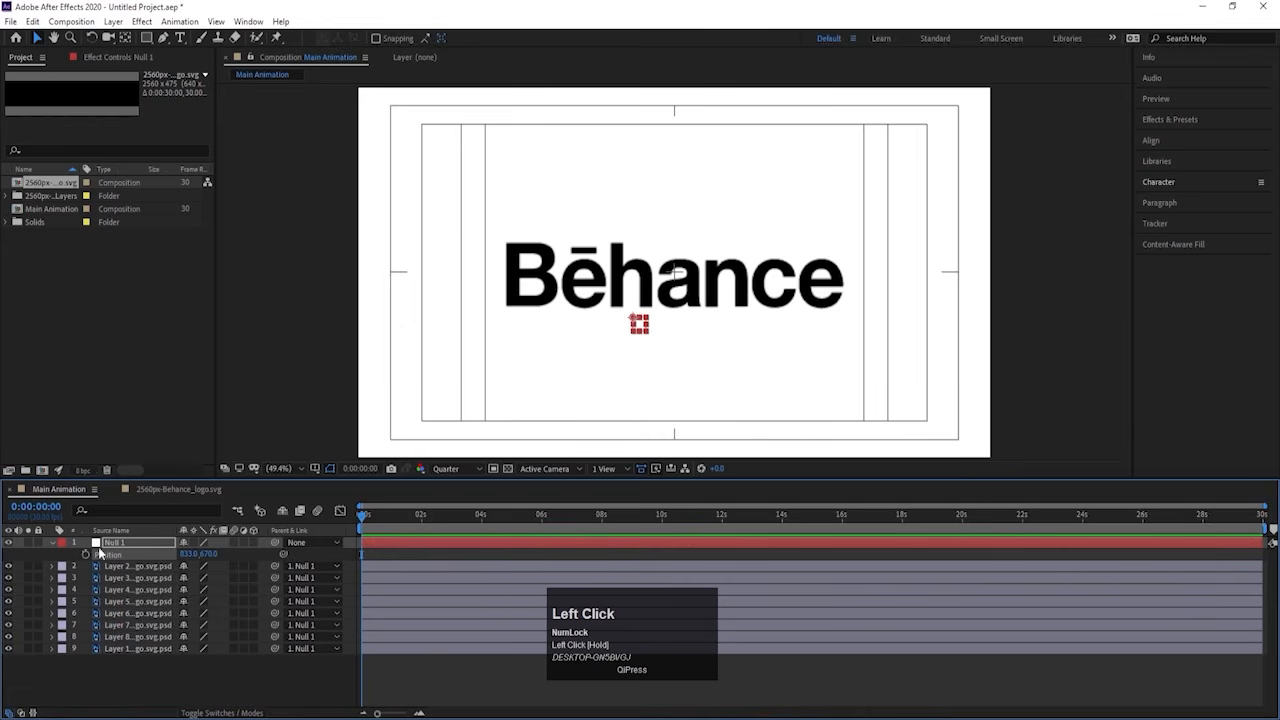
{"action": "key", "text": "Delete"}
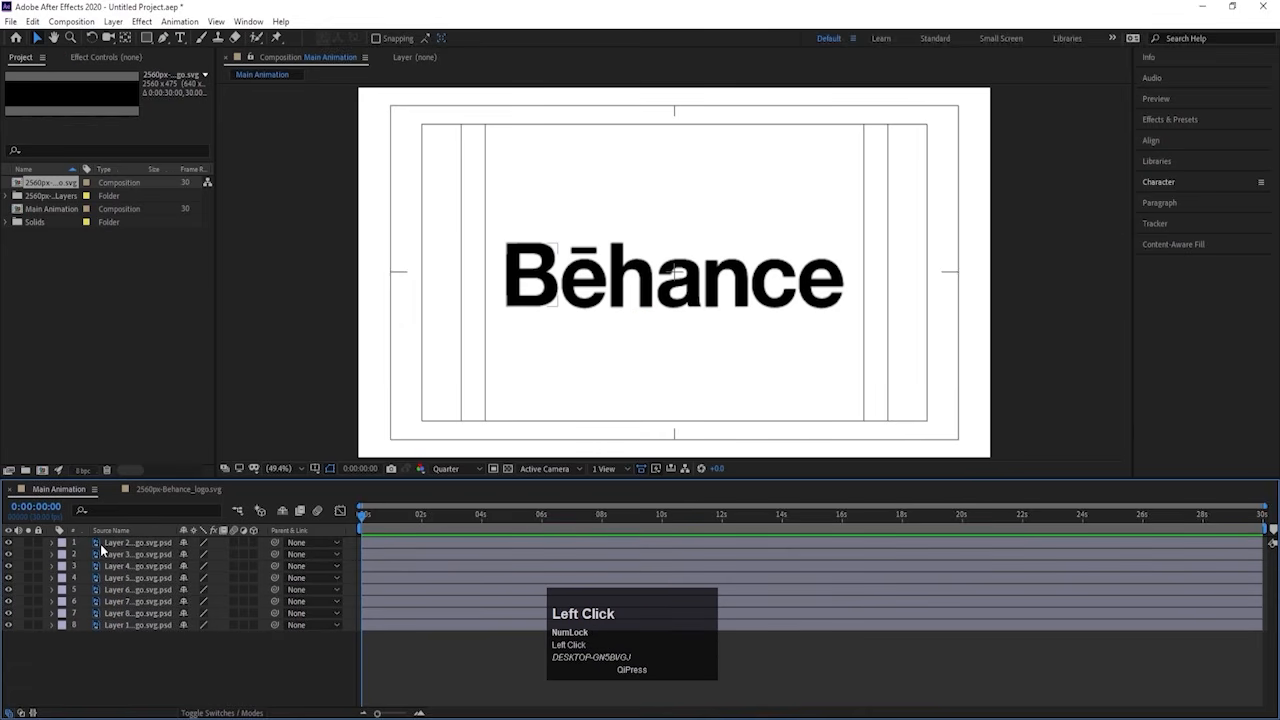
Step: Nudge all eight logo layers up together to center the logo vertically in the frame, and deselect them
{"action": "key", "text": "ctrl+a"}
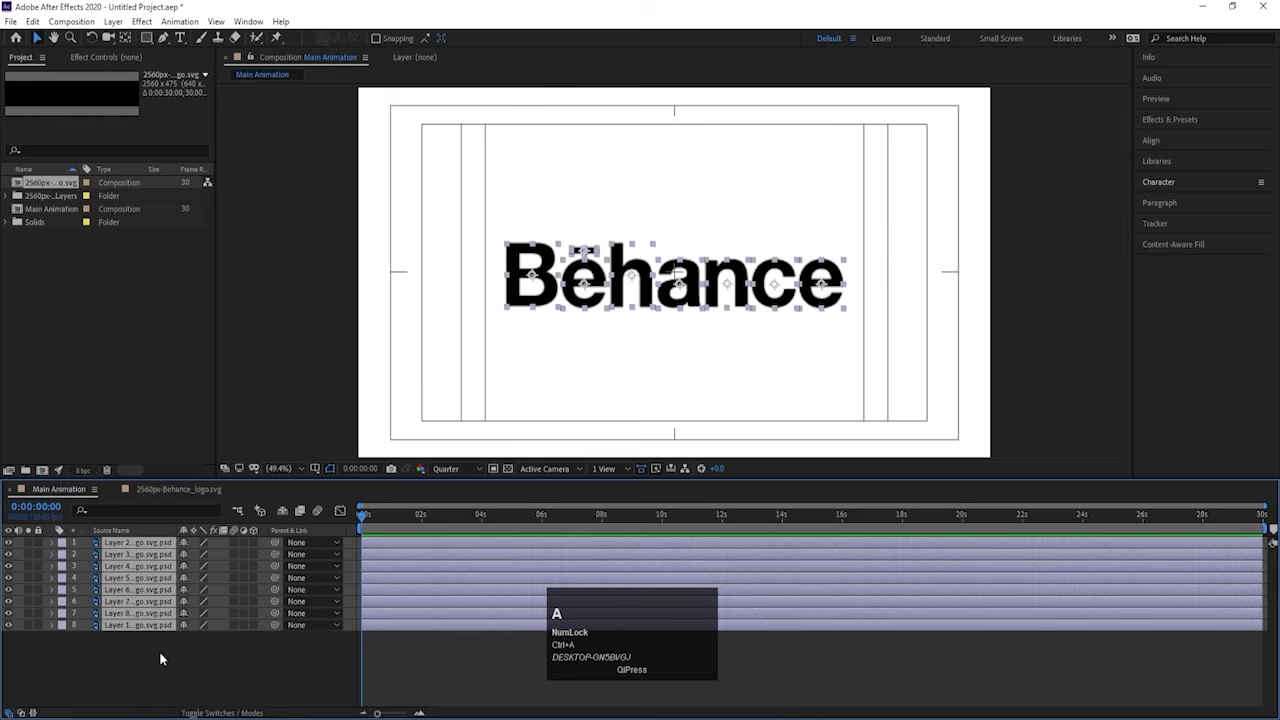
{"action": "key", "text": "Up"}
{"action": "key", "text": "Up"}
{"action": "key", "text": "Up"}
{"action": "key", "text": "Up"}
{"action": "key", "text": "Up"}
{"action": "key", "text": "Up"}
{"action": "key", "text": "Up"}
{"action": "key", "text": "Up"}
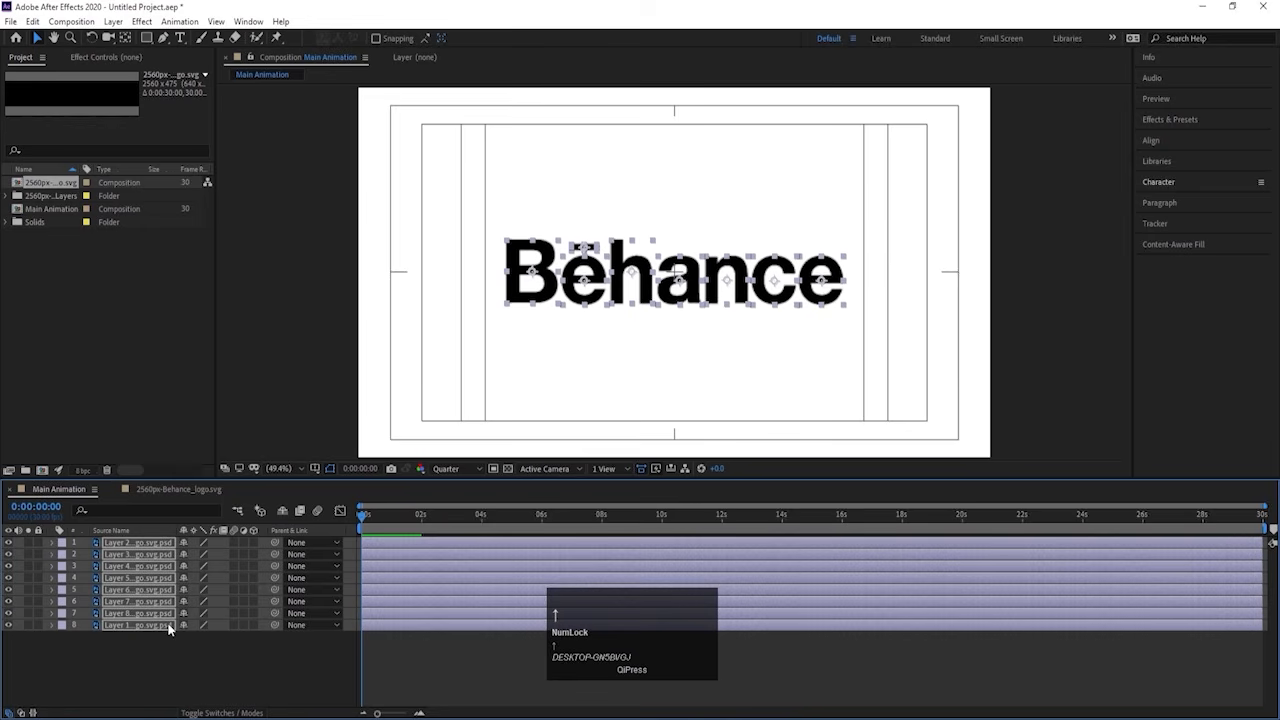
{"action": "key", "text": "Up"}
{"action": "key", "text": "Left"}
{"action": "key", "text": "Right"}
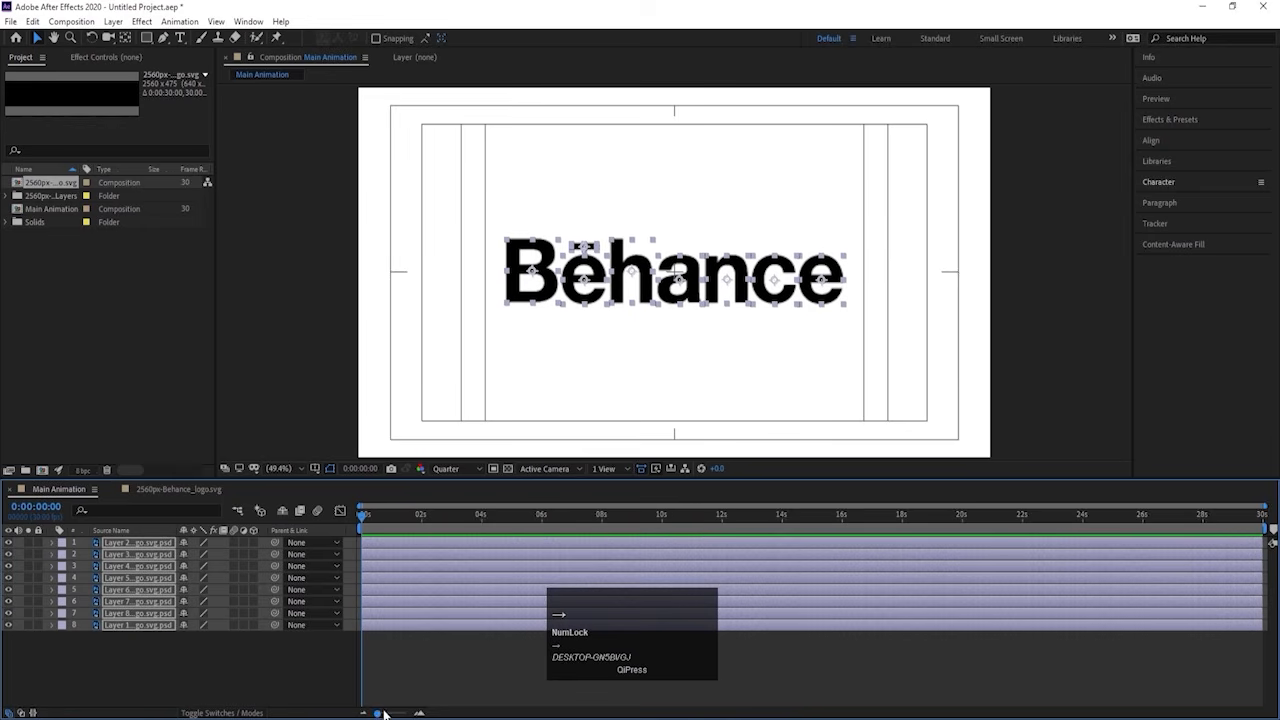
{"action": "left_click", "coordinate": [297, 688]}
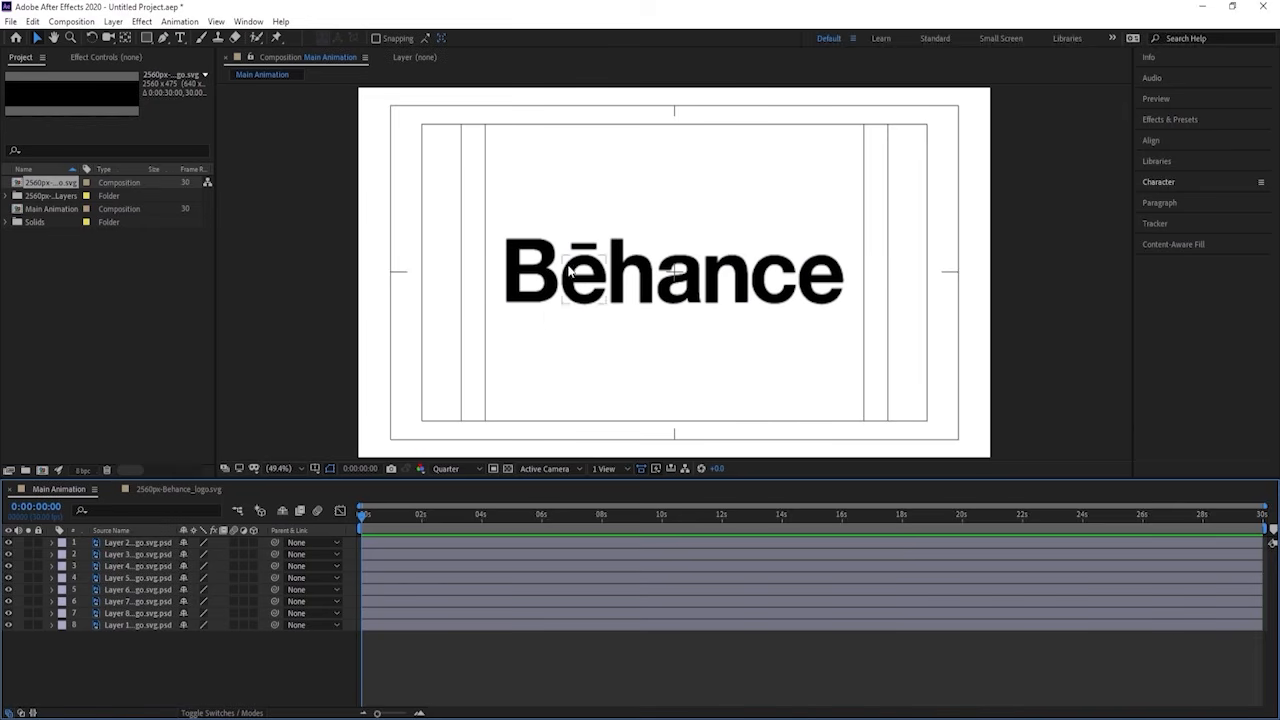
Step: Check the separate letter layers by selecting the B, the first e and the last e in the composition
{"action": "left_click", "coordinate": [549, 289]}
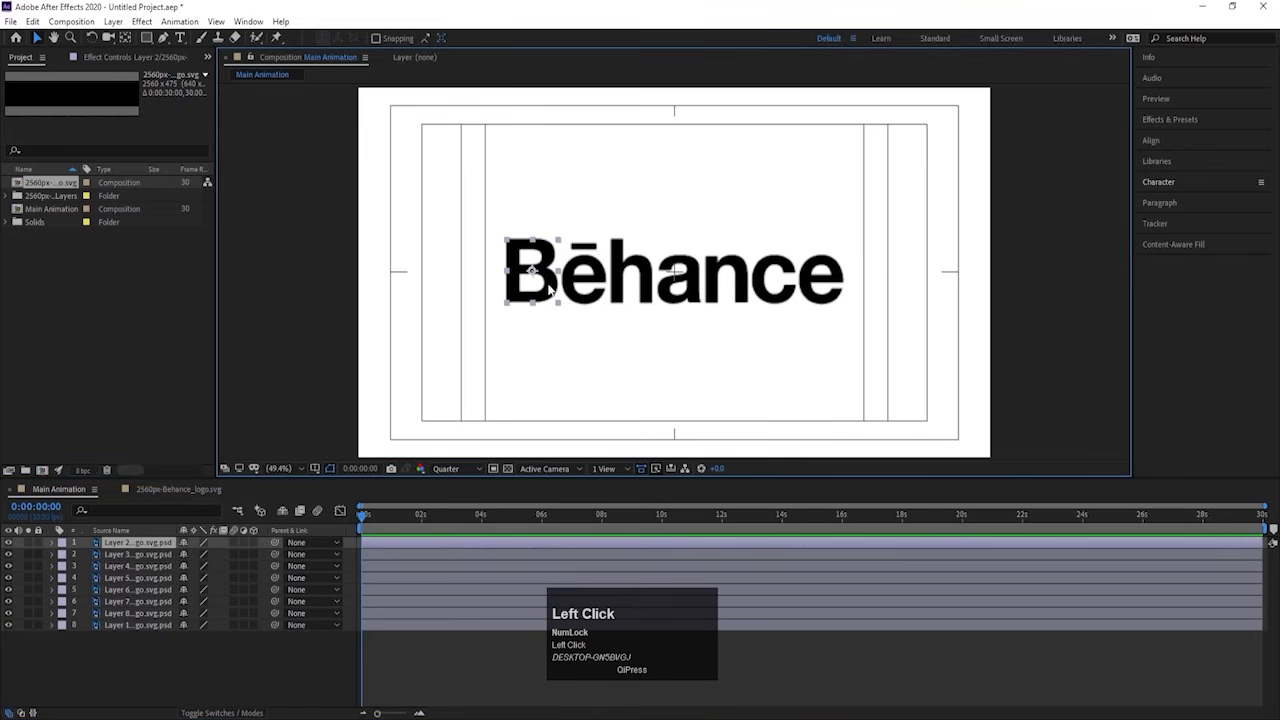
{"action": "left_click", "coordinate": [580, 287]}
{"action": "left_click", "coordinate": [823, 279]}
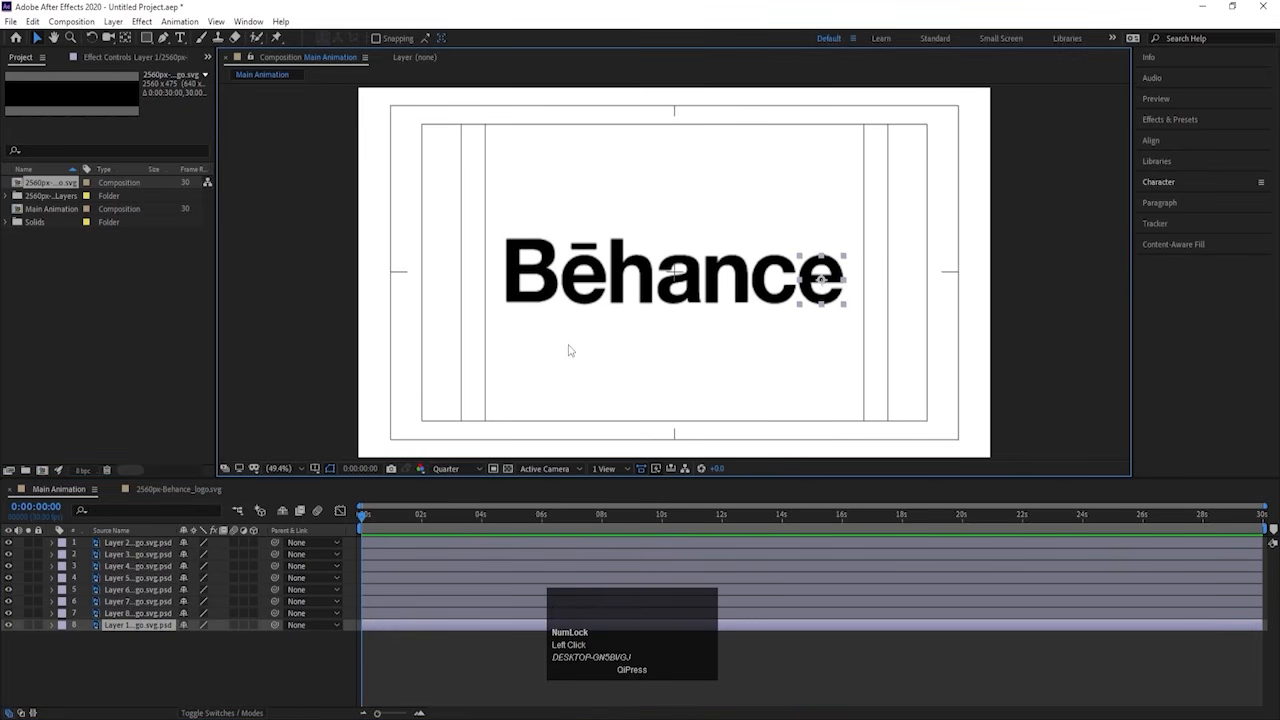
{"action": "left_click", "coordinate": [987, 655]}
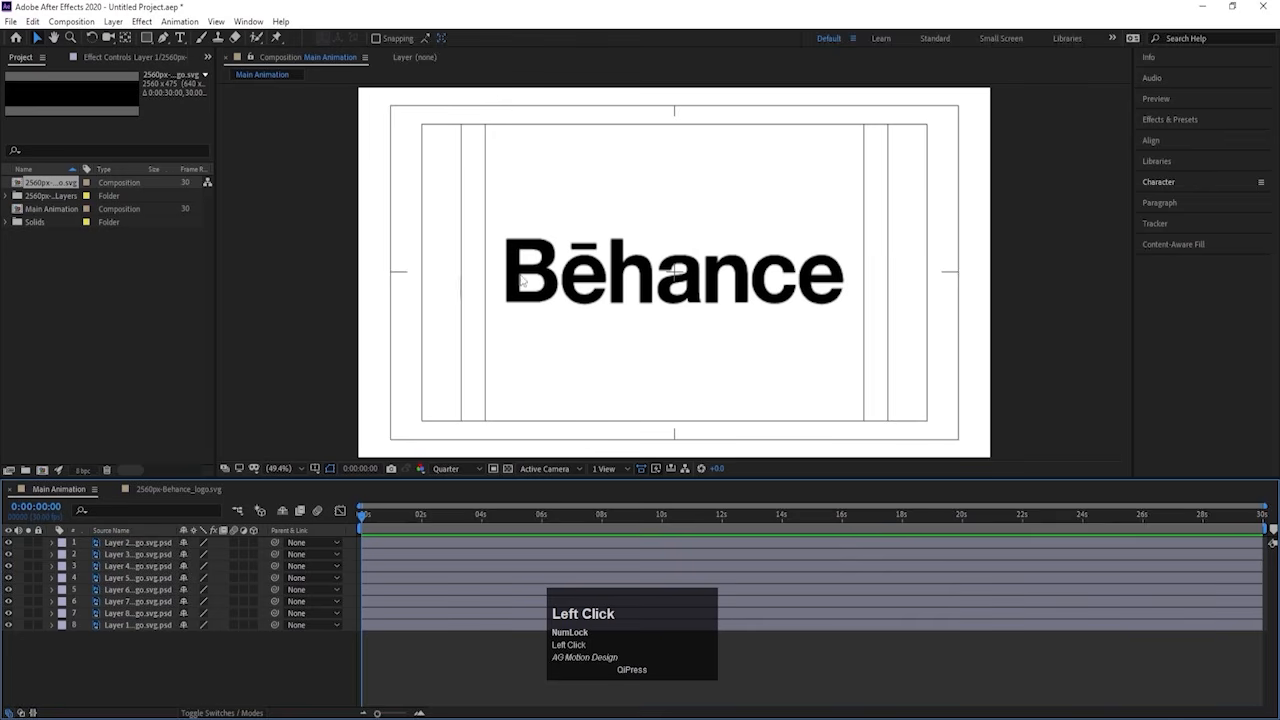
{"action": "left_click", "coordinate": [526, 282]}
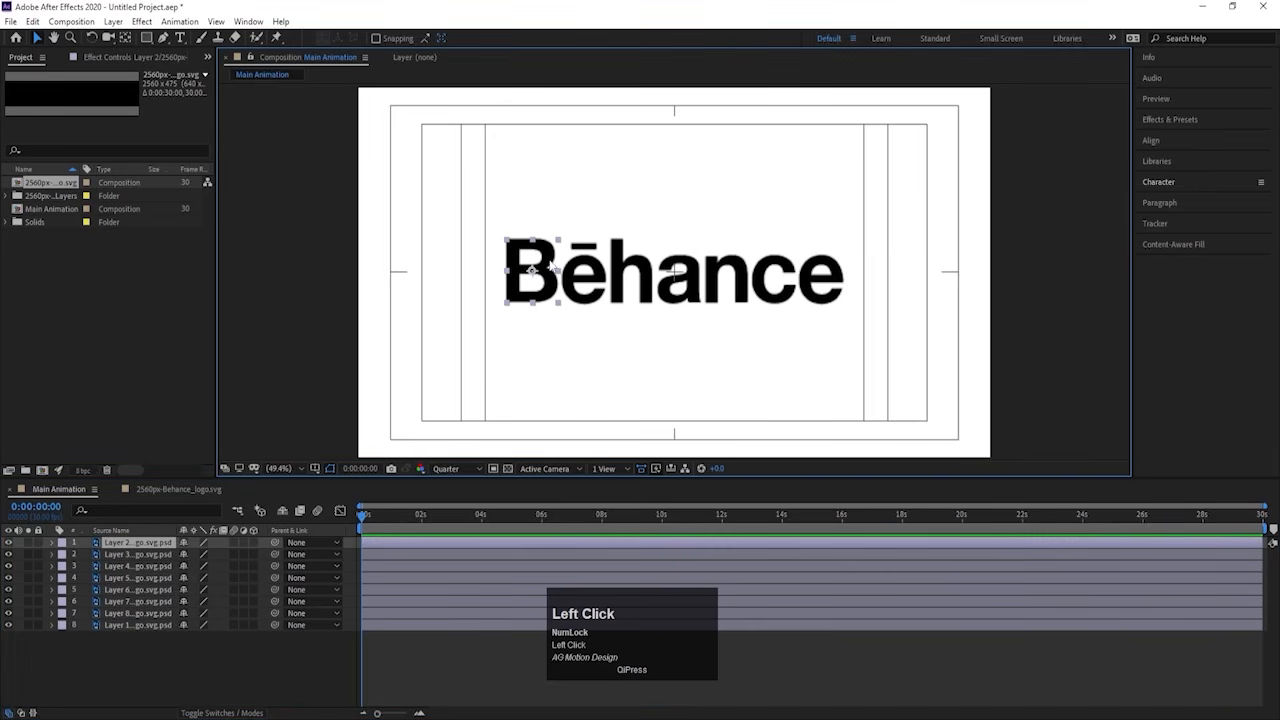
{"action": "left_click", "coordinate": [129, 664]}
Step: Set the Pen tool to no fill and a red FF0000 stroke with no layer selected
{"action": "left_click", "coordinate": [166, 37]}
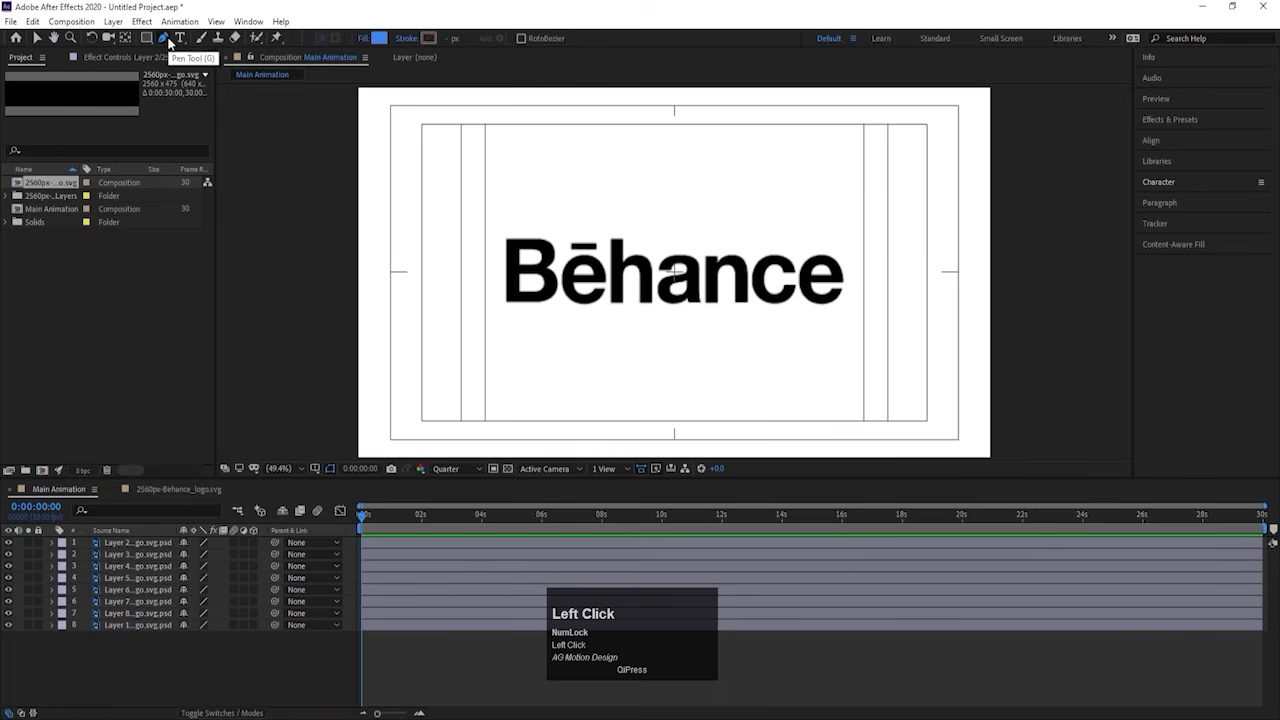
{"action": "left_click", "coordinate": [362, 38]}
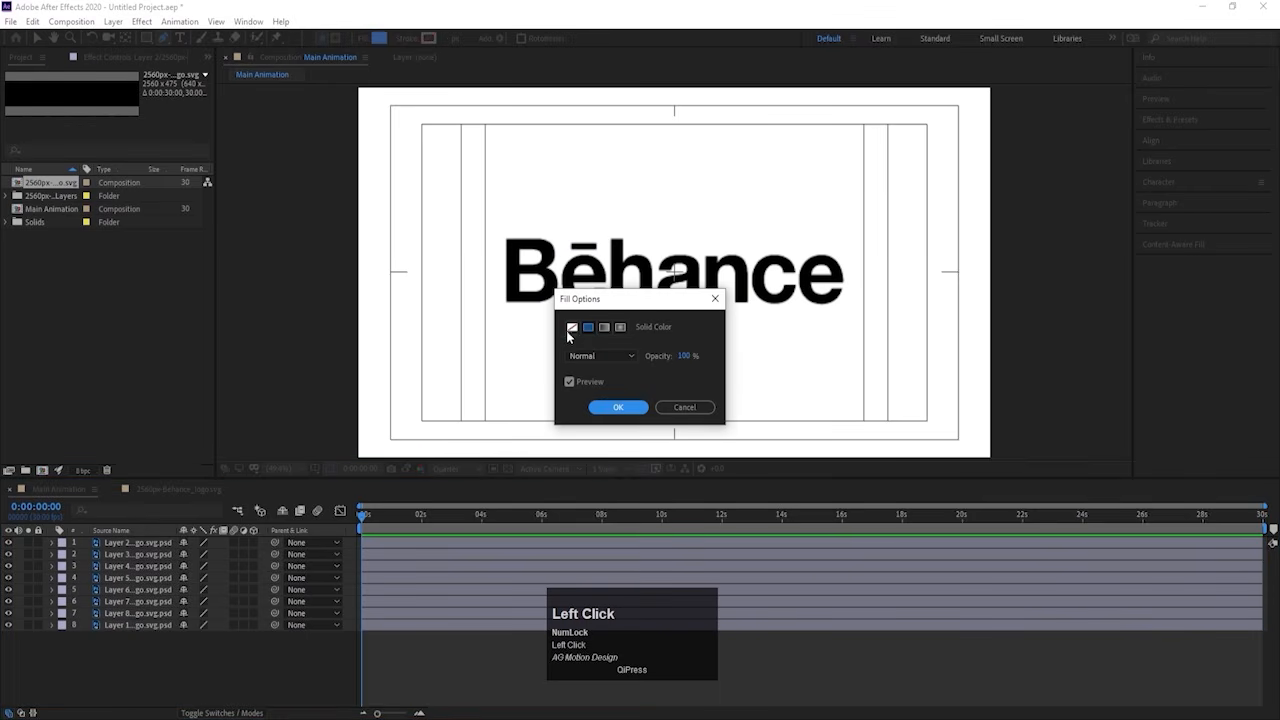
{"action": "left_click", "coordinate": [572, 329]}
{"action": "left_click", "coordinate": [617, 407]}
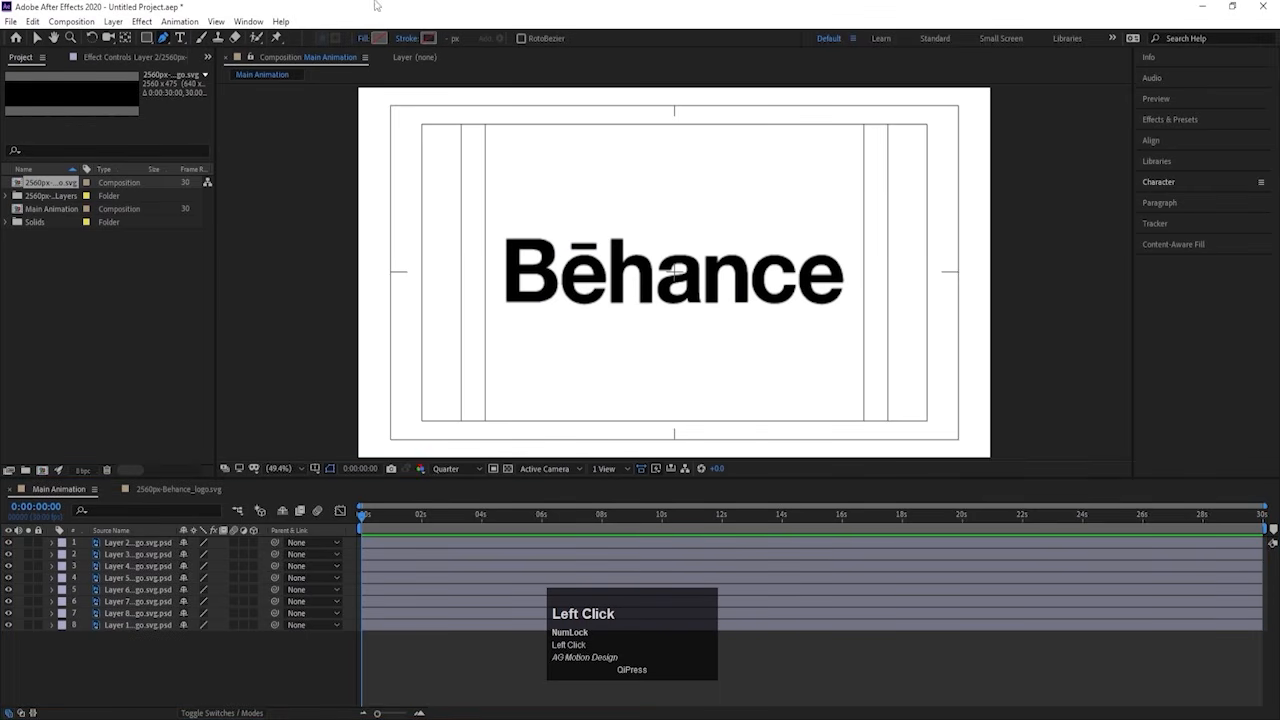
{"action": "left_click", "coordinate": [428, 39]}
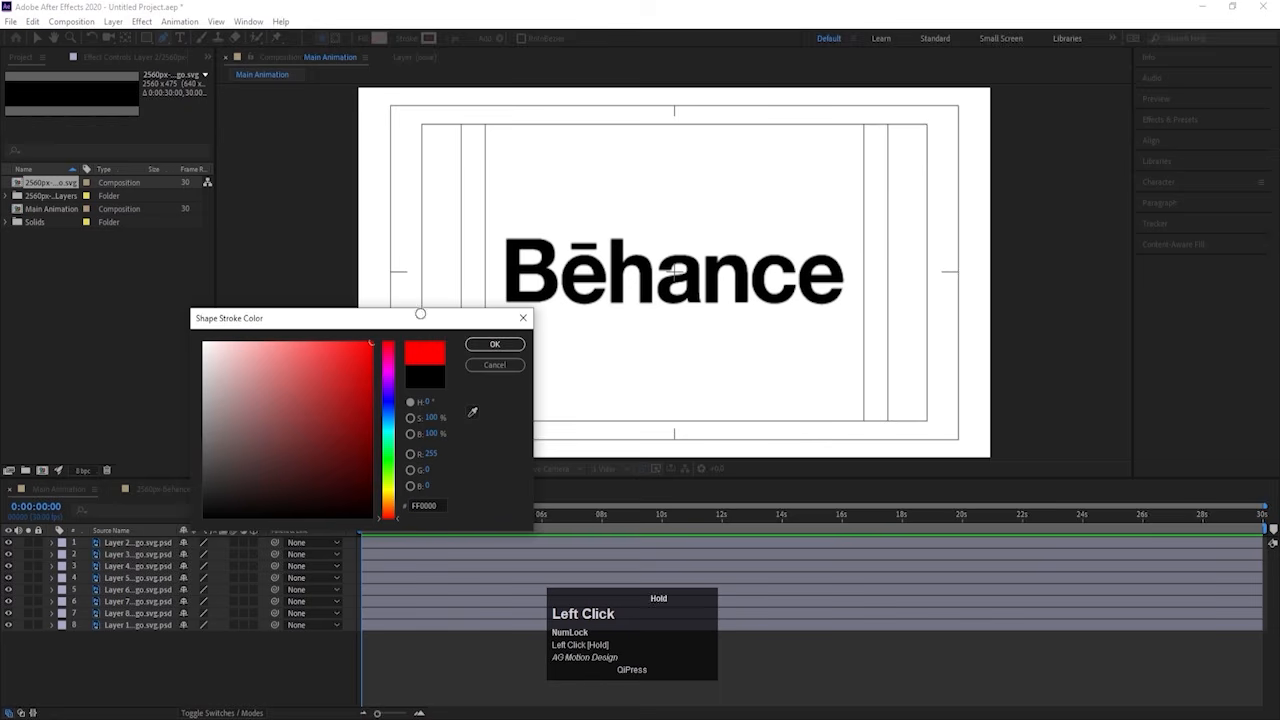
{"action": "left_click", "coordinate": [494, 344]}
Step: Draw an open right-angled path with a 30 px stroke from the B's base, above and below the logo, ending beneath the a
{"action": "scroll", "coordinate": [529, 318], "scroll_direction": "up", "scroll_amount": 3, "text": "alt"}
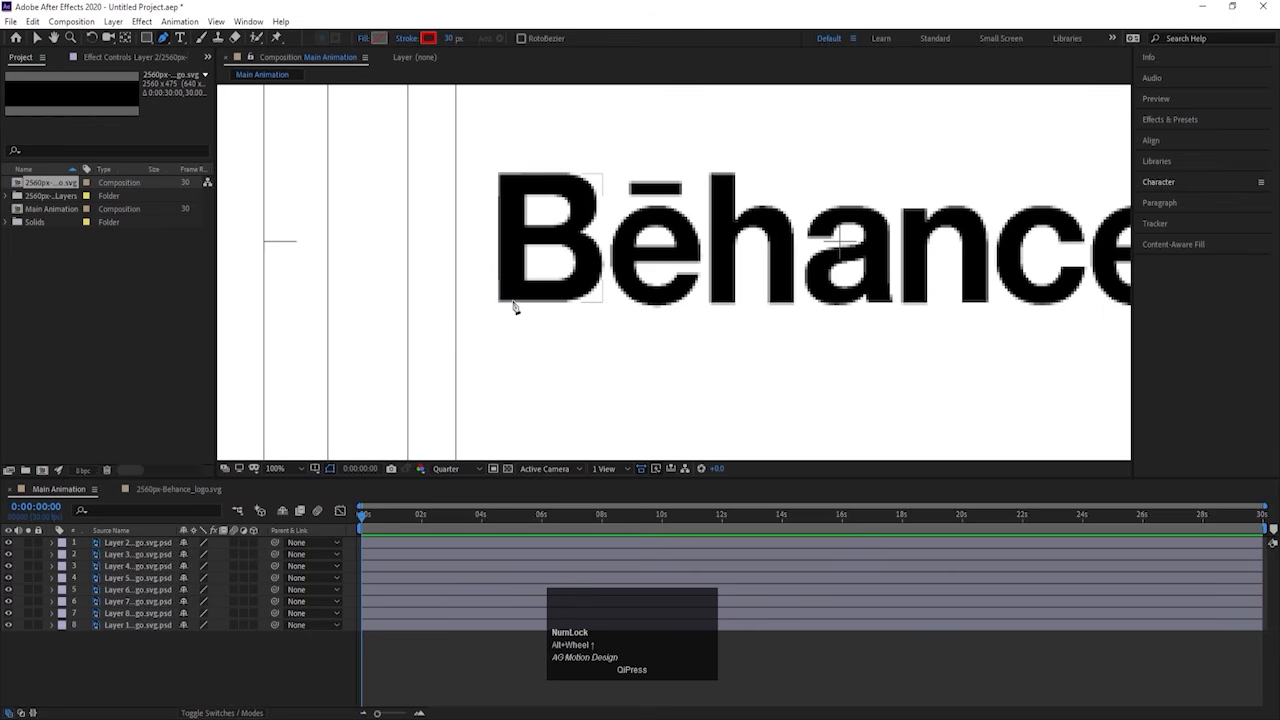
{"action": "left_click", "coordinate": [515, 302]}
{"action": "scroll", "coordinate": [519, 183], "scroll_direction": "down", "scroll_amount": 2}
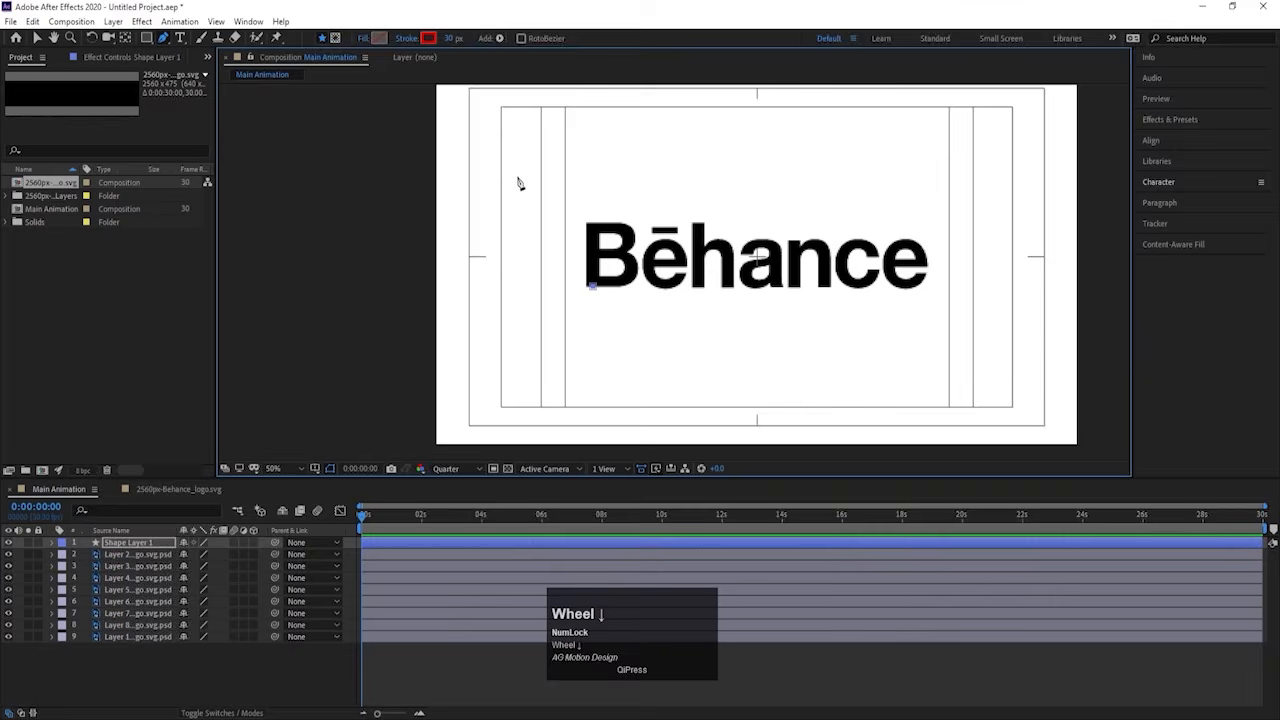
{"action": "left_click", "coordinate": [593, 163], "text": "shift"}
{"action": "left_click_drag", "start_coordinate": [593, 163], "coordinate": [668, 162]}
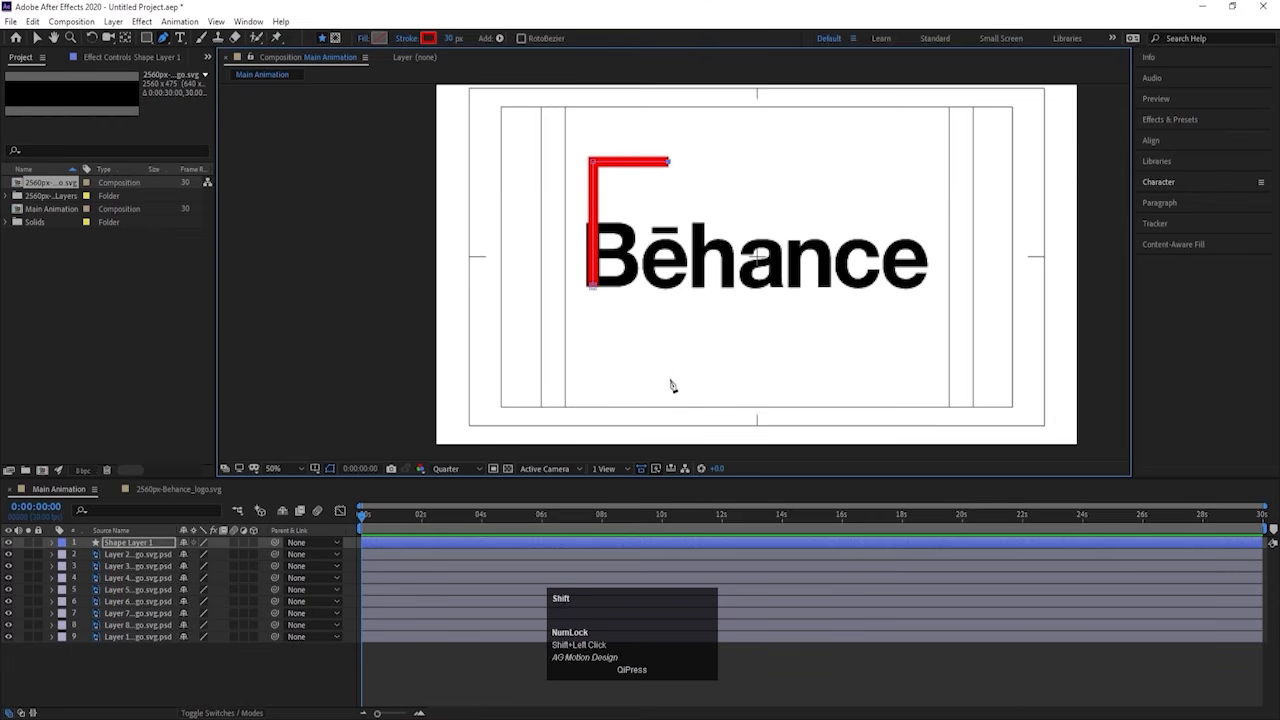
{"action": "left_click", "coordinate": [848, 388], "text": "shift"}
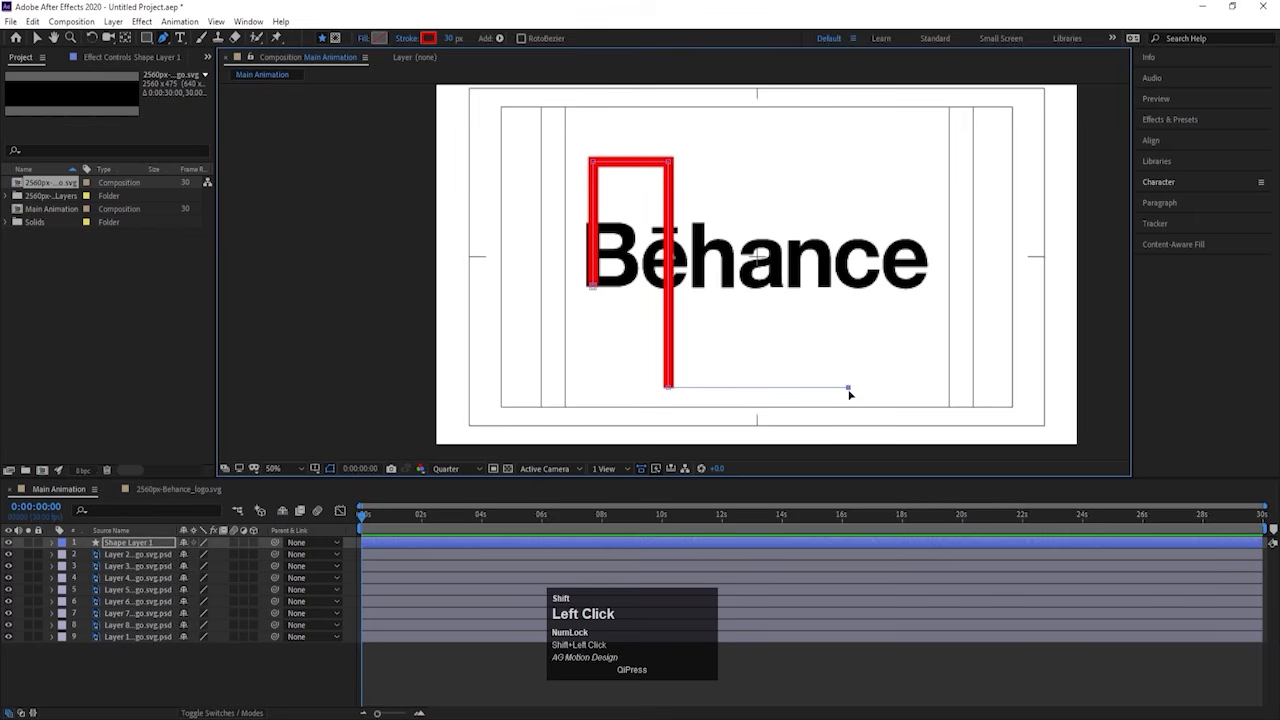
{"action": "left_click", "coordinate": [848, 291], "text": "shift"}
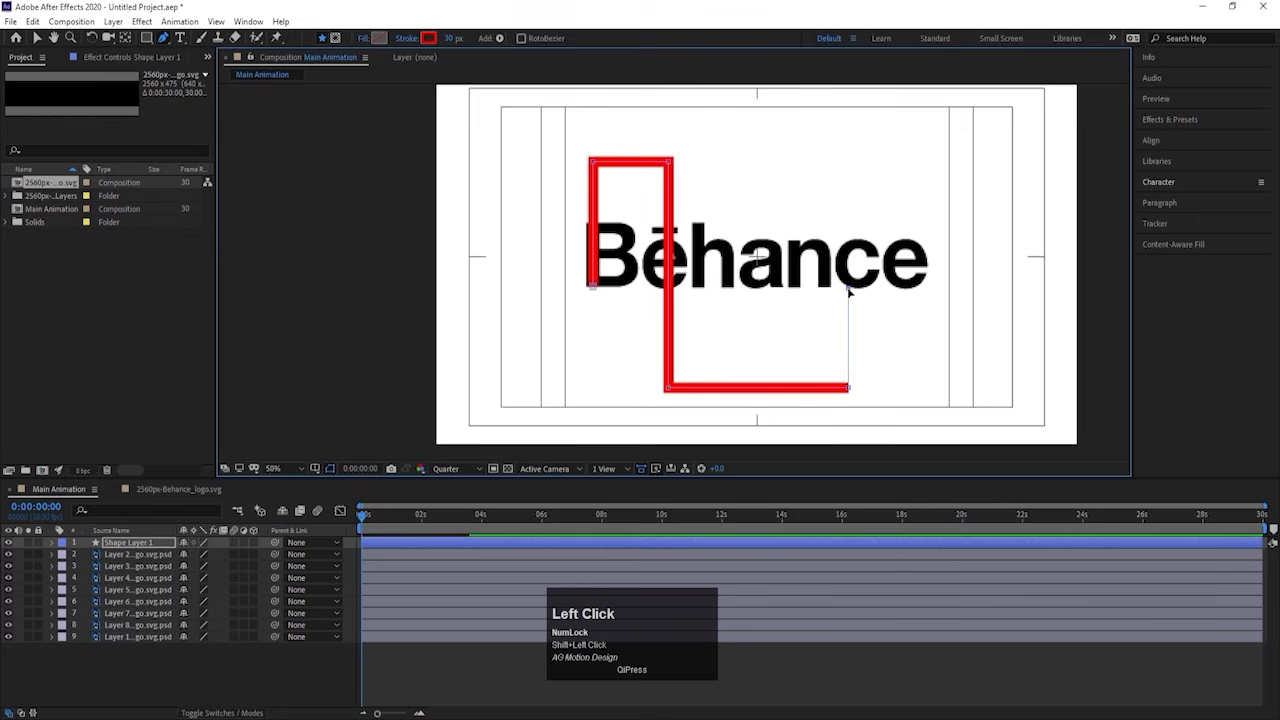
{"action": "left_click", "coordinate": [787, 290], "text": "shift"}
{"action": "scroll", "coordinate": [789, 292], "scroll_direction": "up", "scroll_amount": 2}
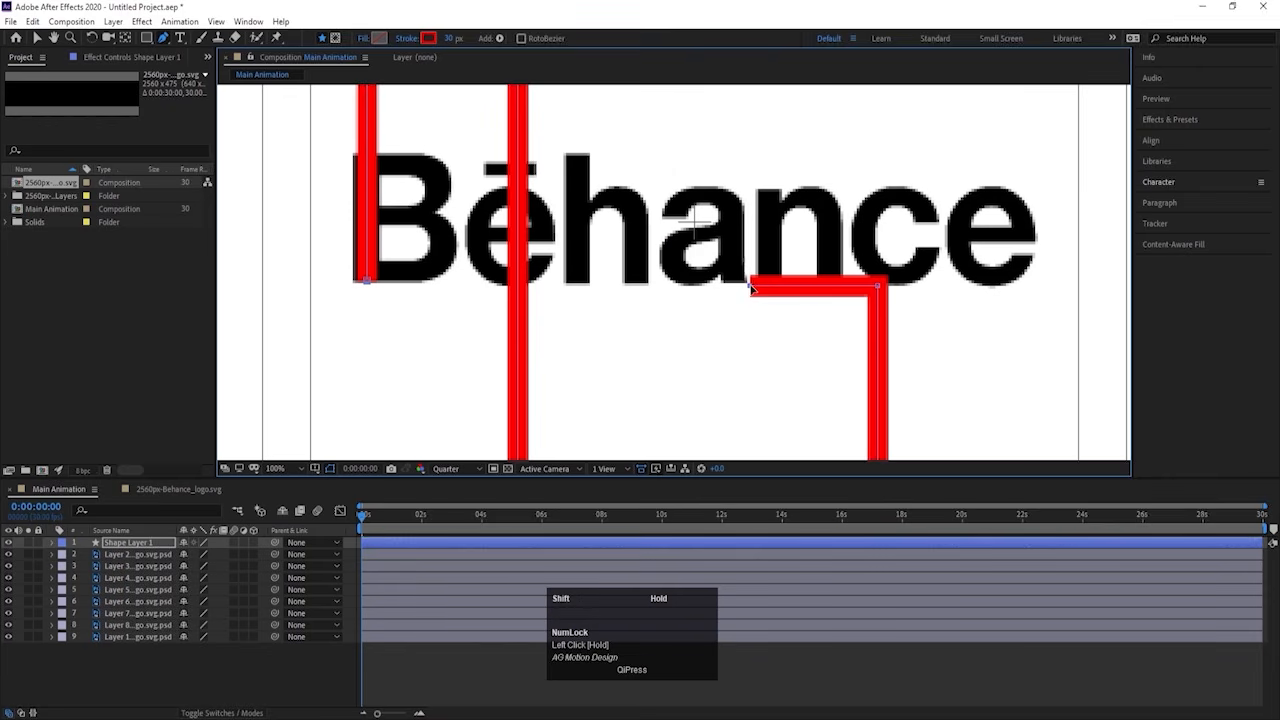
{"action": "left_click_drag", "start_coordinate": [755, 289], "coordinate": [820, 240]}
{"action": "scroll", "coordinate": [820, 240], "scroll_direction": "down", "scroll_amount": 2}
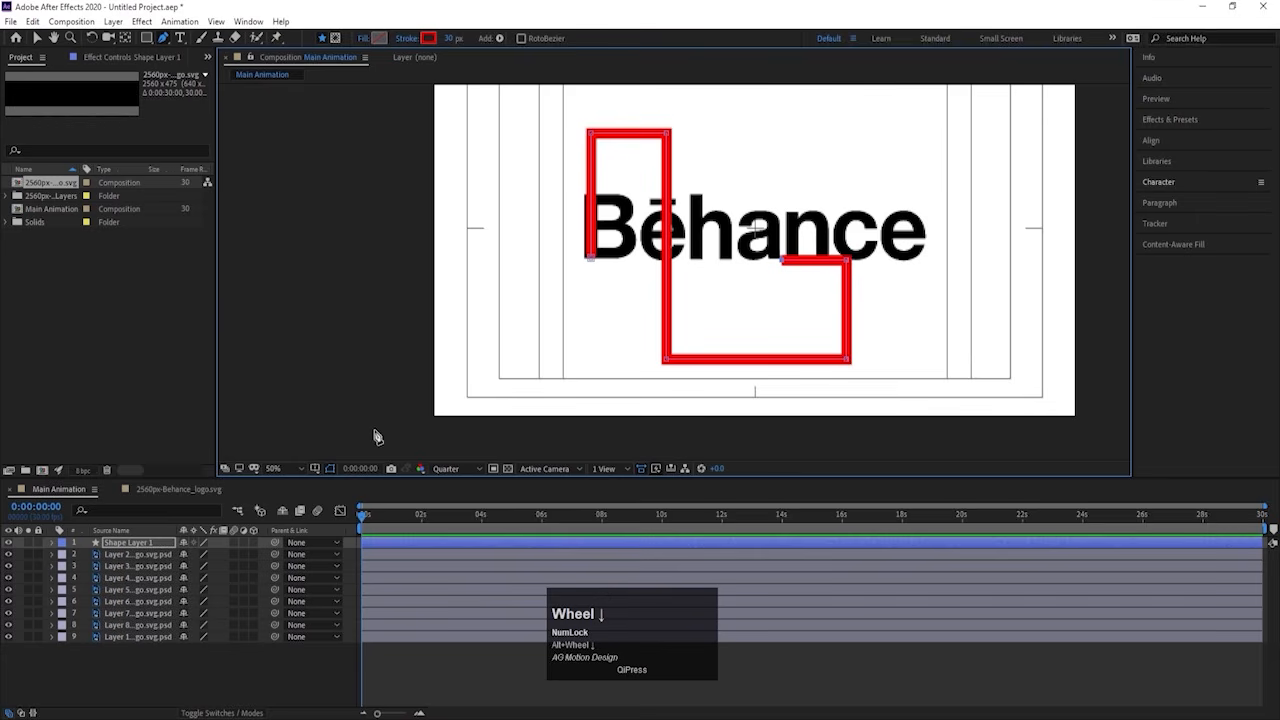
Step: Nudge the red shape layer left and, at Full preview resolution, lower the path's start point to the B's base
{"action": "left_click", "coordinate": [140, 542]}
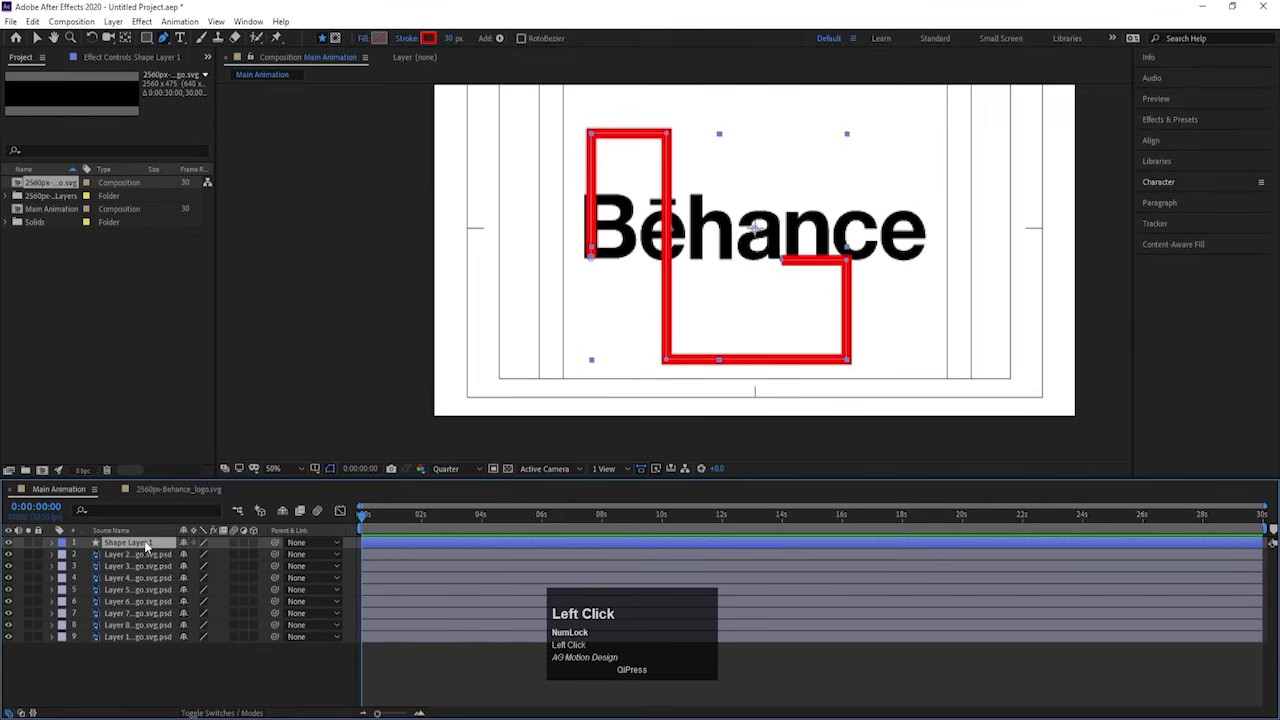
{"action": "key", "text": "Left"}
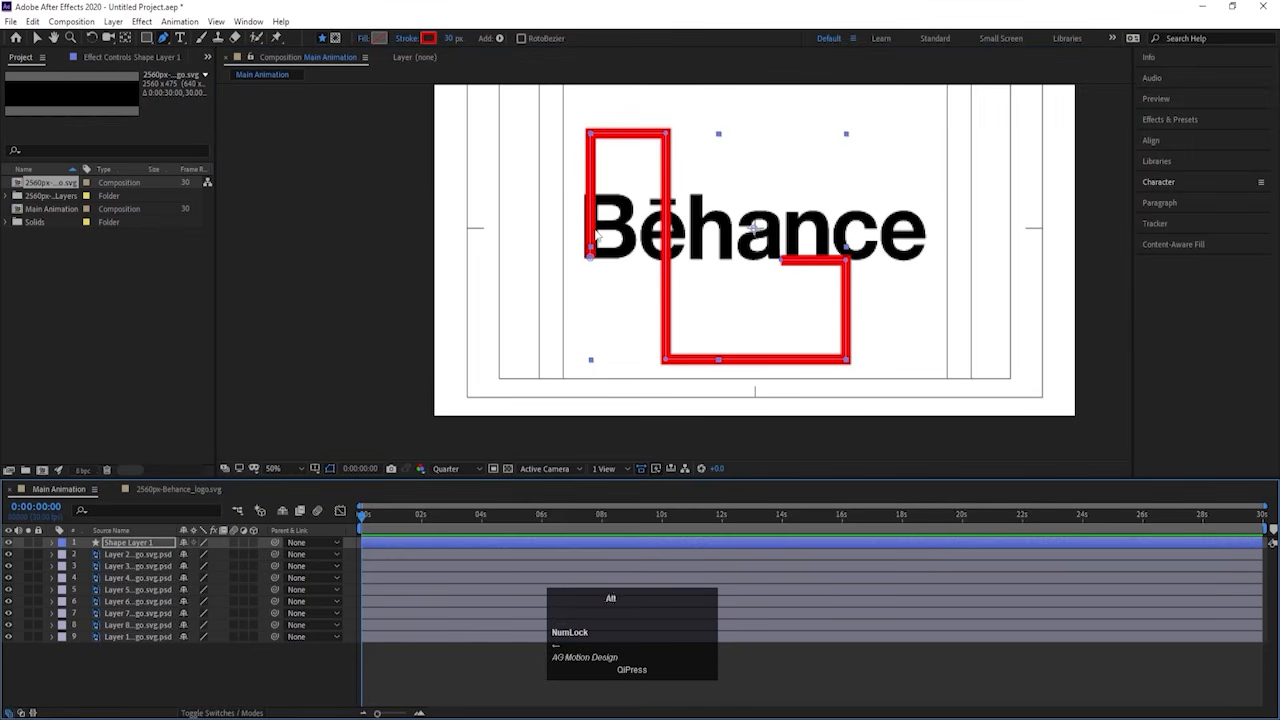
{"action": "scroll", "coordinate": [594, 235], "scroll_direction": "up", "scroll_amount": 4}
{"action": "left_click", "coordinate": [450, 469]}
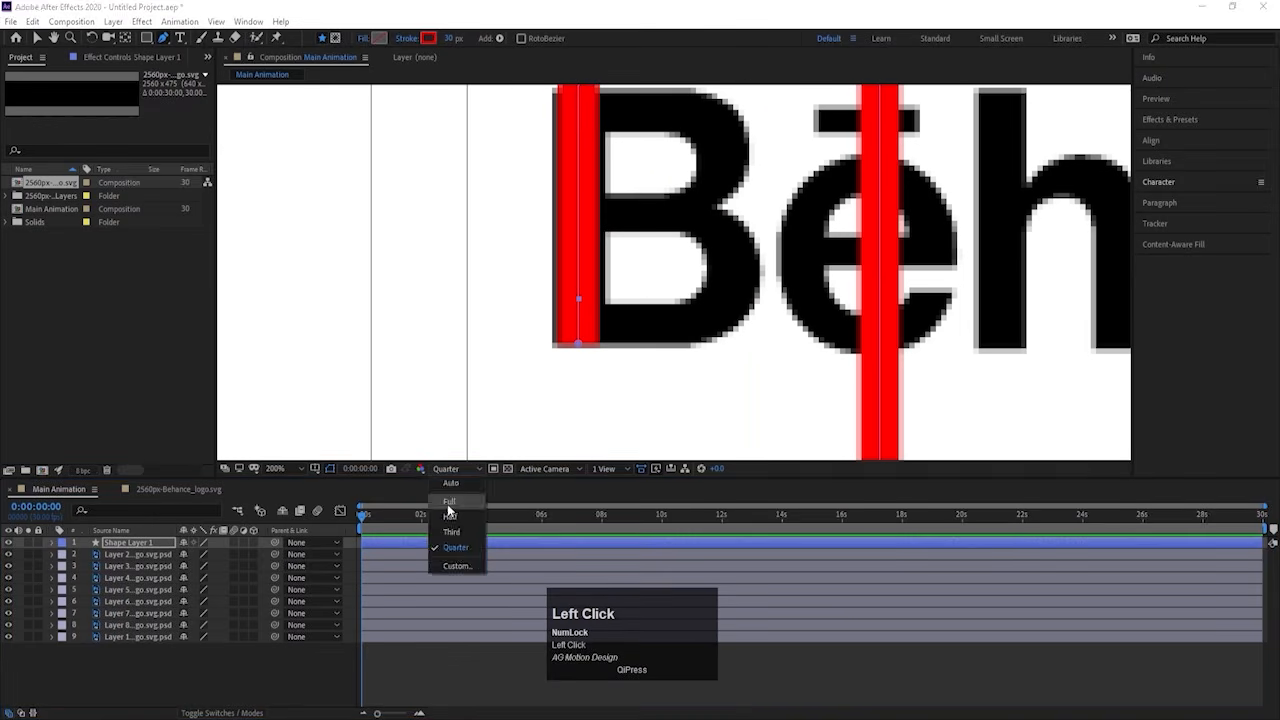
{"action": "left_click", "coordinate": [449, 502]}
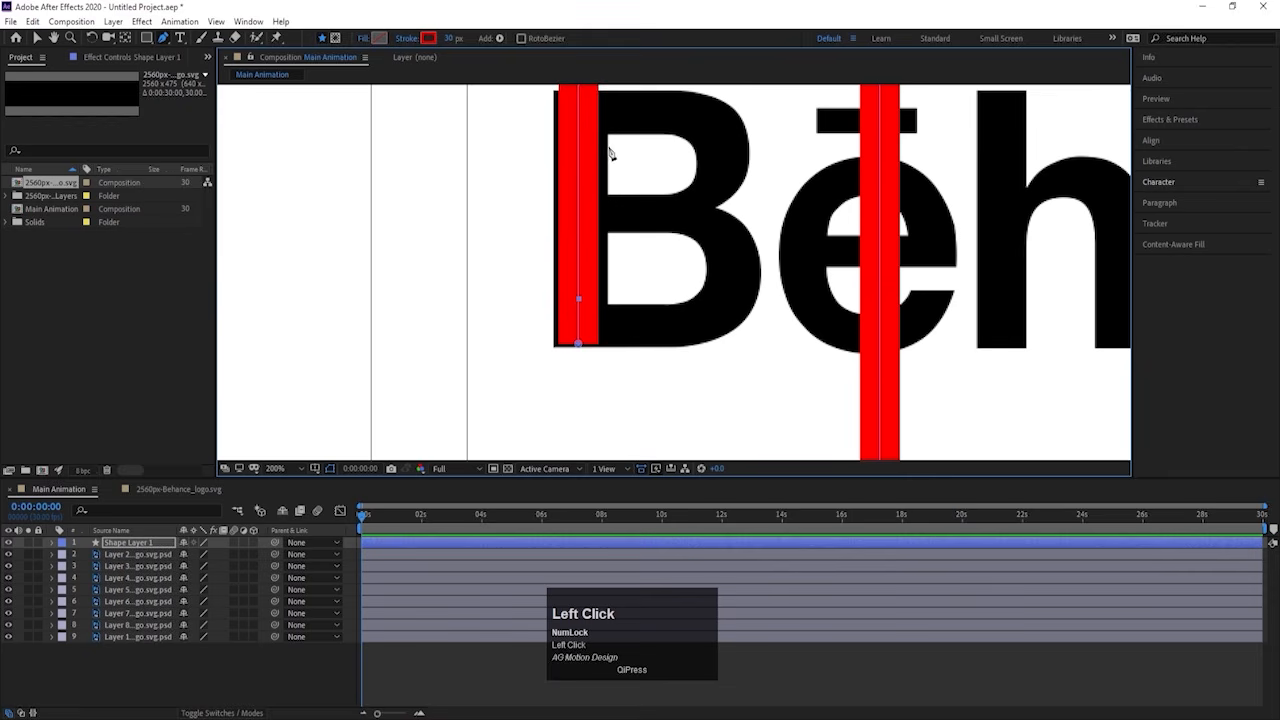
{"action": "left_click", "coordinate": [578, 342]}
{"action": "key", "text": "Down"}
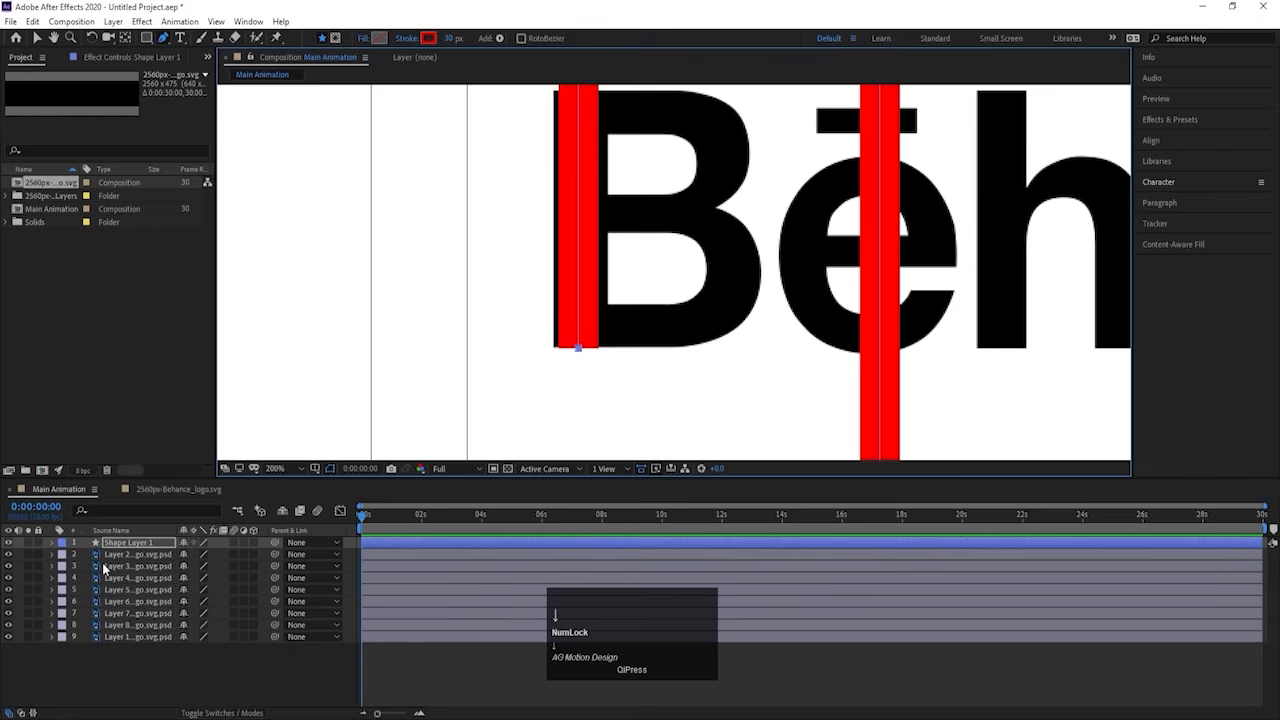
Step: Nudge the red shape layer right and widen its stroke to 41 px to cover the B's stem
{"action": "left_click", "coordinate": [153, 542]}
{"action": "key", "text": "Right"}
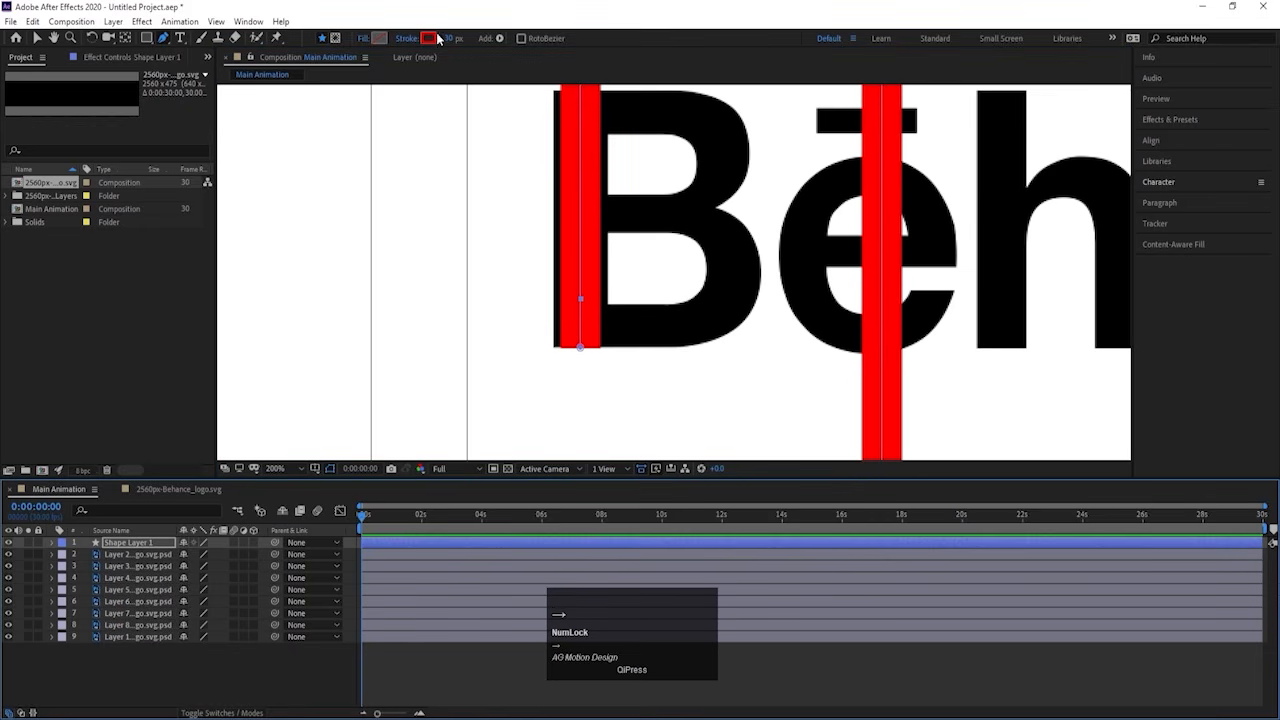
{"action": "left_click_drag", "start_coordinate": [447, 38], "coordinate": [455, 38]}
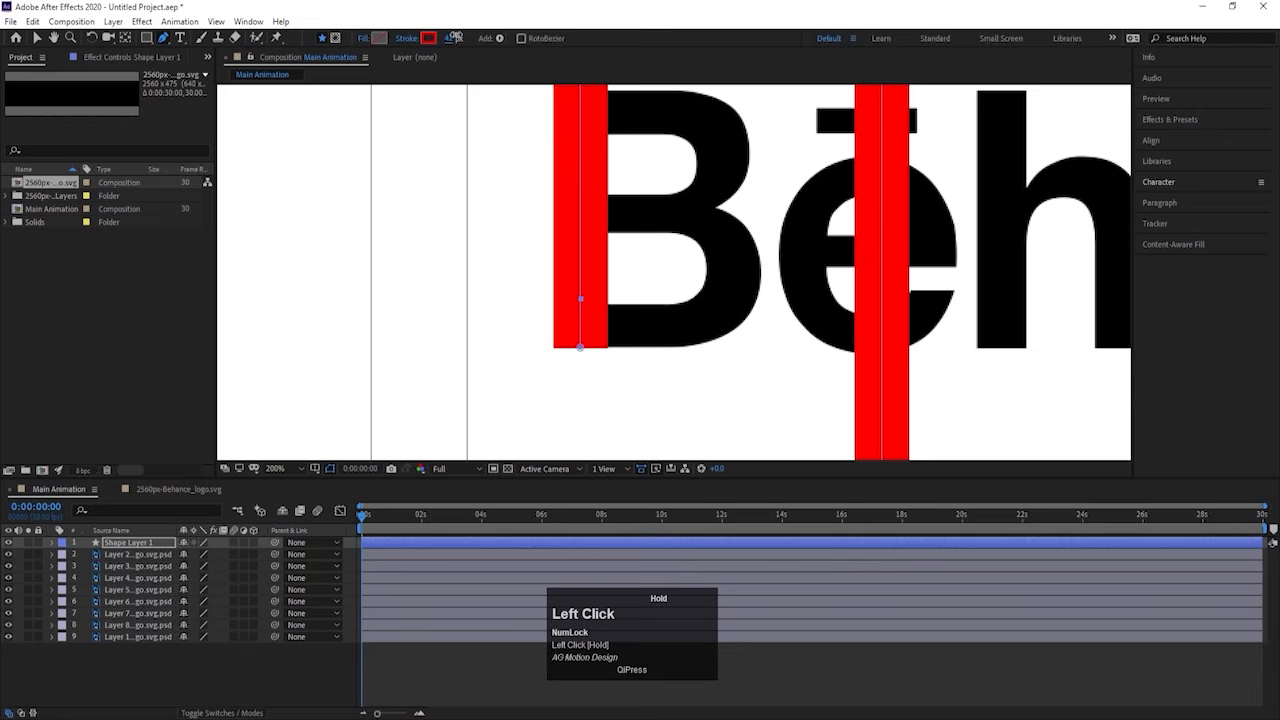
{"action": "scroll", "coordinate": [589, 265], "scroll_direction": "down", "scroll_amount": 4}
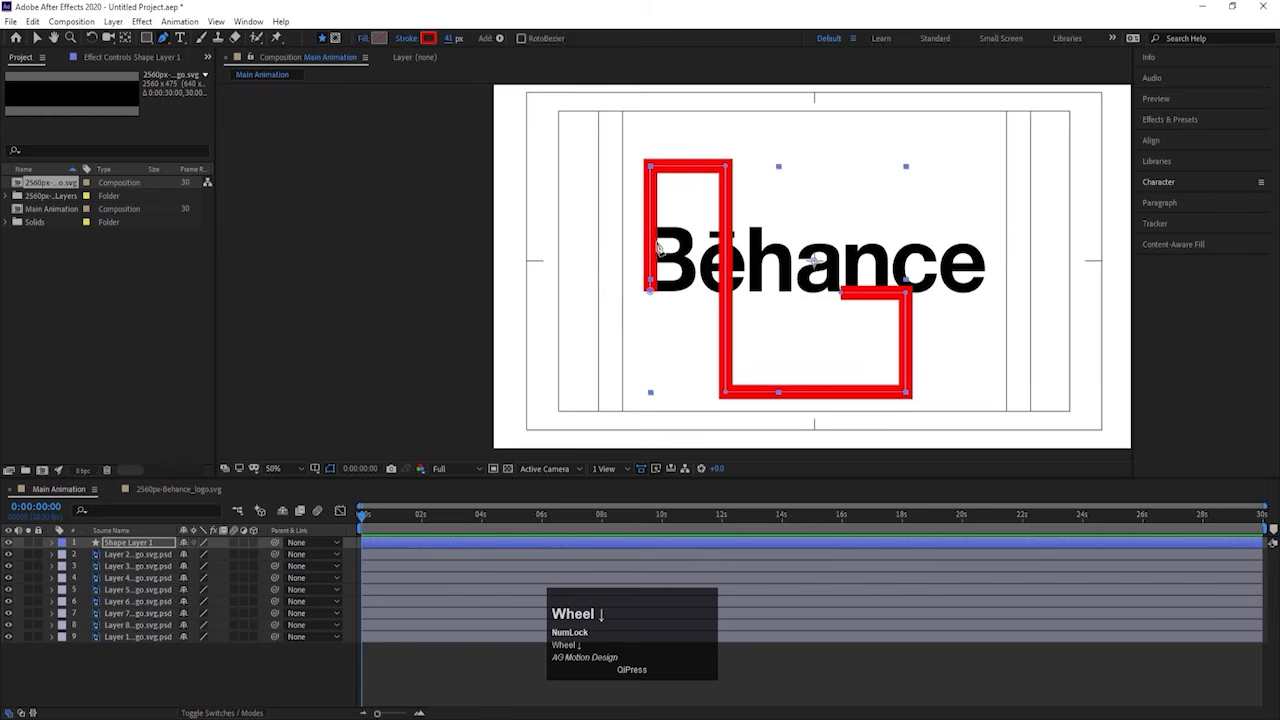
{"action": "left_click", "coordinate": [100, 686]}
{"action": "key", "text": "v"}
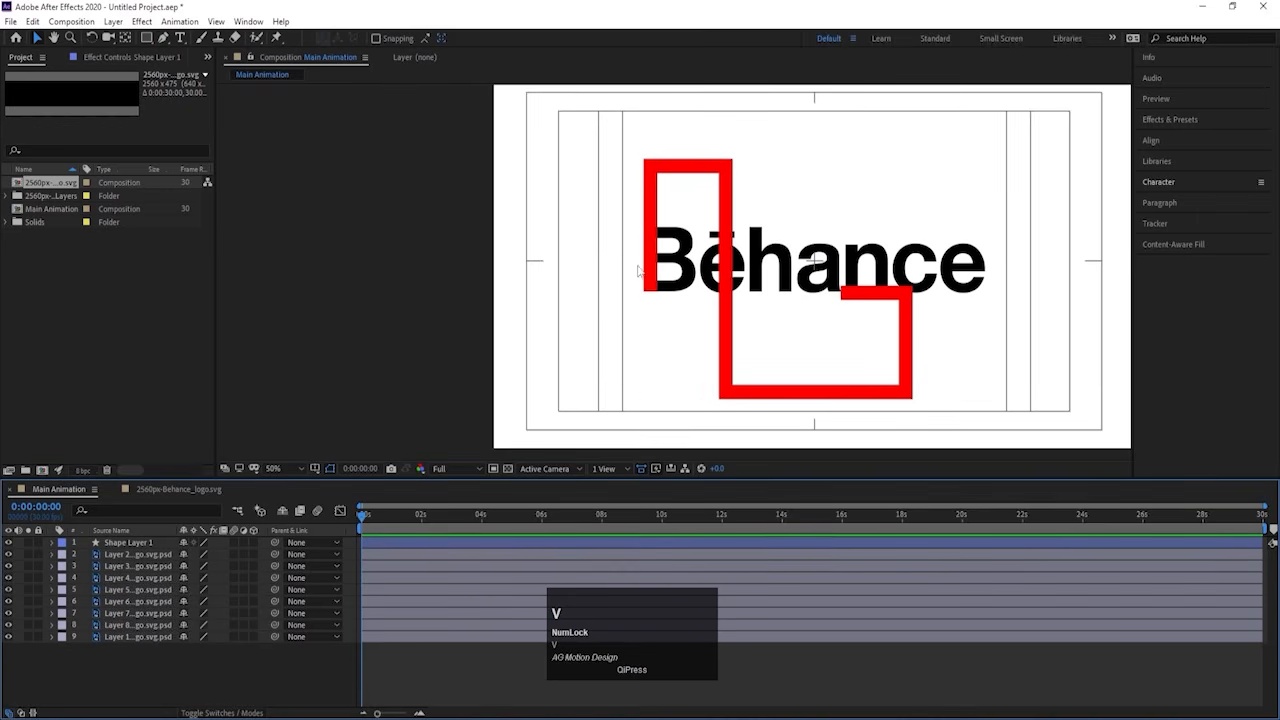
Step: Add Round Corners to the red stroke's shape layer with a radius of 86, and collapse the layer's properties
{"action": "left_click", "coordinate": [134, 545]}
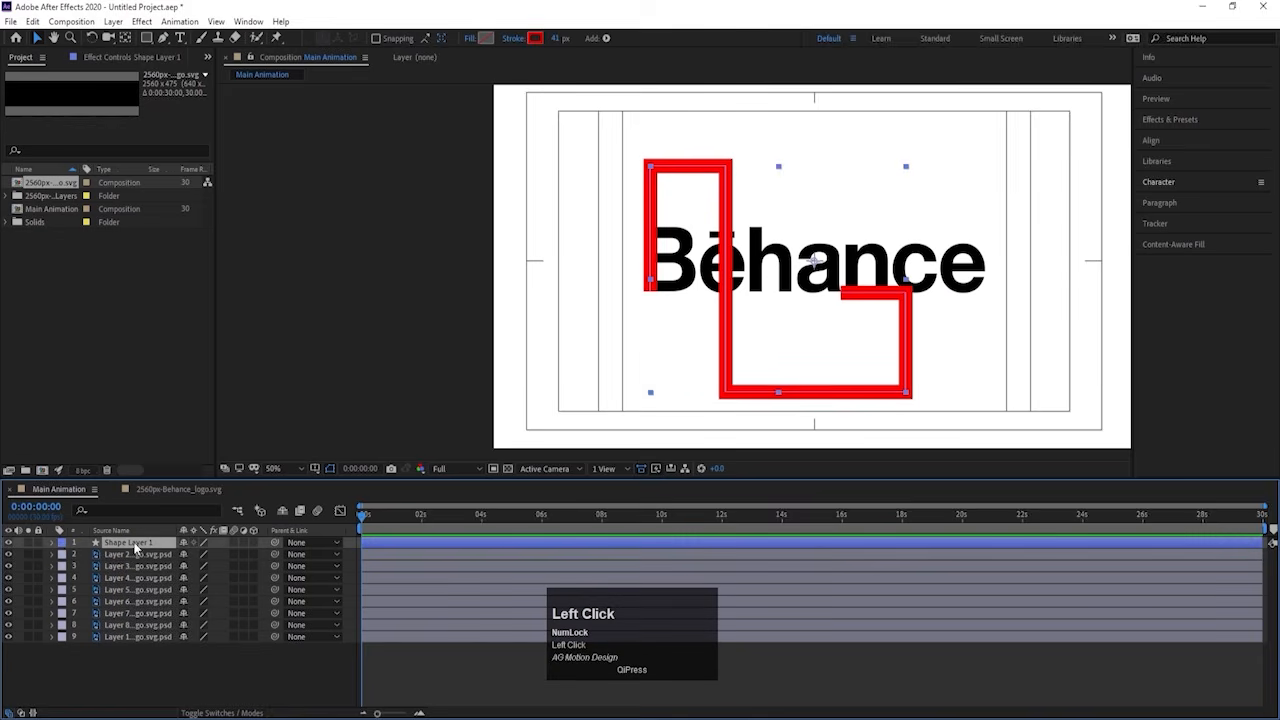
{"action": "left_click", "coordinate": [55, 542]}
{"action": "left_click", "coordinate": [260, 556]}
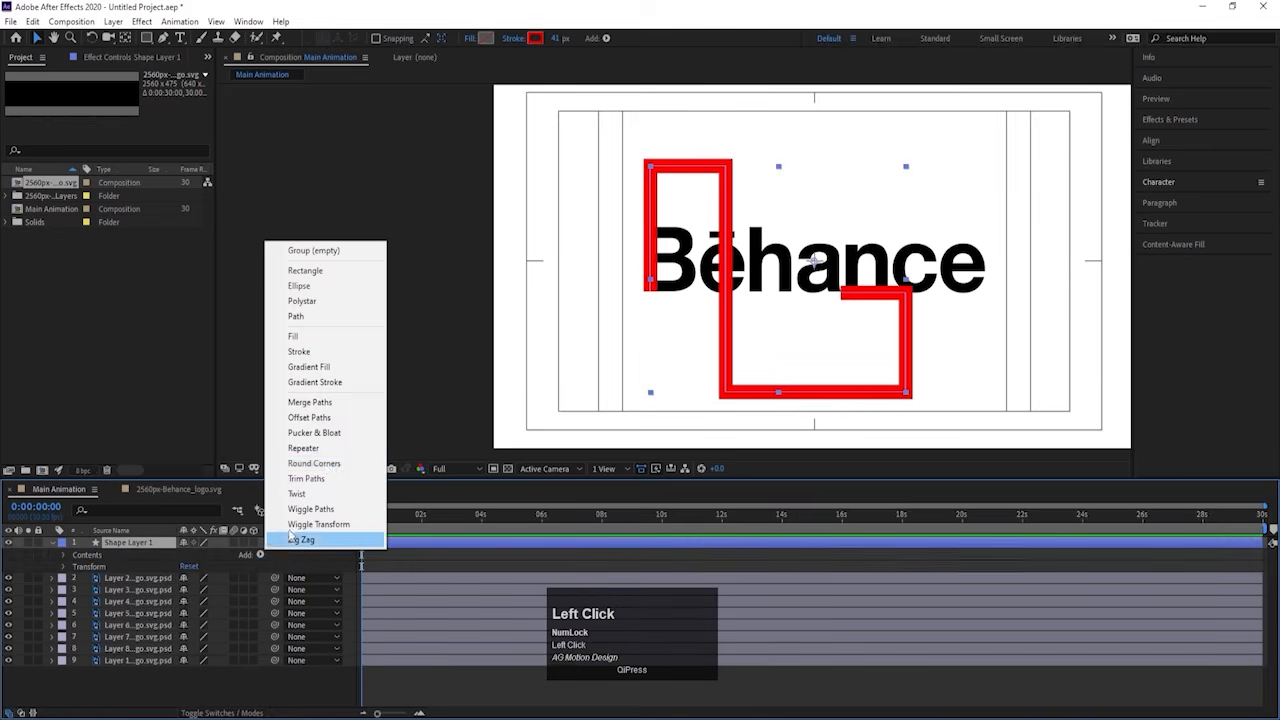
{"action": "left_click", "coordinate": [326, 465]}
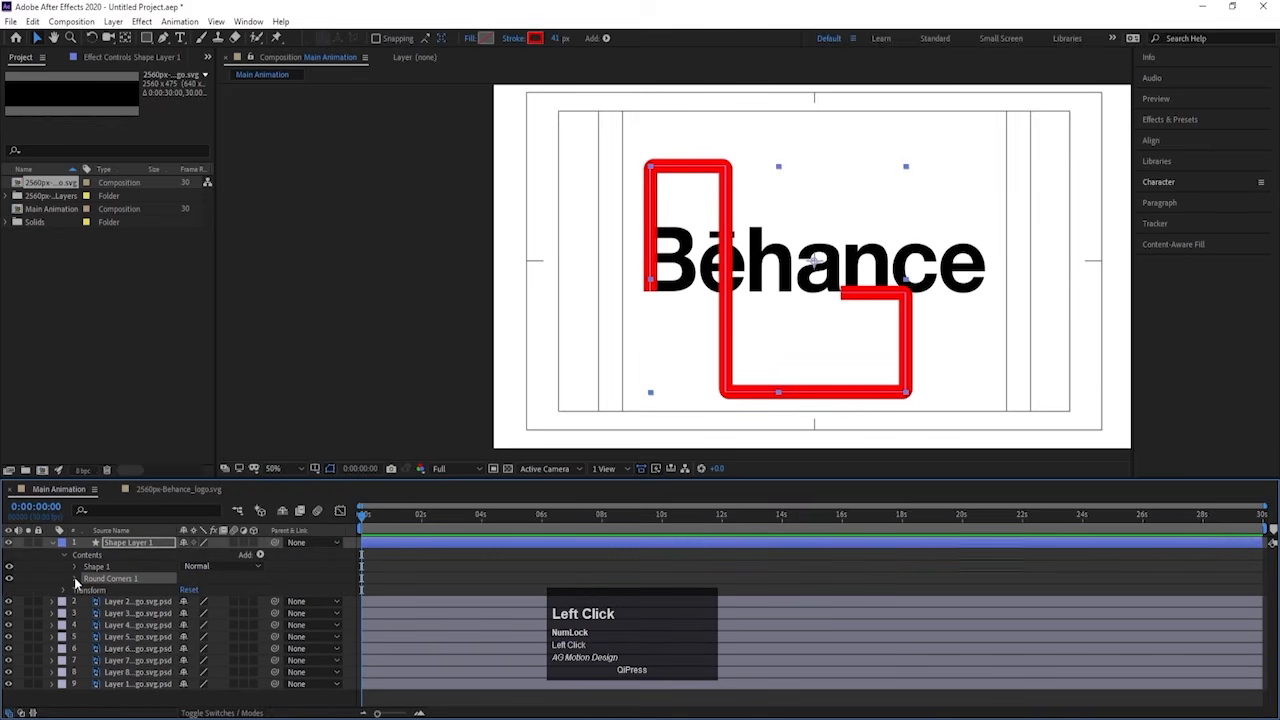
{"action": "left_click", "coordinate": [75, 579]}
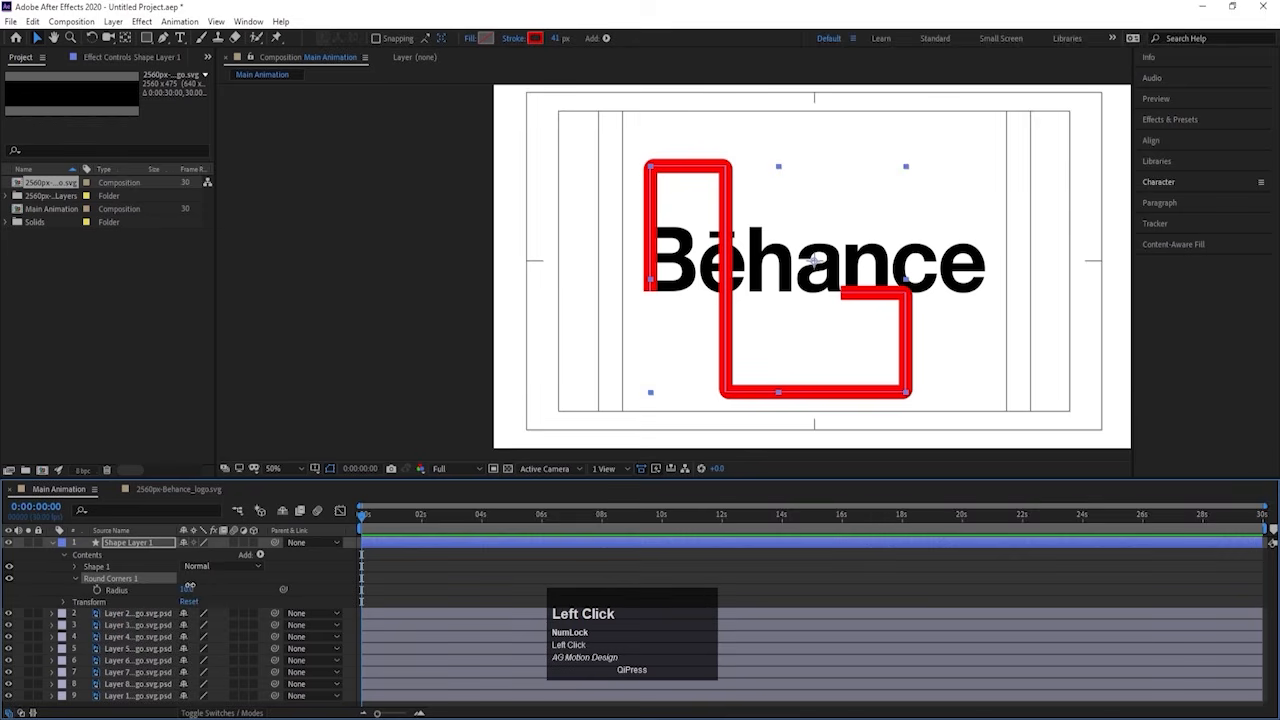
{"action": "left_click_drag", "start_coordinate": [188, 586], "coordinate": [235, 580]}
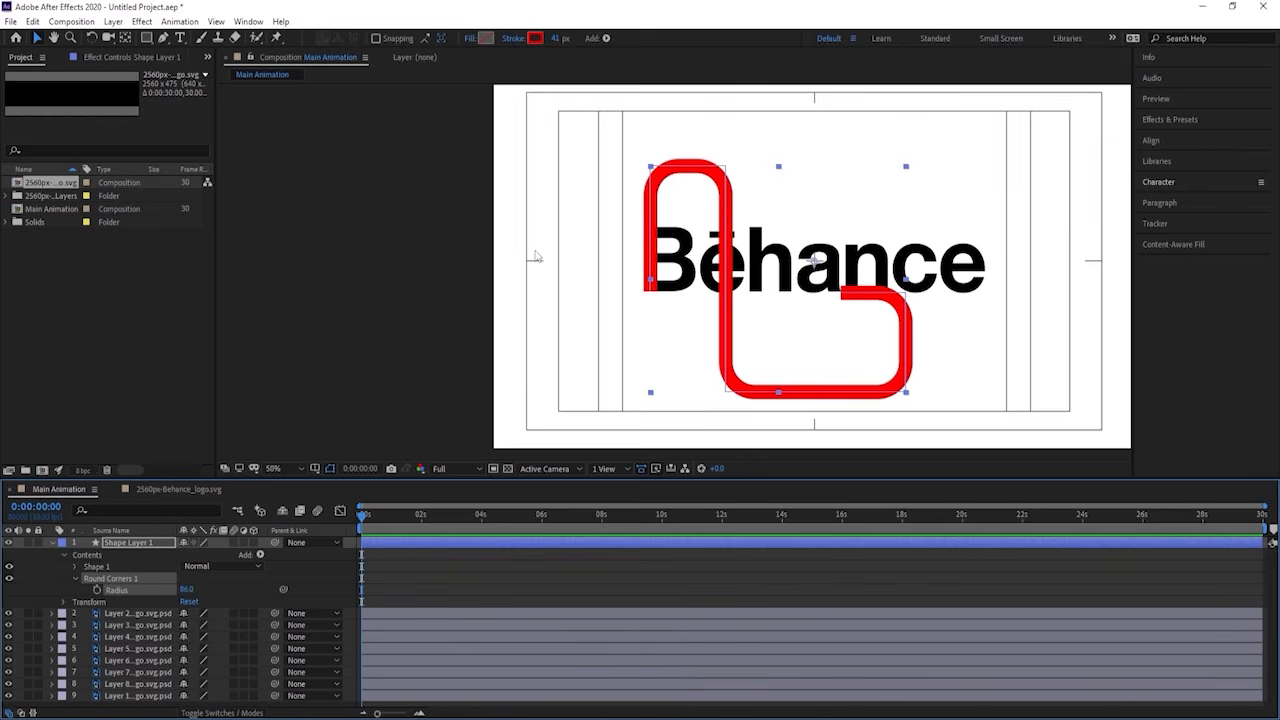
{"action": "left_click", "coordinate": [375, 570]}
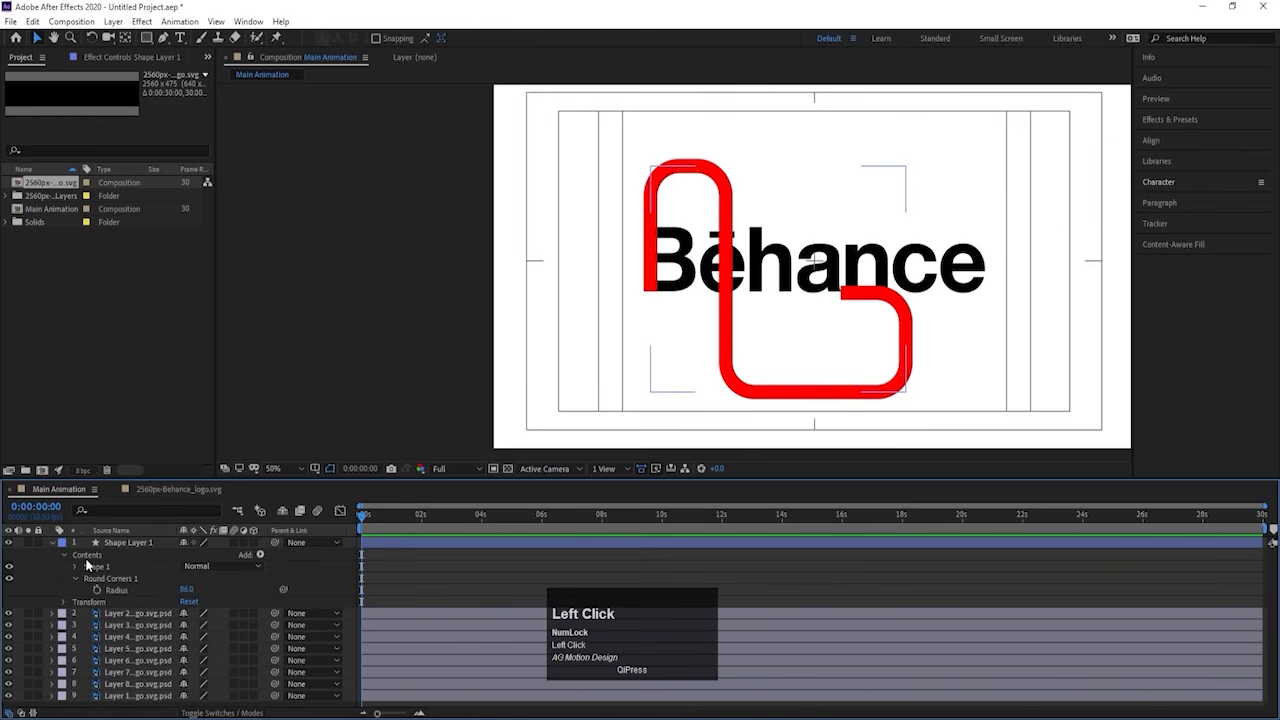
{"action": "left_click", "coordinate": [52, 543]}
Step: Keyframe the letter B layer's position to slide from X 390 at frame 0 into its original place at frame 20
{"action": "left_click", "coordinate": [668, 258]}
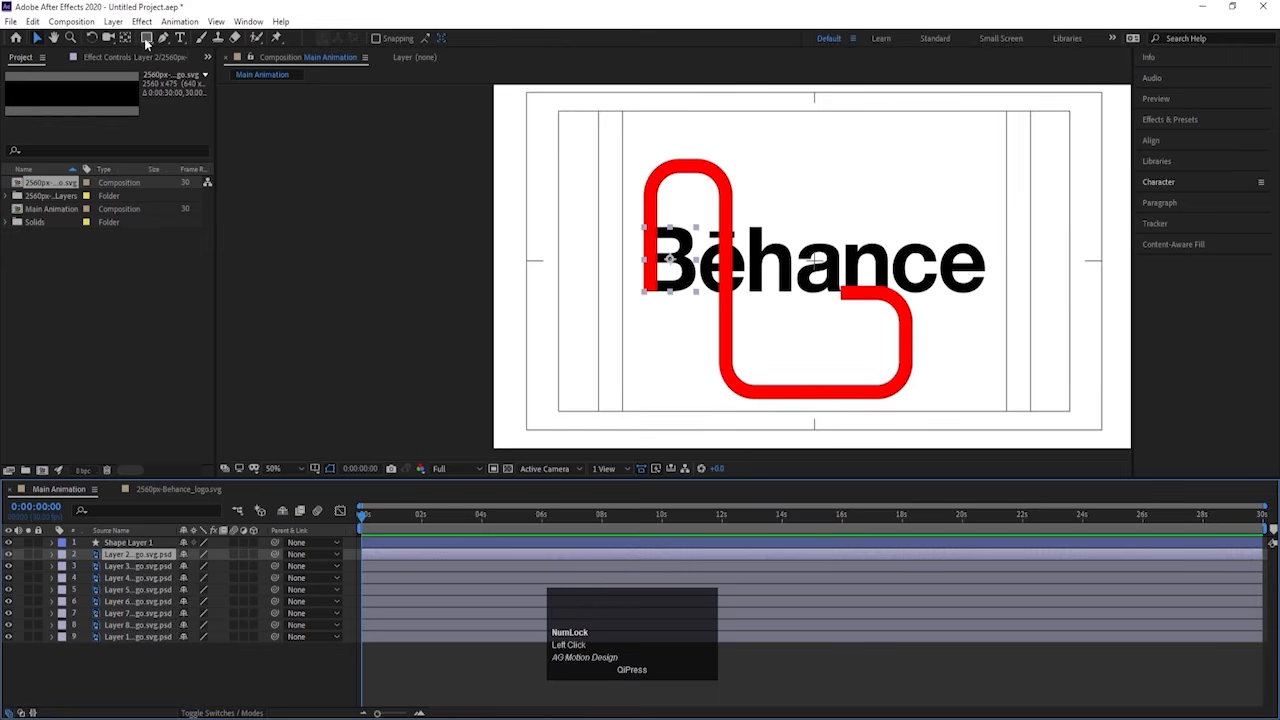
{"action": "left_click", "coordinate": [146, 40]}
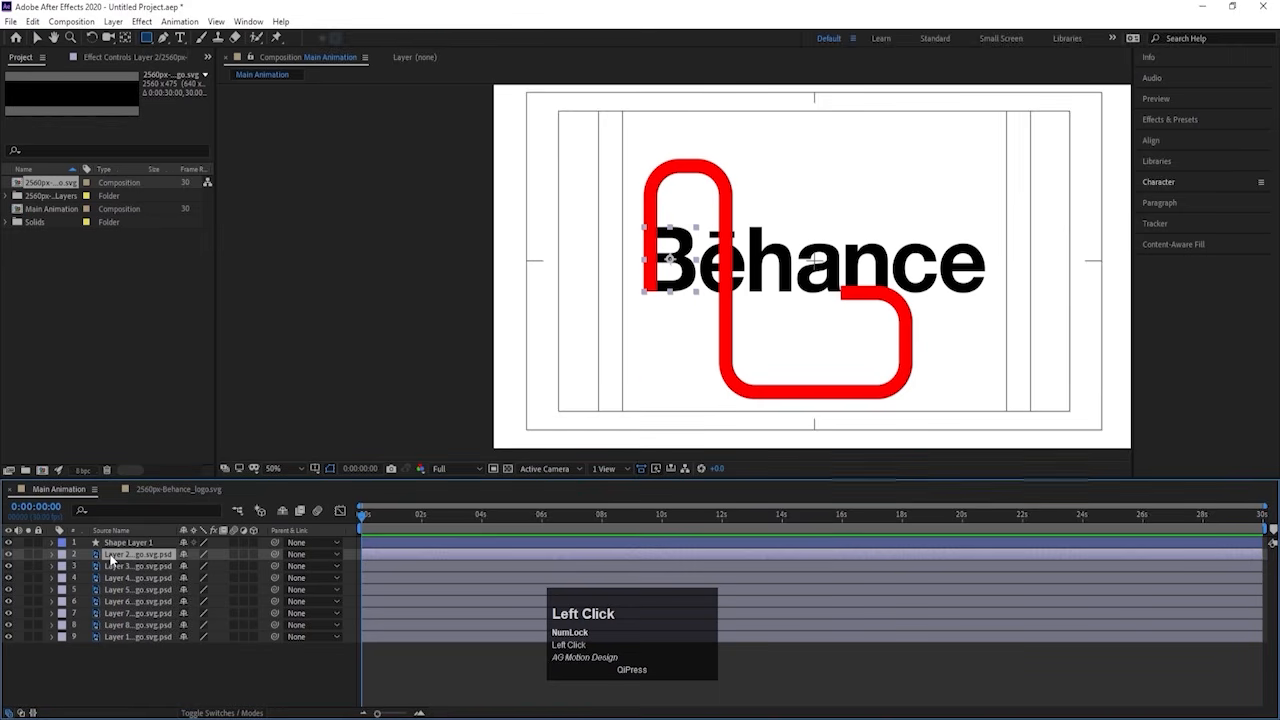
{"action": "key", "text": "p"}
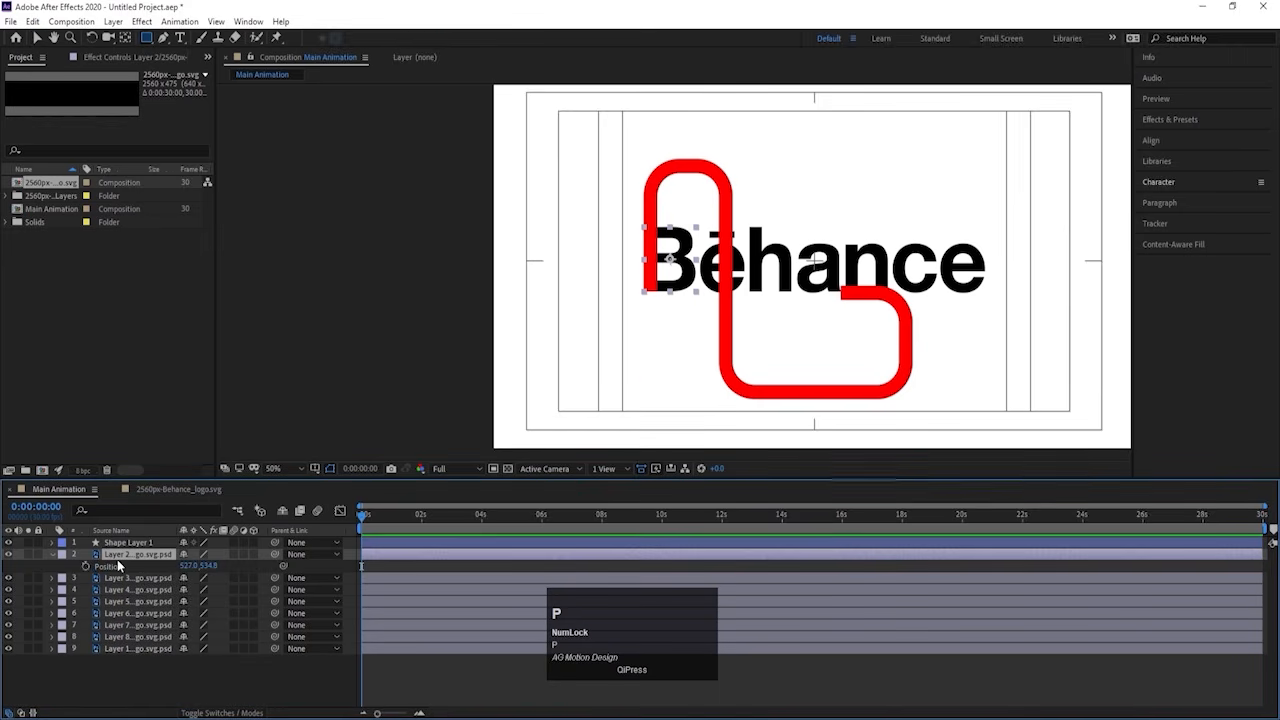
{"action": "left_click", "coordinate": [85, 566]}
{"action": "key", "text": "equal"}
{"action": "key", "text": "equal"}
{"action": "key", "text": "equal"}
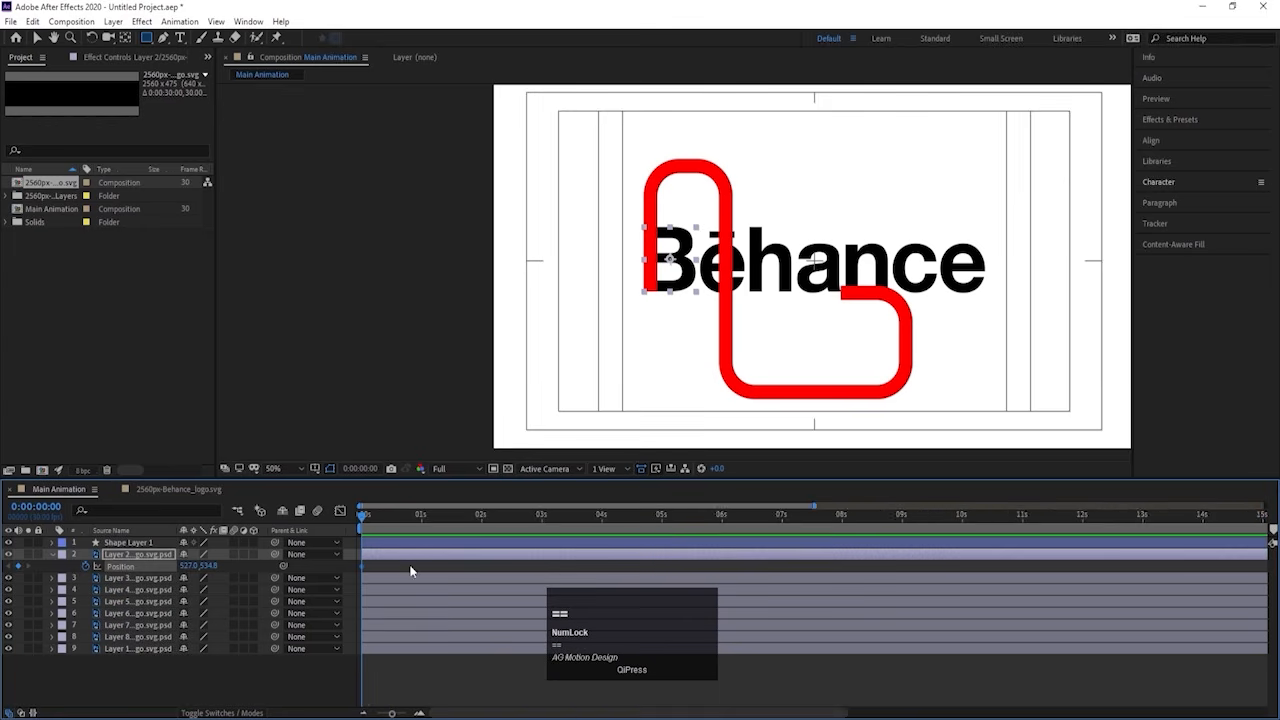
{"action": "left_click", "coordinate": [520, 516]}
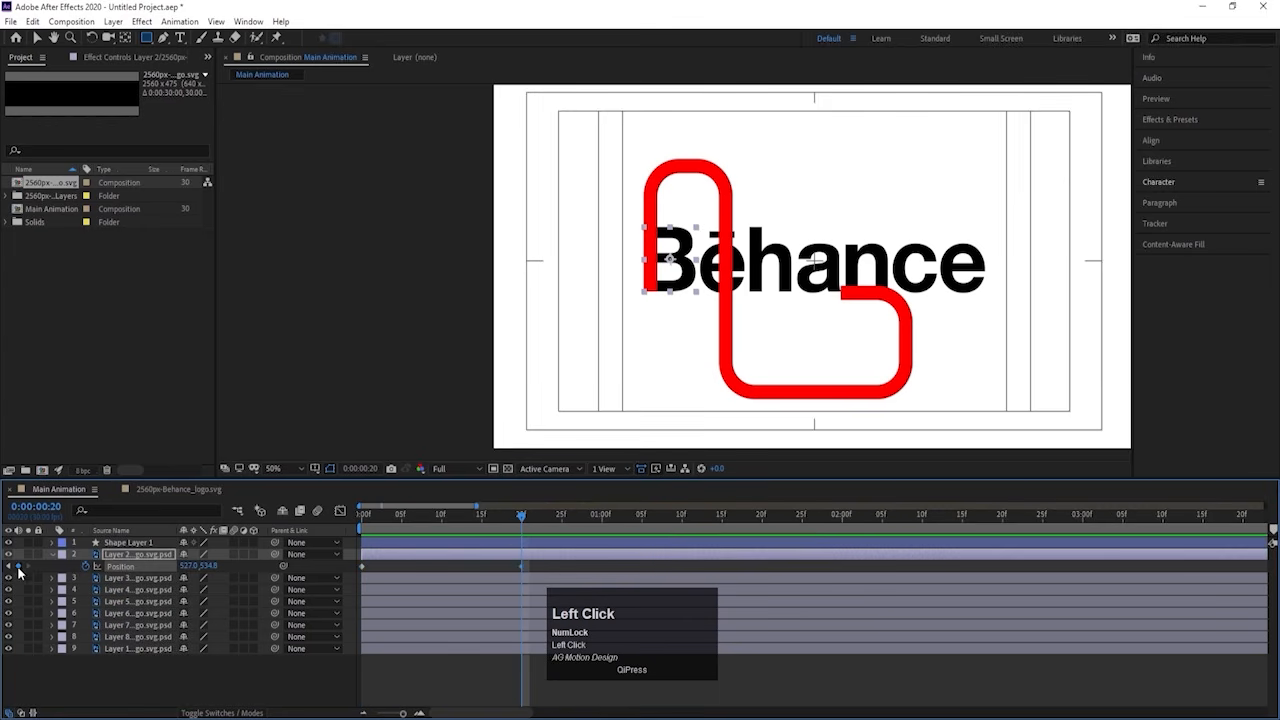
{"action": "key", "text": "Home"}
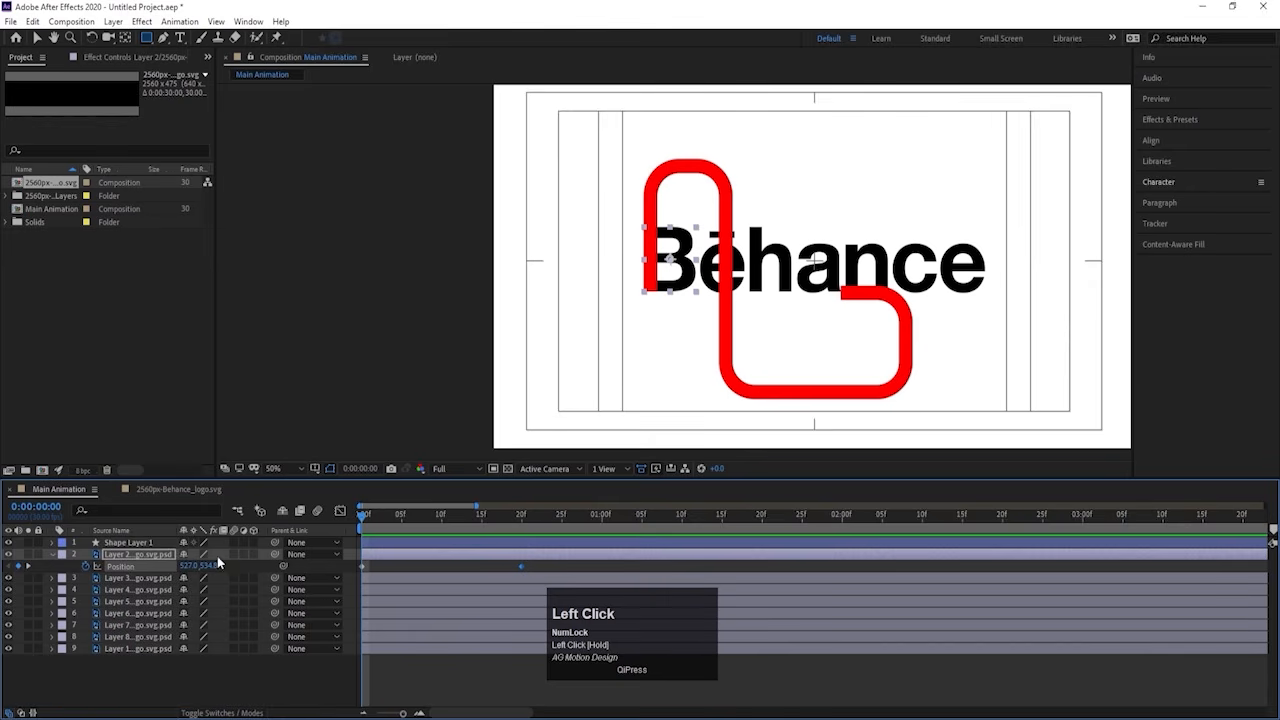
{"action": "left_click_drag", "start_coordinate": [190, 566], "coordinate": [98, 567]}
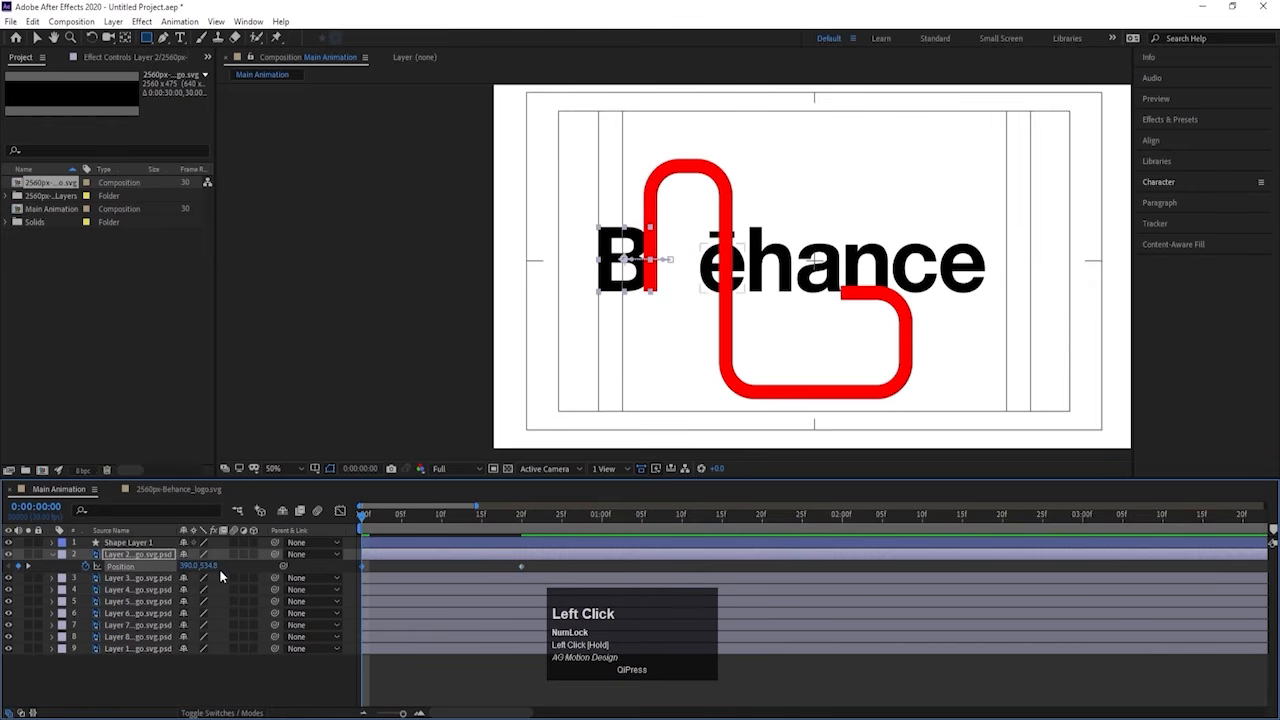
Step: Apply Easy Ease to both position keyframes of the letter B and open their speed graph
{"action": "key", "text": "F9"}
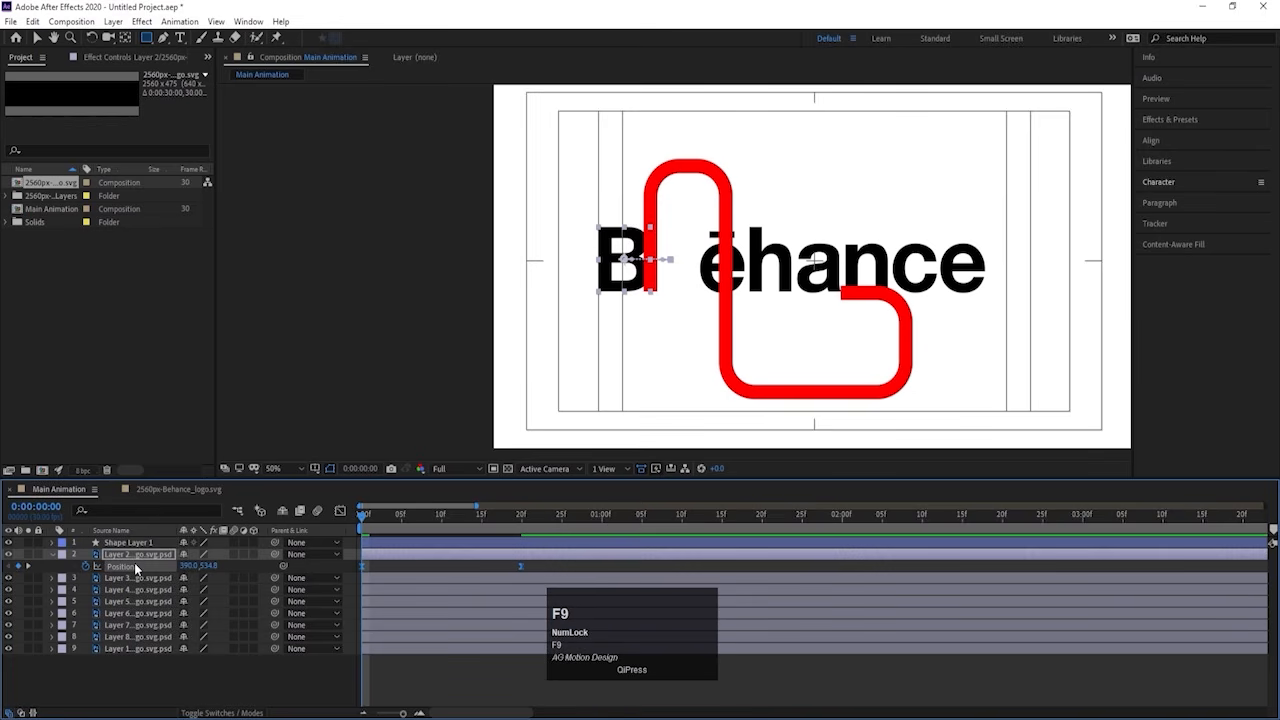
{"action": "left_click", "coordinate": [340, 512]}
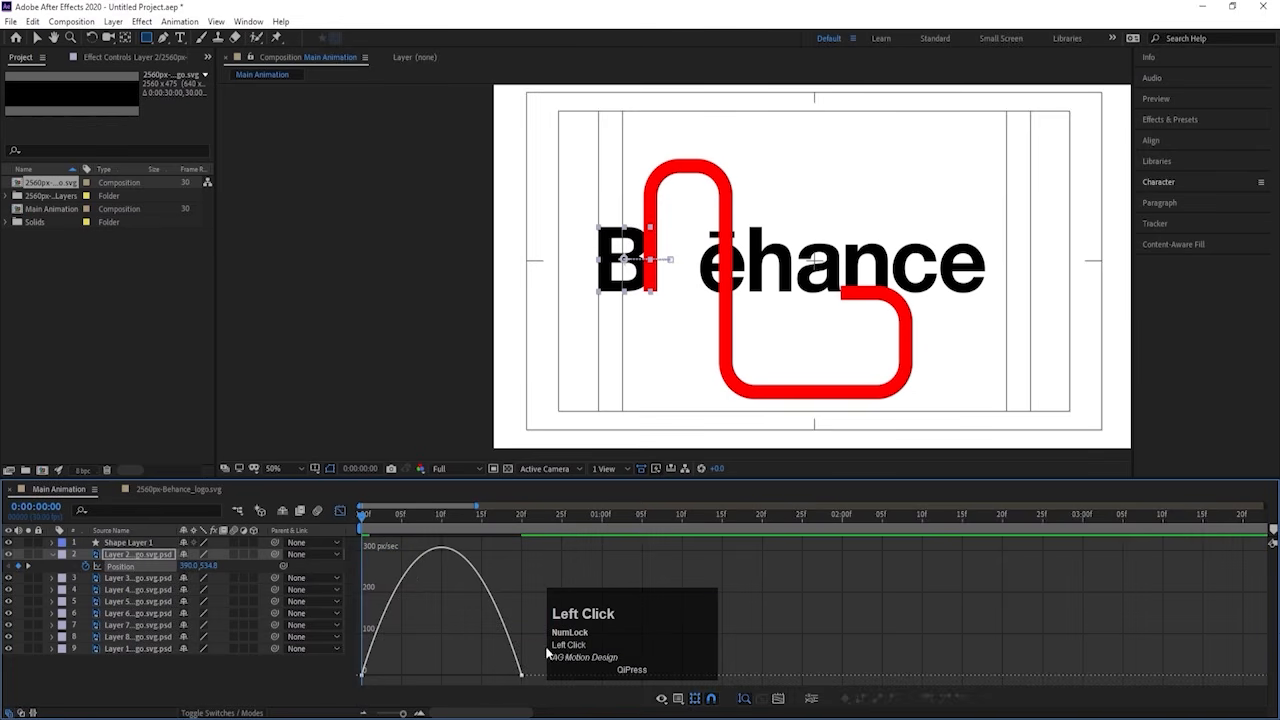
Step: Reshape the letter B layer's Position speed graph to peak early and ease out slowly, preview it, and close the Graph Editor
{"action": "left_click_drag", "start_coordinate": [521, 672], "coordinate": [437, 686]}
{"action": "key", "text": "space"}
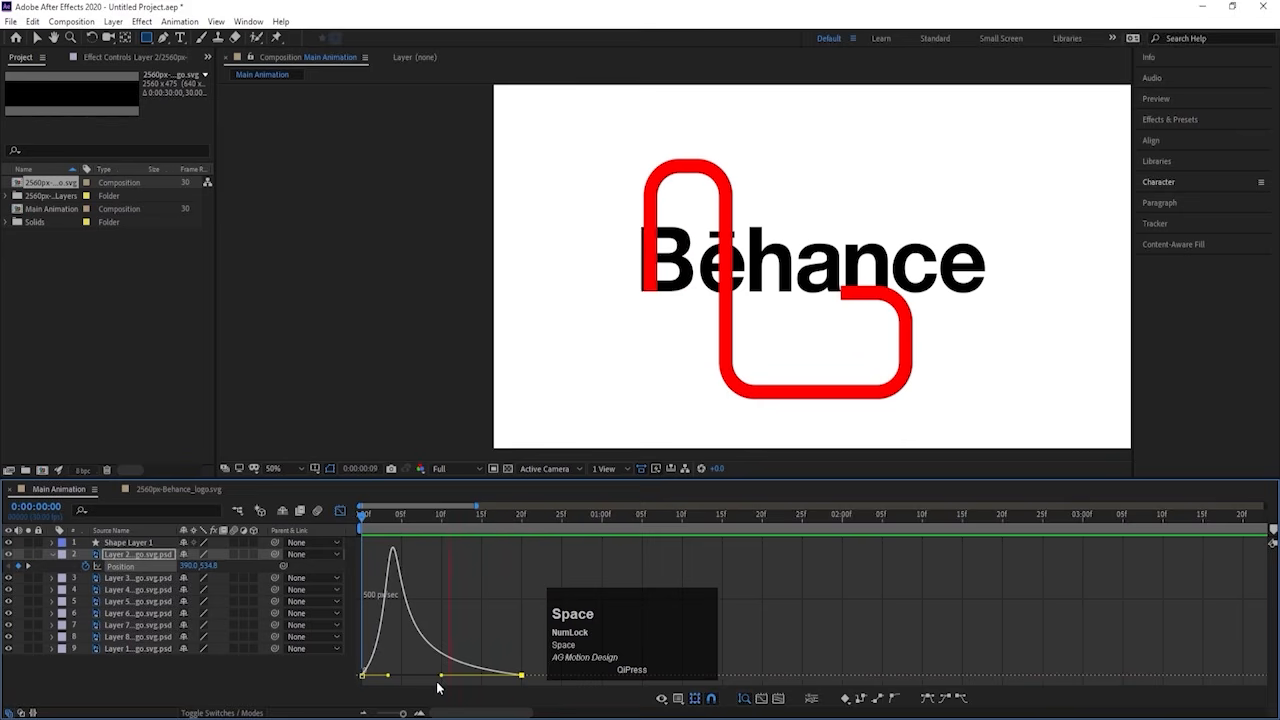
{"action": "key", "text": "space"}
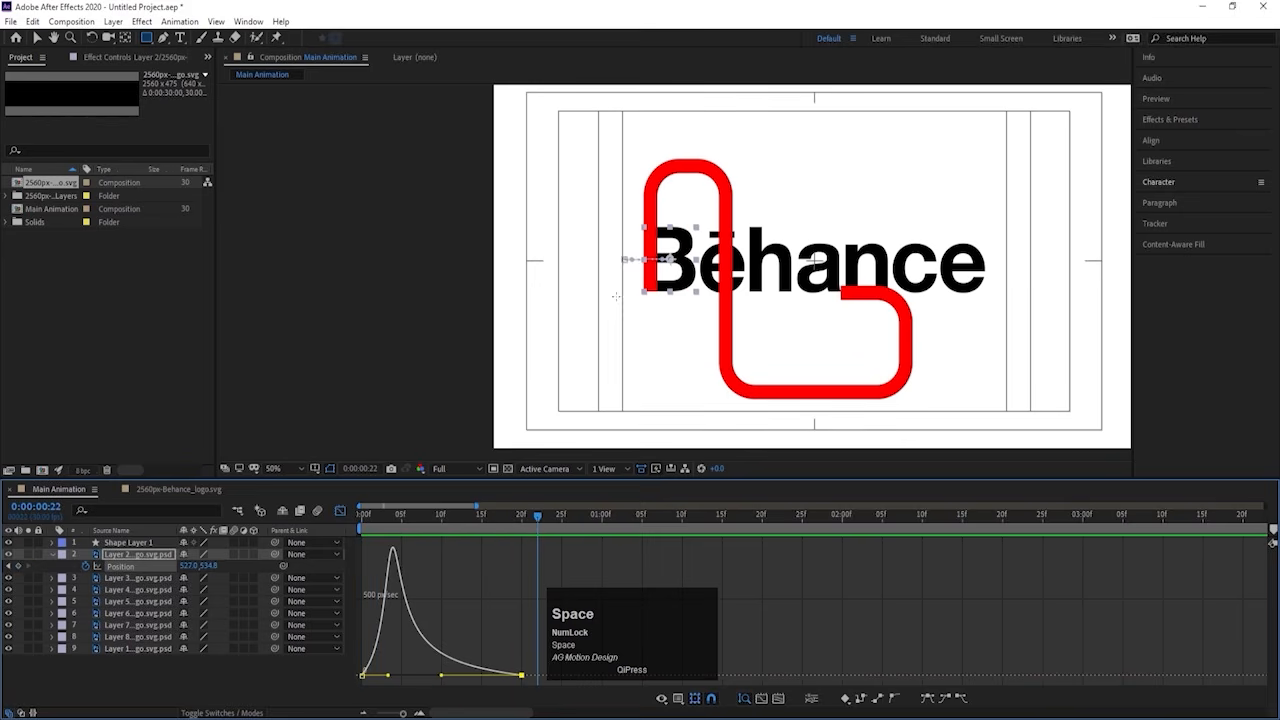
{"action": "left_click", "coordinate": [341, 511]}
{"action": "left_click", "coordinate": [389, 562]}
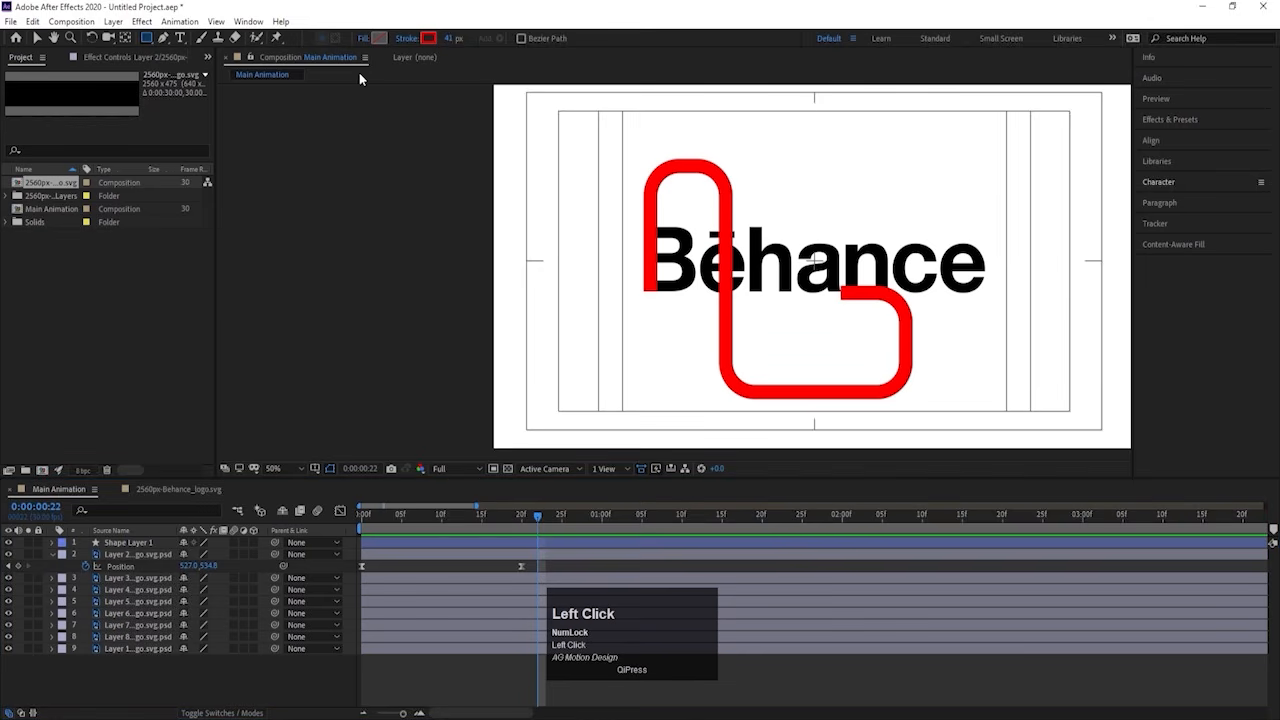
Step: Set new shapes to have no stroke and a solid blue fill of 0061FF
{"action": "left_click", "coordinate": [399, 42]}
{"action": "left_click", "coordinate": [572, 327]}
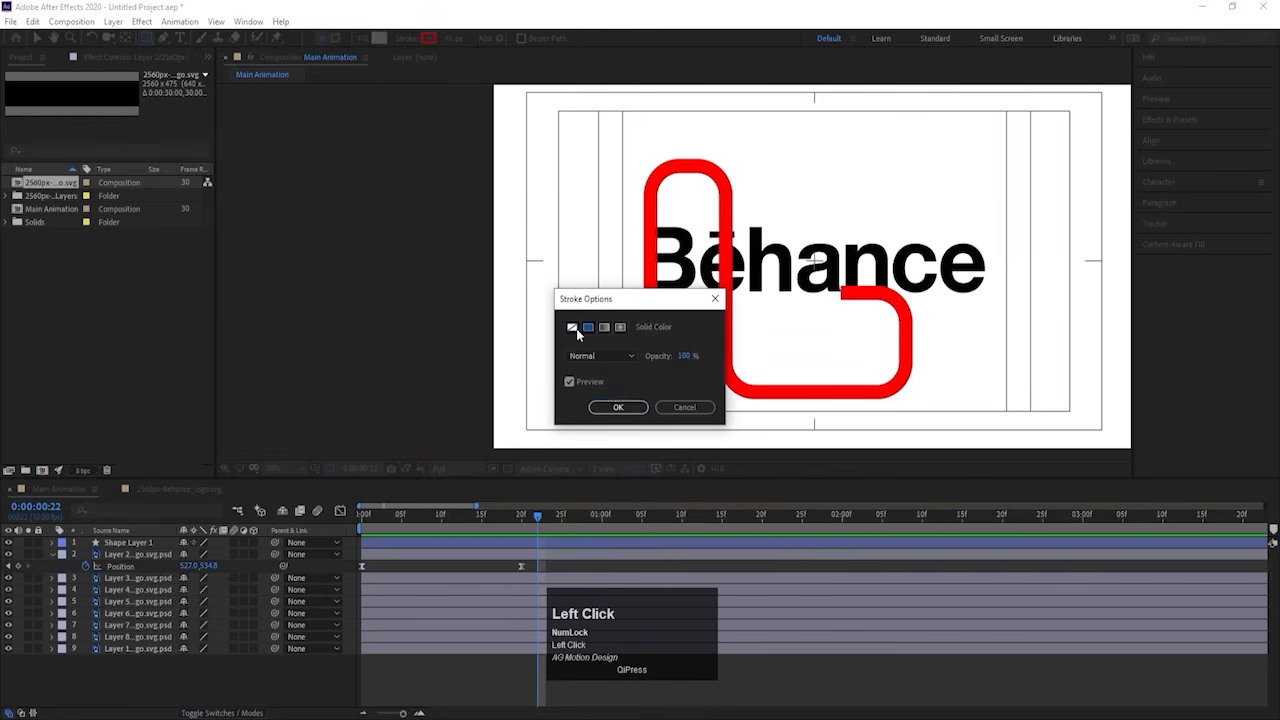
{"action": "left_click", "coordinate": [617, 408]}
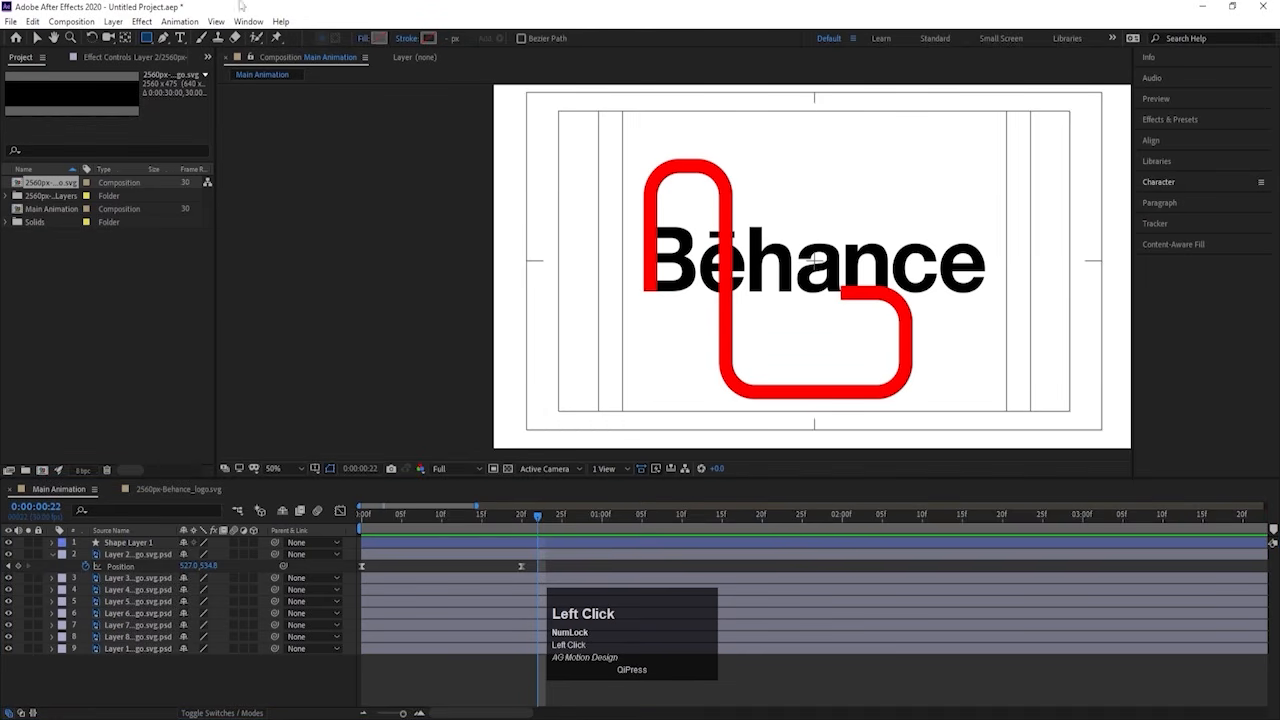
{"action": "left_click", "coordinate": [380, 40]}
{"action": "left_click_drag", "start_coordinate": [345, 386], "coordinate": [468, 339]}
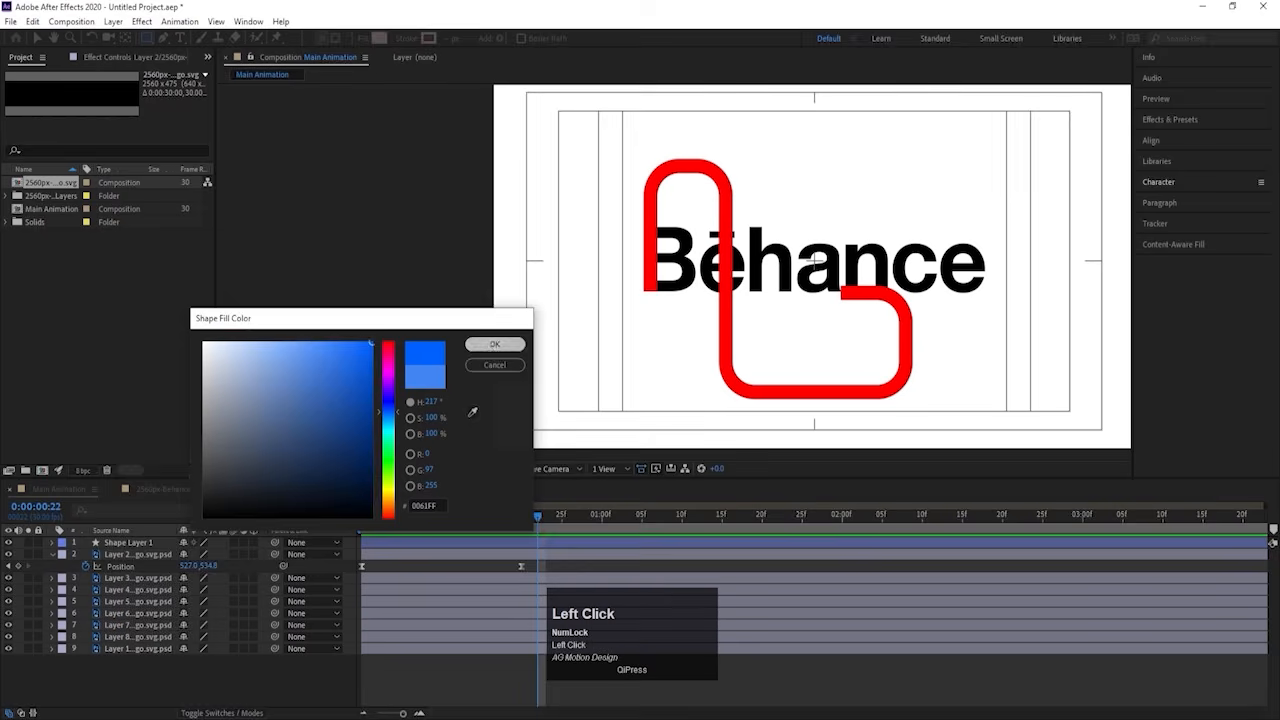
{"action": "left_click", "coordinate": [494, 344]}
Step: Draw a blue rectangle covering the letter B as a new shape layer and centre its anchor point
{"action": "scroll", "coordinate": [679, 250], "scroll_direction": "up", "scroll_amount": 2, "text": "alt"}
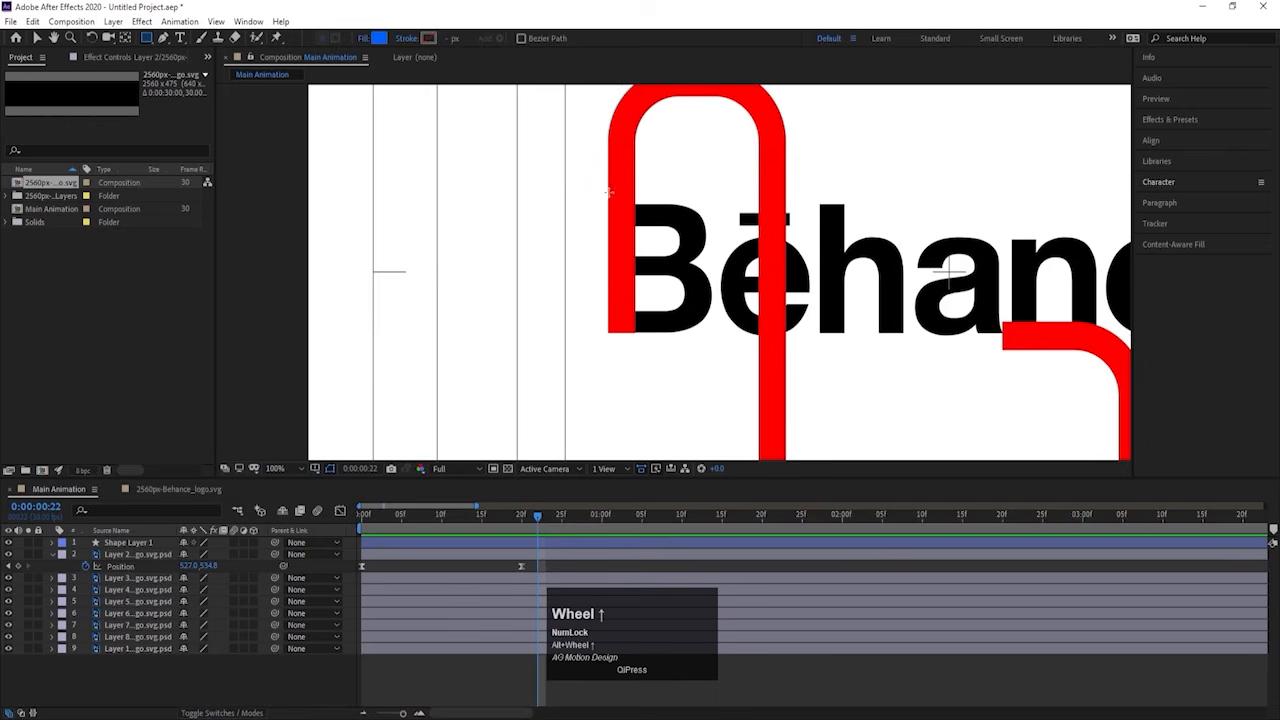
{"action": "left_click_drag", "start_coordinate": [608, 191], "coordinate": [721, 335]}
{"action": "left_click", "coordinate": [412, 579]}
{"action": "key", "text": "u"}
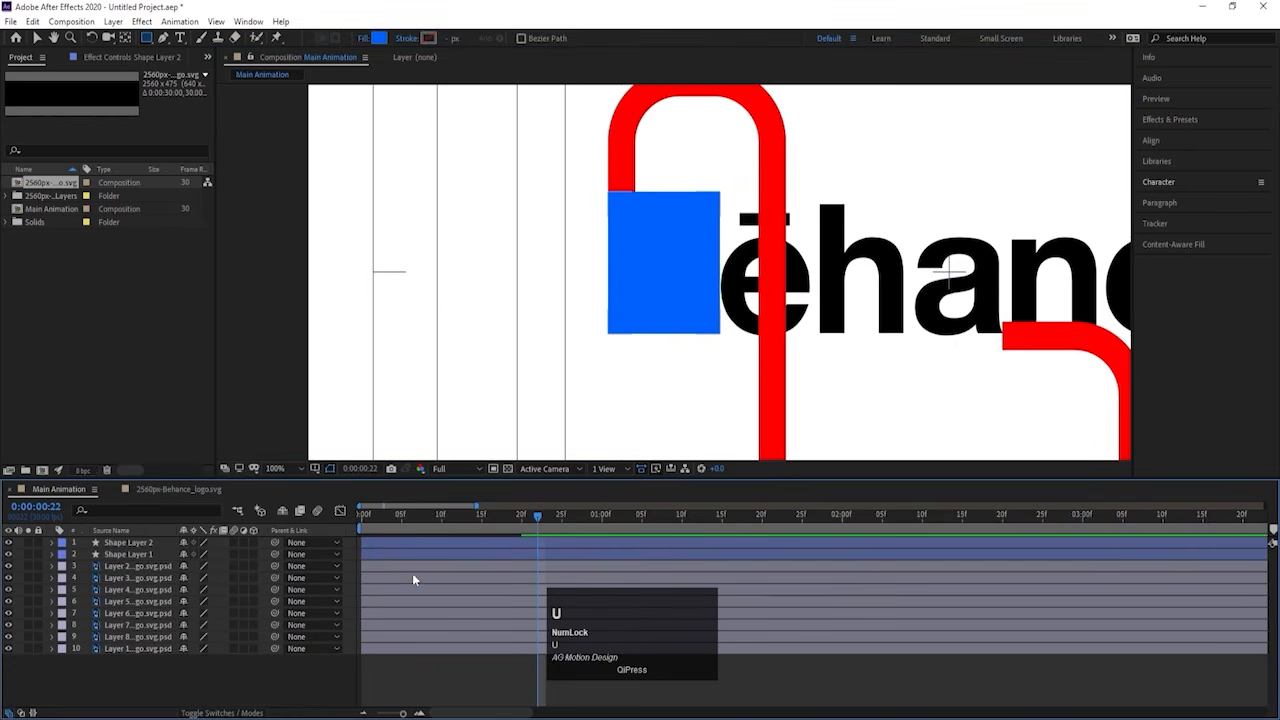
{"action": "left_click", "coordinate": [130, 542]}
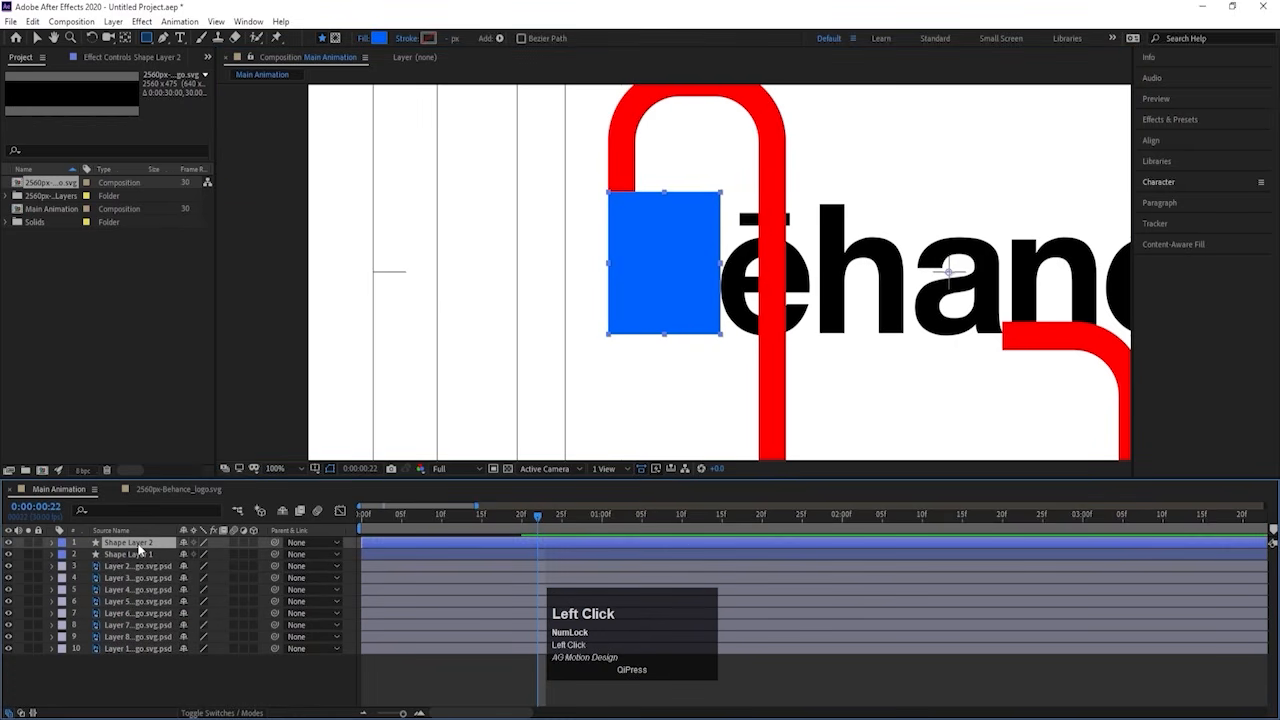
{"action": "key", "text": "ctrl"}
{"action": "key", "text": "ctrl+alt+Home"}
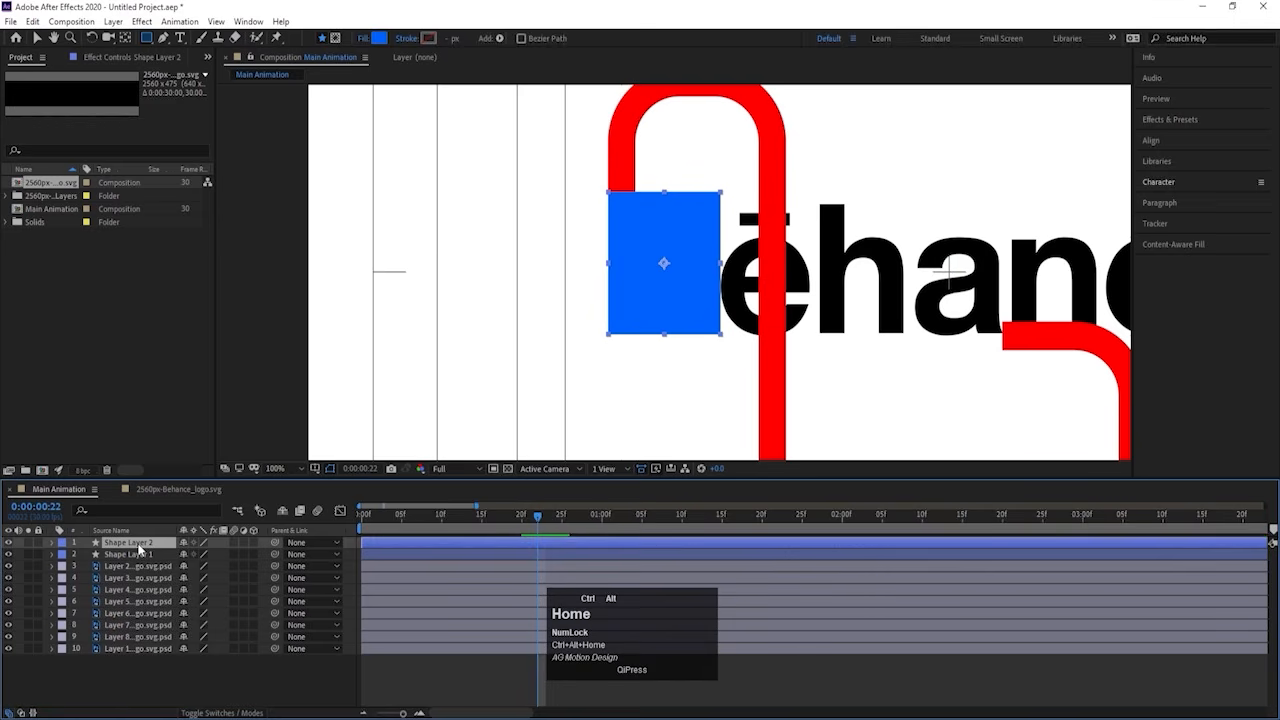
Step: Rename the blue rectangle layer as mask and place it directly above Layer 2
{"action": "left_click", "coordinate": [140, 549]}
{"action": "key", "text": "Return"}
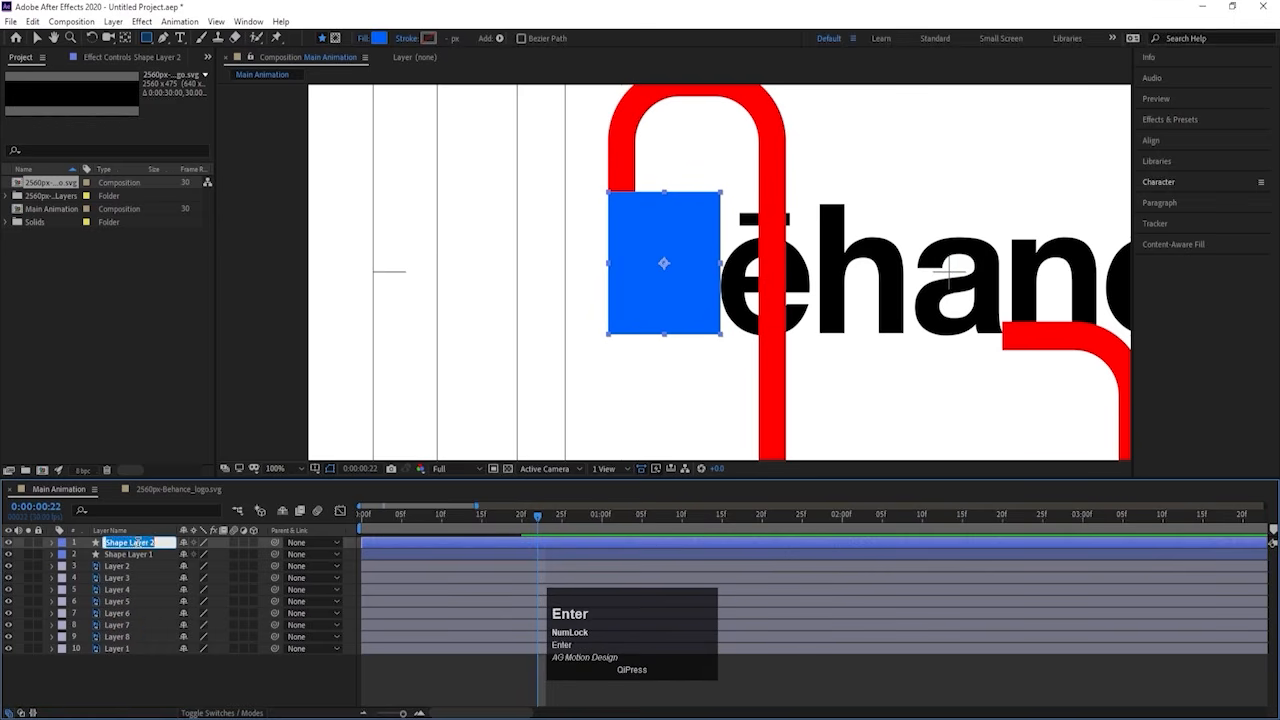
{"action": "type", "text": "mask"}
{"action": "key", "text": "Return"}
{"action": "left_click_drag", "start_coordinate": [126, 543], "coordinate": [117, 571]}
Step: Rename Layer 2, which holds the first letter, as B
{"action": "left_click", "coordinate": [117, 568]}
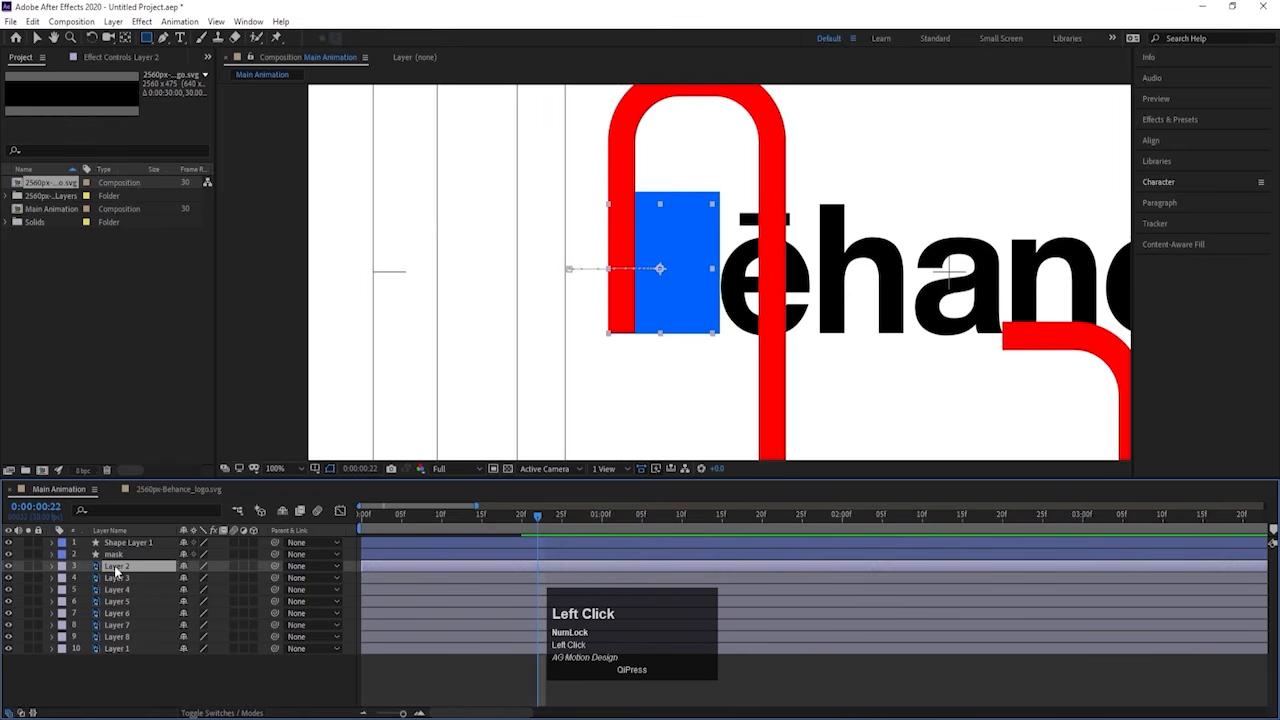
{"action": "key", "text": "Return"}
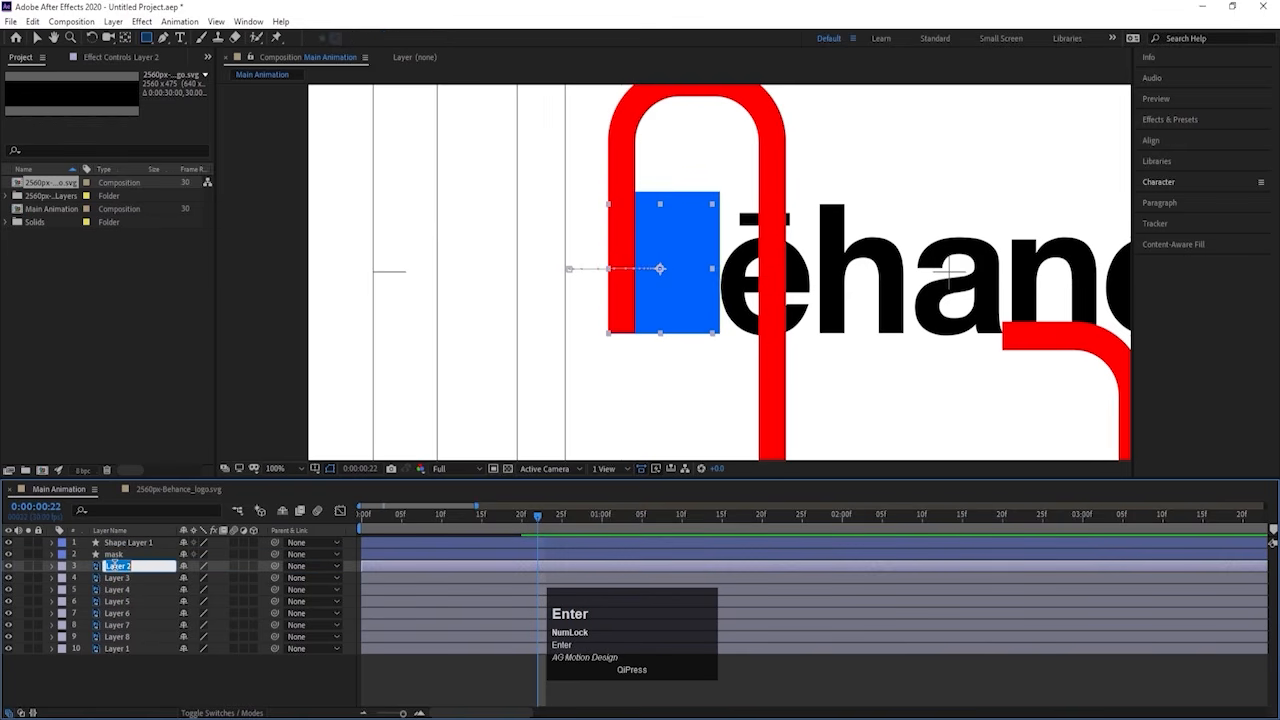
{"action": "type", "text": "B"}
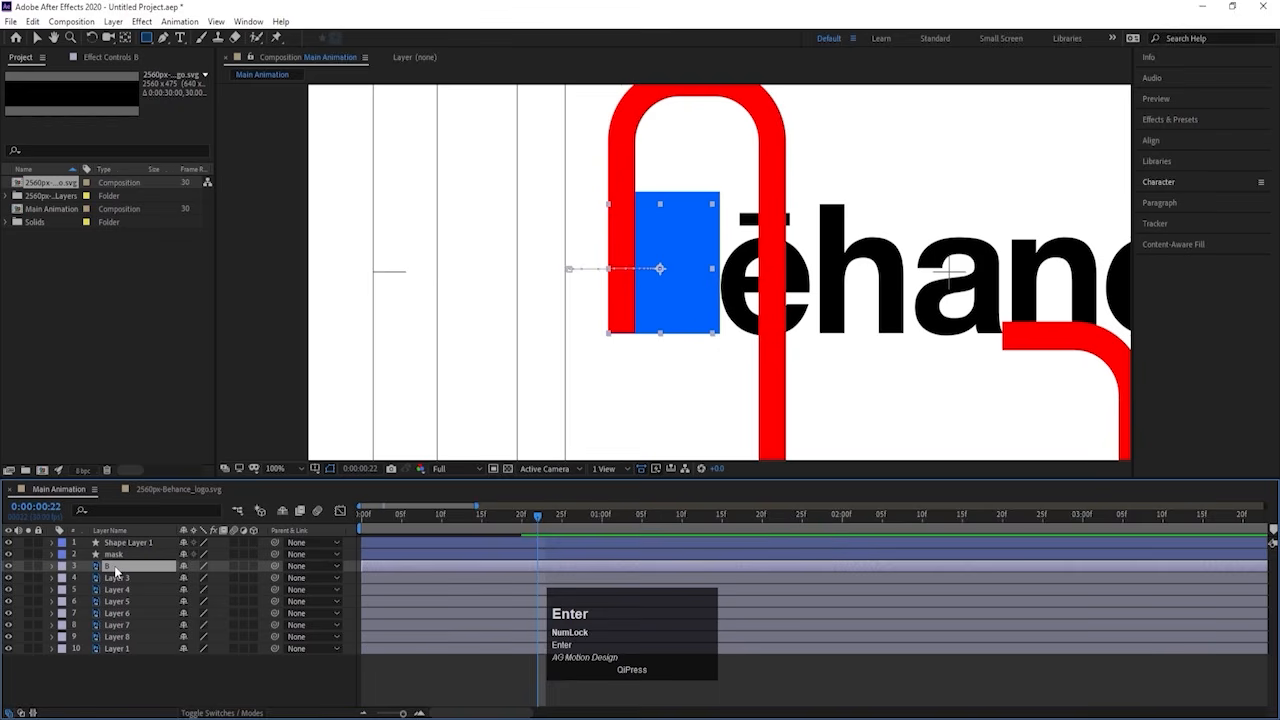
Step: Set the B layer's track matte to Alpha using the mask layer and preview the reveal from the start
{"action": "key", "text": "F4"}
{"action": "left_click", "coordinate": [252, 566]}
{"action": "left_click", "coordinate": [274, 595]}
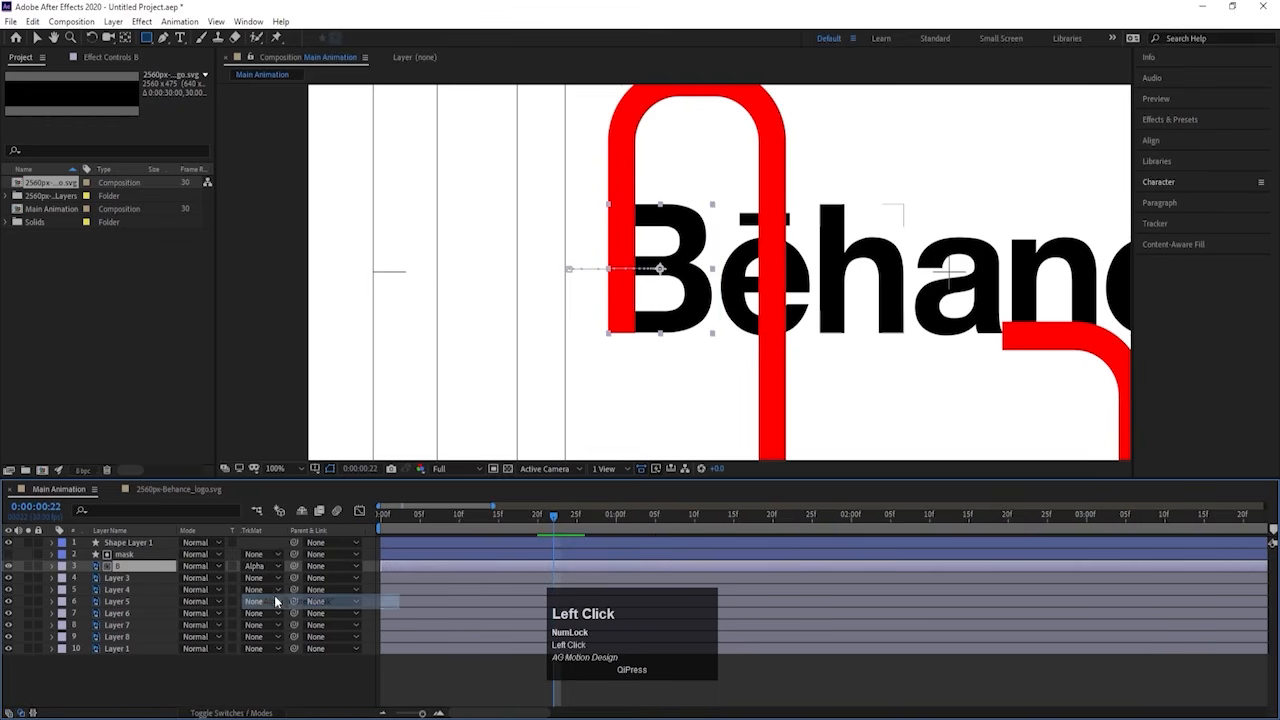
{"action": "left_click_drag", "start_coordinate": [416, 519], "coordinate": [363, 520]}
{"action": "key", "text": "space"}
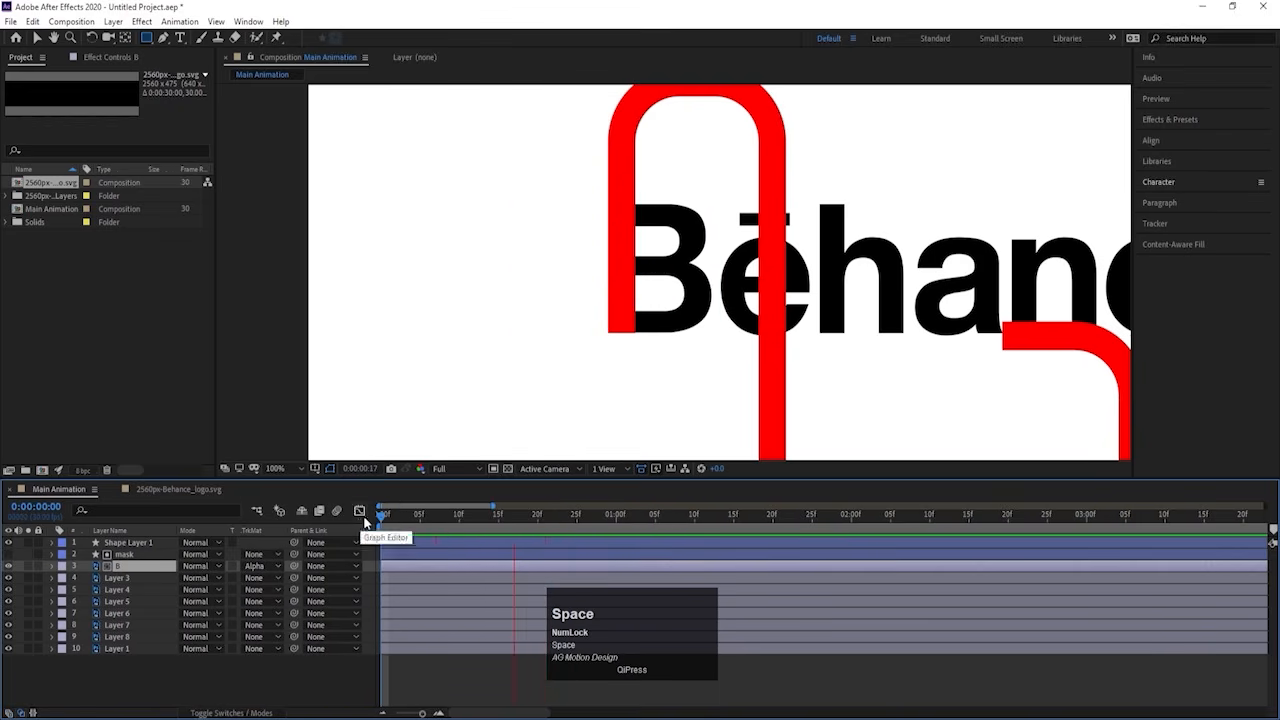
Step: Add a Trim Paths operator to Shape Layer 1, the red line
{"action": "left_click", "coordinate": [156, 526]}
{"action": "left_click", "coordinate": [109, 544]}
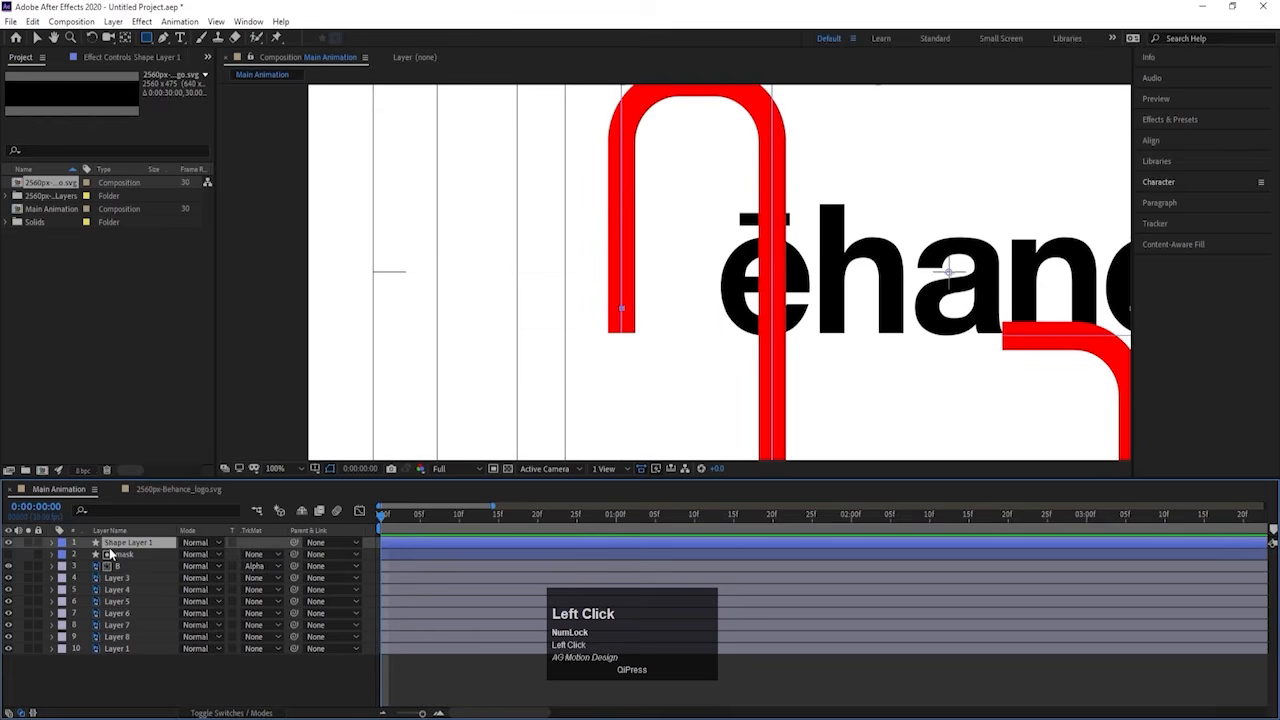
{"action": "scroll", "coordinate": [662, 338], "scroll_direction": "down", "scroll_amount": 4}
{"action": "scroll", "coordinate": [662, 338], "scroll_direction": "up", "scroll_amount": 2}
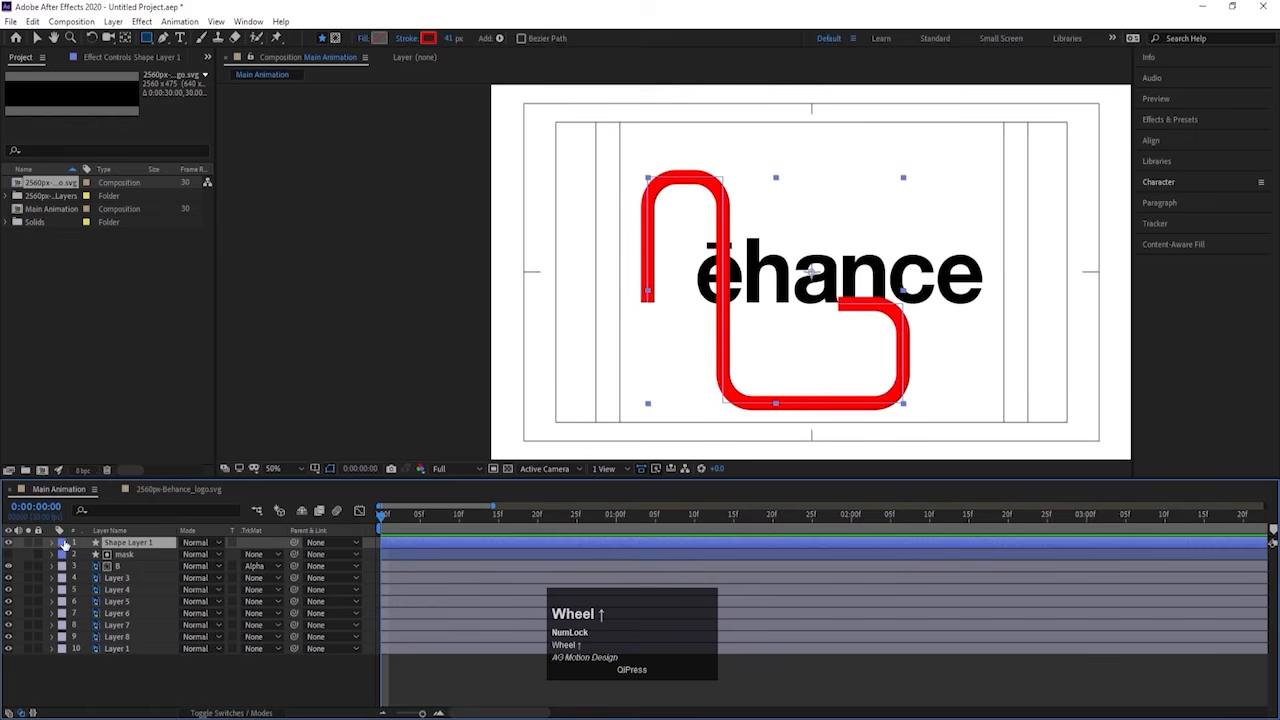
{"action": "left_click", "coordinate": [63, 542]}
{"action": "left_click", "coordinate": [280, 555]}
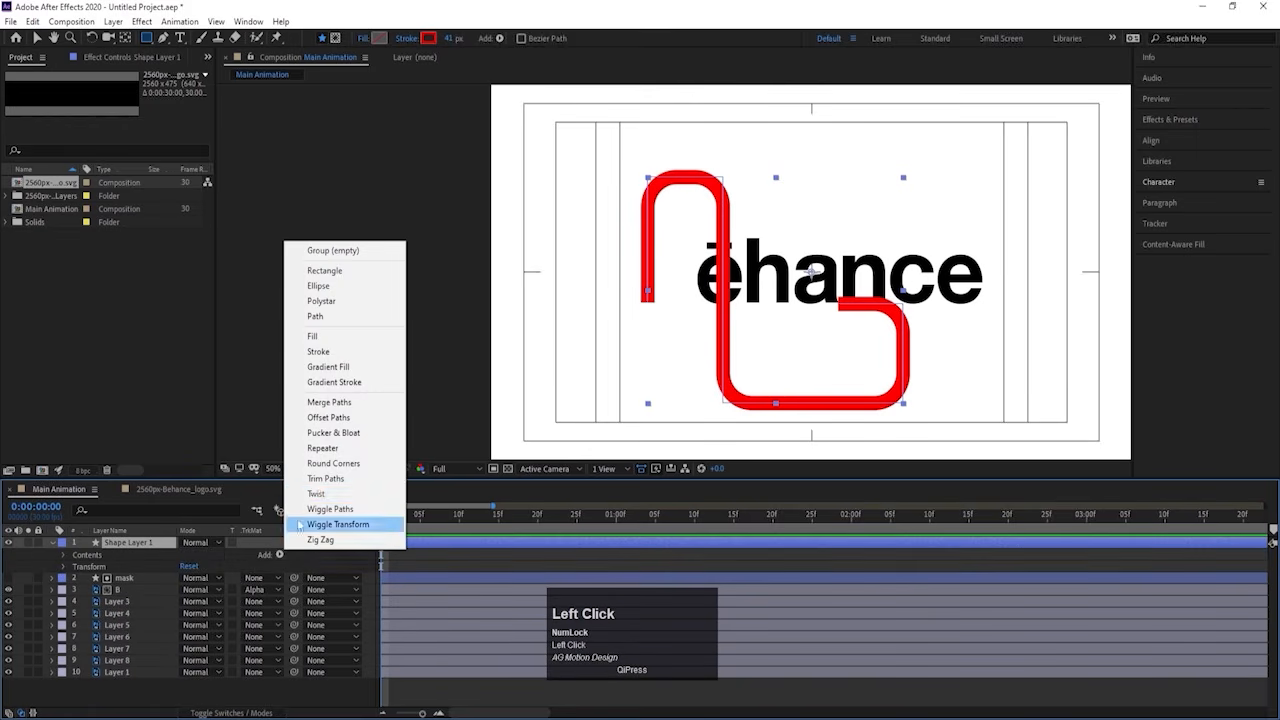
{"action": "left_click", "coordinate": [330, 478]}
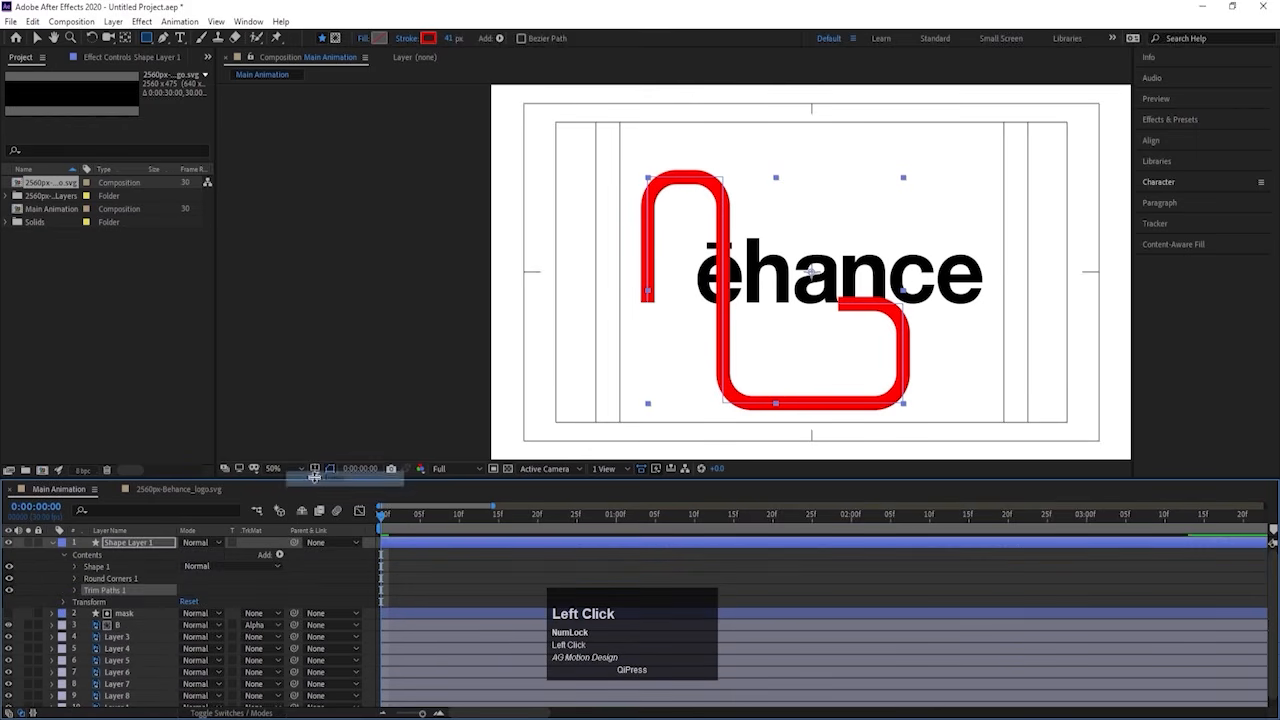
Step: Set the Trim Paths Start to 100% at the first frame and enable keyframing for both Start and End
{"action": "left_click", "coordinate": [75, 591]}
{"action": "mouse_move", "coordinate": [184, 613]}
{"action": "left_mouse_down"}
{"action": "mouse_move", "coordinate": [166, 613]}
{"action": "mouse_move", "coordinate": [258, 604]}
{"action": "left_mouse_up"}
{"action": "left_click", "coordinate": [97, 602]}
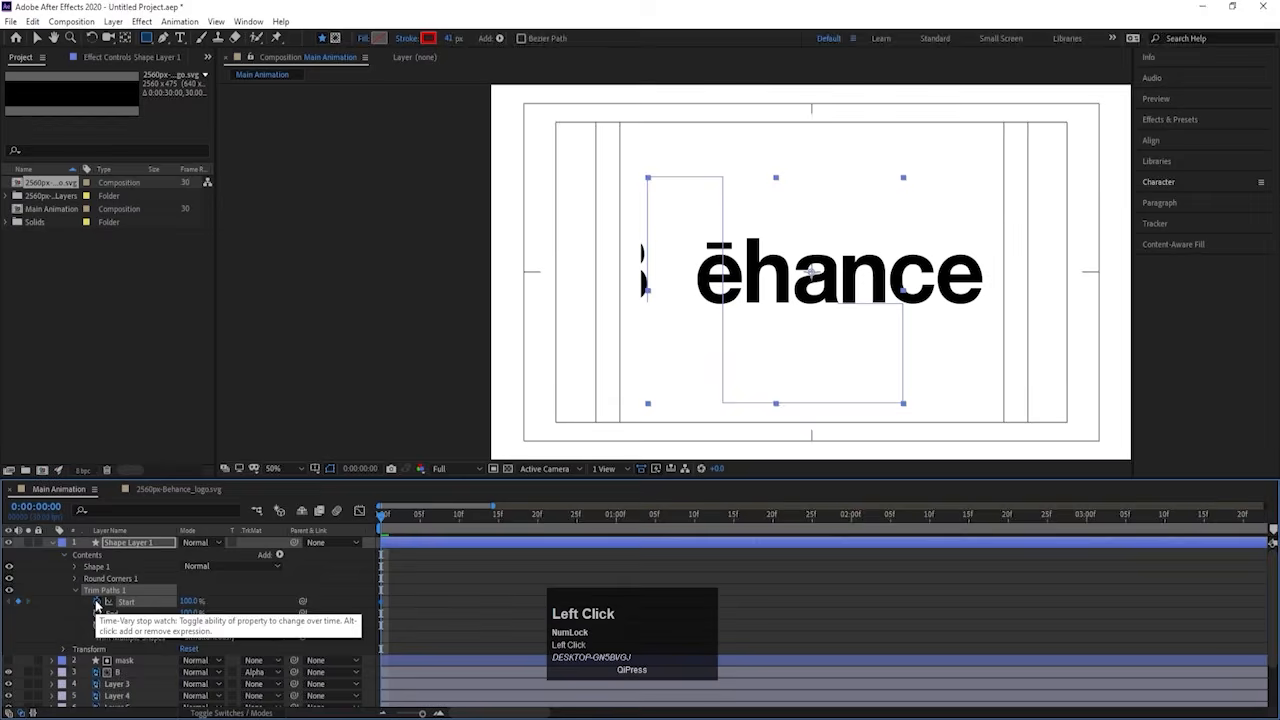
{"action": "left_click", "coordinate": [97, 614]}
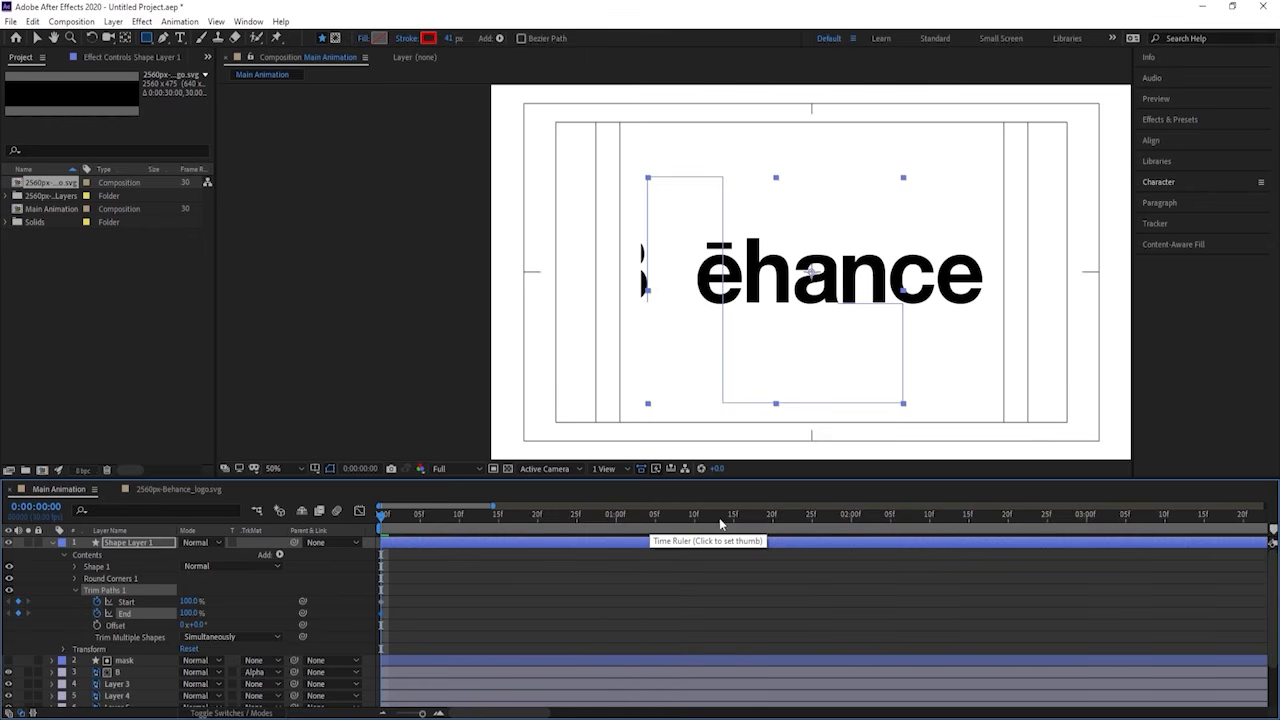
Step: Keyframe the Trim Paths Start and End at 0% at 0:00:01:20
{"action": "left_click", "coordinate": [772, 518]}
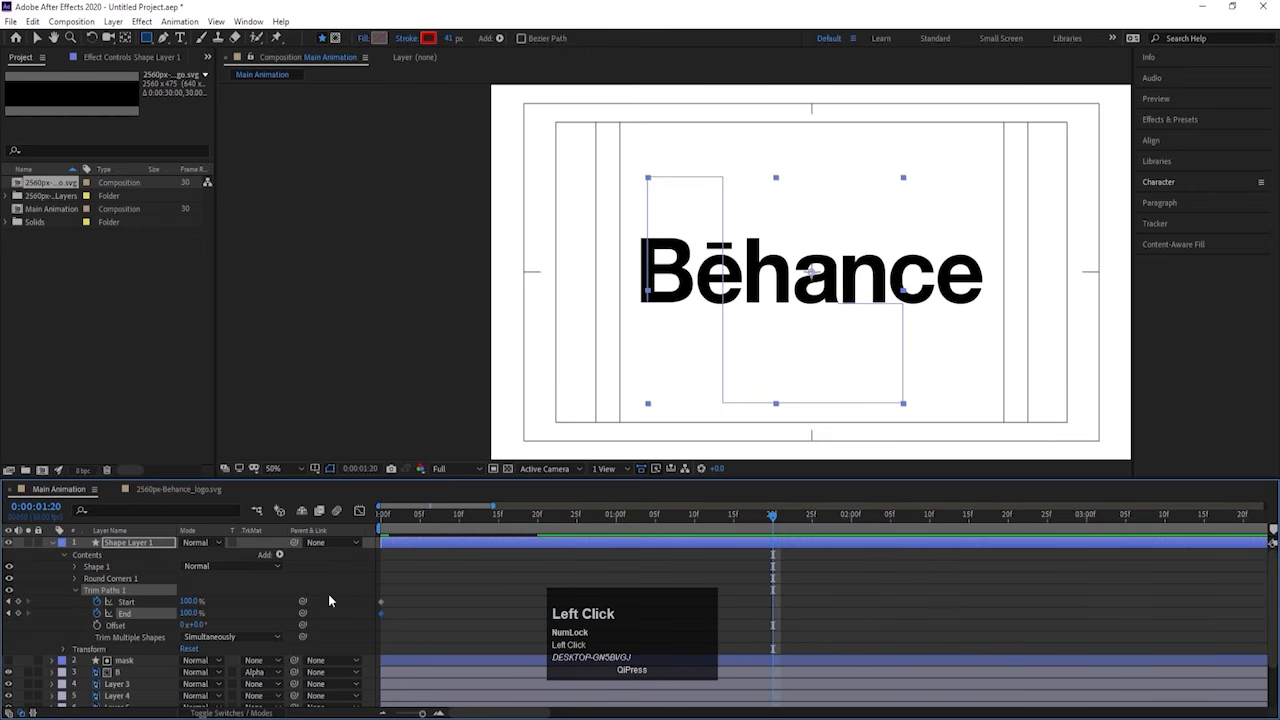
{"action": "left_click", "coordinate": [190, 601]}
{"action": "type", "text": "0"}
{"action": "left_click", "coordinate": [190, 613]}
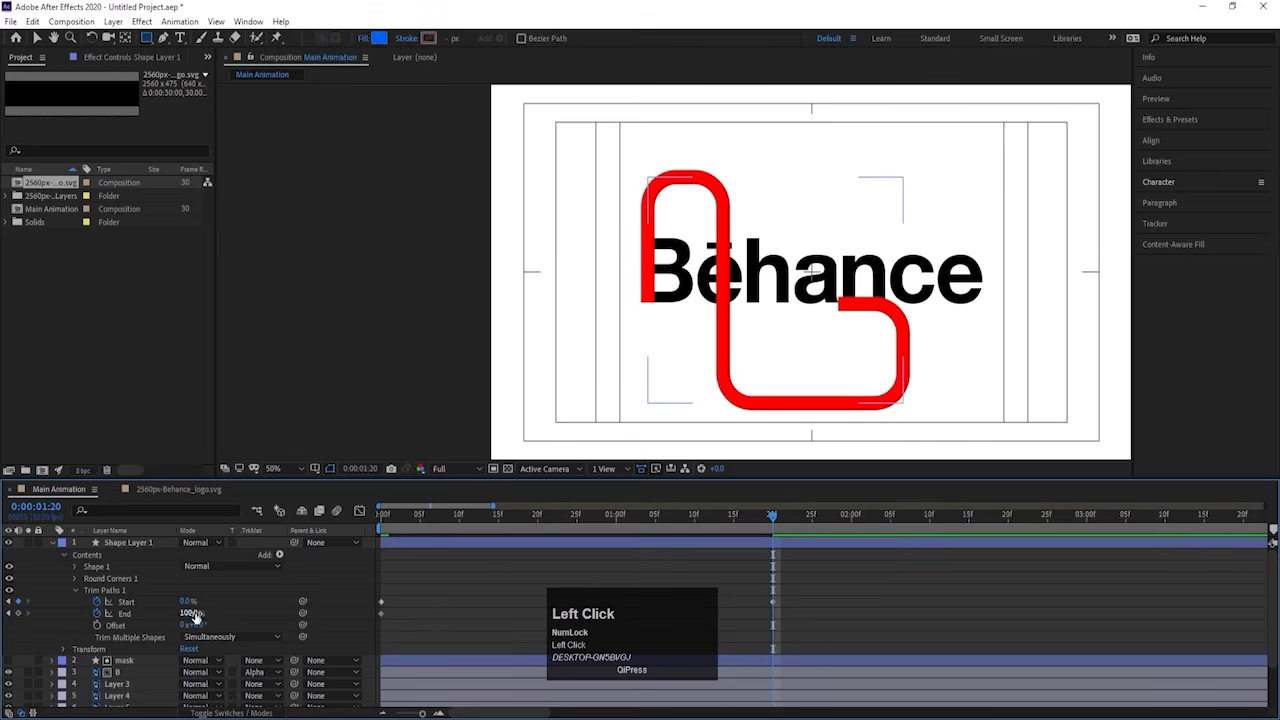
{"action": "type", "text": "0"}
{"action": "key", "text": "Return"}
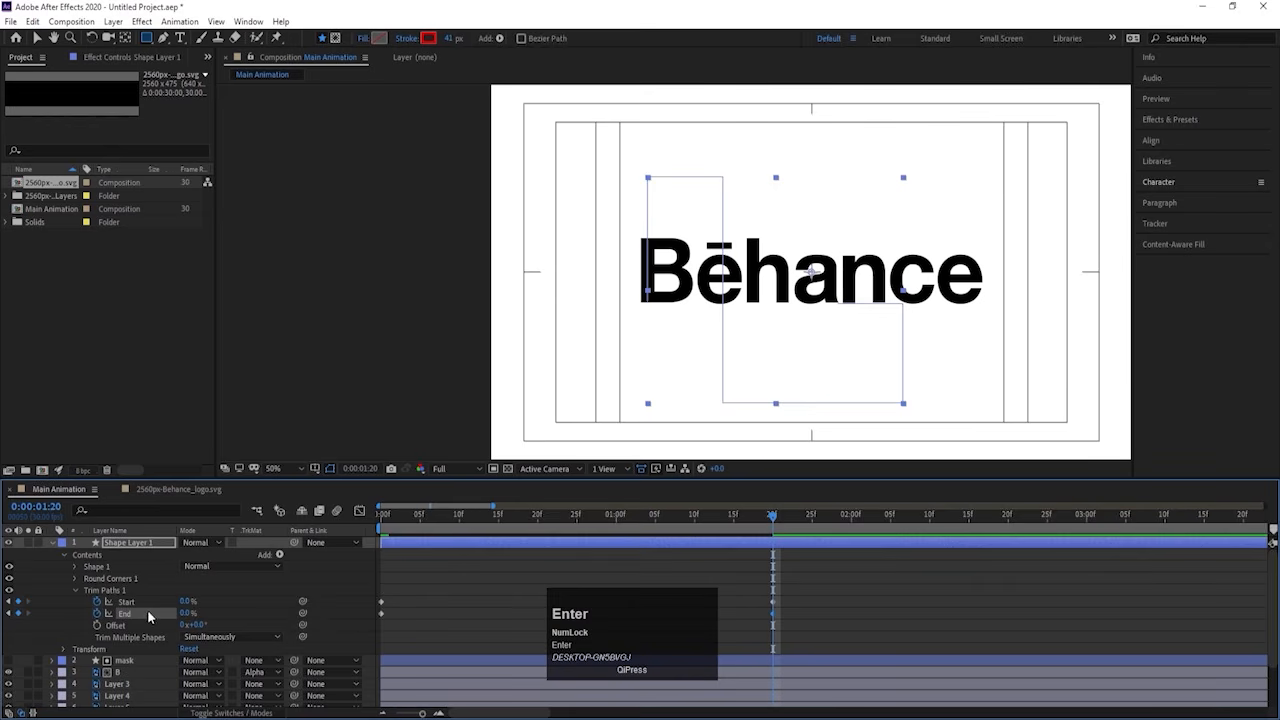
Step: Shift both Trim Paths End keyframes 20 frames later than the Start keyframes and preview the line
{"action": "left_click", "coordinate": [223, 617]}
{"action": "left_click_drag", "start_coordinate": [381, 612], "coordinate": [537, 612]}
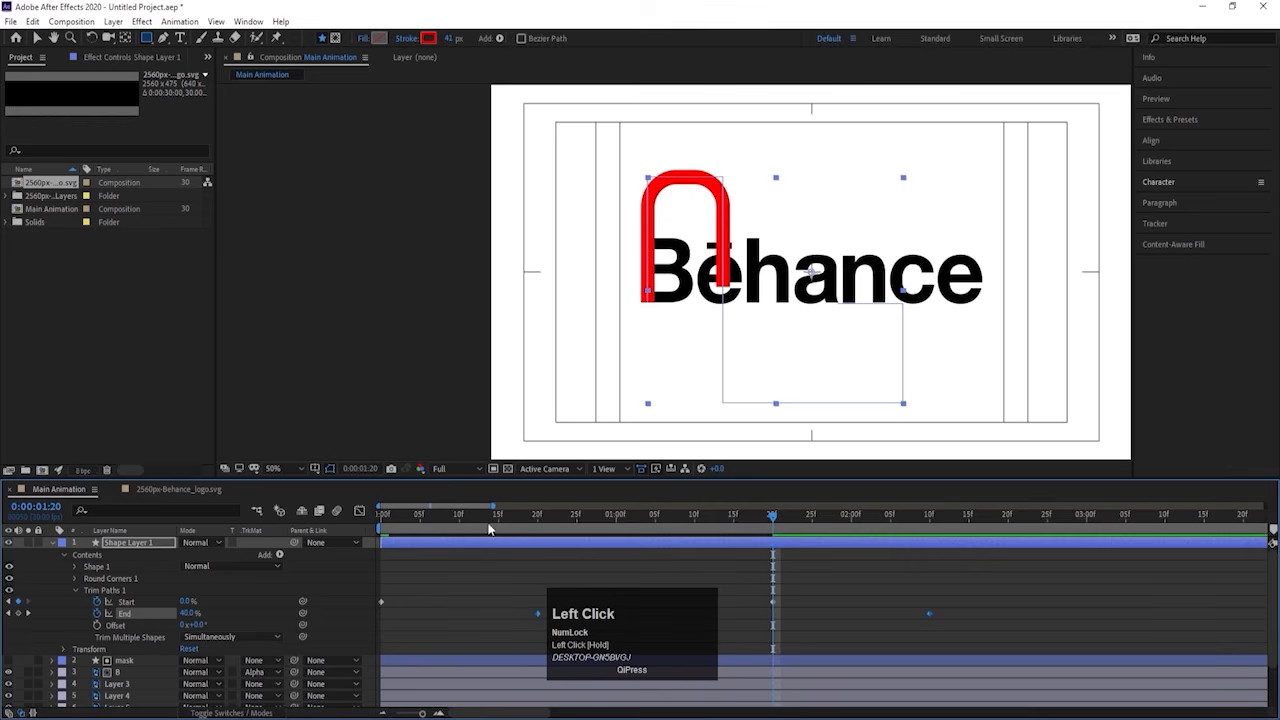
{"action": "key", "text": "space"}
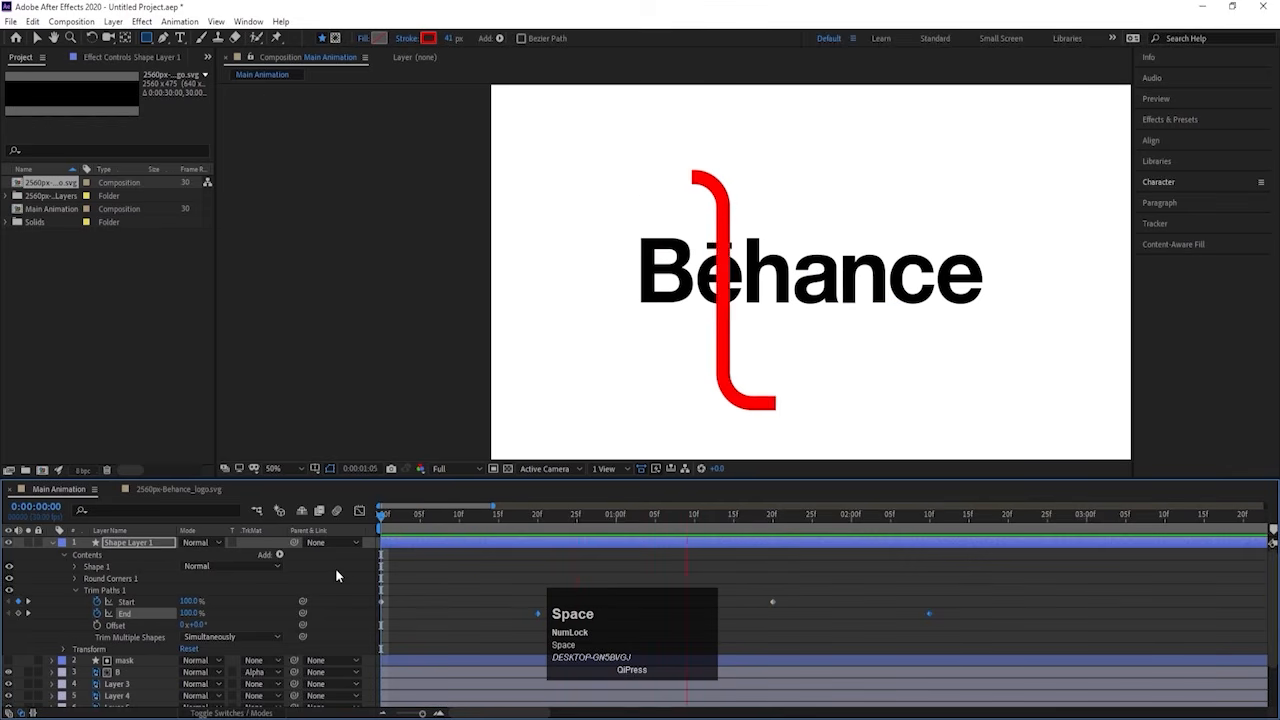
{"action": "key", "text": "space"}
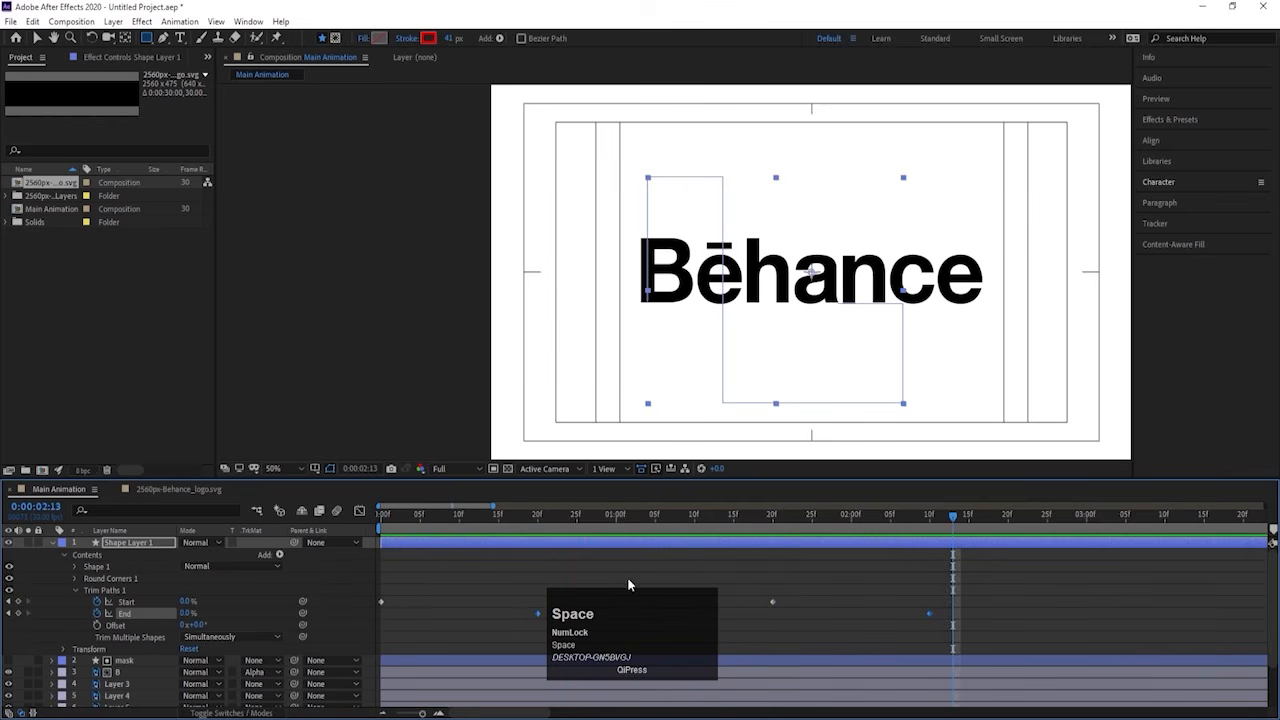
Step: Apply Easy Ease to all four Trim Paths Start and End keyframes
{"action": "scroll", "coordinate": [633, 579], "scroll_direction": "down", "scroll_amount": 2}
{"action": "left_click_drag", "start_coordinate": [829, 574], "coordinate": [303, 647]}
{"action": "key", "text": "F9"}
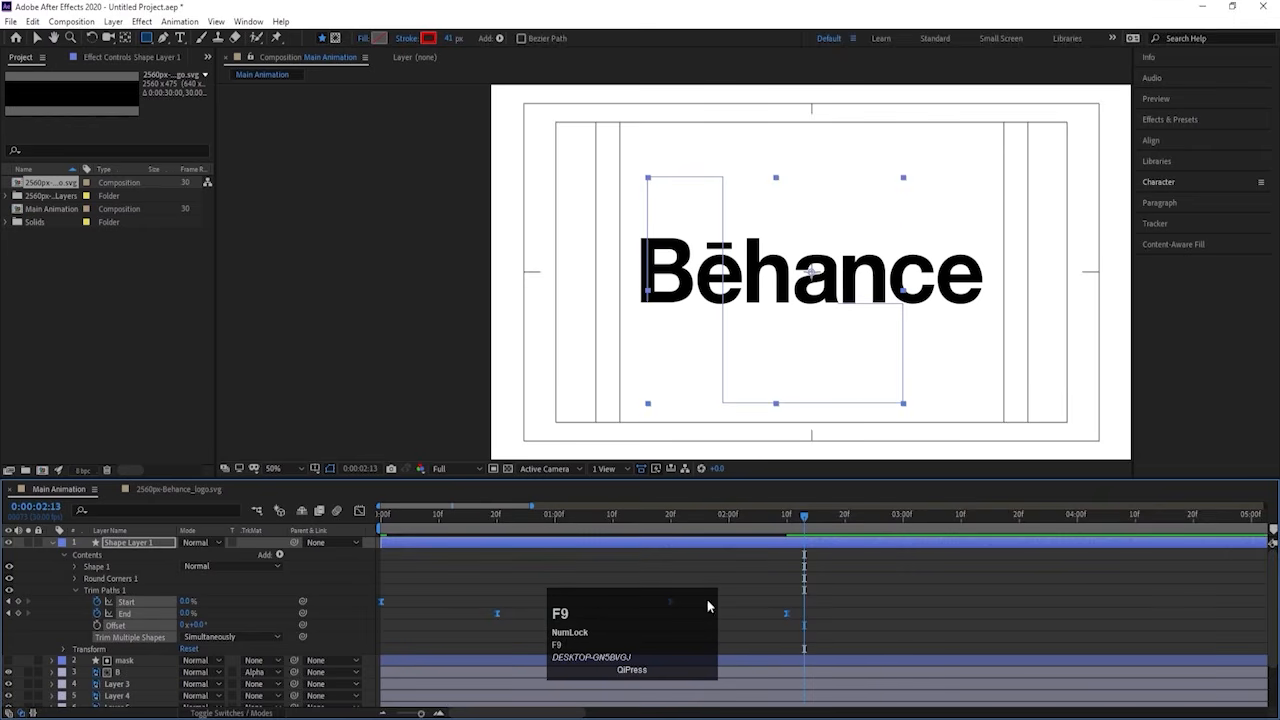
Step: Compress the Trim Paths keyframes proportionally so the last one falls at 0:00:01:20, and preview the faster line
{"action": "left_click_drag", "start_coordinate": [786, 621], "coordinate": [666, 605]}
{"action": "left_click", "coordinate": [473, 517]}
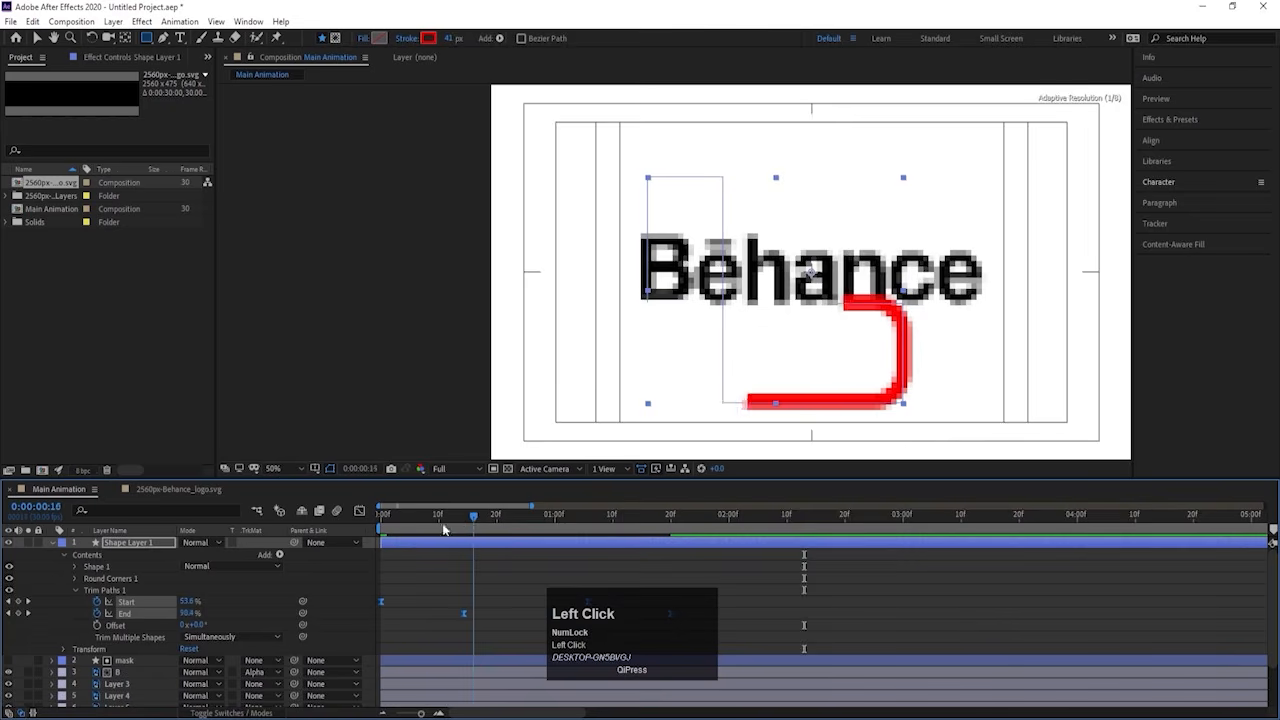
{"action": "key", "text": "space"}
{"action": "key", "text": "space"}
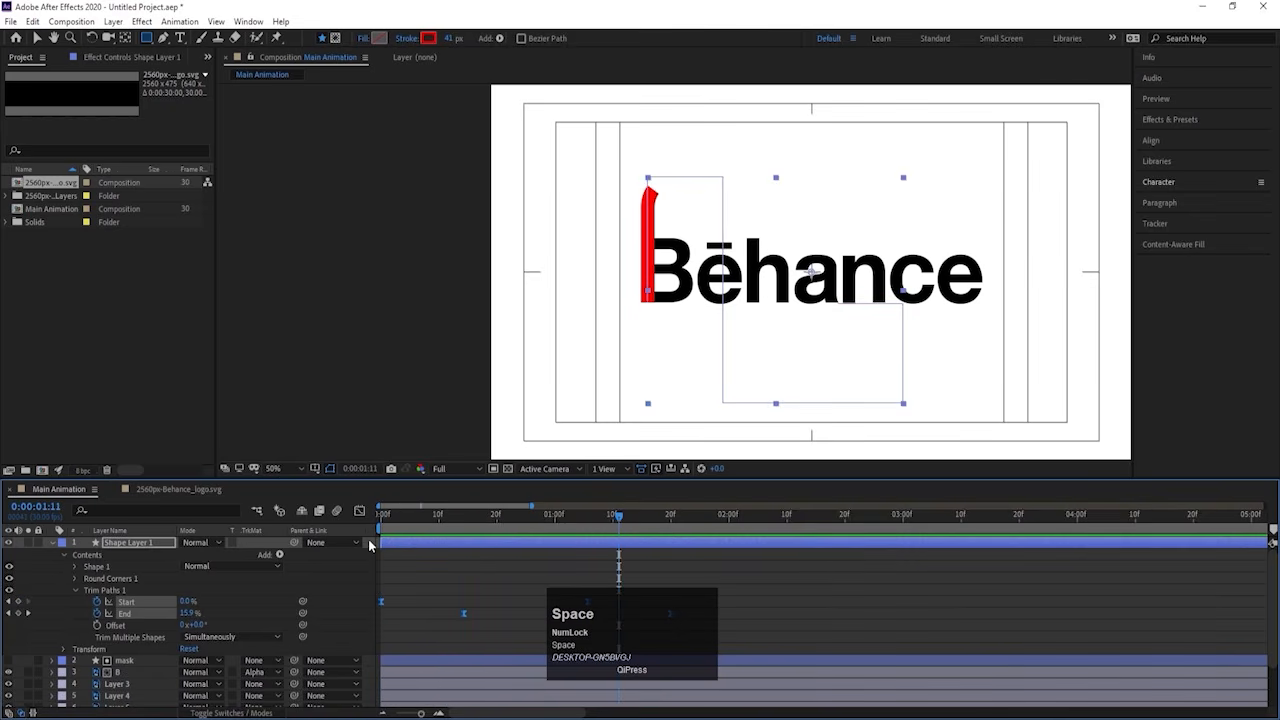
{"action": "key", "text": "space"}
{"action": "key", "text": "space"}
Step: Play and scrub through the animation to examine how the red line's timing matches the letter B reveal
{"action": "left_click_drag", "start_coordinate": [440, 517], "coordinate": [341, 542]}
{"action": "left_click_drag", "start_coordinate": [612, 625], "coordinate": [806, 587]}
{"action": "key", "text": "space"}
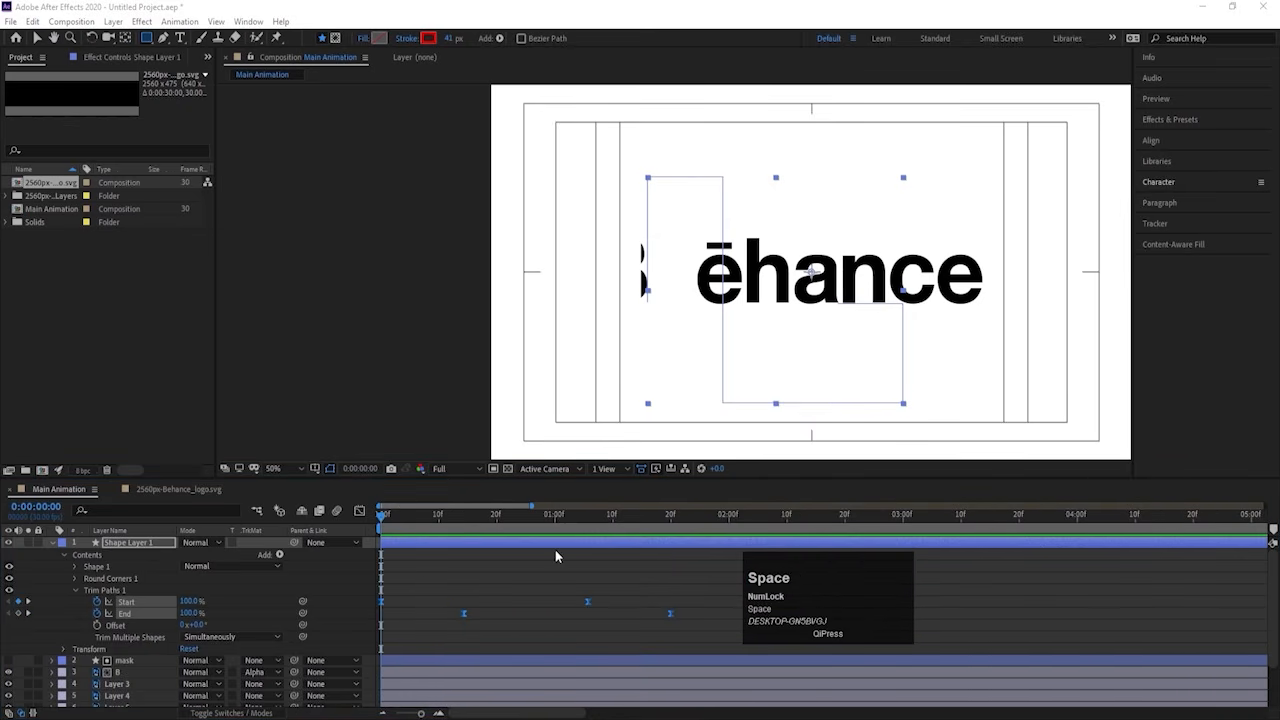
{"action": "left_click", "coordinate": [485, 571]}
{"action": "key", "text": "space"}
{"action": "key", "text": "space"}
{"action": "key", "text": "space"}
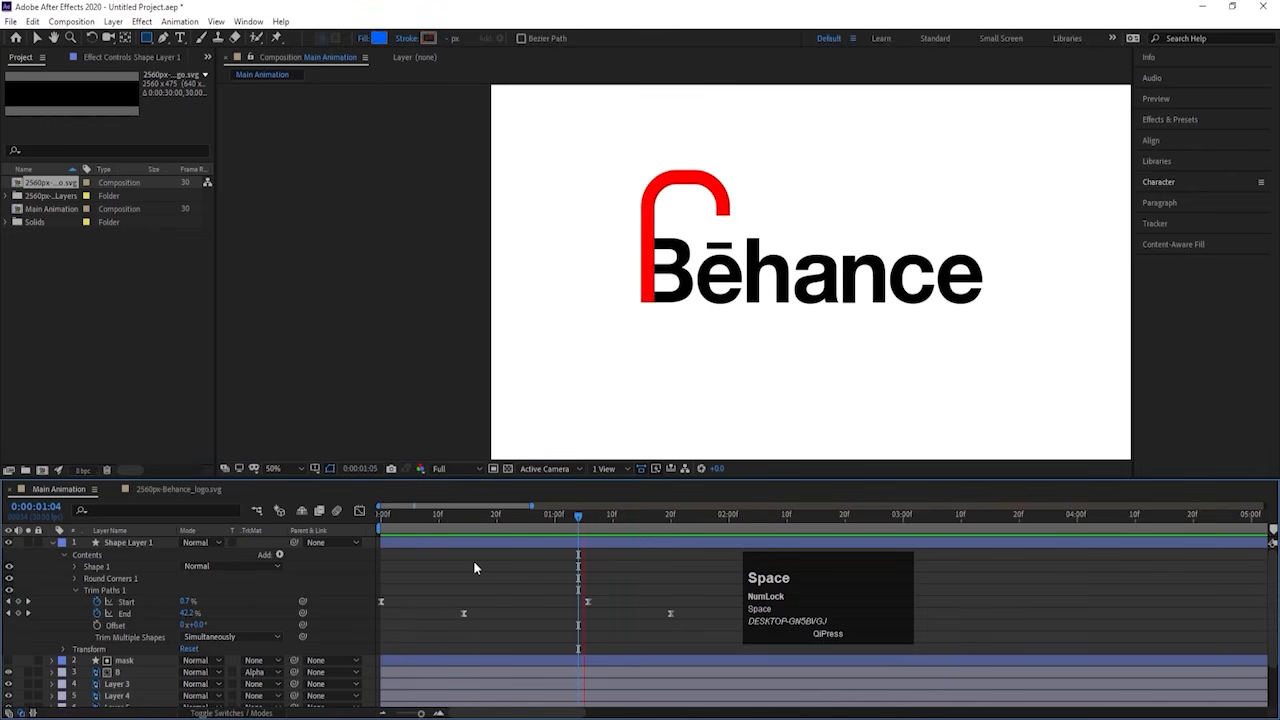
{"action": "left_click_drag", "start_coordinate": [610, 516], "coordinate": [443, 516]}
{"action": "key", "text": "space"}
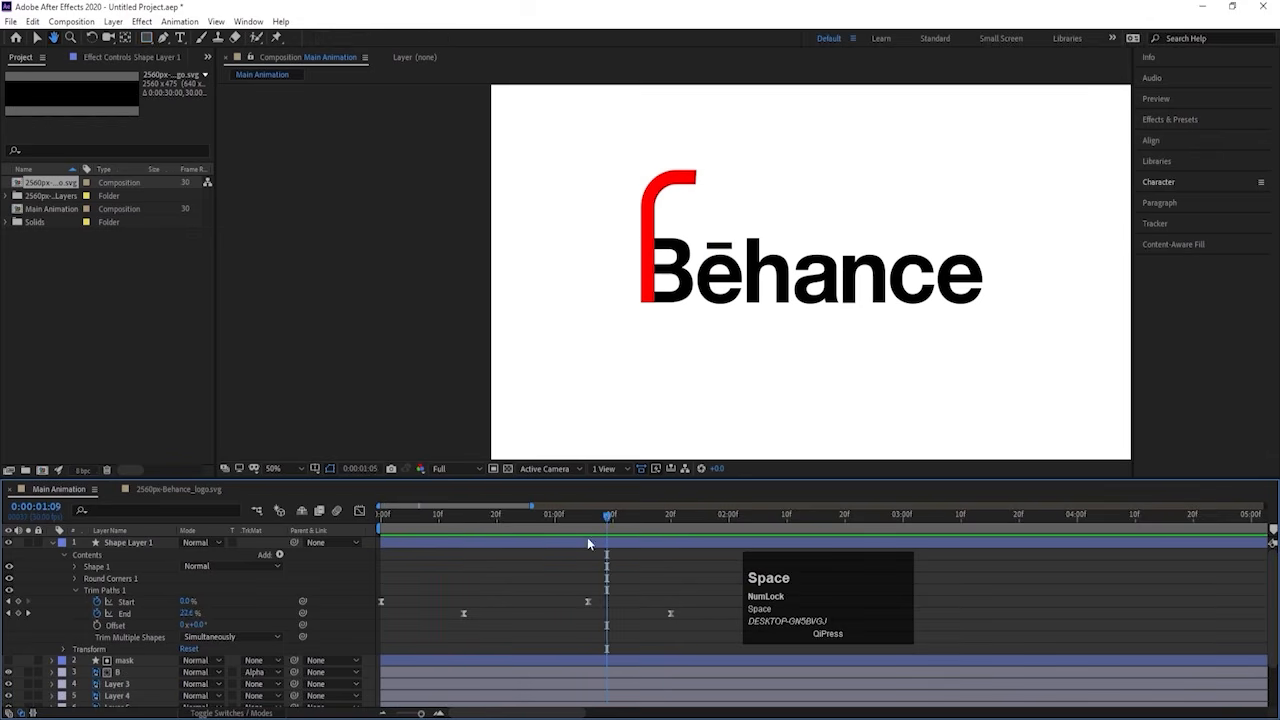
{"action": "left_click_drag", "start_coordinate": [606, 516], "coordinate": [577, 519]}
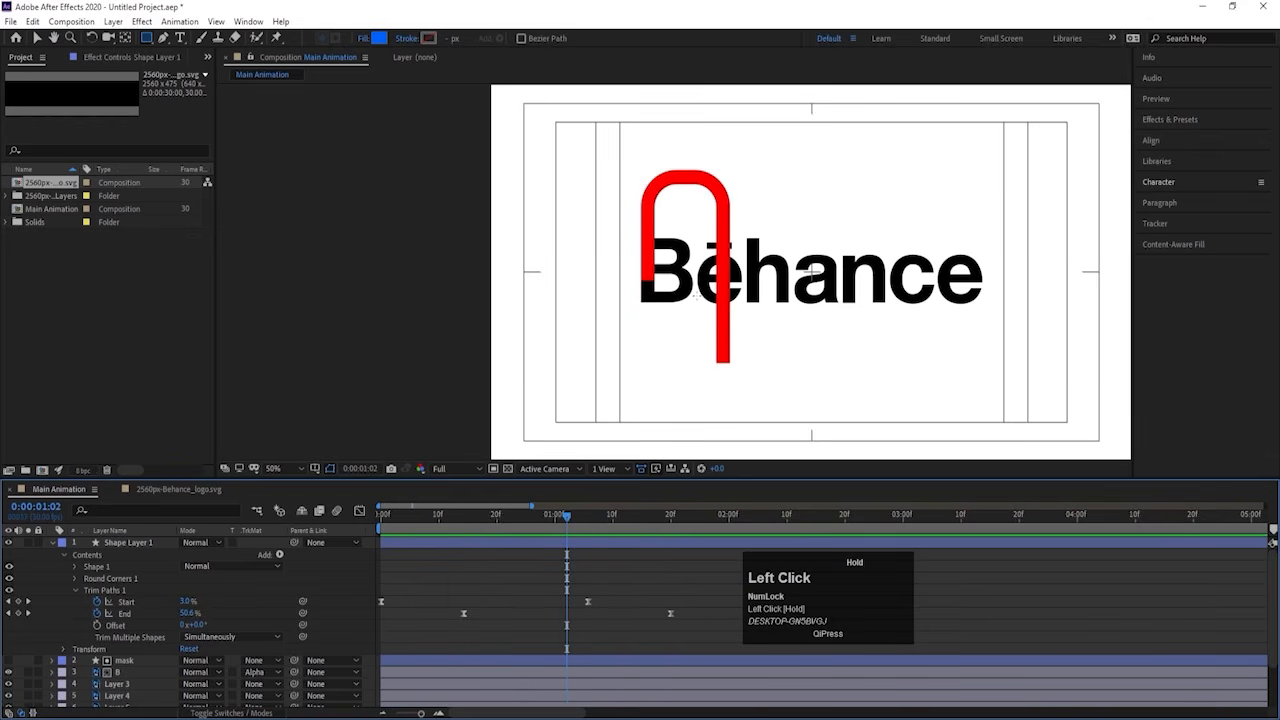
Step: Move the mask and B layers to start at 0:00:01:06 and preview the reveal
{"action": "left_click_drag", "start_coordinate": [563, 520], "coordinate": [589, 522]}
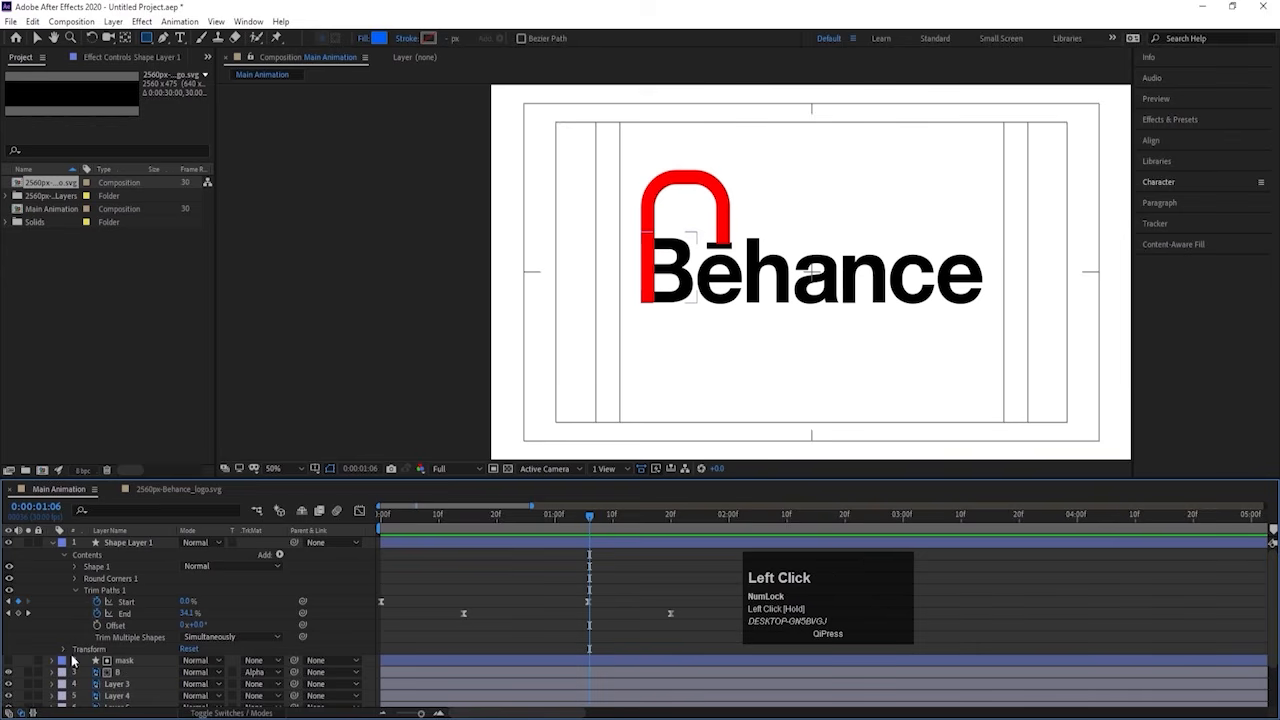
{"action": "left_click", "coordinate": [123, 661], "text": "shift"}
{"action": "left_click", "coordinate": [123, 675], "text": "shift"}
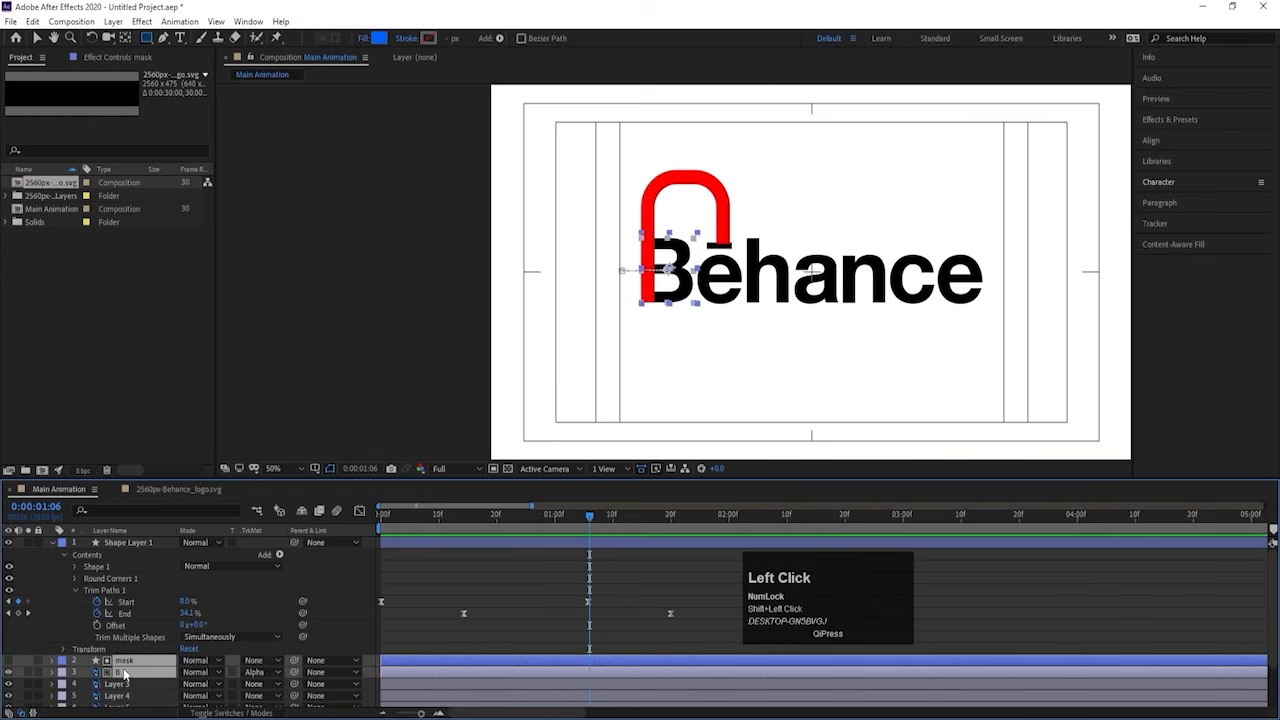
{"action": "key", "text": "bracketleft"}
{"action": "key", "text": "space"}
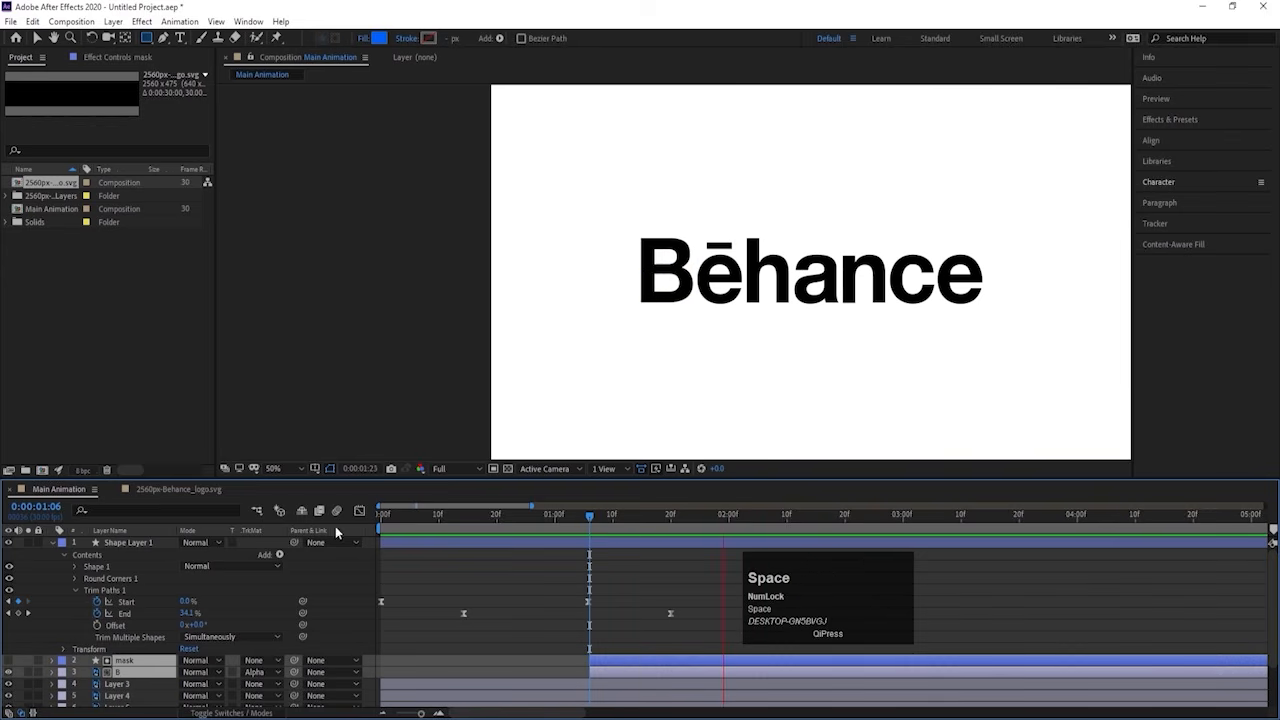
{"action": "key", "text": "space"}
Step: Shift both Trim Paths End keyframes later so the last one falls at 0:00:01:23, and preview the line
{"action": "mouse_move", "coordinate": [605, 517]}
{"action": "left_mouse_down"}
{"action": "mouse_move", "coordinate": [594, 517]}
{"action": "mouse_move", "coordinate": [607, 517]}
{"action": "left_mouse_up"}
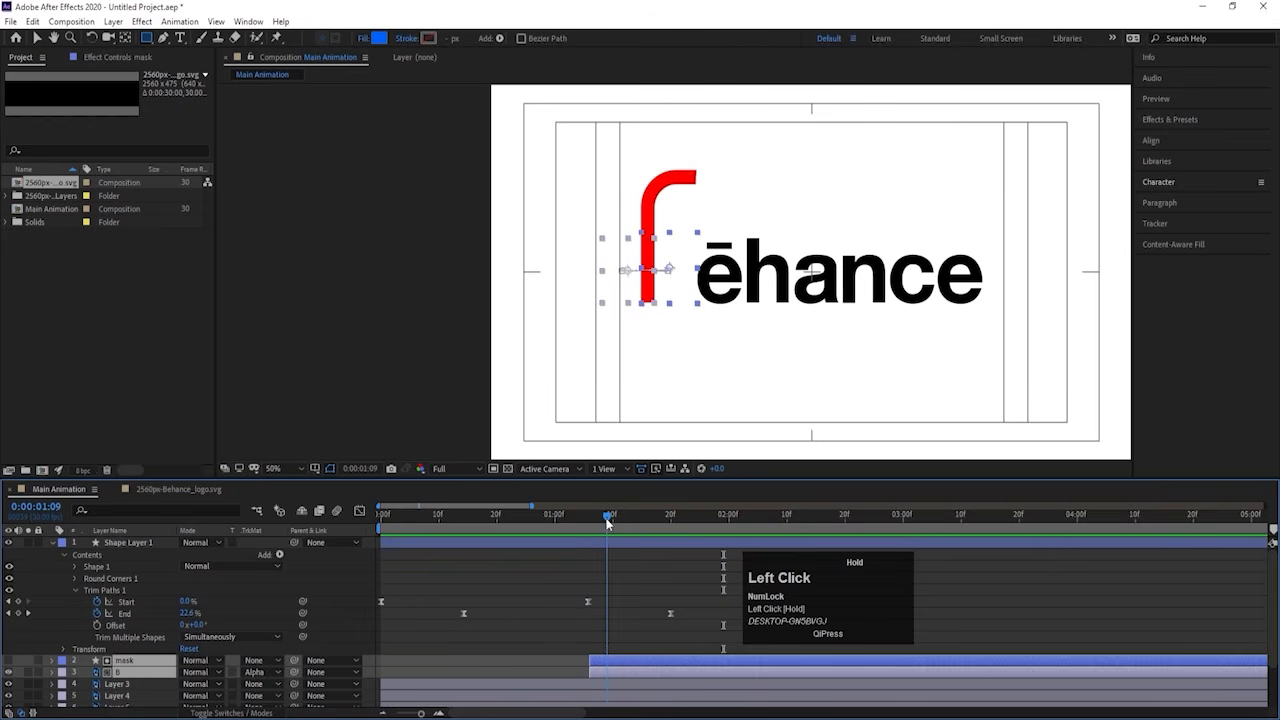
{"action": "left_click_drag", "start_coordinate": [432, 616], "coordinate": [688, 617]}
{"action": "key", "text": "space"}
{"action": "key", "text": "space"}
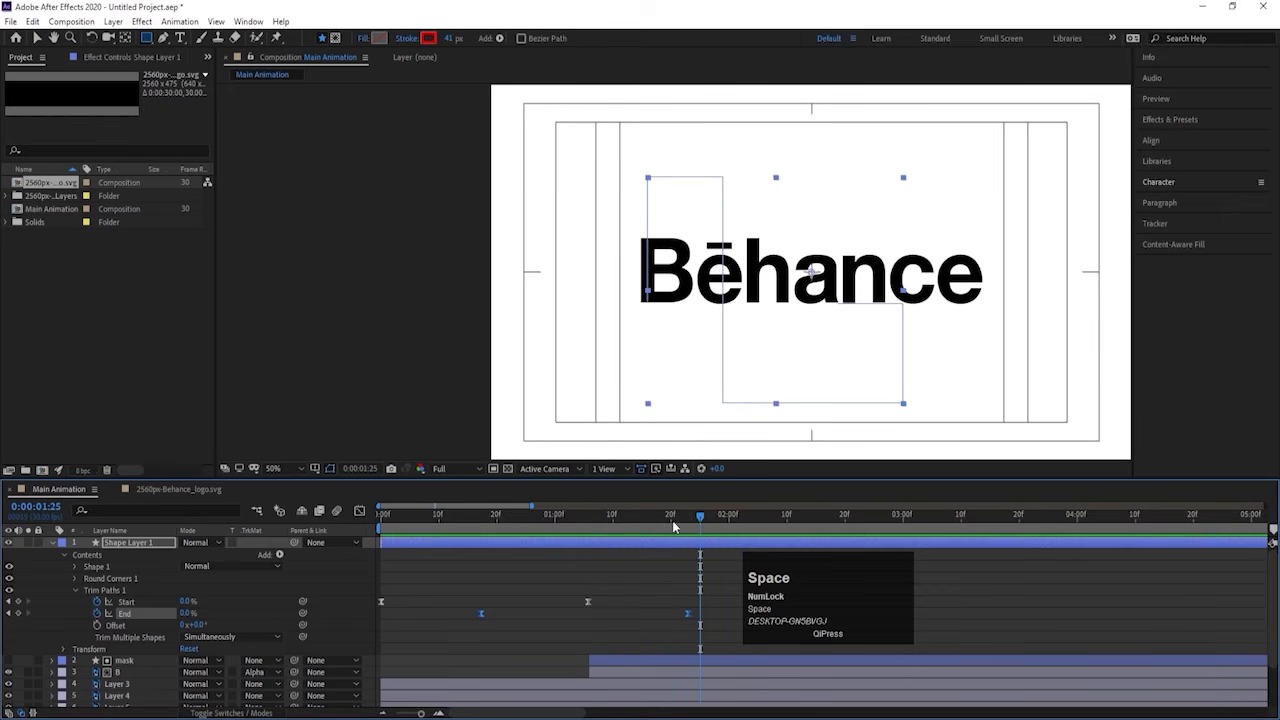
Step: Move the B layer's last Position keyframe to 0:00:01:23 and preview the animation from the start
{"action": "left_click", "coordinate": [688, 520]}
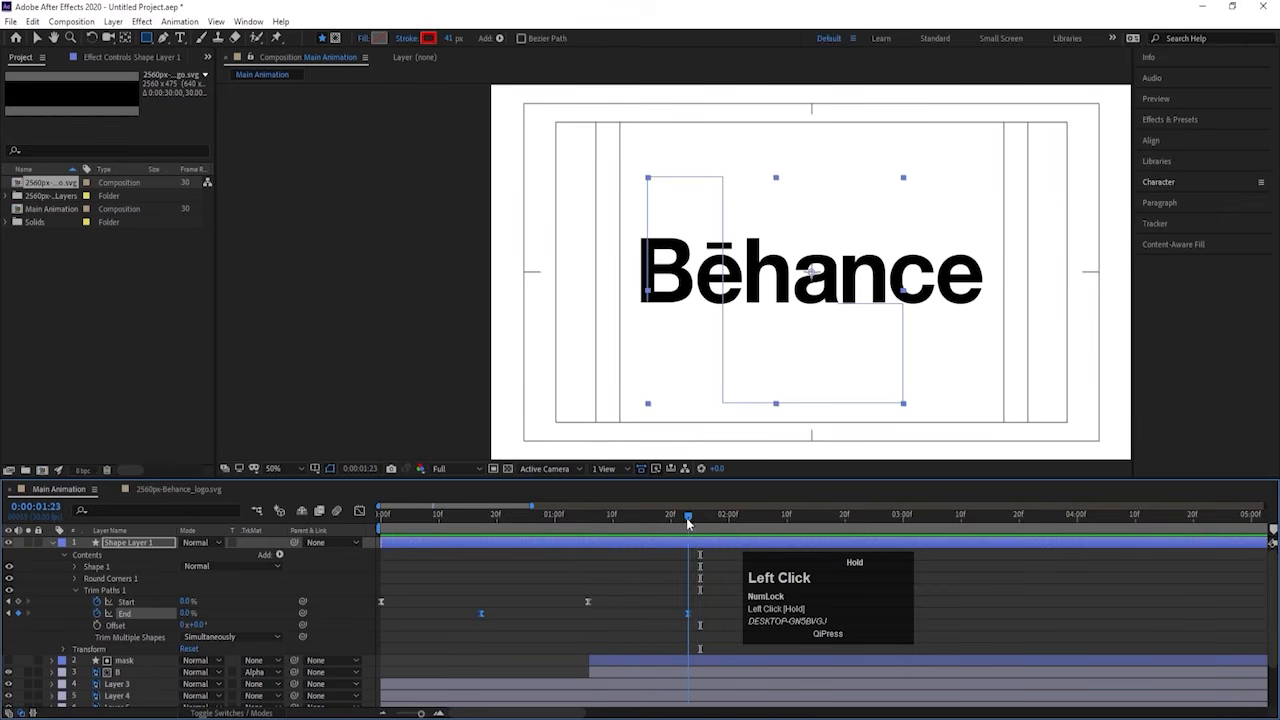
{"action": "left_click", "coordinate": [600, 674]}
{"action": "key", "text": "p"}
{"action": "scroll", "coordinate": [634, 677], "scroll_direction": "down", "scroll_amount": 3}
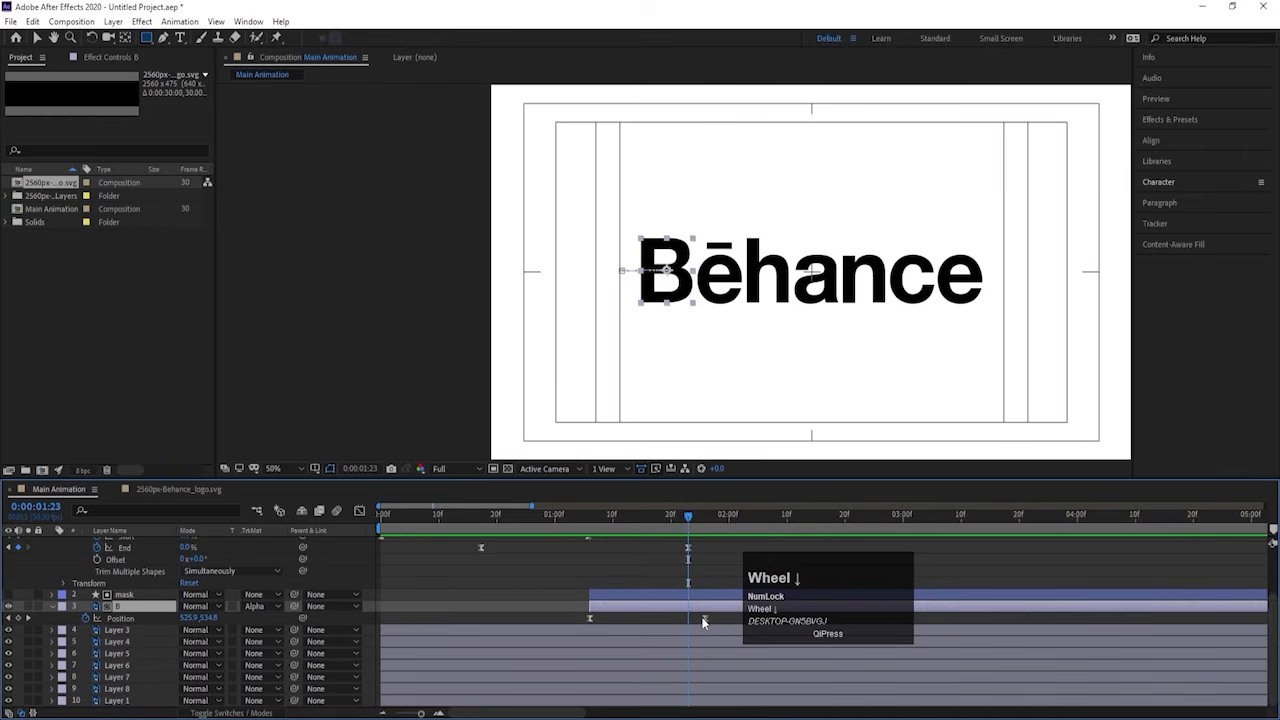
{"action": "left_click_drag", "start_coordinate": [706, 618], "coordinate": [690, 618]}
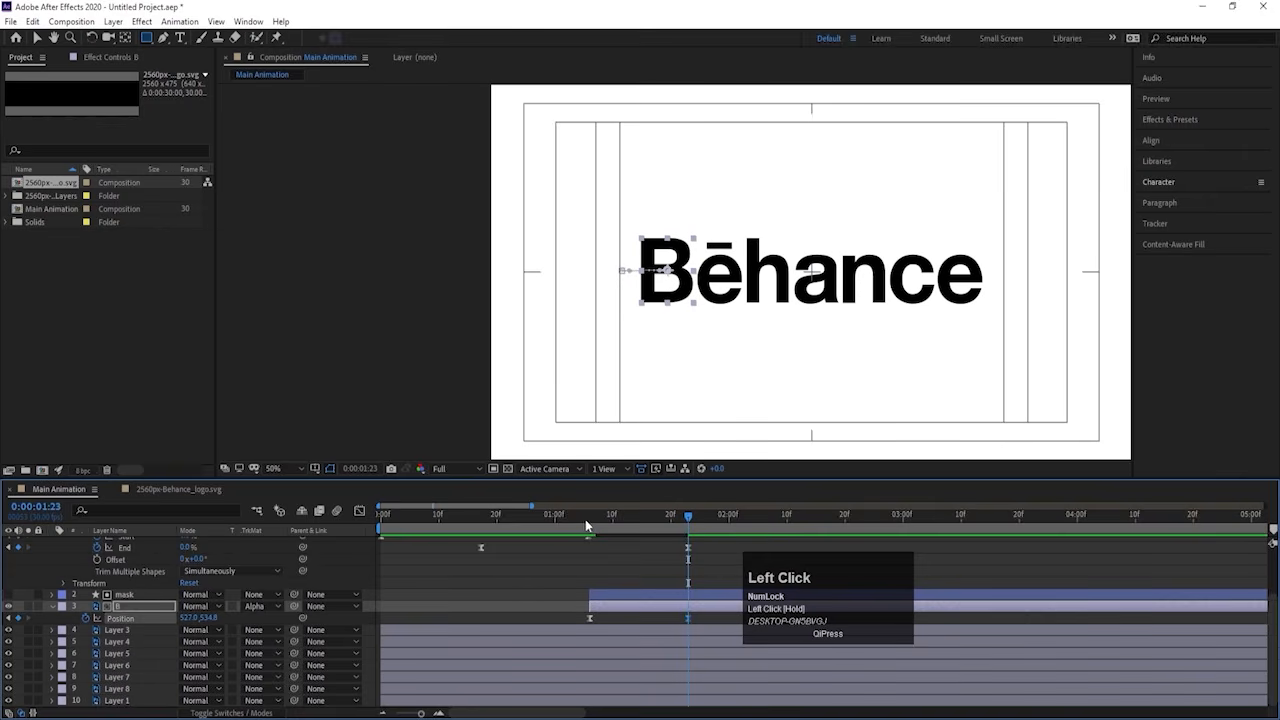
{"action": "left_click_drag", "start_coordinate": [585, 517], "coordinate": [259, 517]}
{"action": "key", "text": "space"}
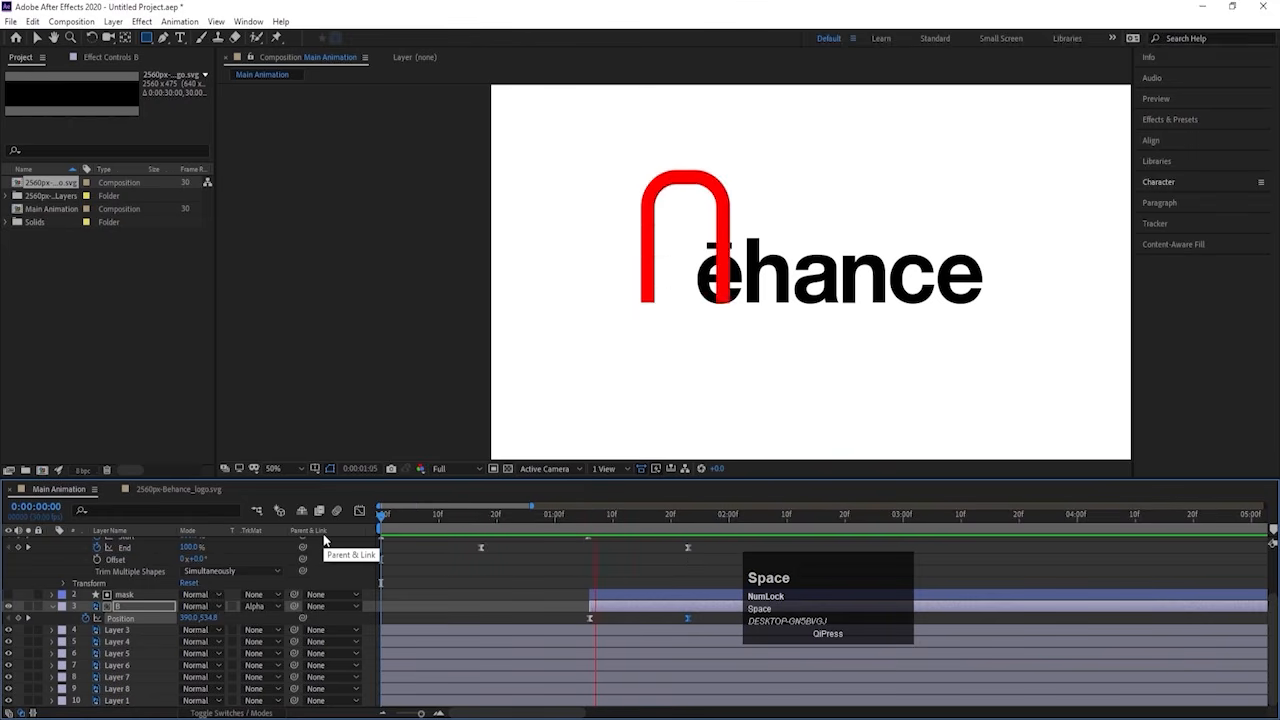
{"action": "key", "text": "space"}
Step: Change the stroke colour of Shape Layer 1's line to black (000000) and preview the animation
{"action": "left_click", "coordinate": [676, 518]}
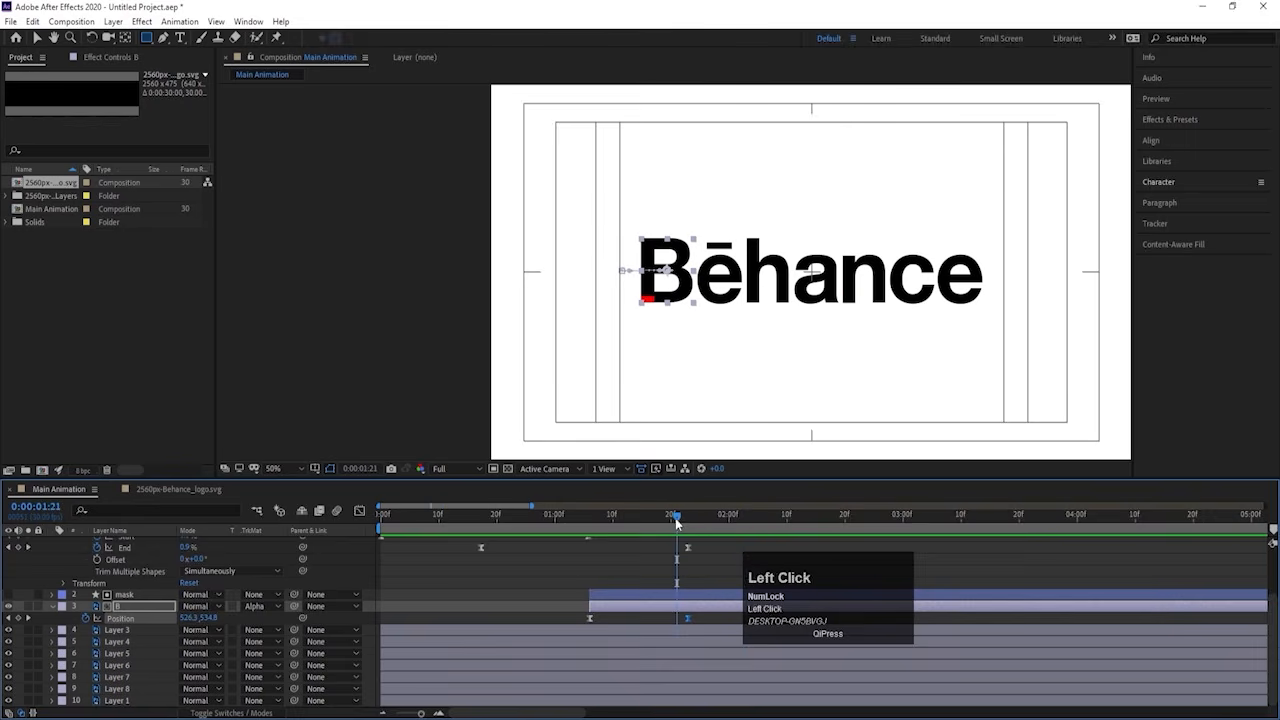
{"action": "scroll", "coordinate": [650, 540], "scroll_direction": "up", "scroll_amount": 2}
{"action": "left_click", "coordinate": [588, 541]}
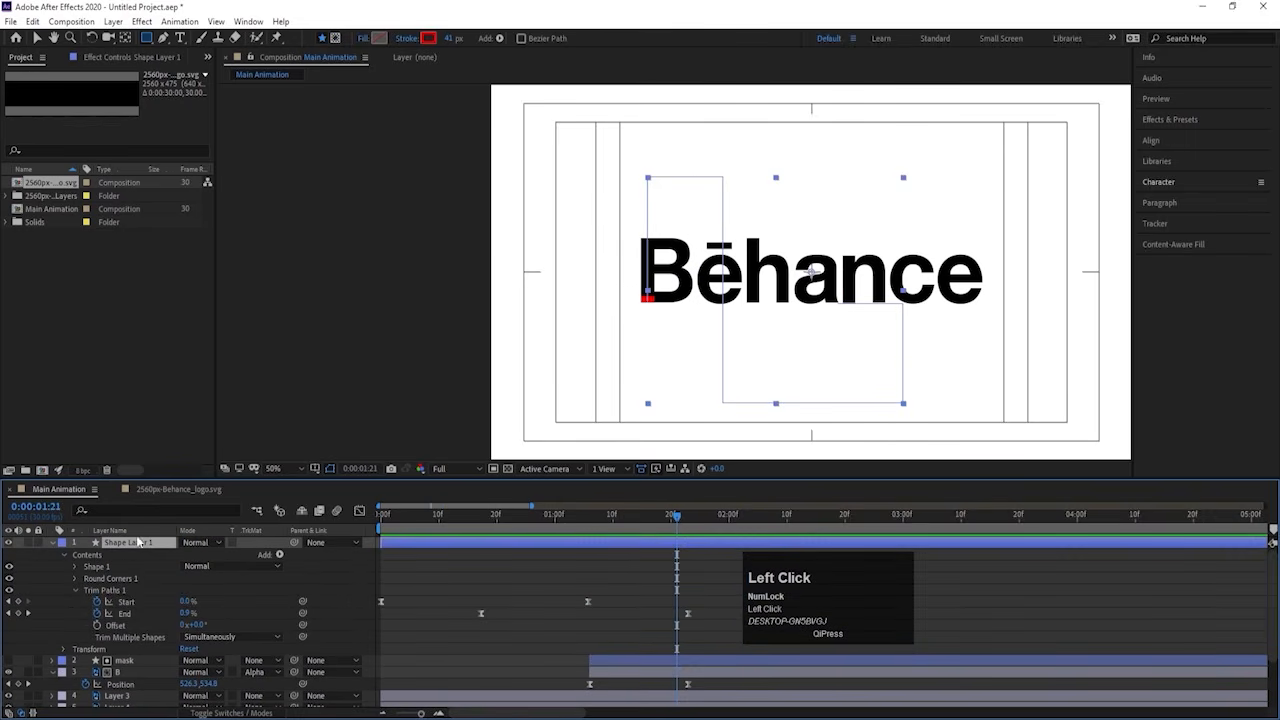
{"action": "left_click", "coordinate": [428, 39]}
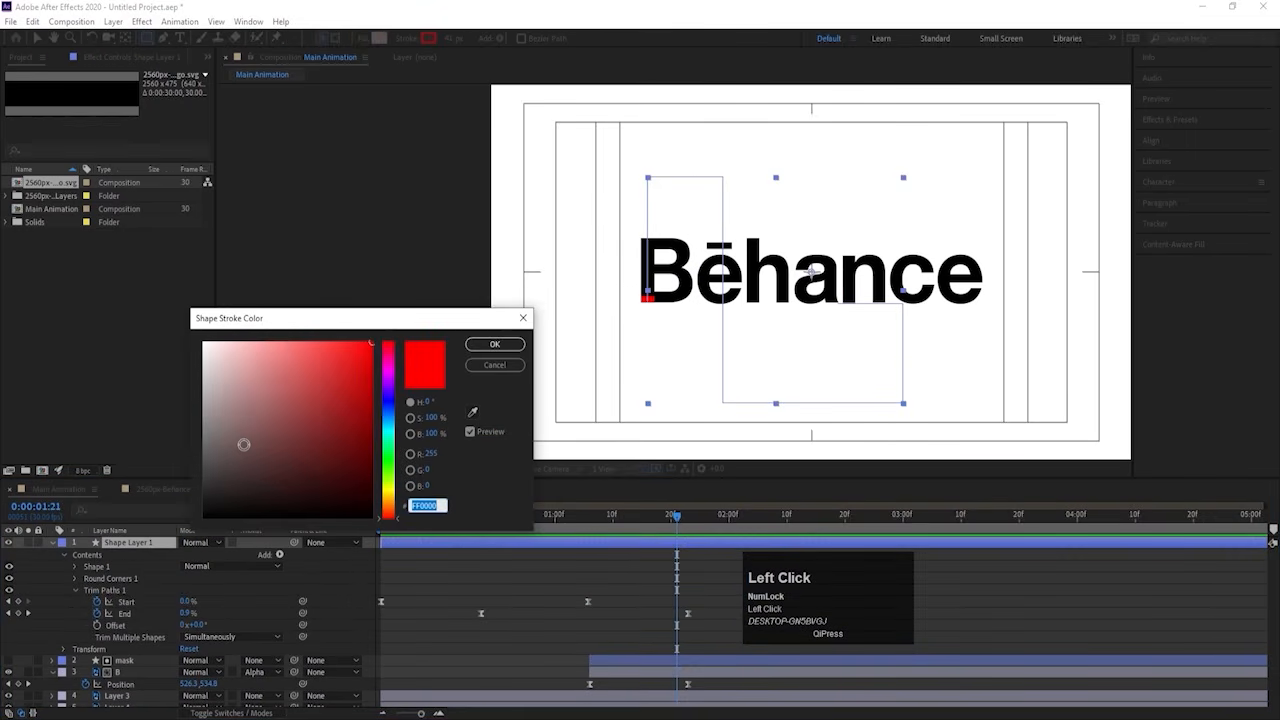
{"action": "left_click_drag", "start_coordinate": [246, 443], "coordinate": [188, 565]}
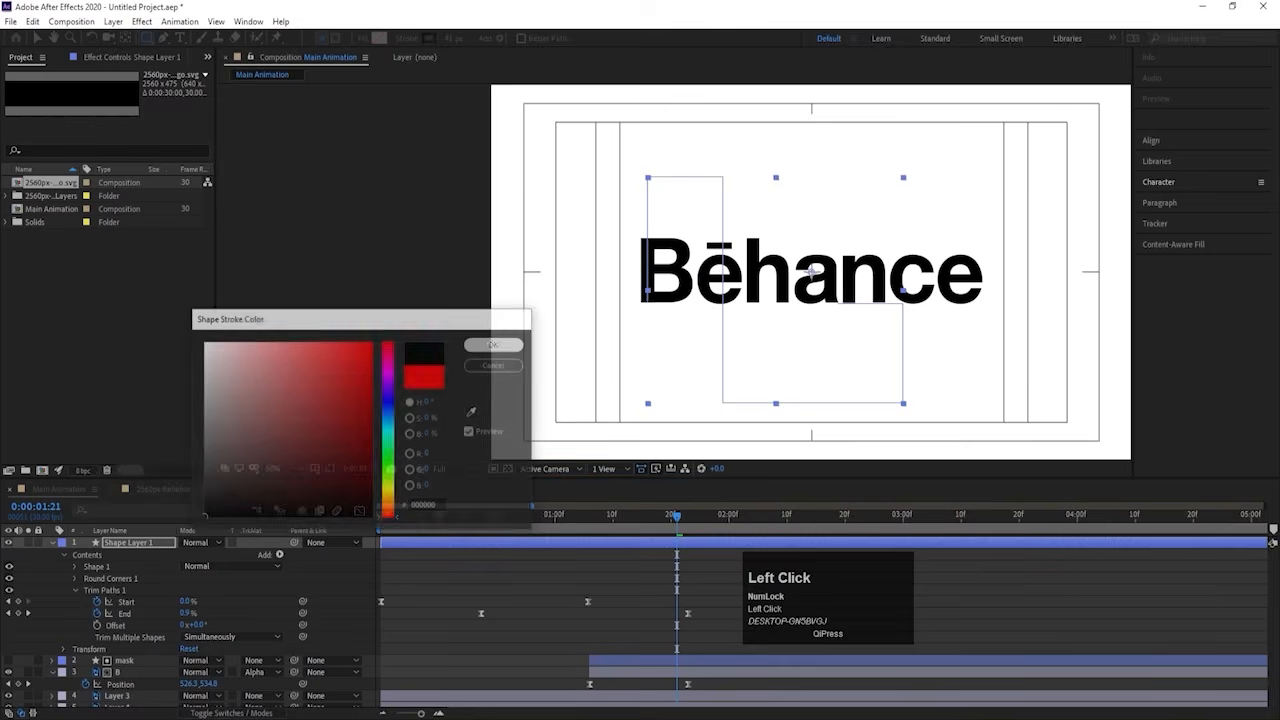
{"action": "left_click", "coordinate": [494, 343]}
{"action": "key", "text": "space"}
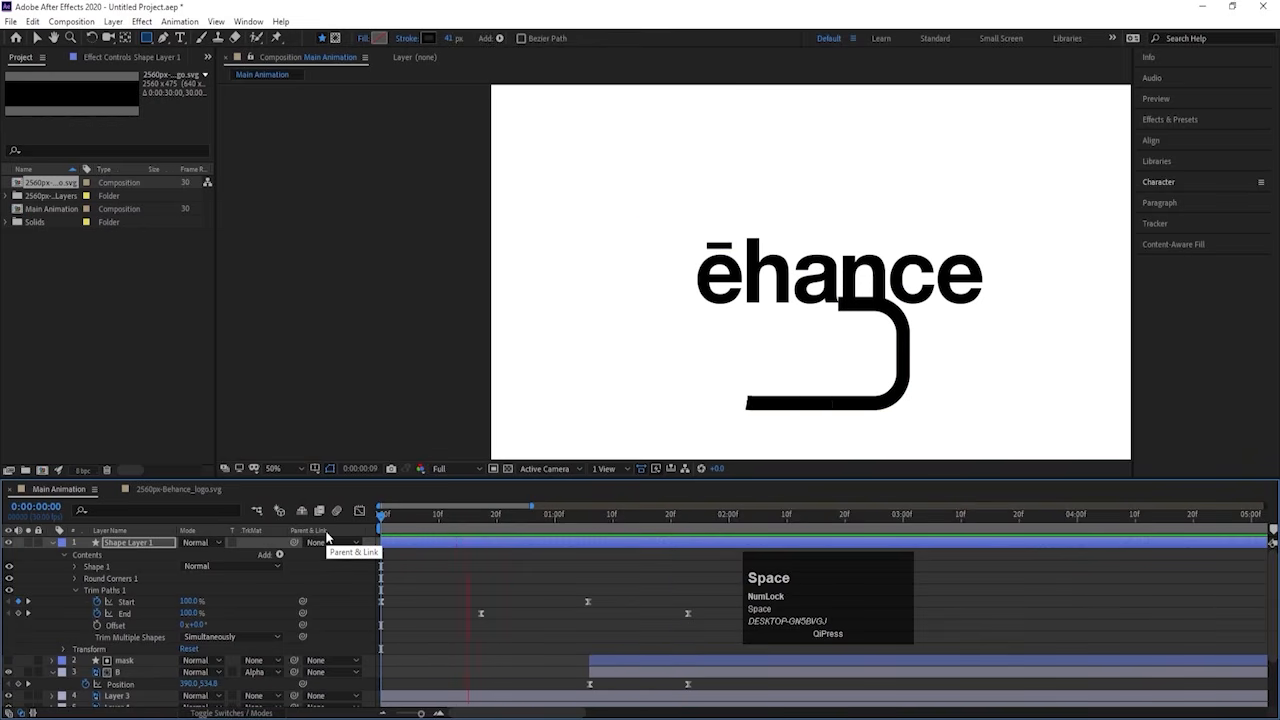
{"action": "key", "text": "space"}
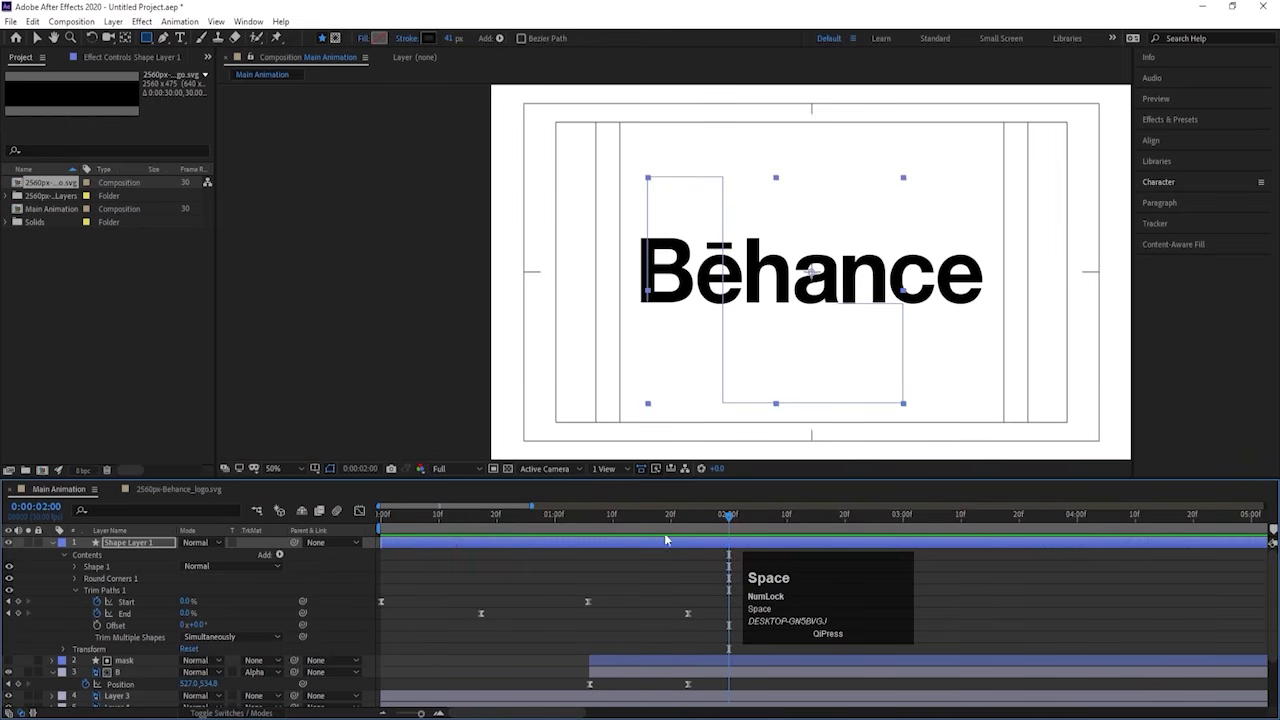
{"action": "left_click_drag", "start_coordinate": [686, 518], "coordinate": [271, 551]}
{"action": "key", "text": "space"}
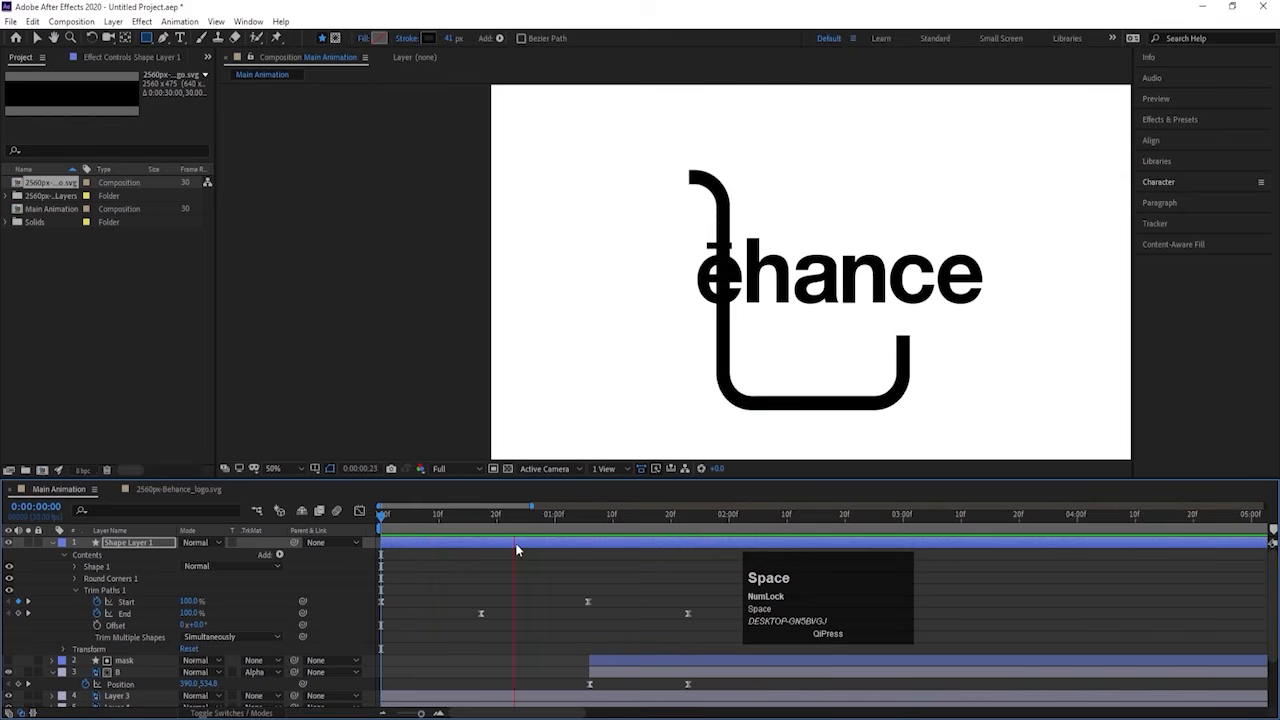
{"action": "key", "text": "space"}
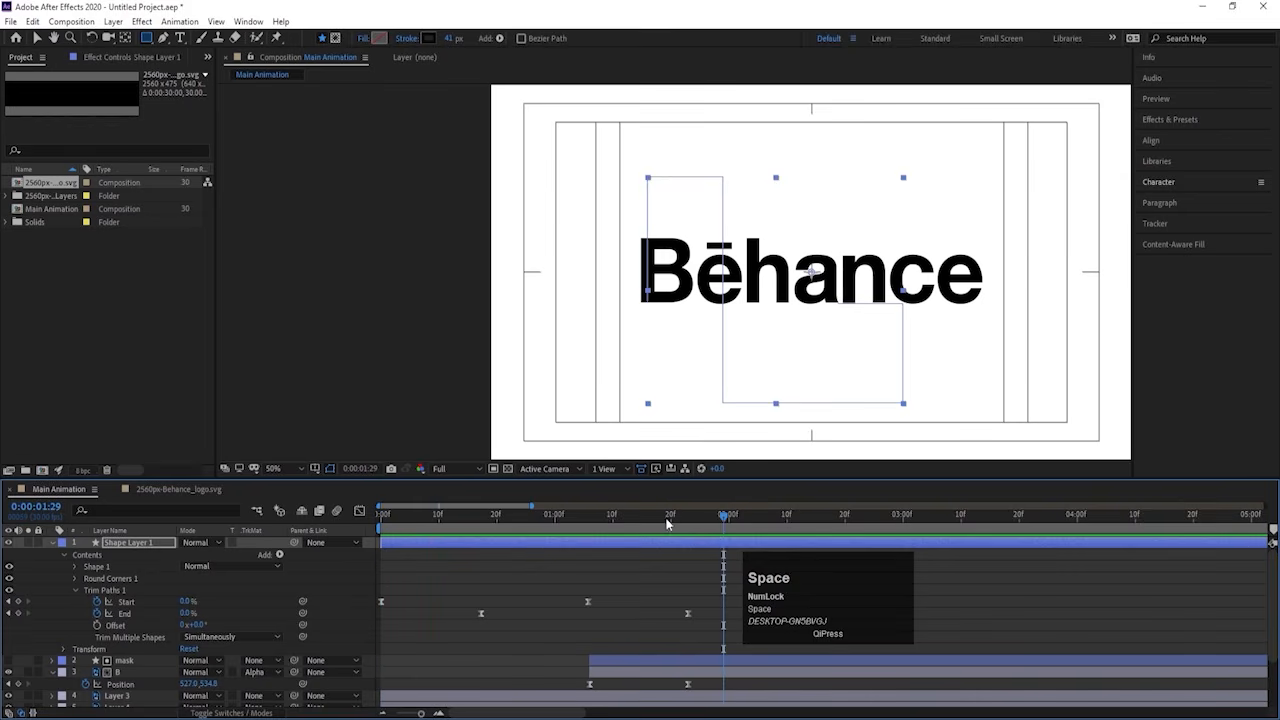
Step: Reduce the timeline layers to their keyframed properties and return to the first frame
{"action": "left_click_drag", "start_coordinate": [667, 523], "coordinate": [591, 518]}
{"action": "left_click", "coordinate": [617, 575]}
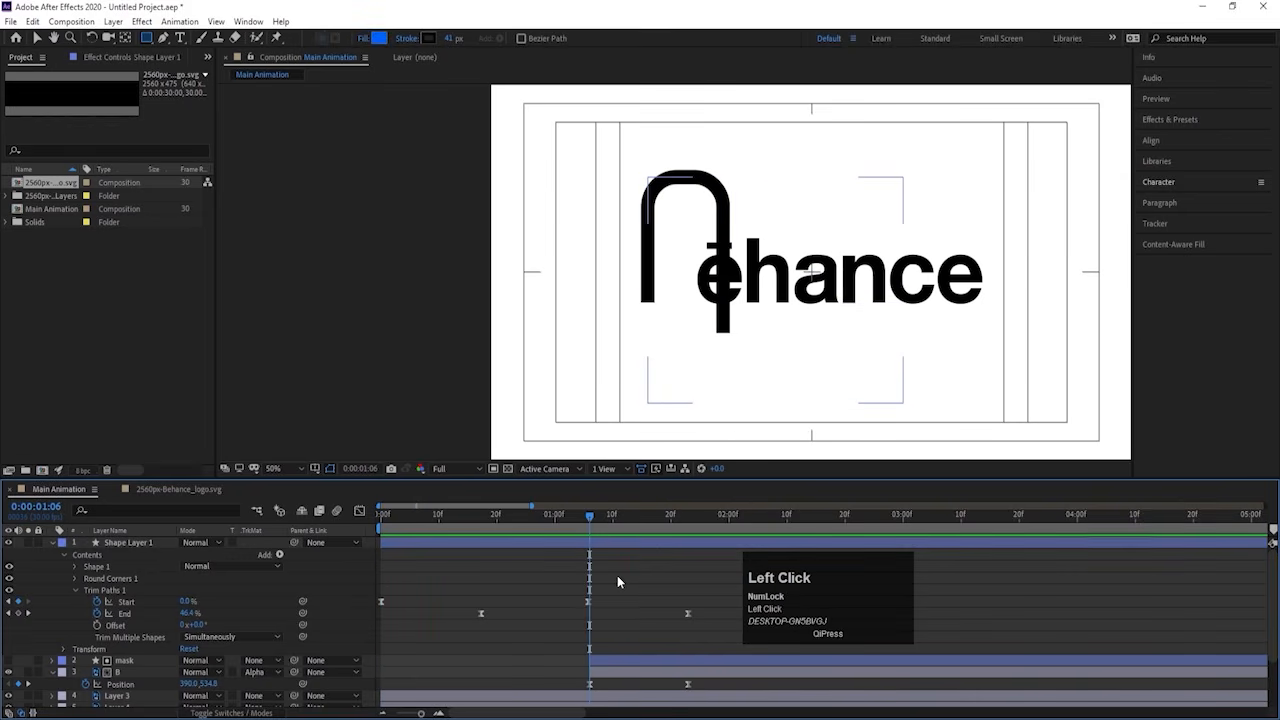
{"action": "key", "text": "u"}
{"action": "left_click_drag", "start_coordinate": [508, 522], "coordinate": [381, 522]}
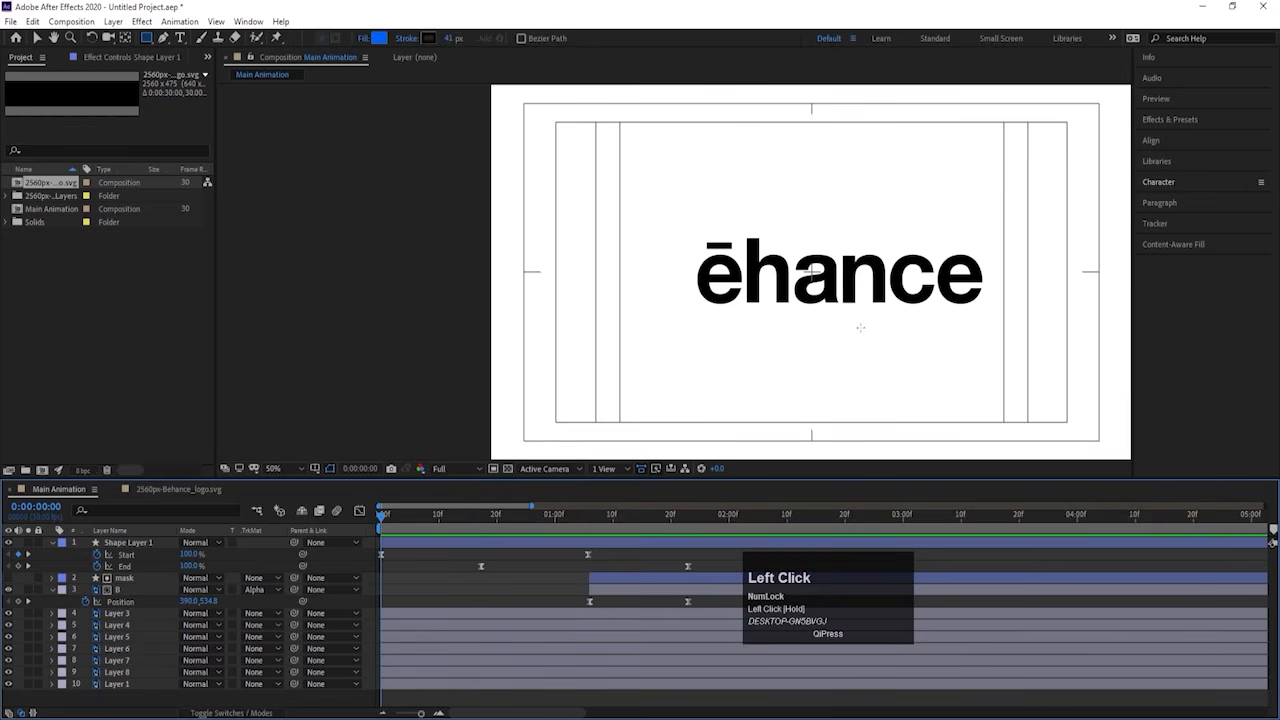
Step: Add Position keyframes to the letter n's layer, Layer 7, at 0:00:00:00 and 0:00:00:18
{"action": "key", "text": "v"}
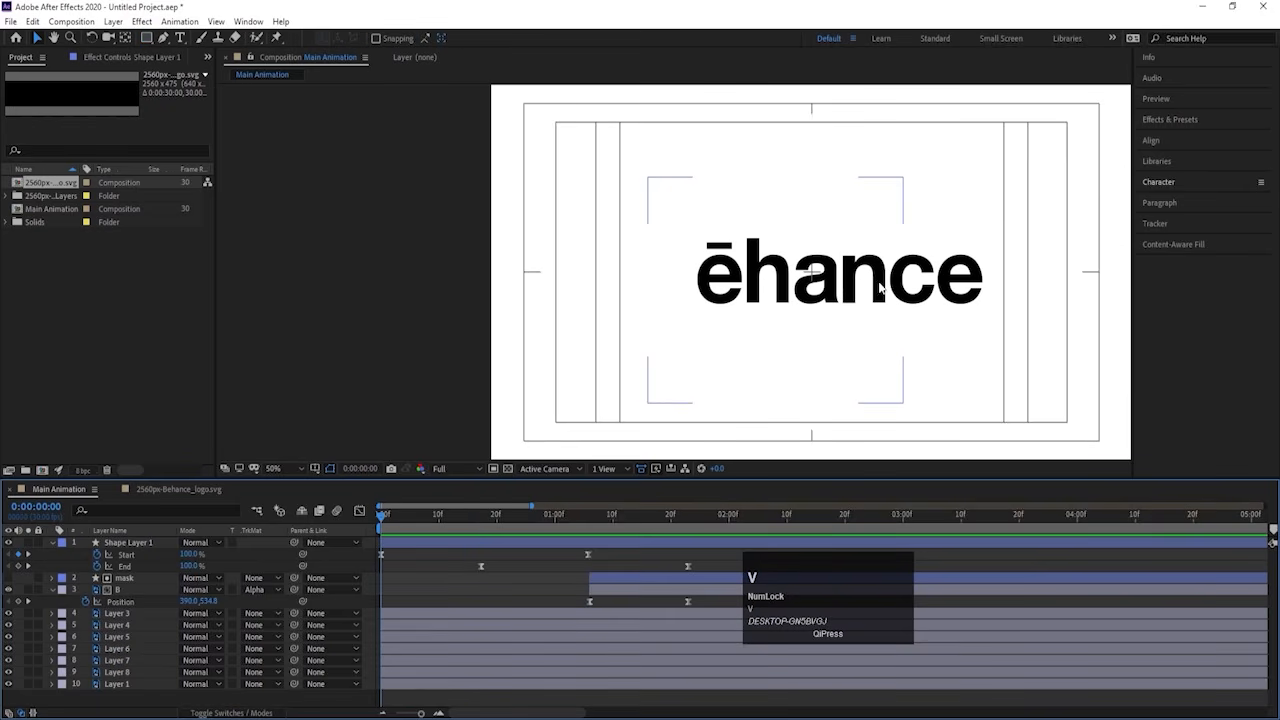
{"action": "left_click", "coordinate": [880, 288]}
{"action": "left_click", "coordinate": [130, 660]}
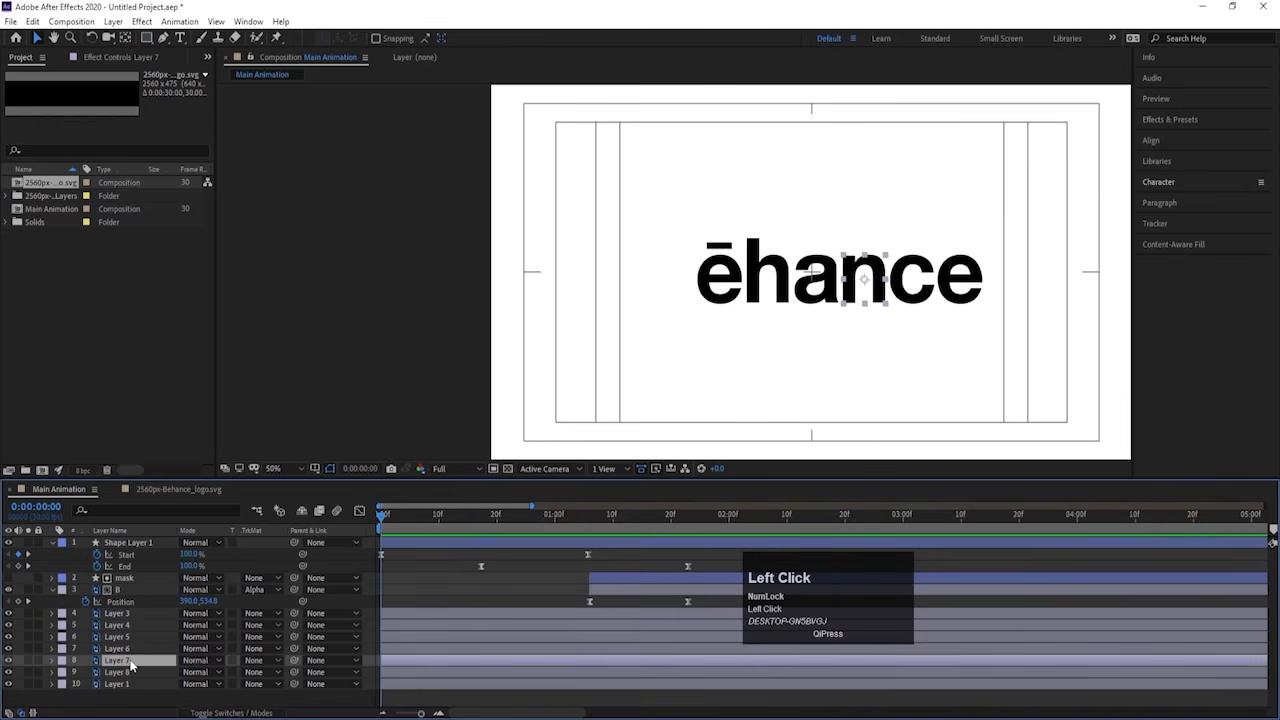
{"action": "key", "text": "p"}
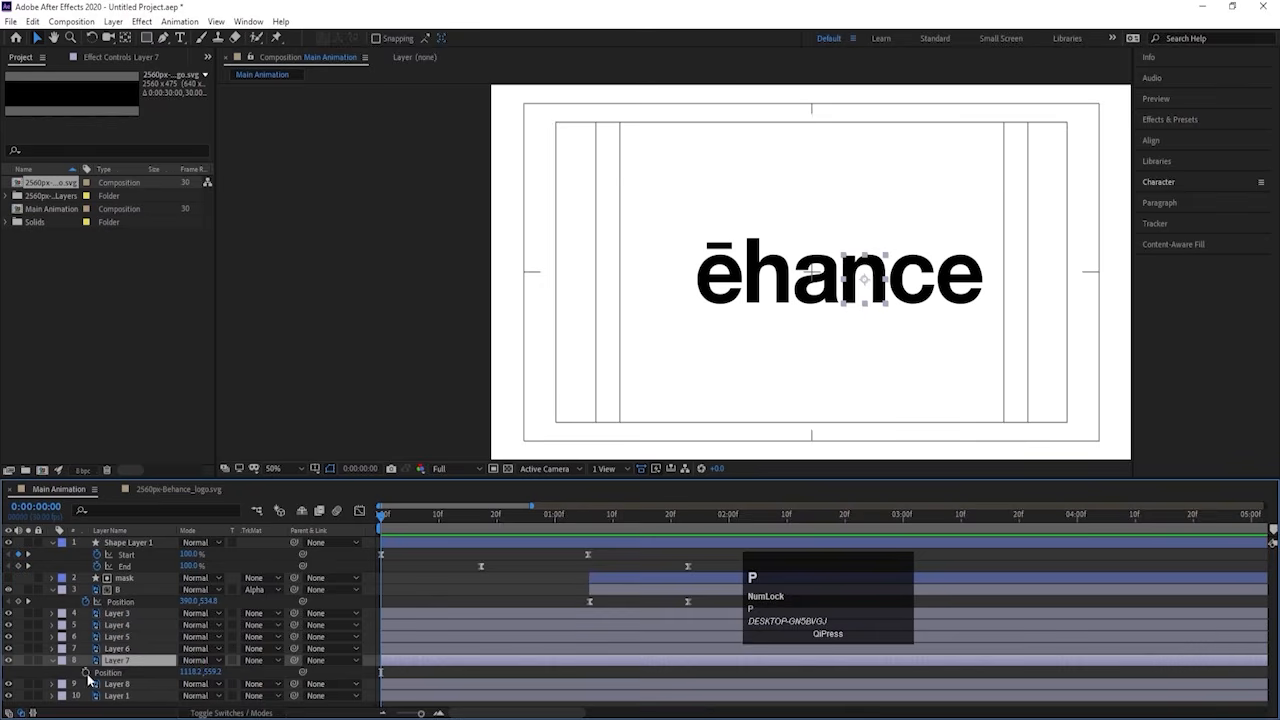
{"action": "key", "text": "space"}
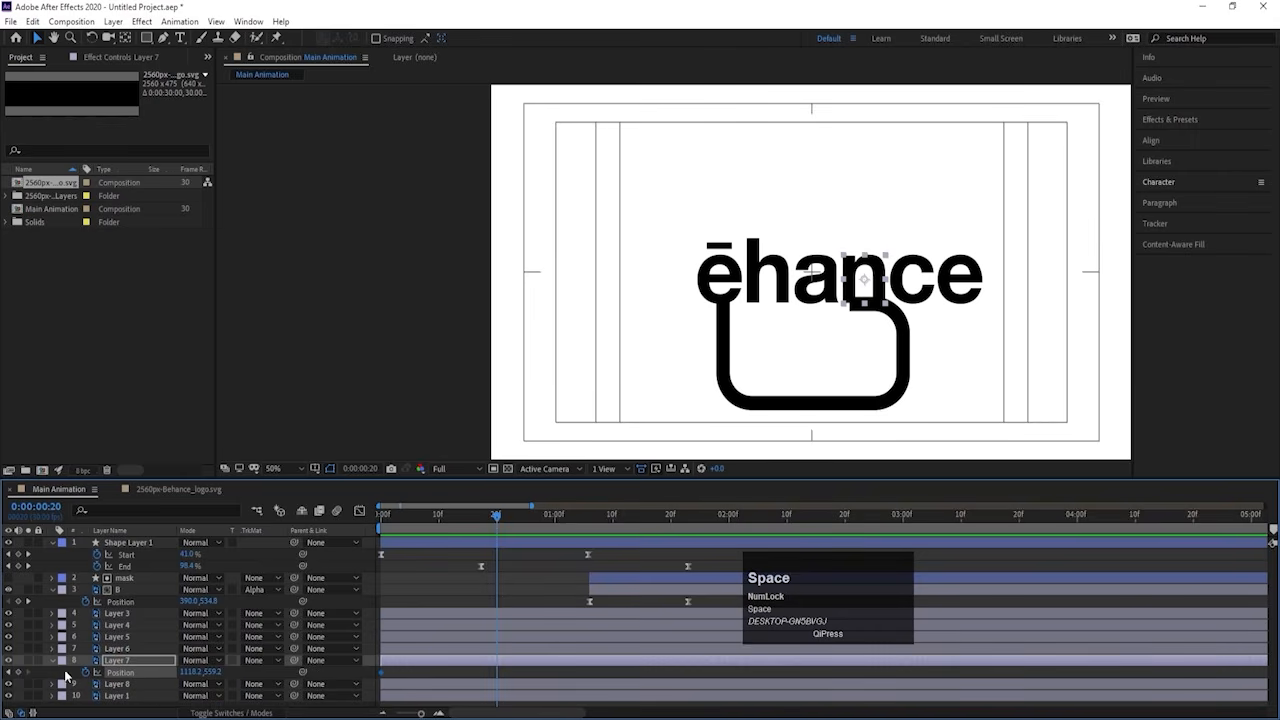
{"action": "left_click", "coordinate": [20, 673]}
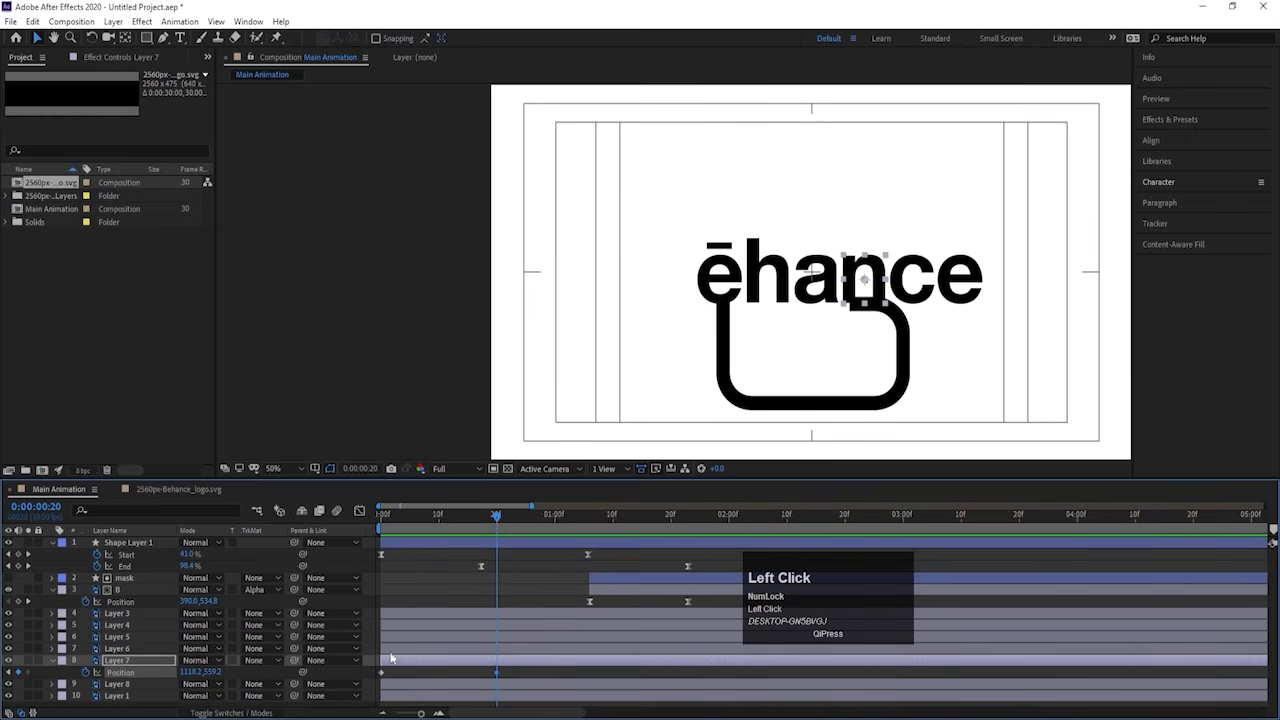
{"action": "left_click_drag", "start_coordinate": [496, 516], "coordinate": [484, 516]}
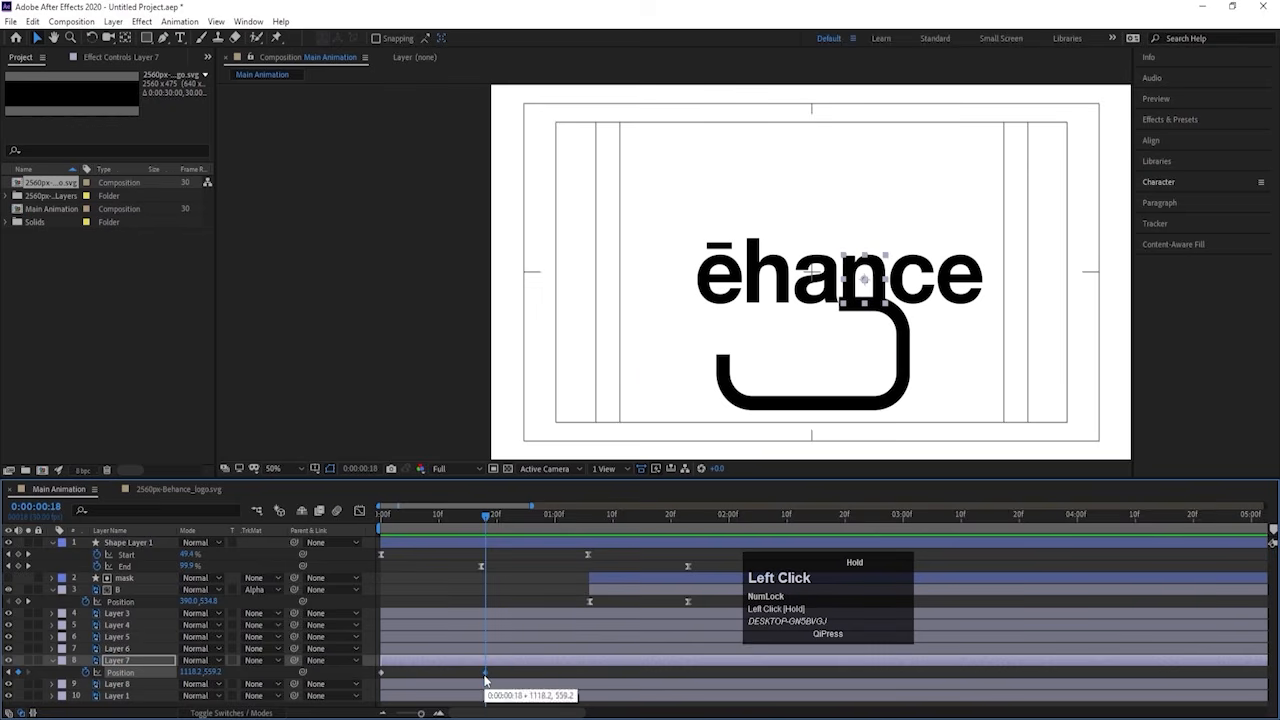
Step: At the first frame, lower the letter n below the wordmark to a vertical position of about 723
{"action": "left_click_drag", "start_coordinate": [430, 514], "coordinate": [275, 514]}
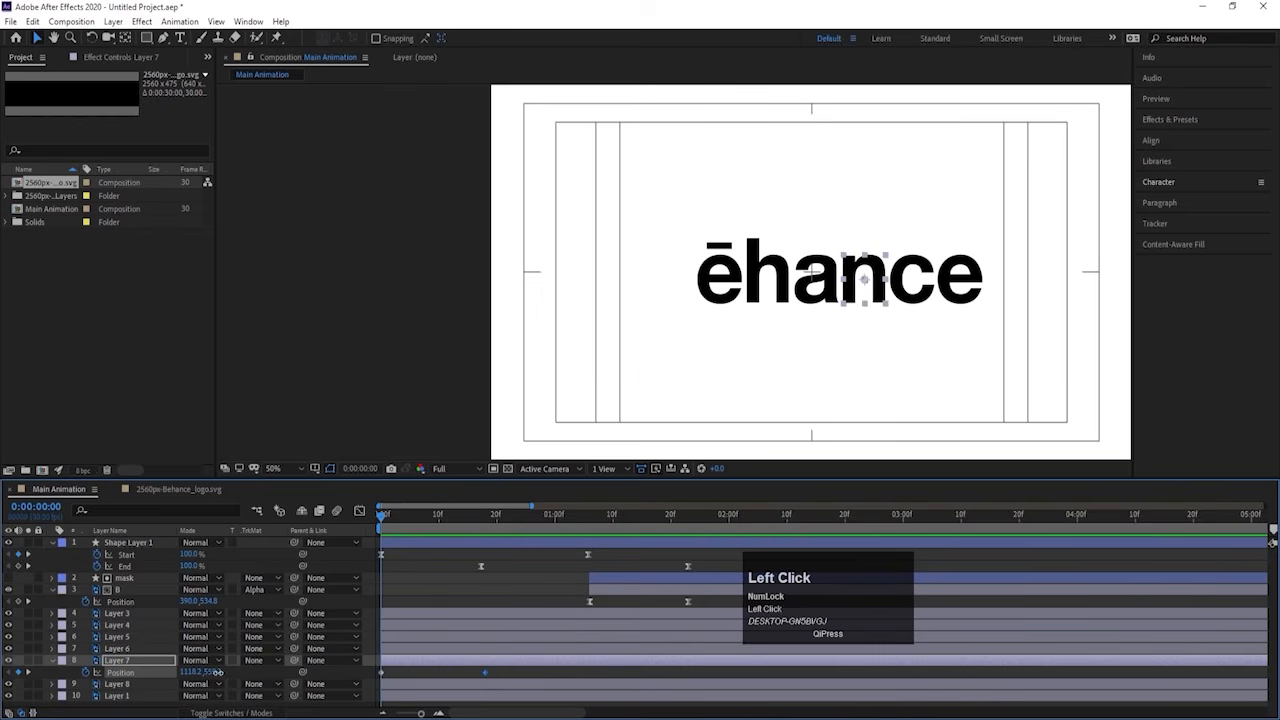
{"action": "left_click_drag", "start_coordinate": [210, 672], "coordinate": [306, 688]}
{"action": "left_click_drag", "start_coordinate": [214, 688], "coordinate": [153, 678]}
Step: Apply Easy Ease to the letter n's Position keyframes, reshape the speed graph to peak early, and preview the movement
{"action": "key", "text": "F9"}
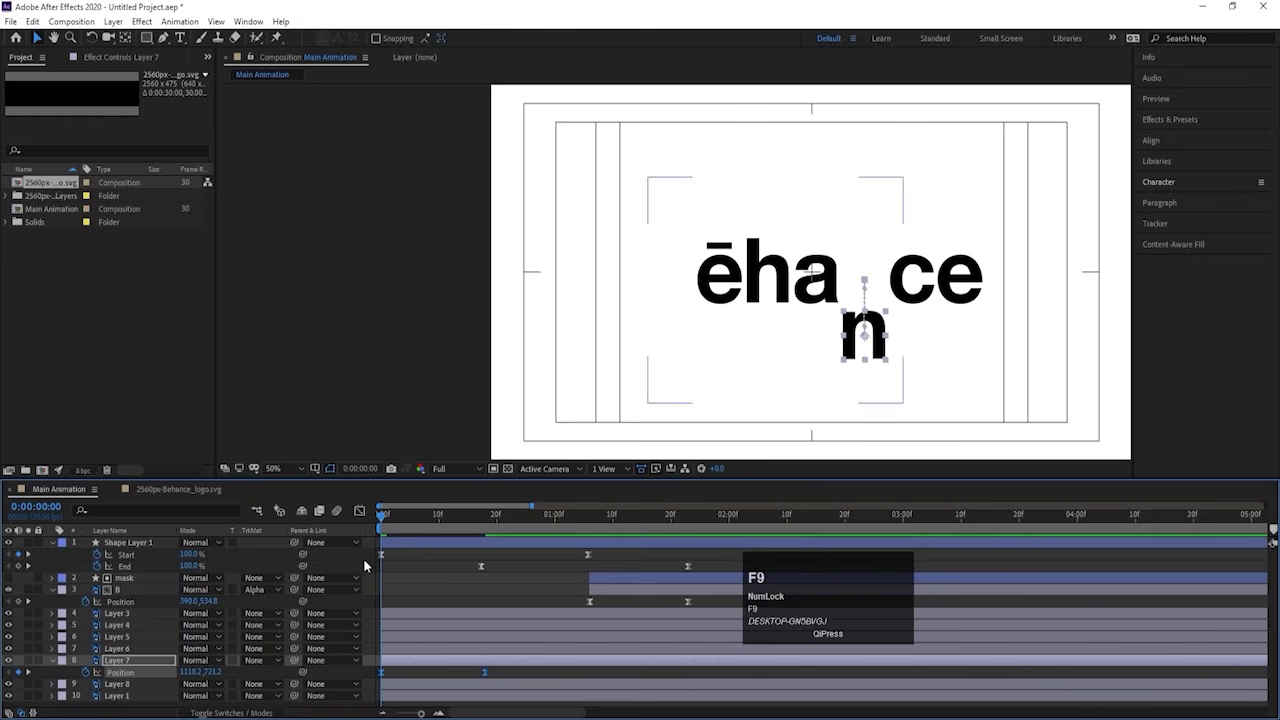
{"action": "left_click", "coordinate": [360, 510]}
{"action": "left_click_drag", "start_coordinate": [505, 648], "coordinate": [425, 676]}
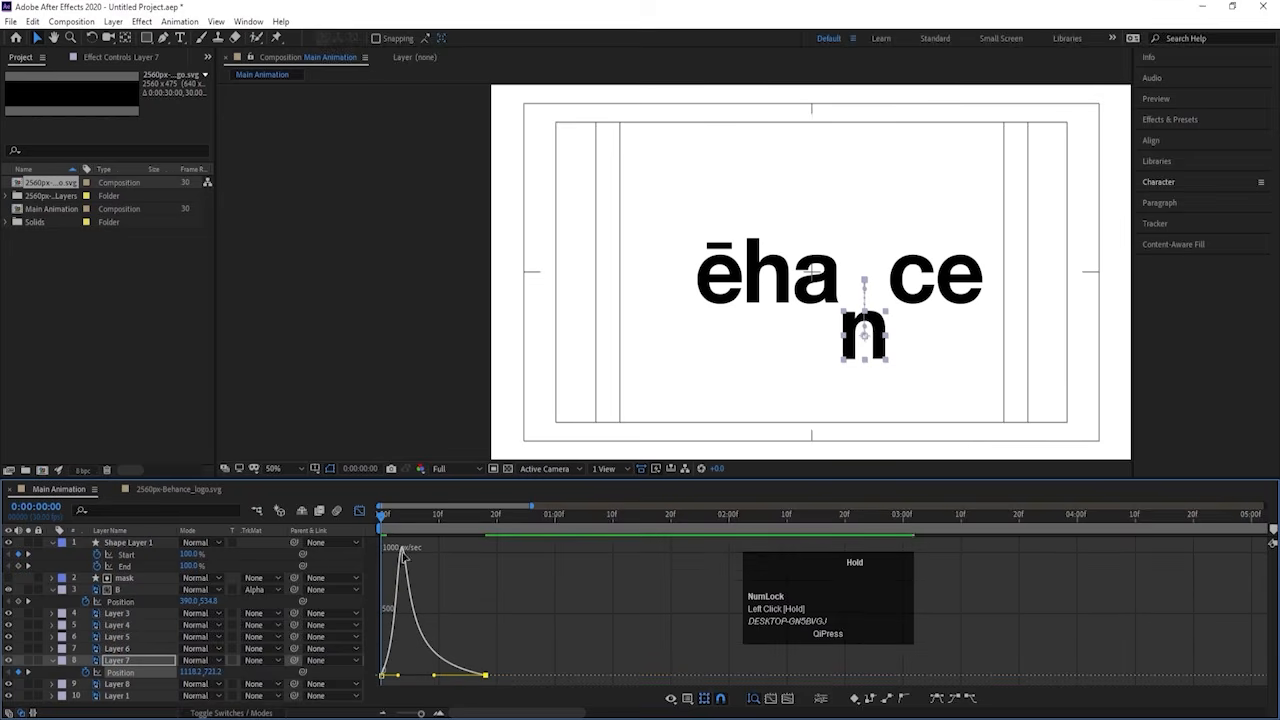
{"action": "key", "text": "shift+F3"}
{"action": "key", "text": "space"}
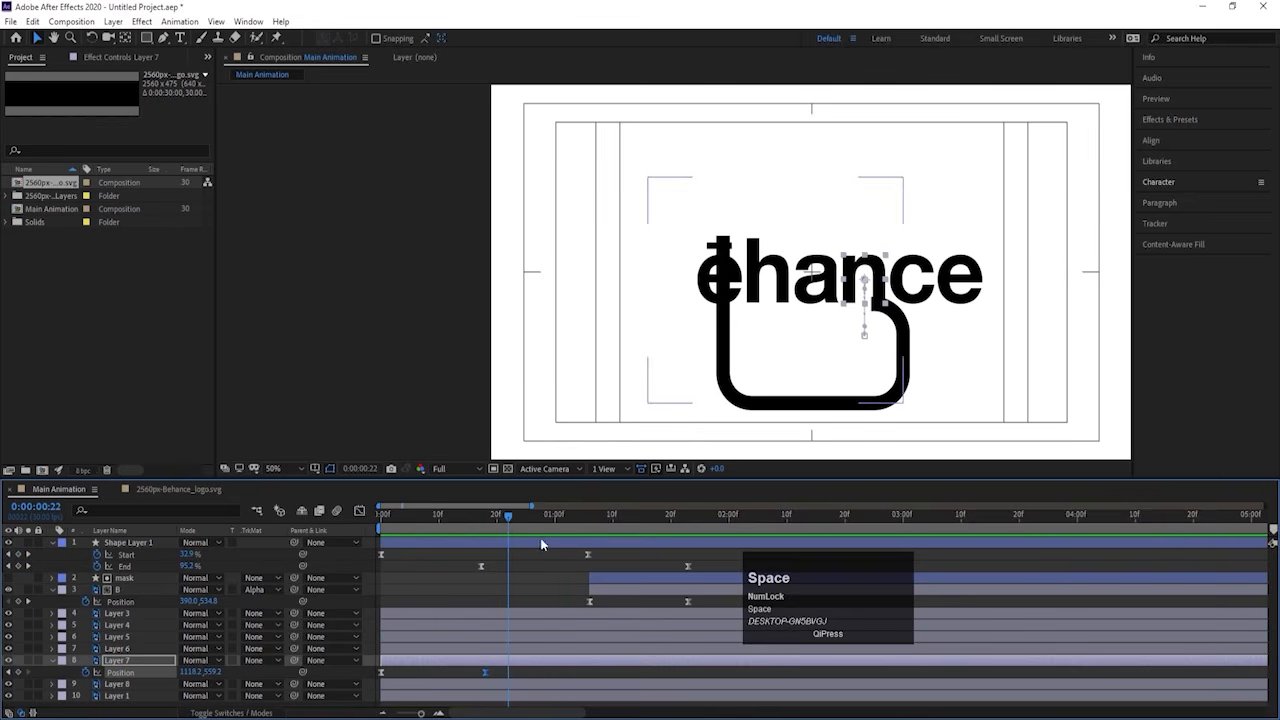
Step: At 0:00:00:18, draw a rectangle over the letter n as a new shape layer
{"action": "left_click", "coordinate": [508, 678]}
{"action": "key", "text": "j"}
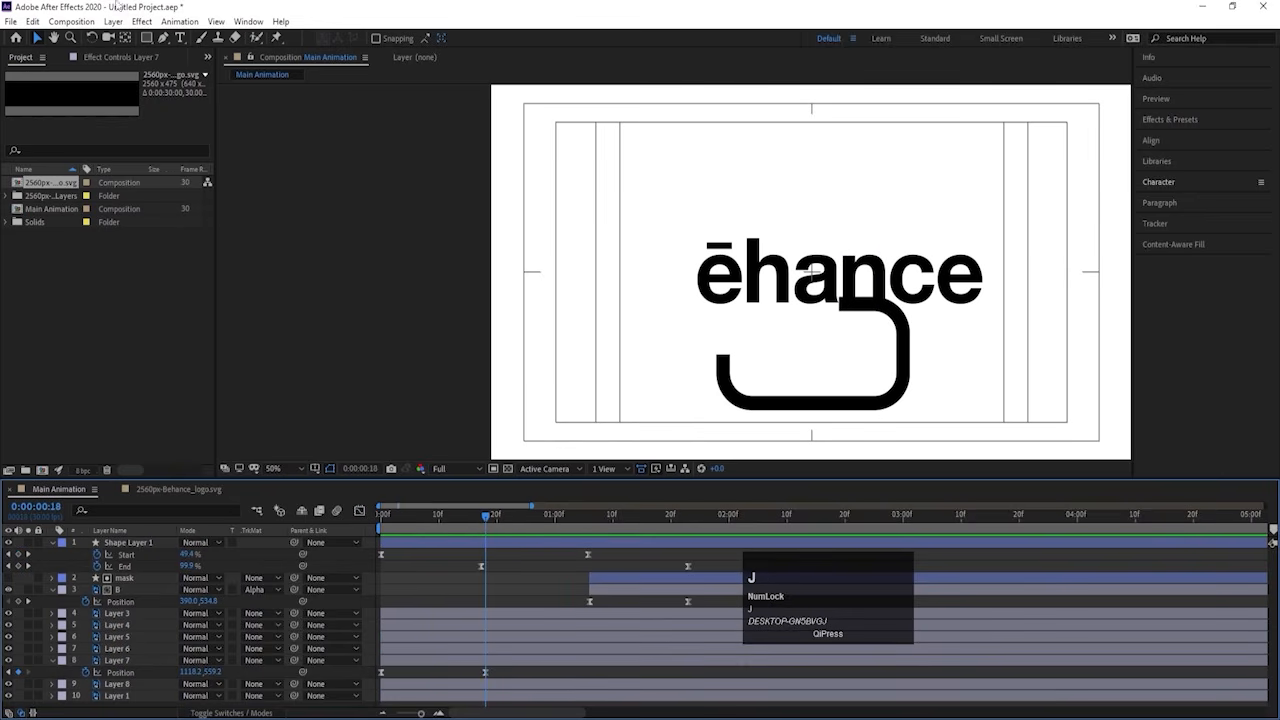
{"action": "left_click", "coordinate": [147, 39]}
{"action": "scroll", "coordinate": [720, 262], "scroll_direction": "up", "scroll_amount": 2, "text": "alt"}
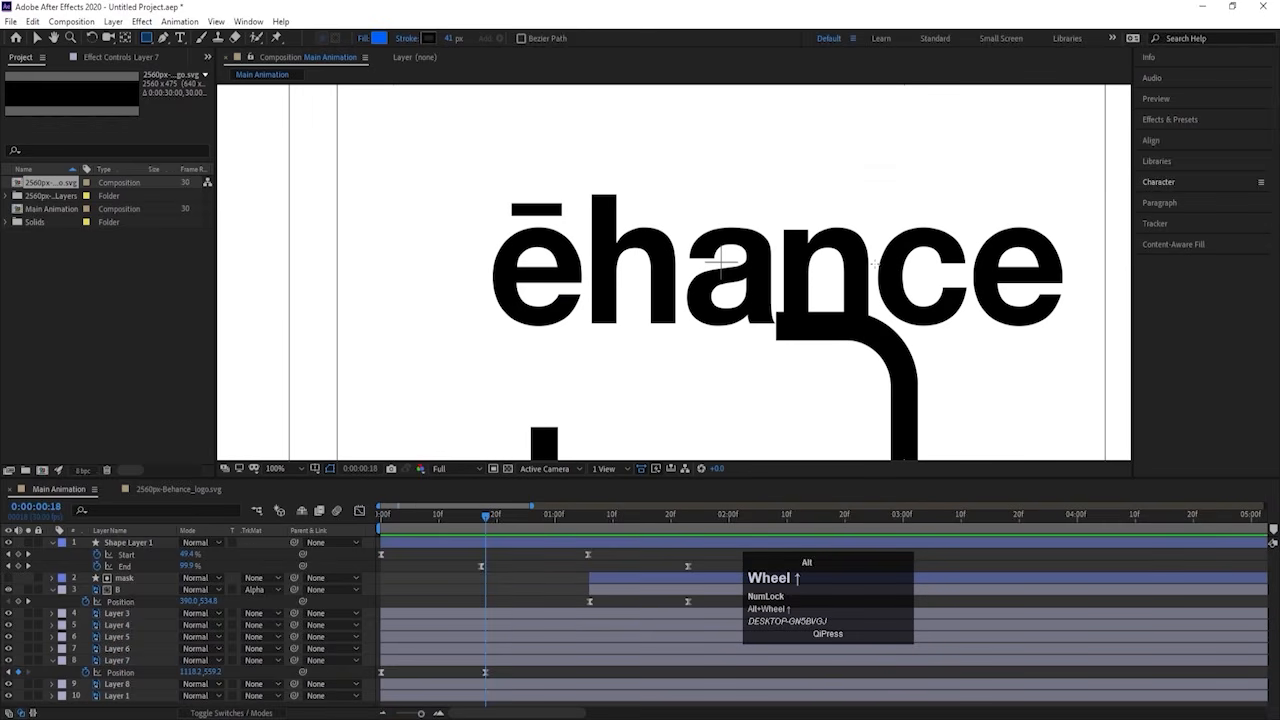
{"action": "left_click_drag", "start_coordinate": [775, 205], "coordinate": [864, 322]}
Step: Remove the new rectangle's stroke and widen it to cover the full width of the letter n
{"action": "left_click", "coordinate": [405, 40]}
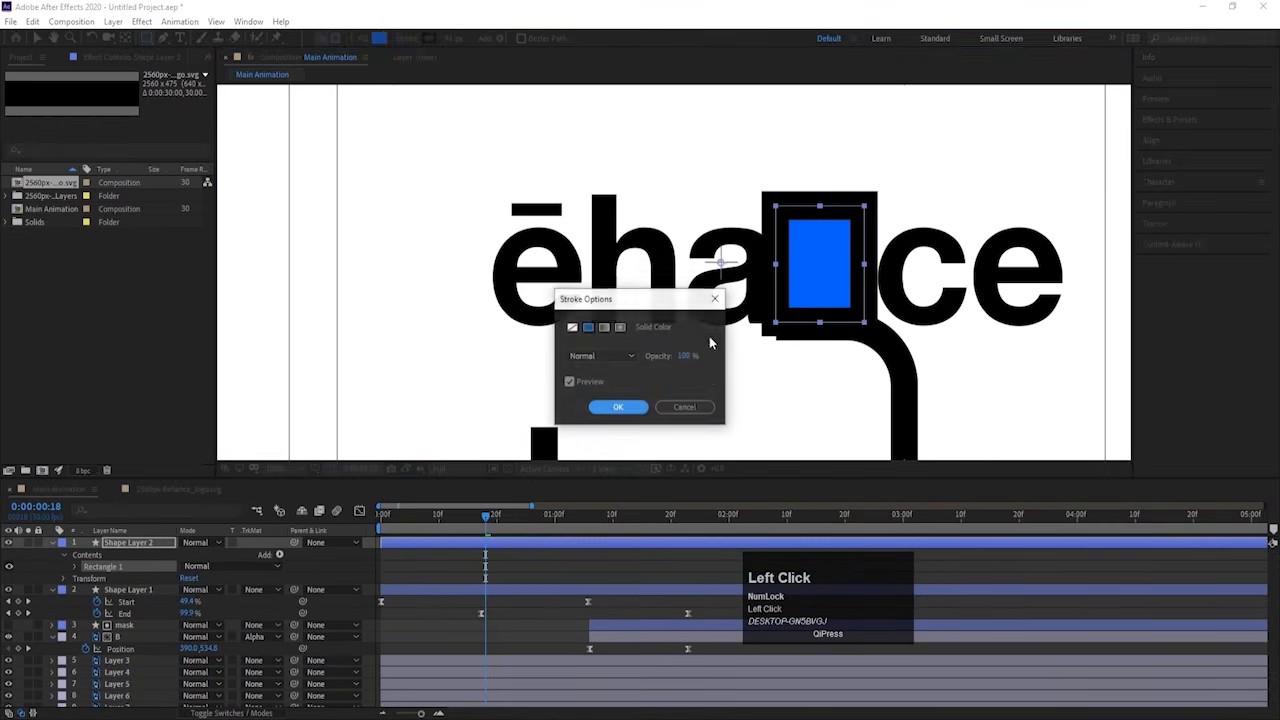
{"action": "left_click", "coordinate": [572, 327]}
{"action": "left_click", "coordinate": [601, 408]}
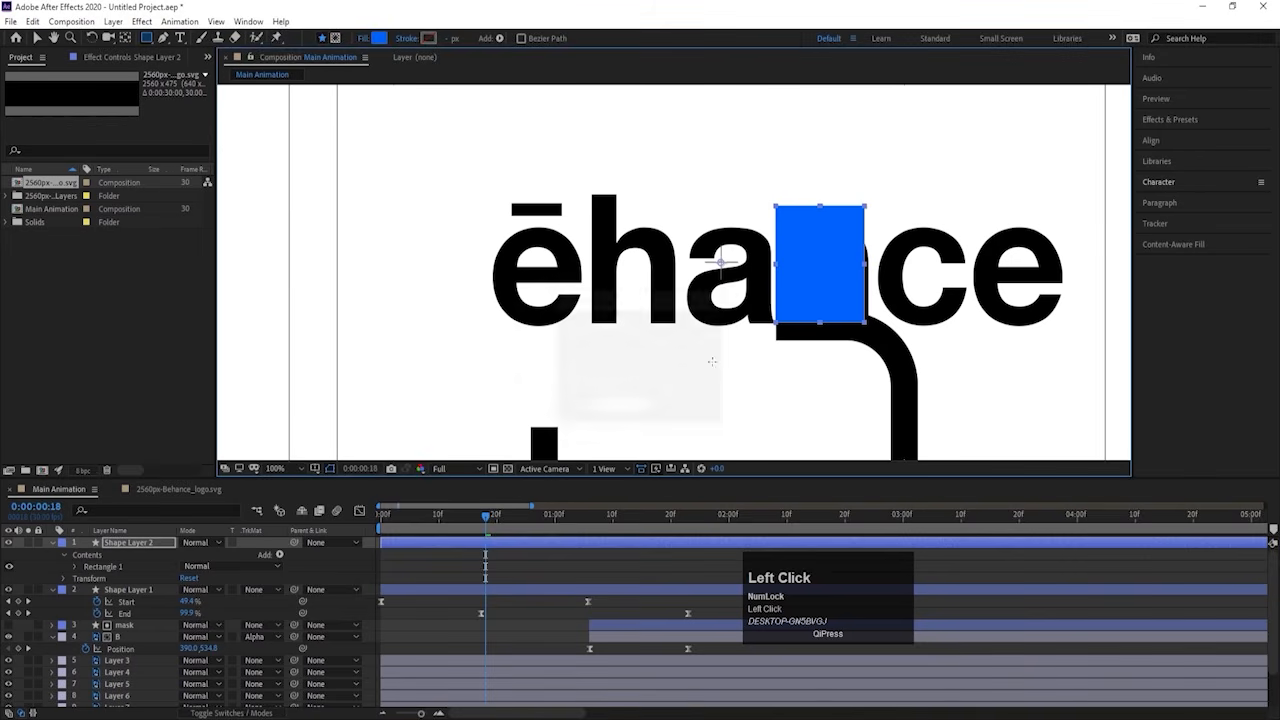
{"action": "key", "text": "v"}
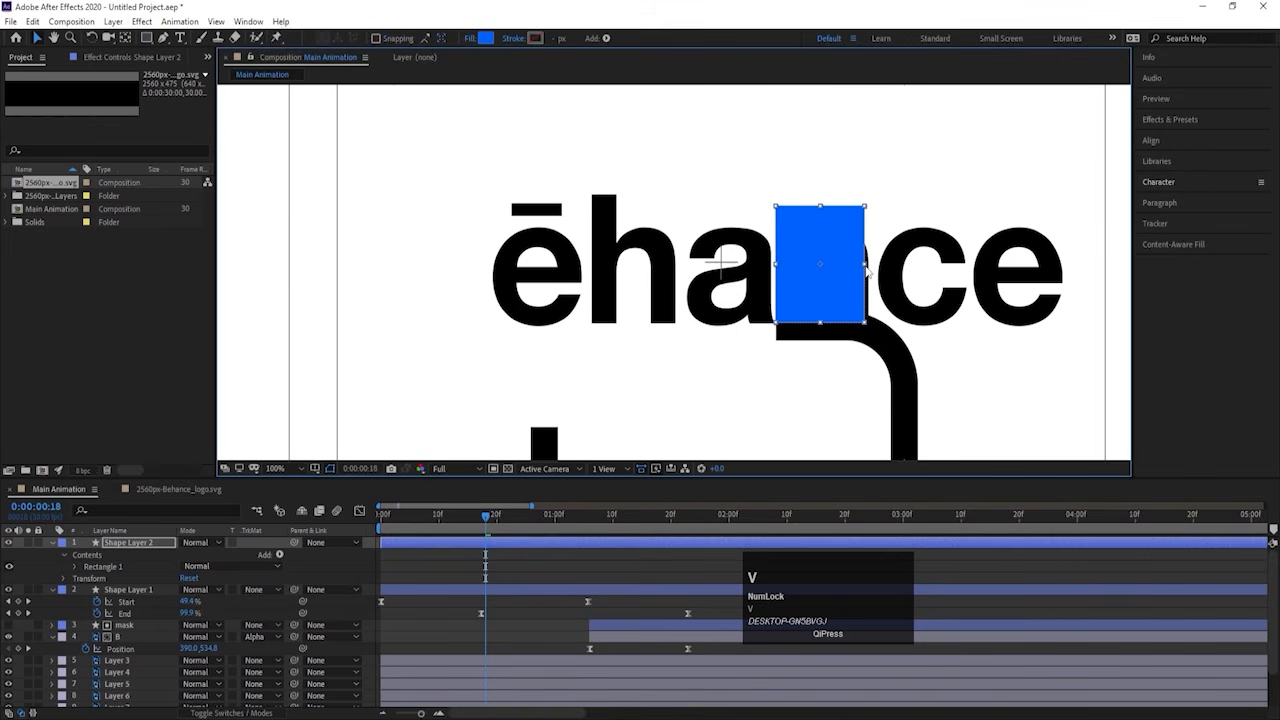
{"action": "left_click_drag", "start_coordinate": [866, 268], "coordinate": [878, 268]}
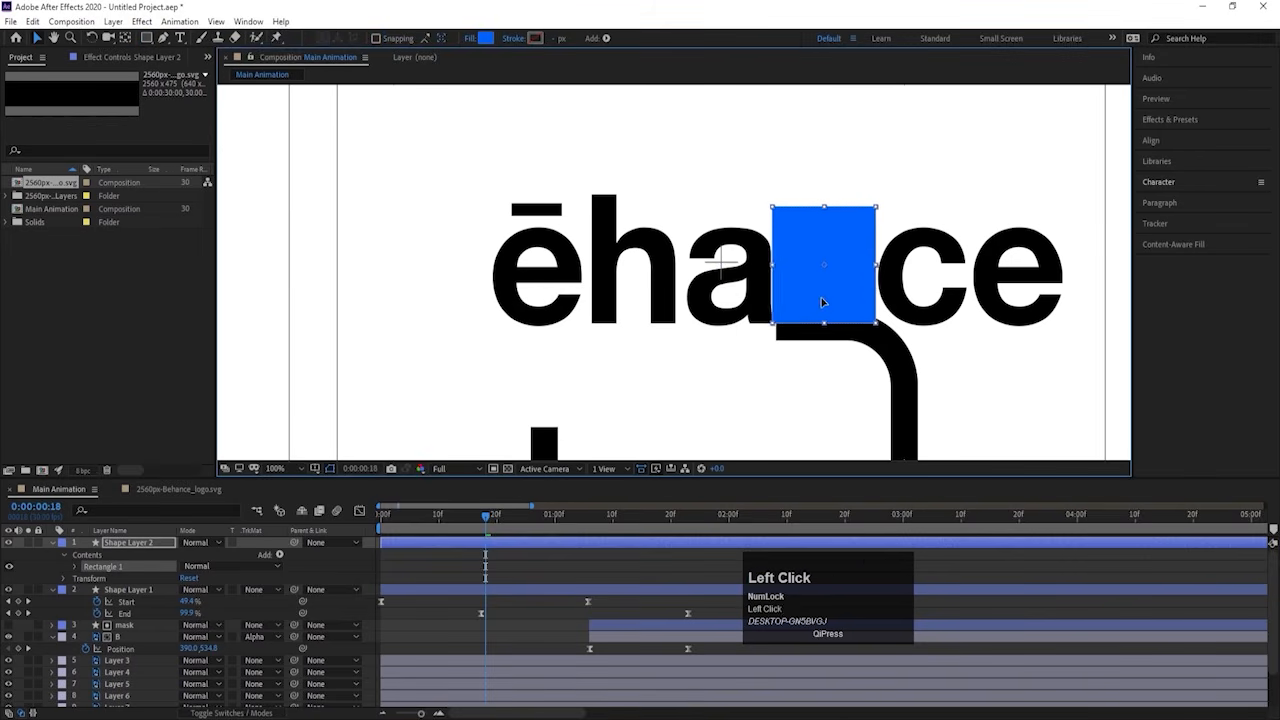
Step: Centre the blue rectangle over the letter n and rename its shape layer as mask
{"action": "left_click_drag", "start_coordinate": [822, 302], "coordinate": [824, 298]}
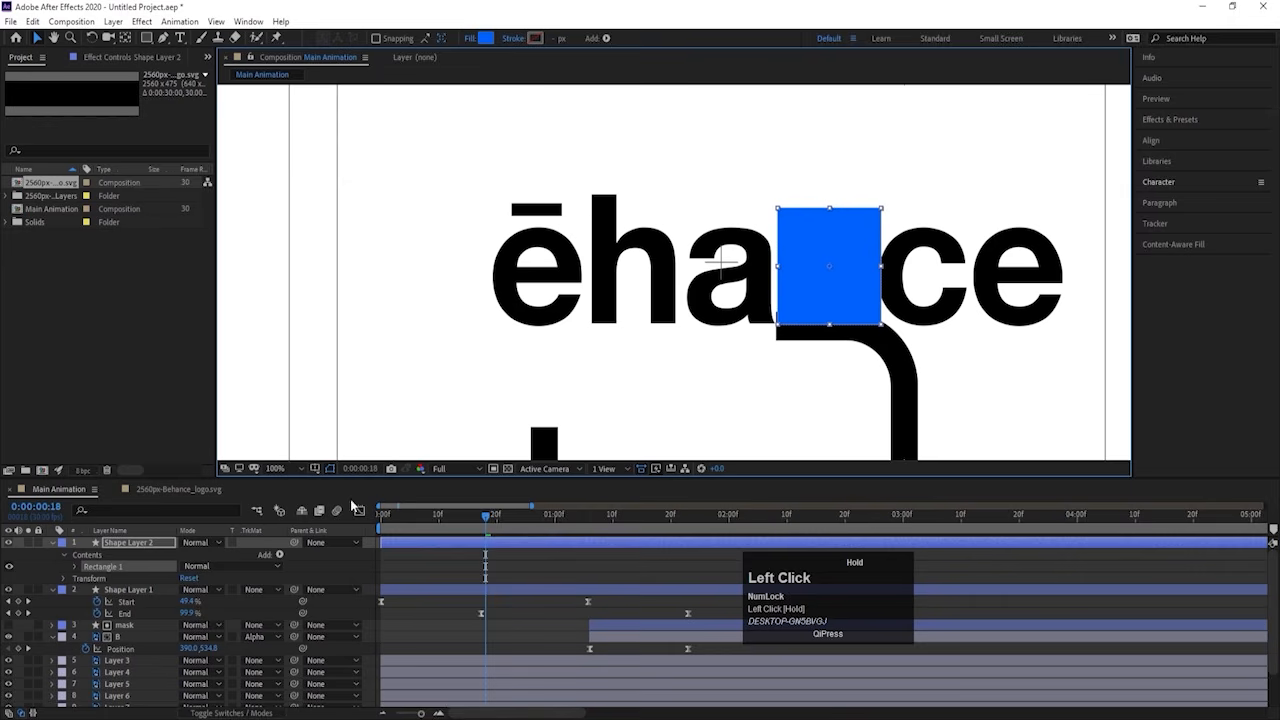
{"action": "key", "text": "Return"}
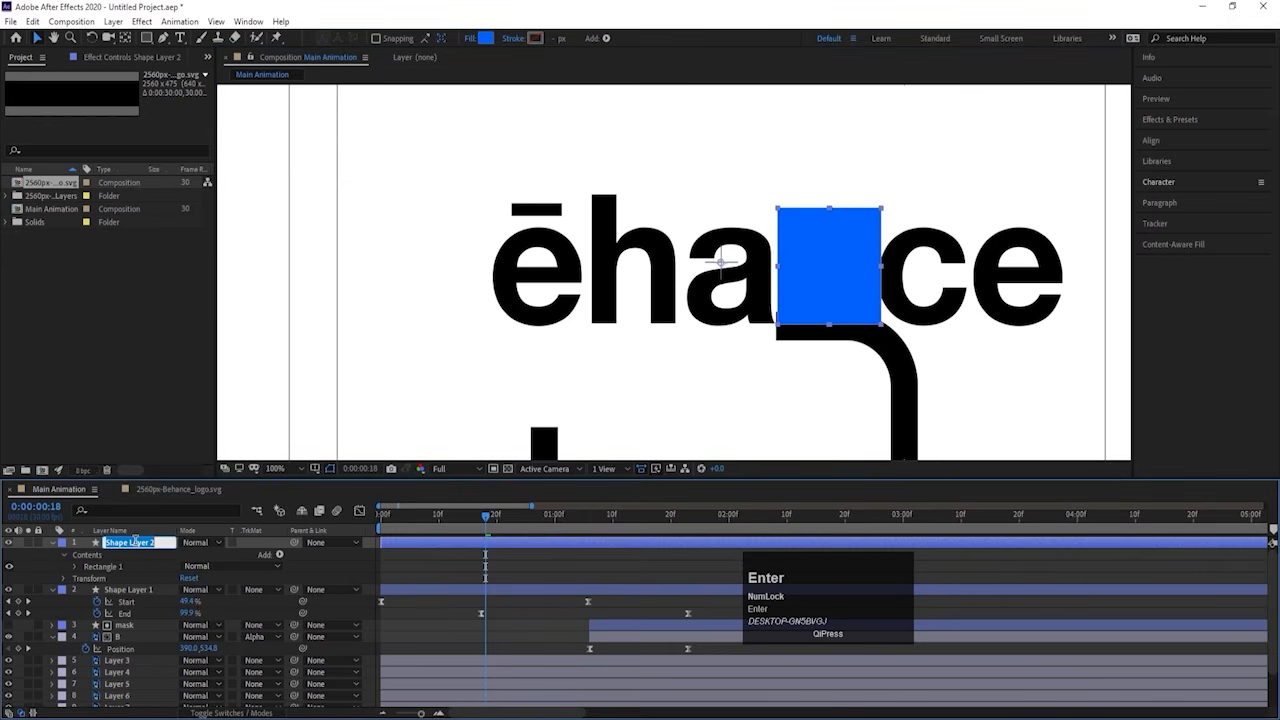
{"action": "type", "text": "mask"}
{"action": "key", "text": "Return"}
Step: Place the new mask layer directly above Layer 7 and apply it to Layer 7 as an Alpha Matte
{"action": "scroll", "coordinate": [137, 546], "scroll_direction": "down", "scroll_amount": 1}
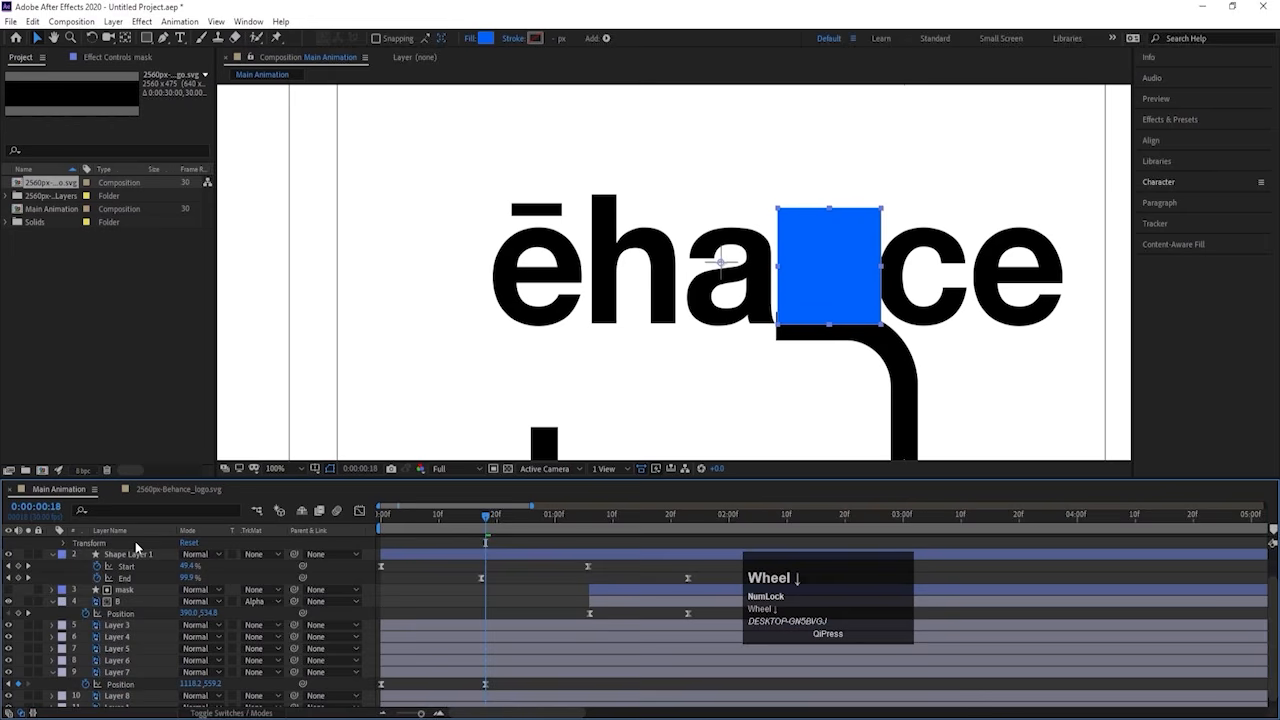
{"action": "scroll", "coordinate": [135, 541], "scroll_direction": "up", "scroll_amount": 1}
{"action": "left_click_drag", "start_coordinate": [135, 543], "coordinate": [138, 674]}
{"action": "left_click", "coordinate": [174, 674]}
{"action": "left_click", "coordinate": [265, 667]}
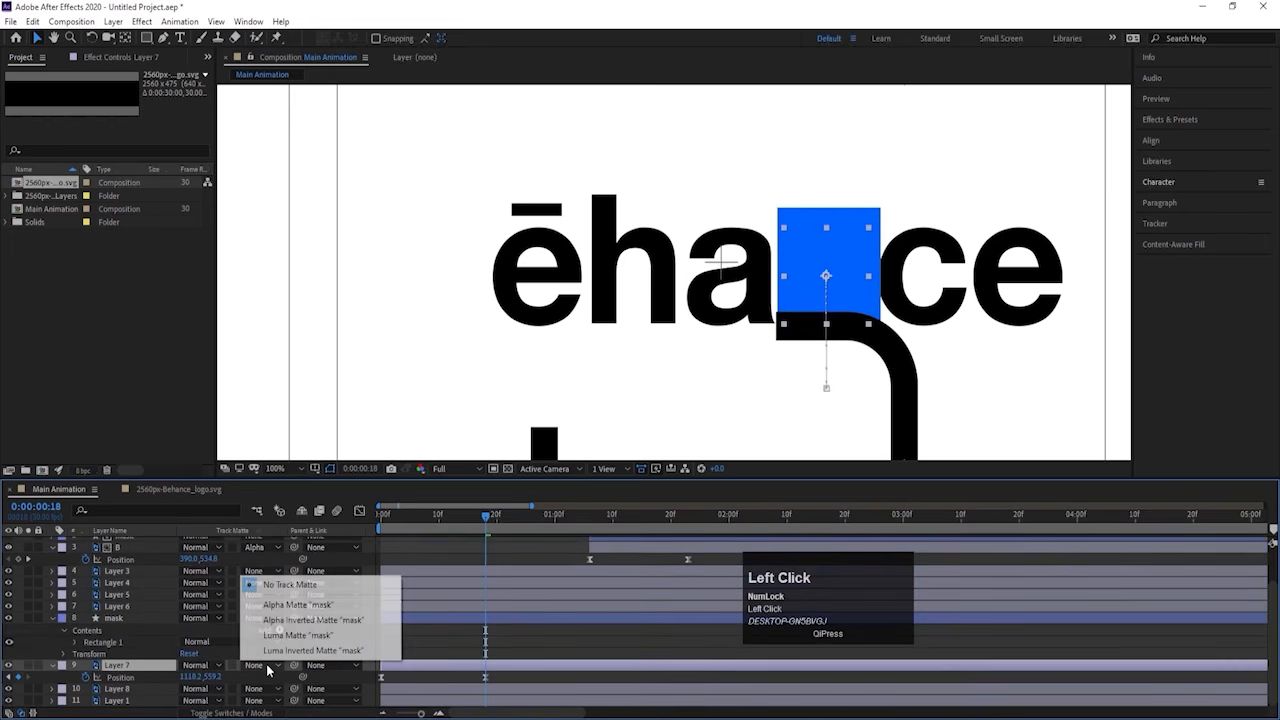
{"action": "left_click", "coordinate": [297, 604]}
Step: Shift the letter n layer and its mask to start at 0:00:00:06, and preview the animation
{"action": "left_click", "coordinate": [395, 517]}
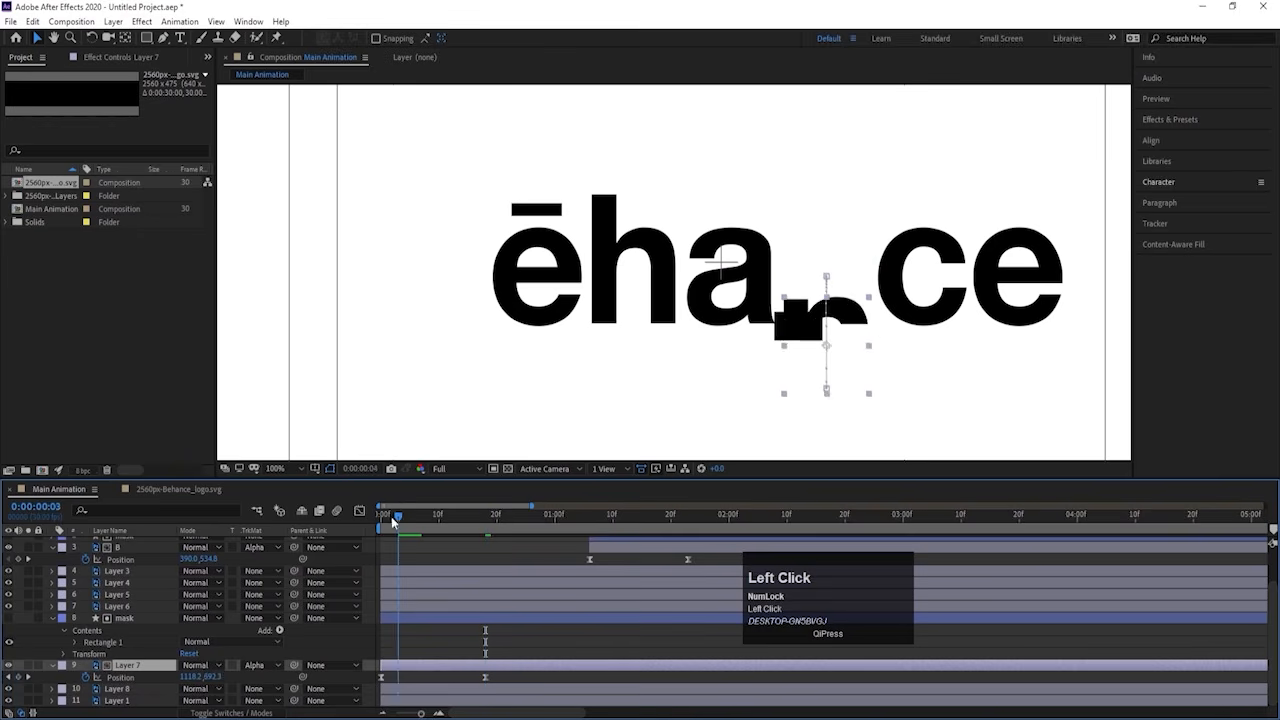
{"action": "left_click_drag", "start_coordinate": [395, 520], "coordinate": [381, 520]}
{"action": "left_click", "coordinate": [130, 617], "text": "shift"}
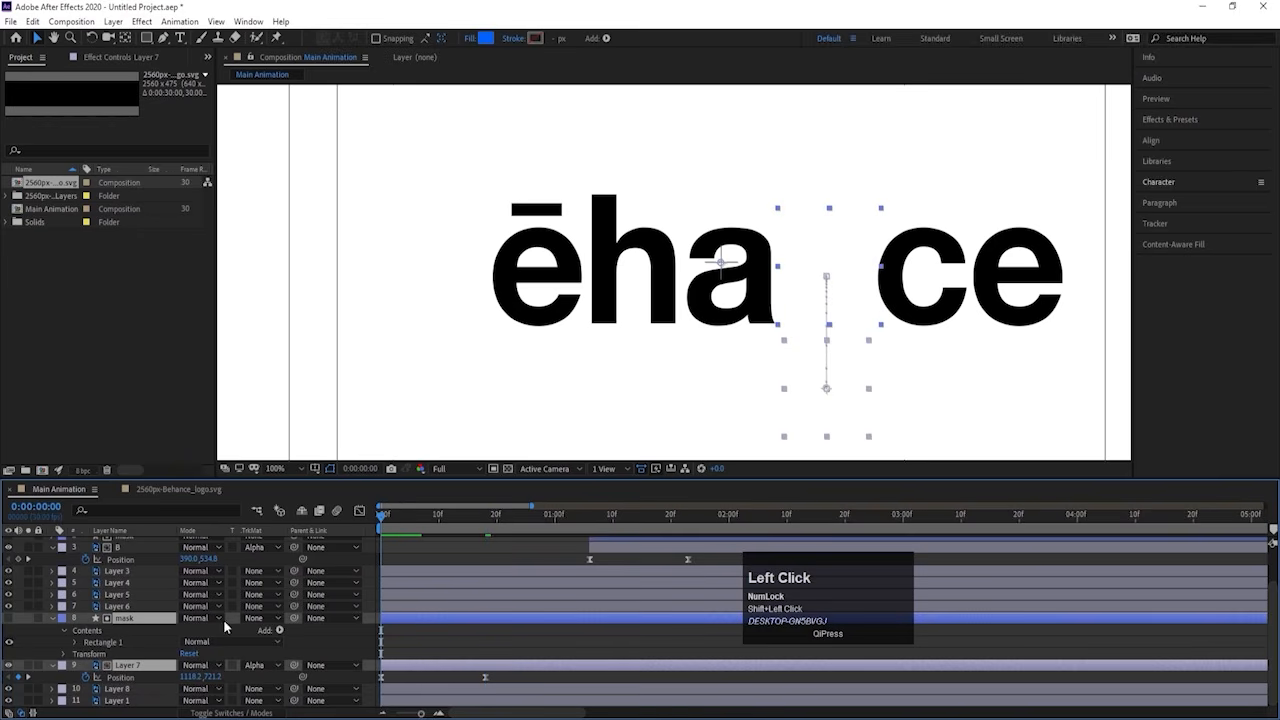
{"action": "left_click_drag", "start_coordinate": [383, 519], "coordinate": [418, 522]}
{"action": "key", "text": "bracketleft"}
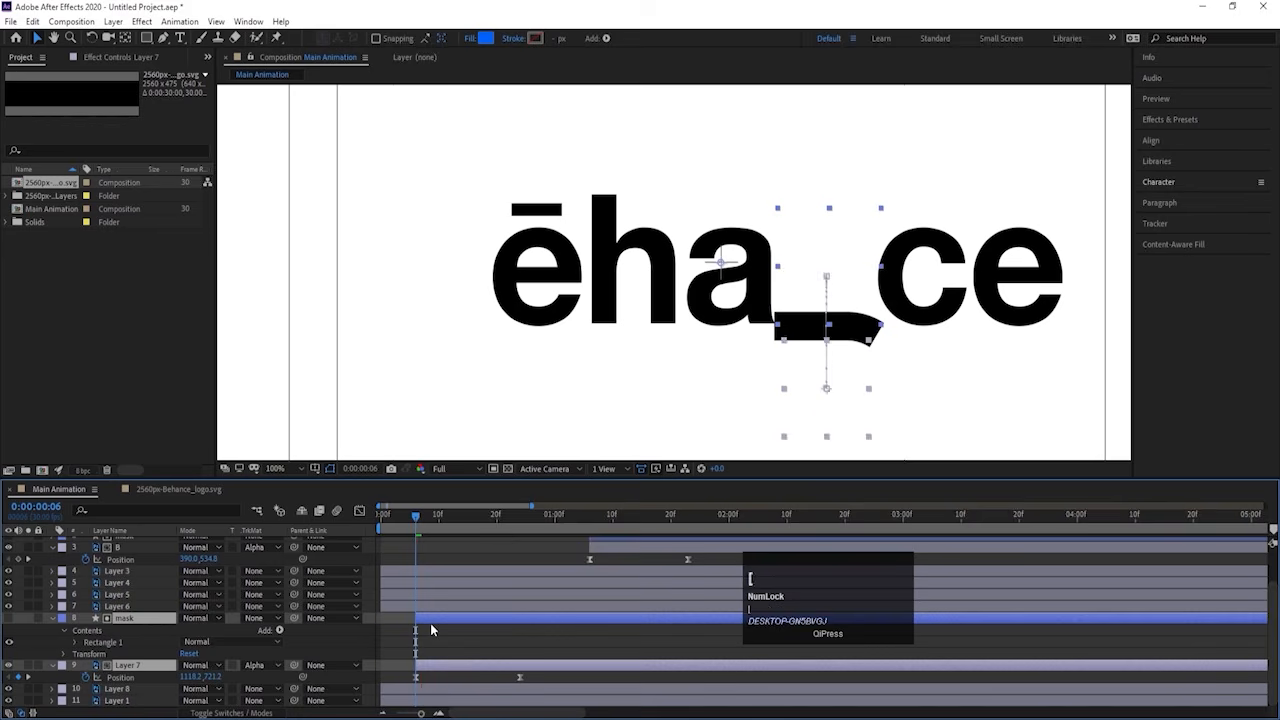
{"action": "key", "text": "space"}
{"action": "key", "text": "space"}
{"action": "scroll", "coordinate": [743, 343], "scroll_direction": "down", "scroll_amount": 1}
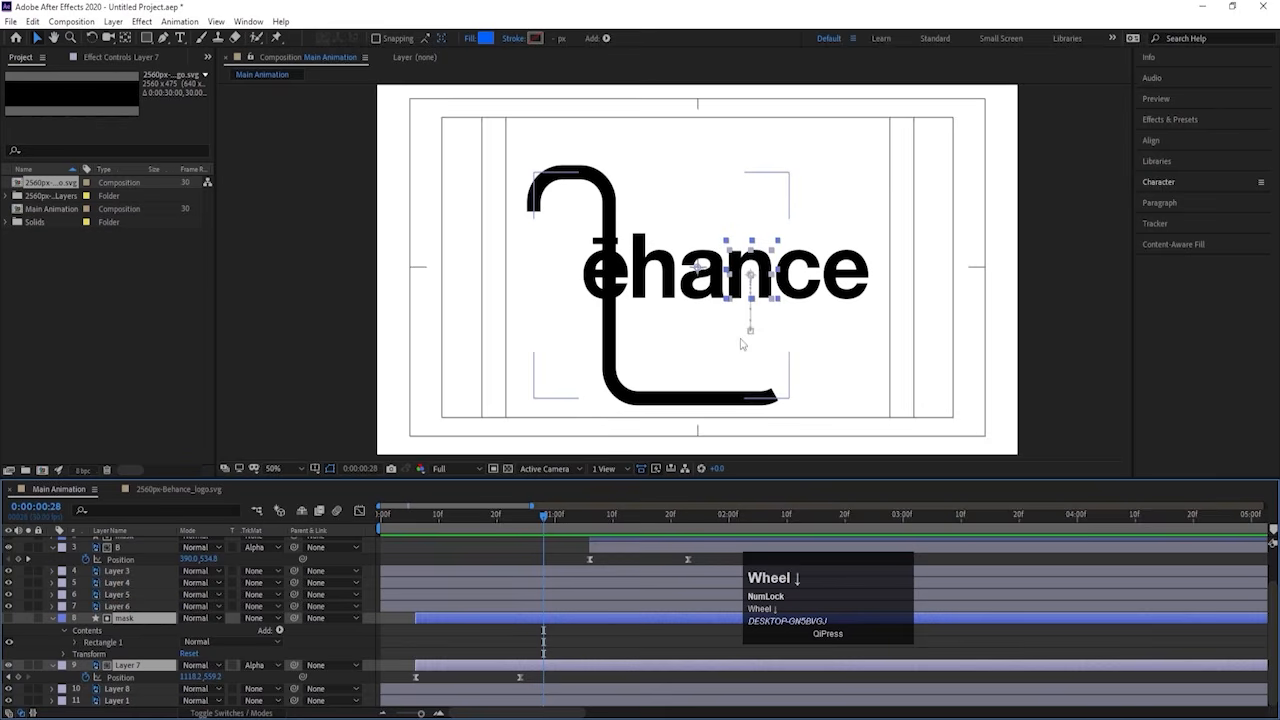
{"action": "key", "text": "space"}
{"action": "key", "text": "space"}
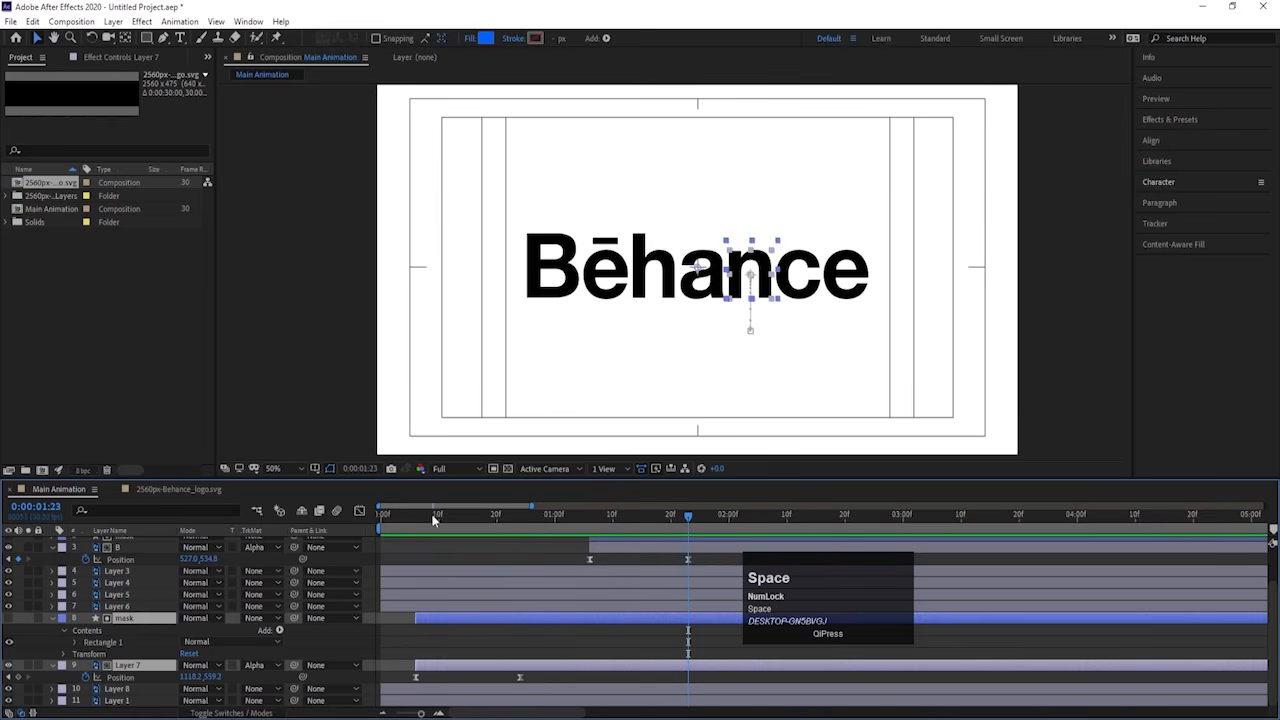
Step: Collapse the properties of all layers and replay the animation from the first frame
{"action": "left_click_drag", "start_coordinate": [433, 519], "coordinate": [381, 515]}
{"action": "left_click", "coordinate": [417, 546]}
{"action": "key", "text": "u"}
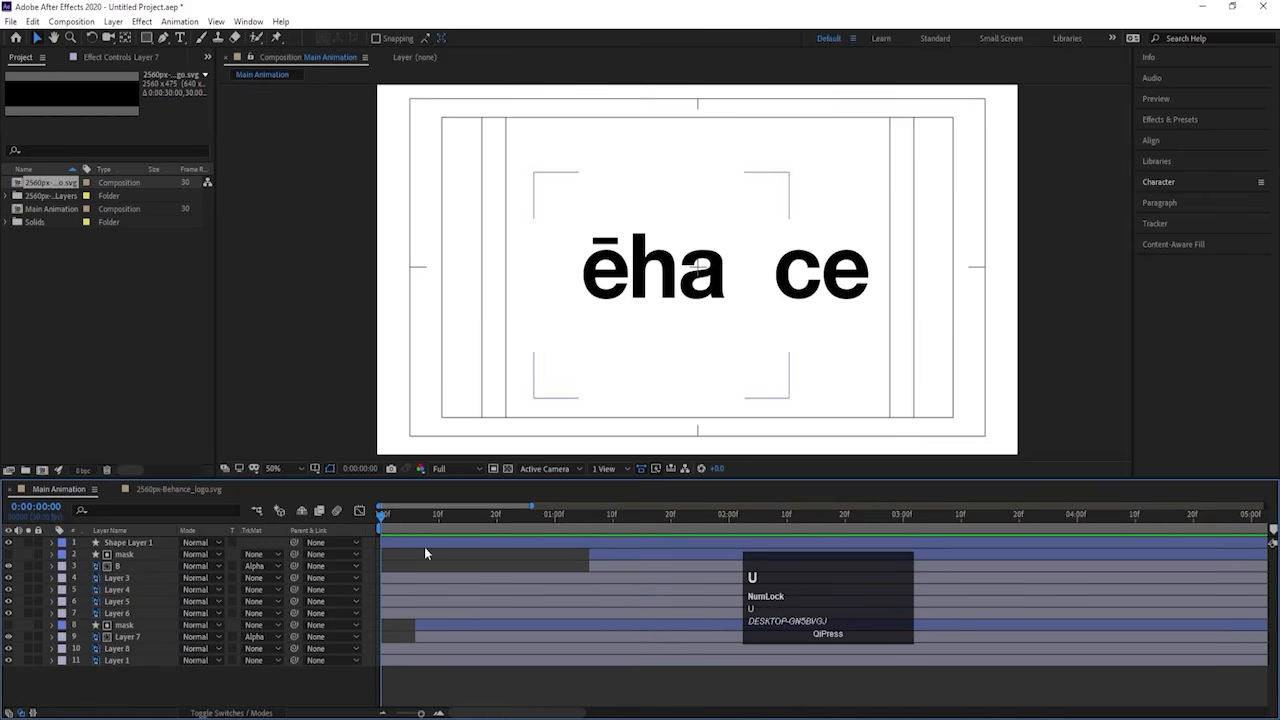
{"action": "key", "text": "space"}
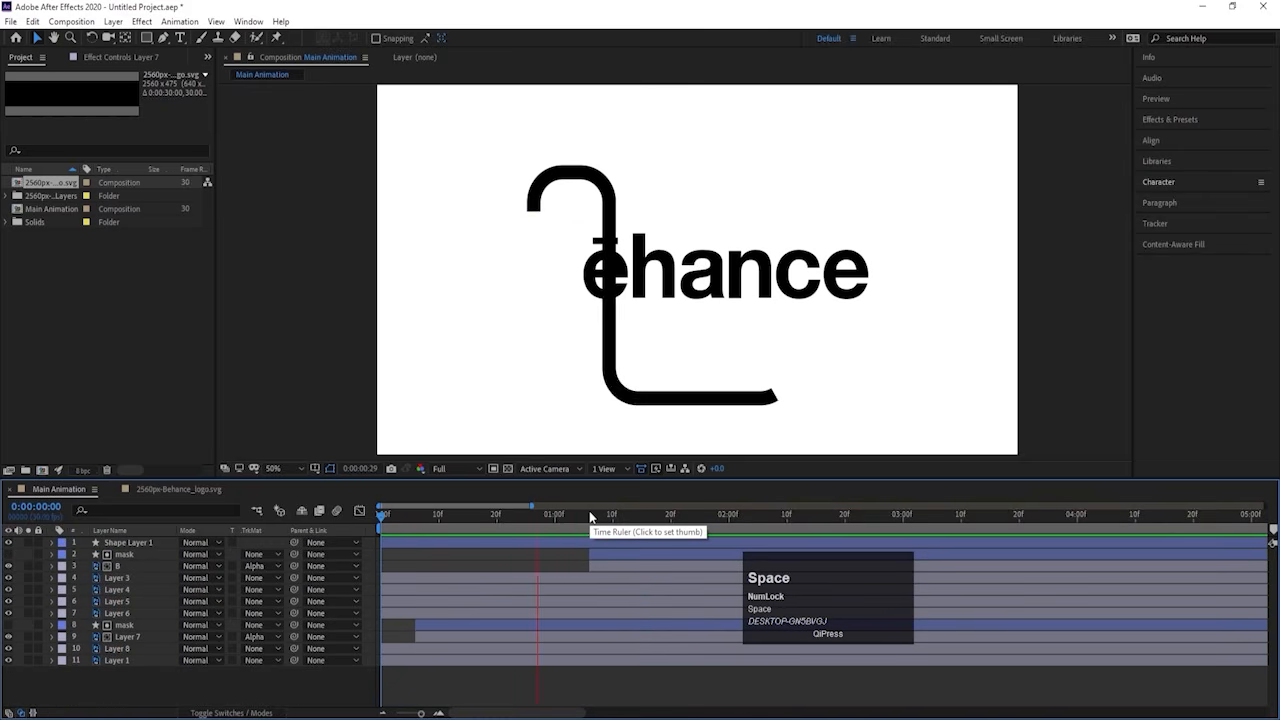
{"action": "key", "text": "space"}
Step: Pre-compose Shape Layer 1, its neighbouring mask and the B layer as B, and hide the new pre-comp
{"action": "left_click", "coordinate": [110, 564]}
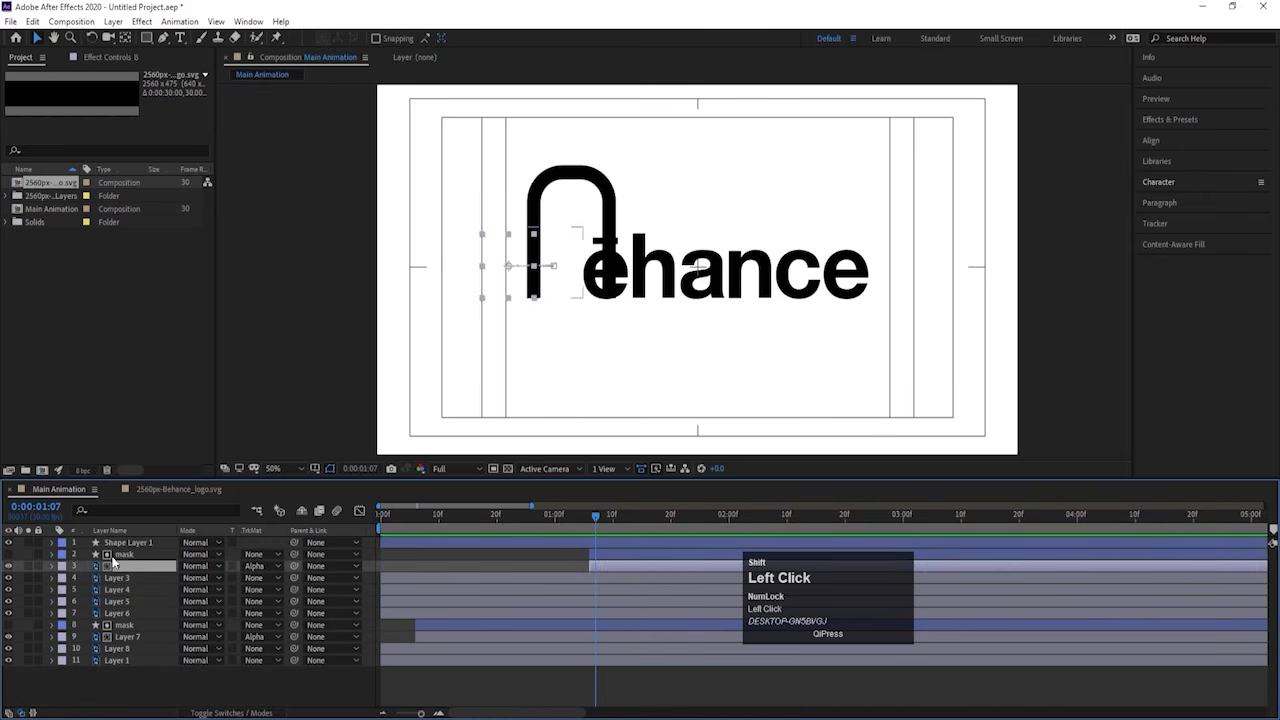
{"action": "left_click", "coordinate": [110, 553], "text": "shift"}
{"action": "left_click", "coordinate": [110, 544], "text": "shift"}
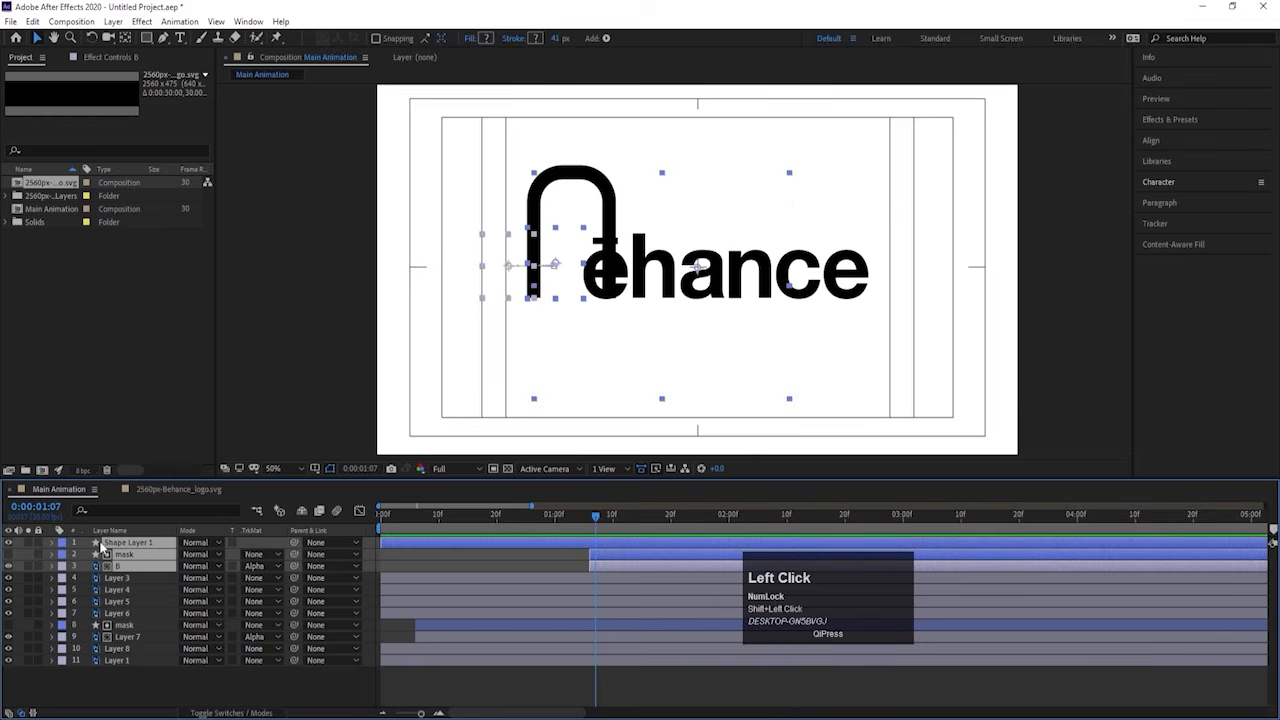
{"action": "key", "text": "ctrl"}
{"action": "key", "text": "ctrl+shift+c"}
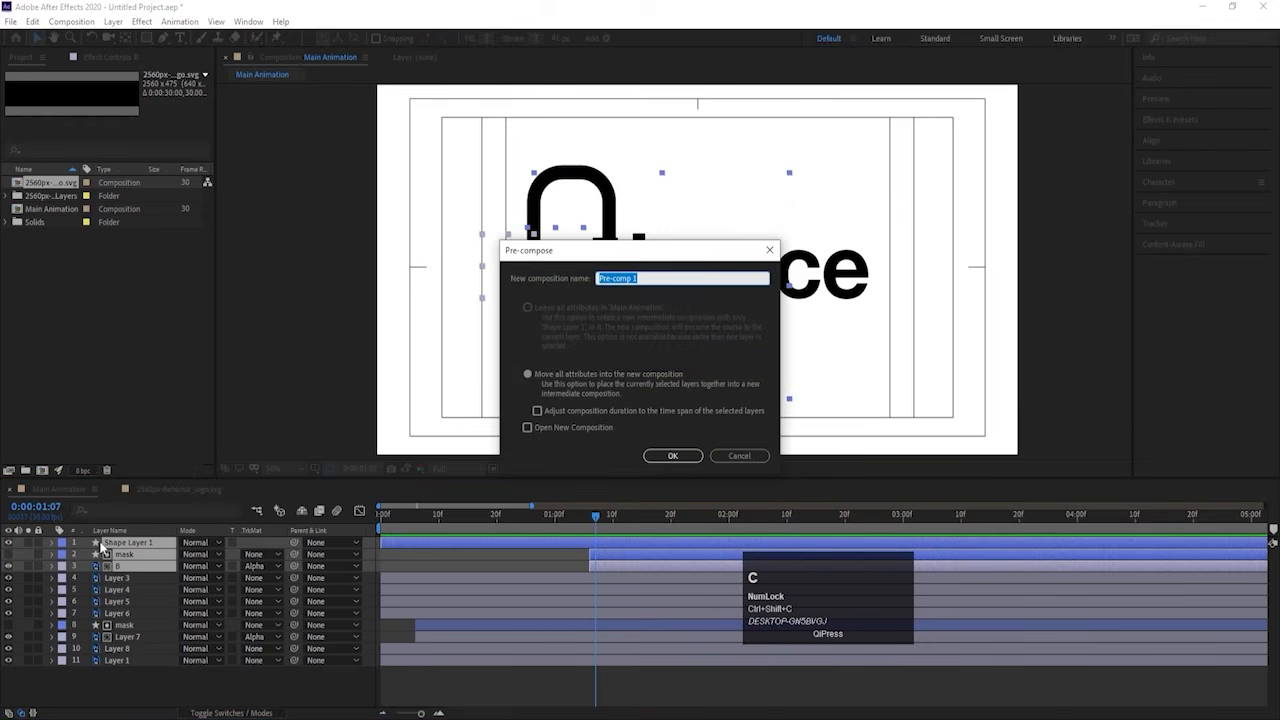
{"action": "type", "text": "B"}
{"action": "key", "text": "Return"}
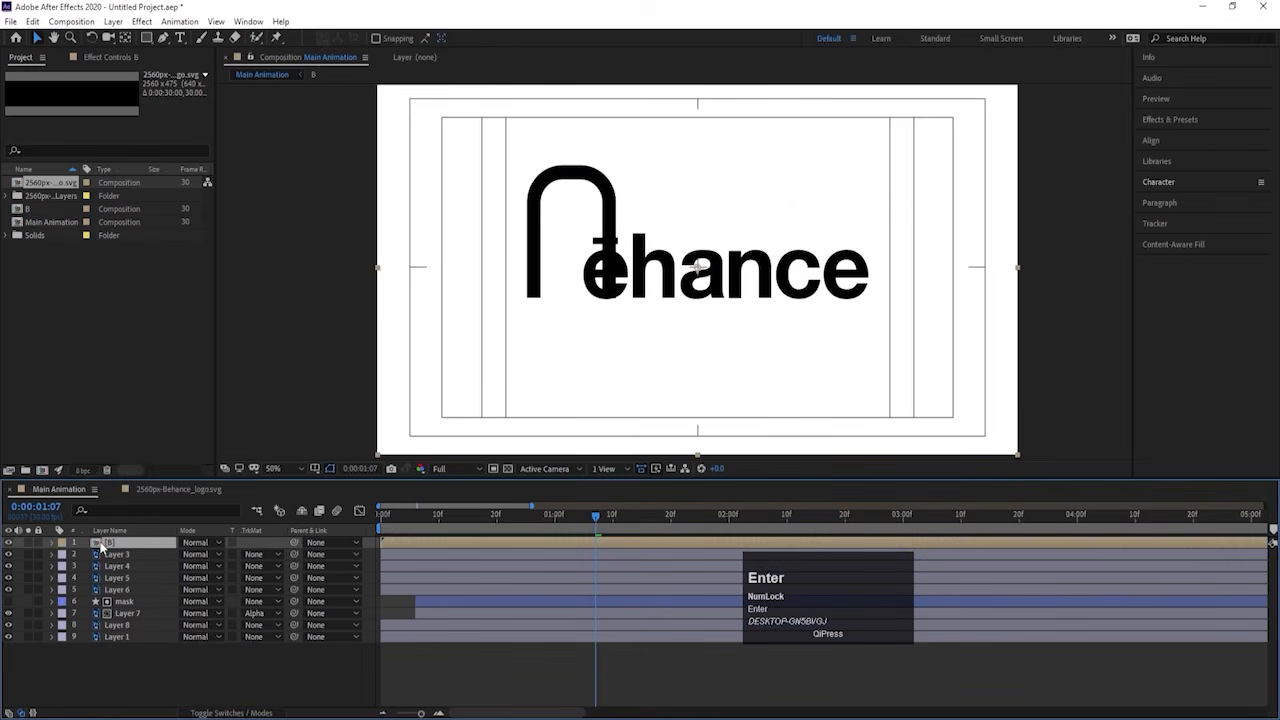
{"action": "left_click", "coordinate": [9, 542]}
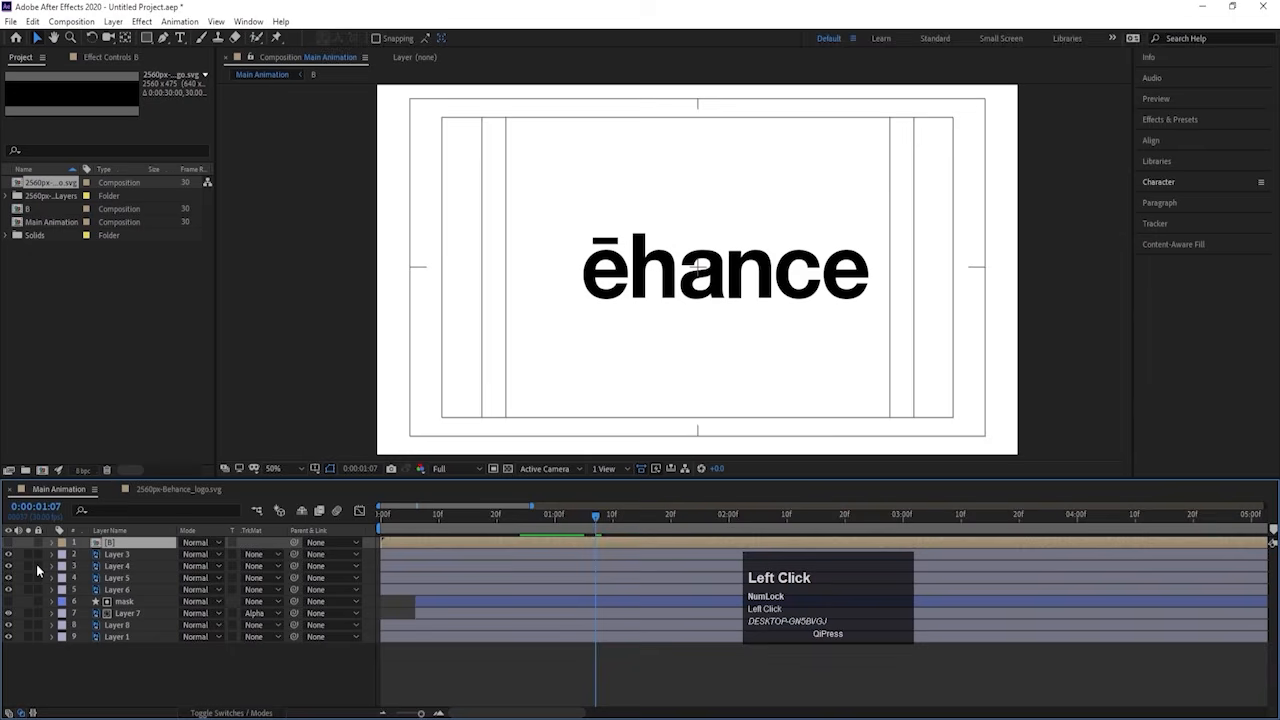
Step: Pre-compose the remaining mask and Layer 7 as n, then hide and lock the new pre-comp
{"action": "left_click", "coordinate": [128, 602]}
{"action": "left_click", "coordinate": [140, 614], "text": "shift"}
{"action": "key", "text": "ctrl+shift+c"}
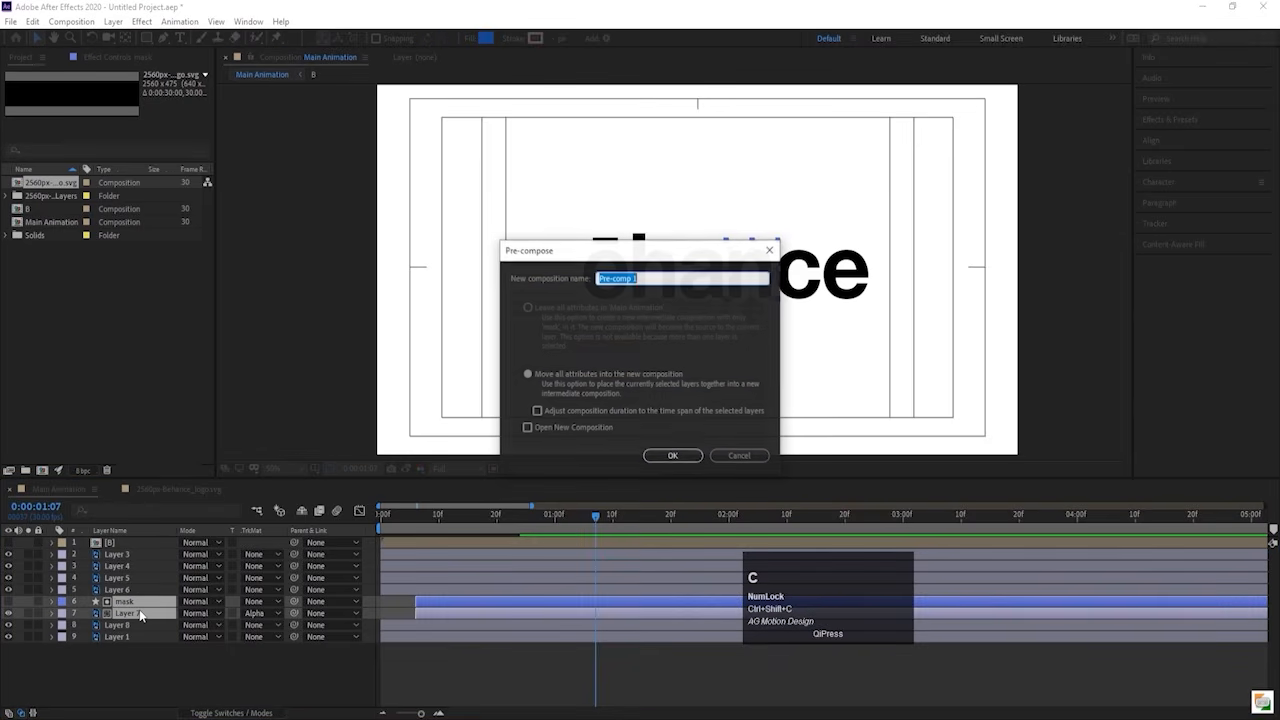
{"action": "type", "text": "n"}
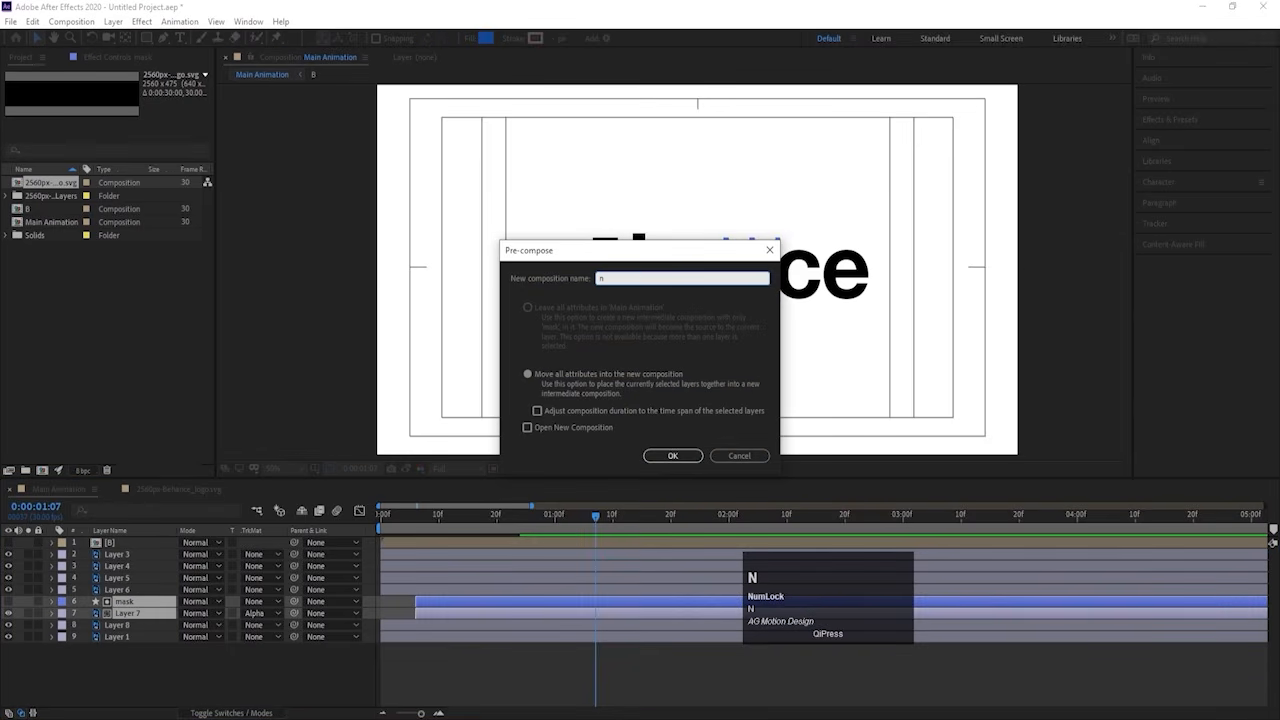
{"action": "key", "text": "Return"}
{"action": "left_click", "coordinate": [8, 602]}
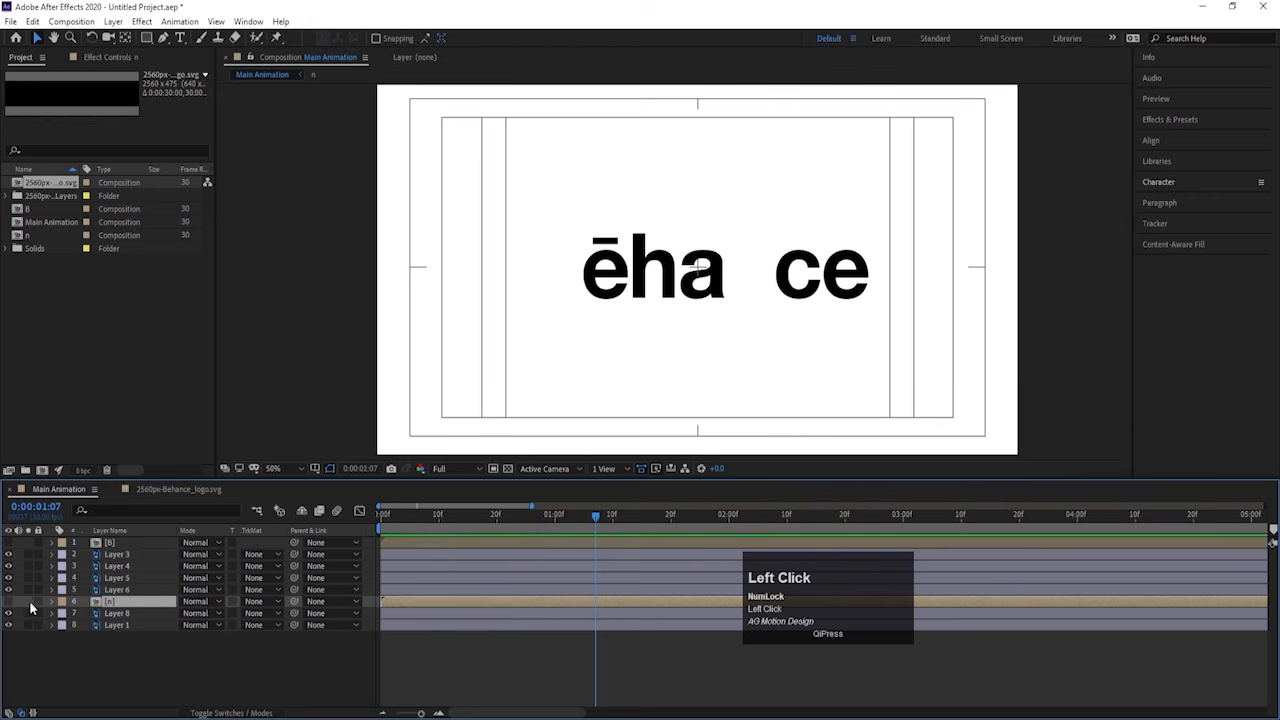
{"action": "left_click", "coordinate": [39, 603]}
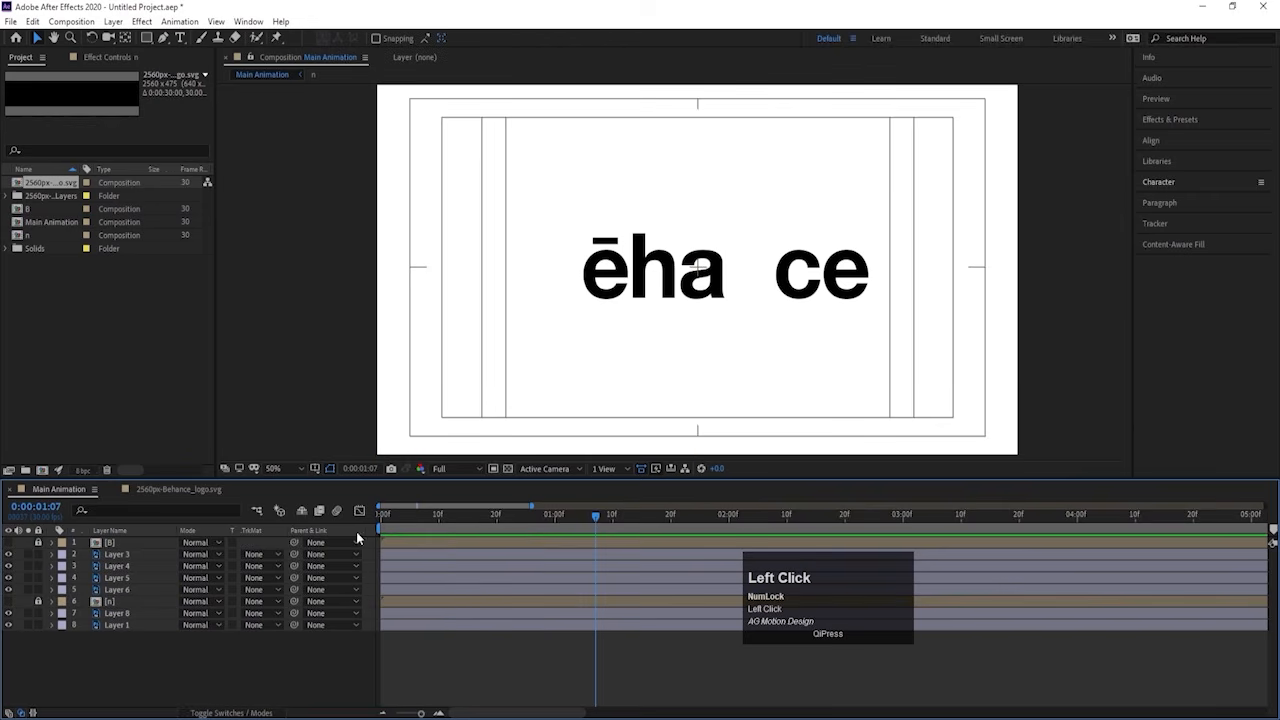
Step: At the first frame, widen the bar above the letter e to a horizontal scale of 70%, keeping its height at 40%
{"action": "left_click_drag", "start_coordinate": [401, 515], "coordinate": [362, 520]}
{"action": "left_click", "coordinate": [610, 250]}
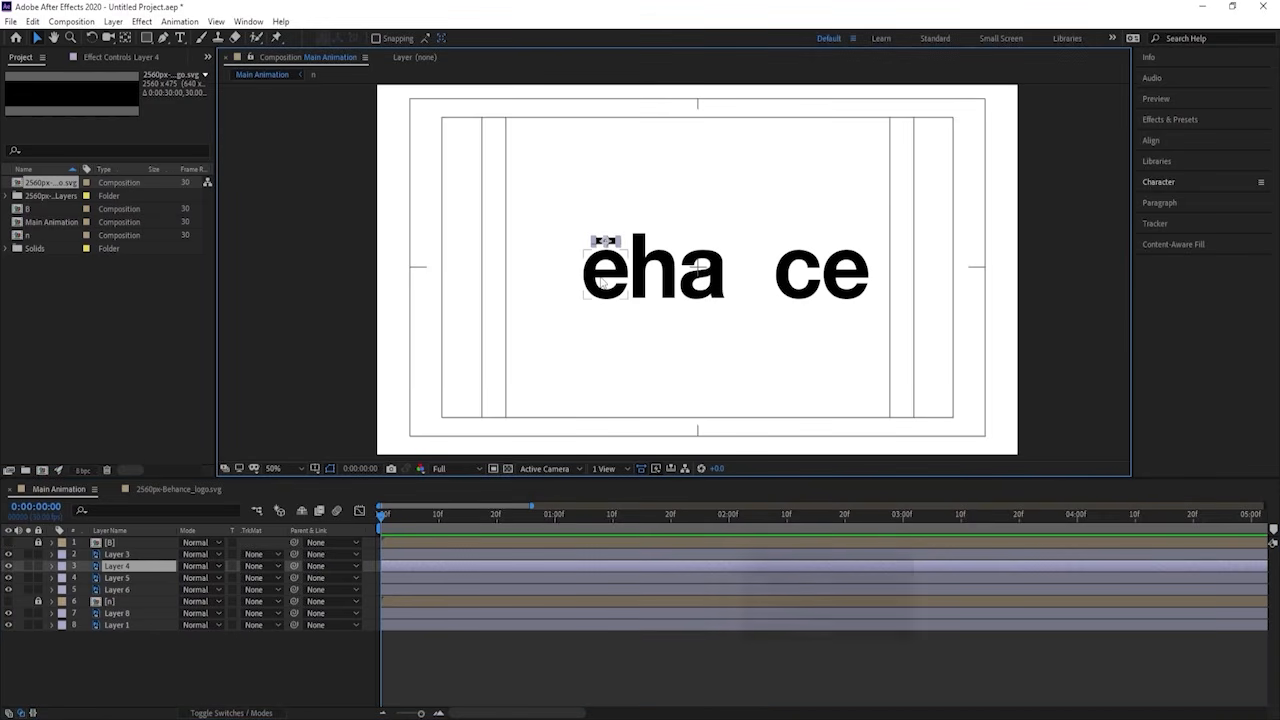
{"action": "scroll", "coordinate": [603, 284], "scroll_direction": "up", "scroll_amount": 1}
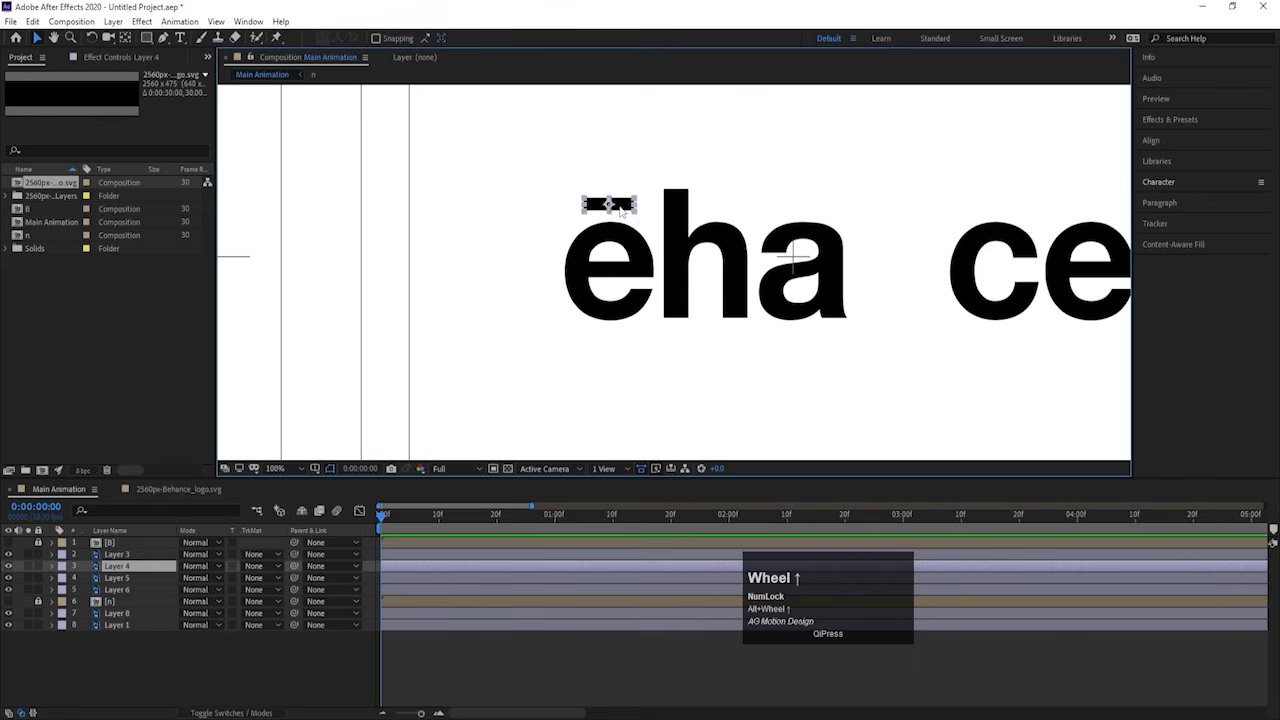
{"action": "left_click", "coordinate": [621, 208]}
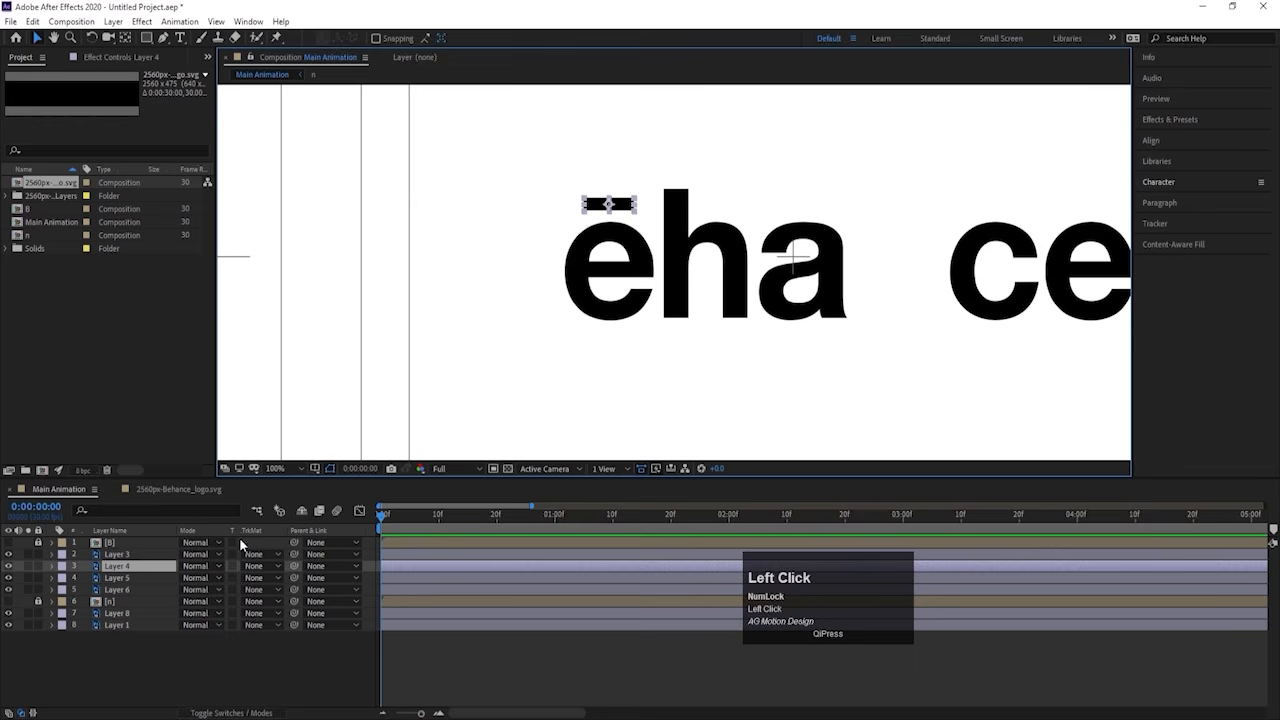
{"action": "key", "text": "s"}
{"action": "left_click", "coordinate": [194, 579]}
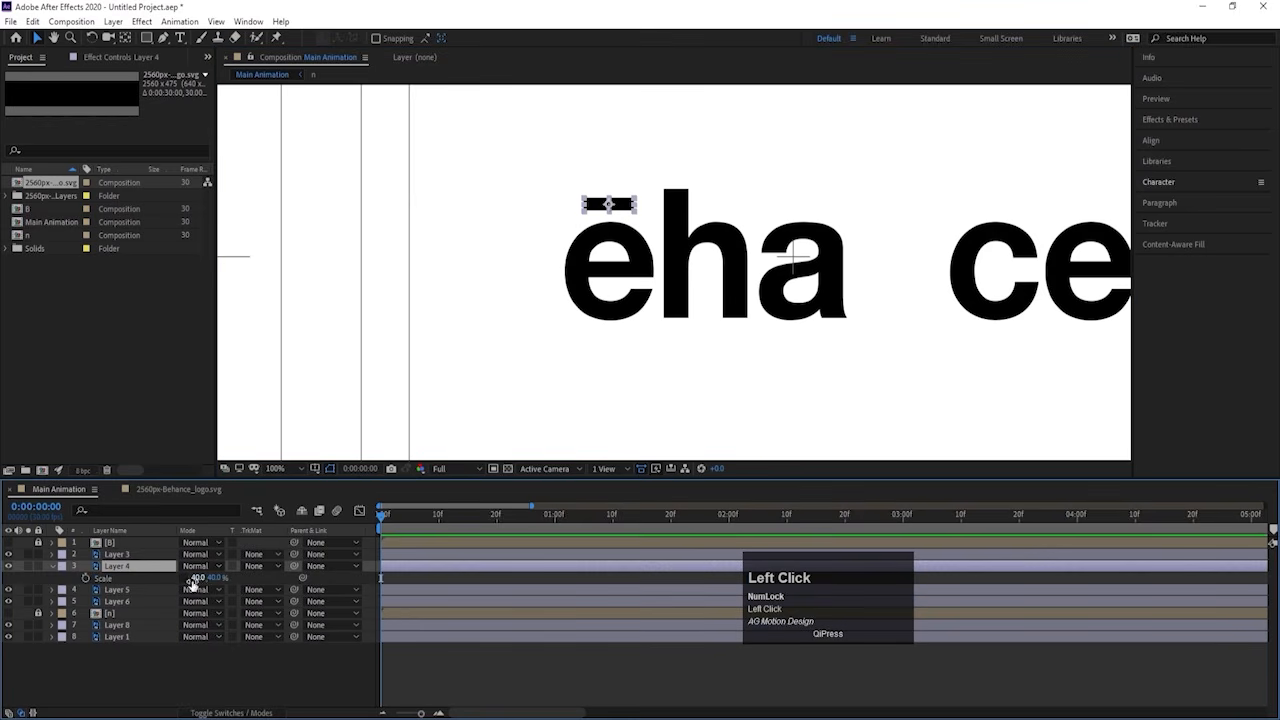
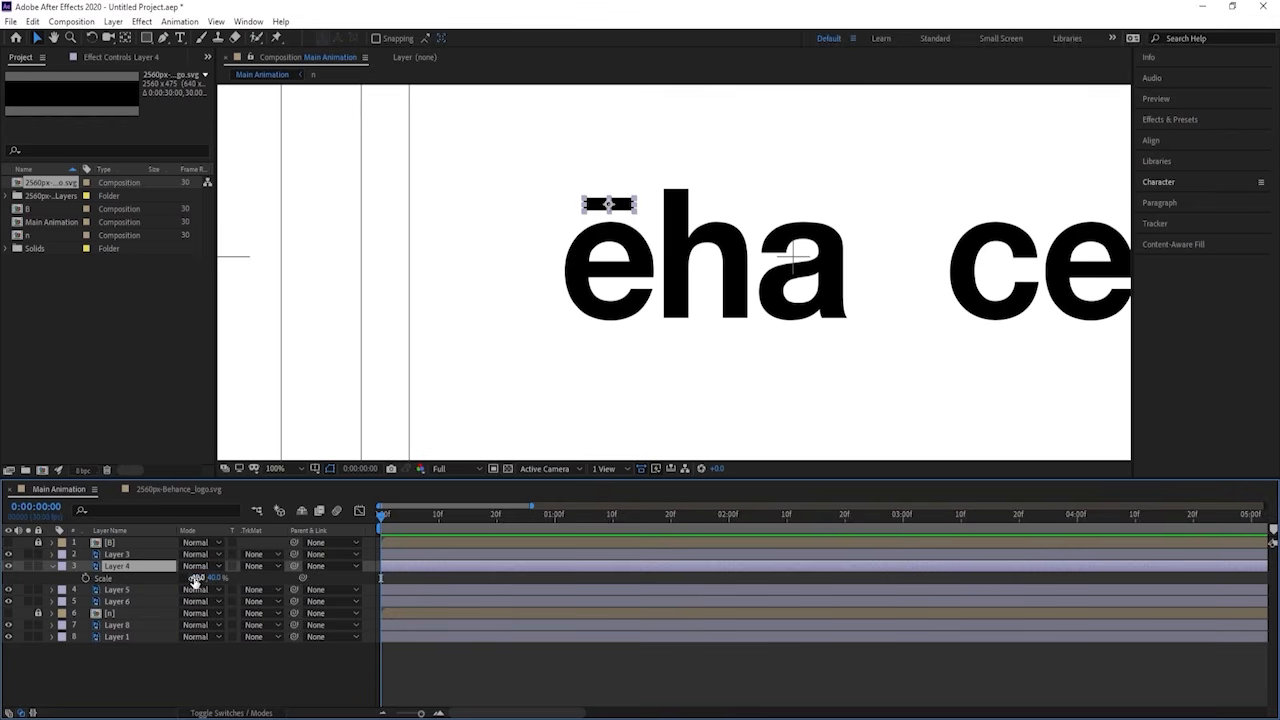
{"action": "left_click_drag", "start_coordinate": [196, 578], "coordinate": [214, 580]}
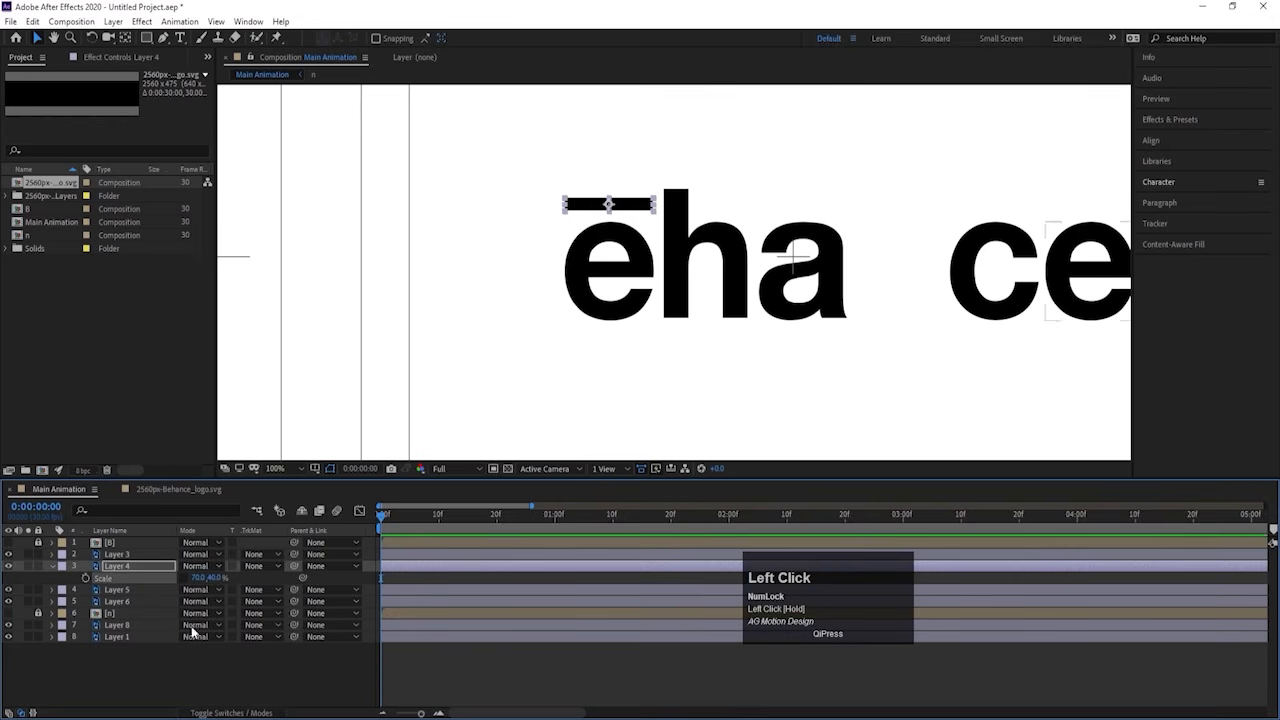
Step: Add Position keyframes to the bar above the letter e at the first frame and at 0:00:01:00
{"action": "left_click", "coordinate": [127, 571]}
{"action": "key", "text": "p"}
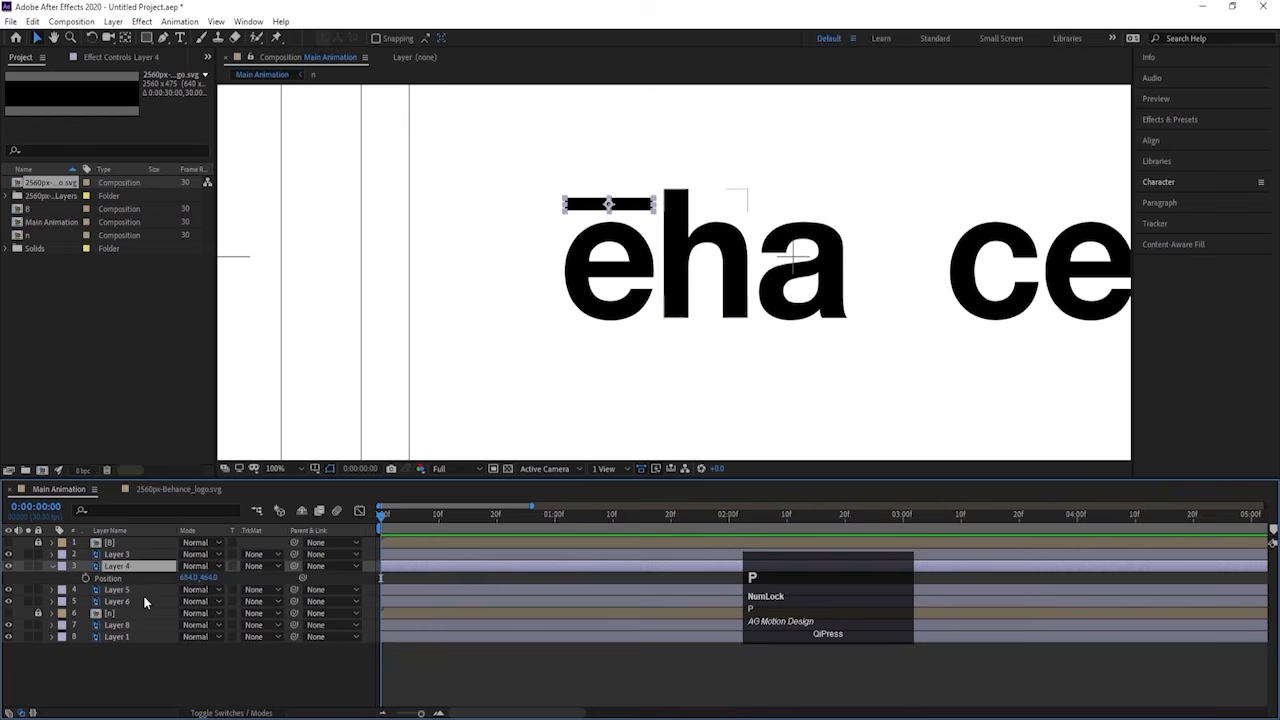
{"action": "left_click", "coordinate": [87, 577]}
{"action": "left_click_drag", "start_coordinate": [487, 527], "coordinate": [553, 527]}
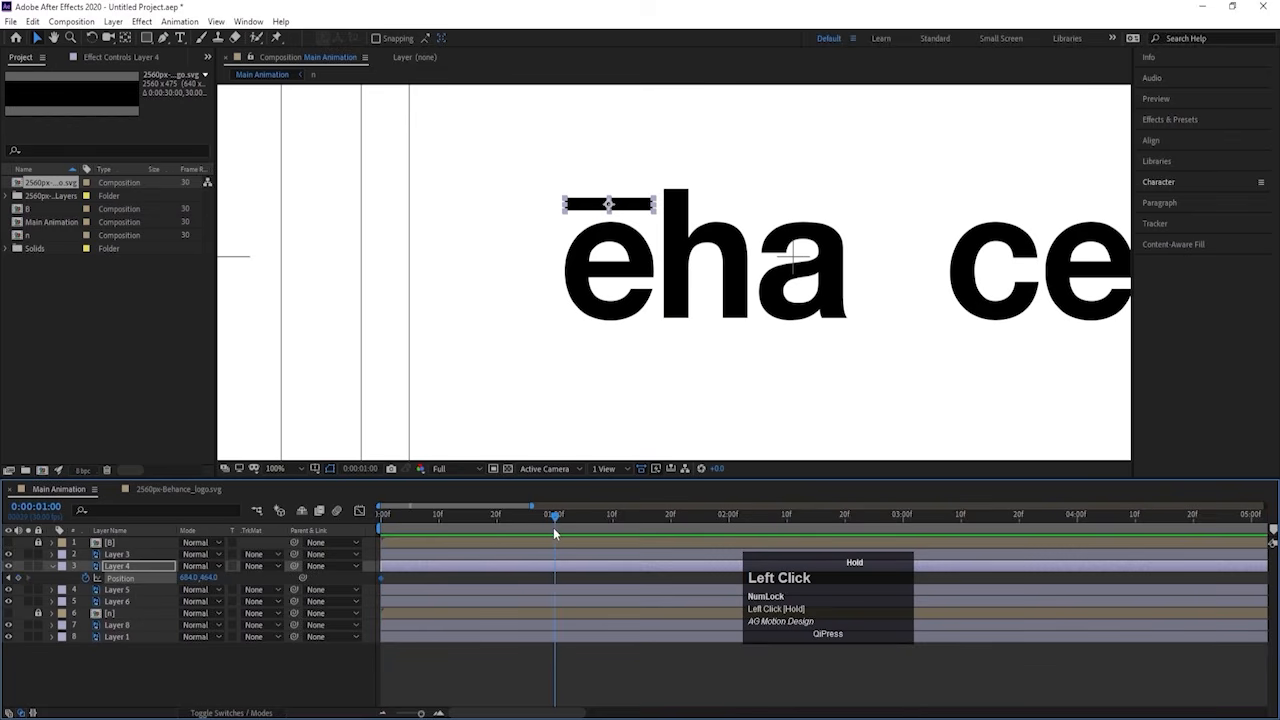
{"action": "left_click", "coordinate": [18, 578]}
Step: Set the bar's vertical position to -14 at the first frame and 640 at 0:00:01:00, just beneath the letter e
{"action": "scroll", "coordinate": [583, 280], "scroll_direction": "down", "scroll_amount": 2}
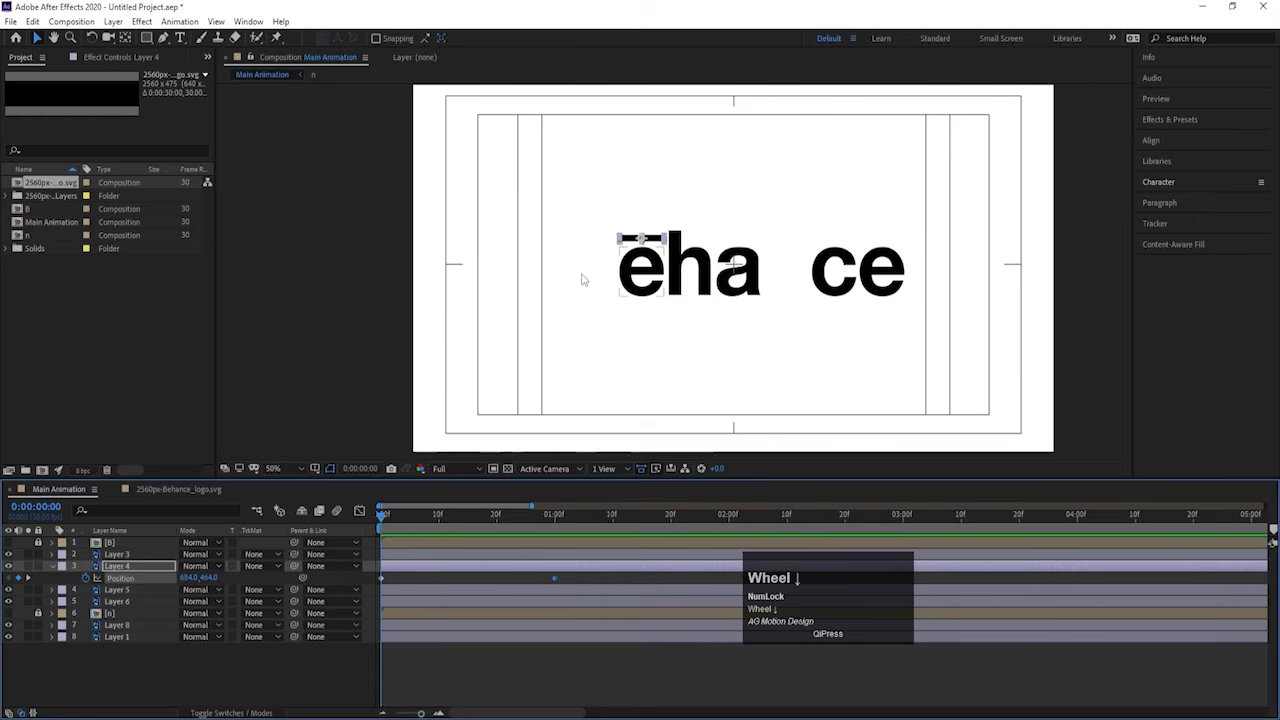
{"action": "mouse_move", "coordinate": [212, 580]}
{"action": "left_mouse_down"}
{"action": "mouse_move", "coordinate": [170, 552]}
{"action": "mouse_move", "coordinate": [229, 580]}
{"action": "left_mouse_up"}
{"action": "key", "text": "k"}
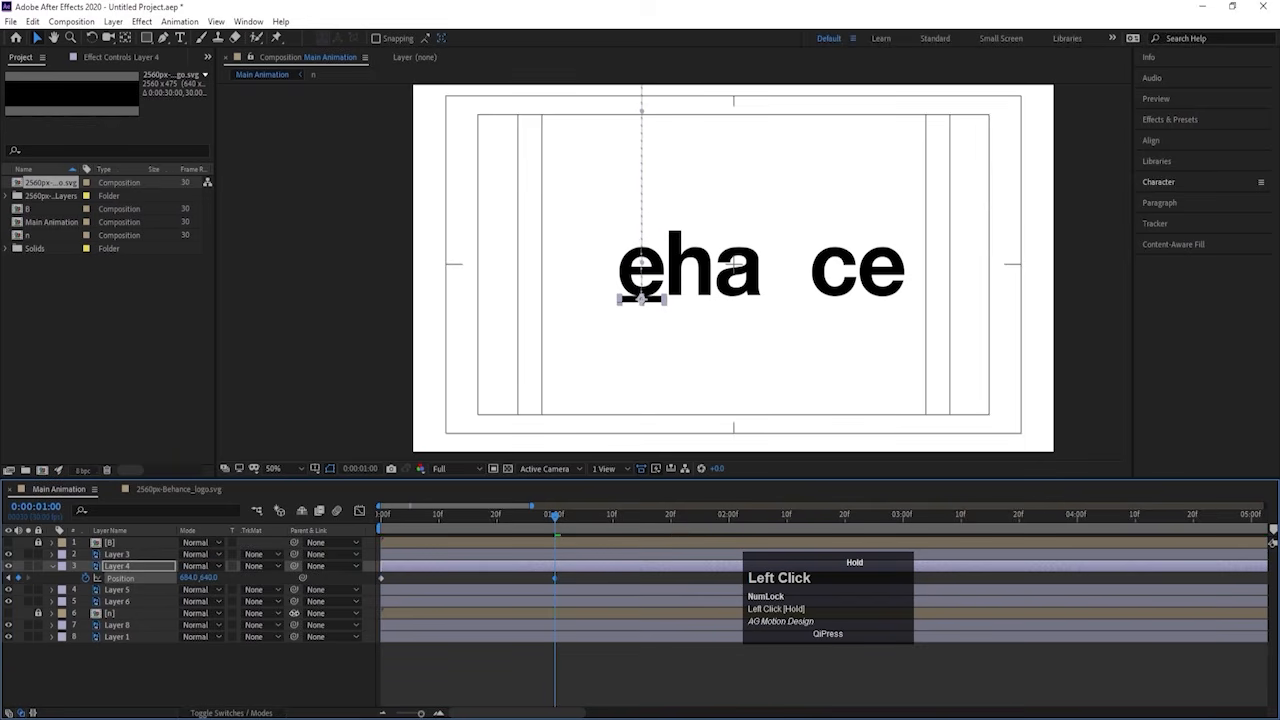
{"action": "scroll", "coordinate": [622, 272], "scroll_direction": "up", "scroll_amount": 4}
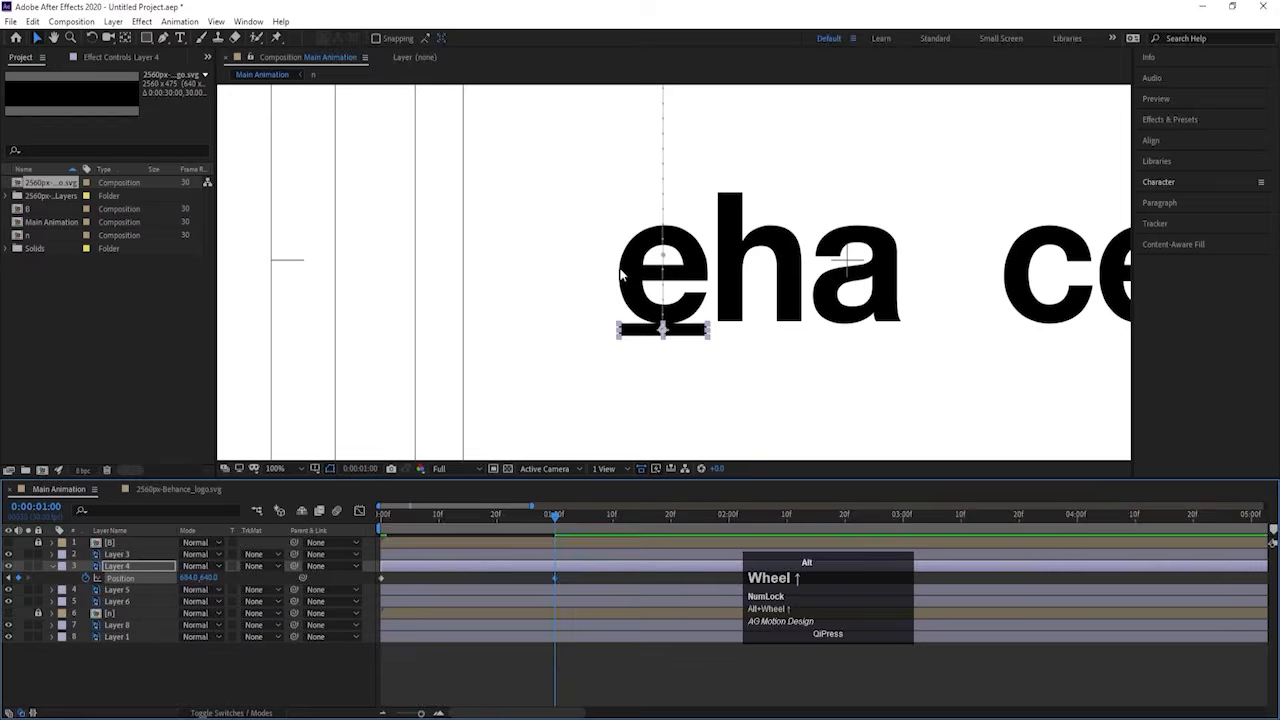
{"action": "scroll", "coordinate": [622, 272], "scroll_direction": "down", "scroll_amount": 2}
Step: Add Position keyframes to the letter e at the first frame and at 0:00:01:00
{"action": "left_click_drag", "start_coordinate": [410, 521], "coordinate": [345, 512]}
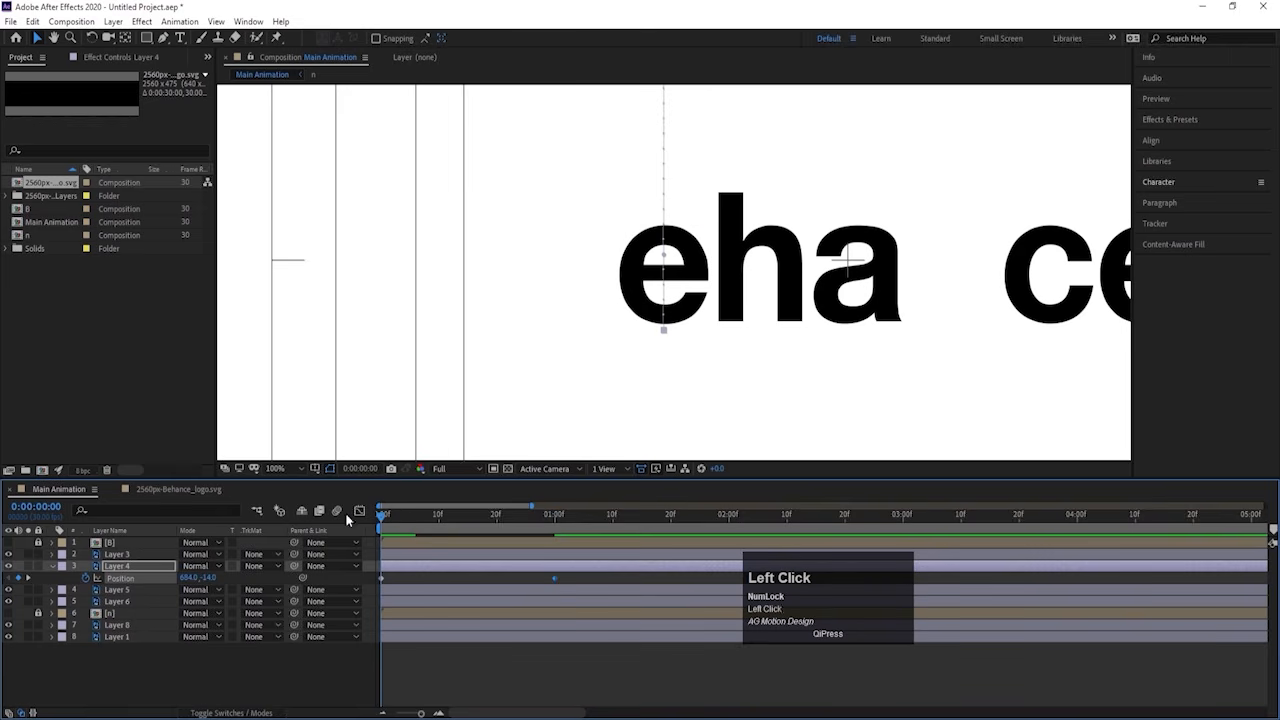
{"action": "left_click", "coordinate": [622, 275]}
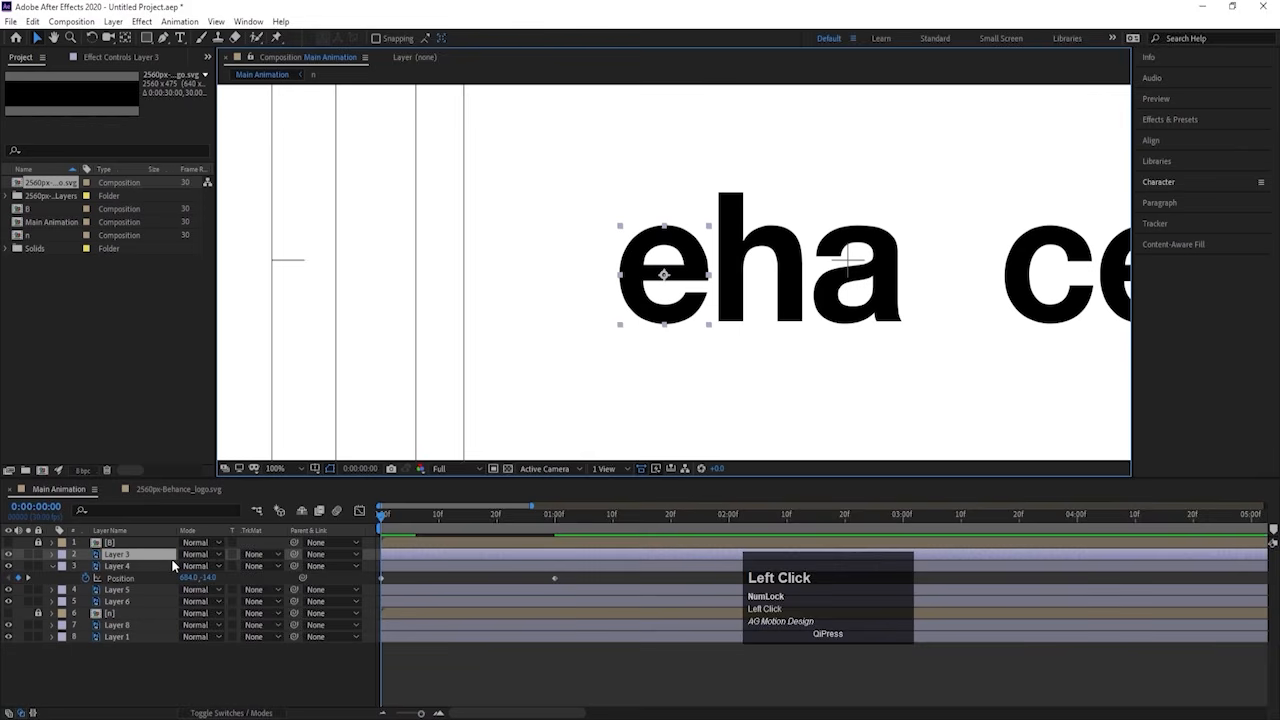
{"action": "key", "text": "p"}
{"action": "left_click", "coordinate": [85, 565]}
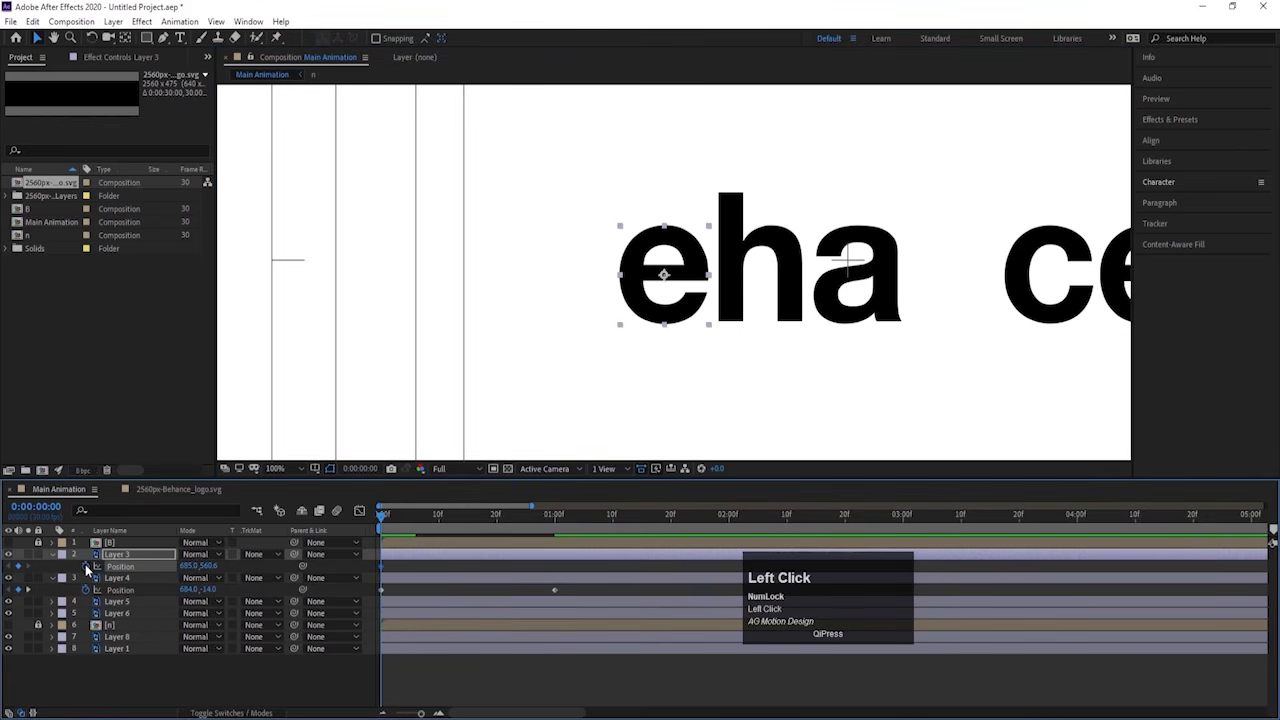
{"action": "key", "text": "k"}
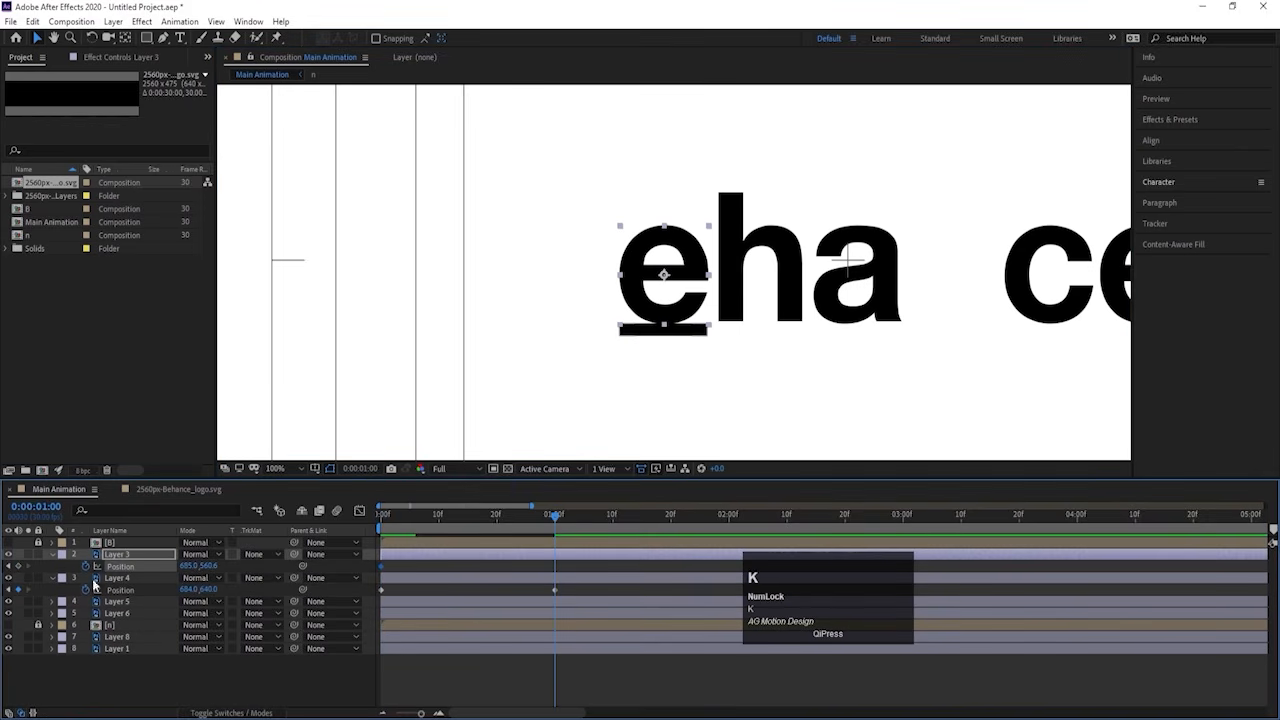
{"action": "left_click", "coordinate": [18, 566]}
Step: At the first frame, move the letter e straight up above the composition to a vertical position of about -94.9, then preview the drop
{"action": "key", "text": "j"}
{"action": "scroll", "coordinate": [587, 343], "scroll_direction": "down", "scroll_amount": 1}
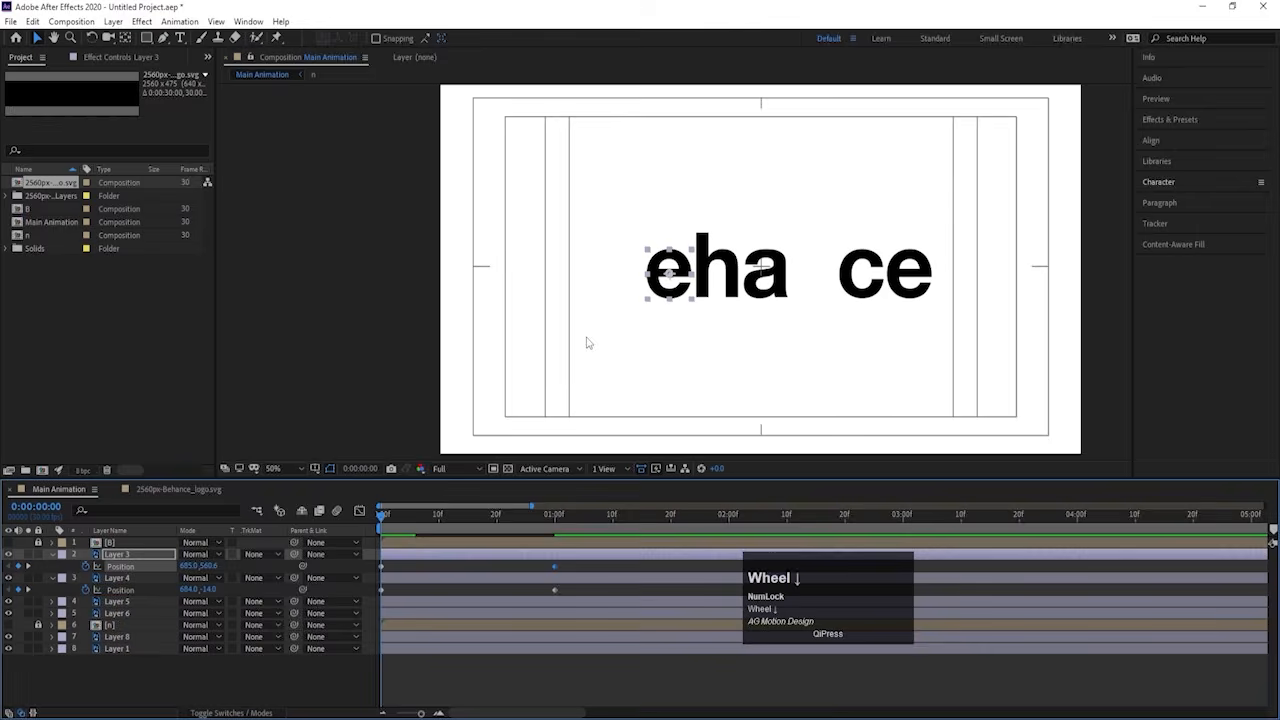
{"action": "scroll", "coordinate": [682, 235], "scroll_direction": "down", "scroll_amount": 1}
{"action": "left_click", "coordinate": [665, 295]}
{"action": "scroll", "coordinate": [665, 295], "scroll_direction": "up", "scroll_amount": 1}
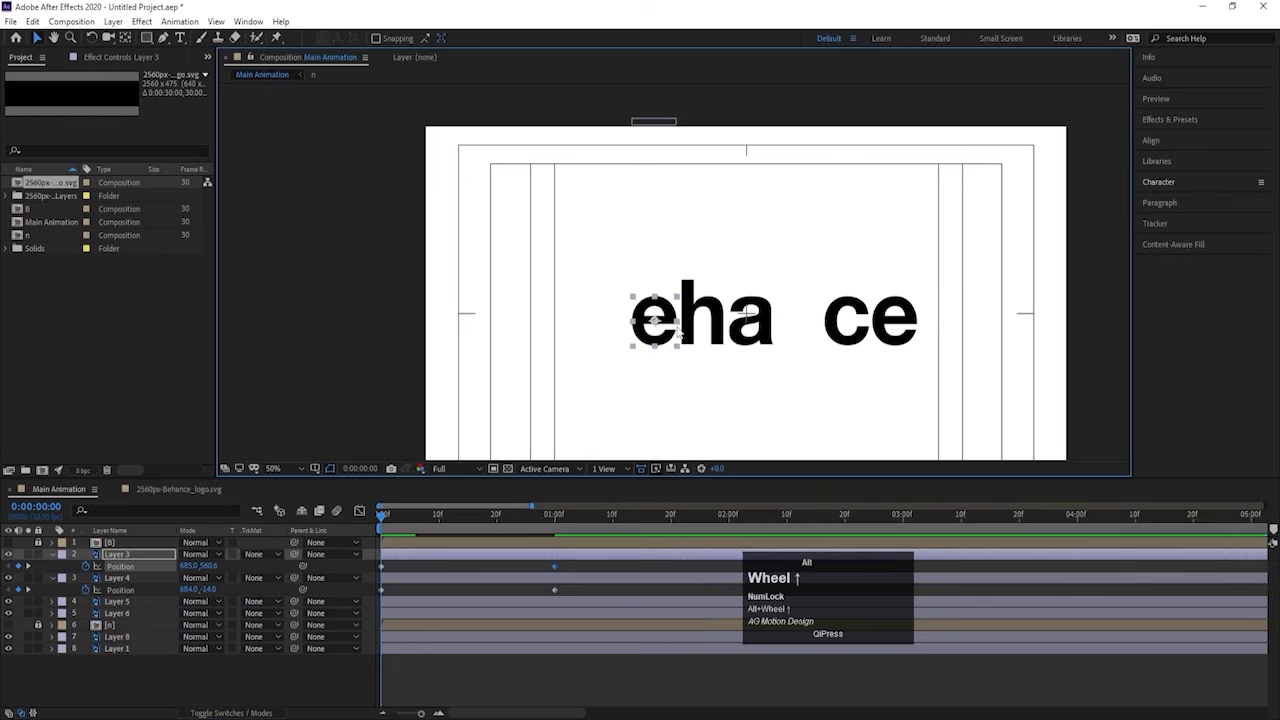
{"action": "left_click", "coordinate": [667, 320]}
{"action": "left_click_drag", "start_coordinate": [667, 320], "coordinate": [677, 103]}
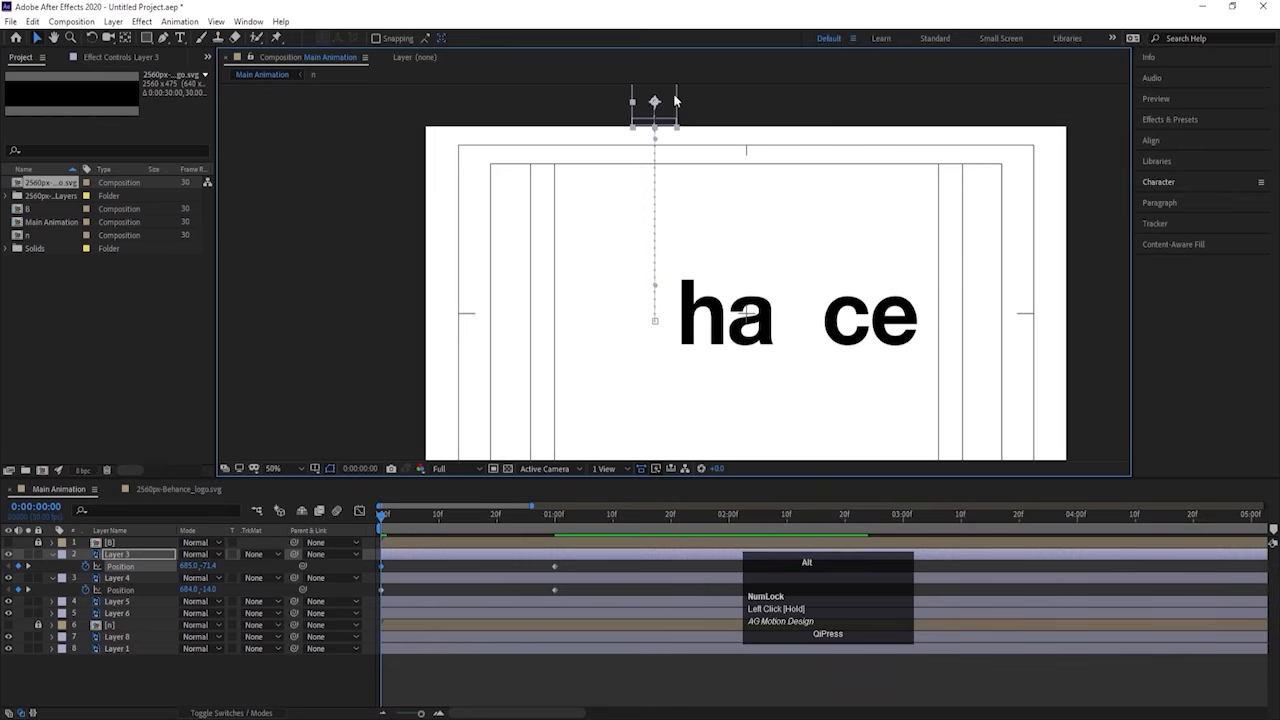
{"action": "scroll", "coordinate": [673, 100], "scroll_direction": "up", "scroll_amount": 2}
{"action": "left_click_drag", "start_coordinate": [631, 151], "coordinate": [629, 121]}
{"action": "left_click", "coordinate": [275, 468]}
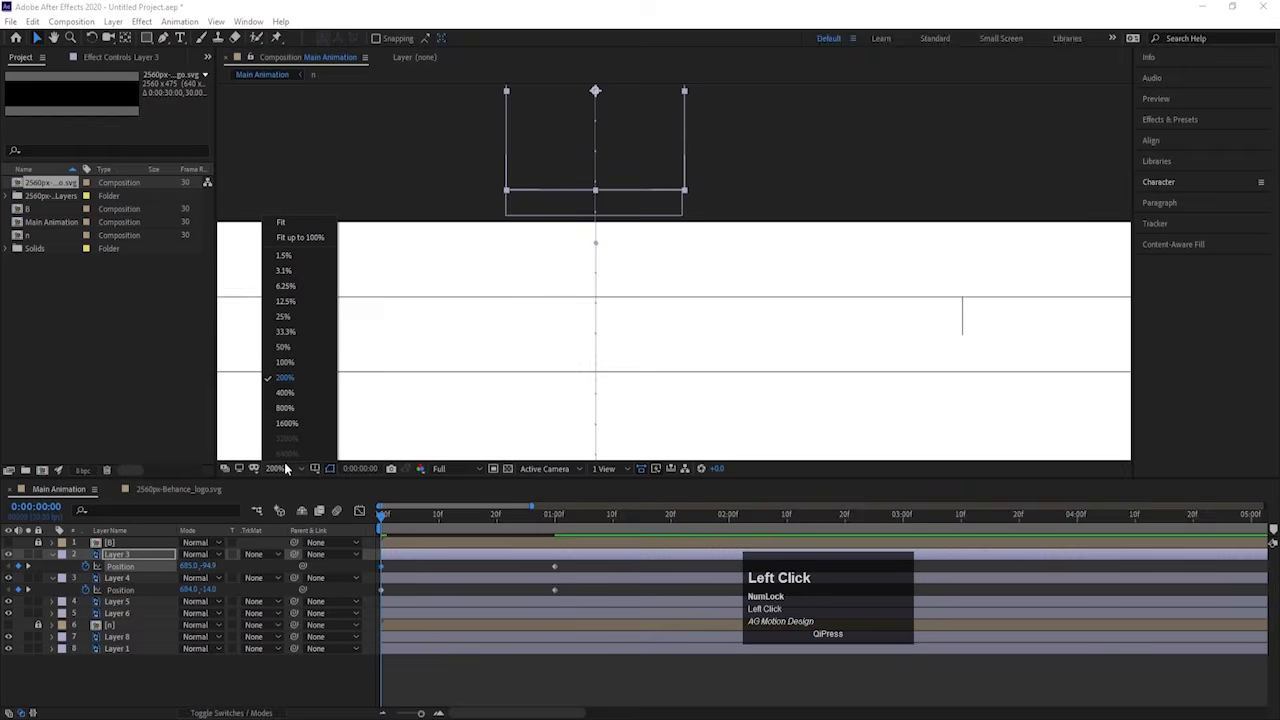
{"action": "left_click", "coordinate": [283, 224]}
{"action": "key", "text": "space"}
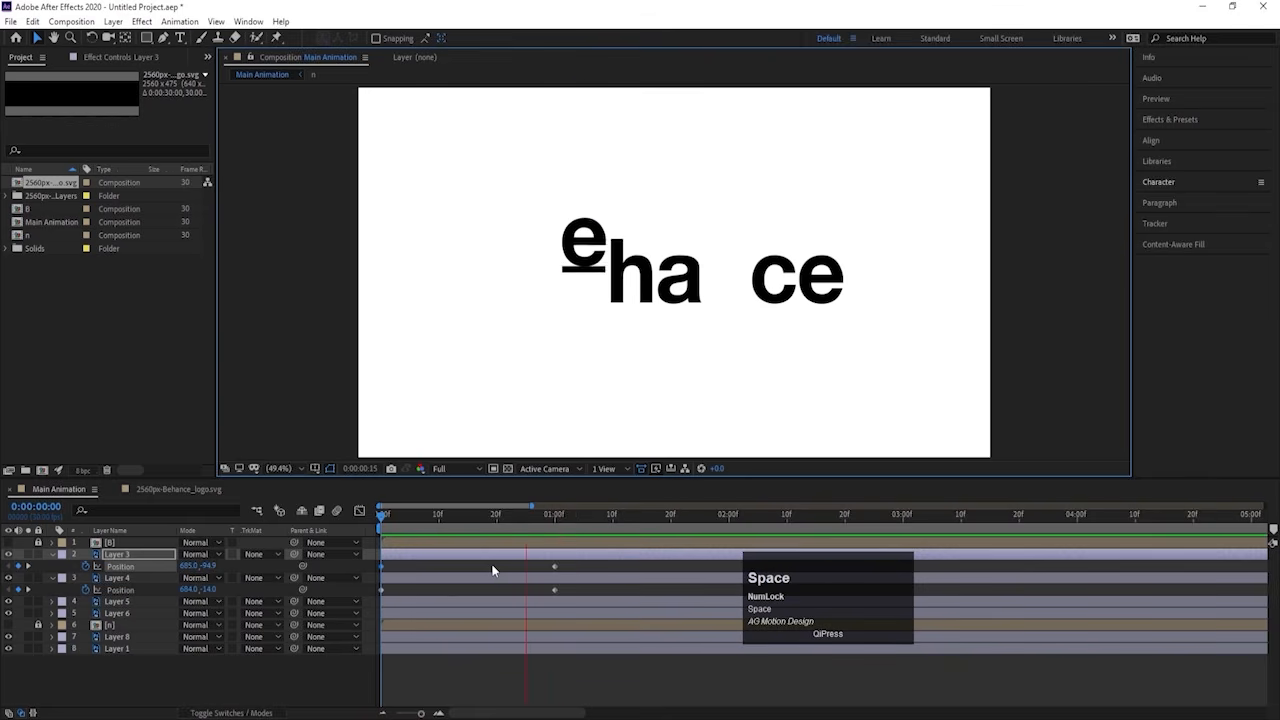
Step: Apply Easy Ease to all Position keyframes of the letter e and its bar, then preview the motion
{"action": "left_click_drag", "start_coordinate": [578, 570], "coordinate": [378, 597]}
{"action": "key", "text": "F9"}
{"action": "left_click", "coordinate": [381, 514]}
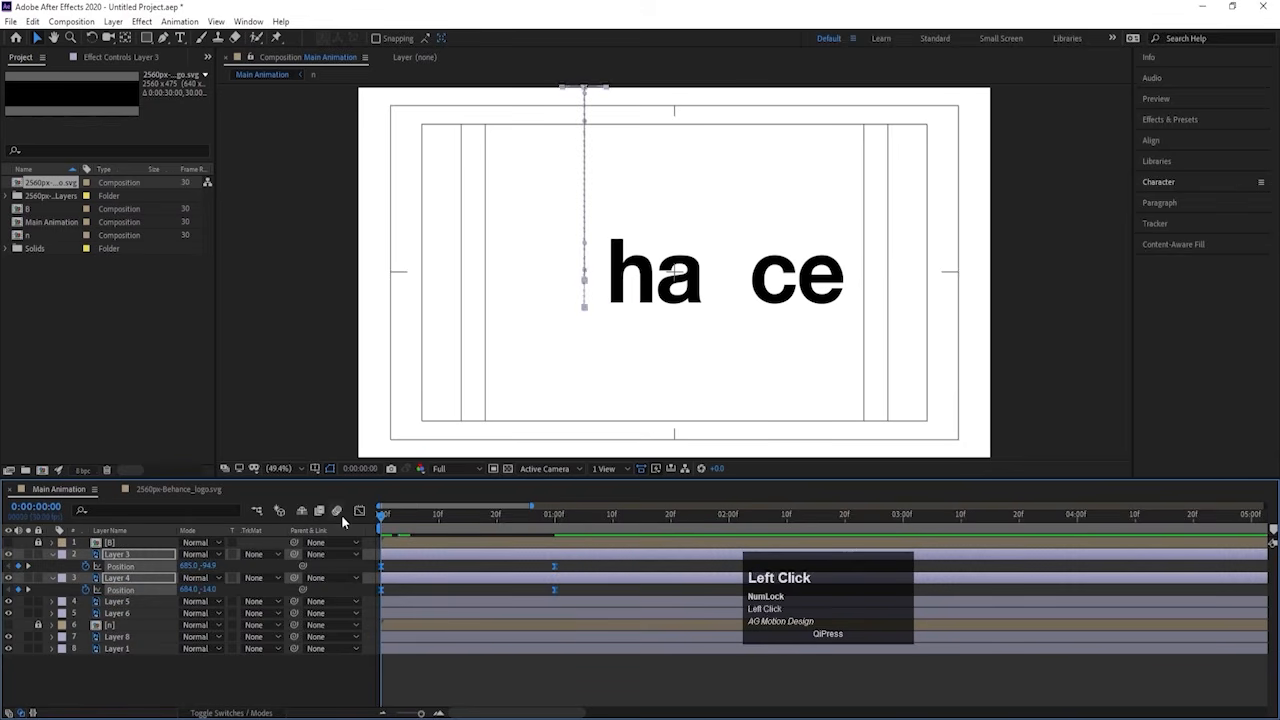
{"action": "key", "text": "space"}
{"action": "key", "text": "space"}
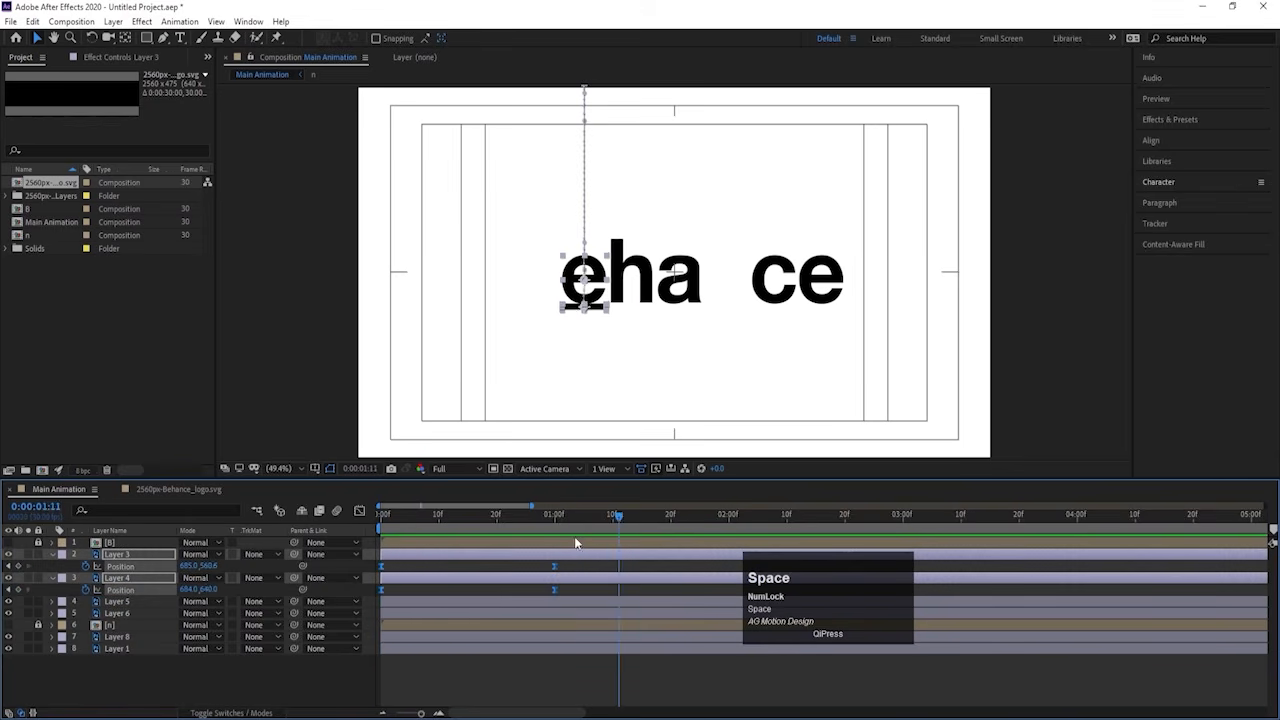
Step: Delay the ending Position keyframes of the letter e and the bar to 0:00:01:10 and preview the slower drop
{"action": "left_click_drag", "start_coordinate": [572, 523], "coordinate": [376, 535]}
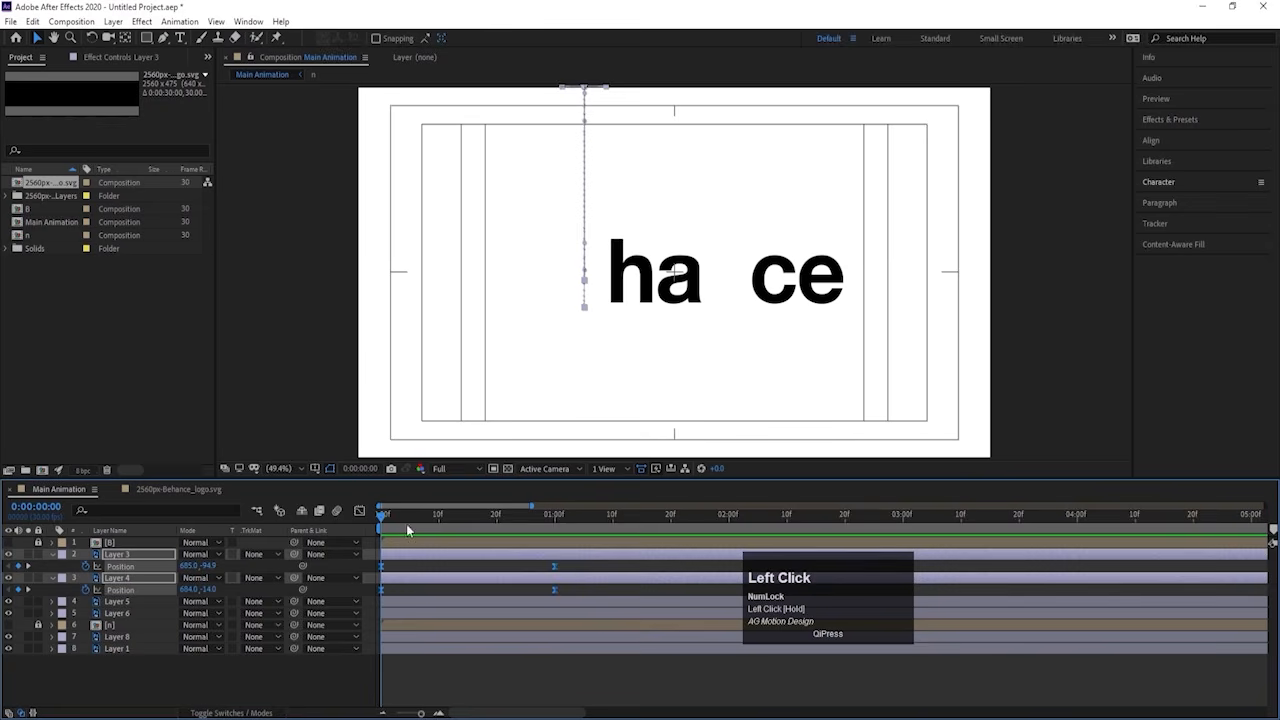
{"action": "left_click_drag", "start_coordinate": [554, 566], "coordinate": [612, 567]}
{"action": "key", "text": "space"}
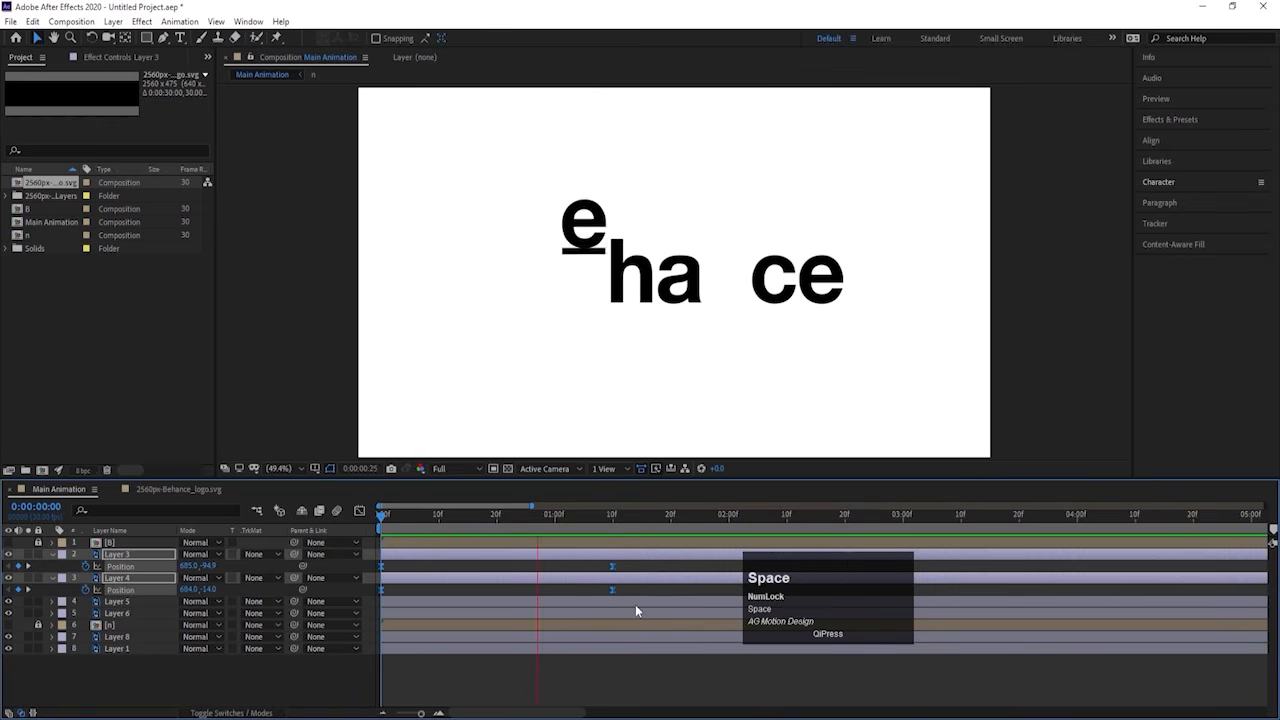
Step: Add a holding Position keyframe to the bar beneath the letter e at 0:00:01:12
{"action": "left_click", "coordinate": [618, 564]}
{"action": "key", "text": "j"}
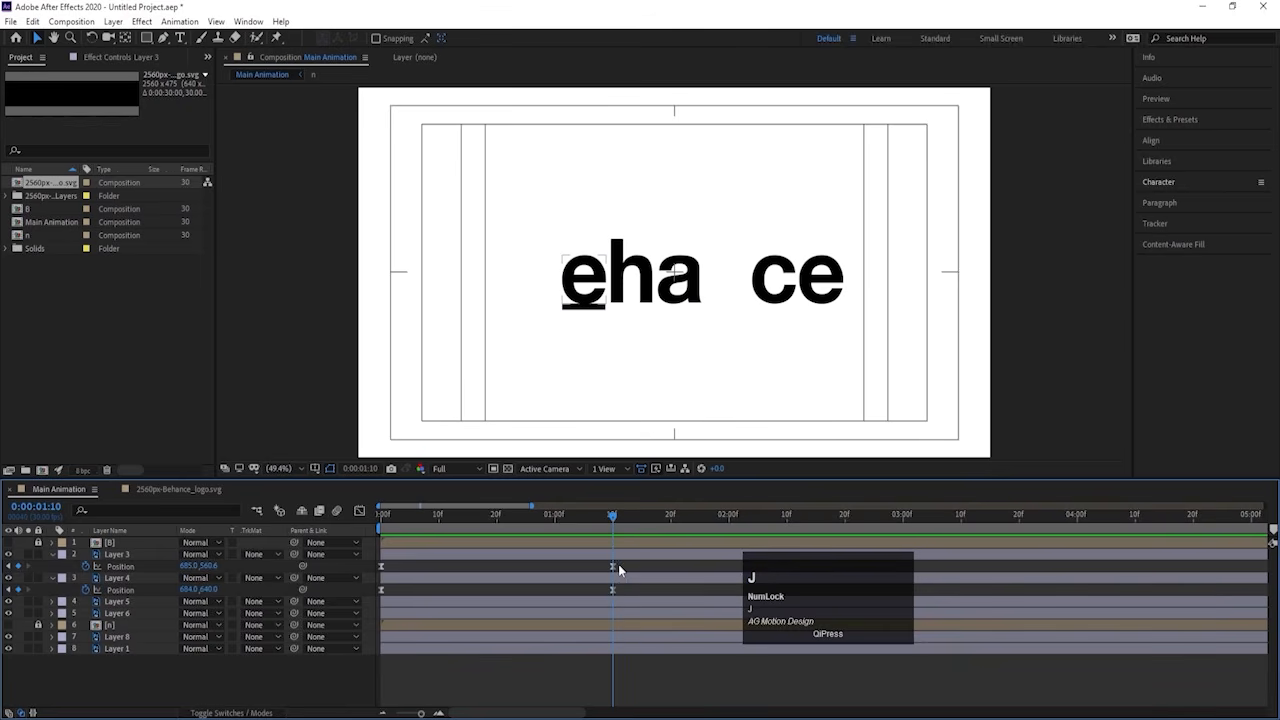
{"action": "key", "text": "Page_Down"}
{"action": "key", "text": "Page_Down"}
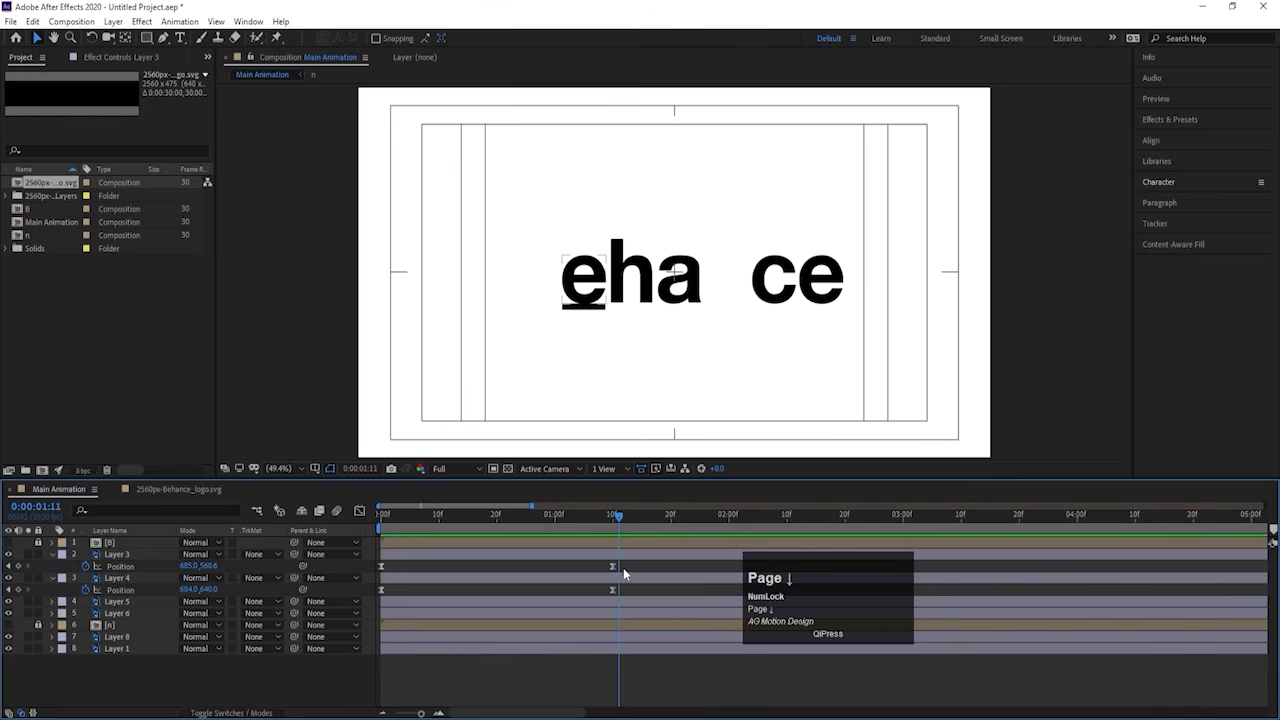
{"action": "left_click", "coordinate": [567, 312]}
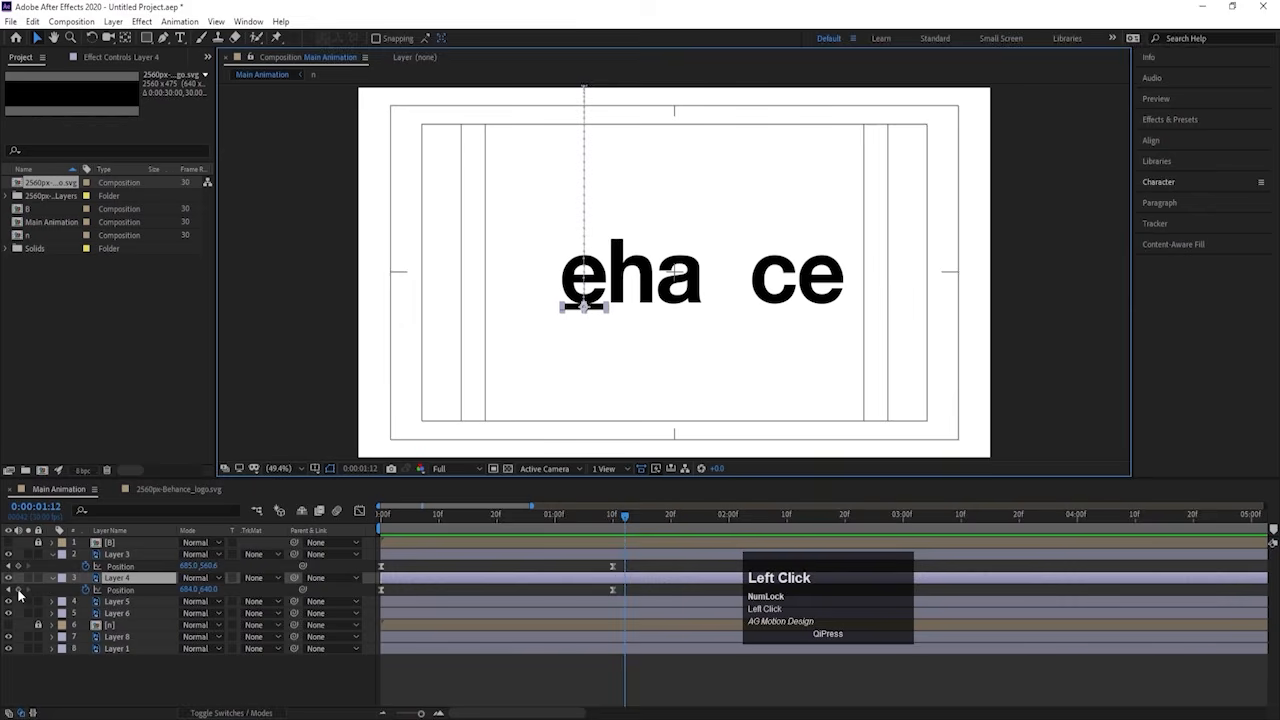
{"action": "left_click", "coordinate": [19, 590]}
Step: Set the bar's vertical position to 765 at 0:00:01:20 and 522 at 0:00:01:28
{"action": "key", "text": "space"}
{"action": "key", "text": "space"}
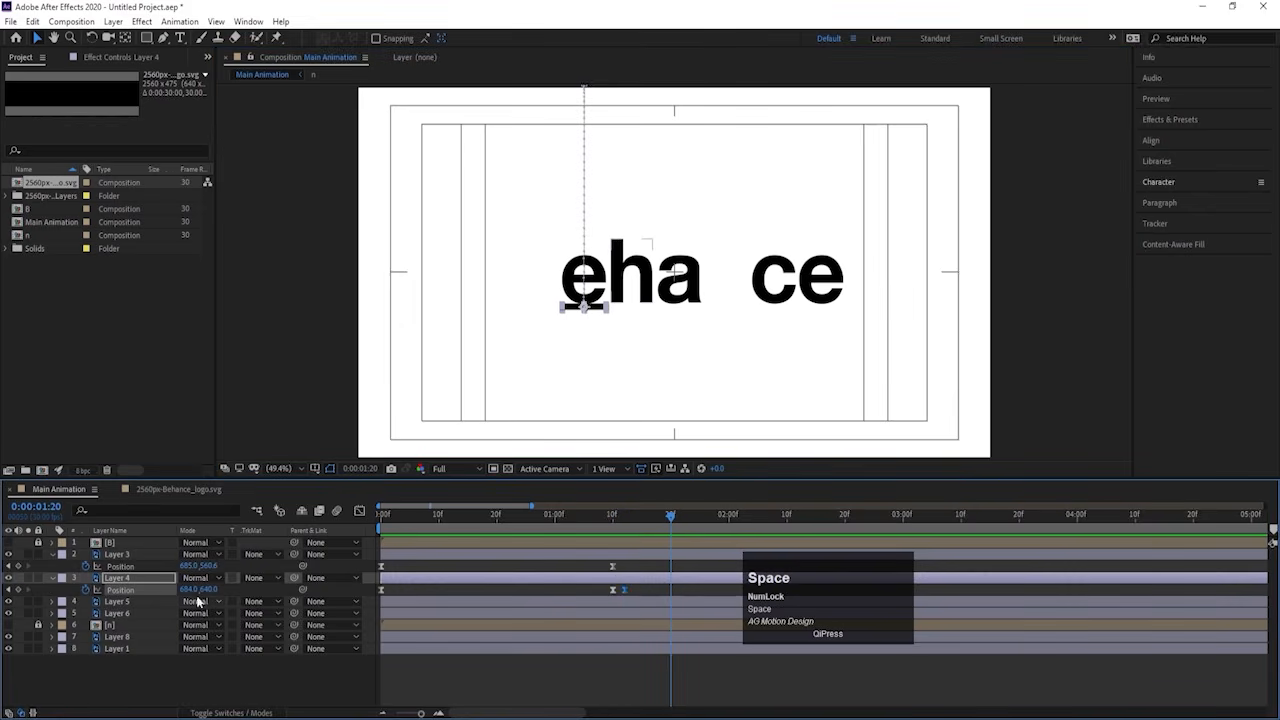
{"action": "left_click_drag", "start_coordinate": [200, 590], "coordinate": [283, 604]}
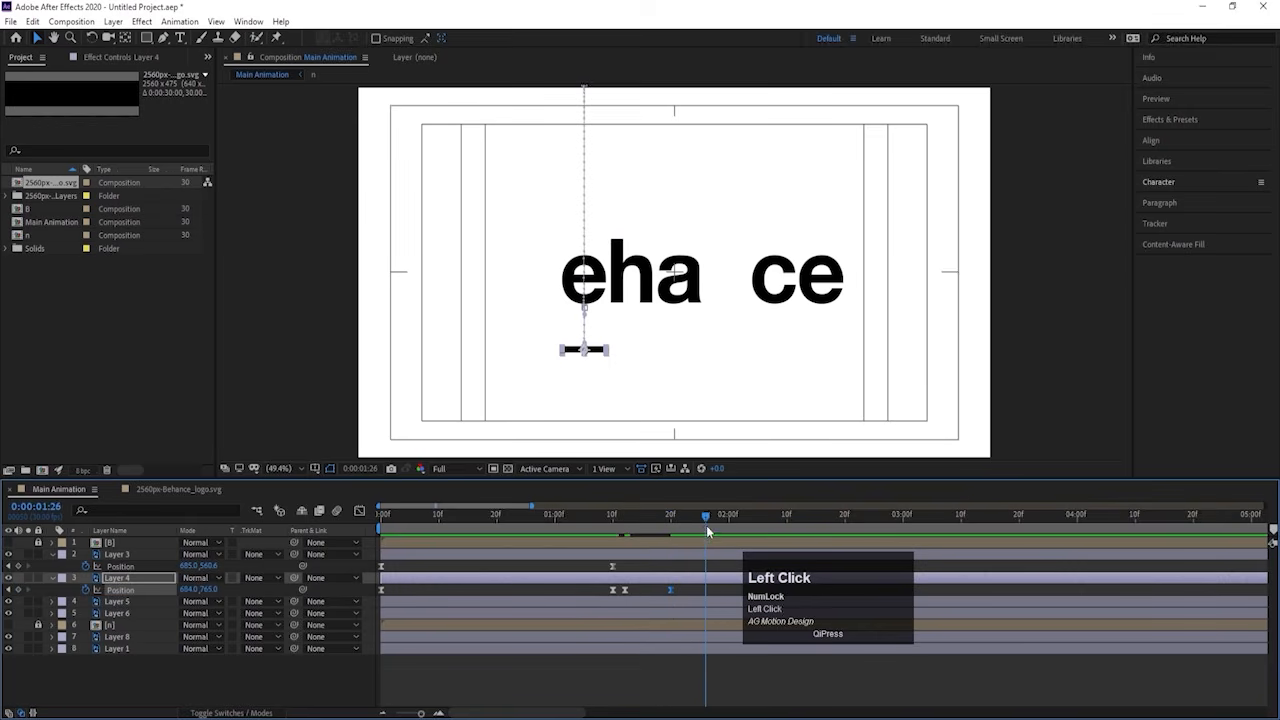
{"action": "left_click_drag", "start_coordinate": [706, 525], "coordinate": [716, 526]}
{"action": "left_click_drag", "start_coordinate": [207, 589], "coordinate": [110, 590]}
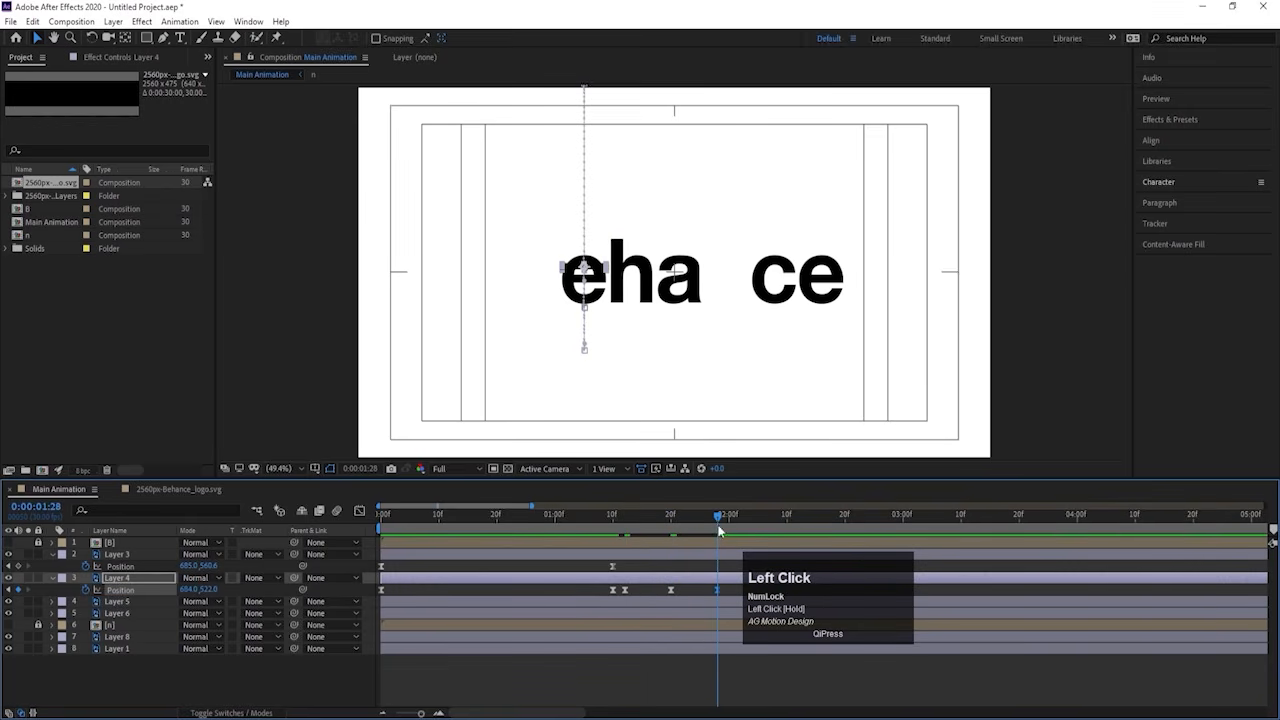
Step: Copy the bar's 0:00:01:12 Position keyframe to 0:00:02:04, then shift the copy one frame later
{"action": "left_click_drag", "start_coordinate": [739, 534], "coordinate": [751, 530]}
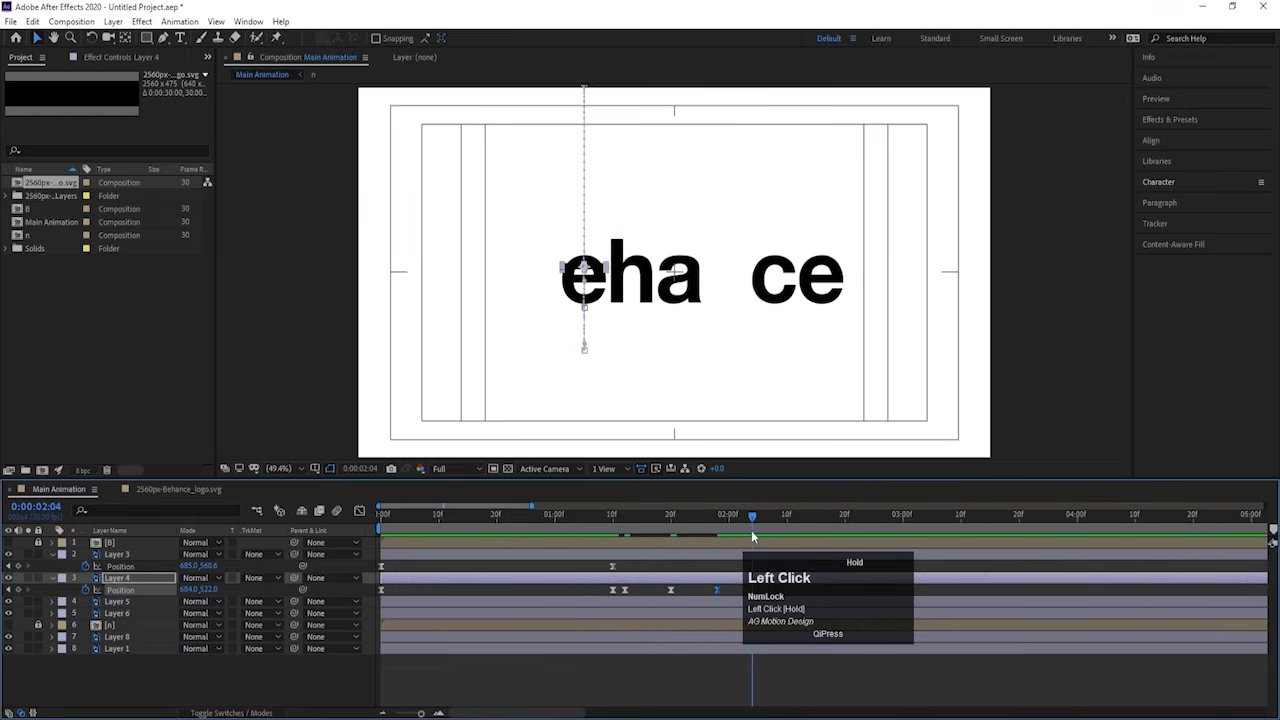
{"action": "left_click", "coordinate": [625, 590]}
{"action": "key", "text": "ctrl+c"}
{"action": "key", "text": "ctrl+v"}
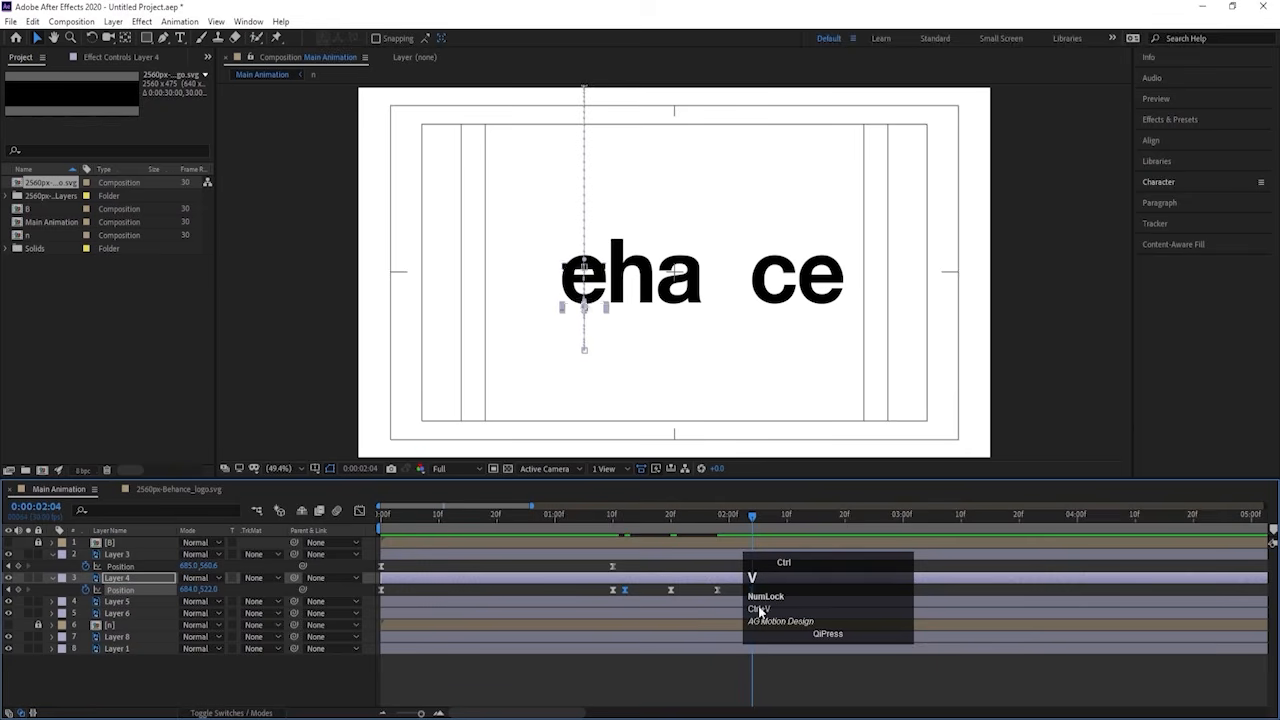
{"action": "left_click_drag", "start_coordinate": [759, 606], "coordinate": [918, 620]}
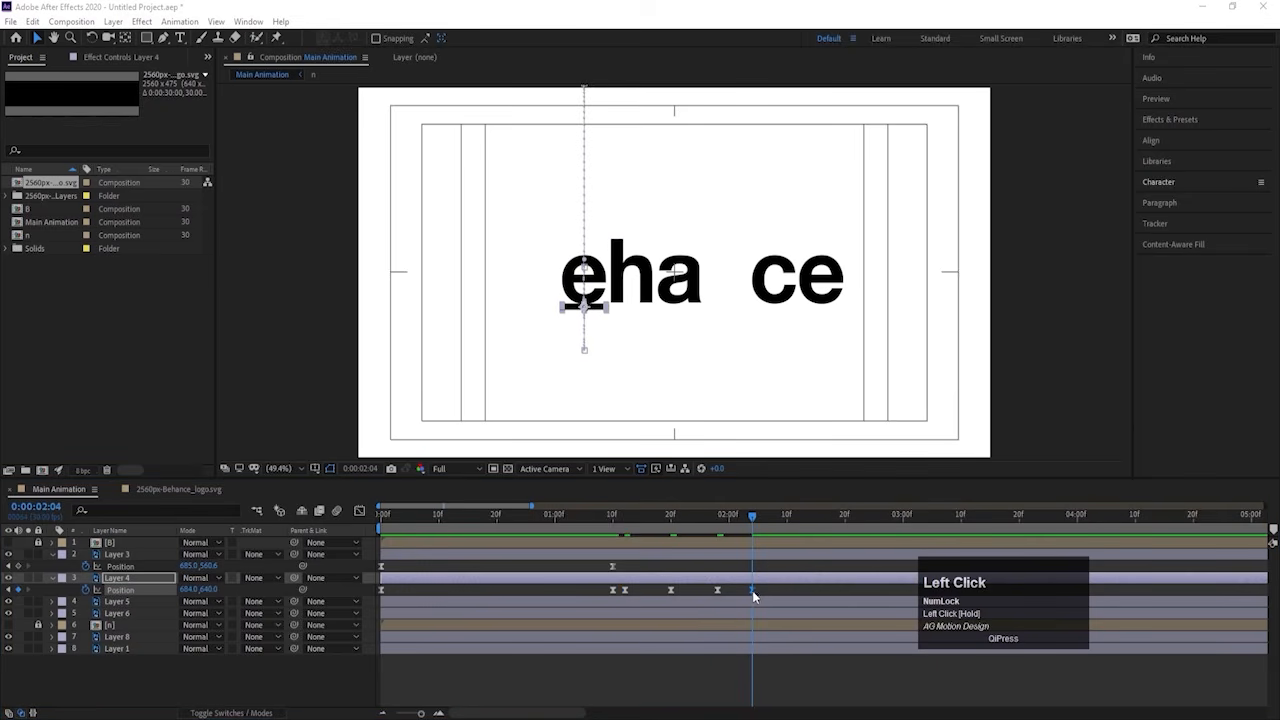
{"action": "left_click_drag", "start_coordinate": [754, 597], "coordinate": [758, 599]}
Step: Preview the bar's bounce repeatedly, then delay its last Position keyframe by one more frame to 0:00:02:06
{"action": "left_click", "coordinate": [641, 529]}
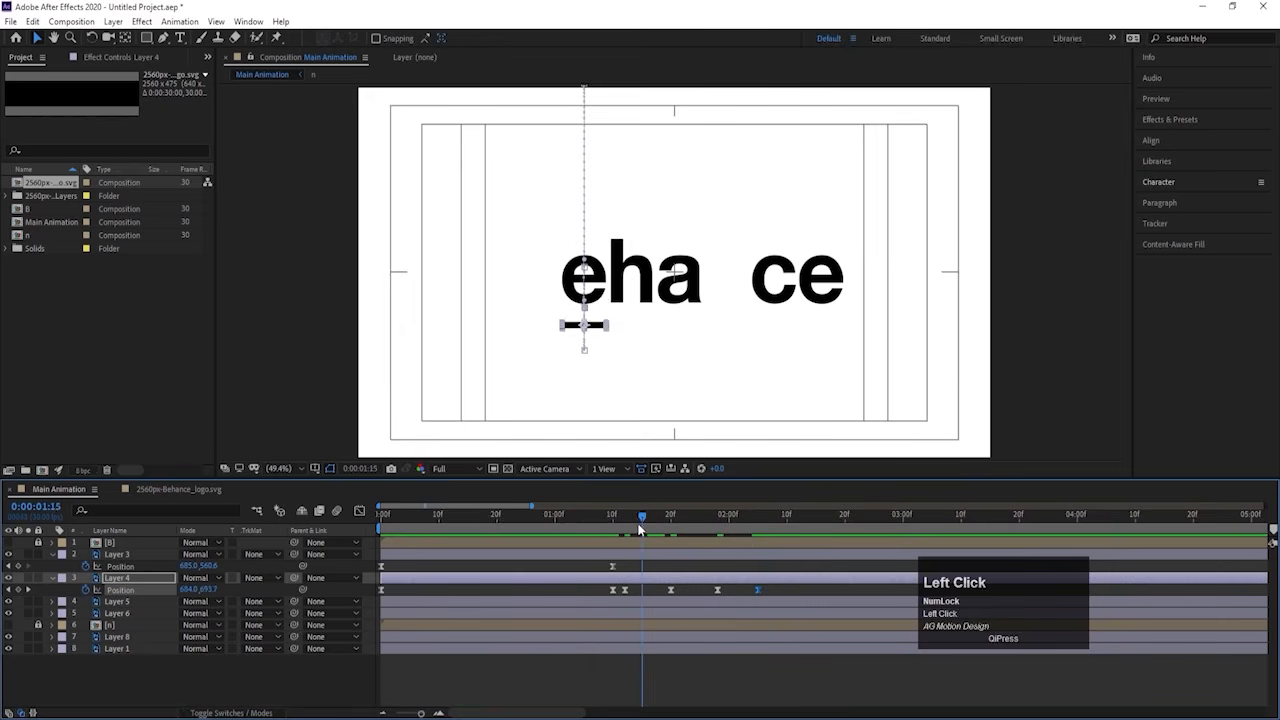
{"action": "left_click_drag", "start_coordinate": [641, 529], "coordinate": [606, 529]}
{"action": "key", "text": "space"}
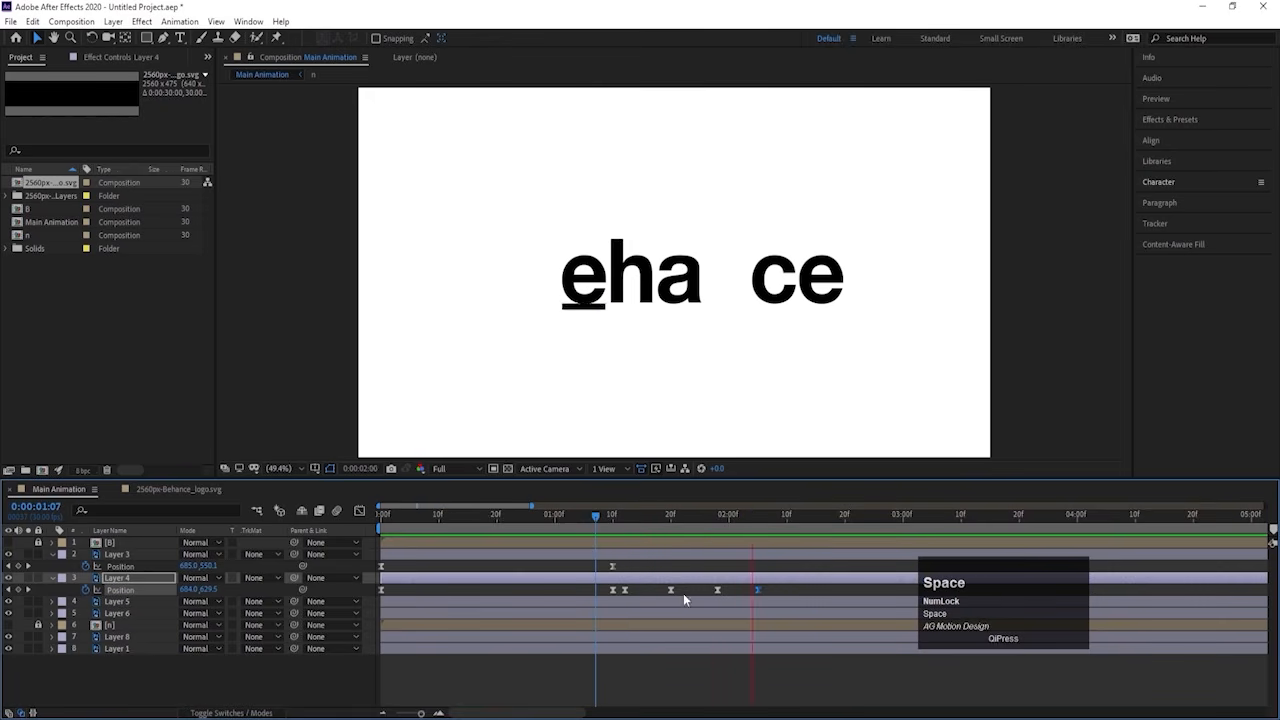
{"action": "key", "text": "space"}
{"action": "left_click_drag", "start_coordinate": [627, 522], "coordinate": [584, 520]}
{"action": "key", "text": "space"}
{"action": "key", "text": "space"}
{"action": "key", "text": "space"}
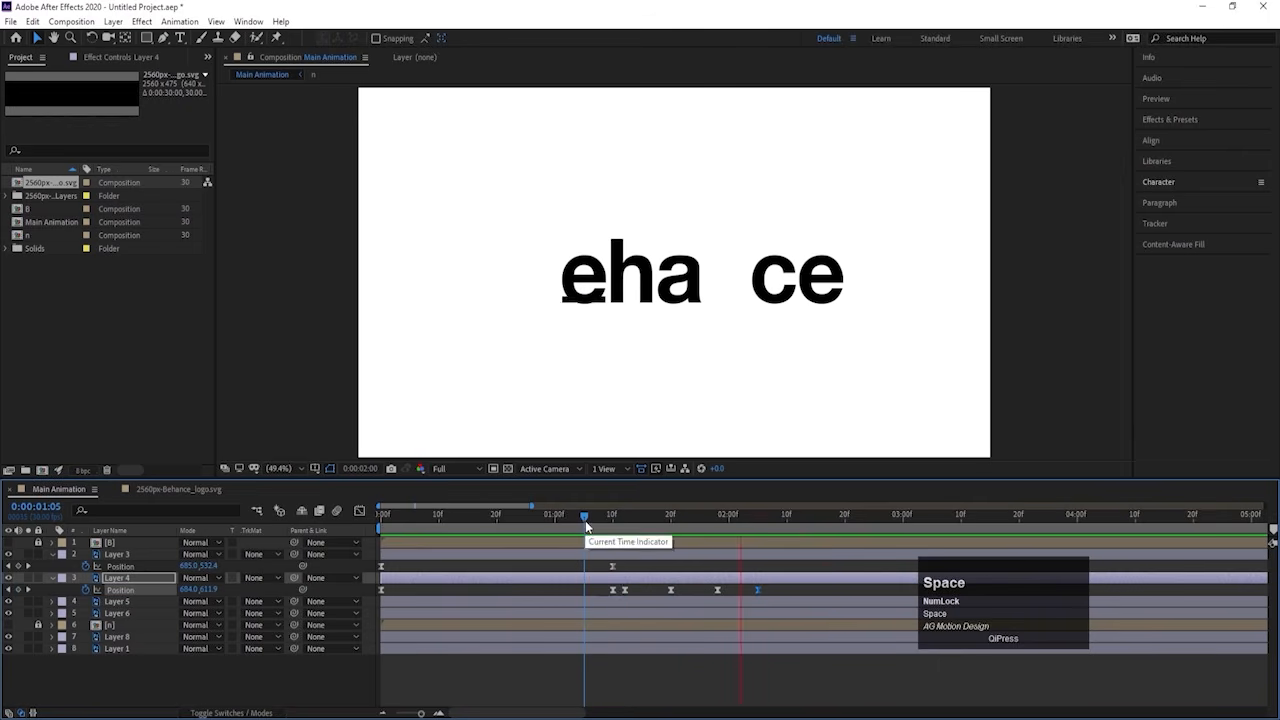
{"action": "key", "text": "space"}
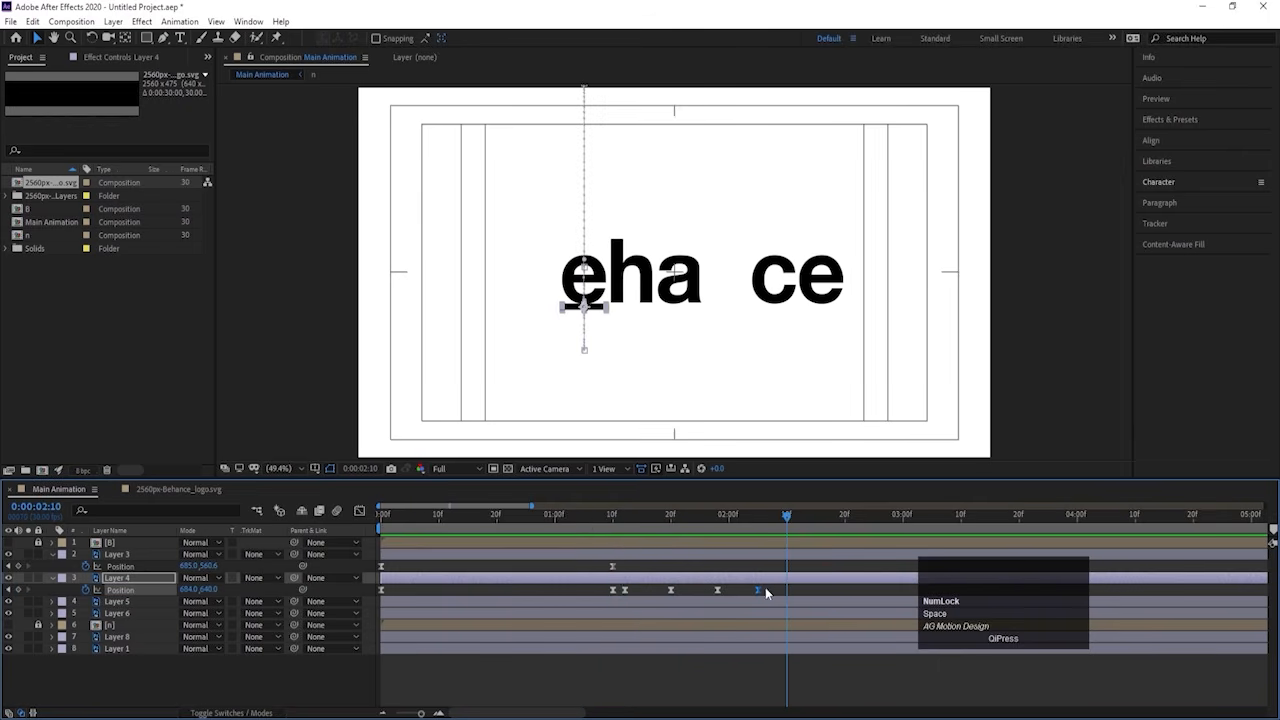
{"action": "left_click_drag", "start_coordinate": [759, 588], "coordinate": [765, 589]}
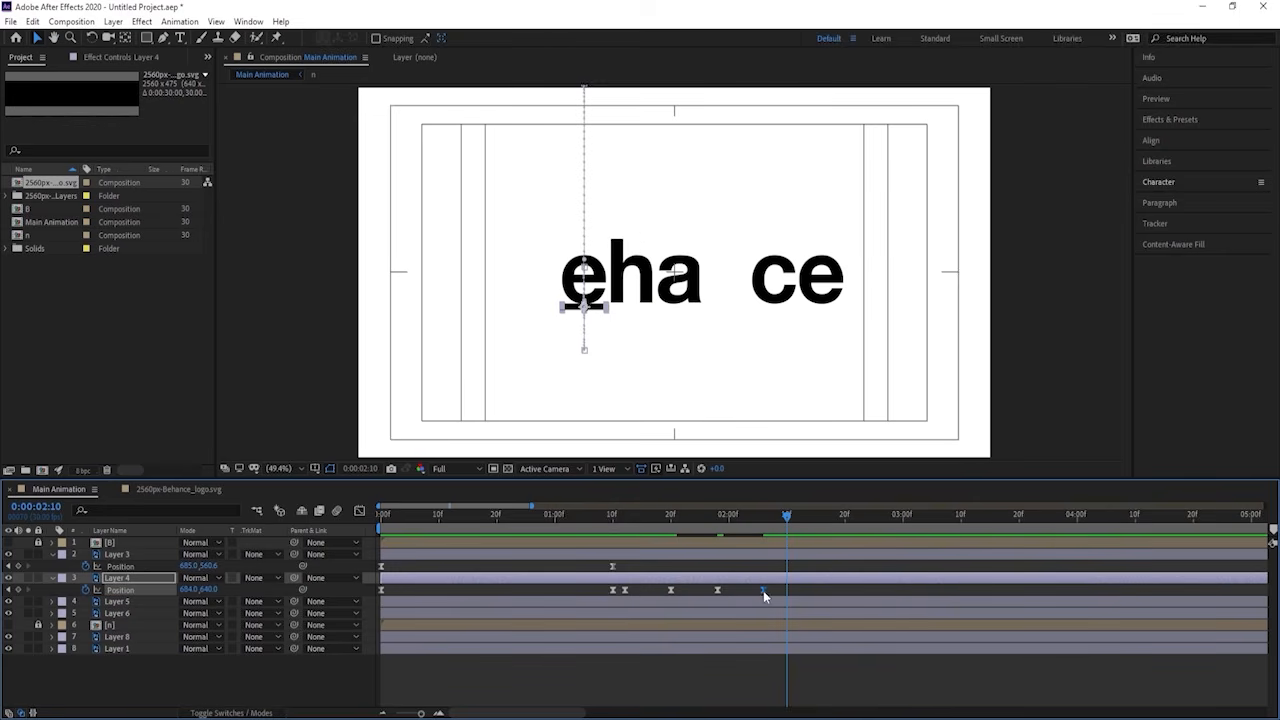
Step: Show the bar's Position speed graph and apply Easy Ease to its keyframes from 0:00:01:12 to 0:00:02:06
{"action": "left_click", "coordinate": [805, 589]}
{"action": "left_click_drag", "start_coordinate": [805, 588], "coordinate": [621, 595]}
{"action": "left_click", "coordinate": [359, 512]}
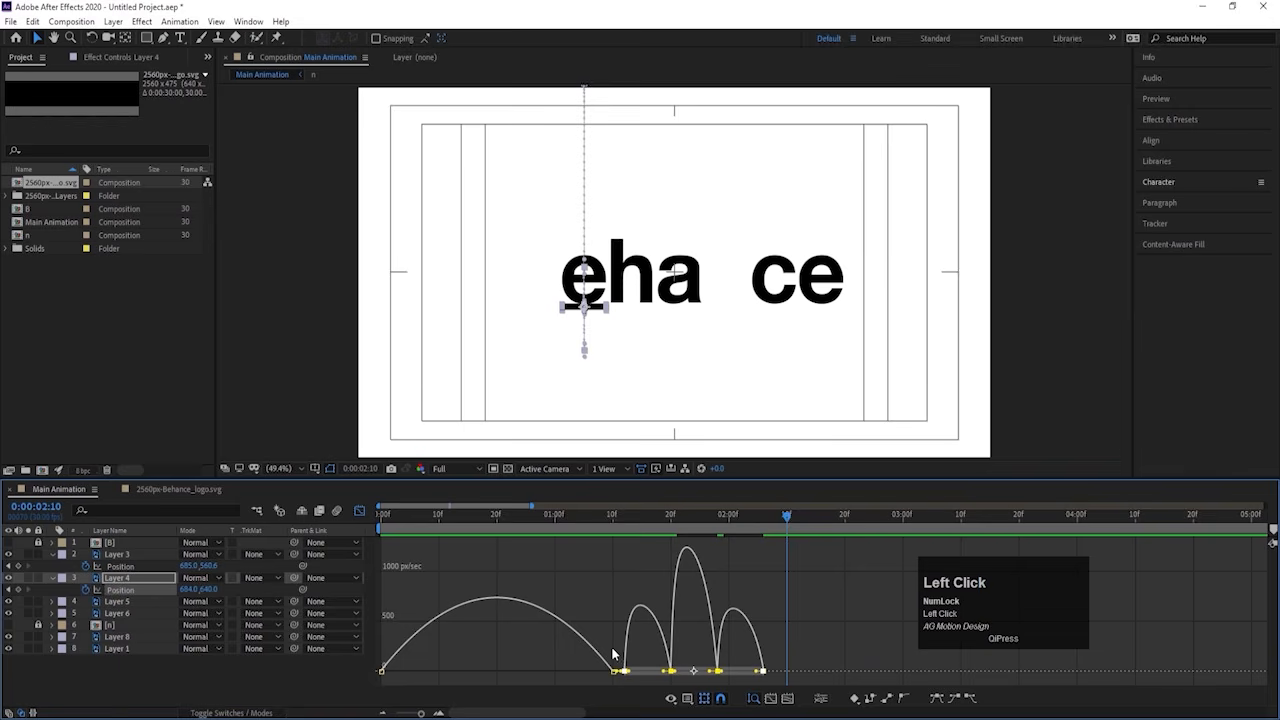
{"action": "left_click_drag", "start_coordinate": [788, 642], "coordinate": [624, 688]}
{"action": "key", "text": "F9"}
{"action": "key", "text": "equal"}
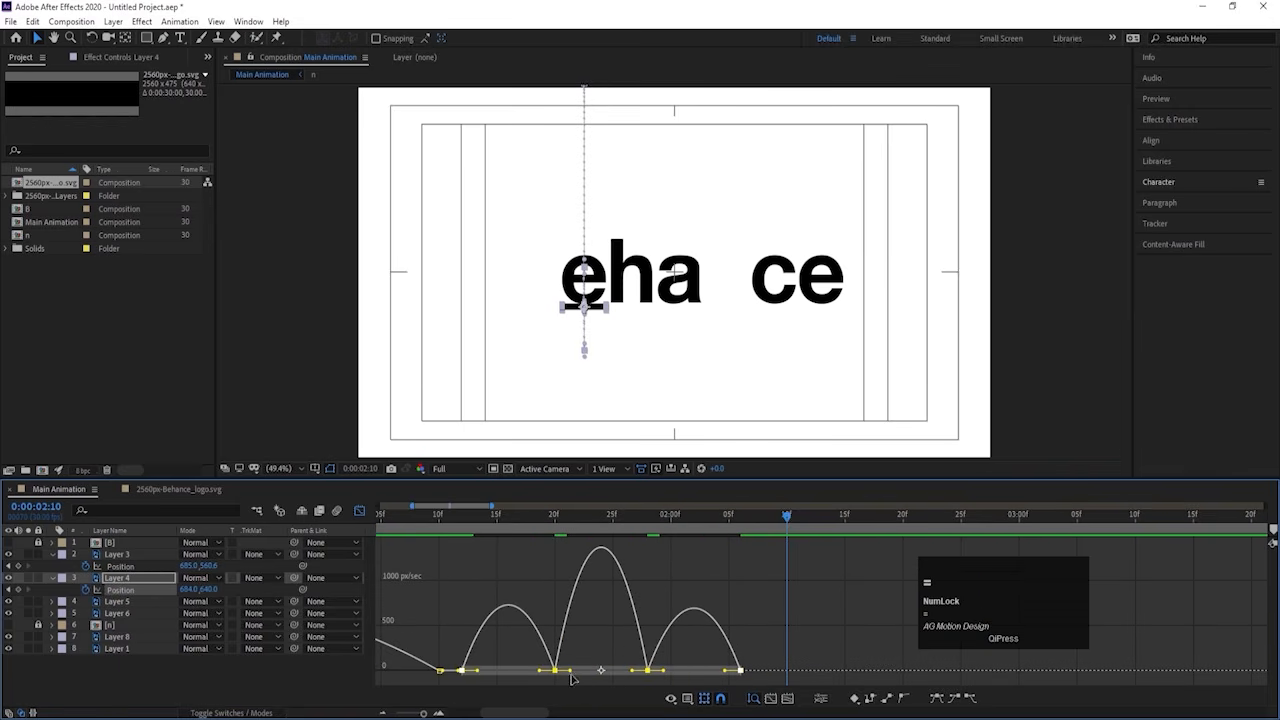
Step: Reshape the bar's speed curves into sharp peaks just before and just after 0:00:01:20, then preview the motion
{"action": "left_click_drag", "start_coordinate": [462, 528], "coordinate": [473, 528]}
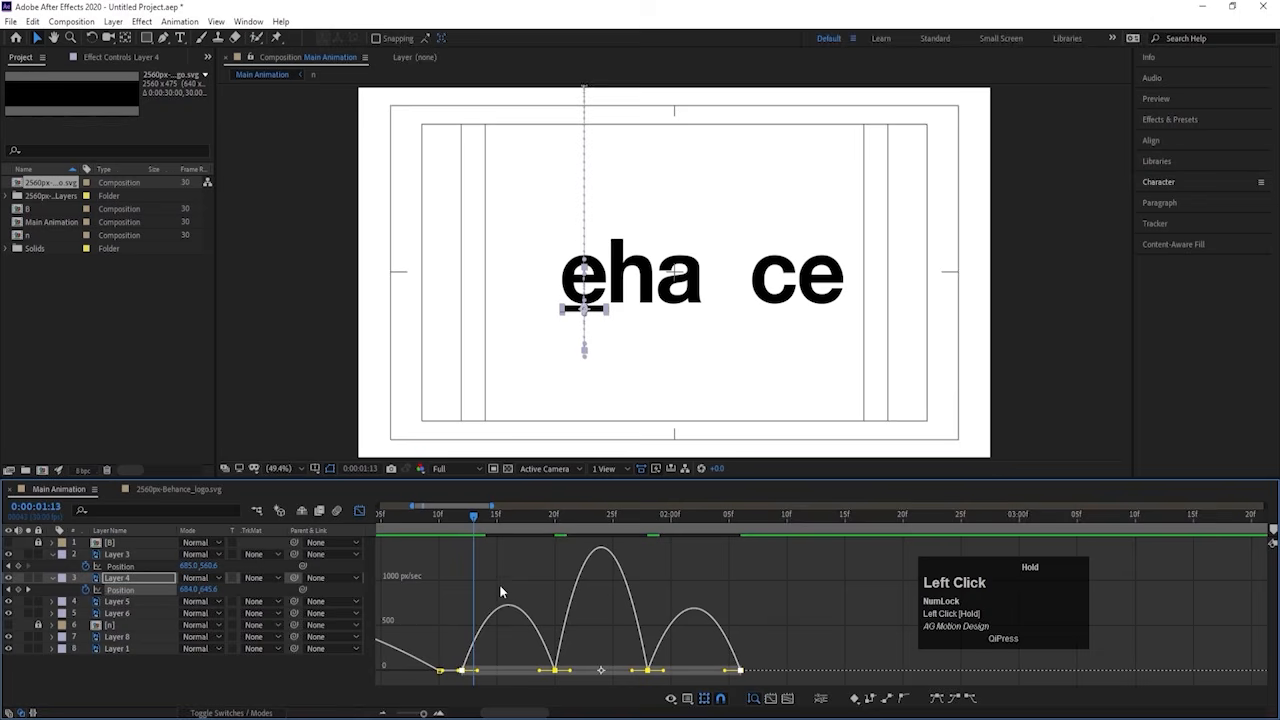
{"action": "left_click", "coordinate": [477, 673]}
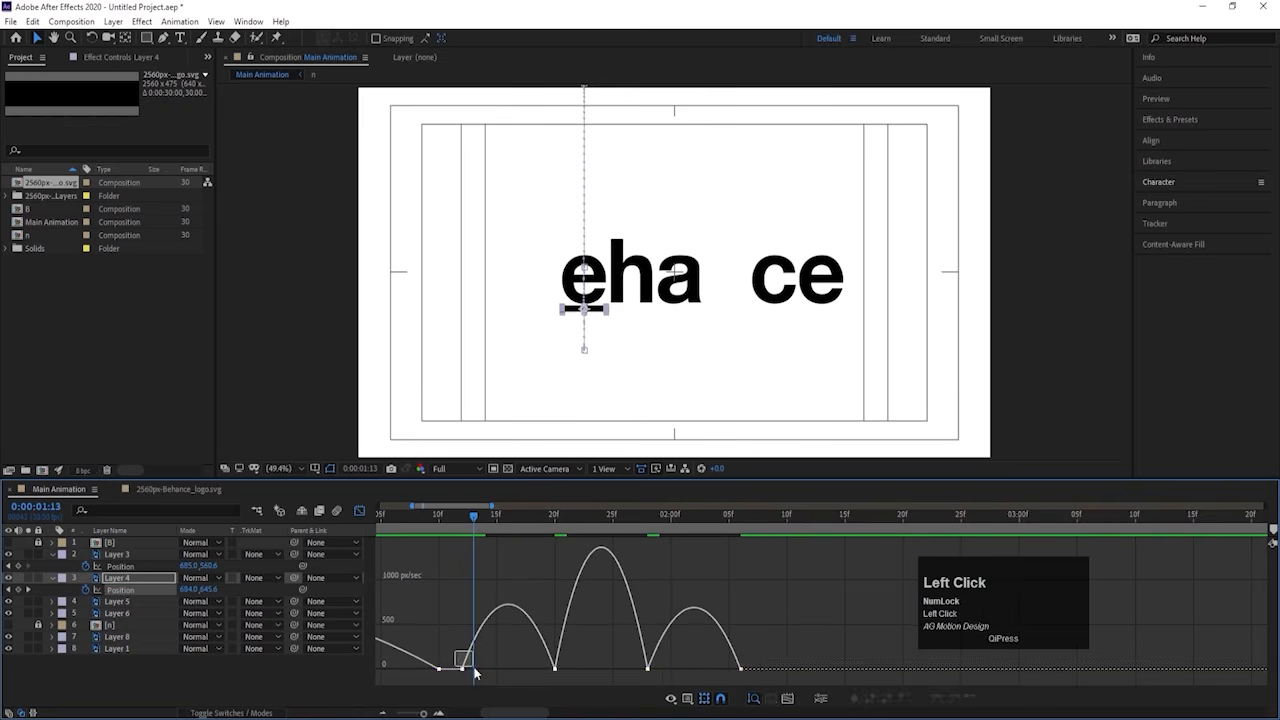
{"action": "left_click_drag", "start_coordinate": [477, 678], "coordinate": [555, 680]}
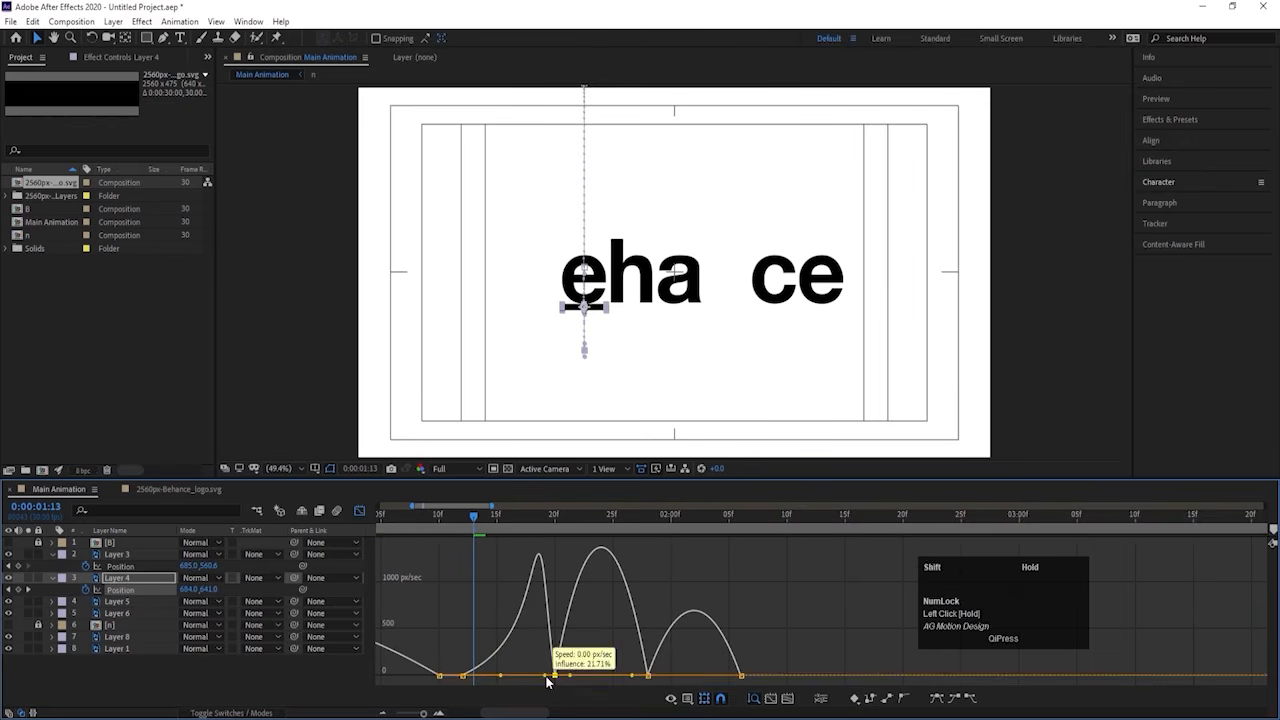
{"action": "left_click_drag", "start_coordinate": [628, 663], "coordinate": [565, 677]}
{"action": "key", "text": "space"}
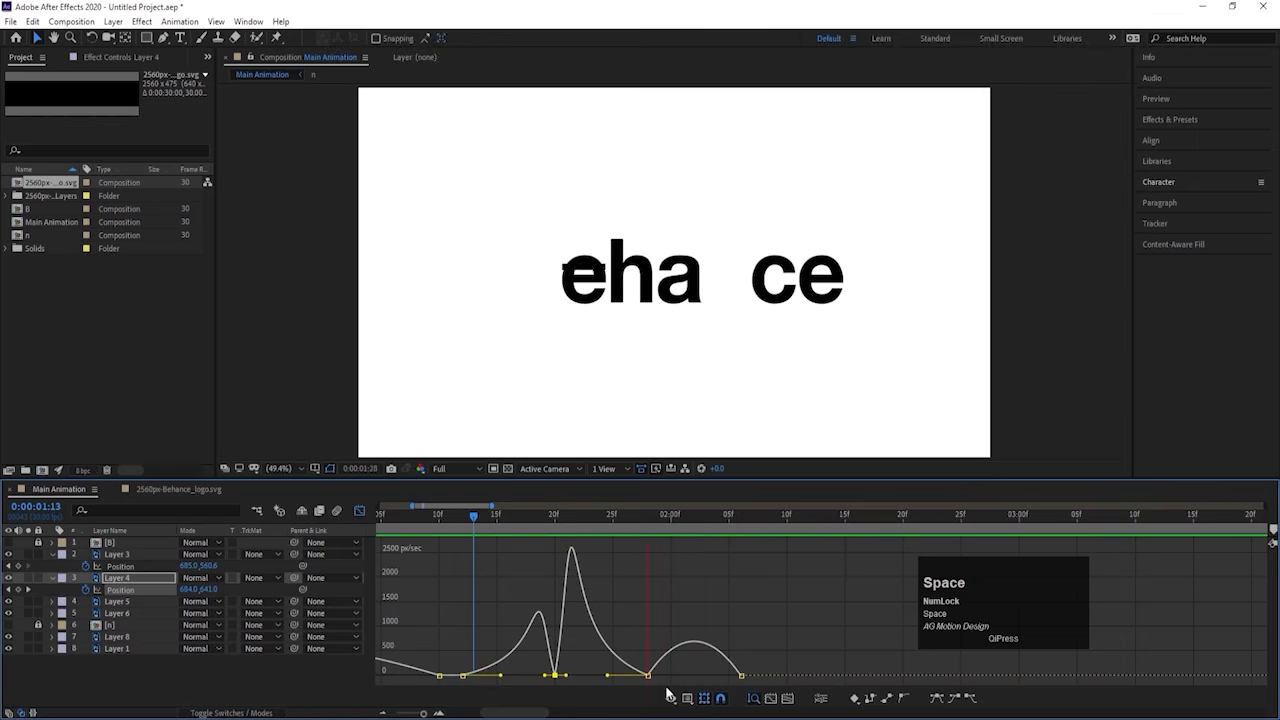
{"action": "key", "text": "space"}
Step: Sharpen the bar's speed curve into a narrow central peak between 0:00:01:28 and 0:00:02:06, then preview the bounce
{"action": "left_click_drag", "start_coordinate": [671, 676], "coordinate": [625, 591]}
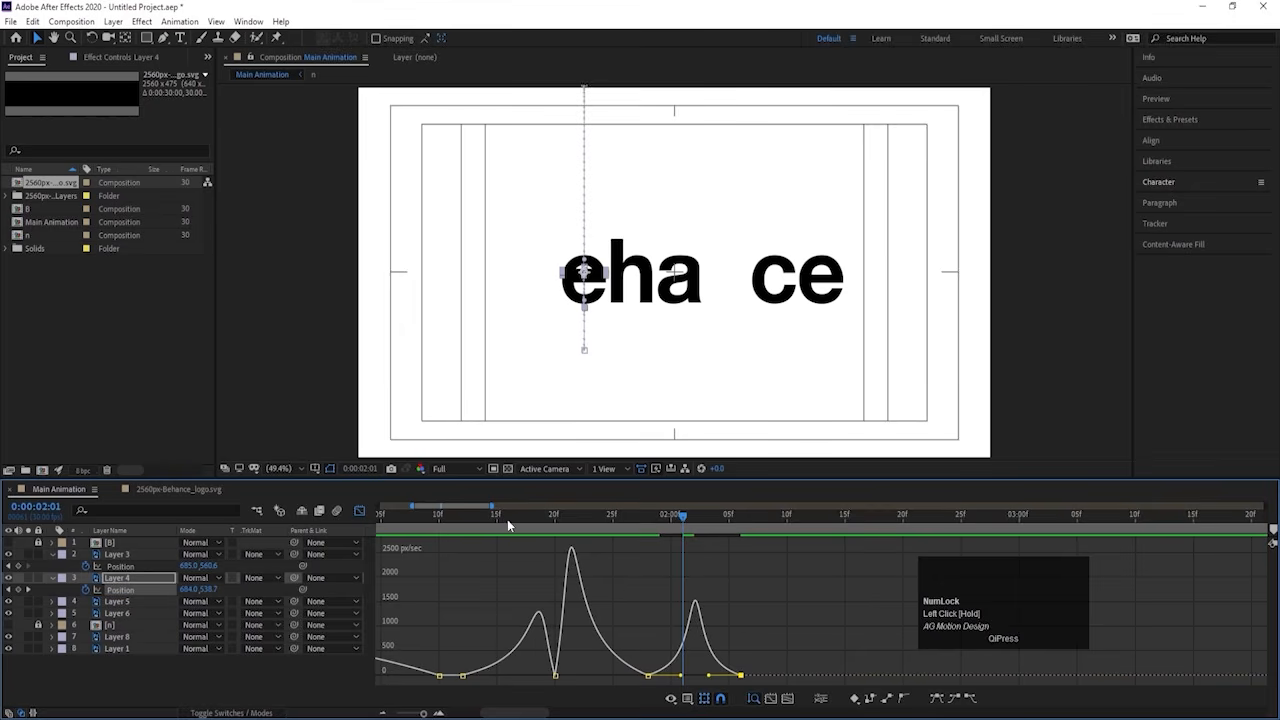
{"action": "left_click", "coordinate": [451, 519]}
{"action": "key", "text": "space"}
{"action": "key", "text": "space"}
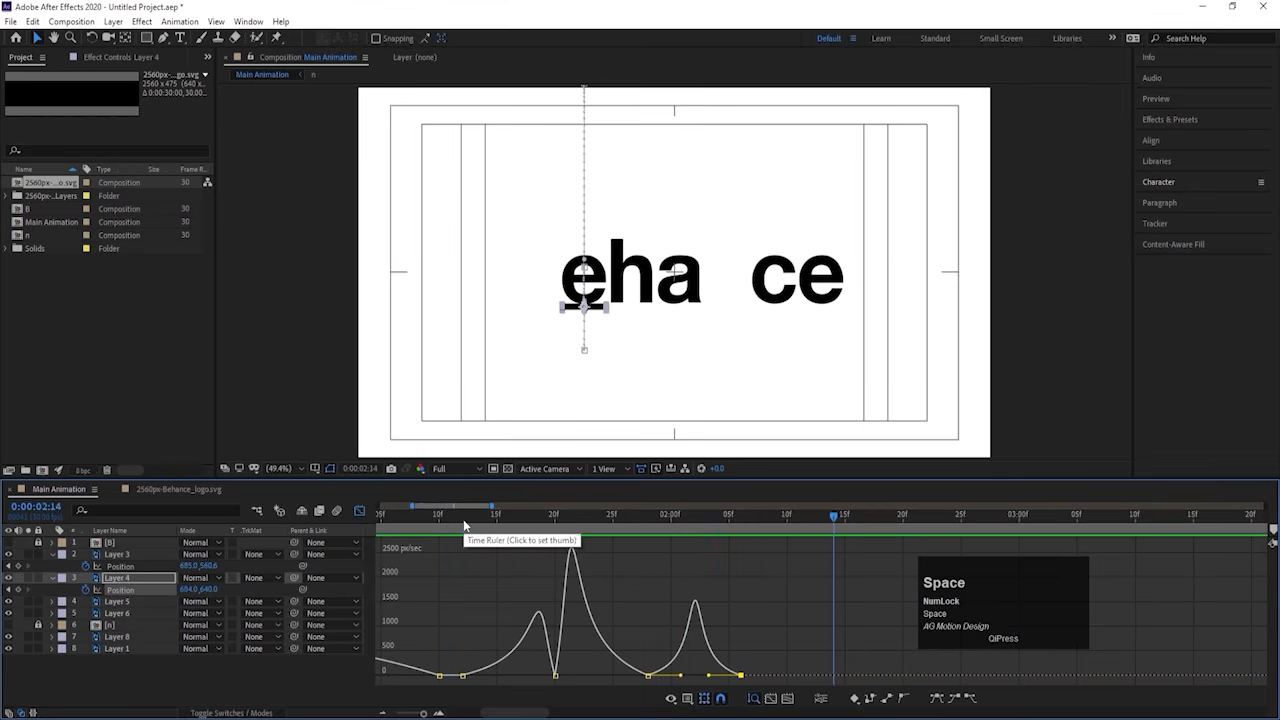
Step: Return from the graph view to the keyframes and set the first letter e layer's Rotation to 180° at 0:00:01:12
{"action": "left_click", "coordinate": [462, 519]}
{"action": "left_click", "coordinate": [359, 511]}
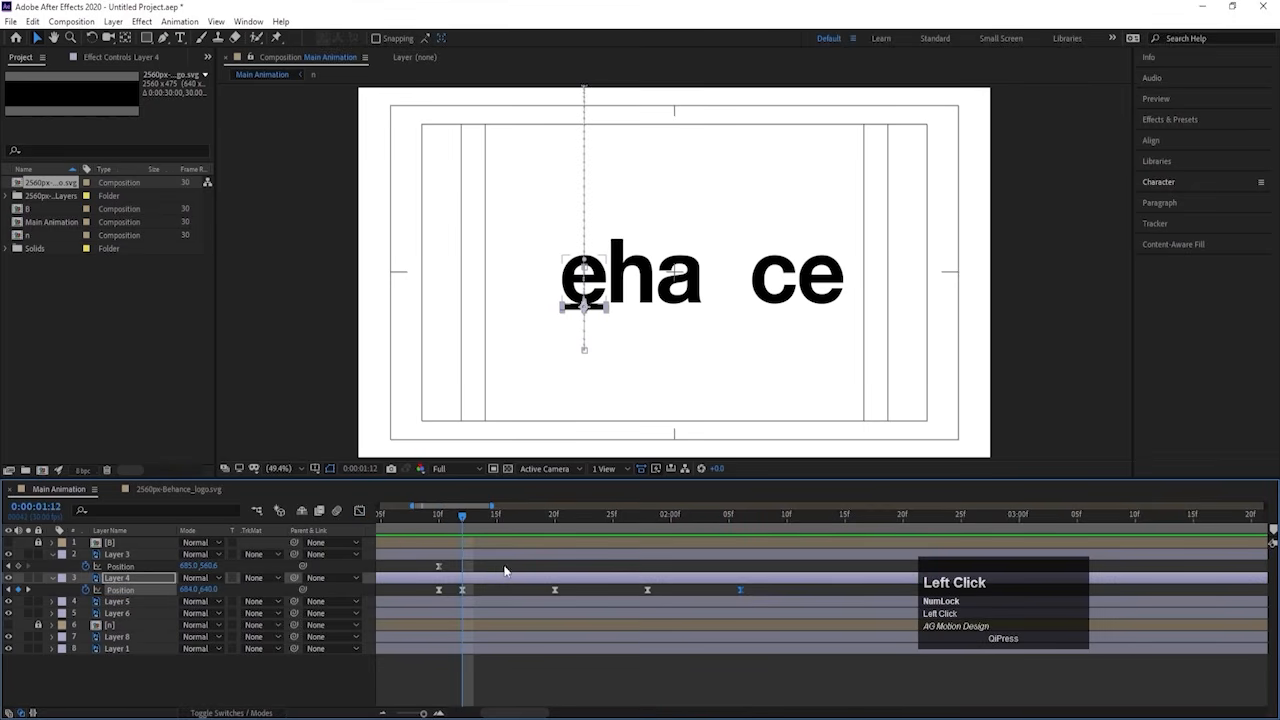
{"action": "left_click", "coordinate": [495, 590]}
{"action": "key", "text": "minus"}
{"action": "key", "text": "minus"}
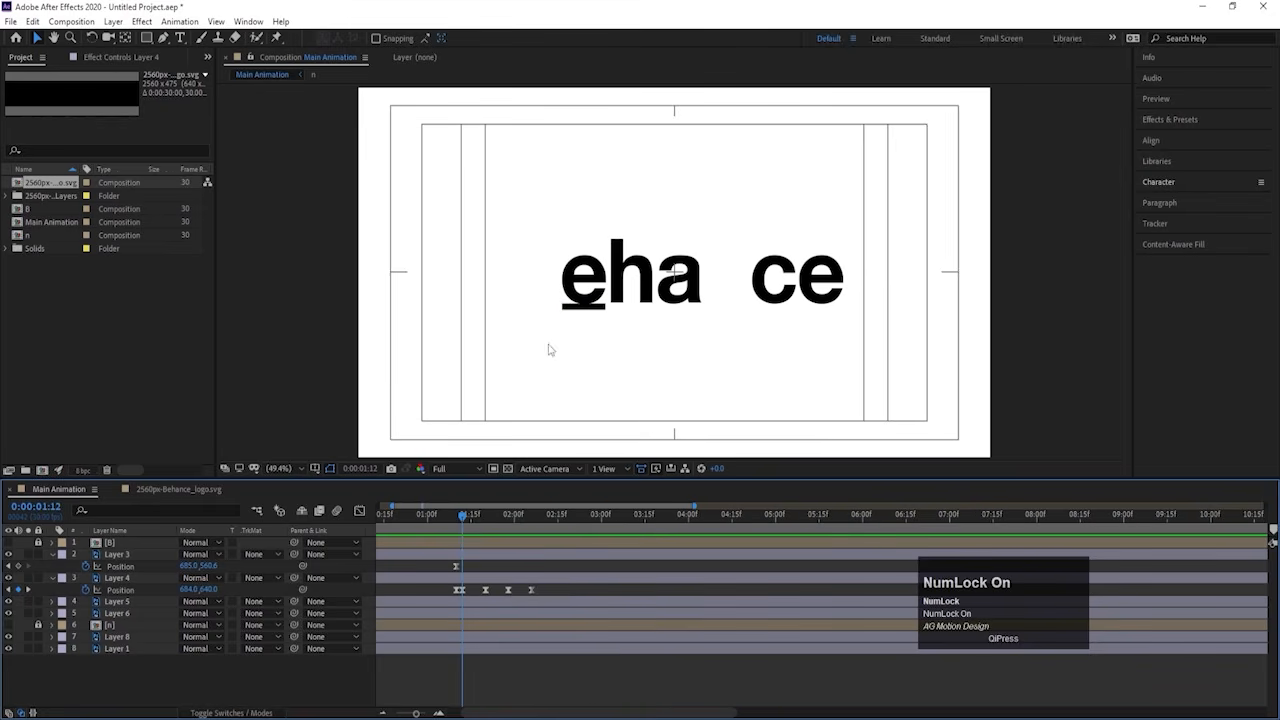
{"action": "left_click", "coordinate": [594, 285]}
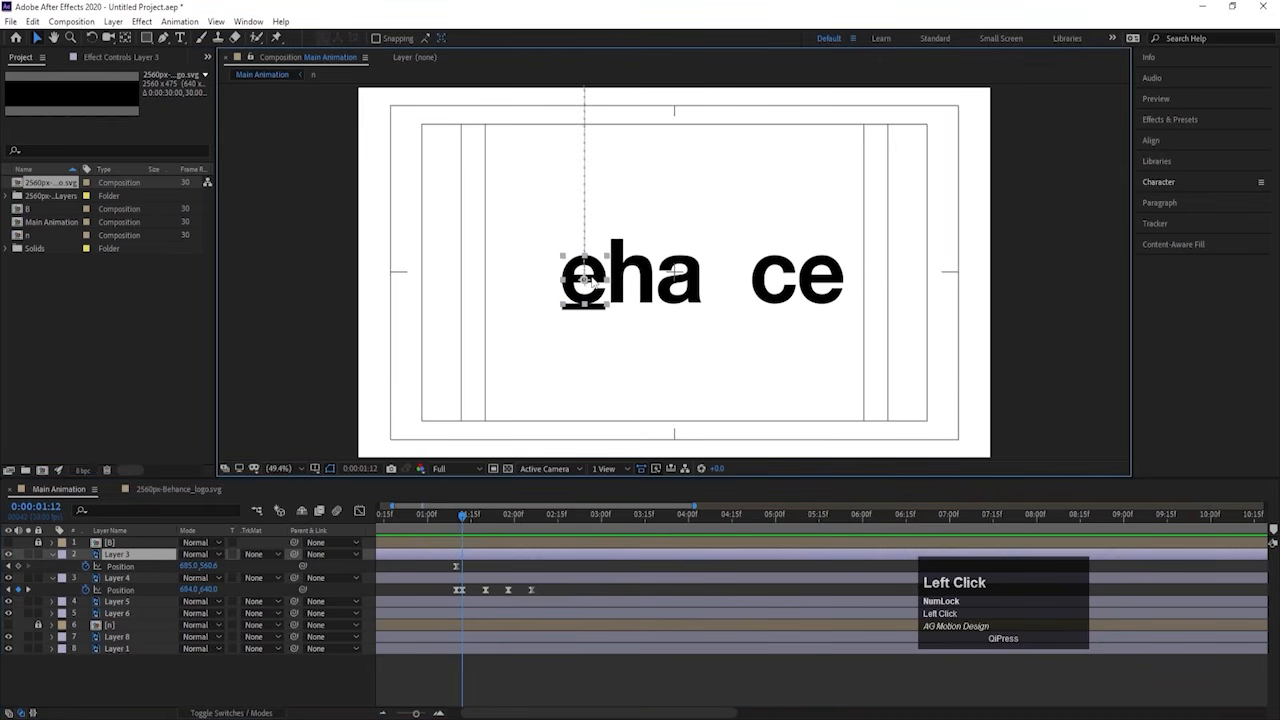
{"action": "key", "text": "r"}
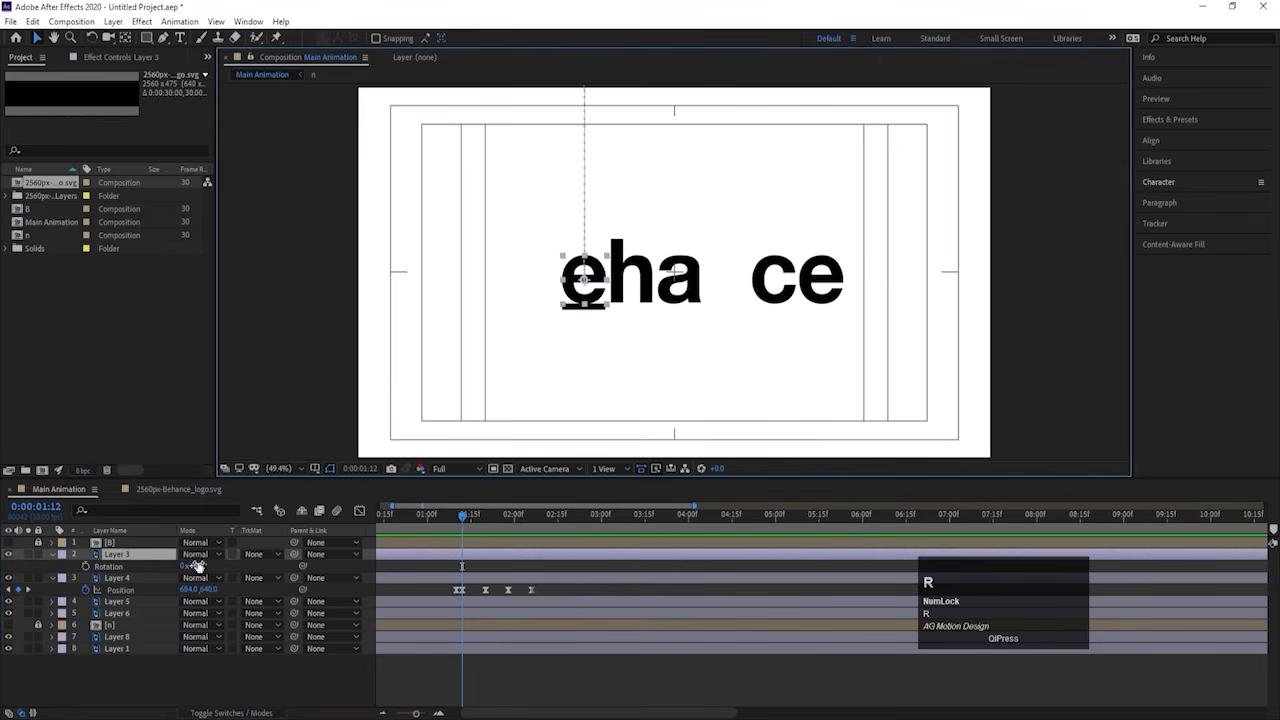
{"action": "left_click", "coordinate": [197, 566]}
{"action": "type", "text": "180"}
{"action": "key", "text": "Return"}
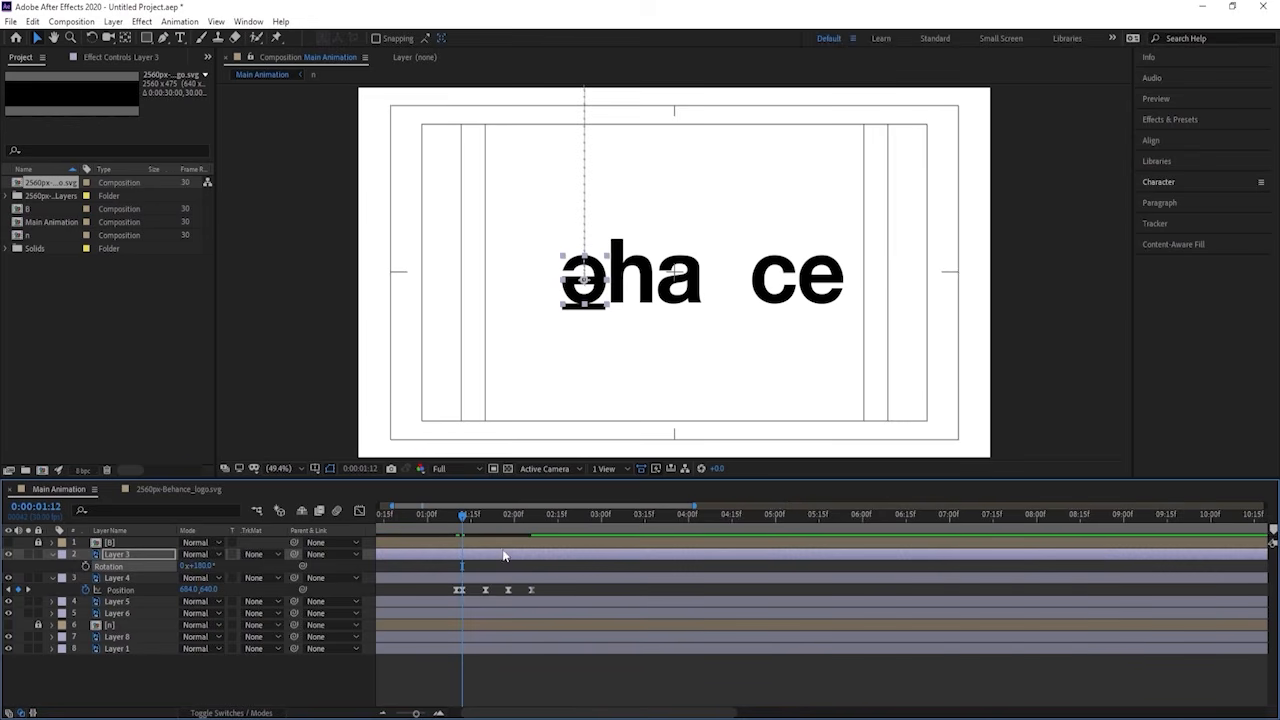
Step: Keyframe the e's Position unchanged at 0:00:01:12, lower it to Y 652.6 onto the bar at 0:00:01:21, and preview
{"action": "key", "text": "p"}
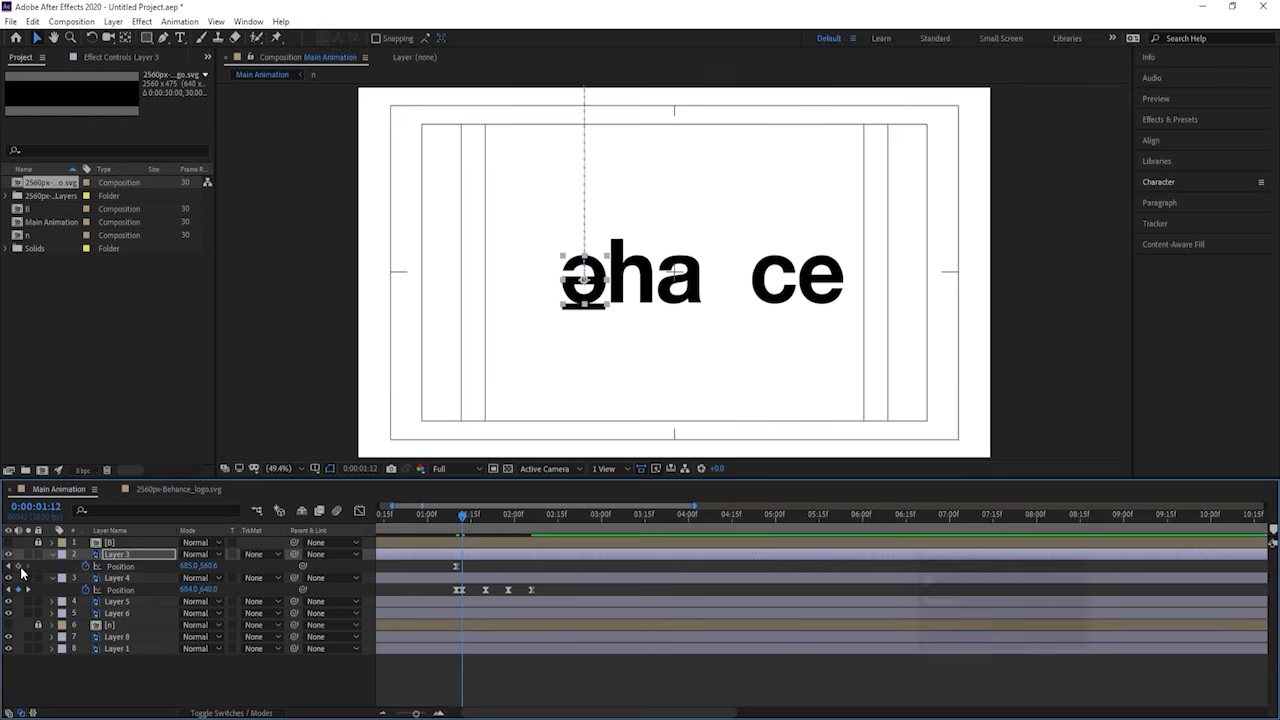
{"action": "left_click", "coordinate": [120, 566]}
{"action": "key", "text": "equal"}
{"action": "key", "text": "equal"}
{"action": "key", "text": "k"}
{"action": "key", "text": "k"}
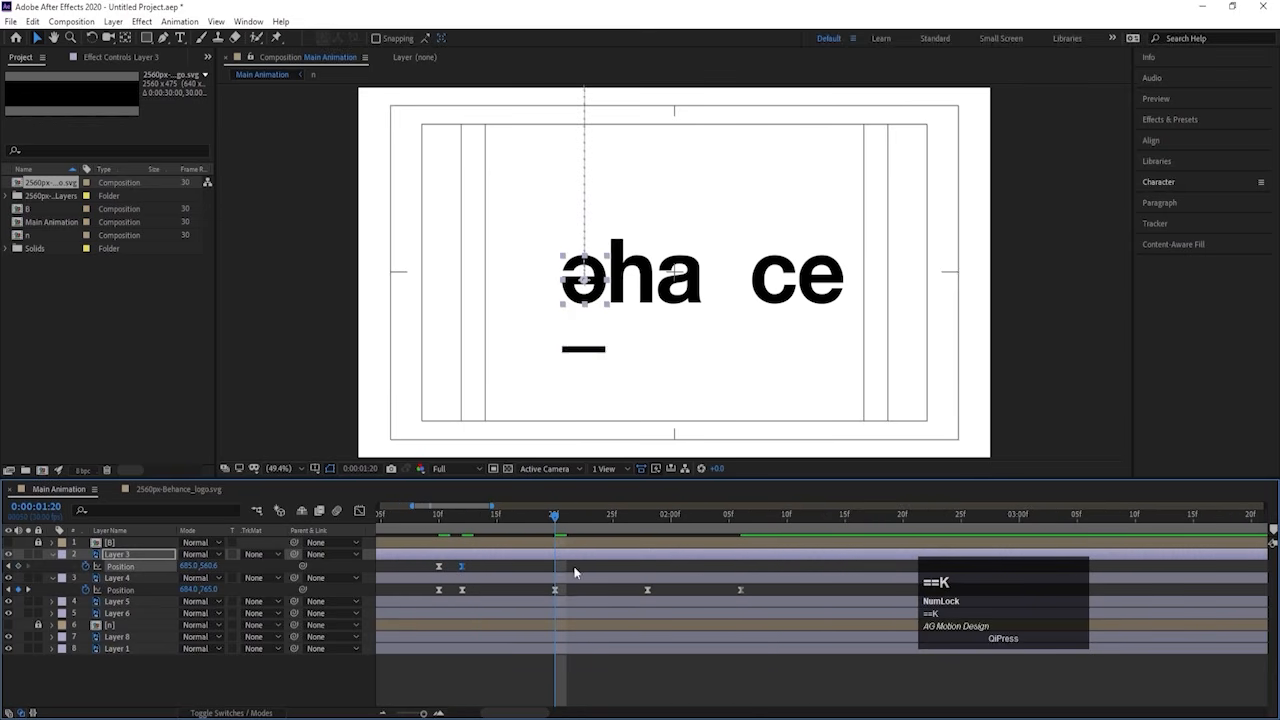
{"action": "left_click_drag", "start_coordinate": [556, 513], "coordinate": [566, 520]}
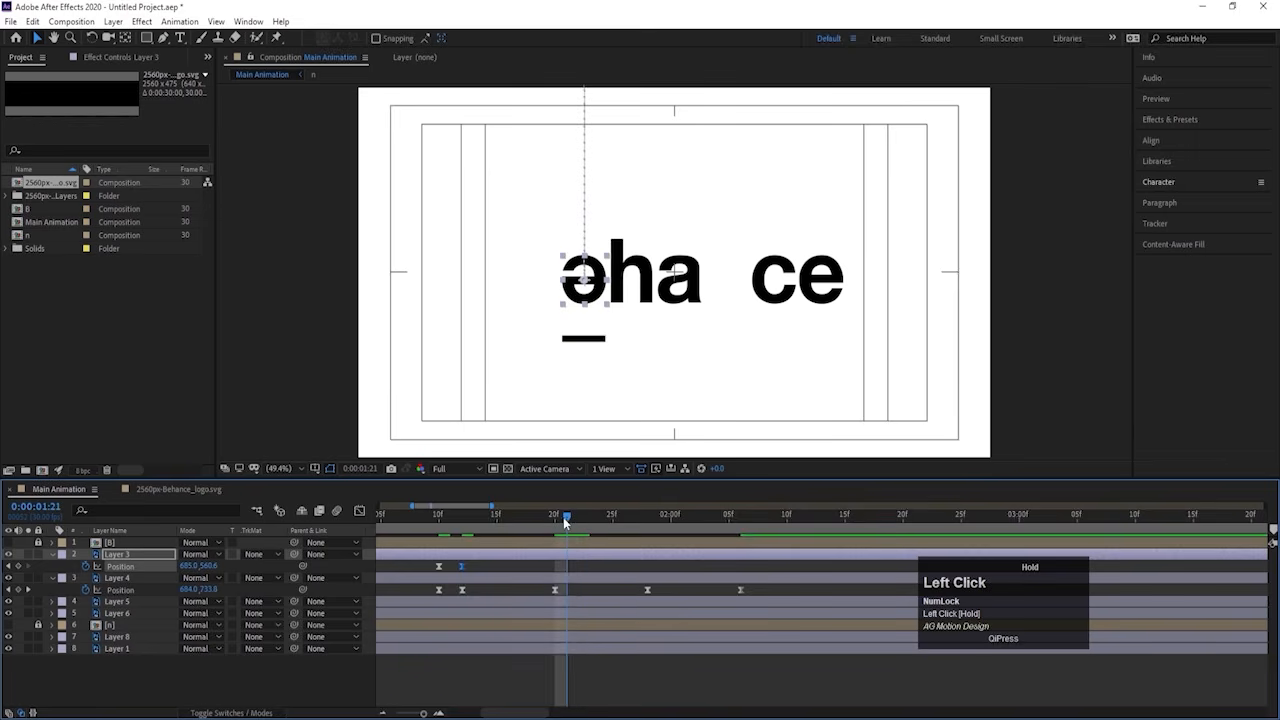
{"action": "left_click_drag", "start_coordinate": [214, 568], "coordinate": [268, 570]}
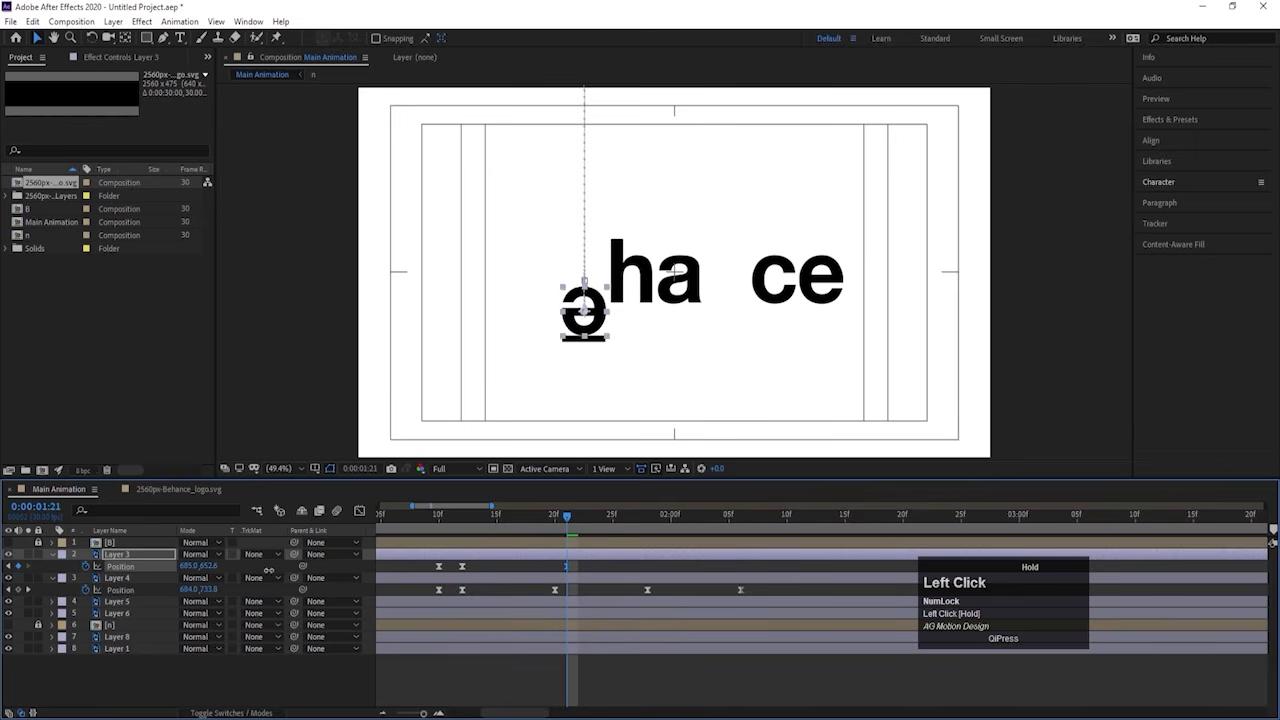
{"action": "key", "text": "space"}
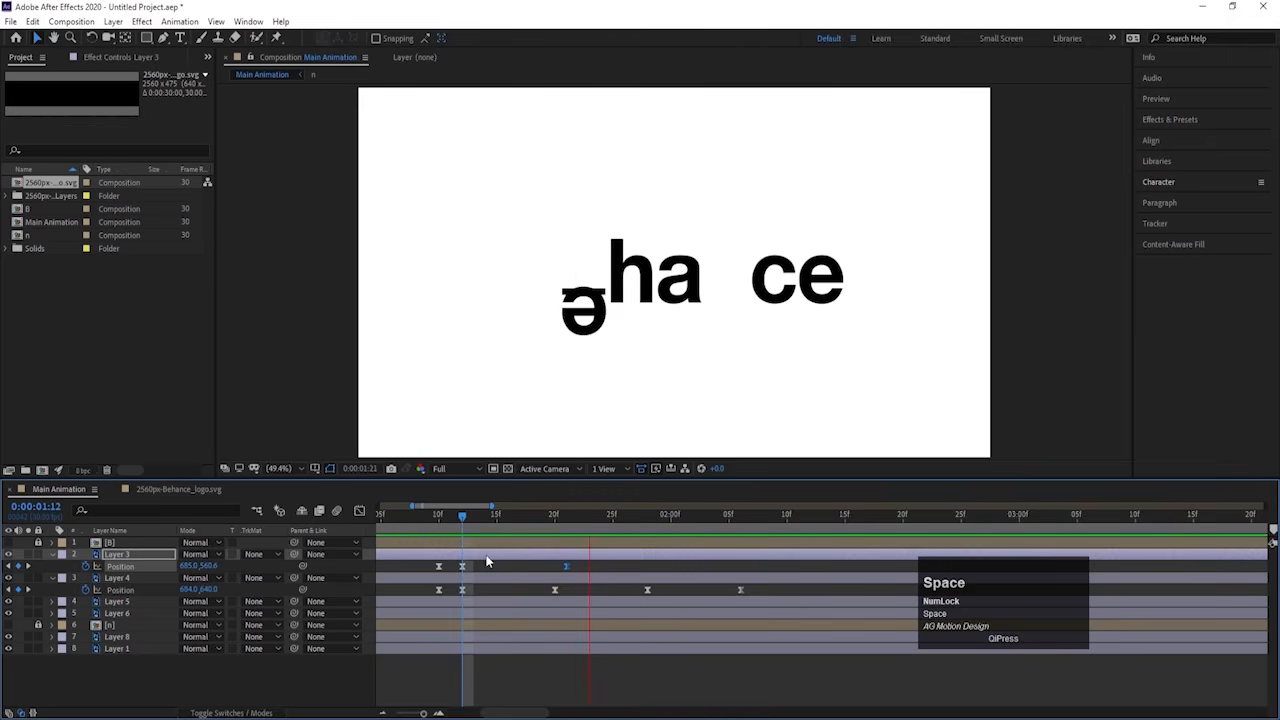
Step: Apply Easy Ease to the e's 0:00:01:12 and 0:00:01:21 Position keyframes, push the speed peak just before 0:00:01:21, and preview
{"action": "key", "text": "j"}
{"action": "key", "text": "j"}
{"action": "key", "text": "j"}
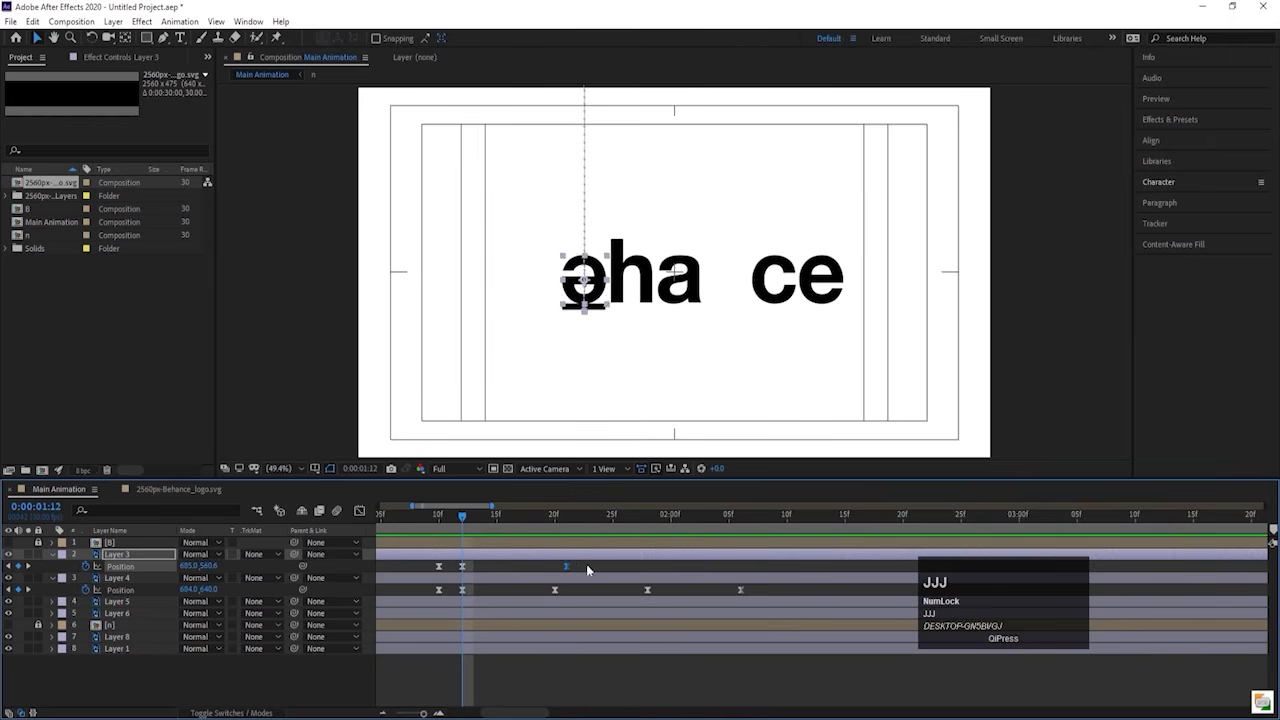
{"action": "left_click_drag", "start_coordinate": [587, 563], "coordinate": [463, 574]}
{"action": "key", "text": "F9"}
{"action": "left_click", "coordinate": [360, 510]}
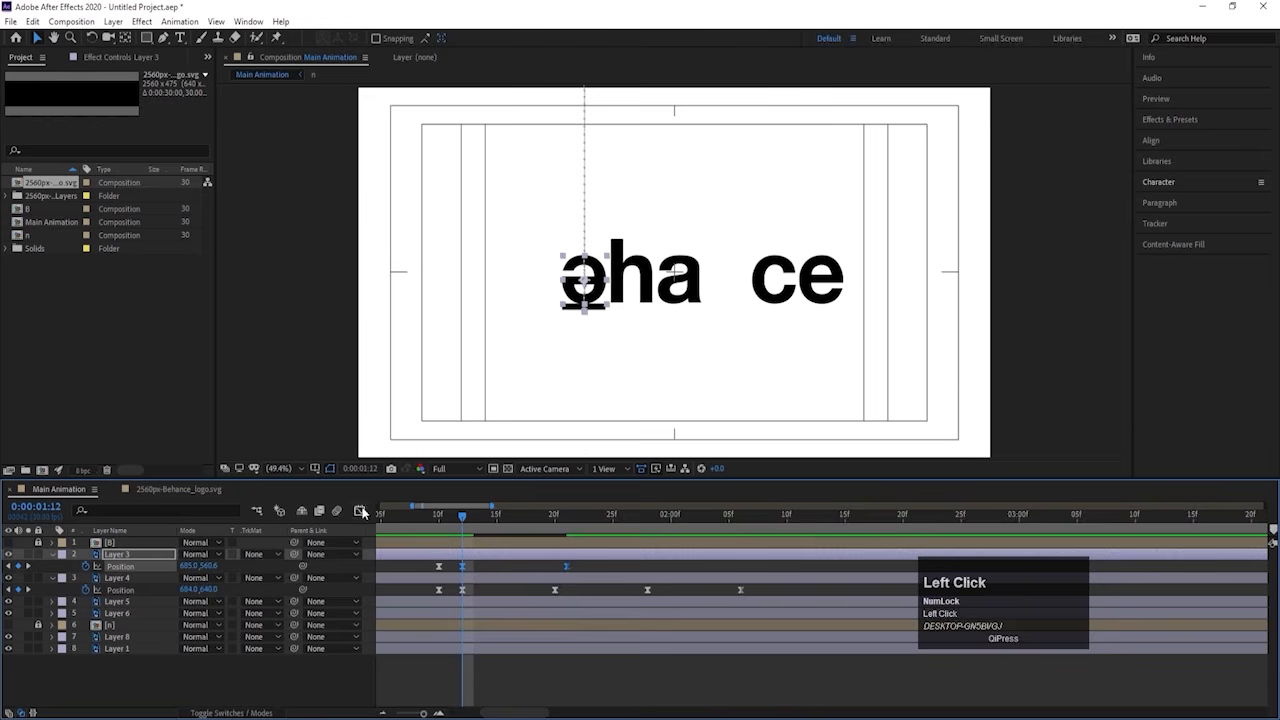
{"action": "key", "text": "ctrl+z"}
{"action": "left_click_drag", "start_coordinate": [459, 666], "coordinate": [558, 677]}
{"action": "key", "text": "space"}
{"action": "key", "text": "space"}
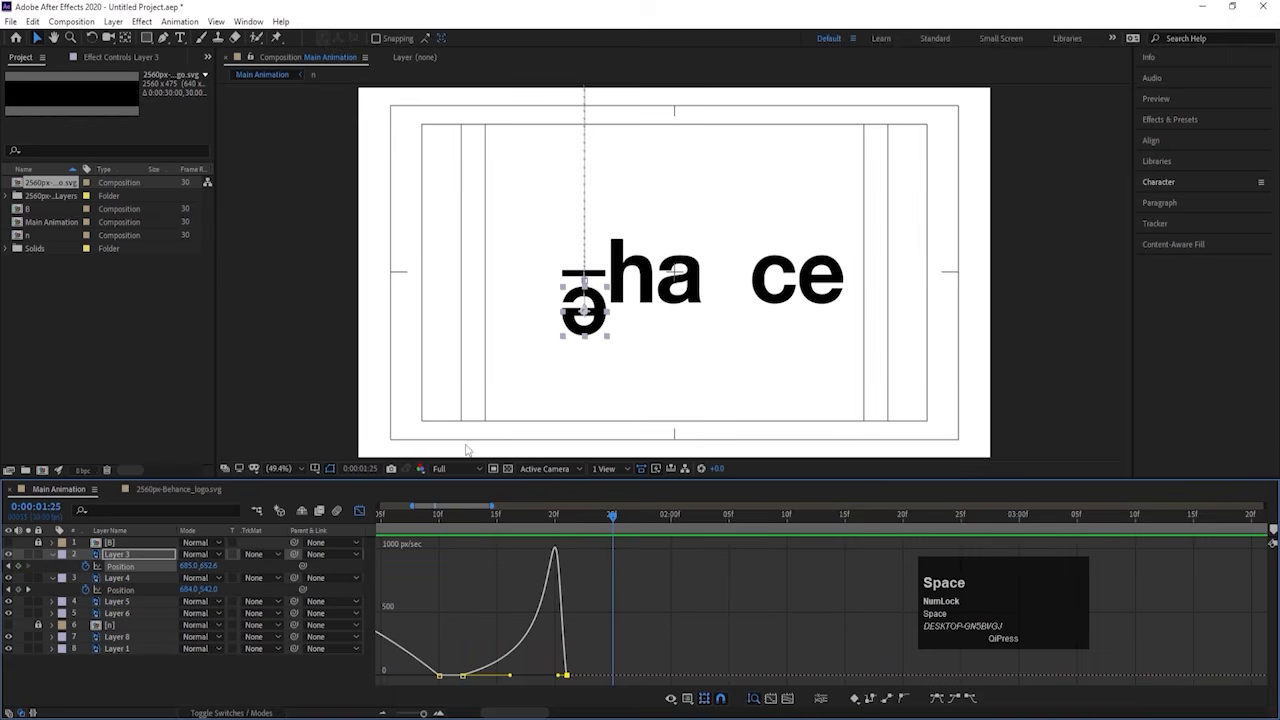
Step: Throw the e upward by keyframing its Position at Y 252.6 at 0:00:02:02
{"action": "left_click", "coordinate": [359, 511]}
{"action": "left_click_drag", "start_coordinate": [569, 530], "coordinate": [698, 543]}
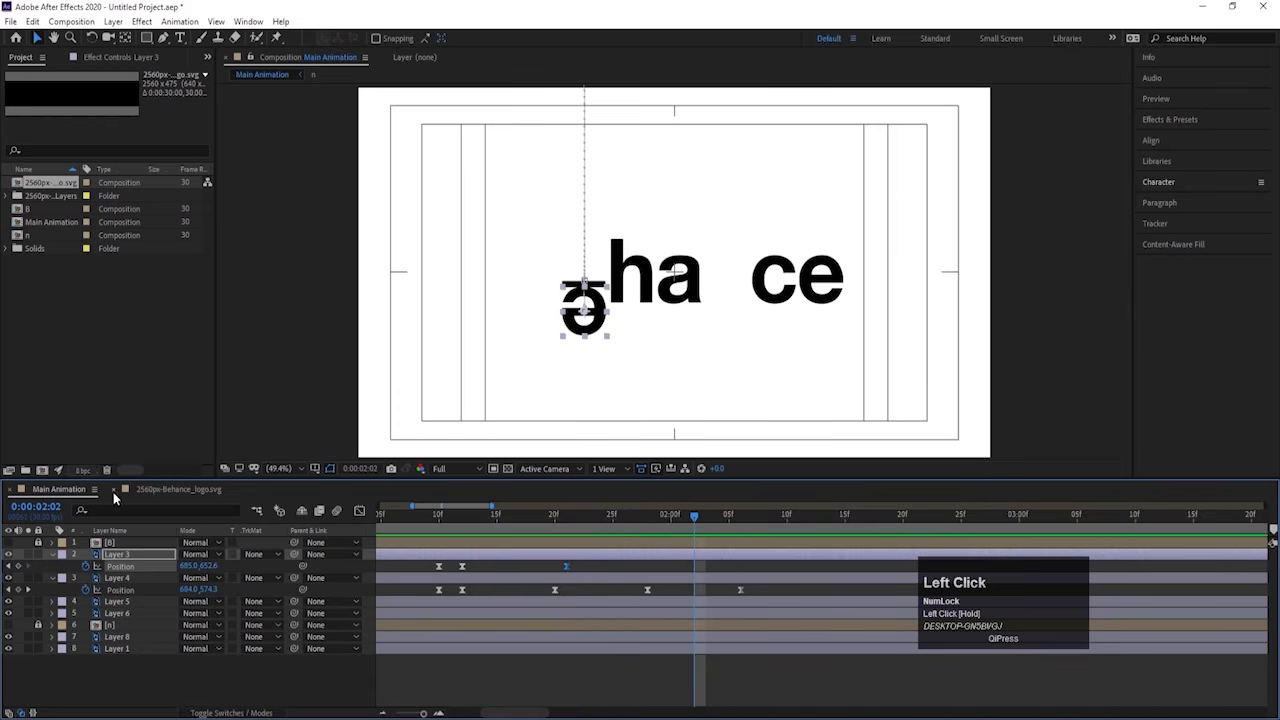
{"action": "left_click_drag", "start_coordinate": [212, 568], "coordinate": [545, 570]}
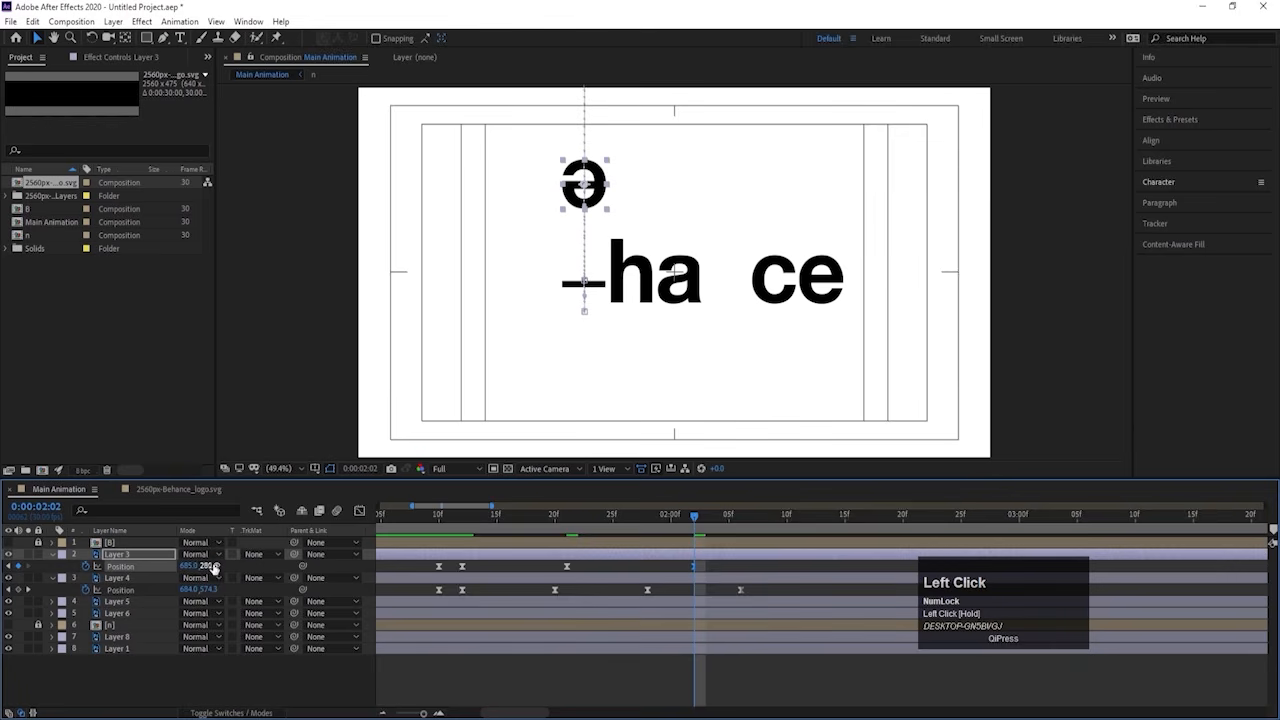
{"action": "left_click_drag", "start_coordinate": [214, 568], "coordinate": [186, 566]}
Step: Copy the e's 0:00:01:12 Position keyframe to 0:00:02:14 and preview the letter's jump and fall
{"action": "left_click_drag", "start_coordinate": [738, 520], "coordinate": [834, 548]}
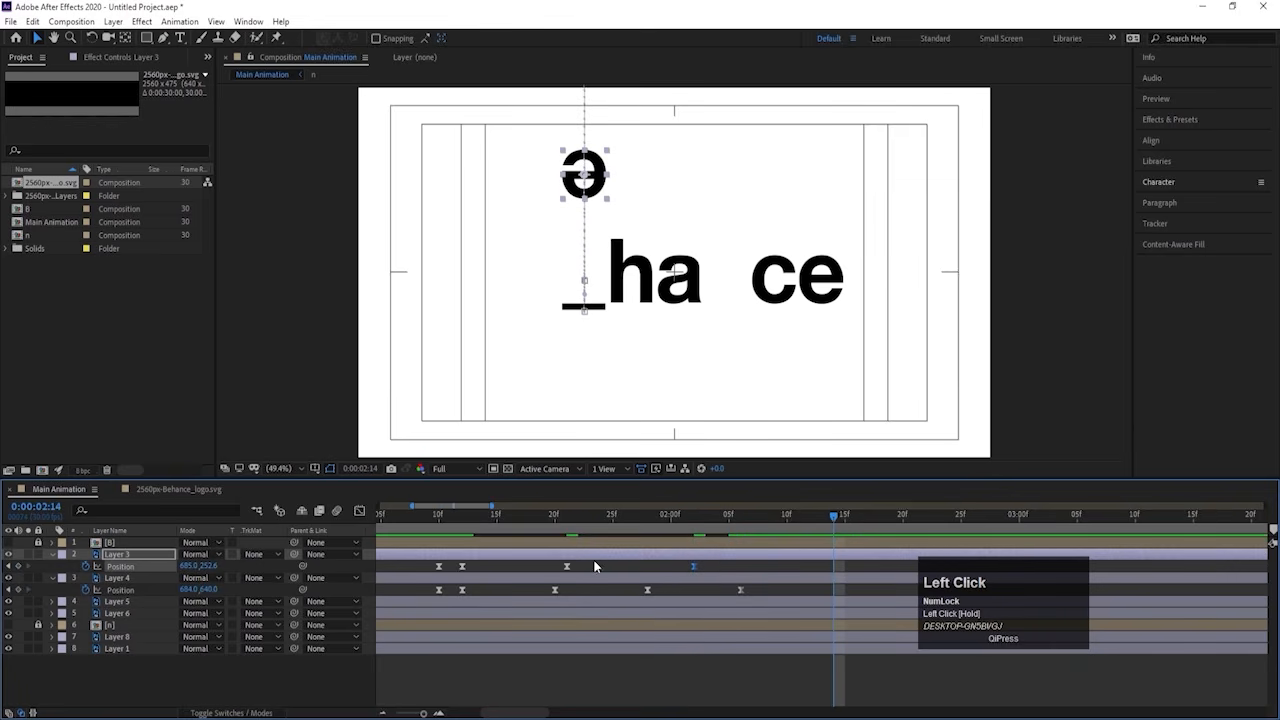
{"action": "left_click", "coordinate": [461, 567]}
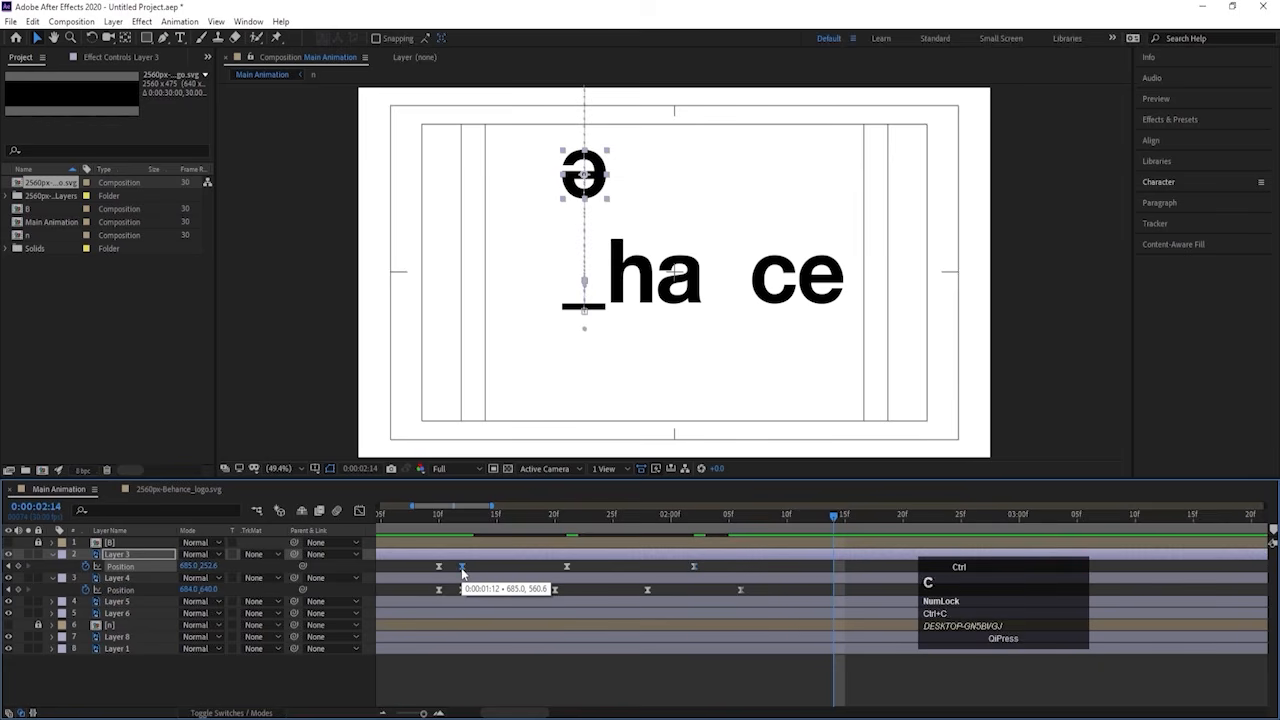
{"action": "key", "text": "ctrl+v"}
{"action": "left_click", "coordinate": [570, 518]}
{"action": "key", "text": "space"}
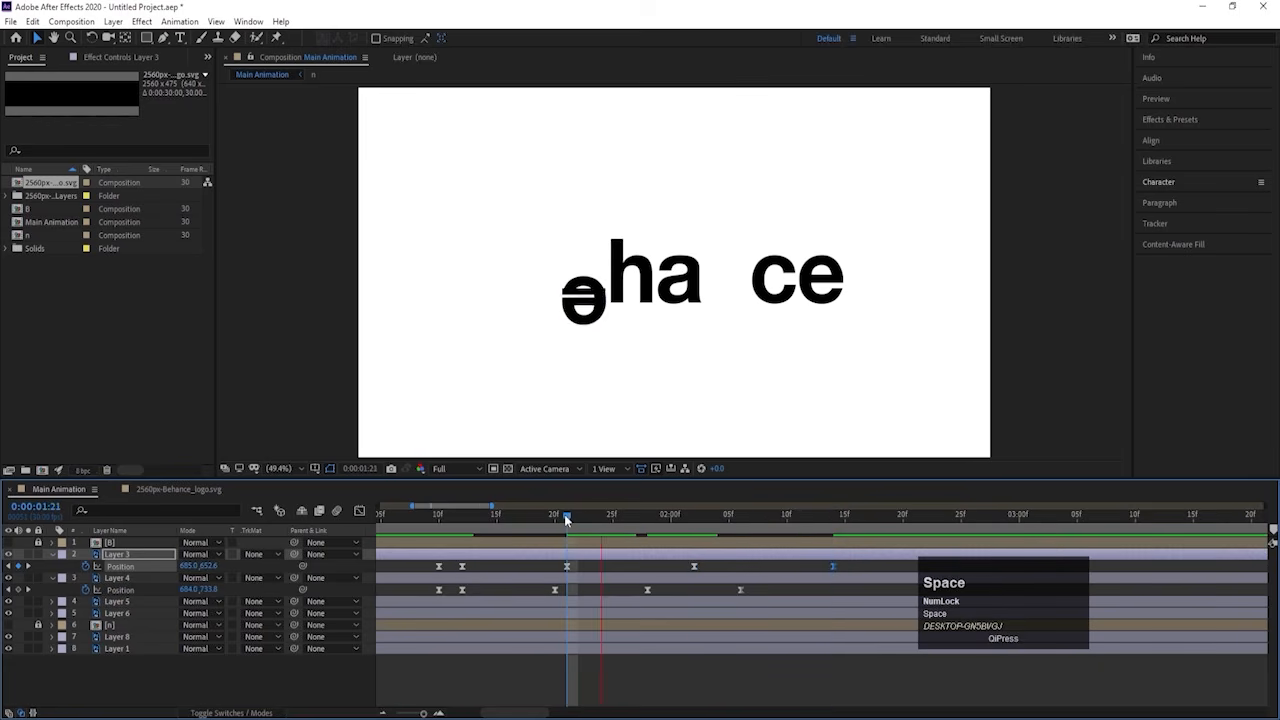
{"action": "left_click", "coordinate": [575, 518]}
{"action": "left_click_drag", "start_coordinate": [576, 519], "coordinate": [866, 577]}
{"action": "key", "text": "space"}
{"action": "key", "text": "space"}
Step: Show the e's Position speed graph and apply Easy Ease to its jump keyframes from 0:00:01:21 to 0:00:02:14
{"action": "left_click", "coordinate": [359, 511]}
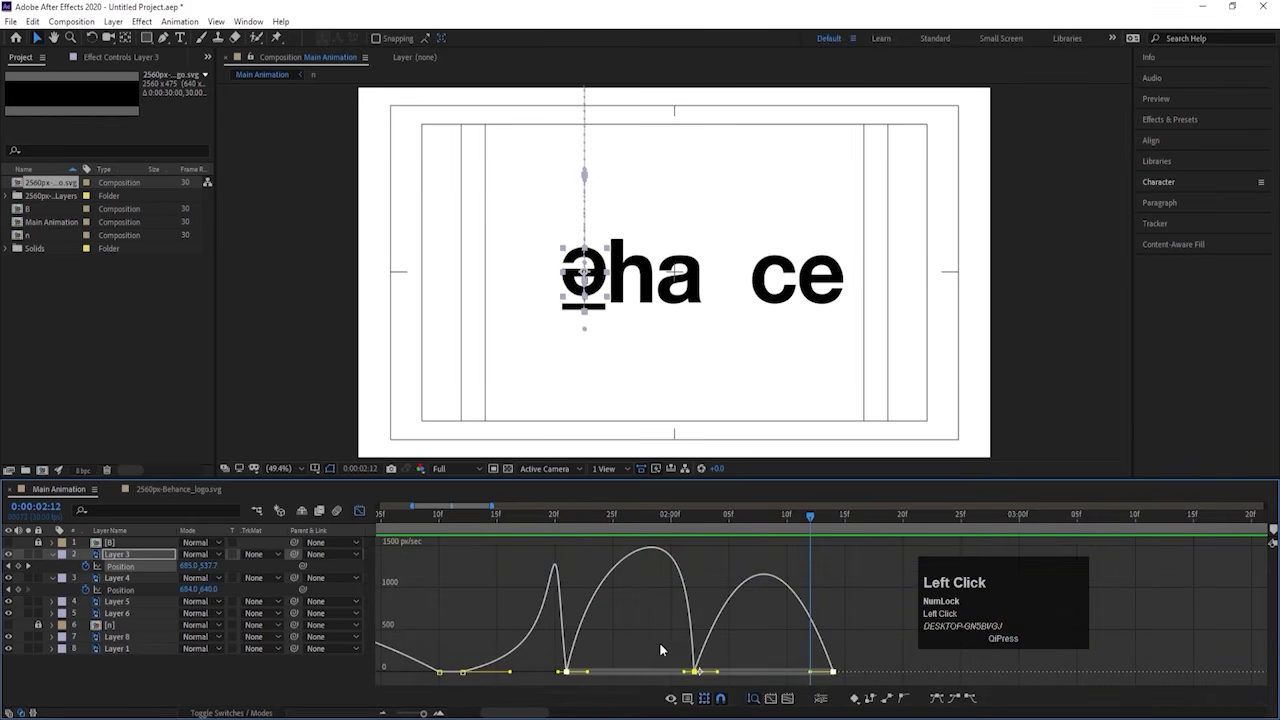
{"action": "left_click_drag", "start_coordinate": [659, 650], "coordinate": [743, 661]}
{"action": "key", "text": "F9"}
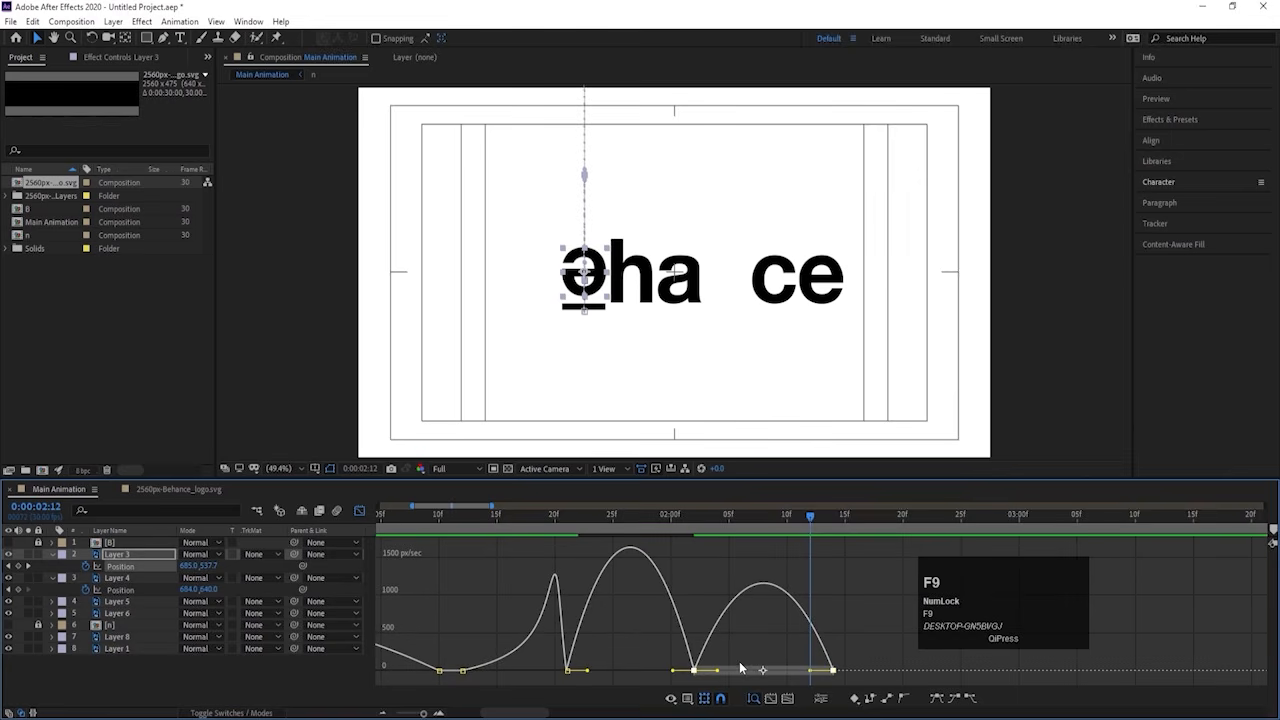
Step: Reshape the e's speed curves into sharp peaks just after 0:00:01:21 and just before 0:00:02:14, then preview the jump
{"action": "left_click_drag", "start_coordinate": [641, 626], "coordinate": [629, 676]}
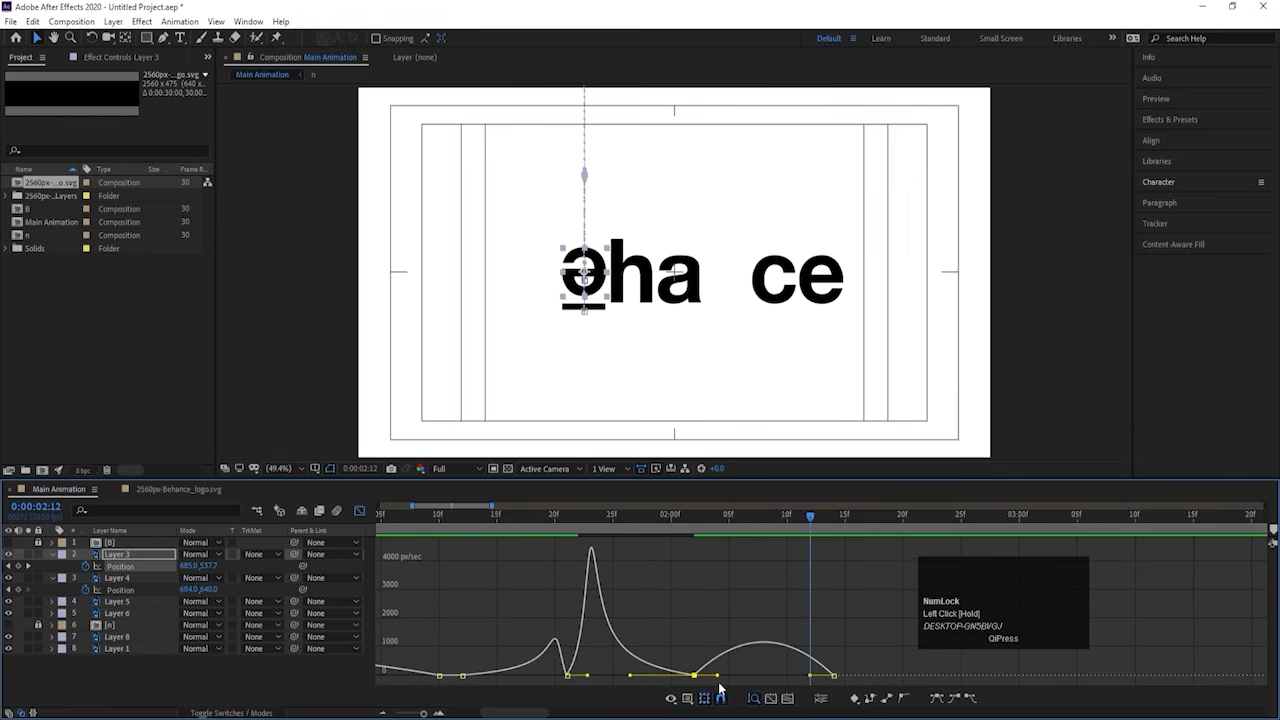
{"action": "left_click_drag", "start_coordinate": [717, 676], "coordinate": [763, 678]}
{"action": "left_click_drag", "start_coordinate": [588, 675], "coordinate": [572, 677]}
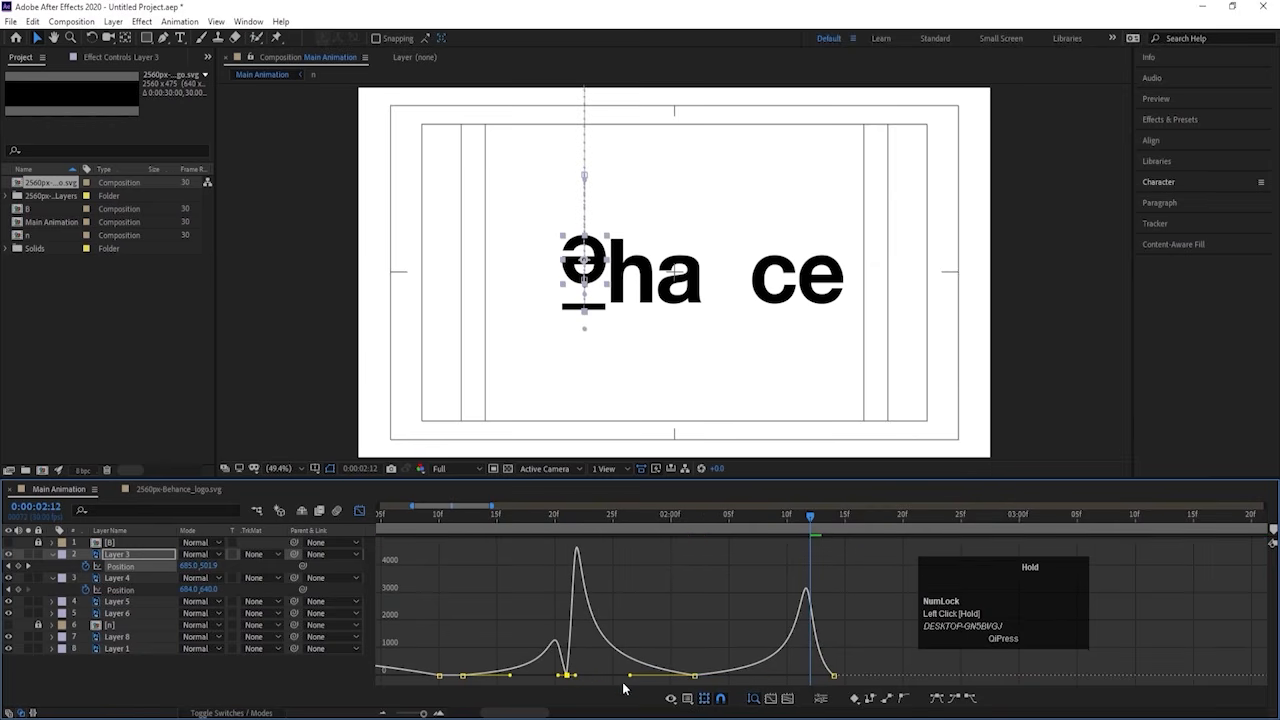
{"action": "left_click_drag", "start_coordinate": [866, 651], "coordinate": [823, 676]}
{"action": "left_click", "coordinate": [547, 515]}
{"action": "key", "text": "space"}
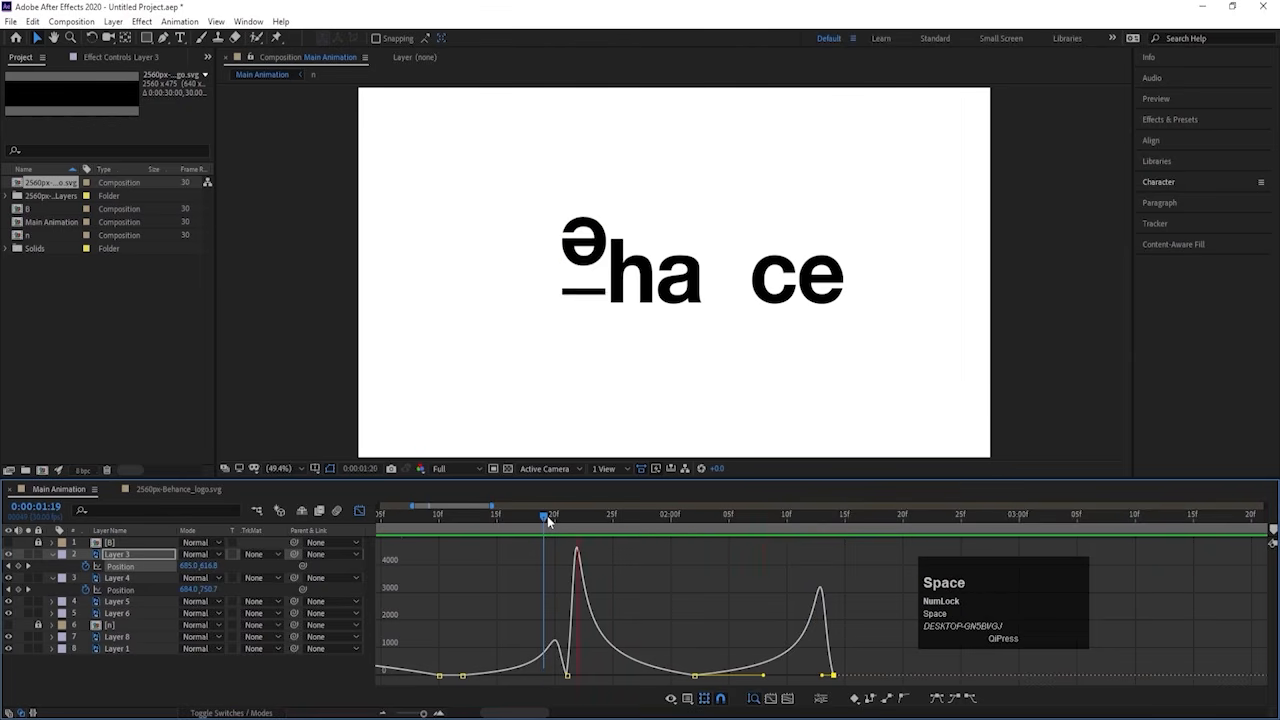
{"action": "key", "text": "space"}
Step: Add a 180° Rotation keyframe to the e at 0:00:01:21 and reveal all of the layer's keyframed properties
{"action": "left_click", "coordinate": [360, 510]}
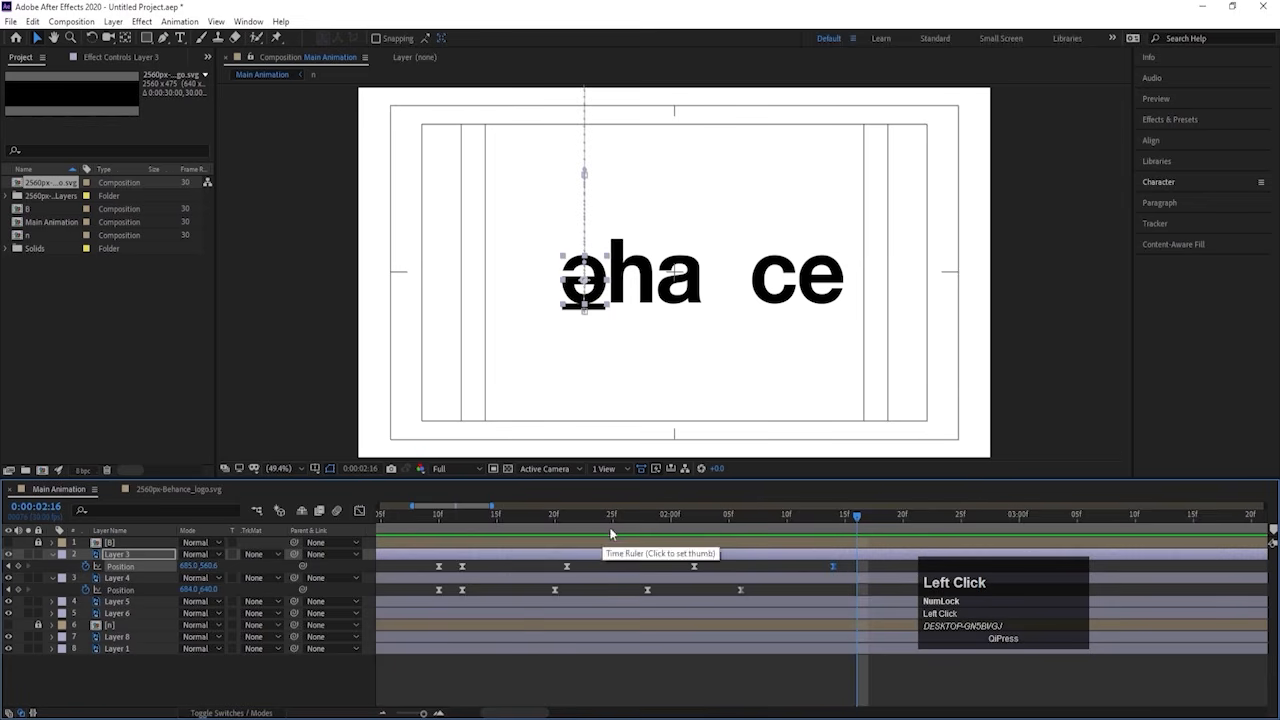
{"action": "left_click_drag", "start_coordinate": [611, 534], "coordinate": [568, 524]}
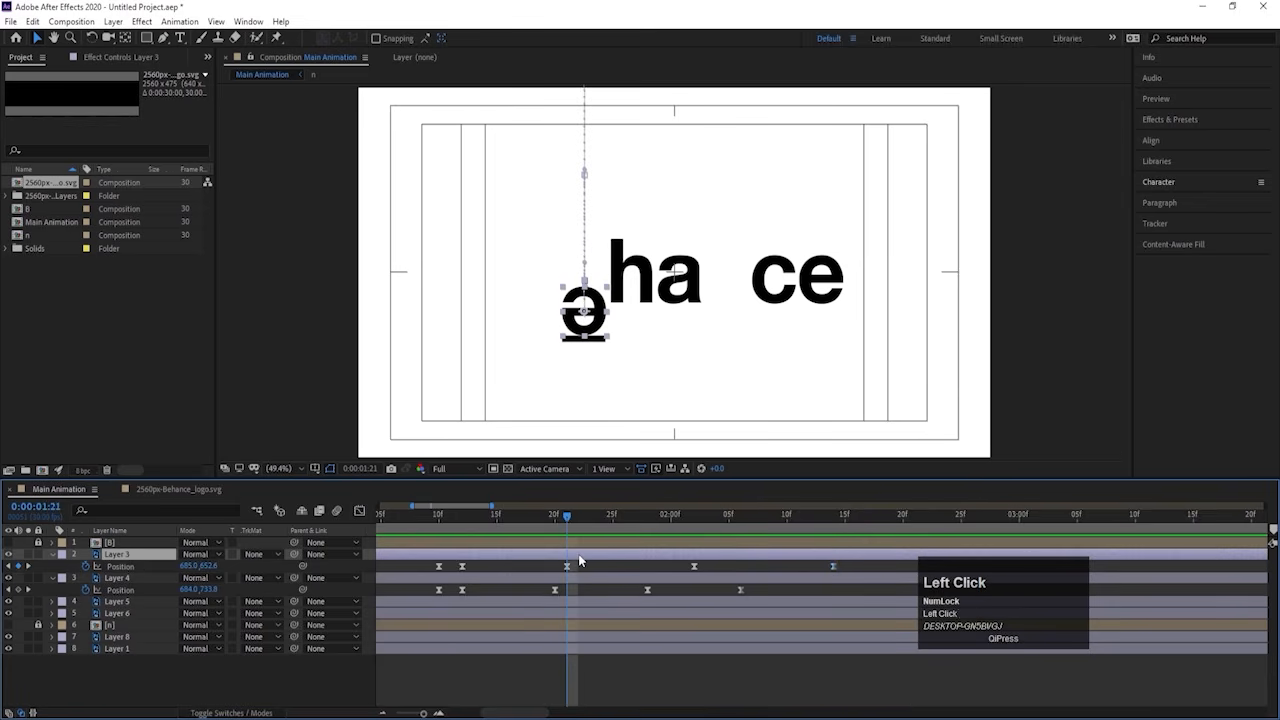
{"action": "key", "text": "r"}
{"action": "left_click", "coordinate": [85, 566]}
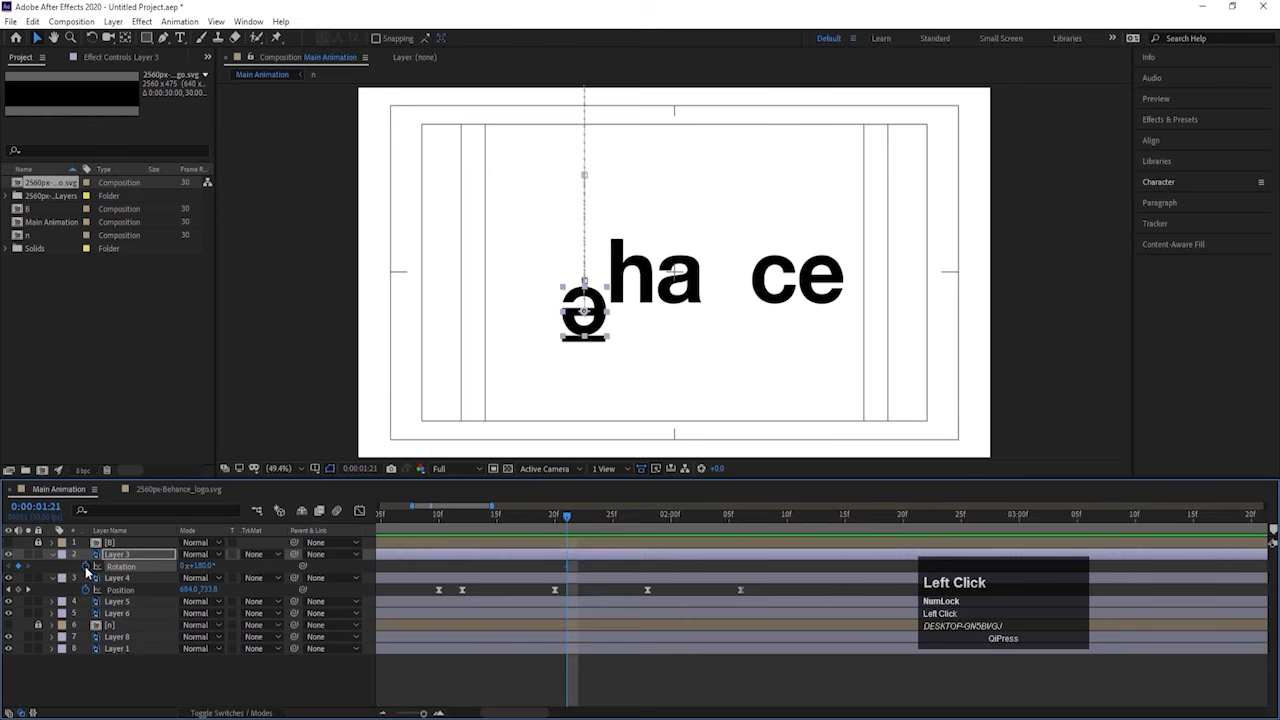
{"action": "key", "text": "u"}
Step: Set the e's Rotation to 0° at 0:00:02:14 and preview the letter turning upright during its jump
{"action": "key", "text": "k"}
{"action": "key", "text": "k"}
{"action": "key", "text": "k"}
{"action": "key", "text": "k"}
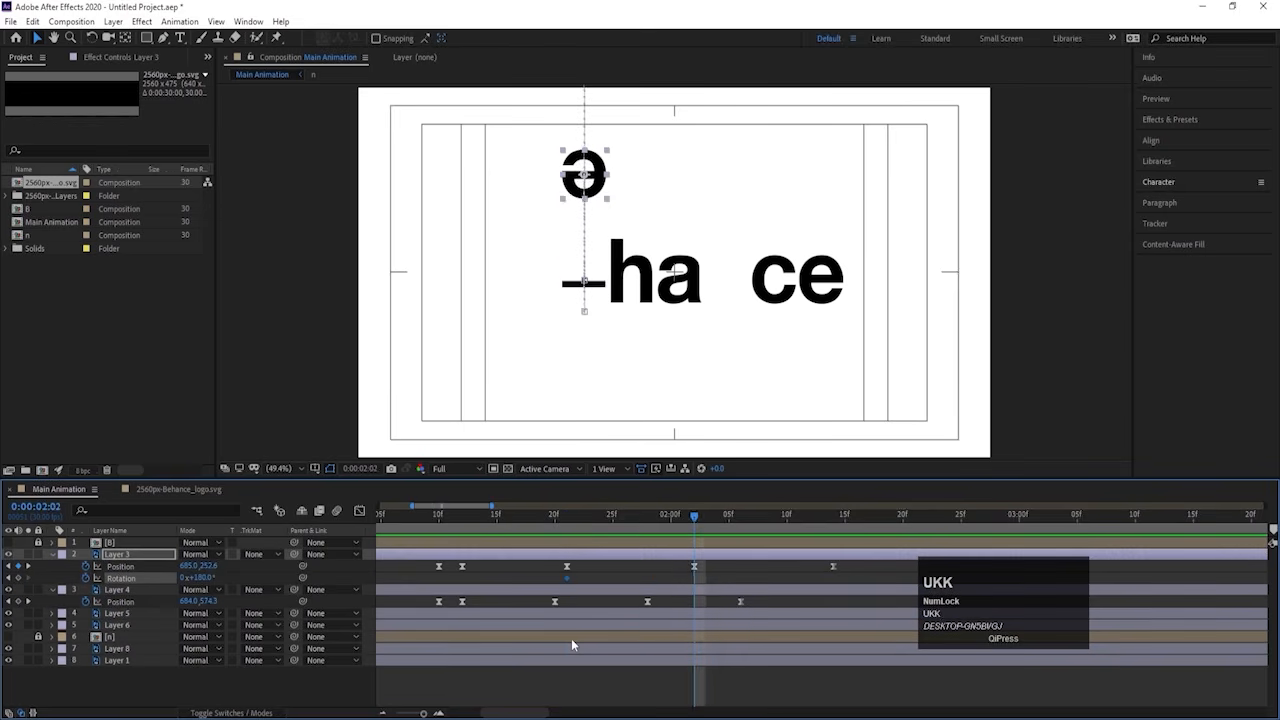
{"action": "left_click", "coordinate": [200, 577]}
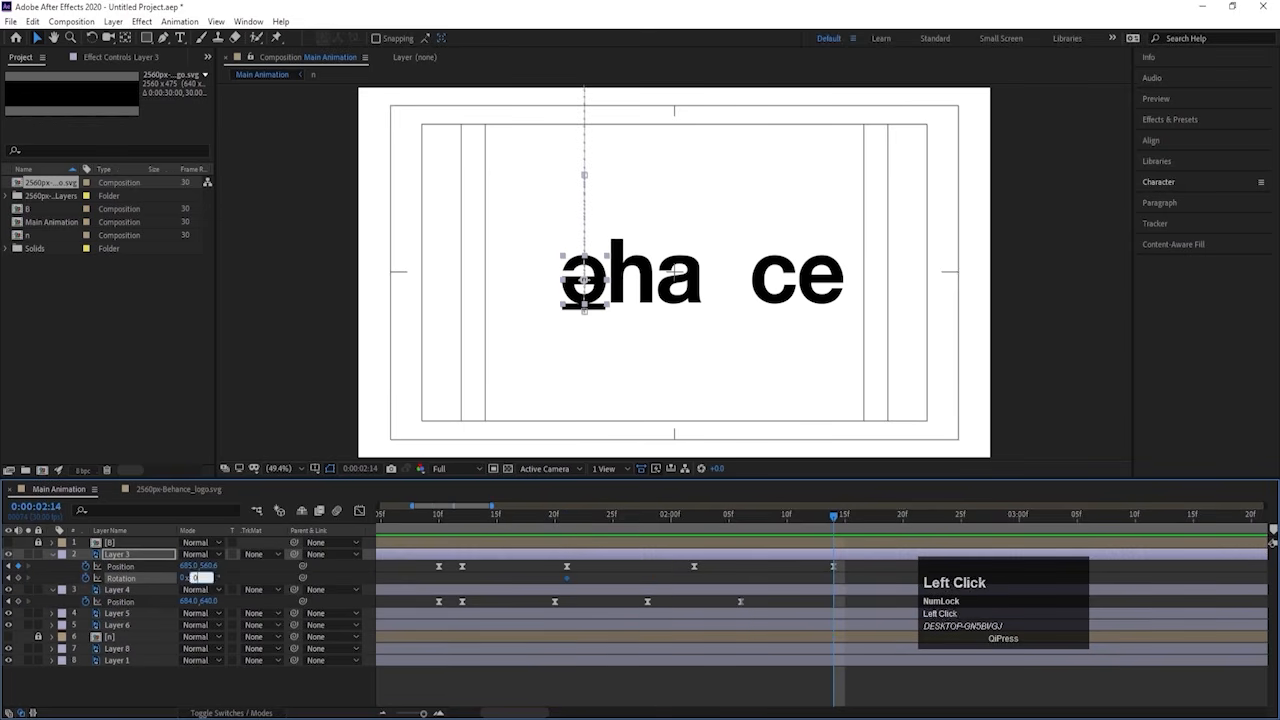
{"action": "key", "text": "Return"}
{"action": "left_click", "coordinate": [555, 526]}
{"action": "key", "text": "space"}
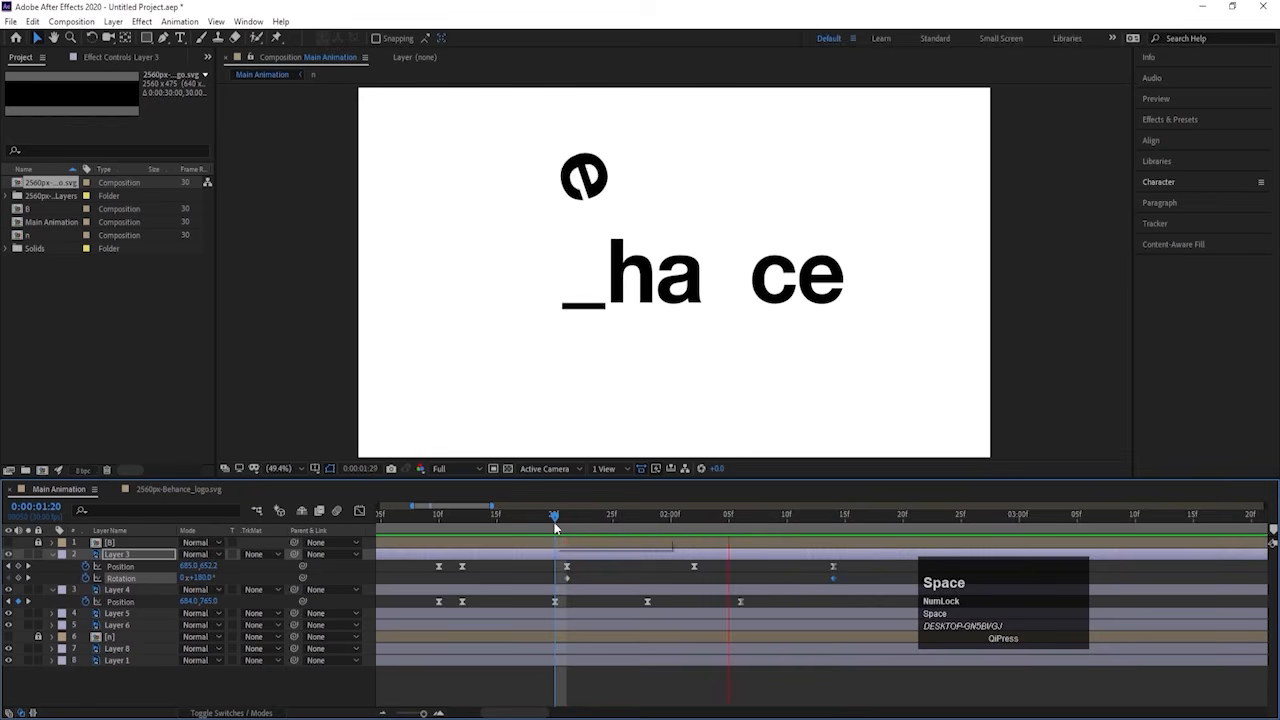
Step: Add a small landing bounce to the e, with its resting Position keyed at 0:00:02:18 and a slightly raised one at 0:00:02:16, and preview
{"action": "left_click_drag", "start_coordinate": [607, 522], "coordinate": [672, 531]}
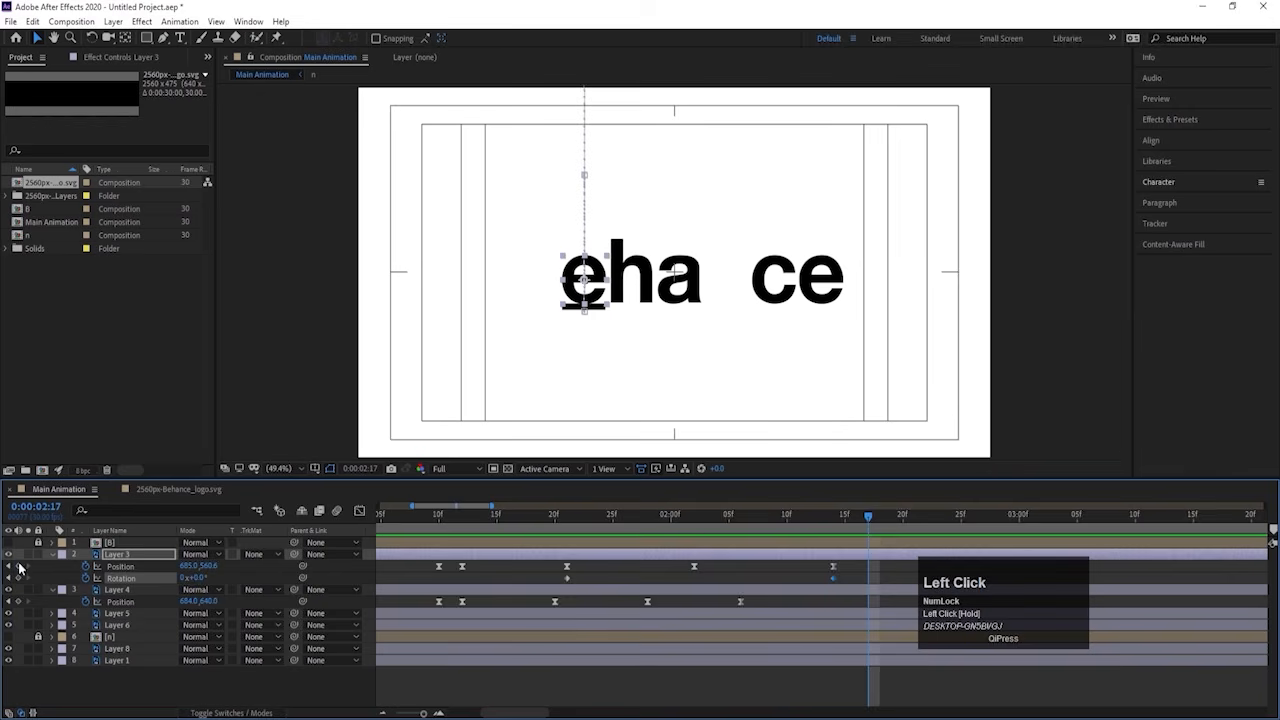
{"action": "left_click", "coordinate": [19, 567]}
{"action": "left_click_drag", "start_coordinate": [855, 521], "coordinate": [849, 522]}
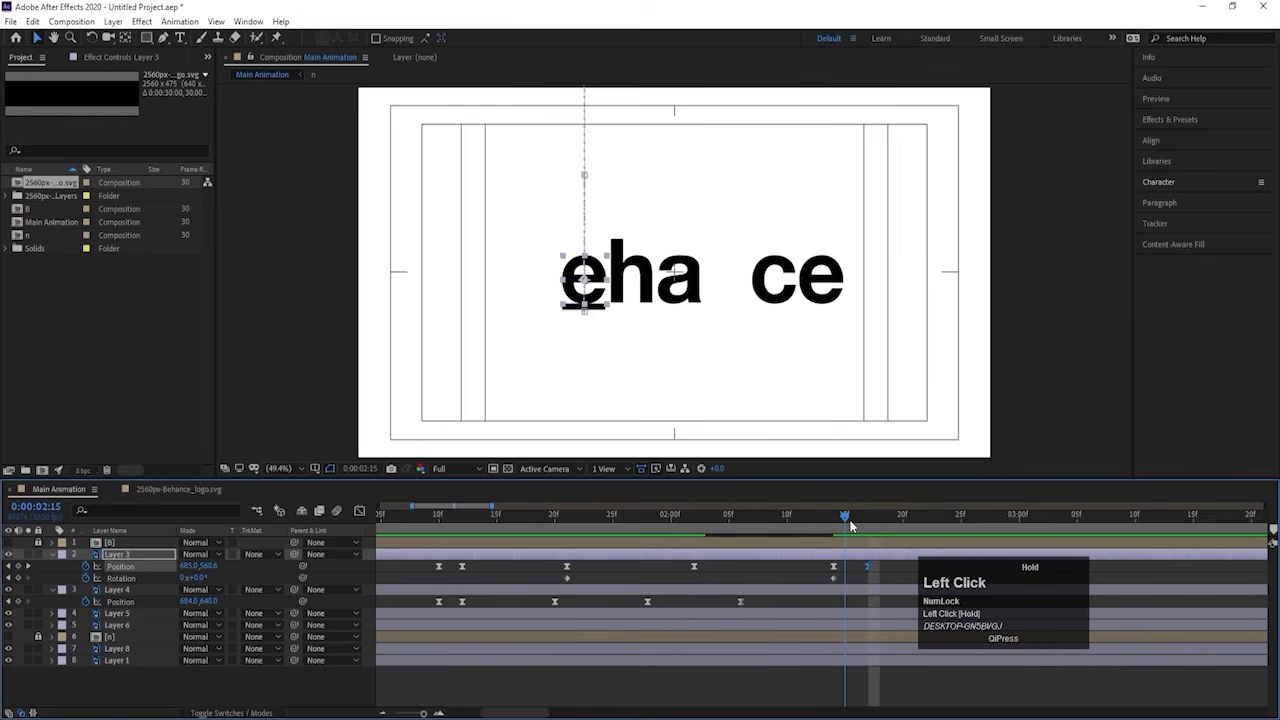
{"action": "left_click_drag", "start_coordinate": [868, 566], "coordinate": [857, 528]}
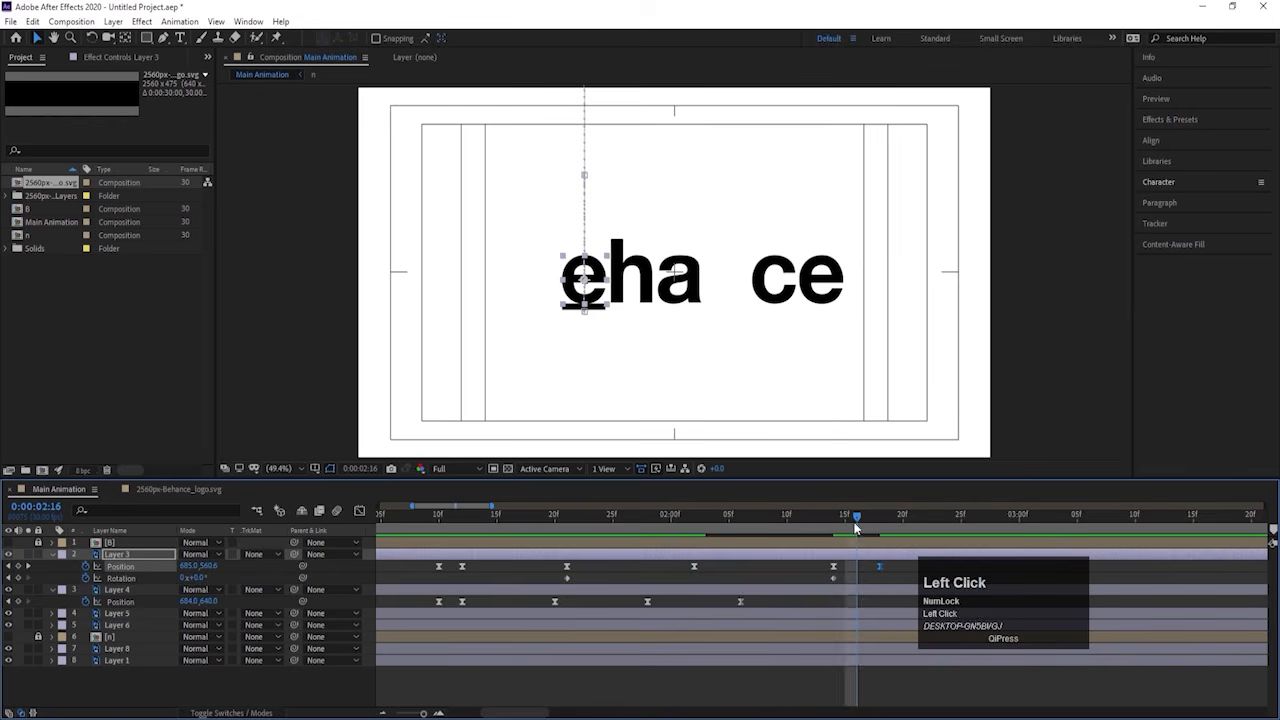
{"action": "left_click_drag", "start_coordinate": [225, 567], "coordinate": [200, 567]}
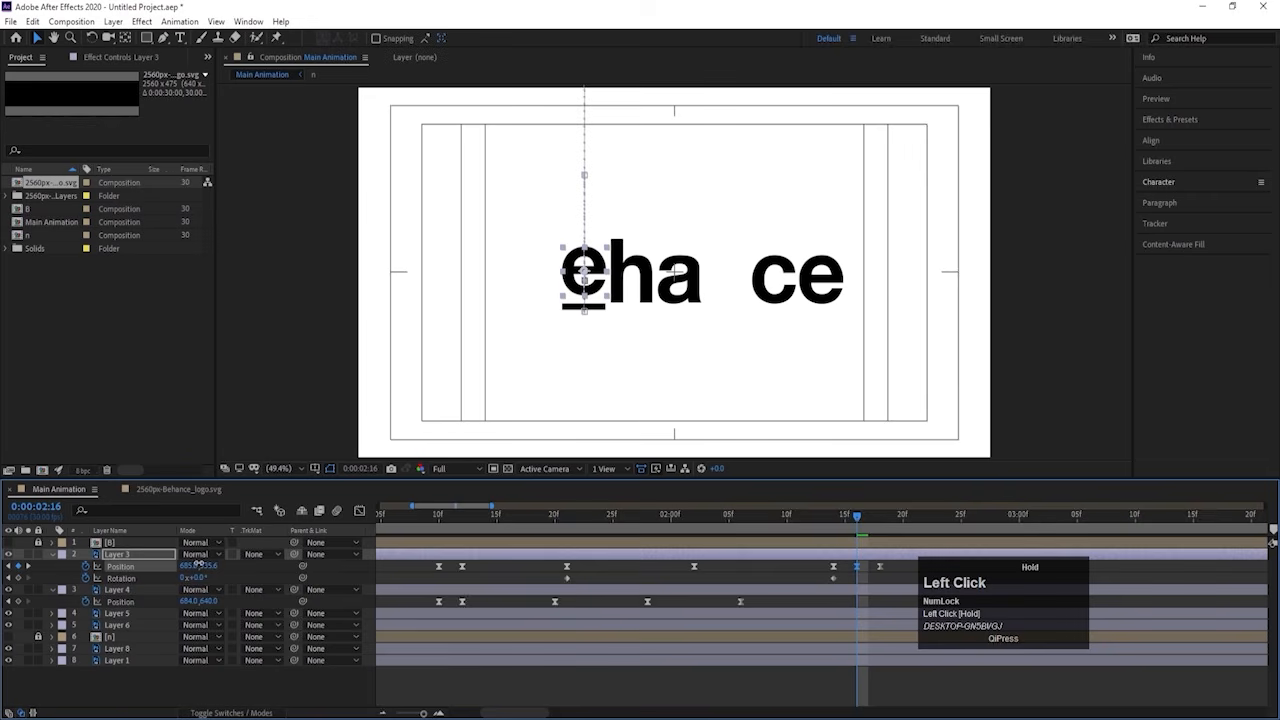
{"action": "key", "text": "space"}
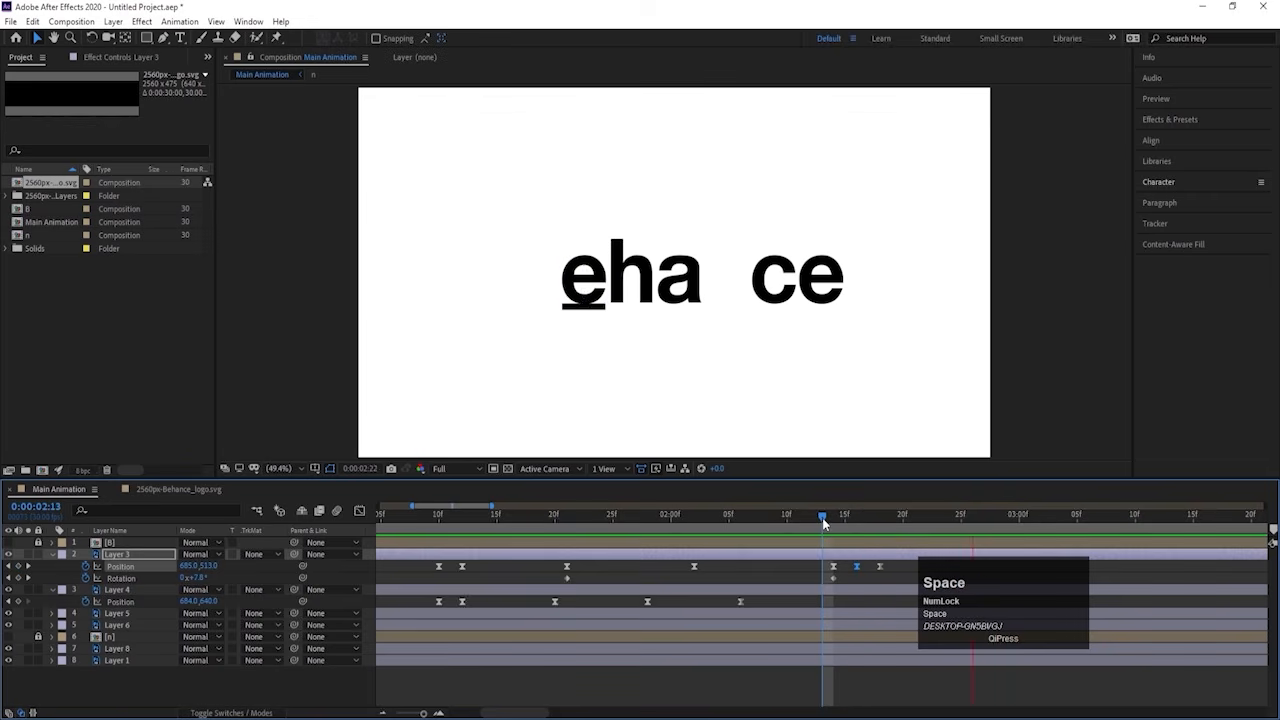
{"action": "key", "text": "space"}
Step: Preview the full drop, jump and landing of the e from 0:00:00:00
{"action": "key", "text": "minus"}
{"action": "key", "text": "minus"}
{"action": "left_click_drag", "start_coordinate": [673, 518], "coordinate": [381, 525]}
{"action": "key", "text": "space"}
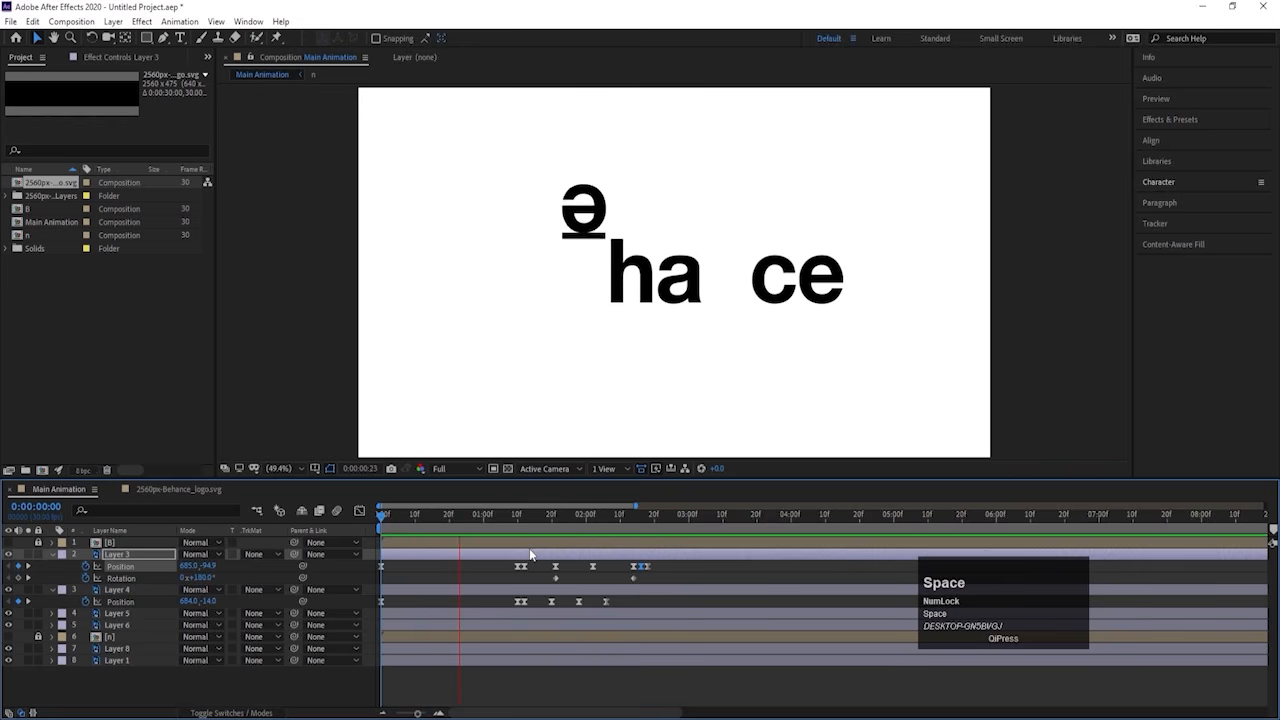
Step: Add Position and Scale keyframes to the bar beneath the first e at 0:00:02:23 and reveal all its keyframed properties
{"action": "key", "text": "space"}
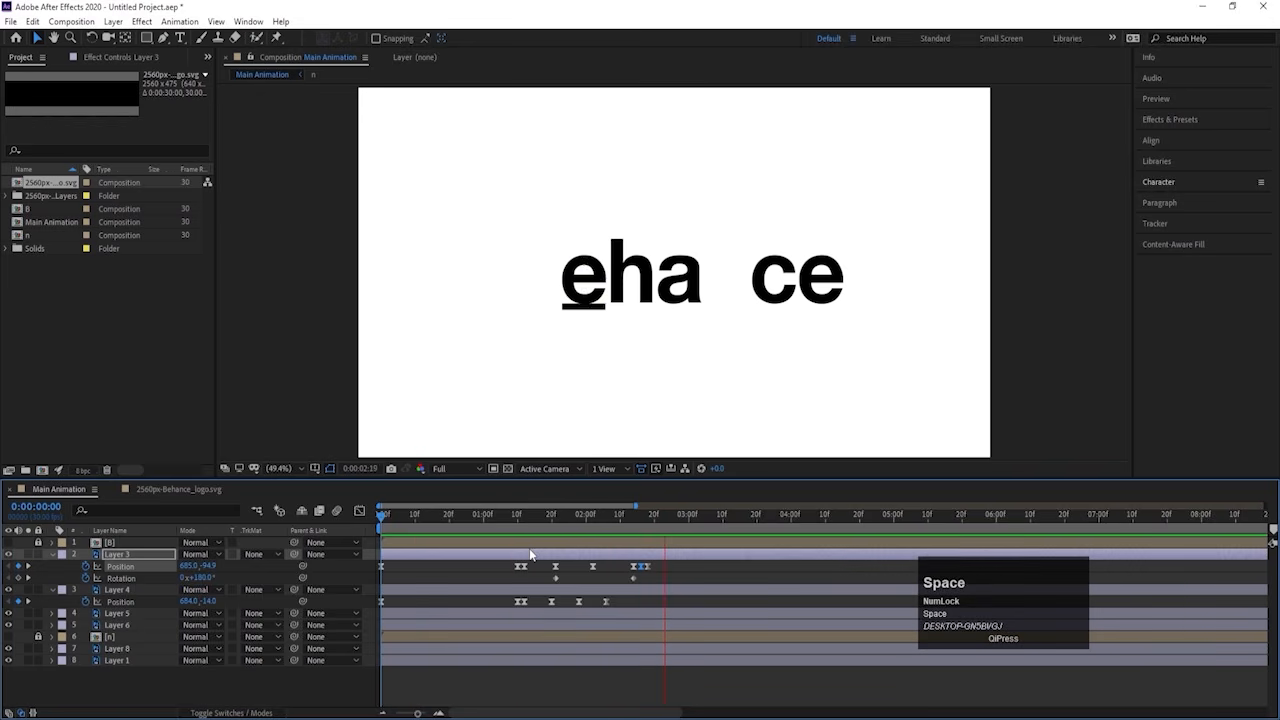
{"action": "left_click", "coordinate": [675, 590]}
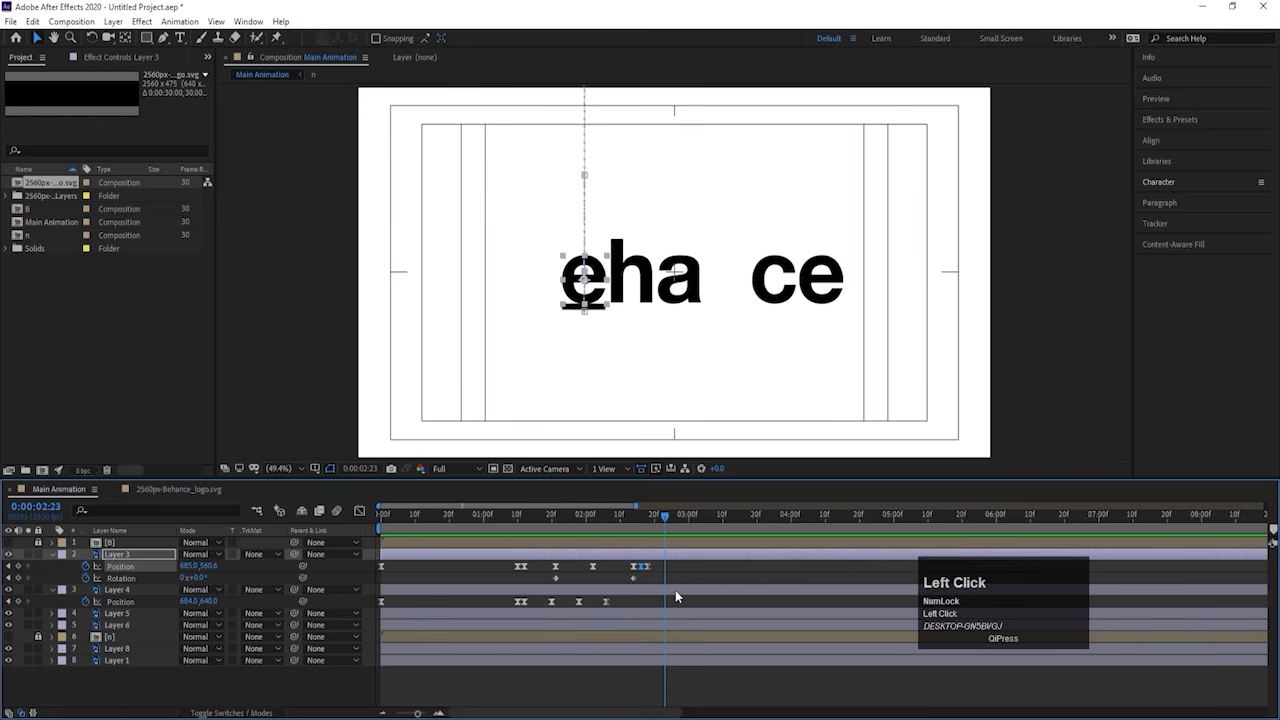
{"action": "left_click", "coordinate": [18, 602]}
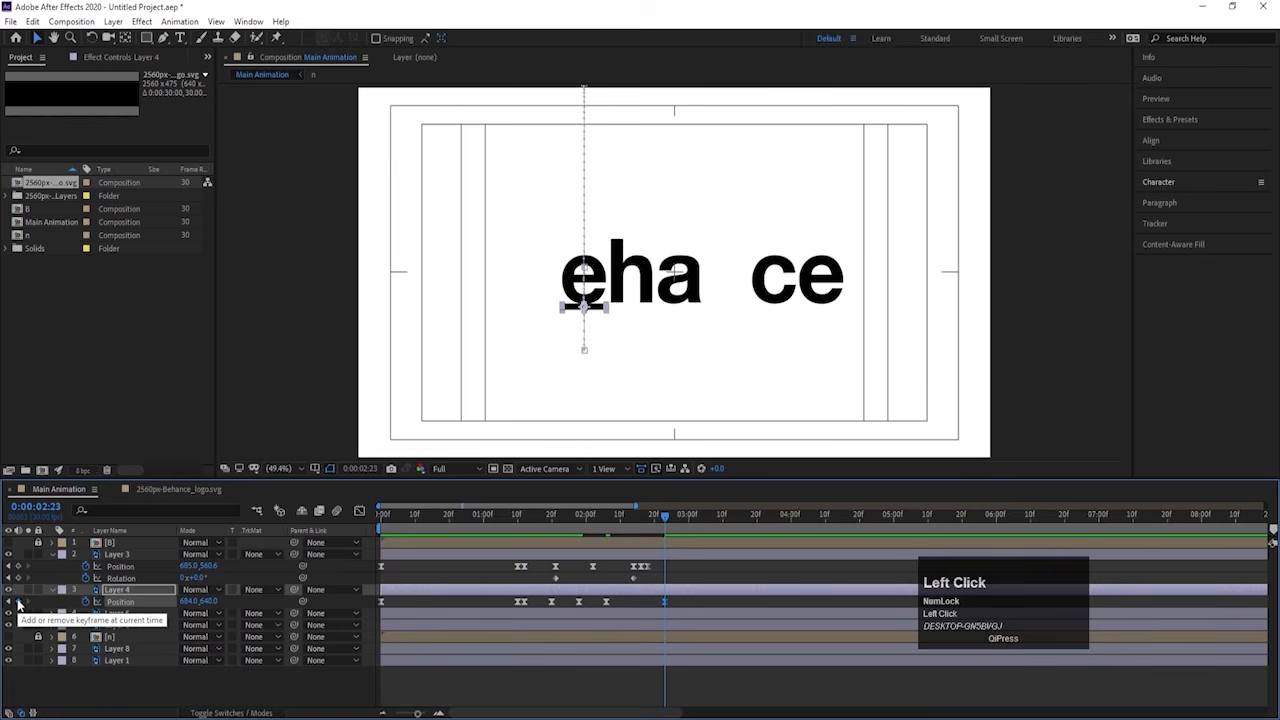
{"action": "key", "text": "s"}
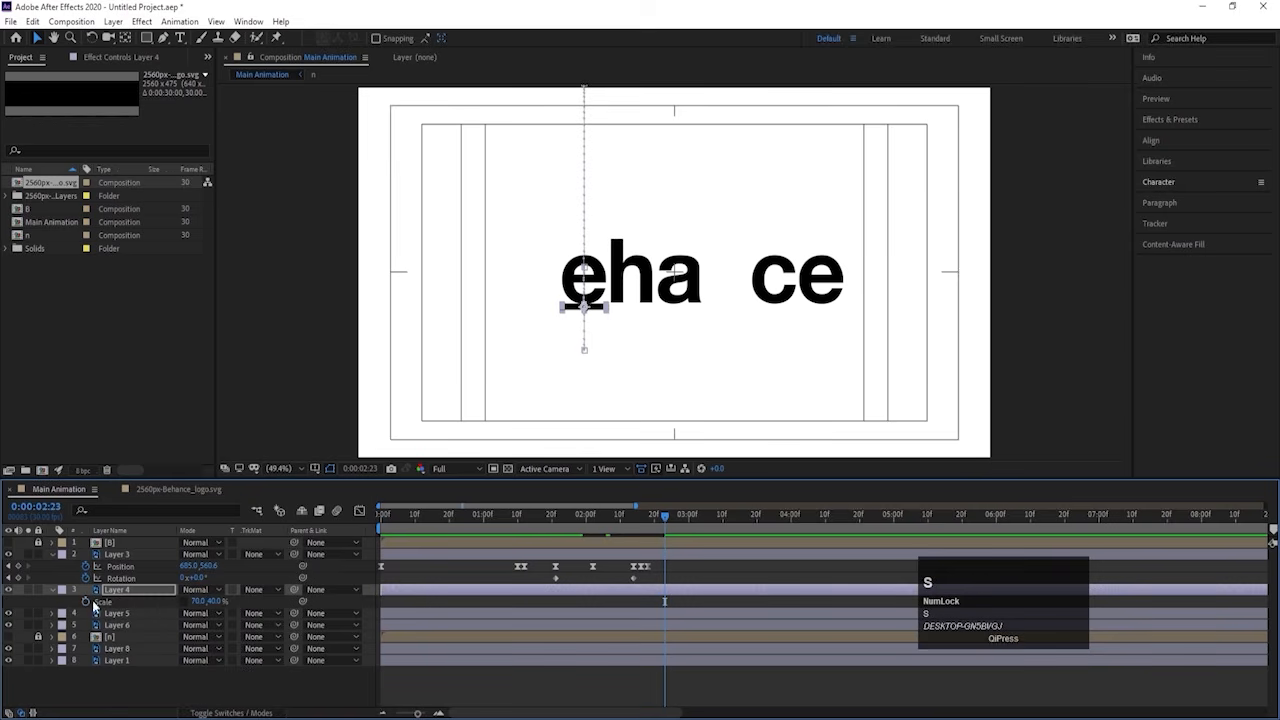
{"action": "left_click", "coordinate": [86, 601]}
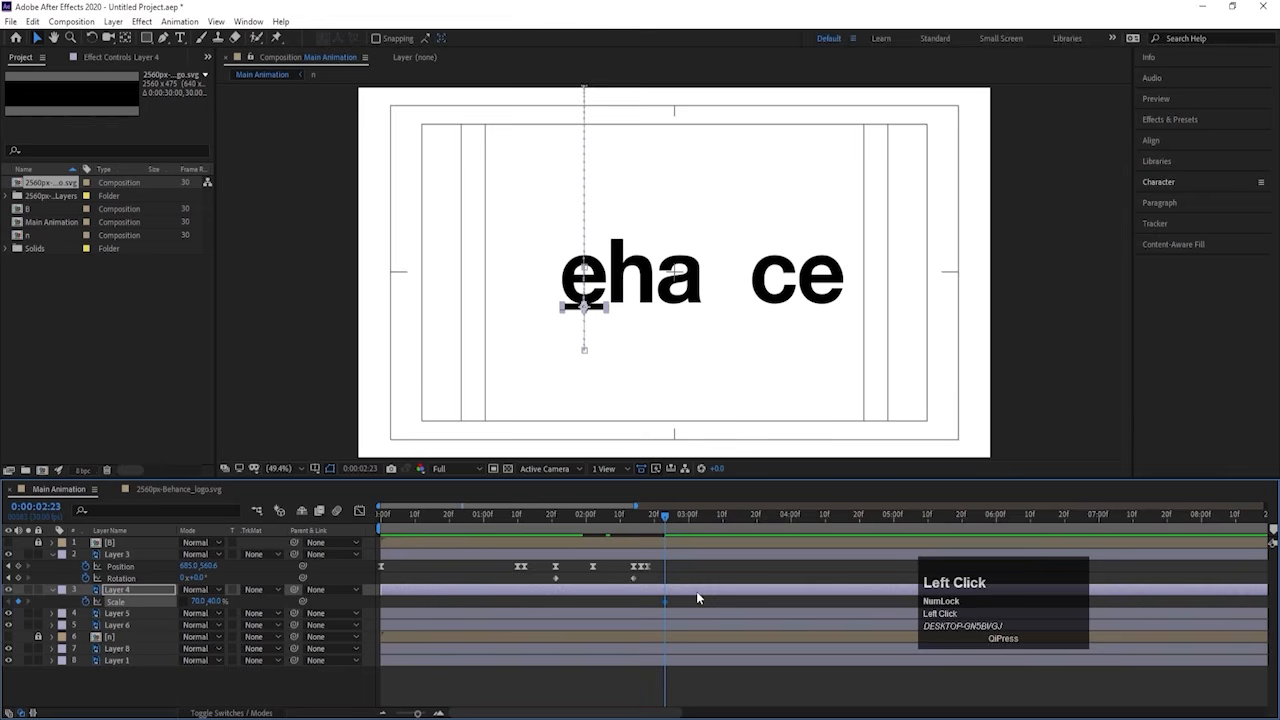
{"action": "key", "text": "u"}
Step: At 0:00:03:08, raise the bar above the e to Y Position 453 and set its horizontal Scale to 40%
{"action": "key", "text": "space"}
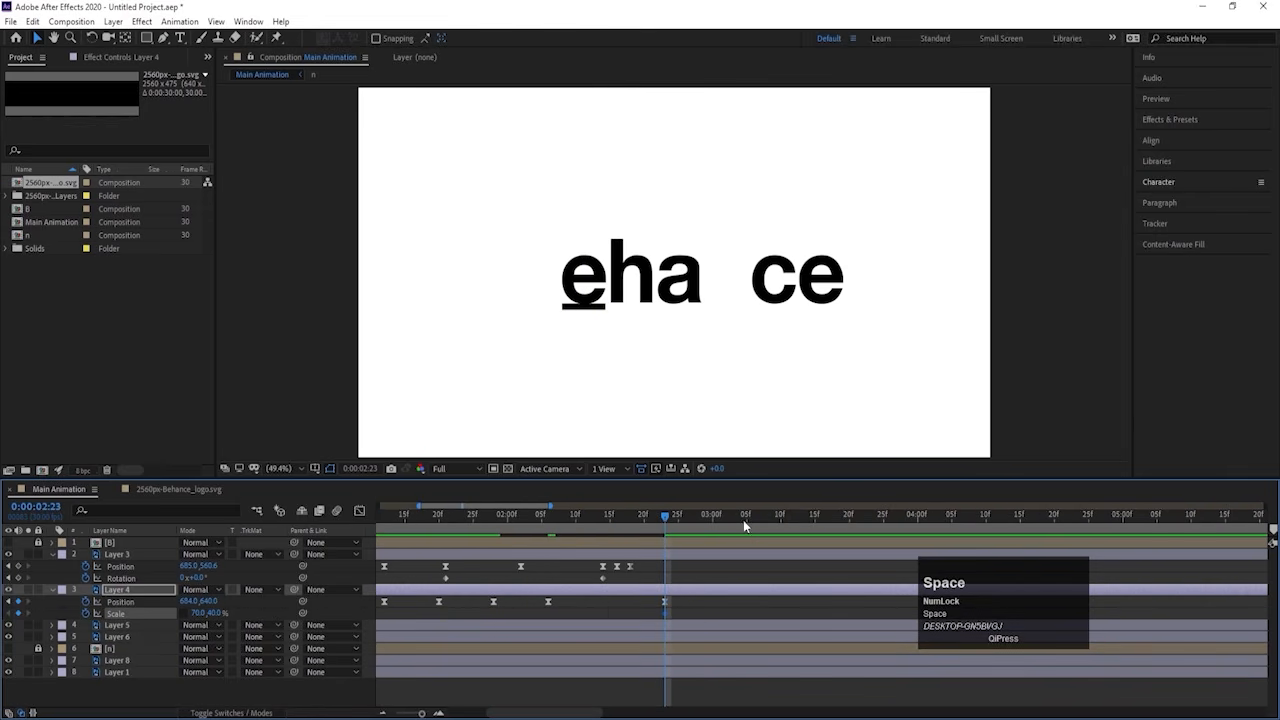
{"action": "key", "text": "space"}
{"action": "left_click_drag", "start_coordinate": [213, 606], "coordinate": [90, 601]}
{"action": "left_click", "coordinate": [199, 613]}
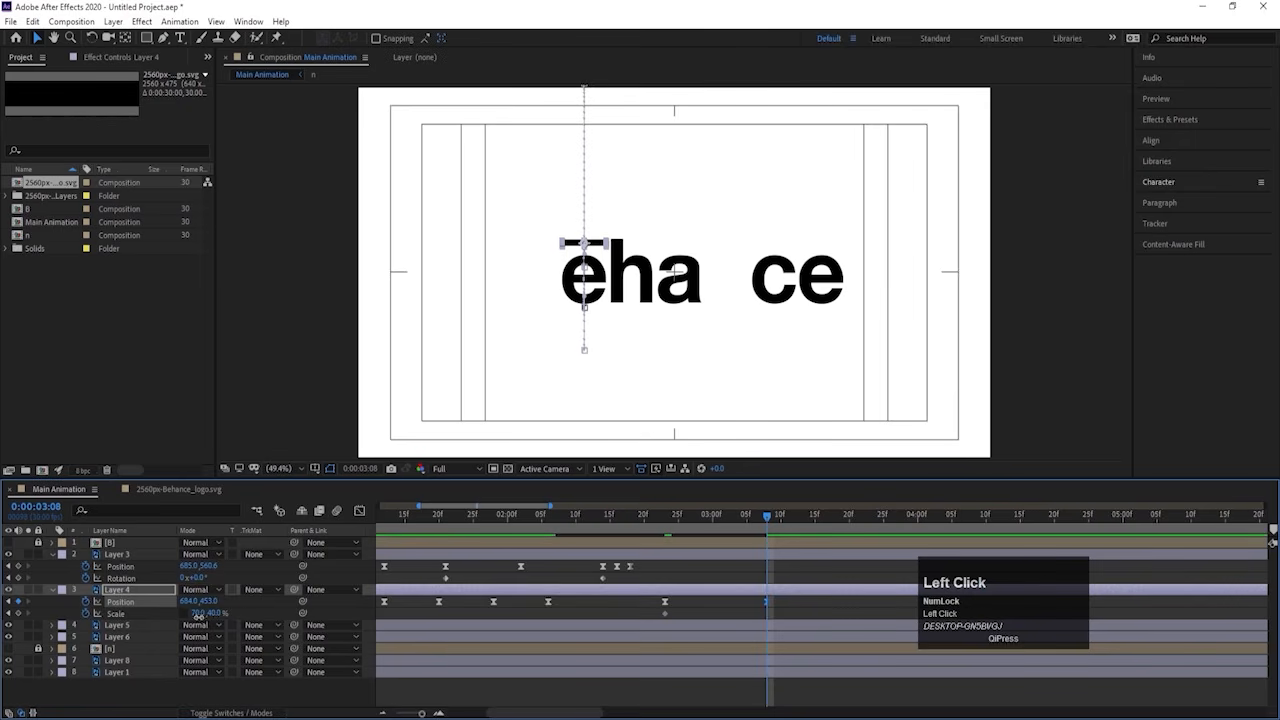
{"action": "key", "text": "Return"}
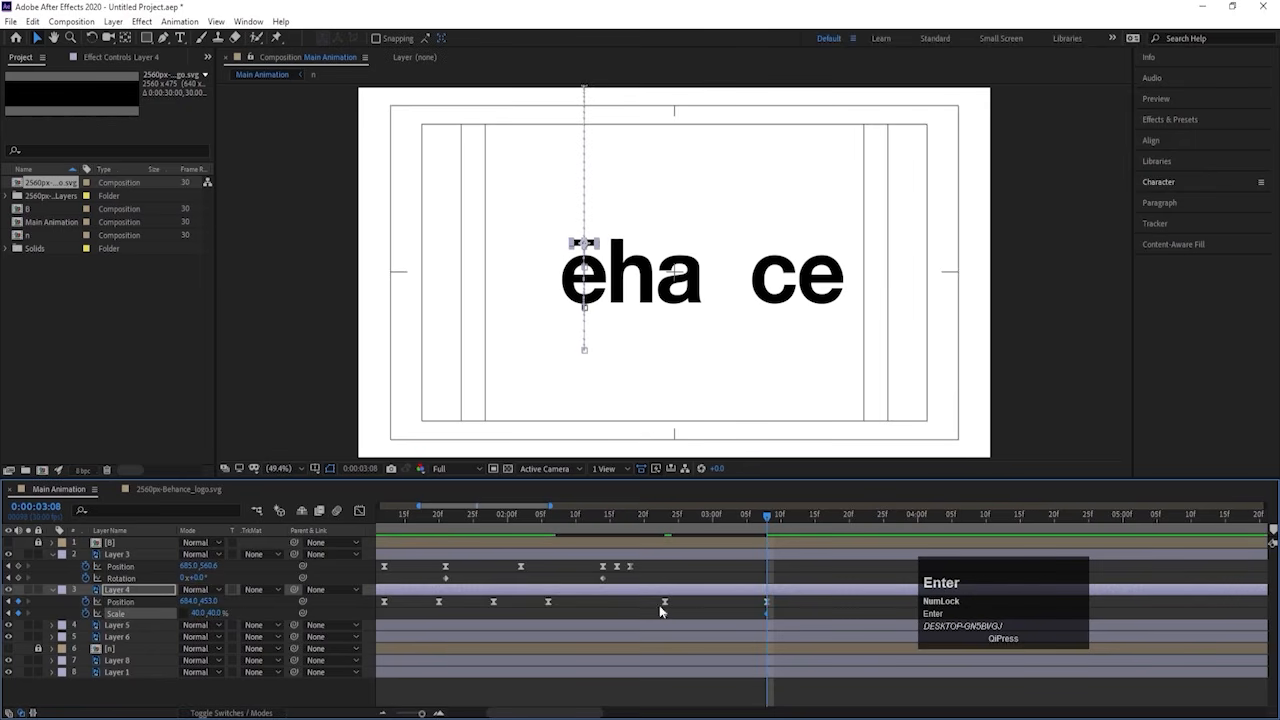
Step: Apply Easy Ease to the bar's last two Position and Scale keyframes and preview the rise from 0:00:02:23
{"action": "left_click_drag", "start_coordinate": [649, 596], "coordinate": [803, 633]}
{"action": "key", "text": "F9"}
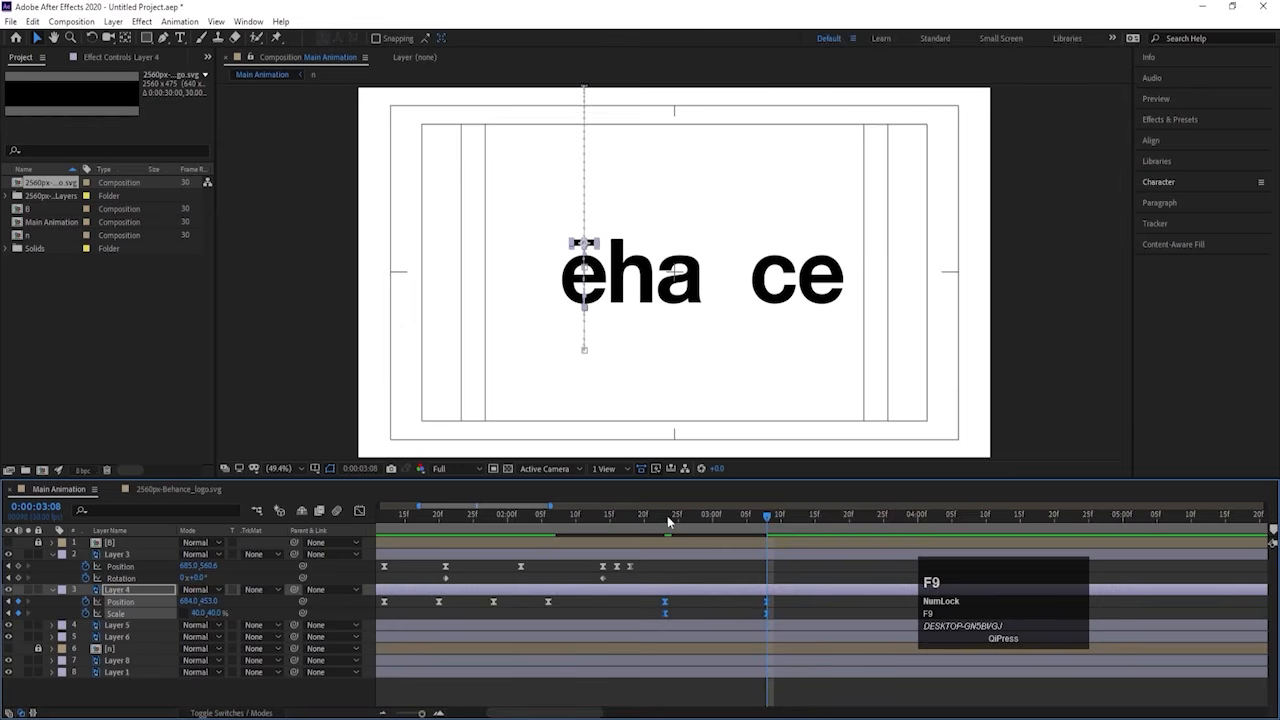
{"action": "left_click", "coordinate": [665, 515]}
{"action": "key", "text": "space"}
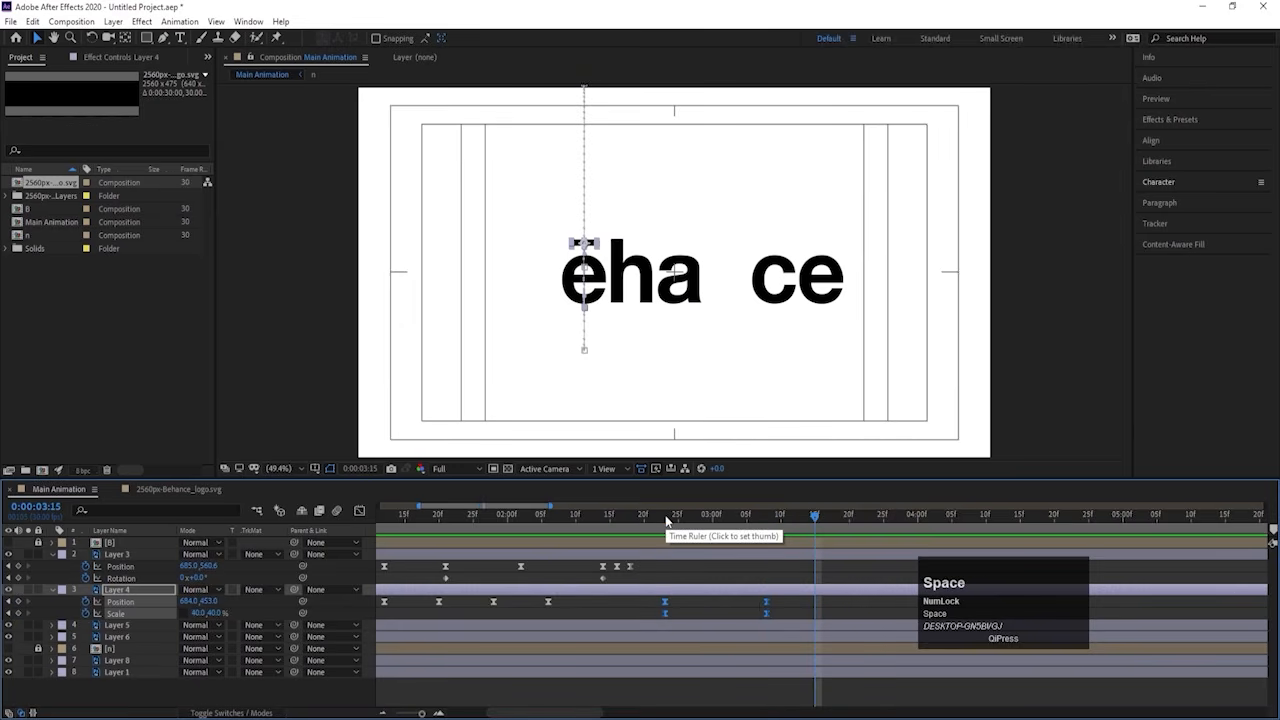
Step: Shift both of the bar's Scale keyframes so the first sits at 0:00:03:08, and preview the rise followed by the shrink
{"action": "left_click", "coordinate": [666, 516]}
{"action": "left_click_drag", "start_coordinate": [671, 619], "coordinate": [767, 628]}
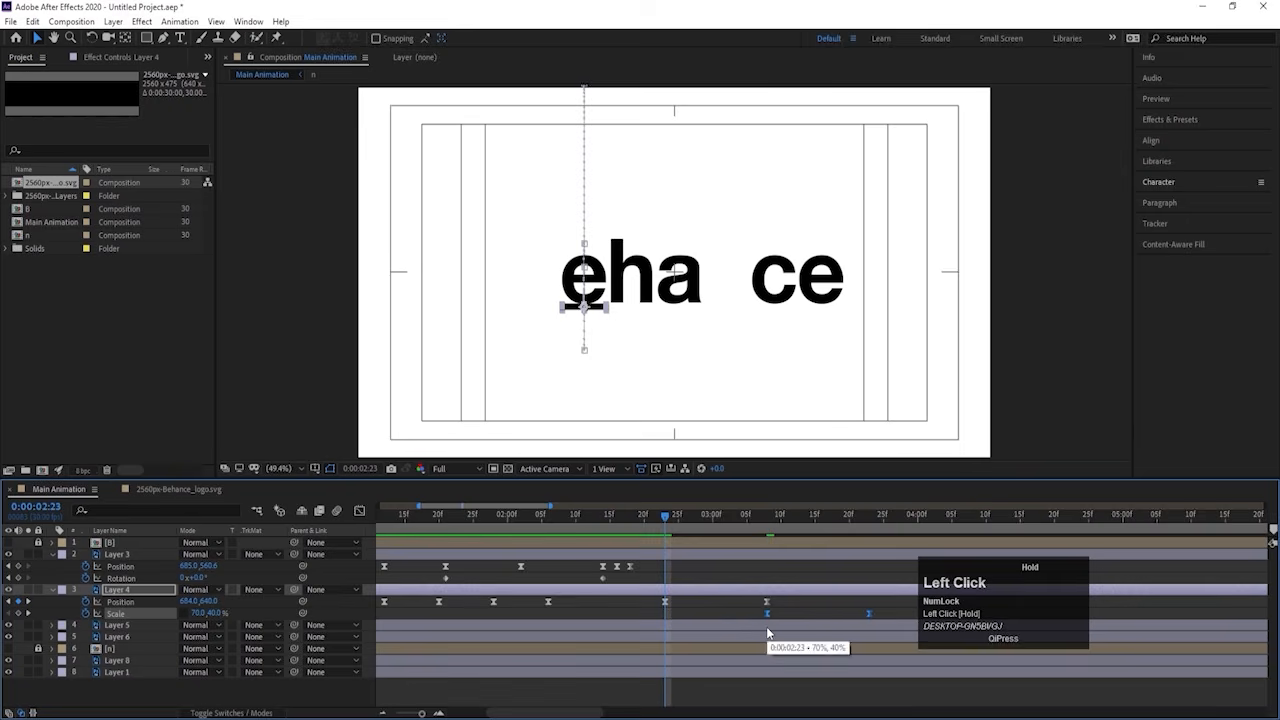
{"action": "key", "text": "space"}
{"action": "key", "text": "space"}
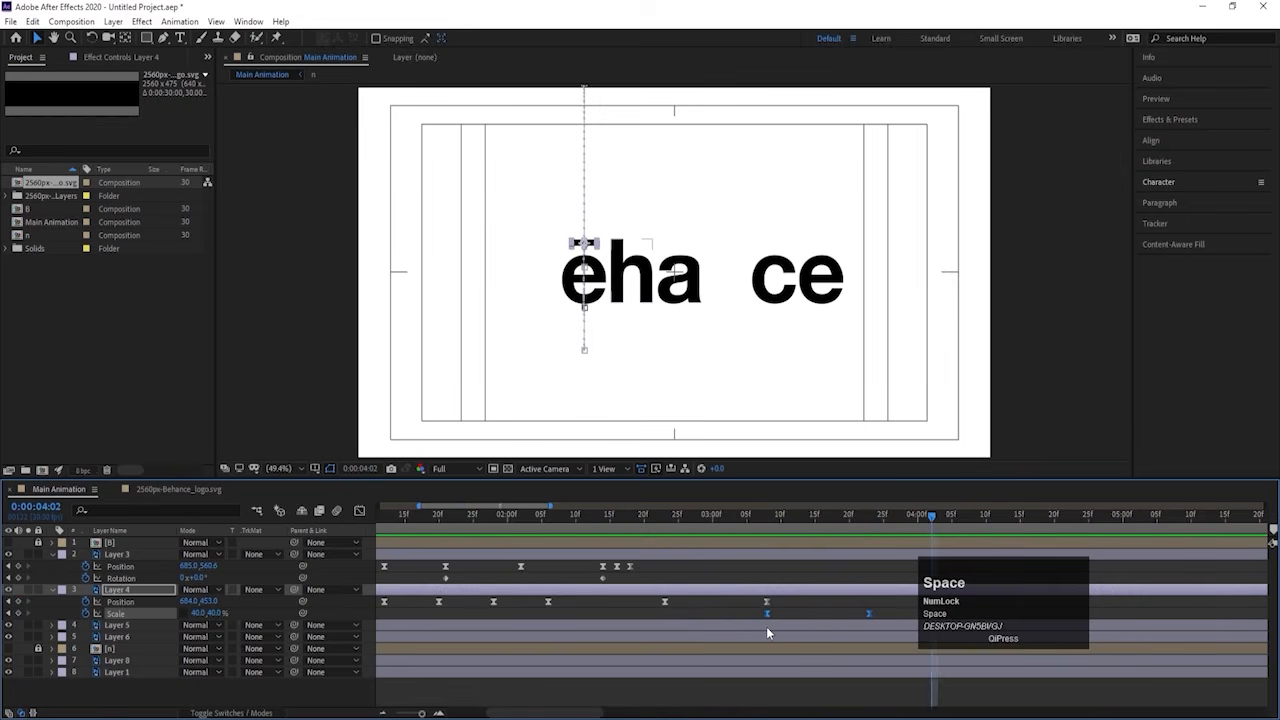
Step: Preview the whole animation of the first e and its bar from 0:00:00:00
{"action": "key", "text": "minus"}
{"action": "left_click_drag", "start_coordinate": [459, 517], "coordinate": [380, 517]}
{"action": "key", "text": "space"}
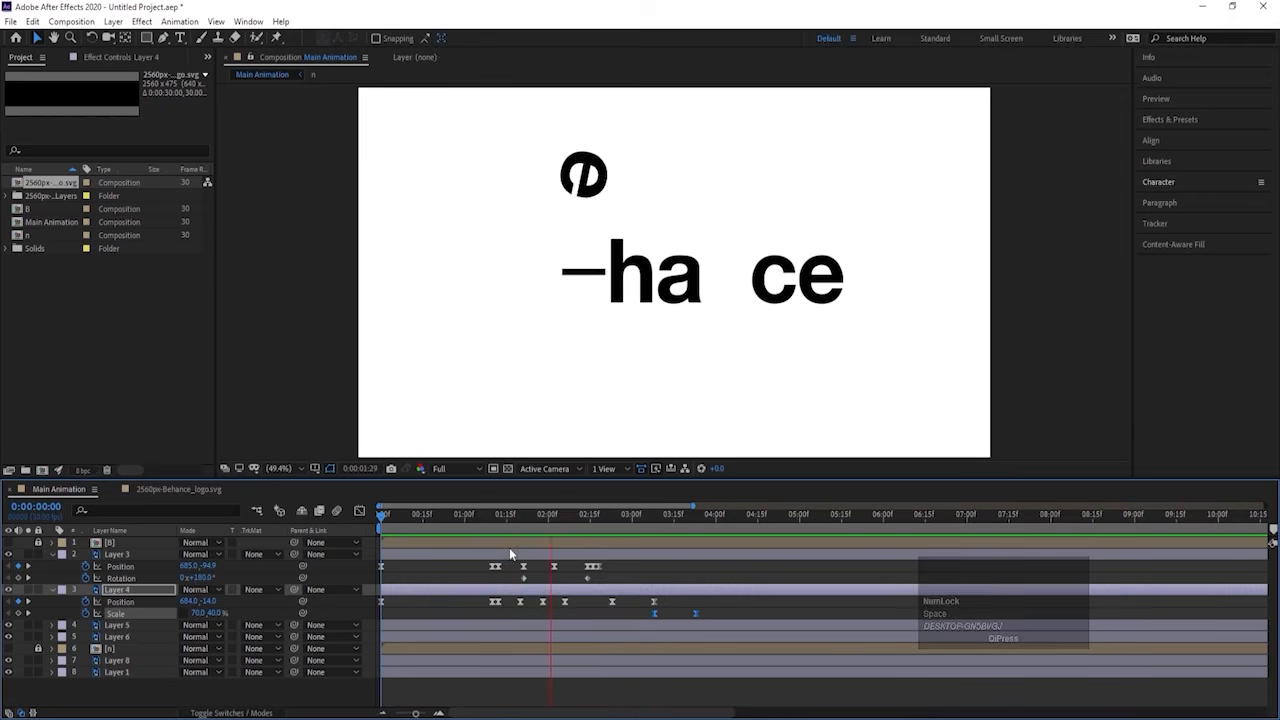
{"action": "key", "text": "space"}
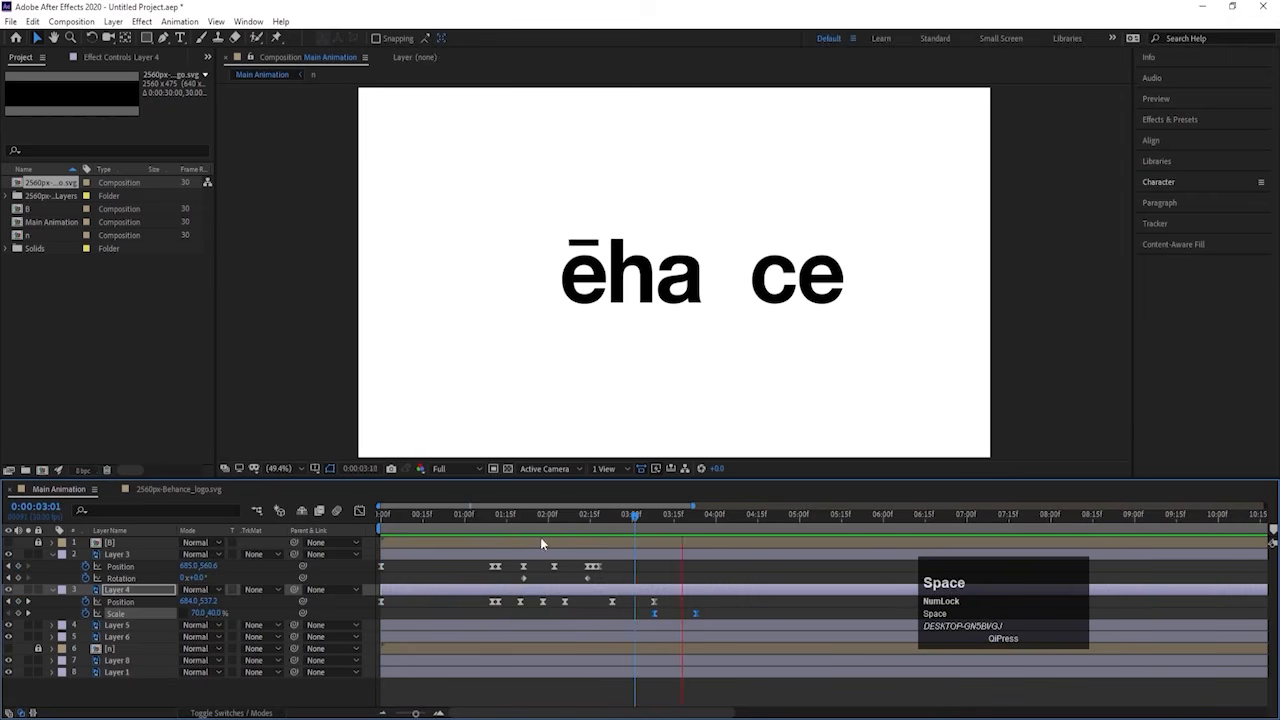
Step: Select the logo's final e with the current time set to 0:00:01:21
{"action": "left_click_drag", "start_coordinate": [609, 517], "coordinate": [520, 530]}
{"action": "left_click", "coordinate": [843, 281]}
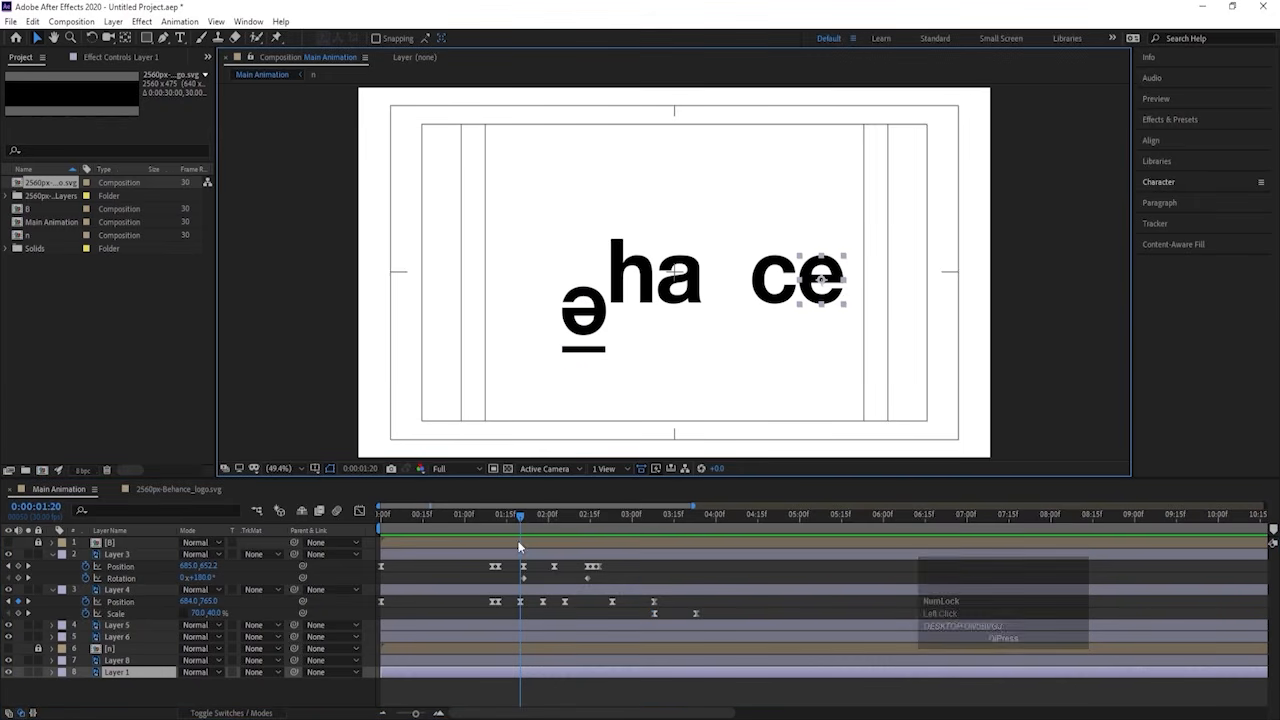
{"action": "left_click_drag", "start_coordinate": [520, 517], "coordinate": [520, 517]}
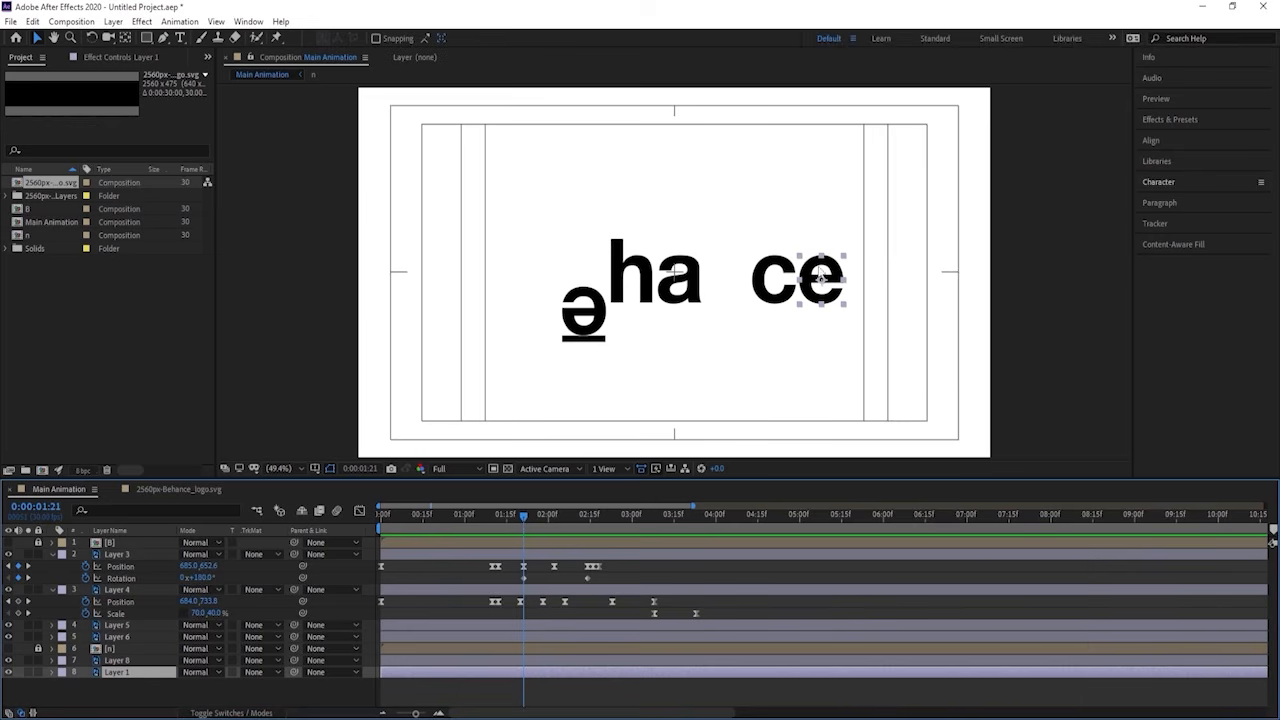
{"action": "left_click_drag", "start_coordinate": [118, 662], "coordinate": [205, 605]}
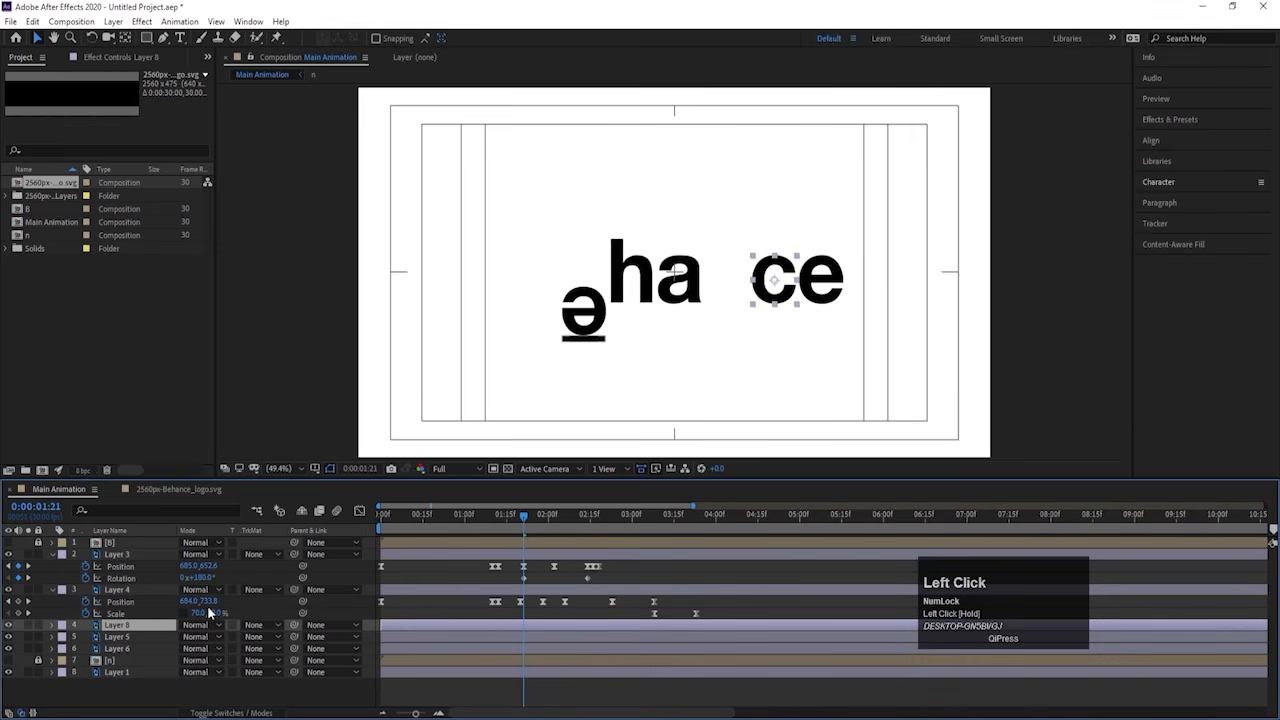
{"action": "key", "text": "bracketleft"}
{"action": "key", "text": "p"}
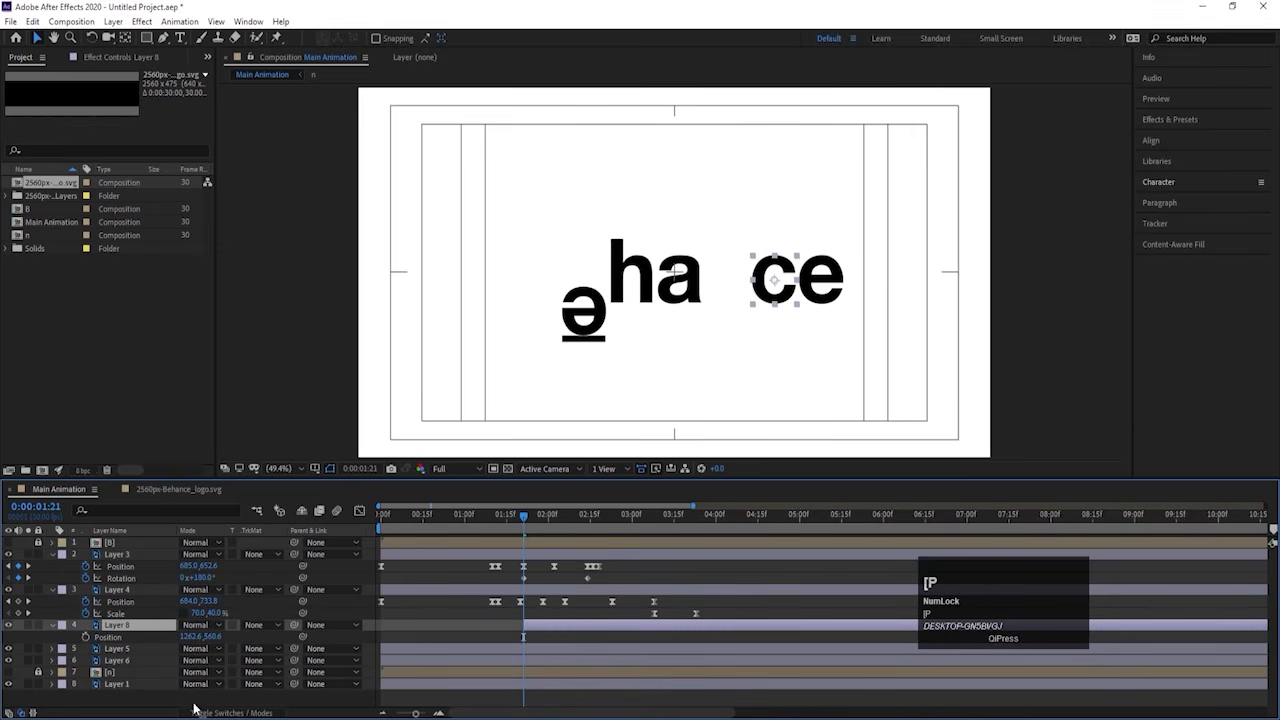
{"action": "left_click", "coordinate": [85, 637]}
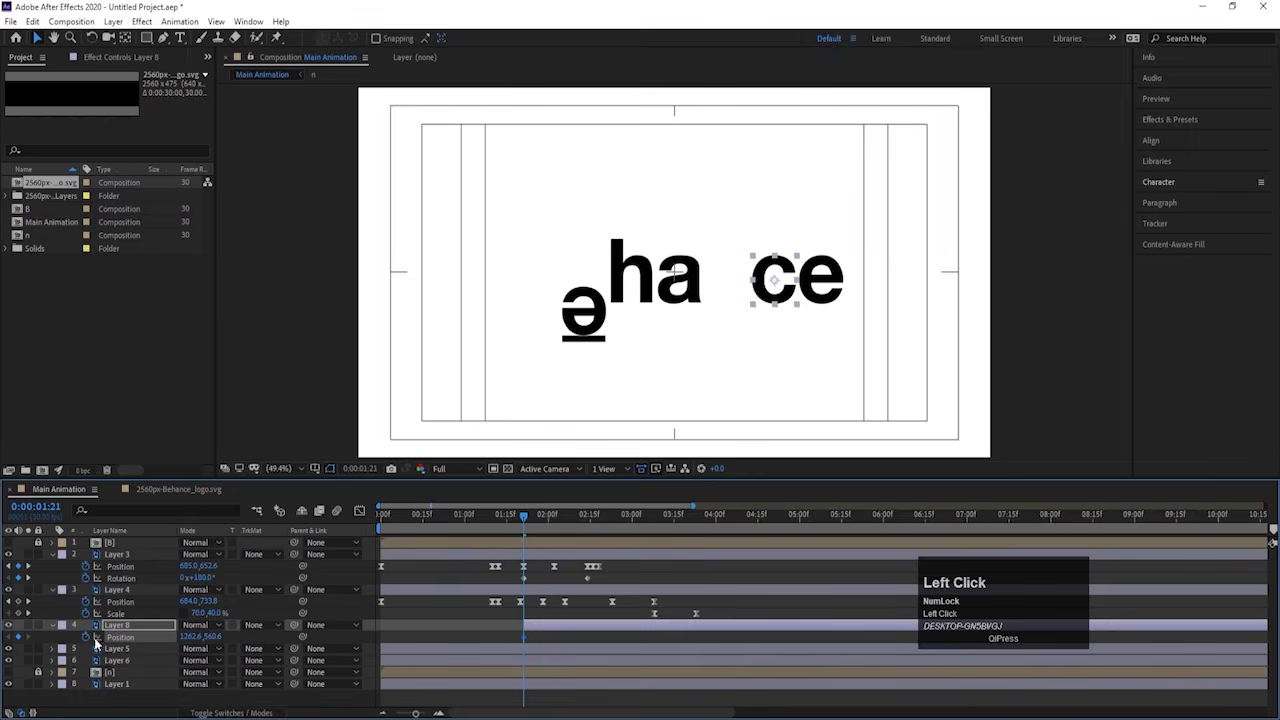
{"action": "right_click", "coordinate": [117, 637]}
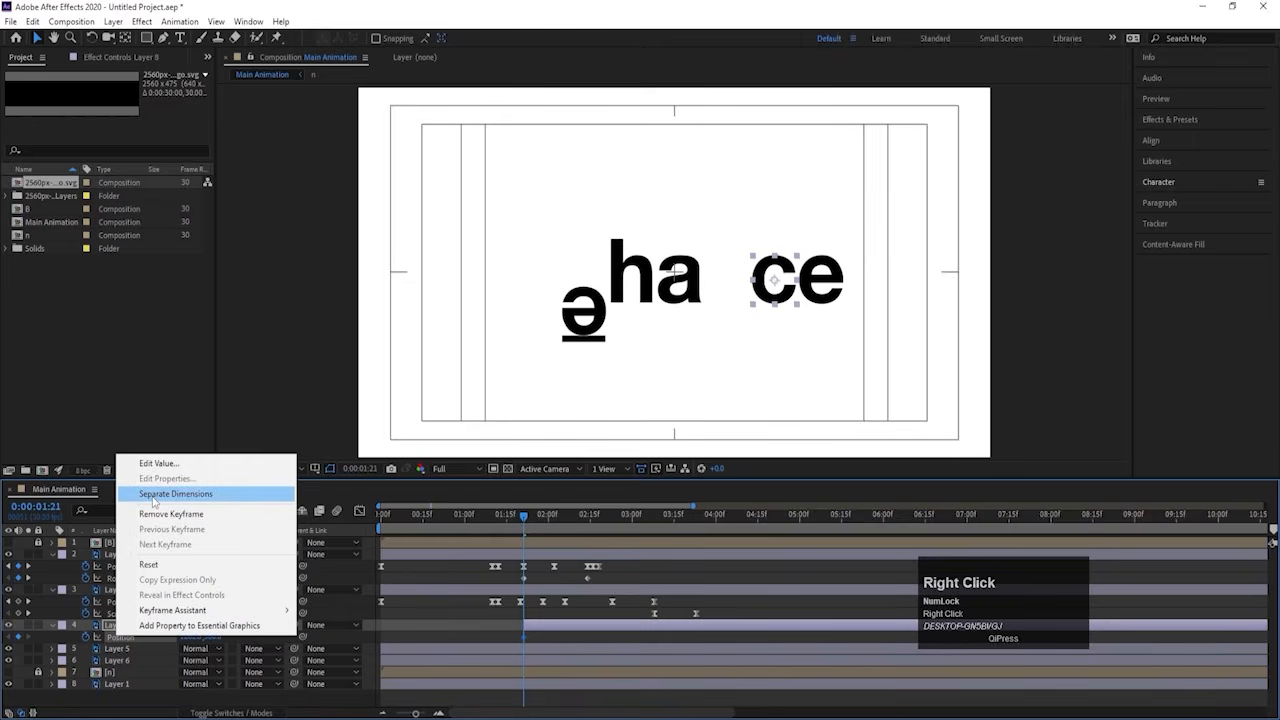
{"action": "left_click", "coordinate": [200, 492]}
{"action": "key", "text": "r"}
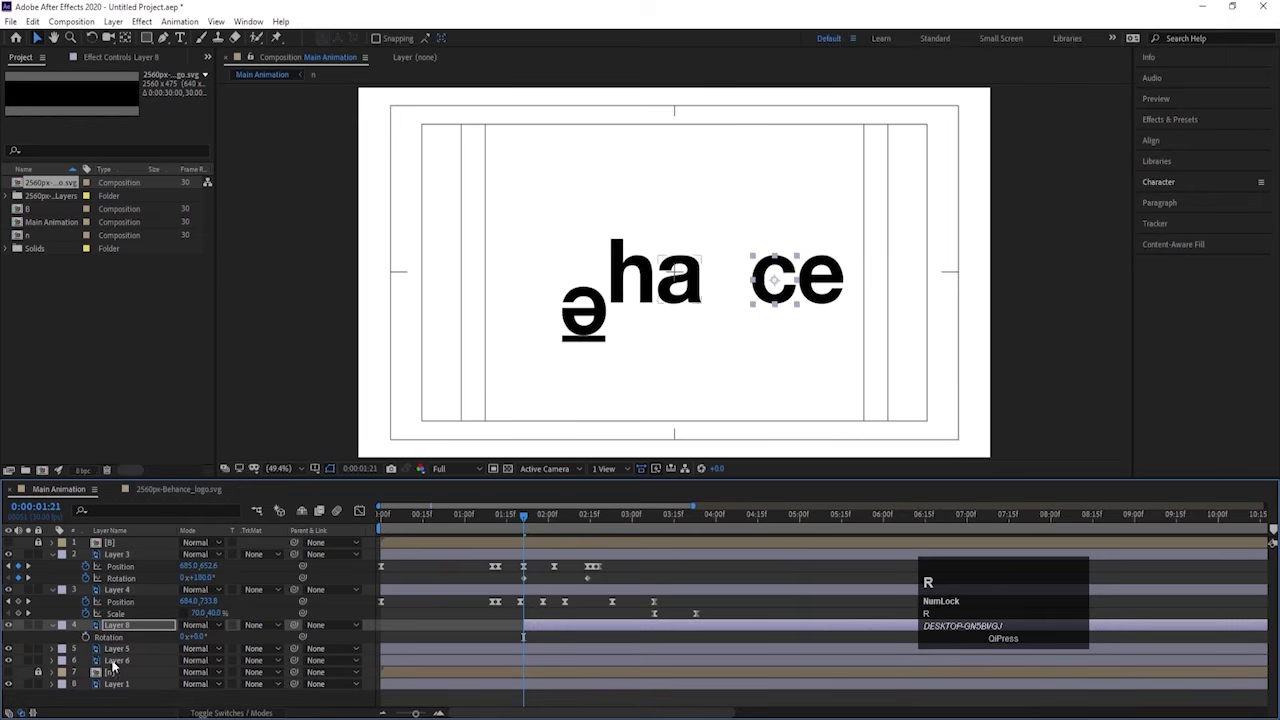
{"action": "left_click", "coordinate": [85, 636]}
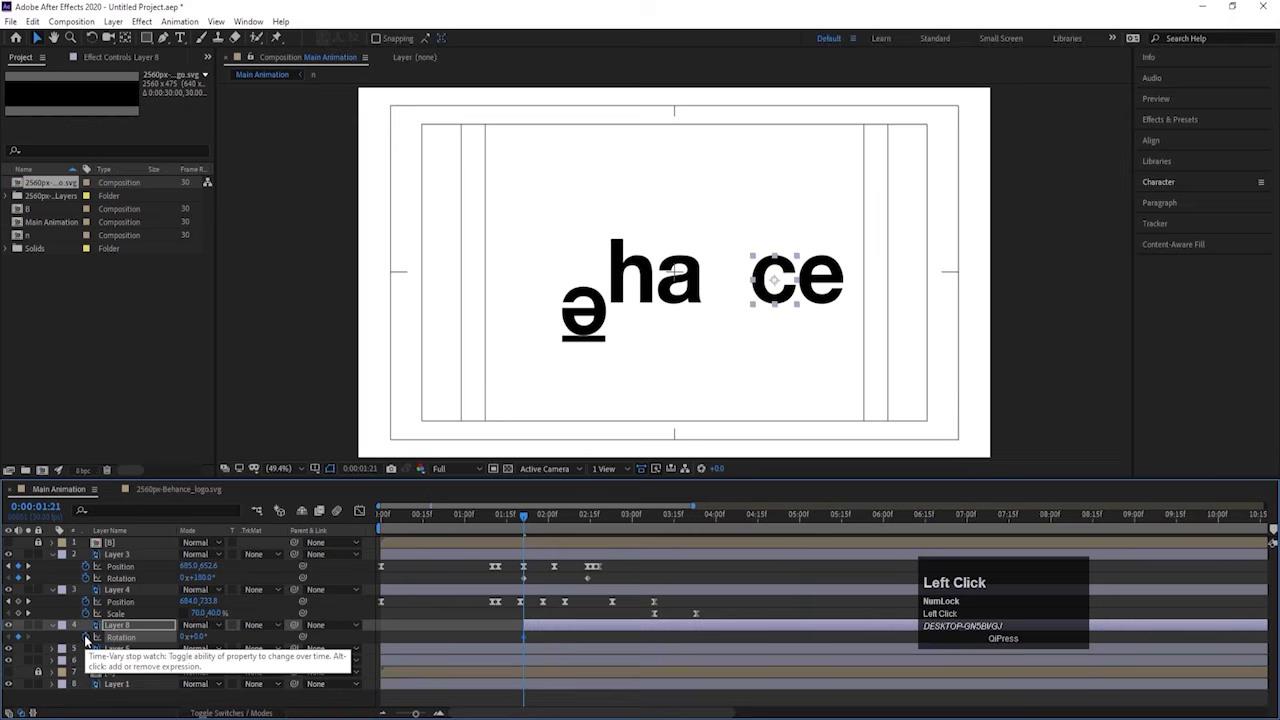
{"action": "left_click", "coordinate": [197, 636]}
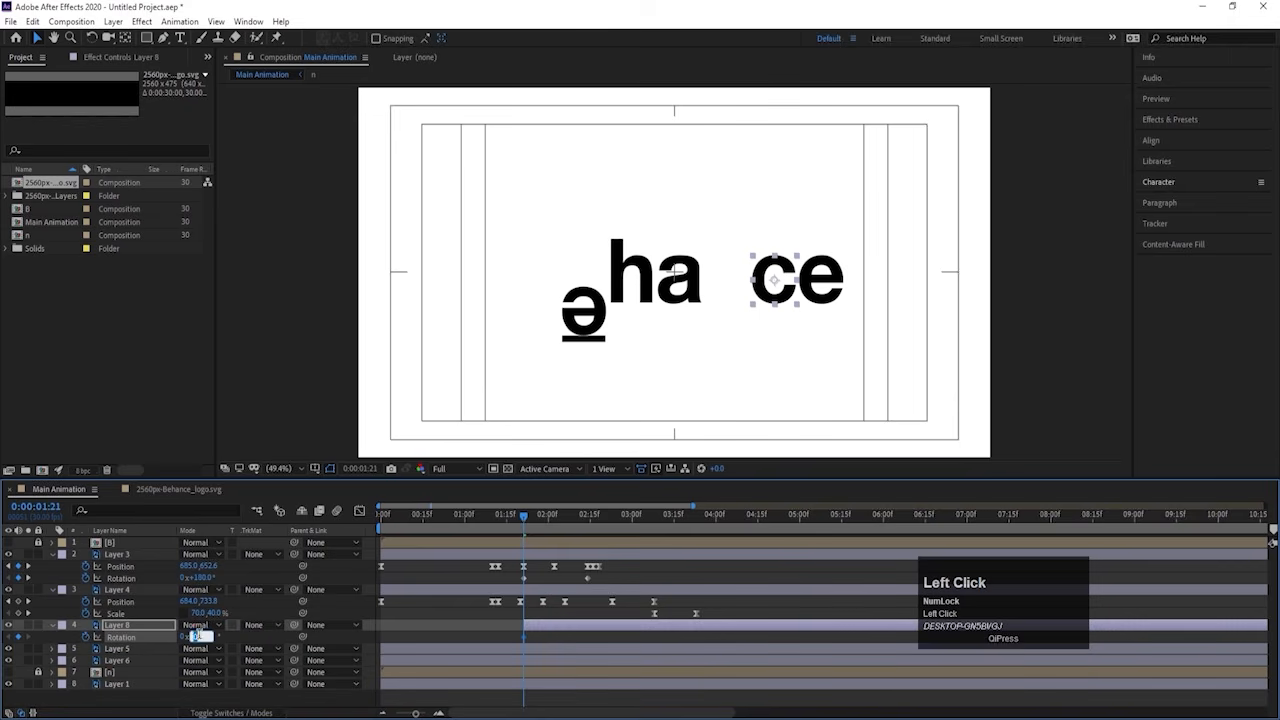
{"action": "type", "text": "180"}
{"action": "key", "text": "Return"}
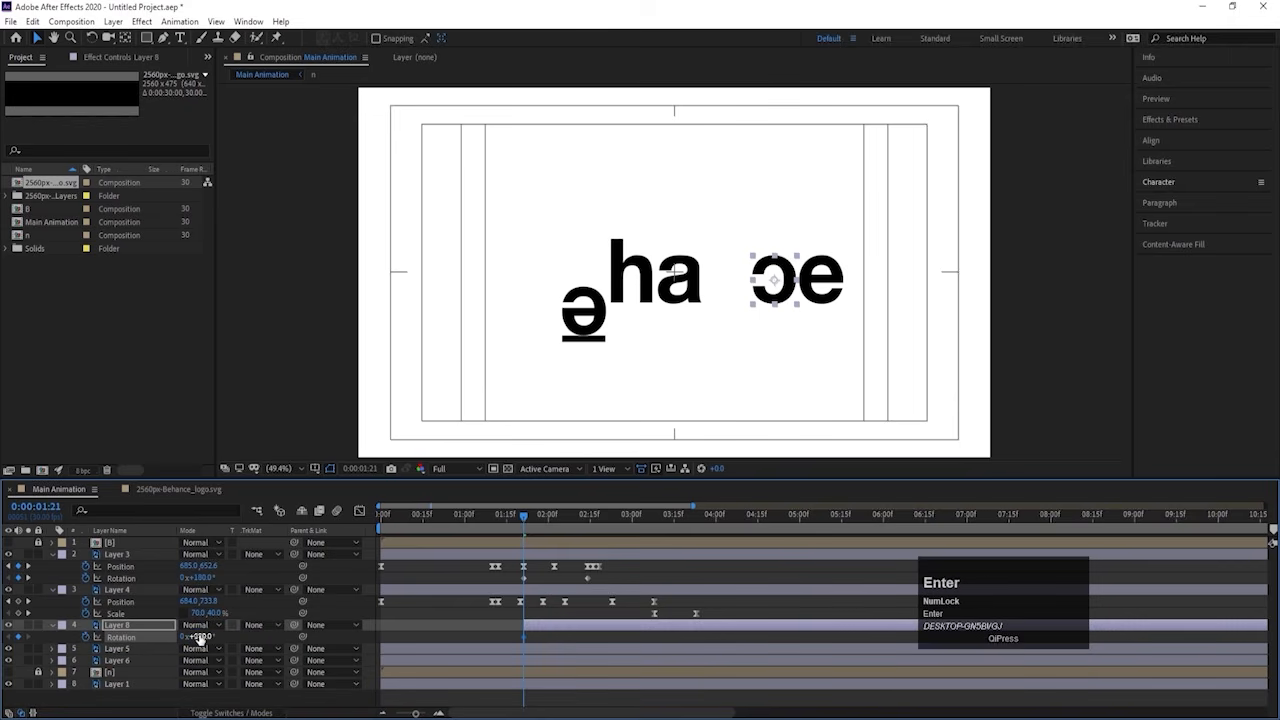
{"action": "key", "text": "ctrl+z"}
{"action": "key", "text": "ctrl+z"}
{"action": "key", "text": "ctrl+z"}
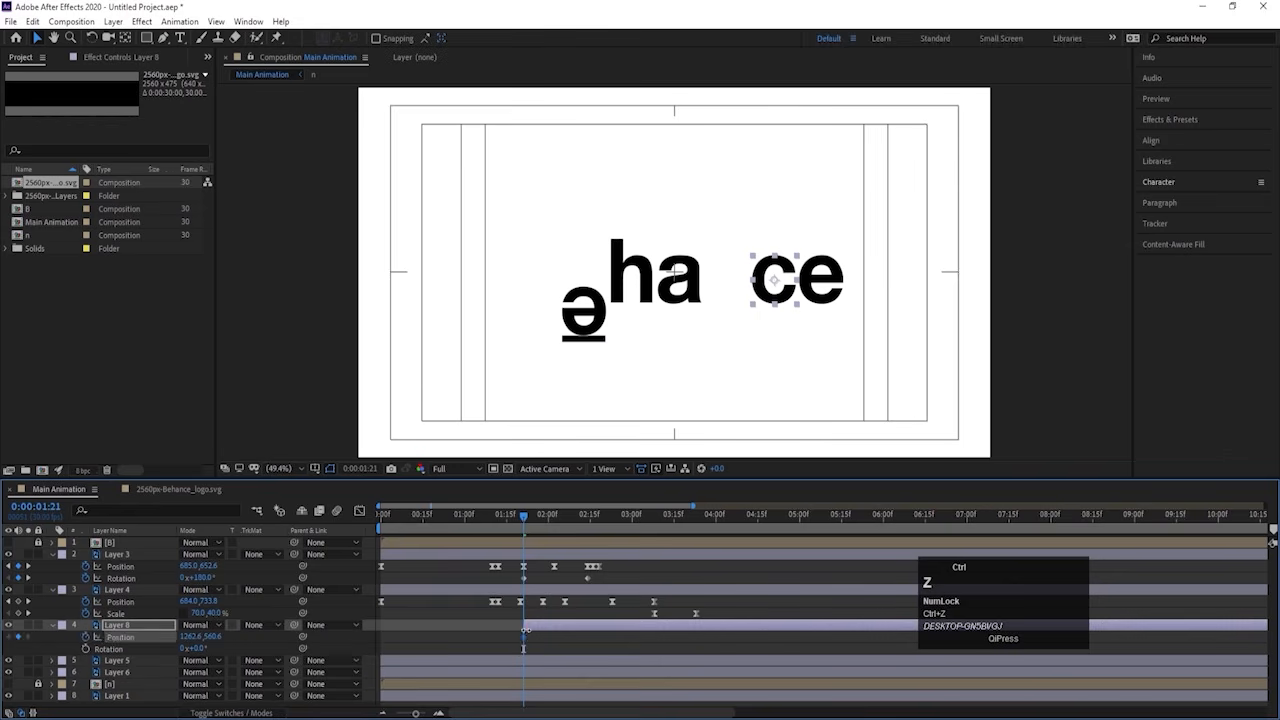
{"action": "key", "text": "ctrl+z"}
{"action": "key", "text": "ctrl+z"}
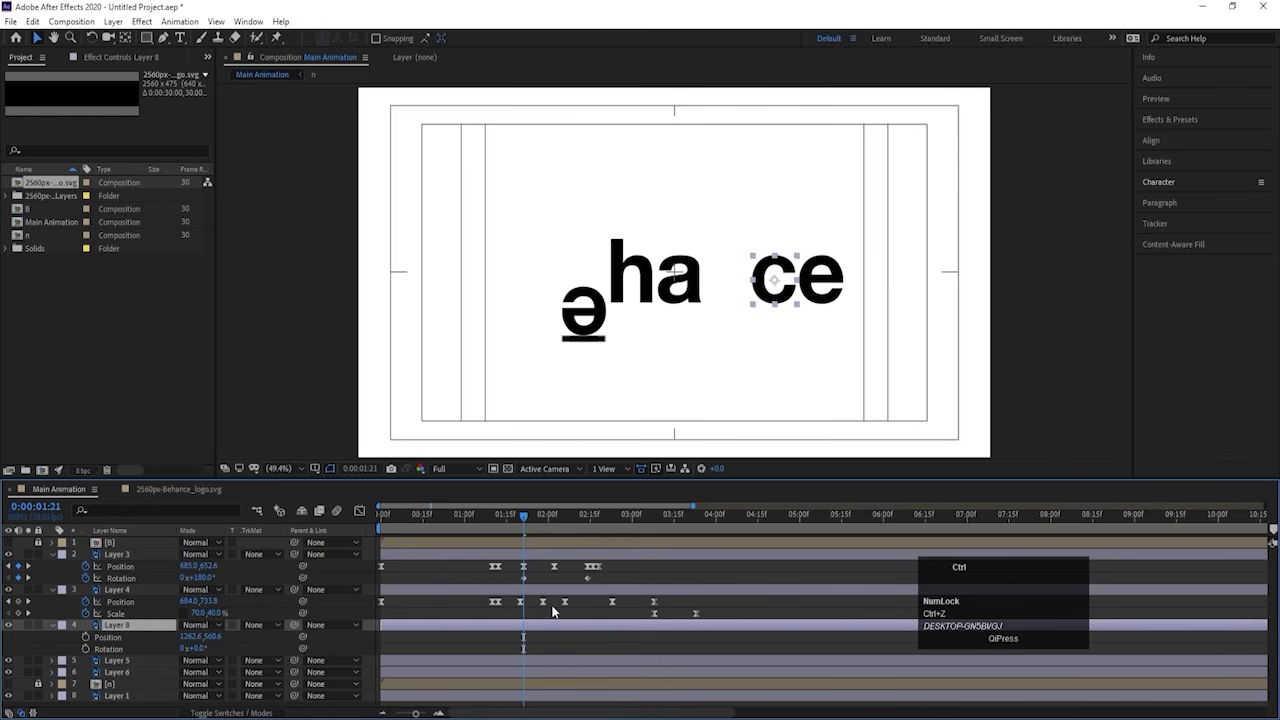
{"action": "key", "text": "ctrl+z"}
Step: Place the final e's layer directly below Layer 4, starting at 0:00:01:21, and separate its Position into X and Y
{"action": "left_click", "coordinate": [822, 285]}
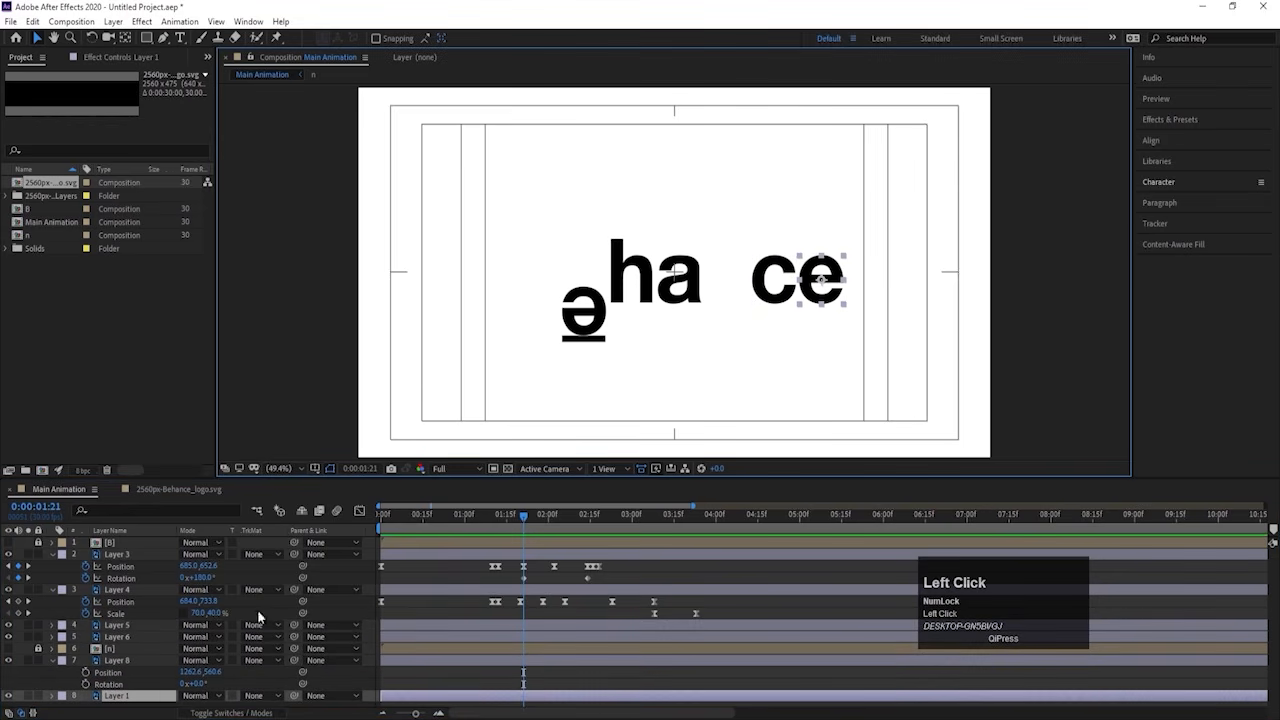
{"action": "left_click_drag", "start_coordinate": [134, 697], "coordinate": [485, 626]}
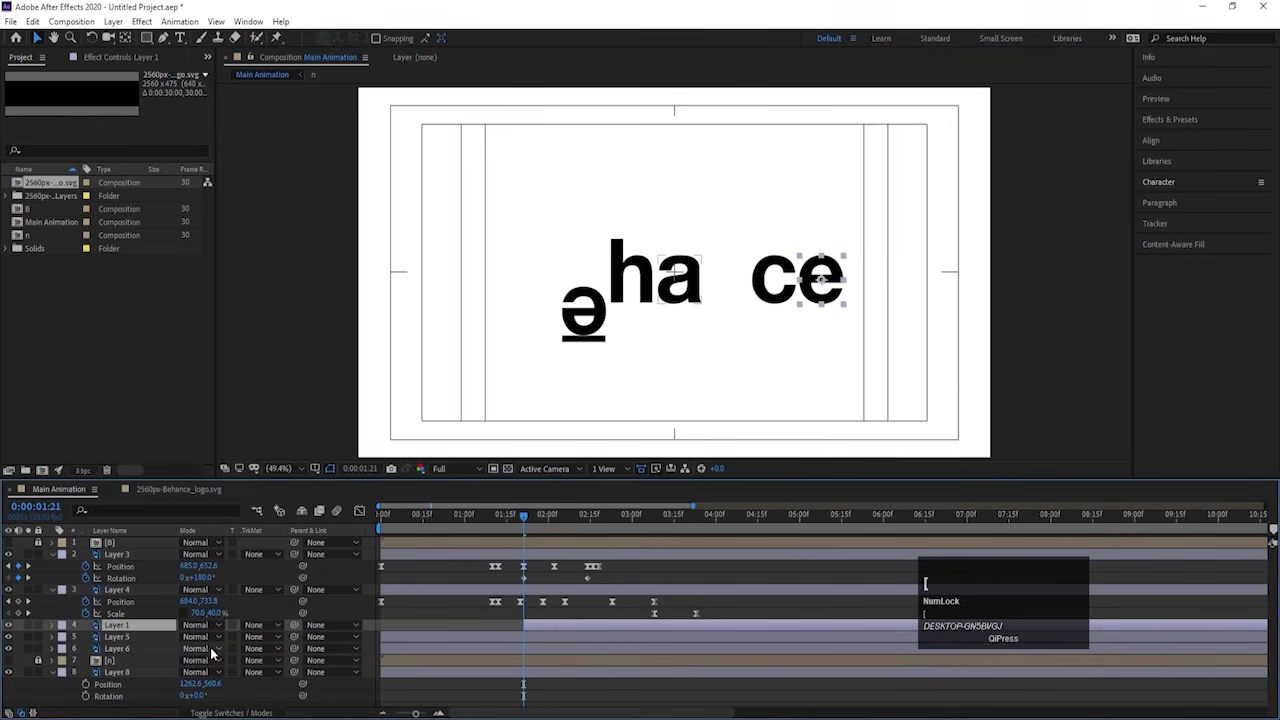
{"action": "key", "text": "p"}
{"action": "right_click", "coordinate": [138, 639]}
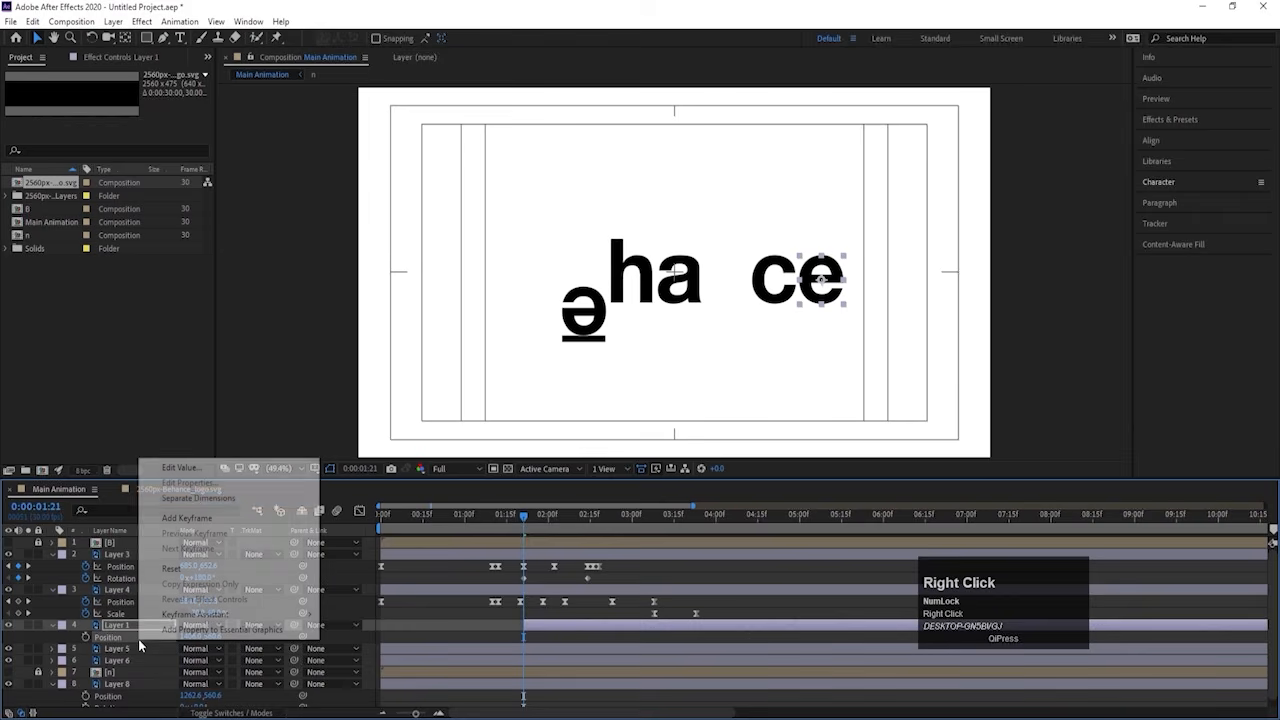
{"action": "left_click", "coordinate": [196, 498]}
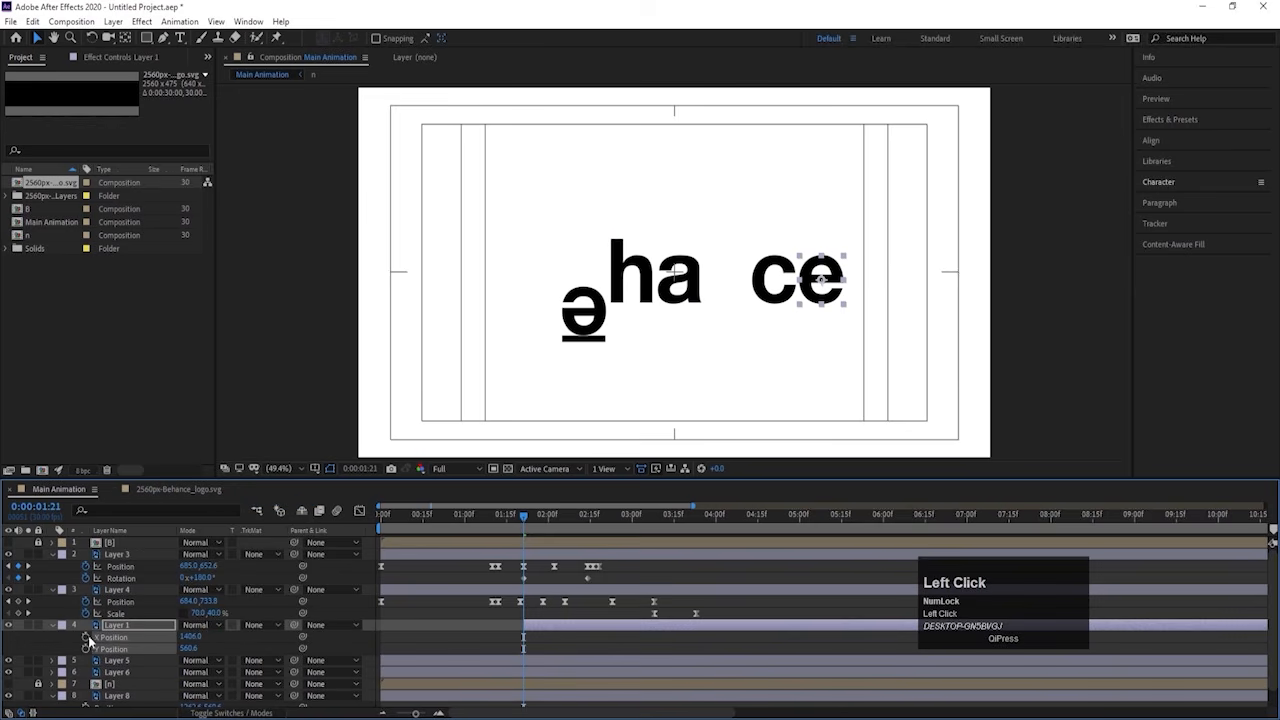
Step: Add a 180° Rotation keyframe to the final e at 0:00:01:21
{"action": "key", "text": "r"}
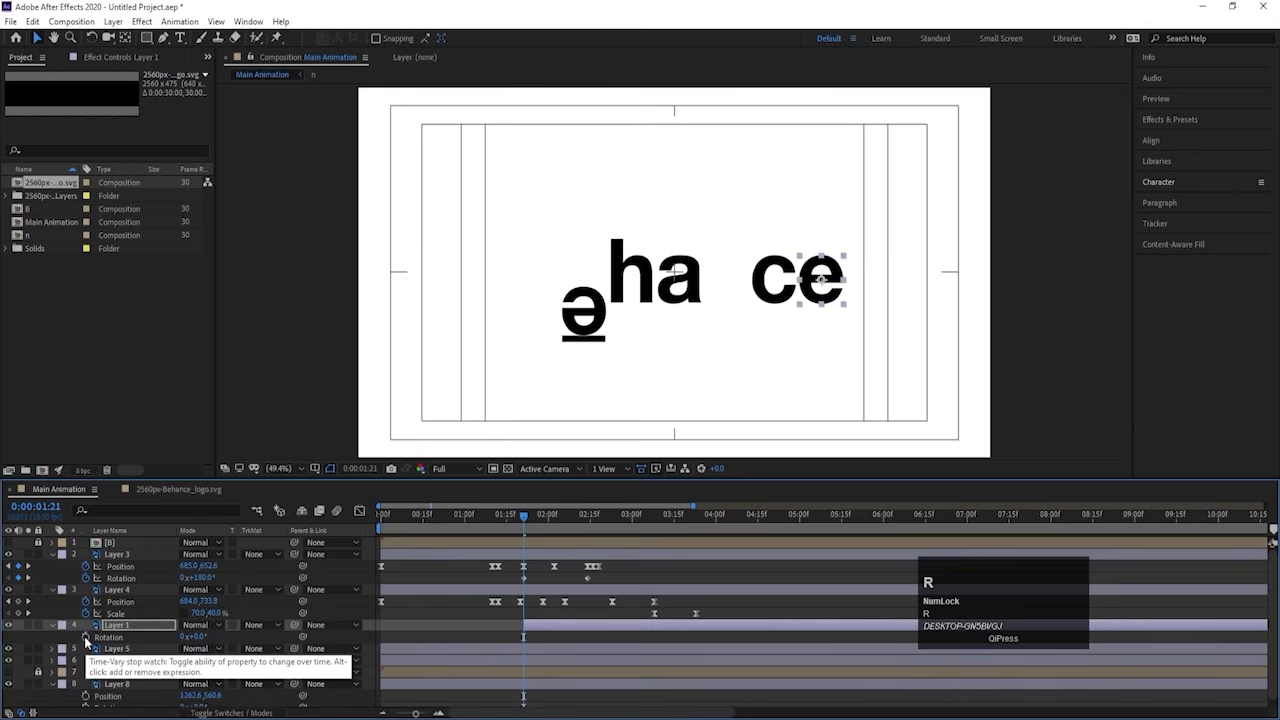
{"action": "left_click", "coordinate": [85, 637]}
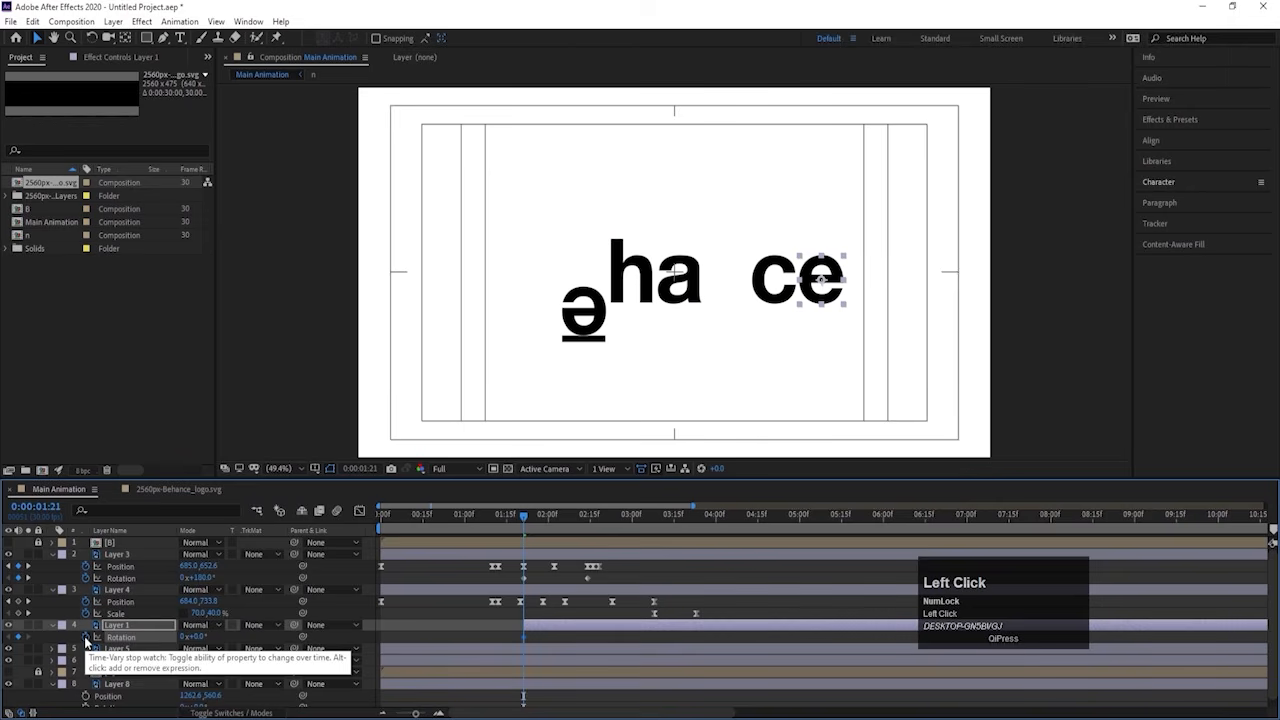
{"action": "left_click", "coordinate": [195, 637]}
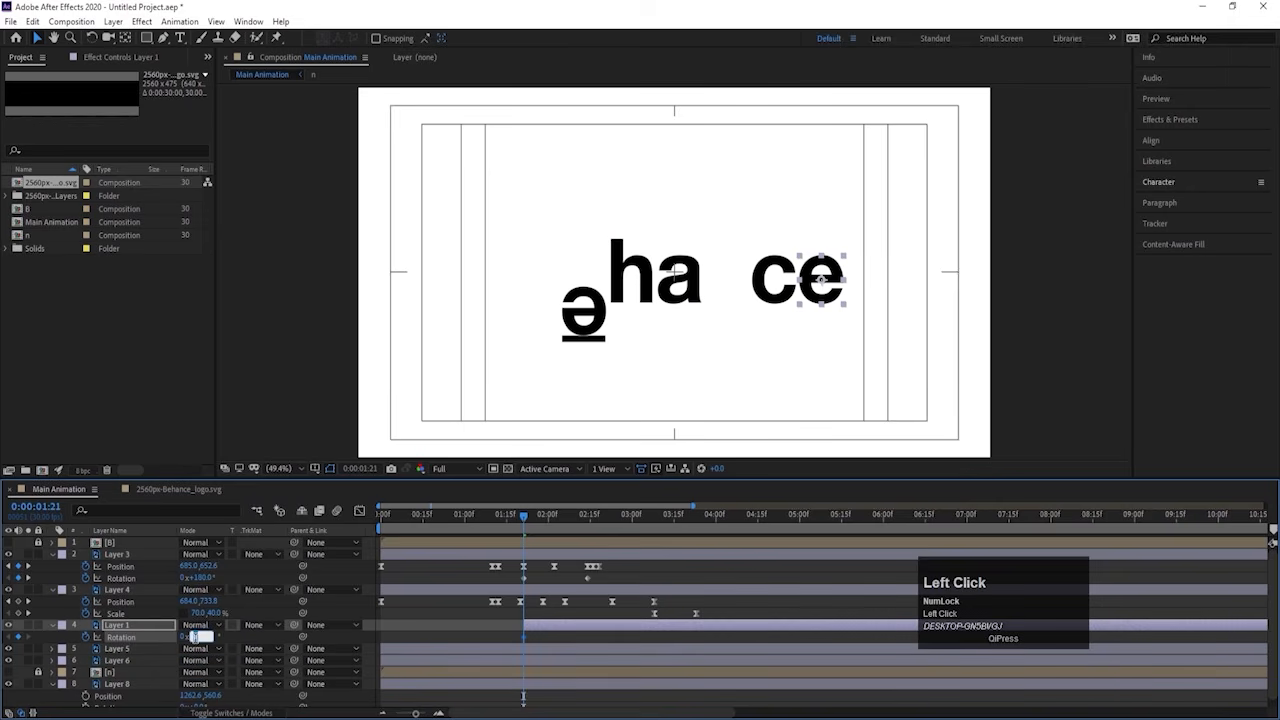
{"action": "type", "text": "180"}
{"action": "key", "text": "Return"}
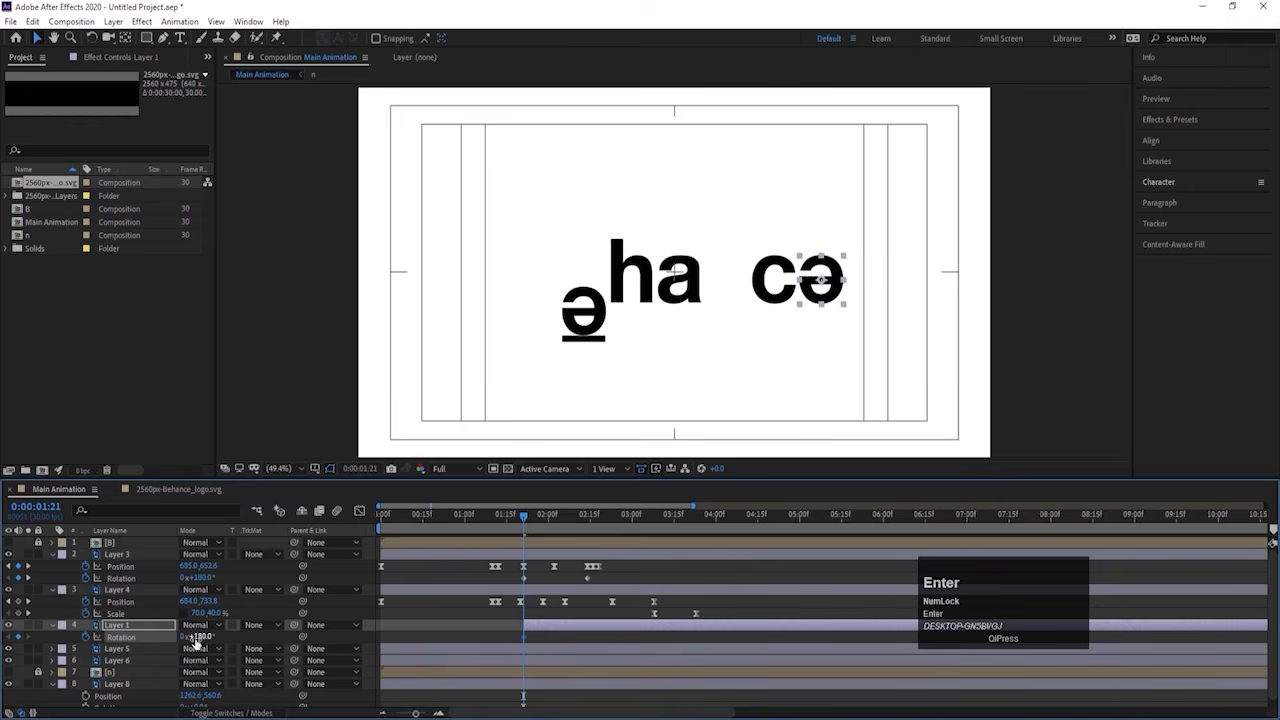
{"action": "left_click", "coordinate": [122, 636]}
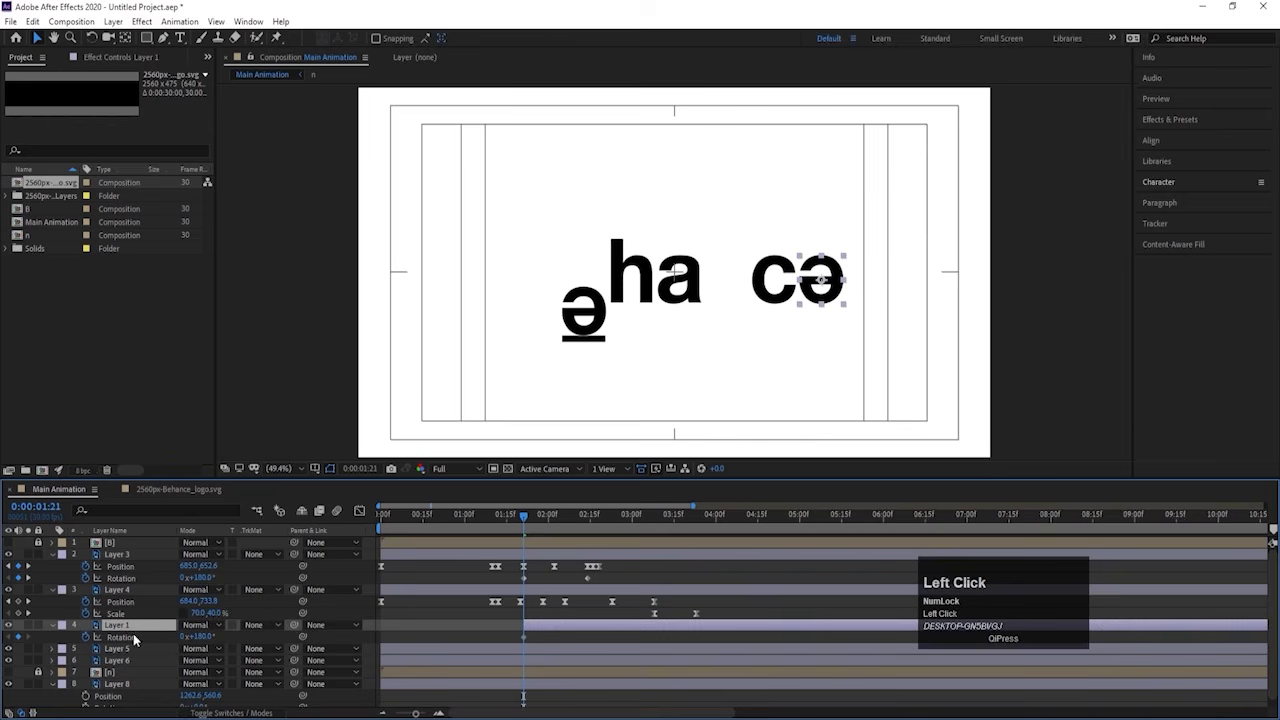
Step: Add X Position, Y Position and Rotation keyframes to the final e at 0:00:03:08, with Rotation set to 0°
{"action": "key", "text": "u"}
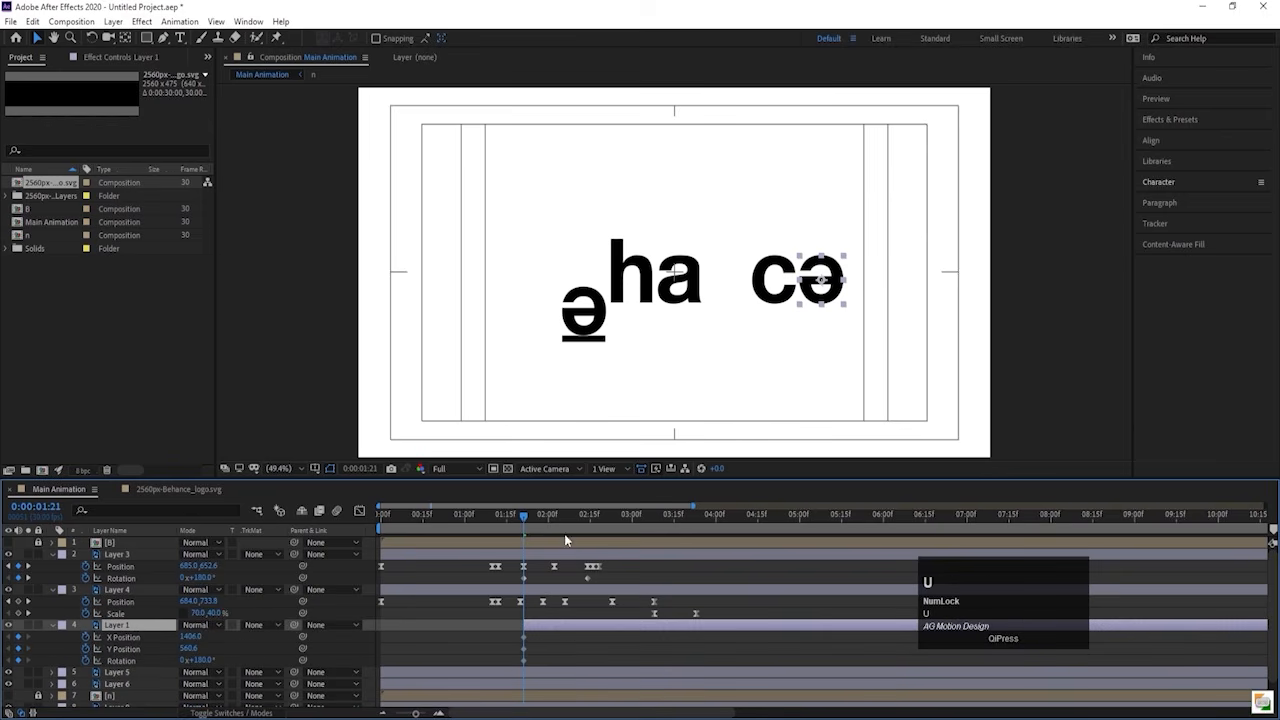
{"action": "left_click_drag", "start_coordinate": [522, 517], "coordinate": [655, 535]}
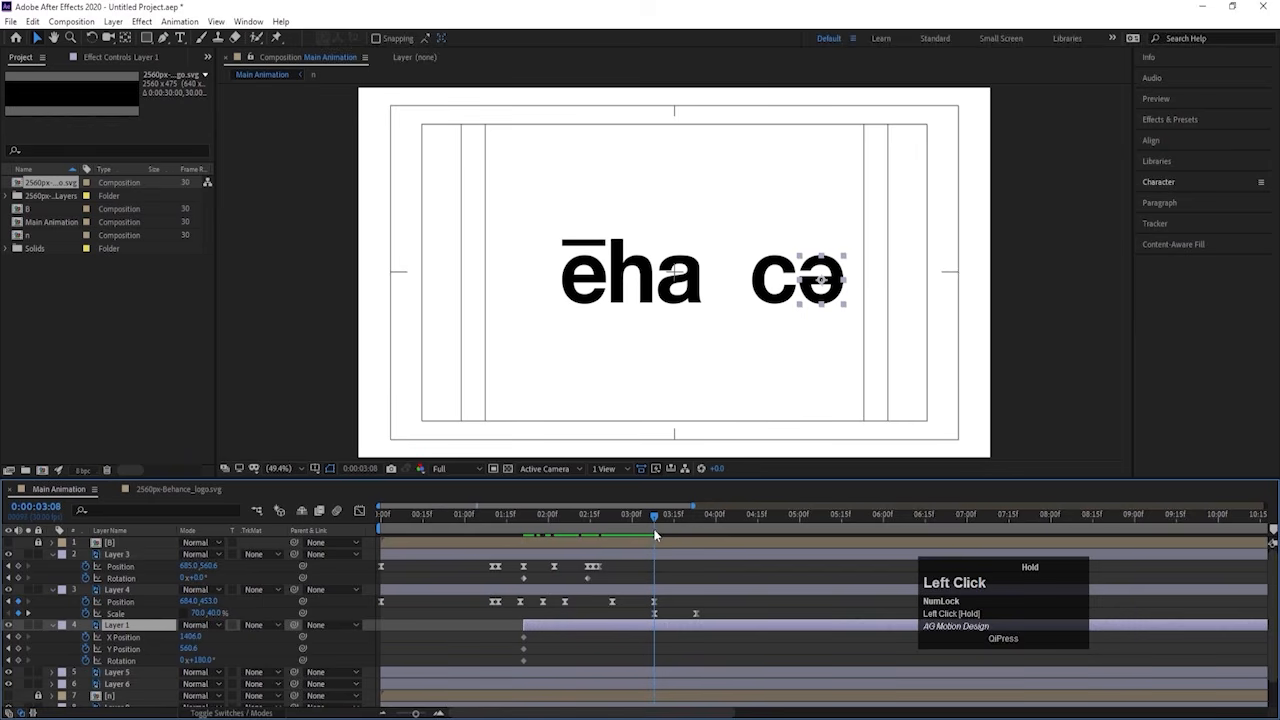
{"action": "left_click", "coordinate": [18, 637]}
{"action": "left_click", "coordinate": [18, 649]}
{"action": "left_click", "coordinate": [18, 661]}
{"action": "left_click", "coordinate": [248, 652]}
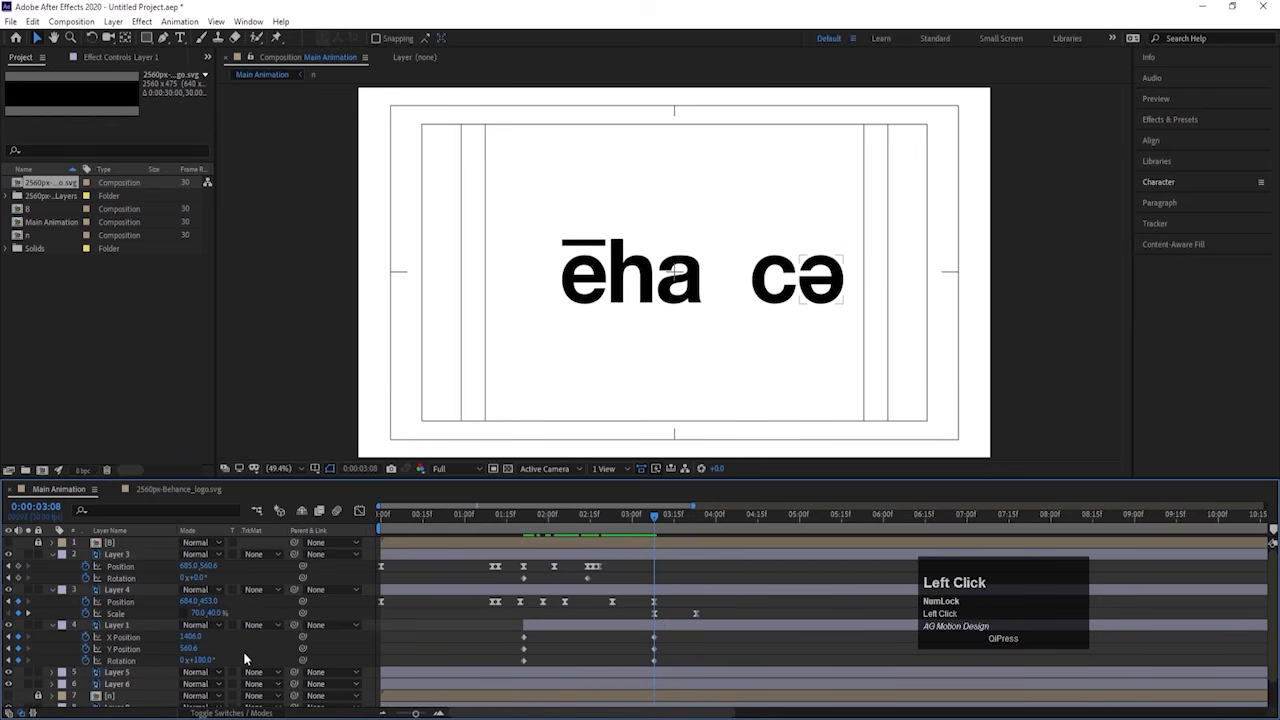
{"action": "left_click", "coordinate": [204, 660]}
{"action": "key", "text": "Return"}
Step: At 0:00:01:21, place the final e exactly over the flipped first e, about X 685.4, Y 651.8, and preview the move
{"action": "left_click_drag", "start_coordinate": [628, 528], "coordinate": [522, 524]}
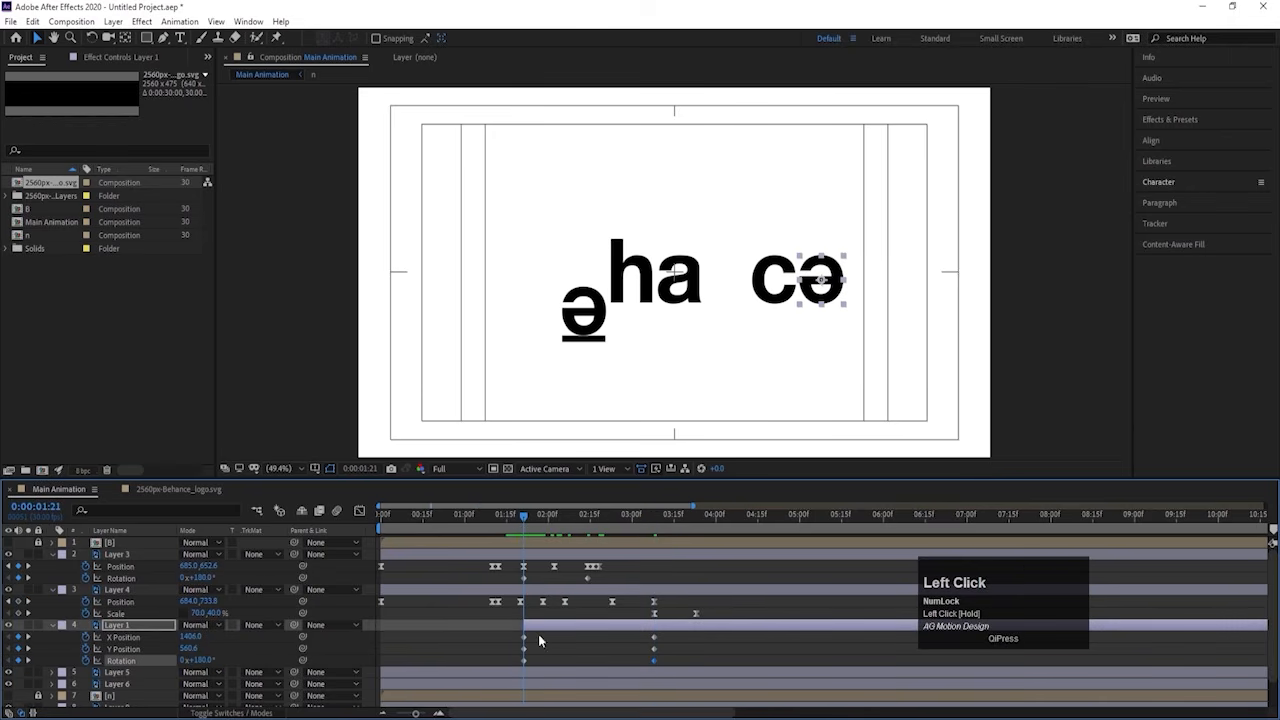
{"action": "left_click_drag", "start_coordinate": [189, 637], "coordinate": [2, 637]}
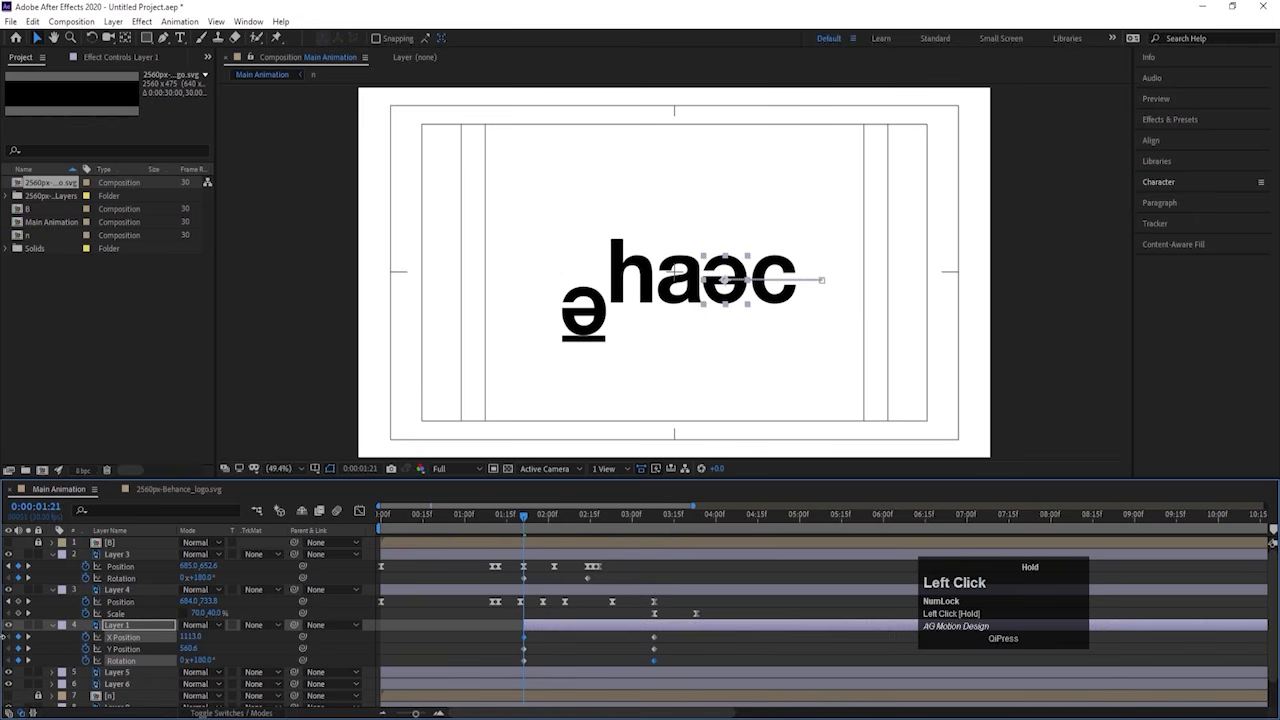
{"action": "left_click_drag", "start_coordinate": [724, 292], "coordinate": [570, 322]}
{"action": "key", "text": "Up"}
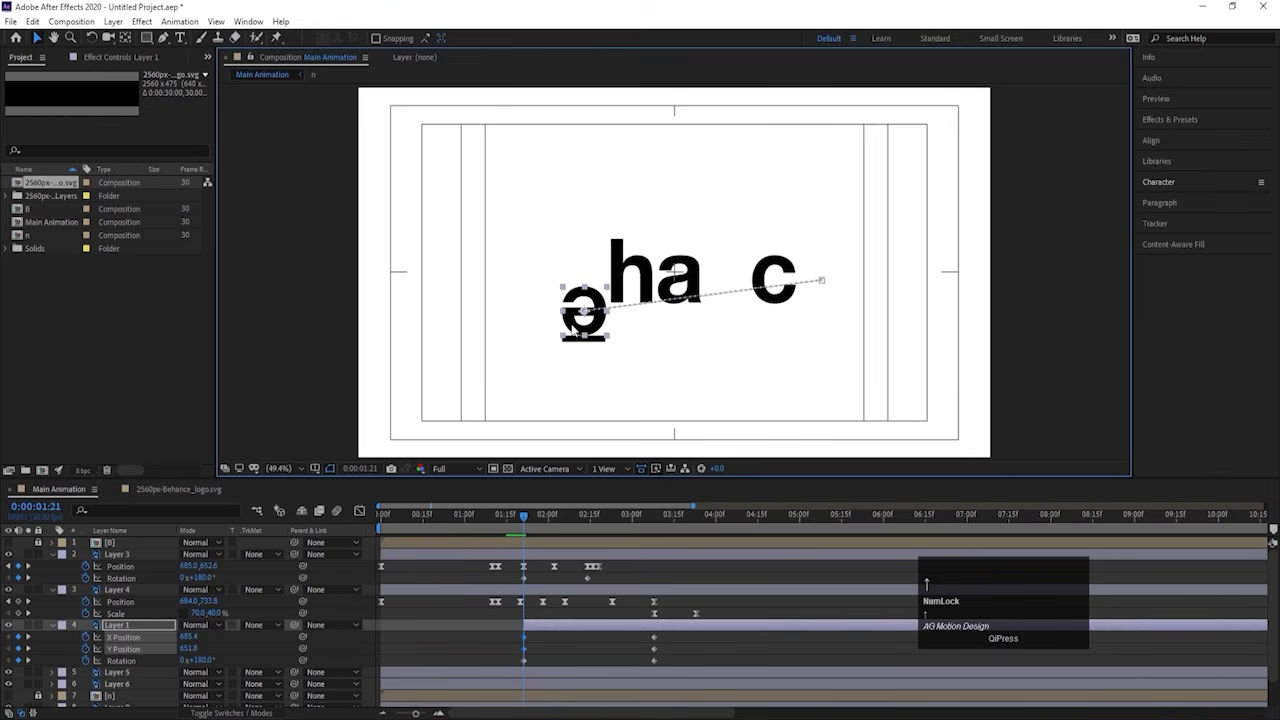
{"action": "key", "text": "space"}
{"action": "key", "text": "space"}
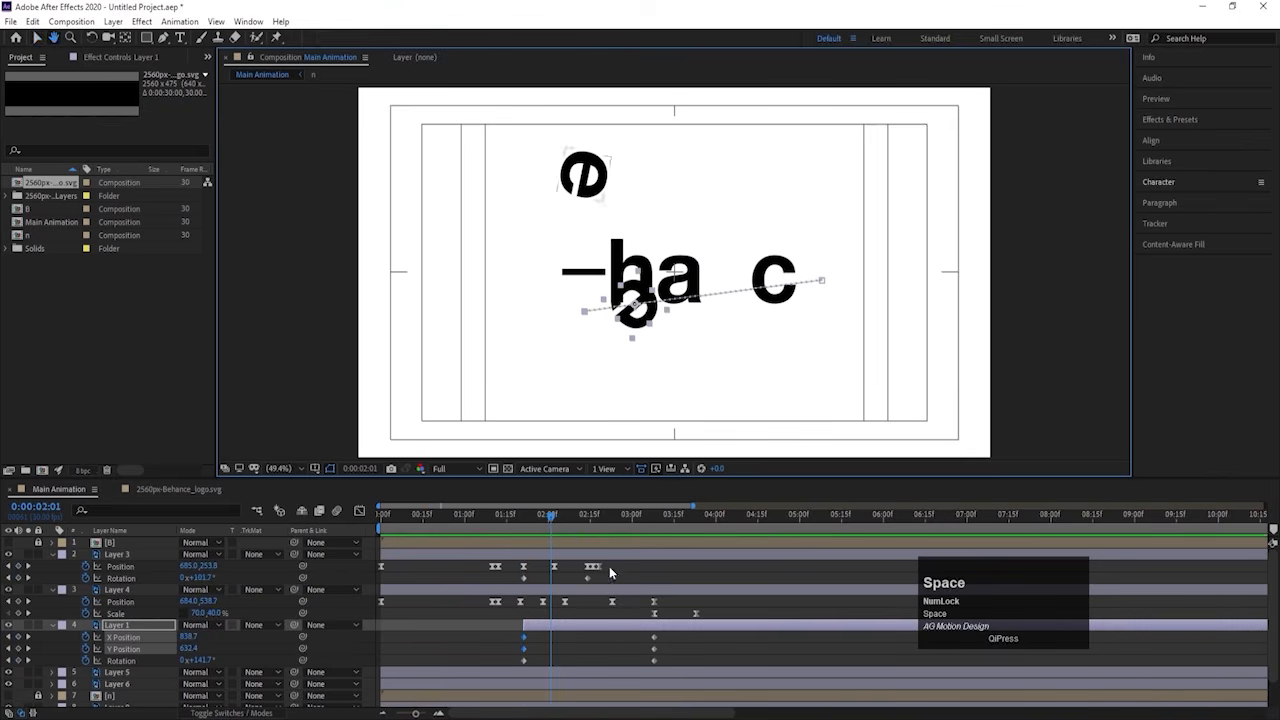
Step: At 0:00:02:15, raise the final e to about Y 183.8 and delete the extra X Position keyframe there
{"action": "left_click_drag", "start_coordinate": [568, 518], "coordinate": [589, 516]}
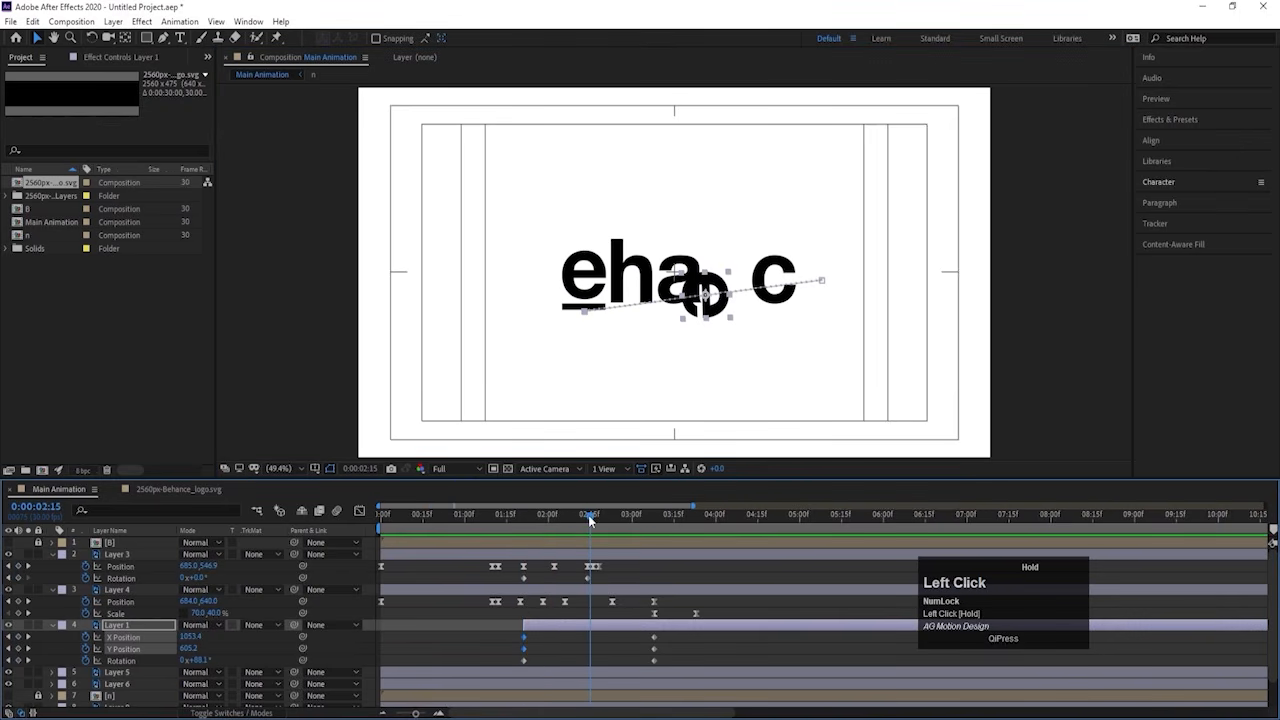
{"action": "left_click", "coordinate": [597, 649]}
{"action": "left_click", "coordinate": [580, 625]}
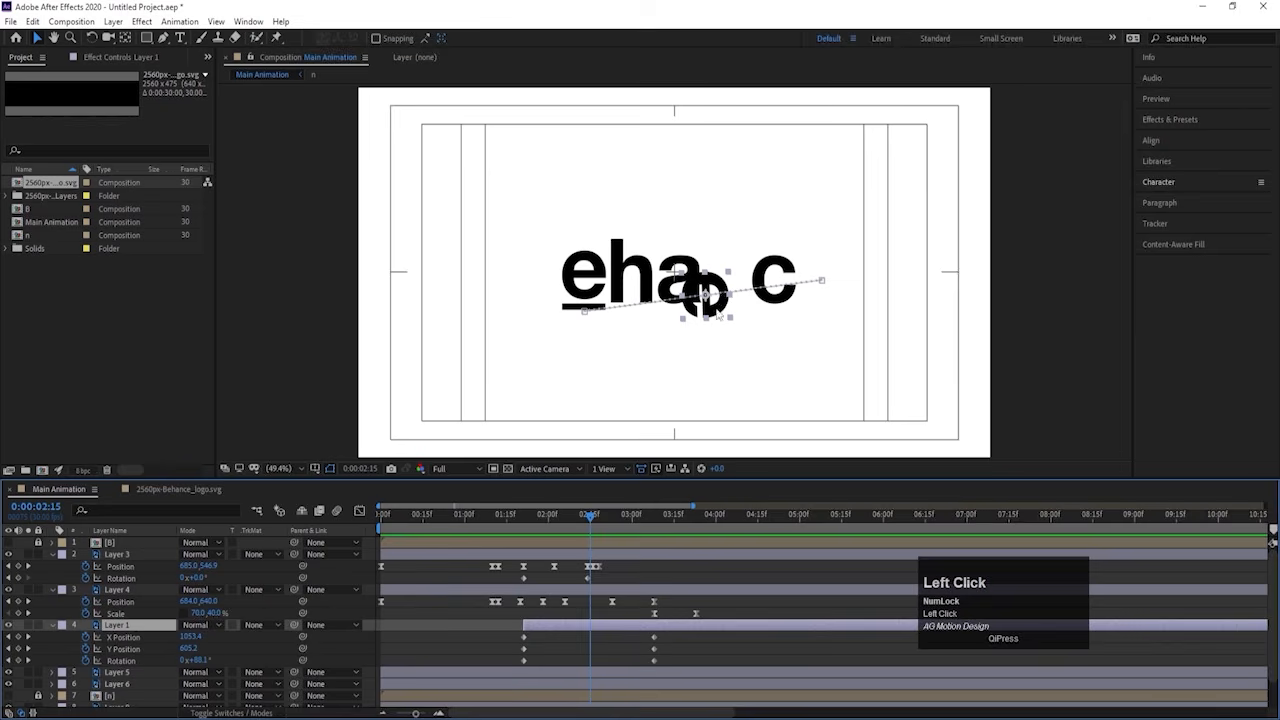
{"action": "left_click_drag", "start_coordinate": [718, 313], "coordinate": [732, 171]}
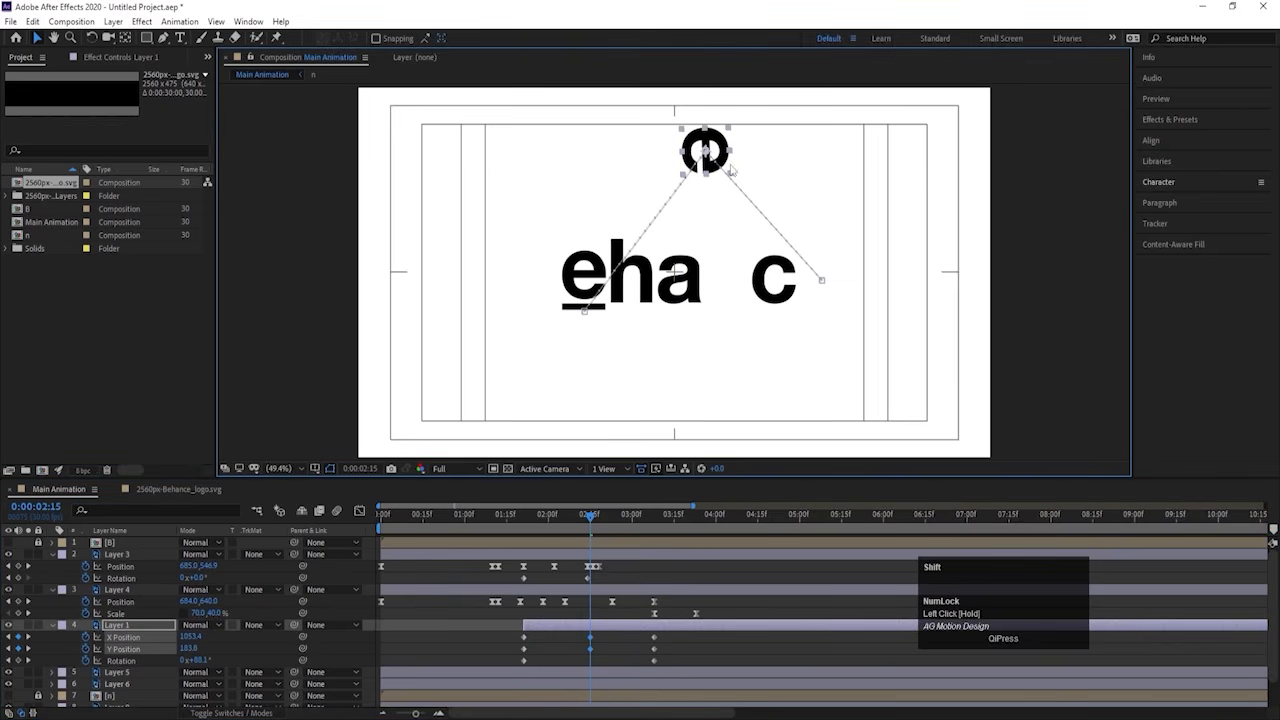
{"action": "left_click", "coordinate": [599, 648]}
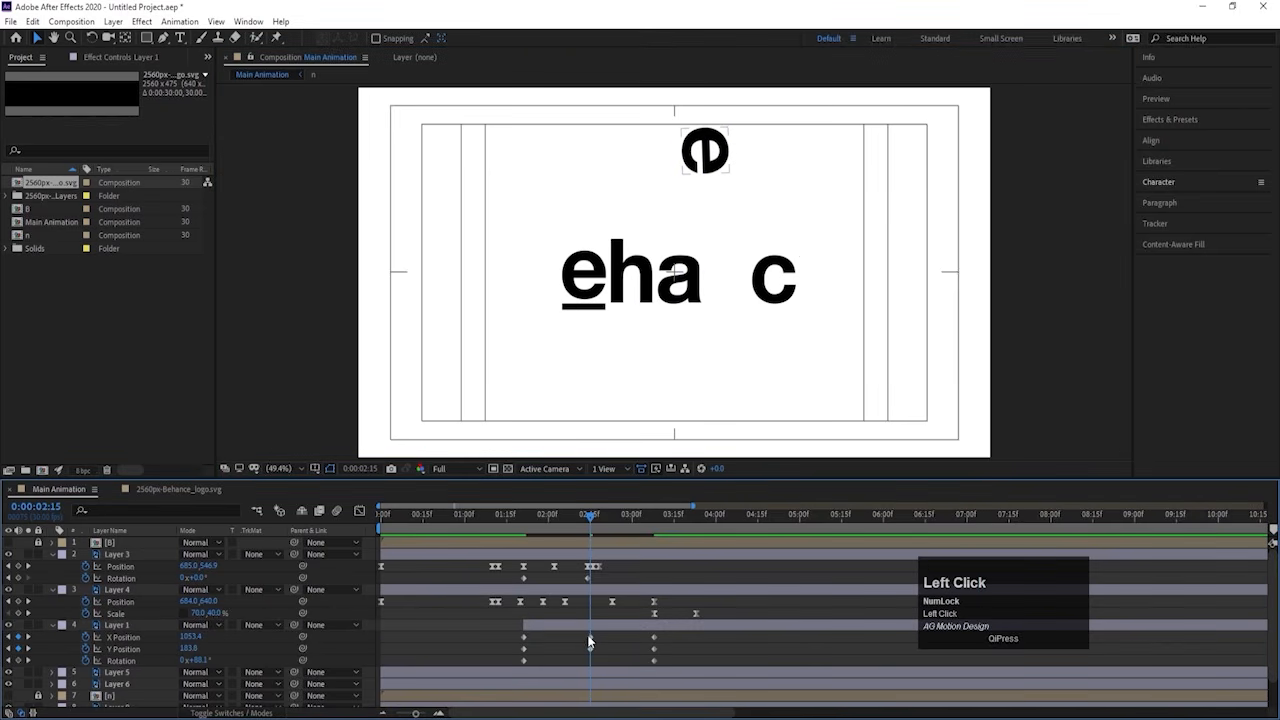
{"action": "left_click", "coordinate": [589, 641]}
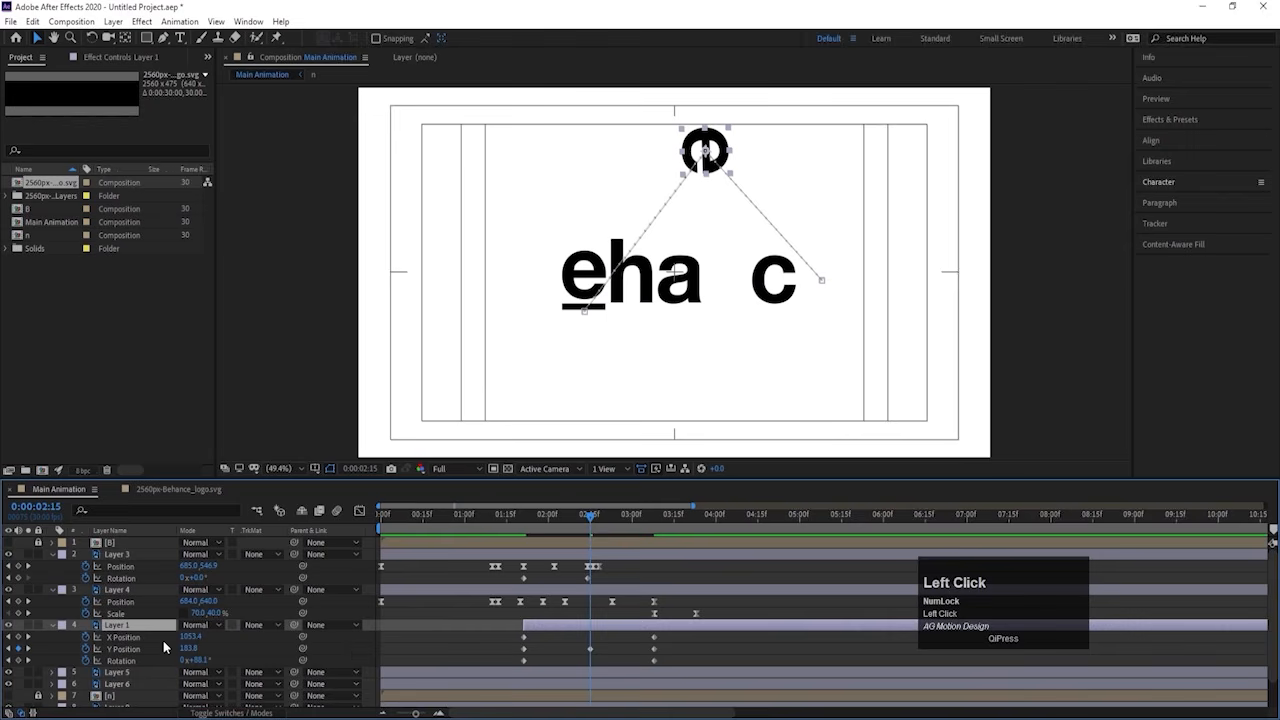
Step: Easy Ease the final e's Y Position keyframes, shape their speed graph into a rounded arc with fast ends, and preview the jump
{"action": "key", "text": "F9"}
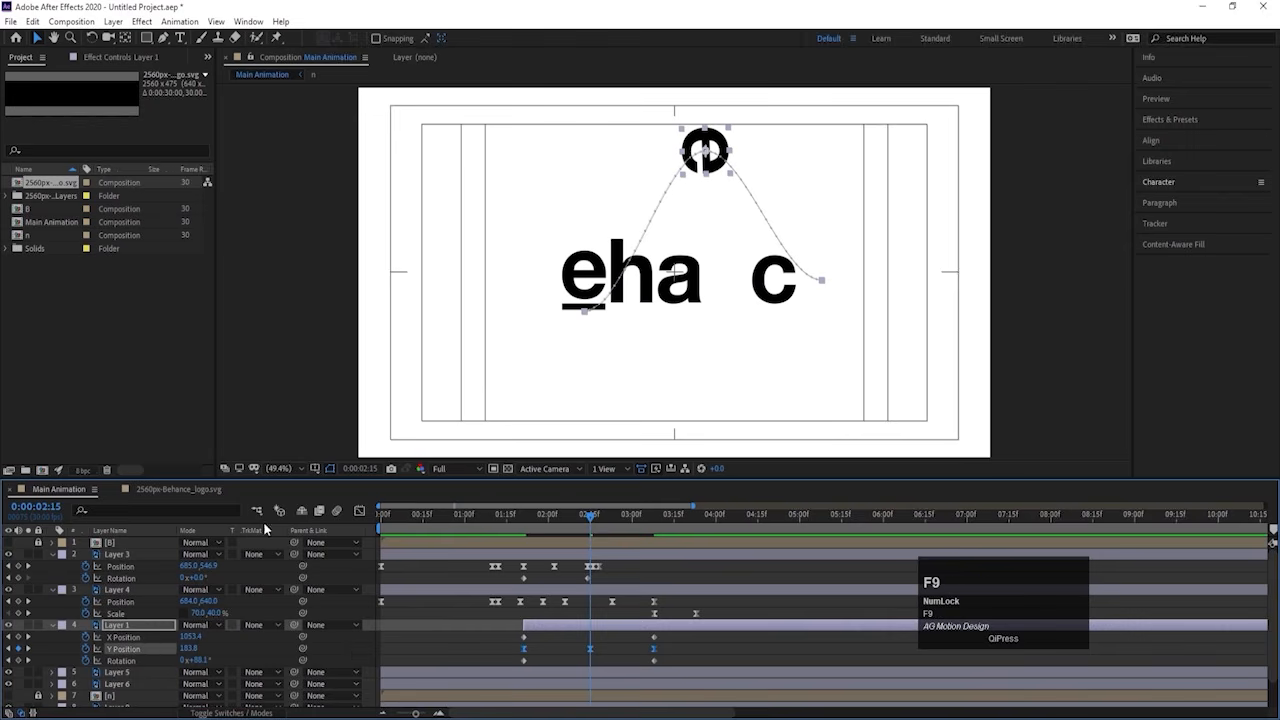
{"action": "left_click", "coordinate": [359, 512]}
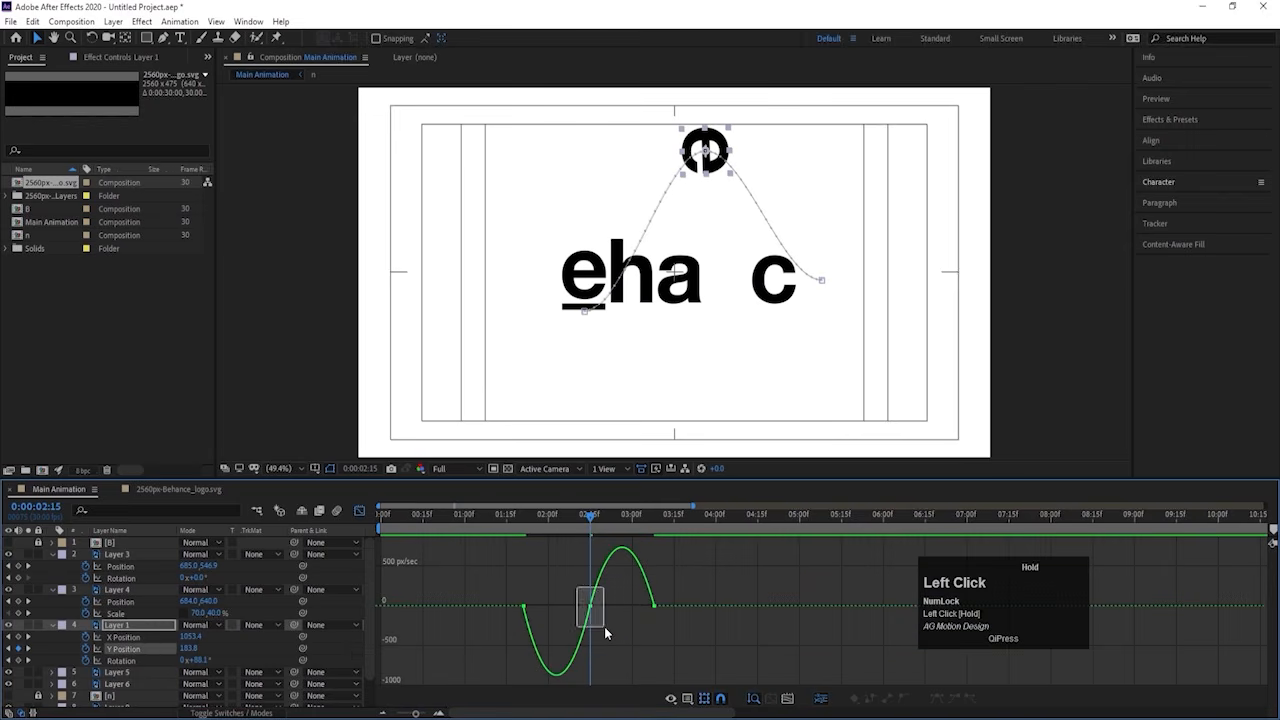
{"action": "left_click_drag", "start_coordinate": [605, 628], "coordinate": [523, 607]}
{"action": "key", "text": "="}
{"action": "left_click_drag", "start_coordinate": [610, 578], "coordinate": [717, 606]}
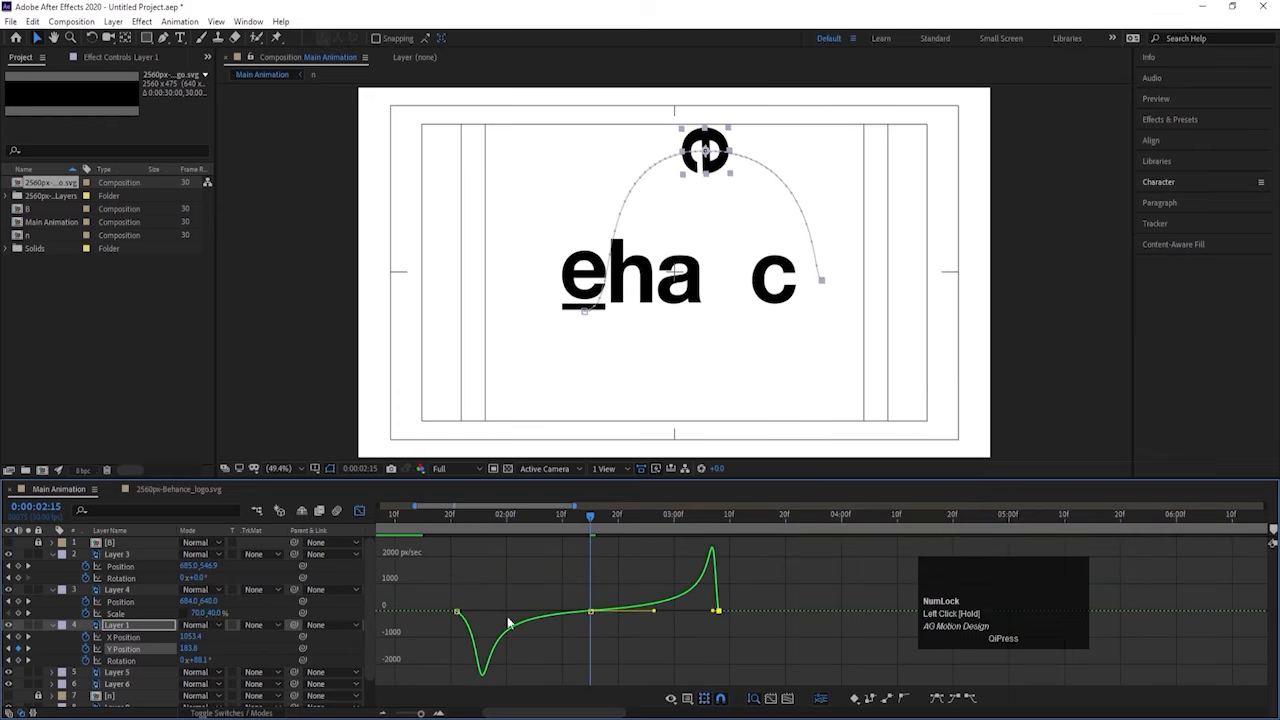
{"action": "left_click_drag", "start_coordinate": [503, 574], "coordinate": [464, 611]}
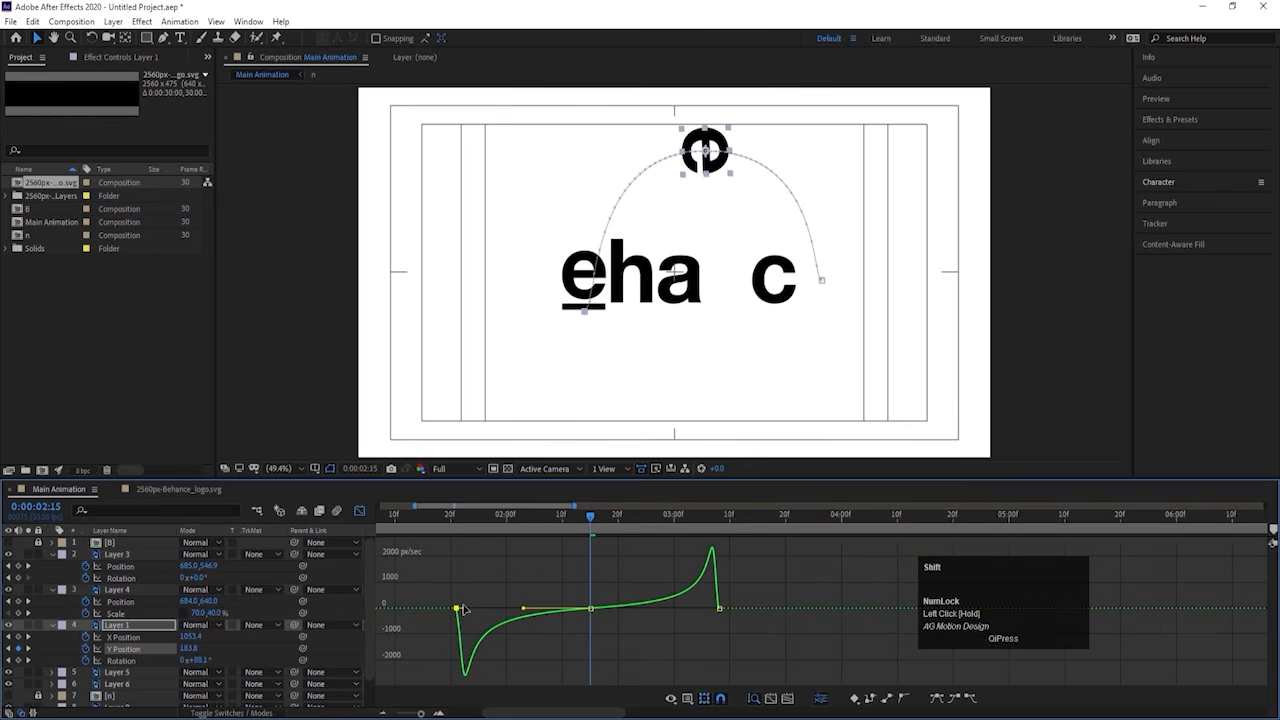
{"action": "left_click", "coordinate": [451, 517]}
{"action": "key", "text": "space"}
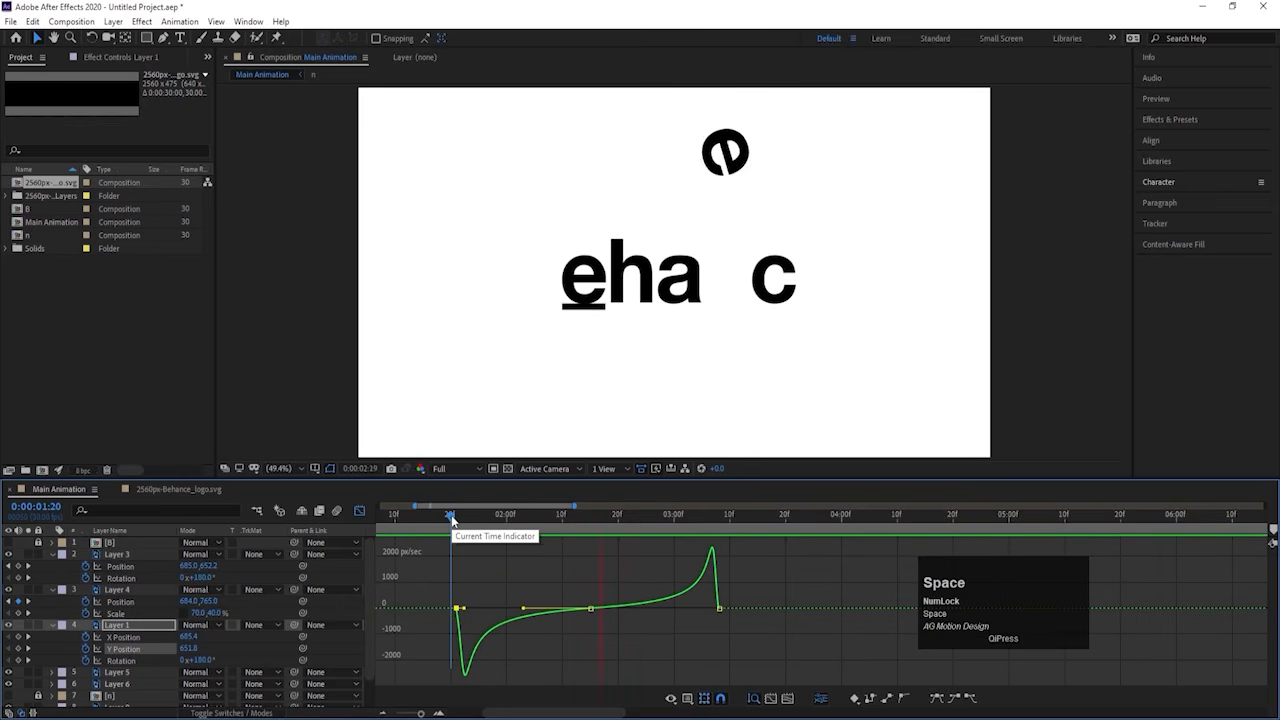
{"action": "key", "text": "space"}
{"action": "left_click", "coordinate": [361, 511]}
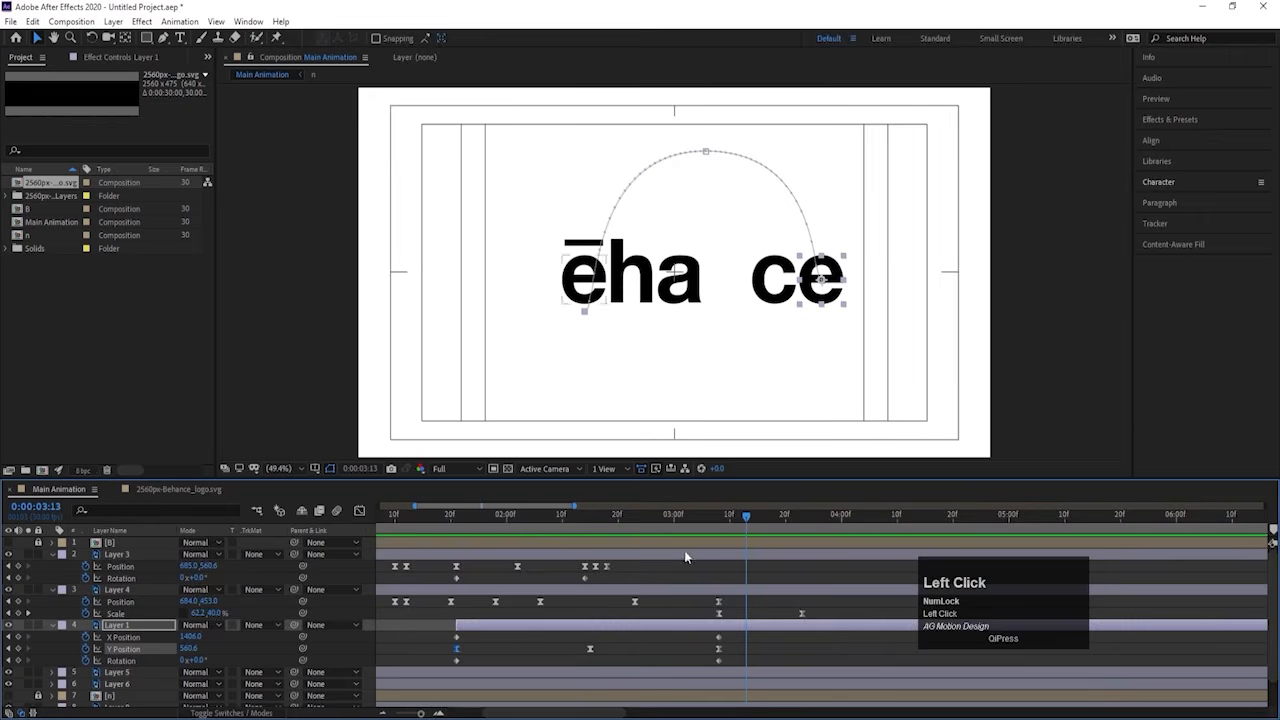
Step: Add a small landing bounce to the final e: a slightly raised Y Position keyframe at 0:00:03:11 and 560.6 at 0:00:03:14
{"action": "left_click_drag", "start_coordinate": [716, 525], "coordinate": [719, 590]}
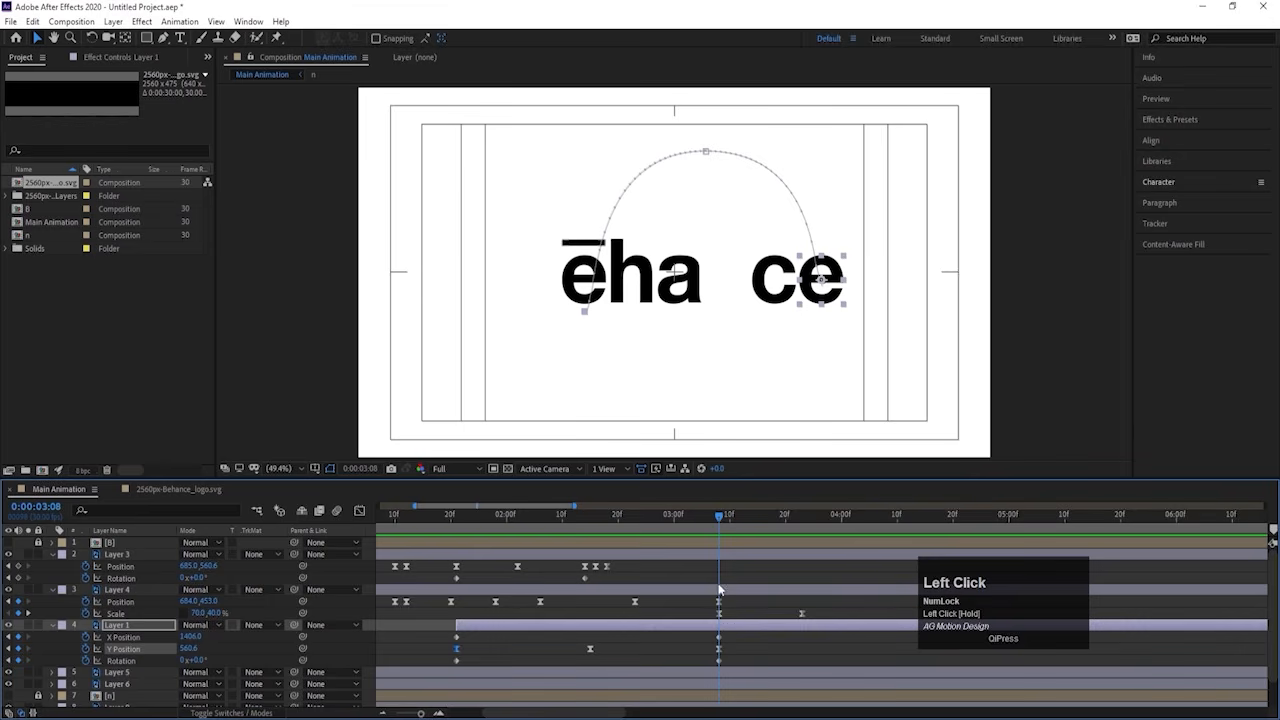
{"action": "left_click_drag", "start_coordinate": [723, 527], "coordinate": [747, 528]}
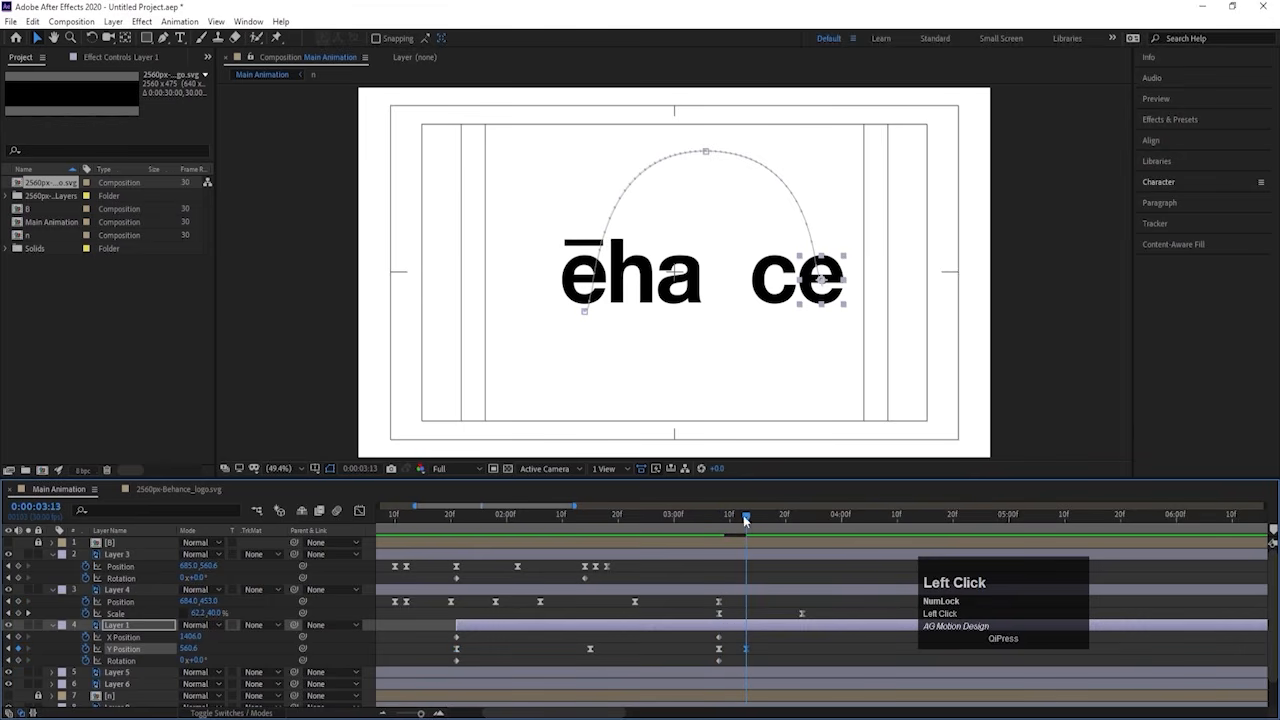
{"action": "left_click_drag", "start_coordinate": [745, 520], "coordinate": [736, 518]}
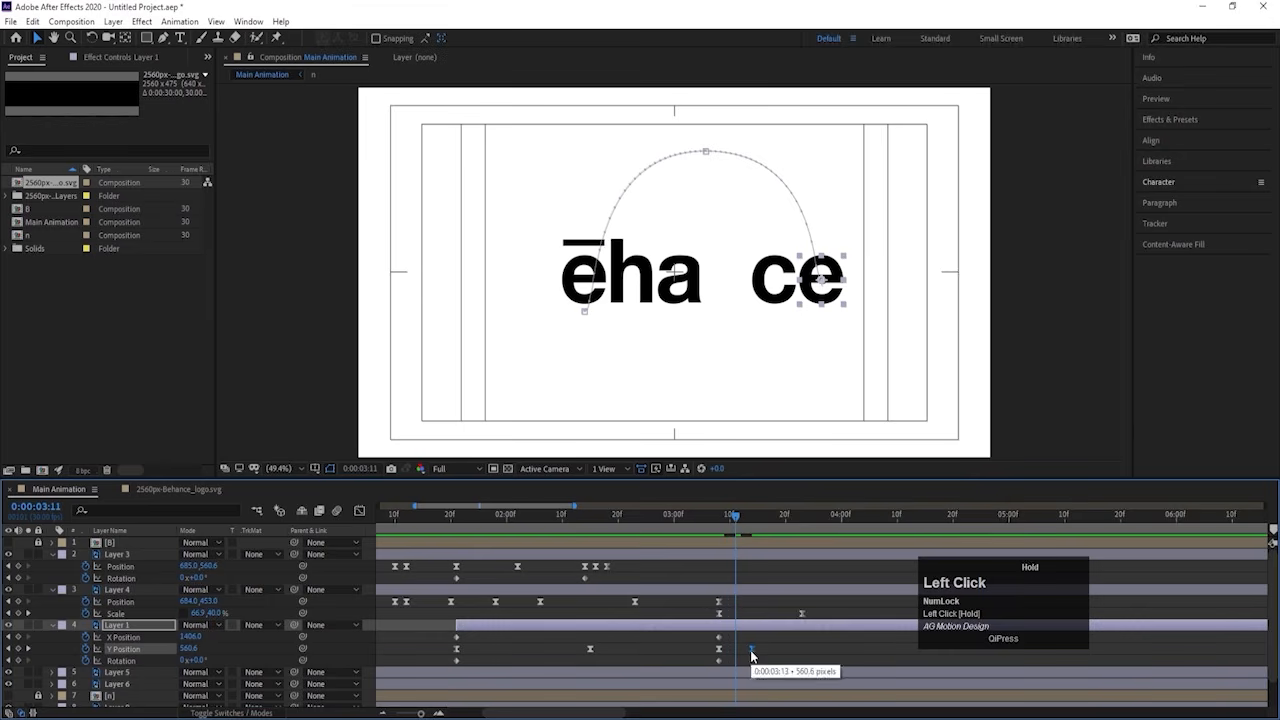
{"action": "left_click_drag", "start_coordinate": [190, 648], "coordinate": [179, 648]}
{"action": "key", "text": "space"}
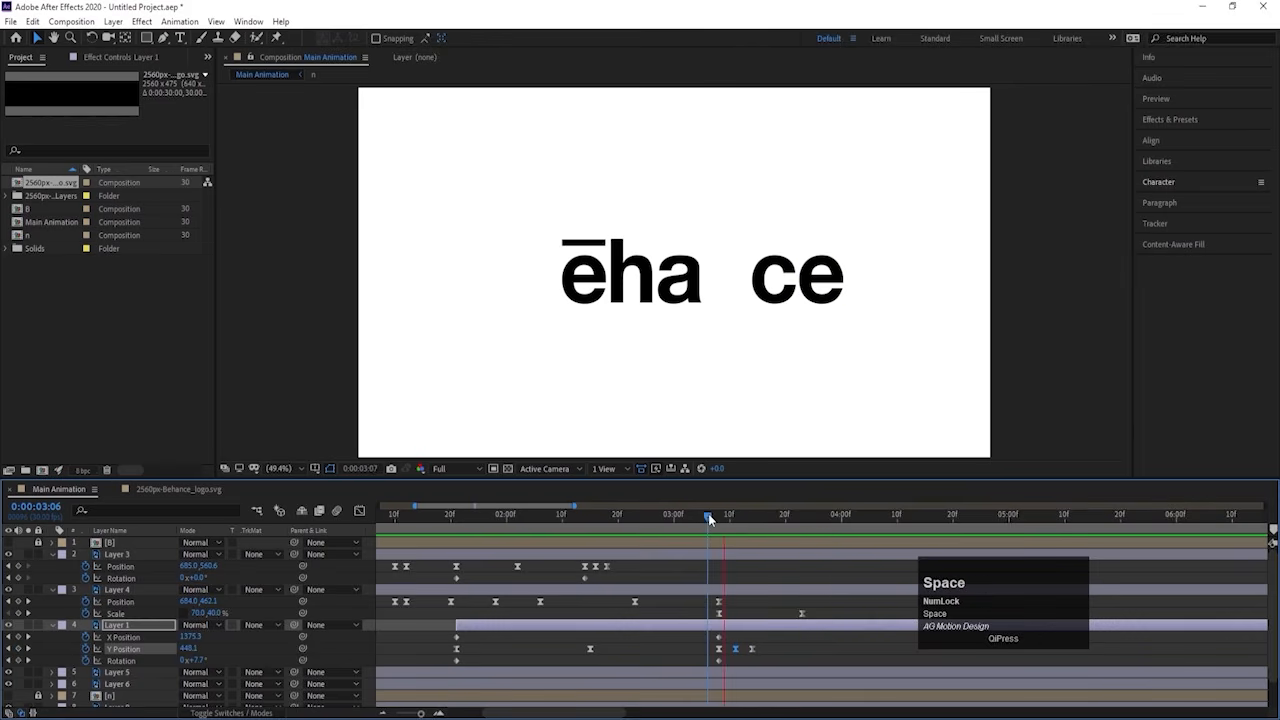
Step: Preview the motion of both e's and the bar from 0:00:00:00
{"action": "left_click_drag", "start_coordinate": [708, 513], "coordinate": [324, 525]}
{"action": "key", "text": "space"}
{"action": "left_click", "coordinate": [655, 519]}
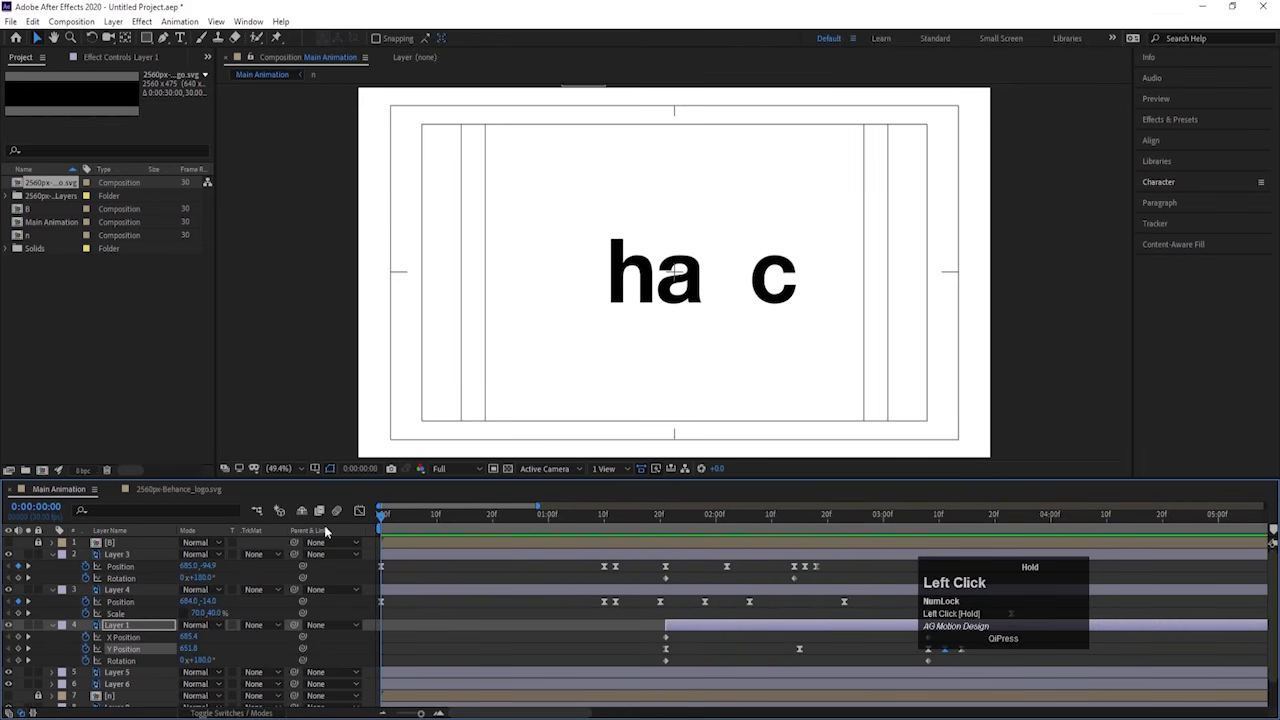
{"action": "key", "text": "space"}
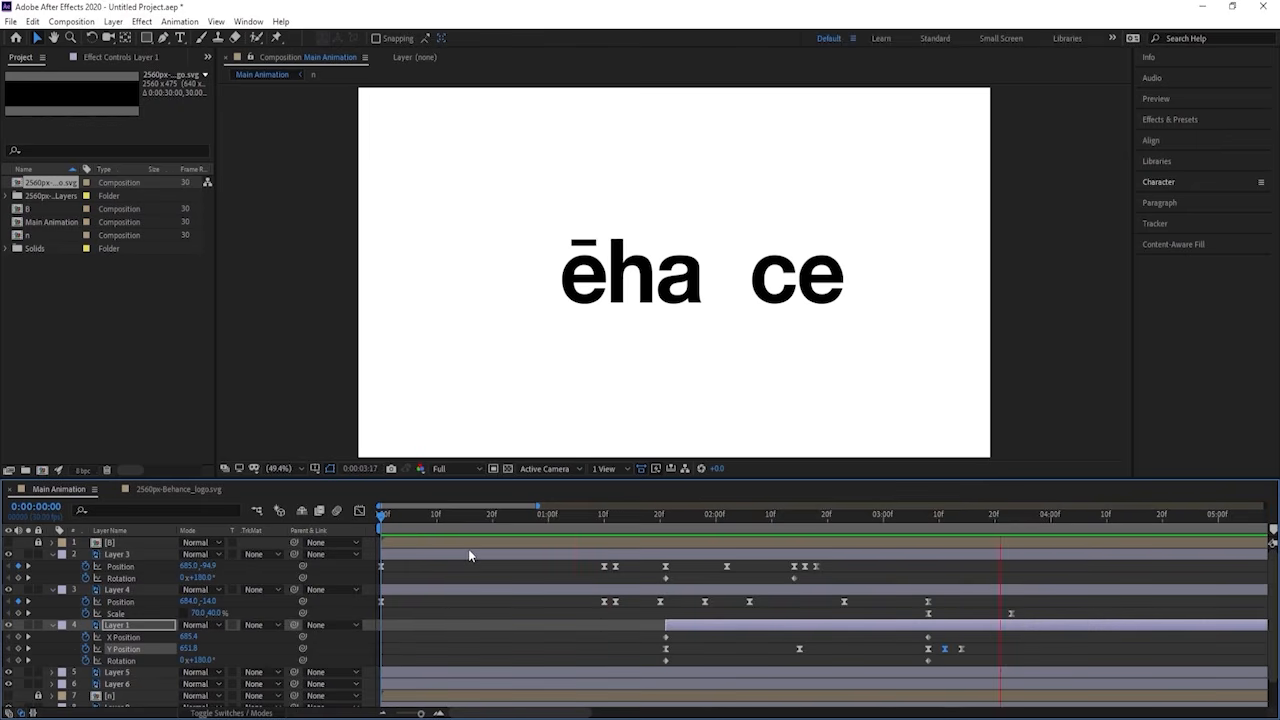
{"action": "key", "text": "space"}
Step: Collapse the layer properties and pre-compose Layer 3, Layer 4 and Layer 1 into a composition named Eee
{"action": "left_click", "coordinate": [571, 578]}
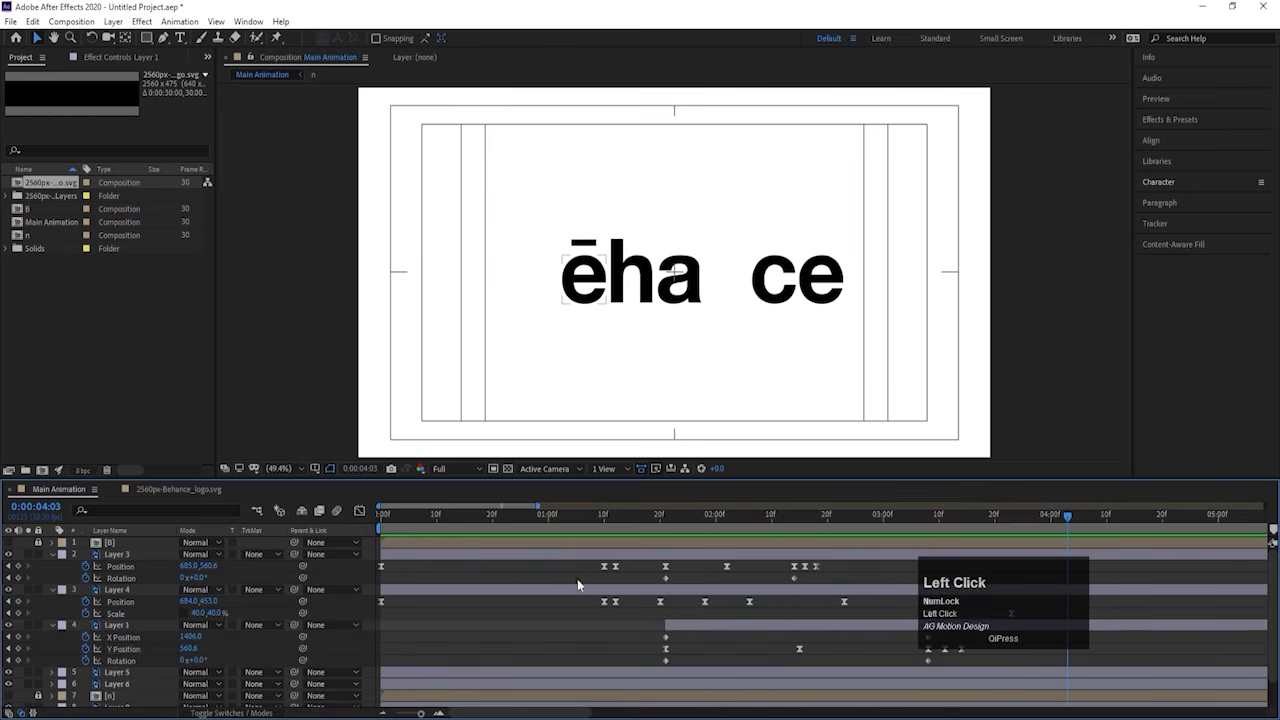
{"action": "key", "text": "u"}
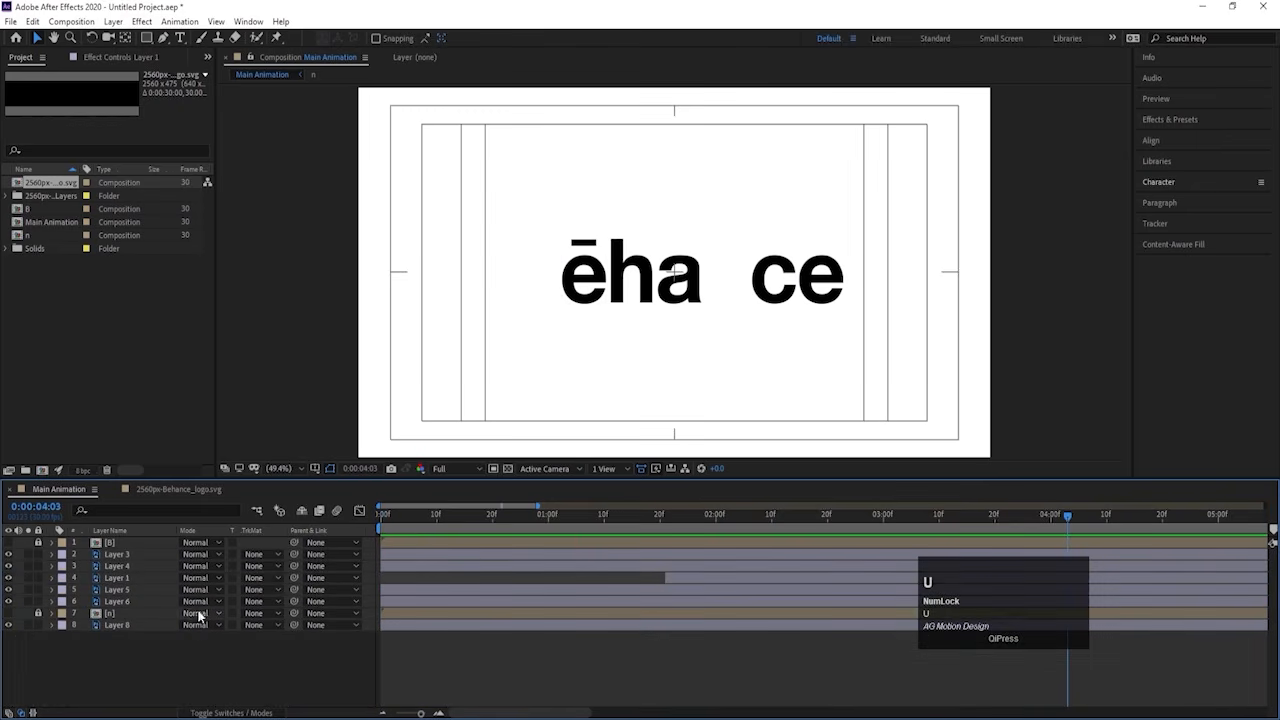
{"action": "left_click", "coordinate": [672, 578]}
{"action": "left_click", "coordinate": [656, 566], "text": "shift"}
{"action": "left_click", "coordinate": [640, 556], "text": "shift"}
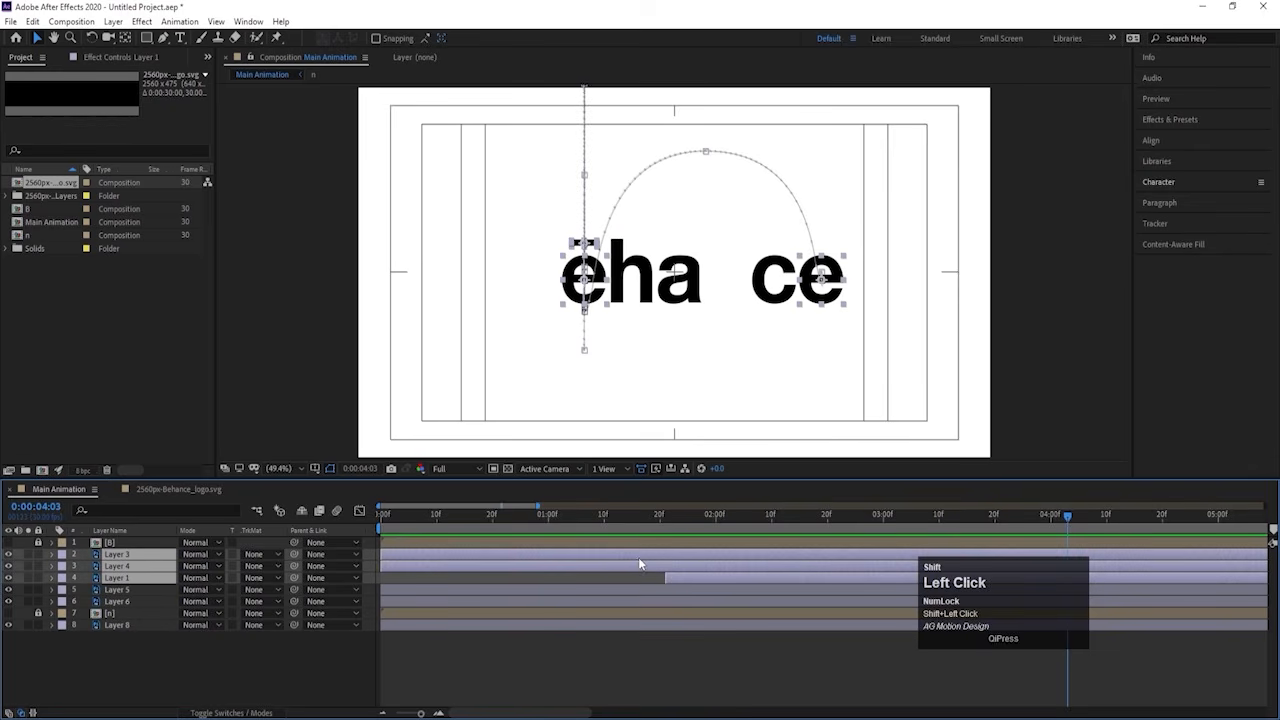
{"action": "key", "text": "ctrl+shift+c"}
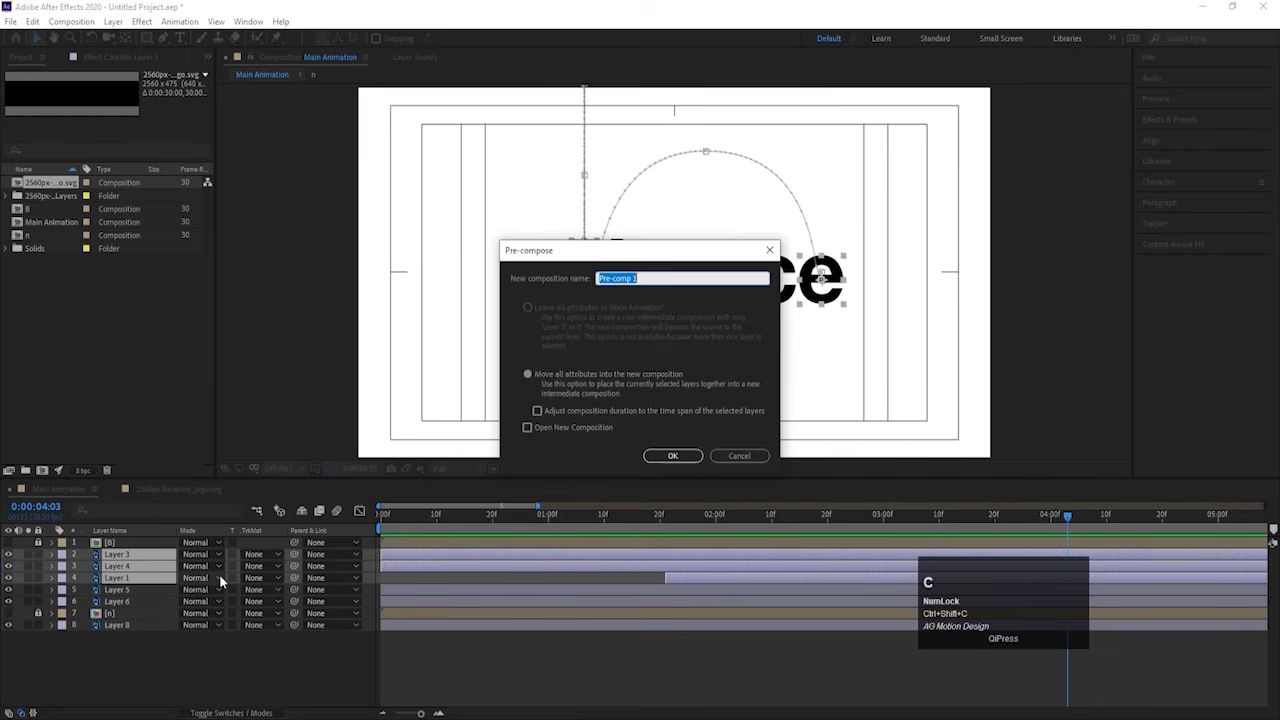
{"action": "type", "text": "Eee"}
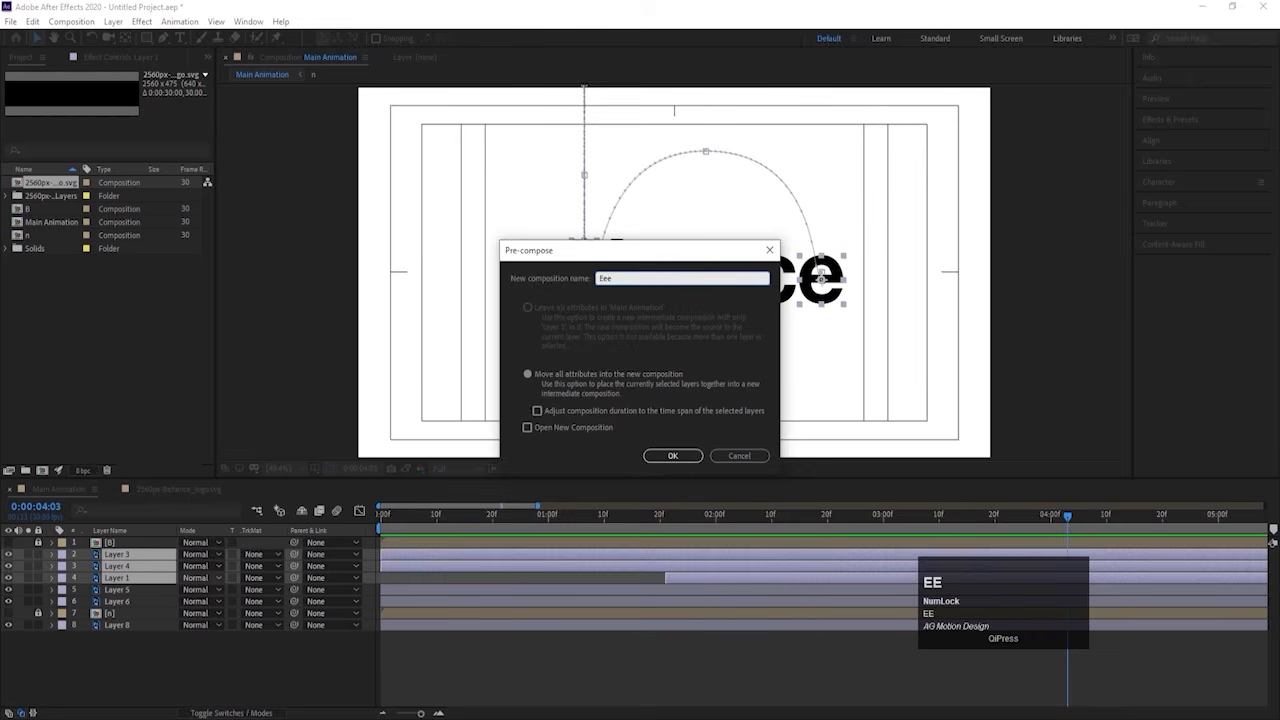
{"action": "key", "text": "Return"}
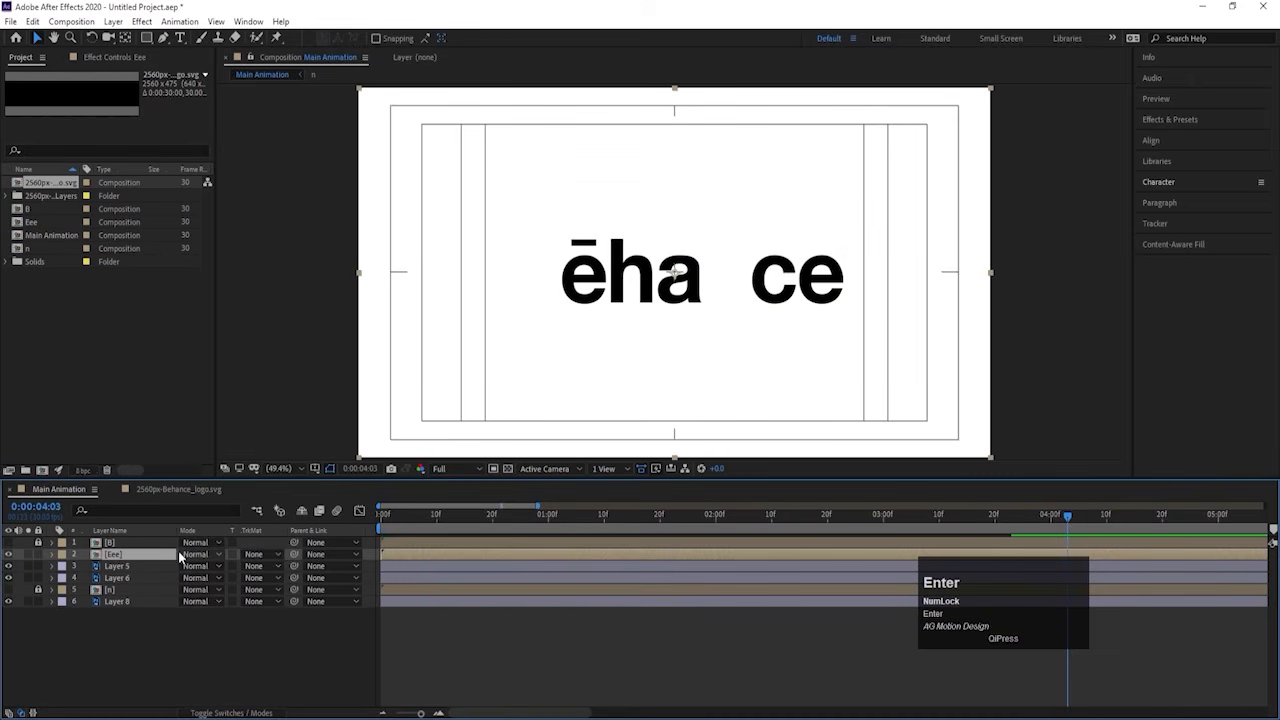
Step: Rename the new Eee precomp layer as Ee
{"action": "left_click", "coordinate": [129, 558]}
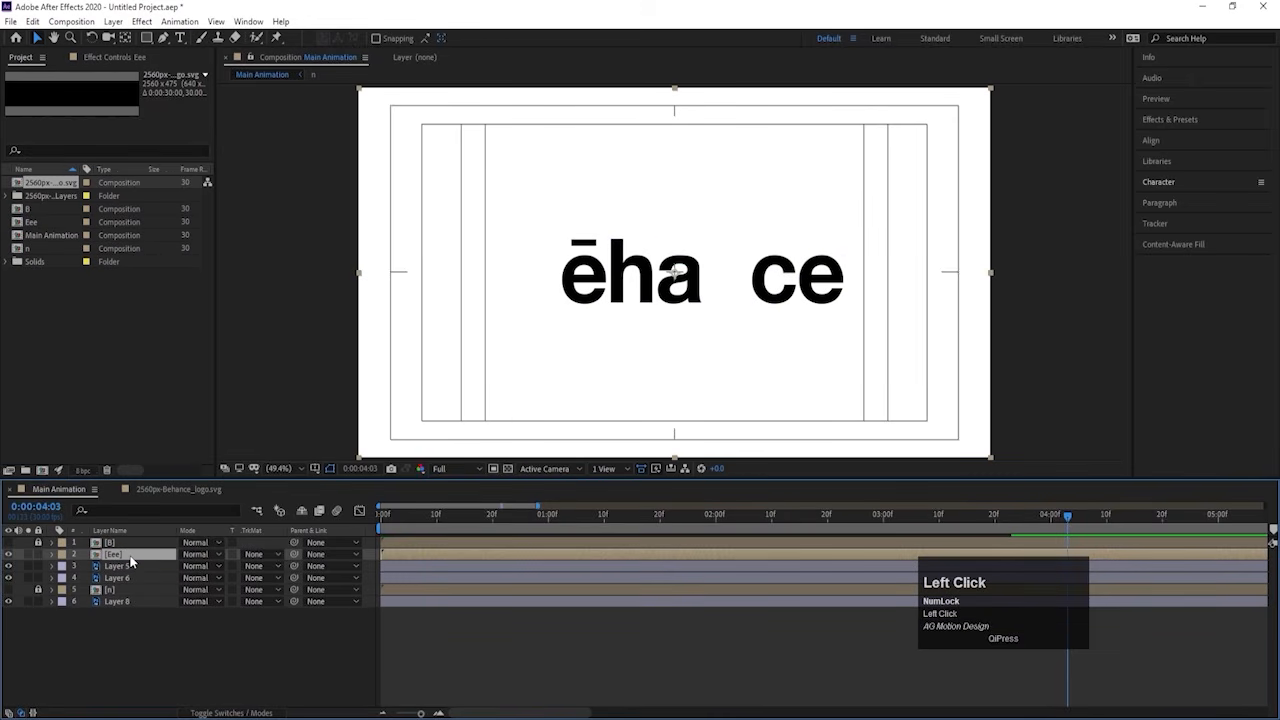
{"action": "key", "text": "Return"}
{"action": "left_click", "coordinate": [129, 553]}
{"action": "key", "text": "BackSpace"}
{"action": "key", "text": "Return"}
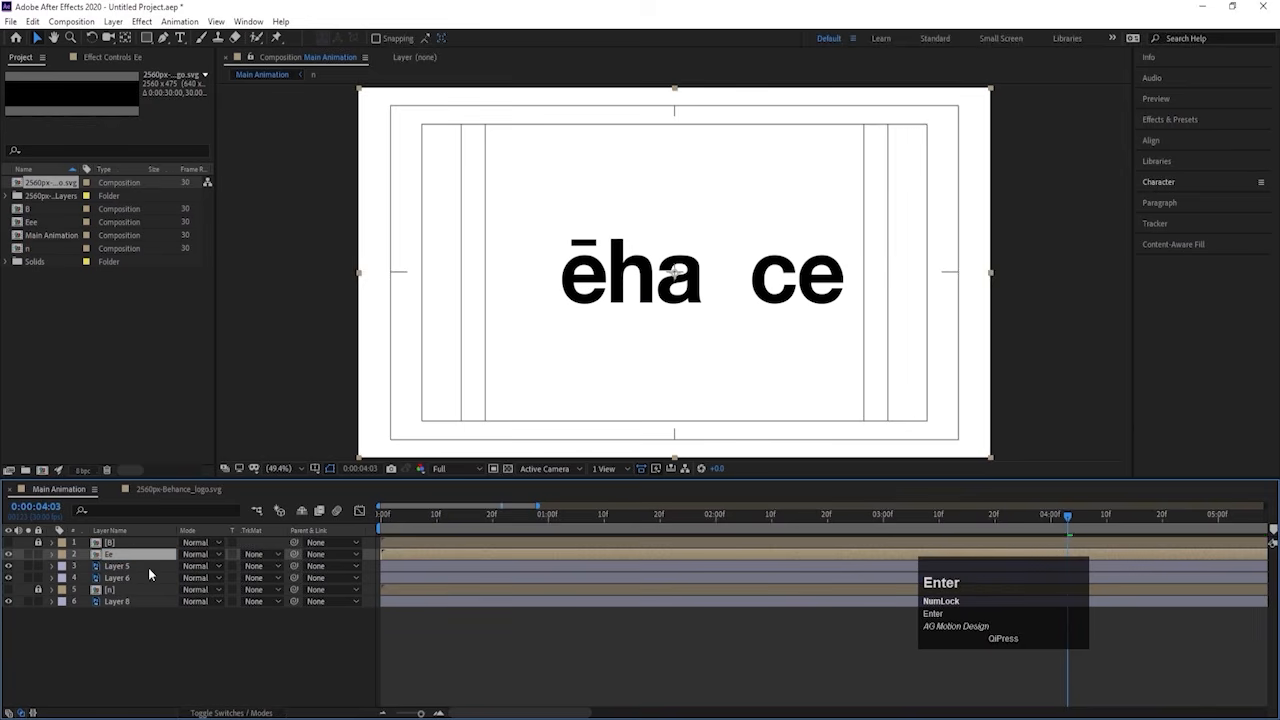
{"action": "left_click", "coordinate": [272, 672]}
Step: Make the B and n layers visible and preview the complete logo animation from 0:00:00:00
{"action": "left_click_drag", "start_coordinate": [426, 521], "coordinate": [161, 531]}
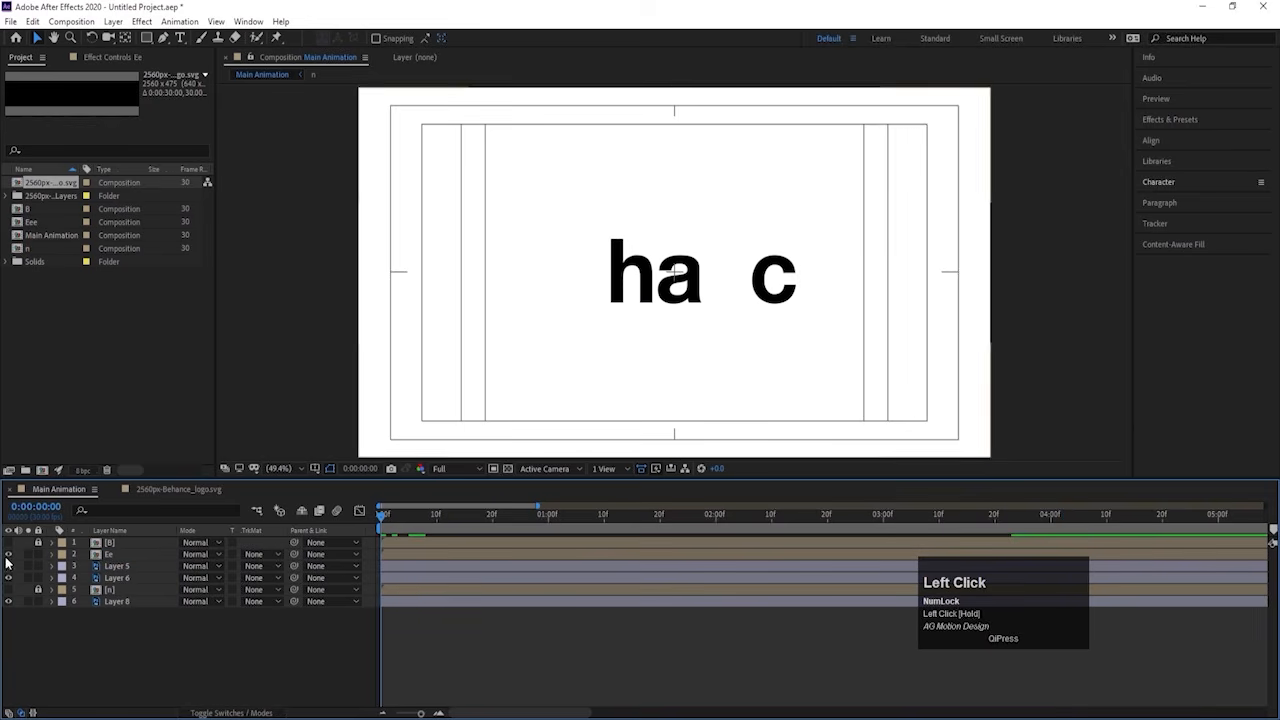
{"action": "left_click", "coordinate": [8, 542]}
{"action": "key", "text": "space"}
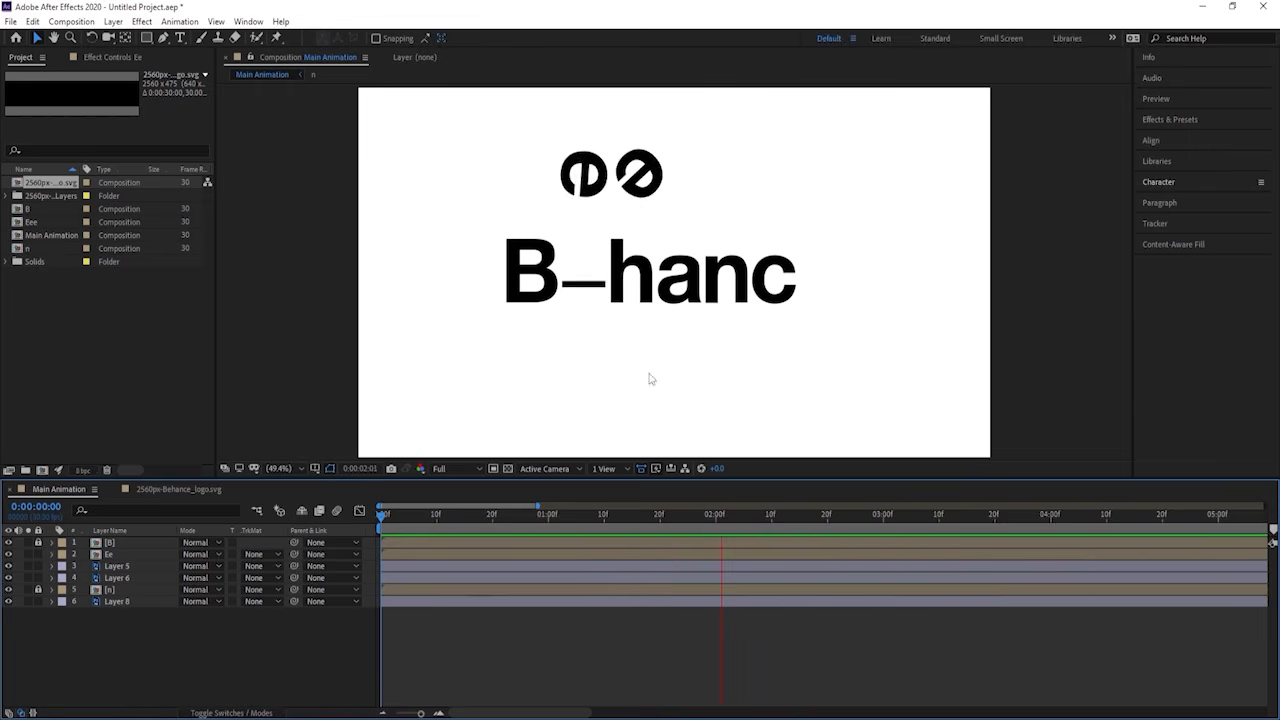
{"action": "key", "text": "Num_Lock"}
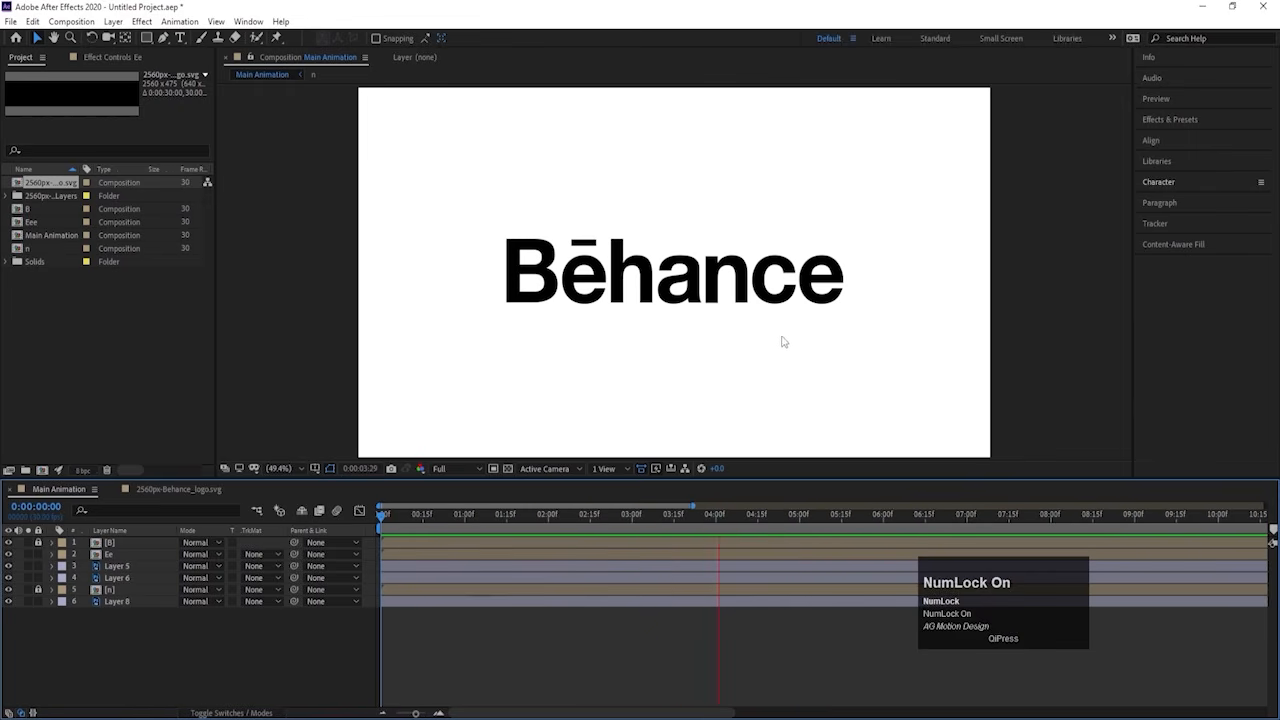
Step: Stop the preview, hide the B and Ee layers at 0:00:00:00, and move Layer 8 above the n layer
{"action": "key", "text": "space"}
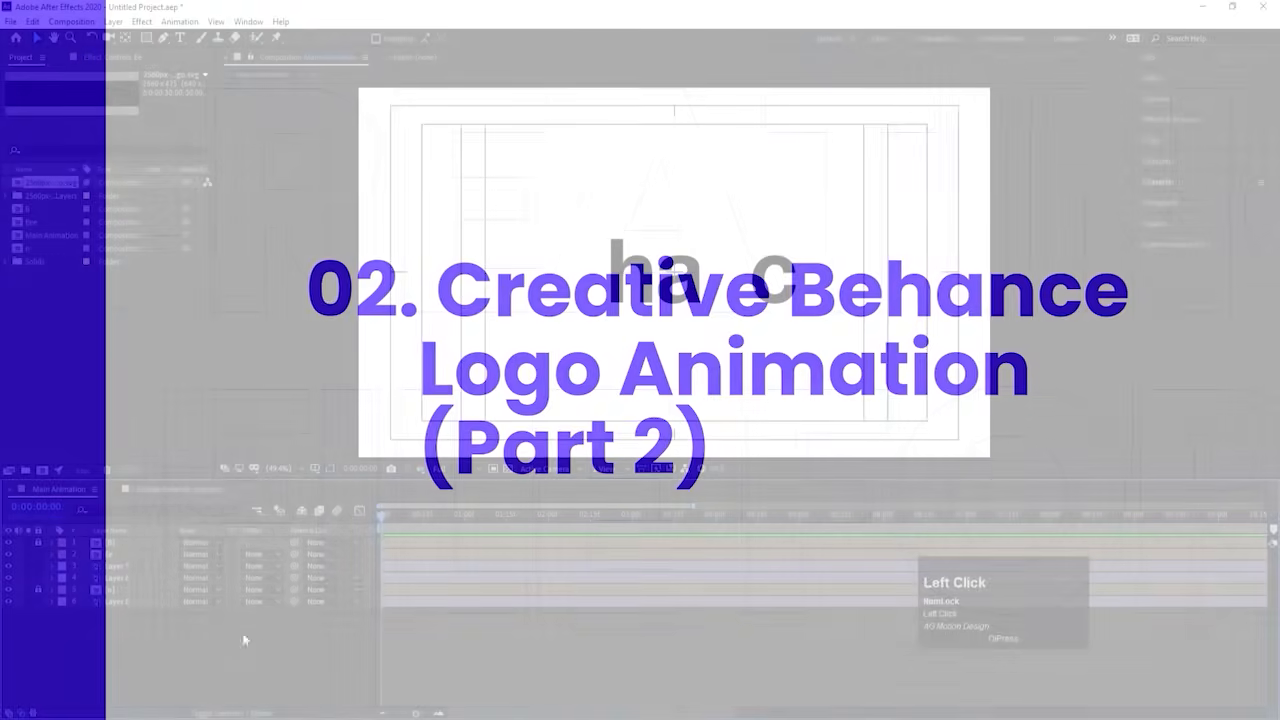
{"action": "key", "text": "space"}
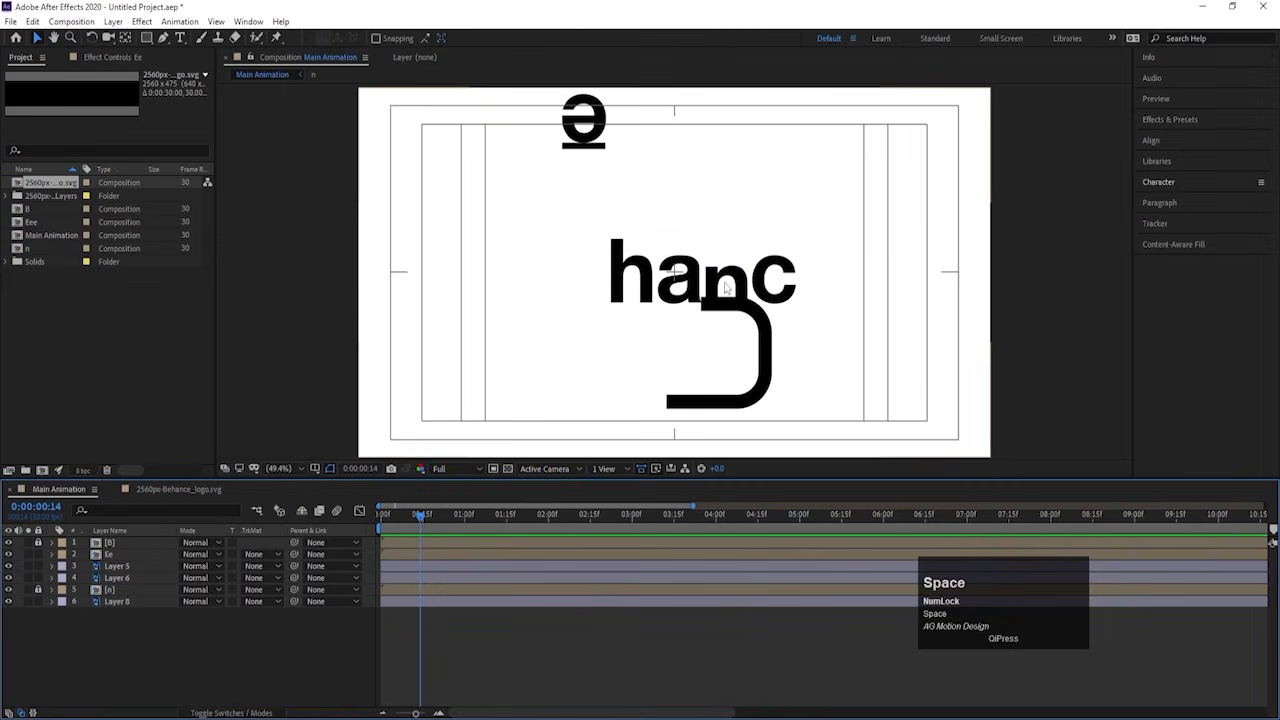
{"action": "left_click_drag", "start_coordinate": [421, 522], "coordinate": [8, 542]}
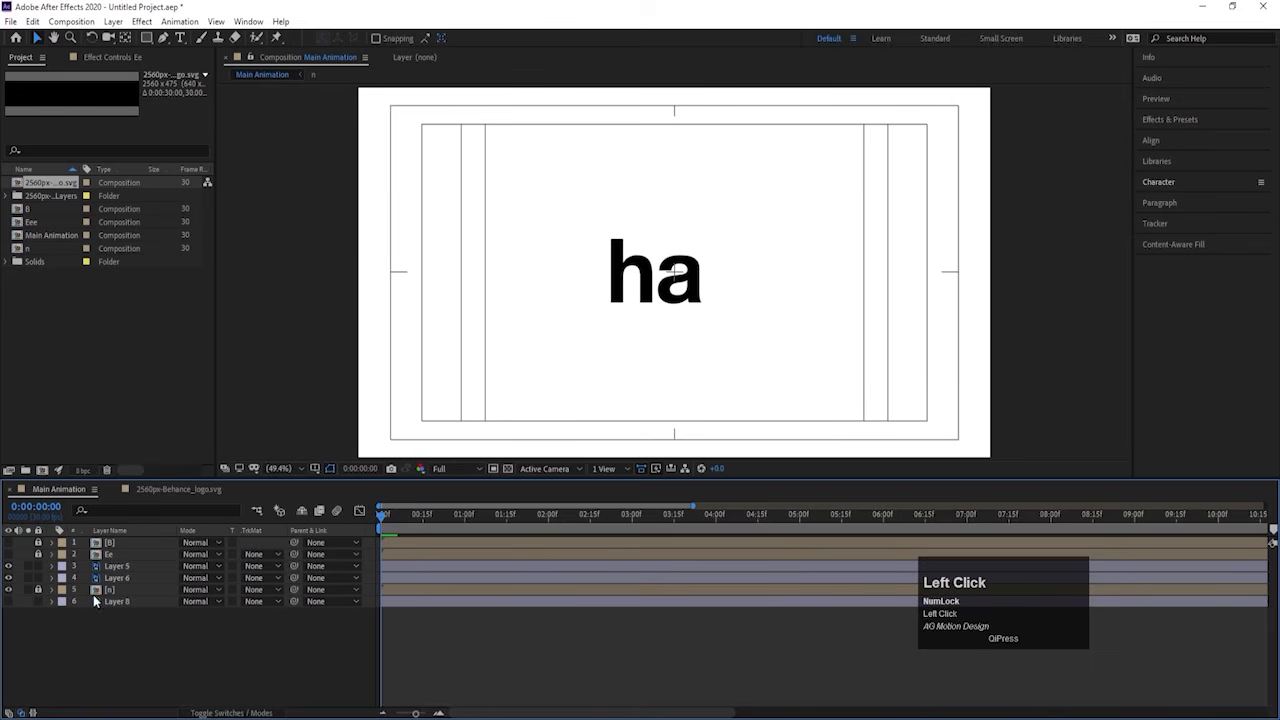
{"action": "left_click", "coordinate": [9, 601]}
{"action": "left_click_drag", "start_coordinate": [120, 600], "coordinate": [108, 589]}
Step: Separate the position dimensions of the letter c (Layer 8) and start X and Y Position keyframes at 0:00:00:00
{"action": "left_click", "coordinate": [695, 275]}
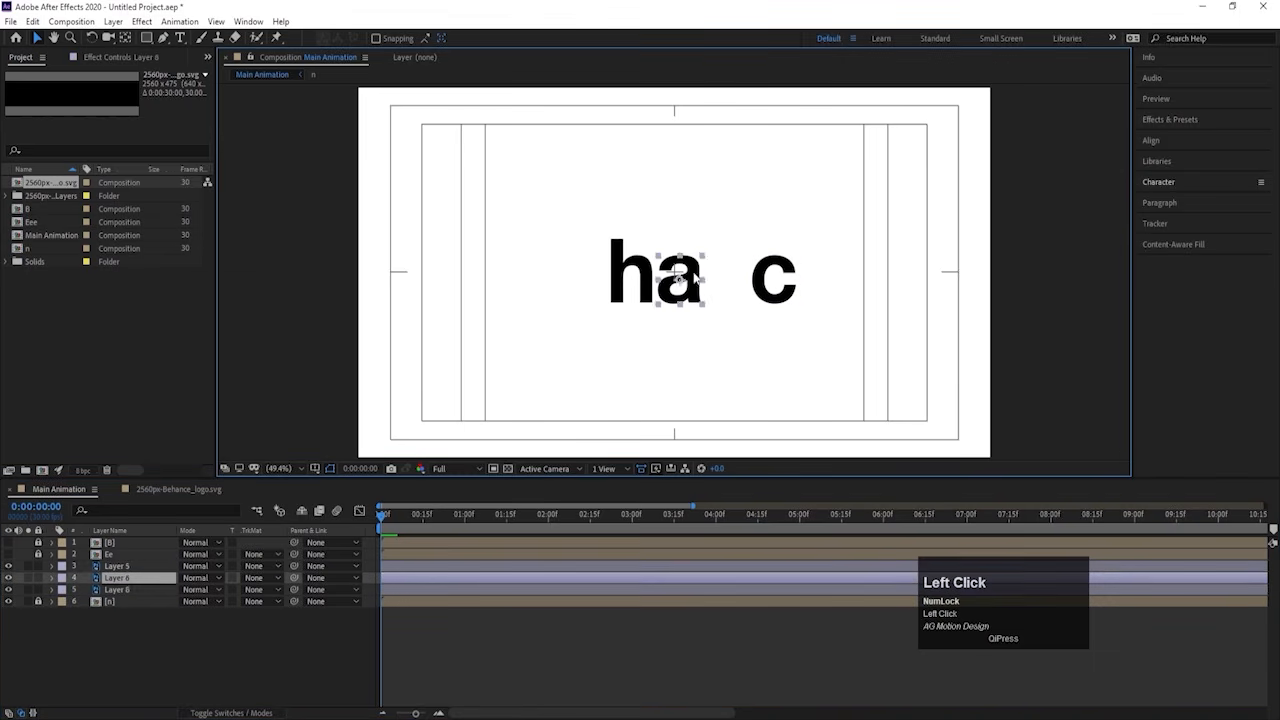
{"action": "left_click", "coordinate": [628, 275]}
{"action": "left_click", "coordinate": [763, 277]}
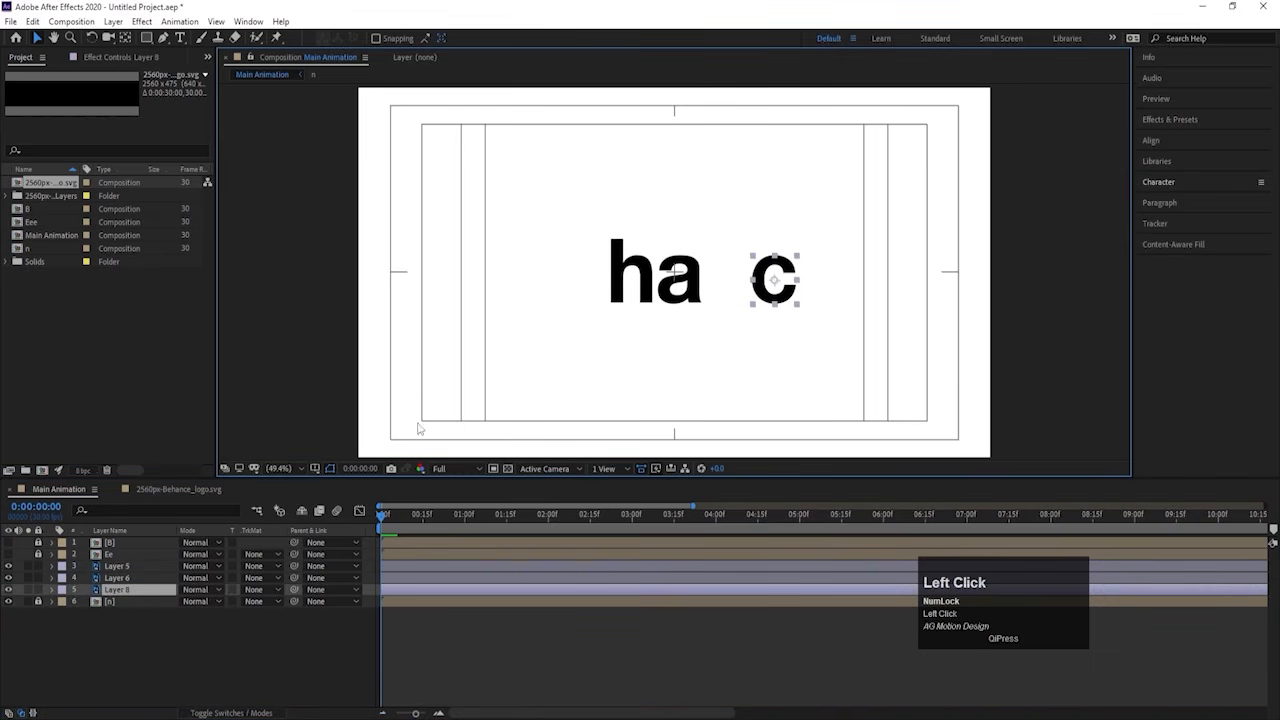
{"action": "left_click", "coordinate": [214, 669]}
{"action": "left_click", "coordinate": [772, 282]}
{"action": "key", "text": "p"}
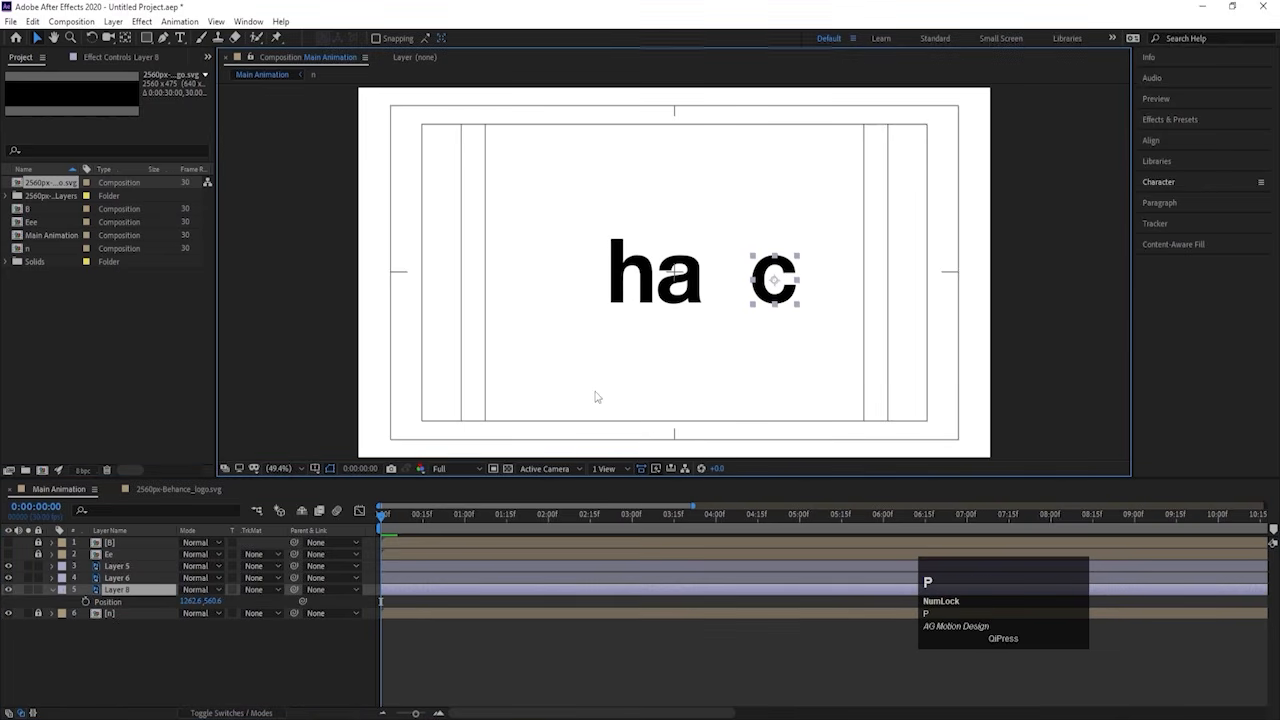
{"action": "right_click", "coordinate": [110, 602]}
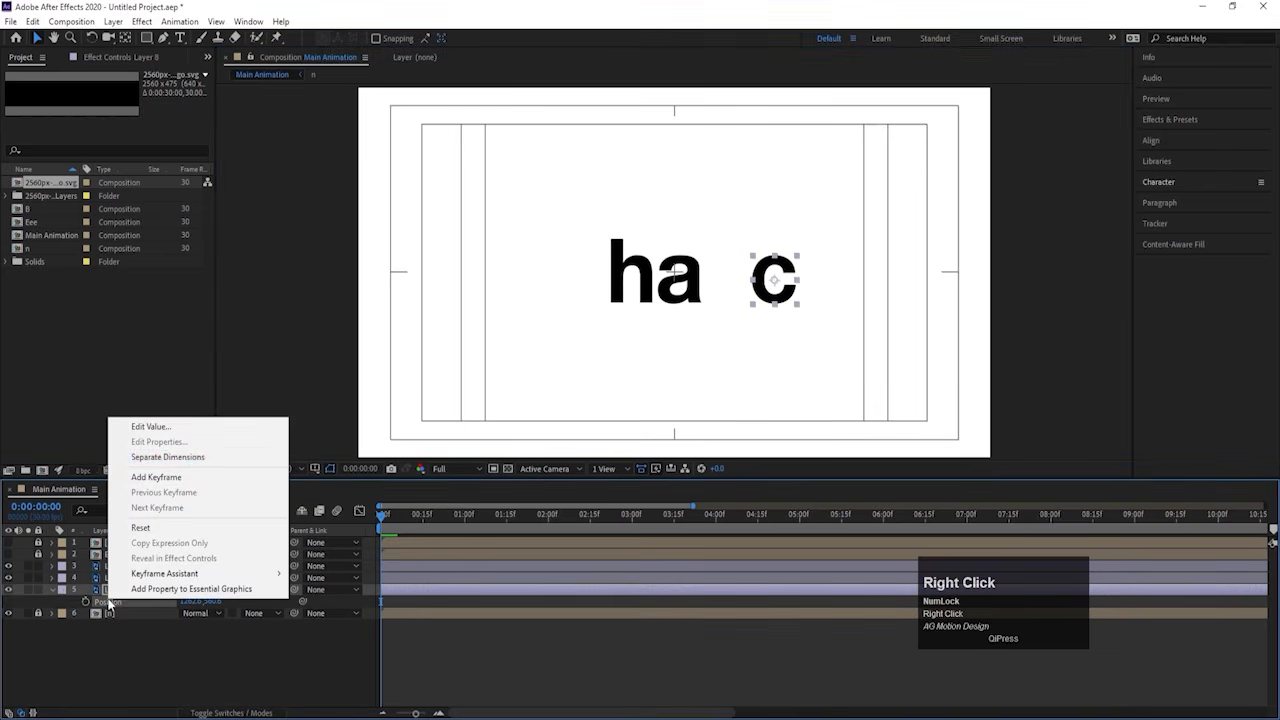
{"action": "left_click", "coordinate": [172, 457]}
{"action": "left_click", "coordinate": [190, 613]}
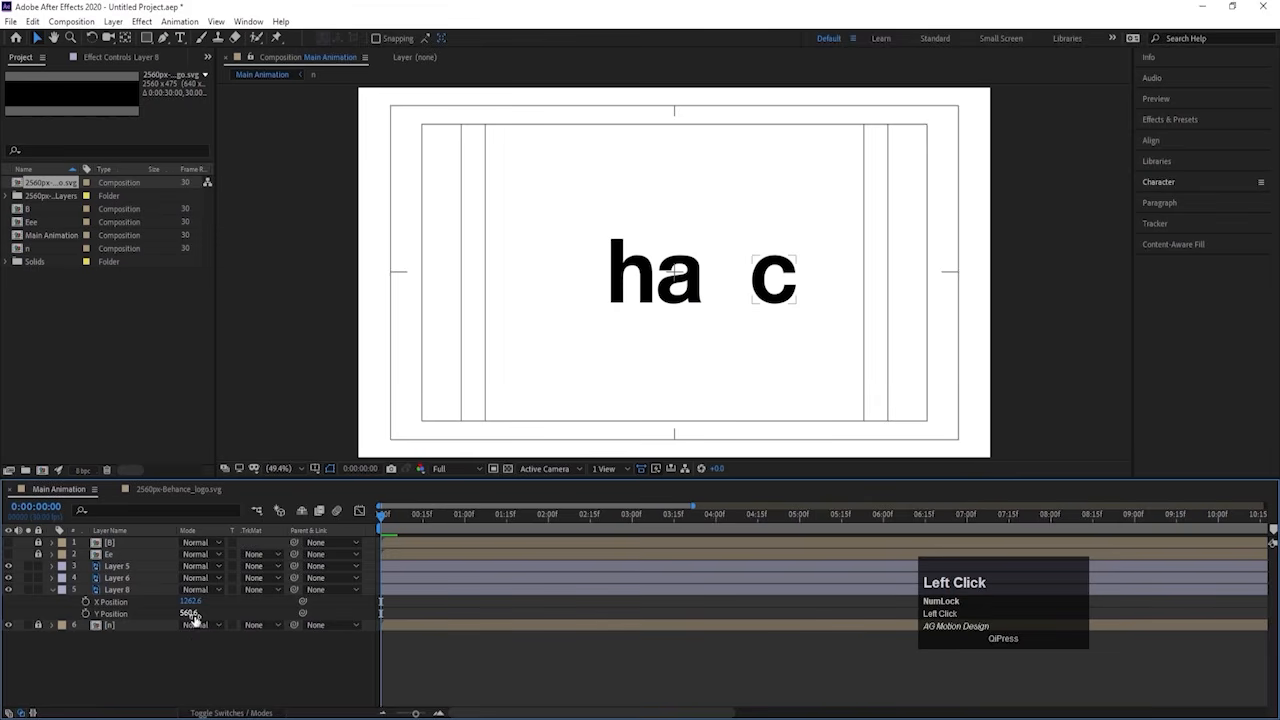
{"action": "left_click", "coordinate": [85, 613]}
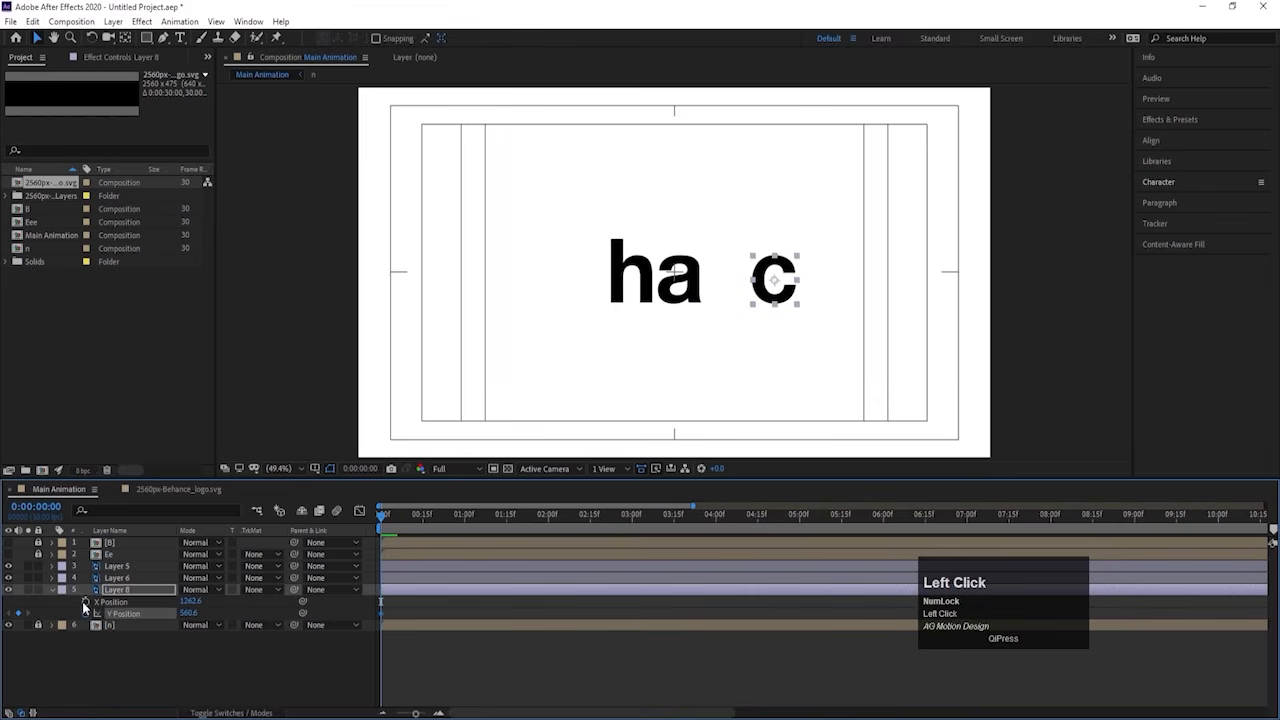
{"action": "left_click", "coordinate": [85, 601]}
{"action": "left_click", "coordinate": [131, 645]}
{"action": "key", "text": "space"}
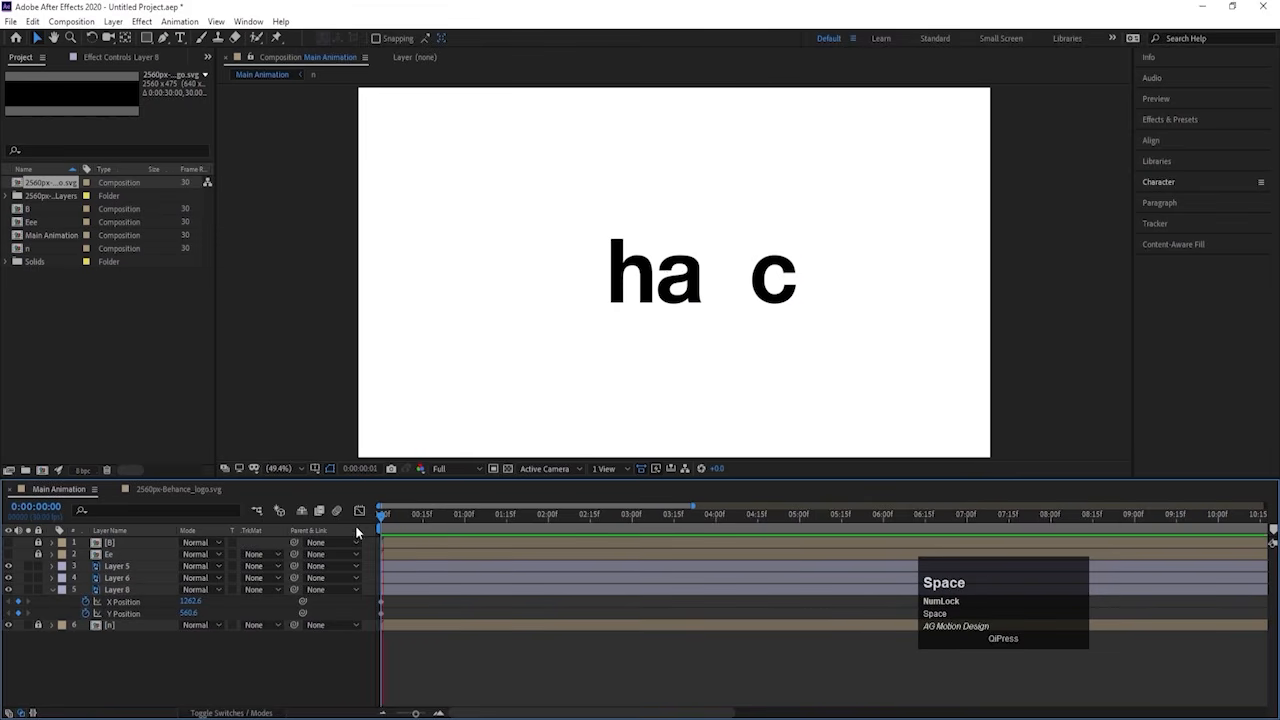
{"action": "left_click", "coordinate": [357, 511]}
{"action": "left_click_drag", "start_coordinate": [189, 613], "coordinate": [100, 600]}
{"action": "key", "text": "ctrl+z"}
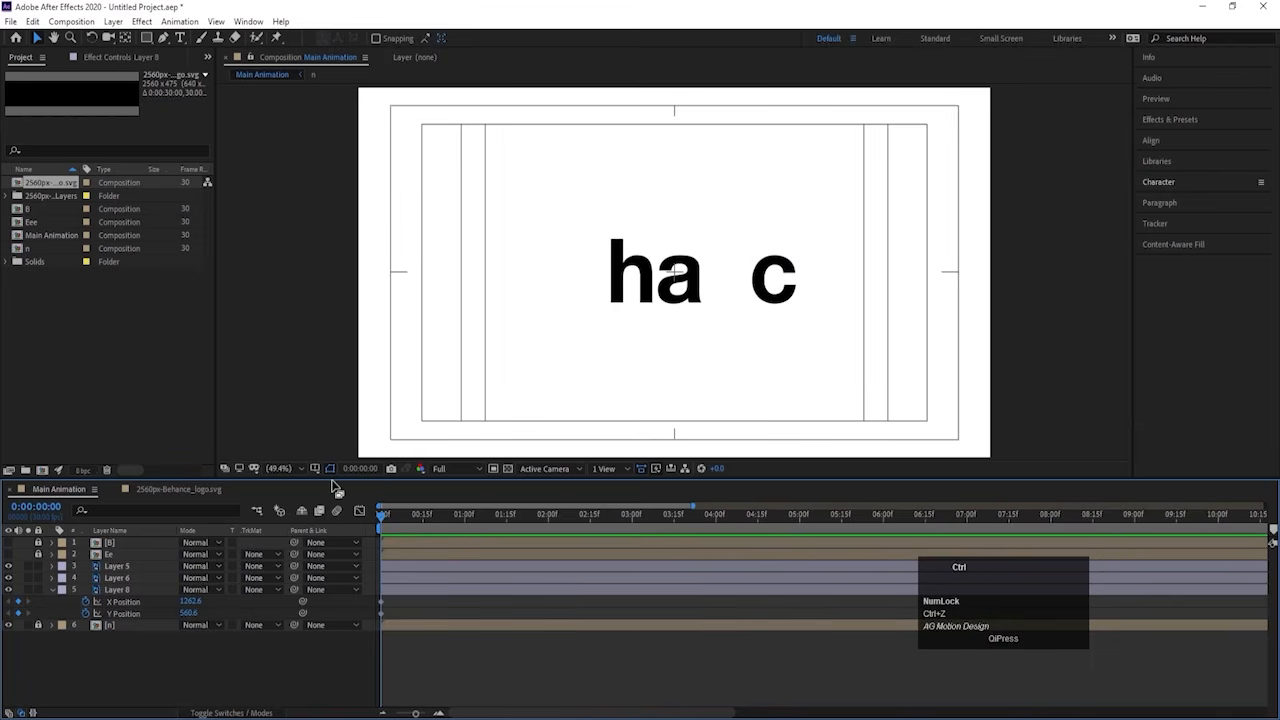
Step: Show the rulers and place vertical guides at both sides of the c and a horizontal guide along its baseline
{"action": "key", "text": "ctrl+r"}
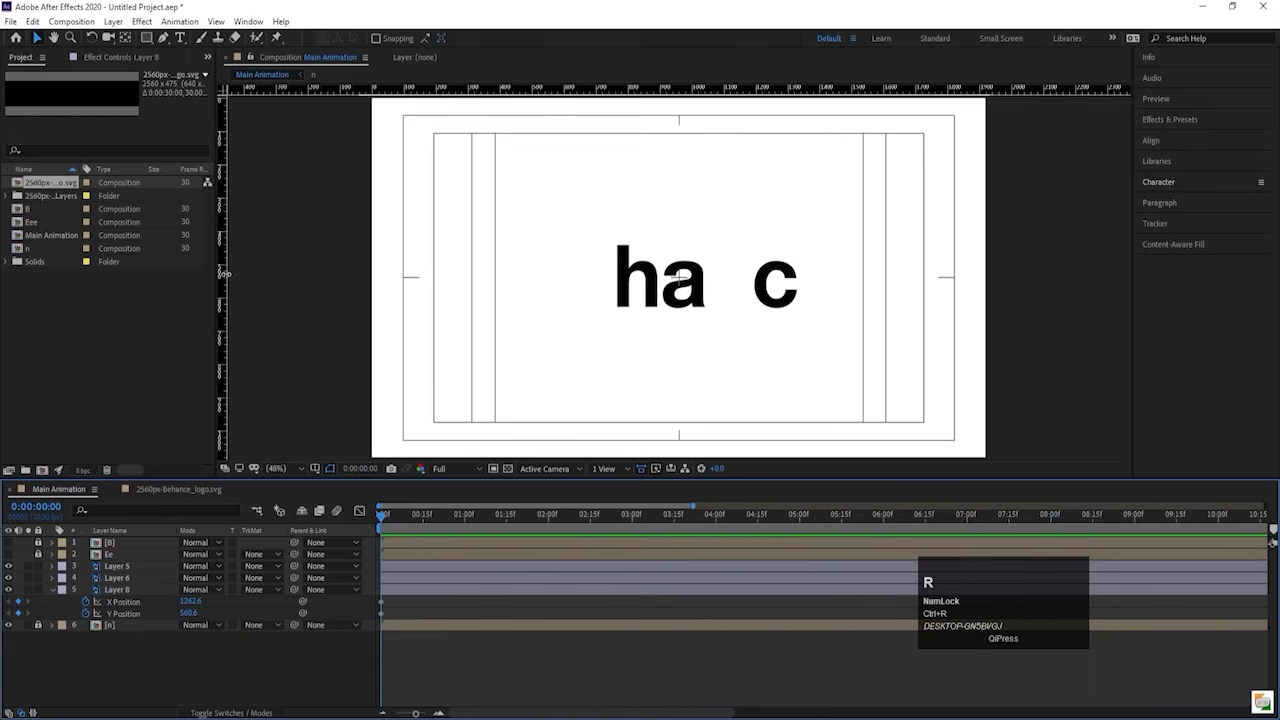
{"action": "left_click_drag", "start_coordinate": [227, 281], "coordinate": [754, 316]}
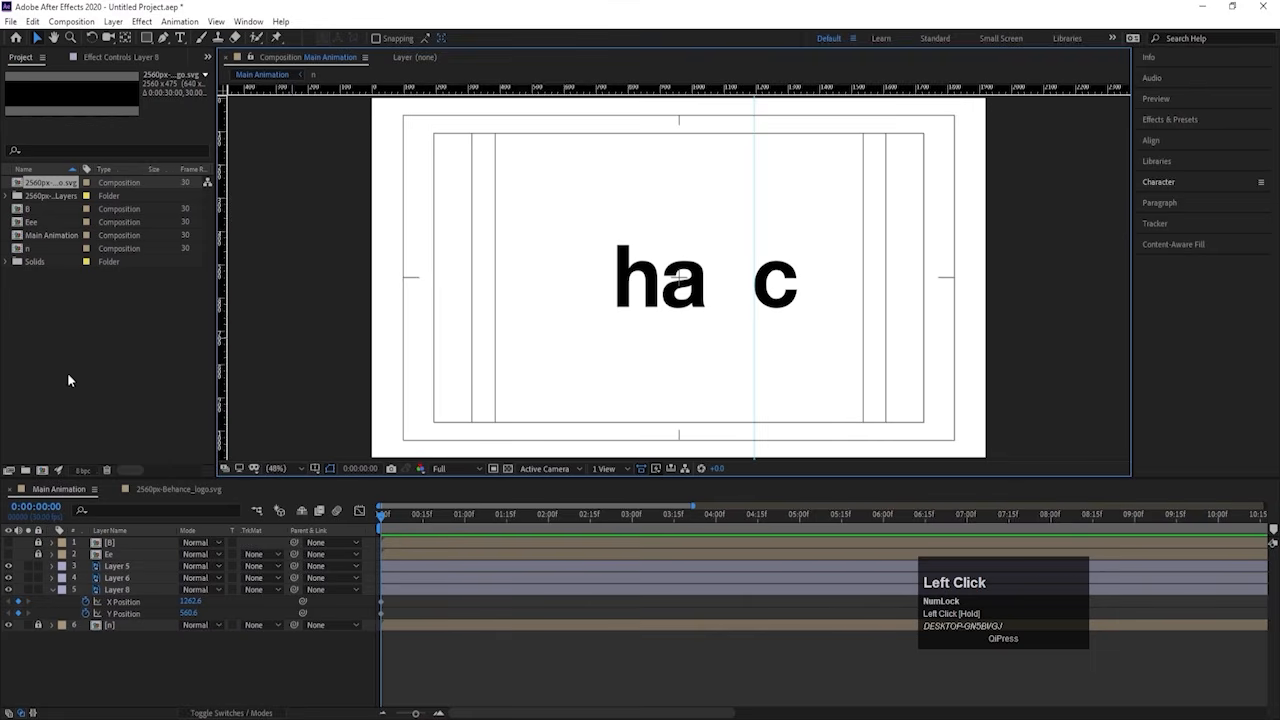
{"action": "left_click_drag", "start_coordinate": [222, 312], "coordinate": [797, 324]}
{"action": "left_click_drag", "start_coordinate": [781, 90], "coordinate": [820, 308]}
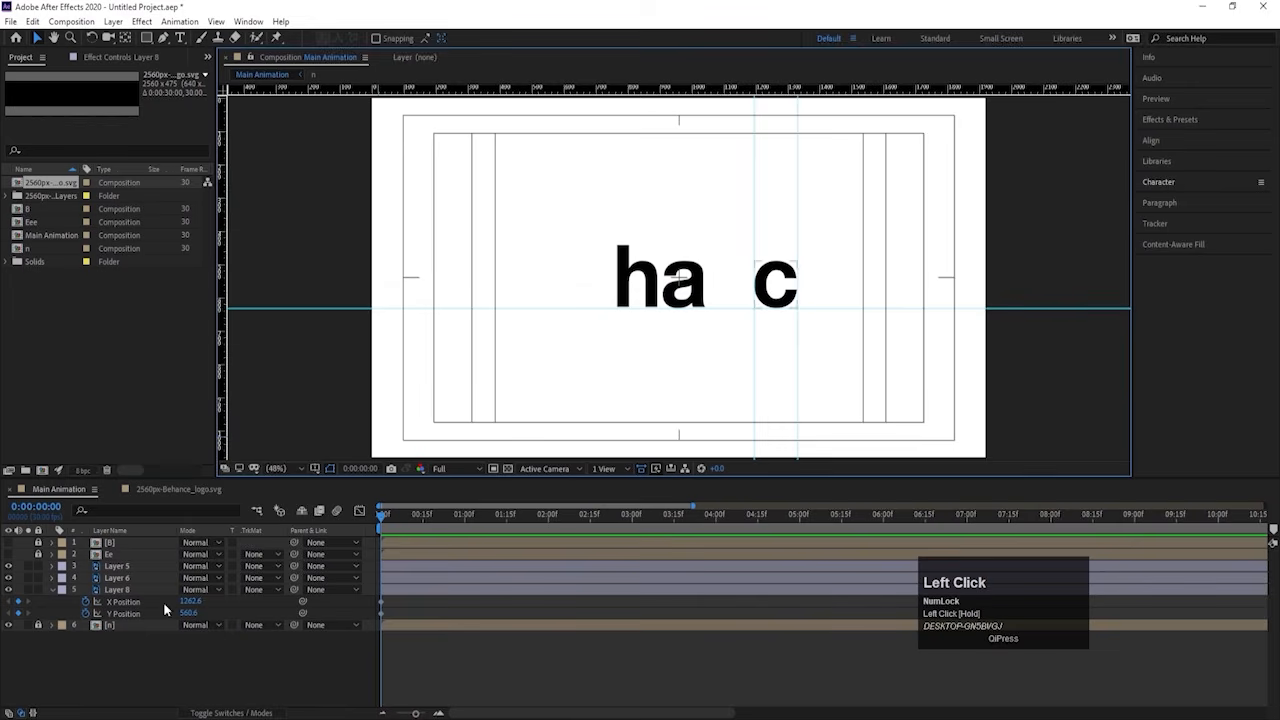
{"action": "left_click", "coordinate": [164, 672]}
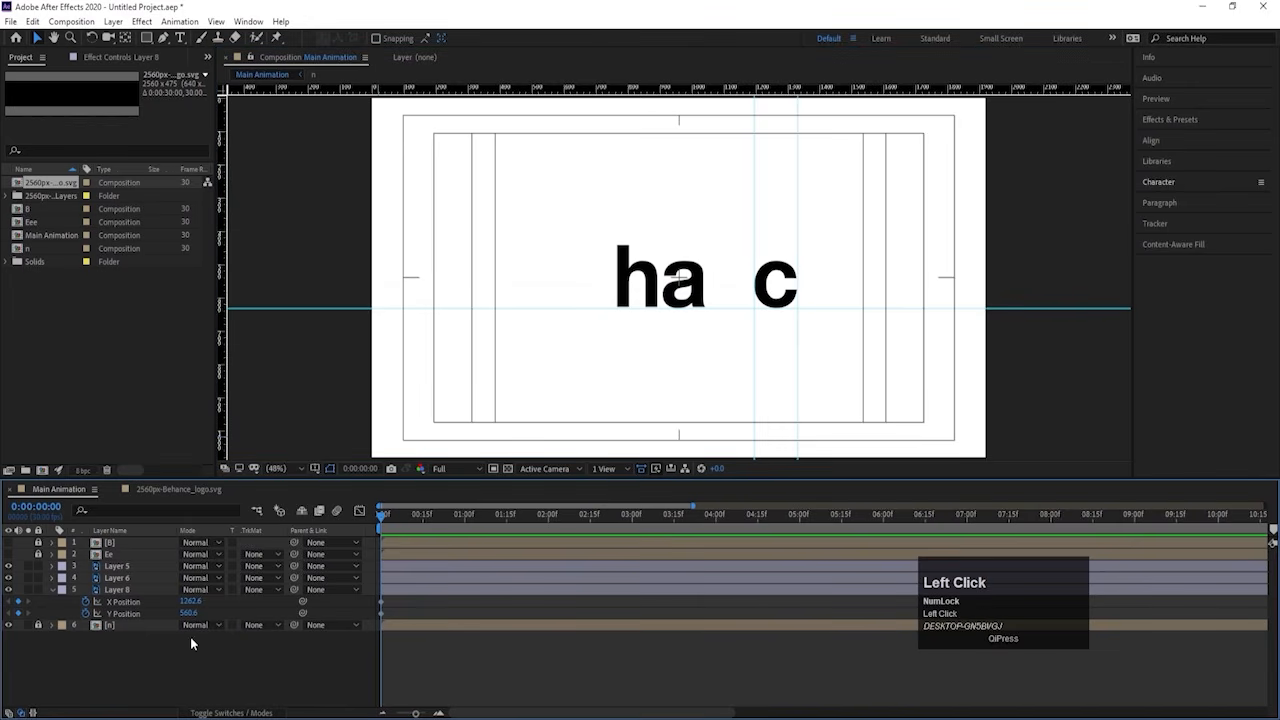
Step: Keyframe the c dropping from Y -79 at 0:00:00:00 to Y 559 at 0:00:00:20, and add an X Position keyframe at the landing
{"action": "left_click", "coordinate": [780, 285]}
{"action": "left_click_drag", "start_coordinate": [189, 613], "coordinate": [40, 556]}
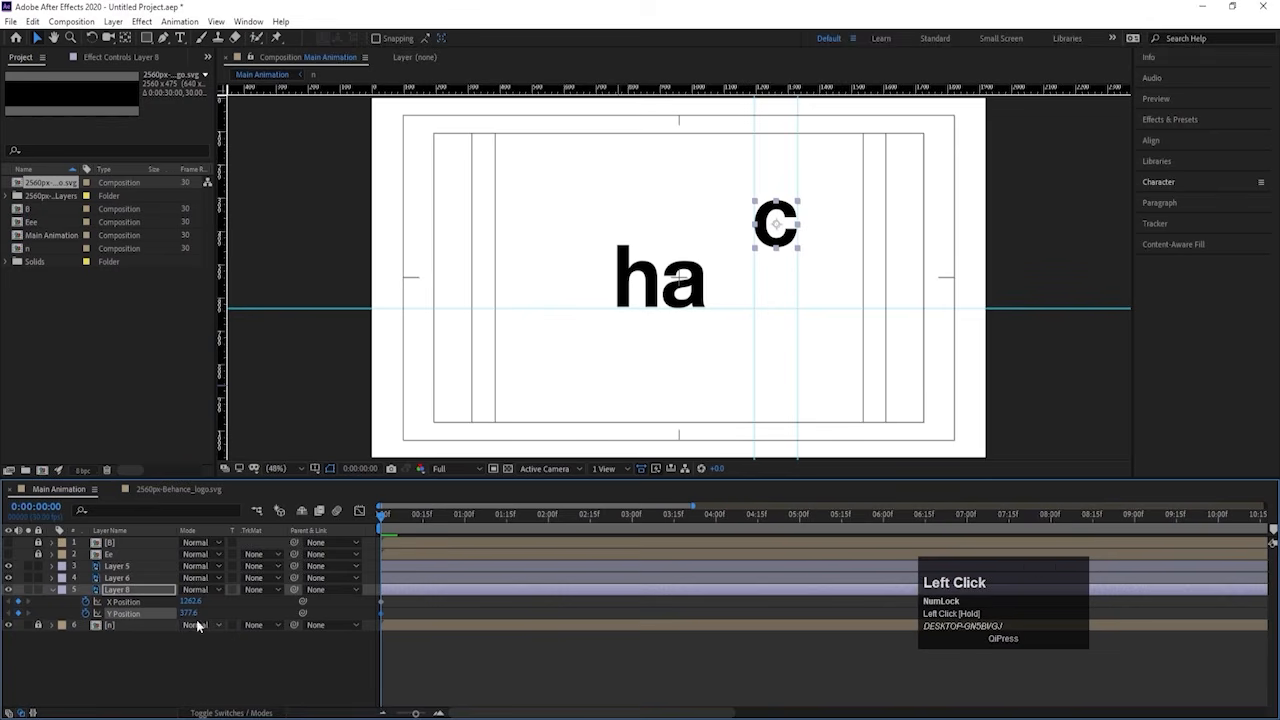
{"action": "left_click_drag", "start_coordinate": [776, 226], "coordinate": [776, 81]}
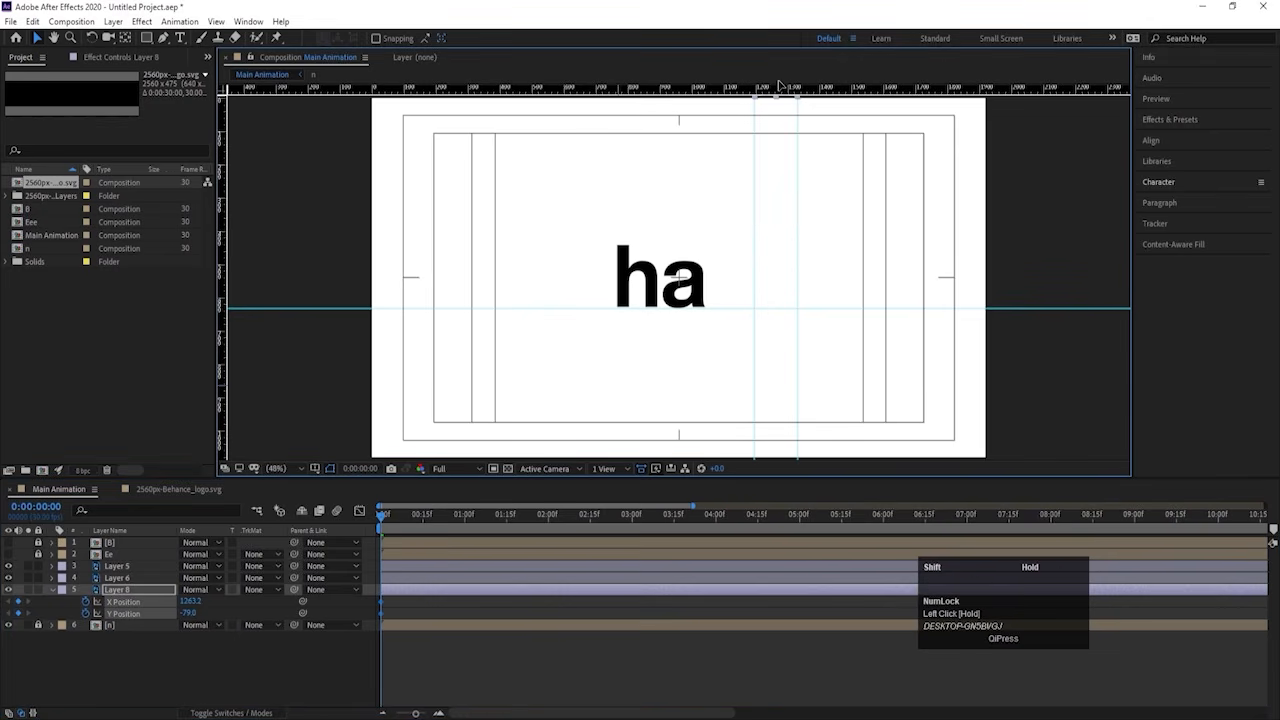
{"action": "key", "text": "equal"}
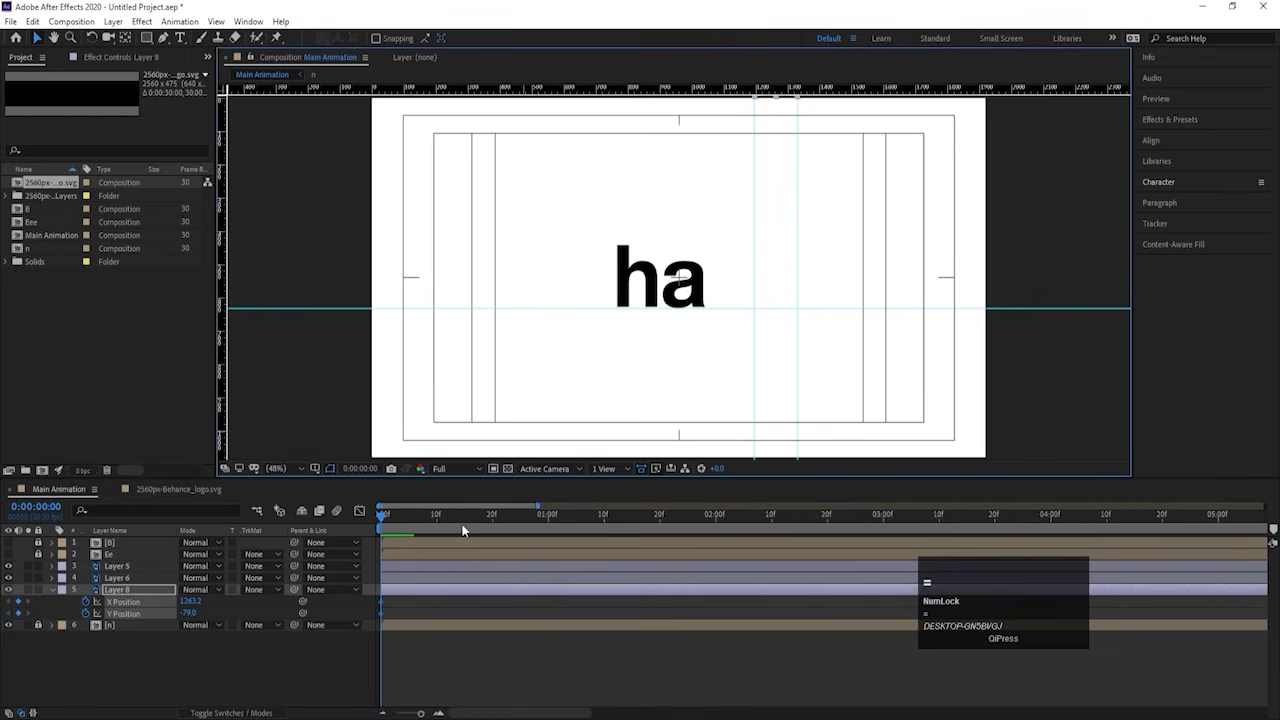
{"action": "left_click", "coordinate": [492, 516]}
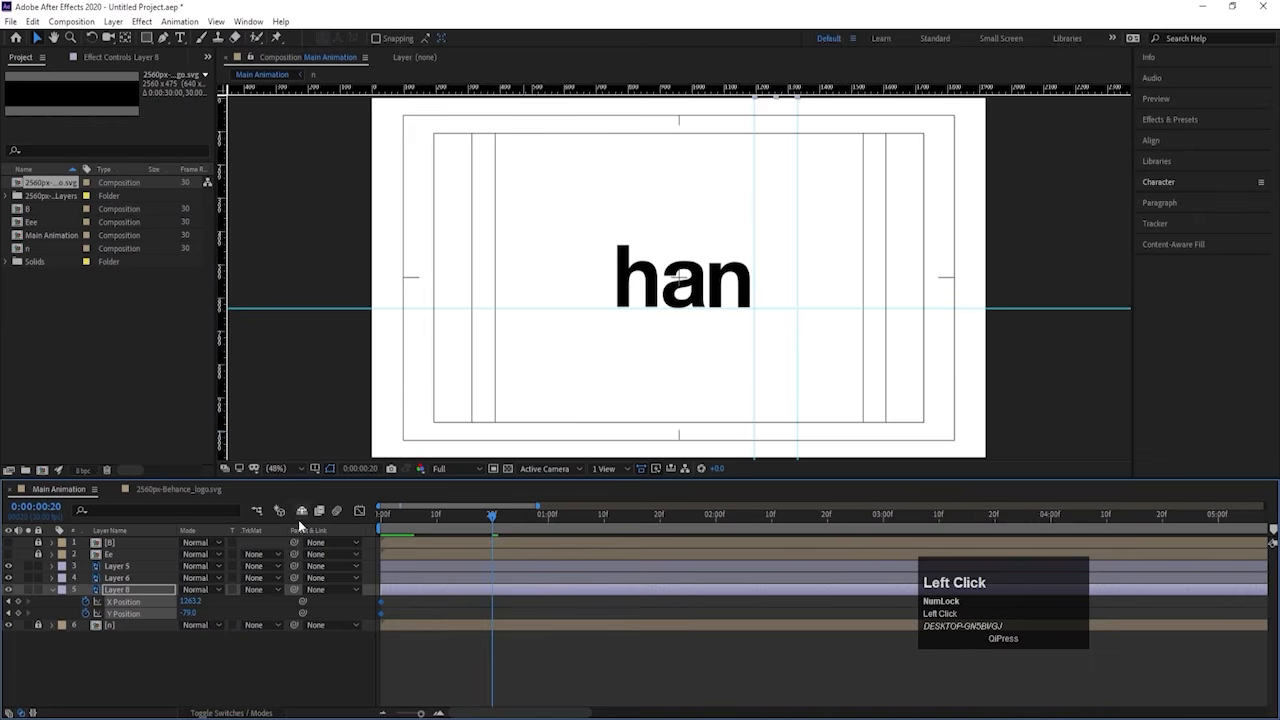
{"action": "left_click_drag", "start_coordinate": [190, 613], "coordinate": [634, 634]}
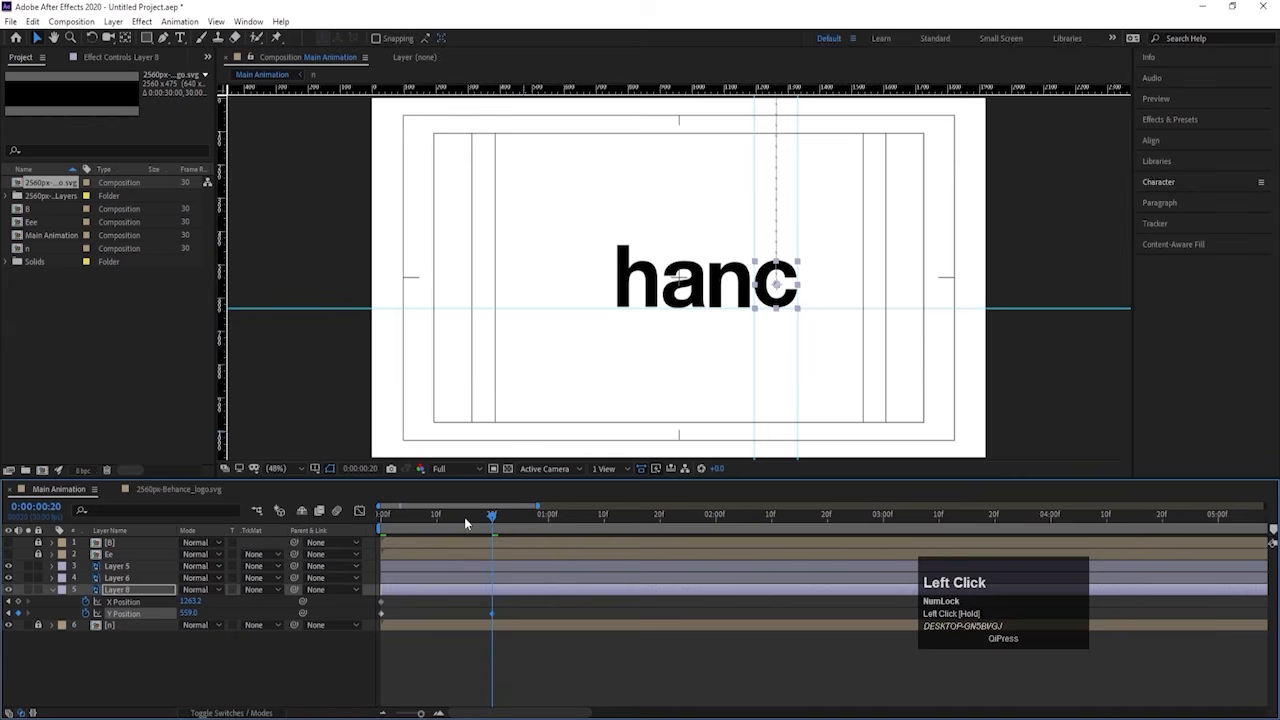
{"action": "left_click", "coordinate": [19, 604]}
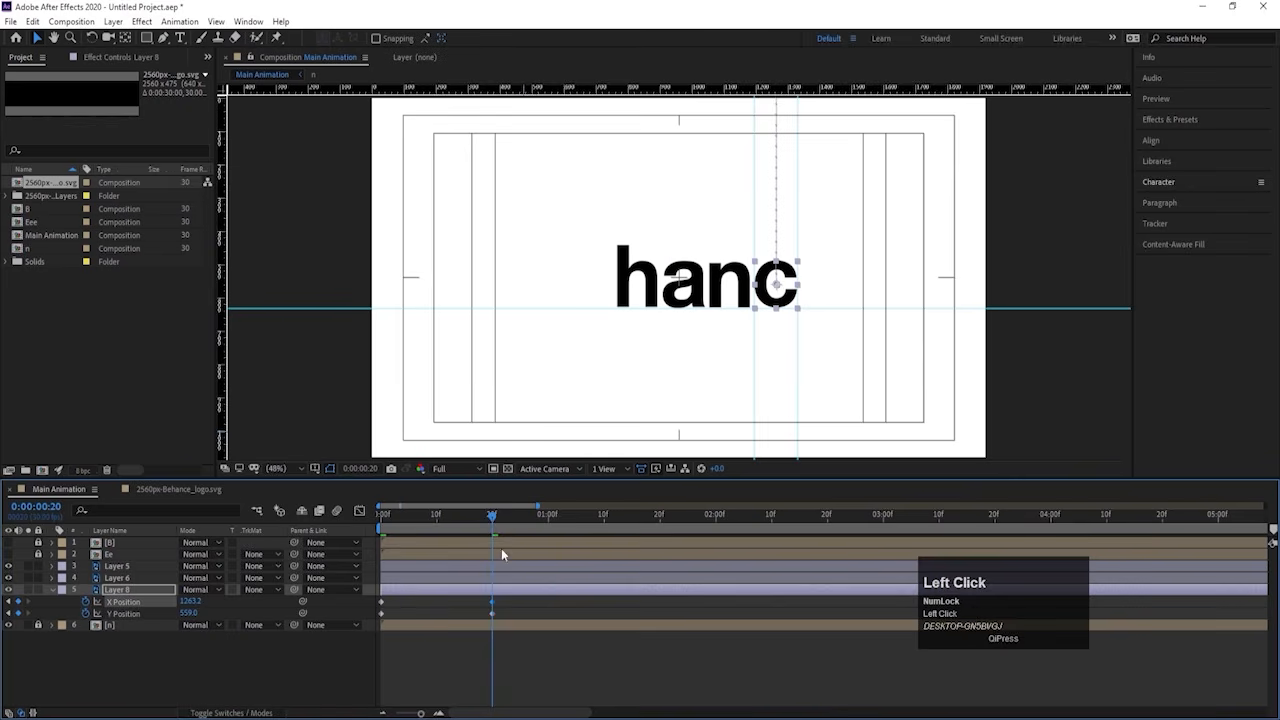
Step: Keyframe the c hopping over to the h, X 823.3 at 0:00:01:04, with only a Y Position keyframe of 299.4 at the 0:00:00:27 peak
{"action": "left_click_drag", "start_coordinate": [491, 524], "coordinate": [572, 530]}
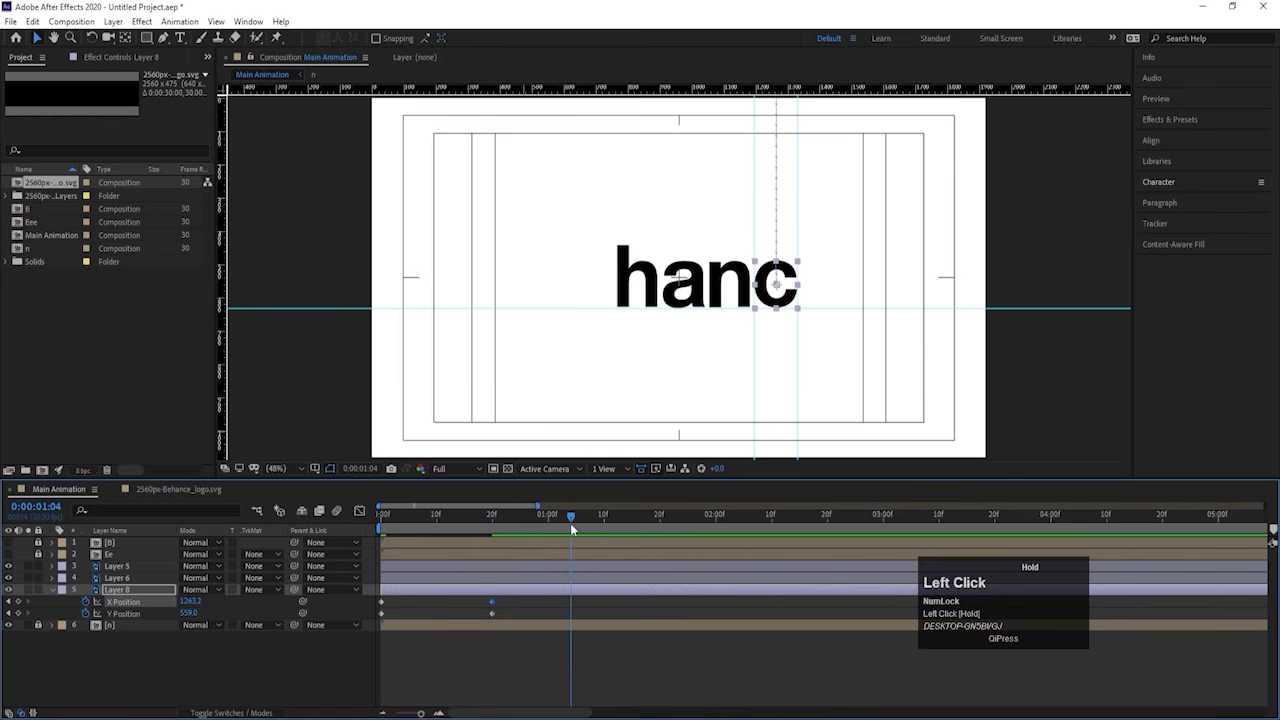
{"action": "left_click_drag", "start_coordinate": [785, 290], "coordinate": [641, 290]}
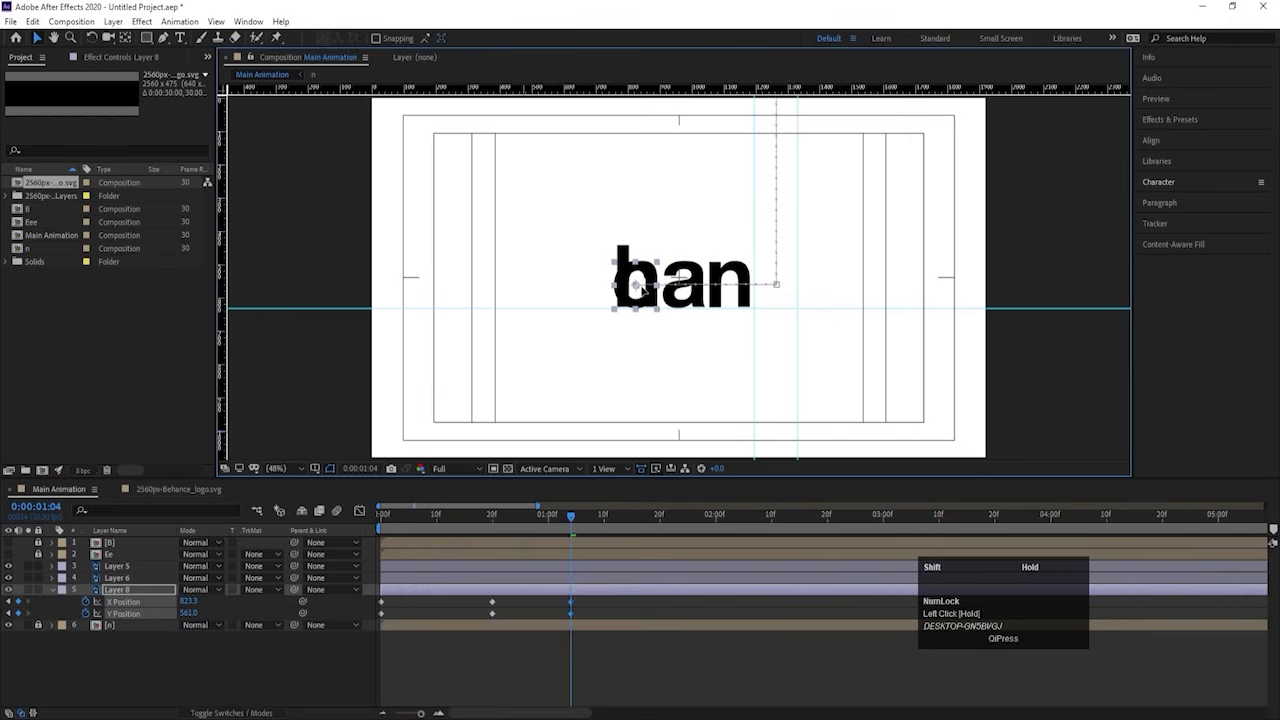
{"action": "left_click", "coordinate": [528, 515]}
{"action": "left_click_drag", "start_coordinate": [532, 614], "coordinate": [531, 603]}
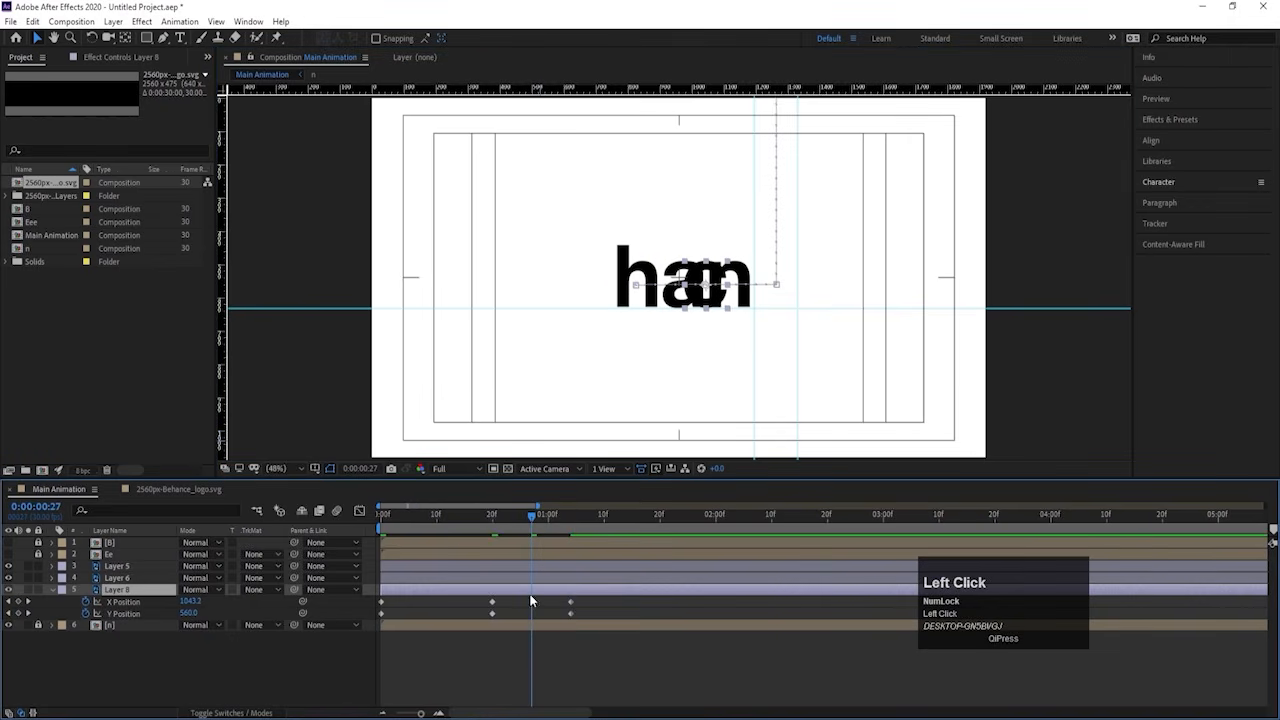
{"action": "left_click_drag", "start_coordinate": [714, 292], "coordinate": [719, 213]}
{"action": "left_click_drag", "start_coordinate": [544, 606], "coordinate": [529, 599]}
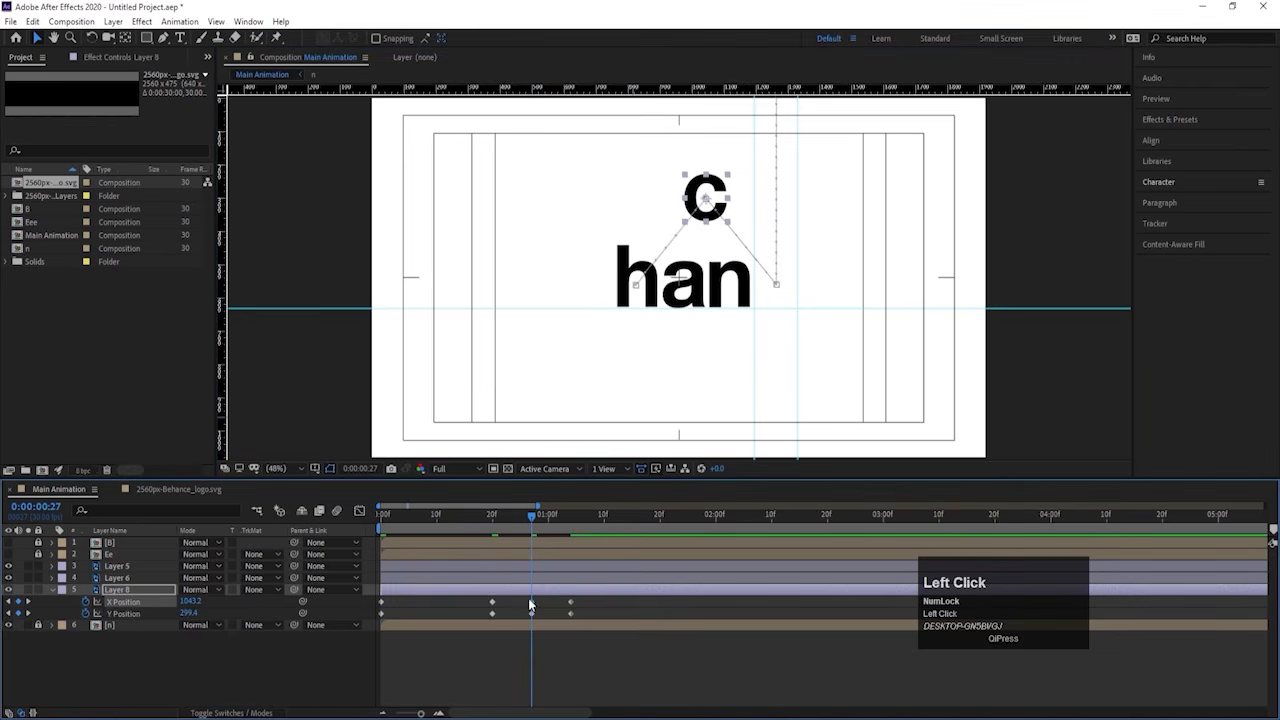
{"action": "left_click", "coordinate": [533, 601]}
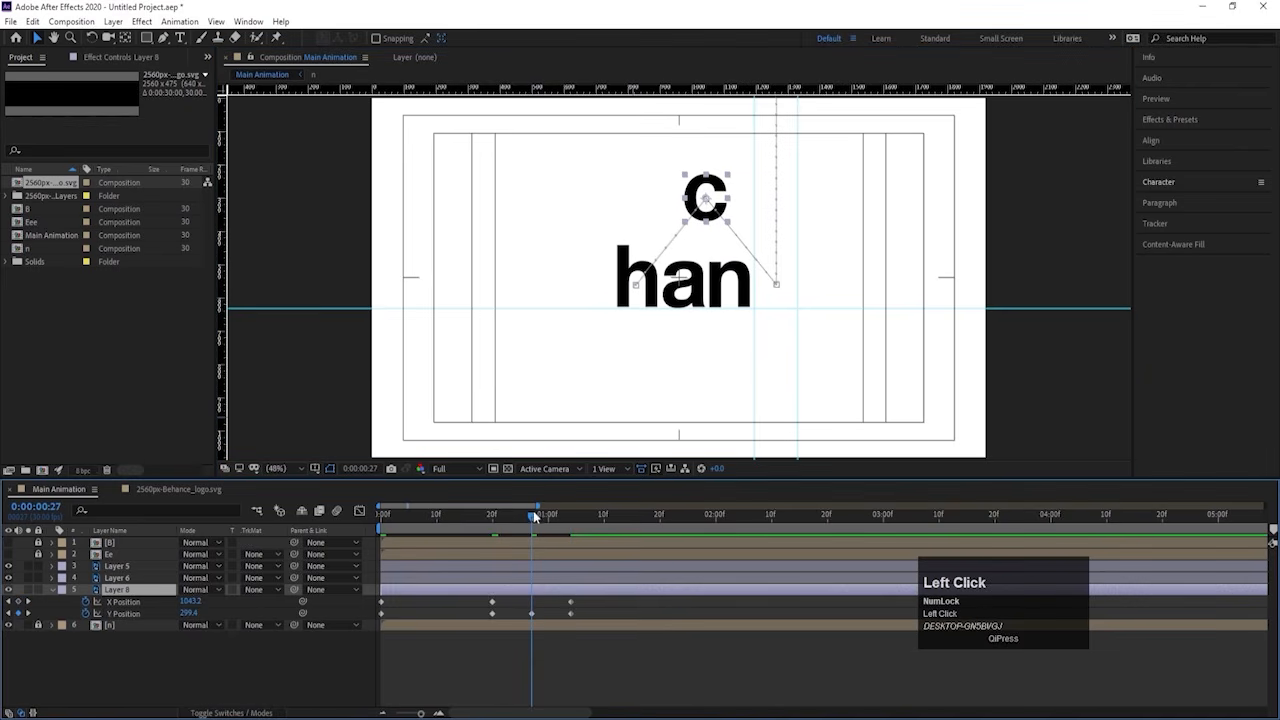
Step: Keyframe a second hop landing on the a at 0:00:01:14, X 969.3, copy the 299.4 Y keyframe to 0:00:01:09, and preview it
{"action": "left_click_drag", "start_coordinate": [533, 510], "coordinate": [627, 516]}
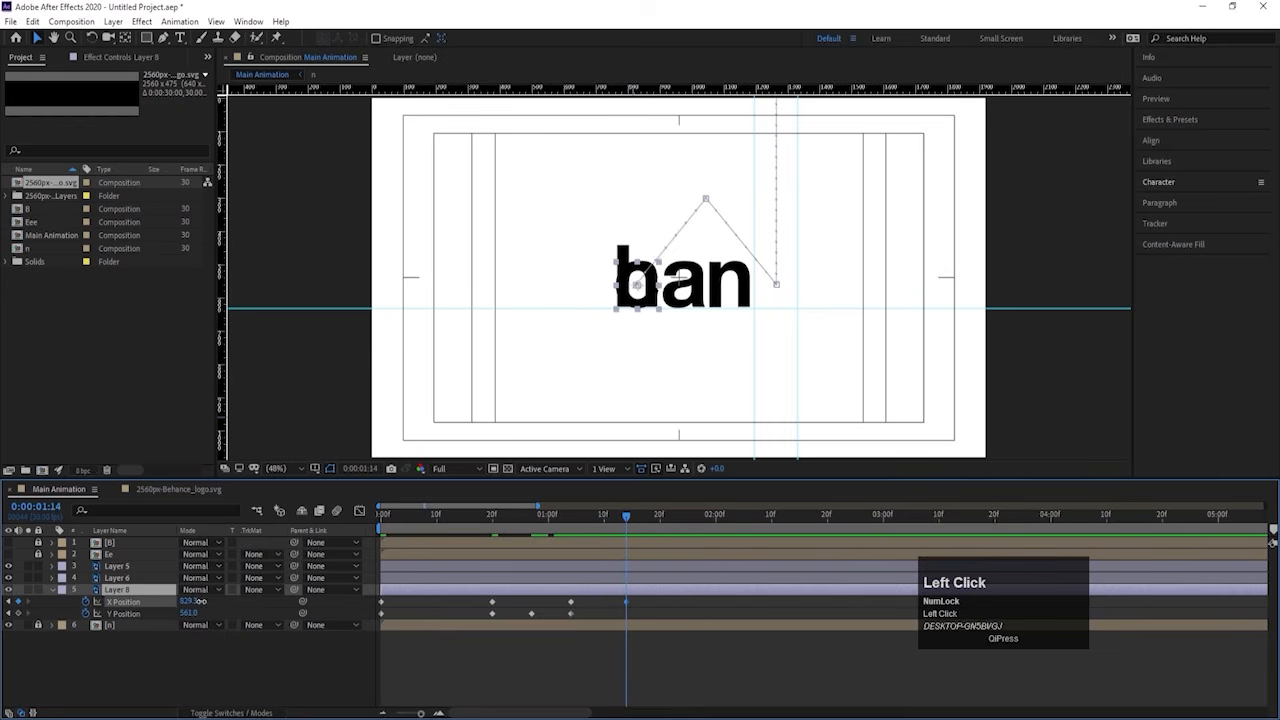
{"action": "left_click_drag", "start_coordinate": [188, 601], "coordinate": [289, 601]}
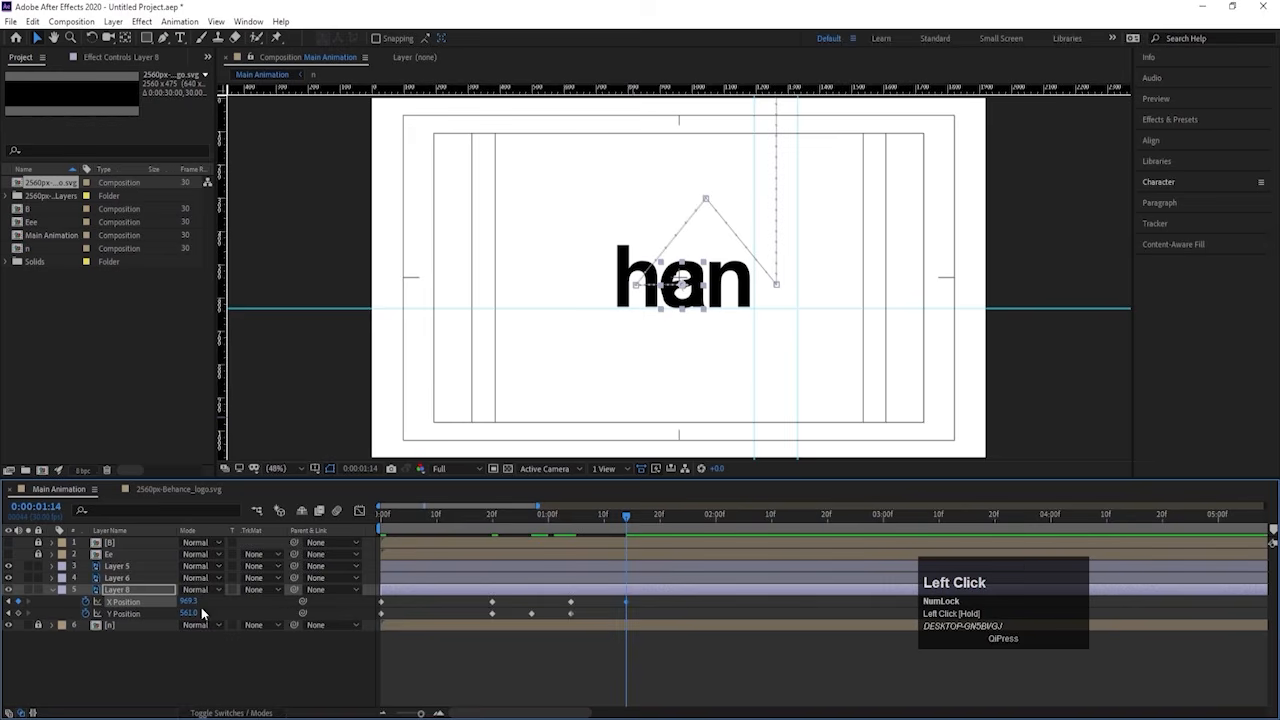
{"action": "left_click", "coordinate": [19, 613]}
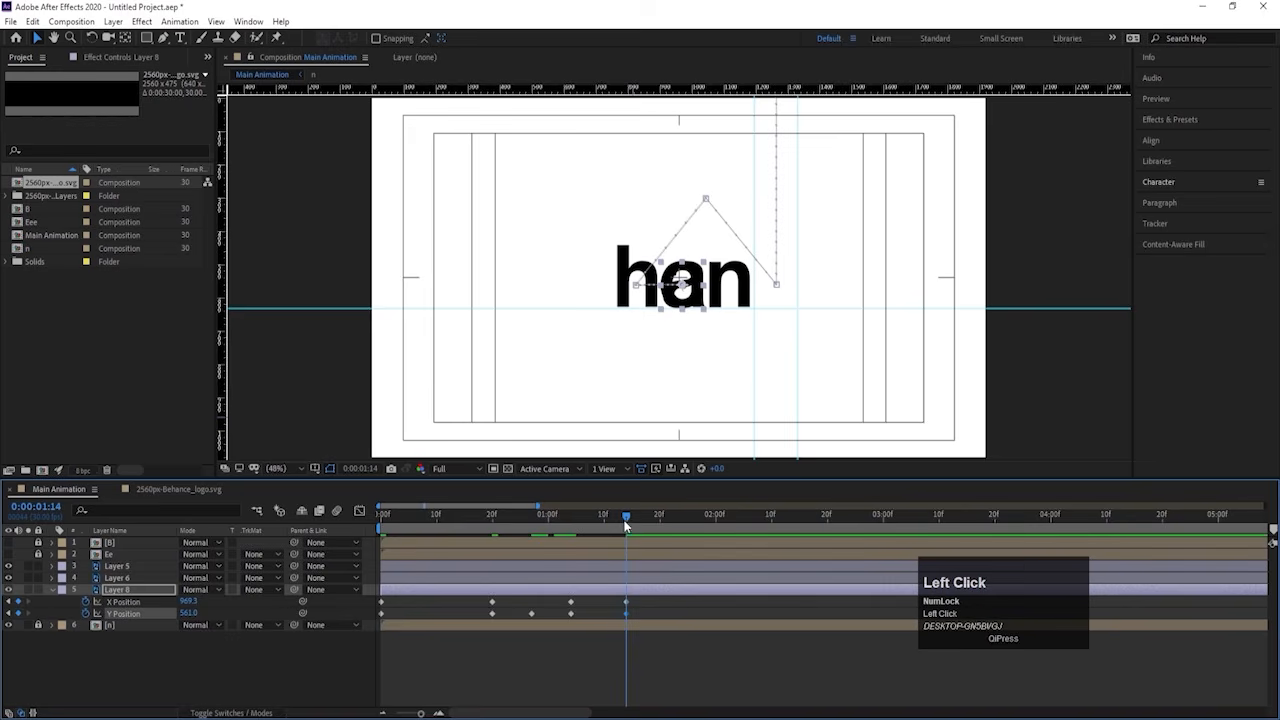
{"action": "left_click_drag", "start_coordinate": [626, 522], "coordinate": [598, 516]}
{"action": "left_click", "coordinate": [182, 700]}
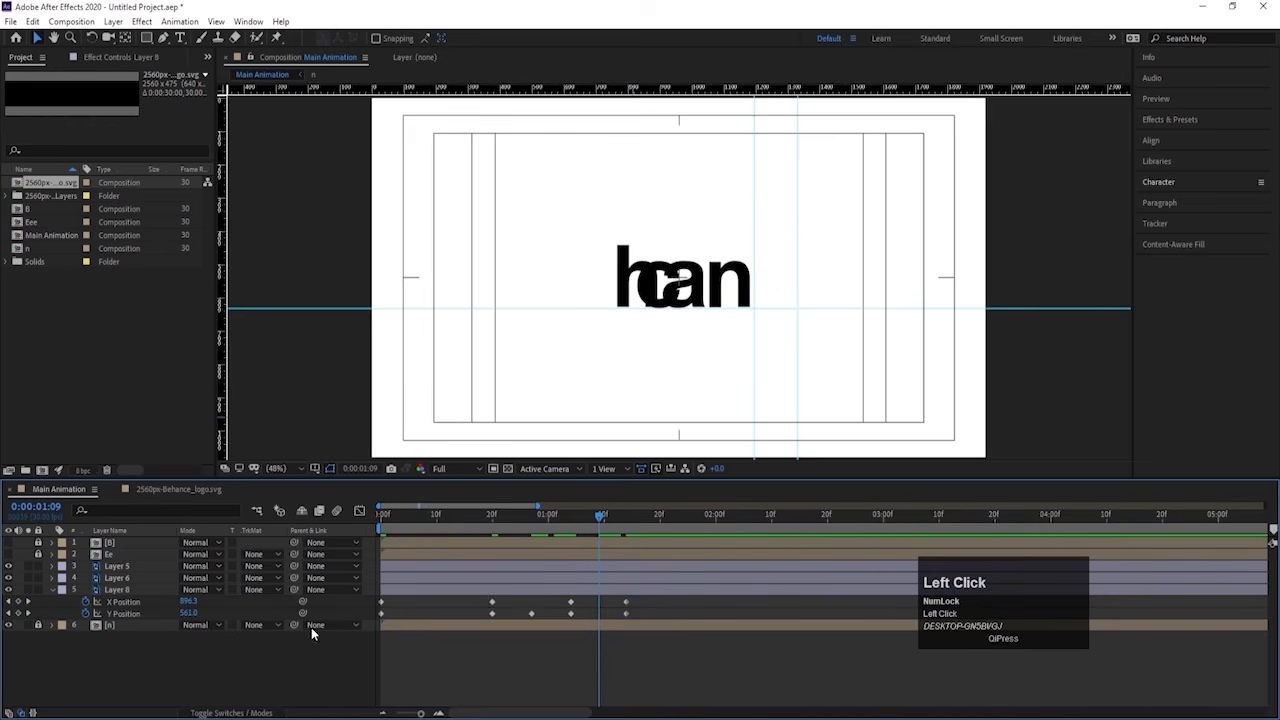
{"action": "left_click", "coordinate": [530, 614]}
{"action": "key", "text": "ctrl+c"}
{"action": "key", "text": "ctrl+v"}
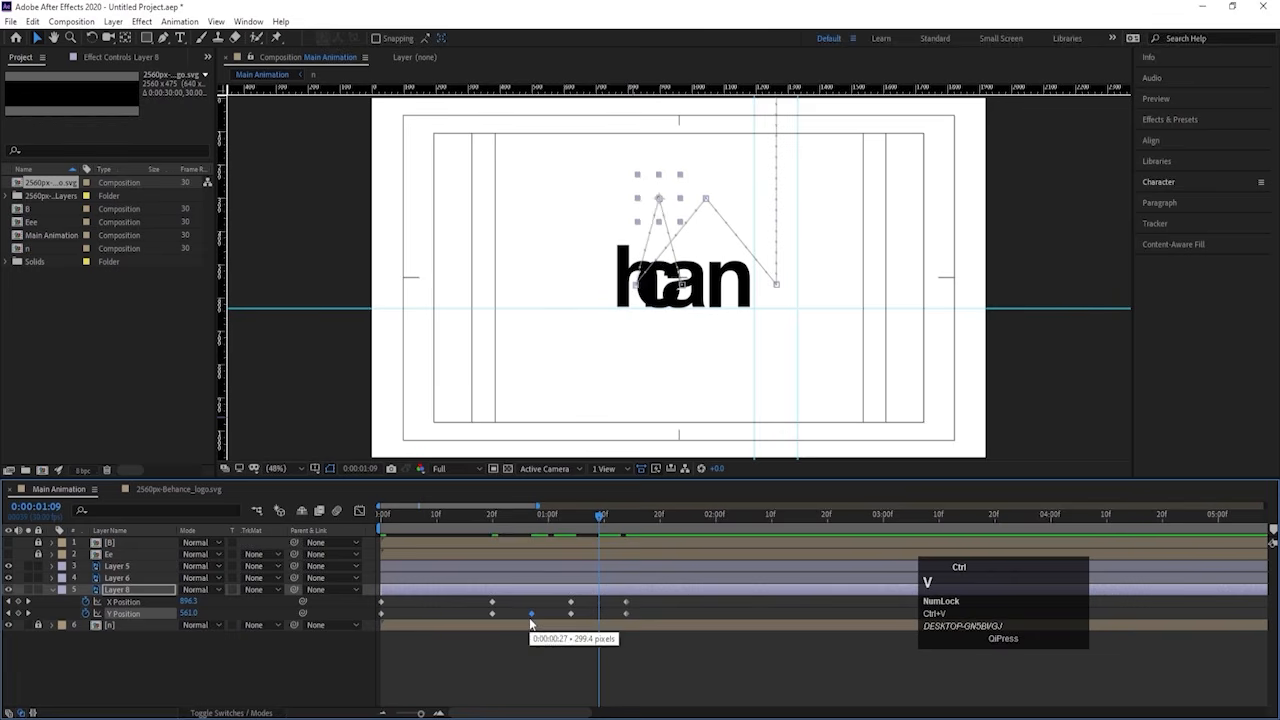
{"action": "key", "text": "space"}
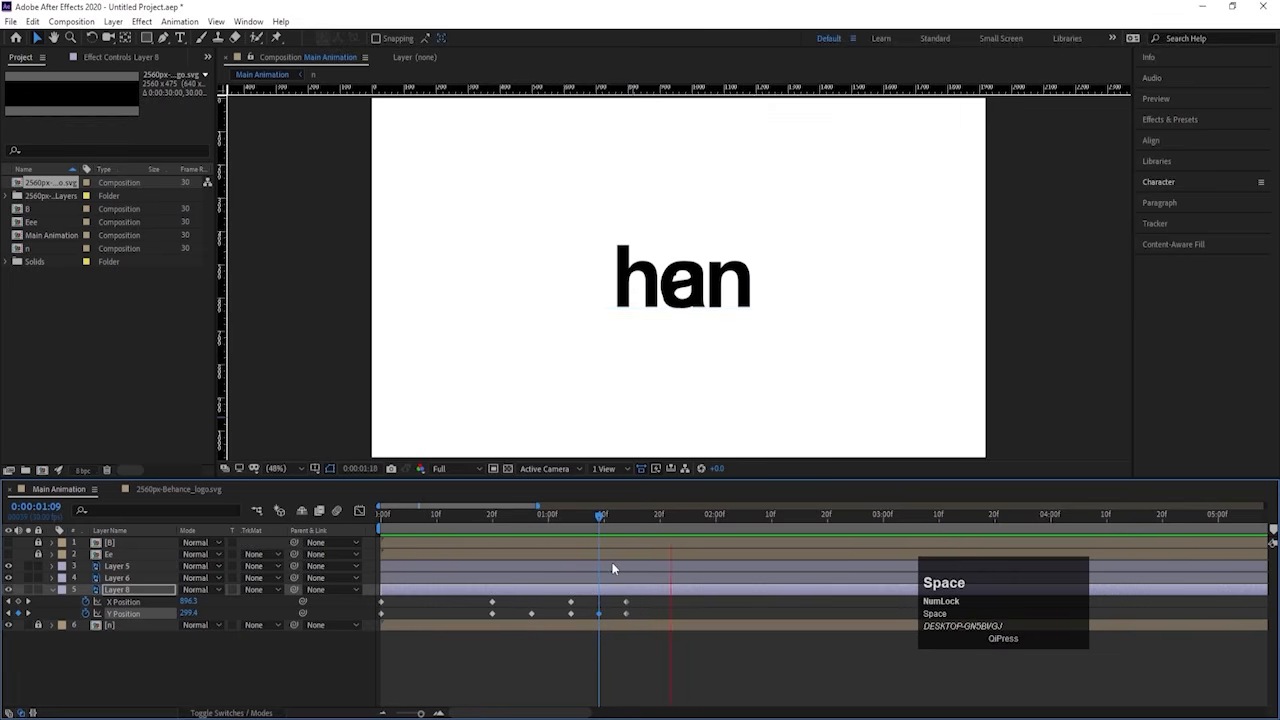
{"action": "key", "text": "space"}
Step: Copy the c's X and Y Position keyframes from 0:00:00:20 to 0:00:01:26 to return it to its logo position
{"action": "left_click_drag", "start_coordinate": [598, 520], "coordinate": [693, 552]}
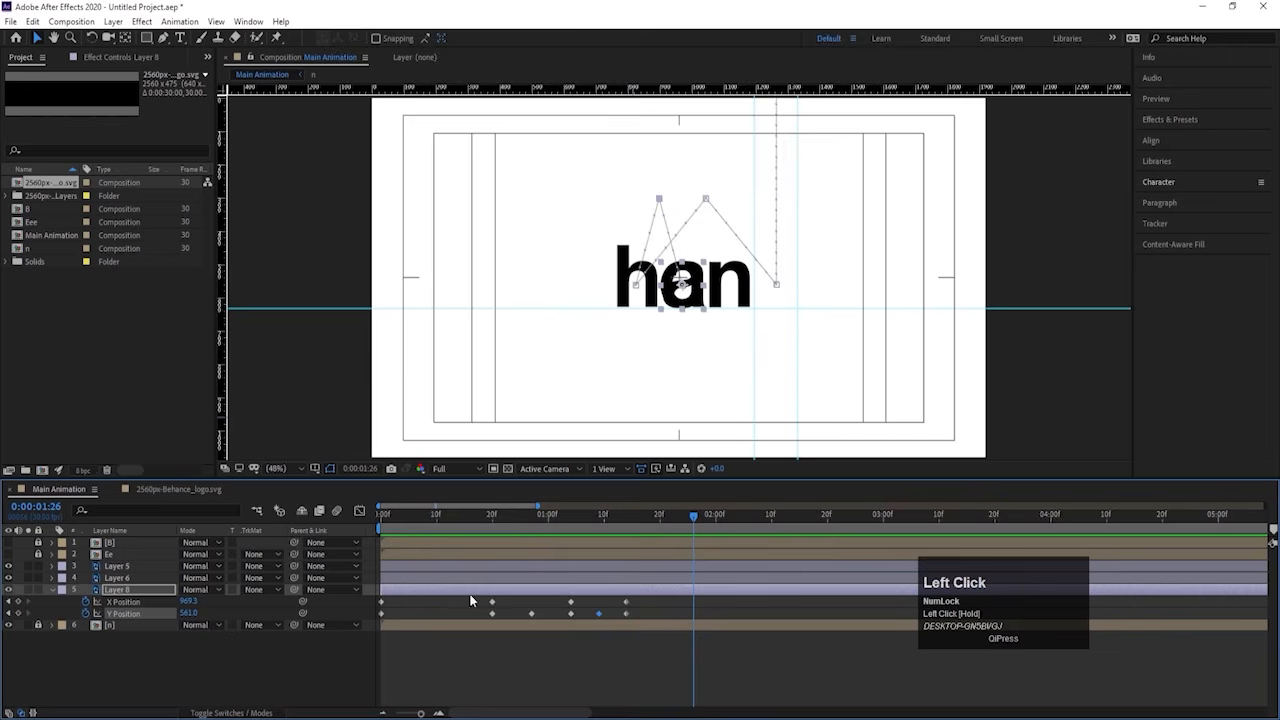
{"action": "left_click_drag", "start_coordinate": [481, 603], "coordinate": [498, 612]}
{"action": "key", "text": "ctrl+c"}
{"action": "key", "text": "ctrl+v"}
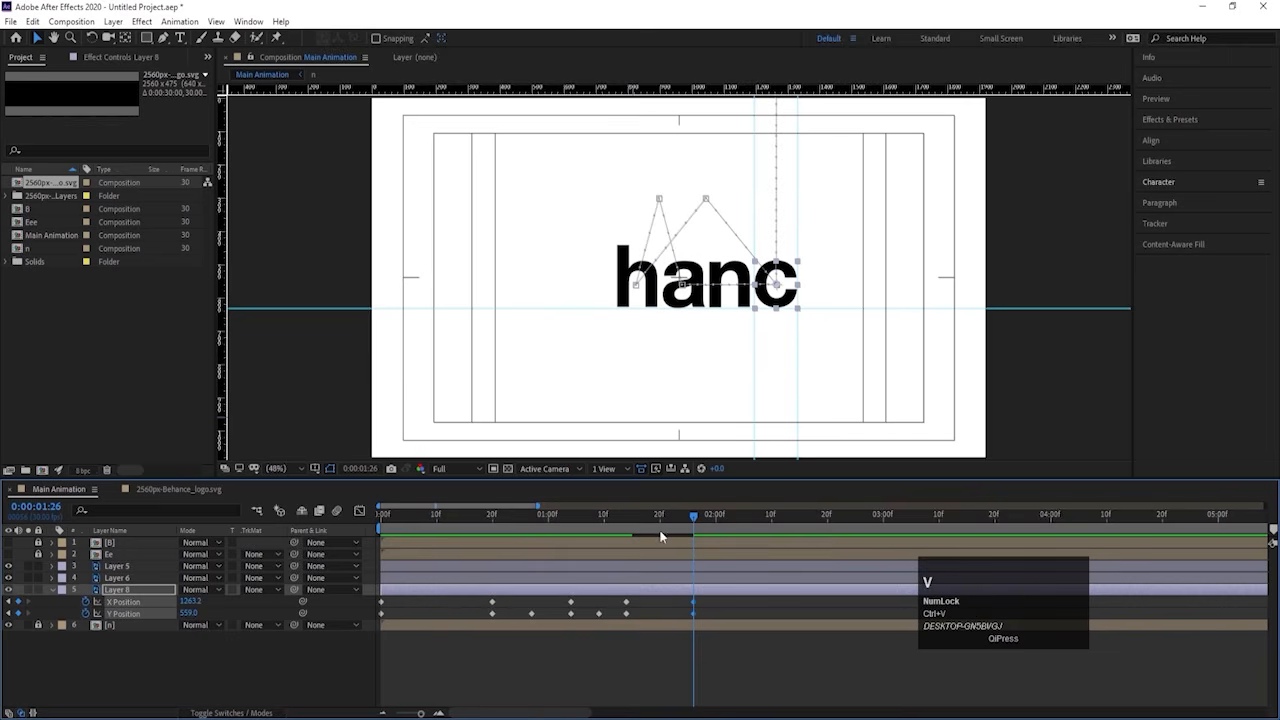
Step: Copy the c's 299.4 Y Position keyframe to 0:00:01:20 as the last hop's peak, and preview the animation
{"action": "left_click", "coordinate": [659, 517]}
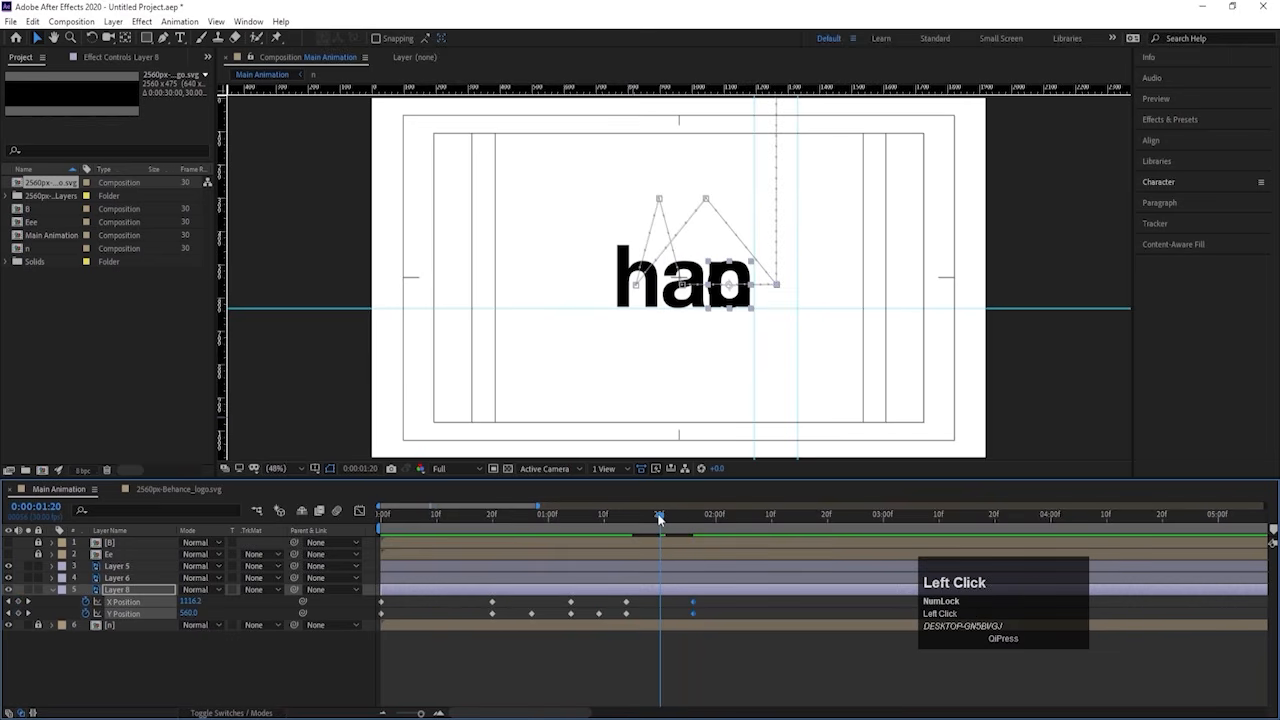
{"action": "left_click", "coordinate": [599, 614]}
{"action": "key", "text": "ctrl+c"}
{"action": "key", "text": "ctrl+v"}
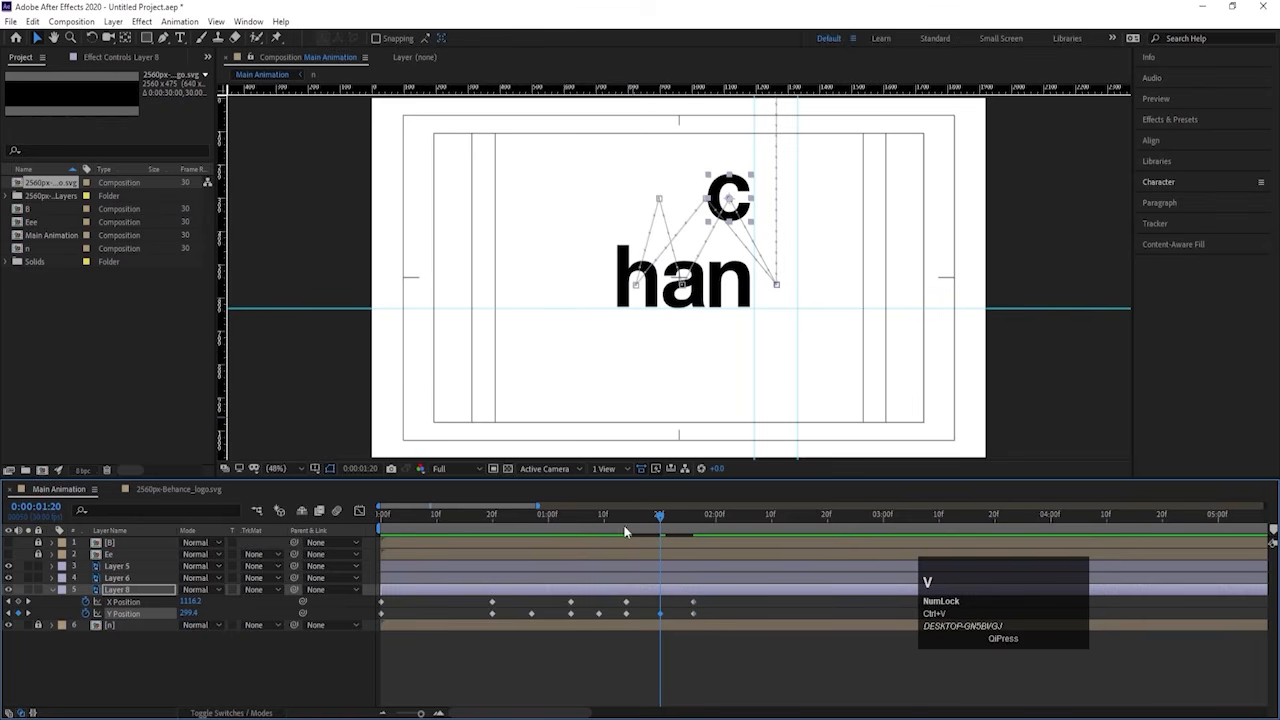
{"action": "left_click", "coordinate": [383, 515]}
{"action": "key", "text": "space"}
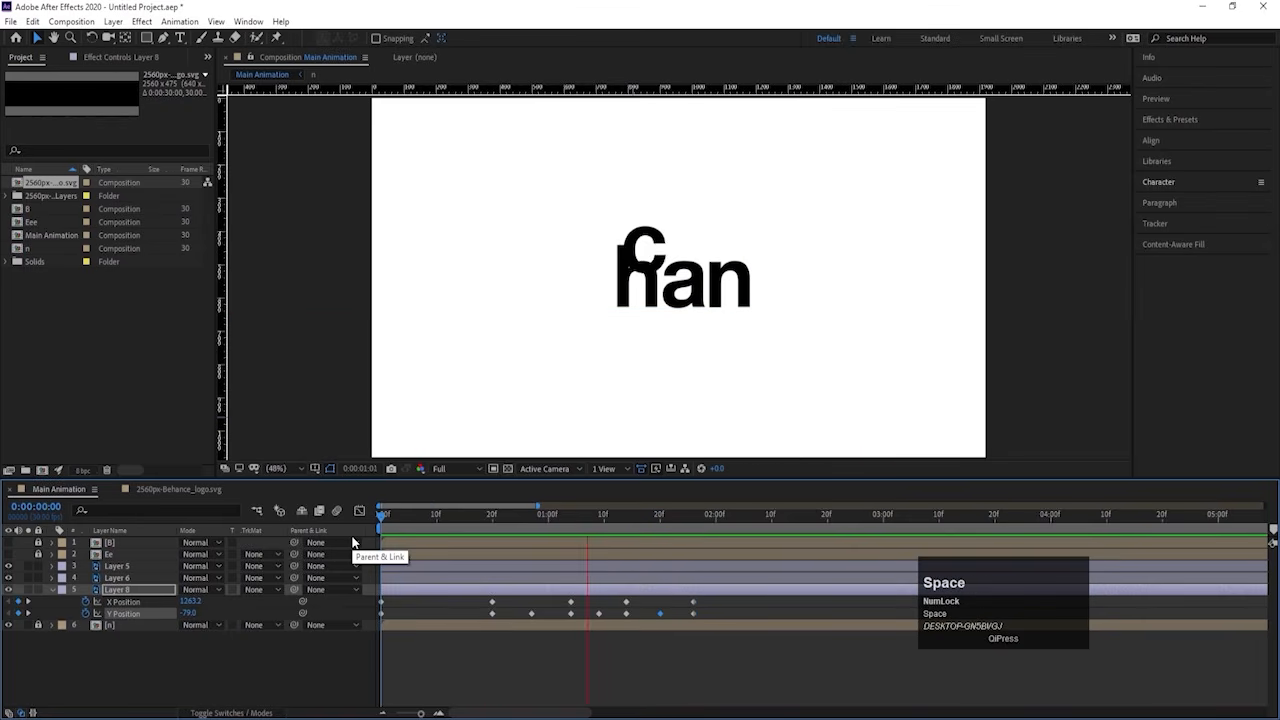
{"action": "key", "text": "space"}
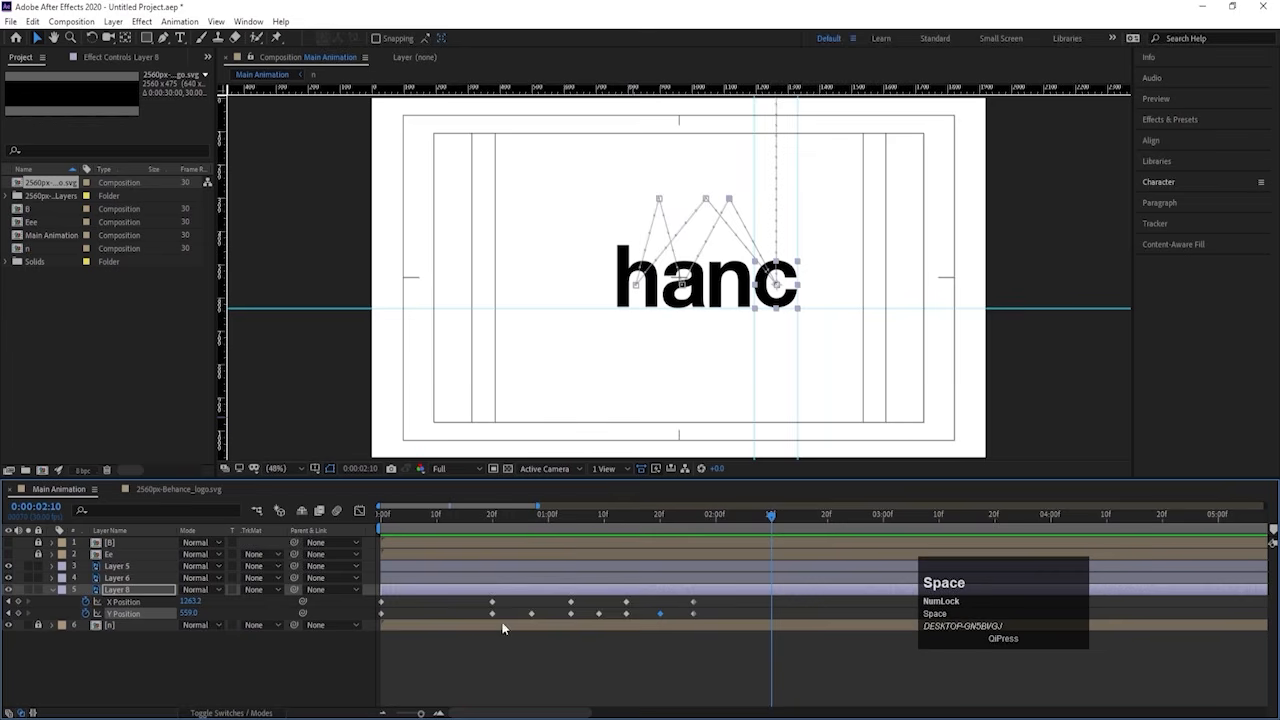
Step: Stretch the c's hop keyframes proportionally so the final landing falls at 0:00:02:07, and preview the slower timing
{"action": "left_click_drag", "start_coordinate": [475, 600], "coordinate": [754, 605]}
{"action": "left_click", "coordinate": [609, 515]}
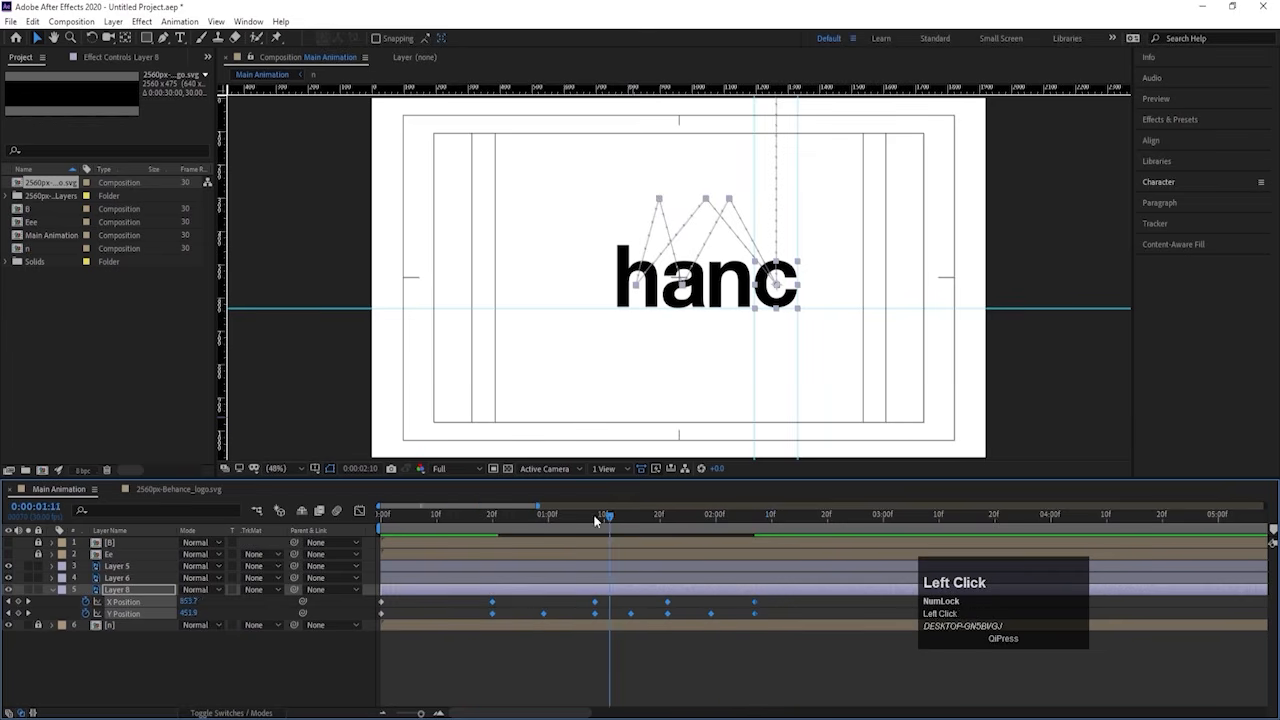
{"action": "key", "text": "space"}
{"action": "key", "text": "space"}
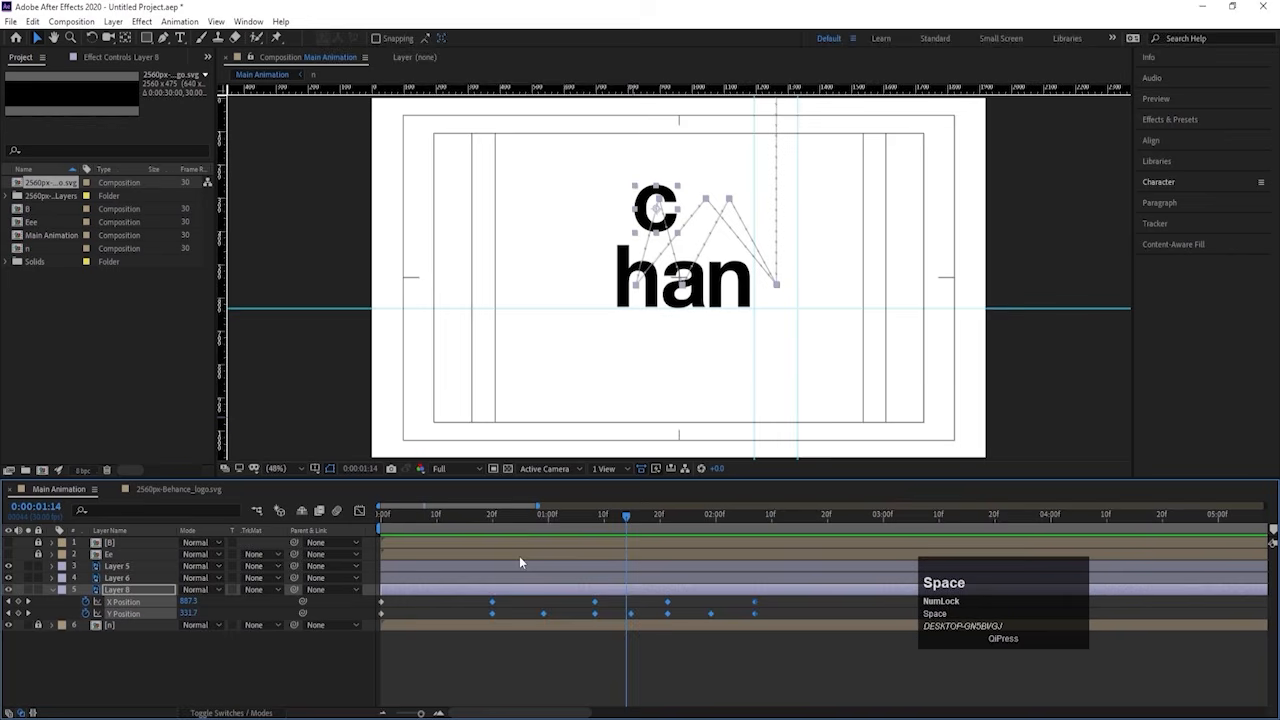
Step: Apply Easy Ease to all of the c's Y Position keyframes
{"action": "left_click", "coordinate": [223, 659]}
{"action": "left_click", "coordinate": [137, 614]}
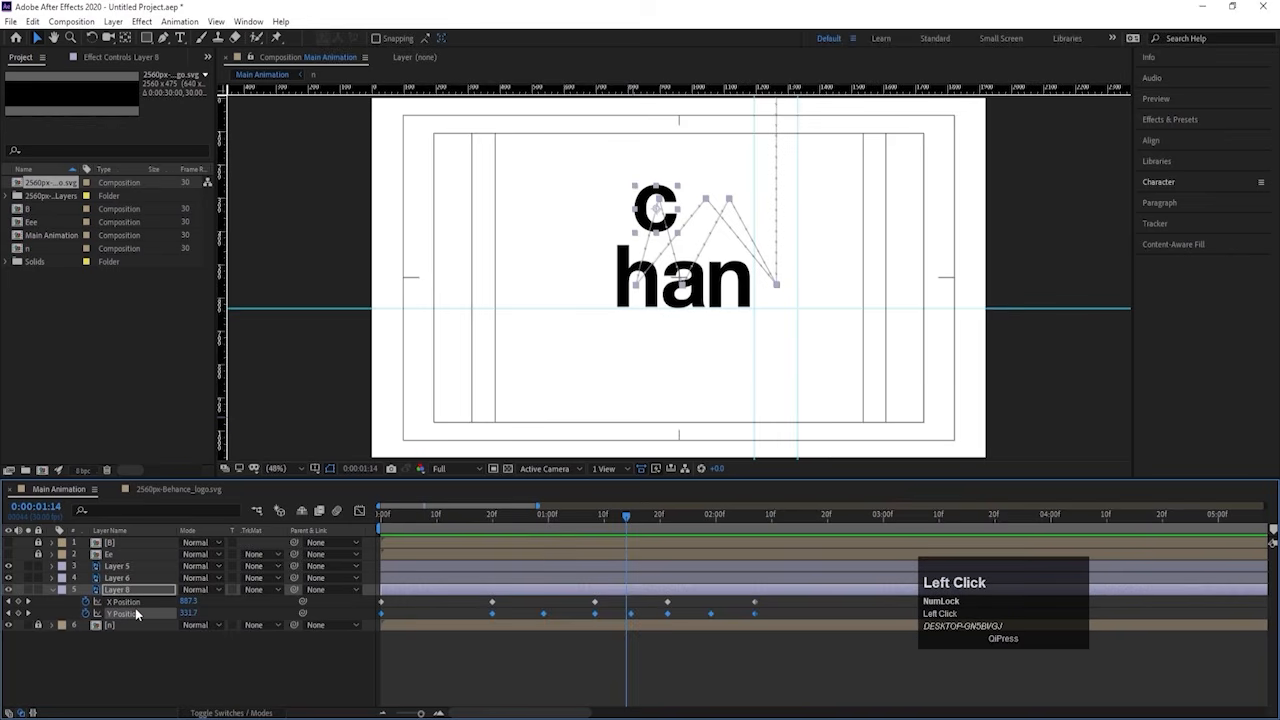
{"action": "key", "text": "F9"}
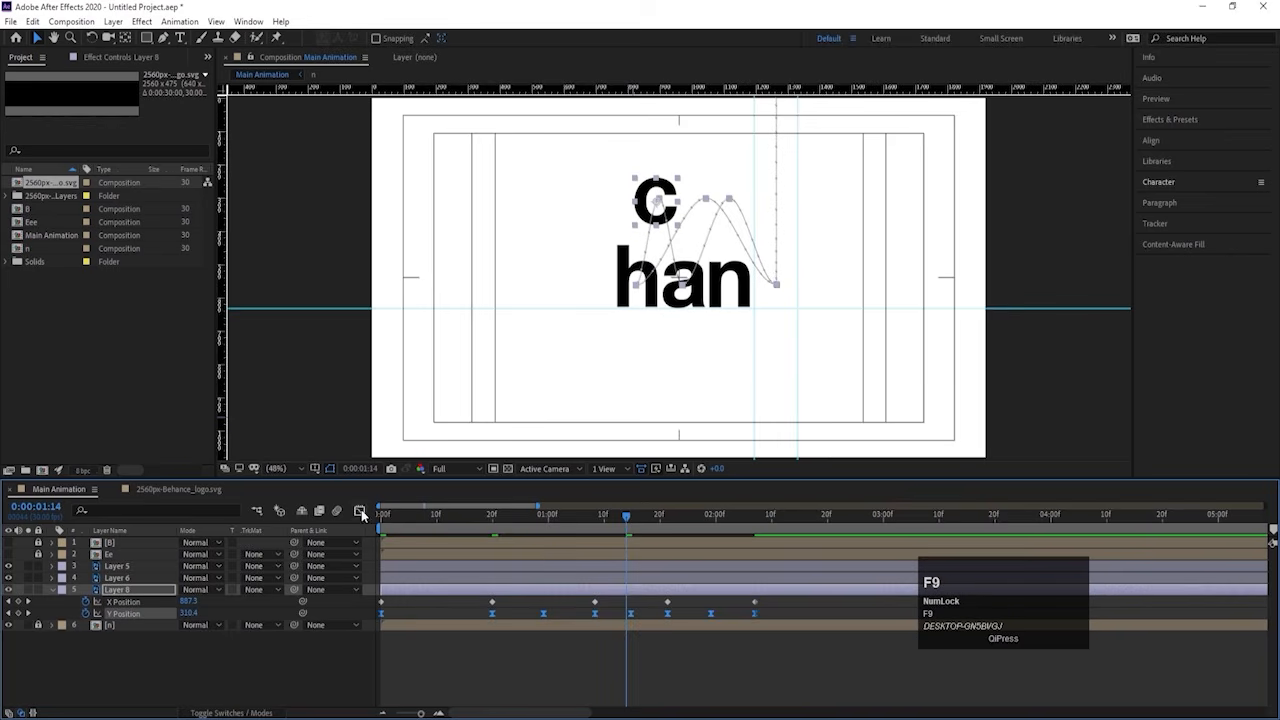
Step: Reshape the Y Position speed graph so the c's drop and first hop are fastest near each landing and linger at the peak
{"action": "left_click", "coordinate": [360, 511]}
{"action": "left_click_drag", "start_coordinate": [406, 597], "coordinate": [595, 618]}
{"action": "left_click", "coordinate": [374, 520]}
{"action": "key", "text": "space"}
{"action": "key", "text": "space"}
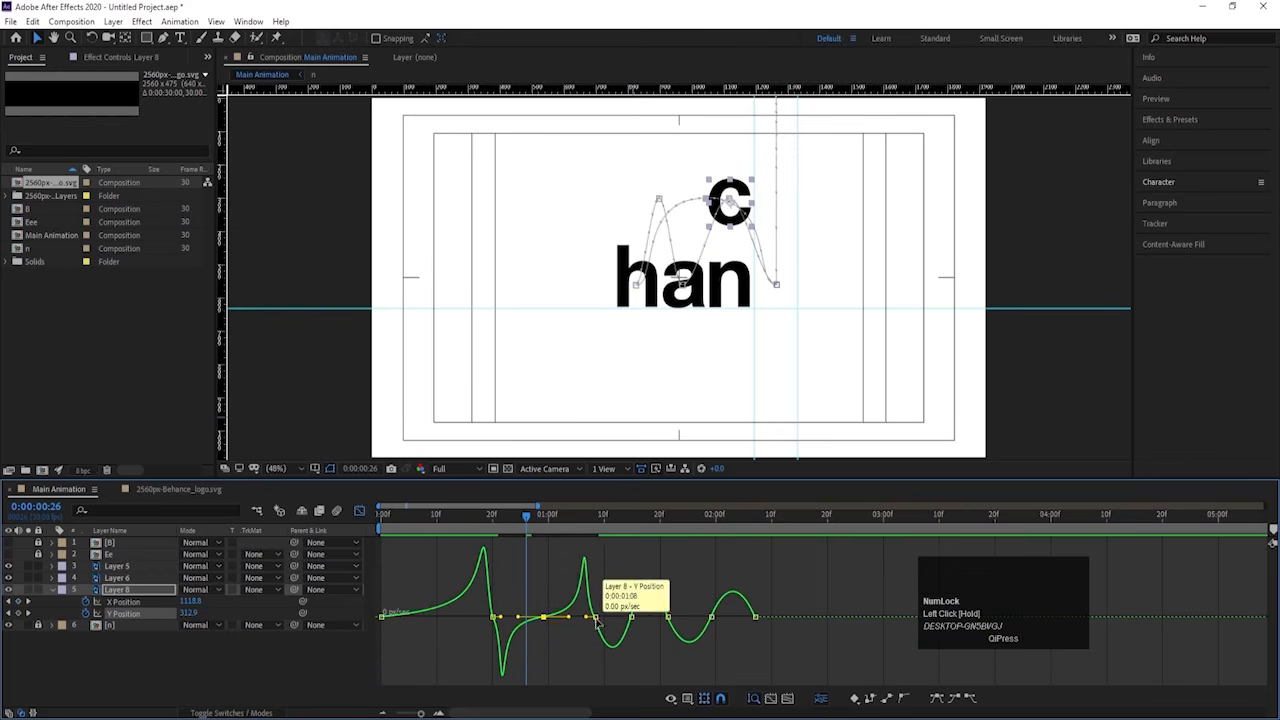
{"action": "key", "text": "="}
{"action": "mouse_move", "coordinate": [471, 597]}
{"action": "left_mouse_down"}
{"action": "mouse_move", "coordinate": [456, 645]}
{"action": "mouse_move", "coordinate": [469, 617]}
{"action": "left_mouse_up"}
Step: Shape the second hop's Y Position speed curve with a fast take-off, slow peak and fast landing, previewing the result
{"action": "left_click", "coordinate": [667, 614]}
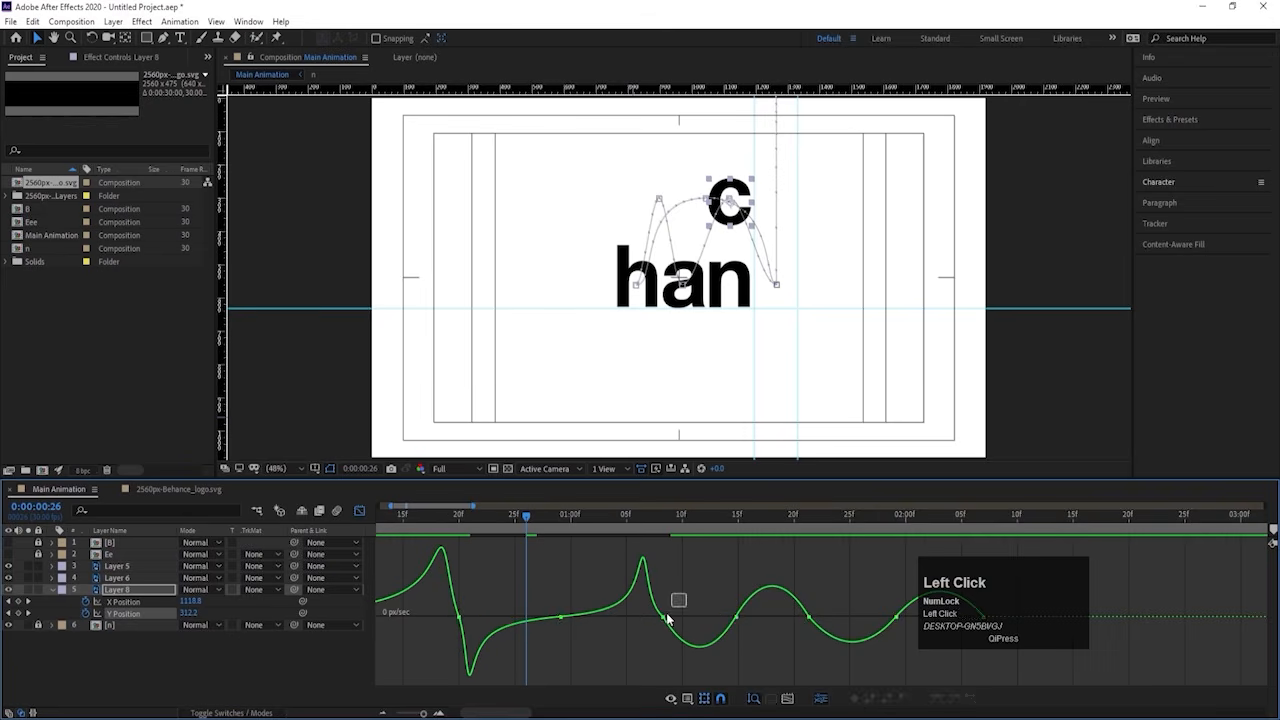
{"action": "left_click_drag", "start_coordinate": [667, 618], "coordinate": [771, 611]}
{"action": "key", "text": "space"}
{"action": "key", "text": "space"}
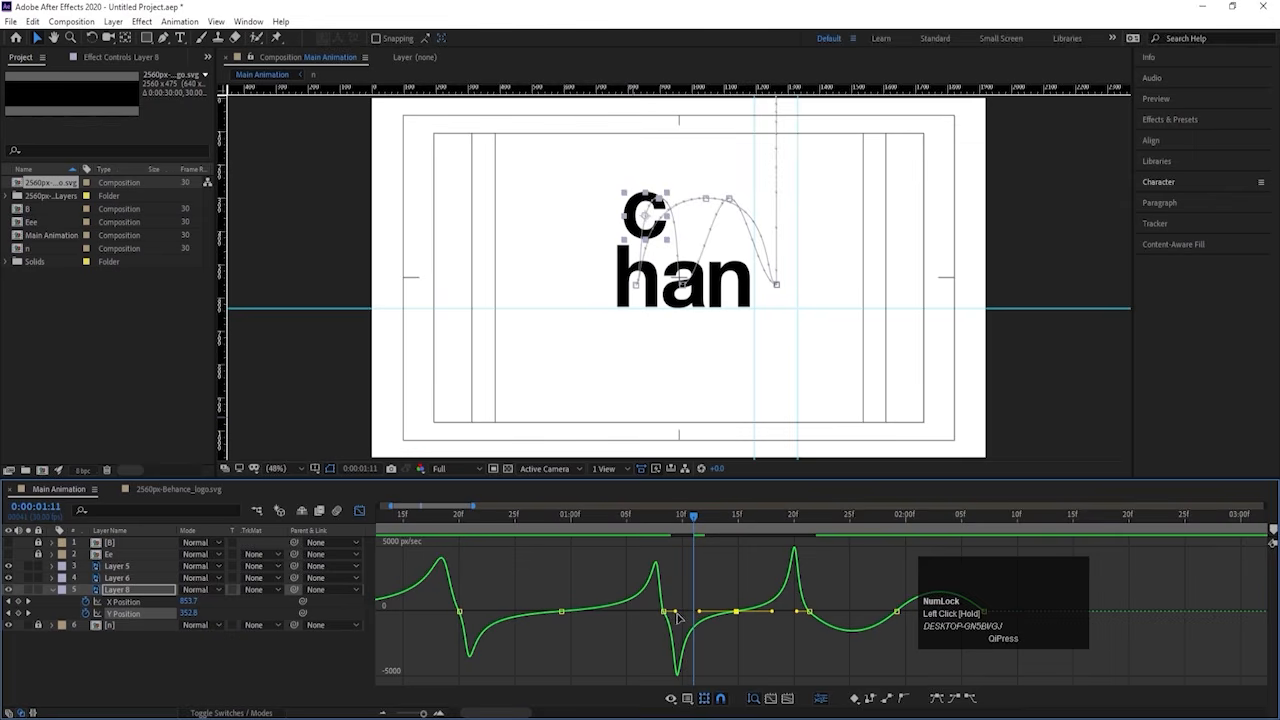
{"action": "left_click_drag", "start_coordinate": [676, 612], "coordinate": [669, 613]}
{"action": "mouse_move", "coordinate": [816, 598]}
{"action": "left_mouse_down"}
{"action": "mouse_move", "coordinate": [785, 629]}
{"action": "mouse_move", "coordinate": [806, 615]}
{"action": "left_mouse_up"}
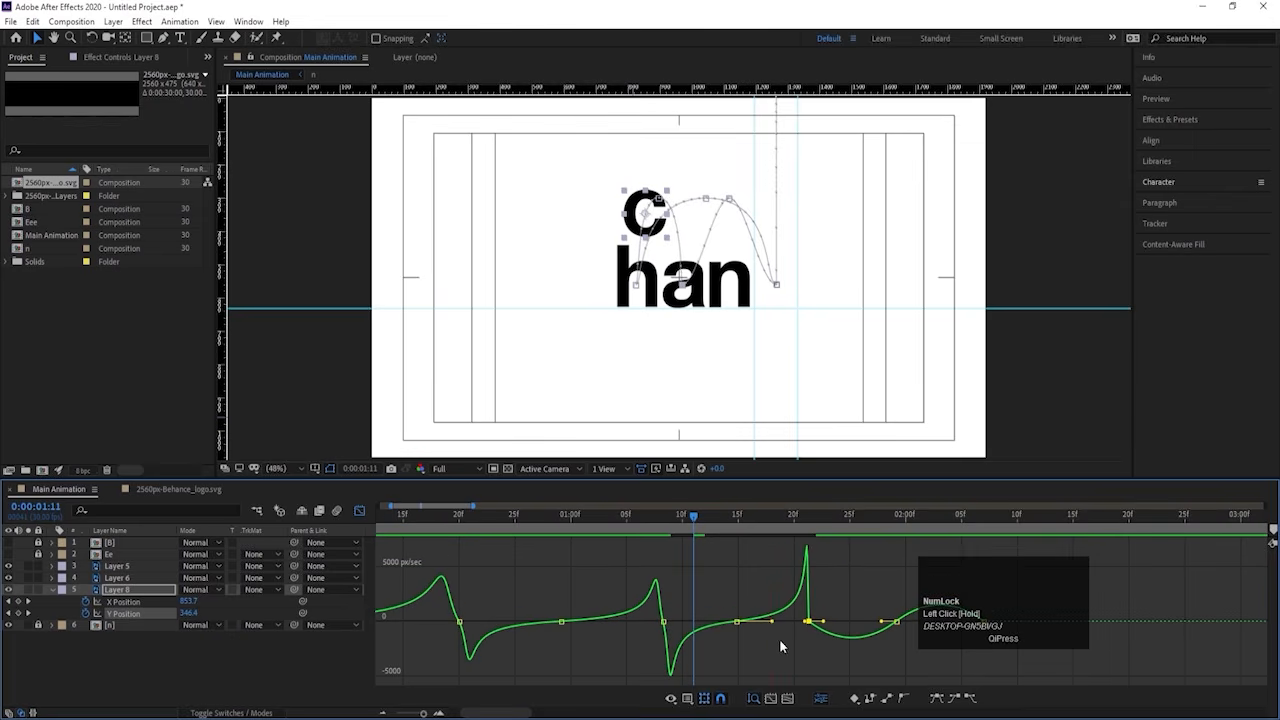
{"action": "key", "text": "space"}
Step: Shape the last hop's Y Position speed curve the same way, sharp at take-off and landing and slow at the peak, and preview it
{"action": "left_click", "coordinate": [880, 621]}
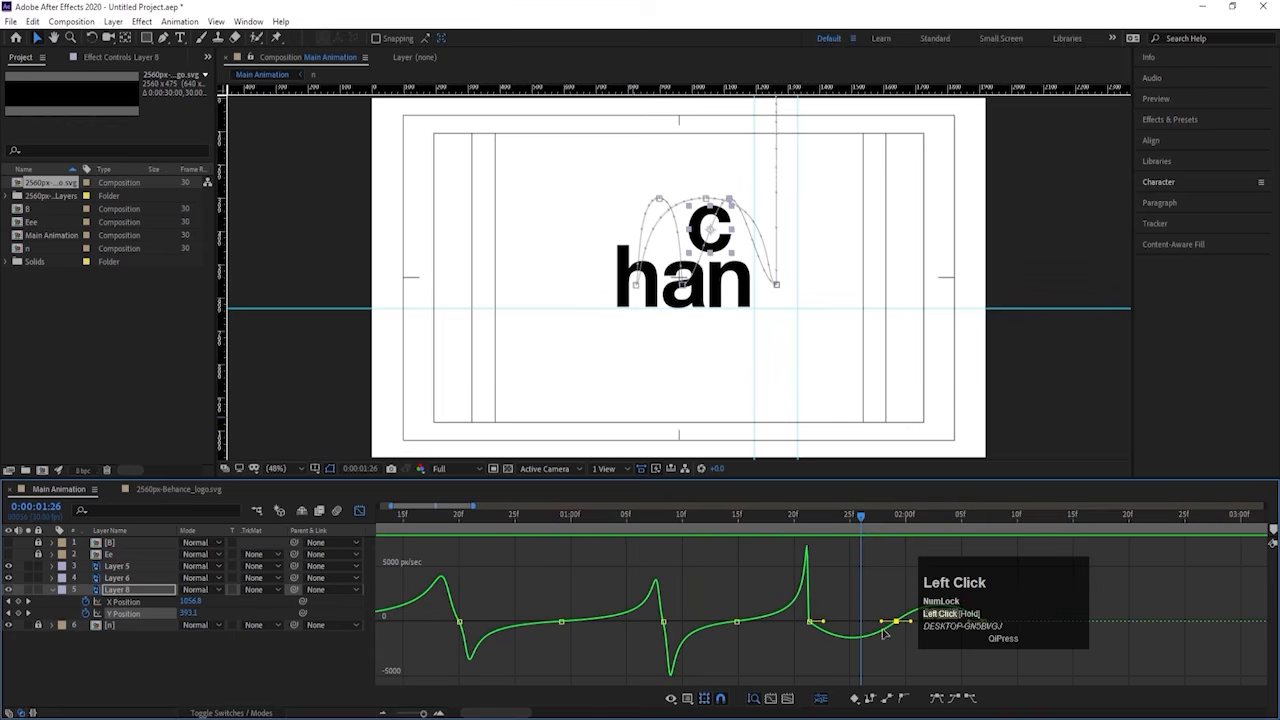
{"action": "left_click_drag", "start_coordinate": [880, 621], "coordinate": [1020, 616]}
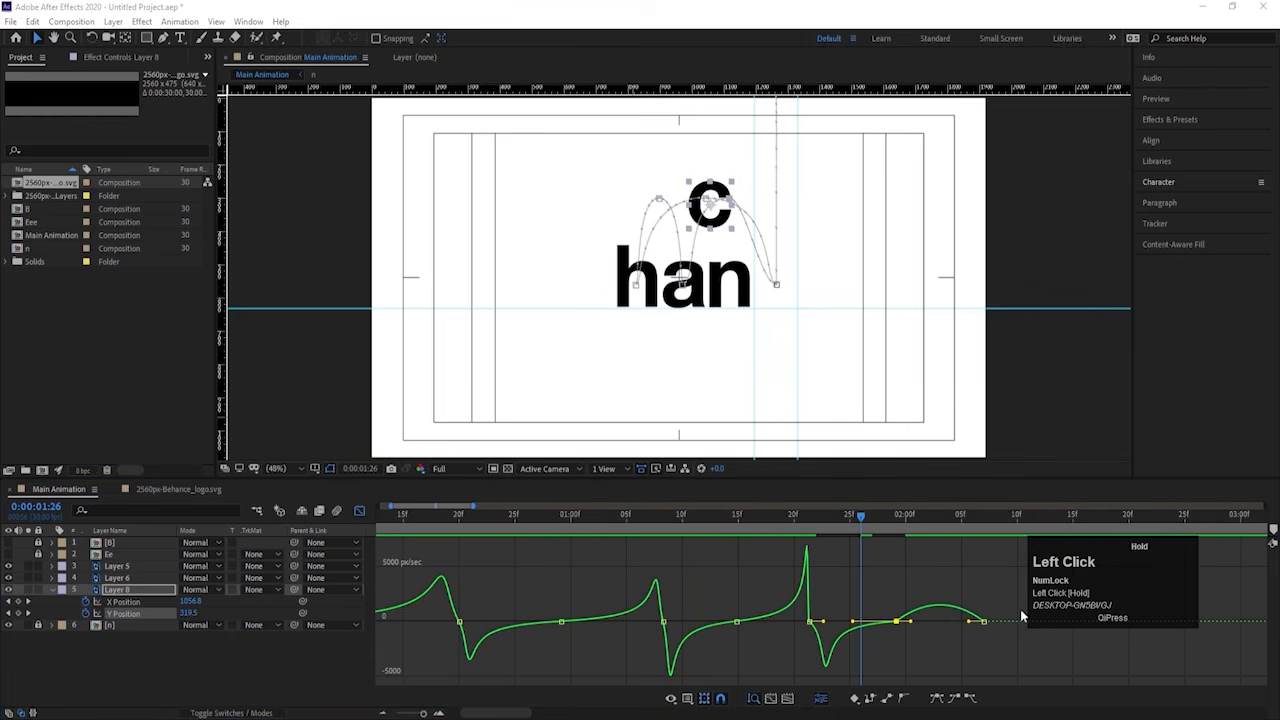
{"action": "left_click_drag", "start_coordinate": [910, 621], "coordinate": [978, 622]}
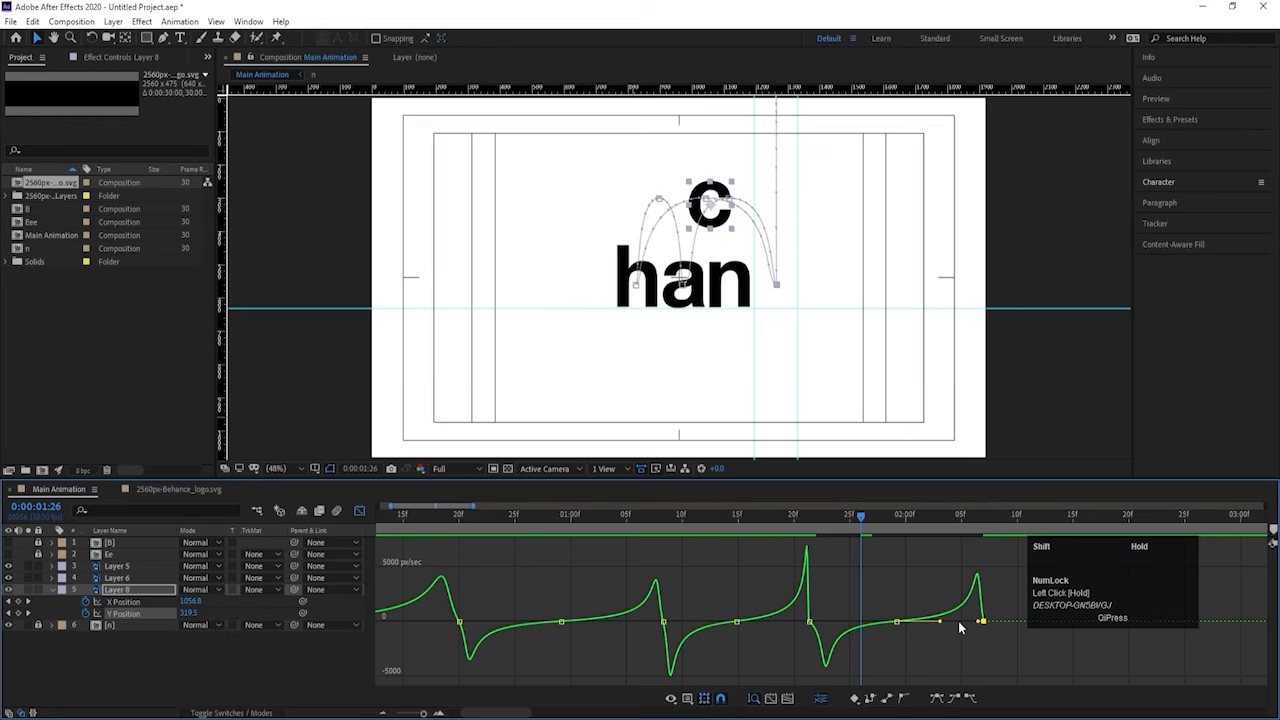
{"action": "left_click", "coordinate": [809, 621]}
{"action": "left_click_drag", "start_coordinate": [823, 624], "coordinate": [814, 626]}
{"action": "left_click_drag", "start_coordinate": [650, 522], "coordinate": [515, 518]}
{"action": "key", "text": "space"}
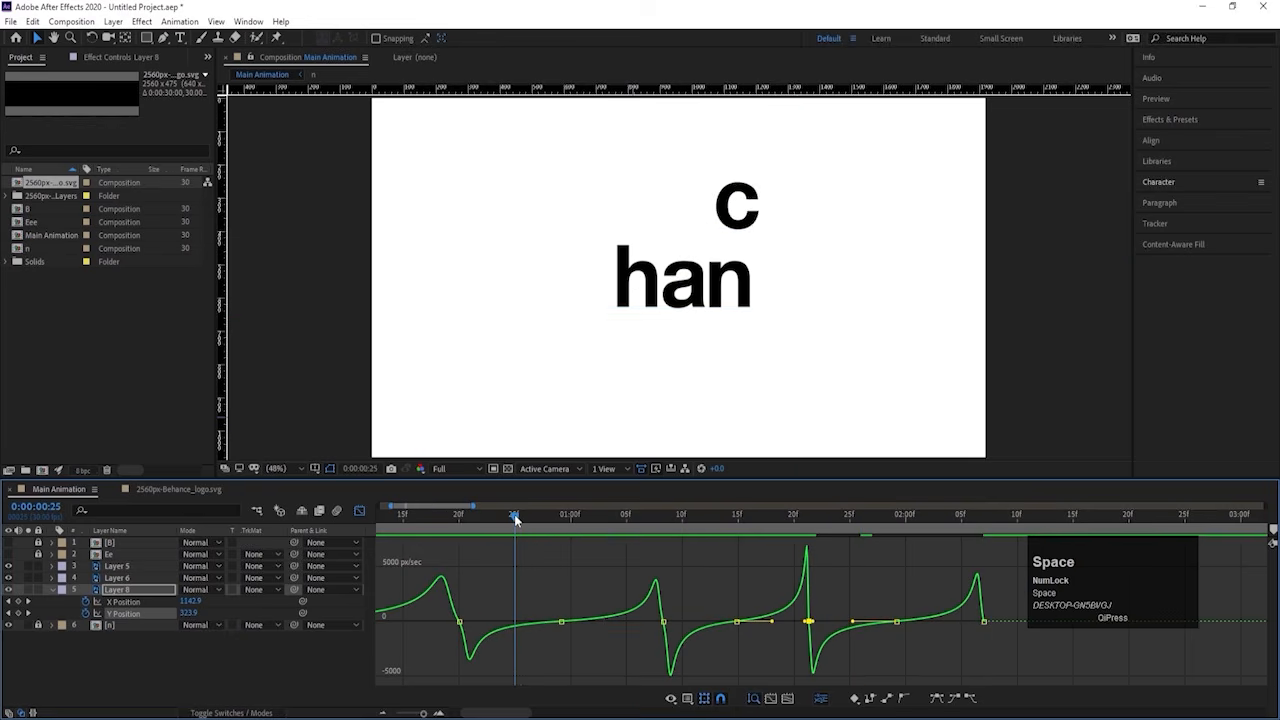
{"action": "key", "text": "space"}
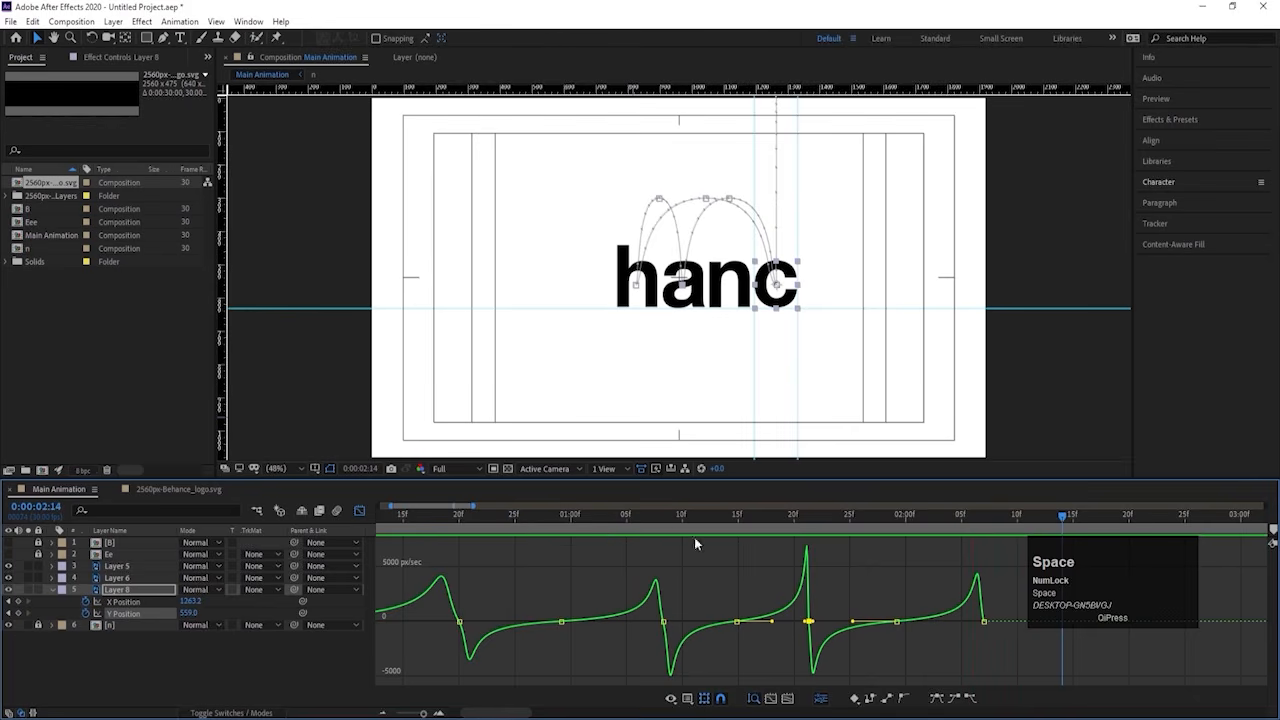
Step: Add a small upward bounce to the c after its final landing, with Y Position keyframes at 0:00:02:09 and 0:00:02:11
{"action": "left_click", "coordinate": [984, 536]}
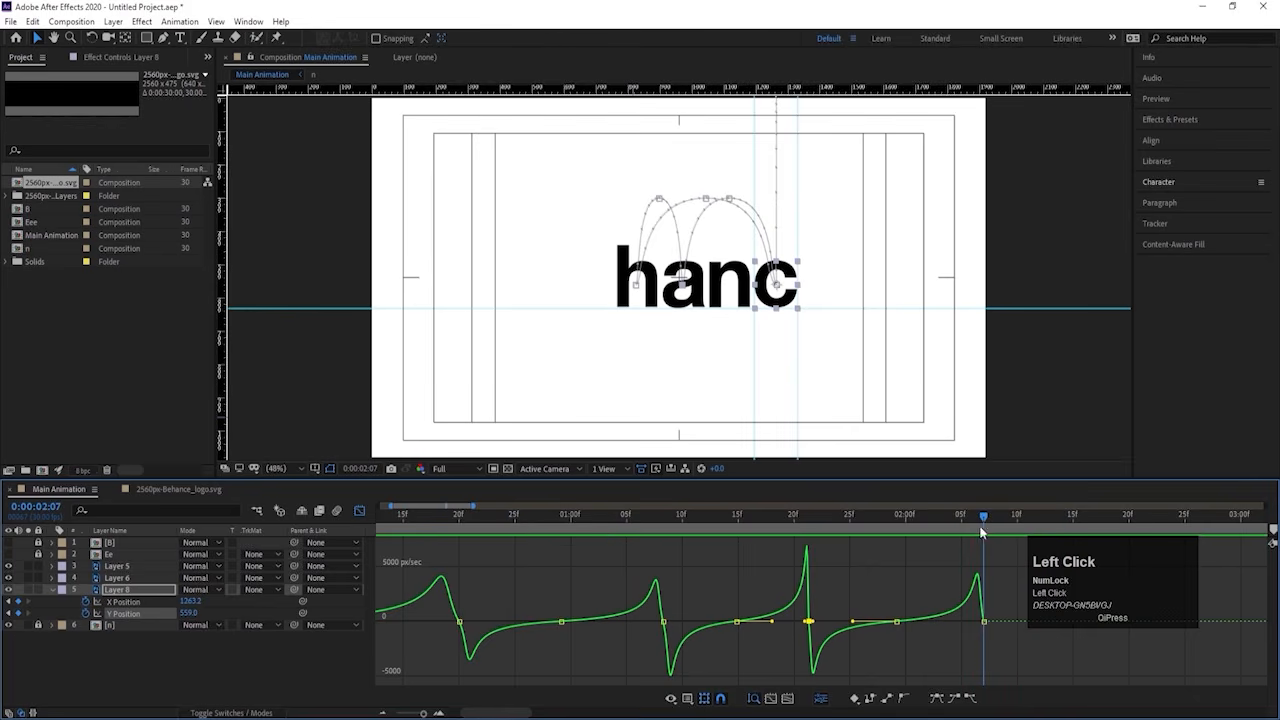
{"action": "left_click", "coordinate": [361, 510]}
{"action": "left_click_drag", "start_coordinate": [987, 521], "coordinate": [1017, 518]}
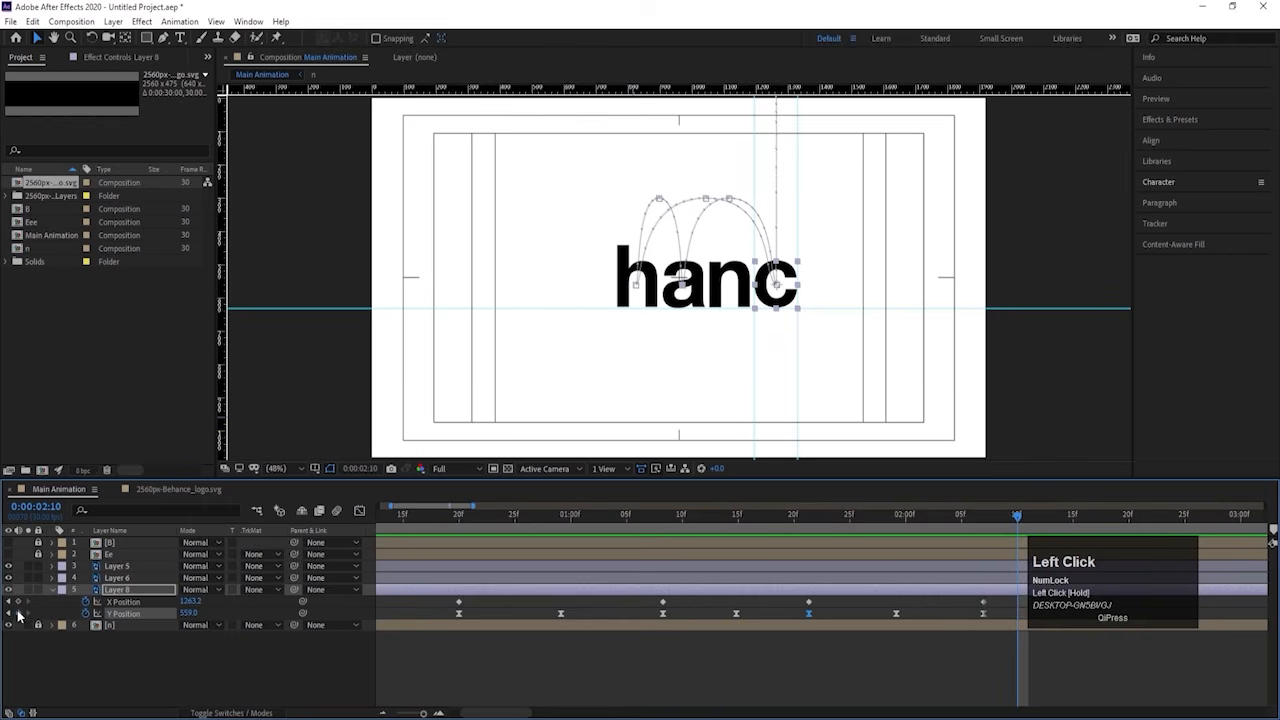
{"action": "left_click_drag", "start_coordinate": [1015, 522], "coordinate": [1026, 611]}
{"action": "left_click_drag", "start_coordinate": [190, 614], "coordinate": [178, 617]}
{"action": "key", "text": "space"}
Step: Make the h layer start at 0:00:01:08, when the c lands on it, and move its anchor point to its bottom centre
{"action": "left_click_drag", "start_coordinate": [960, 518], "coordinate": [661, 527]}
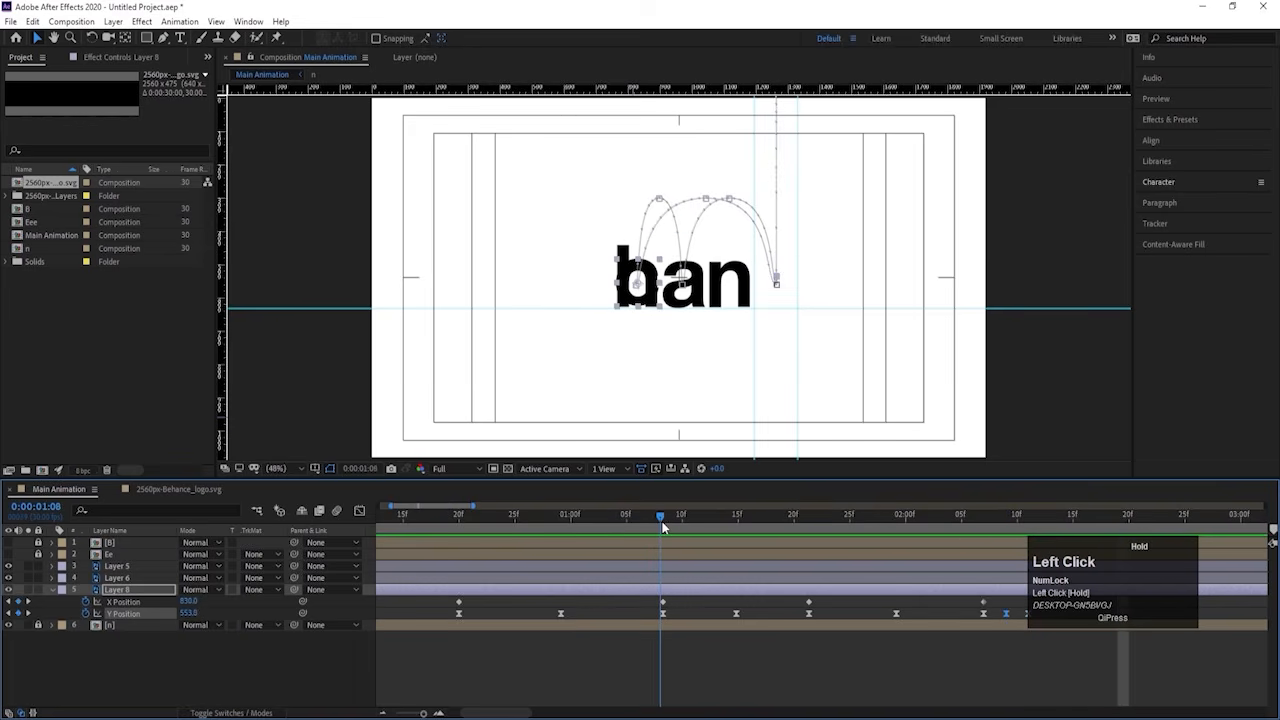
{"action": "left_click", "coordinate": [661, 579]}
{"action": "left_click", "coordinate": [619, 250]}
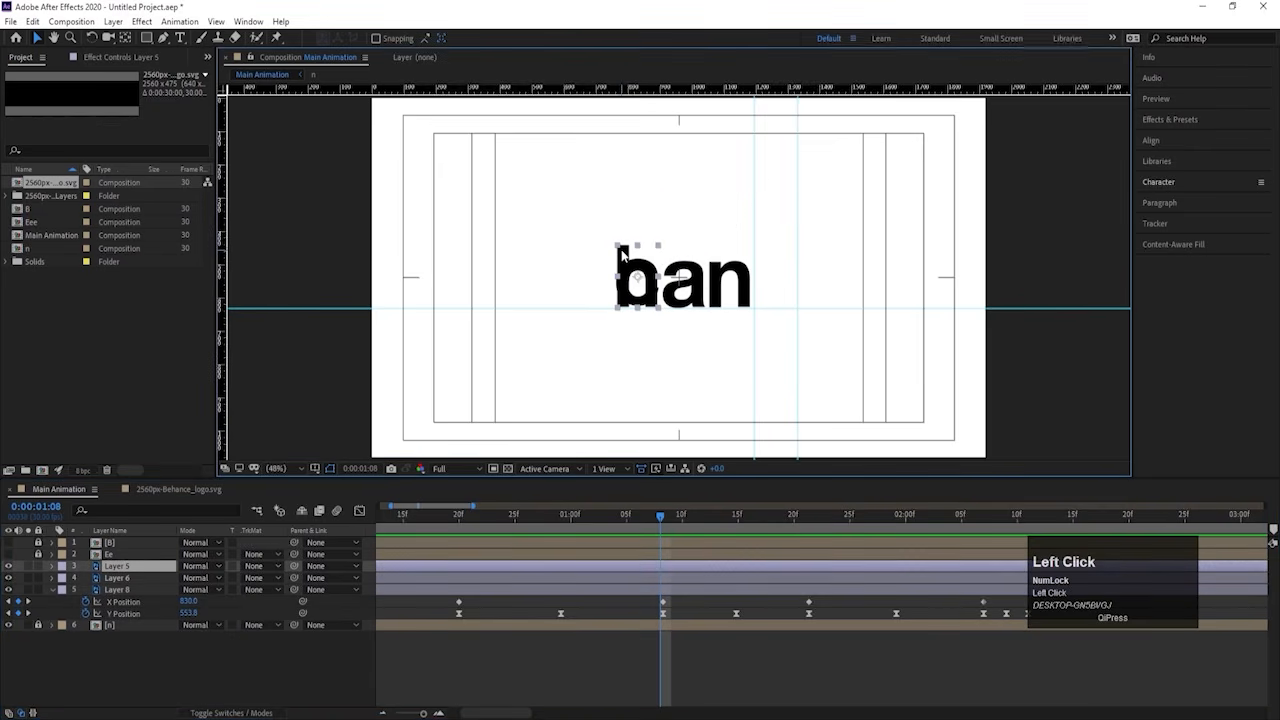
{"action": "key", "text": "bracketleft"}
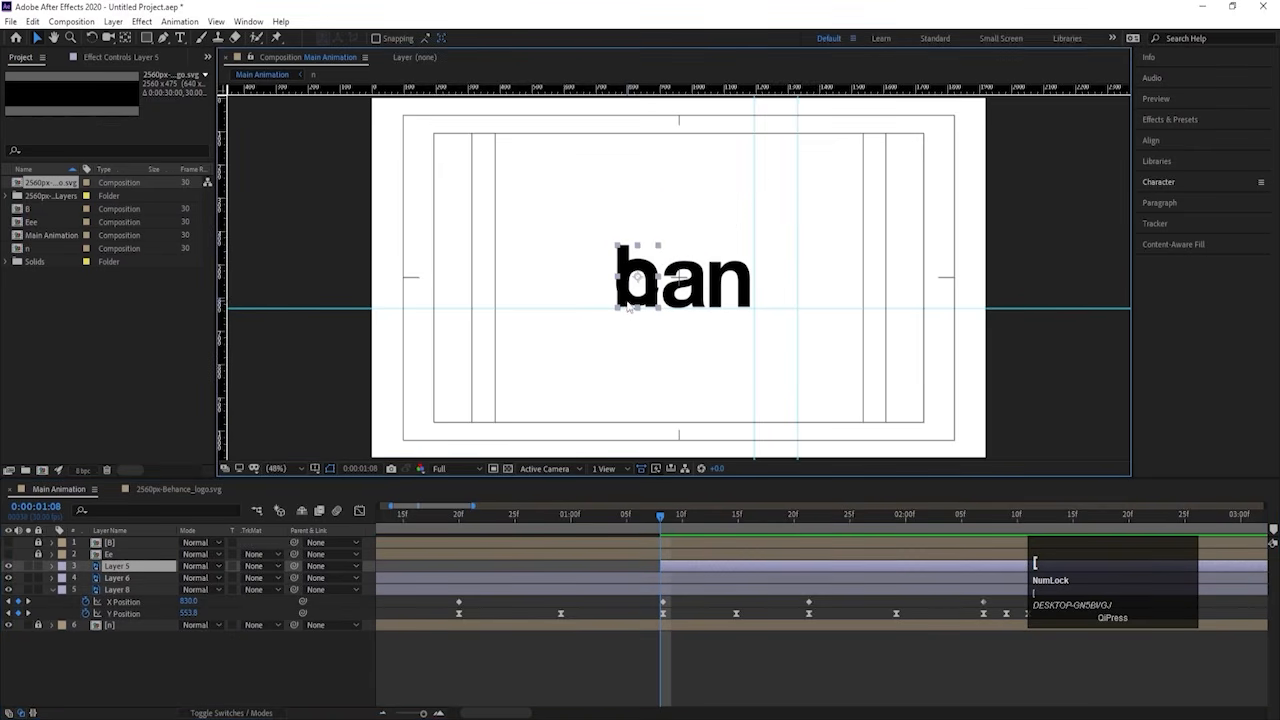
{"action": "key", "text": "y"}
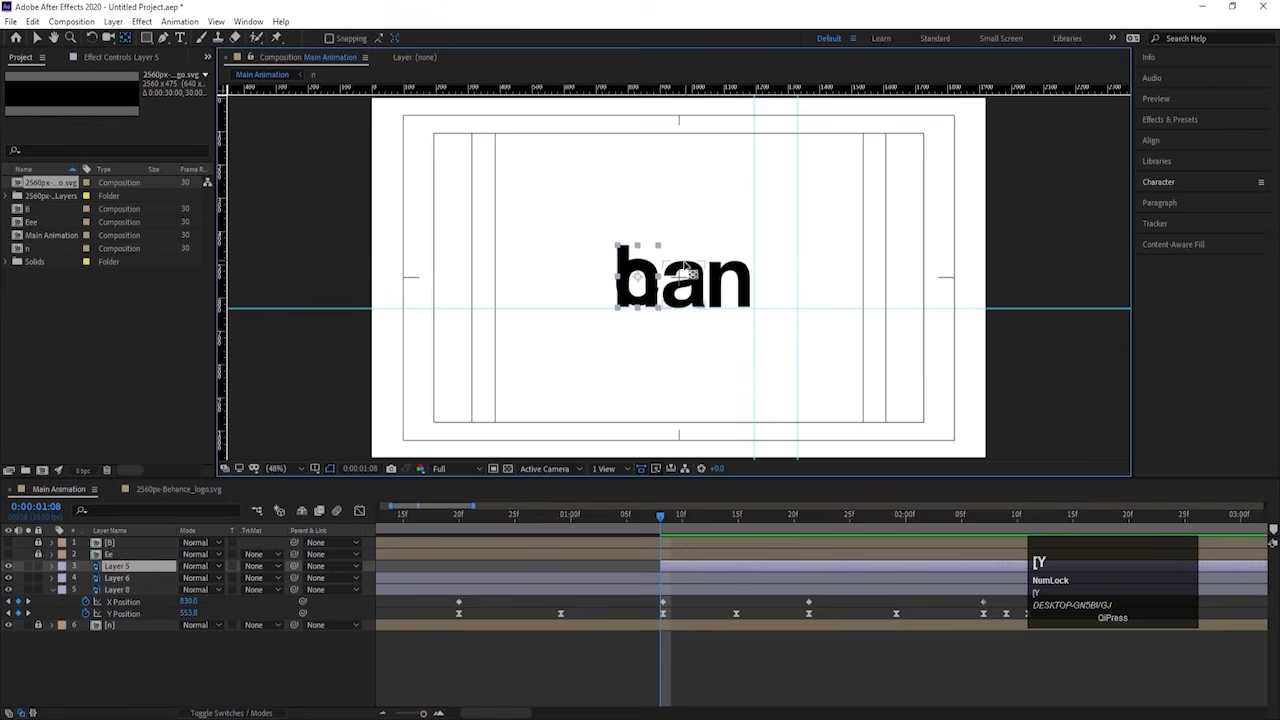
{"action": "left_click_drag", "start_coordinate": [645, 283], "coordinate": [641, 307]}
Step: Keyframe the h's Scale from 0% at 0:00:01:08 to 40% at 0:00:01:15, and preview it
{"action": "key", "text": "s"}
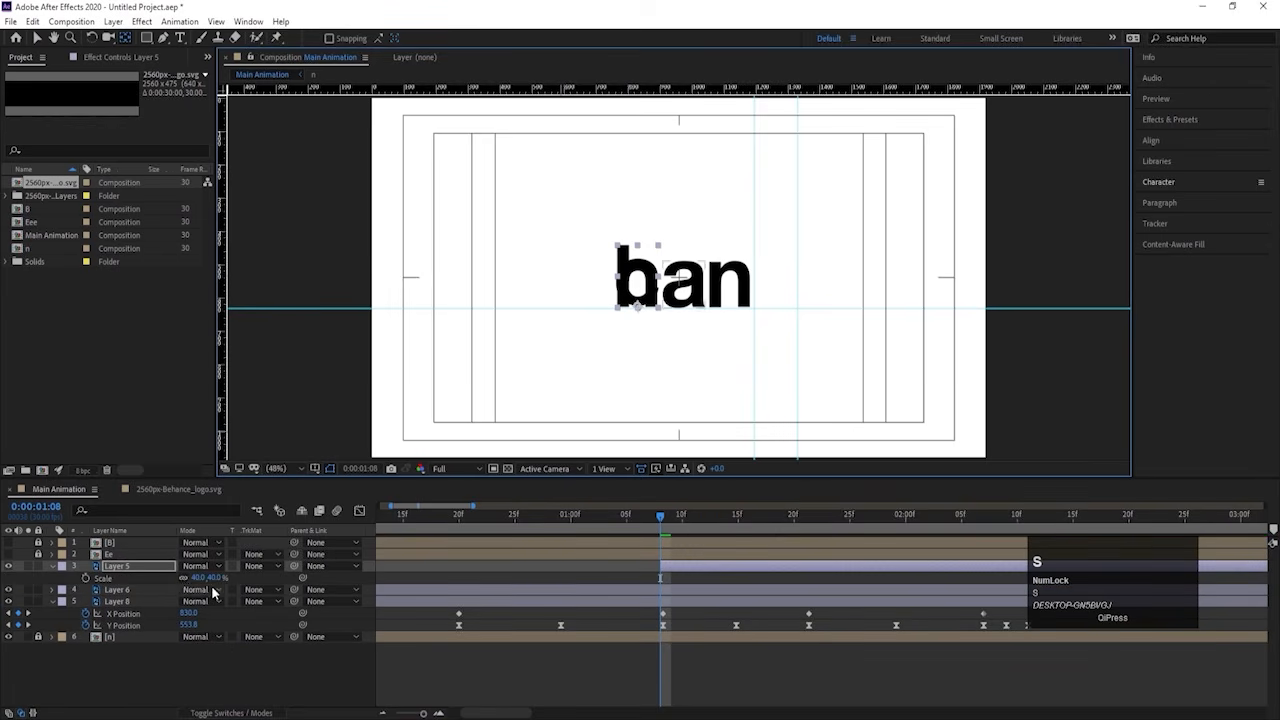
{"action": "left_click", "coordinate": [85, 578]}
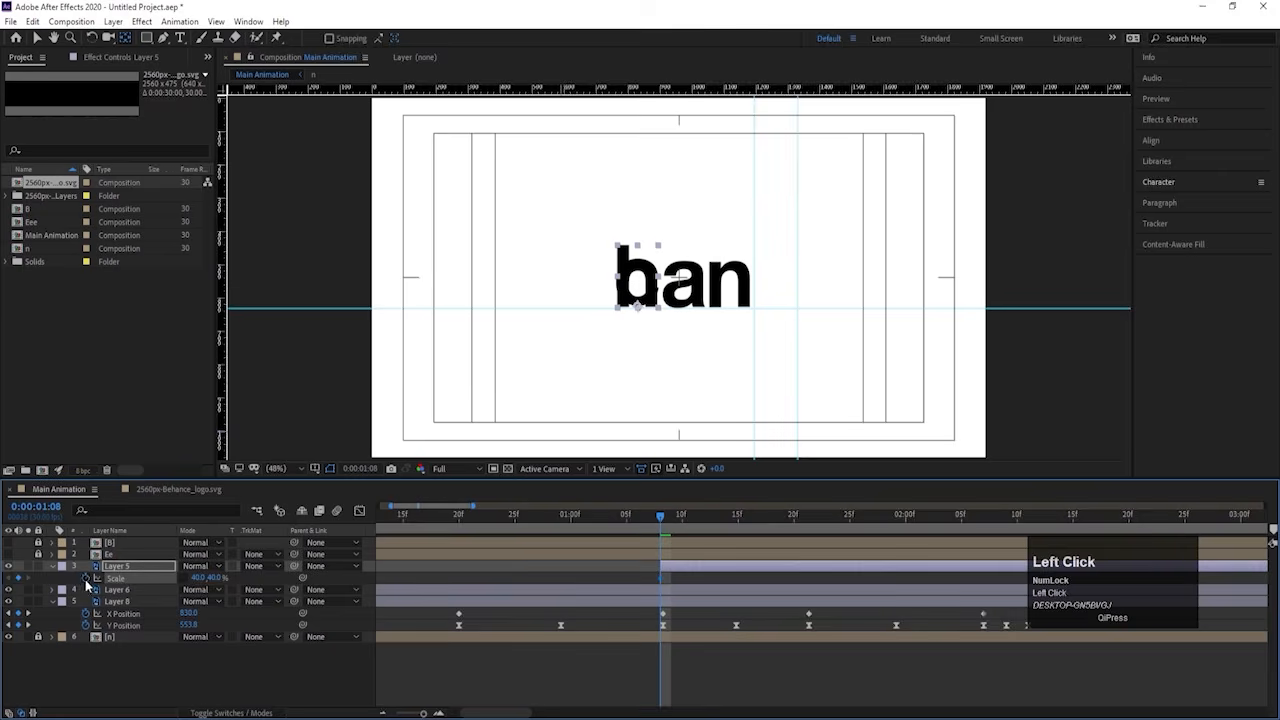
{"action": "key", "text": "space"}
{"action": "key", "text": "space"}
{"action": "left_click", "coordinate": [20, 579]}
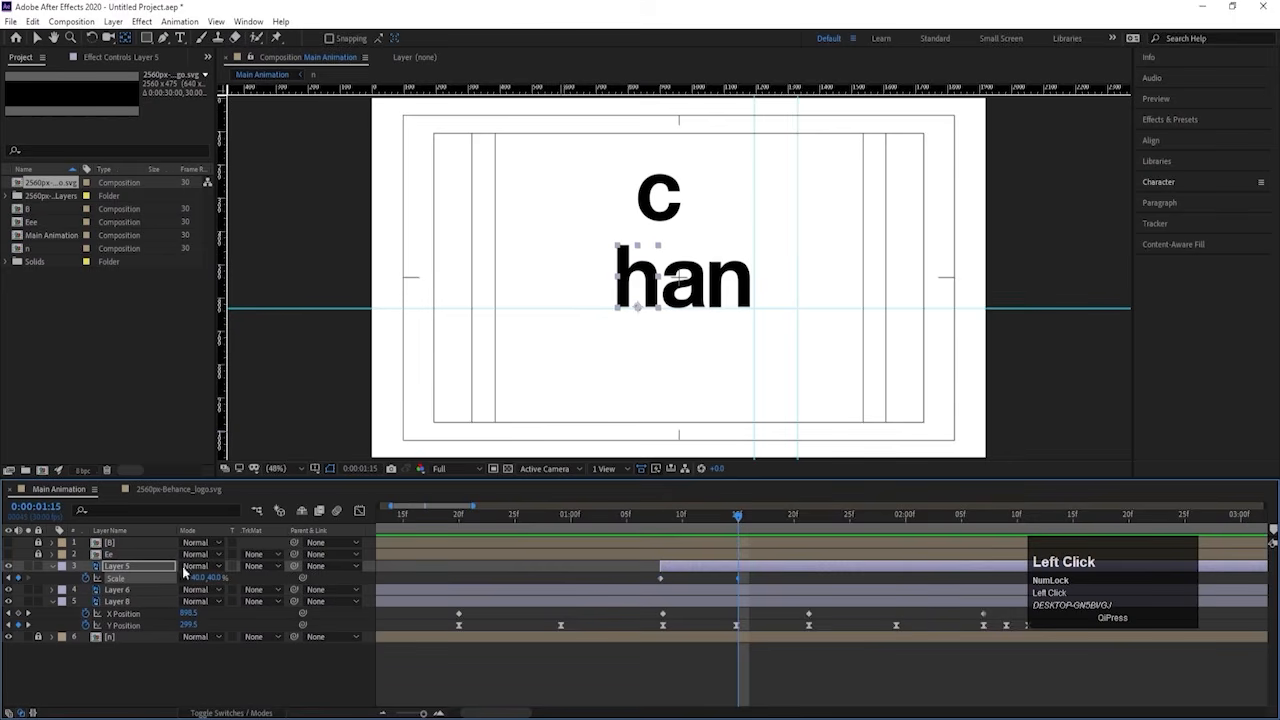
{"action": "left_click_drag", "start_coordinate": [676, 525], "coordinate": [660, 527]}
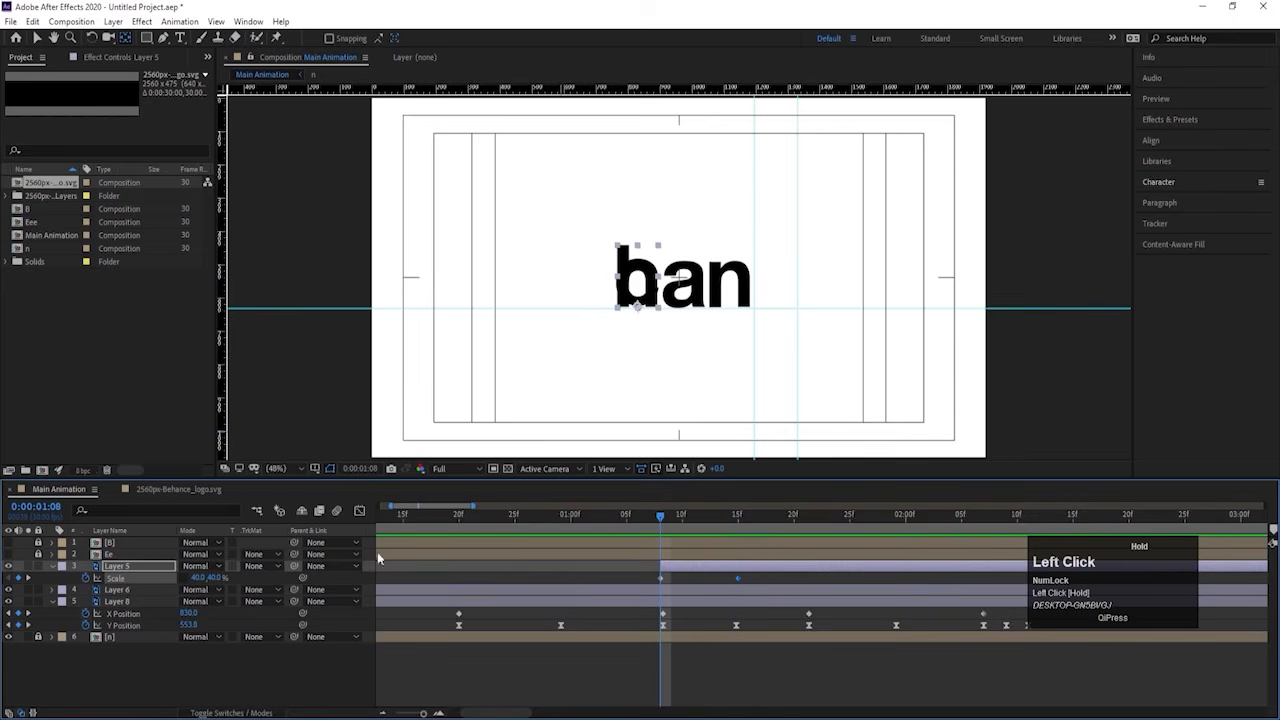
{"action": "left_click", "coordinate": [213, 578]}
{"action": "type", "text": "0"}
{"action": "key", "text": "Return"}
{"action": "key", "text": "space"}
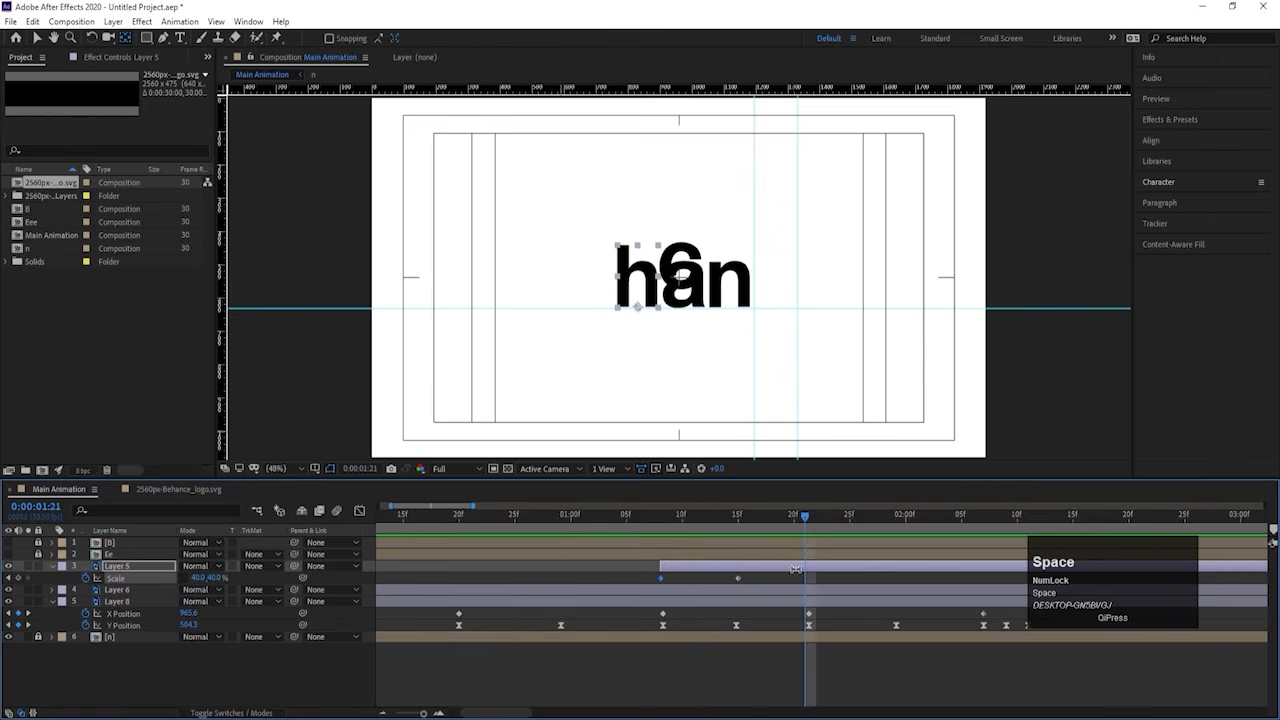
Step: Easy Ease the h's two Scale keyframes, reshape the speed graph to peak early with a long ease-out, and preview it
{"action": "left_click", "coordinate": [807, 521]}
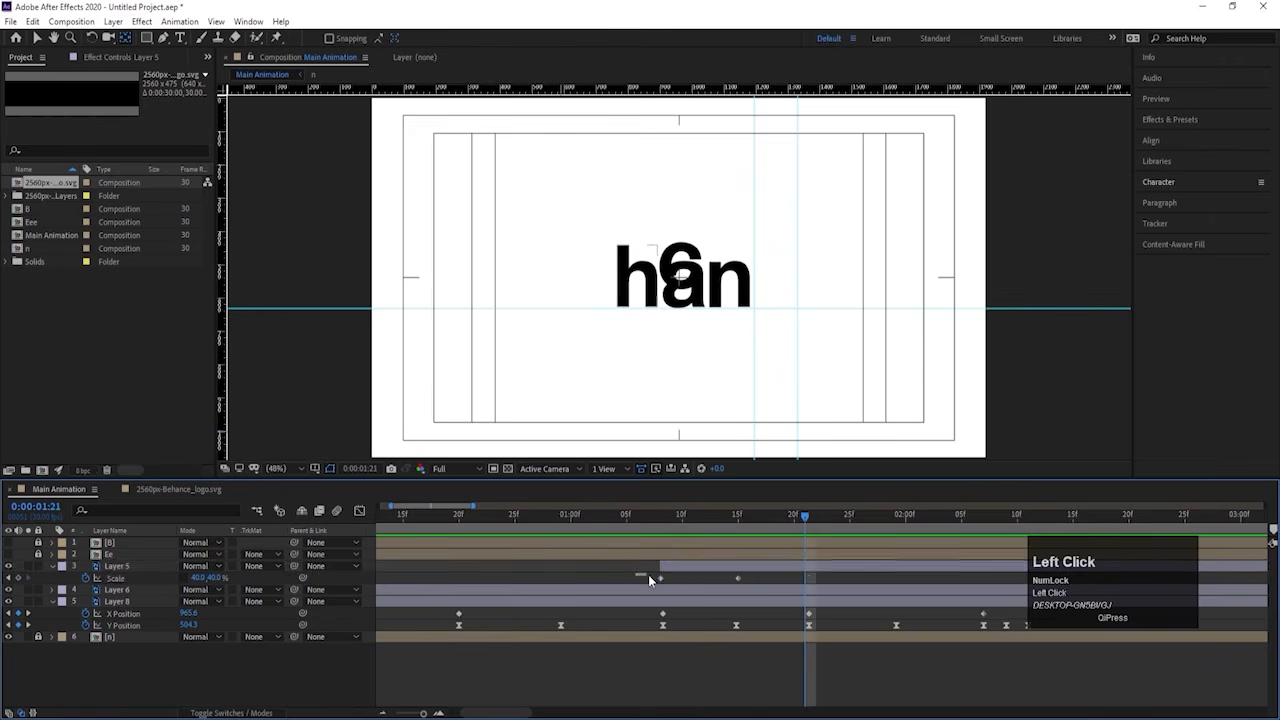
{"action": "left_click_drag", "start_coordinate": [648, 574], "coordinate": [751, 580]}
{"action": "key", "text": "F9"}
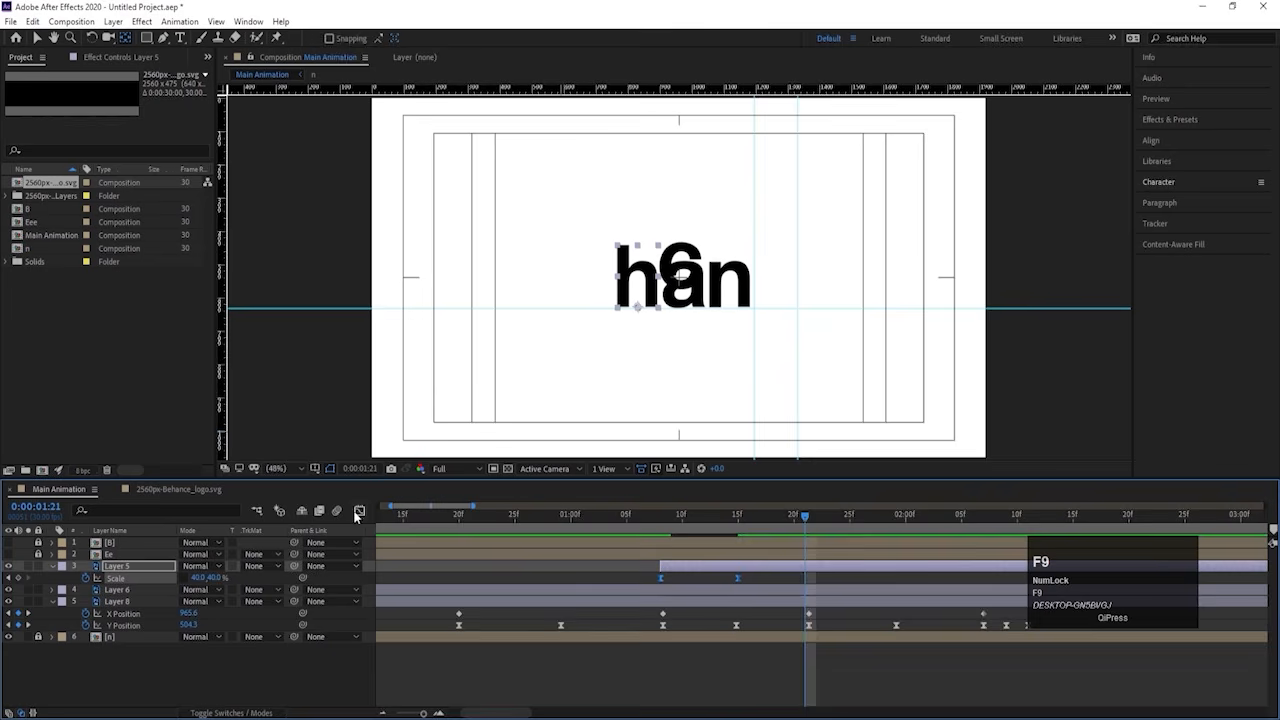
{"action": "left_click", "coordinate": [359, 511]}
{"action": "left_click_drag", "start_coordinate": [749, 626], "coordinate": [686, 679]}
{"action": "left_click", "coordinate": [662, 522]}
{"action": "key", "text": "space"}
{"action": "key", "text": "space"}
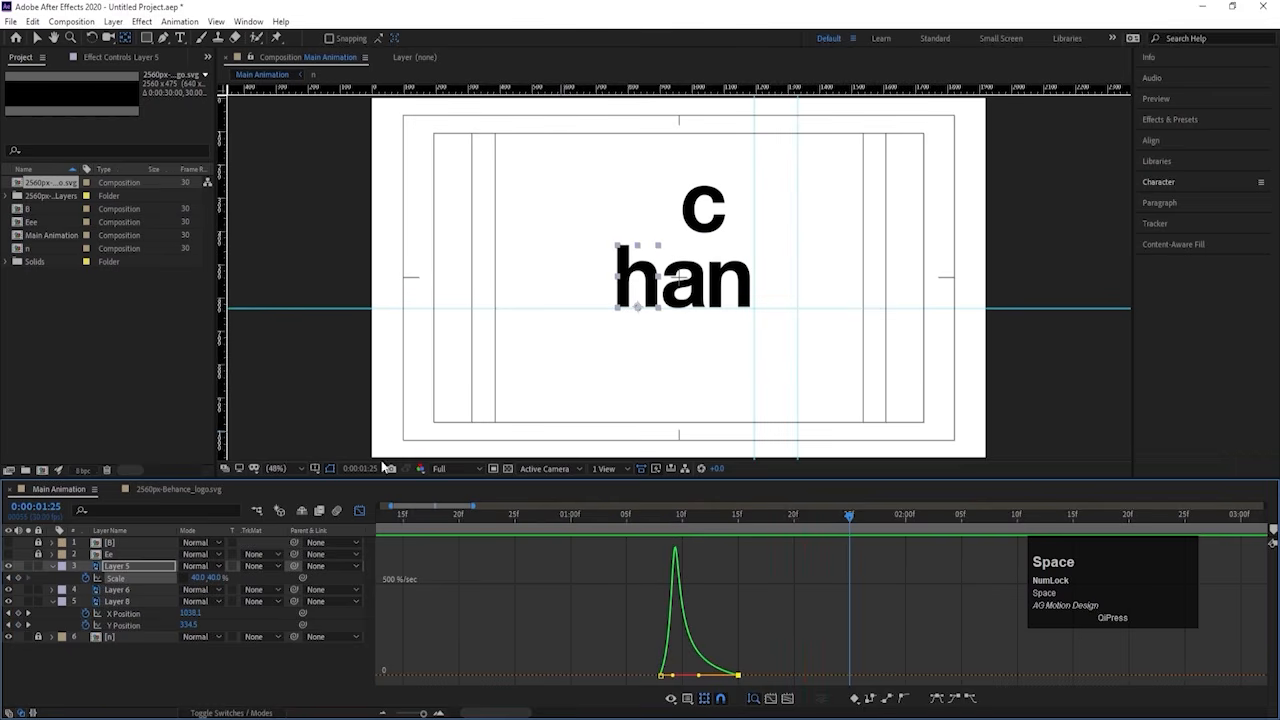
Step: Copy the h's Scale keyframes and move the a layer's anchor point to its bottom centre
{"action": "left_click", "coordinate": [358, 510]}
{"action": "left_click_drag", "start_coordinate": [654, 576], "coordinate": [749, 583]}
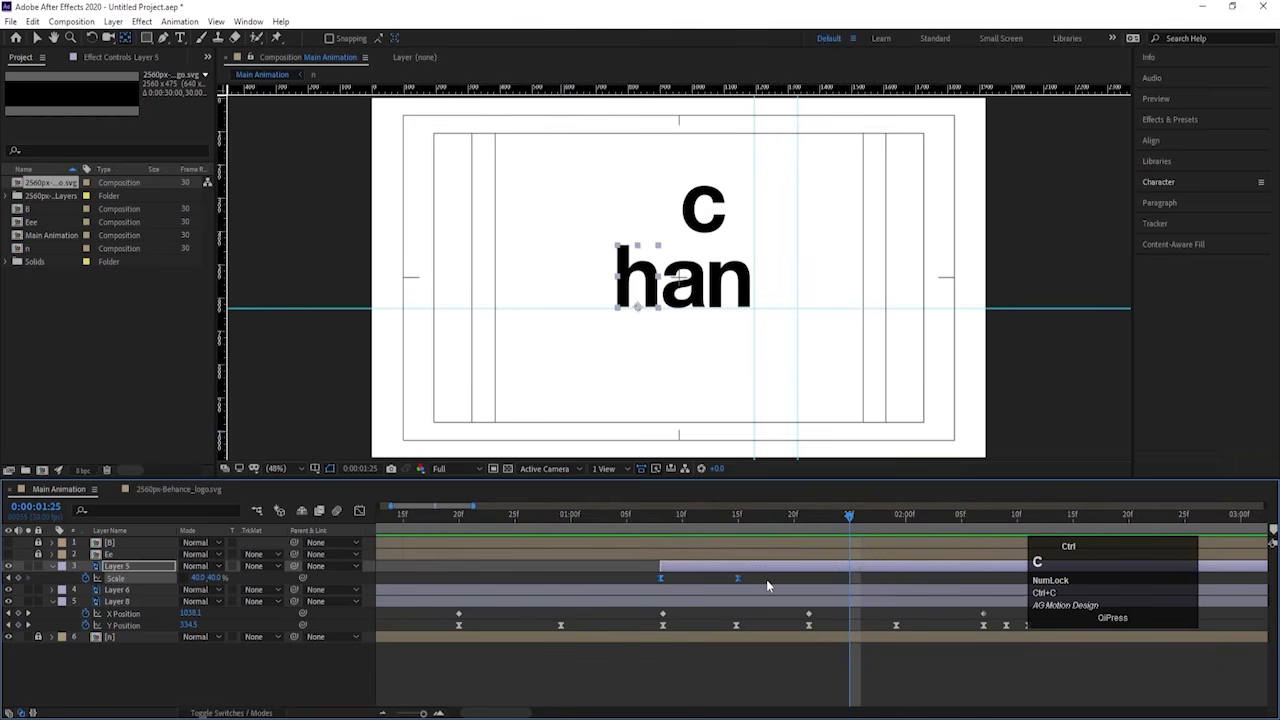
{"action": "left_click_drag", "start_coordinate": [748, 522], "coordinate": [794, 516]}
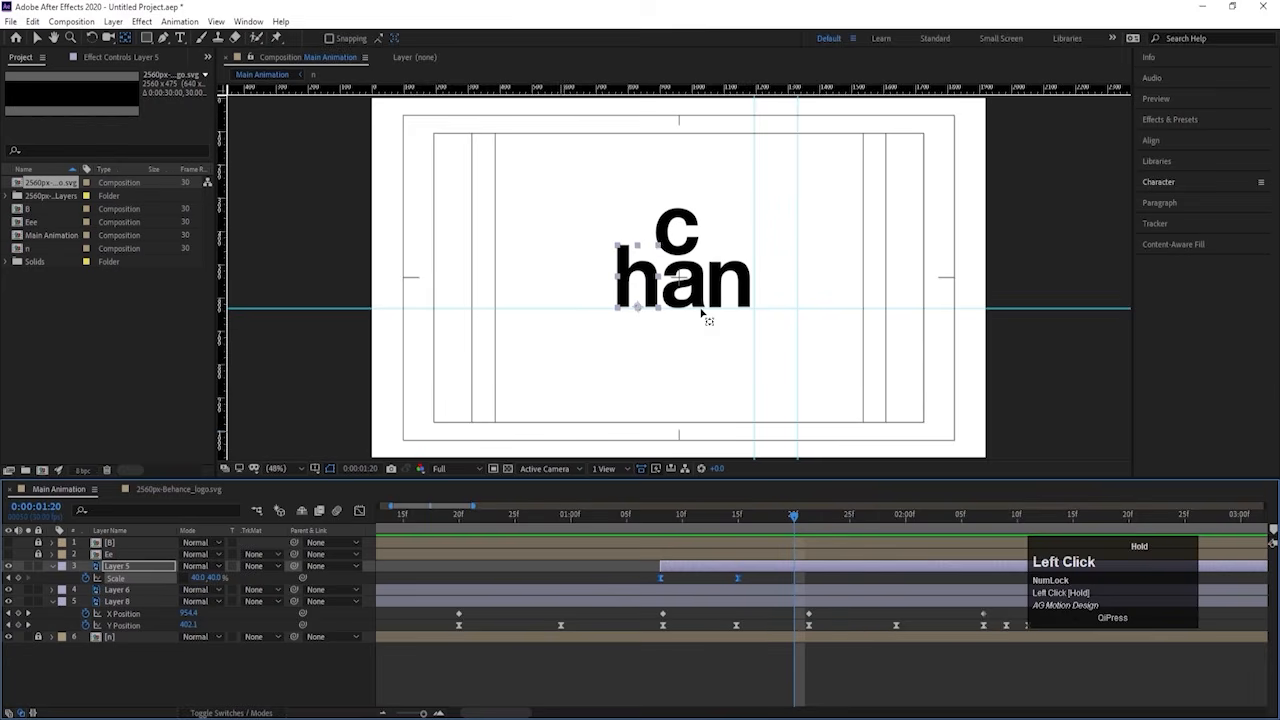
{"action": "left_click", "coordinate": [697, 291]}
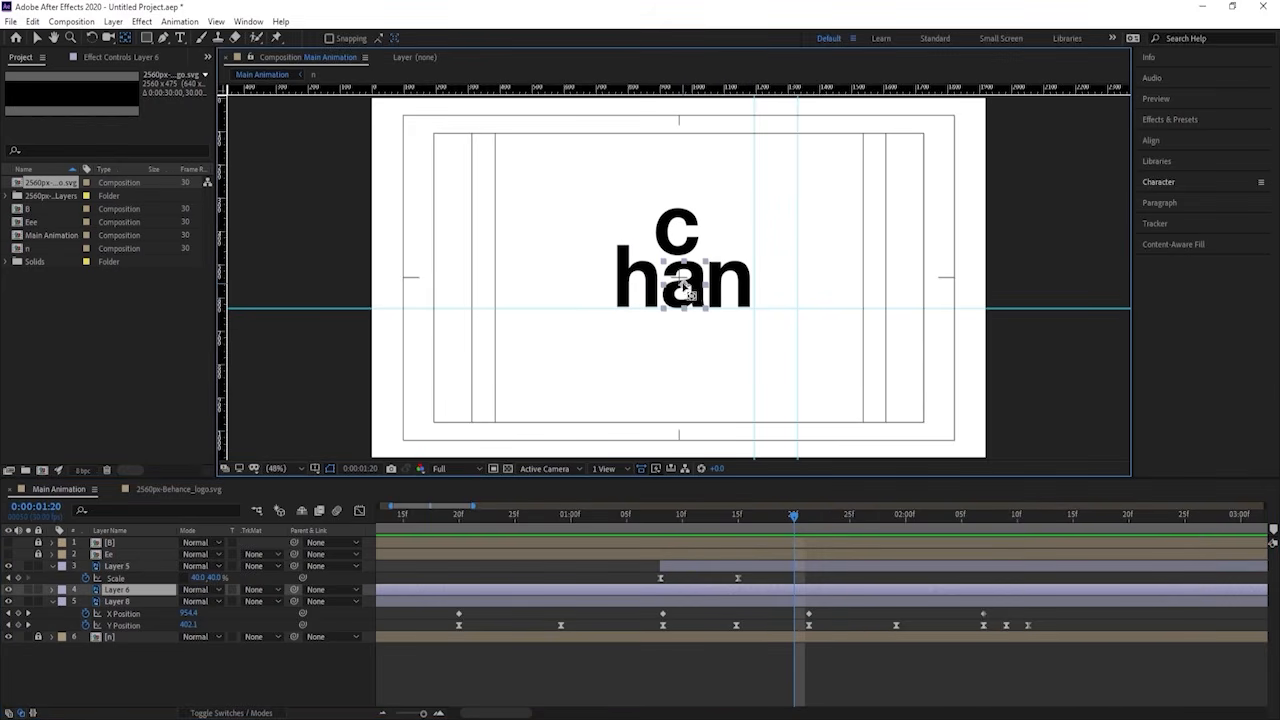
{"action": "left_click_drag", "start_coordinate": [683, 290], "coordinate": [690, 318]}
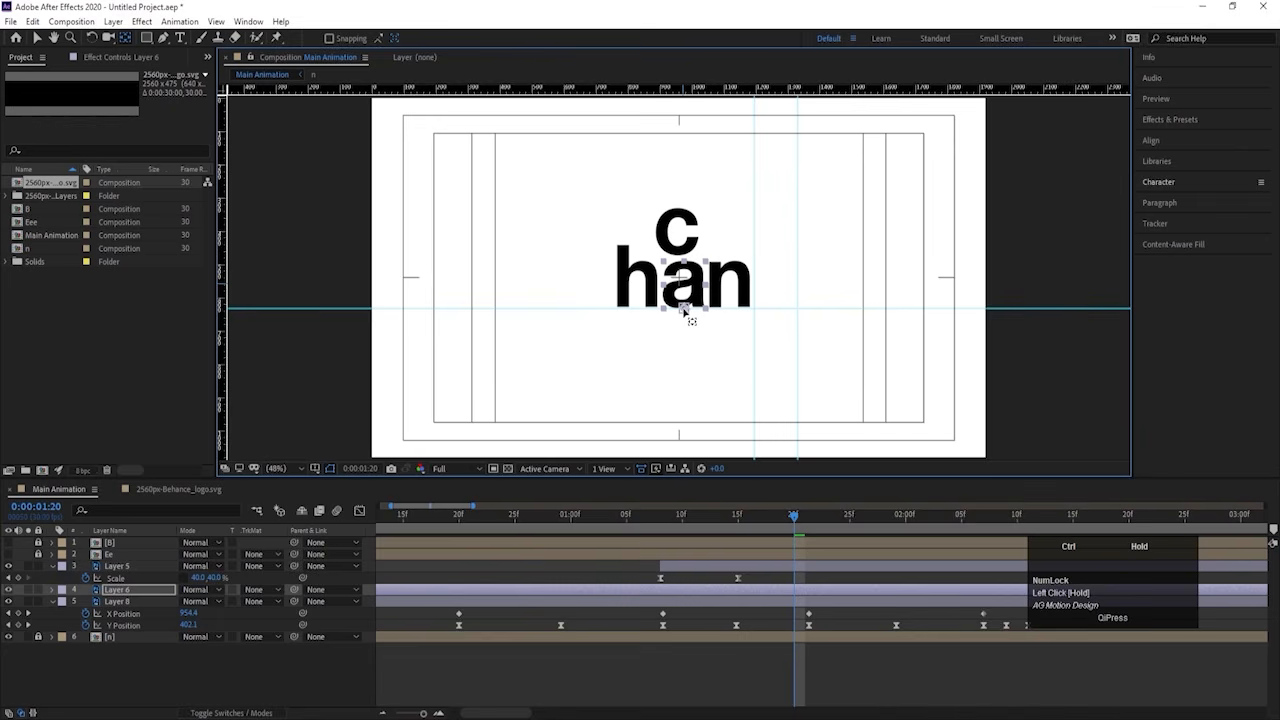
Step: Align the c's Y Position landing keyframe over the a with 0:00:01:21, at a value of 564.0
{"action": "mouse_move", "coordinate": [800, 534]}
{"action": "left_mouse_down"}
{"action": "mouse_move", "coordinate": [818, 519]}
{"action": "mouse_move", "coordinate": [801, 520]}
{"action": "left_mouse_up"}
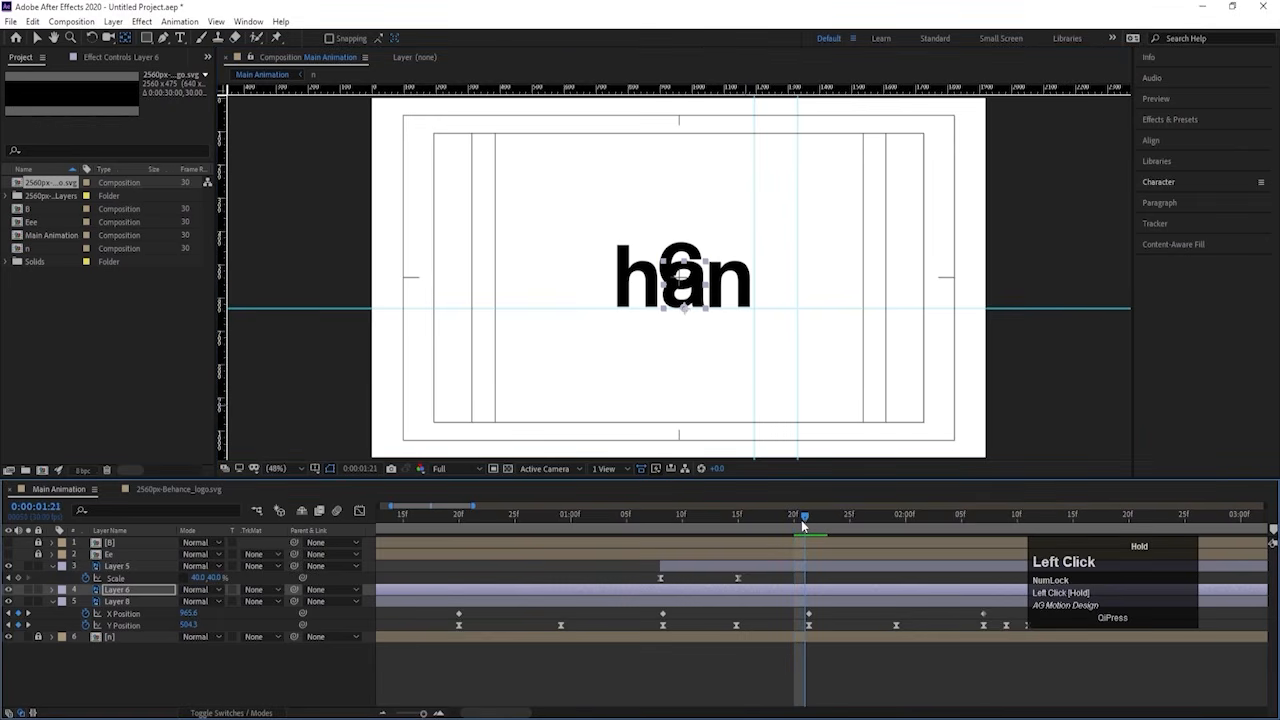
{"action": "left_click", "coordinate": [801, 600]}
{"action": "key", "text": "k"}
{"action": "key", "text": "j"}
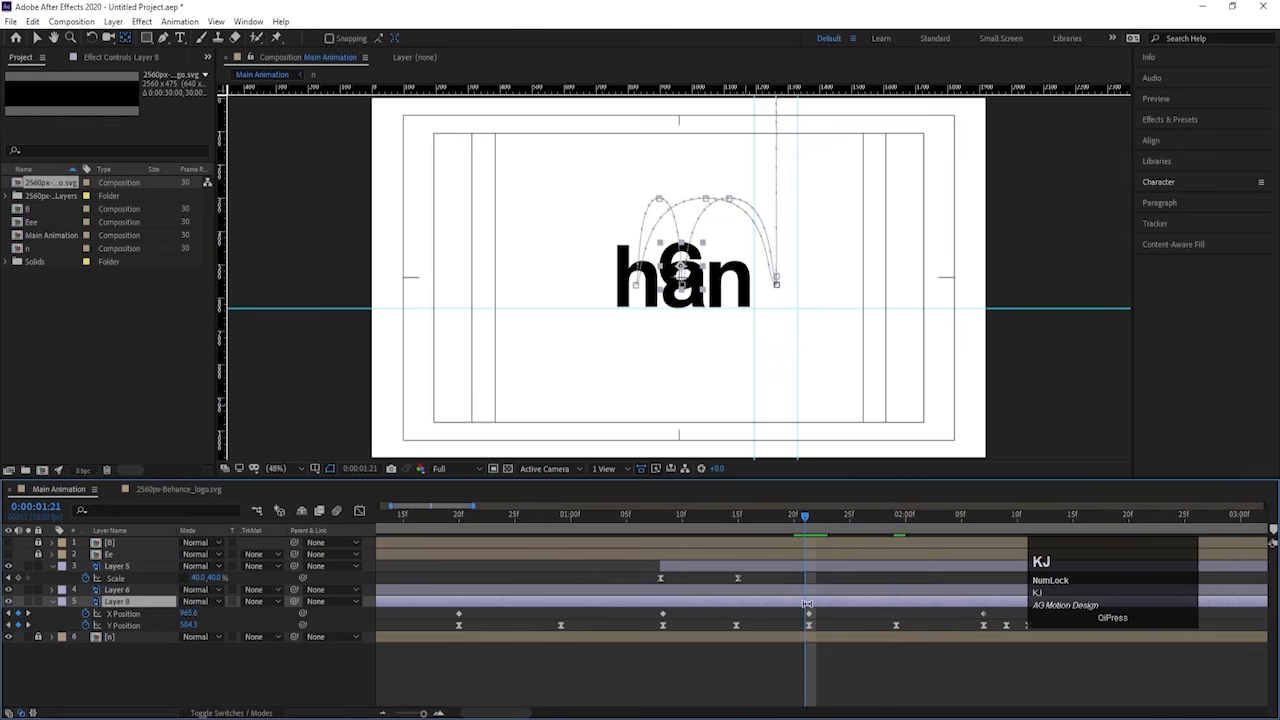
{"action": "left_click_drag", "start_coordinate": [193, 625], "coordinate": [181, 625]}
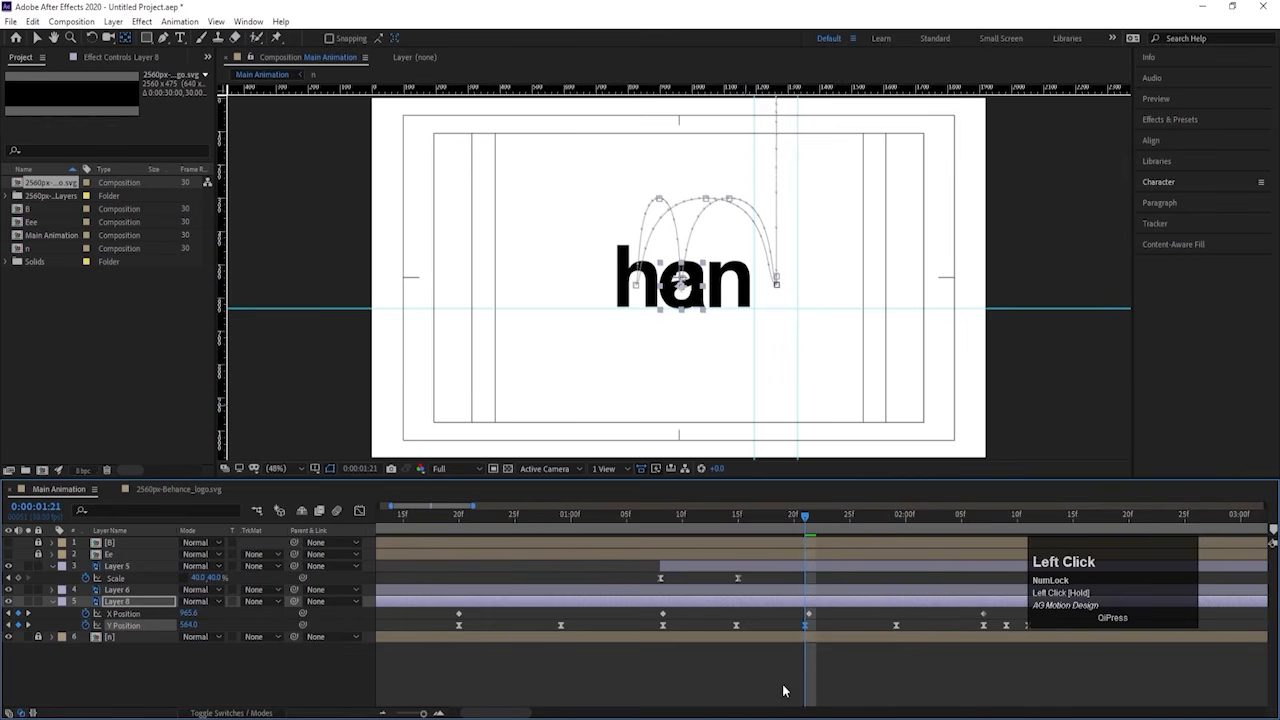
Step: Make the a layer start at 0:00:01:21 and paste the h's Scale keyframes onto it
{"action": "left_click", "coordinate": [802, 566]}
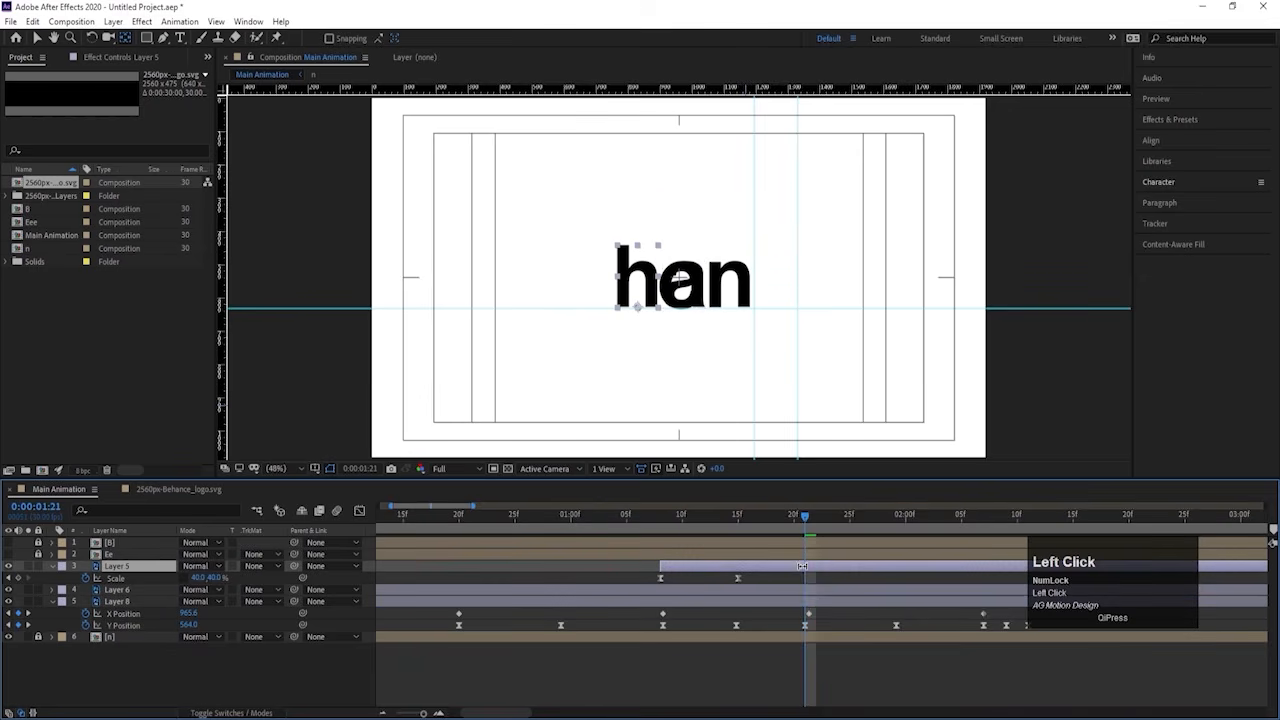
{"action": "left_click", "coordinate": [799, 589]}
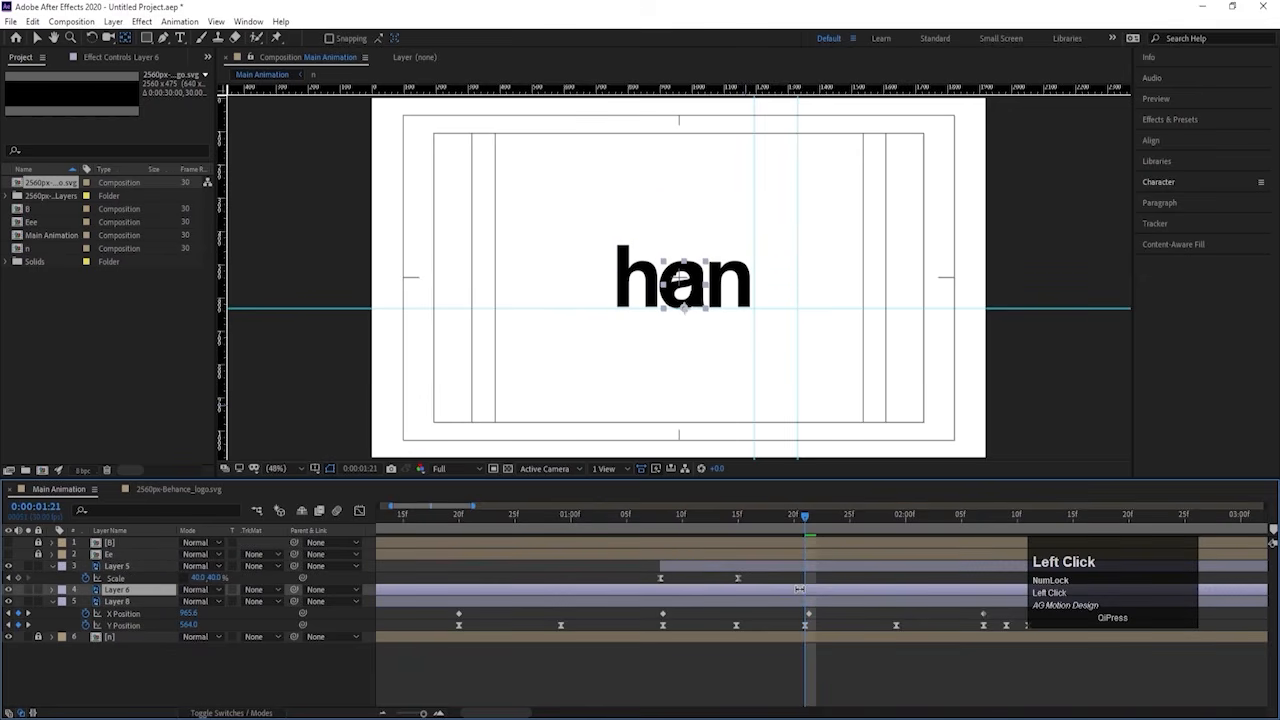
{"action": "key", "text": "bracketleft"}
{"action": "left_click", "coordinate": [667, 565]}
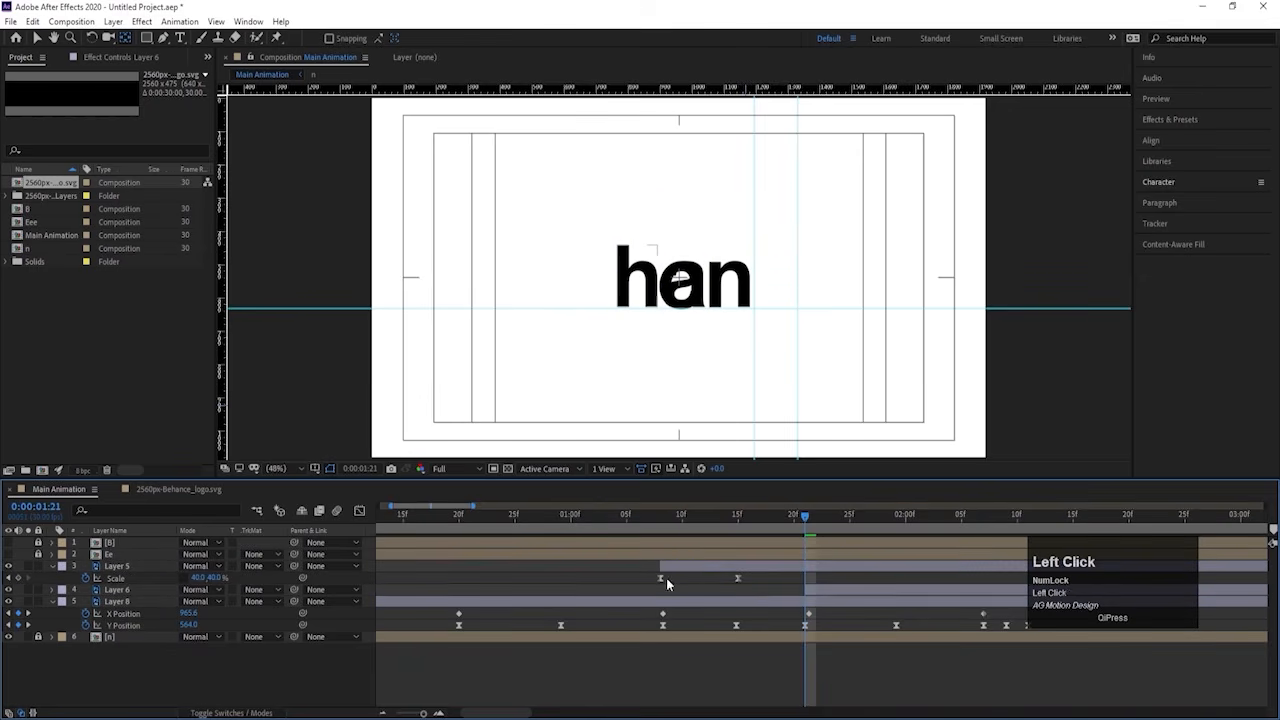
{"action": "key", "text": "ctrl+c"}
{"action": "left_click", "coordinate": [826, 588]}
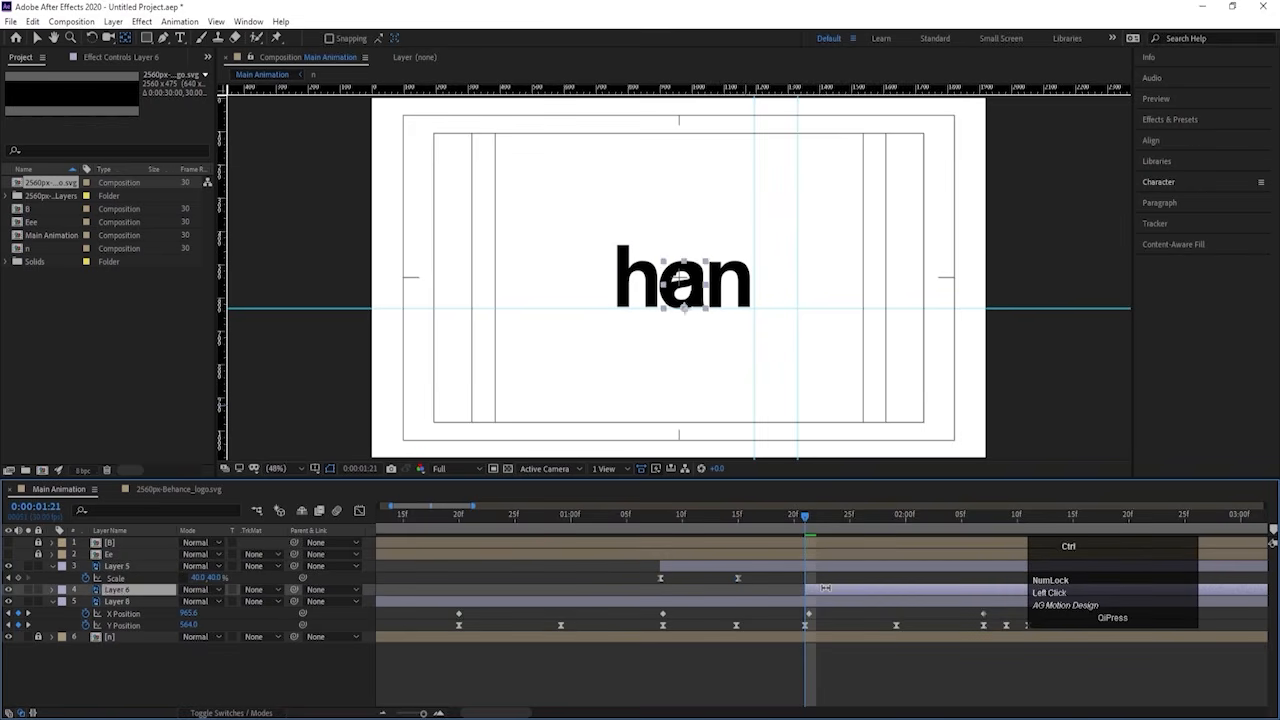
{"action": "key", "text": "ctrl+v"}
Step: Preview the c's hops and the h and a scale-ups from the start of the timeline
{"action": "key", "text": "space"}
{"action": "left_click_drag", "start_coordinate": [712, 513], "coordinate": [363, 575]}
{"action": "key", "text": "space"}
{"action": "key", "text": "minus"}
{"action": "key", "text": "space"}
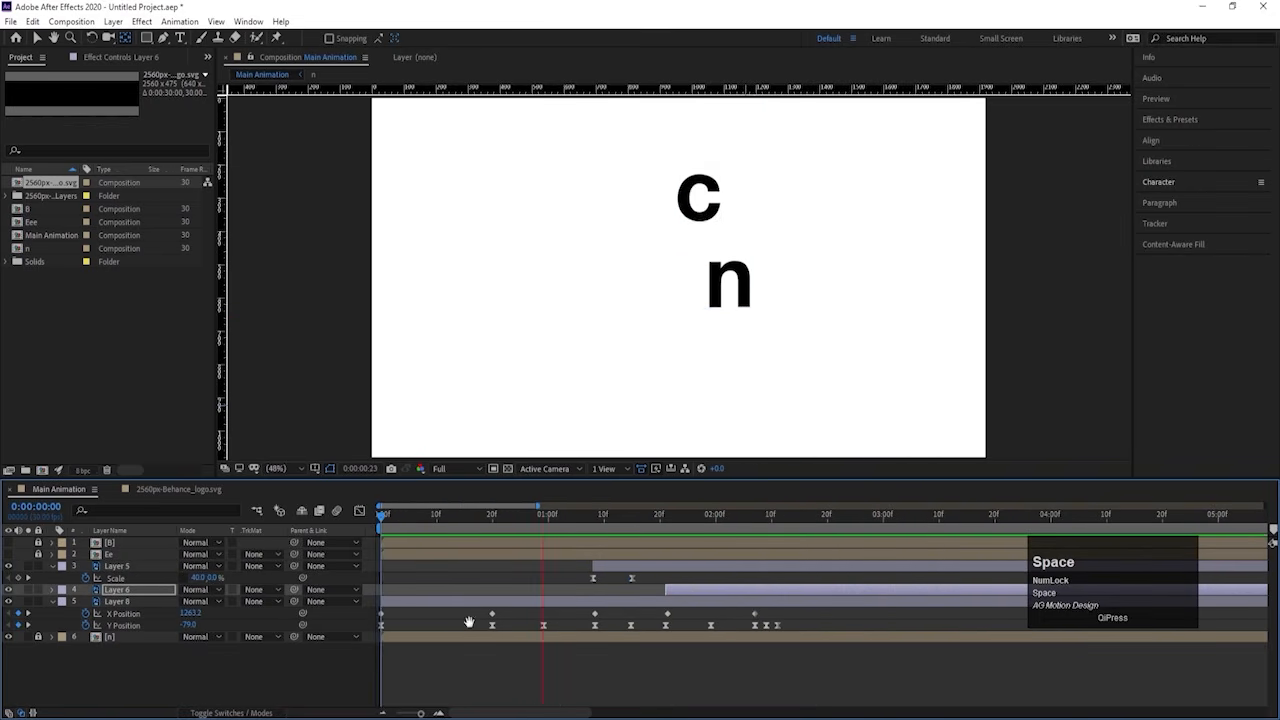
{"action": "left_click", "coordinate": [119, 602]}
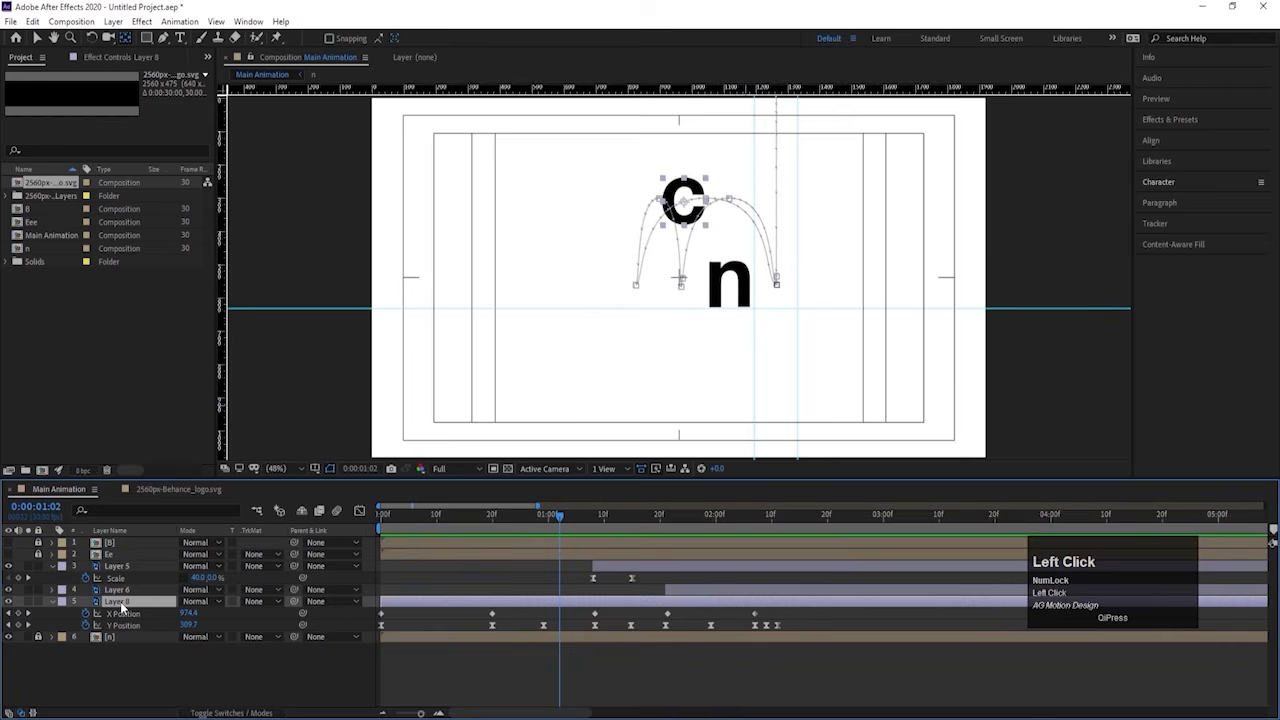
{"action": "key", "text": "space"}
{"action": "key", "text": "space"}
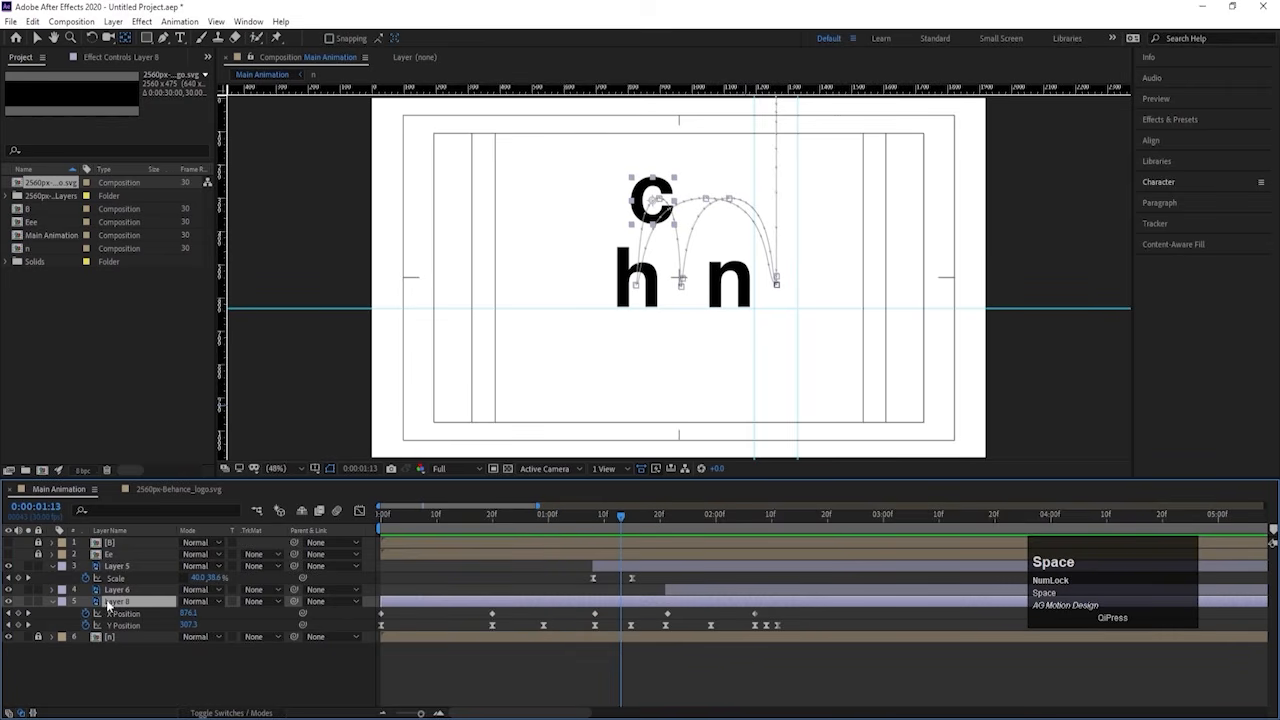
Step: Pre-compose the h, a and c layers into a new composition named hac
{"action": "left_click", "coordinate": [115, 568], "text": "shift"}
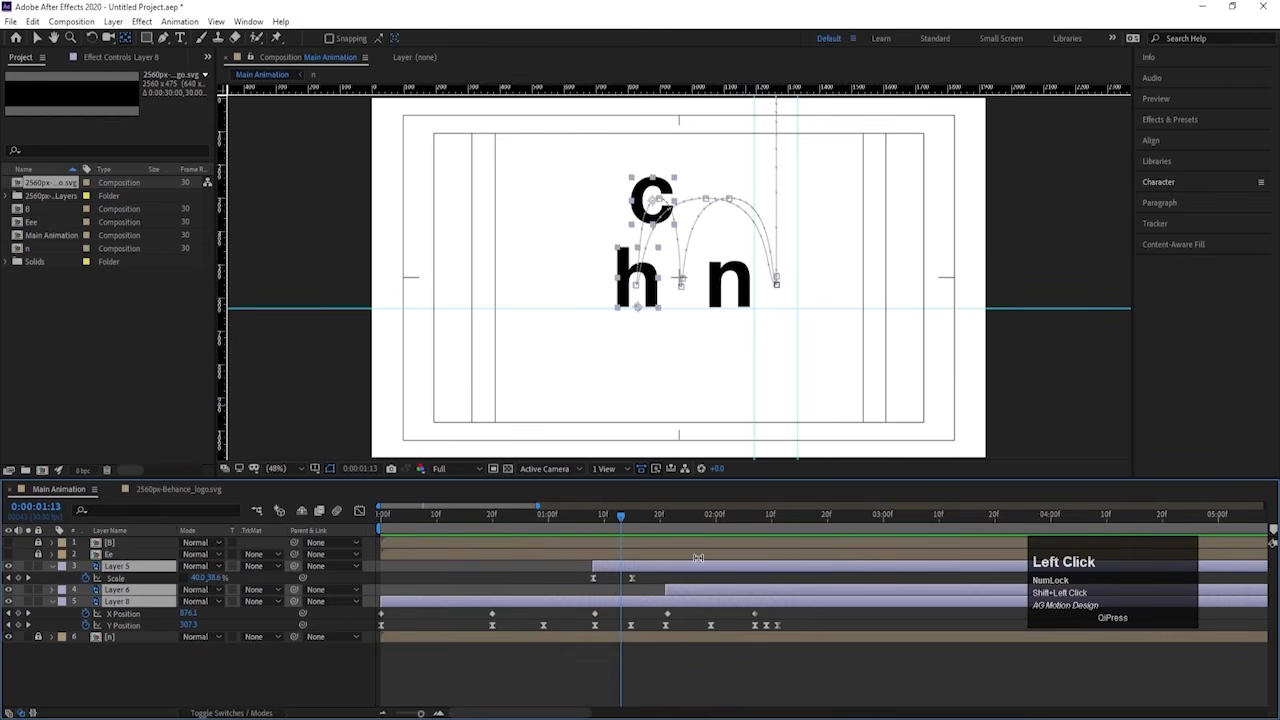
{"action": "left_click_drag", "start_coordinate": [636, 524], "coordinate": [781, 524]}
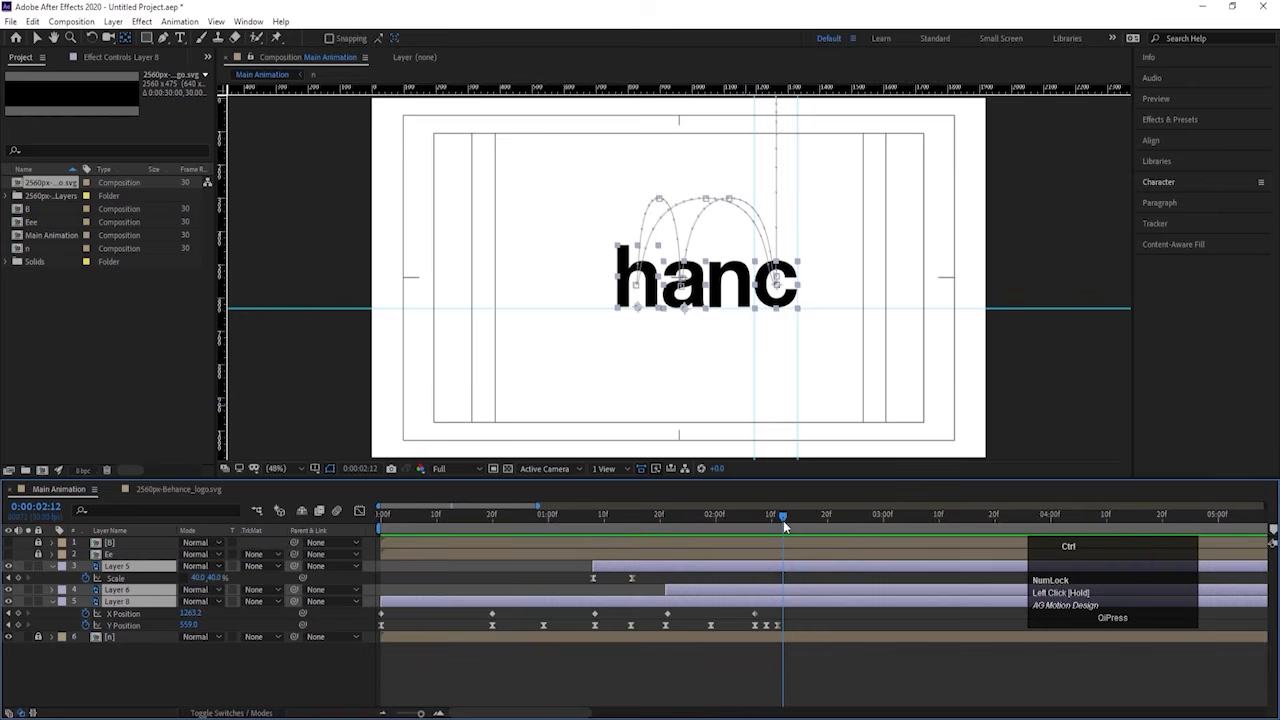
{"action": "key", "text": "ctrl+shift+c"}
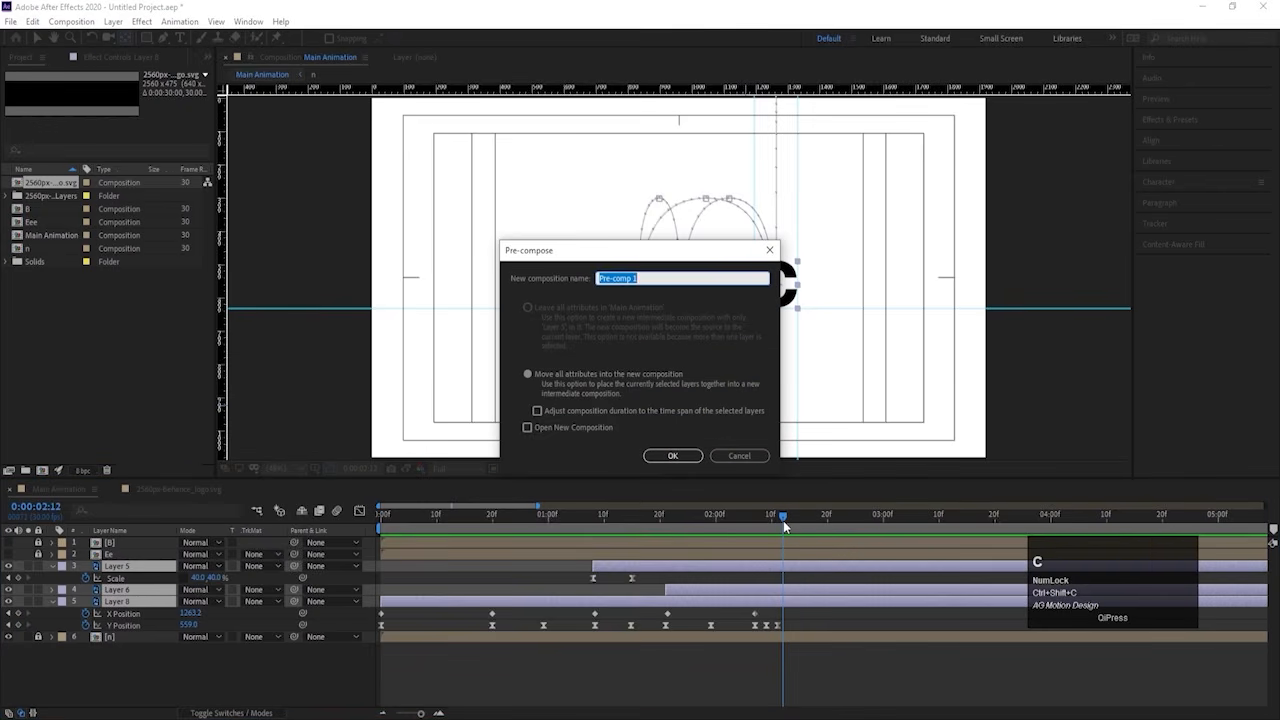
{"action": "key", "text": "Return"}
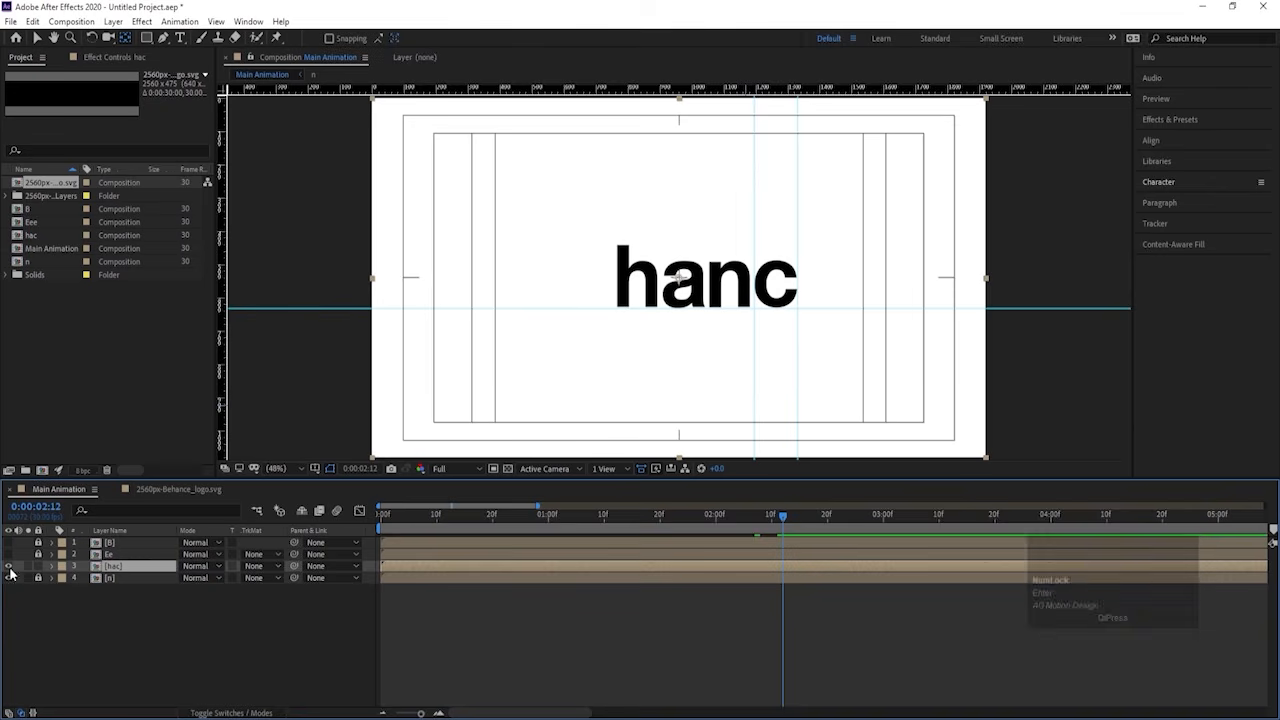
Step: Unlock the precomps, hide all of them, then show B and n again and preview the two together
{"action": "left_click_drag", "start_coordinate": [9, 578], "coordinate": [20, 560]}
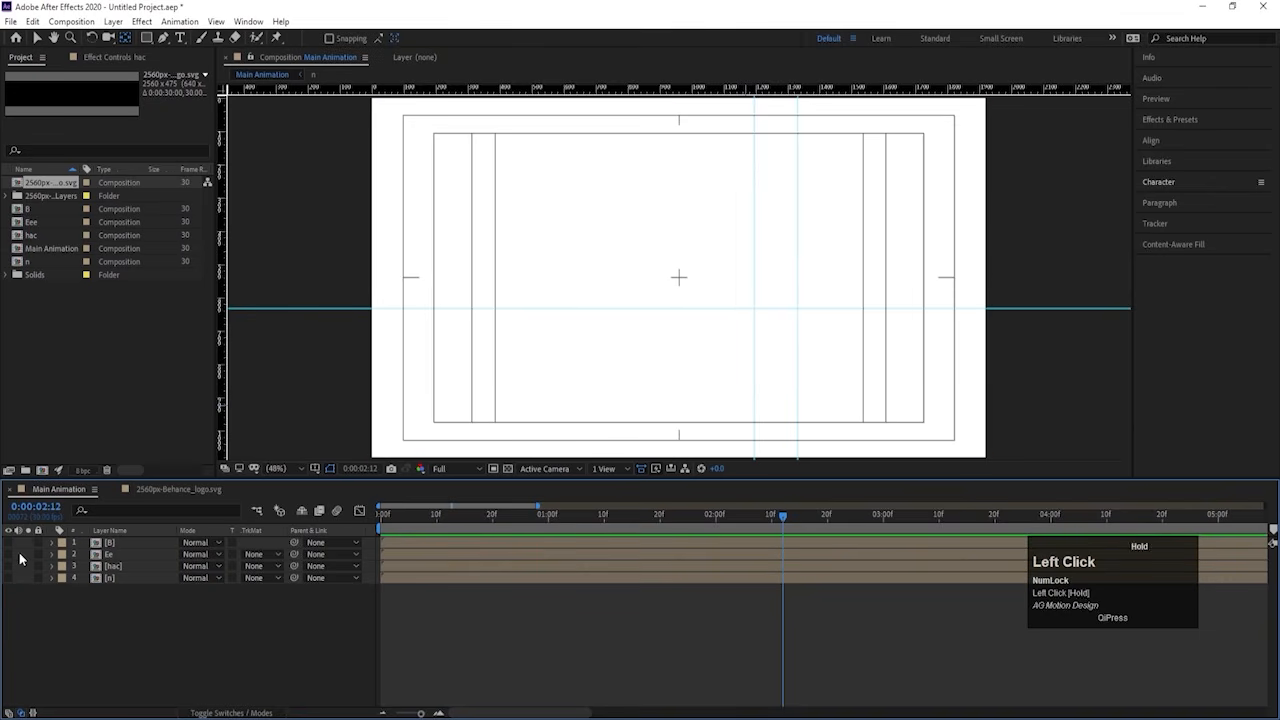
{"action": "left_click", "coordinate": [8, 542]}
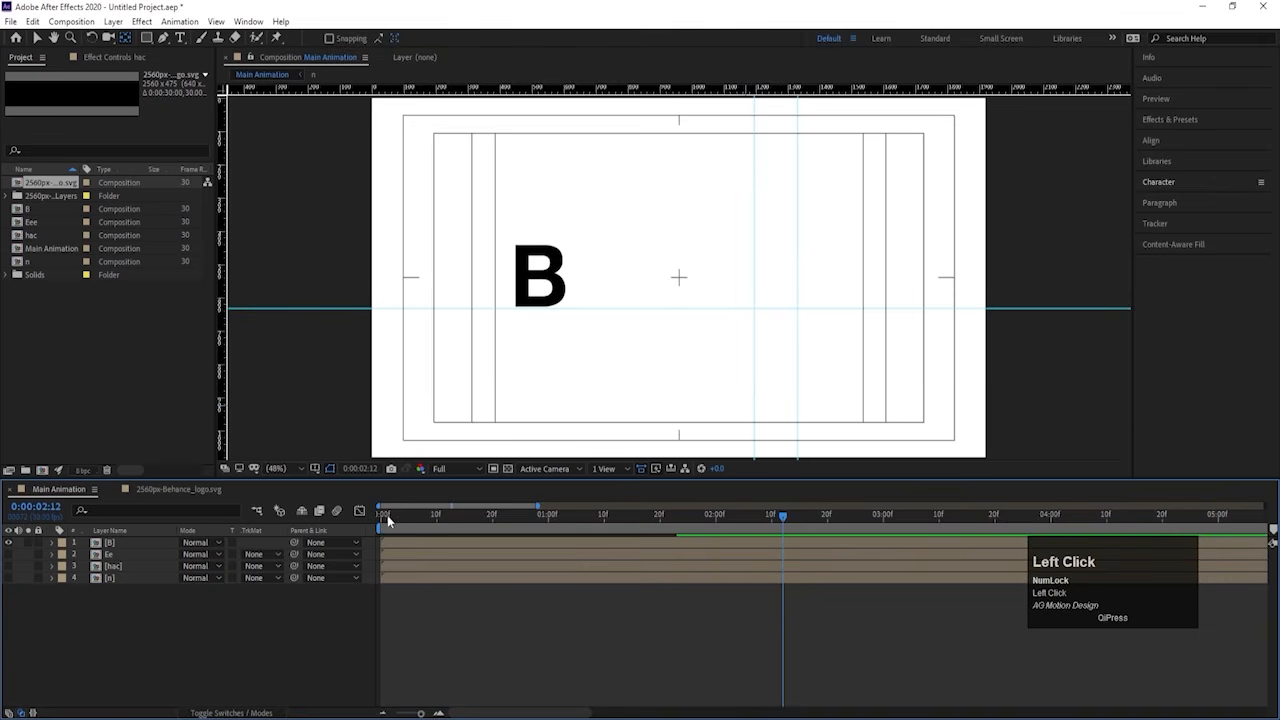
{"action": "left_click", "coordinate": [387, 515]}
{"action": "key", "text": "space"}
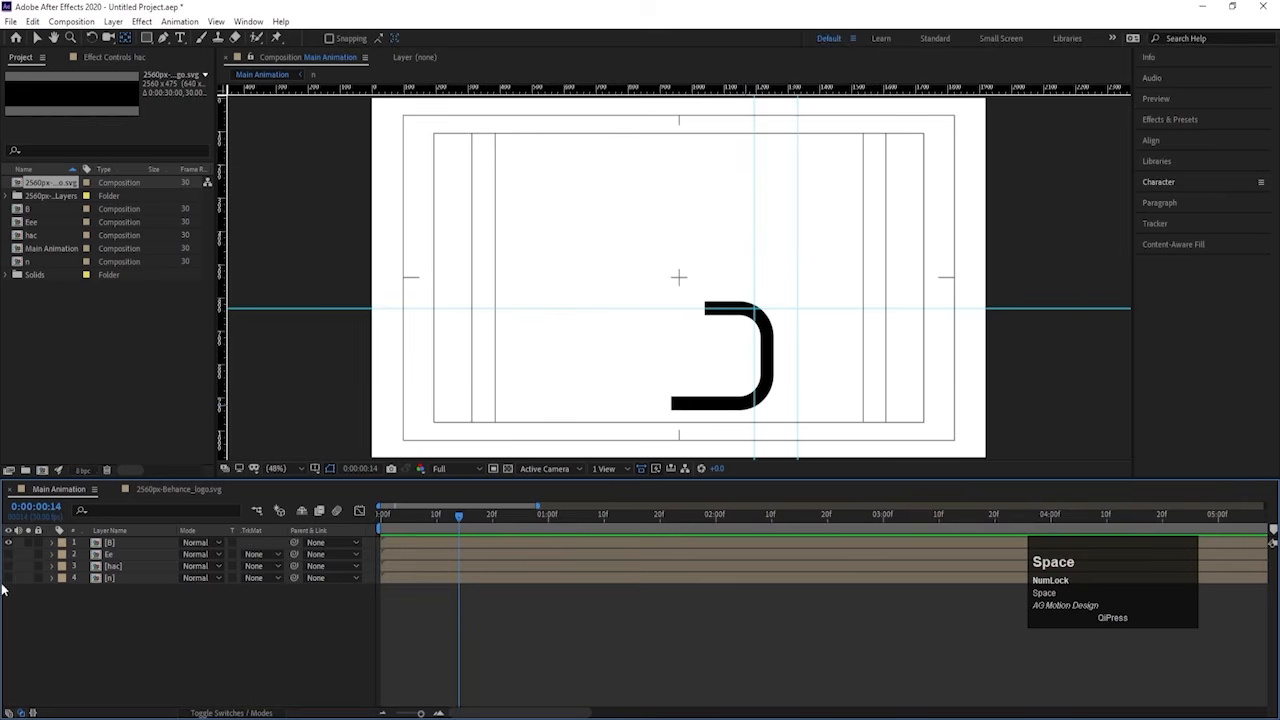
{"action": "left_click", "coordinate": [8, 578]}
{"action": "key", "text": "space"}
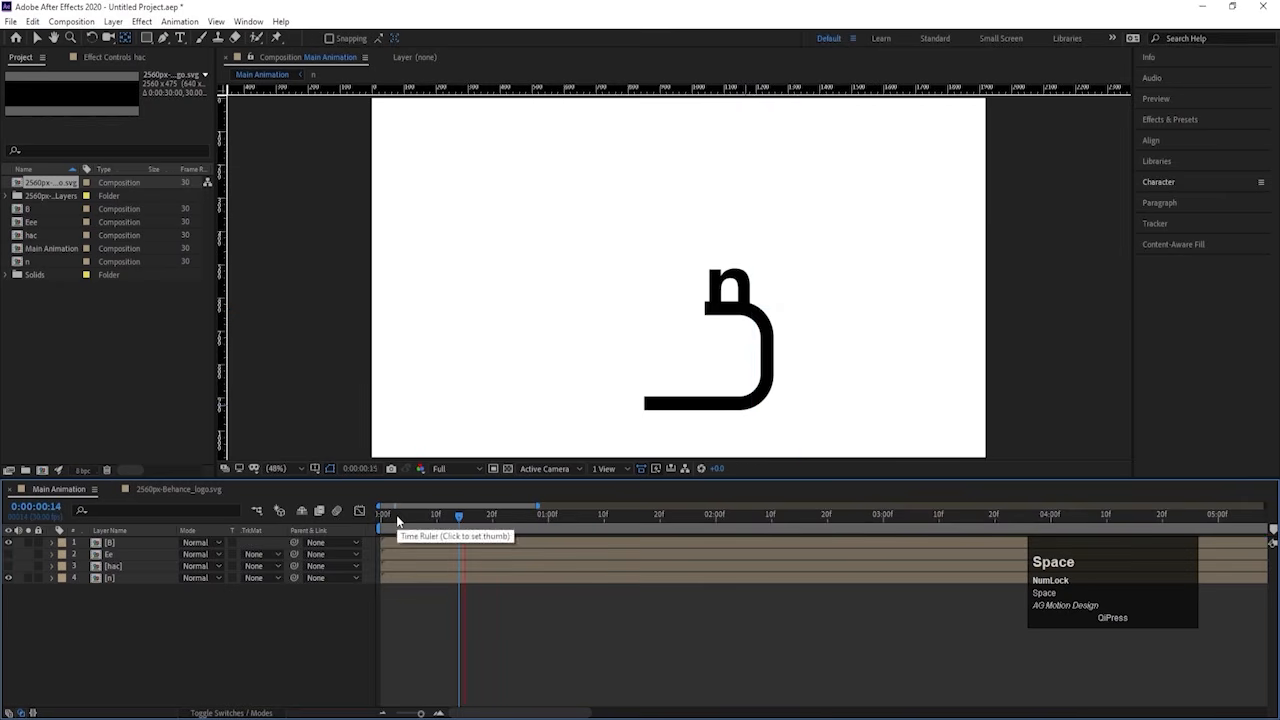
Step: Show the Ee layer, delay its start to about 0:00:00:28, and preview its timing against B and n
{"action": "left_click", "coordinate": [132, 557]}
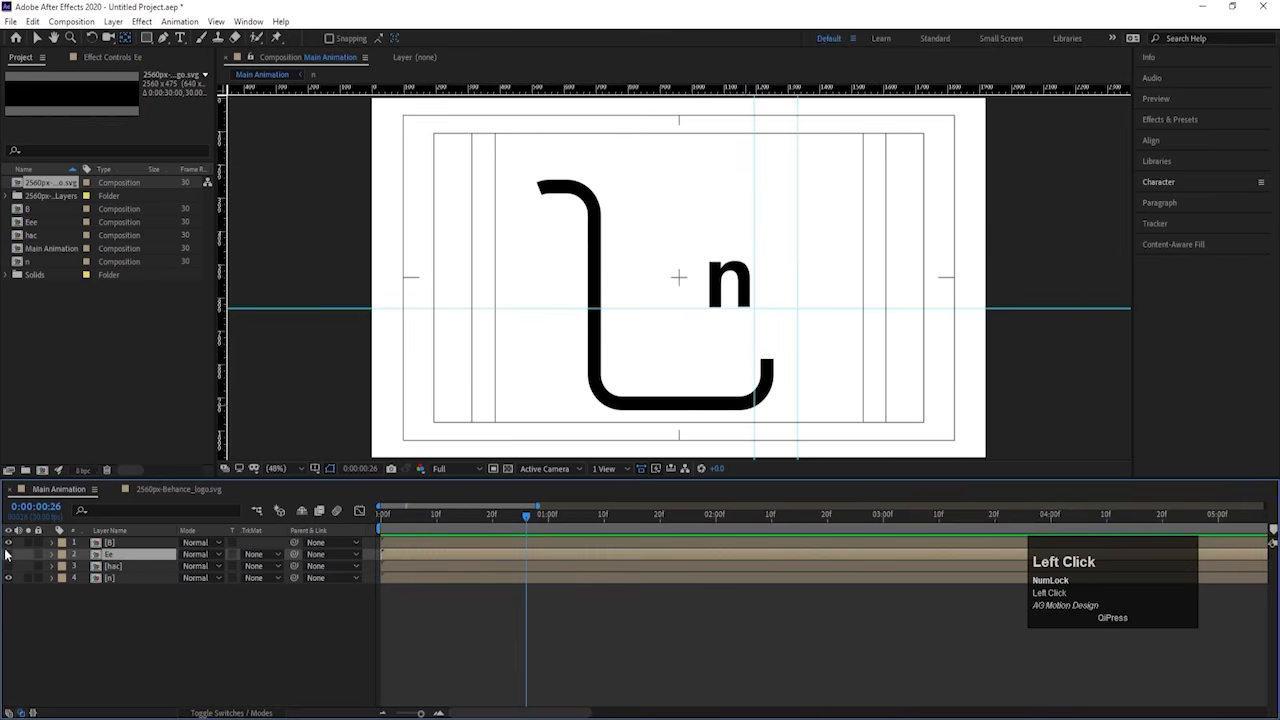
{"action": "left_click", "coordinate": [8, 554]}
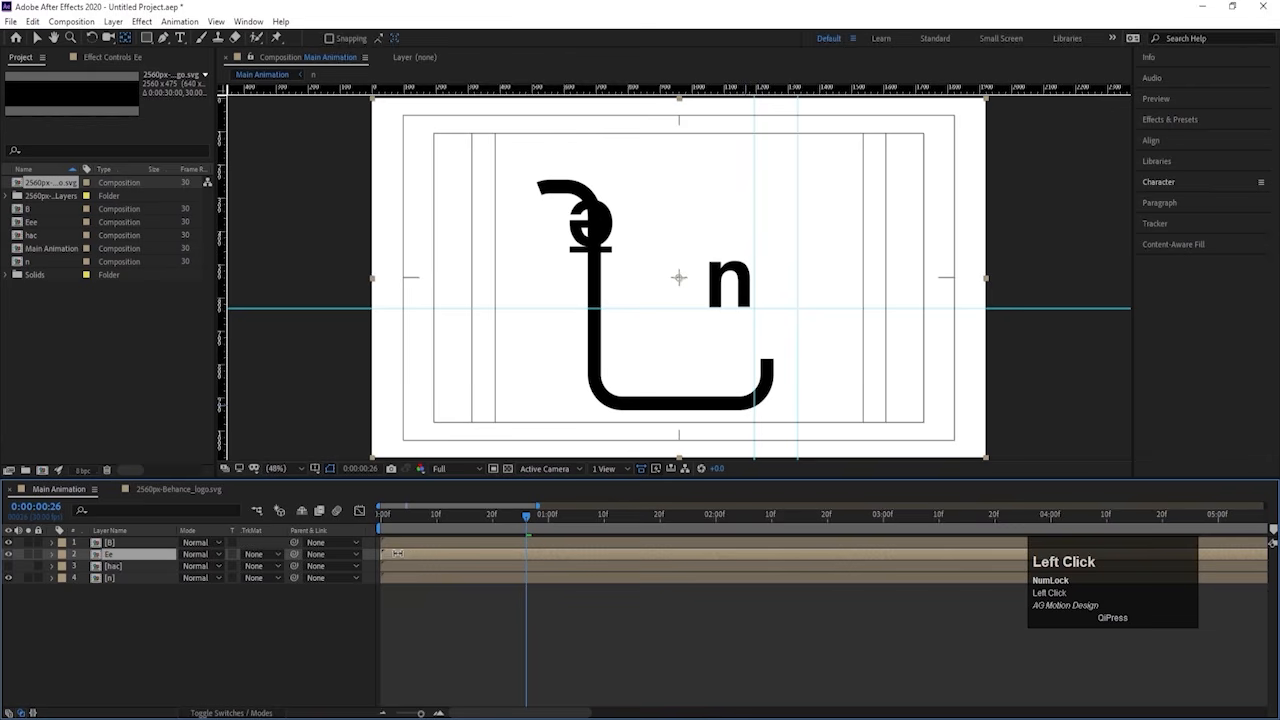
{"action": "left_click_drag", "start_coordinate": [397, 553], "coordinate": [508, 557]}
{"action": "key", "text": "space"}
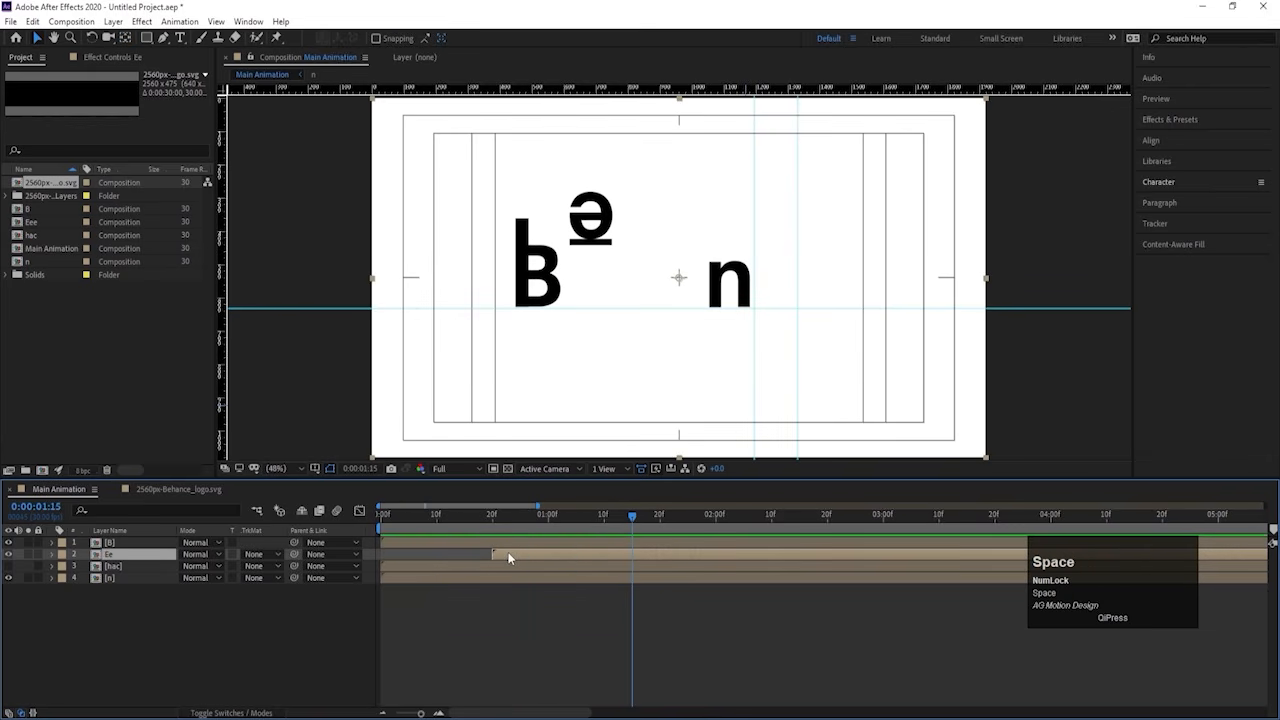
{"action": "left_click_drag", "start_coordinate": [504, 556], "coordinate": [302, 514]}
{"action": "key", "text": "space"}
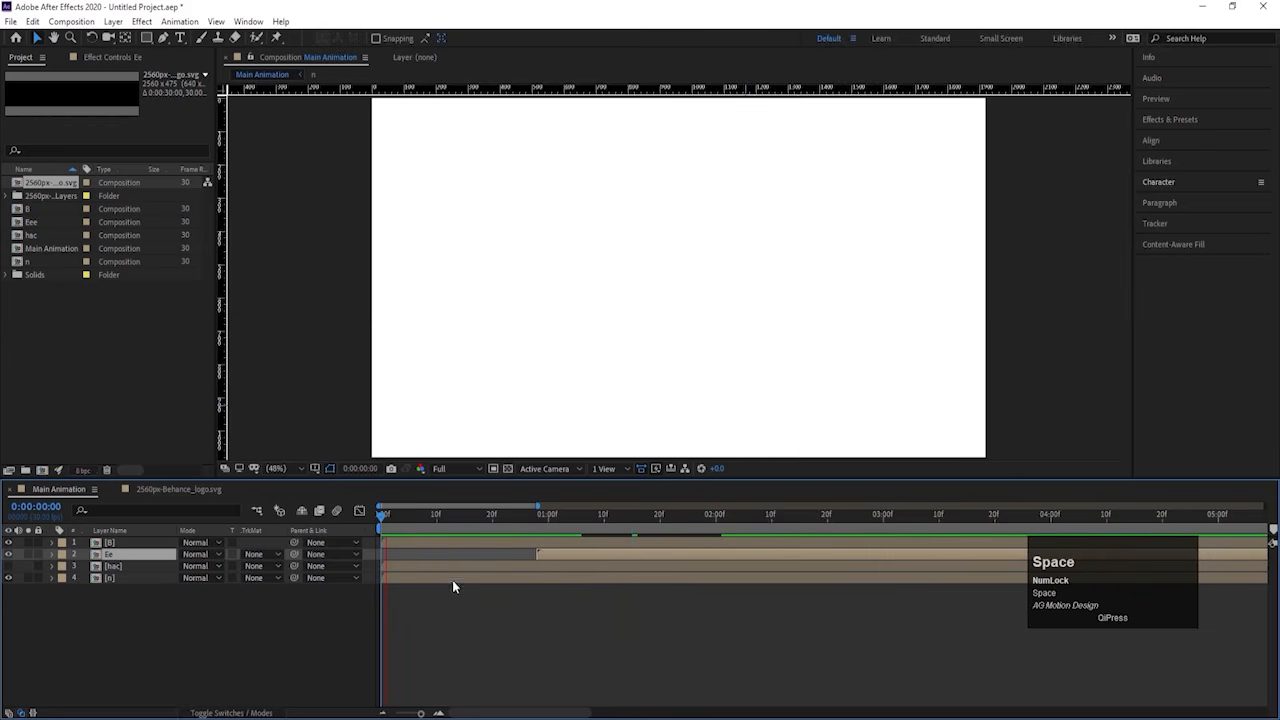
Step: Show the hac layer and delay its start to about 0:00:00:14
{"action": "left_click", "coordinate": [120, 569]}
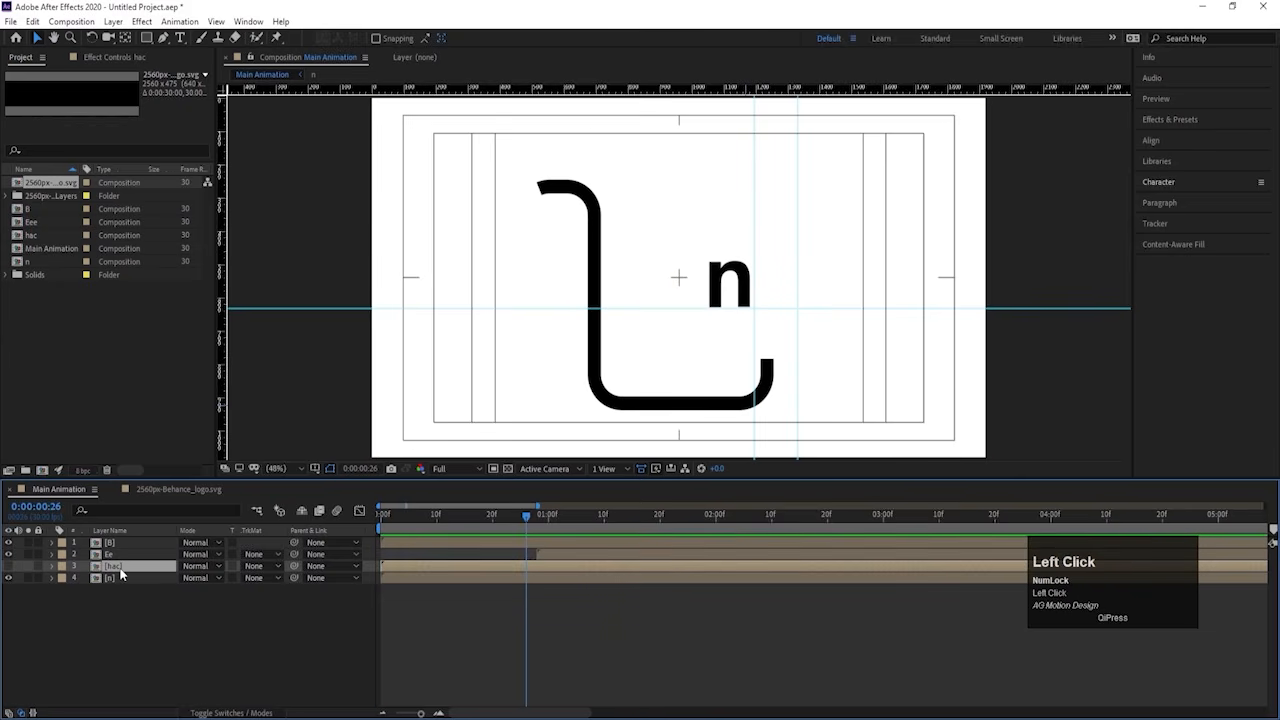
{"action": "left_click", "coordinate": [8, 567]}
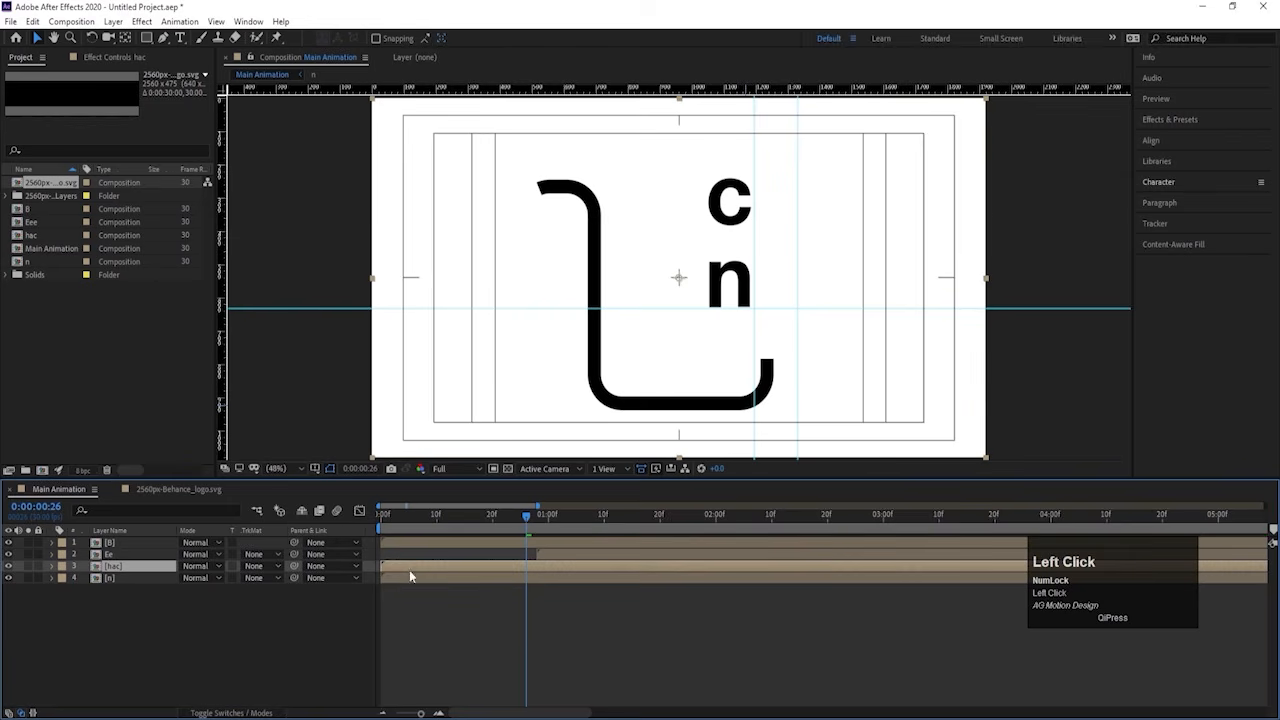
{"action": "left_click_drag", "start_coordinate": [409, 570], "coordinate": [481, 566]}
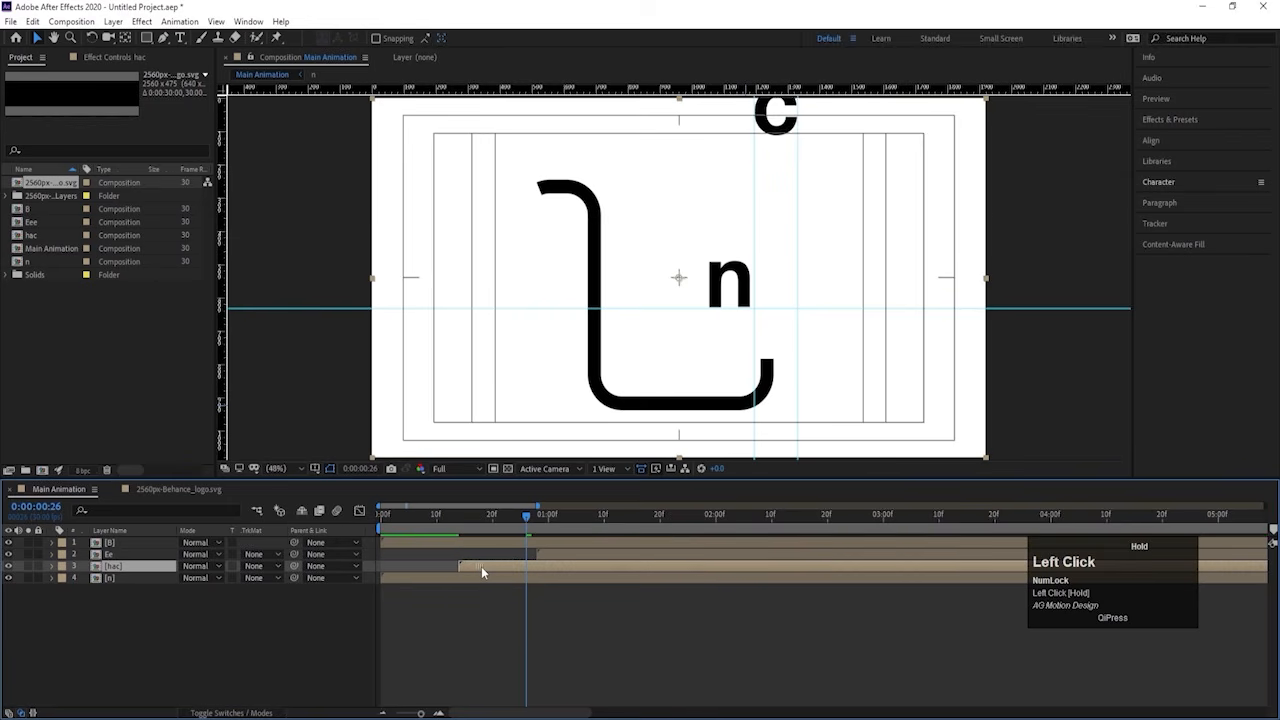
Step: Preview the complete Behance logo animation to check the timing of all the letters together
{"action": "key", "text": "space"}
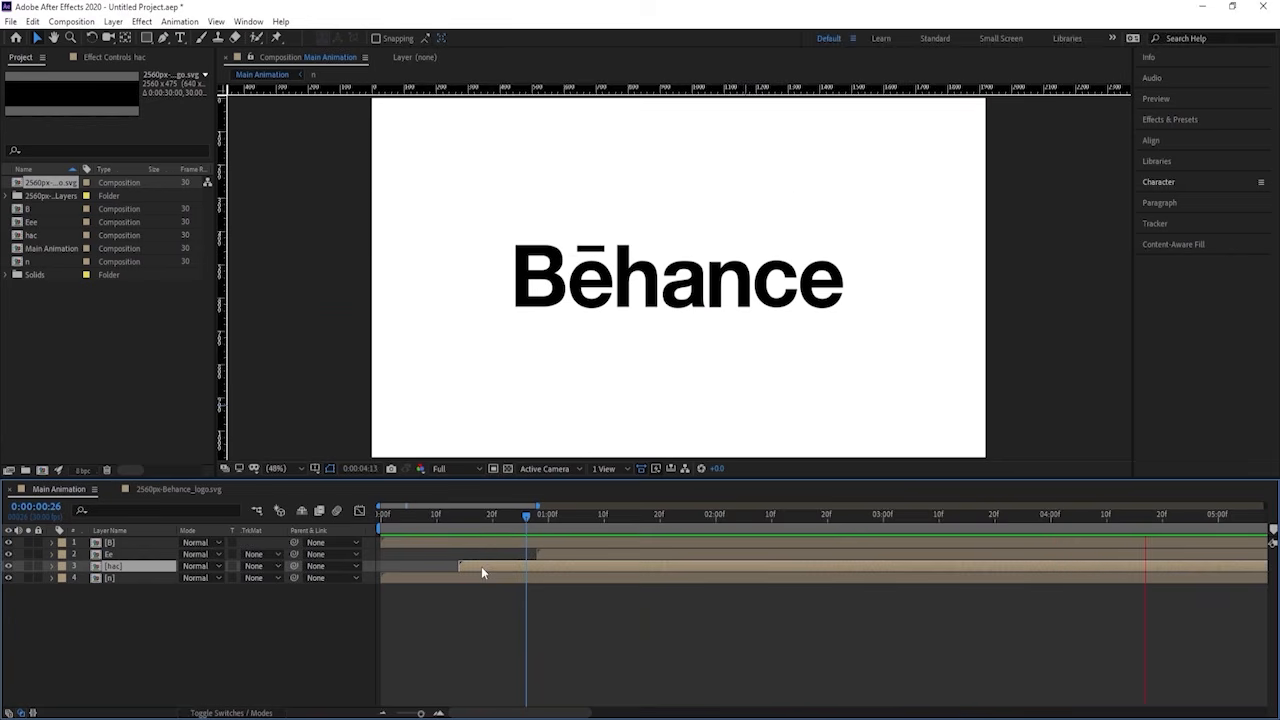
{"action": "key", "text": "space"}
{"action": "left_click", "coordinate": [337, 514]}
{"action": "key", "text": "space"}
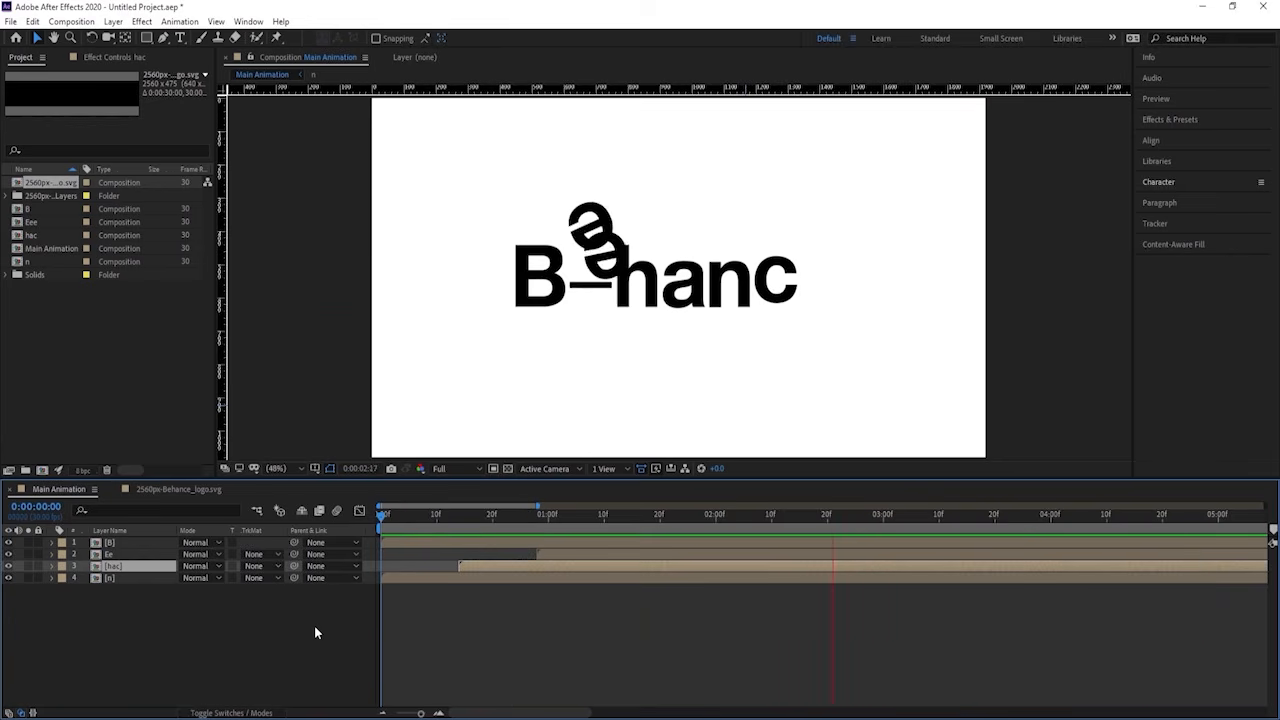
{"action": "key", "text": "space"}
{"action": "key", "text": "space"}
{"action": "key", "text": "space"}
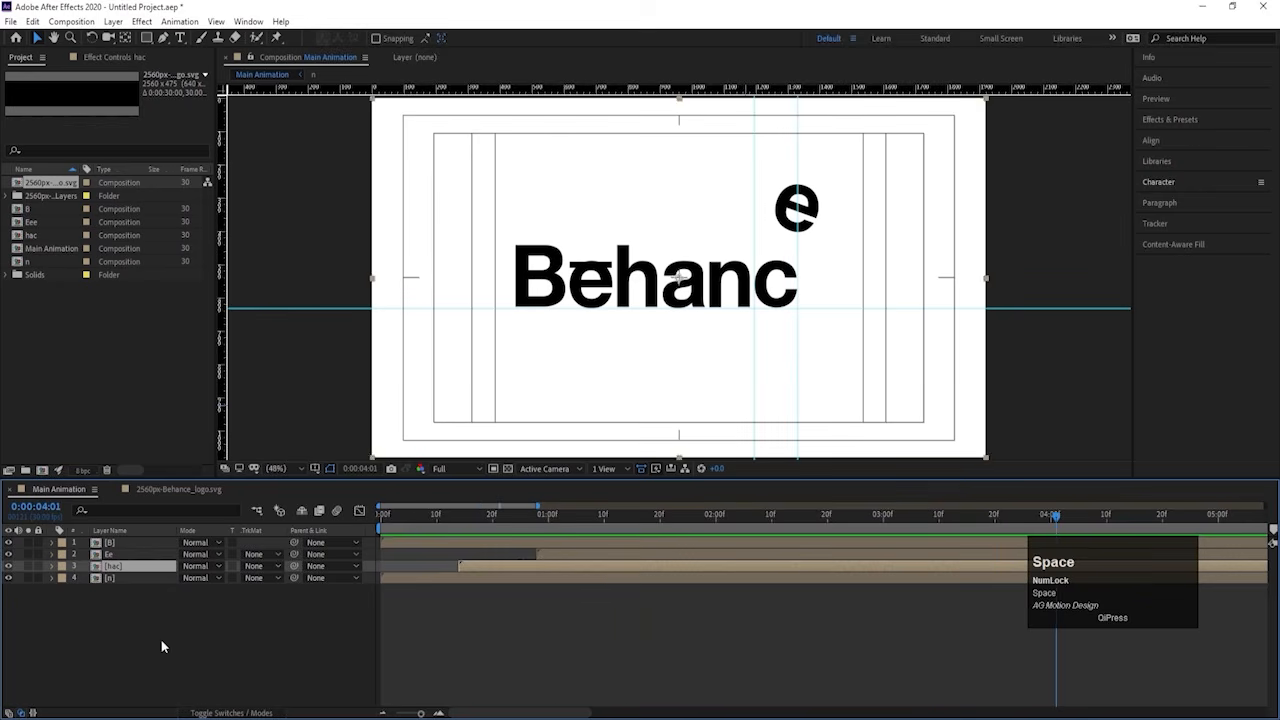
Step: Open the hac precomp, select the letter c layer and show its existing keyframes from the start of the timeline
{"action": "left_click", "coordinate": [124, 606]}
{"action": "double_click", "coordinate": [123, 566]}
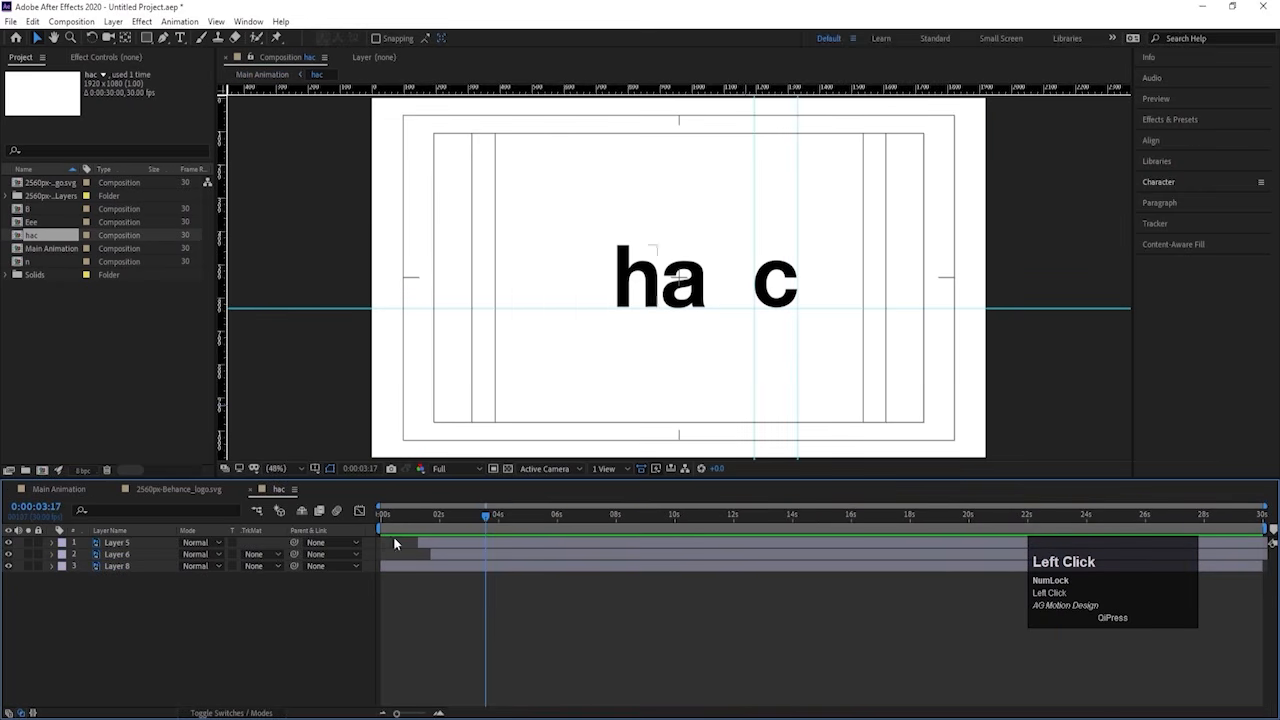
{"action": "left_click", "coordinate": [782, 285]}
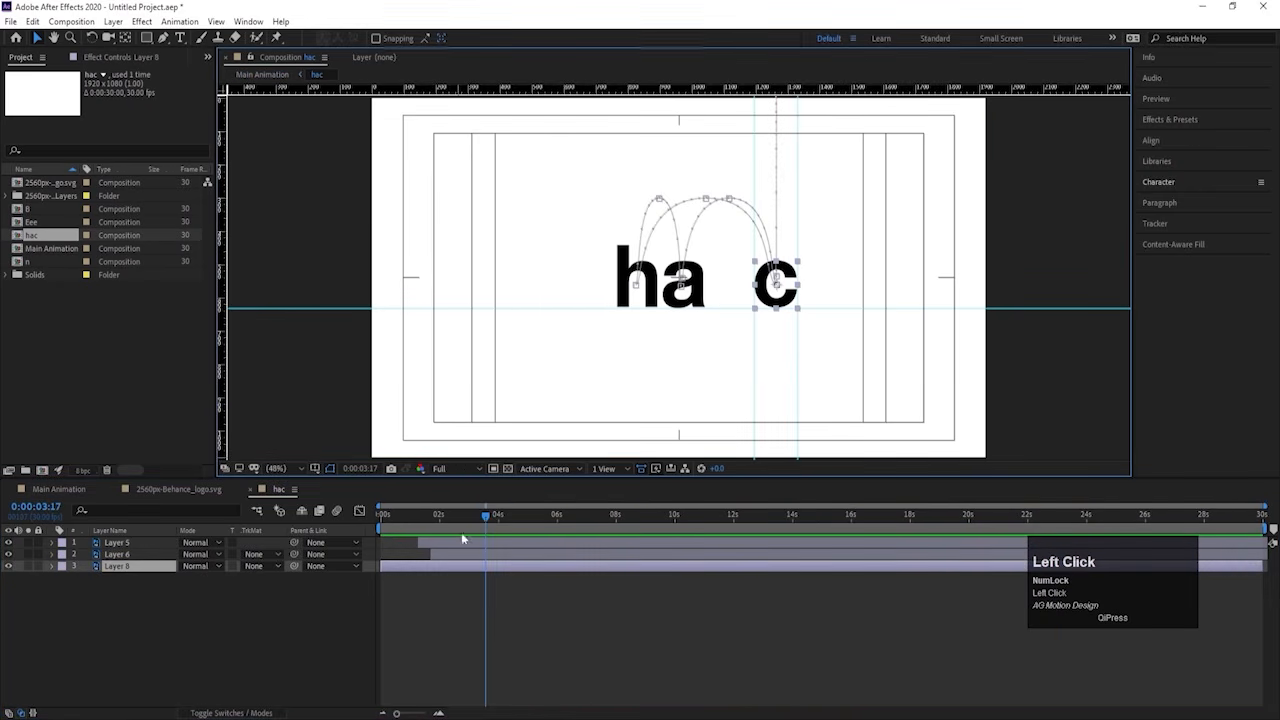
{"action": "left_click_drag", "start_coordinate": [420, 527], "coordinate": [357, 519]}
{"action": "key", "text": "u"}
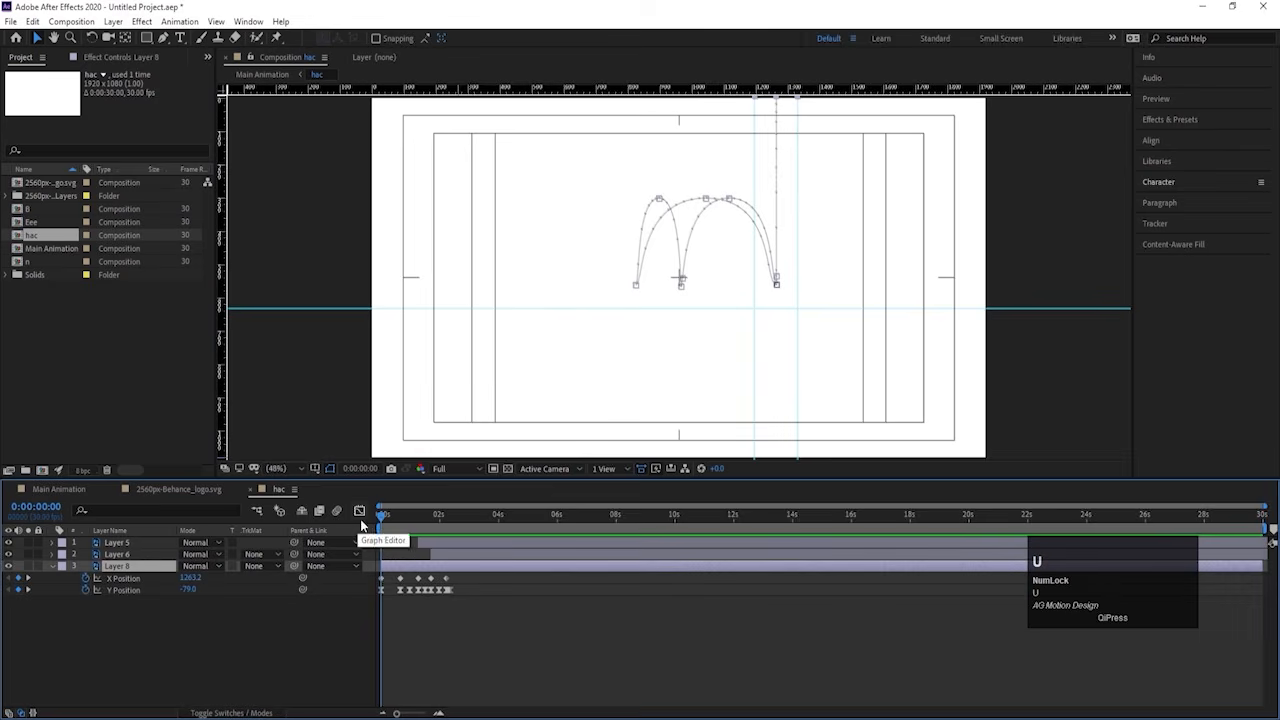
{"action": "key", "text": "equal"}
{"action": "key", "text": "equal"}
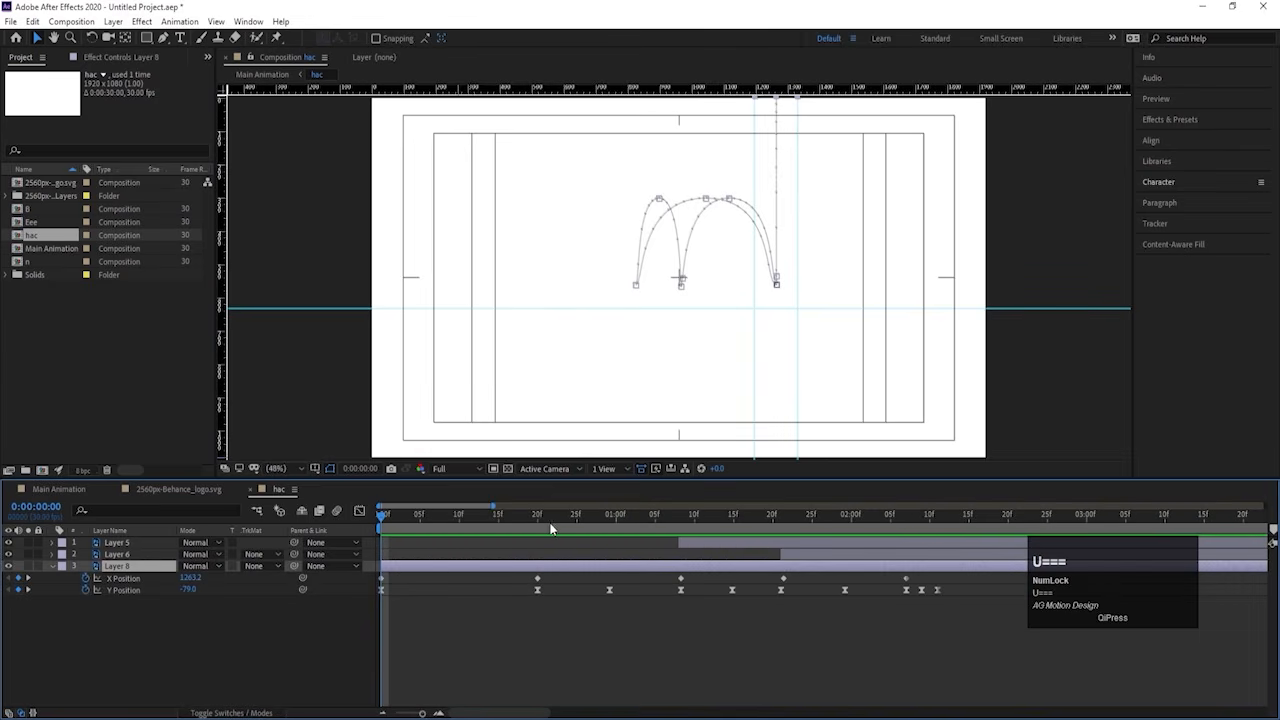
Step: Add a rotation keyframe of 0° to the c at its landing at 0:00:00:20, and go to its next landing at 0:00:01:08
{"action": "key", "text": "space"}
{"action": "key", "text": "space"}
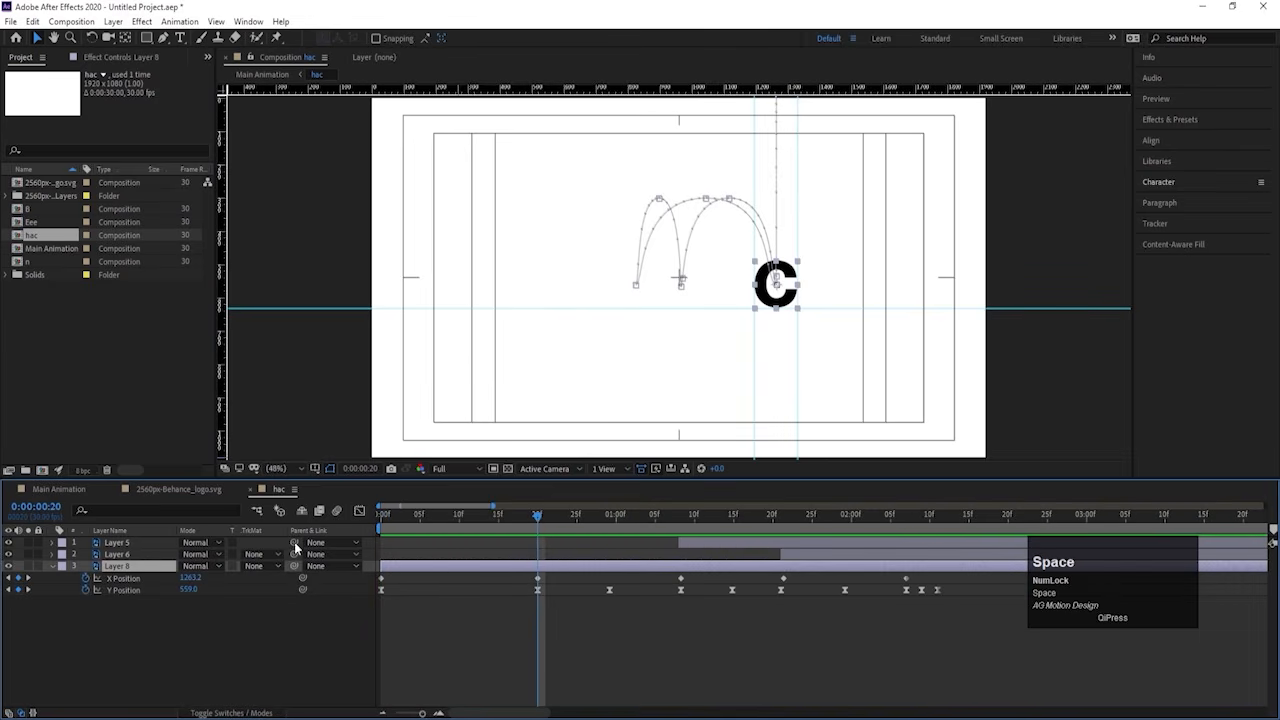
{"action": "key", "text": "r"}
{"action": "left_click", "coordinate": [85, 577]}
{"action": "key", "text": "u"}
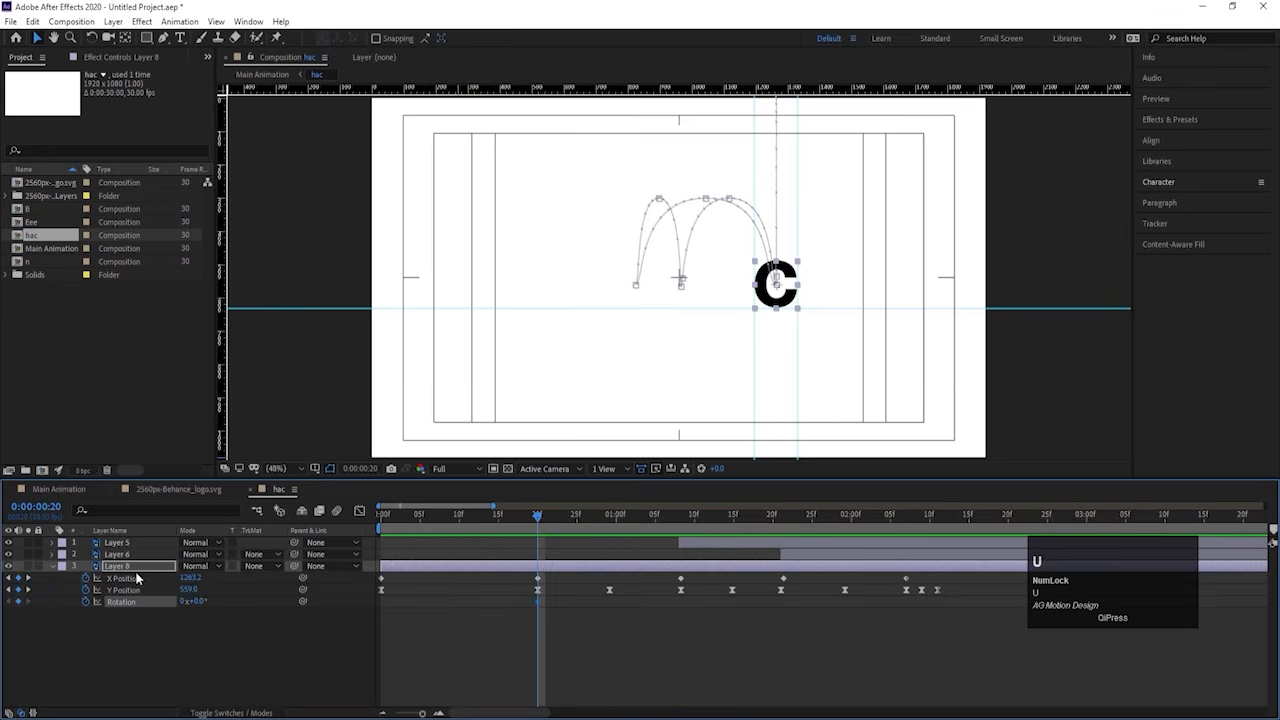
{"action": "key", "text": "k"}
{"action": "key", "text": "k"}
{"action": "left_click_drag", "start_coordinate": [183, 604], "coordinate": [155, 601]}
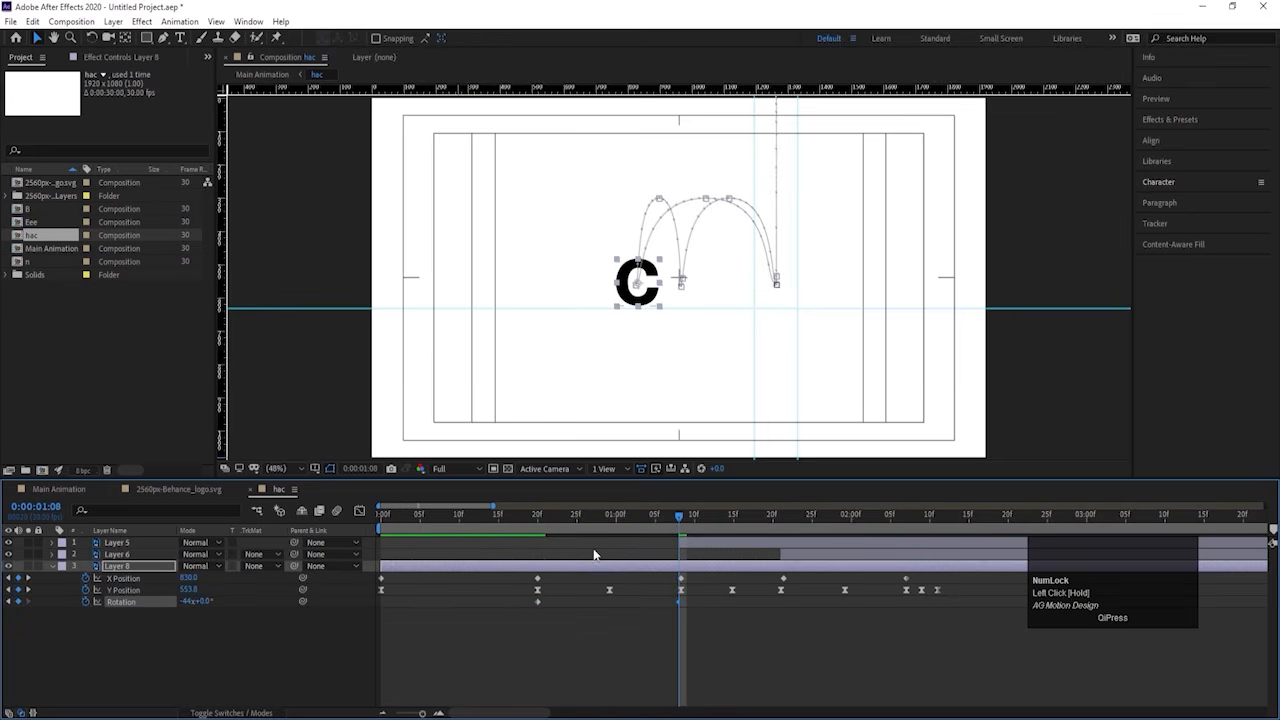
{"action": "key", "text": "ctrl+z"}
{"action": "mouse_move", "coordinate": [199, 605]}
{"action": "left_mouse_down"}
{"action": "mouse_move", "coordinate": [191, 612]}
{"action": "mouse_move", "coordinate": [206, 603]}
{"action": "left_mouse_up"}
{"action": "key", "text": "ctrl+z"}
Step: Set the c's rotation to -1x at 0:00:01:08 and preview its backward spin through the first hop
{"action": "left_click", "coordinate": [184, 601]}
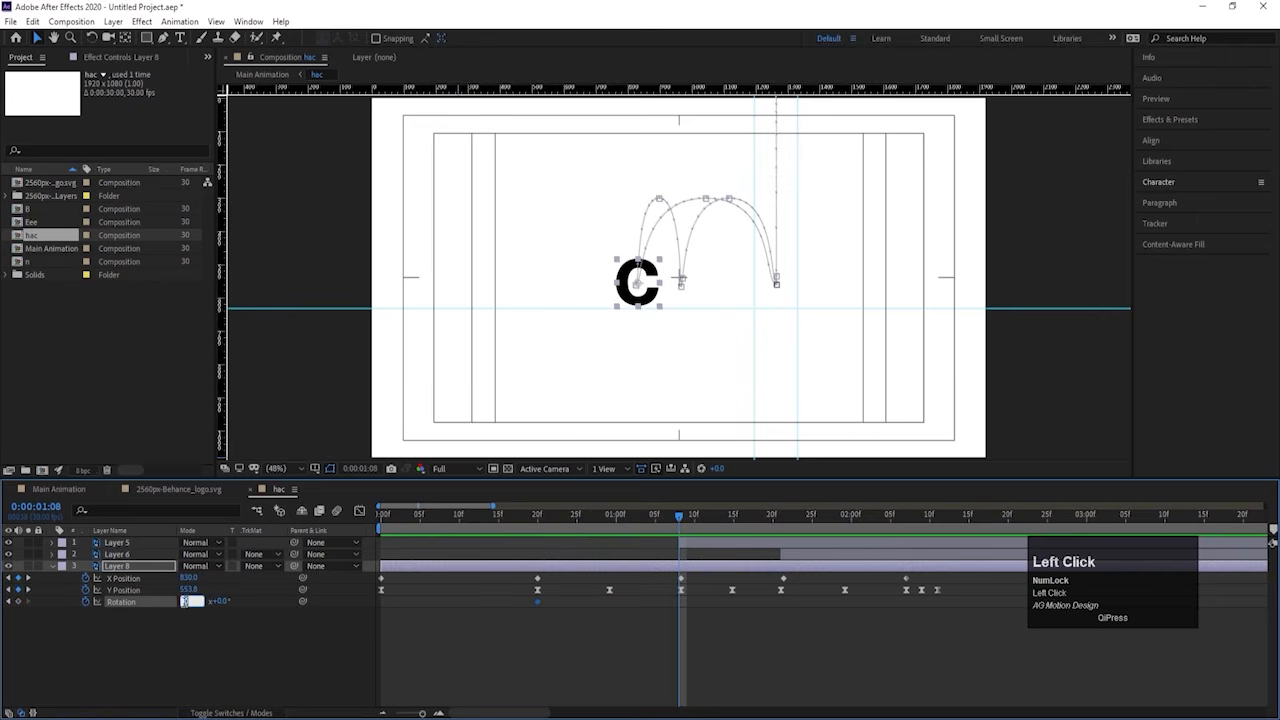
{"action": "key", "text": "Return"}
{"action": "left_click", "coordinate": [537, 514]}
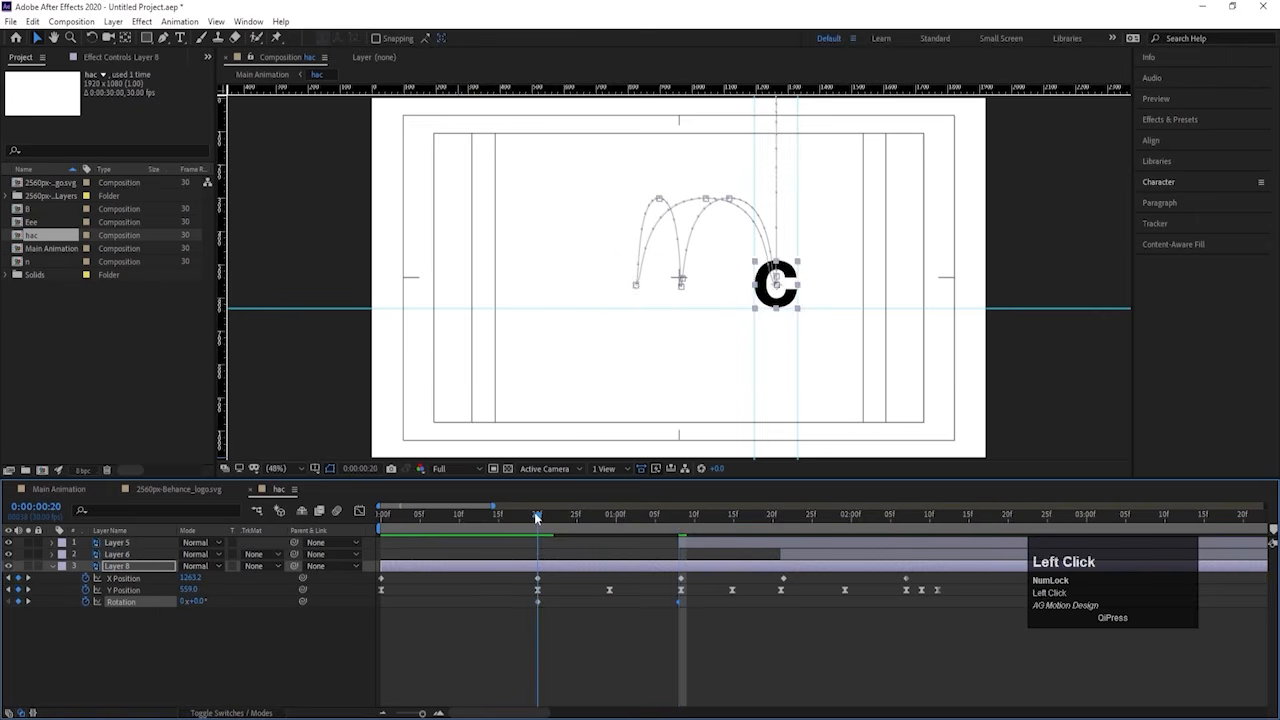
{"action": "key", "text": "space"}
{"action": "key", "text": "space"}
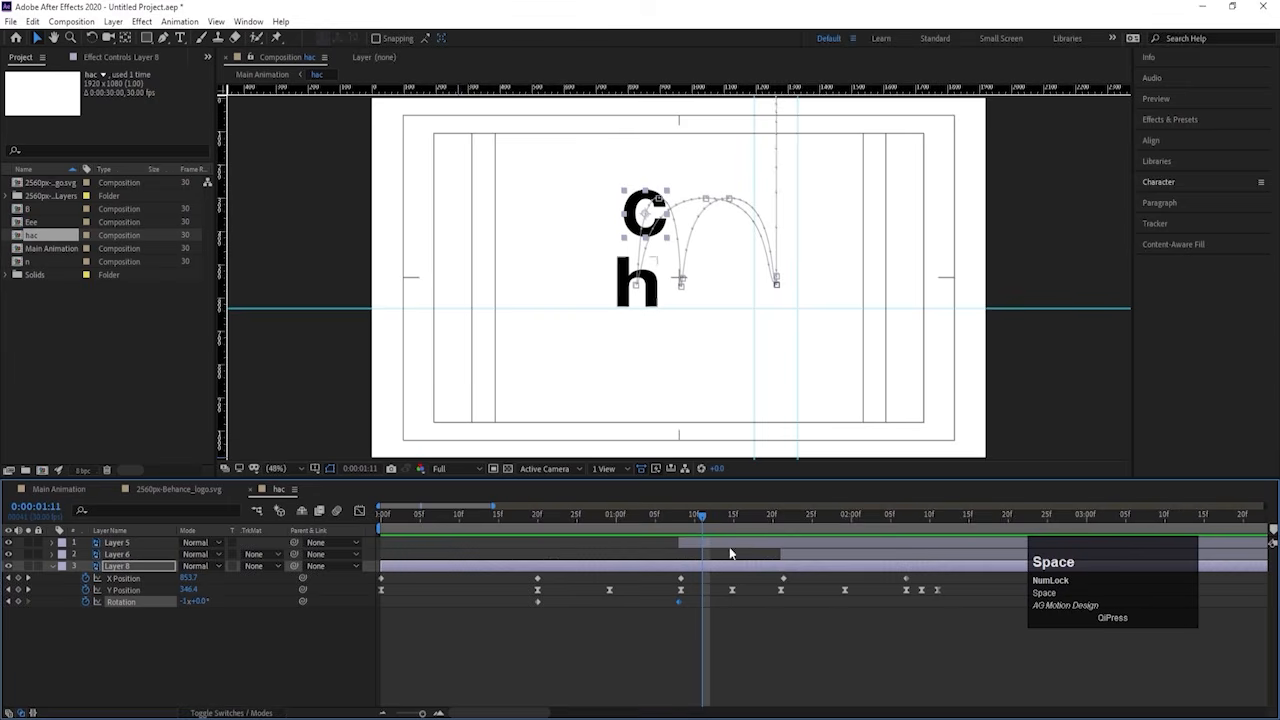
Step: Set the c's rotation to 0° at 0:00:01:21 and to one full forward turn at 0:00:02:07
{"action": "key", "text": "k"}
{"action": "key", "text": "k"}
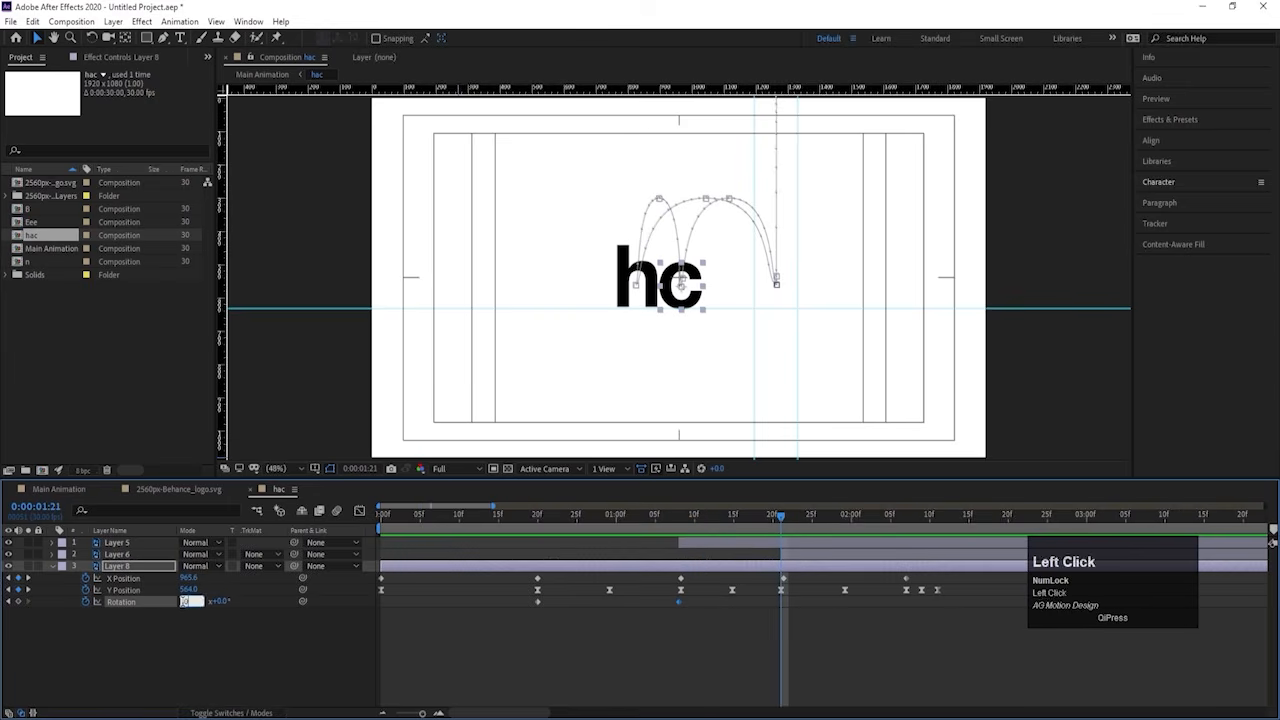
{"action": "key", "text": "Return"}
{"action": "key", "text": "k"}
{"action": "key", "text": "k"}
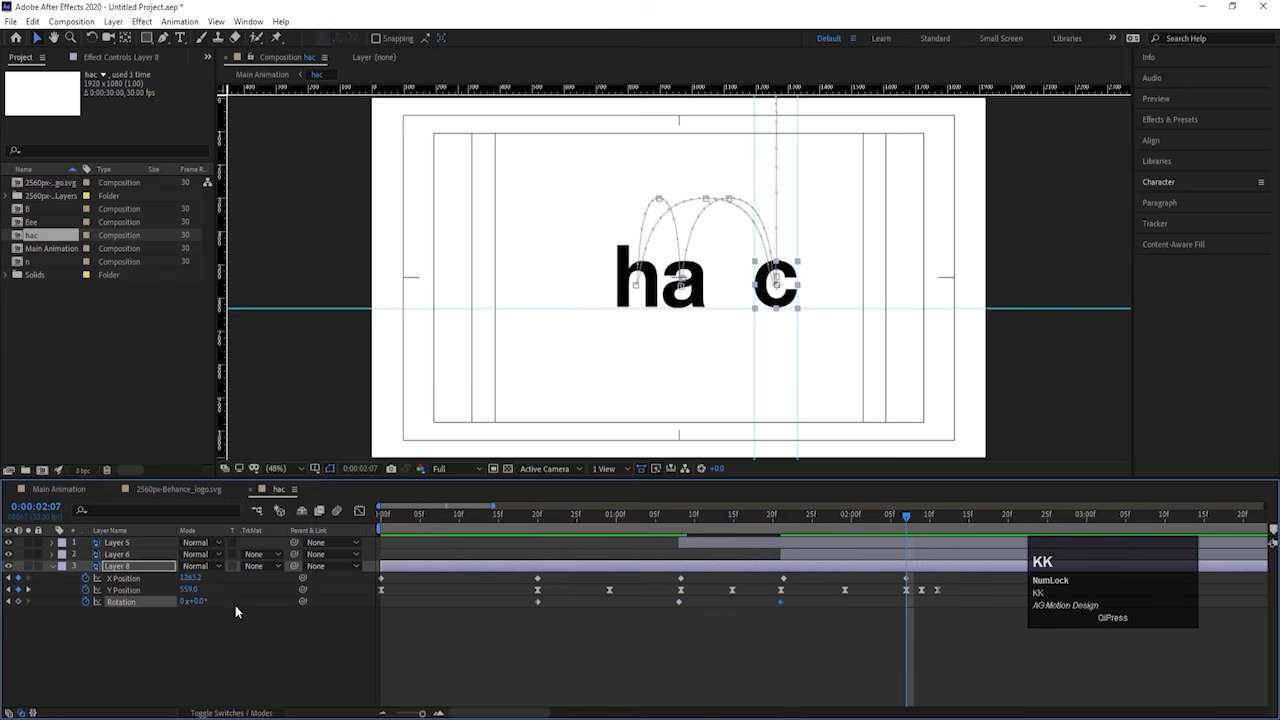
{"action": "left_click", "coordinate": [183, 605]}
{"action": "key", "text": "Return"}
Step: Preview the hac animation to check the c's spins during its hops
{"action": "left_click", "coordinate": [553, 517]}
{"action": "key", "text": "space"}
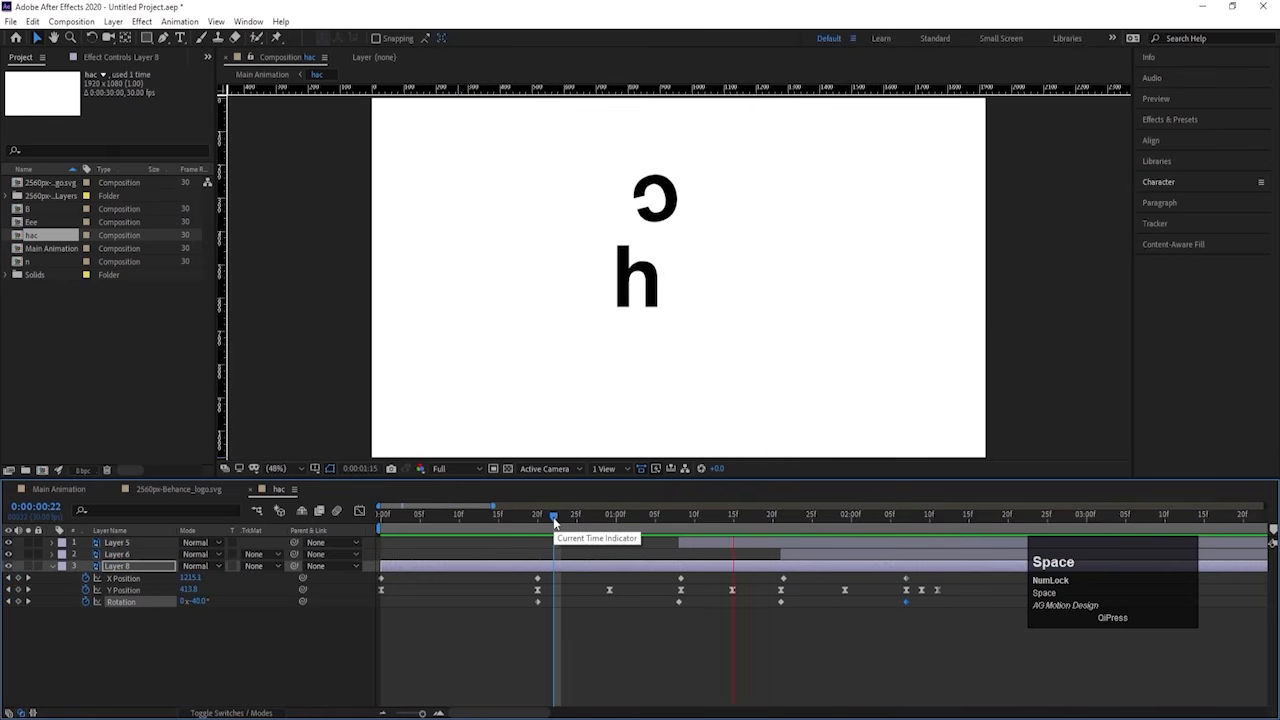
{"action": "left_click_drag", "start_coordinate": [554, 520], "coordinate": [308, 521]}
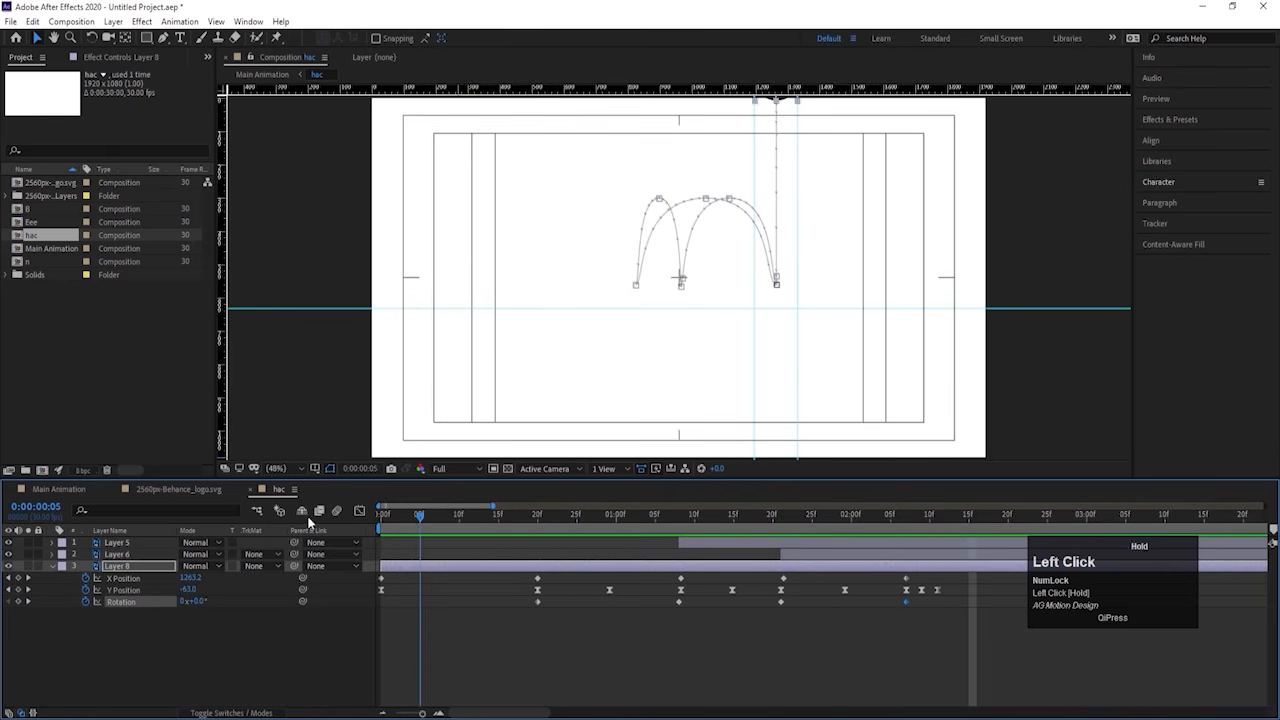
{"action": "key", "text": "space"}
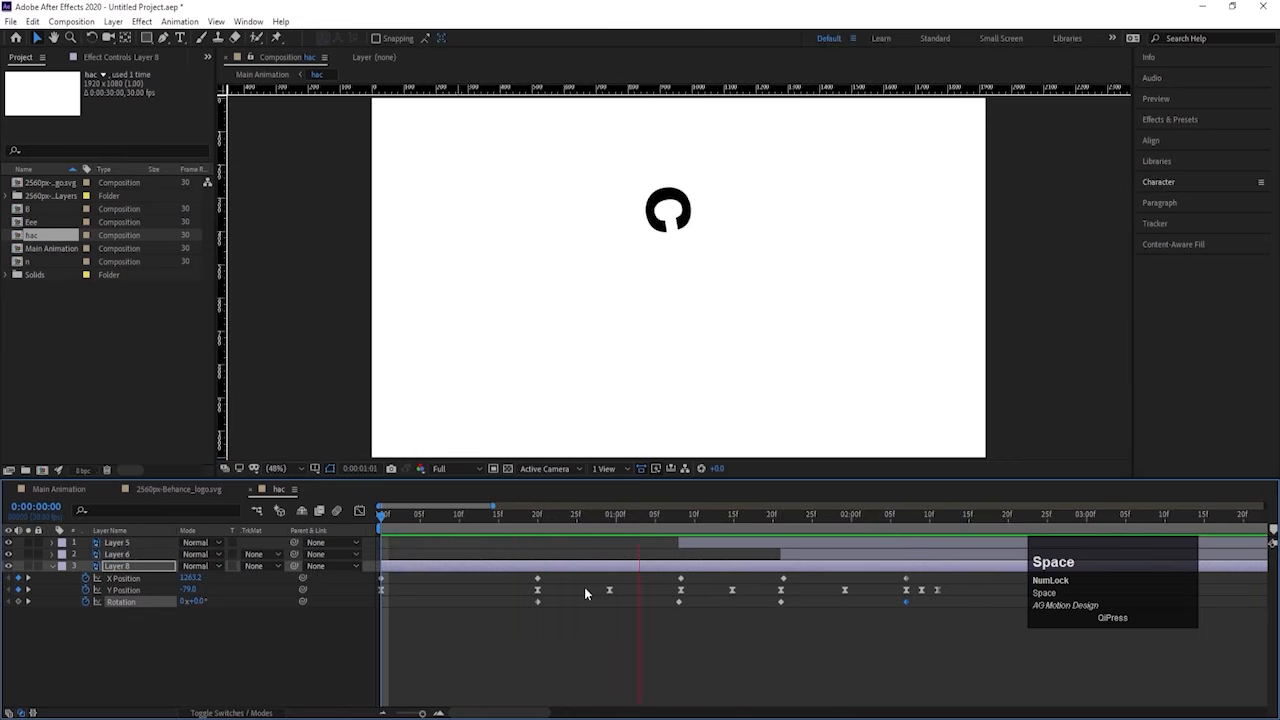
{"action": "key", "text": "space"}
Step: Enable motion blur on all three layers of the hac precomp
{"action": "left_click", "coordinate": [255, 638]}
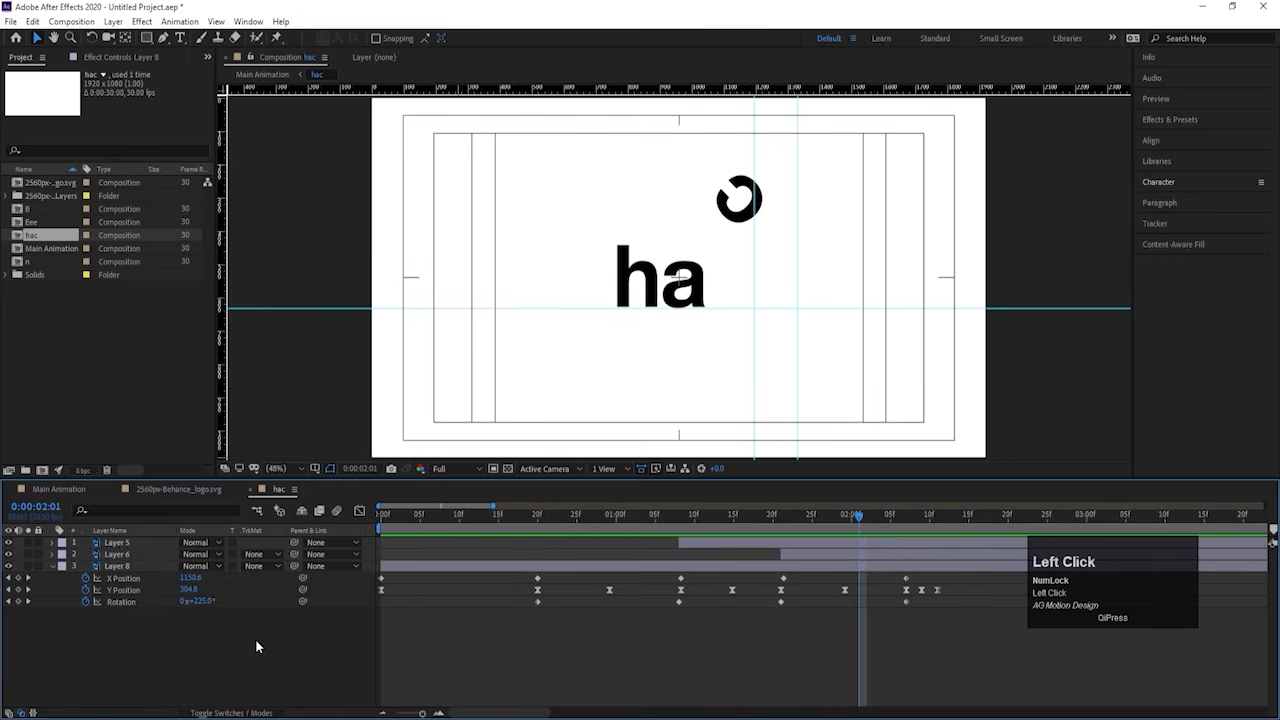
{"action": "key", "text": "F4"}
{"action": "key", "text": "ctrl+a"}
{"action": "left_click", "coordinate": [233, 565]}
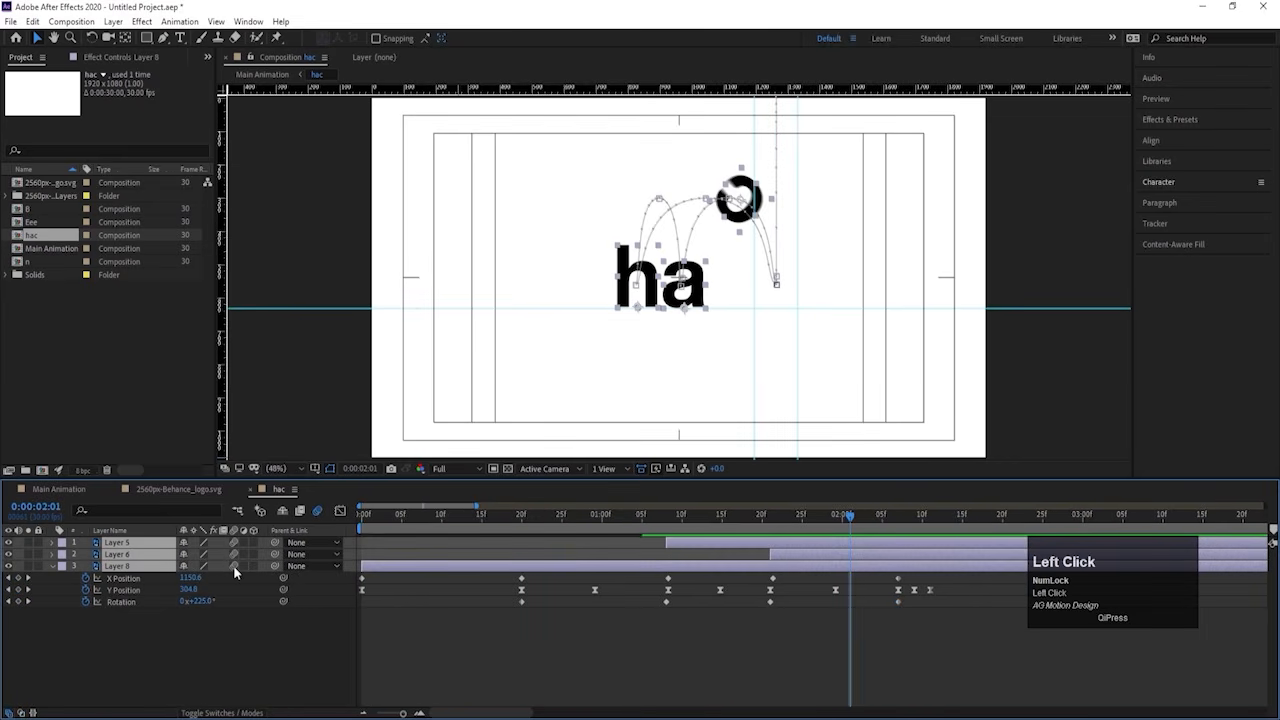
Step: Enable motion blur on the layers inside the n, Eee and B precomps, opening each from Main Animation
{"action": "left_click", "coordinate": [45, 489]}
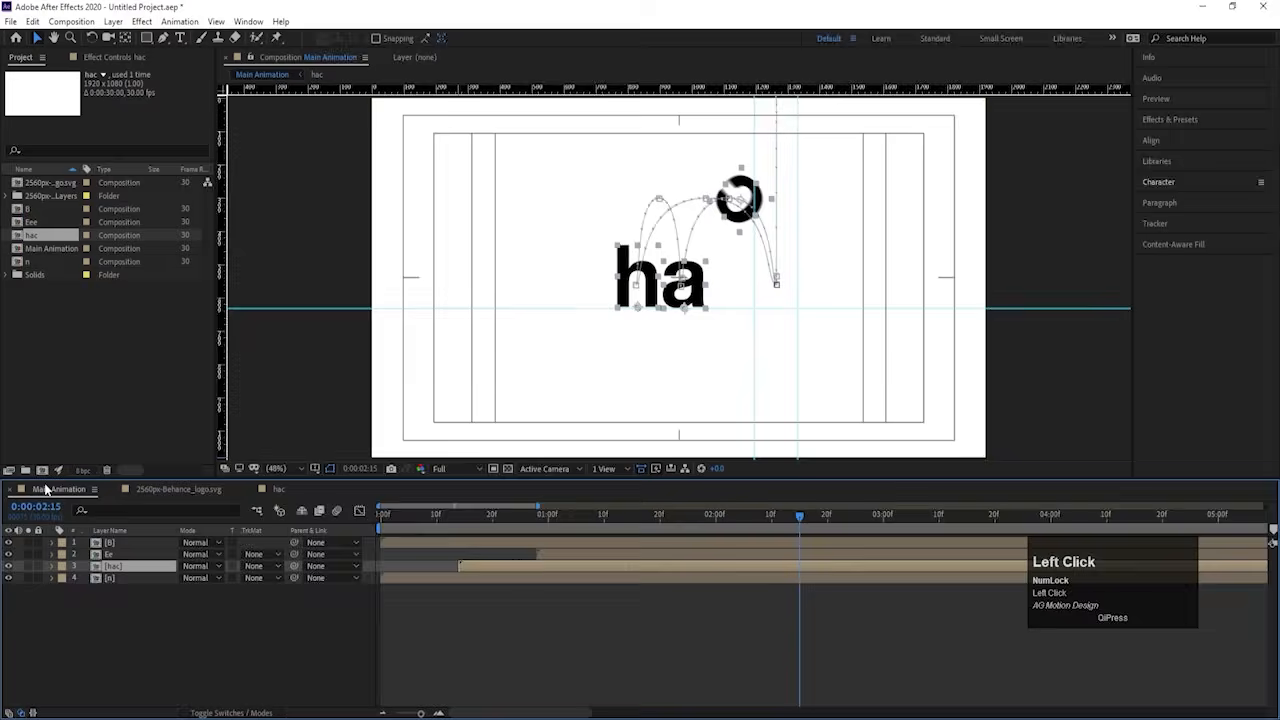
{"action": "double_click", "coordinate": [103, 578]}
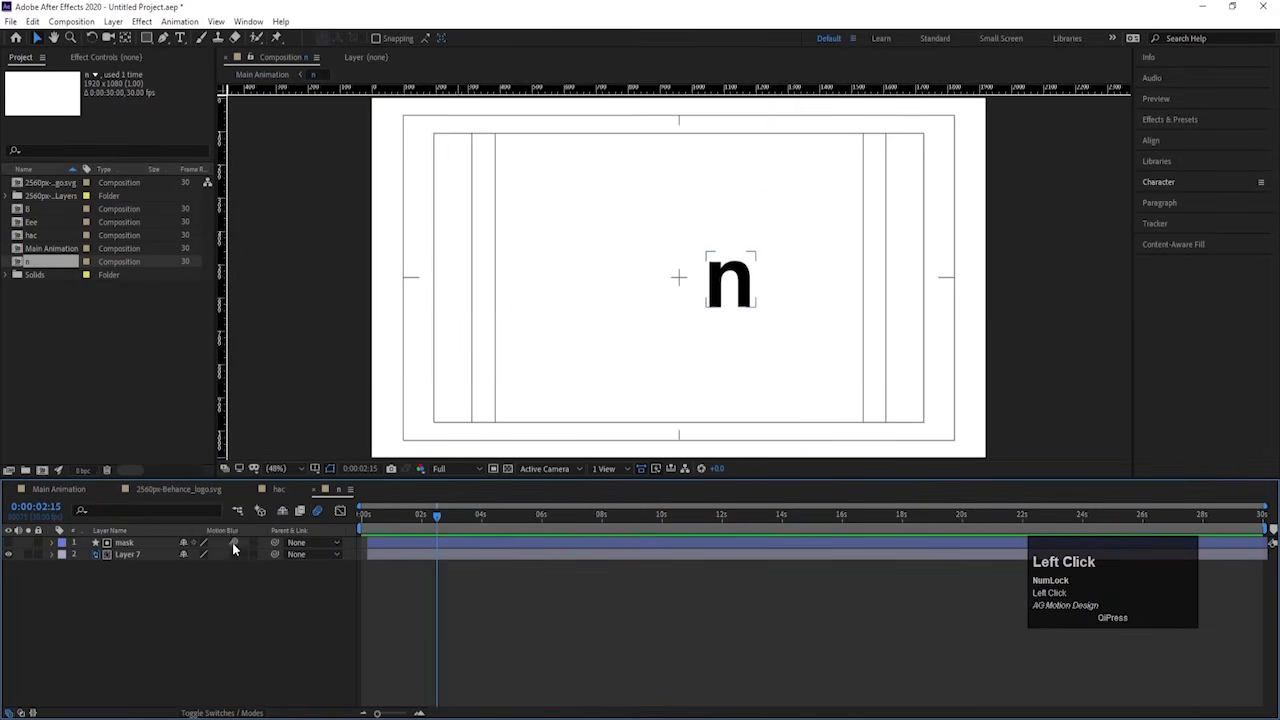
{"action": "left_click", "coordinate": [95, 490]}
{"action": "double_click", "coordinate": [121, 553]}
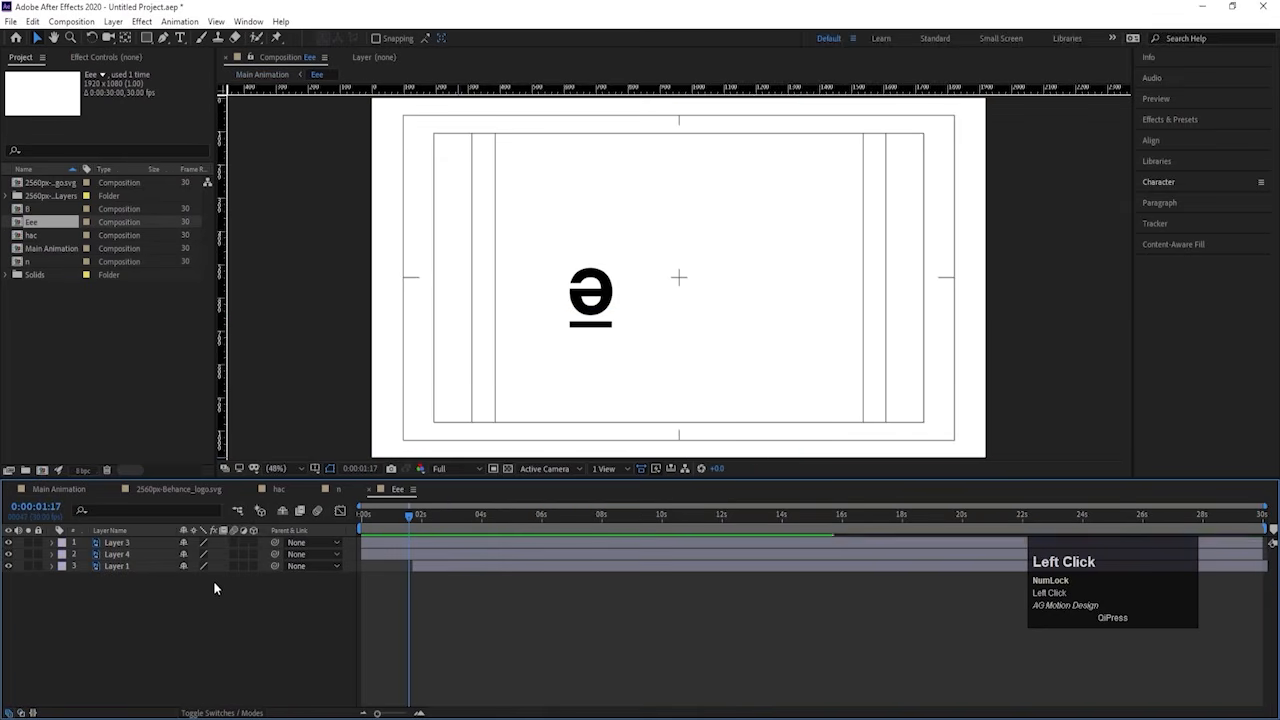
{"action": "left_click_drag", "start_coordinate": [232, 594], "coordinate": [237, 545]}
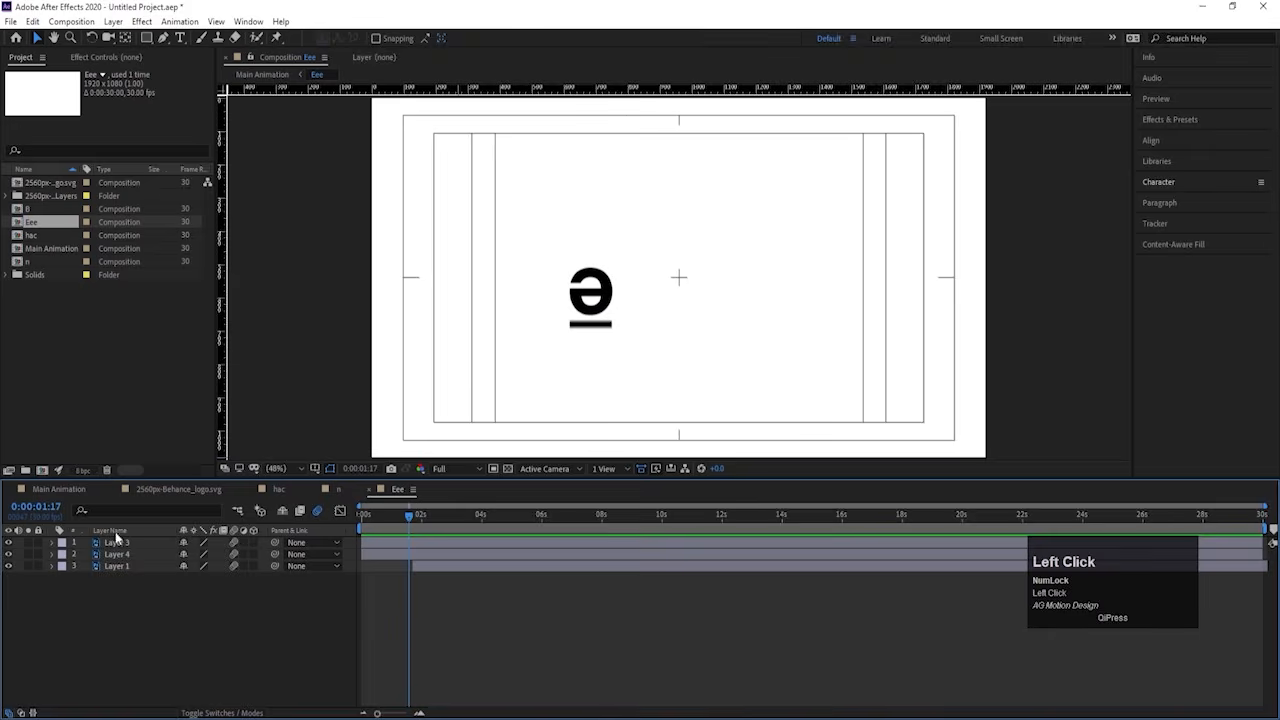
{"action": "left_click", "coordinate": [62, 489]}
{"action": "double_click", "coordinate": [116, 542]}
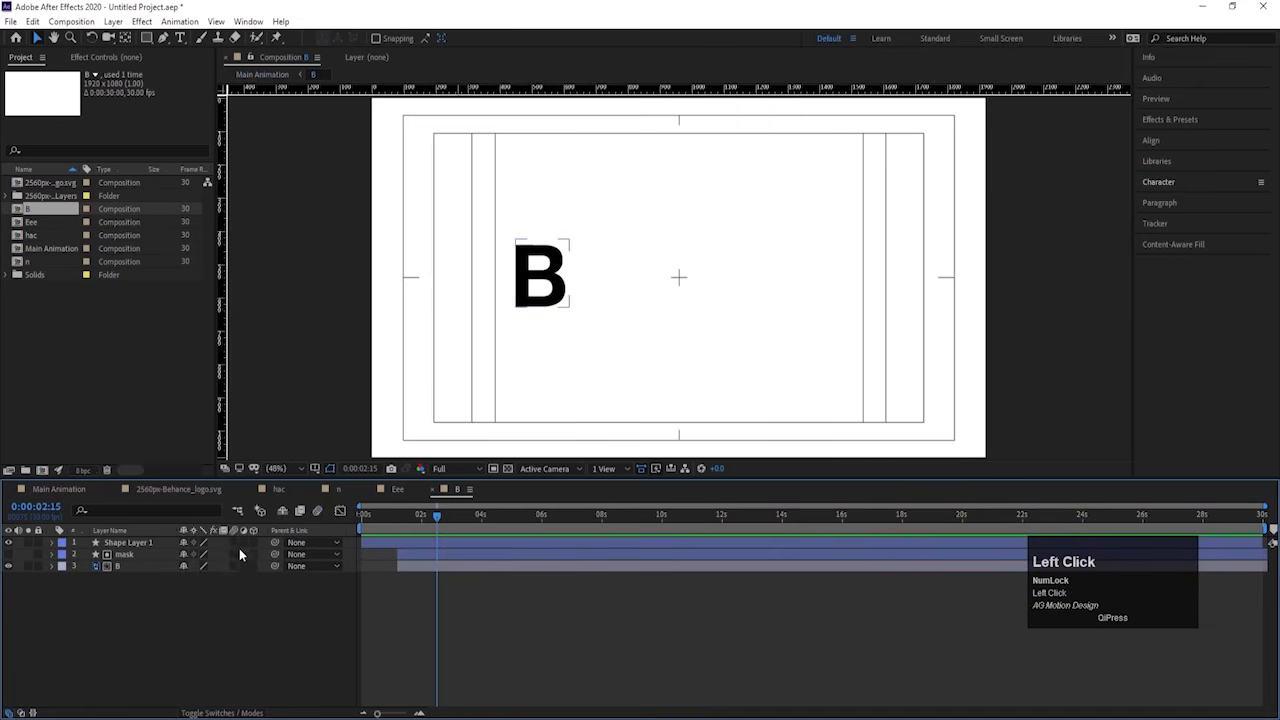
Step: Return to Main Animation and preview the complete logo animation with motion blur from the beginning
{"action": "left_click", "coordinate": [60, 489]}
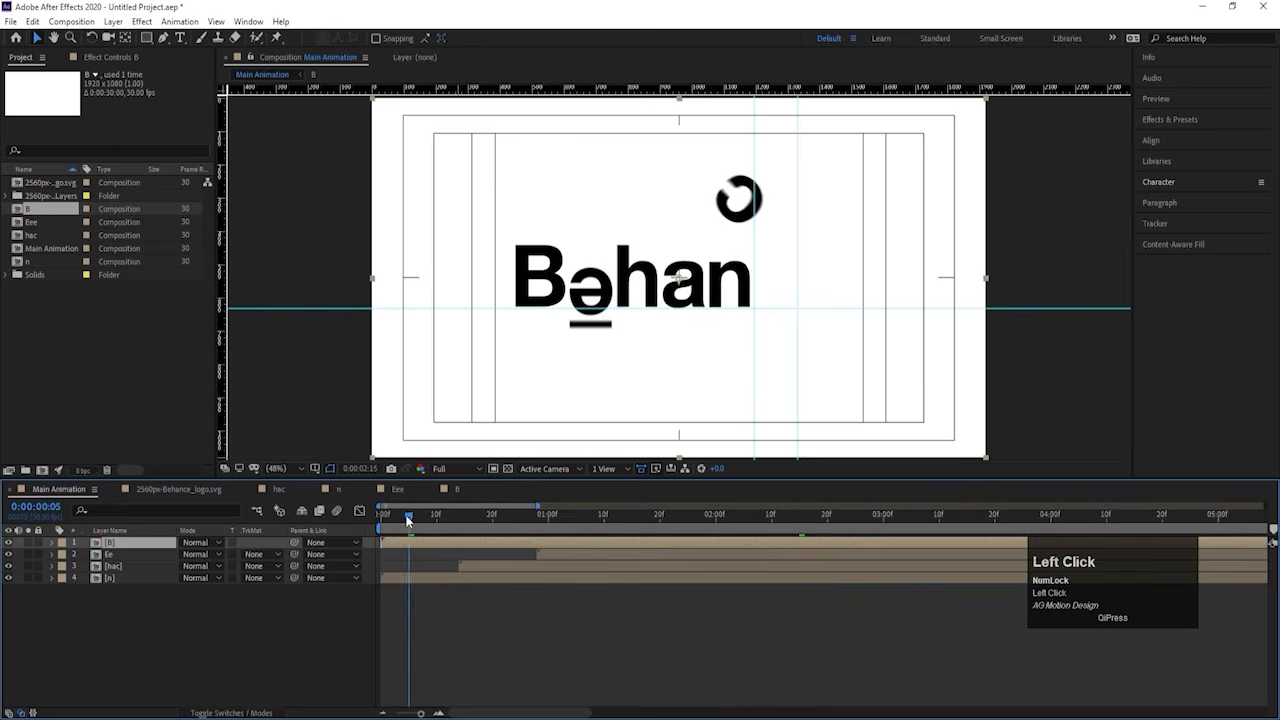
{"action": "key", "text": "space"}
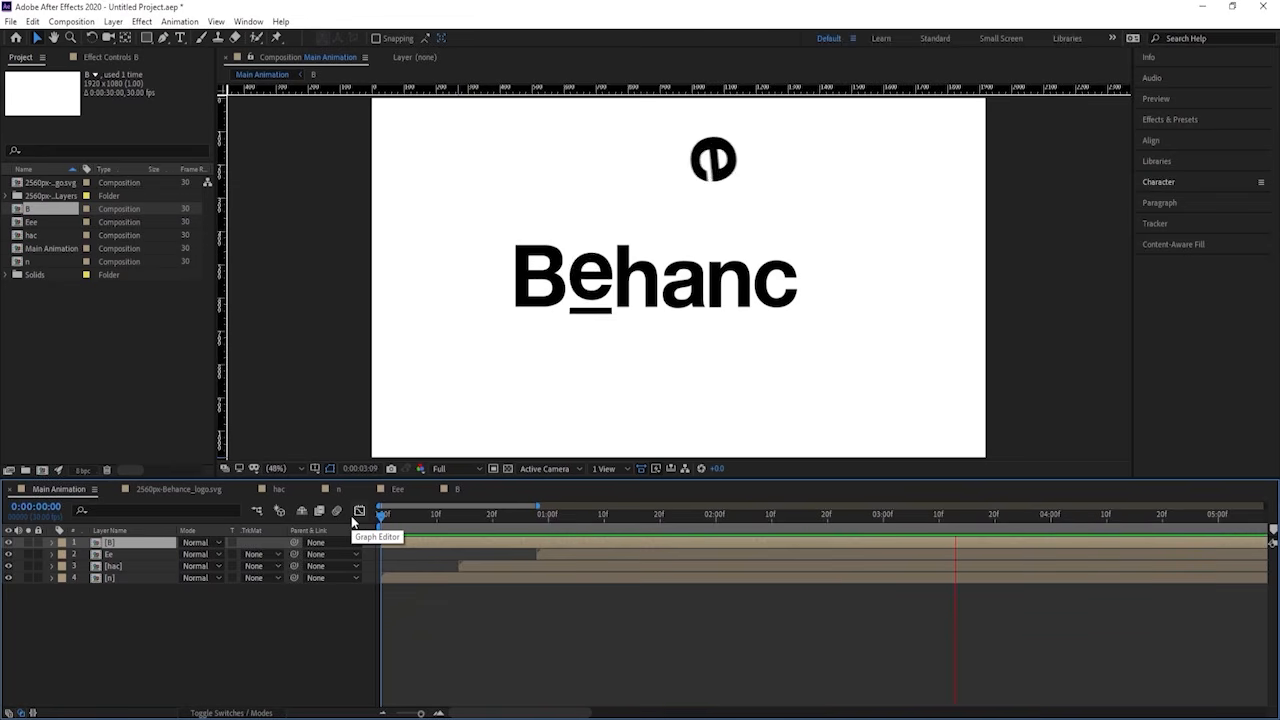
{"action": "key", "text": "space"}
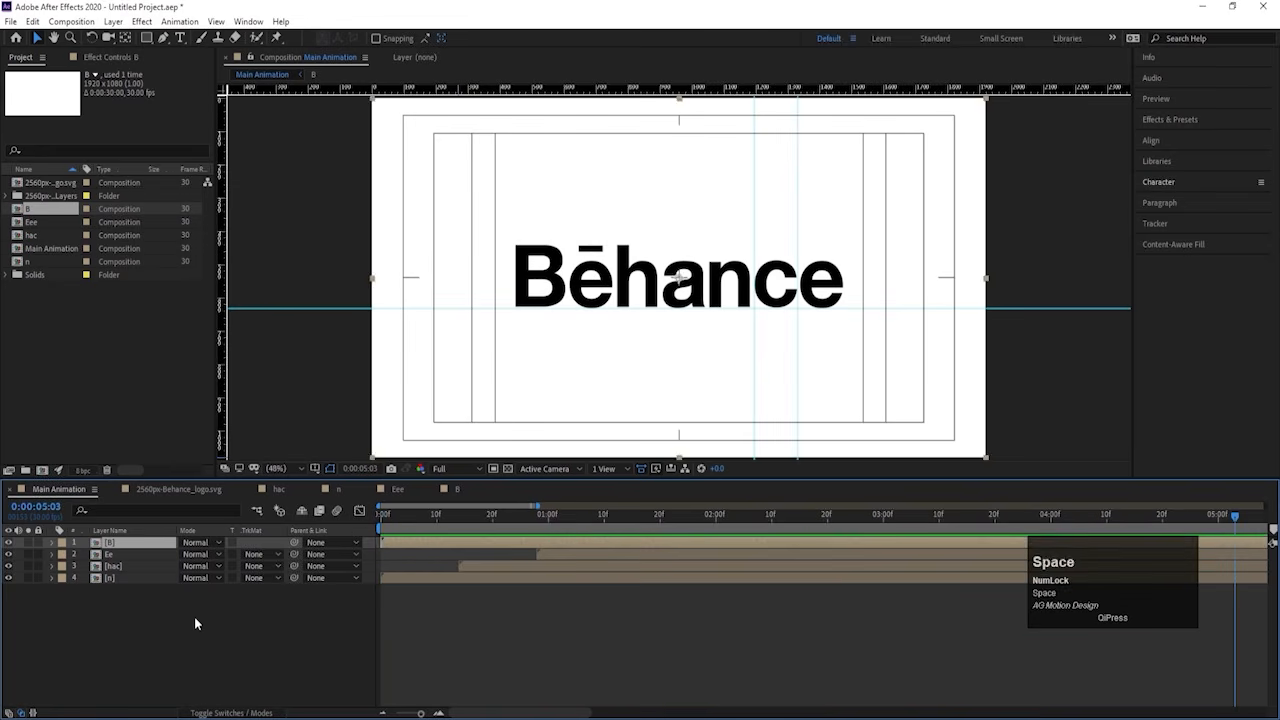
Step: Pre-compose all four letter layers of Main Animation into a new composition named Animation
{"action": "left_click", "coordinate": [194, 616]}
{"action": "key", "text": "ctrl+a"}
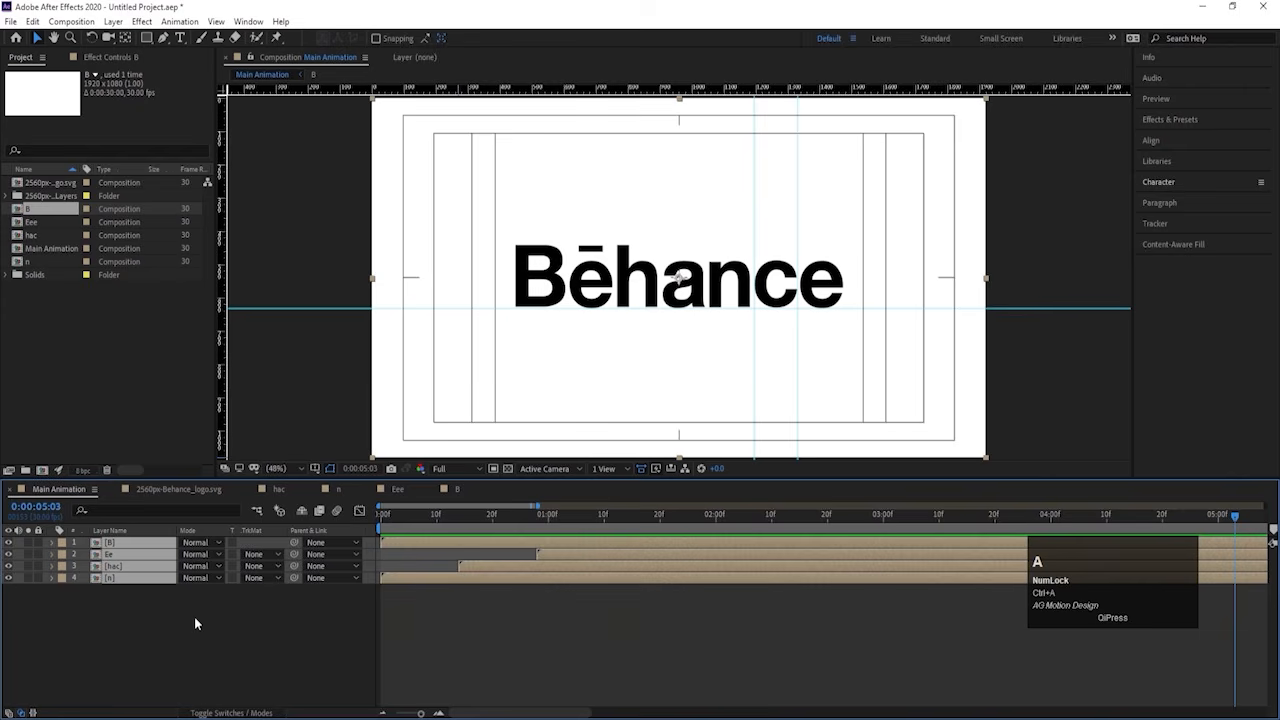
{"action": "key", "text": "ctrl+shift+c"}
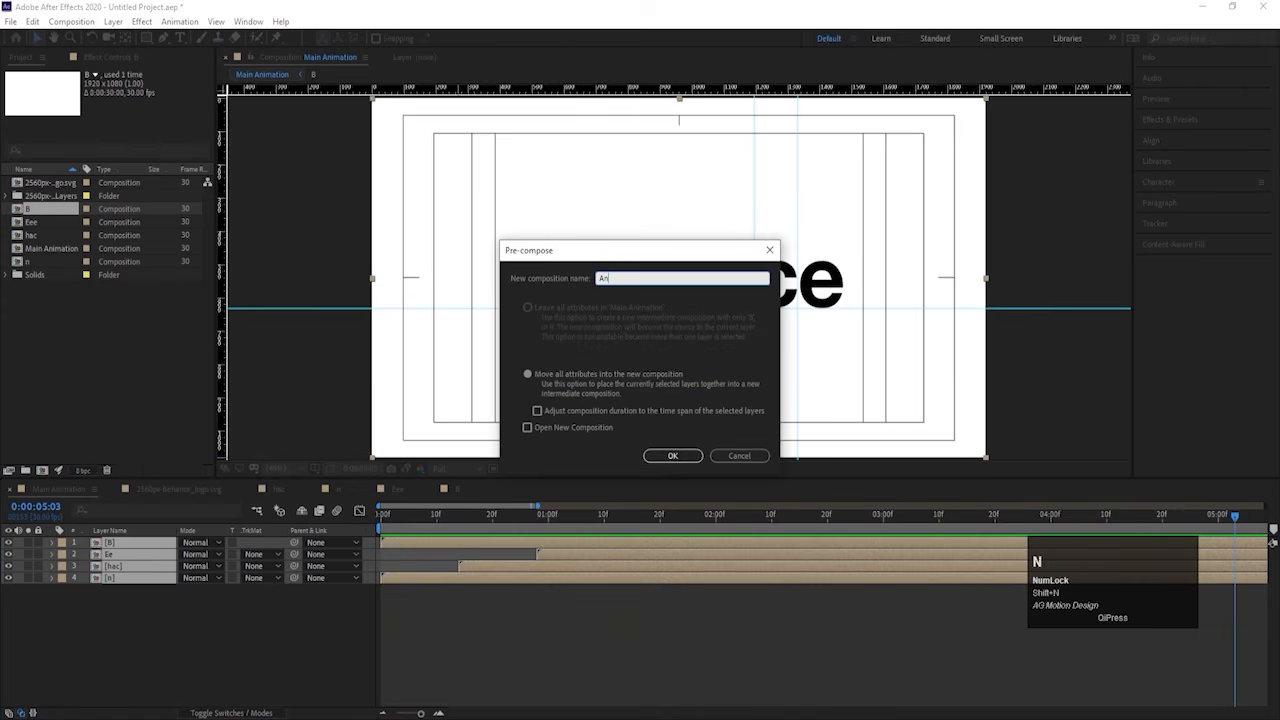
{"action": "key", "text": "Return"}
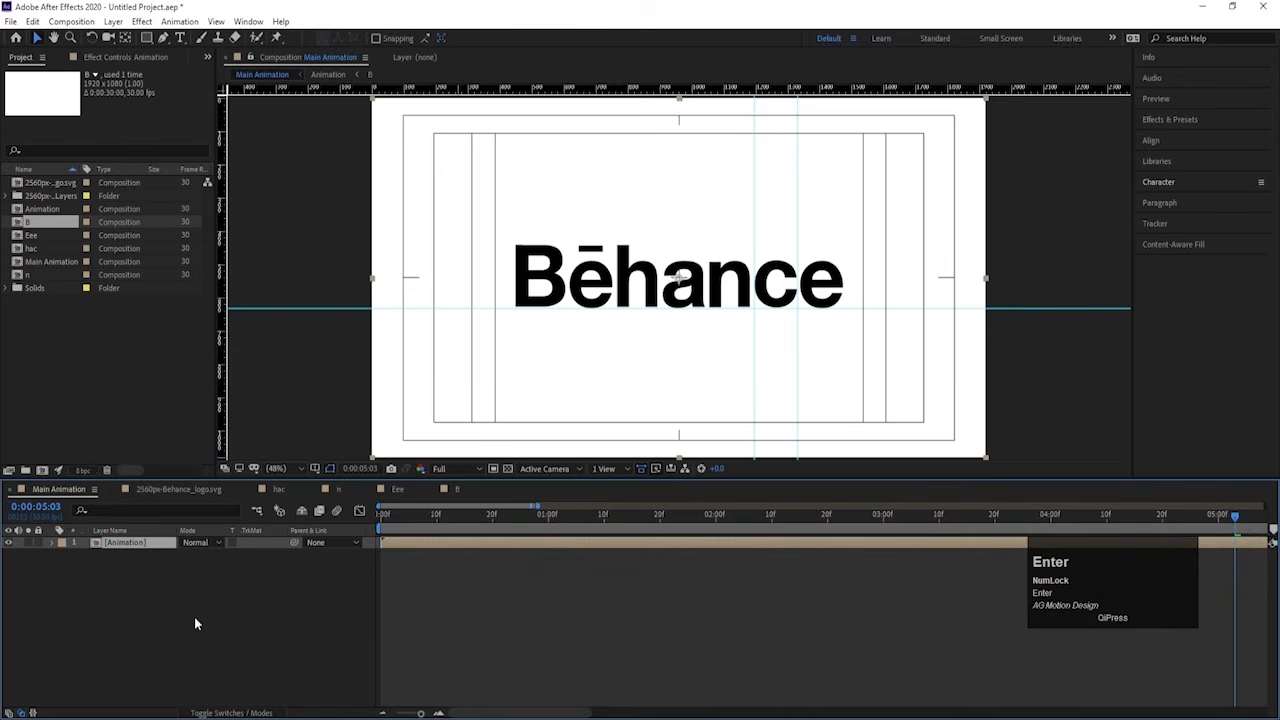
Step: Apply the Fill effect to the Animation precomp and set its color to blue 3000FF
{"action": "left_click", "coordinate": [1188, 121]}
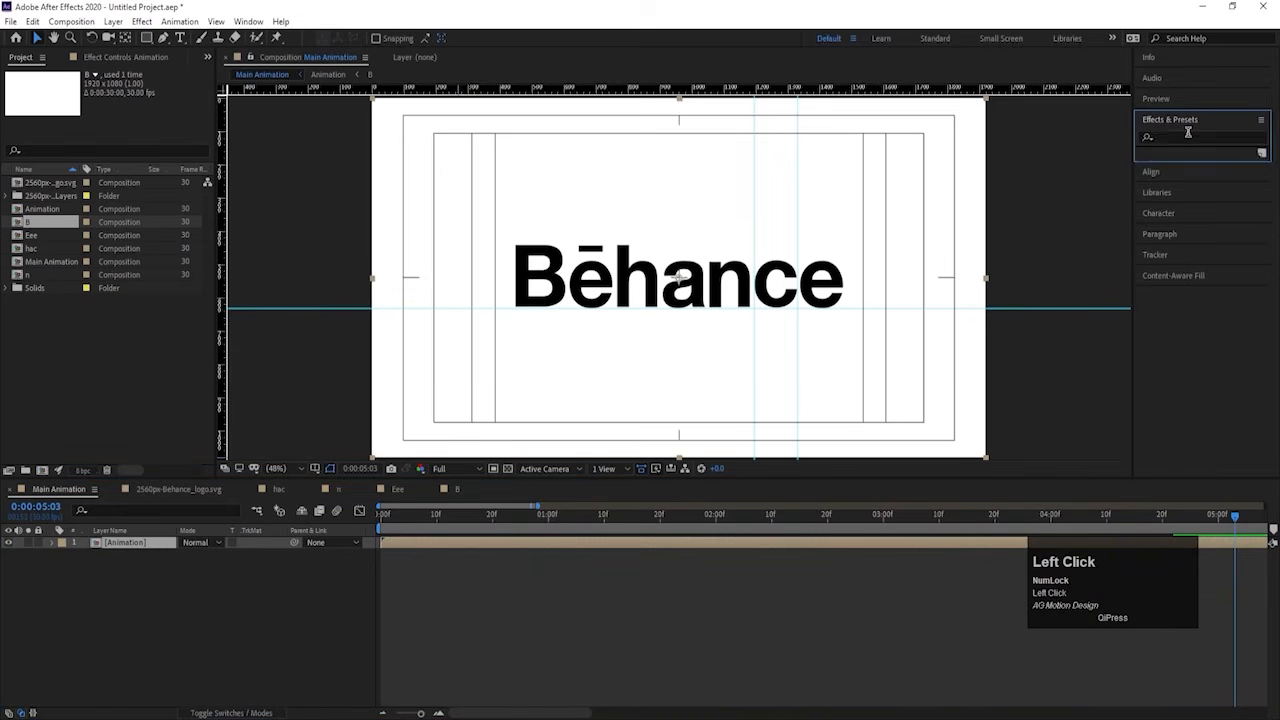
{"action": "type", "text": "fill"}
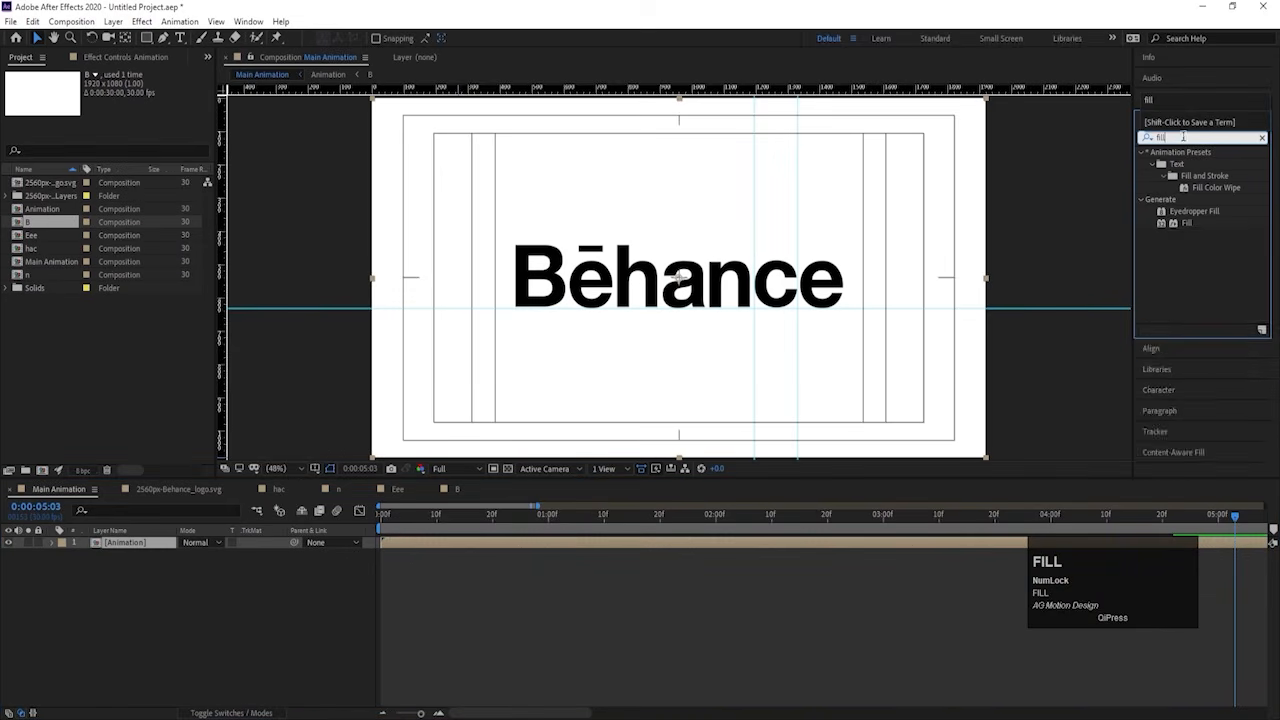
{"action": "left_click", "coordinate": [1184, 226]}
{"action": "left_click_drag", "start_coordinate": [1184, 231], "coordinate": [697, 305]}
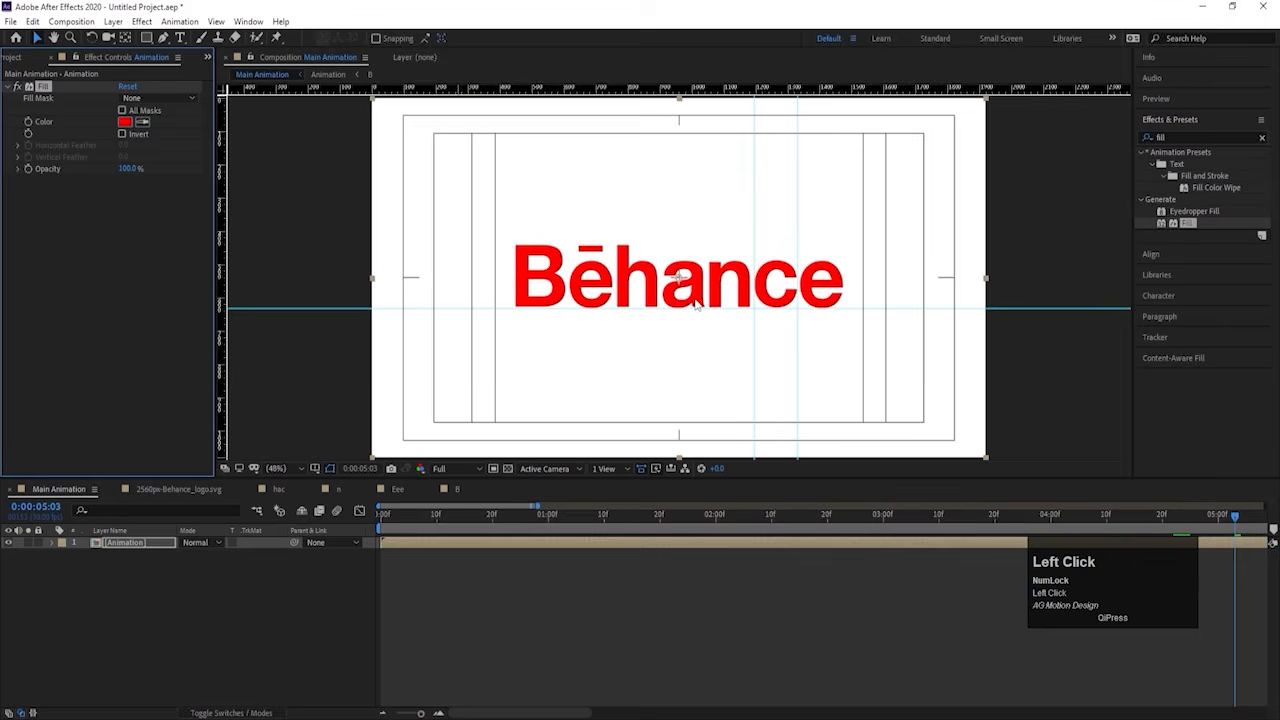
{"action": "left_click", "coordinate": [124, 122]}
{"action": "left_click", "coordinate": [389, 396]}
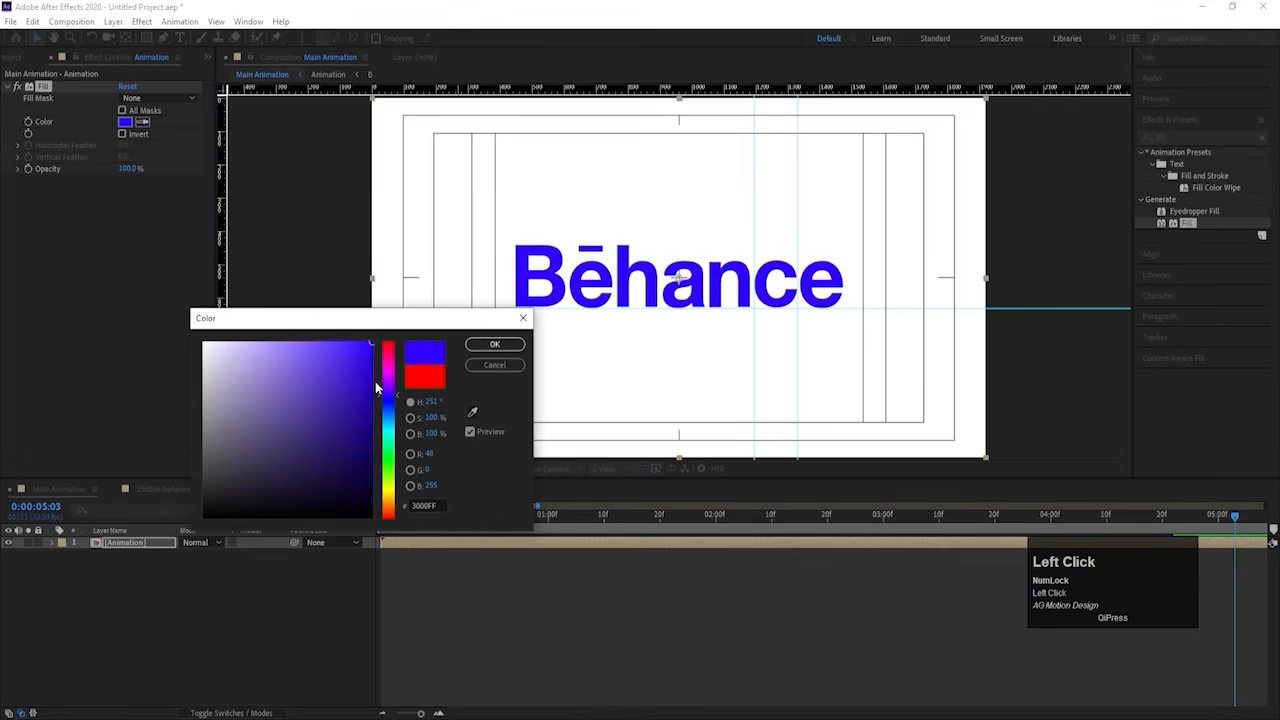
{"action": "left_click", "coordinate": [492, 345]}
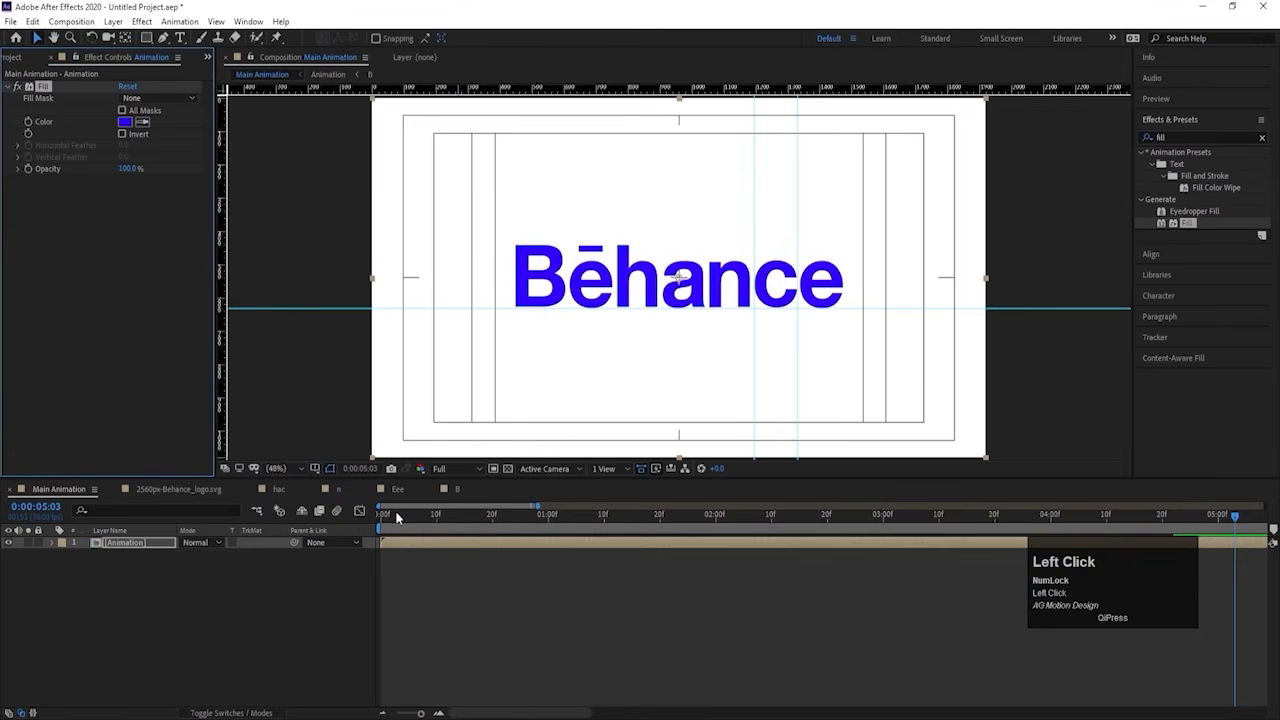
Step: Preview the blue logo animation from the beginning
{"action": "left_click", "coordinate": [397, 517]}
{"action": "key", "text": "space"}
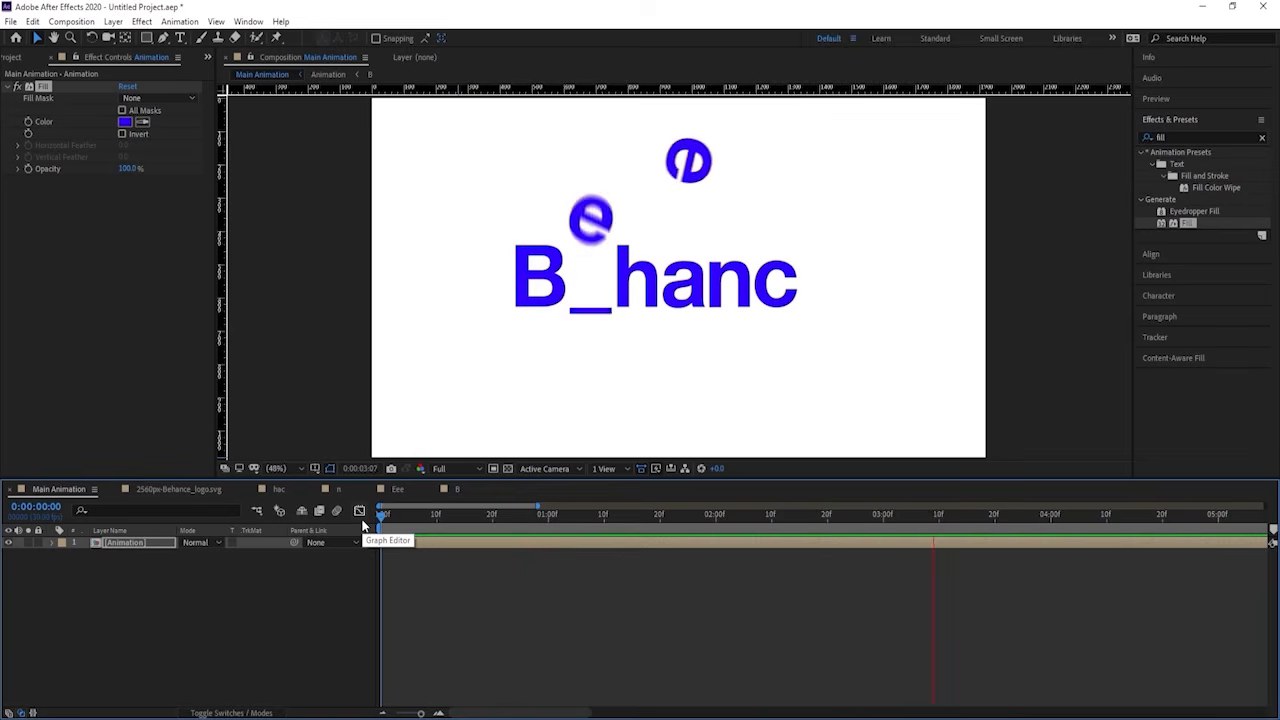
{"action": "key", "text": "space"}
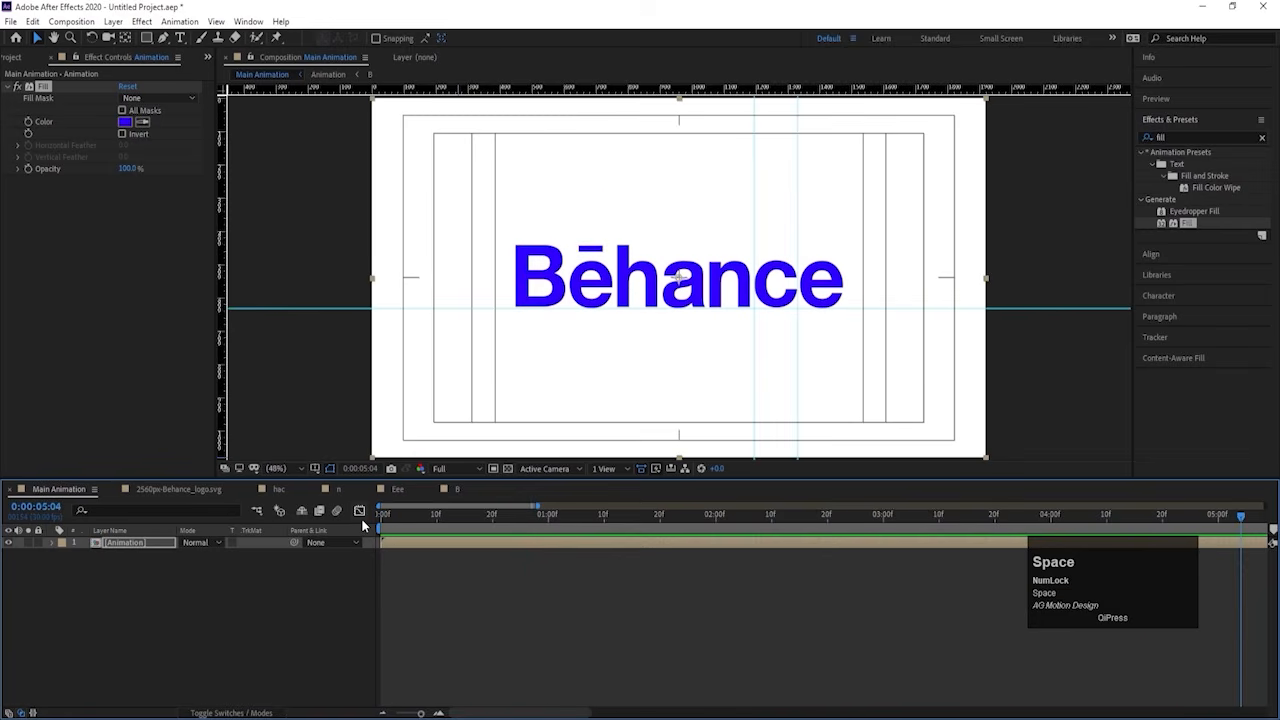
Step: Replay the finished blue Behance animation in Main Animation
{"action": "key", "text": "space"}
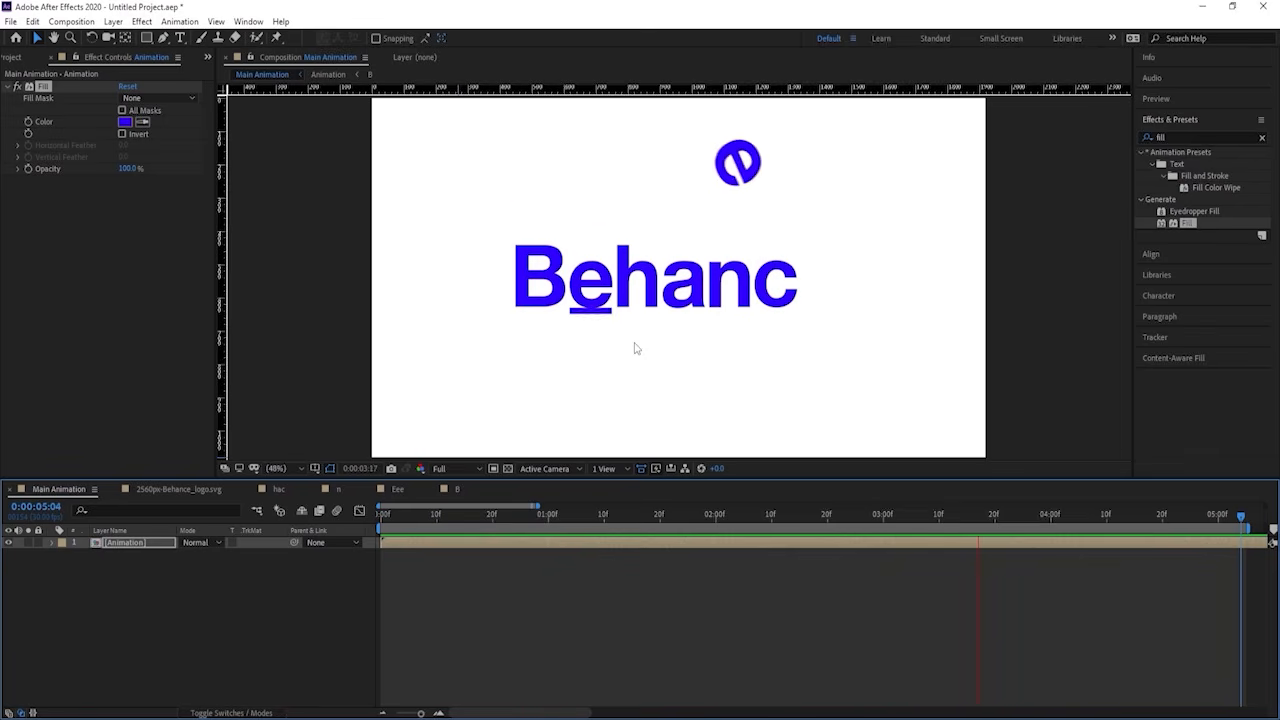
{"action": "key", "text": "space"}
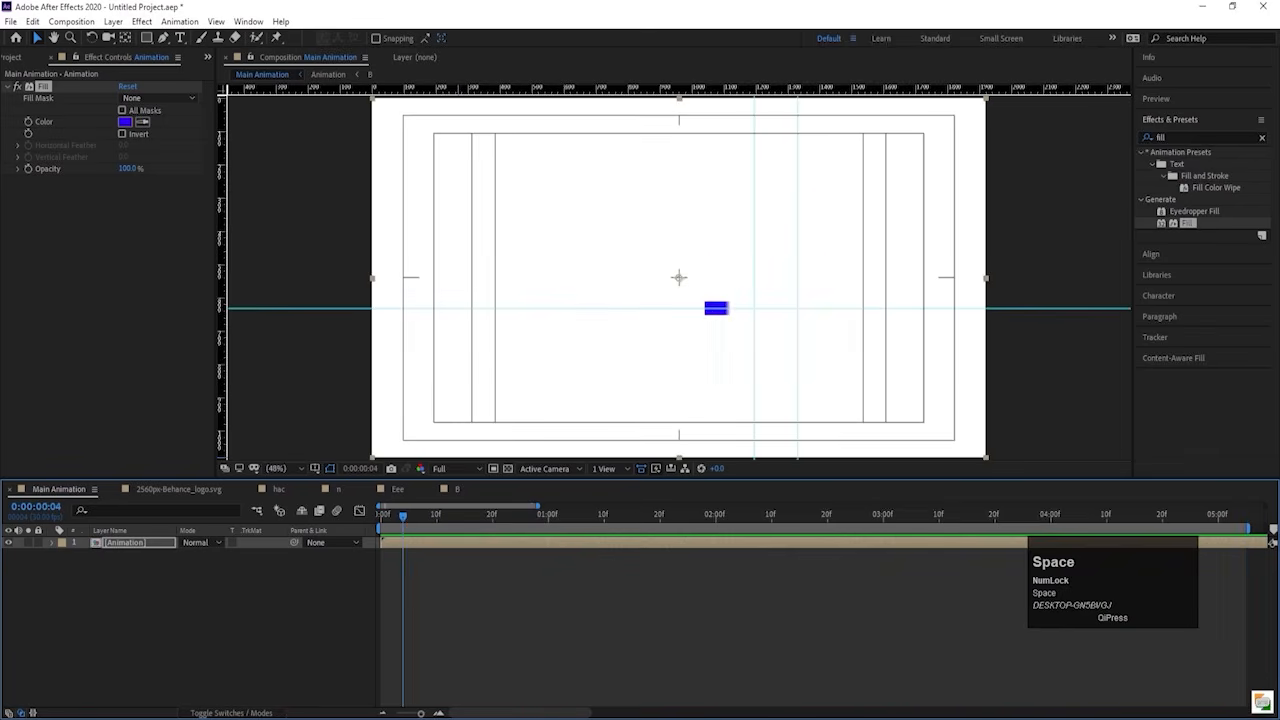
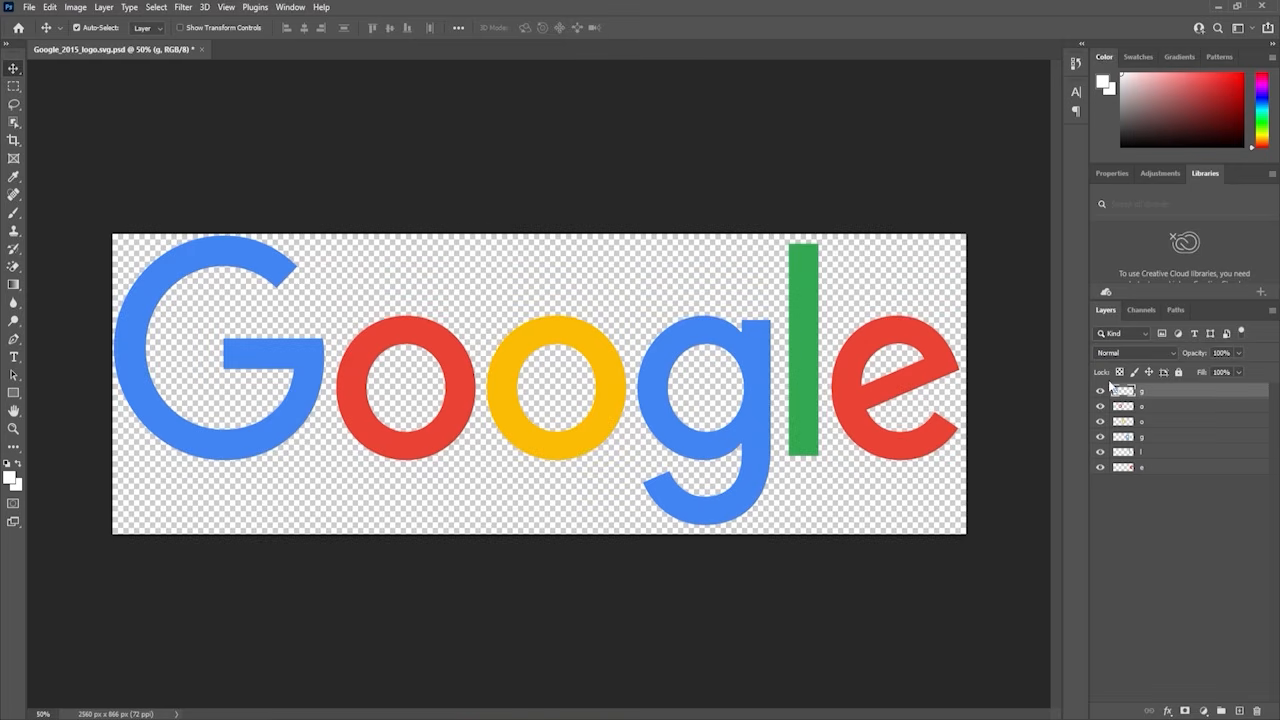
Step: In Photoshop, check the separated capital G and first o layers of the Google logo by toggling their visibility
{"action": "left_click", "coordinate": [1101, 392]}
{"action": "left_click", "coordinate": [1101, 392]}
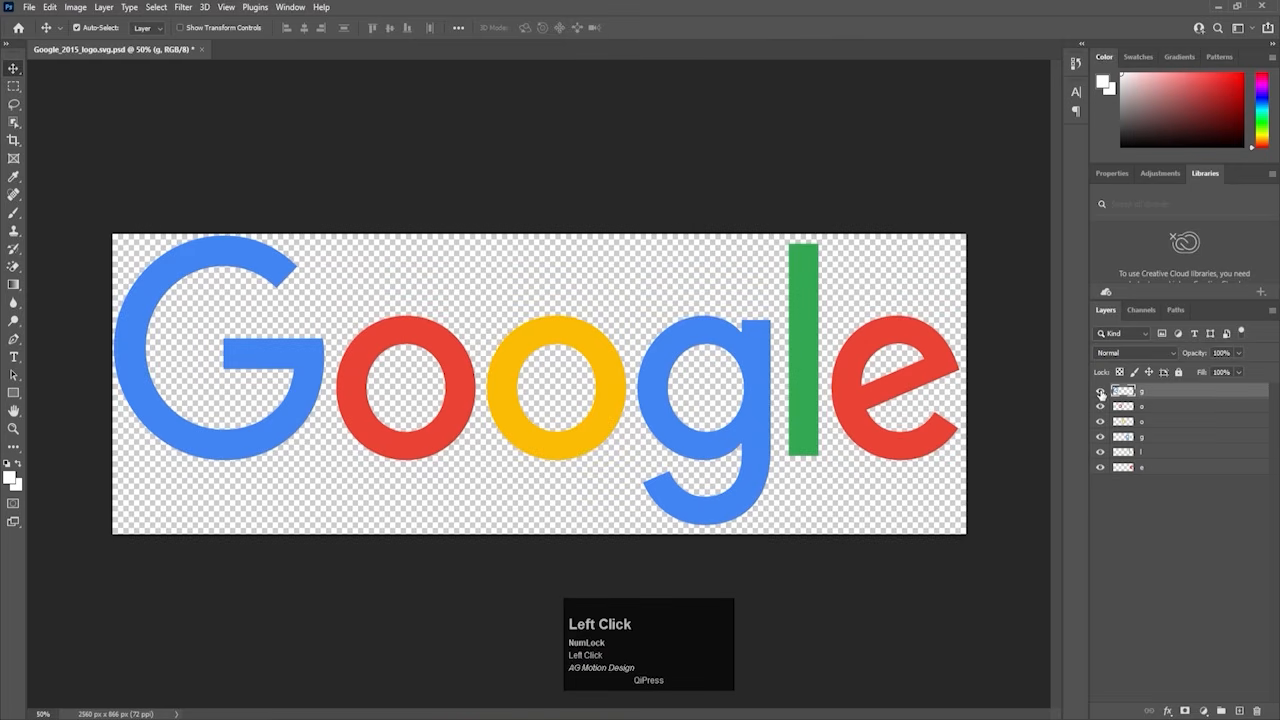
{"action": "left_click", "coordinate": [1101, 407]}
{"action": "left_click", "coordinate": [1101, 407]}
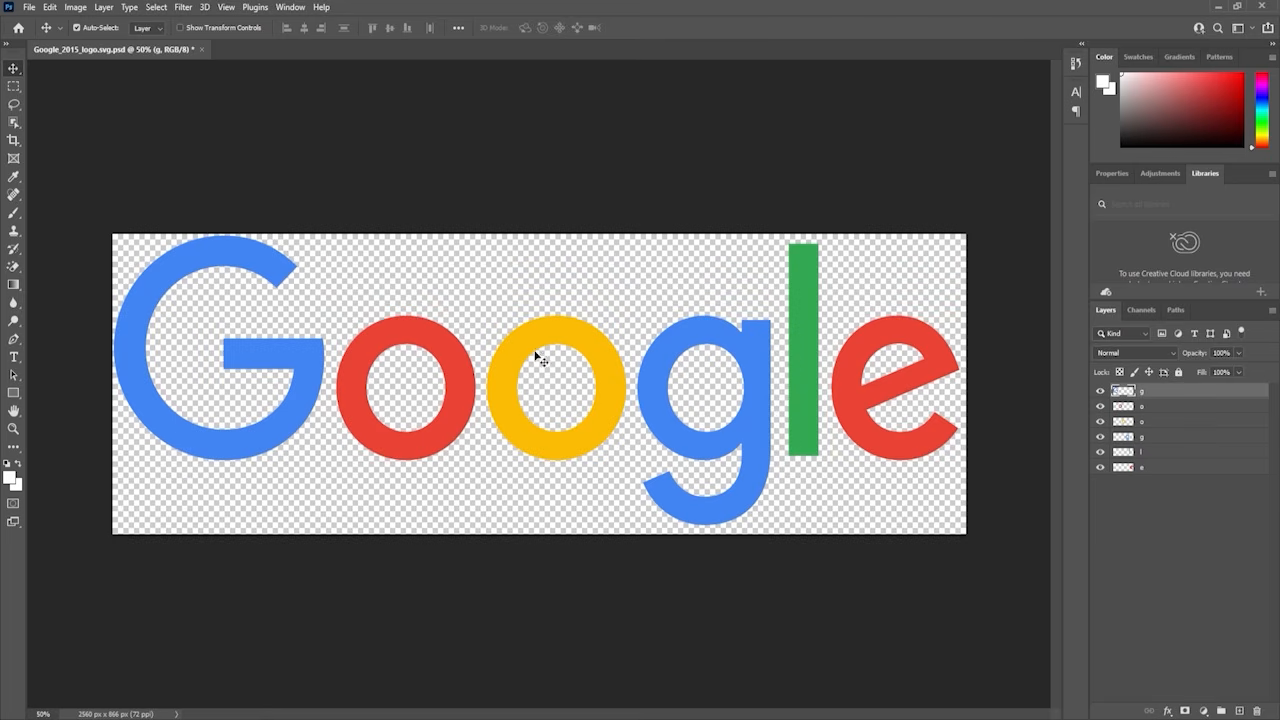
Step: Switch to After Effects and copy all six letter layers from the Google_2015_logo.svg composition into Main Animation
{"action": "left_click", "coordinate": [396, 716]}
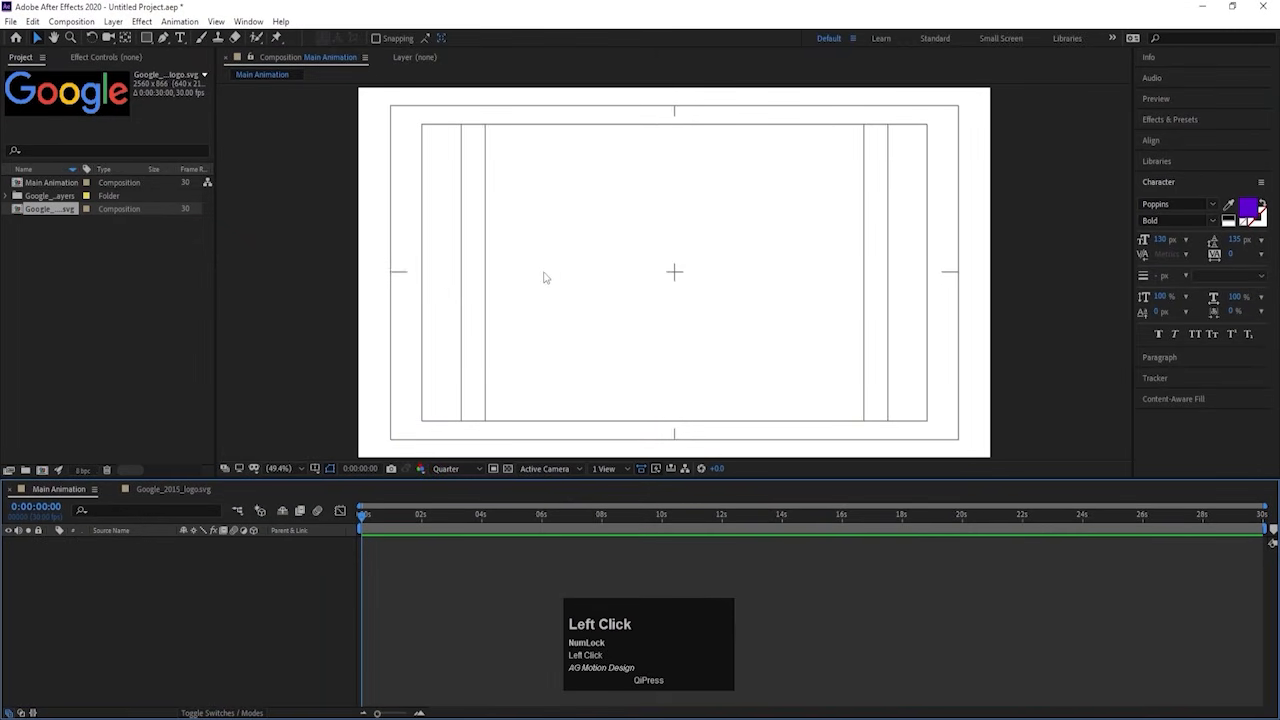
{"action": "double_click", "coordinate": [52, 210]}
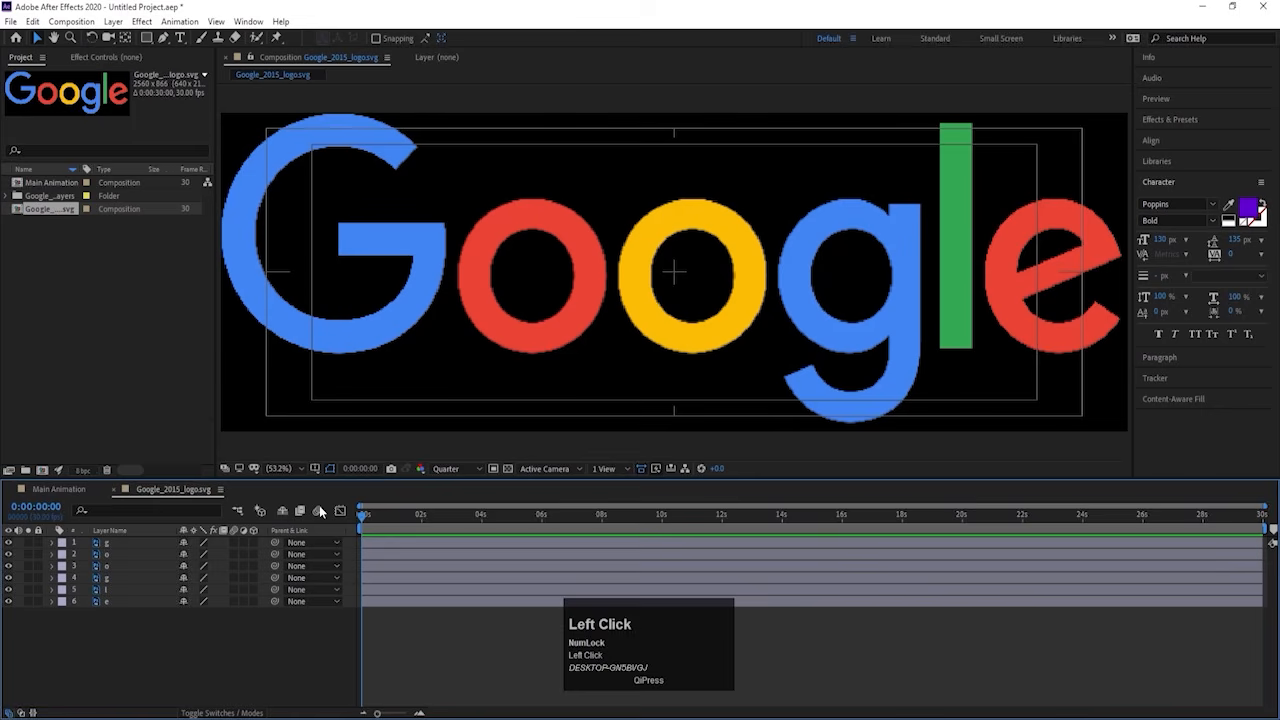
{"action": "key", "text": "ctrl+a"}
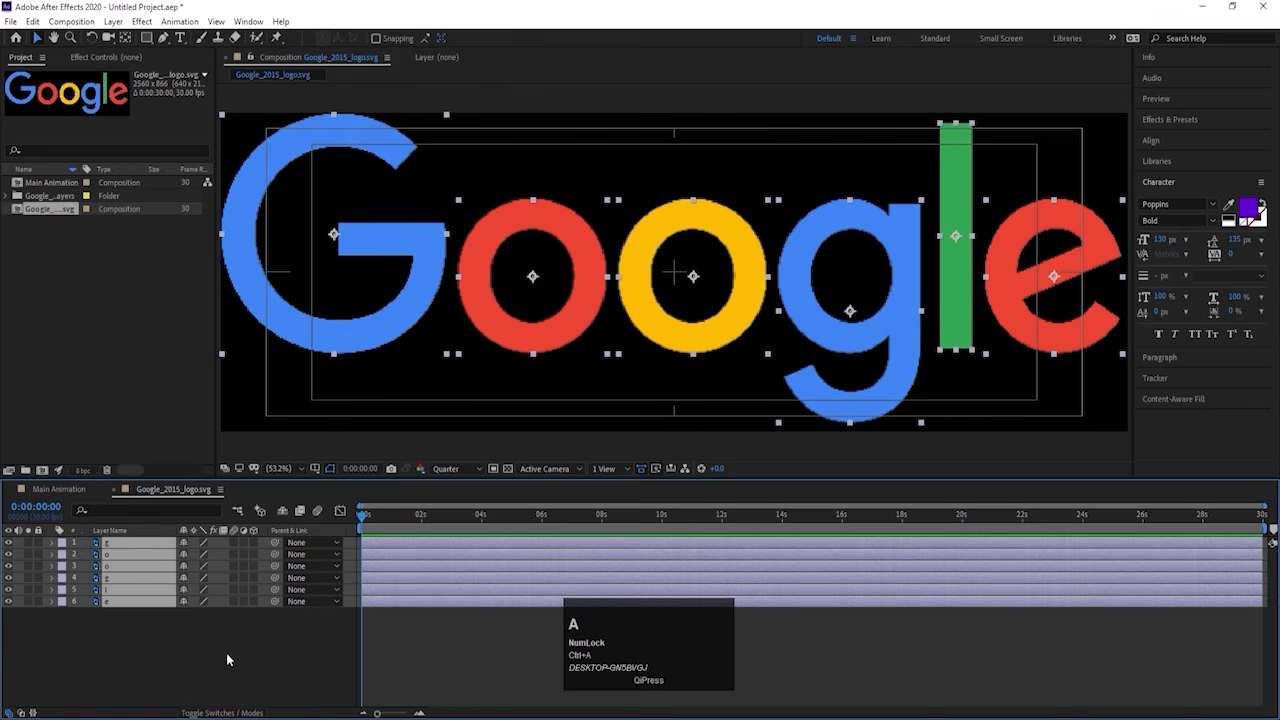
{"action": "key", "text": "ctrl+c"}
{"action": "left_click", "coordinate": [58, 489]}
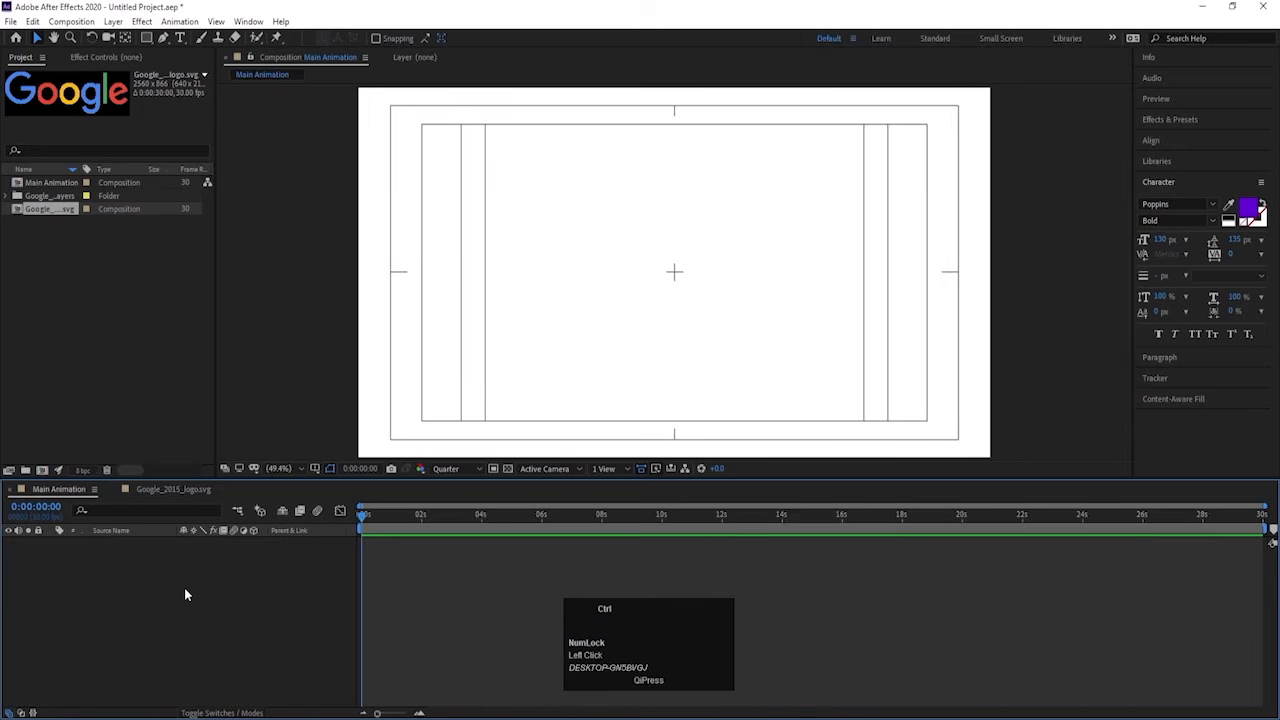
{"action": "key", "text": "ctrl+v"}
{"action": "left_click", "coordinate": [208, 636]}
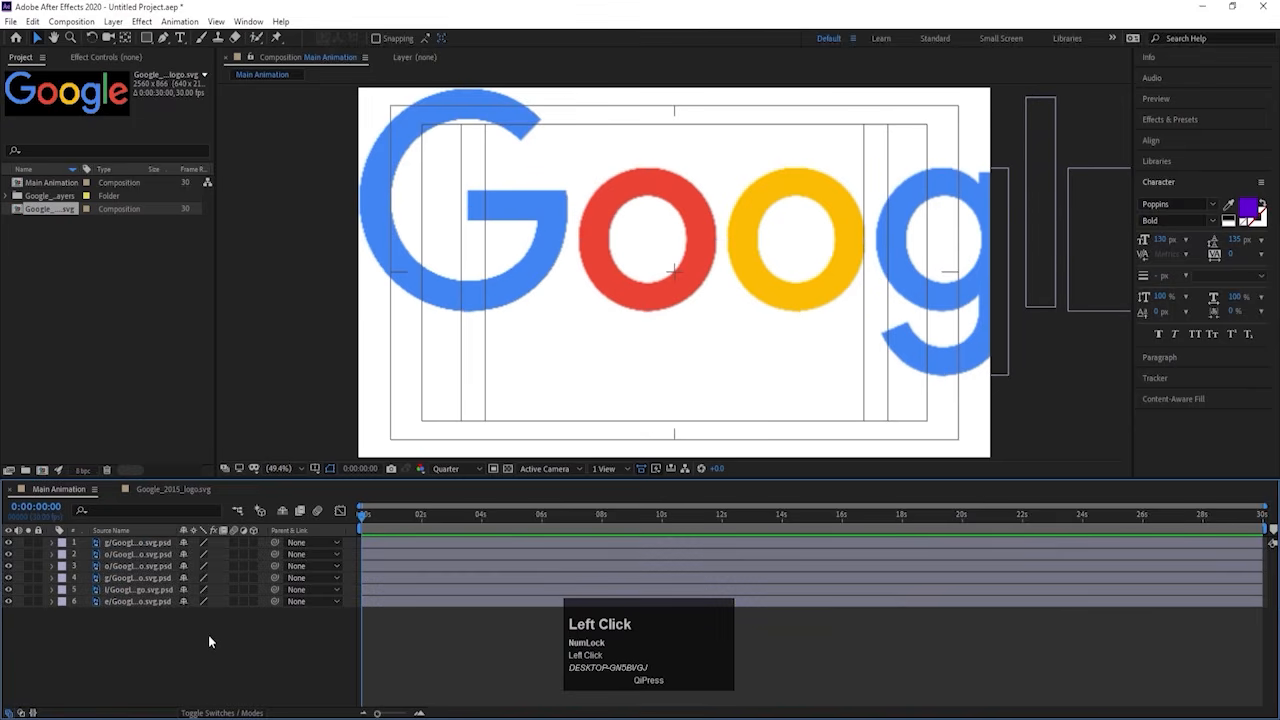
Step: Add a null object to Main Animation and parent all six Google letter layers to it
{"action": "right_click", "coordinate": [208, 636]}
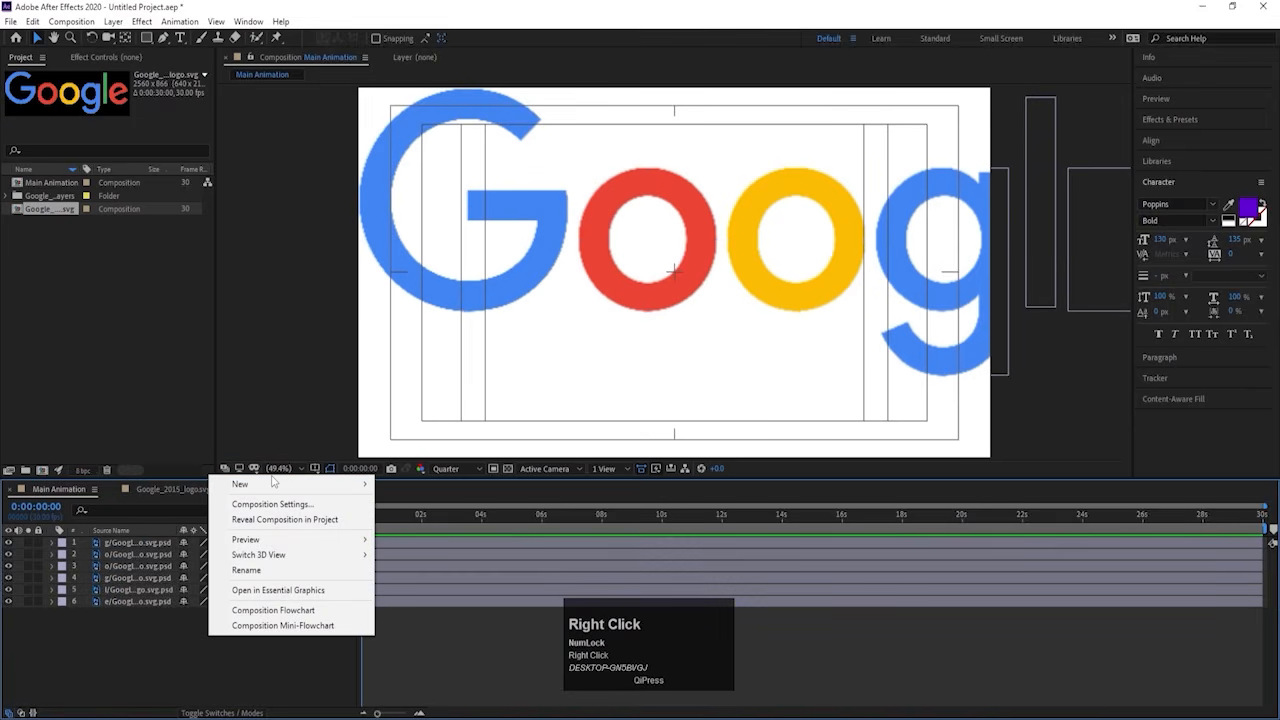
{"action": "left_click", "coordinate": [273, 483]}
{"action": "left_click", "coordinate": [380, 566]}
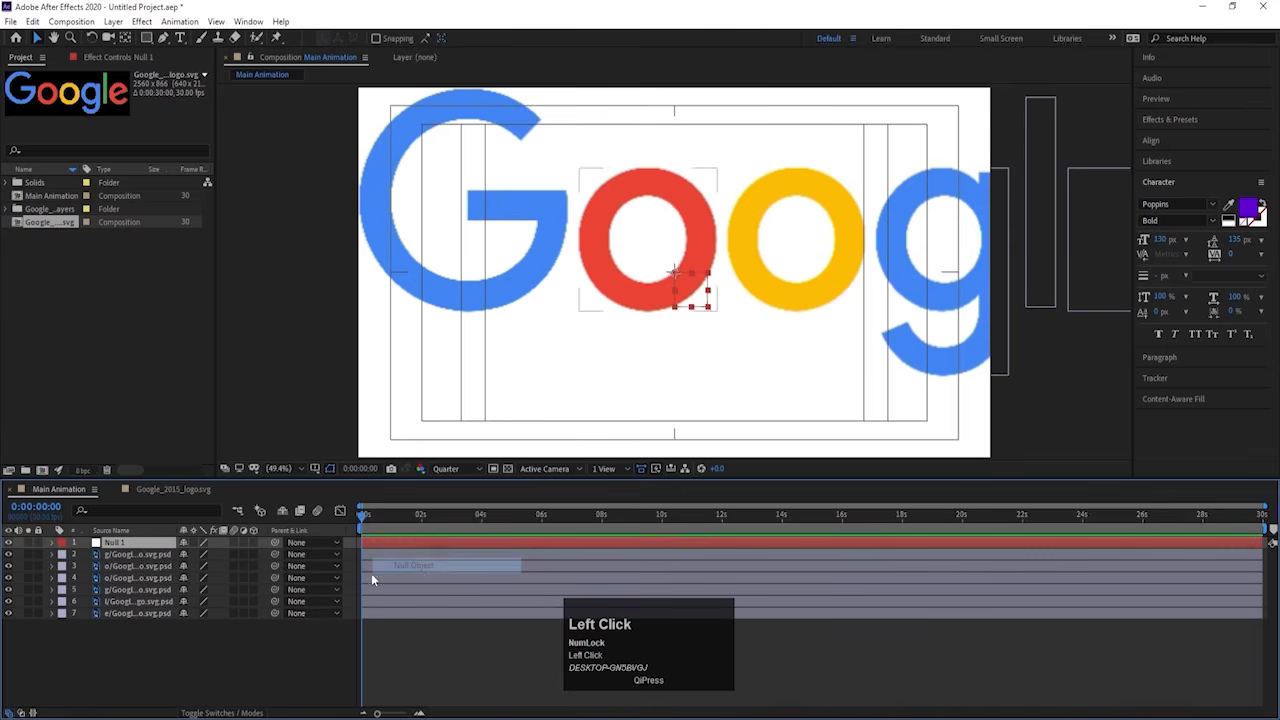
{"action": "left_click", "coordinate": [150, 554]}
{"action": "left_click", "coordinate": [150, 613], "text": "shift"}
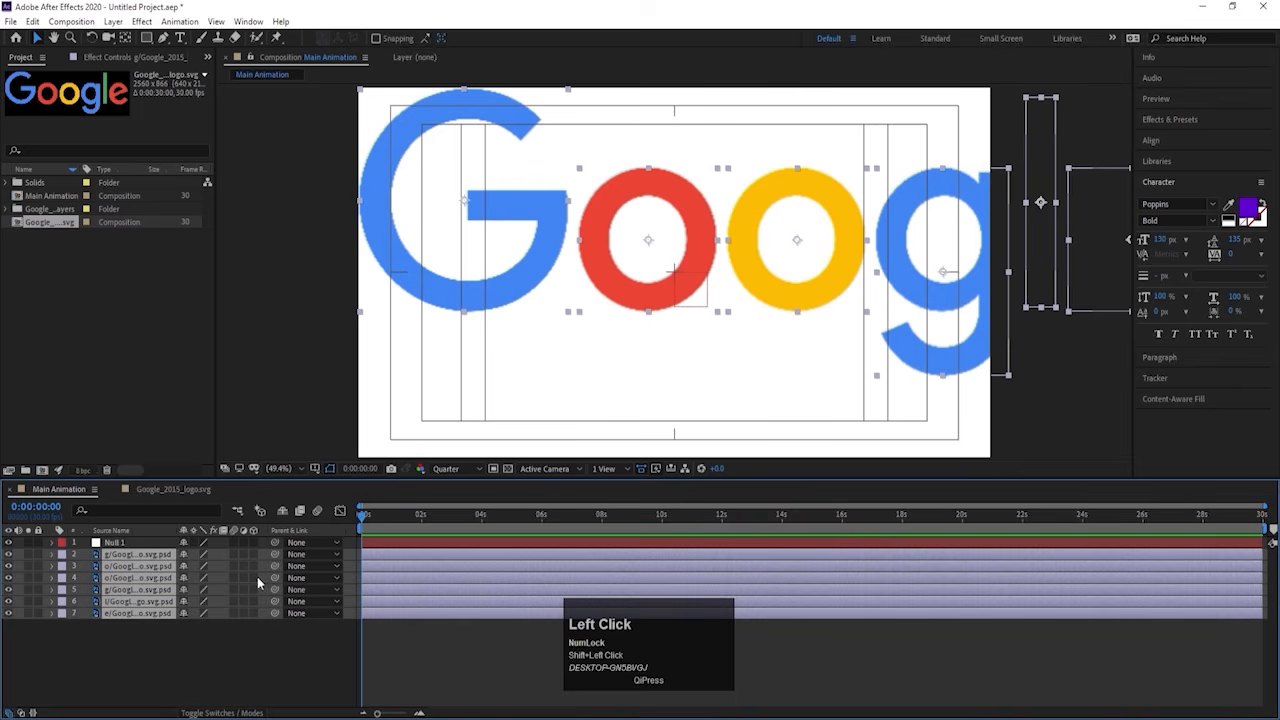
{"action": "left_click_drag", "start_coordinate": [275, 555], "coordinate": [127, 544]}
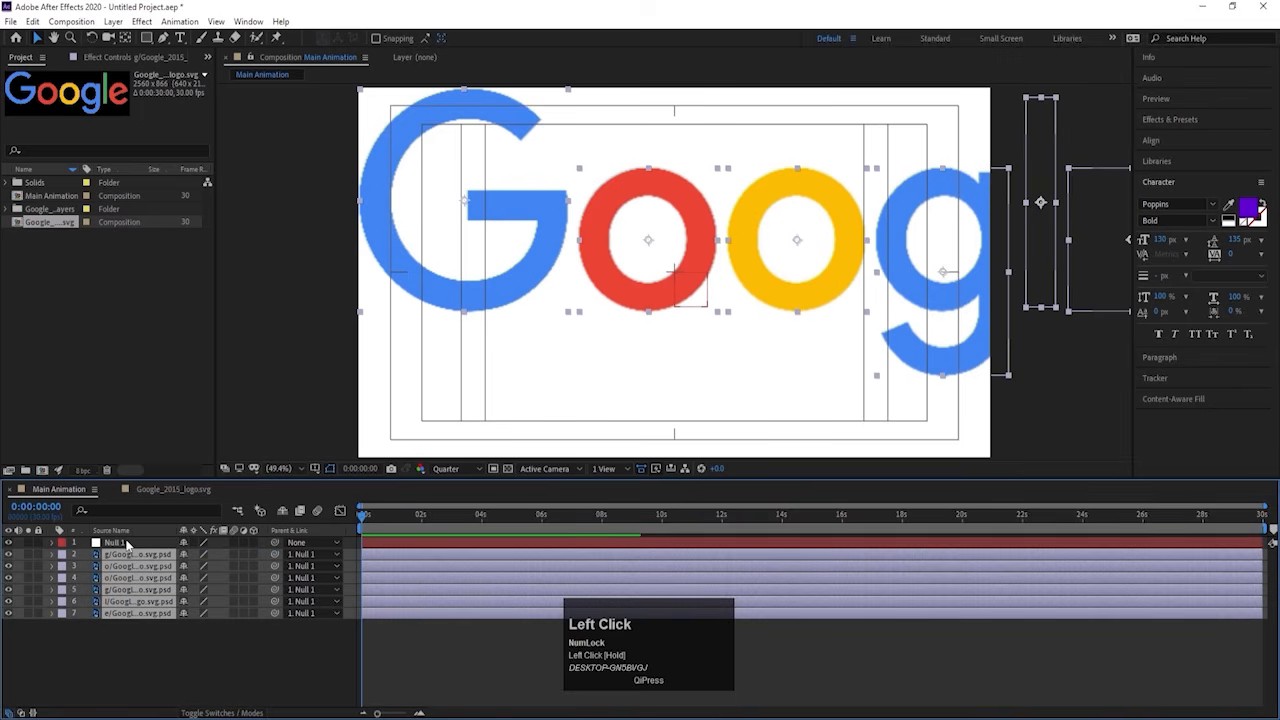
Step: Scale down the null so the whole Google logo fits the frame, and set its position to 837, 583 to center the logo
{"action": "left_click", "coordinate": [131, 544]}
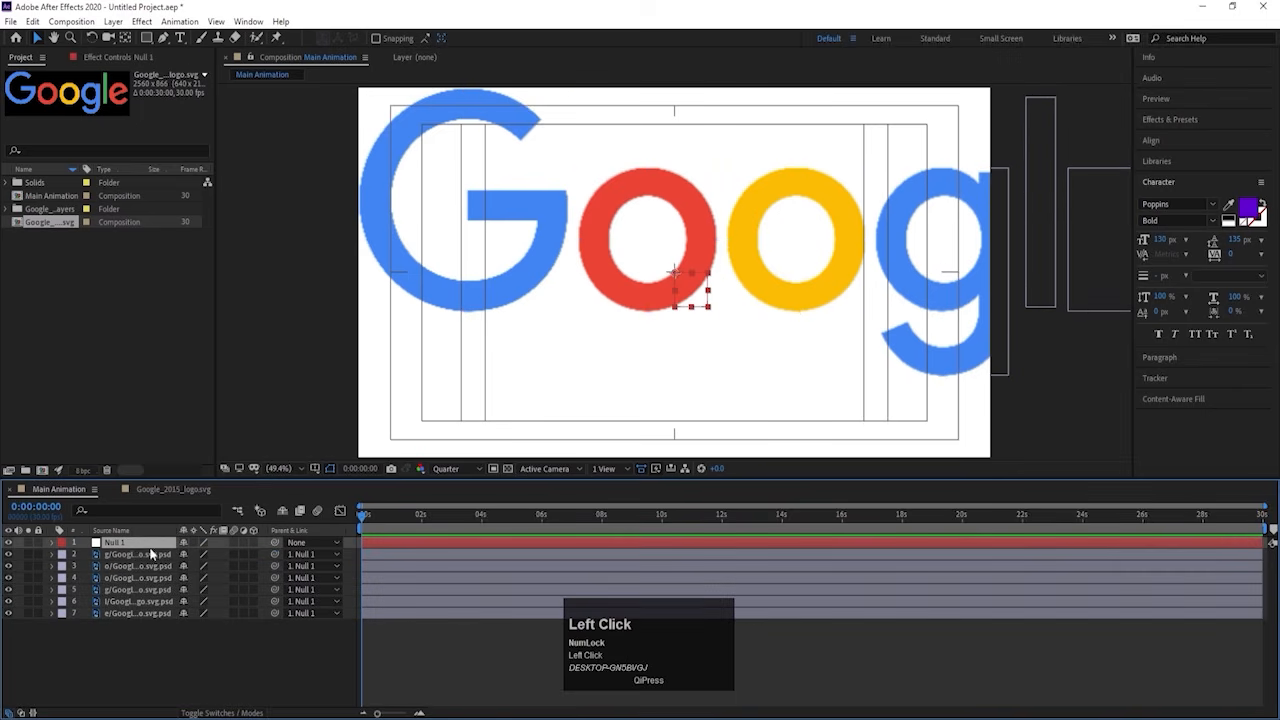
{"action": "key", "text": "s"}
{"action": "left_click_drag", "start_coordinate": [205, 554], "coordinate": [295, 559]}
{"action": "key", "text": "p"}
{"action": "left_click", "coordinate": [240, 554]}
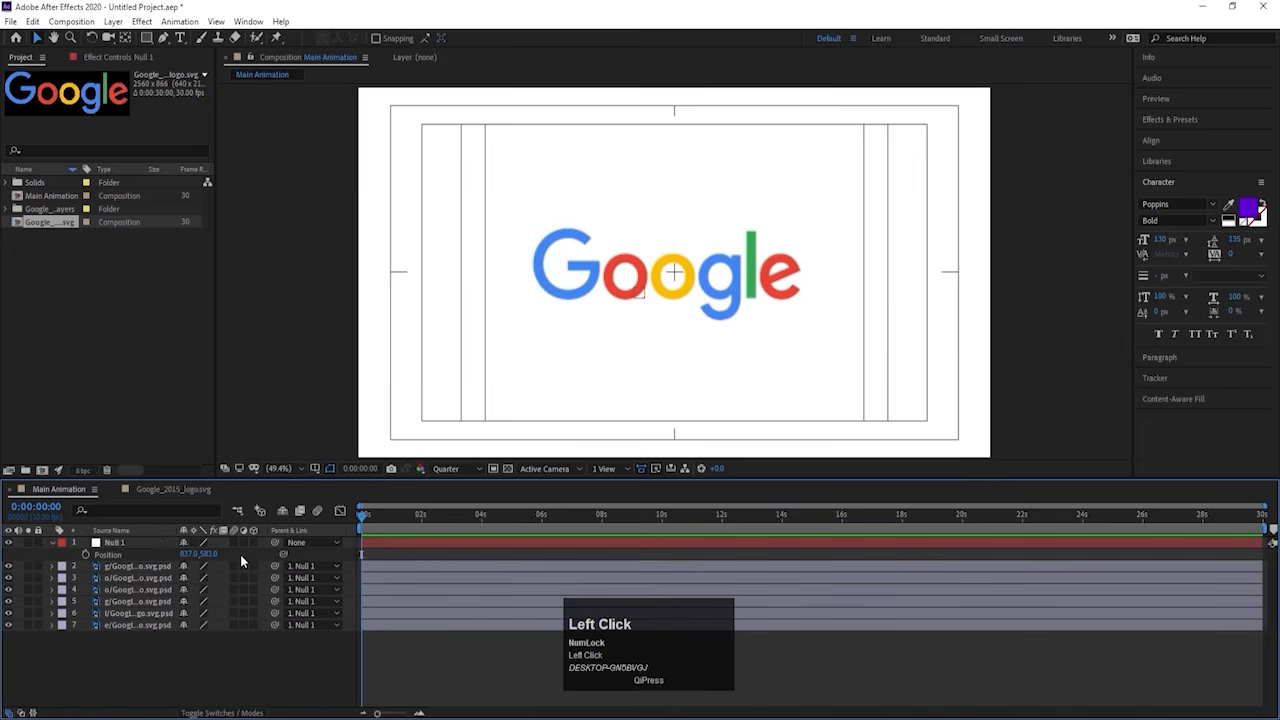
{"action": "left_click", "coordinate": [100, 543]}
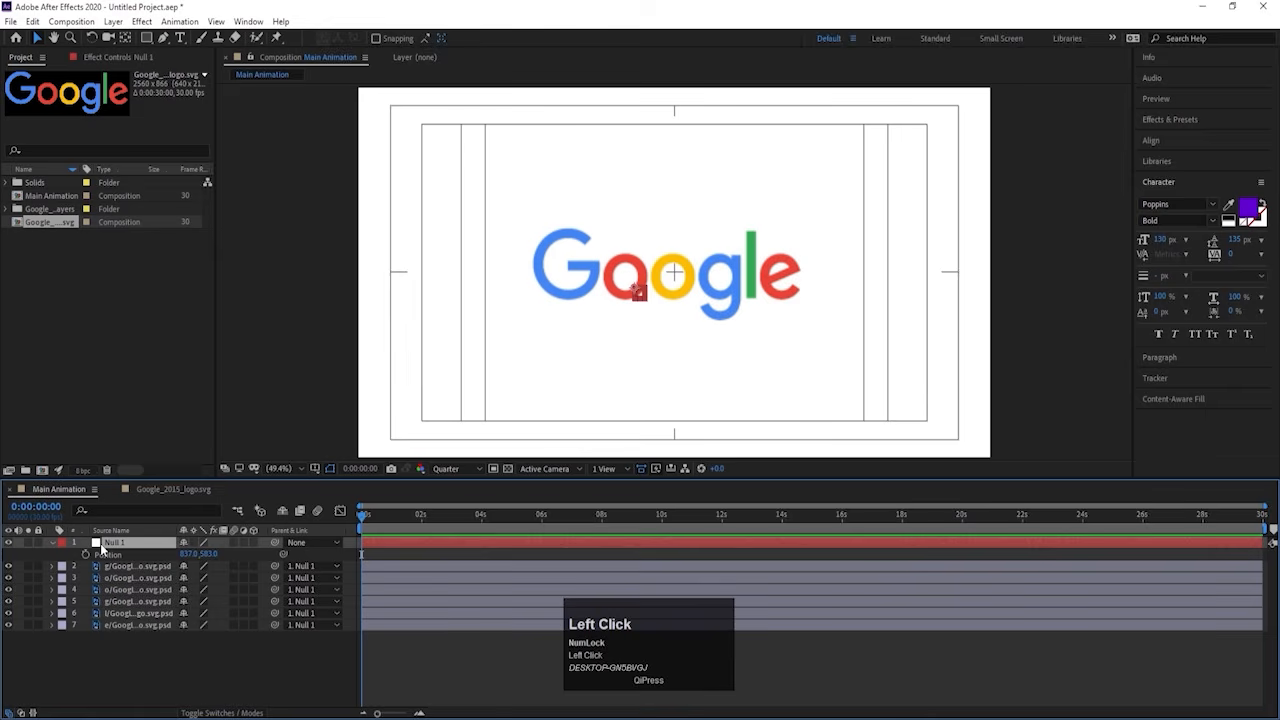
Step: Delete the Null 1 layer and reveal the Position property of all six letter layers
{"action": "key", "text": "Delete"}
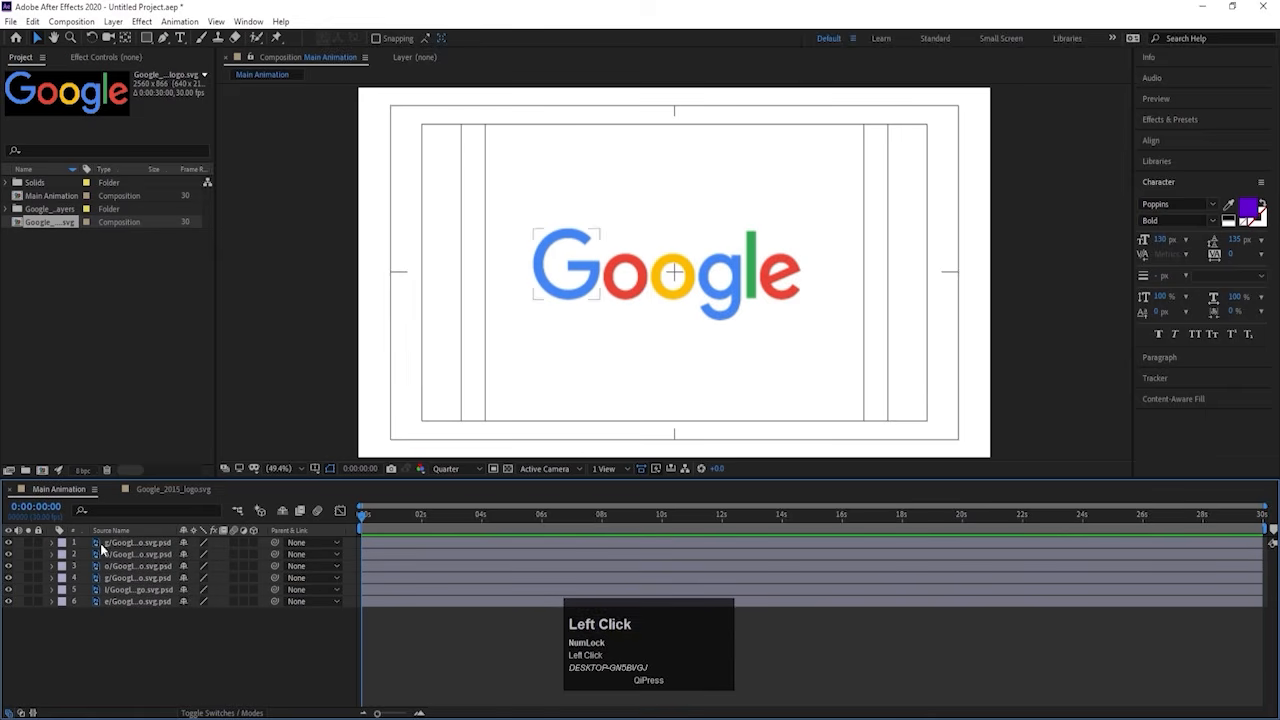
{"action": "left_click", "coordinate": [210, 626]}
{"action": "left_click", "coordinate": [160, 643]}
{"action": "key", "text": "ctrl+a"}
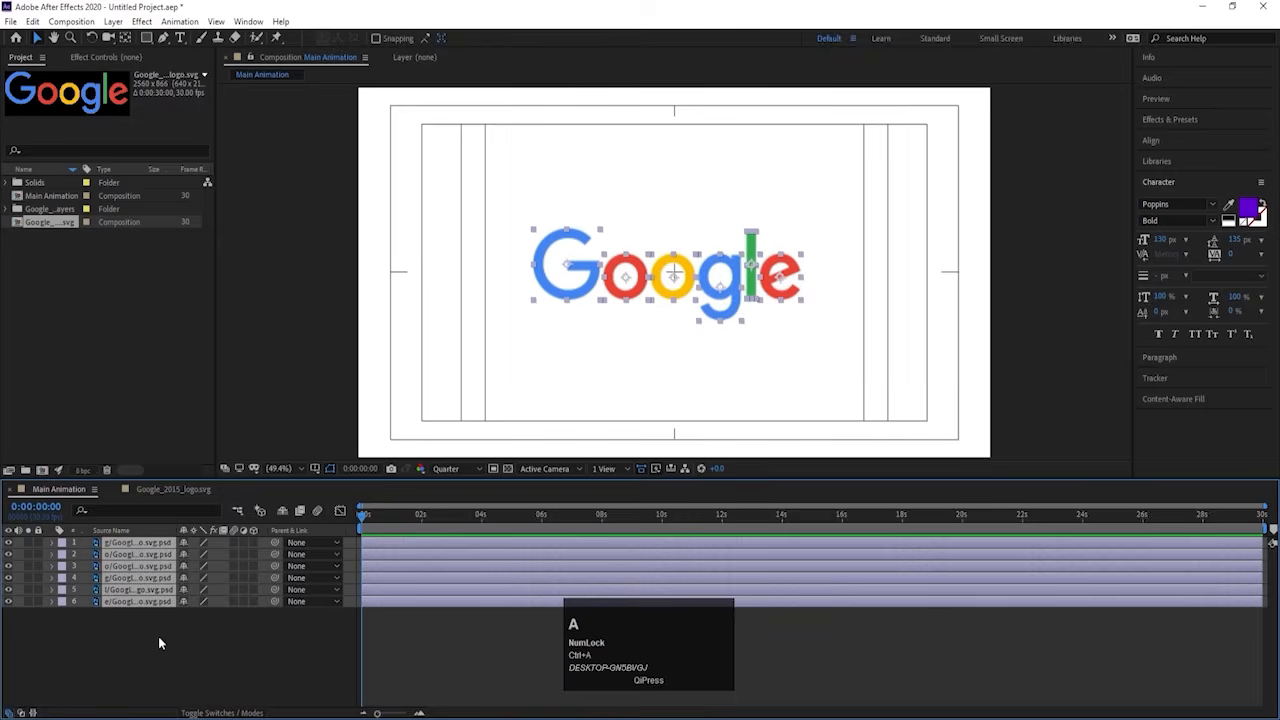
{"action": "key", "text": "p"}
{"action": "left_click", "coordinate": [250, 552]}
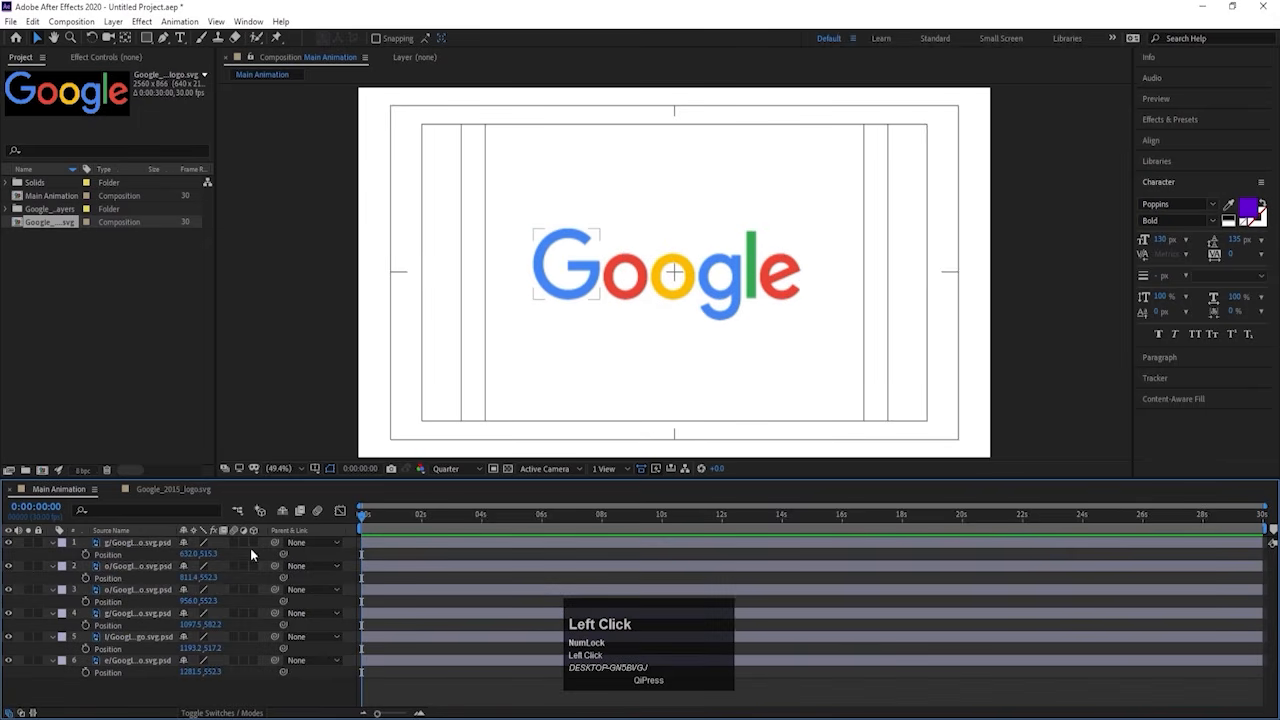
Step: Separate the Position dimensions of the first three letter layers, the capital G and both o's
{"action": "left_click", "coordinate": [112, 552]}
{"action": "right_click", "coordinate": [112, 552]}
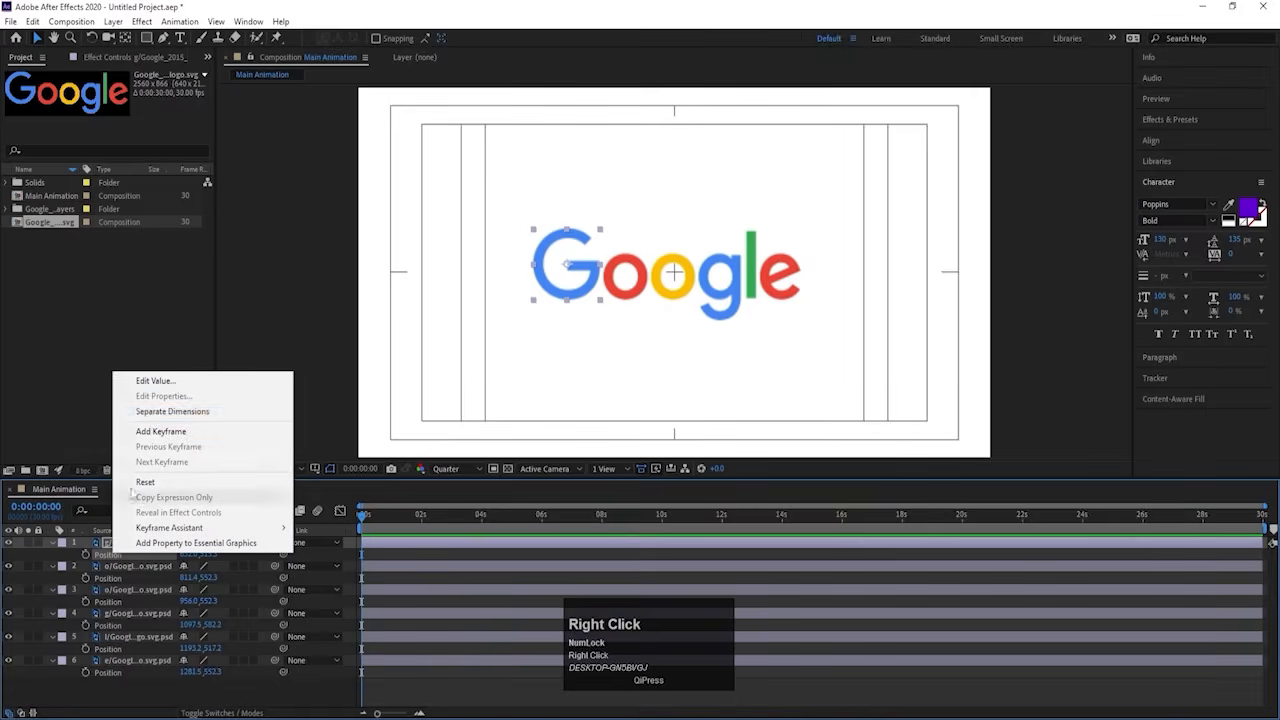
{"action": "left_click", "coordinate": [172, 411]}
{"action": "left_click", "coordinate": [142, 586]}
{"action": "right_click", "coordinate": [142, 586]}
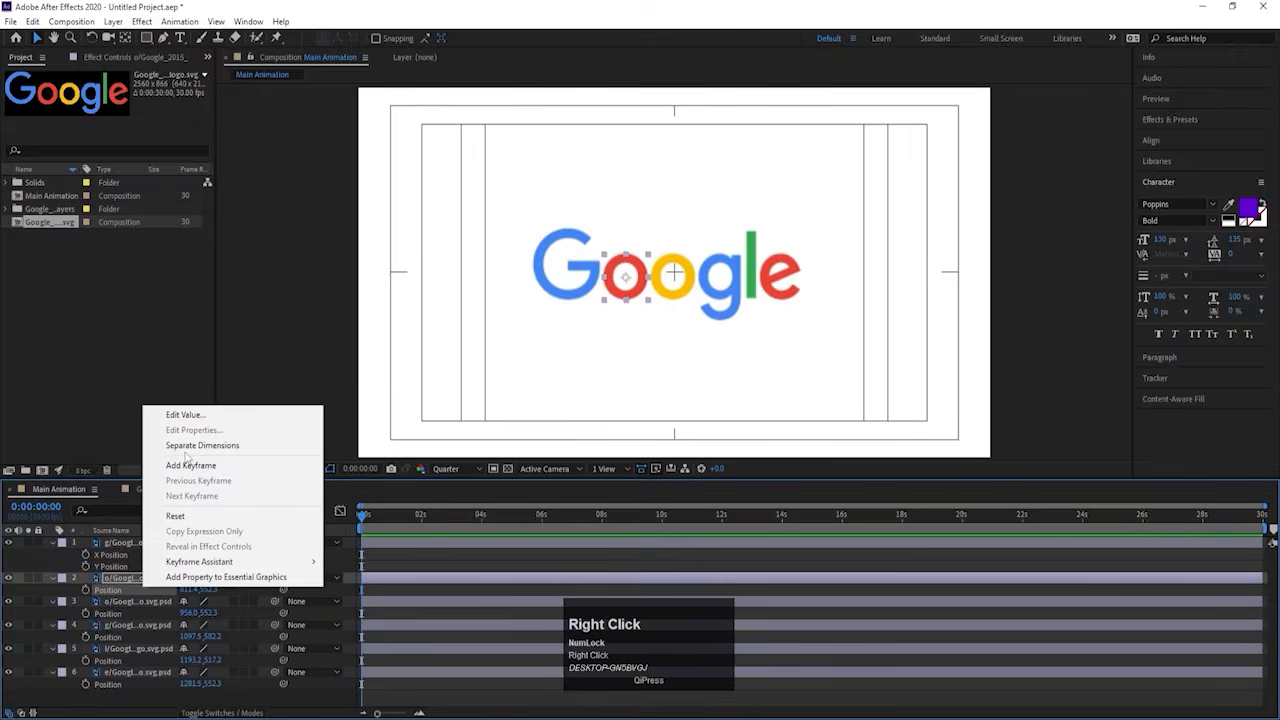
{"action": "left_click", "coordinate": [185, 446]}
{"action": "left_click", "coordinate": [118, 625]}
{"action": "right_click", "coordinate": [118, 625]}
{"action": "left_click", "coordinate": [165, 491]}
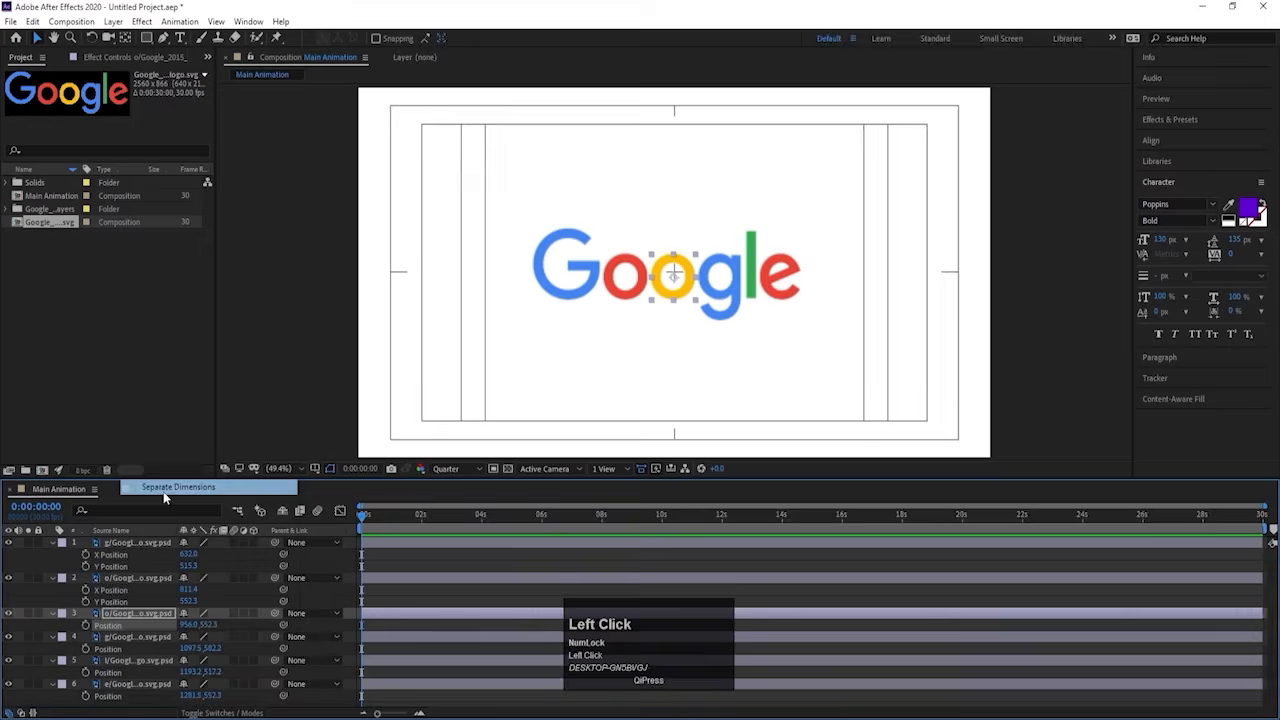
Step: Separate the Position dimensions of the remaining g, l and e letter layers
{"action": "left_click", "coordinate": [120, 660]}
{"action": "right_click", "coordinate": [120, 660]}
{"action": "left_click", "coordinate": [175, 522]}
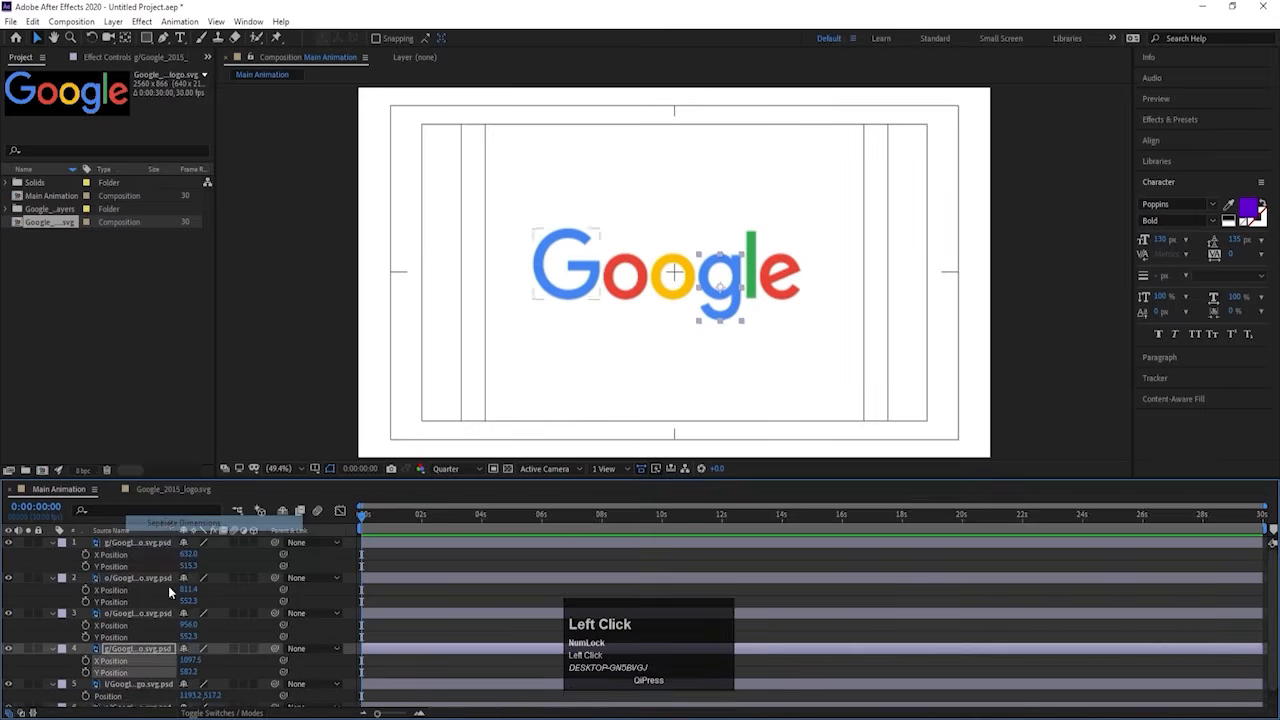
{"action": "scroll", "coordinate": [141, 663], "scroll_direction": "down", "scroll_amount": 1}
{"action": "left_click", "coordinate": [110, 677]}
{"action": "right_click", "coordinate": [110, 677]}
{"action": "left_click", "coordinate": [168, 533]}
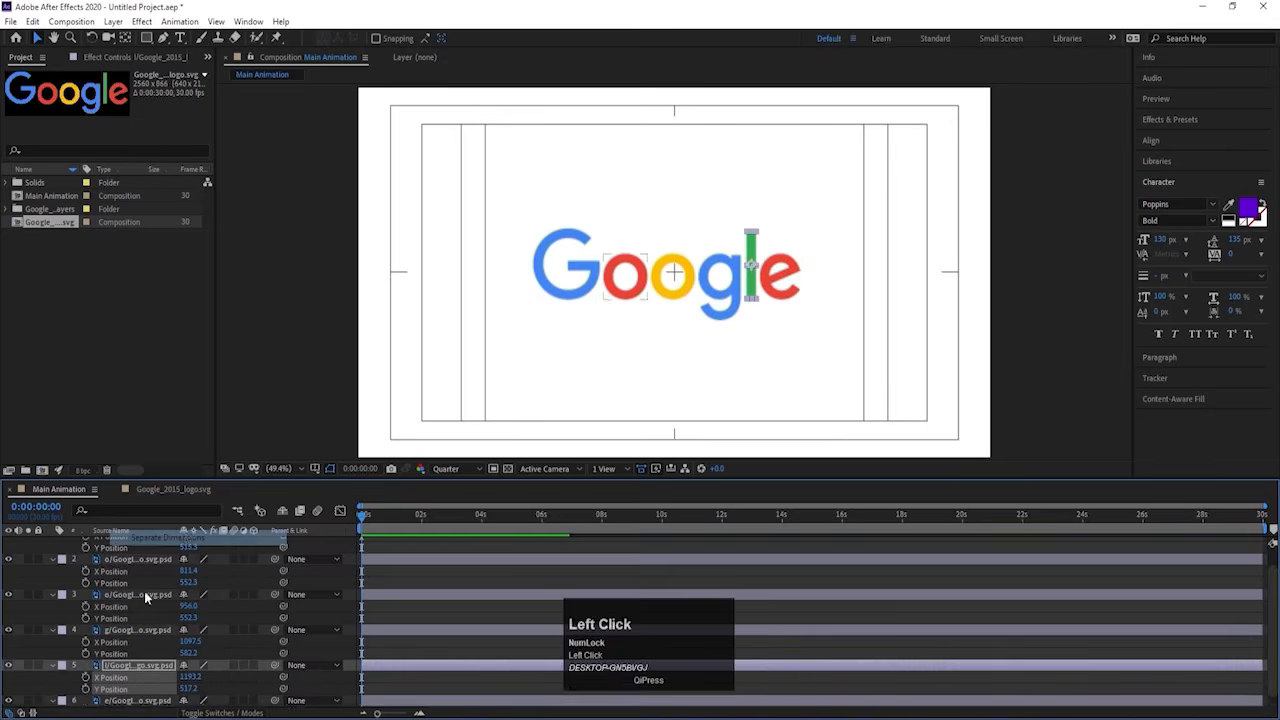
{"action": "scroll", "coordinate": [145, 597], "scroll_direction": "down", "scroll_amount": 1}
{"action": "left_click", "coordinate": [135, 700]}
{"action": "right_click", "coordinate": [135, 700]}
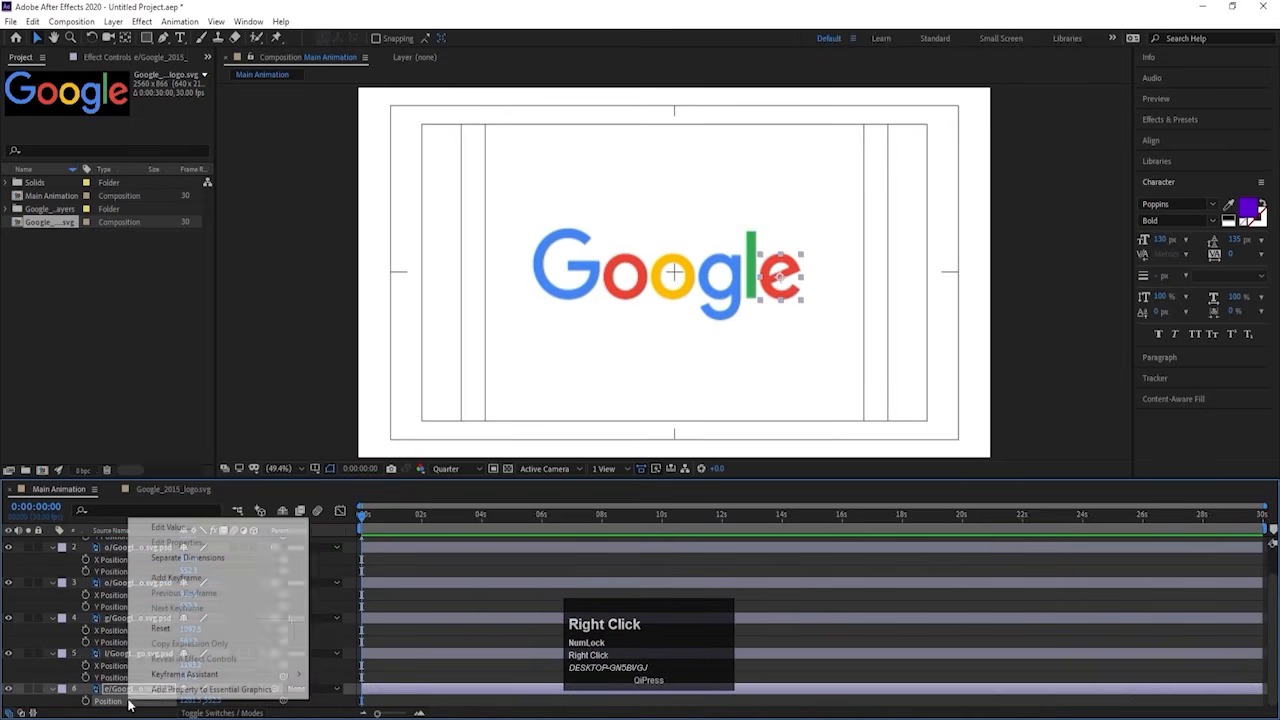
{"action": "left_click", "coordinate": [162, 560]}
{"action": "scroll", "coordinate": [366, 616], "scroll_direction": "up", "scroll_amount": 2}
{"action": "left_click", "coordinate": [369, 585]}
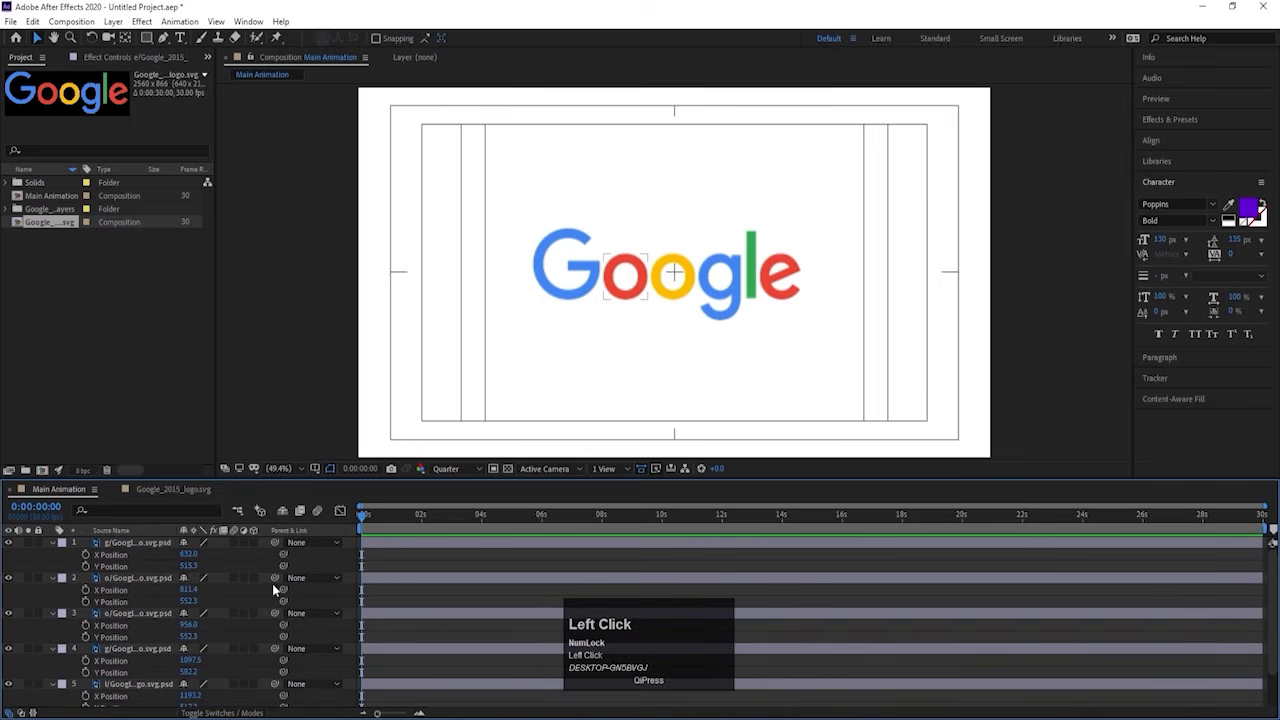
Step: Add starting X Position and Y Position keyframes to all letter layers at 0:00:00:00
{"action": "key", "text": "ctrl+a"}
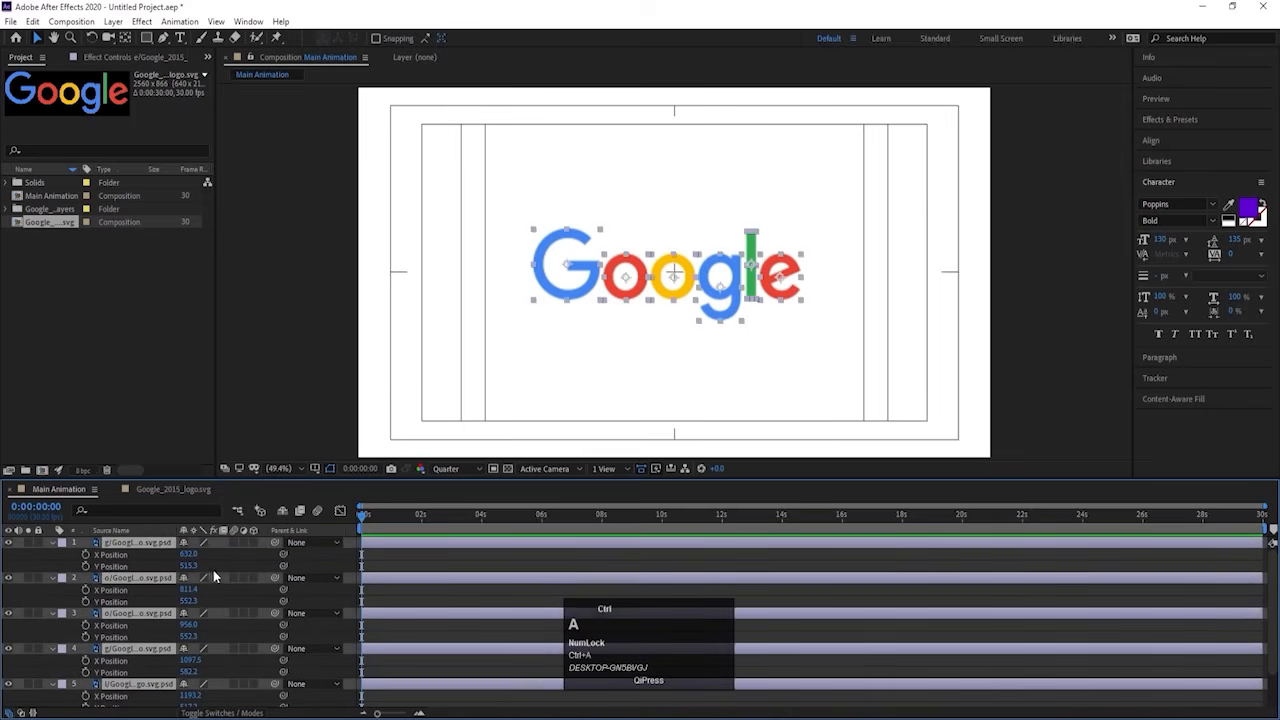
{"action": "left_click", "coordinate": [86, 554]}
{"action": "left_click", "coordinate": [86, 566]}
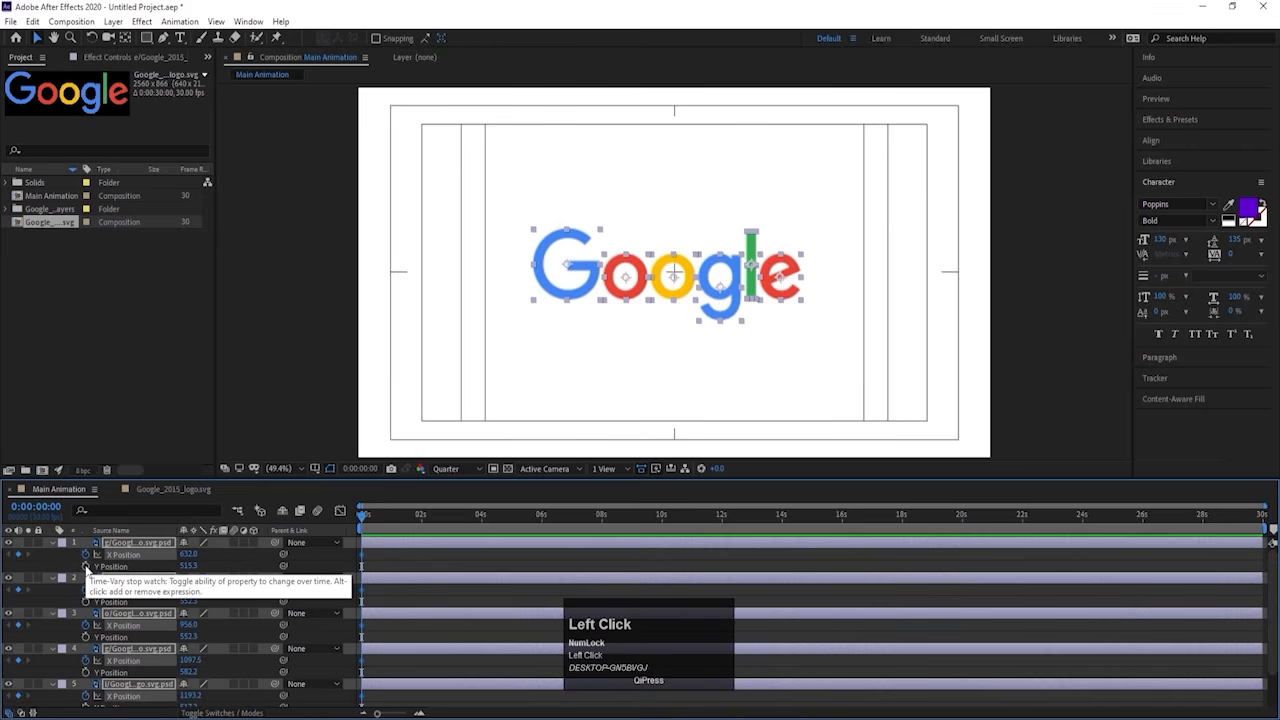
{"action": "left_click", "coordinate": [120, 577]}
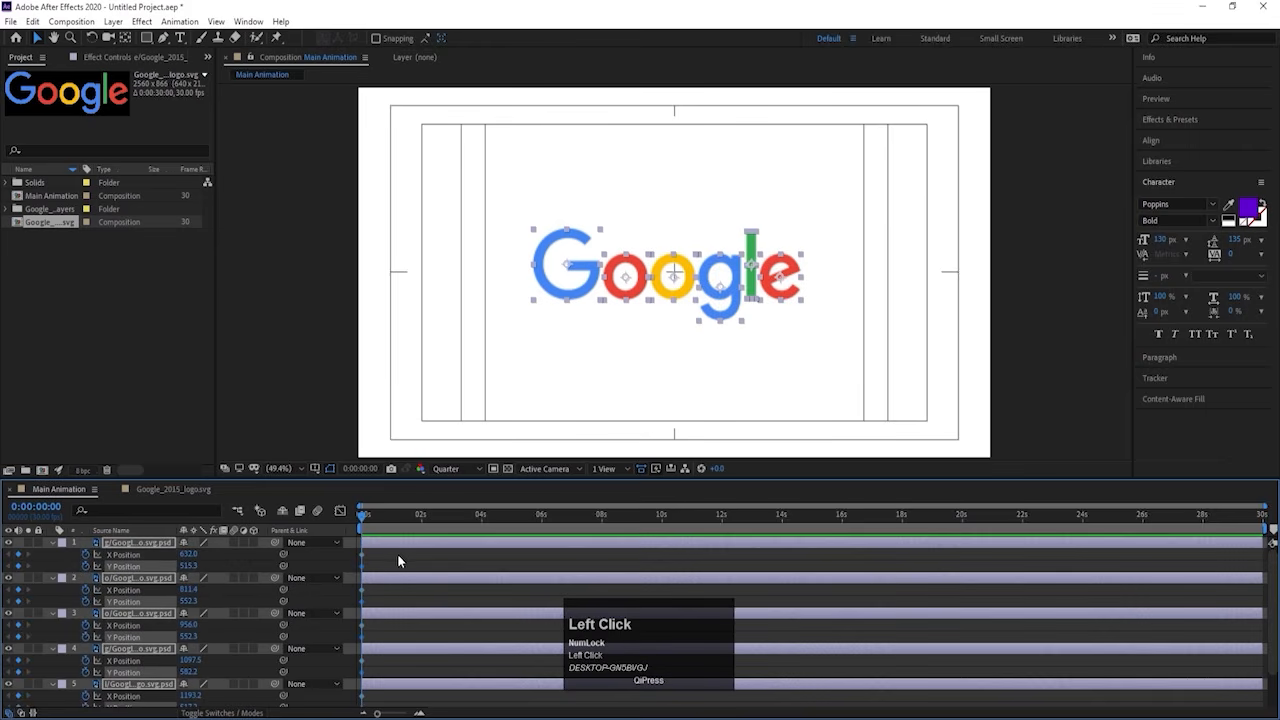
Step: Add X and Y Position keyframes to all letters at 0:00:01:00, plus Y Position keyframes at 0:00:01:10
{"action": "key", "text": "equal"}
{"action": "key", "text": "equal"}
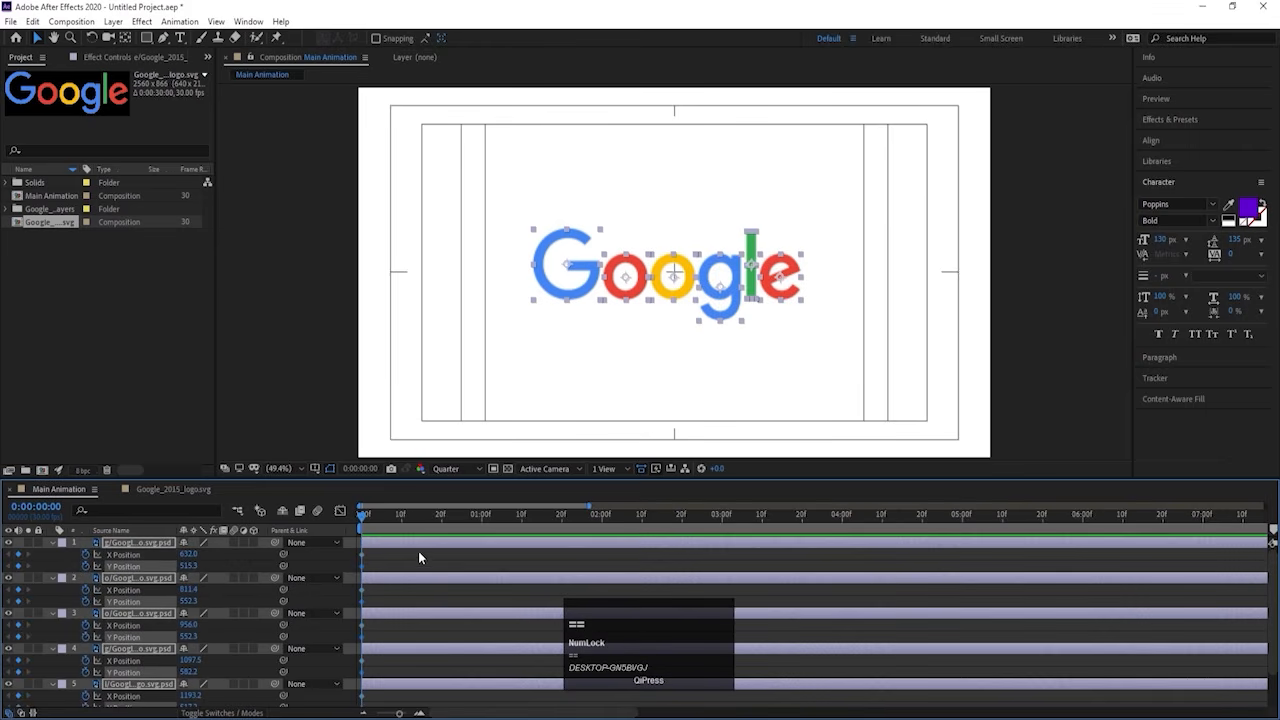
{"action": "left_click", "coordinate": [480, 521]}
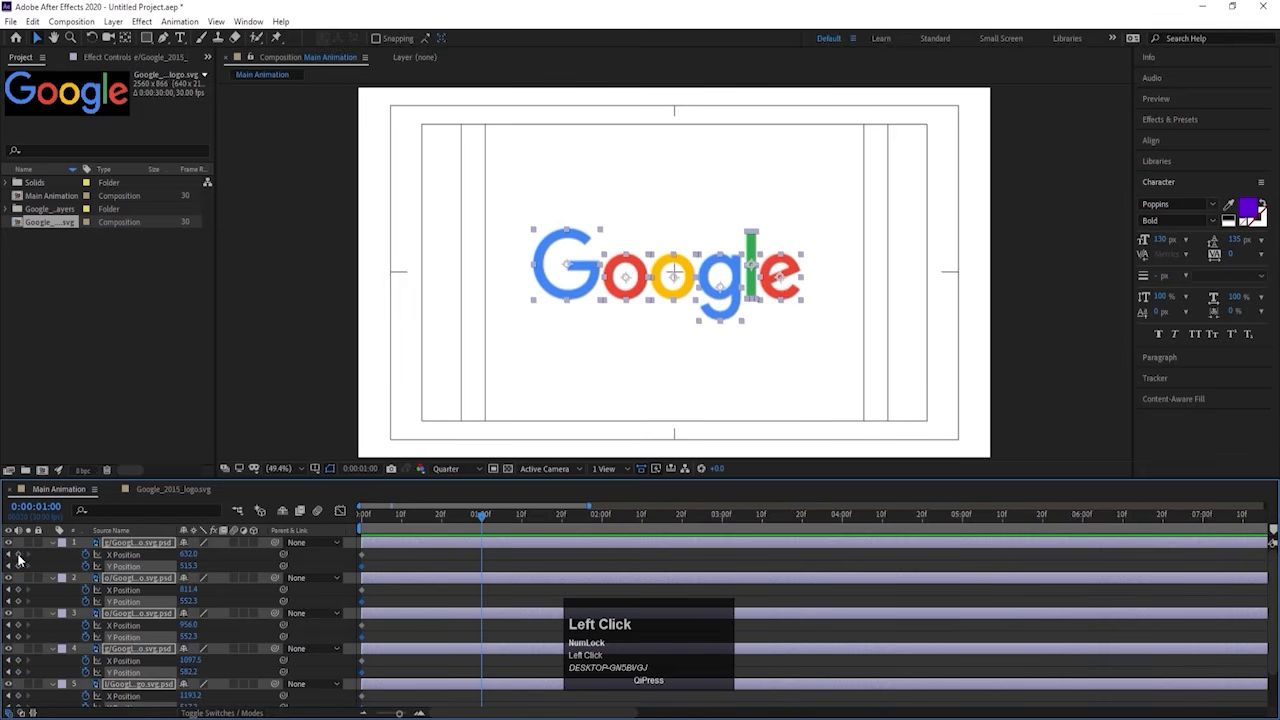
{"action": "left_click", "coordinate": [17, 556]}
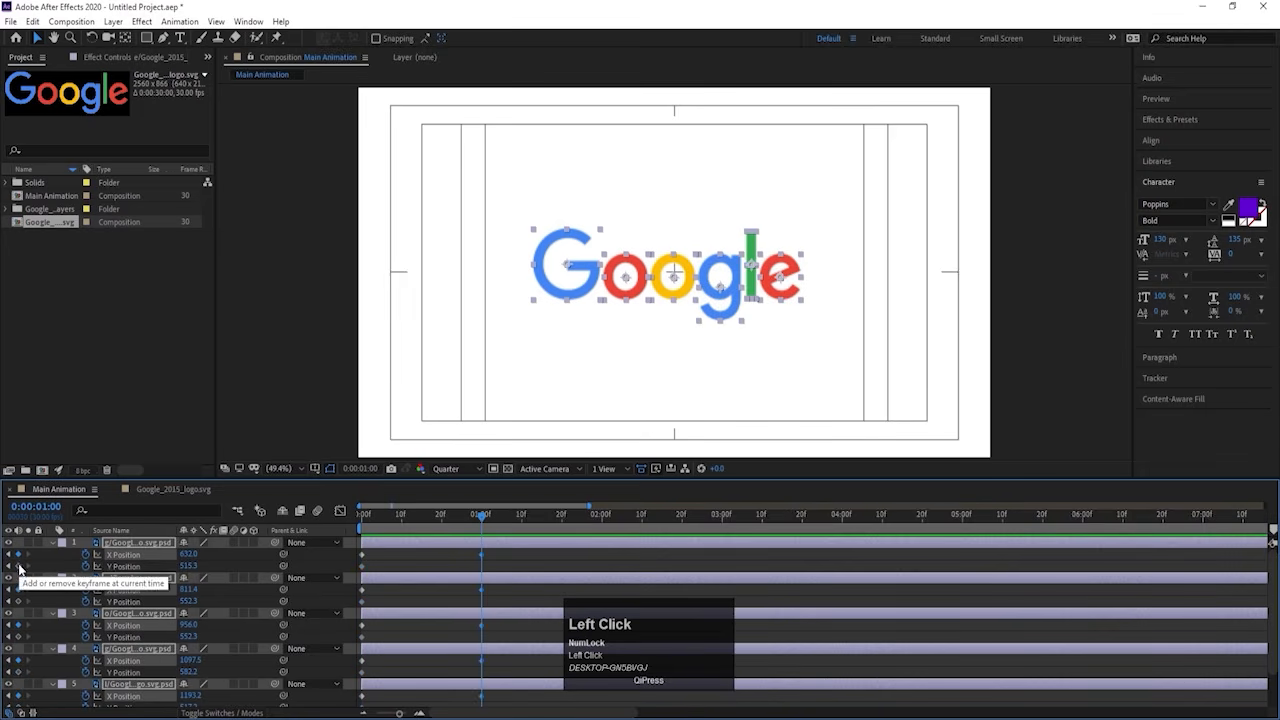
{"action": "left_click_drag", "start_coordinate": [482, 516], "coordinate": [520, 532]}
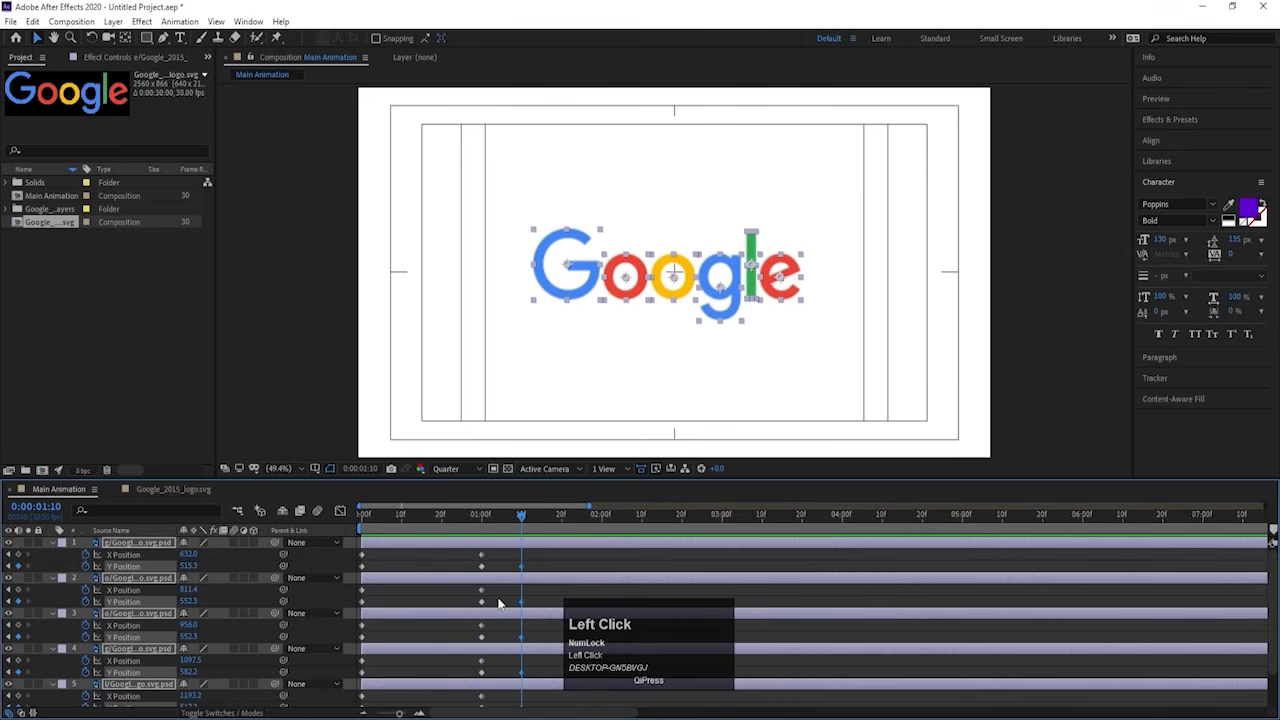
Step: Raise all letters together at 0:00:01:05, setting the capital G's Y Position to 468.3
{"action": "key", "text": "equal"}
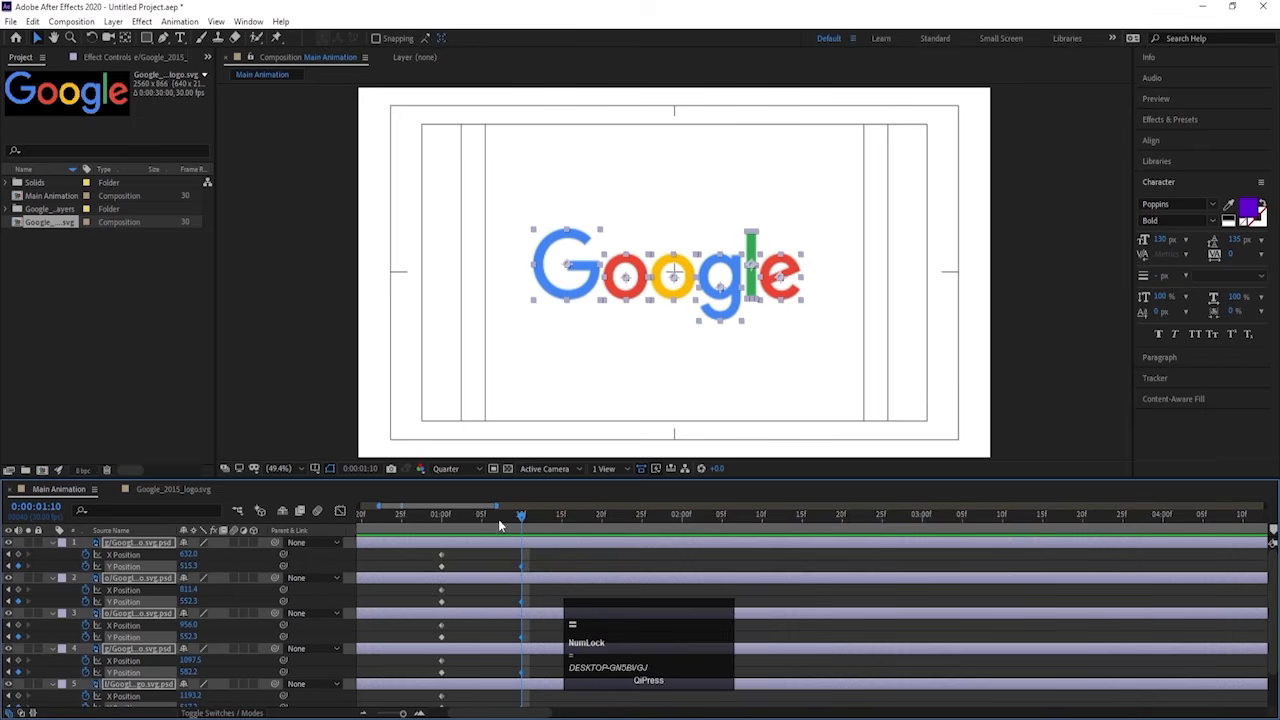
{"action": "left_click_drag", "start_coordinate": [498, 519], "coordinate": [483, 519]}
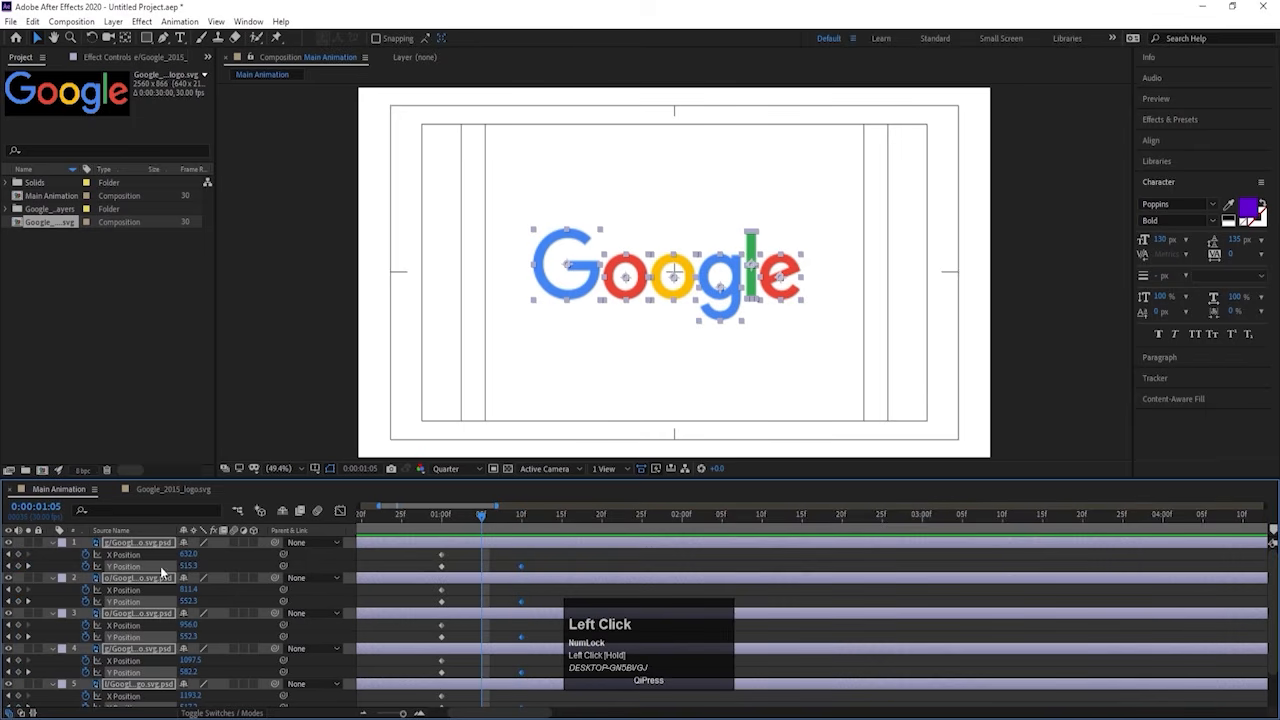
{"action": "left_click_drag", "start_coordinate": [188, 566], "coordinate": [160, 565]}
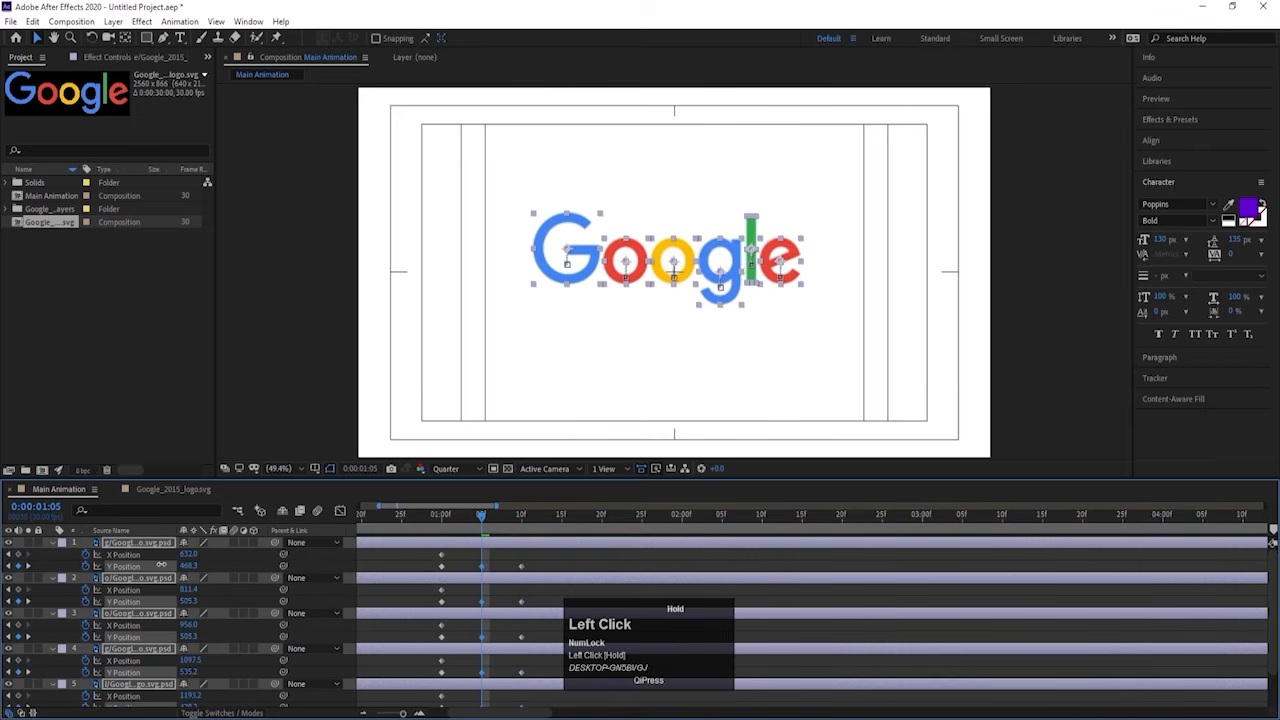
Step: Preview the letters' bounce animation from the start of the composition
{"action": "key", "text": "space"}
{"action": "left_click_drag", "start_coordinate": [442, 518], "coordinate": [308, 542]}
{"action": "key", "text": "space"}
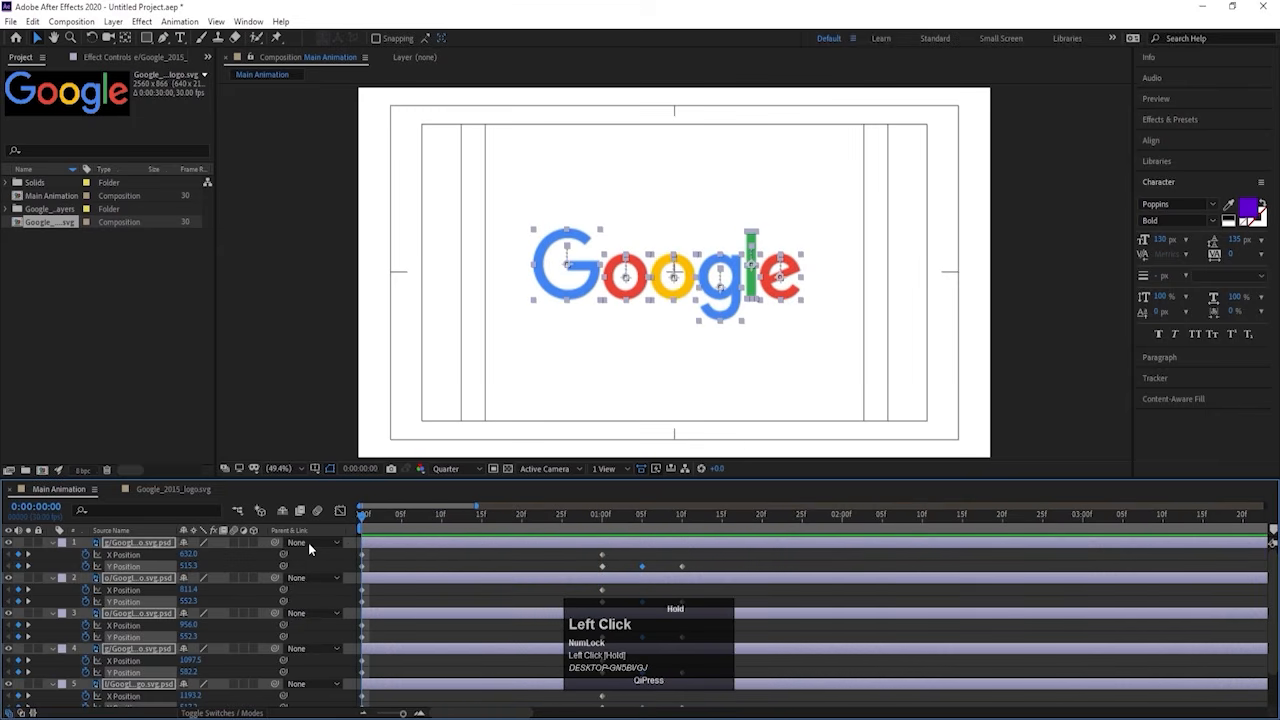
{"action": "key", "text": "space"}
{"action": "key", "text": "space"}
{"action": "left_click_drag", "start_coordinate": [475, 521], "coordinate": [298, 540]}
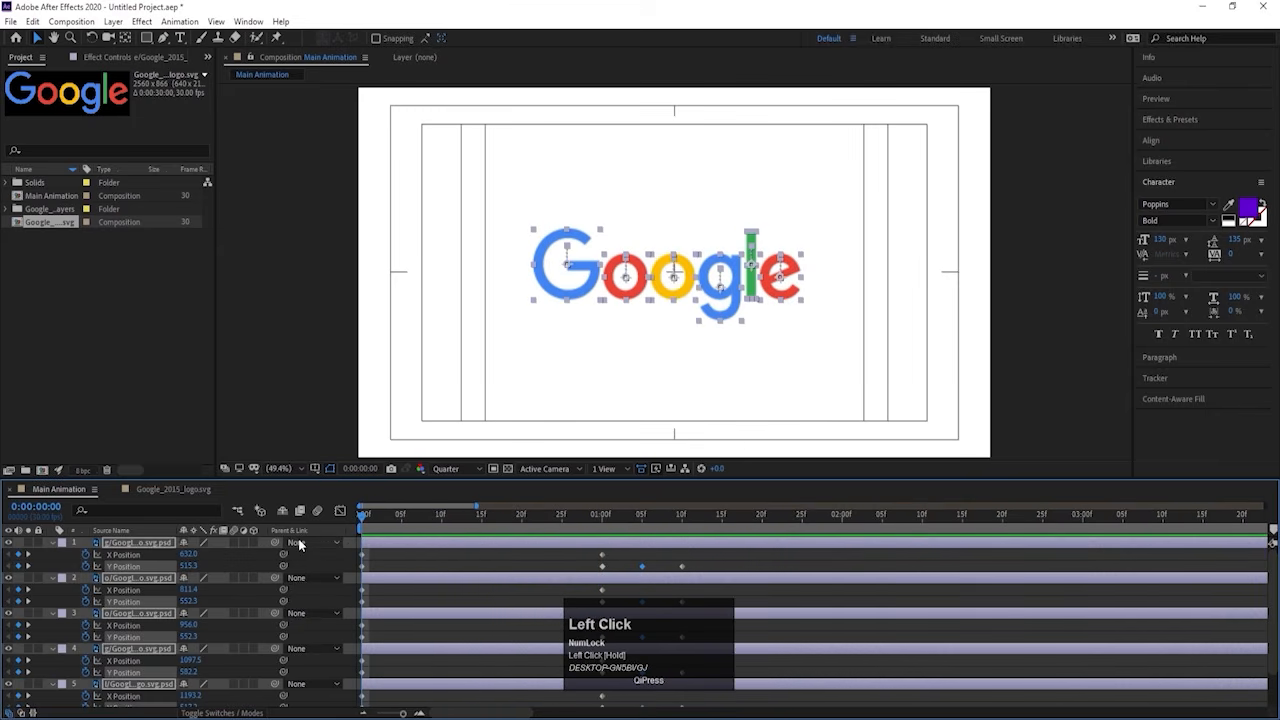
{"action": "left_click", "coordinate": [412, 556]}
{"action": "left_click_drag", "start_coordinate": [385, 521], "coordinate": [343, 521]}
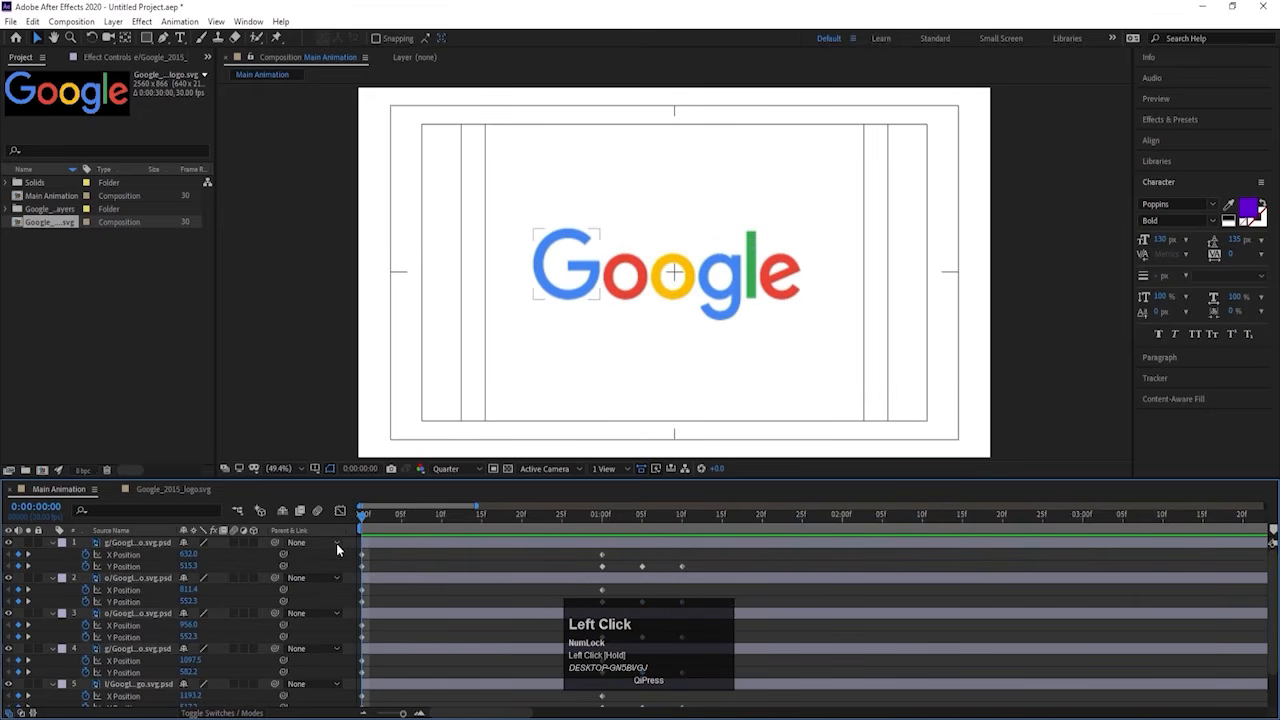
Step: Center all letters on one another horizontally and vertically at 0:00:00:00 and move the stack to X 953.3, Y 826.3
{"action": "key", "text": "ctrl+a"}
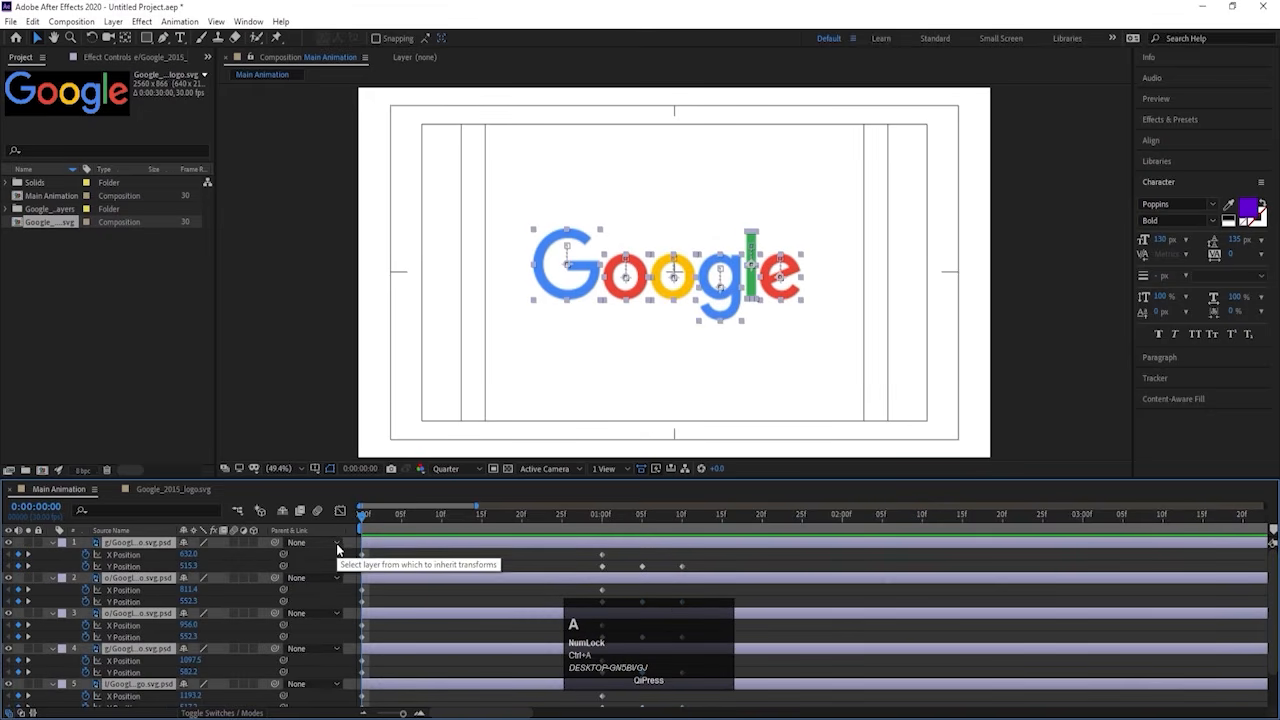
{"action": "left_click", "coordinate": [1157, 138]}
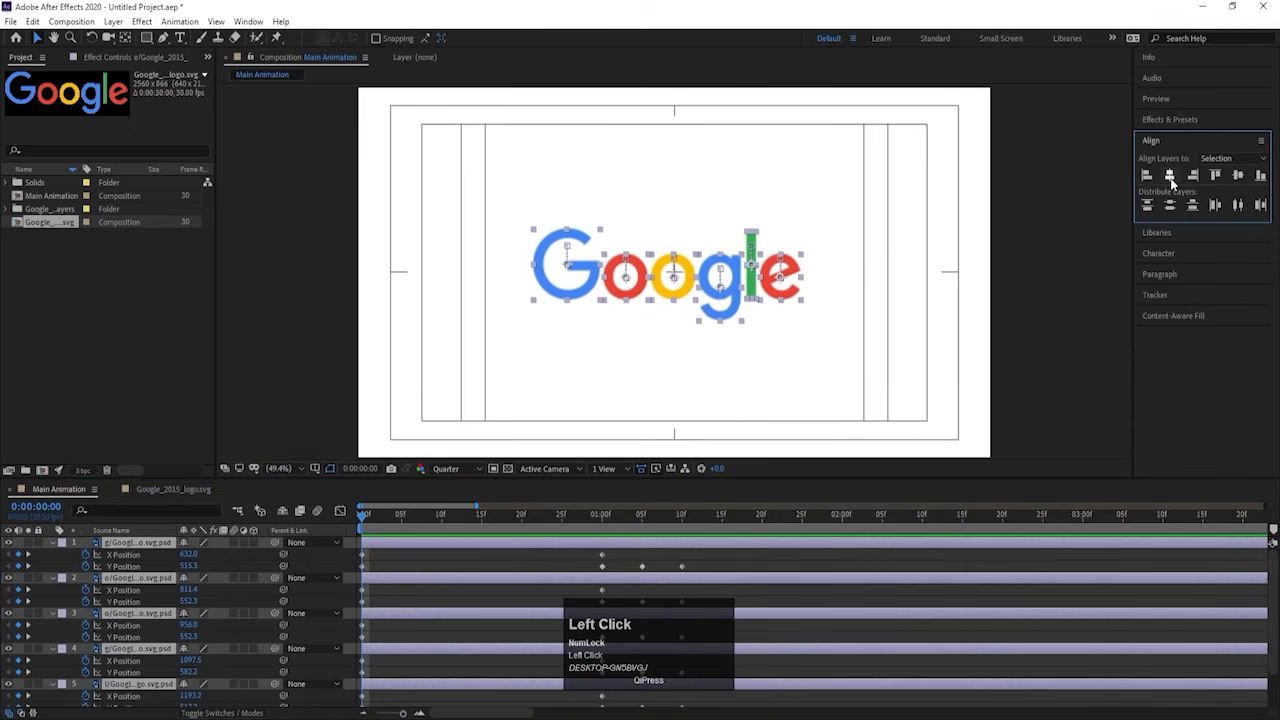
{"action": "left_click", "coordinate": [1170, 177]}
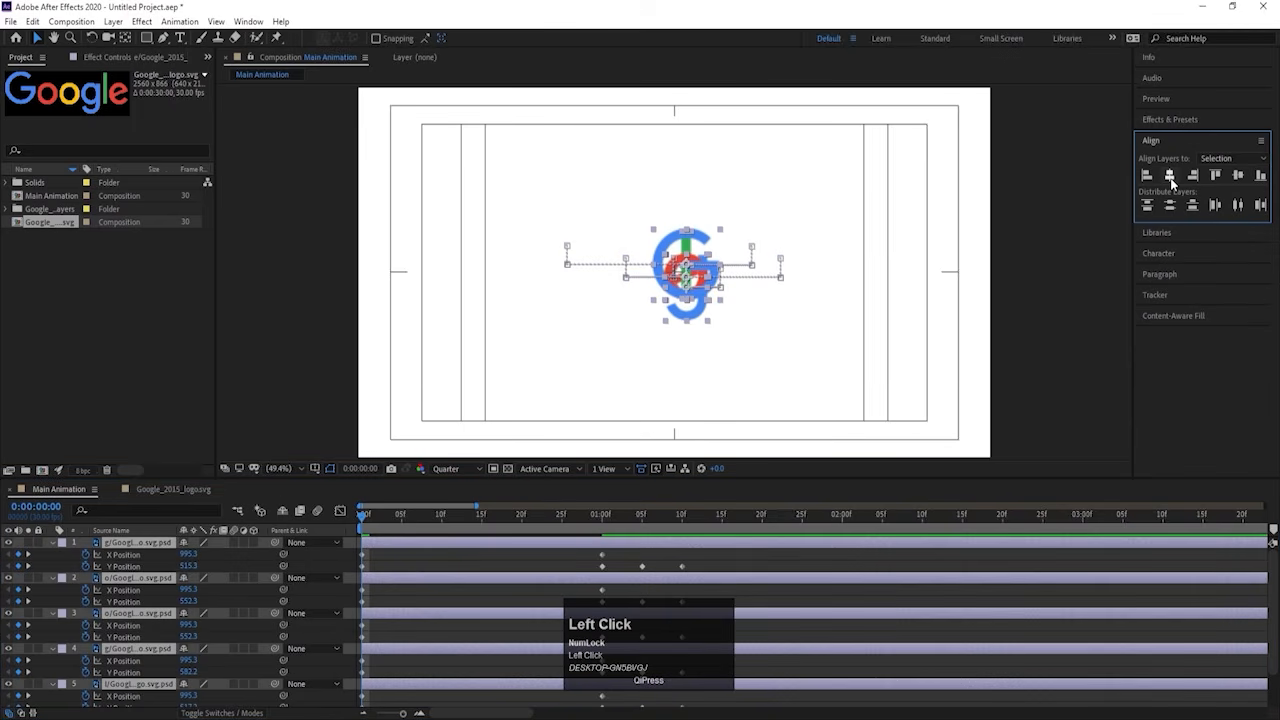
{"action": "left_click", "coordinate": [1240, 176]}
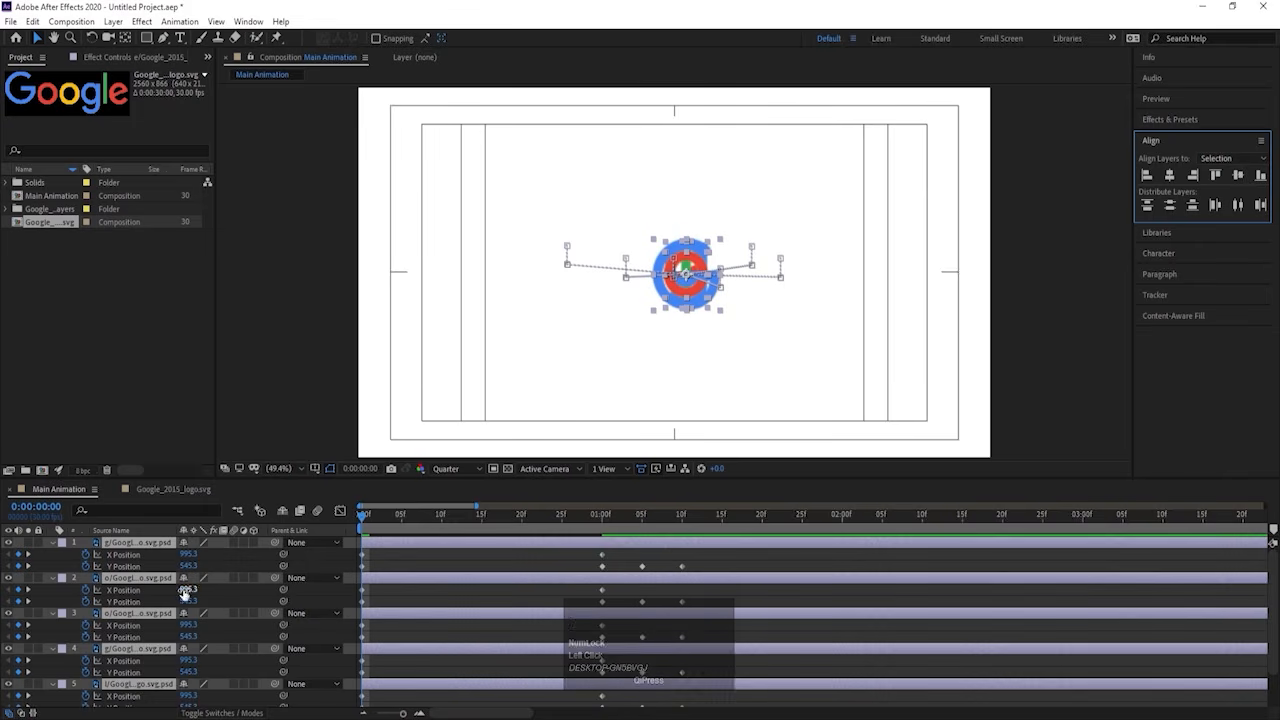
{"action": "left_click_drag", "start_coordinate": [188, 566], "coordinate": [490, 640]}
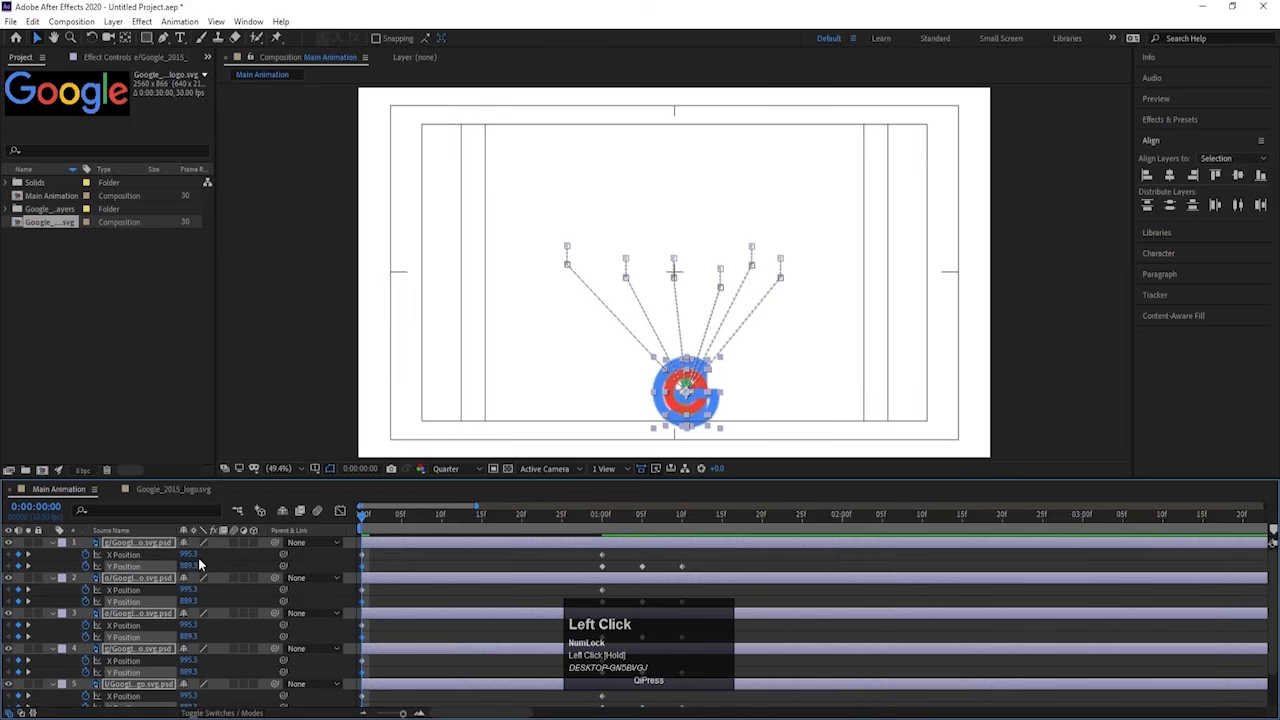
{"action": "left_click_drag", "start_coordinate": [188, 554], "coordinate": [145, 566]}
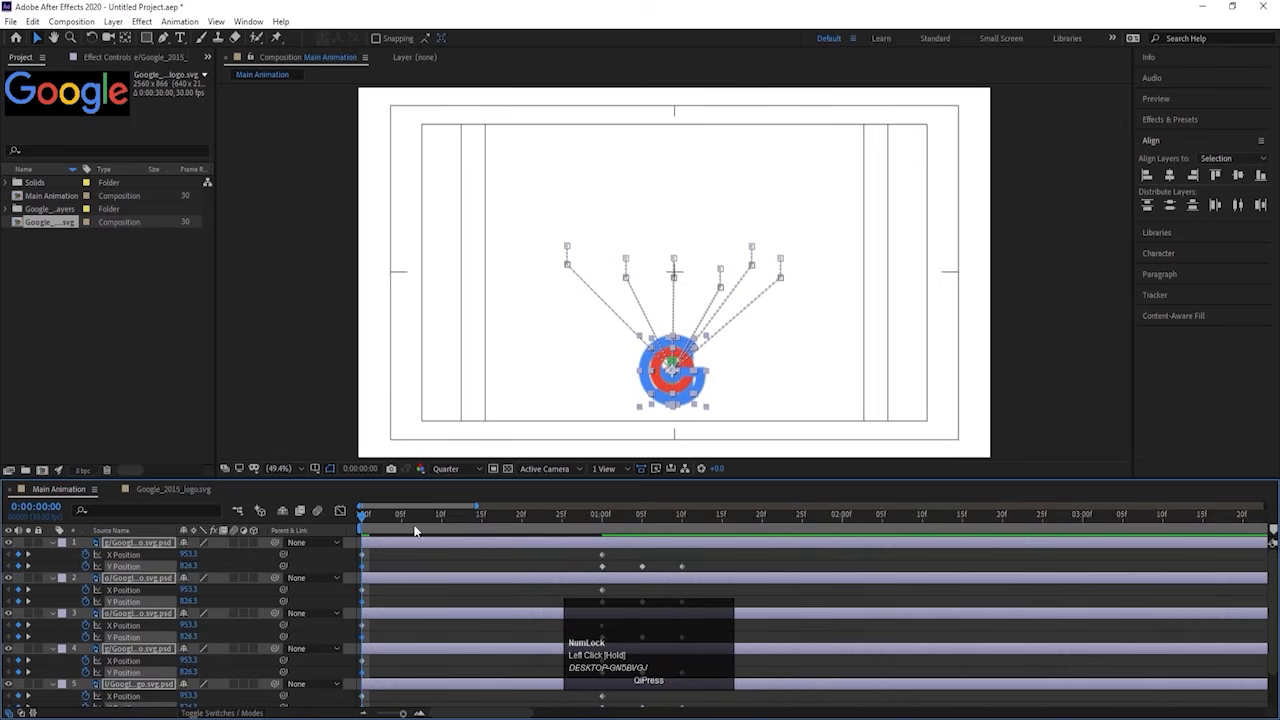
Step: Raise all letters together at 0:00:00:15, setting the capital G's Y Position to 193.8
{"action": "left_click_drag", "start_coordinate": [414, 533], "coordinate": [484, 539]}
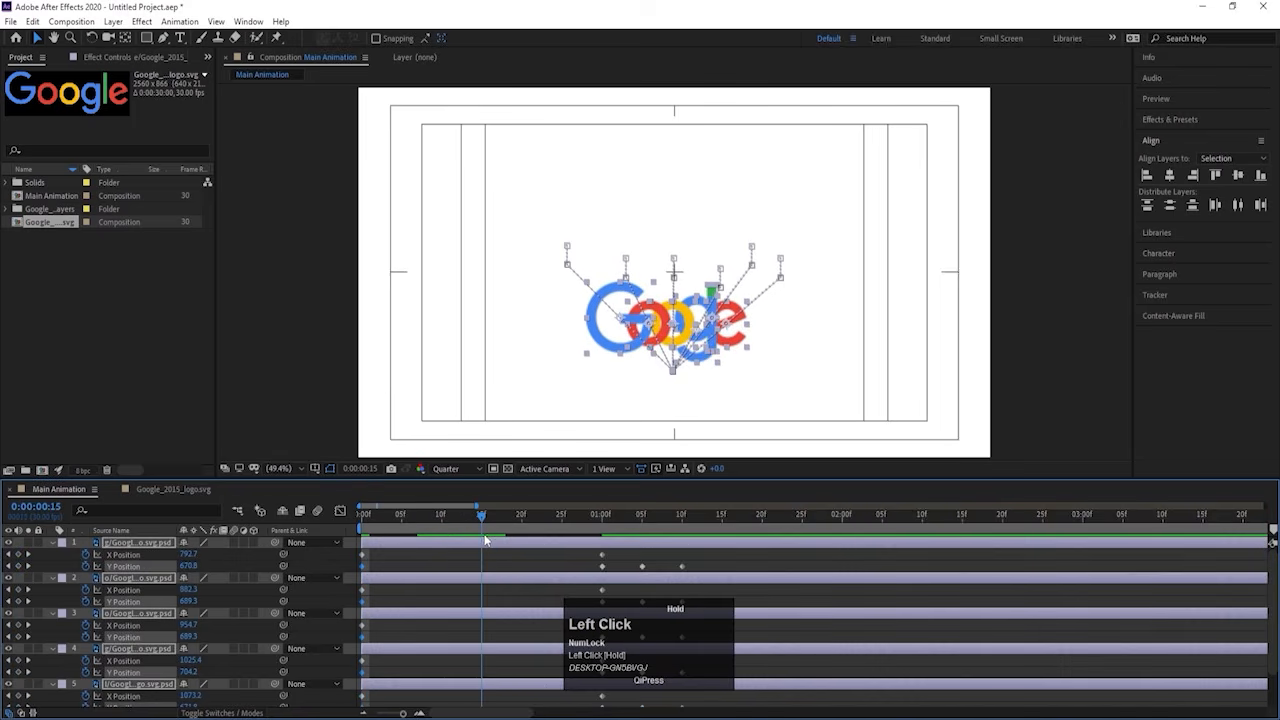
{"action": "left_click_drag", "start_coordinate": [187, 566], "coordinate": [4, 554]}
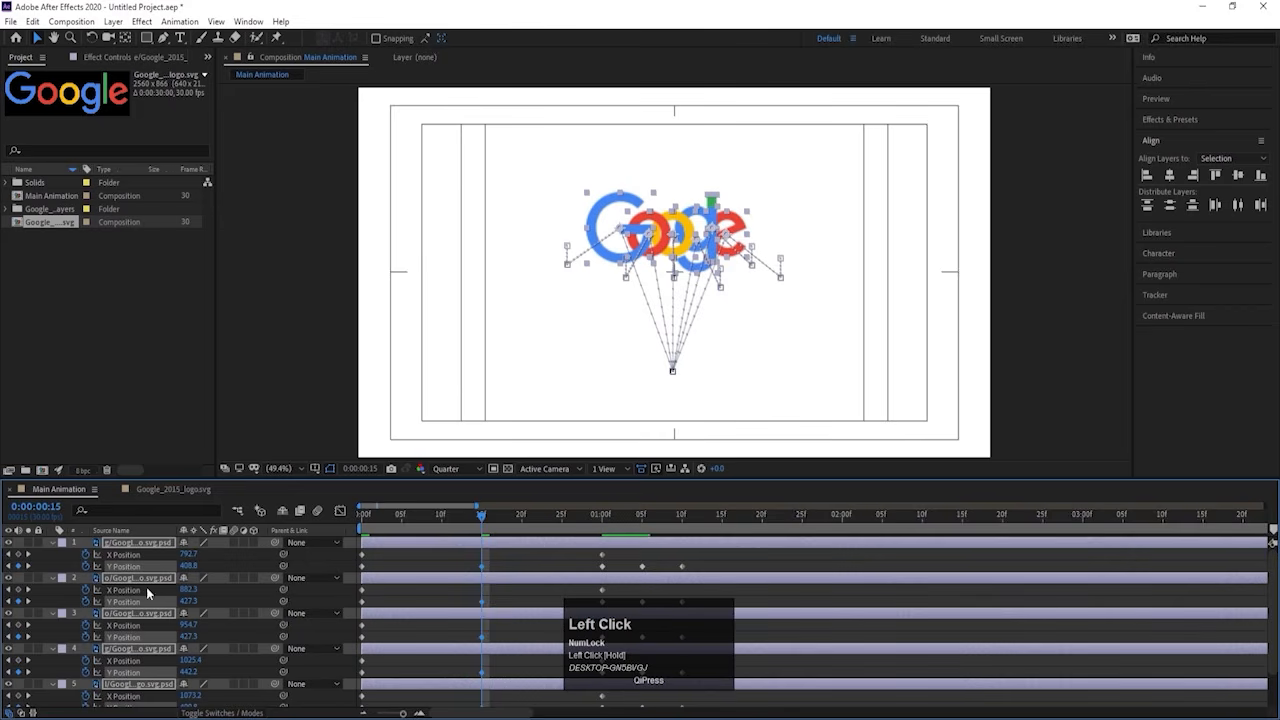
{"action": "left_click_drag", "start_coordinate": [187, 566], "coordinate": [33, 558]}
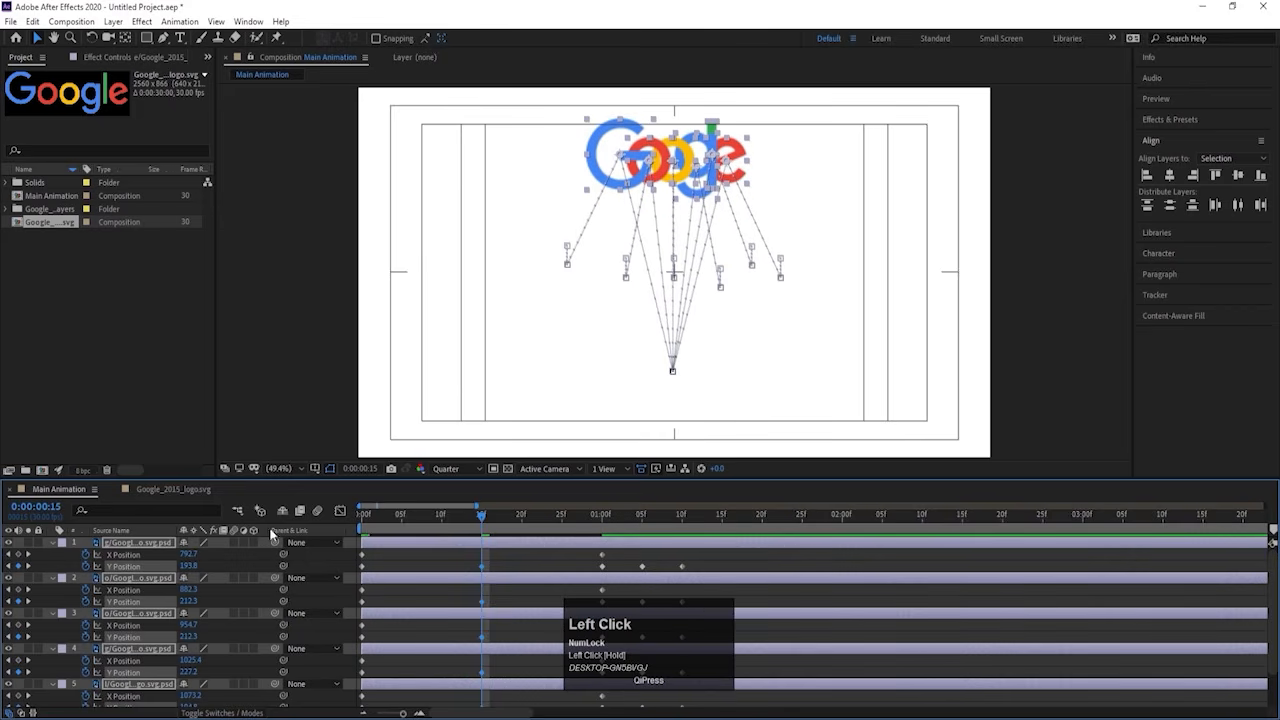
Step: Return to 0:00:00:00 and filter the timeline by "y" to list the letter layers' Y Position keyframes
{"action": "left_click", "coordinate": [369, 527]}
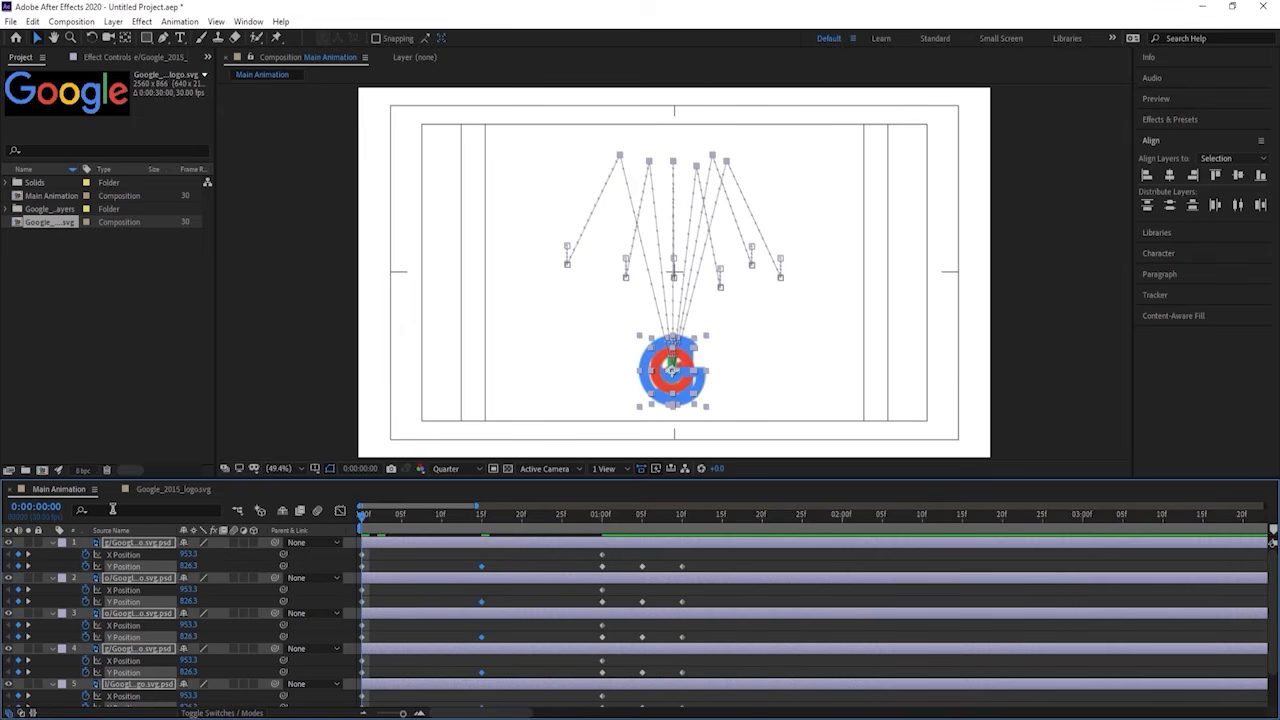
{"action": "left_click", "coordinate": [113, 509]}
{"action": "type", "text": "y"}
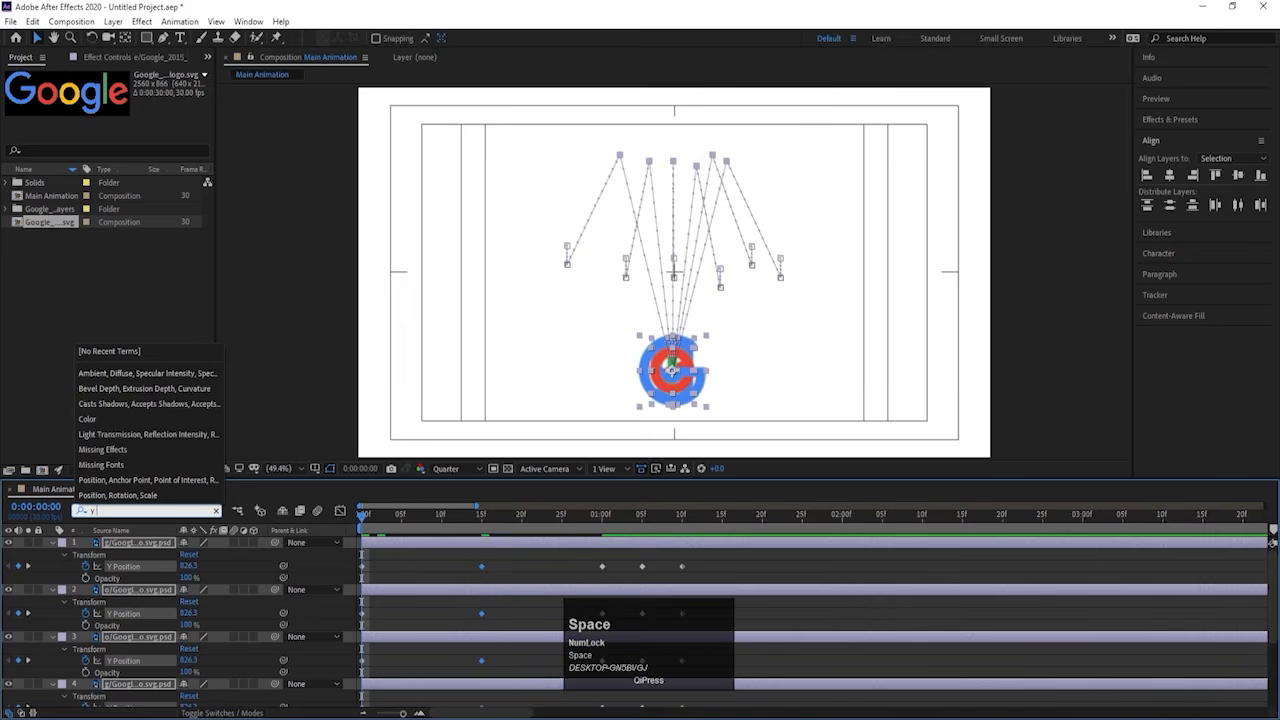
{"action": "left_click", "coordinate": [330, 562]}
{"action": "scroll", "coordinate": [432, 611], "scroll_direction": "down", "scroll_amount": 3}
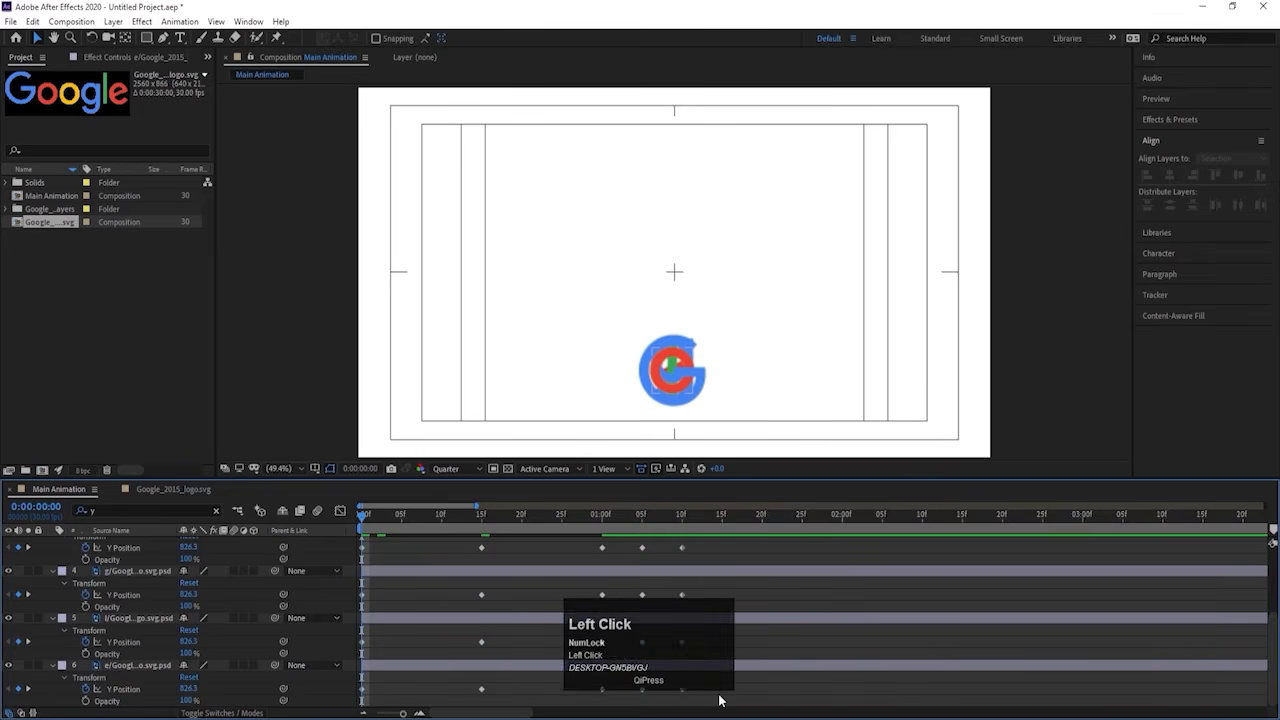
Step: Apply Easy Ease to all the letters' Y Position keyframes and preview the motion
{"action": "left_click_drag", "start_coordinate": [720, 694], "coordinate": [306, 445]}
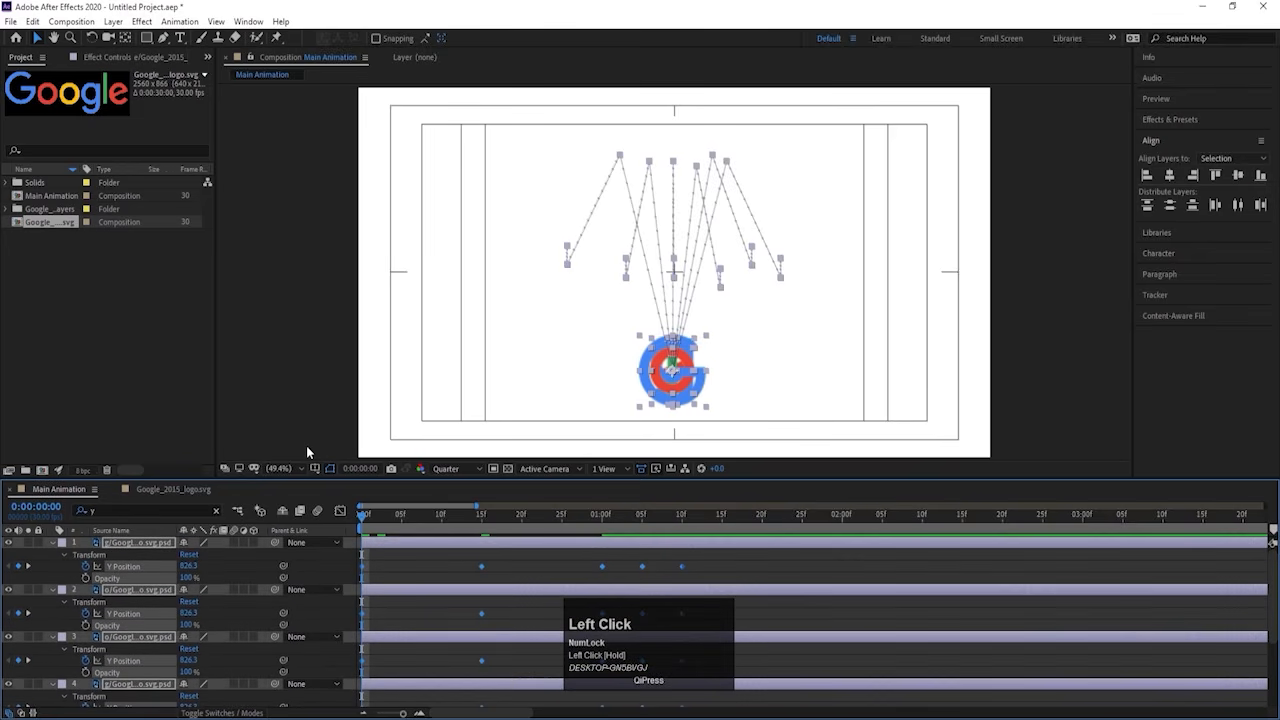
{"action": "key", "text": "F9"}
{"action": "key", "text": "space"}
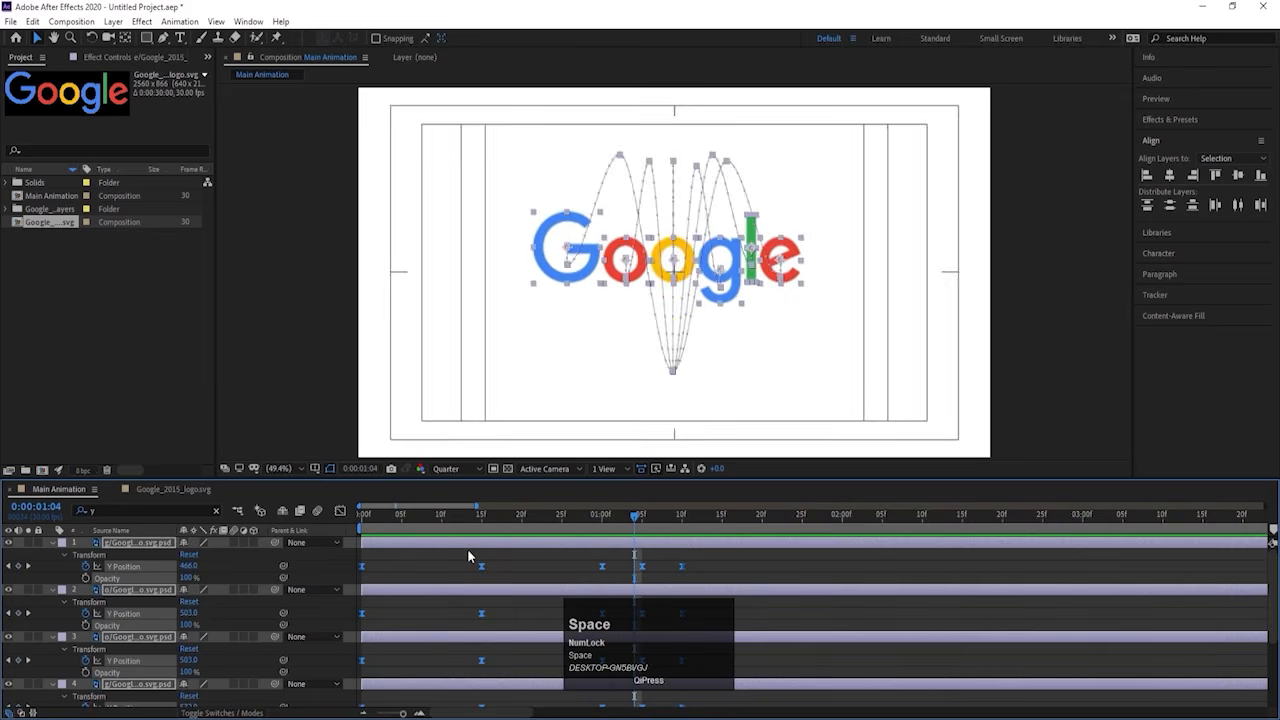
{"action": "key", "text": "space"}
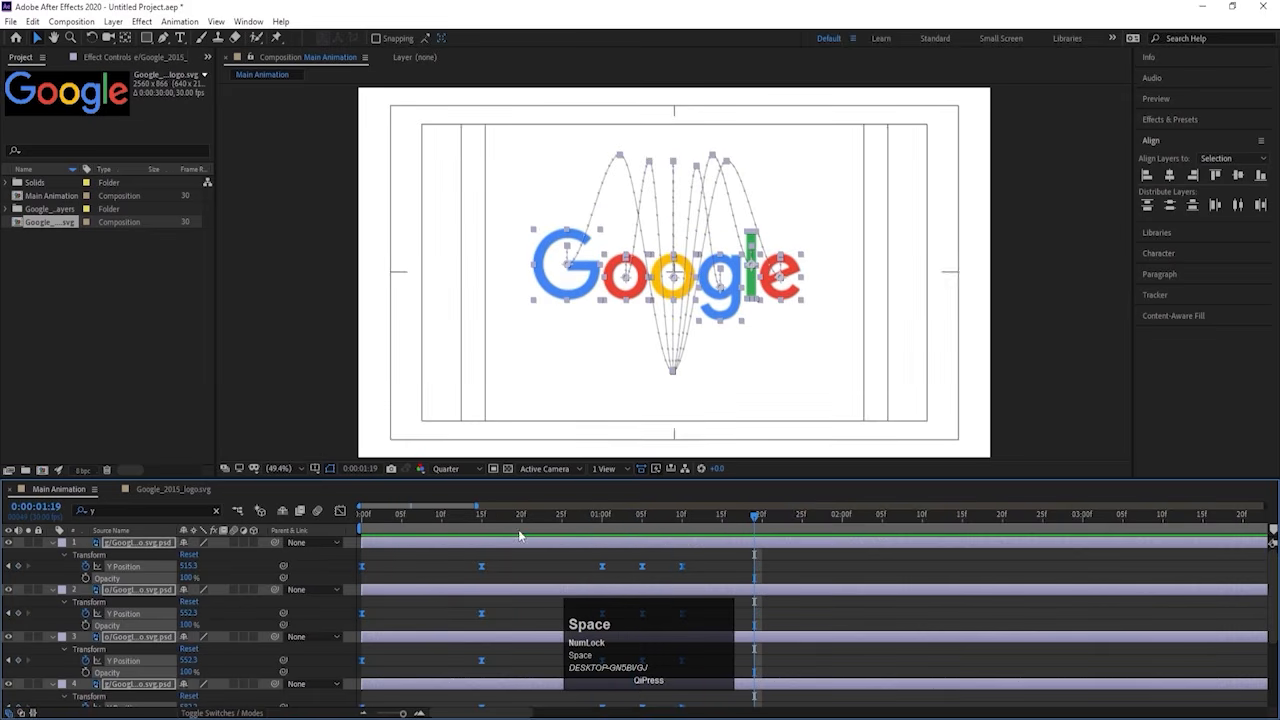
Step: Reshape the letters' Y Position speed graph for a fast launch, a slow hang at 0:00:00:15 and a sharp landing at 0:00:01:00
{"action": "left_click", "coordinate": [339, 511]}
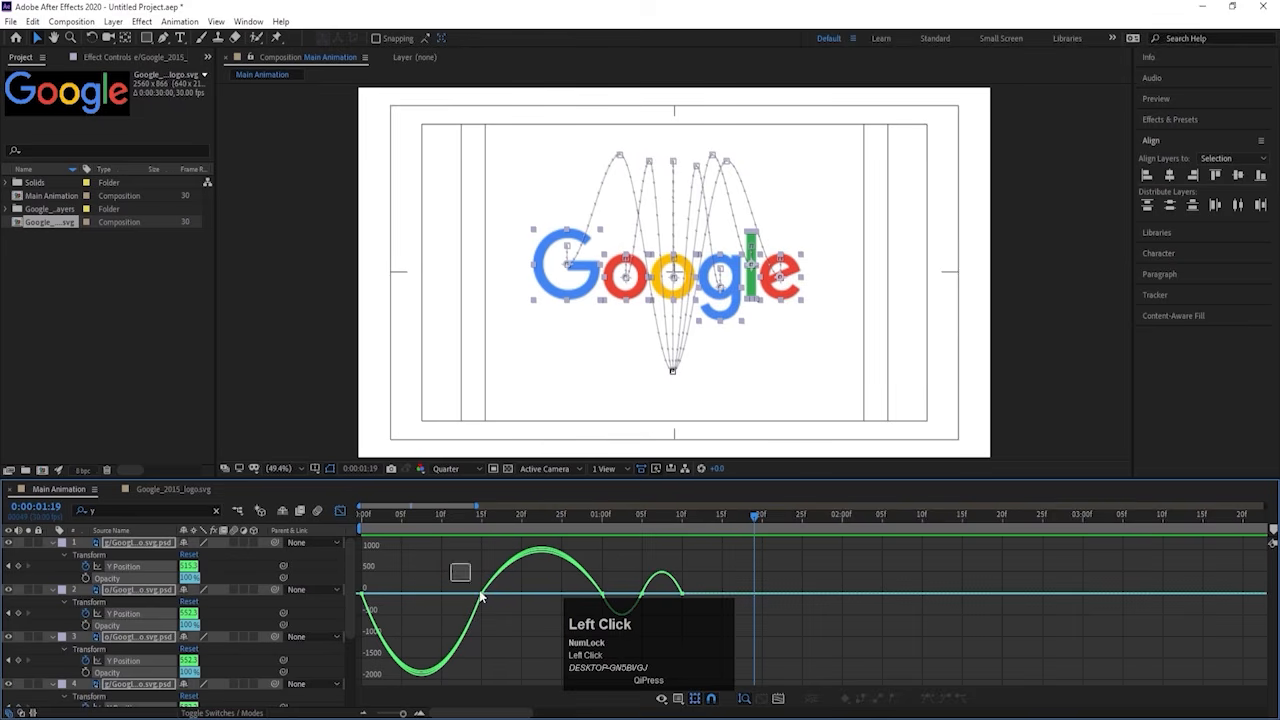
{"action": "left_click_drag", "start_coordinate": [481, 597], "coordinate": [401, 594]}
{"action": "left_click_drag", "start_coordinate": [504, 574], "coordinate": [566, 575]}
{"action": "left_click", "coordinate": [362, 593]}
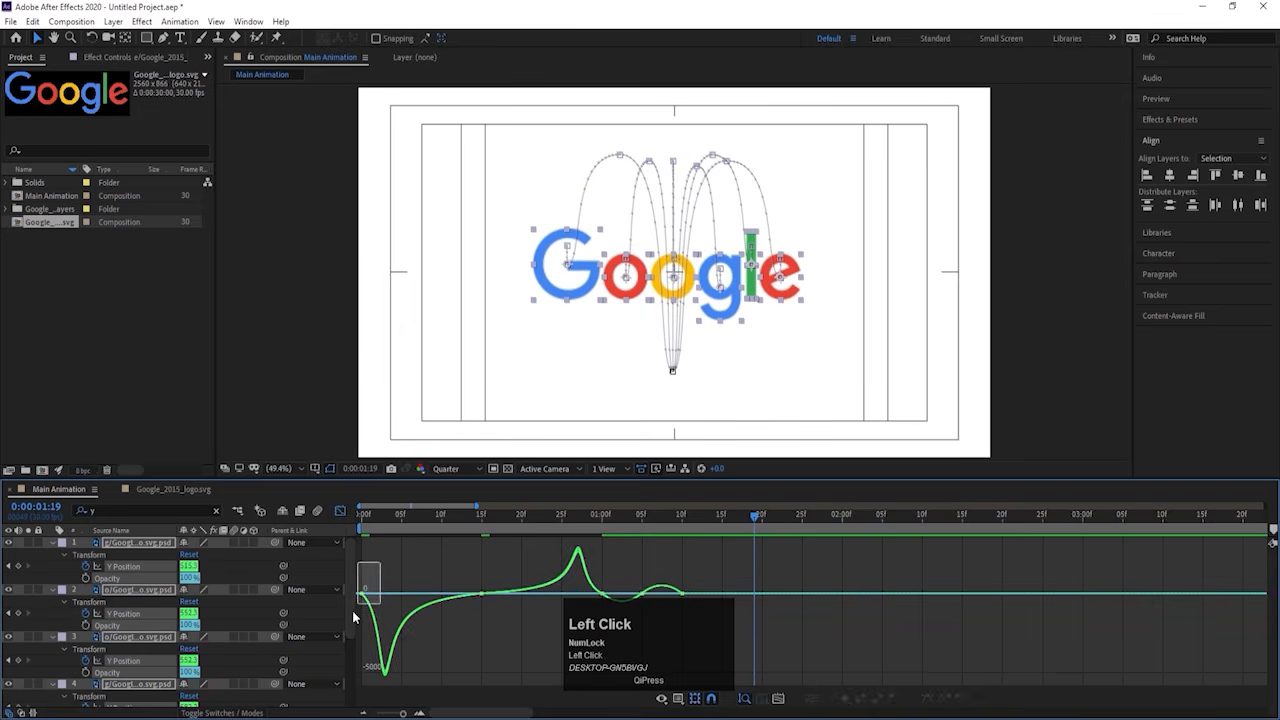
{"action": "left_click_drag", "start_coordinate": [380, 598], "coordinate": [364, 591]}
{"action": "left_click", "coordinate": [601, 590]}
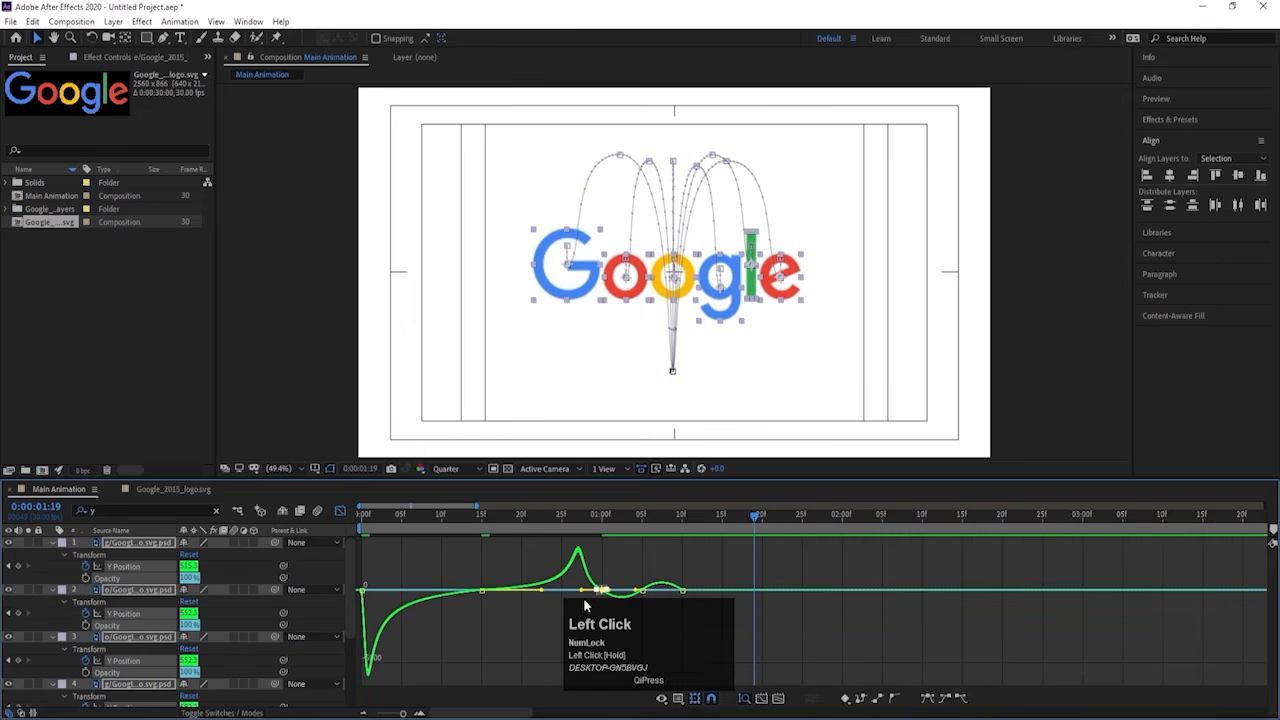
{"action": "left_click_drag", "start_coordinate": [581, 591], "coordinate": [594, 592]}
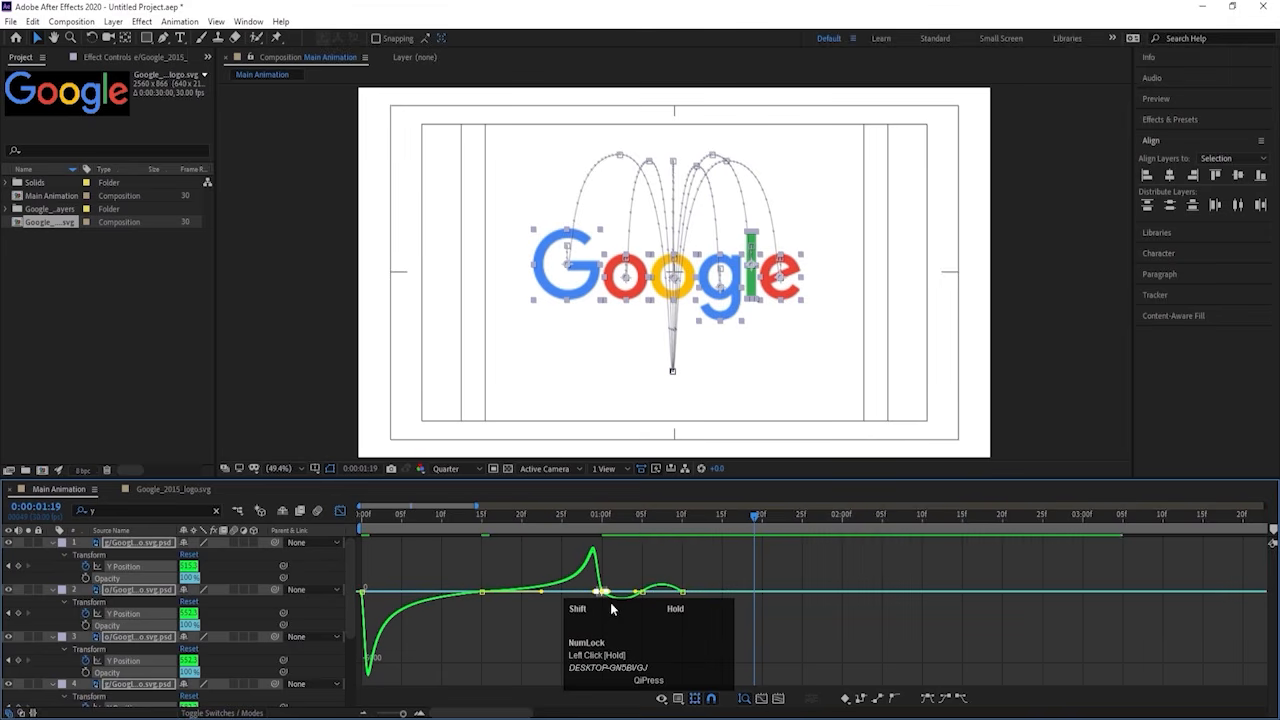
Step: Shape the bounce's speed curve to leave 0:00:01:00 fast, slow down around 0:00:01:05 and drop sharply into 0:00:01:10
{"action": "left_click", "coordinate": [641, 521]}
{"action": "key", "text": "equal"}
{"action": "key", "text": "equal"}
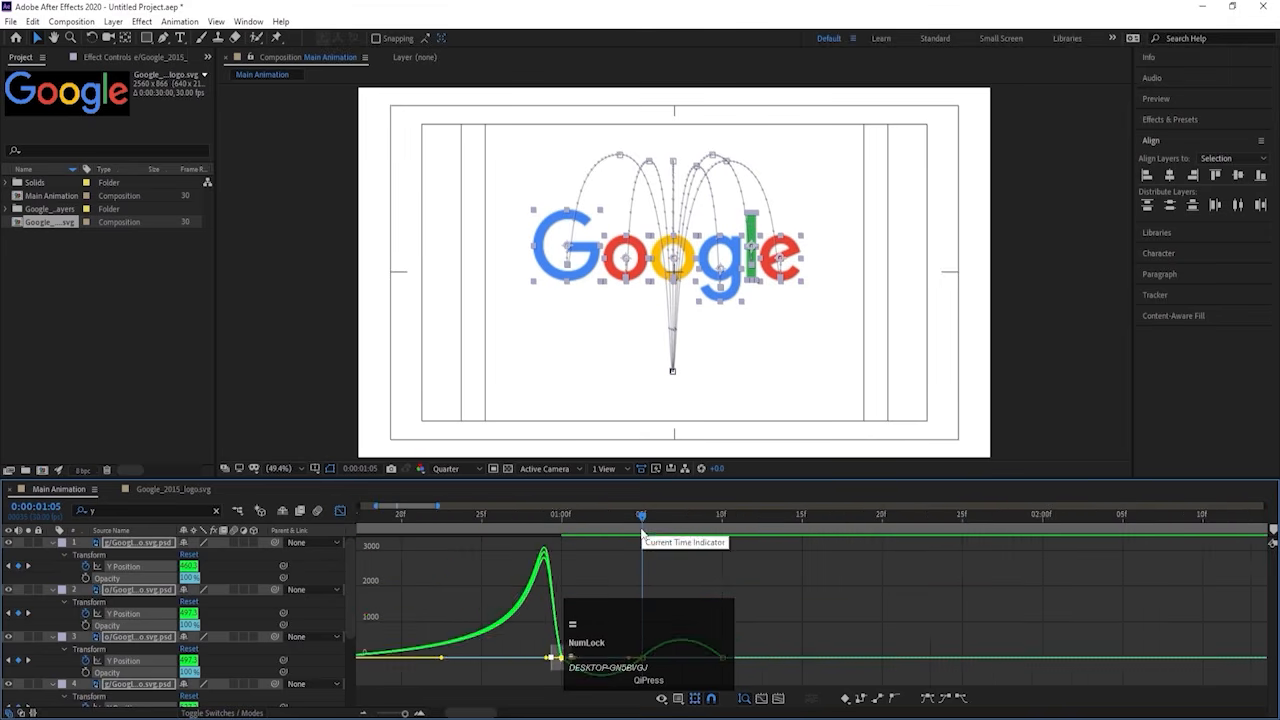
{"action": "left_click", "coordinate": [724, 621]}
{"action": "left_click_drag", "start_coordinate": [593, 614], "coordinate": [559, 664]}
{"action": "left_click_drag", "start_coordinate": [665, 637], "coordinate": [799, 634]}
{"action": "left_click_drag", "start_coordinate": [492, 626], "coordinate": [457, 677]}
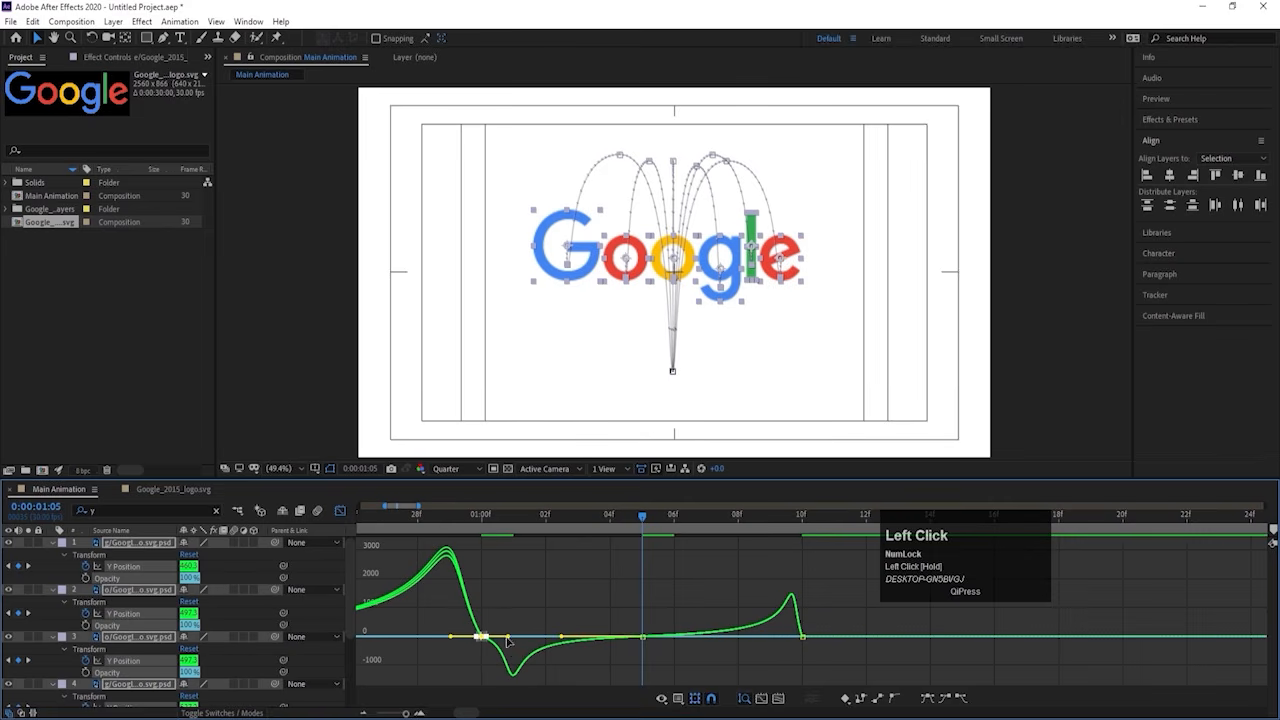
{"action": "left_click_drag", "start_coordinate": [508, 641], "coordinate": [490, 636]}
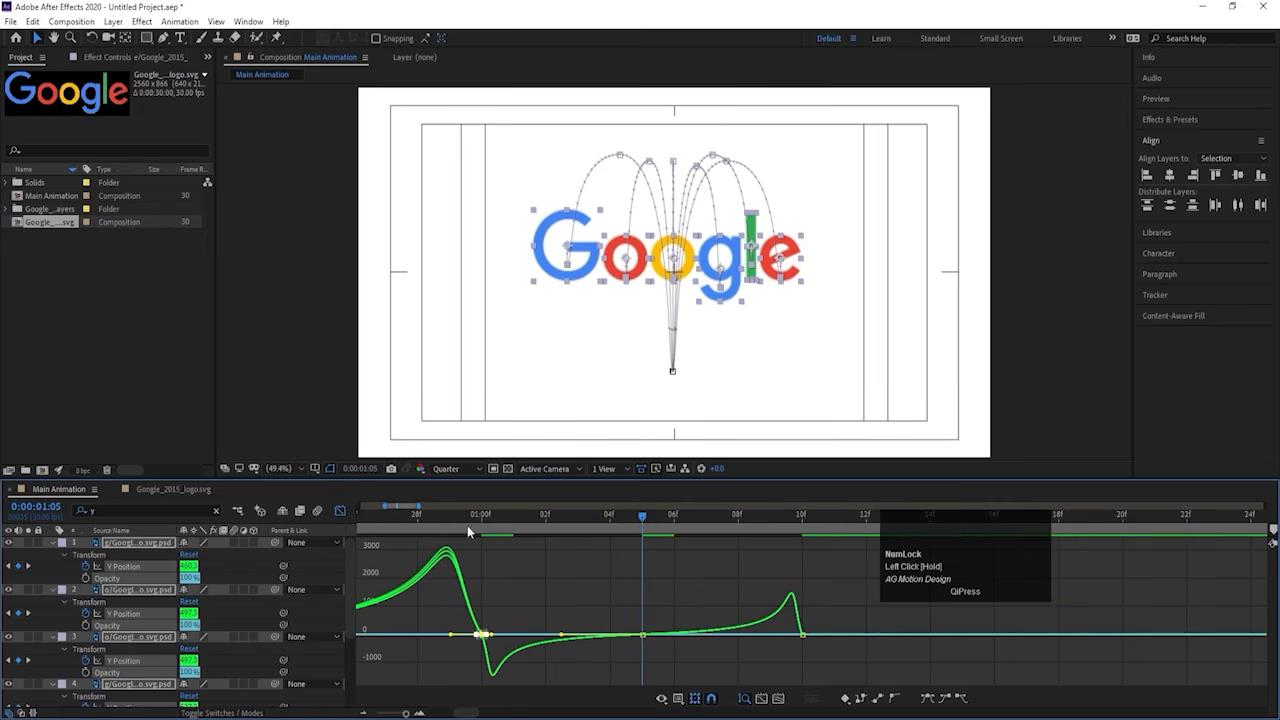
Step: Preview the reshaped bounce from the start of the composition
{"action": "left_click_drag", "start_coordinate": [467, 521], "coordinate": [178, 523]}
{"action": "key", "text": "space"}
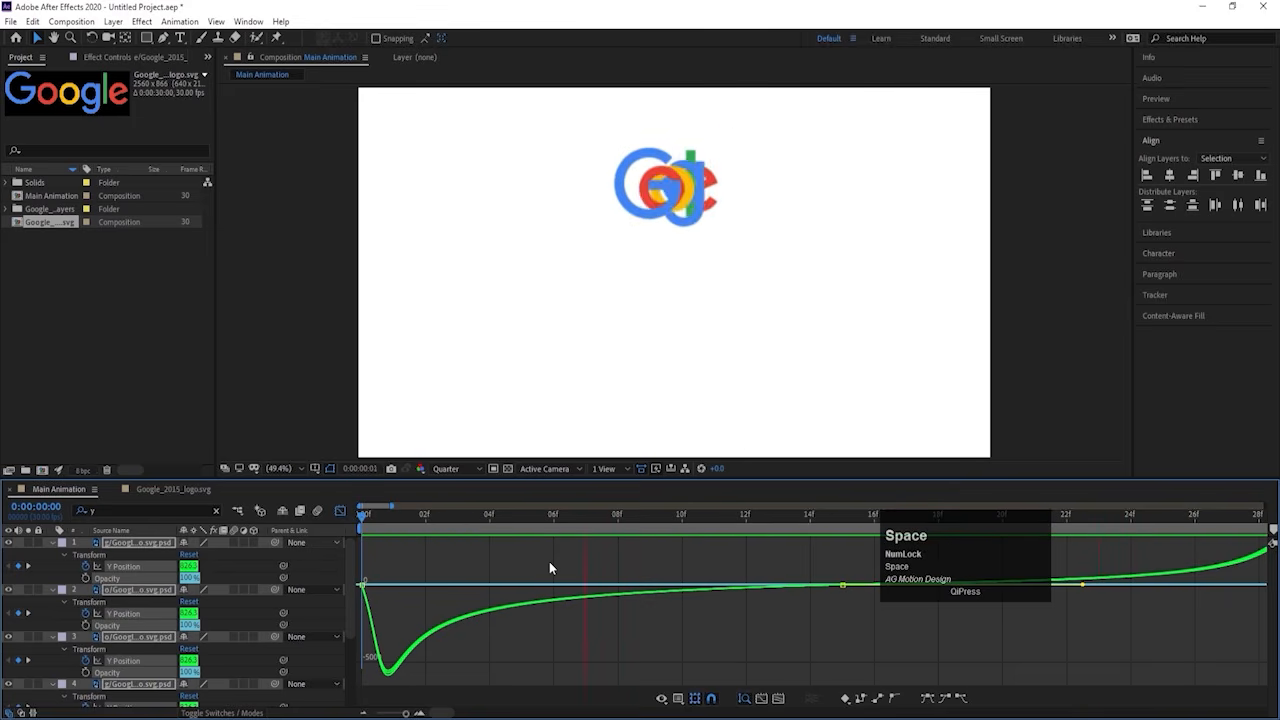
{"action": "key", "text": "space"}
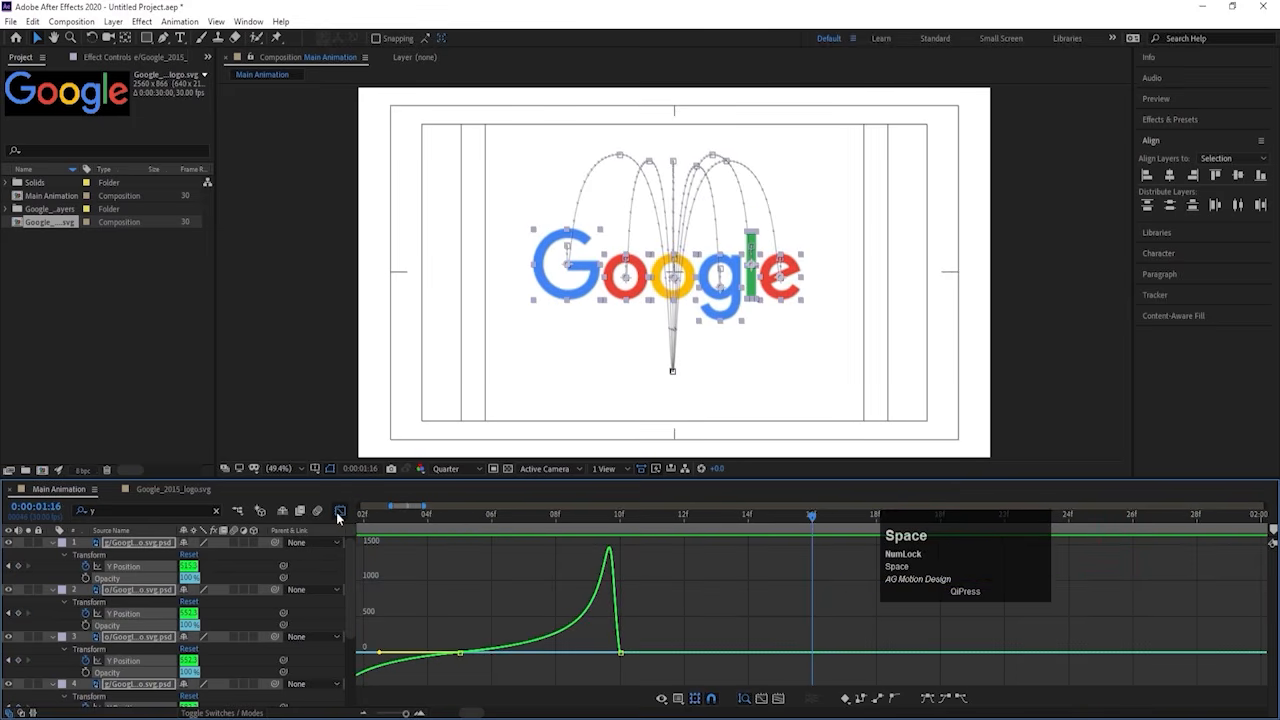
Step: Close the Graph Editor and add Rotation keyframes to all letter layers at 0:00:00:00
{"action": "left_click", "coordinate": [339, 511]}
{"action": "left_click_drag", "start_coordinate": [408, 516], "coordinate": [228, 538]}
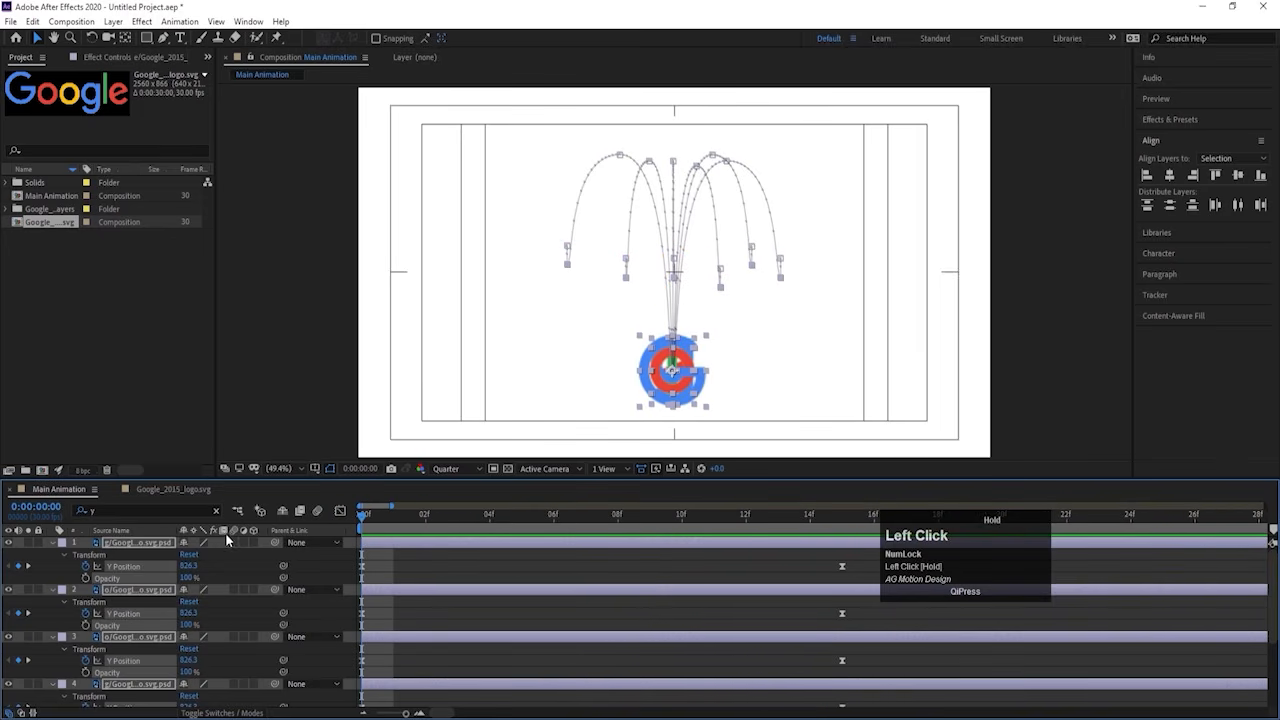
{"action": "key", "text": "minus"}
{"action": "key", "text": "minus"}
{"action": "key", "text": "r"}
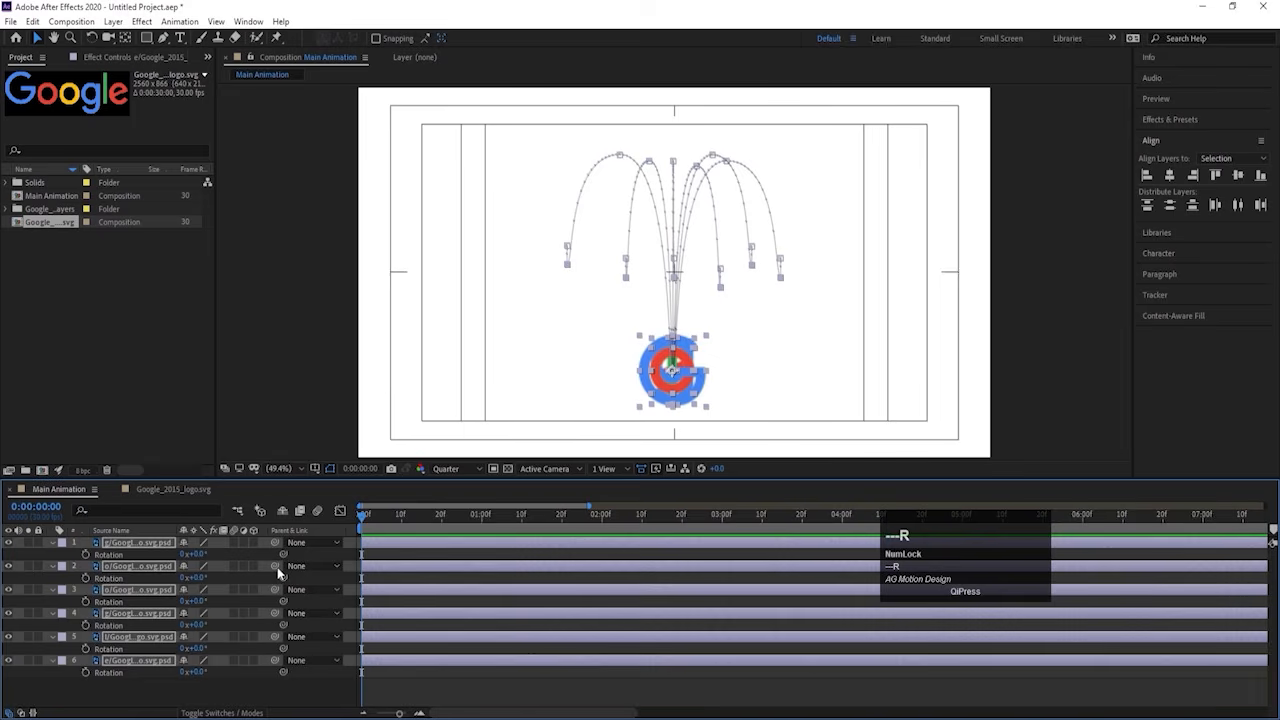
{"action": "left_click", "coordinate": [85, 554]}
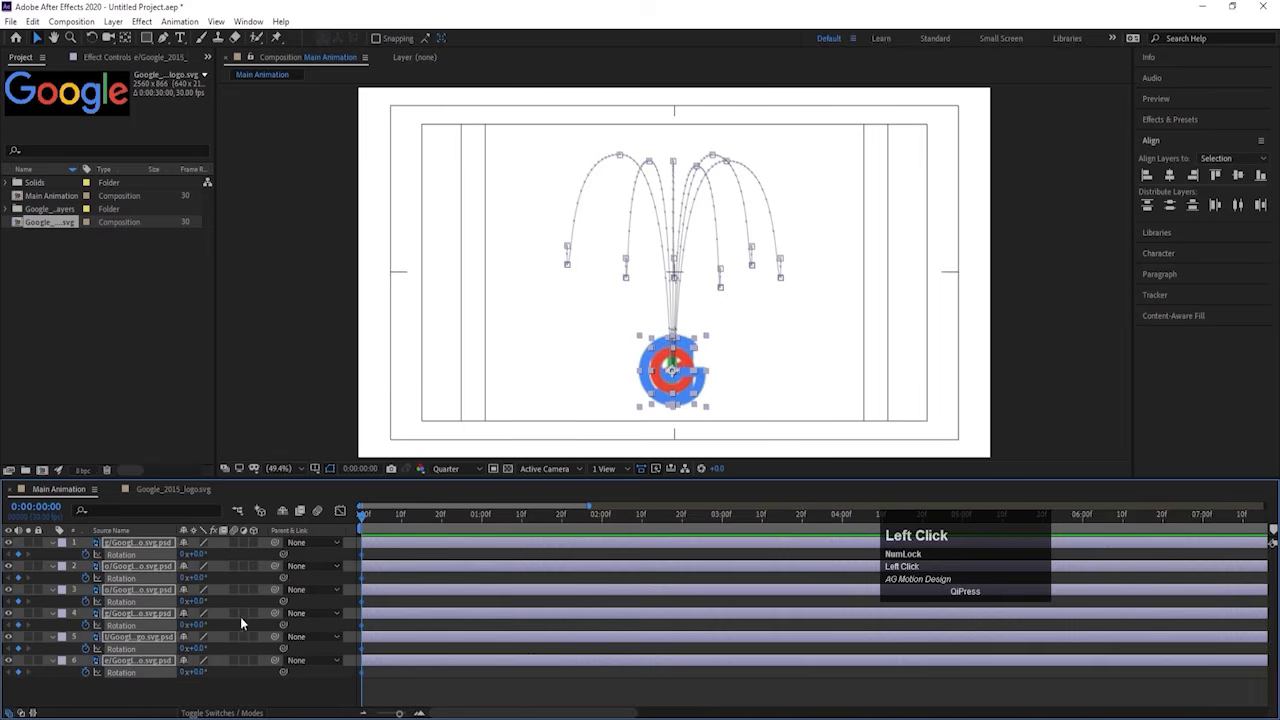
Step: Set all letters' Rotation to 1x+0.0° at 0:00:01:00 and preview the spin from the start
{"action": "key", "text": "u"}
{"action": "scroll", "coordinate": [461, 574], "scroll_direction": "down", "scroll_amount": 3}
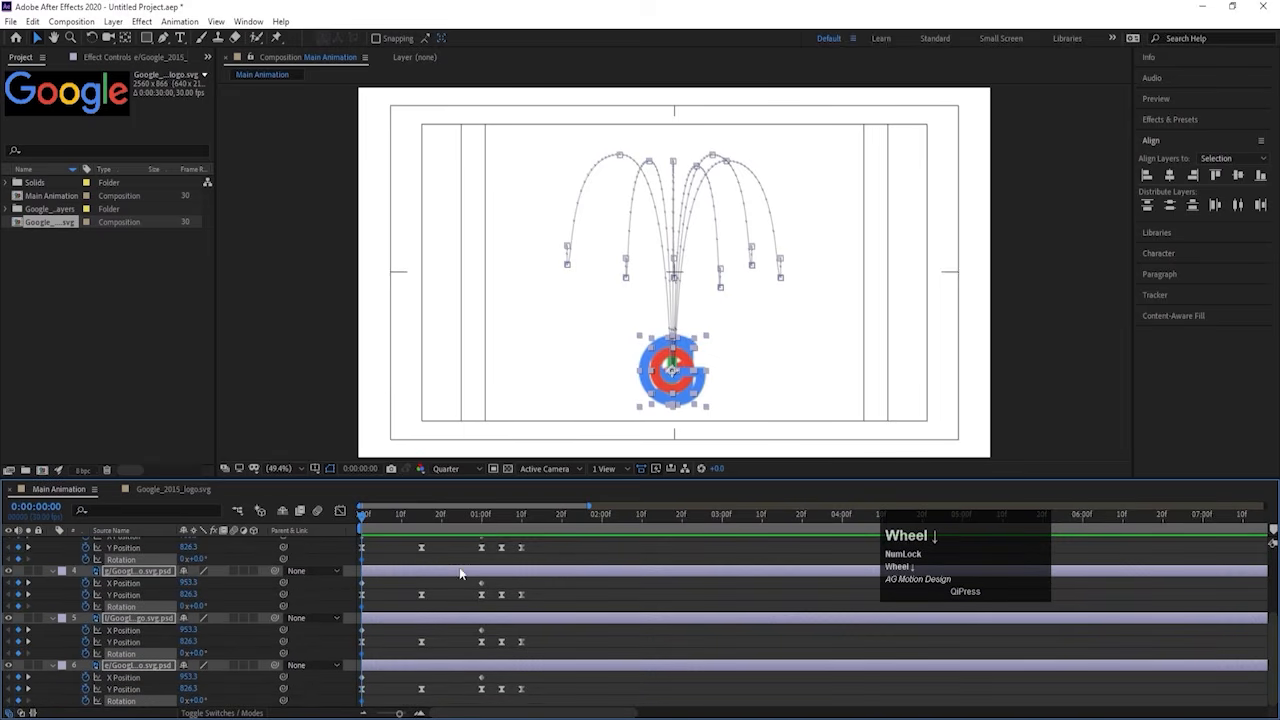
{"action": "left_click", "coordinate": [482, 515]}
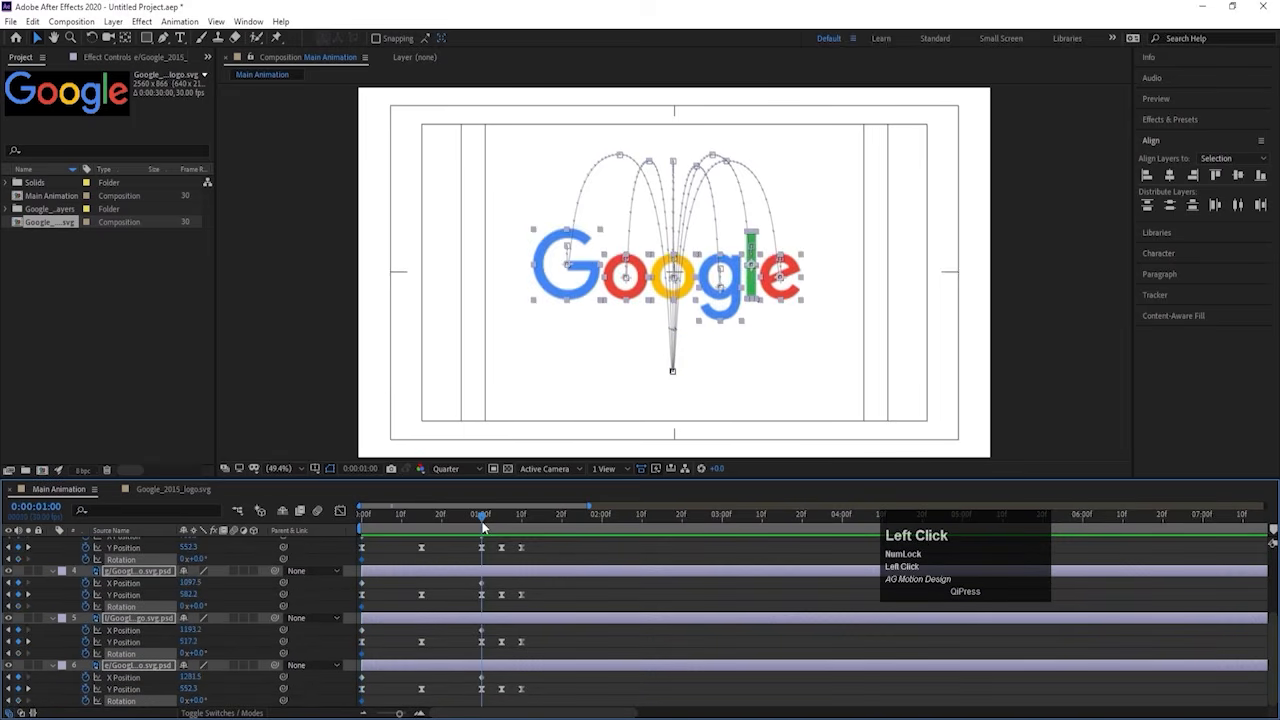
{"action": "left_click", "coordinate": [183, 560]}
{"action": "key", "text": "Return"}
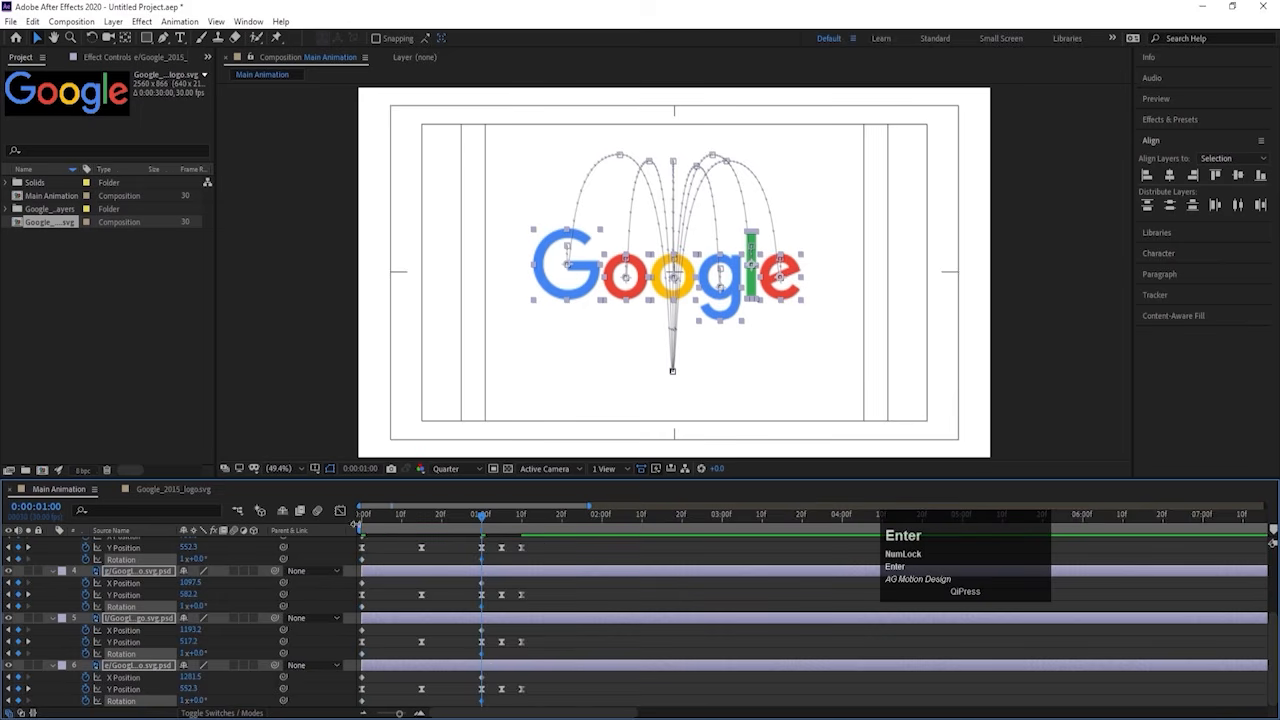
{"action": "left_click_drag", "start_coordinate": [482, 515], "coordinate": [198, 553]}
{"action": "key", "text": "space"}
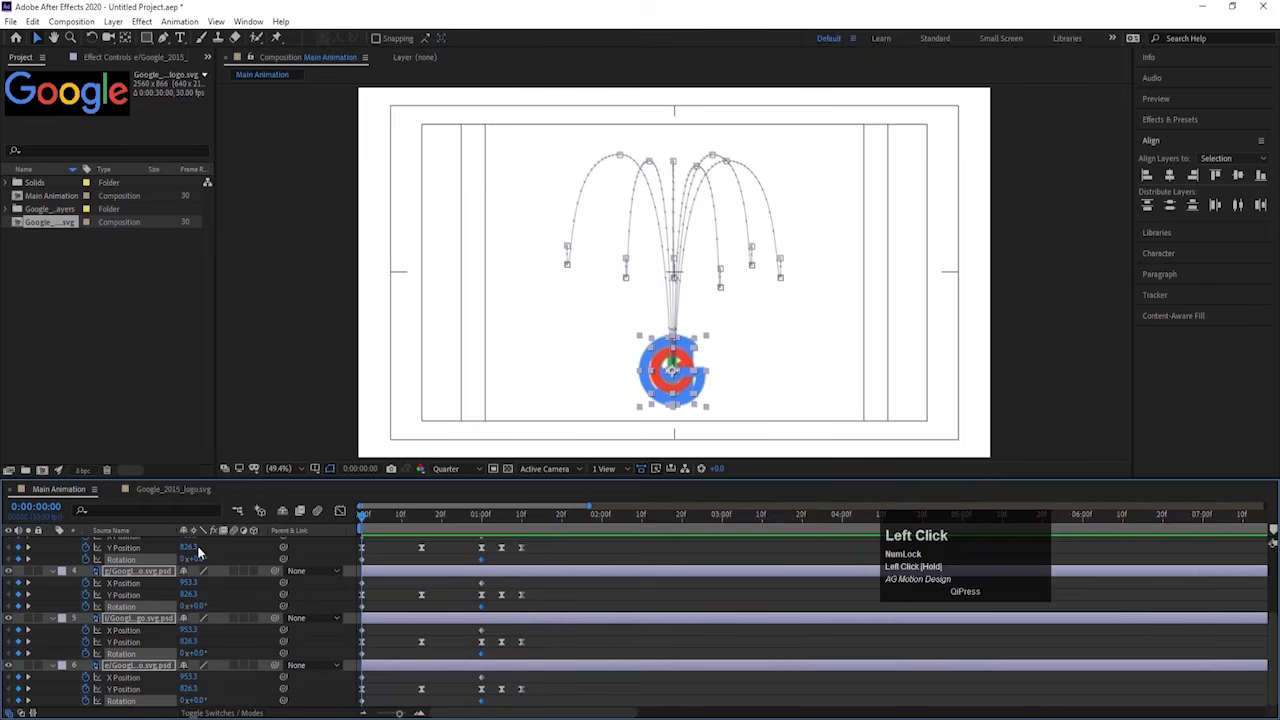
Step: Add Scale keyframes to all letter layers at 0:00:00:00 and 0:00:00:05, keeping the 32% scale
{"action": "key", "text": "s"}
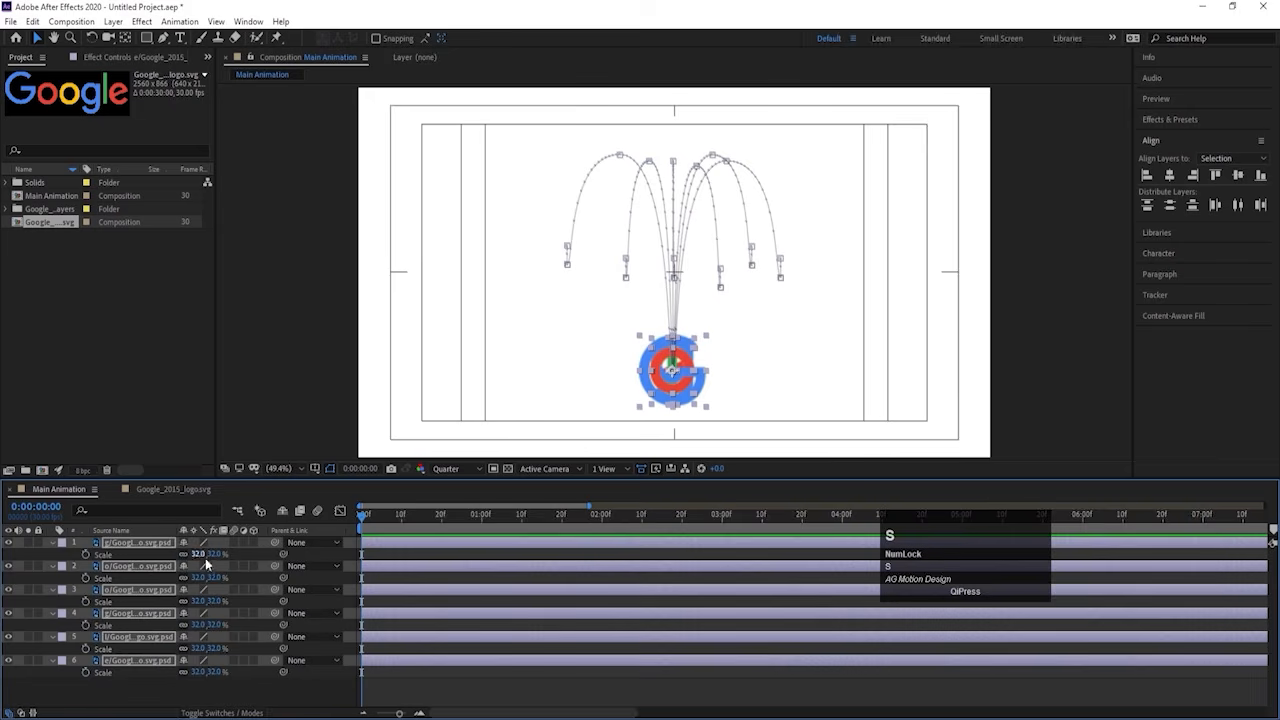
{"action": "left_click", "coordinate": [85, 555]}
{"action": "key", "text": "equal"}
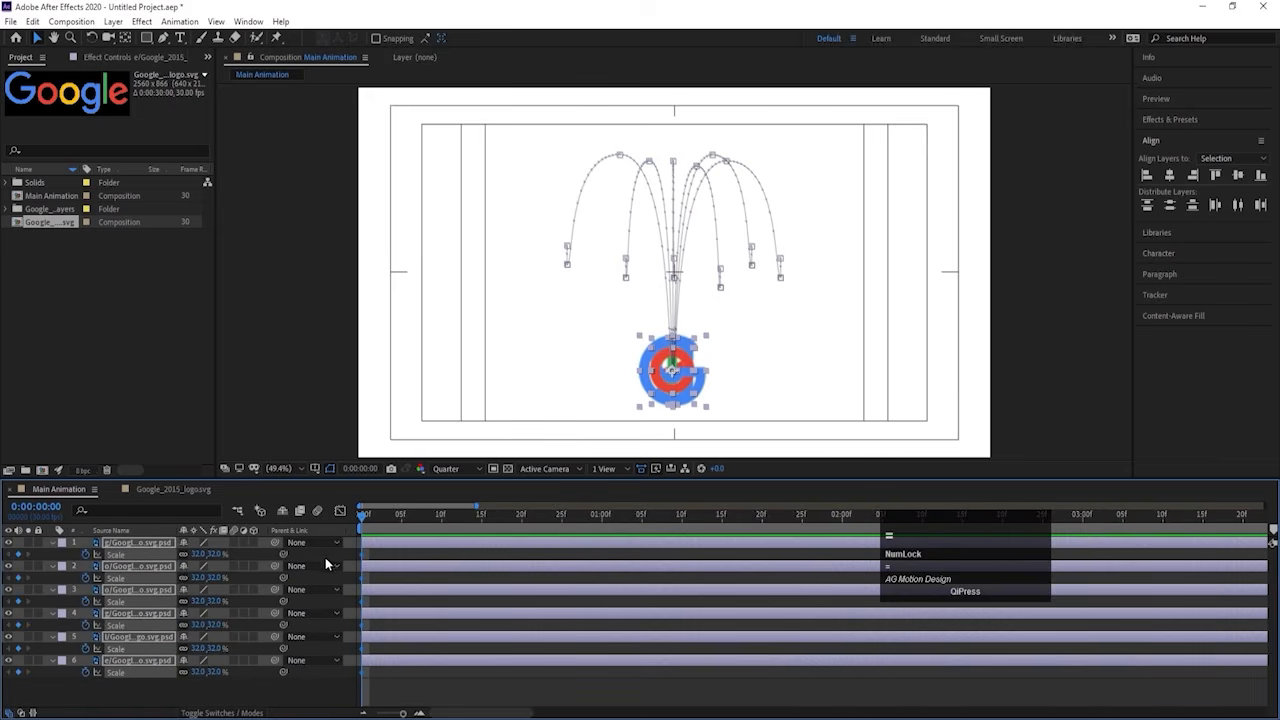
{"action": "left_click", "coordinate": [400, 516]}
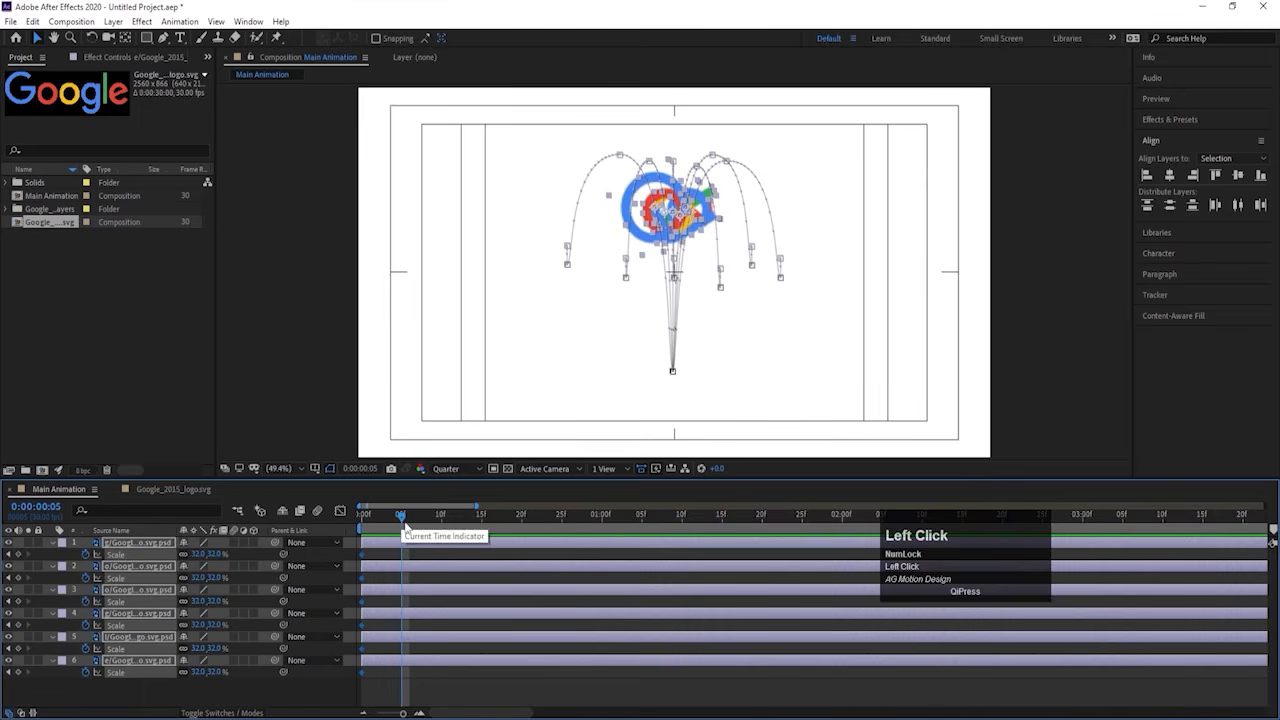
{"action": "key", "text": "minus"}
{"action": "left_click", "coordinate": [18, 556]}
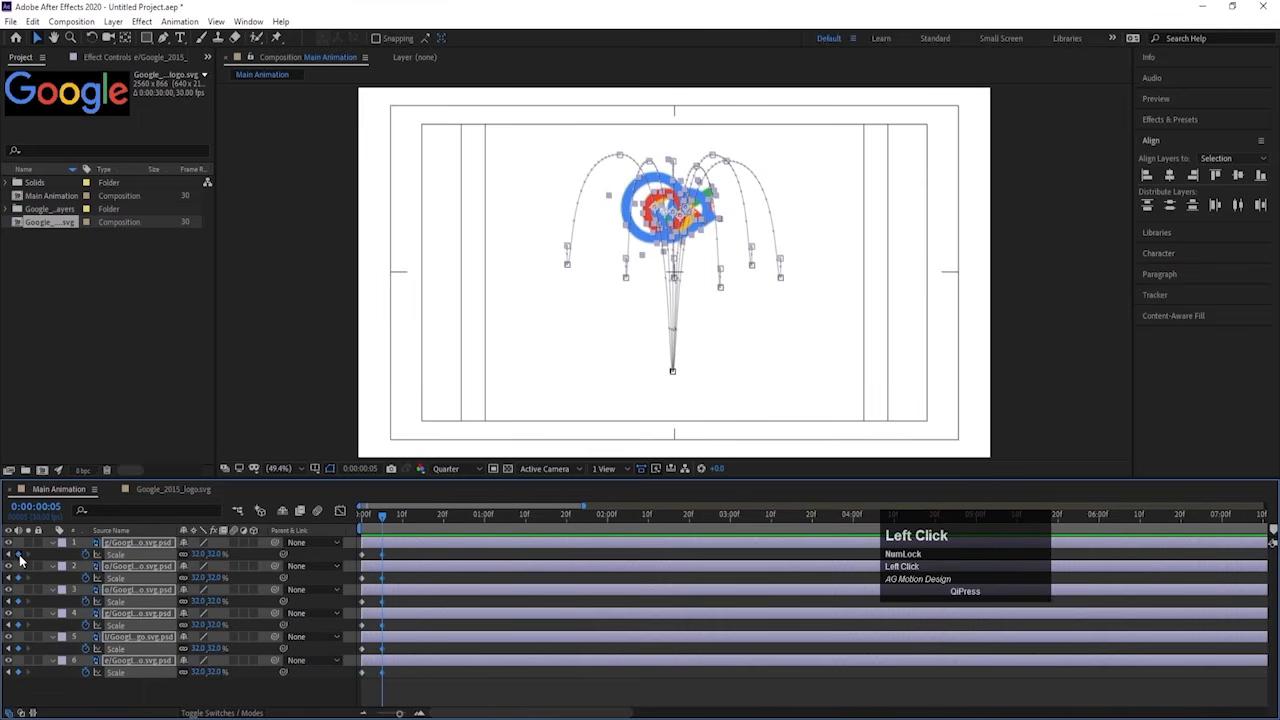
Step: Set all letters' Scale to 0% at the first keyframe, 0:00:00:00
{"action": "key", "text": "j"}
{"action": "left_click", "coordinate": [203, 554]}
{"action": "type", "text": "0"}
{"action": "key", "text": "Return"}
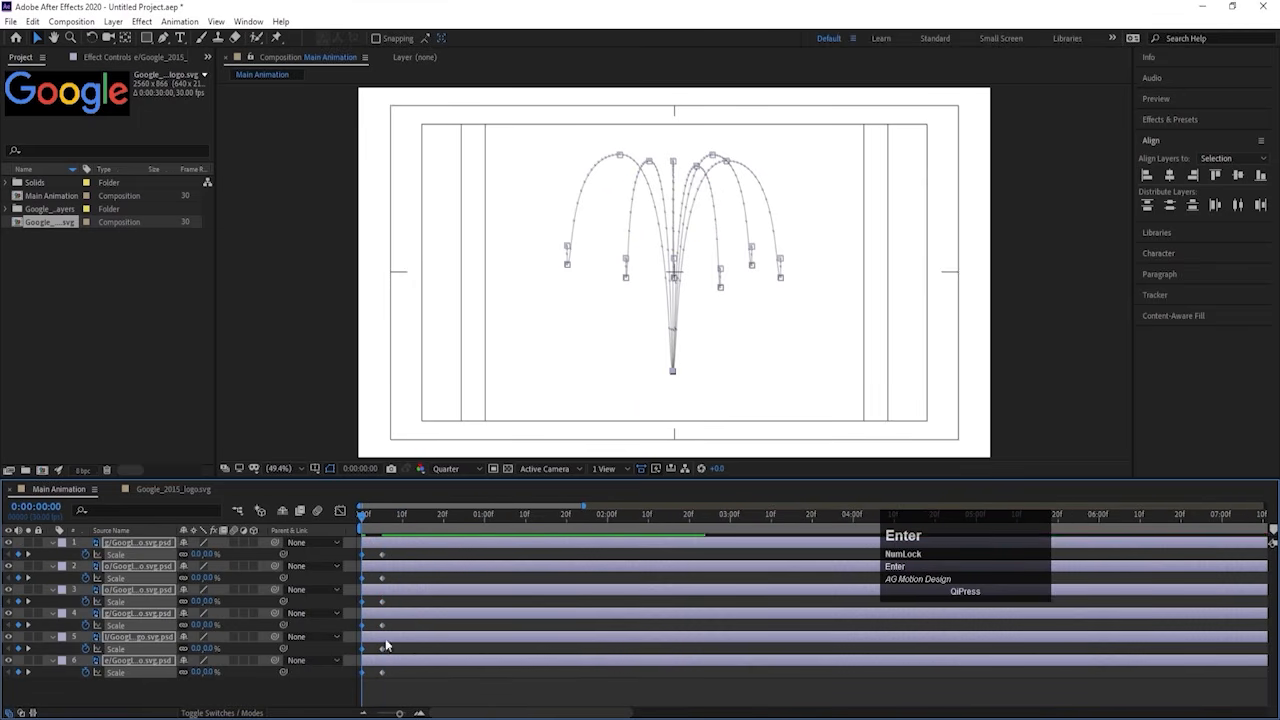
Step: Apply Easy Ease to all the letters' Scale keyframes and preview the animation
{"action": "left_click_drag", "start_coordinate": [411, 685], "coordinate": [326, 512]}
{"action": "key", "text": "F9"}
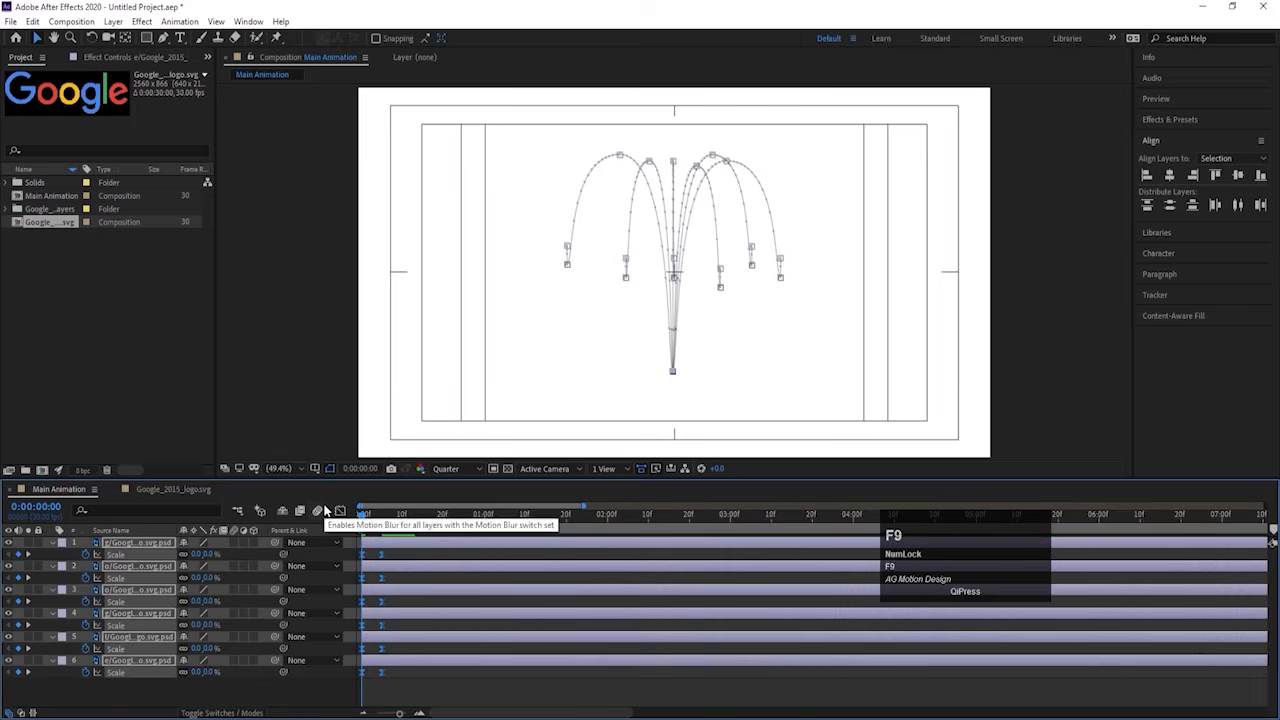
{"action": "key", "text": "equal"}
{"action": "key", "text": "space"}
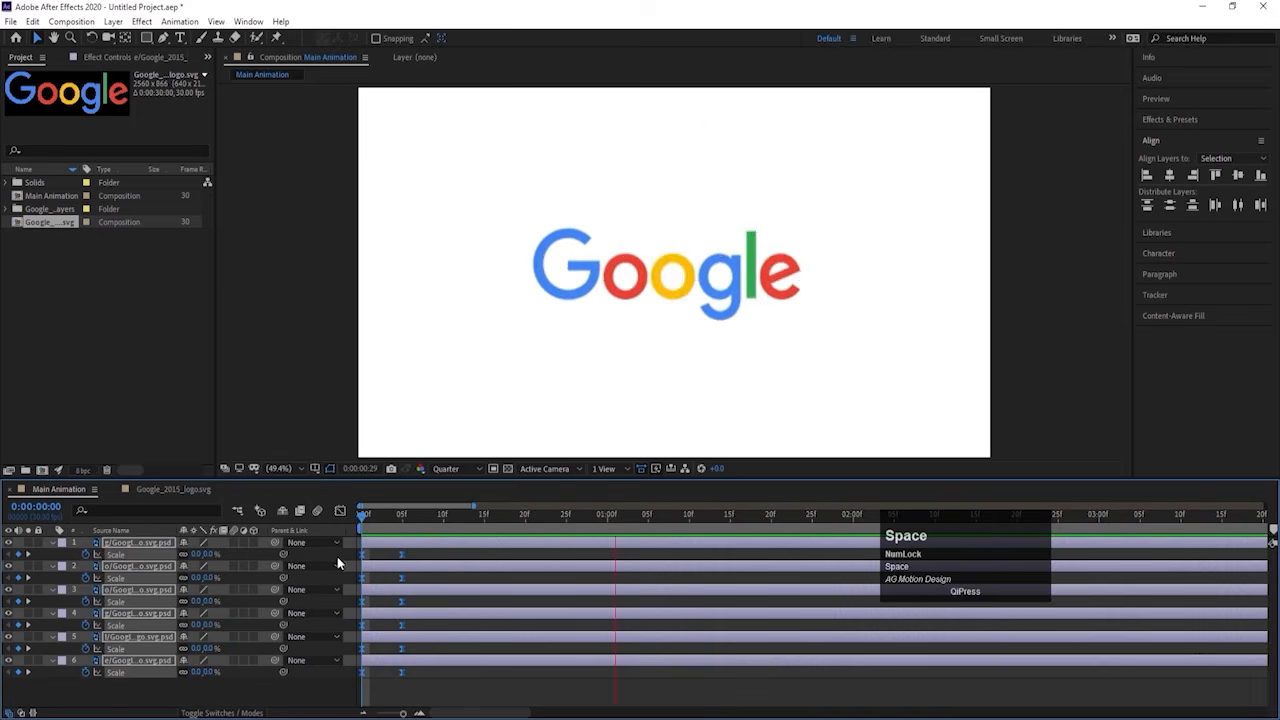
{"action": "key", "text": "space"}
Step: Collapse the letter layers' properties, preview the whole animation from the start and return to 0:00:00:00
{"action": "left_click_drag", "start_coordinate": [386, 515], "coordinate": [368, 607]}
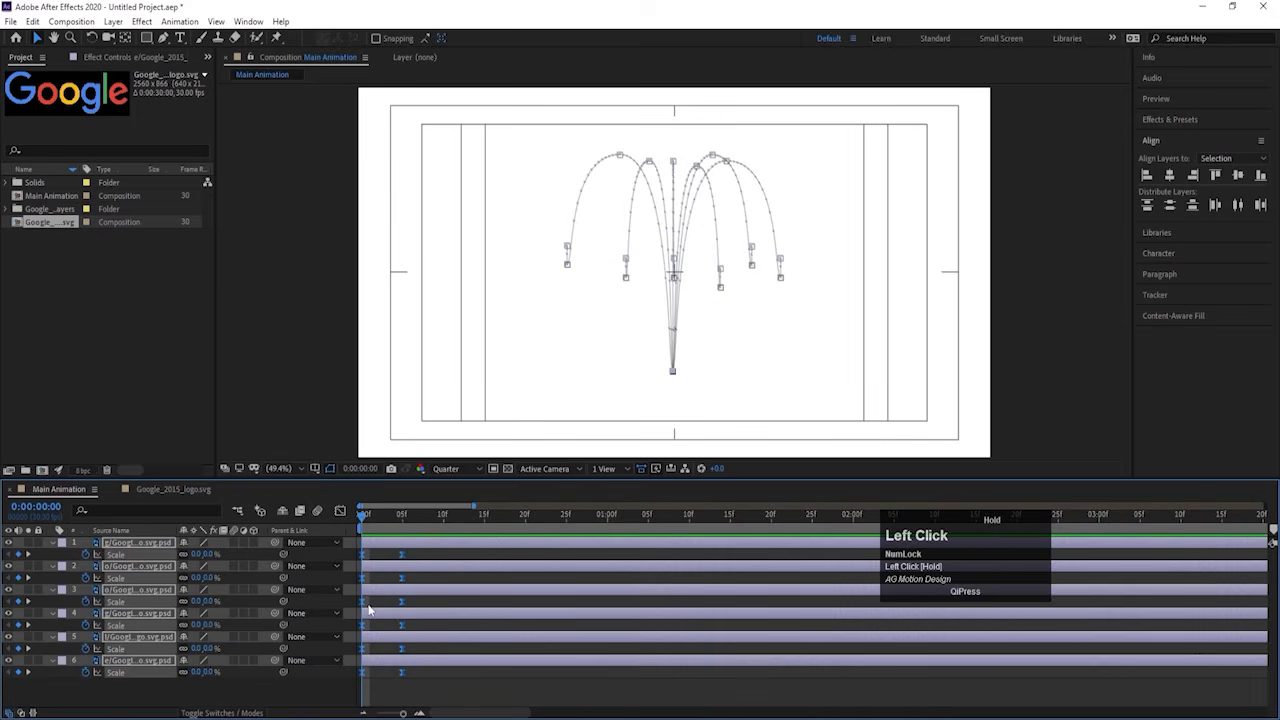
{"action": "left_click", "coordinate": [400, 693]}
{"action": "key", "text": "u"}
{"action": "key", "text": "u"}
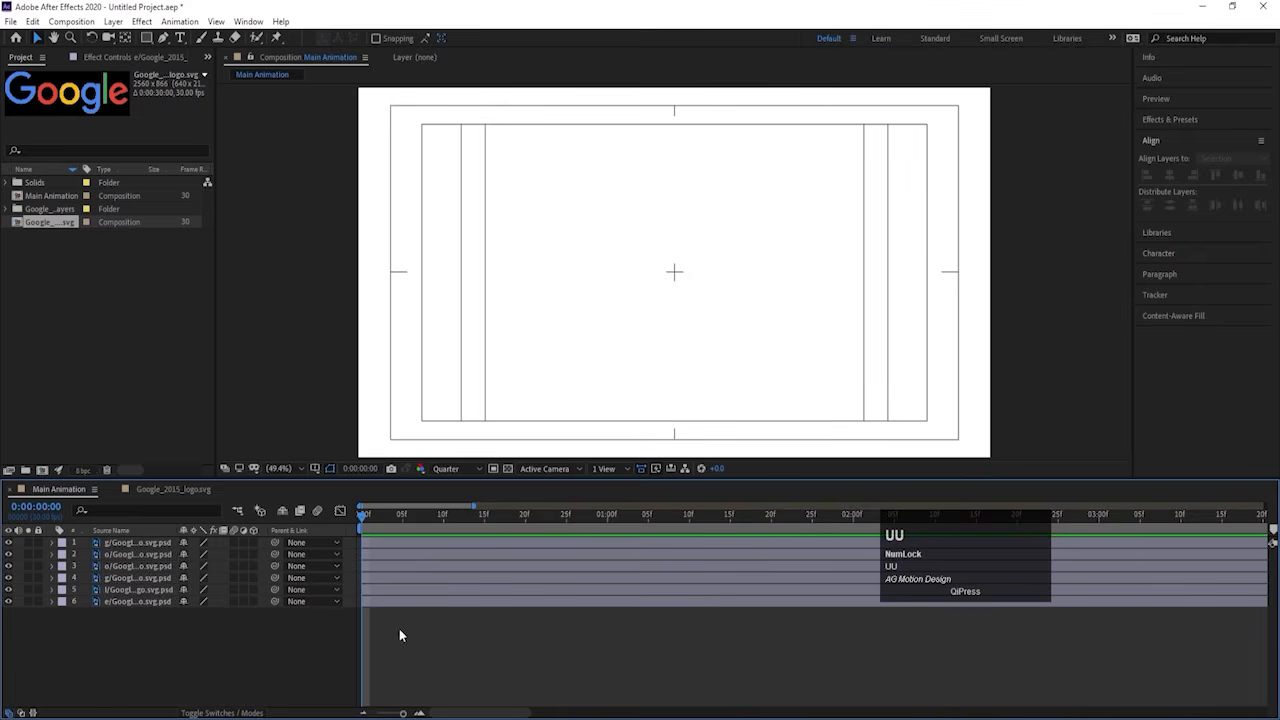
{"action": "key", "text": "minus"}
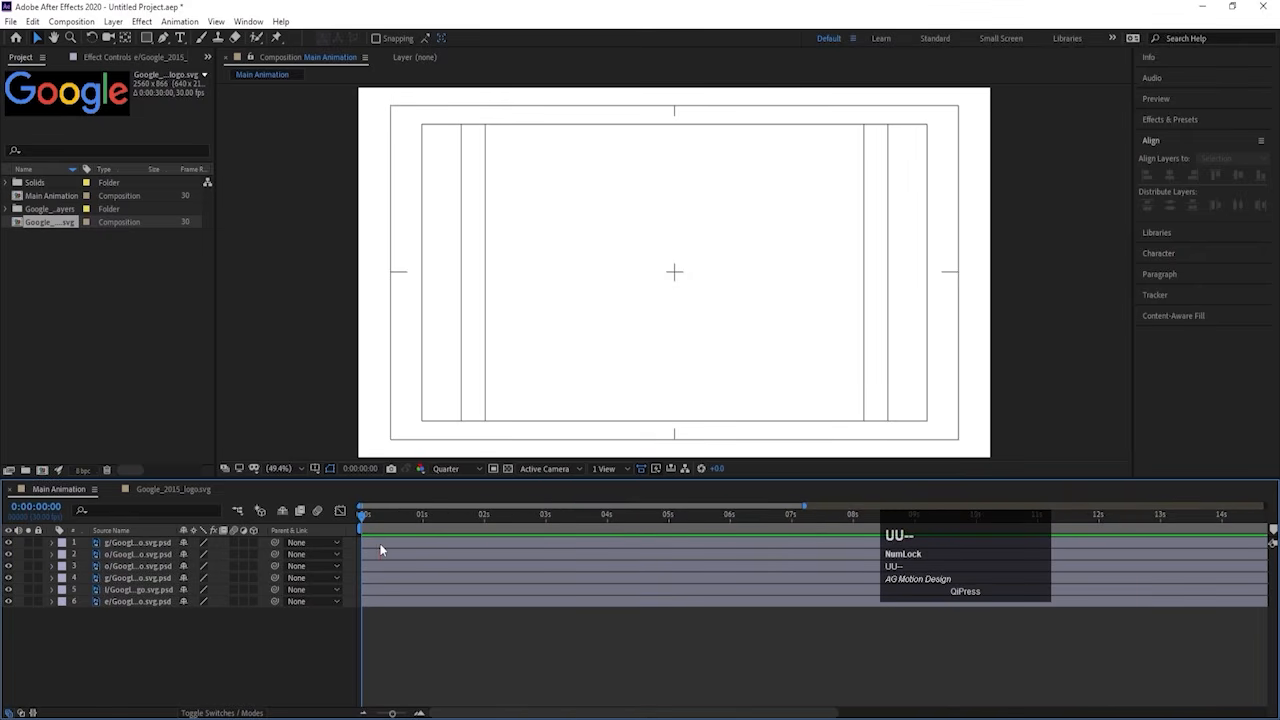
{"action": "key", "text": "space"}
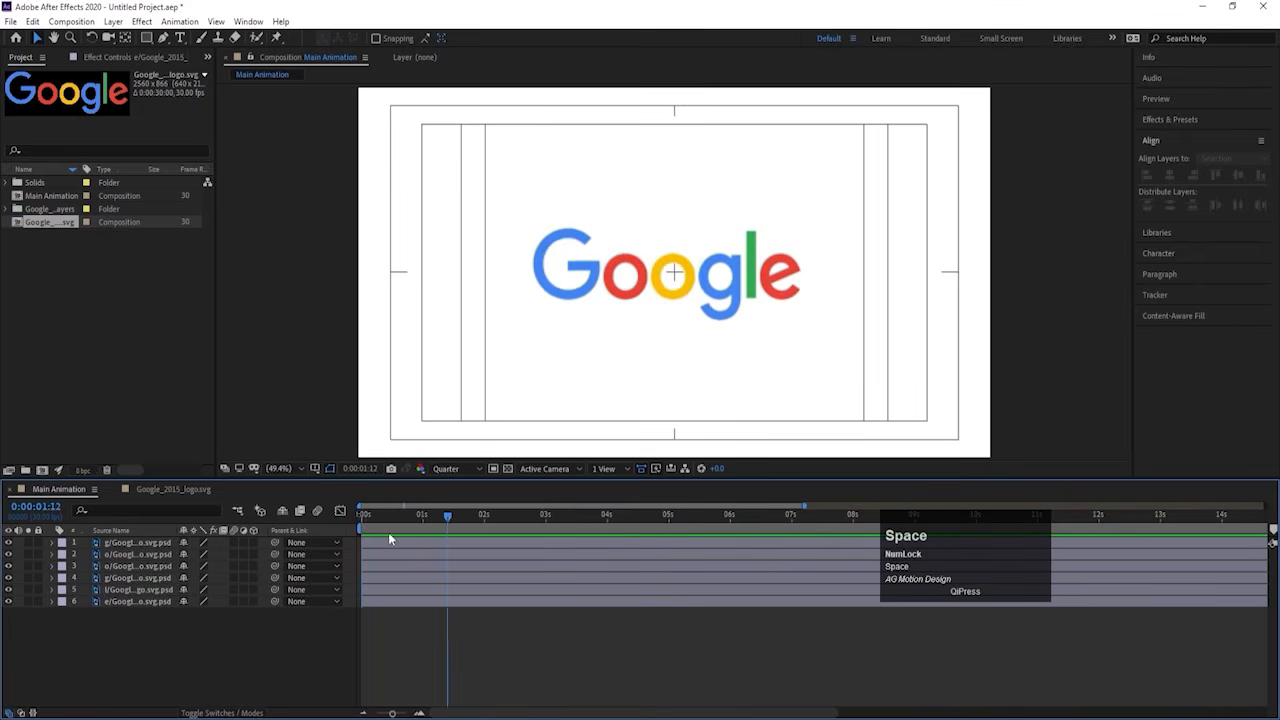
{"action": "left_click", "coordinate": [338, 526]}
Step: Stagger letter layers 2 to 6 by two frames each, starting the last letter e at 0:00:00:10, and preview the result
{"action": "key", "text": "equal"}
{"action": "key", "text": "equal"}
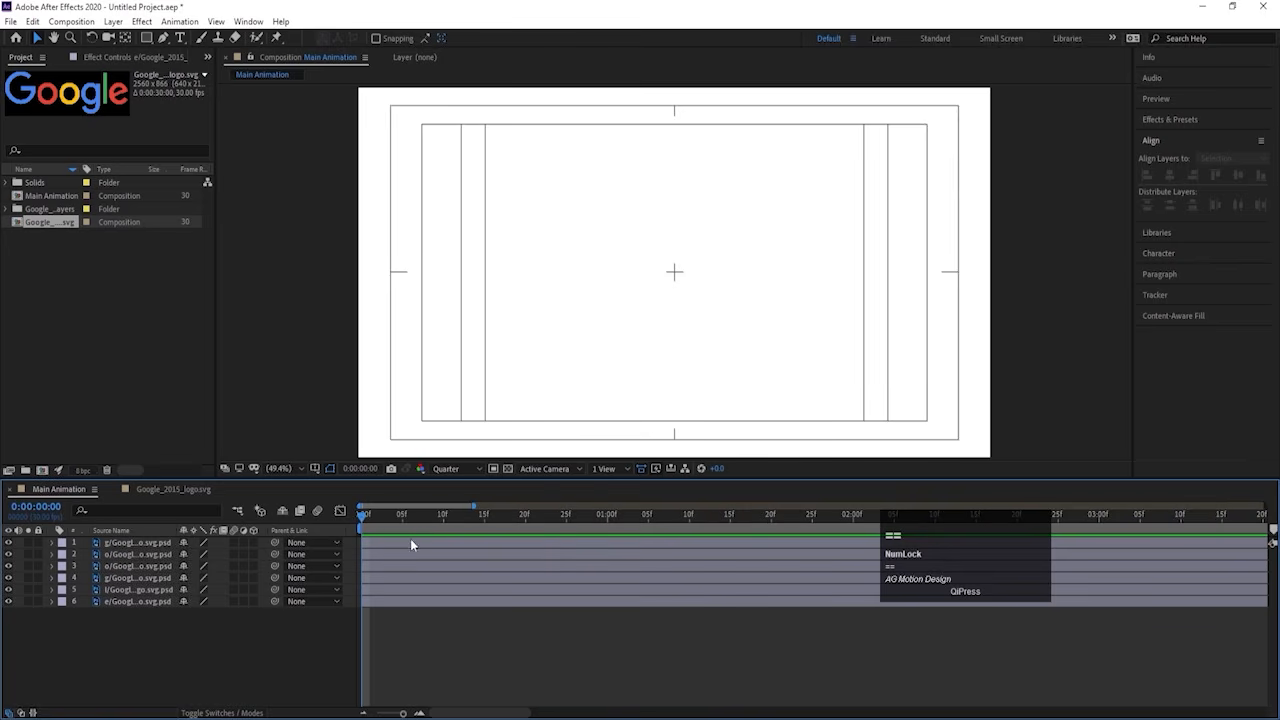
{"action": "key", "text": "equal"}
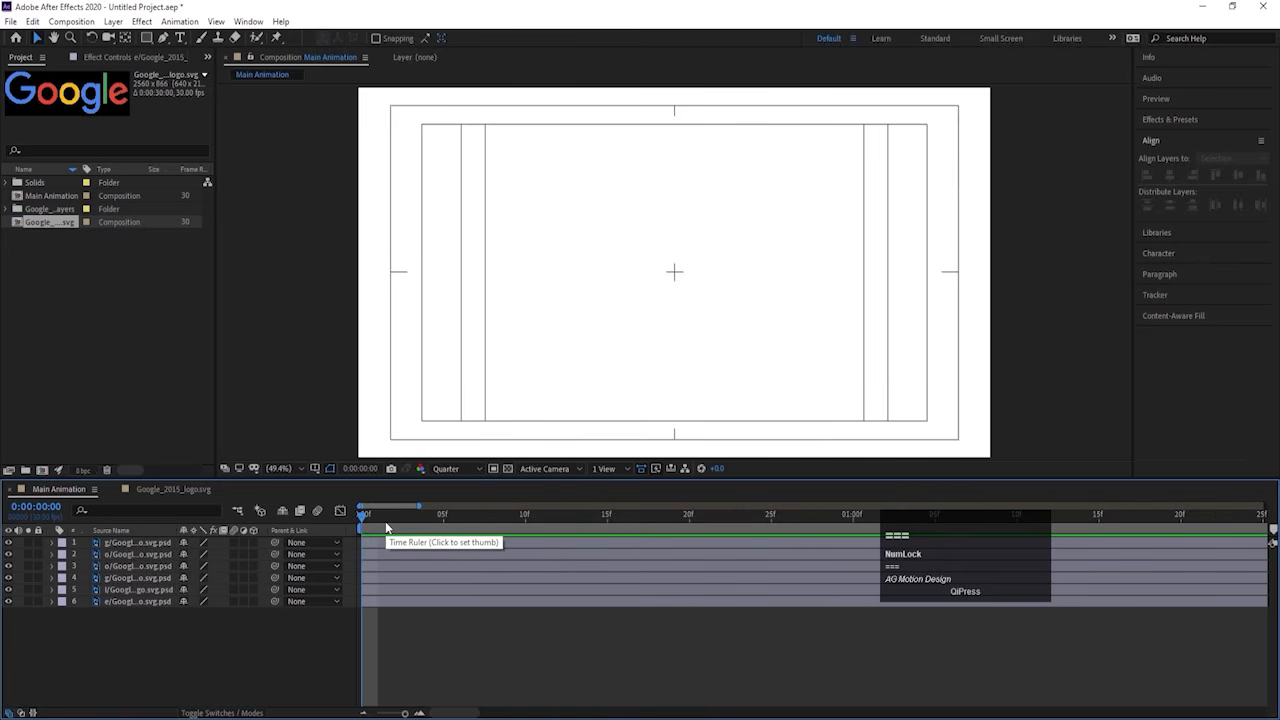
{"action": "key", "text": "equal"}
{"action": "key", "text": "minus"}
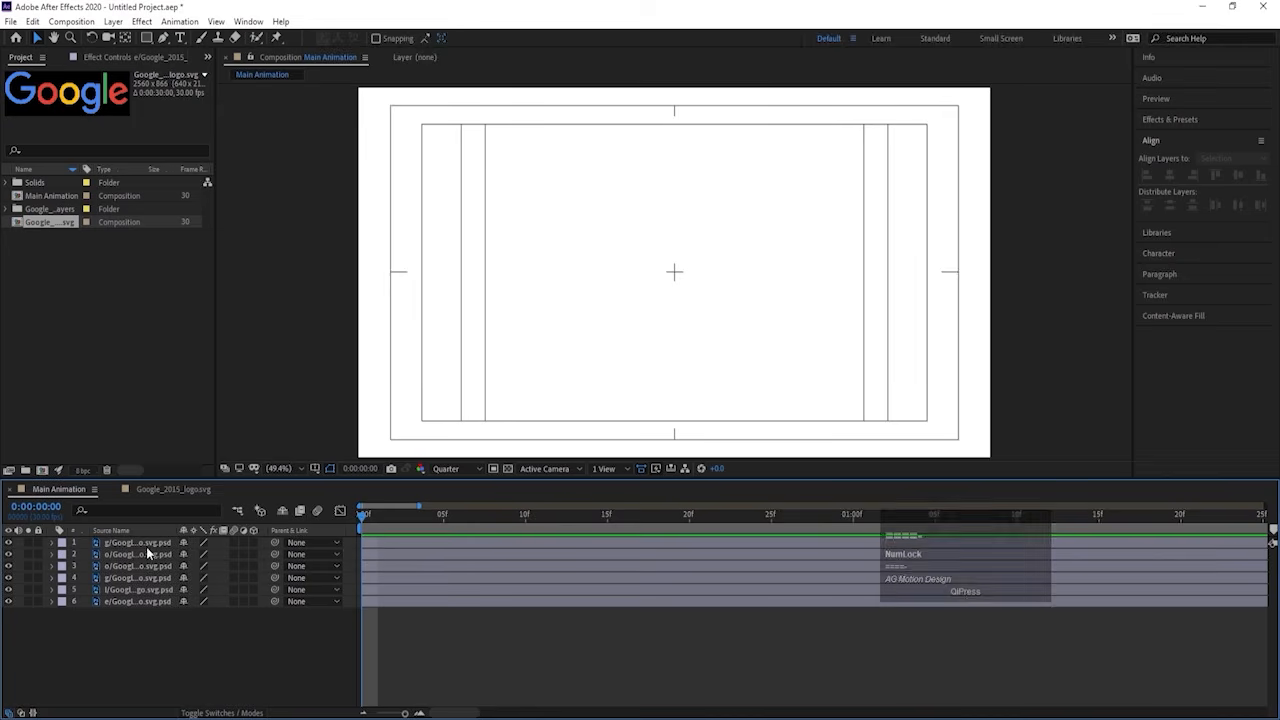
{"action": "left_click", "coordinate": [387, 556]}
{"action": "left_click_drag", "start_coordinate": [387, 558], "coordinate": [461, 581]}
{"action": "left_click_drag", "start_coordinate": [368, 594], "coordinate": [494, 594]}
{"action": "left_click", "coordinate": [387, 603]}
{"action": "left_click_drag", "start_coordinate": [387, 603], "coordinate": [556, 607]}
{"action": "key", "text": "space"}
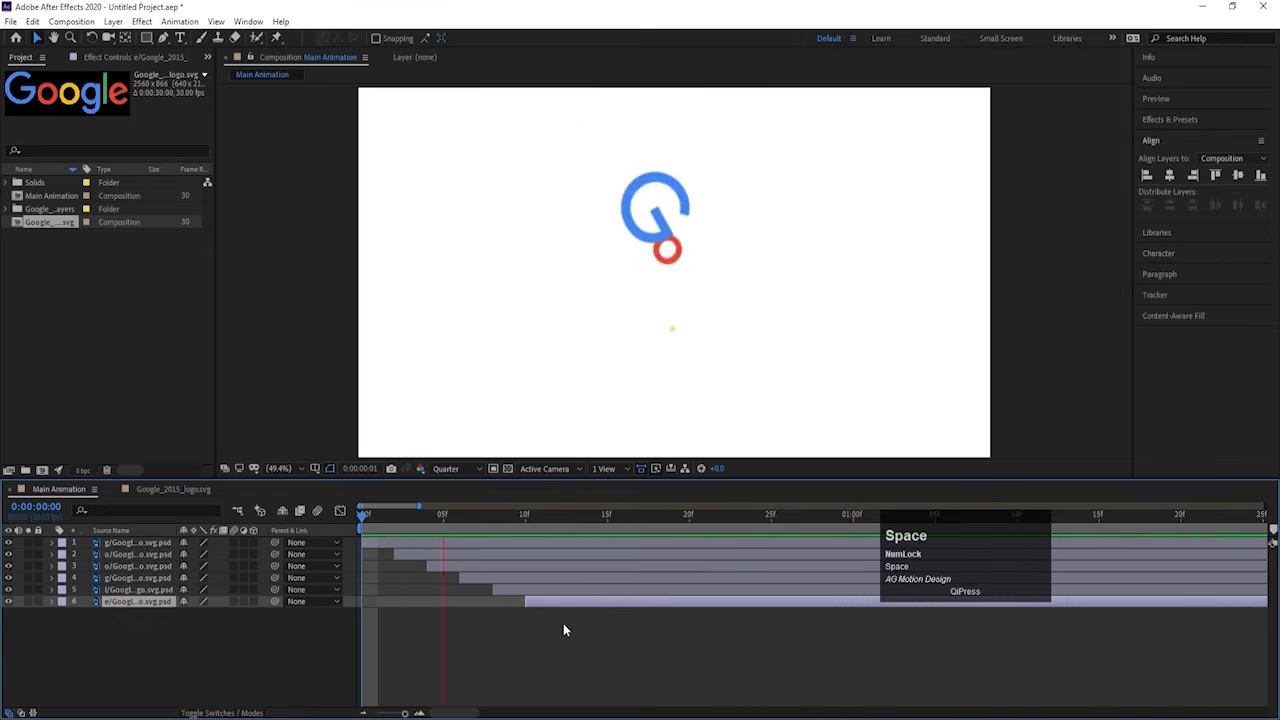
{"action": "key", "text": "space"}
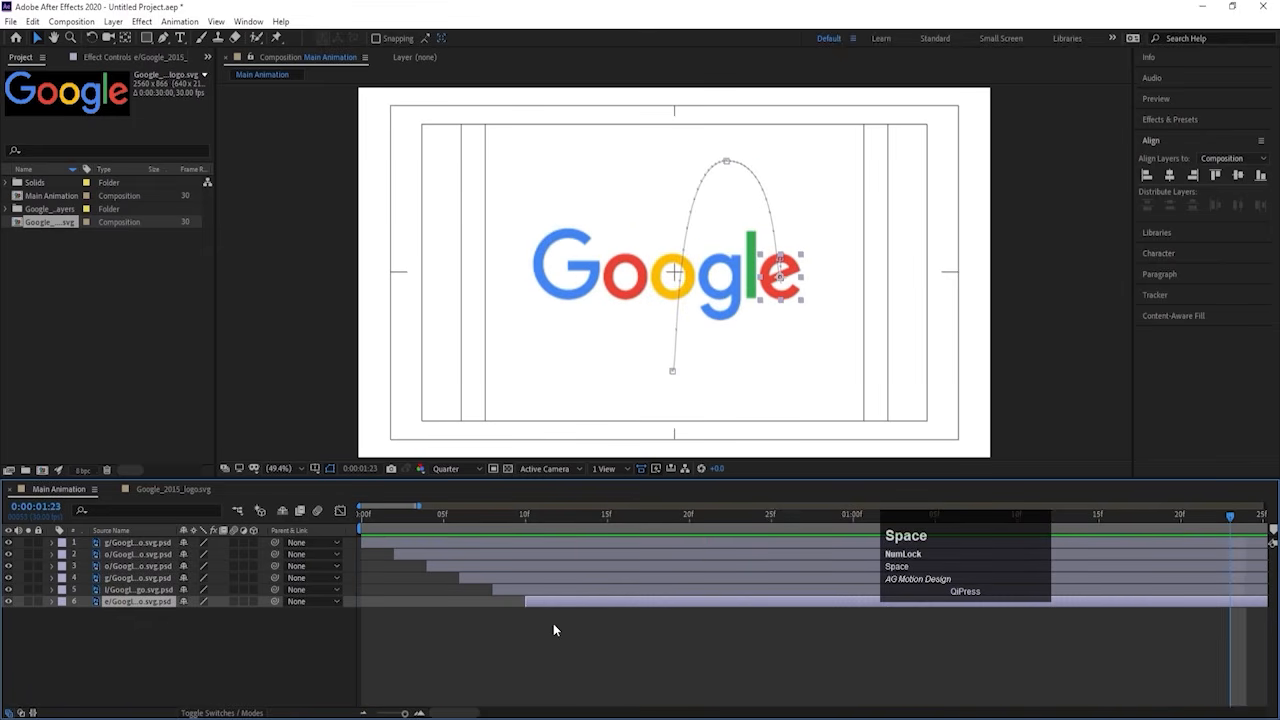
Step: Preview the staggered letter animation over a wider time range and return to the first frame
{"action": "key", "text": "minus"}
{"action": "key", "text": "minus"}
{"action": "key", "text": "minus"}
{"action": "key", "text": "minus"}
{"action": "left_click", "coordinate": [286, 648]}
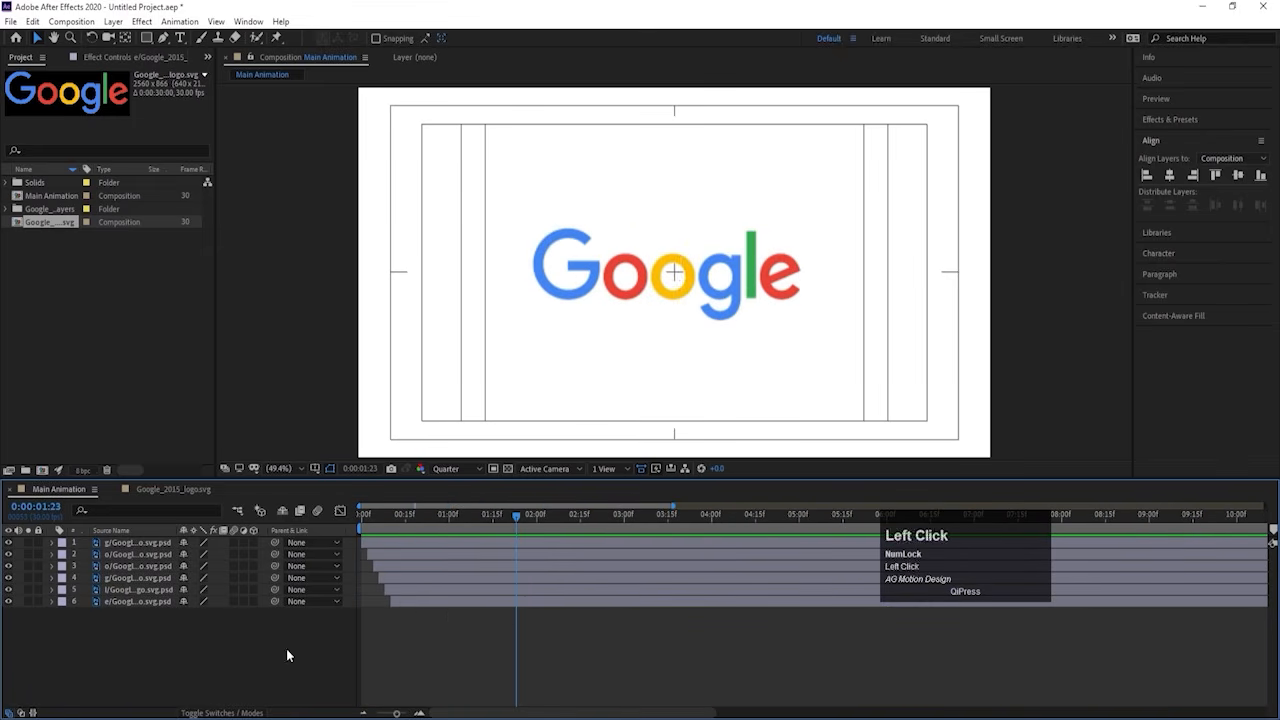
{"action": "key", "text": "space"}
{"action": "key", "text": "space"}
{"action": "key", "text": "space"}
{"action": "key", "text": "space"}
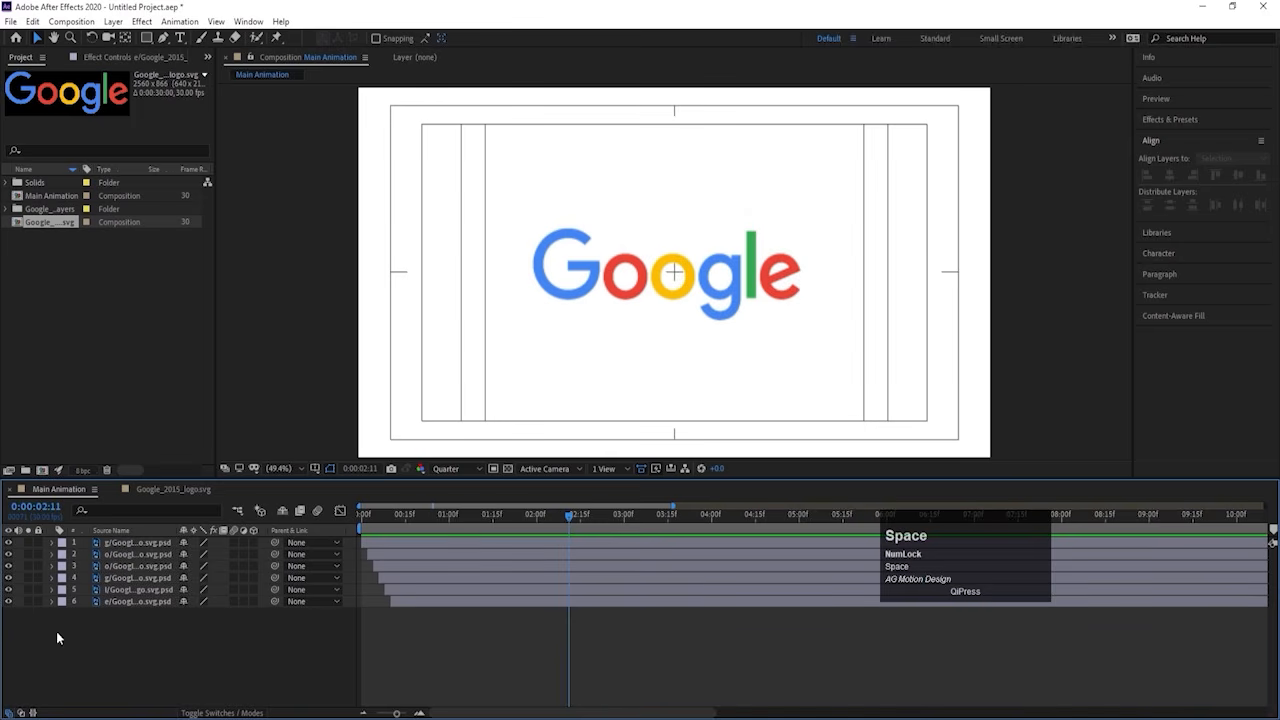
{"action": "left_click", "coordinate": [363, 514]}
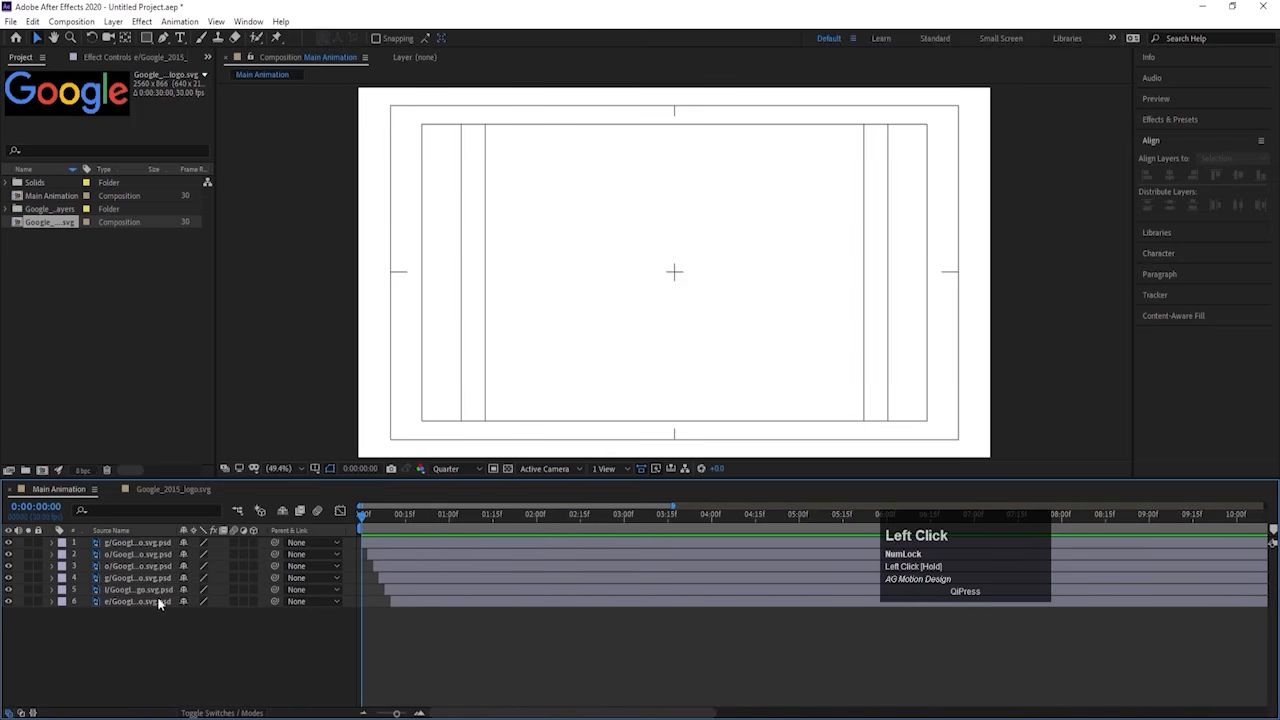
Step: Close the Google_2015_logo.svg timeline, pre-compose all six letter layers as Google Logo Animation, and preview the result
{"action": "left_click", "coordinate": [113, 489]}
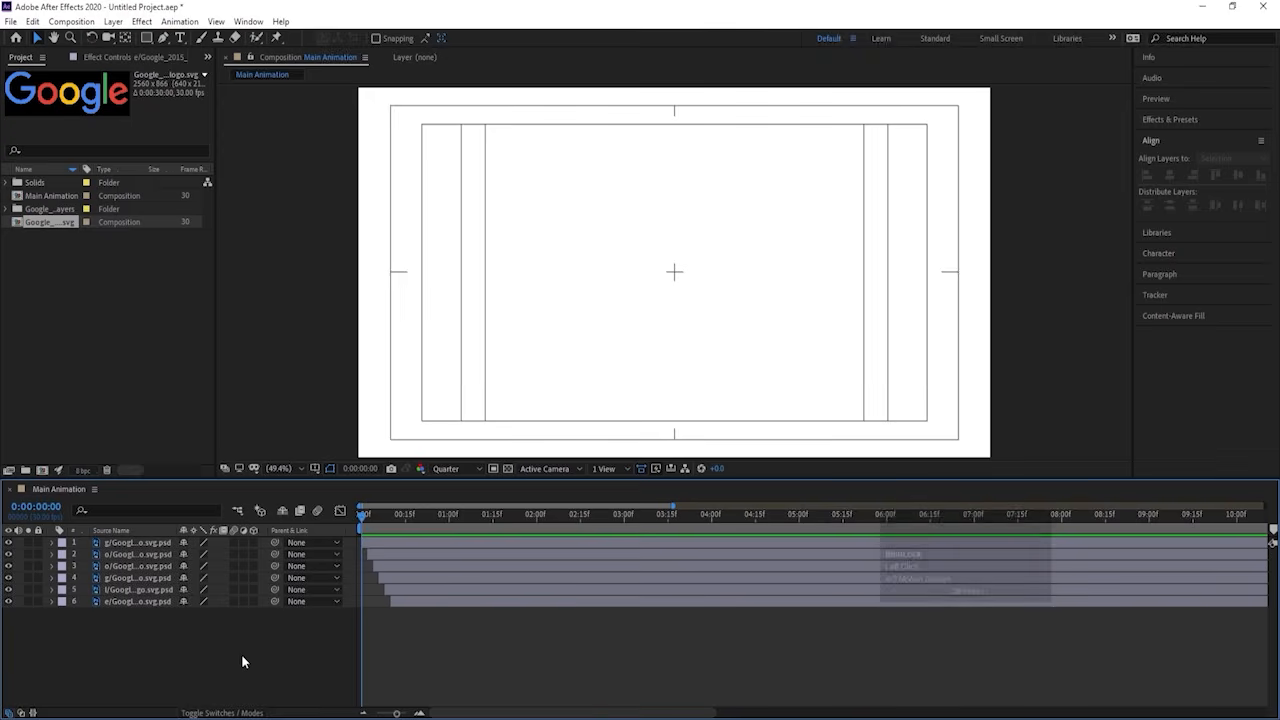
{"action": "key", "text": "ctrl+a"}
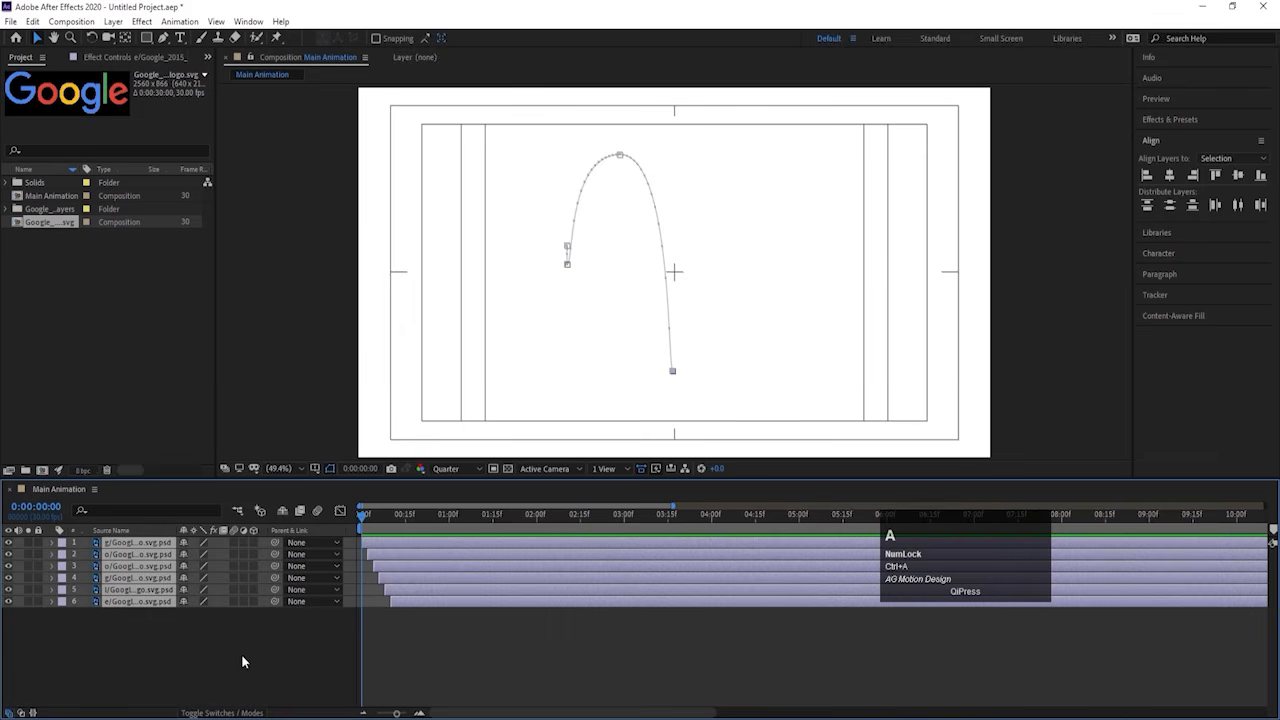
{"action": "key", "text": "ctrl+shift+c"}
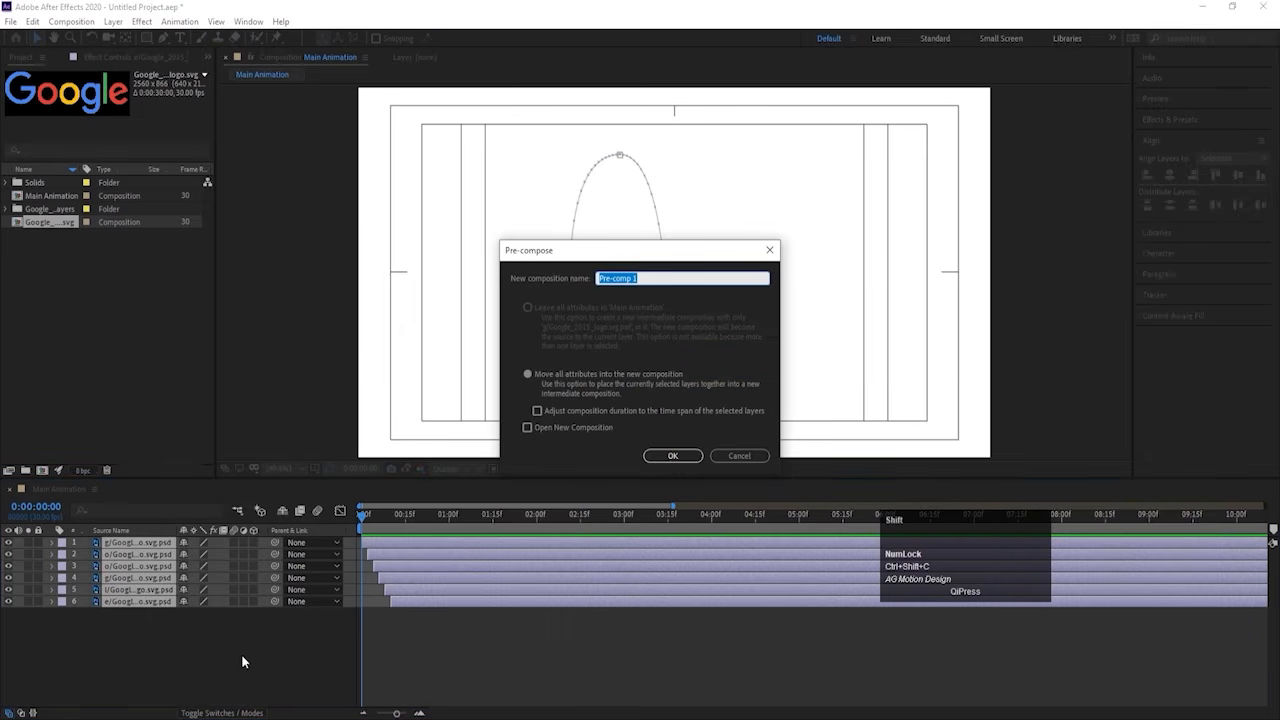
{"action": "type", "text": "Google "}
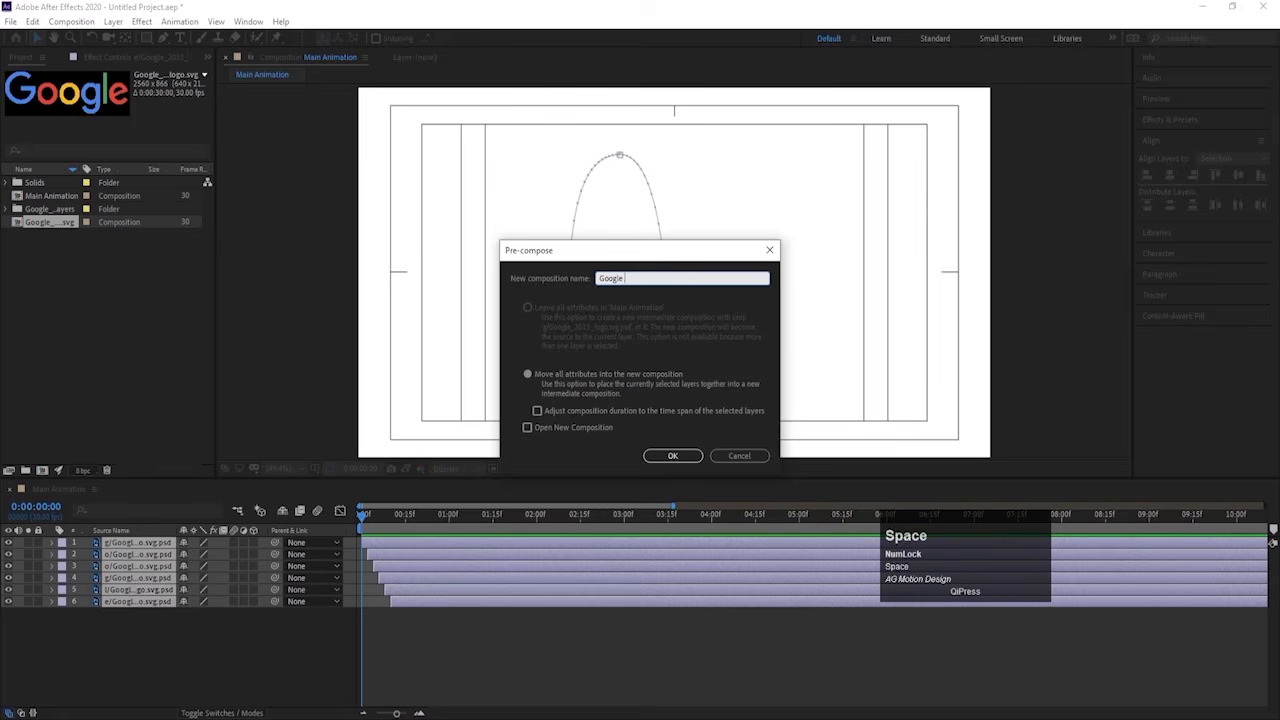
{"action": "type", "text": "Logo Animation"}
{"action": "key", "text": "Return"}
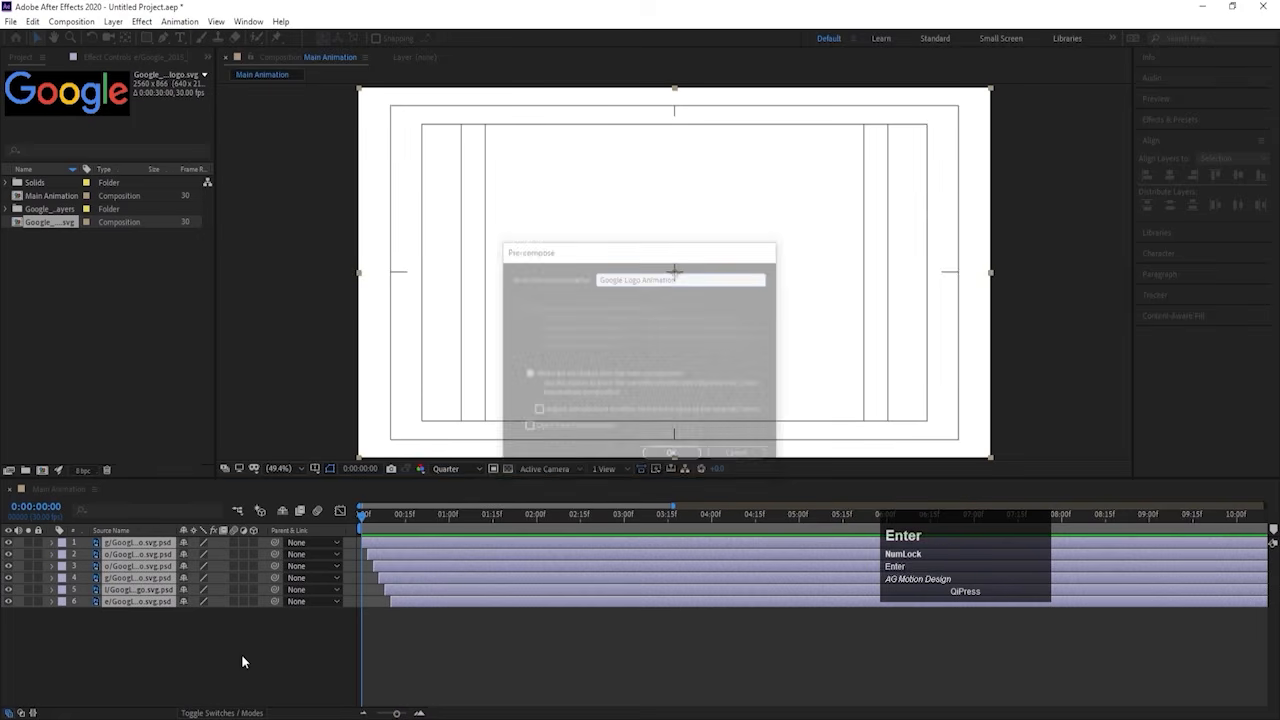
{"action": "key", "text": "space"}
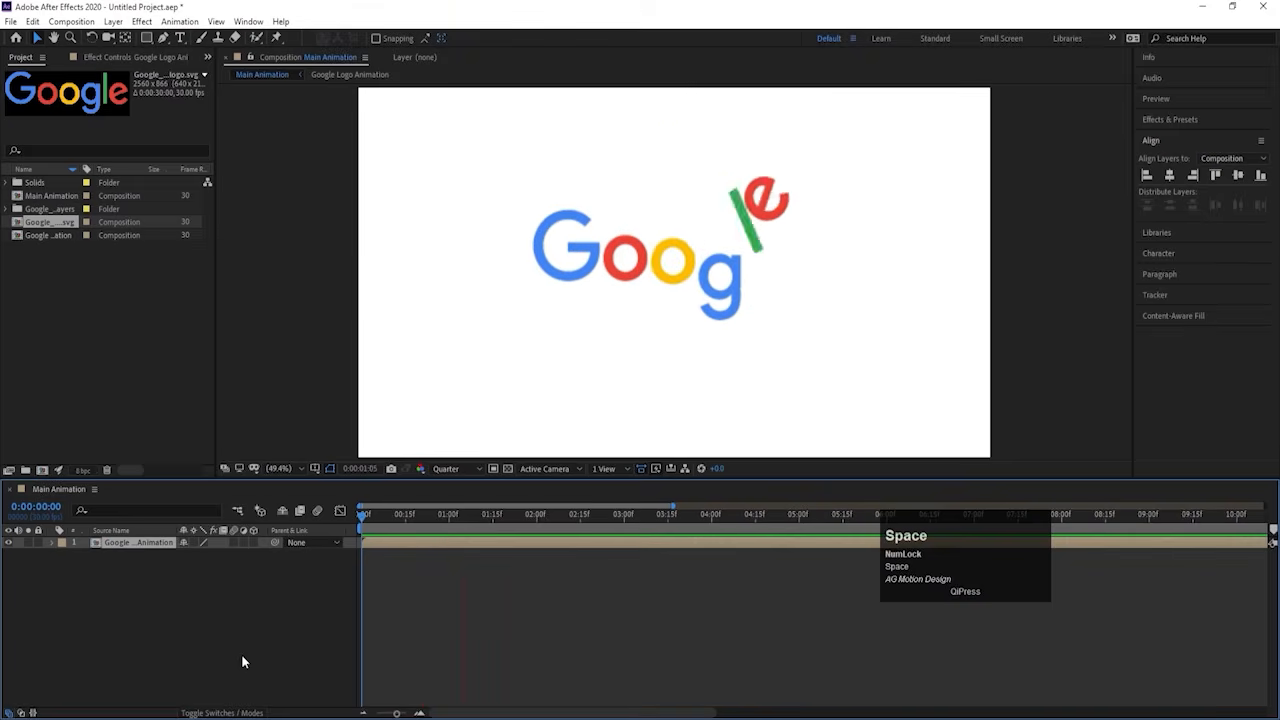
{"action": "key", "text": "space"}
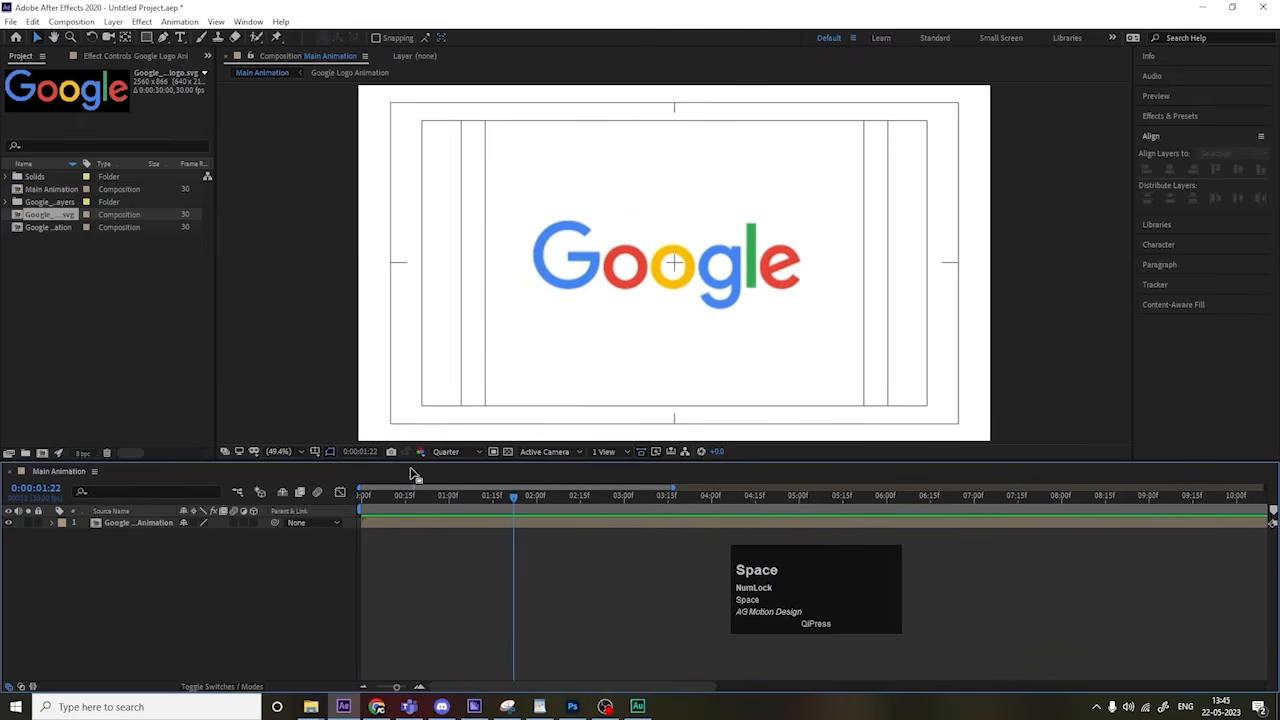
Step: Return to the first frame and set the Ellipse tool's fill colour to black, 000000
{"action": "left_click_drag", "start_coordinate": [380, 496], "coordinate": [283, 510]}
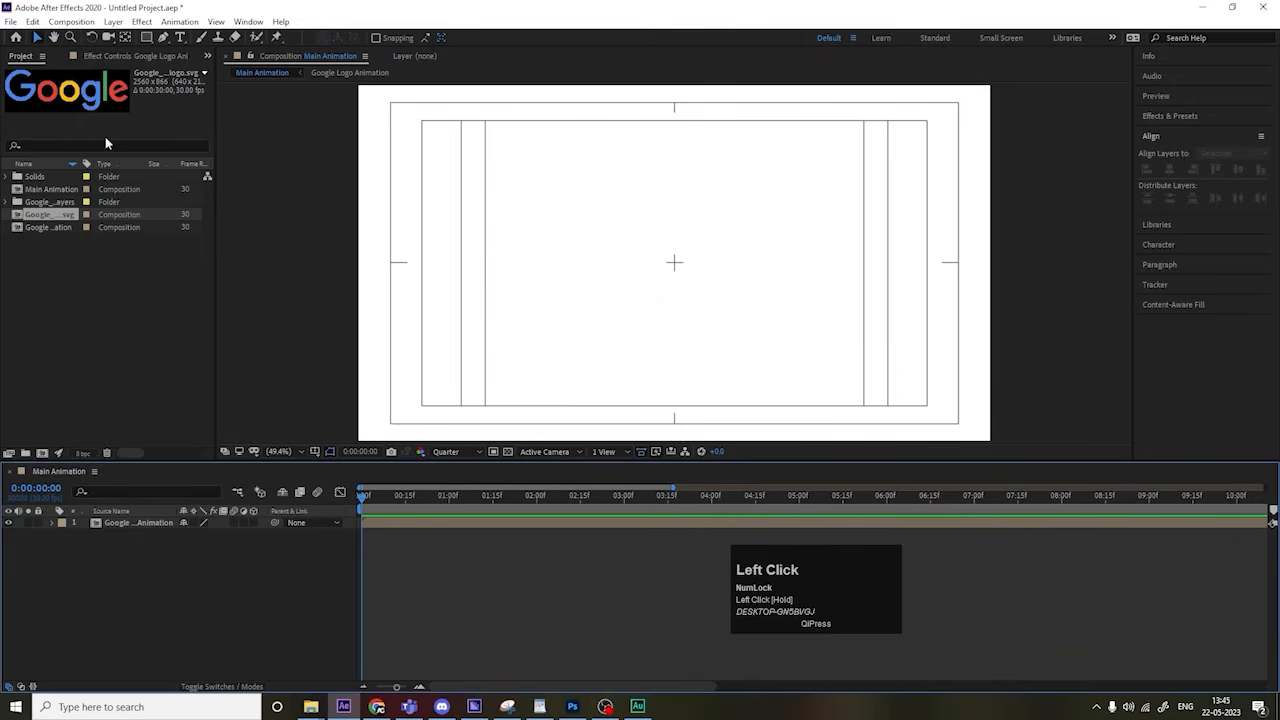
{"action": "left_click_drag", "start_coordinate": [147, 37], "coordinate": [202, 66]}
{"action": "left_click", "coordinate": [380, 38]}
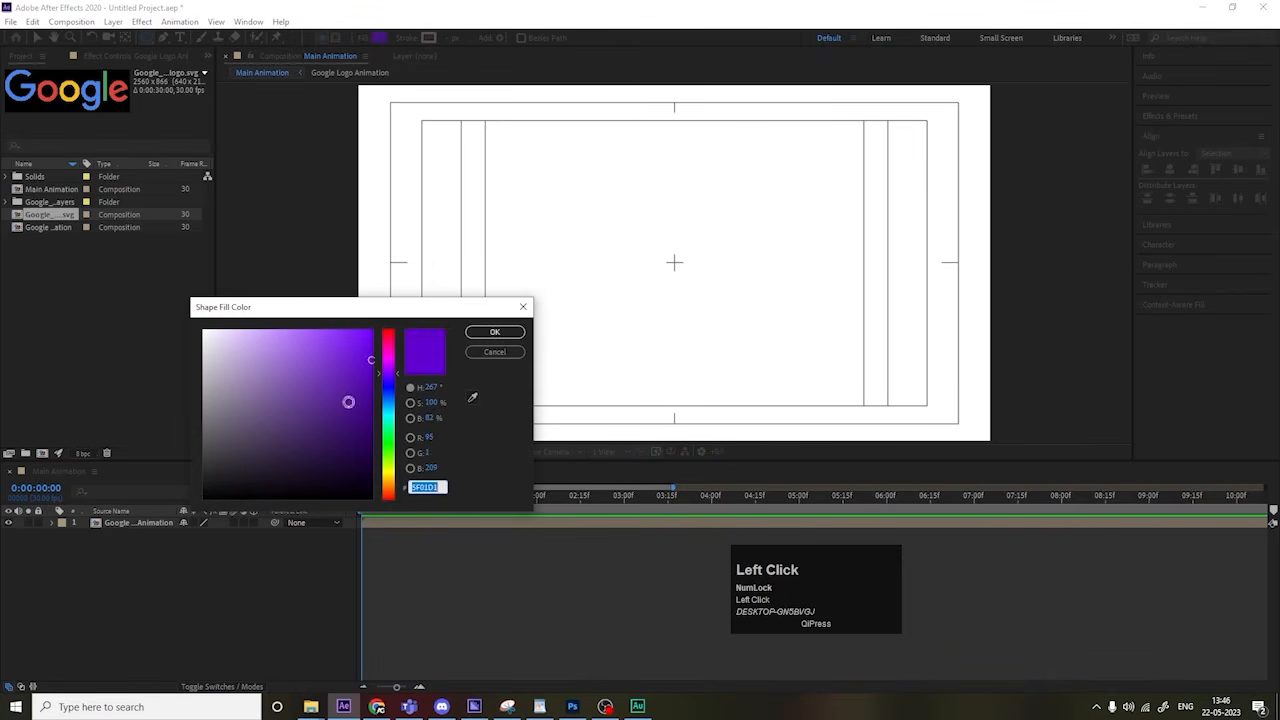
{"action": "mouse_move", "coordinate": [300, 396]}
{"action": "left_mouse_down"}
{"action": "mouse_move", "coordinate": [243, 463]}
{"action": "mouse_move", "coordinate": [265, 460]}
{"action": "left_mouse_up"}
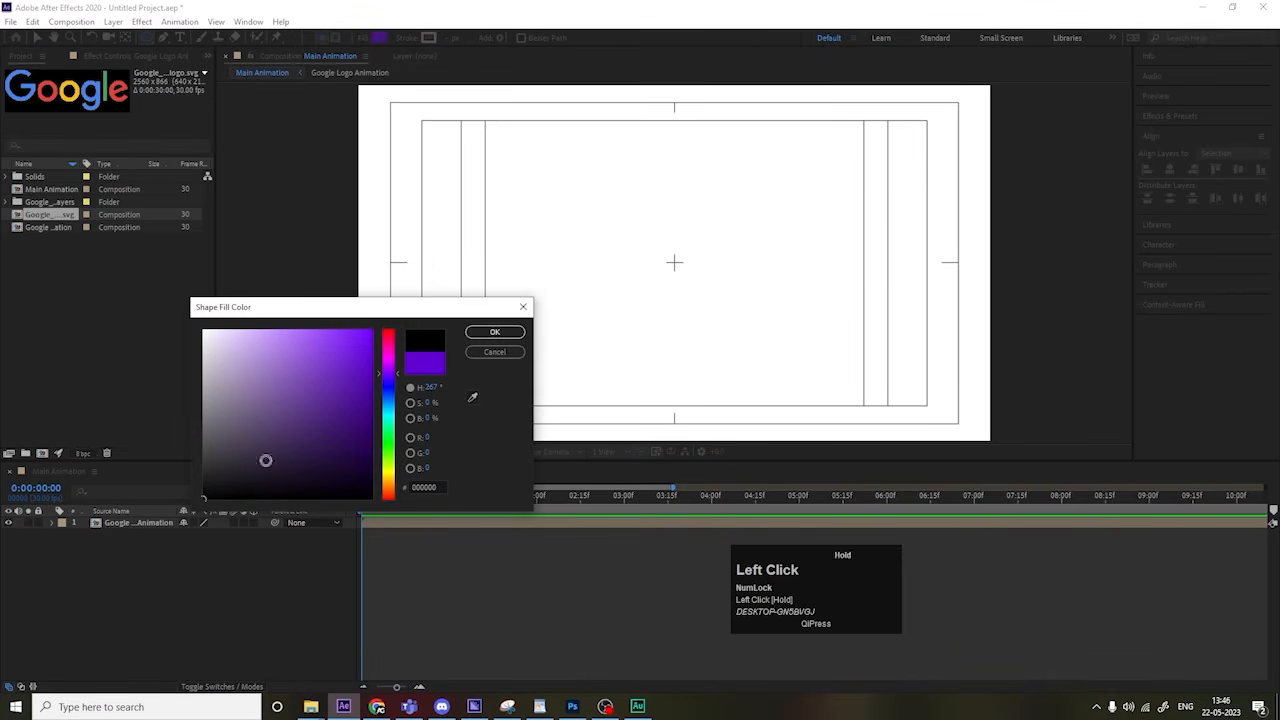
{"action": "left_click", "coordinate": [494, 332]}
Step: Draw a small black circle below the composition centre where the letters emerge, centre its anchor point and align it horizontally to the composition
{"action": "key", "text": "space"}
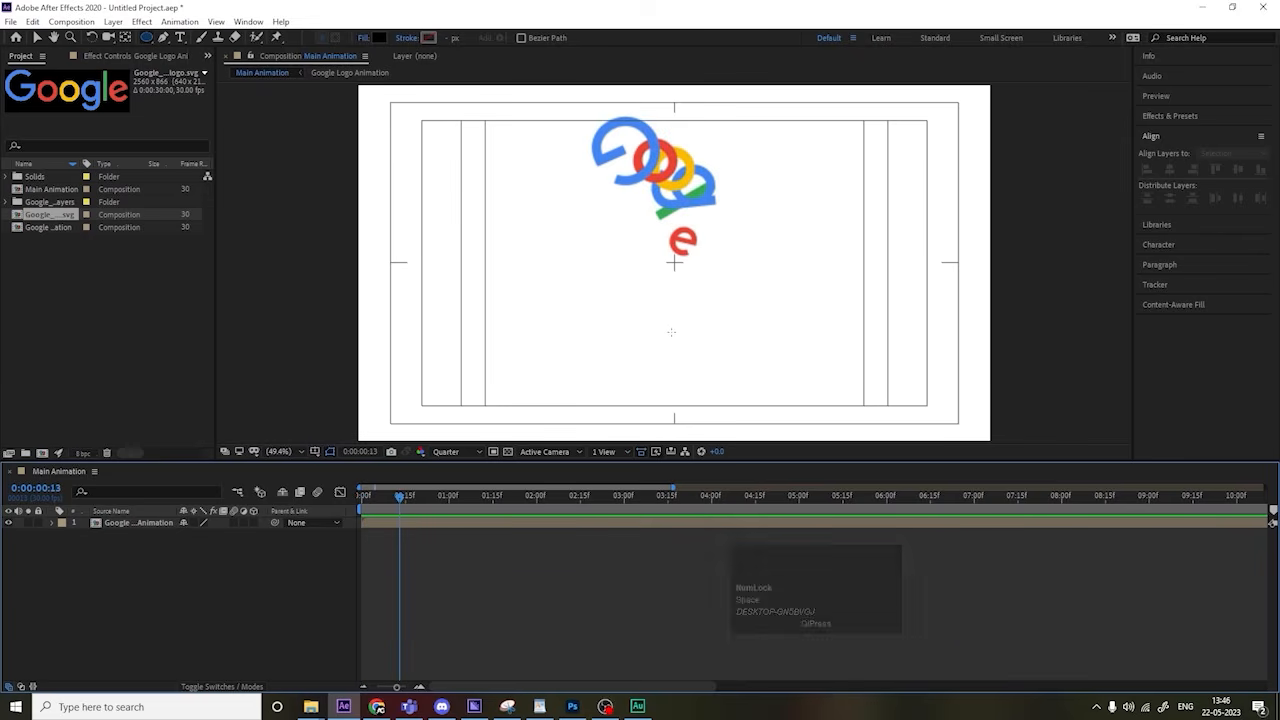
{"action": "left_click_drag", "start_coordinate": [395, 499], "coordinate": [362, 496]}
{"action": "left_click_drag", "start_coordinate": [655, 300], "coordinate": [697, 341]}
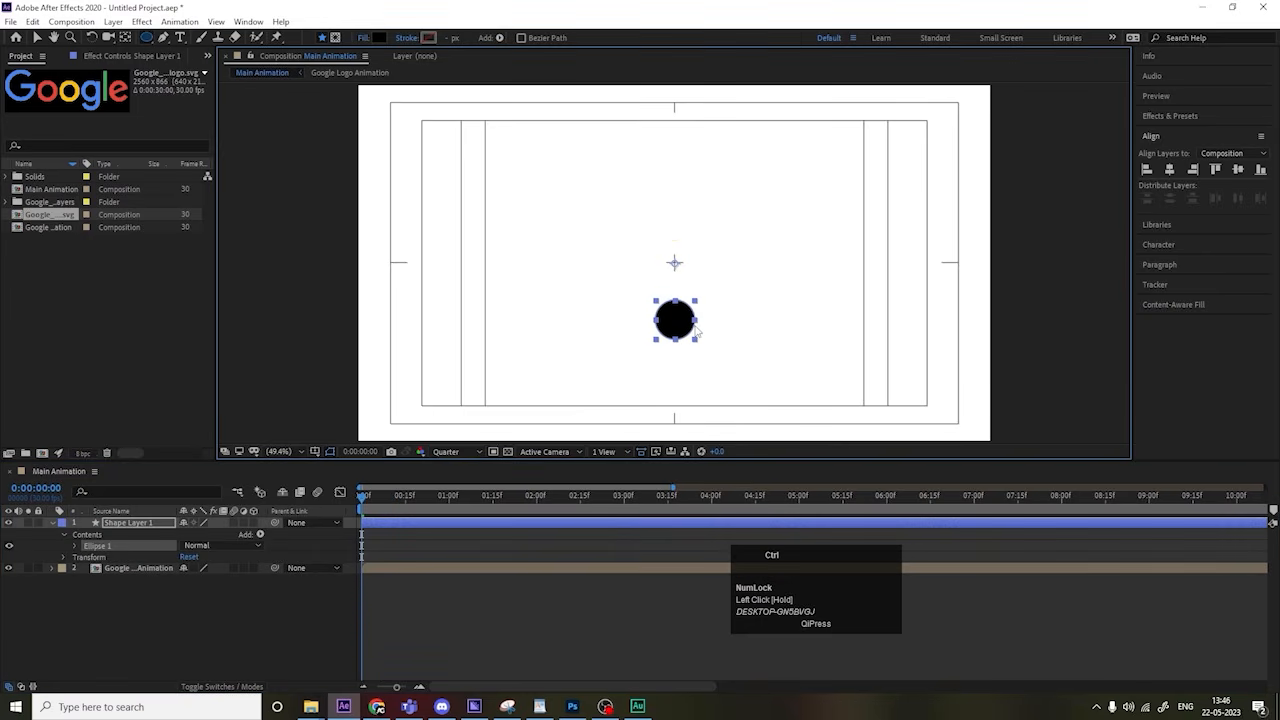
{"action": "key", "text": "ctrl+alt+Home"}
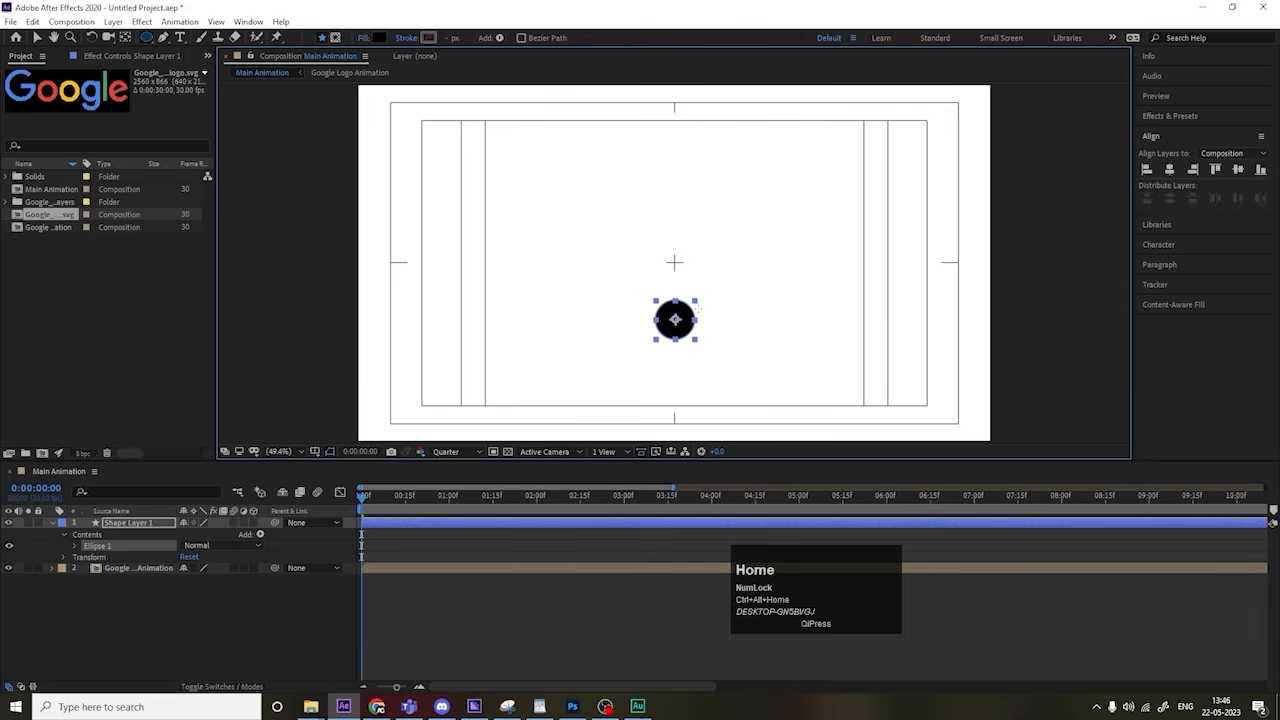
{"action": "left_click", "coordinate": [1170, 170]}
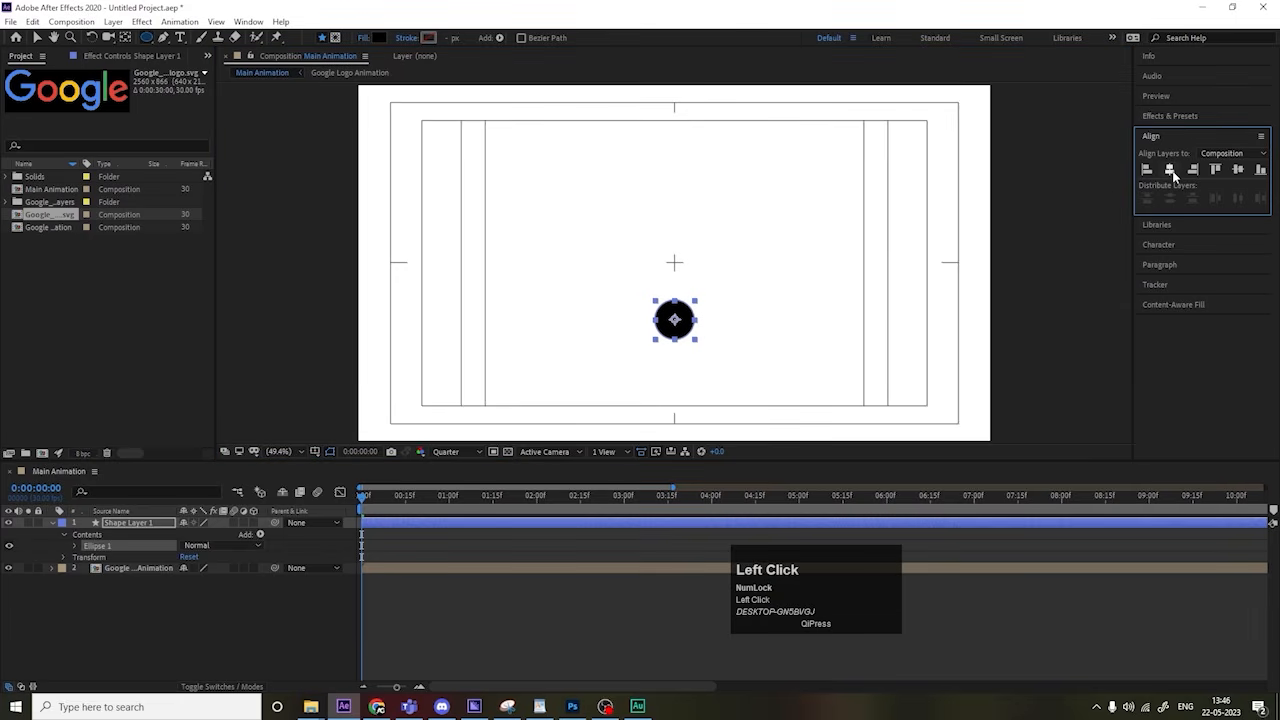
Step: Collapse the circle layer's properties and move its anchor point to the circle's bottom edge
{"action": "left_click", "coordinate": [117, 600]}
{"action": "key", "text": "u"}
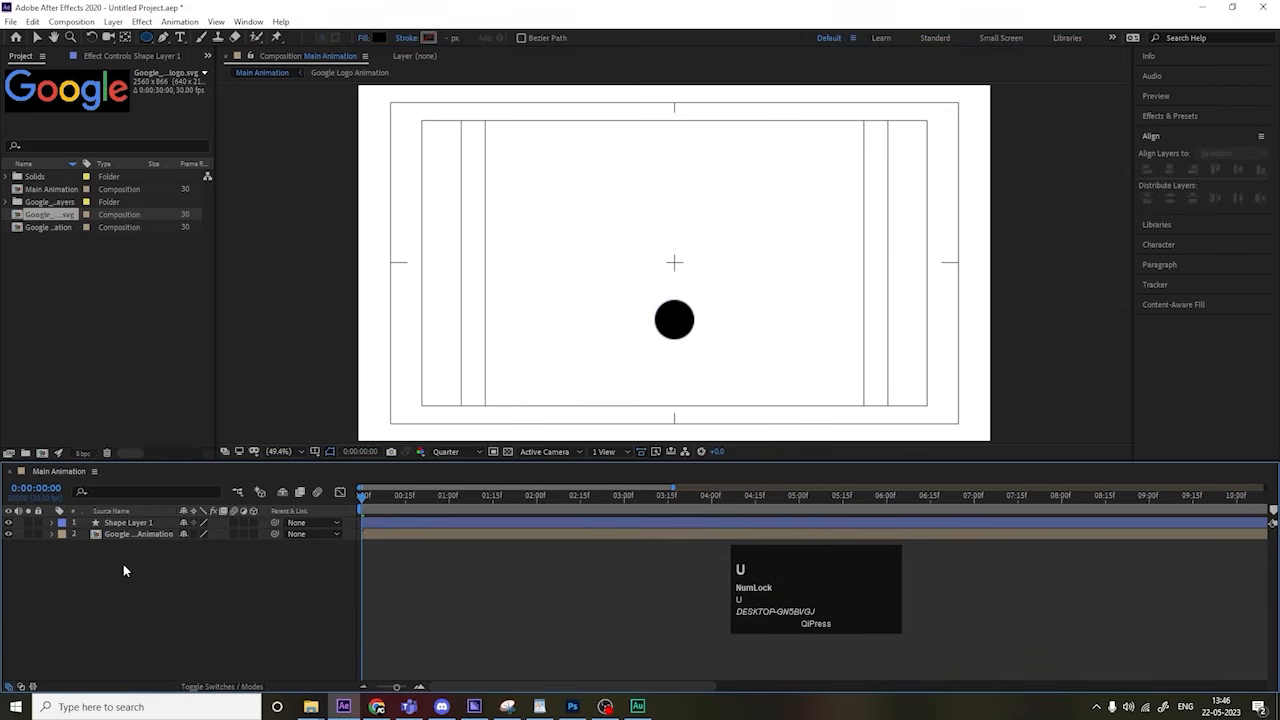
{"action": "left_click", "coordinate": [122, 522]}
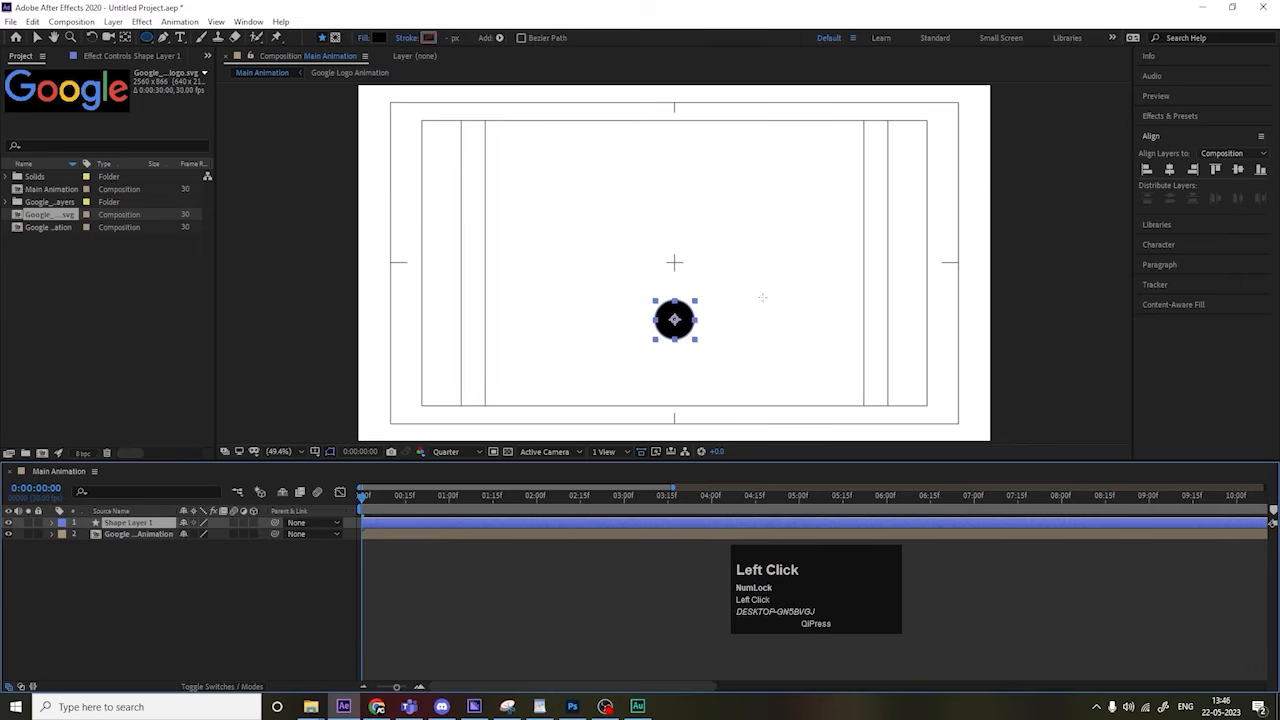
{"action": "key", "text": "y"}
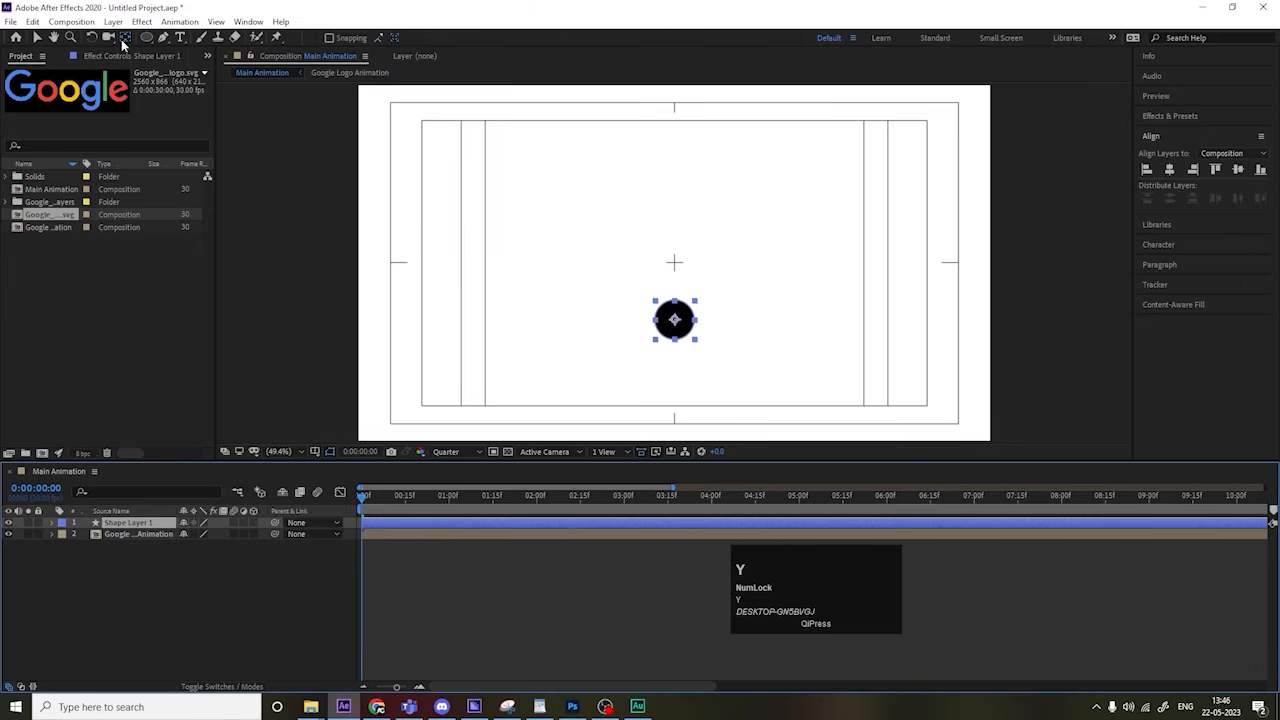
{"action": "left_click_drag", "start_coordinate": [676, 320], "coordinate": [675, 339]}
{"action": "left_click", "coordinate": [200, 587]}
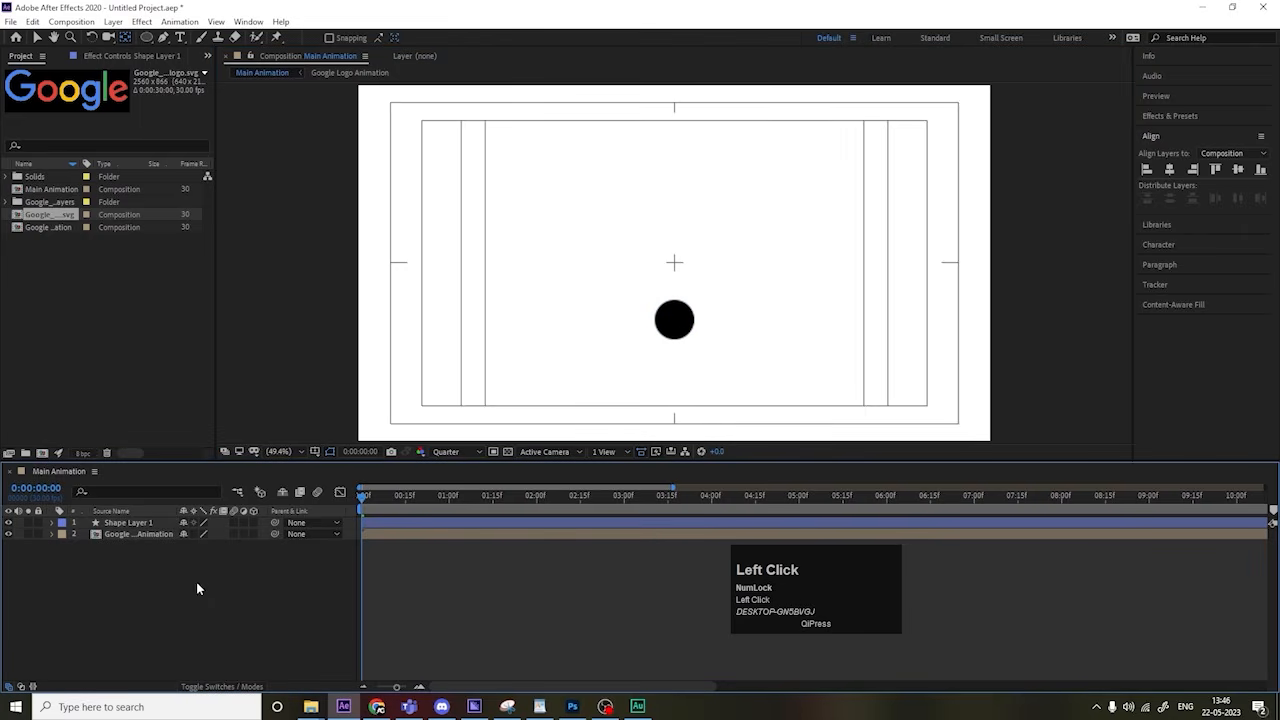
Step: Draw a thin black rectangular bar directly above the circle, centre its anchor point and align it horizontally to the composition
{"action": "left_click_drag", "start_coordinate": [146, 42], "coordinate": [183, 43]}
{"action": "mouse_move", "coordinate": [572, 281]}
{"action": "left_mouse_down"}
{"action": "mouse_move", "coordinate": [766, 300]}
{"action": "mouse_move", "coordinate": [706, 299]}
{"action": "left_mouse_up"}
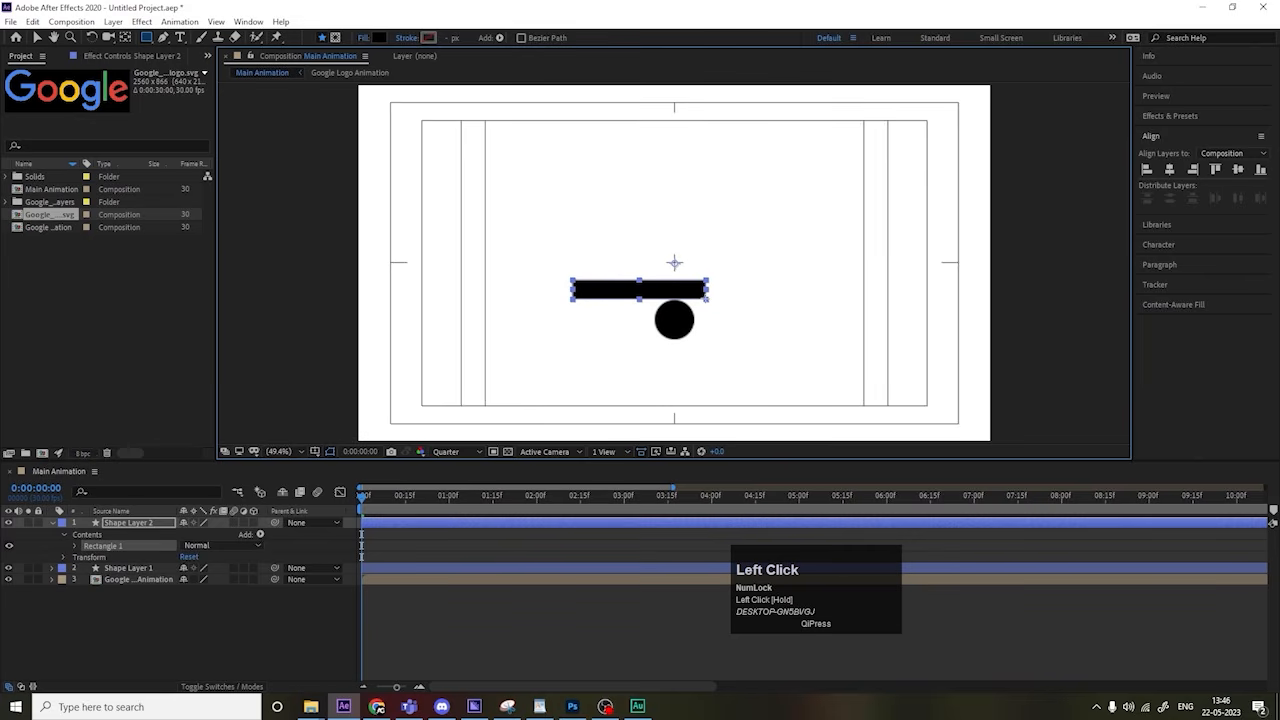
{"action": "key", "text": "ctrl+alt+Home"}
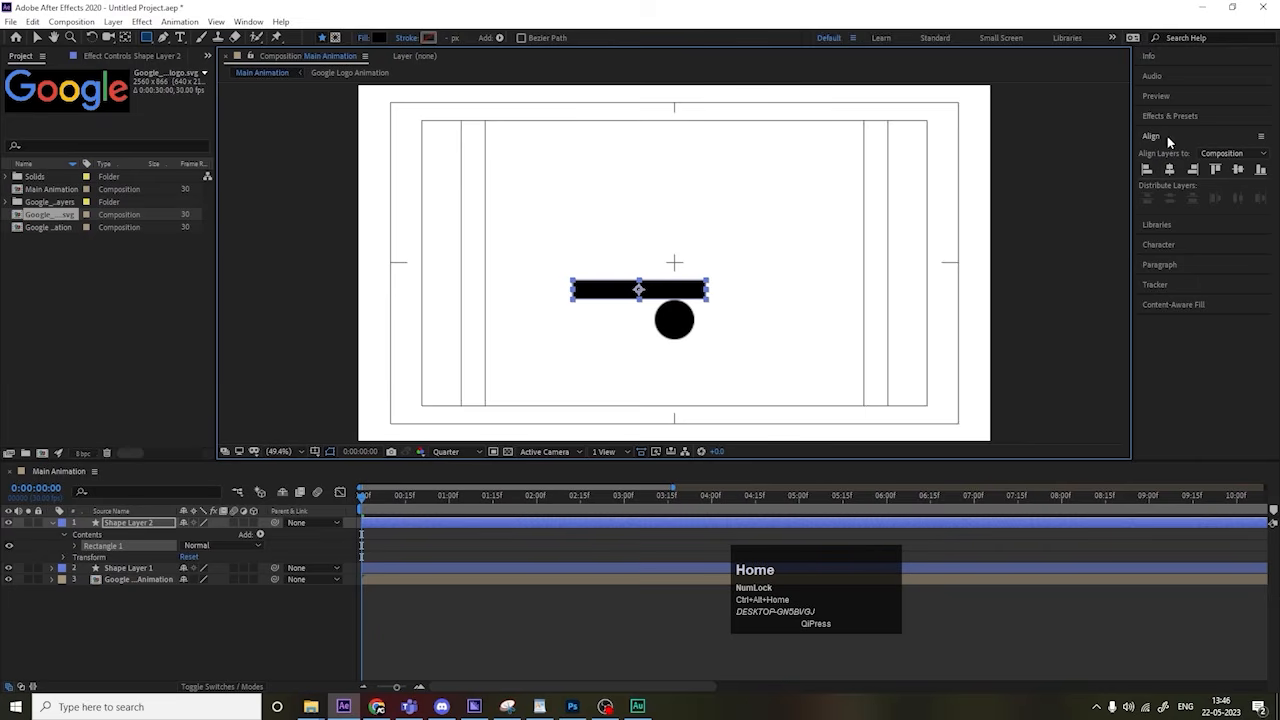
{"action": "left_click", "coordinate": [1170, 170]}
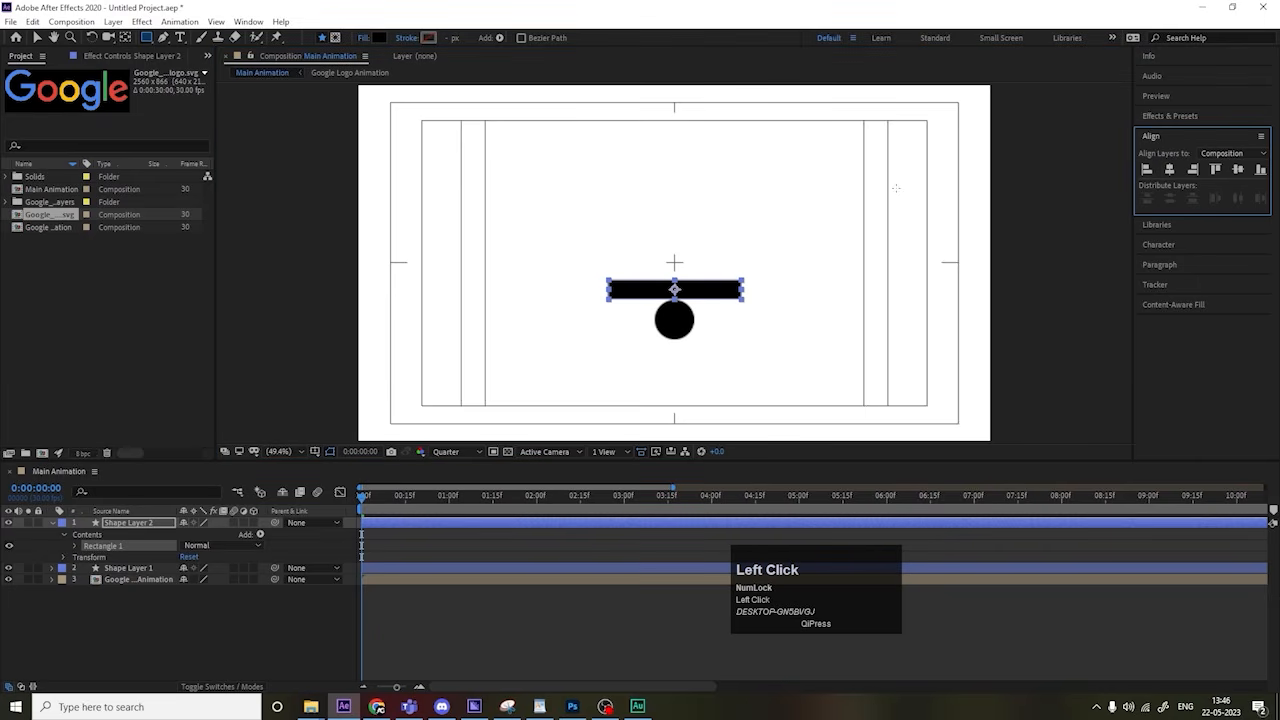
Step: Nudge the bar down against the circle, move its anchor point to the middle of its bottom edge and collapse the layer
{"action": "scroll", "coordinate": [702, 311], "scroll_direction": "down", "scroll_amount": 2}
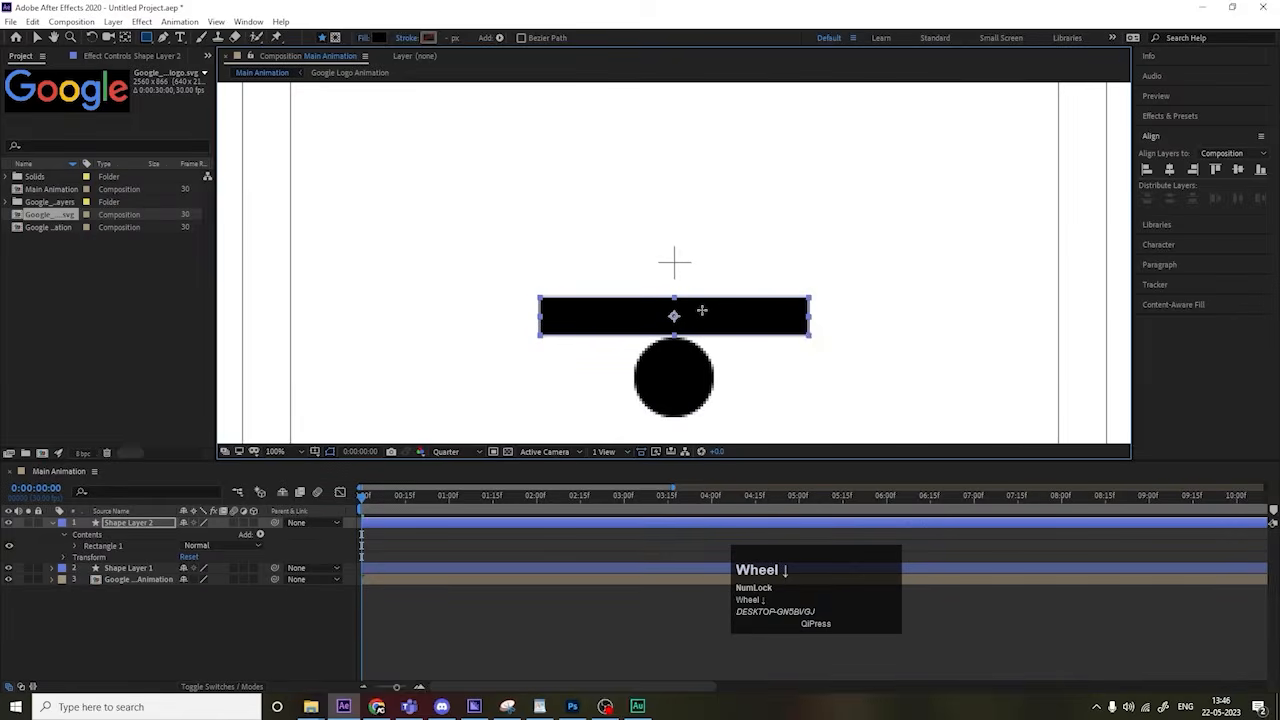
{"action": "scroll", "coordinate": [702, 311], "scroll_direction": "down", "scroll_amount": 1}
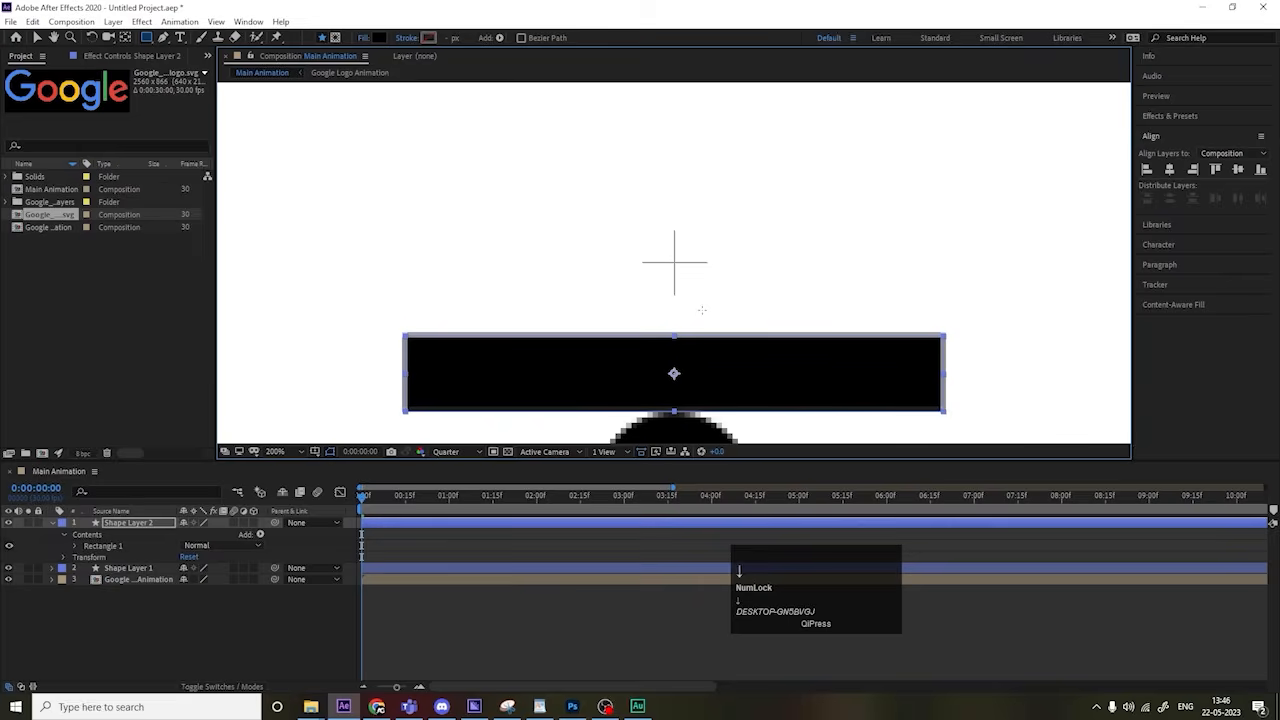
{"action": "scroll", "coordinate": [702, 311], "scroll_direction": "down", "scroll_amount": 1}
{"action": "key", "text": "v"}
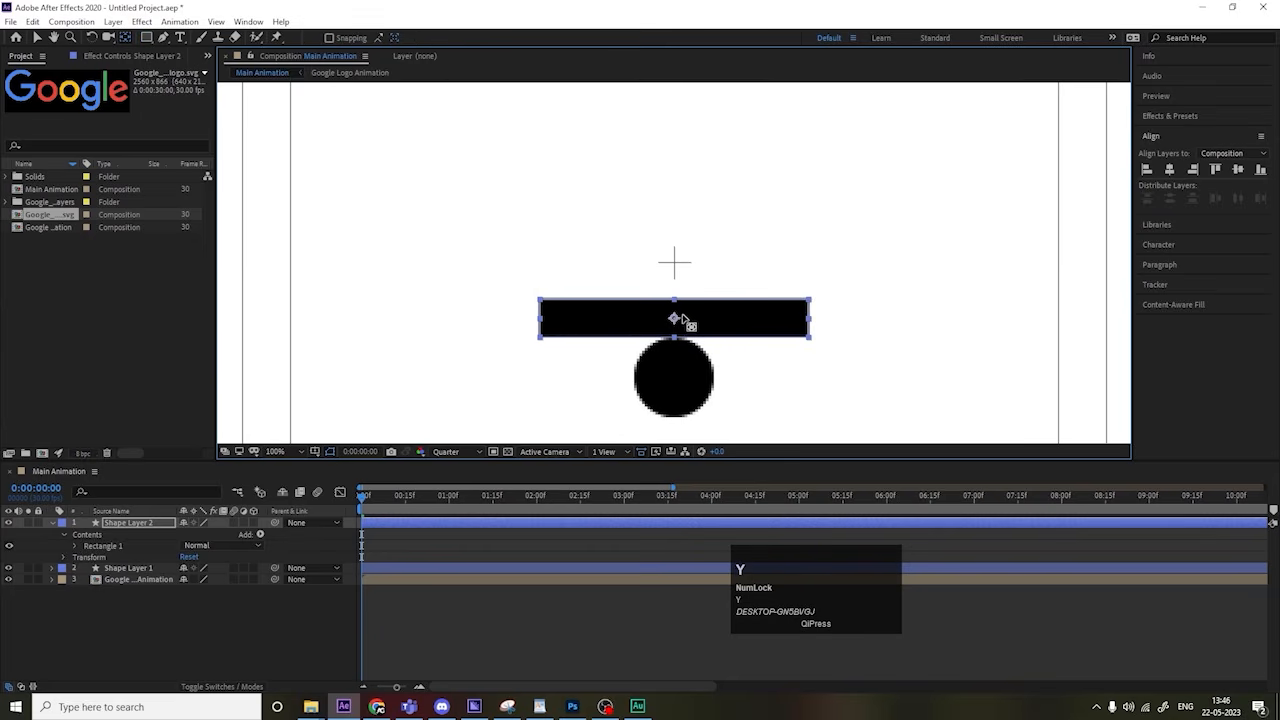
{"action": "left_click_drag", "start_coordinate": [674, 318], "coordinate": [676, 336]}
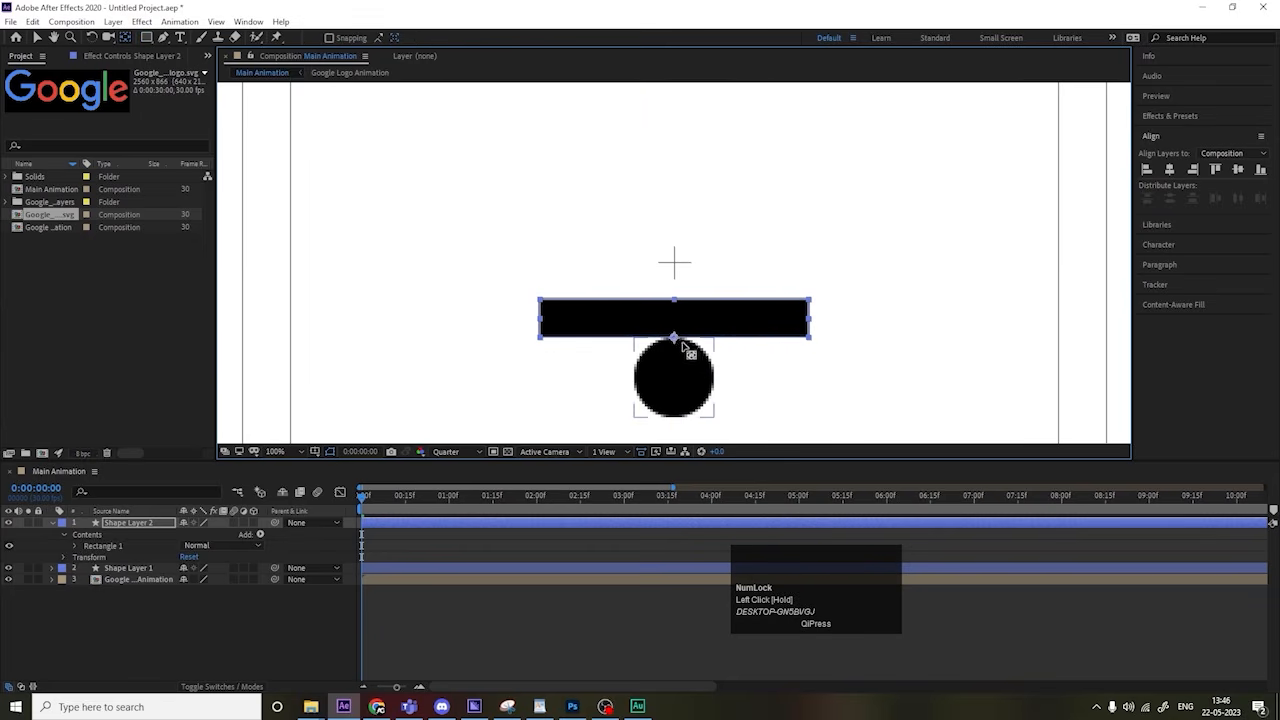
{"action": "left_click", "coordinate": [125, 635]}
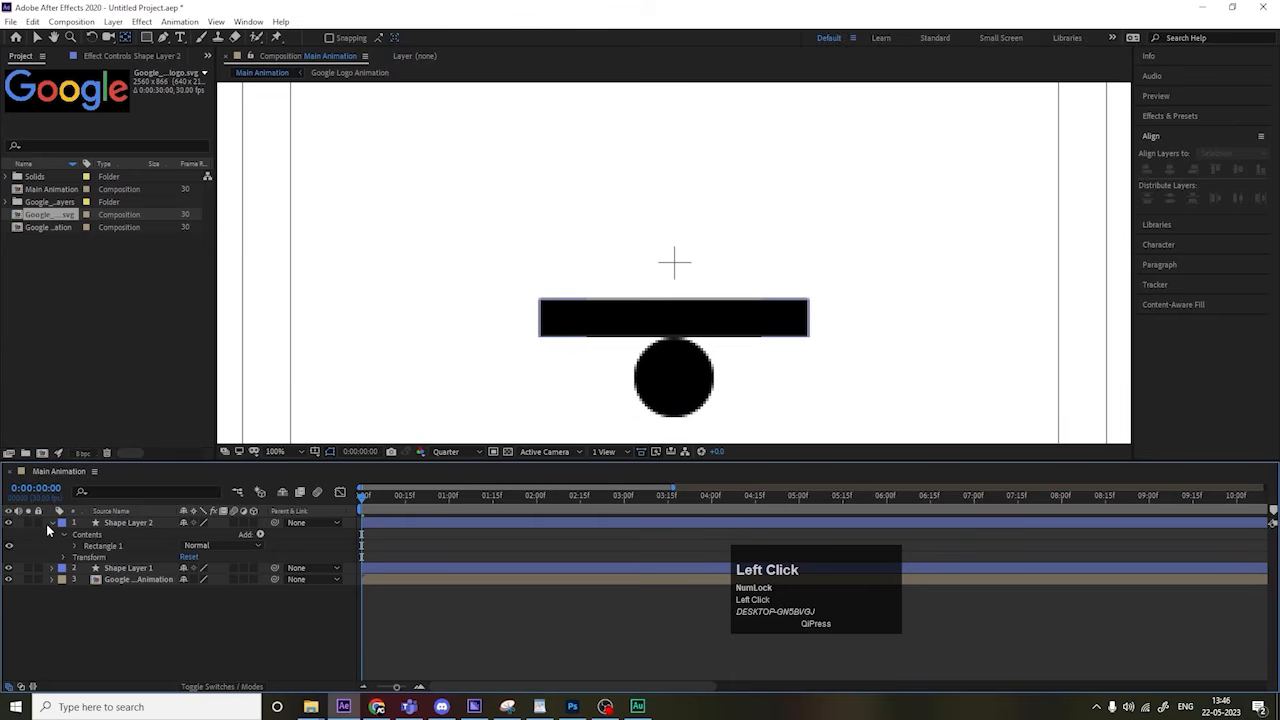
{"action": "left_click", "coordinate": [50, 523]}
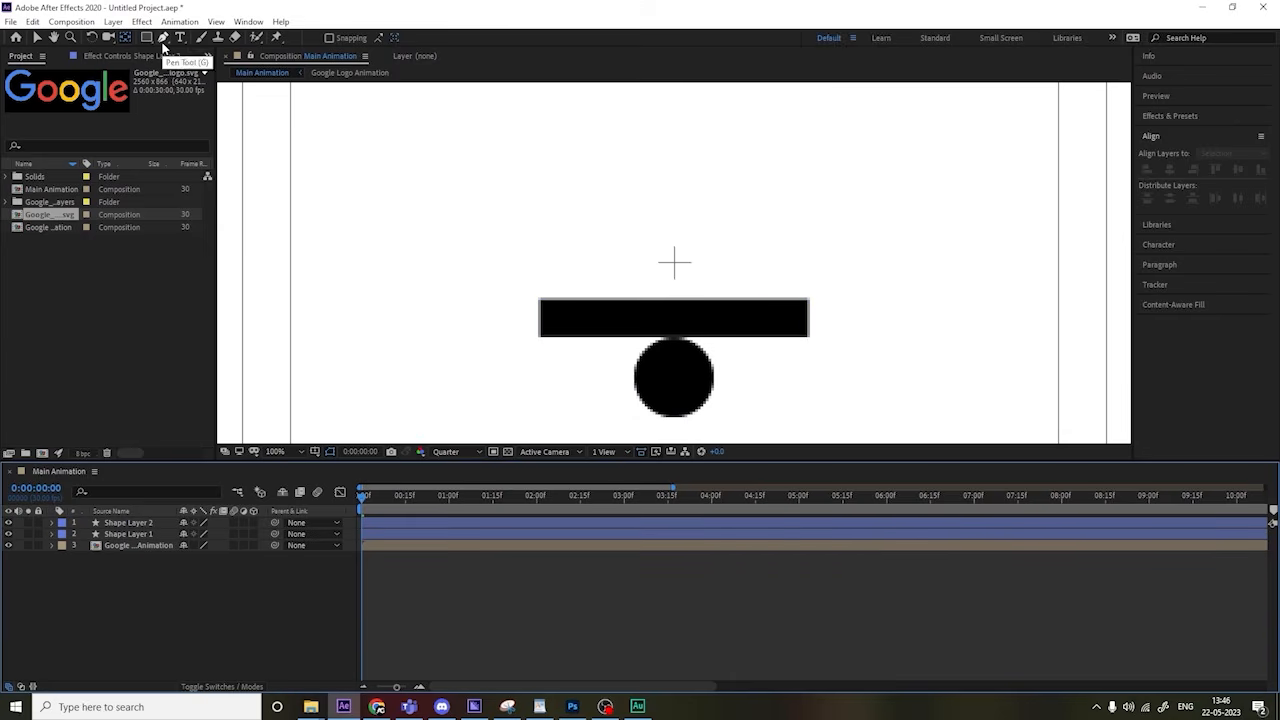
Step: Draw a black downward-pointing triangle above the bar with the Pen tool and deselect its layer
{"action": "scroll", "coordinate": [726, 277], "scroll_direction": "down", "scroll_amount": 2}
{"action": "scroll", "coordinate": [726, 277], "scroll_direction": "up", "scroll_amount": 2}
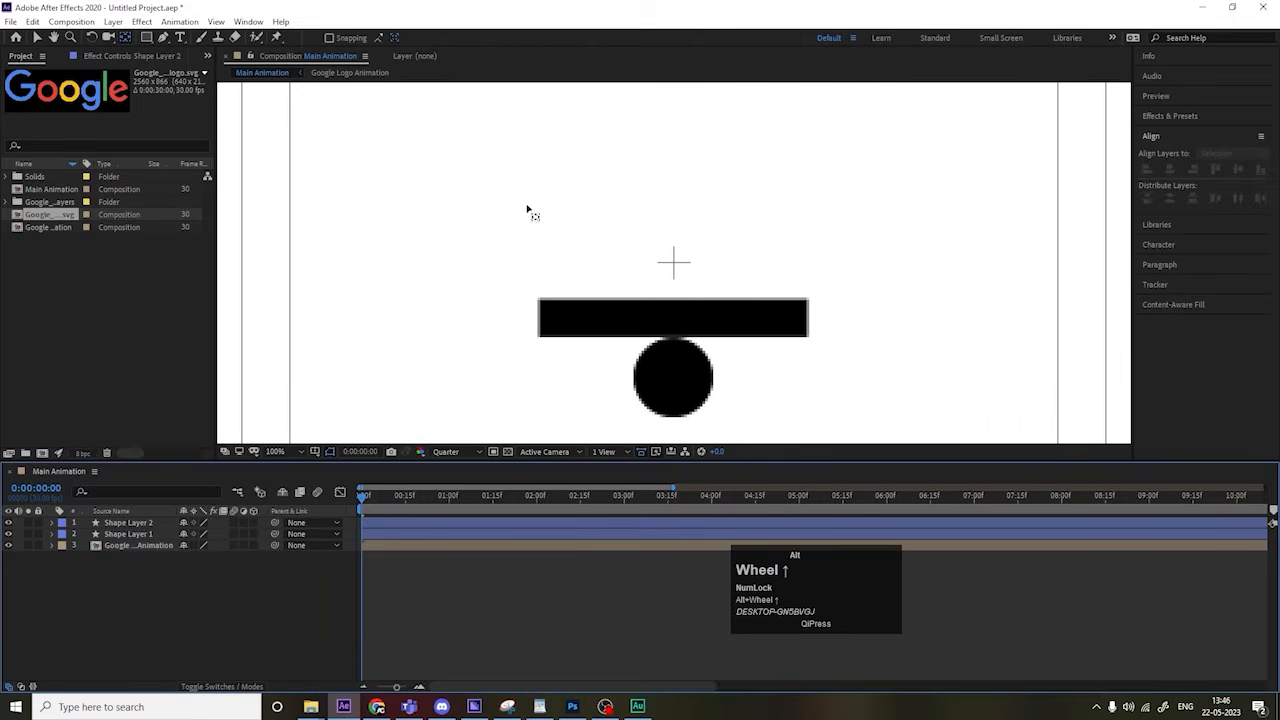
{"action": "left_click", "coordinate": [165, 38]}
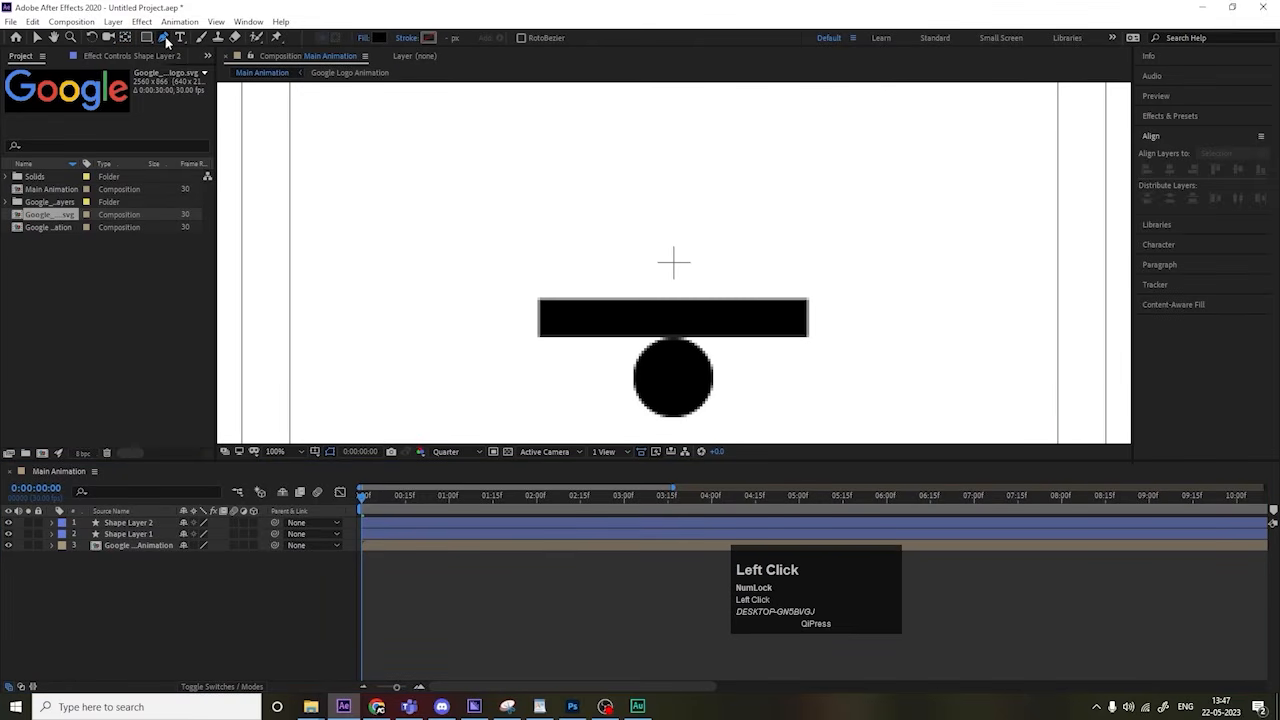
{"action": "left_click", "coordinate": [591, 155]}
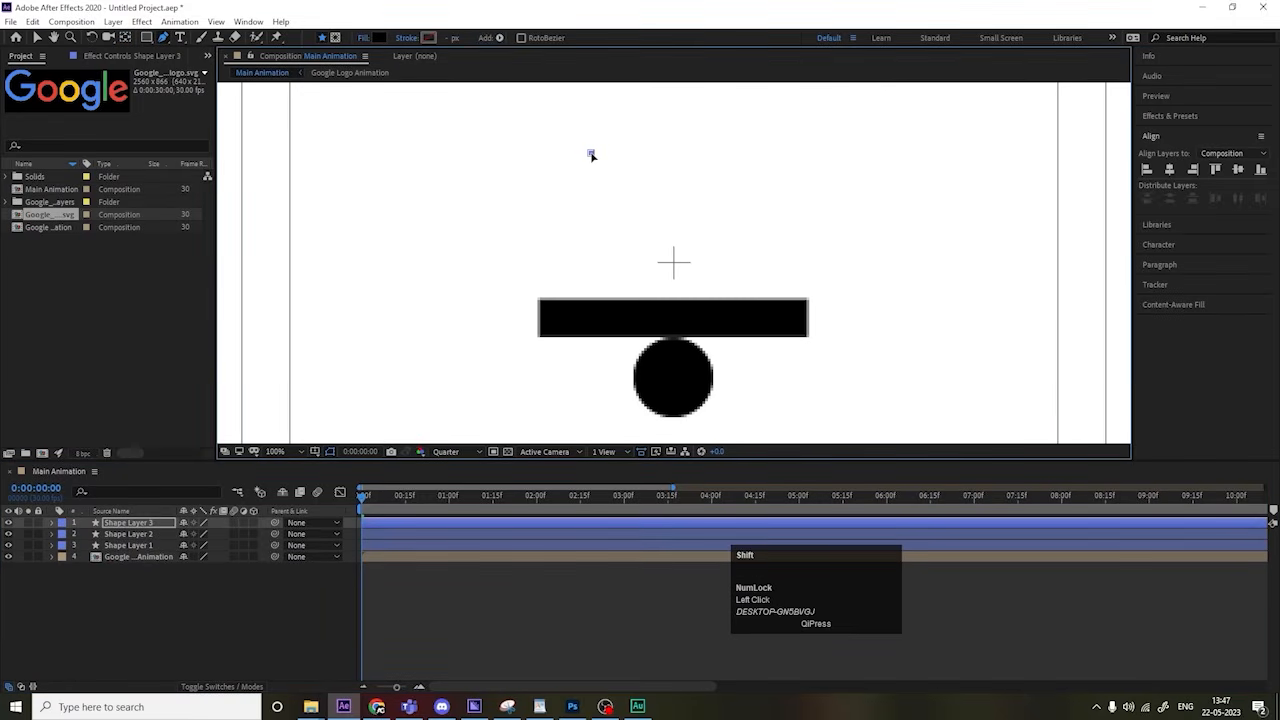
{"action": "left_click", "coordinate": [771, 153], "text": "shift"}
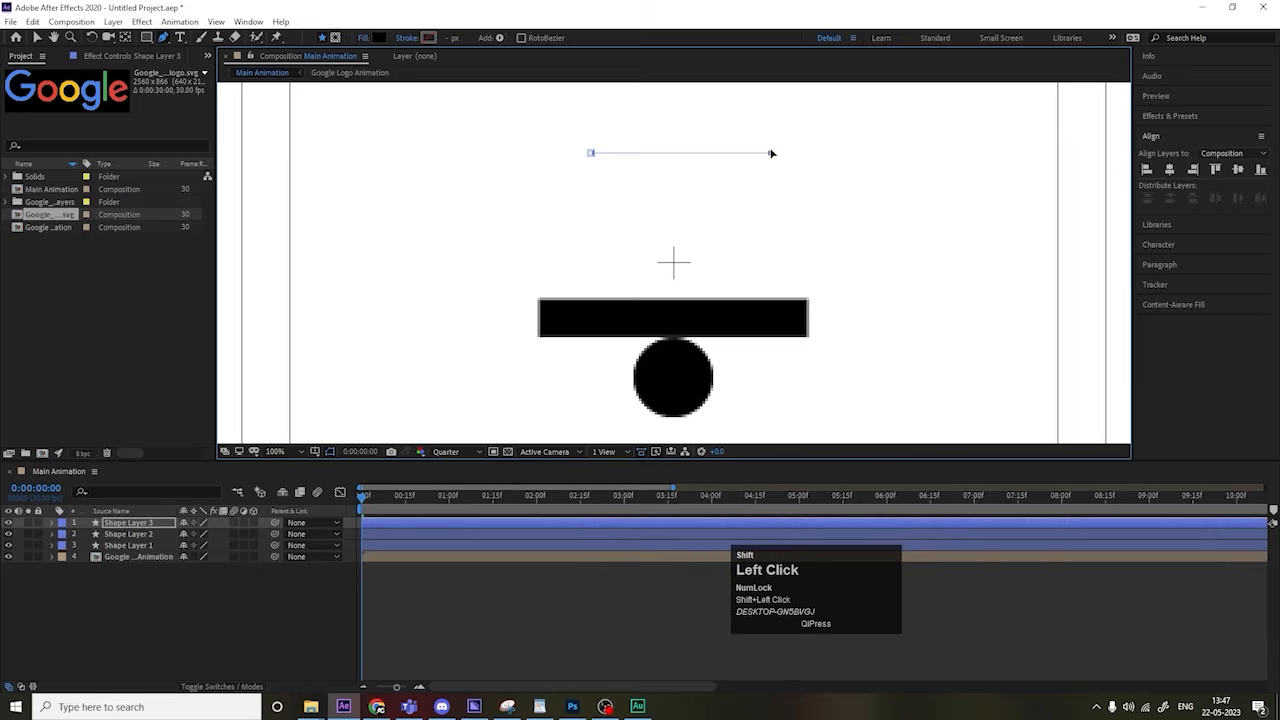
{"action": "left_click", "coordinate": [688, 264]}
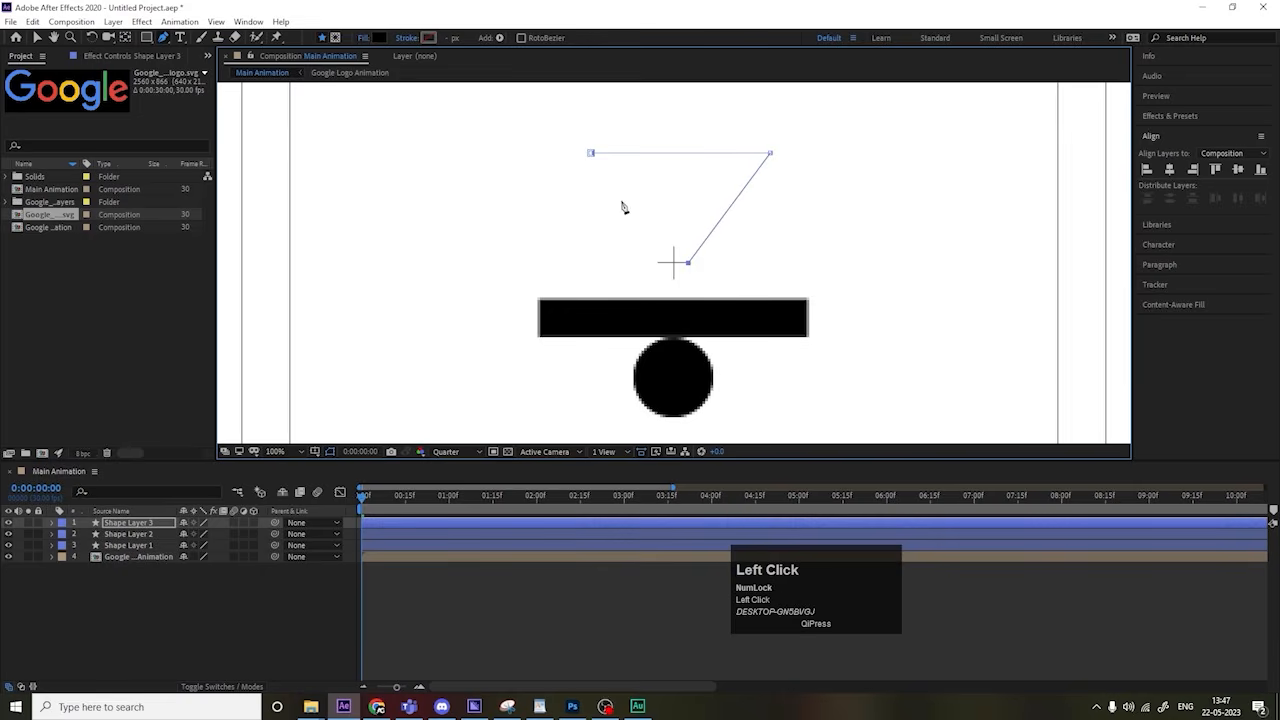
{"action": "left_click", "coordinate": [591, 155]}
{"action": "left_click_drag", "start_coordinate": [684, 265], "coordinate": [682, 266]}
{"action": "left_click", "coordinate": [192, 600]}
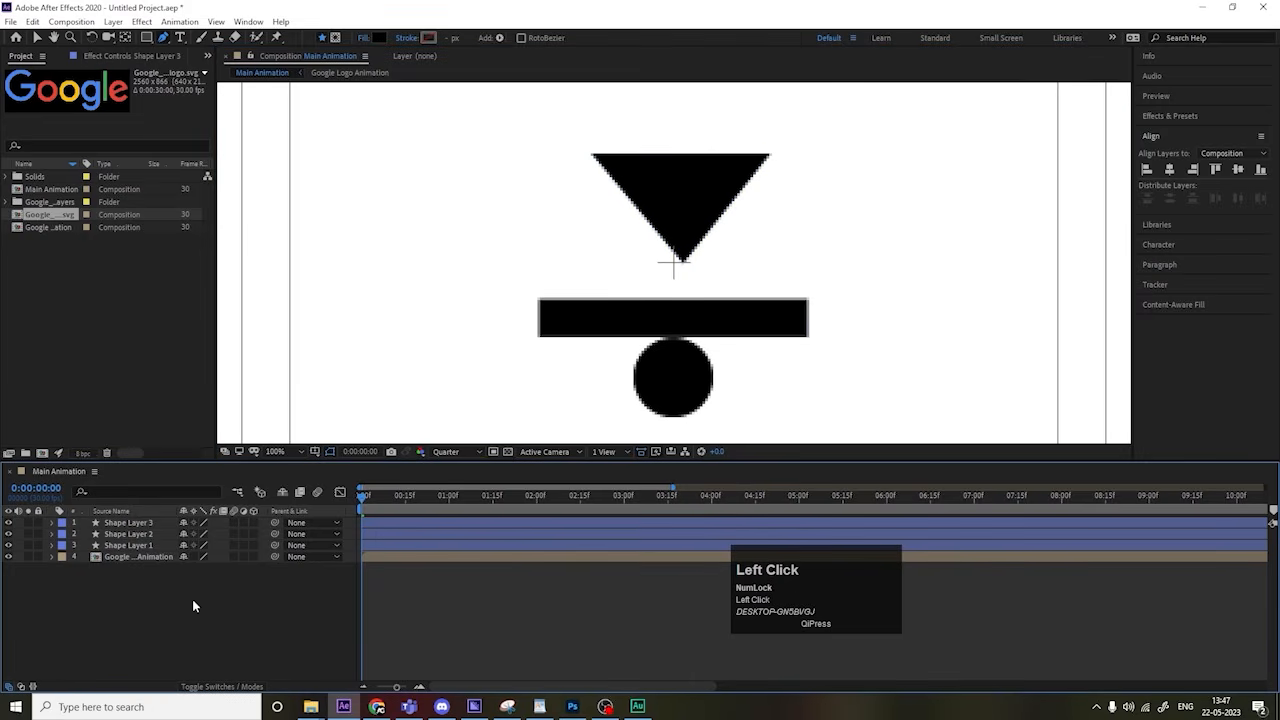
Step: Move the triangle's anchor point to its lower tip, centre it horizontally and rest the tip on the bar
{"action": "left_click", "coordinate": [128, 523]}
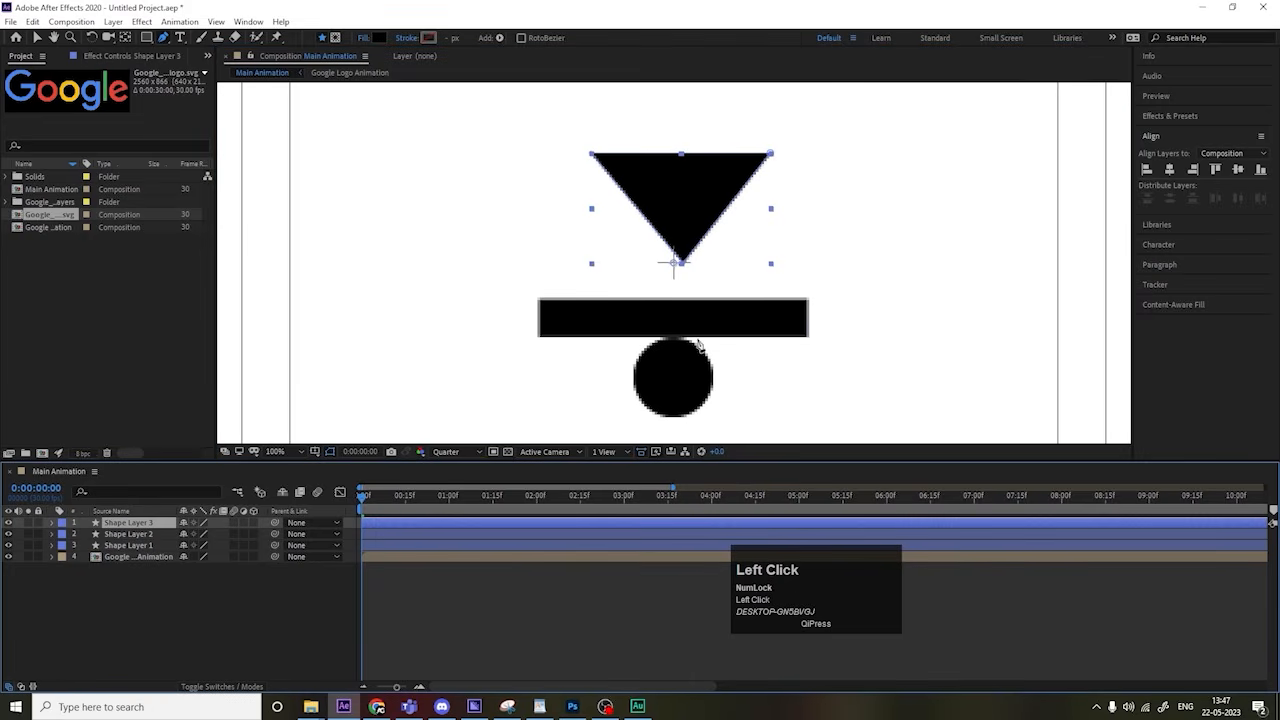
{"action": "key", "text": "v"}
{"action": "mouse_move", "coordinate": [682, 264]}
{"action": "left_mouse_down"}
{"action": "mouse_move", "coordinate": [689, 242]}
{"action": "mouse_move", "coordinate": [683, 270]}
{"action": "left_mouse_up"}
{"action": "key", "text": "v"}
{"action": "left_click", "coordinate": [691, 237]}
{"action": "scroll", "coordinate": [714, 275], "scroll_direction": "down", "scroll_amount": 2}
{"action": "left_click", "coordinate": [669, 251]}
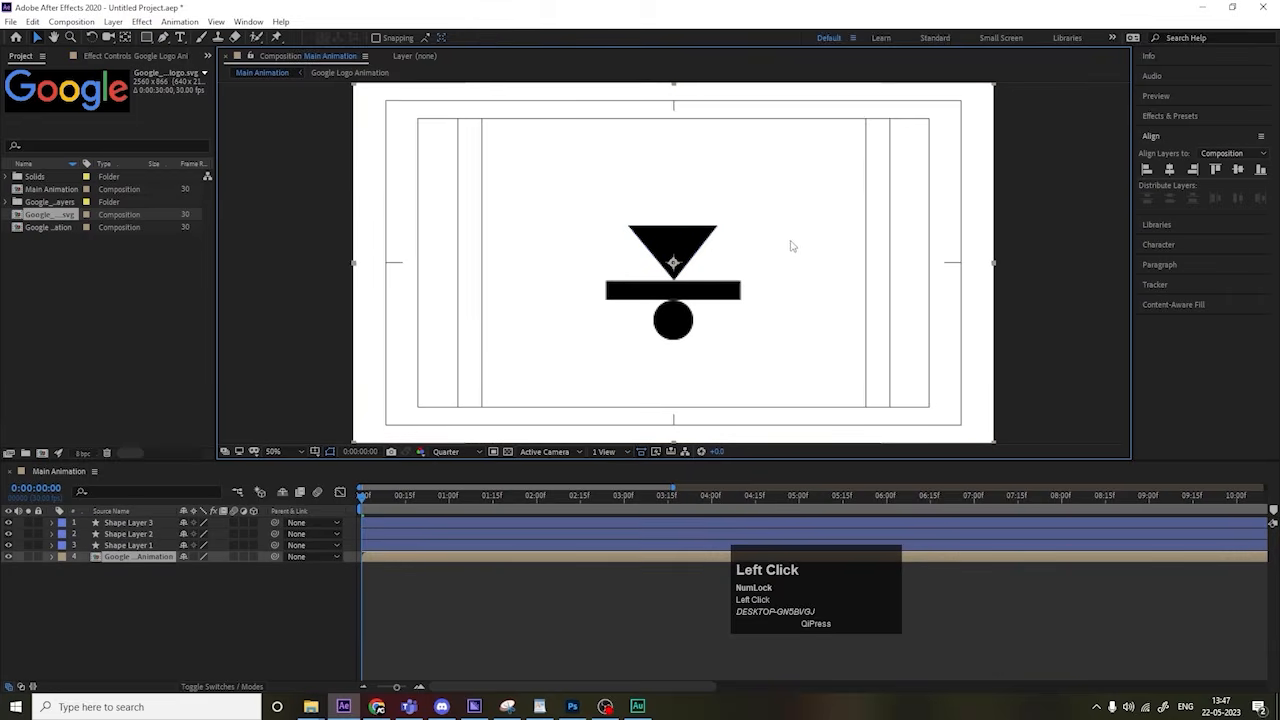
Step: Duplicate the circle, bring the copy to the front of the layer stack and rest it on the triangle's flat upper edge
{"action": "left_click", "coordinate": [675, 321]}
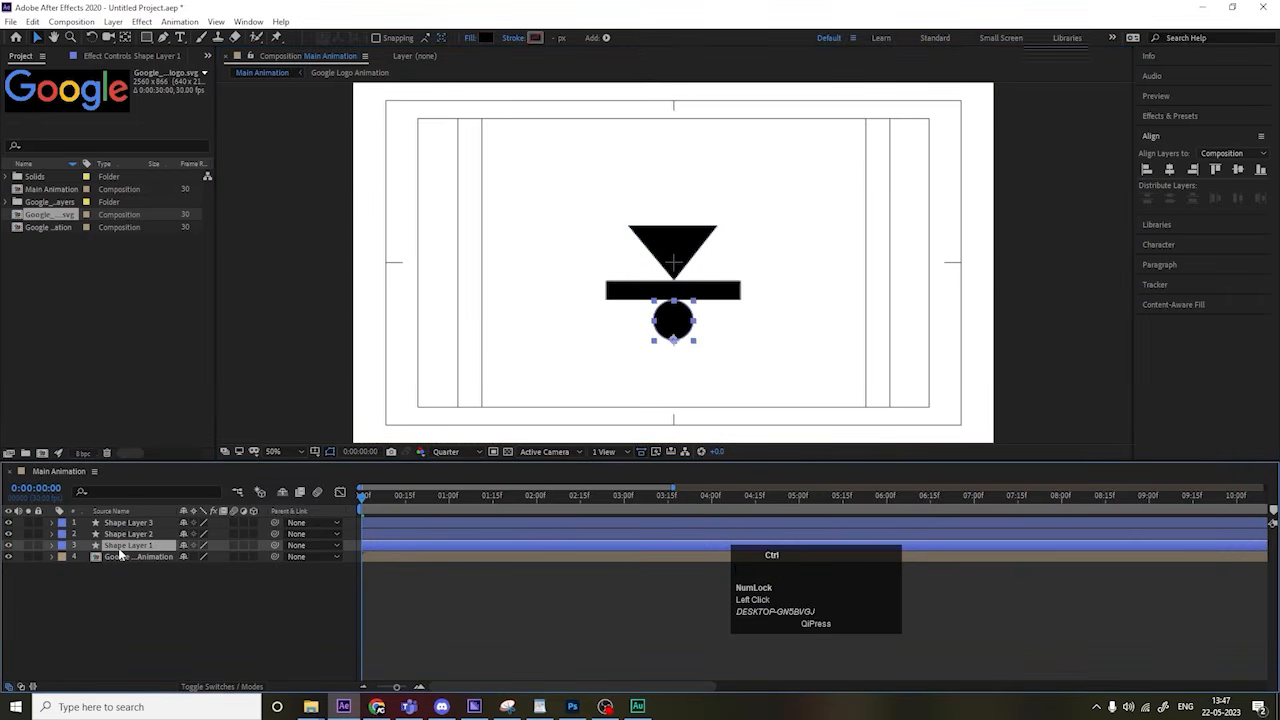
{"action": "key", "text": "ctrl+d"}
{"action": "left_click_drag", "start_coordinate": [119, 545], "coordinate": [119, 523]}
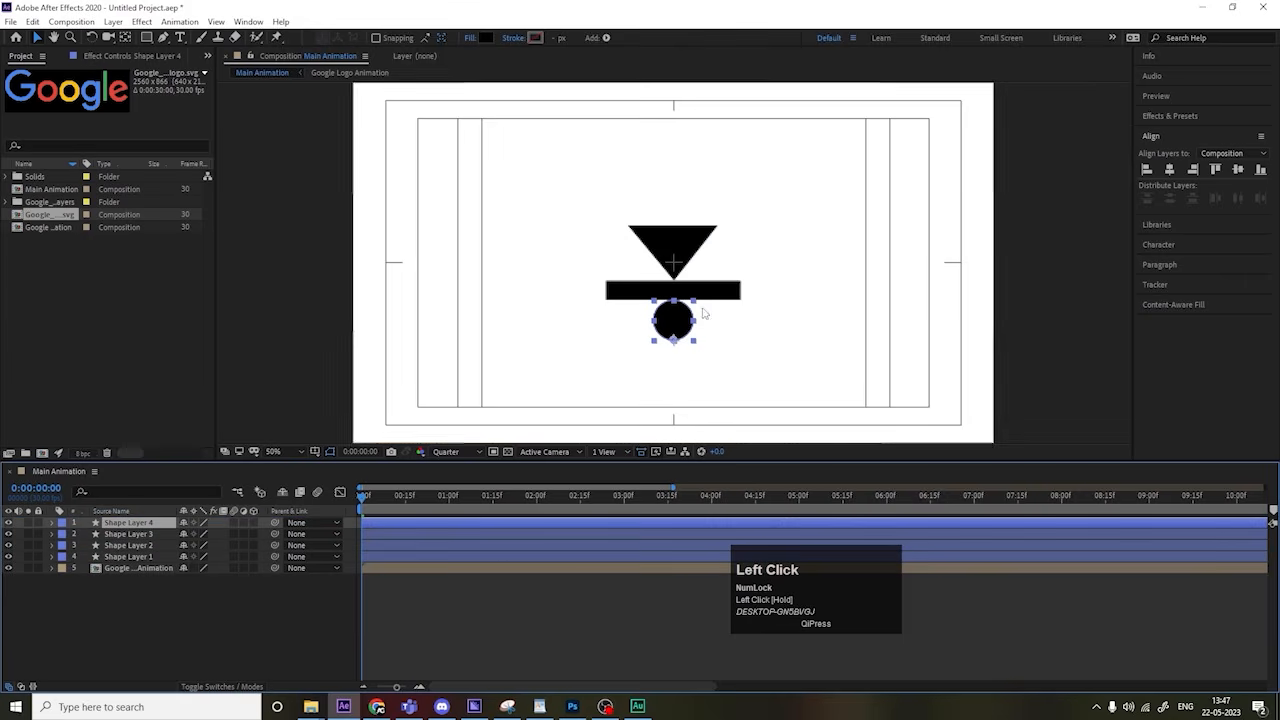
{"action": "left_click_drag", "start_coordinate": [681, 320], "coordinate": [681, 206]}
{"action": "scroll", "coordinate": [681, 206], "scroll_direction": "up", "scroll_amount": 2}
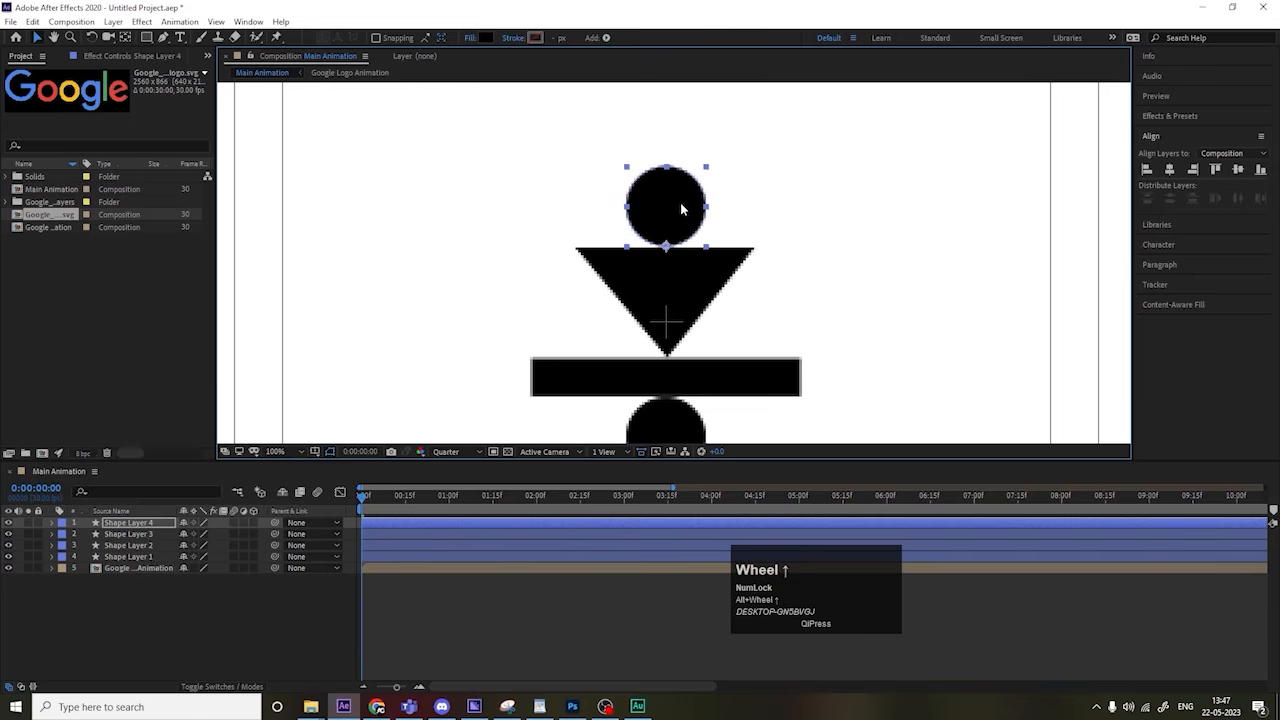
{"action": "key", "text": "Down"}
{"action": "scroll", "coordinate": [651, 258], "scroll_direction": "down", "scroll_amount": 2}
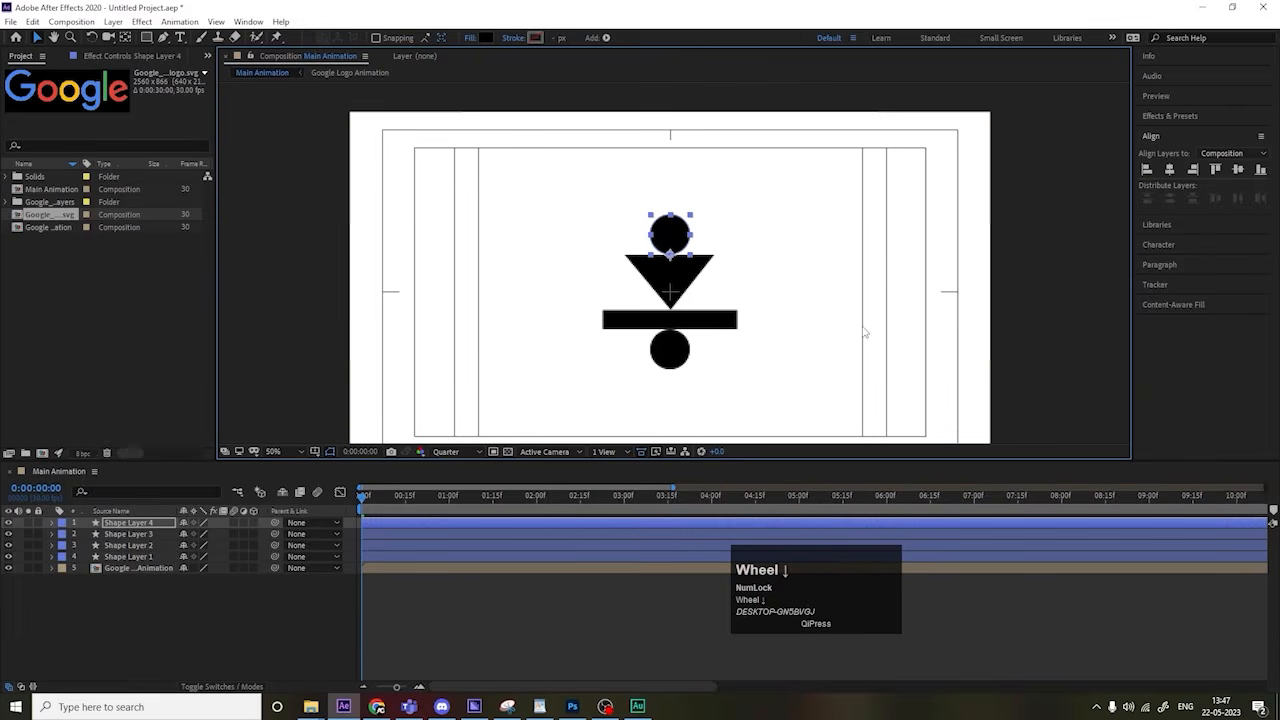
{"action": "scroll", "coordinate": [753, 318], "scroll_direction": "up", "scroll_amount": 2}
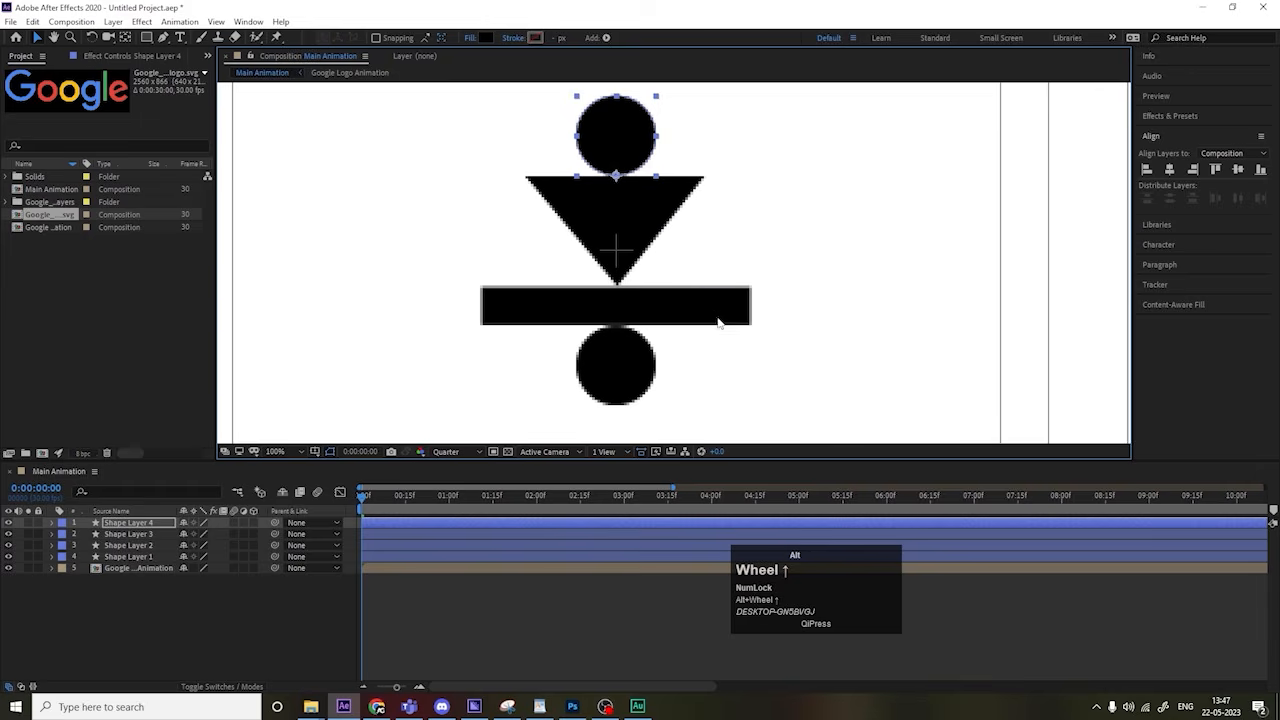
Step: Parent the bar to the lower circle, the triangle to the bar and the upper circle to the triangle
{"action": "left_click", "coordinate": [722, 318]}
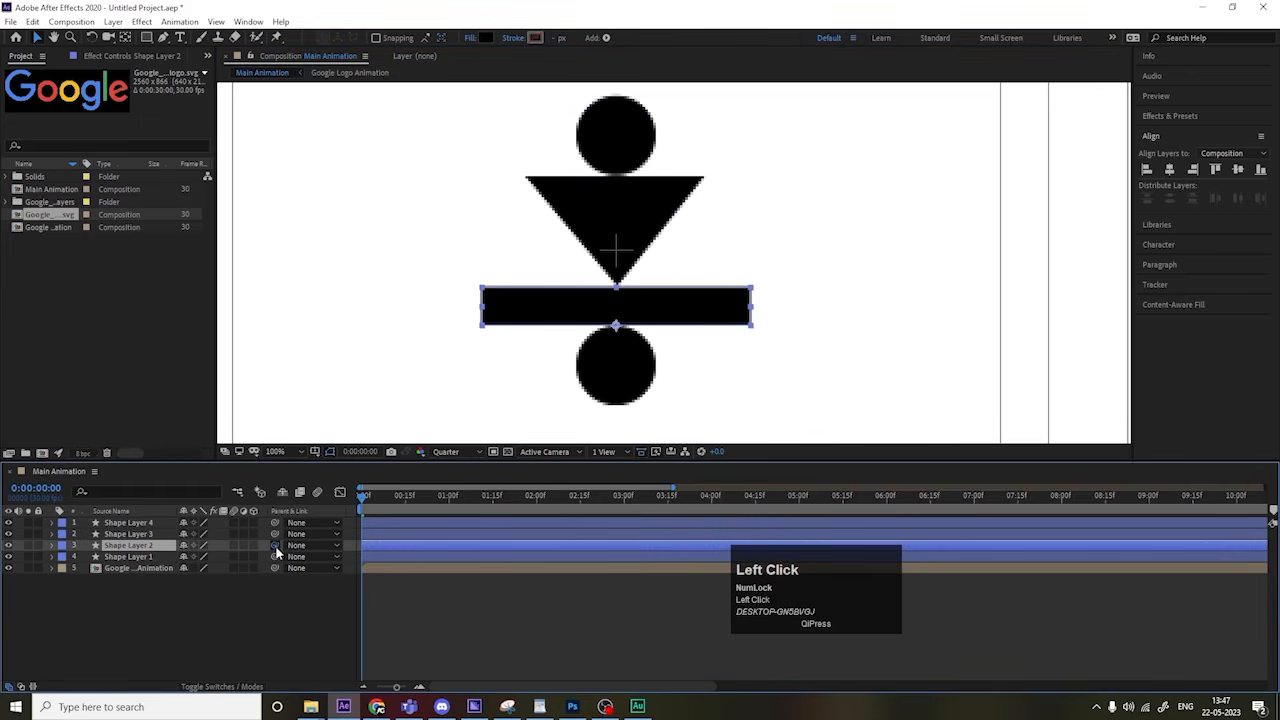
{"action": "left_click_drag", "start_coordinate": [277, 552], "coordinate": [140, 557]}
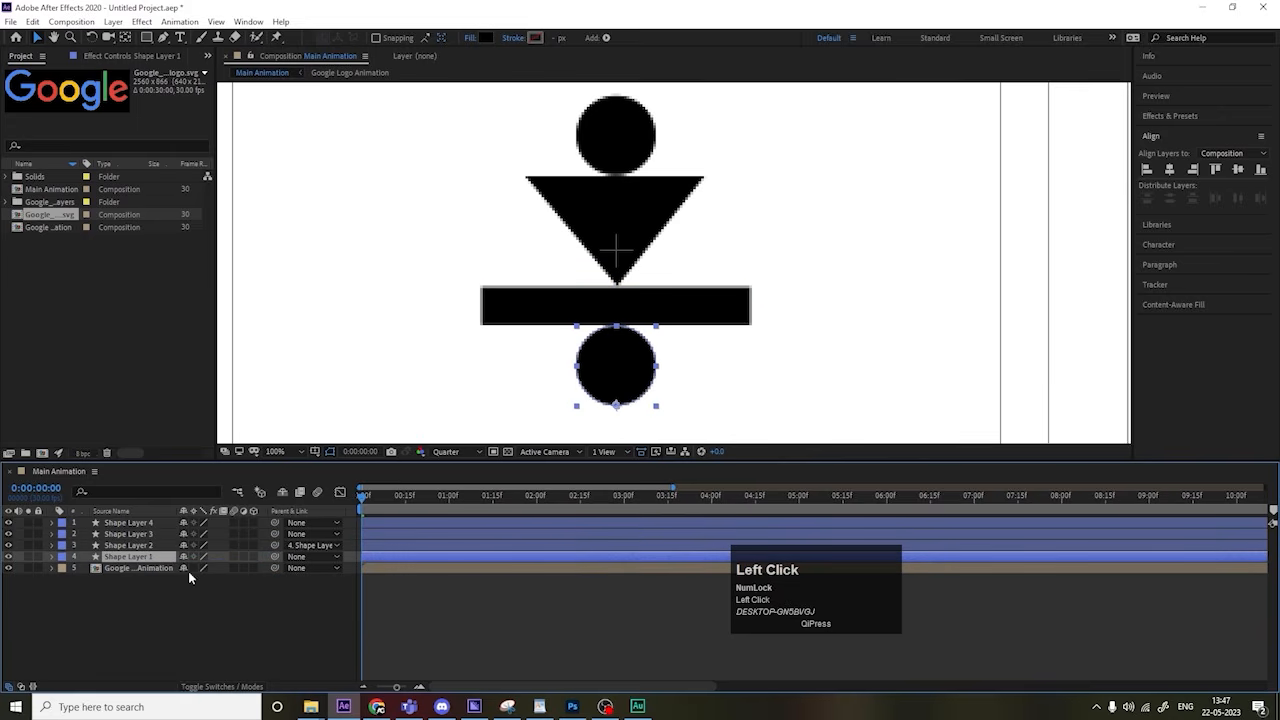
{"action": "left_click", "coordinate": [128, 534]}
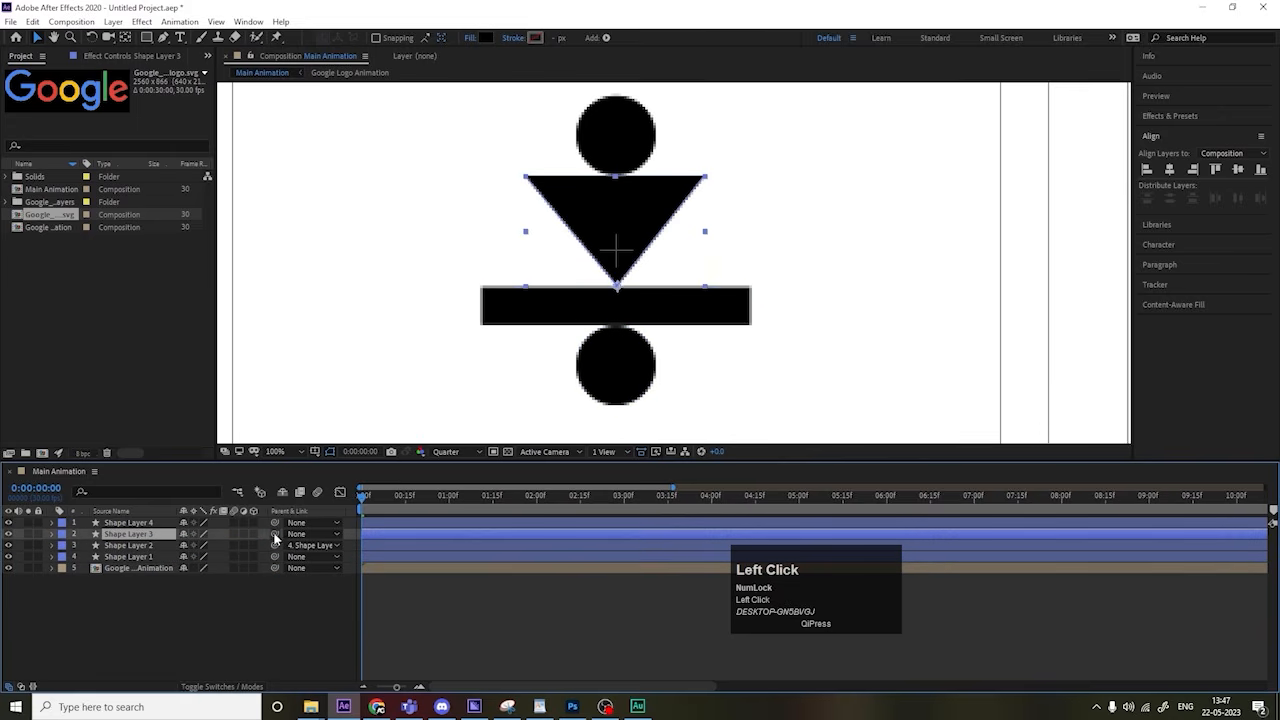
{"action": "left_click_drag", "start_coordinate": [212, 541], "coordinate": [145, 545]}
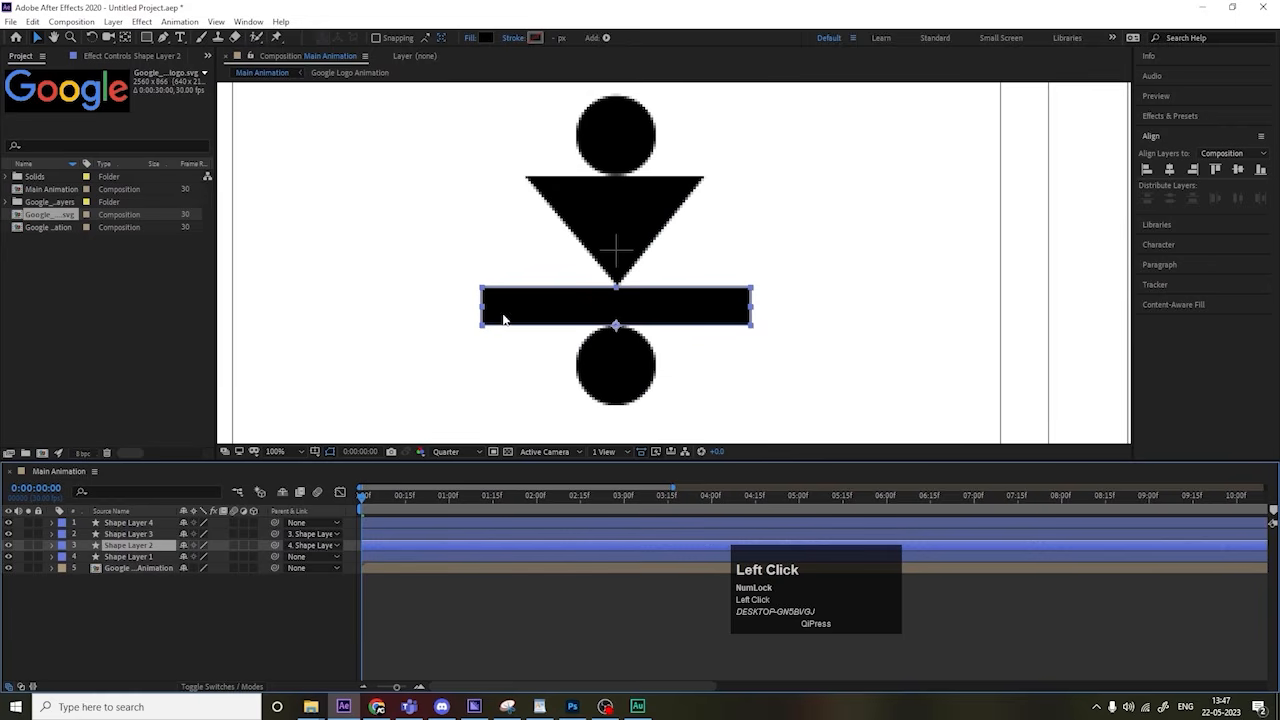
{"action": "left_click", "coordinate": [131, 524]}
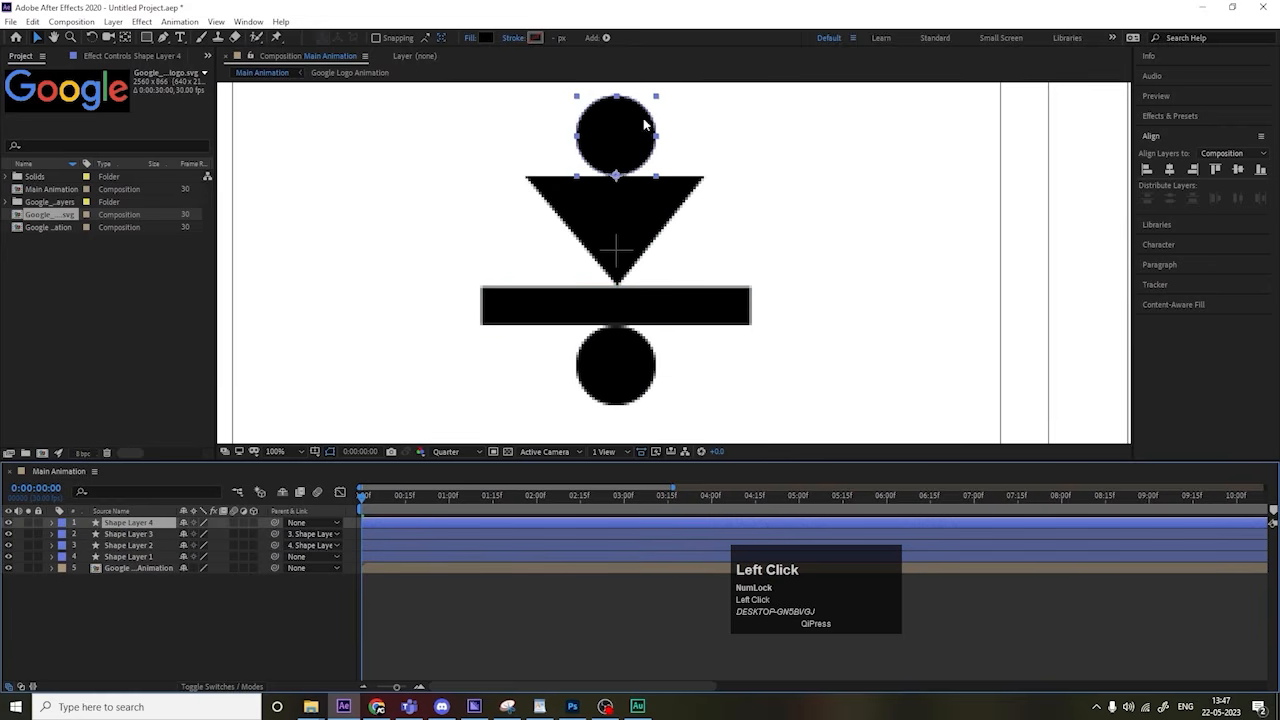
{"action": "left_click_drag", "start_coordinate": [275, 524], "coordinate": [148, 531]}
{"action": "scroll", "coordinate": [630, 307], "scroll_direction": "down", "scroll_amount": 2}
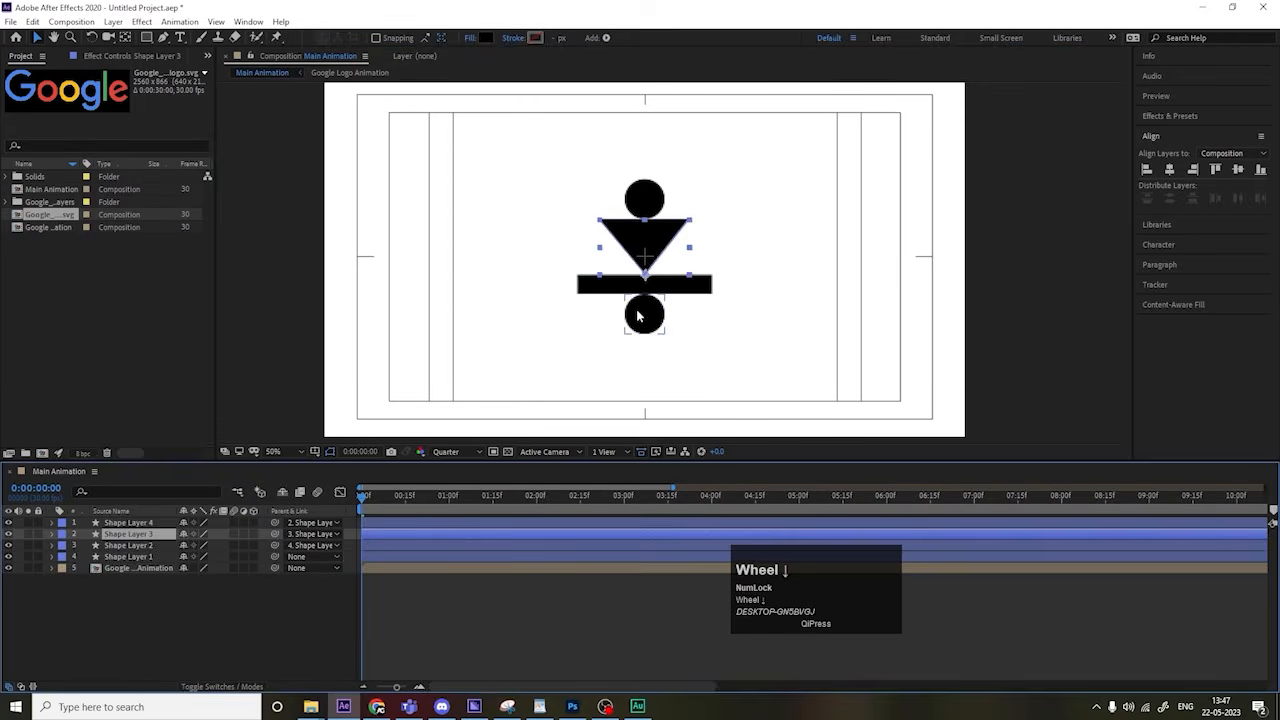
Step: Test the parenting by rotating the lower circle, undo the rotation and deselect the layer
{"action": "left_click", "coordinate": [644, 318]}
{"action": "key", "text": "w"}
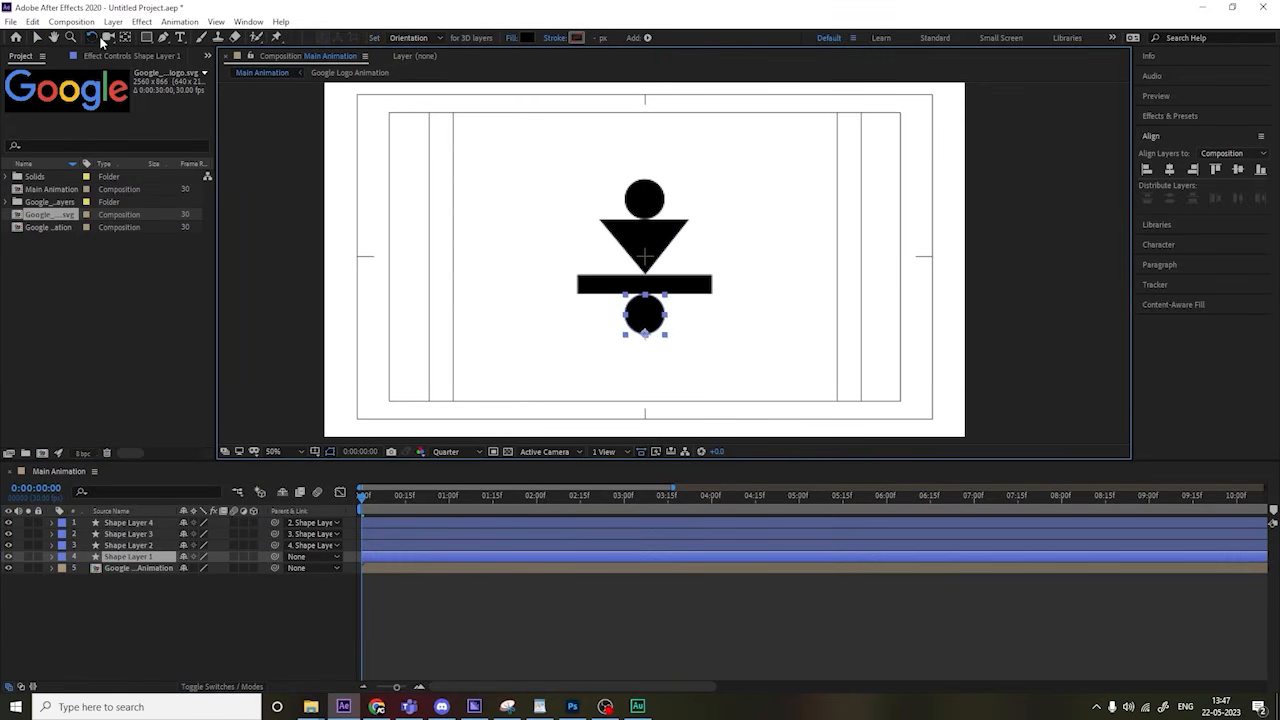
{"action": "left_click_drag", "start_coordinate": [626, 322], "coordinate": [623, 315]}
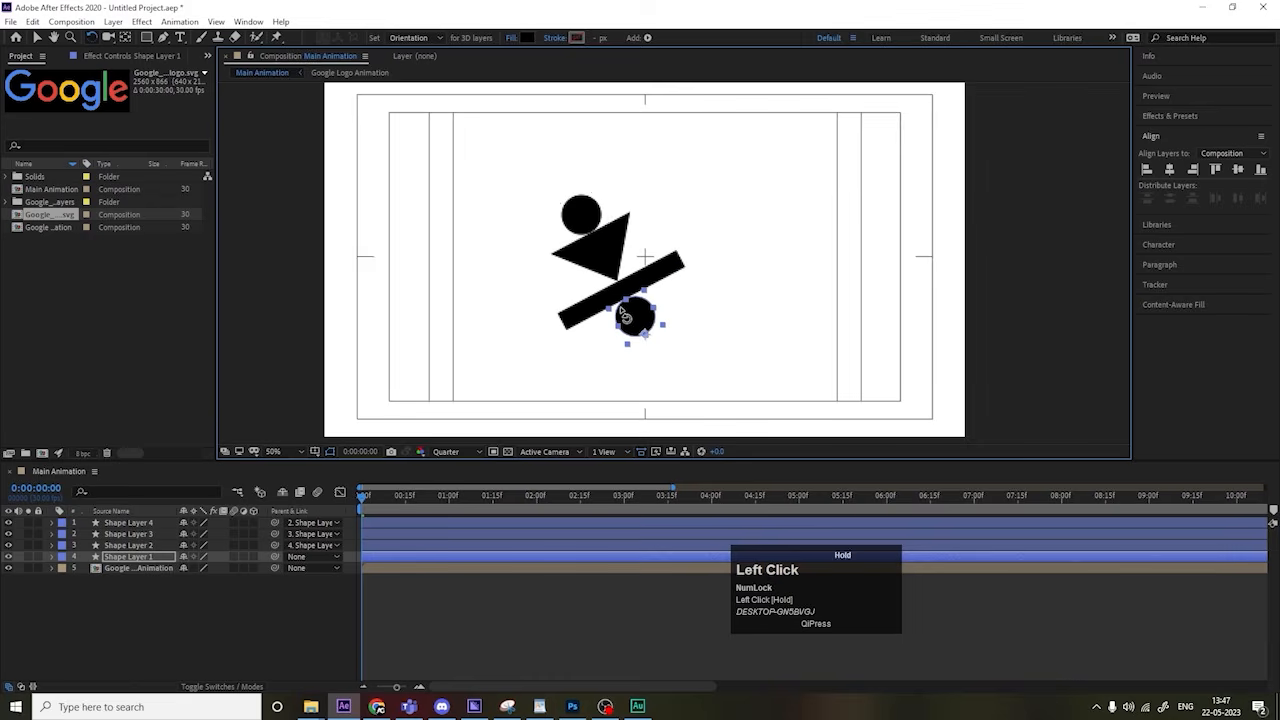
{"action": "key", "text": "ctrl"}
{"action": "key", "text": "ctrl+z"}
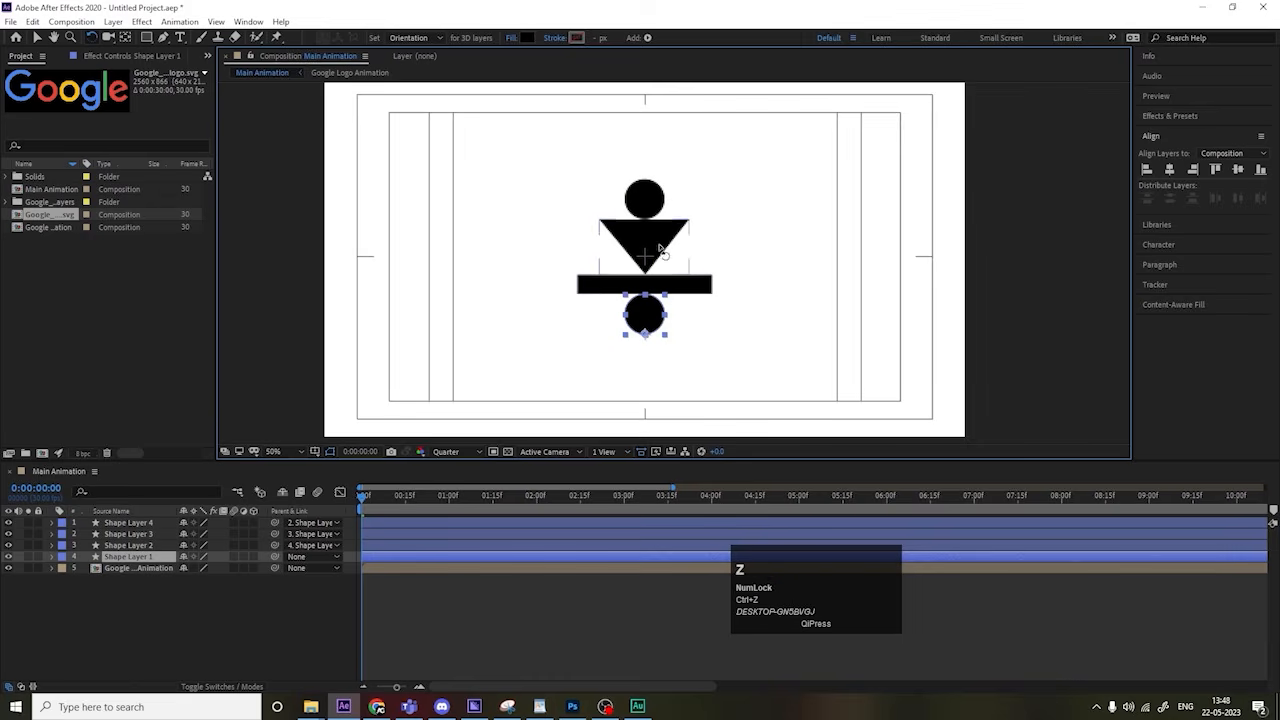
{"action": "left_click", "coordinate": [173, 586]}
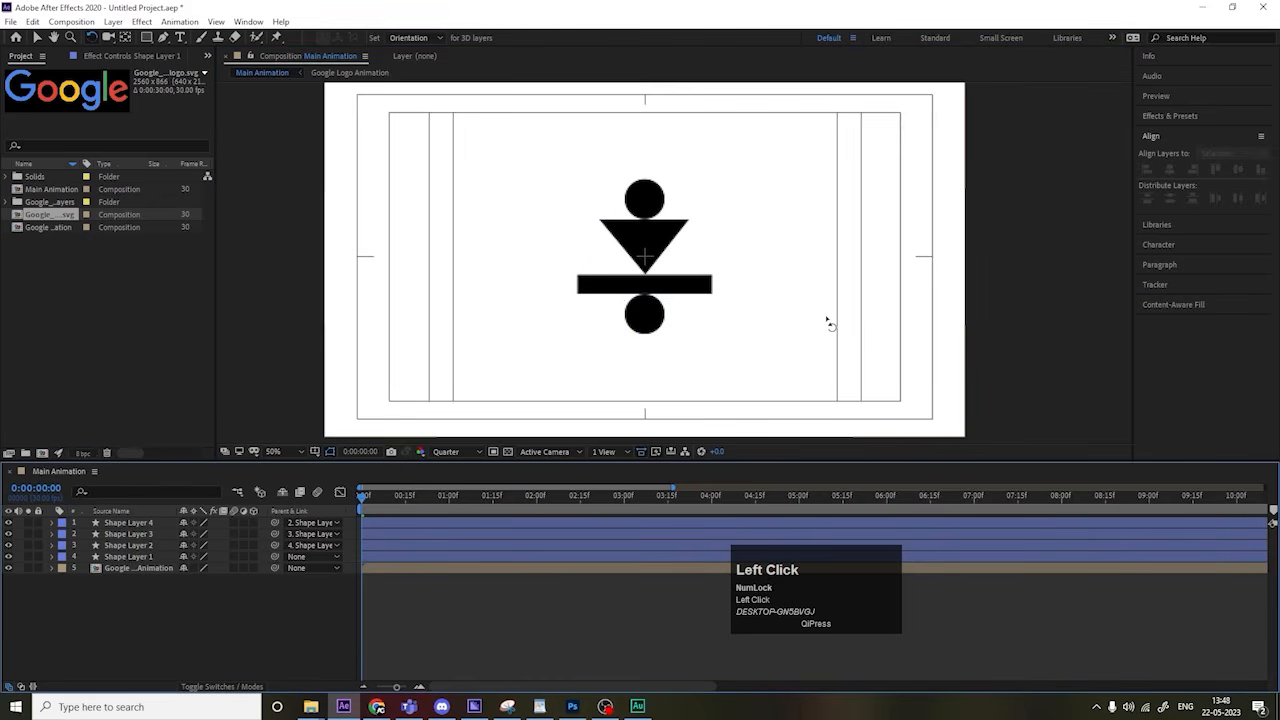
Step: Keyframe the lower circle's Position from 2151, 772 off-frame at 0:00 to 960, 772 at 1:00 and apply Easy Ease
{"action": "left_click", "coordinate": [118, 556]}
{"action": "key", "text": "p"}
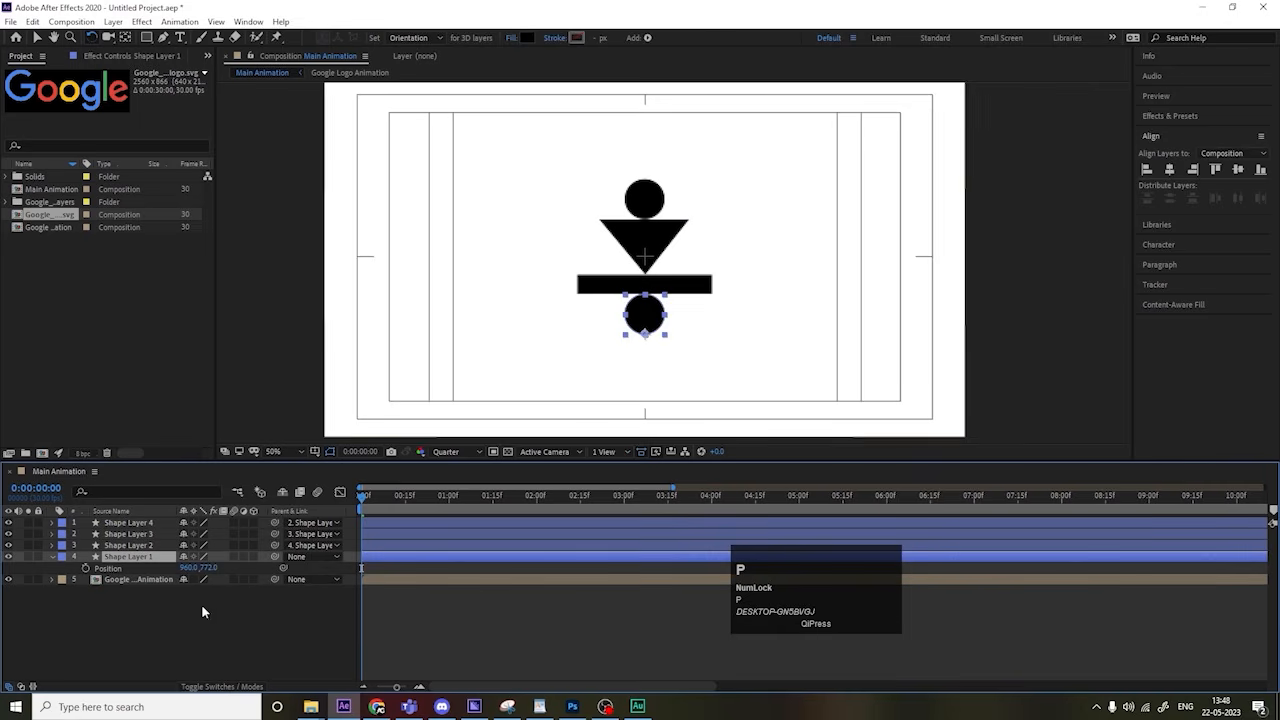
{"action": "left_click", "coordinate": [86, 568]}
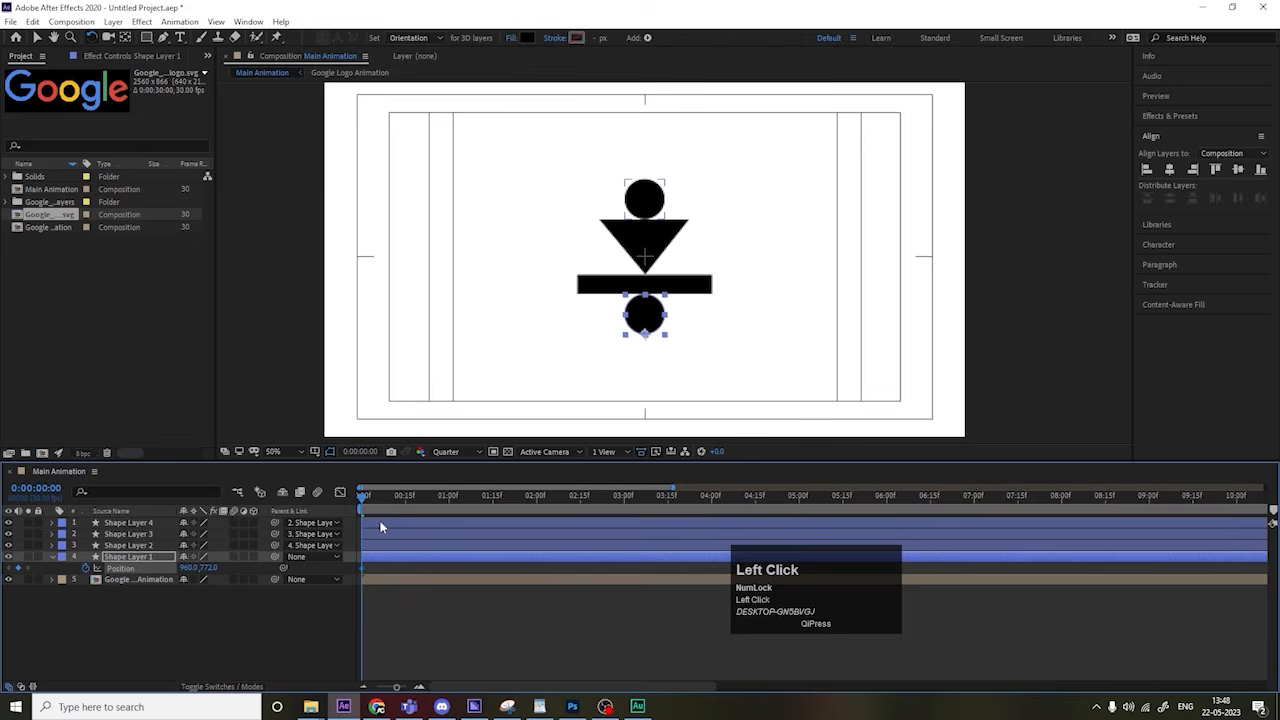
{"action": "key", "text": "equal"}
{"action": "left_click_drag", "start_coordinate": [478, 505], "coordinate": [535, 515]}
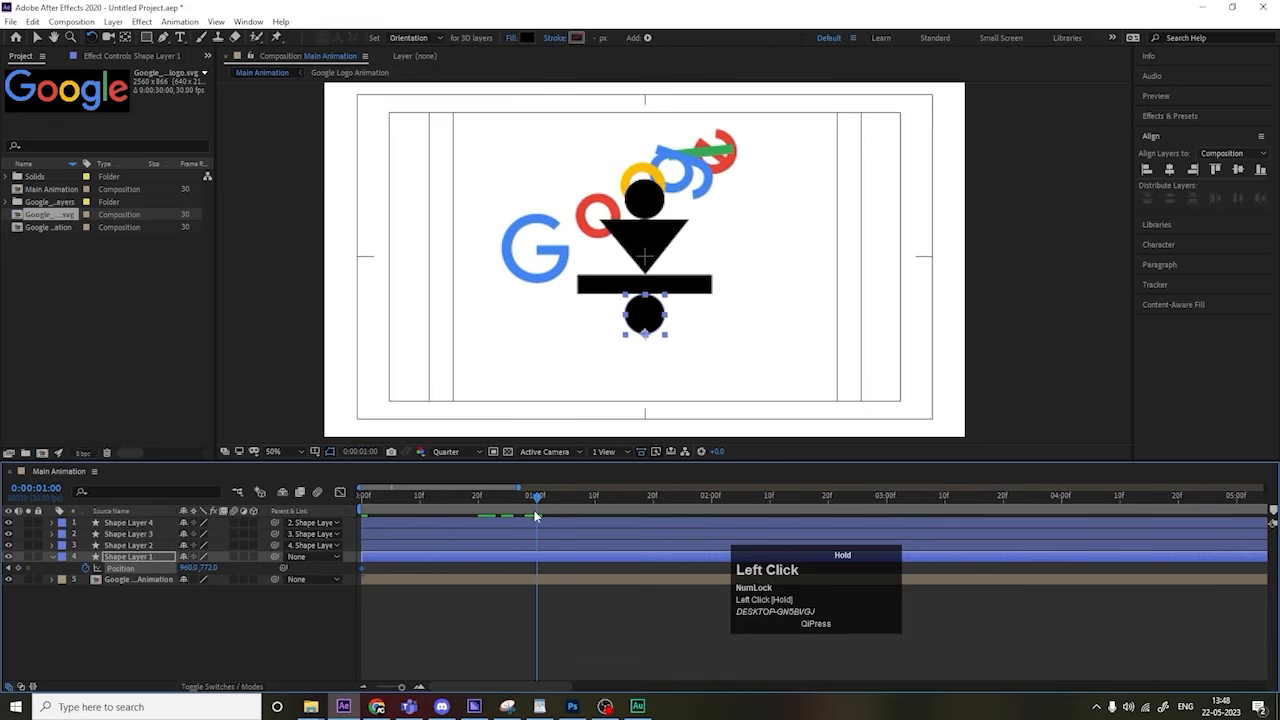
{"action": "left_click", "coordinate": [17, 569]}
{"action": "left_click_drag", "start_coordinate": [407, 512], "coordinate": [954, 537]}
{"action": "key", "text": "F9"}
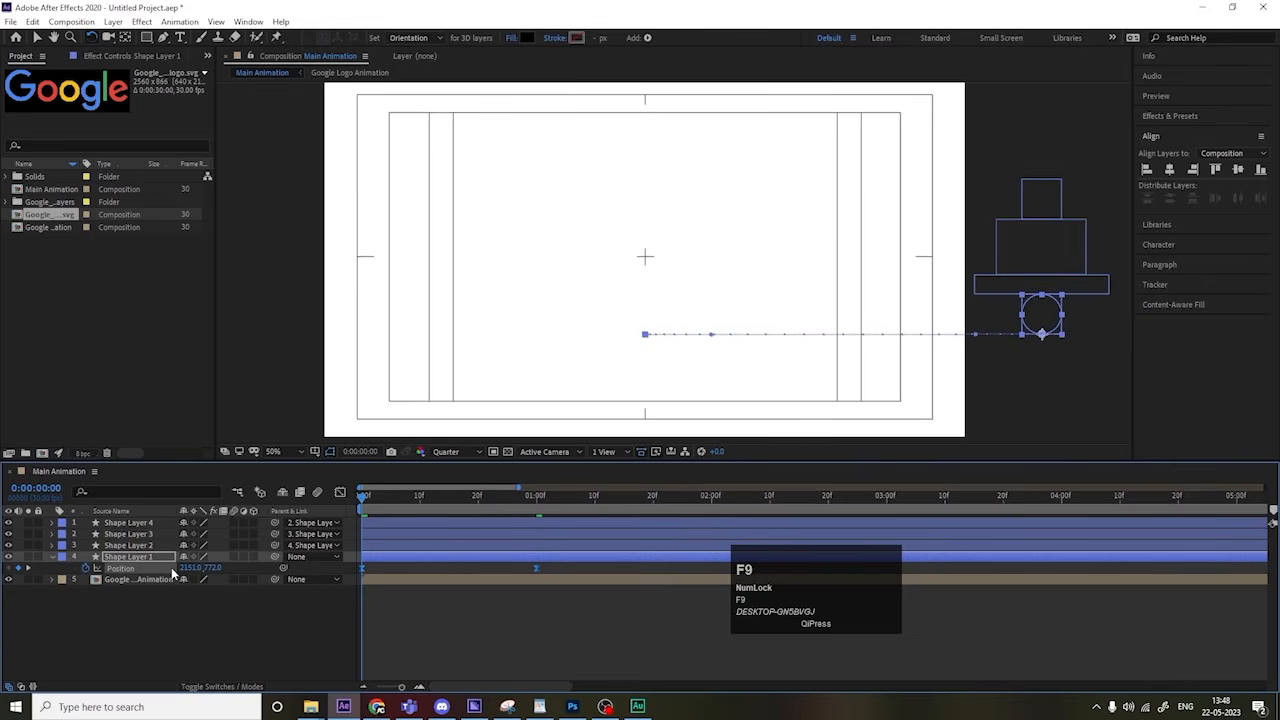
Step: Hide the Google logo animation layer and preview the stack sliding into the frame
{"action": "key", "text": "space"}
{"action": "key", "text": "space"}
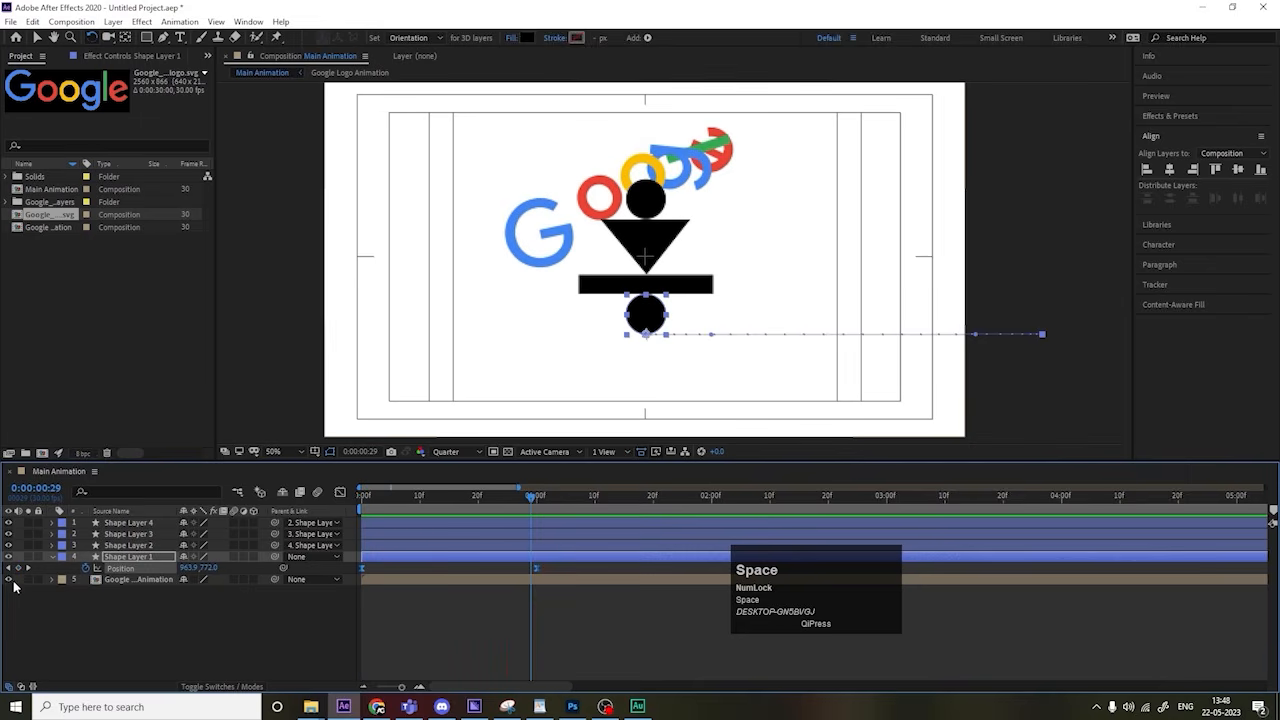
{"action": "left_click", "coordinate": [9, 580]}
{"action": "key", "text": "minus"}
{"action": "key", "text": "space"}
{"action": "key", "text": "space"}
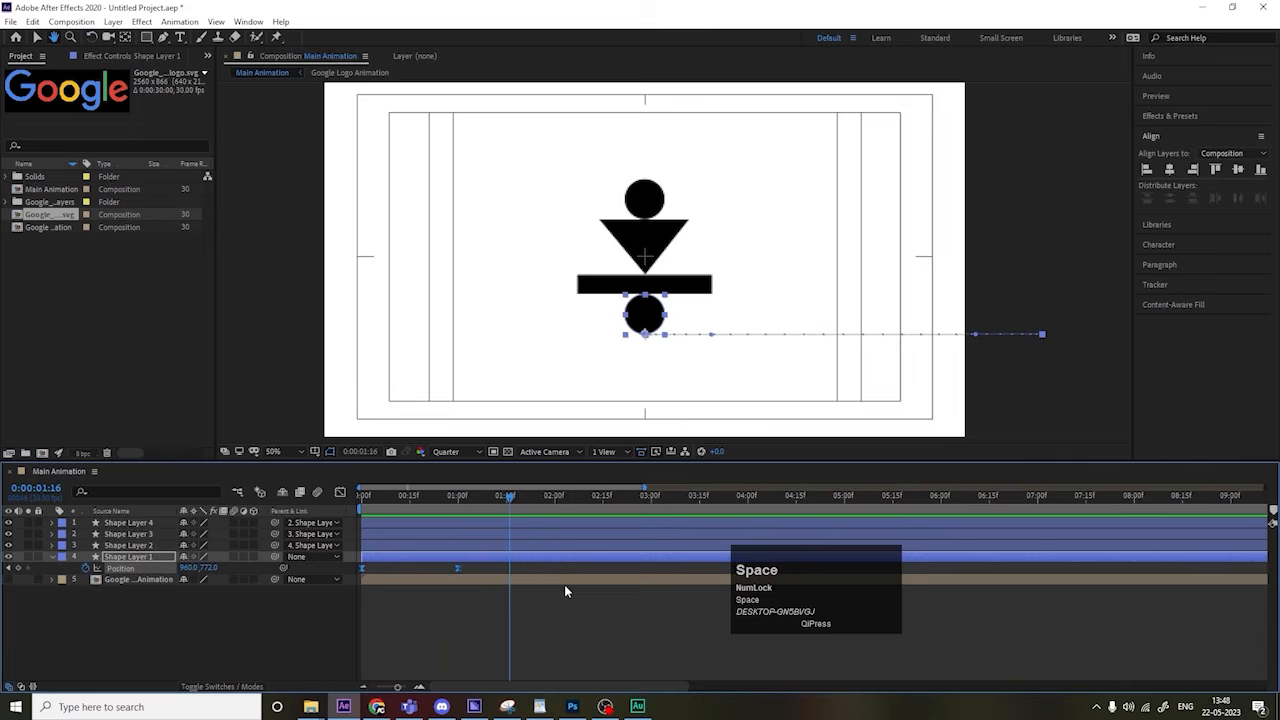
Step: Add a centred Position keyframe at 1:14 for the lower circle and make its 1:00 keyframe overshoot left of centre
{"action": "left_click", "coordinate": [441, 611]}
{"action": "left_click_drag", "start_coordinate": [466, 495], "coordinate": [504, 500]}
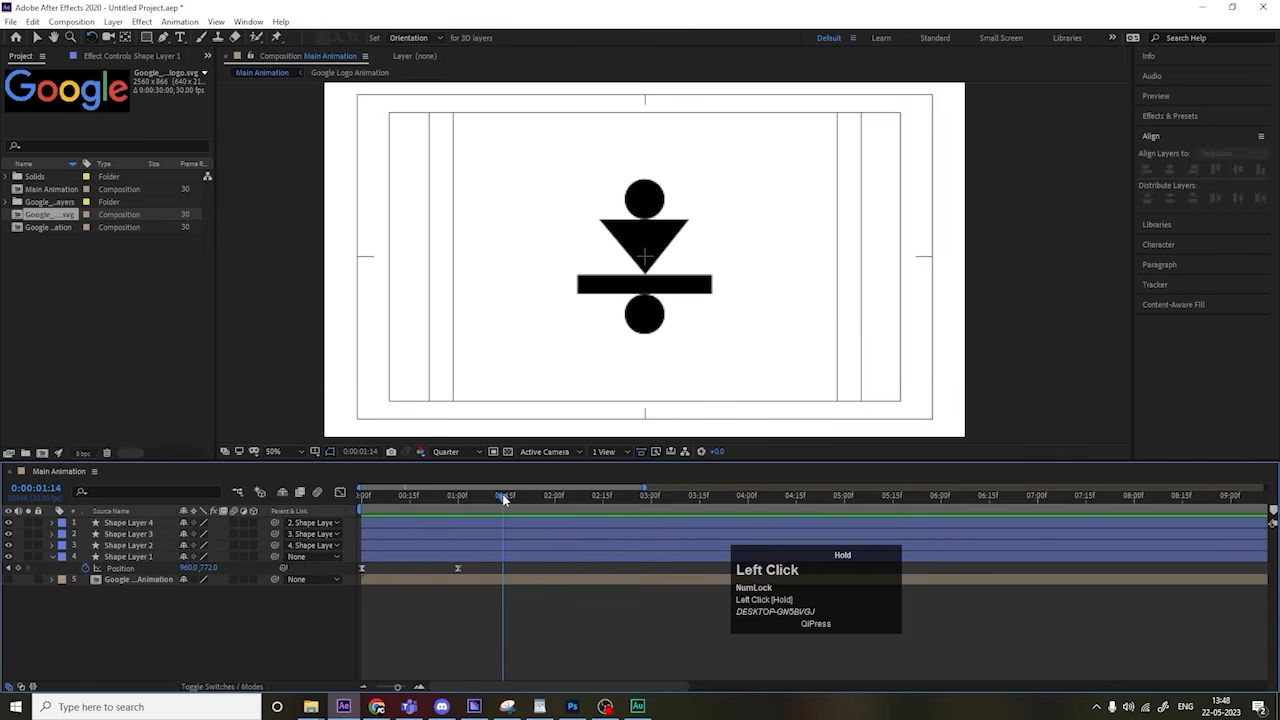
{"action": "left_click", "coordinate": [129, 557]}
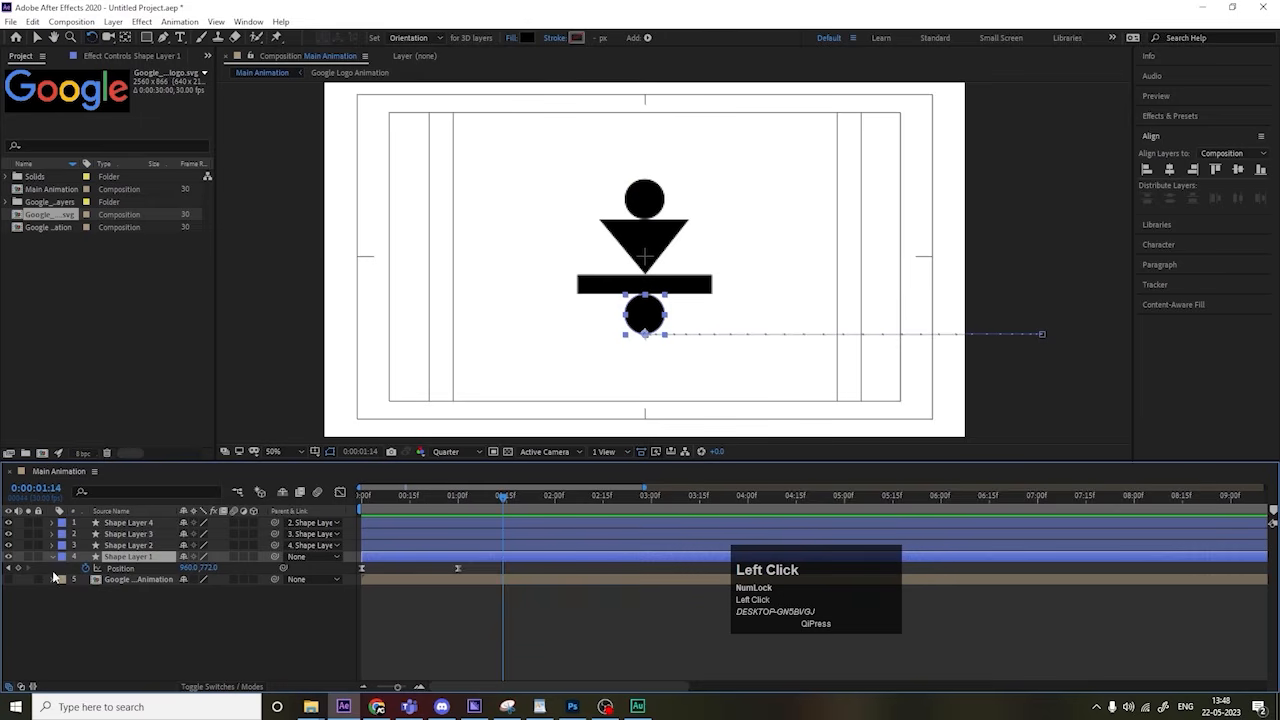
{"action": "left_click", "coordinate": [17, 568]}
{"action": "key", "text": "j"}
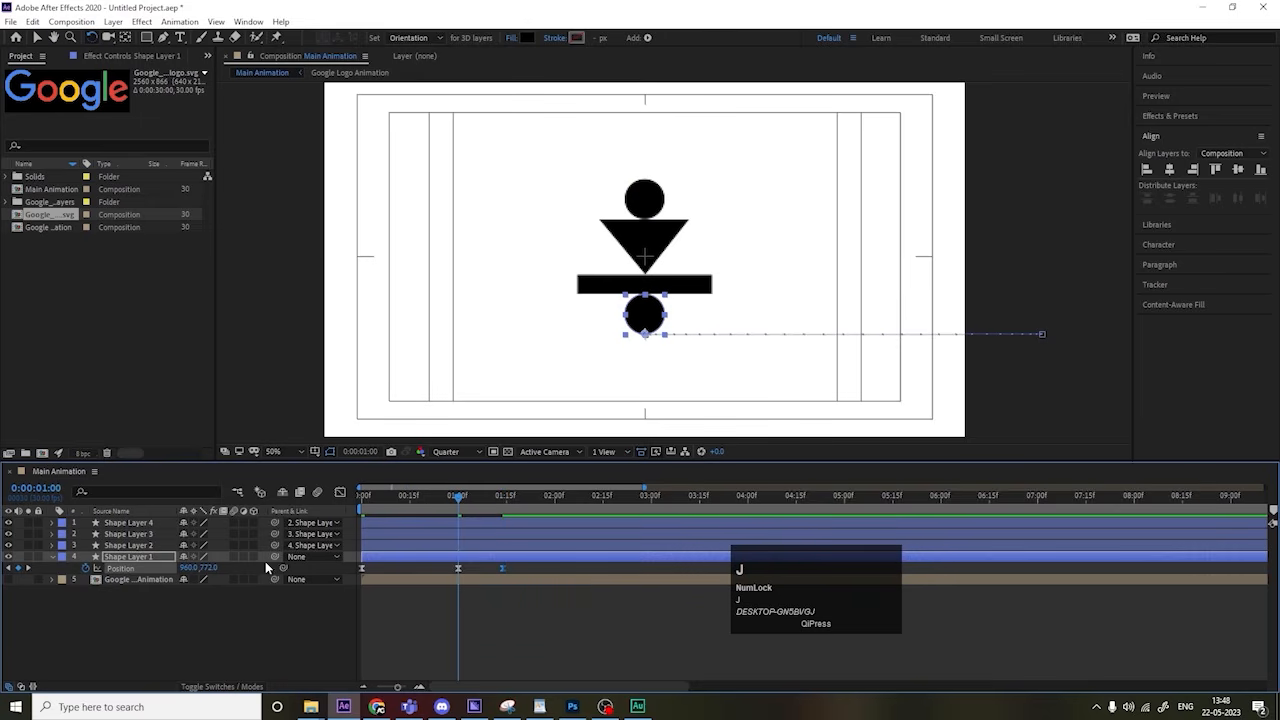
{"action": "left_click_drag", "start_coordinate": [188, 568], "coordinate": [300, 582]}
Step: Set the spatial interpolation of the lower circle's three Position keyframes to Linear and preview the slide-in
{"action": "key", "text": "space"}
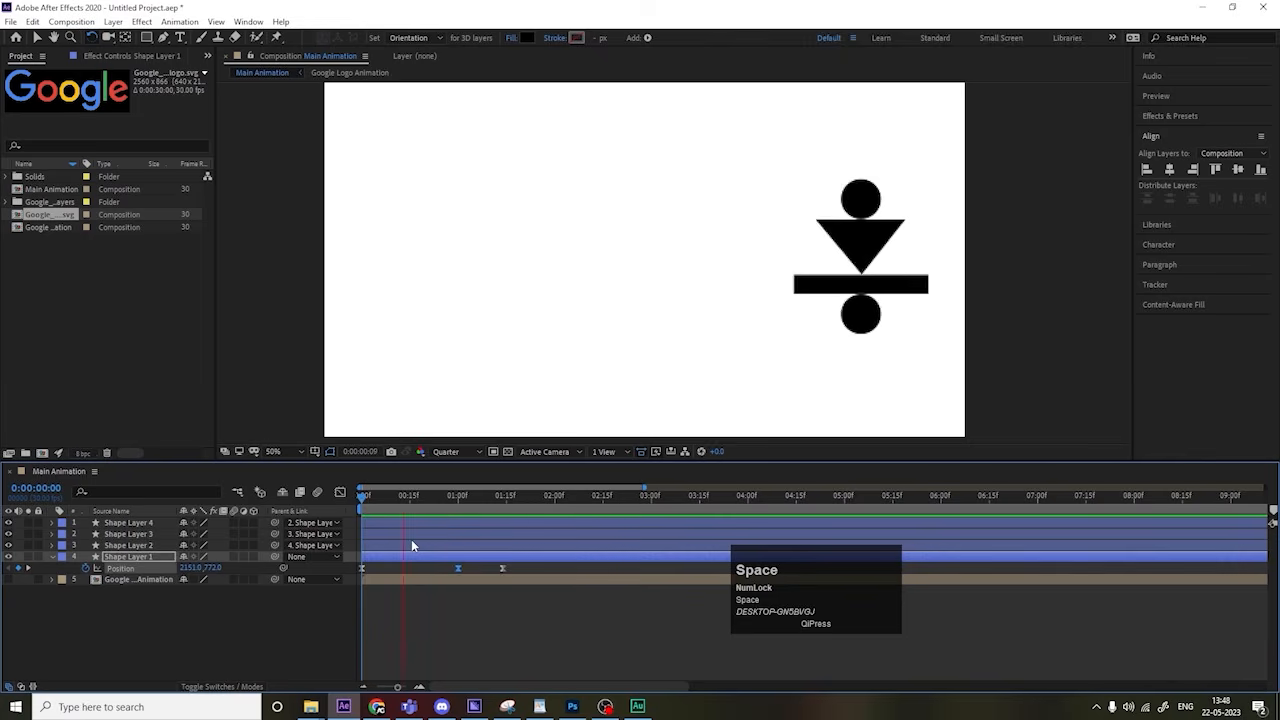
{"action": "key", "text": "space"}
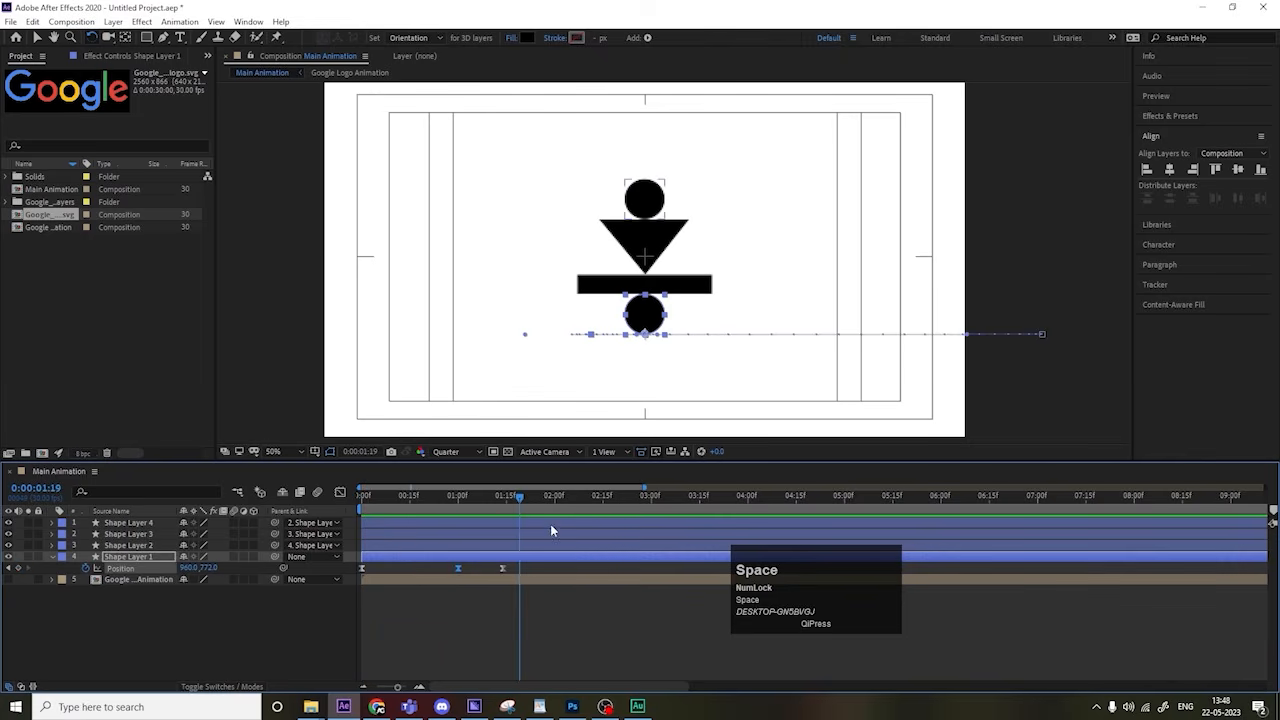
{"action": "left_click_drag", "start_coordinate": [546, 571], "coordinate": [419, 577]}
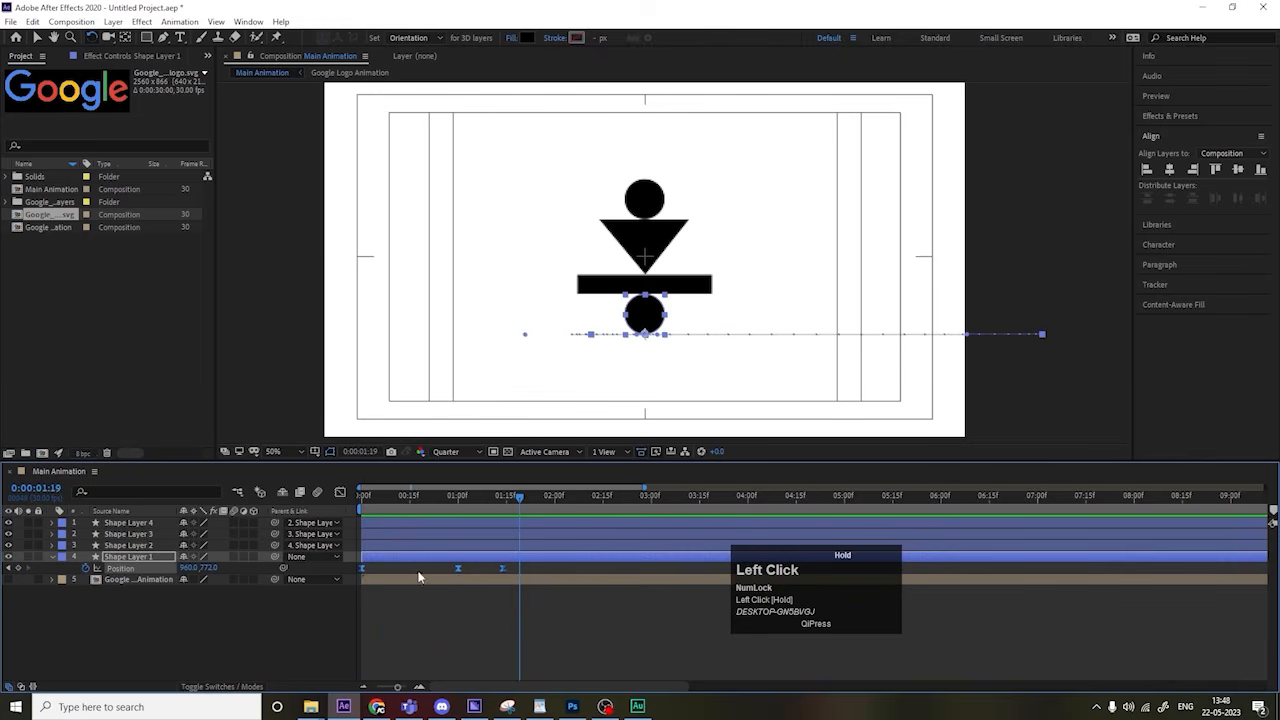
{"action": "right_click", "coordinate": [505, 574]}
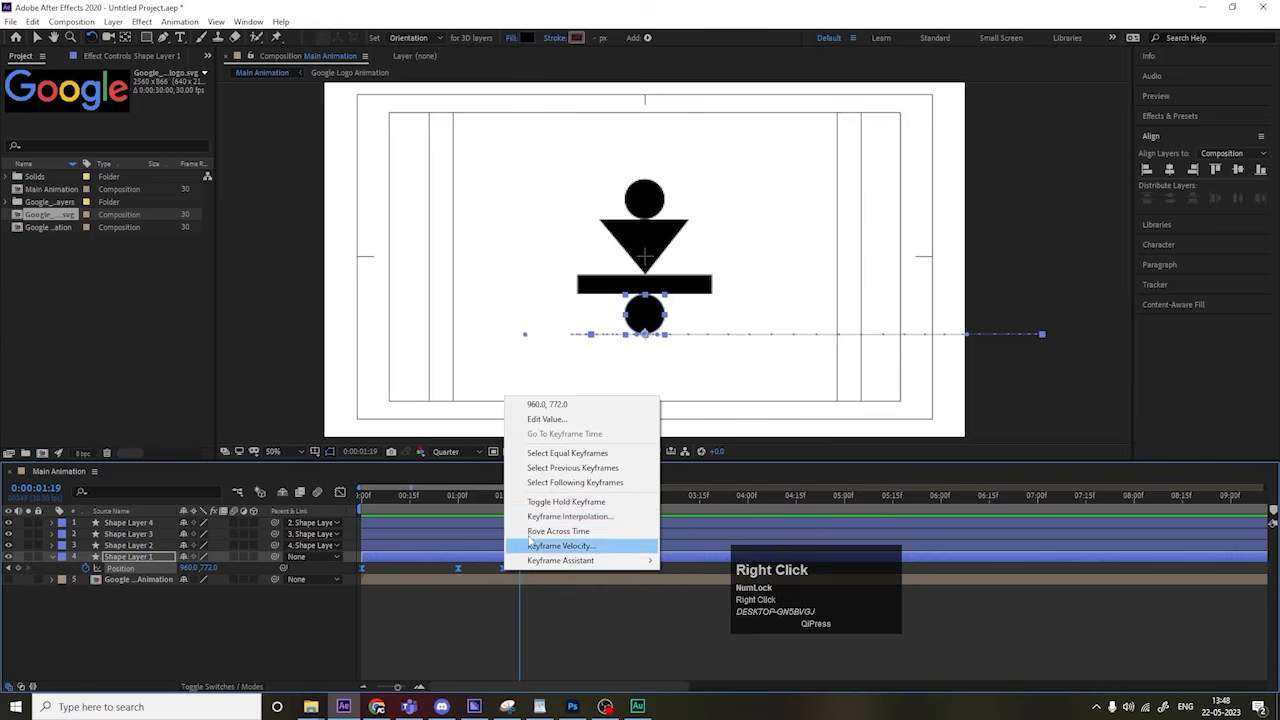
{"action": "left_click", "coordinate": [533, 515]}
{"action": "left_click", "coordinate": [648, 330]}
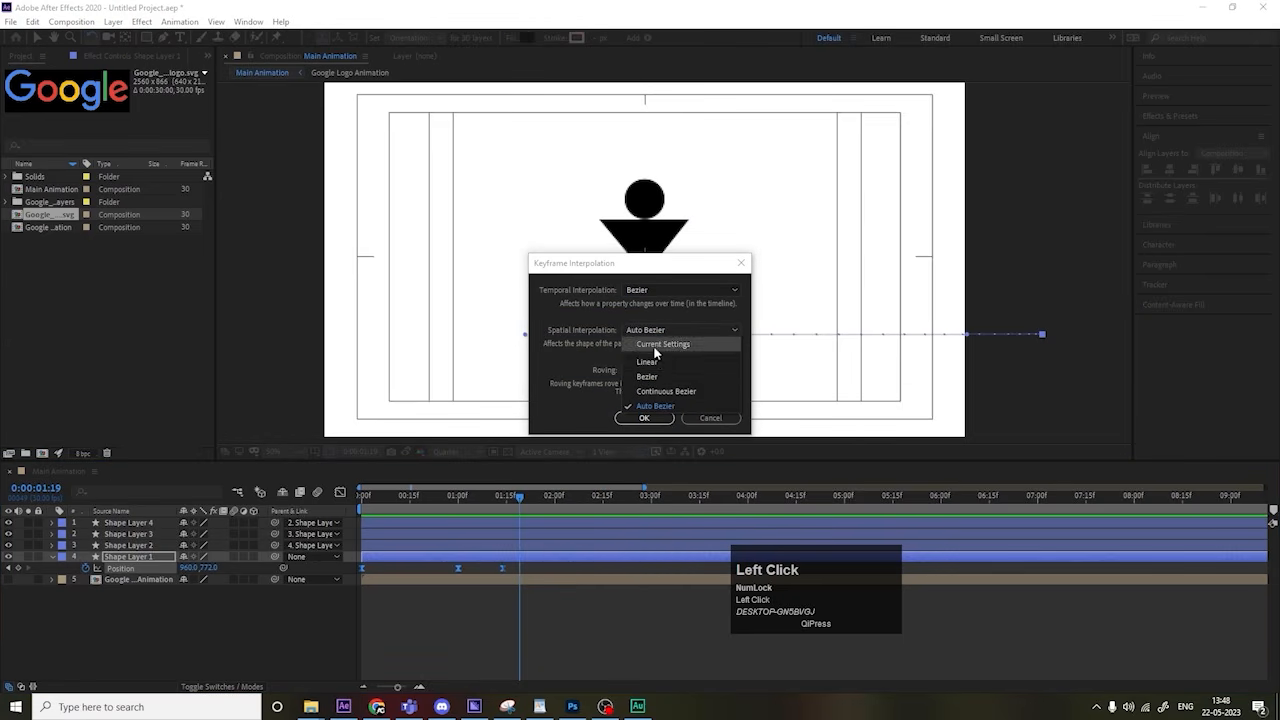
{"action": "left_click", "coordinate": [654, 356]}
{"action": "left_click", "coordinate": [651, 420]}
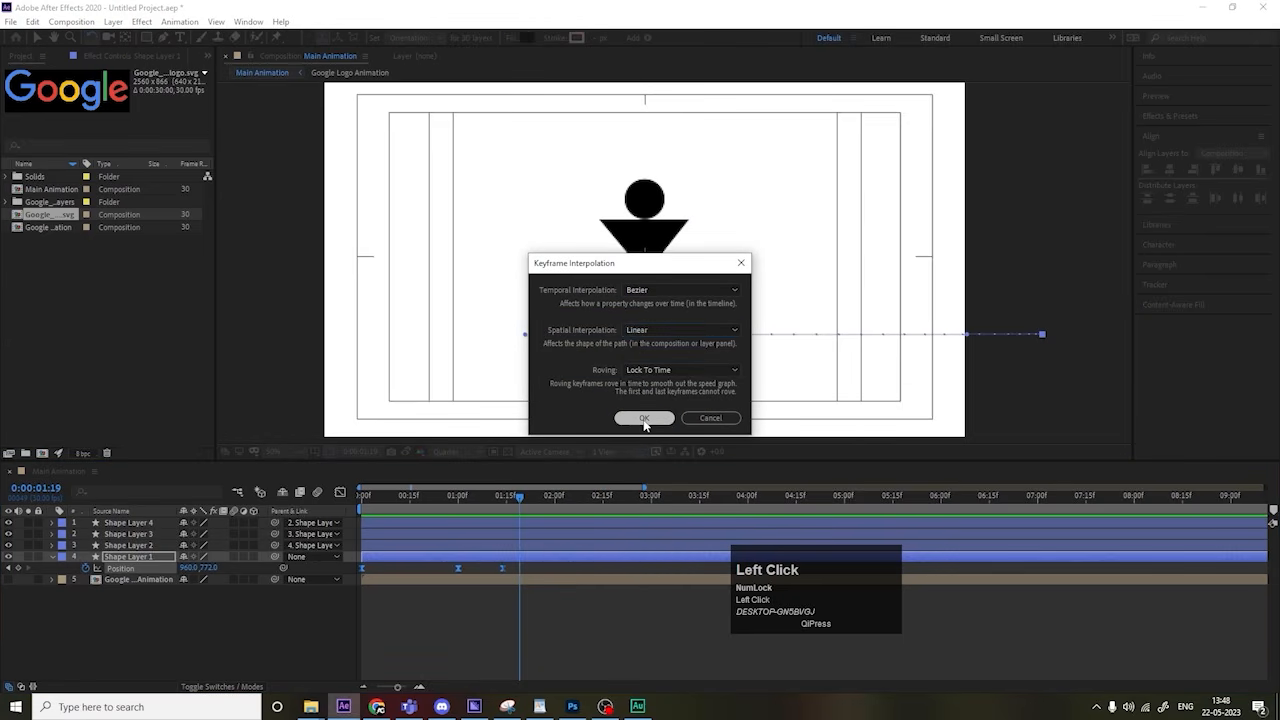
{"action": "left_click", "coordinate": [361, 496]}
{"action": "key", "text": "space"}
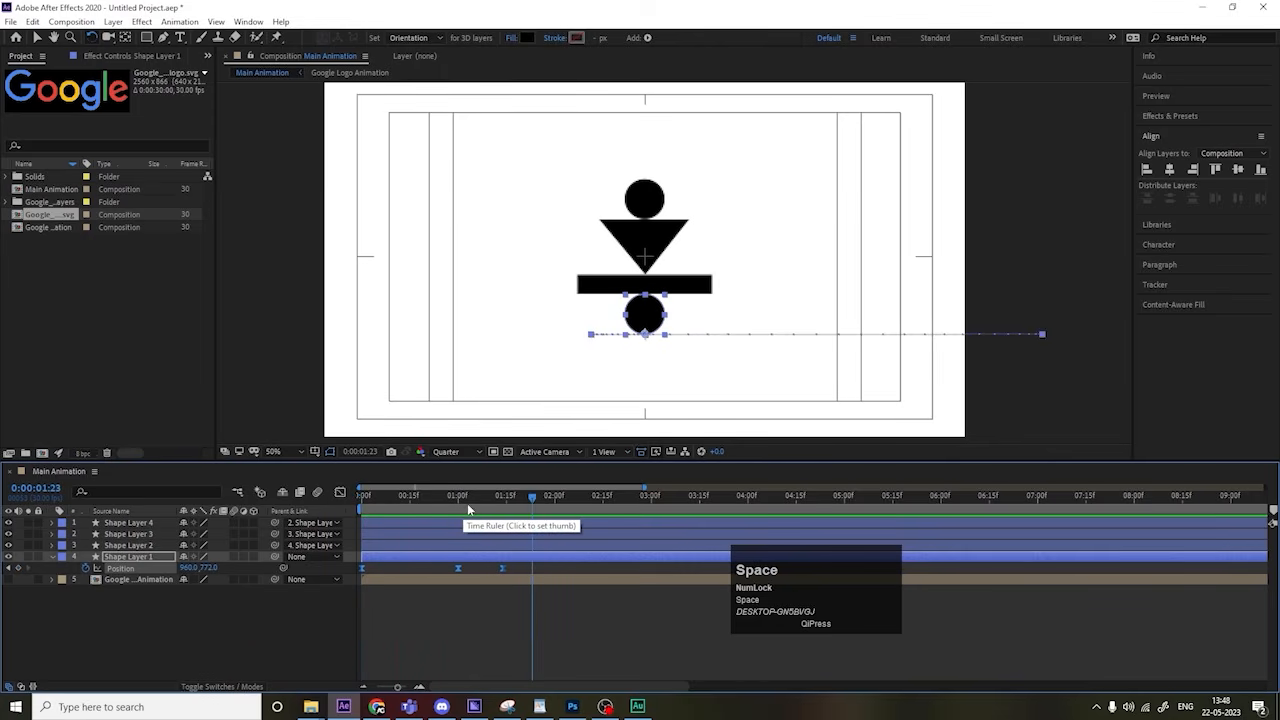
Step: Stretch the lower circle's Position keyframes proportionally so the last one lands at 0:00:01:29, and preview the slower slide
{"action": "left_click", "coordinate": [338, 516]}
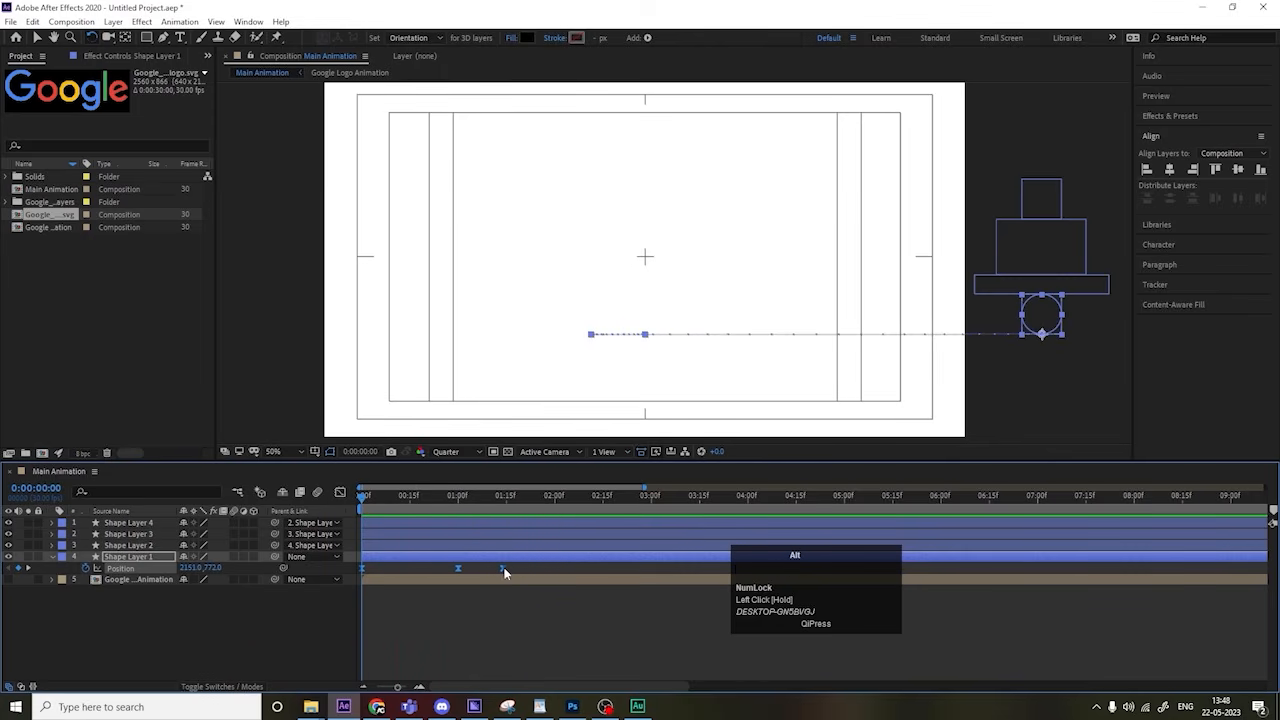
{"action": "left_click_drag", "start_coordinate": [503, 568], "coordinate": [551, 577]}
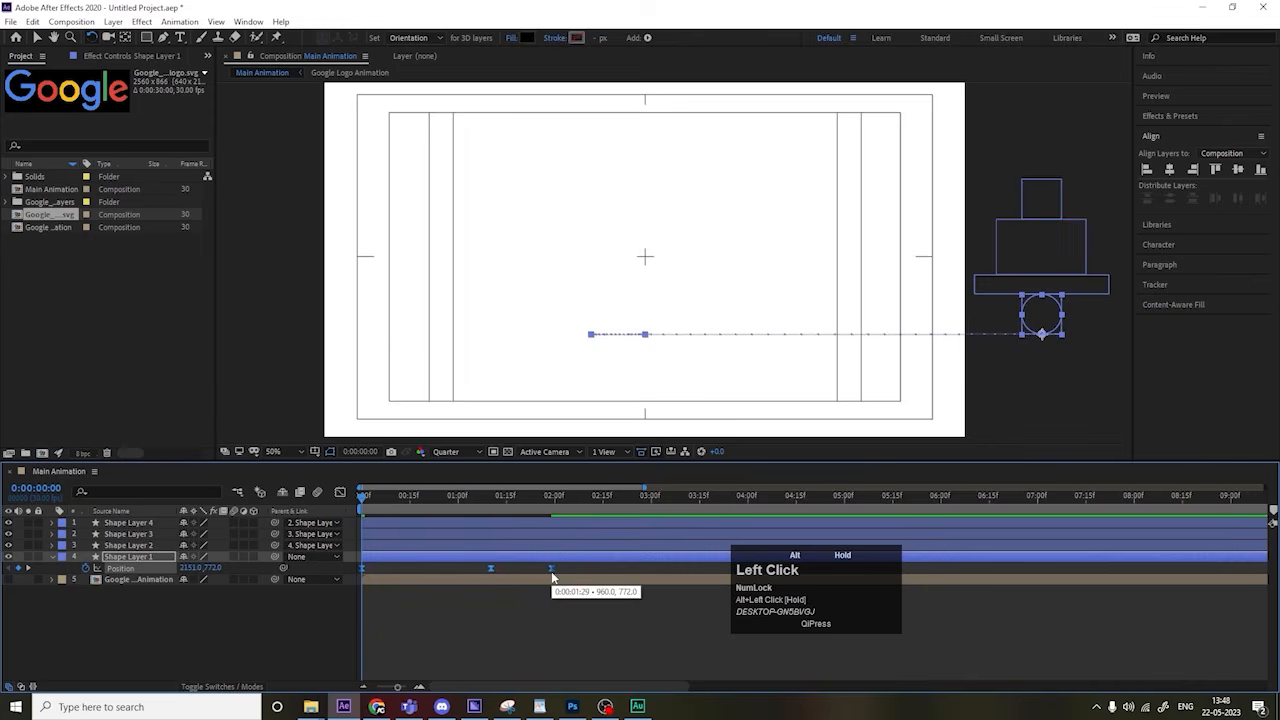
{"action": "key", "text": "space"}
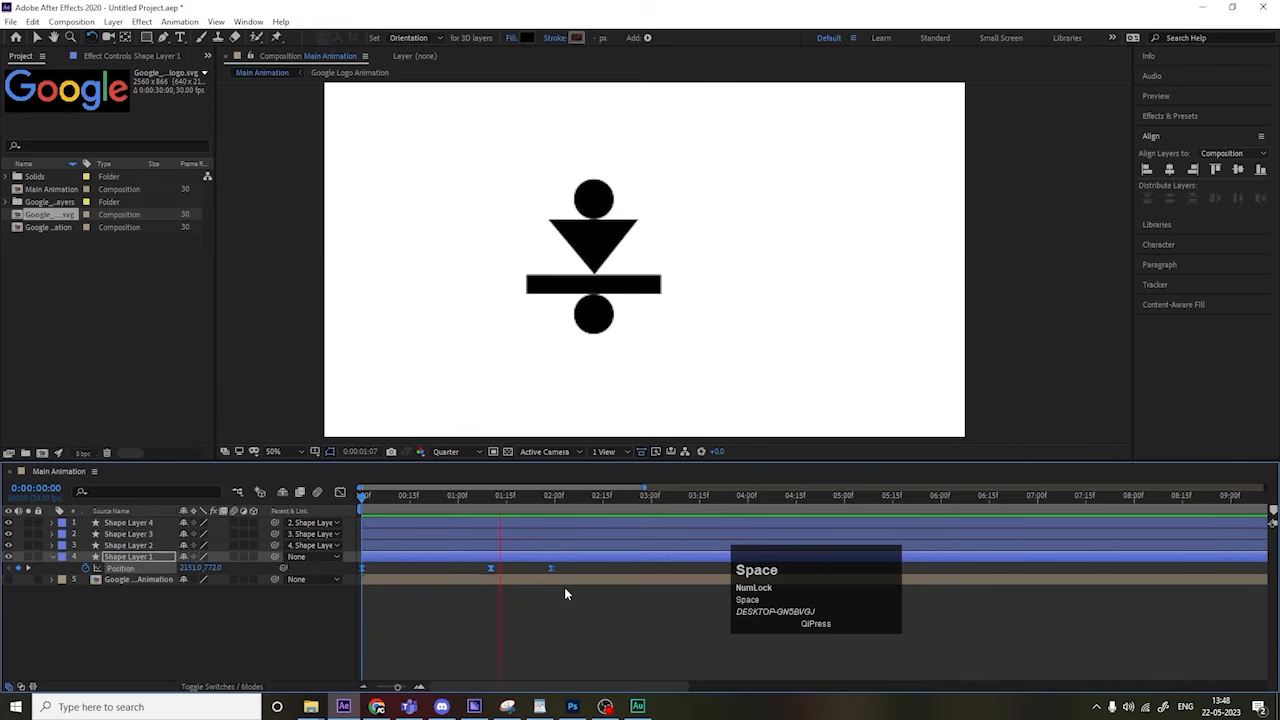
{"action": "key", "text": "space"}
{"action": "left_click", "coordinate": [474, 556]}
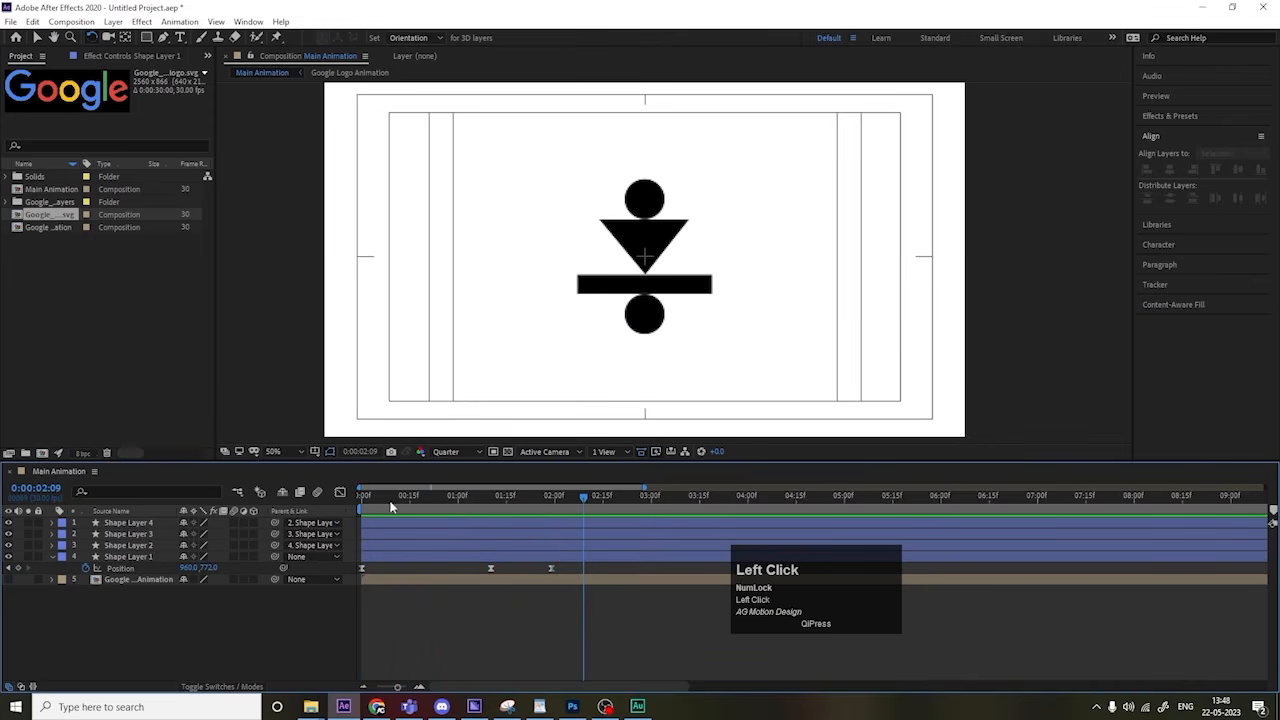
{"action": "left_click_drag", "start_coordinate": [380, 495], "coordinate": [269, 510]}
{"action": "key", "text": "space"}
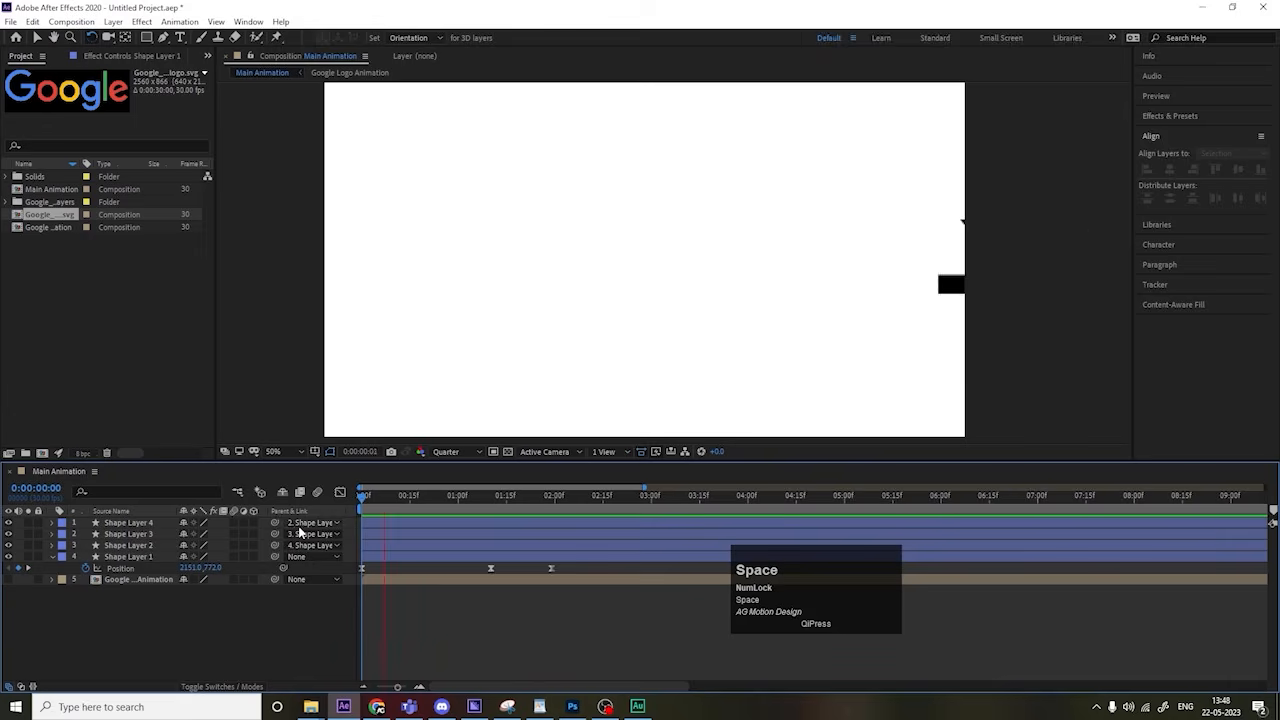
{"action": "key", "text": "space"}
Step: Try tilting the bar with its Rotation property, and give it a 10° Rotation keyframe at 0:00
{"action": "left_click", "coordinate": [127, 546]}
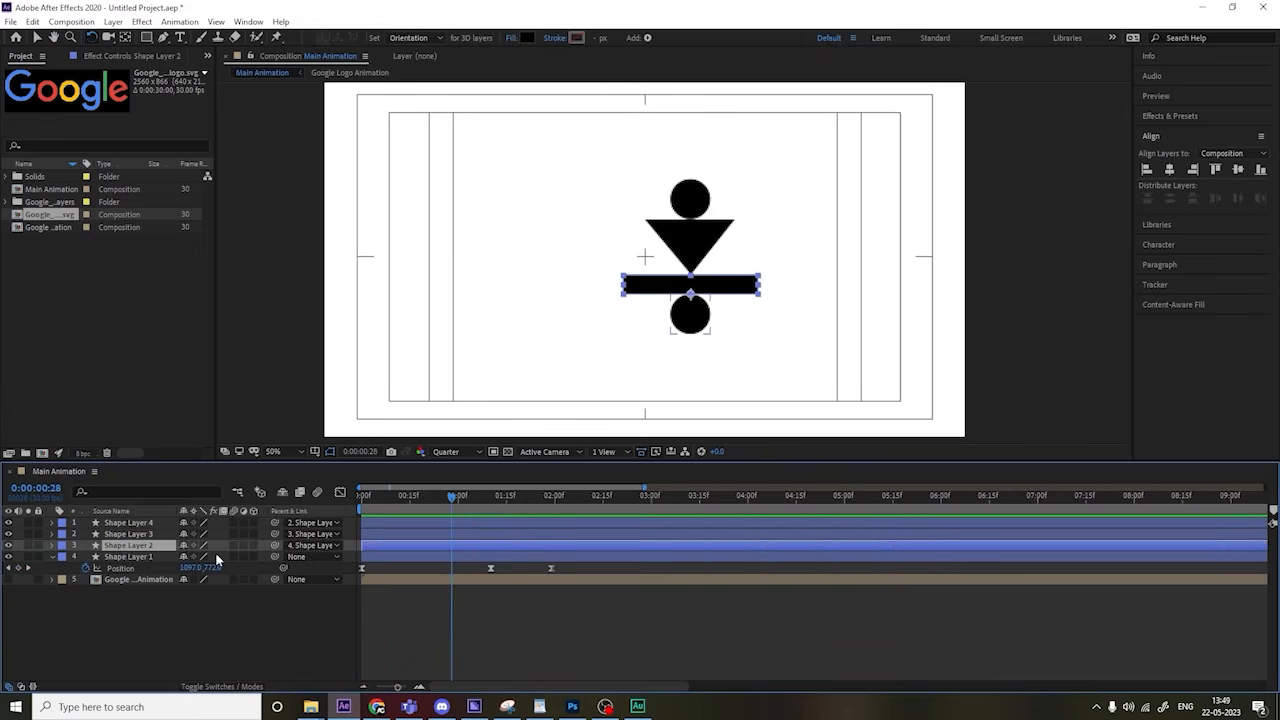
{"action": "key", "text": "r"}
{"action": "left_click_drag", "start_coordinate": [197, 562], "coordinate": [775, 323]}
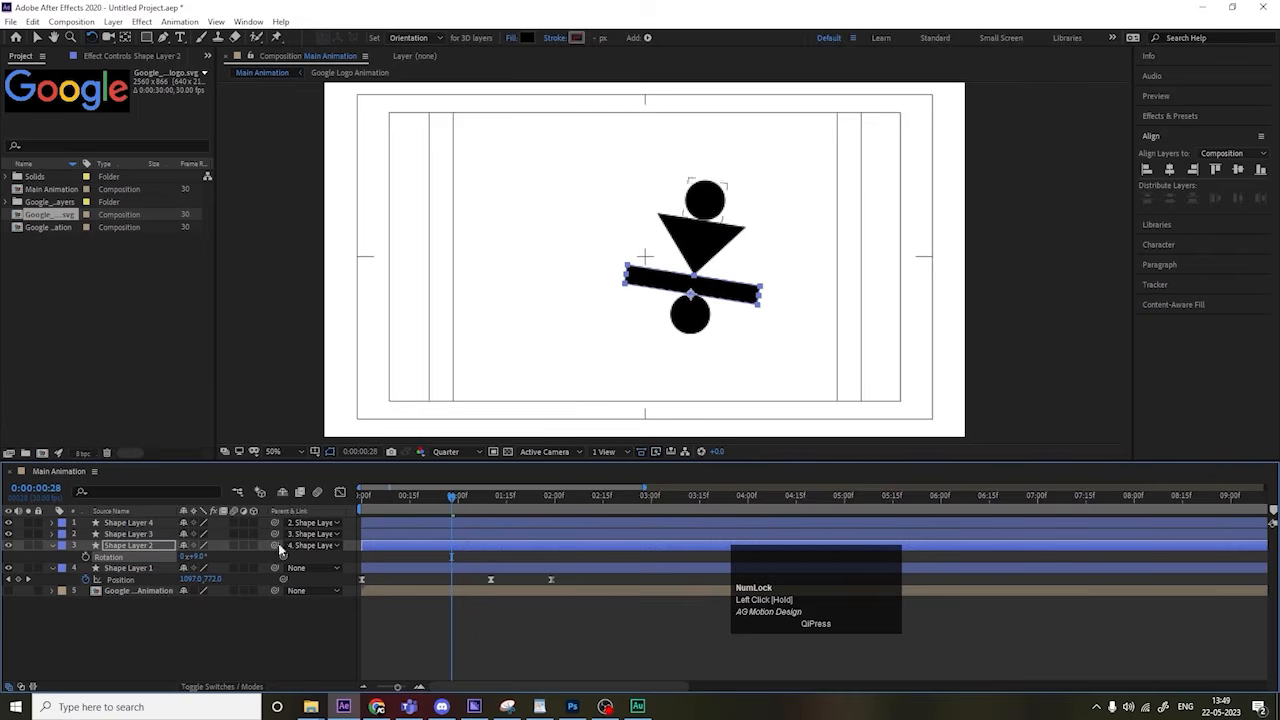
{"action": "left_click_drag", "start_coordinate": [194, 557], "coordinate": [820, 313]}
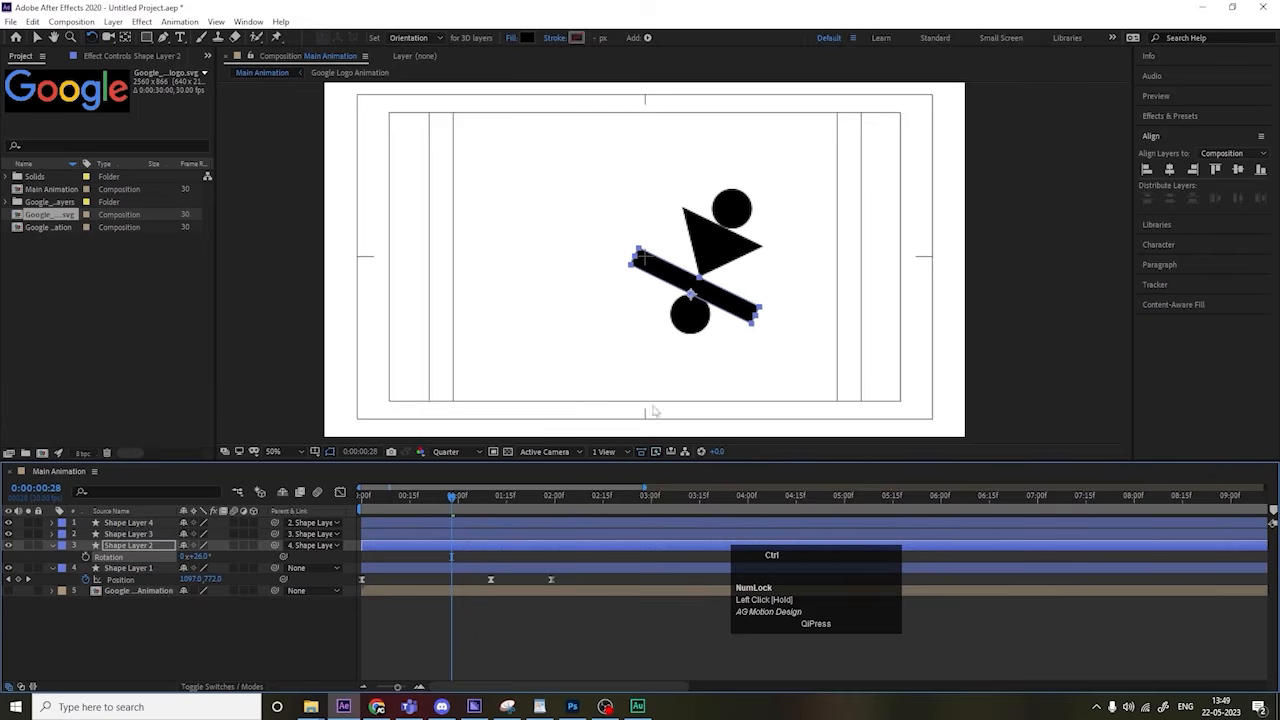
{"action": "key", "text": "ctrl+z"}
{"action": "left_click_drag", "start_coordinate": [397, 497], "coordinate": [316, 500]}
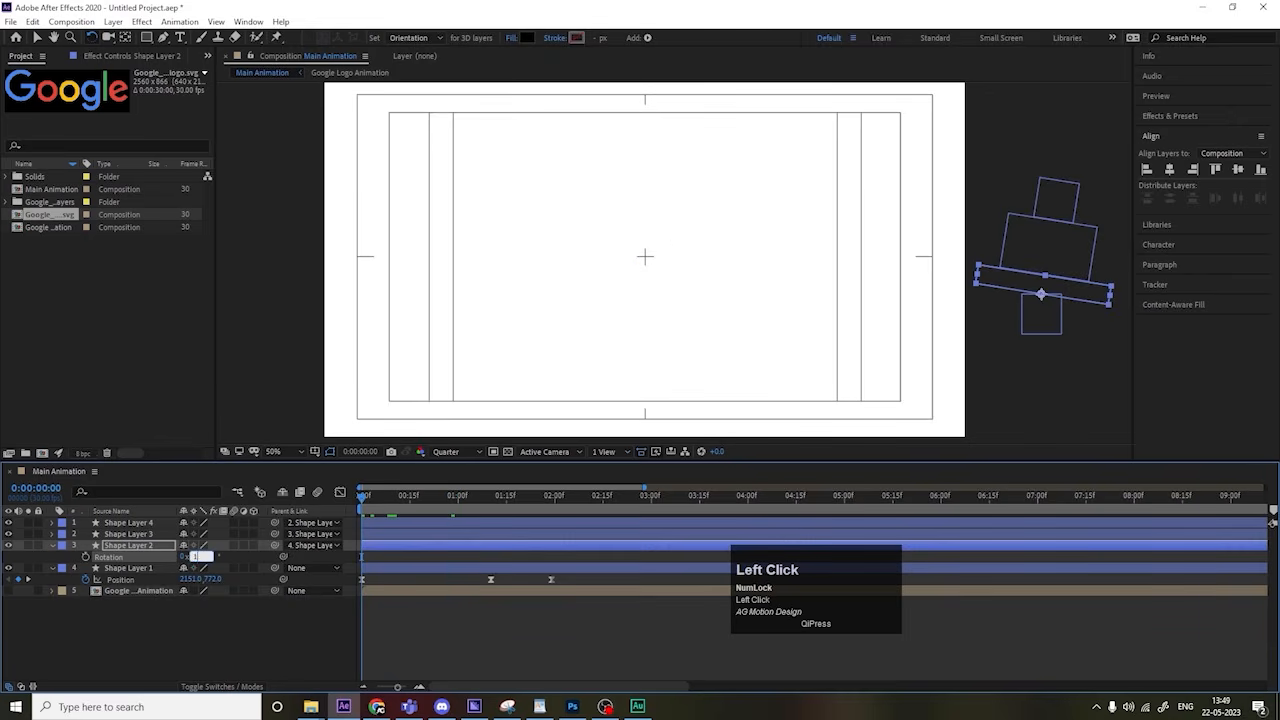
{"action": "key", "text": "Return"}
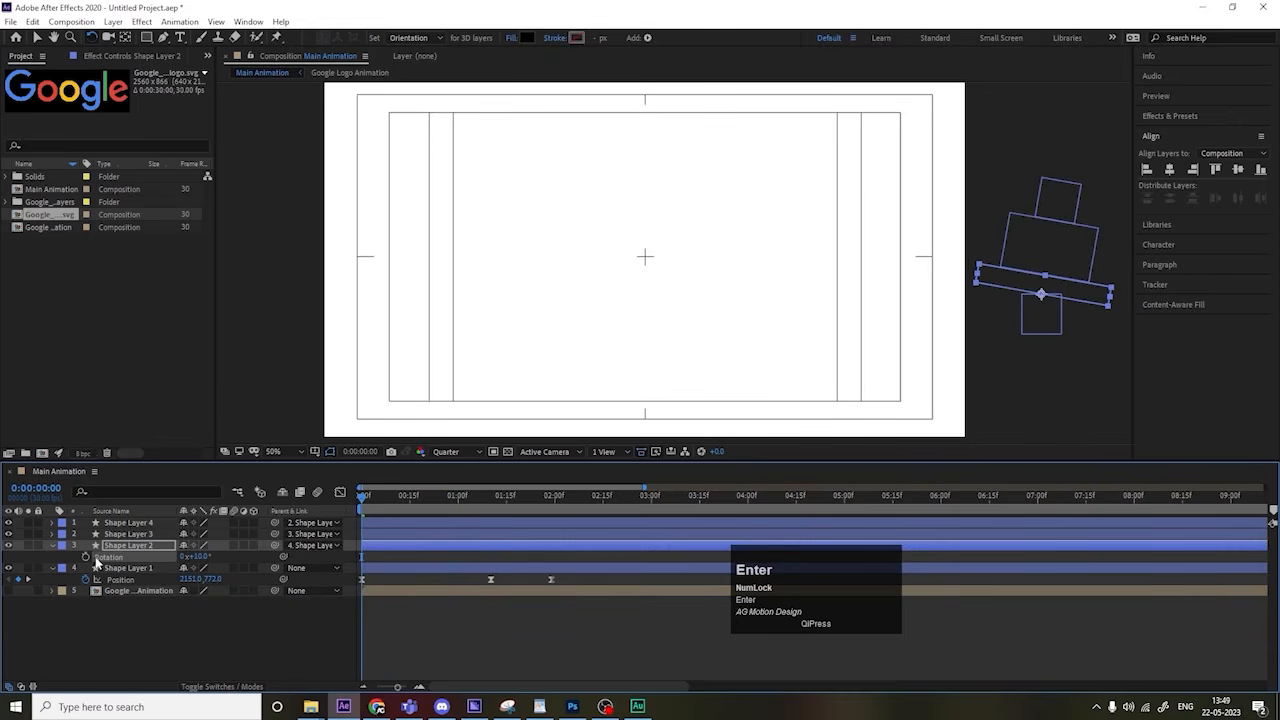
{"action": "left_click", "coordinate": [86, 557]}
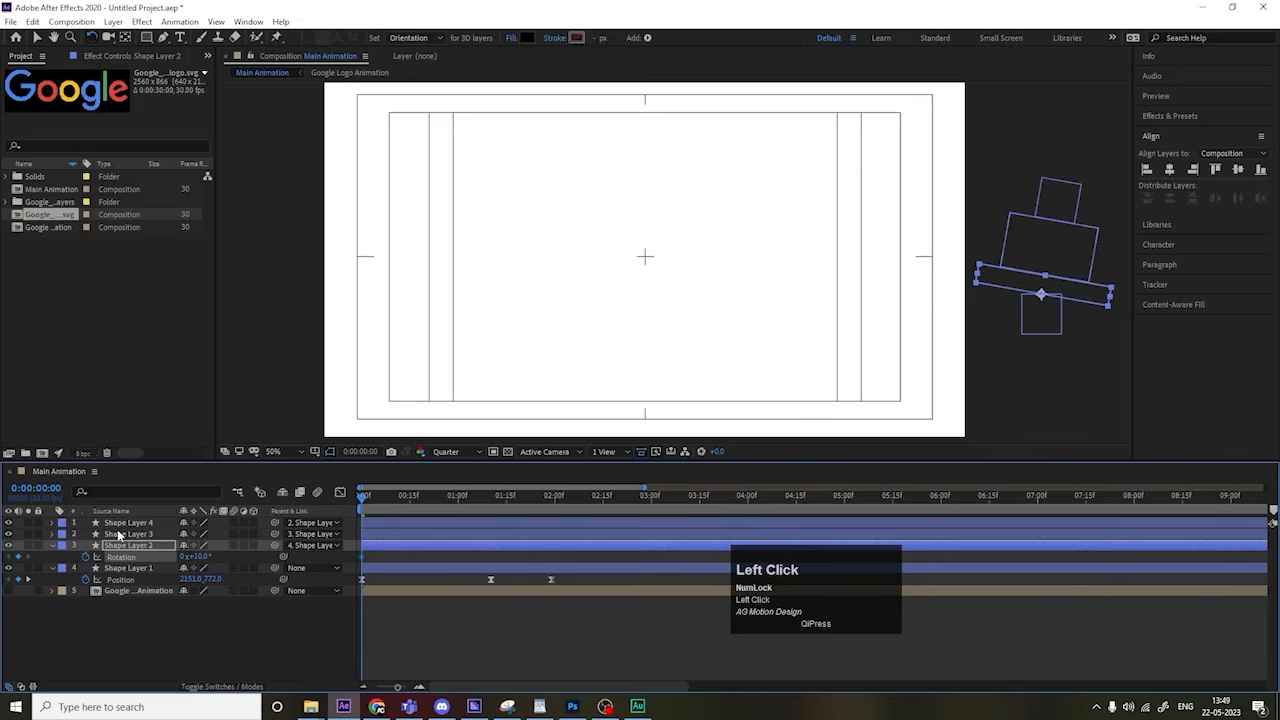
Step: Set the Rotation of the triangle and of the upper circle to 10° each
{"action": "left_click", "coordinate": [120, 535]}
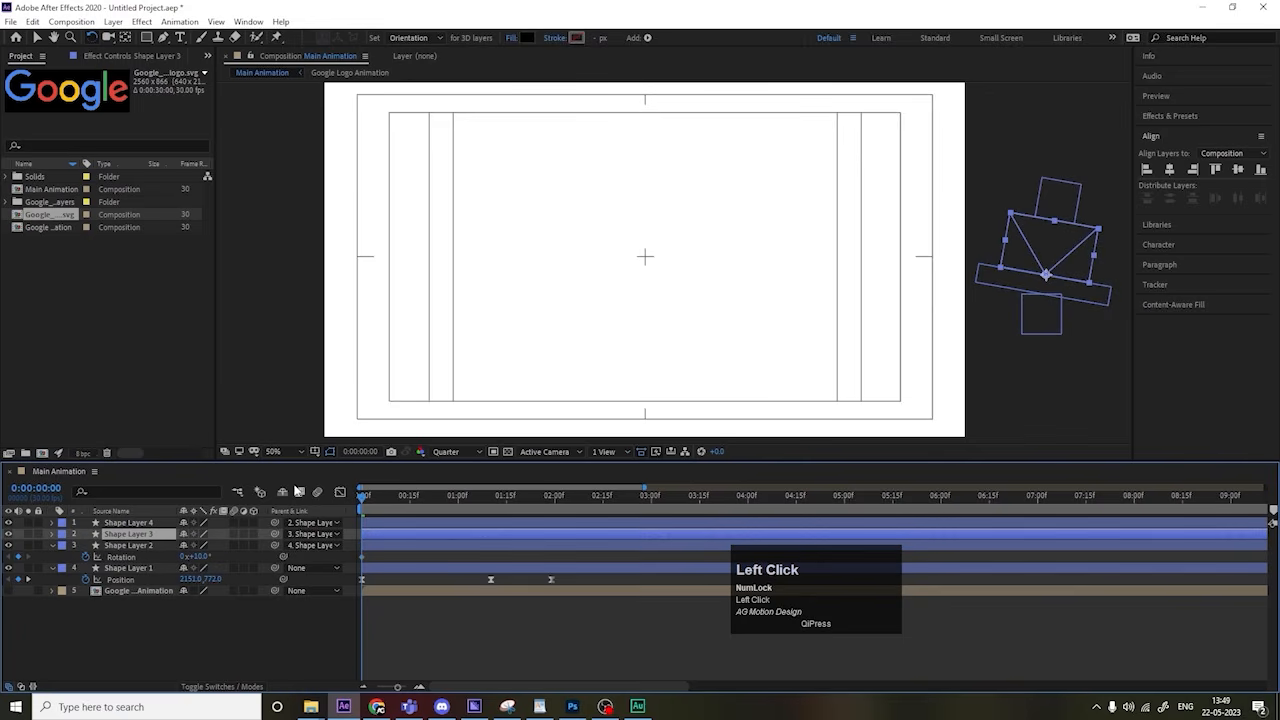
{"action": "key", "text": "r"}
{"action": "left_click", "coordinate": [197, 546]}
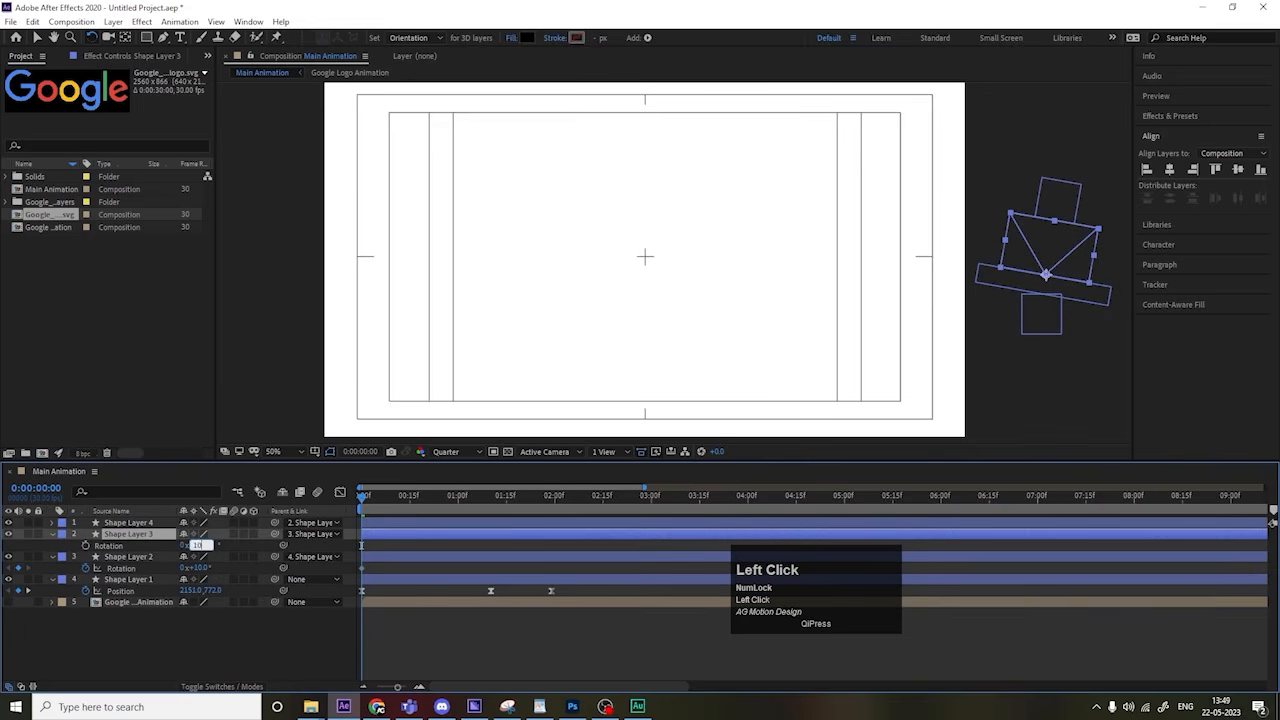
{"action": "key", "text": "Return"}
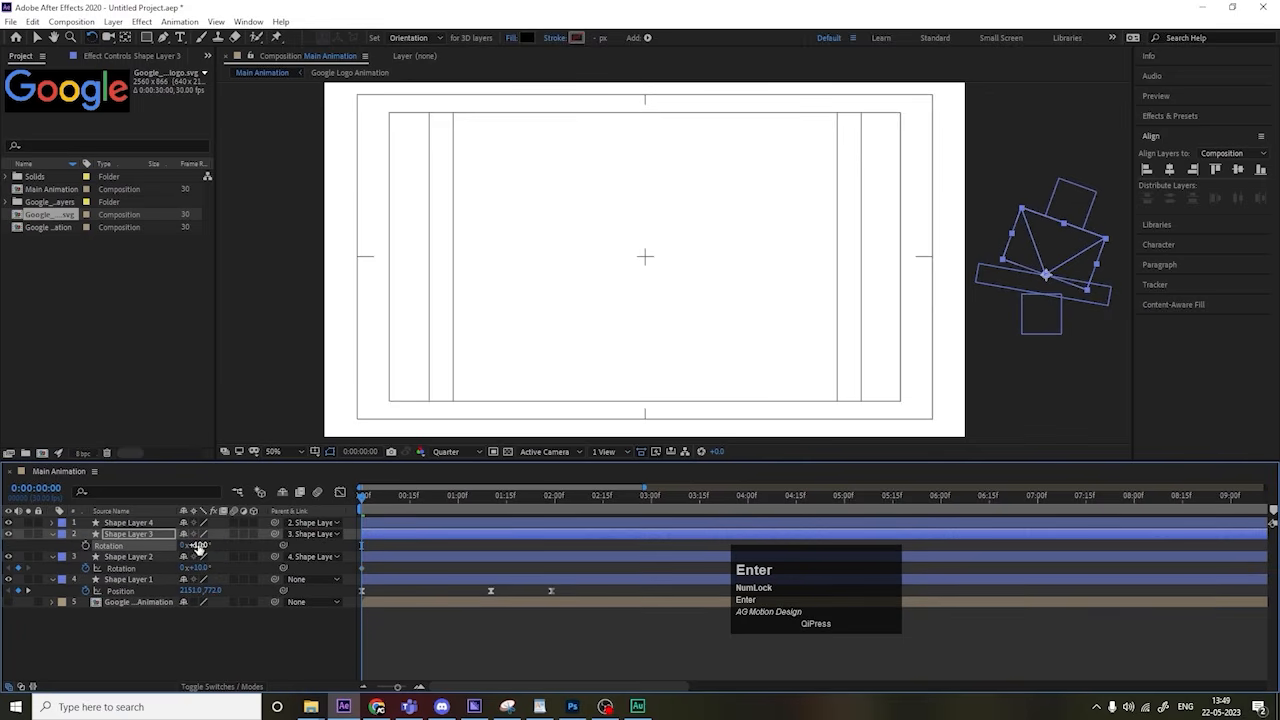
{"action": "left_click", "coordinate": [140, 523]}
{"action": "key", "text": "space"}
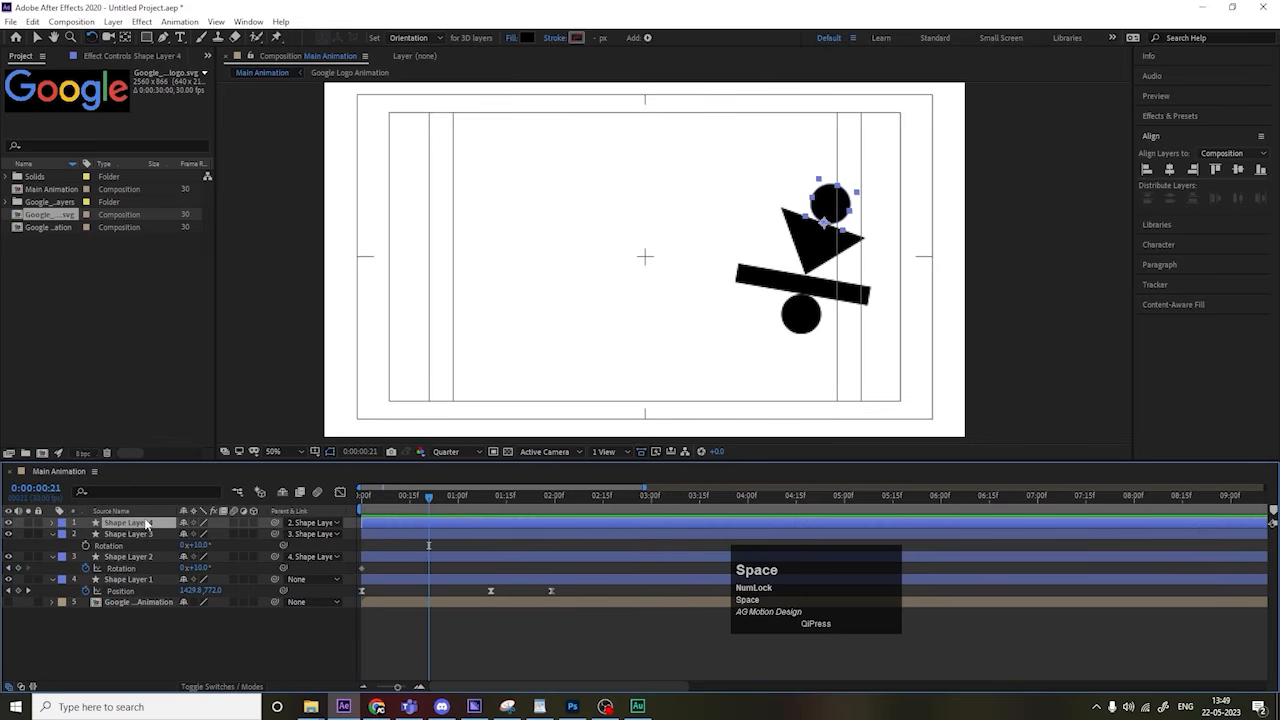
{"action": "key", "text": "r"}
{"action": "left_click_drag", "start_coordinate": [196, 534], "coordinate": [204, 541]}
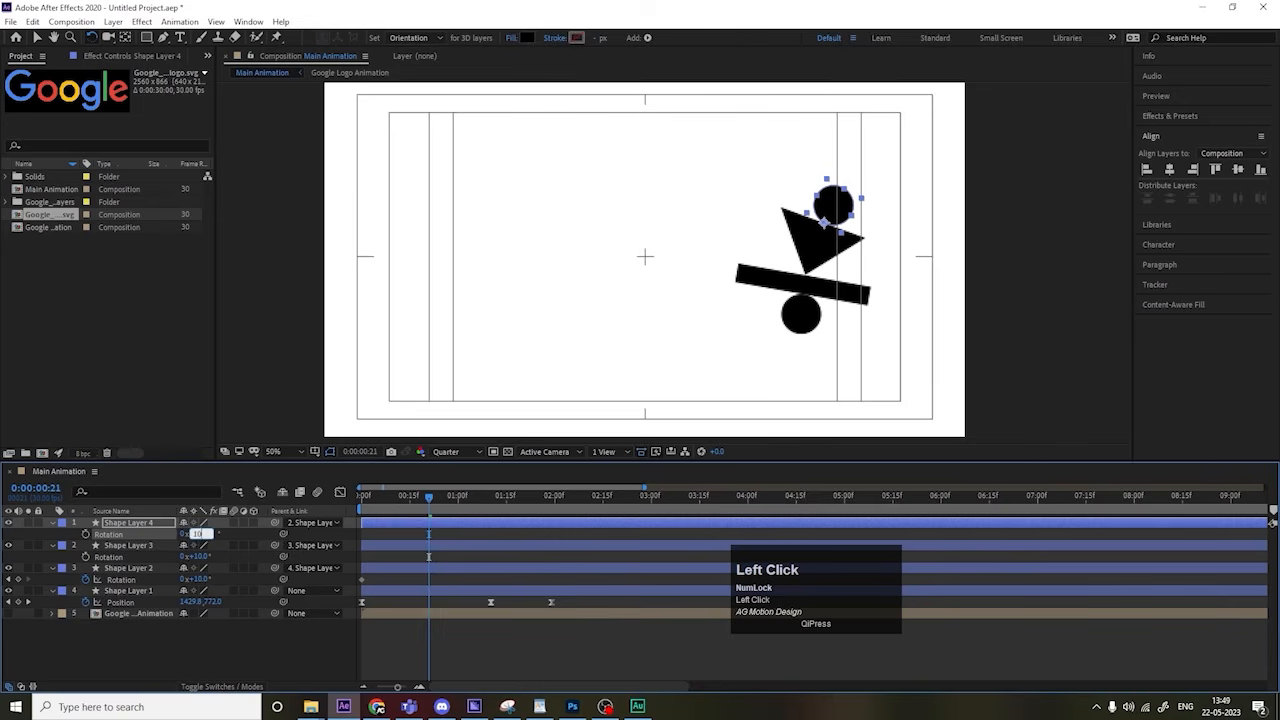
{"action": "key", "text": "Return"}
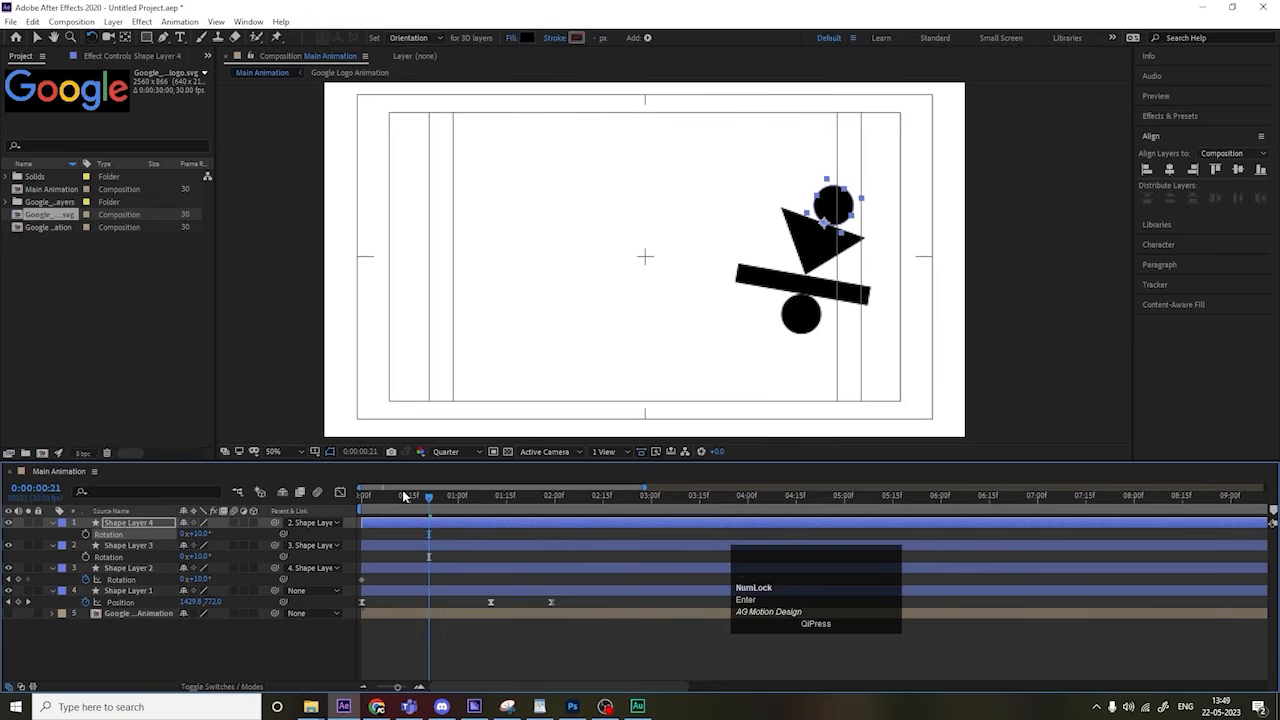
Step: Add starting Rotation keyframes at 0:00 for the triangle and the upper circle
{"action": "left_click_drag", "start_coordinate": [405, 497], "coordinate": [302, 497]}
{"action": "left_click", "coordinate": [114, 546]}
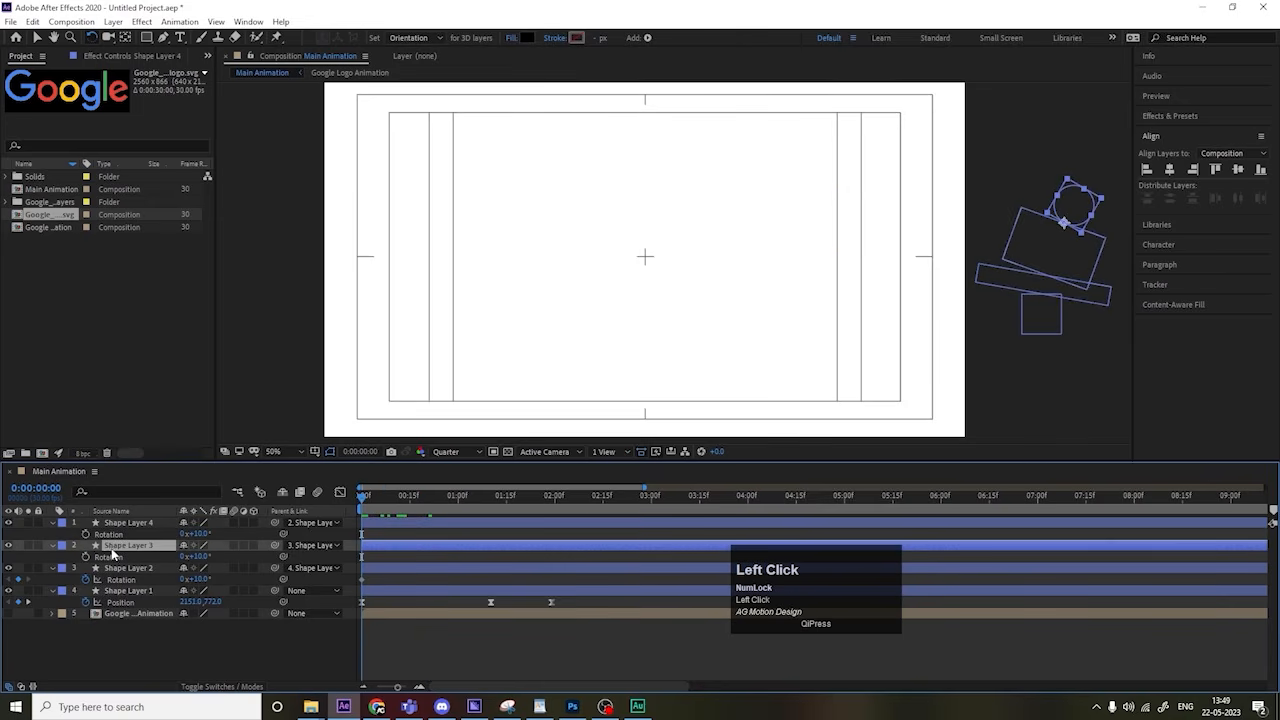
{"action": "left_click", "coordinate": [86, 557]}
{"action": "left_click", "coordinate": [86, 534]}
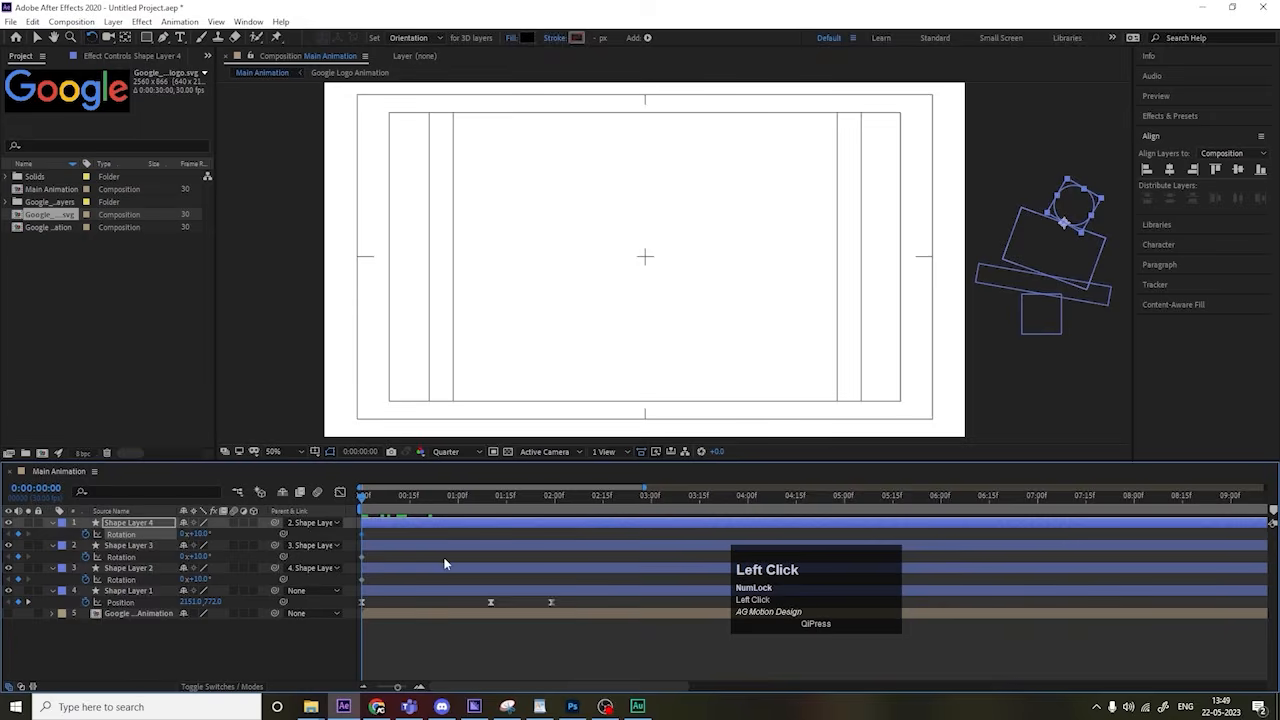
Step: Set the Rotation of the bar, triangle and upper circle to -10° at the 1:10 overshoot keyframe
{"action": "key", "text": "k"}
{"action": "left_click", "coordinate": [200, 579]}
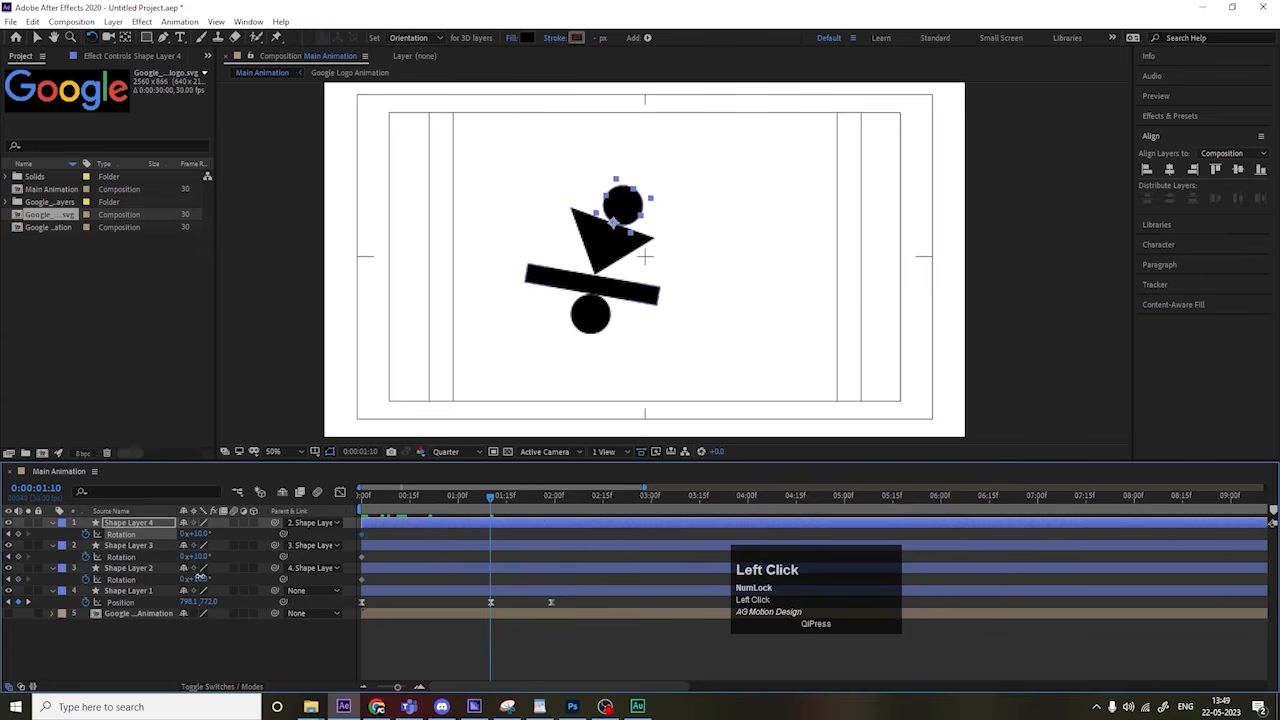
{"action": "type", "text": "-10"}
{"action": "key", "text": "Return"}
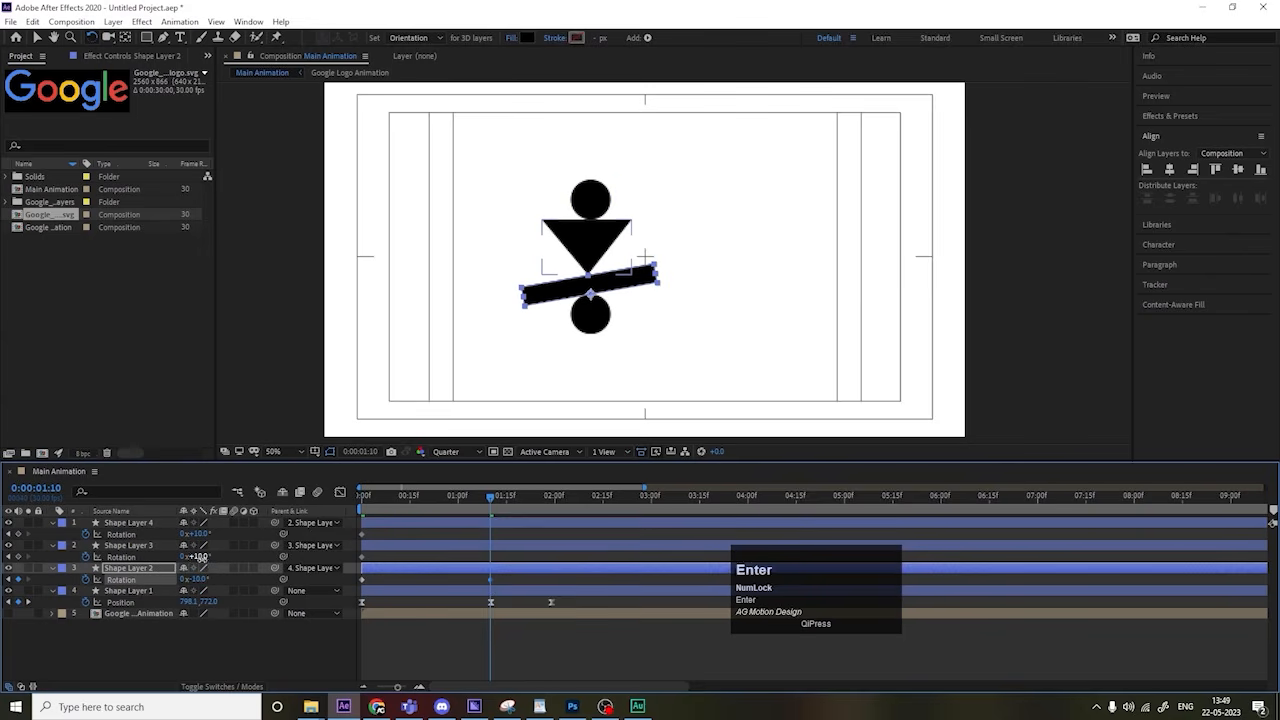
{"action": "left_click", "coordinate": [200, 556]}
{"action": "type", "text": "-10"}
{"action": "key", "text": "Return"}
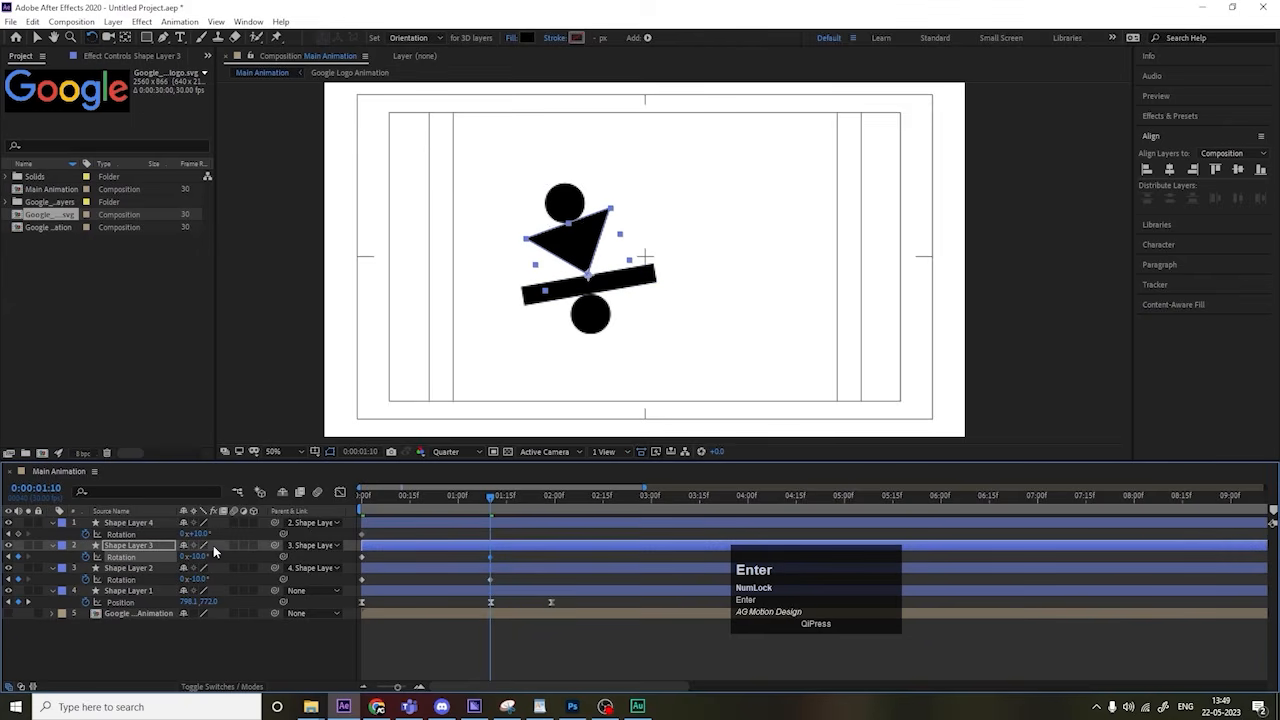
{"action": "left_click", "coordinate": [203, 534]}
{"action": "type", "text": "-10"}
{"action": "key", "text": "Return"}
Step: Set the Rotation of the bar, triangle and upper circle to 5° at the 1:29 keyframe
{"action": "key", "text": "k"}
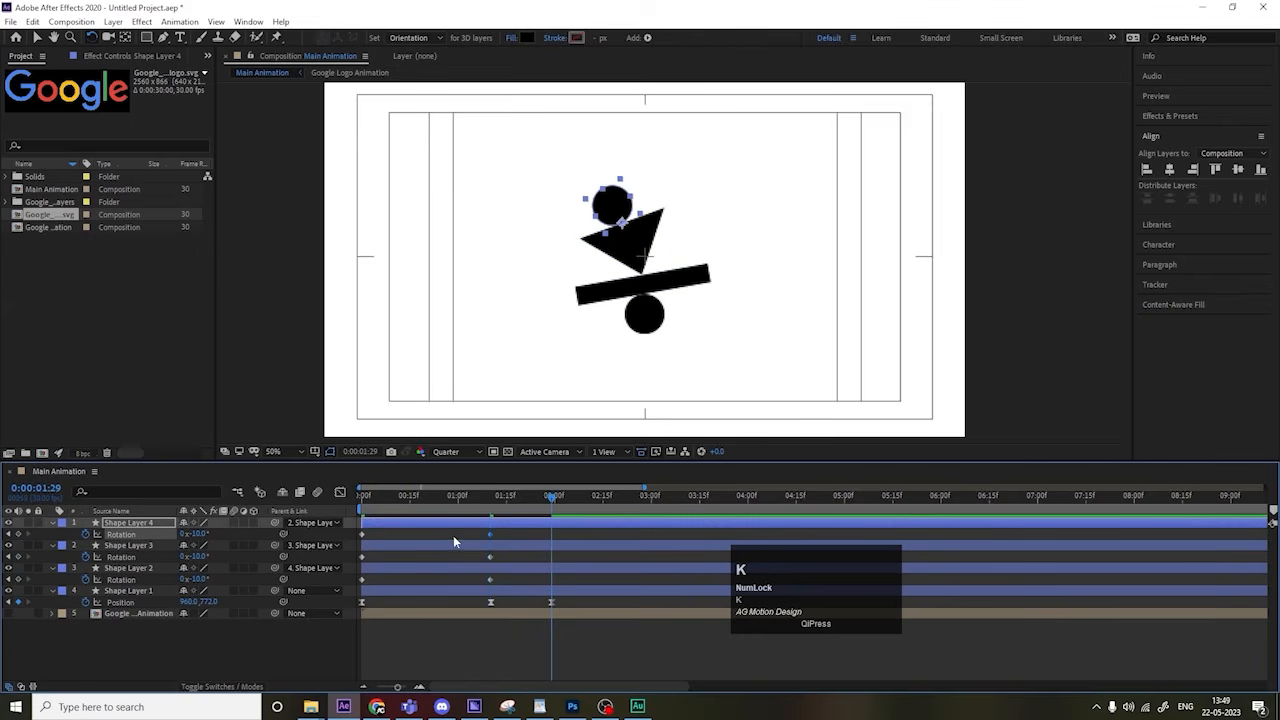
{"action": "left_click", "coordinate": [201, 580]}
{"action": "left_click", "coordinate": [196, 556]}
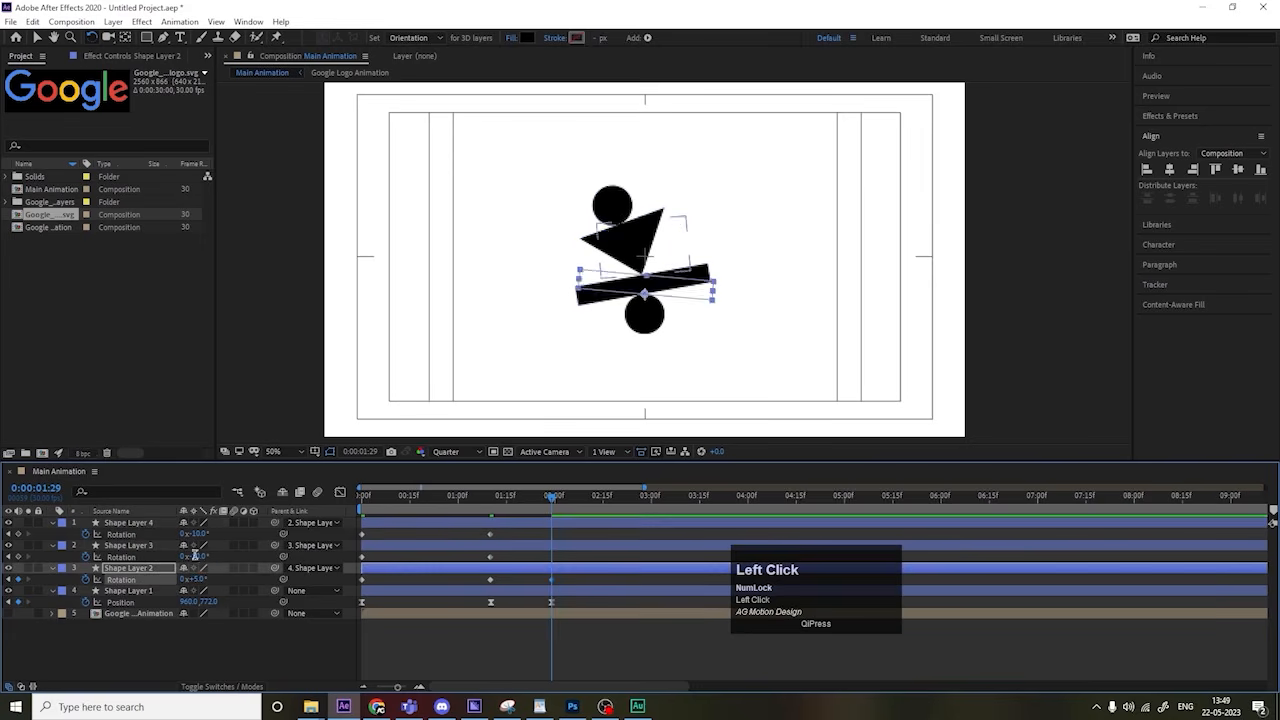
{"action": "type", "text": "5"}
{"action": "left_click", "coordinate": [197, 534]}
{"action": "type", "text": "5"}
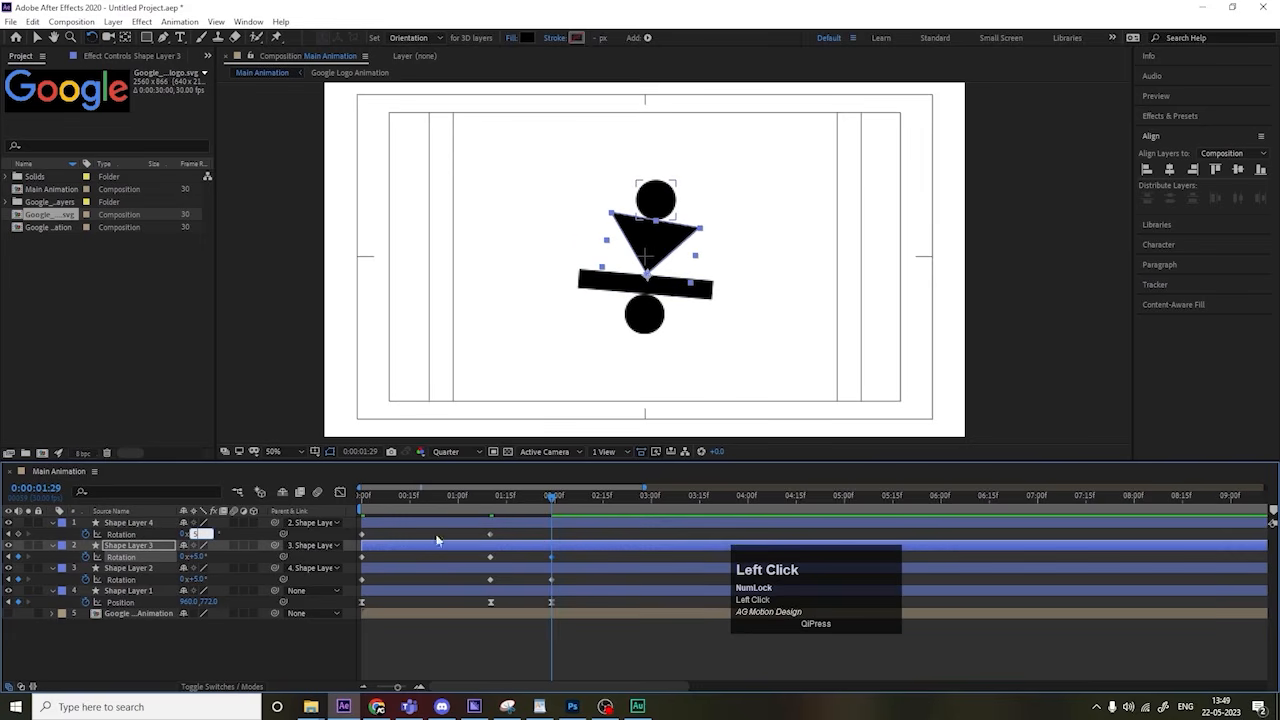
{"action": "left_click", "coordinate": [264, 535]}
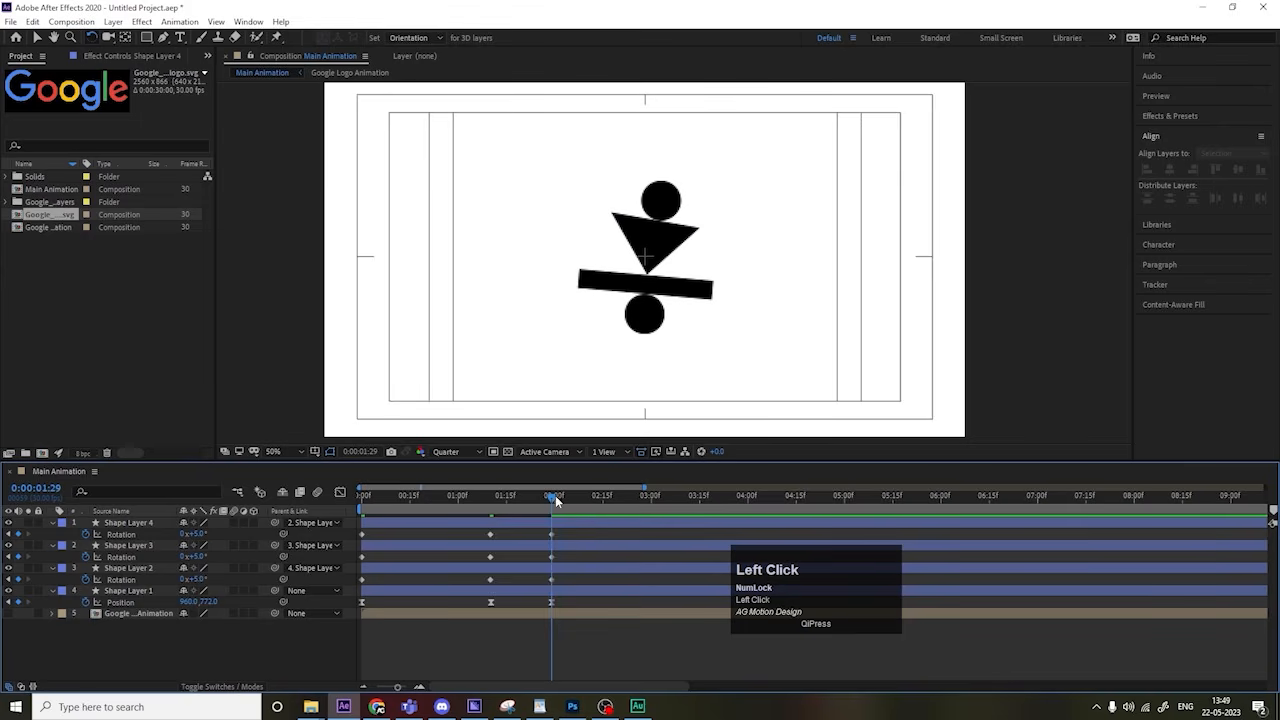
Step: Set the Rotation of the upper circle, triangle and bar back to 0° at 0:00:02:11
{"action": "left_click_drag", "start_coordinate": [555, 495], "coordinate": [593, 501]}
{"action": "left_click", "coordinate": [200, 535]}
{"action": "left_click", "coordinate": [199, 557]}
{"action": "type", "text": "0"}
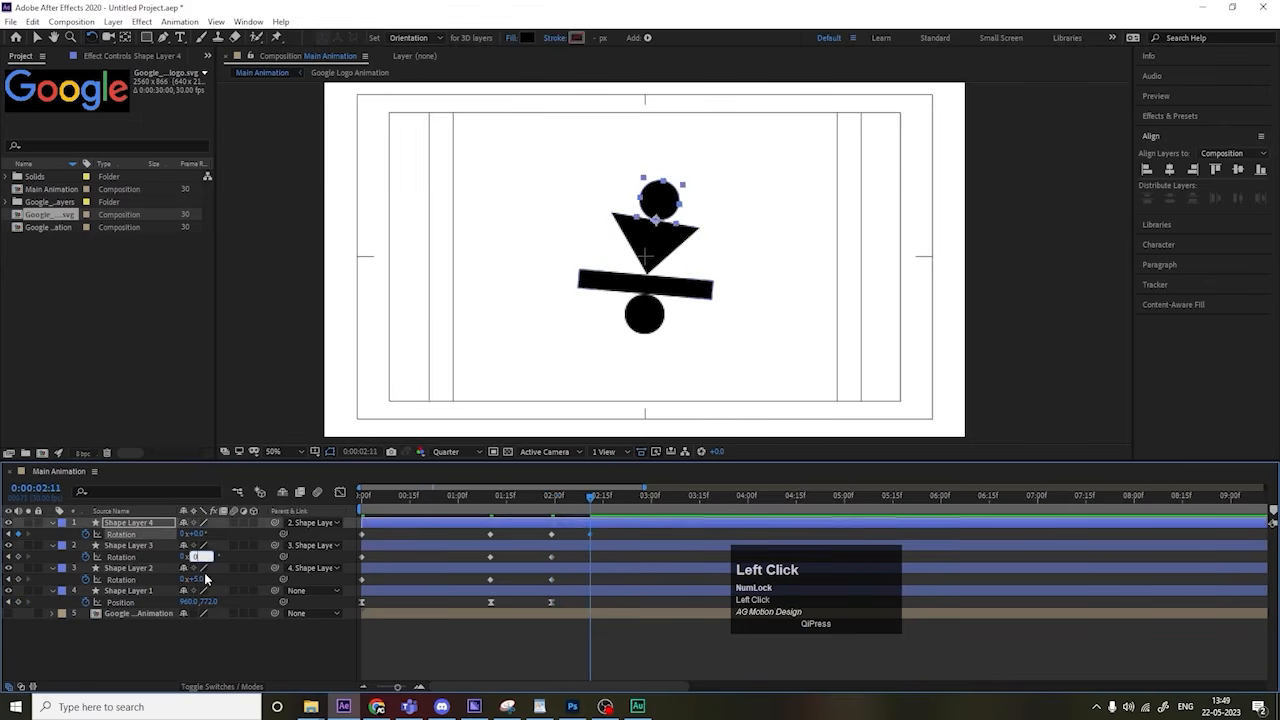
{"action": "left_click", "coordinate": [200, 579]}
{"action": "type", "text": "0"}
{"action": "key", "text": "Return"}
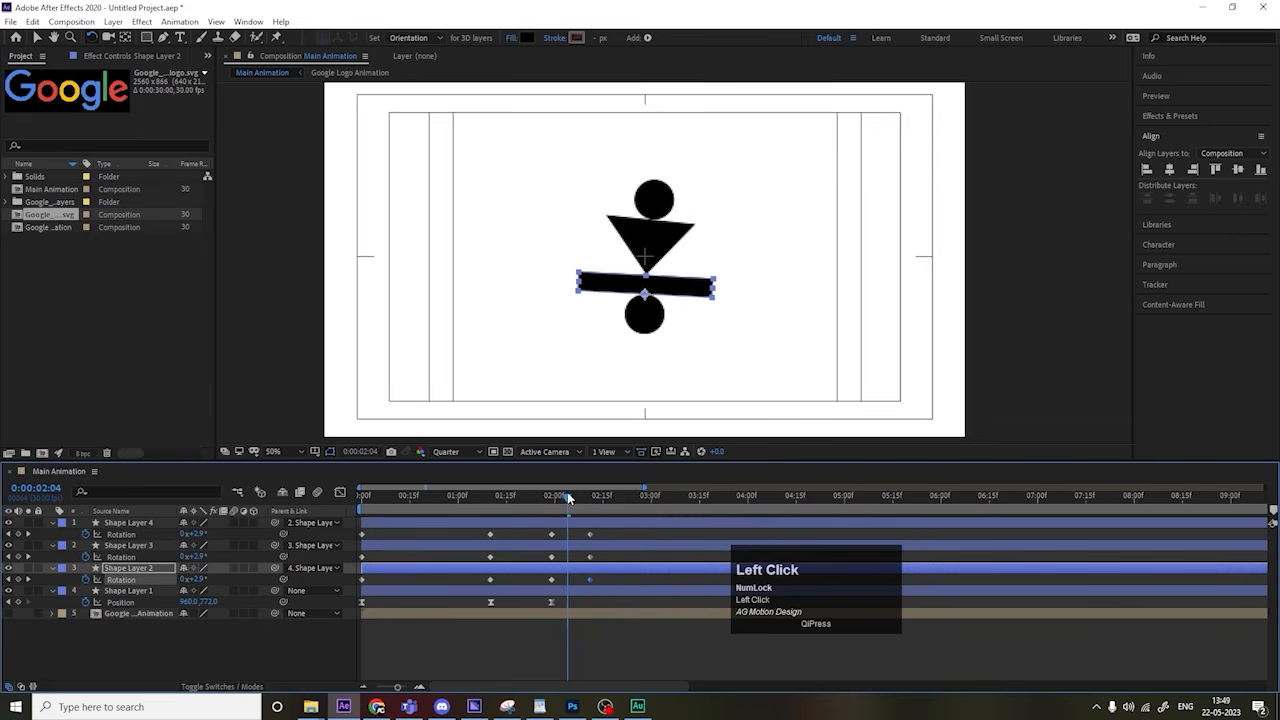
Step: Apply Easy Ease to all Rotation keyframes of the bar, triangle and upper circle
{"action": "key", "text": "Home"}
{"action": "left_click_drag", "start_coordinate": [590, 577], "coordinate": [322, 502]}
{"action": "key", "text": "F9"}
Step: Preview the eased slide-in and wobble, replaying the part around the overshoot to examine its timing
{"action": "key", "text": "space"}
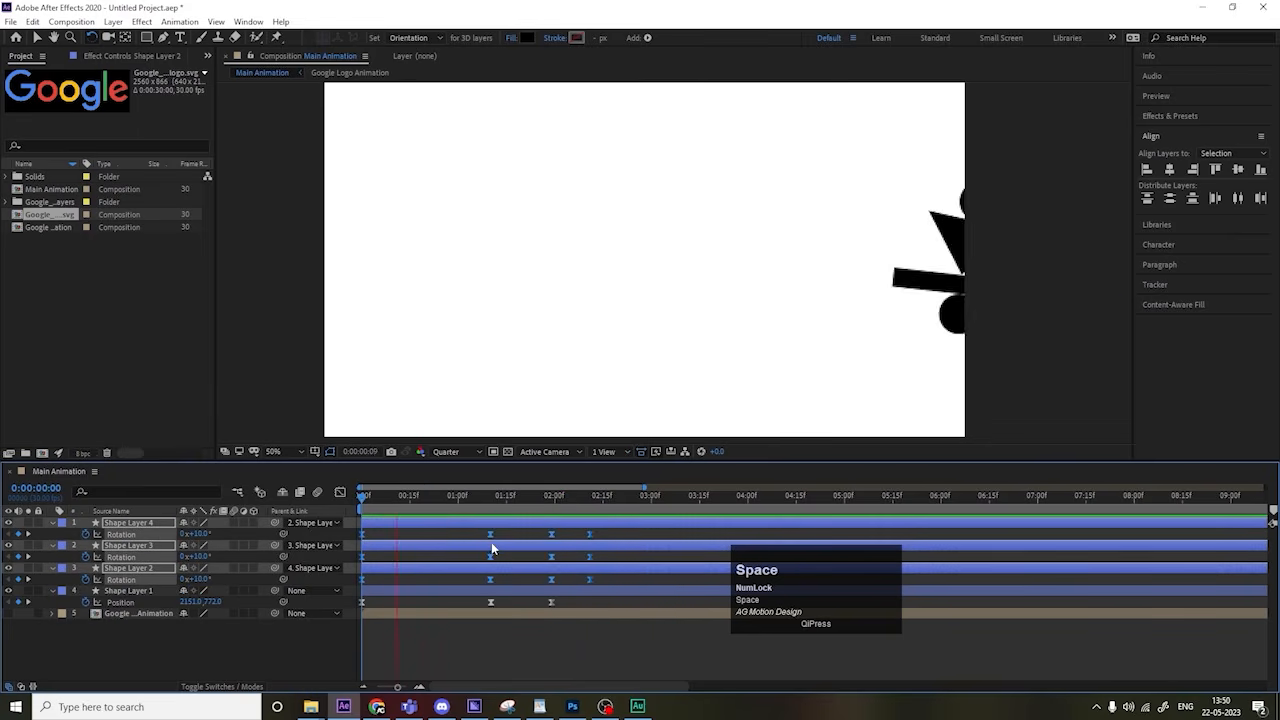
{"action": "key", "text": "space"}
{"action": "key", "text": "space"}
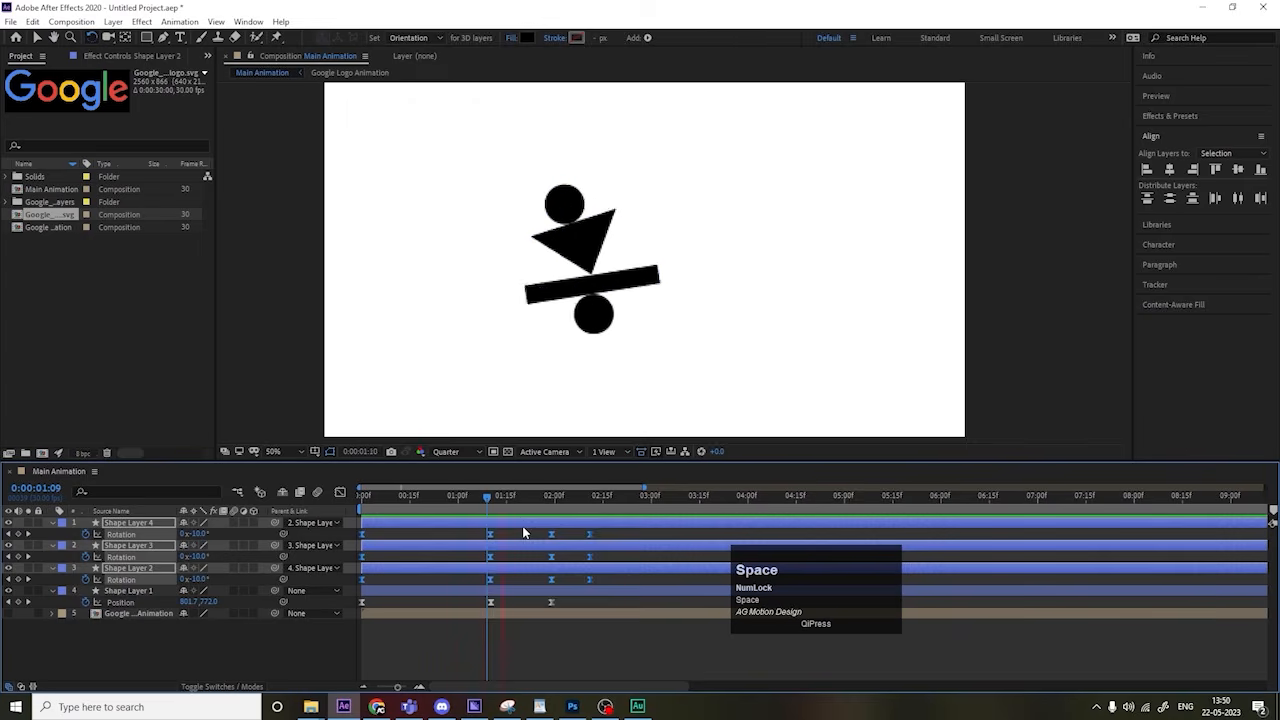
{"action": "key", "text": "space"}
{"action": "key", "text": "space"}
{"action": "key", "text": "space"}
{"action": "left_click_drag", "start_coordinate": [505, 497], "coordinate": [449, 506]}
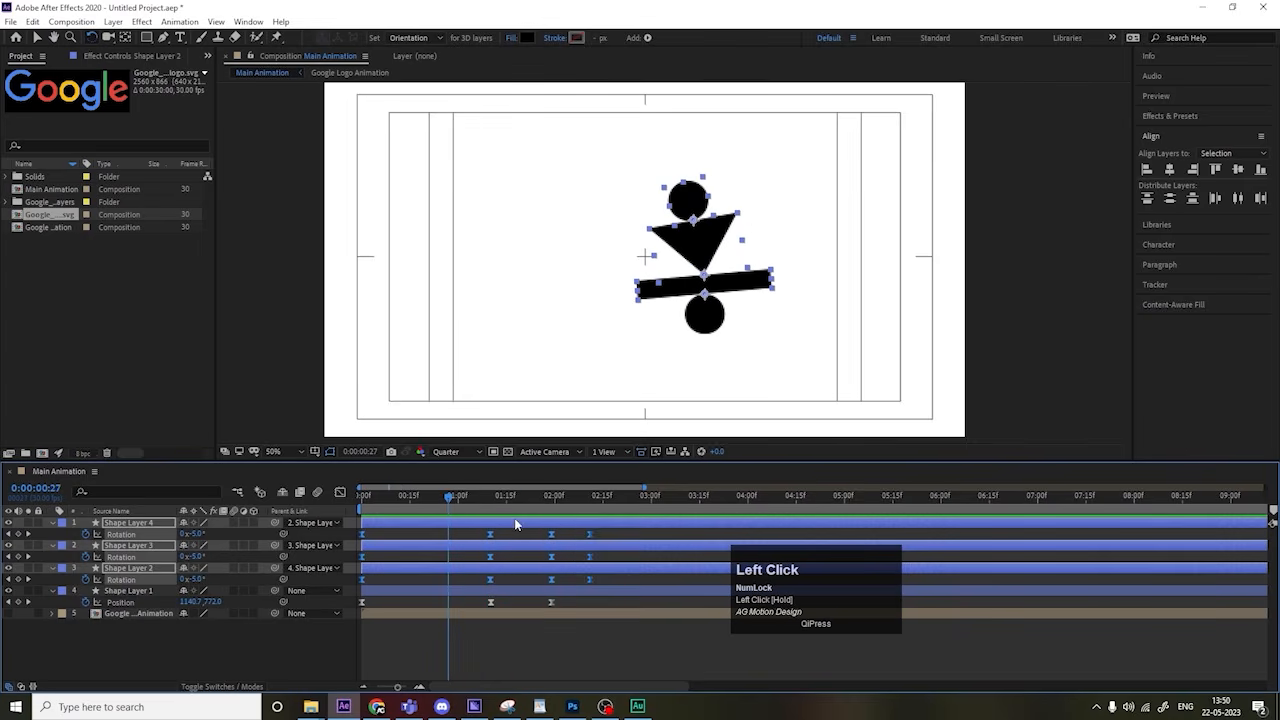
{"action": "key", "text": "space"}
{"action": "key", "text": "space"}
{"action": "key", "text": "space"}
{"action": "key", "text": "space"}
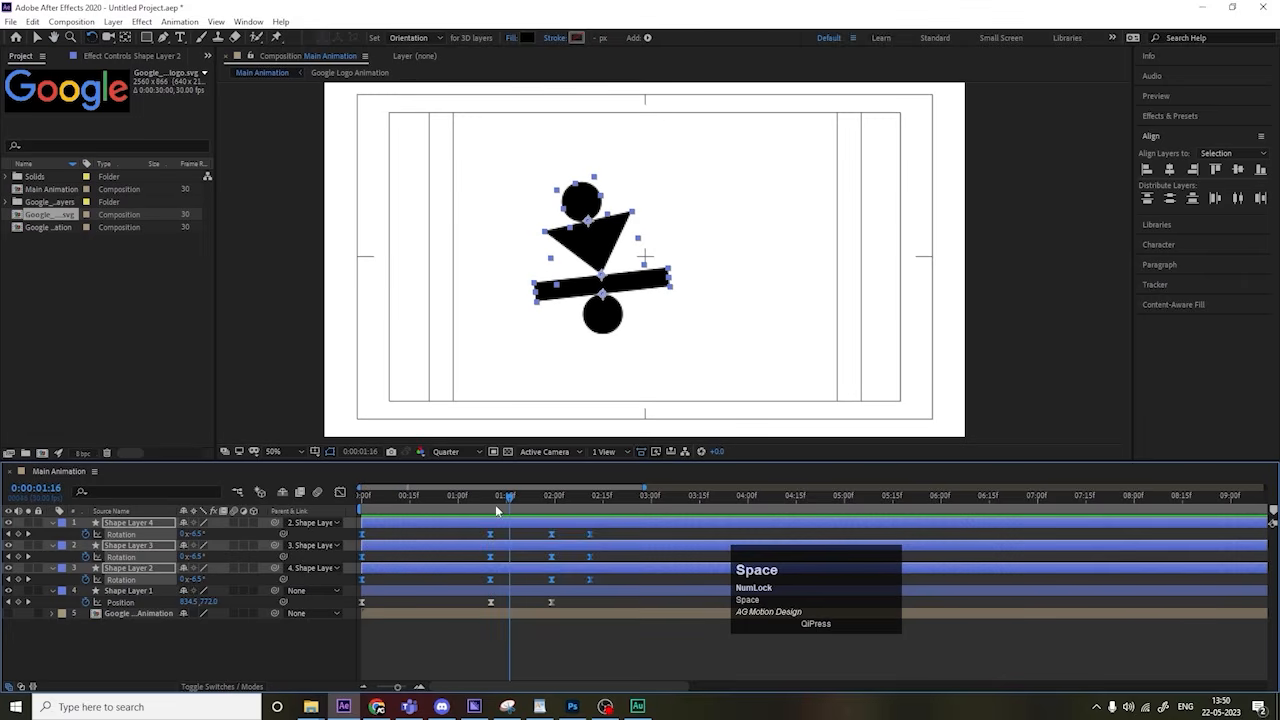
Step: Shift every Rotation keyframe after the starting ones about 8 frames later for the bar, triangle and upper circle
{"action": "left_click_drag", "start_coordinate": [481, 532], "coordinate": [380, 545]}
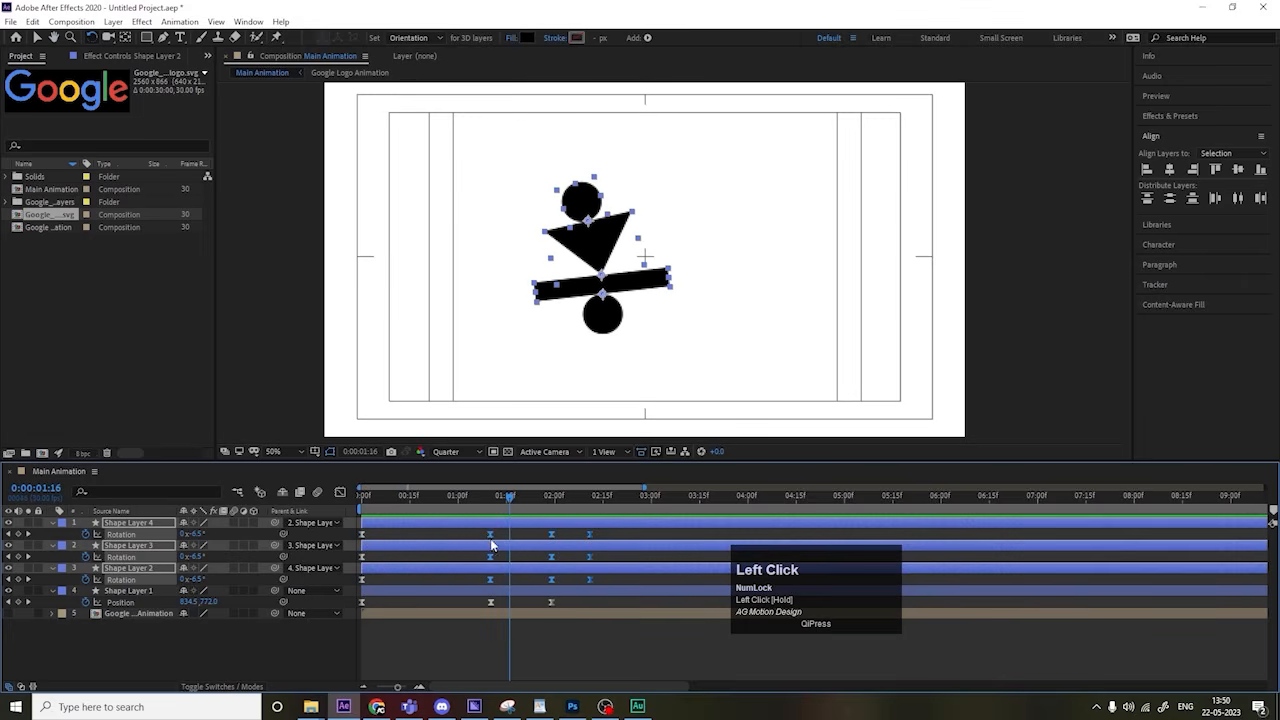
{"action": "left_click_drag", "start_coordinate": [491, 539], "coordinate": [519, 540]}
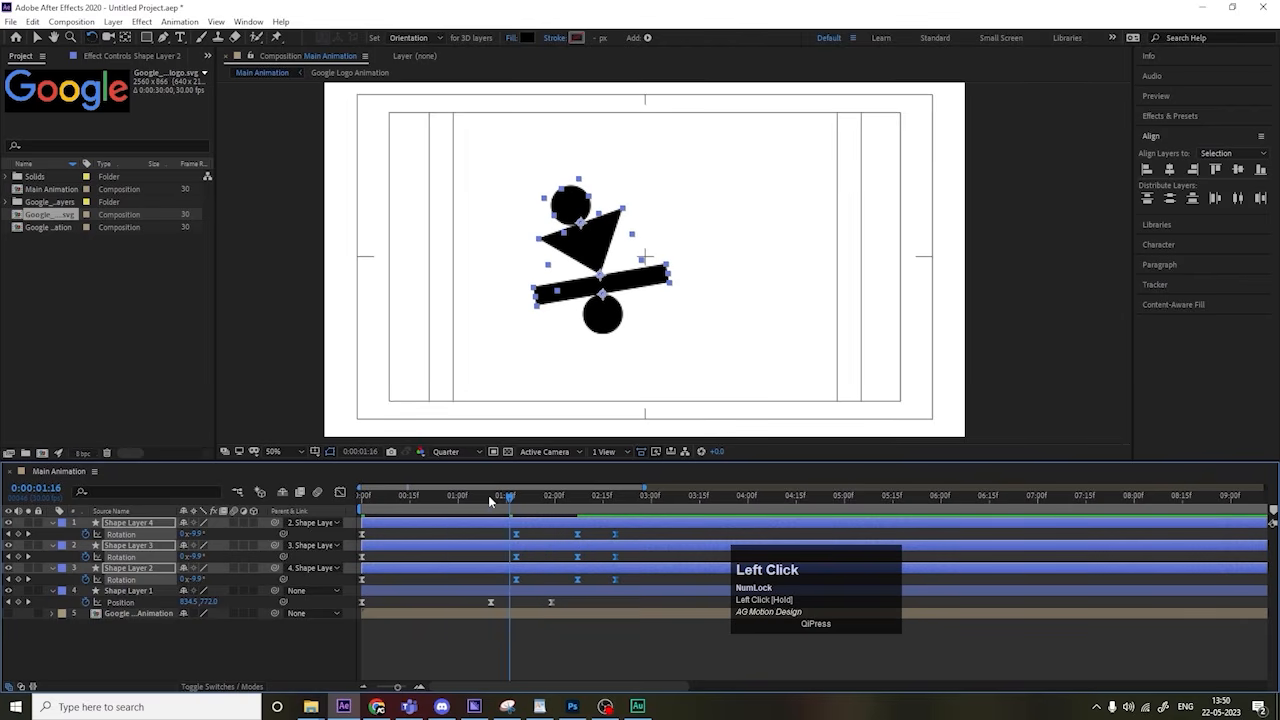
Step: Move the starting Rotation keyframes of the bar, triangle and upper circle to 0:00:01:02 and preview the motion
{"action": "left_click_drag", "start_coordinate": [488, 495], "coordinate": [465, 540]}
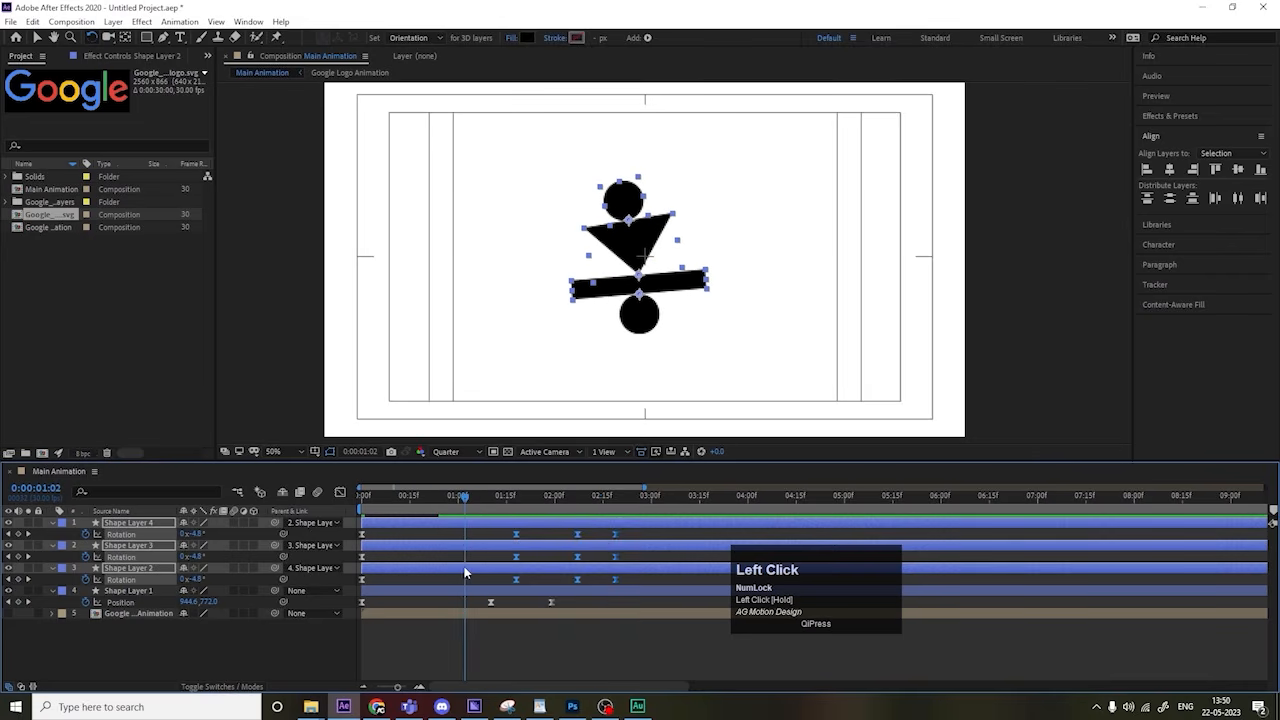
{"action": "left_click", "coordinate": [366, 584]}
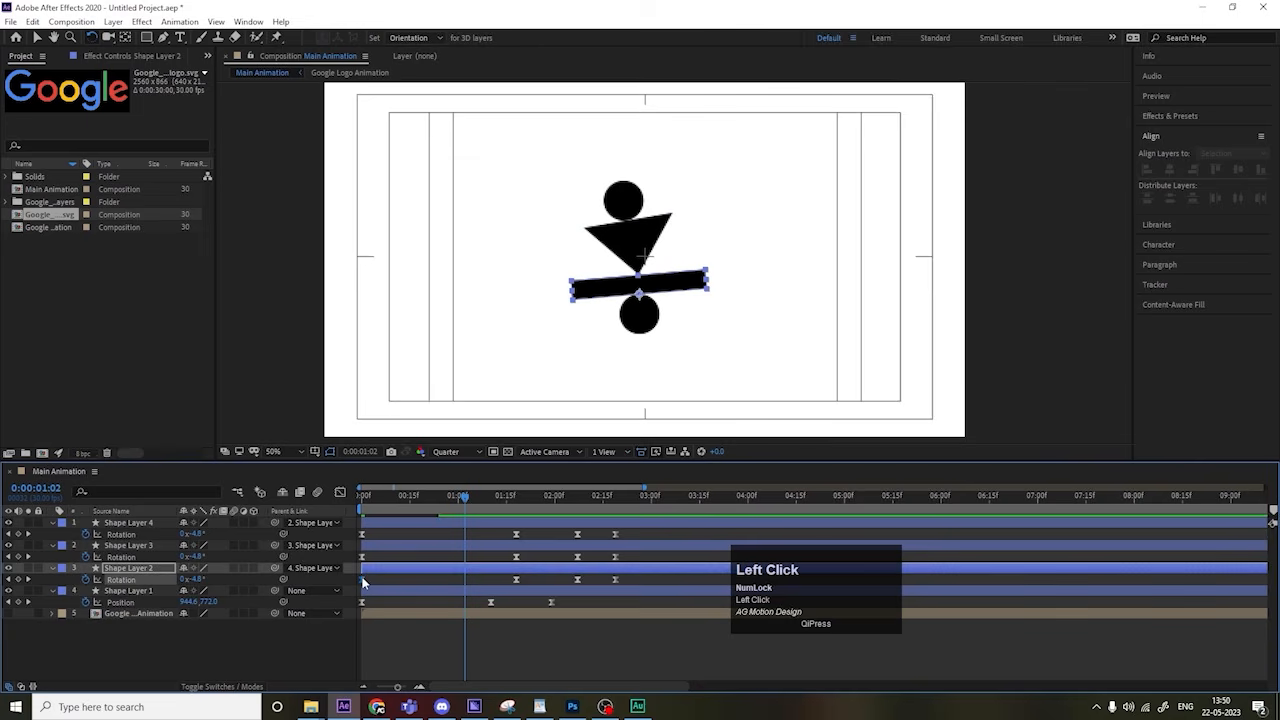
{"action": "left_click", "coordinate": [362, 580]}
{"action": "key", "text": "ctrl"}
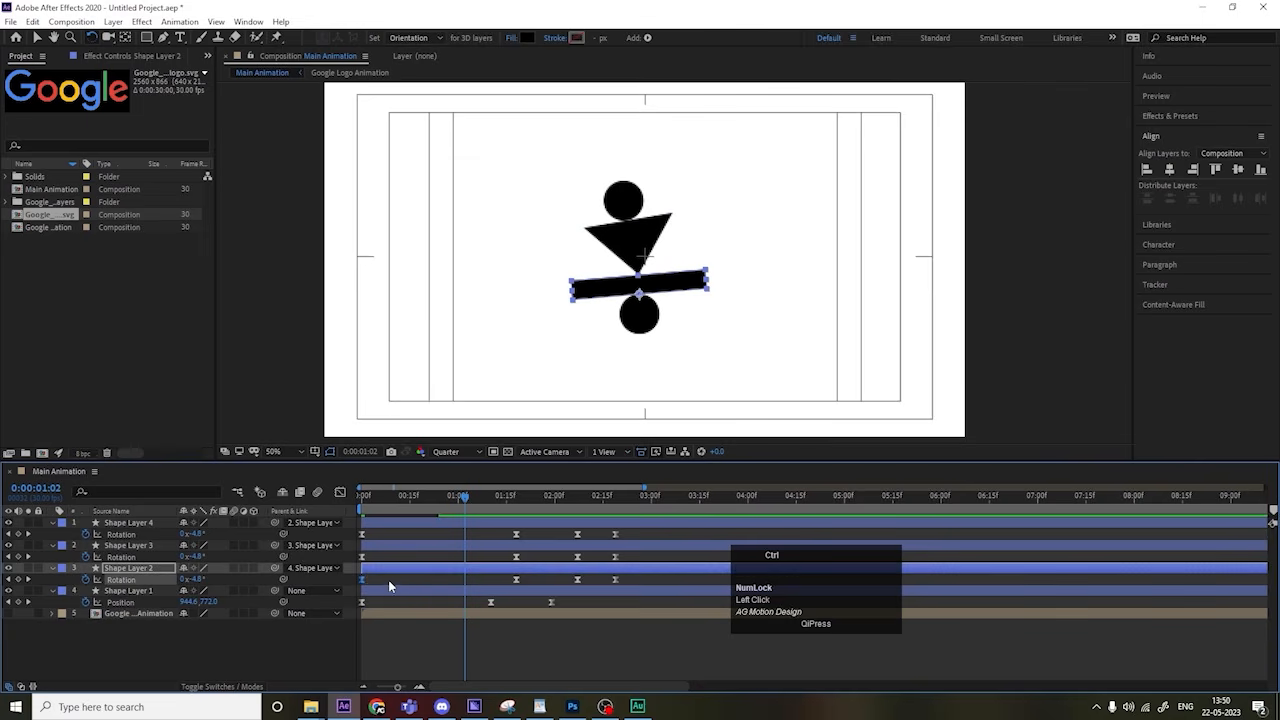
{"action": "left_click_drag", "start_coordinate": [389, 584], "coordinate": [464, 556]}
{"action": "key", "text": "space"}
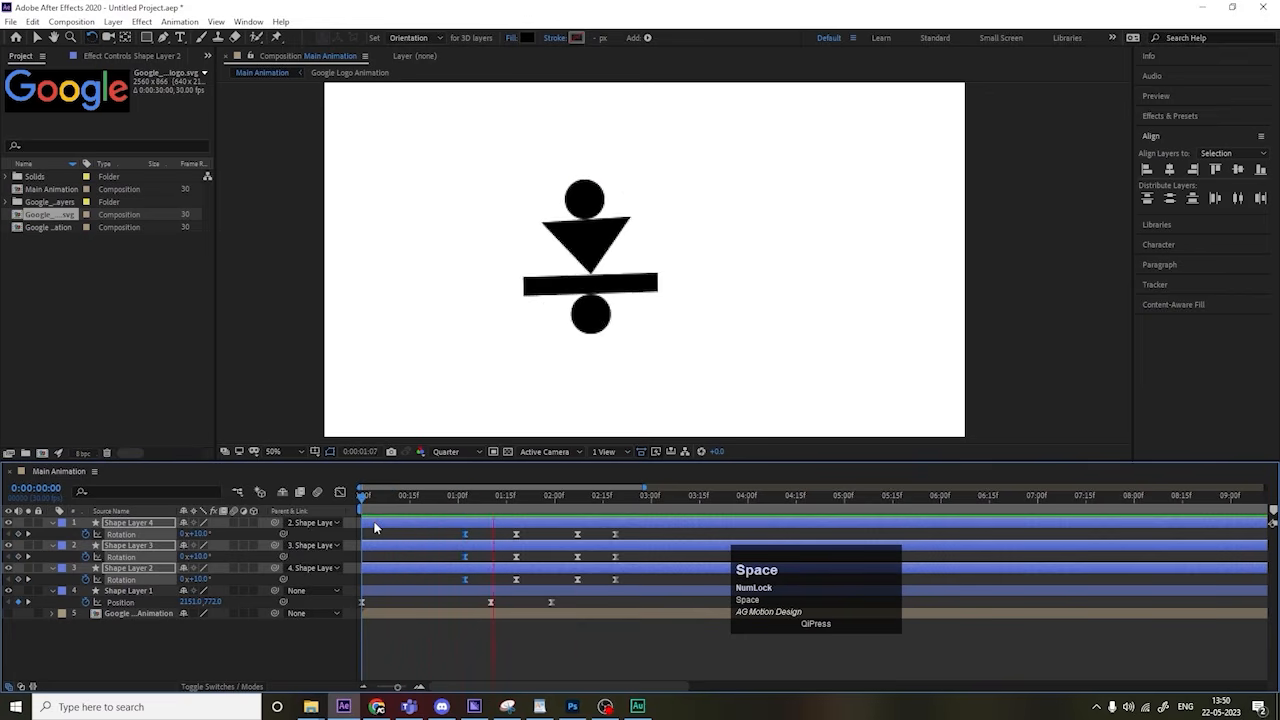
{"action": "key", "text": "space"}
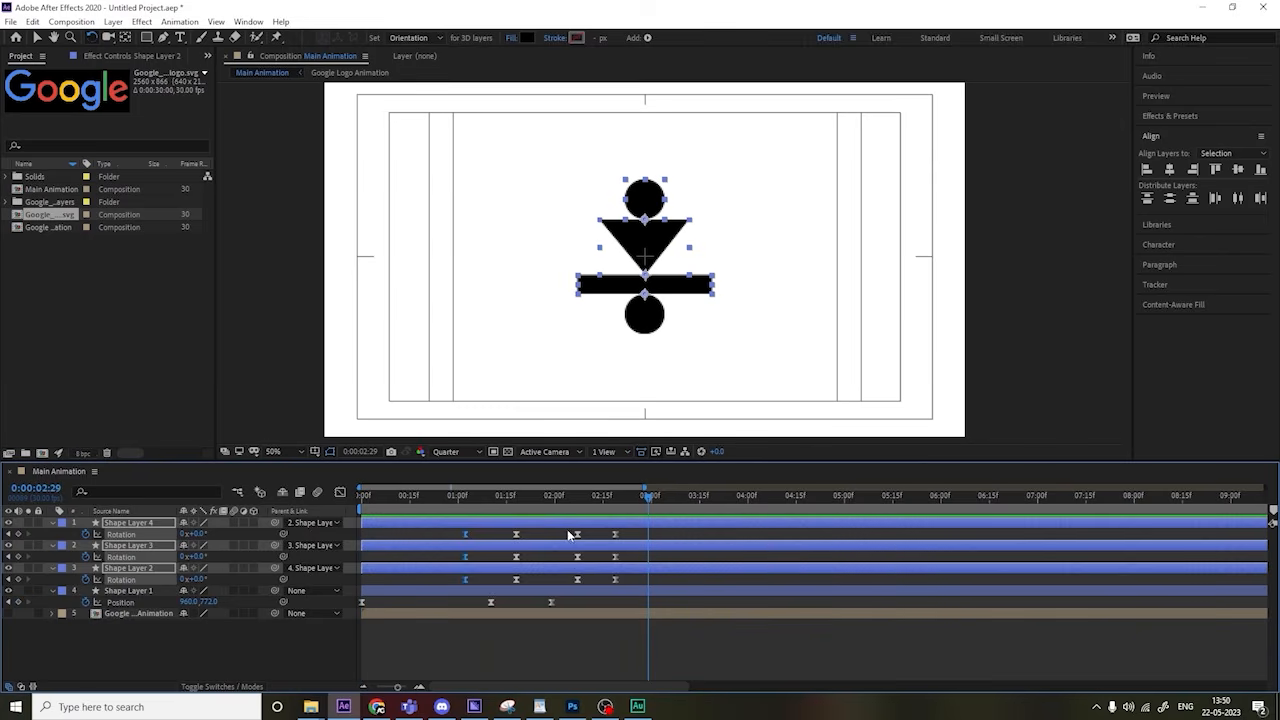
Step: Delay the final Rotation keyframes by about 3 frames and the second ones by about 2 frames, and preview
{"action": "left_click", "coordinate": [598, 538]}
{"action": "left_click_drag", "start_coordinate": [601, 534], "coordinate": [626, 576]}
{"action": "left_click_drag", "start_coordinate": [504, 532], "coordinate": [526, 581]}
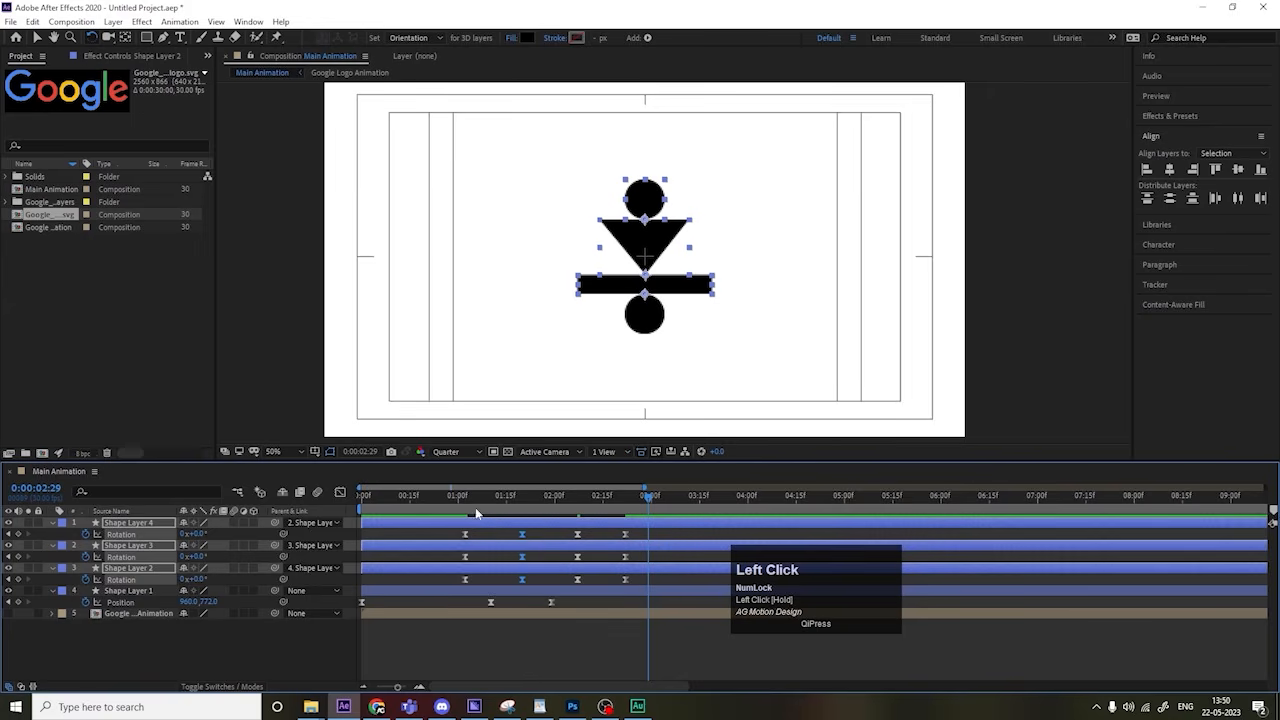
{"action": "key", "text": "space"}
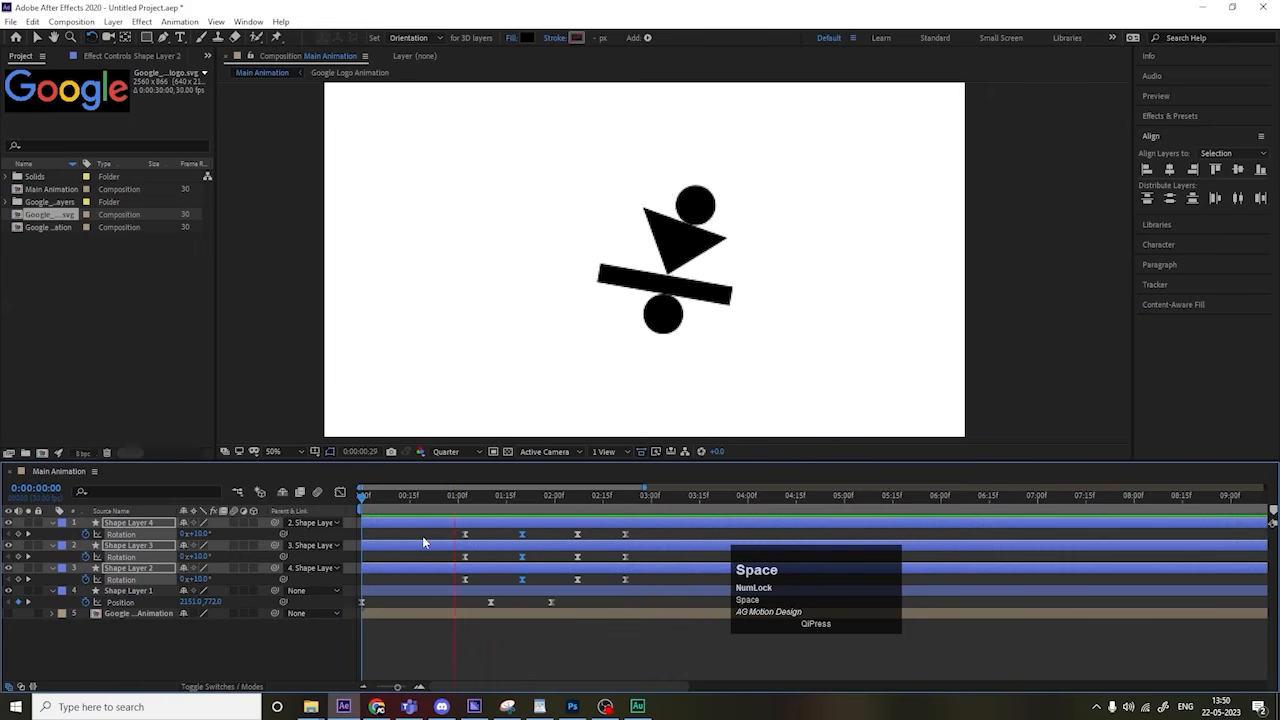
{"action": "key", "text": "space"}
Step: Stagger the Rotation keyframes, starting the triangle's about 3 frames and the upper circle's about 6 frames after the bar's, and preview
{"action": "left_click_drag", "start_coordinate": [446, 560], "coordinate": [553, 564]}
{"action": "left_click_drag", "start_coordinate": [648, 565], "coordinate": [648, 565]}
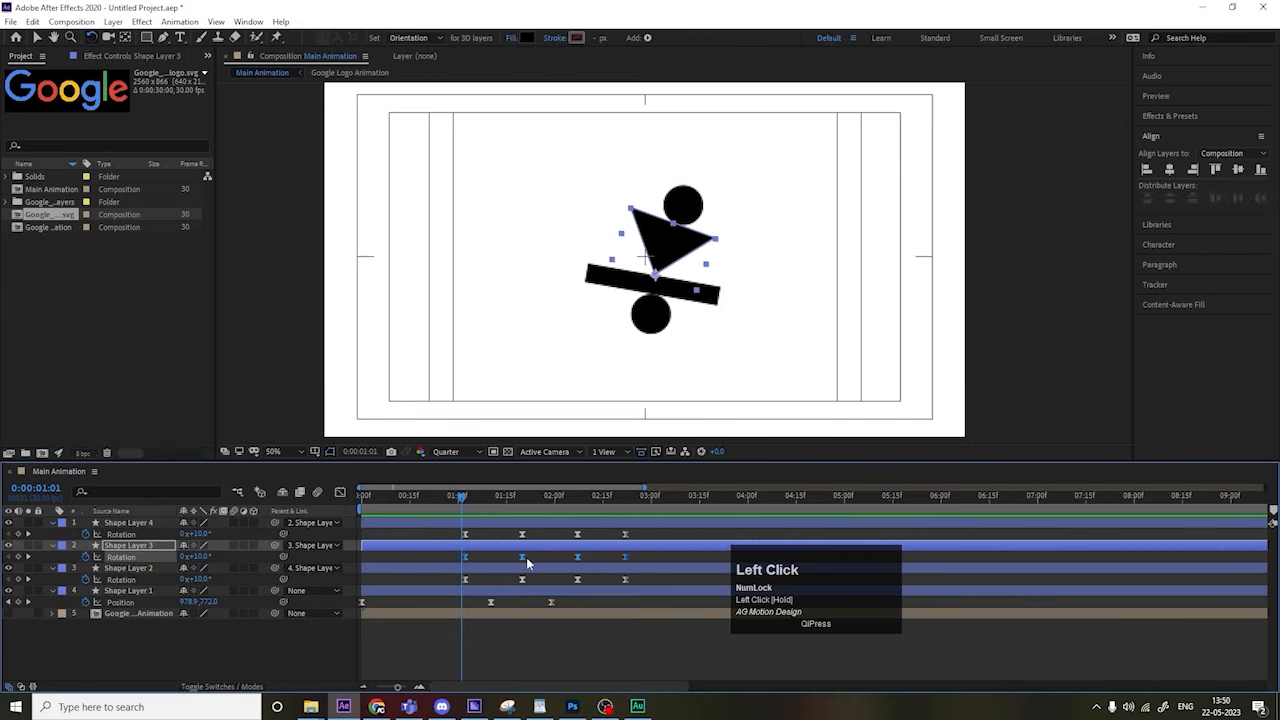
{"action": "key", "text": "="}
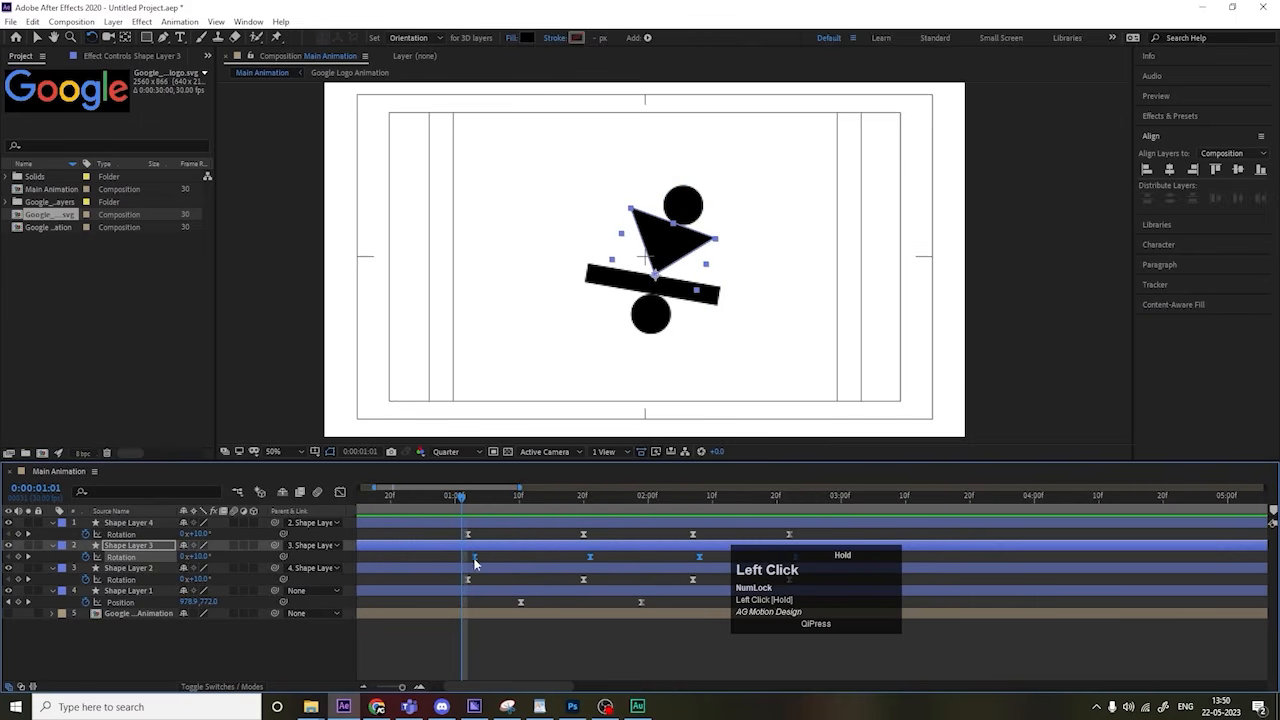
{"action": "left_click_drag", "start_coordinate": [475, 564], "coordinate": [795, 549]}
{"action": "left_click_drag", "start_coordinate": [471, 540], "coordinate": [506, 540]}
{"action": "key", "text": "space"}
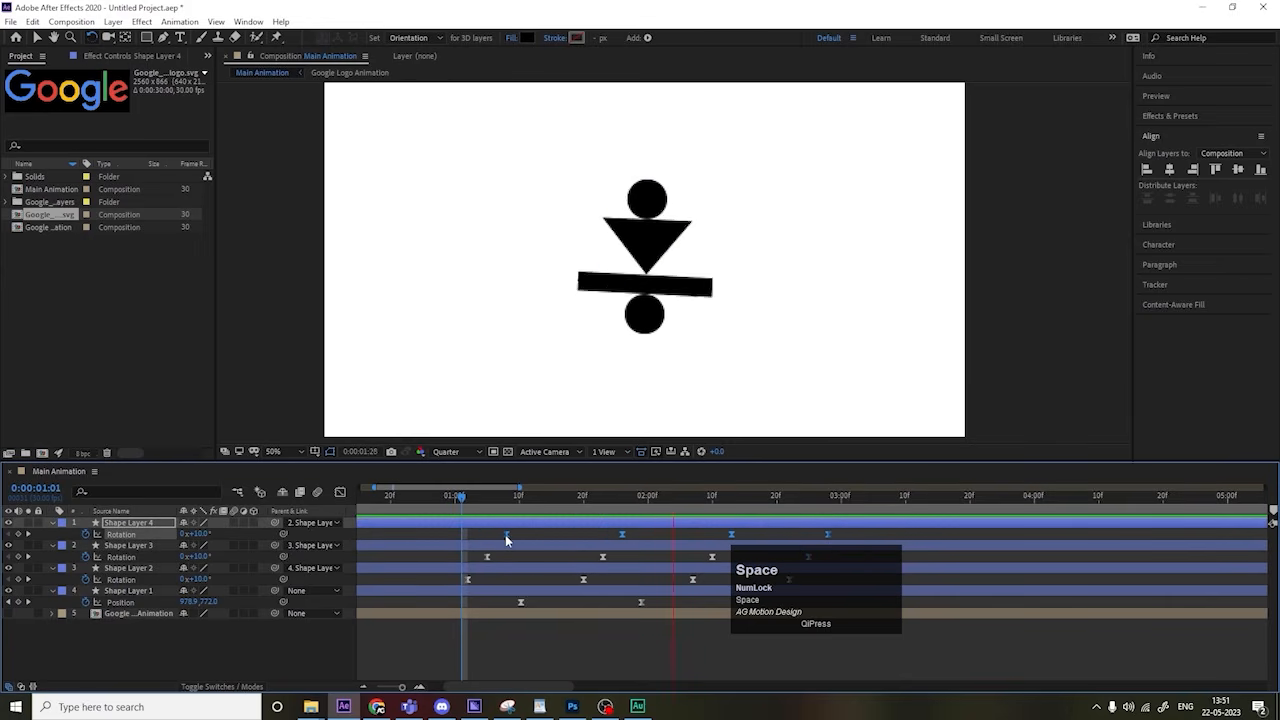
{"action": "key", "text": "space"}
{"action": "key", "text": "minus"}
{"action": "key", "text": "minus"}
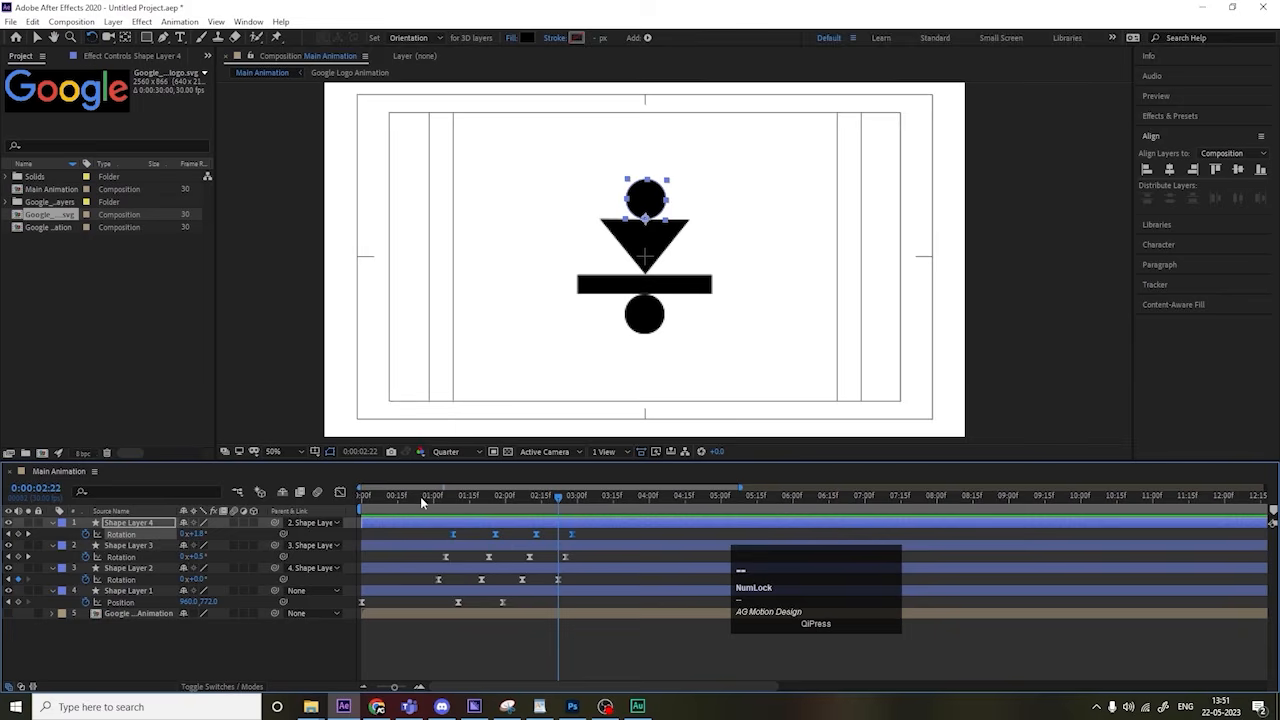
{"action": "left_click_drag", "start_coordinate": [420, 497], "coordinate": [301, 499]}
{"action": "key", "text": "space"}
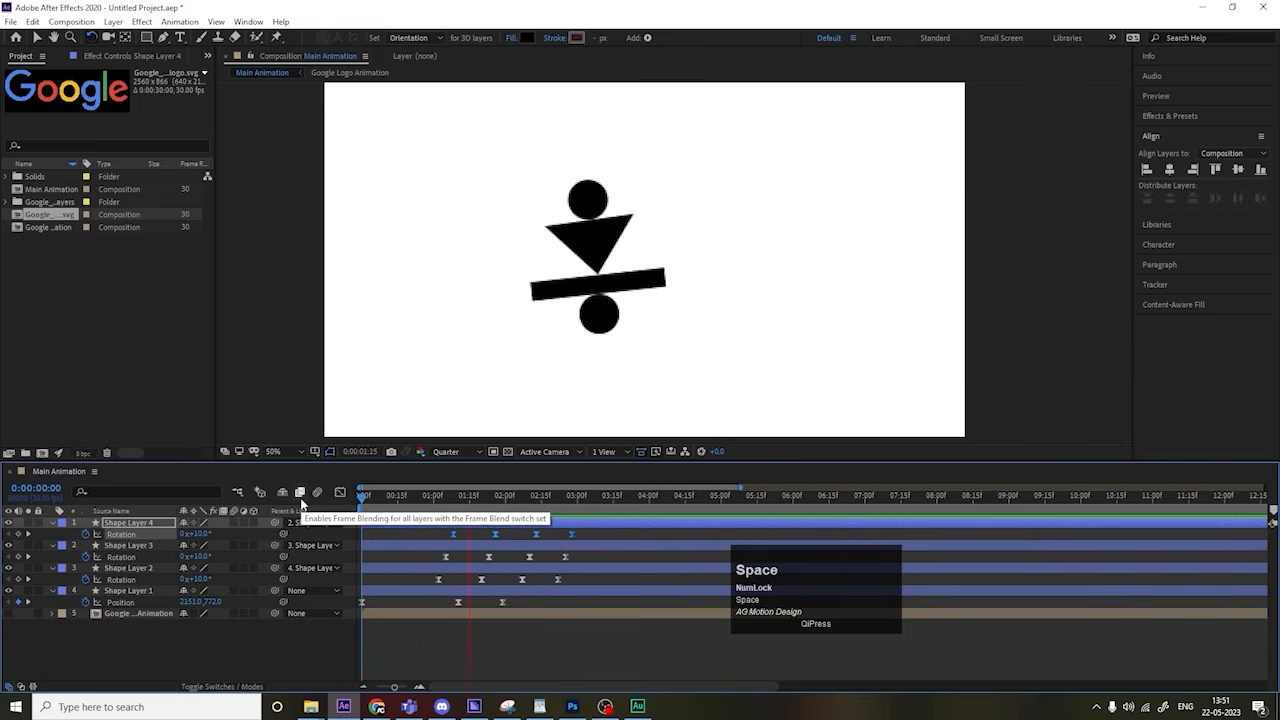
{"action": "key", "text": "space"}
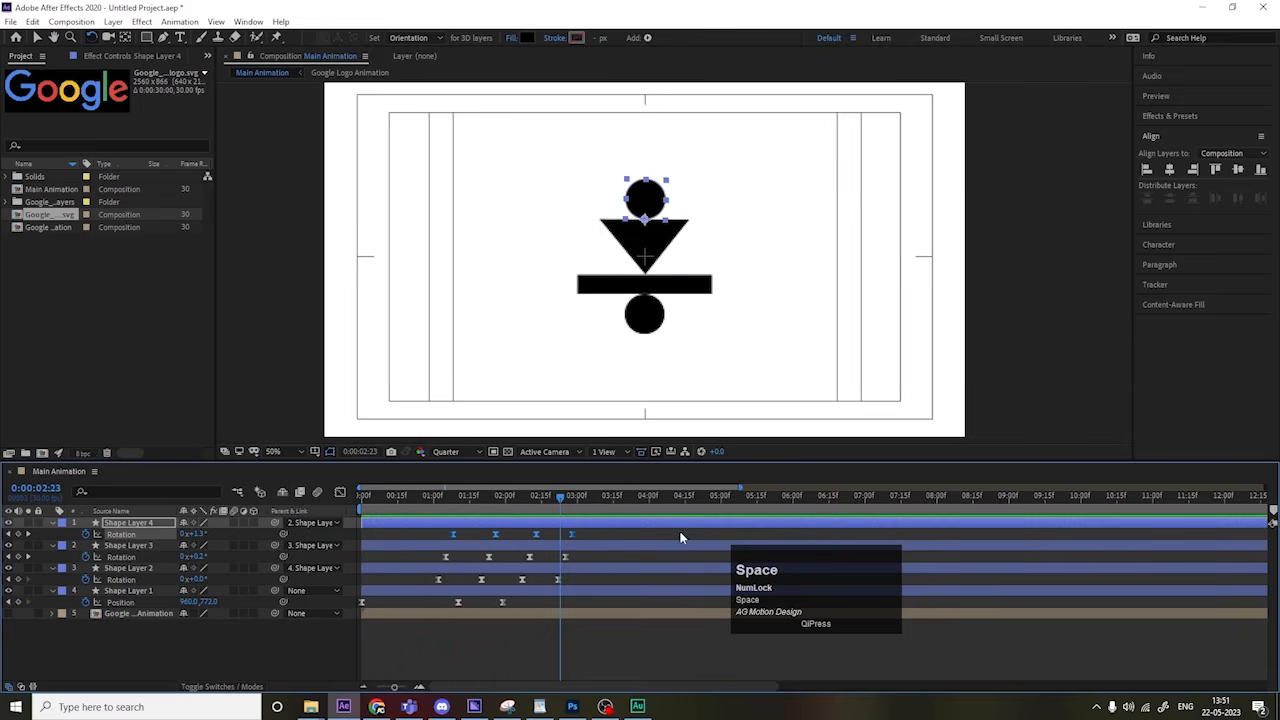
Step: Add a Scale keyframe to the lower circle at 0:00:02:28
{"action": "left_click", "coordinate": [573, 510]}
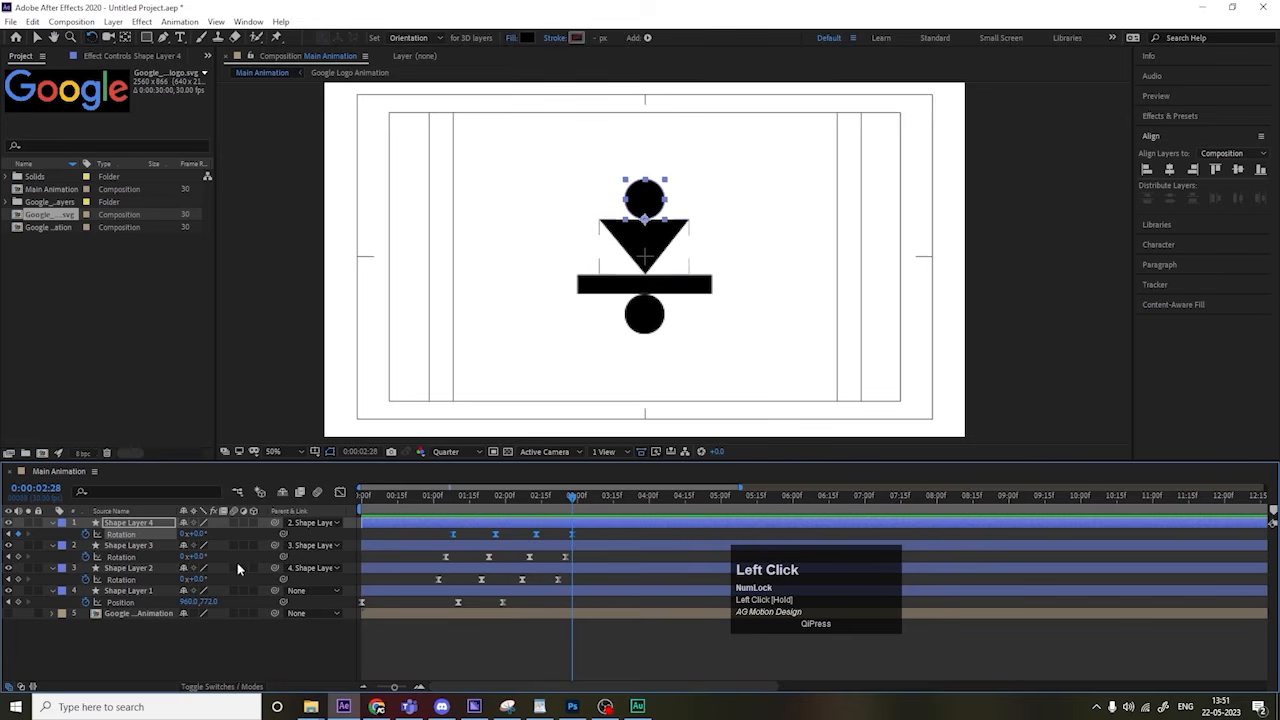
{"action": "left_click", "coordinate": [130, 596]}
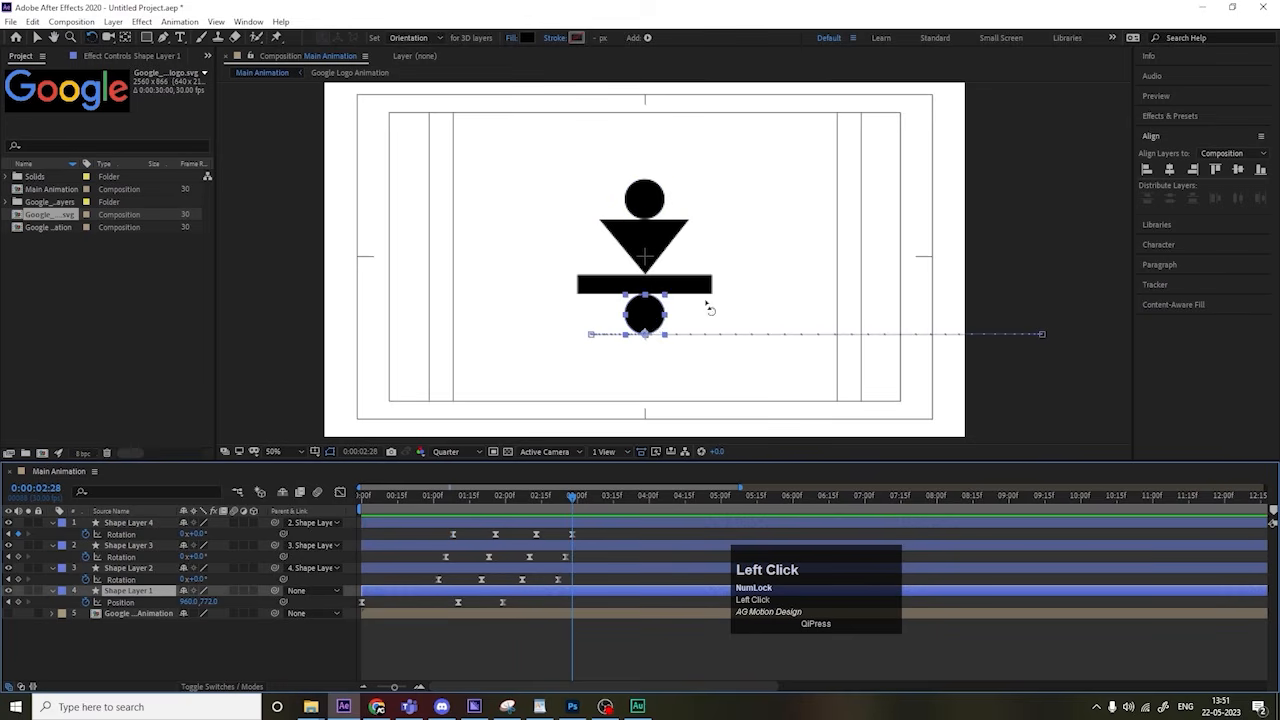
{"action": "key", "text": "s"}
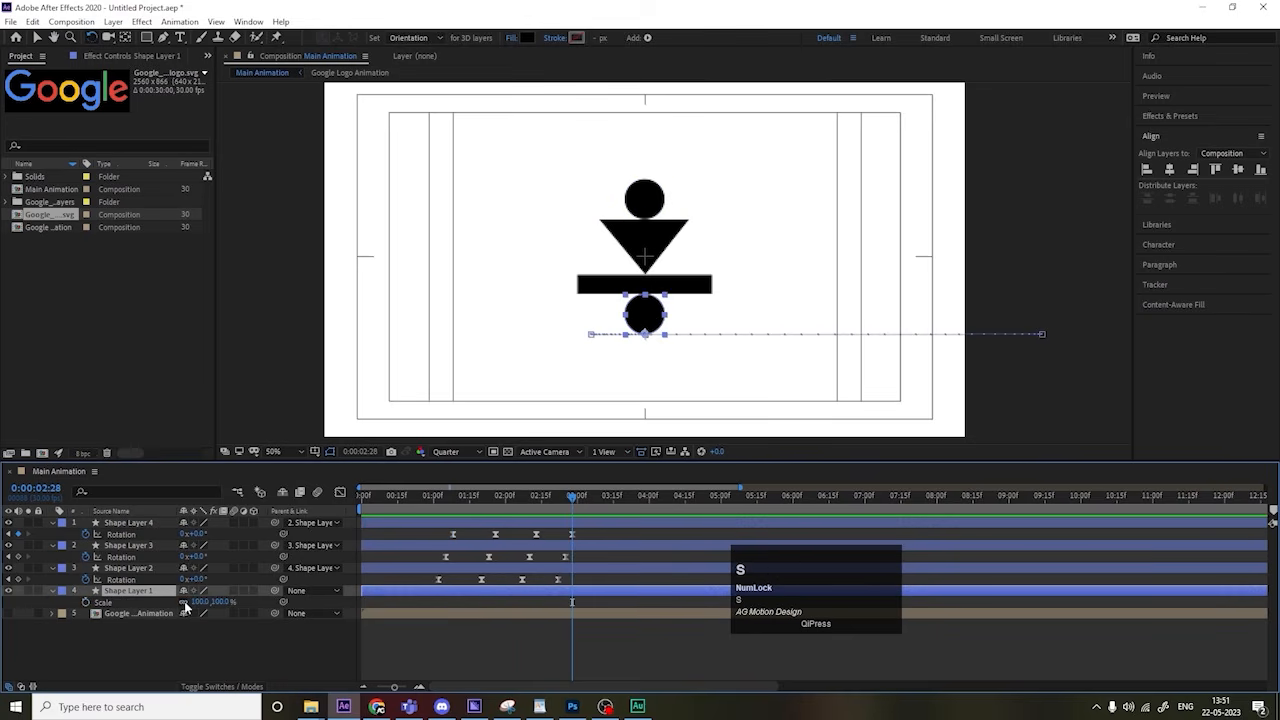
{"action": "left_click", "coordinate": [86, 602]}
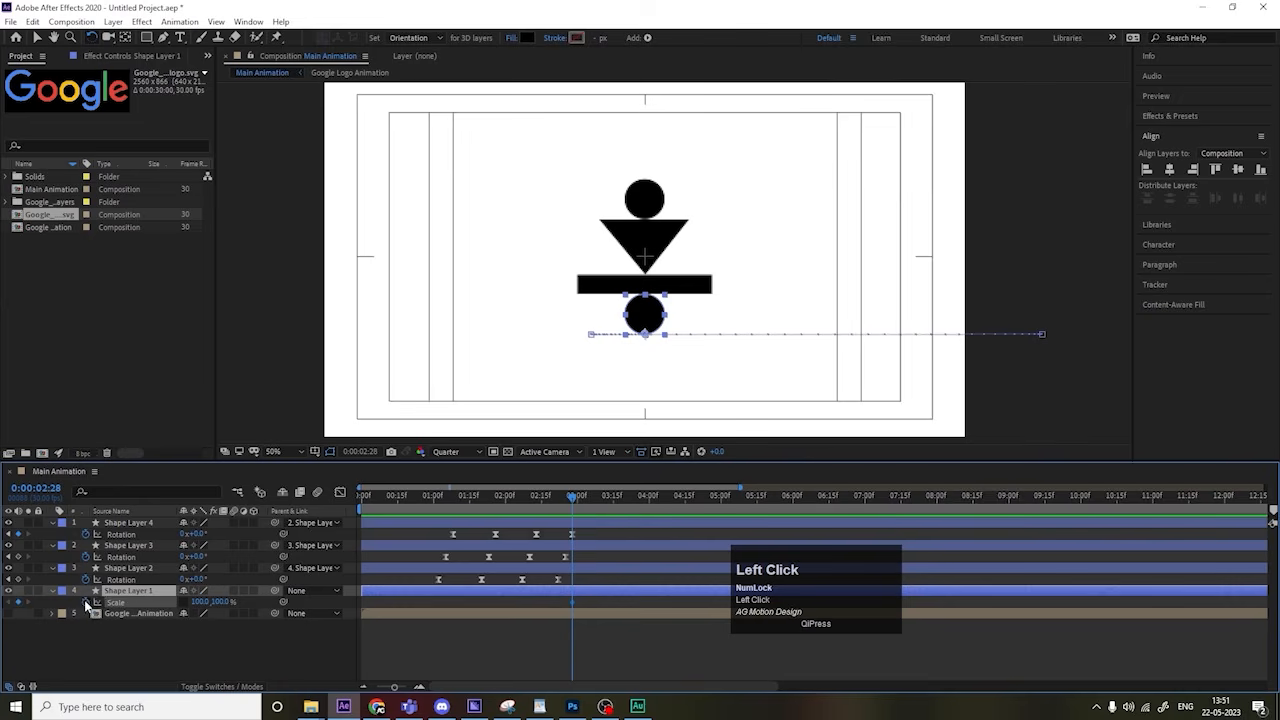
Step: Set the lower circle's vertical Scale alone to 84% at 0:00:03:10 and apply Easy Ease to both Scale keyframes
{"action": "left_click", "coordinate": [218, 600]}
{"action": "left_click_drag", "start_coordinate": [218, 600], "coordinate": [203, 600]}
{"action": "left_click_drag", "start_coordinate": [565, 599], "coordinate": [610, 613]}
{"action": "key", "text": "F9"}
{"action": "left_click", "coordinate": [593, 632]}
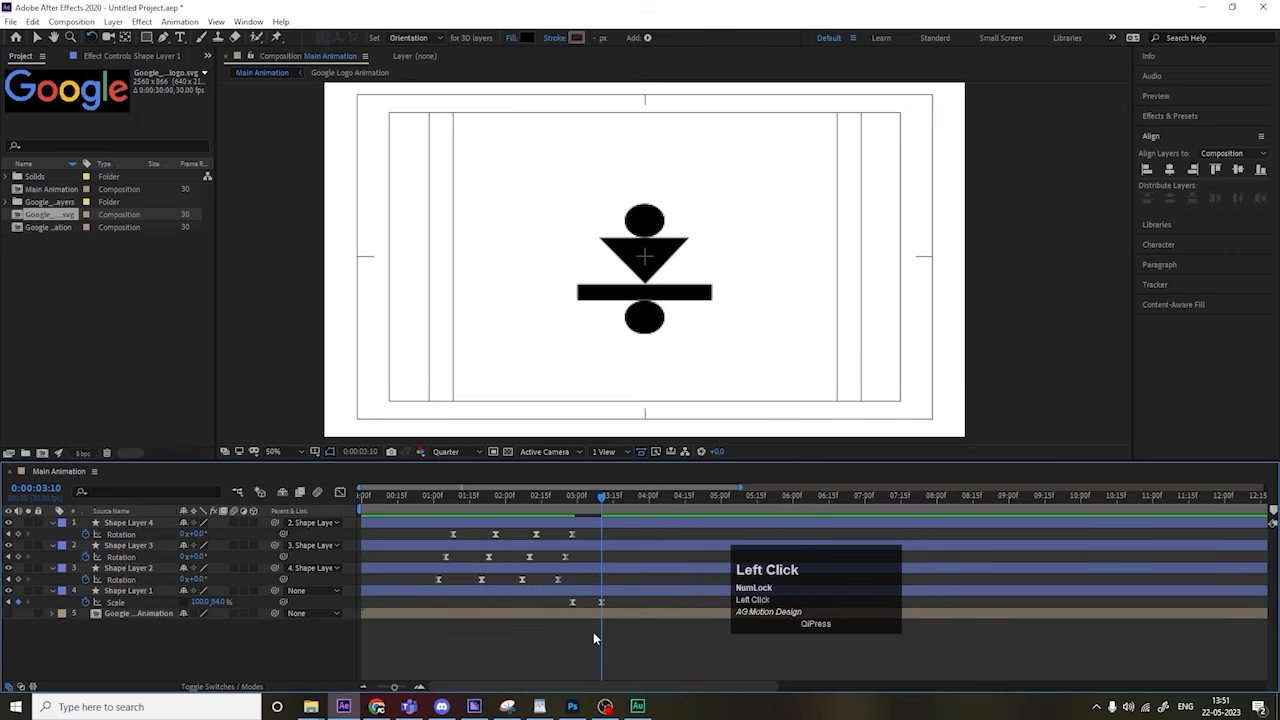
Step: Show the Position properties of the bar, triangle and upper circle, and preview the squash
{"action": "key", "text": "j"}
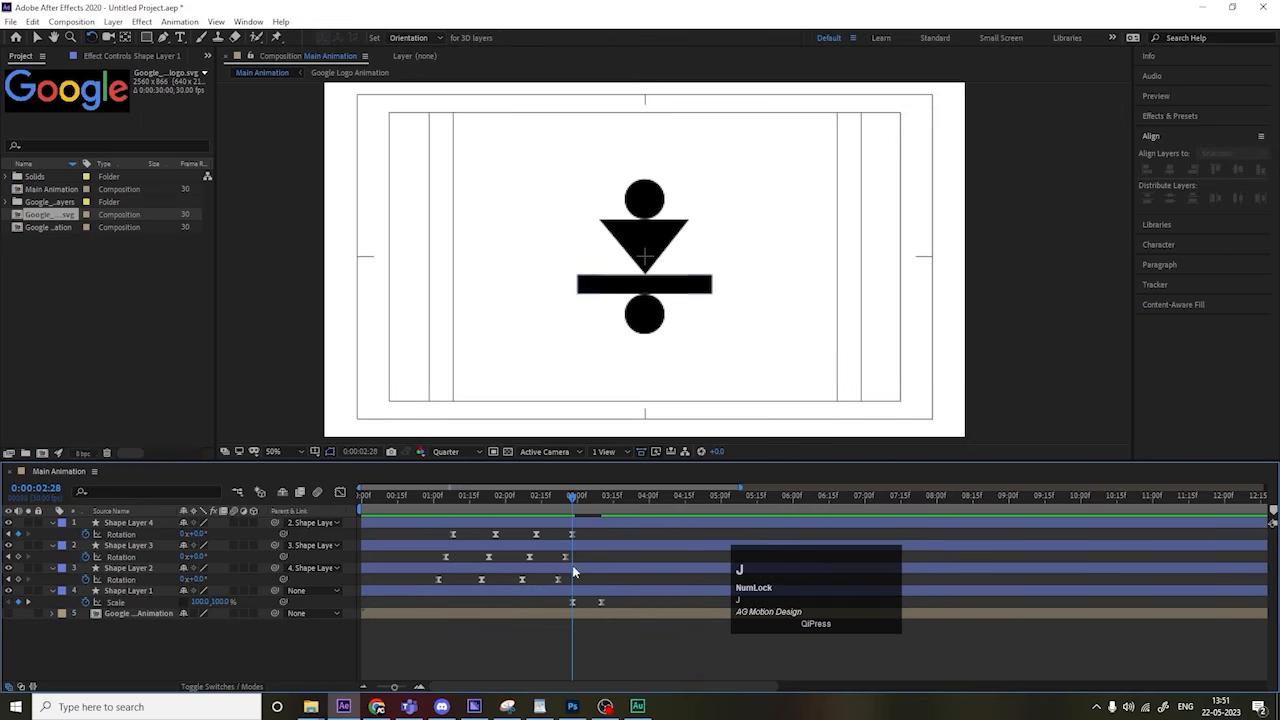
{"action": "left_click", "coordinate": [128, 568]}
{"action": "left_click", "coordinate": [131, 523], "text": "shift"}
{"action": "key", "text": "p"}
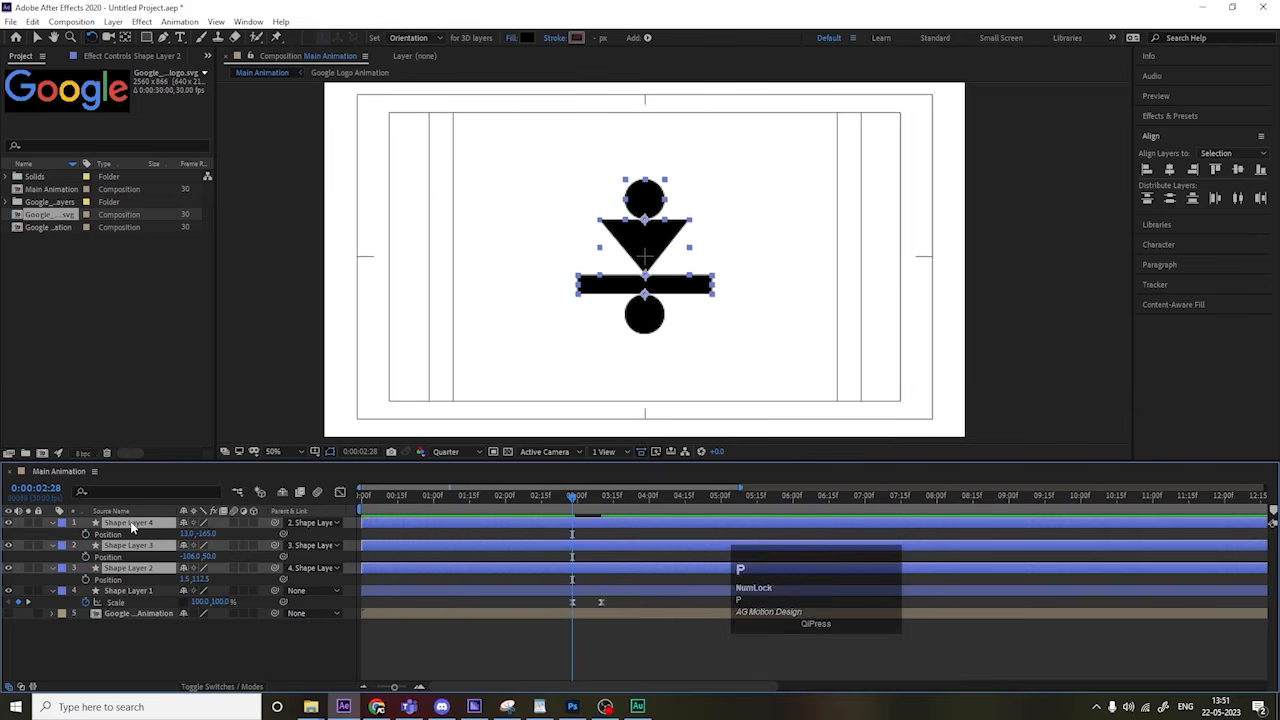
{"action": "left_click", "coordinate": [565, 502]}
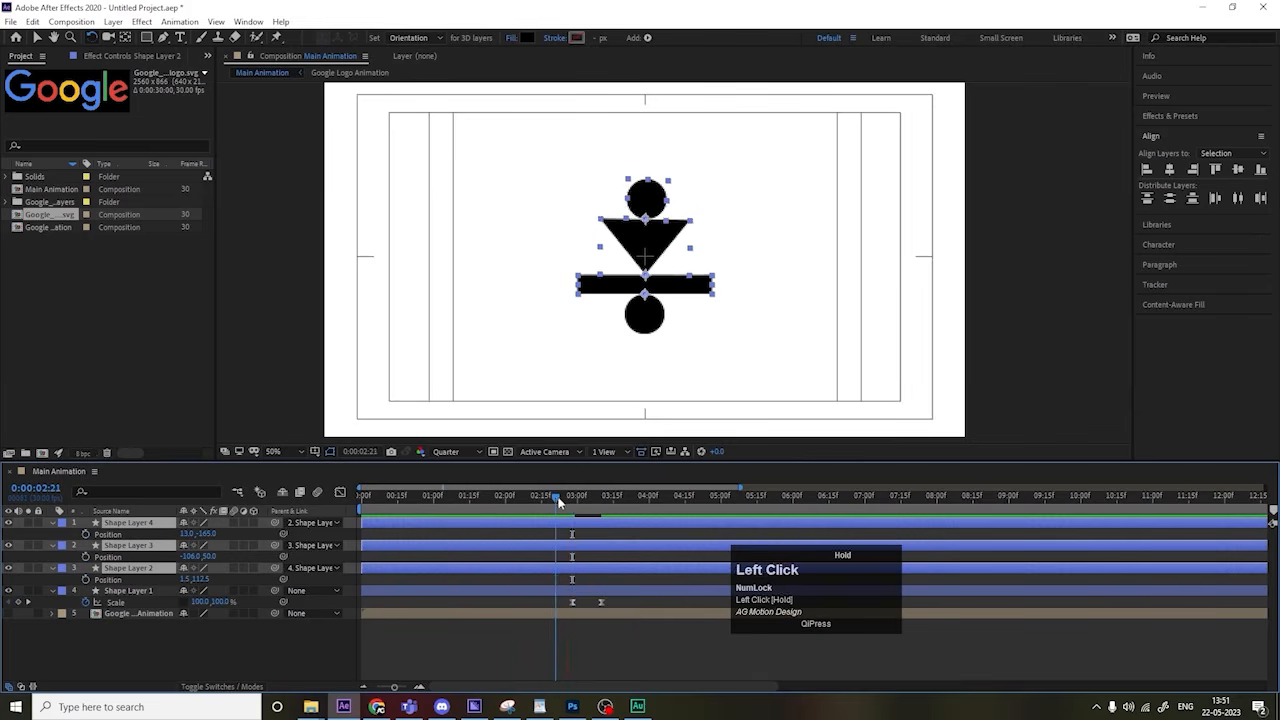
{"action": "key", "text": "space"}
{"action": "key", "text": "space"}
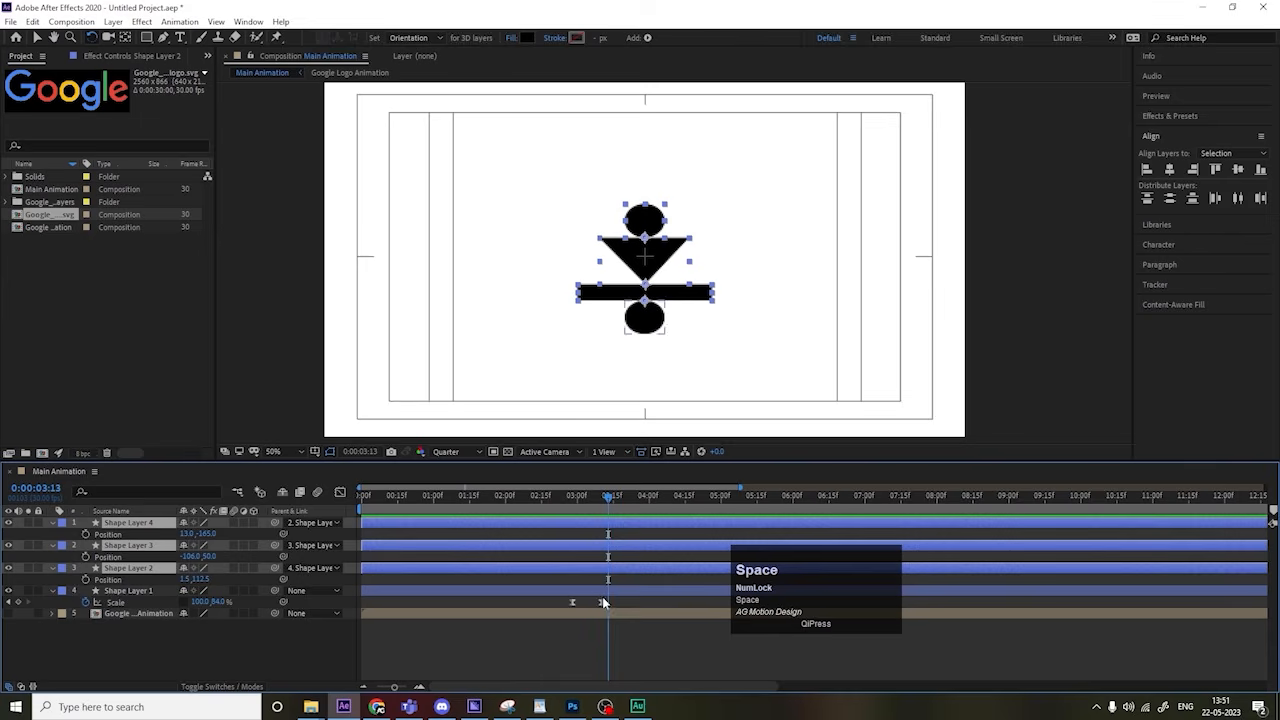
{"action": "key", "text": "space"}
{"action": "key", "text": "space"}
Step: Copy the lower circle's first Scale keyframe to 0:00:03:21 and preview the squash and recovery
{"action": "left_click", "coordinate": [622, 501]}
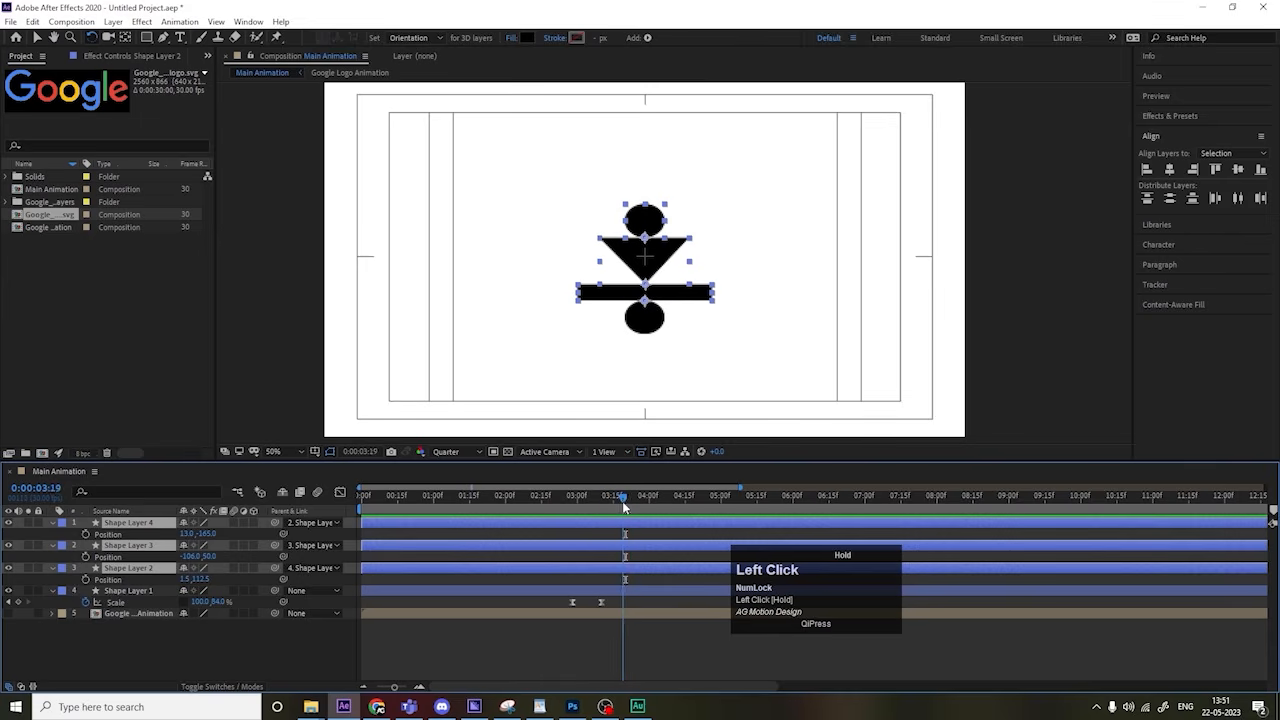
{"action": "left_click", "coordinate": [572, 603]}
{"action": "key", "text": "ctrl+c"}
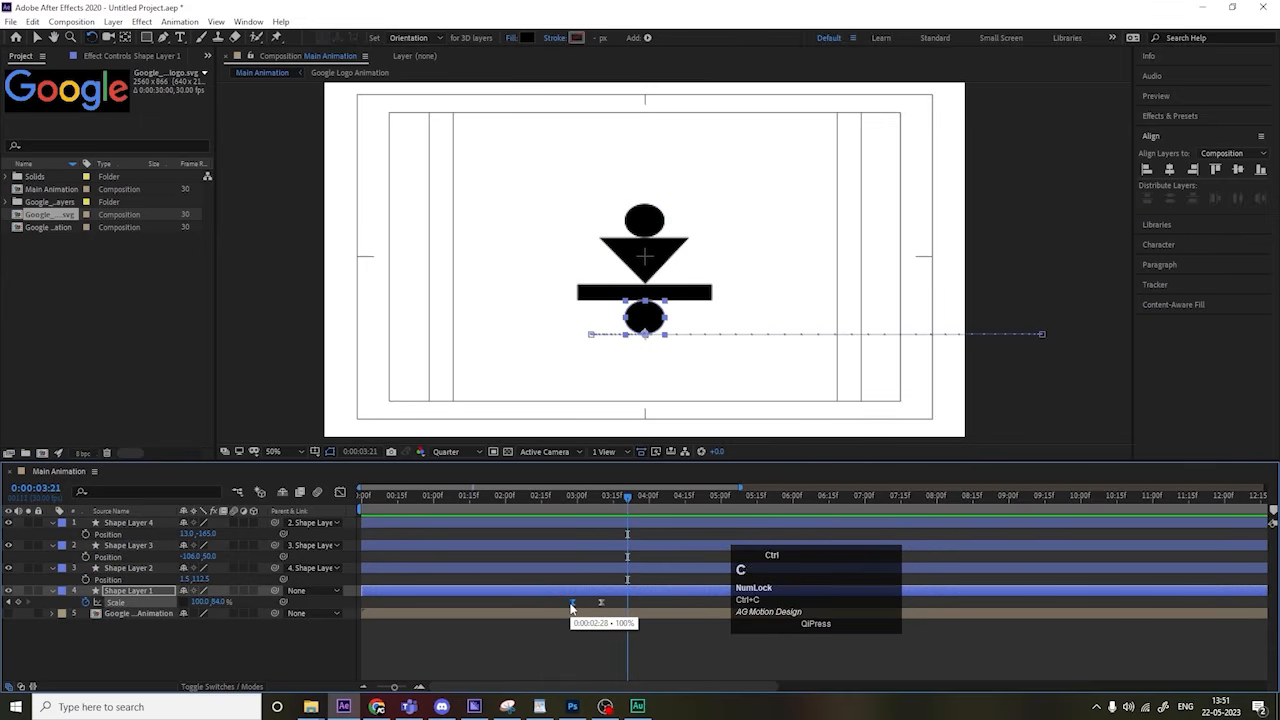
{"action": "key", "text": "ctrl+v"}
{"action": "left_click_drag", "start_coordinate": [596, 497], "coordinate": [533, 497]}
{"action": "key", "text": "space"}
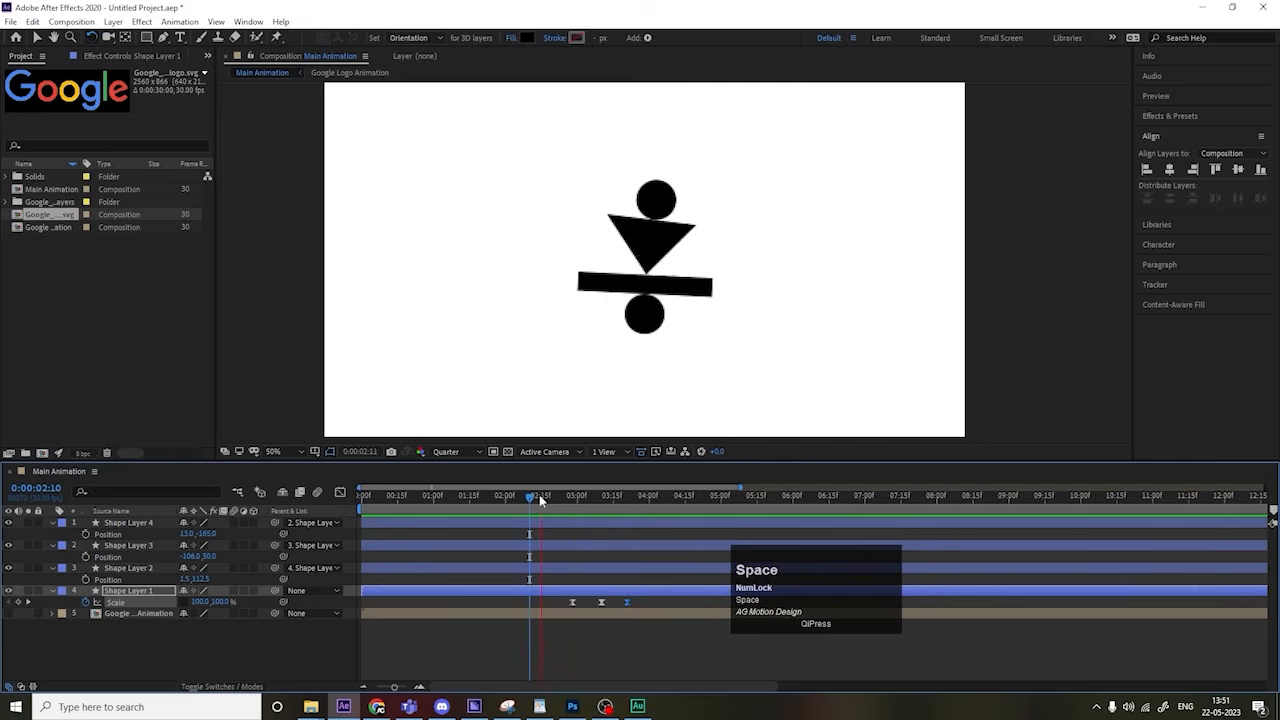
{"action": "key", "text": "space"}
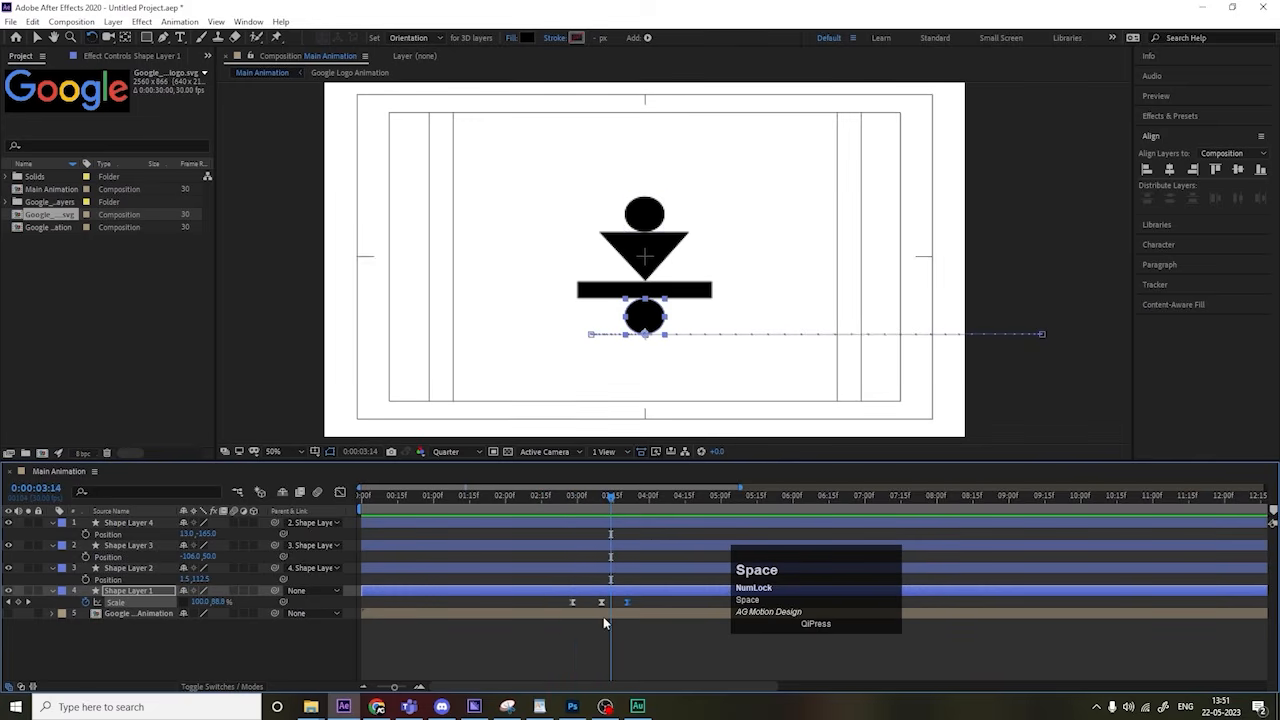
Step: Lengthen both influence handles of the middle keyframe in the lower circle's Scale speed graph, and preview the squash
{"action": "left_click", "coordinate": [567, 497]}
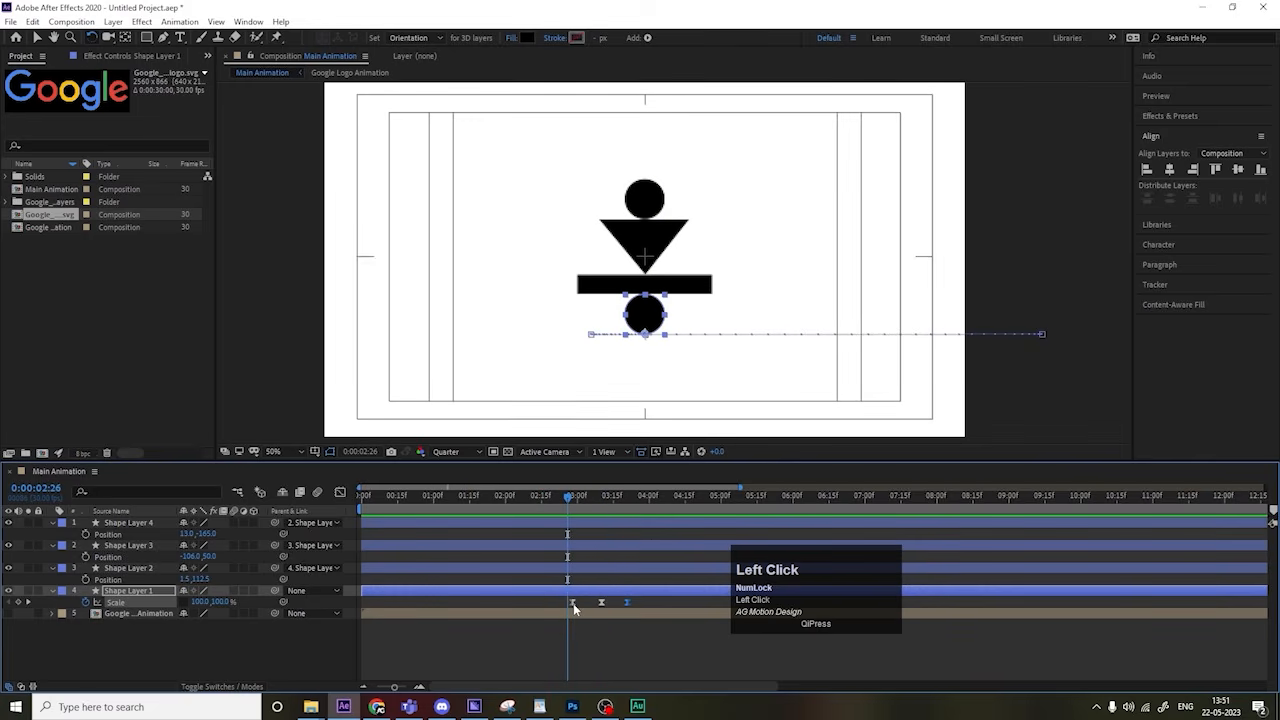
{"action": "key", "text": "equal"}
{"action": "left_click_drag", "start_coordinate": [577, 517], "coordinate": [579, 517]}
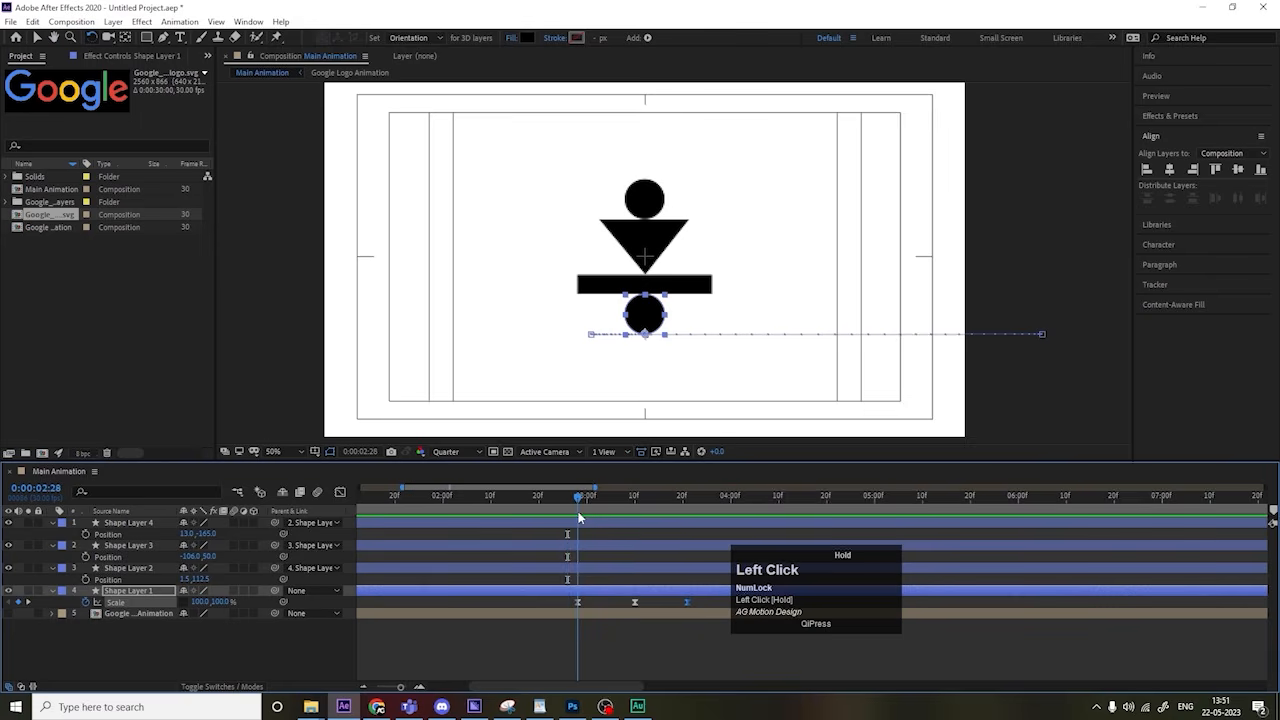
{"action": "left_click_drag", "start_coordinate": [565, 601], "coordinate": [726, 607]}
{"action": "left_click", "coordinate": [340, 493]}
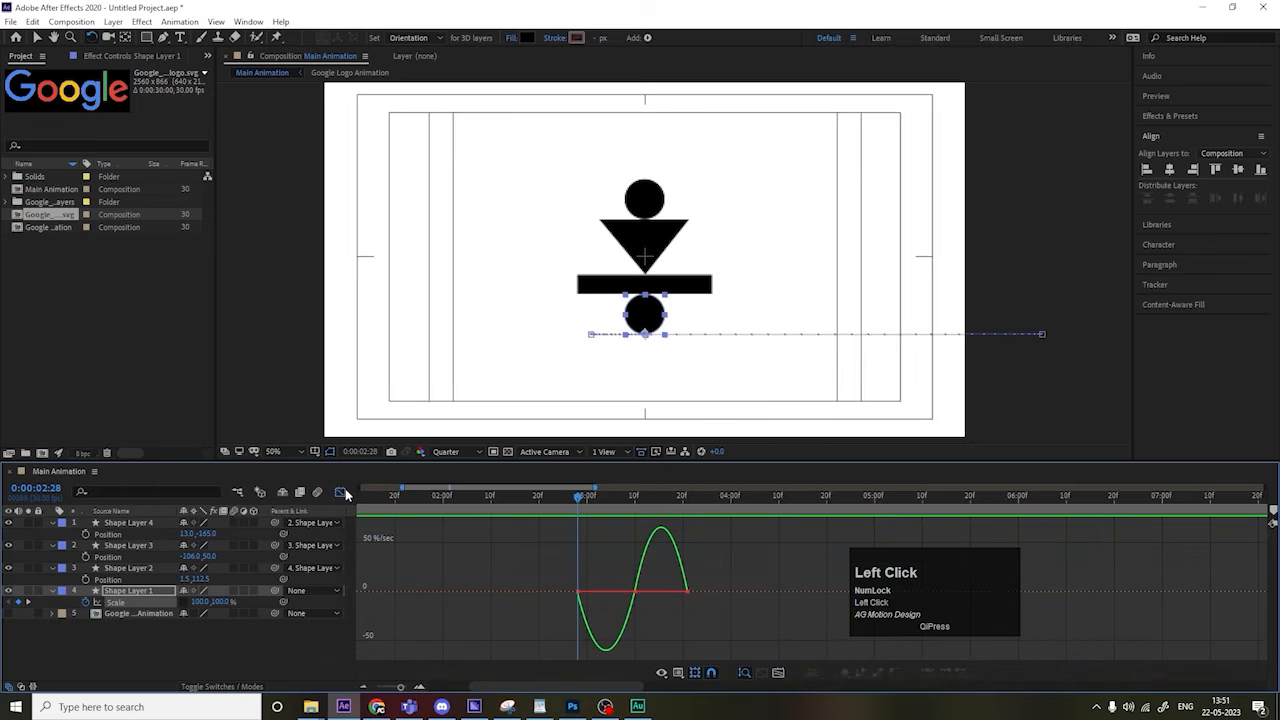
{"action": "left_click_drag", "start_coordinate": [606, 552], "coordinate": [668, 634]}
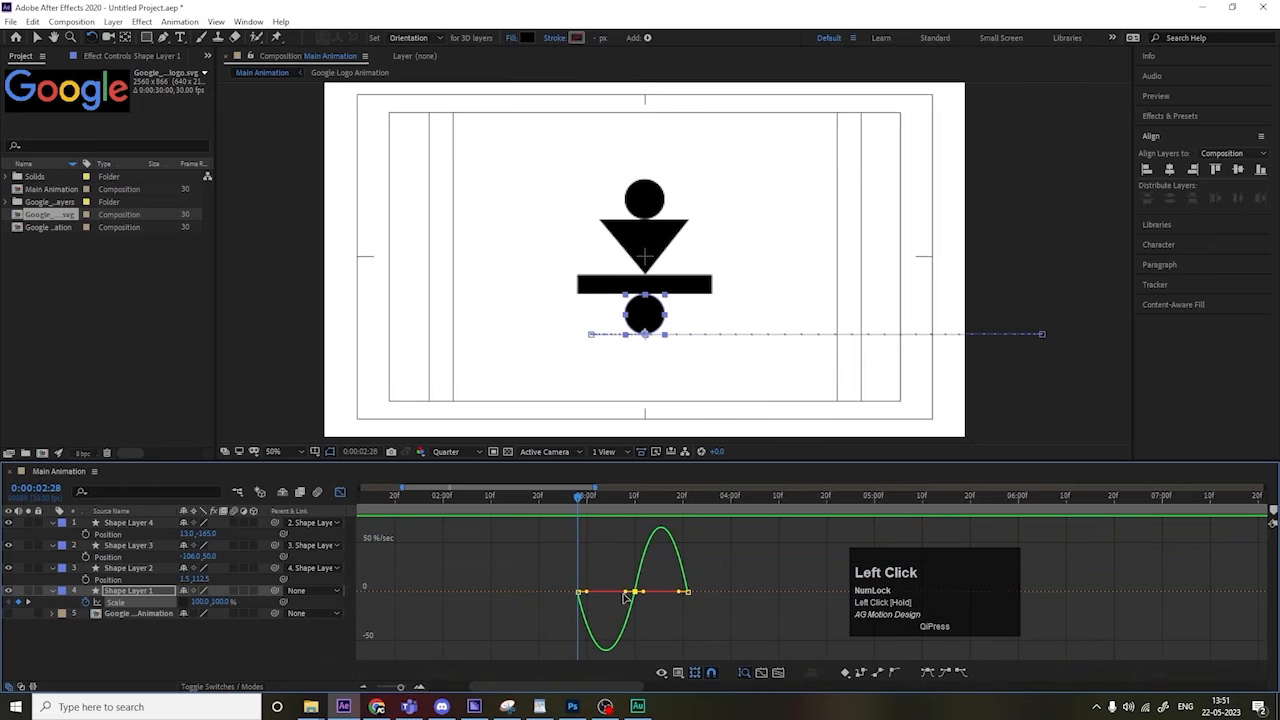
{"action": "left_click_drag", "start_coordinate": [628, 596], "coordinate": [658, 574]}
{"action": "key", "text": "space"}
{"action": "key", "text": "space"}
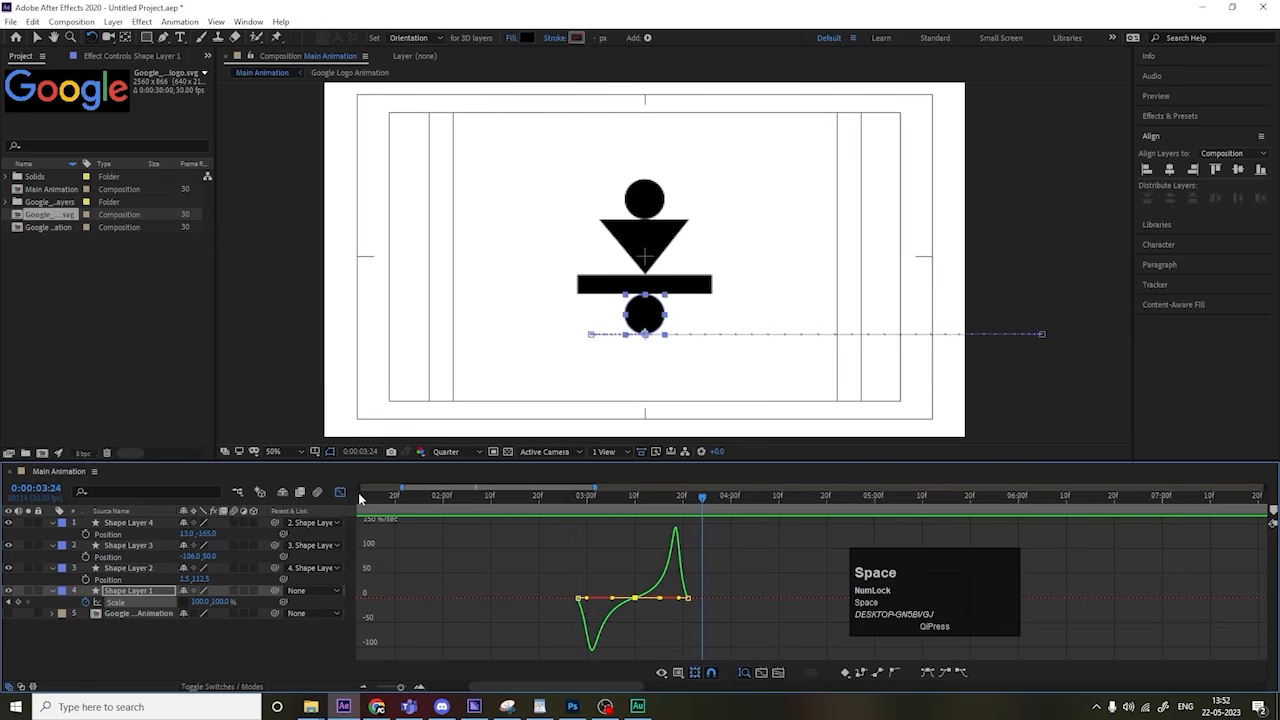
Step: Add Position keyframes to the bar, triangle and upper circle at 0:00:02:28
{"action": "left_click", "coordinate": [340, 492]}
{"action": "left_click_drag", "start_coordinate": [596, 501], "coordinate": [577, 500]}
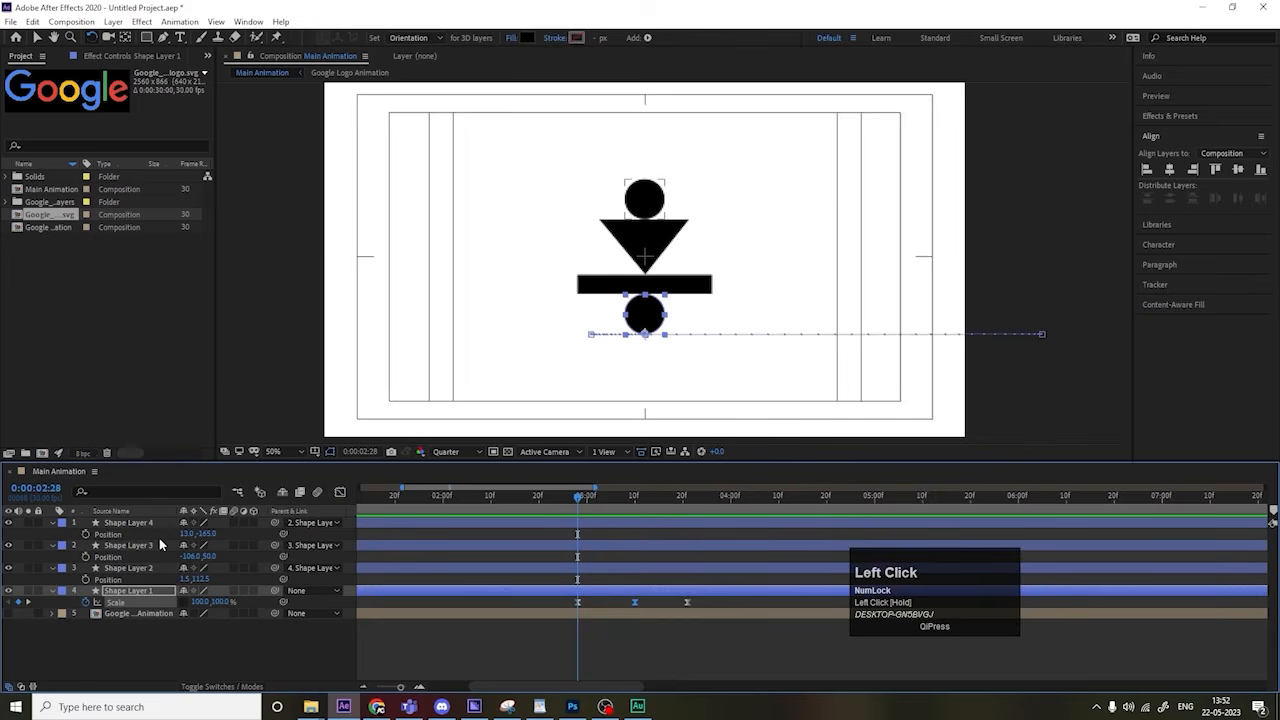
{"action": "left_click", "coordinate": [146, 568]}
{"action": "left_click", "coordinate": [139, 522], "text": "shift"}
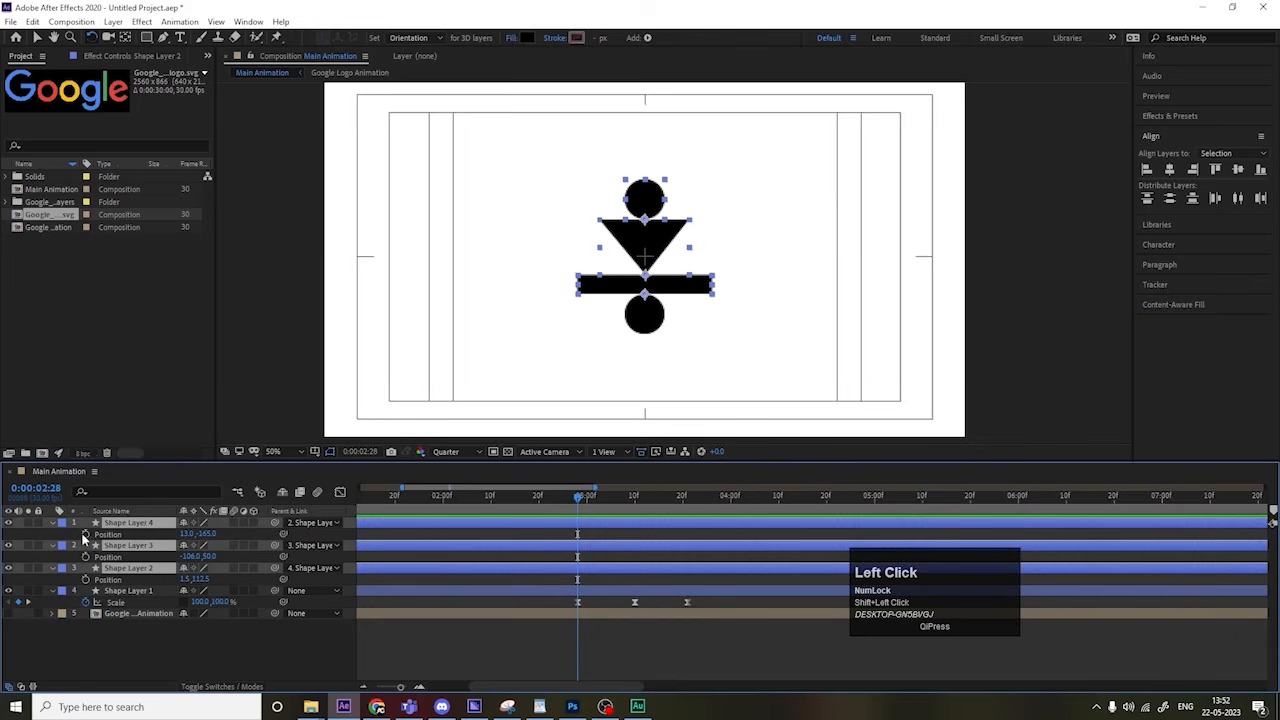
{"action": "left_click", "coordinate": [84, 536]}
Step: At 0:00:03:10, lower the bar to Y 164.5, the triangle to Y 100 and the upper circle to Y -138
{"action": "key", "text": "k"}
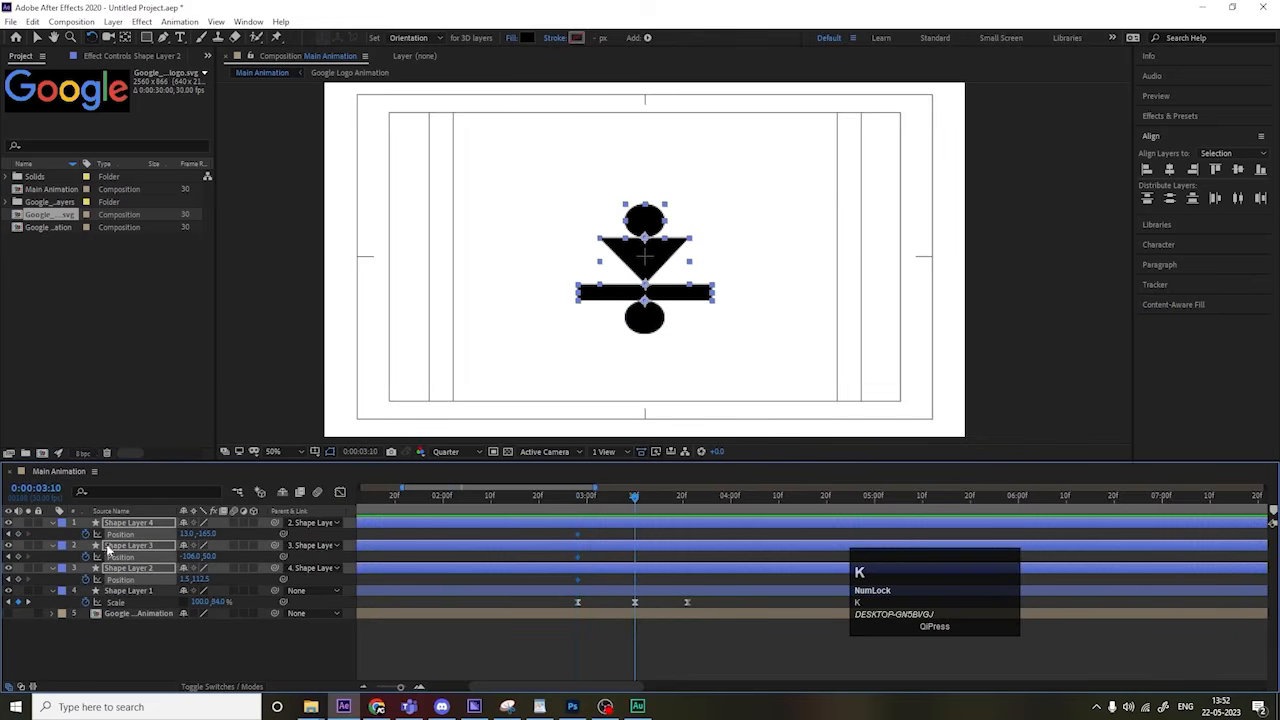
{"action": "left_click_drag", "start_coordinate": [218, 575], "coordinate": [225, 535]}
{"action": "left_click", "coordinate": [150, 547]}
{"action": "left_click", "coordinate": [172, 531]}
Step: At 0:00:04:00, raise the bar to Y 51.5, the triangle to Y -18 and the upper circle to Y -241
{"action": "key", "text": "k"}
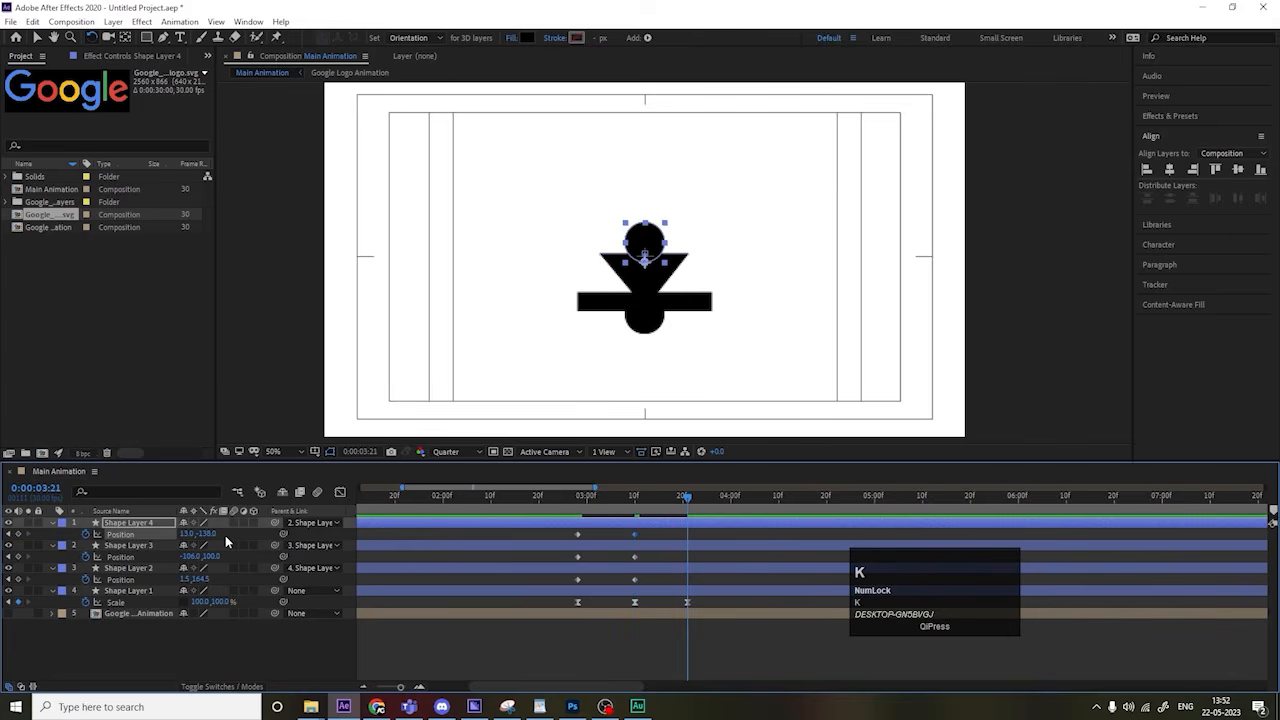
{"action": "left_click", "coordinate": [702, 498]}
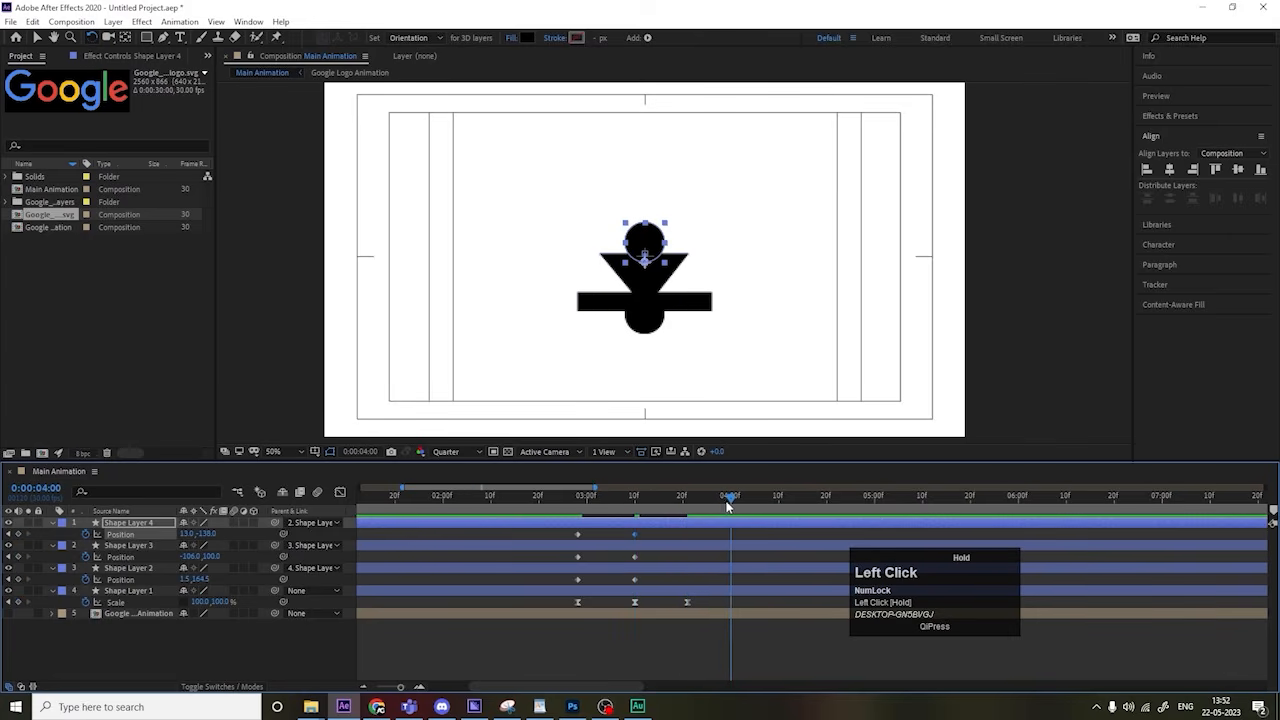
{"action": "left_click", "coordinate": [130, 568]}
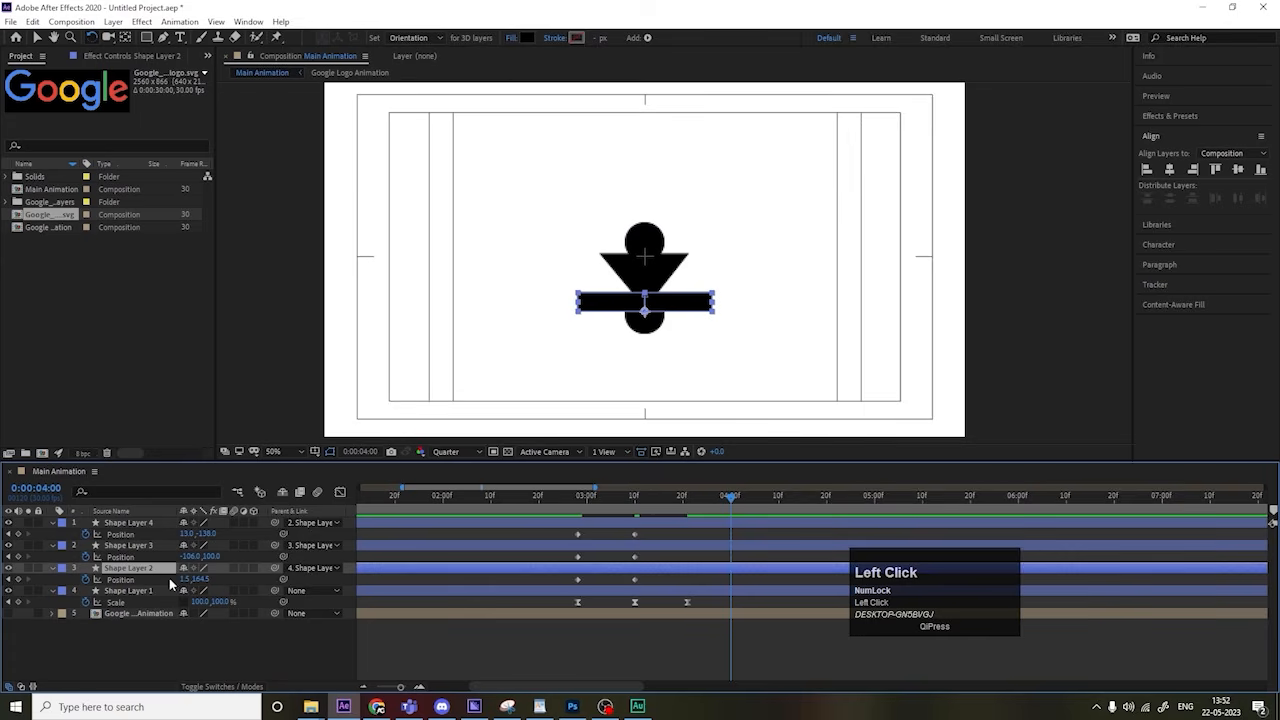
{"action": "left_click_drag", "start_coordinate": [200, 578], "coordinate": [140, 534]}
Step: Preview the jump and compress all Scale and Position keyframes proportionally so the last ones fall at about 0:00:03:17
{"action": "left_click_drag", "start_coordinate": [639, 499], "coordinate": [613, 510]}
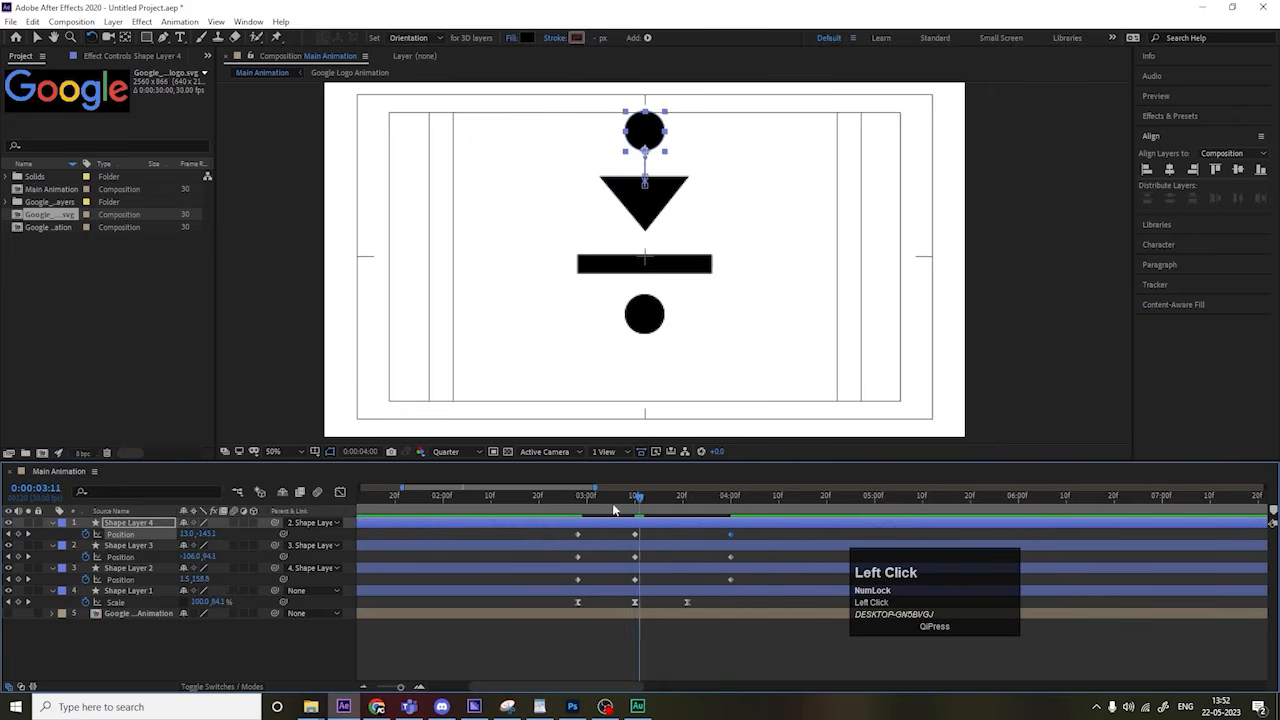
{"action": "key", "text": "space"}
{"action": "key", "text": "space"}
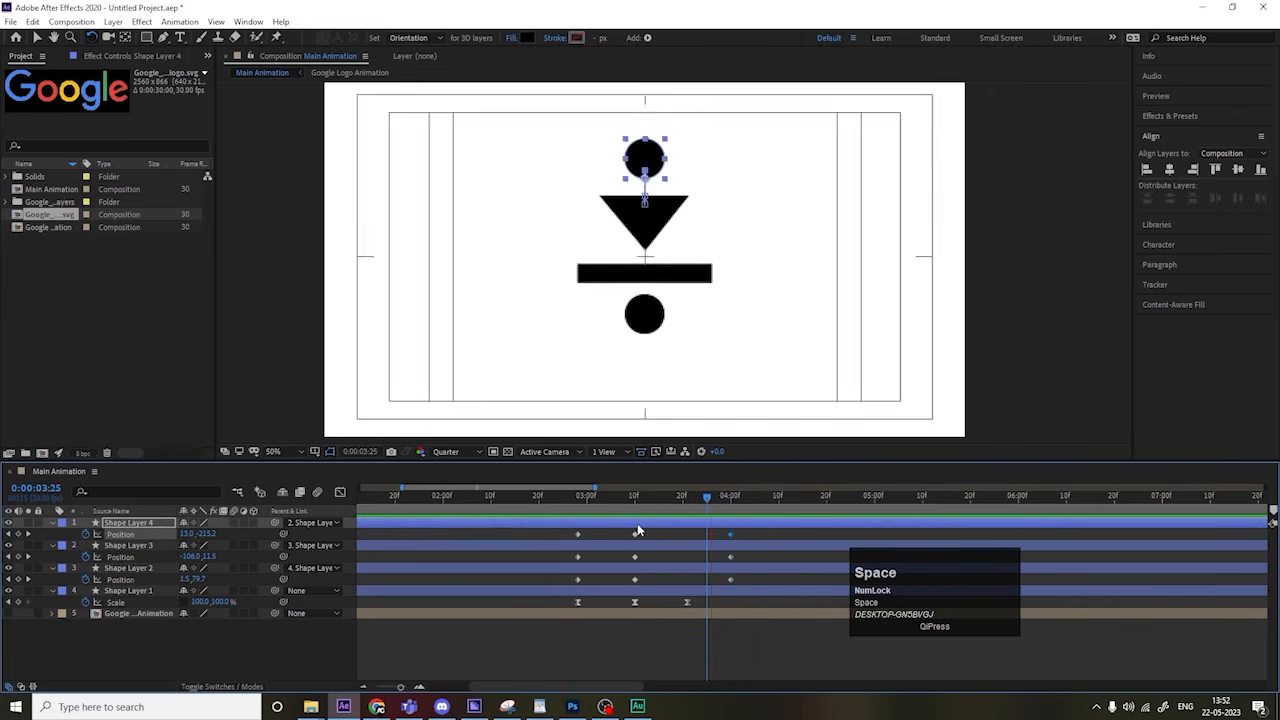
{"action": "key", "text": "space"}
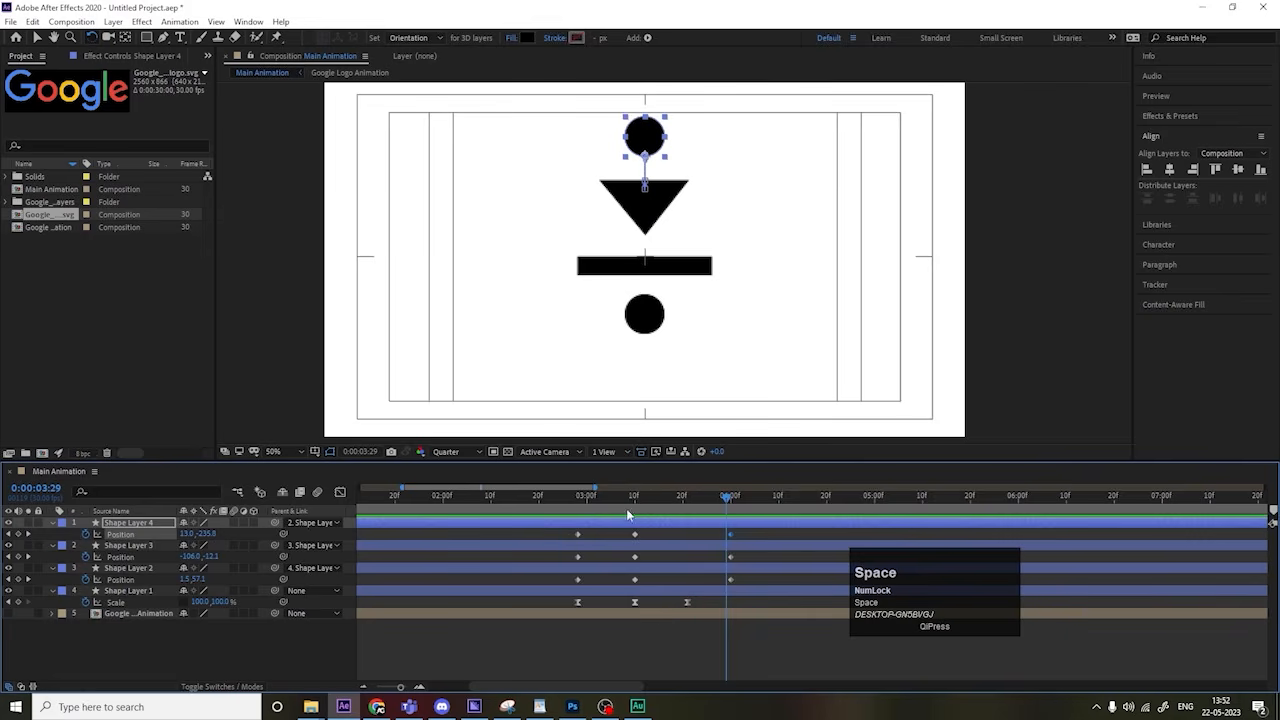
{"action": "left_click", "coordinate": [558, 498]}
{"action": "key", "text": "space"}
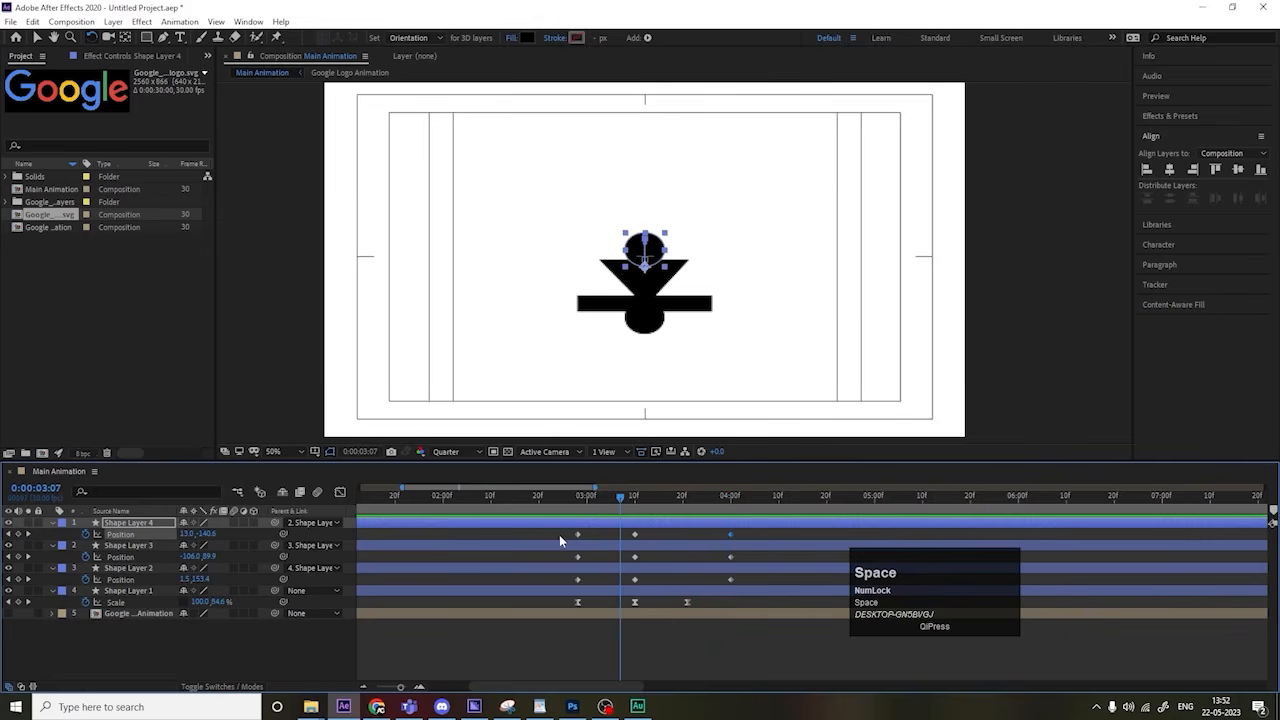
{"action": "left_click_drag", "start_coordinate": [559, 534], "coordinate": [668, 584]}
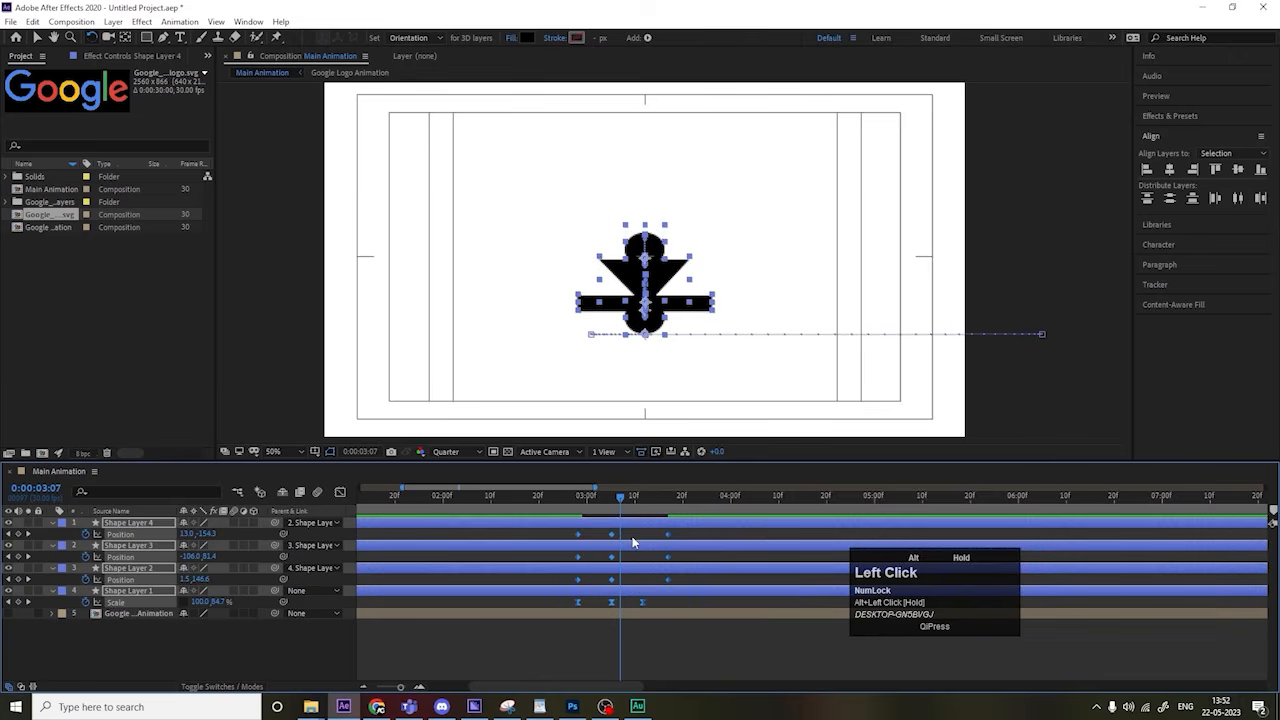
{"action": "left_click", "coordinate": [551, 504]}
{"action": "key", "text": "space"}
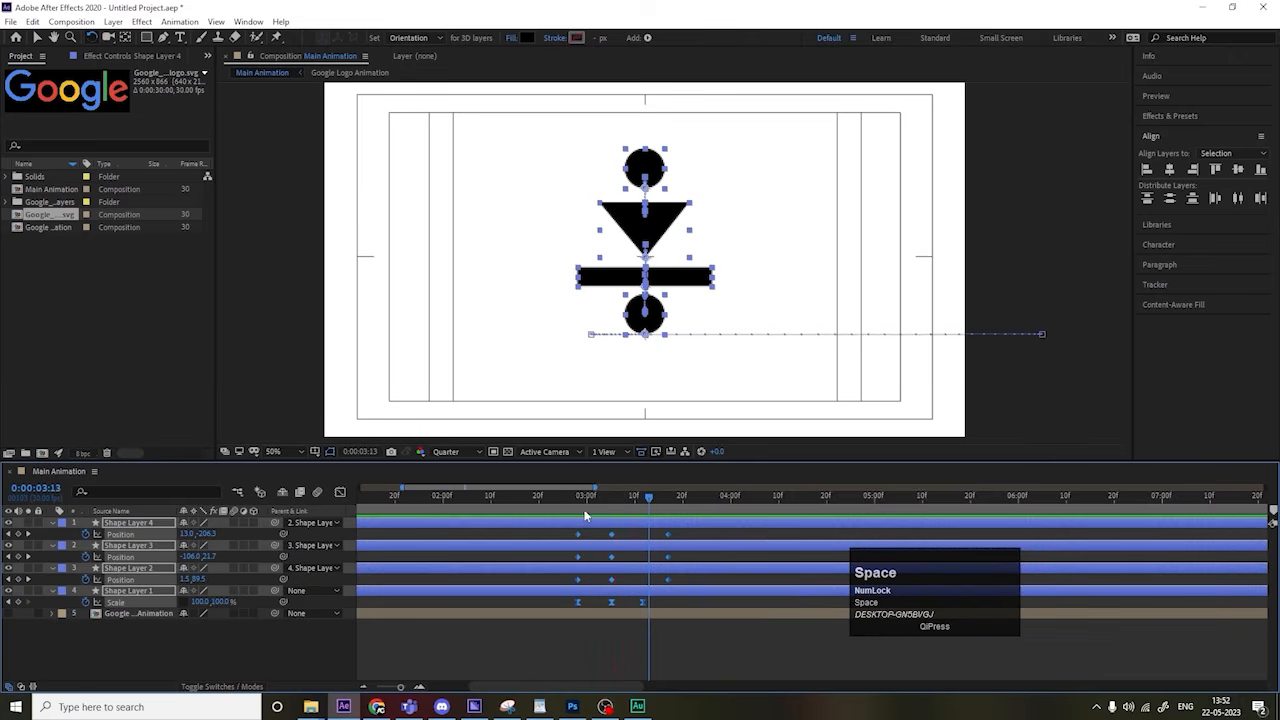
Step: Apply Easy Ease to all Position keyframes of the bar, triangle and upper circle, and preview the motion
{"action": "left_click_drag", "start_coordinate": [566, 531], "coordinate": [709, 579]}
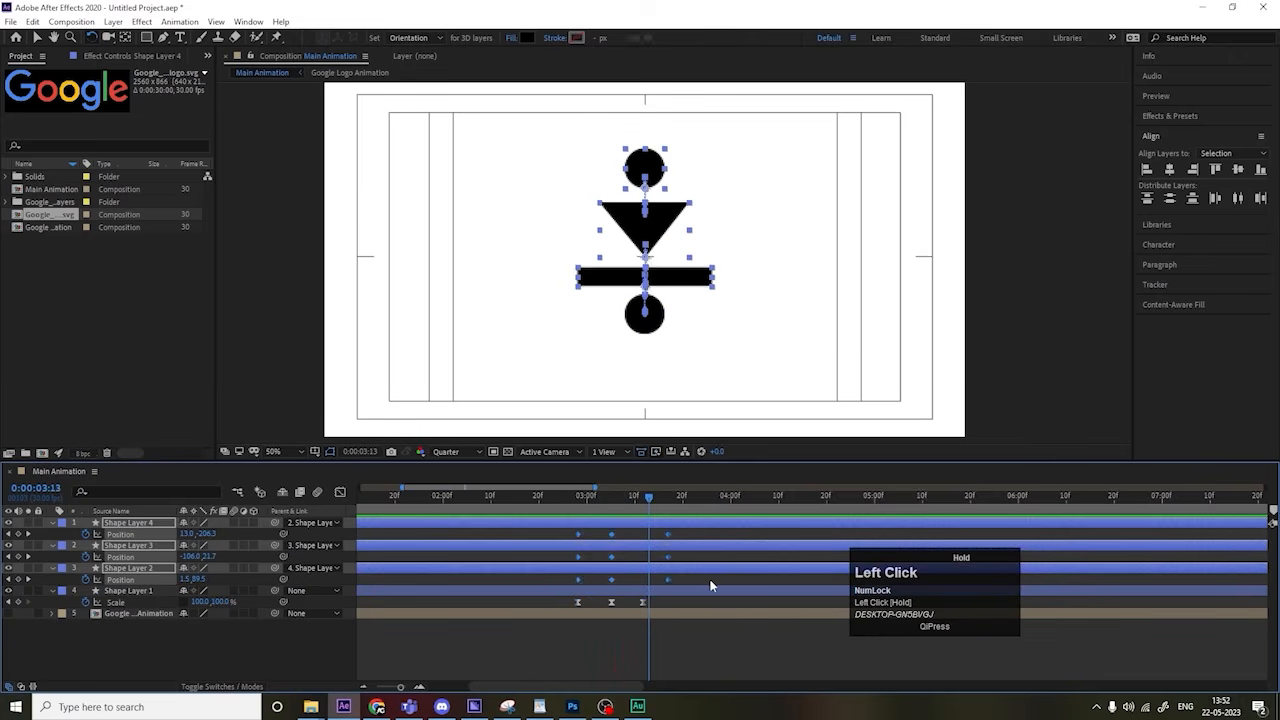
{"action": "key", "text": "F9"}
{"action": "left_click", "coordinate": [573, 511]}
{"action": "key", "text": "space"}
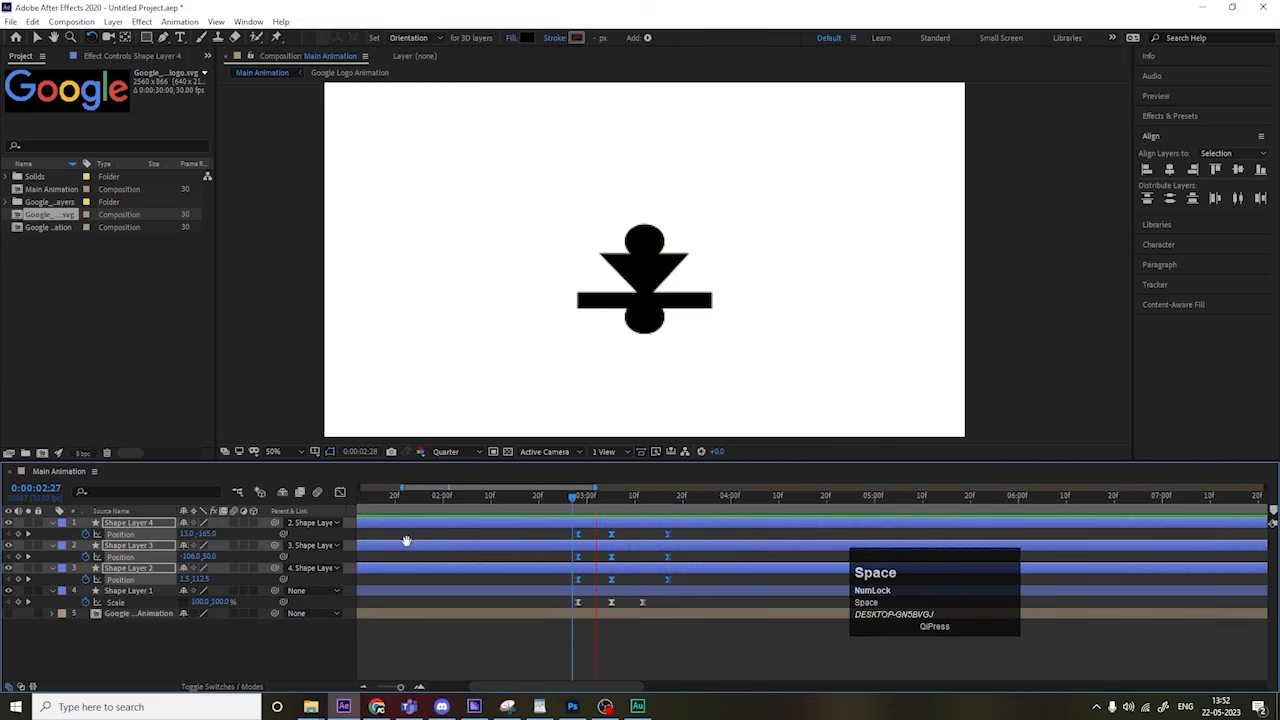
Step: Reshape the Position speed graph of the three shapes so the drop peaks early and slows into the middle keyframes, and preview it
{"action": "left_click", "coordinate": [339, 493]}
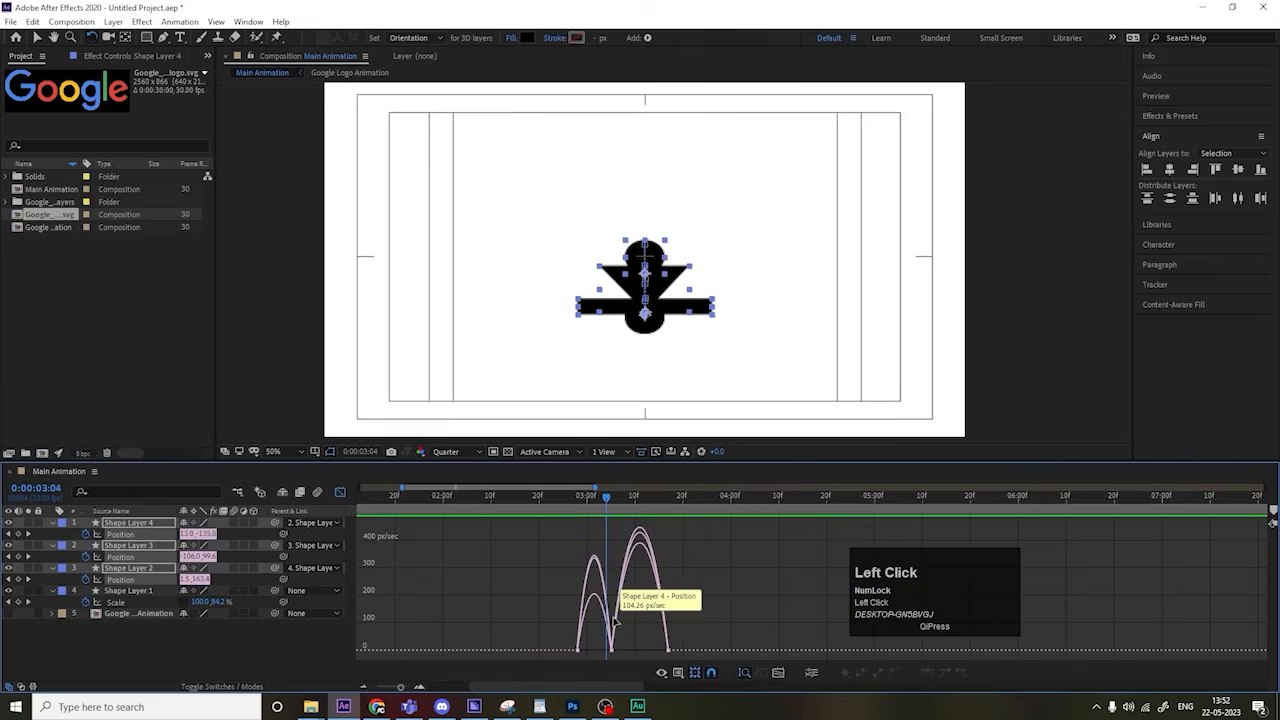
{"action": "left_click_drag", "start_coordinate": [626, 653], "coordinate": [600, 545]}
{"action": "left_click", "coordinate": [541, 501]}
{"action": "key", "text": "space"}
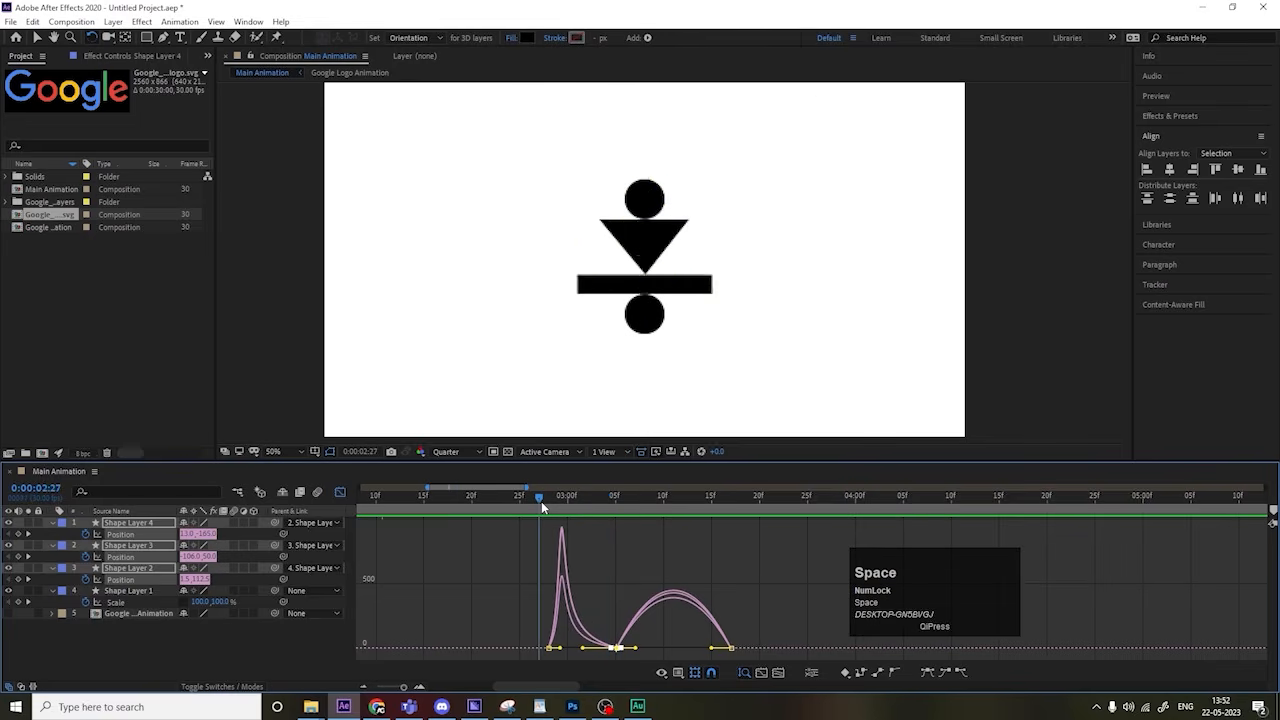
{"action": "key", "text": "space"}
{"action": "left_click", "coordinate": [339, 493]}
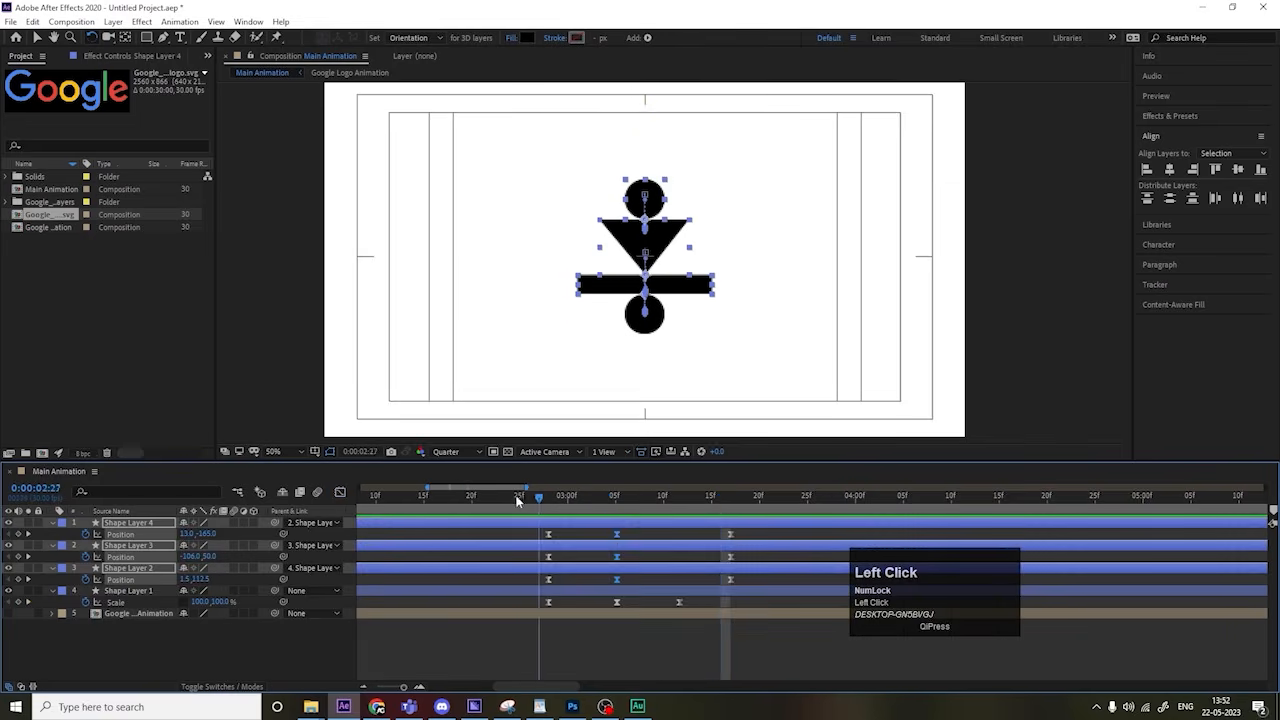
{"action": "key", "text": "space"}
{"action": "key", "text": "space"}
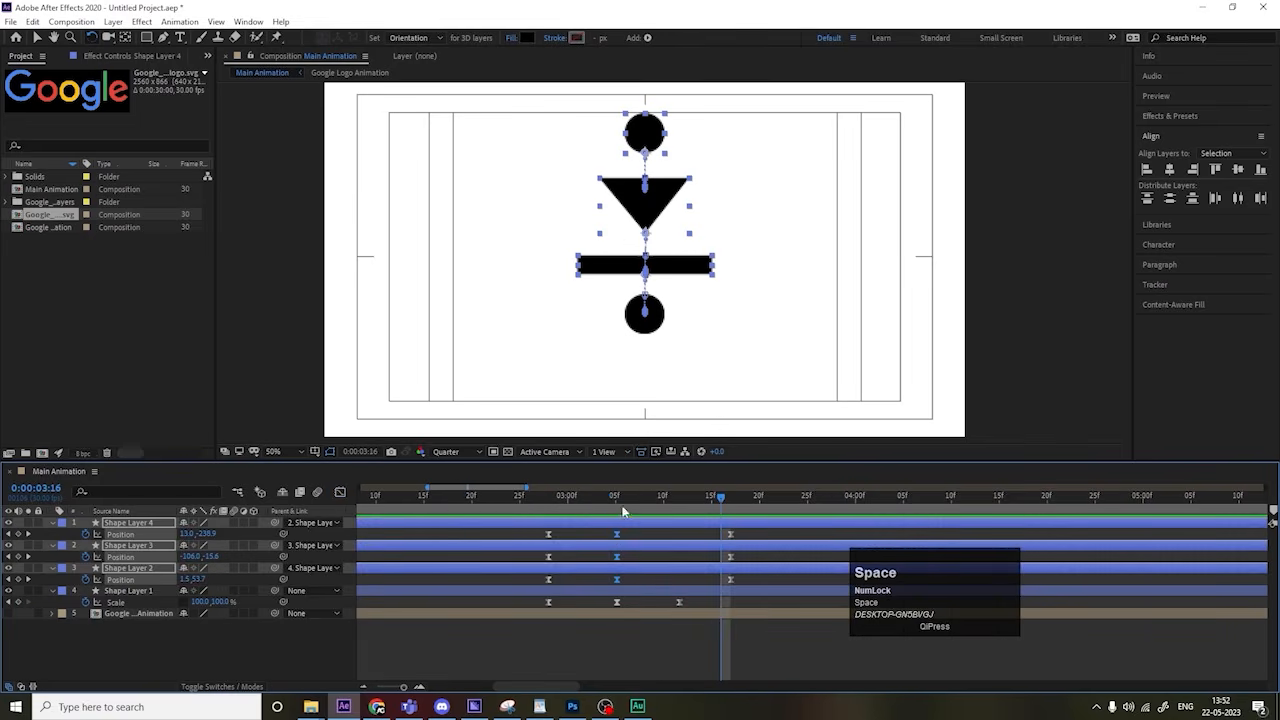
Step: Reshape the Position speed graph of the three shapes' rise to peak early with a long ease-out, and preview the animation from the start
{"action": "left_click_drag", "start_coordinate": [744, 532], "coordinate": [605, 580]}
{"action": "left_click", "coordinate": [341, 492]}
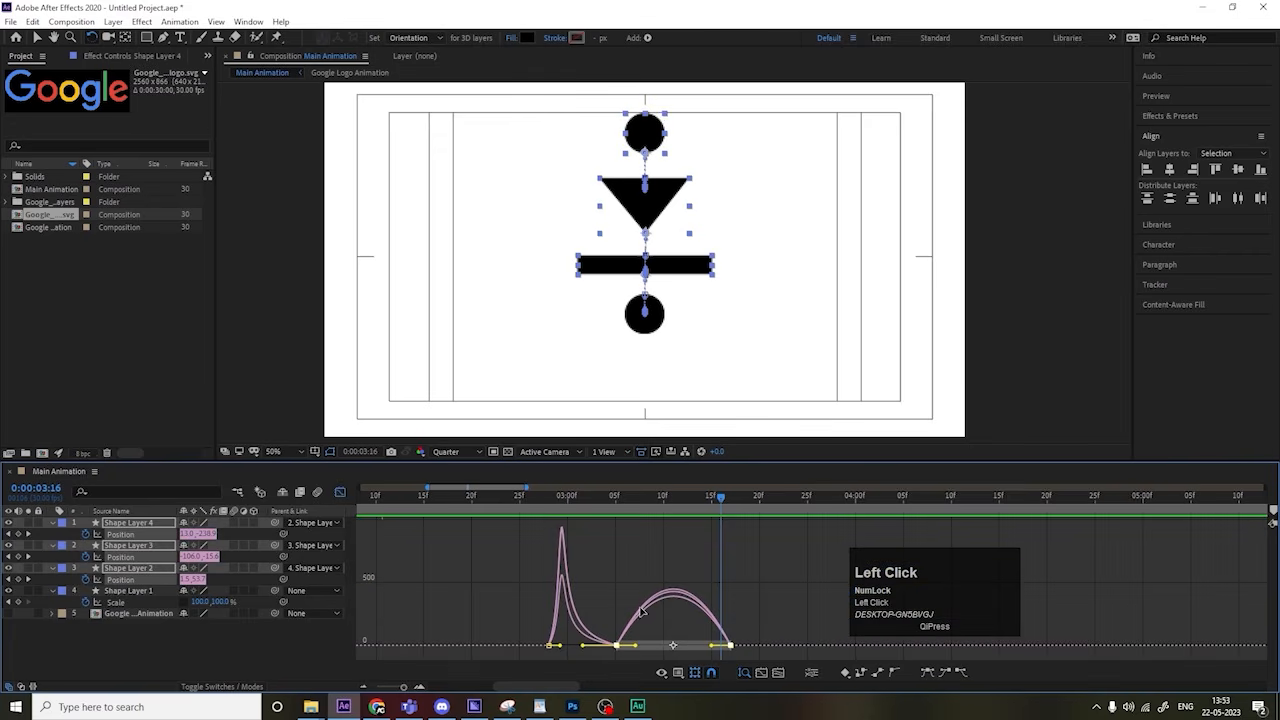
{"action": "left_click_drag", "start_coordinate": [754, 608], "coordinate": [625, 645]}
{"action": "key", "text": "space"}
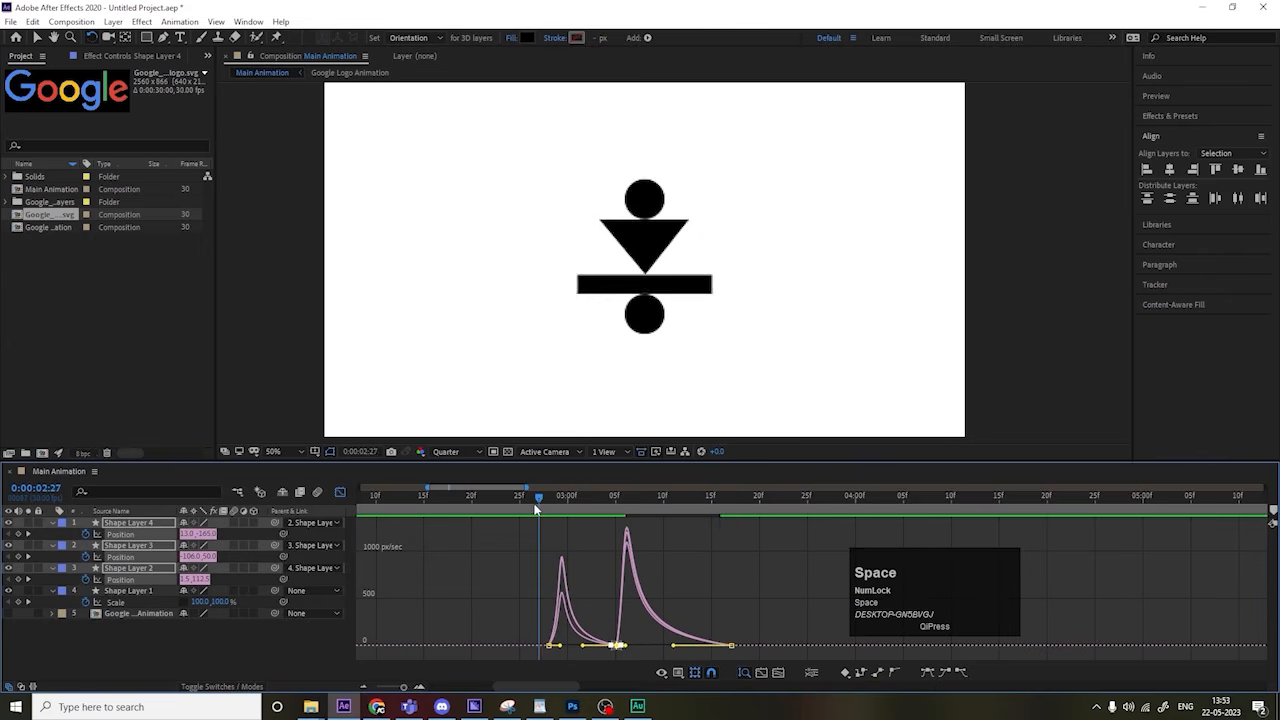
{"action": "key", "text": "space"}
{"action": "left_click", "coordinate": [341, 492]}
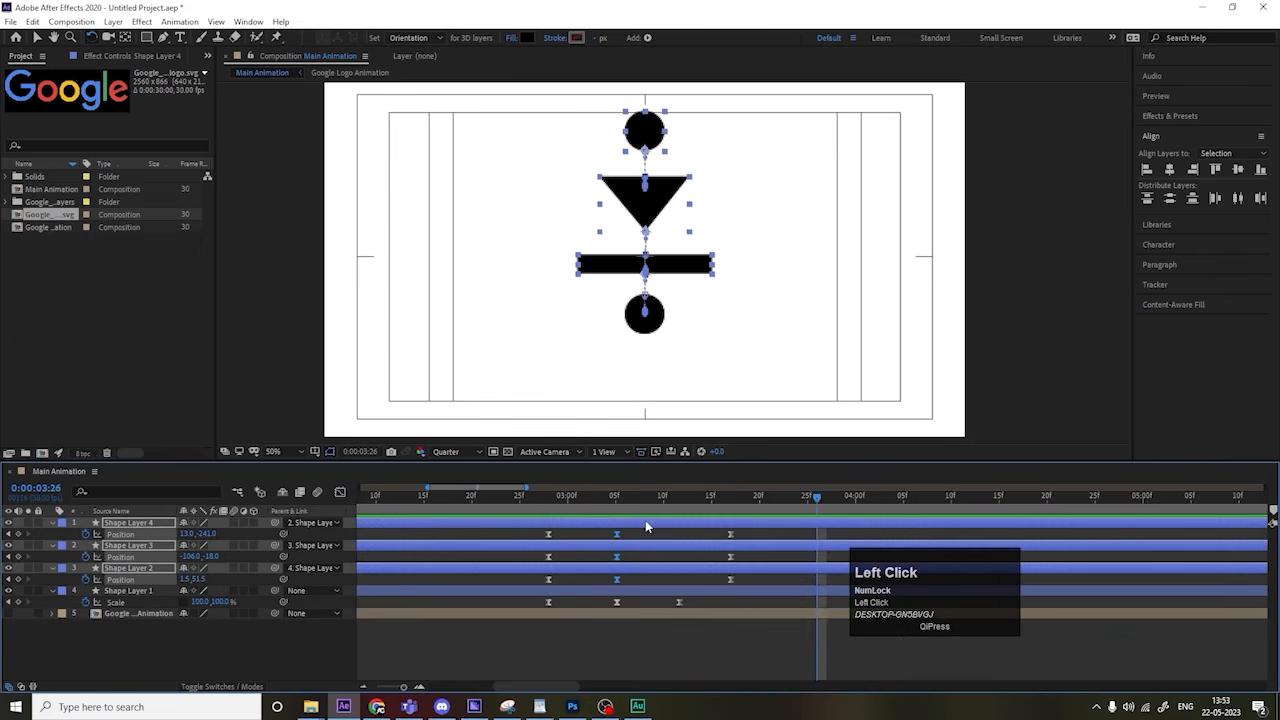
{"action": "key", "text": "minus"}
{"action": "key", "text": "minus"}
{"action": "left_click_drag", "start_coordinate": [705, 499], "coordinate": [356, 543]}
{"action": "key", "text": "space"}
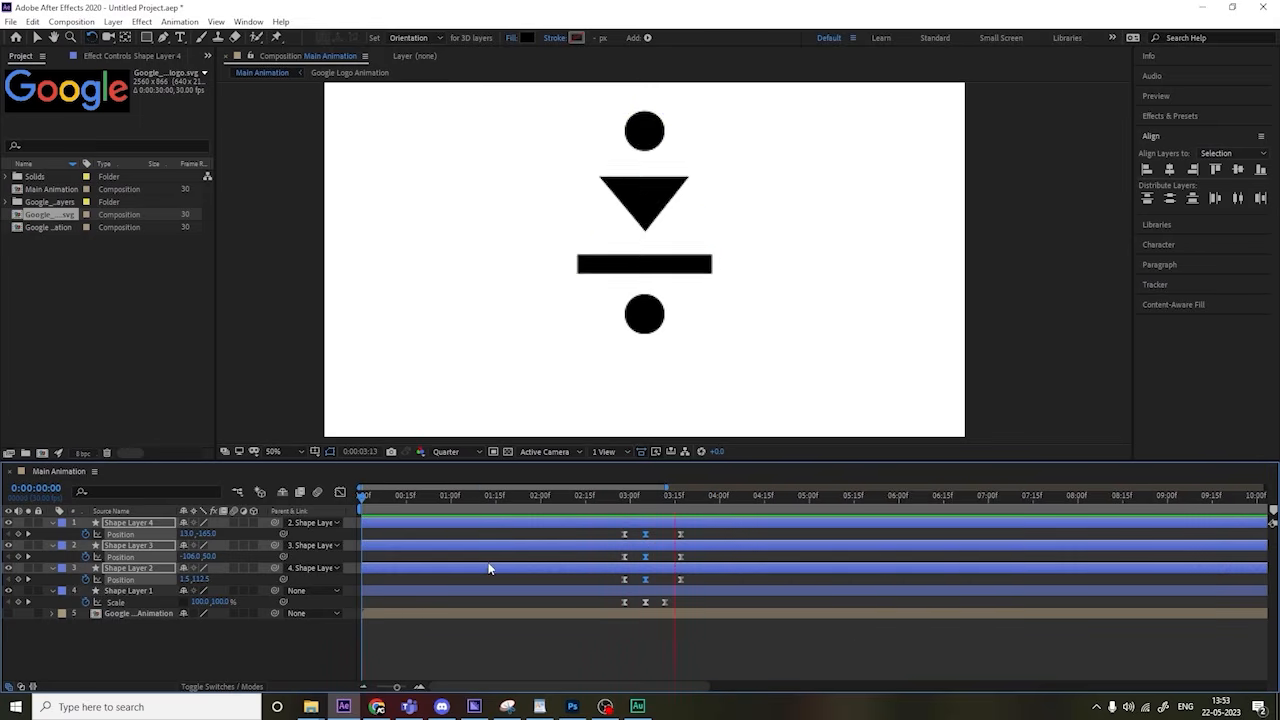
{"action": "key", "text": "space"}
Step: At 0:00:04:00, lower the bar to Y 195.5, the triangle to Y 102 and the upper circle to Y -103
{"action": "key", "text": "equal"}
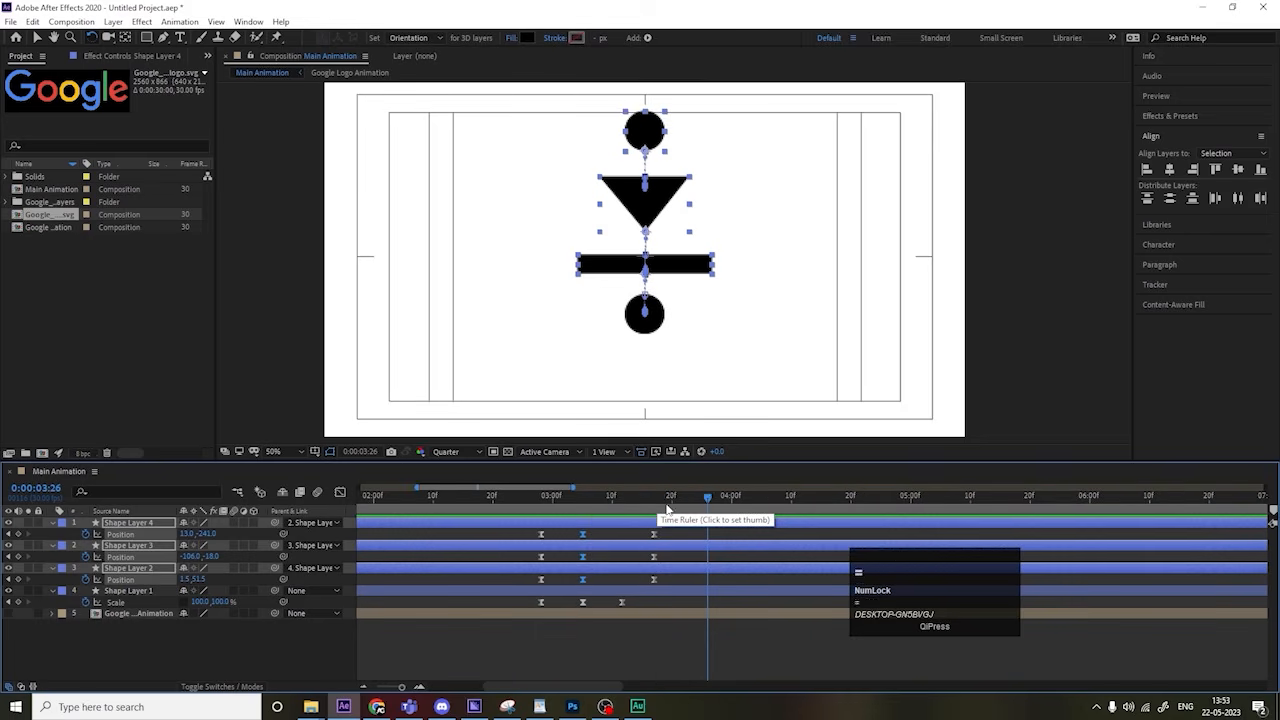
{"action": "left_click_drag", "start_coordinate": [656, 509], "coordinate": [660, 509]}
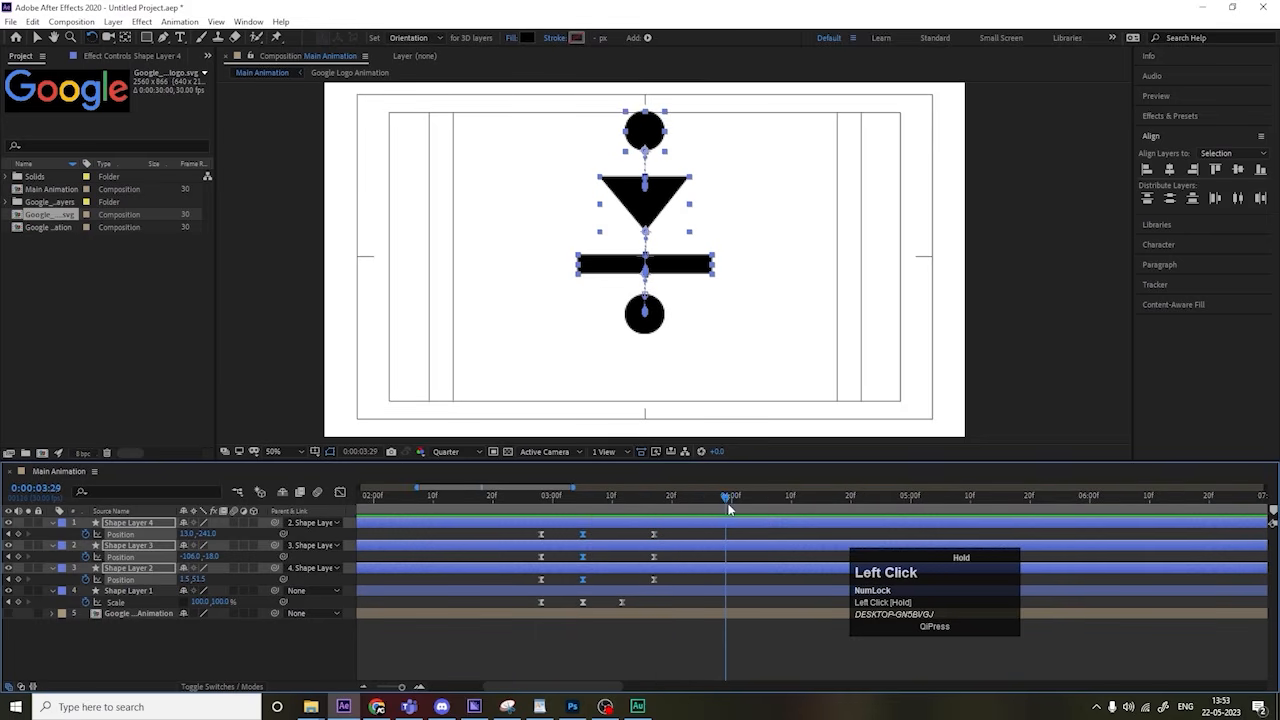
{"action": "left_click", "coordinate": [700, 534]}
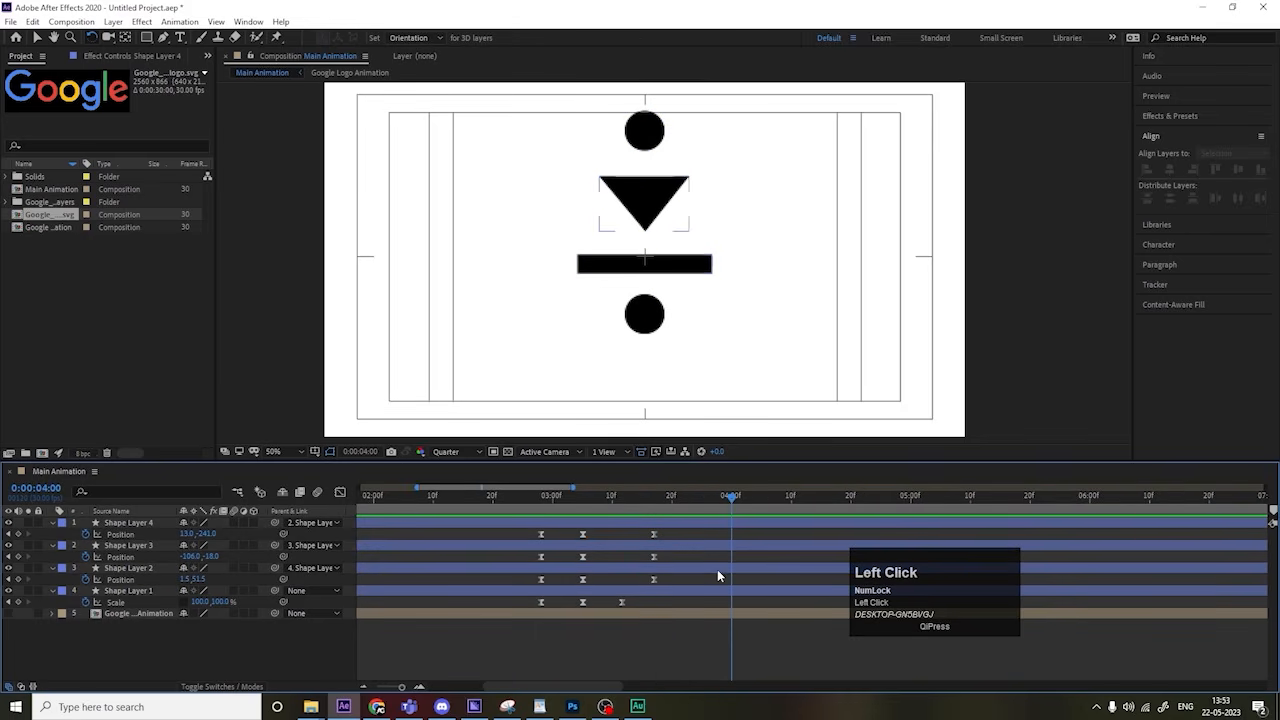
{"action": "left_click", "coordinate": [716, 569]}
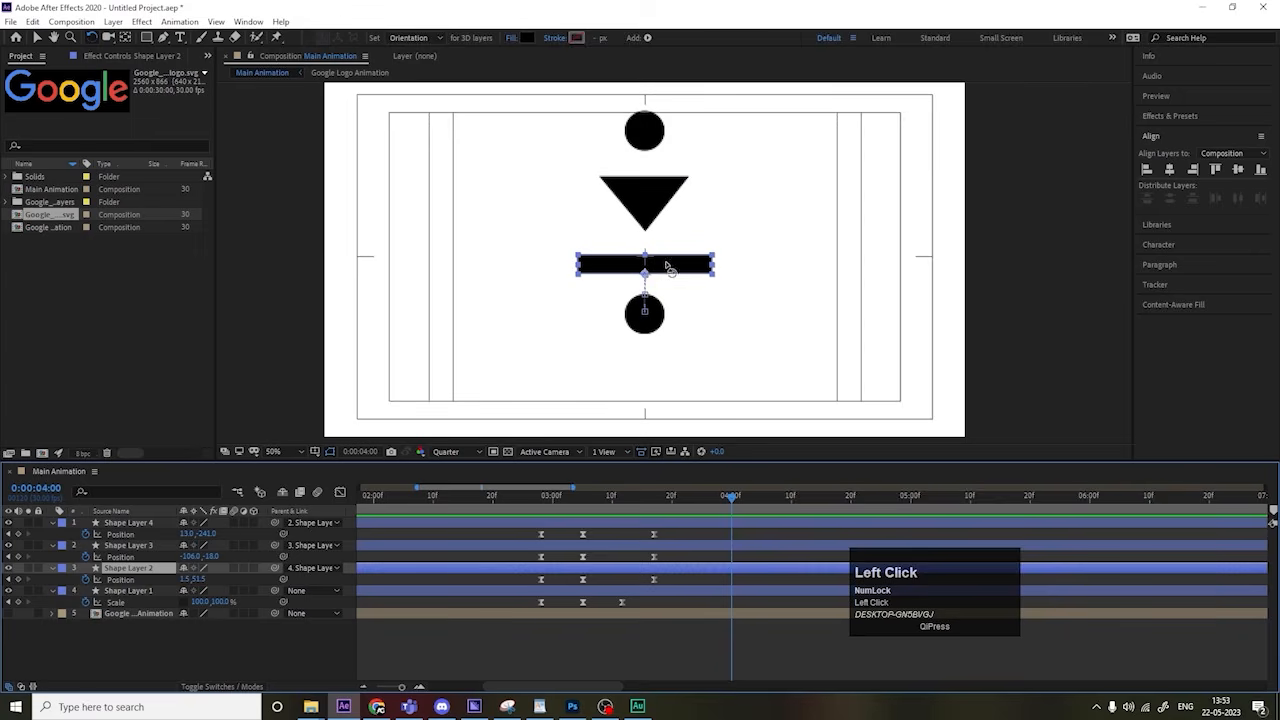
{"action": "key", "text": "v"}
{"action": "mouse_move", "coordinate": [666, 266]}
{"action": "left_mouse_down"}
{"action": "mouse_move", "coordinate": [663, 309]}
{"action": "mouse_move", "coordinate": [661, 251]}
{"action": "mouse_move", "coordinate": [662, 290]}
{"action": "left_mouse_up"}
{"action": "key", "text": "minus"}
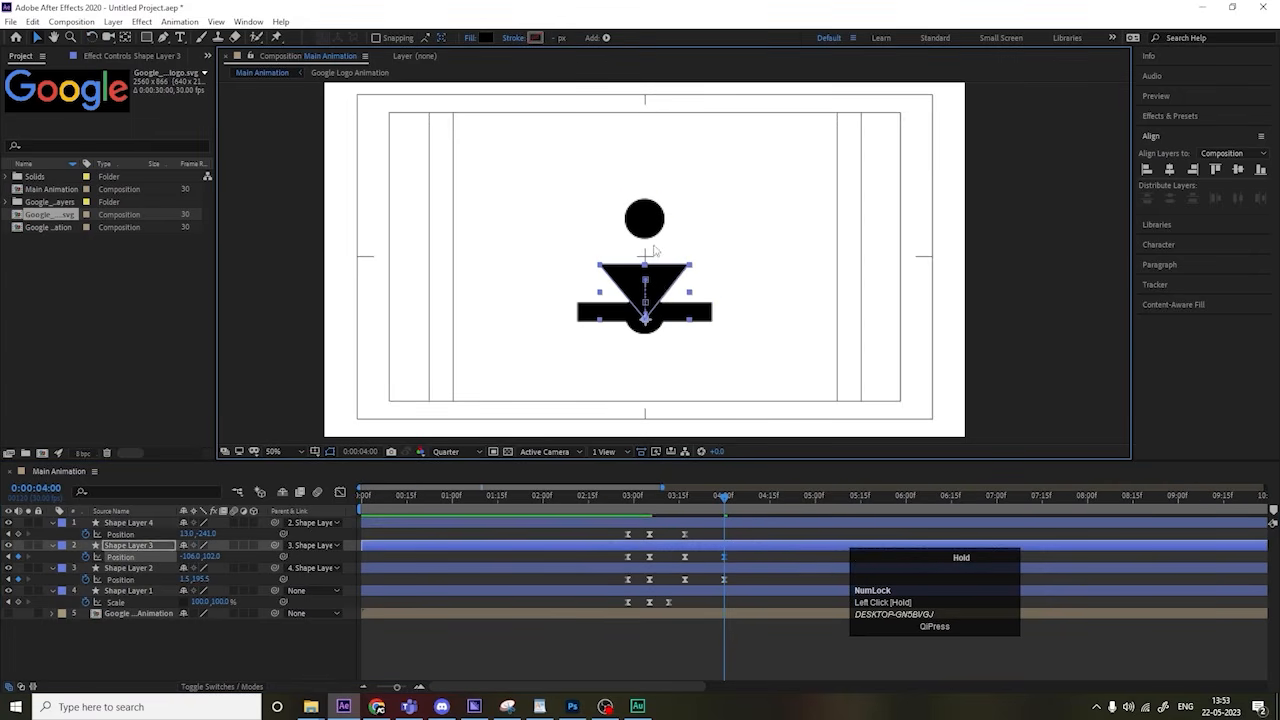
{"action": "left_click", "coordinate": [652, 240]}
{"action": "left_click_drag", "start_coordinate": [652, 228], "coordinate": [652, 276]}
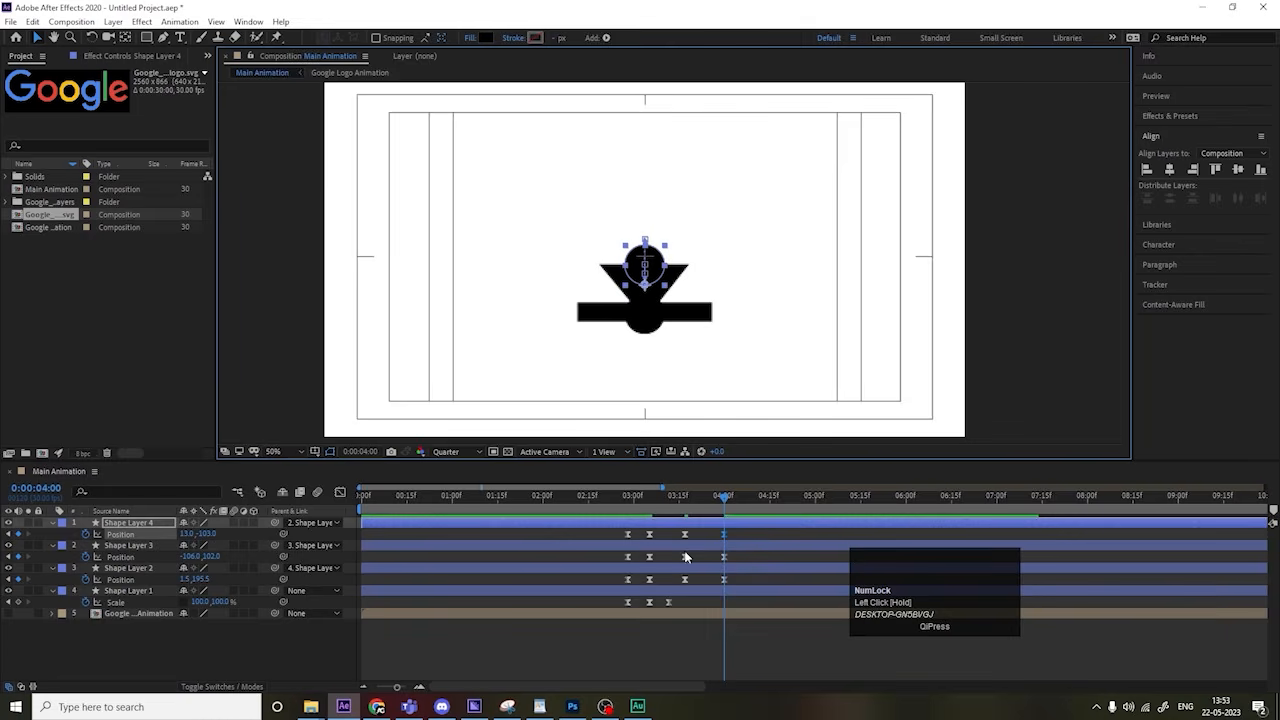
Step: Reshape the Position speed graph of the three shapes' final drop to peak late, just before the last keyframes, and preview it
{"action": "left_click", "coordinate": [614, 501]}
{"action": "key", "text": "space"}
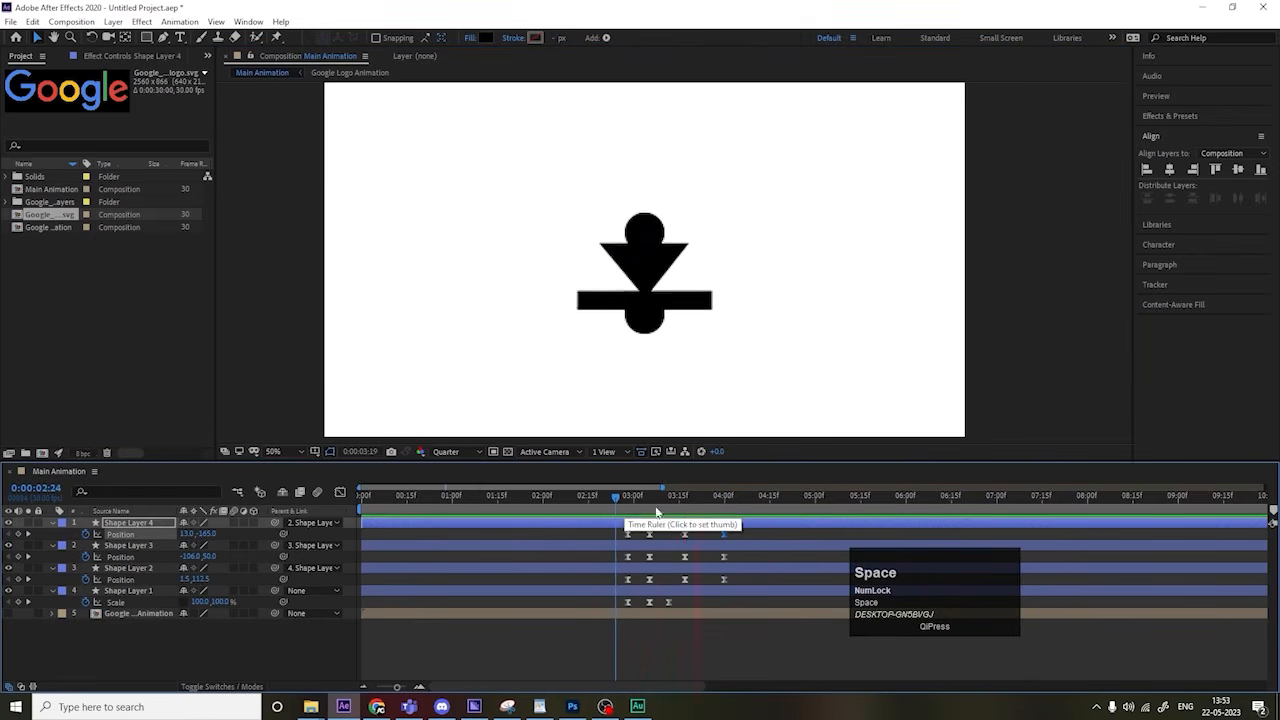
{"action": "key", "text": "space"}
{"action": "left_click_drag", "start_coordinate": [734, 529], "coordinate": [675, 585]}
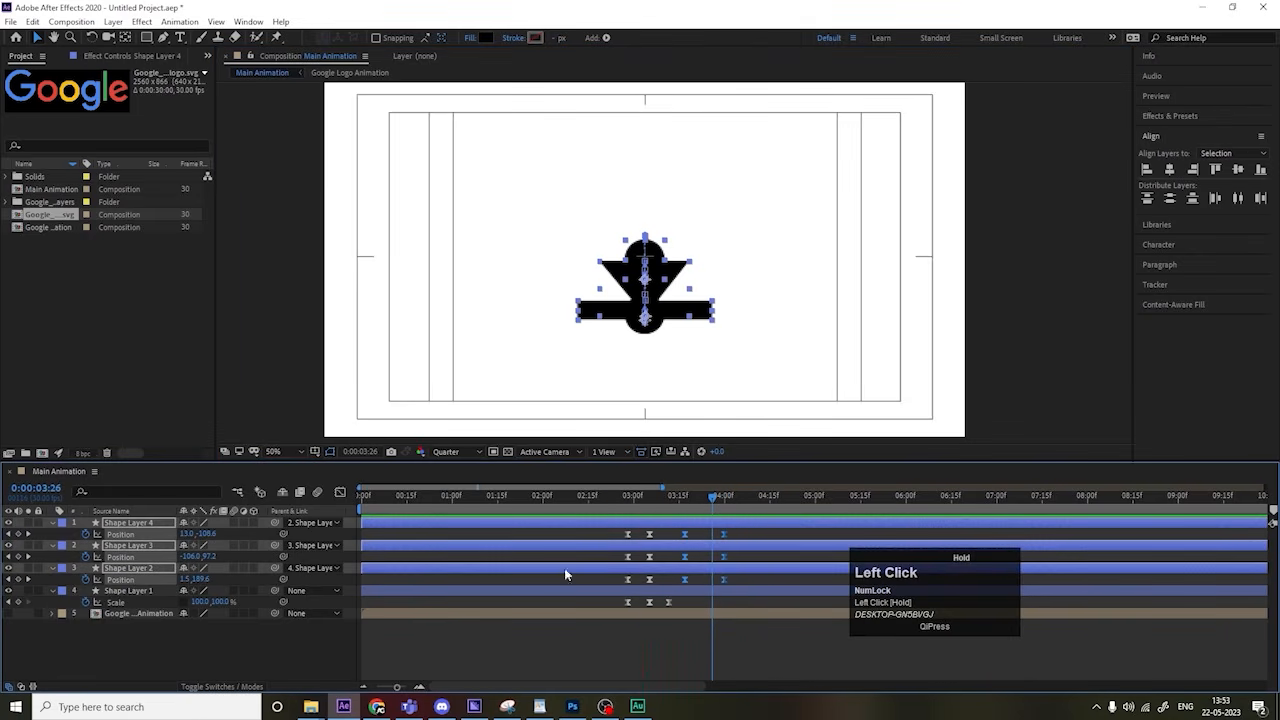
{"action": "left_click", "coordinate": [340, 493]}
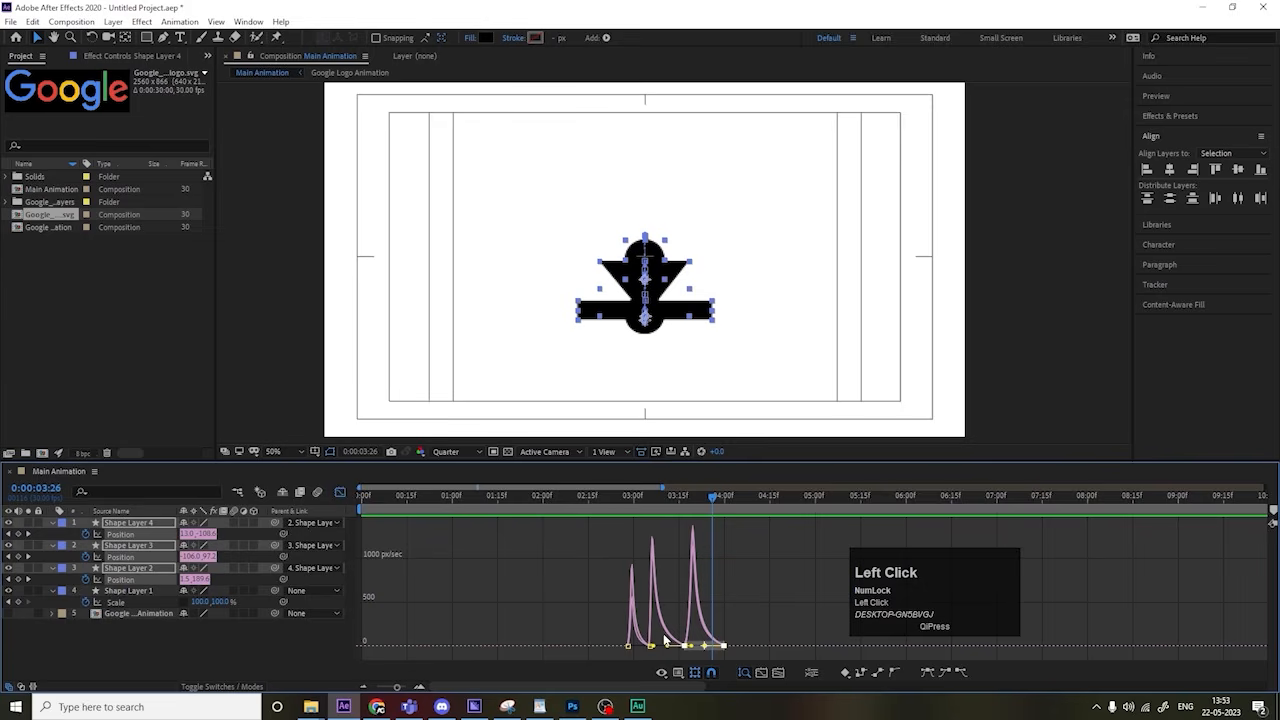
{"action": "key", "text": "="}
{"action": "key", "text": "="}
{"action": "left_click_drag", "start_coordinate": [781, 612], "coordinate": [752, 648]}
{"action": "key", "text": "space"}
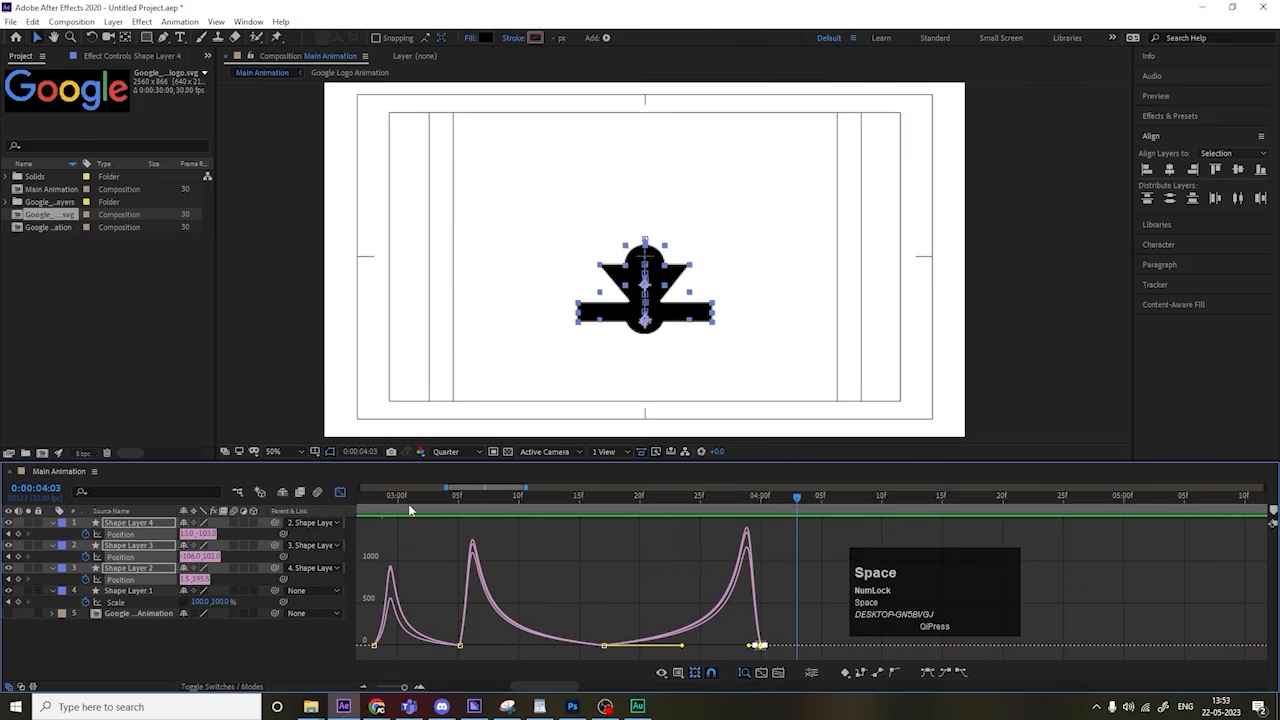
{"action": "left_click", "coordinate": [340, 493]}
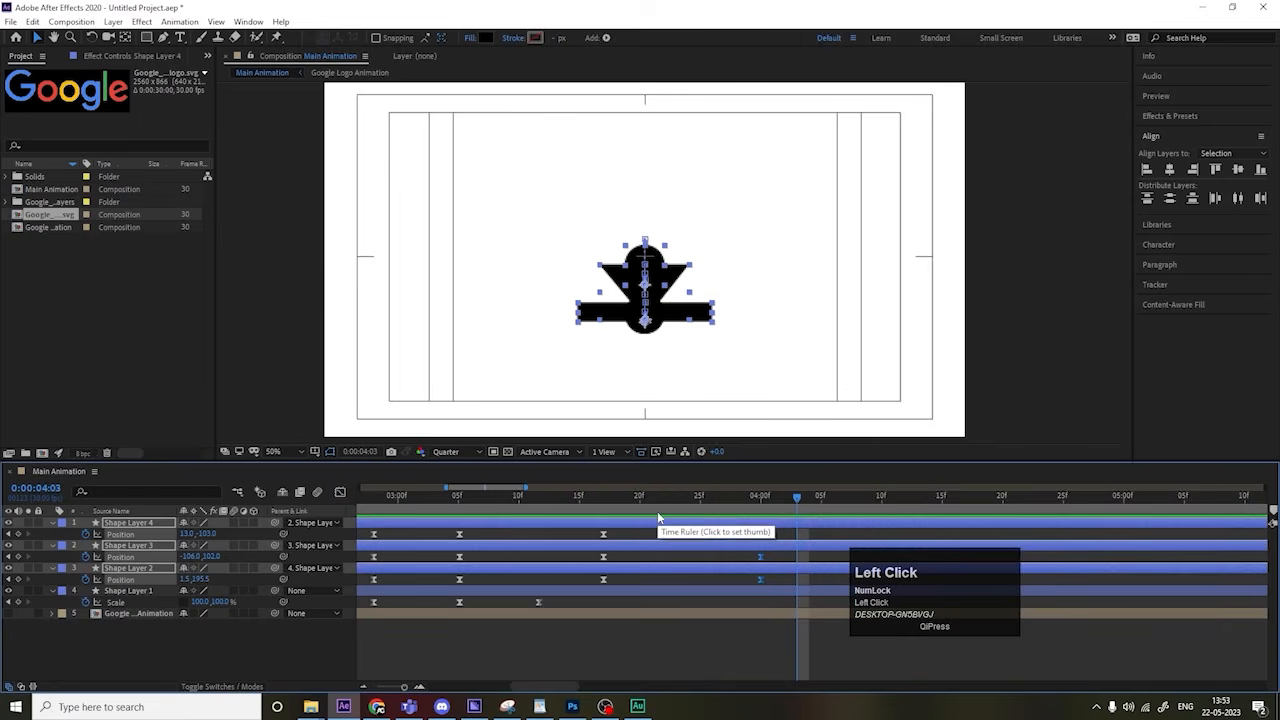
Step: Stagger the Position keyframes to start at 0:00:03:00 for the bar, one frame later each for the triangle and upper circle, and preview the animation
{"action": "key", "text": "minus"}
{"action": "left_click_drag", "start_coordinate": [585, 499], "coordinate": [776, 578]}
{"action": "left_click_drag", "start_coordinate": [589, 578], "coordinate": [798, 564]}
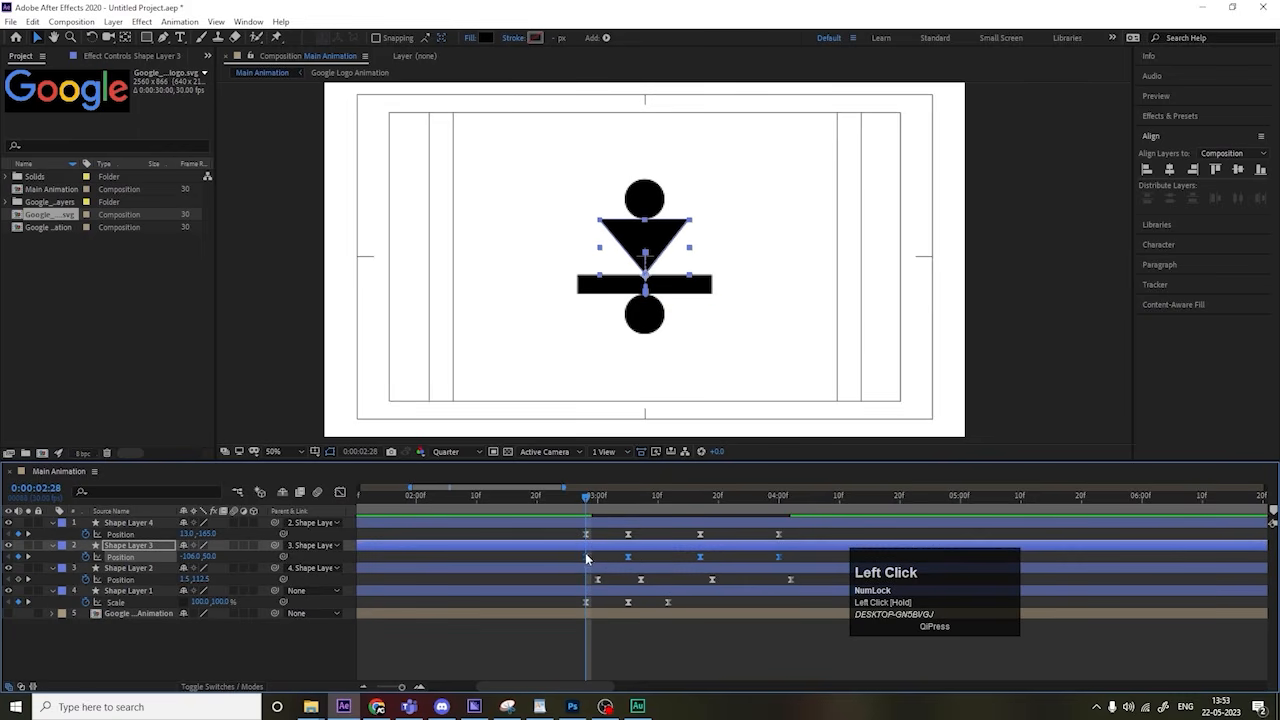
{"action": "left_click_drag", "start_coordinate": [586, 558], "coordinate": [790, 543]}
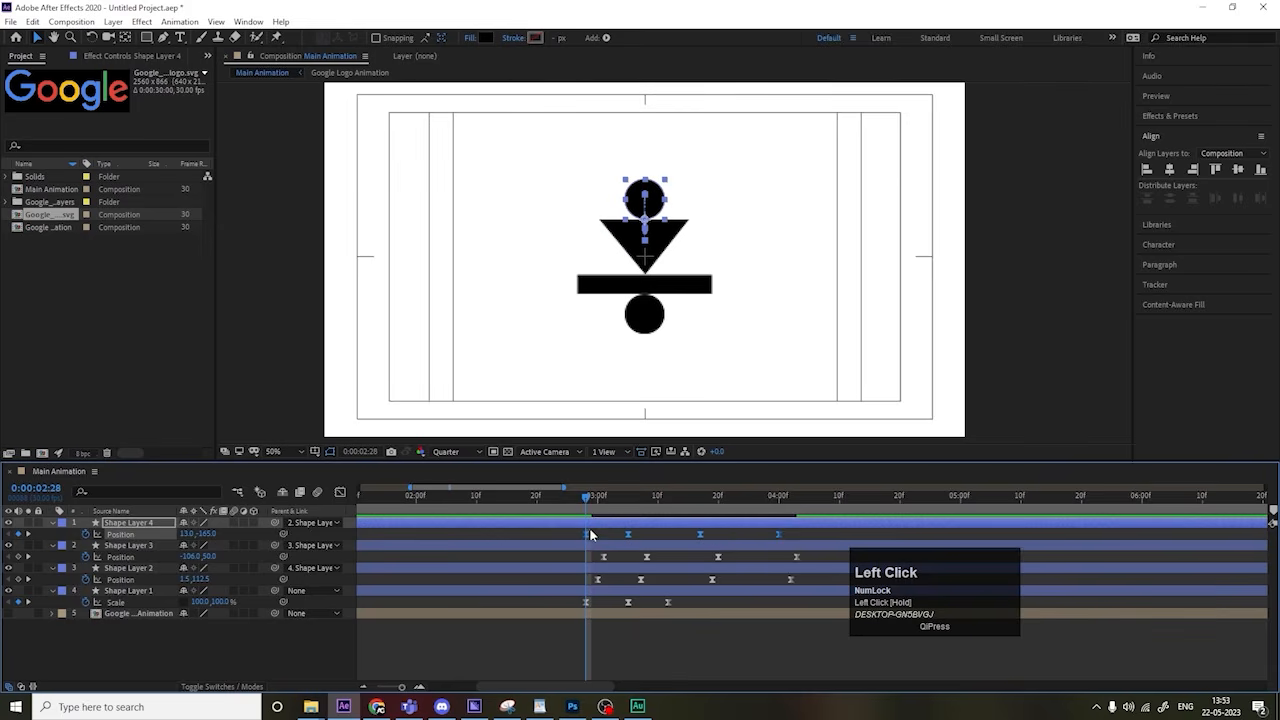
{"action": "left_click_drag", "start_coordinate": [605, 532], "coordinate": [612, 532]}
{"action": "key", "text": "space"}
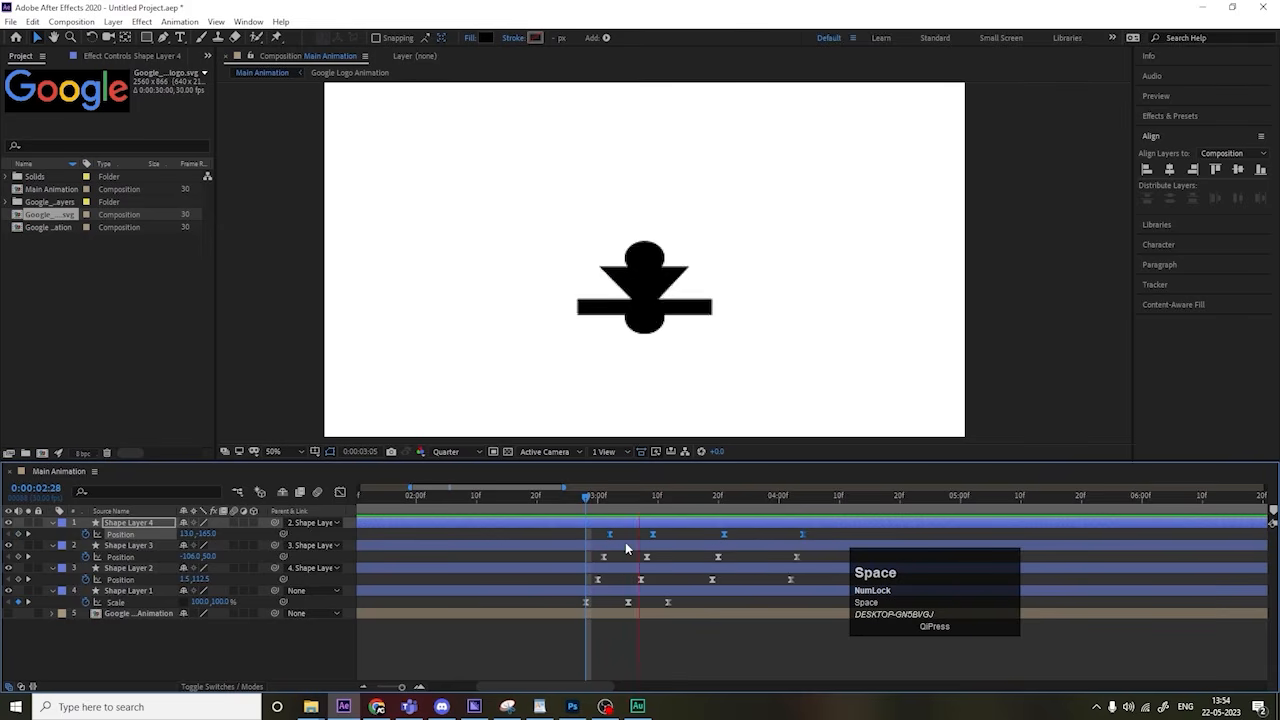
{"action": "key", "text": "space"}
{"action": "key", "text": "minus"}
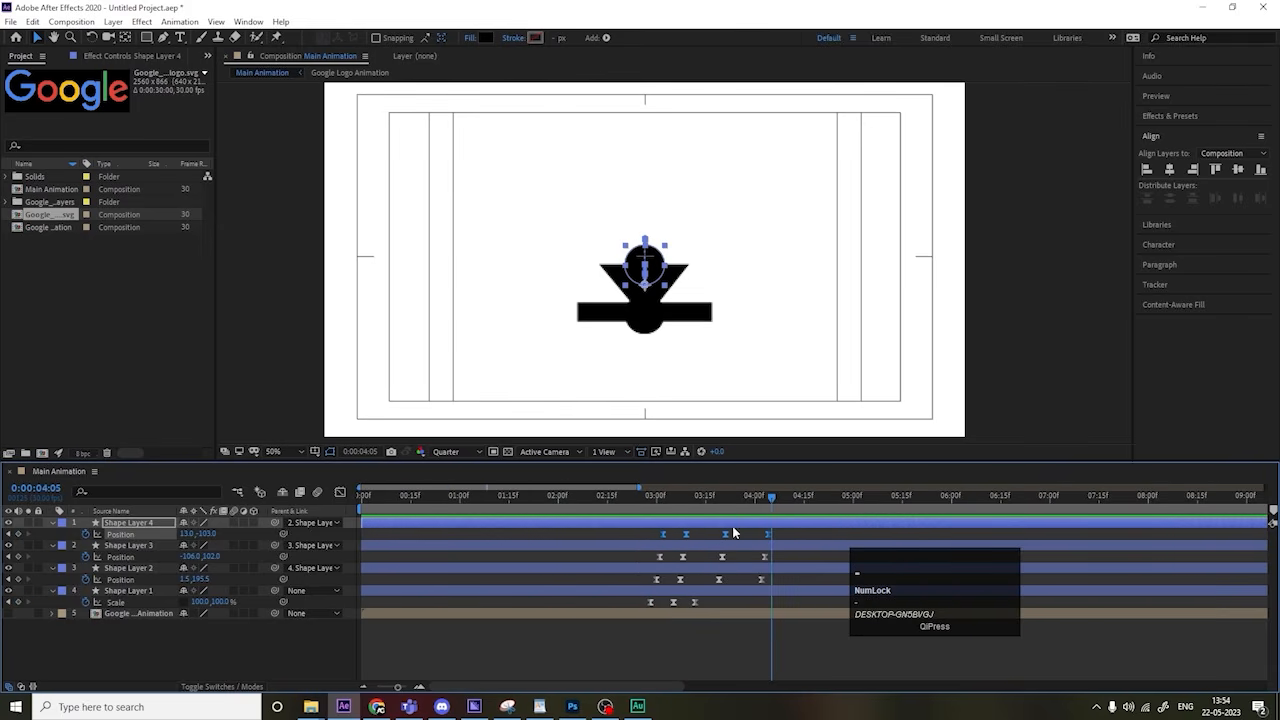
{"action": "left_click_drag", "start_coordinate": [764, 500], "coordinate": [535, 500]}
{"action": "key", "text": "space"}
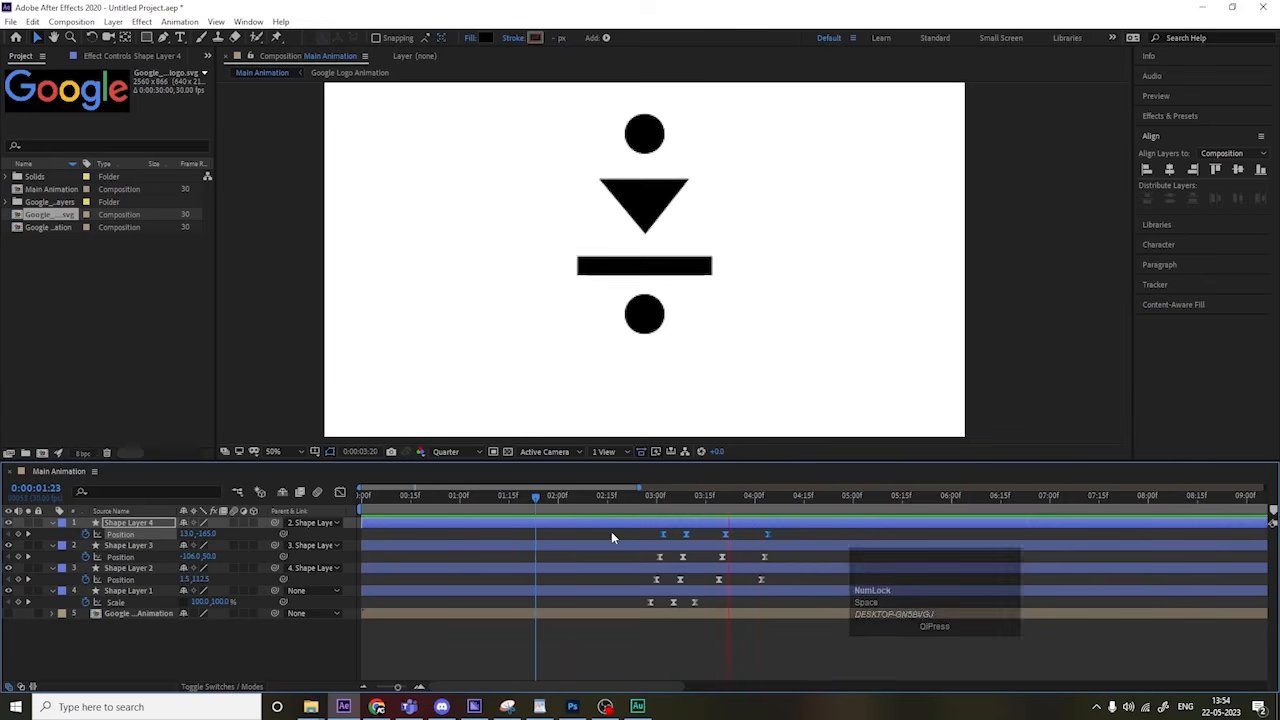
{"action": "left_click_drag", "start_coordinate": [700, 506], "coordinate": [363, 504]}
{"action": "key", "text": "space"}
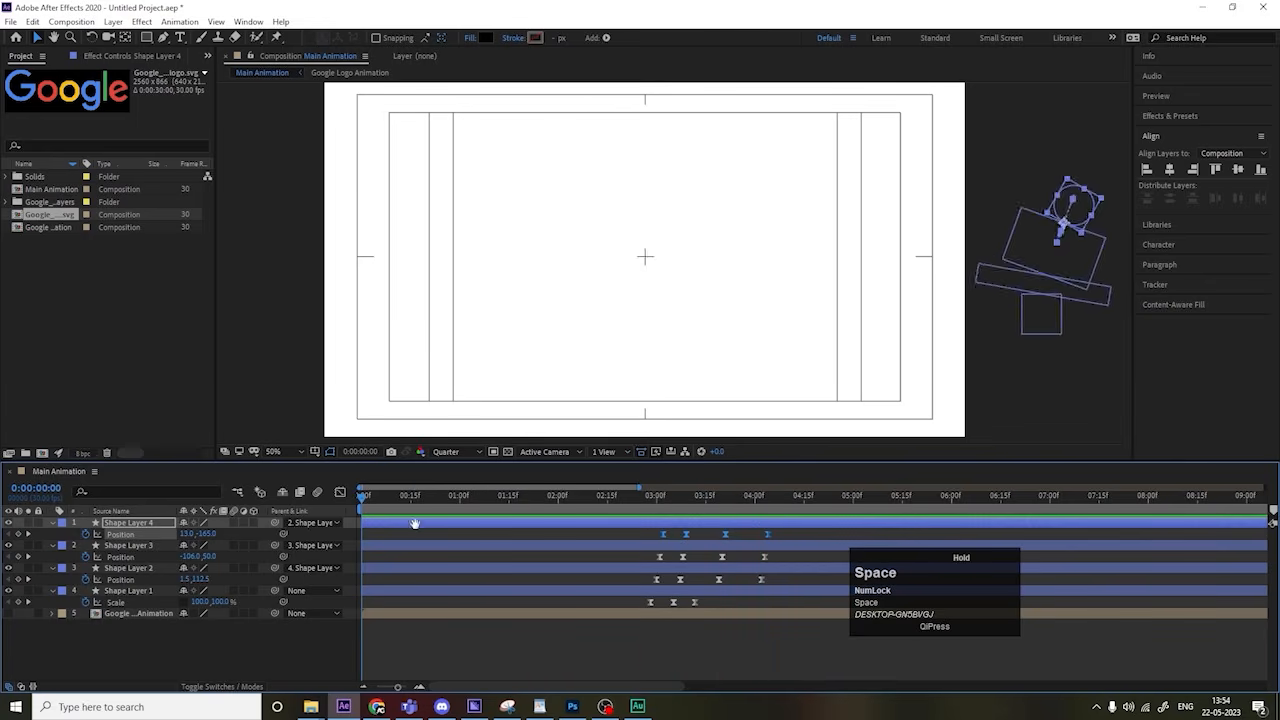
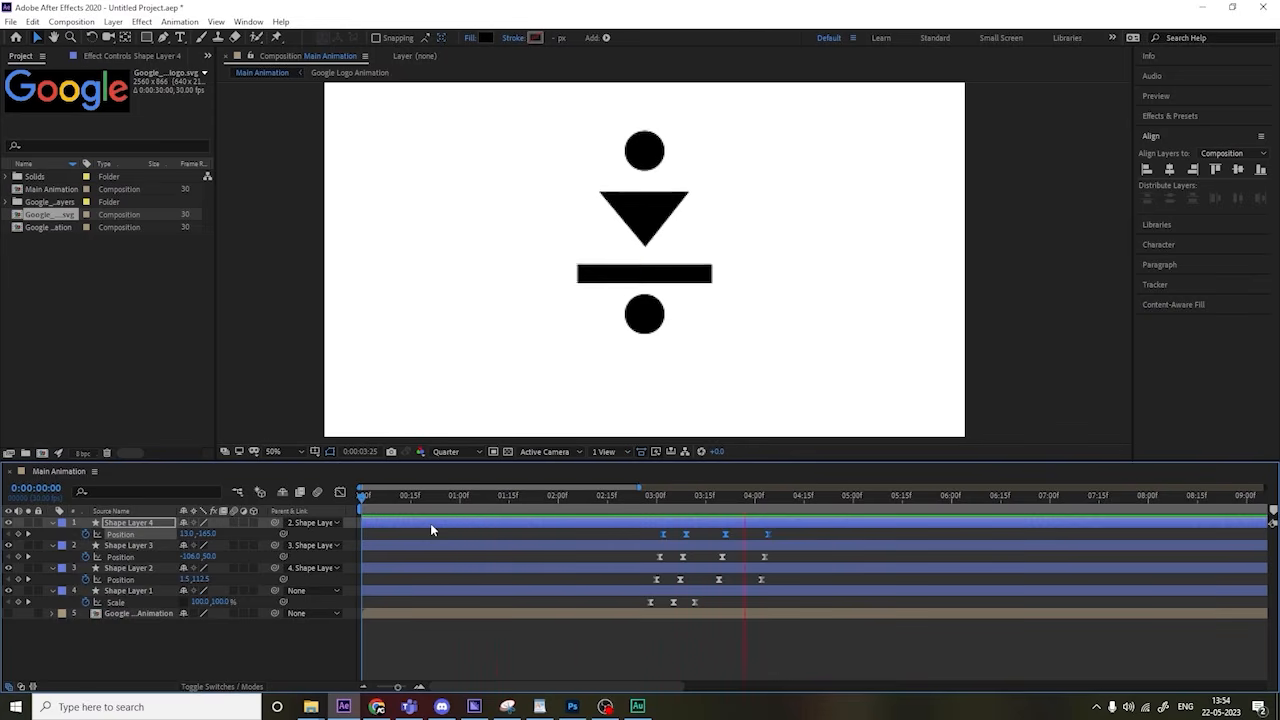
{"action": "key", "text": "space"}
Step: Raise the jump peaks at their third Position keyframes, the bar to about Y -5 and the triangle and upper circle higher, and preview the jump
{"action": "left_click", "coordinate": [722, 504]}
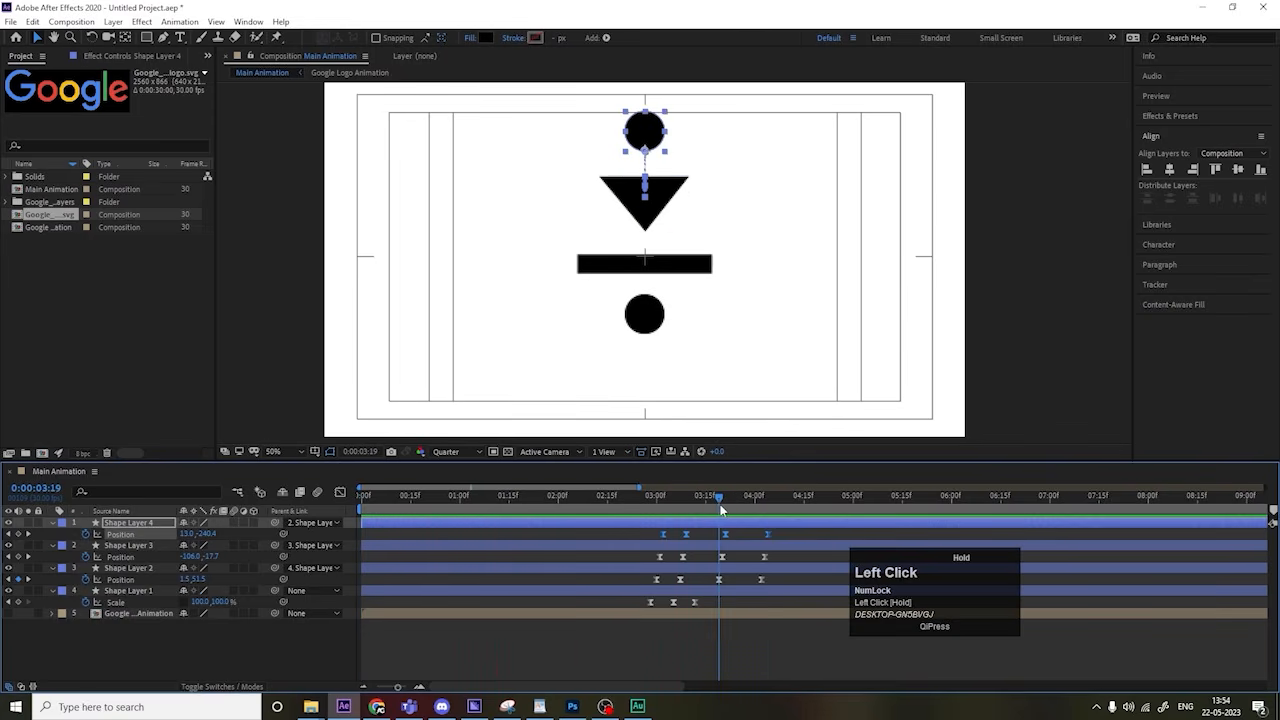
{"action": "left_click", "coordinate": [722, 568]}
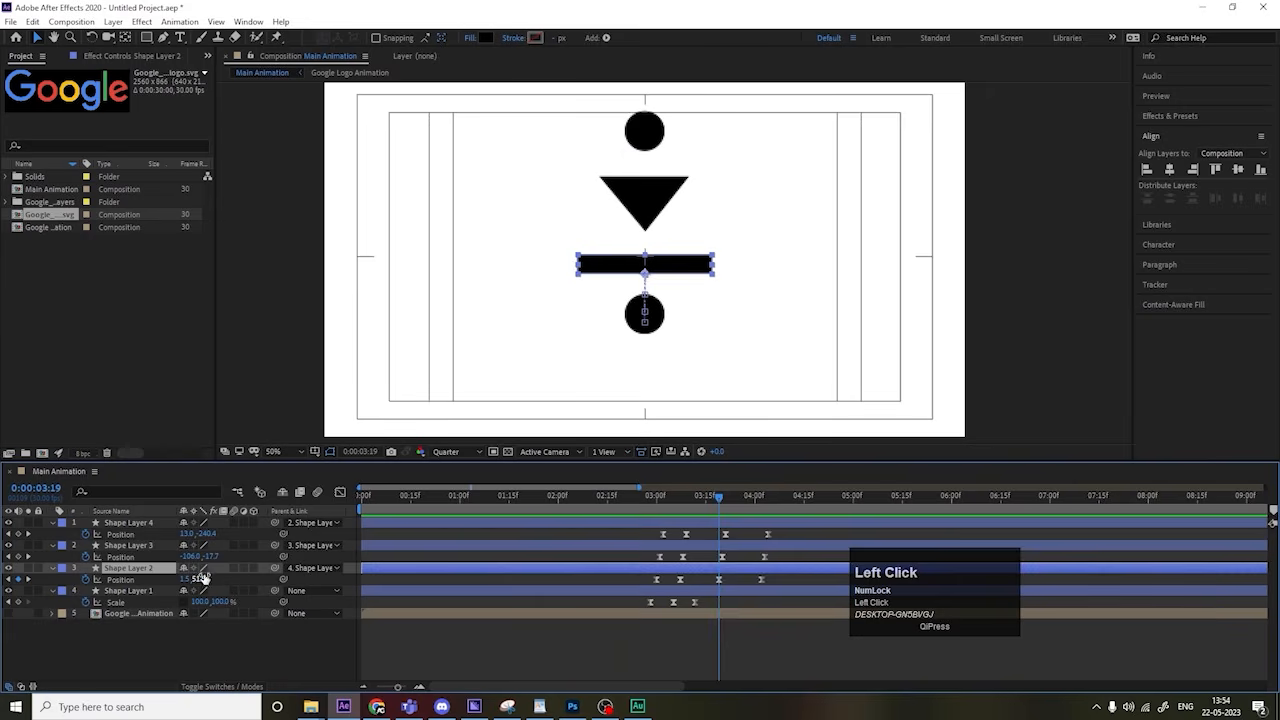
{"action": "left_click_drag", "start_coordinate": [200, 578], "coordinate": [168, 577]}
{"action": "key", "text": "k"}
{"action": "left_click", "coordinate": [709, 553]}
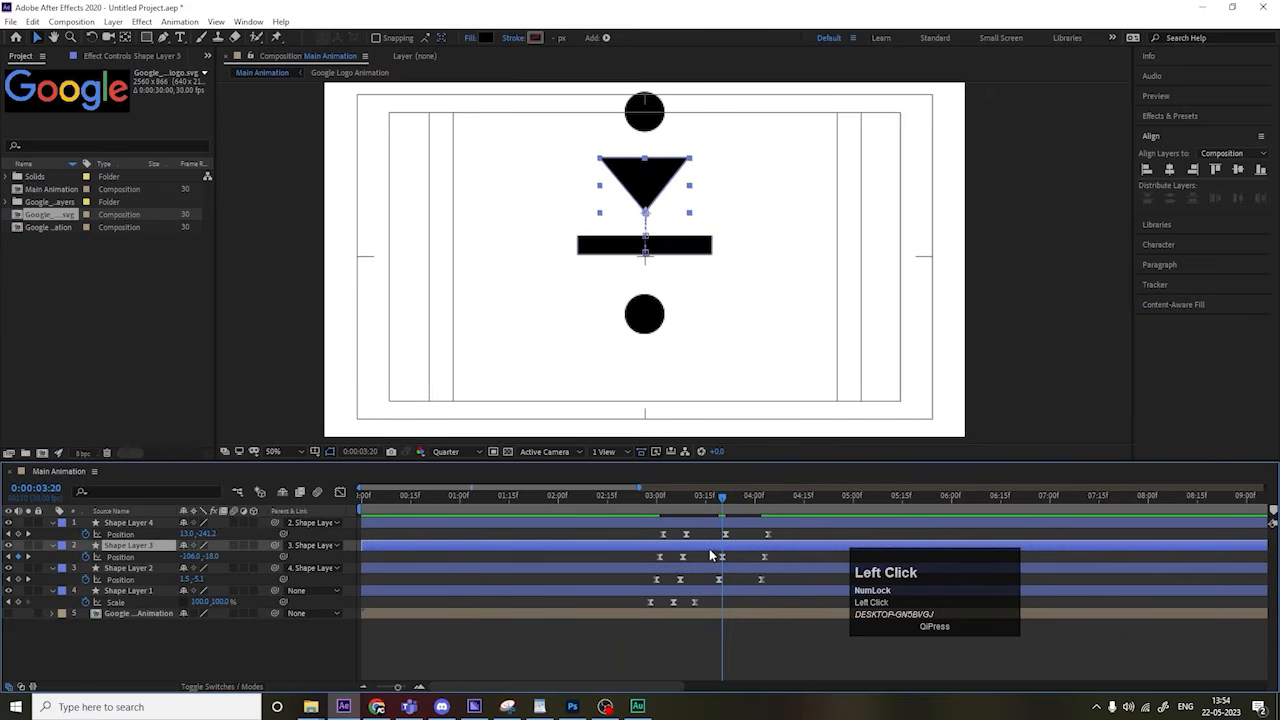
{"action": "left_click_drag", "start_coordinate": [207, 559], "coordinate": [186, 537]}
{"action": "left_click", "coordinate": [731, 527]}
{"action": "key", "text": "k"}
{"action": "key", "text": "space"}
{"action": "key", "text": "space"}
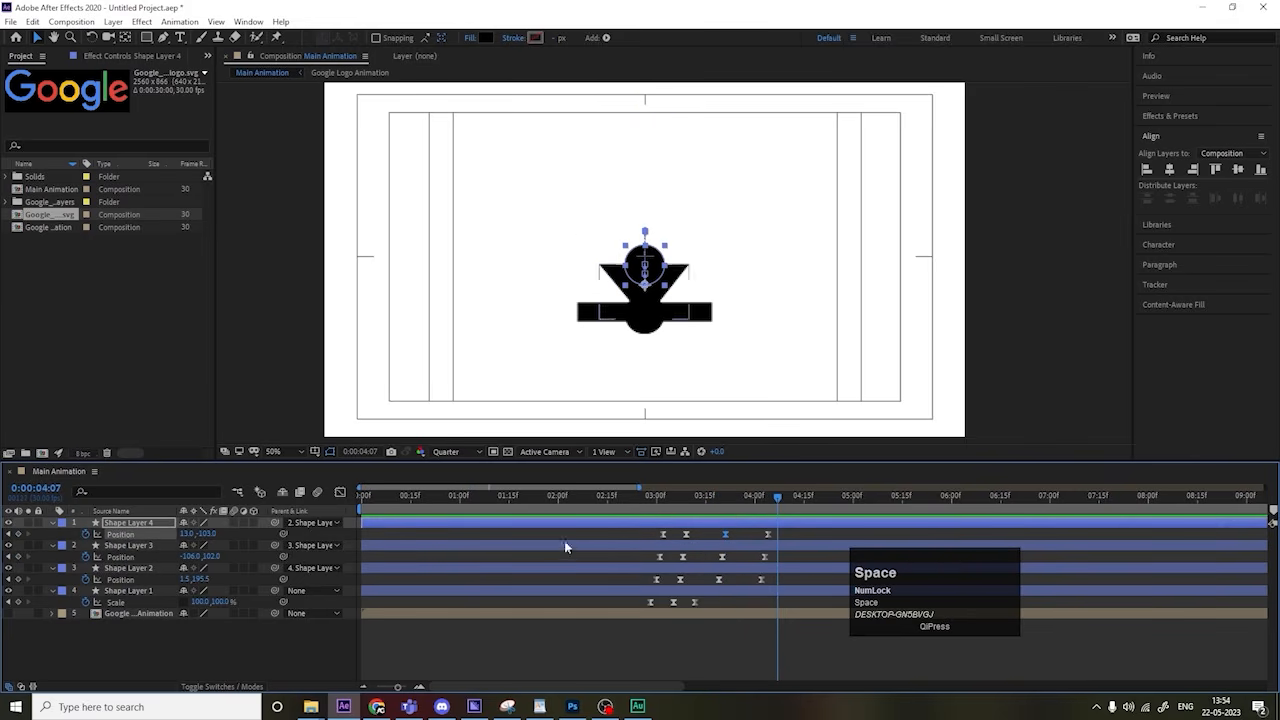
{"action": "left_click", "coordinate": [648, 495]}
{"action": "key", "text": "space"}
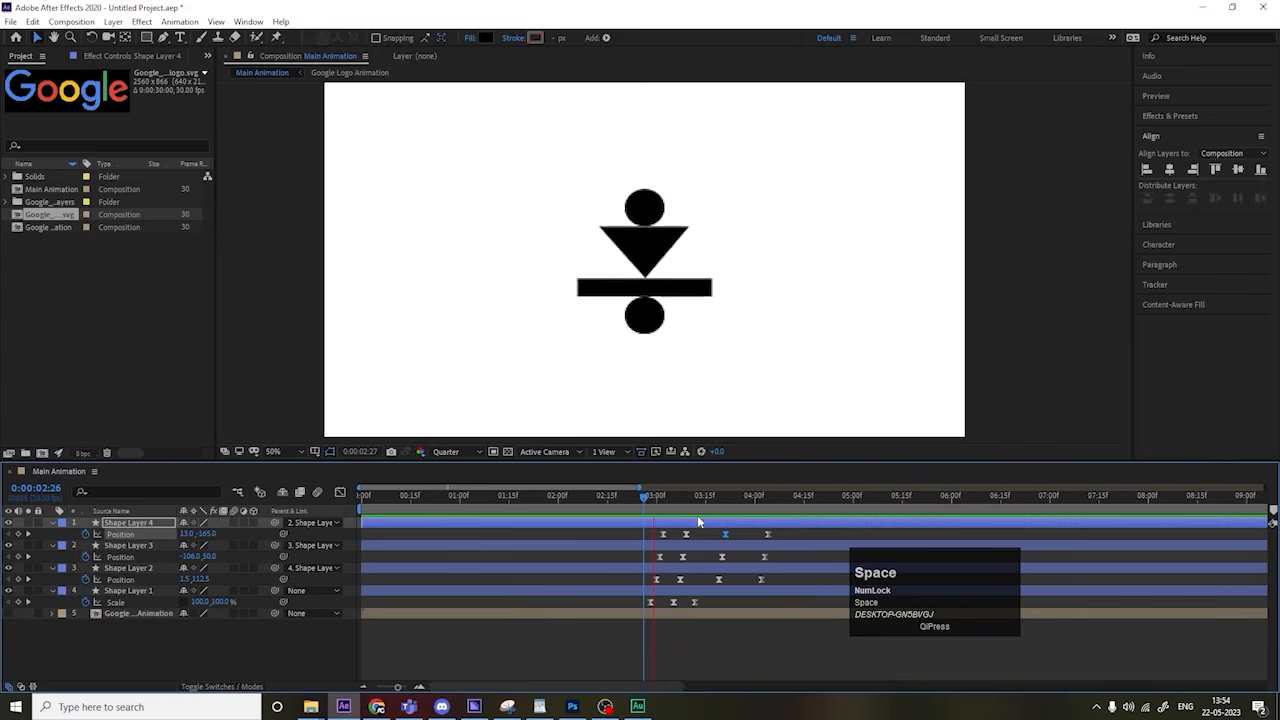
{"action": "key", "text": "space"}
Step: Show the Google logo animation layer and fill the lower circle with the blue 4285F4 sampled from the letter G
{"action": "left_click", "coordinate": [10, 614]}
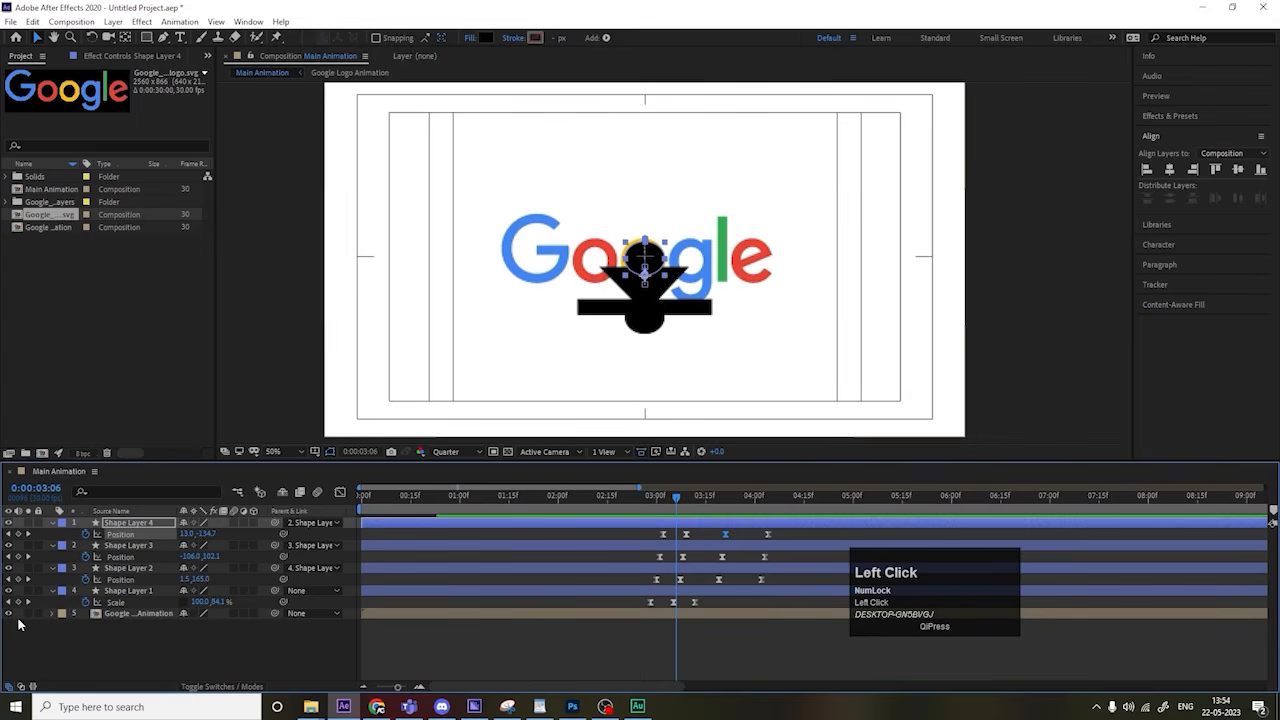
{"action": "left_click", "coordinate": [114, 617]}
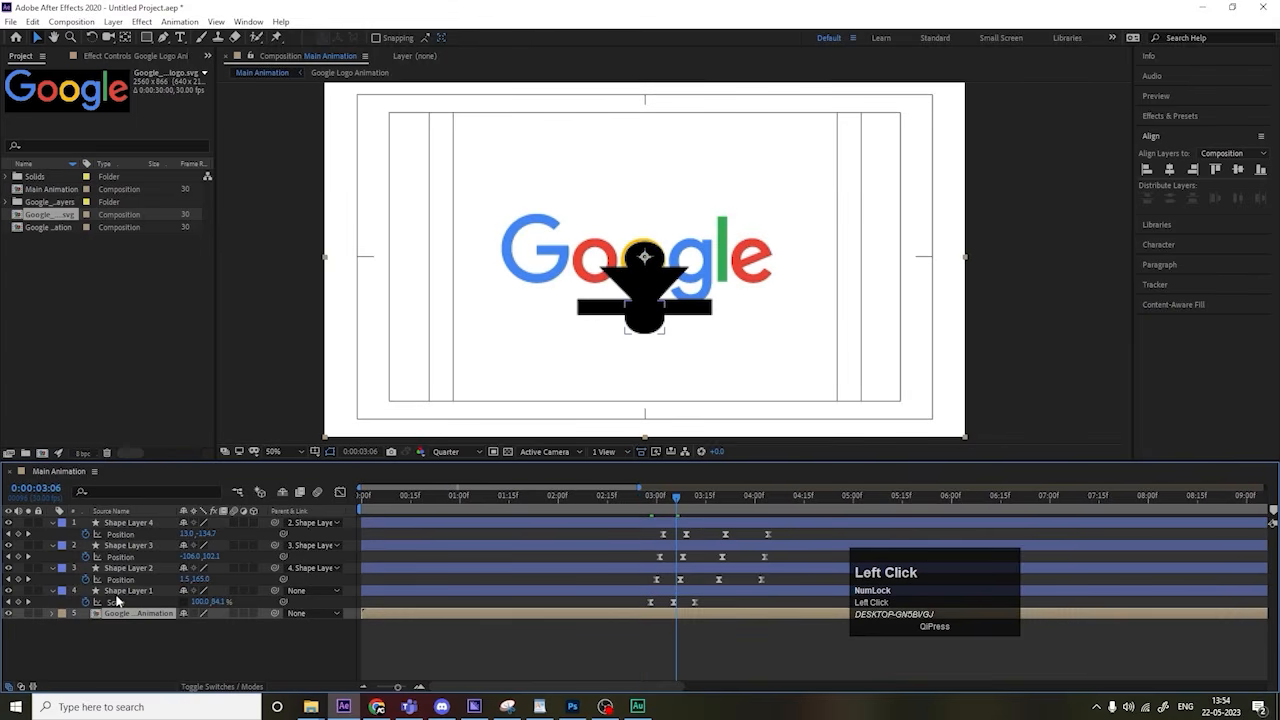
{"action": "left_click", "coordinate": [116, 596]}
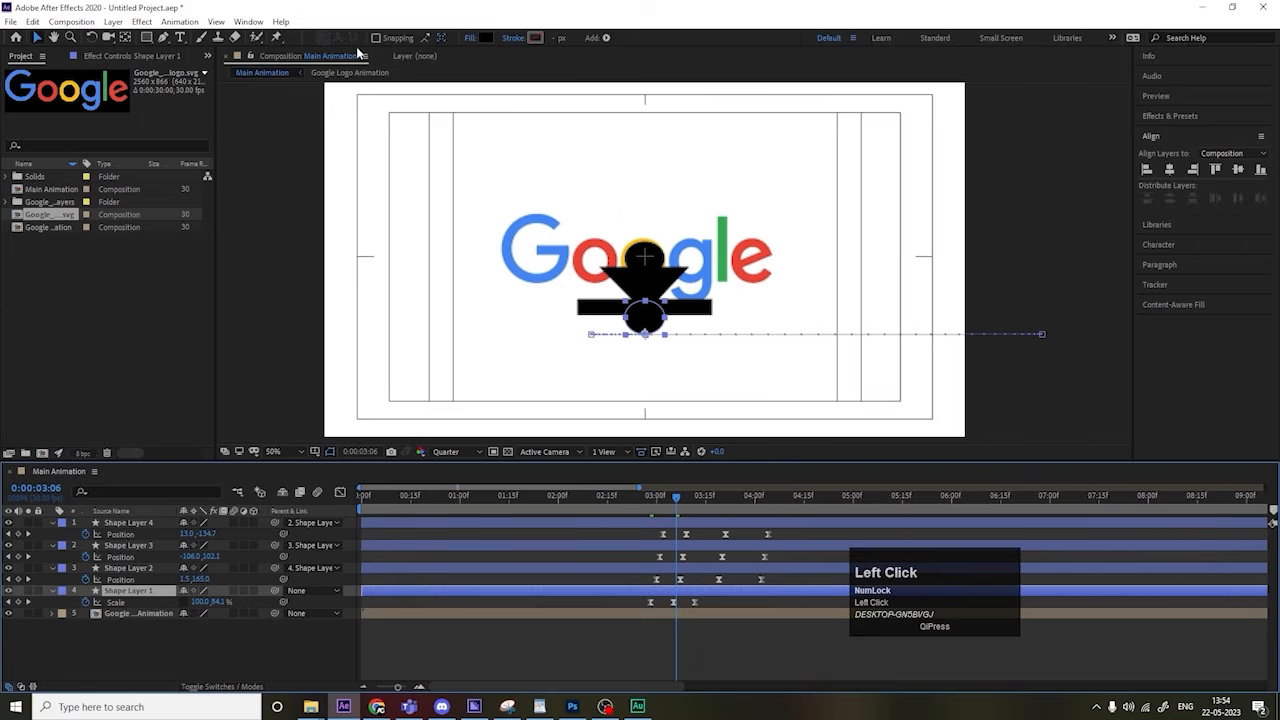
{"action": "left_click", "coordinate": [486, 37]}
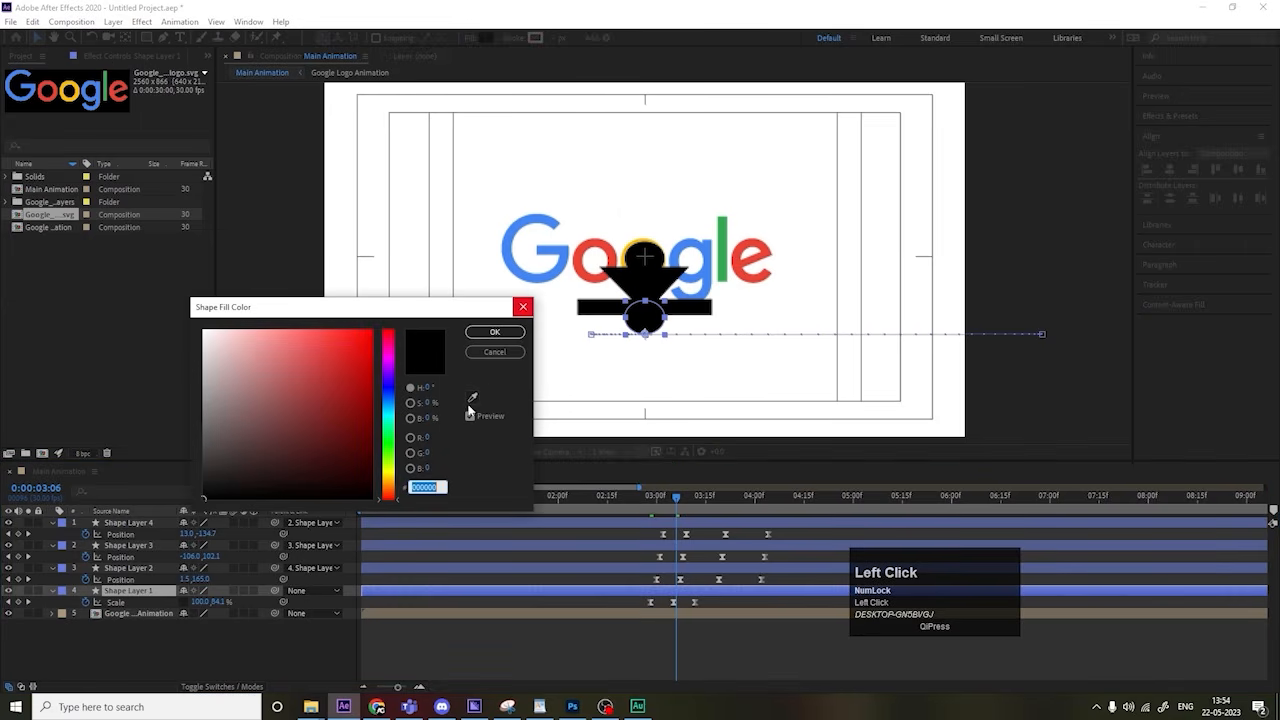
{"action": "left_click", "coordinate": [473, 397]}
{"action": "left_click", "coordinate": [509, 270]}
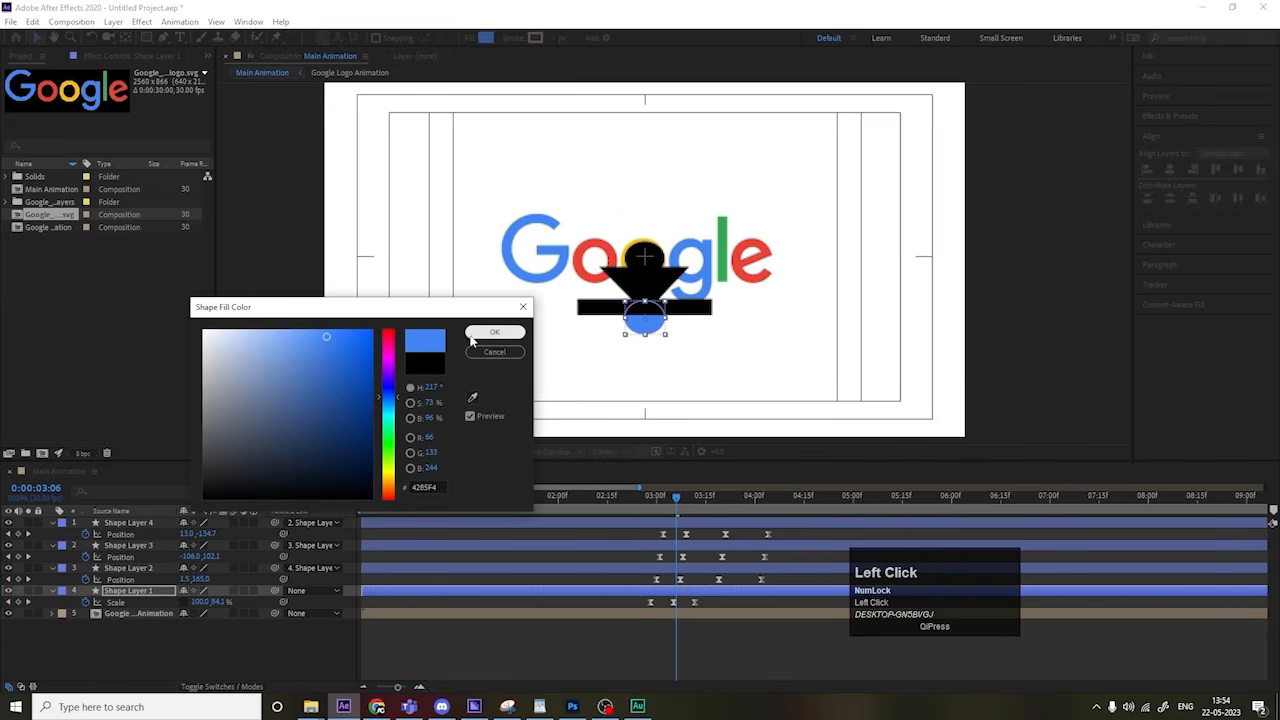
{"action": "left_click", "coordinate": [472, 340]}
Step: Fill the bar with the red EA4335 sampled from the logo's first letter o
{"action": "left_click", "coordinate": [695, 570]}
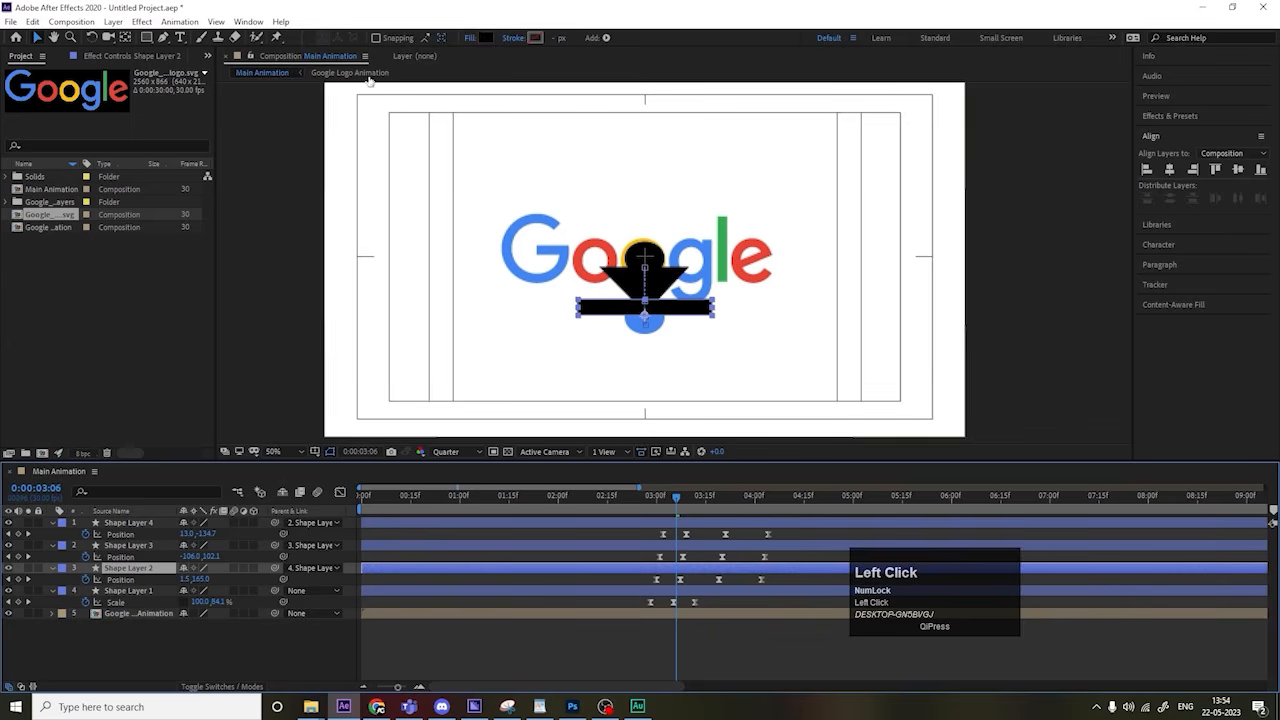
{"action": "left_click", "coordinate": [484, 38]}
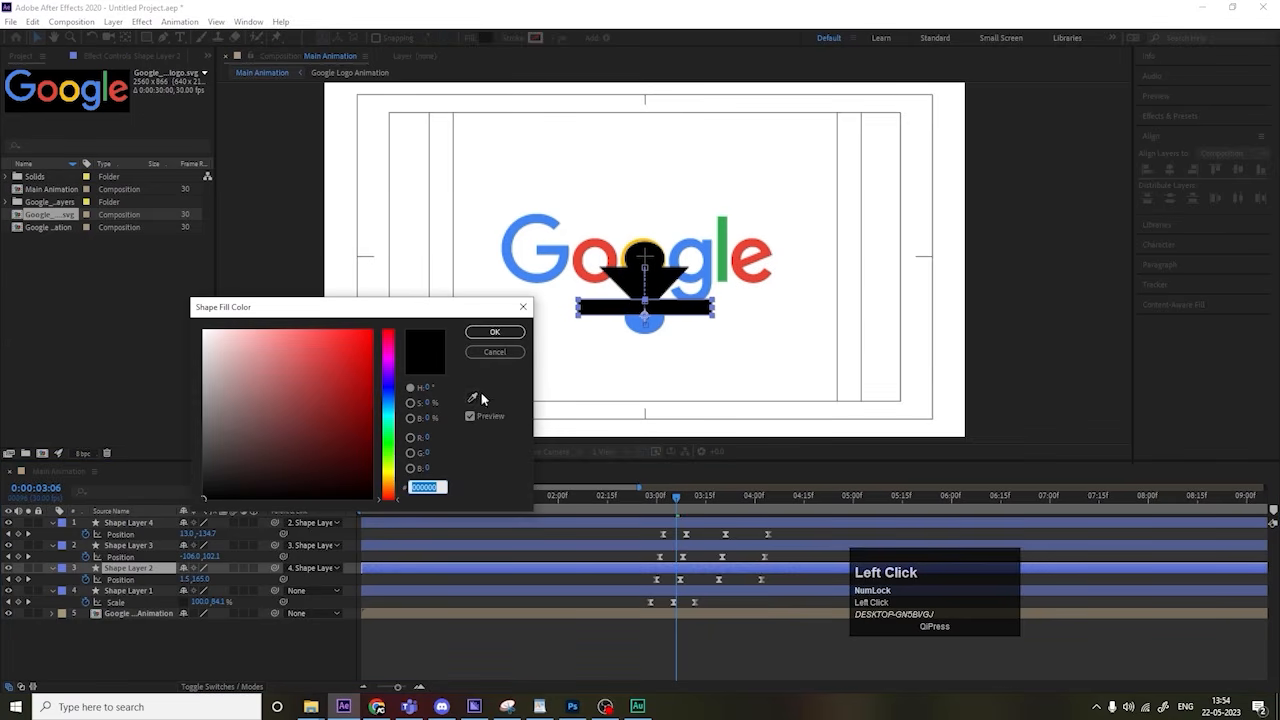
{"action": "left_click", "coordinate": [473, 397]}
{"action": "left_click", "coordinate": [589, 266]}
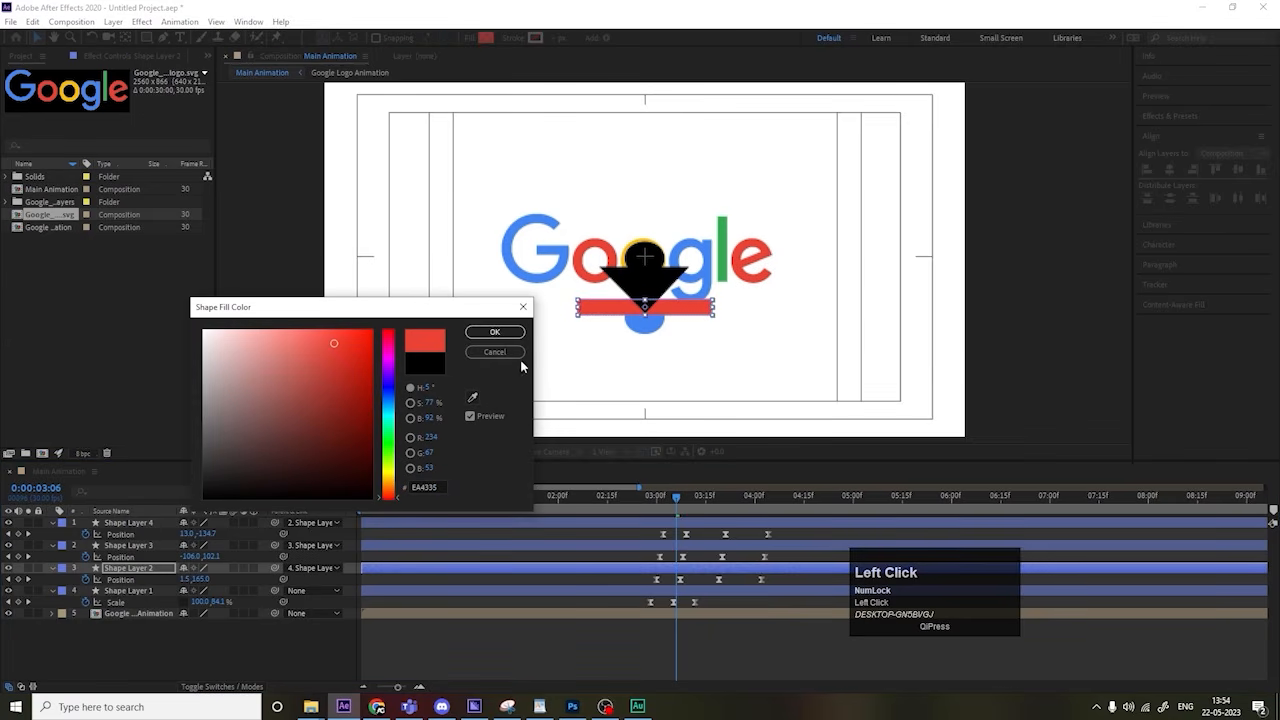
{"action": "left_click", "coordinate": [495, 333]}
Step: Fill the triangle with the yellow FCBD07 sampled from the logo's second letter o
{"action": "left_click", "coordinate": [612, 548]}
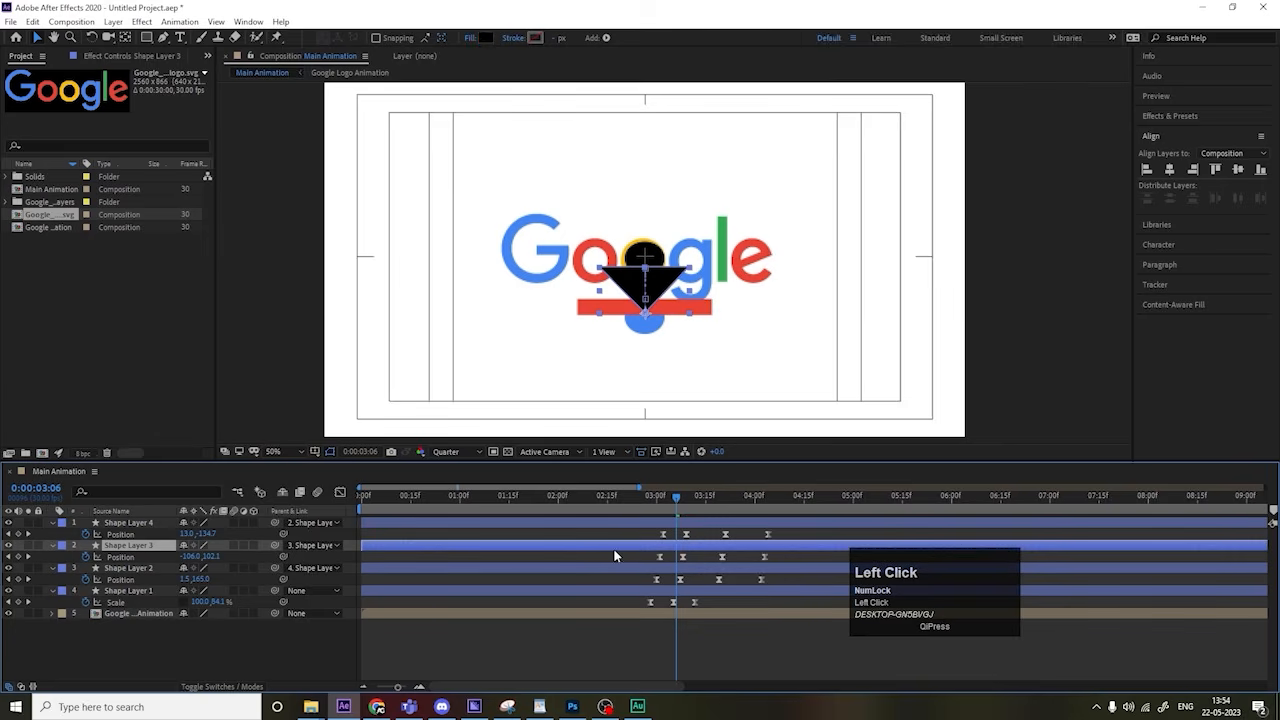
{"action": "left_click", "coordinate": [485, 39]}
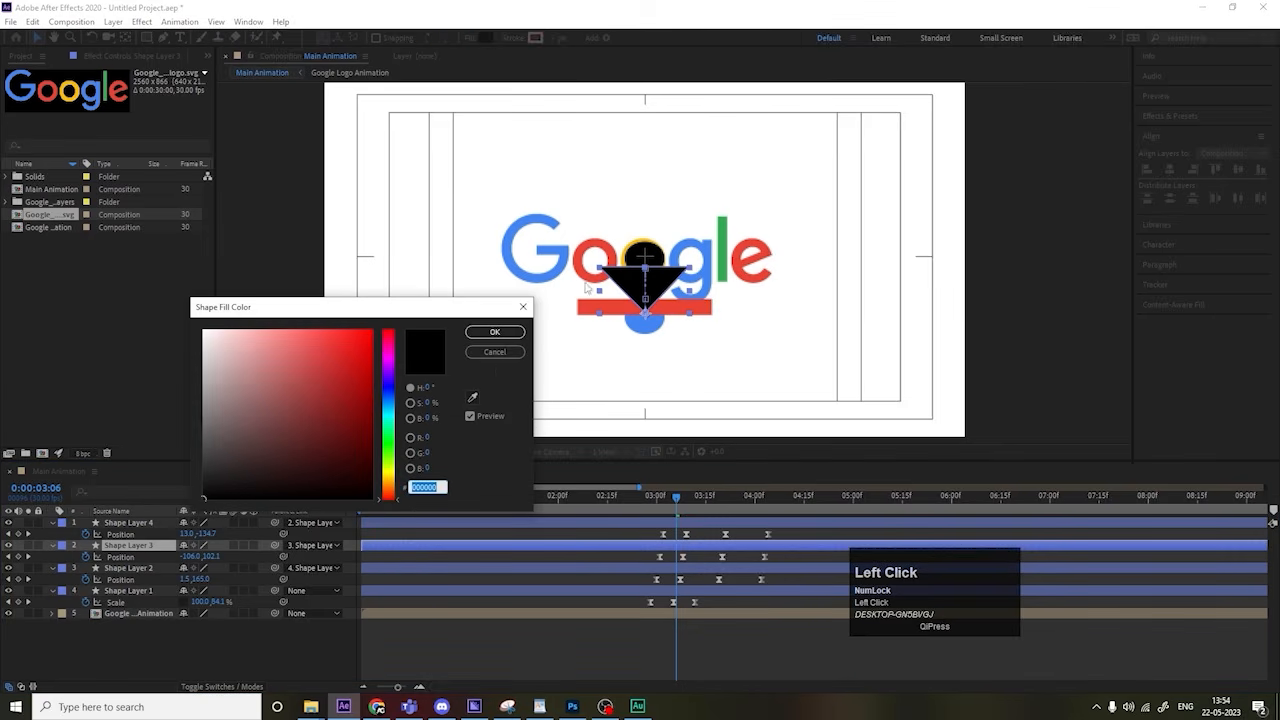
{"action": "left_click", "coordinate": [472, 397]}
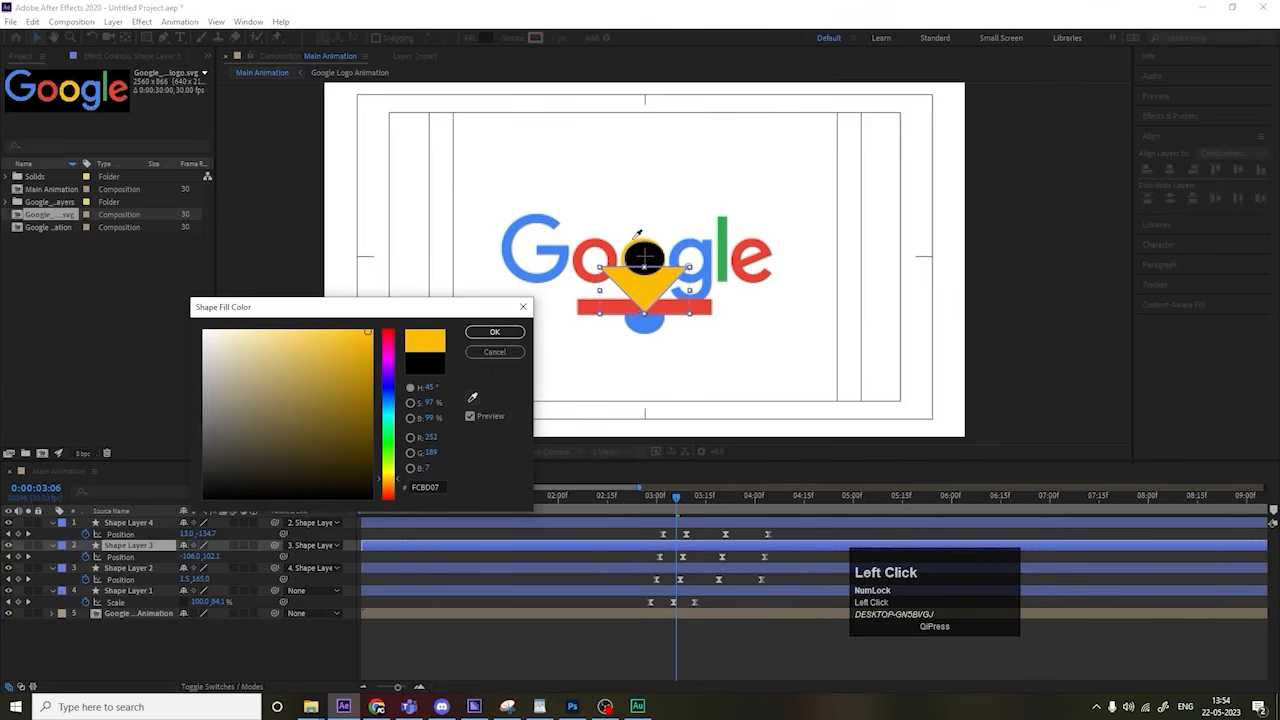
{"action": "left_click", "coordinate": [635, 237]}
{"action": "left_click", "coordinate": [494, 331]}
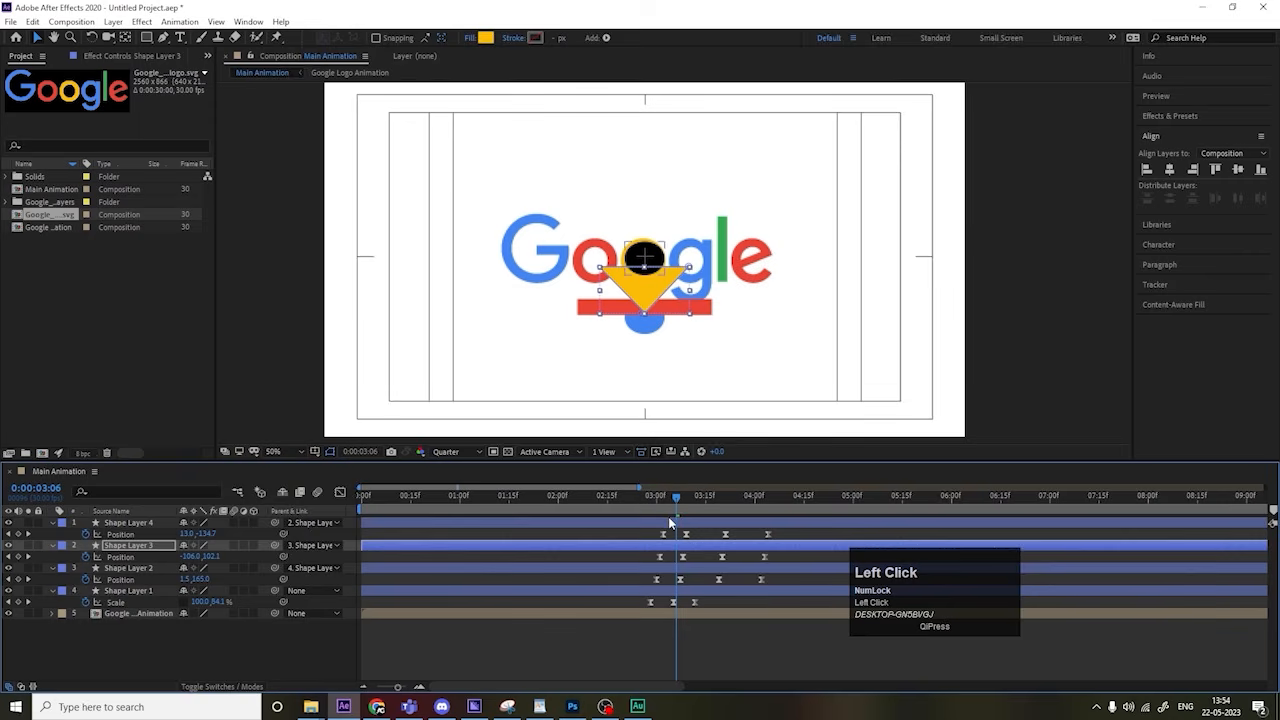
Step: Fill the upper circle with the green 34A853 sampled from the logo's letter l
{"action": "left_click", "coordinate": [670, 522]}
{"action": "left_click", "coordinate": [484, 37]}
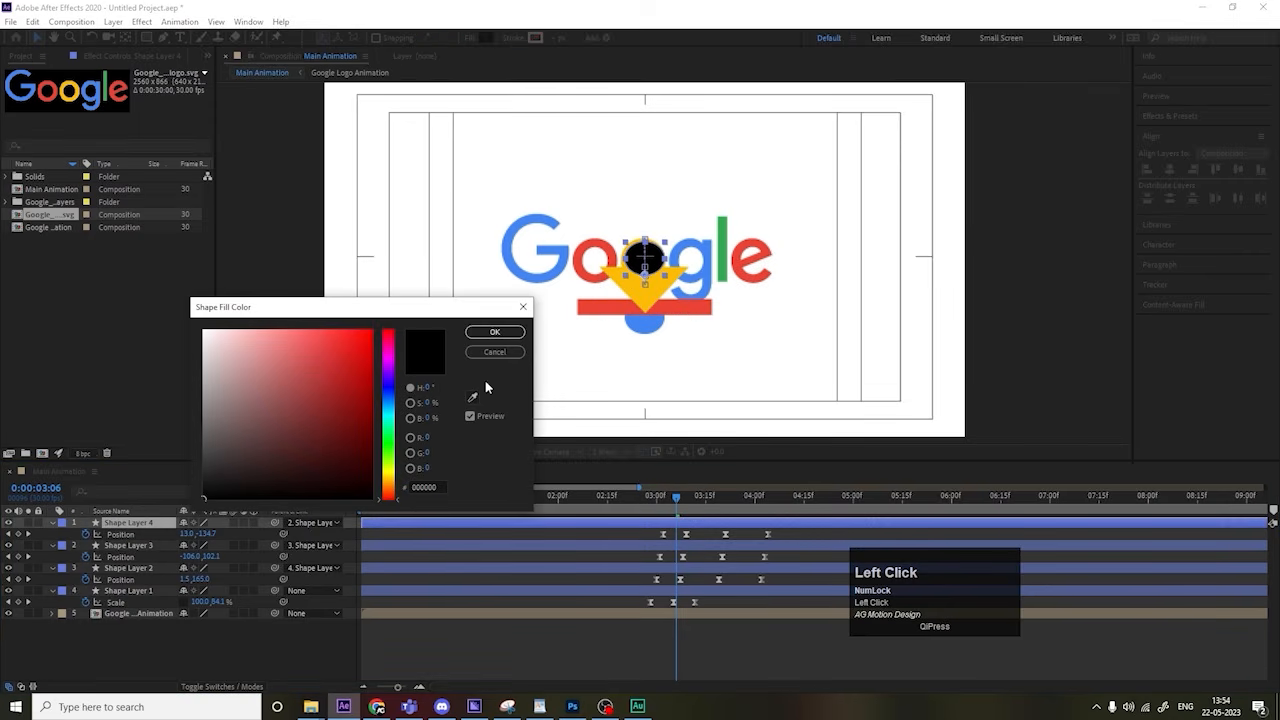
{"action": "left_click", "coordinate": [474, 400]}
{"action": "left_click", "coordinate": [726, 216]}
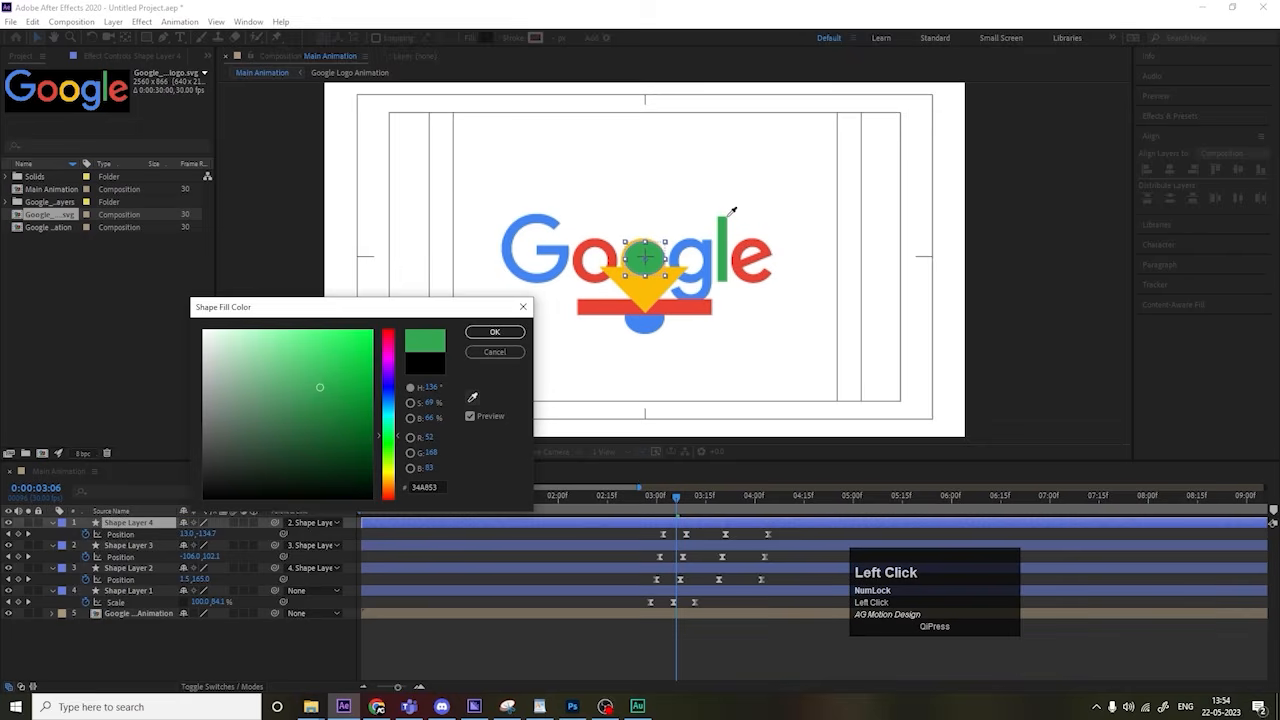
{"action": "left_click", "coordinate": [494, 332]}
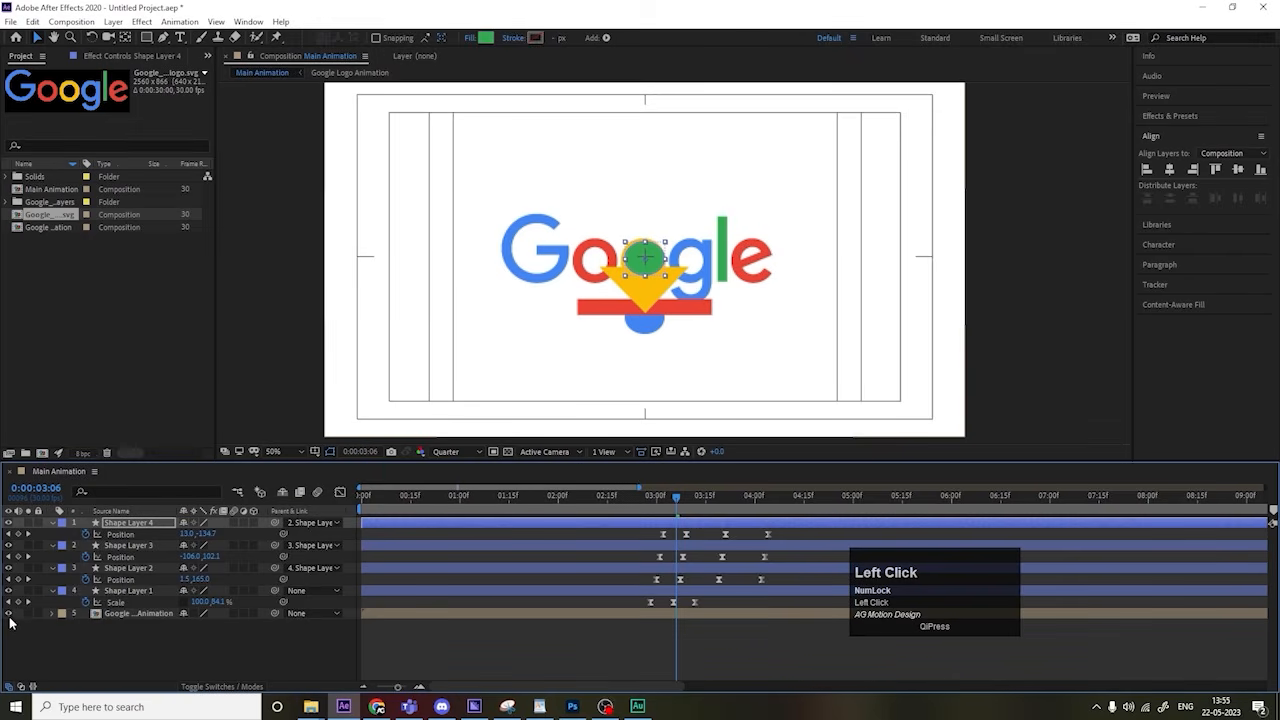
Step: Hide the Google logo animation layer again and preview the coloured shapes from the start
{"action": "left_click", "coordinate": [8, 613]}
{"action": "left_click_drag", "start_coordinate": [625, 498], "coordinate": [362, 498]}
{"action": "key", "text": "space"}
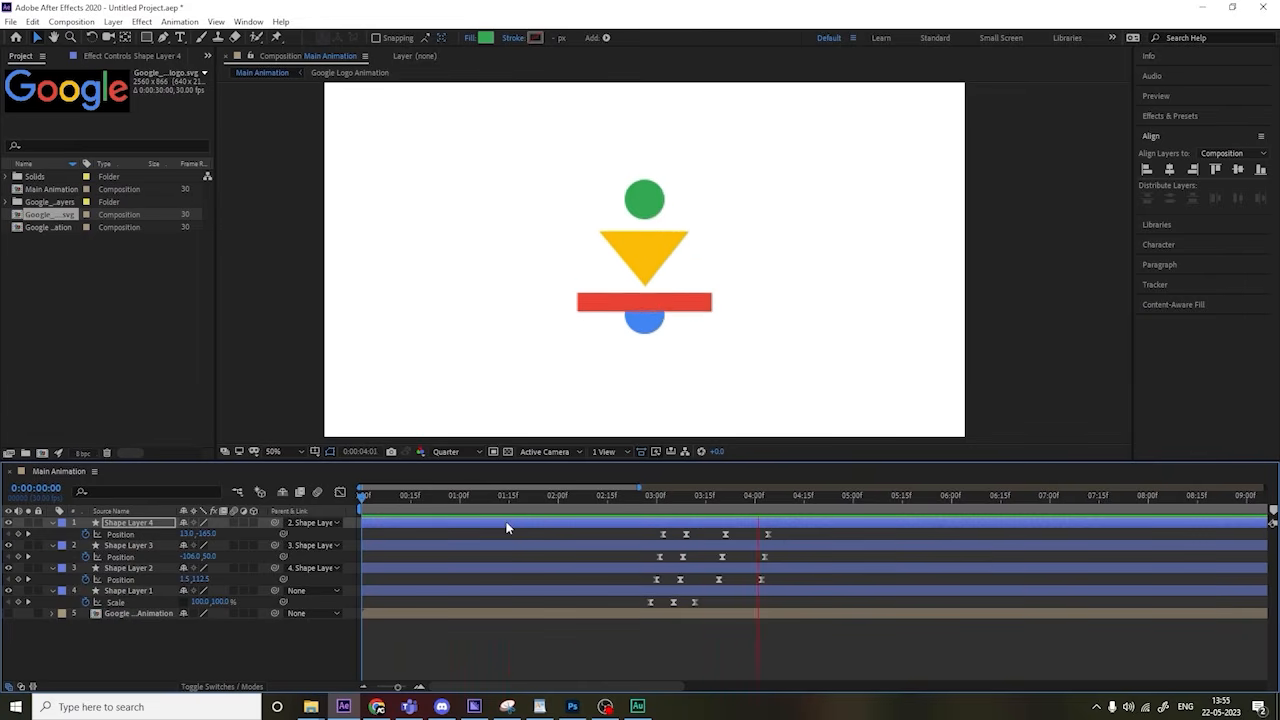
{"action": "key", "text": "space"}
Step: Pre-compose the four shape layers into a new composition named Shapes
{"action": "mouse_move", "coordinate": [787, 503]}
{"action": "left_mouse_down"}
{"action": "mouse_move", "coordinate": [749, 502]}
{"action": "mouse_move", "coordinate": [767, 511]}
{"action": "left_mouse_up"}
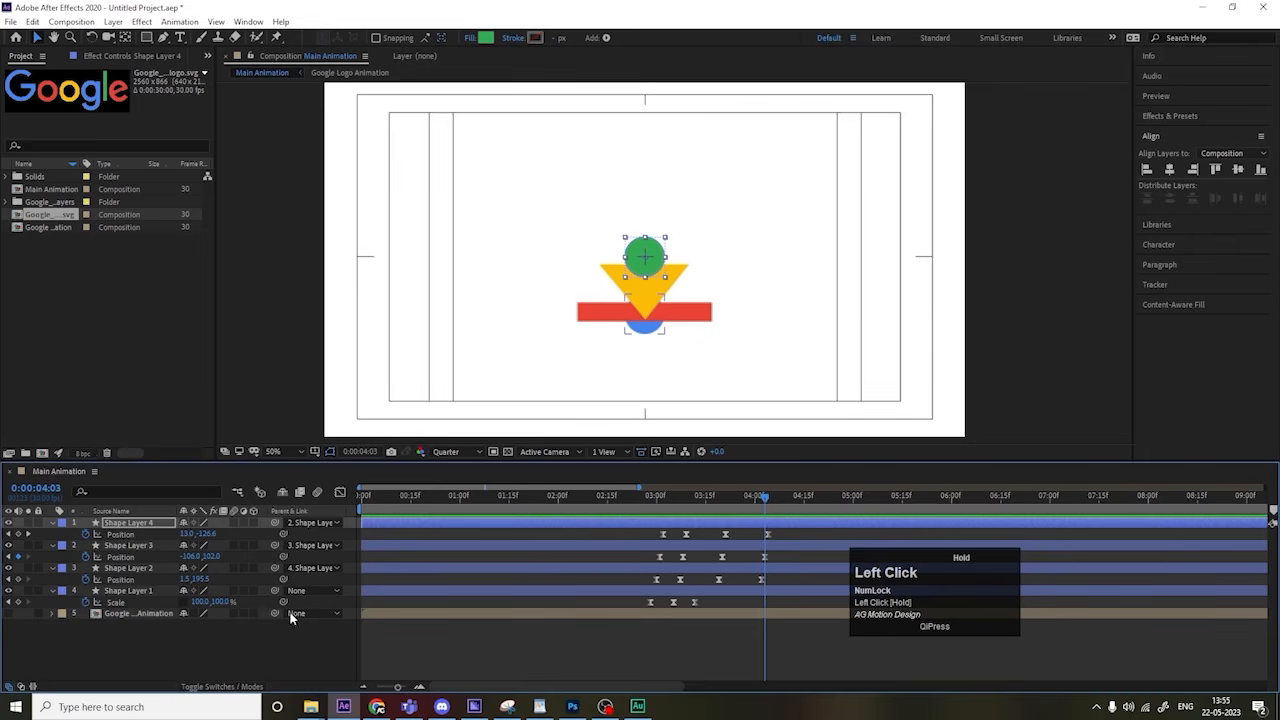
{"action": "left_click", "coordinate": [160, 591]}
{"action": "left_click", "coordinate": [130, 524], "text": "shift"}
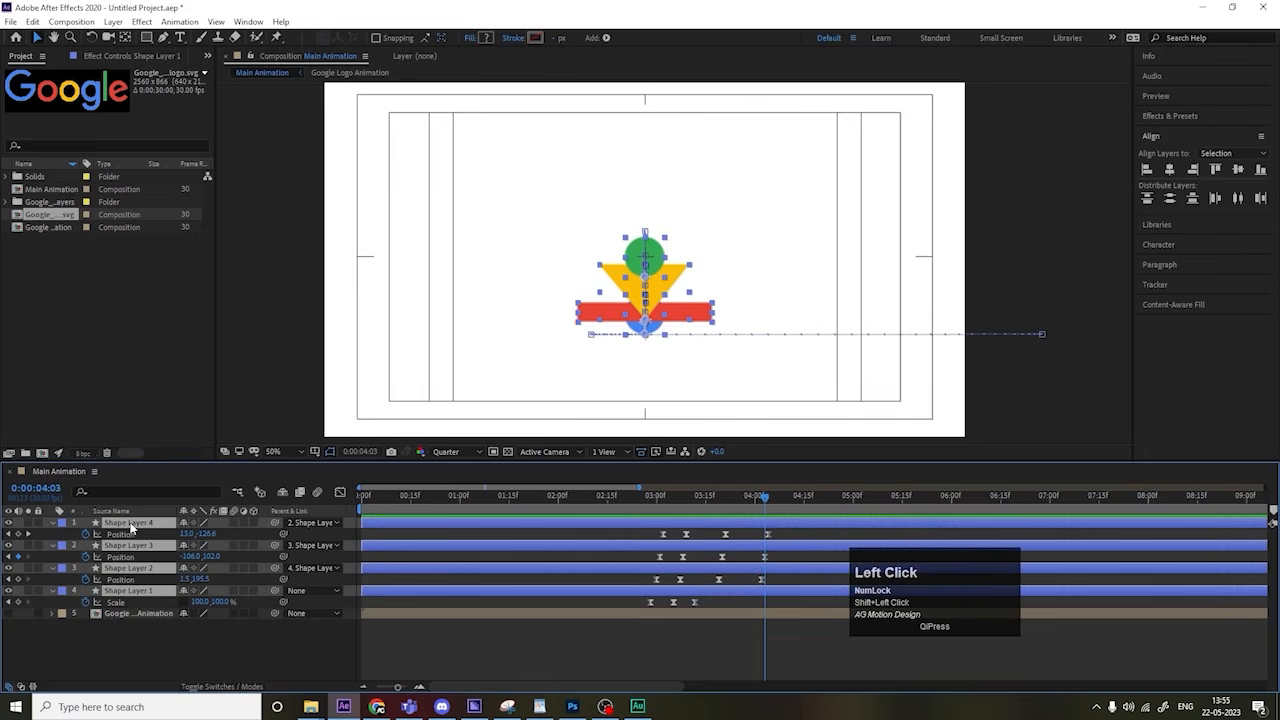
{"action": "key", "text": "ctrl+shift+c"}
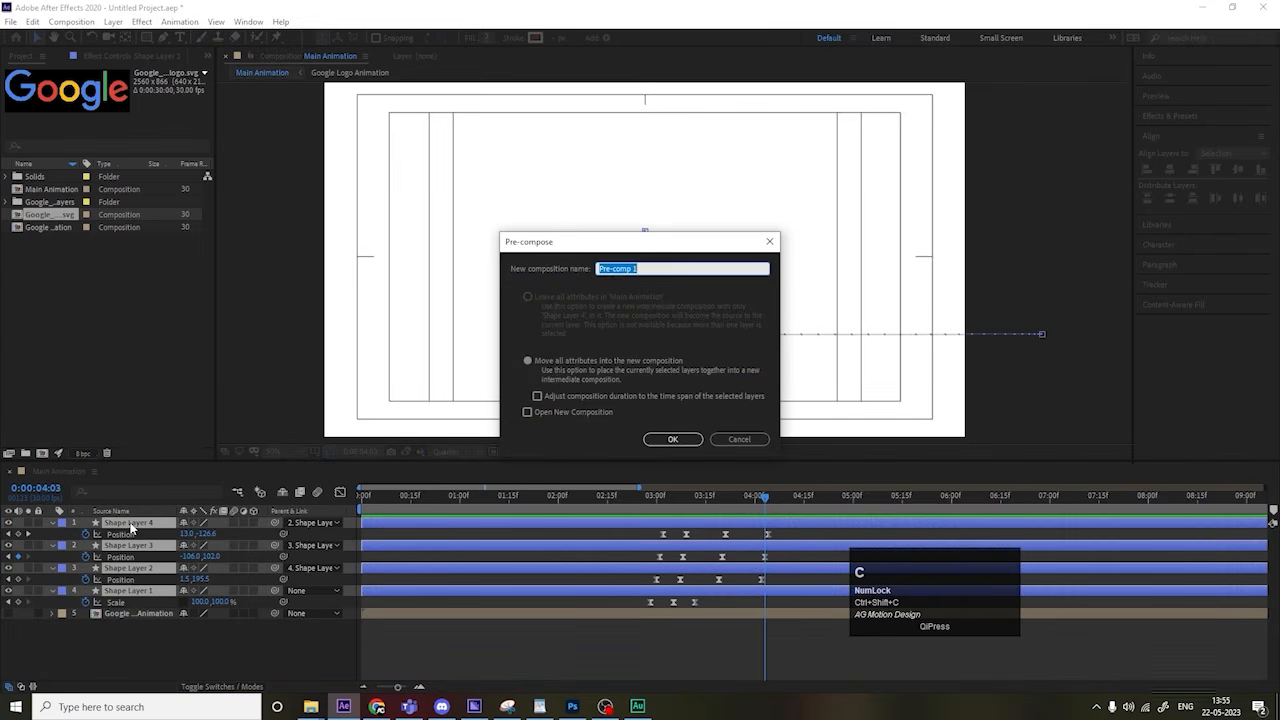
{"action": "type", "text": "S"}
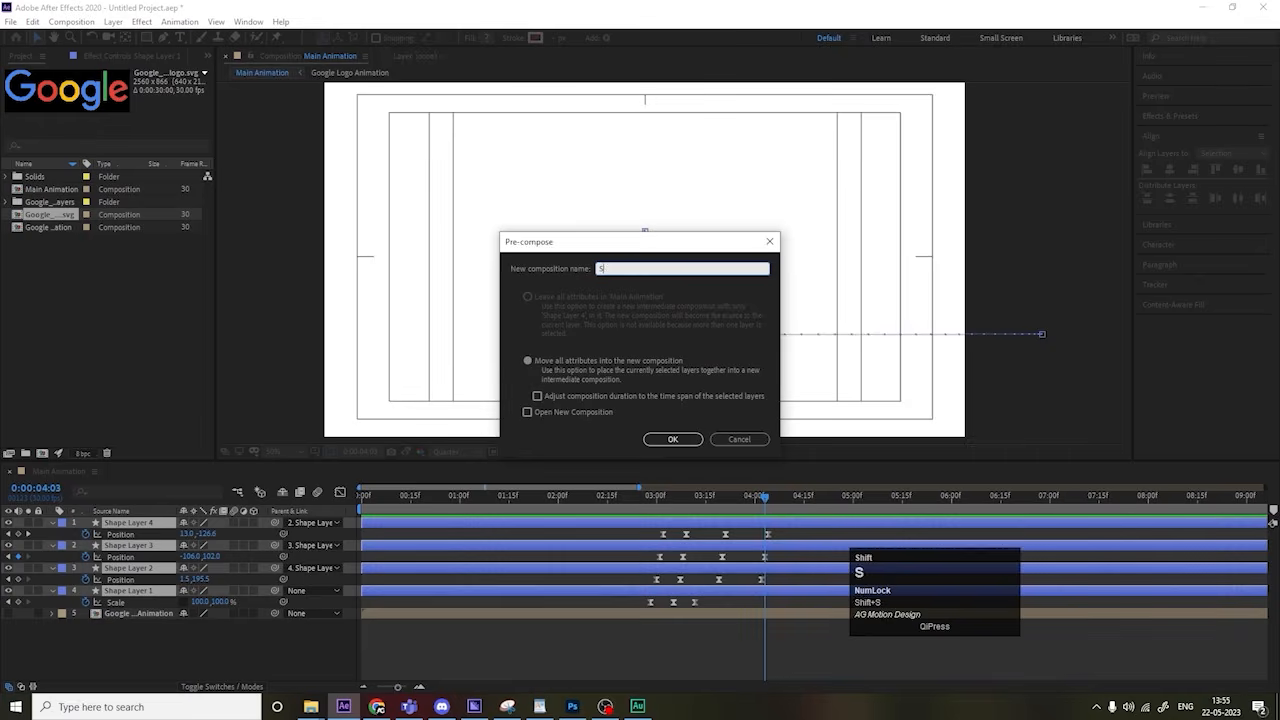
{"action": "type", "text": "hapes"}
{"action": "key", "text": "Return"}
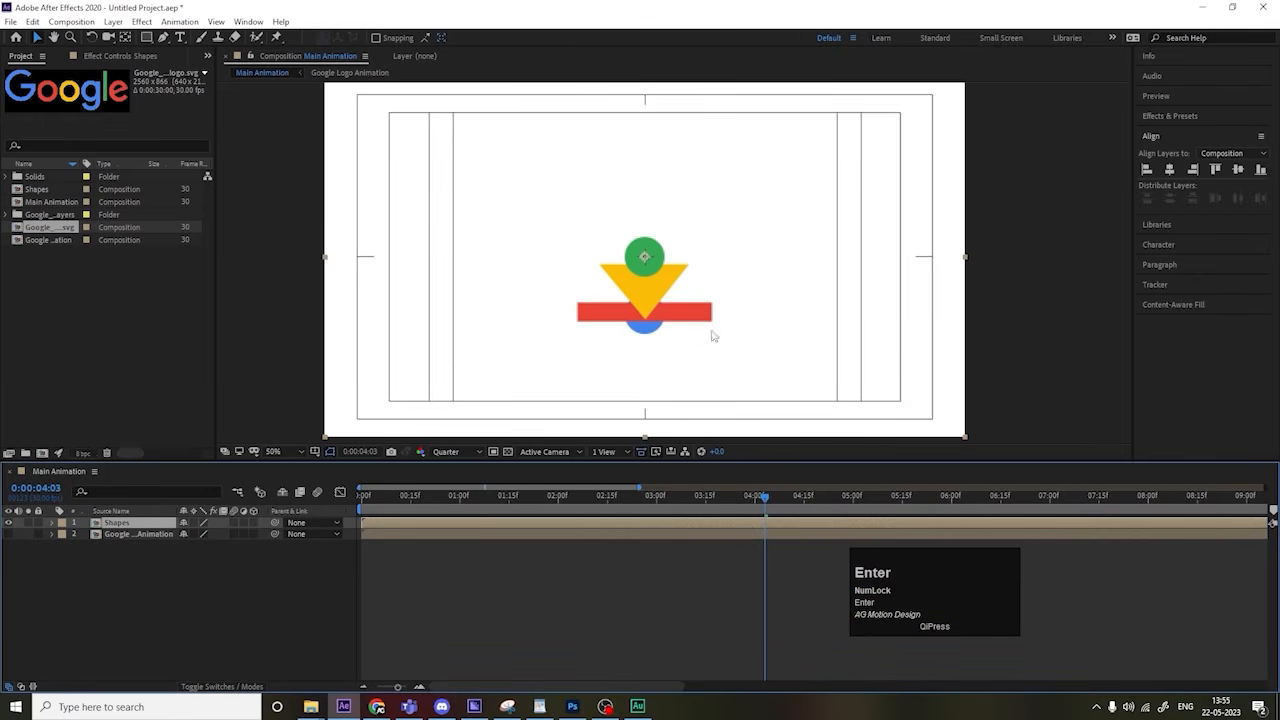
Step: Duplicate the Shapes layer and freeze the upper copy on the collapsed frame at 0:00:04:03
{"action": "left_click_drag", "start_coordinate": [721, 500], "coordinate": [645, 496]}
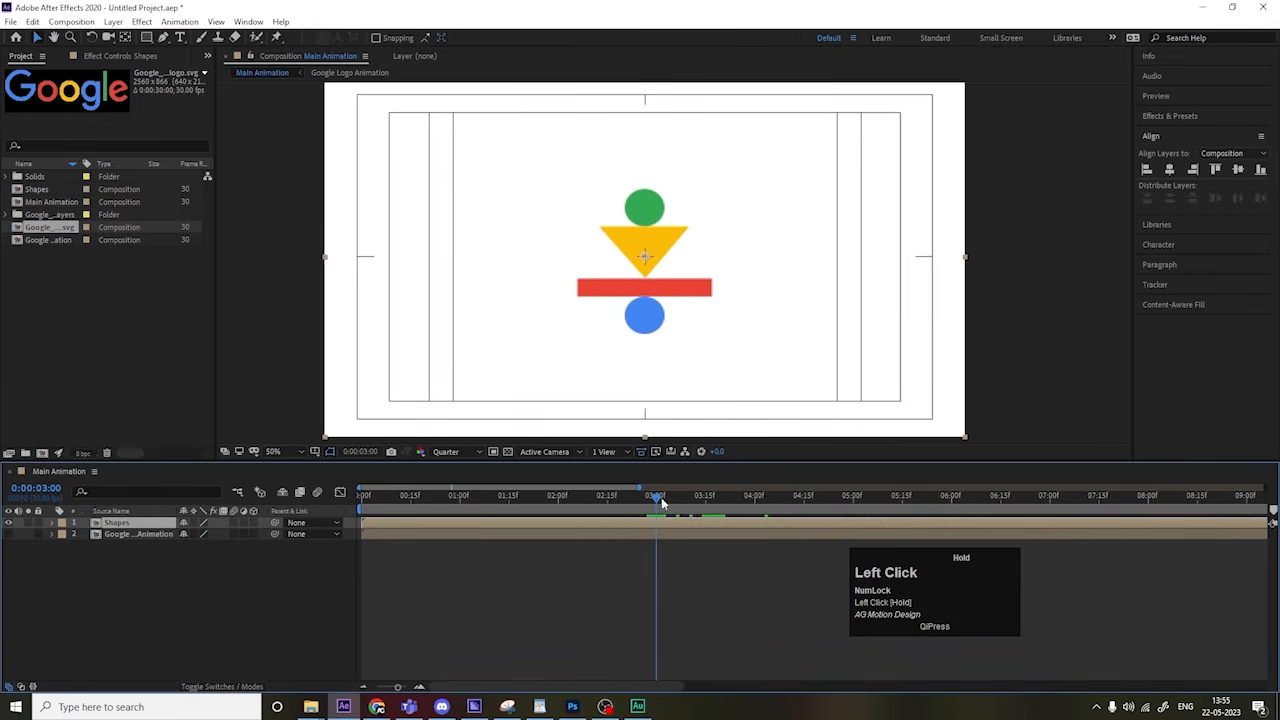
{"action": "key", "text": "space"}
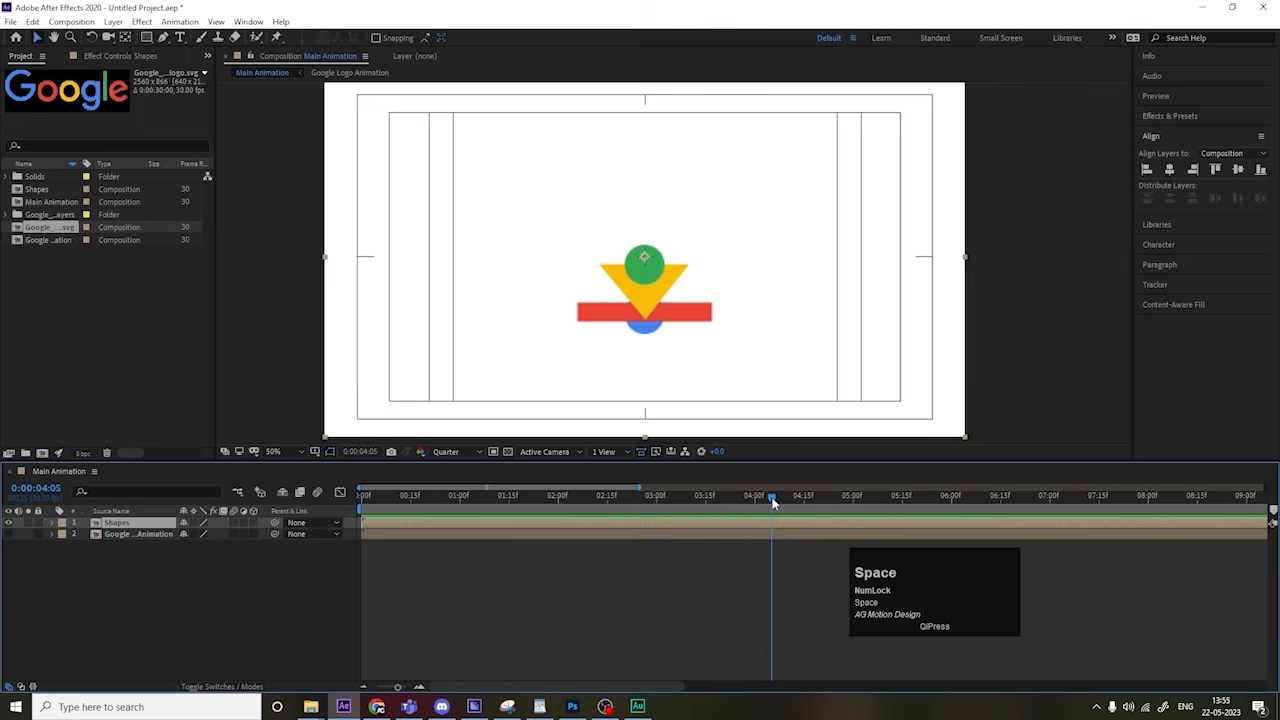
{"action": "left_click_drag", "start_coordinate": [771, 499], "coordinate": [765, 500]}
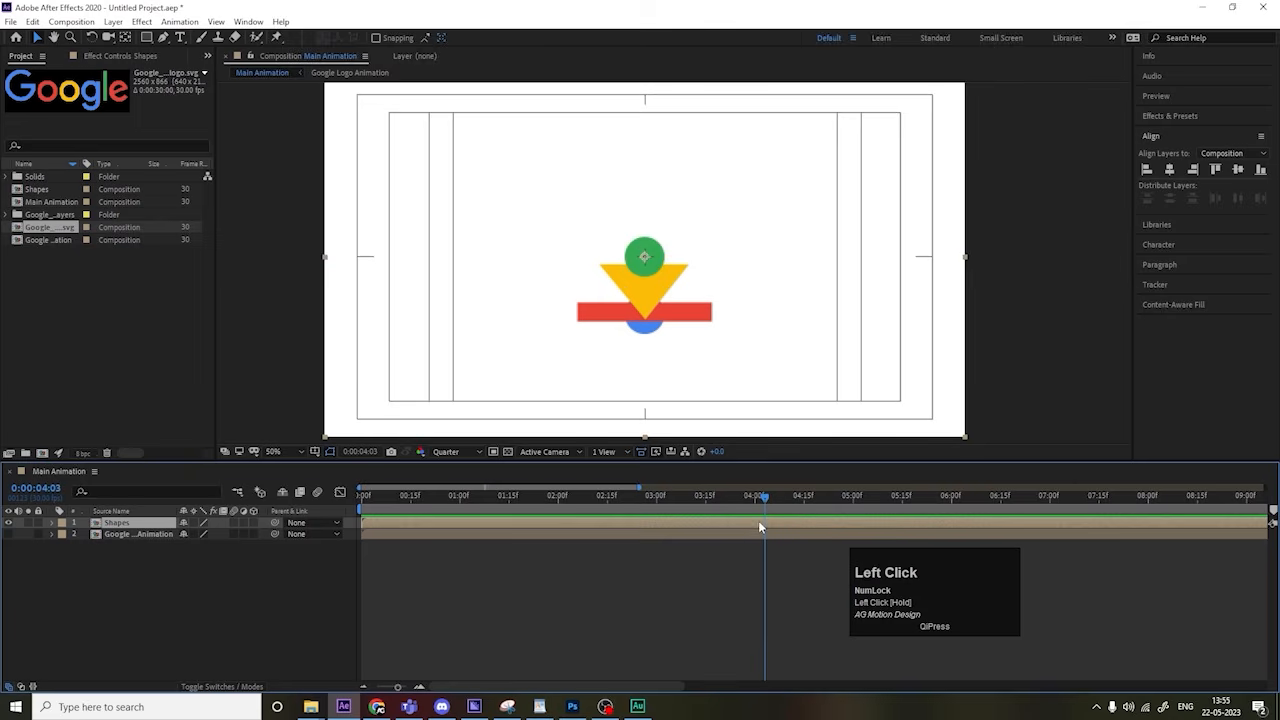
{"action": "left_click", "coordinate": [759, 523]}
{"action": "key", "text": "ctrl"}
{"action": "key", "text": "ctrl+d"}
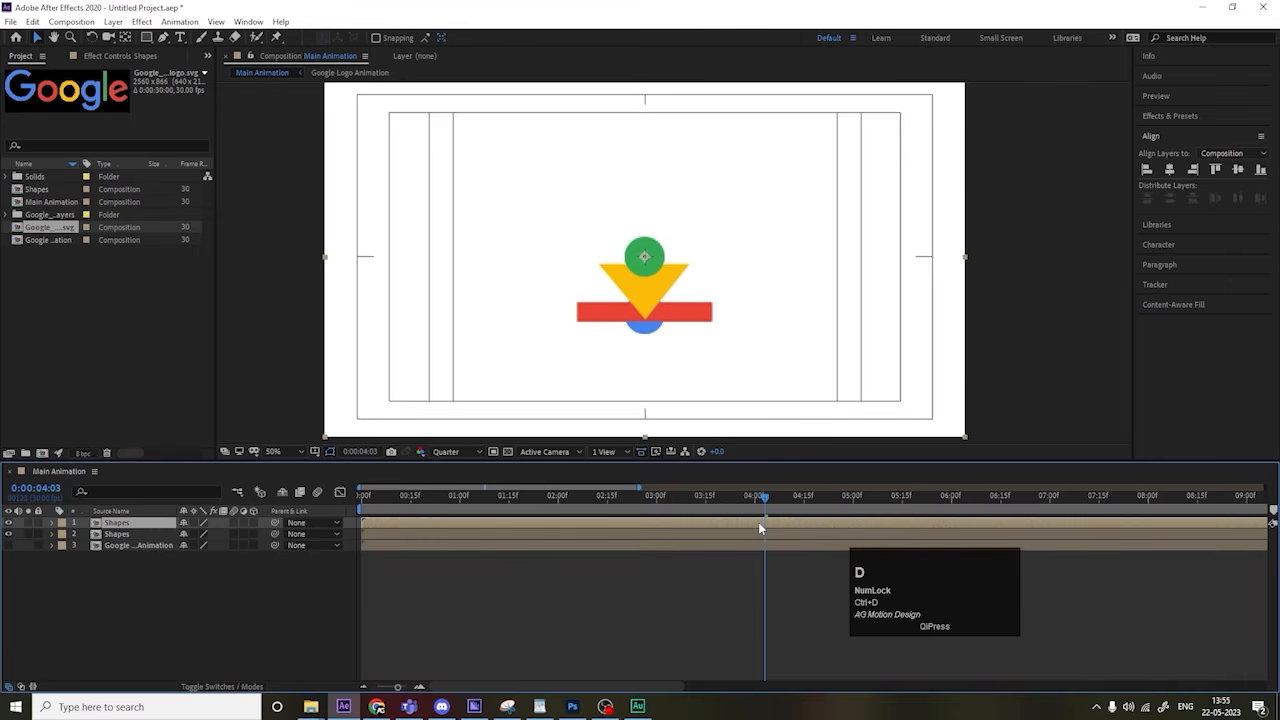
{"action": "right_click", "coordinate": [758, 522]}
{"action": "left_click", "coordinate": [792, 236]}
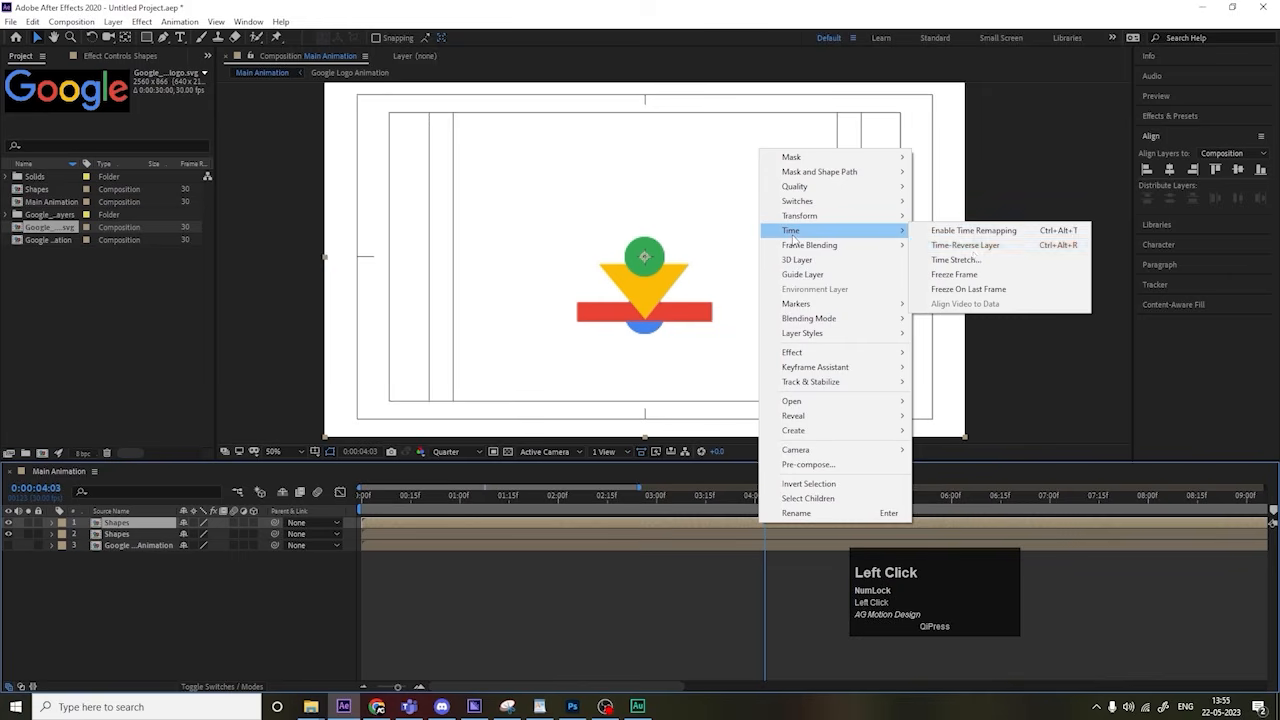
{"action": "left_click", "coordinate": [955, 274]}
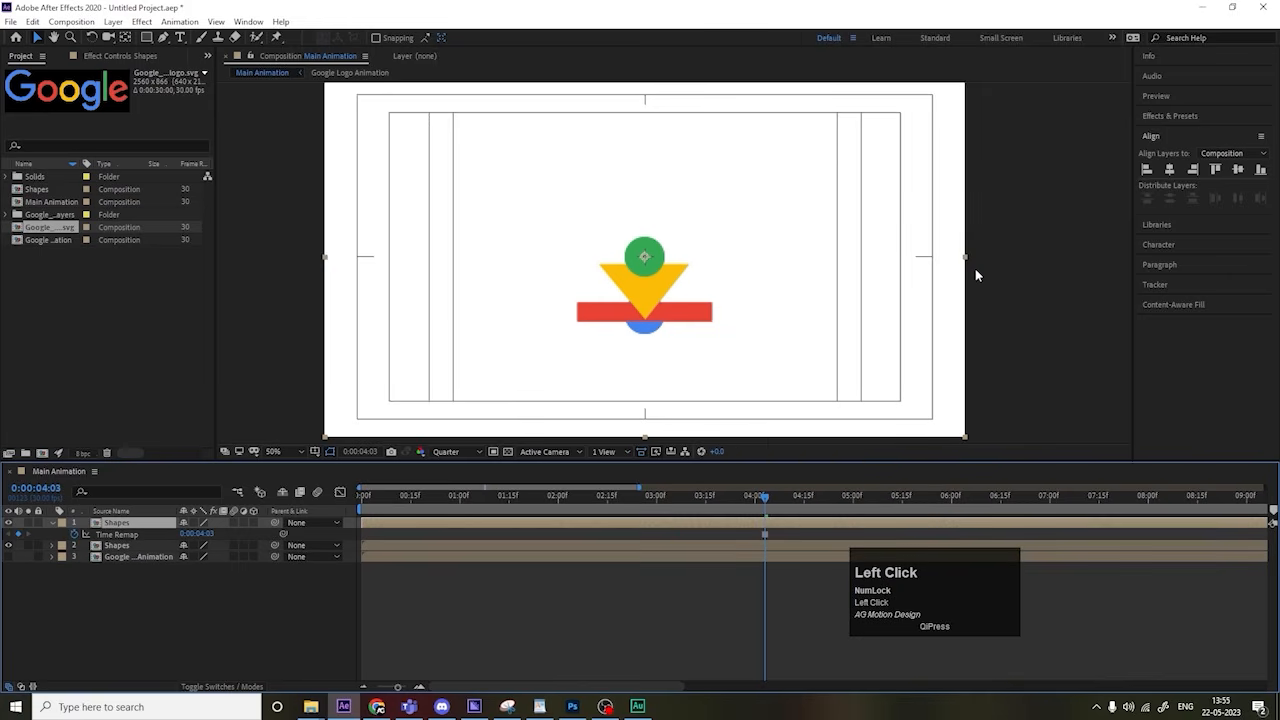
Step: Trim the end of the original Shapes layer to 0:00:04:03
{"action": "left_click", "coordinate": [763, 554]}
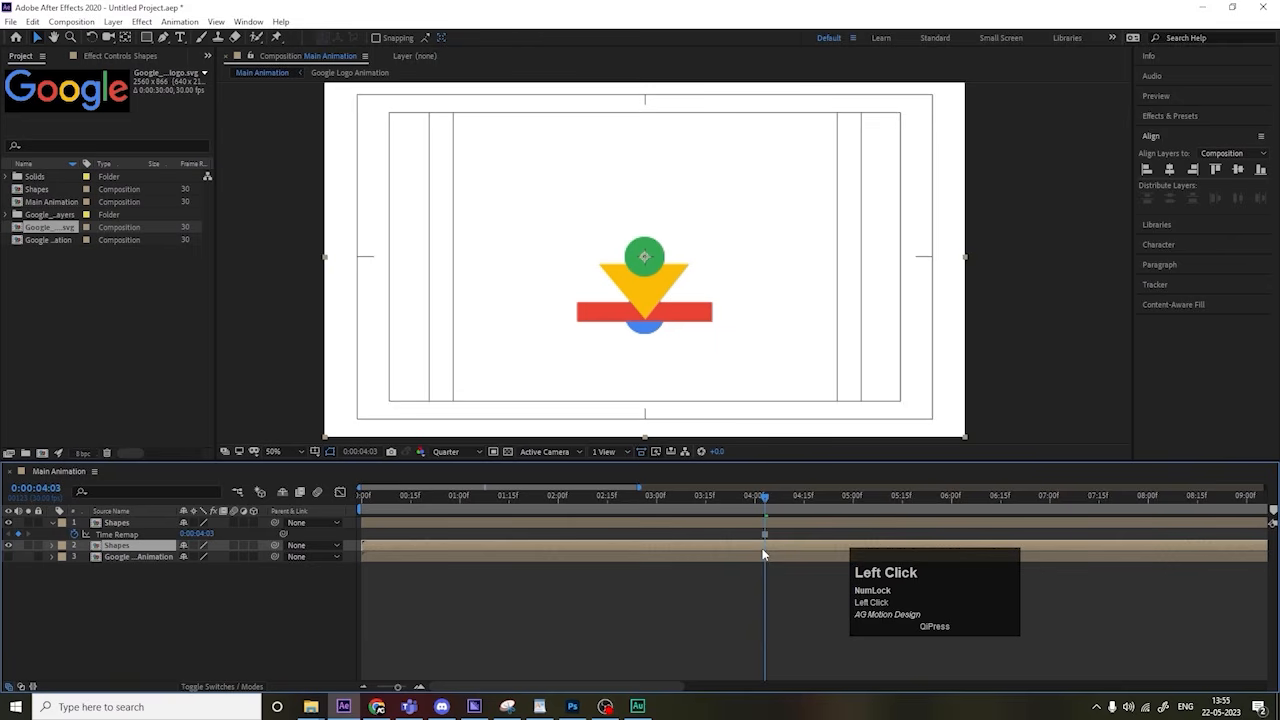
{"action": "key", "text": "alt+bracketright"}
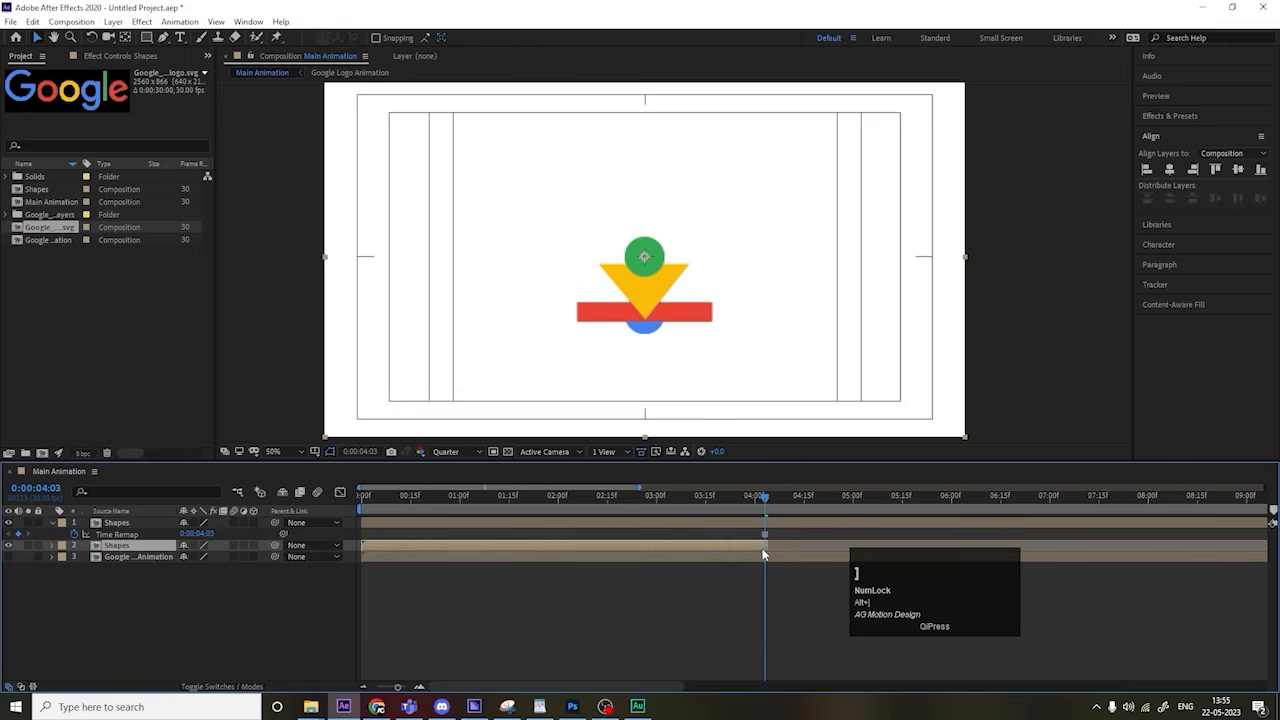
{"action": "key", "text": "equal"}
{"action": "key", "text": "equal"}
{"action": "key", "text": "equal"}
{"action": "left_click_drag", "start_coordinate": [791, 542], "coordinate": [777, 541]}
{"action": "key", "text": "minus"}
{"action": "key", "text": "minus"}
{"action": "key", "text": "minus"}
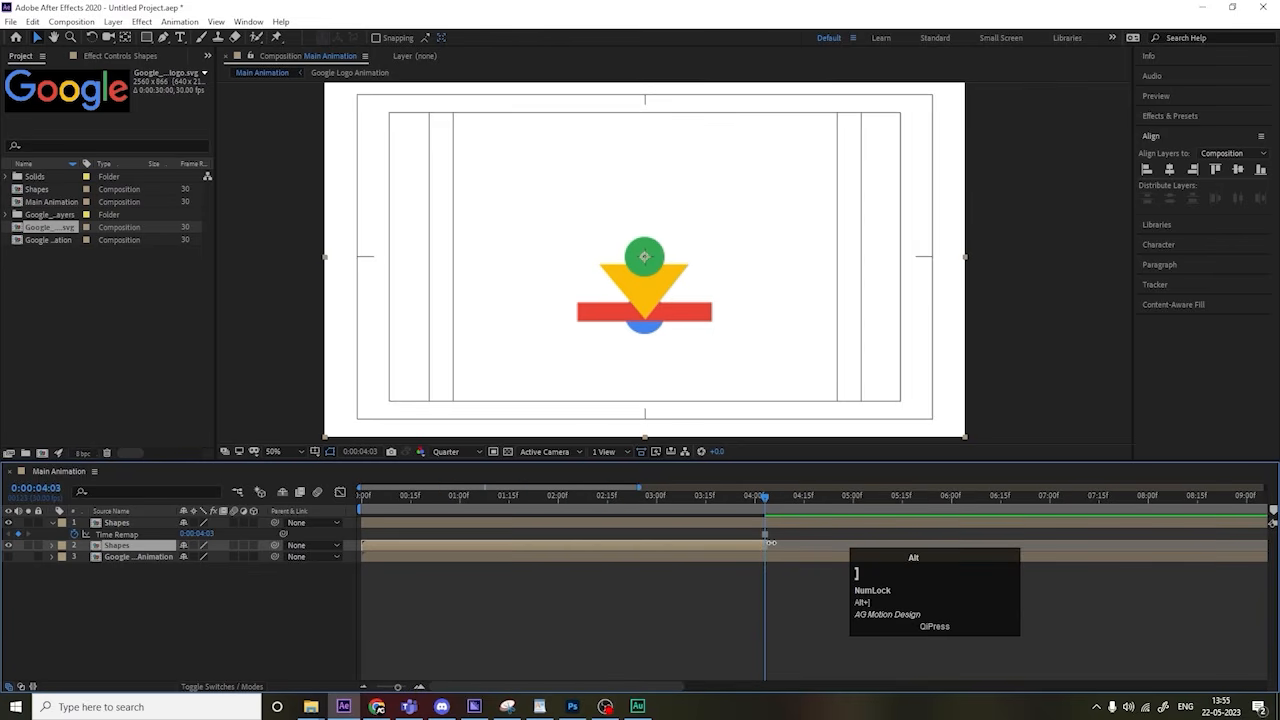
Step: Apply the CC Pixel Polly effect to the frozen Shapes layer and preview it
{"action": "left_click", "coordinate": [754, 522]}
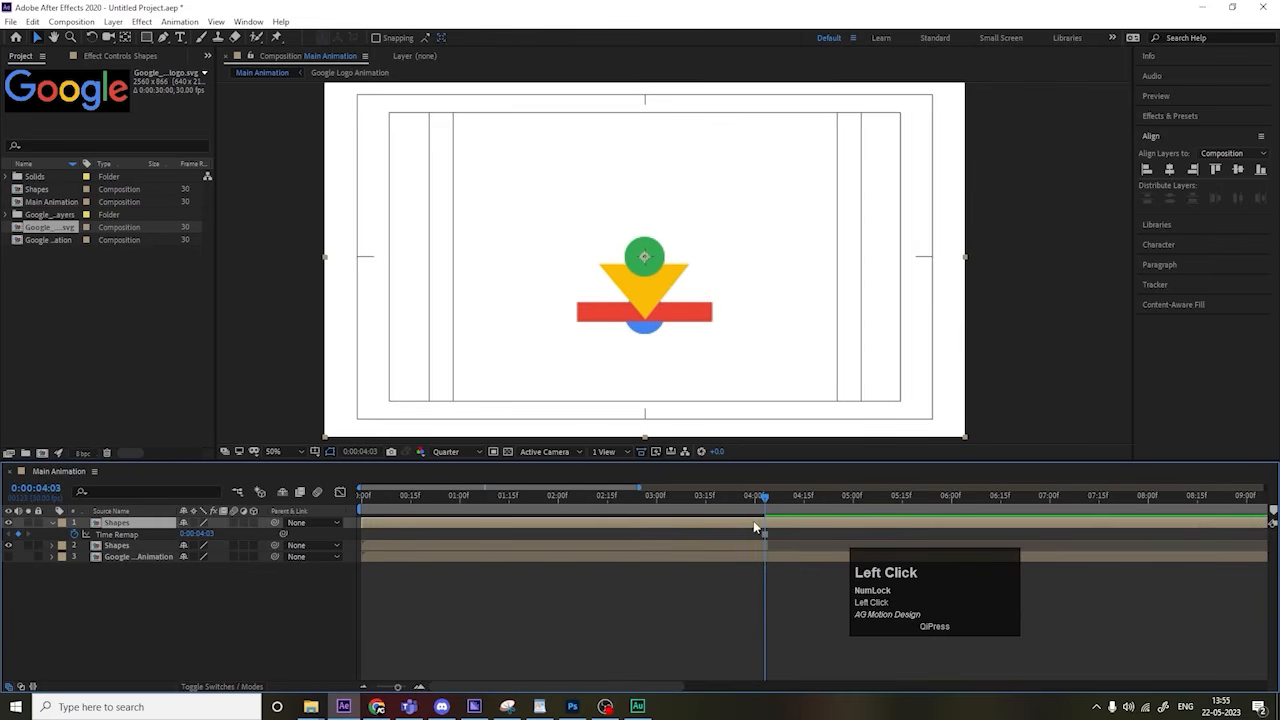
{"action": "left_click", "coordinate": [1160, 116]}
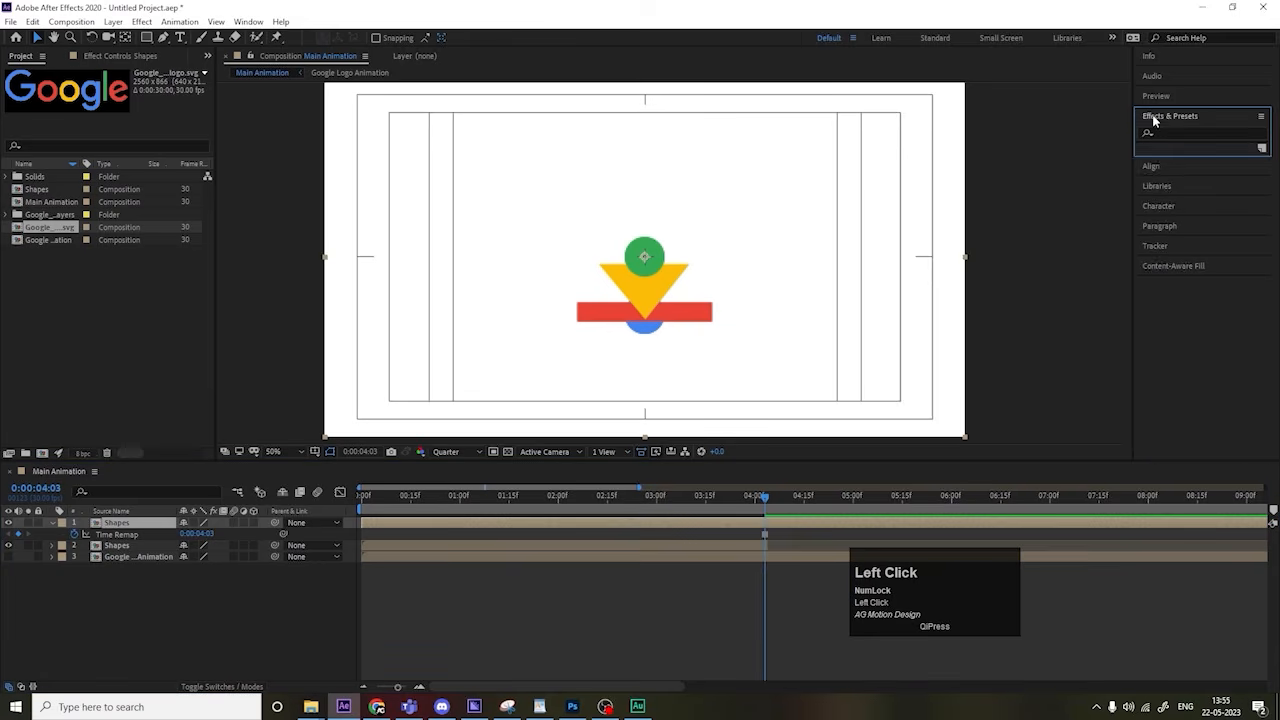
{"action": "left_click", "coordinate": [1169, 128]}
{"action": "type", "text": "pixel"}
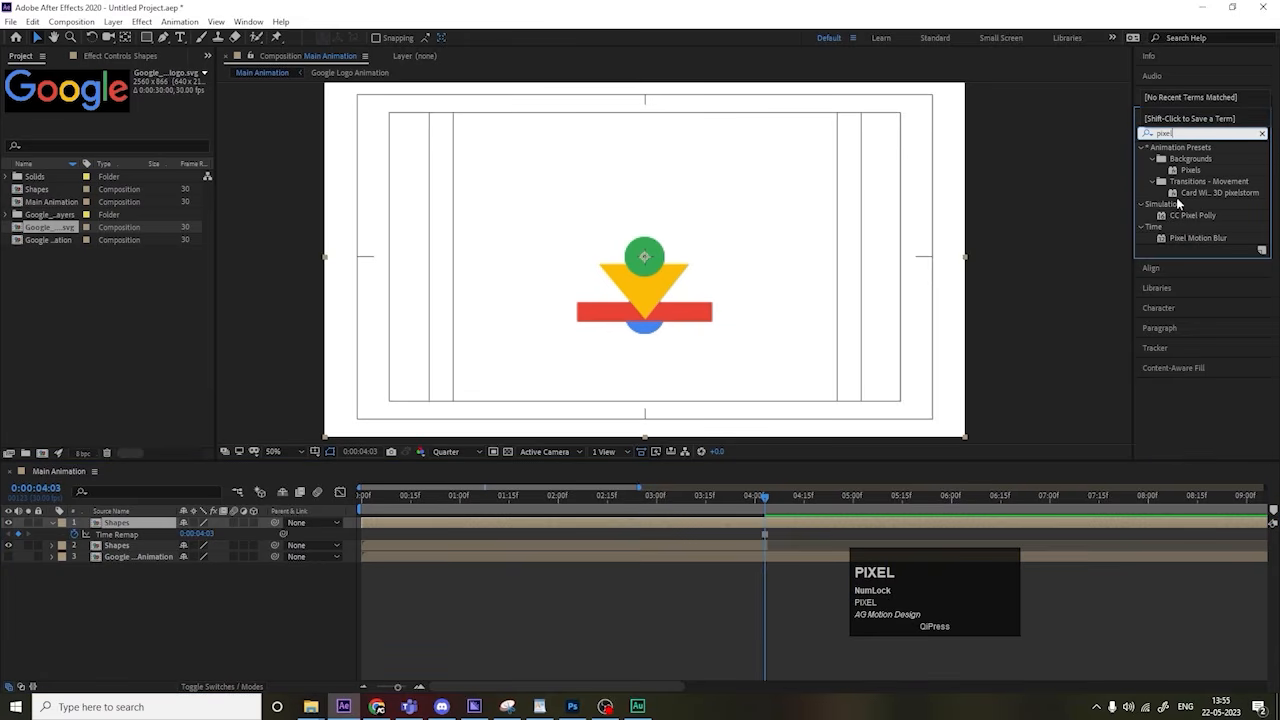
{"action": "left_click", "coordinate": [1177, 217]}
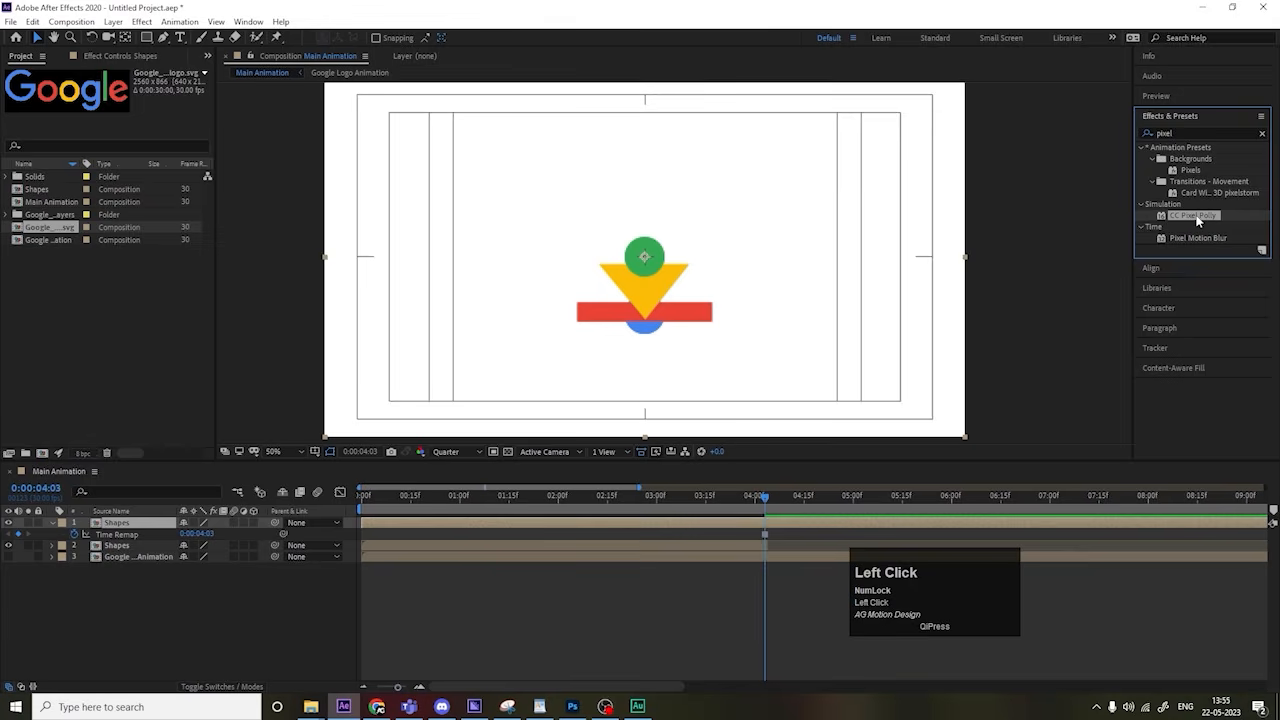
{"action": "double_click", "coordinate": [1199, 217]}
{"action": "key", "text": "space"}
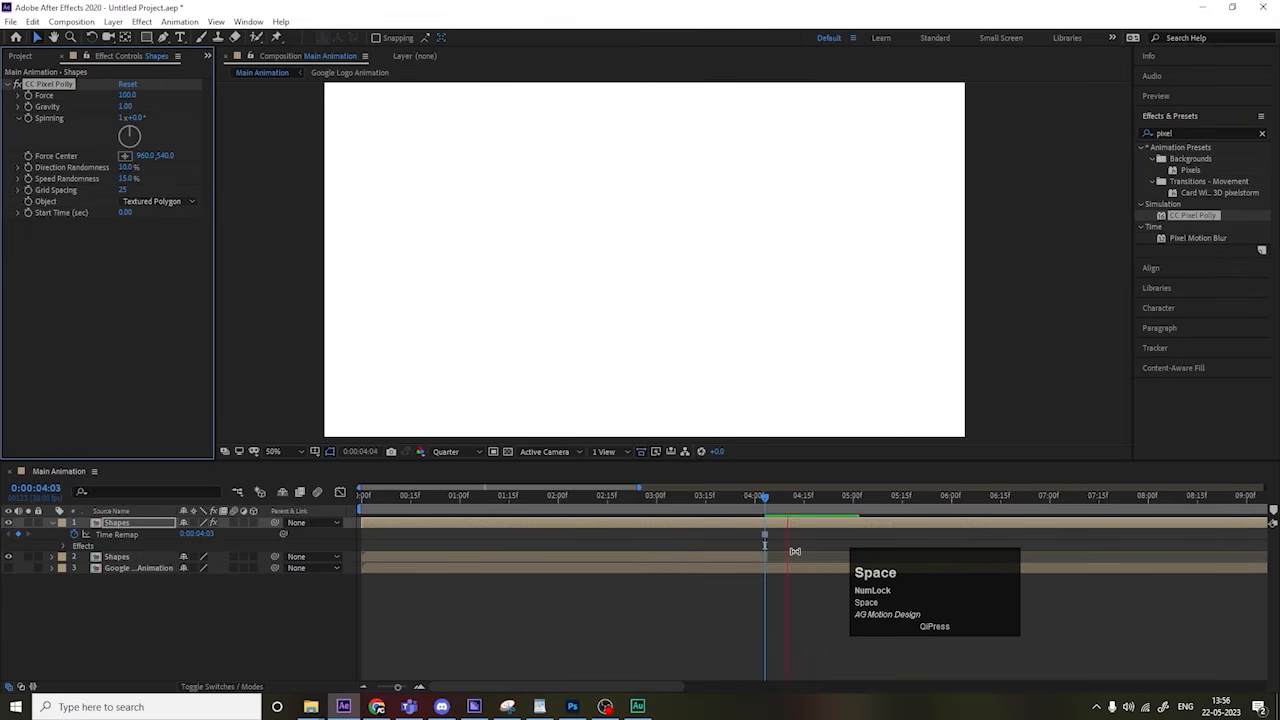
Step: Slide the frozen Shapes layer to start at 0:00:04:04, directly after the trimmed layer, and preview the shatter
{"action": "left_click", "coordinate": [767, 506]}
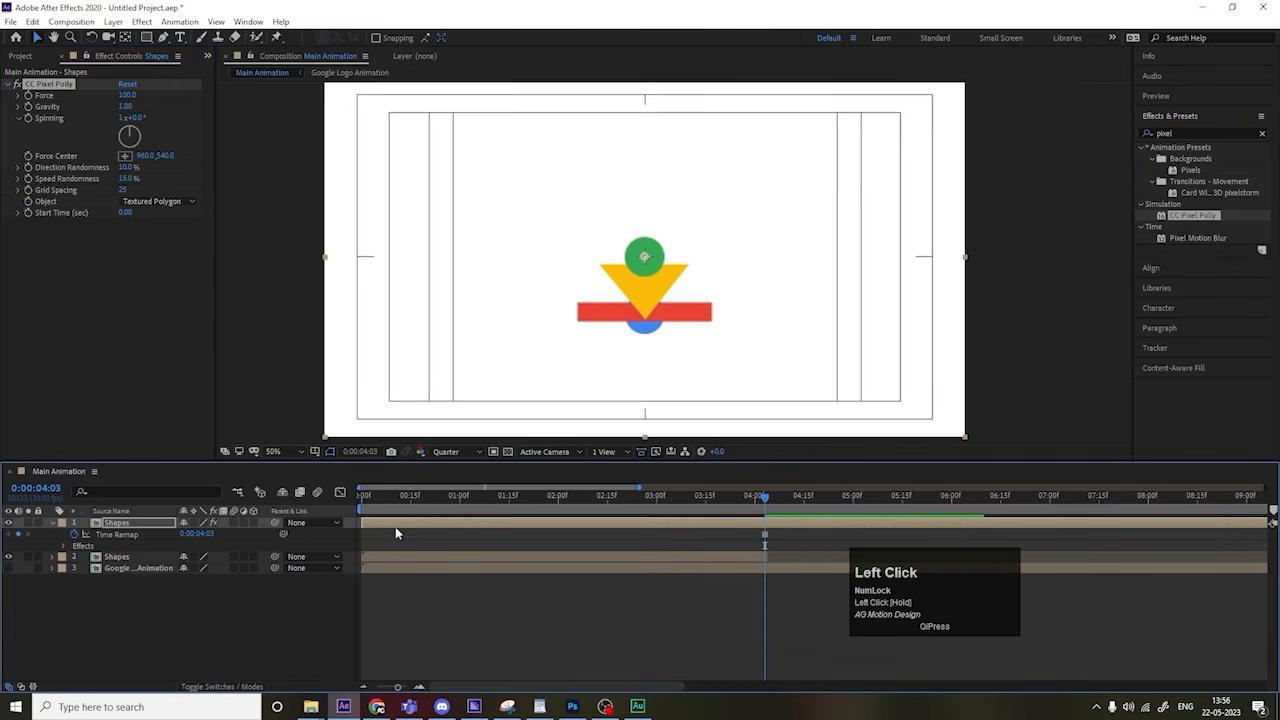
{"action": "left_click_drag", "start_coordinate": [395, 533], "coordinate": [798, 512]}
{"action": "key", "text": "="}
{"action": "key", "text": "="}
{"action": "key", "text": "="}
{"action": "key", "text": "="}
{"action": "key", "text": "space"}
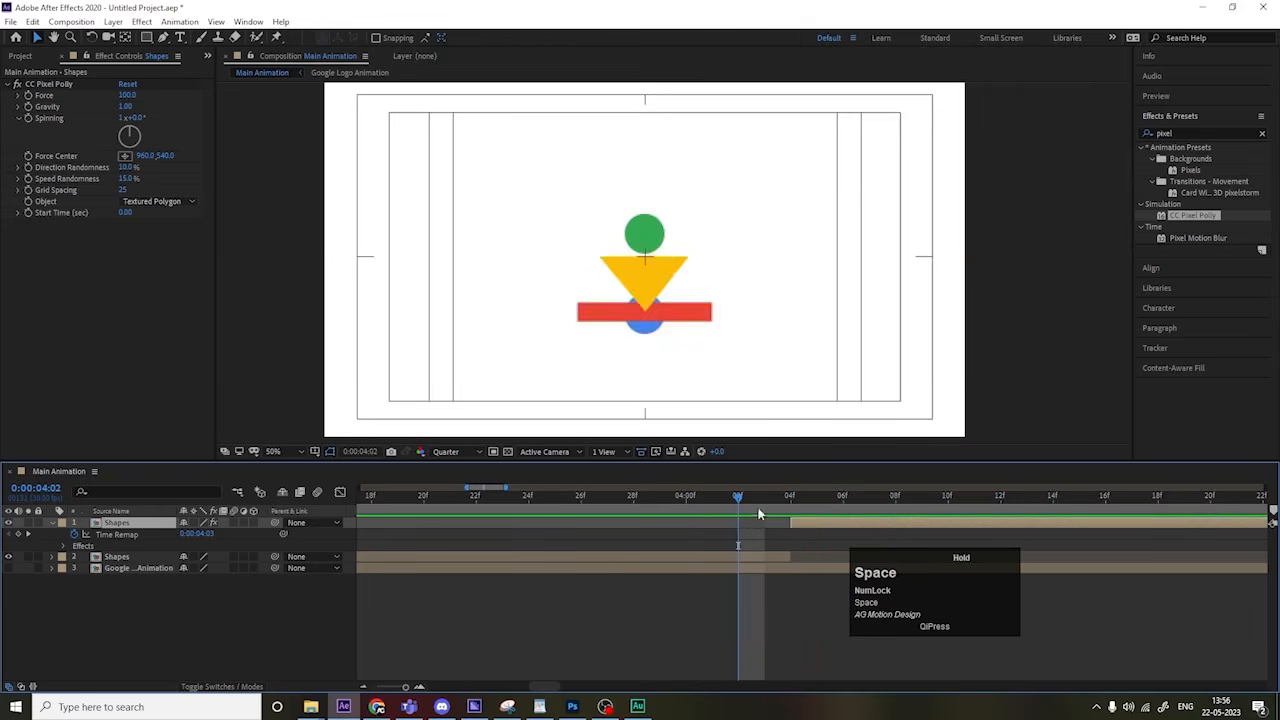
{"action": "key", "text": "minus"}
{"action": "key", "text": "minus"}
{"action": "key", "text": "minus"}
{"action": "key", "text": "minus"}
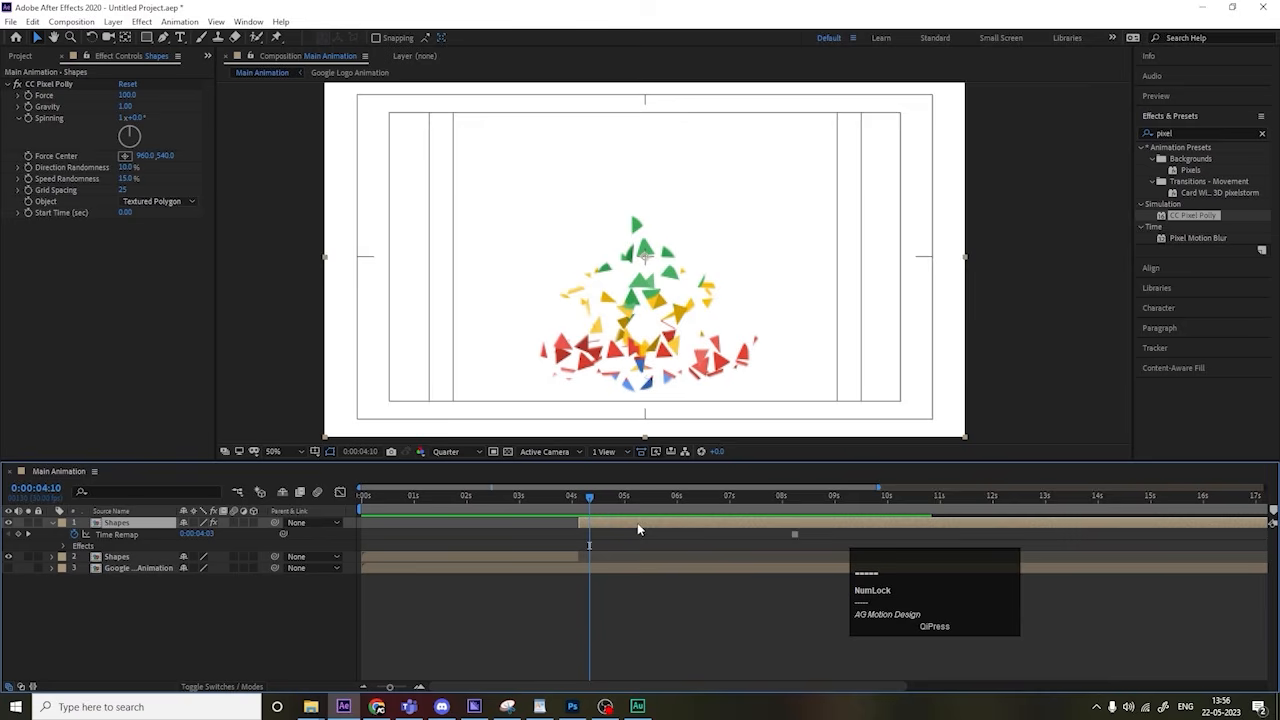
{"action": "key", "text": "space"}
{"action": "mouse_move", "coordinate": [601, 512]}
{"action": "left_mouse_down"}
{"action": "mouse_move", "coordinate": [559, 511]}
{"action": "mouse_move", "coordinate": [597, 500]}
{"action": "left_mouse_up"}
{"action": "key", "text": "space"}
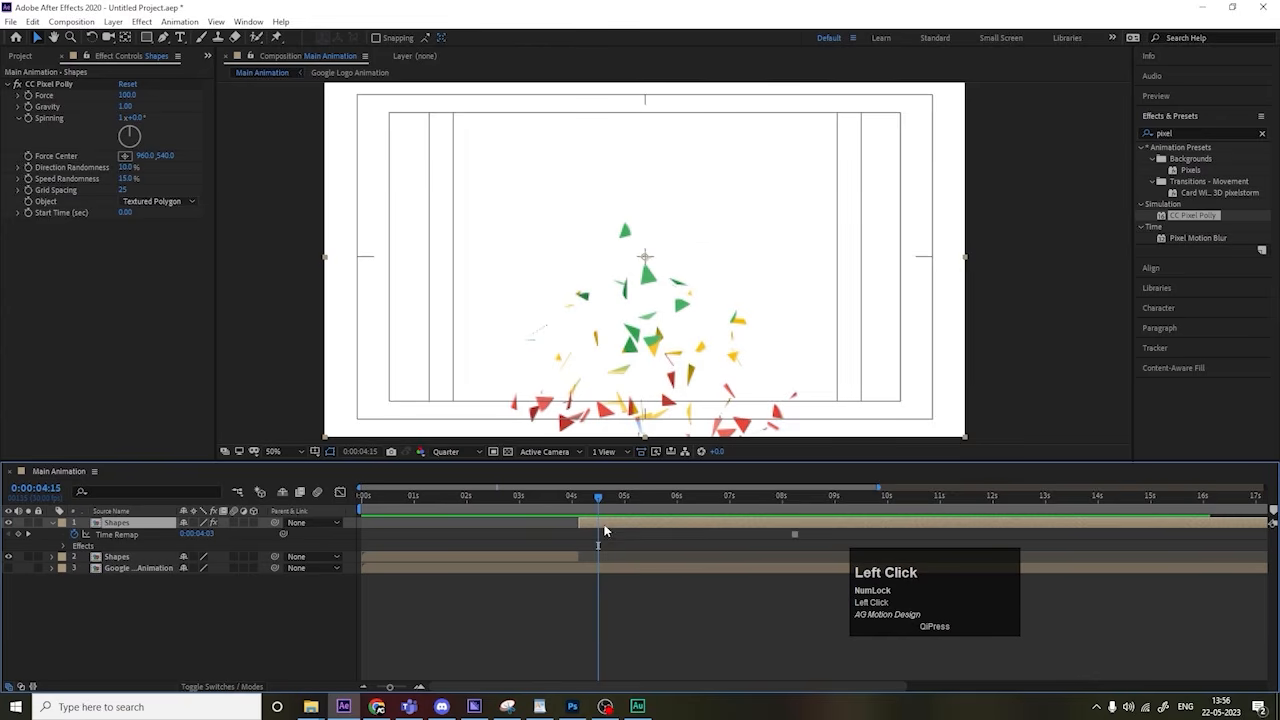
Step: Set the CC Pixel Polly force to 350 and preview the shatter
{"action": "left_click_drag", "start_coordinate": [128, 94], "coordinate": [238, 102]}
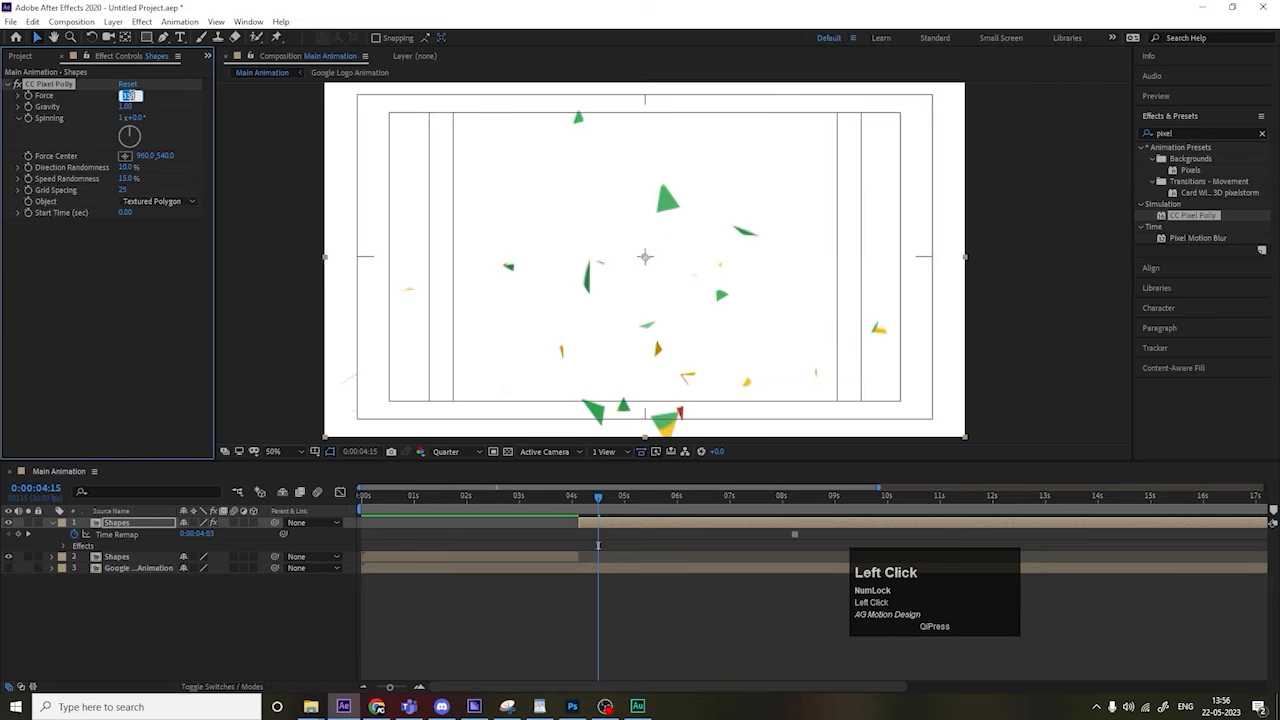
{"action": "key", "text": "Return"}
{"action": "left_click", "coordinate": [565, 494]}
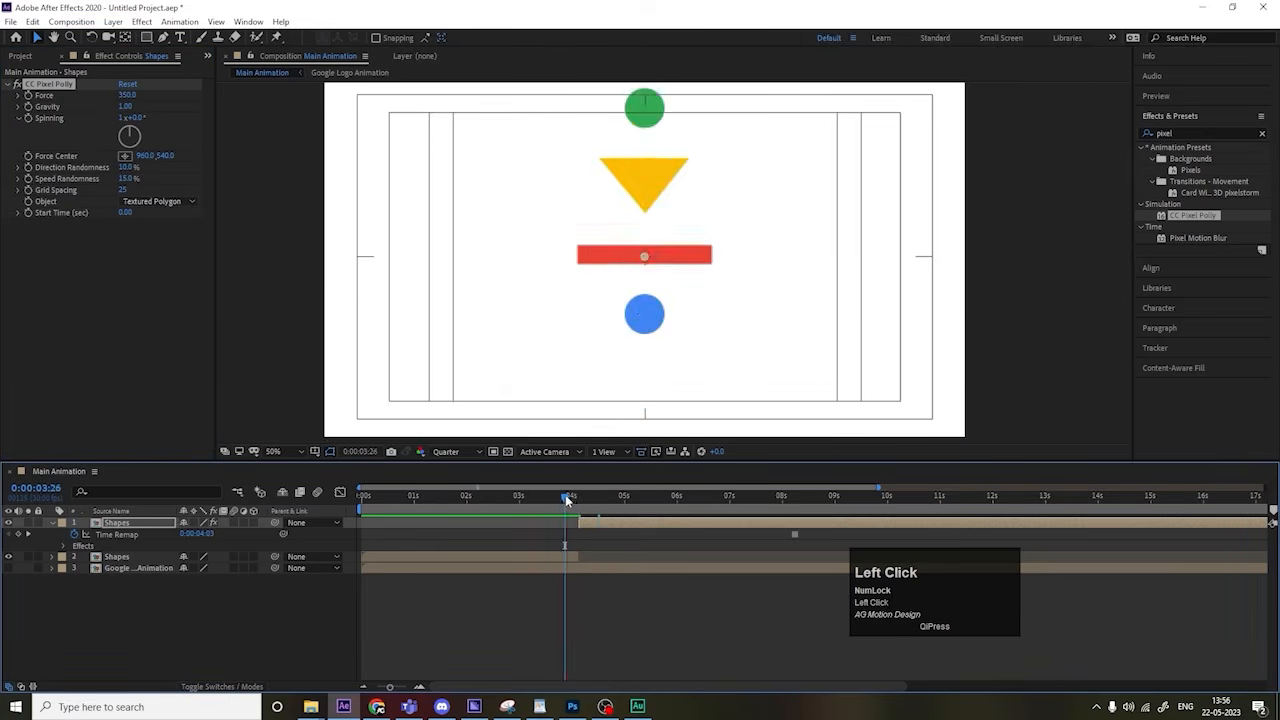
{"action": "key", "text": "space"}
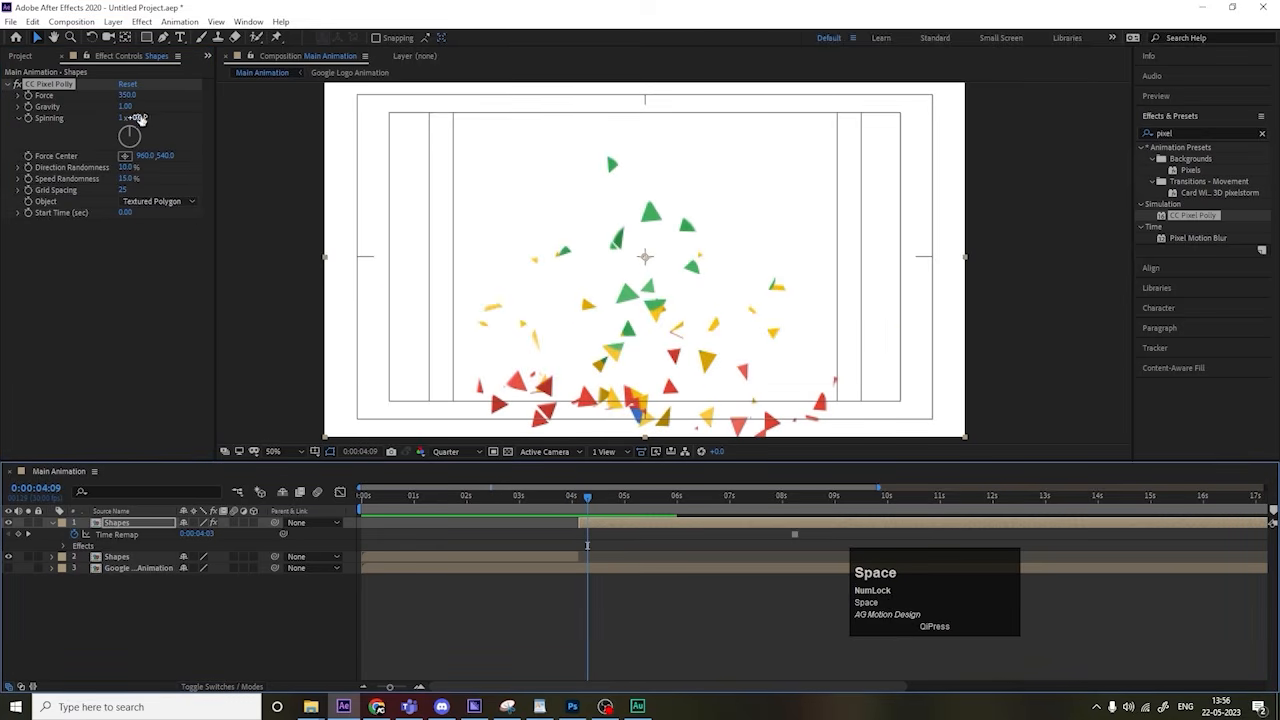
Step: Set the CC Pixel Polly gravity to 0.5 and replay the collapse and shatter
{"action": "left_click", "coordinate": [127, 107]}
{"action": "type", "text": ".5"}
{"action": "key", "text": "Return"}
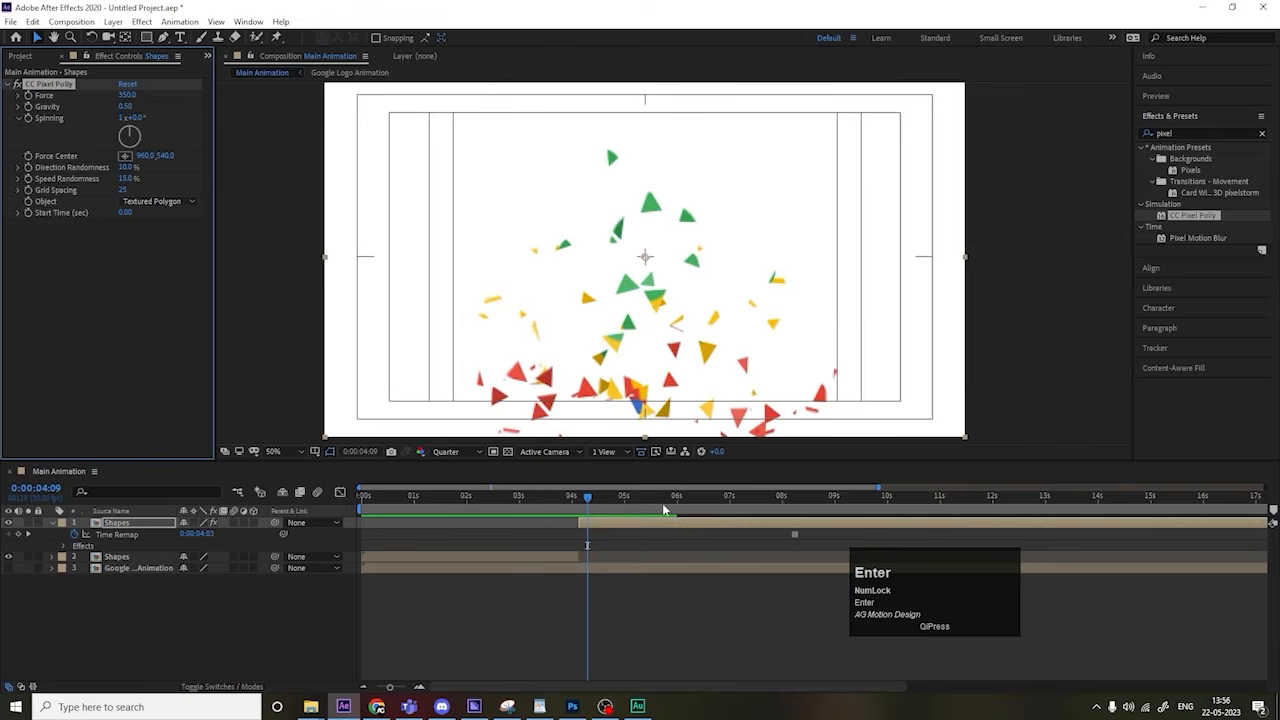
{"action": "left_click", "coordinate": [539, 495]}
{"action": "key", "text": "space"}
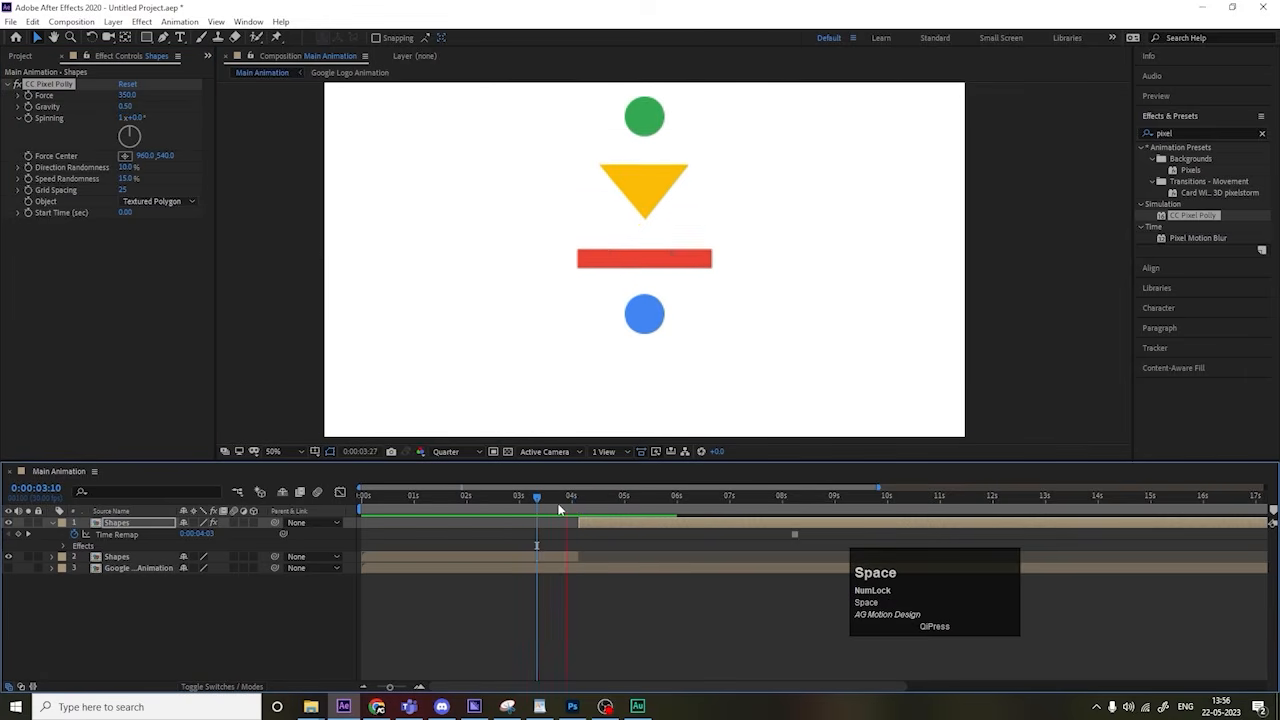
{"action": "key", "text": "space"}
{"action": "key", "text": "space"}
{"action": "left_click_drag", "start_coordinate": [576, 502], "coordinate": [538, 501]}
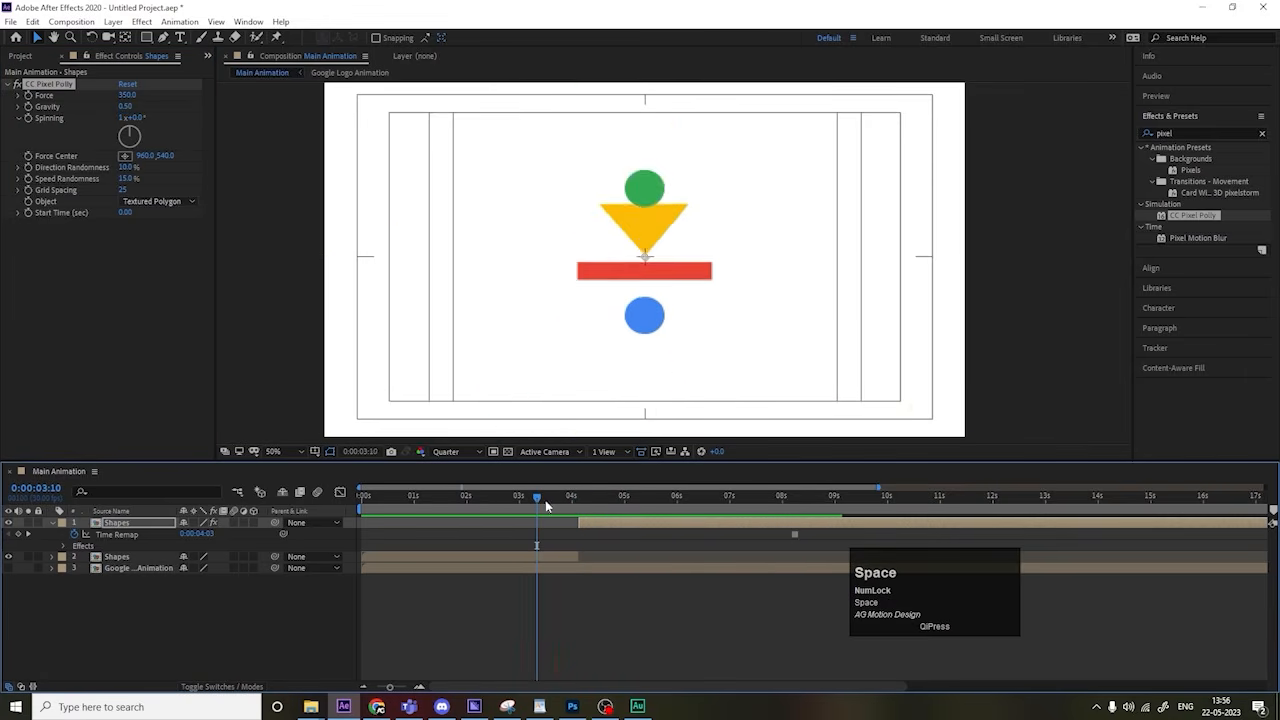
{"action": "key", "text": "space"}
Step: Move the frozen Shapes layer one frame earlier, to start at 0:00:04:03, and preview the transition
{"action": "key", "text": "apostrophe"}
{"action": "key", "text": "equal"}
{"action": "key", "text": "equal"}
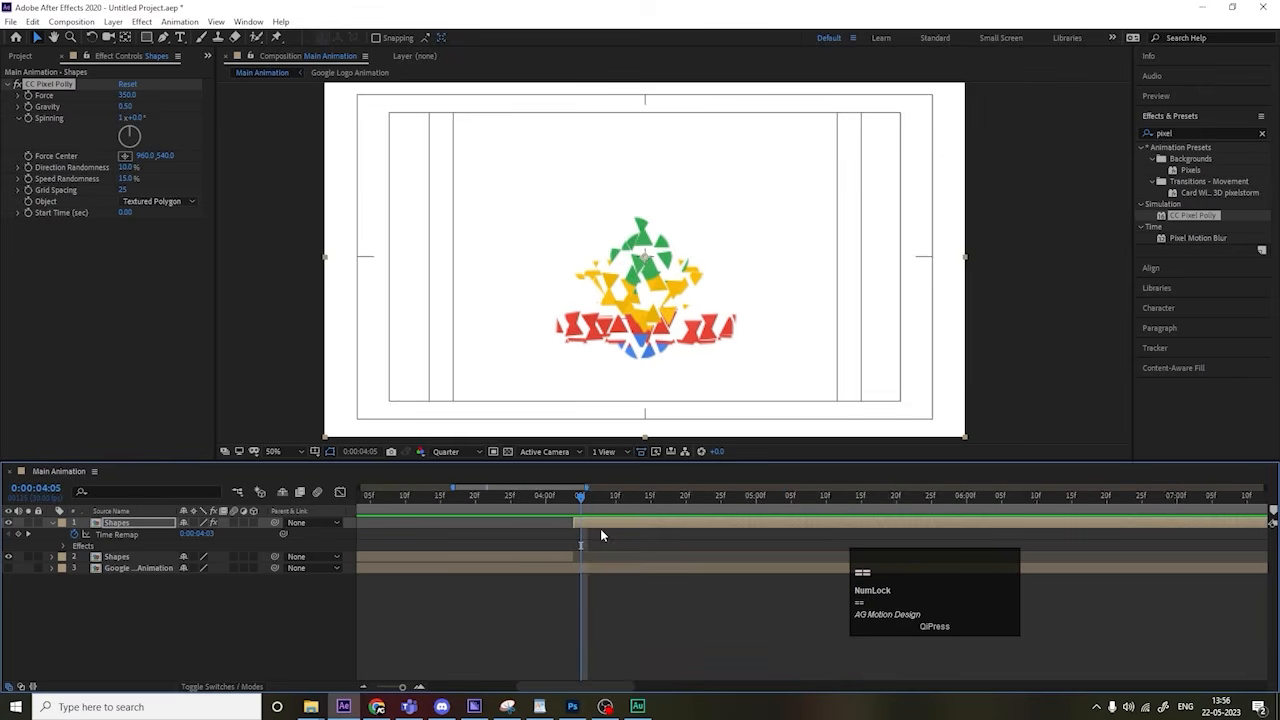
{"action": "left_click", "coordinate": [562, 504]}
{"action": "key", "text": "space"}
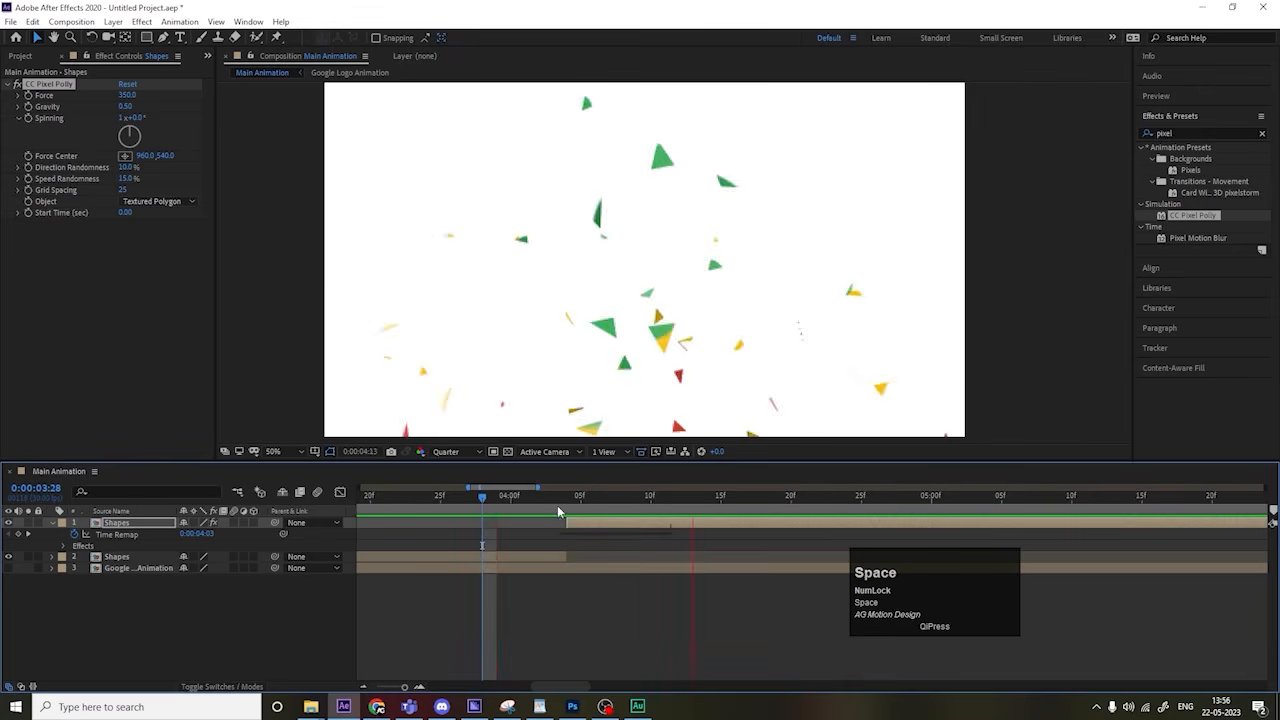
{"action": "left_click", "coordinate": [568, 505]}
{"action": "left_click_drag", "start_coordinate": [590, 523], "coordinate": [574, 522]}
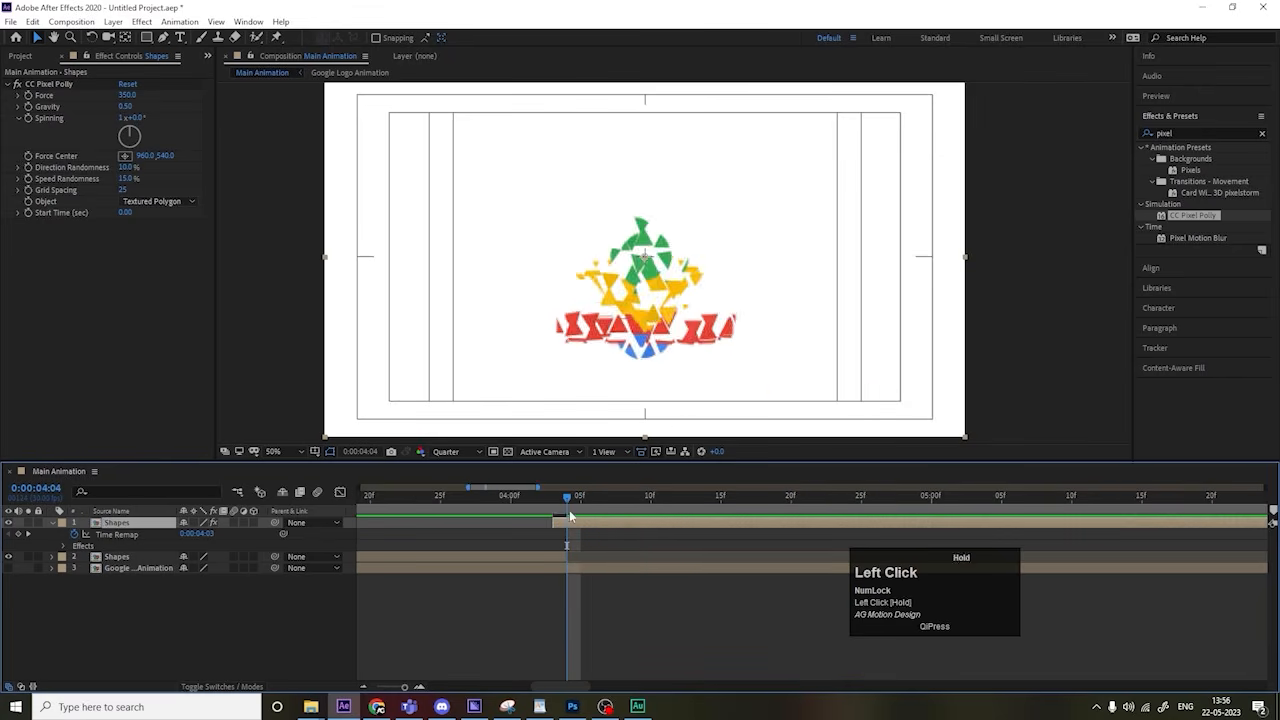
{"action": "left_click", "coordinate": [523, 501]}
{"action": "key", "text": "space"}
Step: Set the CC Pixel Polly force center to 960, 709 and preview the shatter from before the collapse
{"action": "left_click", "coordinate": [568, 502]}
{"action": "left_click_drag", "start_coordinate": [167, 160], "coordinate": [259, 178]}
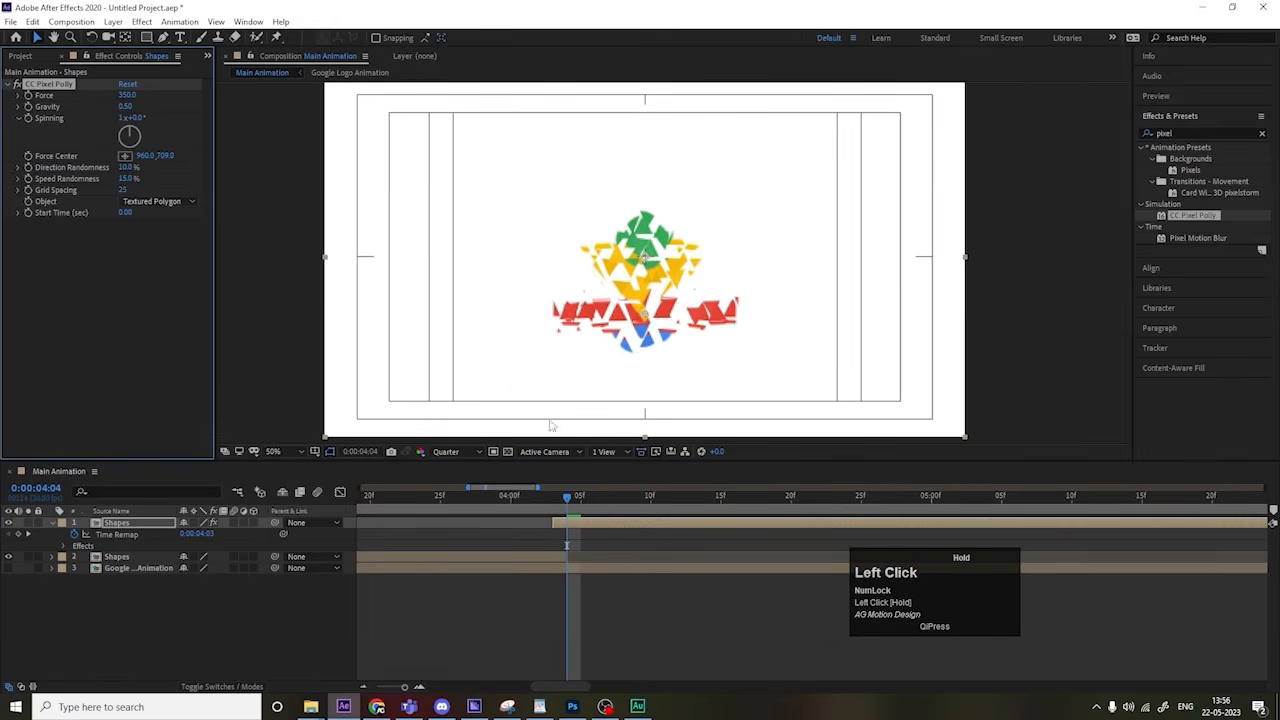
{"action": "key", "text": "space"}
{"action": "left_click", "coordinate": [482, 502]}
{"action": "key", "text": "space"}
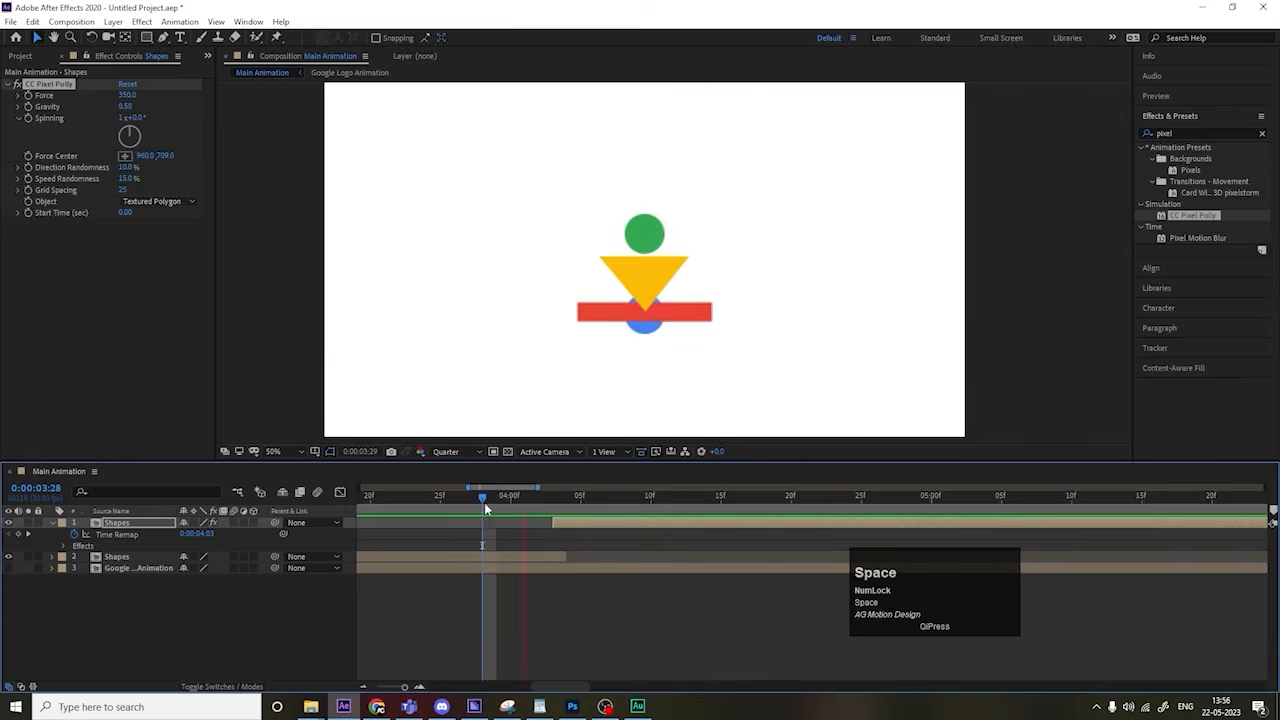
{"action": "key", "text": "space"}
{"action": "key", "text": "minus"}
{"action": "key", "text": "minus"}
{"action": "left_click", "coordinate": [587, 500]}
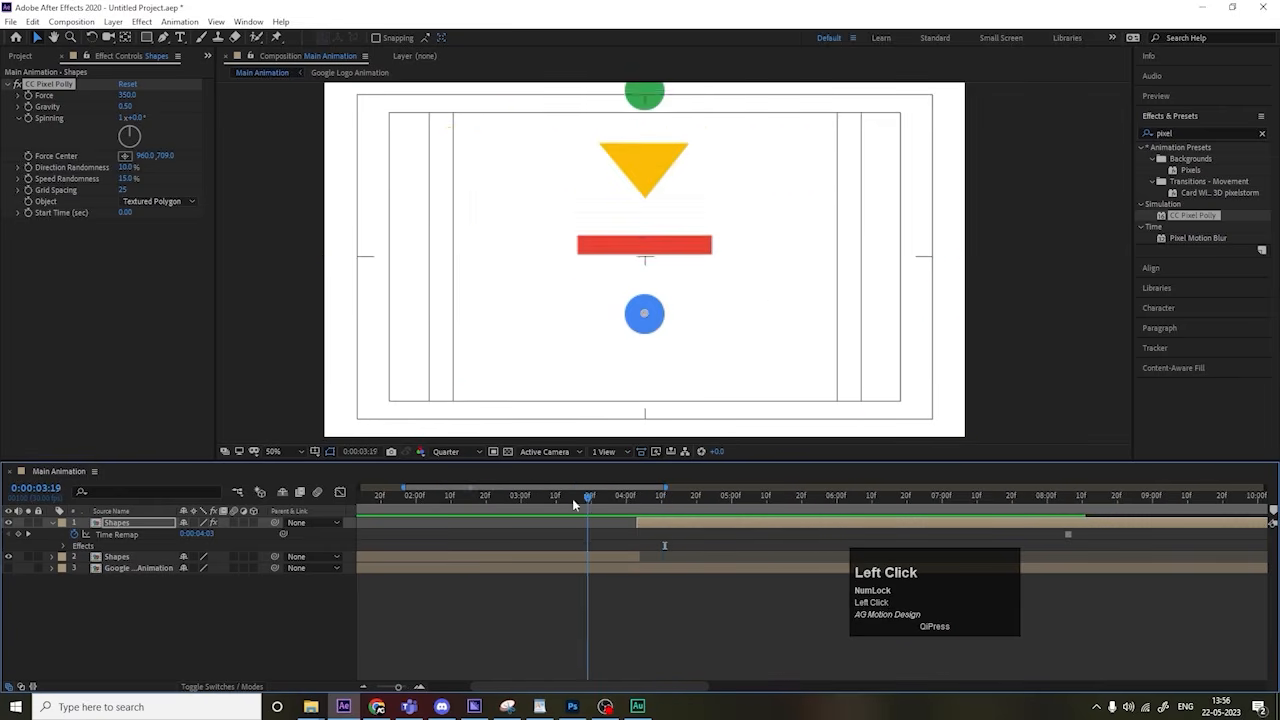
Step: Set the CC Pixel Polly grid spacing to 8 and preview the finer shatter
{"action": "left_click", "coordinate": [555, 498]}
{"action": "key", "text": "space"}
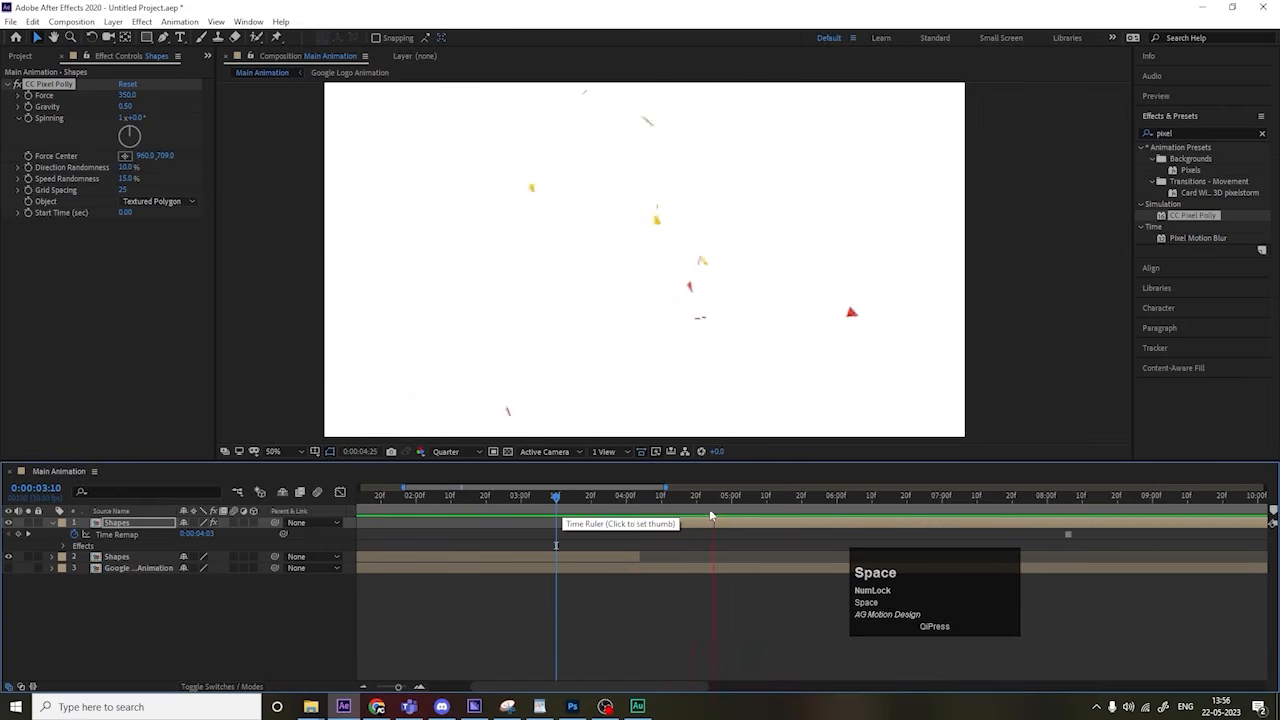
{"action": "left_click_drag", "start_coordinate": [713, 508], "coordinate": [665, 508]}
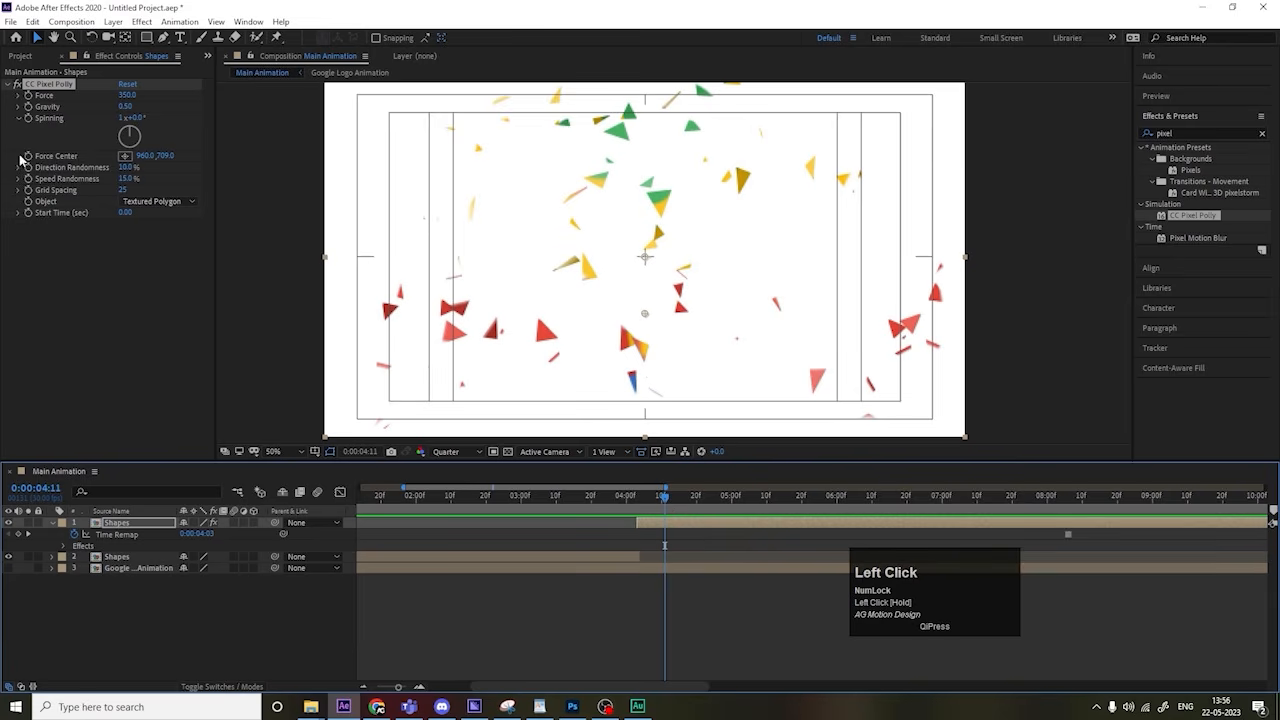
{"action": "left_click_drag", "start_coordinate": [123, 191], "coordinate": [123, 204]}
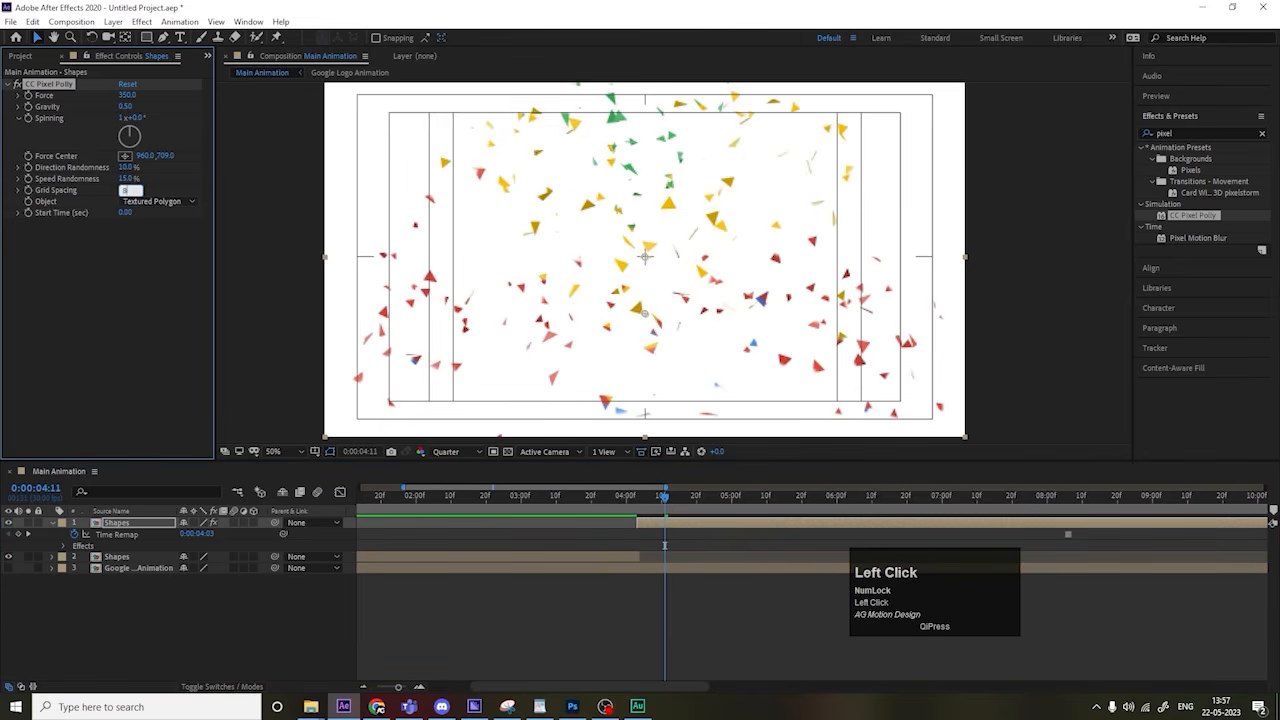
{"action": "key", "text": "Return"}
{"action": "key", "text": "space"}
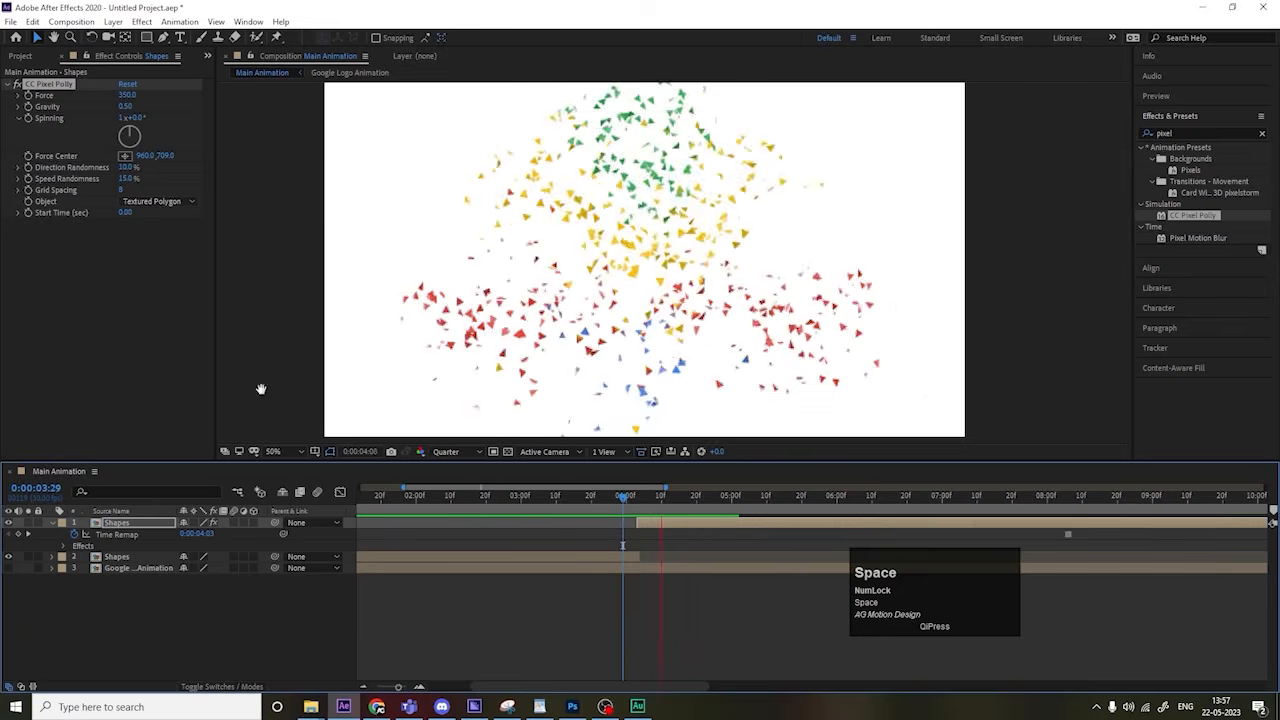
{"action": "key", "text": "space"}
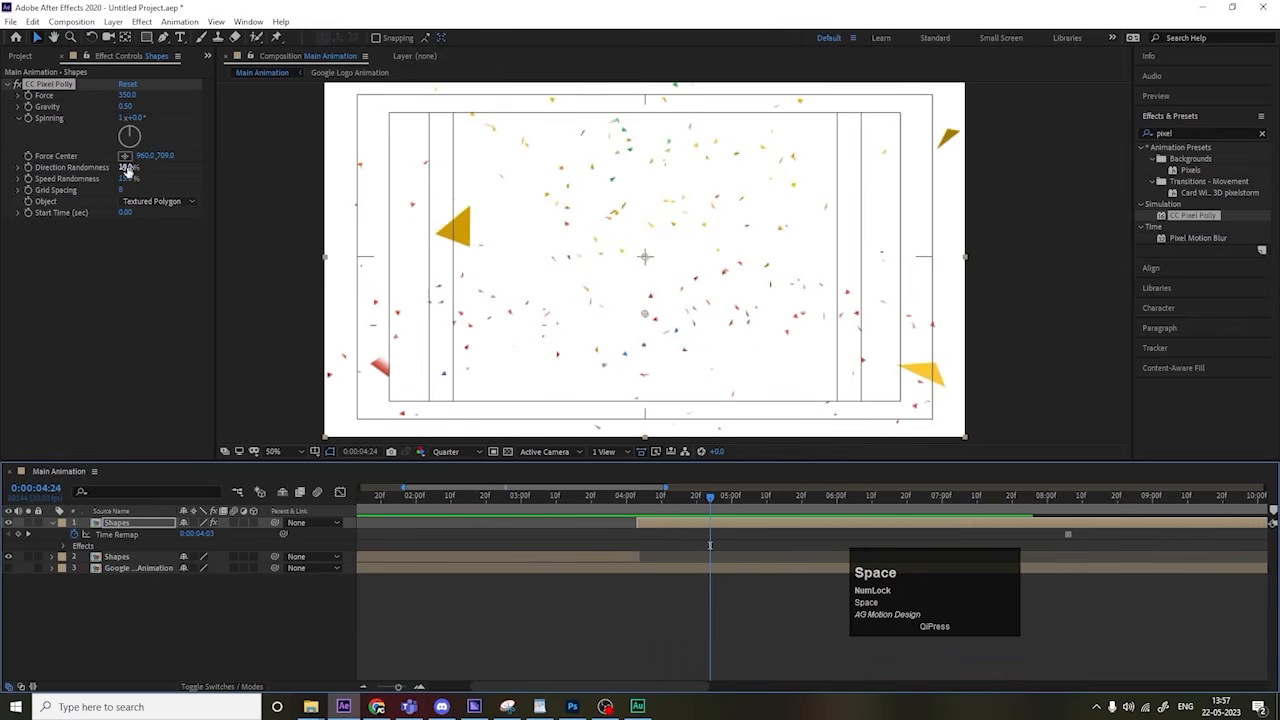
Step: Set the CC Pixel Polly direction randomness and speed randomness to 100% and preview the shatter
{"action": "left_click_drag", "start_coordinate": [127, 168], "coordinate": [314, 178]}
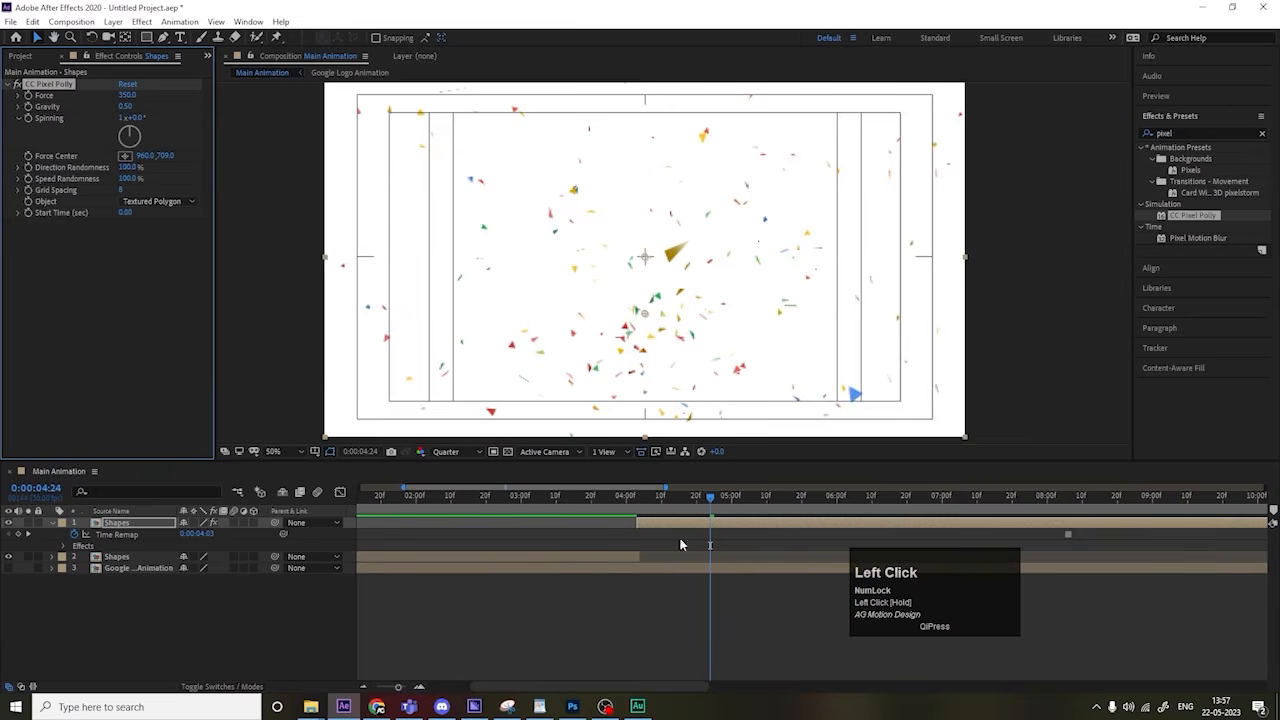
{"action": "left_click", "coordinate": [607, 498]}
{"action": "key", "text": "space"}
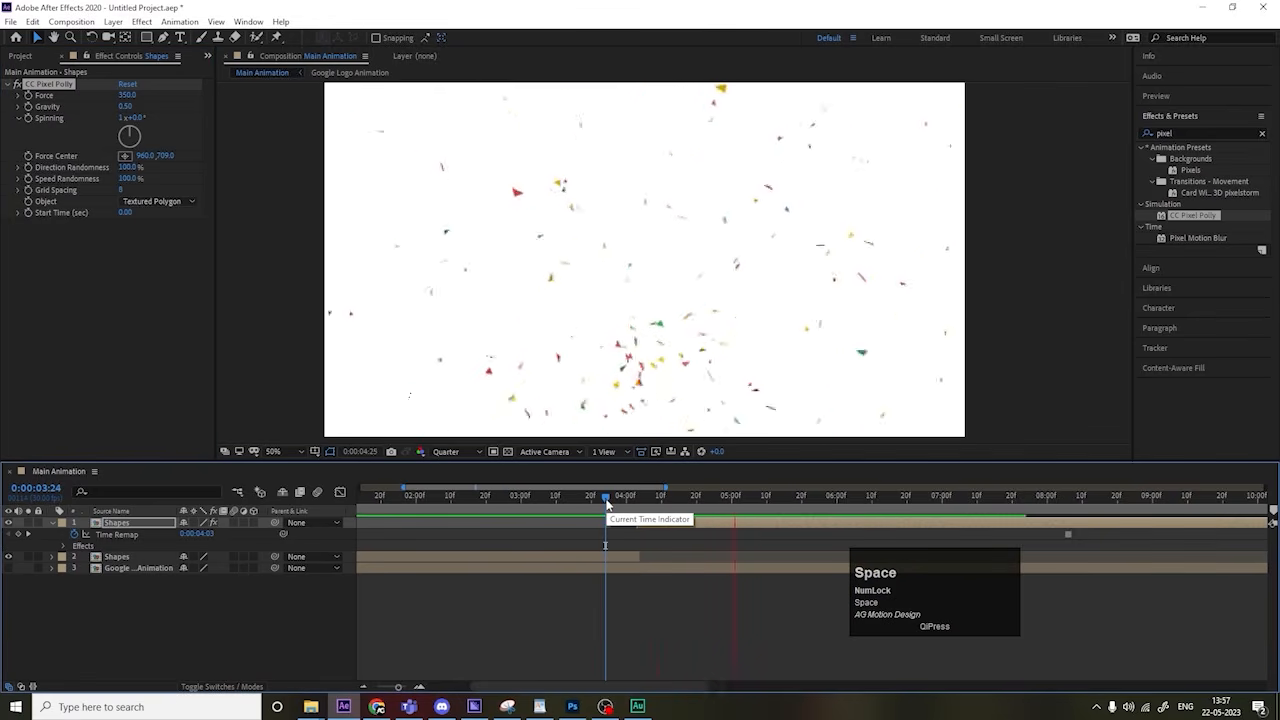
{"action": "key", "text": "space"}
{"action": "left_click", "coordinate": [618, 500]}
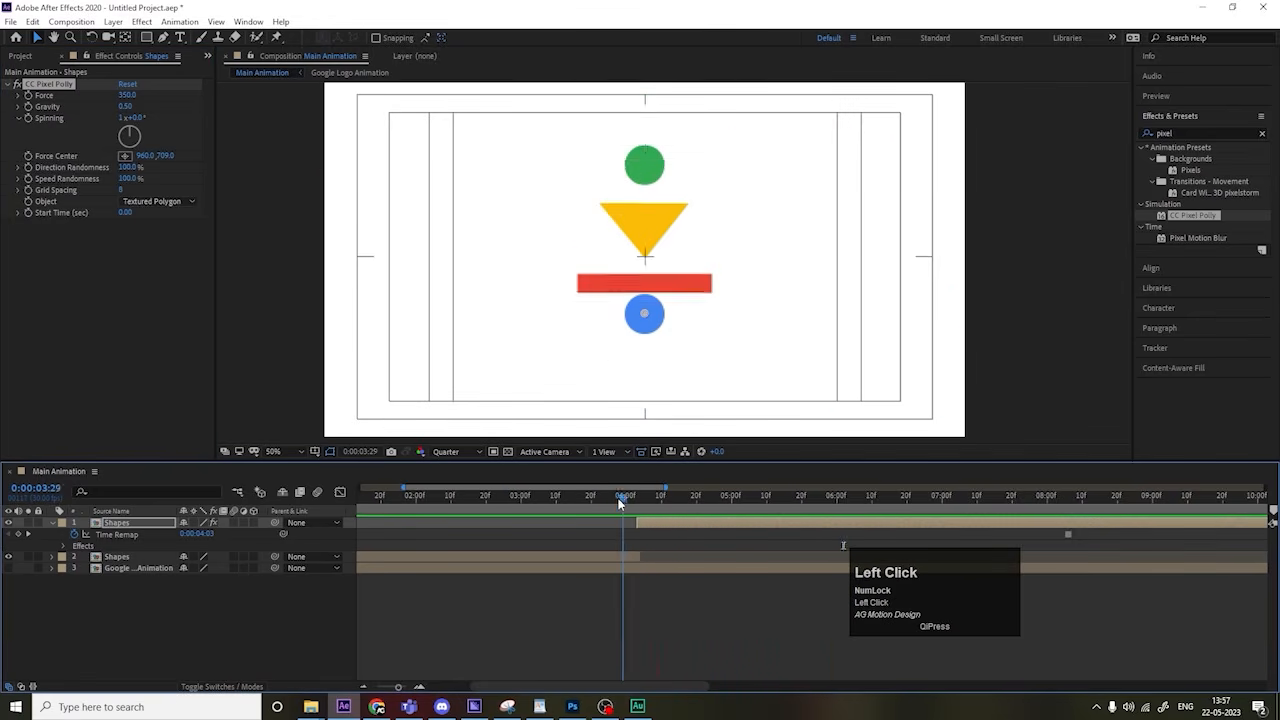
{"action": "key", "text": "space"}
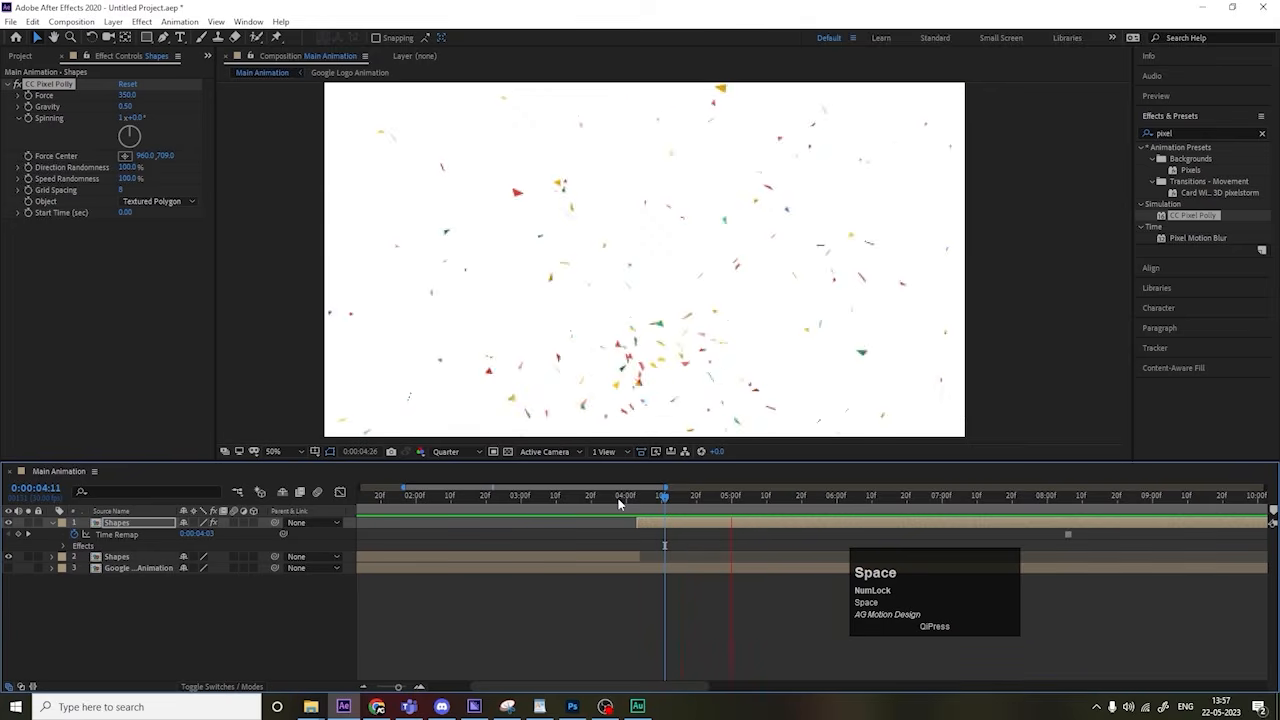
Step: Make the Google Logo Animation layer visible, start it at 0:00:04:04 as the shatter begins, and preview it
{"action": "left_click", "coordinate": [637, 501]}
{"action": "left_click_drag", "start_coordinate": [637, 501], "coordinate": [640, 501]}
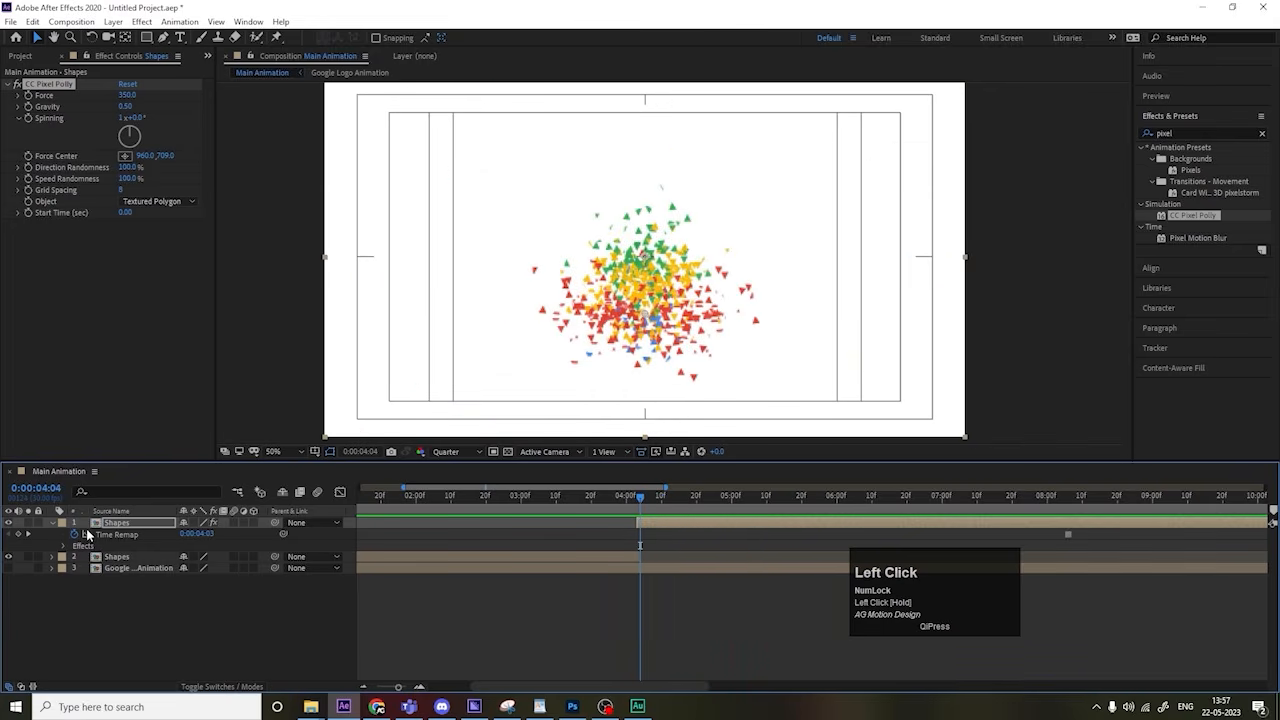
{"action": "left_click", "coordinate": [129, 568]}
{"action": "key", "text": "bracketleft"}
{"action": "key", "text": "space"}
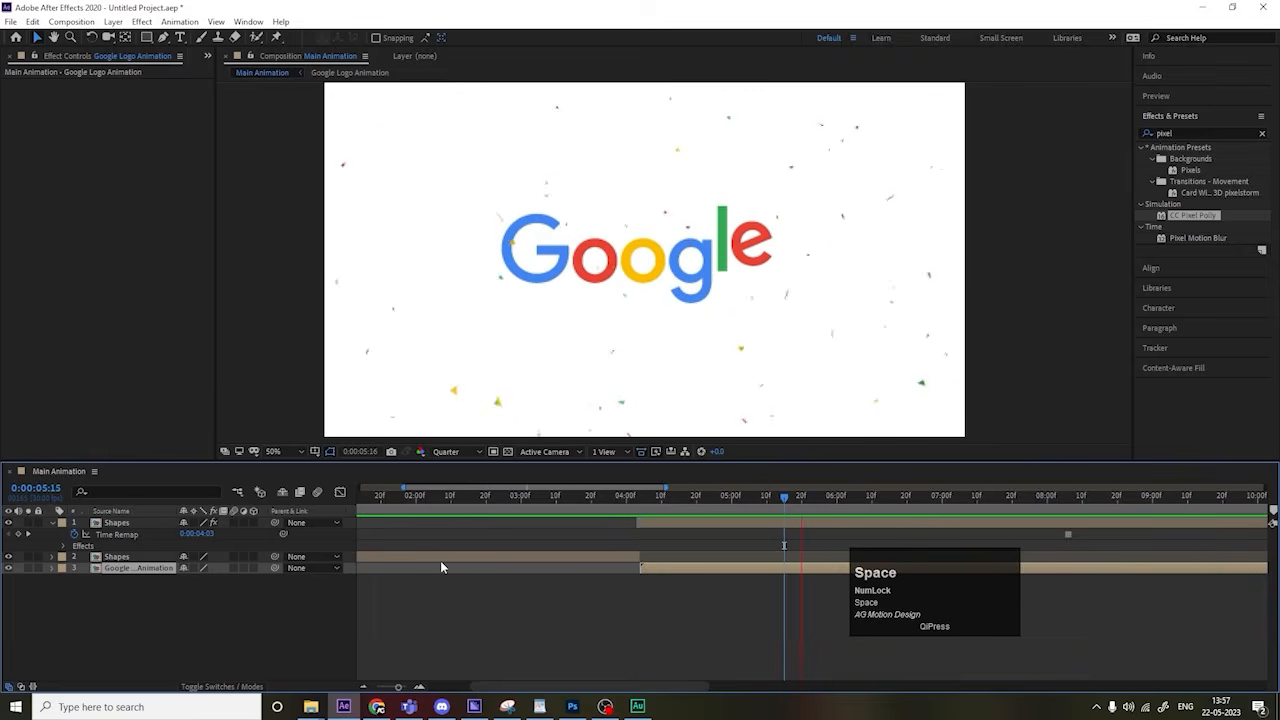
Step: Preview the whole Main Animation composition from its first frame
{"action": "key", "text": "minus"}
{"action": "left_click", "coordinate": [361, 496]}
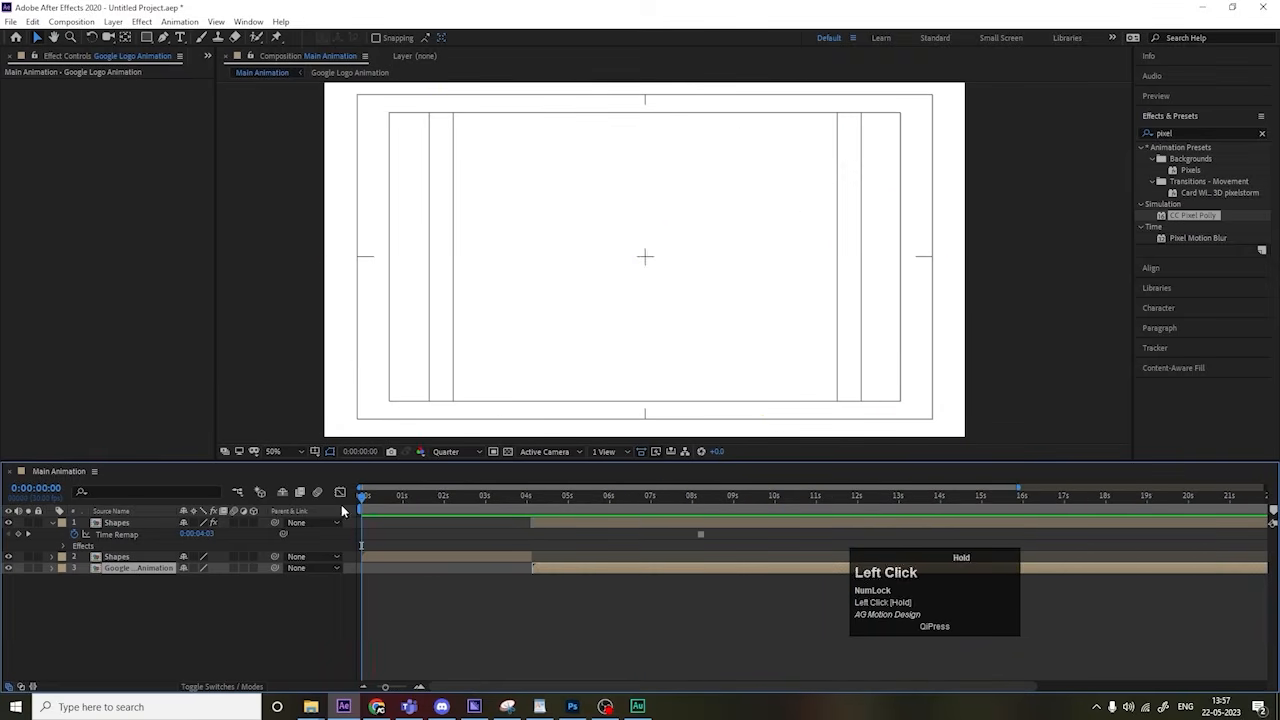
{"action": "key", "text": "space"}
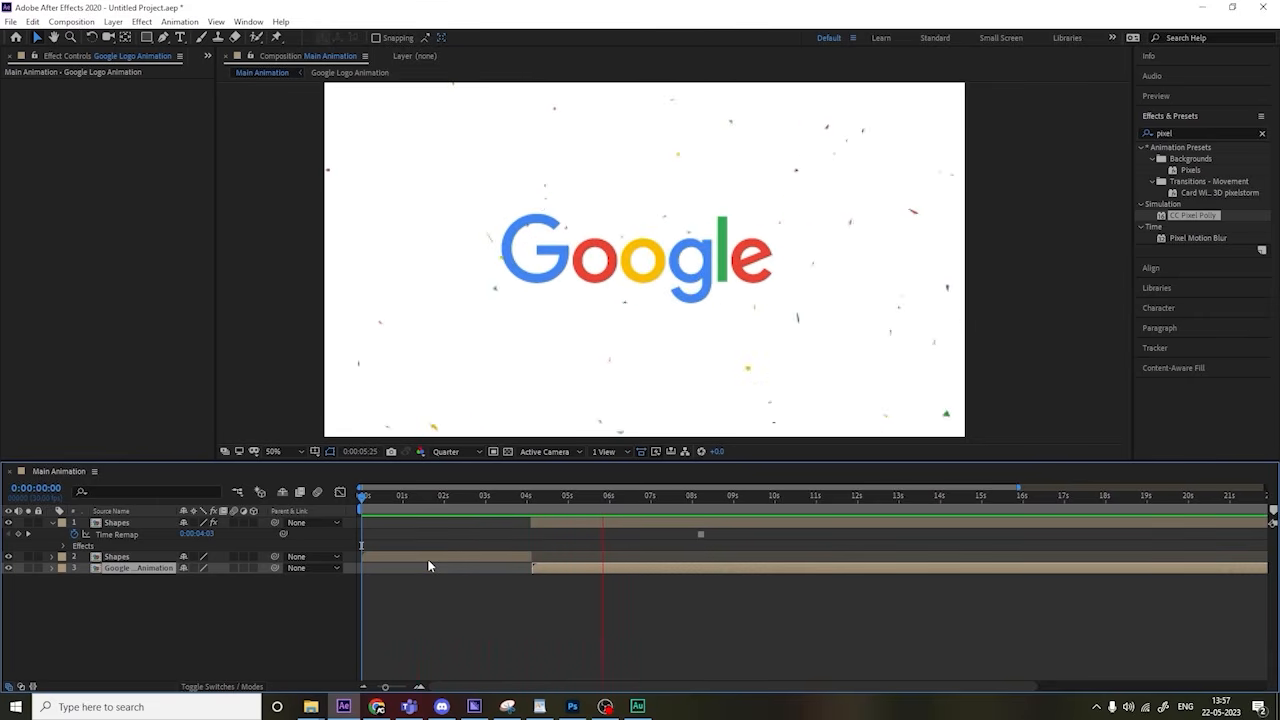
{"action": "key", "text": "space"}
Step: Add a white 1920 x 1080 solid and place it beneath all other layers as the background
{"action": "left_click", "coordinate": [151, 624]}
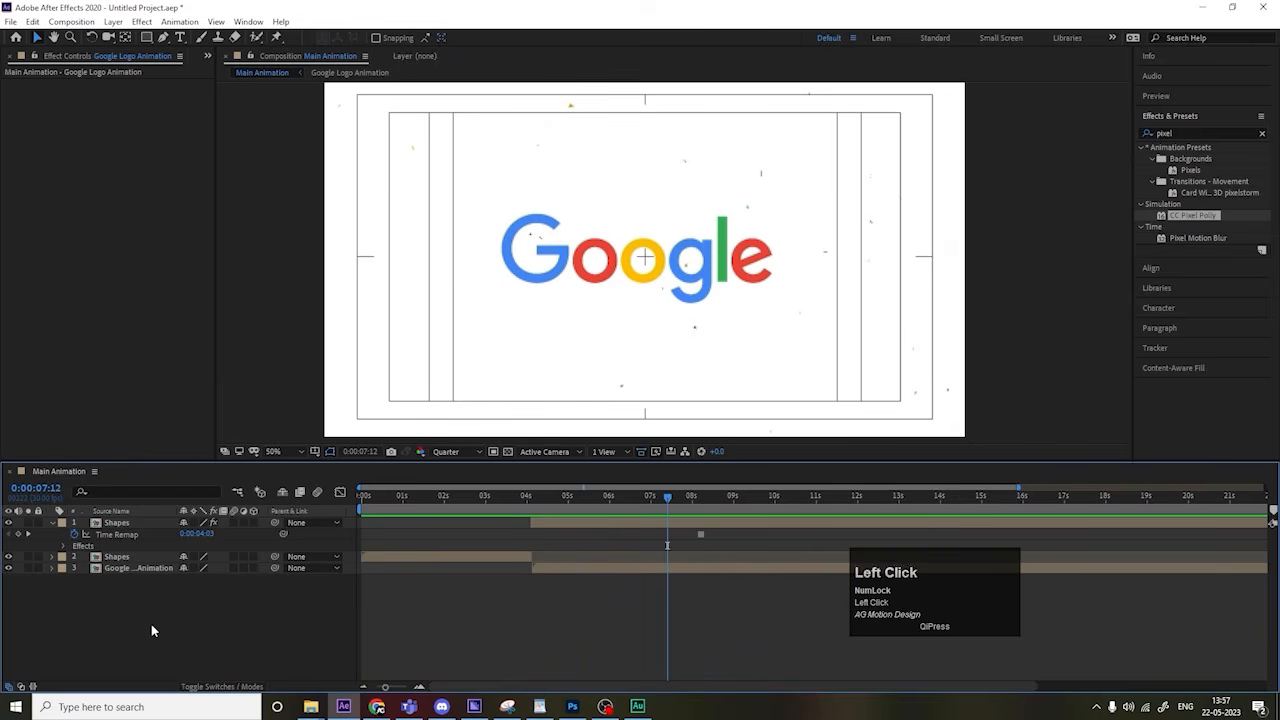
{"action": "key", "text": "ctrl+y"}
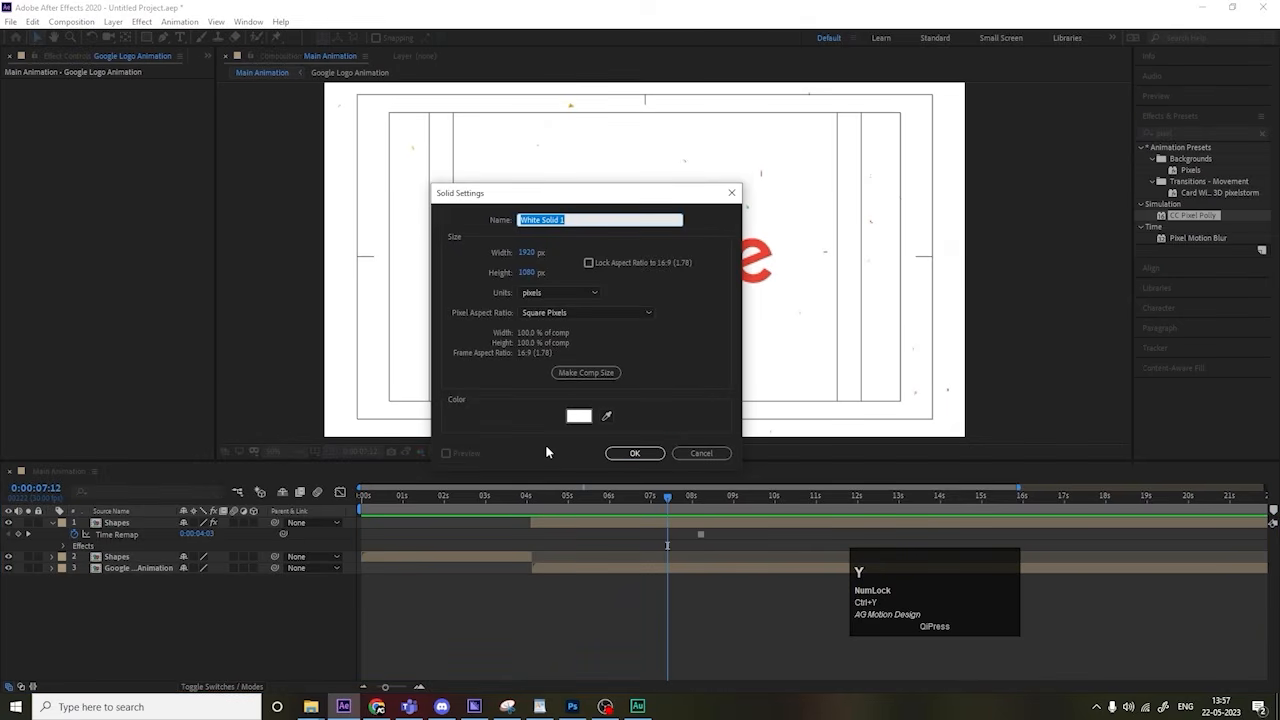
{"action": "key", "text": "Return"}
{"action": "left_click_drag", "start_coordinate": [140, 523], "coordinate": [158, 623]}
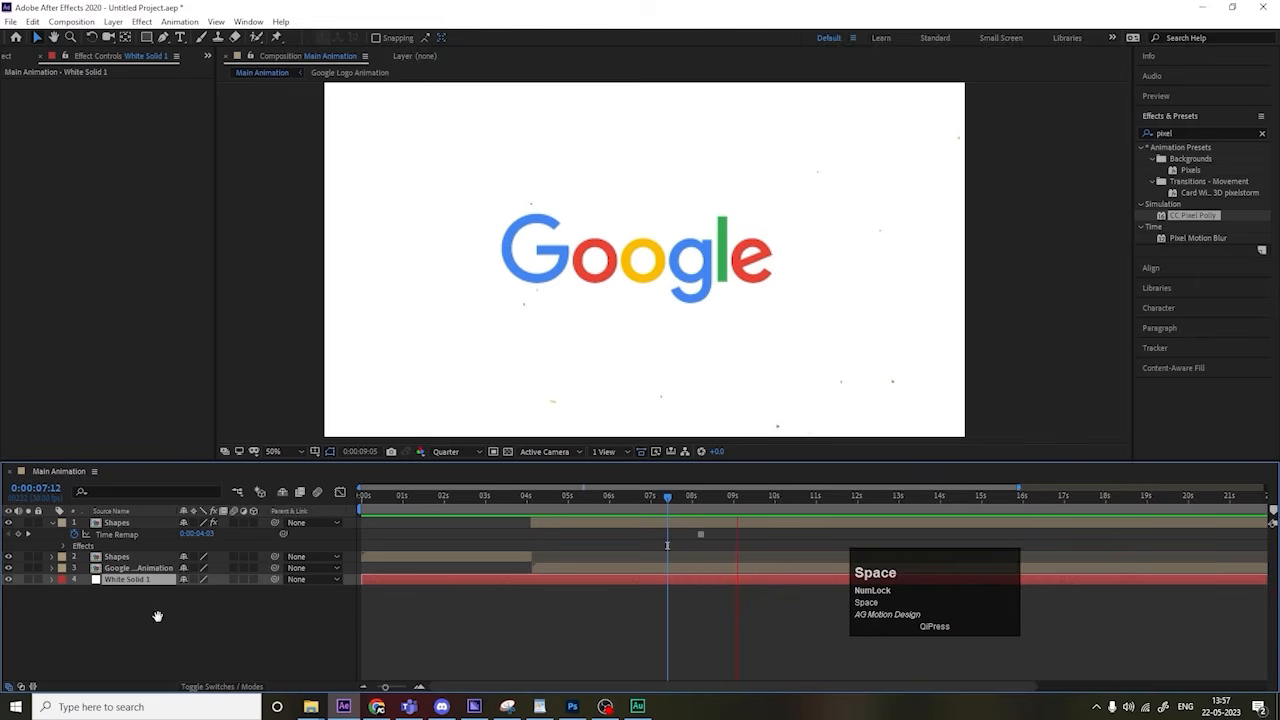
Step: End the work area at 0:00:09:05 and play the finished animation through
{"action": "key", "text": "space"}
{"action": "key", "text": "space"}
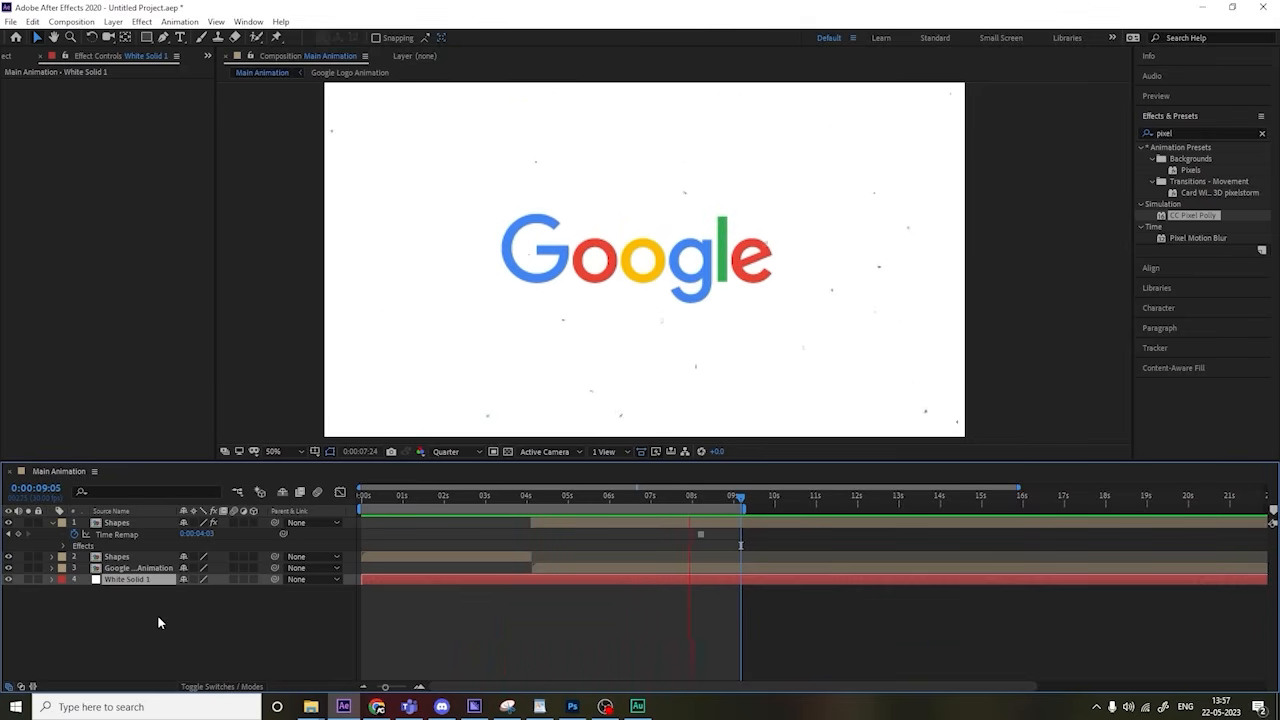
{"action": "key", "text": "space"}
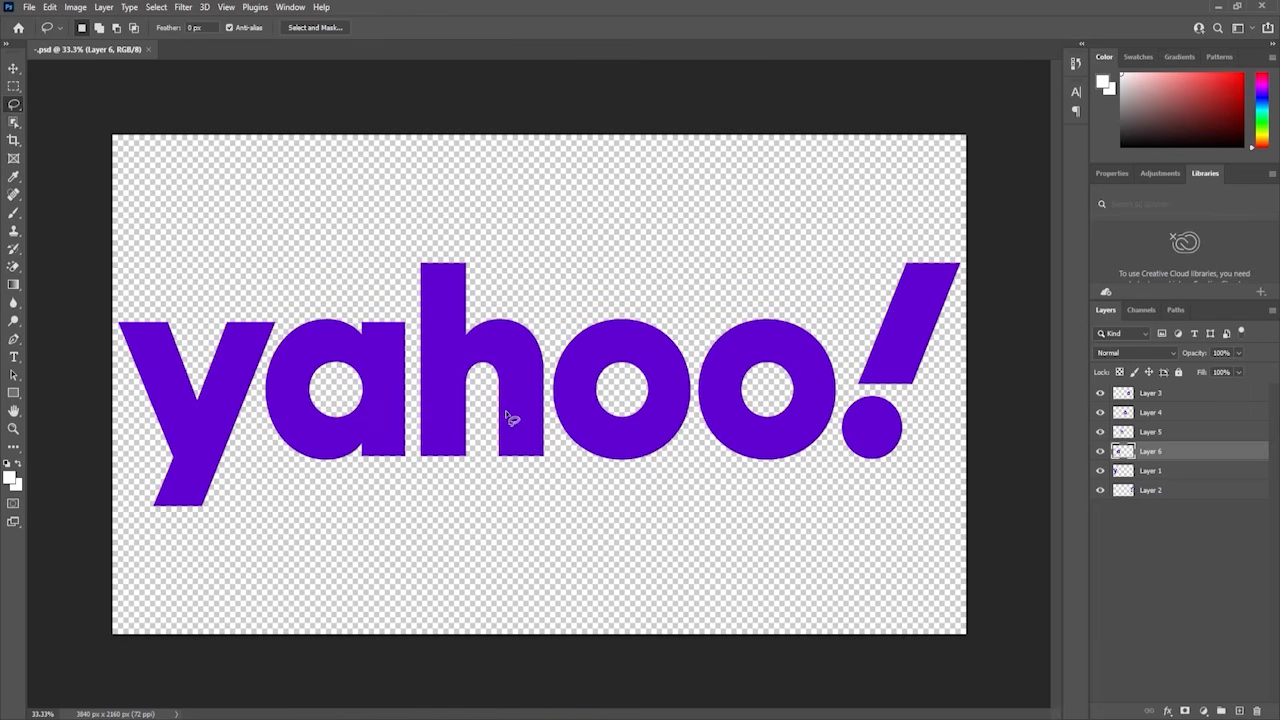
Step: In Photoshop, check one of the separated yahoo! letter layers by toggling its visibility, and save the PSD file
{"action": "key", "text": "v"}
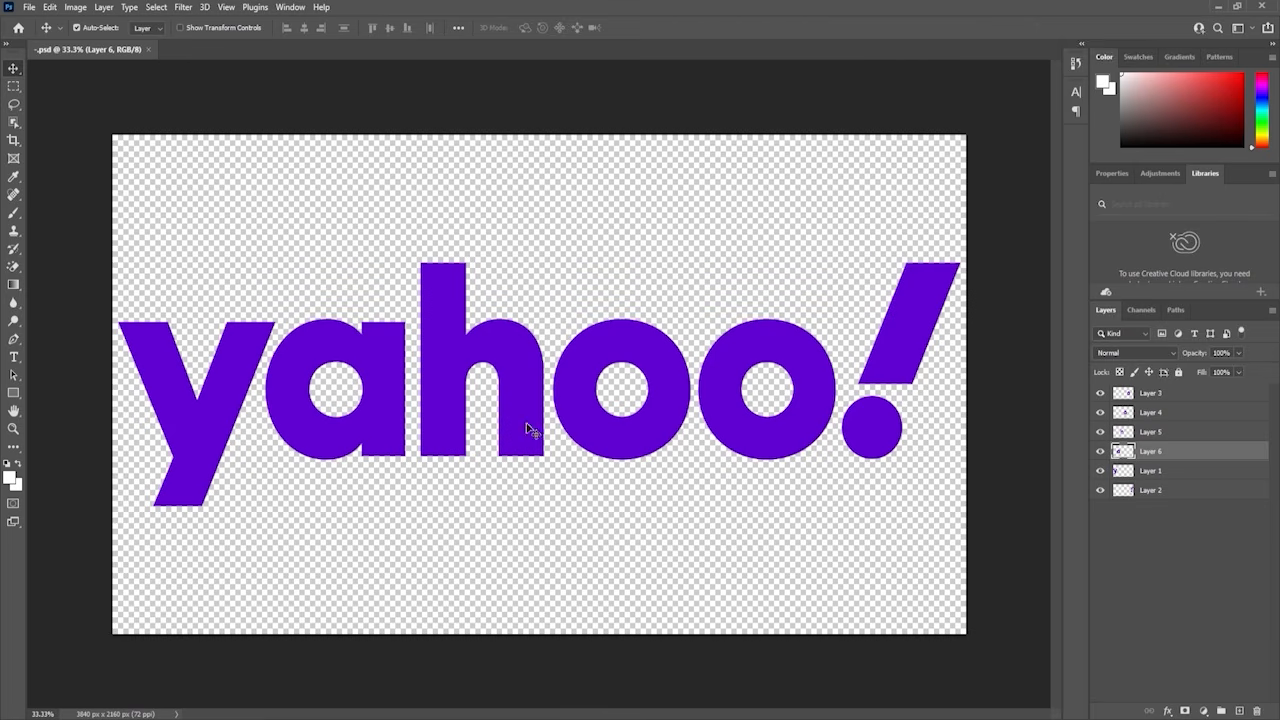
{"action": "left_click", "coordinate": [1101, 392]}
{"action": "left_click", "coordinate": [1101, 392]}
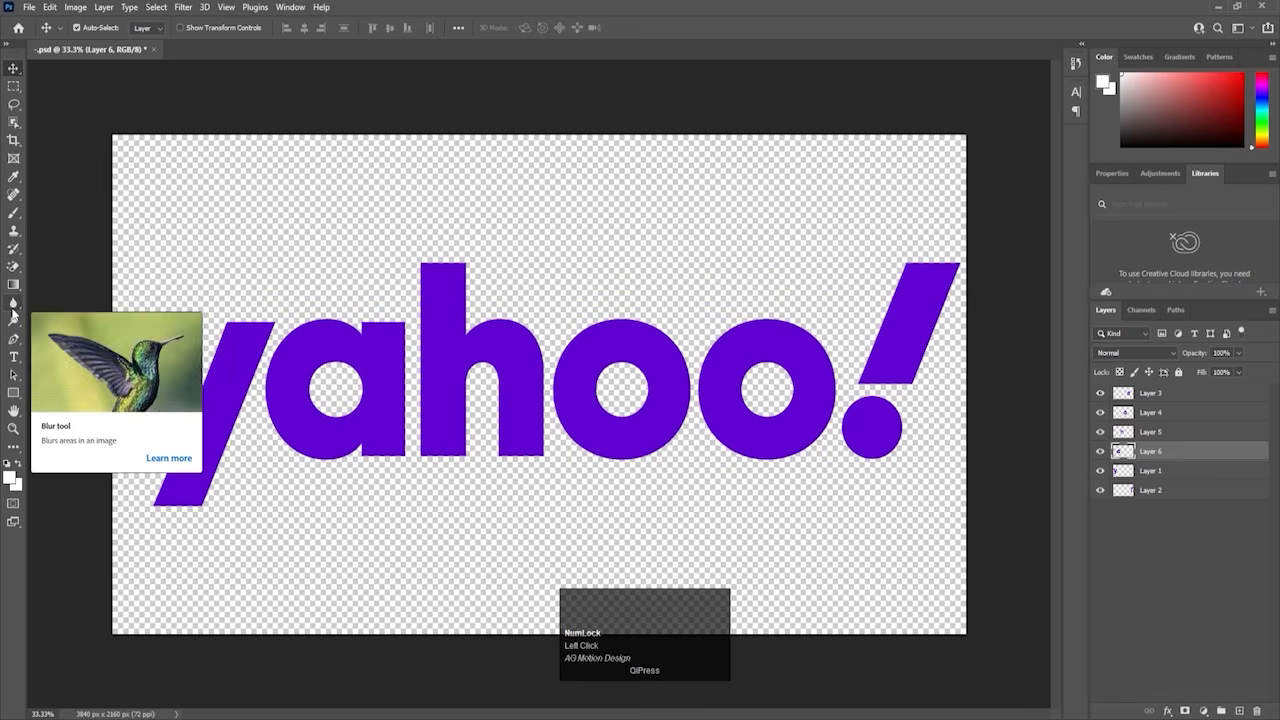
{"action": "key", "text": "ctrl+s"}
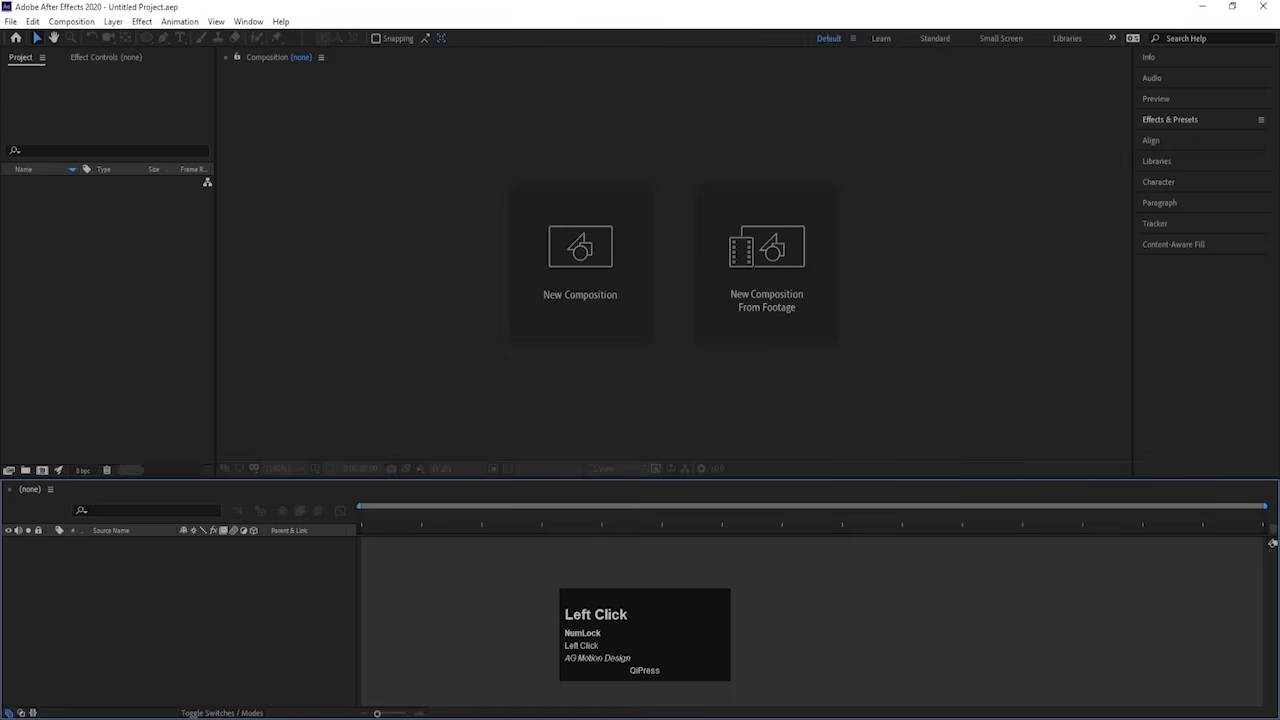
Step: In After Effects, create a 1920 x 1080, 30 fps, 30-second composition named Main Animation and show the Title/Action Safe guides
{"action": "left_click", "coordinate": [614, 247]}
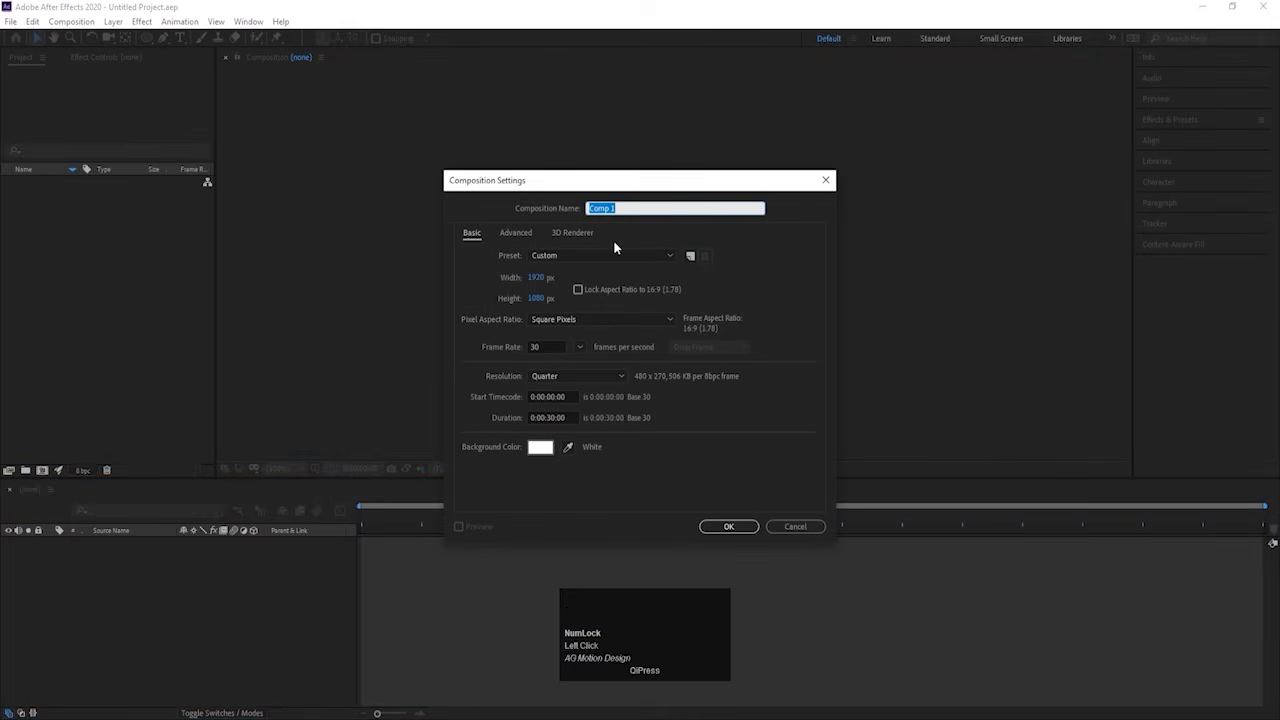
{"action": "type", "text": "Main Animation"}
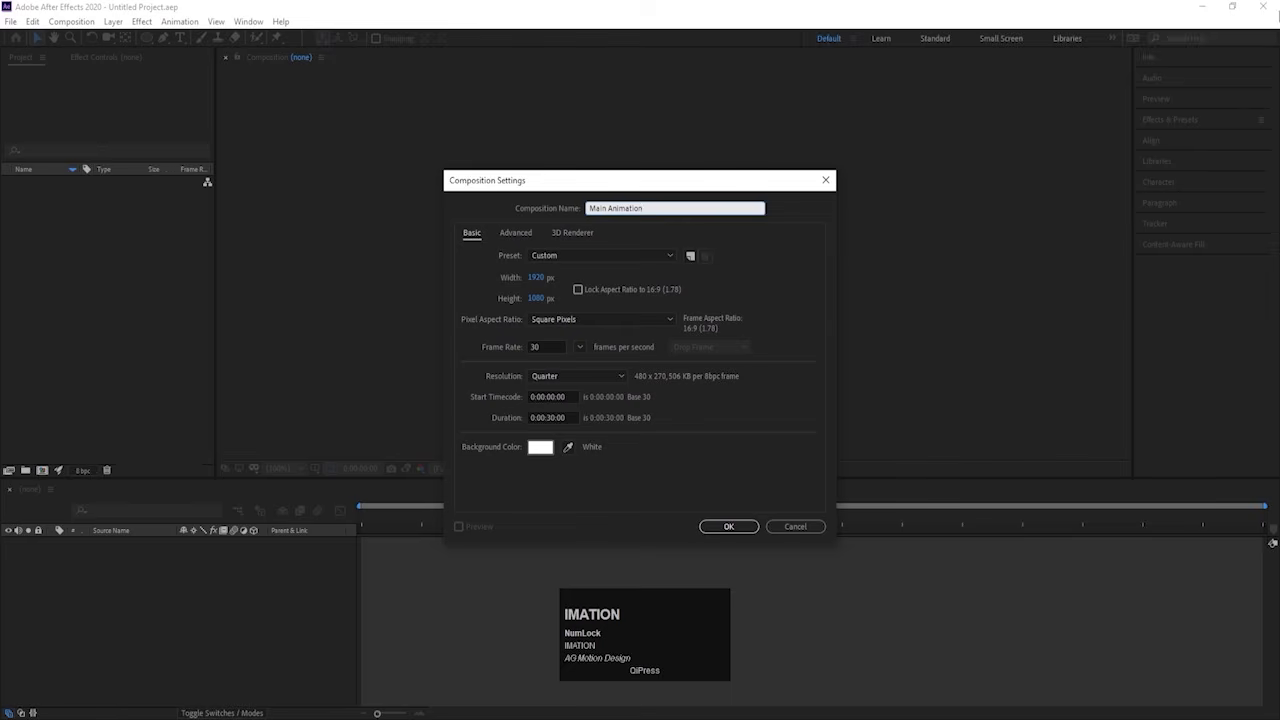
{"action": "left_click", "coordinate": [544, 347]}
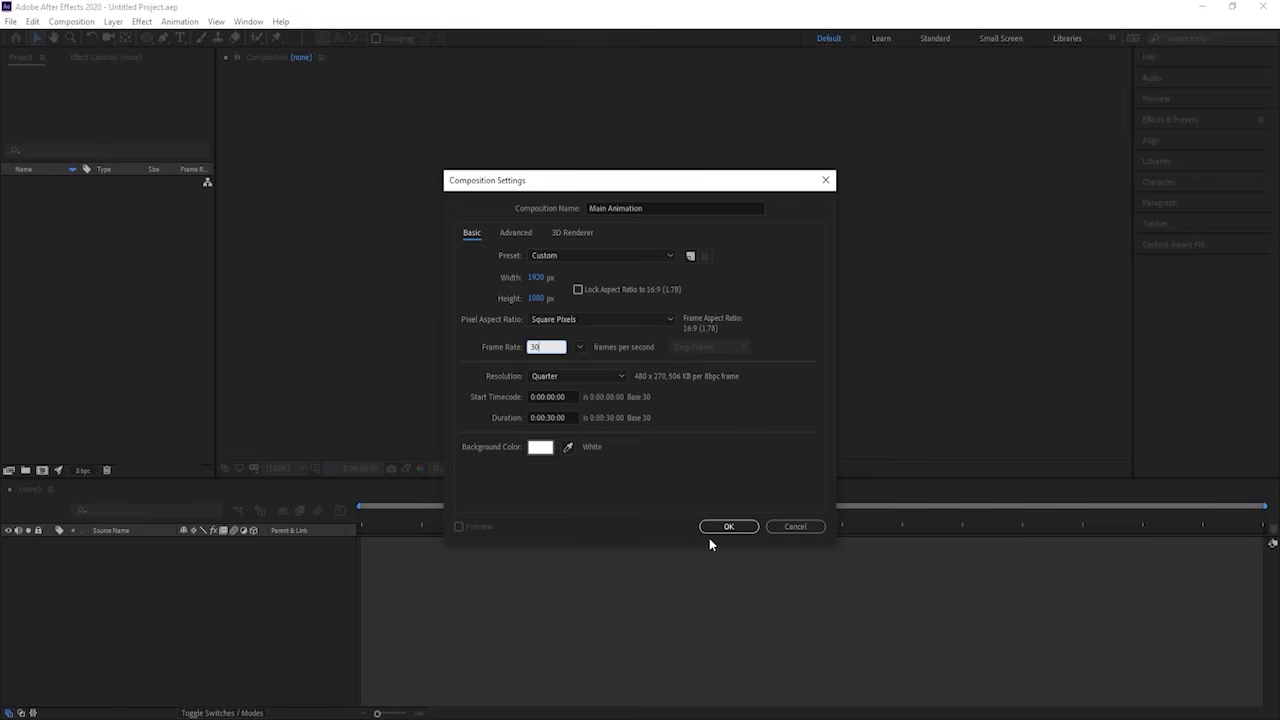
{"action": "left_click", "coordinate": [733, 528]}
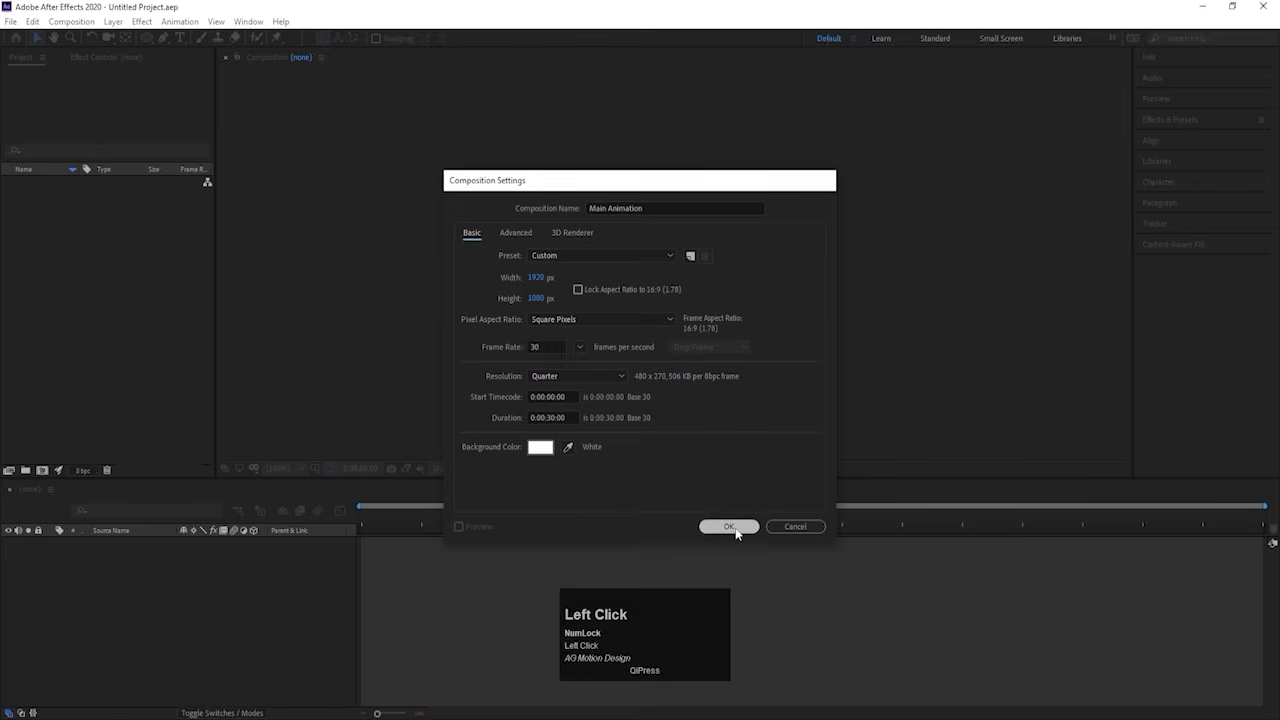
{"action": "left_click", "coordinate": [316, 469]}
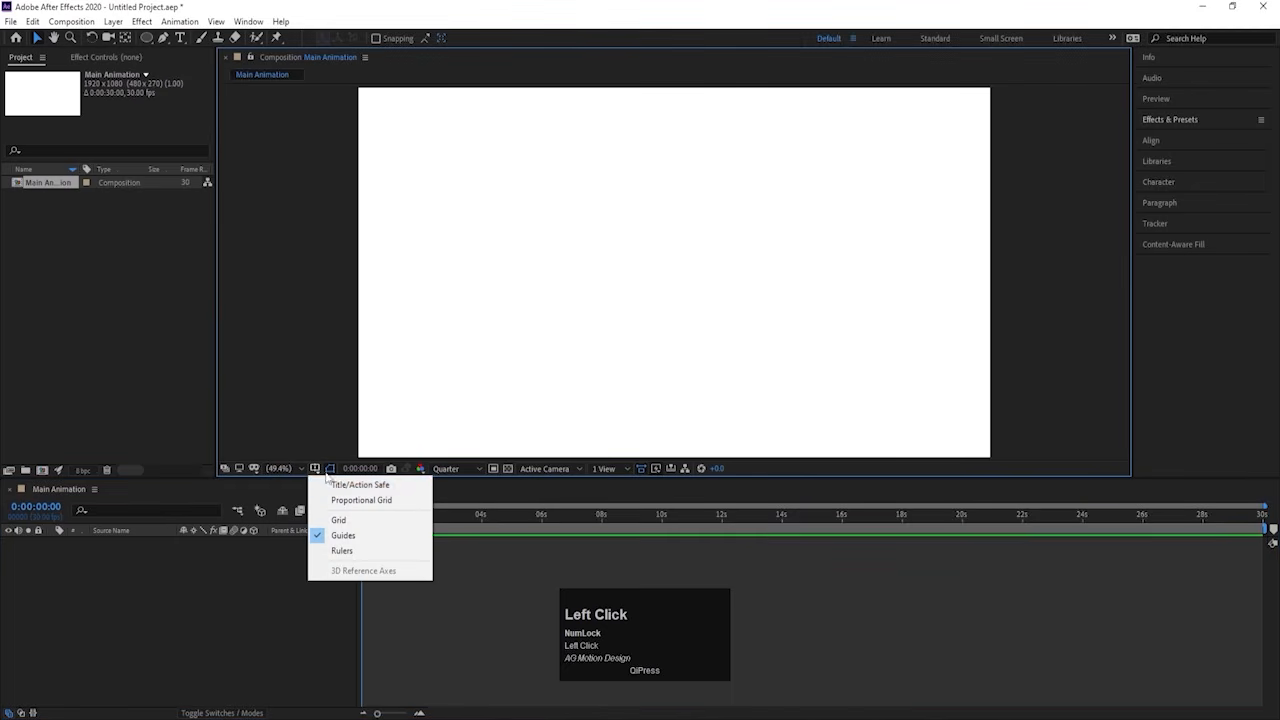
{"action": "left_click", "coordinate": [340, 486]}
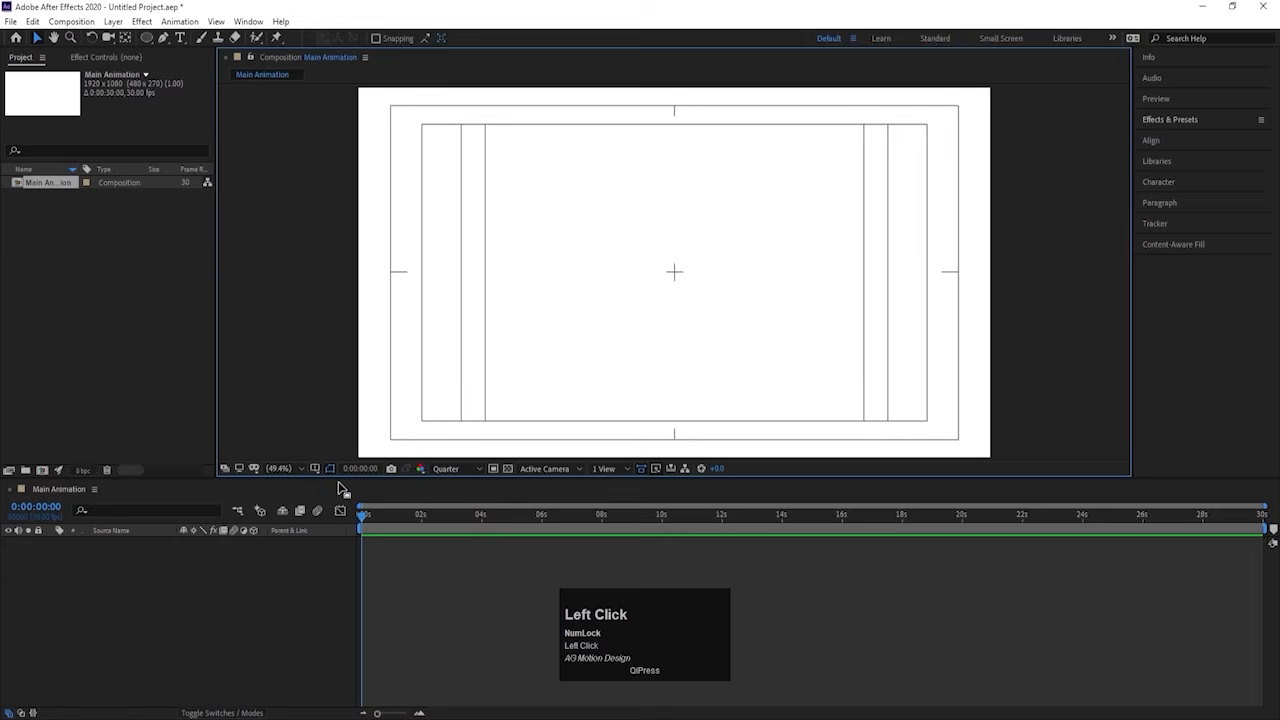
Step: Import -.psd as Composition - Retain Layer Sizes with editable layer styles
{"action": "key", "text": "ctrl+i"}
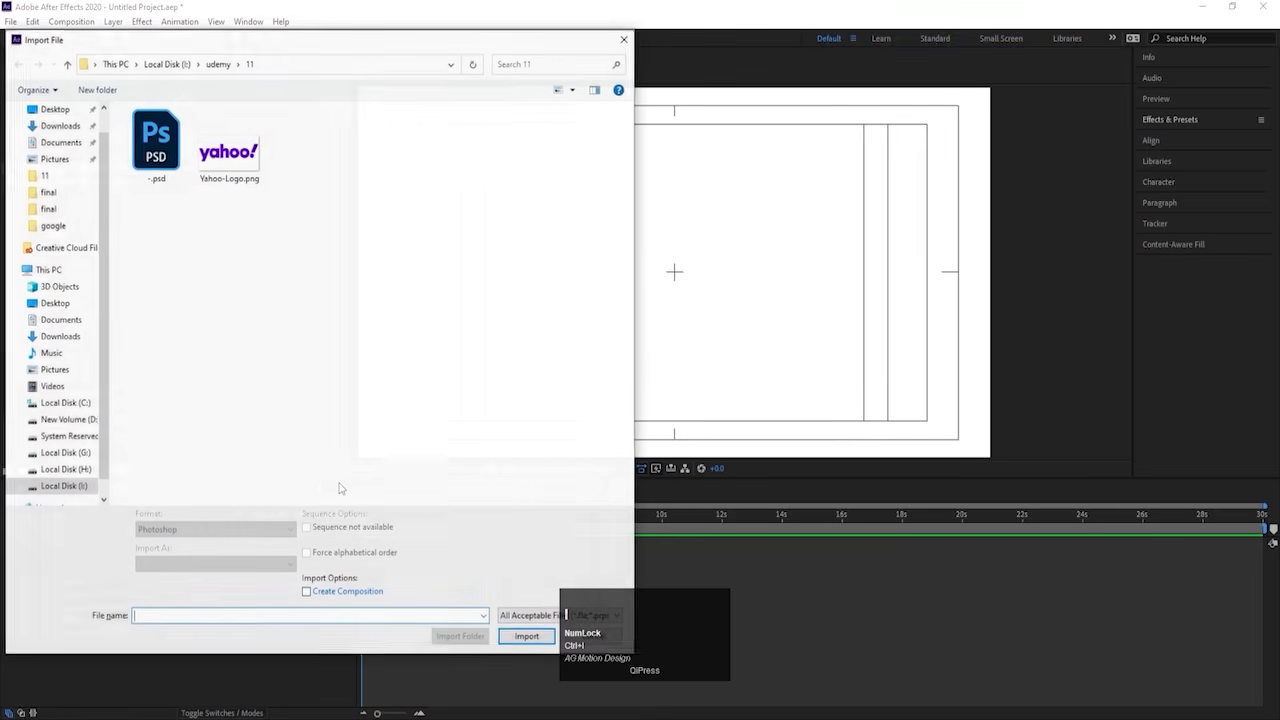
{"action": "left_click", "coordinate": [157, 153]}
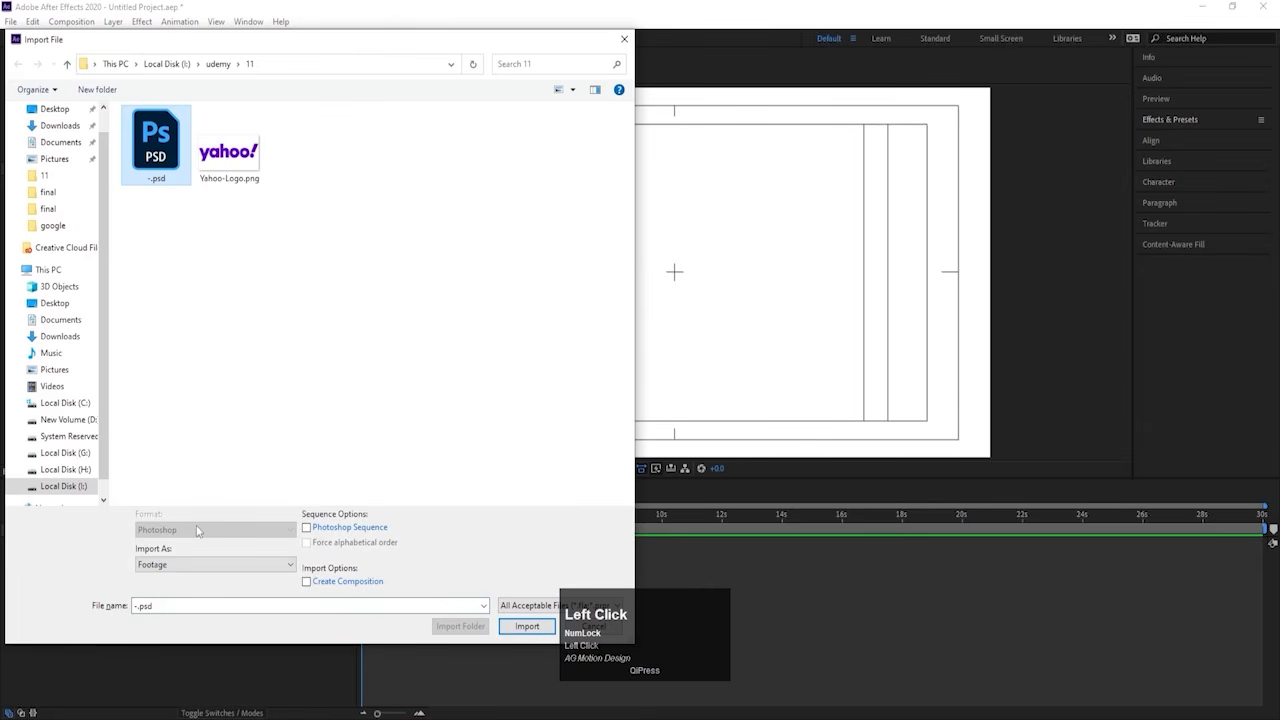
{"action": "left_click", "coordinate": [166, 562]}
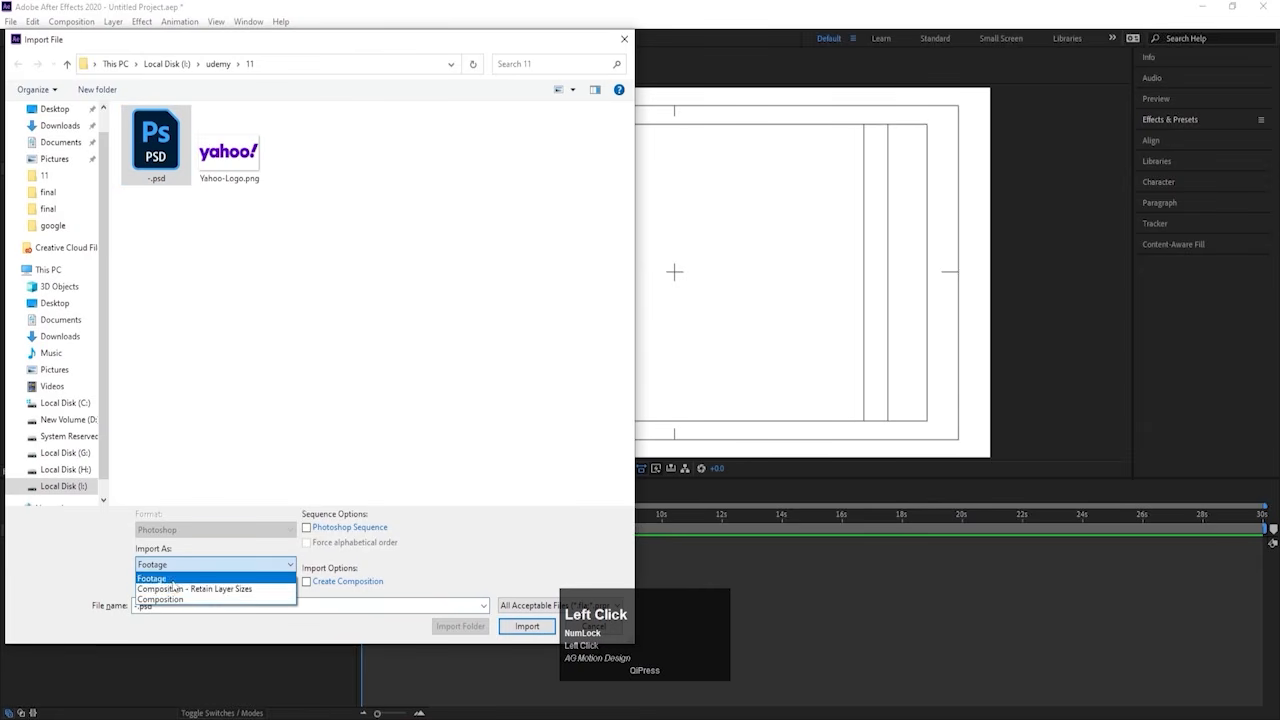
{"action": "left_click", "coordinate": [197, 588]}
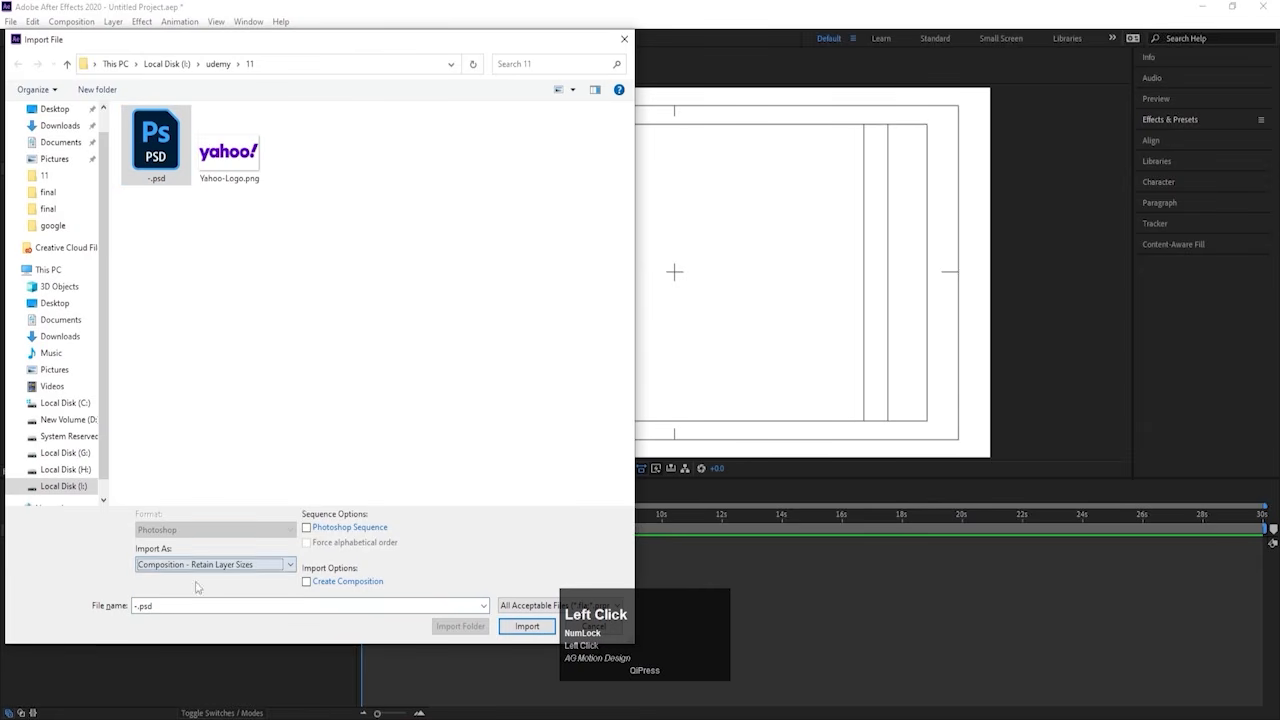
{"action": "left_click", "coordinate": [510, 626]}
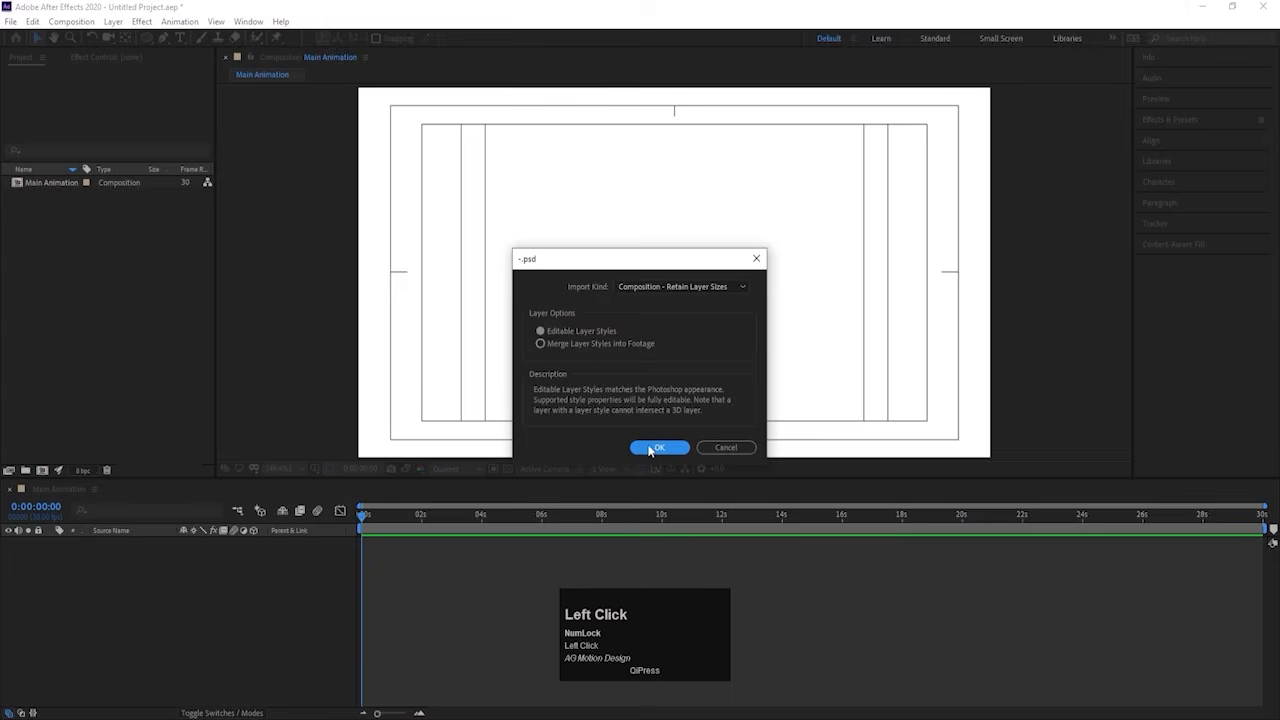
{"action": "left_click", "coordinate": [655, 448]}
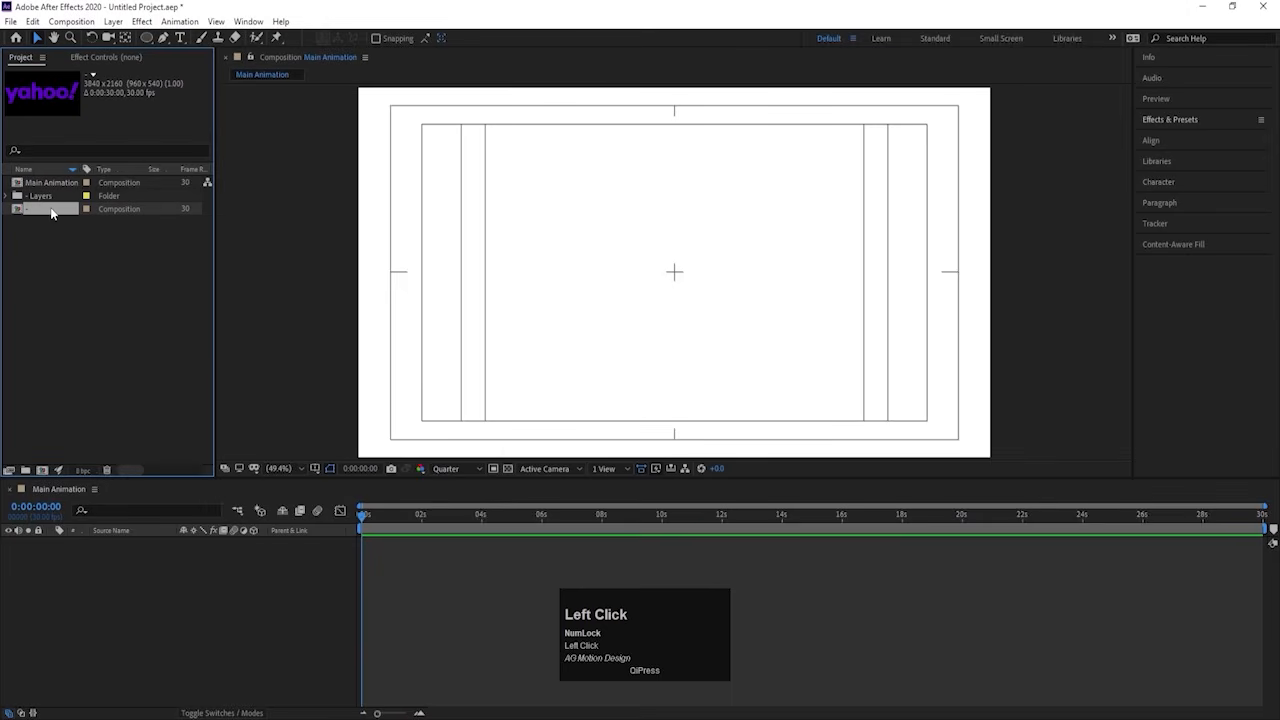
Step: Copy all six letter layers from the imported PSD composition into the Main Animation composition
{"action": "double_click", "coordinate": [52, 212]}
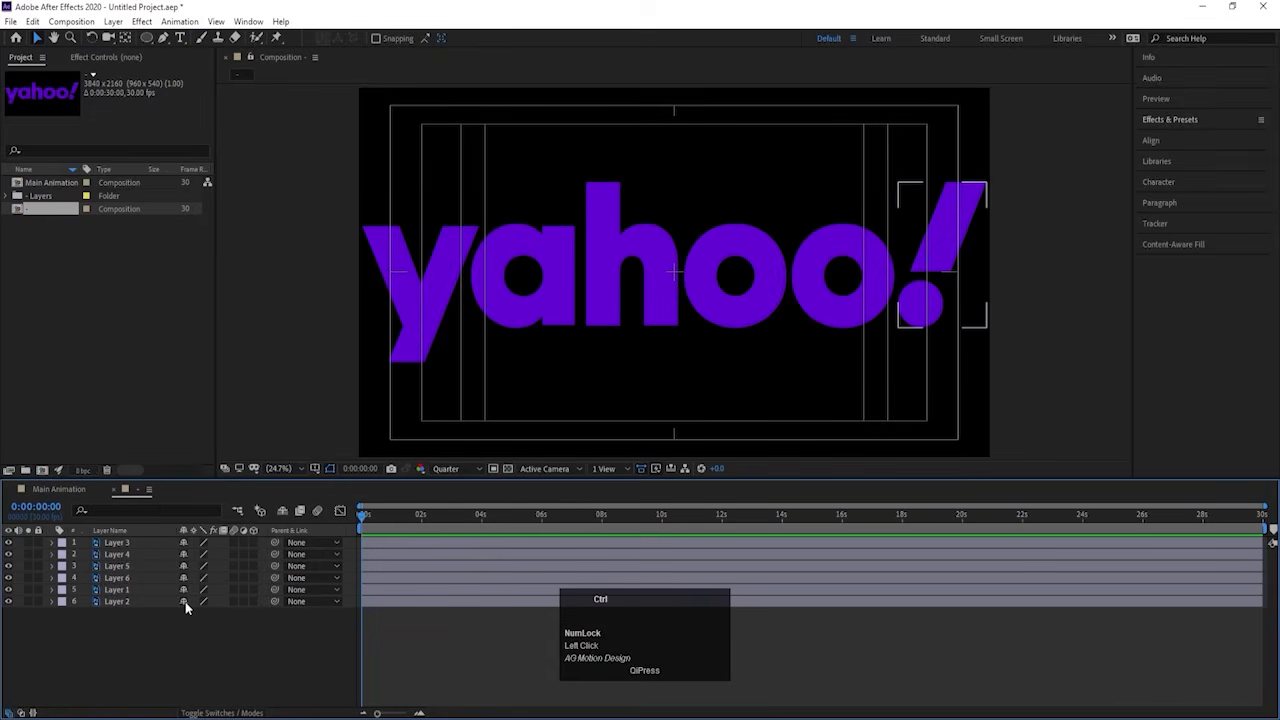
{"action": "key", "text": "ctrl+a"}
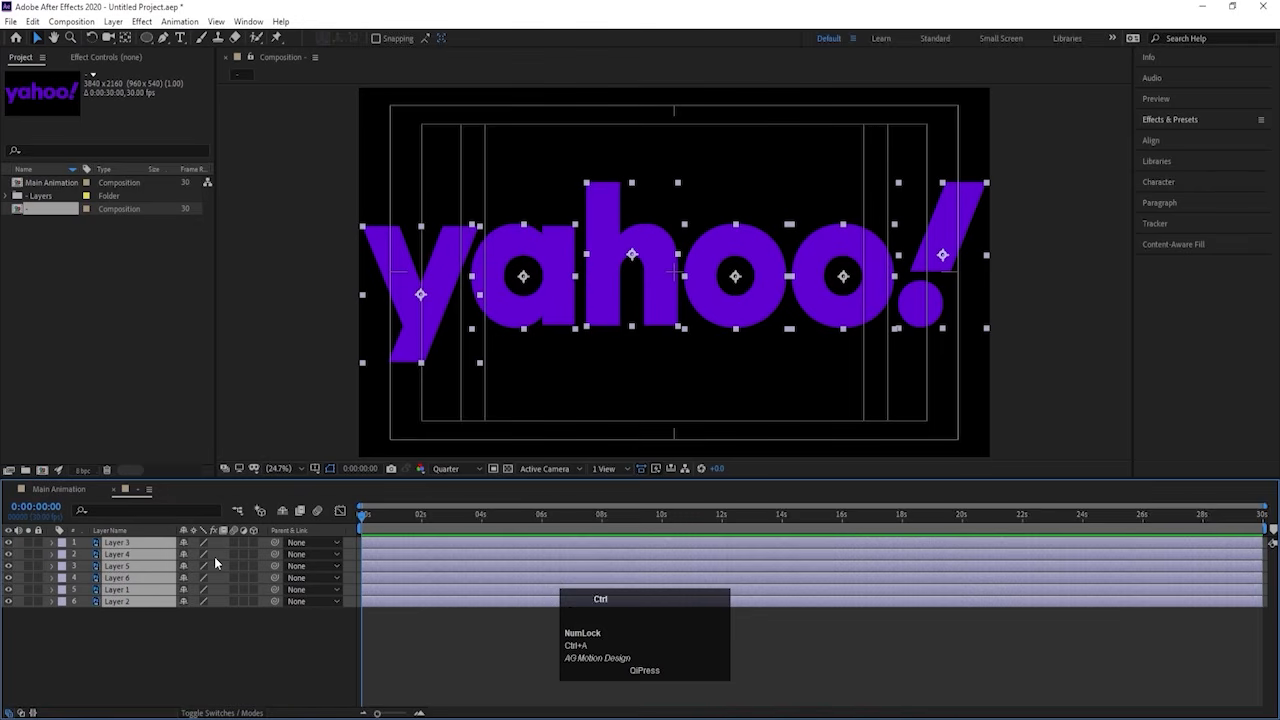
{"action": "key", "text": "ctrl+c"}
{"action": "left_click", "coordinate": [57, 491]}
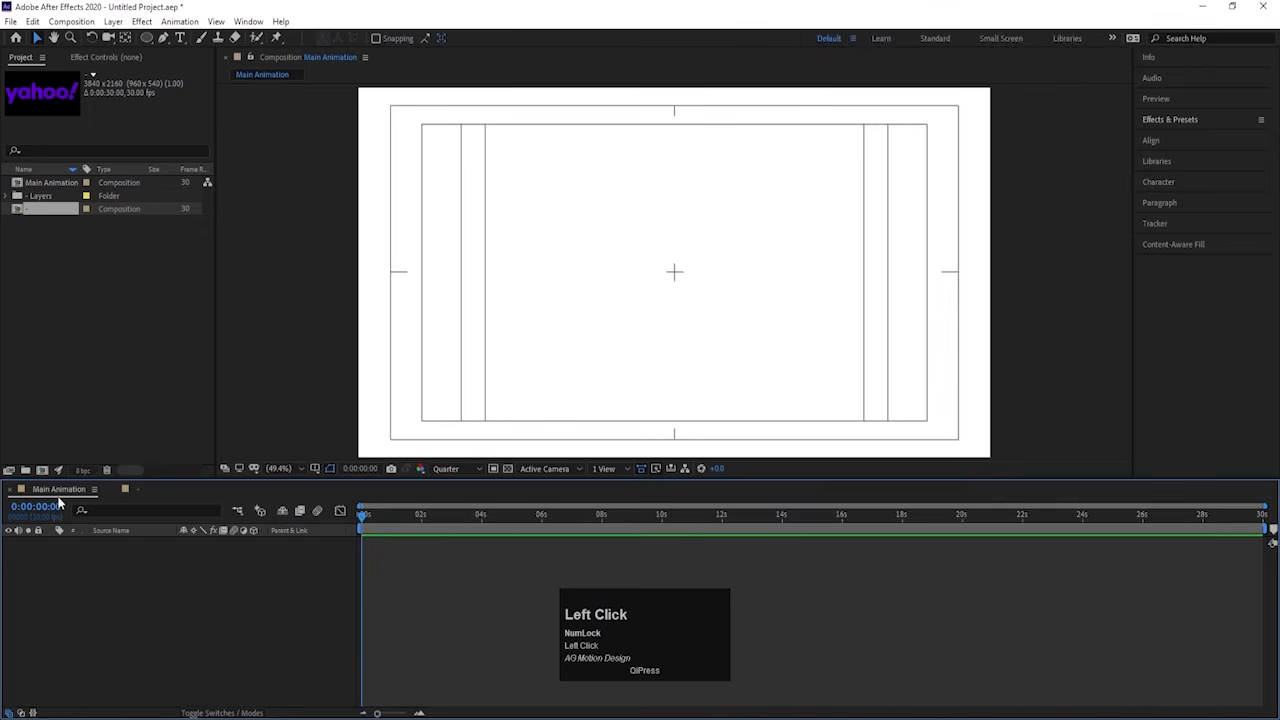
{"action": "key", "text": "ctrl+v"}
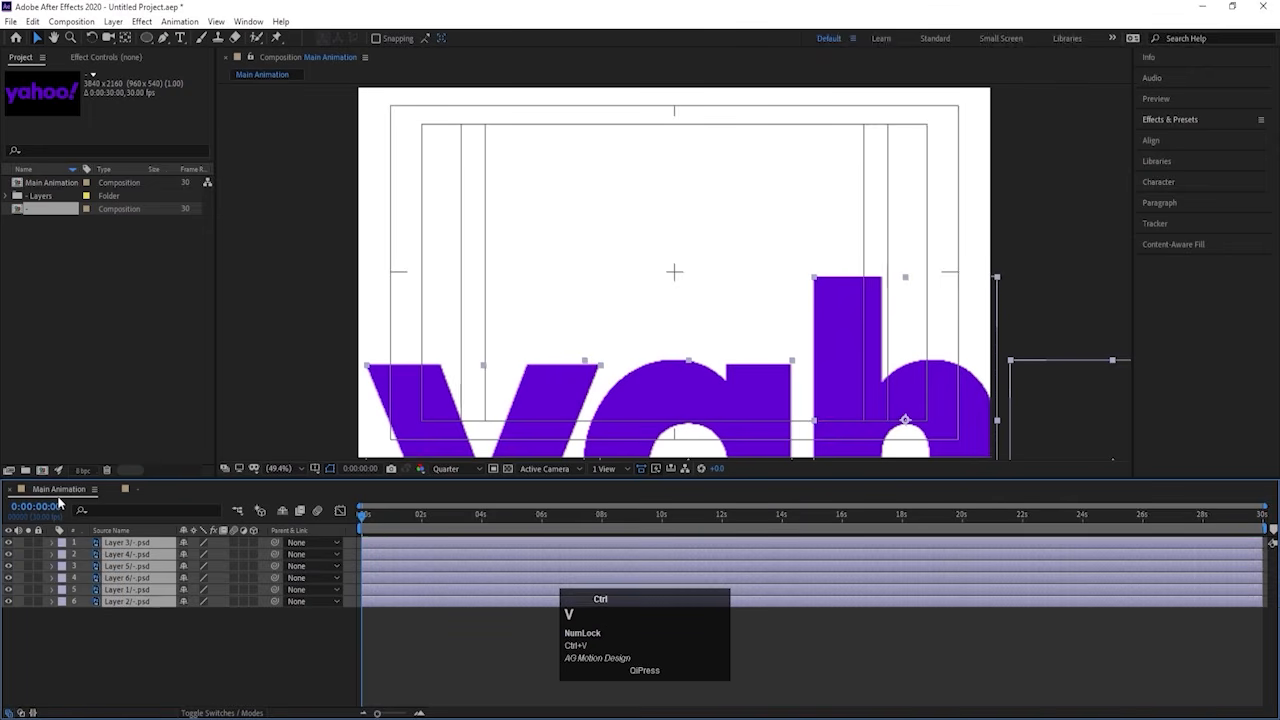
Step: Create a null object in Main Animation and parent all six letter layers to it
{"action": "right_click", "coordinate": [173, 651]}
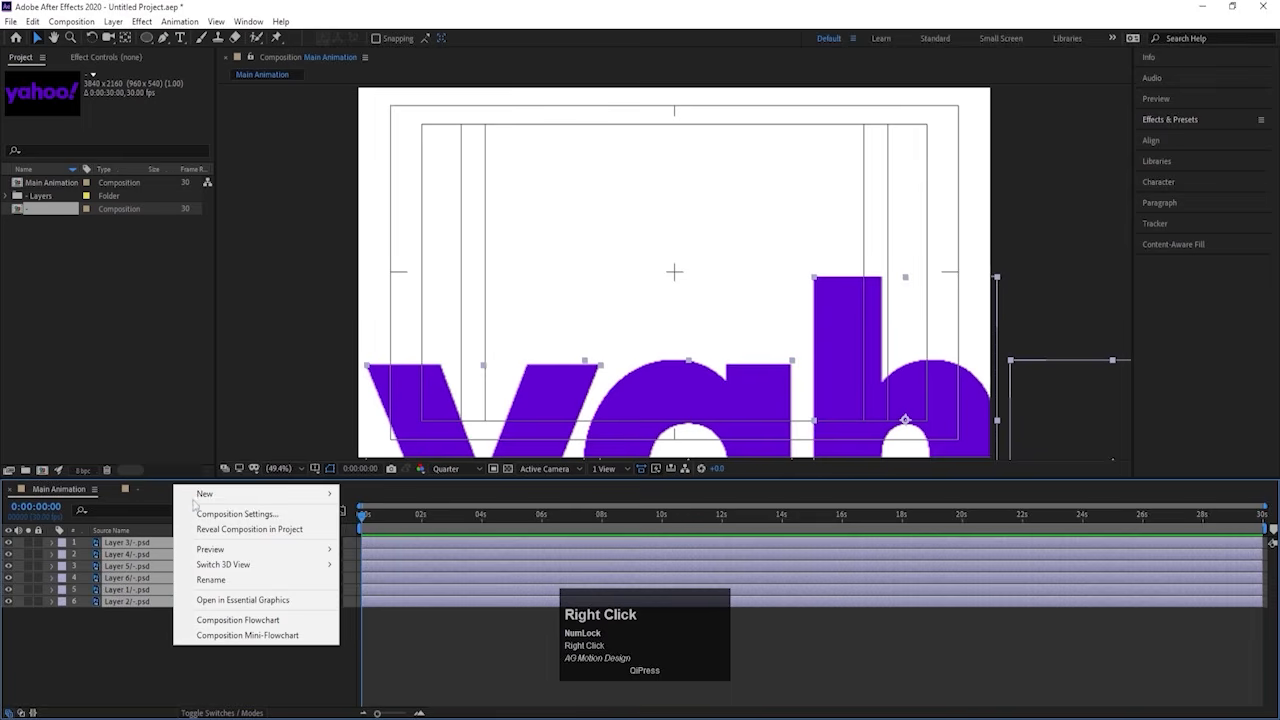
{"action": "left_click", "coordinate": [205, 494]}
{"action": "left_click", "coordinate": [425, 577]}
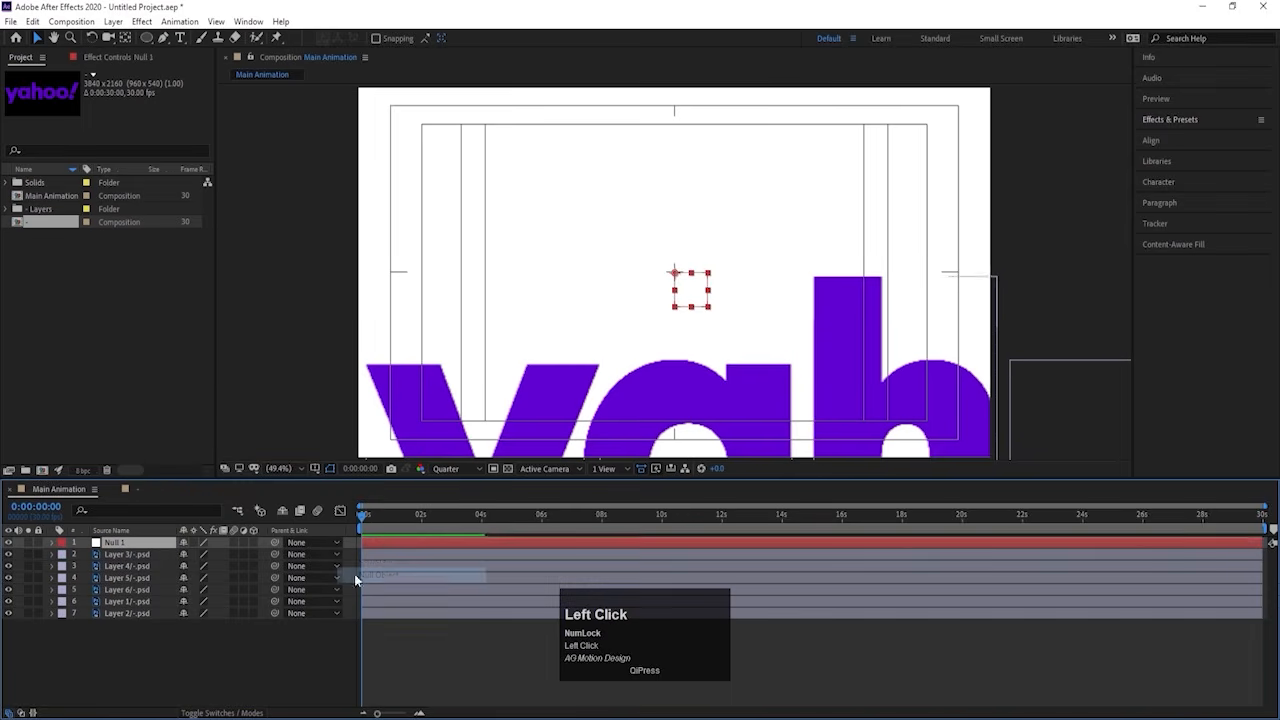
{"action": "left_click", "coordinate": [161, 555]}
{"action": "left_click", "coordinate": [145, 613], "text": "shift"}
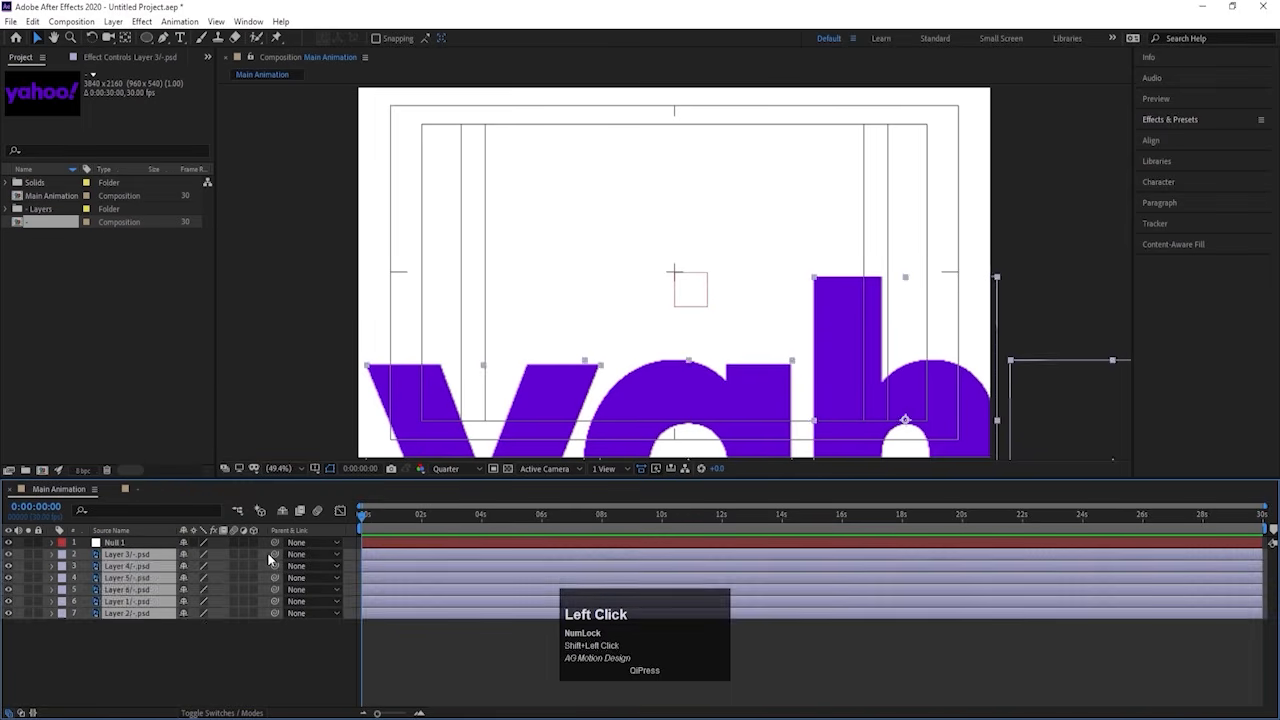
{"action": "left_click", "coordinate": [269, 556]}
{"action": "left_click", "coordinate": [121, 555]}
{"action": "left_click", "coordinate": [129, 613], "text": "shift"}
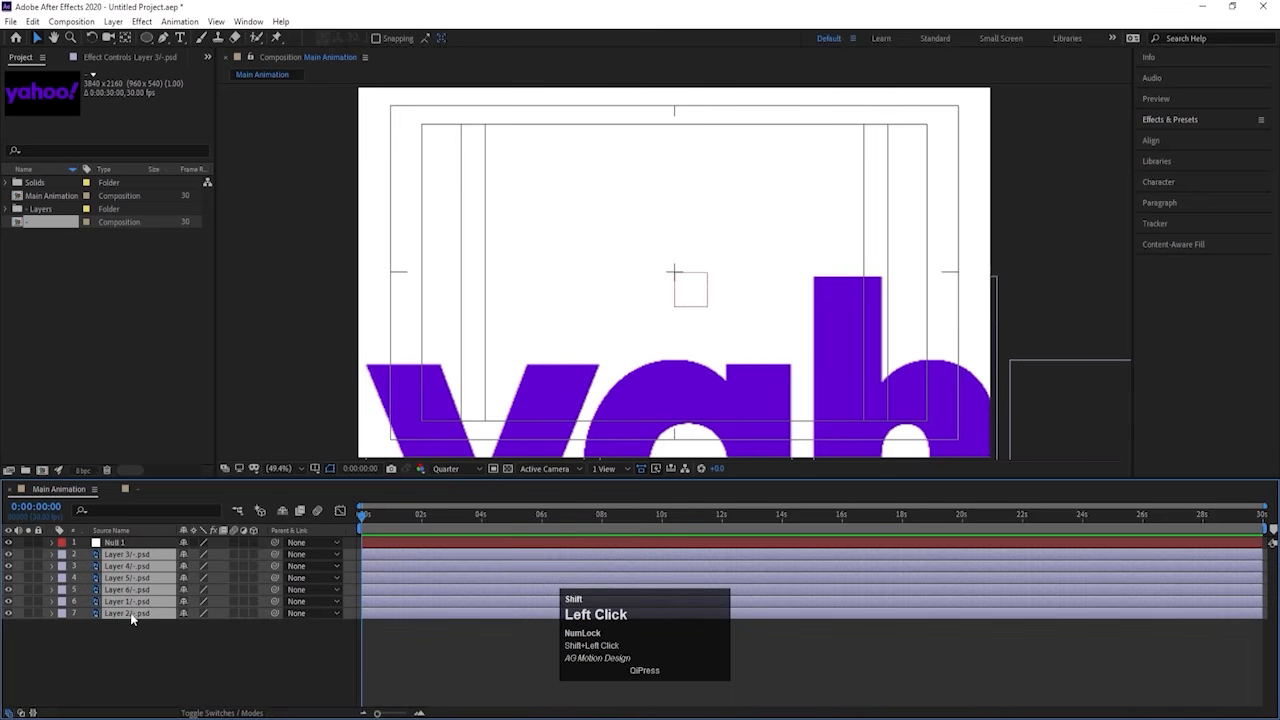
{"action": "left_click_drag", "start_coordinate": [269, 552], "coordinate": [149, 554]}
Step: Scale the null to 27% and move it to position 721, 424 to bring the logo near the frame's center
{"action": "left_click", "coordinate": [116, 548]}
{"action": "key", "text": "s"}
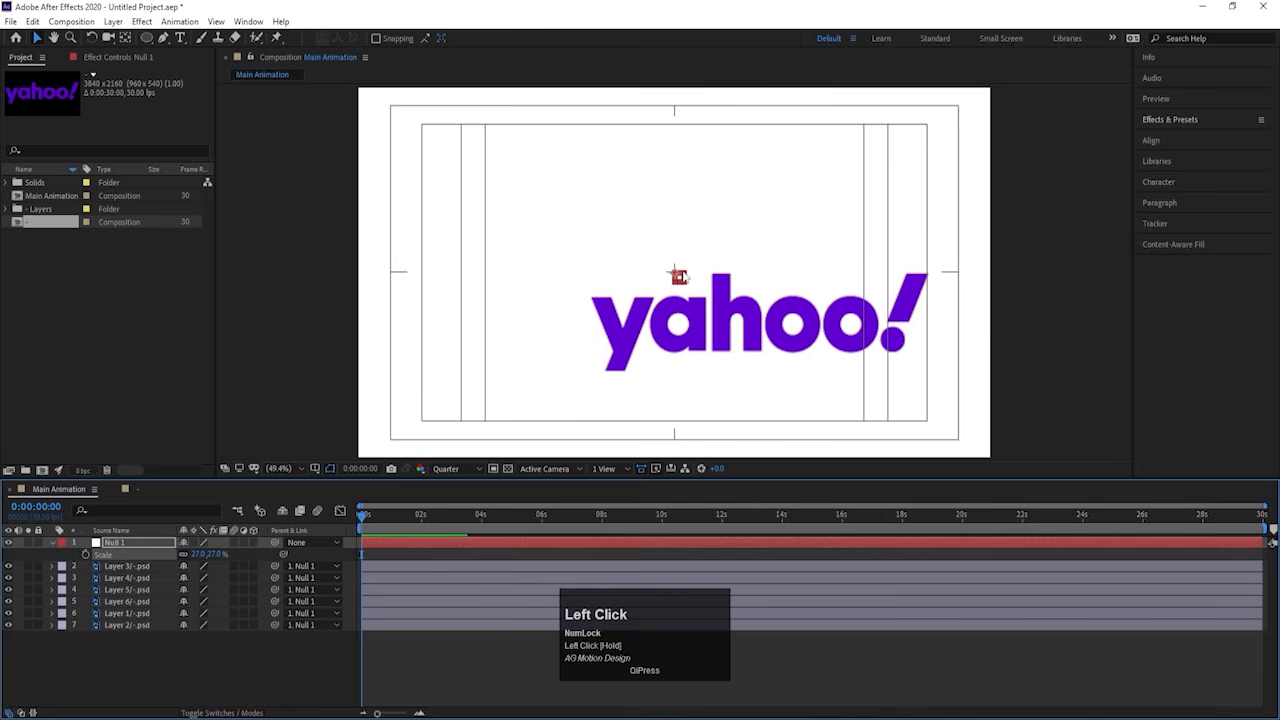
{"action": "key", "text": "p"}
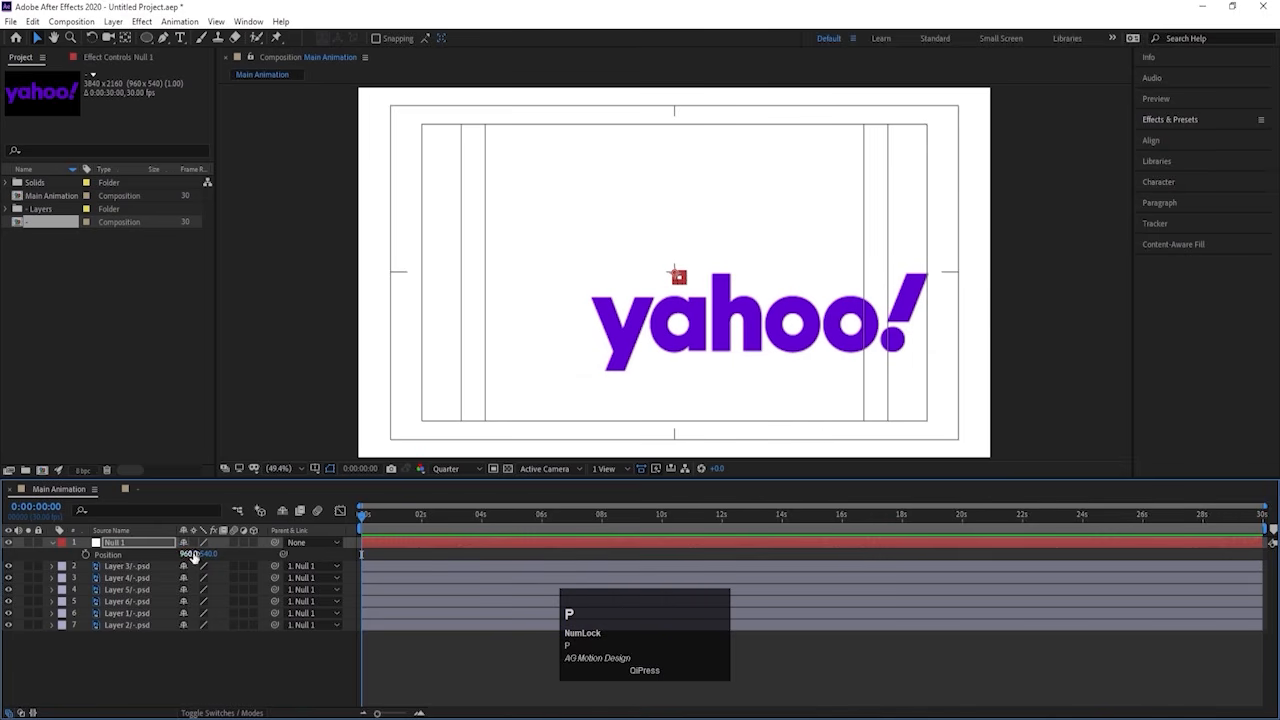
{"action": "left_click_drag", "start_coordinate": [190, 554], "coordinate": [176, 554]}
{"action": "left_click_drag", "start_coordinate": [64, 560], "coordinate": [40, 560]}
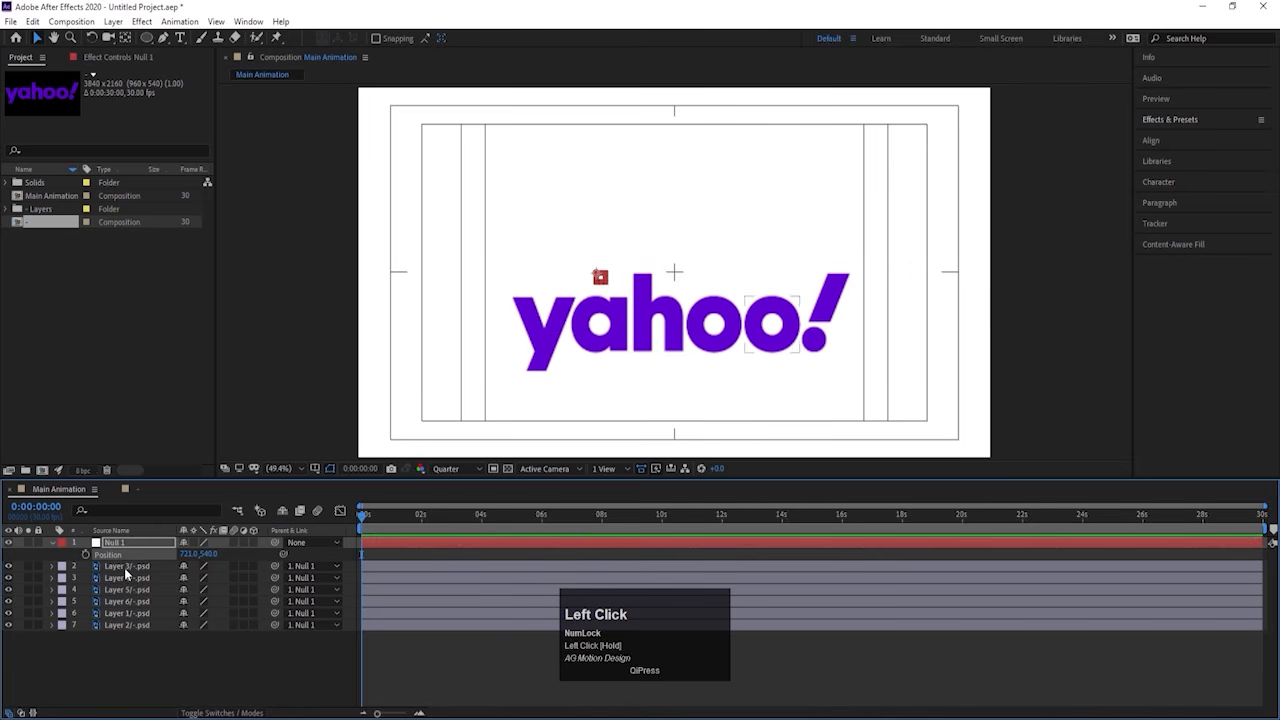
{"action": "left_click_drag", "start_coordinate": [214, 554], "coordinate": [142, 547]}
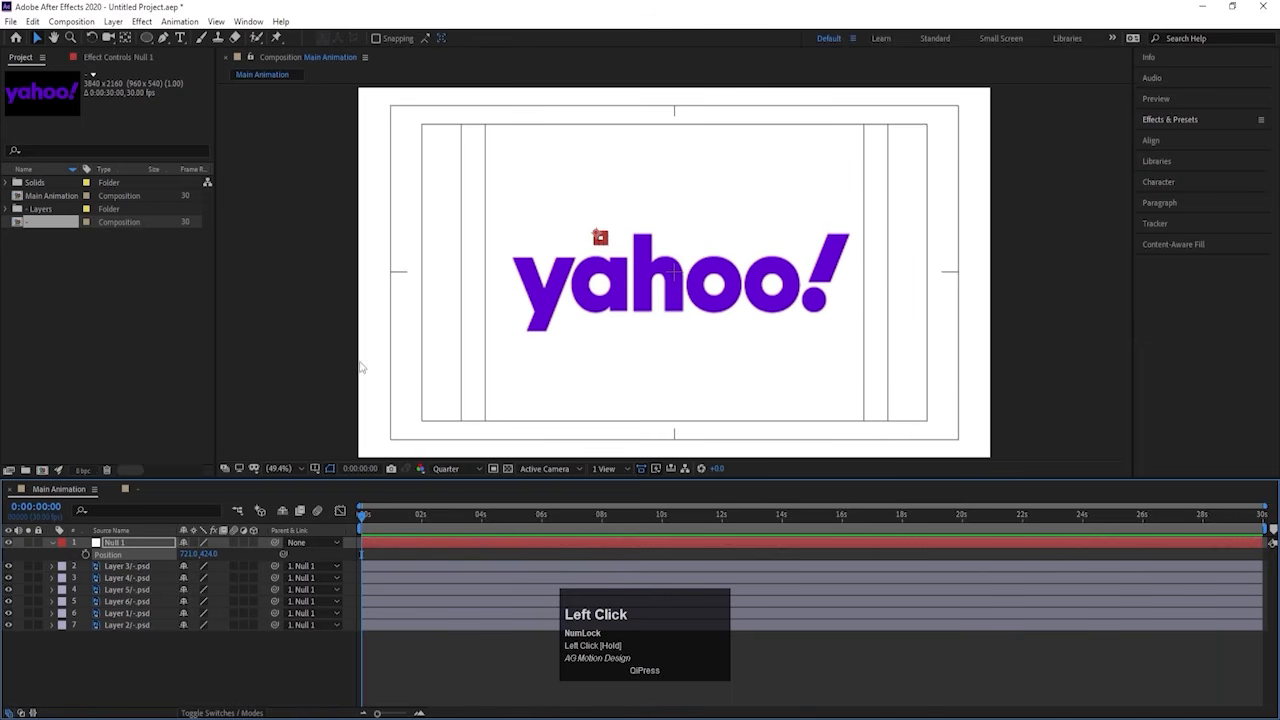
Step: Nudge the null left to X position 713, show layer names instead of source names, and delete the null
{"action": "key", "text": "Left"}
{"action": "key", "text": "Left"}
{"action": "key", "text": "Left"}
{"action": "key", "text": "Left"}
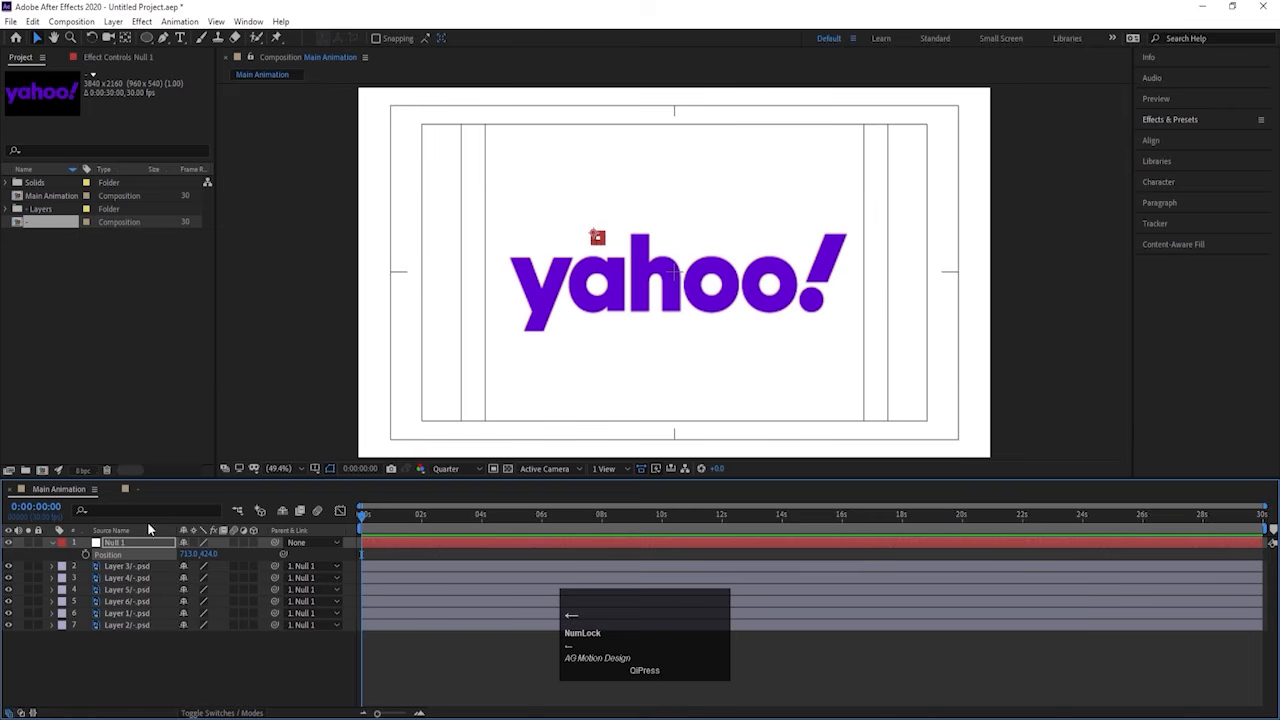
{"action": "left_click", "coordinate": [125, 534]}
{"action": "key", "text": "Delete"}
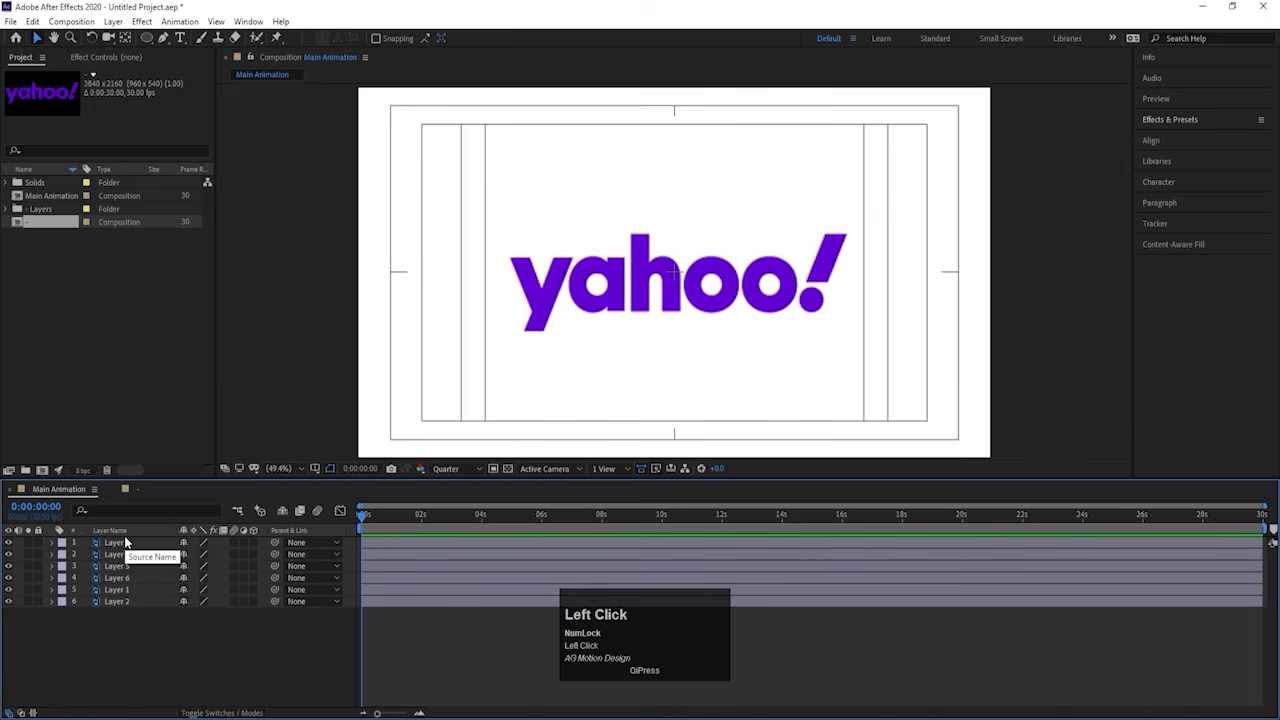
Step: Move the layer holding the first letter to the top of the layer stack and rename it y
{"action": "left_click", "coordinate": [568, 310]}
{"action": "left_click_drag", "start_coordinate": [131, 589], "coordinate": [142, 544]}
{"action": "key", "text": "Return"}
{"action": "type", "text": "y"}
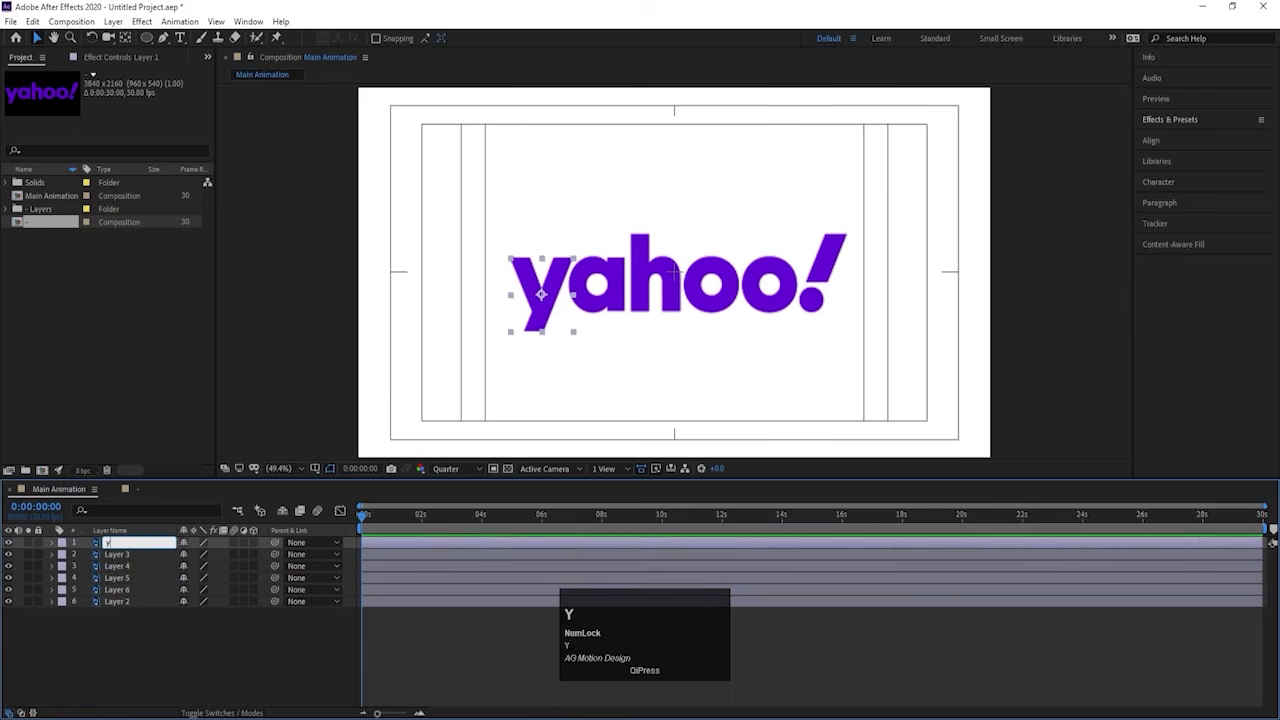
{"action": "key", "text": "Return"}
Step: Move the layer of the second letter directly below y and rename it a
{"action": "left_click", "coordinate": [603, 308]}
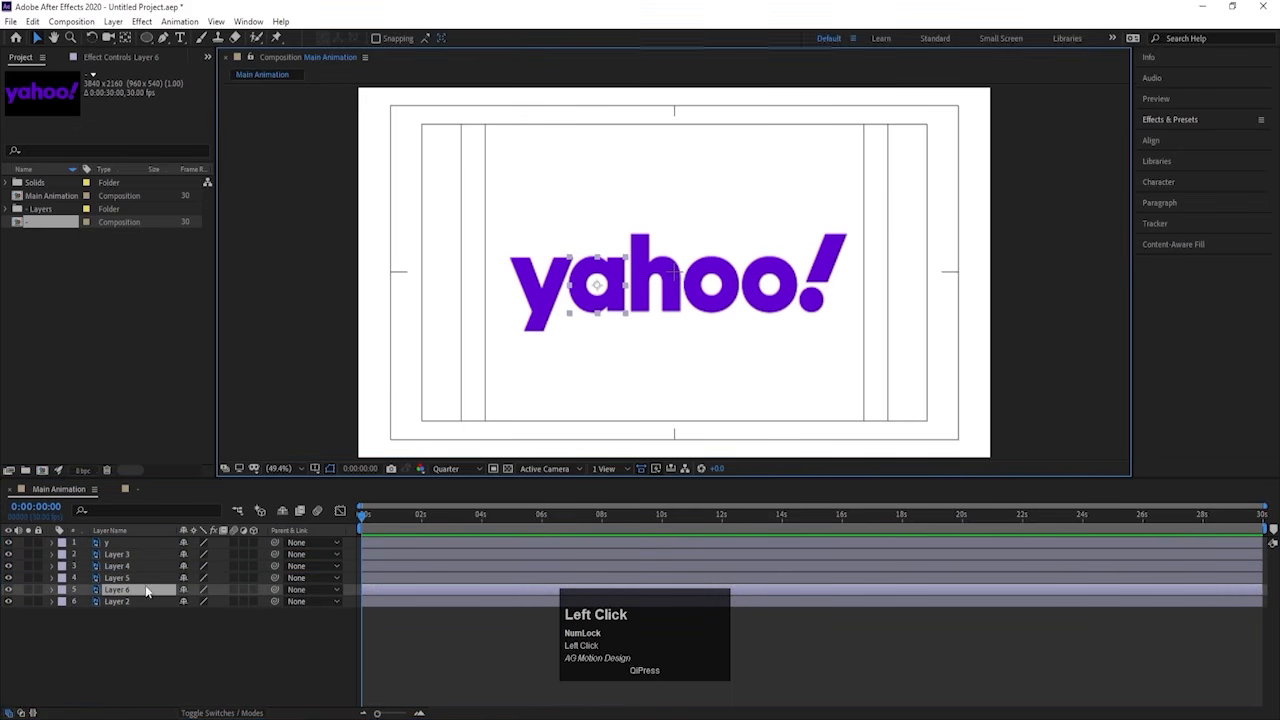
{"action": "left_click_drag", "start_coordinate": [127, 589], "coordinate": [135, 546]}
{"action": "key", "text": "Return"}
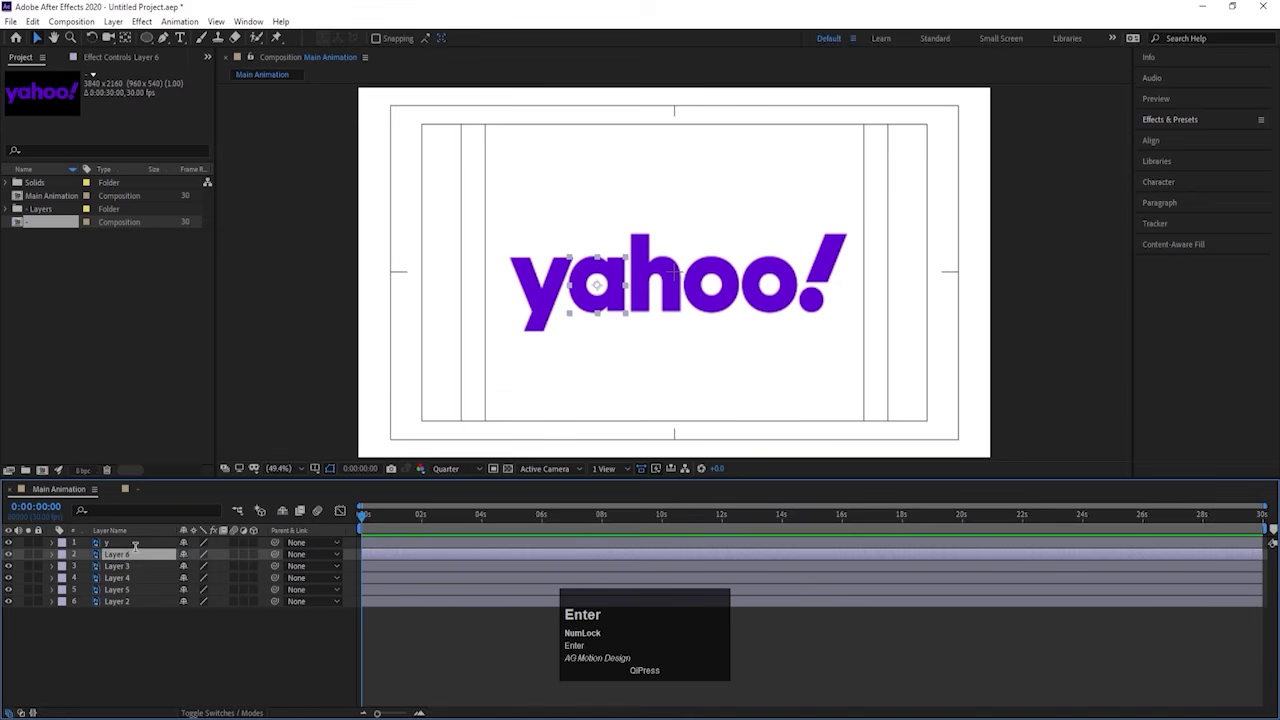
{"action": "type", "text": "a"}
{"action": "key", "text": "Return"}
Step: Rename Layer 5 as h and move it directly below the a layer
{"action": "left_click", "coordinate": [117, 589]}
{"action": "key", "text": "Return"}
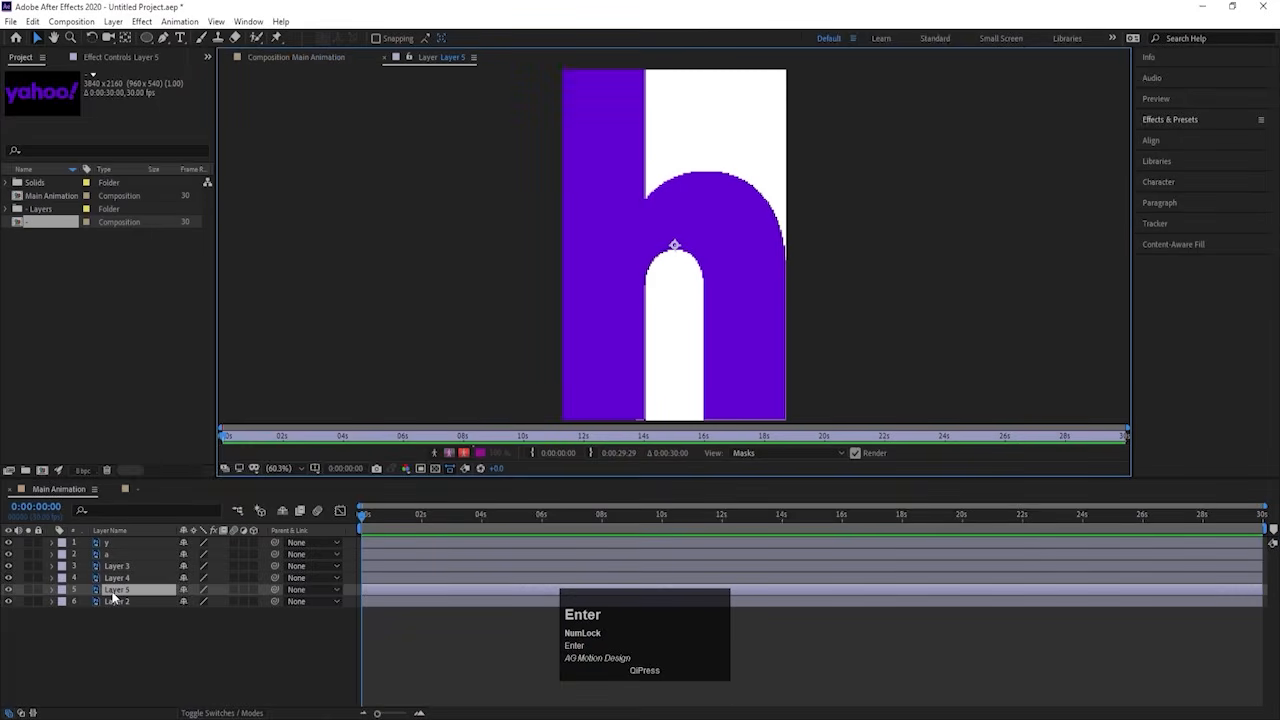
{"action": "left_click", "coordinate": [266, 58]}
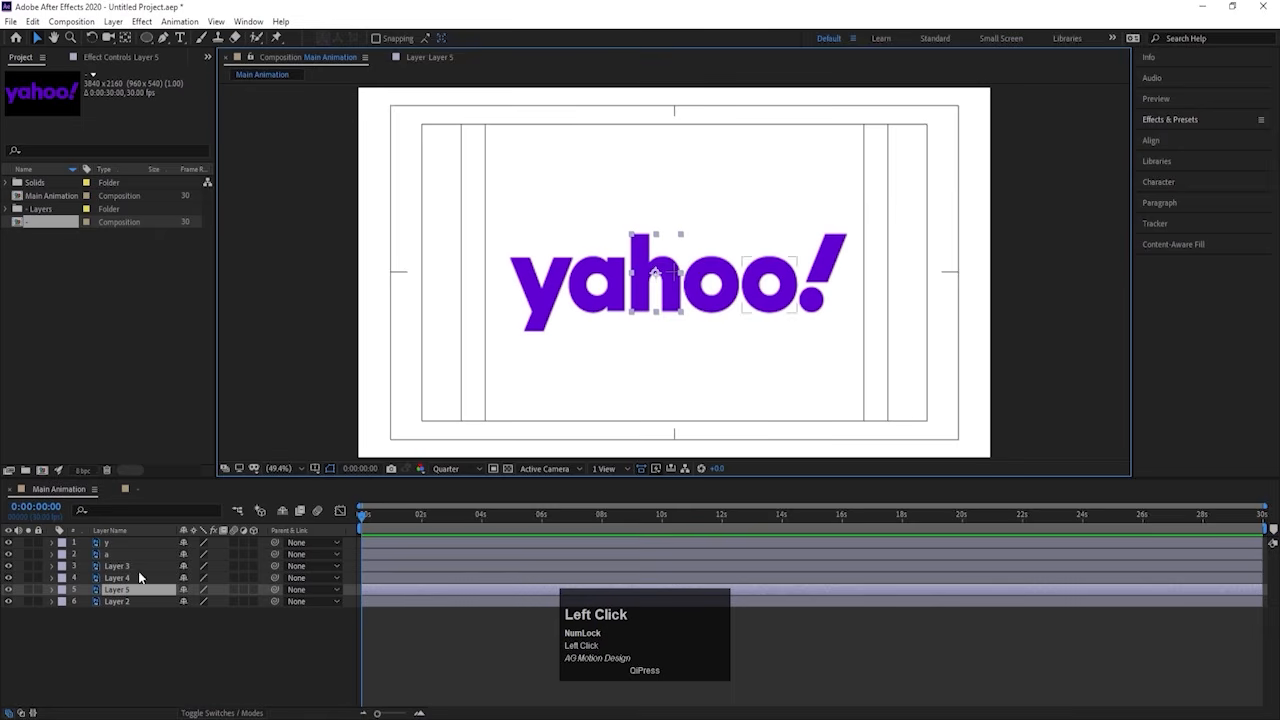
{"action": "key", "text": "Return"}
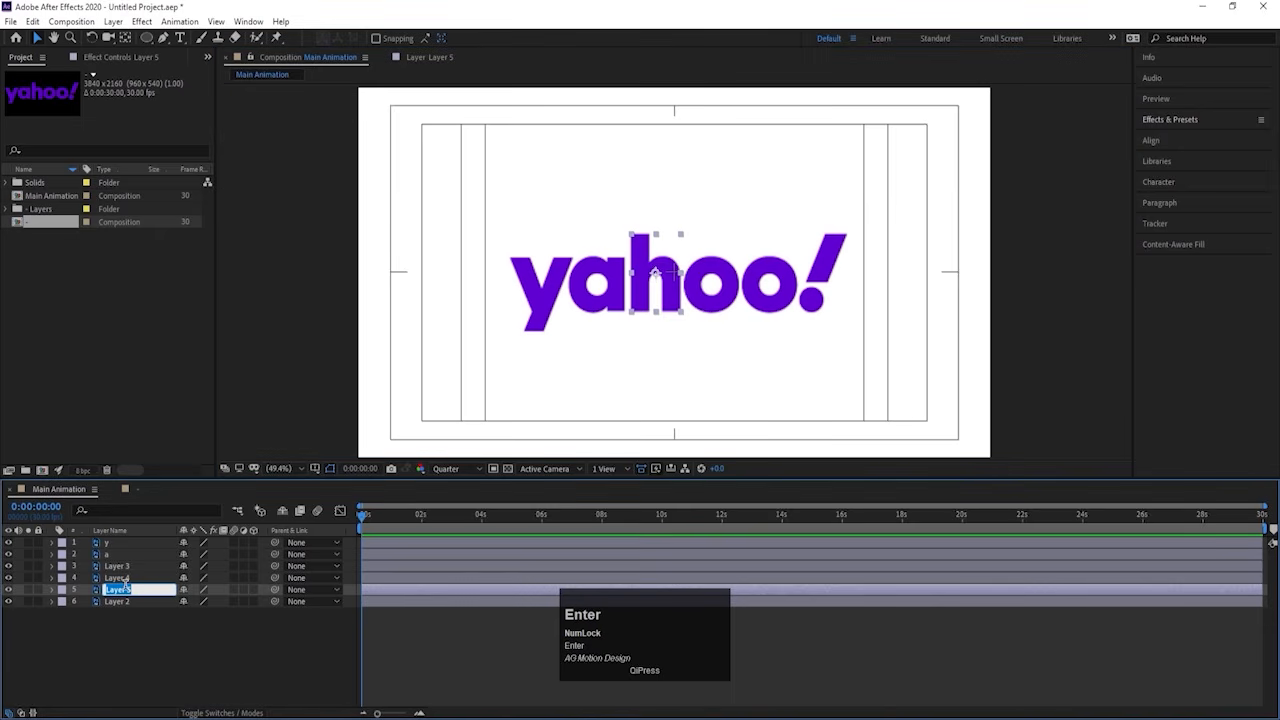
{"action": "type", "text": "h"}
{"action": "key", "text": "Return"}
{"action": "left_click_drag", "start_coordinate": [134, 592], "coordinate": [112, 568]}
Step: Rename the first o letter's layer, Layer 4, as o and move it directly below the h layer
{"action": "left_click", "coordinate": [713, 287]}
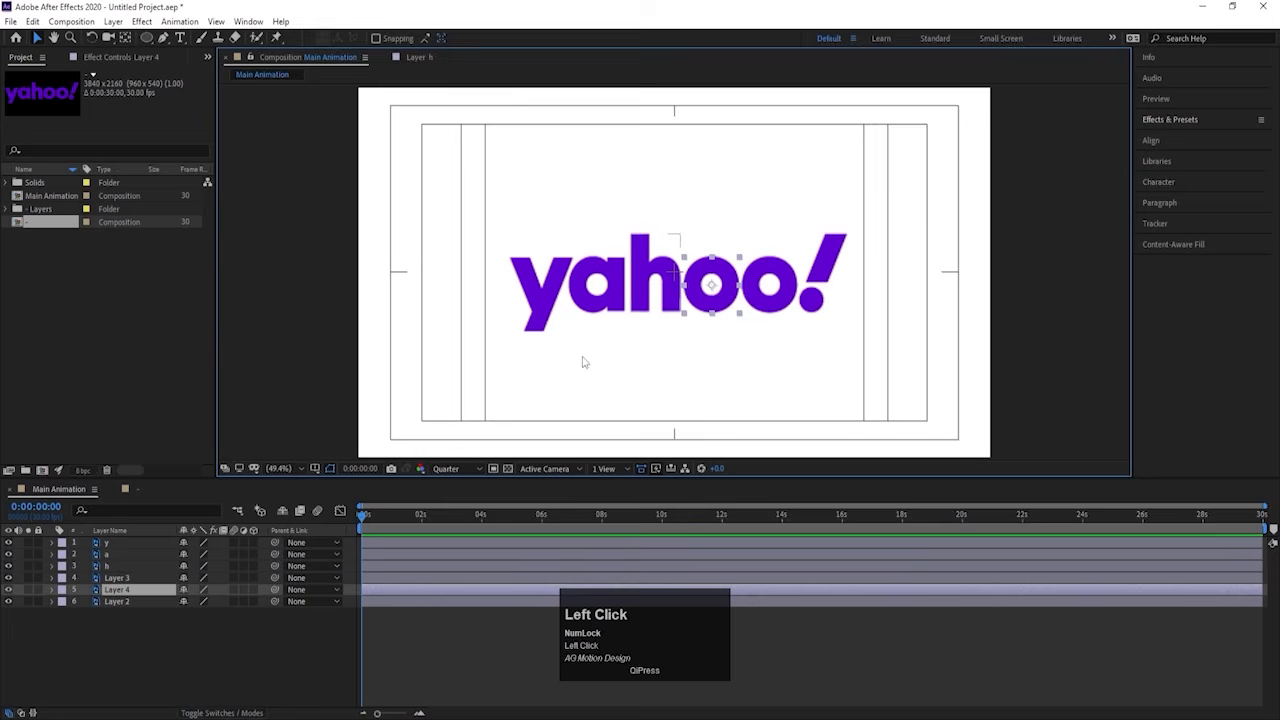
{"action": "double_click", "coordinate": [130, 591]}
{"action": "key", "text": "Return"}
{"action": "left_click", "coordinate": [305, 58]}
{"action": "type", "text": "o"}
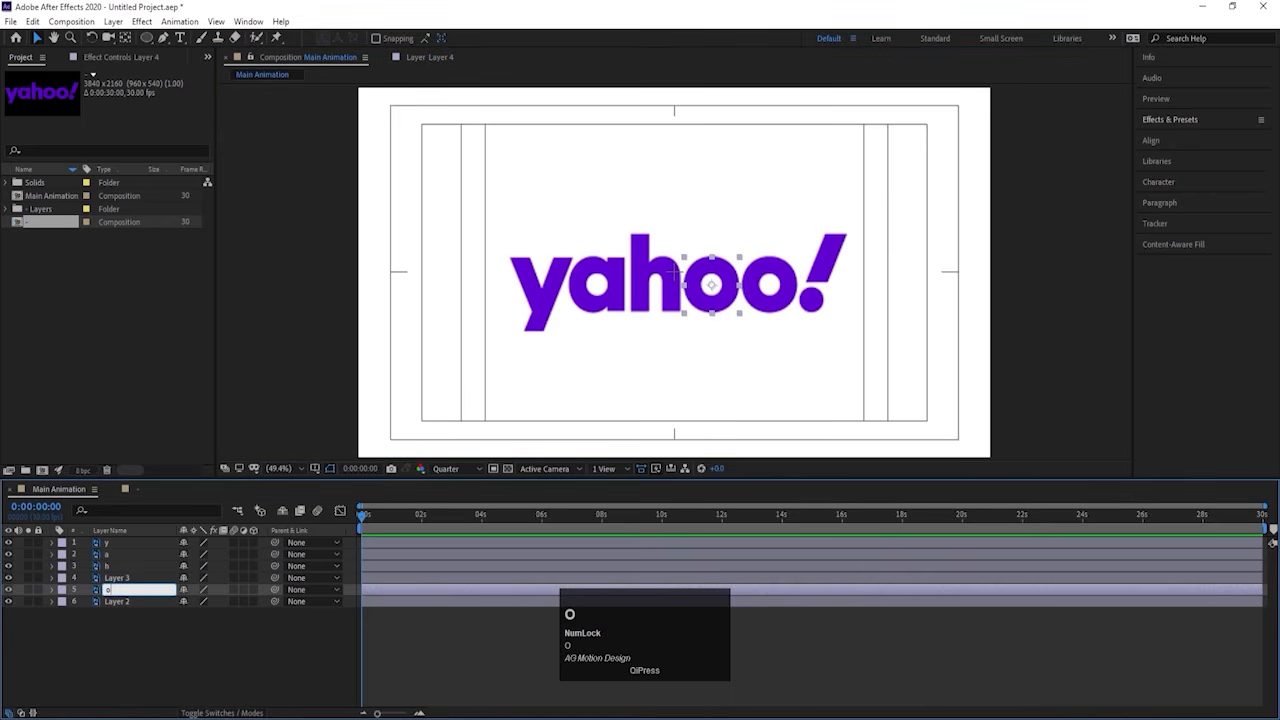
{"action": "key", "text": "Return"}
{"action": "left_click_drag", "start_coordinate": [118, 592], "coordinate": [115, 580]}
Step: Rename the second o letter's layer, Layer 3, as o
{"action": "left_click", "coordinate": [133, 590]}
{"action": "key", "text": "Return"}
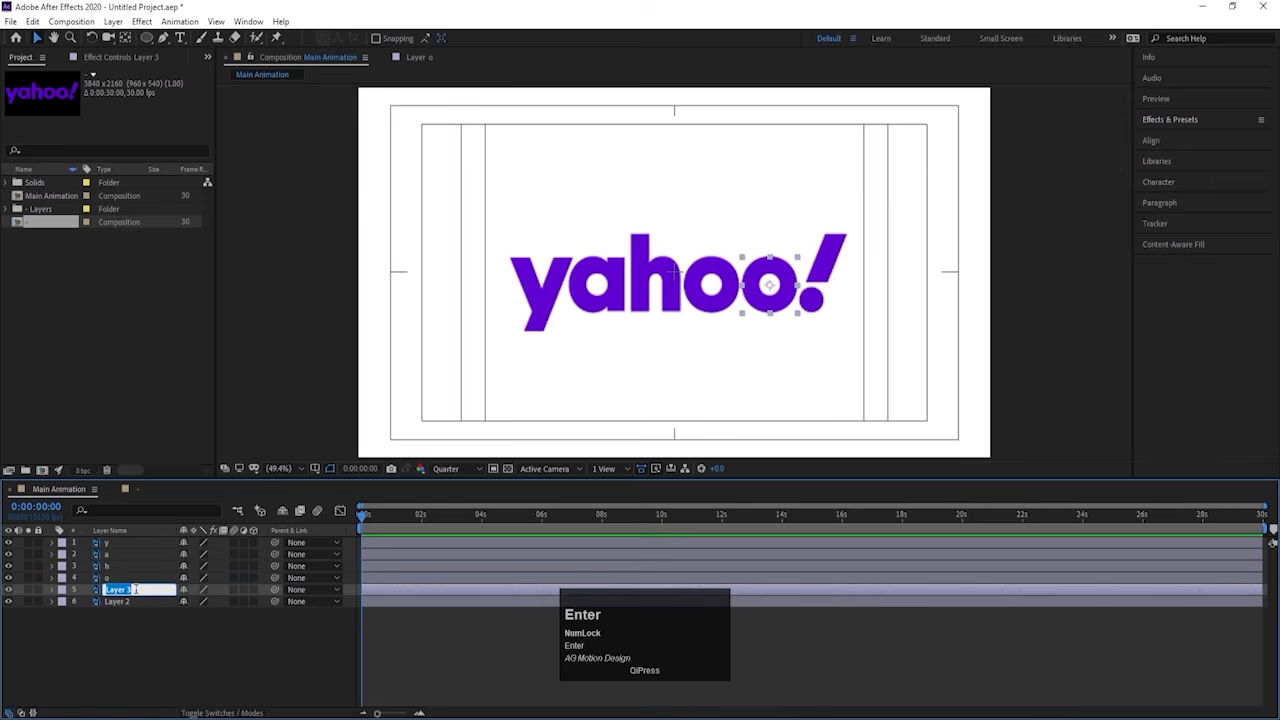
{"action": "type", "text": "o"}
{"action": "key", "text": "Return"}
Step: Rename the exclamation mark's layer, Layer 2, as !
{"action": "left_click", "coordinate": [115, 603]}
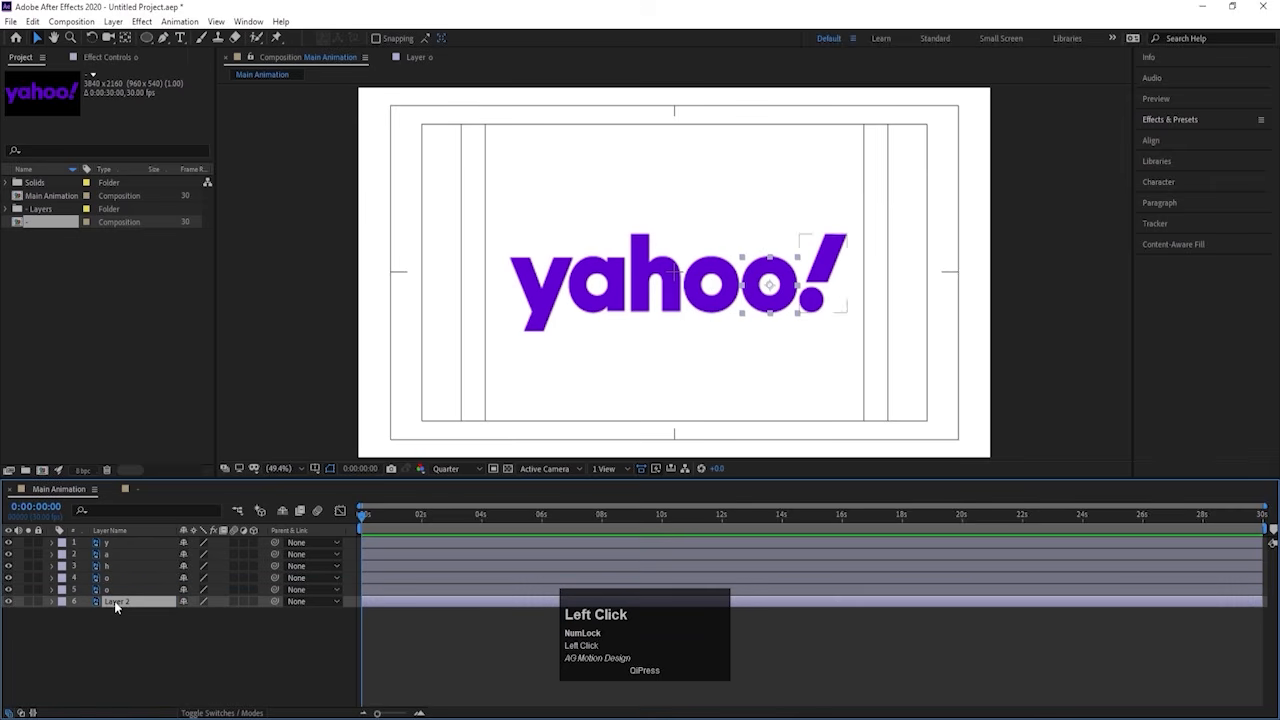
{"action": "key", "text": "Return"}
{"action": "type", "text": "@"}
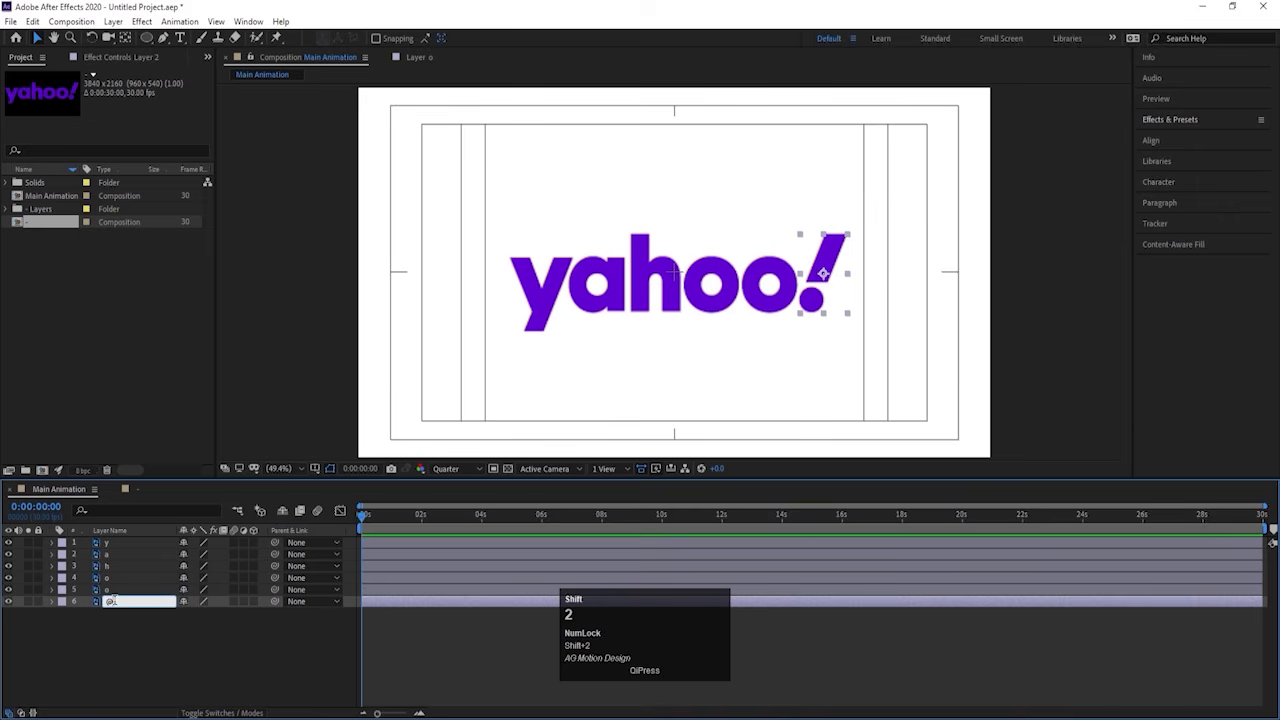
{"action": "type", "text": "!"}
{"action": "left_click", "coordinate": [149, 631]}
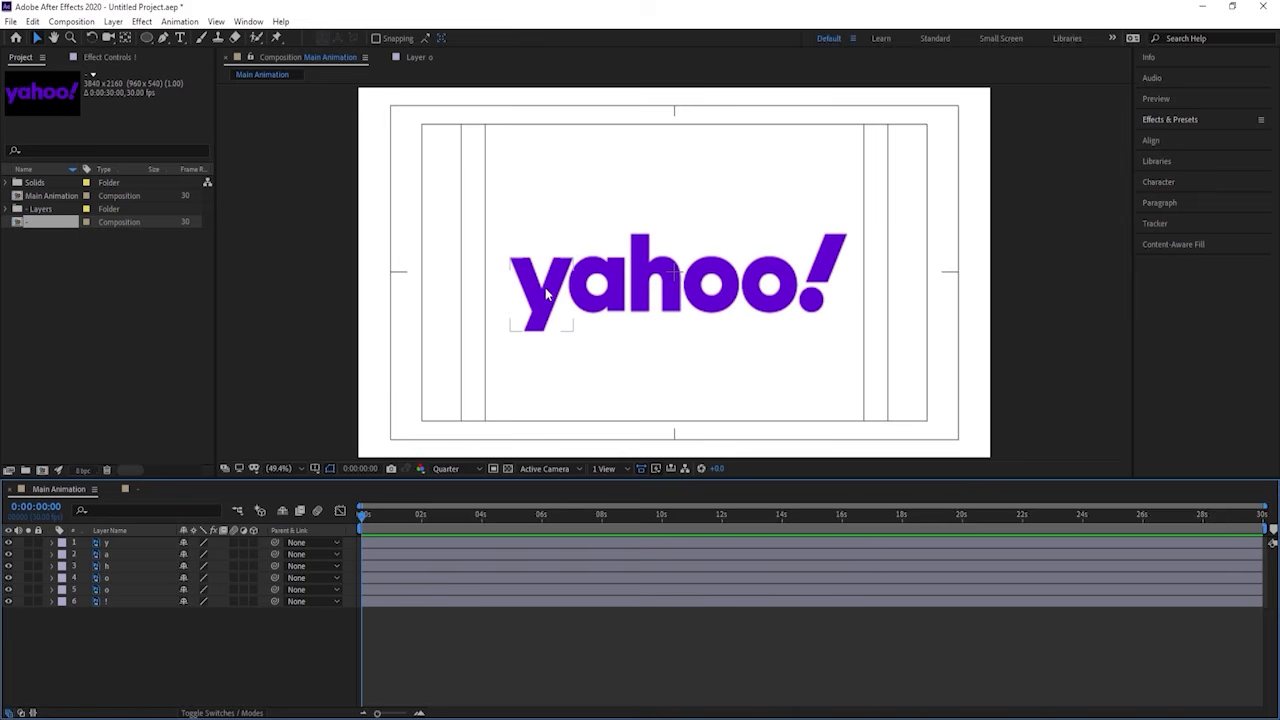
Step: Hide every letter layer except y
{"action": "left_click_drag", "start_coordinate": [603, 209], "coordinate": [978, 394]}
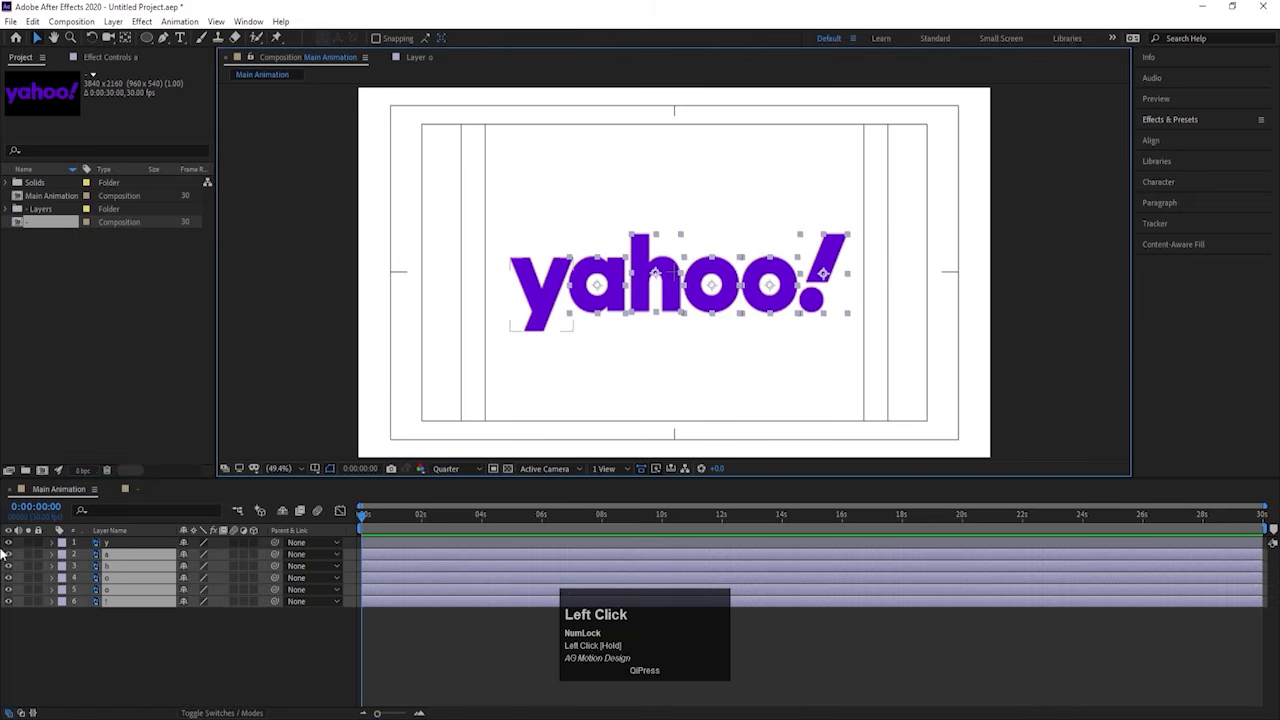
{"action": "left_click_drag", "start_coordinate": [12, 558], "coordinate": [75, 610]}
{"action": "left_click", "coordinate": [107, 643]}
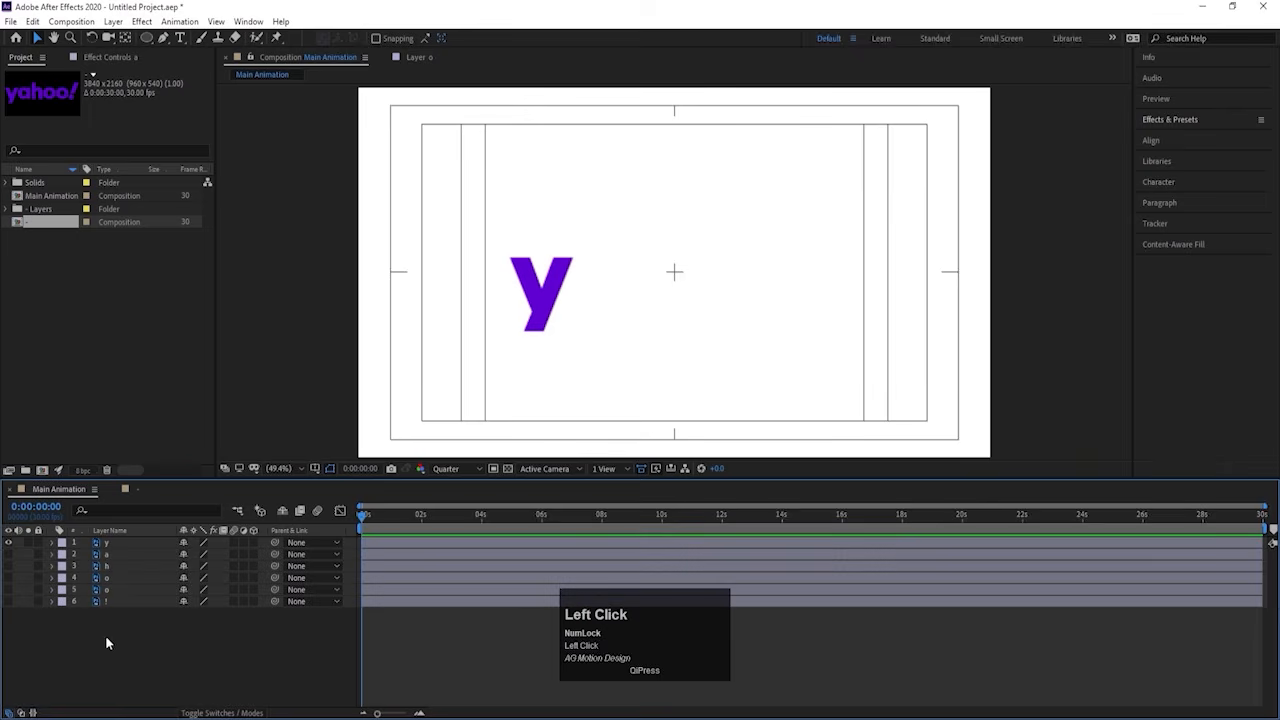
Step: Draw a small purple circle near the frame's center with the Ellipse tool and center its anchor point
{"action": "left_click", "coordinate": [146, 38]}
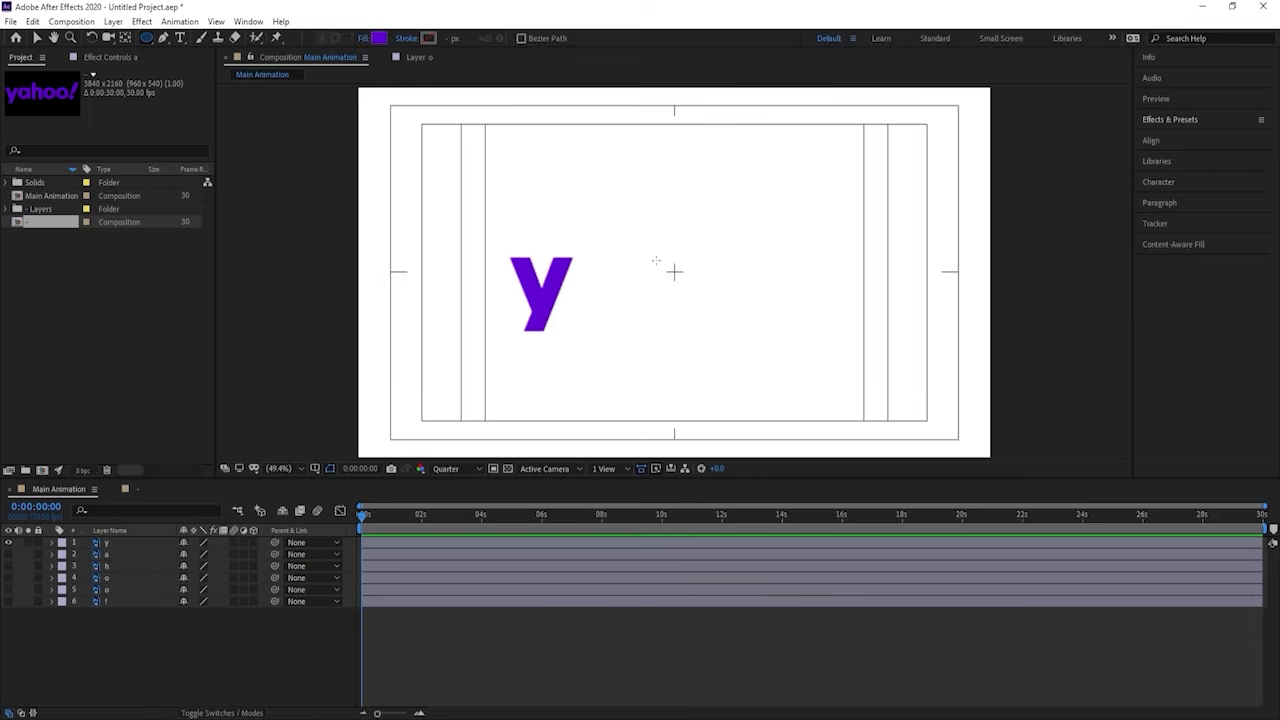
{"action": "left_click_drag", "start_coordinate": [656, 261], "coordinate": [685, 290]}
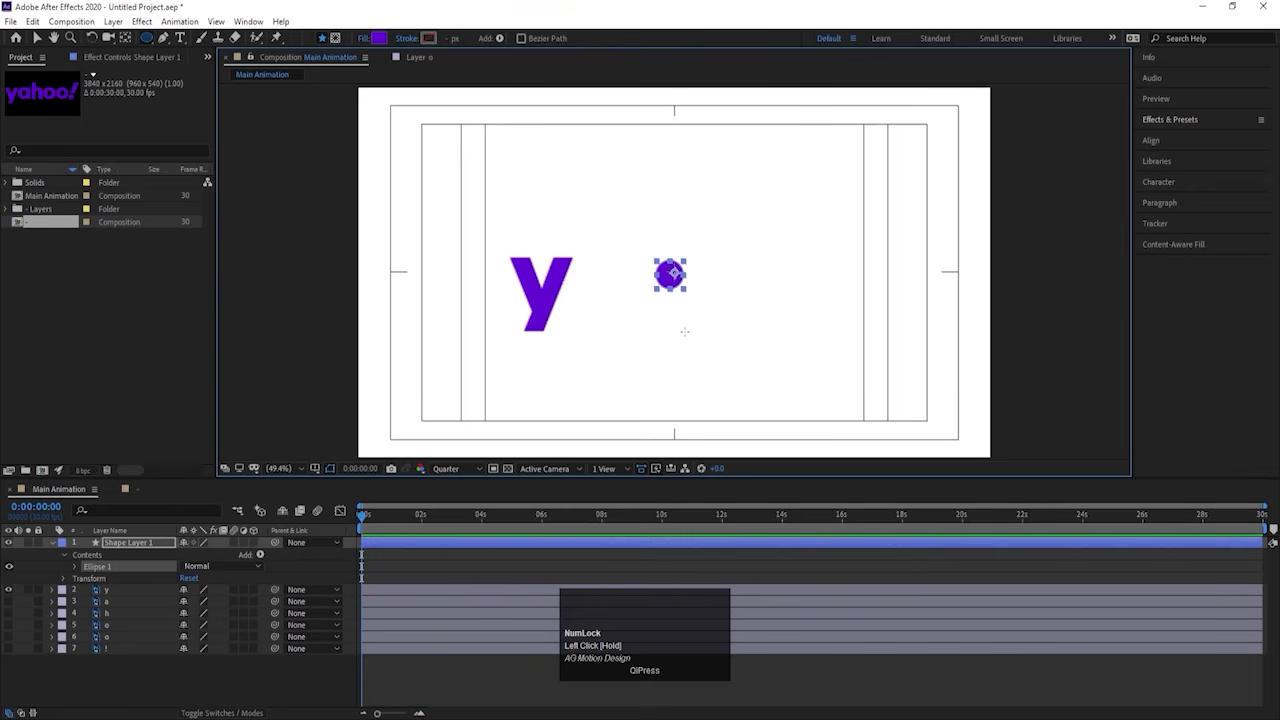
{"action": "key", "text": "ctrl"}
{"action": "key", "text": "ctrl+alt+Home"}
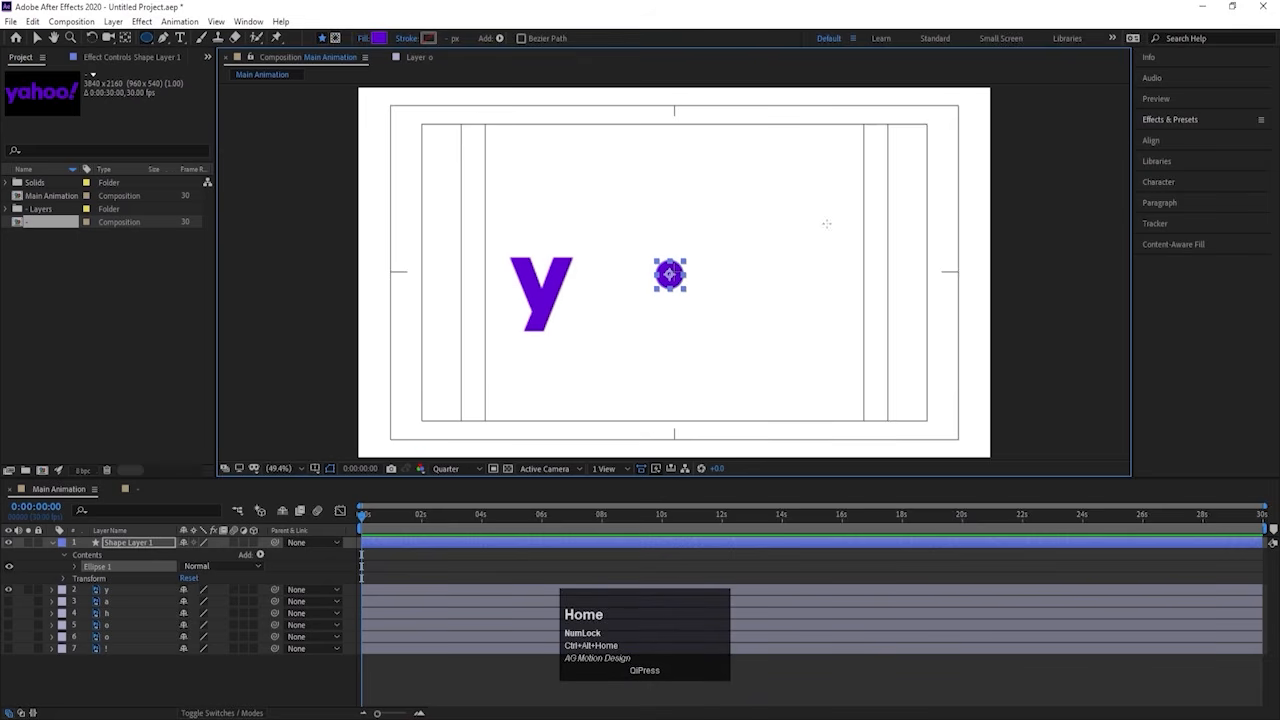
Step: Align the circle horizontally and vertically to the center of the composition
{"action": "left_click", "coordinate": [1150, 141]}
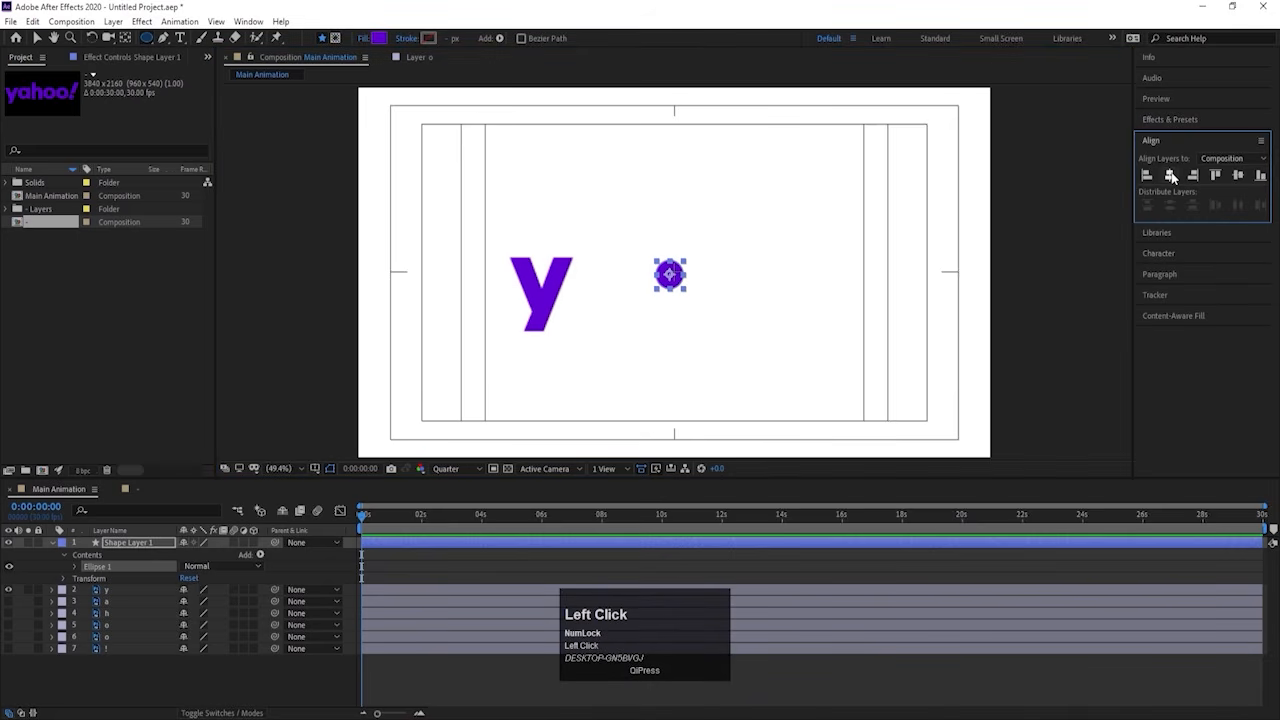
{"action": "left_click", "coordinate": [1170, 175]}
{"action": "left_click", "coordinate": [1238, 177]}
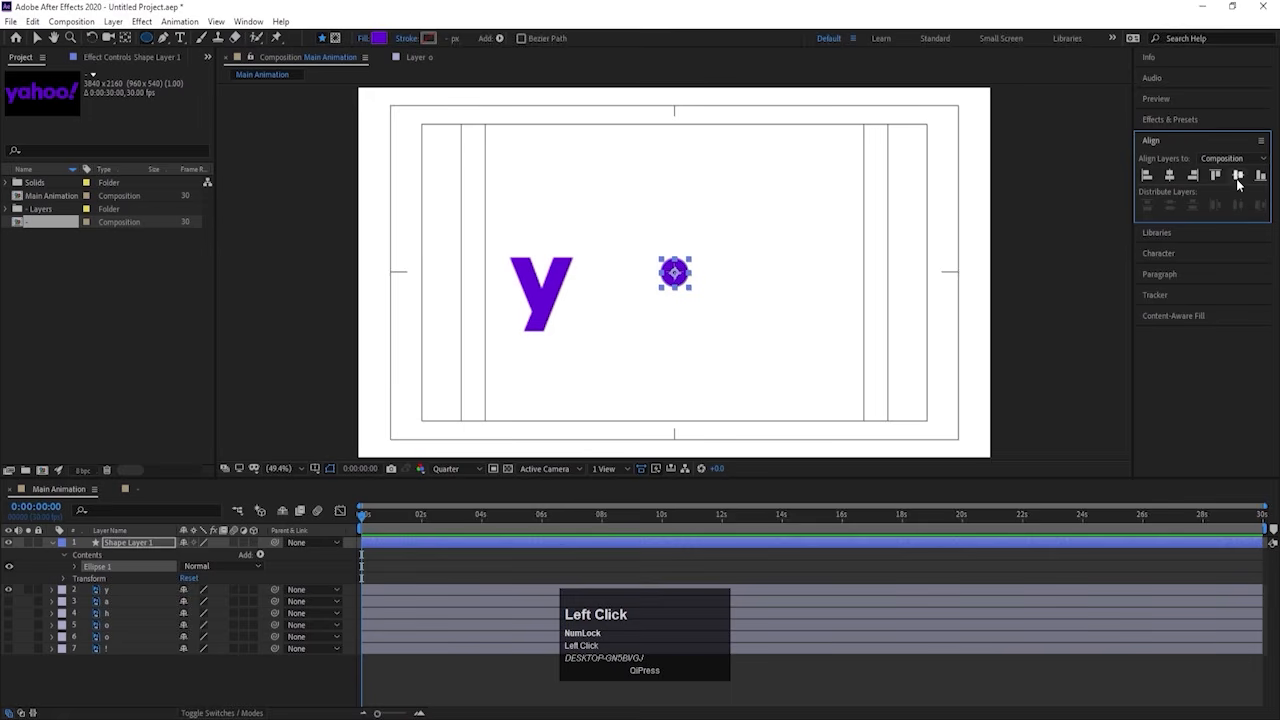
Step: Start Position keyframing on the circle's layer at 0:00 and lower the circle below the frame to Y 1137
{"action": "left_click", "coordinate": [372, 550]}
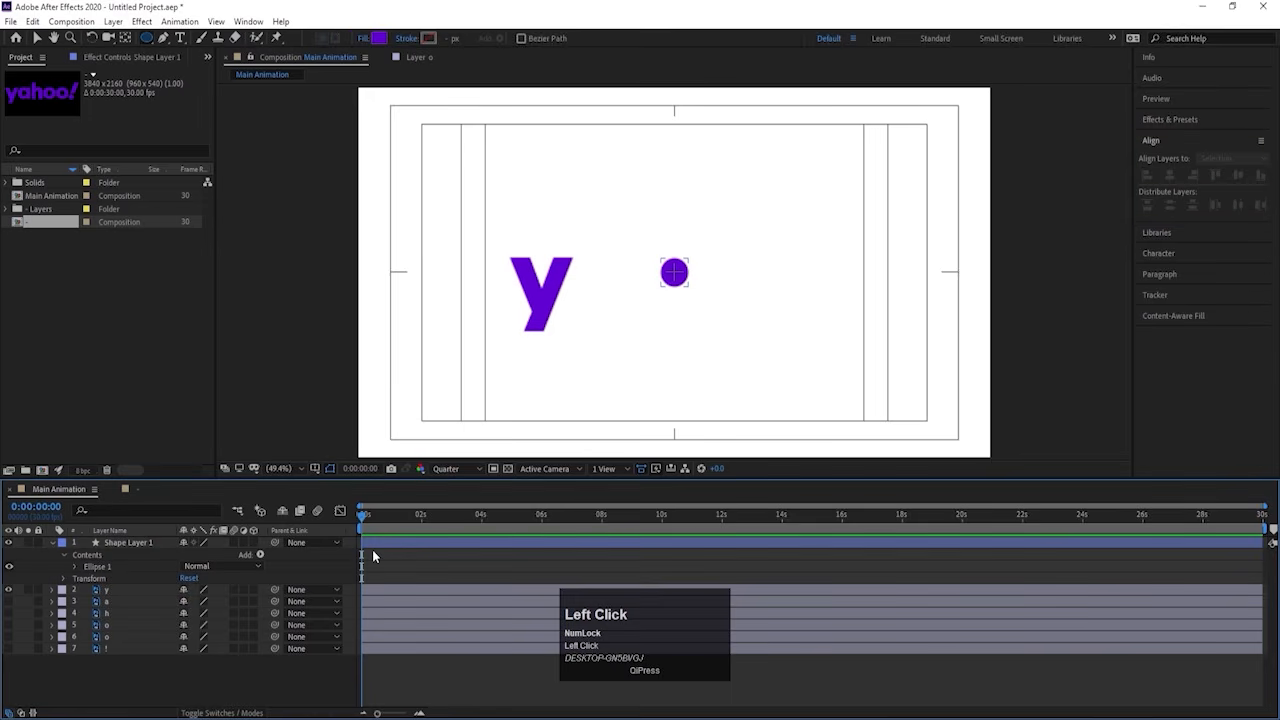
{"action": "key", "text": "y"}
{"action": "key", "text": "u"}
{"action": "left_click", "coordinate": [105, 545]}
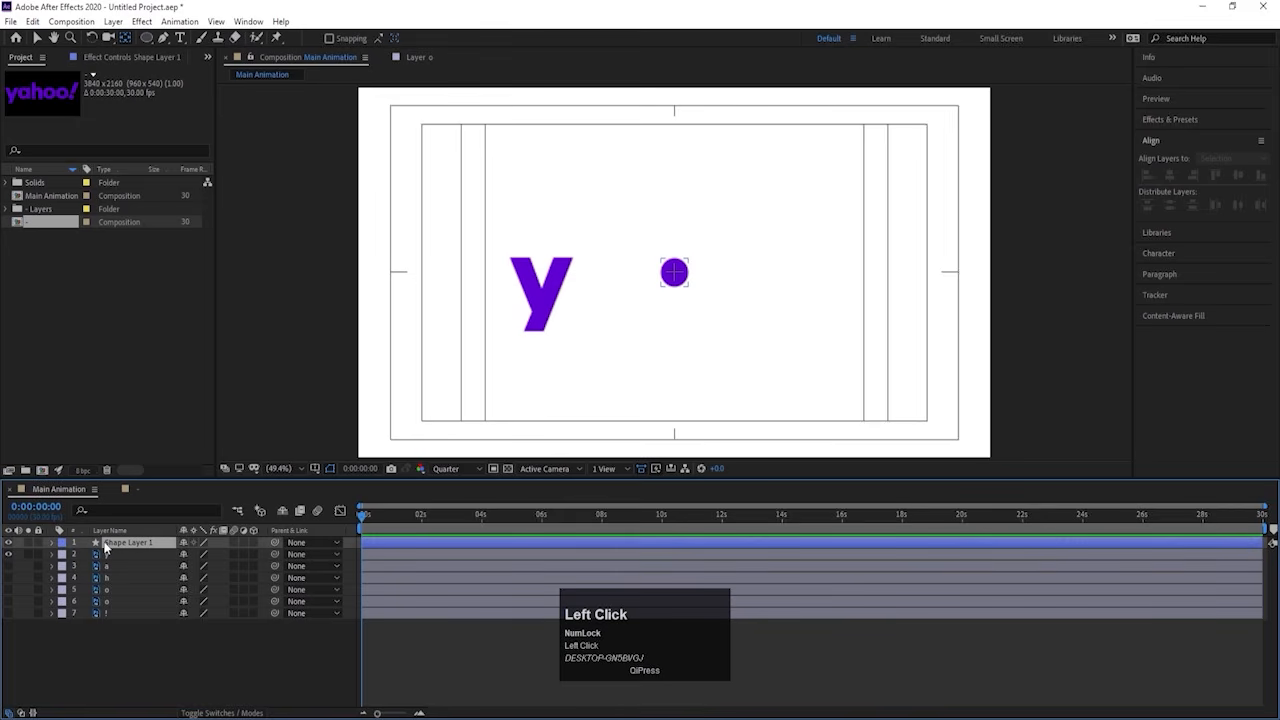
{"action": "key", "text": "p"}
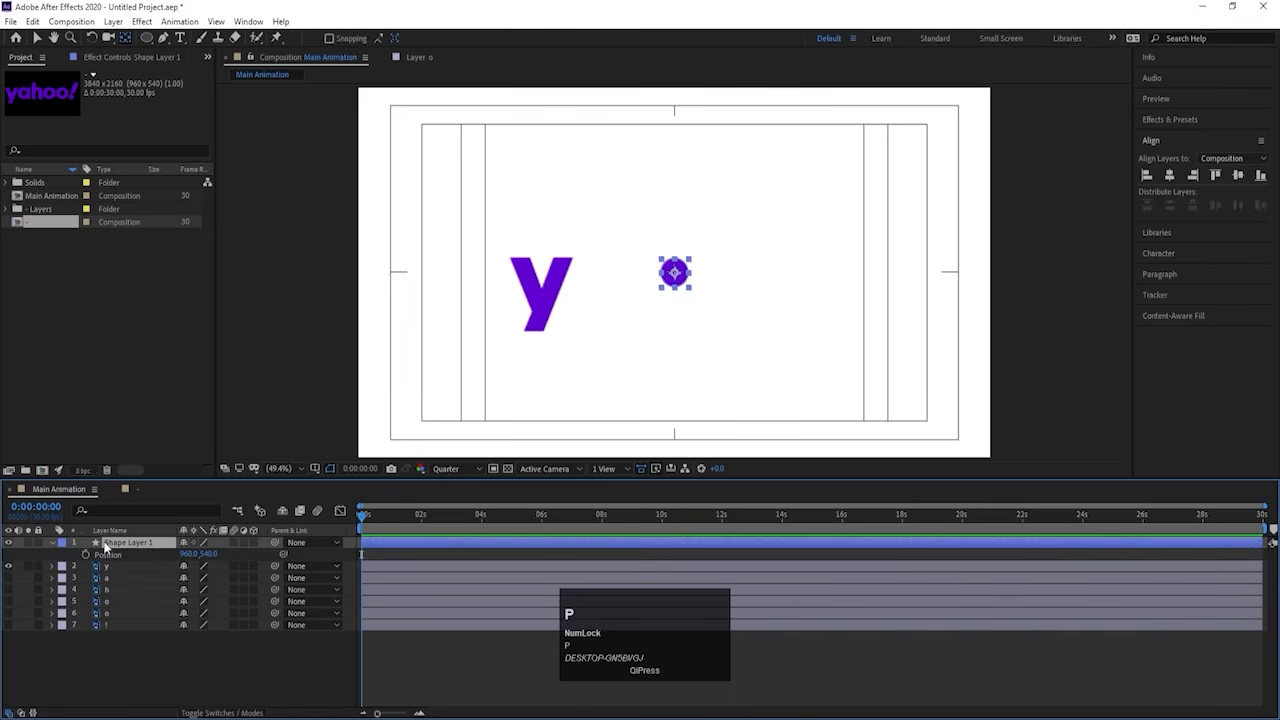
{"action": "left_click", "coordinate": [88, 555]}
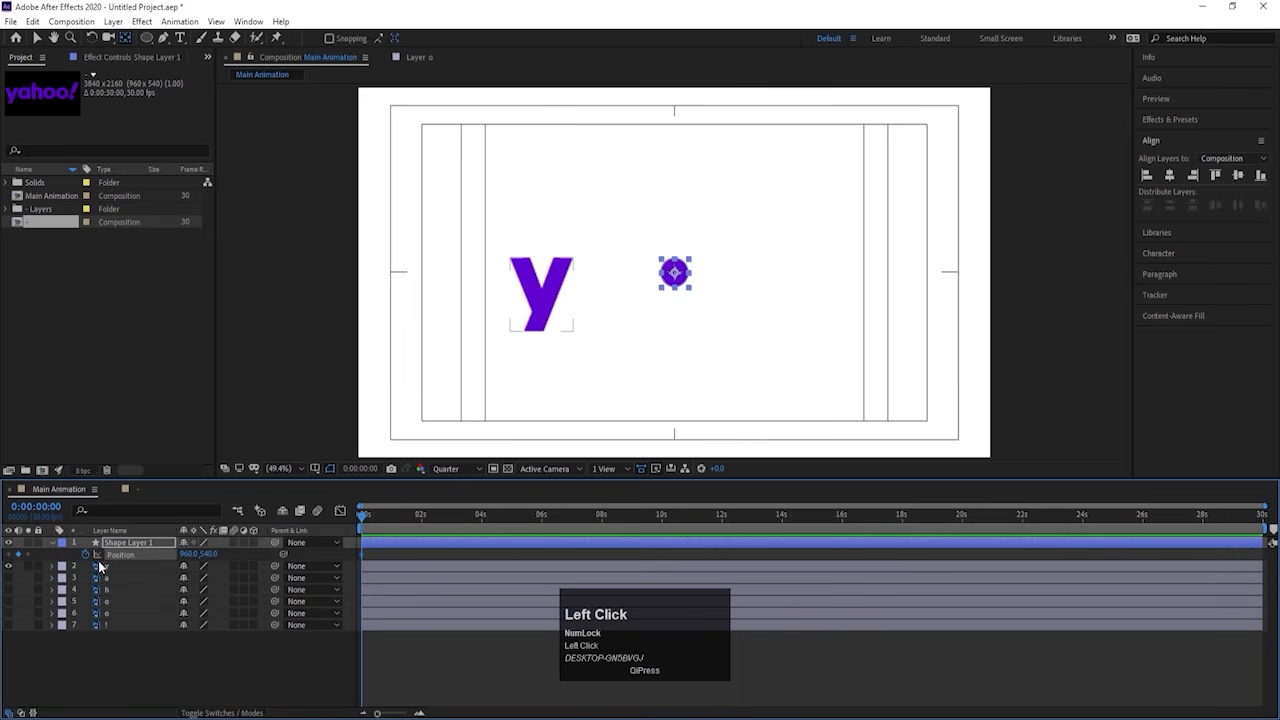
{"action": "key", "text": "equal"}
{"action": "key", "text": "equal"}
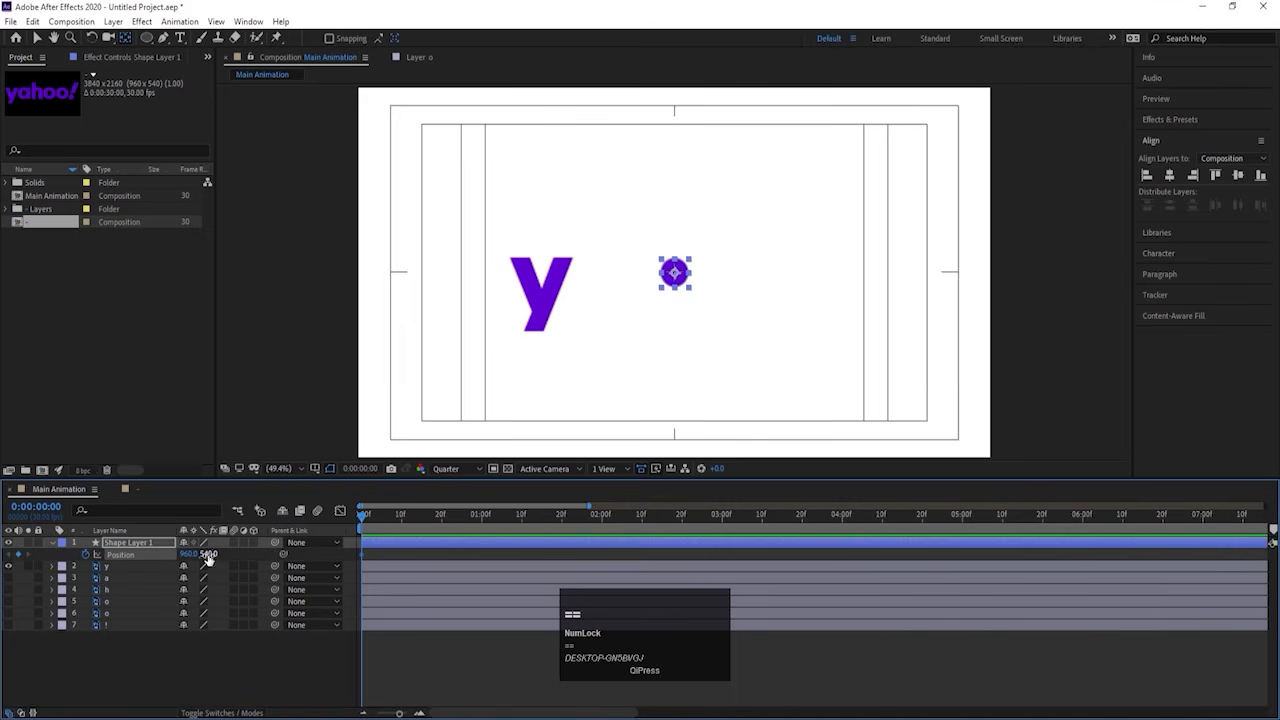
{"action": "left_click_drag", "start_coordinate": [207, 560], "coordinate": [454, 629]}
{"action": "left_click_drag", "start_coordinate": [502, 642], "coordinate": [526, 646]}
Step: At frame 20, raise the circle near the top of the frame by setting its Position to Y 186
{"action": "left_click", "coordinate": [441, 516]}
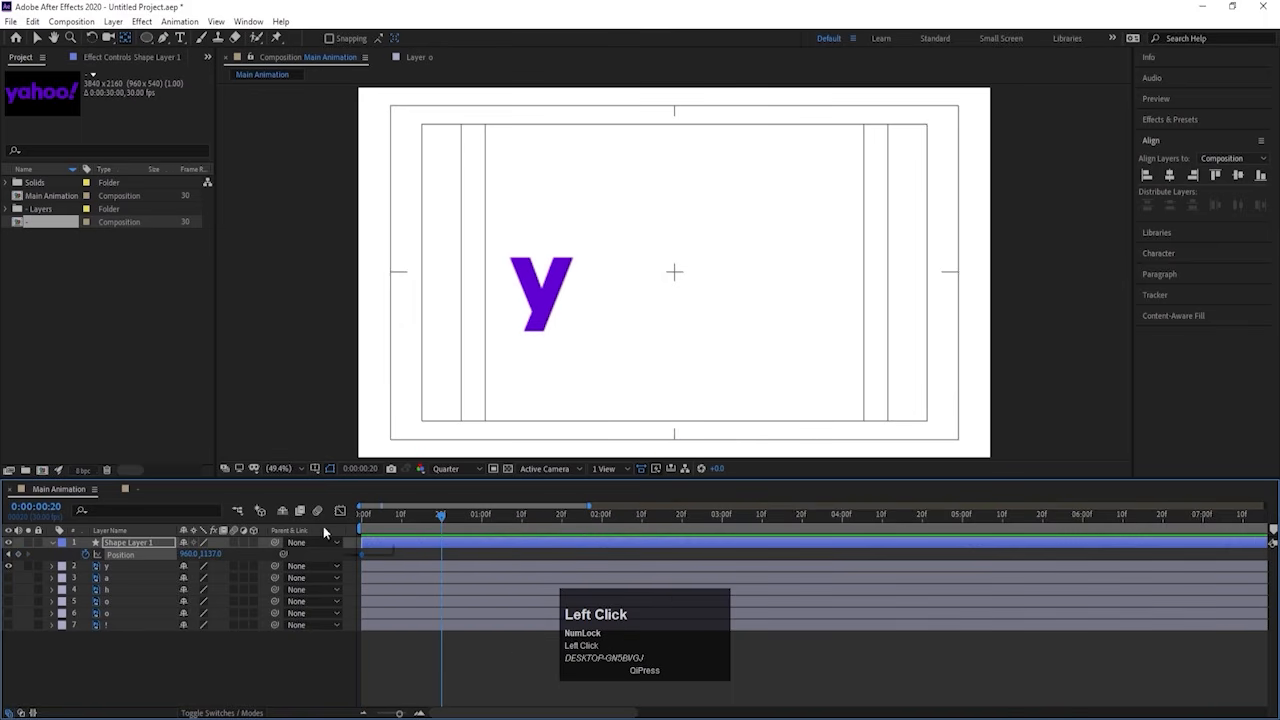
{"action": "left_click_drag", "start_coordinate": [208, 555], "coordinate": [1, 518]}
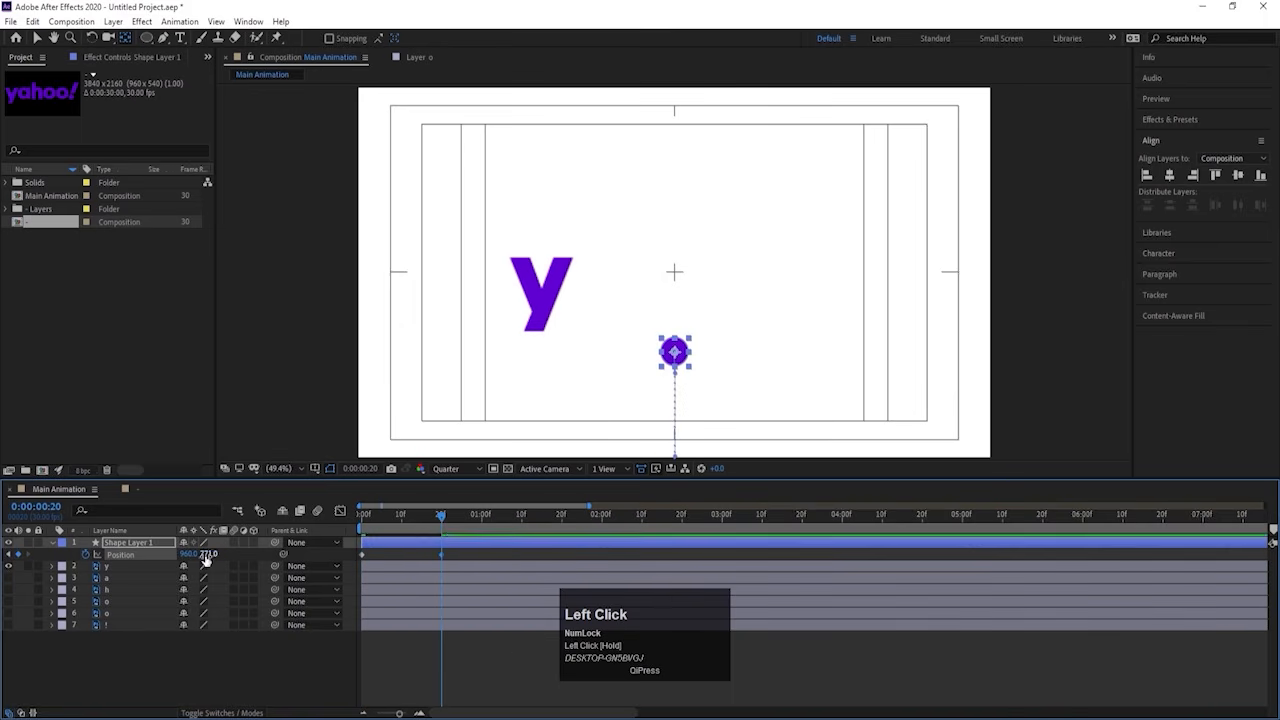
{"action": "left_click_drag", "start_coordinate": [207, 556], "coordinate": [3, 530]}
{"action": "left_click_drag", "start_coordinate": [206, 555], "coordinate": [60, 543]}
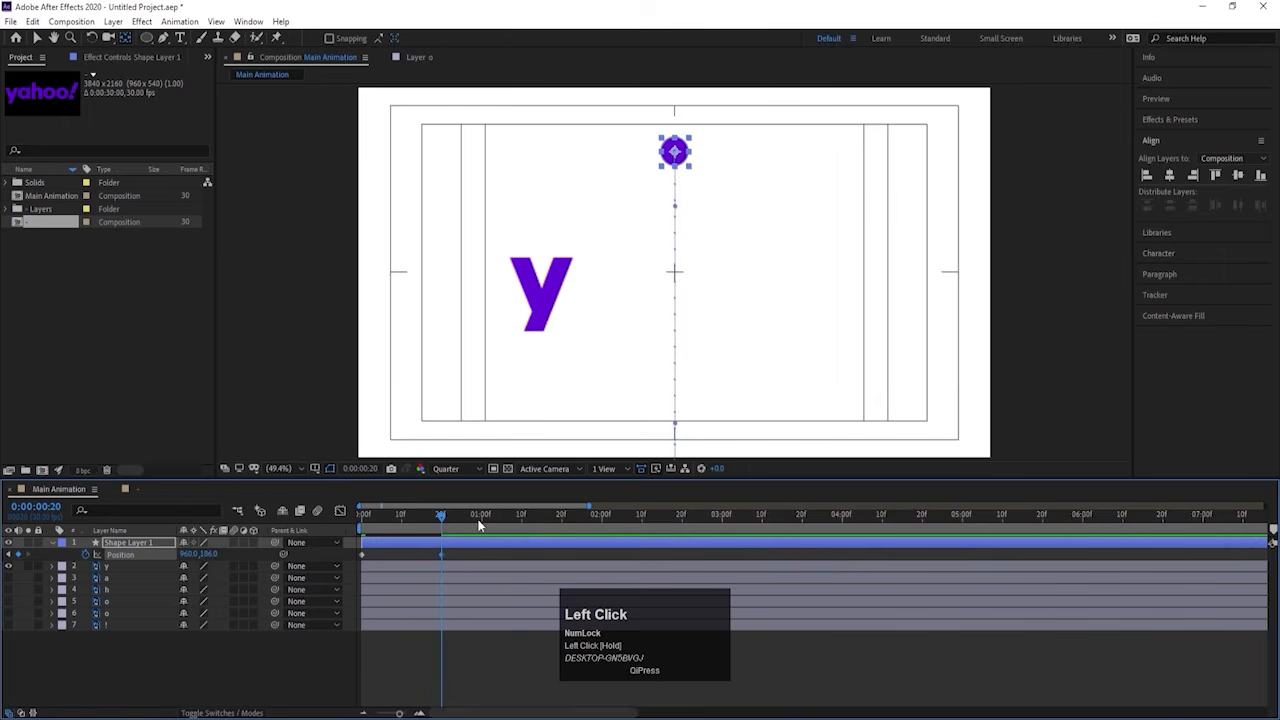
Step: At 0:00:01:06, align the circle vertically to the composition's center and preview its motion from the start
{"action": "left_click_drag", "start_coordinate": [479, 524], "coordinate": [505, 521]}
{"action": "left_click", "coordinate": [1238, 180]}
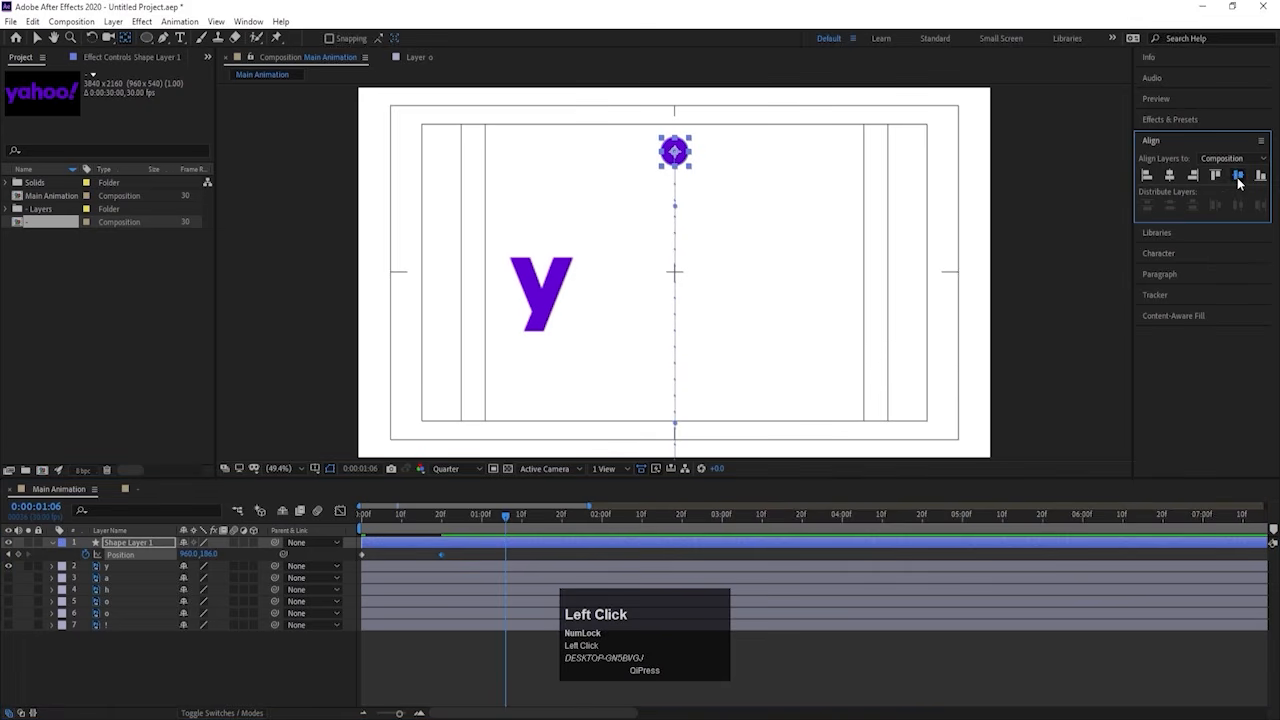
{"action": "left_click", "coordinate": [458, 529]}
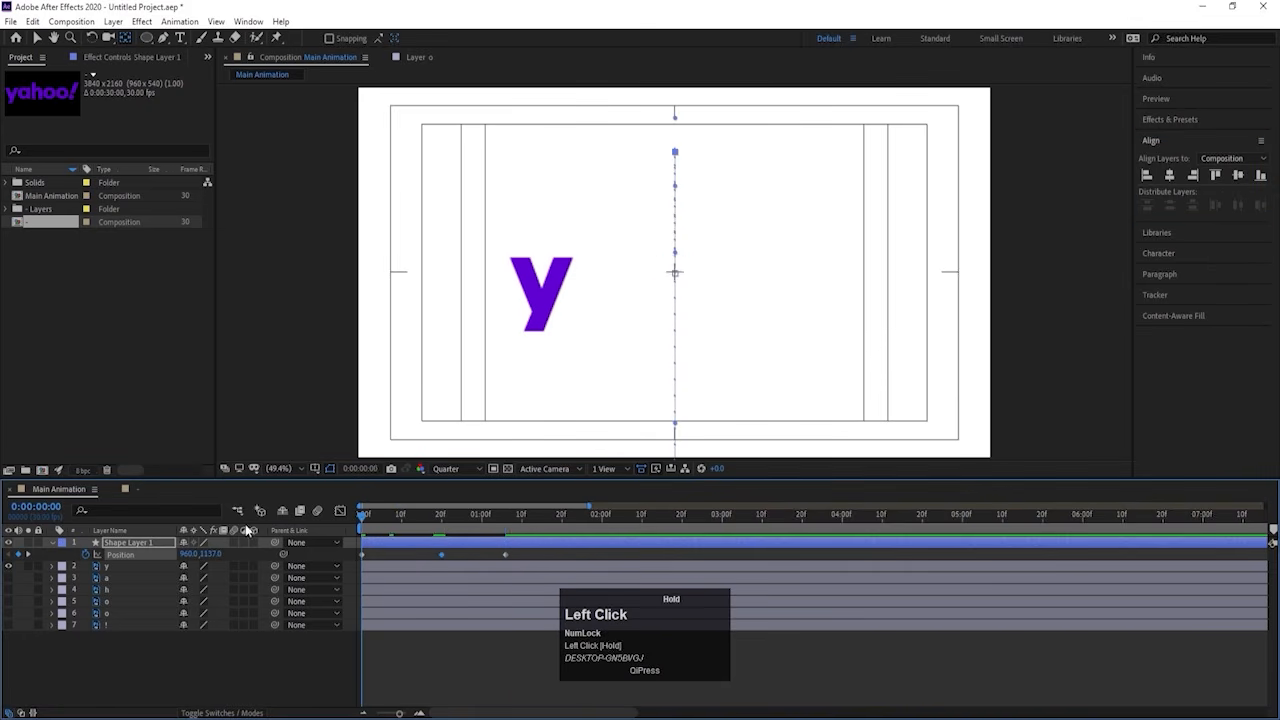
{"action": "key", "text": "space"}
{"action": "key", "text": "space"}
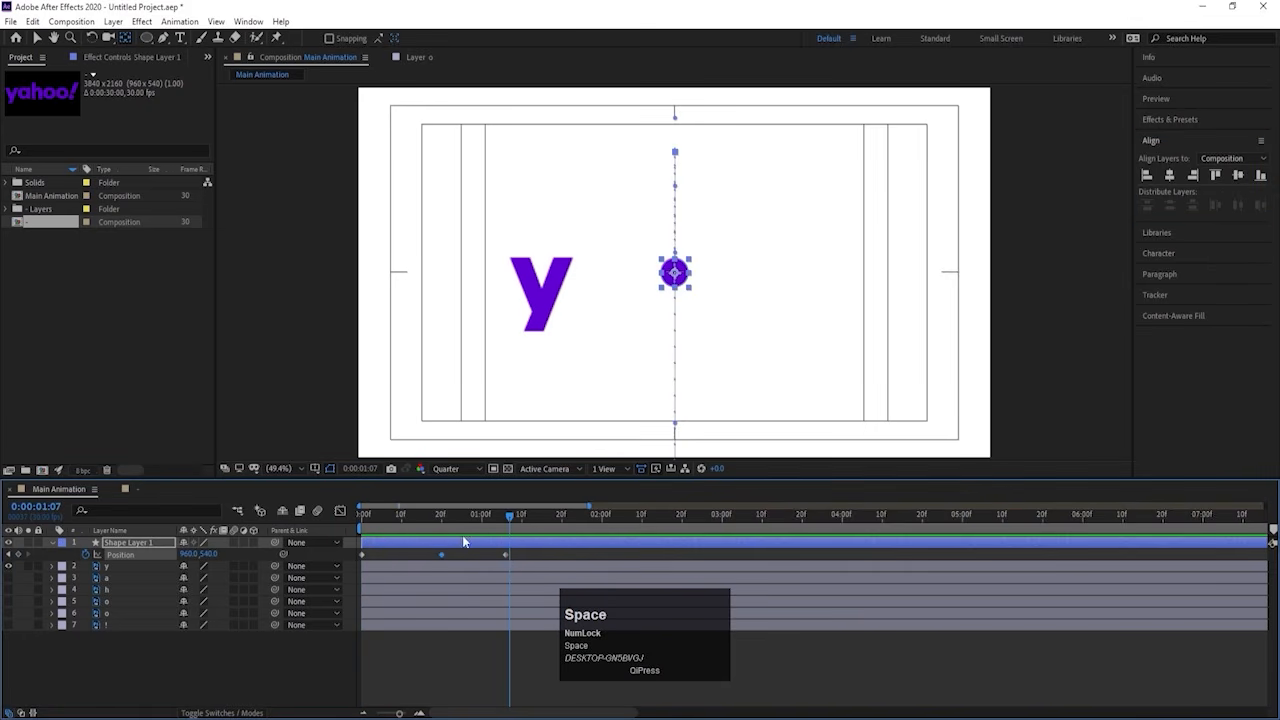
Step: Apply Easy Ease to the circle's Position keyframes, reshape the speed graph for a sharp early peak and slow apex, and preview it
{"action": "left_click_drag", "start_coordinate": [531, 552], "coordinate": [326, 562]}
{"action": "key", "text": "F9"}
{"action": "left_click", "coordinate": [340, 511]}
{"action": "left_click_drag", "start_coordinate": [419, 655], "coordinate": [501, 676]}
{"action": "left_click", "coordinate": [362, 676]}
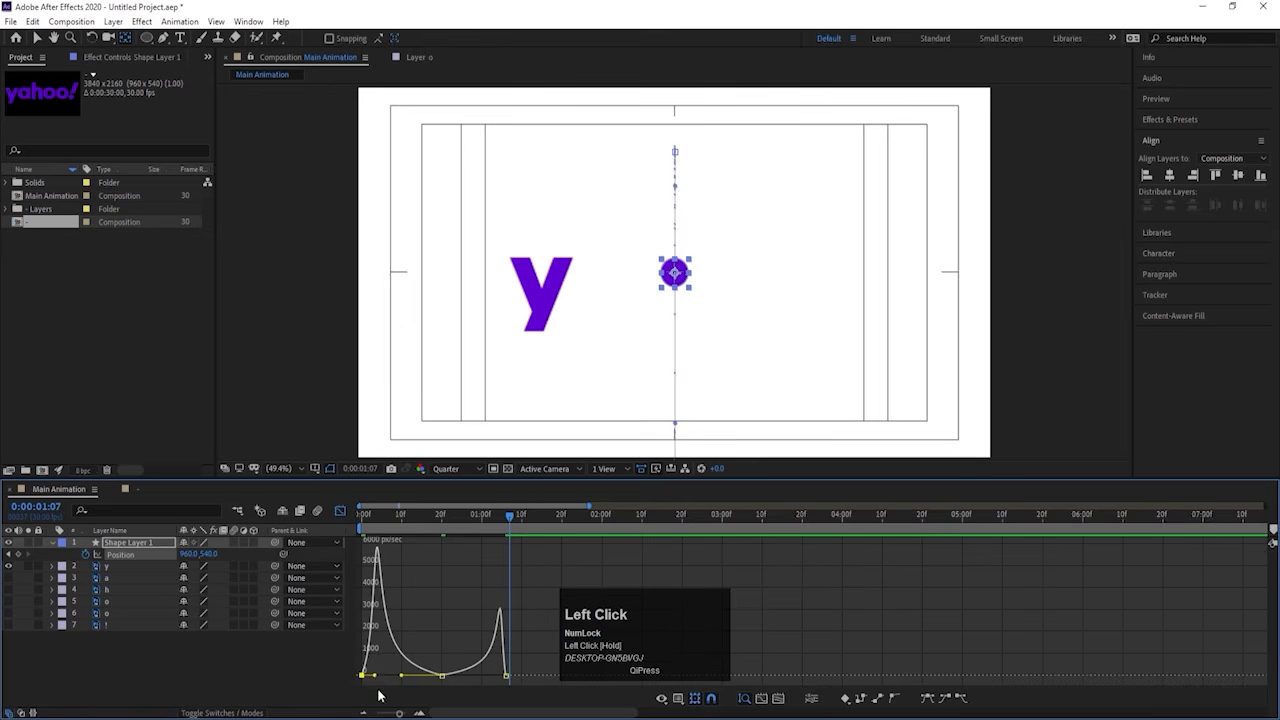
{"action": "left_click_drag", "start_coordinate": [375, 677], "coordinate": [366, 677]}
{"action": "left_click_drag", "start_coordinate": [379, 518], "coordinate": [336, 518]}
{"action": "key", "text": "space"}
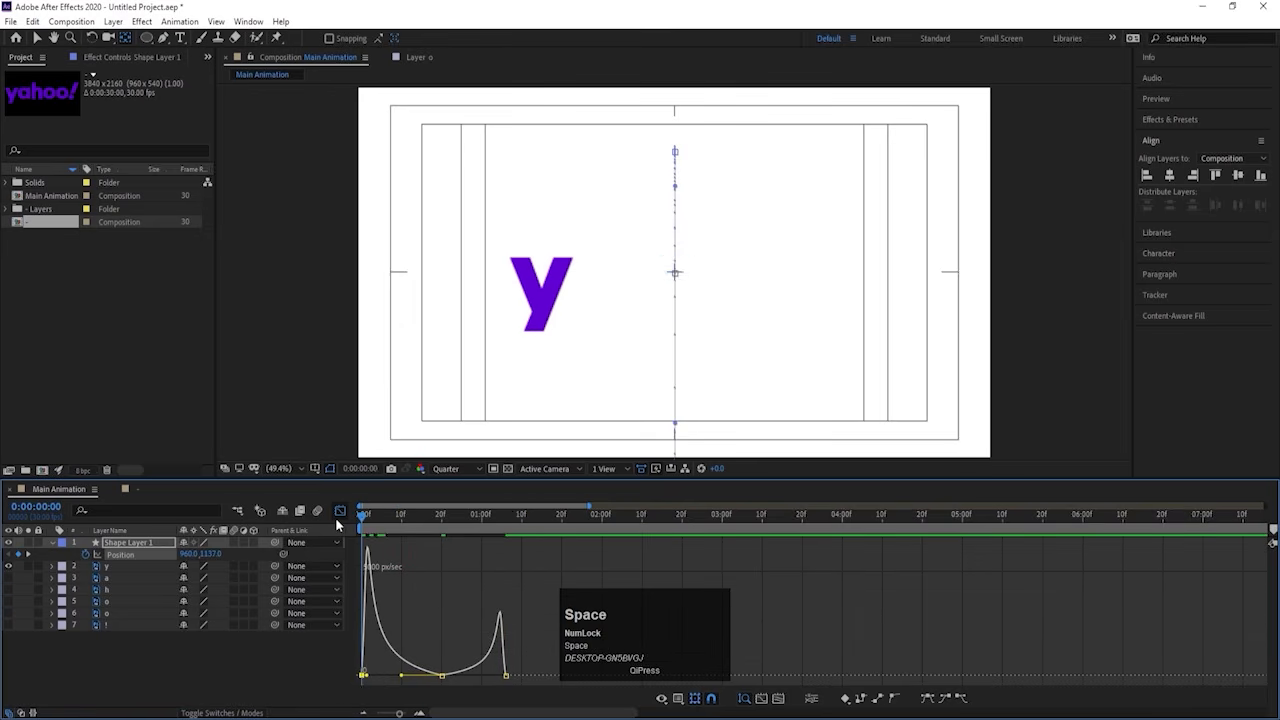
{"action": "key", "text": "space"}
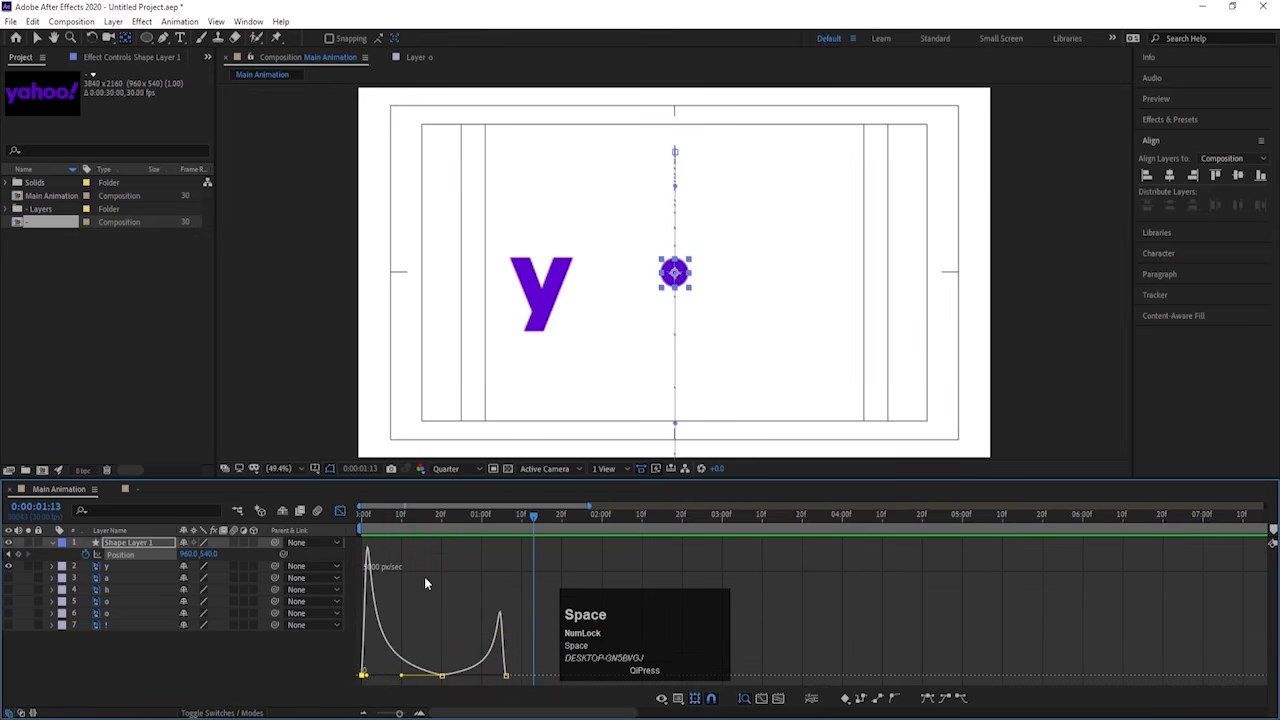
{"action": "left_click", "coordinate": [403, 533]}
{"action": "key", "text": "space"}
{"action": "key", "text": "space"}
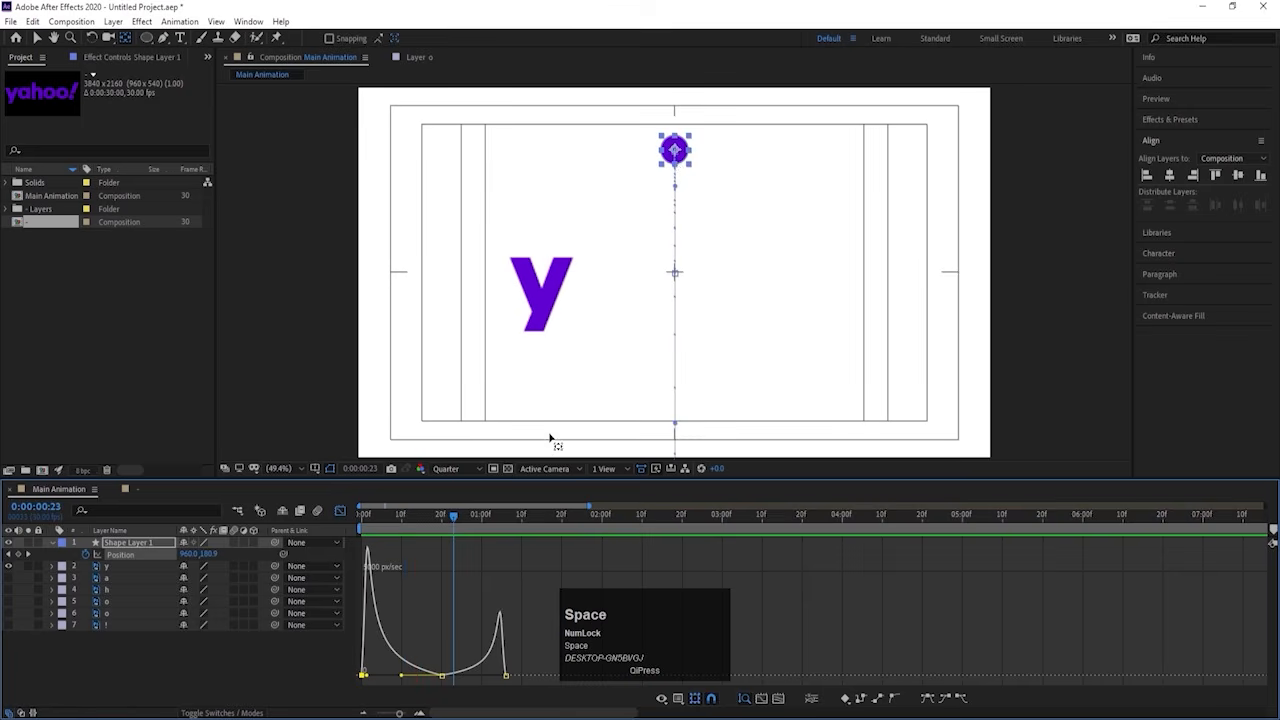
Step: Set the spatial interpolation of all the circle's Position keyframes to Linear and preview the motion
{"action": "left_click", "coordinate": [340, 510]}
{"action": "left_click_drag", "start_coordinate": [525, 557], "coordinate": [335, 566]}
{"action": "right_click", "coordinate": [439, 553]}
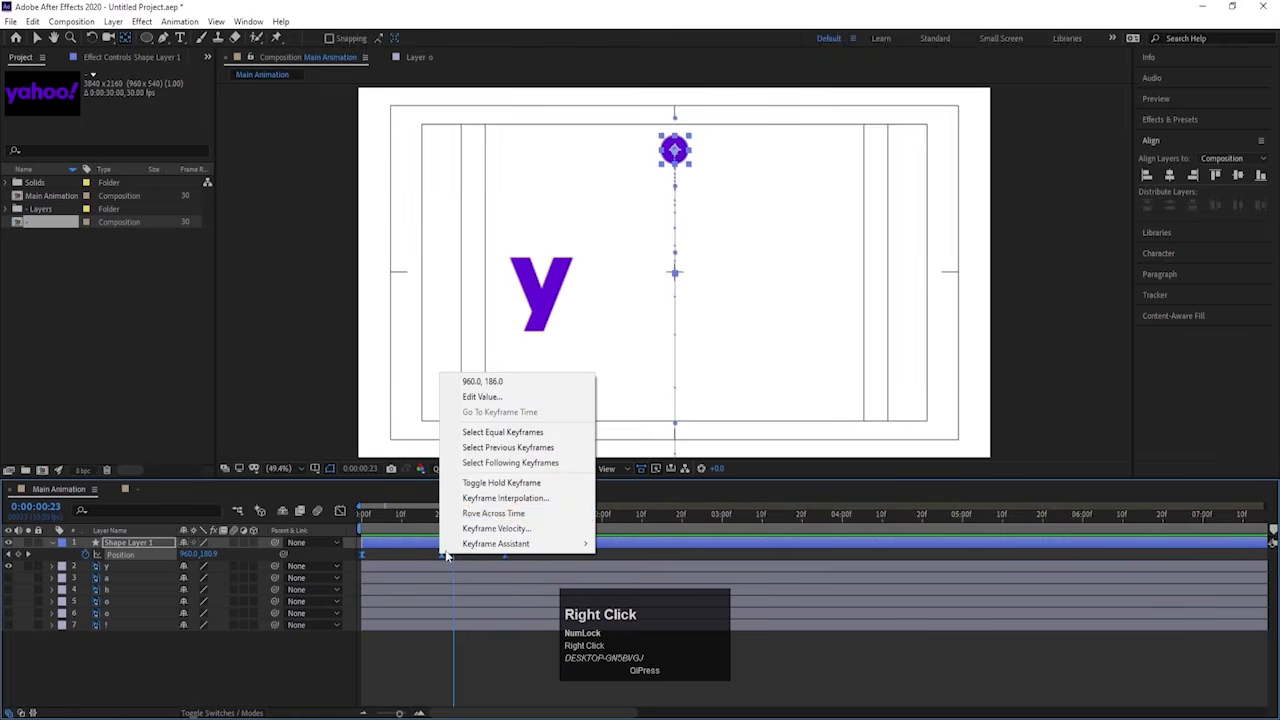
{"action": "left_click", "coordinate": [471, 499]}
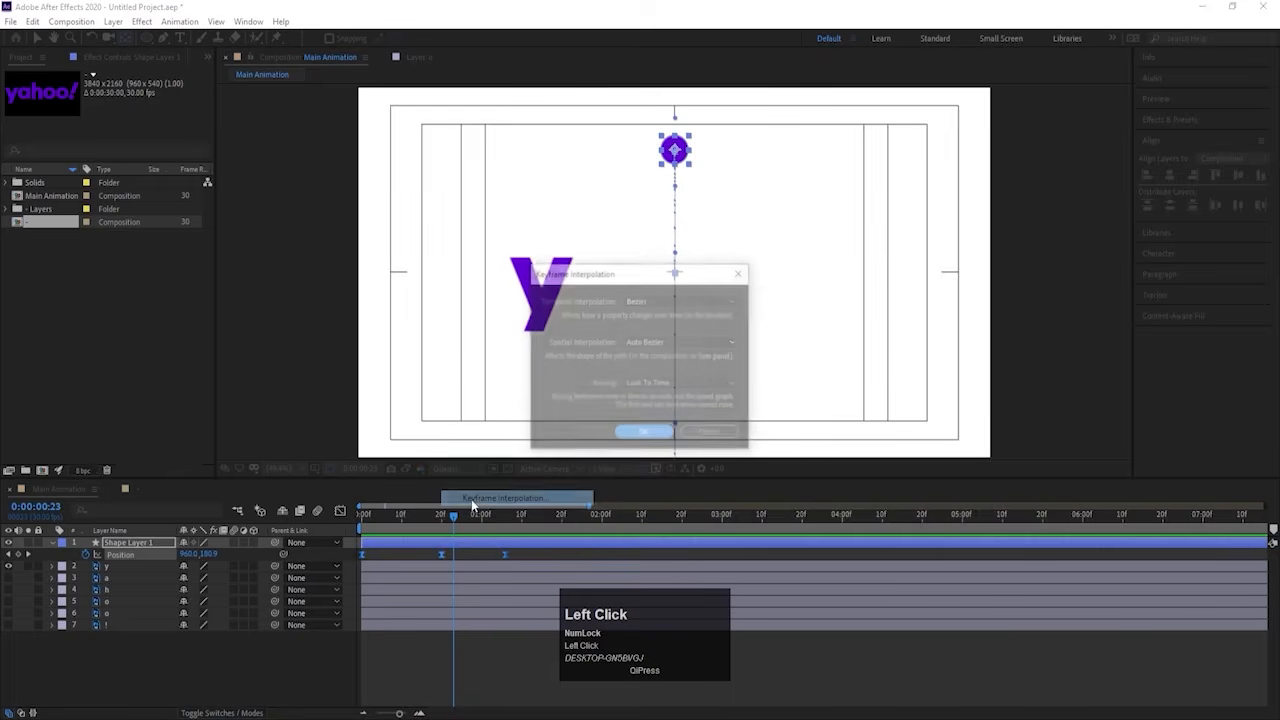
{"action": "left_click", "coordinate": [658, 342]}
{"action": "left_click", "coordinate": [648, 376]}
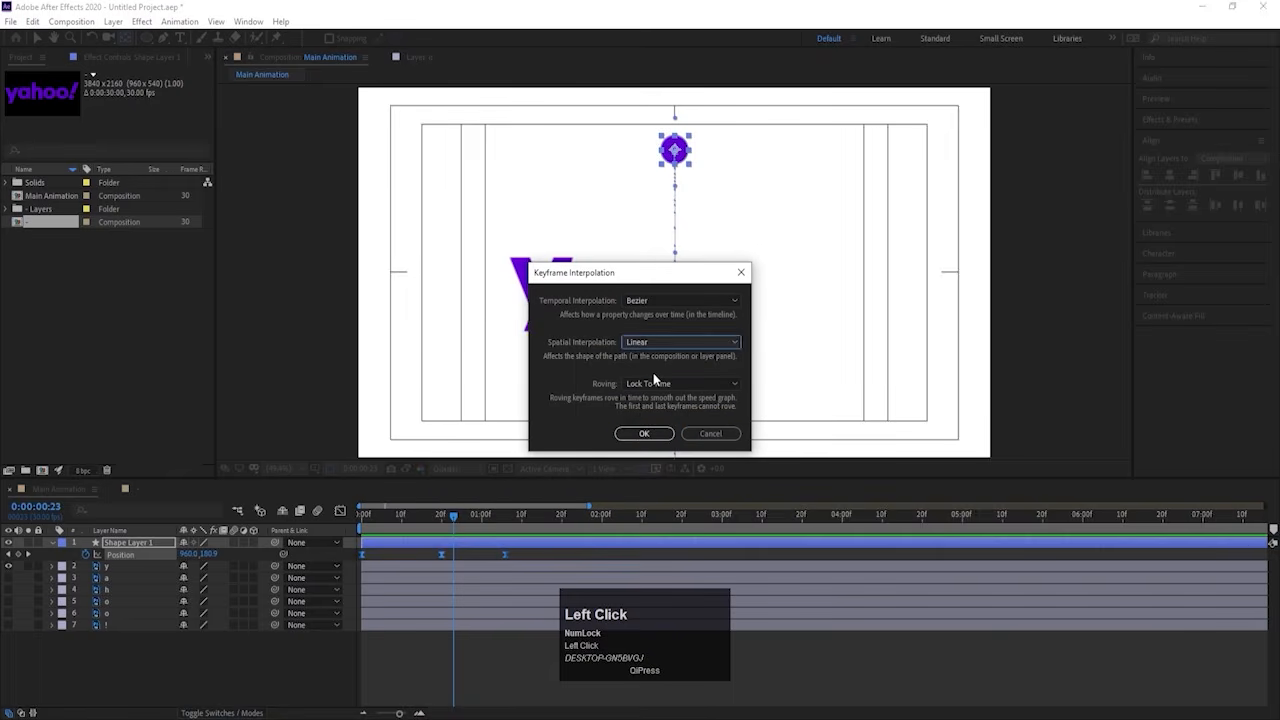
{"action": "left_click", "coordinate": [646, 433]}
{"action": "key", "text": "space"}
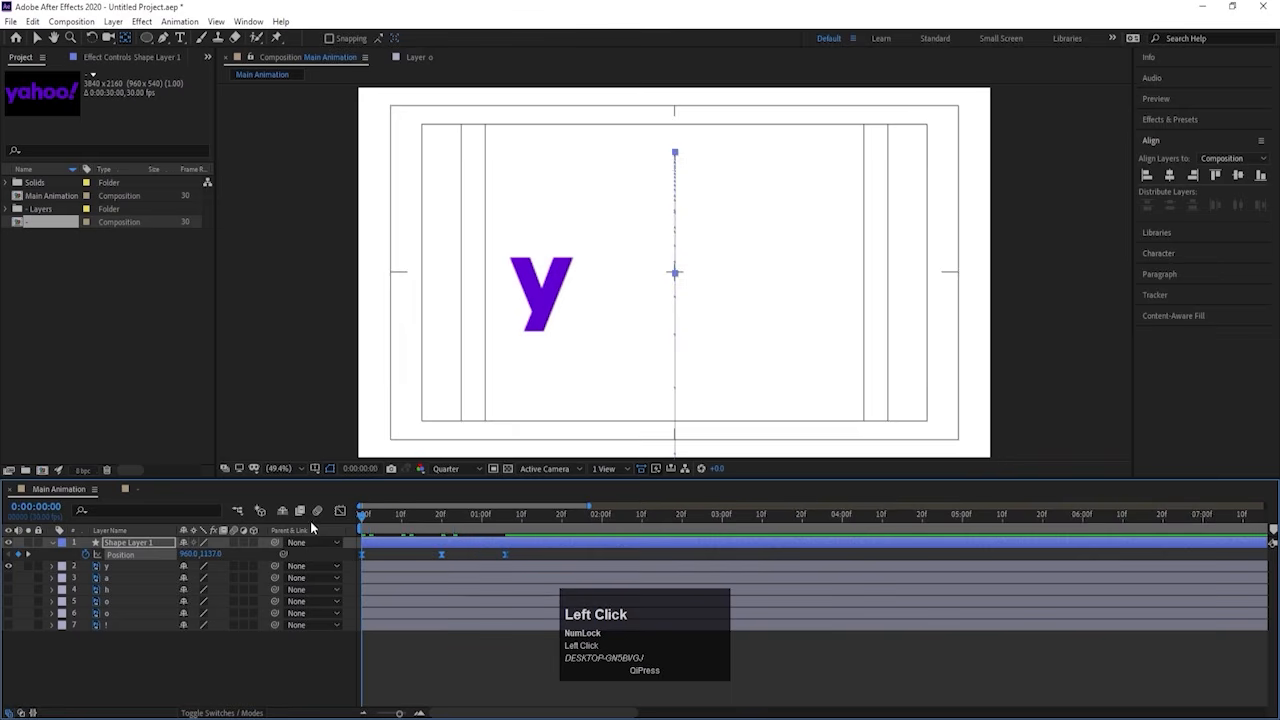
{"action": "key", "text": "space"}
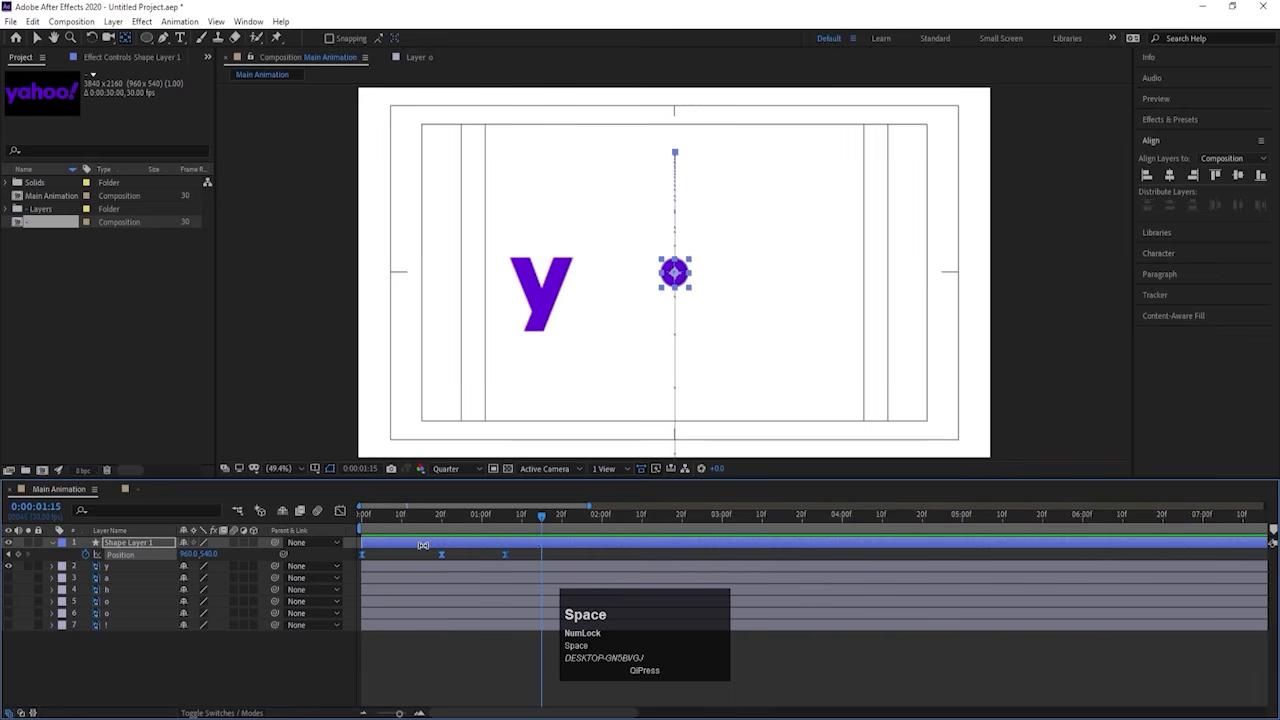
{"action": "left_click", "coordinate": [399, 524]}
{"action": "key", "text": "space"}
{"action": "key", "text": "space"}
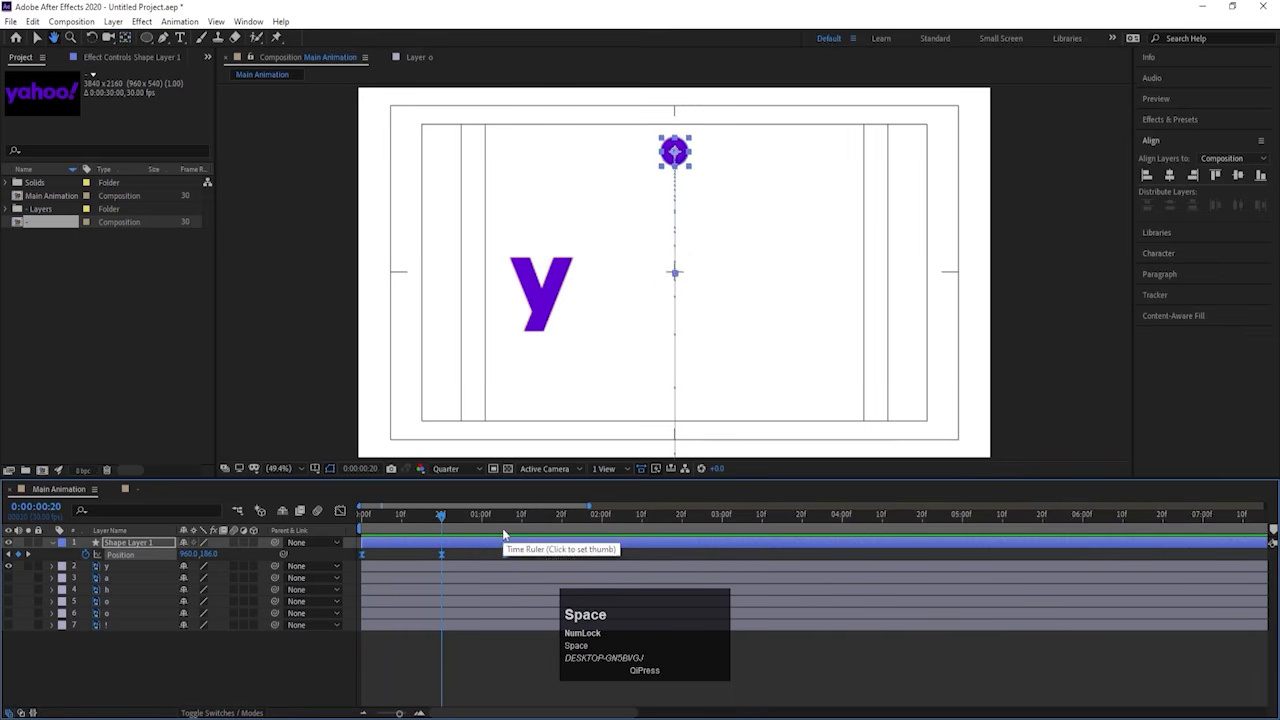
{"action": "key", "text": "space"}
Step: Add a Position keyframe at 0:00:01:11 that holds the circle at the composition's center
{"action": "left_click", "coordinate": [509, 520]}
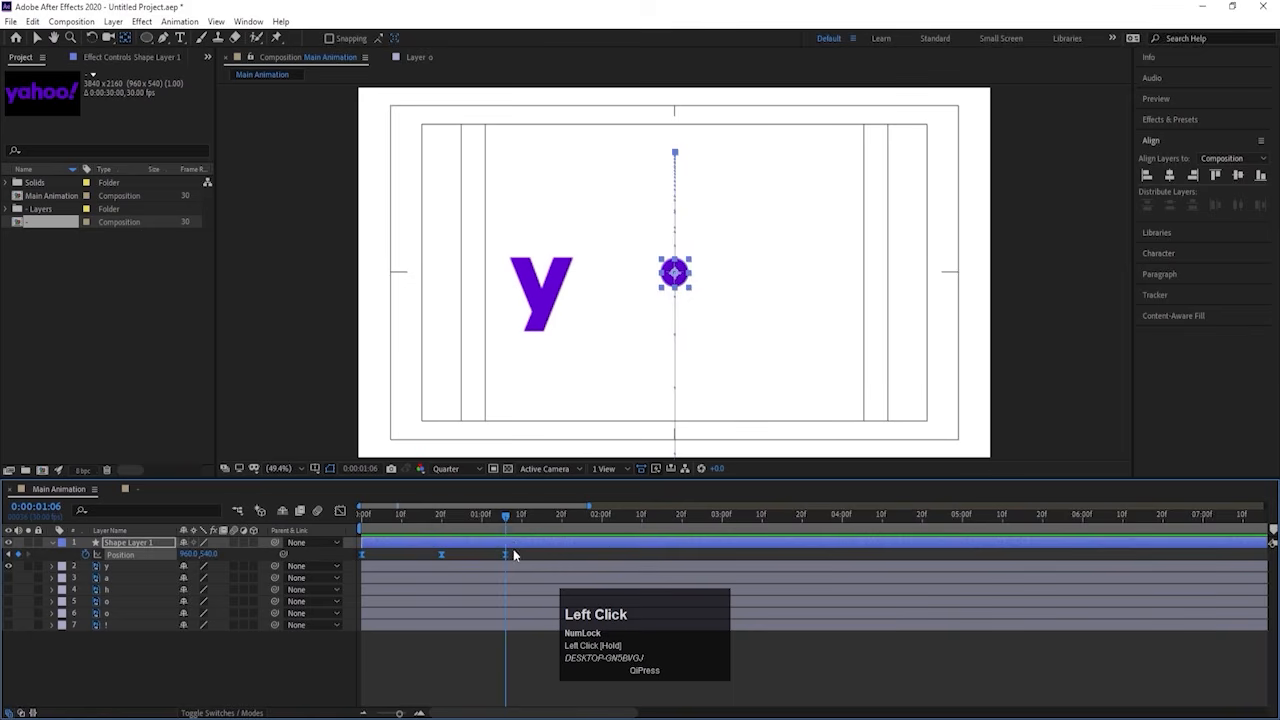
{"action": "left_click", "coordinate": [514, 555]}
{"action": "left_click_drag", "start_coordinate": [510, 518], "coordinate": [526, 517]}
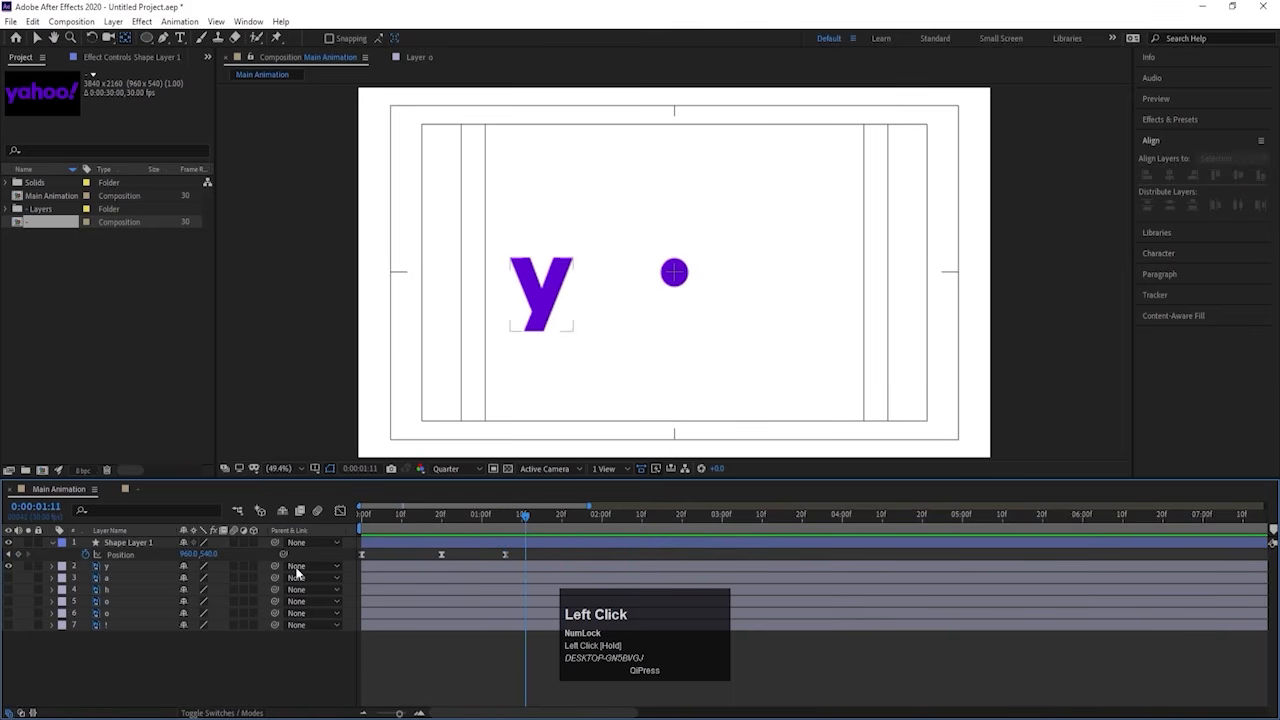
{"action": "left_click", "coordinate": [118, 555]}
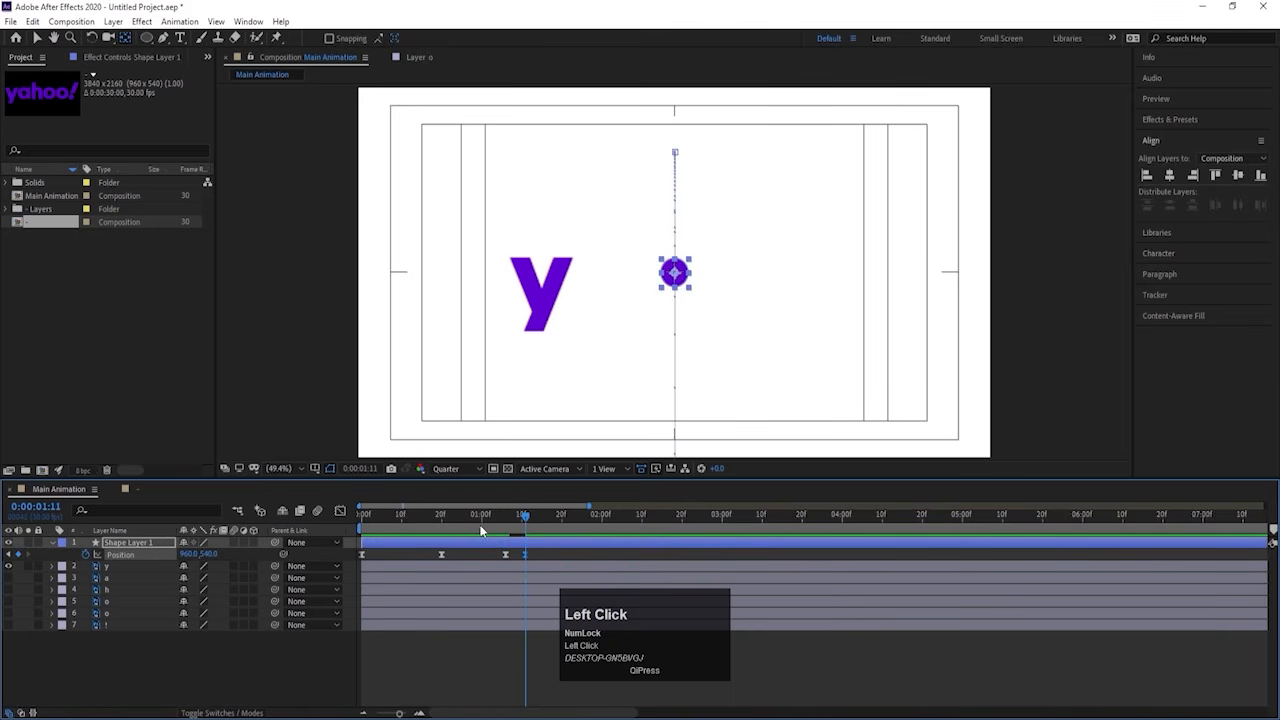
Step: Raise the circle to about Y 514 at 0:00:01:09 as a small rebound position keyframe and play back the bounce
{"action": "key", "text": "="}
{"action": "mouse_move", "coordinate": [507, 517]}
{"action": "left_mouse_down"}
{"action": "mouse_move", "coordinate": [527, 556]}
{"action": "mouse_move", "coordinate": [512, 520]}
{"action": "left_mouse_up"}
{"action": "key", "text": "shift+Up"}
{"action": "key", "text": "shift+Up"}
{"action": "key", "text": "shift+Up"}
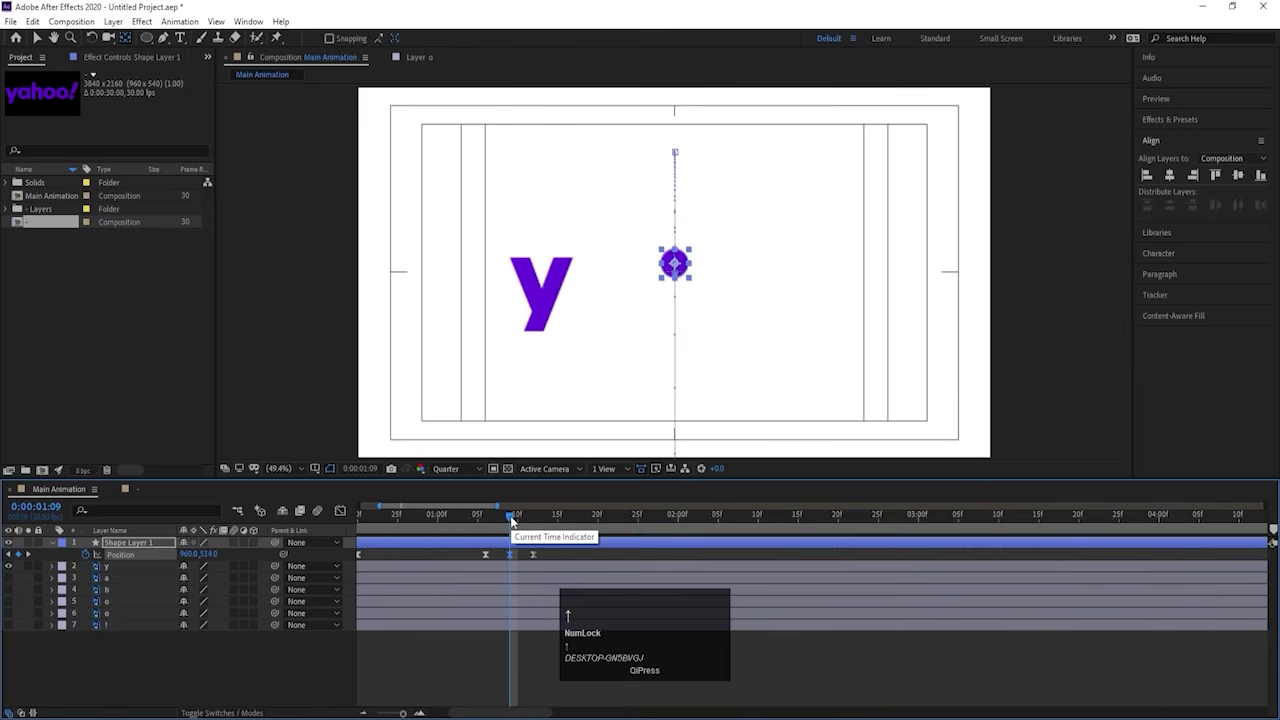
{"action": "left_click", "coordinate": [472, 515]}
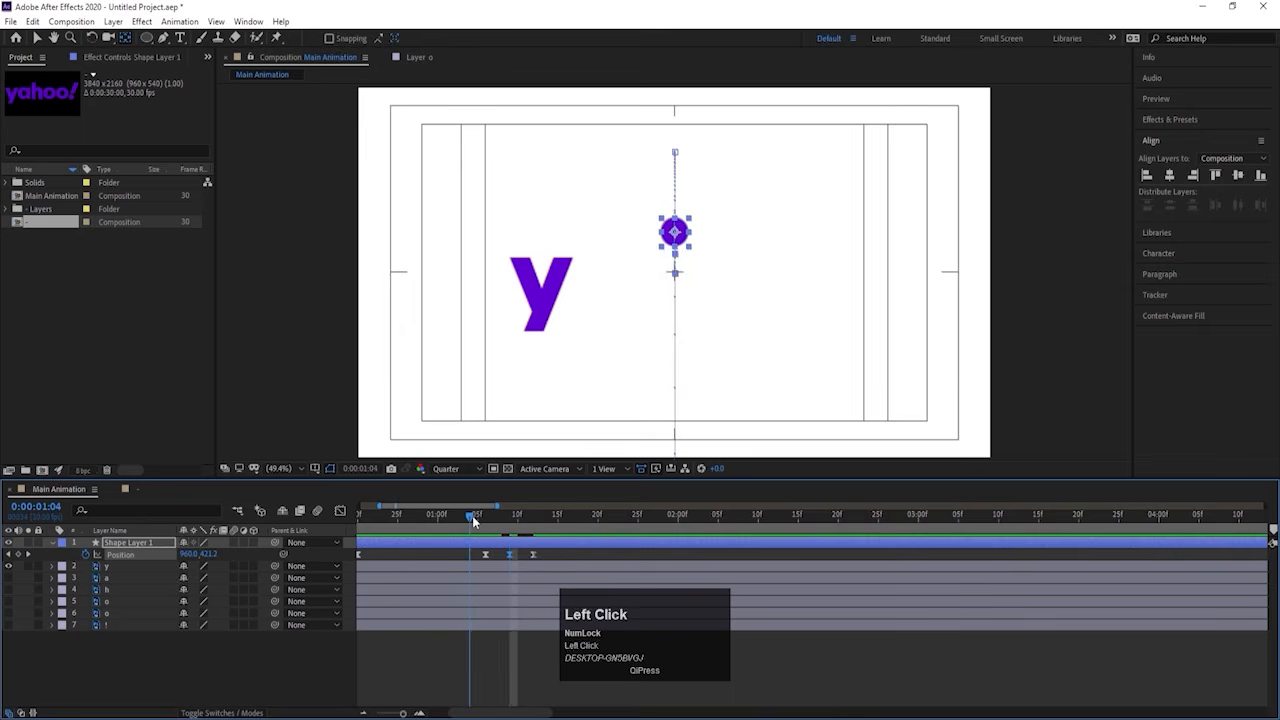
{"action": "key", "text": "space"}
{"action": "left_click_drag", "start_coordinate": [472, 515], "coordinate": [453, 518]}
{"action": "key", "text": "space"}
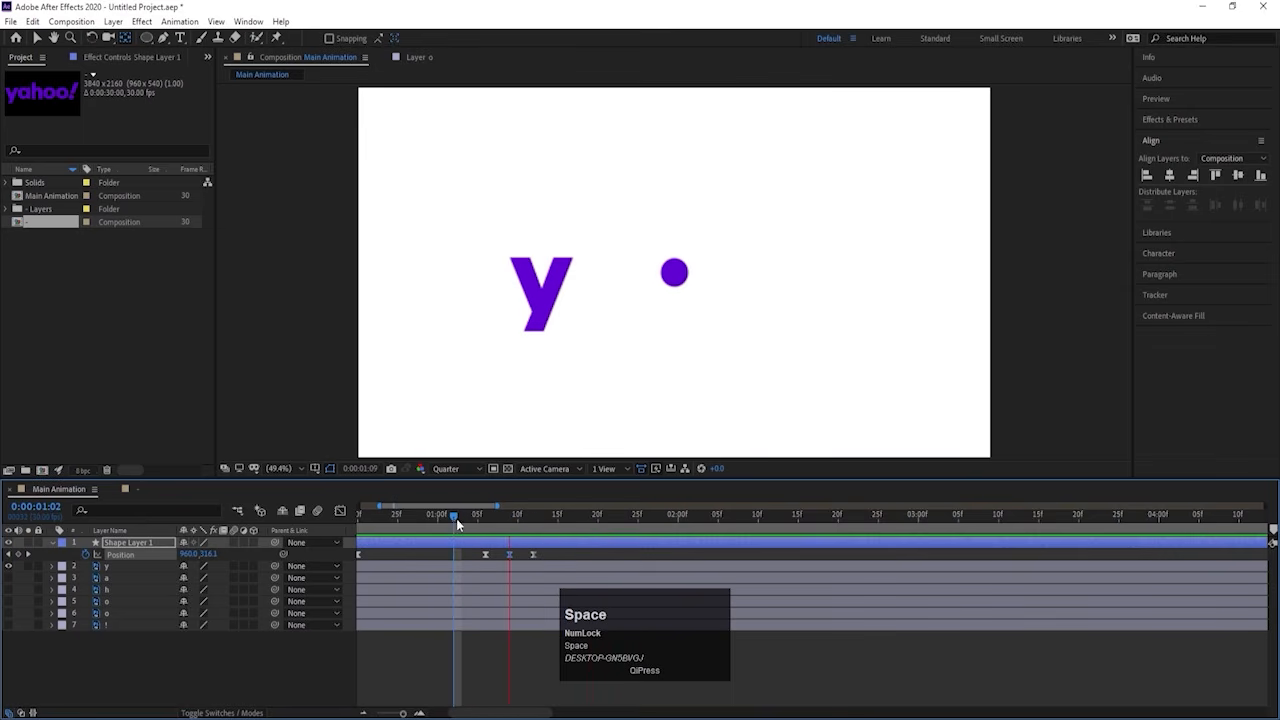
{"action": "key", "text": "space"}
Step: Create a null object with the current time at 0:00:01:12 and parent Shape Layer 1 to it
{"action": "key", "text": "minus"}
{"action": "key", "text": "minus"}
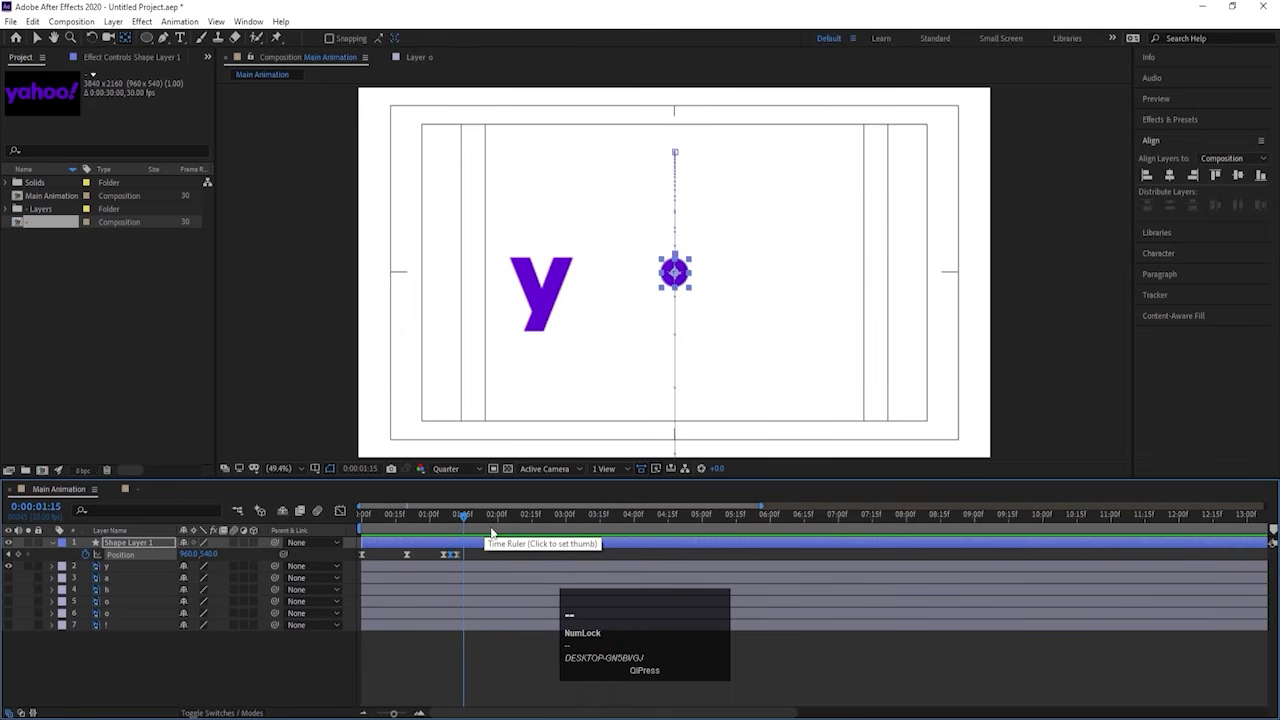
{"action": "left_click", "coordinate": [197, 700]}
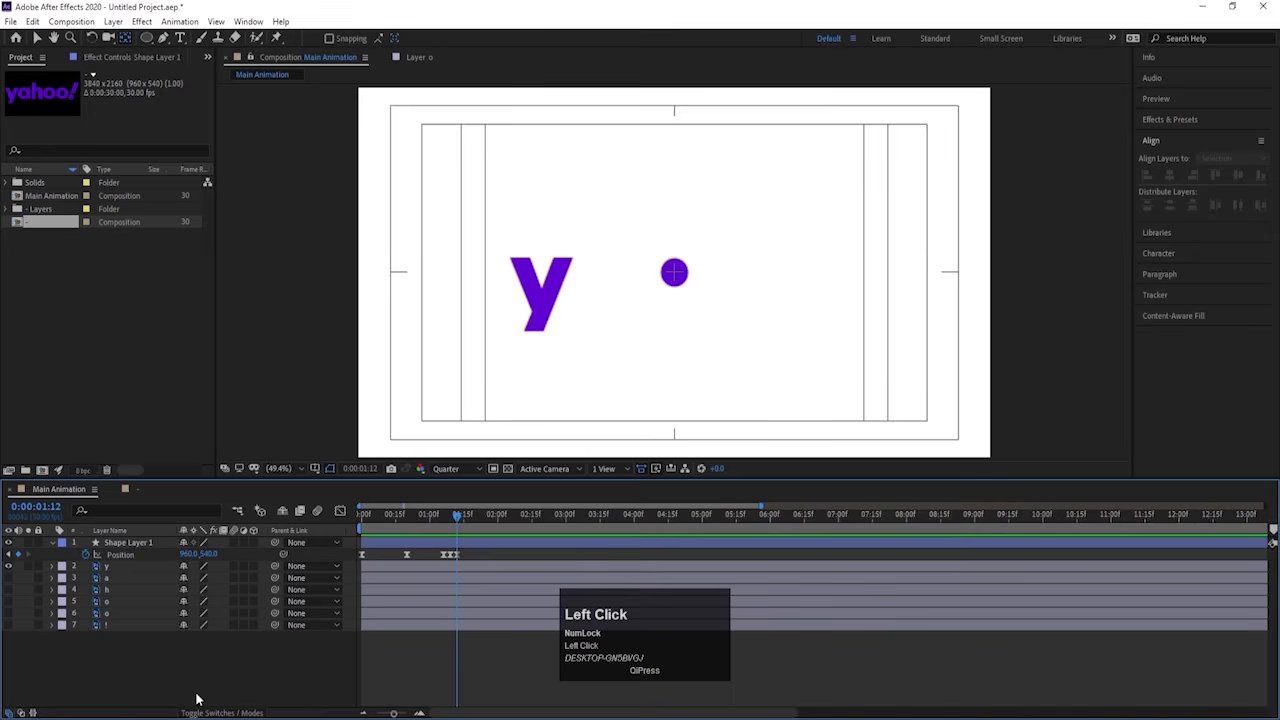
{"action": "right_click", "coordinate": [195, 668]}
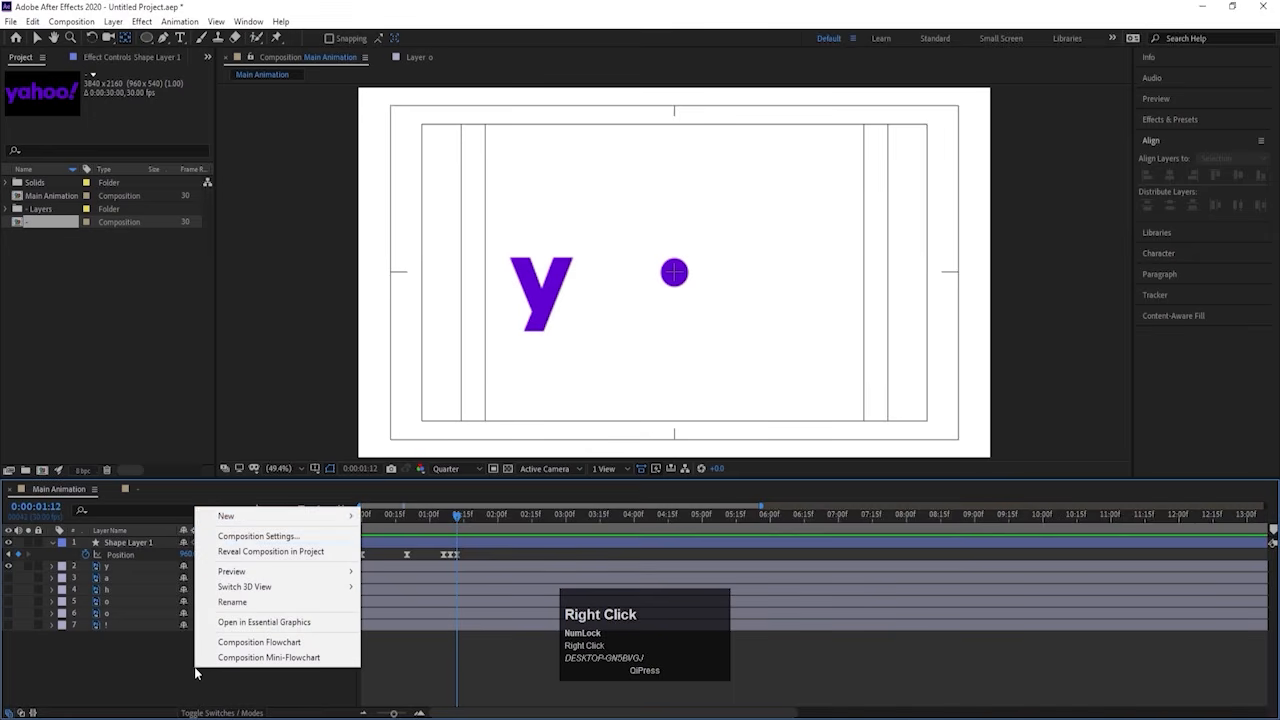
{"action": "left_click", "coordinate": [238, 520]}
{"action": "left_click", "coordinate": [400, 597]}
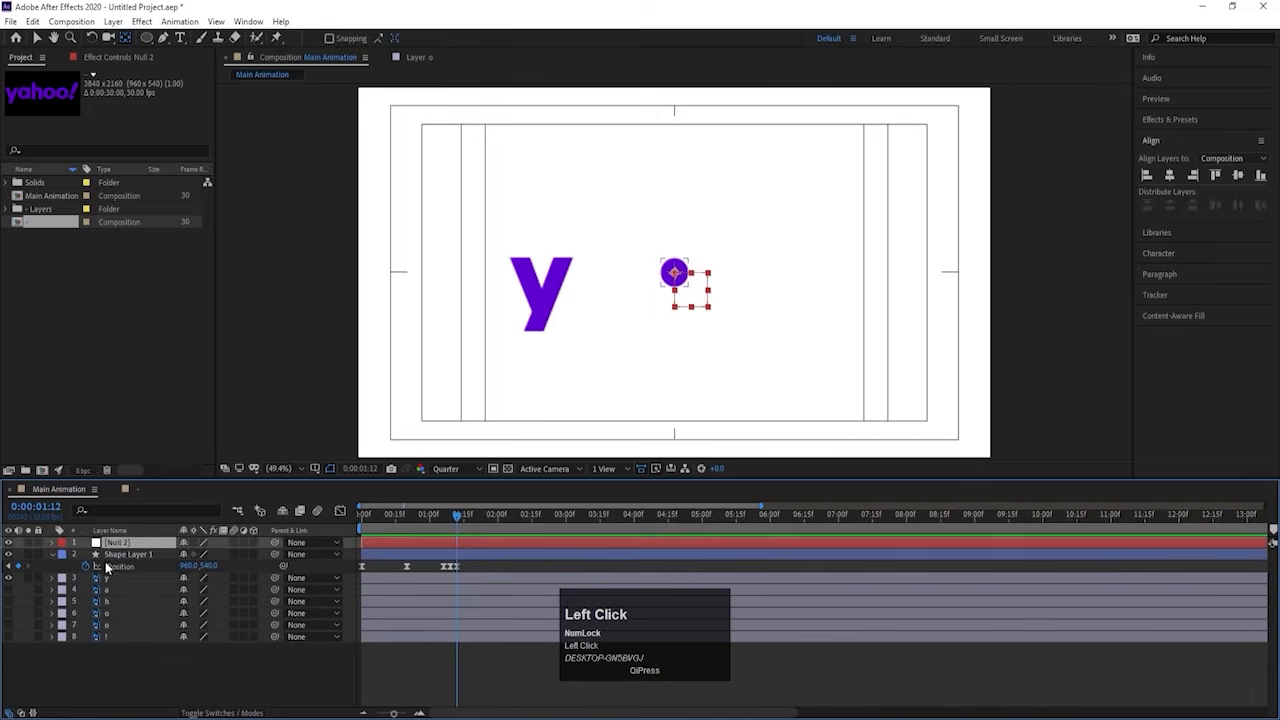
{"action": "left_click", "coordinate": [105, 557]}
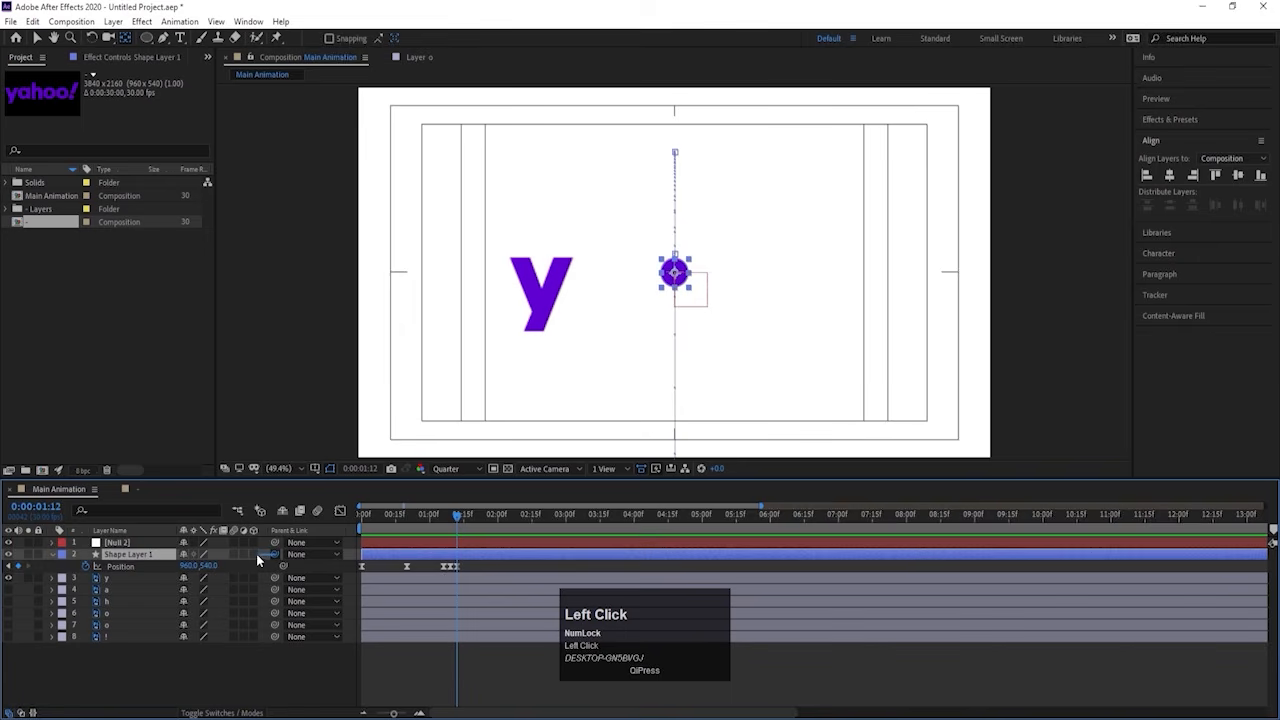
{"action": "left_click_drag", "start_coordinate": [256, 553], "coordinate": [133, 545]}
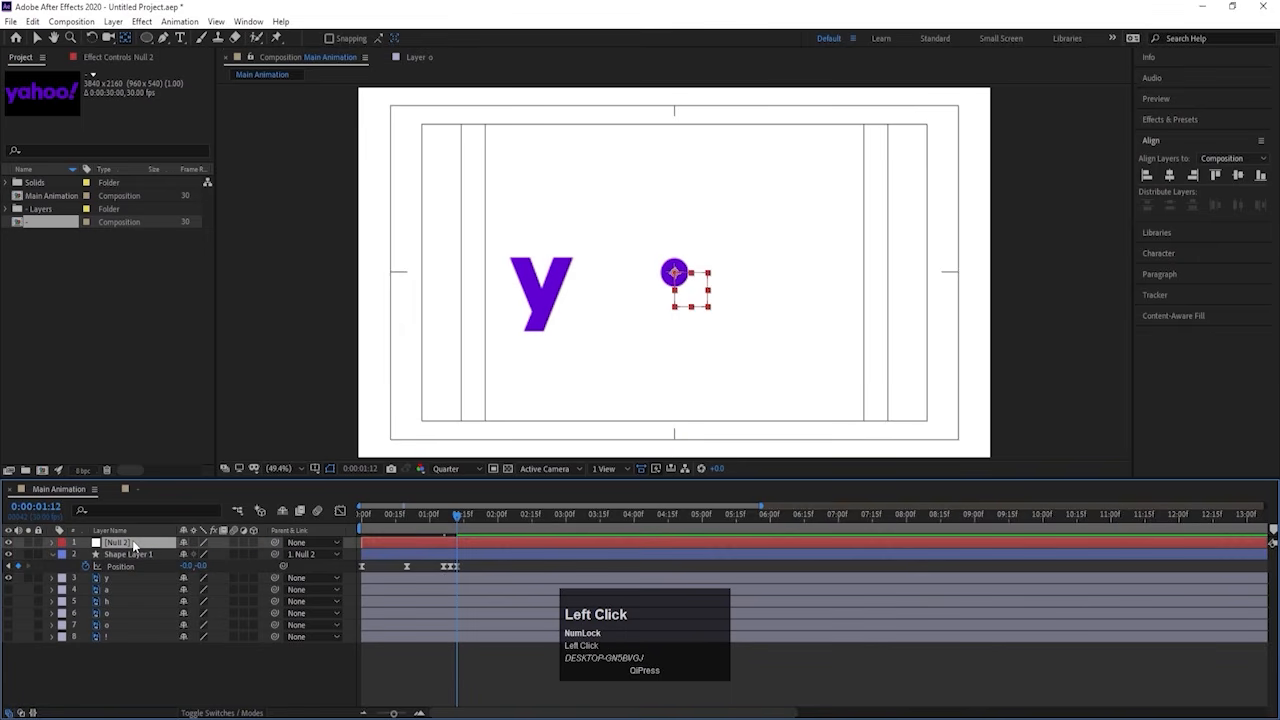
Step: Keyframe the null's rotation from 0 at 0:00:01:12 to -2 full revolutions at 0:00:03:00 and preview it
{"action": "key", "text": "r"}
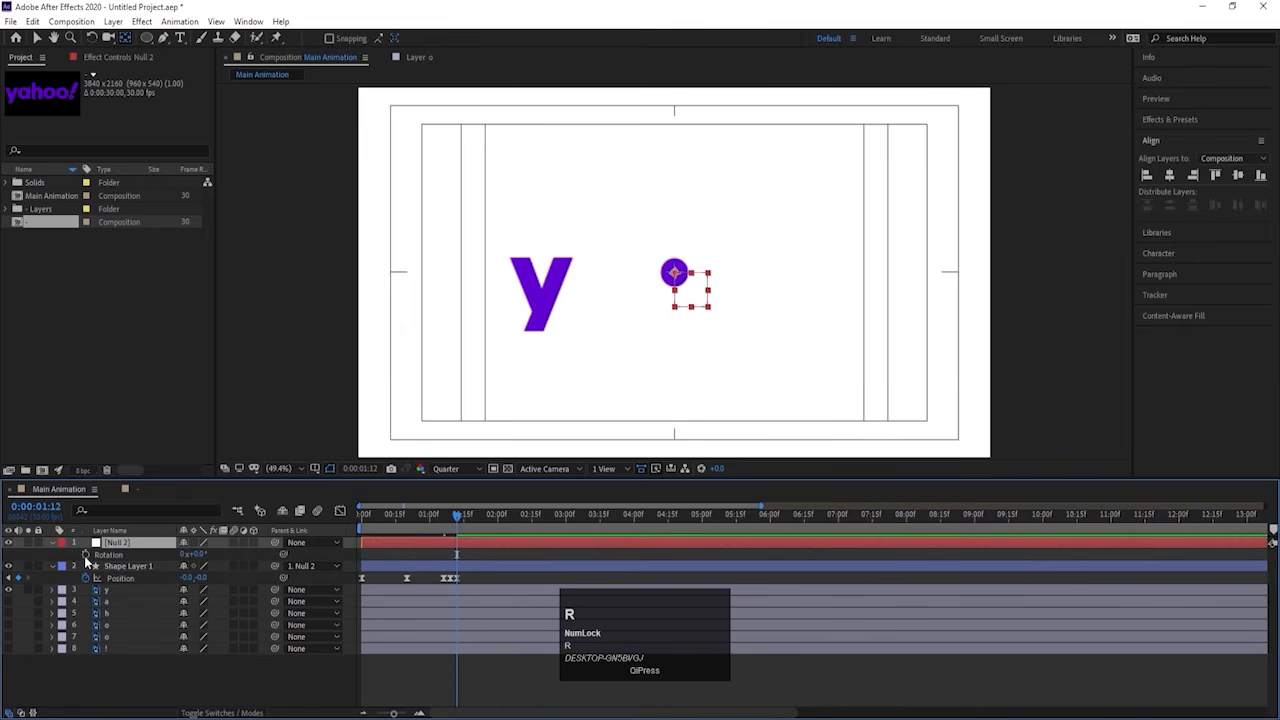
{"action": "left_click", "coordinate": [86, 556]}
{"action": "key", "text": "space"}
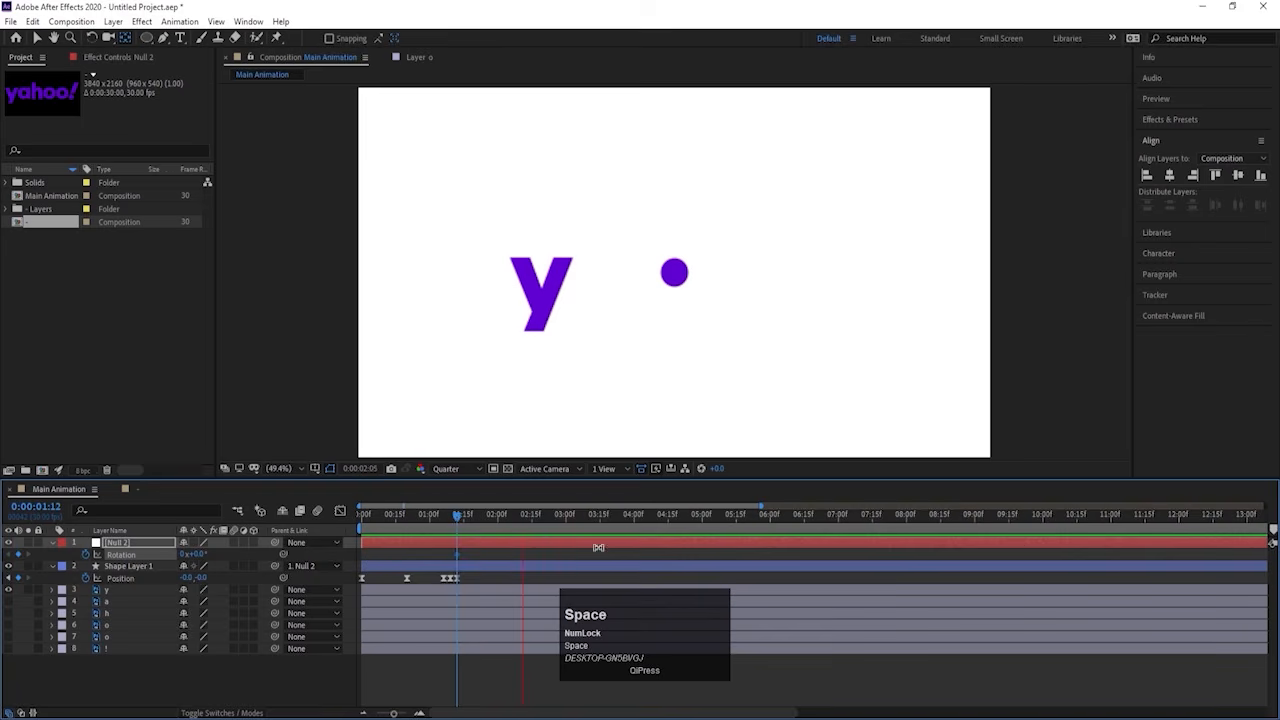
{"action": "left_click", "coordinate": [566, 516]}
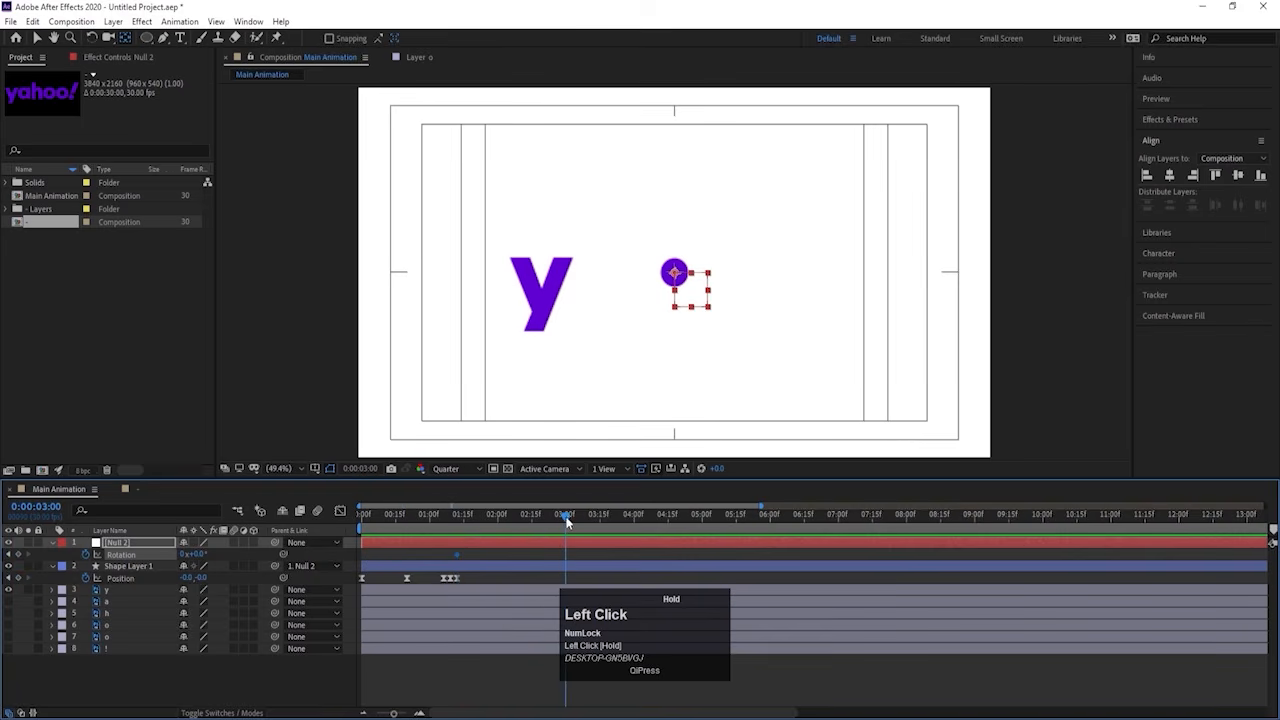
{"action": "left_click", "coordinate": [183, 555]}
{"action": "type", "text": "-1"}
{"action": "key", "text": "Return"}
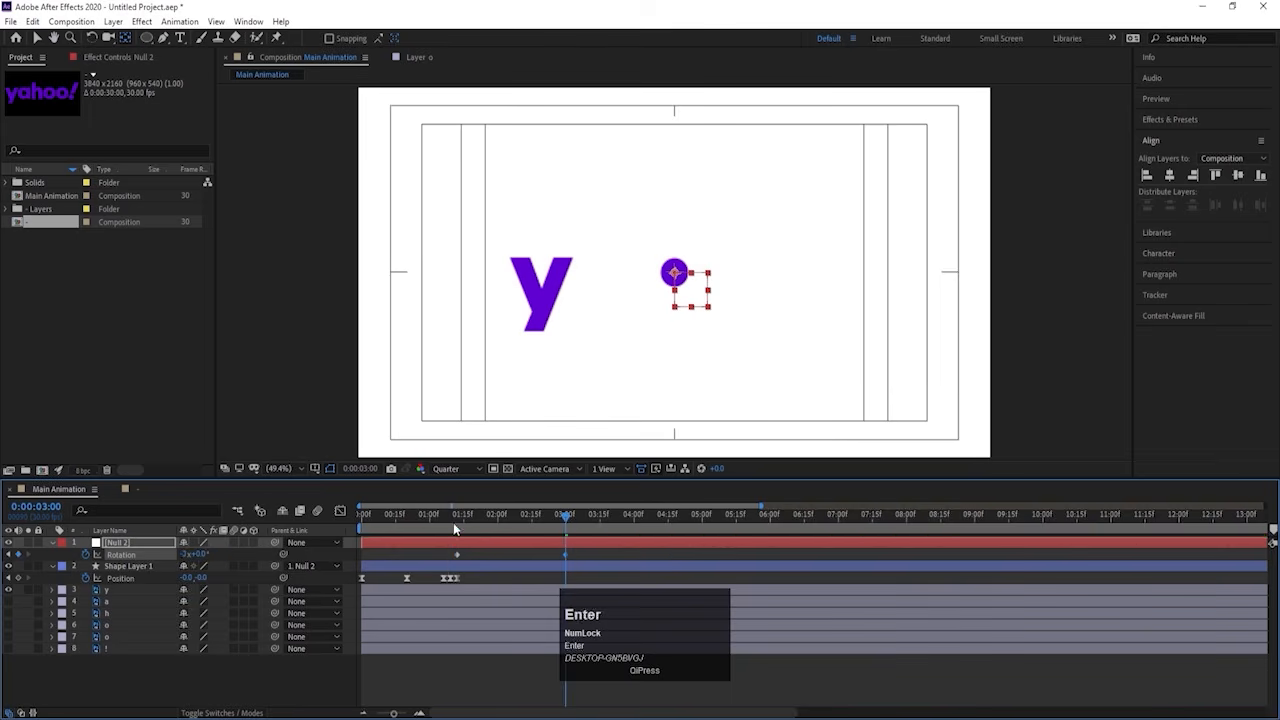
{"action": "left_click", "coordinate": [448, 514]}
{"action": "key", "text": "space"}
{"action": "key", "text": "space"}
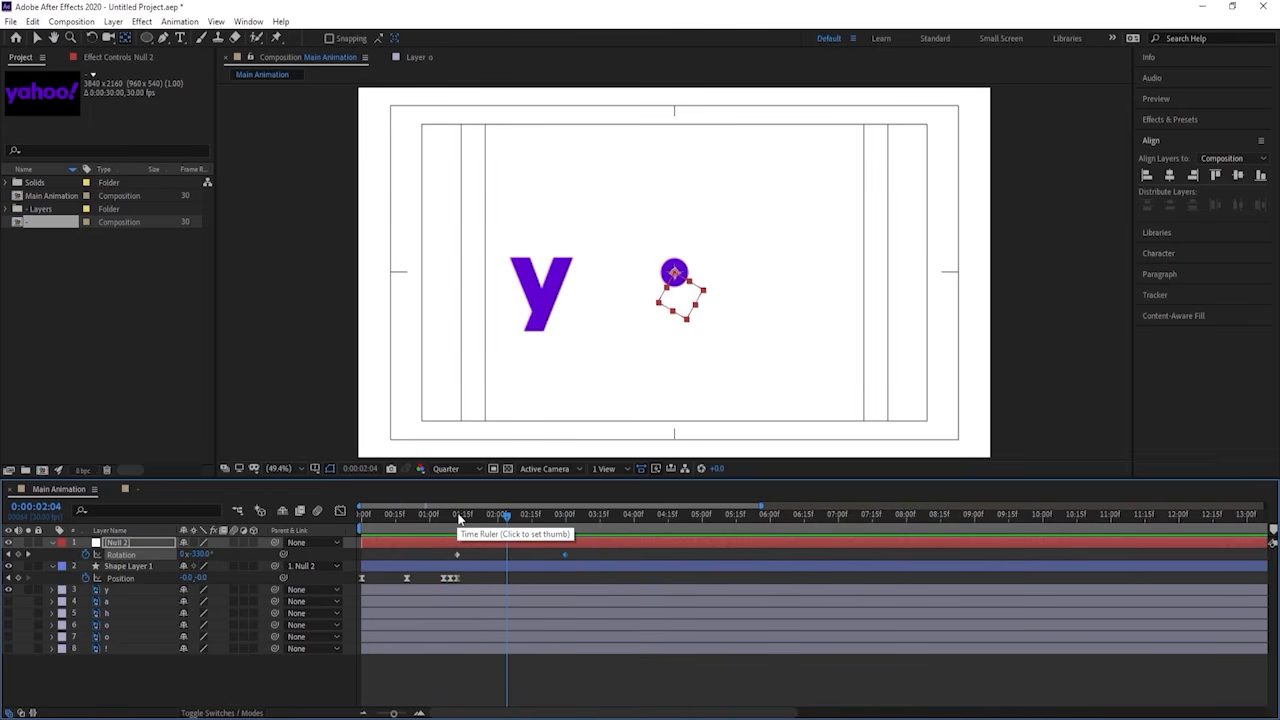
Step: Apply Easy Ease to the null's rotation keyframes, sharpen their speed curve to a narrow mid-move peak, and preview
{"action": "key", "text": "j"}
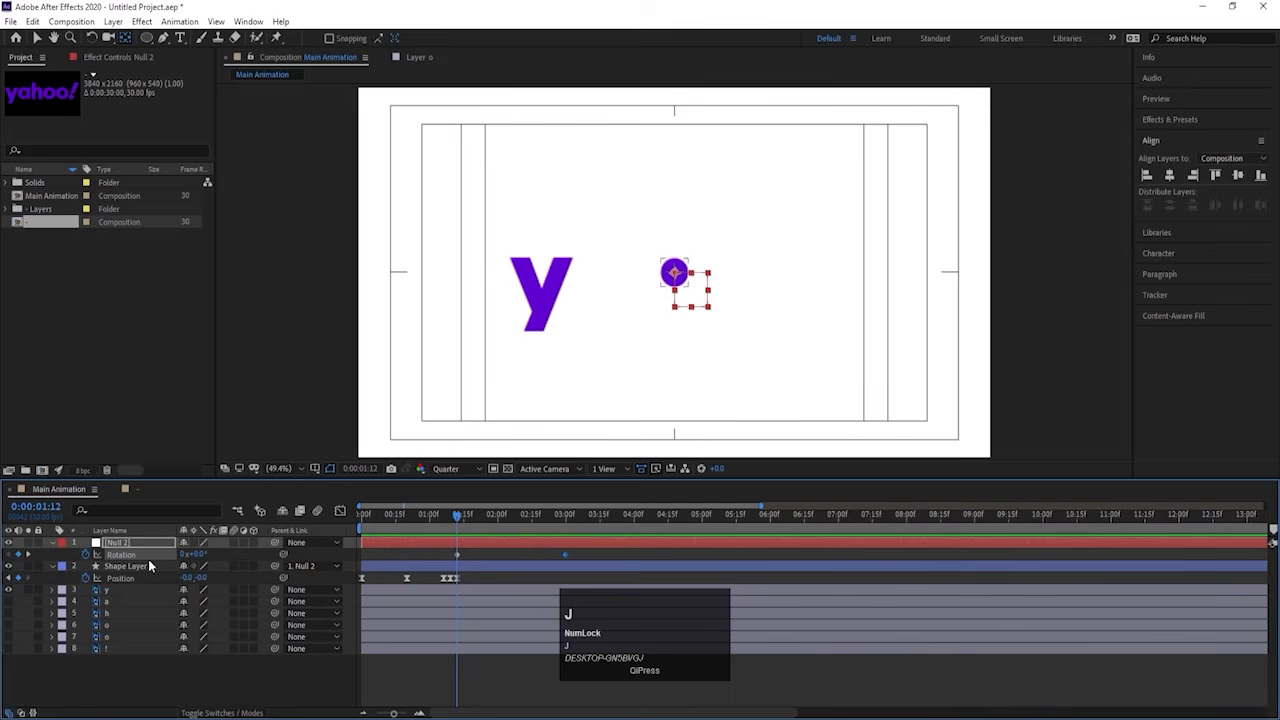
{"action": "left_click", "coordinate": [140, 565]}
{"action": "key", "text": "F9"}
{"action": "left_click", "coordinate": [340, 511]}
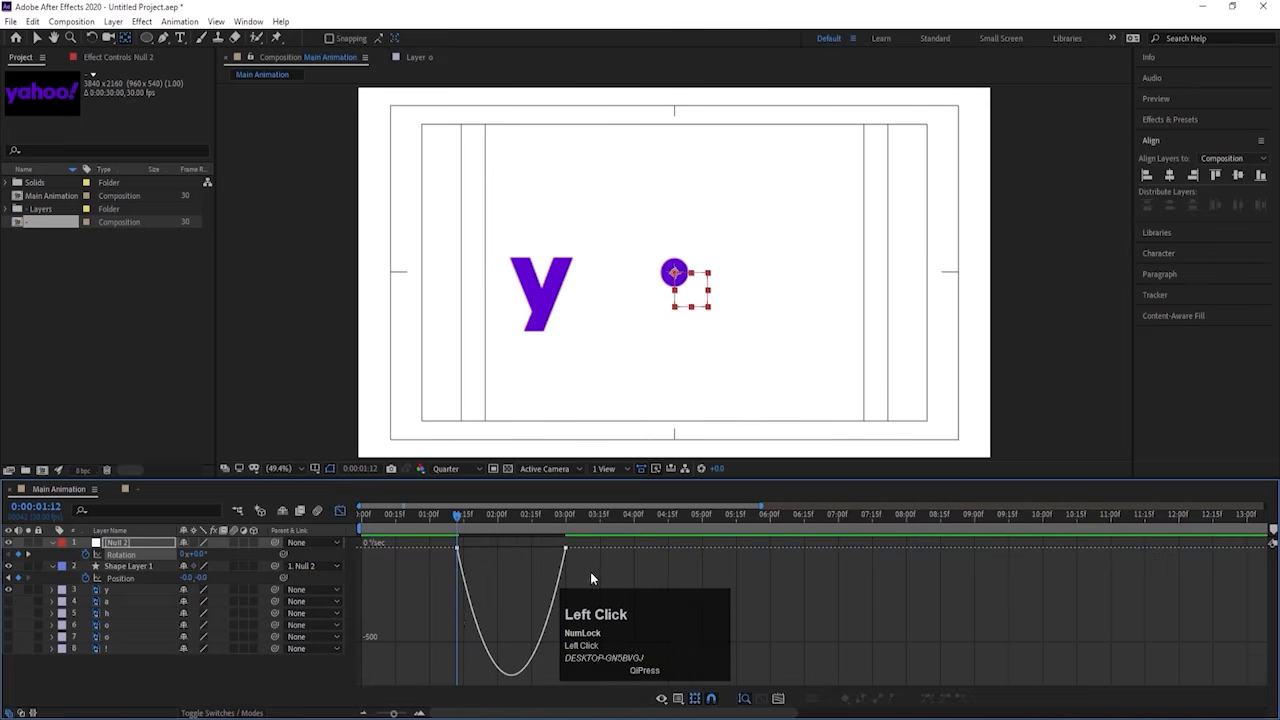
{"action": "left_click_drag", "start_coordinate": [590, 578], "coordinate": [440, 540]}
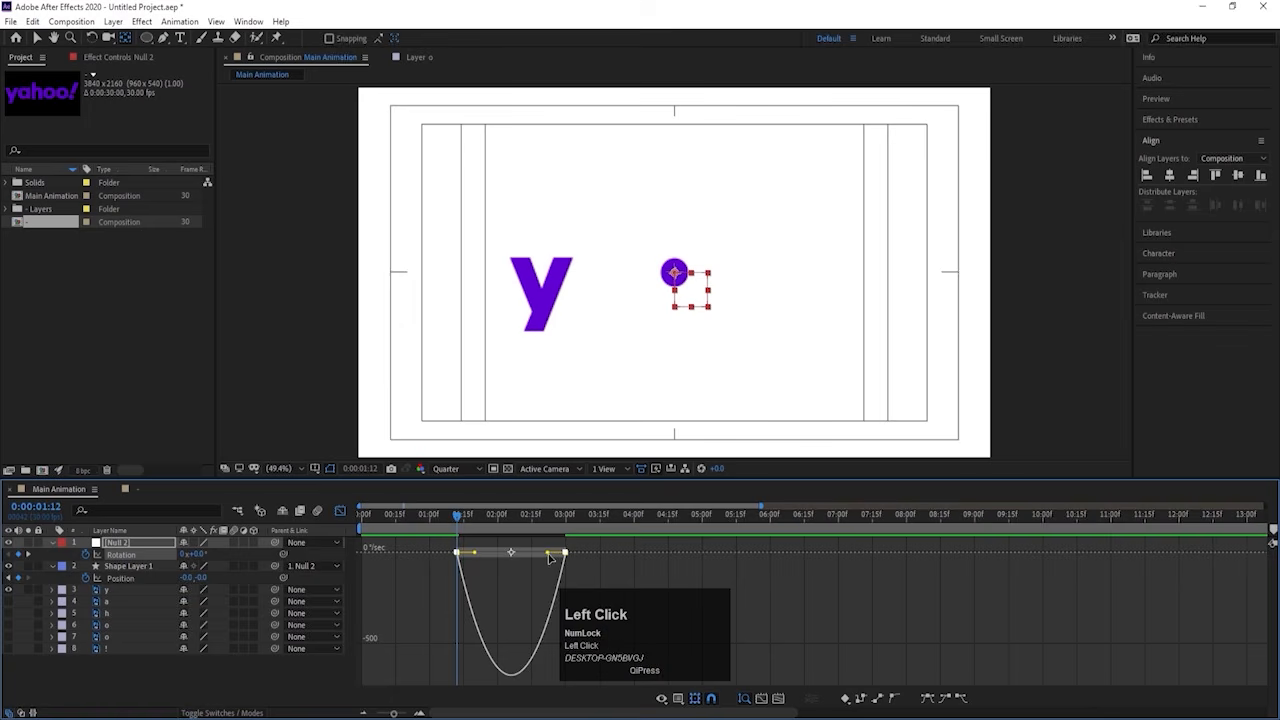
{"action": "mouse_move", "coordinate": [549, 558]}
{"action": "left_mouse_down"}
{"action": "mouse_move", "coordinate": [489, 553]}
{"action": "mouse_move", "coordinate": [529, 557]}
{"action": "left_mouse_up"}
{"action": "key", "text": "space"}
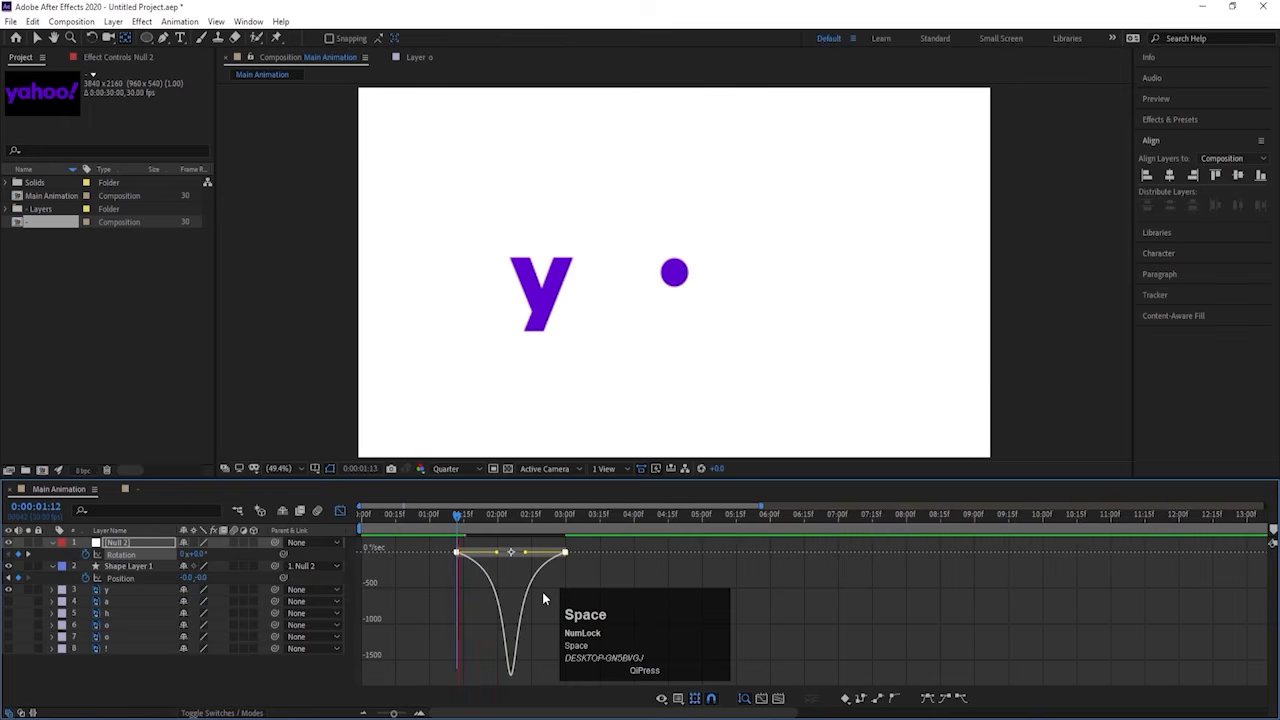
{"action": "key", "text": "space"}
{"action": "left_click", "coordinate": [340, 511]}
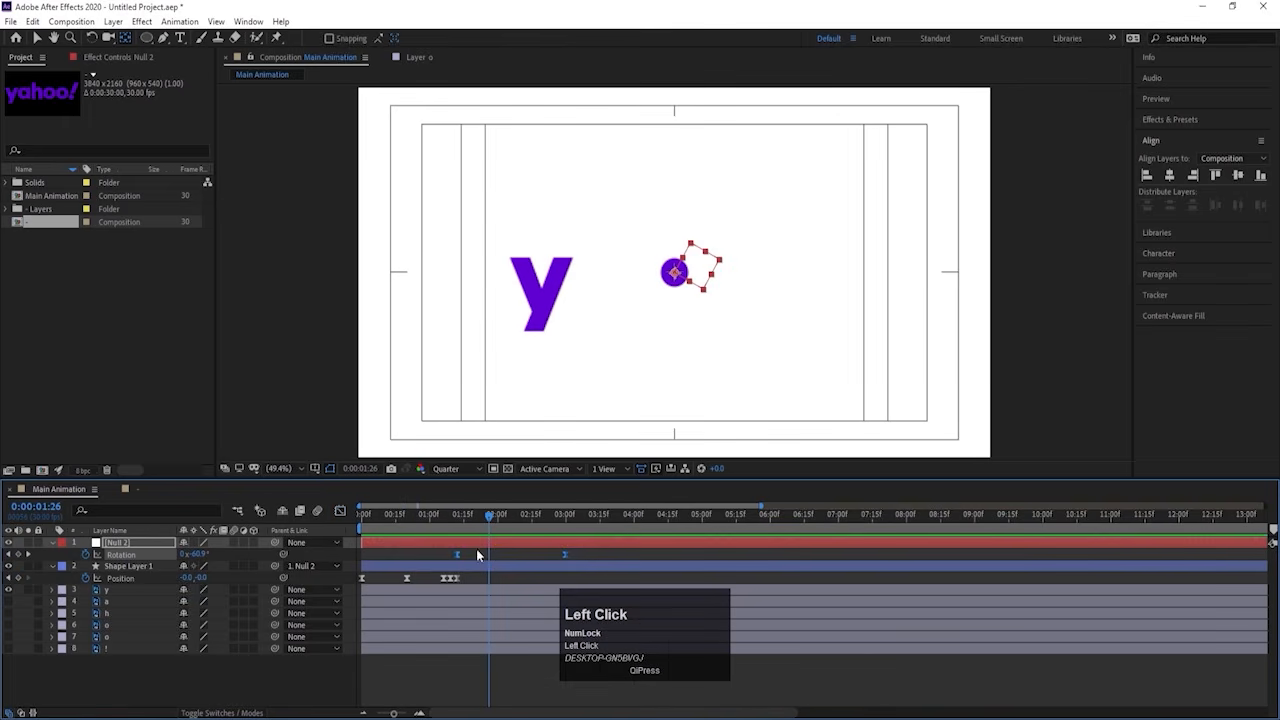
Step: Add a position keyframe on Shape Layer 1 at 0:00:01:13, holding the circle at the centre
{"action": "key", "text": "j"}
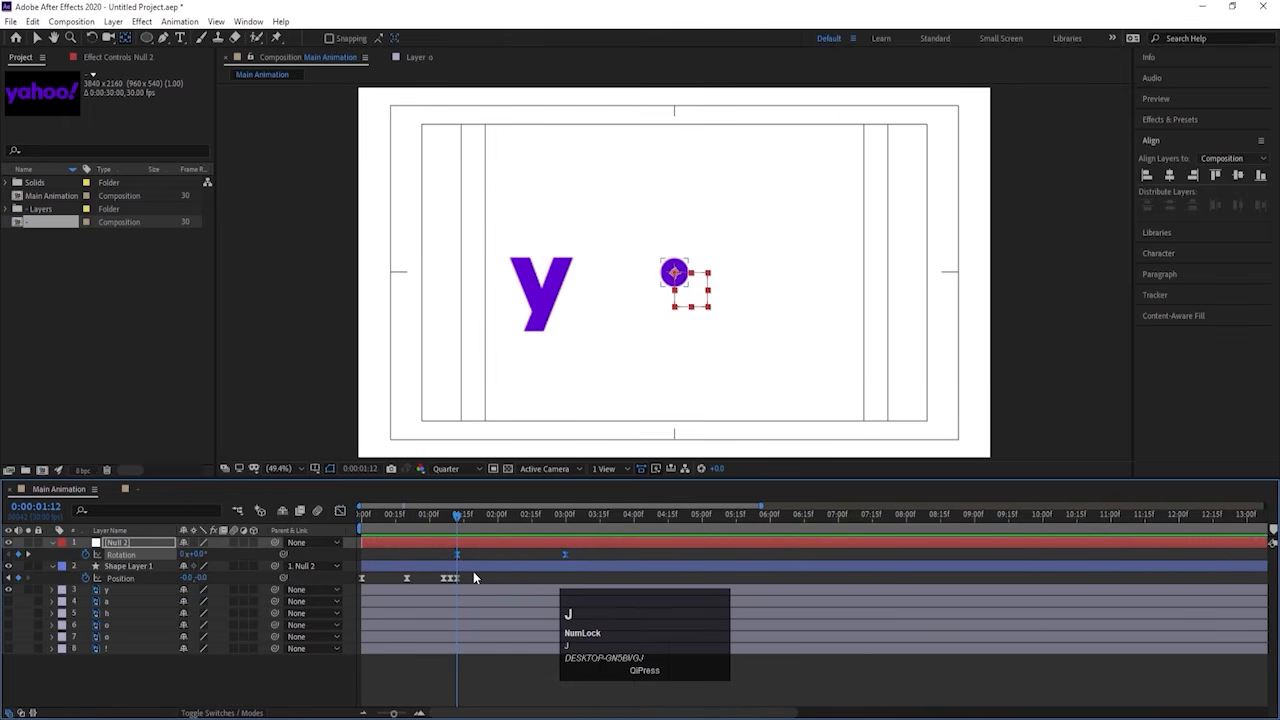
{"action": "key", "text": "equal"}
{"action": "key", "text": "equal"}
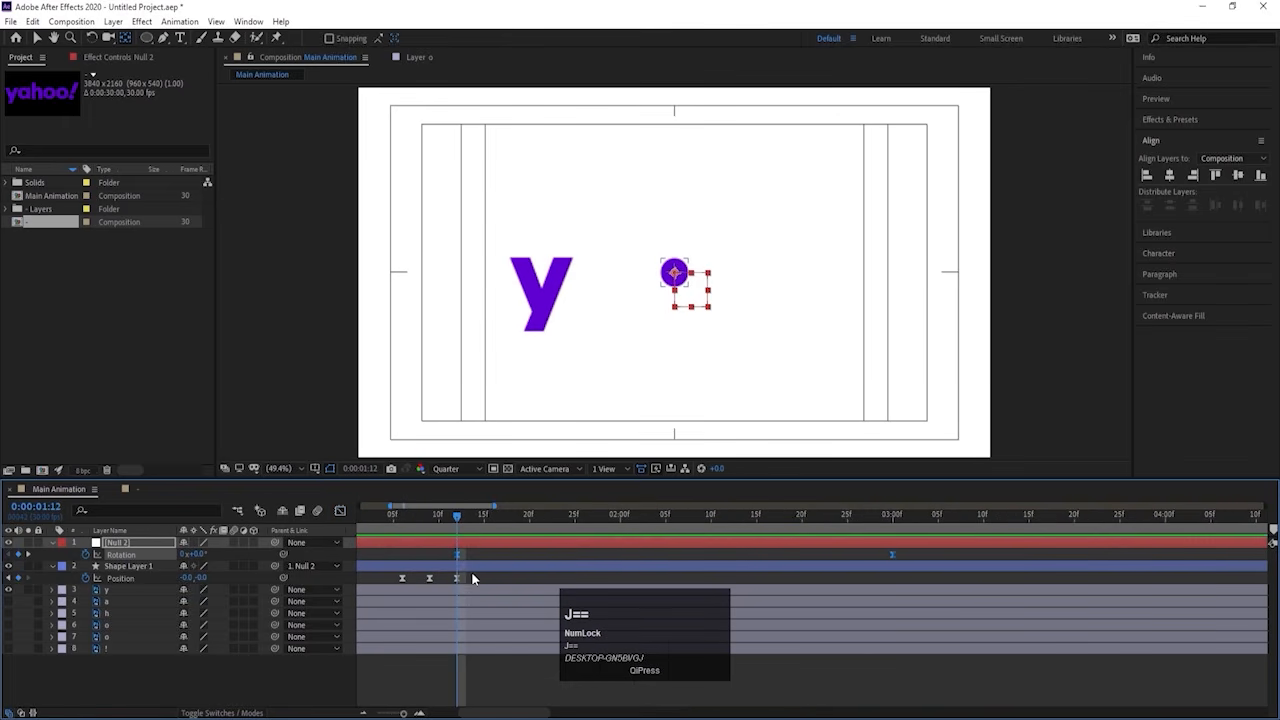
{"action": "left_click", "coordinate": [466, 586]}
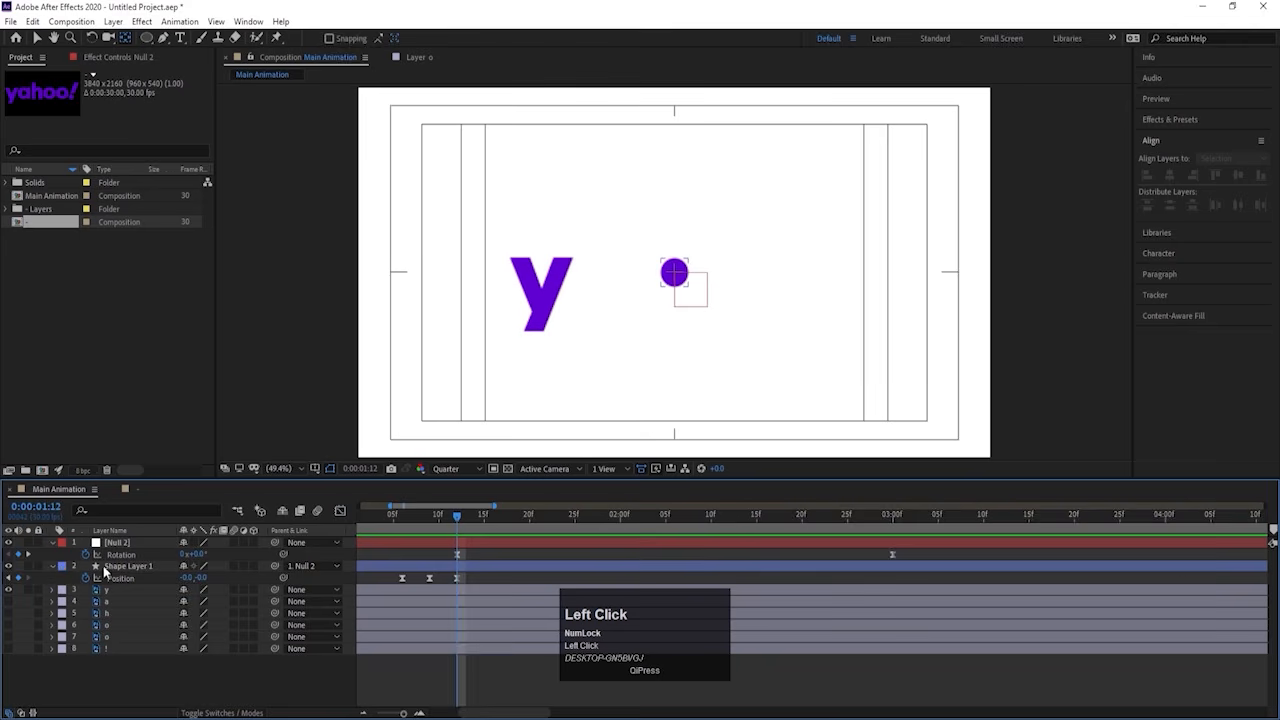
{"action": "left_click", "coordinate": [128, 566]}
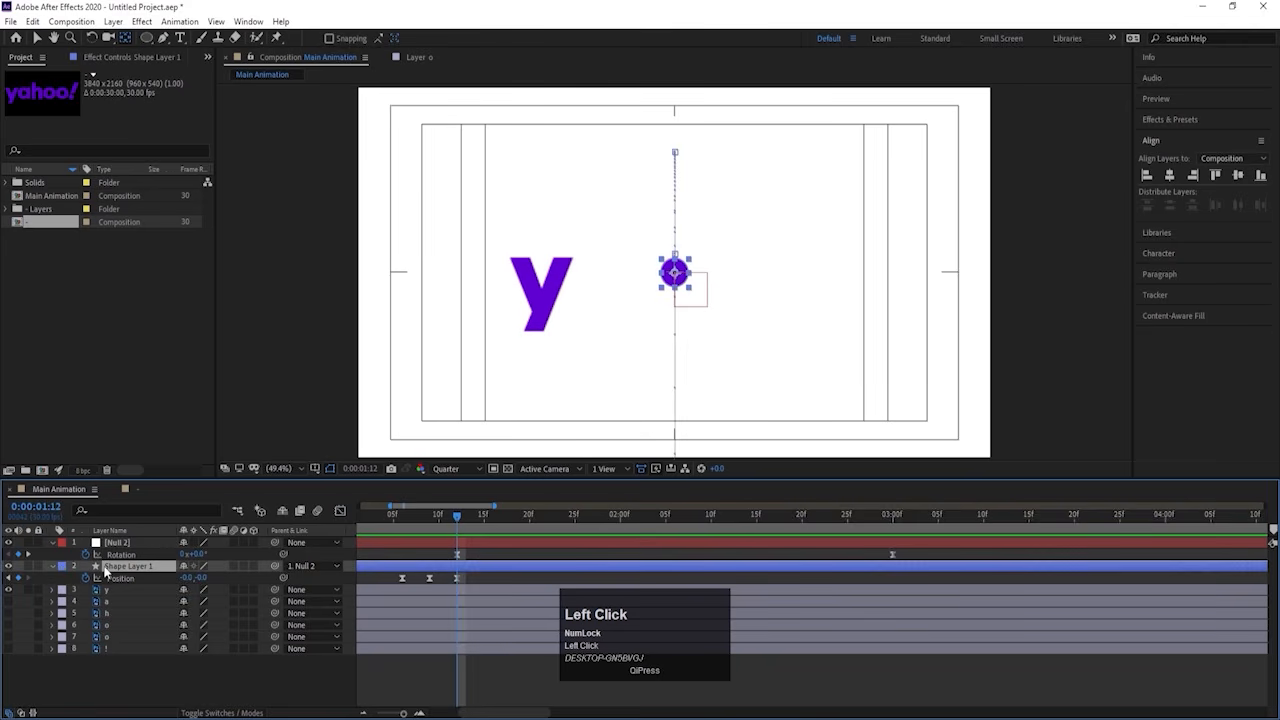
{"action": "key", "text": "Page_Down"}
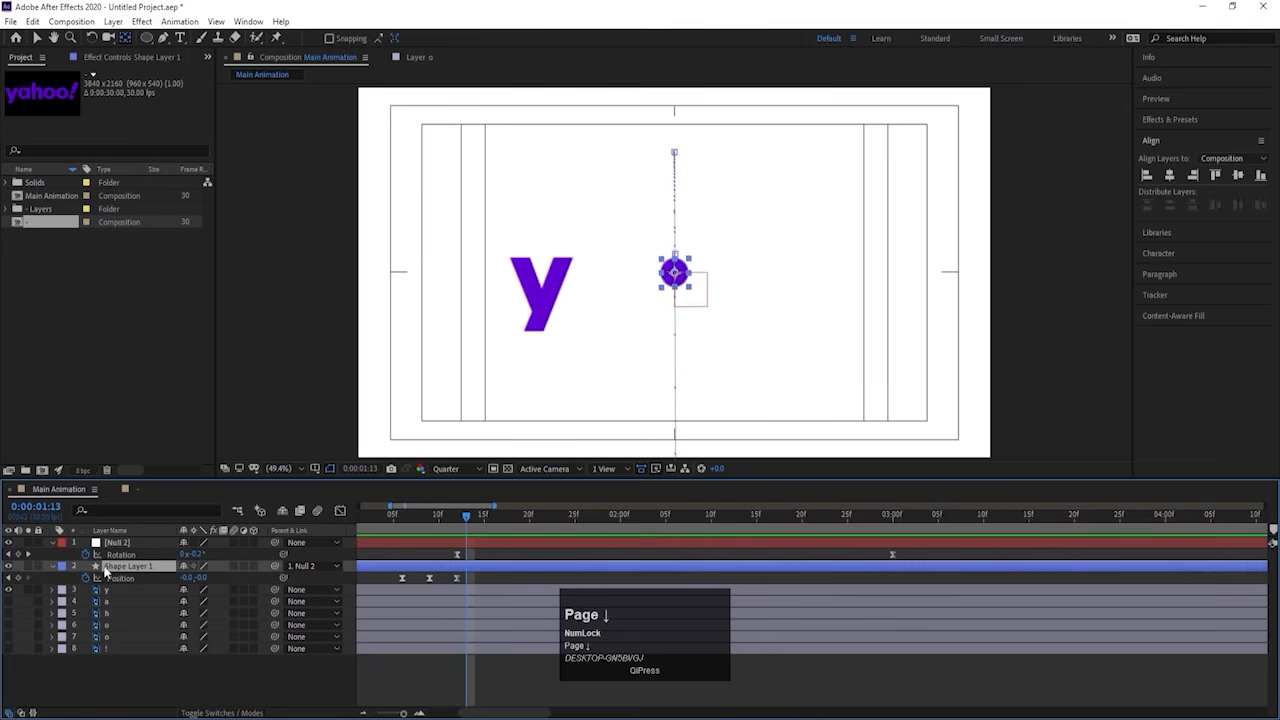
{"action": "left_click", "coordinate": [19, 578]}
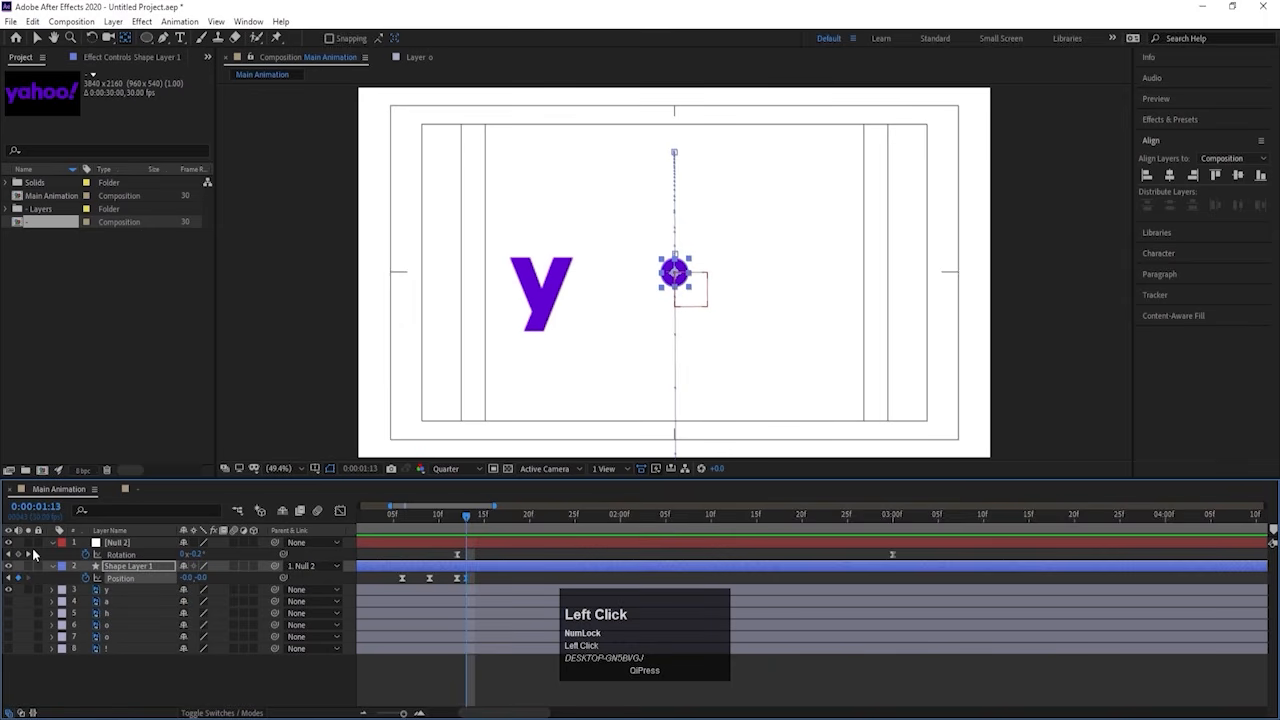
{"action": "key", "text": "minus"}
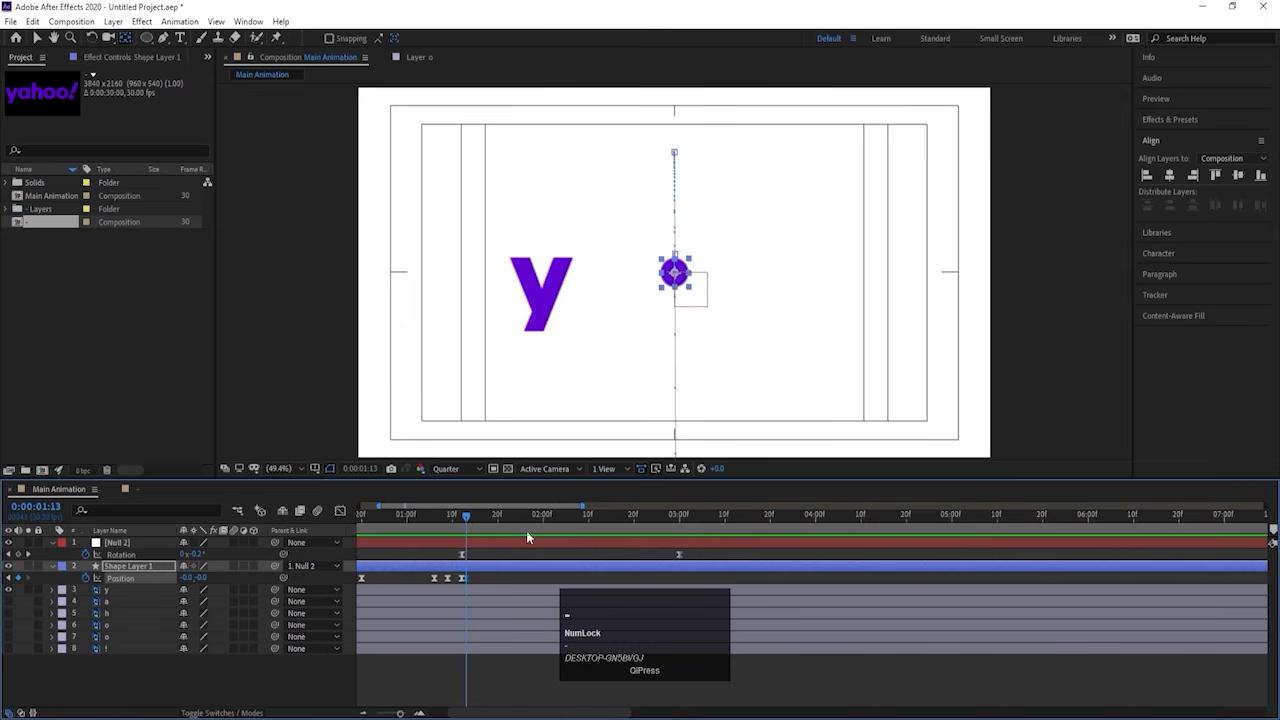
Step: Keyframe Shape Layer 1's X position to a large negative offset at 0:00:03:00 and preview the outward spiral
{"action": "left_click_drag", "start_coordinate": [576, 516], "coordinate": [680, 548]}
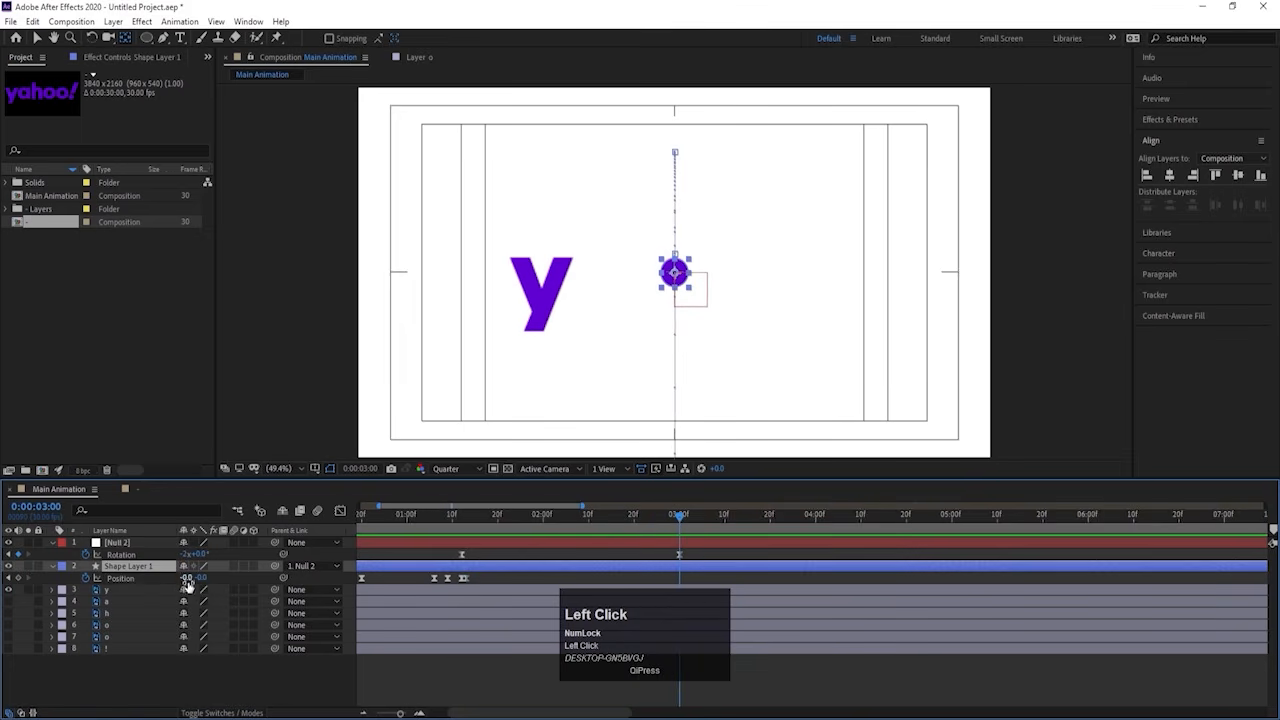
{"action": "left_click_drag", "start_coordinate": [188, 578], "coordinate": [58, 578]}
{"action": "left_click_drag", "start_coordinate": [589, 522], "coordinate": [457, 515]}
{"action": "key", "text": "space"}
{"action": "key", "text": "space"}
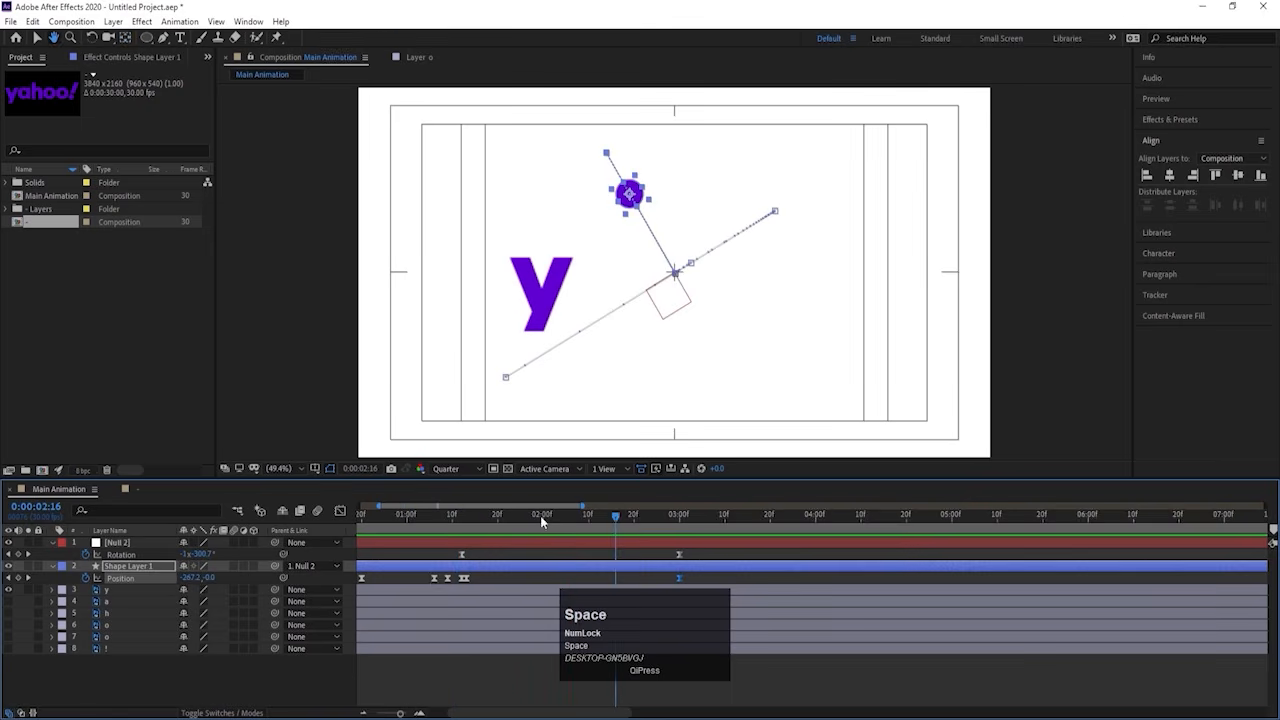
Step: Move the final null rotation and circle position keyframes to about 0:00:03:21 and preview the slower spiral
{"action": "left_click_drag", "start_coordinate": [661, 561], "coordinate": [775, 560]}
{"action": "left_click_drag", "start_coordinate": [613, 516], "coordinate": [98, 535]}
{"action": "key", "text": "space"}
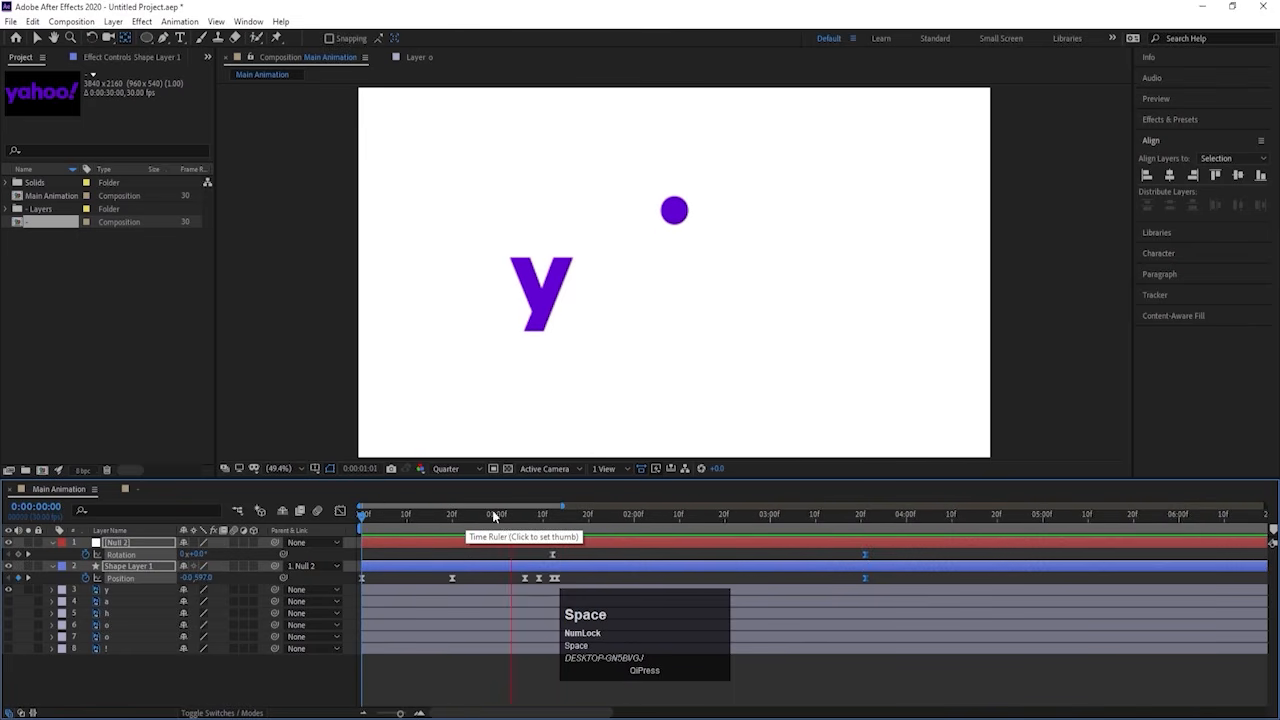
{"action": "key", "text": "space"}
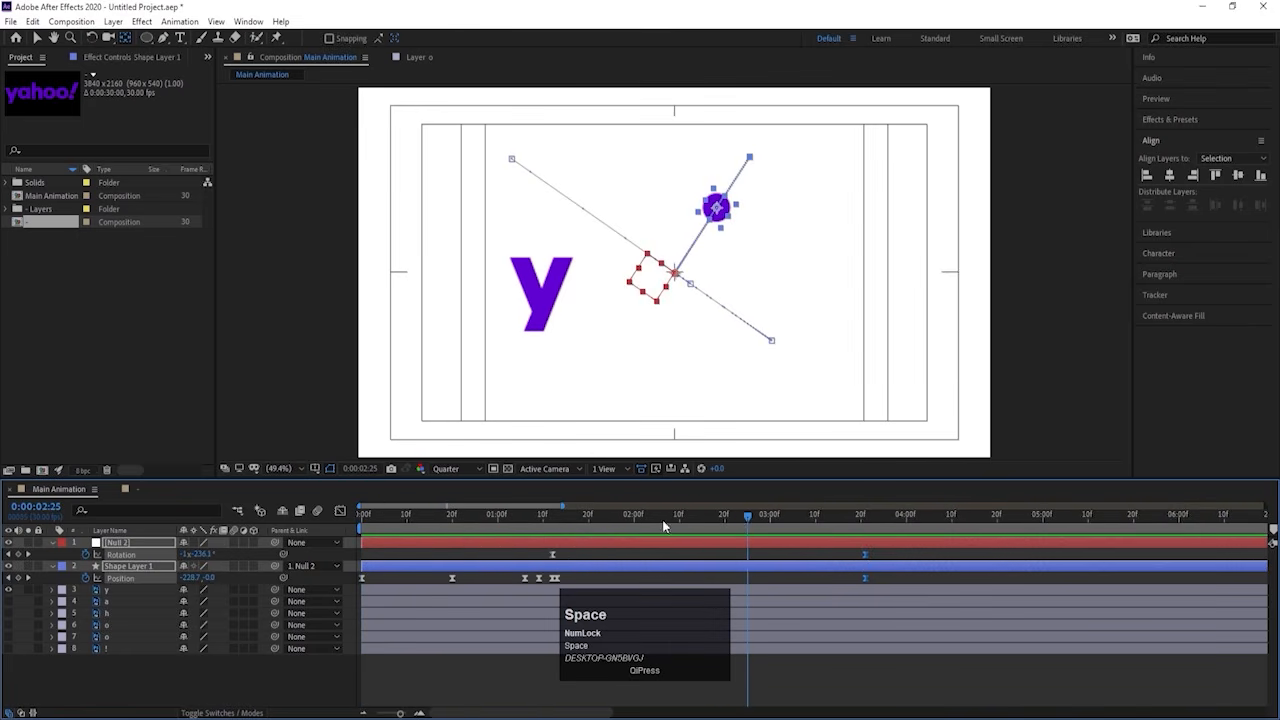
{"action": "left_click_drag", "start_coordinate": [740, 520], "coordinate": [659, 515]}
{"action": "key", "text": "space"}
{"action": "left_click", "coordinate": [748, 515]}
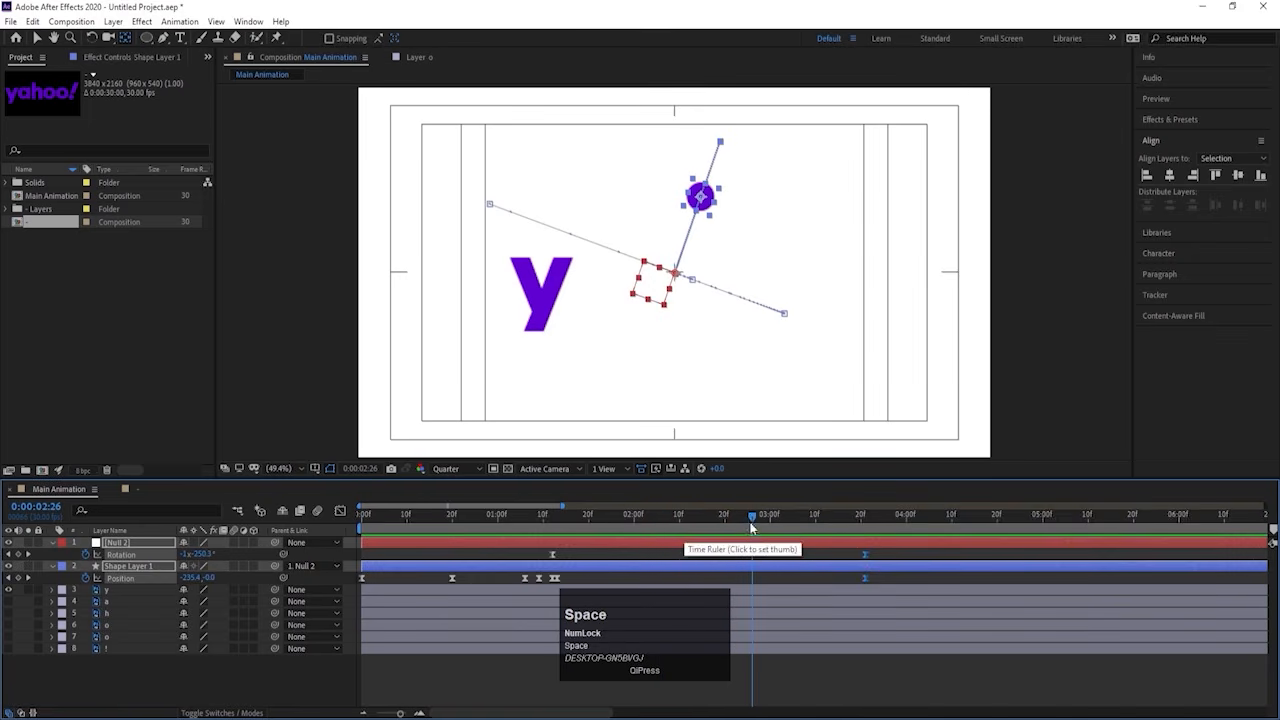
Step: Set the current time to 0:00:02:23 and separate the y layer's Position into X and Y dimensions
{"action": "left_click_drag", "start_coordinate": [750, 517], "coordinate": [737, 518]}
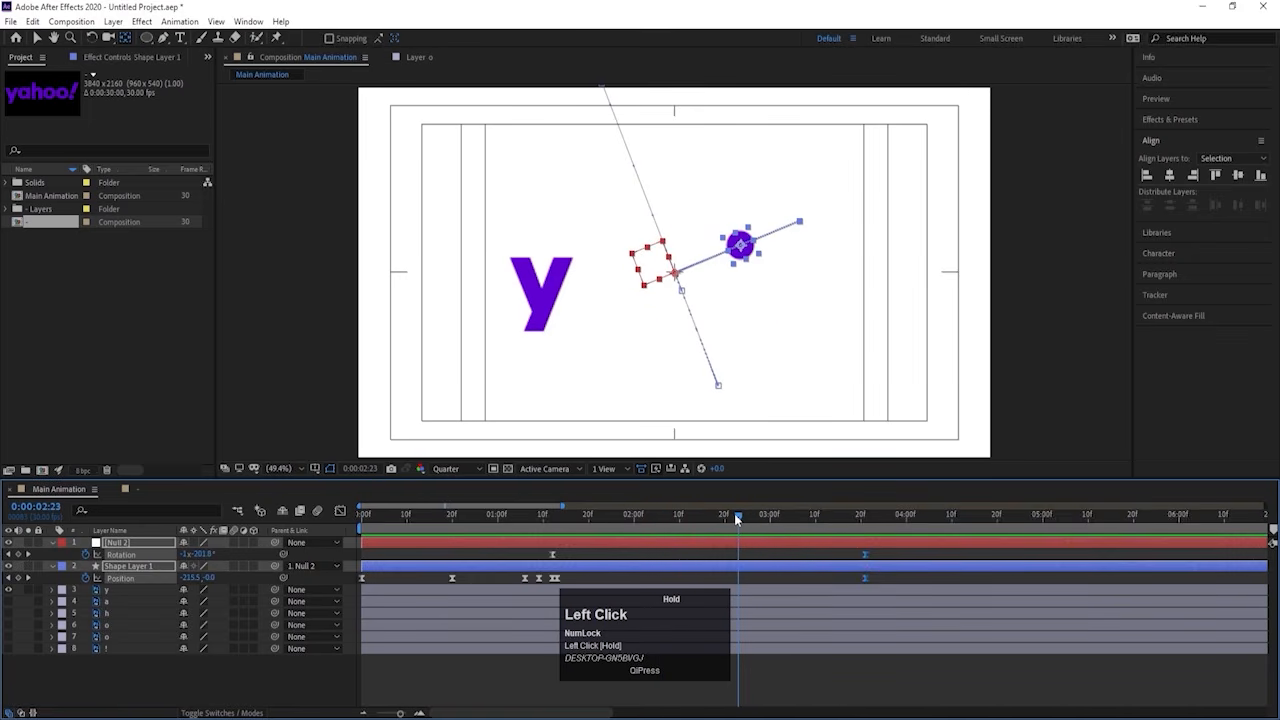
{"action": "left_click", "coordinate": [743, 555]}
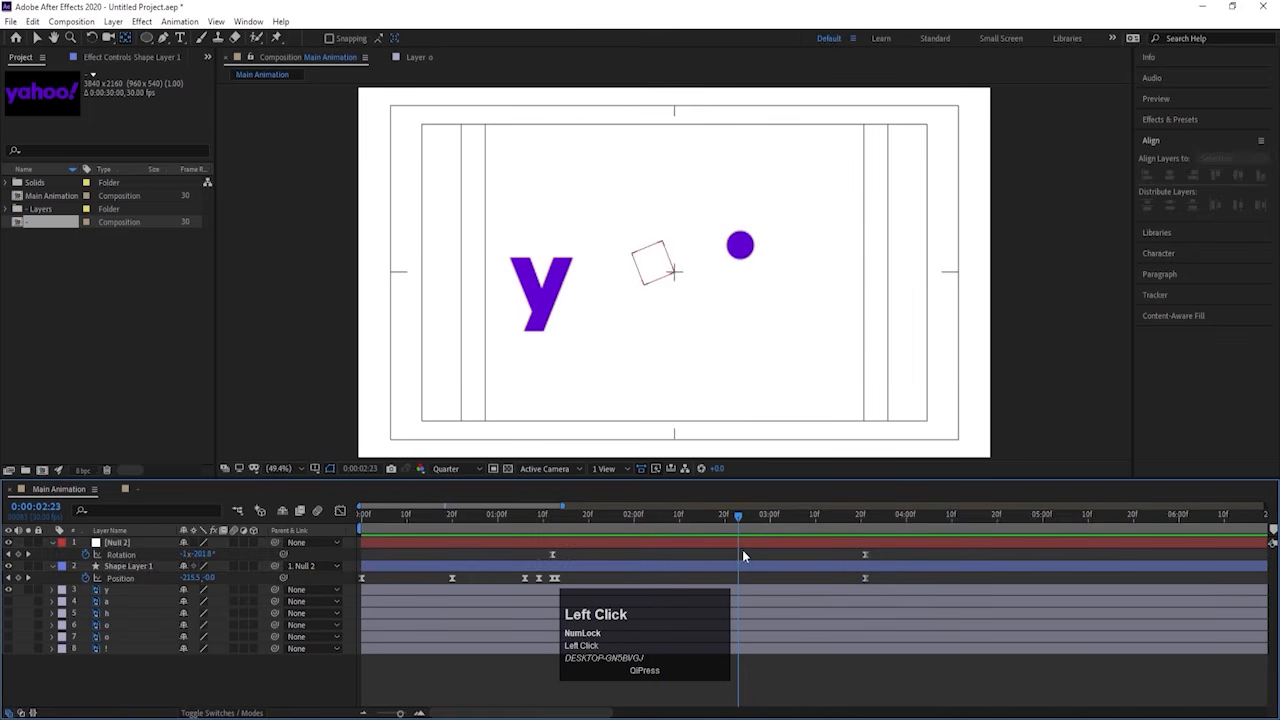
{"action": "left_click", "coordinate": [565, 264]}
{"action": "key", "text": "p"}
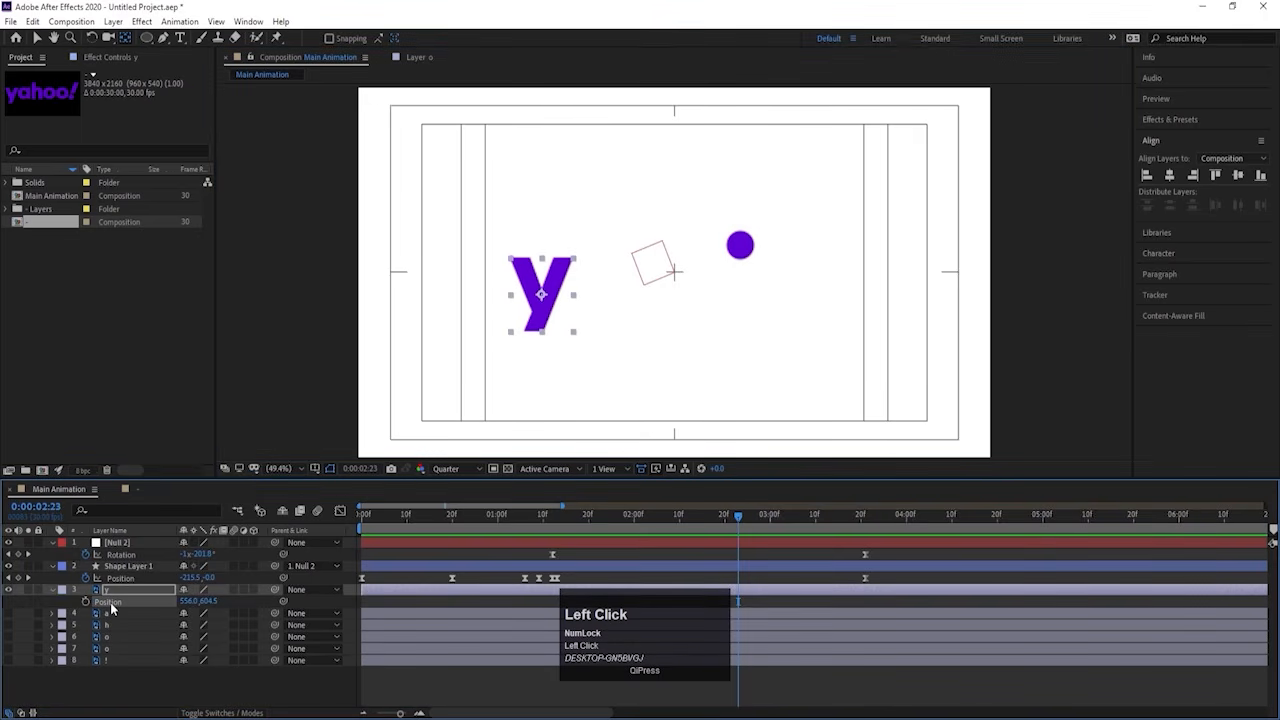
{"action": "right_click", "coordinate": [112, 608]}
{"action": "left_click", "coordinate": [160, 462]}
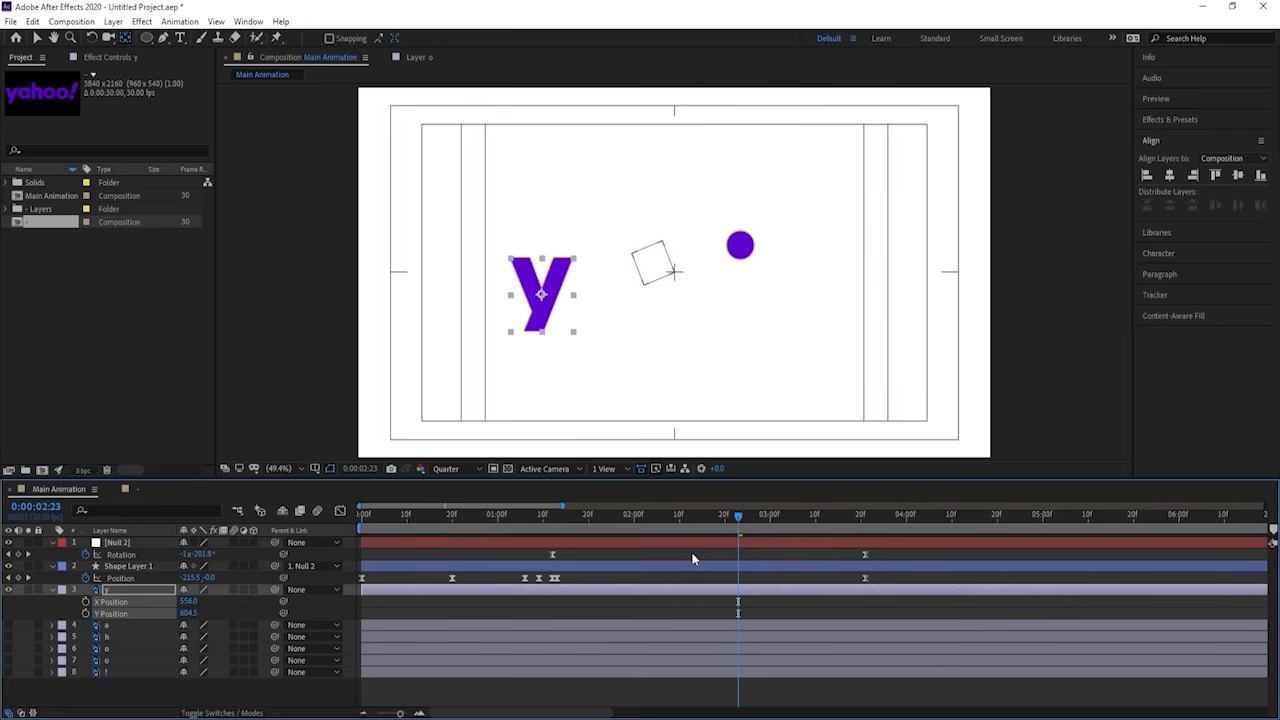
Step: Trim the y layer to start at 0:00:02:23 and keyframe its X Position, Y Position, Scale and Rotation there
{"action": "key", "text": "["}
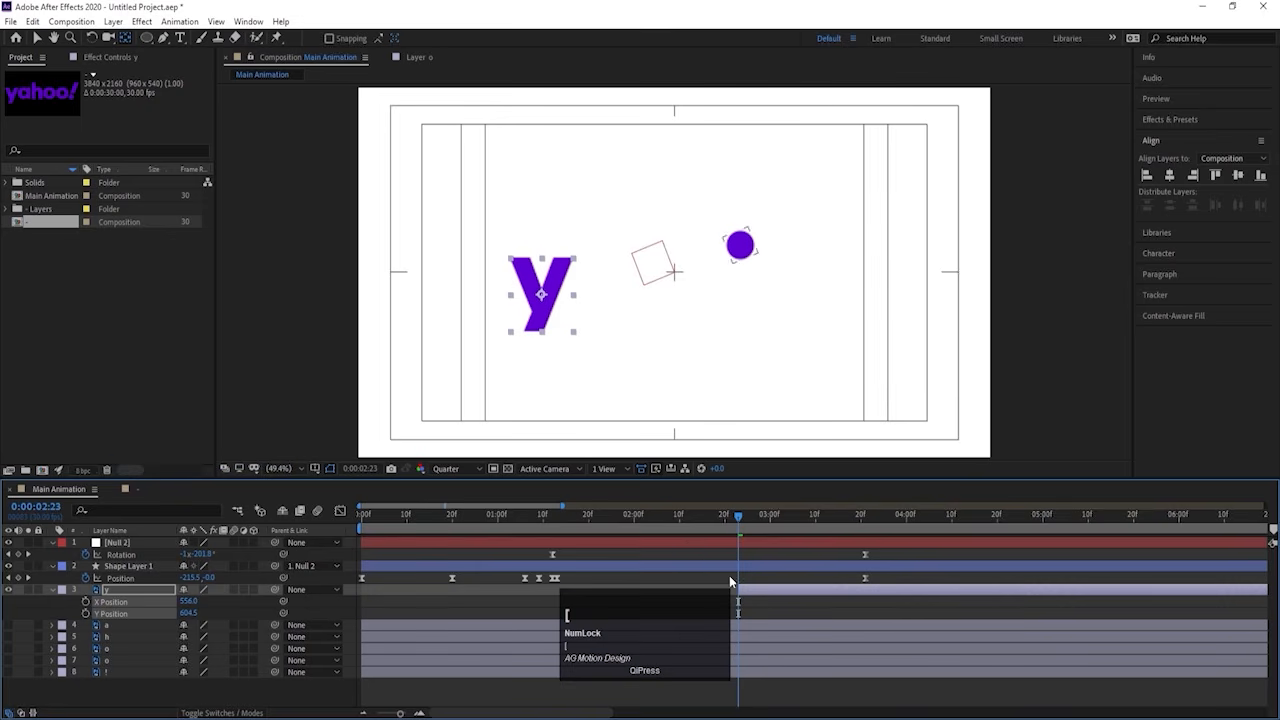
{"action": "left_click", "coordinate": [258, 605]}
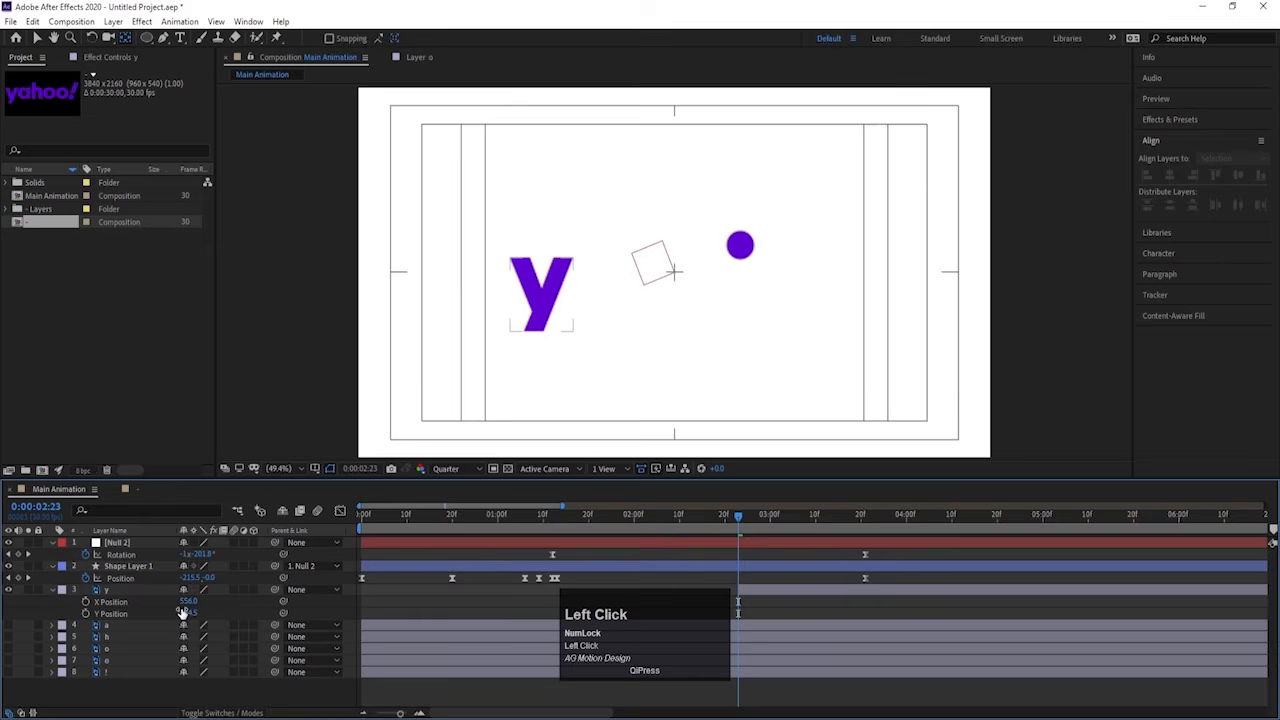
{"action": "left_click", "coordinate": [87, 604]}
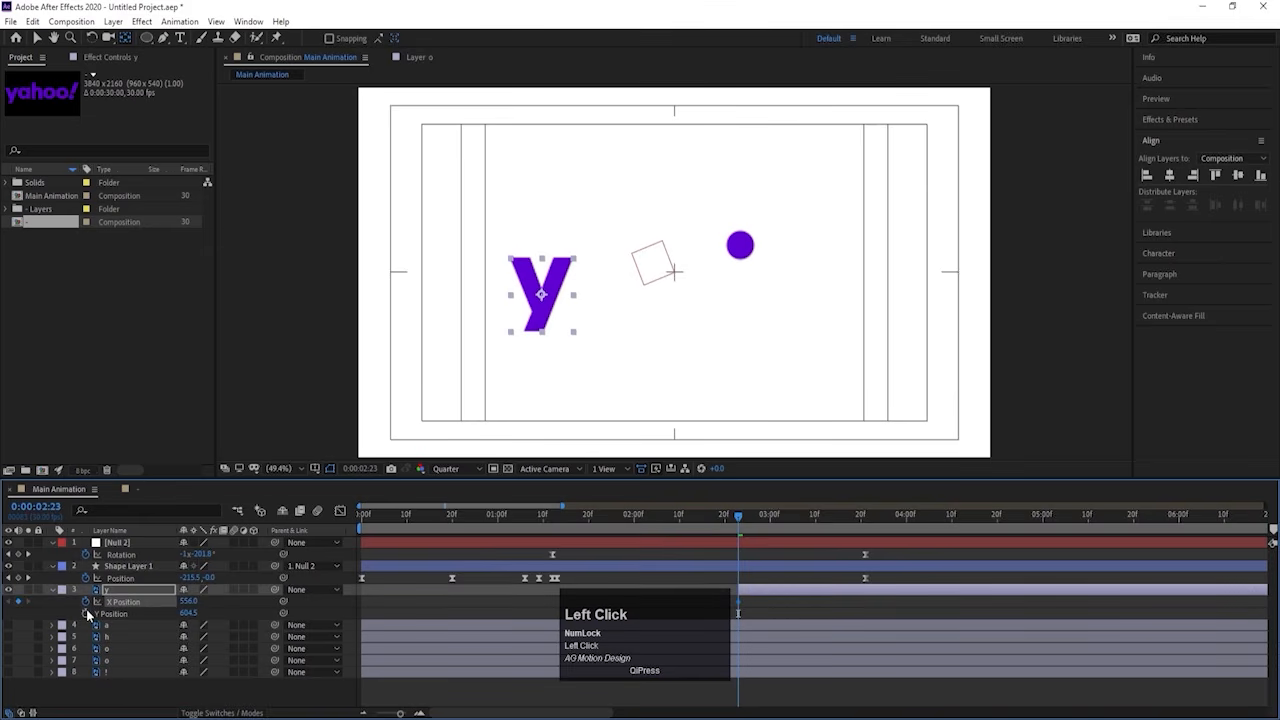
{"action": "left_click", "coordinate": [87, 614]}
{"action": "key", "text": "s"}
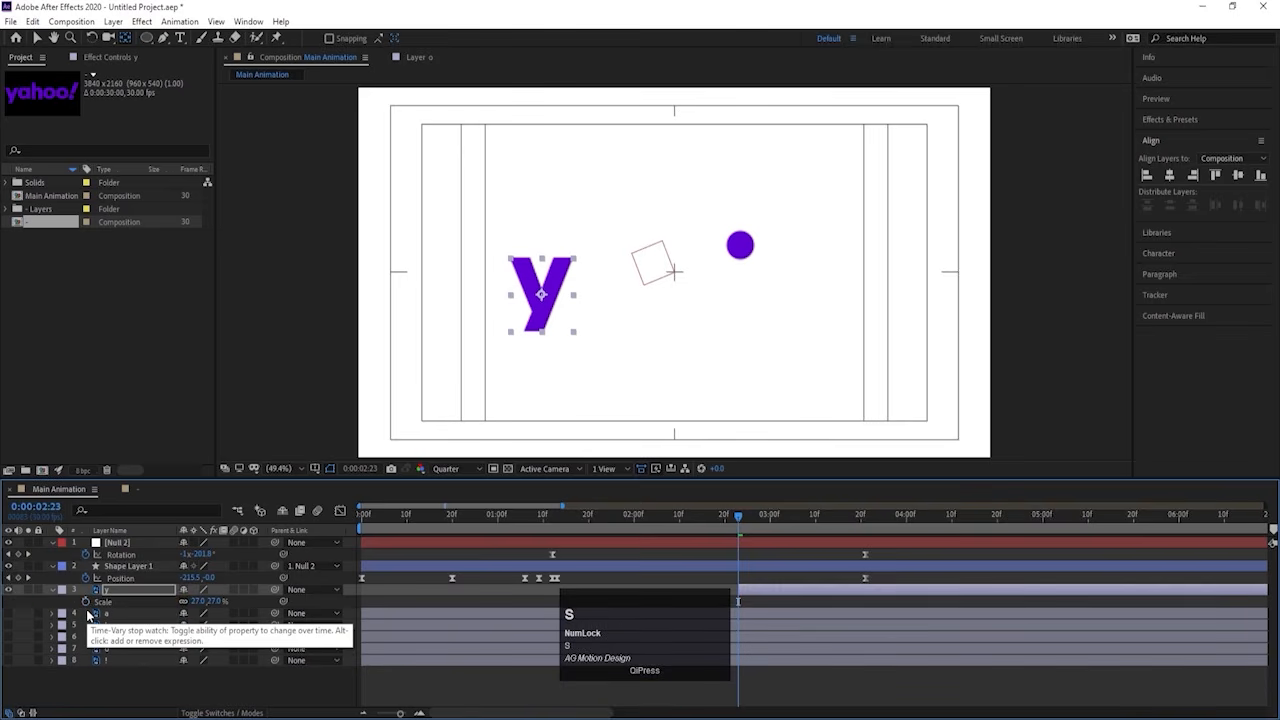
{"action": "left_click", "coordinate": [88, 601]}
{"action": "key", "text": "minus"}
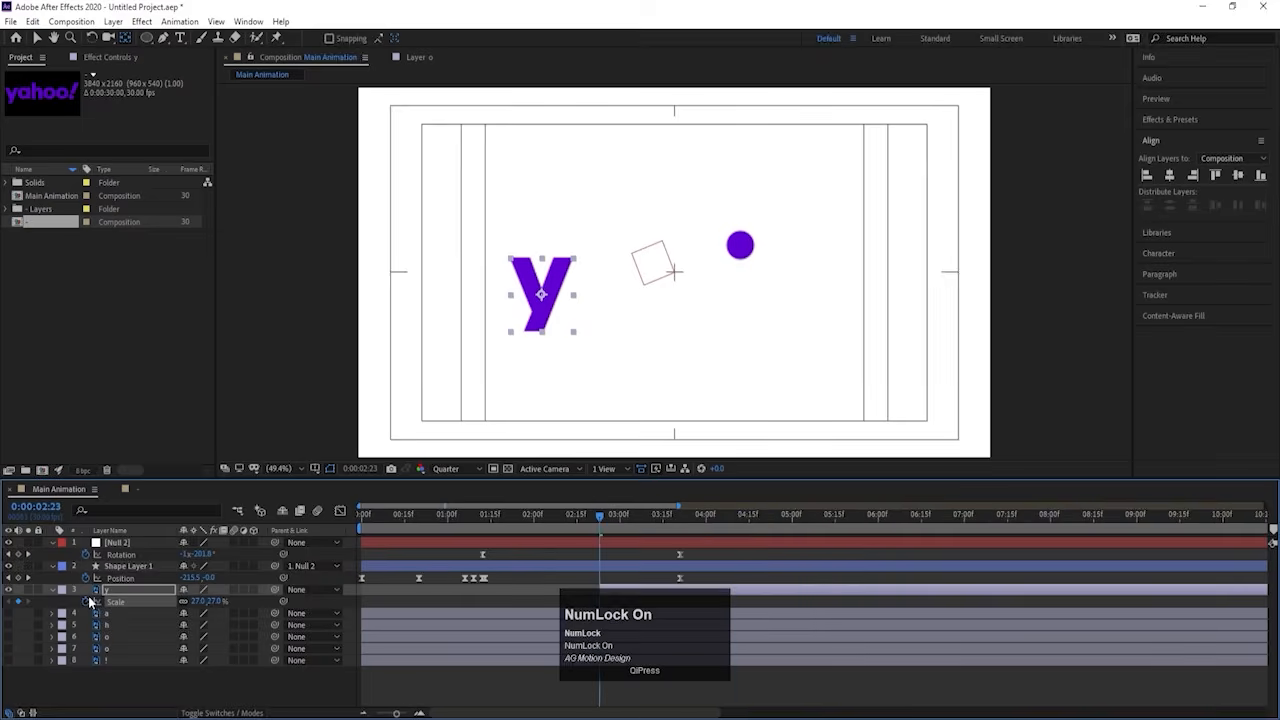
{"action": "key", "text": "r"}
{"action": "left_click", "coordinate": [89, 601]}
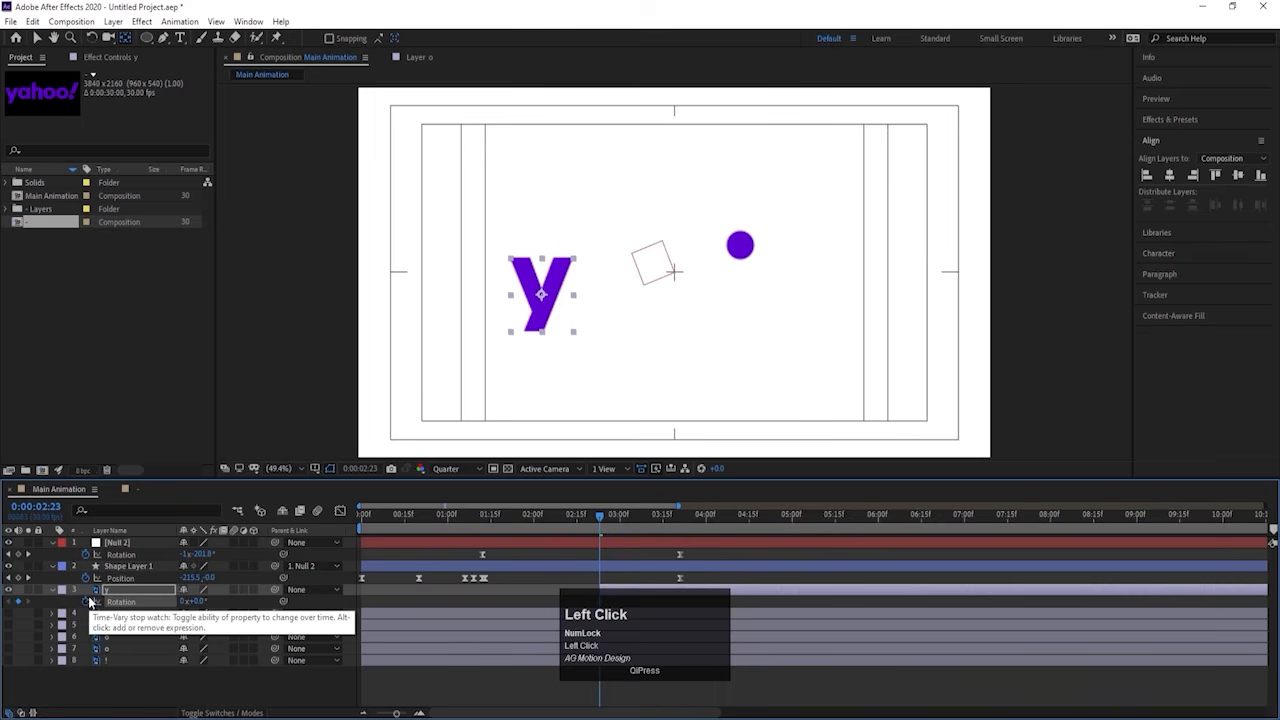
{"action": "key", "text": "u"}
Step: Add holding keyframes for the y layer's X Position, Y Position, Scale and Rotation at 0:00:04:12, then return to 0:00:02:23
{"action": "key", "text": "space"}
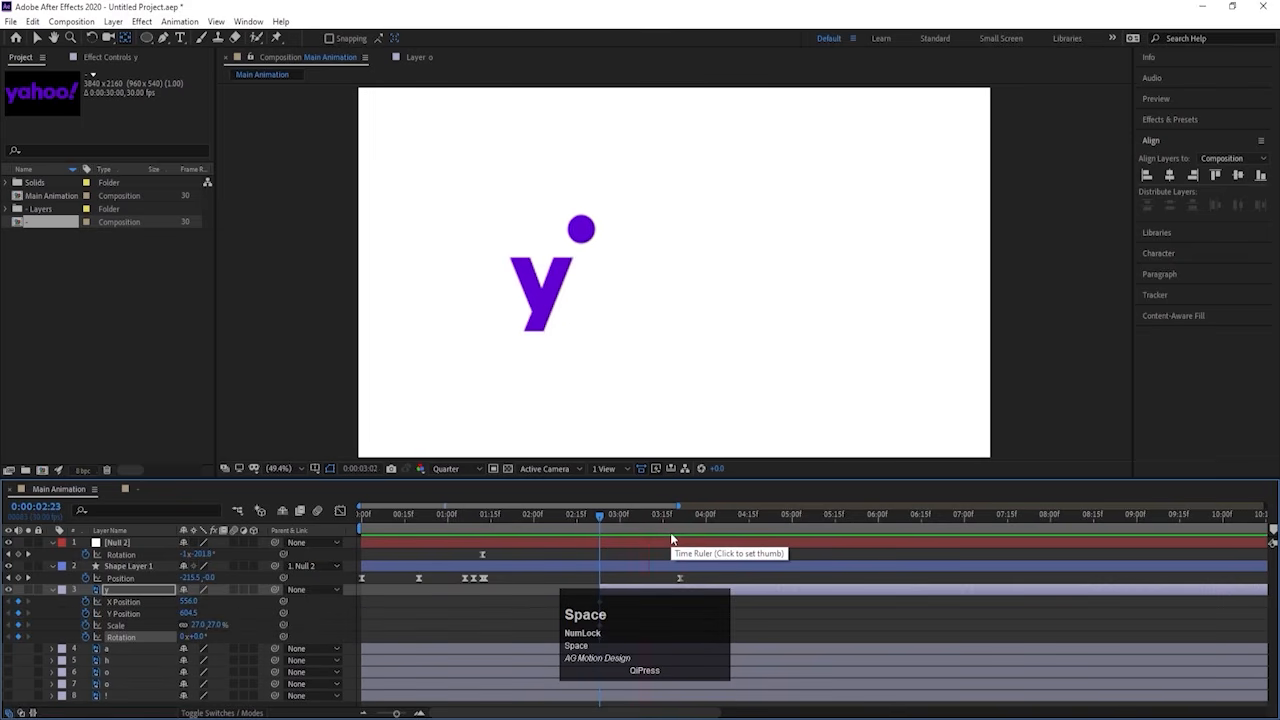
{"action": "left_click_drag", "start_coordinate": [728, 520], "coordinate": [741, 521]}
{"action": "left_click_drag", "start_coordinate": [21, 602], "coordinate": [20, 642]}
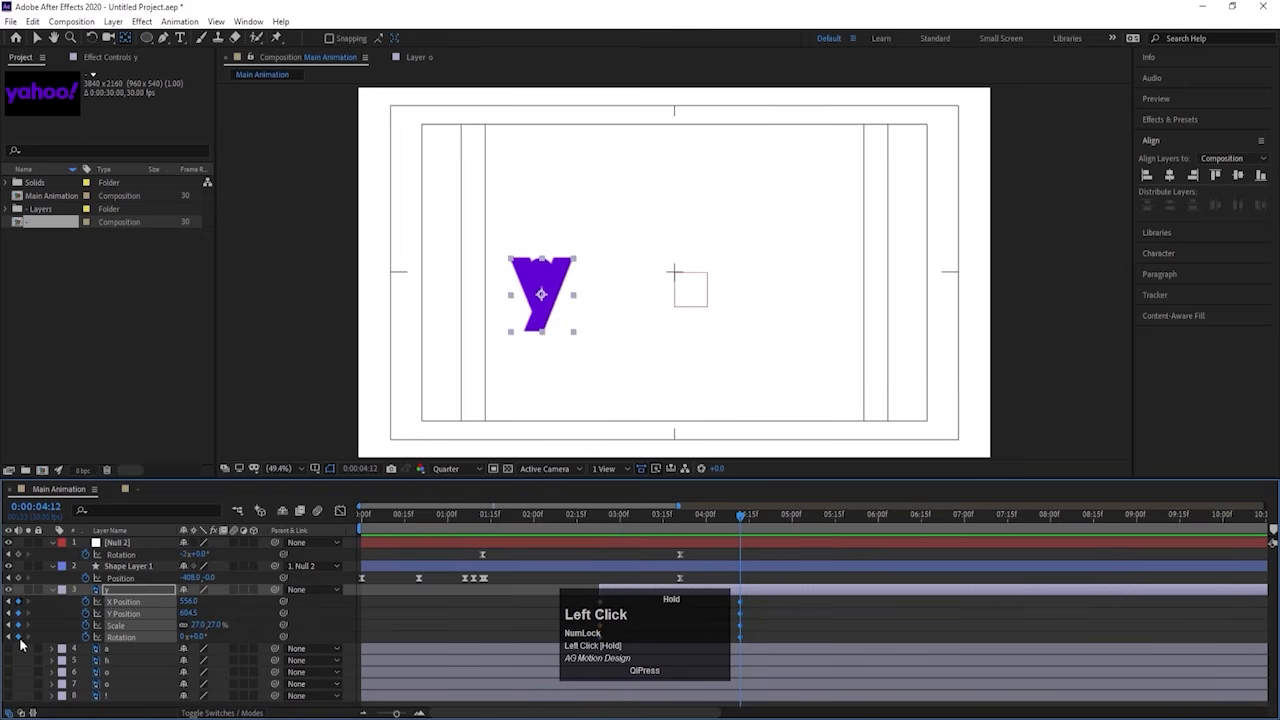
{"action": "key", "text": "j"}
{"action": "key", "text": "j"}
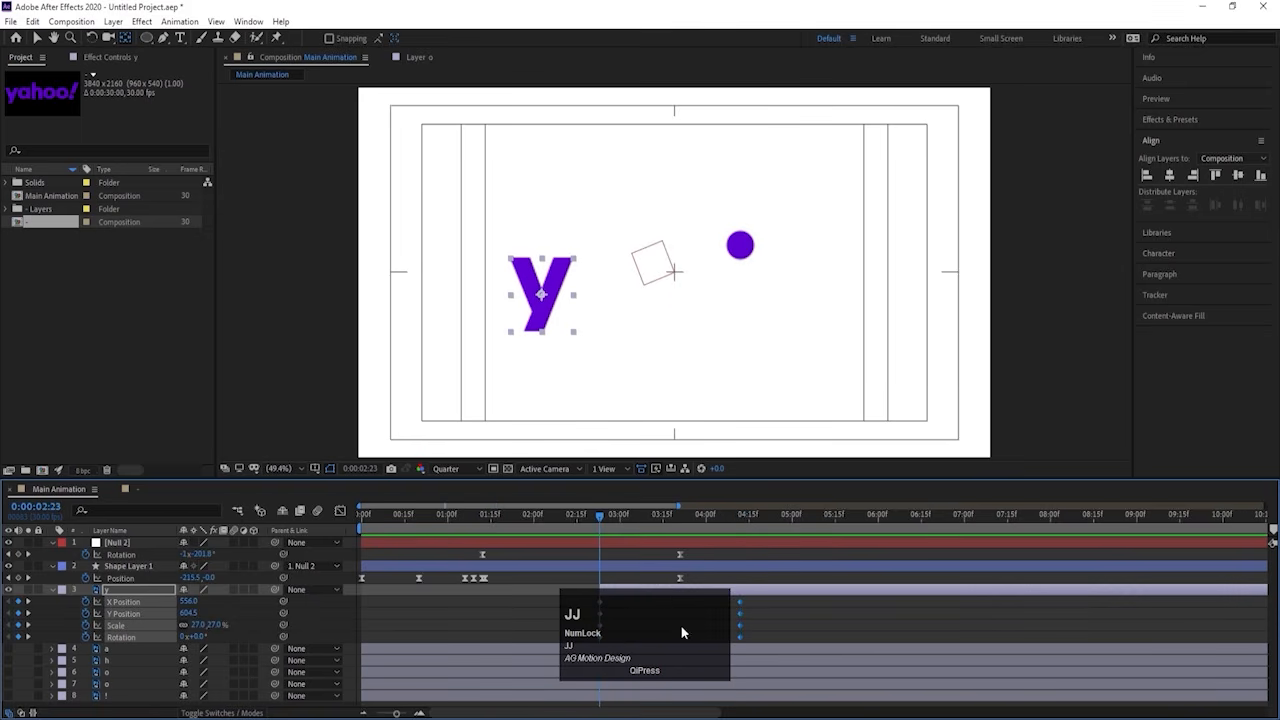
Step: At 0:00:02:23, move the y layer onto the purple circle and shrink its Scale to 9%
{"action": "left_click_drag", "start_coordinate": [681, 633], "coordinate": [978, 424]}
{"action": "left_click", "coordinate": [608, 607]}
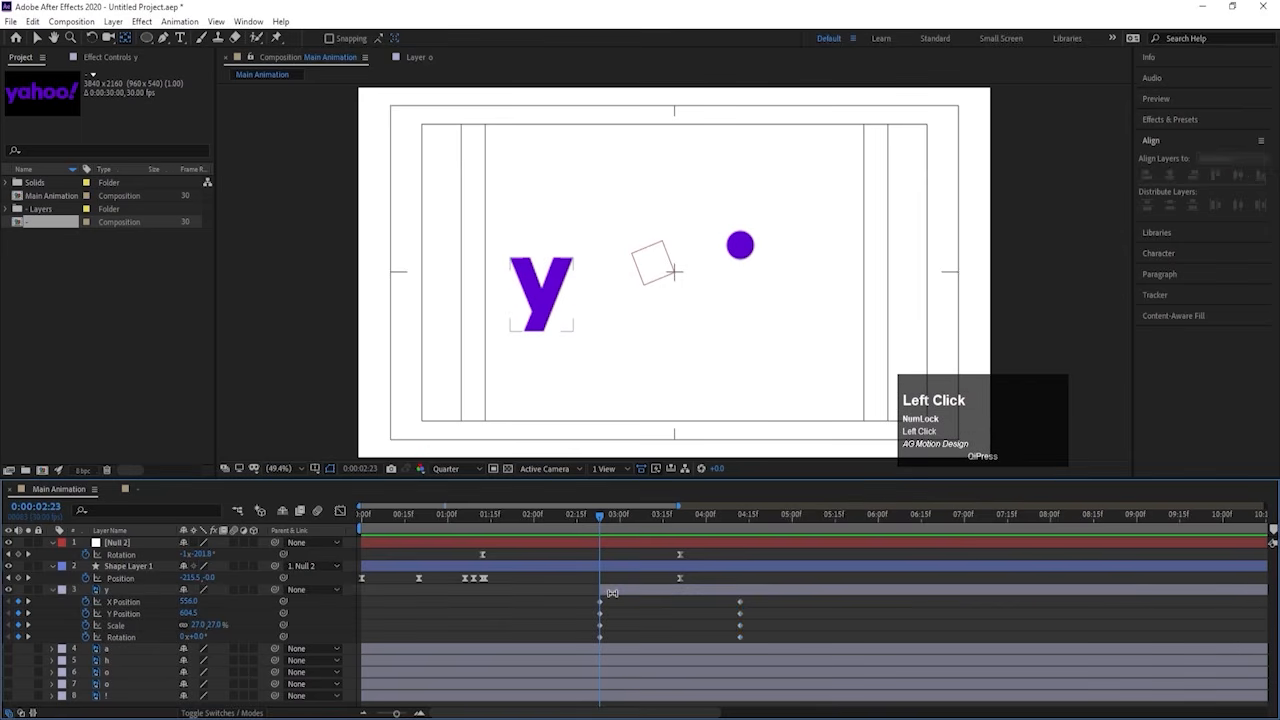
{"action": "left_click", "coordinate": [612, 593]}
{"action": "key", "text": "v"}
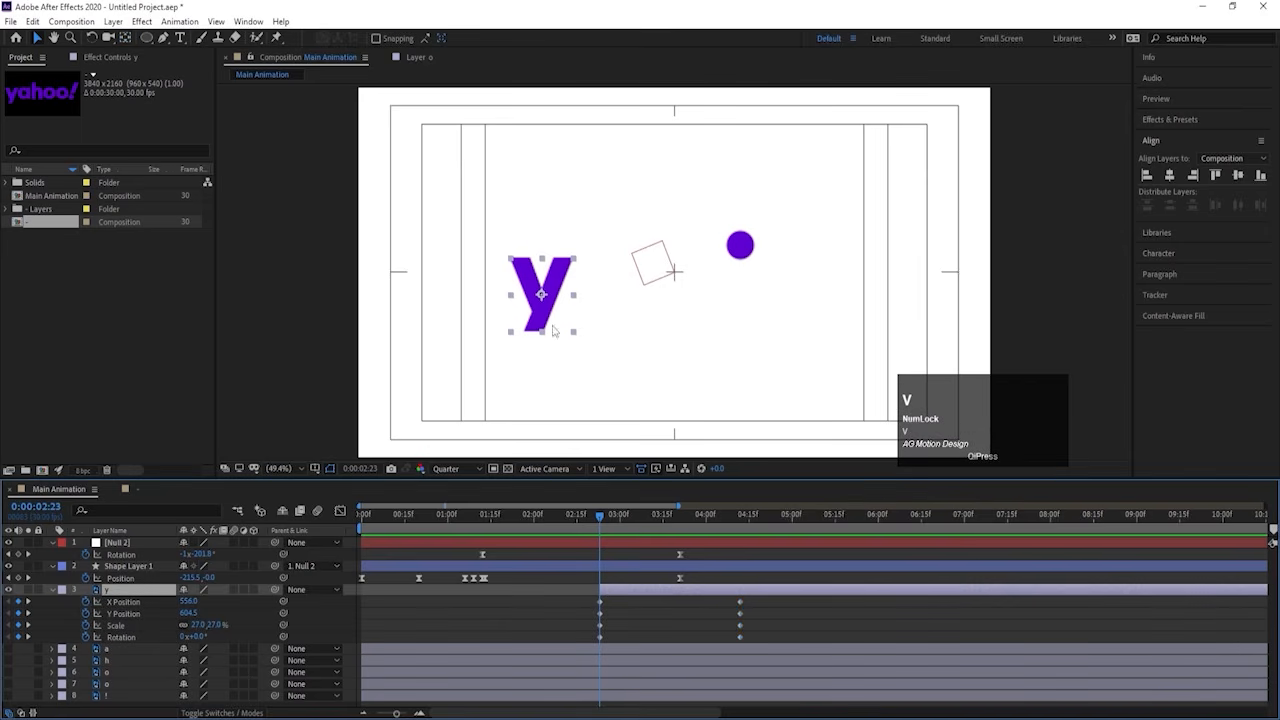
{"action": "left_click_drag", "start_coordinate": [544, 325], "coordinate": [741, 274]}
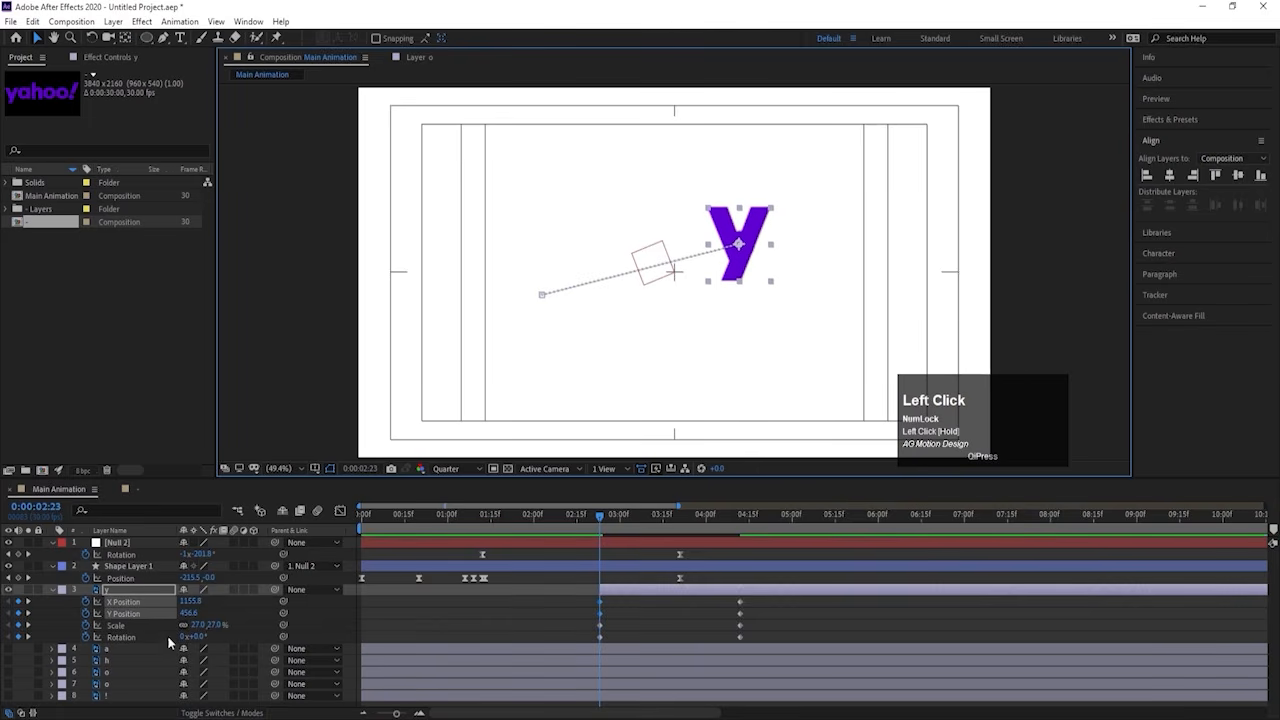
{"action": "mouse_move", "coordinate": [191, 631]}
{"action": "left_mouse_down"}
{"action": "mouse_move", "coordinate": [172, 631]}
{"action": "mouse_move", "coordinate": [184, 626]}
{"action": "left_mouse_up"}
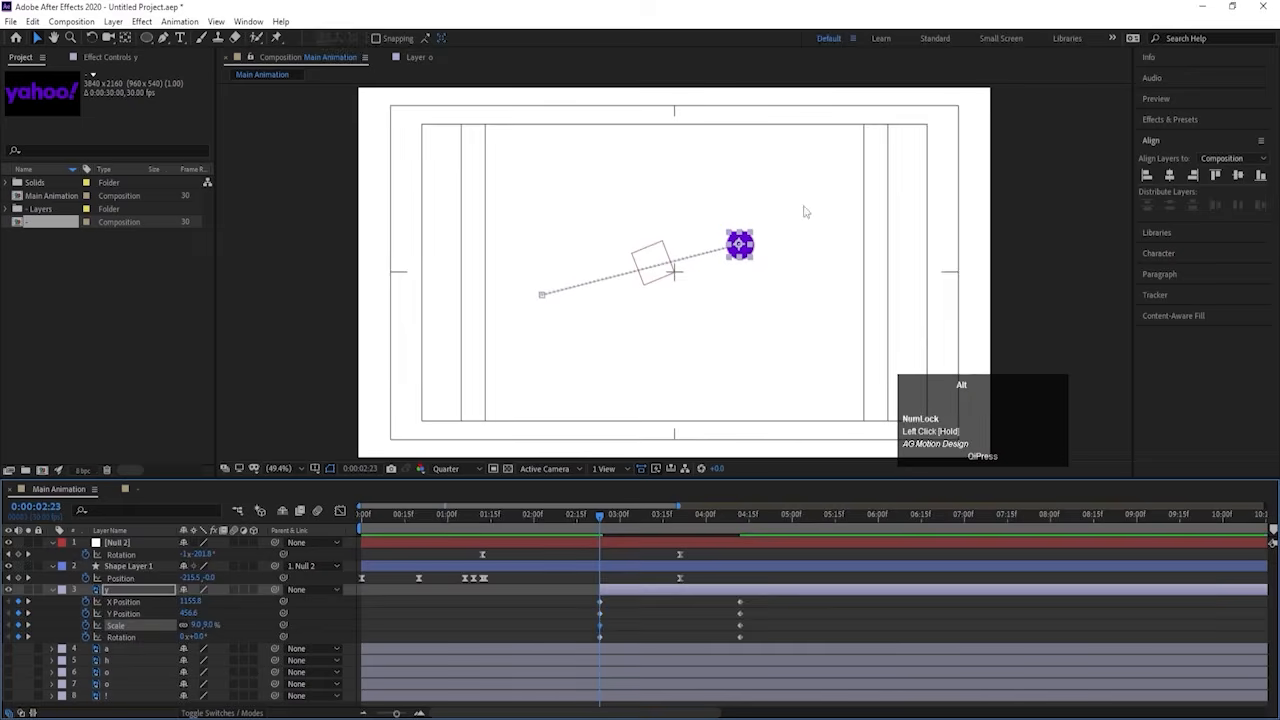
Step: Fine-tune the shrunken y's position over the circle to about 1161.8, 462.6
{"action": "scroll", "coordinate": [805, 212], "scroll_direction": "up", "scroll_amount": 4, "text": "alt"}
{"action": "left_click_drag", "start_coordinate": [704, 304], "coordinate": [712, 300]}
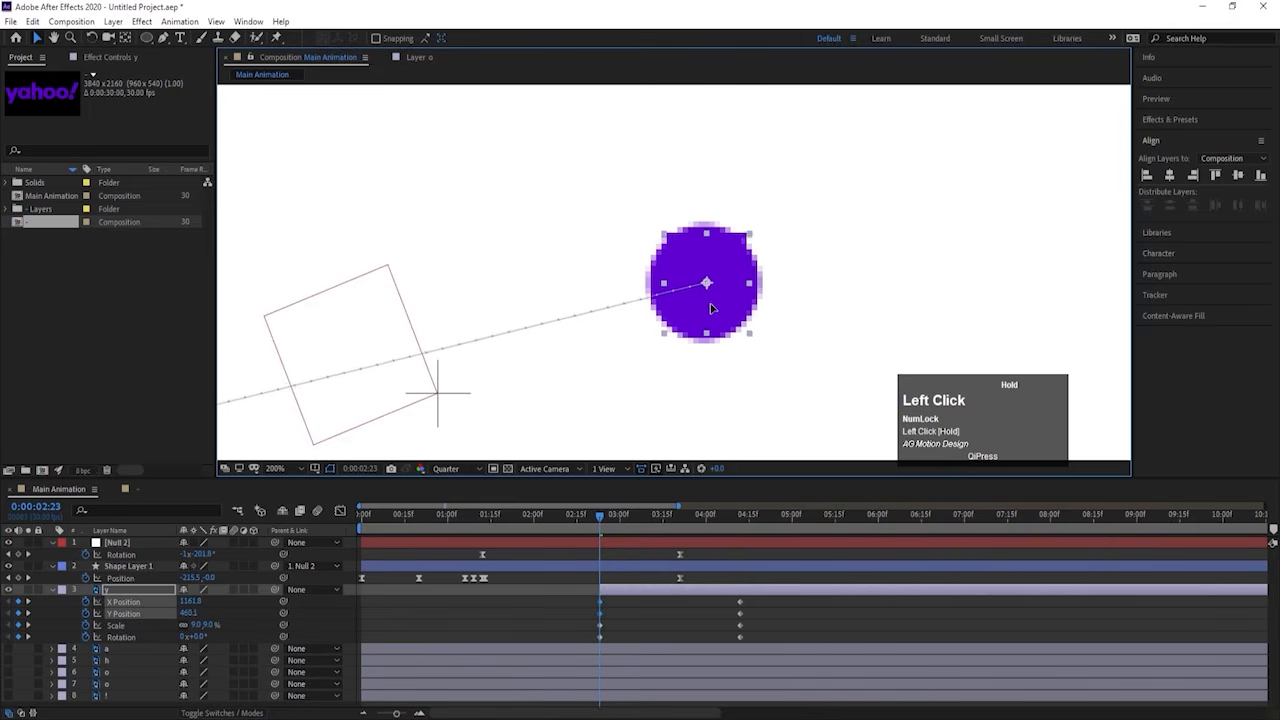
{"action": "scroll", "coordinate": [713, 287], "scroll_direction": "down", "scroll_amount": 2}
{"action": "scroll", "coordinate": [713, 287], "scroll_direction": "down", "scroll_amount": 1}
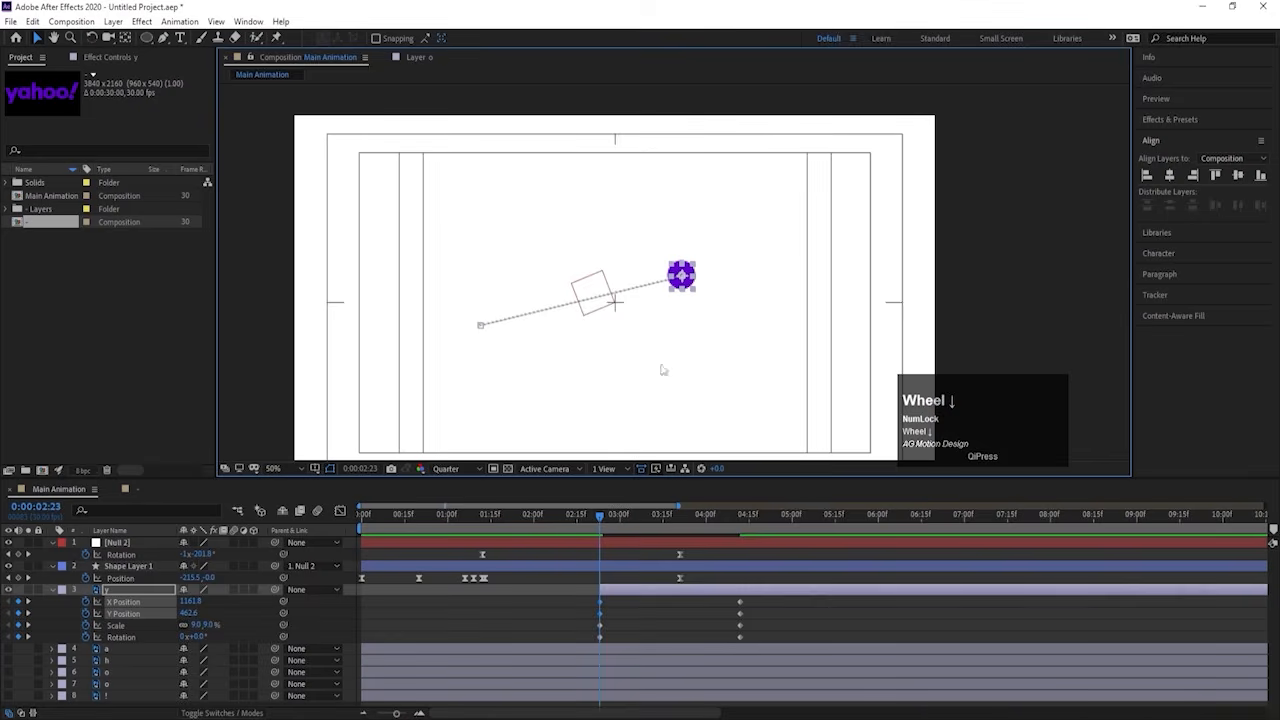
Step: At 0:00:03:17, raise the y layer's Y Position to about 226 so that its path arcs upward
{"action": "left_click_drag", "start_coordinate": [640, 516], "coordinate": [668, 570]}
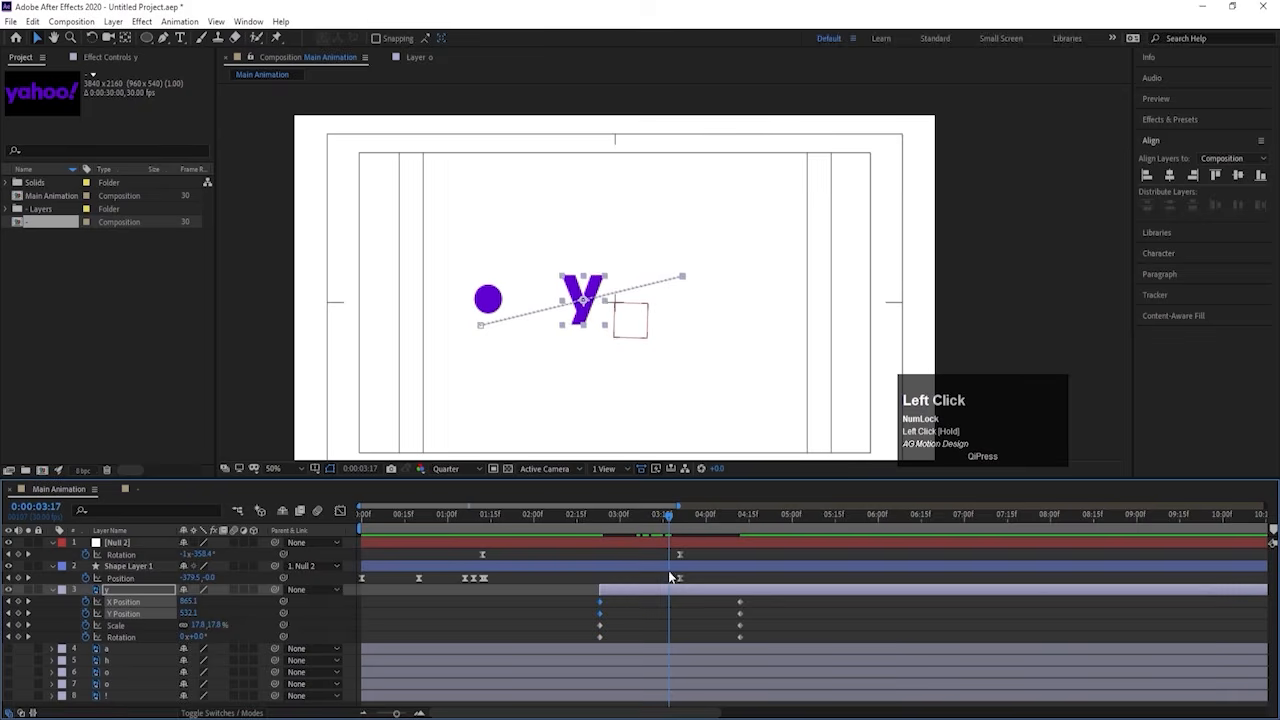
{"action": "left_click", "coordinate": [671, 636]}
{"action": "left_click", "coordinate": [665, 591]}
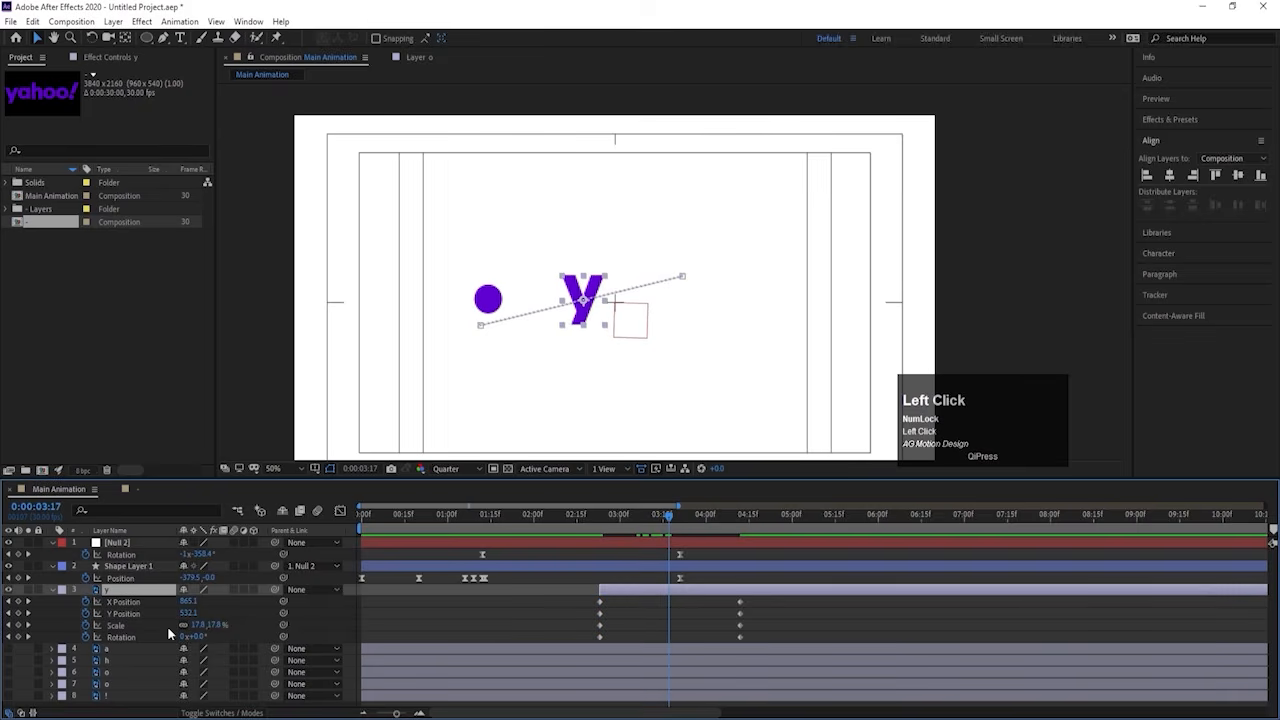
{"action": "left_click_drag", "start_coordinate": [187, 612], "coordinate": [113, 611]}
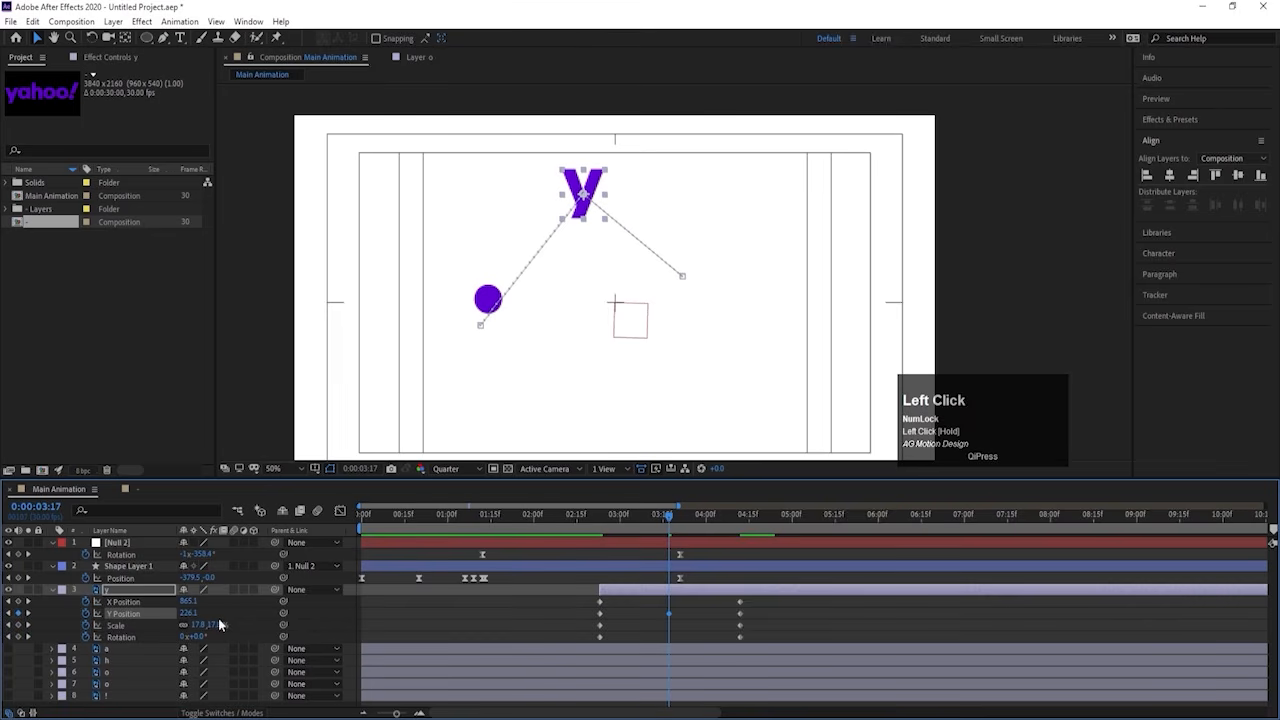
Step: Try a positive Rotation on the y layer's keyframe at 0:00:04:12 and preview the spin
{"action": "key", "text": "k"}
{"action": "key", "text": "k"}
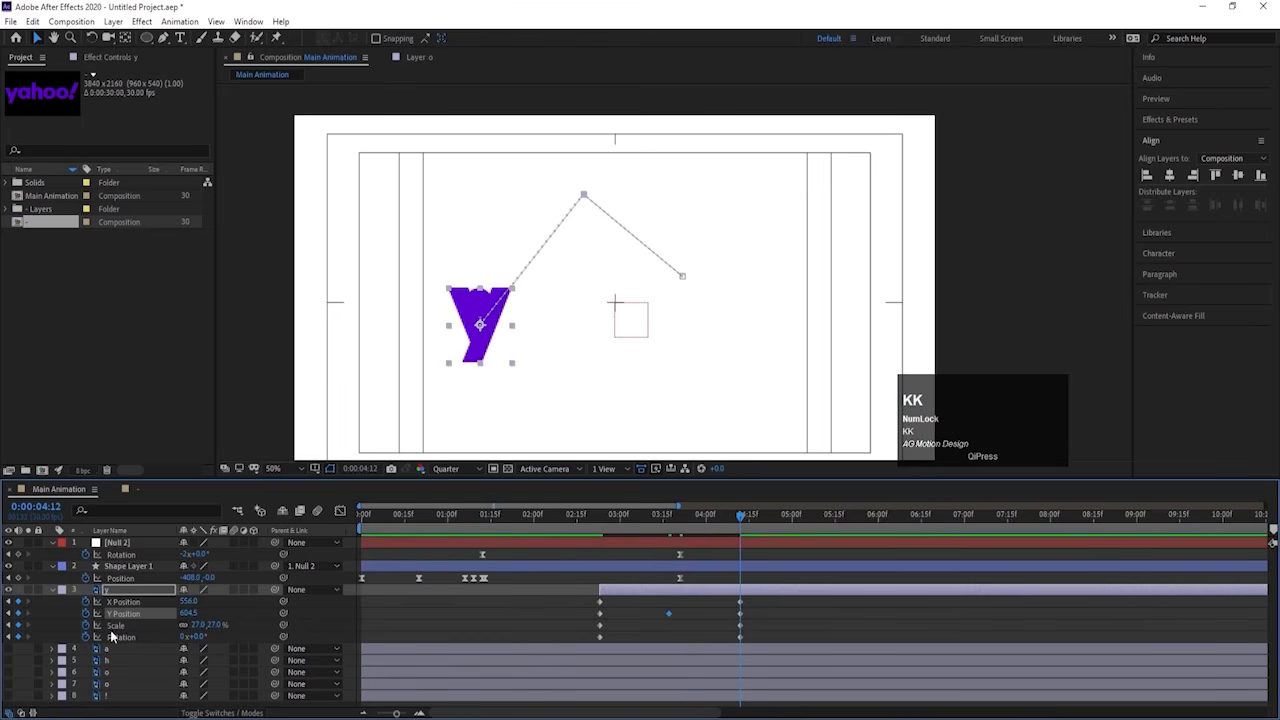
{"action": "left_click", "coordinate": [184, 637]}
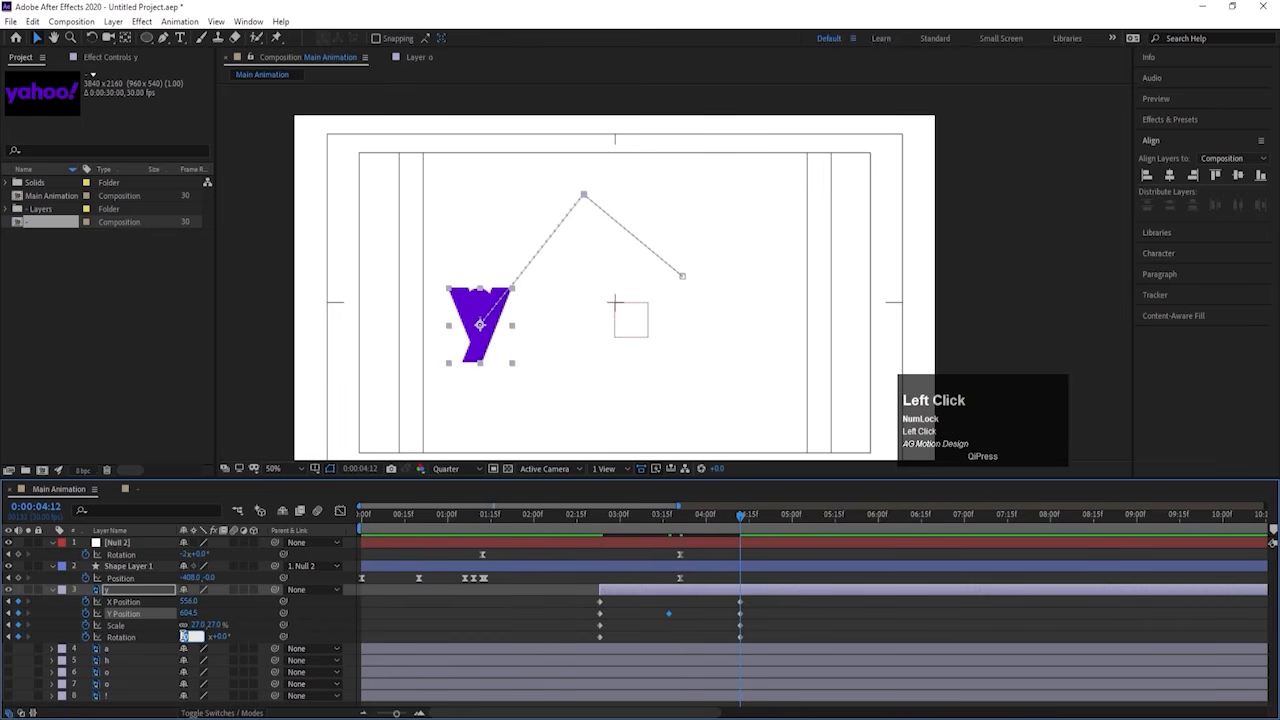
{"action": "key", "text": "Return"}
{"action": "left_click", "coordinate": [602, 521]}
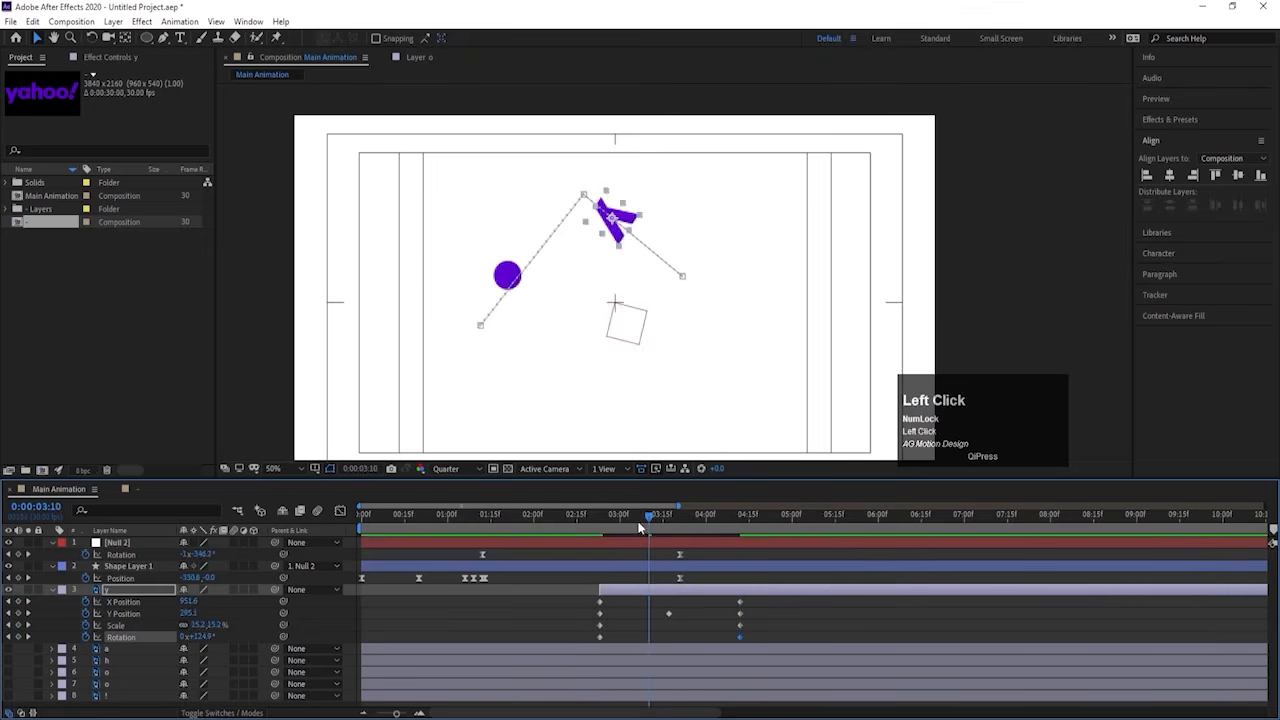
{"action": "key", "text": "space"}
Step: Set the y layer's Rotation at 0:00:04:12 to -2 revolutions and preview the reversed spin
{"action": "key", "text": "k"}
{"action": "key", "text": "k"}
{"action": "key", "text": "k"}
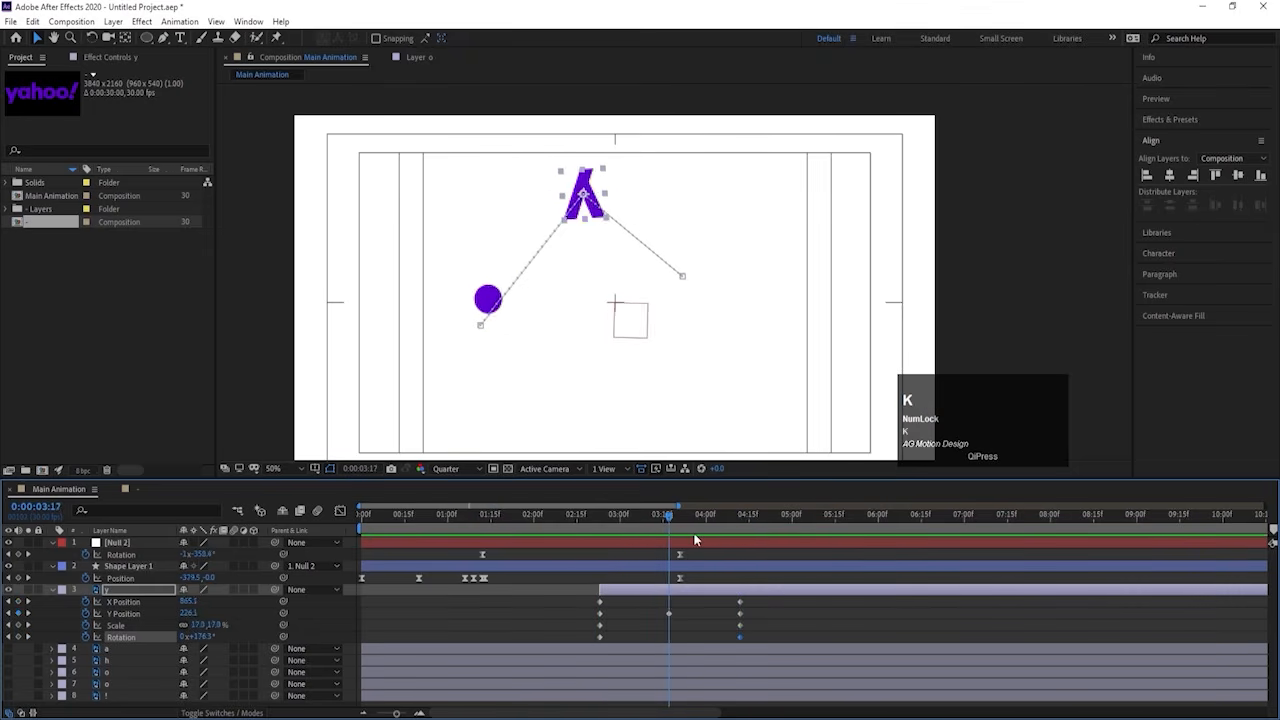
{"action": "left_click", "coordinate": [183, 636]}
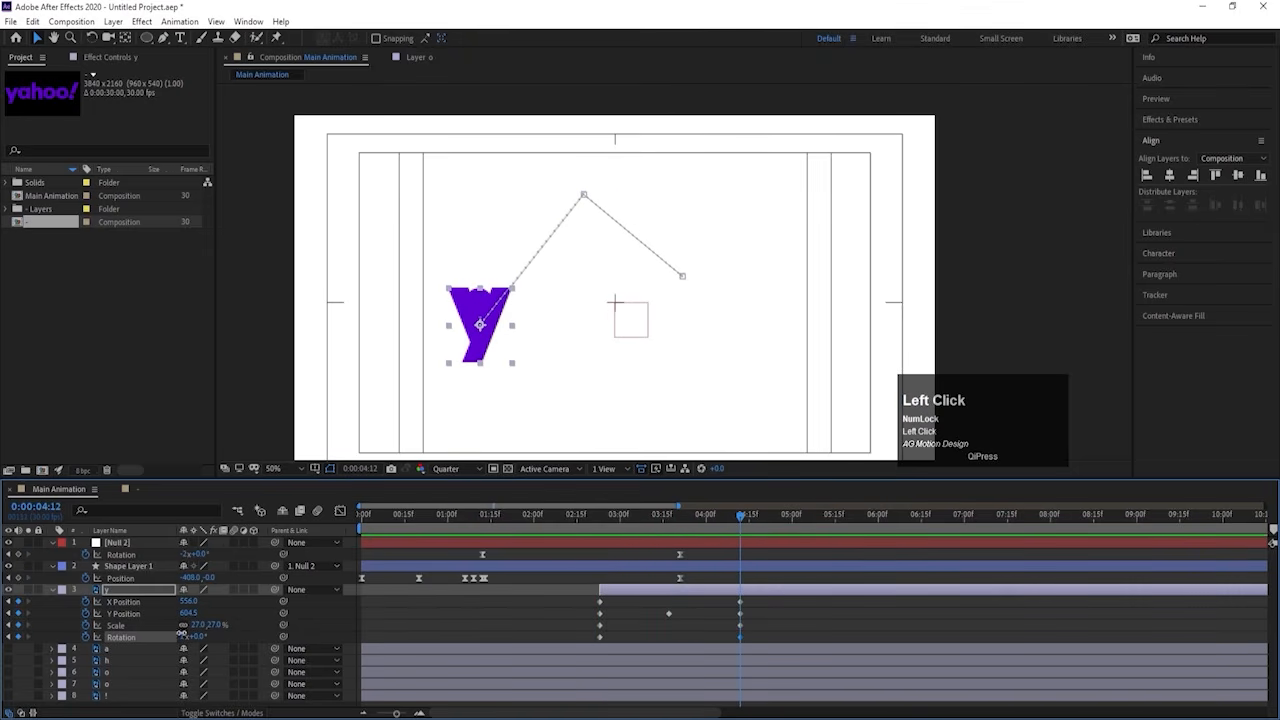
{"action": "type", "text": "-2"}
{"action": "key", "text": "Return"}
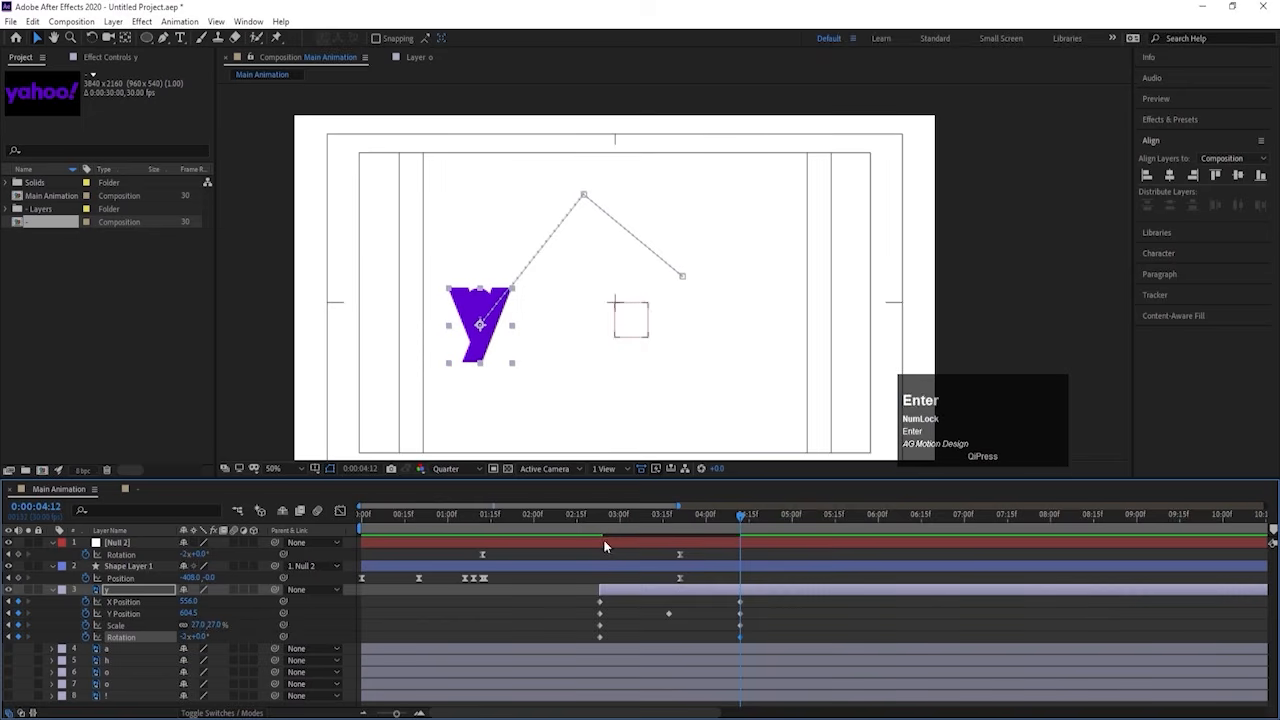
{"action": "left_click", "coordinate": [601, 527]}
{"action": "key", "text": "space"}
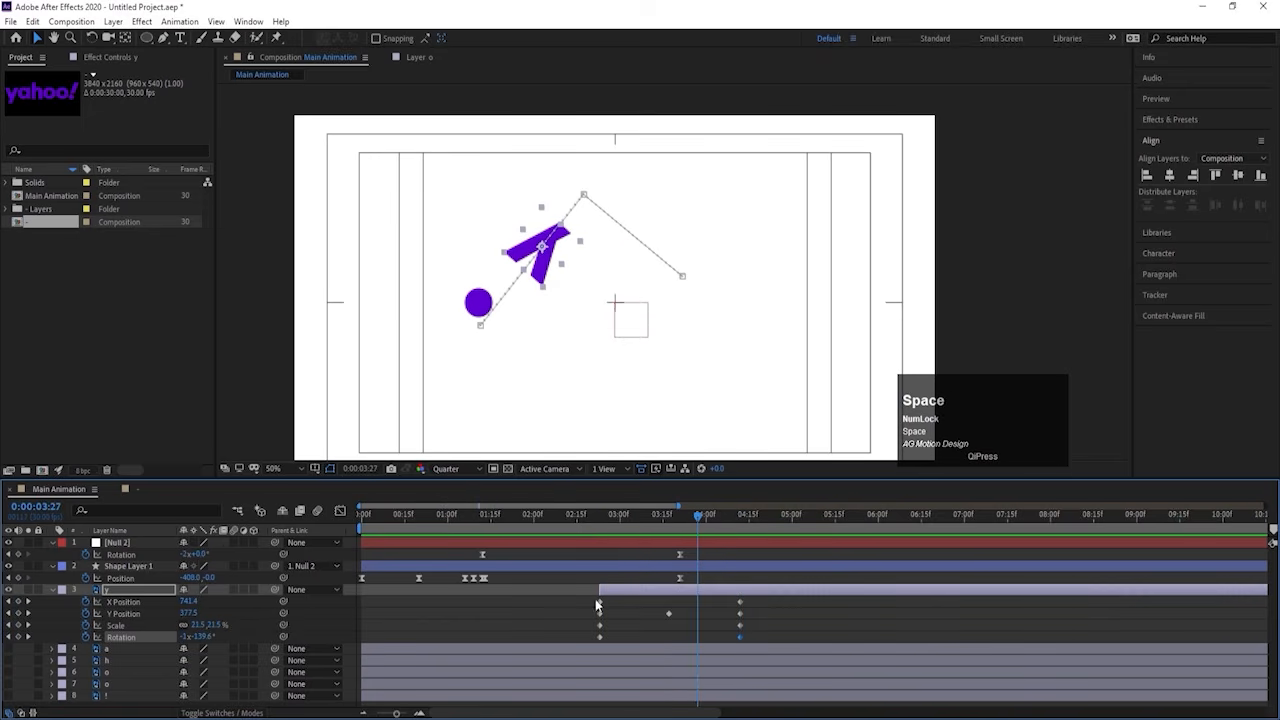
{"action": "left_click", "coordinate": [597, 518]}
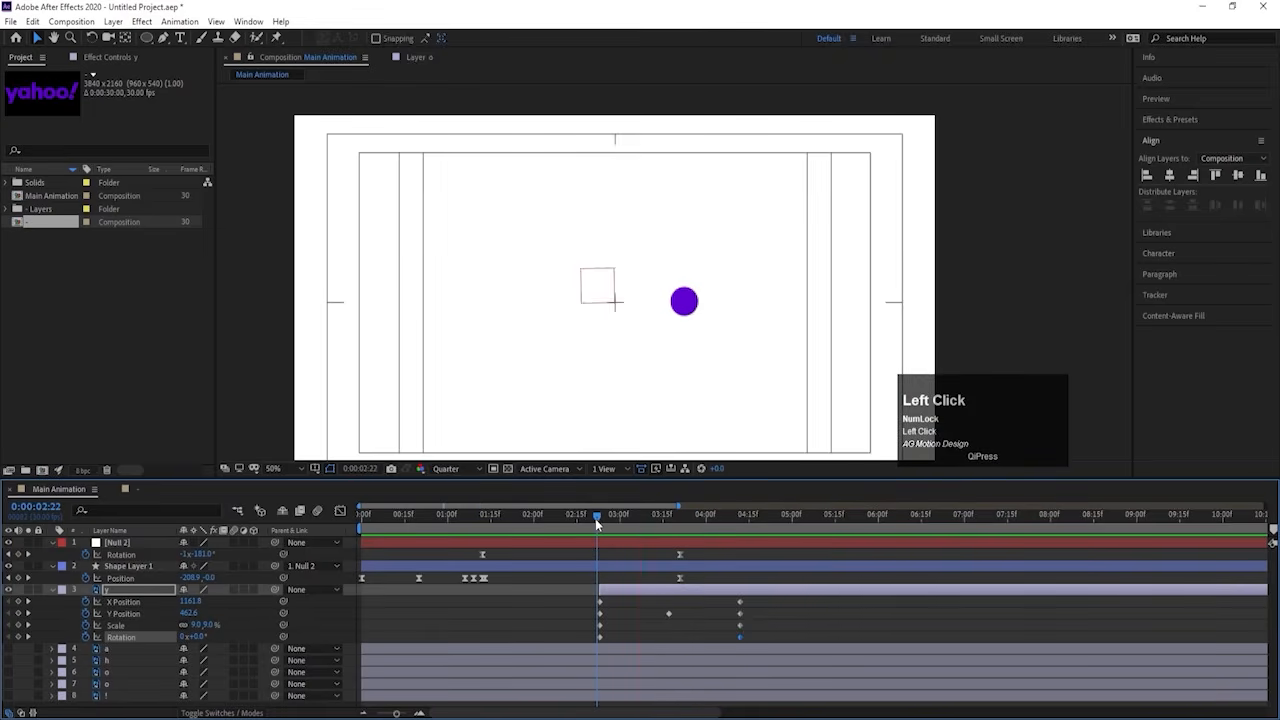
{"action": "key", "text": "space"}
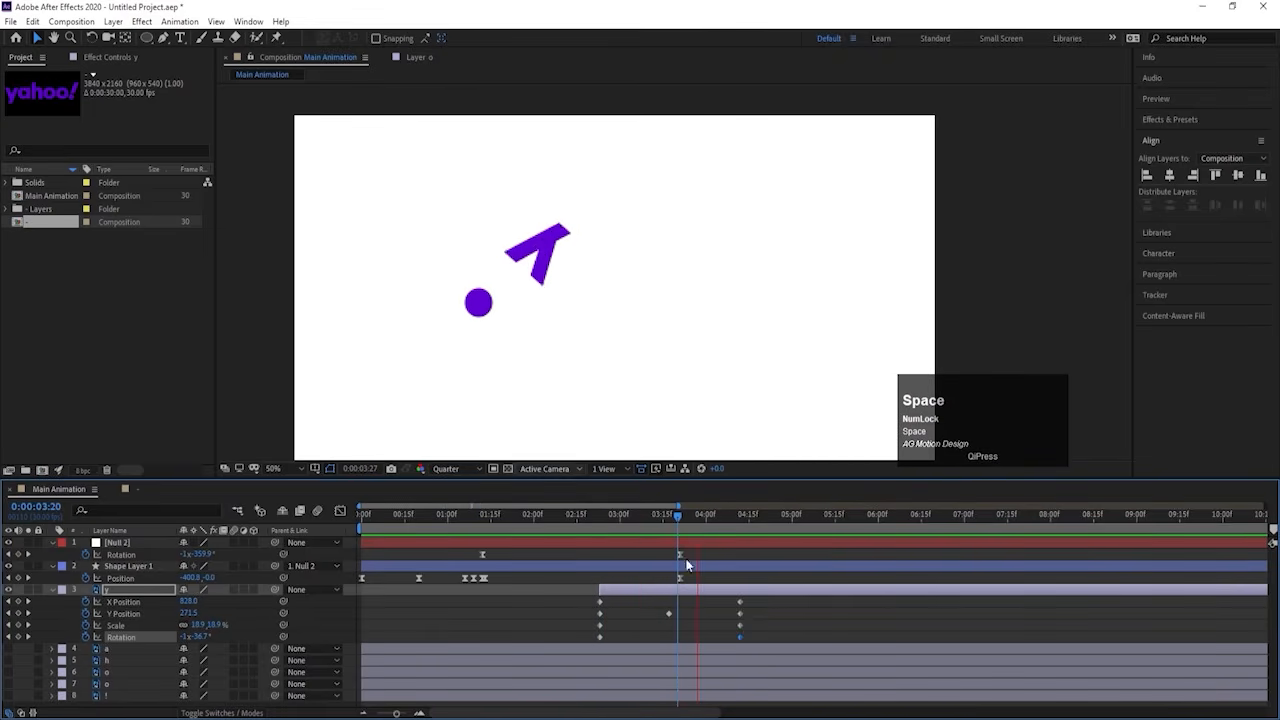
Step: Compress all the y layer's keyframes proportionally so they end with the null's last rotation keyframe, and preview the faster move
{"action": "left_click_drag", "start_coordinate": [581, 598], "coordinate": [677, 601]}
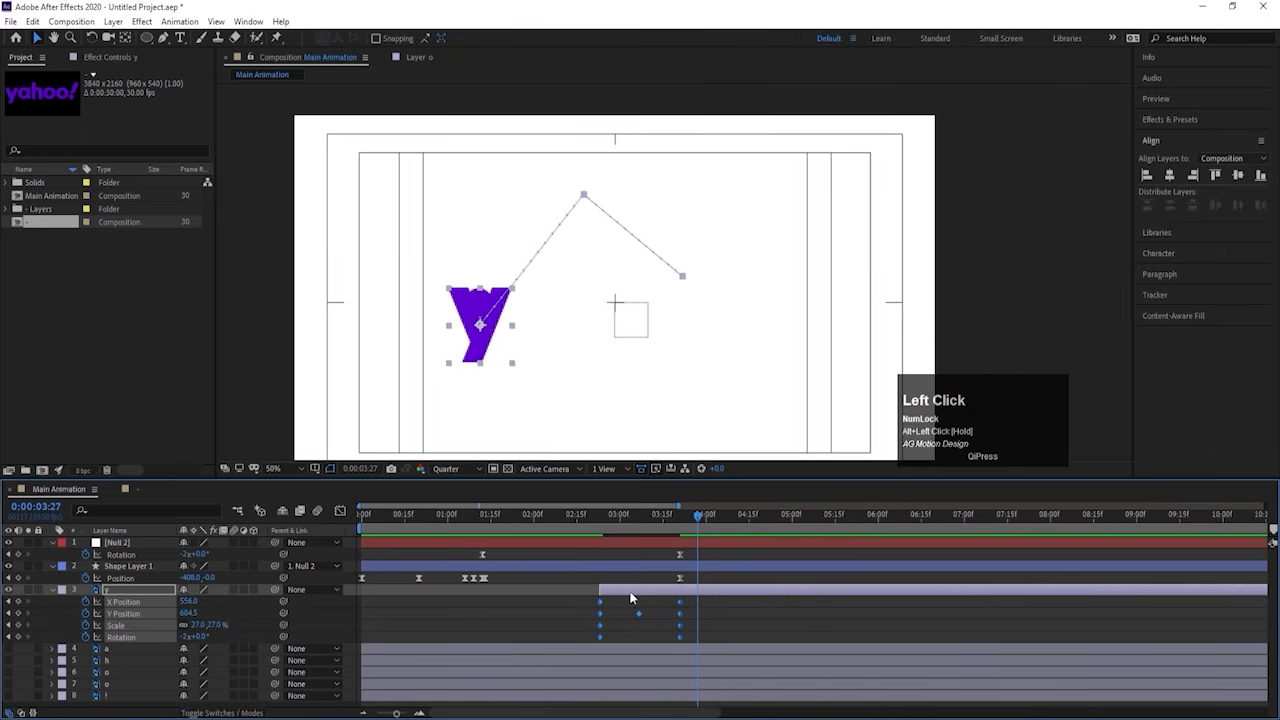
{"action": "left_click", "coordinate": [599, 518]}
{"action": "key", "text": "space"}
{"action": "key", "text": "space"}
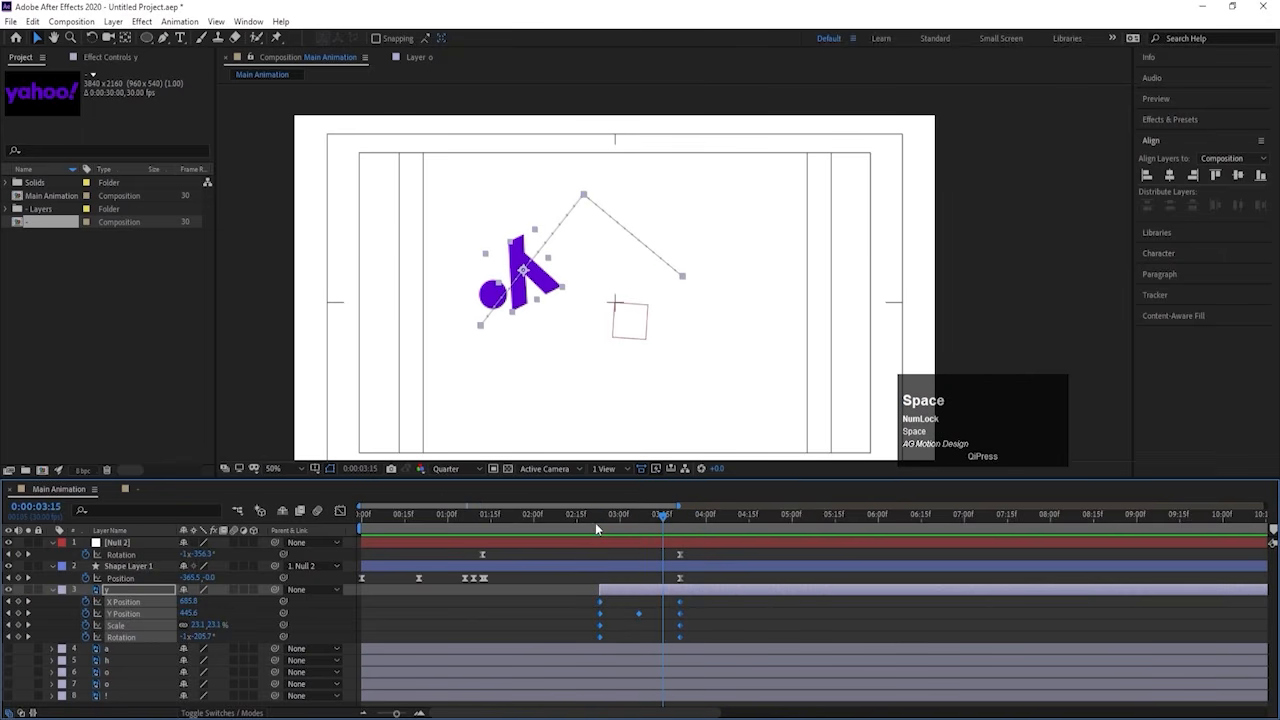
Step: Apply Easy Ease to all of the y layer's Y Position keyframes and show their speed graph
{"action": "left_click", "coordinate": [584, 618]}
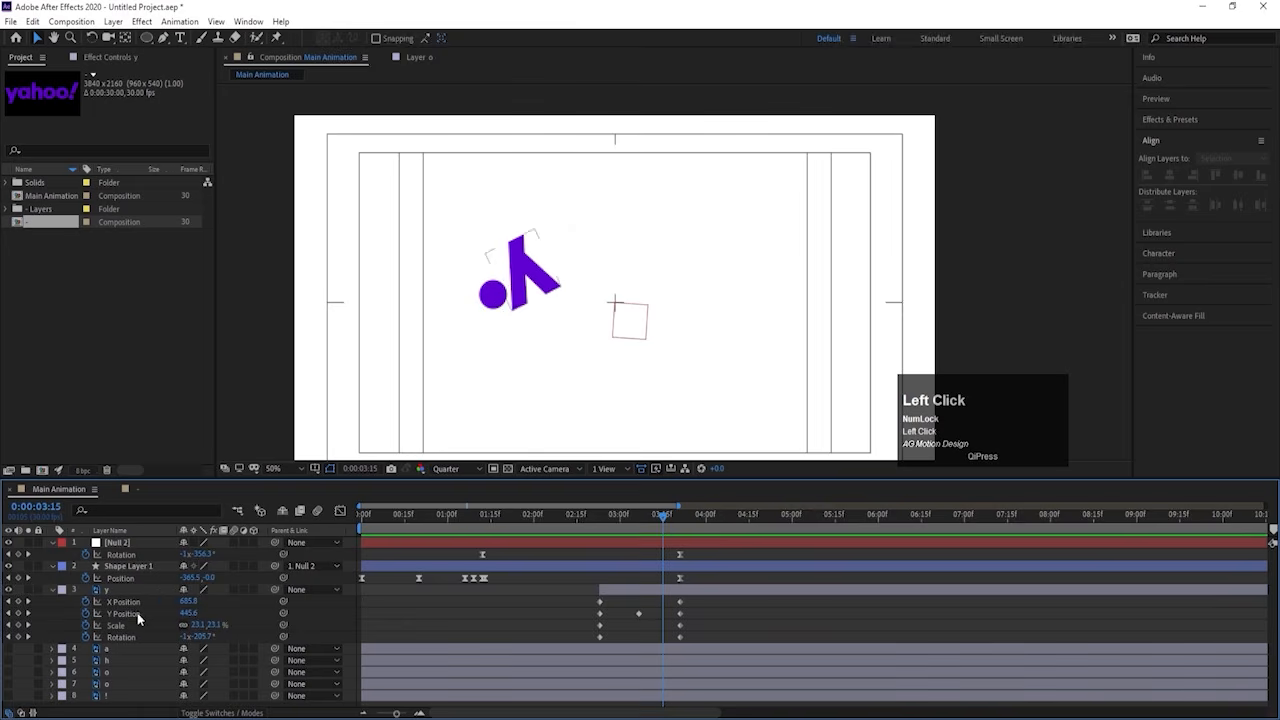
{"action": "left_click", "coordinate": [137, 615]}
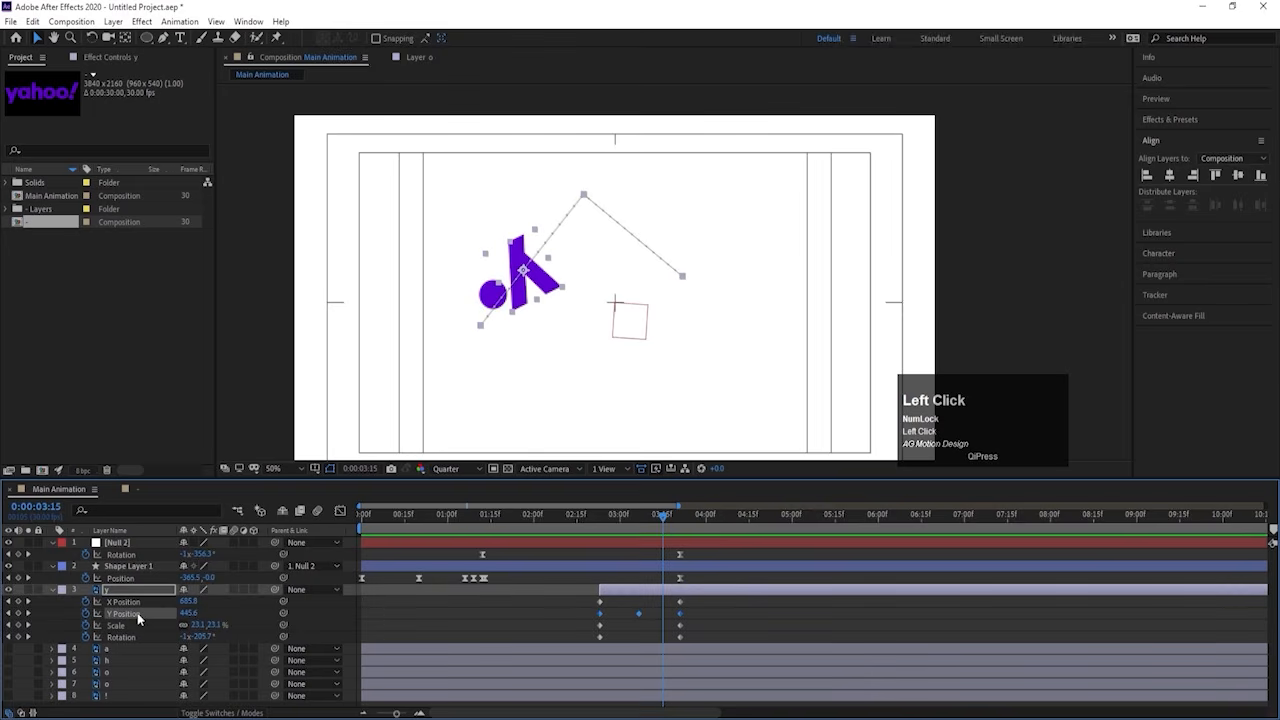
{"action": "key", "text": "F9"}
{"action": "left_click", "coordinate": [340, 512]}
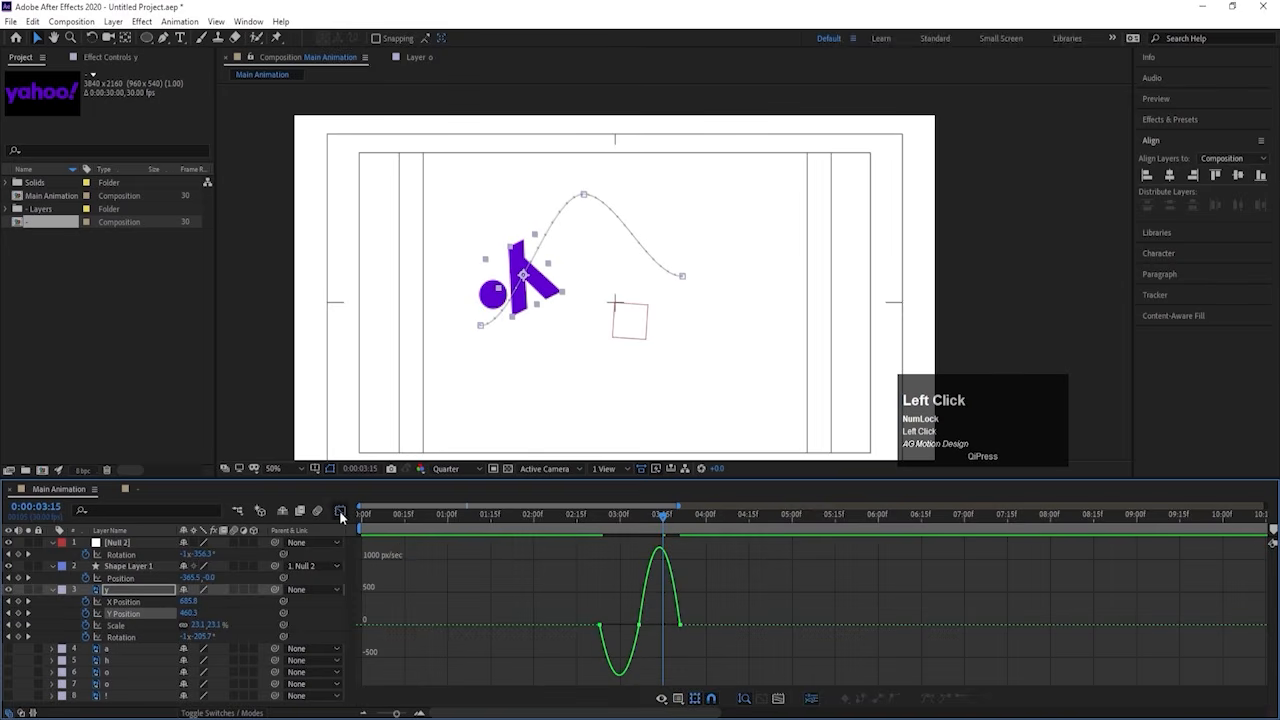
Step: Shape the Y Position speed graph with long influences around the peak keyframe and short ones at both ends, about 15% at the start
{"action": "scroll", "coordinate": [587, 592], "scroll_direction": "up", "scroll_amount": 5}
{"action": "left_click_drag", "start_coordinate": [539, 581], "coordinate": [455, 627]}
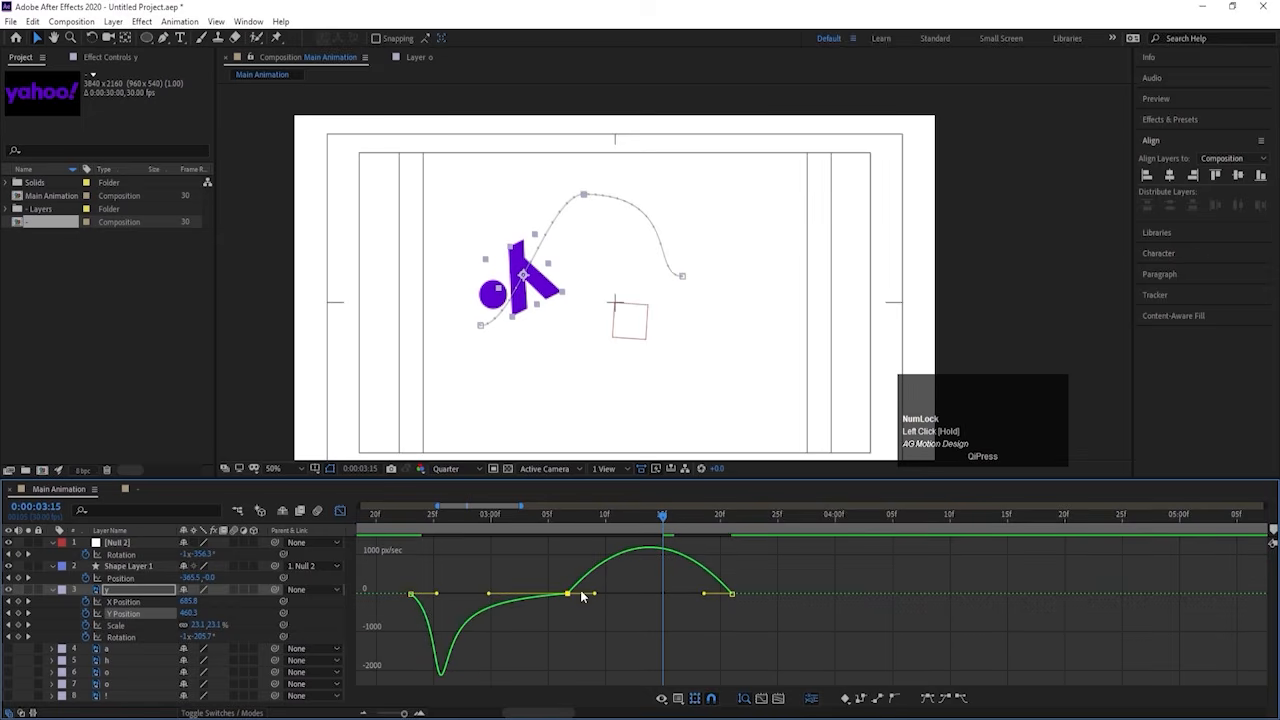
{"action": "left_click_drag", "start_coordinate": [596, 598], "coordinate": [719, 626]}
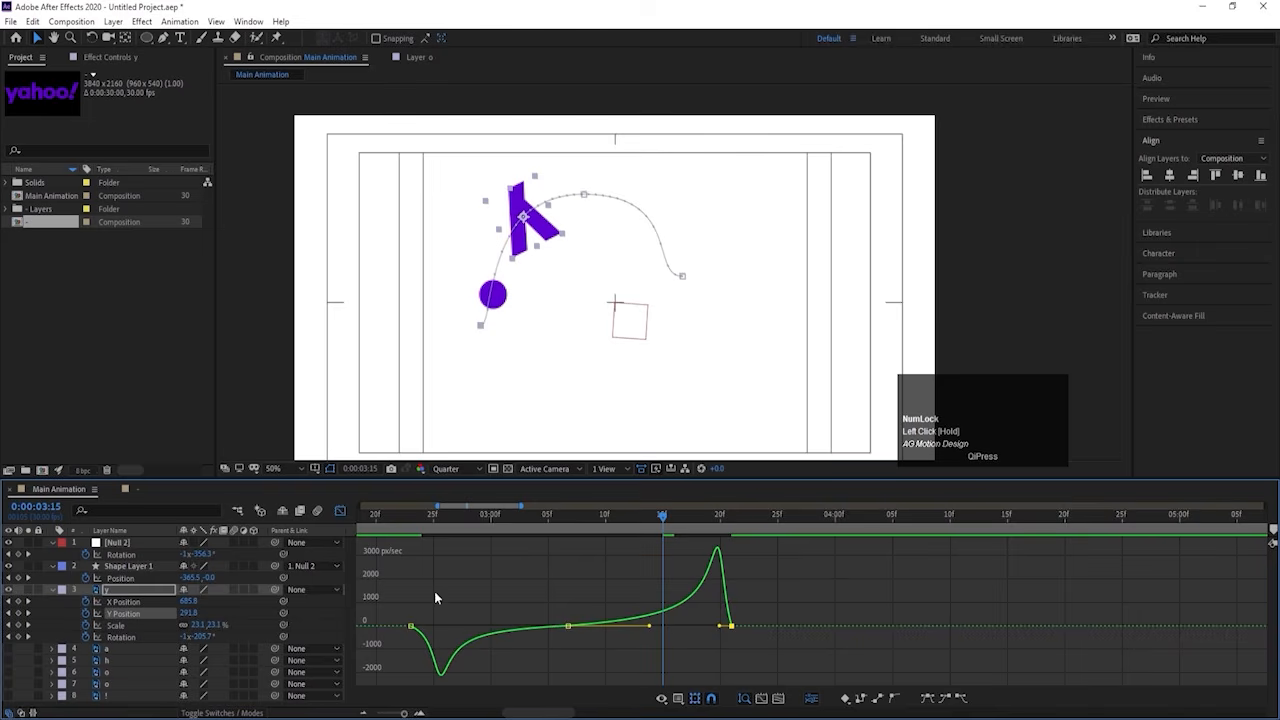
{"action": "left_click_drag", "start_coordinate": [458, 594], "coordinate": [422, 626]}
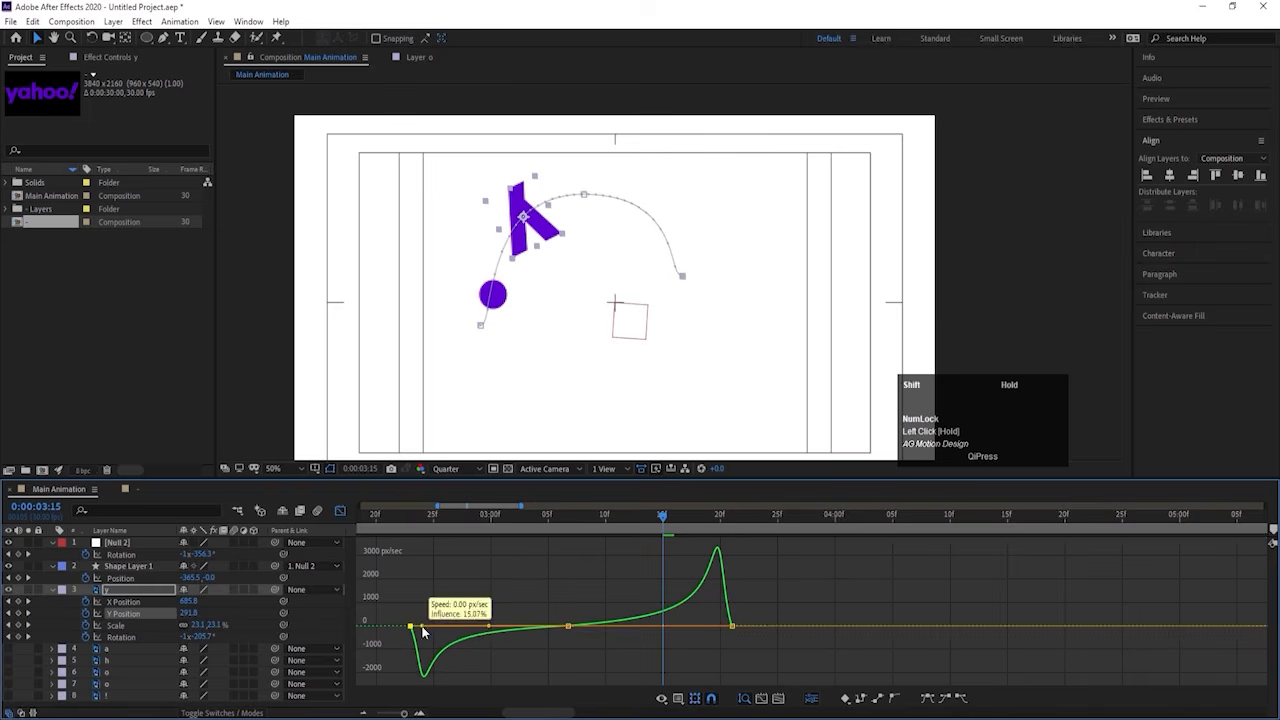
Step: Preview the y layer's eased arc from its start and return from the speed graph to the layer bars
{"action": "key", "text": "space"}
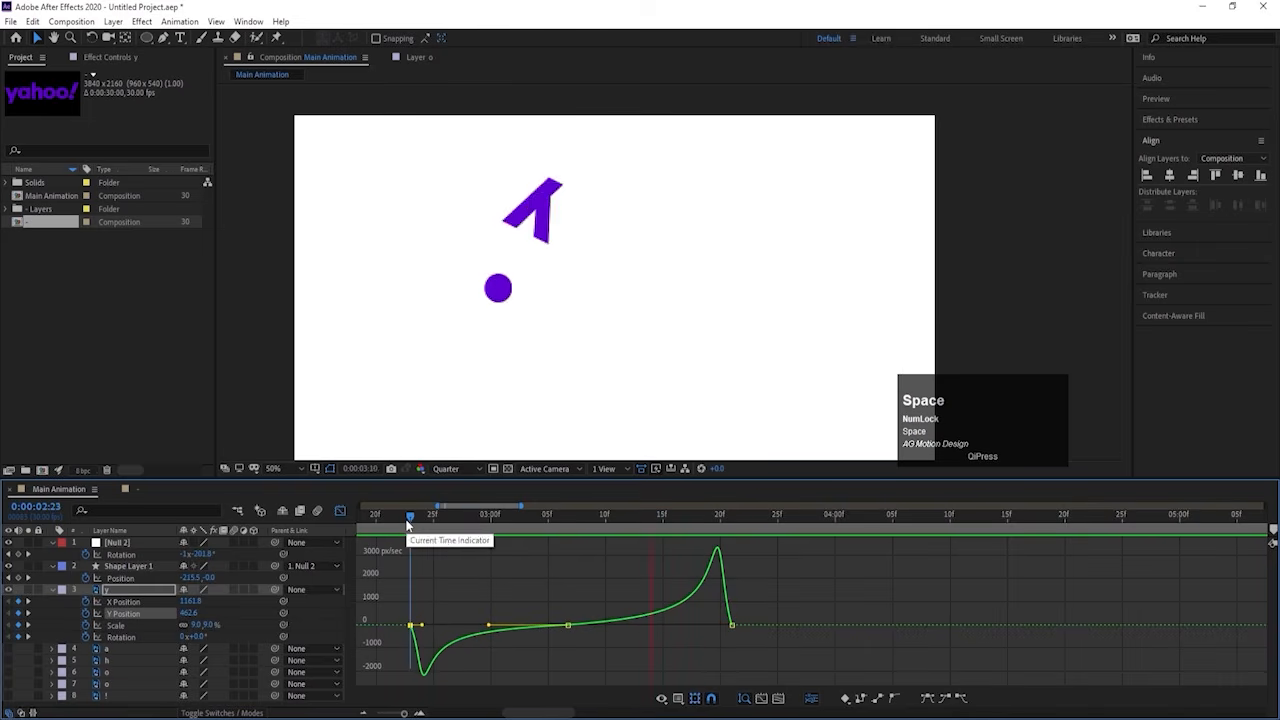
{"action": "key", "text": "space"}
{"action": "left_click", "coordinate": [400, 526]}
{"action": "left_click", "coordinate": [340, 511]}
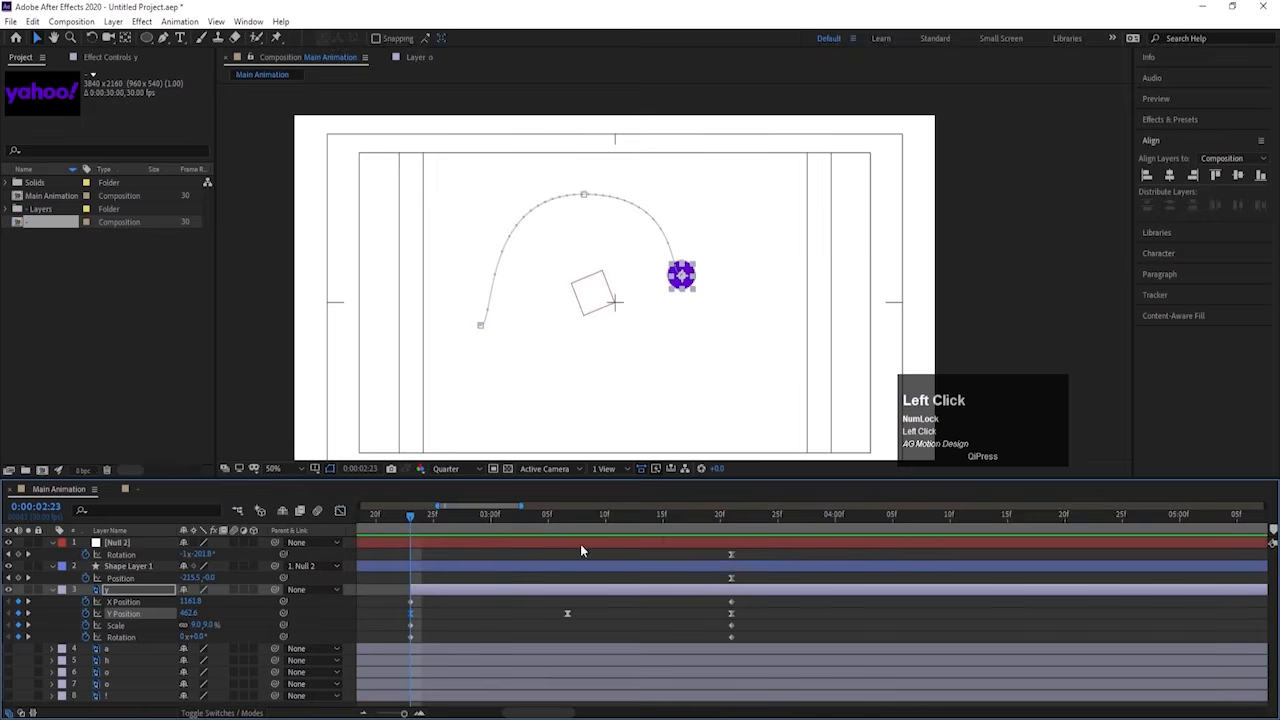
{"action": "left_click_drag", "start_coordinate": [712, 522], "coordinate": [731, 524]}
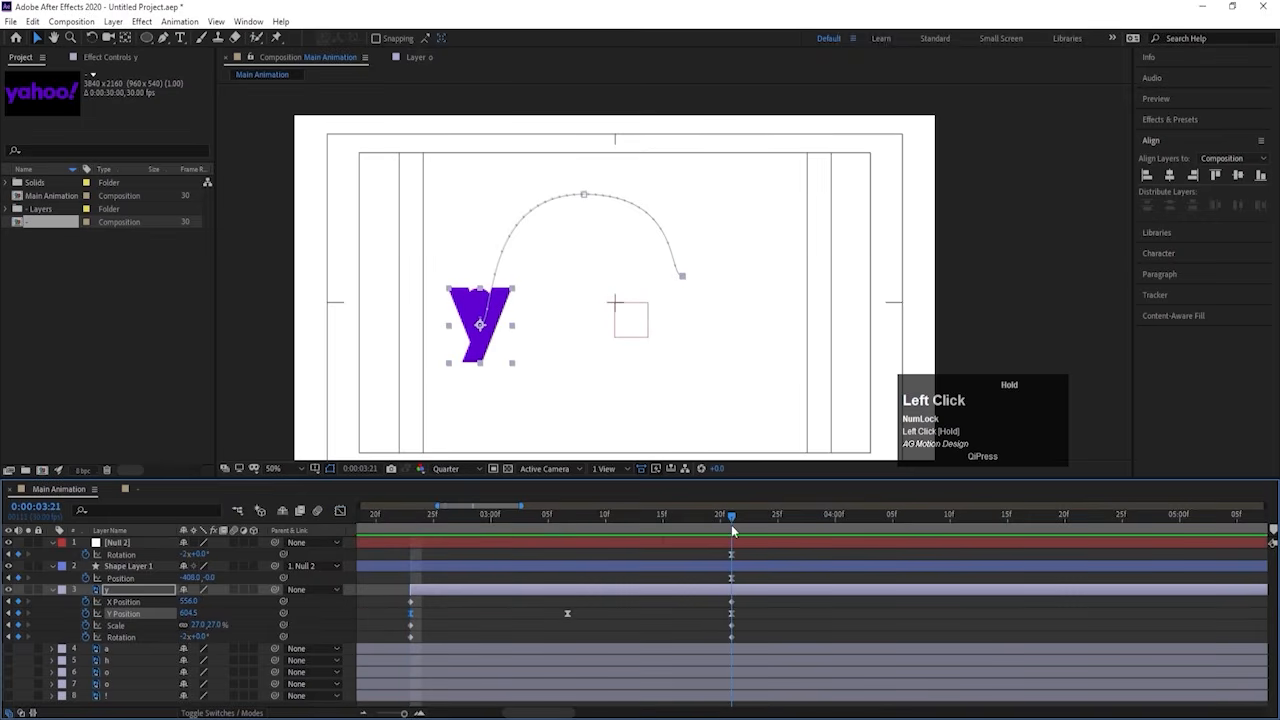
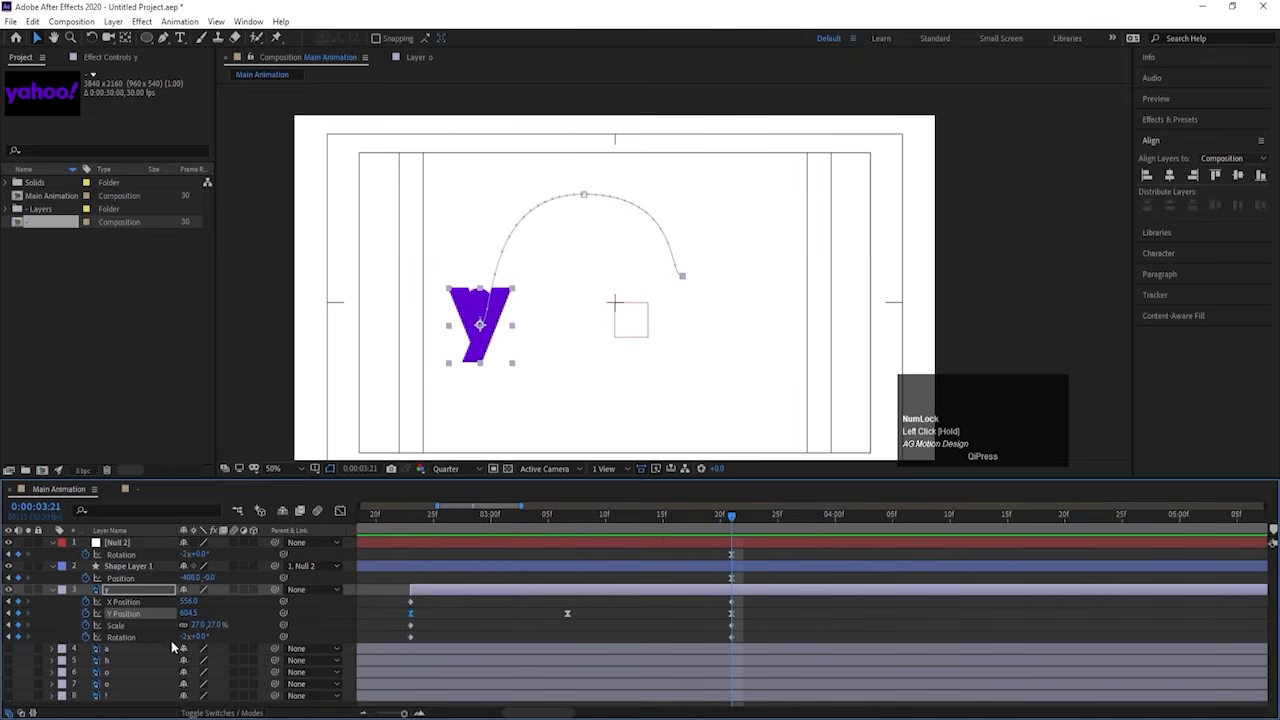
Step: Trim Shape Layer 1's end to 0:00:02:23, where the y layer begins, and preview the handover from the start
{"action": "left_click", "coordinate": [409, 519]}
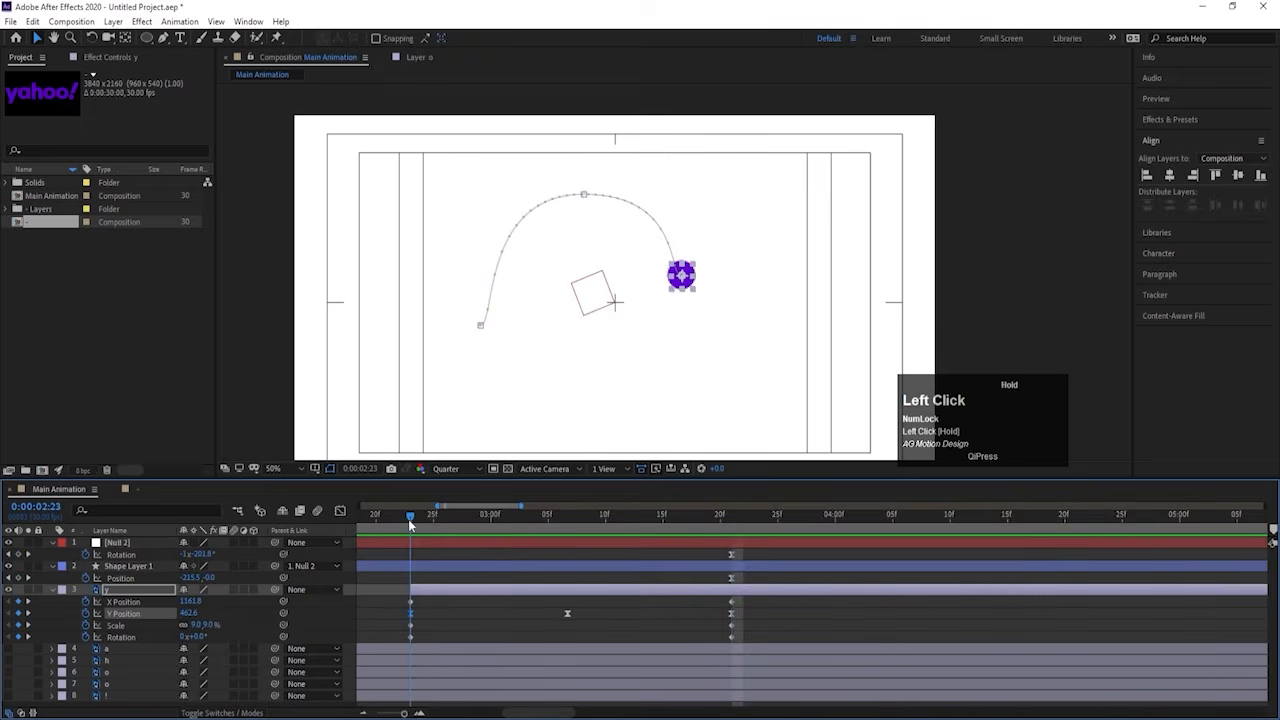
{"action": "left_click", "coordinate": [133, 566]}
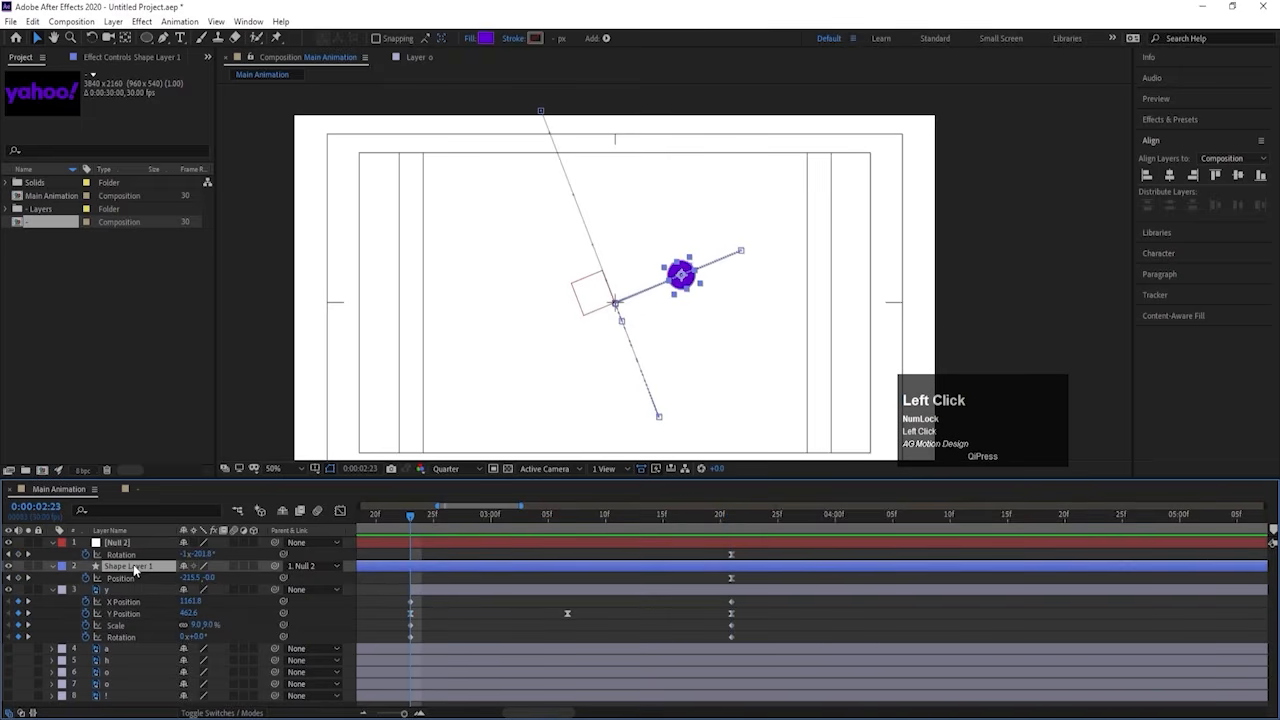
{"action": "key", "text": "alt+bracketright"}
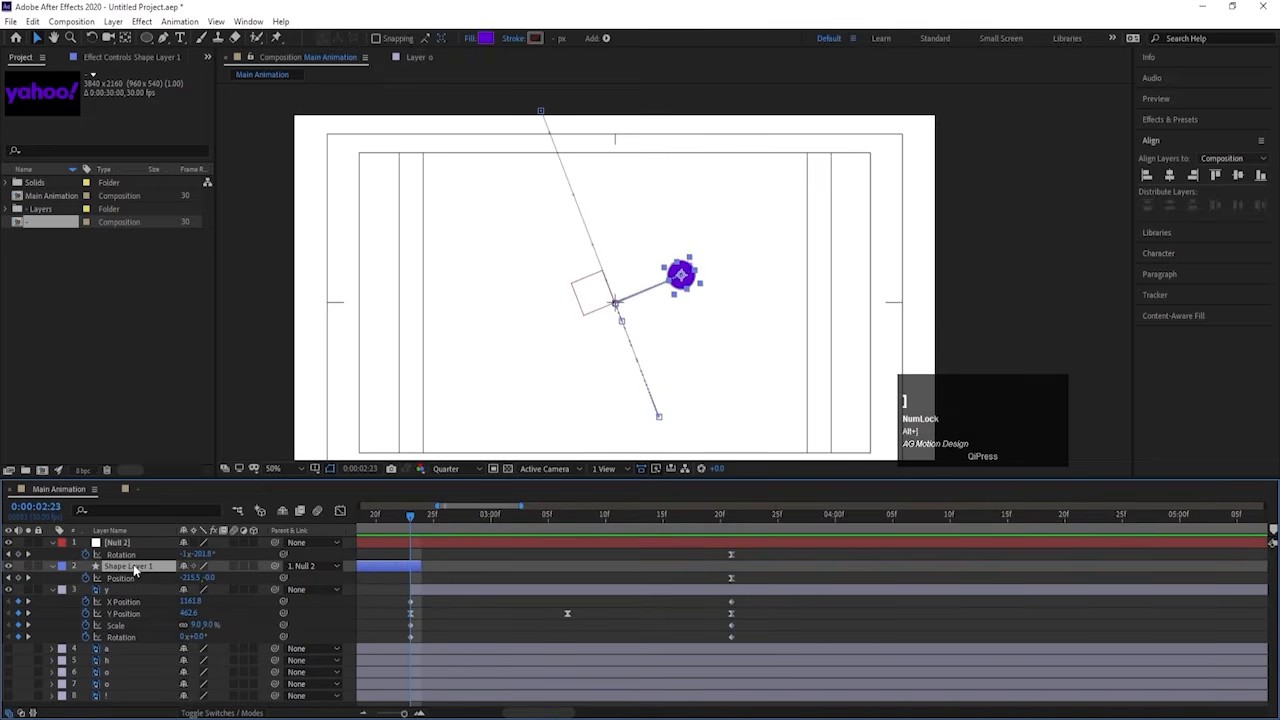
{"action": "key", "text": "space"}
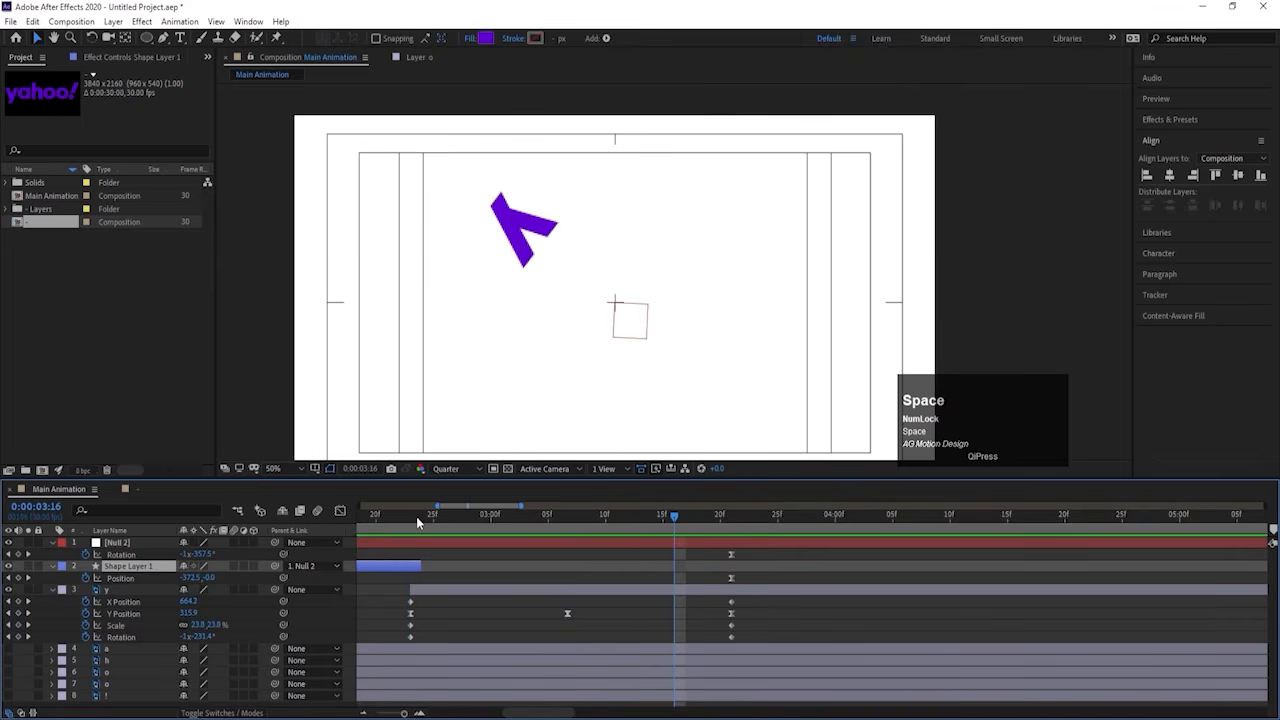
{"action": "left_click", "coordinate": [438, 512]}
{"action": "key", "text": "space"}
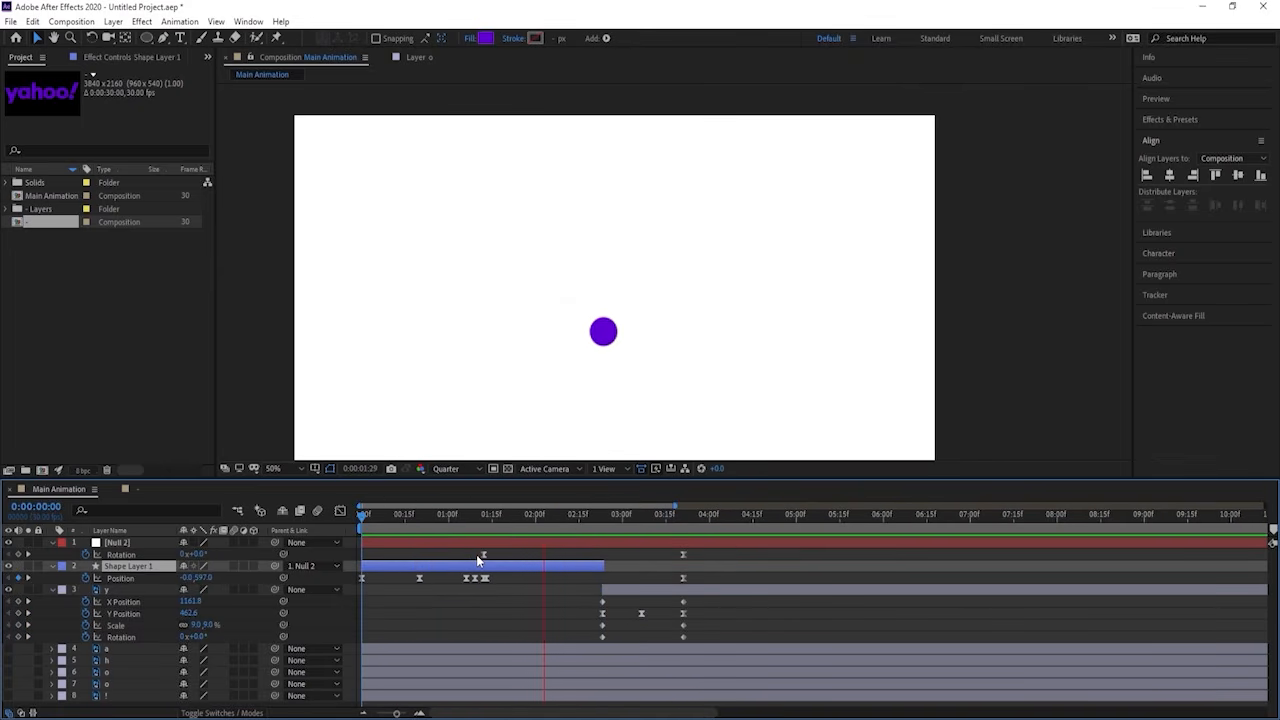
{"action": "key", "text": "space"}
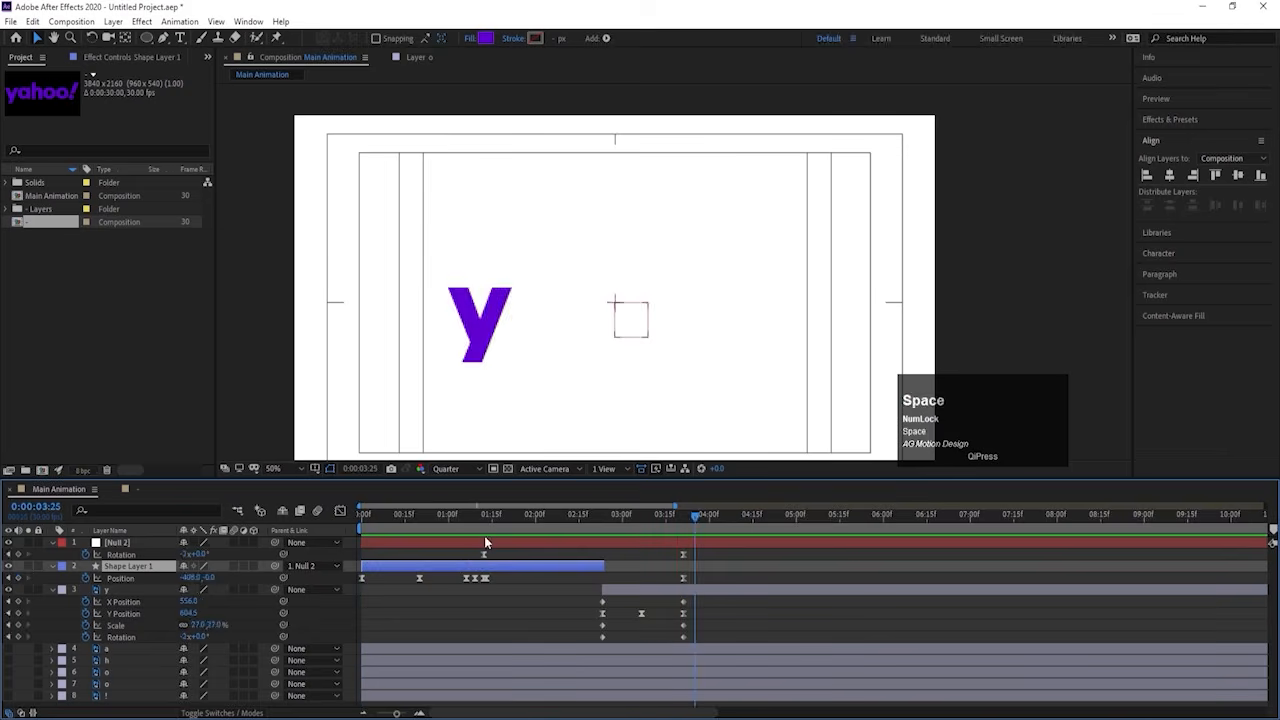
Step: Set the composition view's magnification to Fit and play the animation from the first frame
{"action": "left_click", "coordinate": [290, 502]}
{"action": "left_click", "coordinate": [273, 468]}
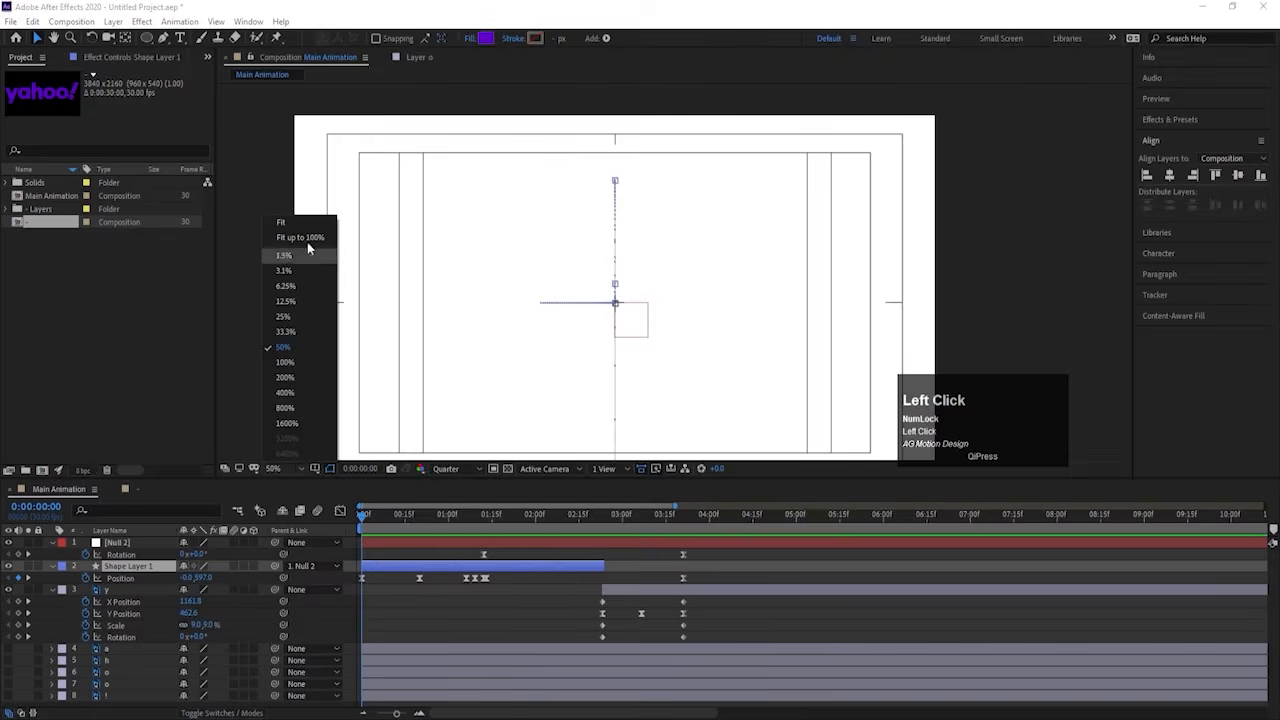
{"action": "left_click", "coordinate": [300, 223]}
{"action": "key", "text": "space"}
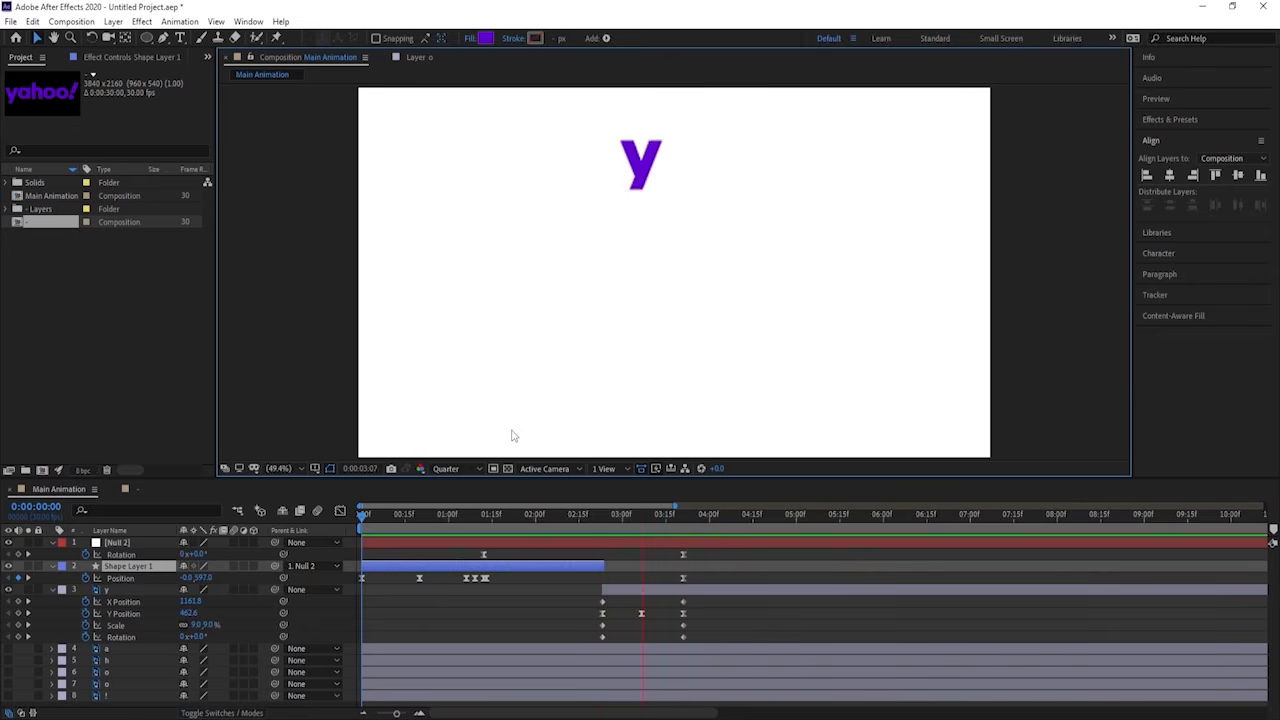
{"action": "key", "text": "space"}
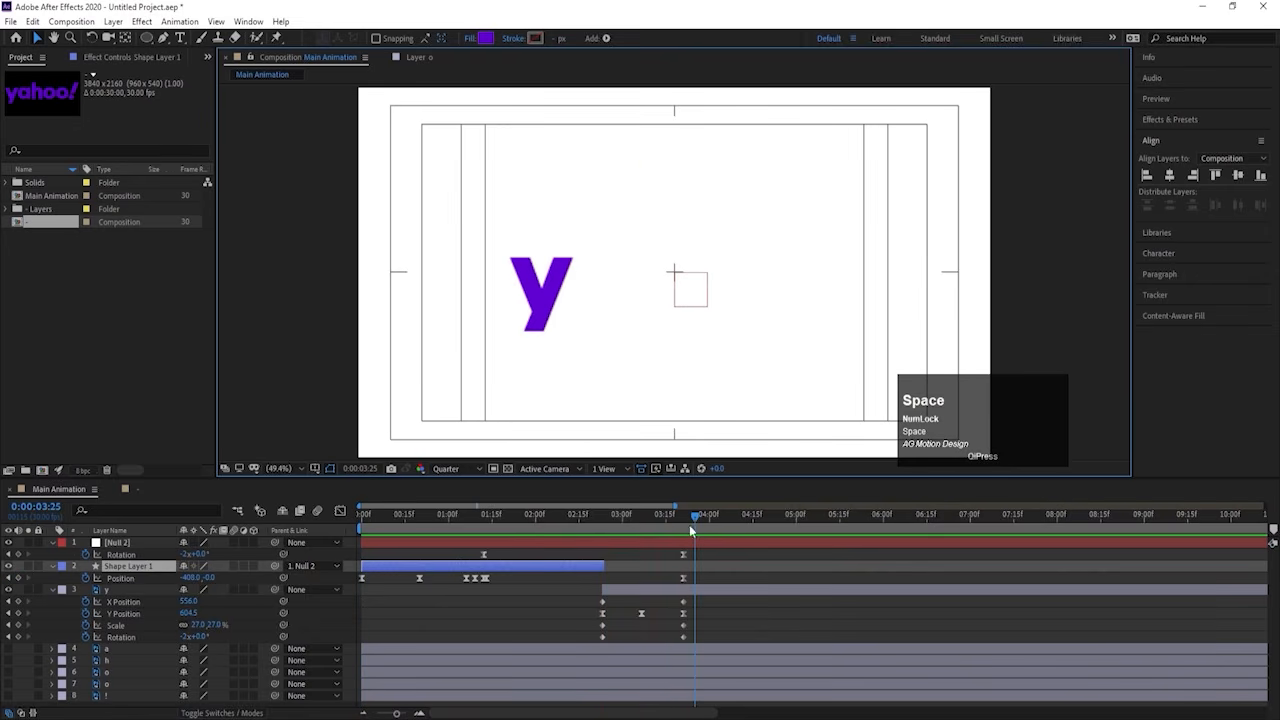
Step: Set the y layer's Rotation at 0:00:03:21 to -1 revolution and preview the slower spin
{"action": "left_click_drag", "start_coordinate": [689, 524], "coordinate": [654, 515]}
{"action": "key", "text": "space"}
{"action": "left_click", "coordinate": [699, 607]}
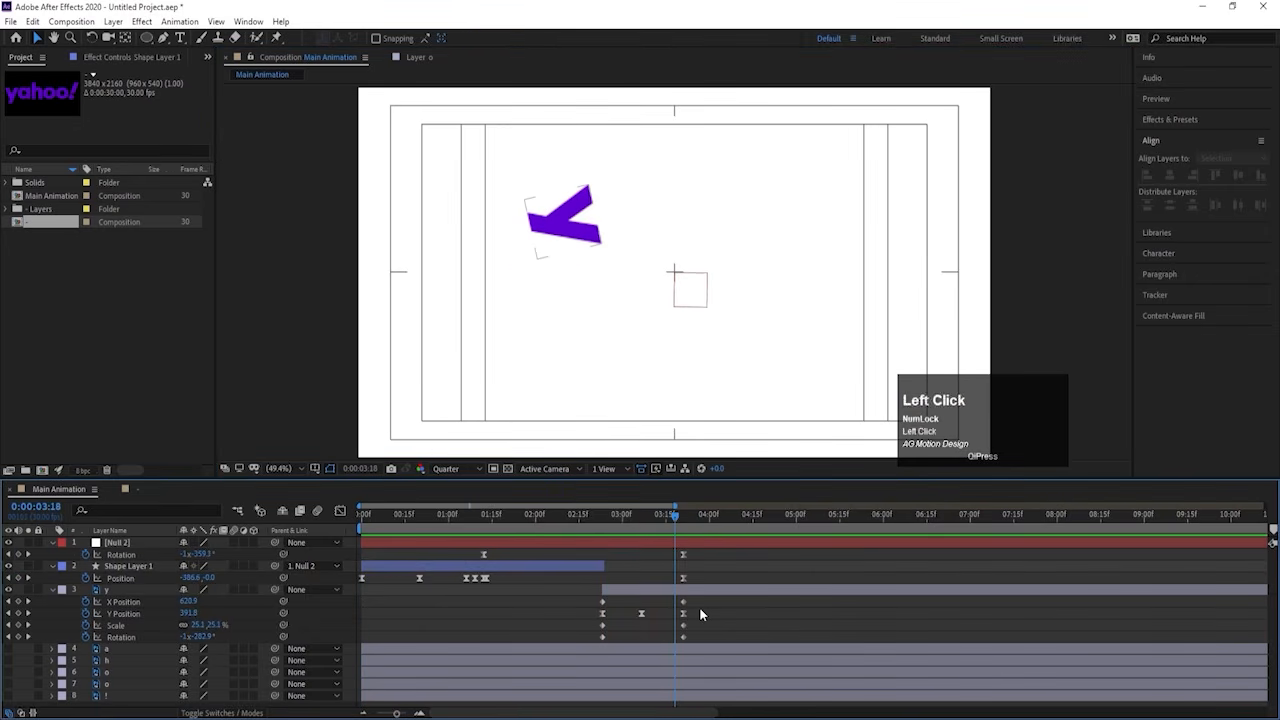
{"action": "key", "text": "k"}
{"action": "left_click", "coordinate": [184, 637]}
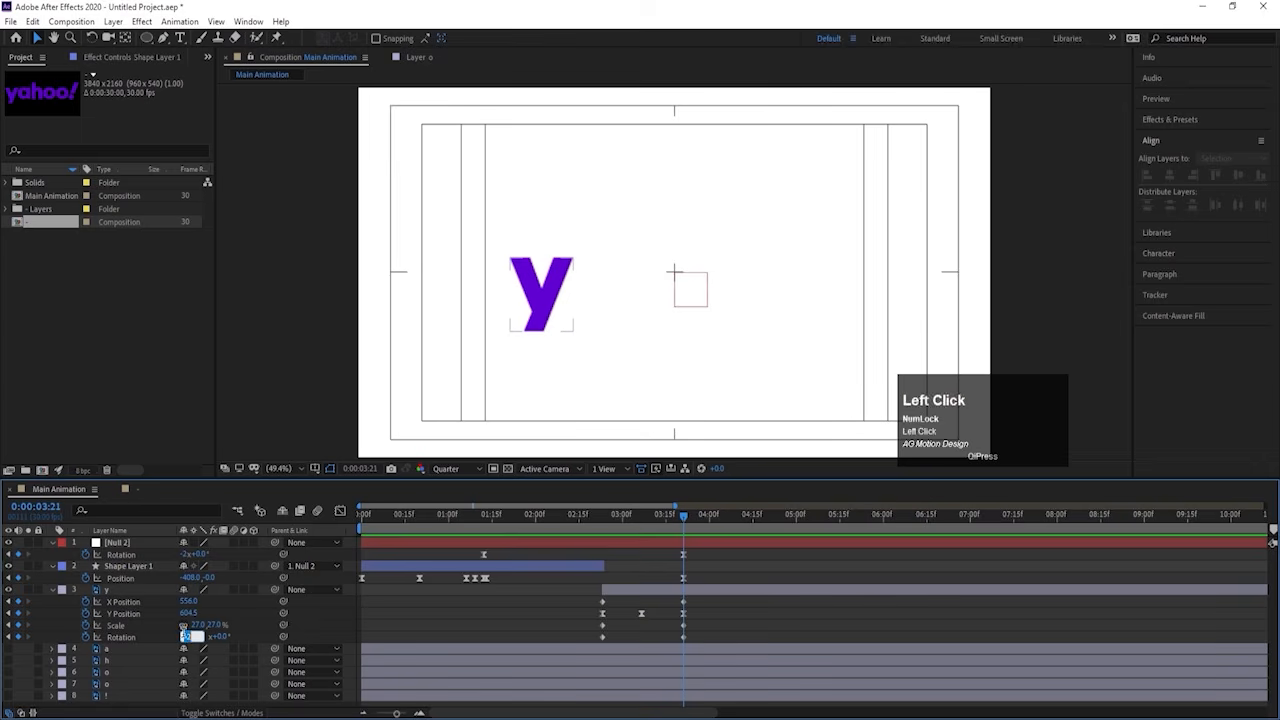
{"action": "type", "text": "-1"}
{"action": "key", "text": "Return"}
{"action": "left_click", "coordinate": [600, 512]}
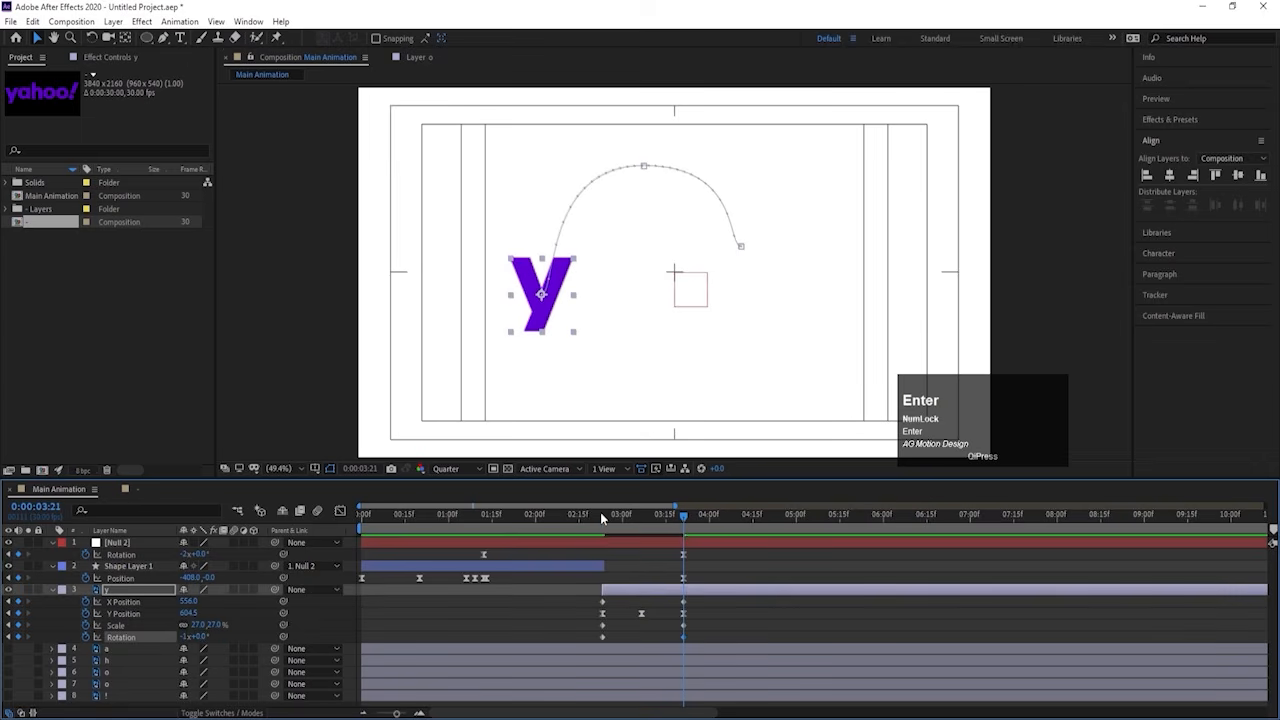
{"action": "key", "text": "space"}
{"action": "key", "text": "space"}
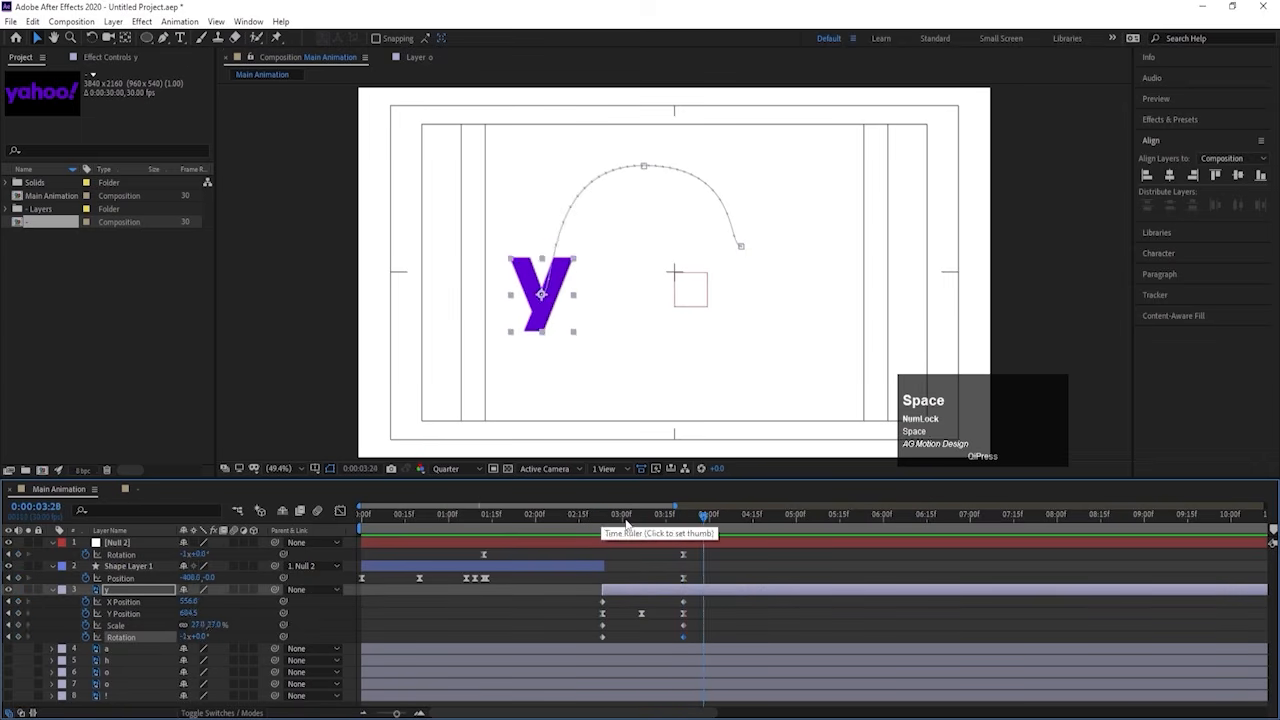
Step: Return the y layer's Rotation at 0:00:03:21 to -2 revolutions and preview the spin
{"action": "left_click_drag", "start_coordinate": [627, 519], "coordinate": [684, 548]}
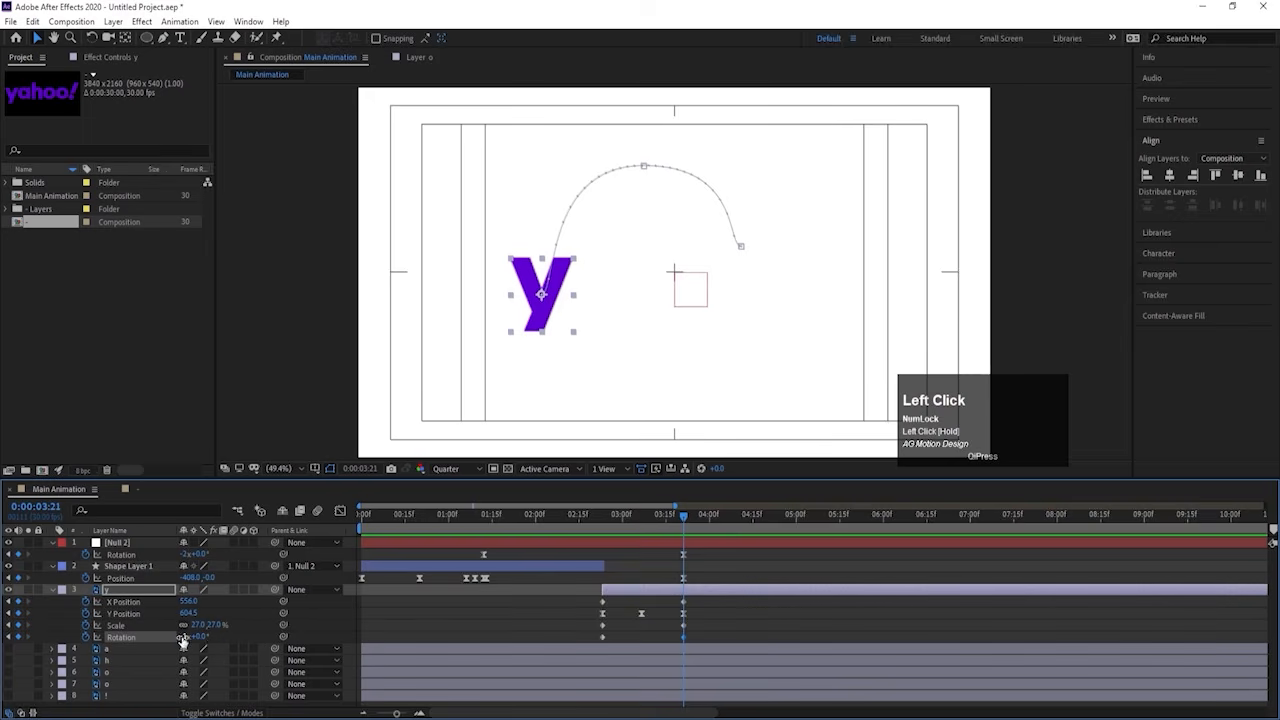
{"action": "type", "text": "-2"}
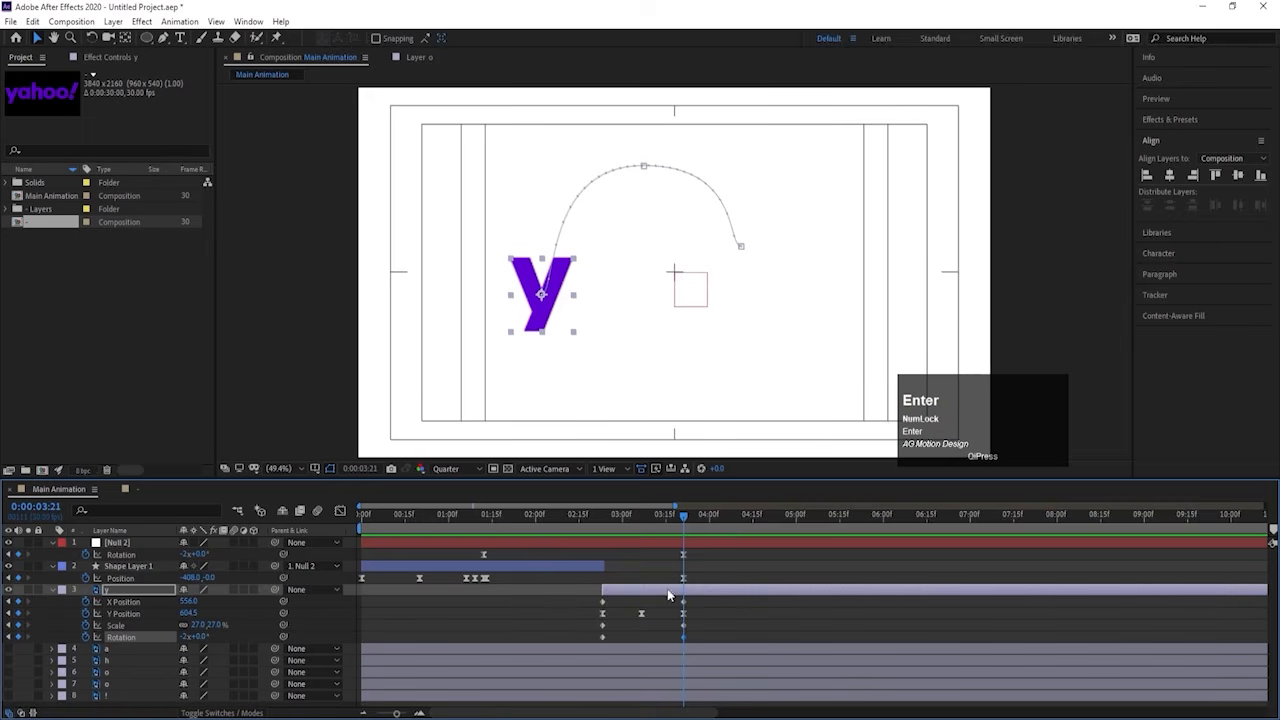
{"action": "left_click", "coordinate": [600, 515]}
{"action": "key", "text": "space"}
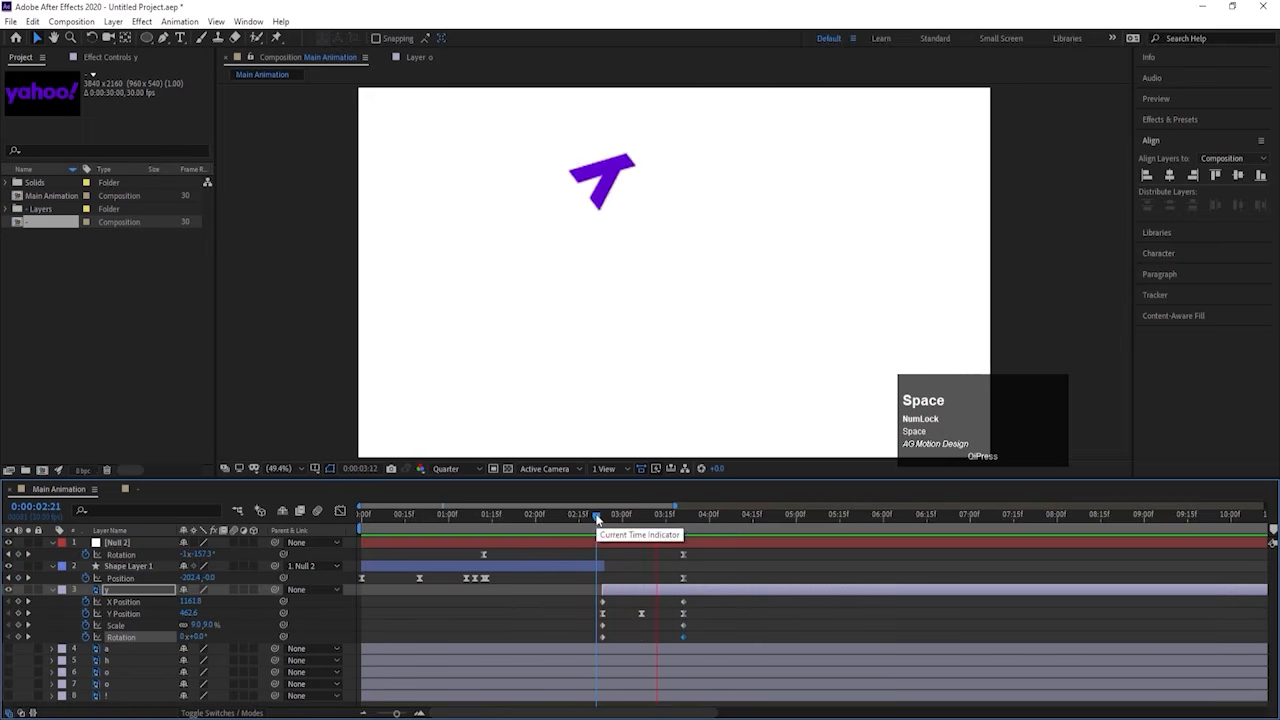
{"action": "key", "text": "space"}
Step: Add a Y Position keyframe to the y layer at 0:00:03:29 with the landing value, and one at 0:00:03:25 that lifts the letter slightly
{"action": "left_click", "coordinate": [683, 522]}
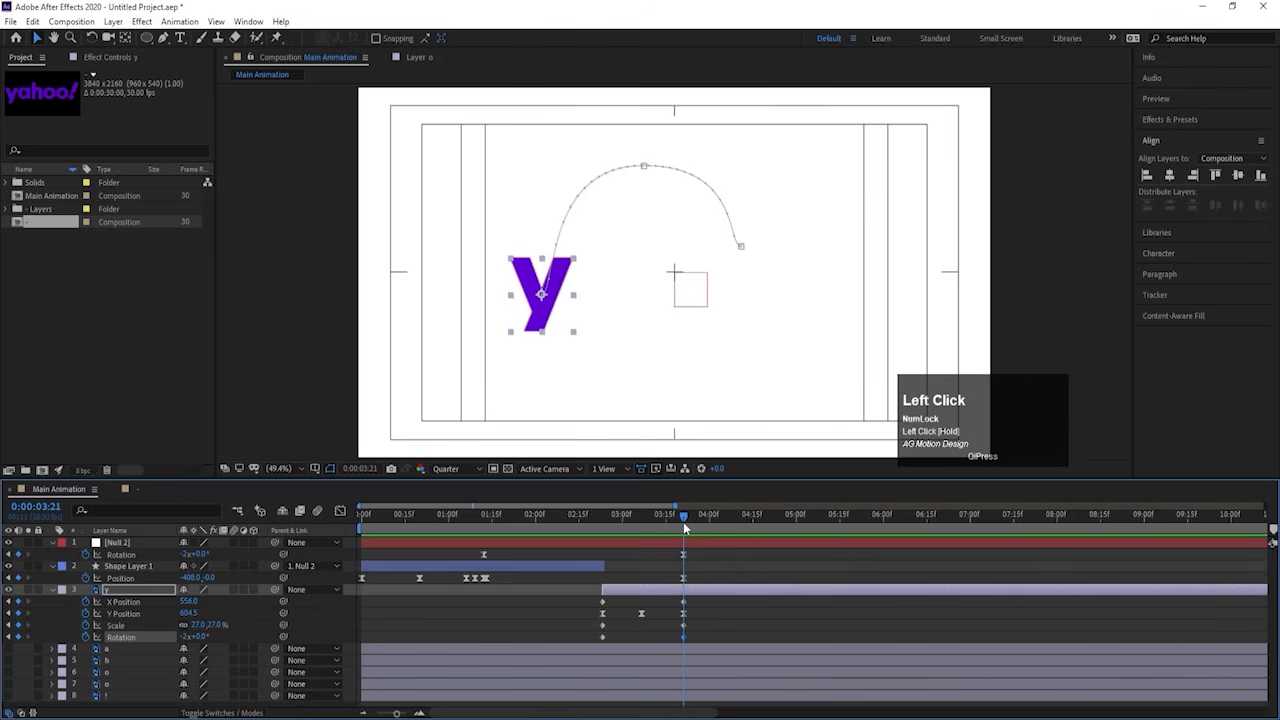
{"action": "key", "text": "equal"}
{"action": "left_click_drag", "start_coordinate": [700, 522], "coordinate": [777, 541]}
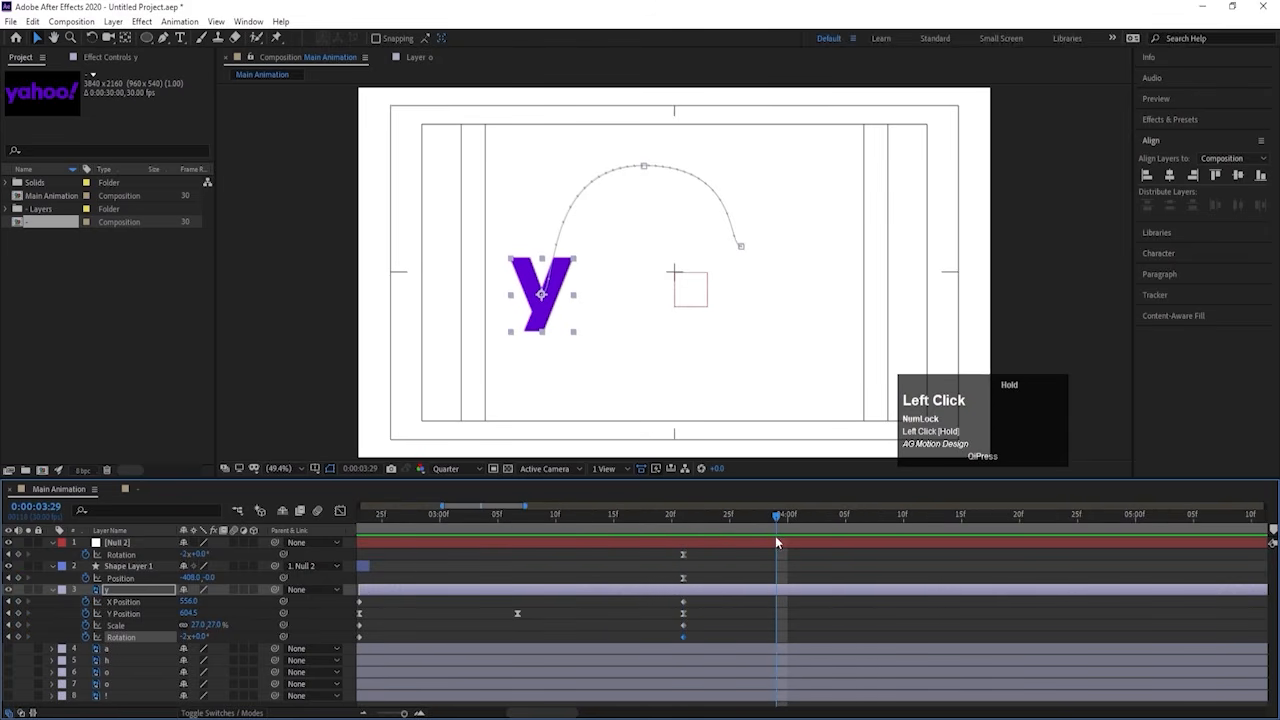
{"action": "left_click", "coordinate": [18, 613]}
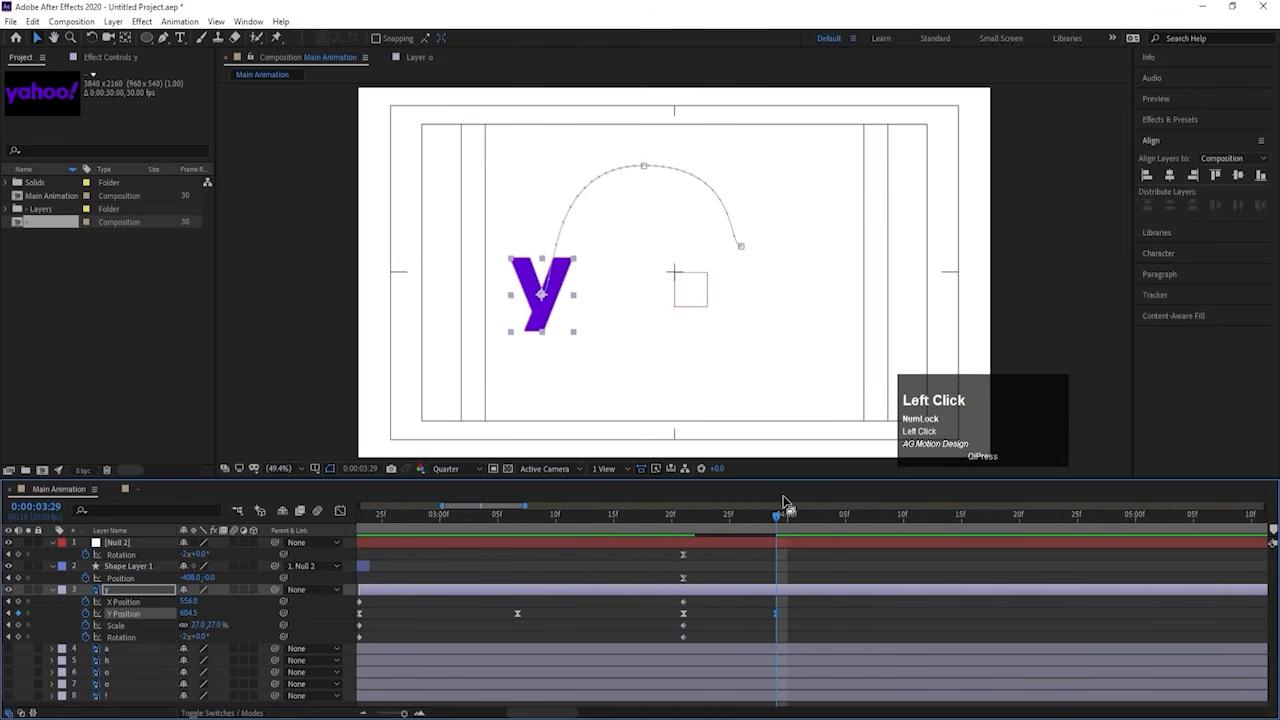
{"action": "left_click", "coordinate": [731, 521]}
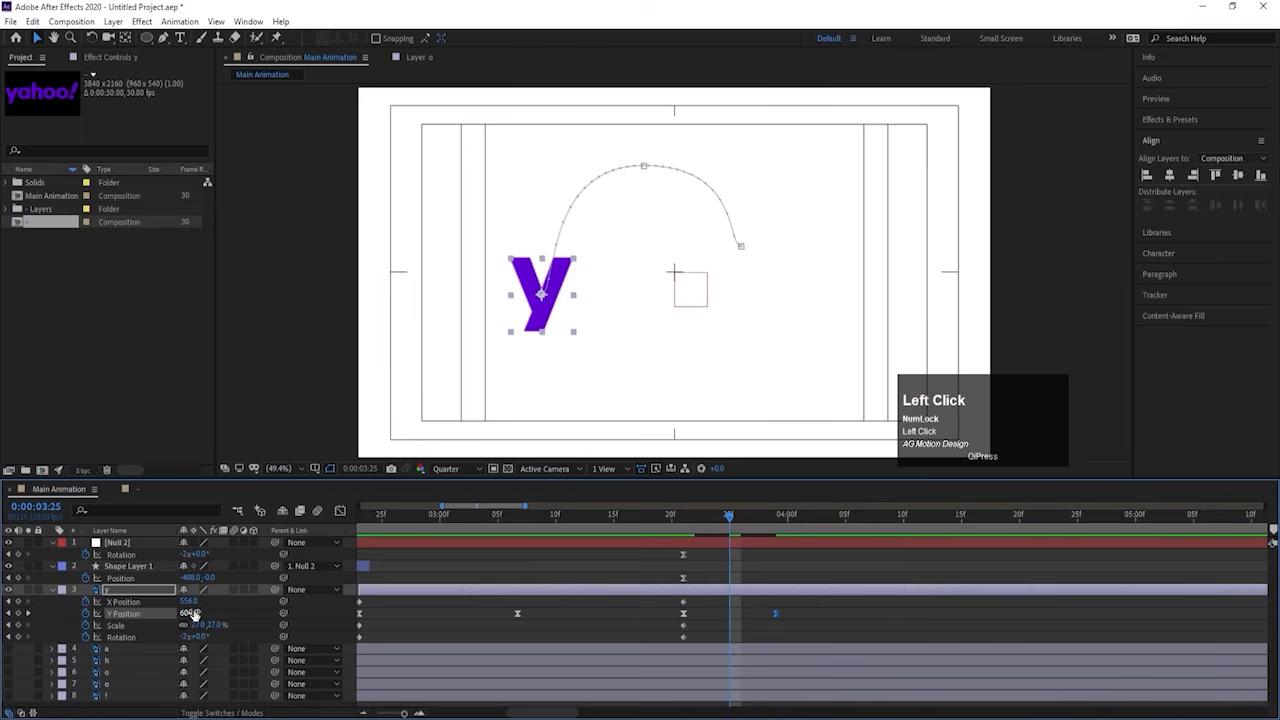
{"action": "left_click_drag", "start_coordinate": [195, 614], "coordinate": [155, 614]}
{"action": "left_click", "coordinate": [671, 522]}
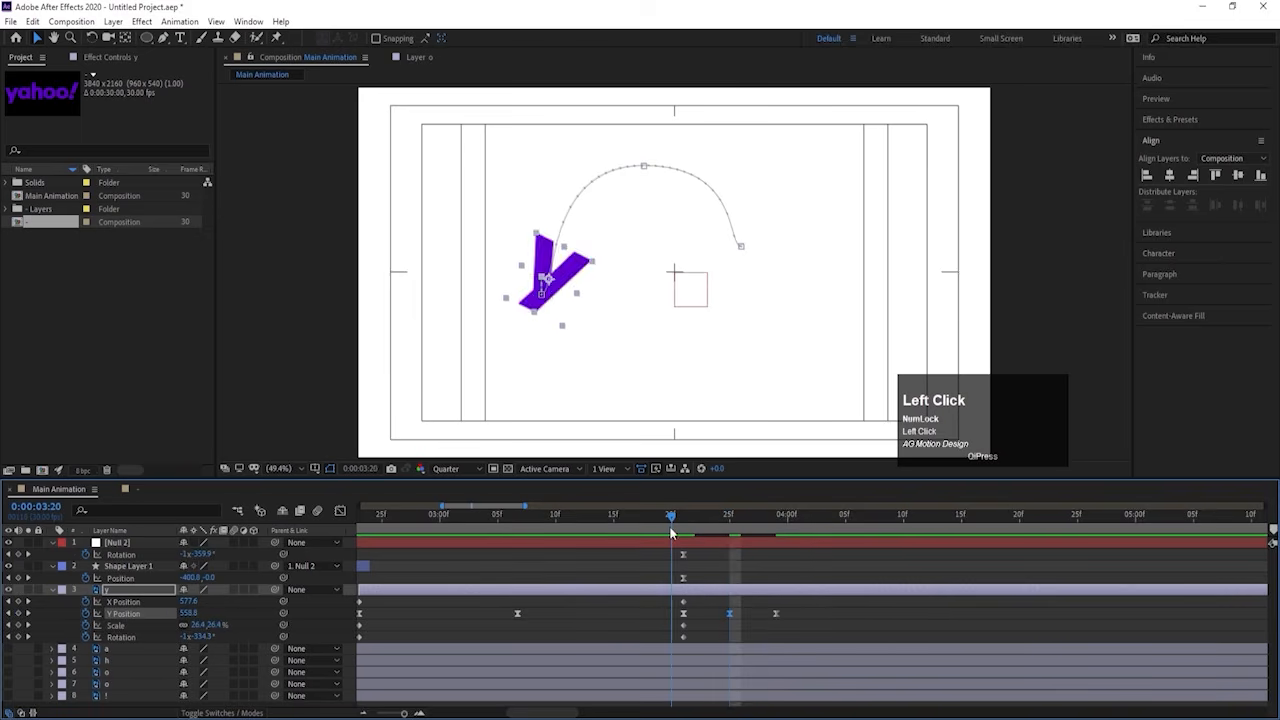
{"action": "key", "text": "space"}
{"action": "left_click", "coordinate": [683, 521]}
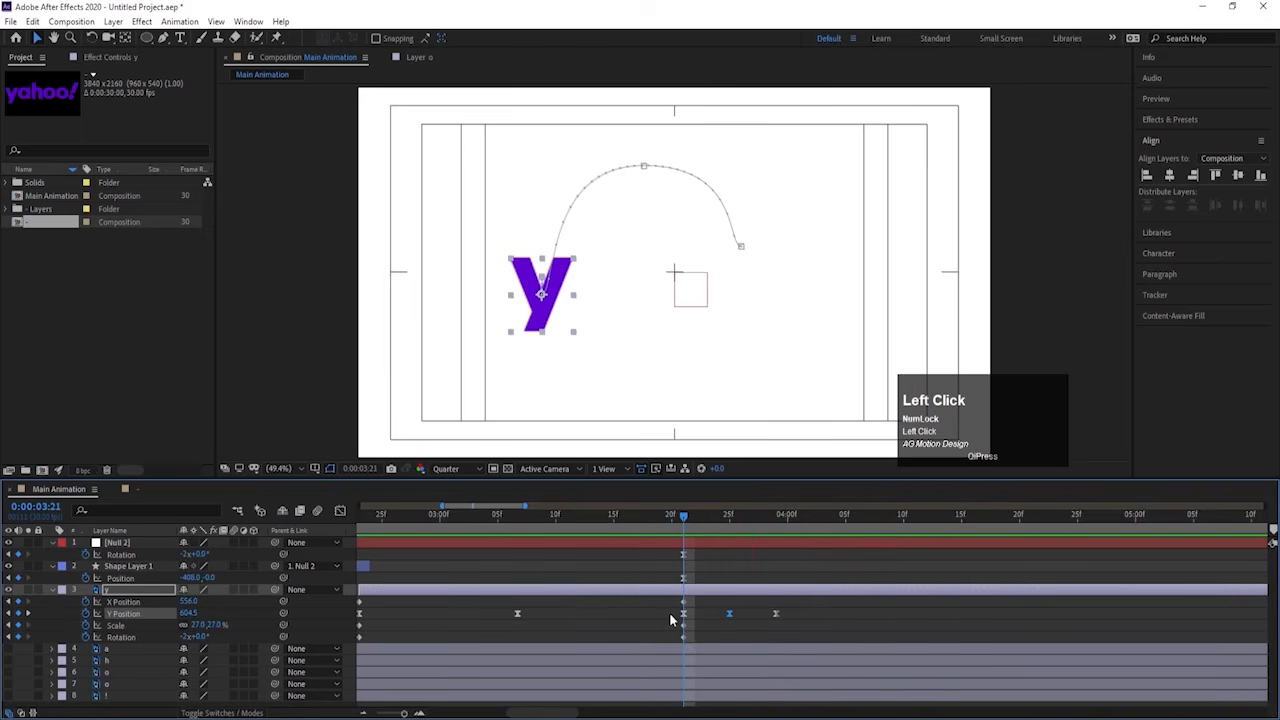
Step: Show the y layer's landing-bounce Y Position keyframes in the speed graph and apply Easy Ease to the last two
{"action": "left_click_drag", "start_coordinate": [671, 620], "coordinate": [800, 618]}
{"action": "left_click", "coordinate": [340, 511]}
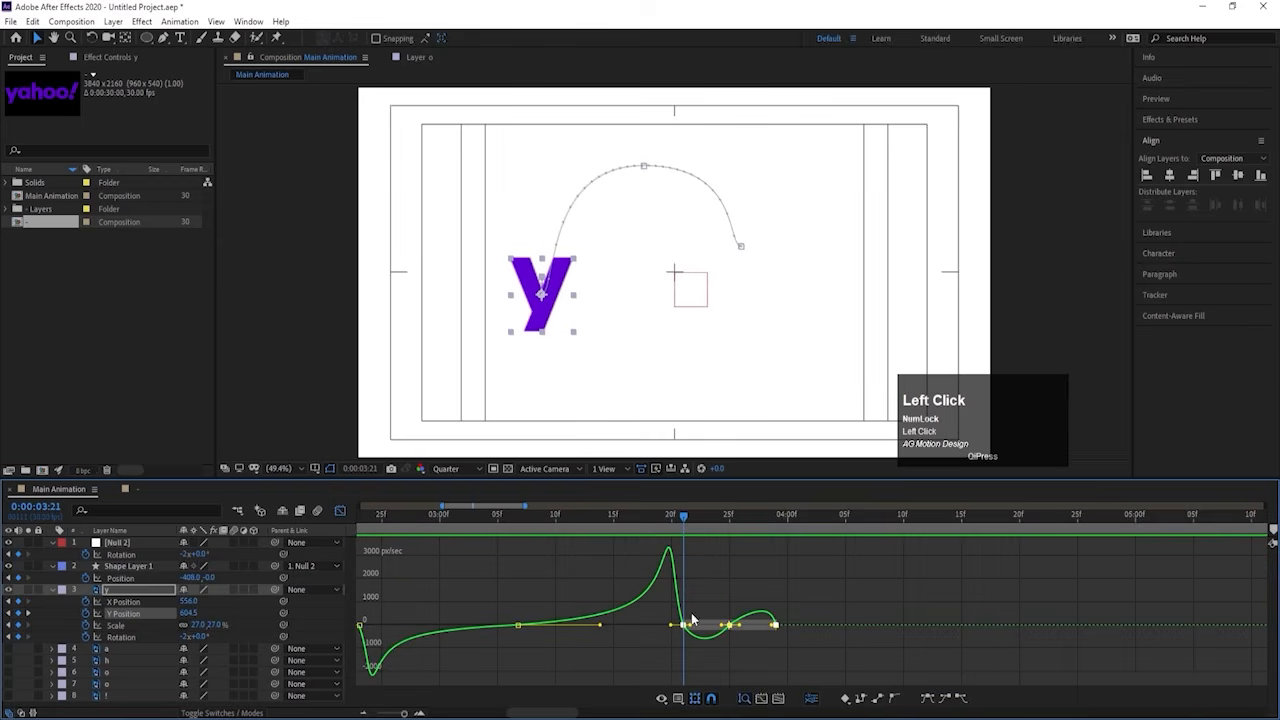
{"action": "left_click_drag", "start_coordinate": [741, 589], "coordinate": [797, 641]}
{"action": "key", "text": "F9"}
{"action": "key", "text": "="}
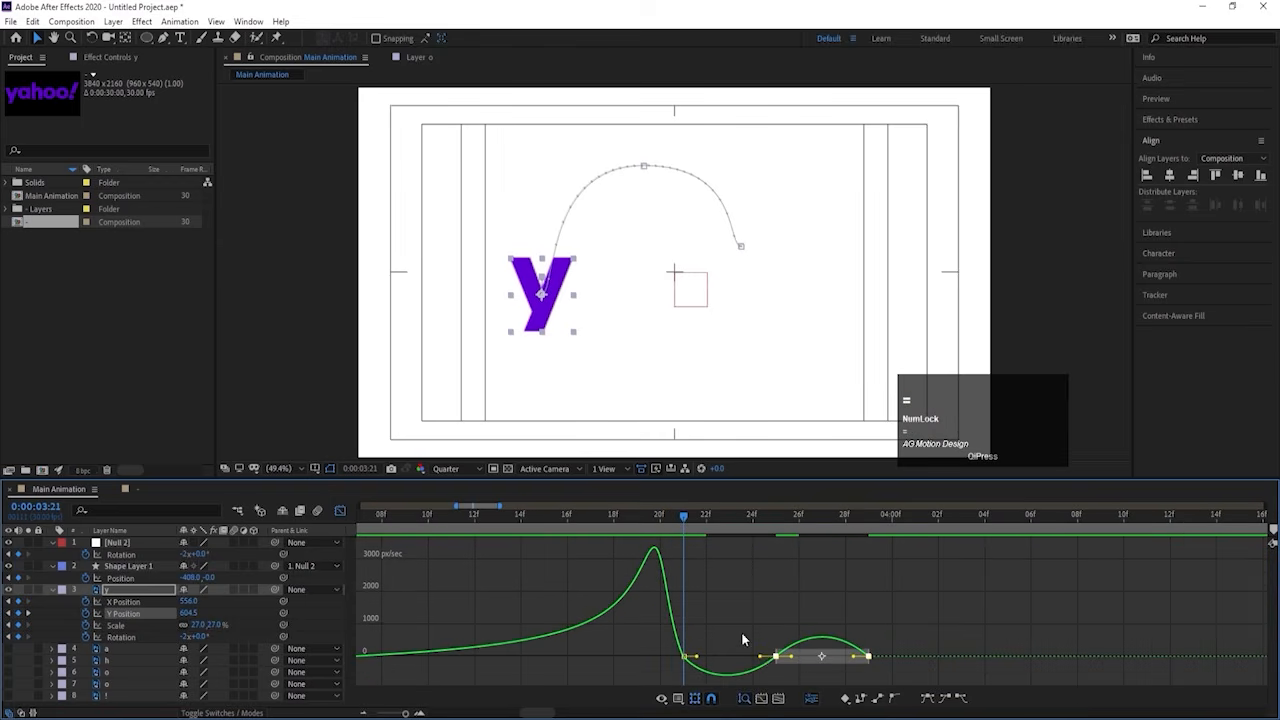
Step: Shape the bounce's speed graph with long influences around the 0:00:03:25 keyframe and short ones at both ends, and close the graph
{"action": "left_click_drag", "start_coordinate": [764, 656], "coordinate": [822, 640]}
{"action": "key", "text": "ctrl+z"}
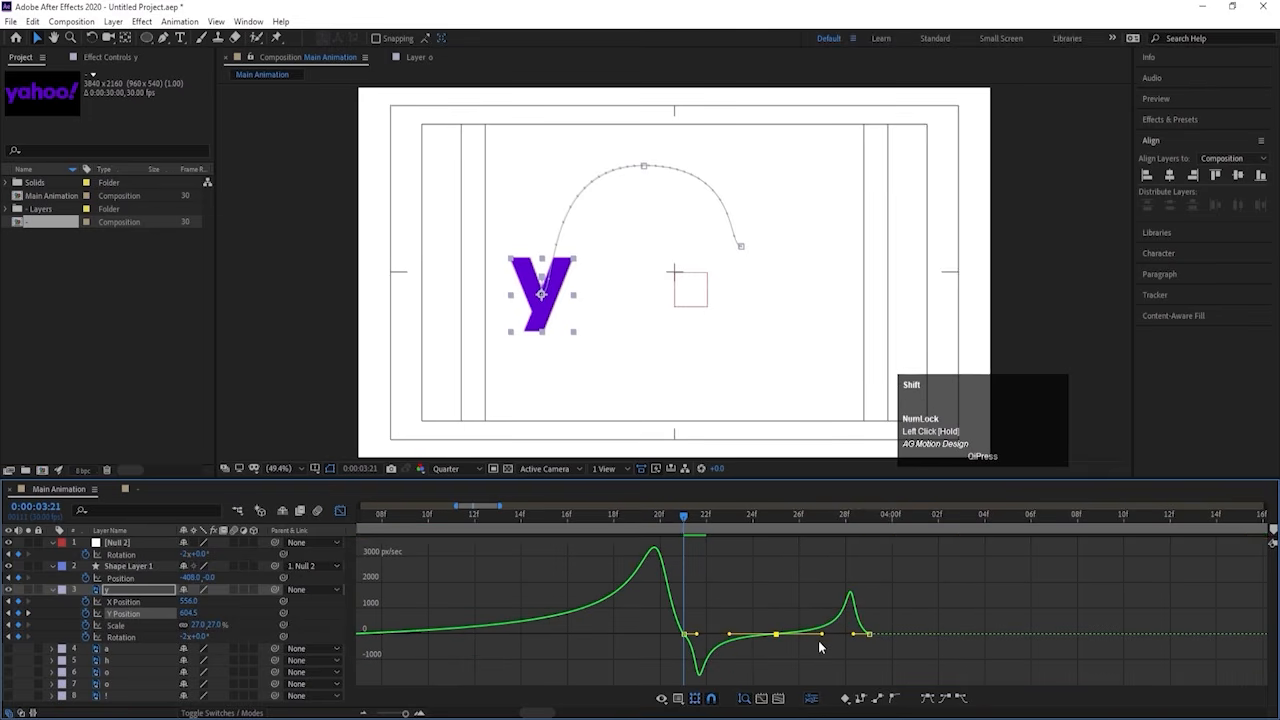
{"action": "left_click", "coordinate": [686, 645]}
{"action": "left_click_drag", "start_coordinate": [696, 637], "coordinate": [690, 637]}
{"action": "left_click_drag", "start_coordinate": [884, 626], "coordinate": [862, 644]}
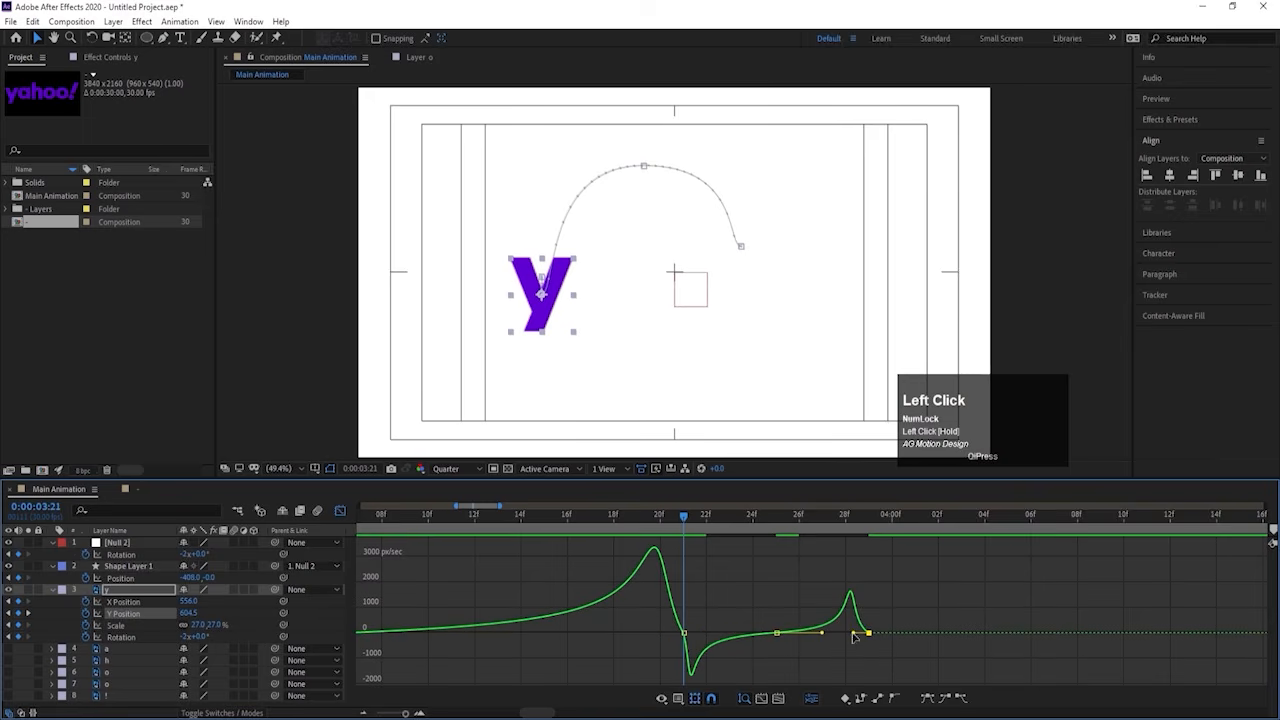
{"action": "left_click", "coordinate": [341, 511]}
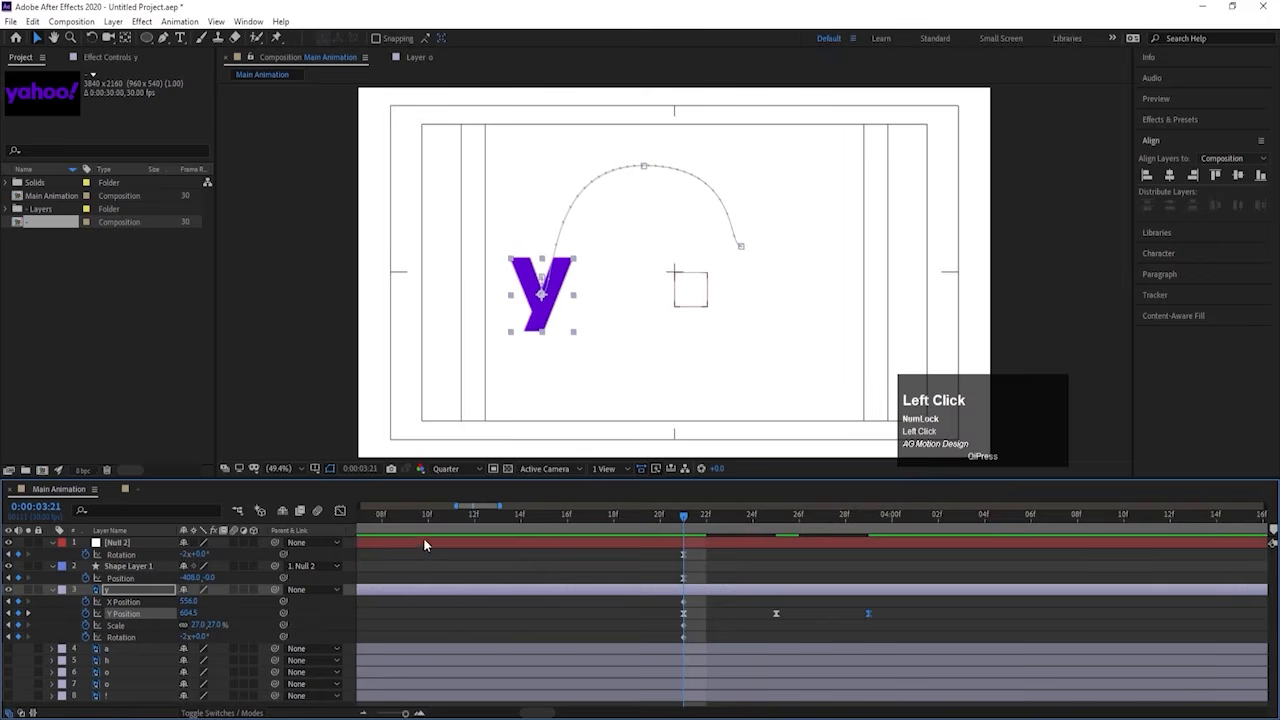
Step: Play the whole animation from the first frame to check the y's landing bounce
{"action": "key", "text": "minus"}
{"action": "key", "text": "minus"}
{"action": "key", "text": "minus"}
{"action": "left_click_drag", "start_coordinate": [424, 517], "coordinate": [309, 512]}
{"action": "key", "text": "space"}
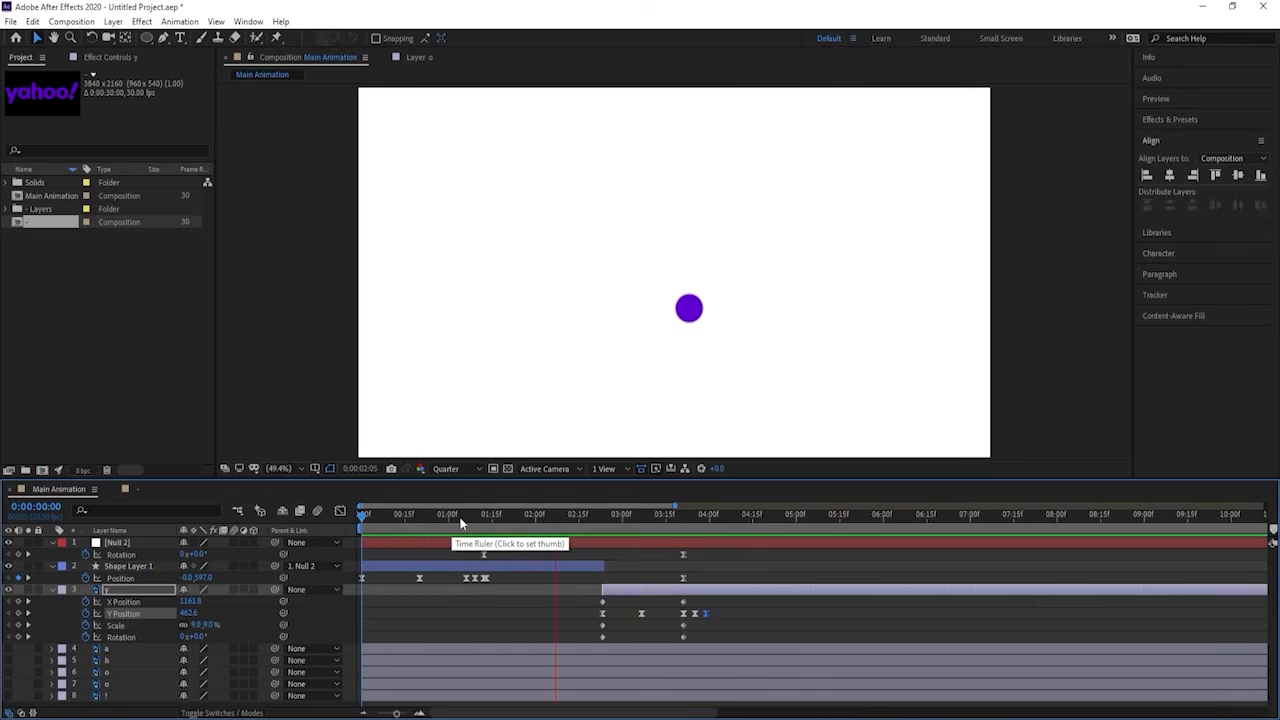
{"action": "key", "text": "space"}
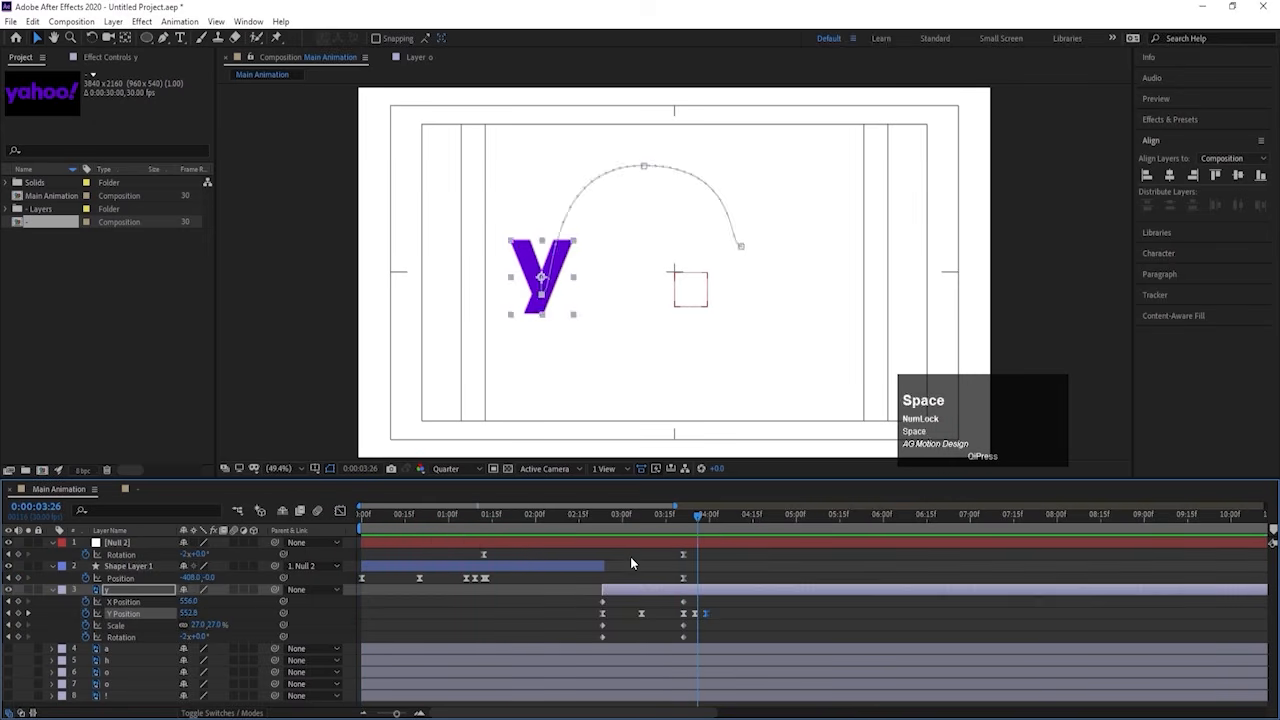
Step: Deselect the y layer, collapse the animated properties of all layers, and preview the composition
{"action": "left_click", "coordinate": [631, 558]}
{"action": "key", "text": "u"}
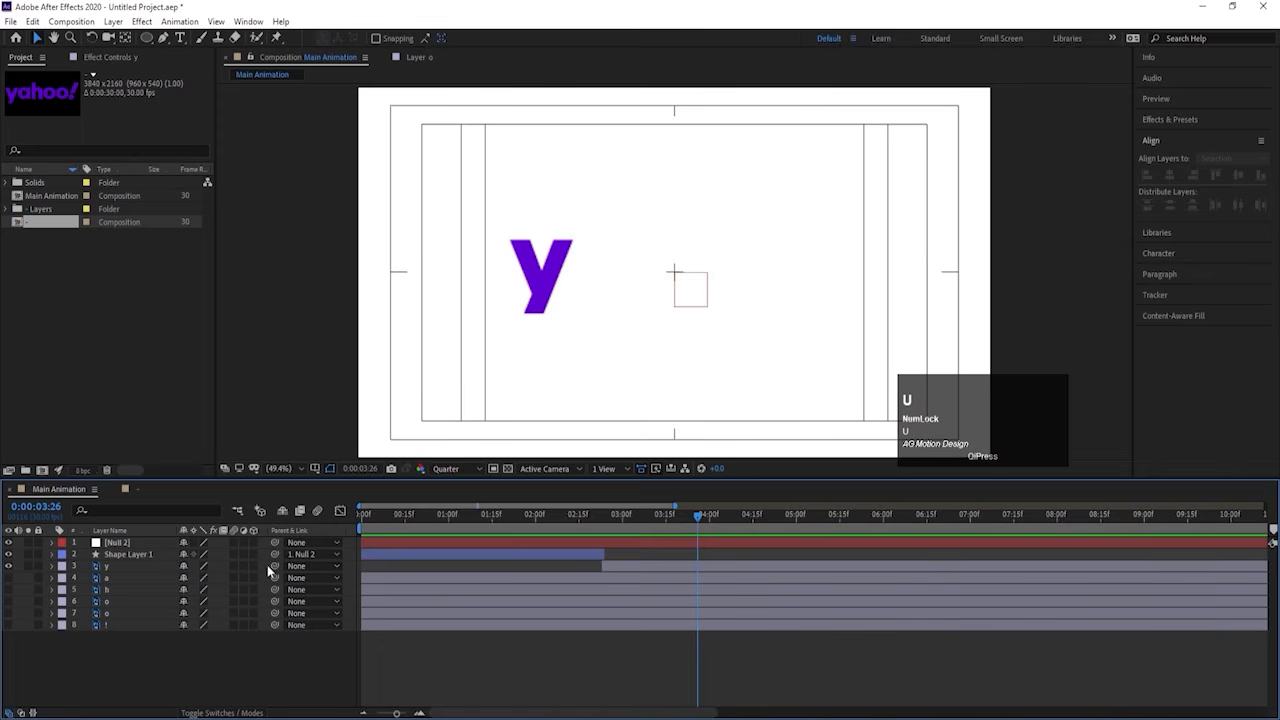
{"action": "key", "text": "space"}
{"action": "key", "text": "space"}
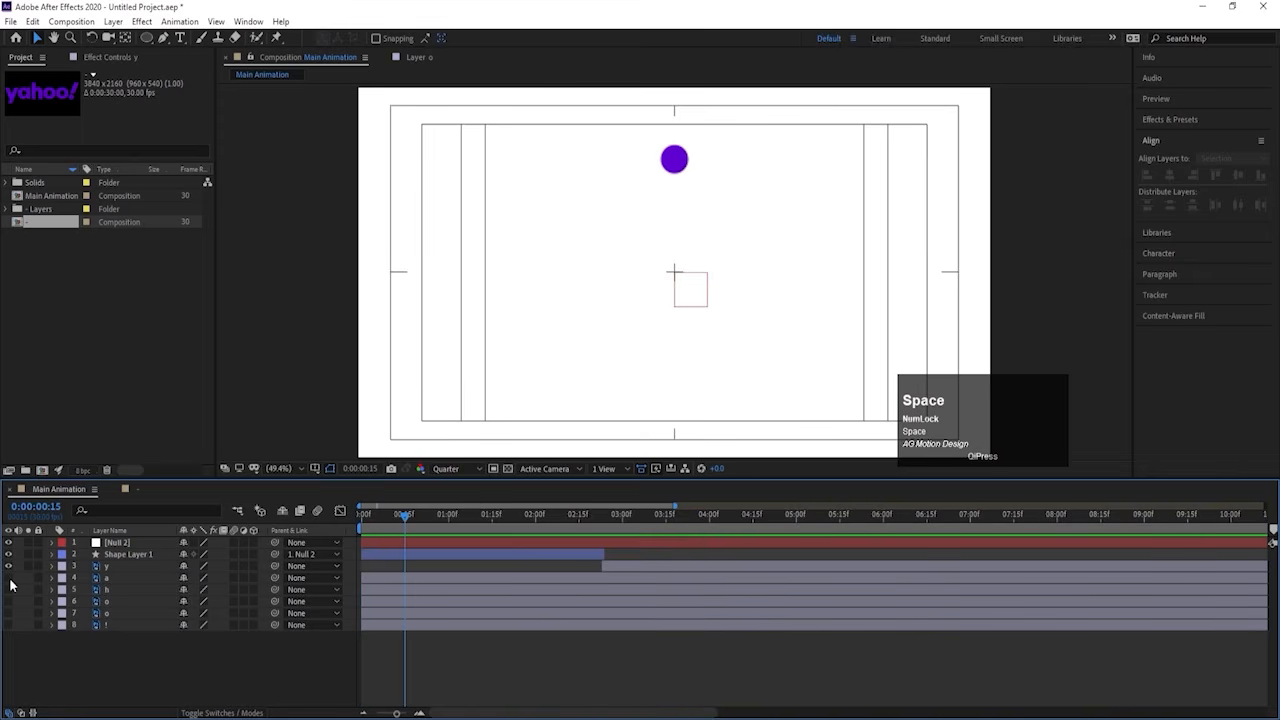
Step: Make the a and h letter layers visible in the Main Animation composition
{"action": "left_click", "coordinate": [9, 578]}
{"action": "left_click", "coordinate": [9, 590]}
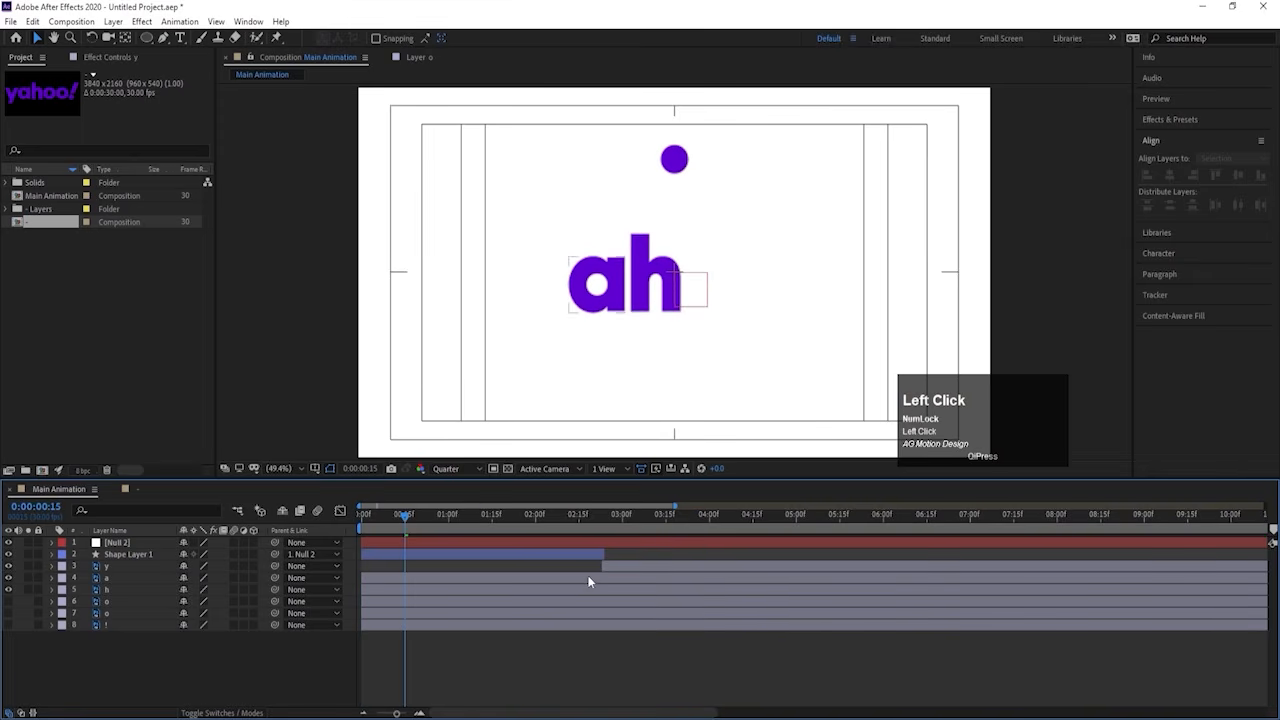
{"action": "left_click", "coordinate": [115, 589]}
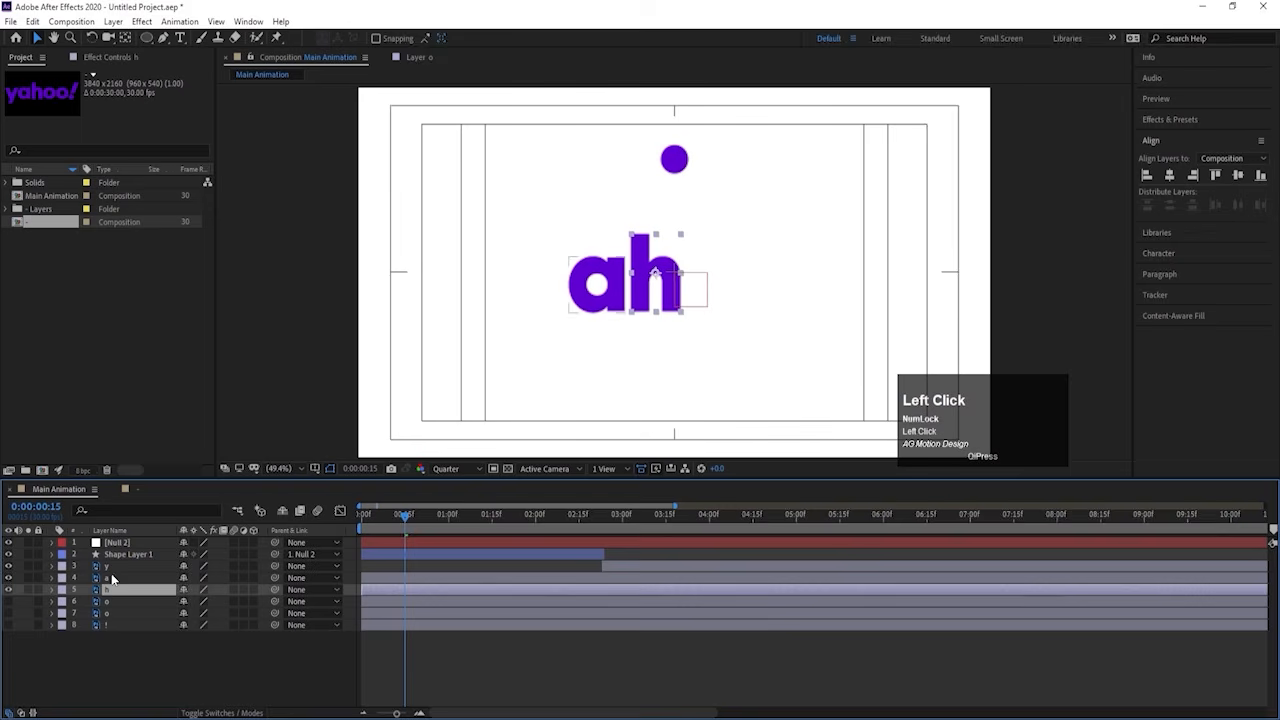
Step: Pre-compose Null 2, Shape Layer 1 and the y layer as "y", and play the composition from the first frame
{"action": "left_click", "coordinate": [110, 570]}
{"action": "left_click", "coordinate": [115, 545], "text": "shift"}
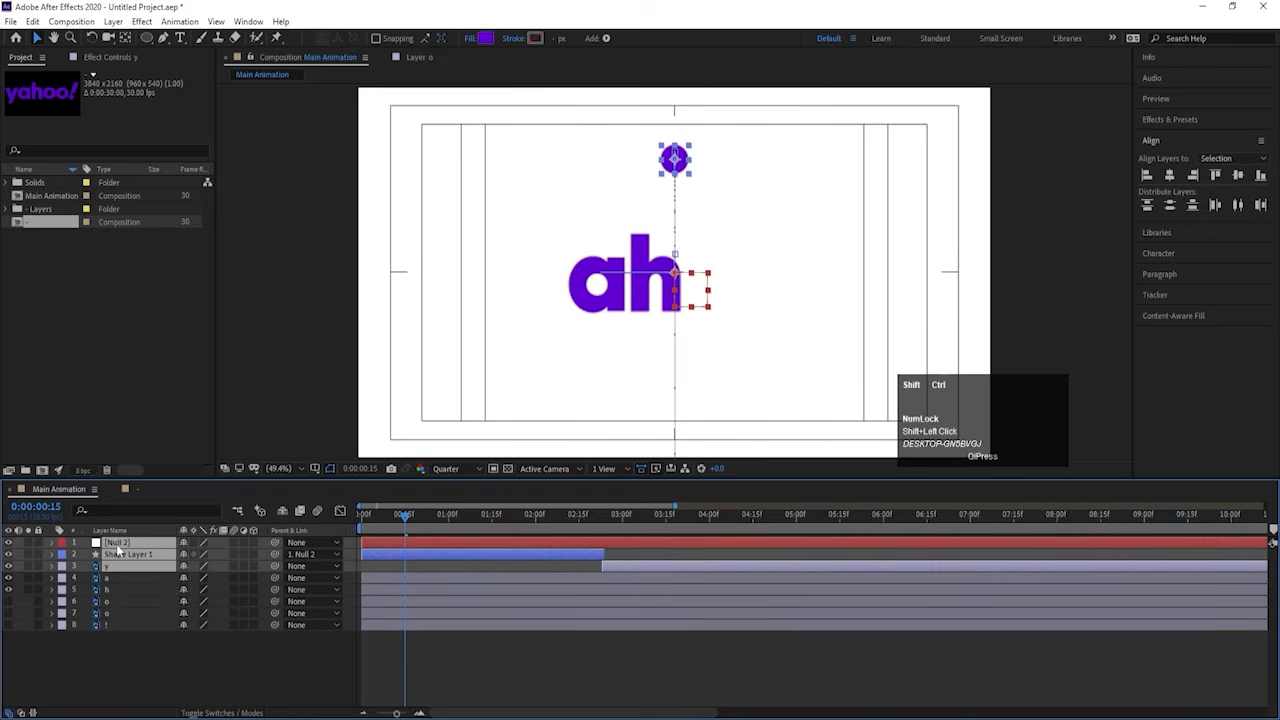
{"action": "key", "text": "ctrl+shift+c"}
{"action": "type", "text": "y"}
{"action": "key", "text": "Return"}
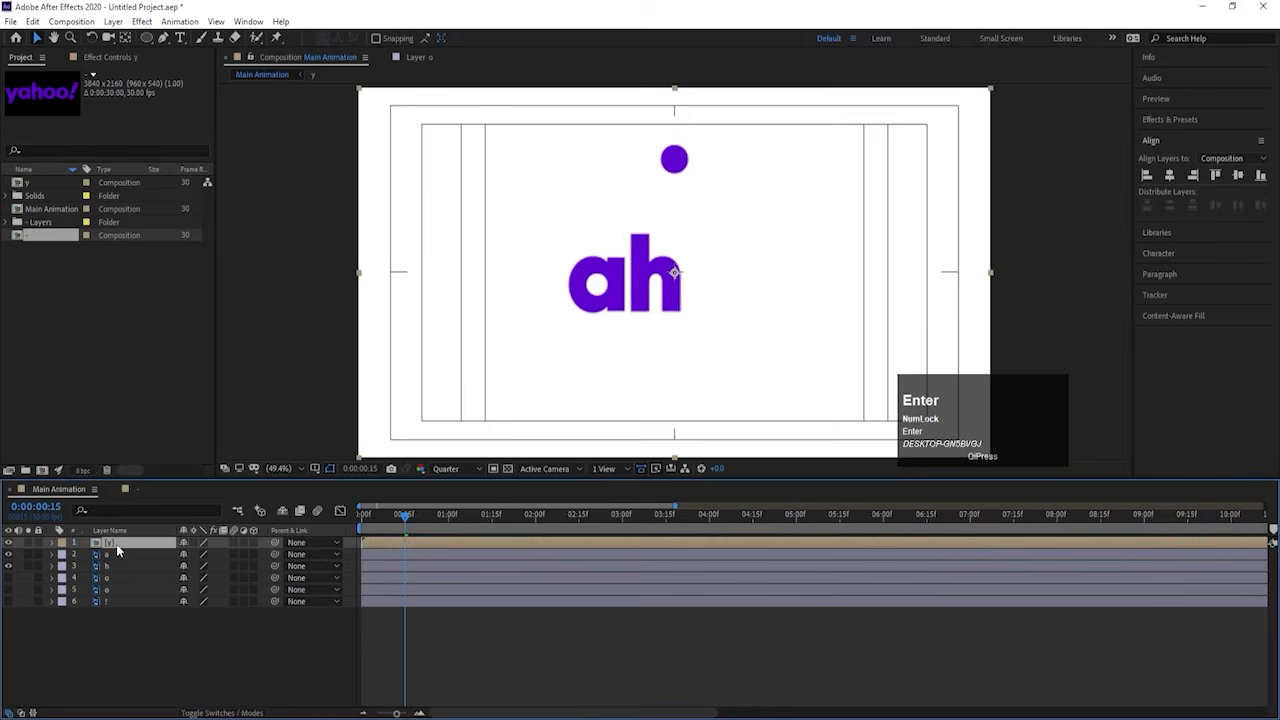
{"action": "left_click_drag", "start_coordinate": [398, 516], "coordinate": [361, 519]}
{"action": "key", "text": "space"}
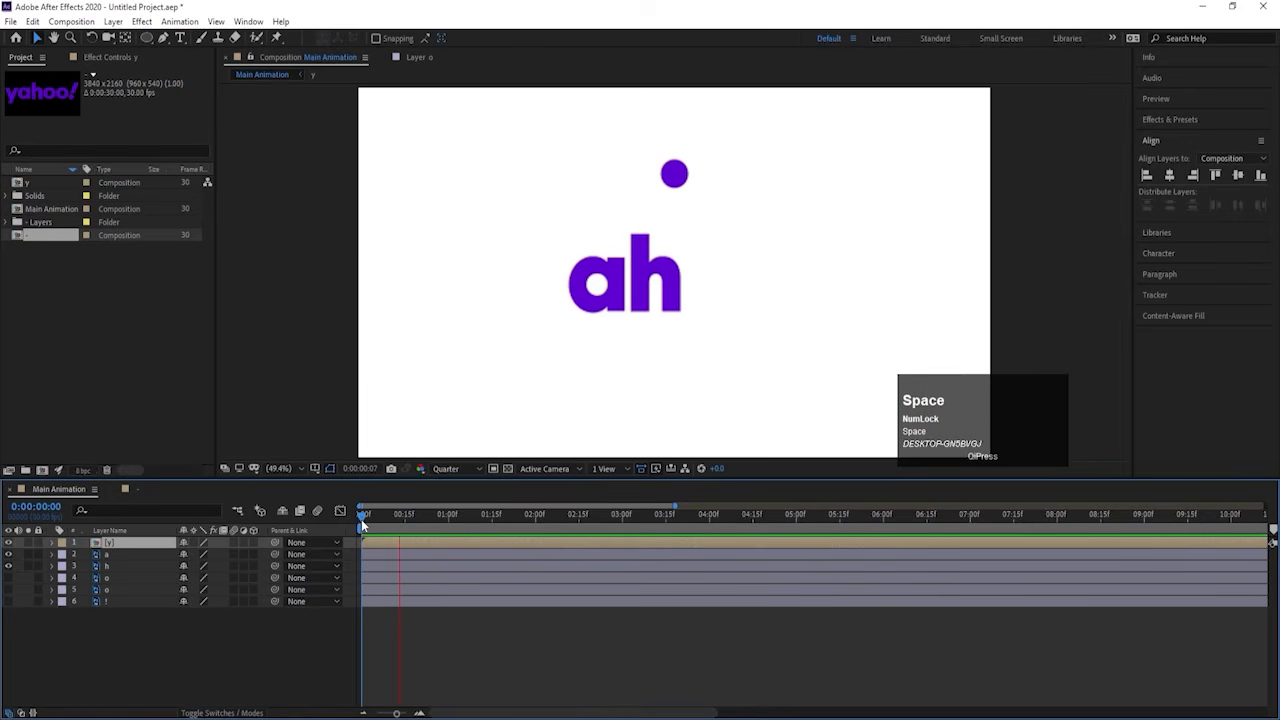
{"action": "key", "text": "space"}
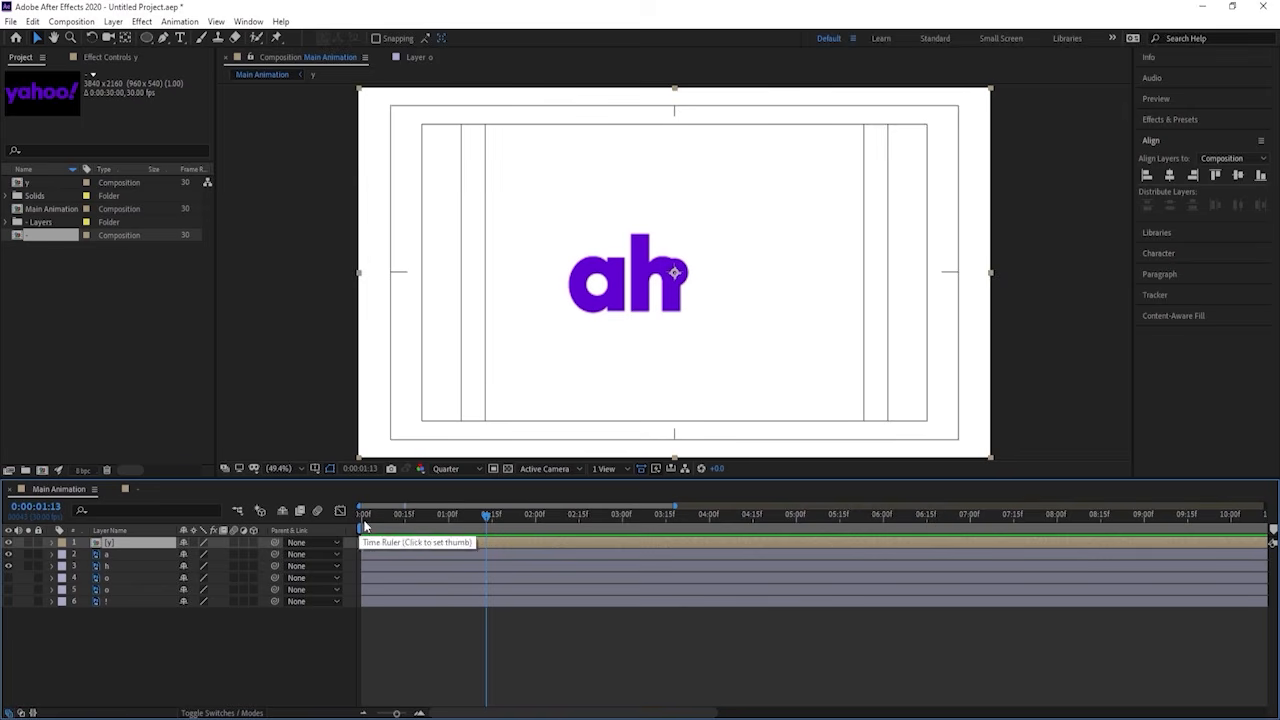
Step: Keyframe the h layer's Position at the first frame and at 0:00:00:20
{"action": "left_click", "coordinate": [121, 565]}
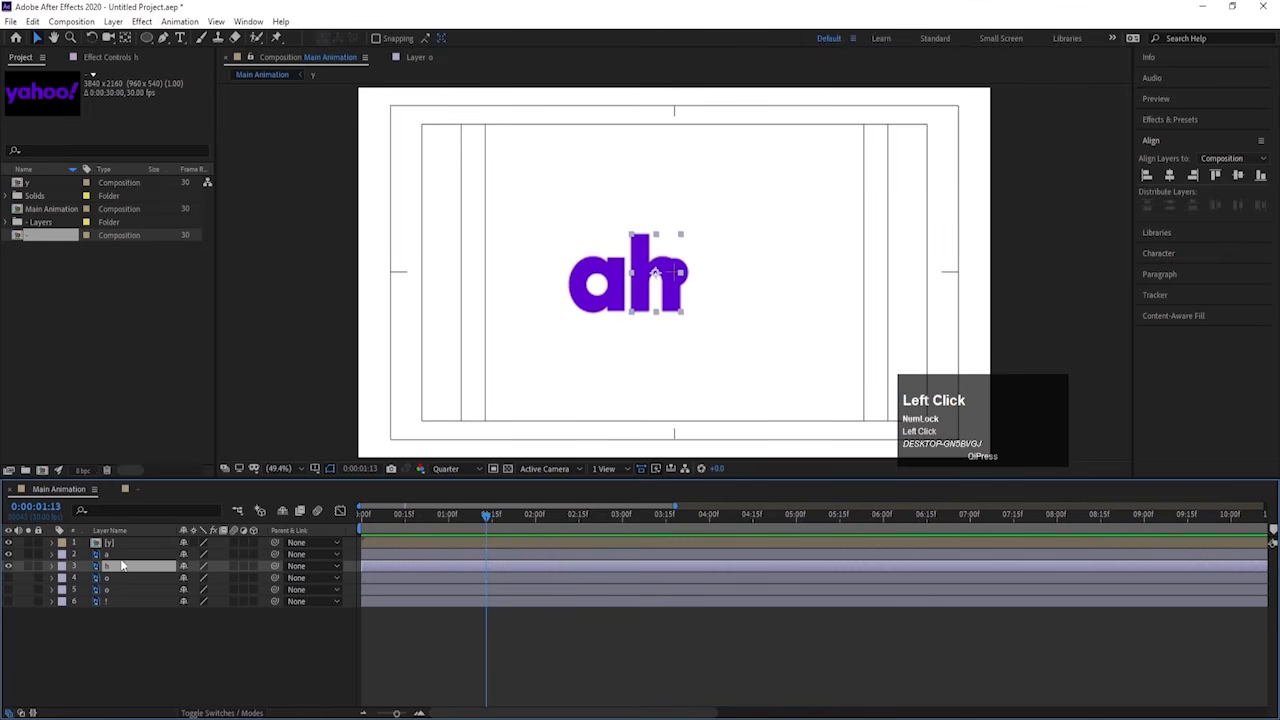
{"action": "left_click_drag", "start_coordinate": [386, 518], "coordinate": [103, 557]}
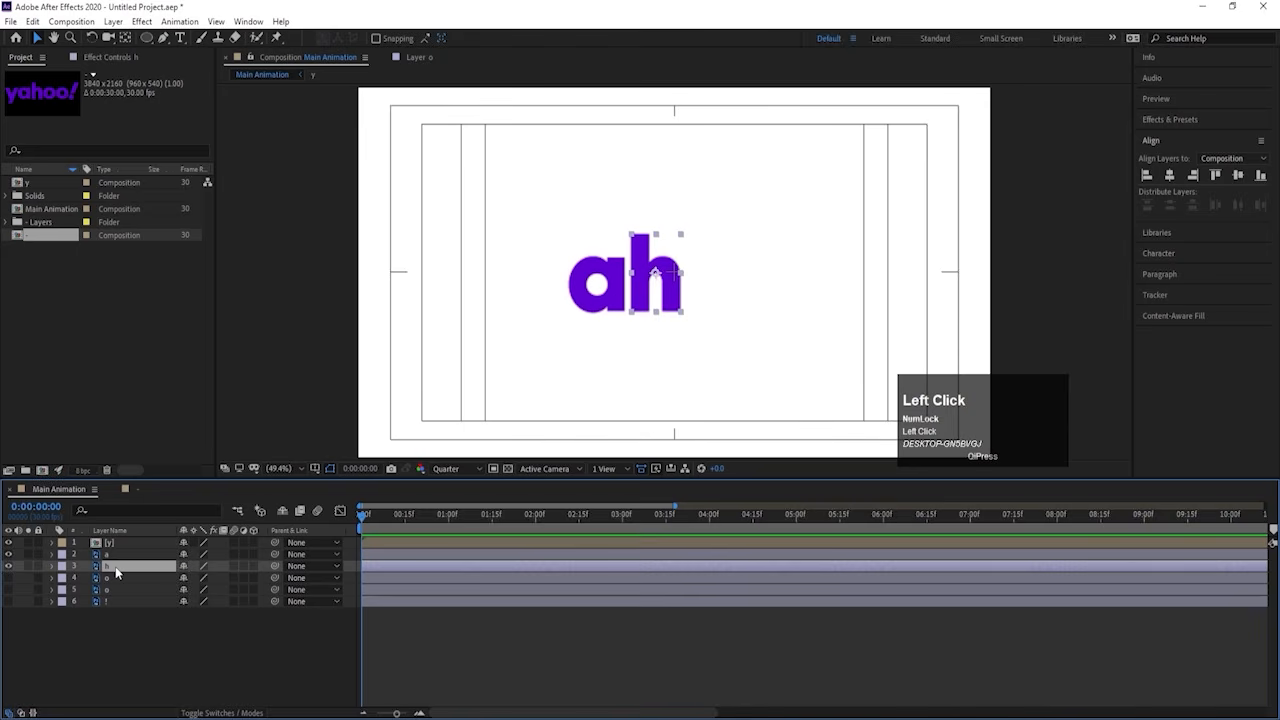
{"action": "key", "text": "p"}
{"action": "left_click", "coordinate": [85, 579]}
{"action": "key", "text": "equal"}
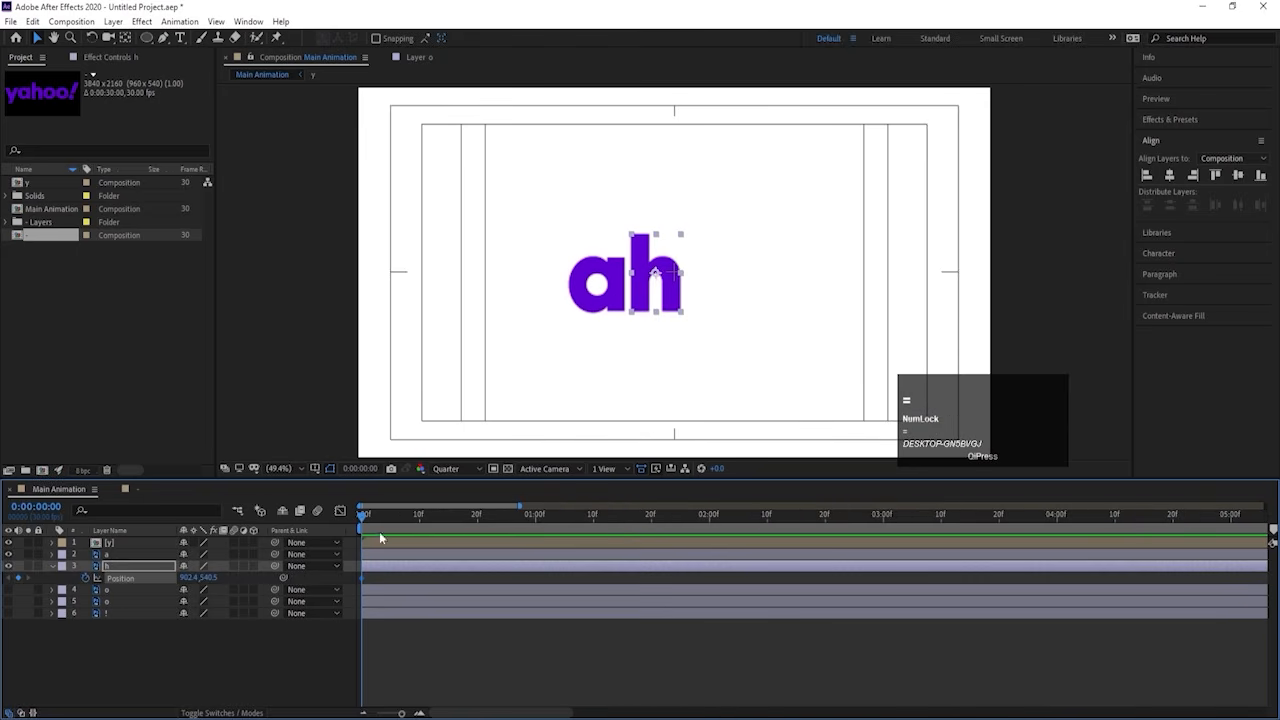
{"action": "left_click", "coordinate": [476, 519]}
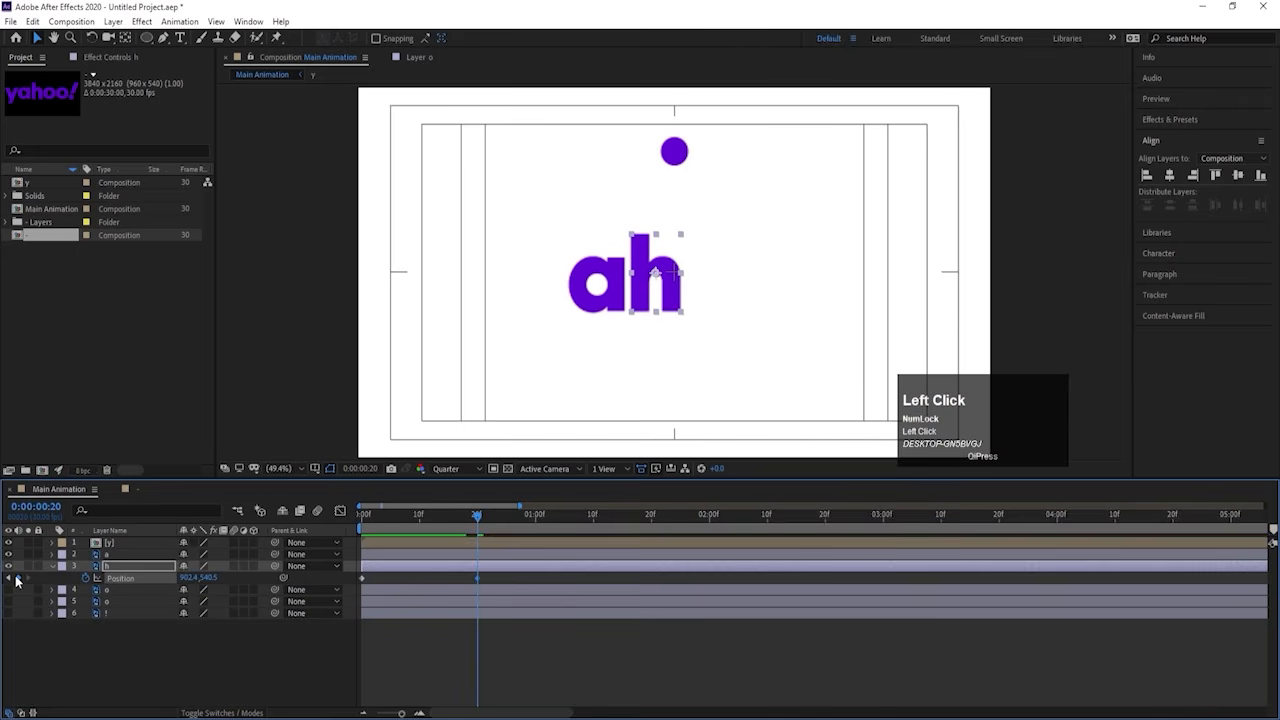
Step: Raise the h's first Position keyframe to Y about -123.5, apply Easy Ease to both keyframes, and preview the drop
{"action": "key", "text": "j"}
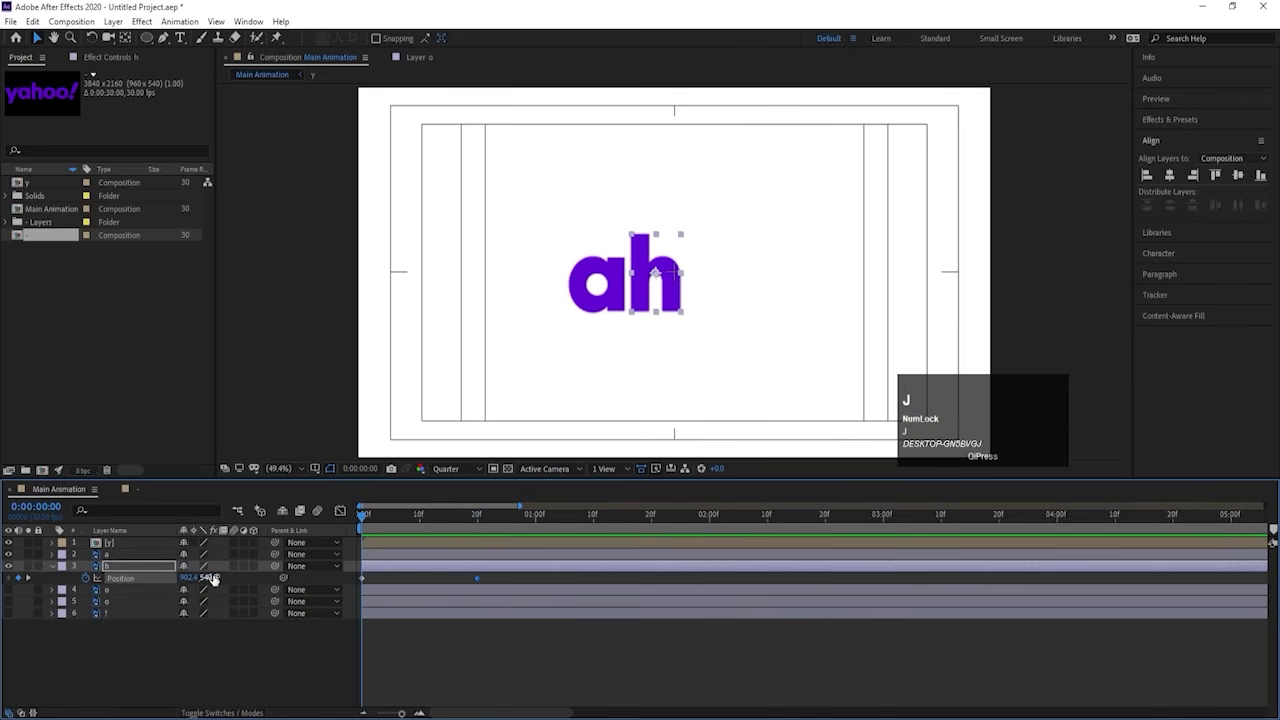
{"action": "left_click_drag", "start_coordinate": [221, 575], "coordinate": [209, 578]}
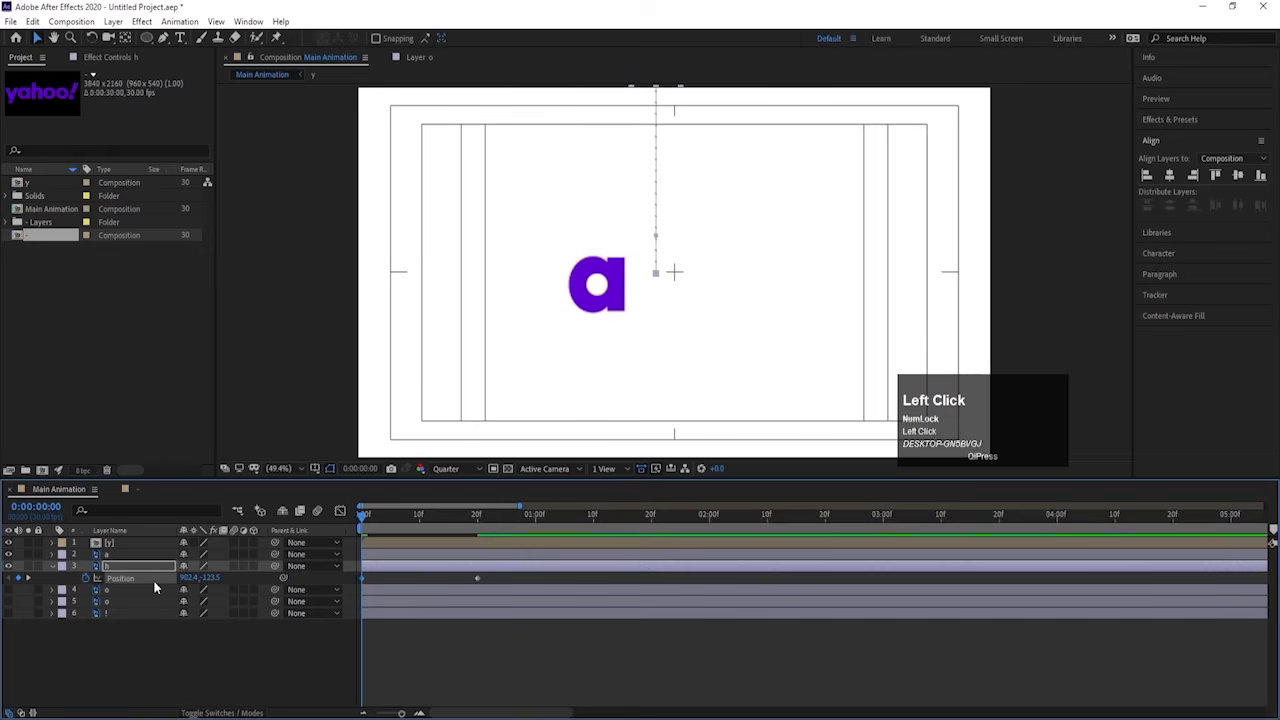
{"action": "key", "text": "F9"}
{"action": "key", "text": "space"}
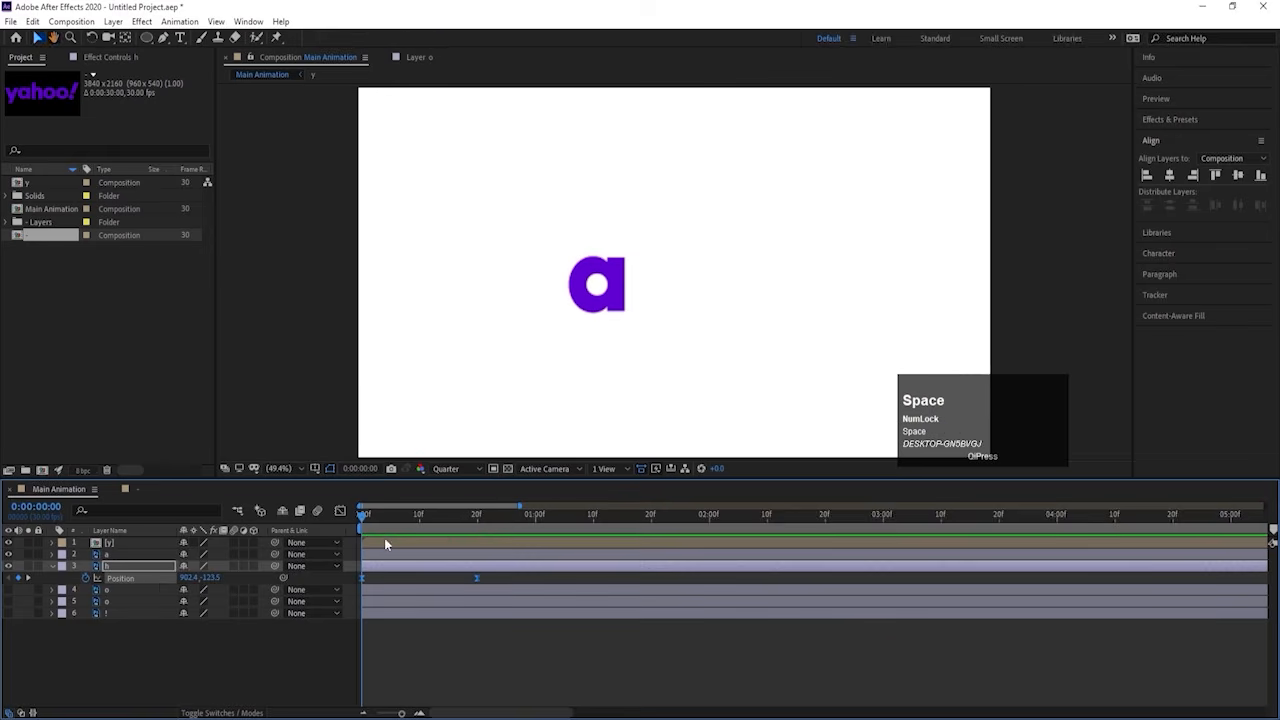
{"action": "key", "text": "space"}
Step: Add a bounce to the h with a Position keyframe at 0:00:00:28 and one at 0:00:00:24 raised to Y about 463.5
{"action": "left_click_drag", "start_coordinate": [471, 524], "coordinate": [523, 532]}
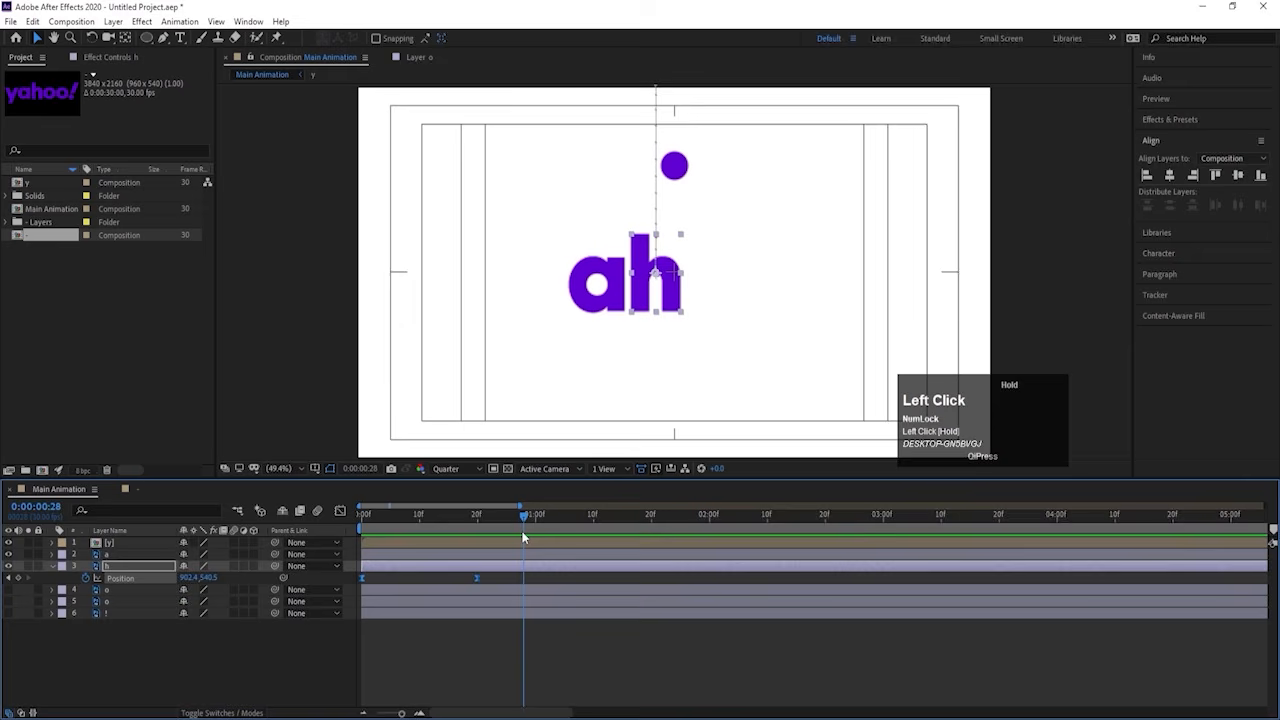
{"action": "left_click", "coordinate": [508, 580]}
{"action": "left_click", "coordinate": [14, 579]}
{"action": "left_click_drag", "start_coordinate": [521, 532], "coordinate": [502, 530]}
{"action": "left_click_drag", "start_coordinate": [210, 578], "coordinate": [158, 578]}
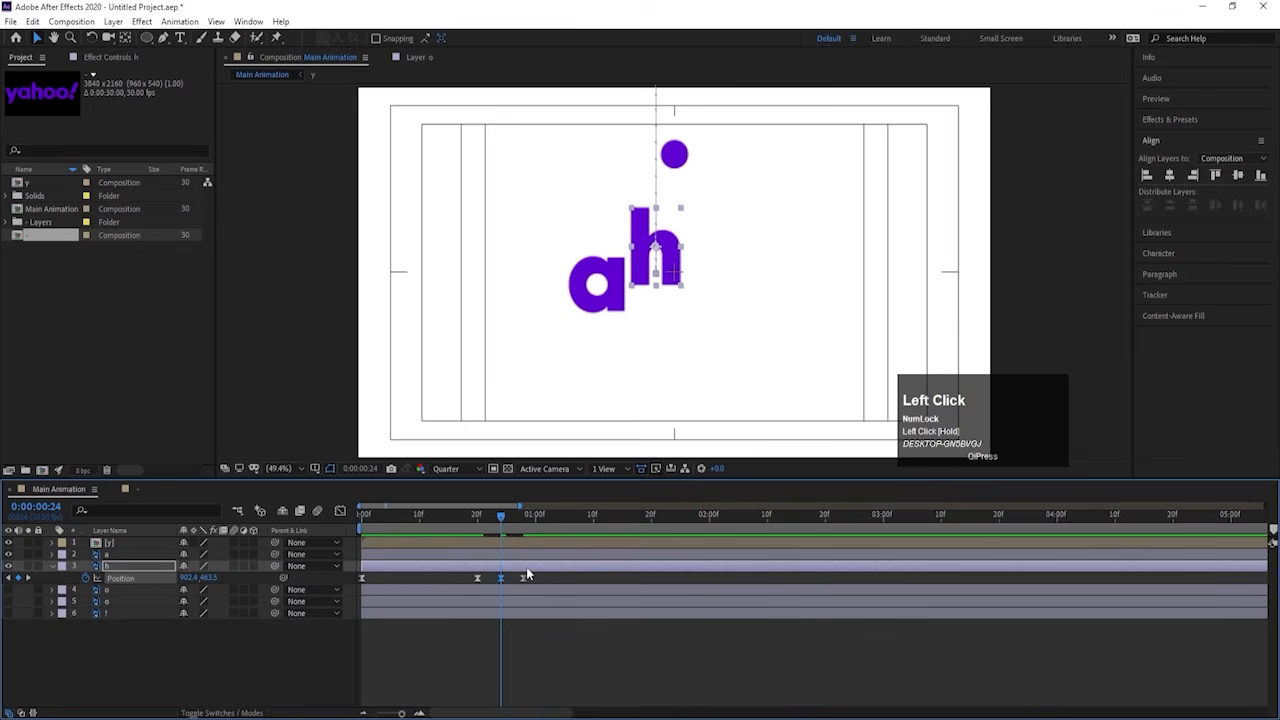
Step: Stretch the h's three bounce keyframes so the last falls at about 0:00:01:07, and preview the timing
{"action": "key", "text": "="}
{"action": "mouse_move", "coordinate": [423, 529]}
{"action": "left_mouse_down"}
{"action": "mouse_move", "coordinate": [408, 528]}
{"action": "mouse_move", "coordinate": [435, 535]}
{"action": "left_mouse_up"}
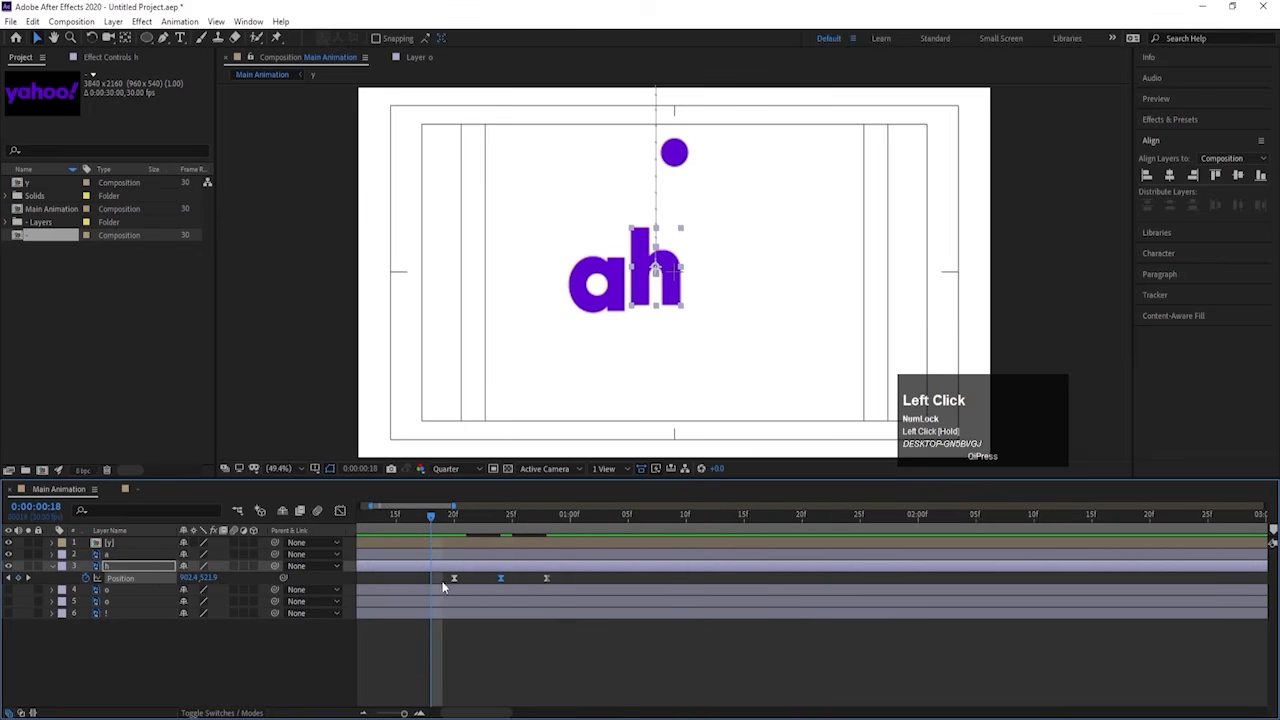
{"action": "key", "text": "-"}
{"action": "left_click_drag", "start_coordinate": [430, 578], "coordinate": [539, 580]}
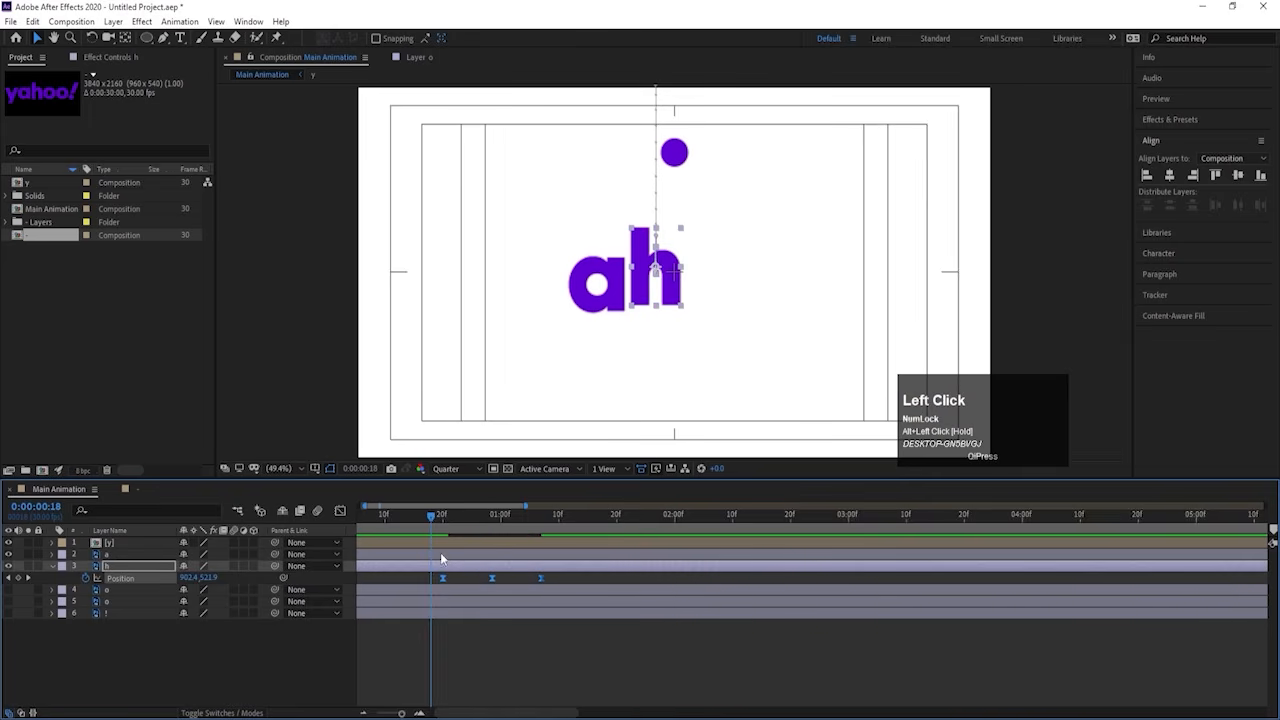
{"action": "key", "text": "space"}
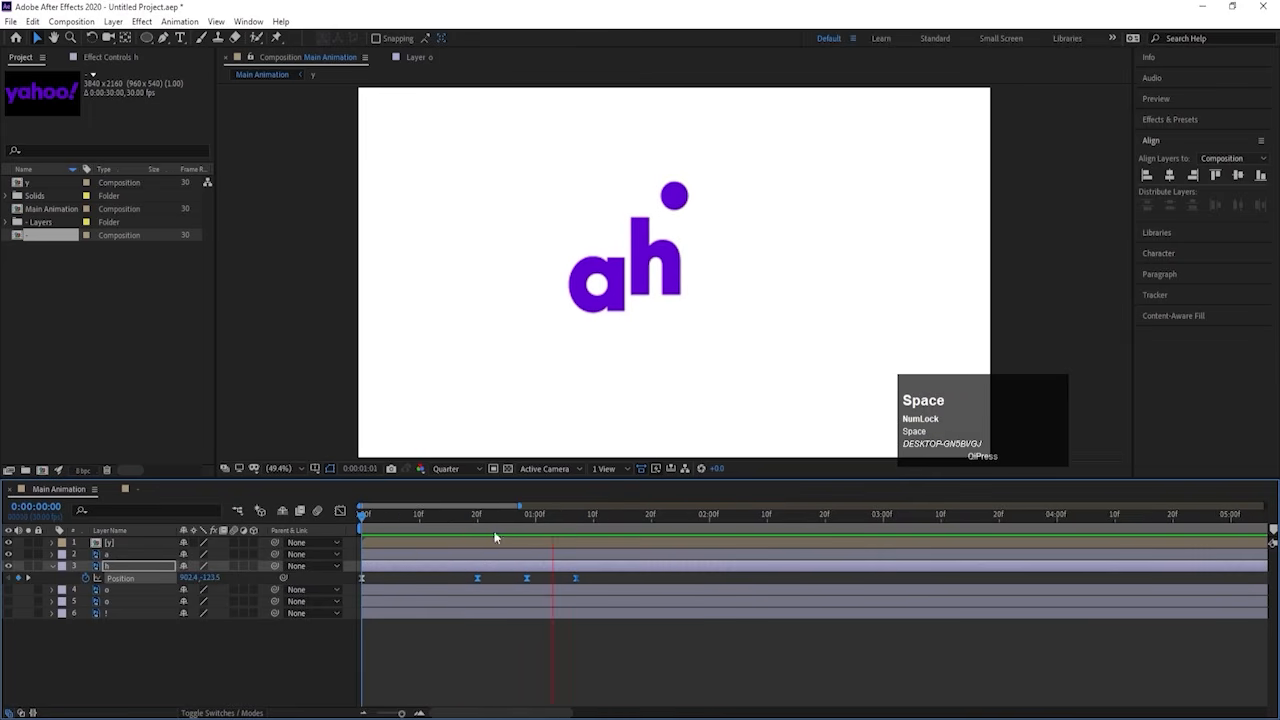
Step: Set the h's bounce peak at 0:00:00:29 to Y about 243.5 and move the last bounce keyframe to 0:00:01:08
{"action": "left_click", "coordinate": [530, 518]}
{"action": "left_click", "coordinate": [547, 575]}
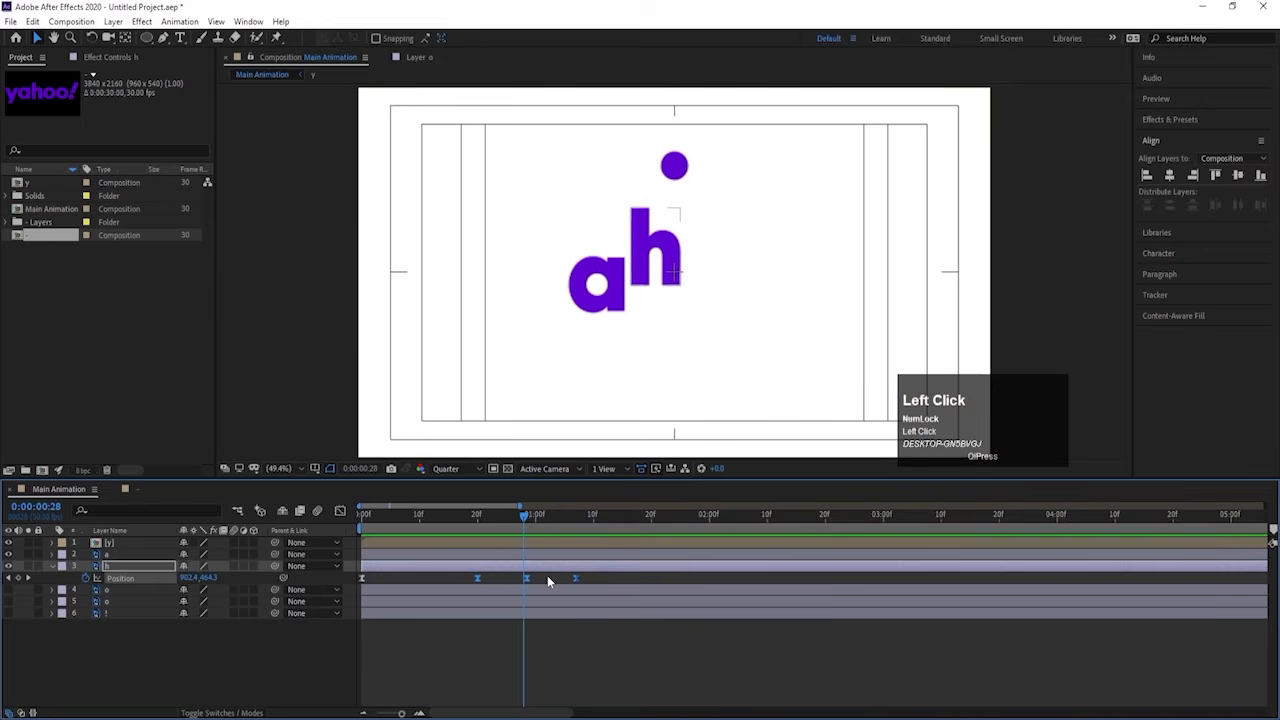
{"action": "key", "text": "k"}
{"action": "left_click_drag", "start_coordinate": [527, 578], "coordinate": [529, 578]}
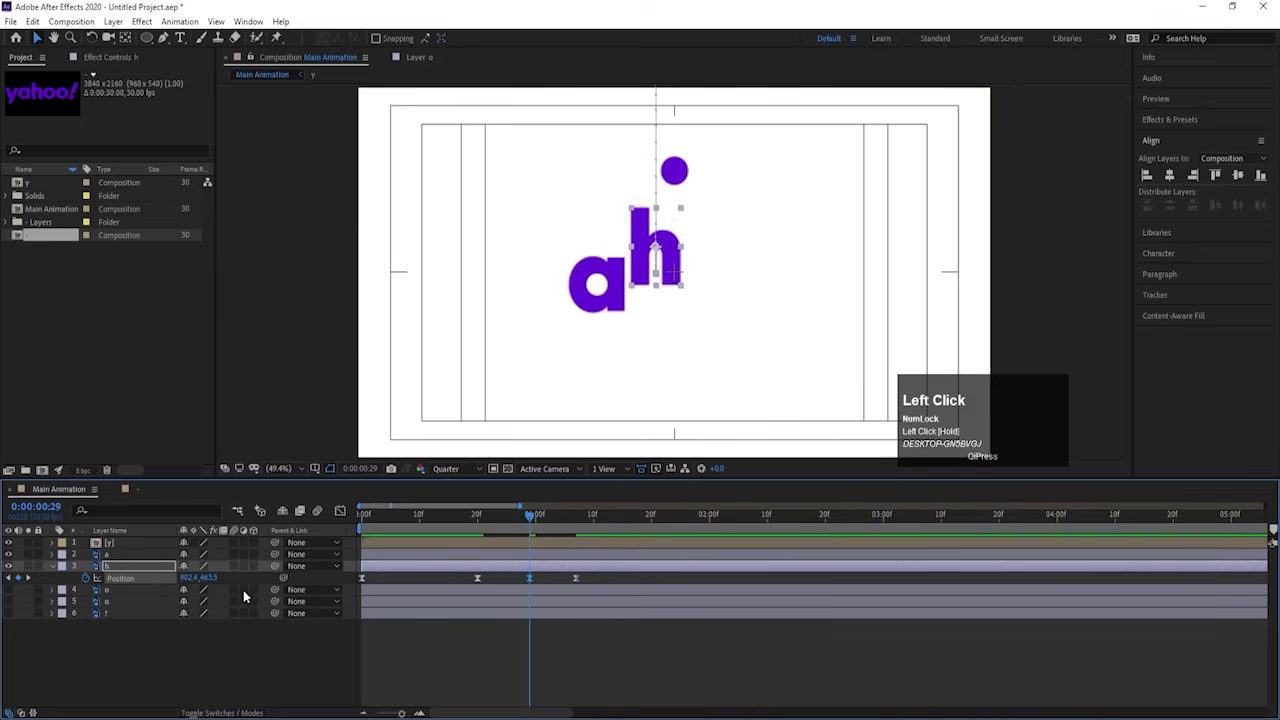
{"action": "left_click_drag", "start_coordinate": [208, 578], "coordinate": [110, 560]}
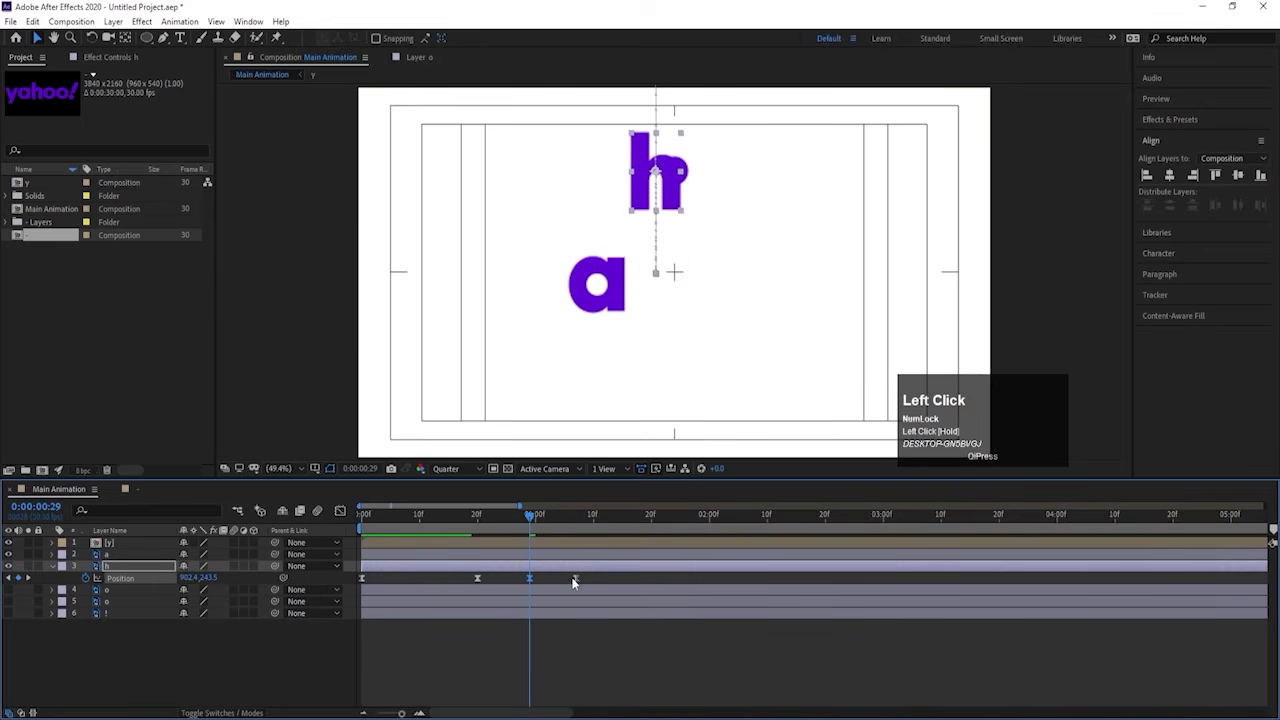
{"action": "key", "text": "j"}
{"action": "key", "text": "j"}
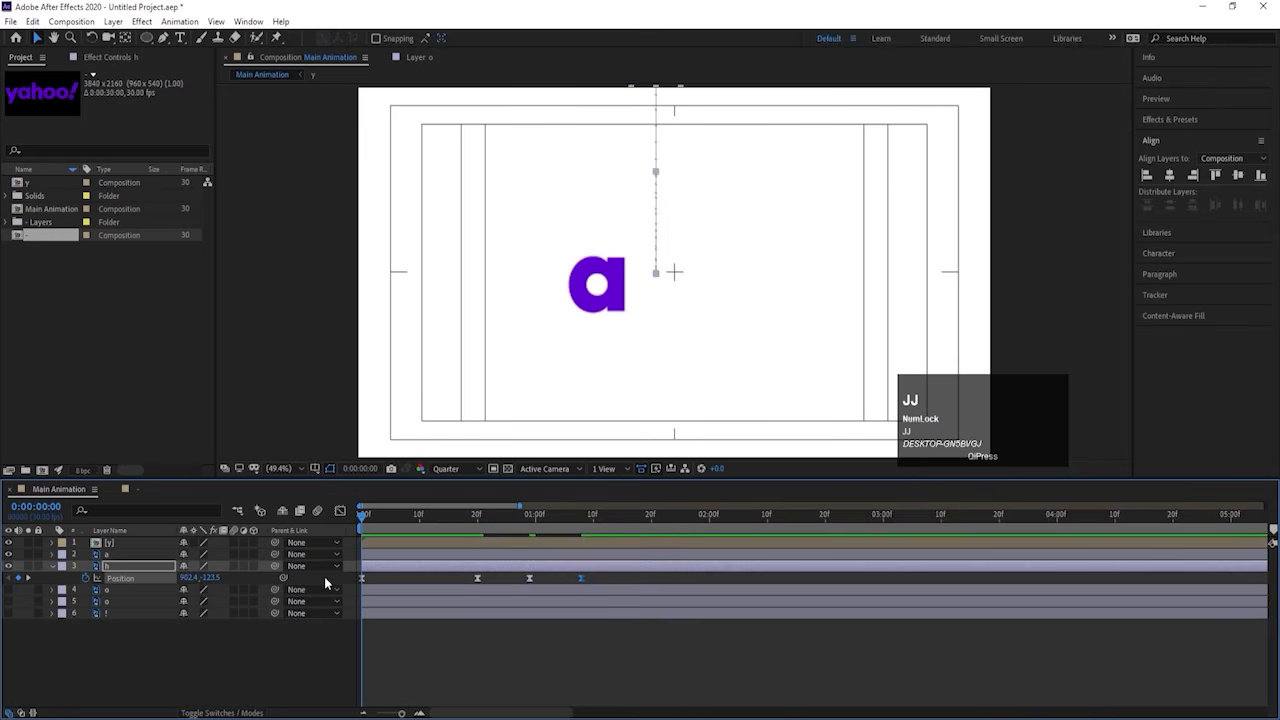
Step: Apply Easy Ease to all h Position keyframes, shape the speed graph with long influences around the bounce peak and short ones at the landings, and preview
{"action": "left_click", "coordinate": [156, 577]}
{"action": "key", "text": "F9"}
{"action": "left_click", "coordinate": [343, 508]}
{"action": "left_click_drag", "start_coordinate": [391, 660], "coordinate": [556, 677]}
{"action": "key", "text": "space"}
{"action": "left_click", "coordinate": [476, 522]}
{"action": "key", "text": "space"}
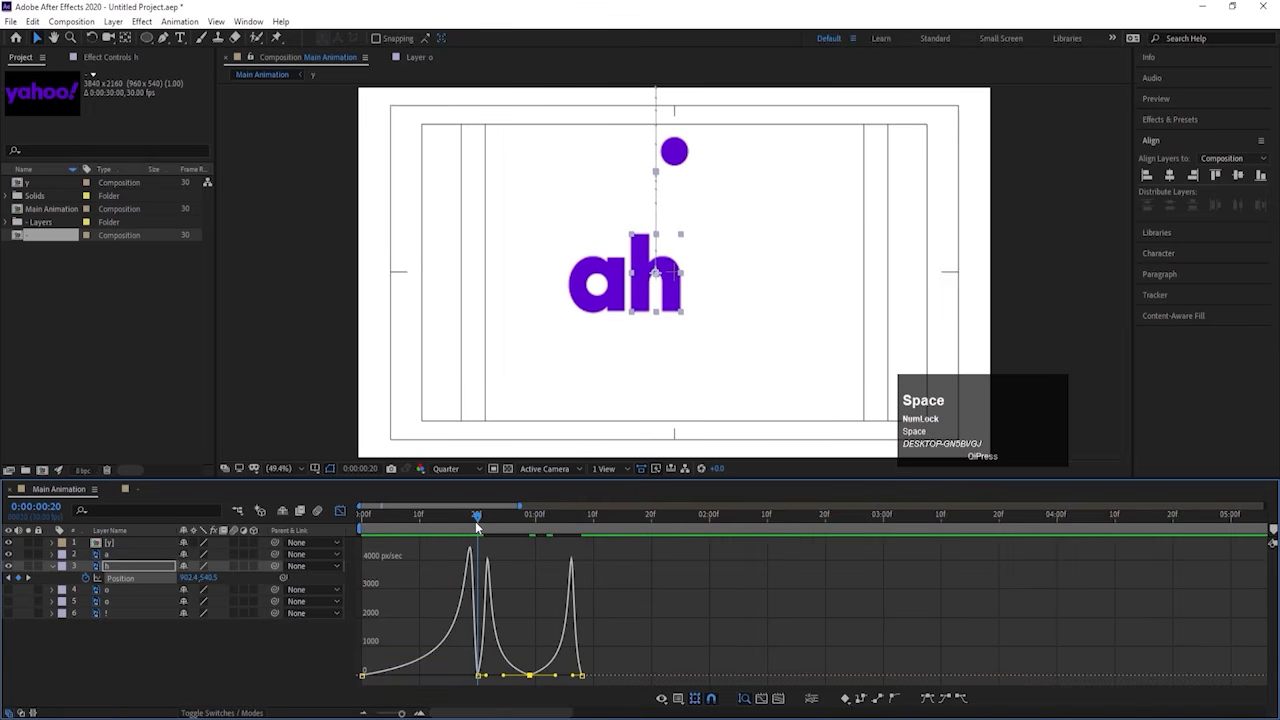
{"action": "key", "text": "space"}
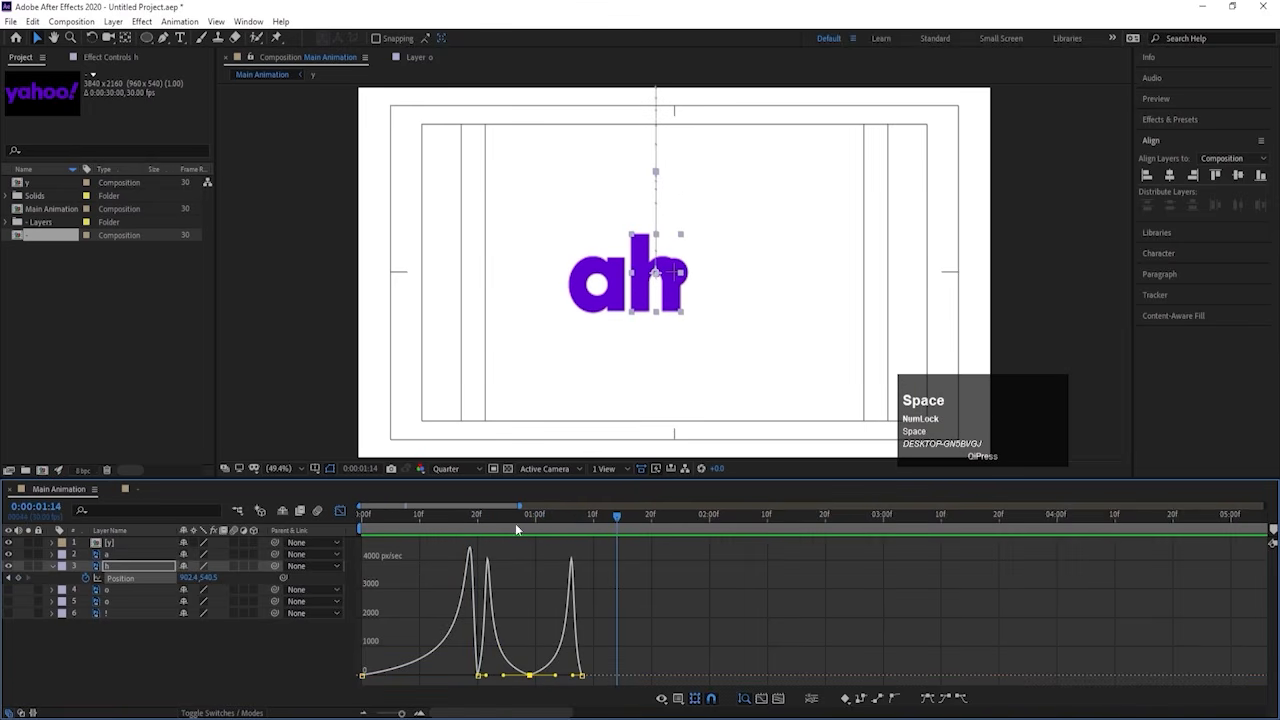
Step: Shorten the influences into the h's last keyframe and out of its 0:00:00:20 landing keyframe, and preview the bounce
{"action": "left_click", "coordinate": [580, 675]}
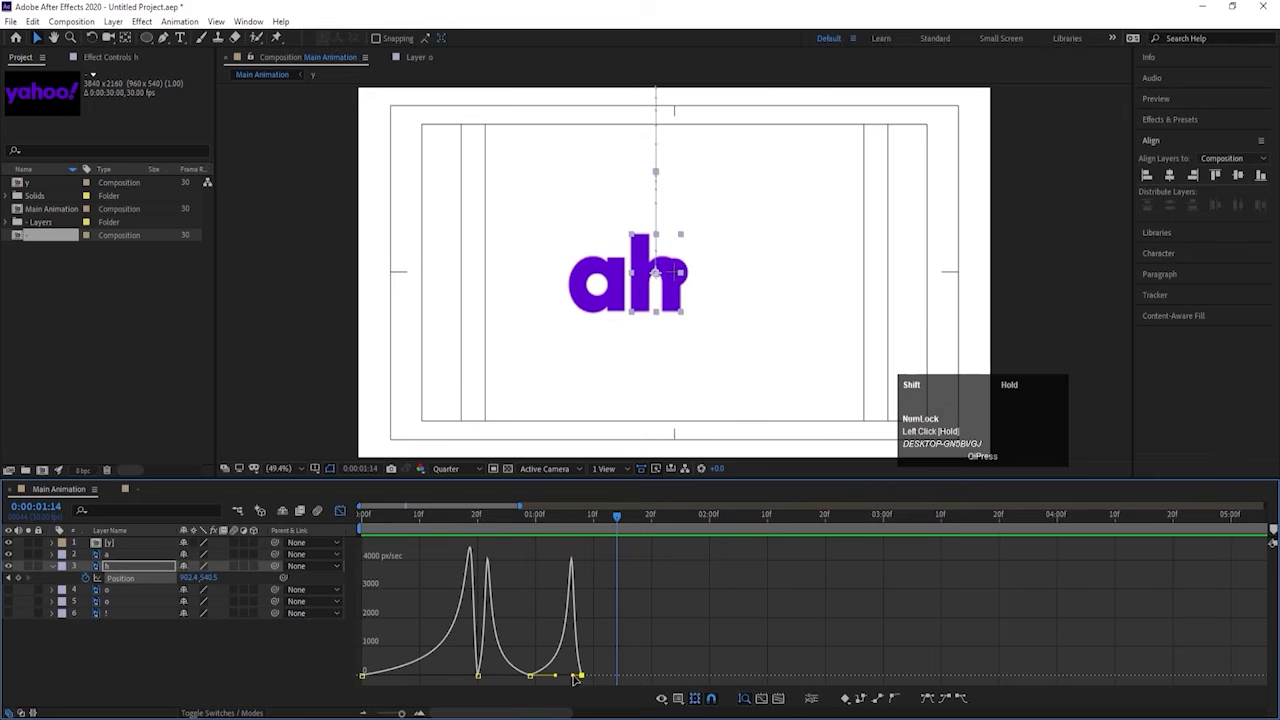
{"action": "left_click_drag", "start_coordinate": [572, 677], "coordinate": [577, 679]}
{"action": "left_click", "coordinate": [481, 685]}
{"action": "left_click_drag", "start_coordinate": [481, 685], "coordinate": [484, 678]}
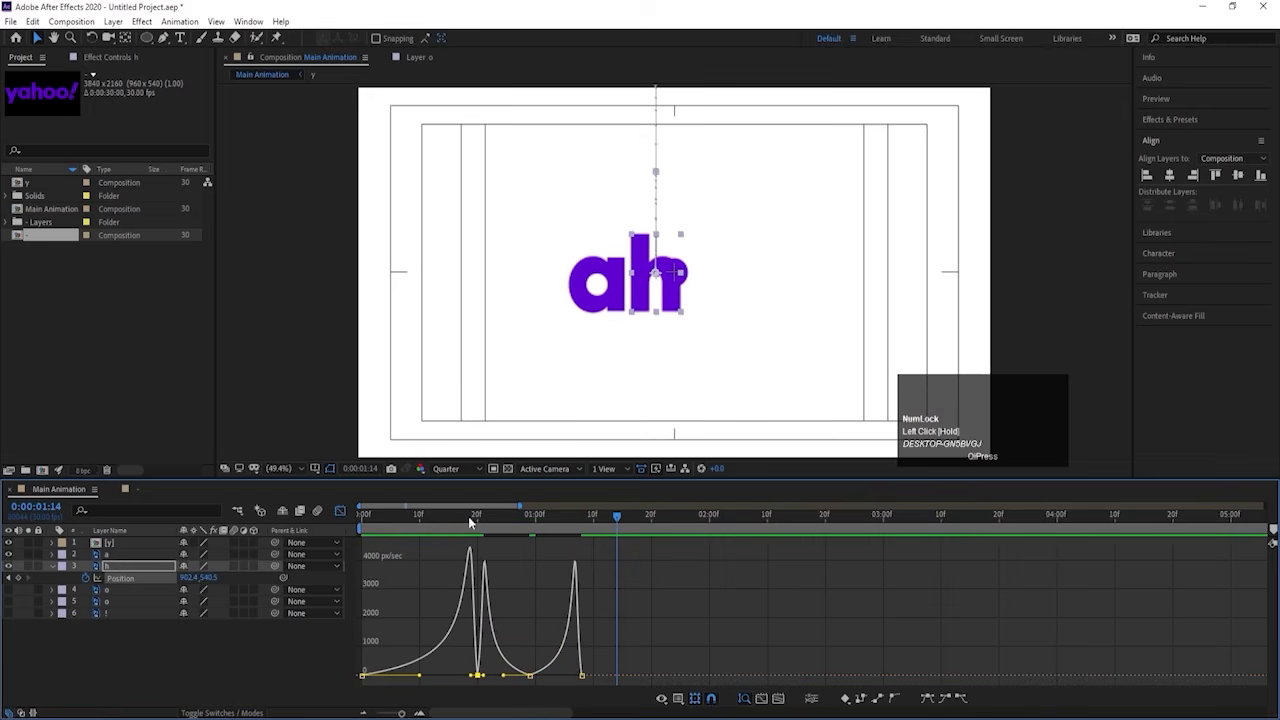
{"action": "left_click_drag", "start_coordinate": [449, 518], "coordinate": [435, 524]}
{"action": "key", "text": "space"}
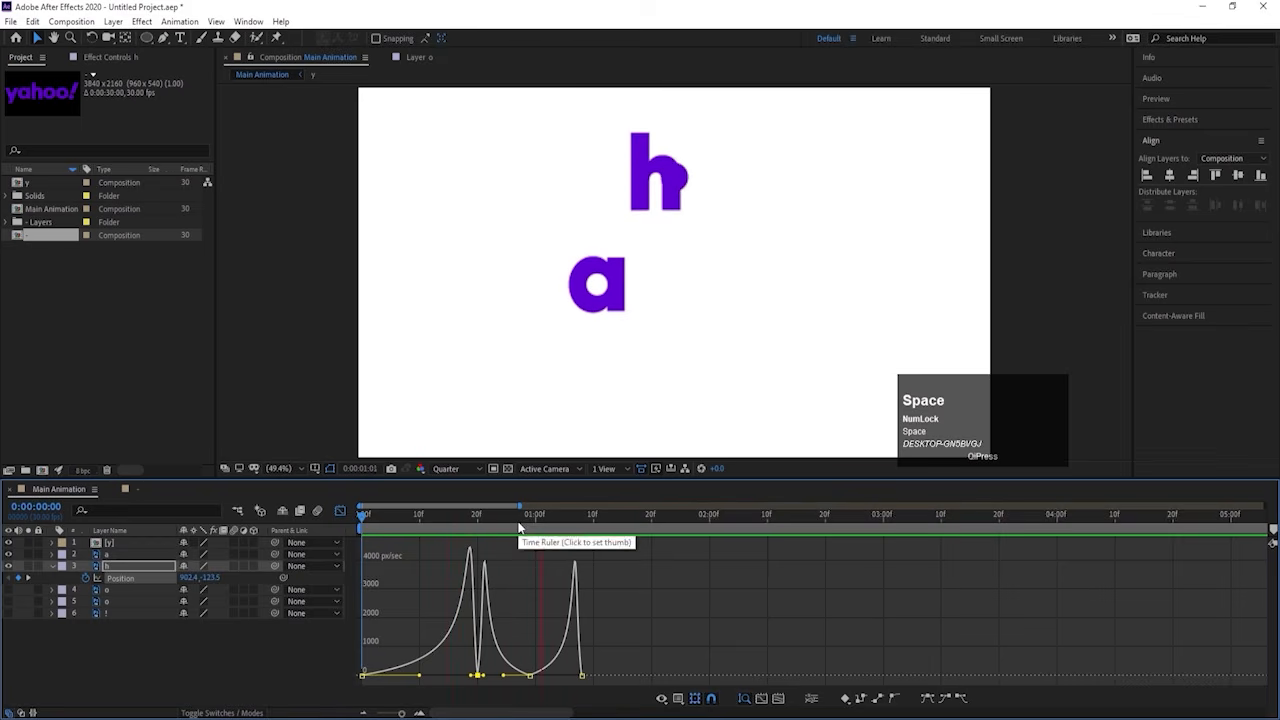
{"action": "key", "text": "space"}
Step: Hide the y pre-composition, close the speed graph, and preview the h's bounce from the first frame
{"action": "left_click_drag", "start_coordinate": [447, 516], "coordinate": [12, 548]}
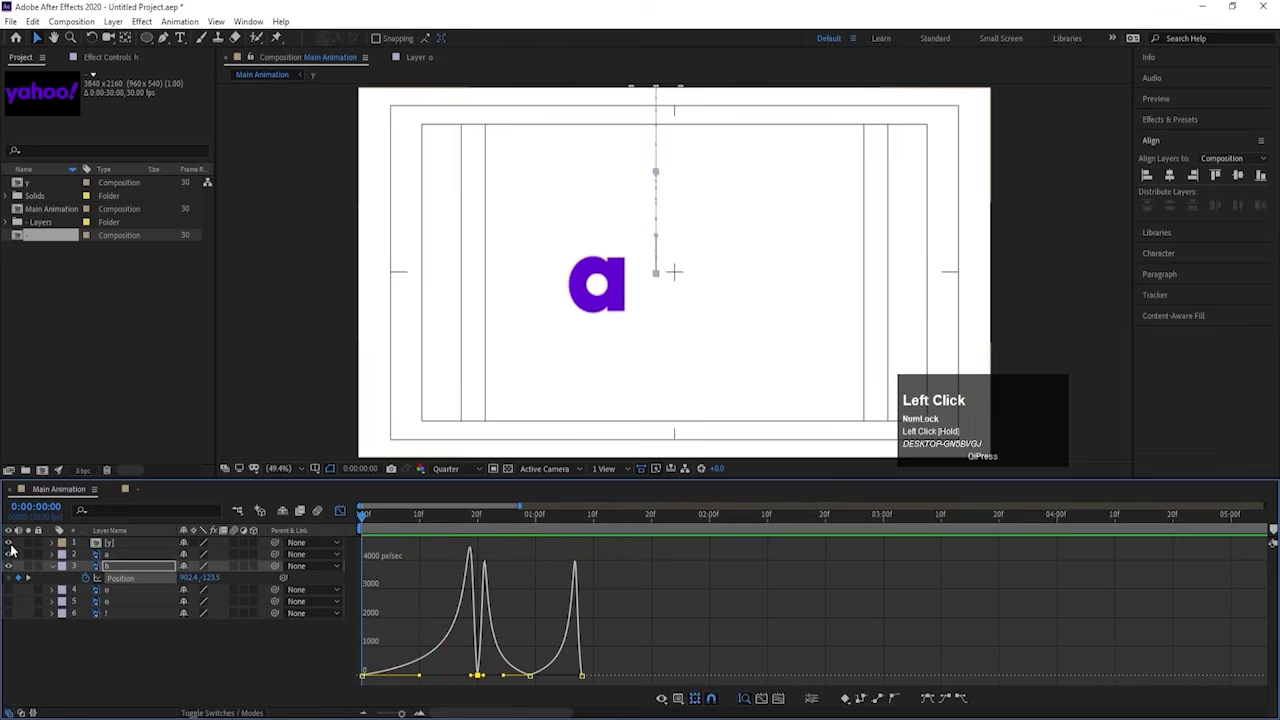
{"action": "key", "text": "space"}
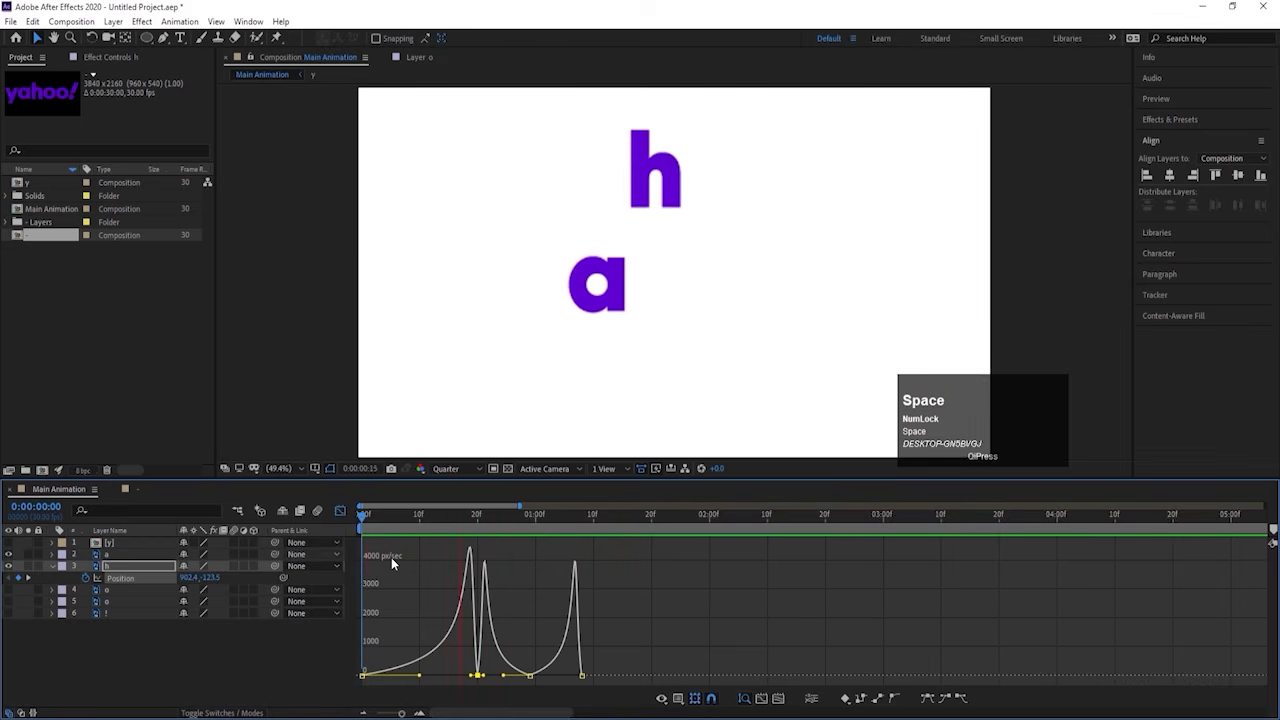
{"action": "key", "text": "space"}
{"action": "left_click", "coordinate": [344, 519]}
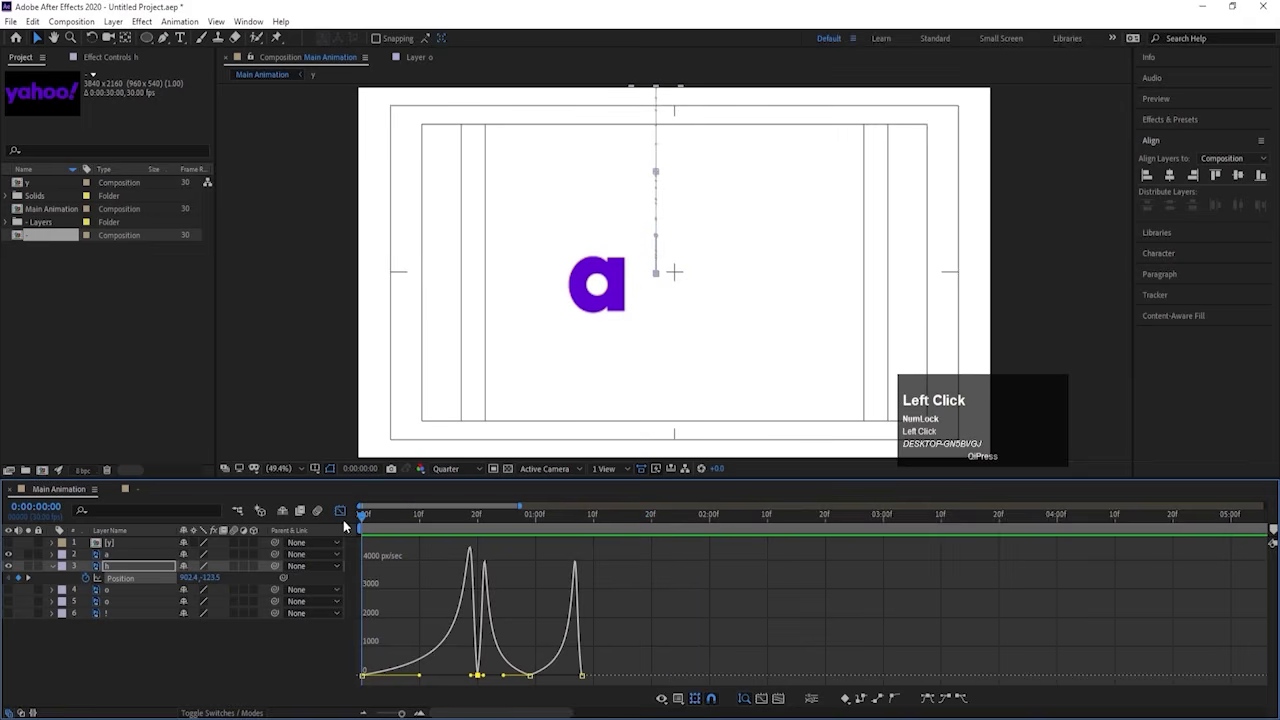
{"action": "left_click", "coordinate": [340, 510]}
{"action": "key", "text": "space"}
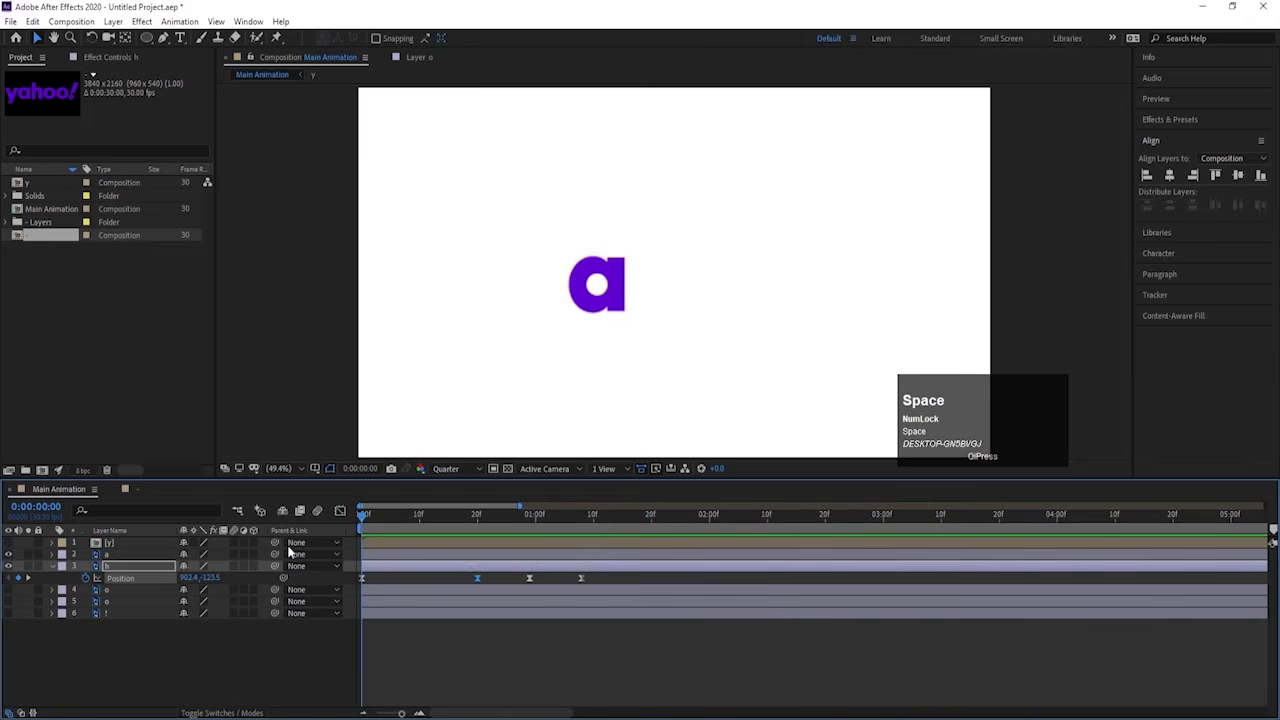
{"action": "key", "text": "space"}
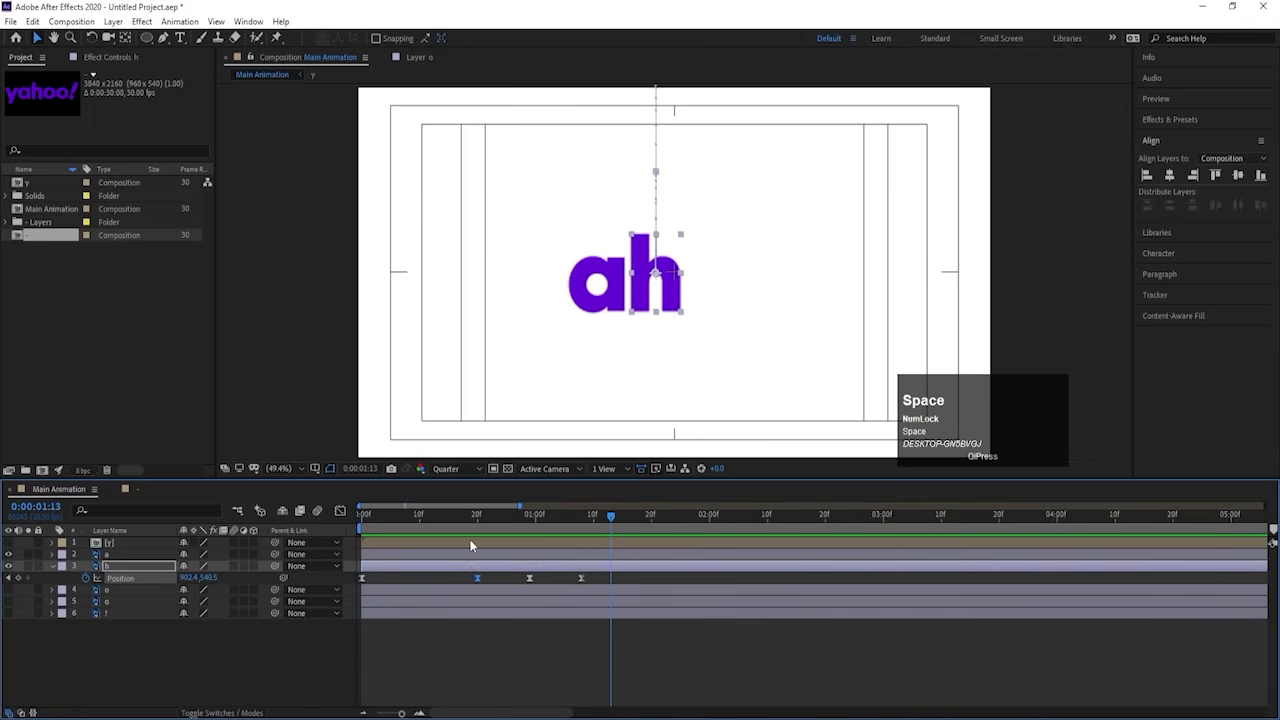
Step: Keyframe the h's Rotation from 0 at 0:00:00:20 to one full turn at 0:00:01:08, and preview the spin
{"action": "left_click_drag", "start_coordinate": [500, 526], "coordinate": [481, 528]}
{"action": "left_click", "coordinate": [482, 573]}
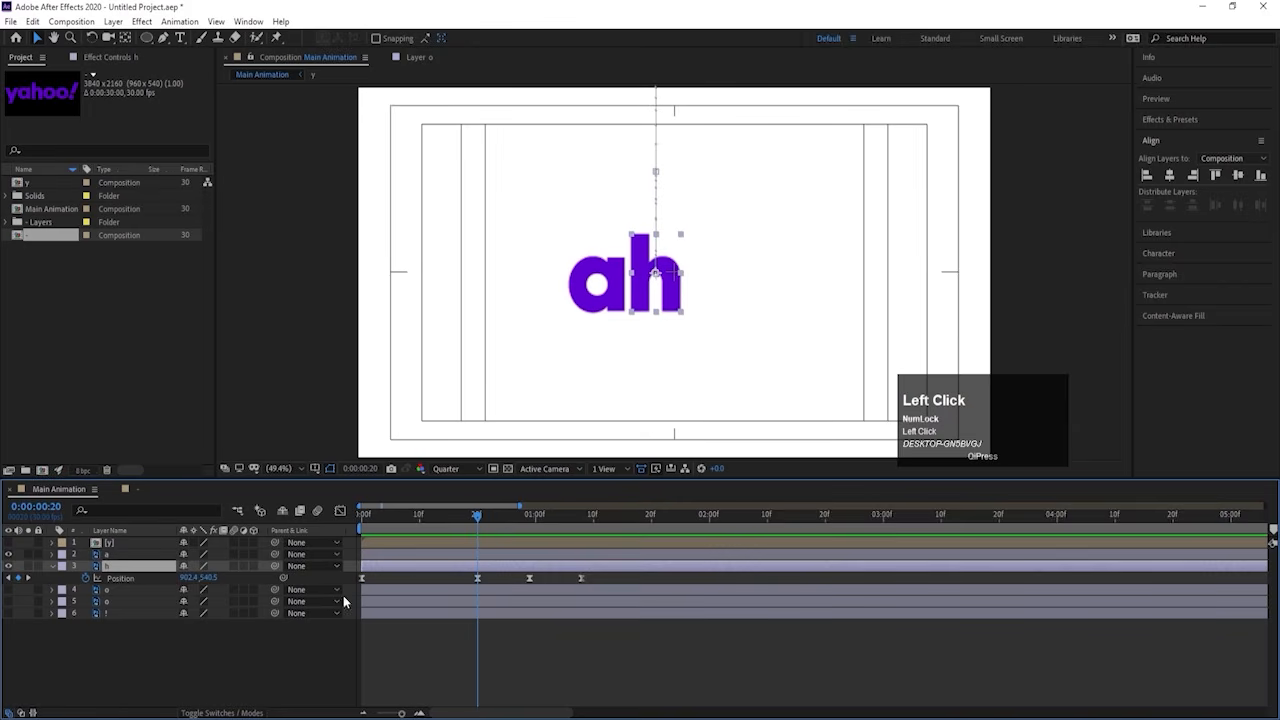
{"action": "key", "text": "r"}
{"action": "left_click", "coordinate": [87, 575]}
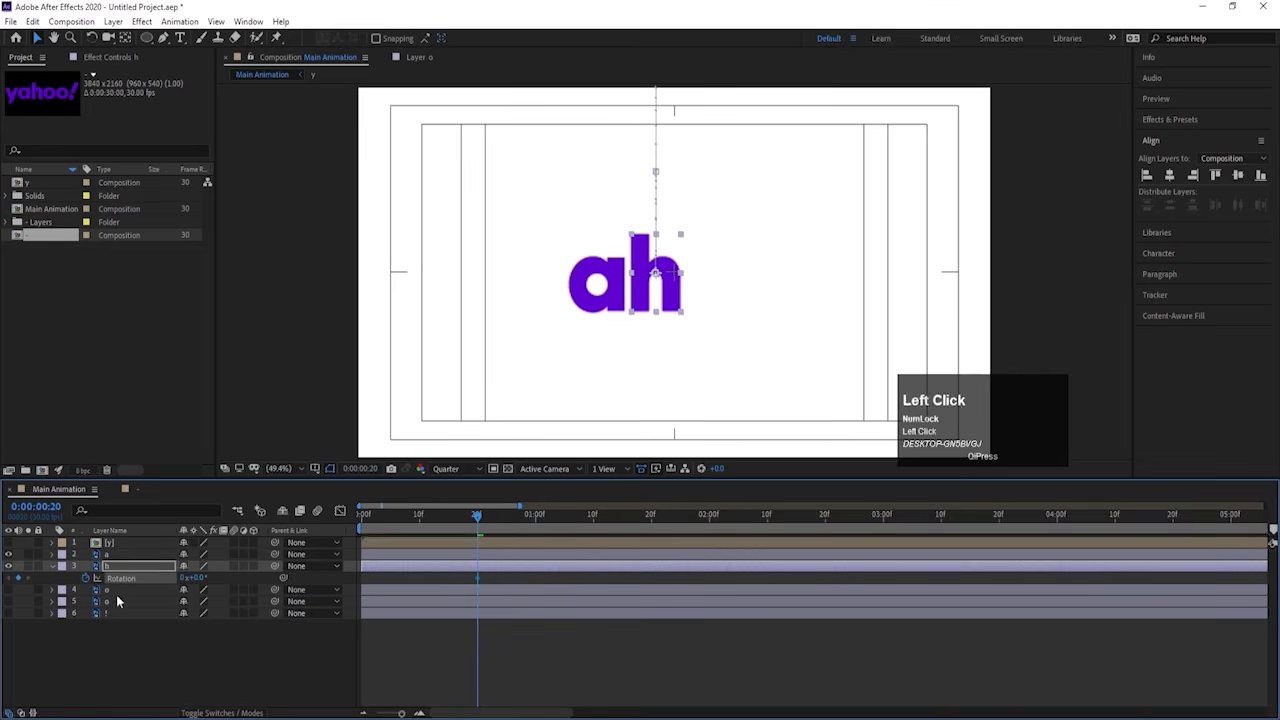
{"action": "key", "text": "u"}
{"action": "key", "text": "k"}
{"action": "key", "text": "k"}
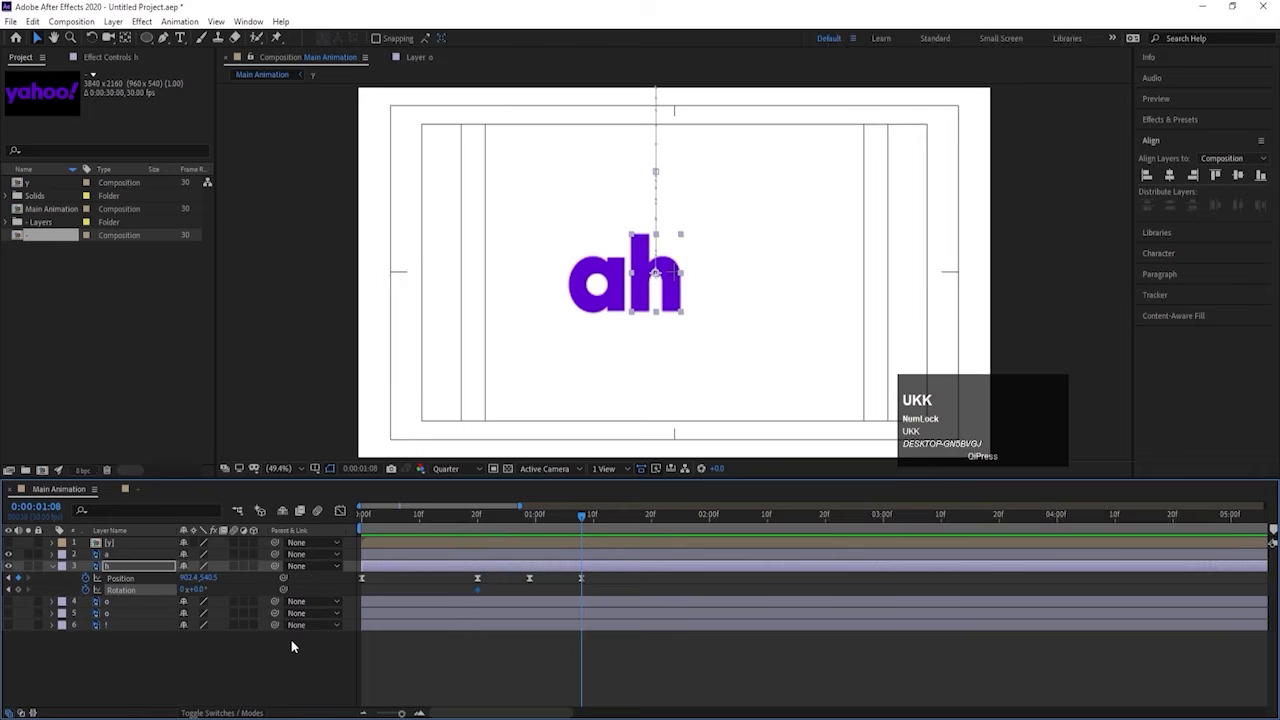
{"action": "left_click", "coordinate": [182, 595]}
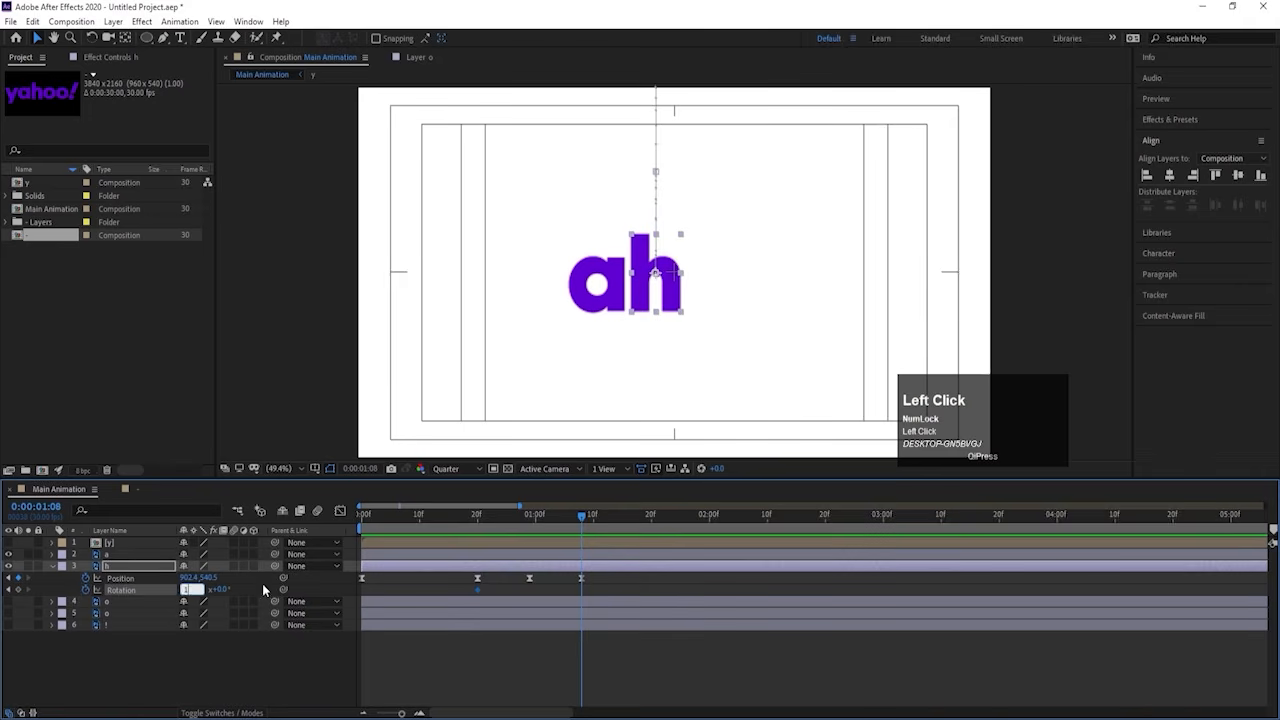
{"action": "key", "text": "Return"}
{"action": "left_click", "coordinate": [477, 514]}
{"action": "key", "text": "space"}
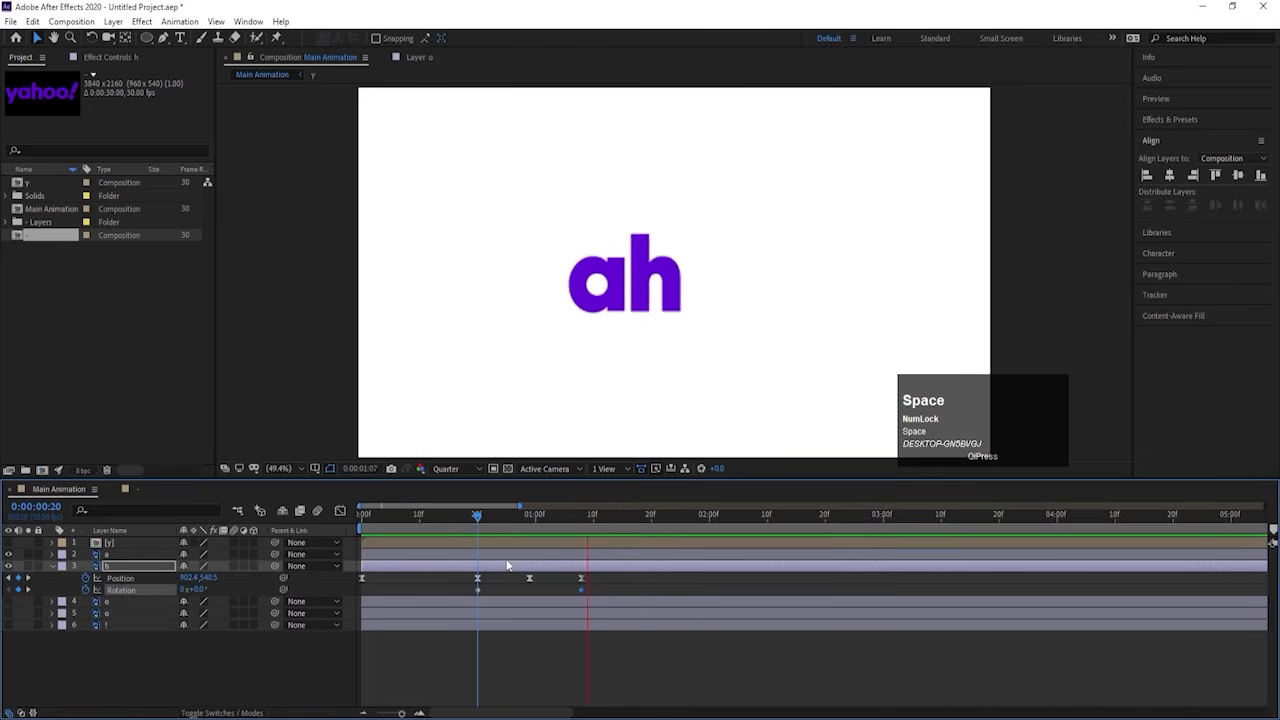
Step: Apply Easy Ease to both h Rotation keyframes, lengthen their influences to about 66.6% in the speed graph, and preview from the first frame
{"action": "left_click_drag", "start_coordinate": [450, 587], "coordinate": [690, 600]}
{"action": "key", "text": "F9"}
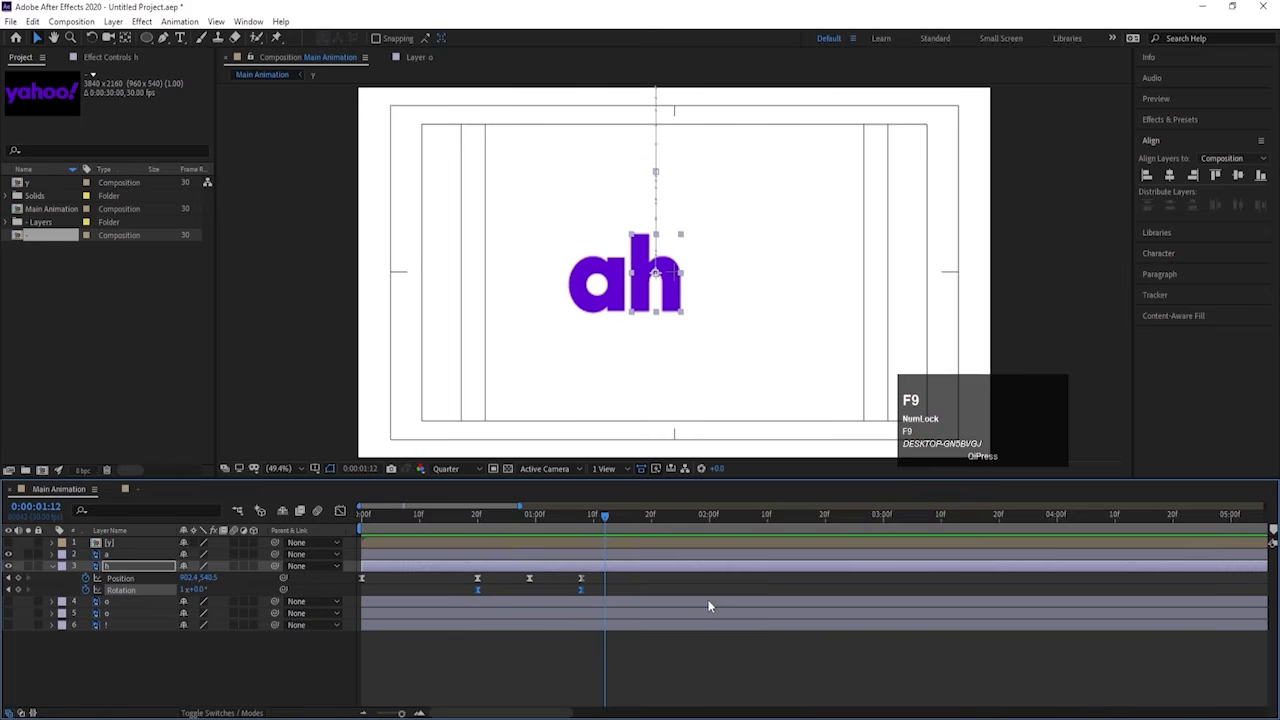
{"action": "left_click", "coordinate": [340, 511]}
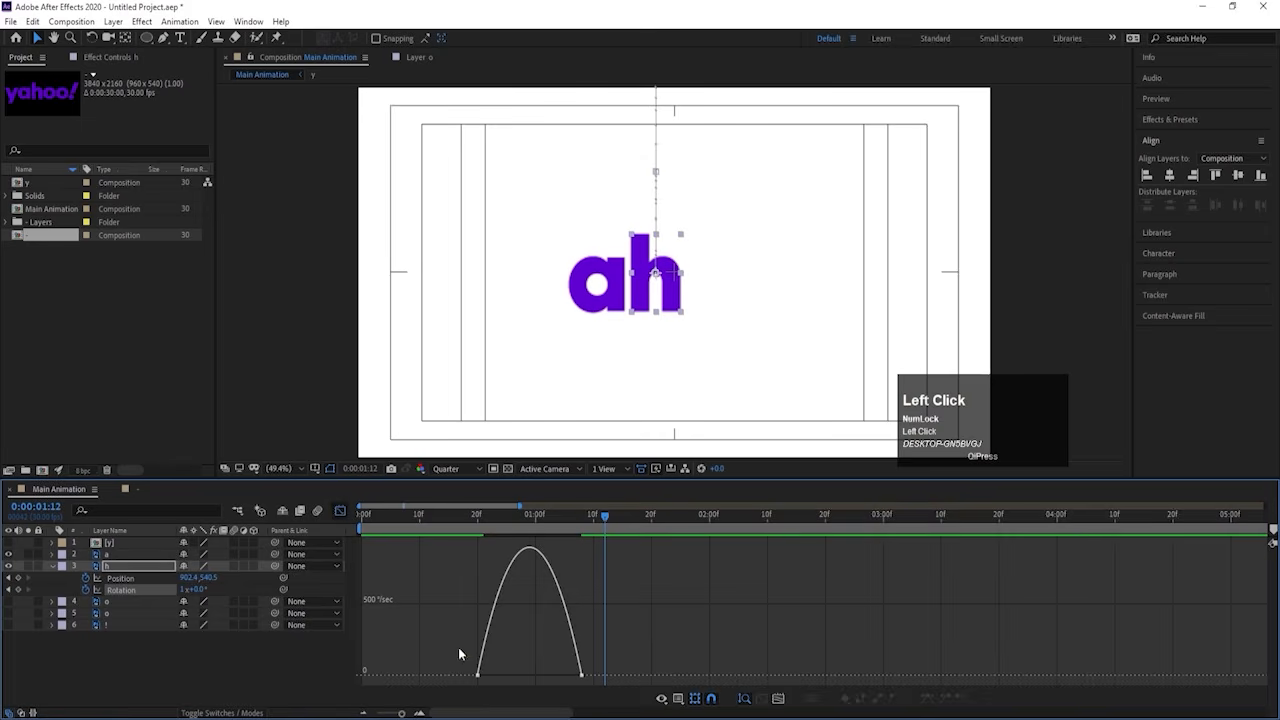
{"action": "left_click_drag", "start_coordinate": [458, 647], "coordinate": [601, 714]}
{"action": "left_click_drag", "start_coordinate": [566, 674], "coordinate": [511, 671]}
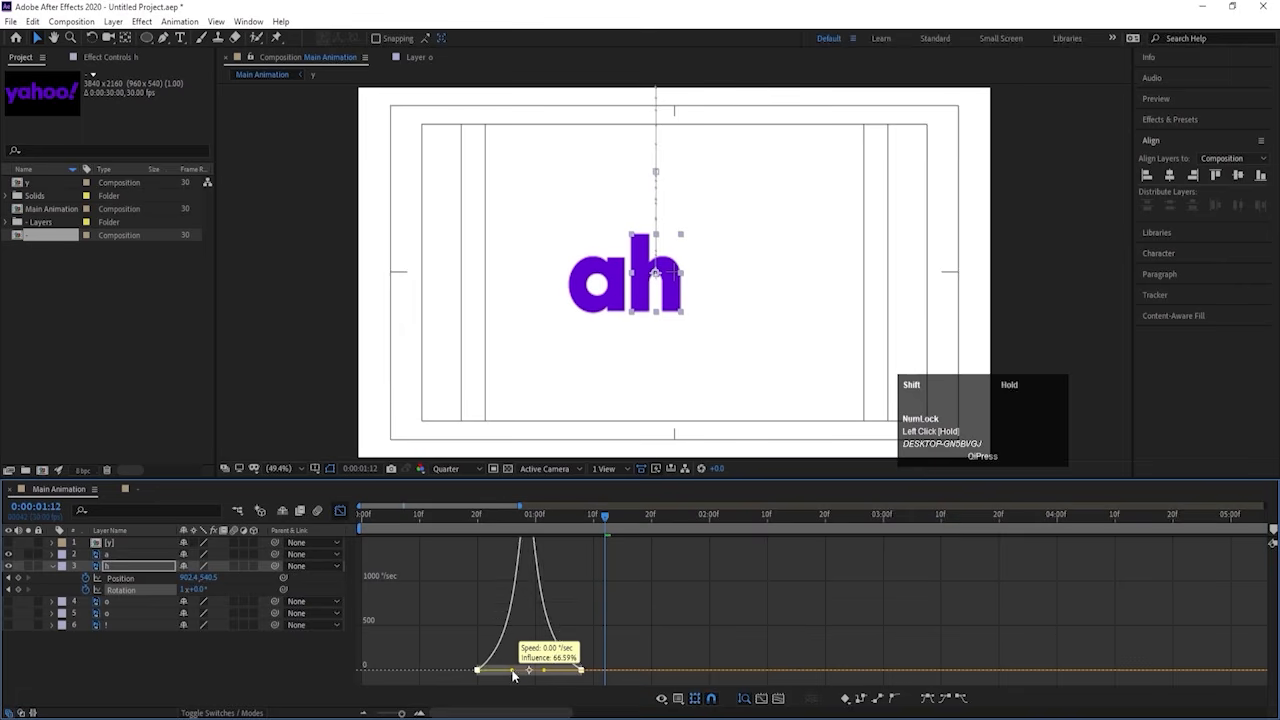
{"action": "left_click", "coordinate": [360, 514]}
{"action": "key", "text": "space"}
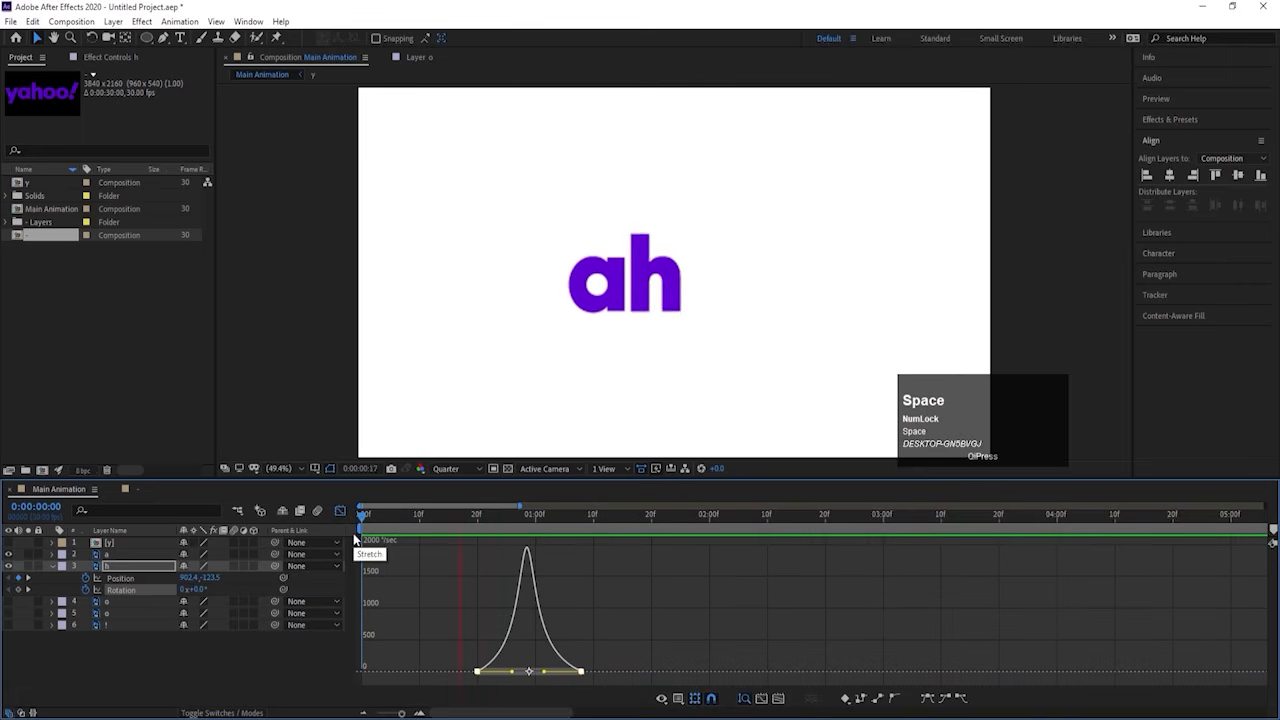
Step: Close the speed graph, replay the h's spinning bounce, and check the pose at 0:00:00:27
{"action": "left_click", "coordinate": [329, 505]}
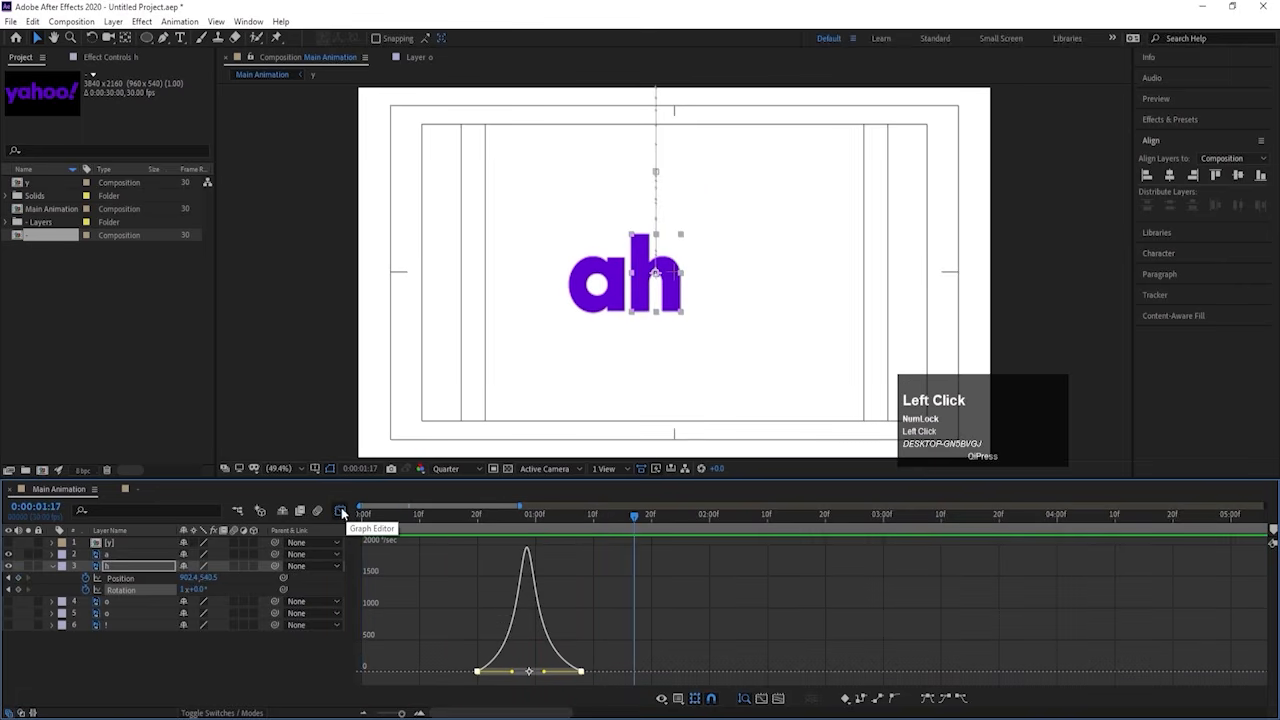
{"action": "left_click", "coordinate": [340, 510]}
{"action": "left_click", "coordinate": [547, 518]}
{"action": "key", "text": "space"}
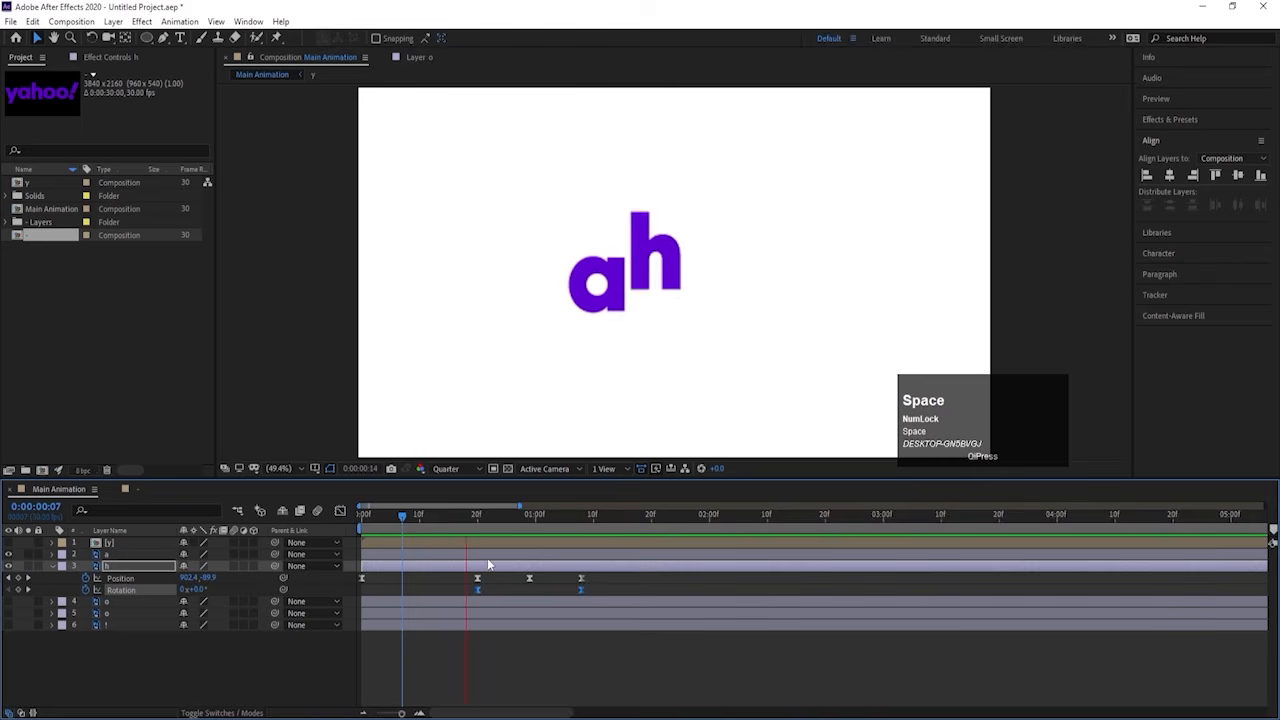
{"action": "key", "text": "space"}
{"action": "left_click", "coordinate": [518, 518]}
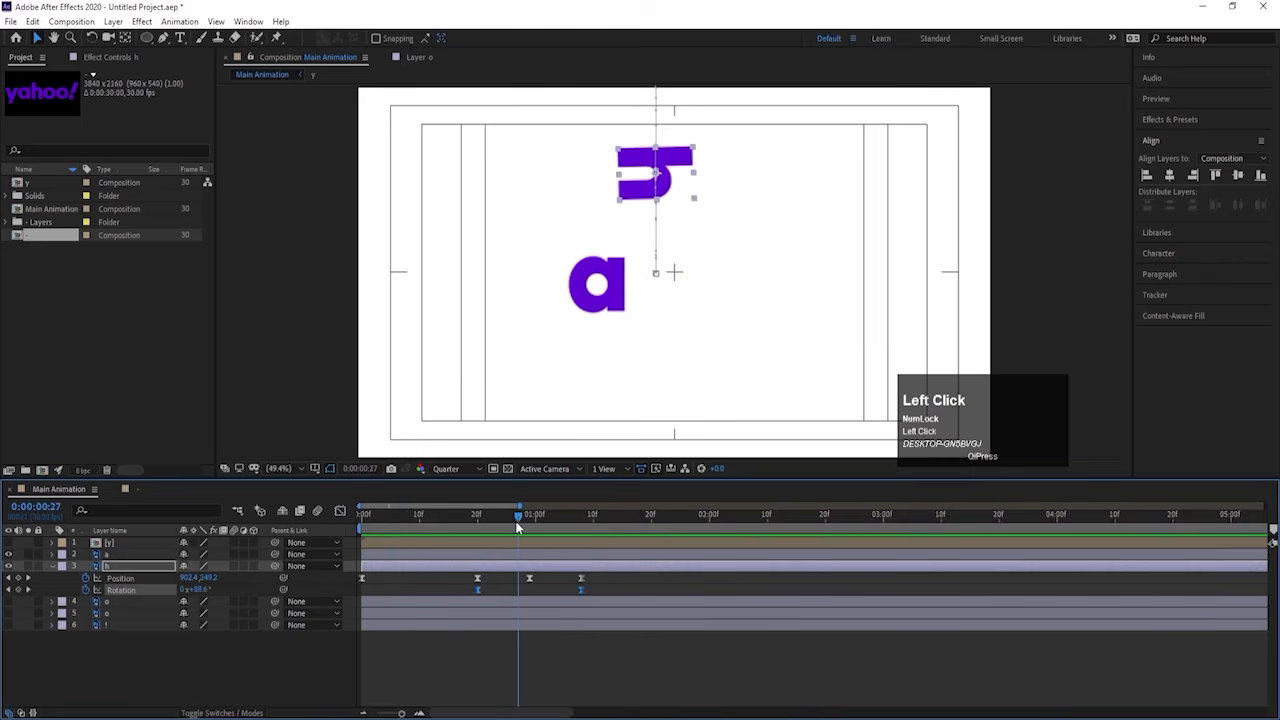
Step: Stretch the h's bounce and Rotation keyframes proportionally from 0:00:00:20 so the last ones sit at 0:00:01:15, previewing the slower spin
{"action": "left_click_drag", "start_coordinate": [463, 585], "coordinate": [648, 584]}
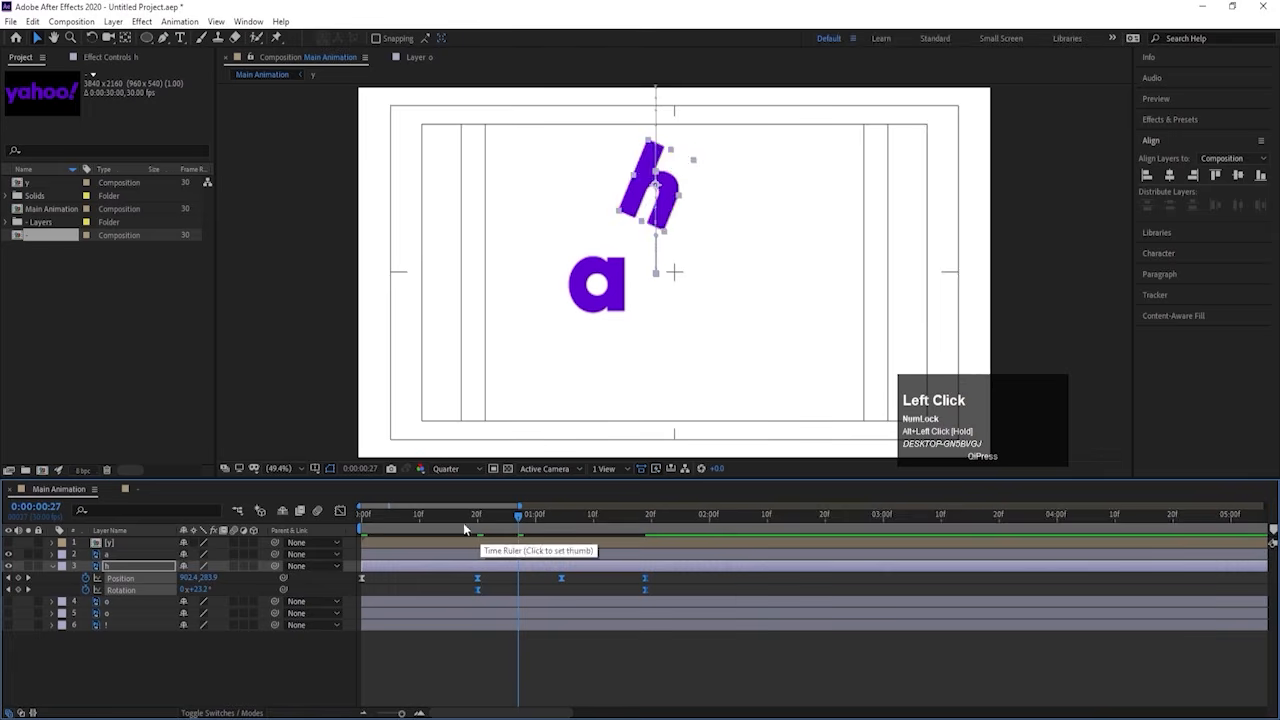
{"action": "key", "text": "space"}
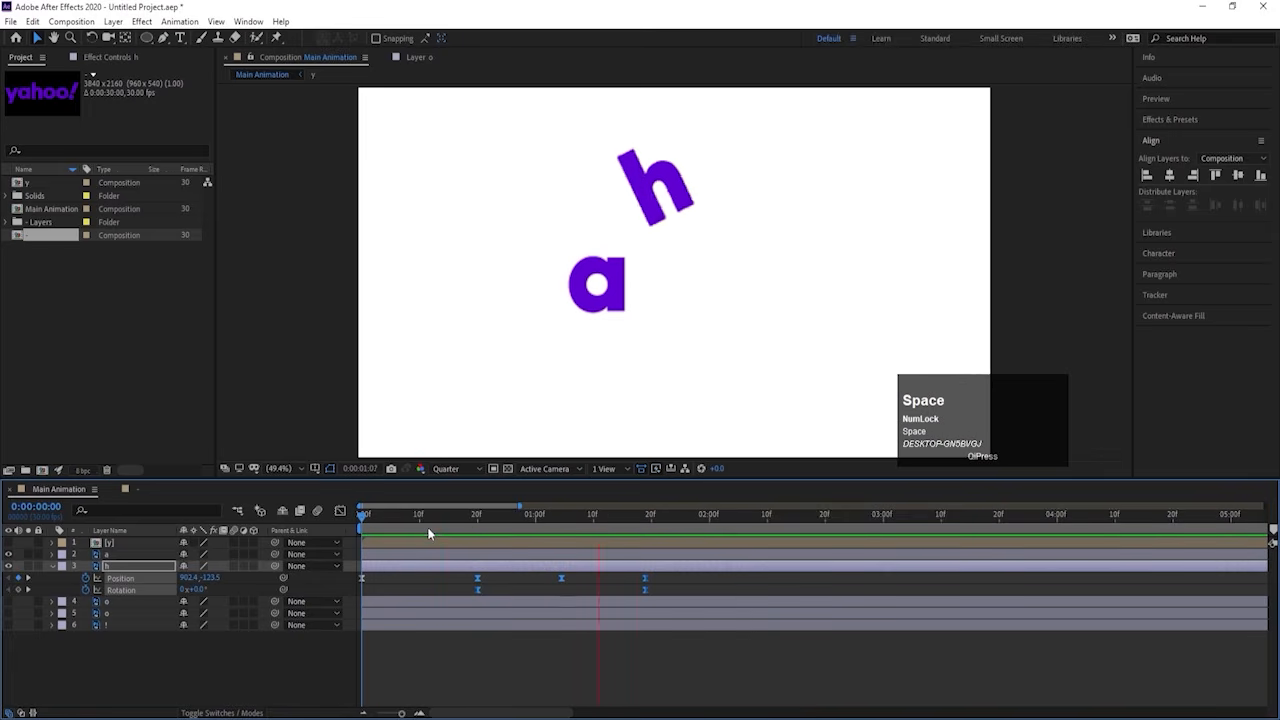
{"action": "key", "text": "space"}
{"action": "left_click_drag", "start_coordinate": [551, 523], "coordinate": [480, 525]}
{"action": "key", "text": "space"}
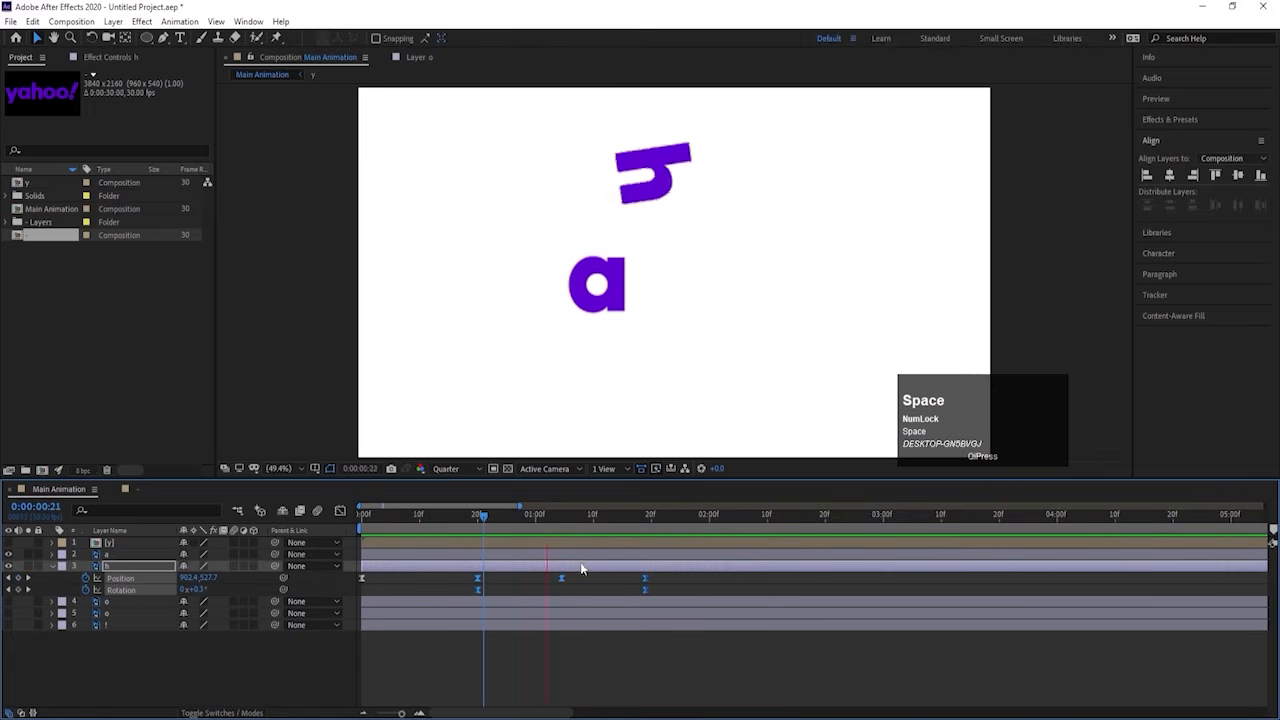
{"action": "key", "text": "space"}
{"action": "left_click", "coordinate": [644, 588]}
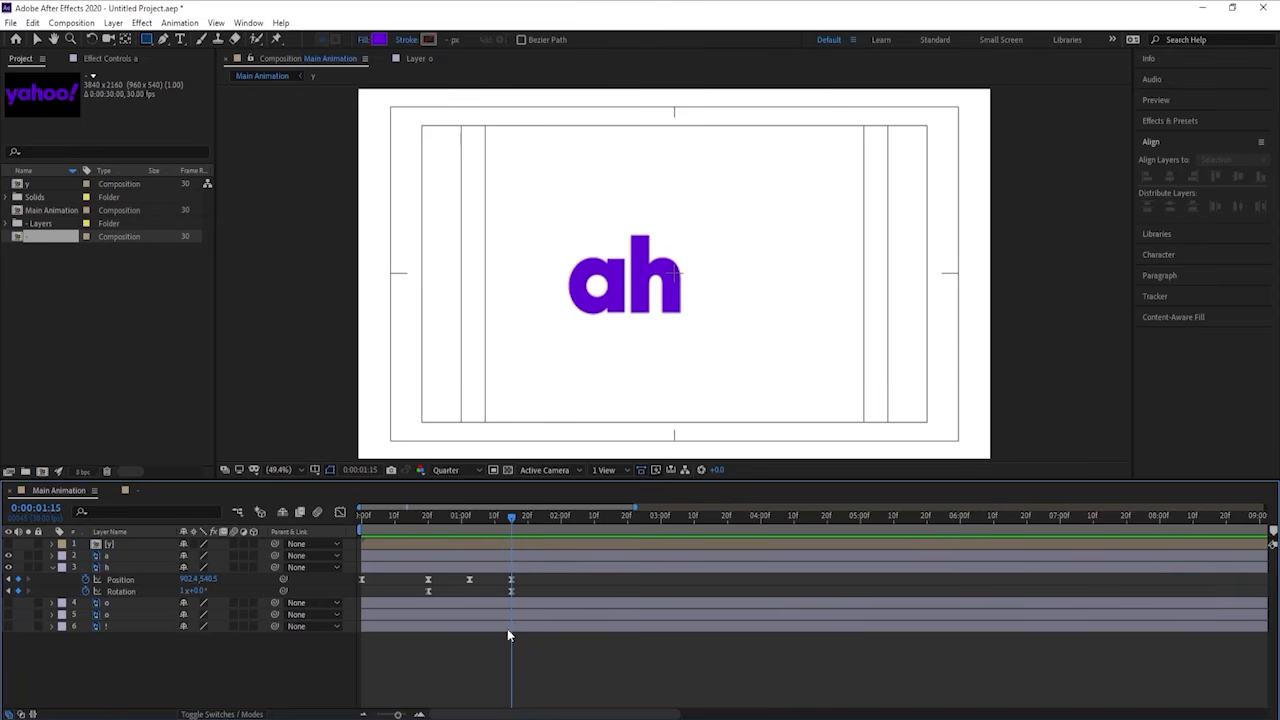
Step: Start the a layer at 0:00:01:15 and keyframe its Position with Easy Ease from X 916.1 there to its resting place at 0:00:02:19
{"action": "left_click", "coordinate": [103, 557]}
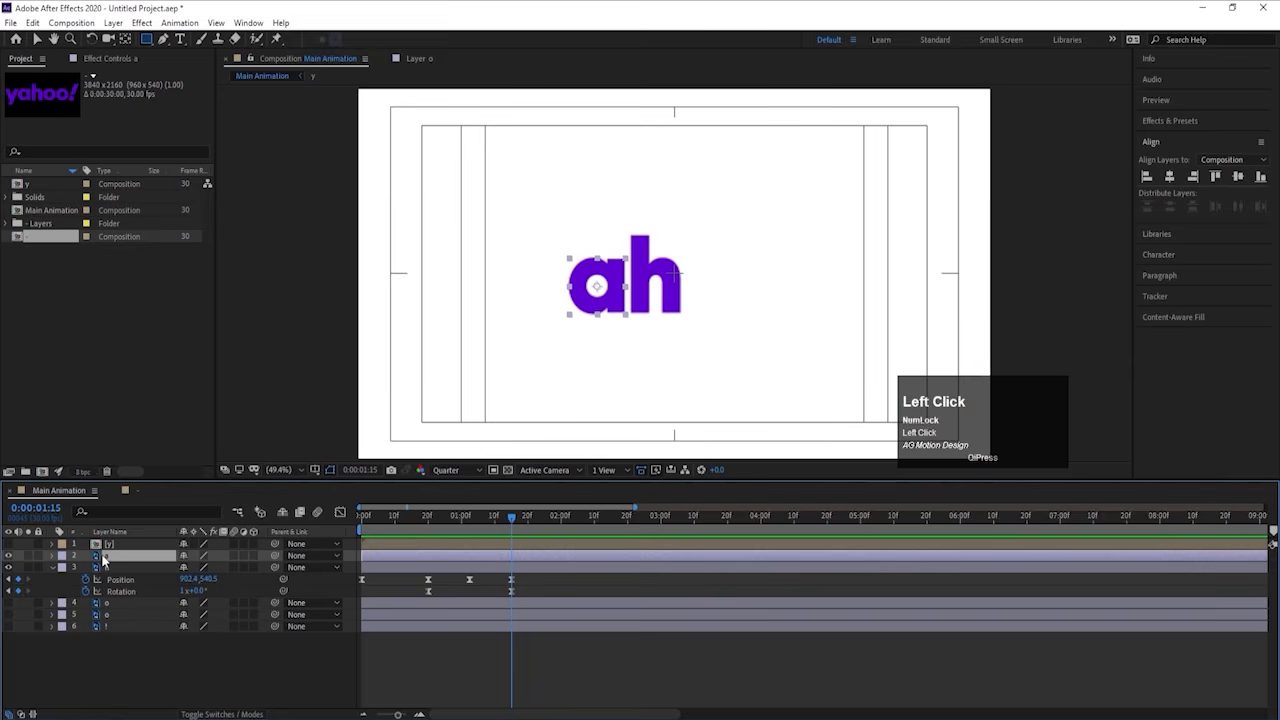
{"action": "key", "text": "bracketleft"}
{"action": "key", "text": "p"}
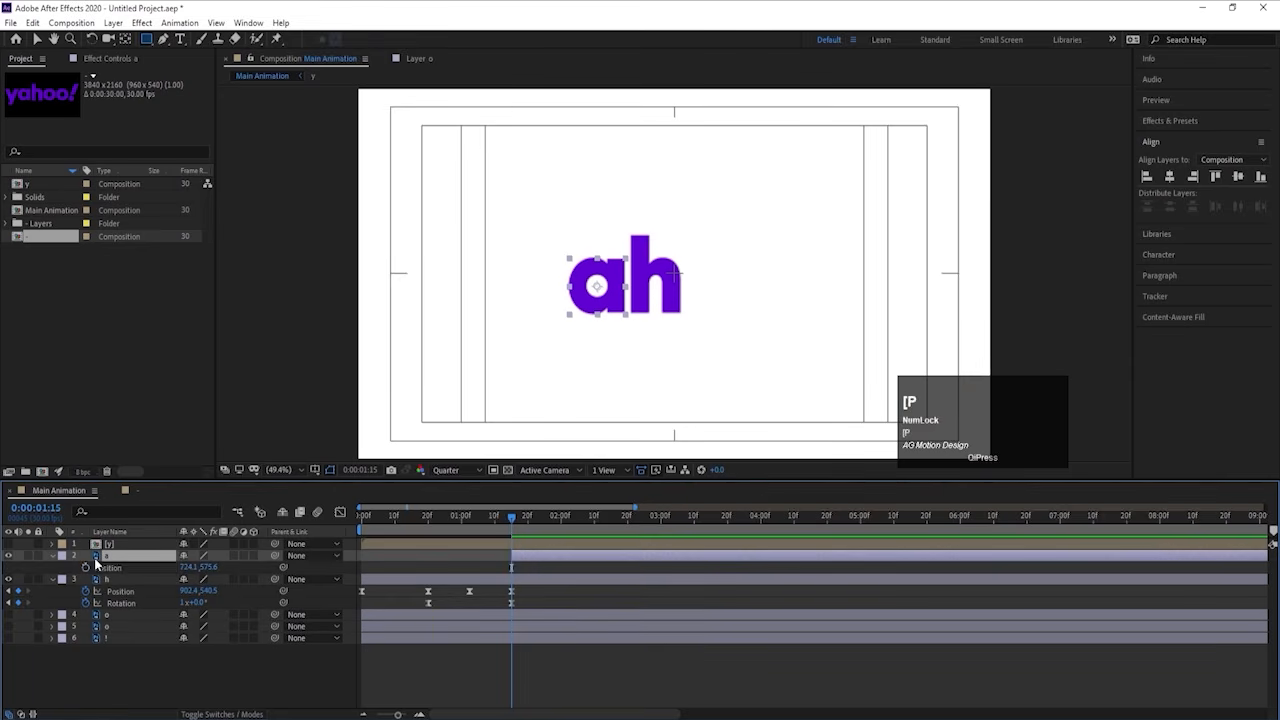
{"action": "left_click", "coordinate": [112, 567]}
{"action": "left_click", "coordinate": [624, 526]}
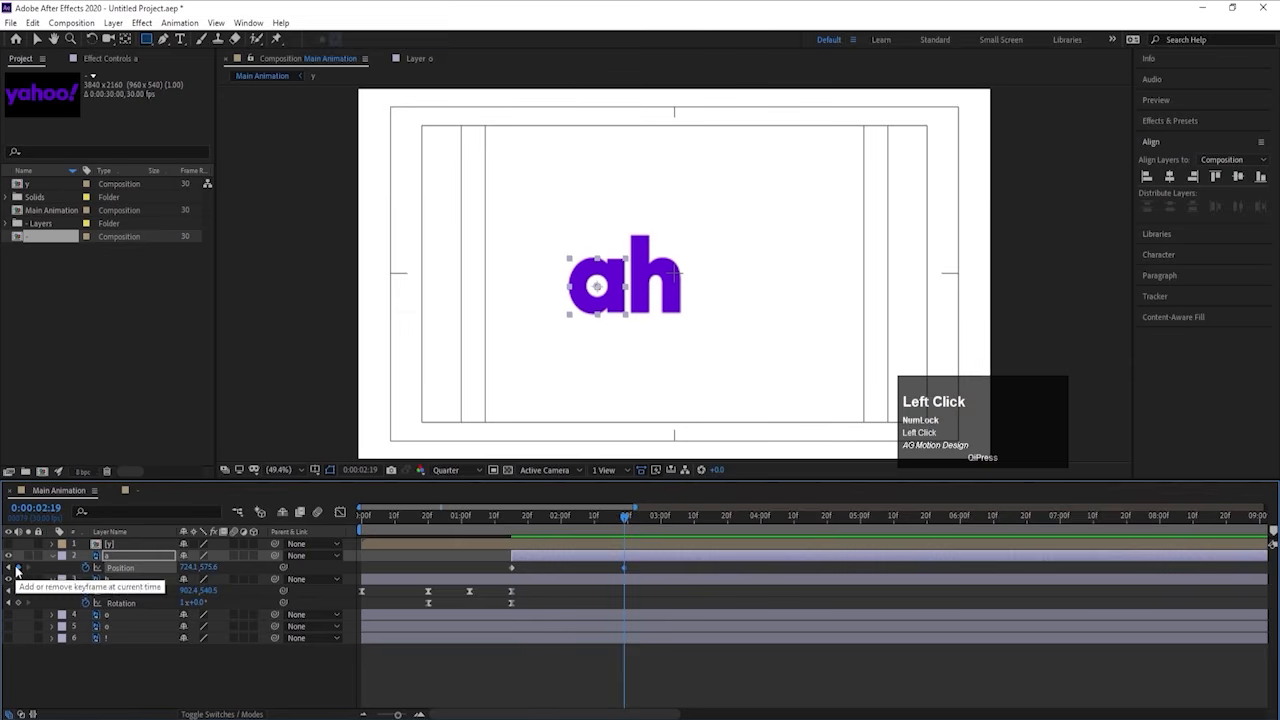
{"action": "key", "text": "j"}
{"action": "left_click_drag", "start_coordinate": [190, 568], "coordinate": [323, 570]}
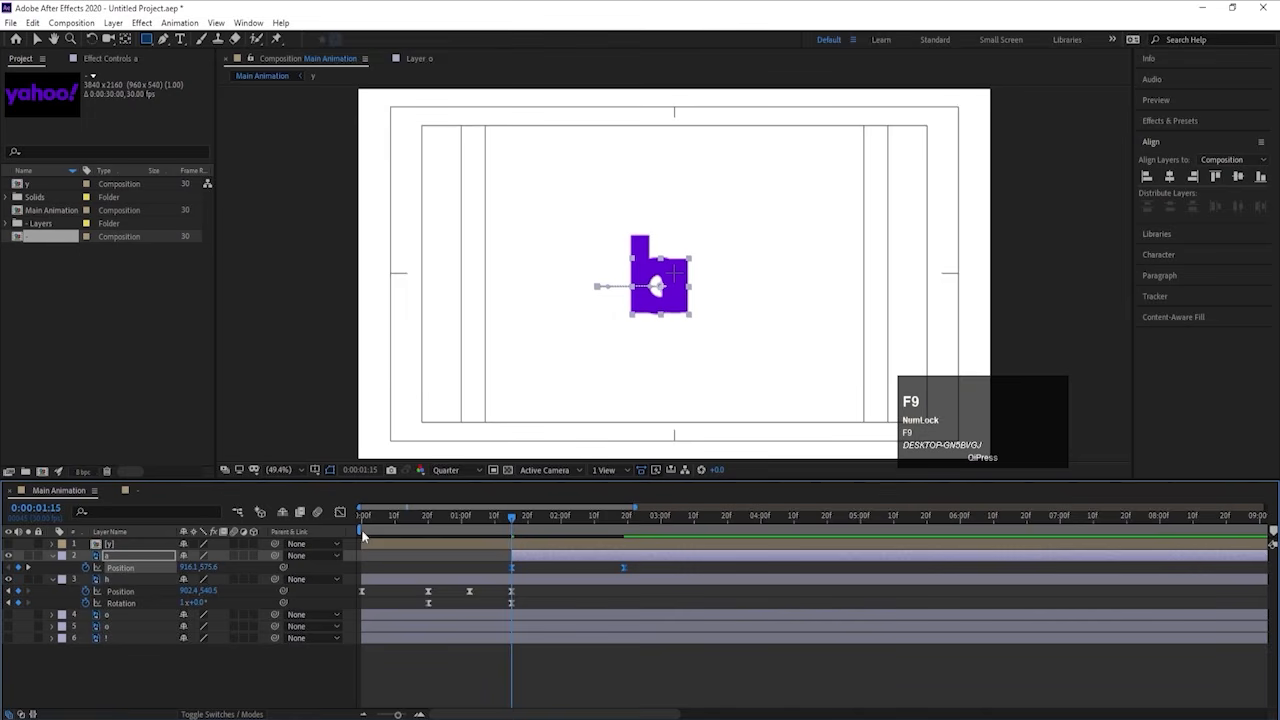
Step: Lengthen the influence into the a's last Position keyframe in the speed graph, close the graph, and preview the slide
{"action": "left_click", "coordinate": [340, 512]}
{"action": "left_click_drag", "start_coordinate": [648, 639], "coordinate": [567, 678]}
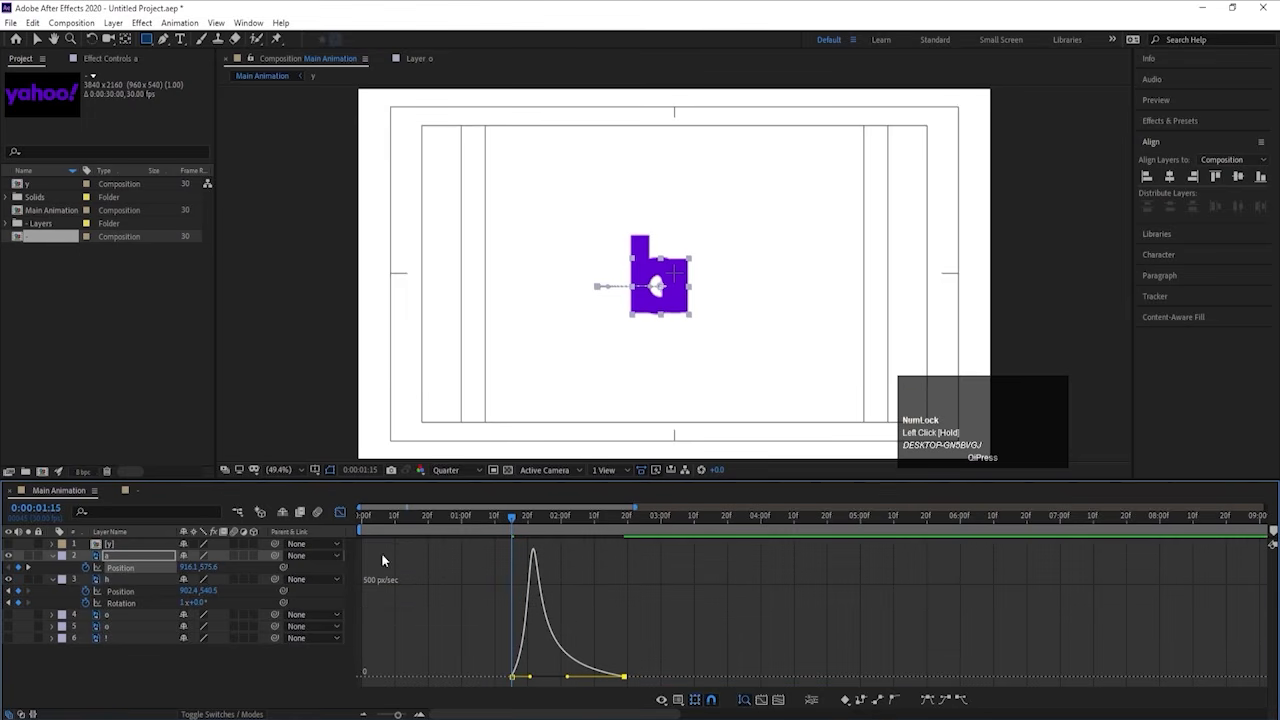
{"action": "left_click", "coordinate": [340, 512]}
{"action": "key", "text": "space"}
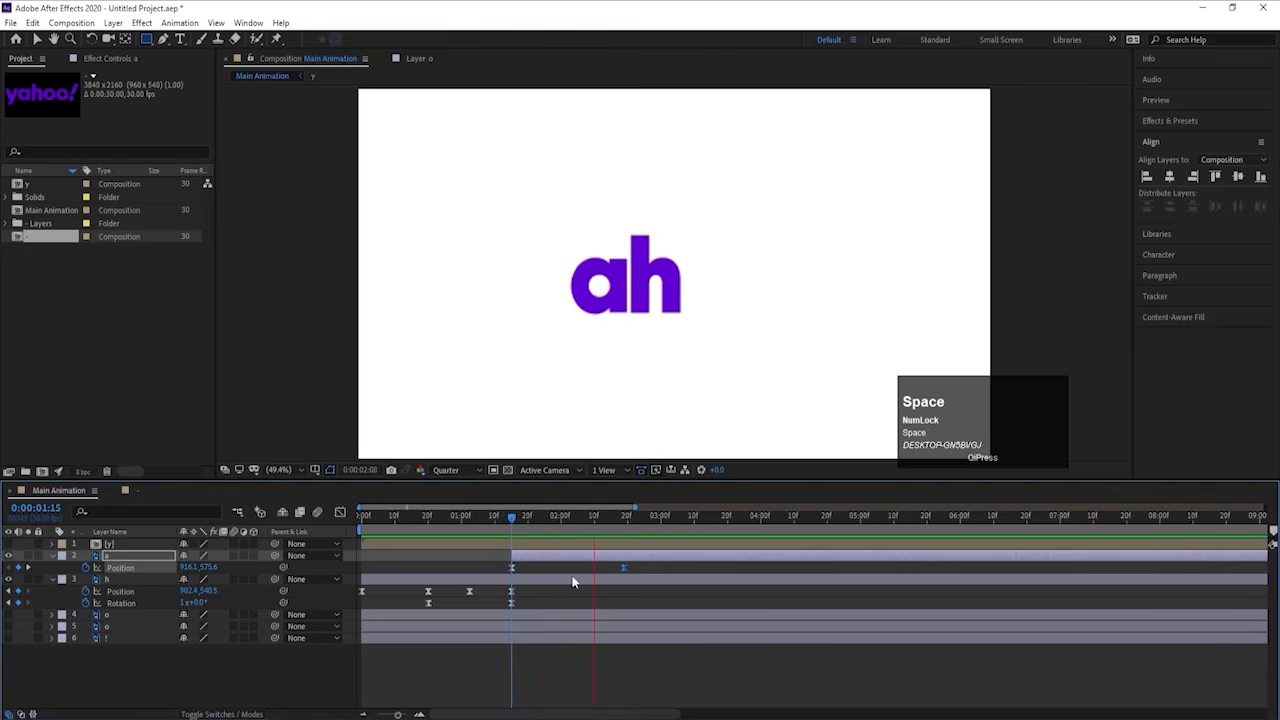
{"action": "key", "text": "space"}
Step: At 0:00:02:19, draw a rectangle covering the a up to the h's left edge and place its layer directly above the a
{"action": "left_click", "coordinate": [602, 676]}
{"action": "key", "text": "k"}
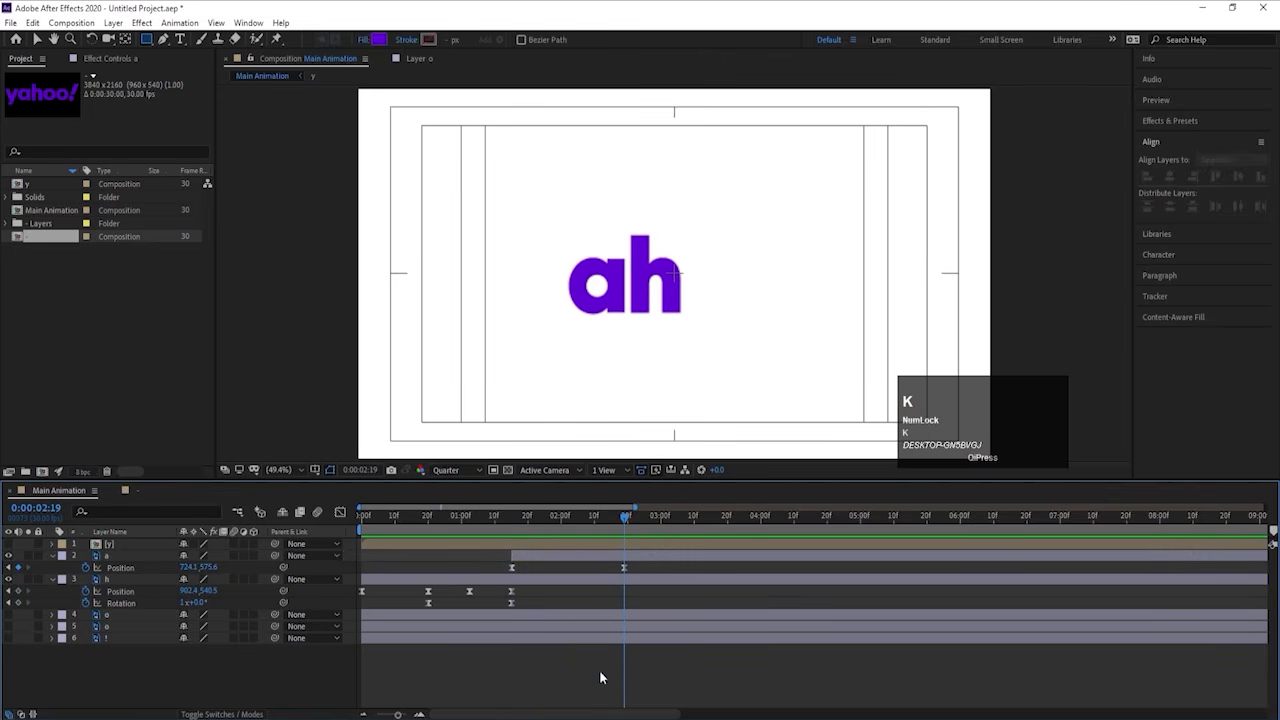
{"action": "left_click", "coordinate": [150, 42]}
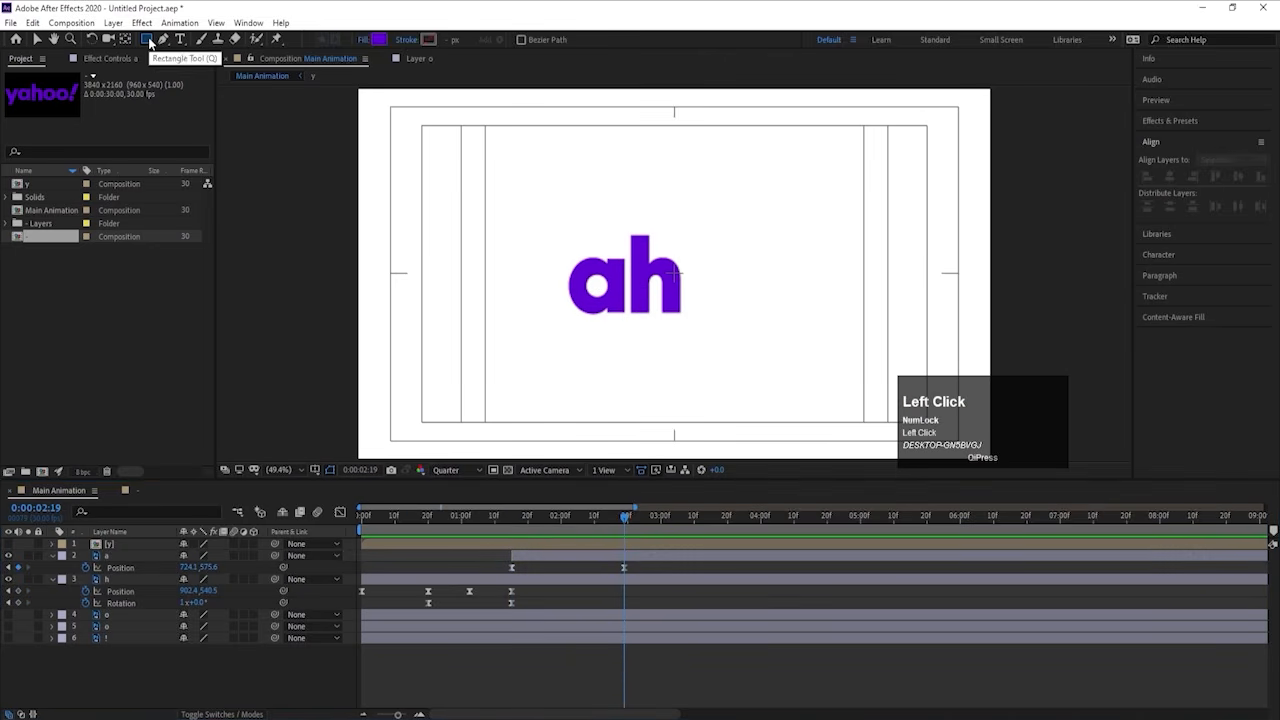
{"action": "left_click_drag", "start_coordinate": [552, 244], "coordinate": [632, 323]}
{"action": "left_click_drag", "start_coordinate": [125, 543], "coordinate": [140, 596]}
Step: Set the a's track matte to Alpha Matte using the rectangle layer, collapse the layer properties, and preview the reveal from the first frame
{"action": "left_click", "coordinate": [128, 603]}
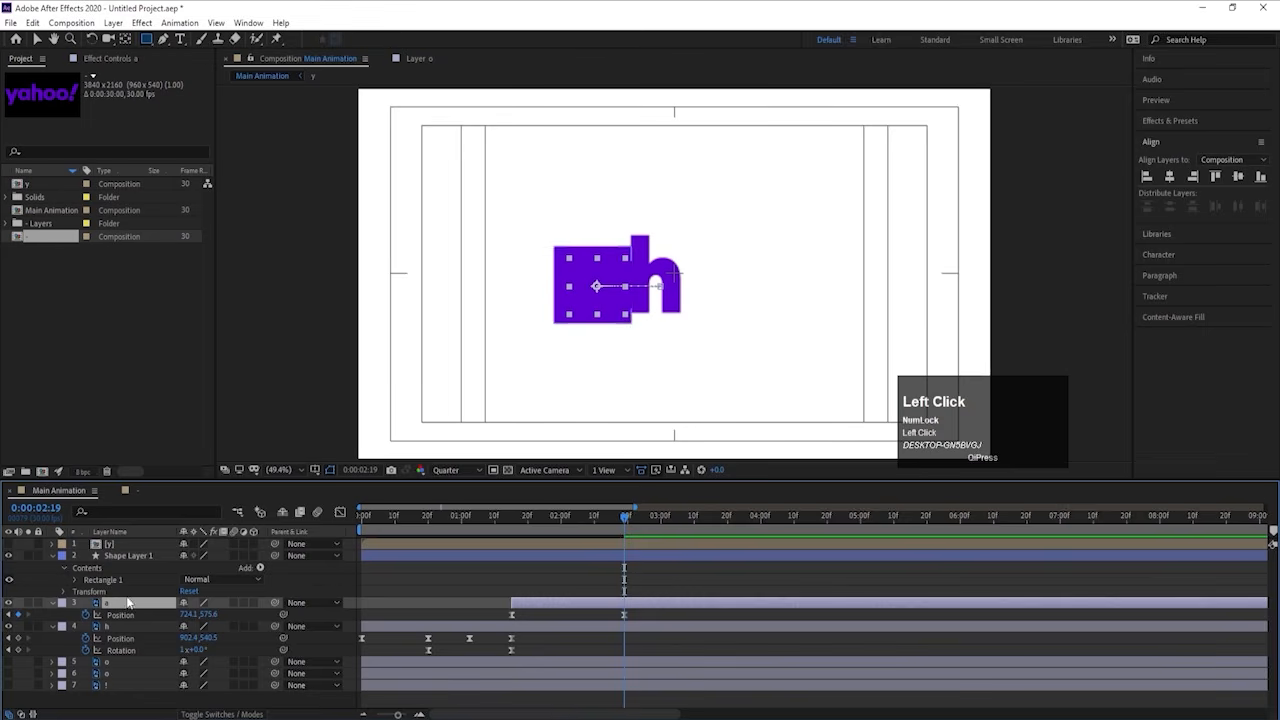
{"action": "key", "text": "F4"}
{"action": "left_click", "coordinate": [256, 602]}
{"action": "left_click", "coordinate": [381, 637]}
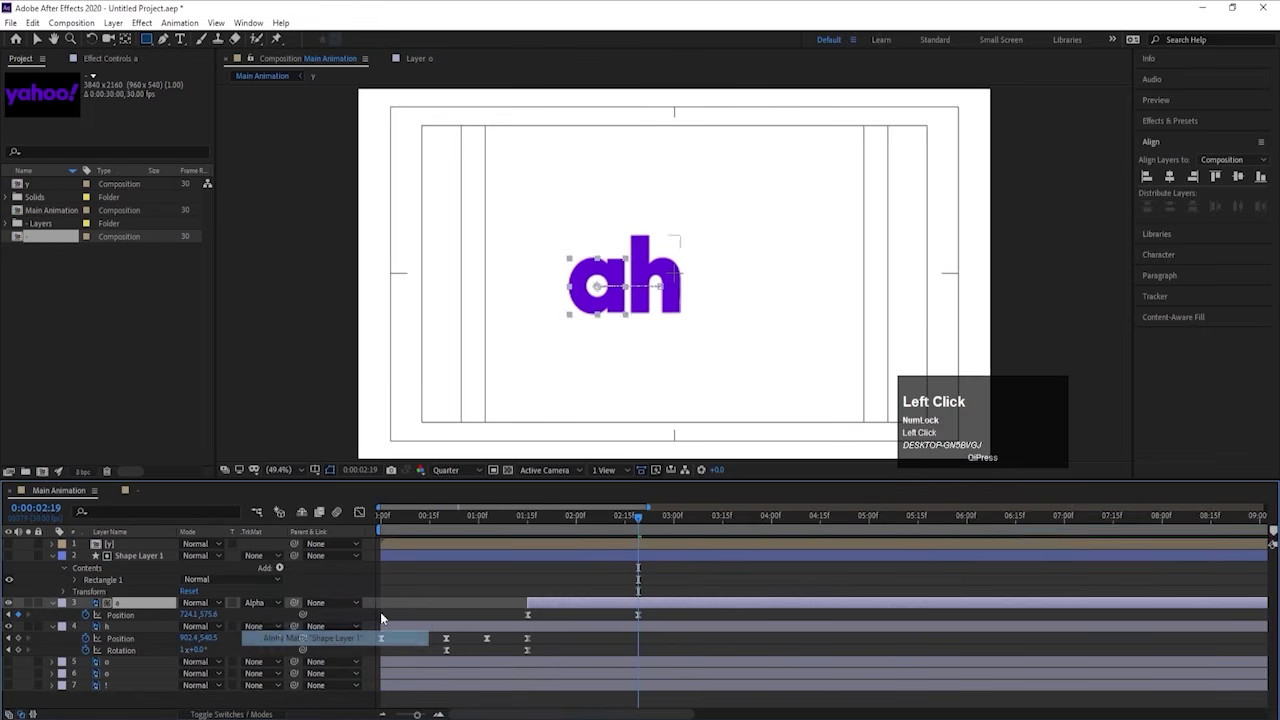
{"action": "left_click", "coordinate": [447, 573]}
{"action": "key", "text": "u"}
{"action": "key", "text": "space"}
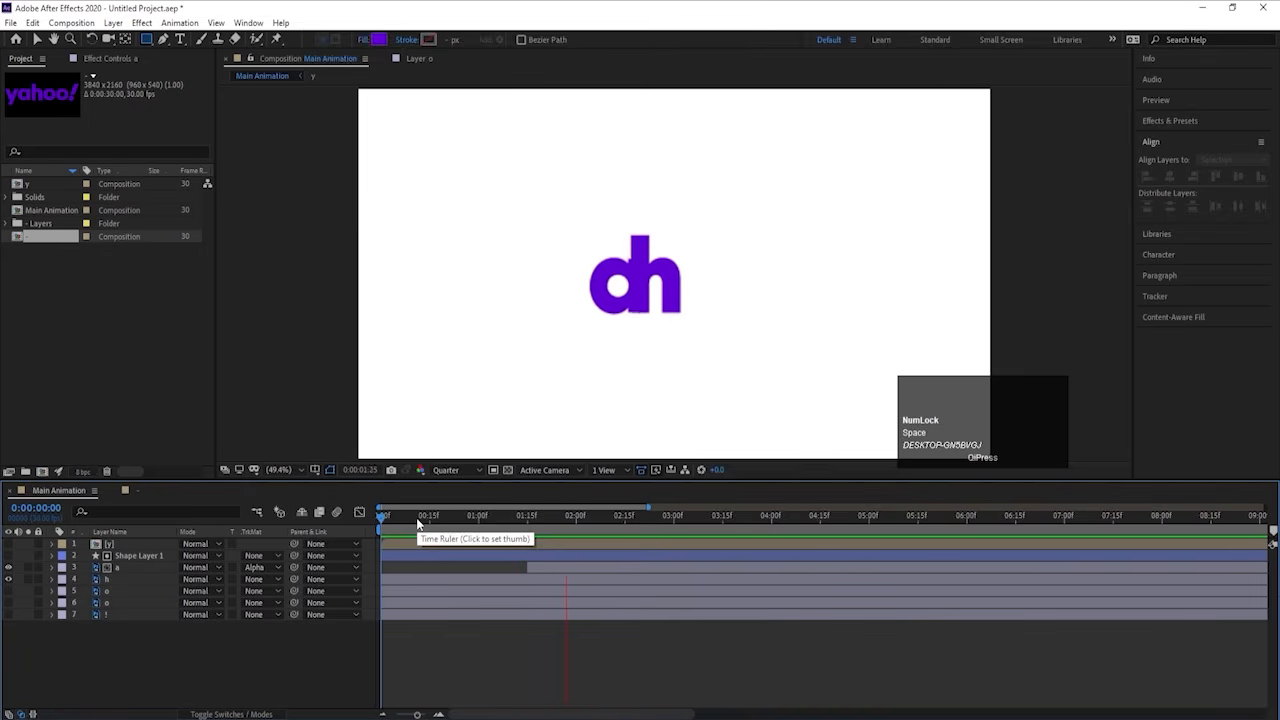
{"action": "key", "text": "space"}
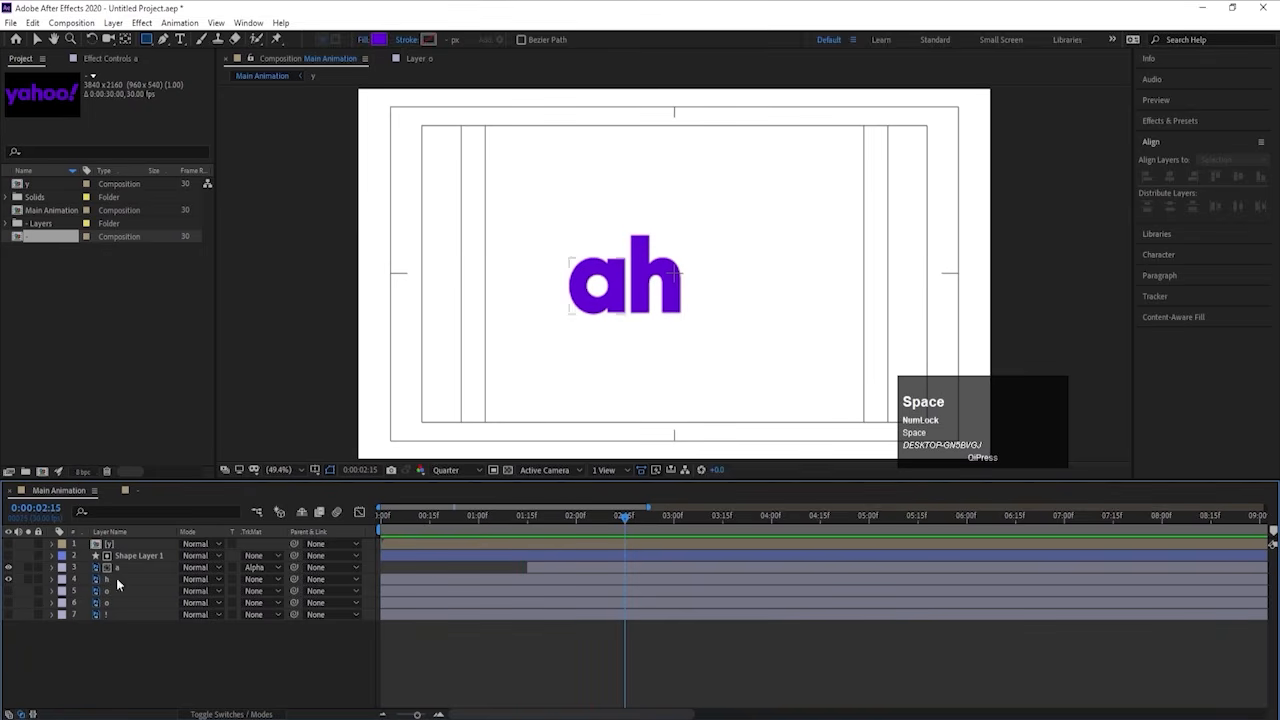
Step: Pre-compose the h, the a and the rectangle matte layer into a composition named Ha
{"action": "left_click_drag", "start_coordinate": [494, 522], "coordinate": [171, 533]}
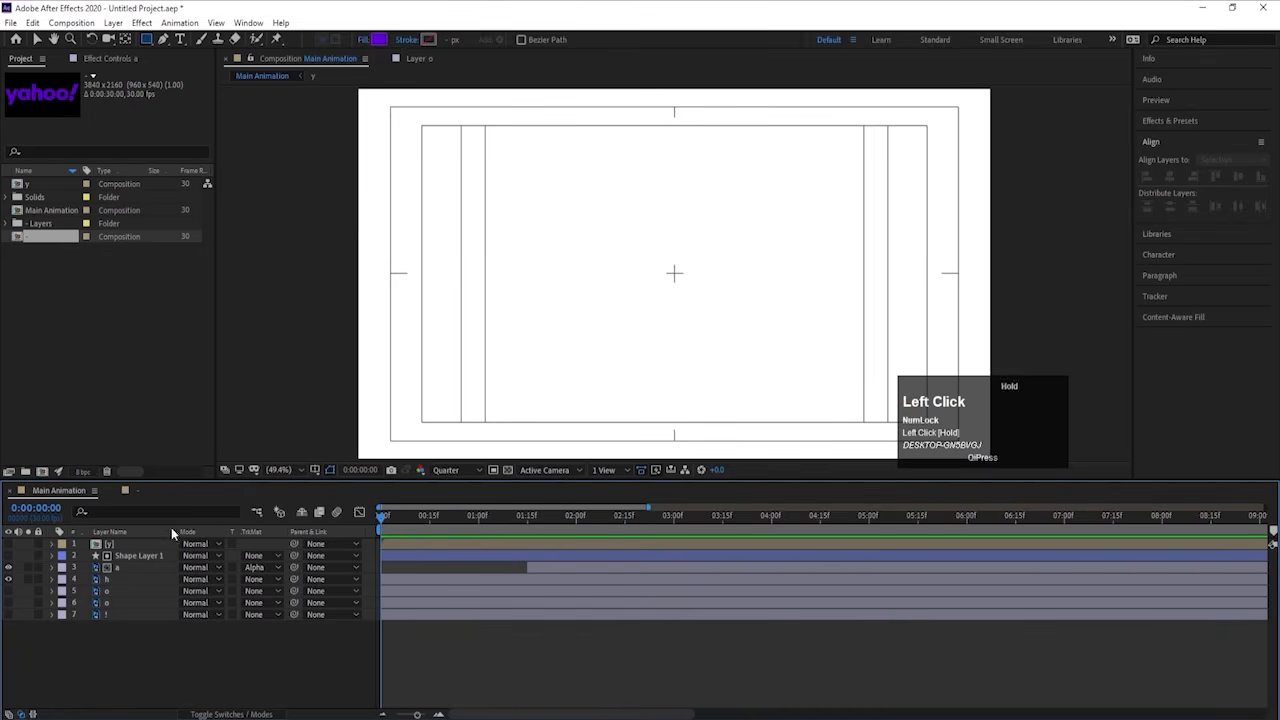
{"action": "left_click", "coordinate": [105, 580]}
{"action": "left_click", "coordinate": [122, 557], "text": "shift"}
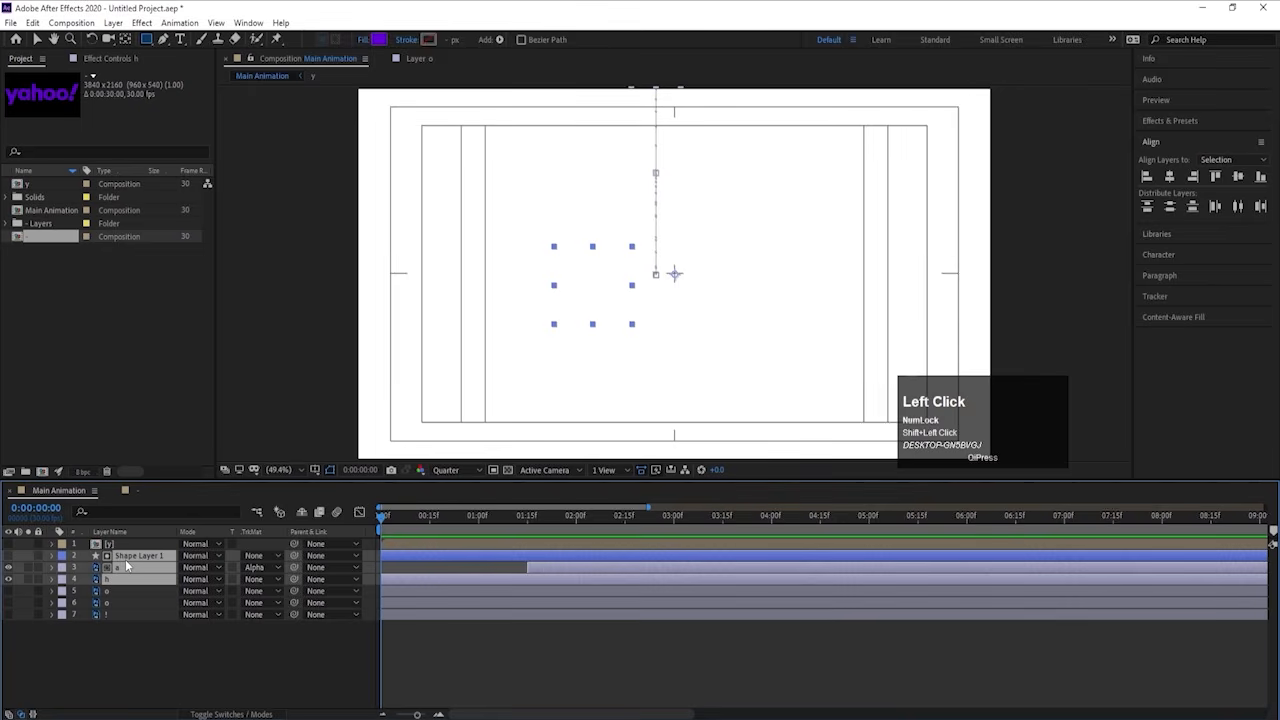
{"action": "key", "text": "ctrl+shift+f"}
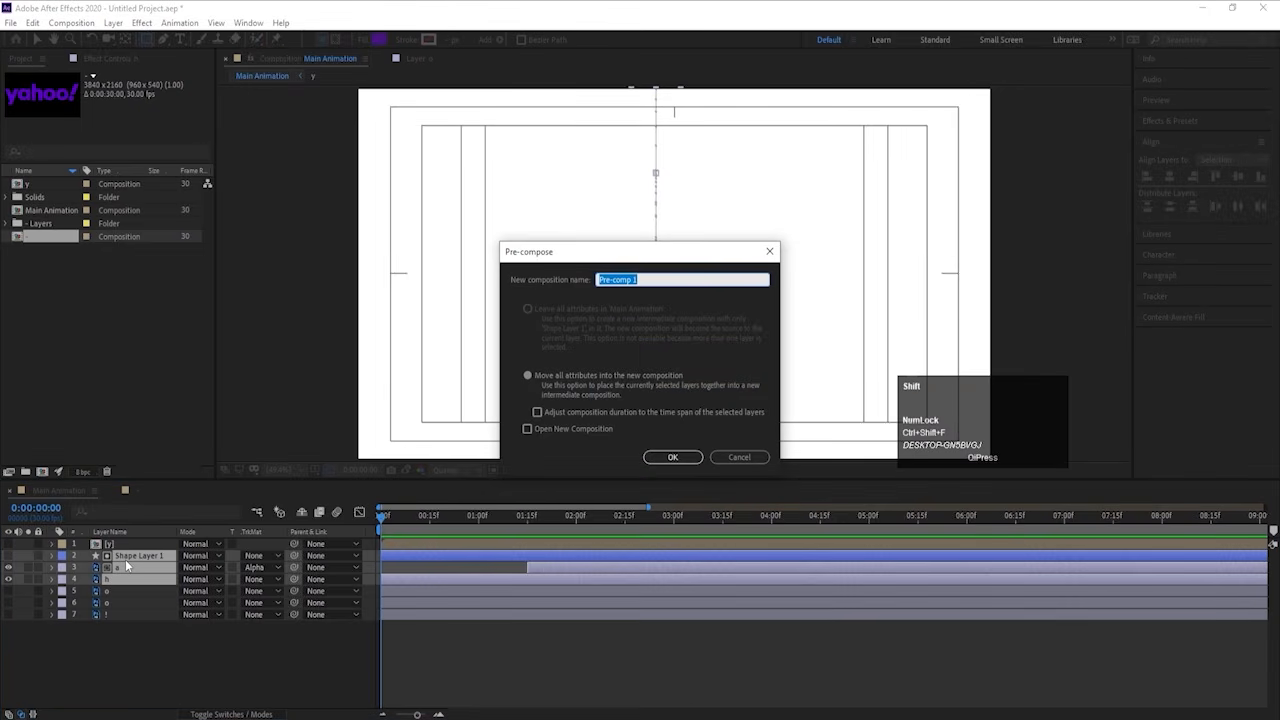
{"action": "type", "text": "Ha"}
{"action": "key", "text": "Return"}
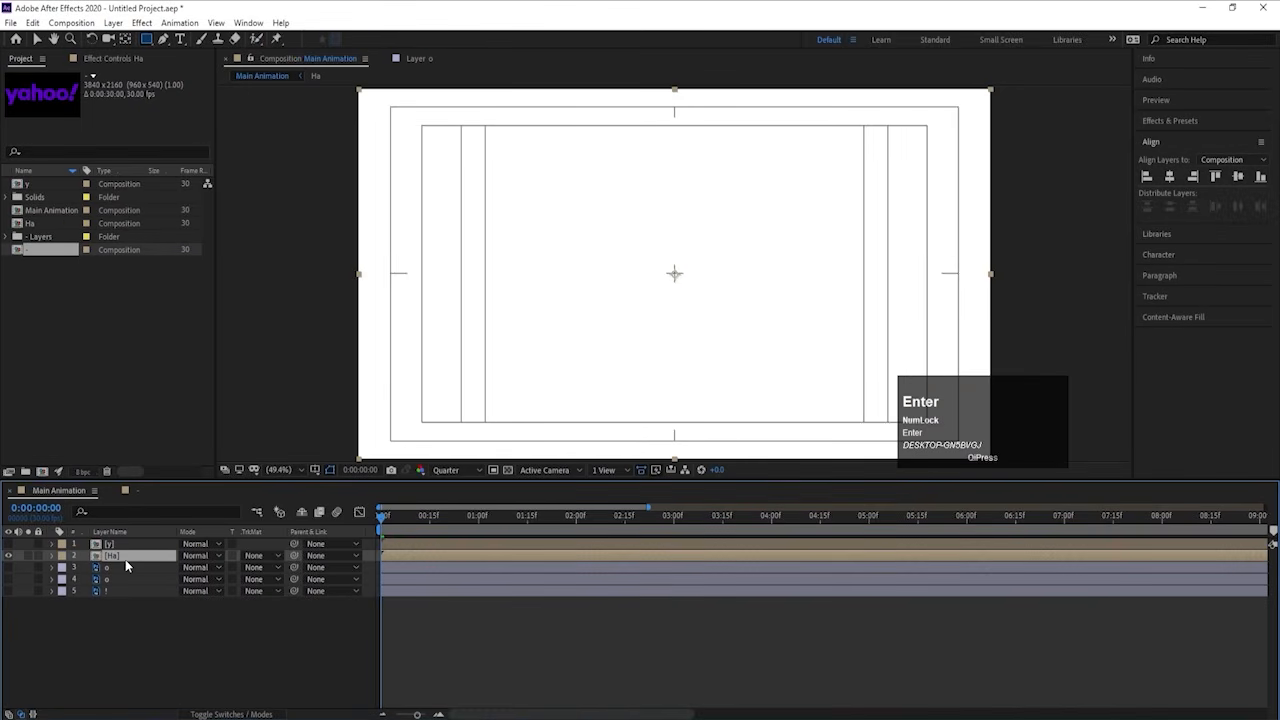
Step: Hide the Ha pre-composition and show both o layers
{"action": "left_click", "coordinate": [4, 566]}
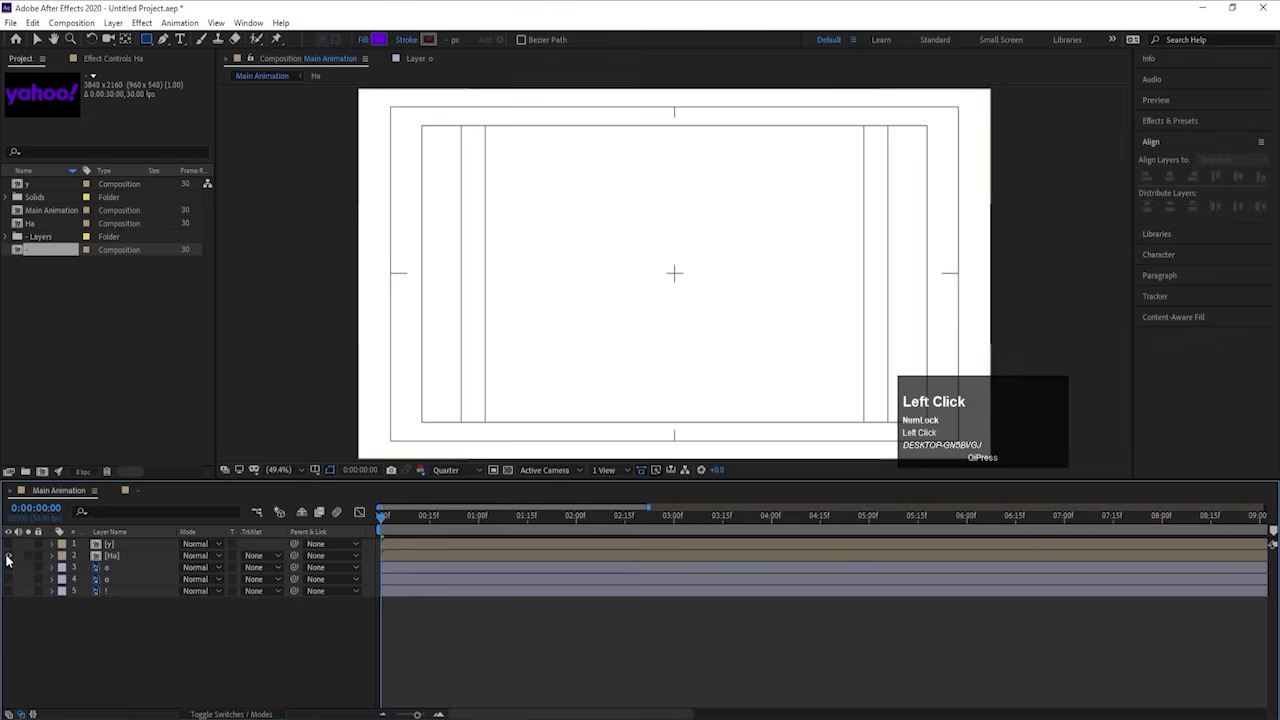
{"action": "left_click", "coordinate": [7, 568]}
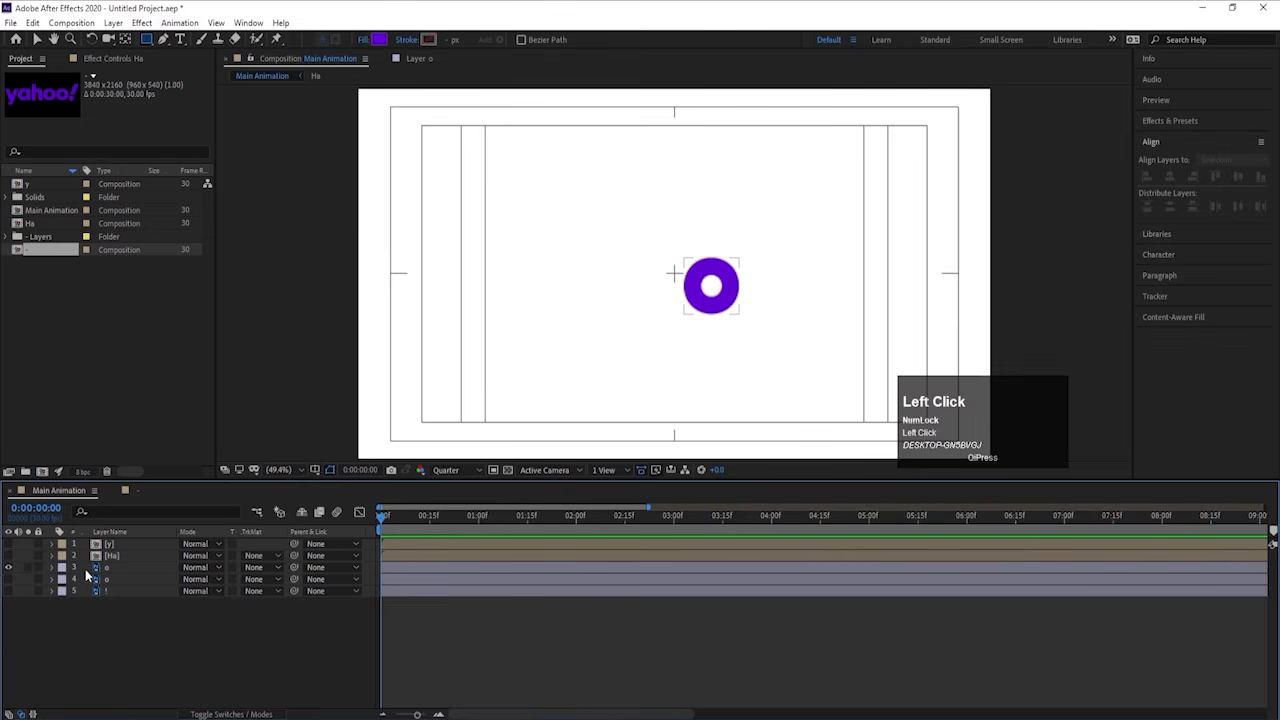
{"action": "left_click", "coordinate": [88, 579]}
{"action": "left_click", "coordinate": [8, 579]}
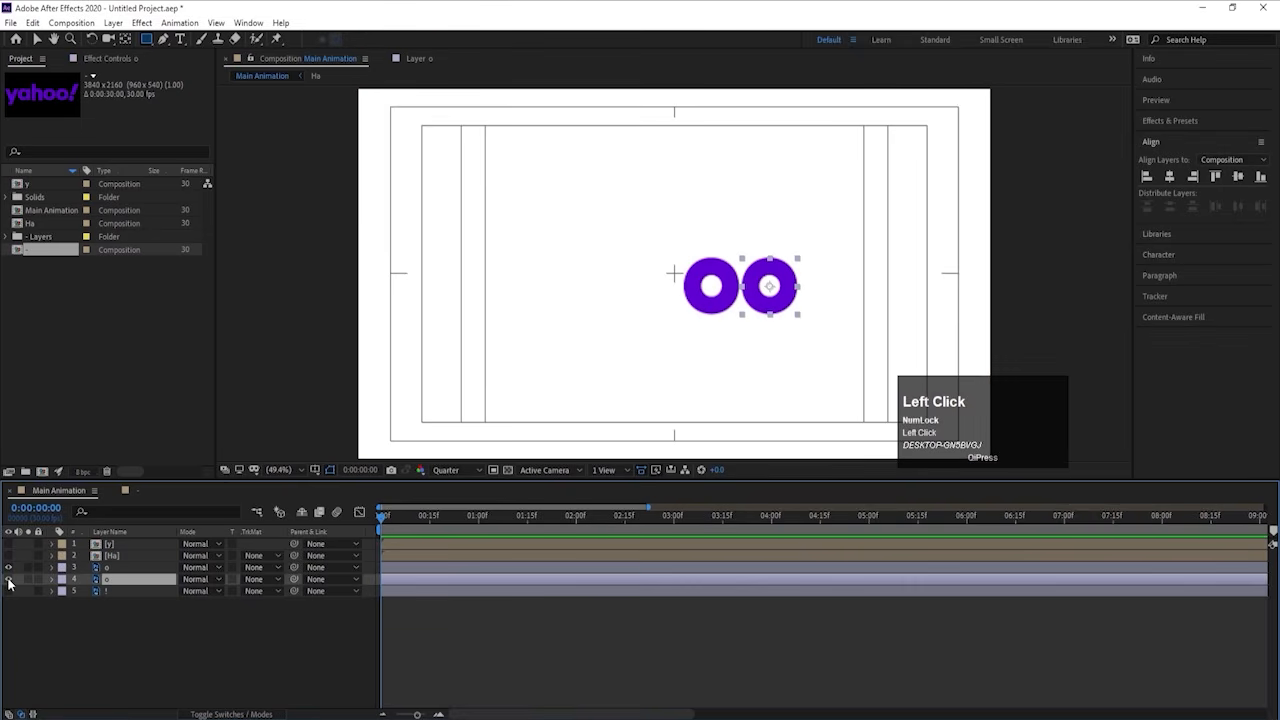
Step: Separate the position dimensions of the second o (layer 4) and start X and Y Position keyframes at the first frame
{"action": "left_click", "coordinate": [70, 617]}
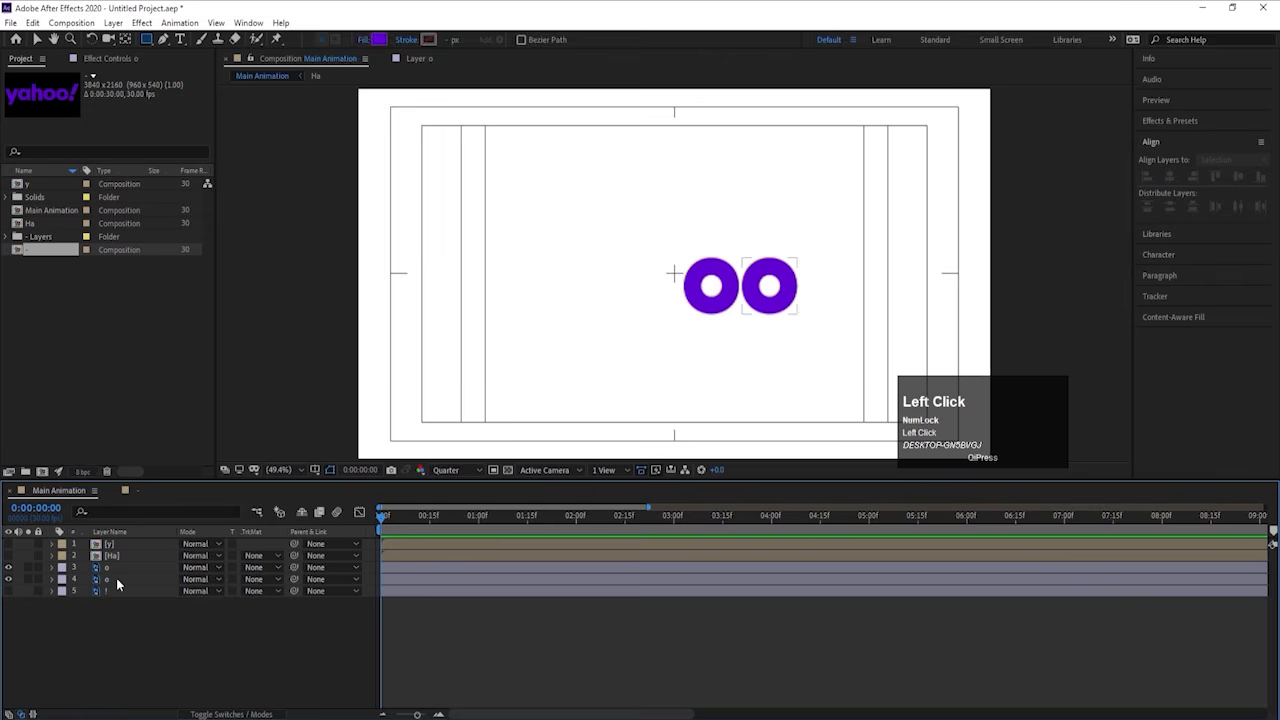
{"action": "left_click", "coordinate": [117, 582]}
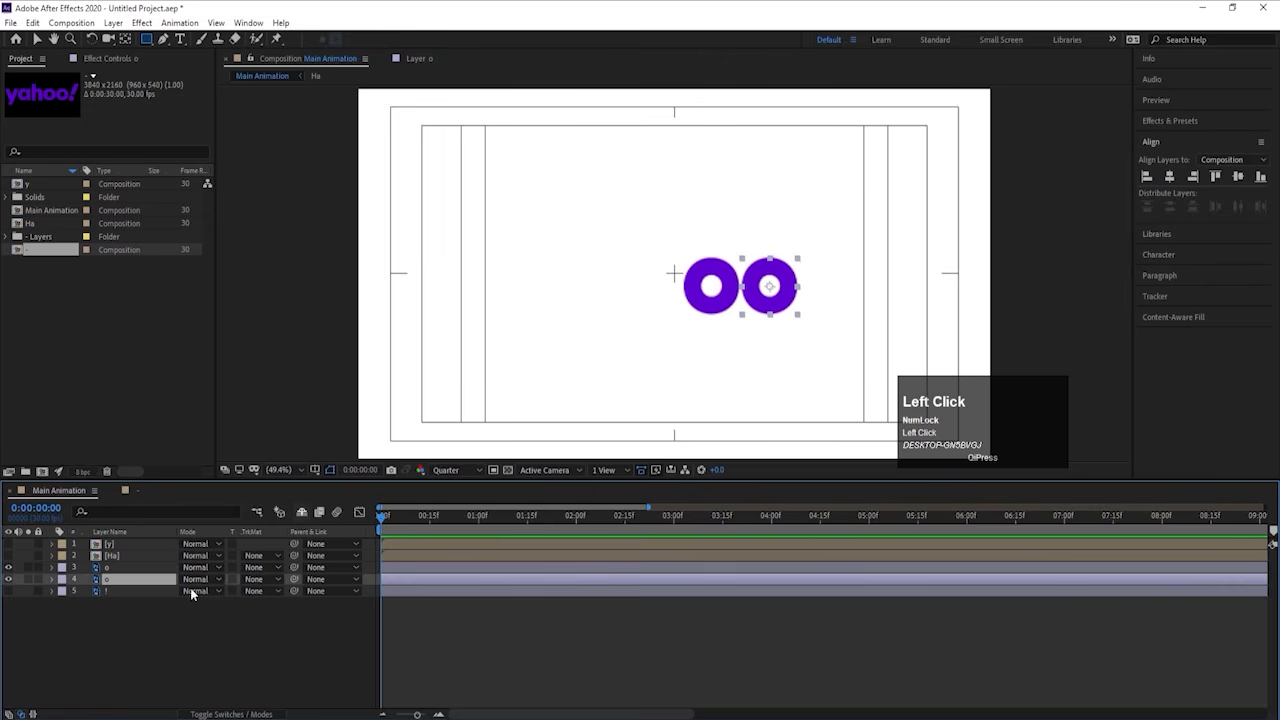
{"action": "key", "text": "p"}
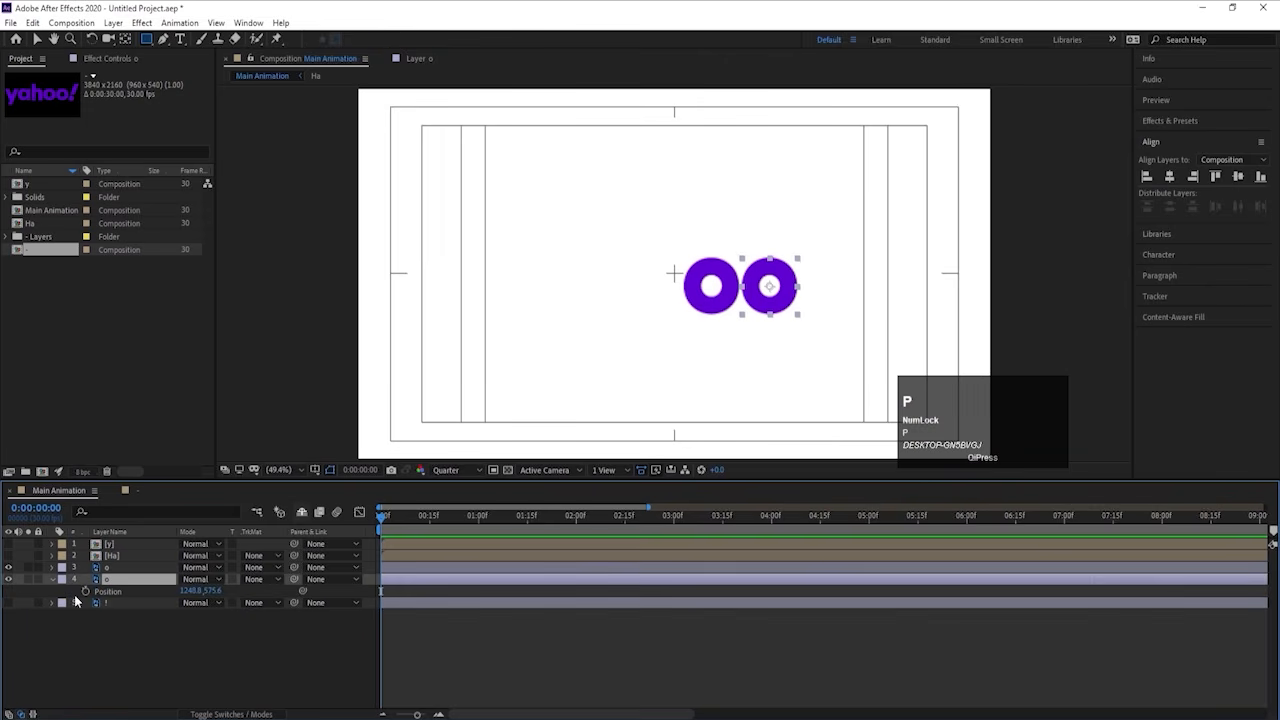
{"action": "left_click", "coordinate": [107, 592]}
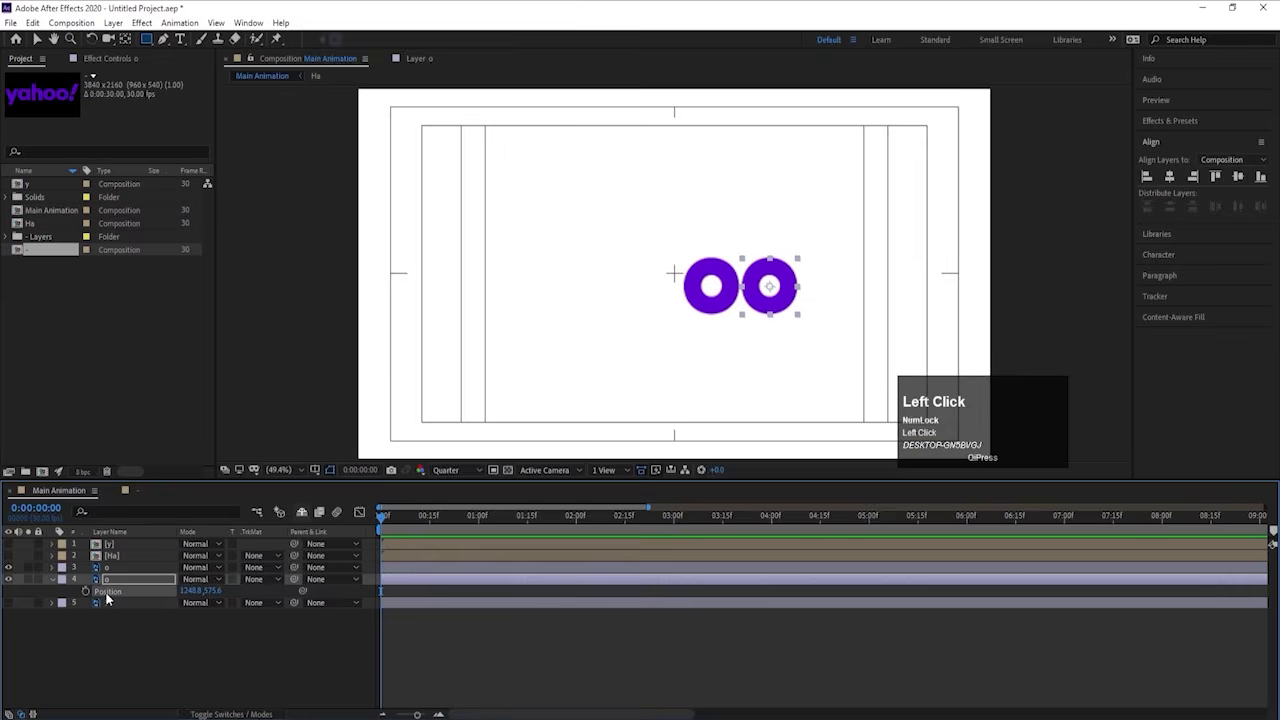
{"action": "right_click", "coordinate": [107, 592]}
{"action": "left_click", "coordinate": [165, 451]}
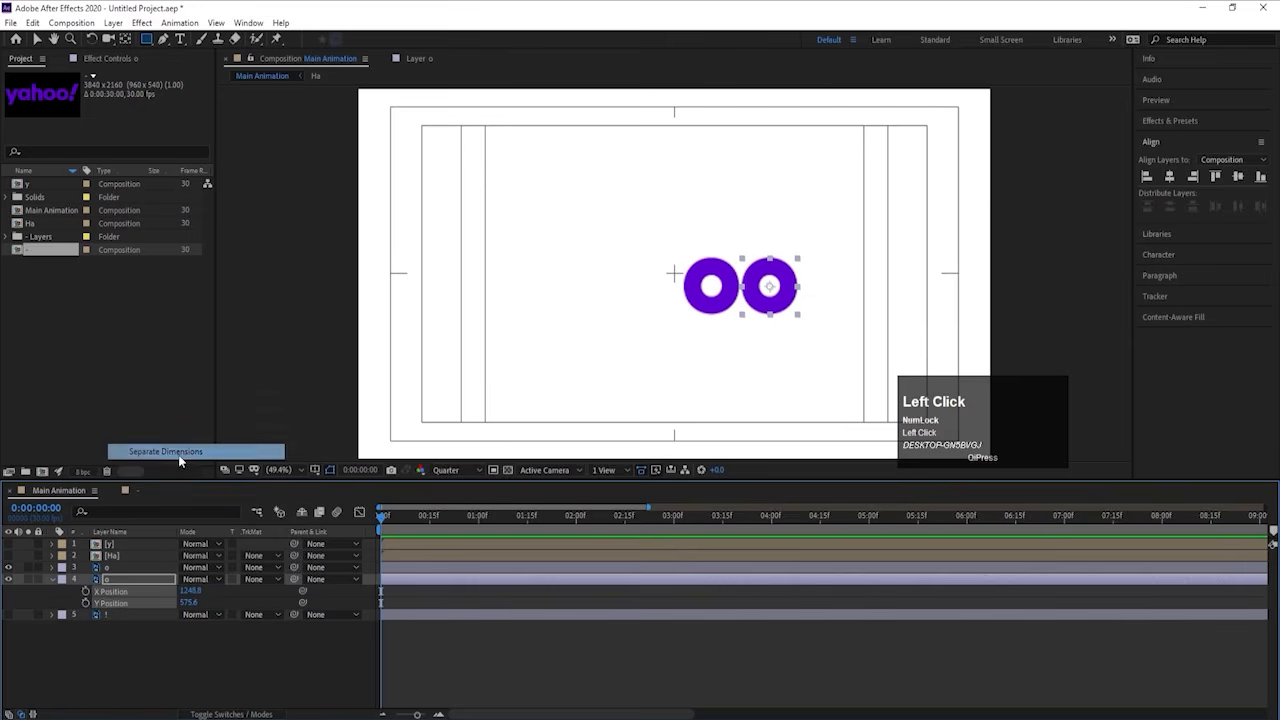
{"action": "left_click", "coordinate": [85, 593]}
{"action": "left_click", "coordinate": [86, 604]}
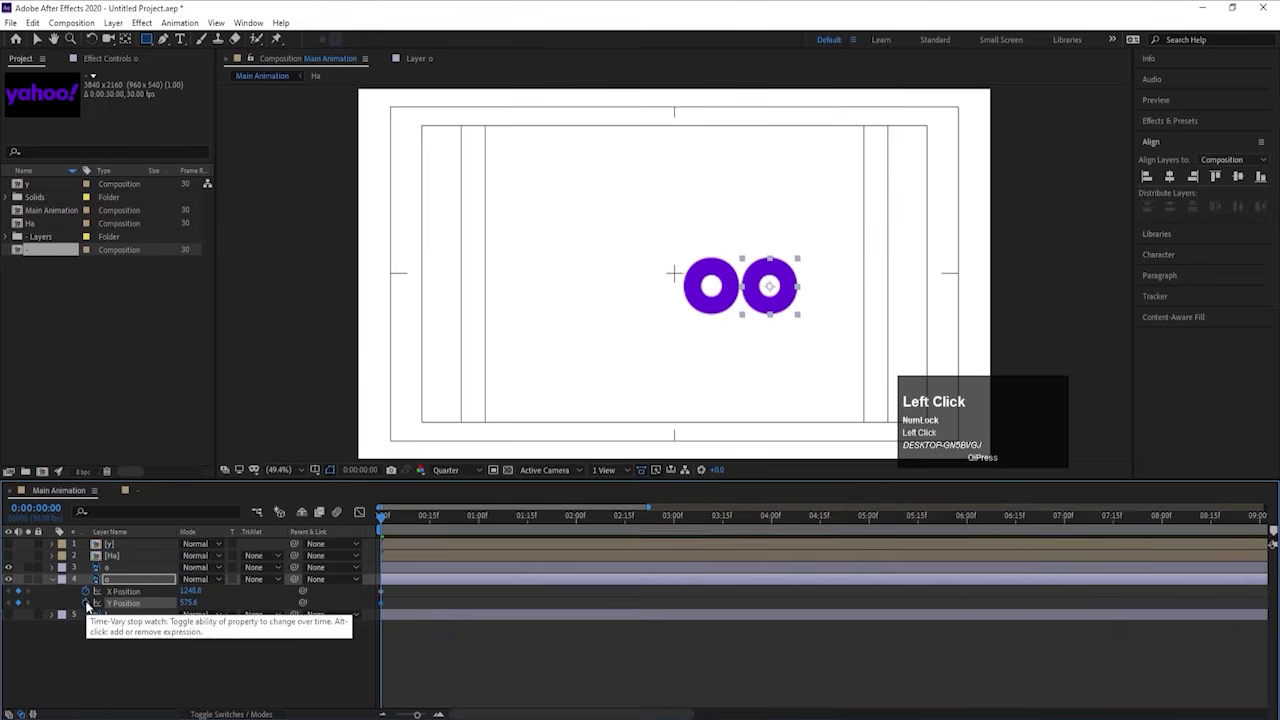
Step: Add X and Y Position keyframes for the second o at 0:00:00:20 and 0:00:01:10, keeping its current values
{"action": "key", "text": "equal"}
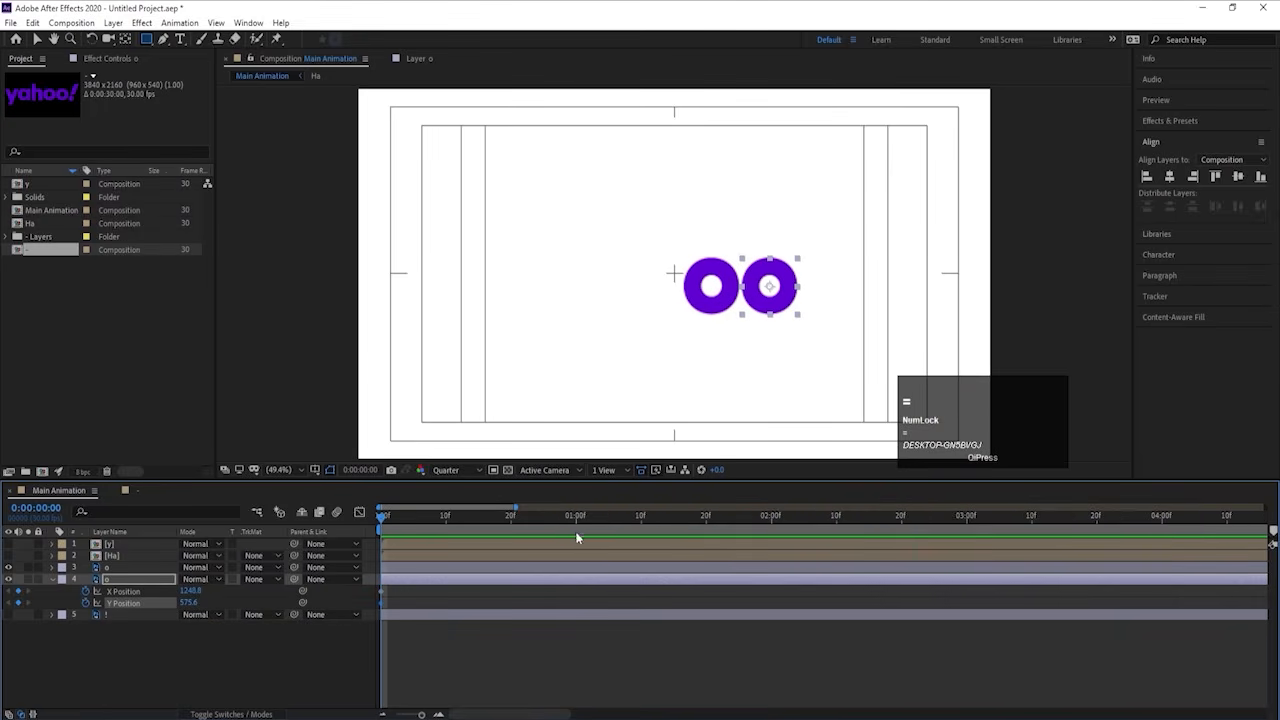
{"action": "left_click", "coordinate": [512, 521]}
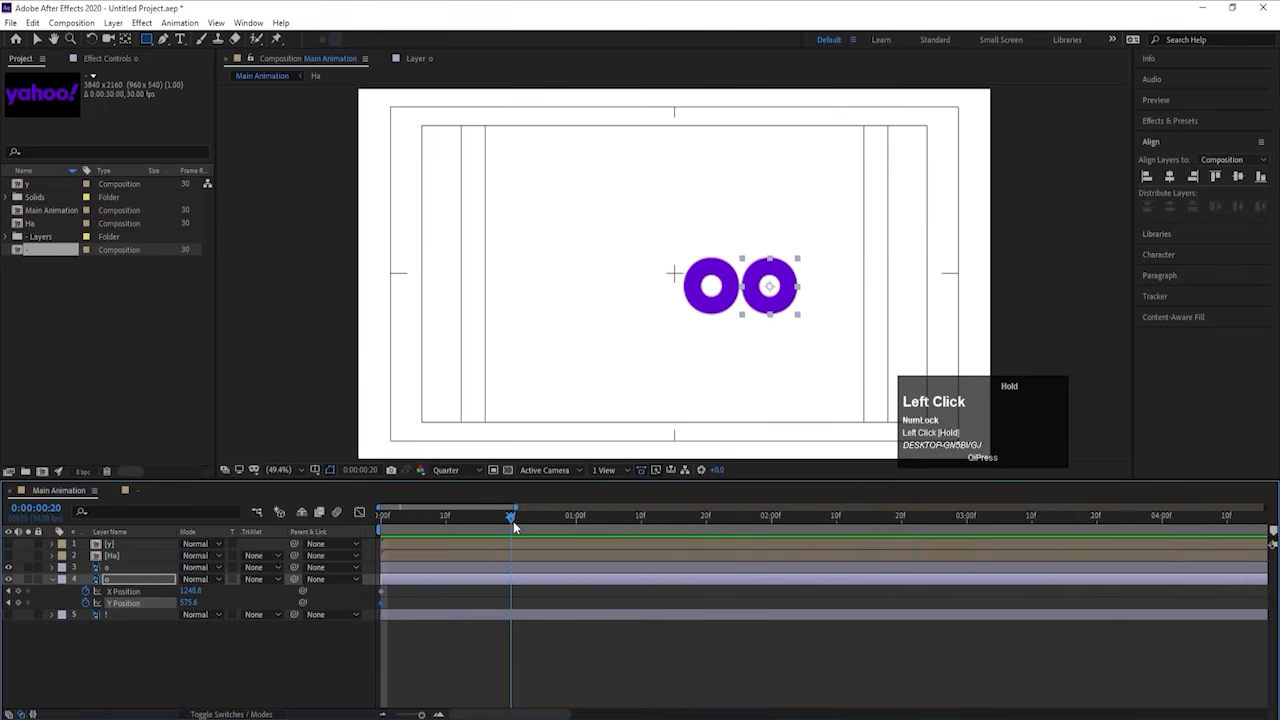
{"action": "left_click", "coordinate": [19, 591]}
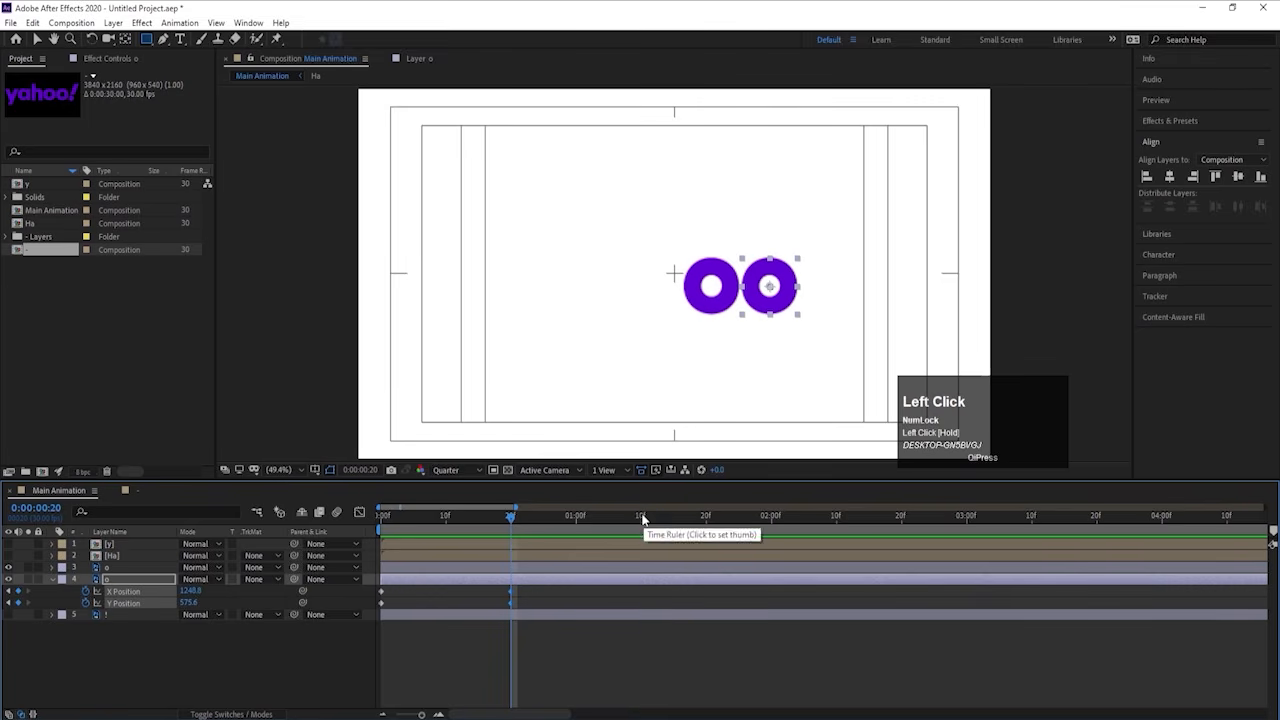
{"action": "left_click", "coordinate": [641, 516]}
{"action": "left_click", "coordinate": [17, 591]}
{"action": "left_click", "coordinate": [17, 603]}
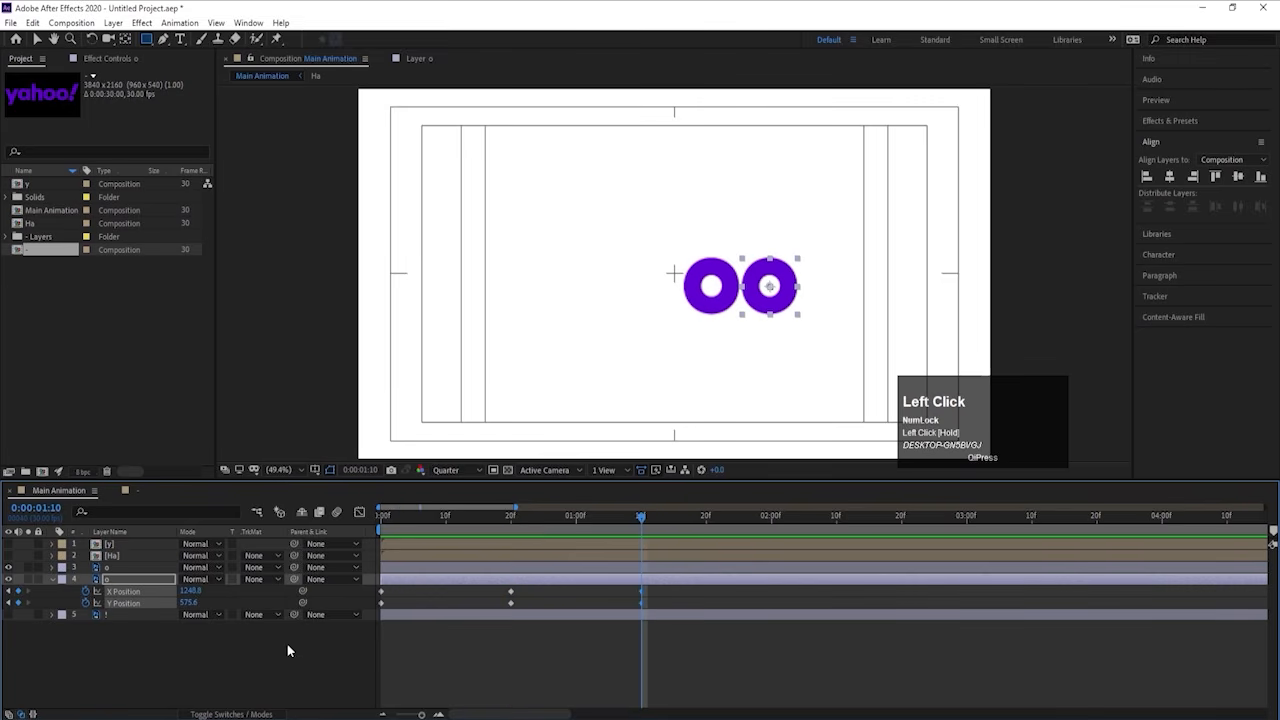
{"action": "left_click", "coordinate": [344, 657]}
Step: At the first frame, move the second o horizontally to the other side of the first o, at X Position about 890.2
{"action": "left_click_drag", "start_coordinate": [431, 518], "coordinate": [331, 525]}
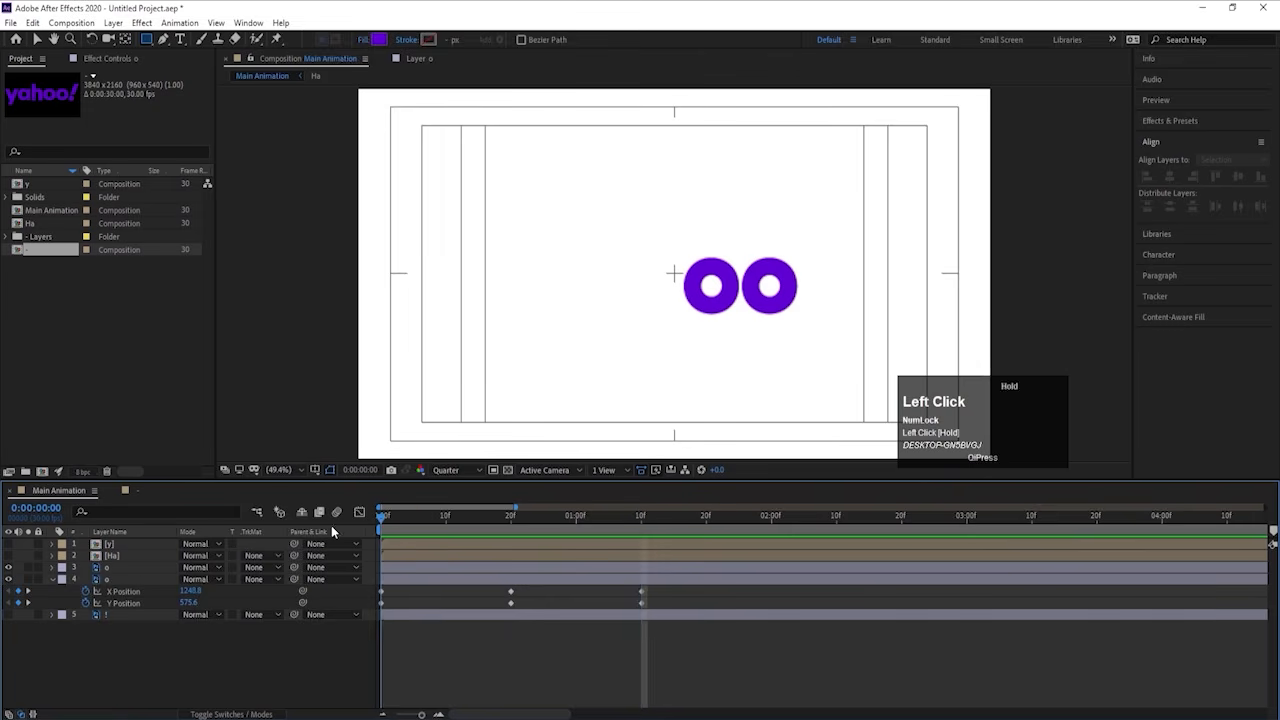
{"action": "left_click", "coordinate": [136, 581]}
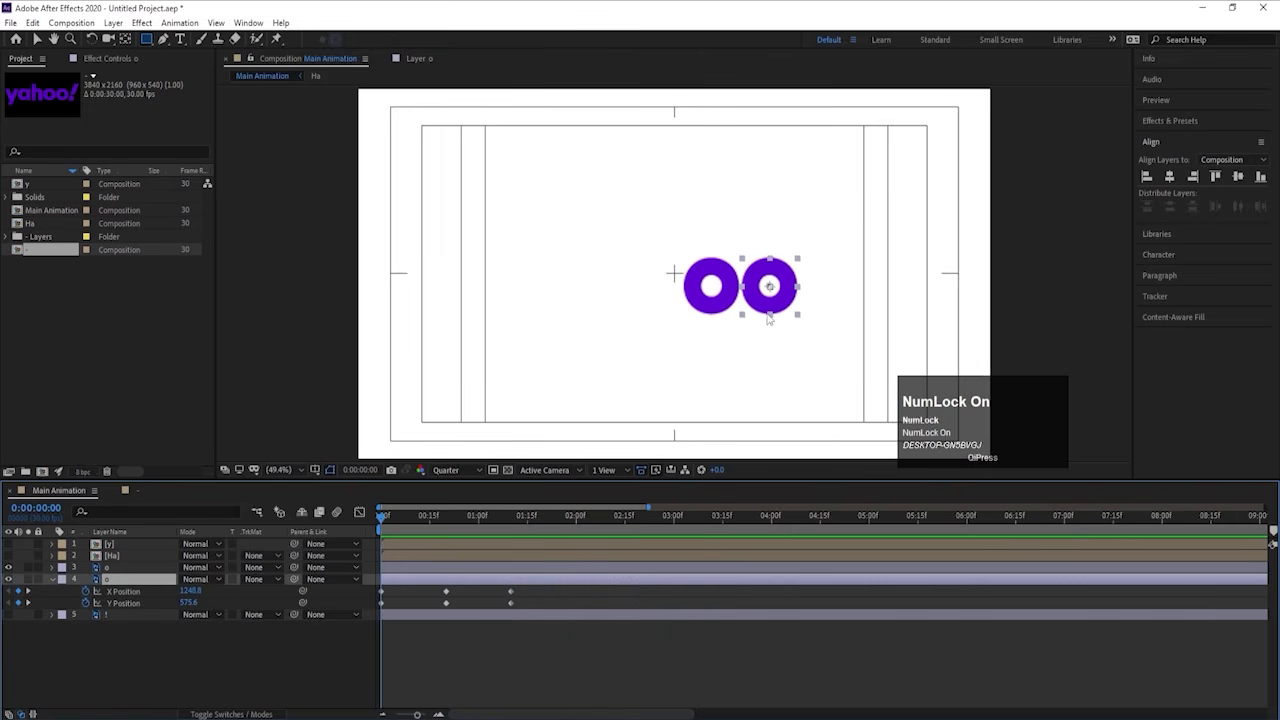
{"action": "key", "text": "v"}
{"action": "left_click_drag", "start_coordinate": [768, 308], "coordinate": [652, 308]}
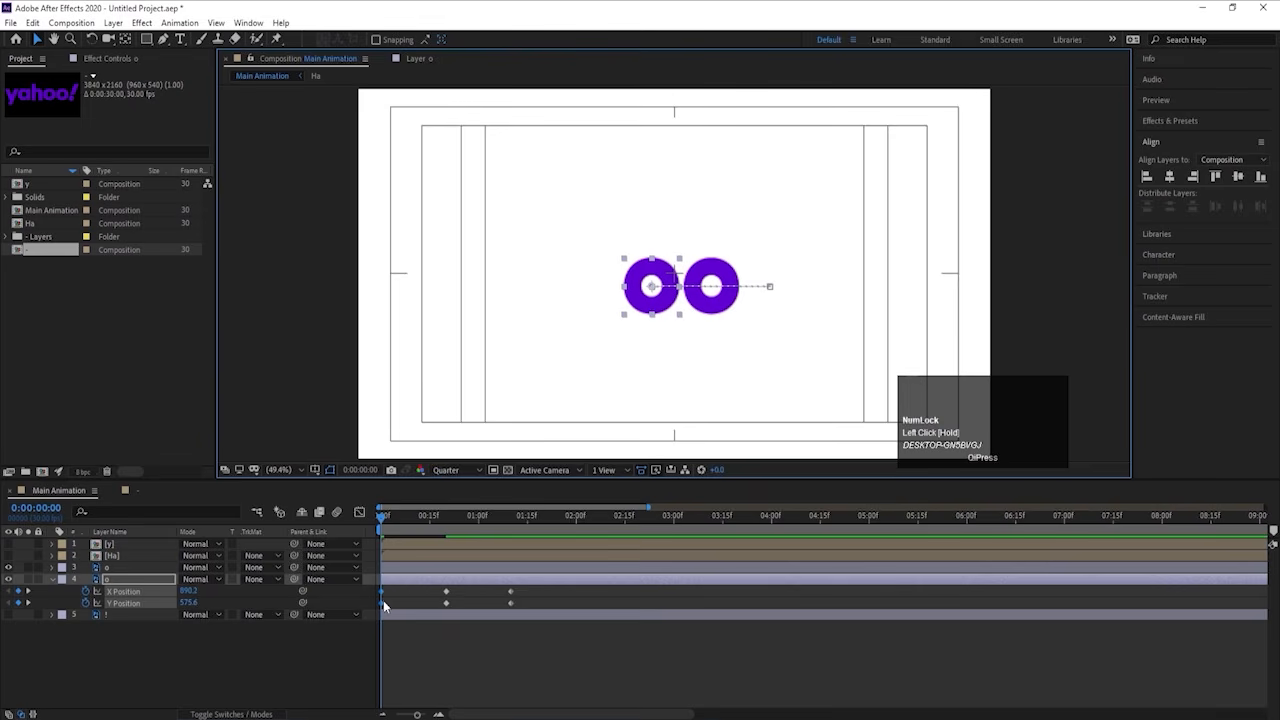
Step: Copy the second o's first X and Y Position keyframes to 0:00:00:20 and preview the slide from the start
{"action": "left_click", "coordinate": [383, 601]}
{"action": "left_click_drag", "start_coordinate": [389, 591], "coordinate": [378, 608]}
{"action": "key", "text": "ctrl"}
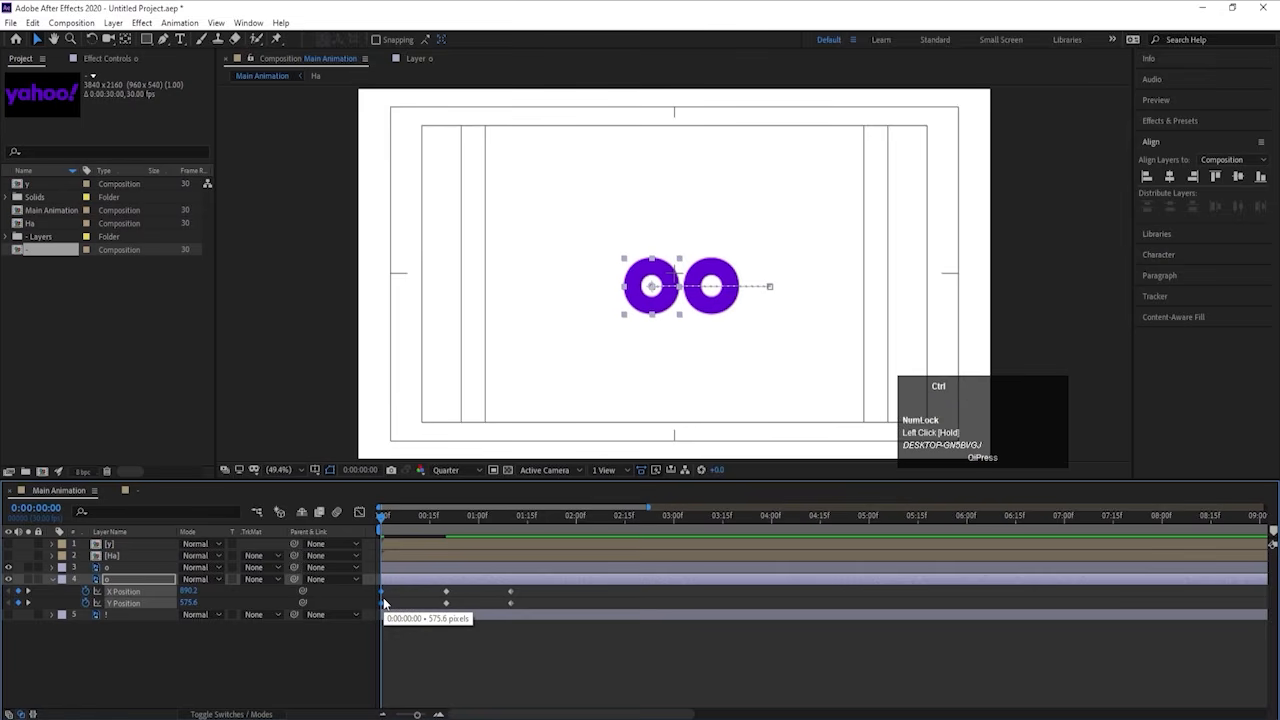
{"action": "key", "text": "k"}
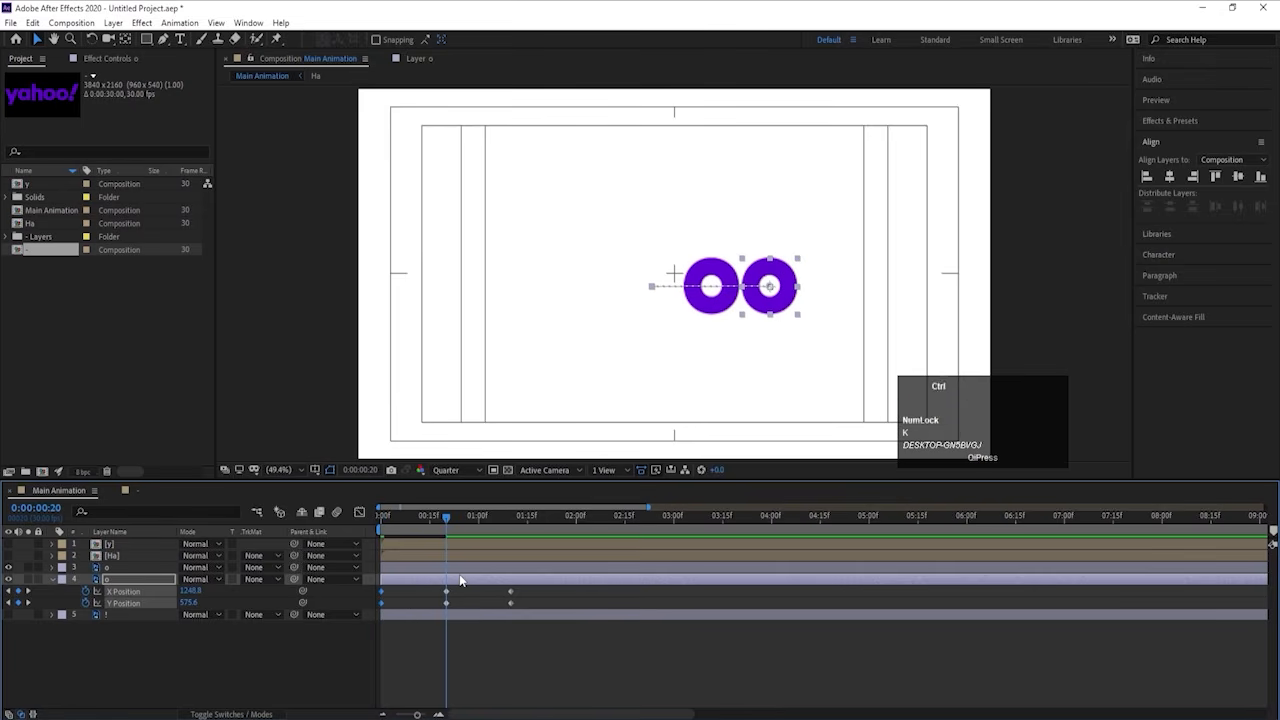
{"action": "key", "text": "ctrl+v"}
{"action": "left_click", "coordinate": [382, 516]}
{"action": "key", "text": "space"}
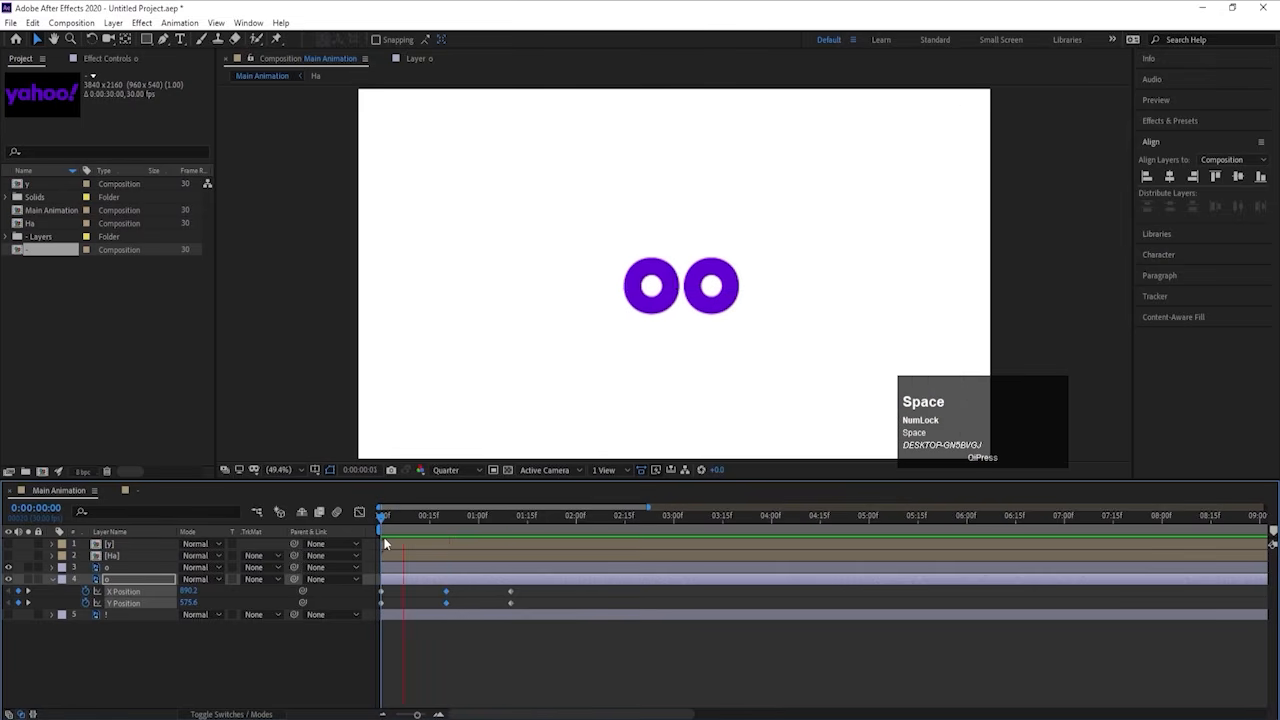
{"action": "key", "text": "space"}
{"action": "left_click_drag", "start_coordinate": [410, 520], "coordinate": [377, 526]}
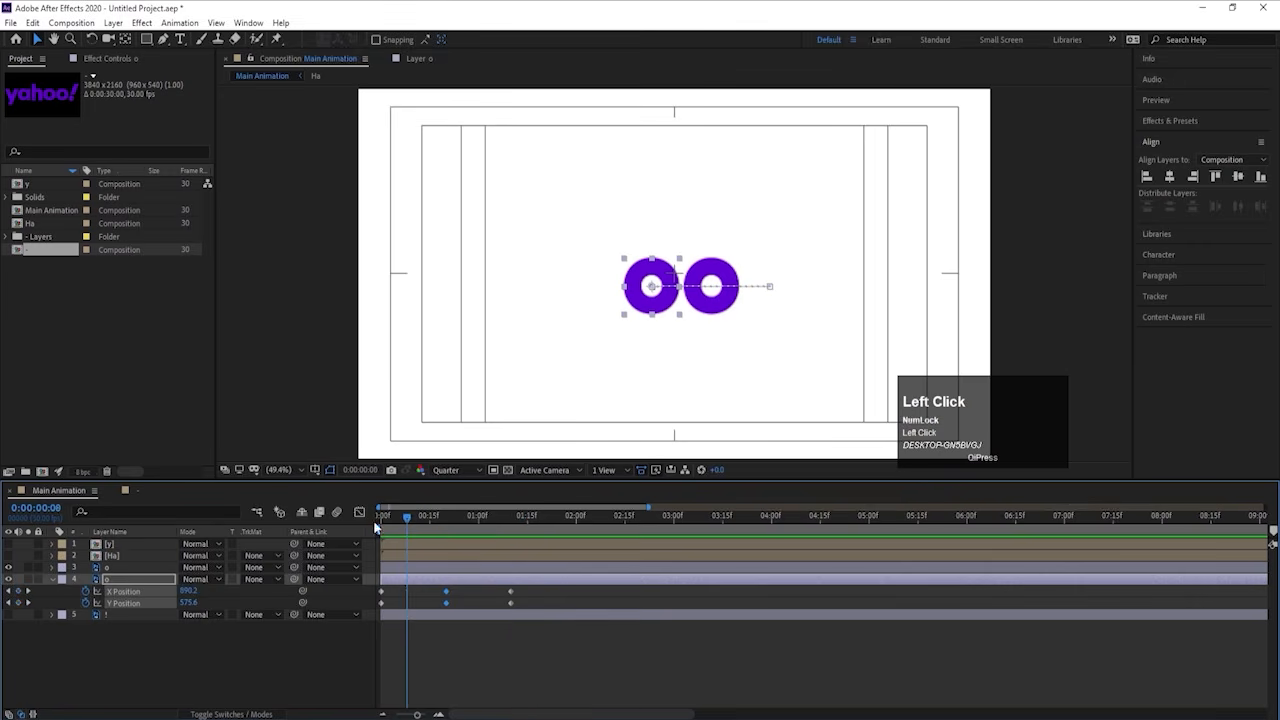
Step: At the first frame, move the second o straight up out of the frame to Y Position about -107.2, and preview
{"action": "left_click", "coordinate": [404, 593]}
{"action": "left_click", "coordinate": [672, 291]}
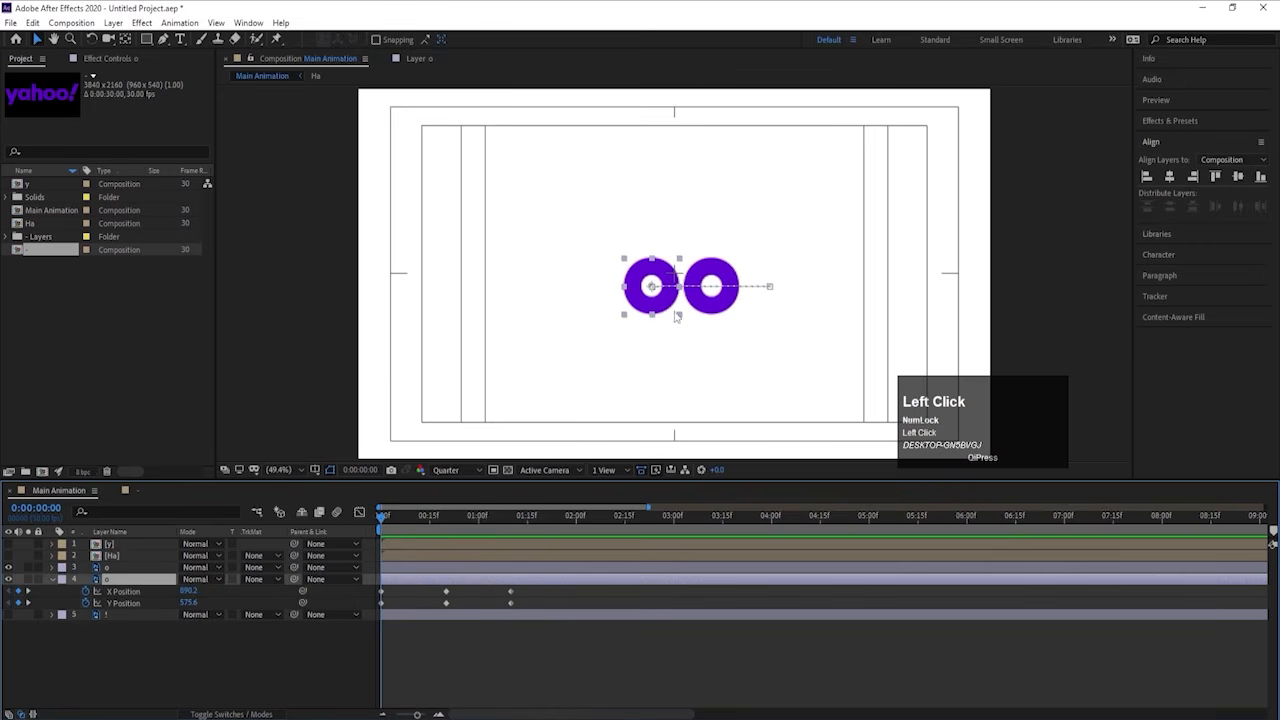
{"action": "left_click_drag", "start_coordinate": [672, 291], "coordinate": [673, 74]}
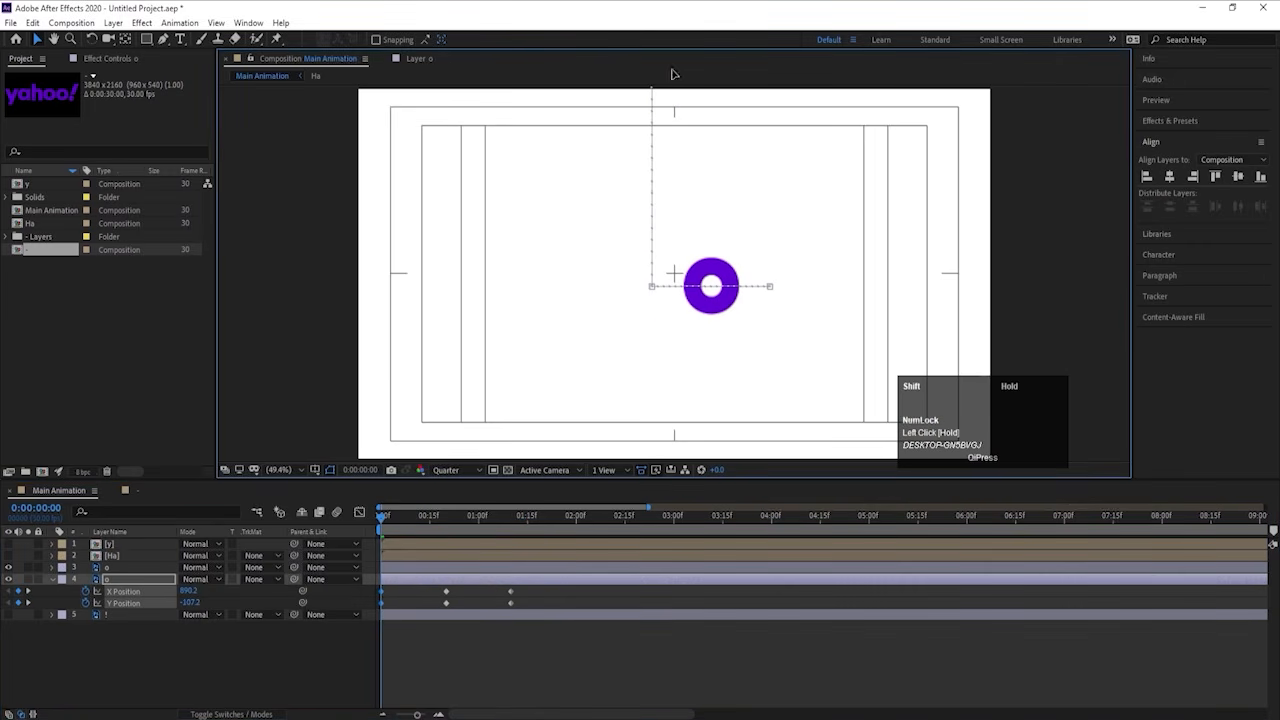
{"action": "key", "text": "space"}
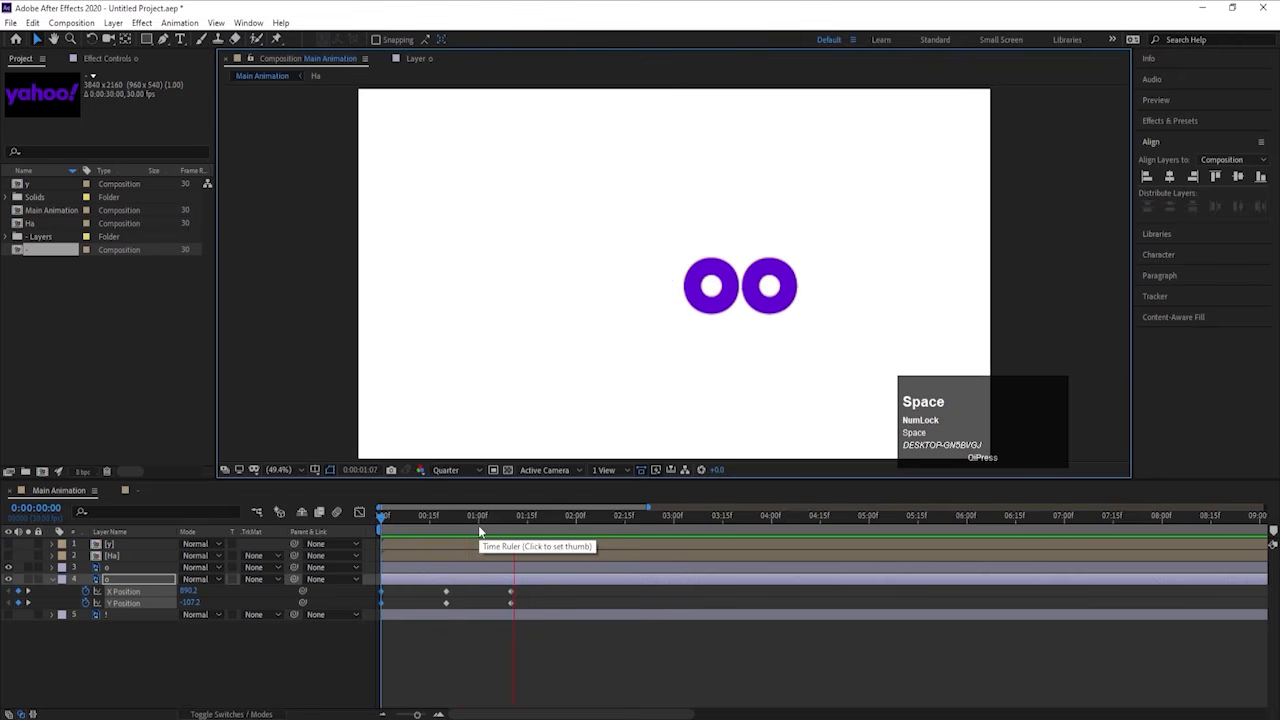
{"action": "key", "text": "space"}
Step: At 0:00:01:00, raise the second o to Y Position 199.6 for the bounce peak and preview from the start
{"action": "key", "text": "="}
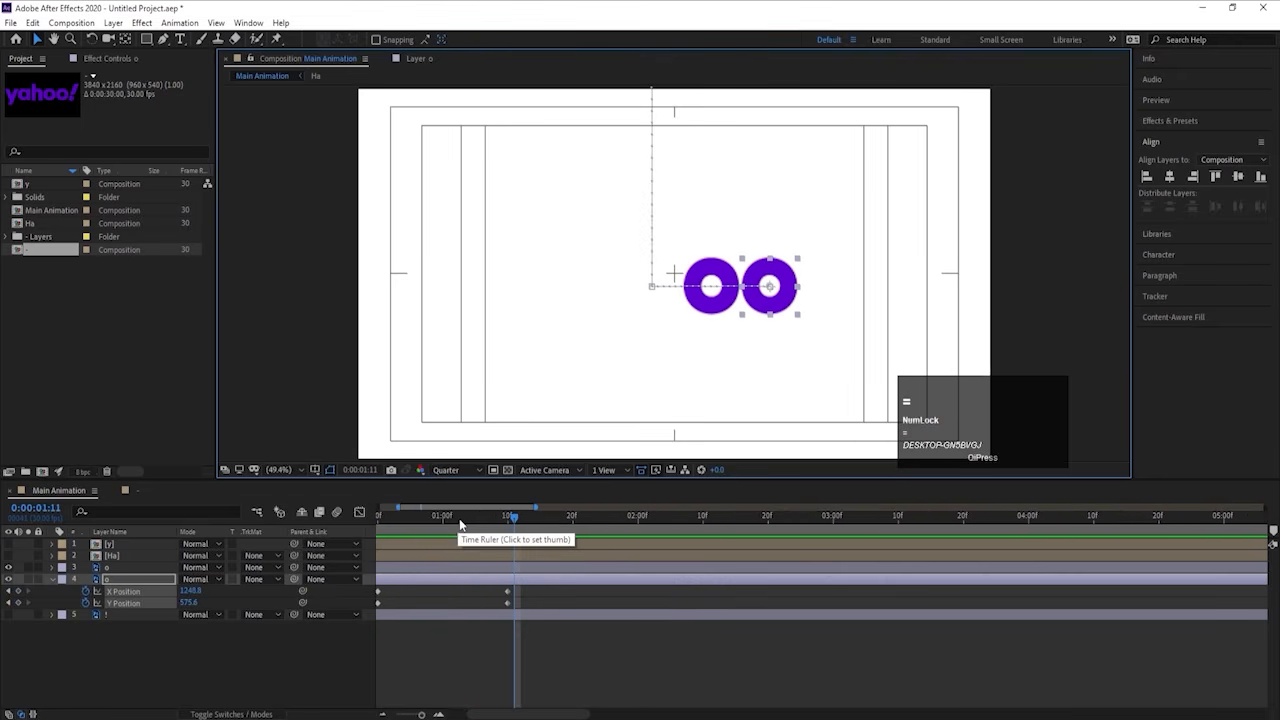
{"action": "left_click_drag", "start_coordinate": [458, 518], "coordinate": [442, 520]}
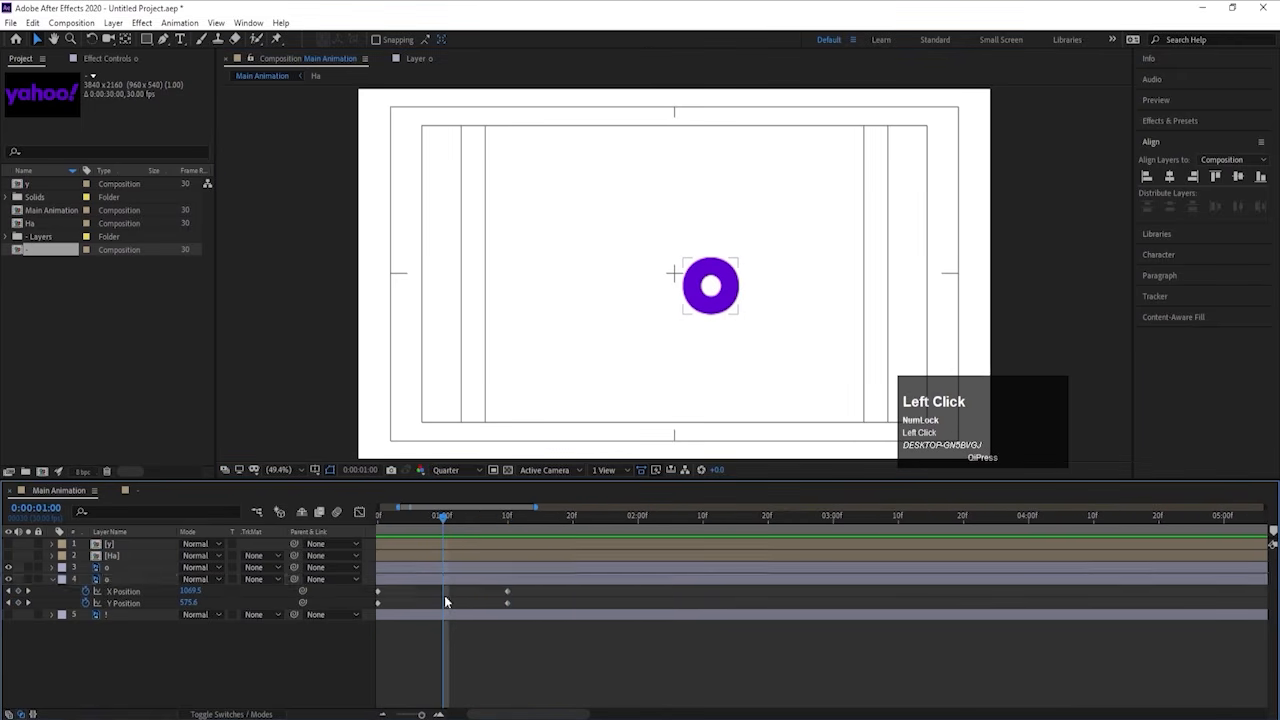
{"action": "left_click", "coordinate": [438, 583]}
{"action": "left_click_drag", "start_coordinate": [186, 604], "coordinate": [339, 561]}
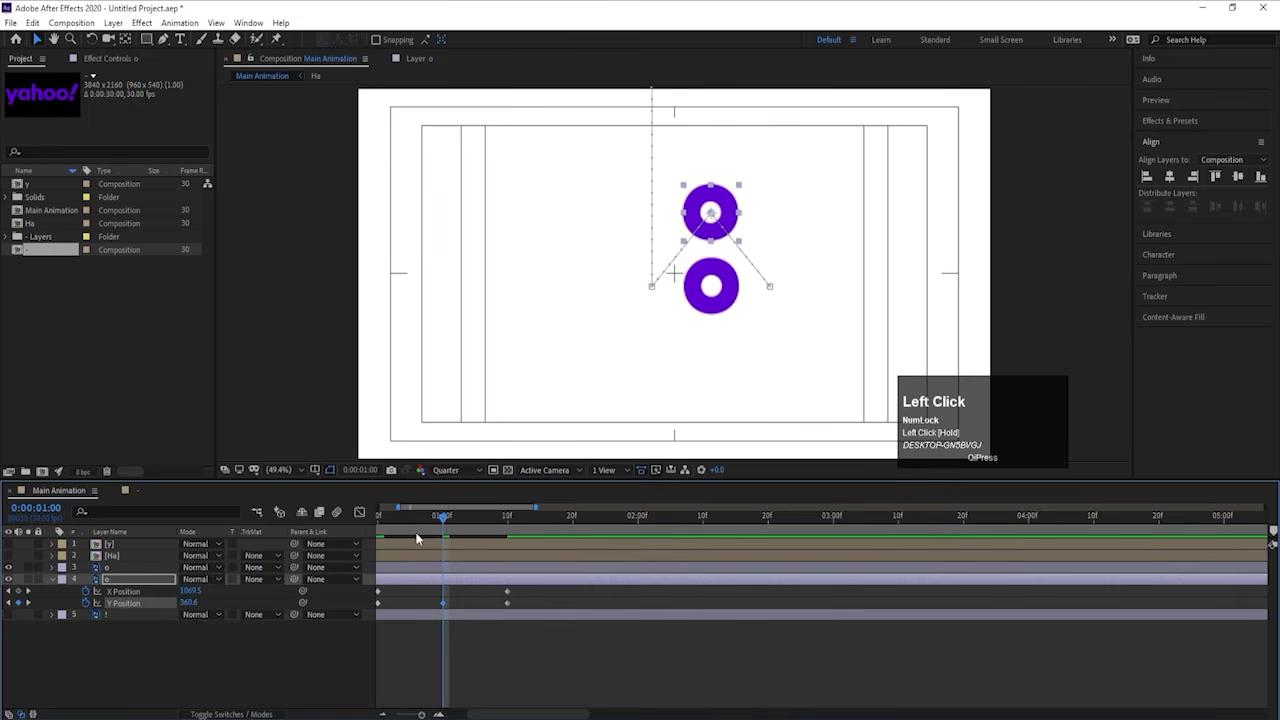
{"action": "left_click_drag", "start_coordinate": [410, 516], "coordinate": [338, 525]}
{"action": "left_click", "coordinate": [574, 524]}
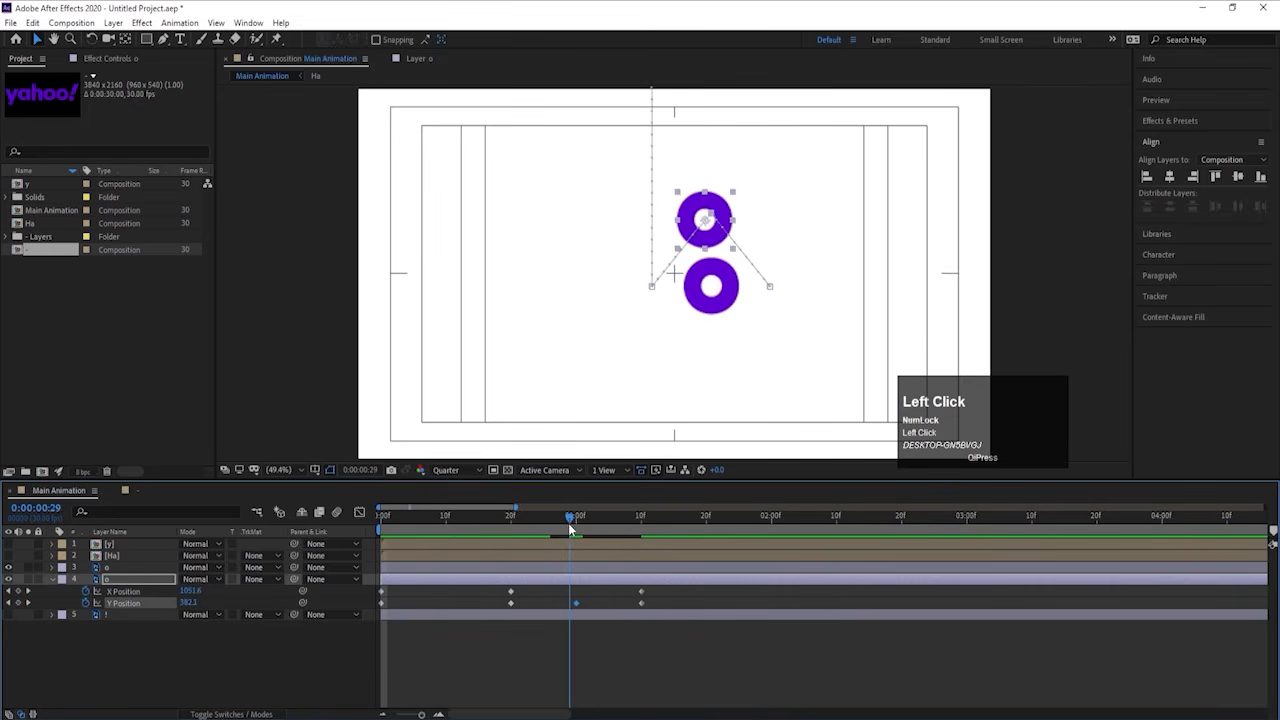
{"action": "left_click_drag", "start_coordinate": [182, 606], "coordinate": [420, 584]}
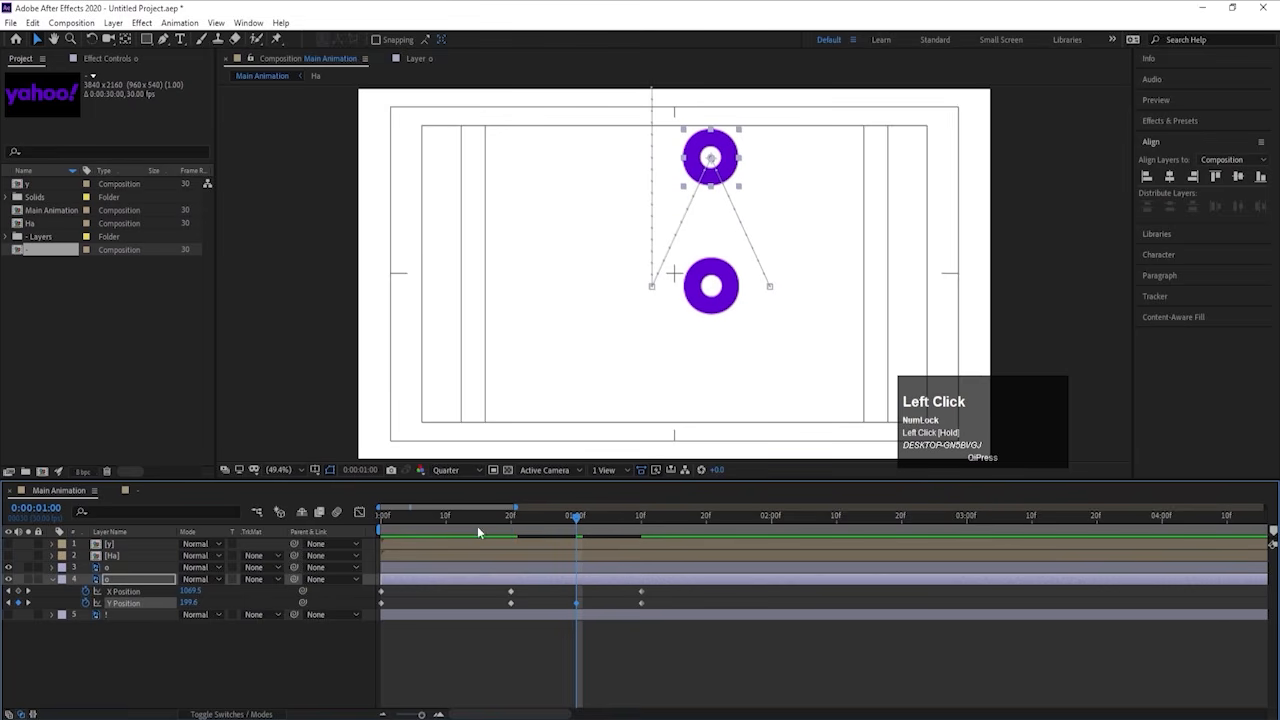
{"action": "key", "text": "space"}
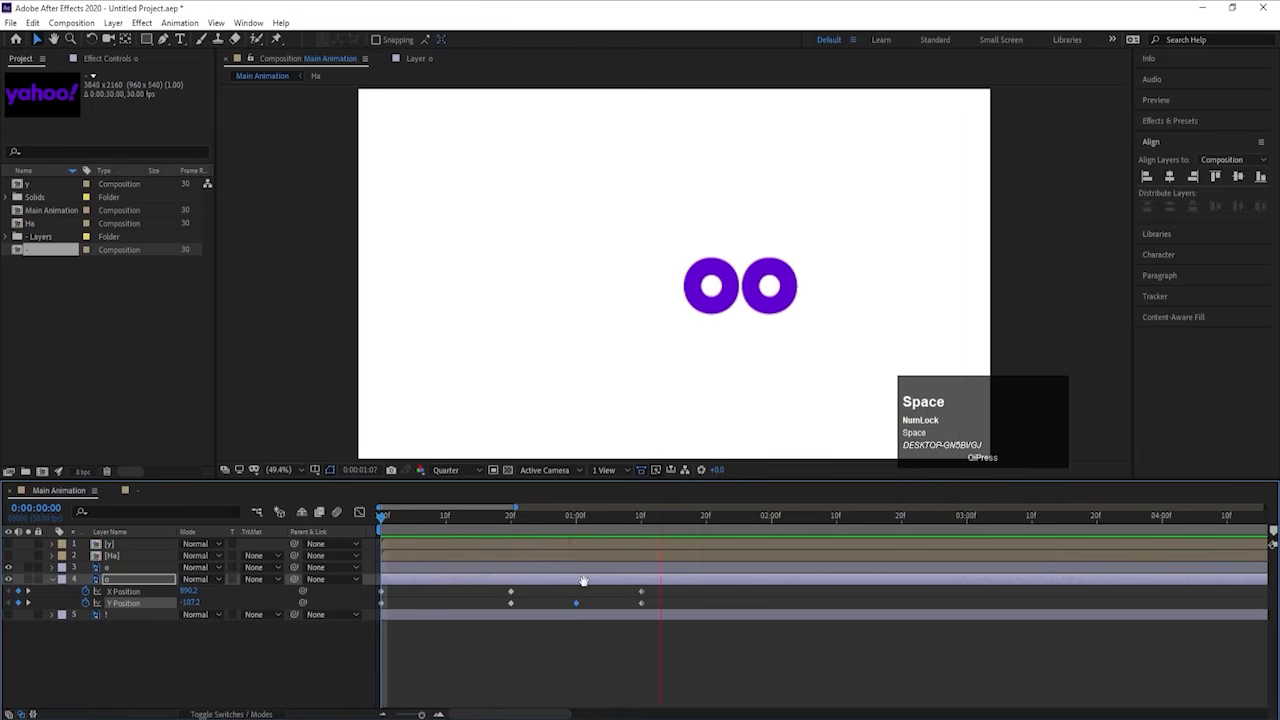
{"action": "key", "text": "space"}
{"action": "left_click", "coordinate": [381, 518]}
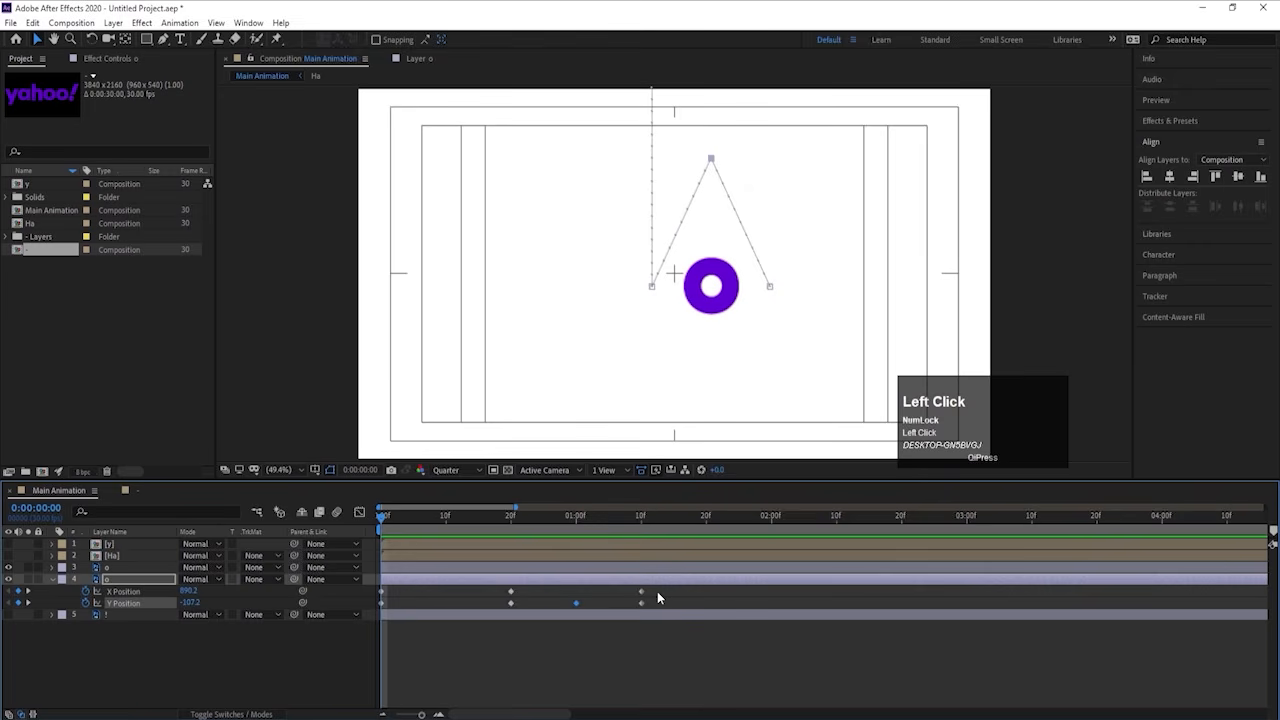
Step: Apply Easy Ease to all of the second o's X and Y Position keyframes and preview the bounce
{"action": "left_click_drag", "start_coordinate": [657, 597], "coordinate": [225, 630]}
{"action": "key", "text": "F9"}
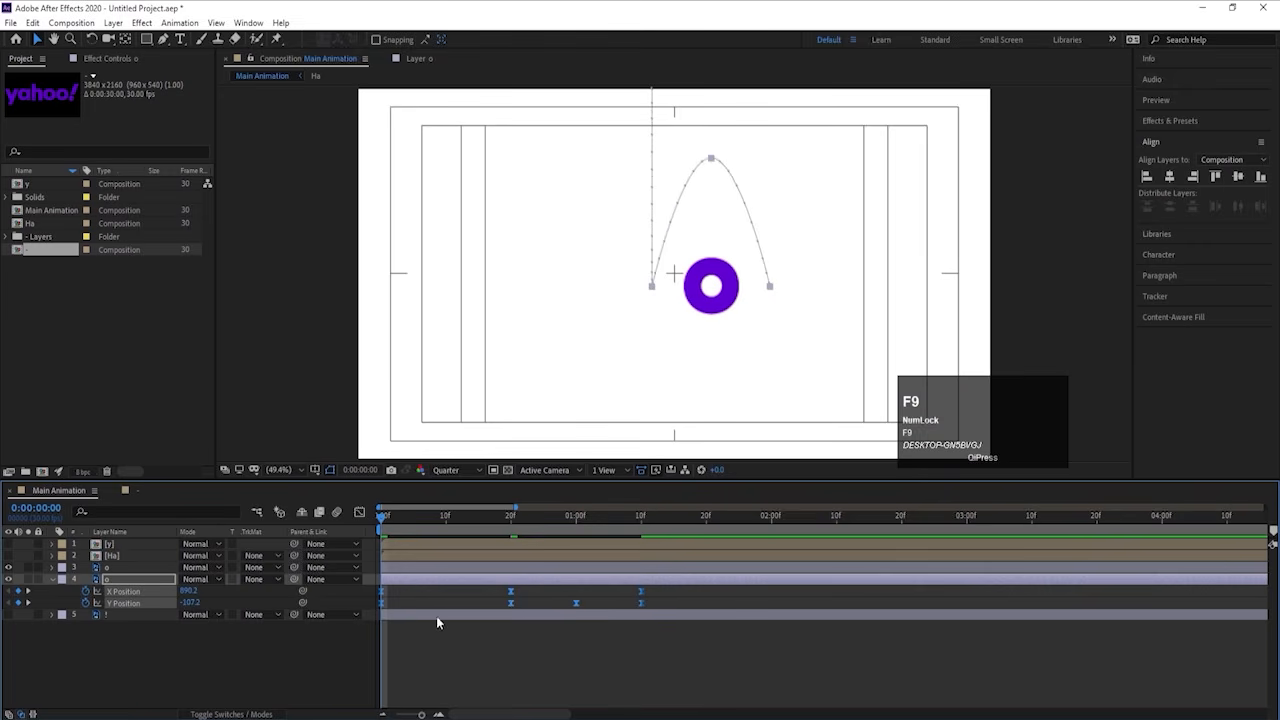
{"action": "key", "text": "space"}
{"action": "left_click", "coordinate": [399, 602]}
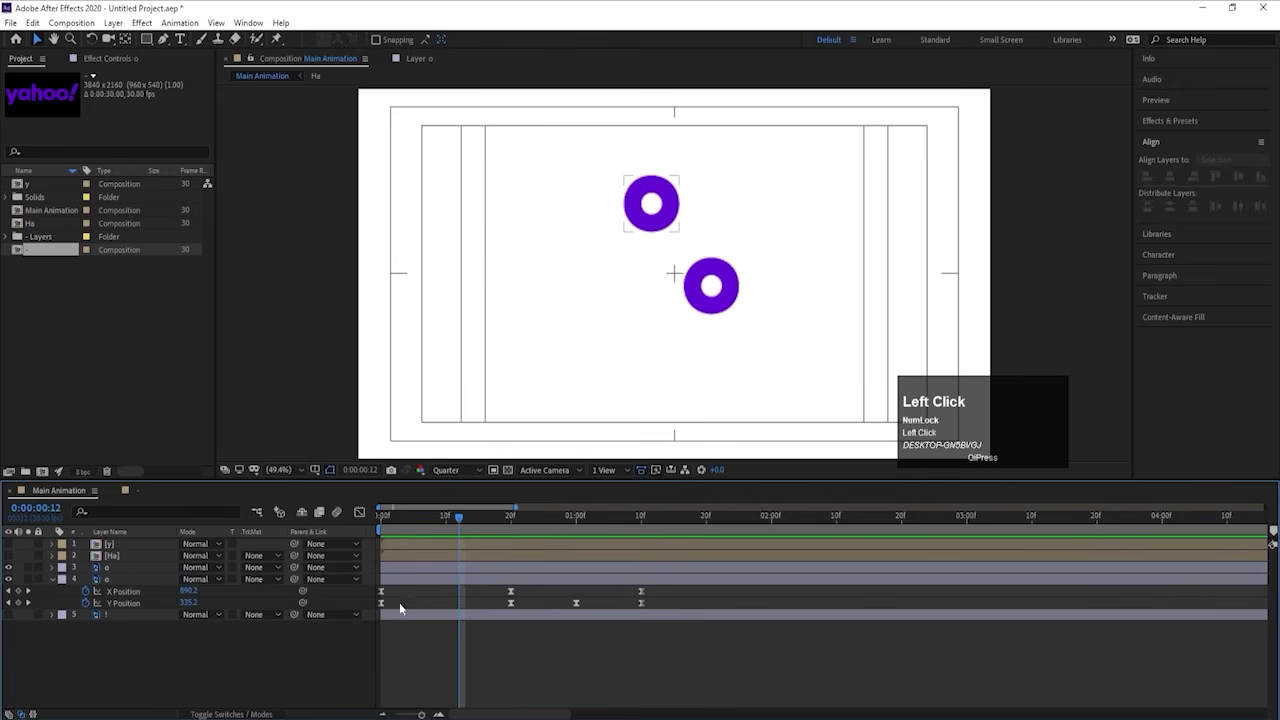
Step: Check the Y Position speed graph, then convert the second o's X Position keyframes to linear and preview
{"action": "left_click", "coordinate": [124, 603]}
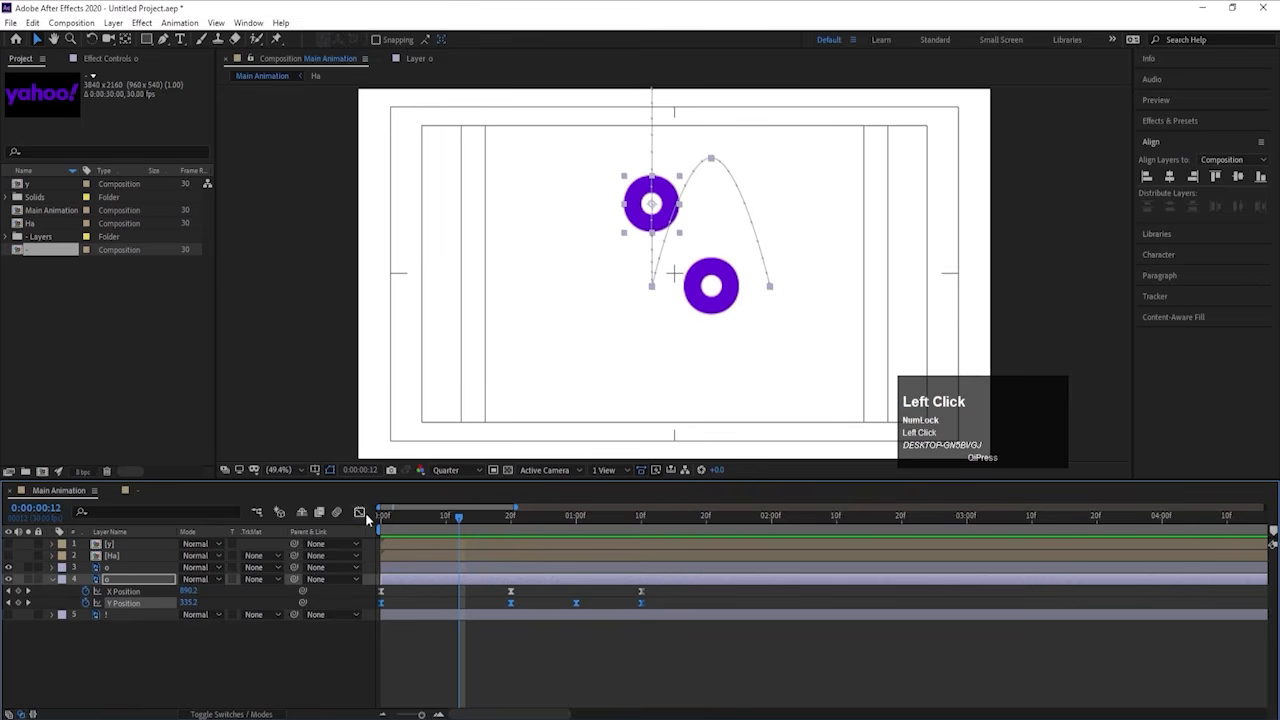
{"action": "left_click", "coordinate": [360, 512]}
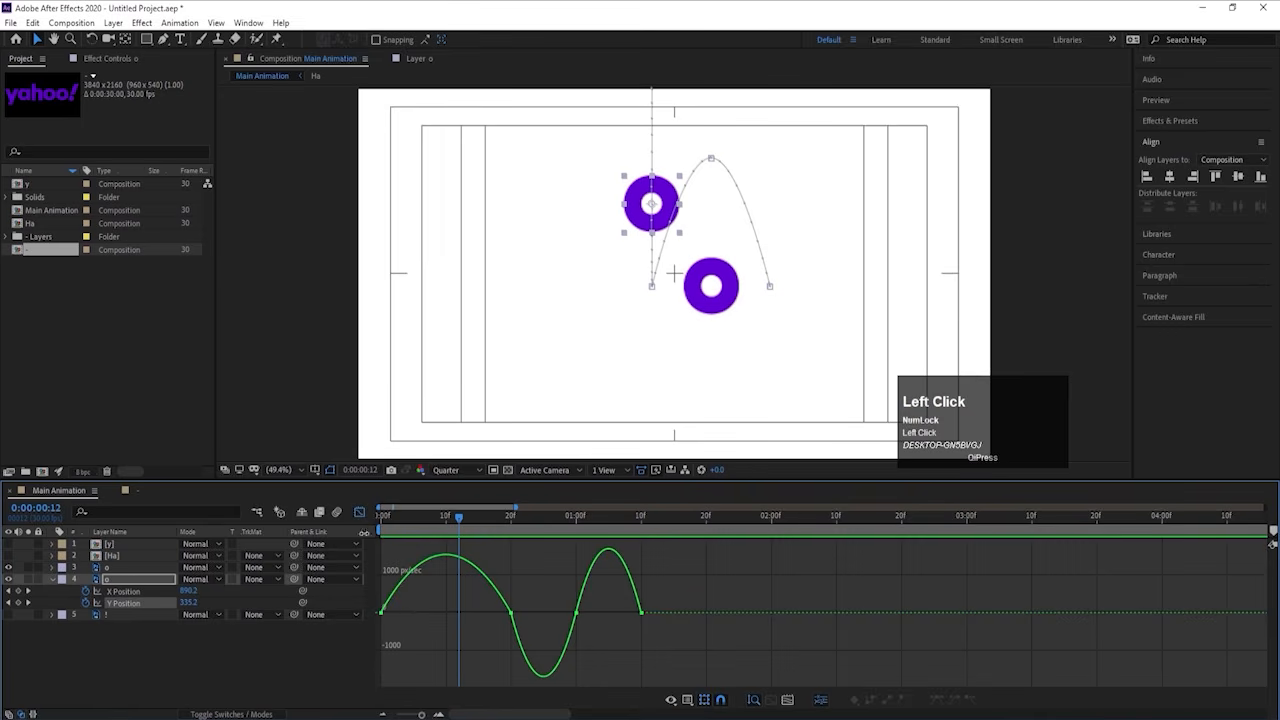
{"action": "left_click", "coordinate": [359, 513]}
{"action": "left_click", "coordinate": [128, 593]}
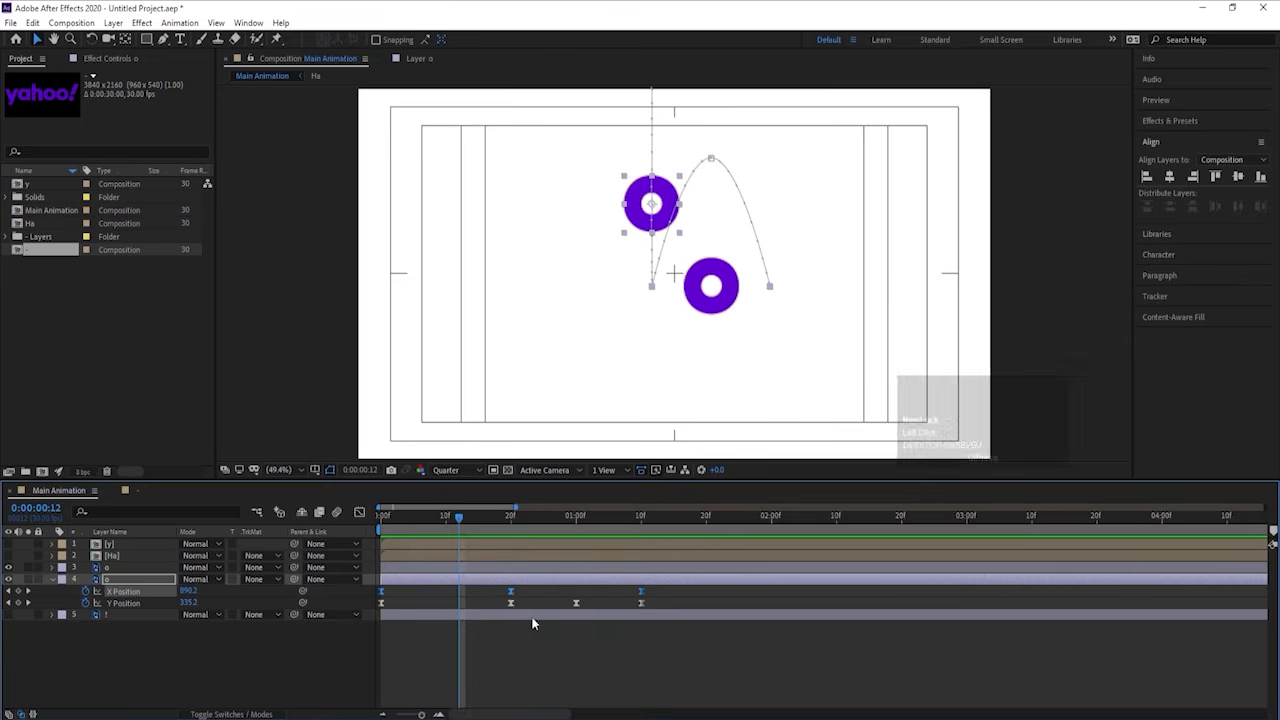
{"action": "left_click", "coordinate": [511, 593], "text": "ctrl"}
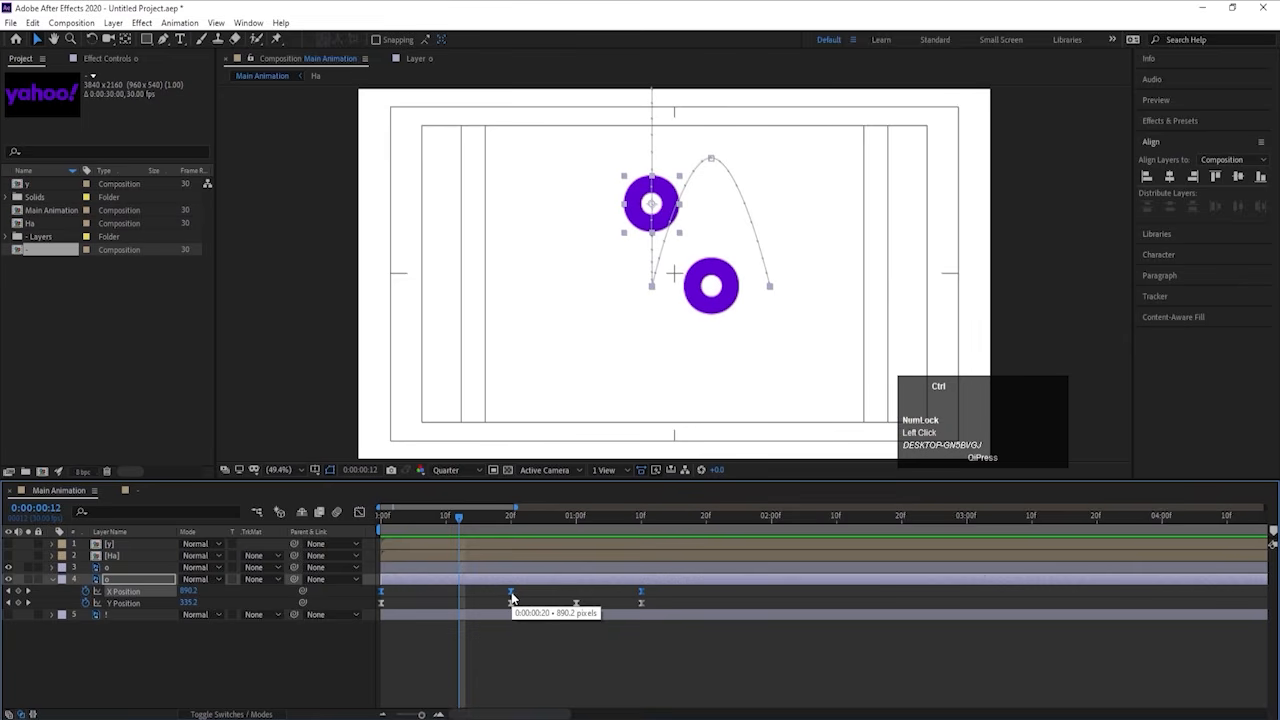
{"action": "left_click", "coordinate": [511, 592], "text": "ctrl"}
{"action": "key", "text": "space"}
{"action": "key", "text": "space"}
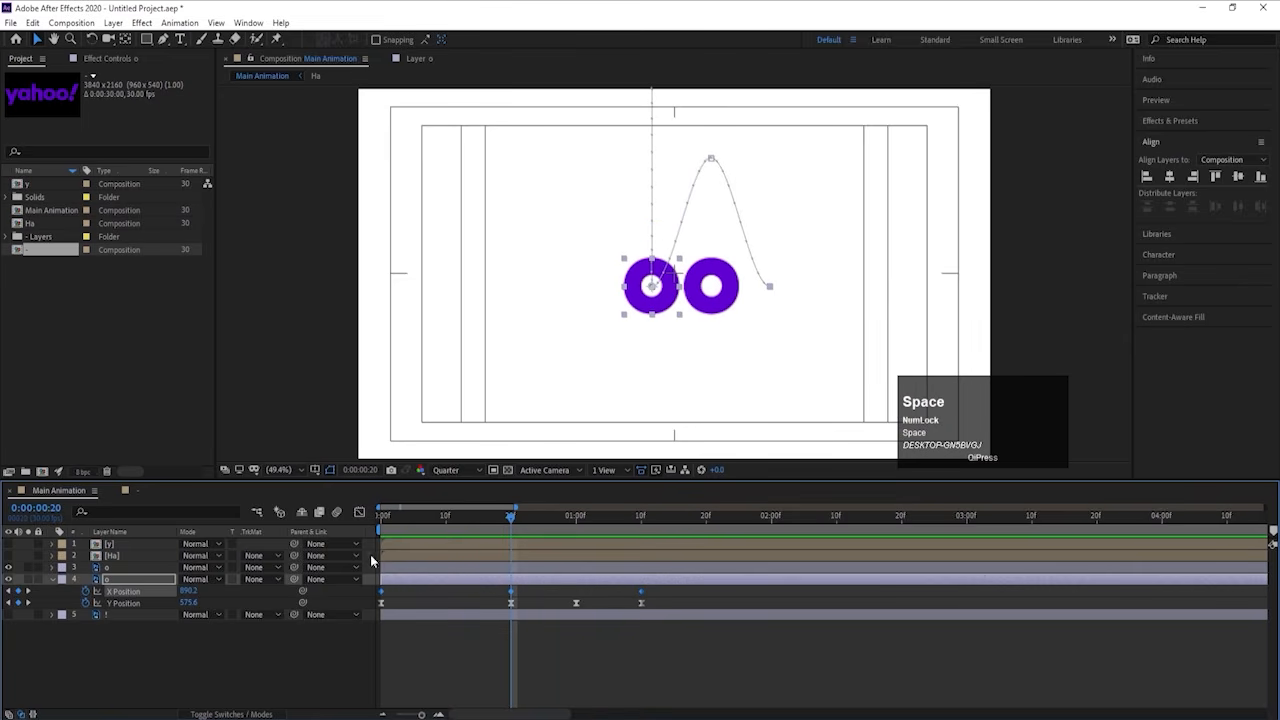
Step: Reshape the second o's Y Position speed graph so it accelerates into the landings at 0:00:00:20 and 0:00:01:10 and slows at the peak
{"action": "left_click", "coordinate": [192, 657]}
{"action": "left_click", "coordinate": [125, 604]}
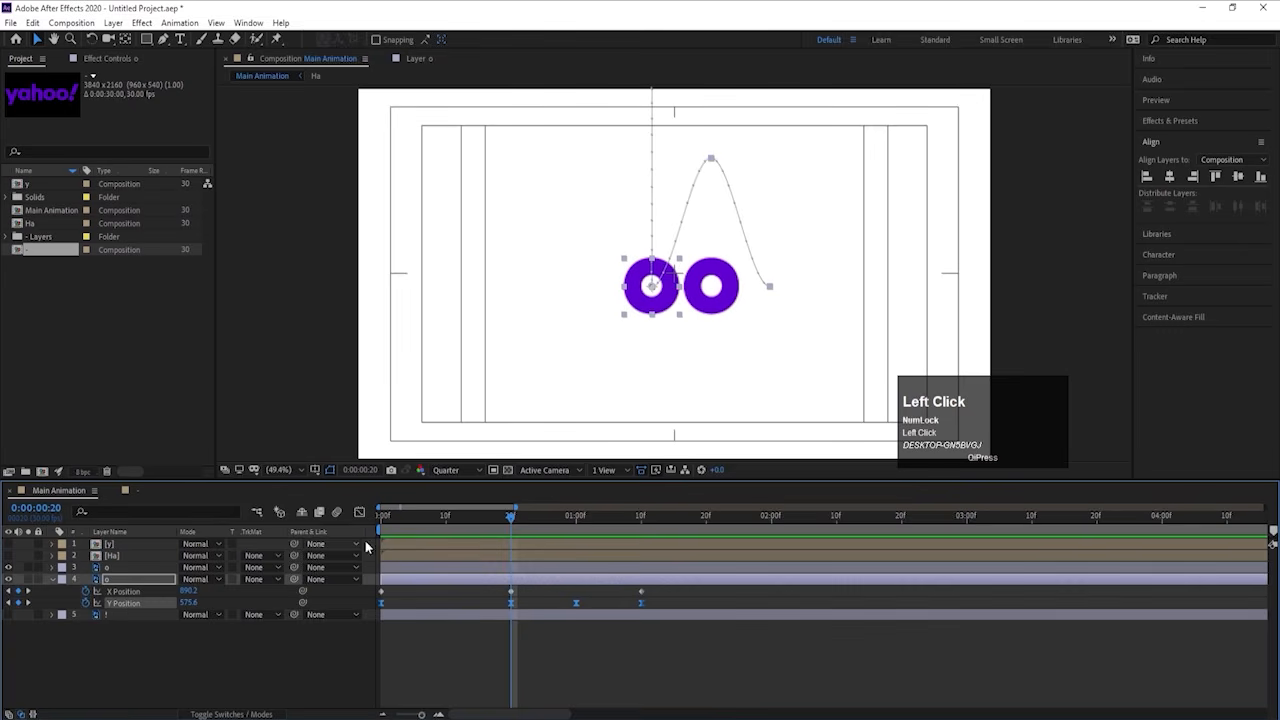
{"action": "left_click", "coordinate": [360, 512]}
{"action": "left_click", "coordinate": [382, 612]}
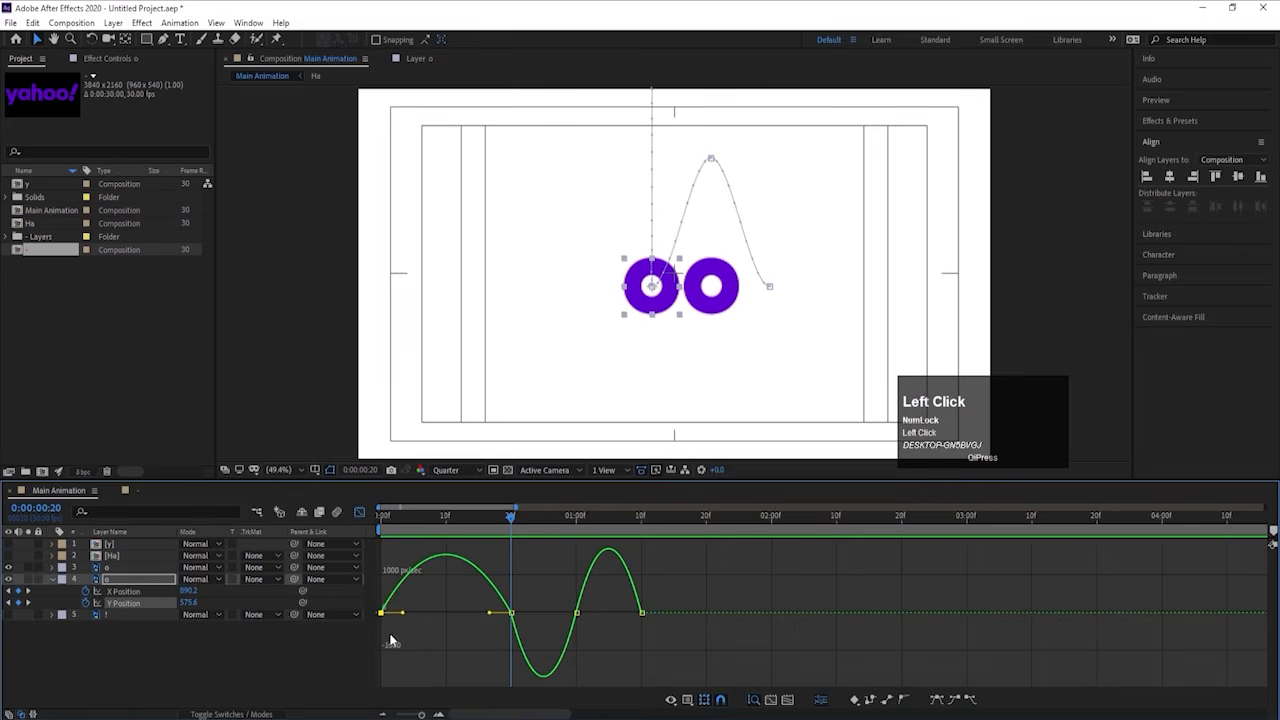
{"action": "left_click_drag", "start_coordinate": [399, 614], "coordinate": [632, 618]}
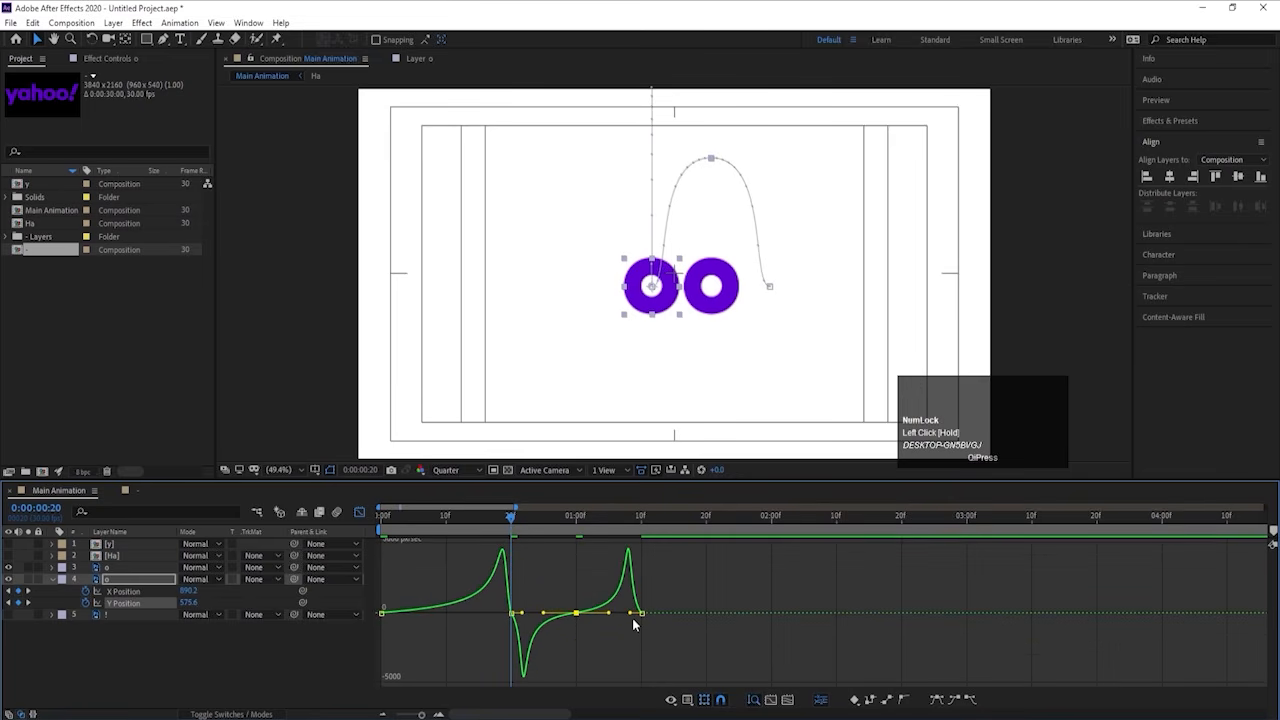
Step: Shorten the speed handle leaving the second o's 0:00:00:20 landing for a sharper rebound, and preview the bounce
{"action": "key", "text": "="}
{"action": "left_click_drag", "start_coordinate": [749, 613], "coordinate": [760, 611]}
{"action": "left_click", "coordinate": [511, 613]}
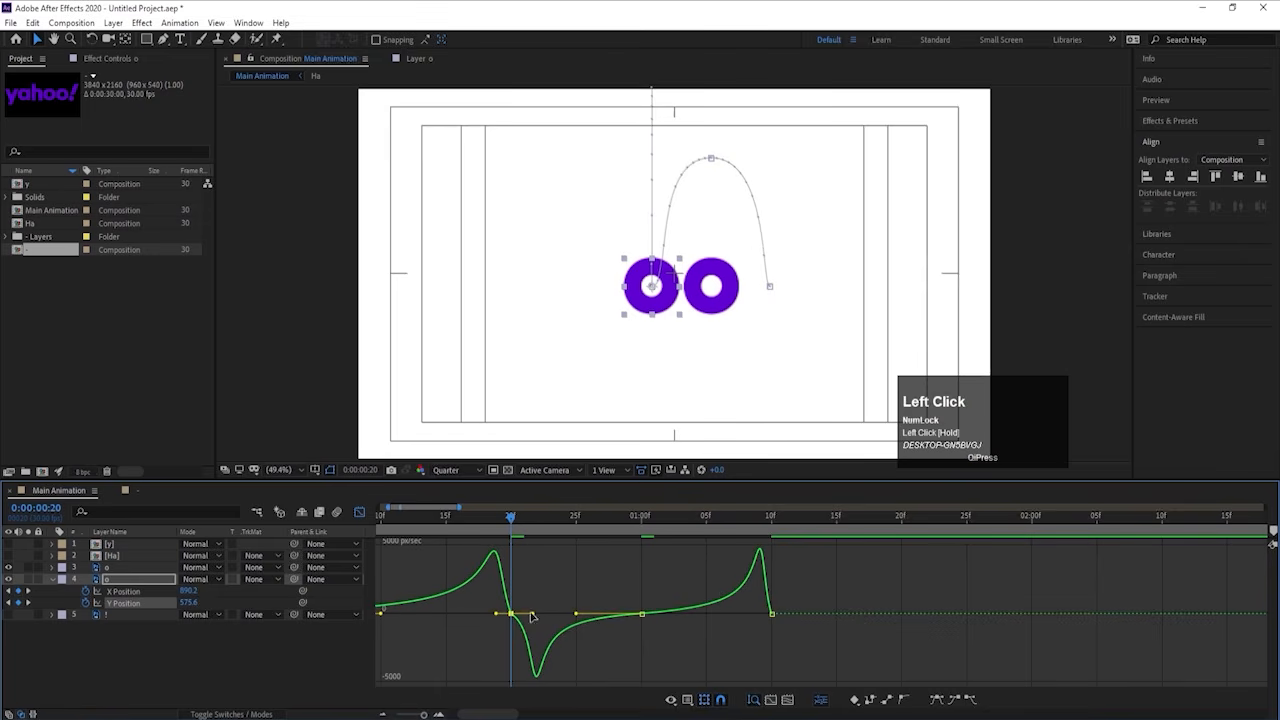
{"action": "left_click_drag", "start_coordinate": [532, 617], "coordinate": [518, 612]}
{"action": "left_click", "coordinate": [460, 521]}
{"action": "key", "text": "space"}
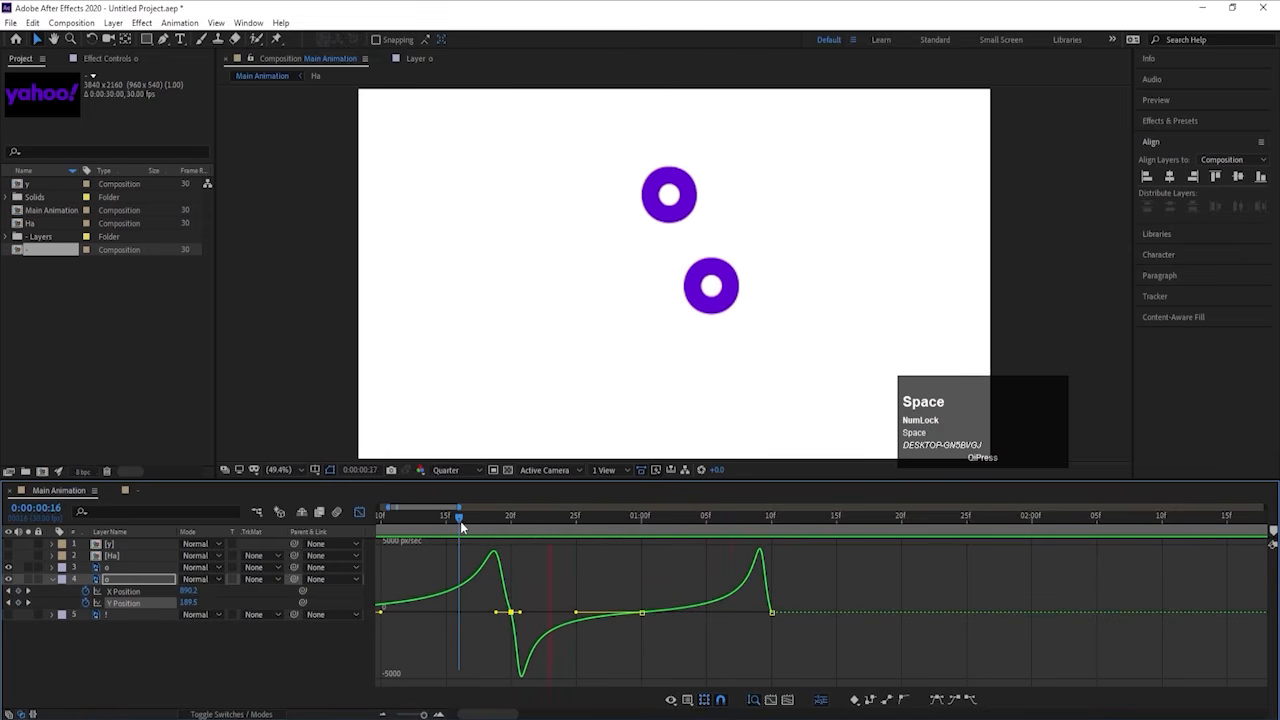
{"action": "left_click", "coordinate": [359, 512]}
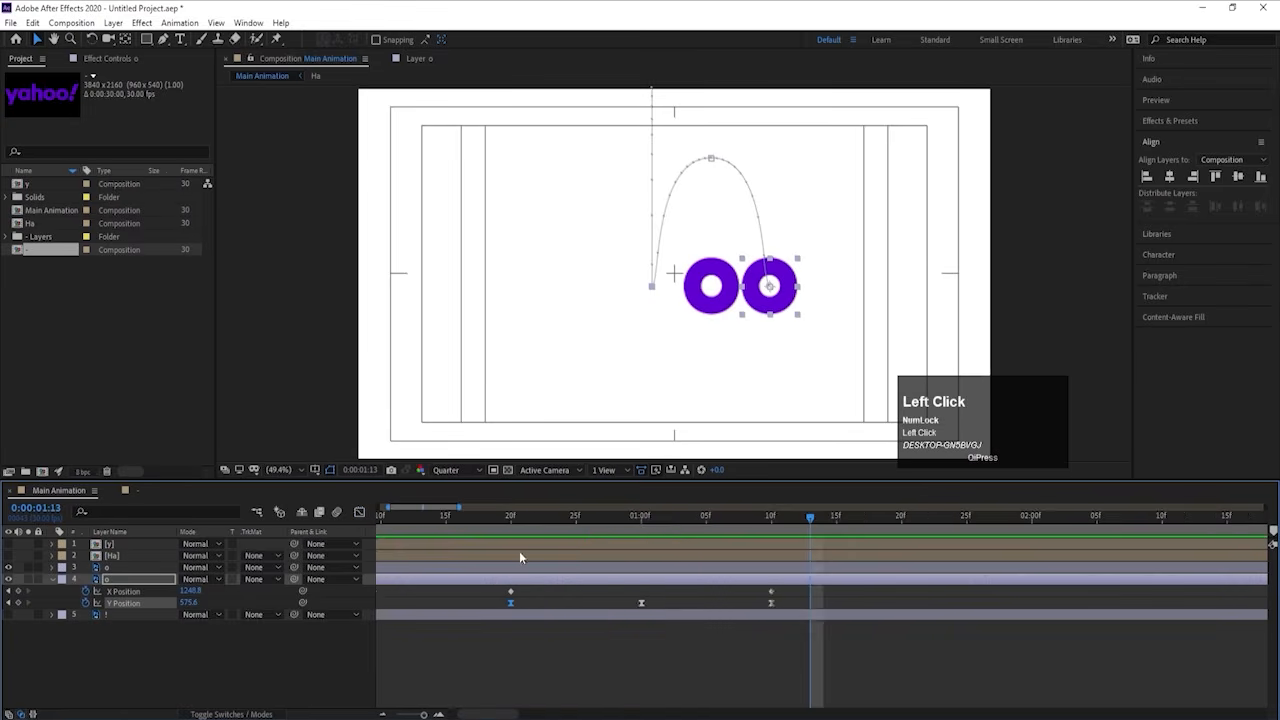
Step: Stretch the second o's bounce keyframes to peak at 0:00:01:04 and land at 0:00:01:18, and preview
{"action": "key", "text": "minus"}
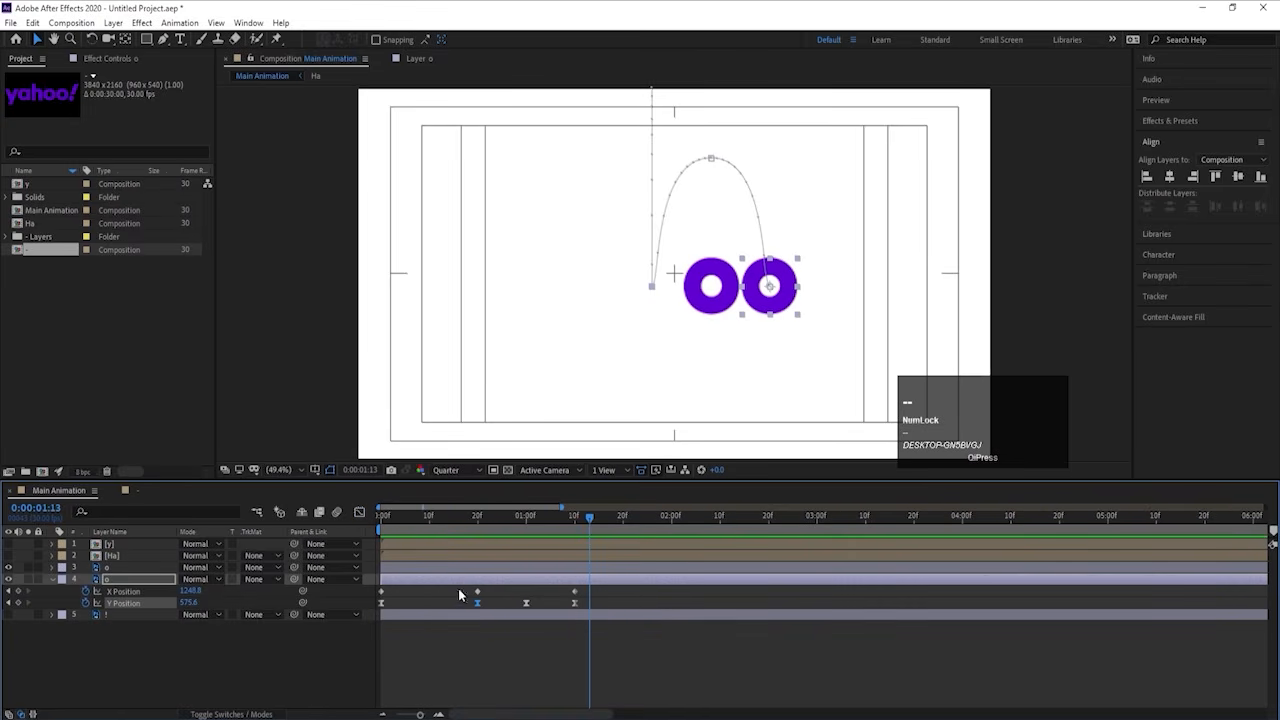
{"action": "left_click_drag", "start_coordinate": [459, 595], "coordinate": [613, 598]}
{"action": "key", "text": "space"}
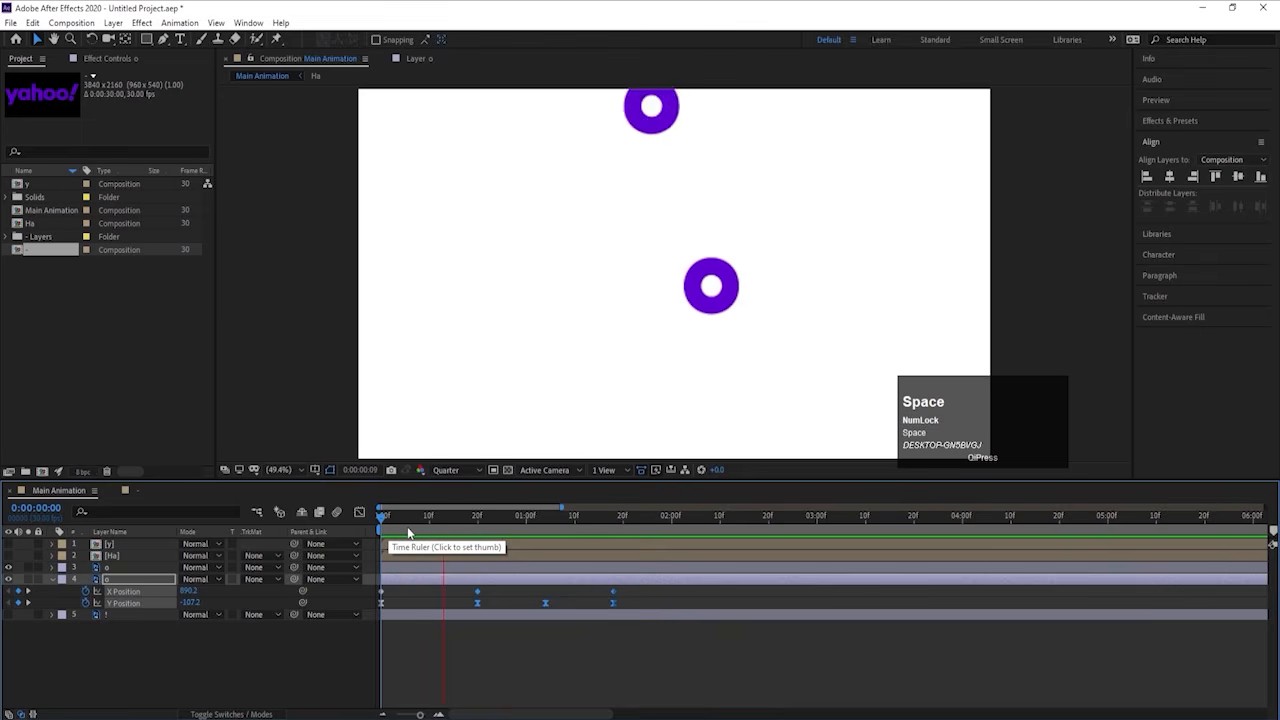
{"action": "key", "text": "space"}
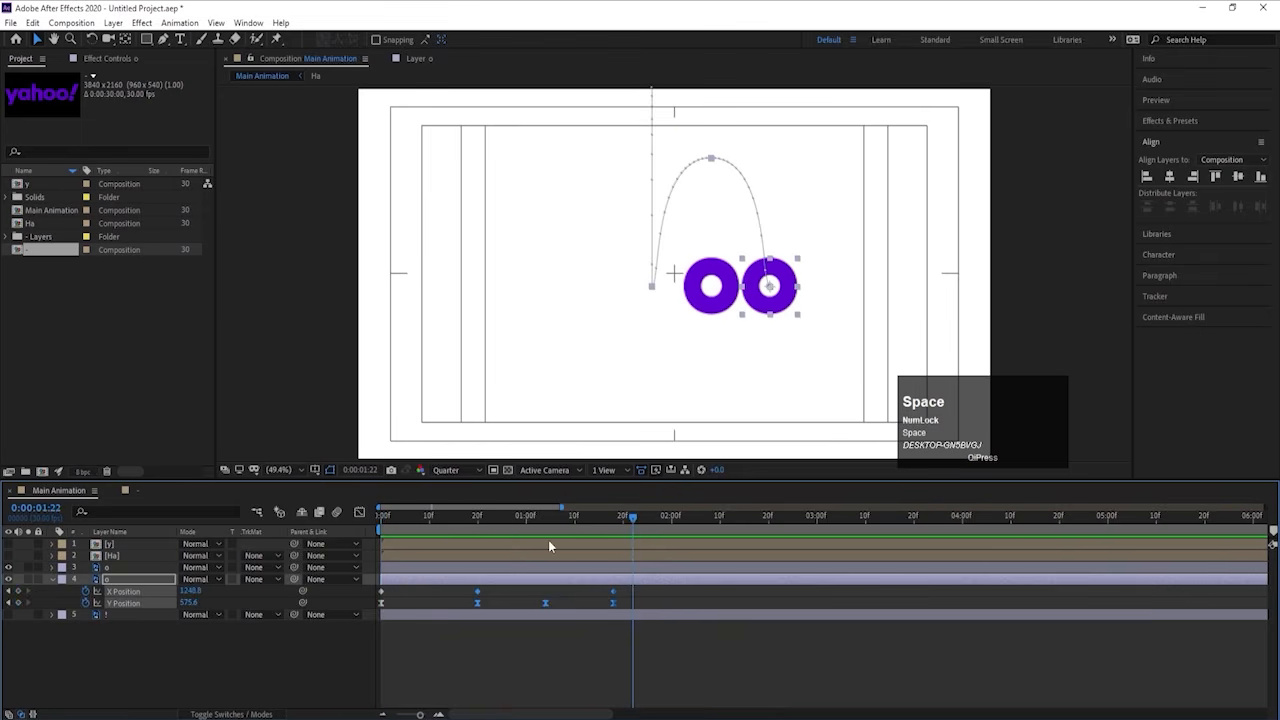
{"action": "left_click", "coordinate": [649, 598]}
Step: Make the first o's layer start at 0:00:01:04 with a Position keyframe there, and preview
{"action": "left_click_drag", "start_coordinate": [628, 517], "coordinate": [546, 517]}
{"action": "key", "text": "v"}
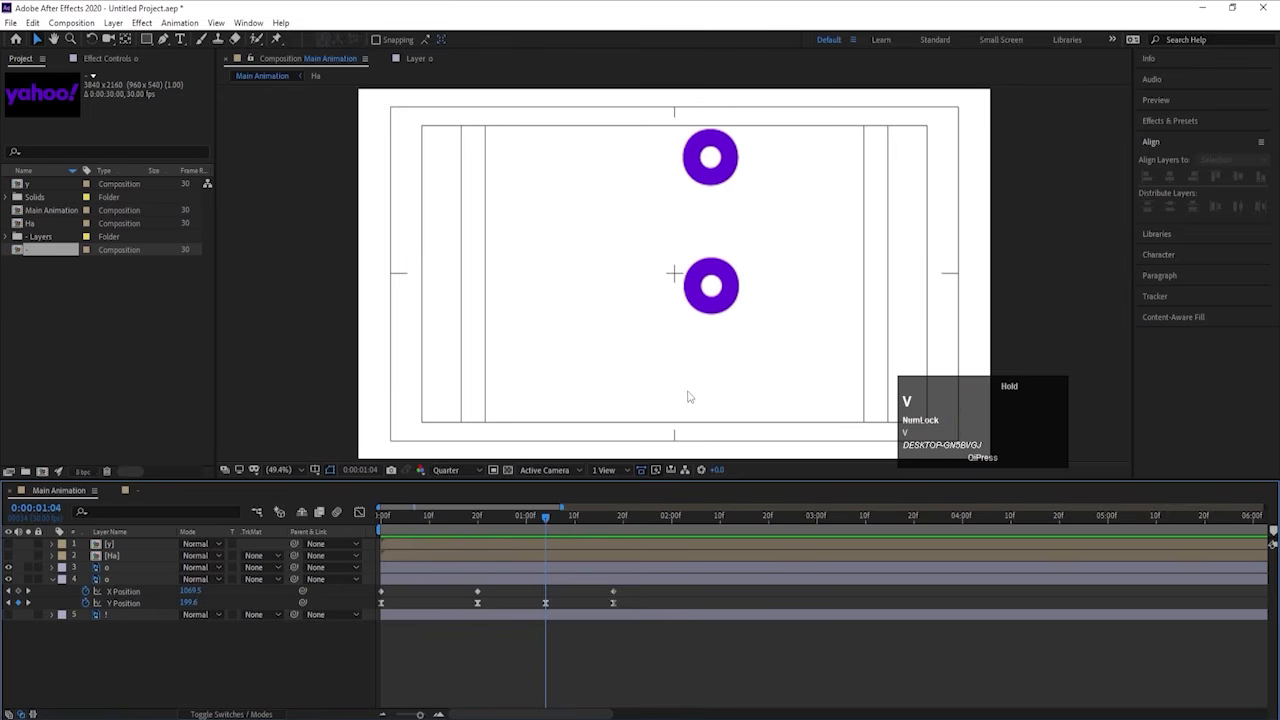
{"action": "left_click", "coordinate": [727, 268]}
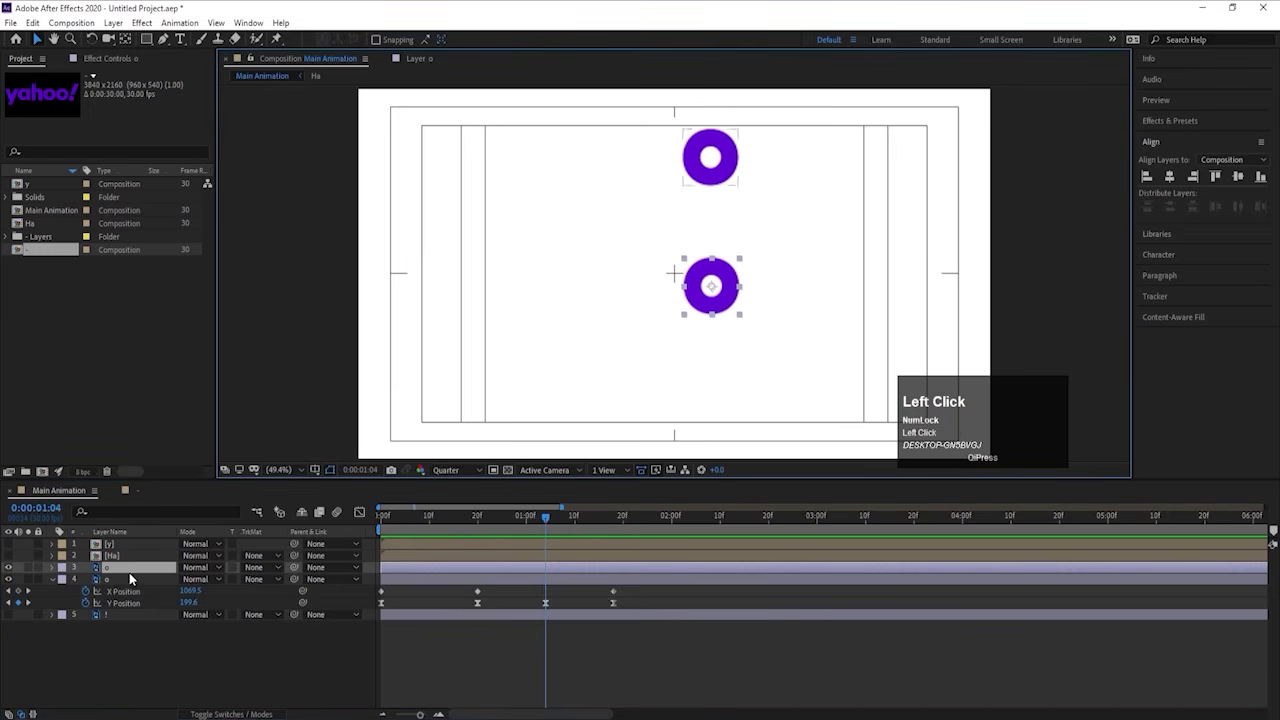
{"action": "key", "text": "bracketleft"}
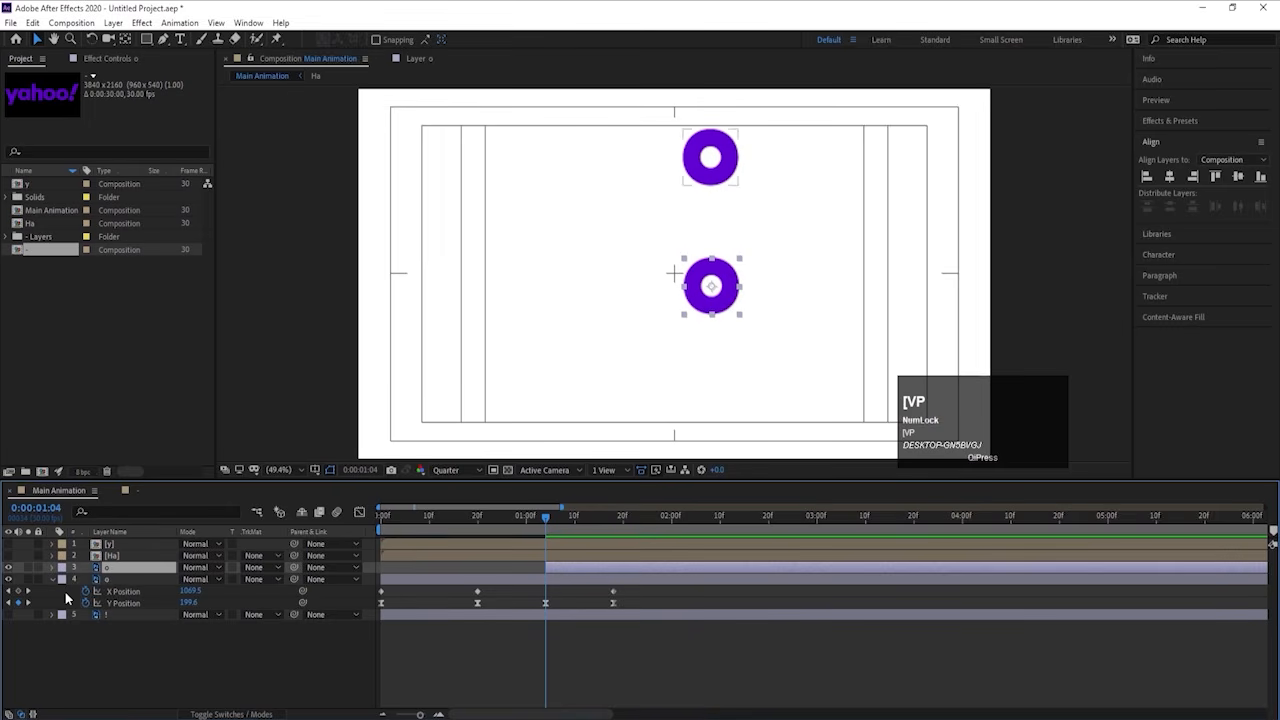
{"action": "key", "text": "space"}
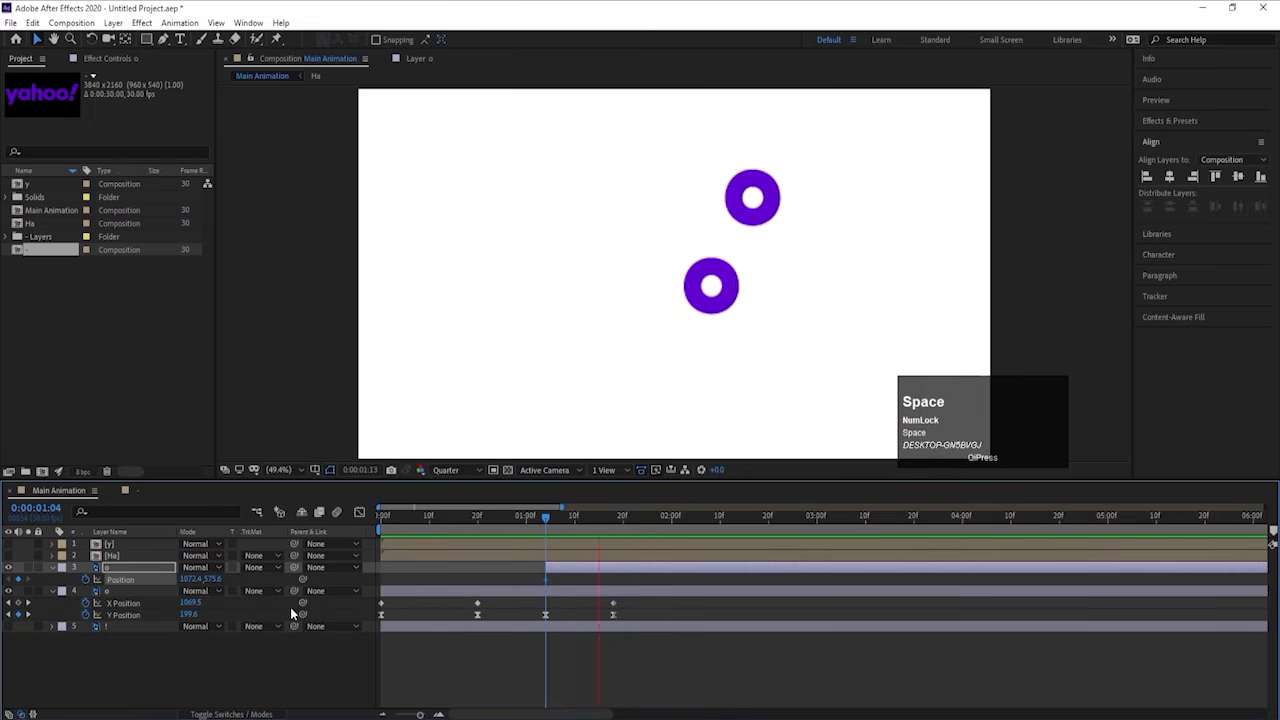
{"action": "key", "text": "space"}
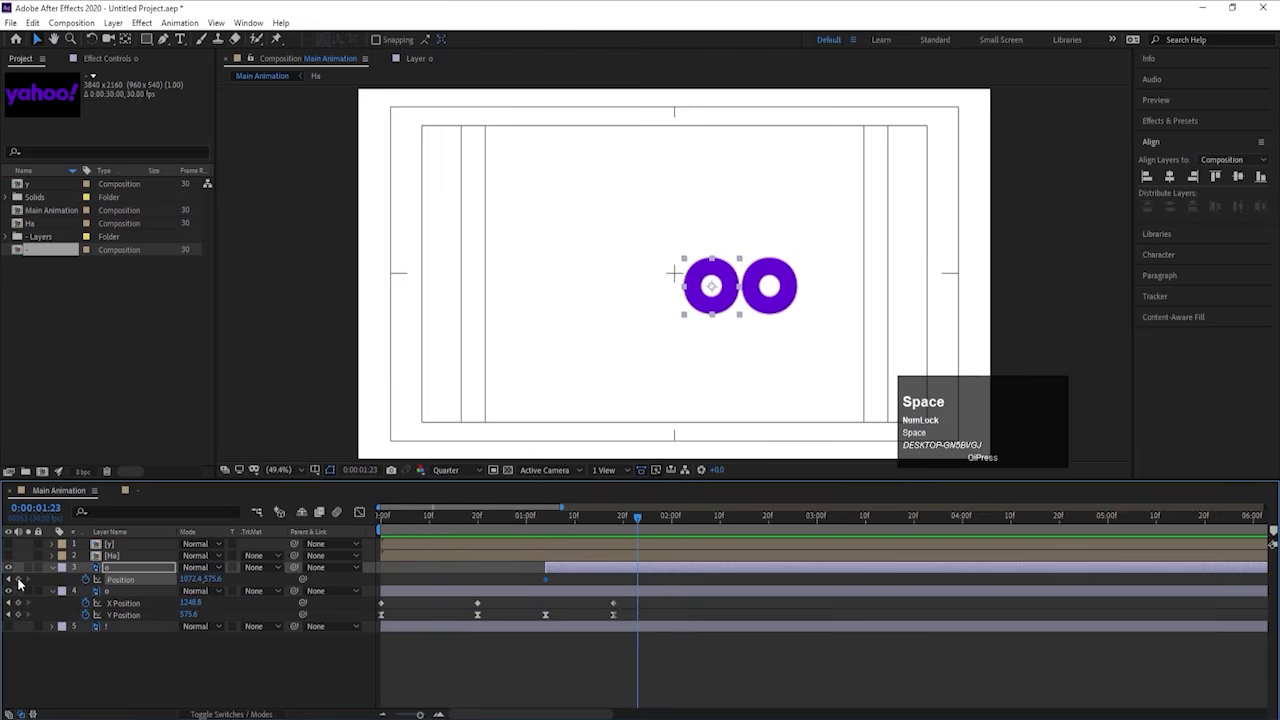
Step: Keyframe the first o's resting position at 0:00:01:23, raise it to Y 197.6 at 0:00:01:04, and preview the drop
{"action": "left_click", "coordinate": [18, 580]}
{"action": "left_click_drag", "start_coordinate": [544, 530], "coordinate": [546, 531]}
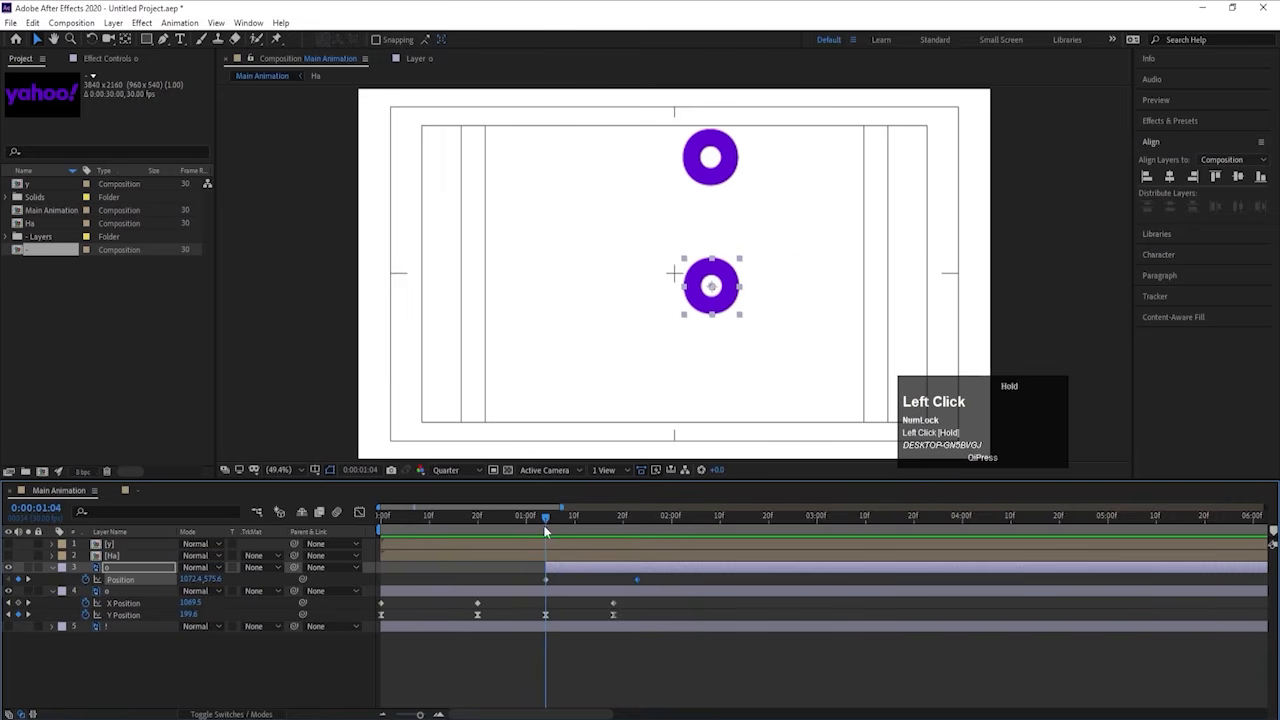
{"action": "left_click_drag", "start_coordinate": [213, 580], "coordinate": [107, 580]}
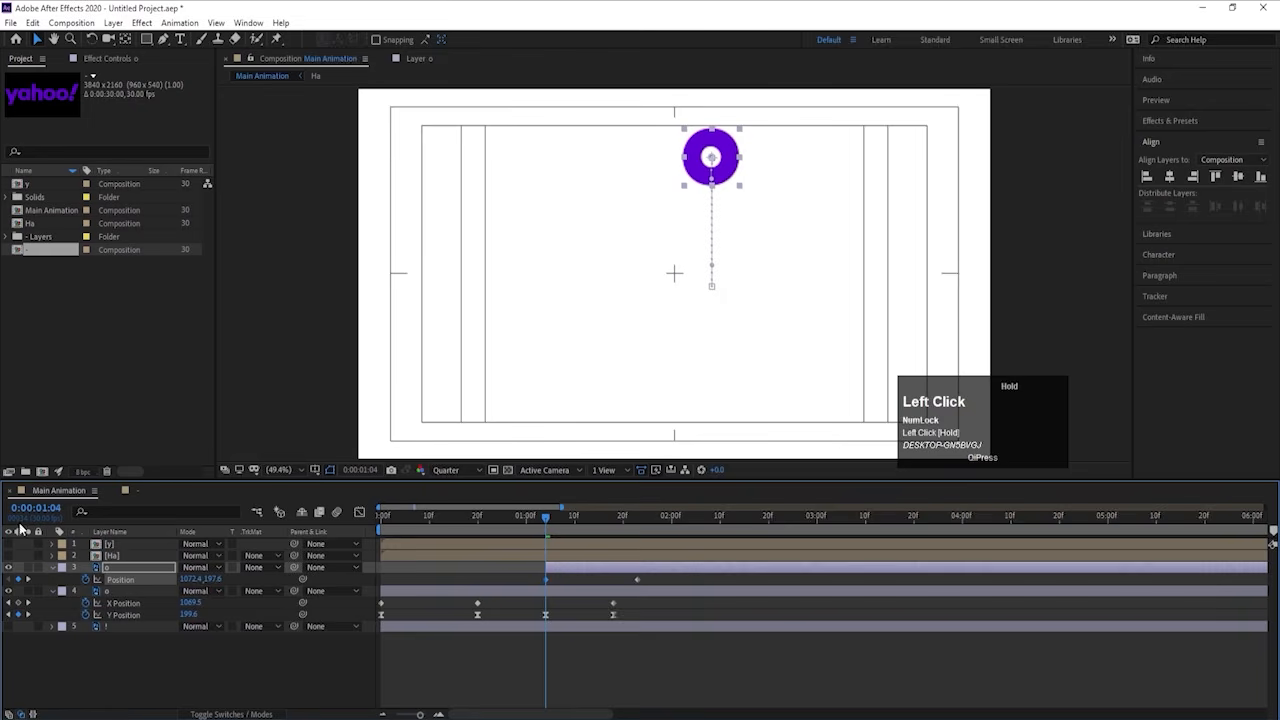
{"action": "key", "text": "space"}
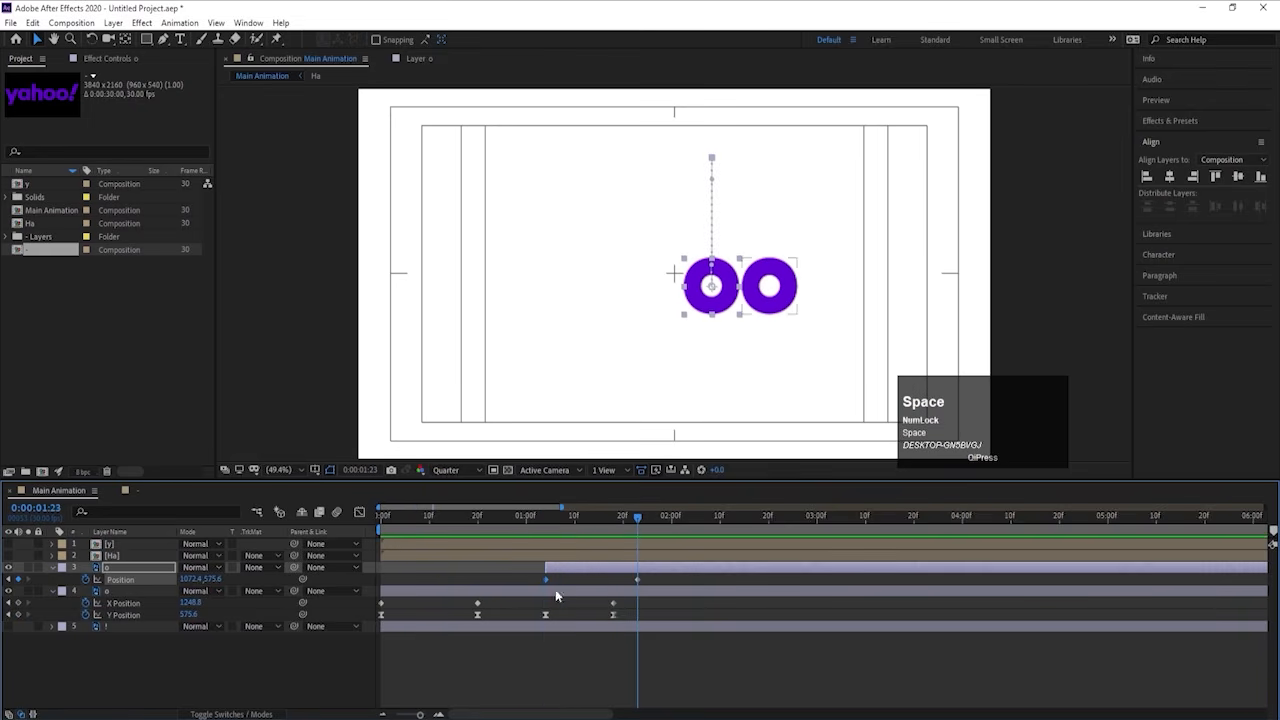
Step: Apply Easy Ease to the first o's Position keyframes, reshape the speed graph so the drop accelerates until landing, and preview
{"action": "left_click_drag", "start_coordinate": [555, 596], "coordinate": [651, 572]}
{"action": "key", "text": "F9"}
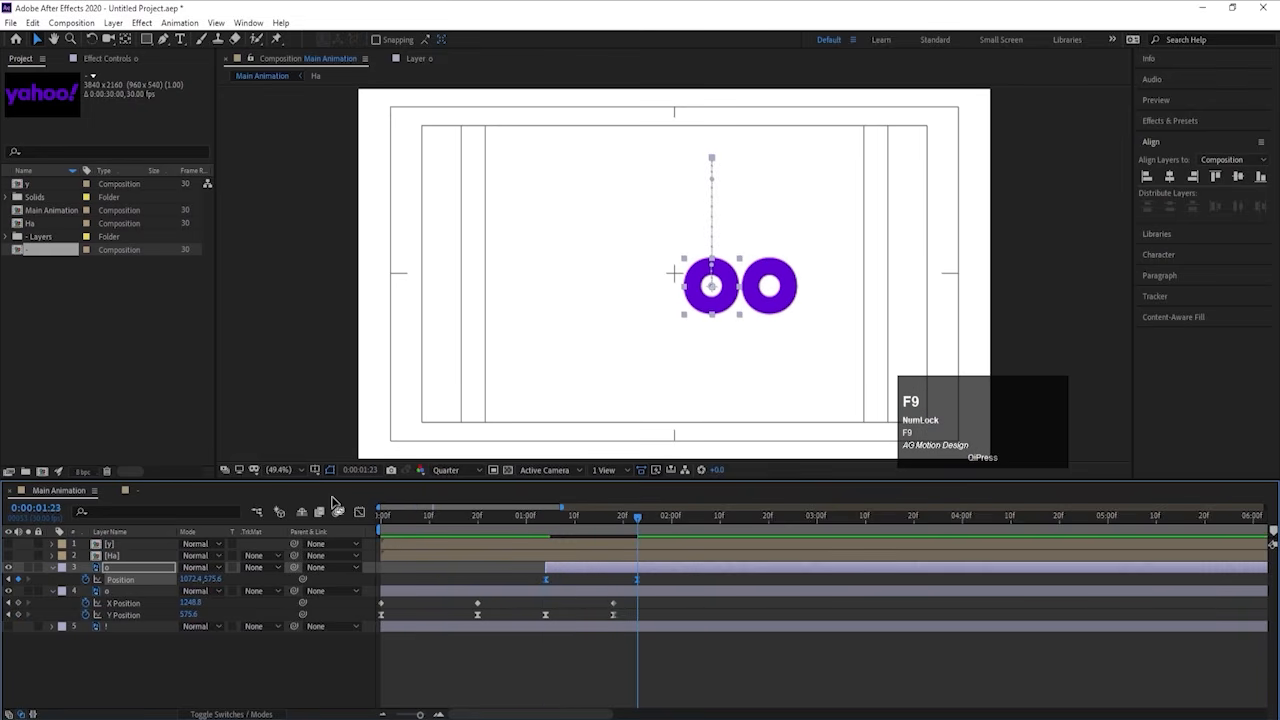
{"action": "left_click", "coordinate": [359, 513]}
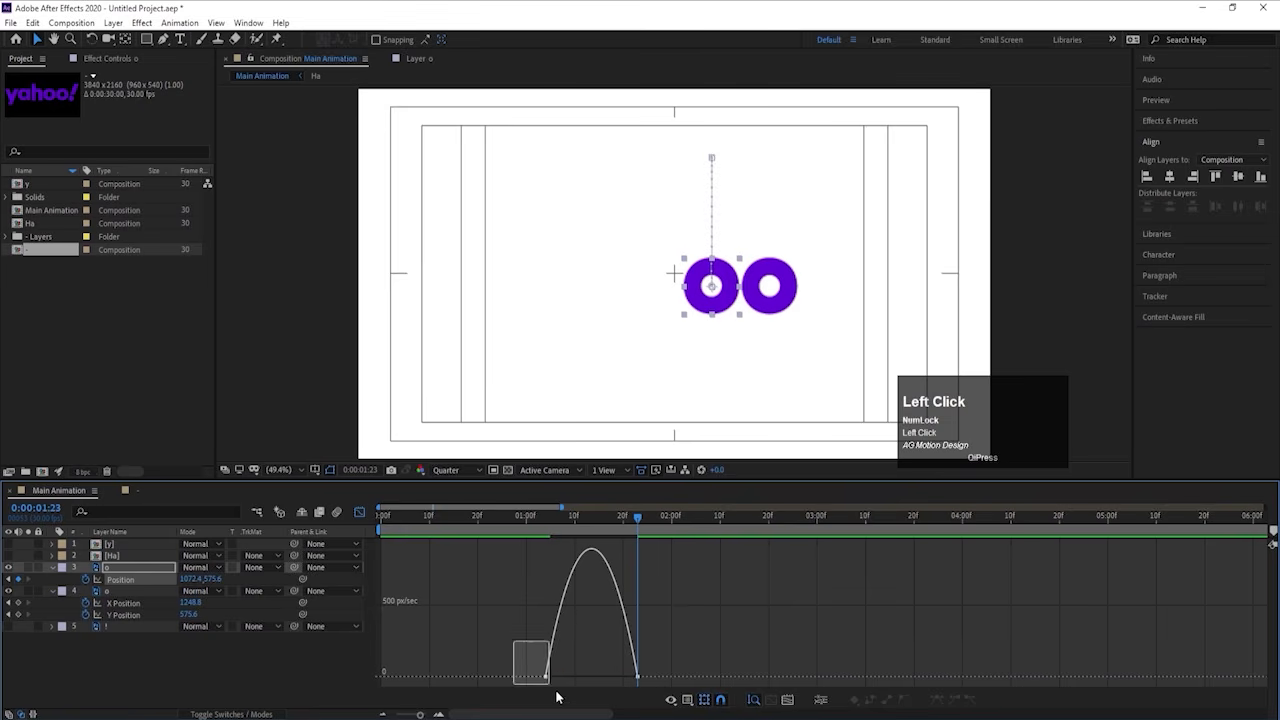
{"action": "left_click_drag", "start_coordinate": [557, 697], "coordinate": [632, 677]}
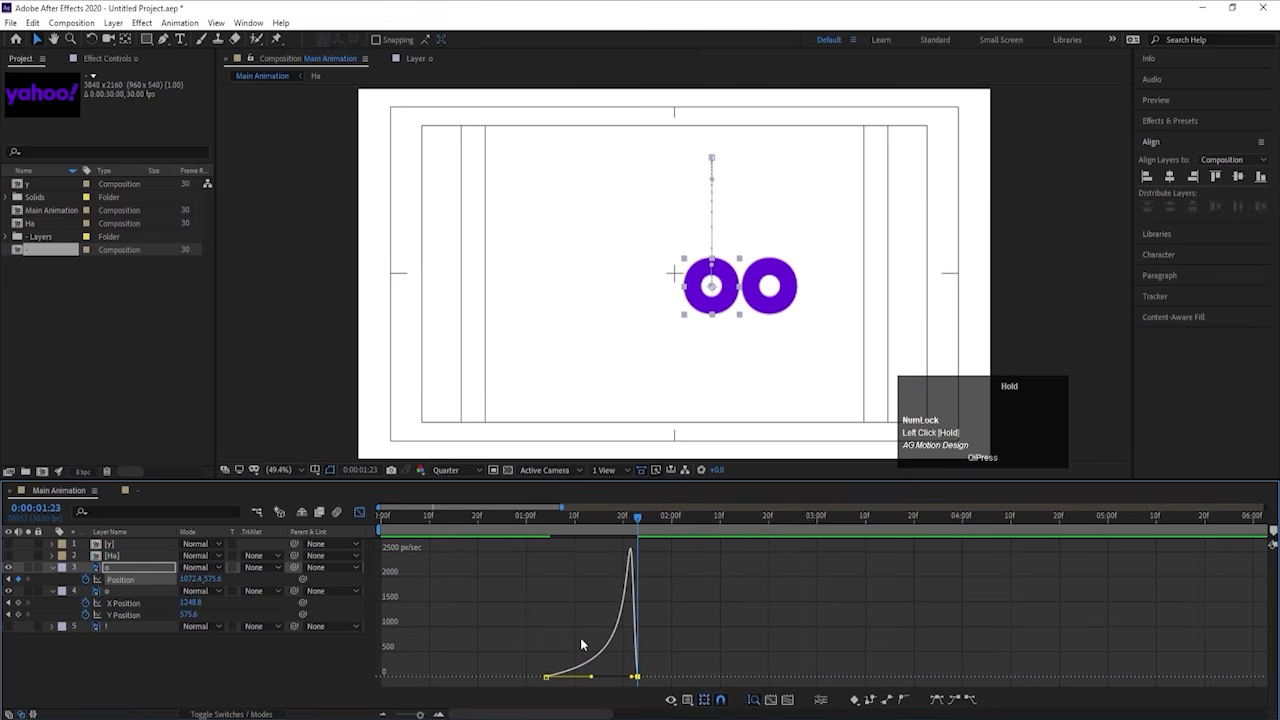
{"action": "key", "text": "space"}
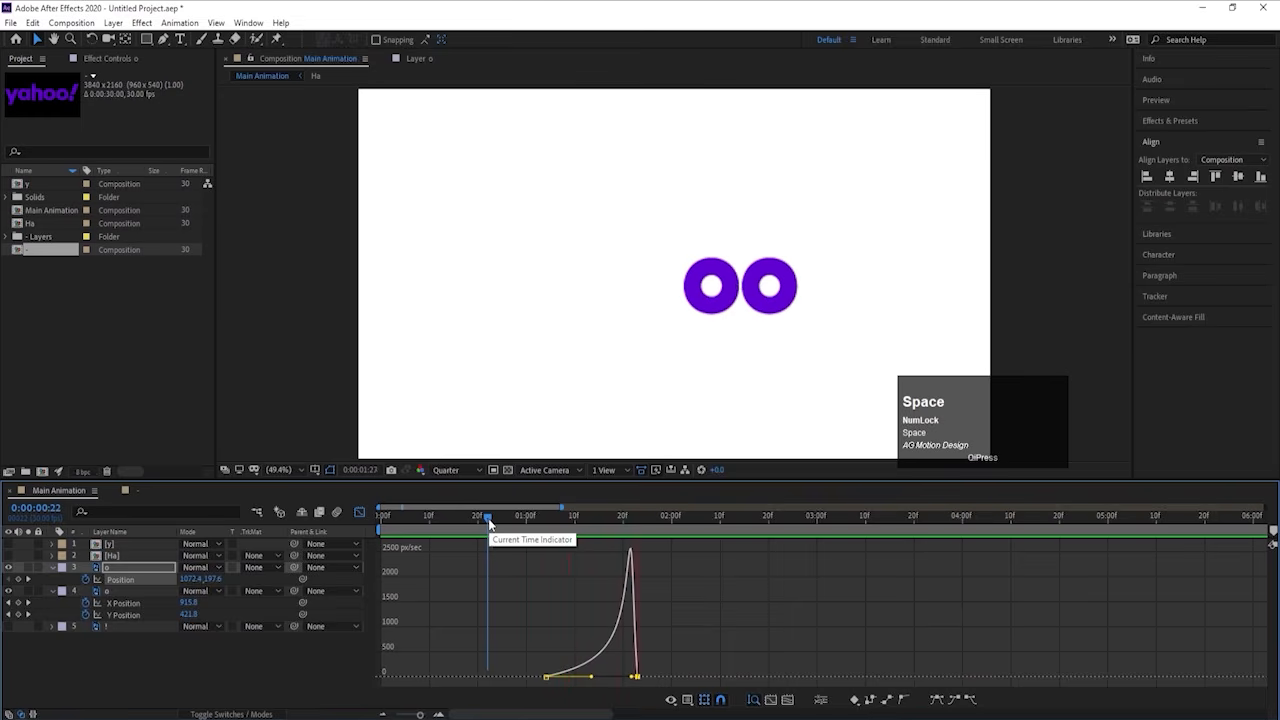
{"action": "key", "text": "space"}
{"action": "left_click", "coordinate": [360, 512]}
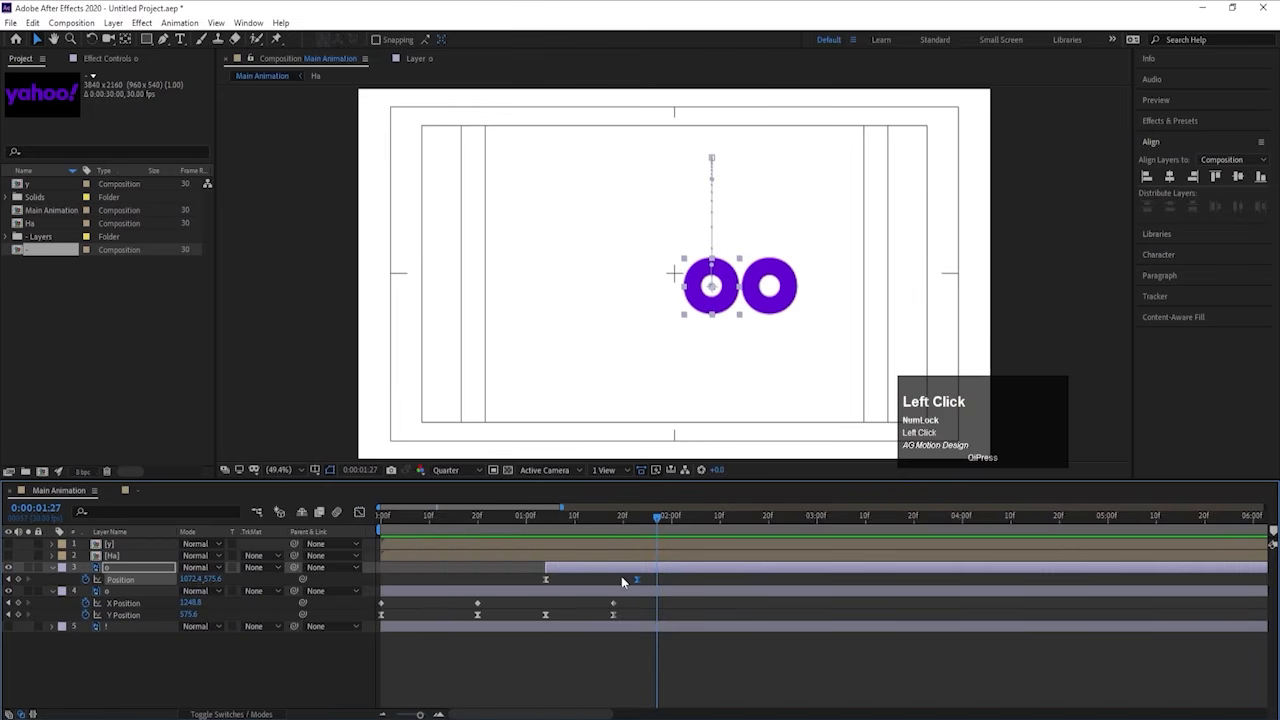
Step: Move the first o's landing keyframe to 0:00:01:25 and preview the drop
{"action": "scroll", "coordinate": [620, 575], "scroll_direction": "up", "scroll_amount": 2}
{"action": "left_click_drag", "start_coordinate": [616, 528], "coordinate": [642, 581]}
{"action": "key", "text": "space"}
{"action": "key", "text": "space"}
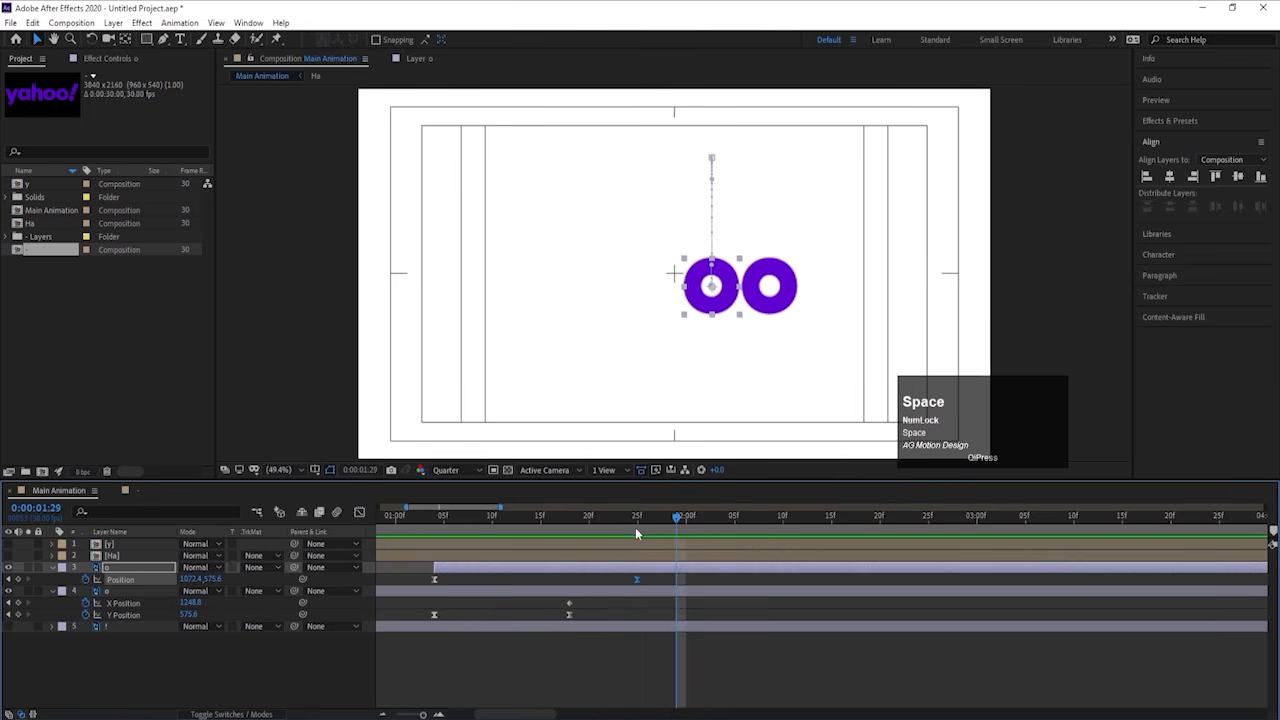
Step: Add a small rebound to the first o: resting Position keyframe at 0:00:02:04, slightly raised position at 0:00:01:29, and preview
{"action": "left_click_drag", "start_coordinate": [636, 533], "coordinate": [695, 533]}
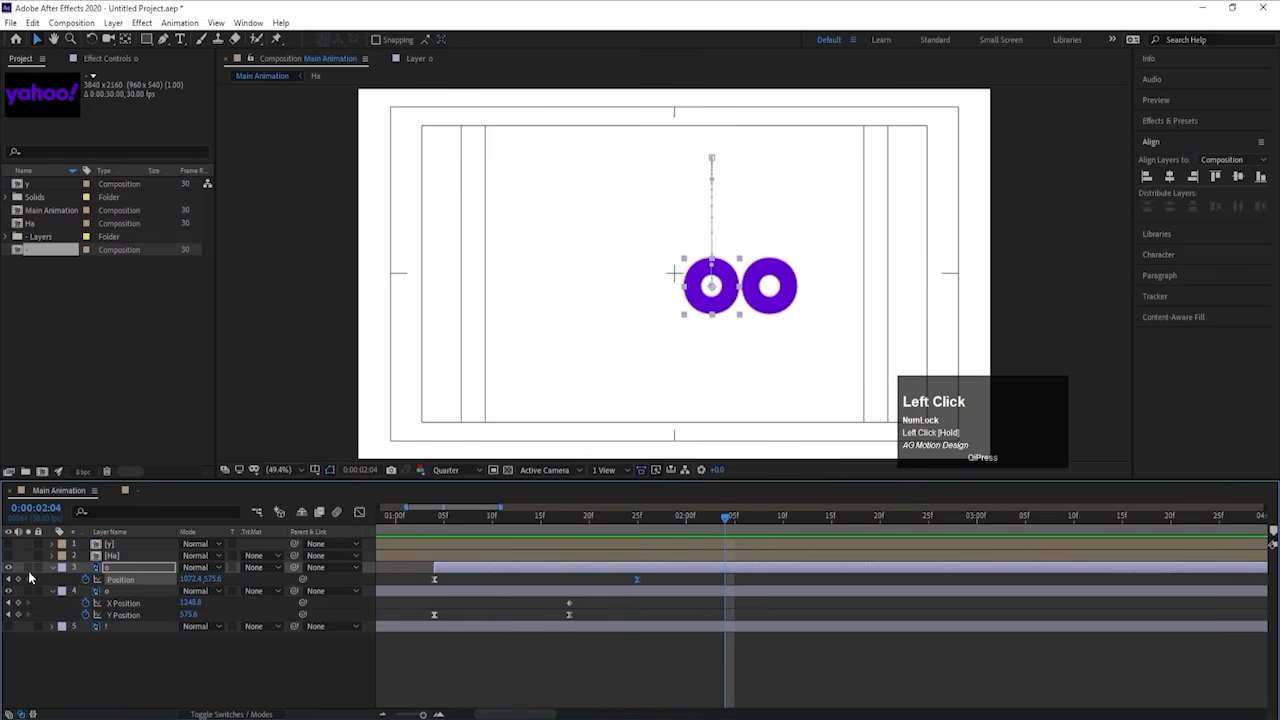
{"action": "left_click", "coordinate": [679, 520]}
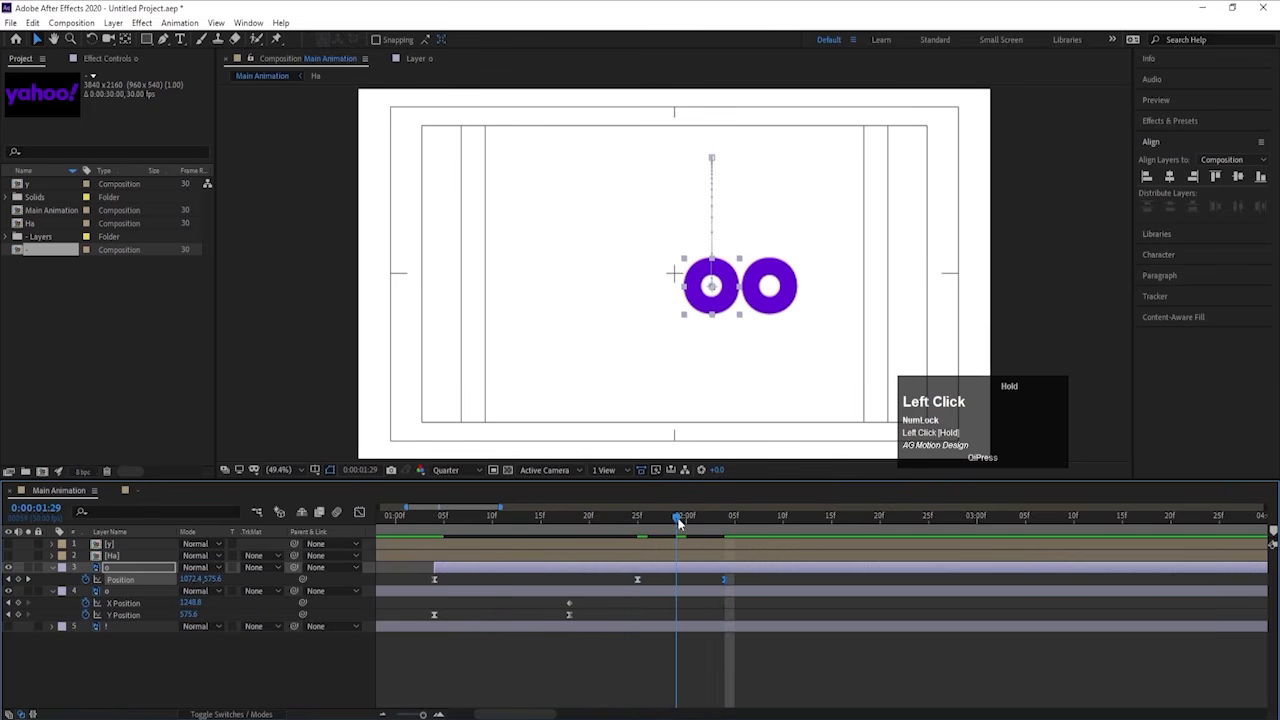
{"action": "left_click_drag", "start_coordinate": [212, 588], "coordinate": [170, 588]}
{"action": "left_click", "coordinate": [599, 522]}
{"action": "key", "text": "space"}
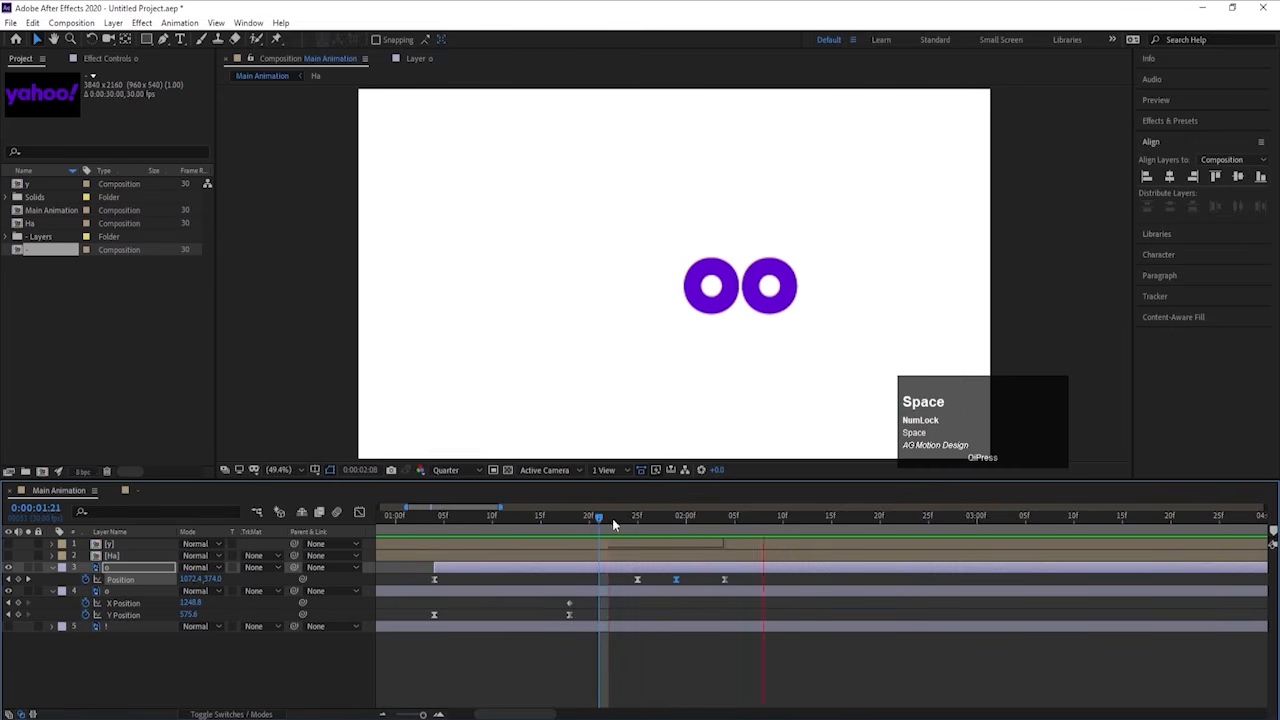
Step: Compress the first o's rebound keyframes so the peak falls at 0:00:01:28 and the end at 0:00:02:01, and preview
{"action": "left_click_drag", "start_coordinate": [646, 523], "coordinate": [656, 559]}
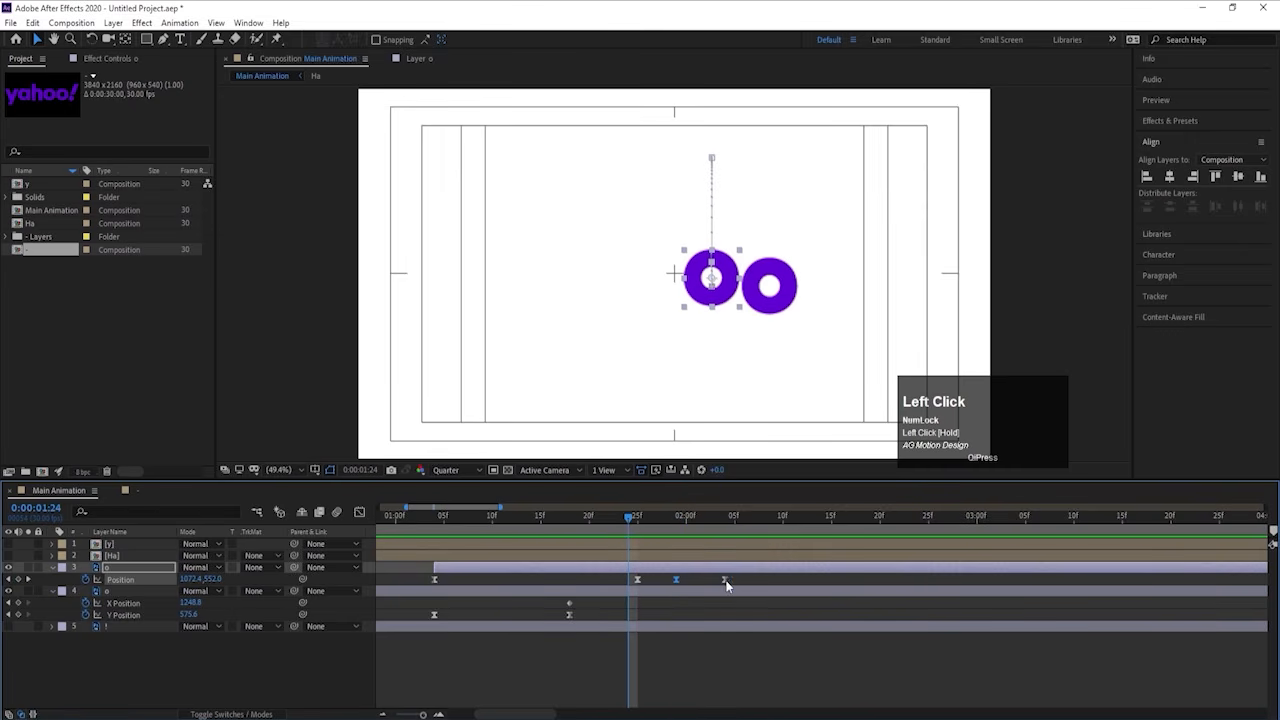
{"action": "left_click_drag", "start_coordinate": [610, 576], "coordinate": [697, 580]}
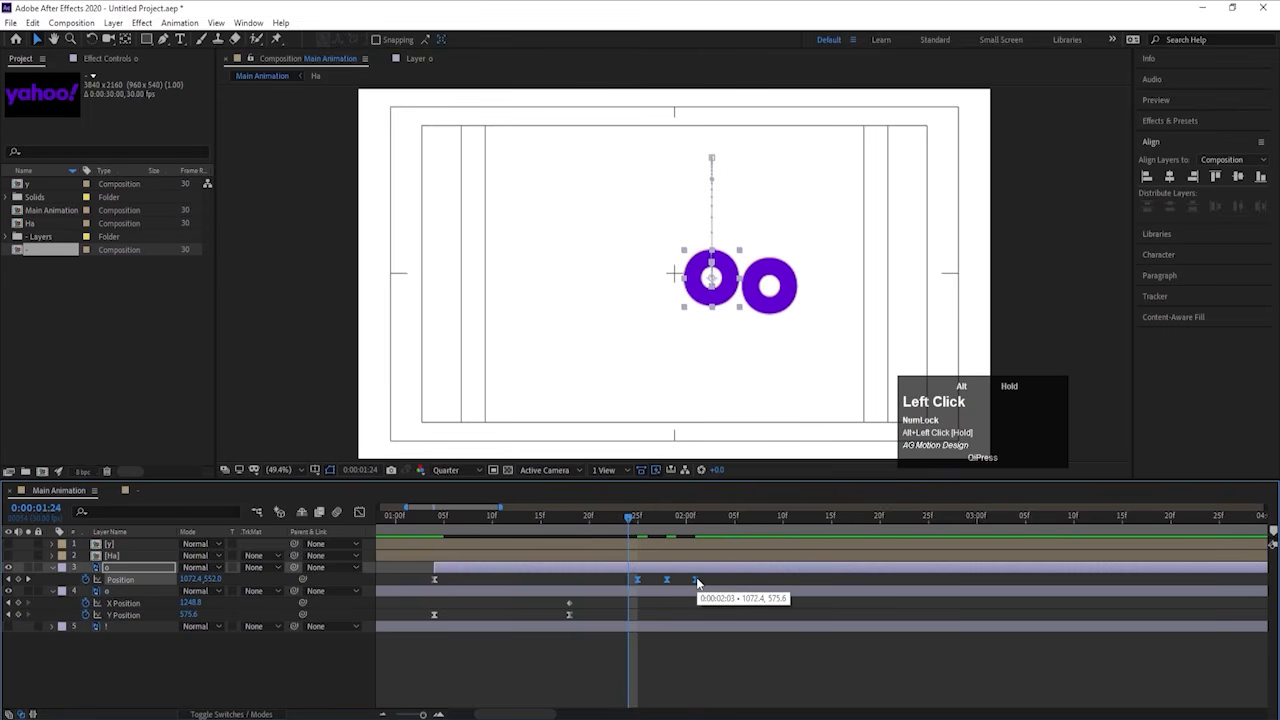
{"action": "key", "text": "space"}
{"action": "left_click_drag", "start_coordinate": [574, 516], "coordinate": [401, 493]}
{"action": "key", "text": "space"}
{"action": "key", "text": "space"}
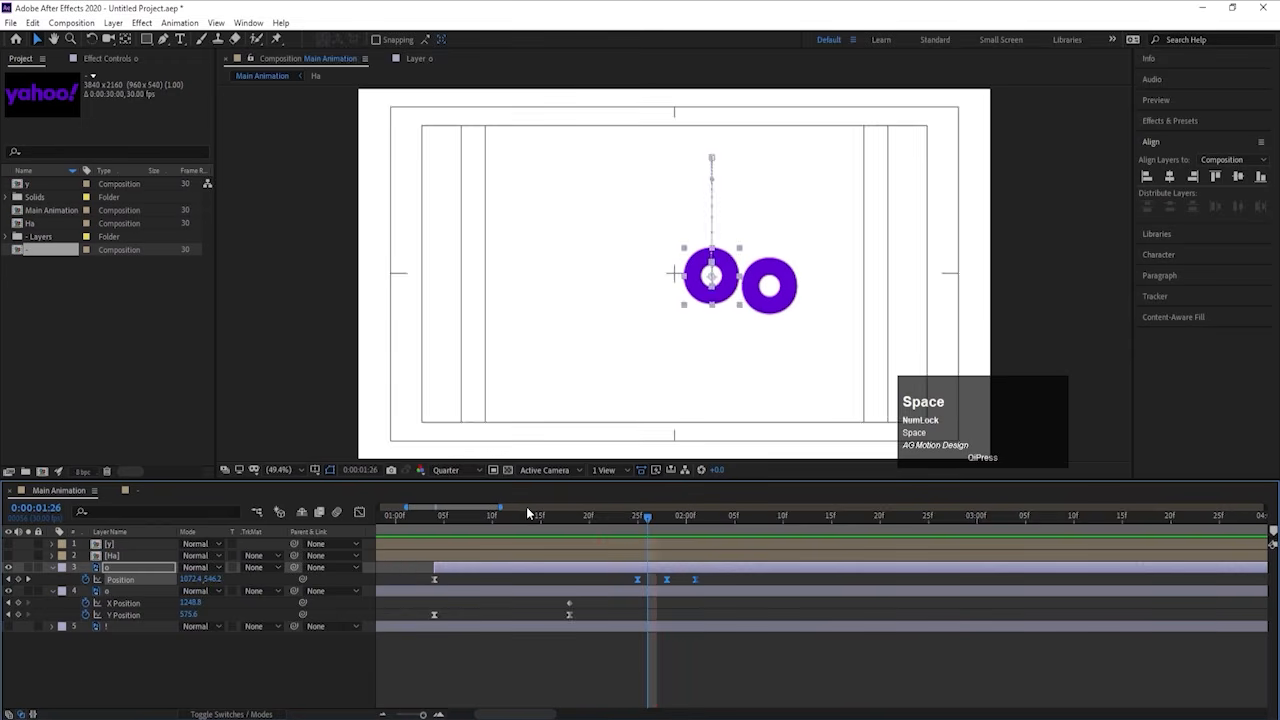
{"action": "key", "text": "space"}
{"action": "key", "text": "space"}
Step: At 0:00:01:20, two frames after its landing, raise the second o to Y Position 516.6
{"action": "left_click", "coordinate": [569, 516]}
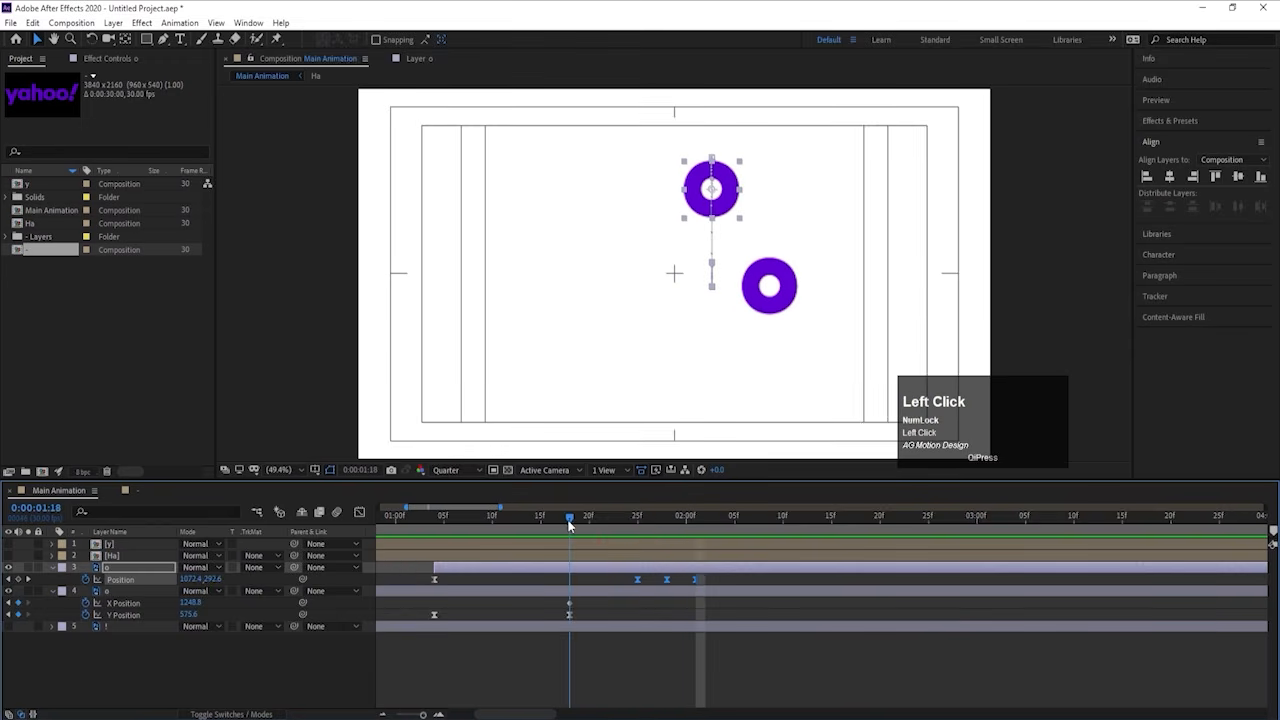
{"action": "left_click", "coordinate": [584, 602]}
{"action": "key", "text": "Page_Down"}
{"action": "key", "text": "Page_Down"}
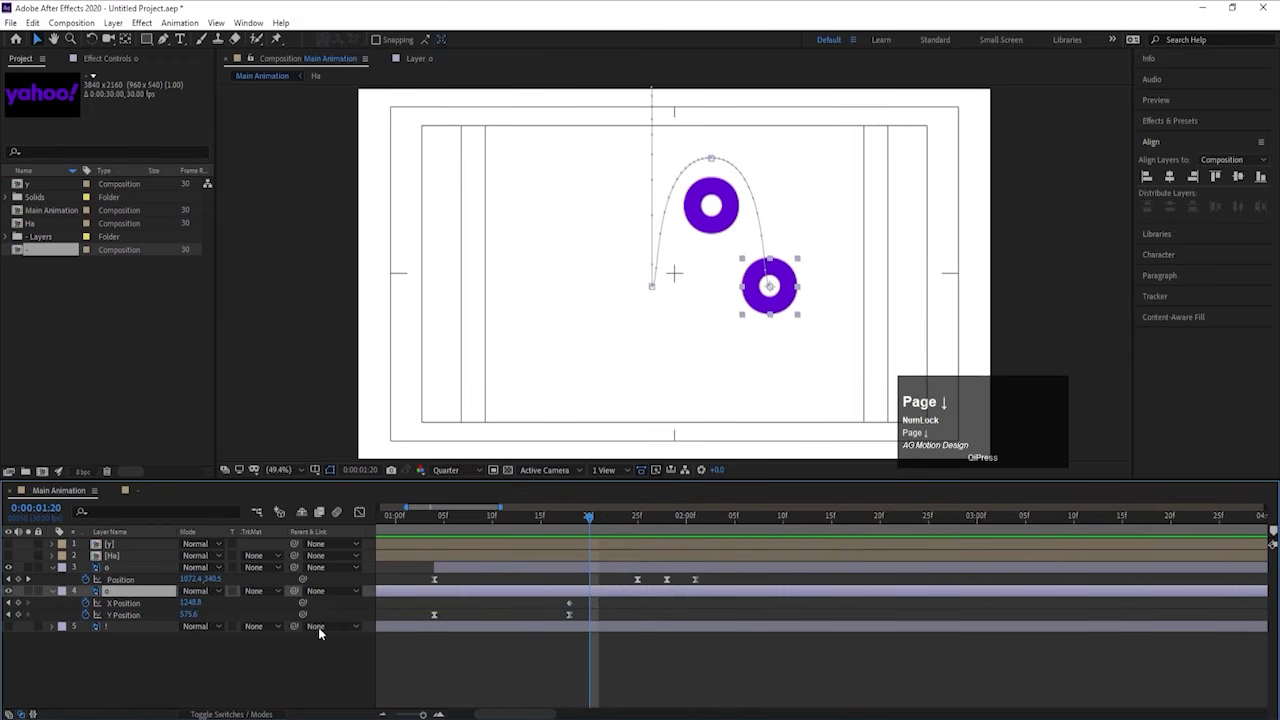
{"action": "left_click_drag", "start_coordinate": [190, 616], "coordinate": [153, 614]}
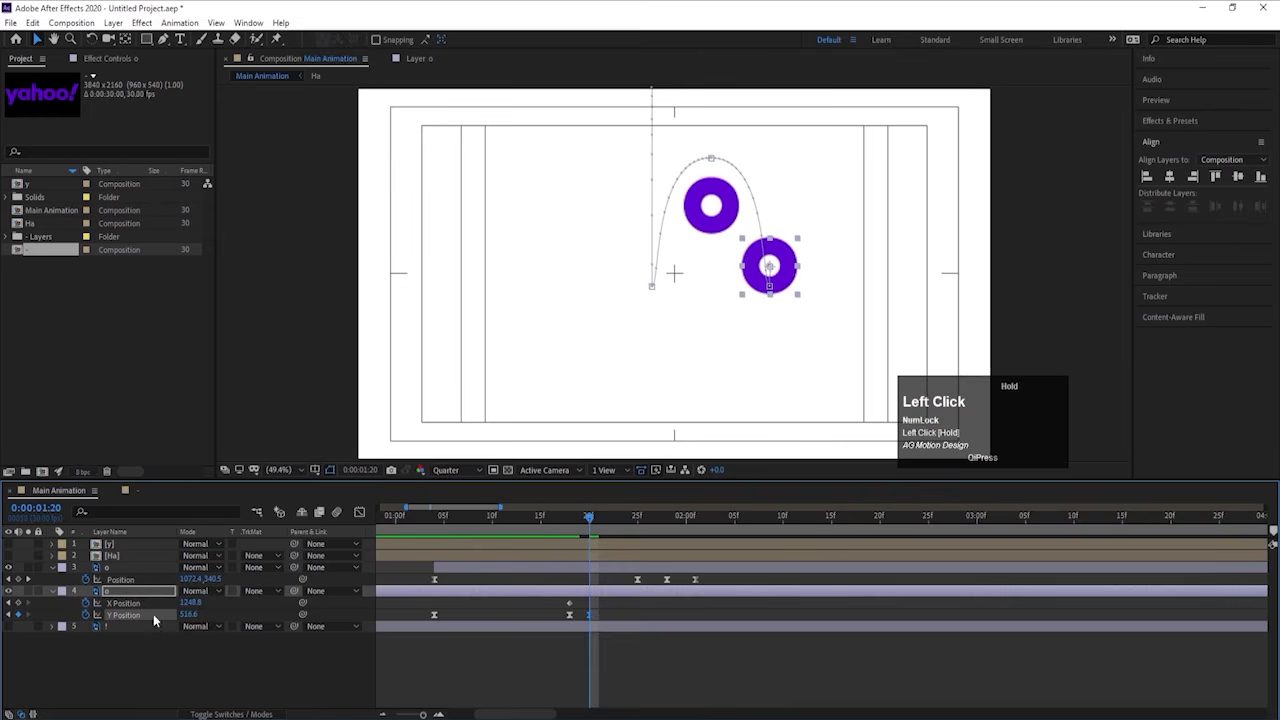
Step: Copy the second o's 0:00:01:18 landing Y Position keyframe to 0:00:01:22 and preview the small rebound
{"action": "key", "text": "Page_Down"}
{"action": "key", "text": "Page_Down"}
{"action": "left_click", "coordinate": [570, 615]}
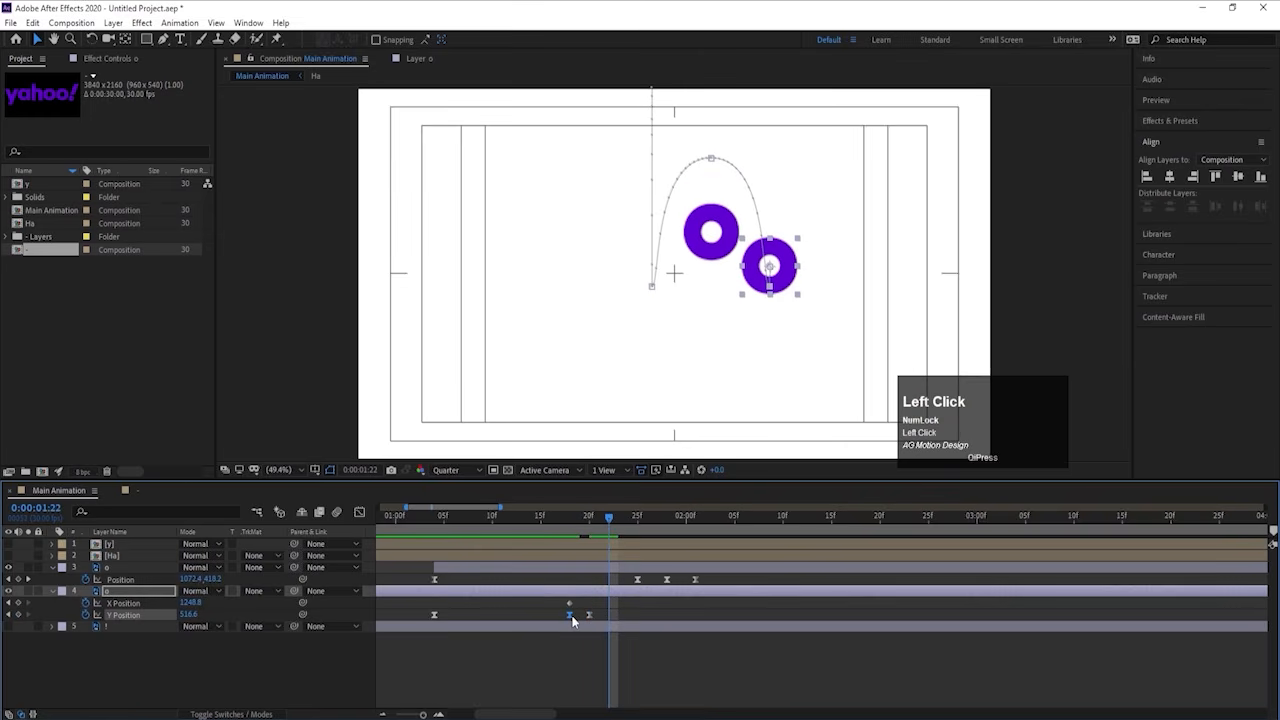
{"action": "key", "text": "ctrl+c"}
{"action": "key", "text": "ctrl+v"}
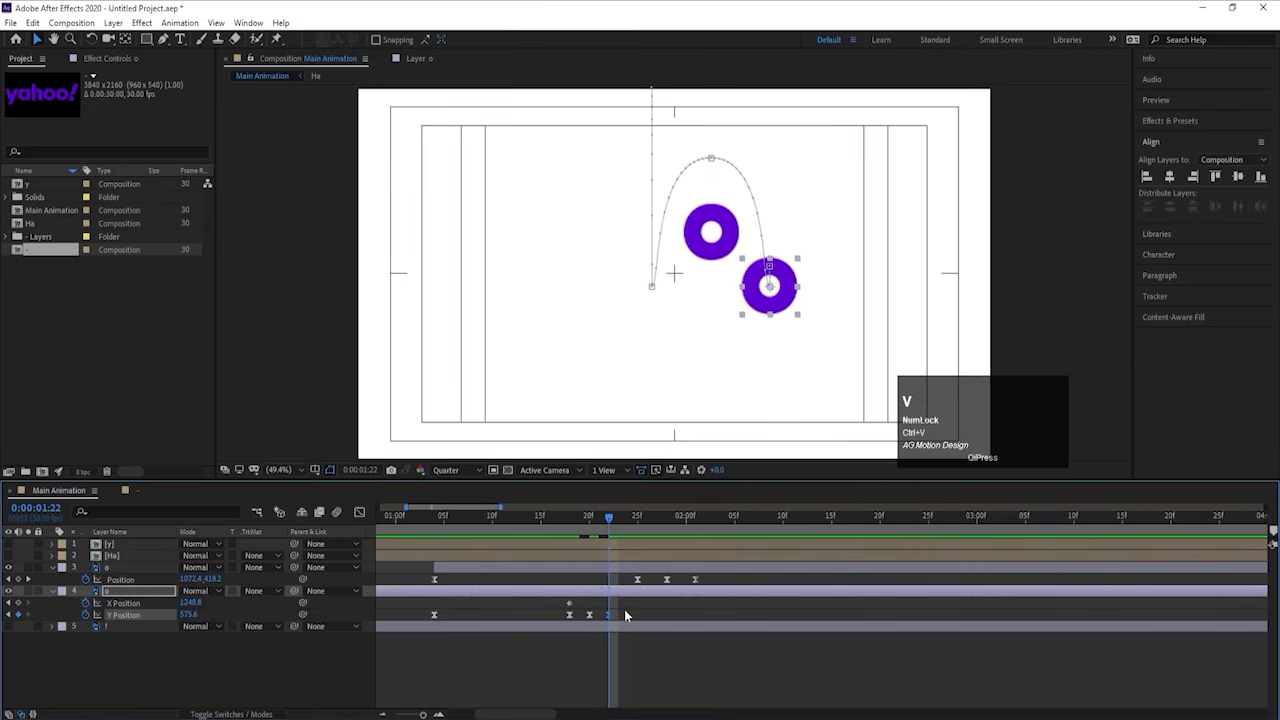
{"action": "key", "text": "space"}
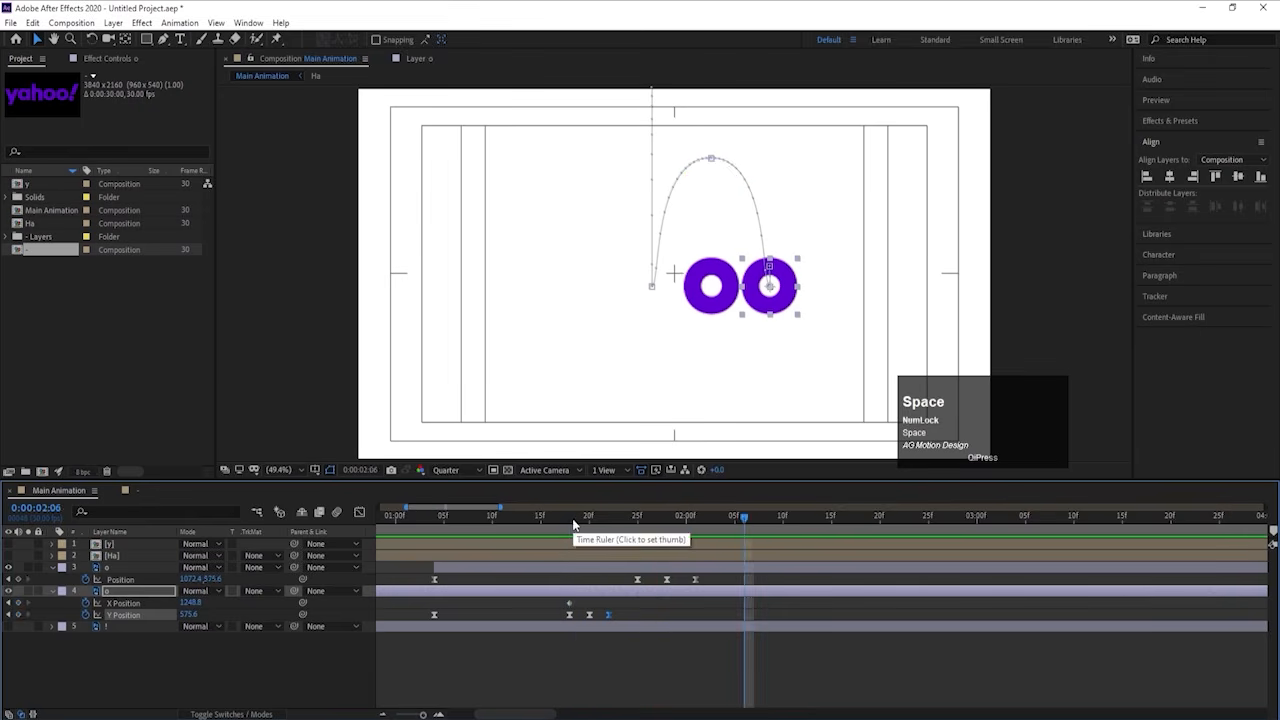
Step: Apply Easy Ease to the second o's last two Y Position keyframes and preview both bouncing o's from the start
{"action": "left_click", "coordinate": [572, 518]}
{"action": "key", "text": "space"}
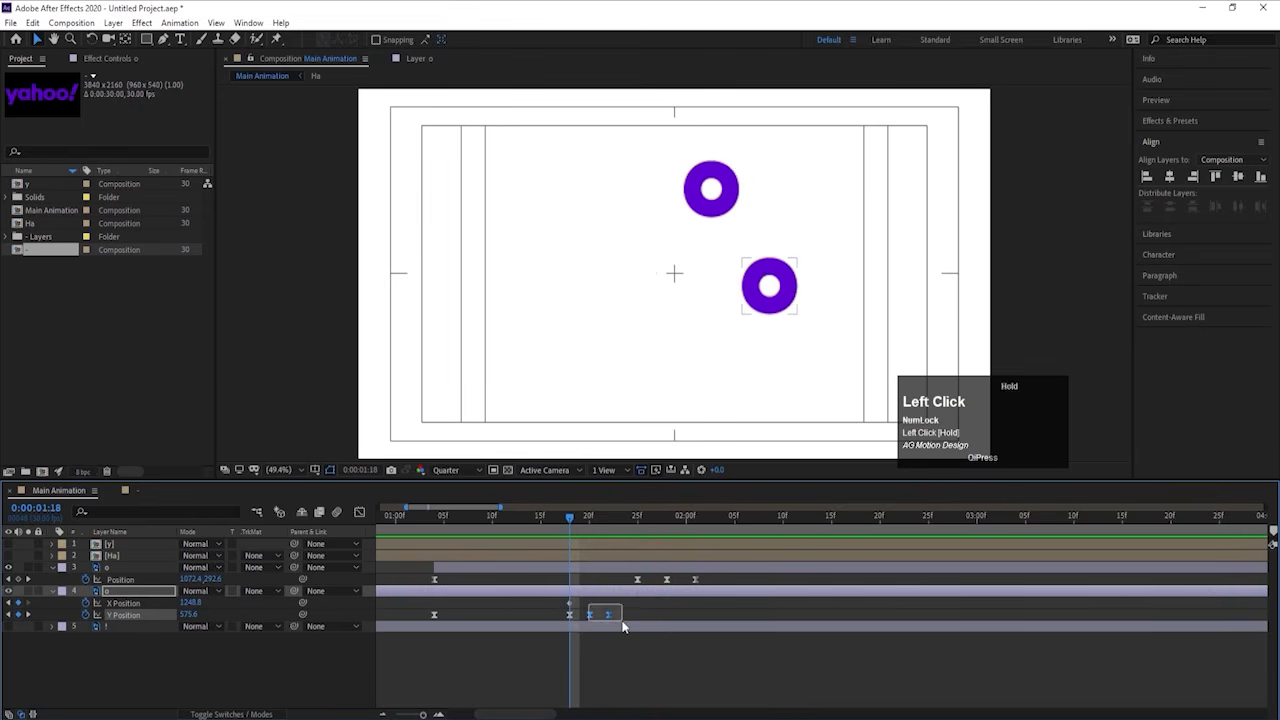
{"action": "left_click_drag", "start_coordinate": [622, 627], "coordinate": [622, 627]}
{"action": "key", "text": "F9"}
{"action": "left_click", "coordinate": [543, 519]}
{"action": "key", "text": "space"}
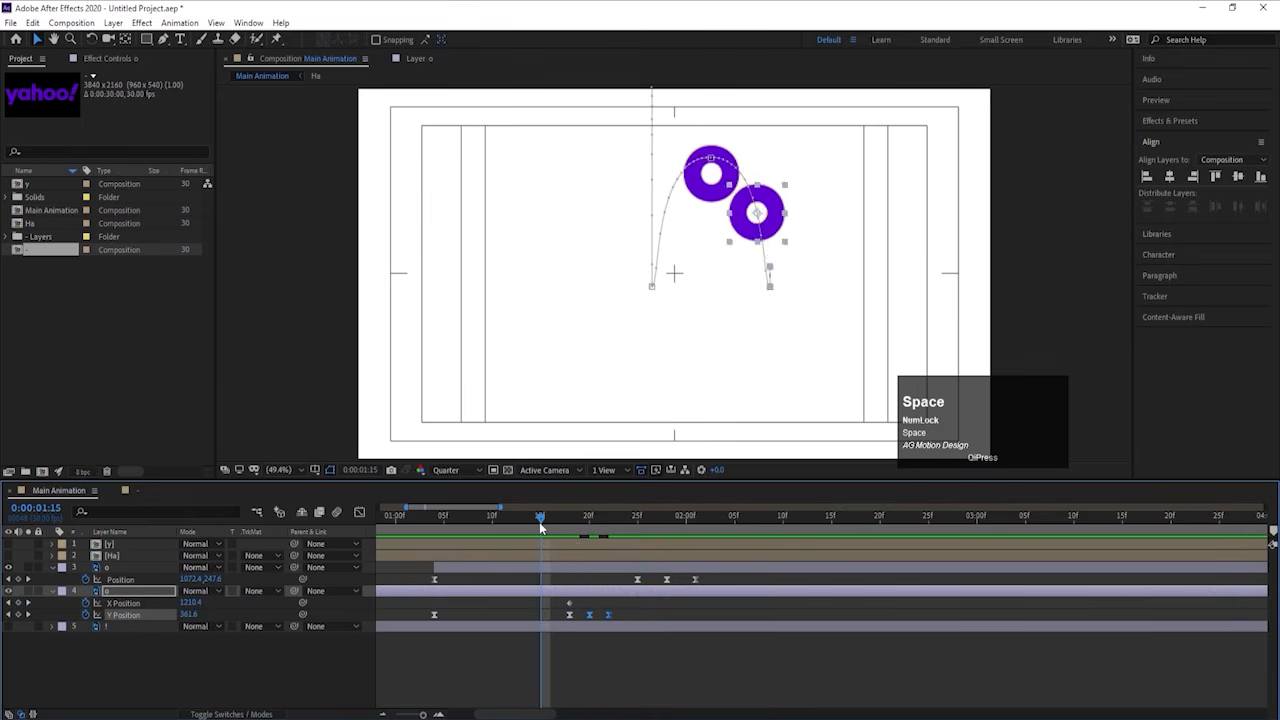
{"action": "key", "text": "space"}
{"action": "left_click_drag", "start_coordinate": [545, 519], "coordinate": [301, 529]}
{"action": "key", "text": "space"}
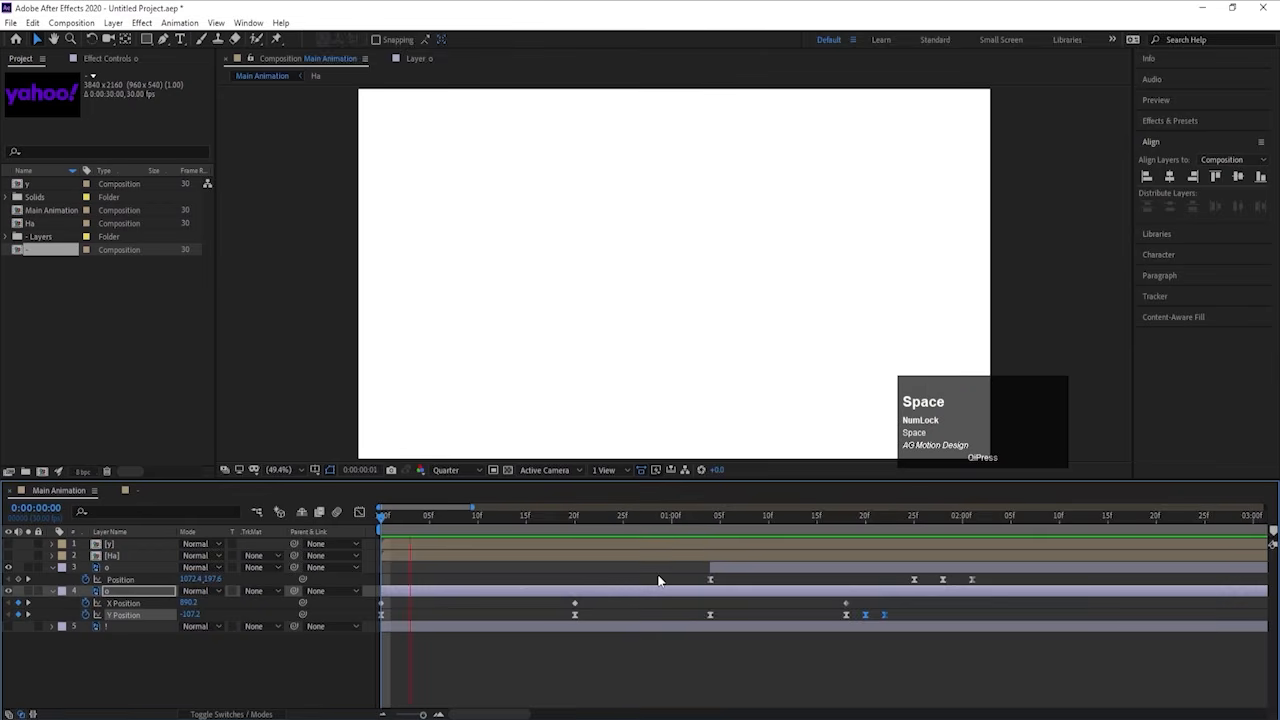
{"action": "key", "text": "space"}
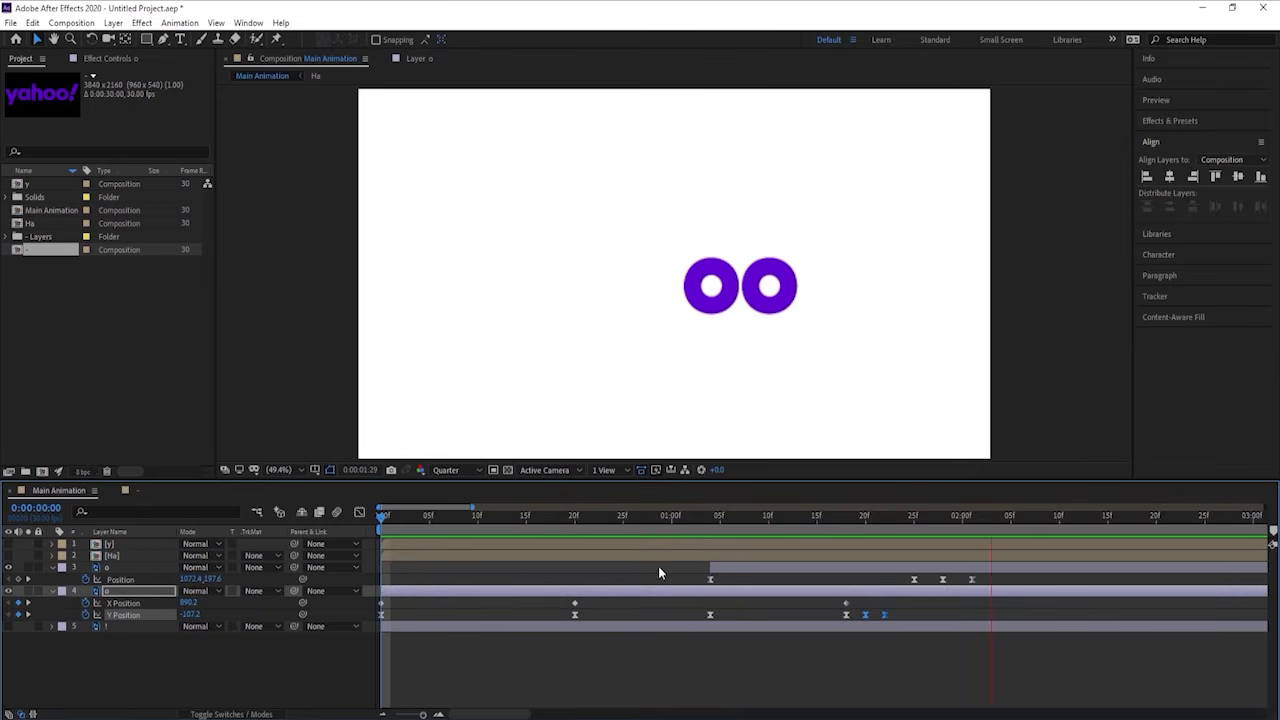
Step: Pre-compose the two o layers into a new composition named o
{"action": "left_click", "coordinate": [110, 592]}
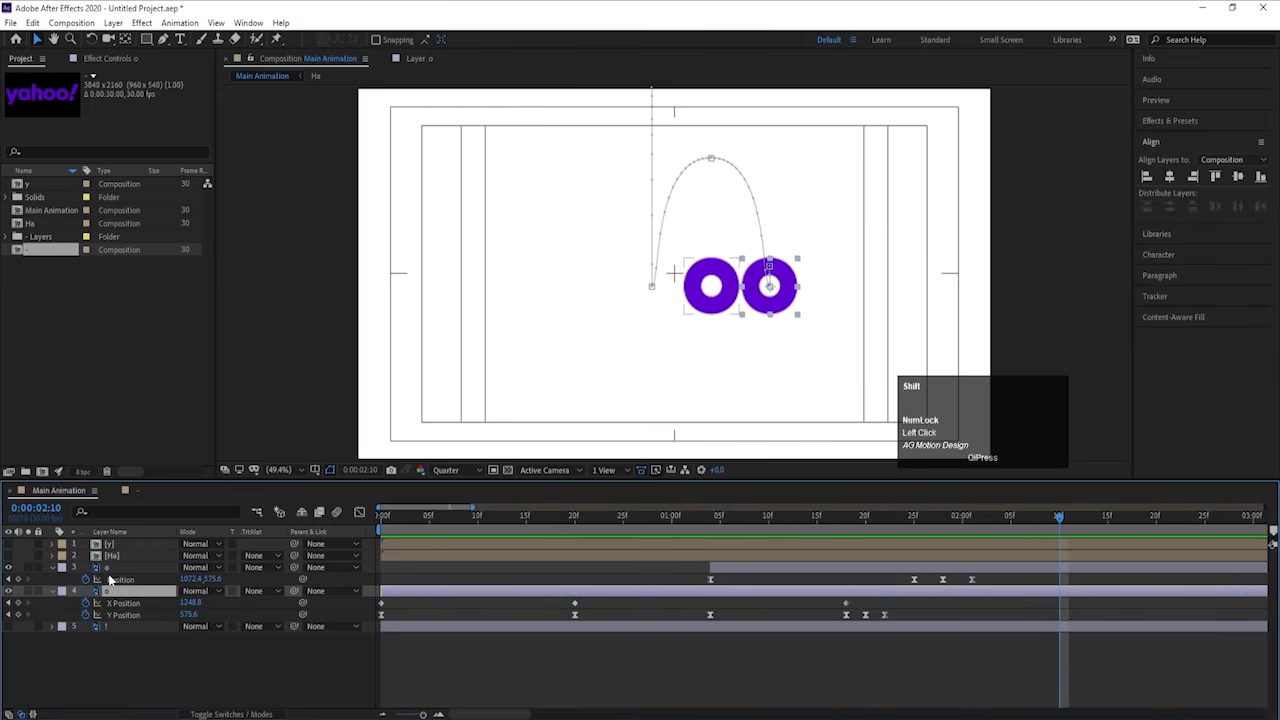
{"action": "left_click", "coordinate": [108, 568], "text": "ctrl"}
{"action": "key", "text": "ctrl+shift+c"}
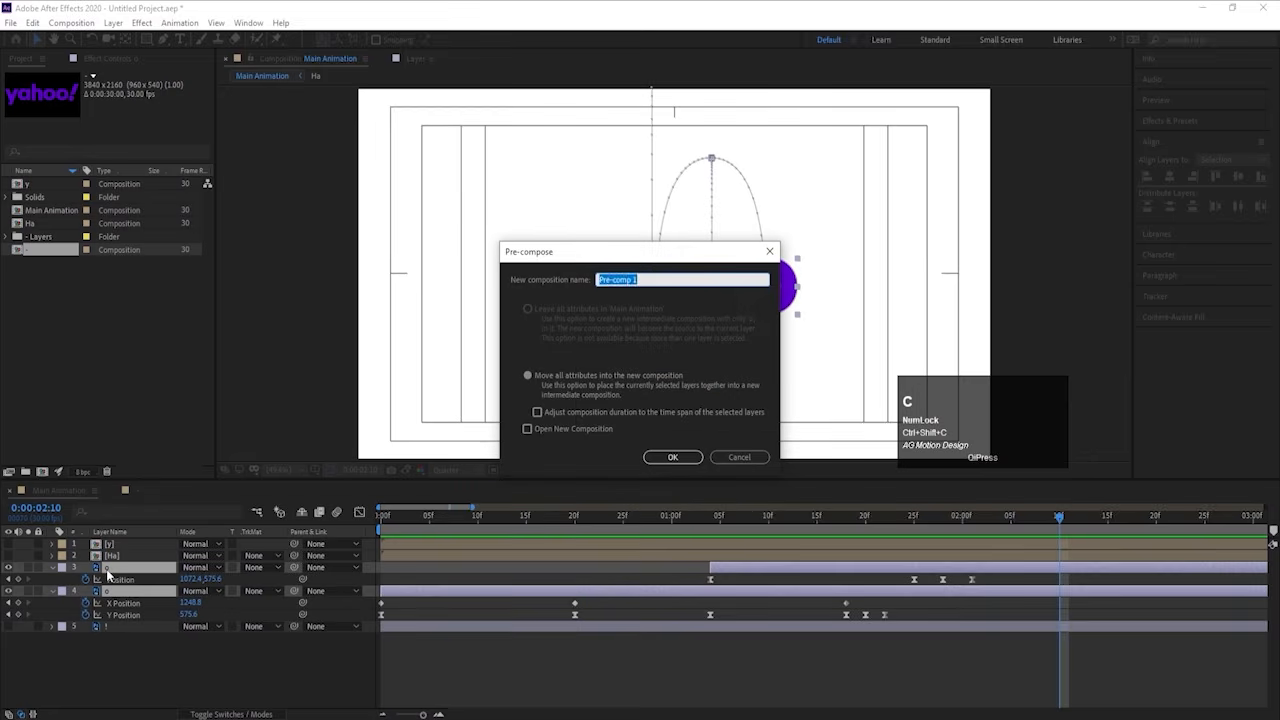
{"action": "type", "text": "o"}
{"action": "key", "text": "Return"}
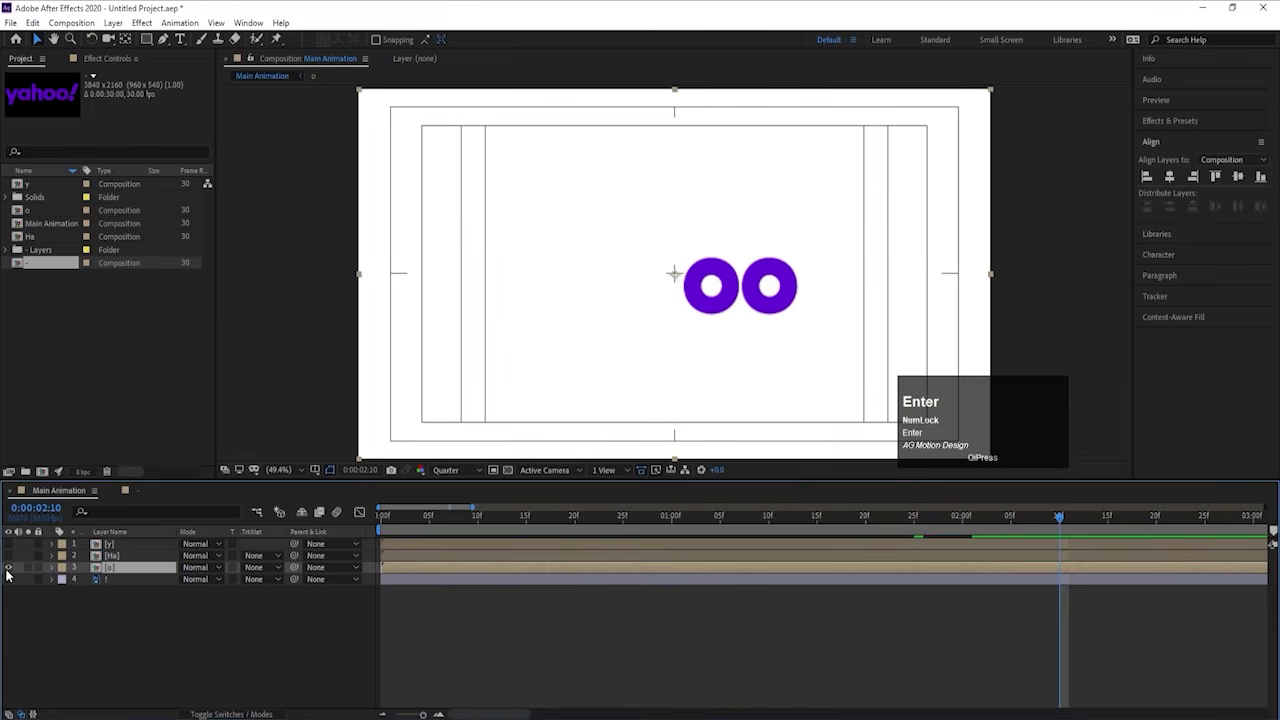
Step: Hide the o pre-comp and show and select the exclamation mark layer
{"action": "left_click", "coordinate": [7, 568]}
{"action": "left_click", "coordinate": [7, 579]}
{"action": "left_click", "coordinate": [117, 580]}
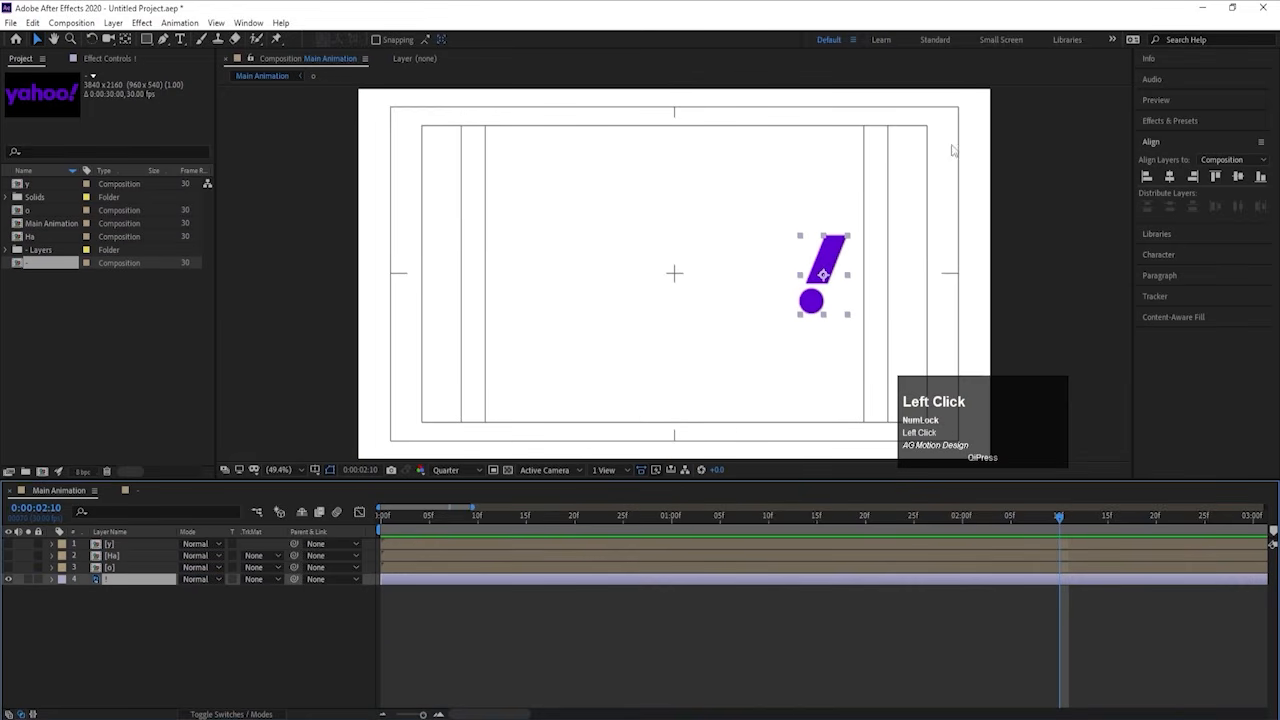
Step: Add Position, Rotation and Scale keyframes to the exclamation mark at 0:00:00:00 and reveal all its keyframed properties
{"action": "left_click_drag", "start_coordinate": [398, 530], "coordinate": [278, 523]}
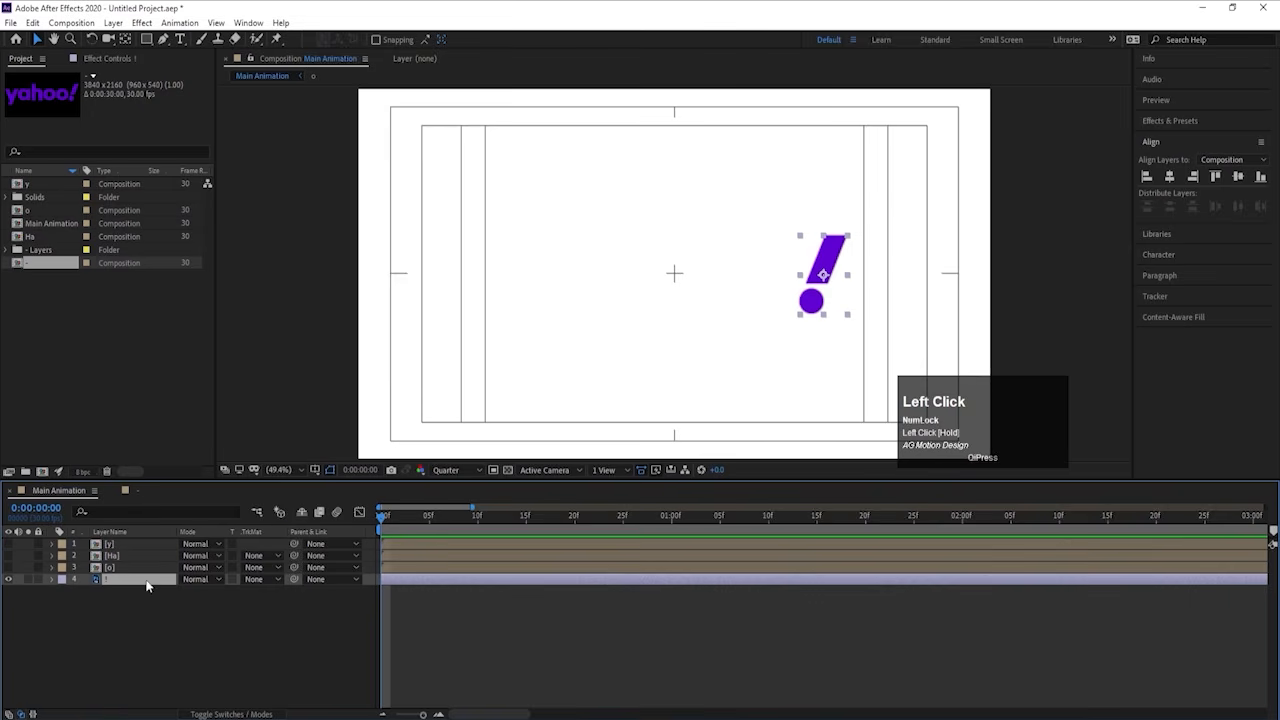
{"action": "key", "text": "p"}
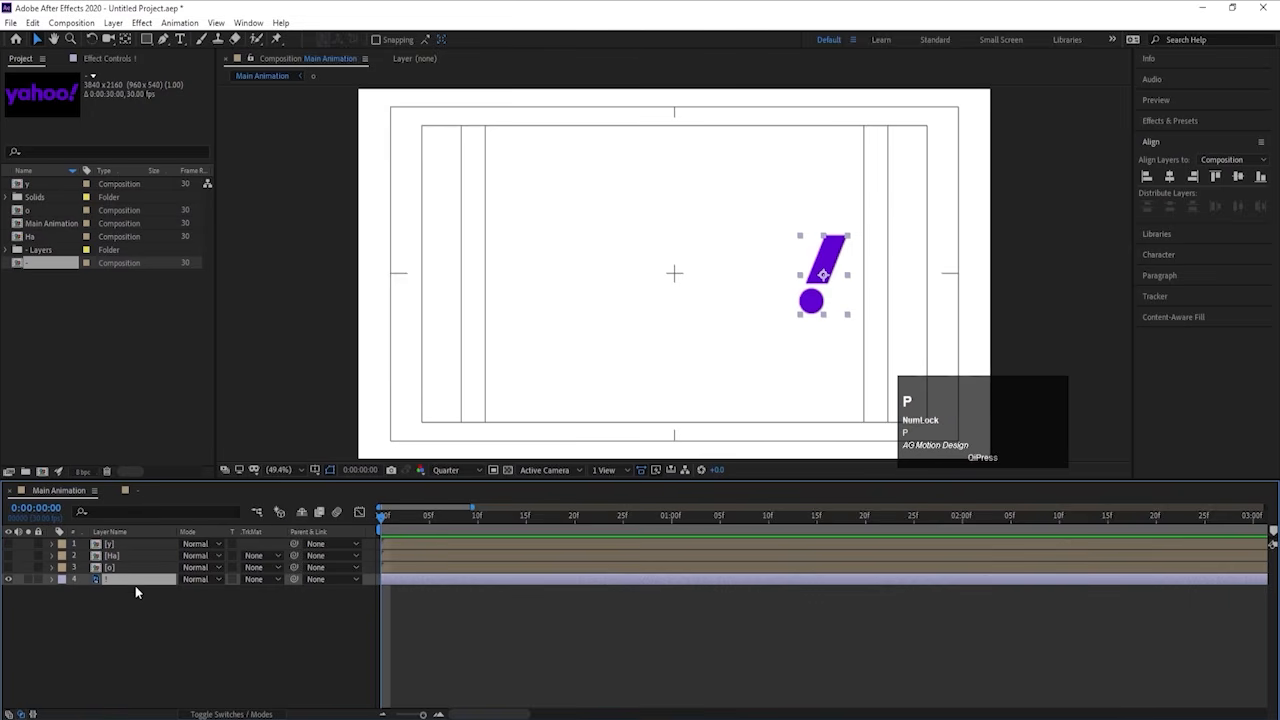
{"action": "left_click", "coordinate": [86, 591]}
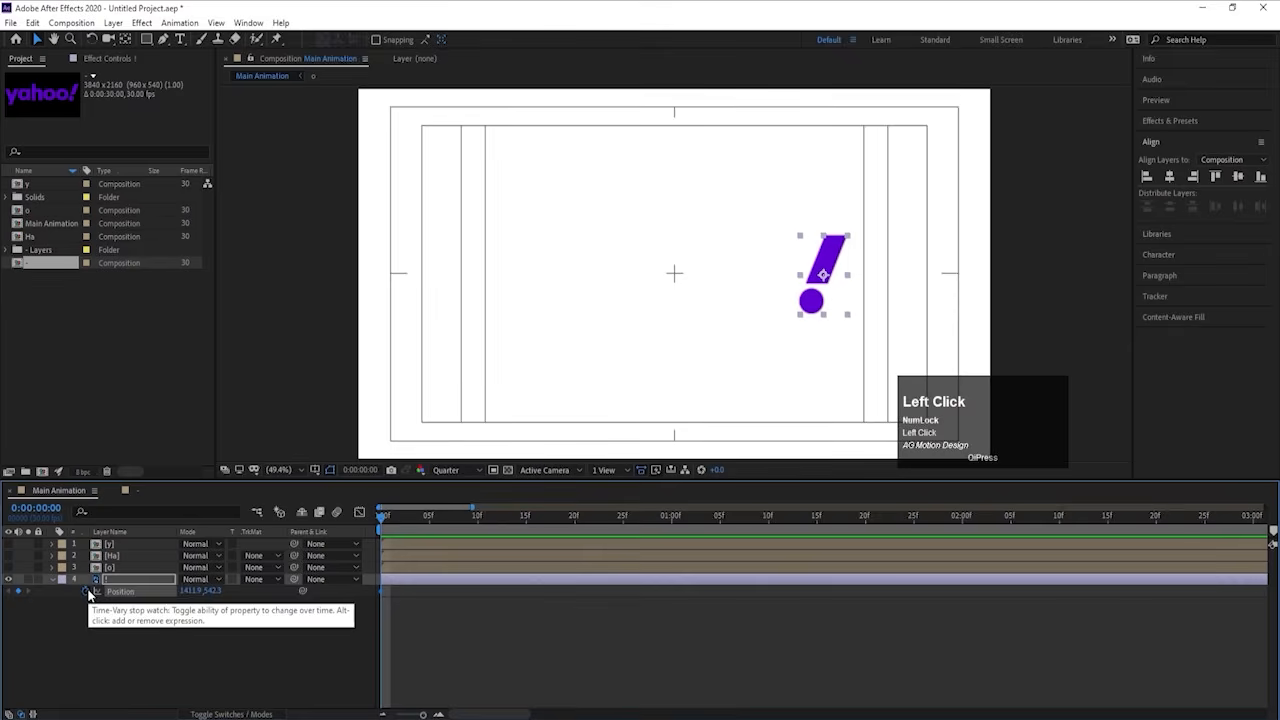
{"action": "key", "text": "r"}
{"action": "left_click", "coordinate": [86, 591]}
{"action": "key", "text": "s"}
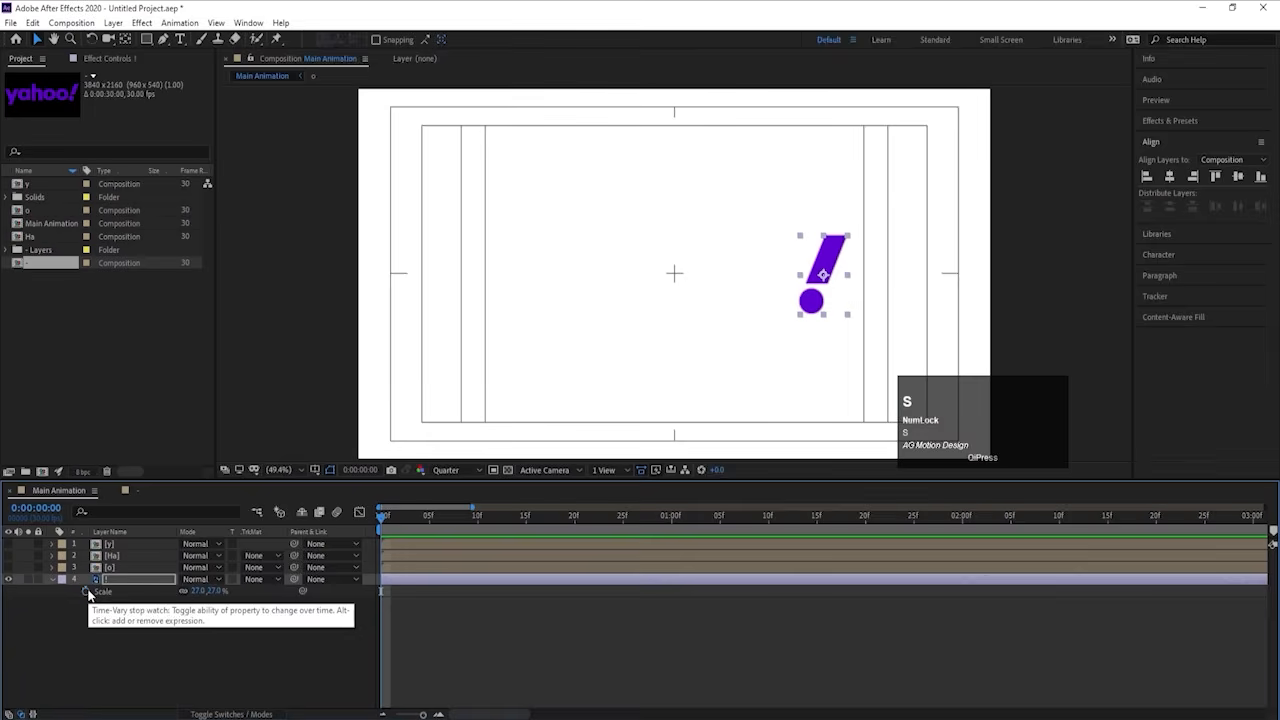
{"action": "left_click", "coordinate": [86, 591]}
{"action": "key", "text": "u"}
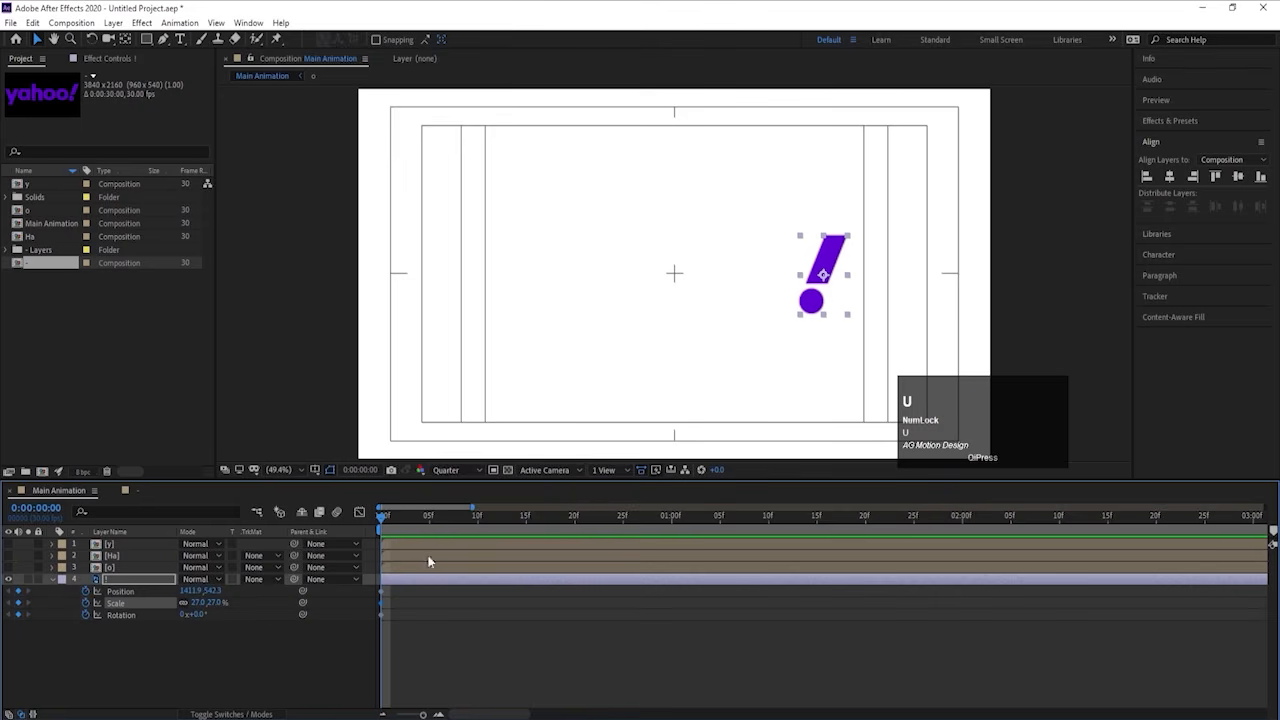
Step: Add Position, Scale and Rotation keyframes holding the exclamation mark's resting state at 0:00:00:20
{"action": "left_click_drag", "start_coordinate": [430, 516], "coordinate": [478, 517]}
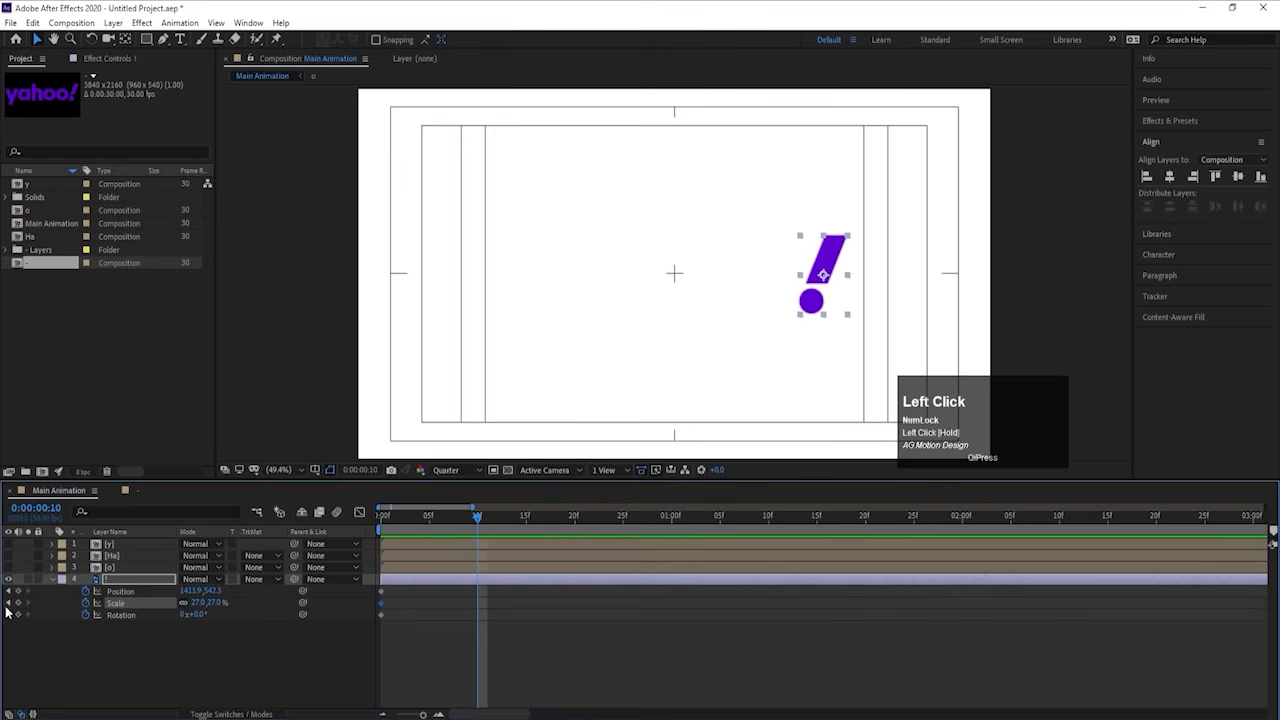
{"action": "left_click", "coordinate": [583, 520]}
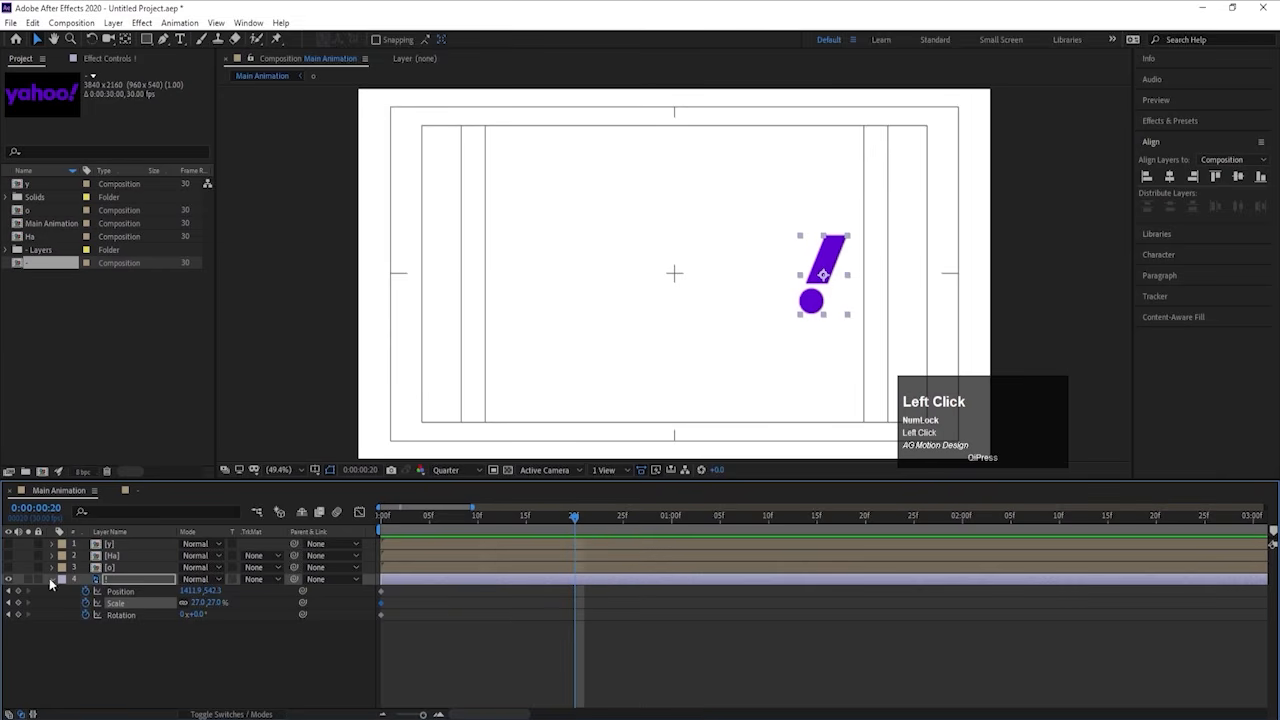
{"action": "left_click", "coordinate": [18, 592]}
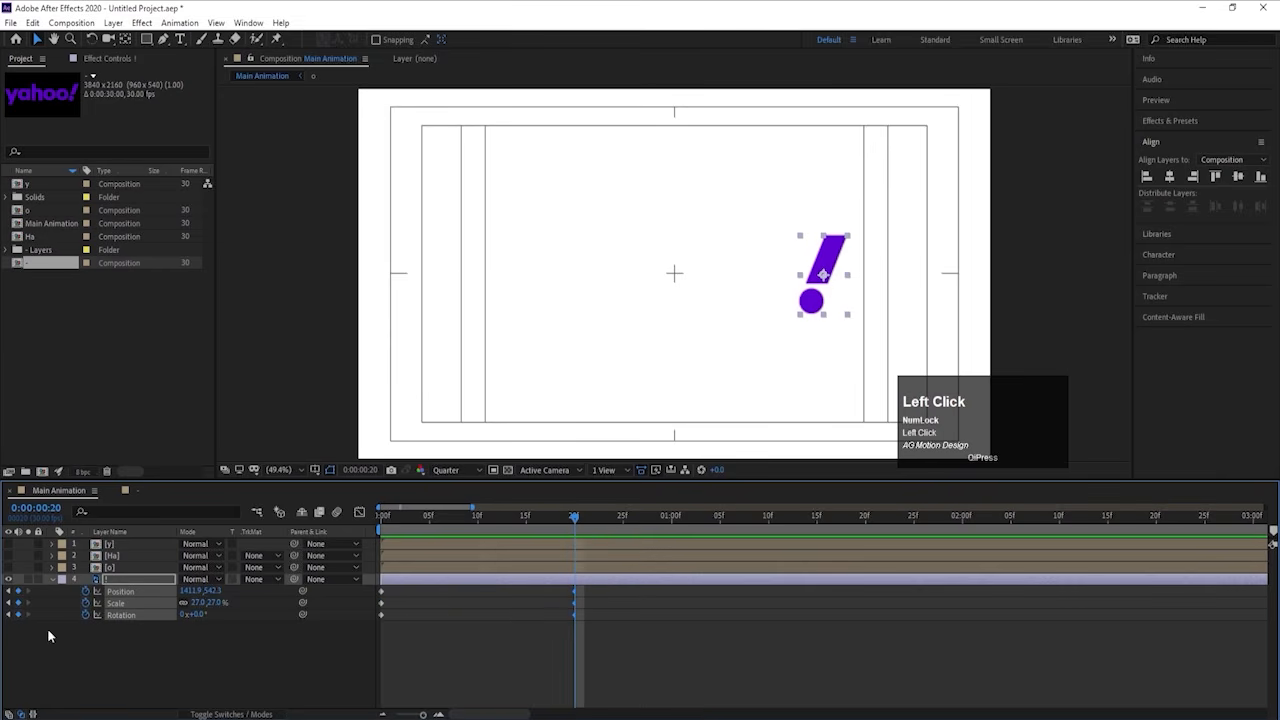
Step: Set the exclamation mark's Y Position to 319.3 at 0:00:00:10 and to 749.3 at 0:00:00:00
{"action": "left_click", "coordinate": [479, 522]}
{"action": "left_click", "coordinate": [190, 641]}
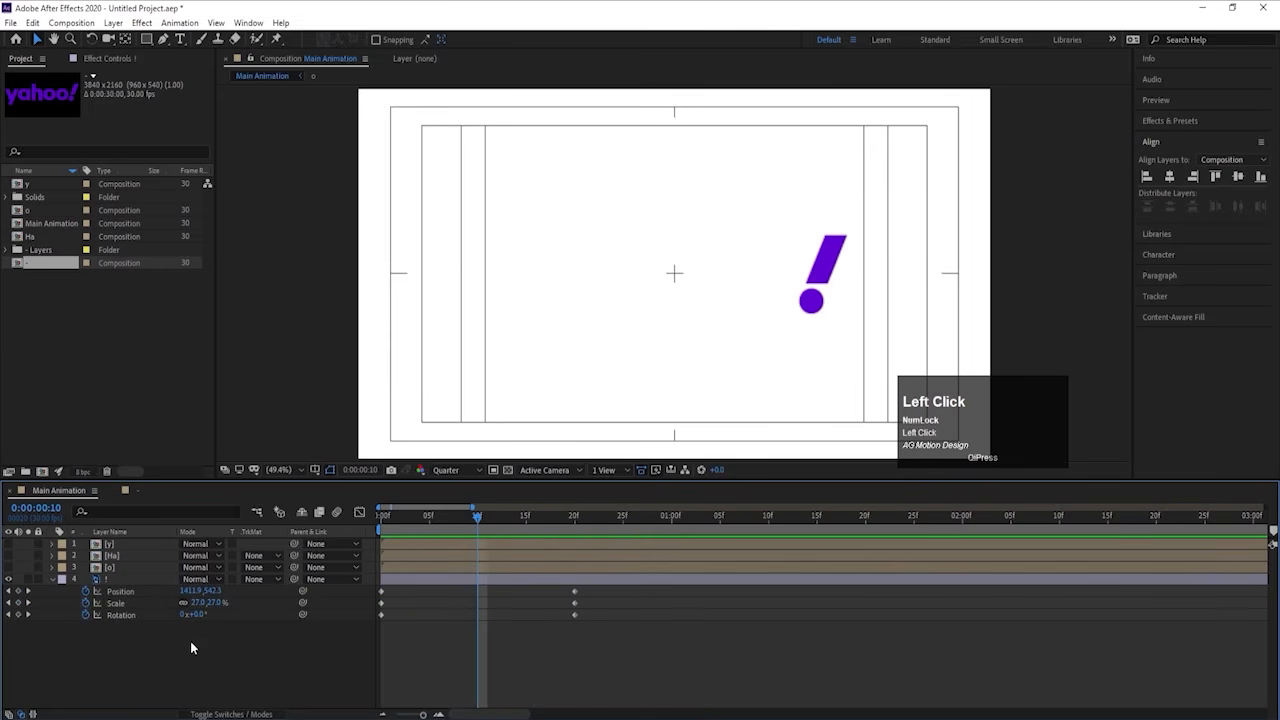
{"action": "left_click", "coordinate": [138, 582]}
{"action": "left_click_drag", "start_coordinate": [214, 591], "coordinate": [337, 607]}
{"action": "key", "text": "j"}
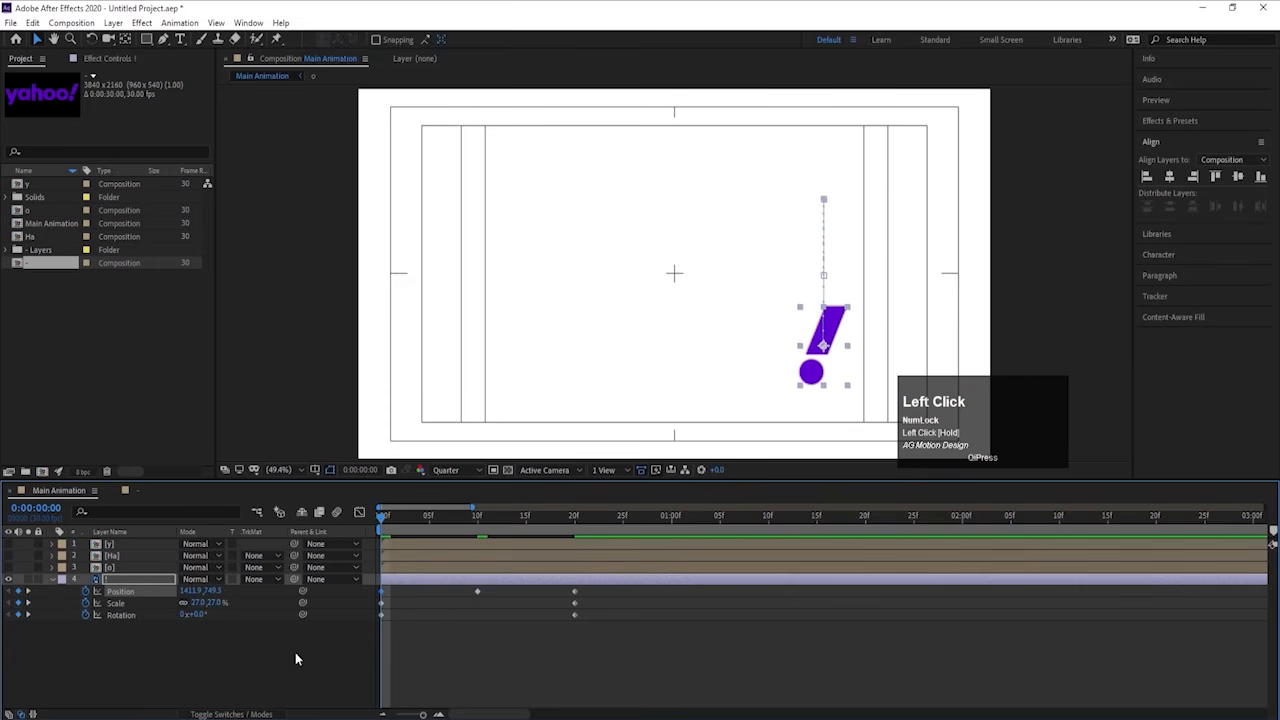
{"action": "left_click", "coordinate": [295, 655]}
Step: Add a 27% Scale keyframe to the exclamation mark at 0:00:00:10, set its Scale to 0% at 0:00:00:00, and preview
{"action": "key", "text": "k"}
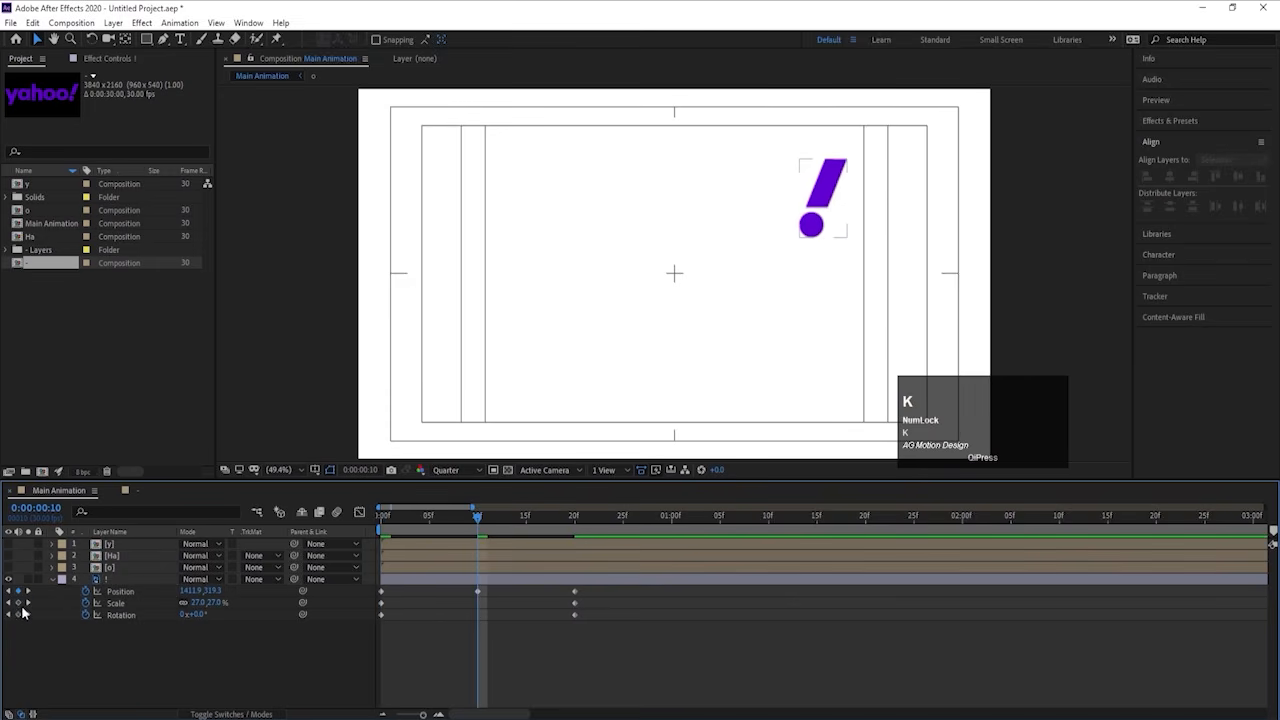
{"action": "left_click", "coordinate": [24, 613]}
{"action": "key", "text": "j"}
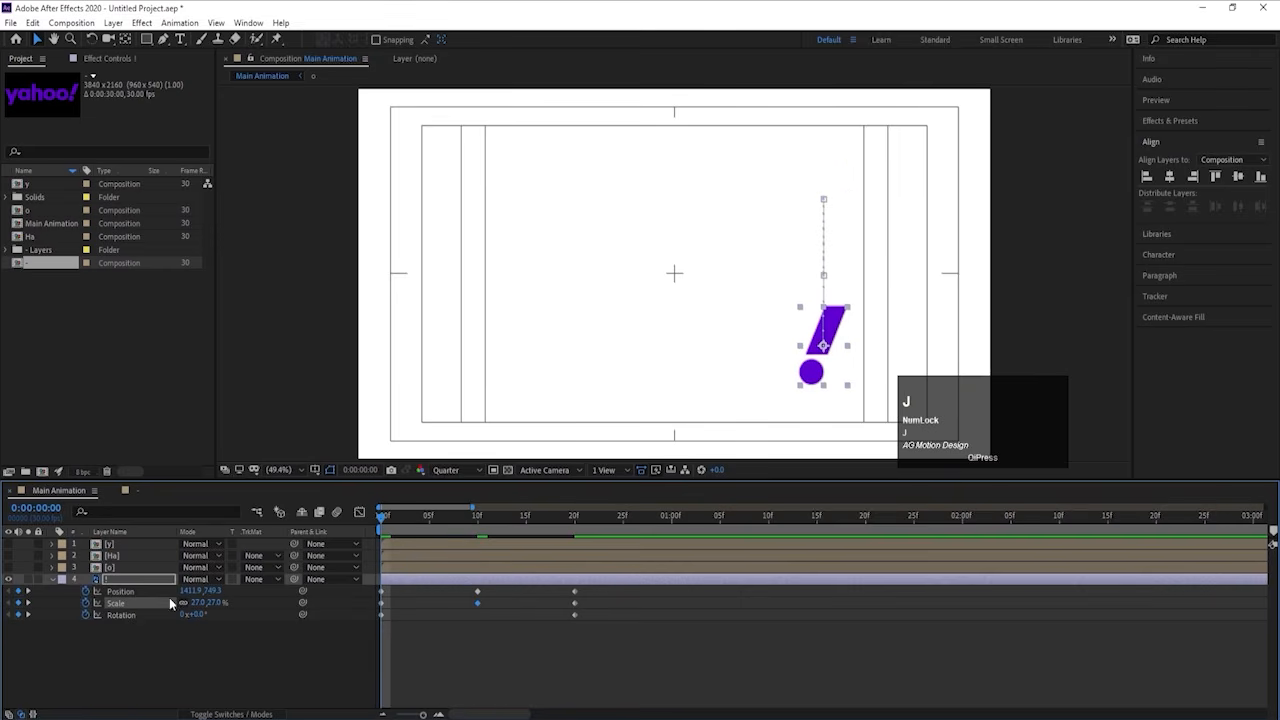
{"action": "left_click", "coordinate": [198, 603]}
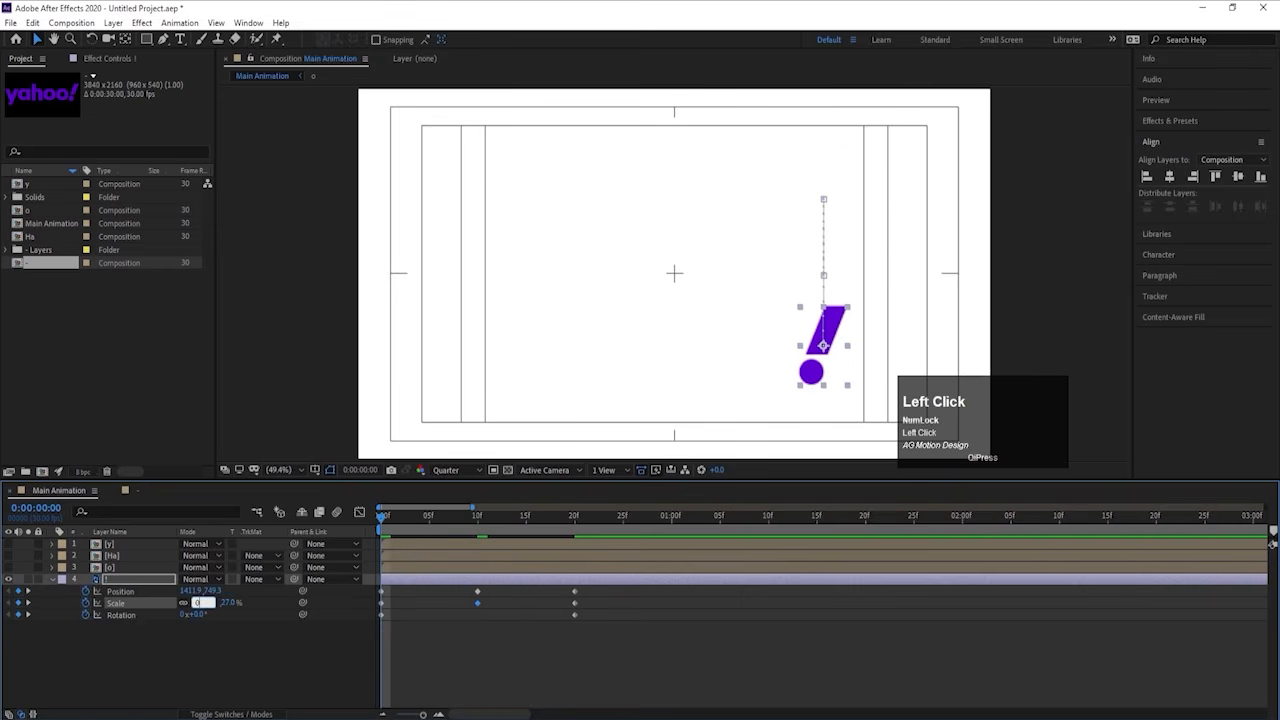
{"action": "key", "text": "Return"}
{"action": "key", "text": "space"}
{"action": "key", "text": "space"}
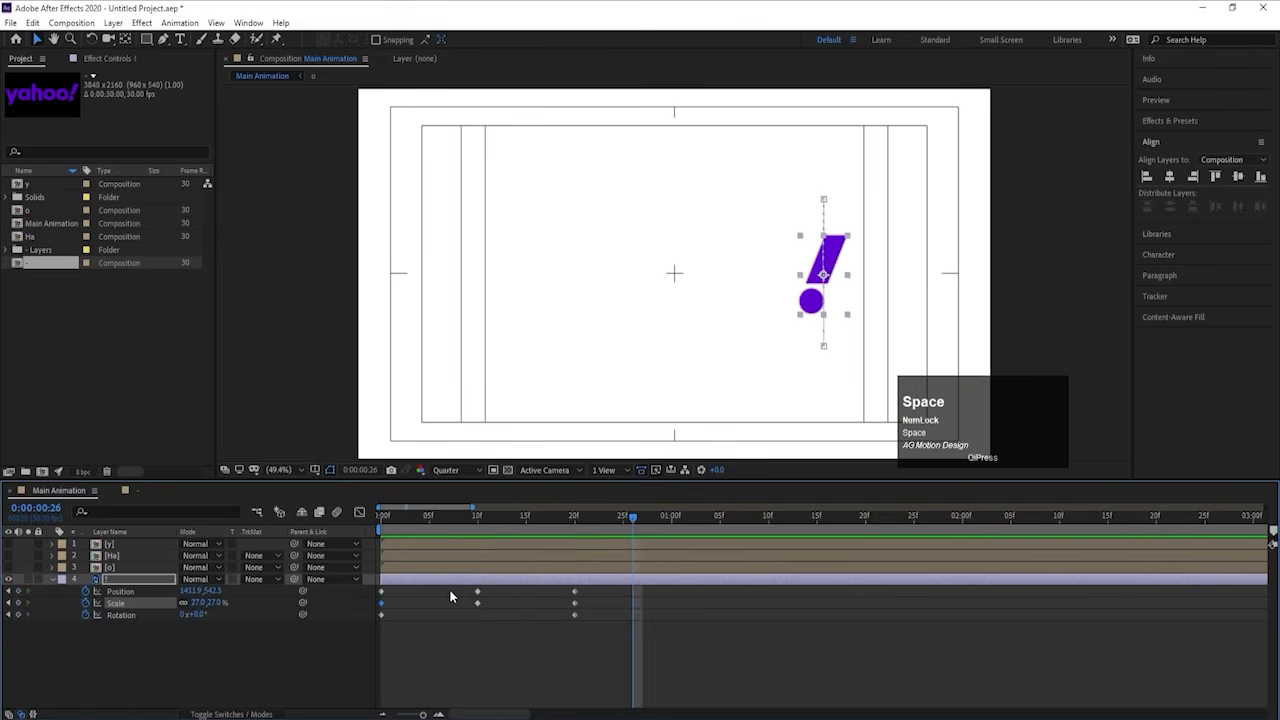
Step: Set the exclamation mark's Rotation to 1 full revolution at 0:00:00:20 and preview the spin
{"action": "key", "text": "j"}
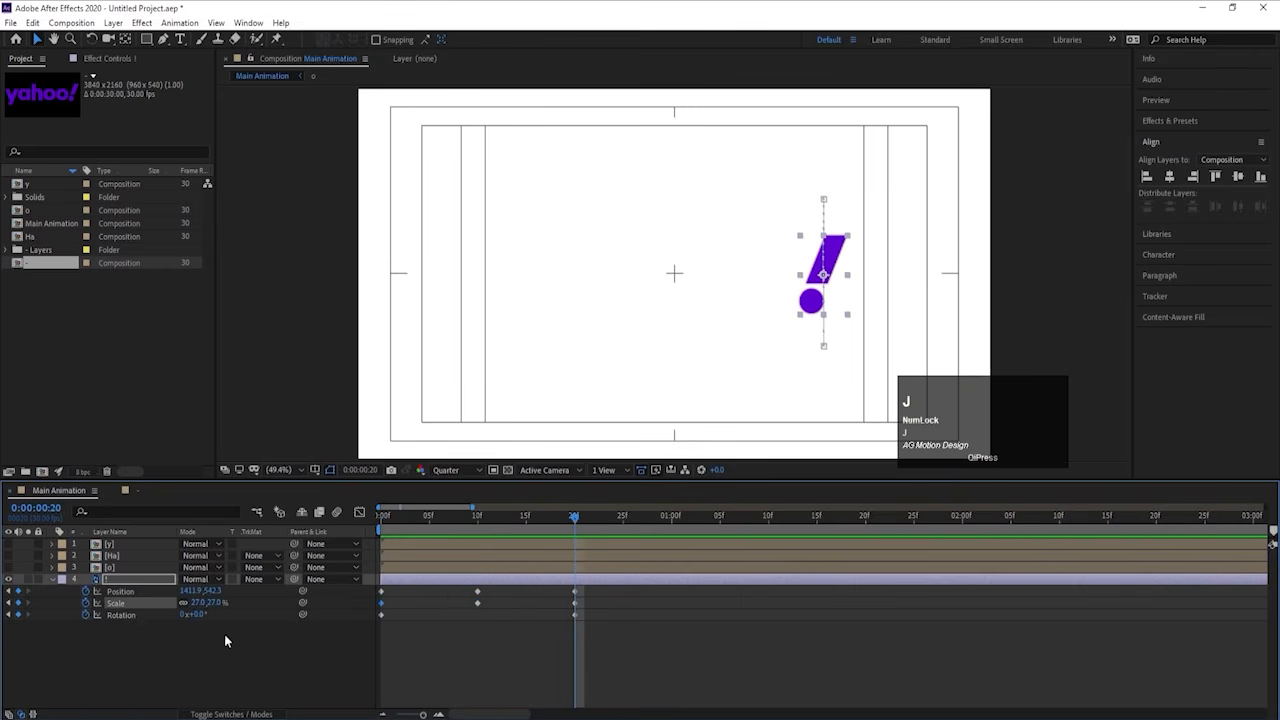
{"action": "left_click", "coordinate": [320, 616]}
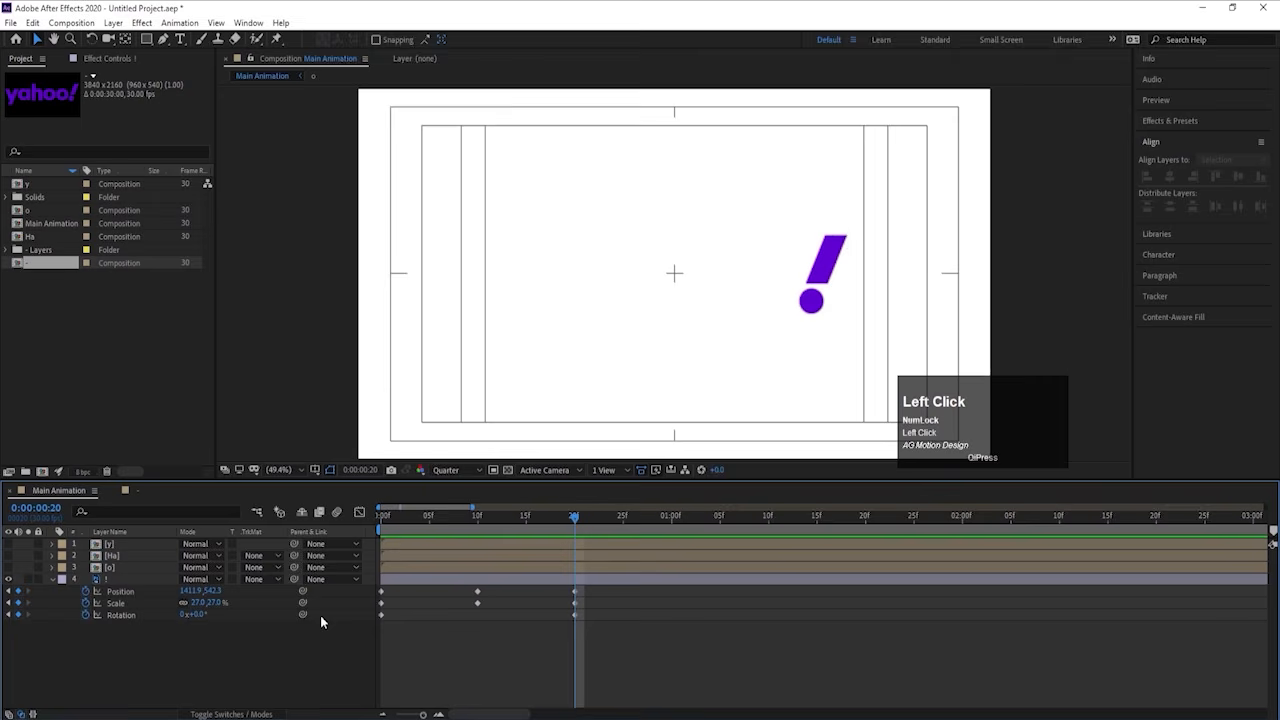
{"action": "left_click", "coordinate": [182, 614]}
{"action": "type", "text": "1"}
{"action": "key", "text": "Return"}
{"action": "key", "text": "space"}
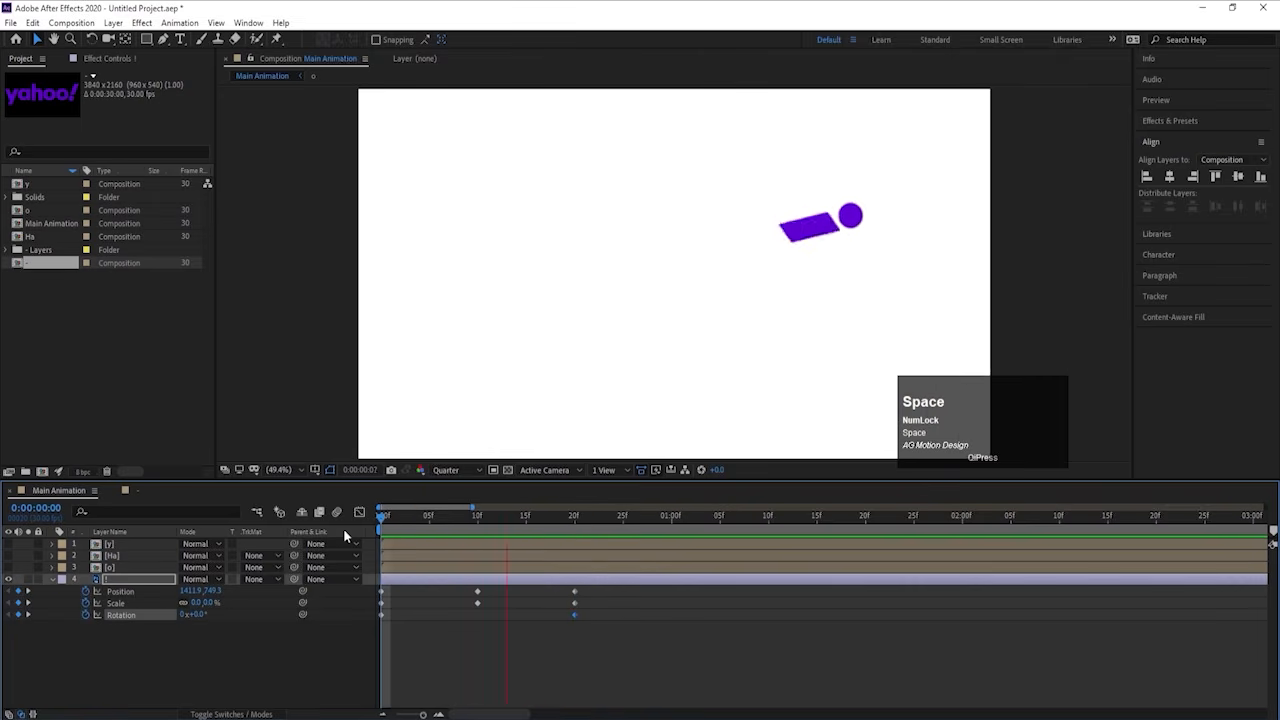
{"action": "key", "text": "space"}
Step: Apply Easy Ease to the exclamation mark's Position keyframes, shape the speed curve to peak near the start and end, and preview
{"action": "left_click", "coordinate": [133, 592]}
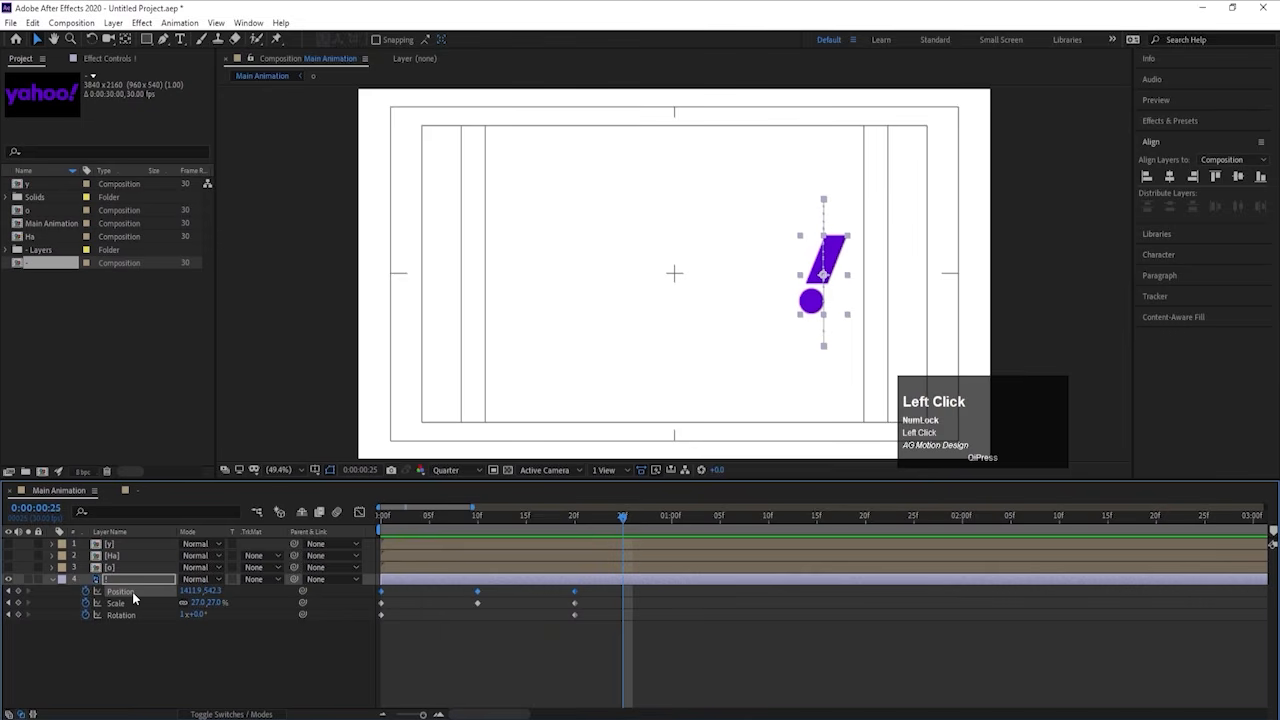
{"action": "key", "text": "F9"}
{"action": "left_click", "coordinate": [359, 511]}
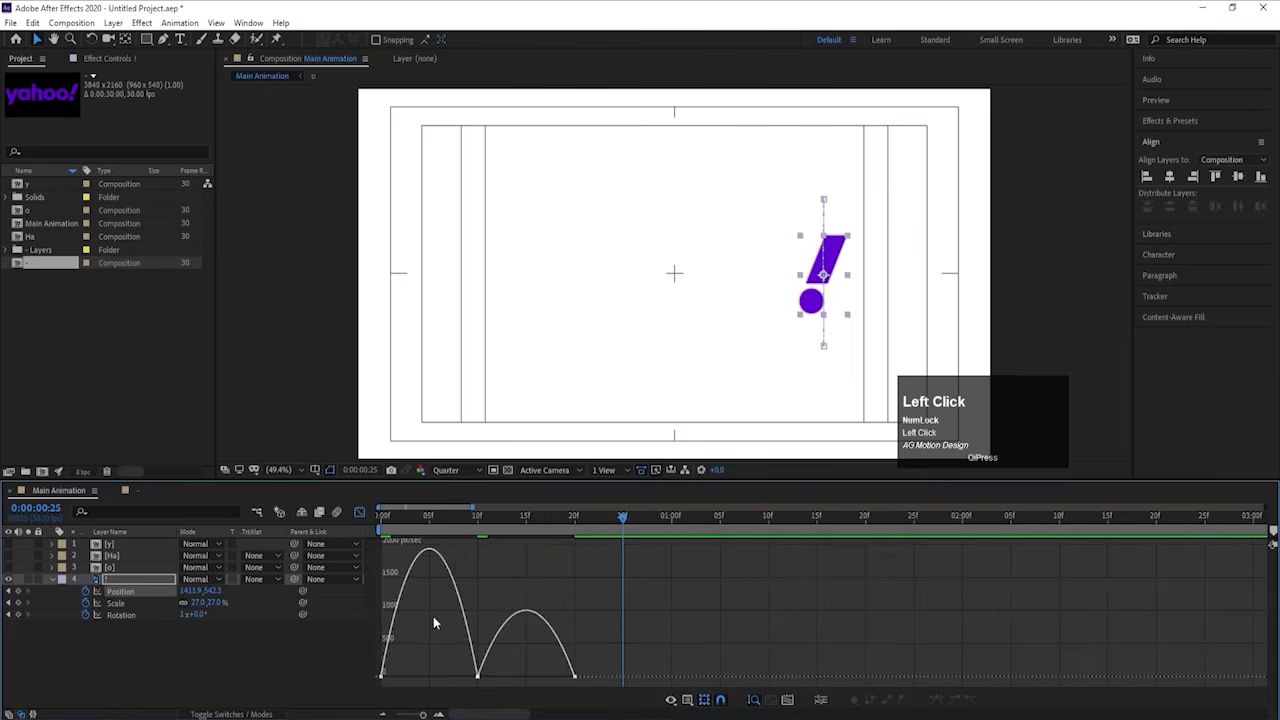
{"action": "left_click_drag", "start_coordinate": [451, 649], "coordinate": [565, 681]}
{"action": "left_click_drag", "start_coordinate": [405, 661], "coordinate": [385, 680]}
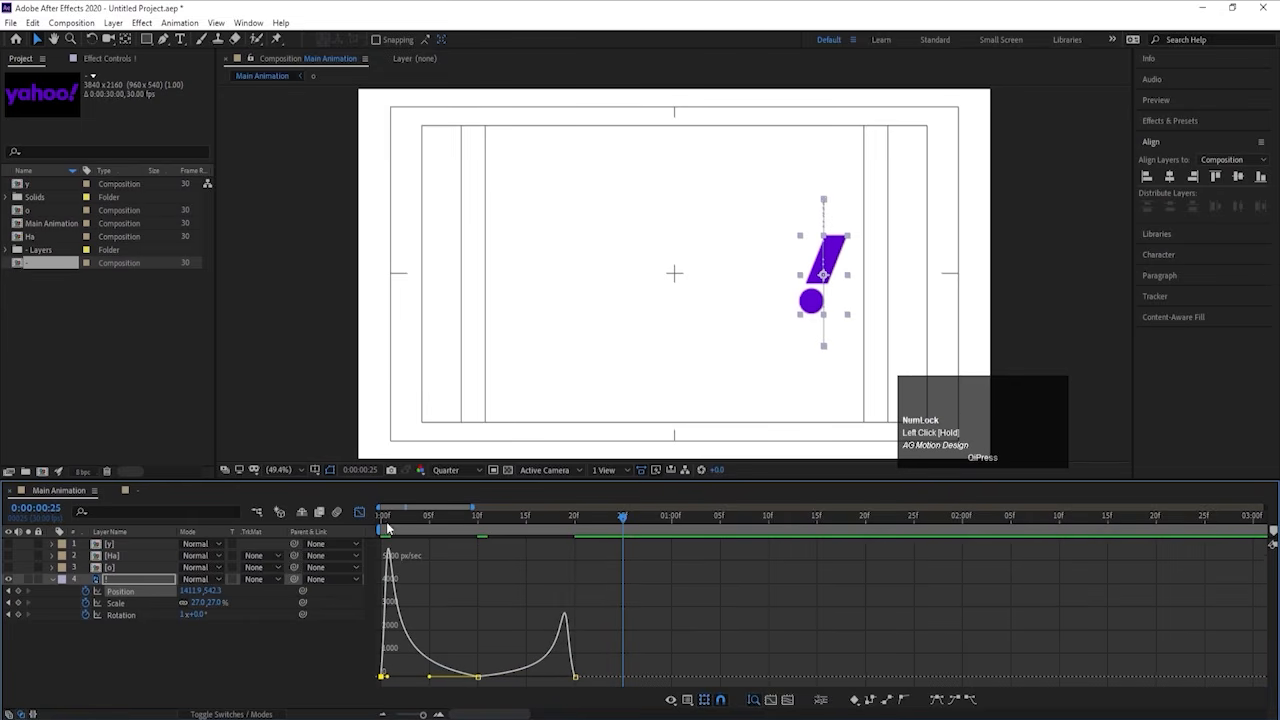
{"action": "key", "text": "space"}
{"action": "key", "text": "space"}
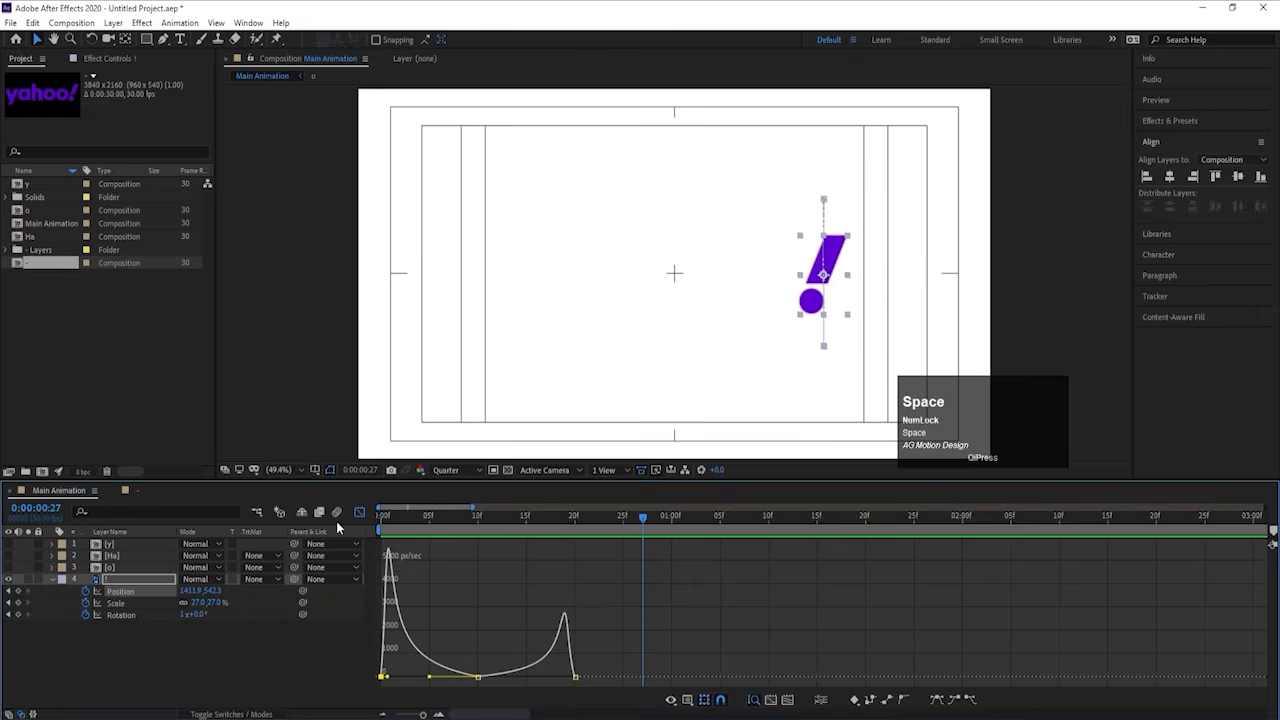
{"action": "left_click", "coordinate": [359, 512]}
{"action": "key", "text": "space"}
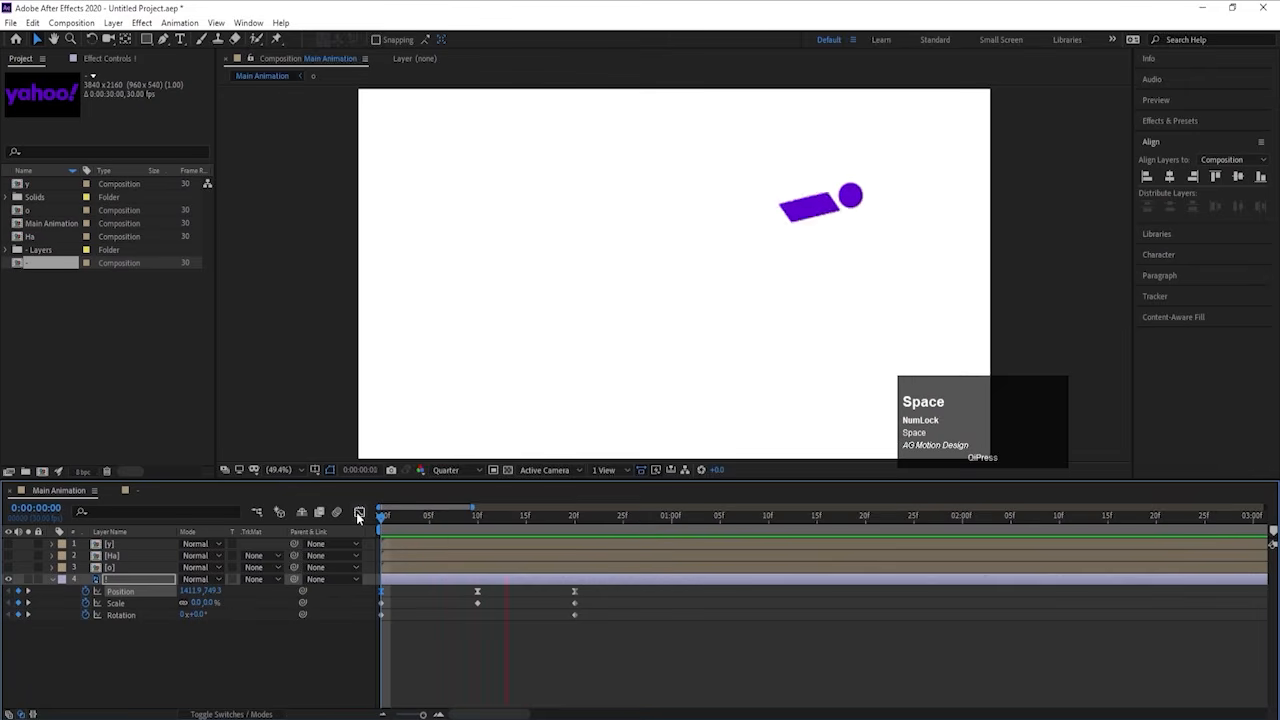
{"action": "key", "text": "space"}
Step: Apply Easy Ease to the exclamation mark's Rotation keyframes, shape the speed curve into a sharp peak midway, and preview the spin
{"action": "left_click", "coordinate": [130, 614]}
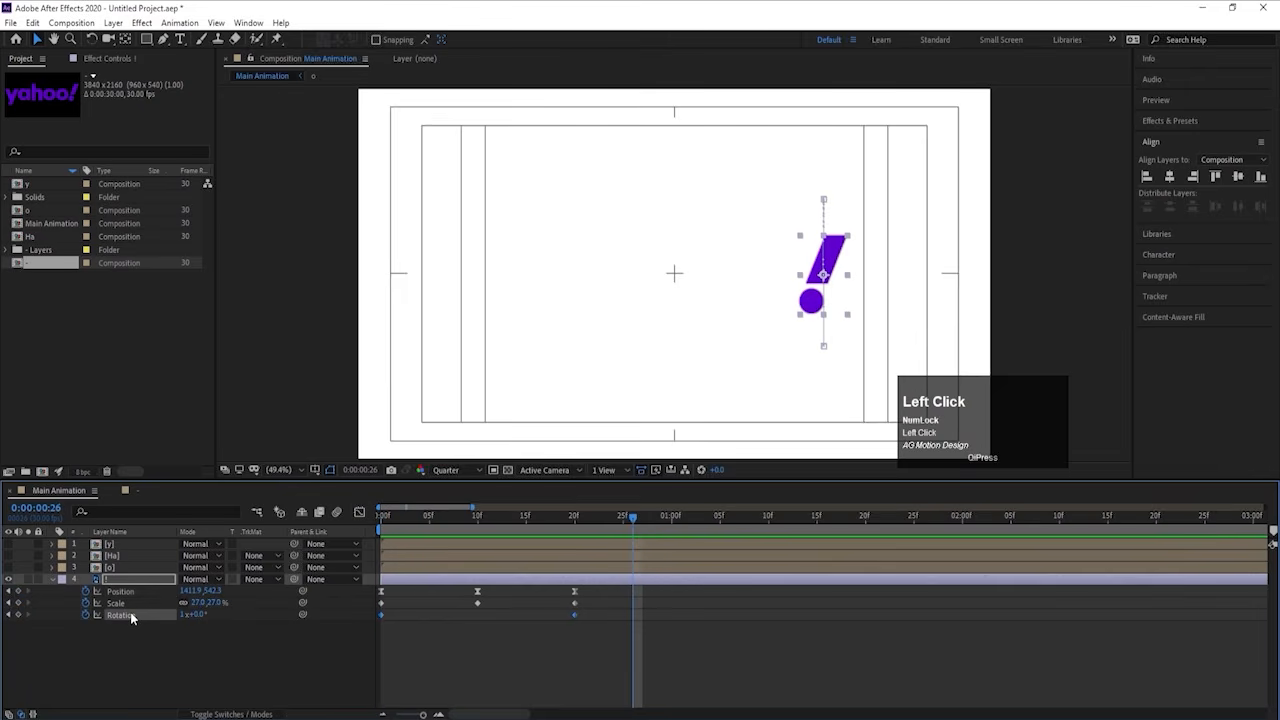
{"action": "key", "text": "F9"}
{"action": "left_click", "coordinate": [360, 512]}
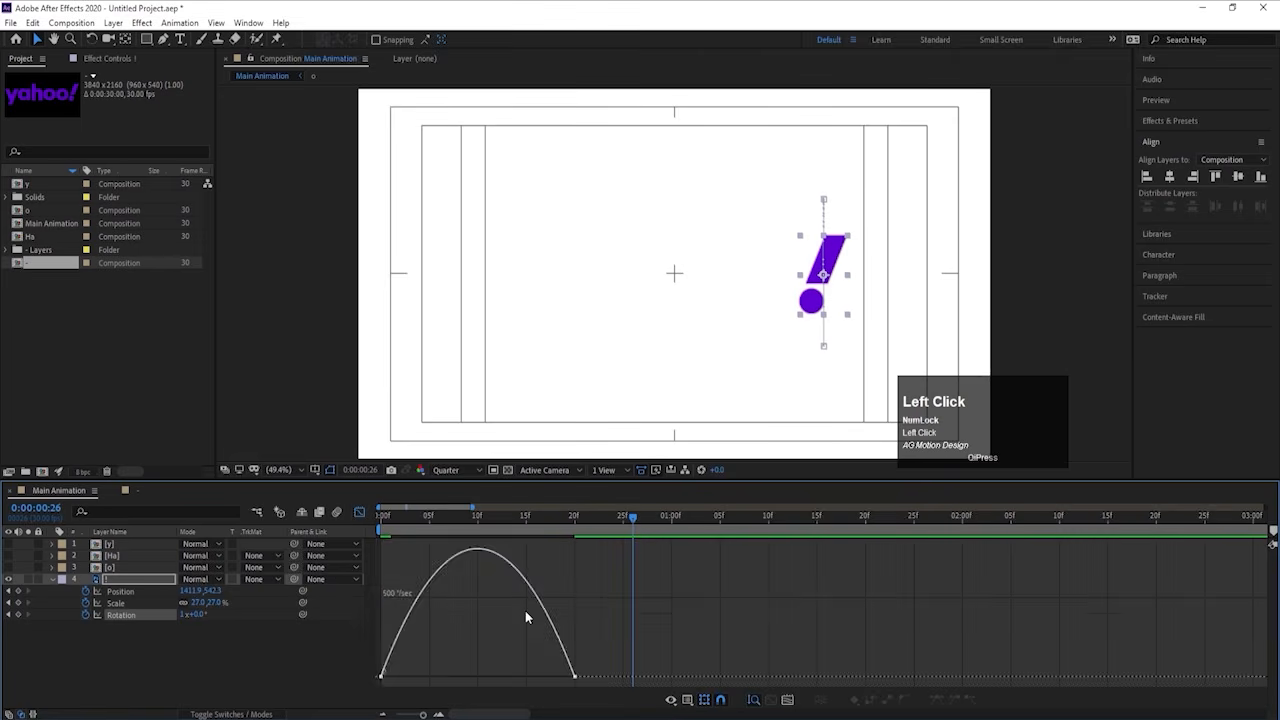
{"action": "left_click_drag", "start_coordinate": [543, 675], "coordinate": [453, 679]}
{"action": "left_click", "coordinate": [419, 672]}
{"action": "key", "text": "space"}
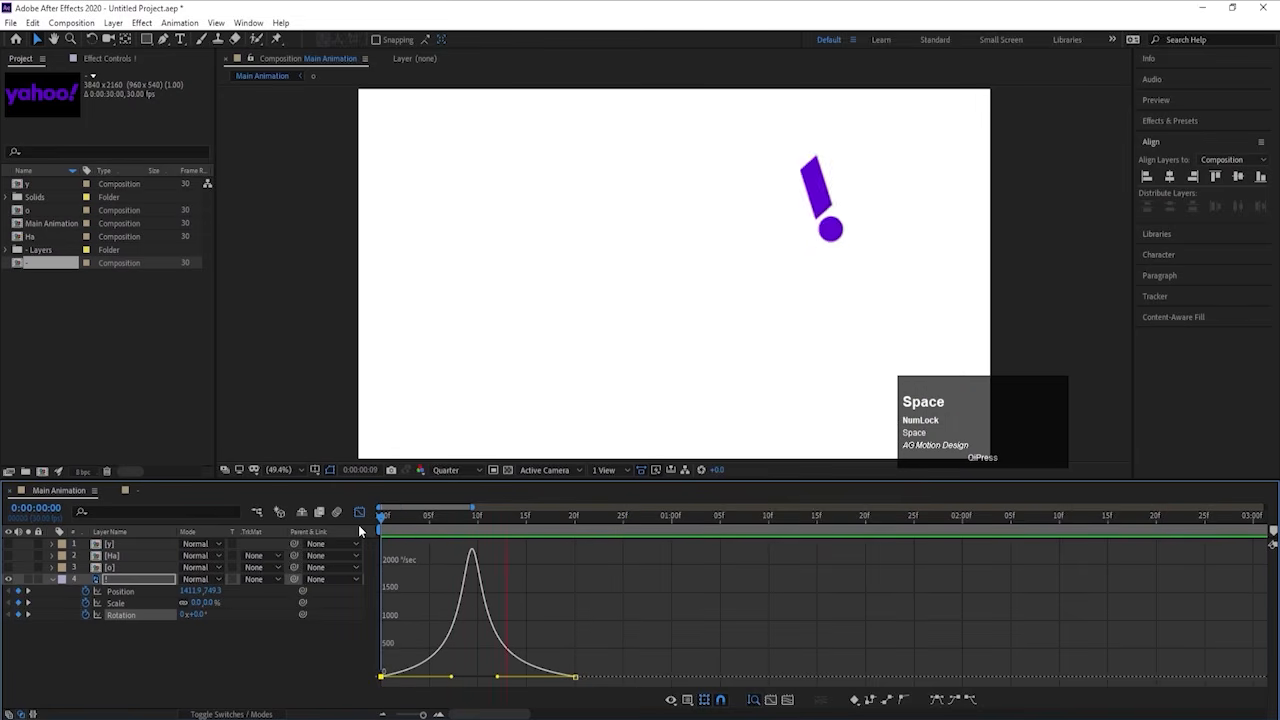
{"action": "left_click", "coordinate": [360, 511]}
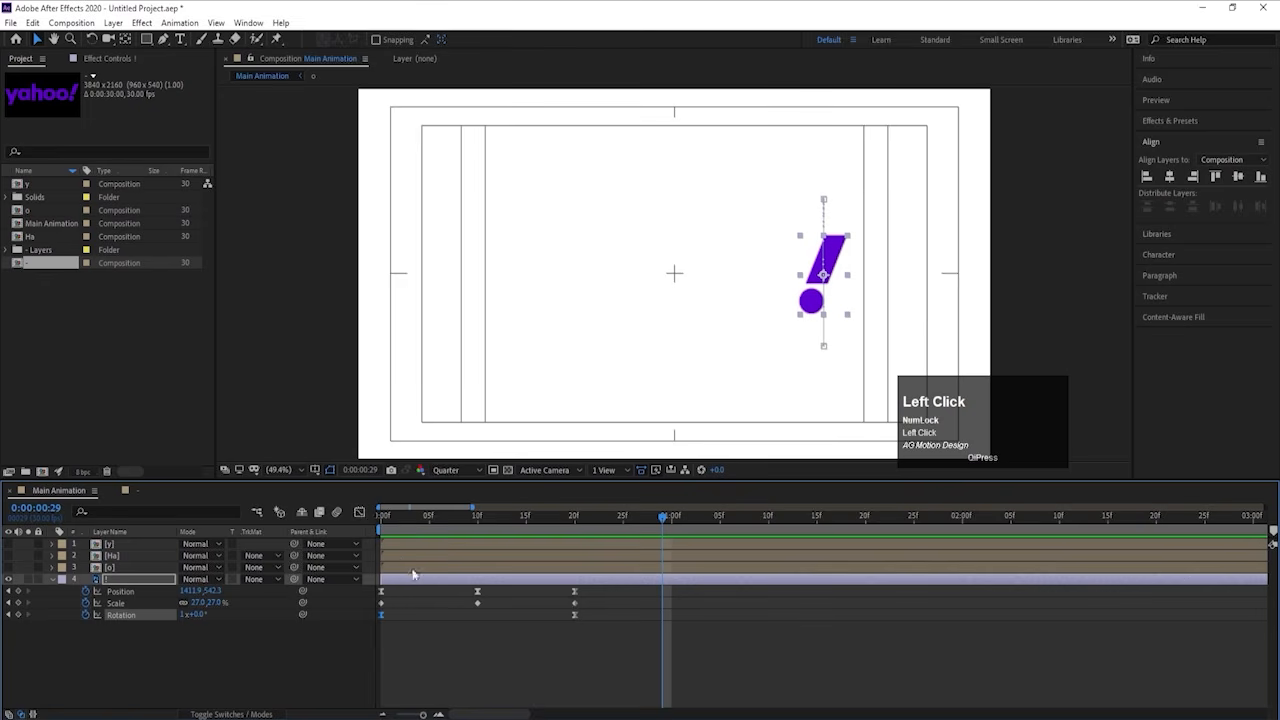
Step: Shorten the easing handles on the exclamation mark's Rotation speed curve to soften its middle peak, and preview
{"action": "left_click", "coordinate": [360, 512]}
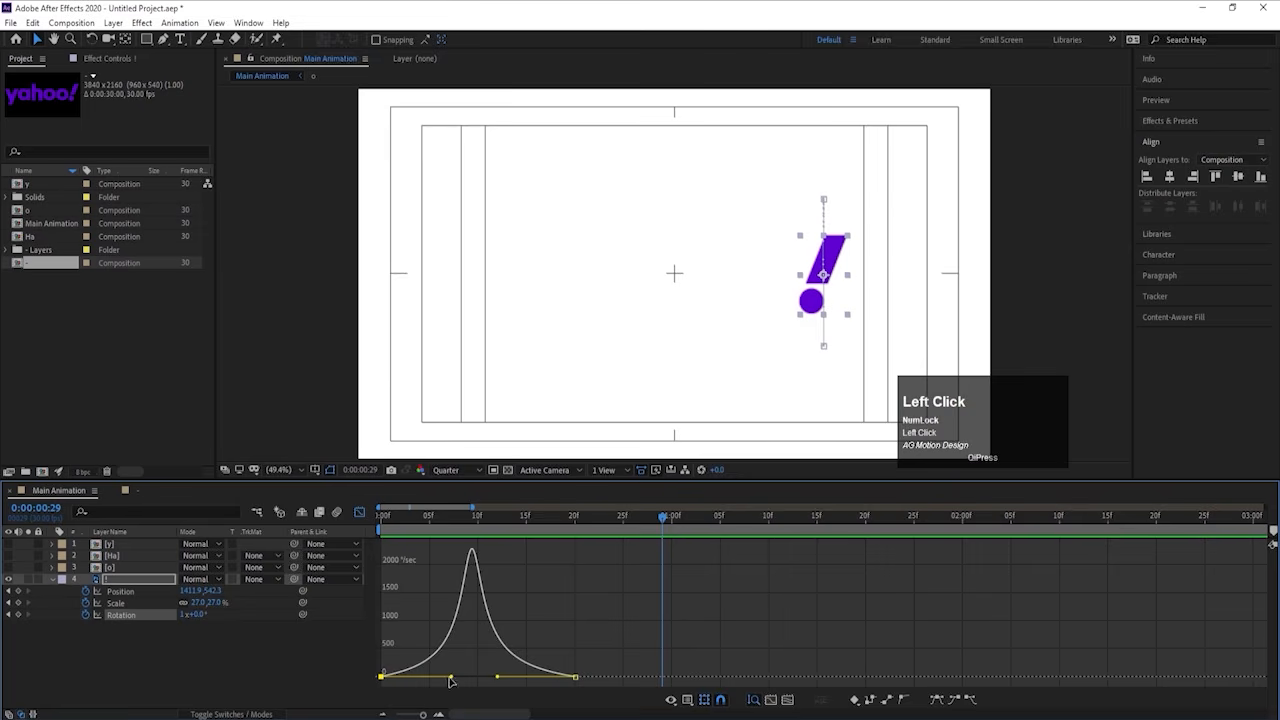
{"action": "left_click_drag", "start_coordinate": [450, 681], "coordinate": [509, 678]}
{"action": "left_click", "coordinate": [381, 518]}
{"action": "key", "text": "space"}
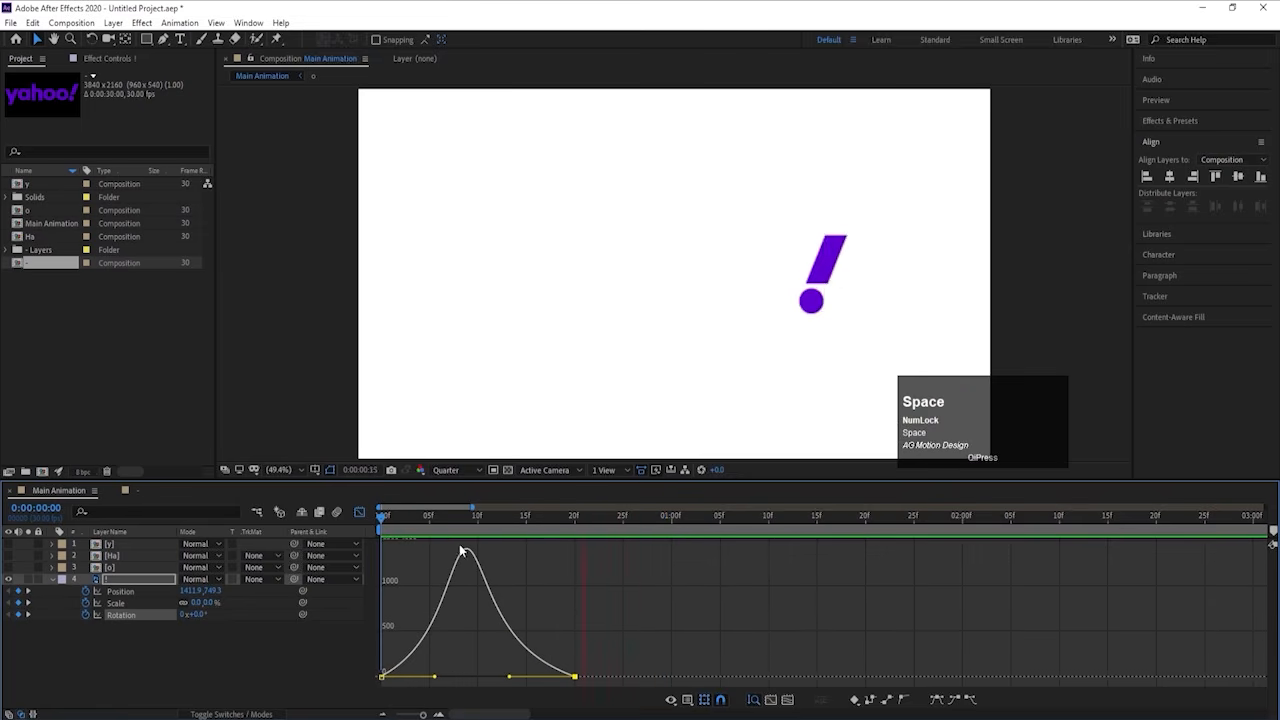
{"action": "left_click", "coordinate": [360, 512]}
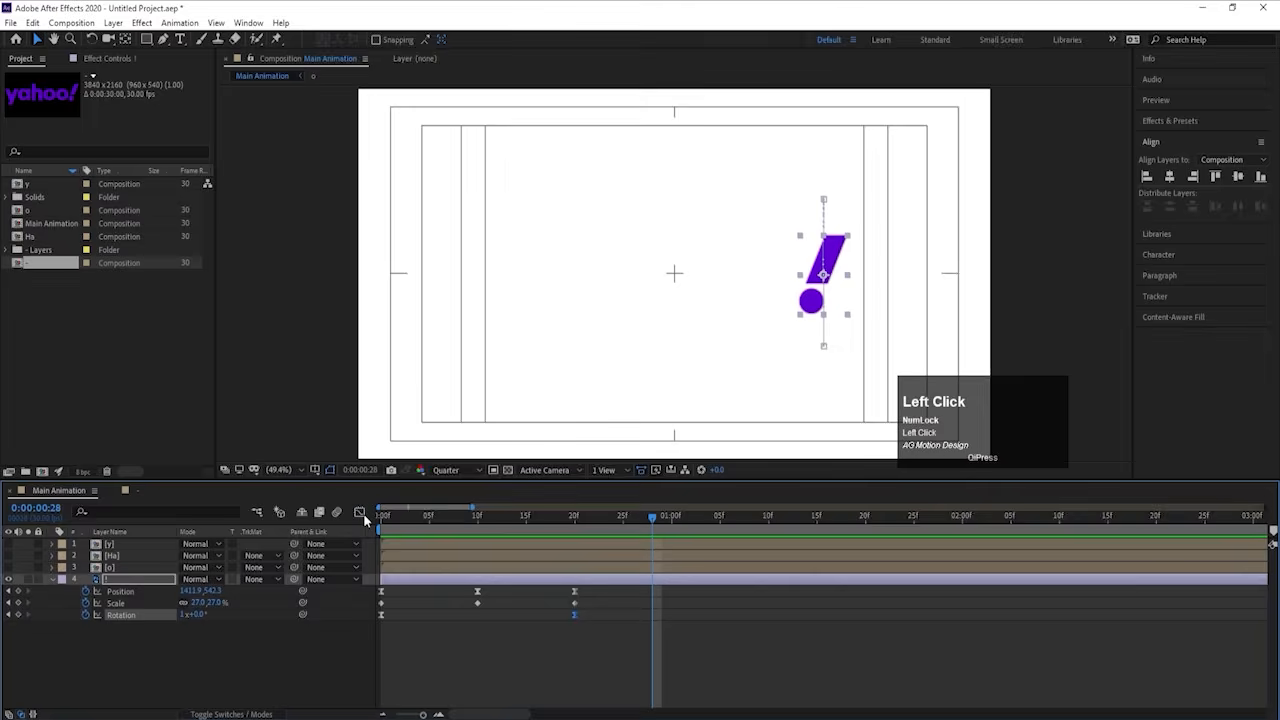
Step: Show all layers, shift the Ha, o and exclamation mark layers to start at about 0:00:06:20, and preview the y animation
{"action": "left_click", "coordinate": [7, 579], "text": "alt"}
{"action": "left_click", "coordinate": [152, 650]}
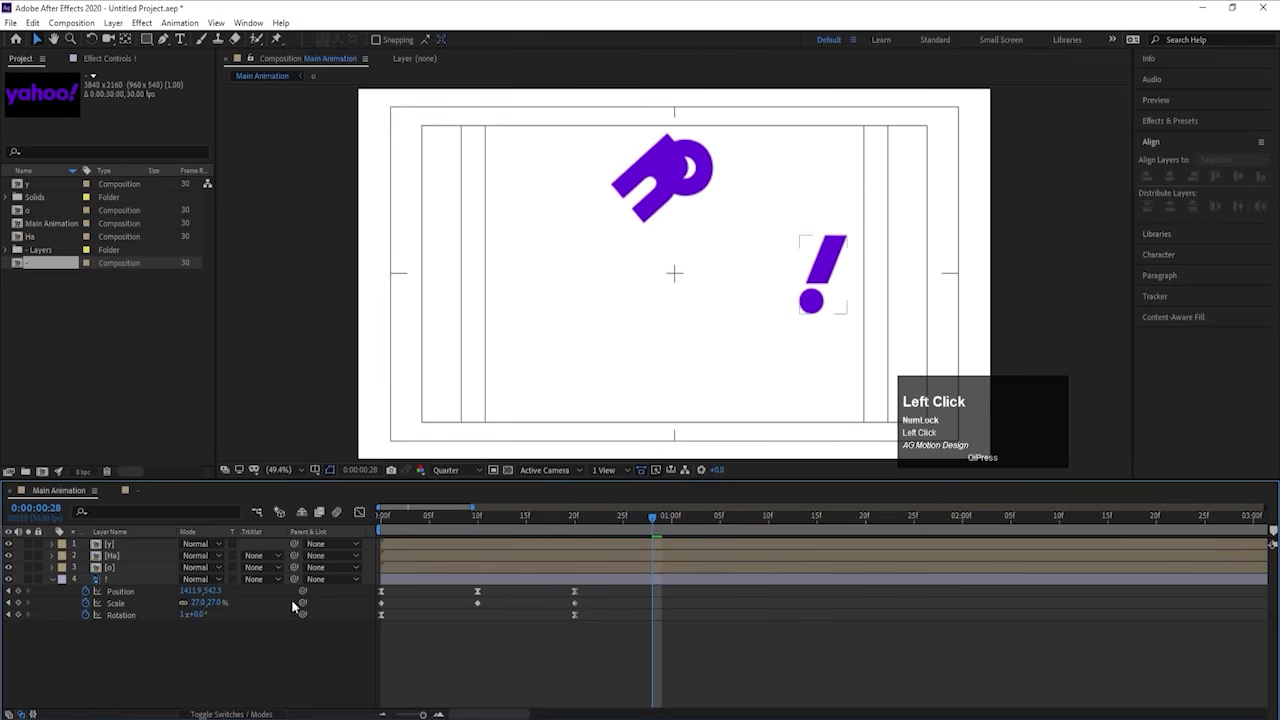
{"action": "left_click", "coordinate": [110, 555]}
{"action": "left_click", "coordinate": [108, 580], "text": "shift"}
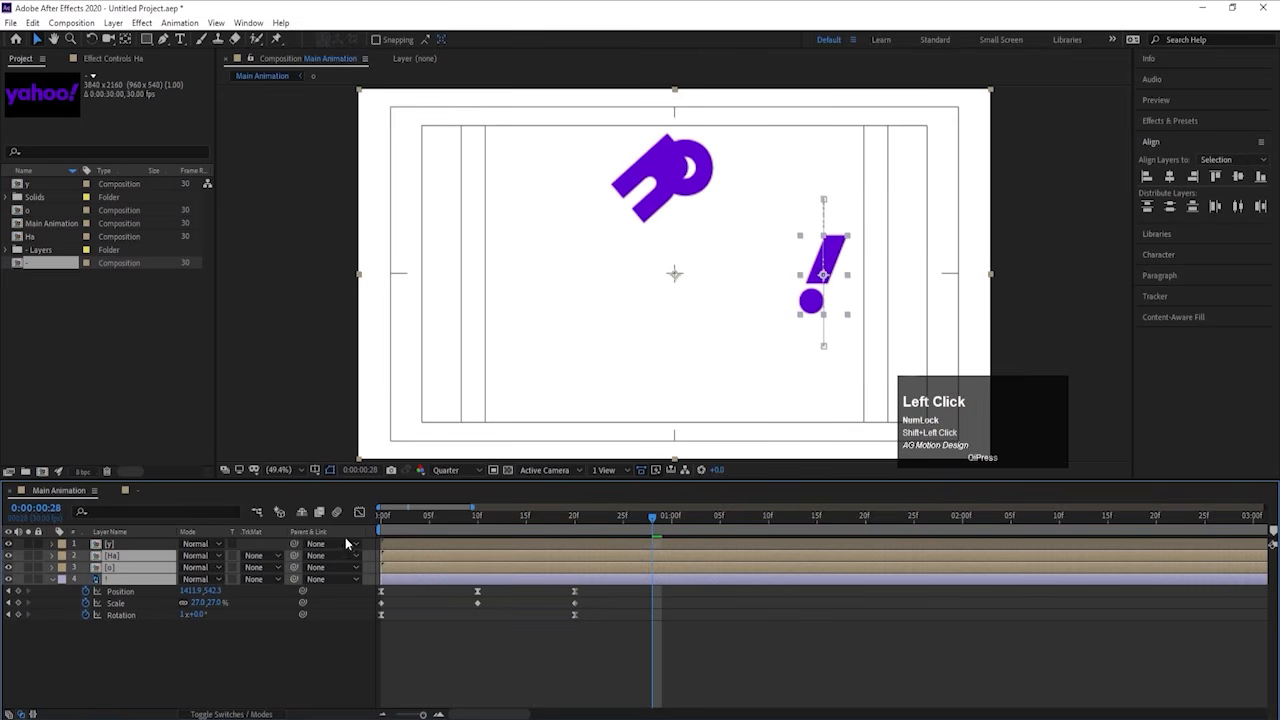
{"action": "left_click", "coordinate": [380, 518]}
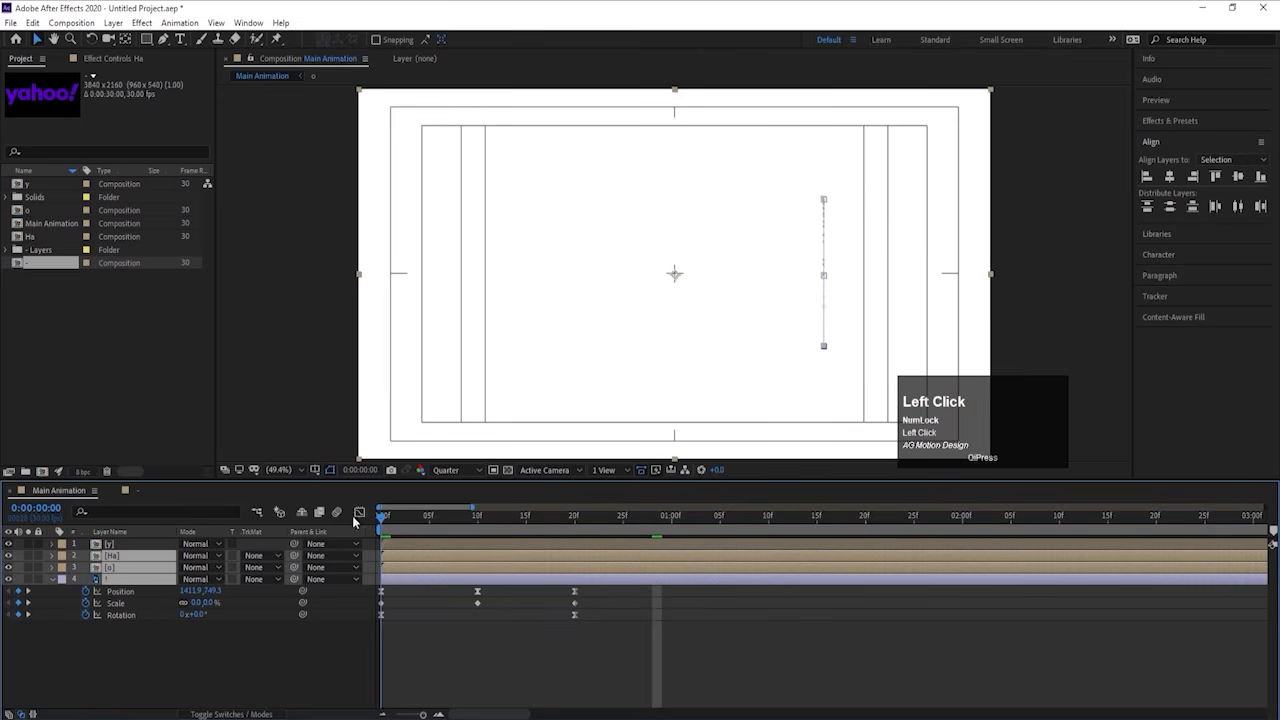
{"action": "left_click", "coordinate": [51, 578]}
{"action": "left_click_drag", "start_coordinate": [398, 552], "coordinate": [998, 545]}
{"action": "key", "text": "space"}
{"action": "key", "text": "Home"}
{"action": "key", "text": "minus"}
{"action": "key", "text": "minus"}
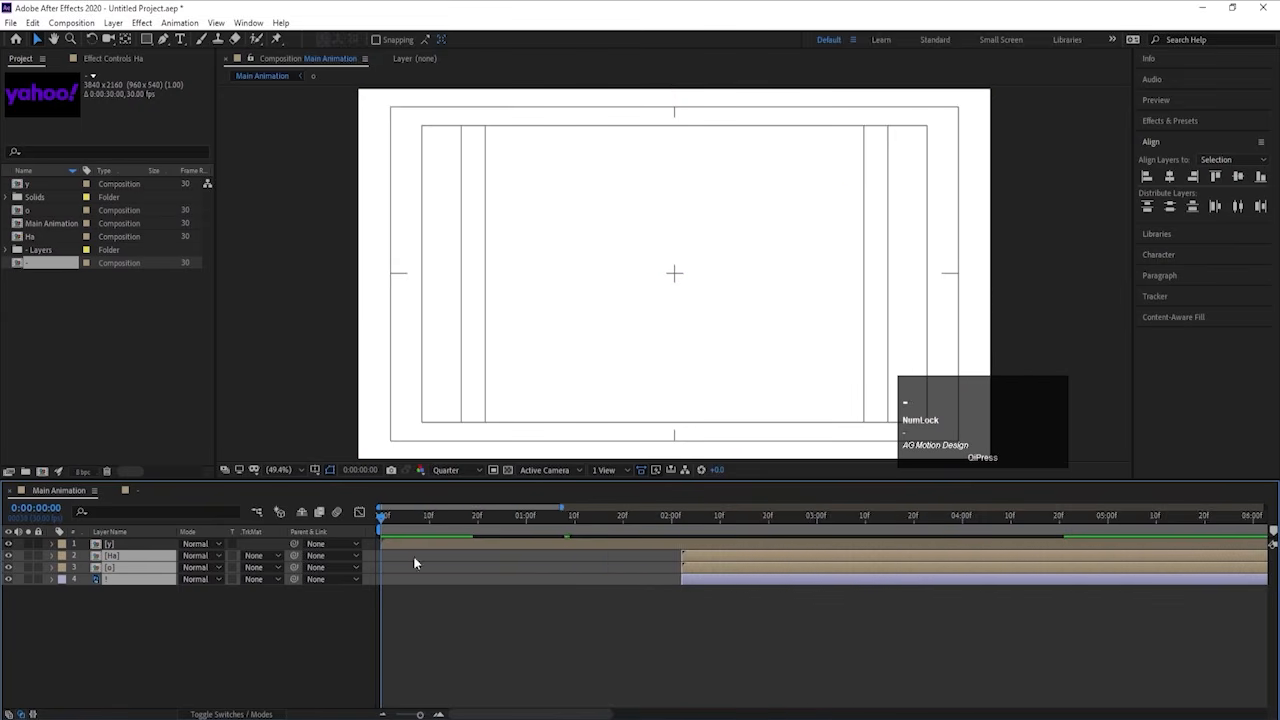
{"action": "left_click_drag", "start_coordinate": [544, 558], "coordinate": [879, 562]}
{"action": "key", "text": "space"}
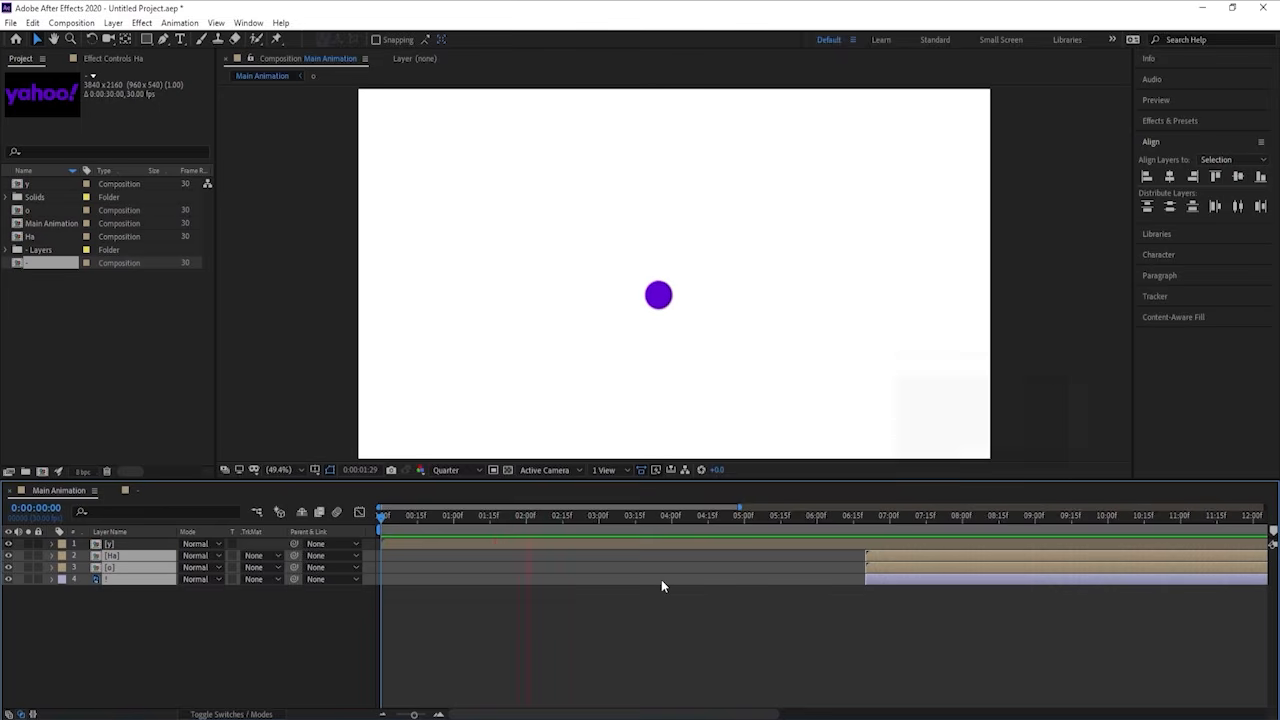
{"action": "key", "text": "space"}
{"action": "left_click", "coordinate": [835, 624]}
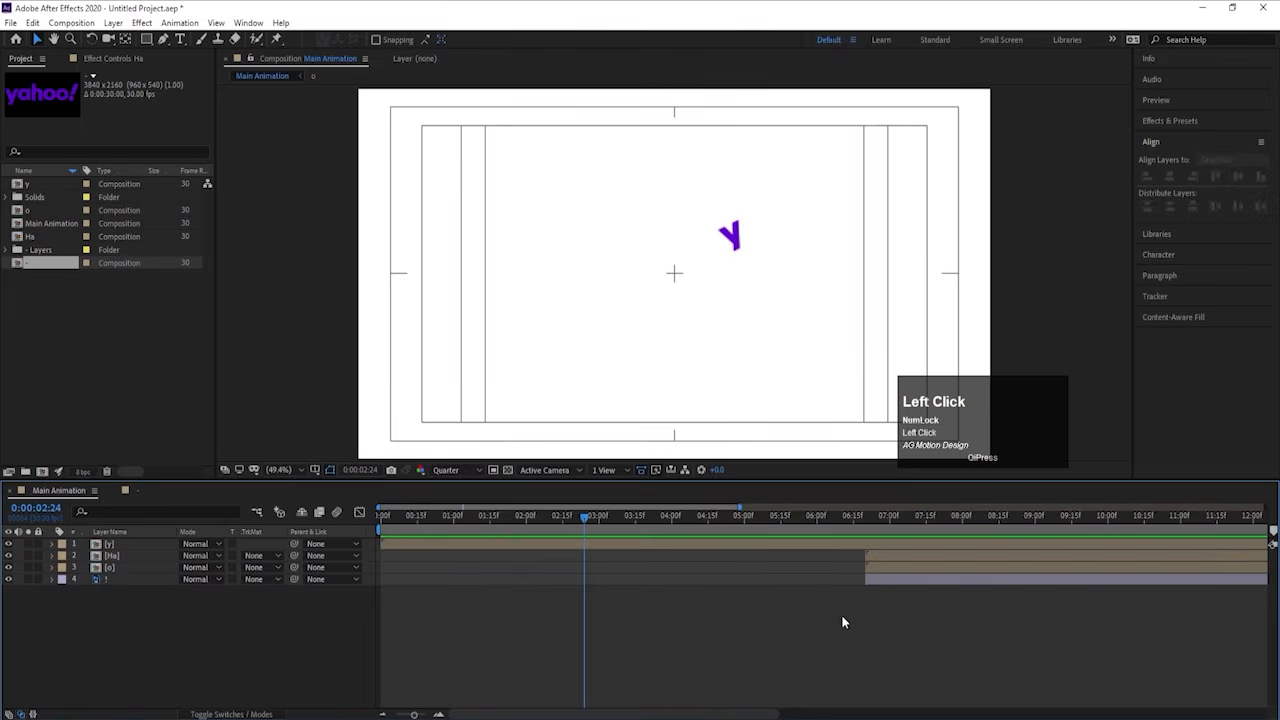
Step: Move the o layer to start at 0:00:02:29 and the Ha layer to start at 0:00:03:22
{"action": "key", "text": "space"}
{"action": "key", "text": "space"}
{"action": "left_click", "coordinate": [880, 566]}
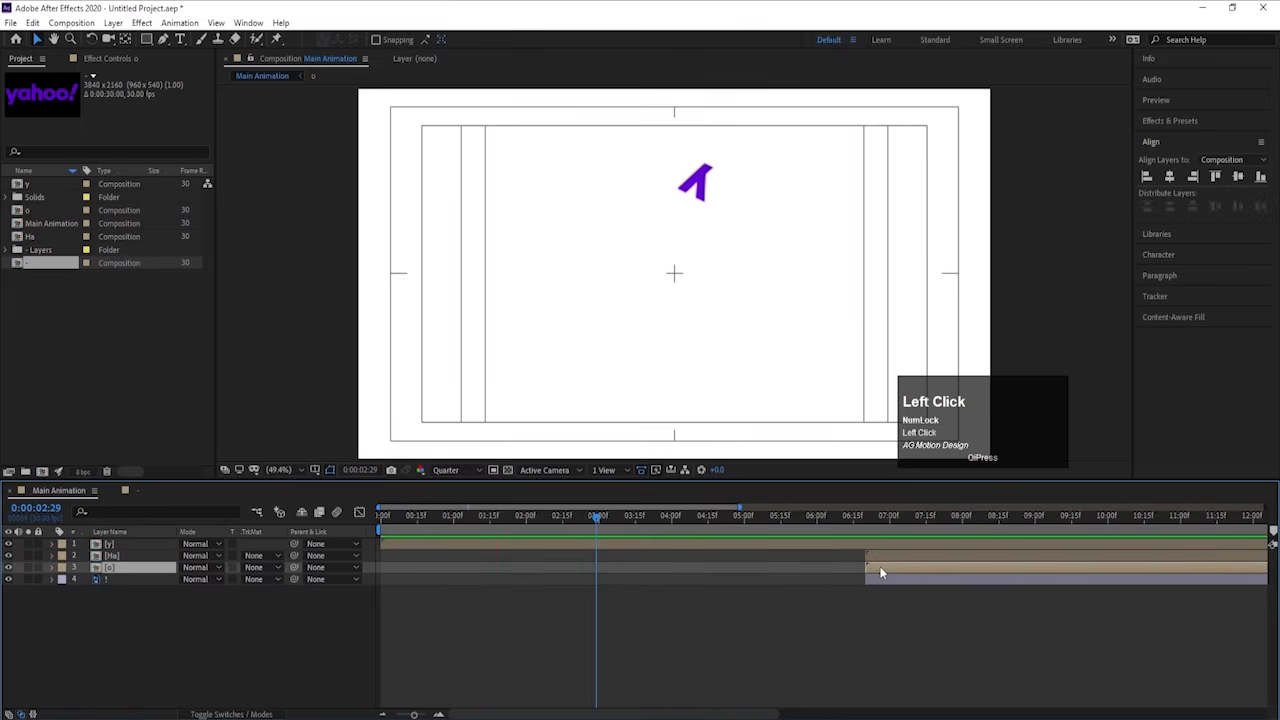
{"action": "key", "text": "bracketleft"}
{"action": "key", "text": "space"}
{"action": "key", "text": "space"}
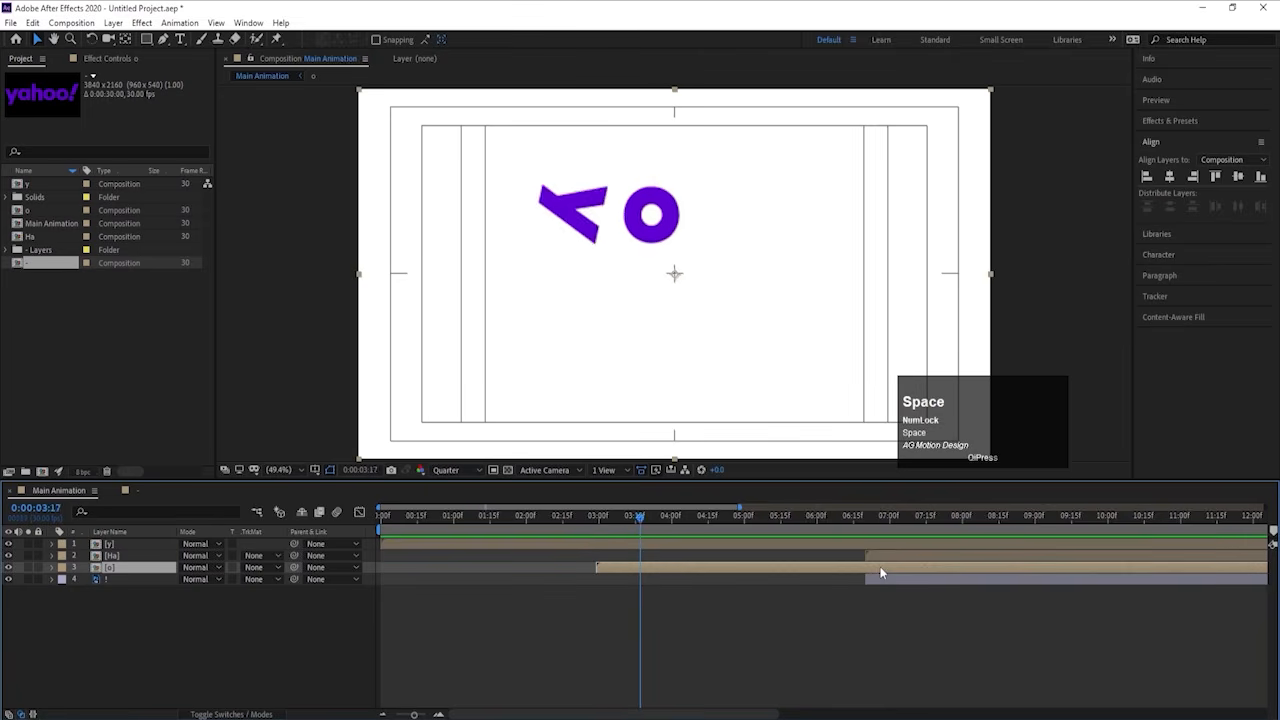
{"action": "left_click", "coordinate": [880, 556]}
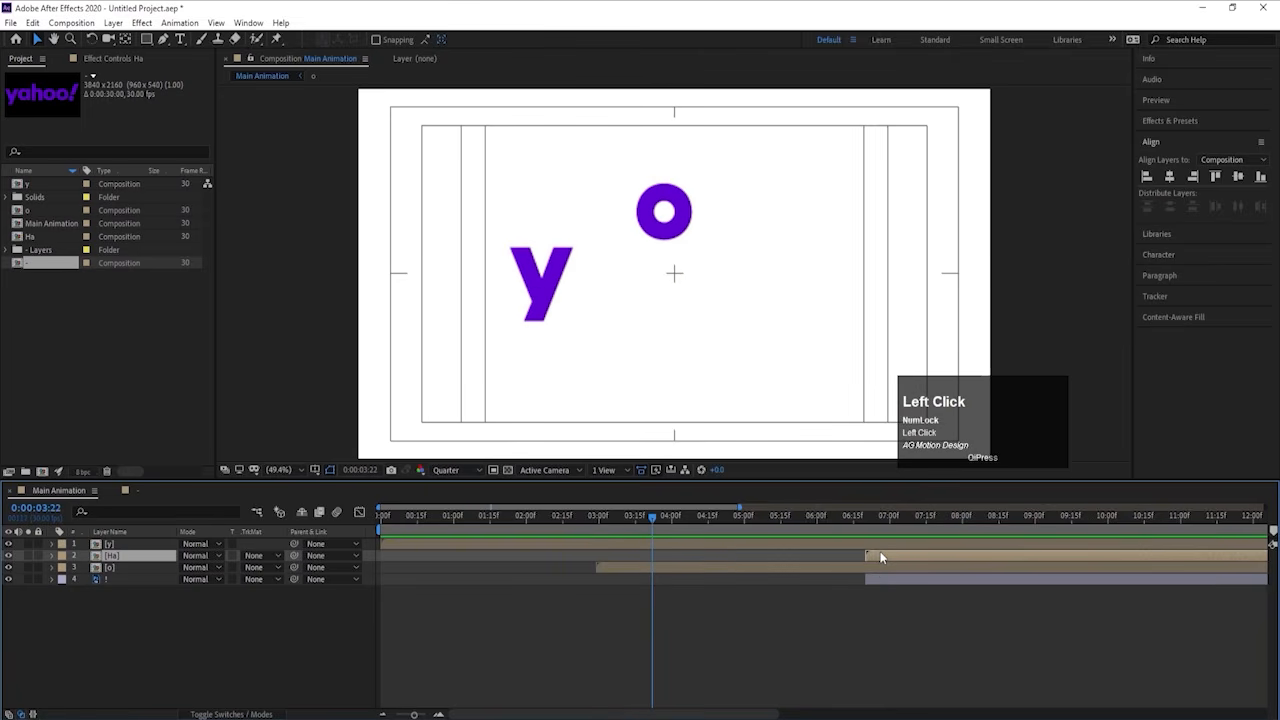
{"action": "key", "text": "bracketleft"}
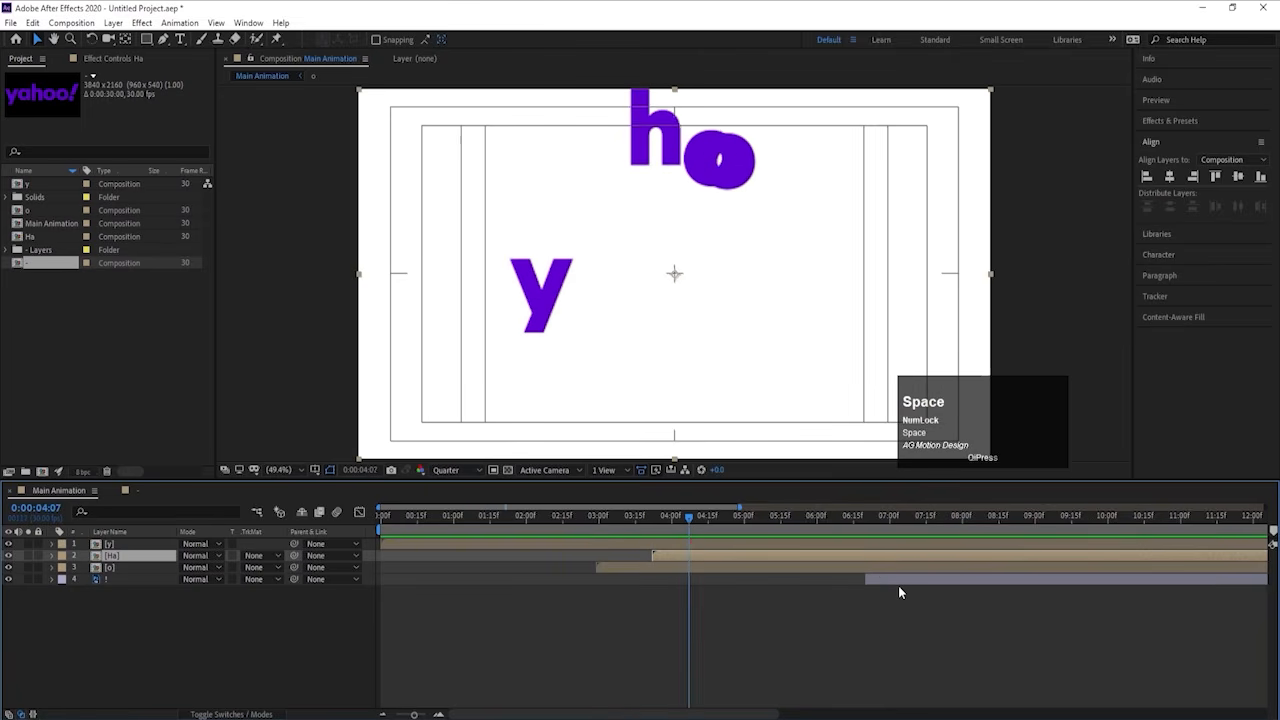
Step: Move the exclamation mark layer to start at 0:00:04:20 and preview the complete logo animation from the beginning
{"action": "key", "text": "space"}
{"action": "left_click", "coordinate": [891, 580]}
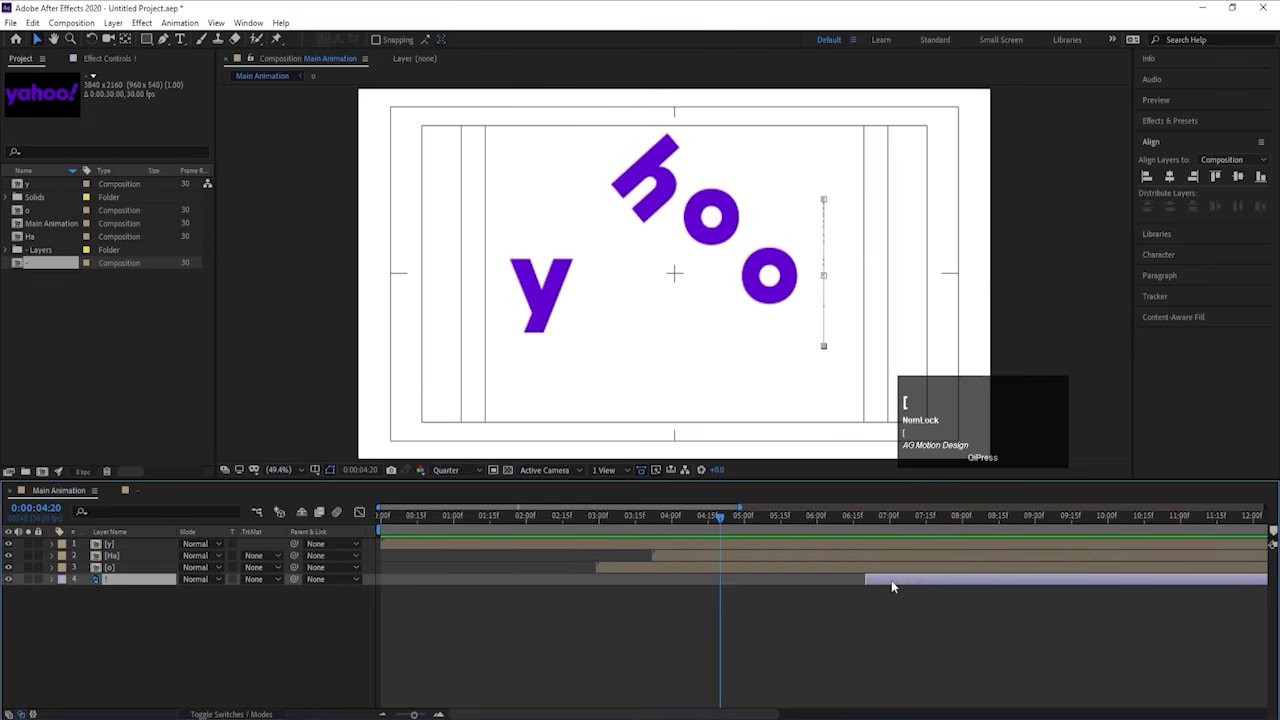
{"action": "key", "text": "bracketleft"}
{"action": "key", "text": "space"}
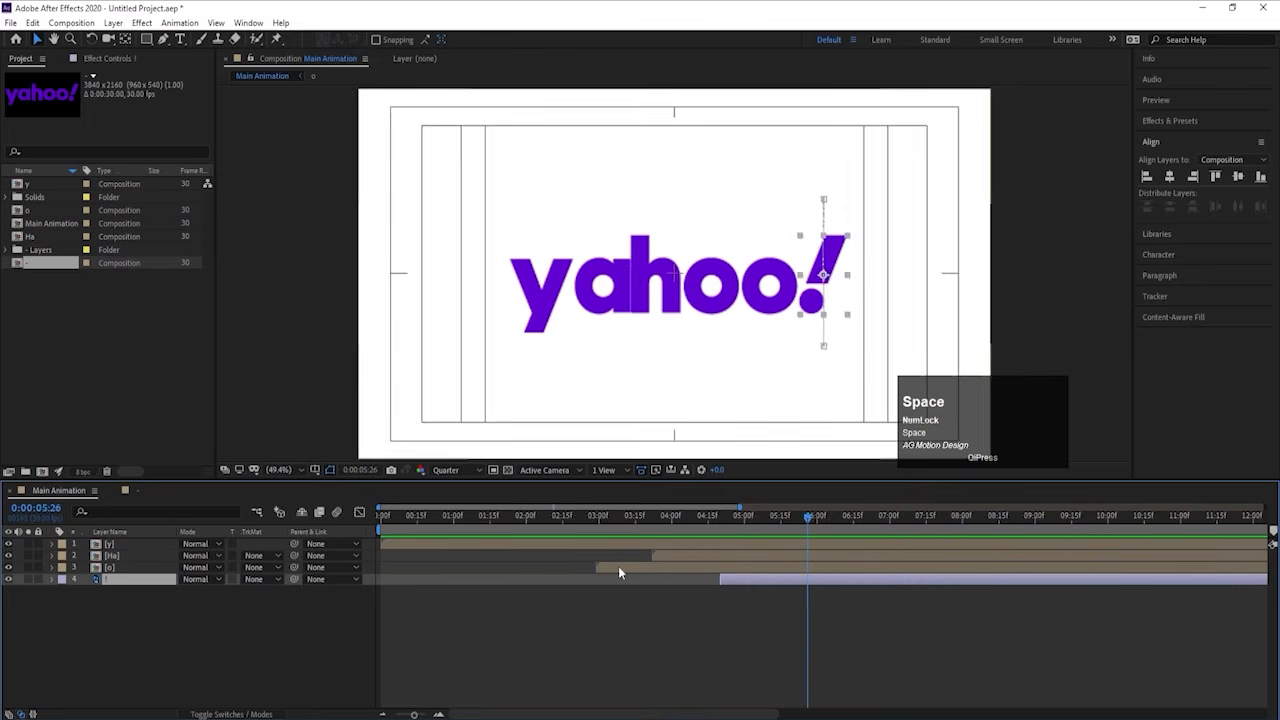
{"action": "left_click", "coordinate": [200, 547]}
{"action": "key", "text": "space"}
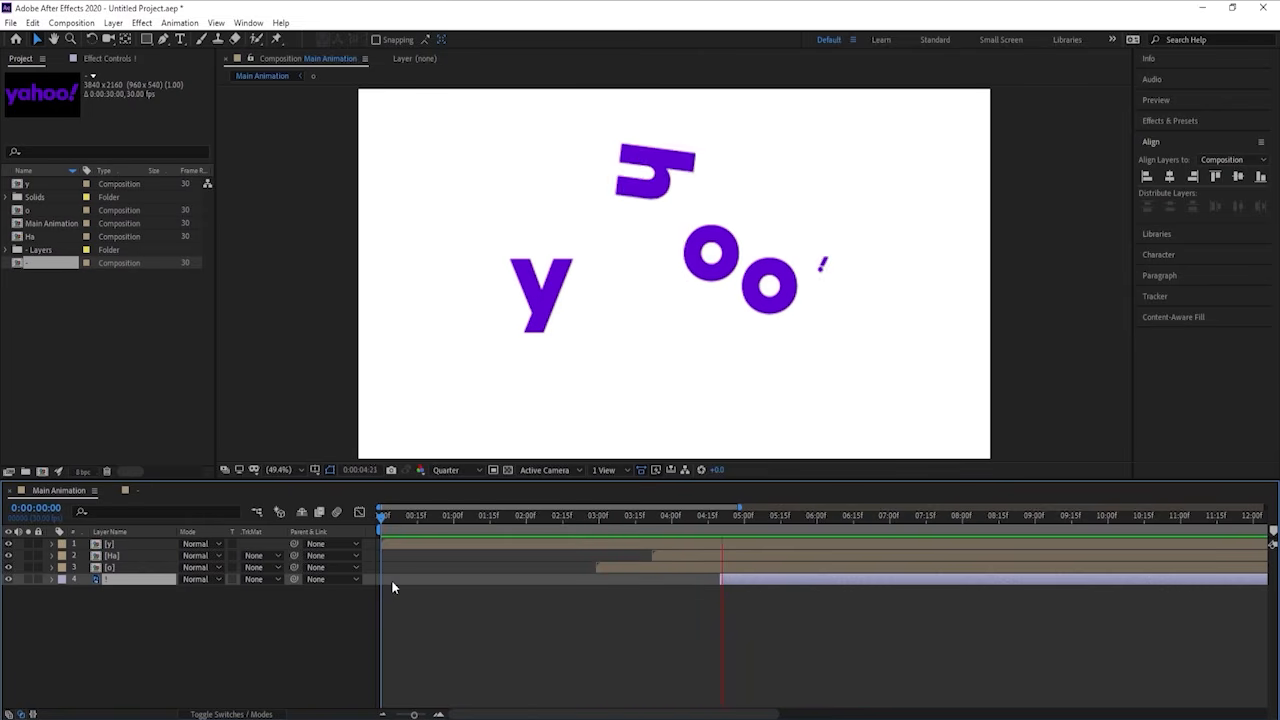
{"action": "key", "text": "space"}
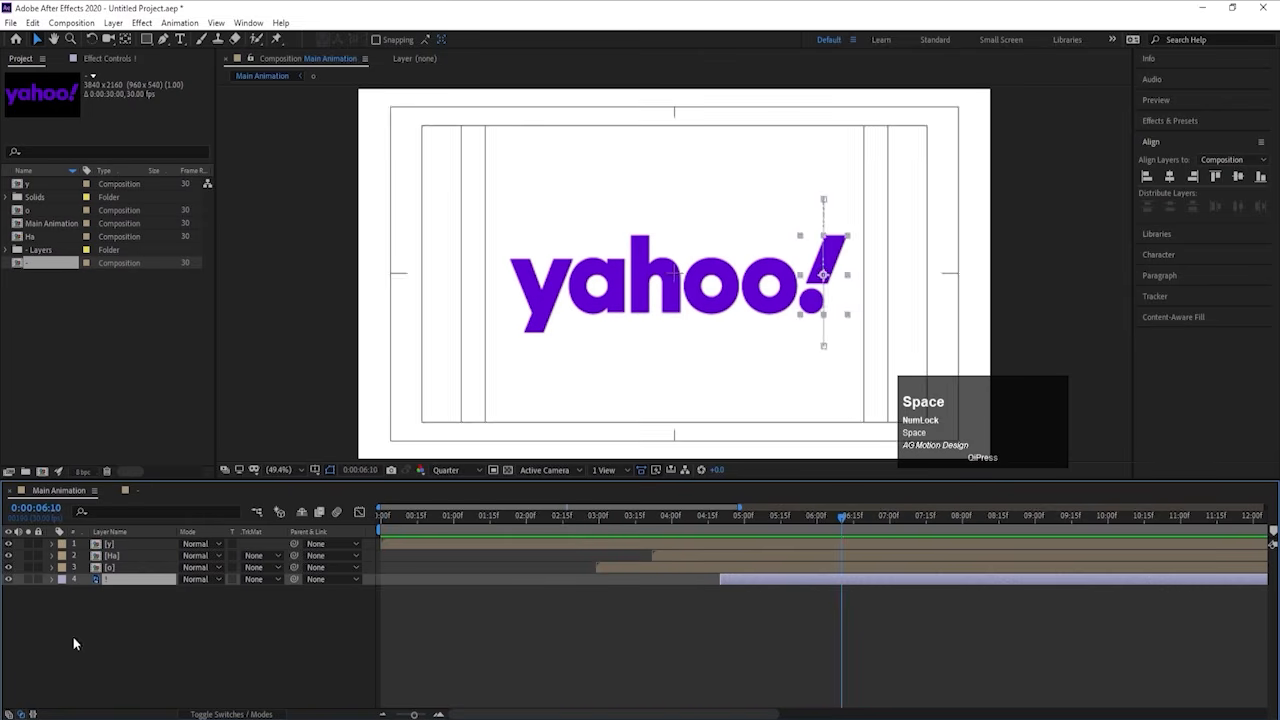
{"action": "left_click", "coordinate": [73, 637]}
{"action": "left_click_drag", "start_coordinate": [436, 528], "coordinate": [302, 529]}
{"action": "key", "text": "space"}
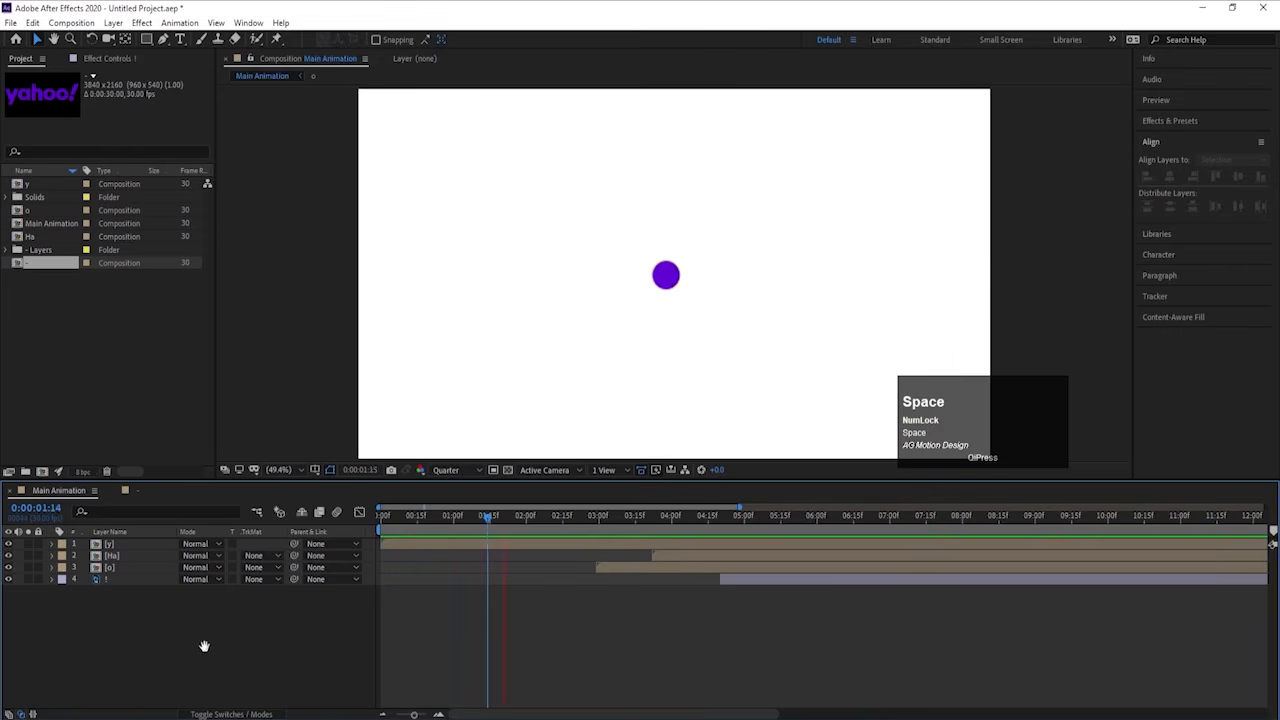
Step: Pre-compose all the layers into a composition named lOGO animation
{"action": "key", "text": "ctrl+a"}
{"action": "key", "text": "ctrl+shift+c"}
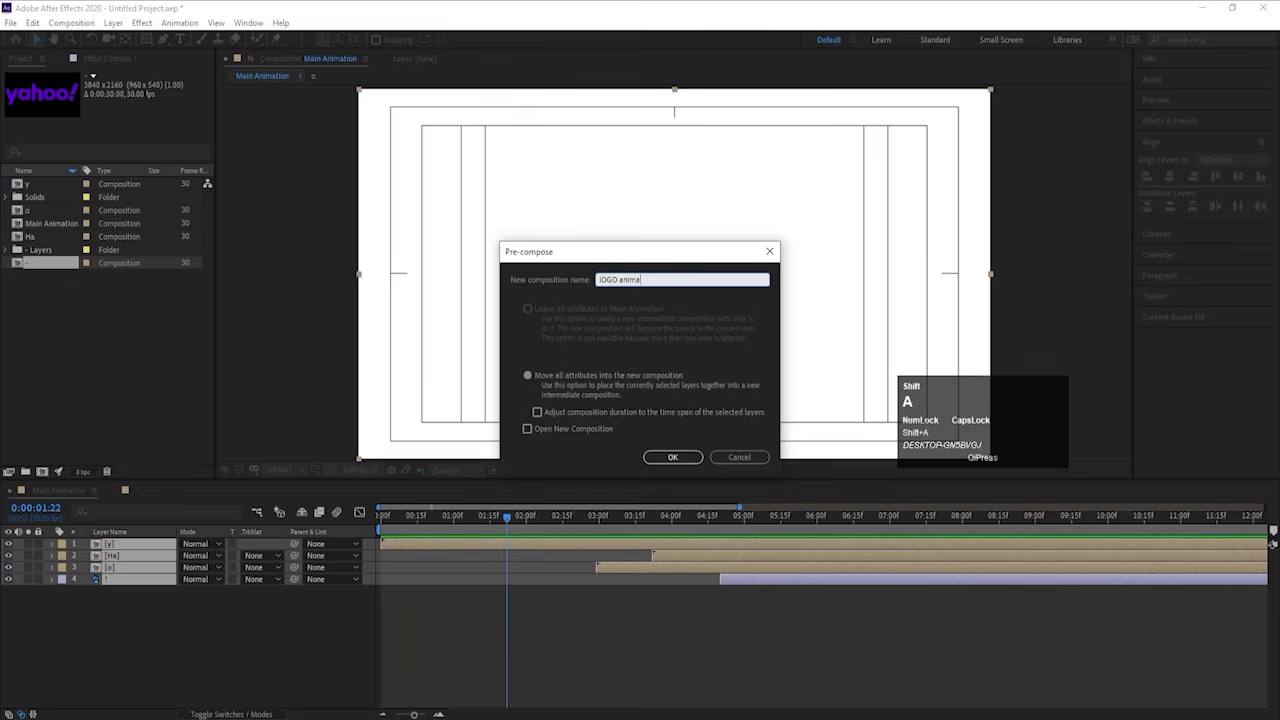
{"action": "left_click", "coordinate": [660, 459]}
{"action": "key", "text": "Caps_Lock"}
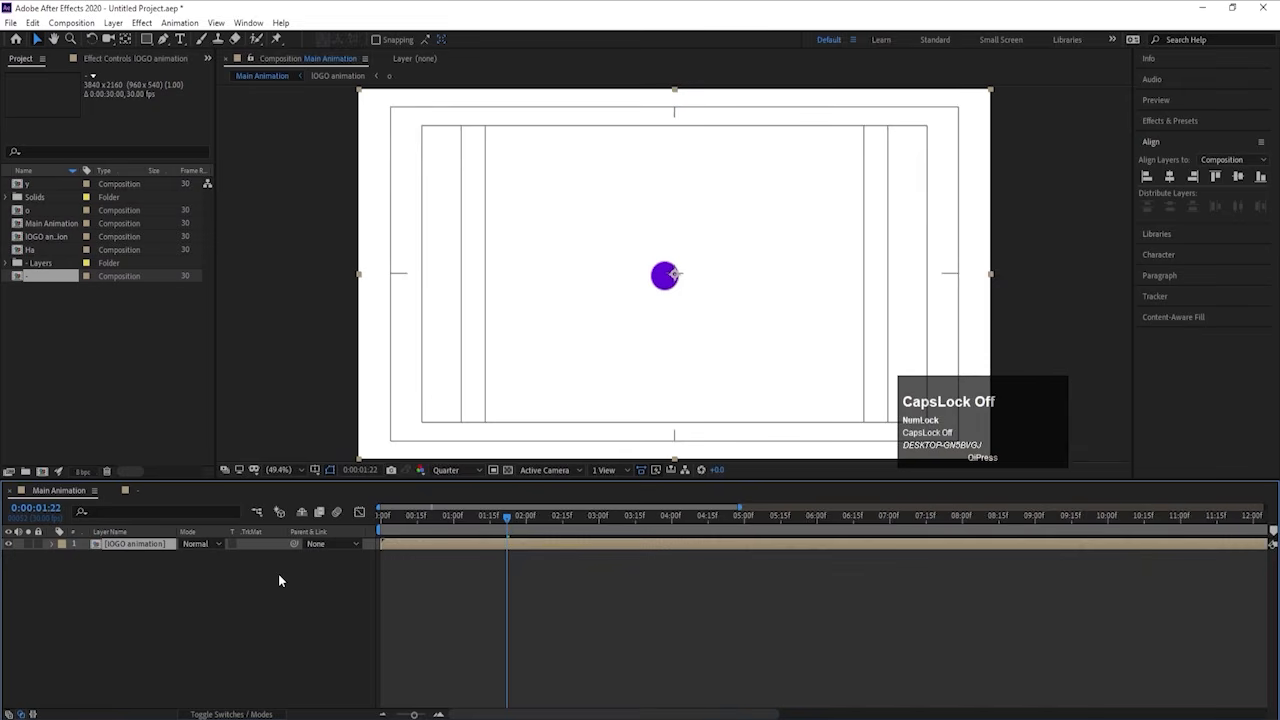
Step: Set the lOGO animation layer's Scale to 75% and preview the whole animation
{"action": "key", "text": "s"}
{"action": "left_click", "coordinate": [668, 275]}
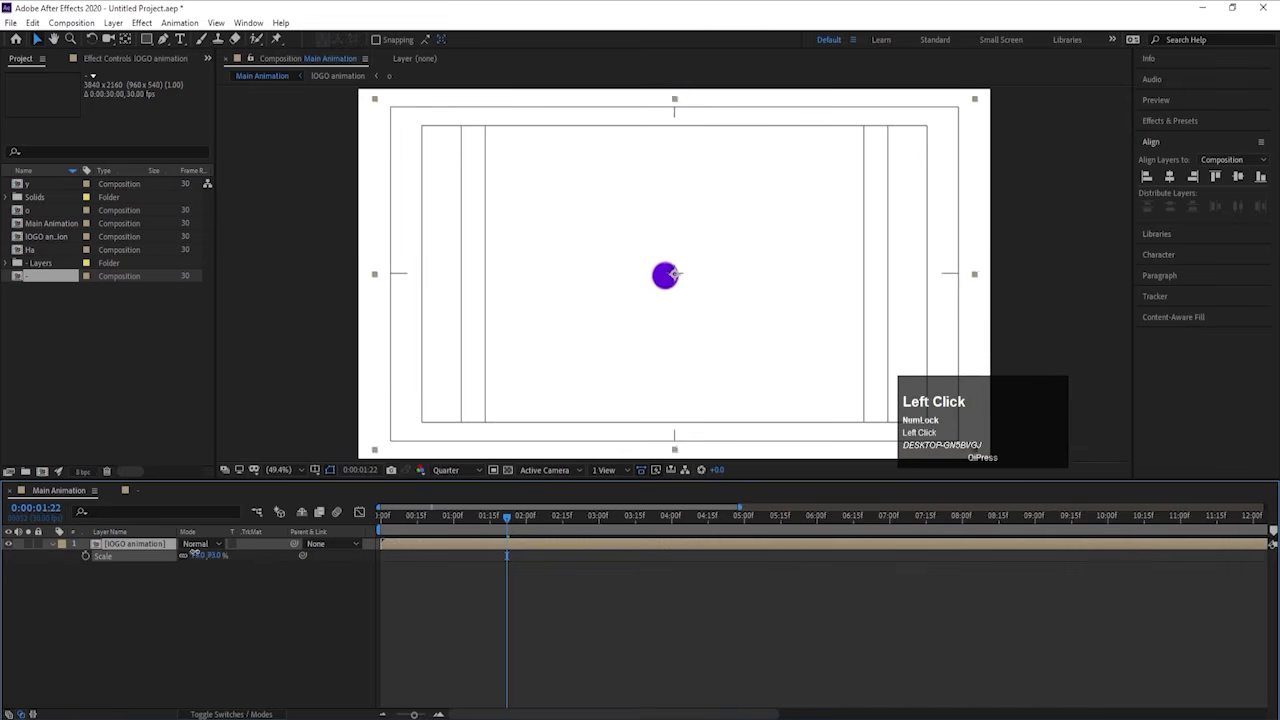
{"action": "key", "text": "Num_Lock"}
{"action": "left_click_drag", "start_coordinate": [401, 515], "coordinate": [365, 511]}
{"action": "key", "text": "space"}
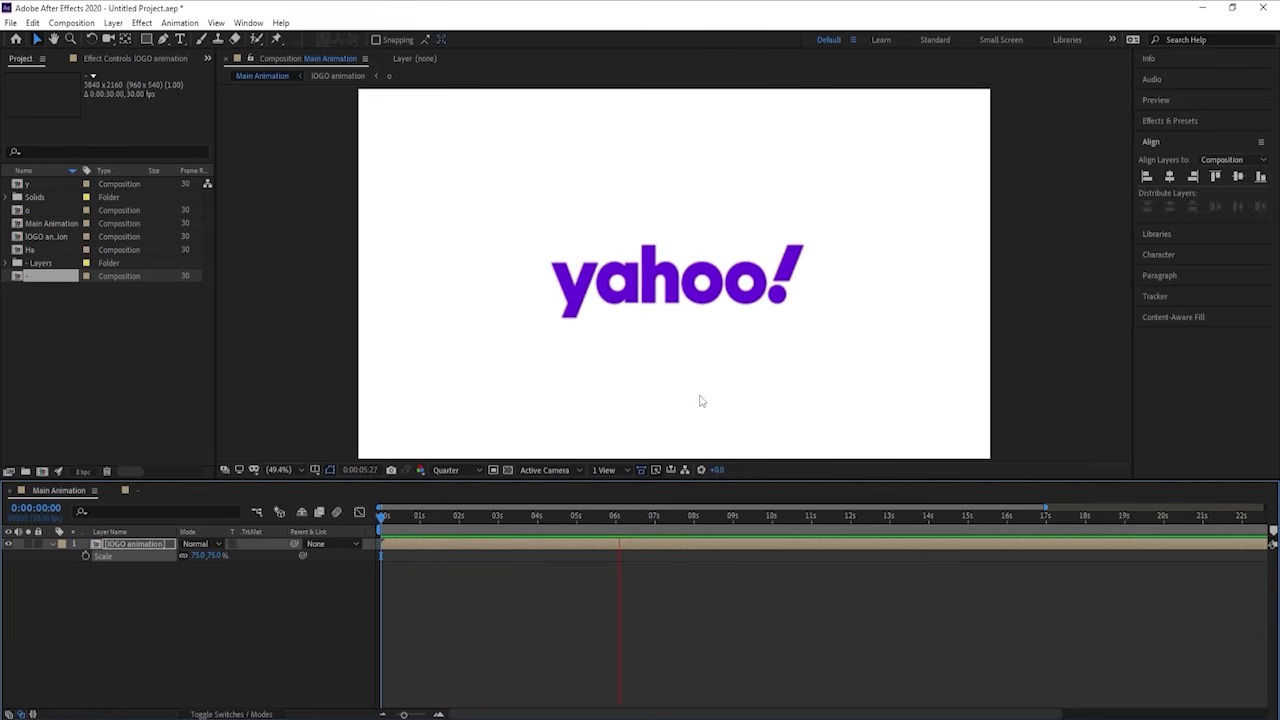
{"action": "key", "text": "space"}
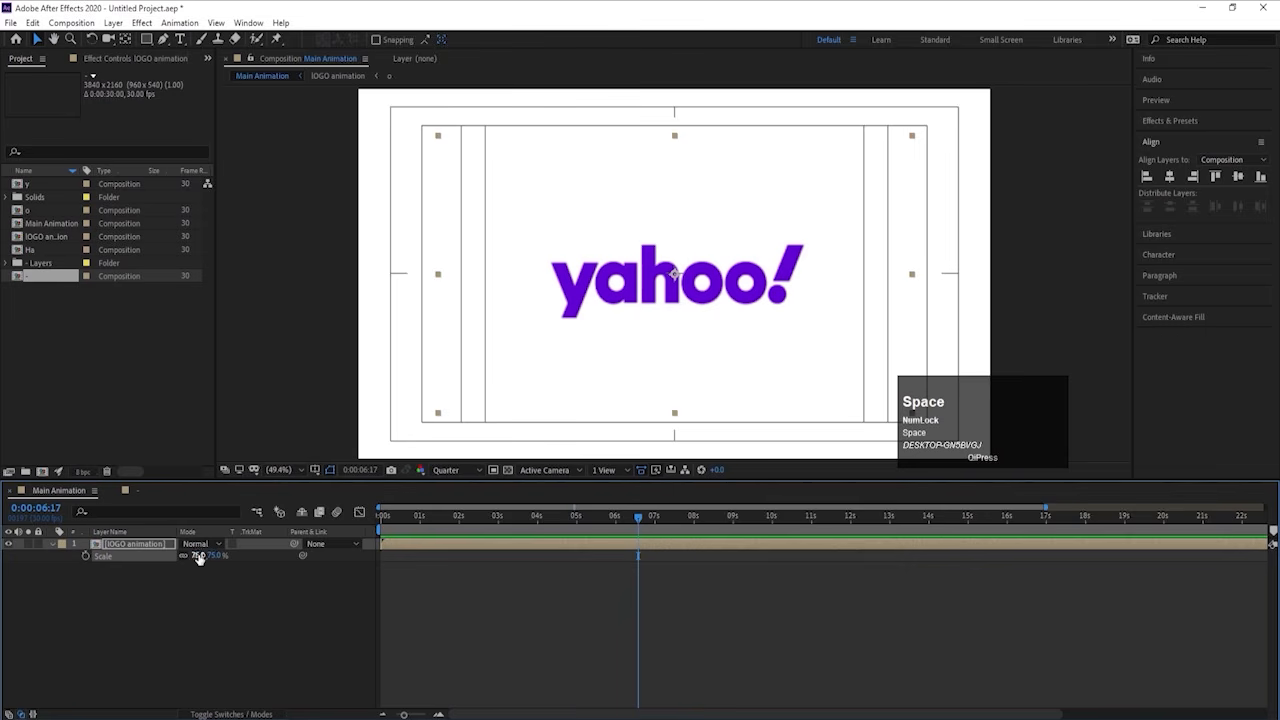
Step: Set the lOGO animation layer's Scale to 100%
{"action": "left_click", "coordinate": [198, 556]}
{"action": "type", "text": "100"}
{"action": "key", "text": "Return"}
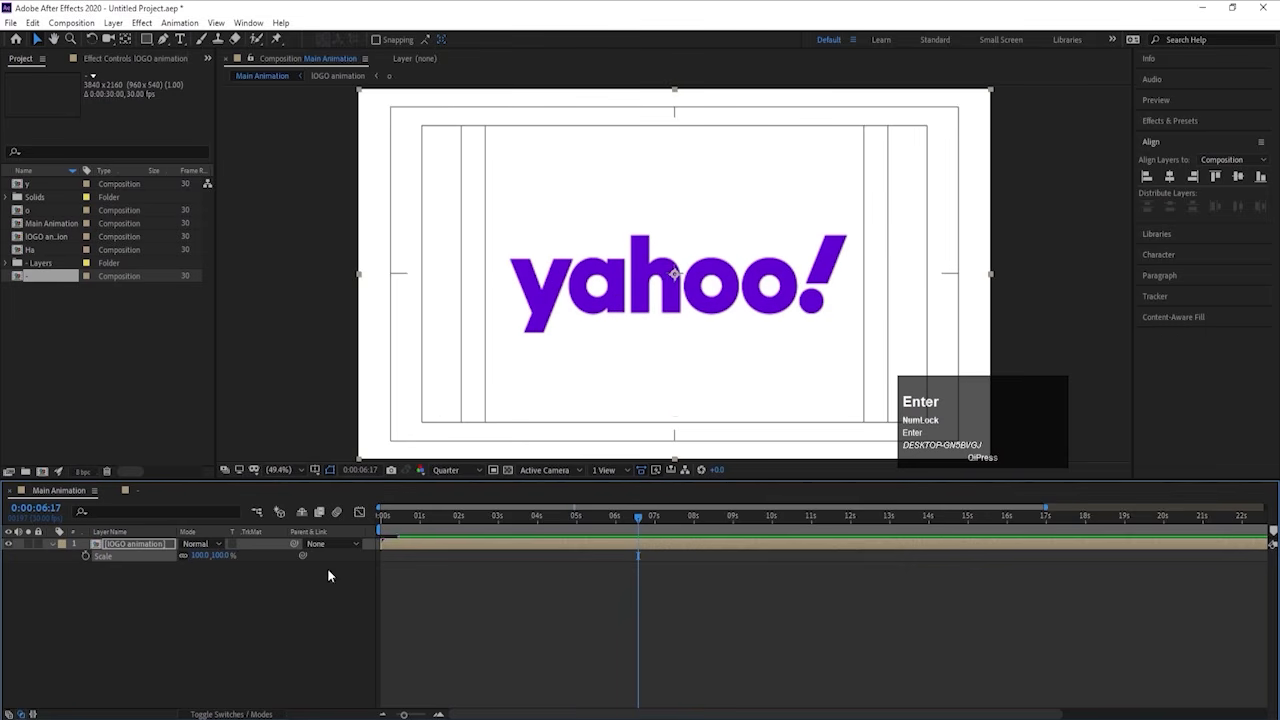
{"action": "left_click", "coordinate": [215, 640]}
{"action": "key", "text": "space"}
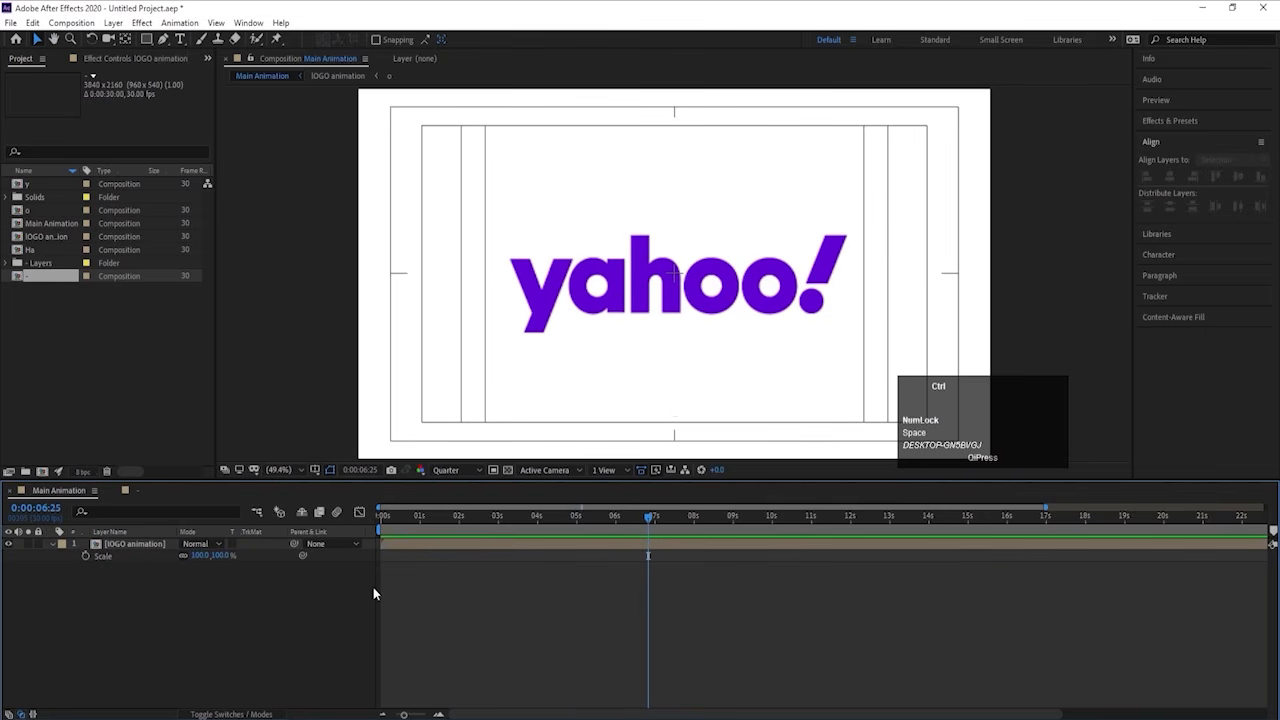
Step: Create a white solid as a background and place it beneath the lOGO animation layer
{"action": "key", "text": "ctrl+y"}
{"action": "key", "text": "Return"}
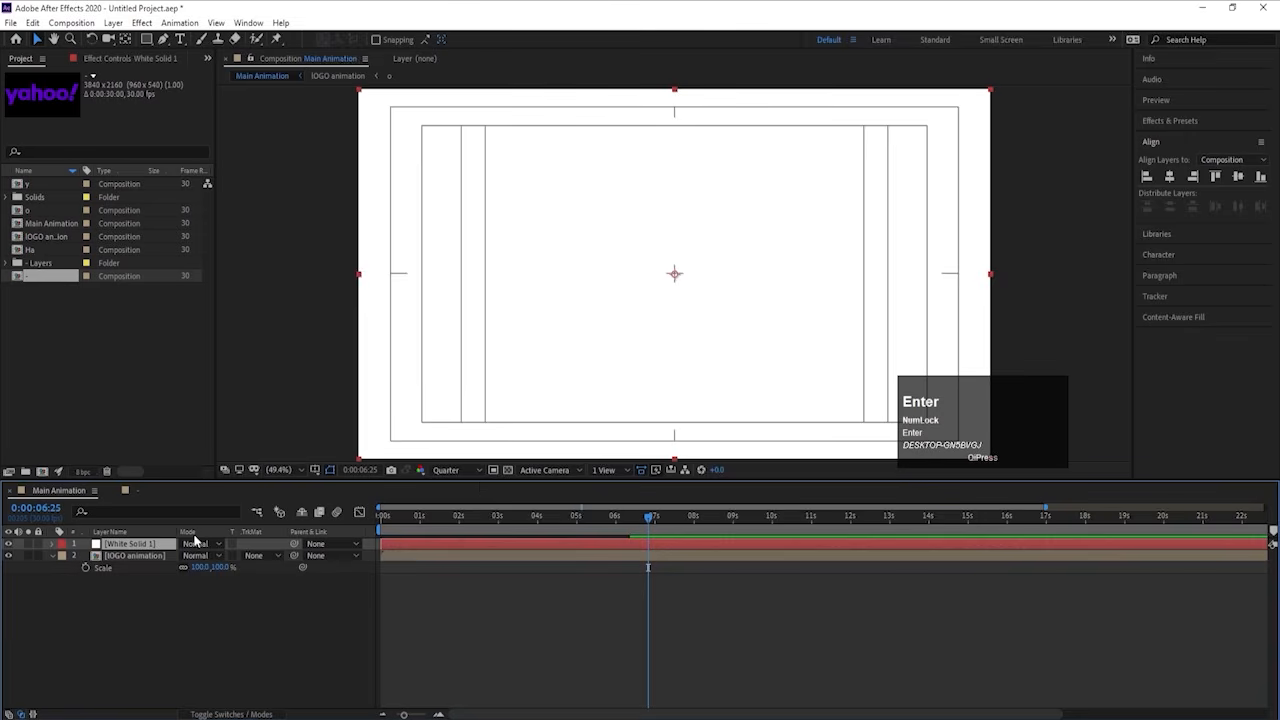
{"action": "left_click_drag", "start_coordinate": [152, 549], "coordinate": [152, 601]}
{"action": "key", "text": "space"}
{"action": "key", "text": "space"}
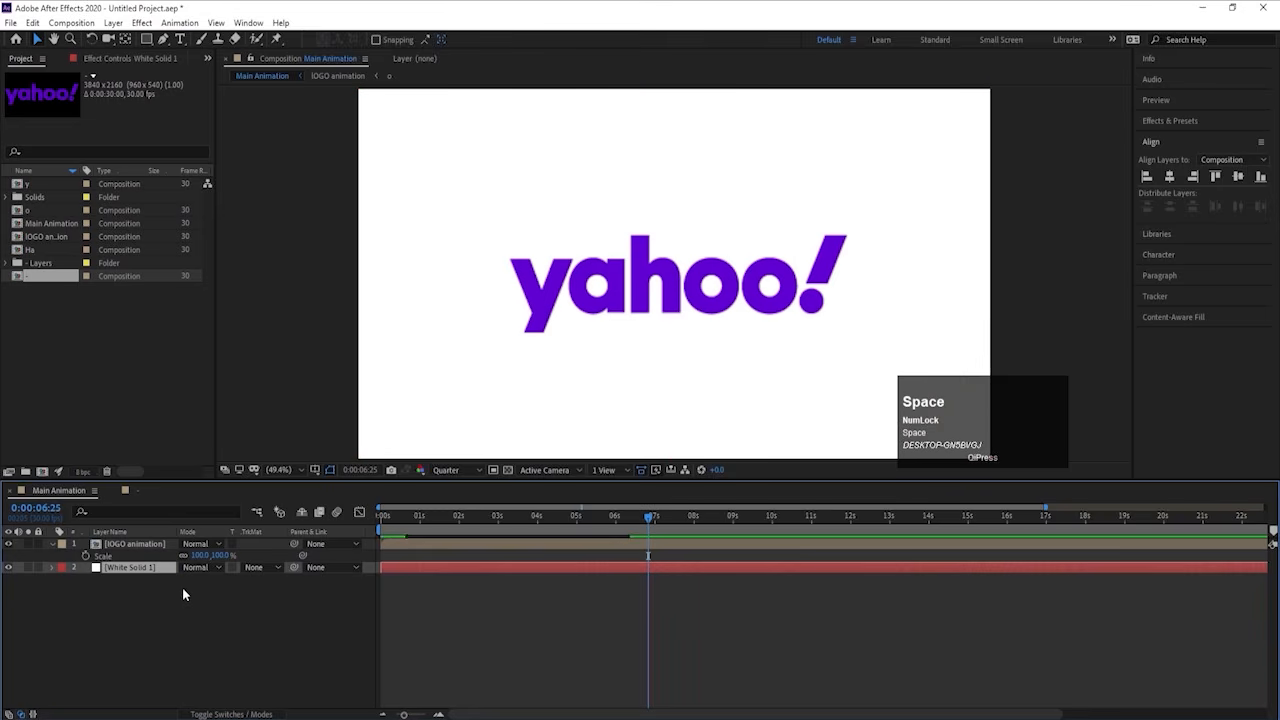
Step: Enable motion blur for all layers inside the nested y, Ha and o compositions
{"action": "double_click", "coordinate": [135, 545]}
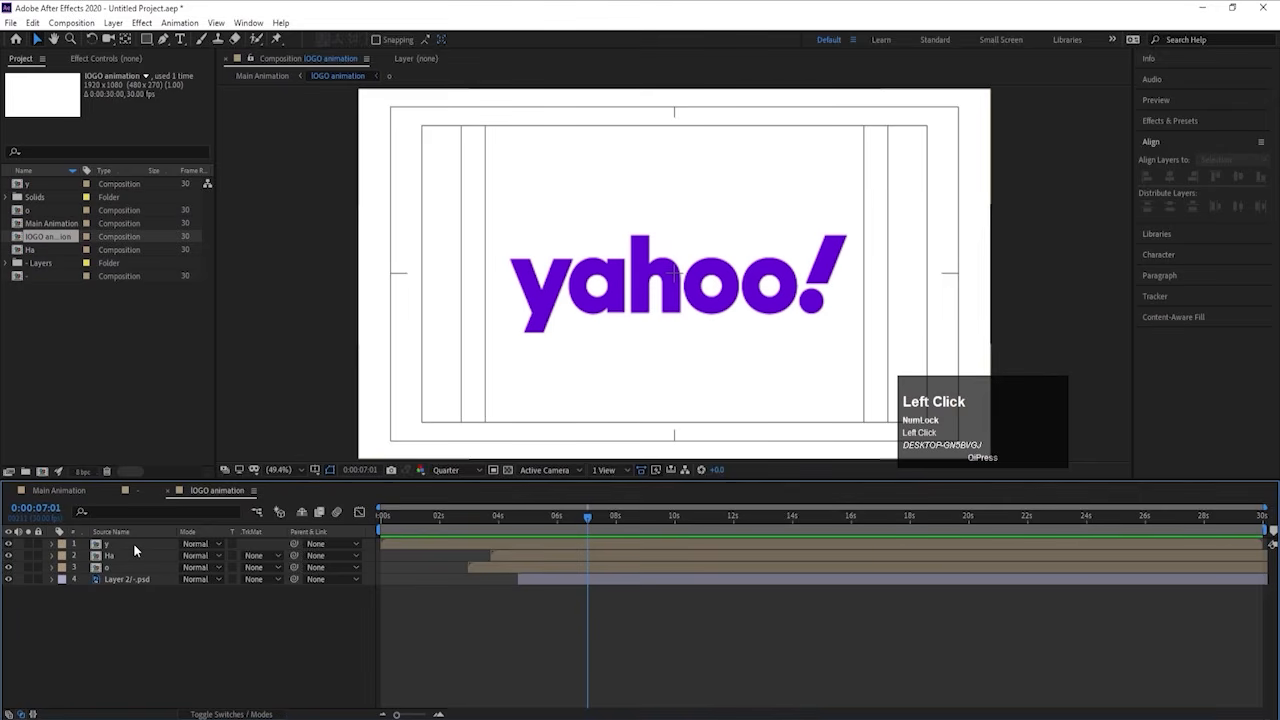
{"action": "double_click", "coordinate": [133, 543]}
{"action": "key", "text": "ctrl+a"}
{"action": "key", "text": "F4"}
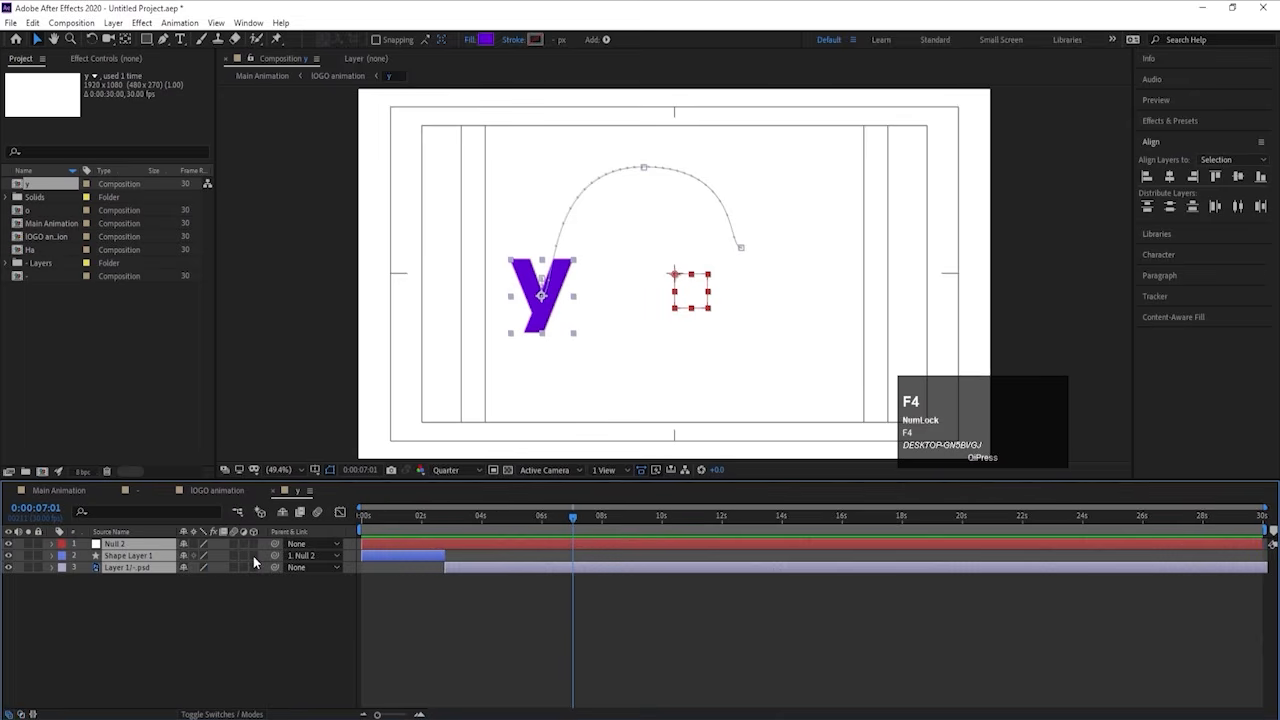
{"action": "left_click", "coordinate": [228, 490]}
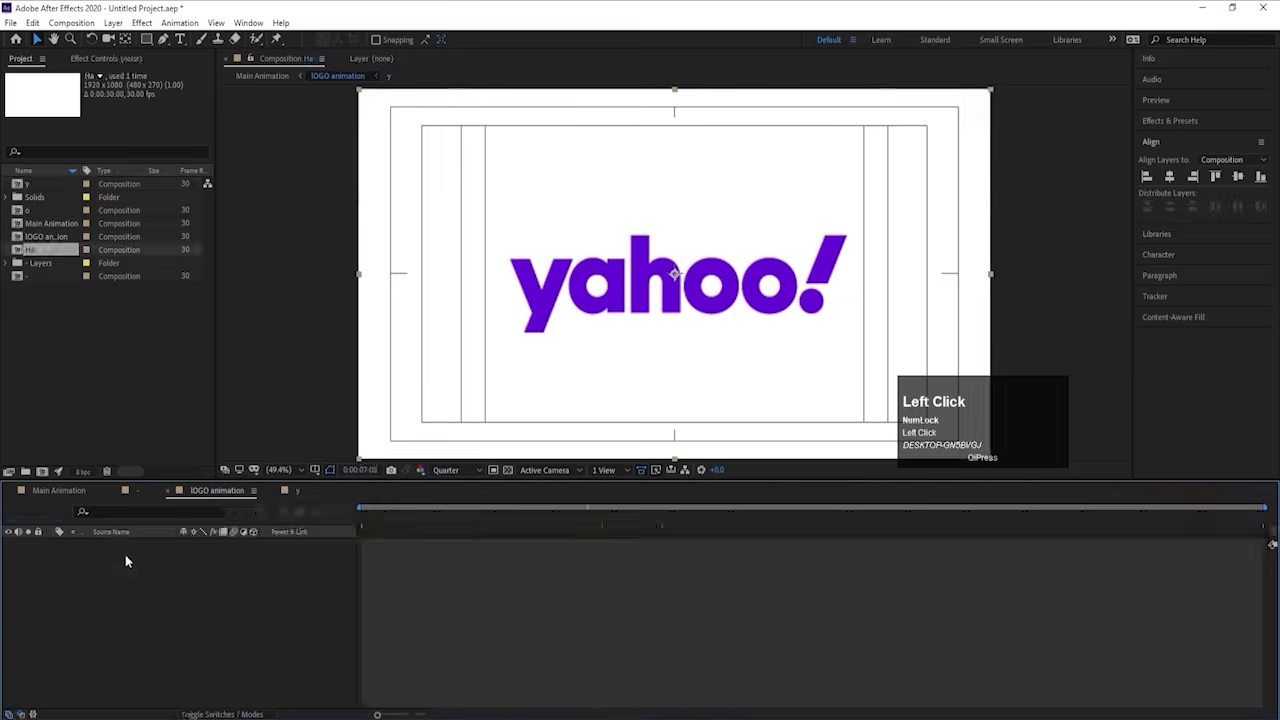
{"action": "key", "text": "ctrl+a"}
{"action": "left_click", "coordinate": [218, 492]}
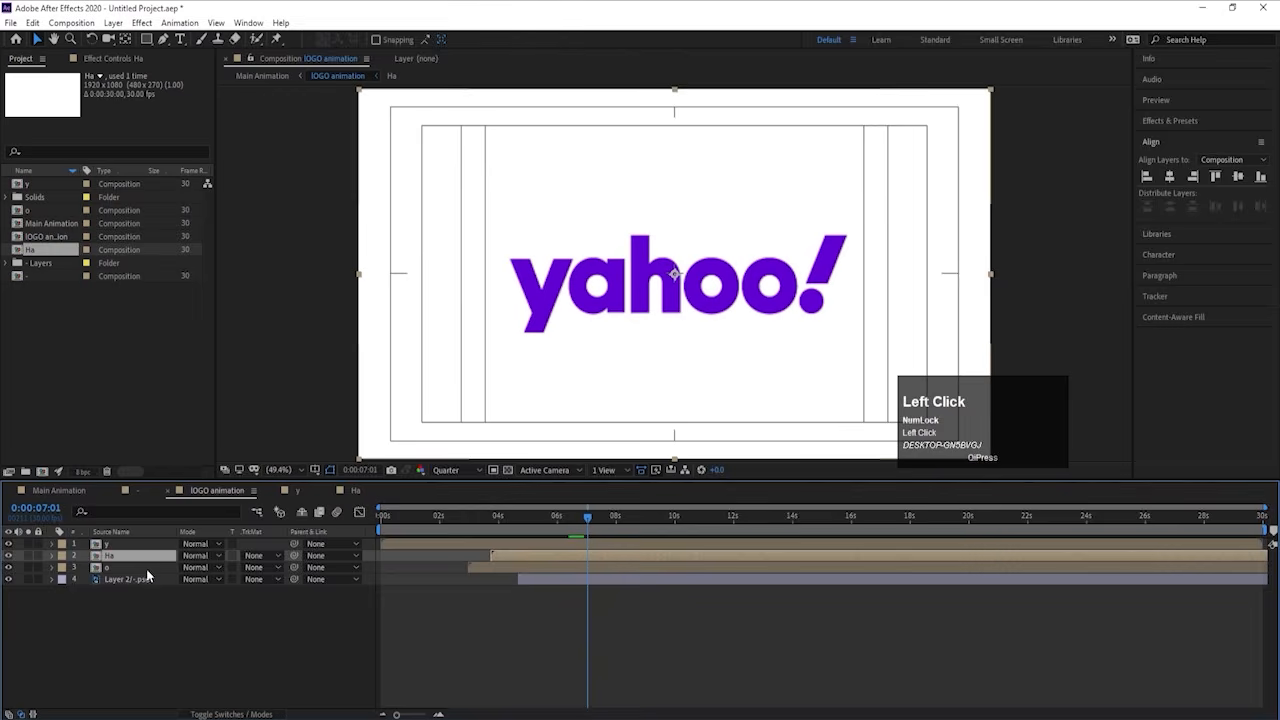
{"action": "double_click", "coordinate": [145, 567]}
{"action": "key", "text": "ctrl+a"}
{"action": "left_click", "coordinate": [218, 490]}
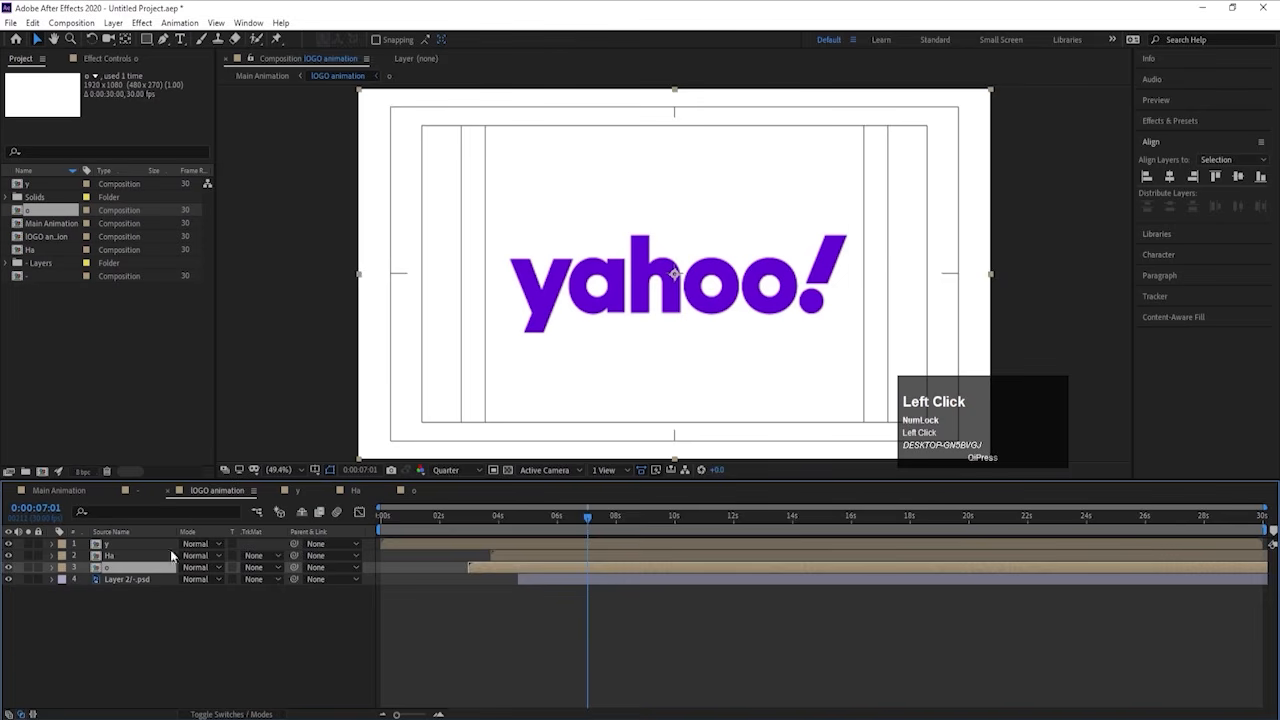
Step: Enable motion blur on all four layers of the lOGO animation composition
{"action": "left_click", "coordinate": [131, 577]}
{"action": "key", "text": "F4"}
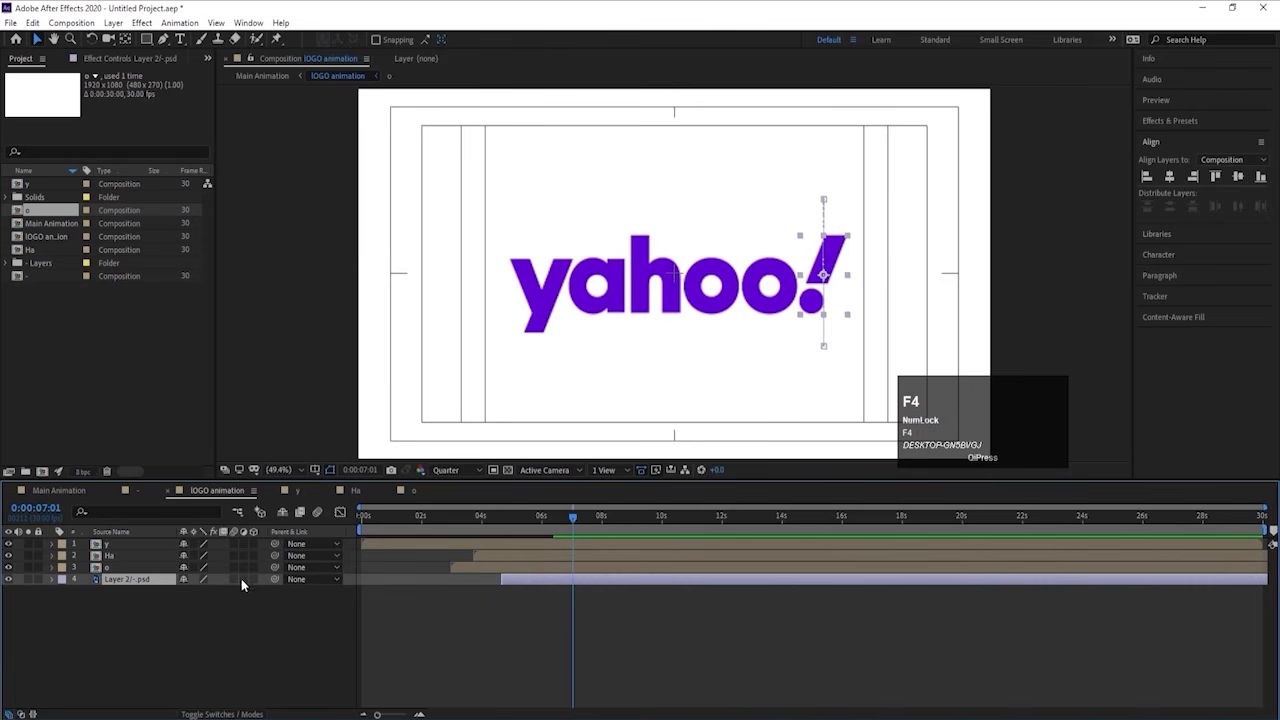
{"action": "key", "text": "ctrl+a"}
{"action": "left_click", "coordinate": [232, 578]}
{"action": "left_click", "coordinate": [232, 612]}
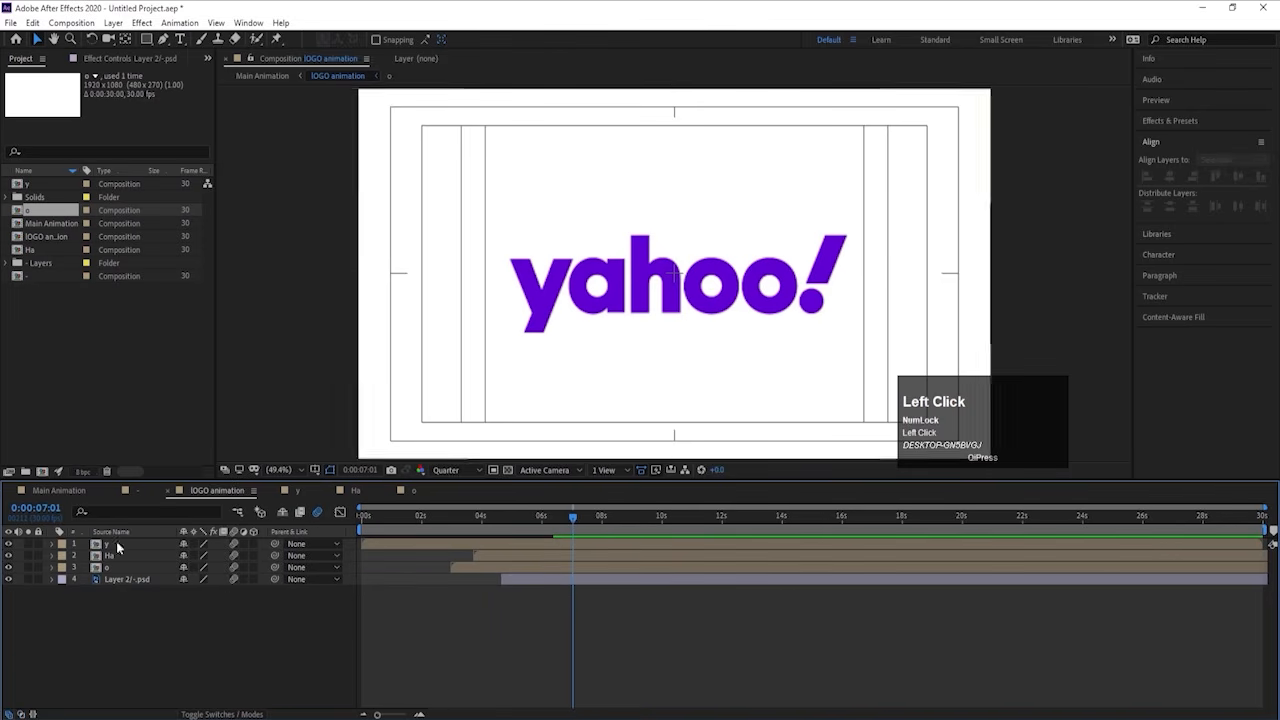
Step: Return to the Main Animation composition, end its work area at 0:00:06:20 and preview the logo reveal
{"action": "left_click", "coordinate": [58, 489]}
{"action": "key", "text": "space"}
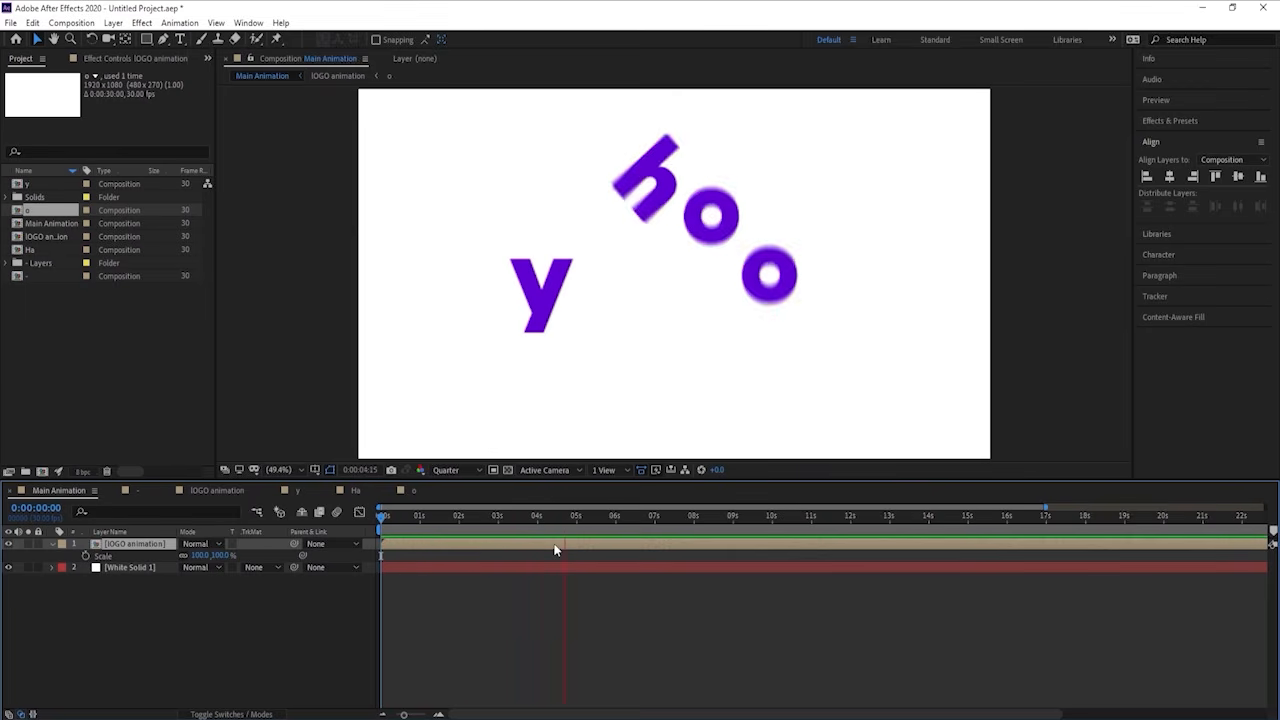
{"action": "key", "text": "space"}
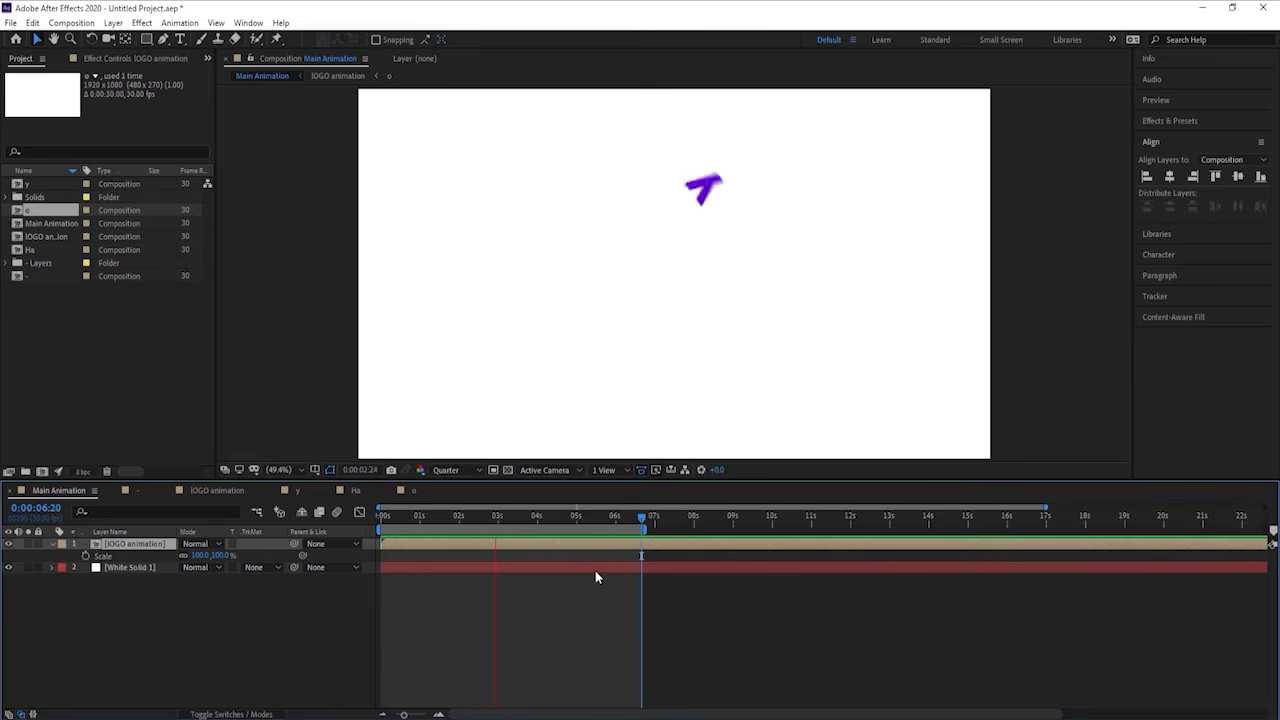
{"action": "key", "text": "space"}
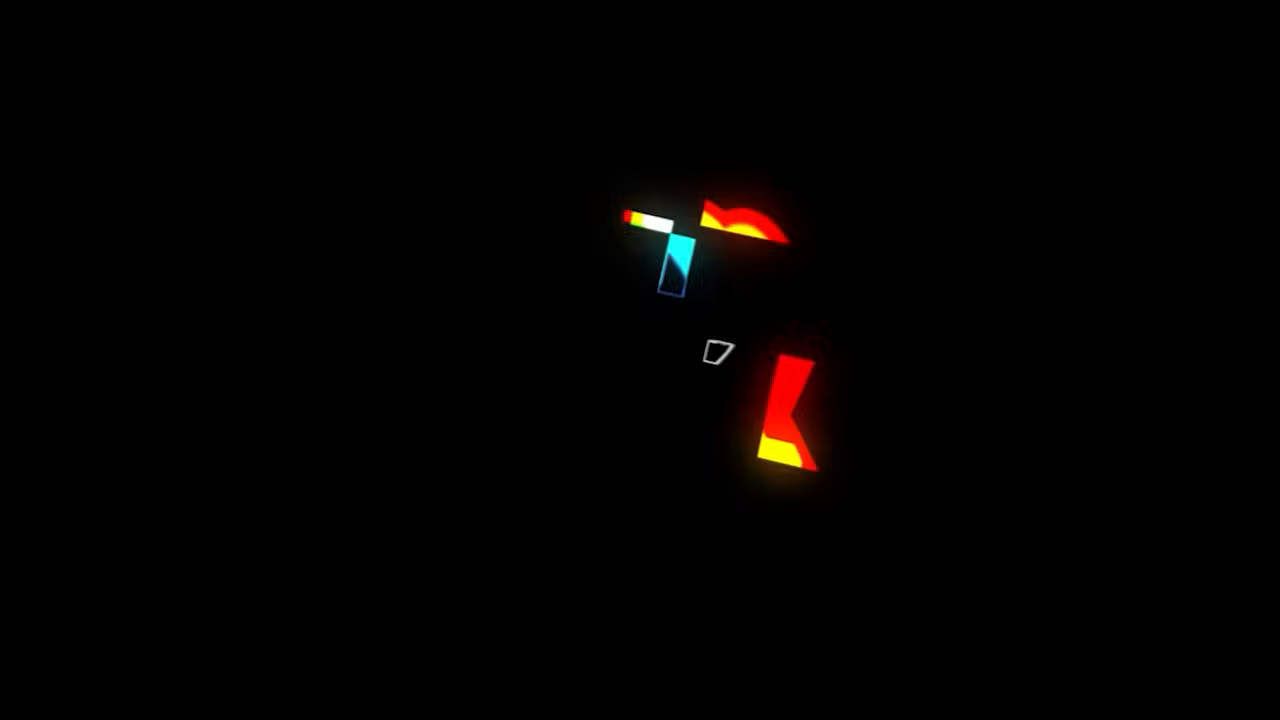
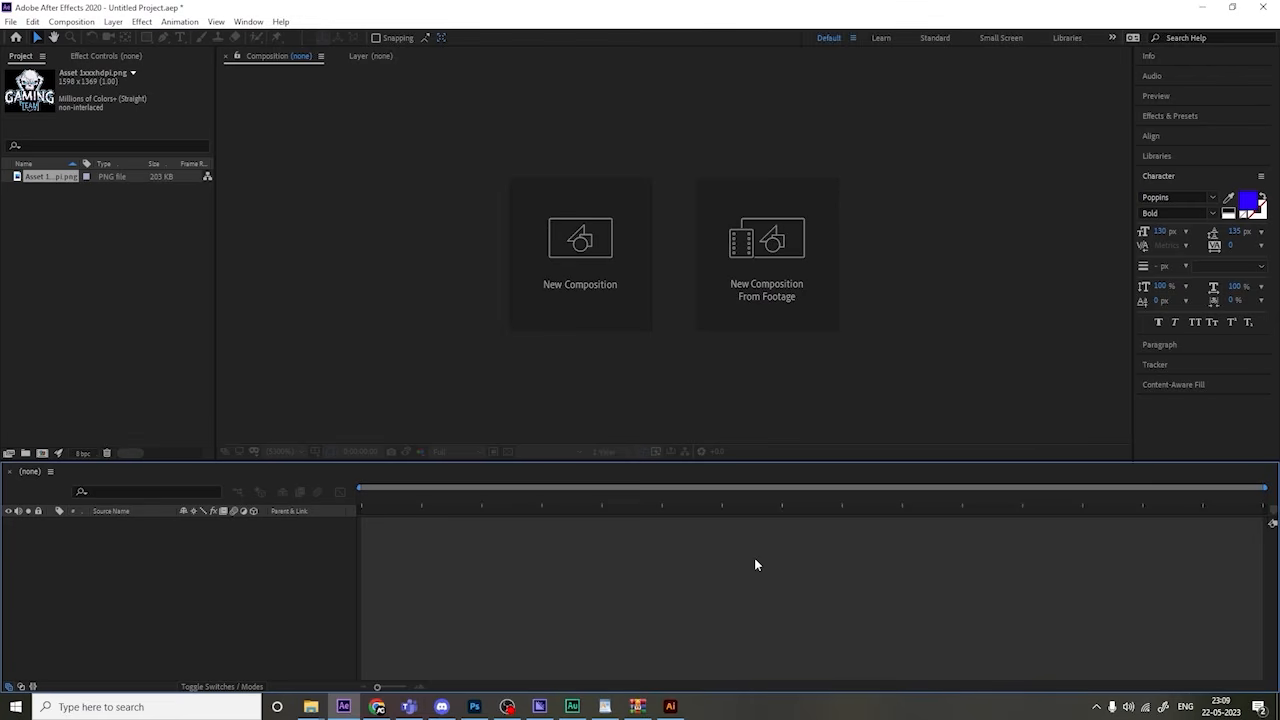
Step: Create a 1920 × 1080, 30 fps, 30-second composition named Main Animation and display its Title/Action Safe guides
{"action": "left_click", "coordinate": [620, 286]}
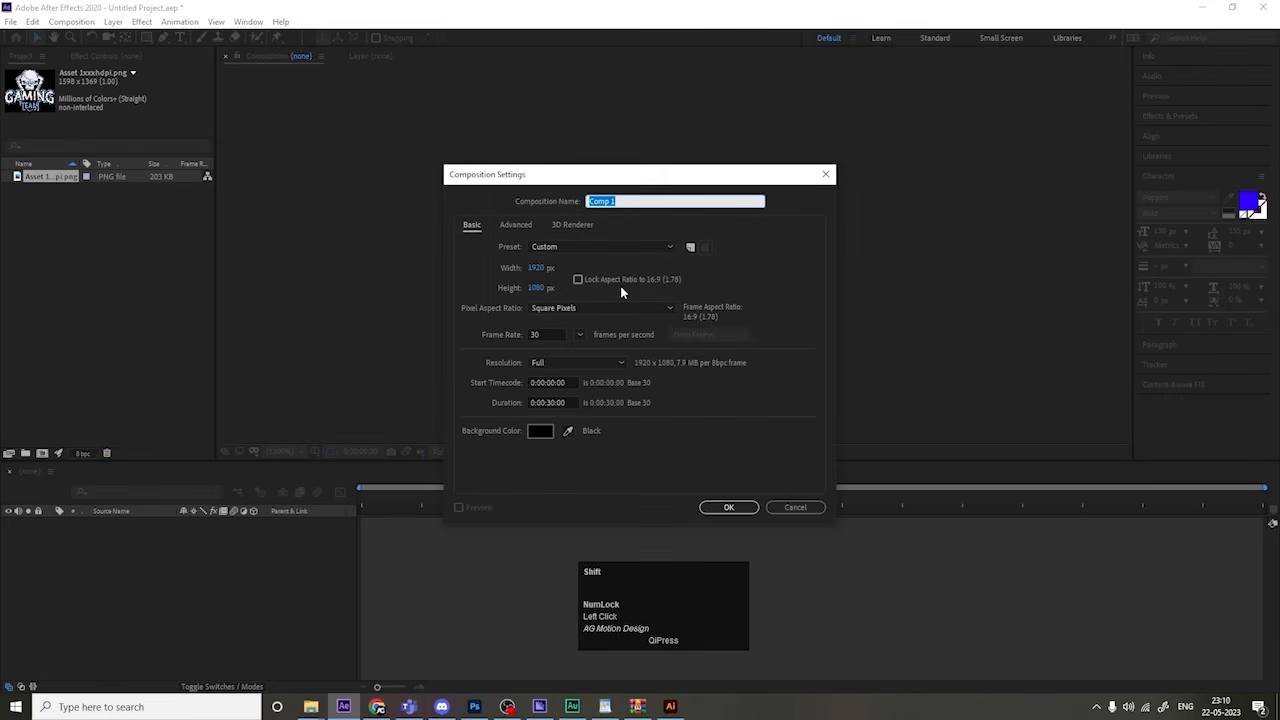
{"action": "type", "text": "Main Animation"}
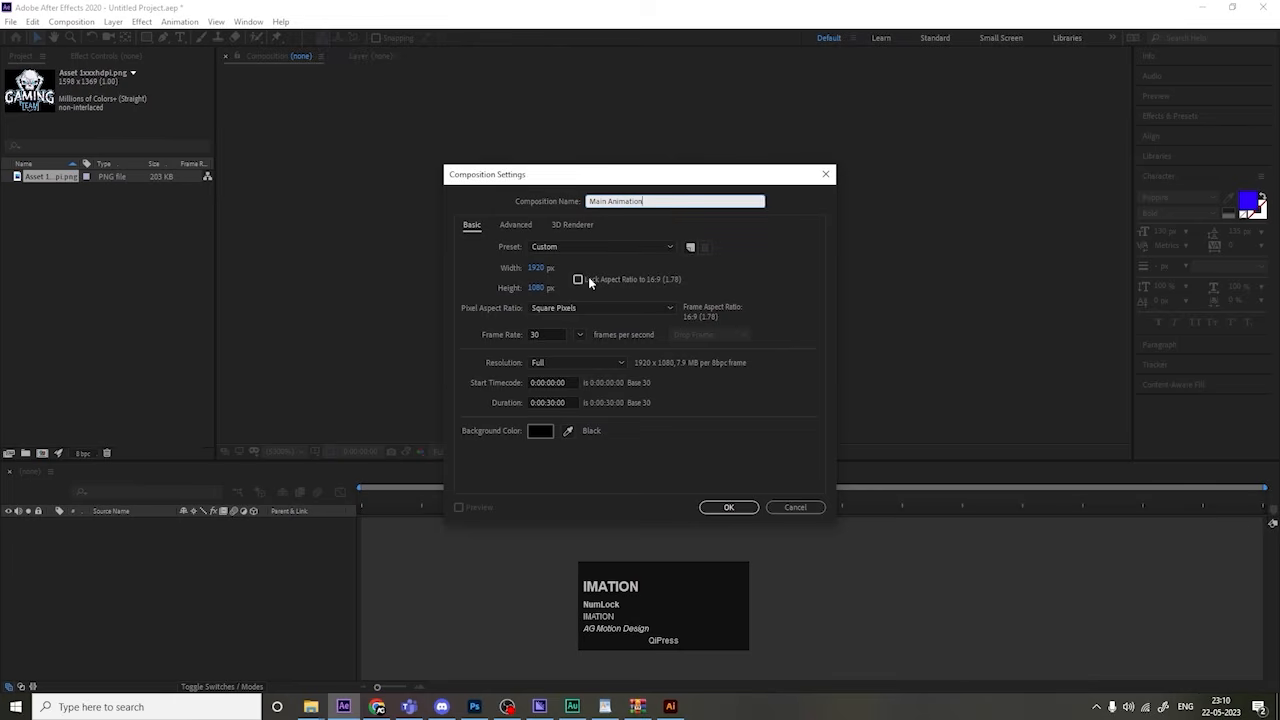
{"action": "left_click", "coordinate": [545, 334]}
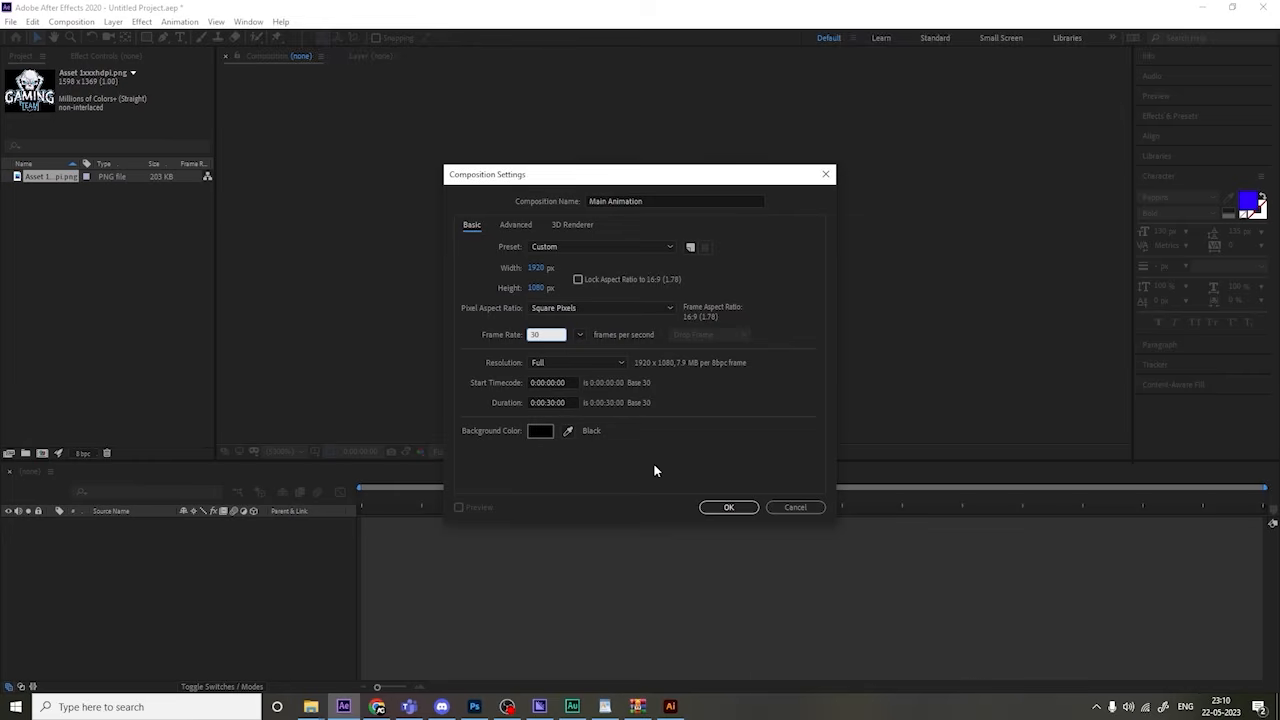
{"action": "left_click", "coordinate": [709, 509]}
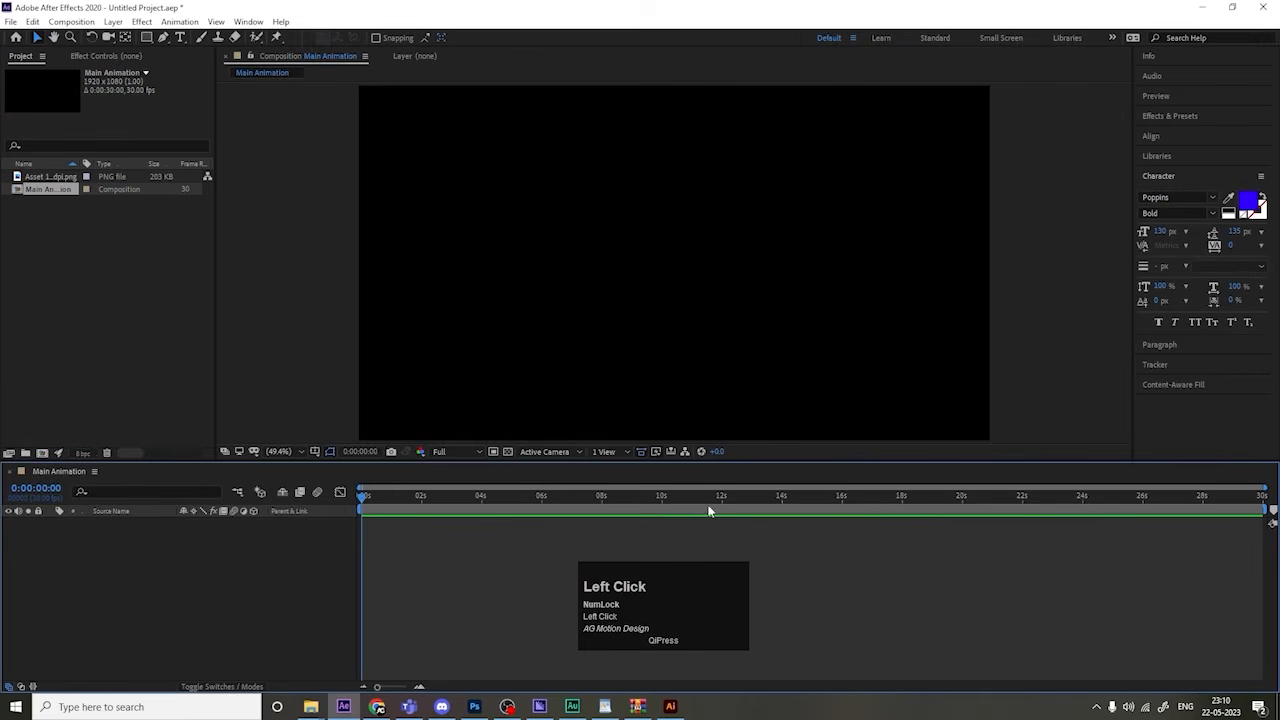
{"action": "left_click", "coordinate": [315, 452]}
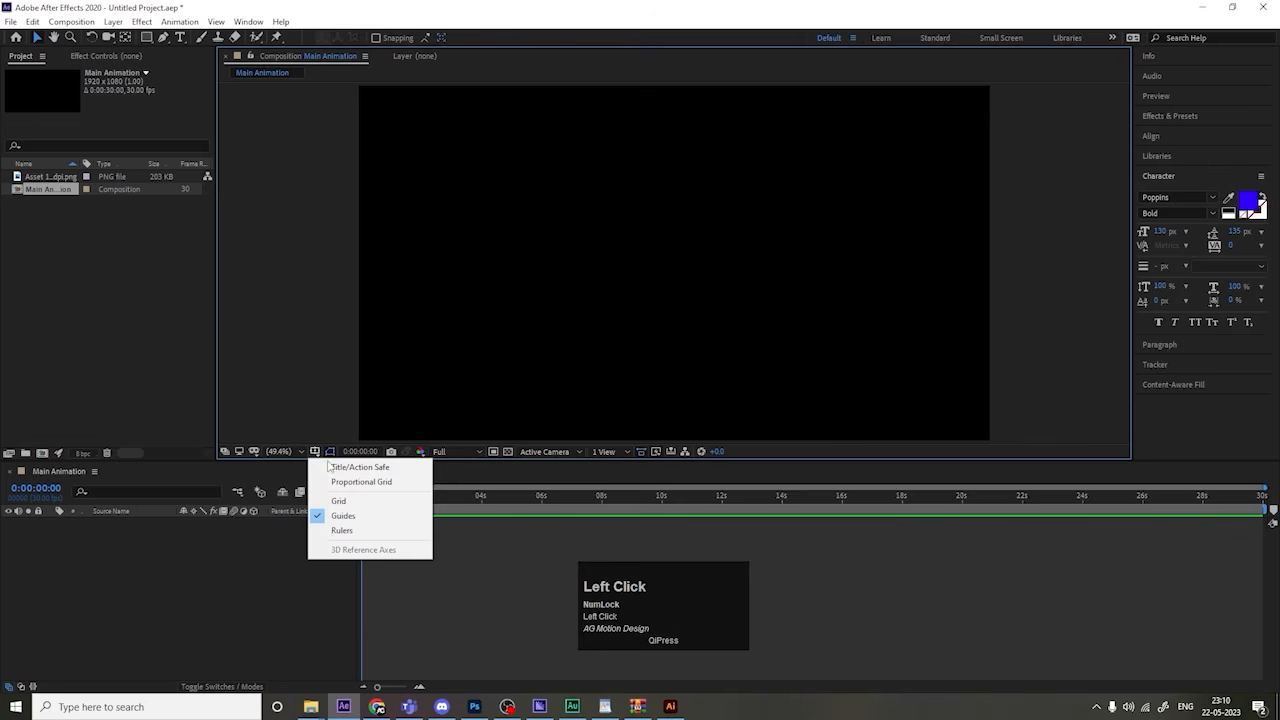
{"action": "left_click", "coordinate": [336, 468]}
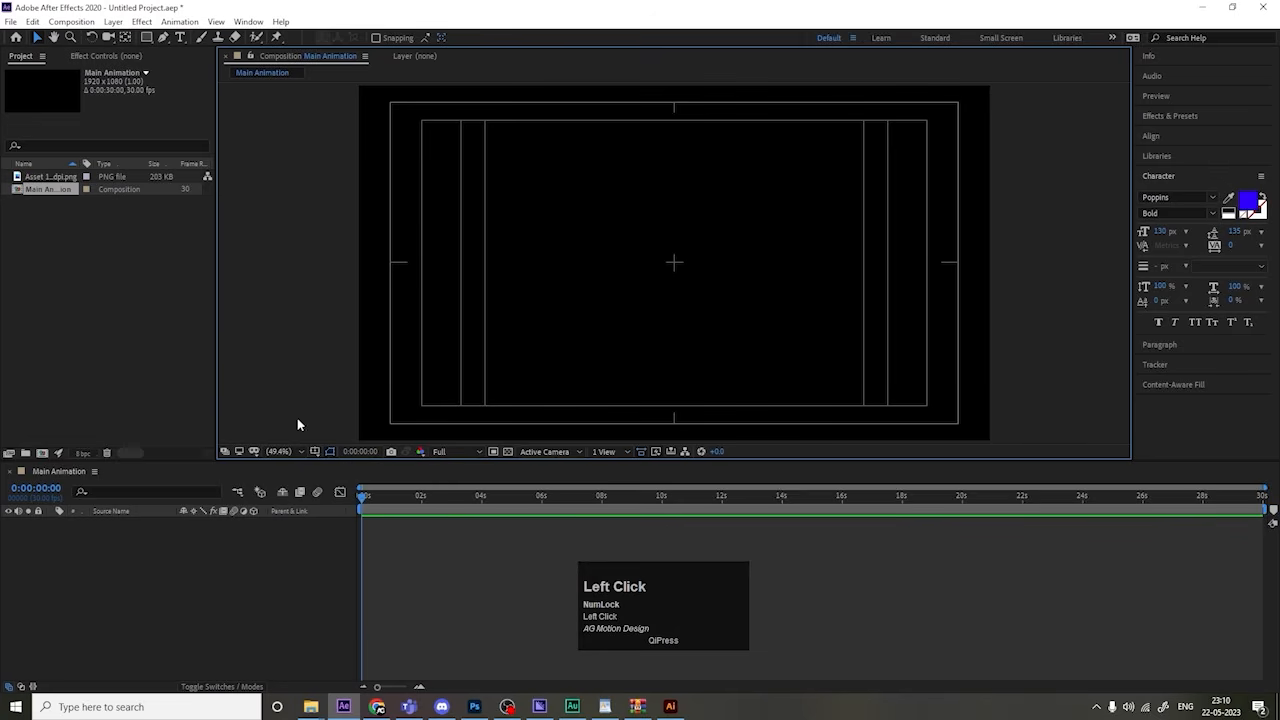
Step: Add the Gaming Team logo PNG to the Main Animation composition and set its Scale to 45%
{"action": "left_click", "coordinate": [44, 177]}
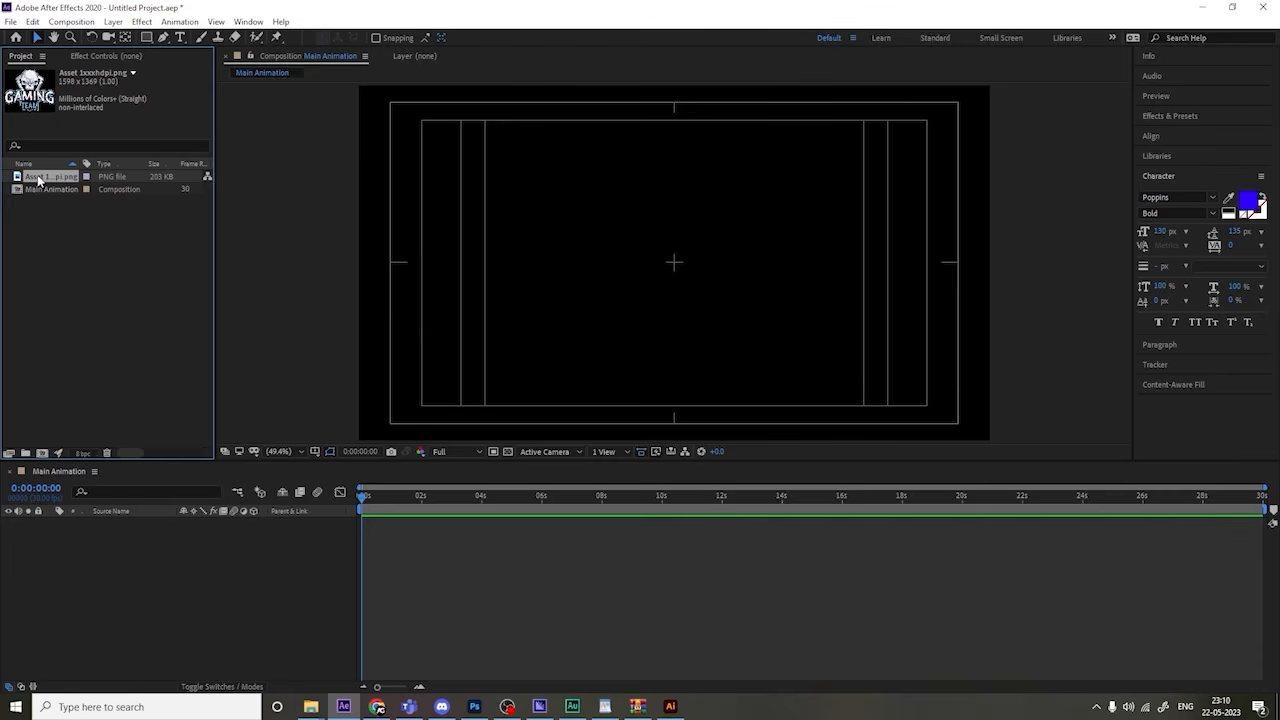
{"action": "left_click_drag", "start_coordinate": [38, 178], "coordinate": [168, 533]}
{"action": "key", "text": "s"}
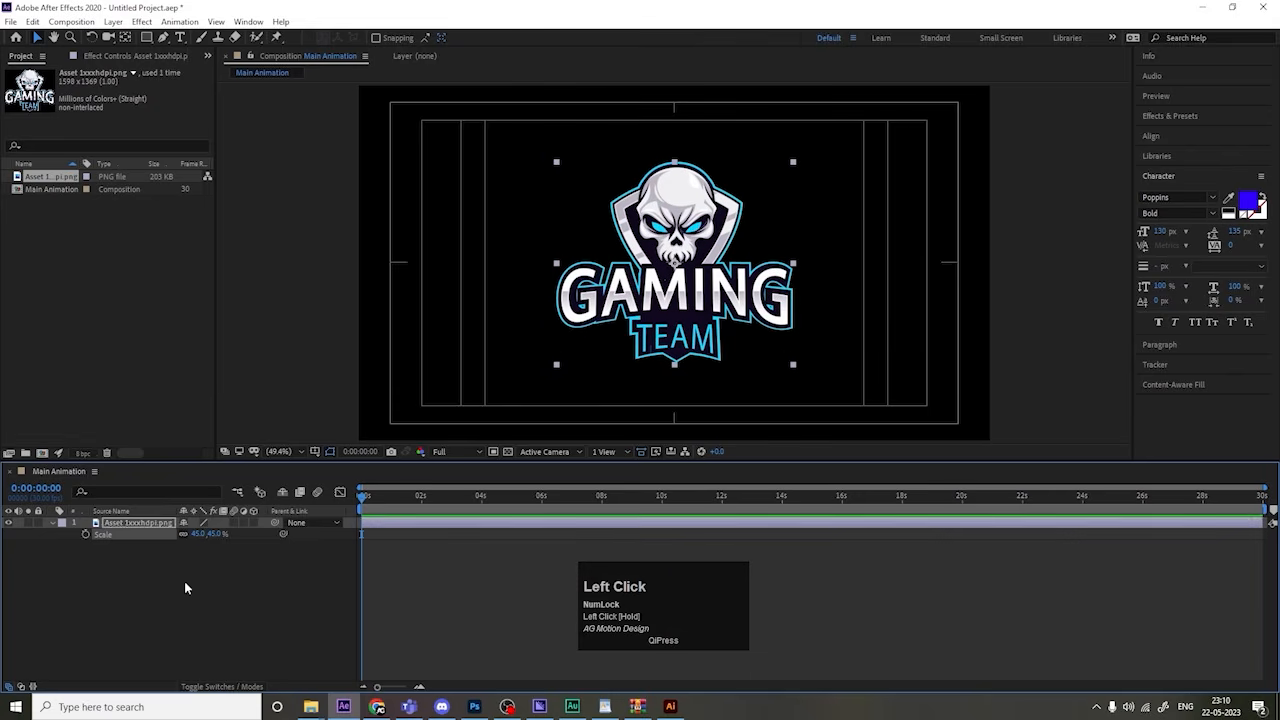
{"action": "left_click", "coordinate": [184, 581]}
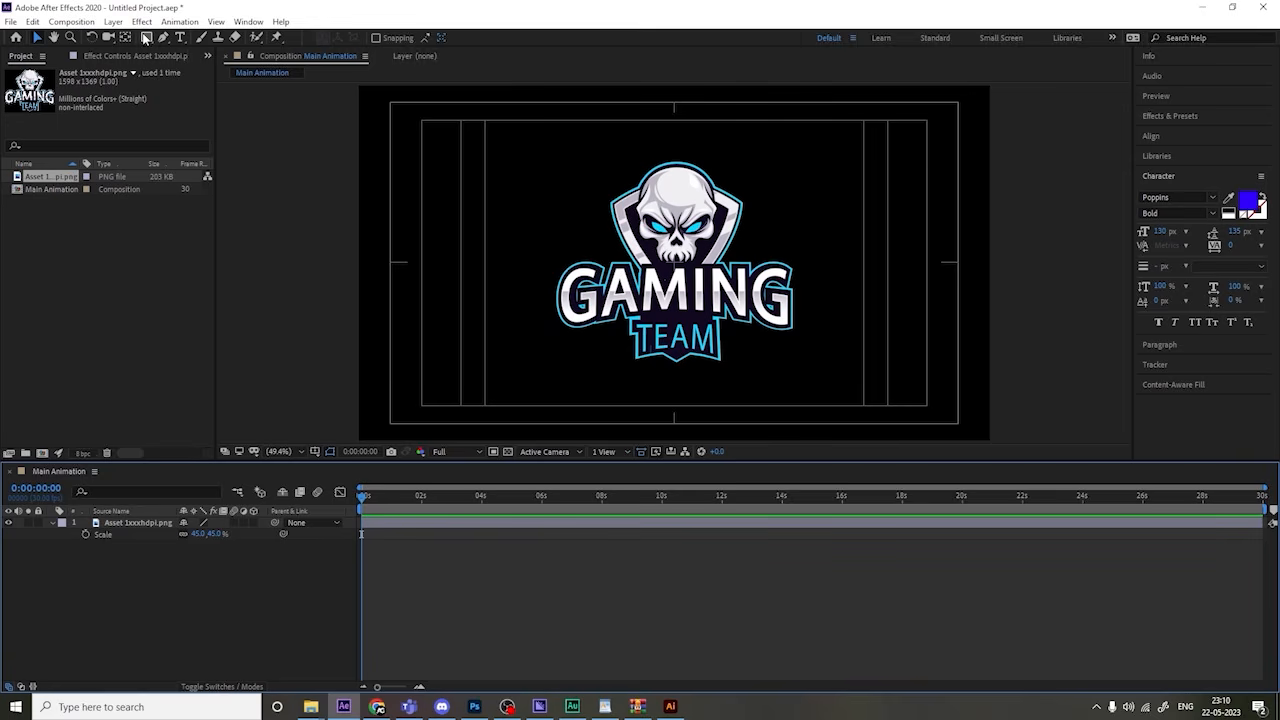
Step: Draw a blue five-pointed star as a new shape layer over the skull of the logo
{"action": "left_click", "coordinate": [146, 37]}
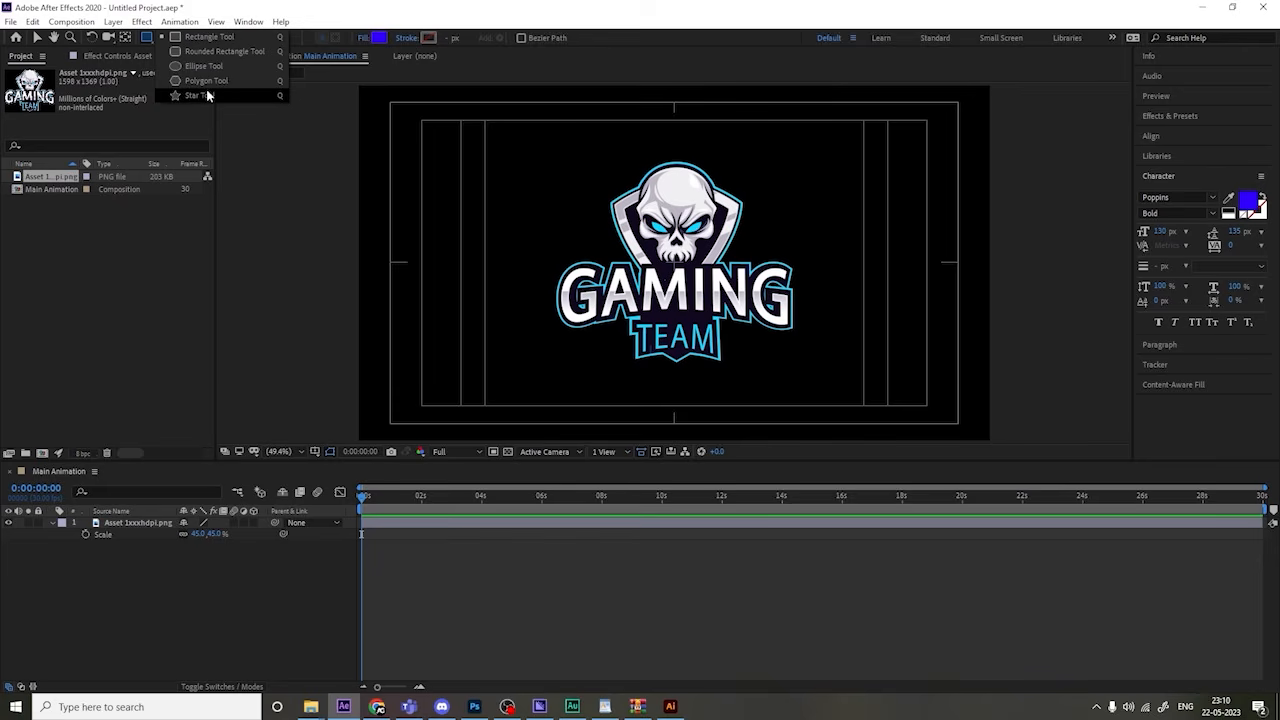
{"action": "left_click", "coordinate": [198, 95]}
{"action": "left_click_drag", "start_coordinate": [635, 213], "coordinate": [664, 248]}
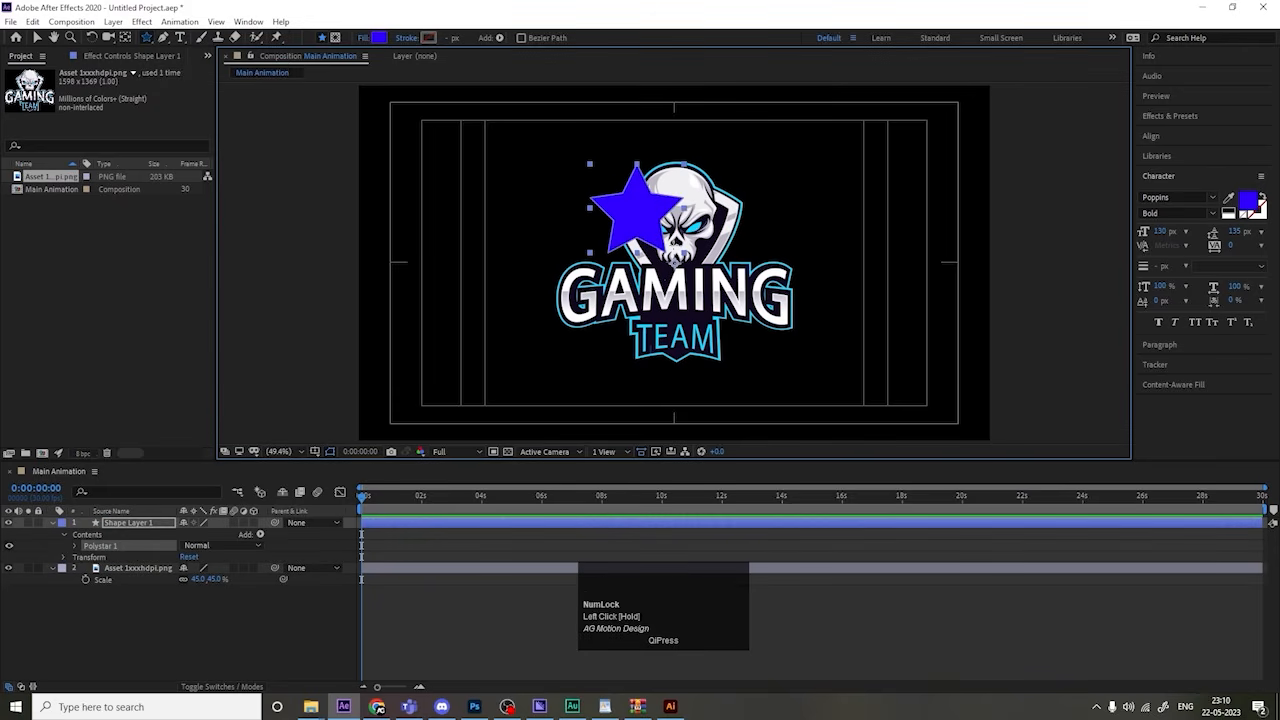
Step: Center the star layer's anchor point and align the layer horizontally and vertically to the composition's center
{"action": "left_click", "coordinate": [128, 526]}
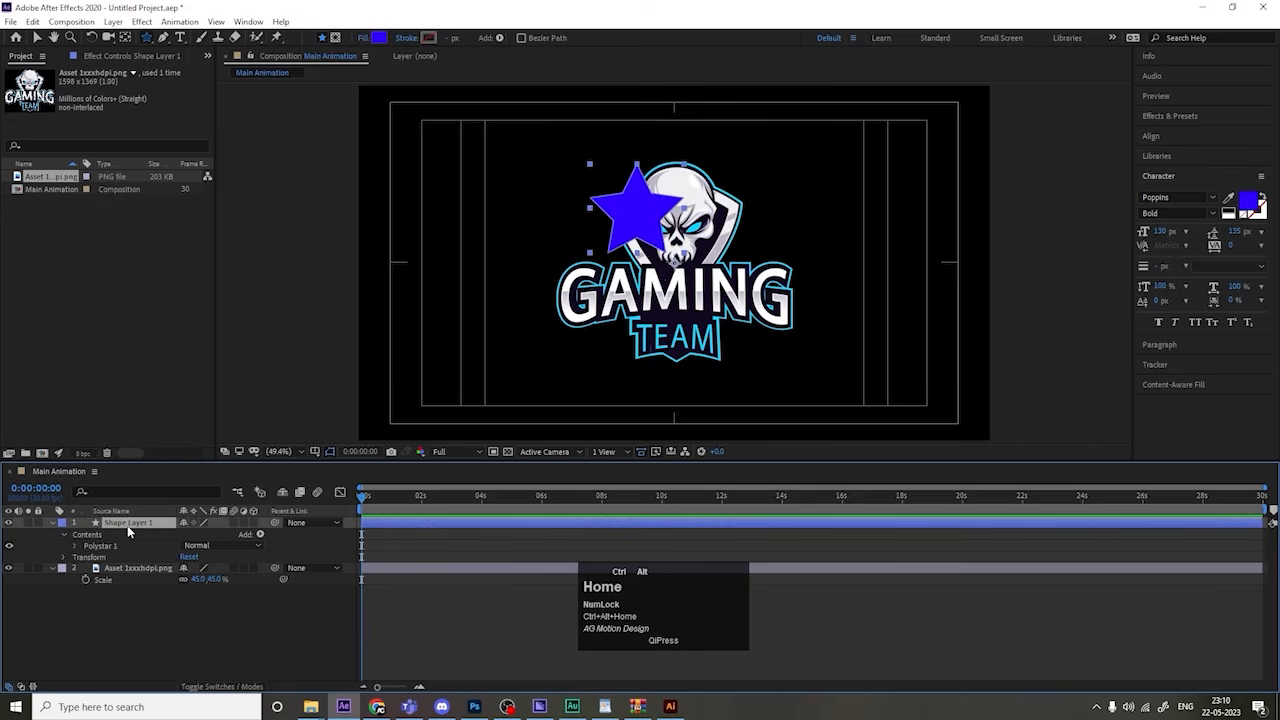
{"action": "left_click", "coordinate": [1153, 137]}
{"action": "left_click", "coordinate": [1169, 170]}
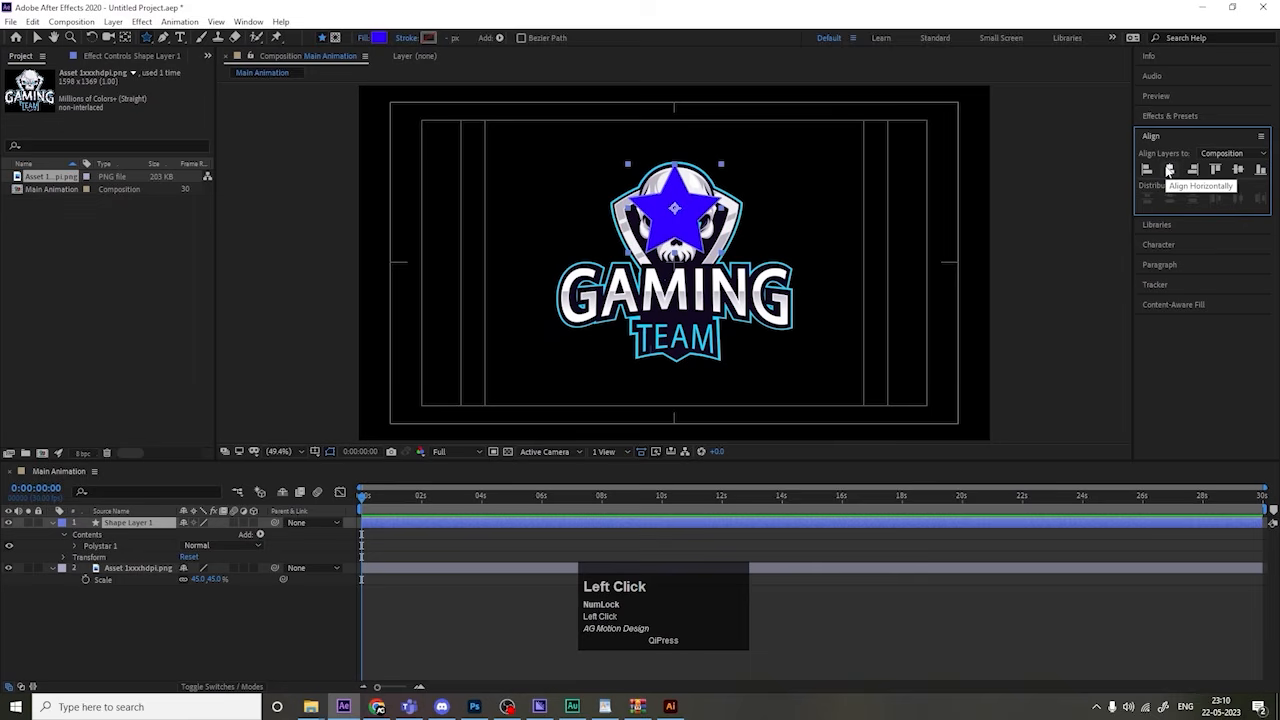
{"action": "left_click", "coordinate": [1237, 170]}
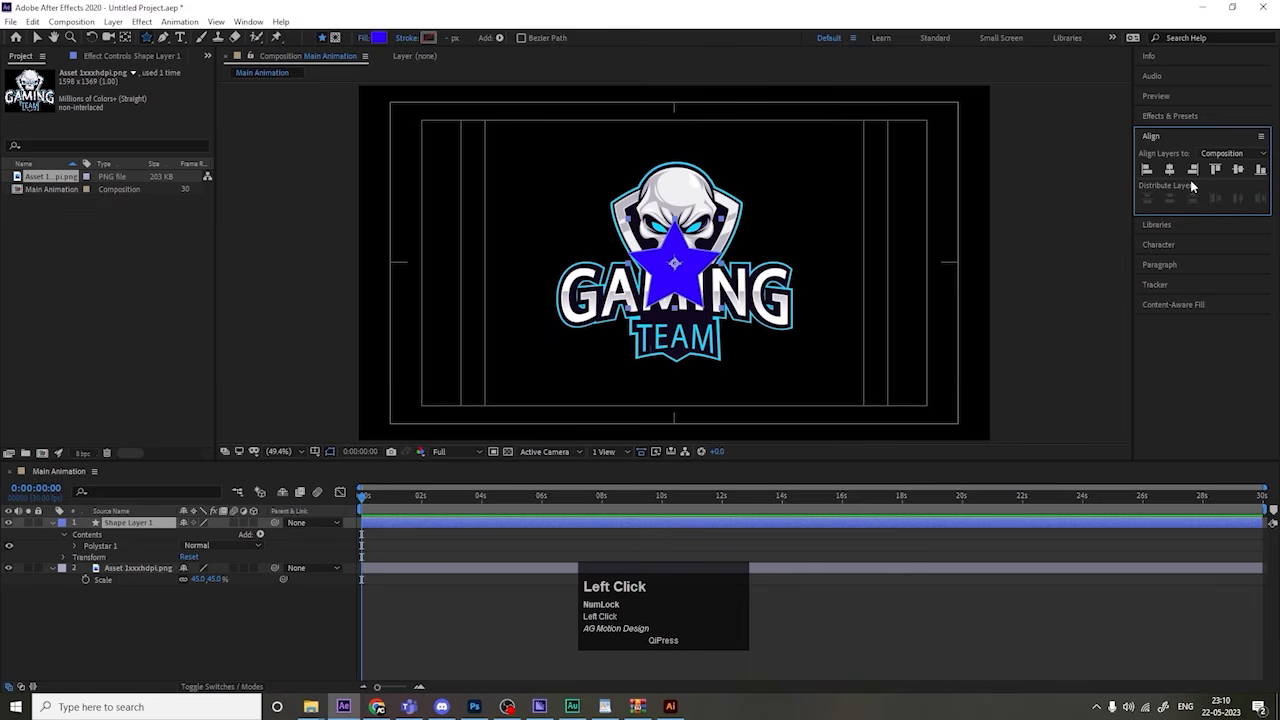
Step: Apply the Turbulent Displace effect to the star shape layer and preview it
{"action": "left_click", "coordinate": [1166, 117]}
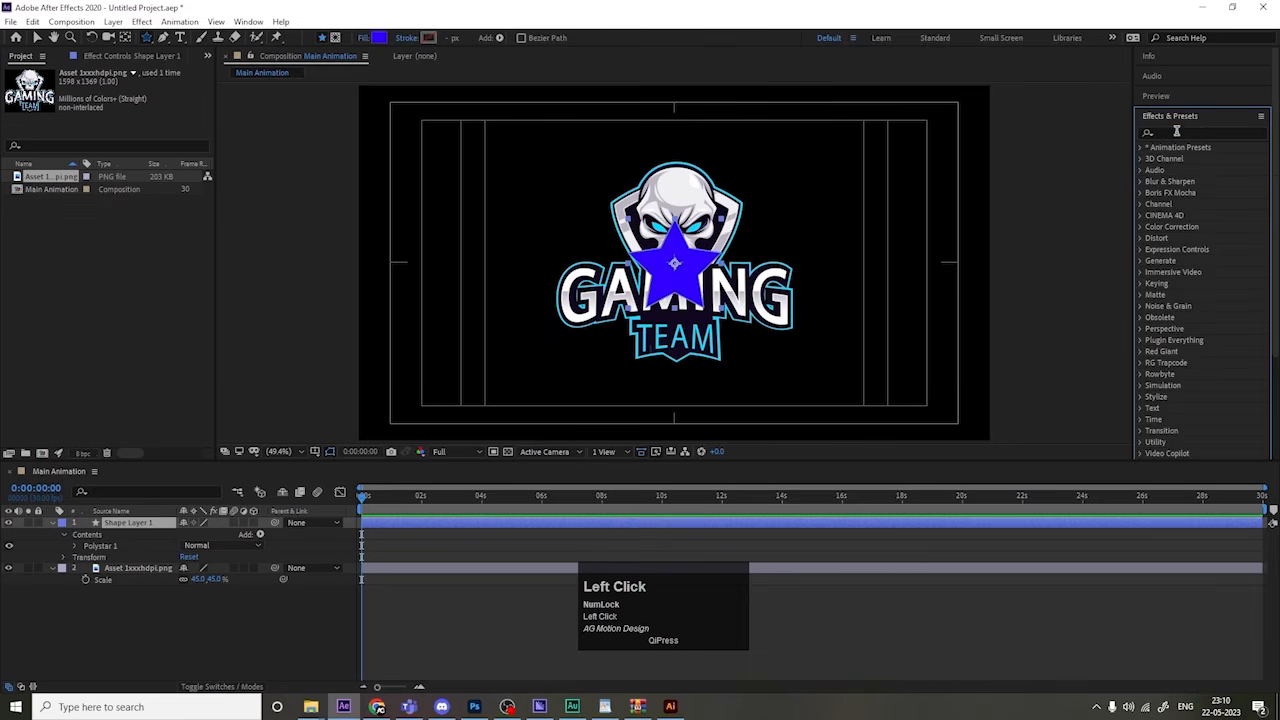
{"action": "left_click", "coordinate": [1177, 131]}
{"action": "type", "text": "turb"}
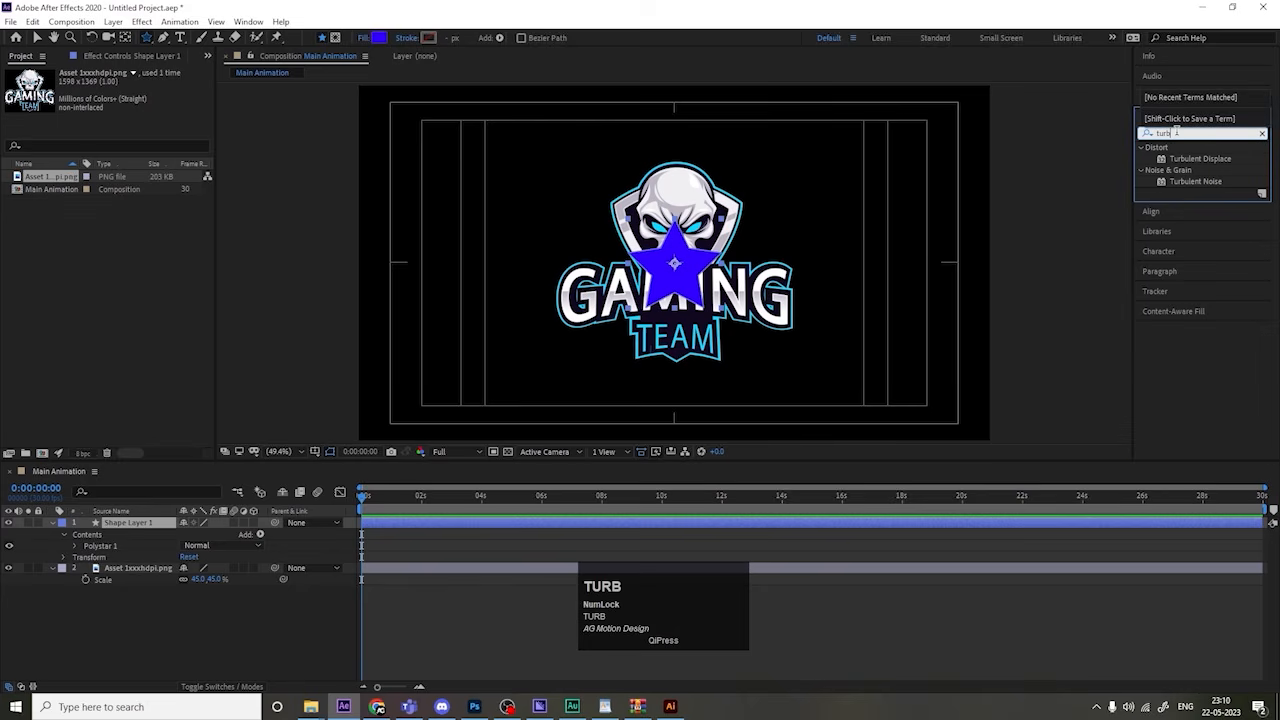
{"action": "double_click", "coordinate": [1180, 159]}
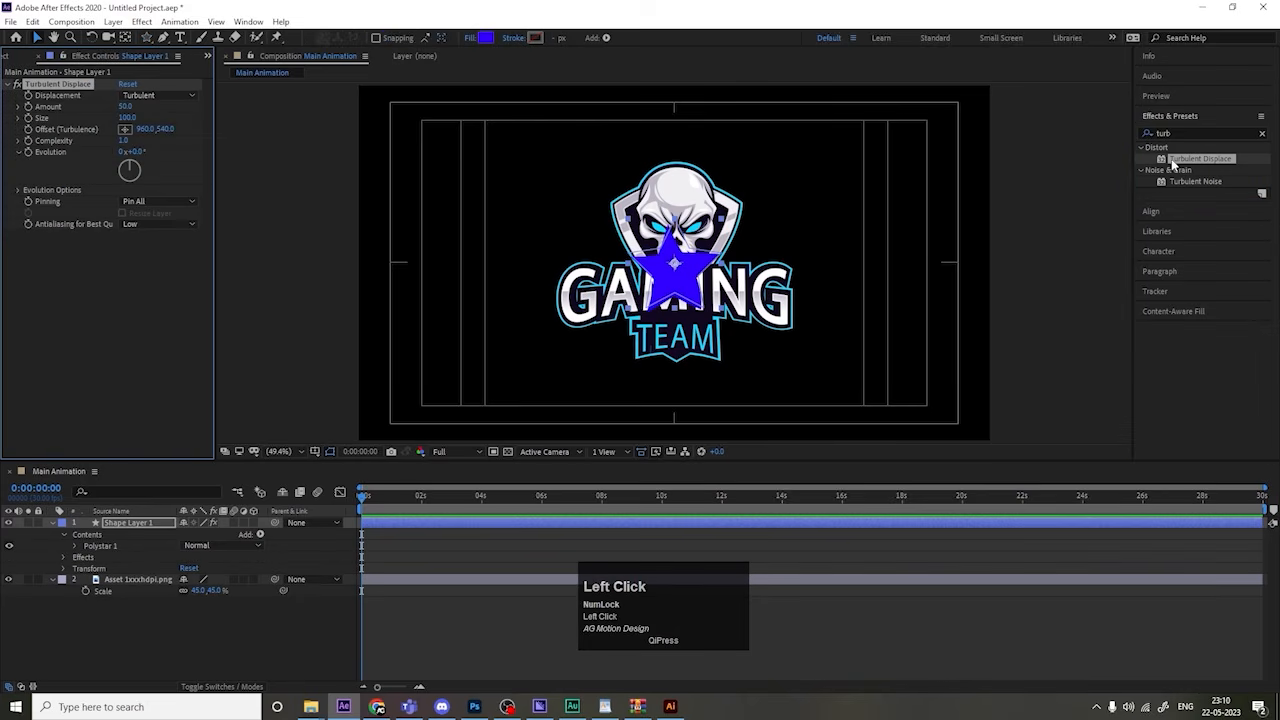
{"action": "key", "text": "space"}
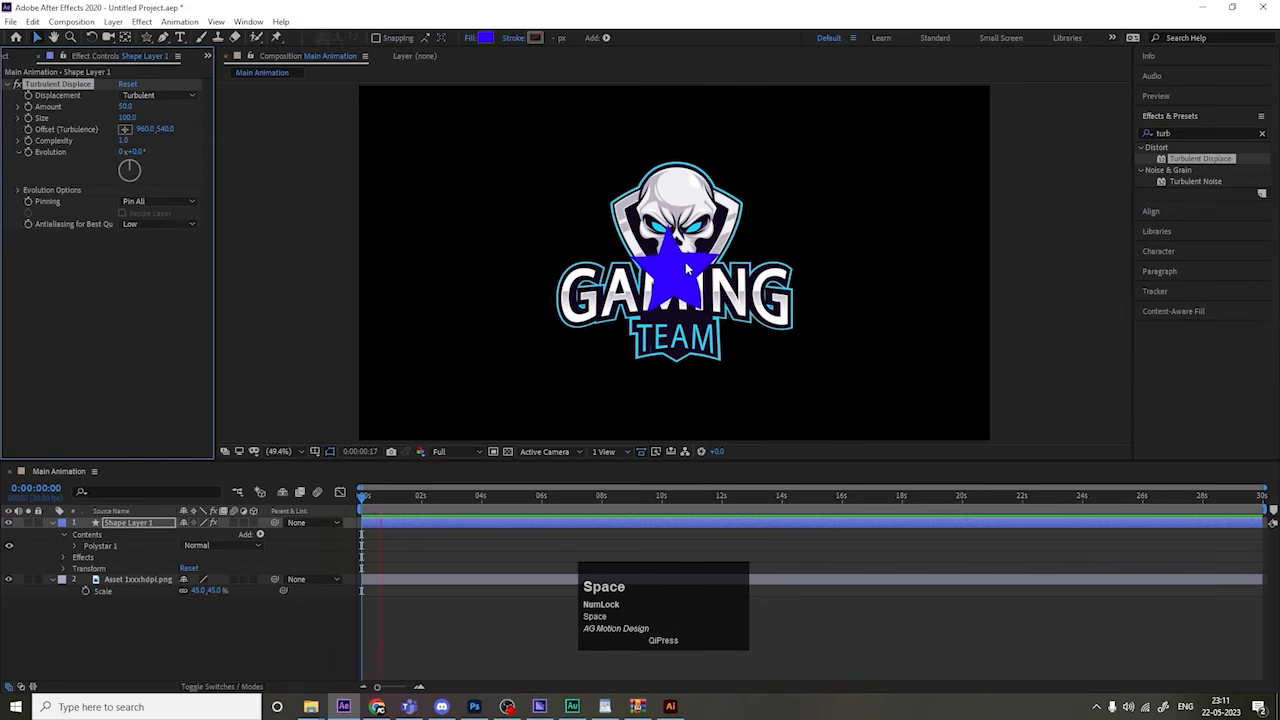
Step: Set the star's Turbulent Displace Amount to 122 and Size to 50
{"action": "scroll", "coordinate": [686, 268], "scroll_direction": "up", "scroll_amount": 3}
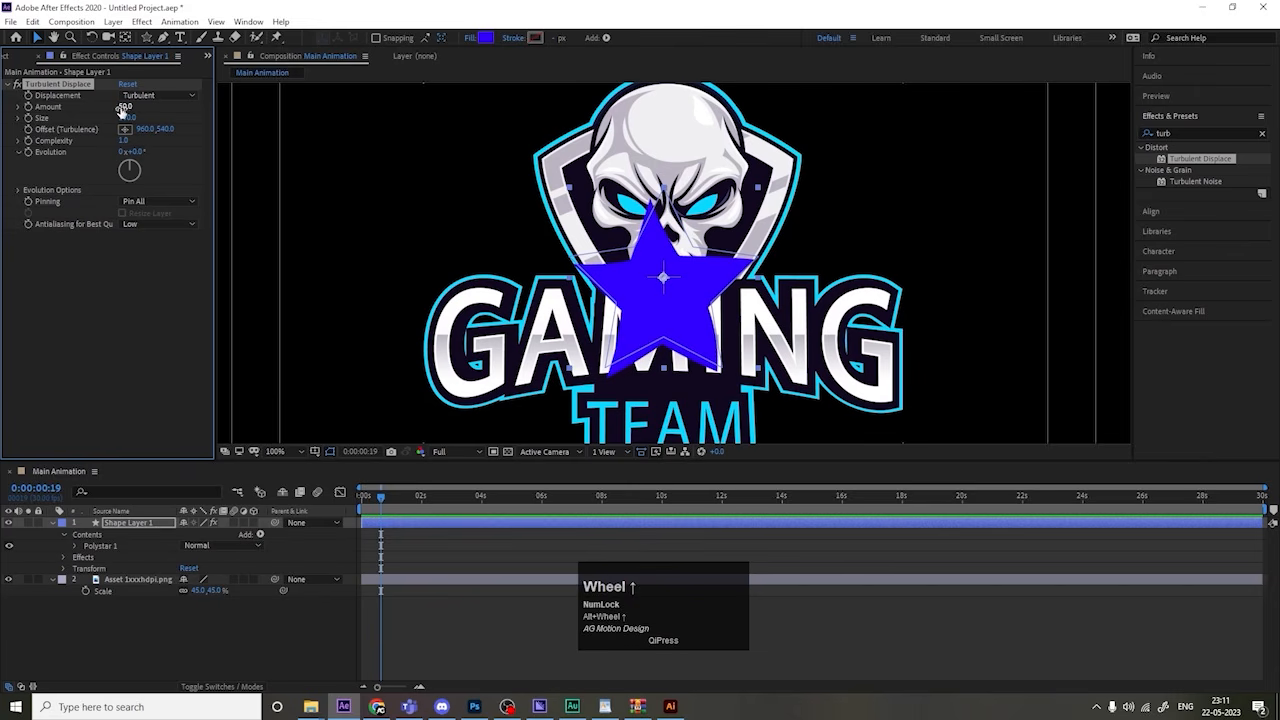
{"action": "left_click_drag", "start_coordinate": [125, 108], "coordinate": [175, 110]}
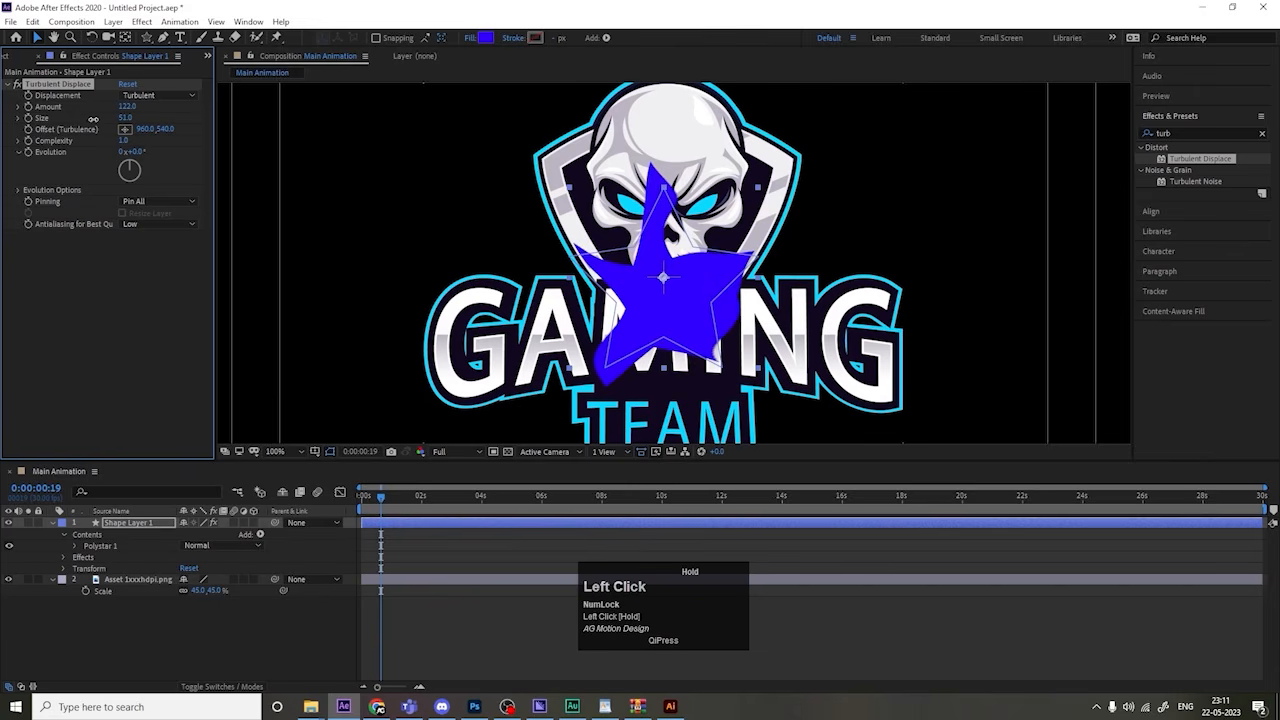
{"action": "left_click", "coordinate": [125, 118]}
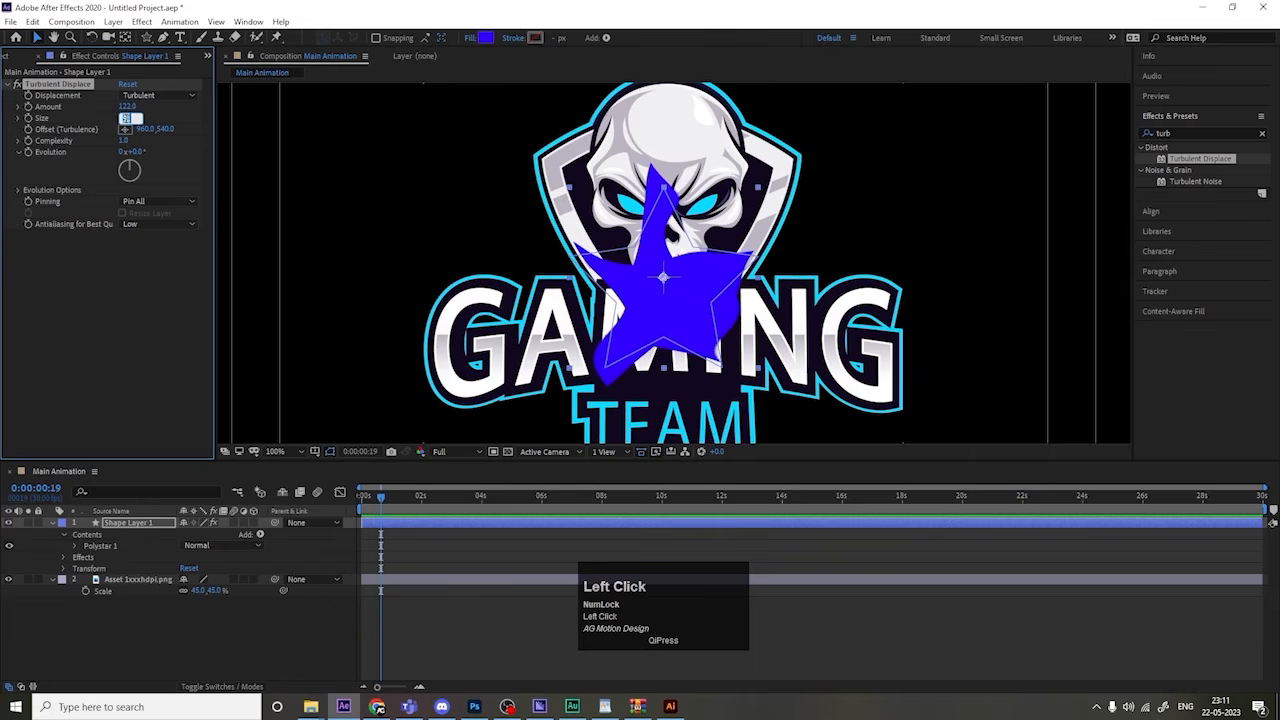
{"action": "key", "text": "Return"}
Step: Set the star layer's Scale to 0% and add a Scale keyframe at 0:00:00:19
{"action": "scroll", "coordinate": [632, 249], "scroll_direction": "down", "scroll_amount": 2}
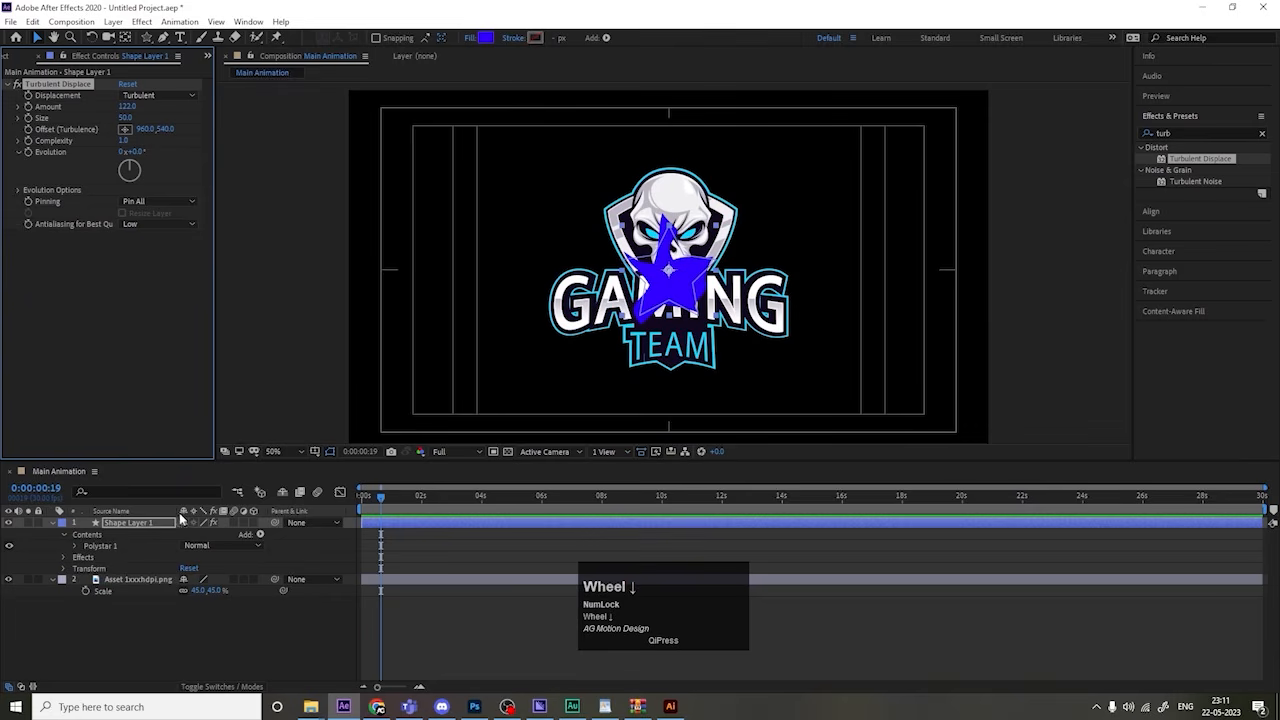
{"action": "key", "text": "s"}
{"action": "left_click", "coordinate": [200, 534]}
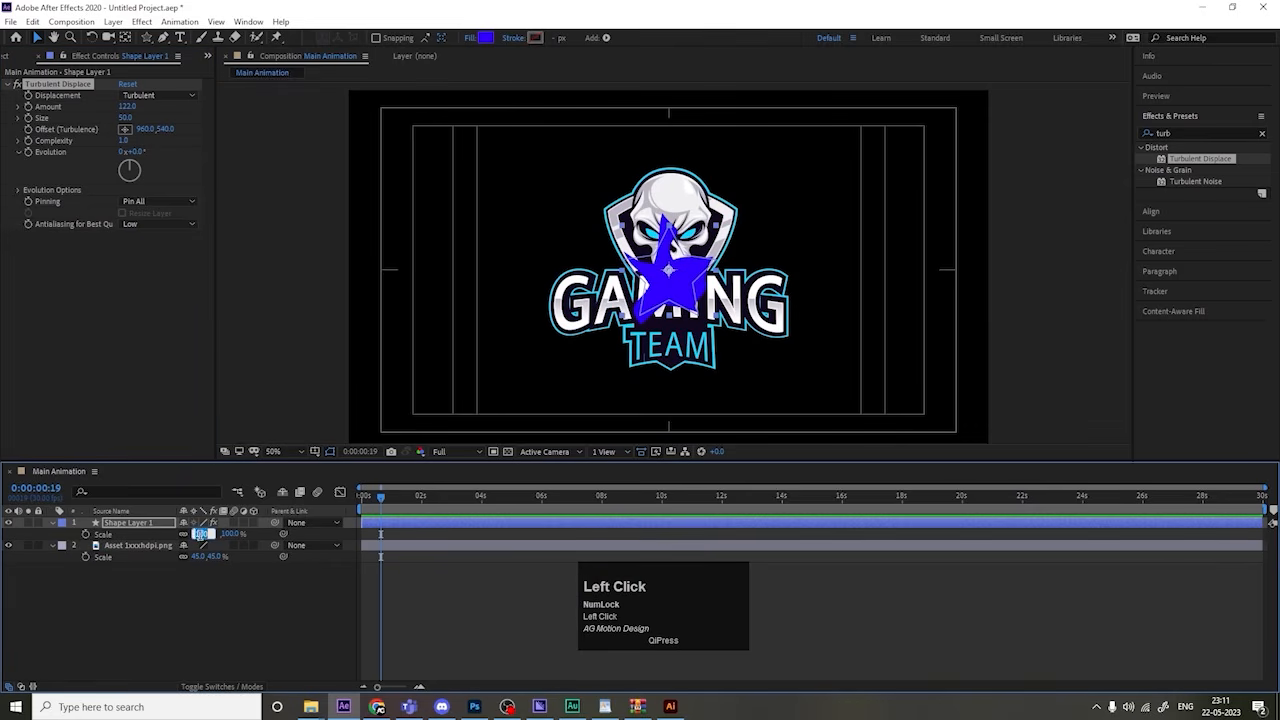
{"action": "type", "text": "0"}
{"action": "key", "text": "Return"}
{"action": "left_click", "coordinate": [86, 534]}
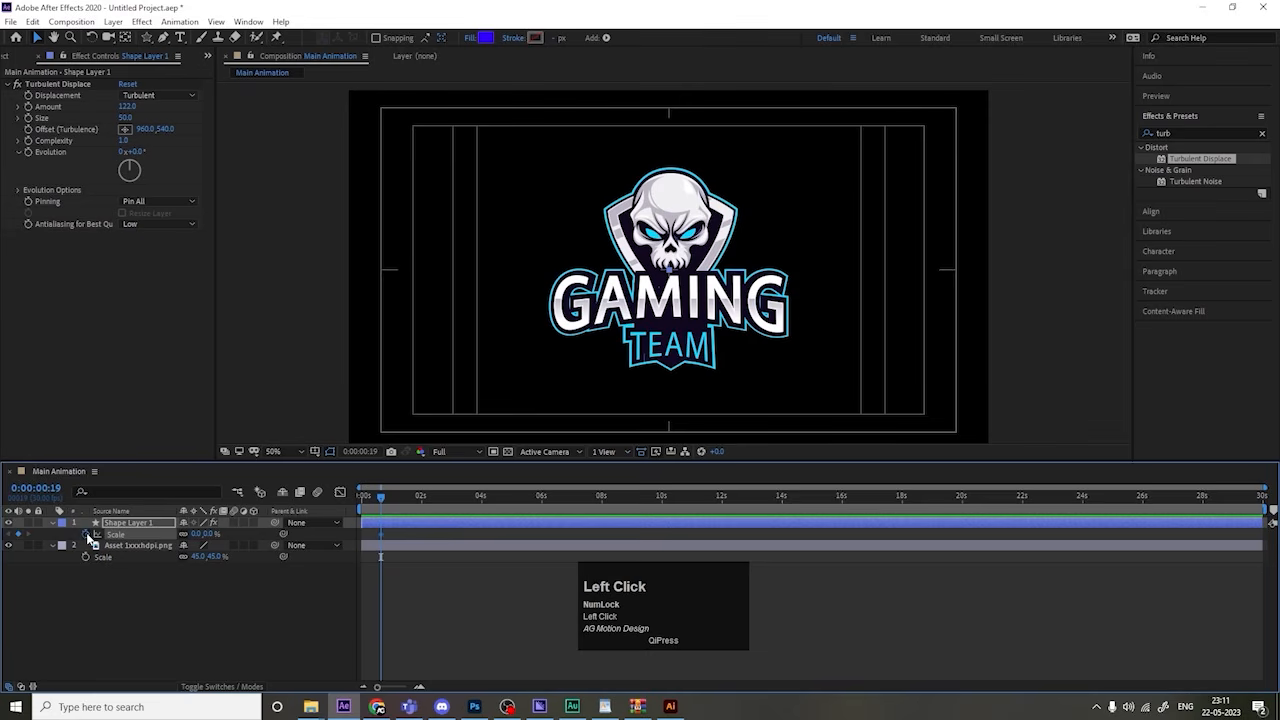
Step: Move the star layer's Scale keyframe to the start of the composition at 0:00:00:00
{"action": "left_click_drag", "start_coordinate": [380, 497], "coordinate": [350, 500]}
{"action": "key", "text": "="}
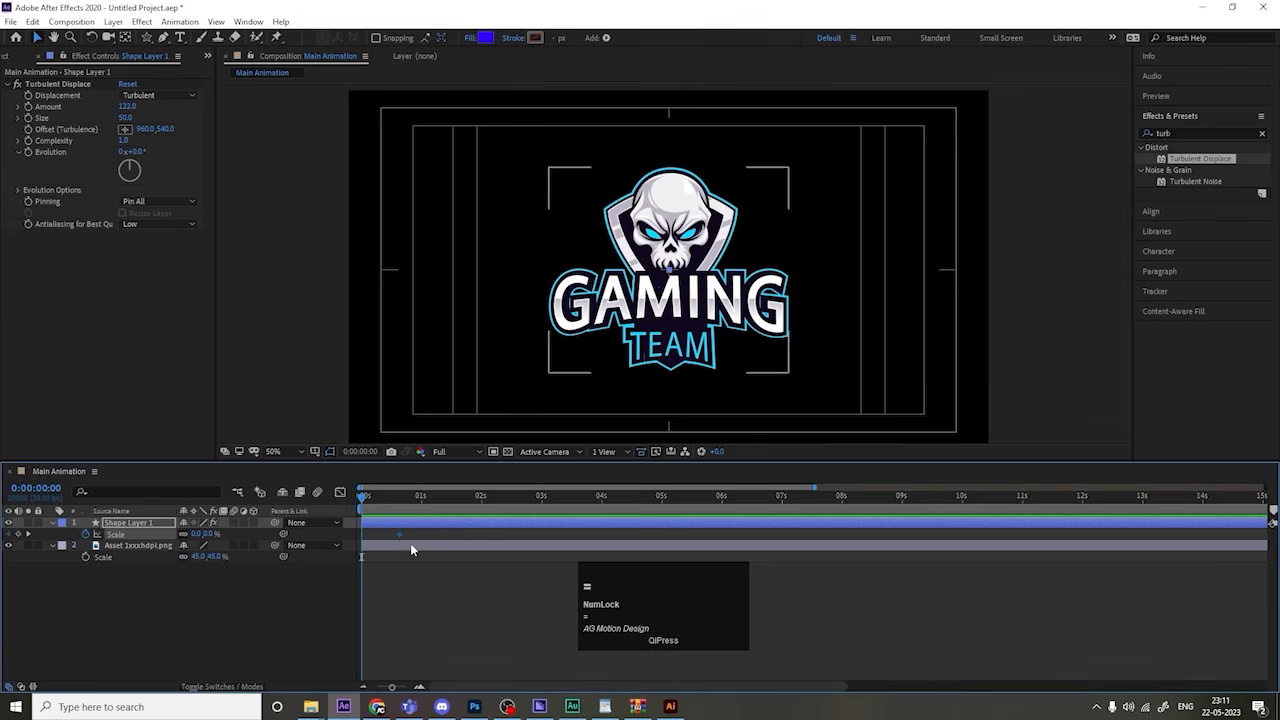
{"action": "left_click_drag", "start_coordinate": [400, 534], "coordinate": [362, 543]}
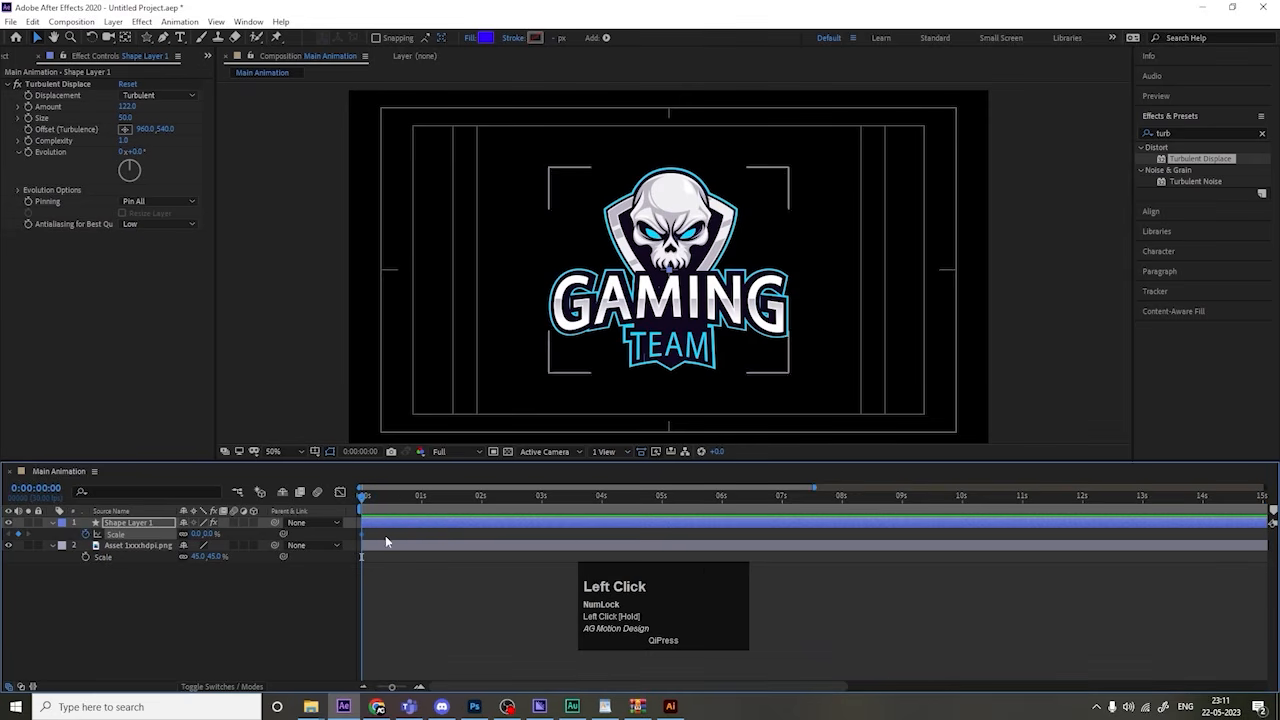
Step: Set the star layer's Scale to 527% at 0:00:03:00 to create the ending keyframe
{"action": "left_click_drag", "start_coordinate": [464, 503], "coordinate": [541, 499]}
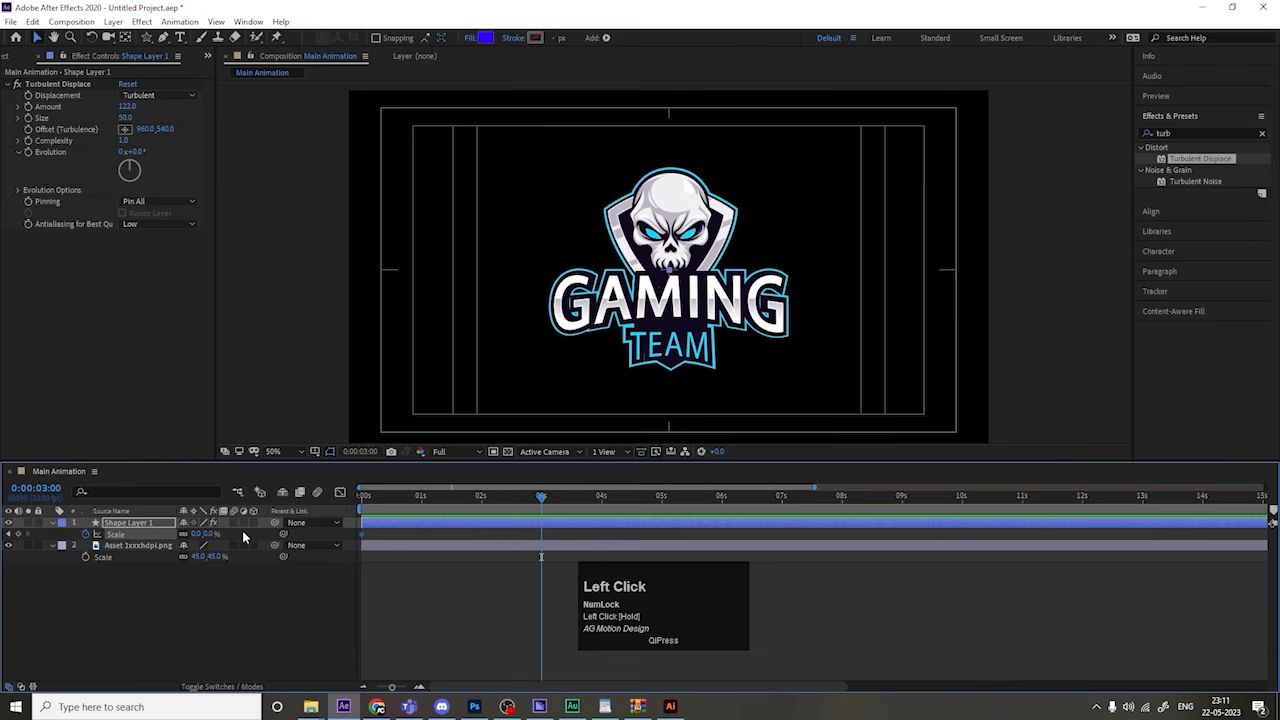
{"action": "left_click_drag", "start_coordinate": [196, 533], "coordinate": [473, 456]}
{"action": "left_click", "coordinate": [177, 587]}
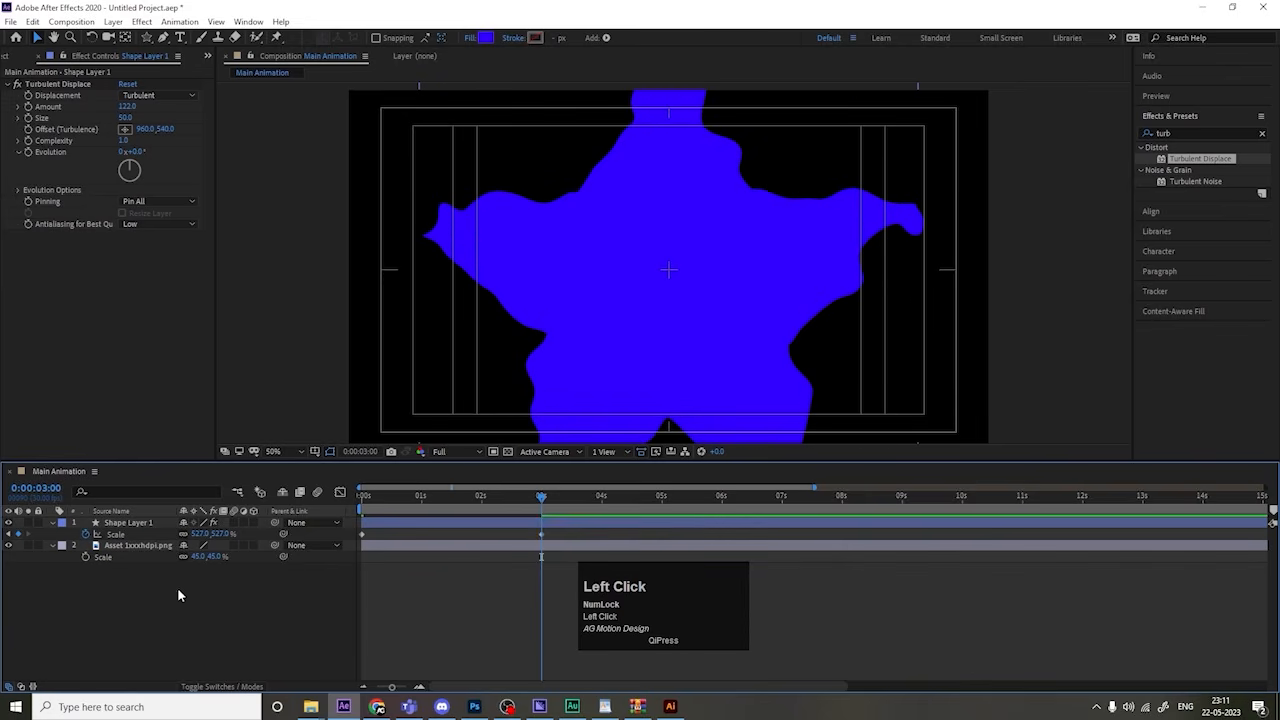
Step: Set the logo image layer's track matte to Alpha Matte using Shape Layer 1, and preview the reveal
{"action": "key", "text": "F4"}
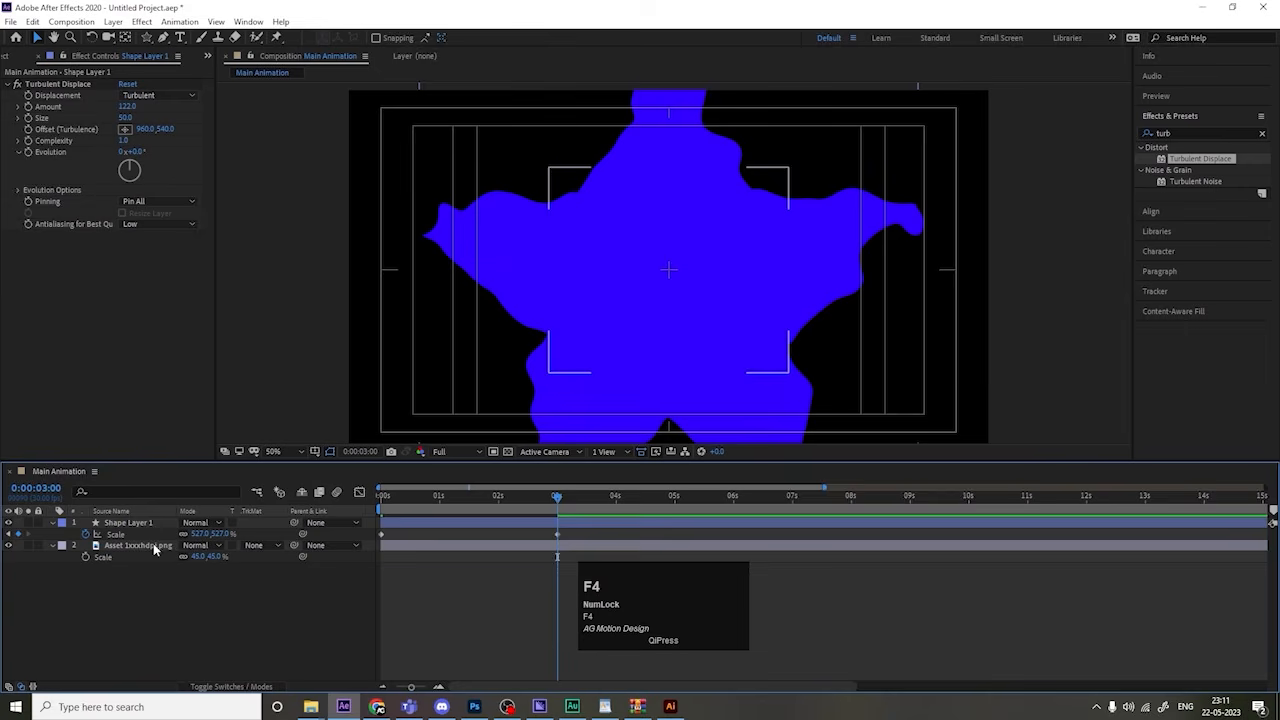
{"action": "left_click", "coordinate": [188, 545]}
{"action": "left_click", "coordinate": [258, 545]}
{"action": "left_click", "coordinate": [284, 579]}
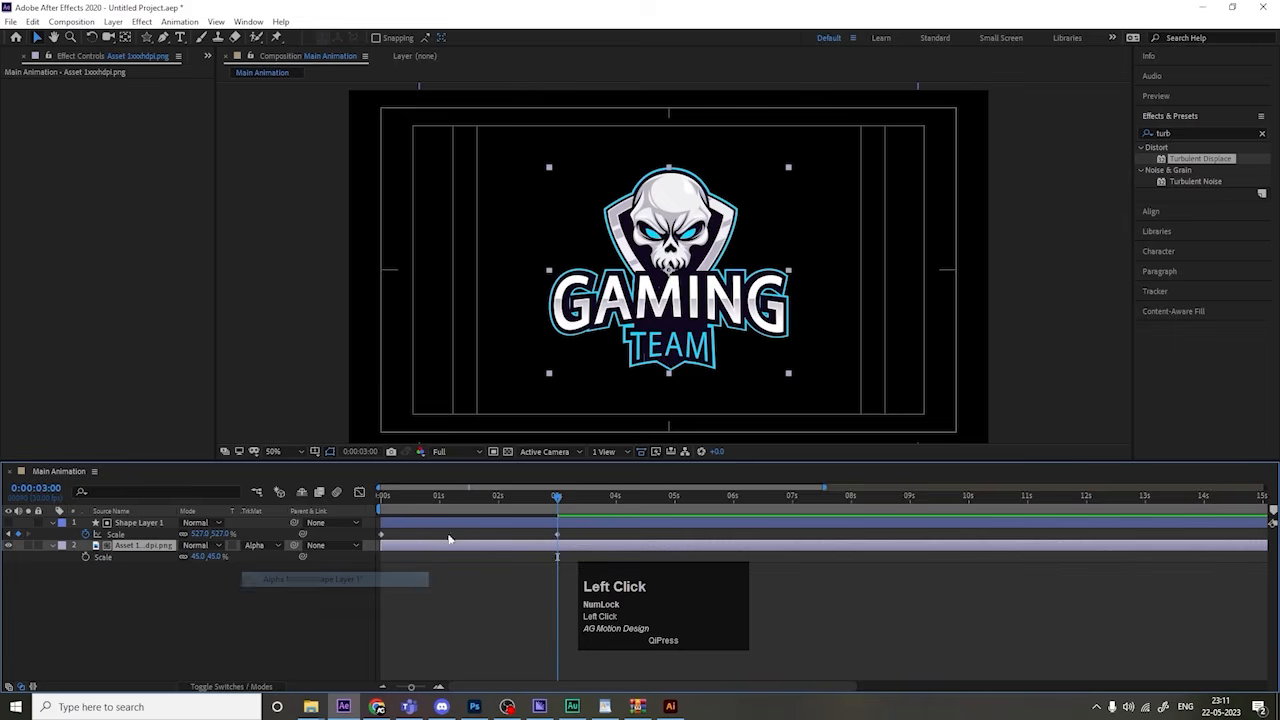
{"action": "key", "text": "space"}
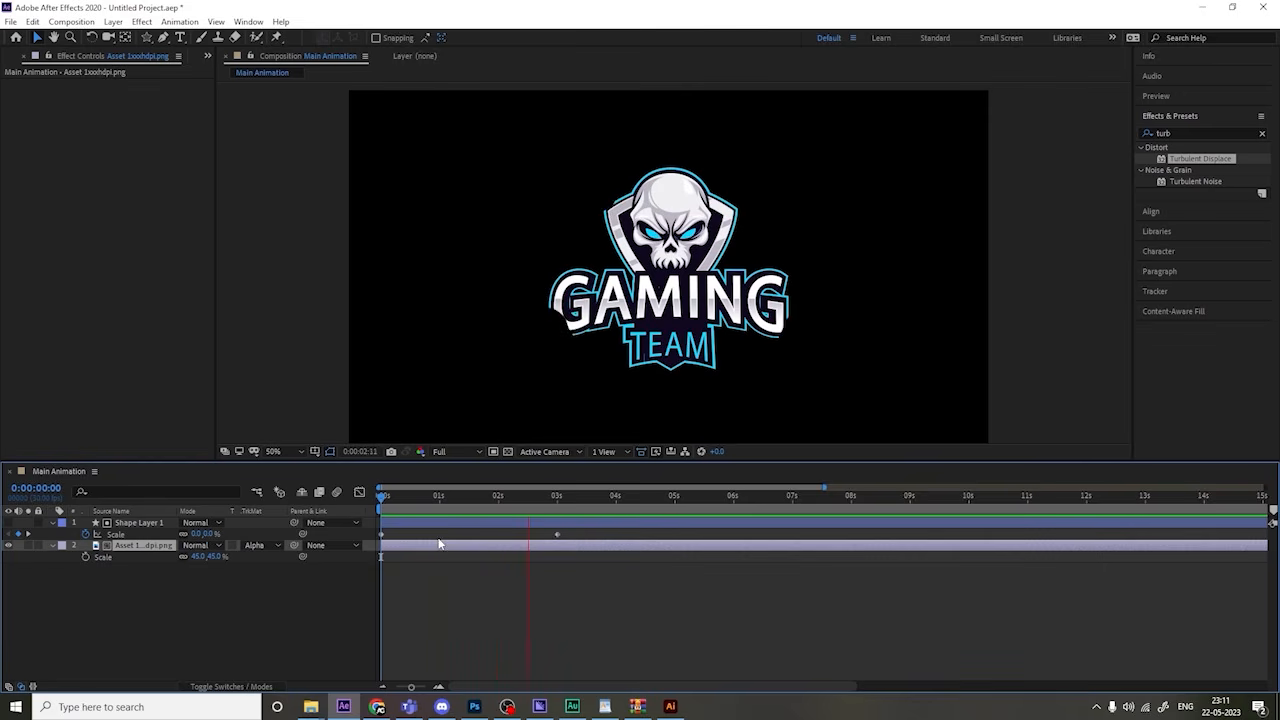
{"action": "key", "text": "space"}
Step: Pre-compose the star shape and logo image layers into a new composition named Logo Animation
{"action": "left_click", "coordinate": [319, 617]}
{"action": "key", "text": "u"}
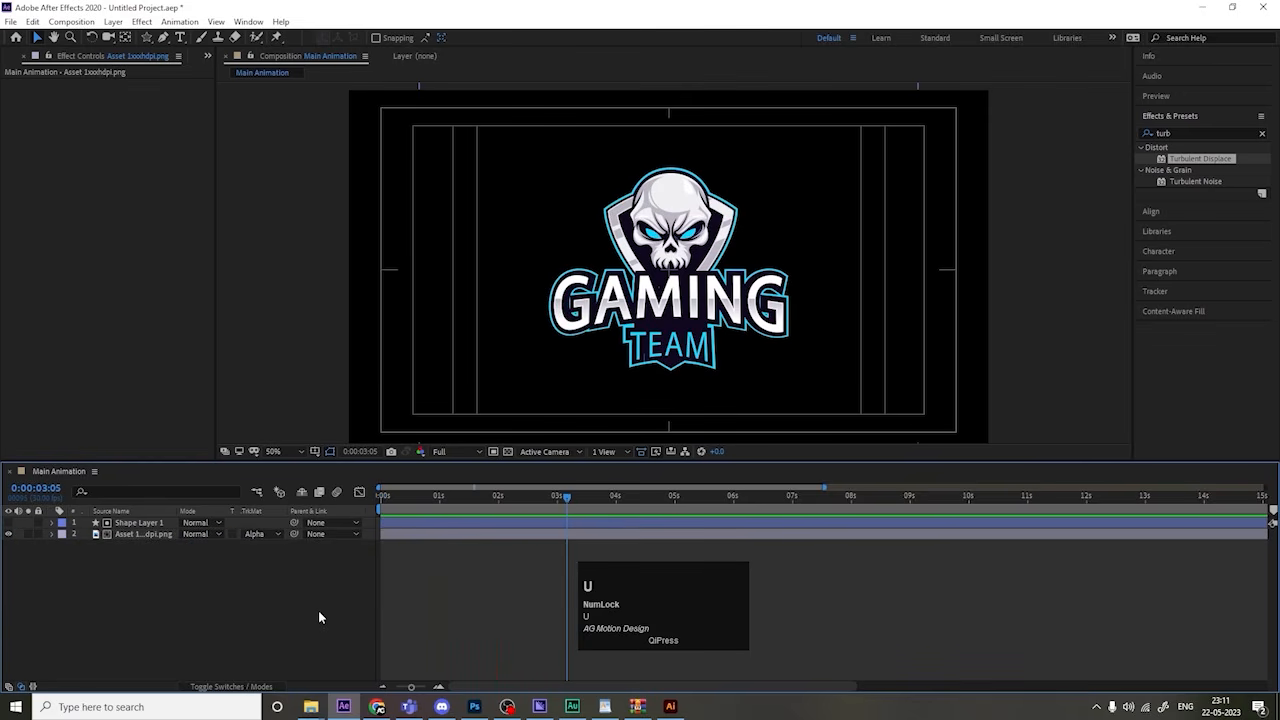
{"action": "left_click_drag", "start_coordinate": [189, 586], "coordinate": [127, 518]}
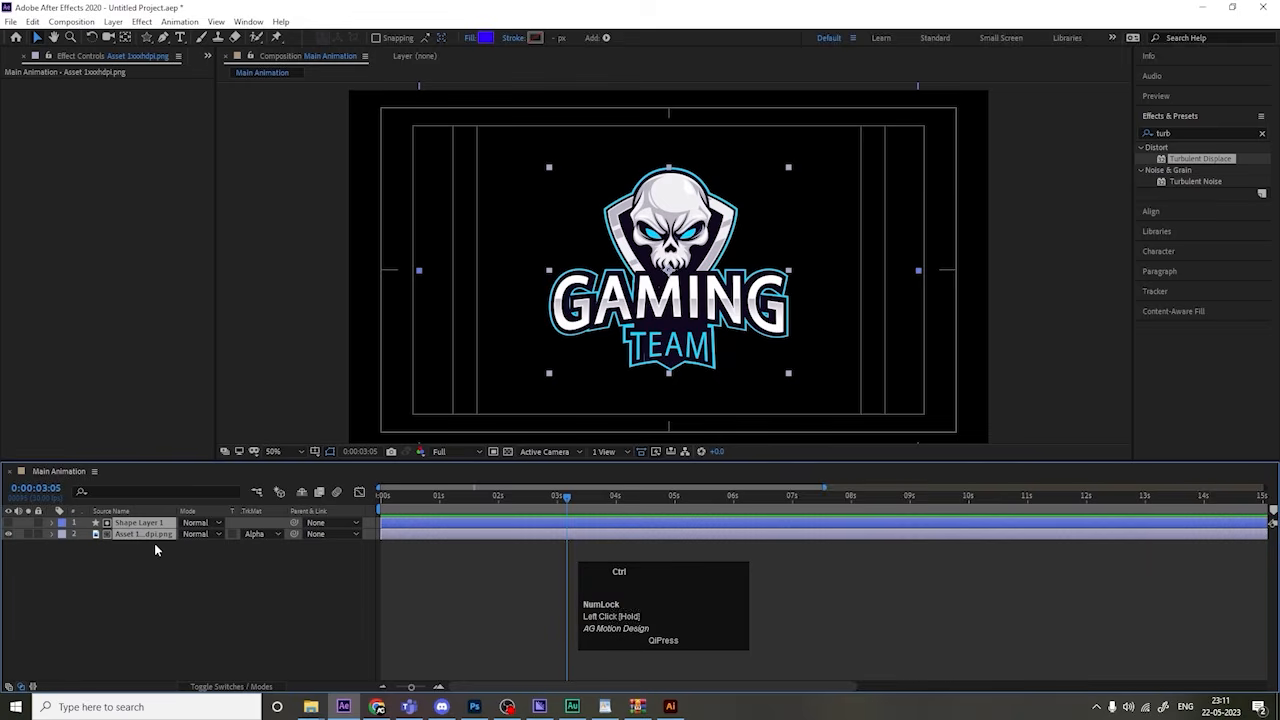
{"action": "key", "text": "ctrl+shift+c"}
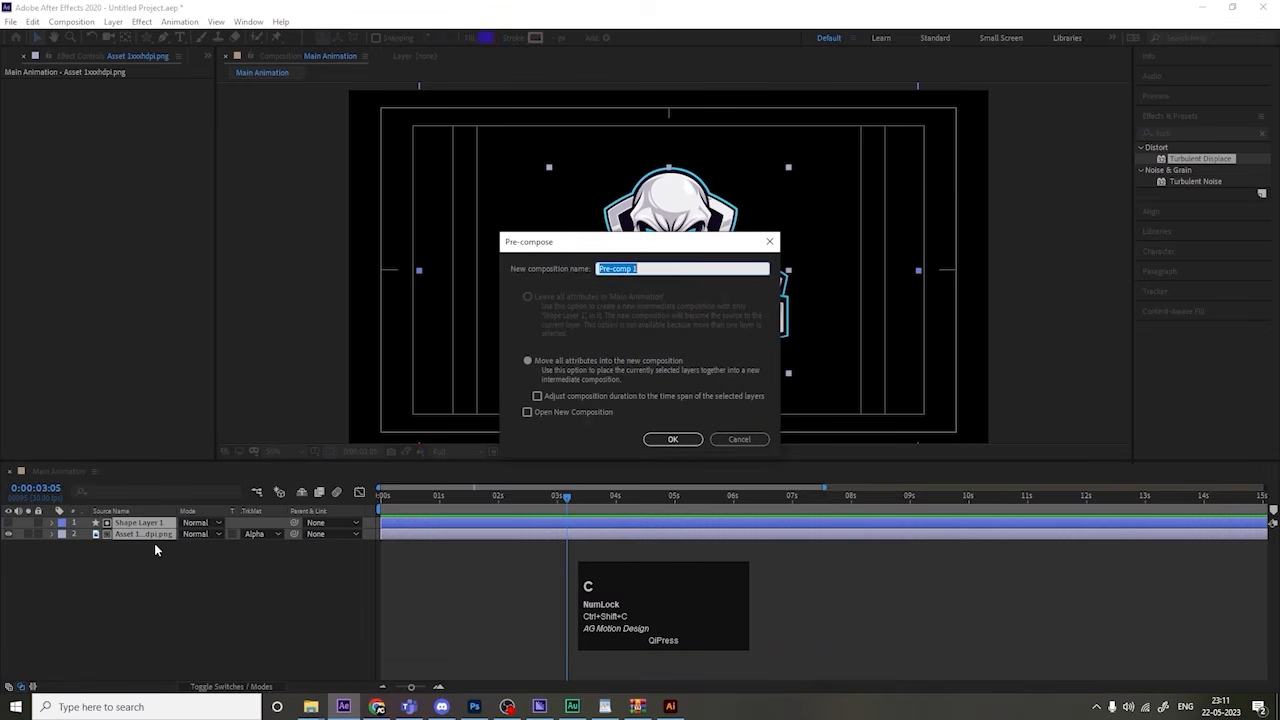
{"action": "type", "text": "Logo A"}
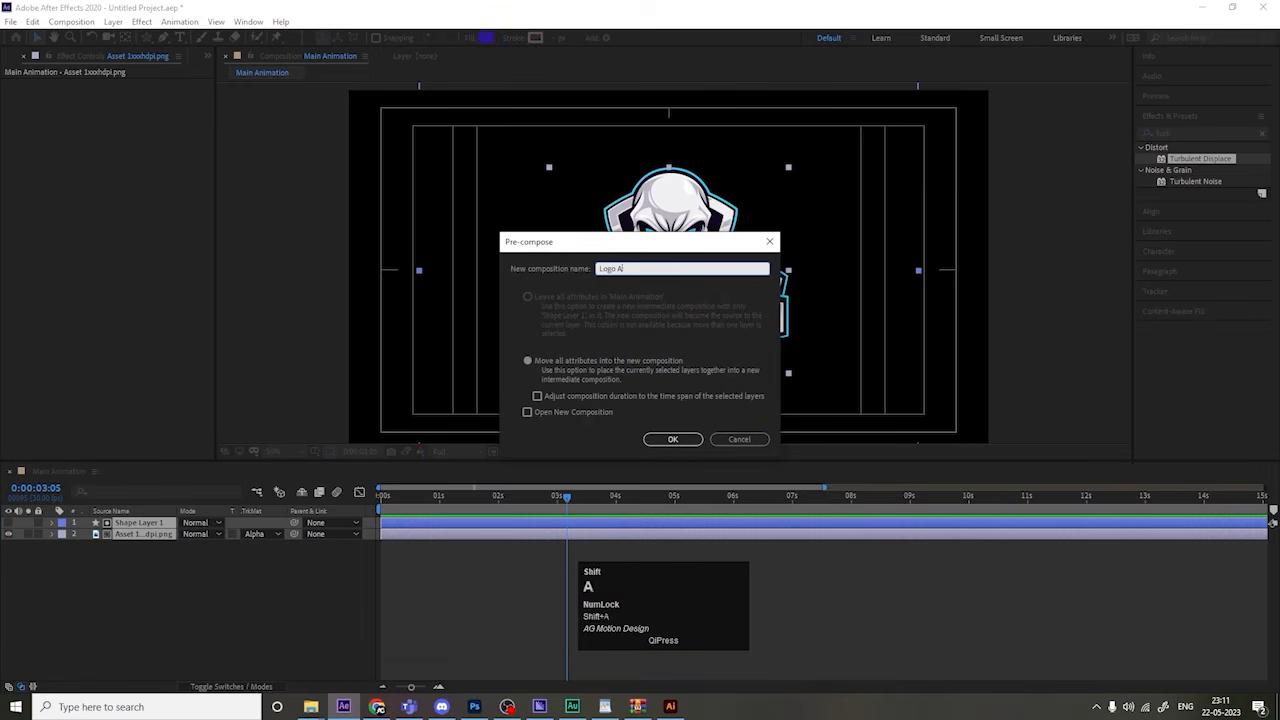
{"action": "type", "text": "nimation"}
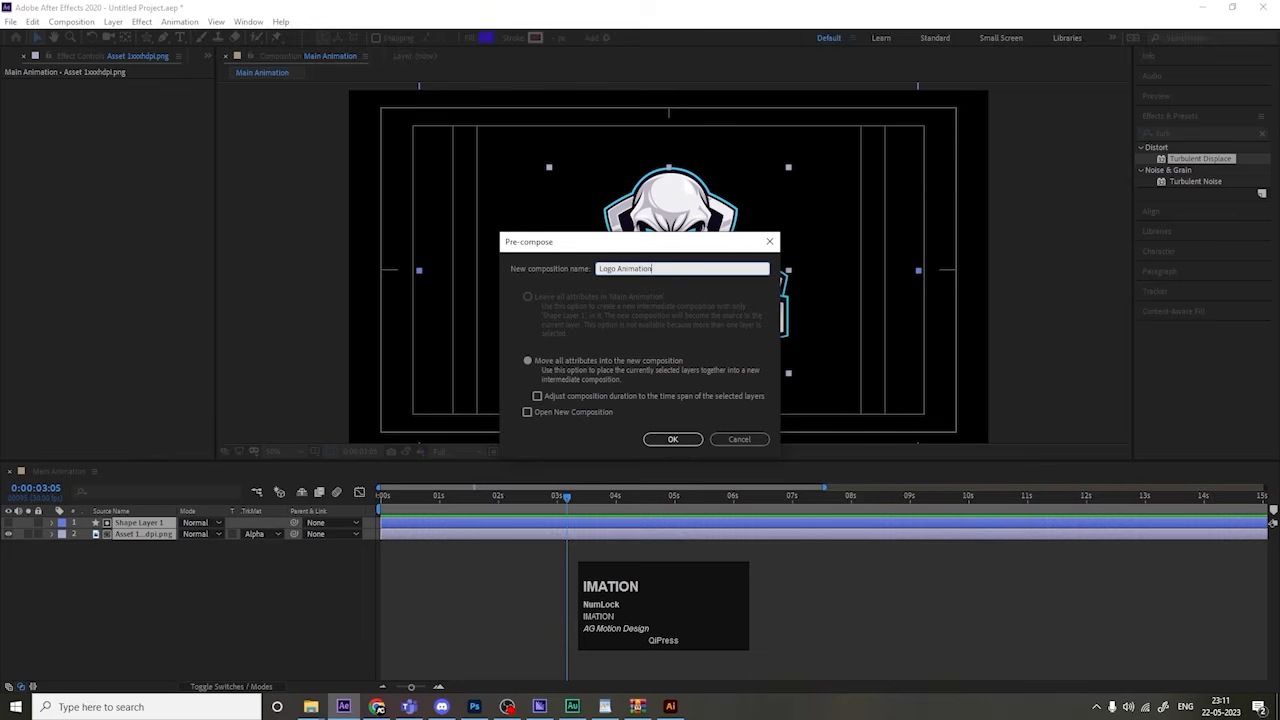
{"action": "left_click", "coordinate": [673, 439]}
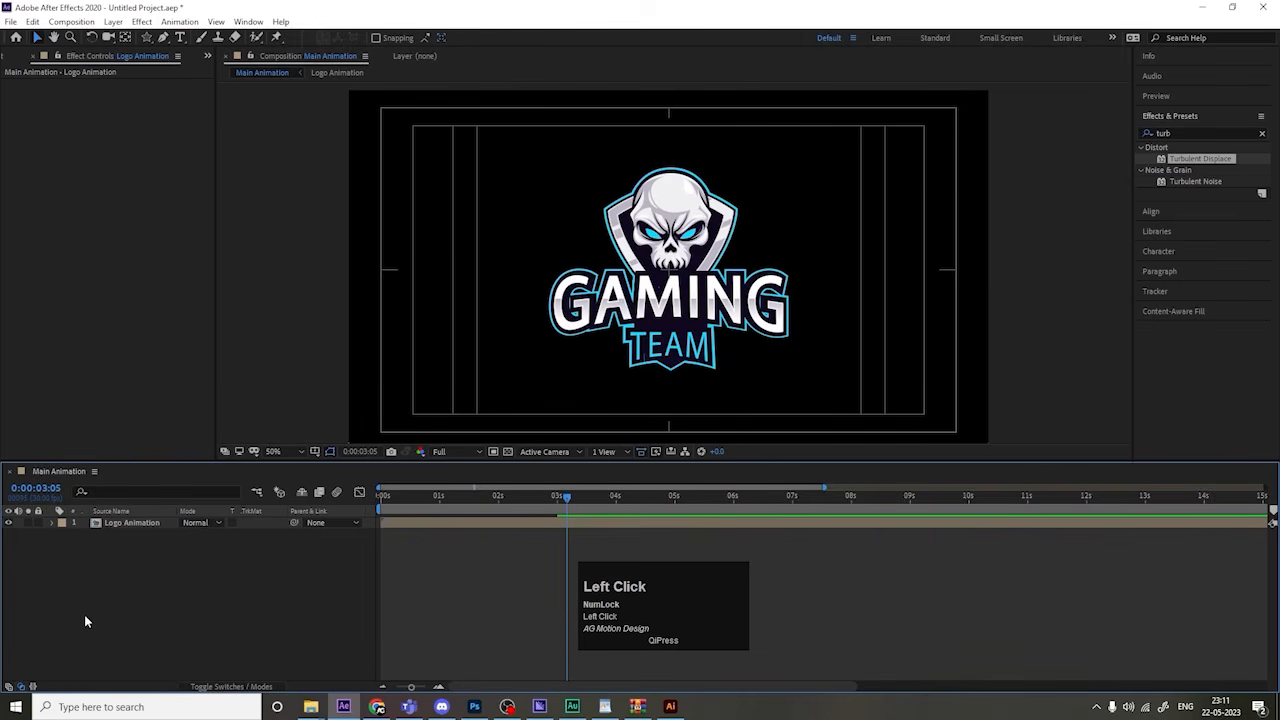
Step: Add a locked black (000000) background solid named bg beneath the Logo Animation layer
{"action": "key", "text": "ctrl+y"}
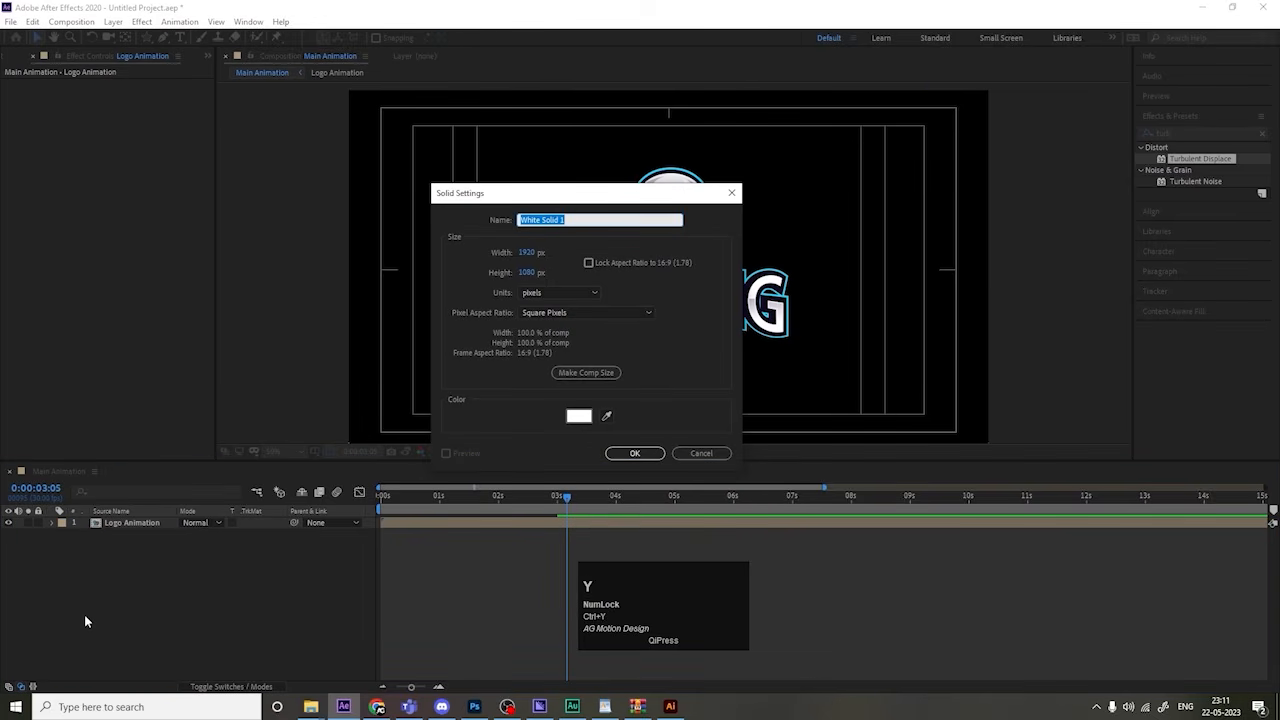
{"action": "type", "text": "bg"}
{"action": "left_click", "coordinate": [579, 416]}
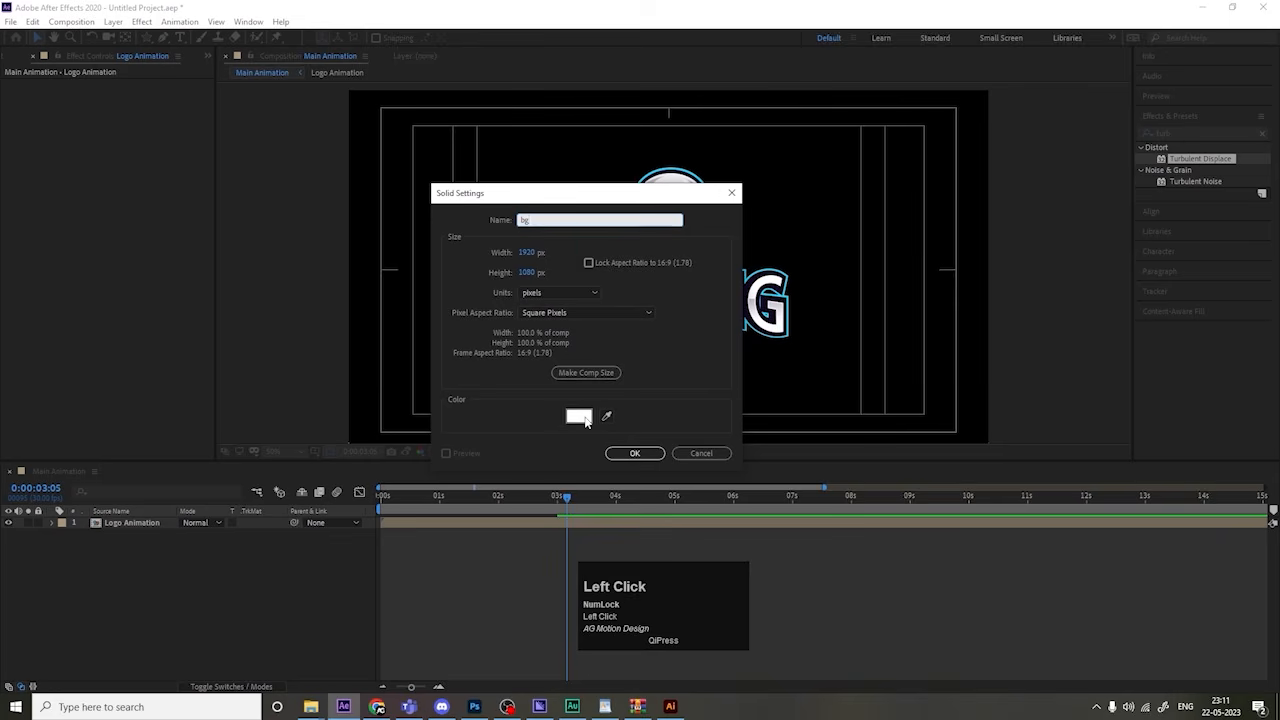
{"action": "left_click_drag", "start_coordinate": [281, 442], "coordinate": [424, 540]}
{"action": "key", "text": "backslash"}
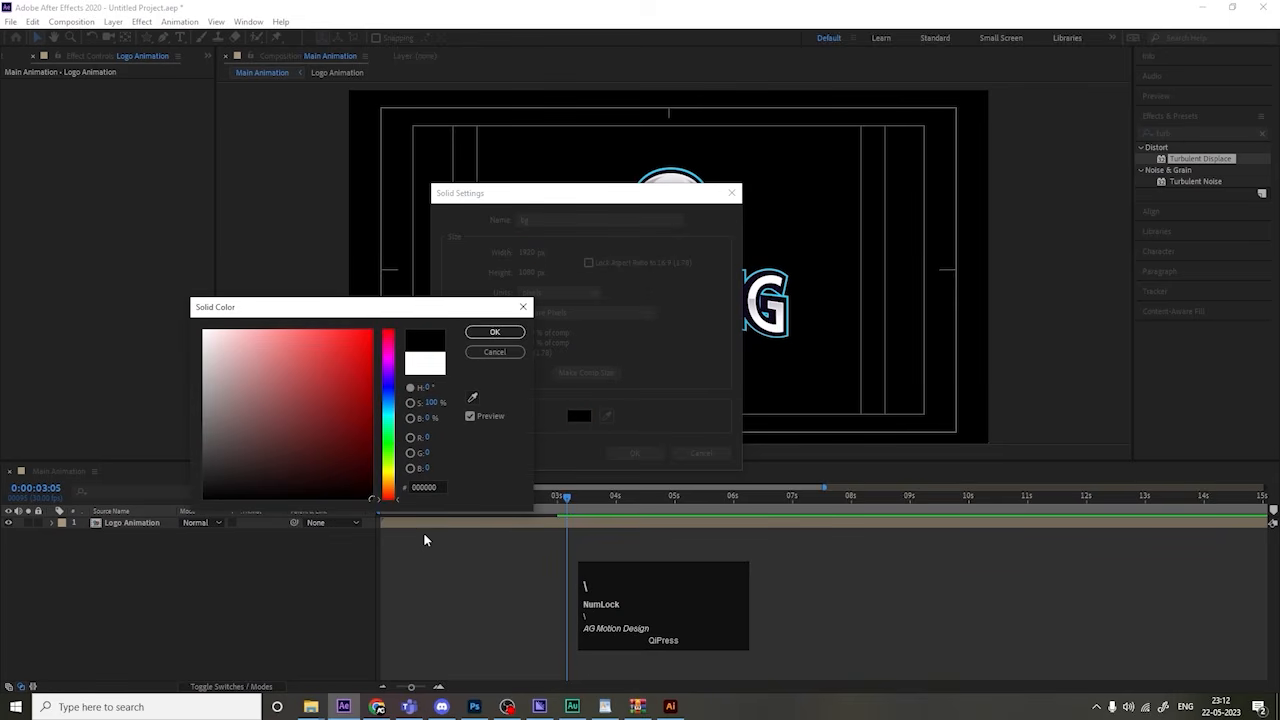
{"action": "key", "text": "Return"}
{"action": "key", "text": "Return"}
{"action": "left_click_drag", "start_coordinate": [121, 523], "coordinate": [119, 570]}
{"action": "left_click", "coordinate": [40, 535]}
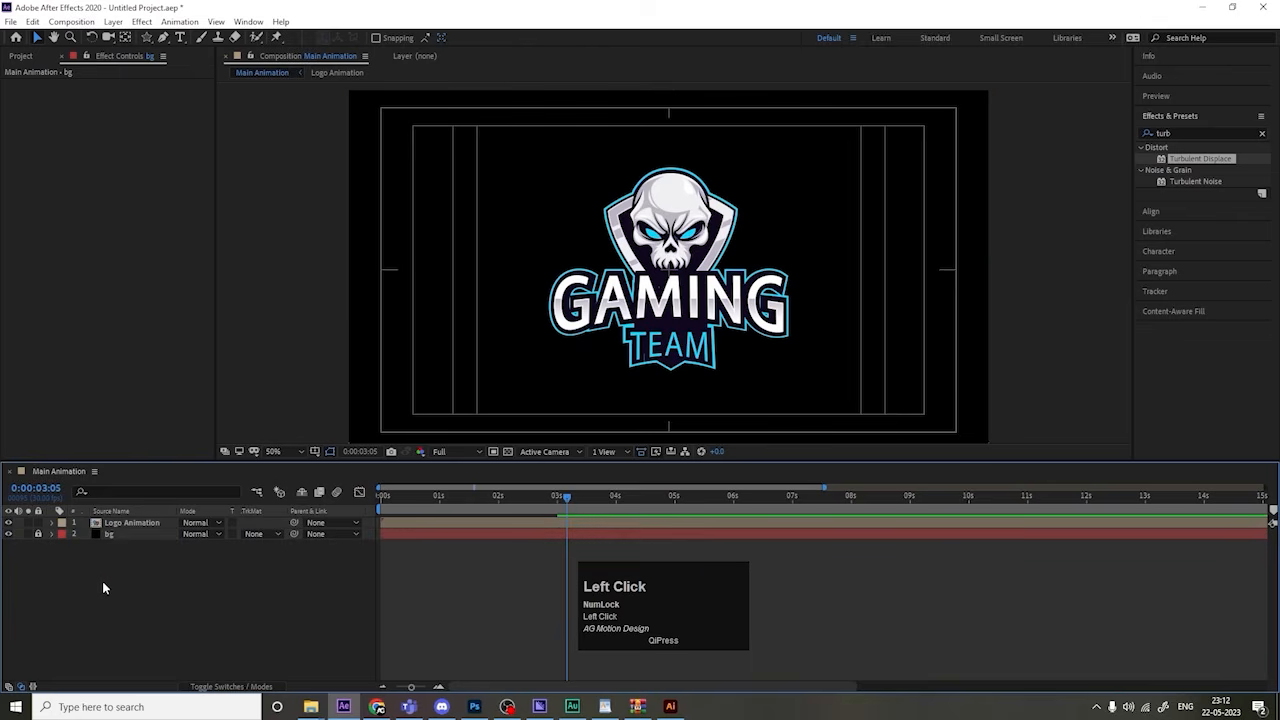
Step: Add another black solid at composition size and apply the Gradient Ramp effect to it
{"action": "key", "text": "ctrl+y"}
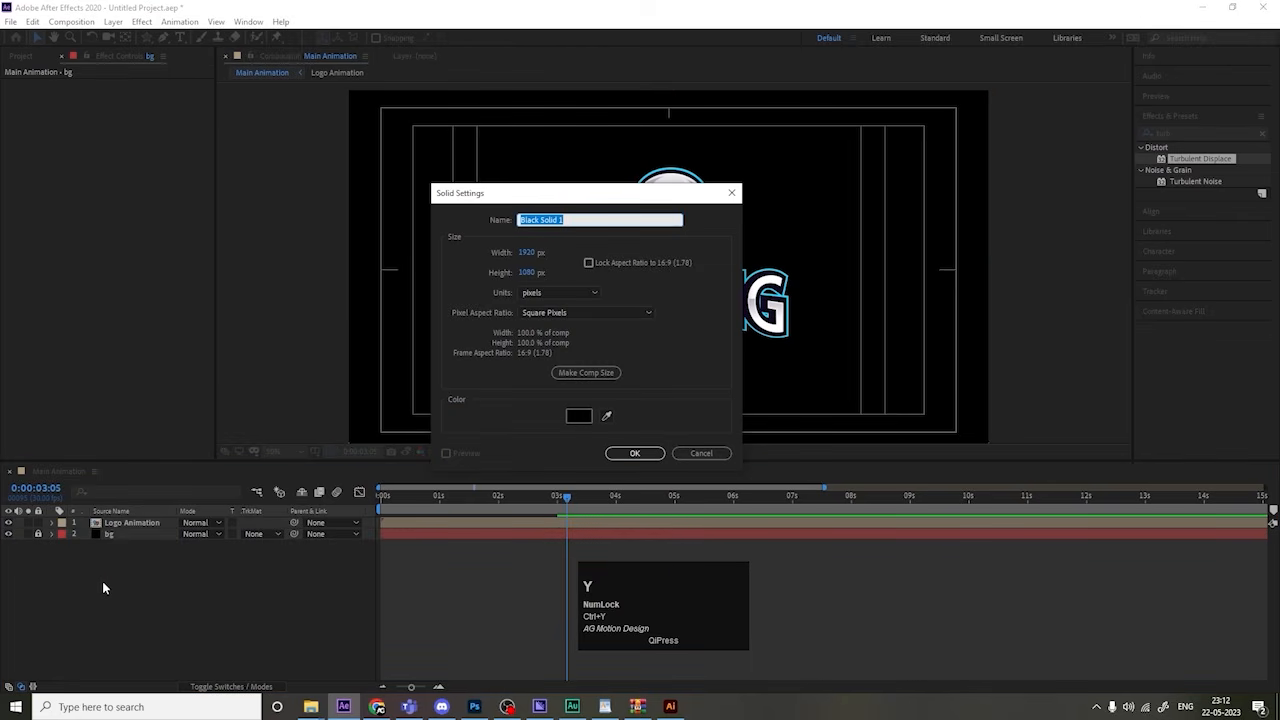
{"action": "key", "text": "Return"}
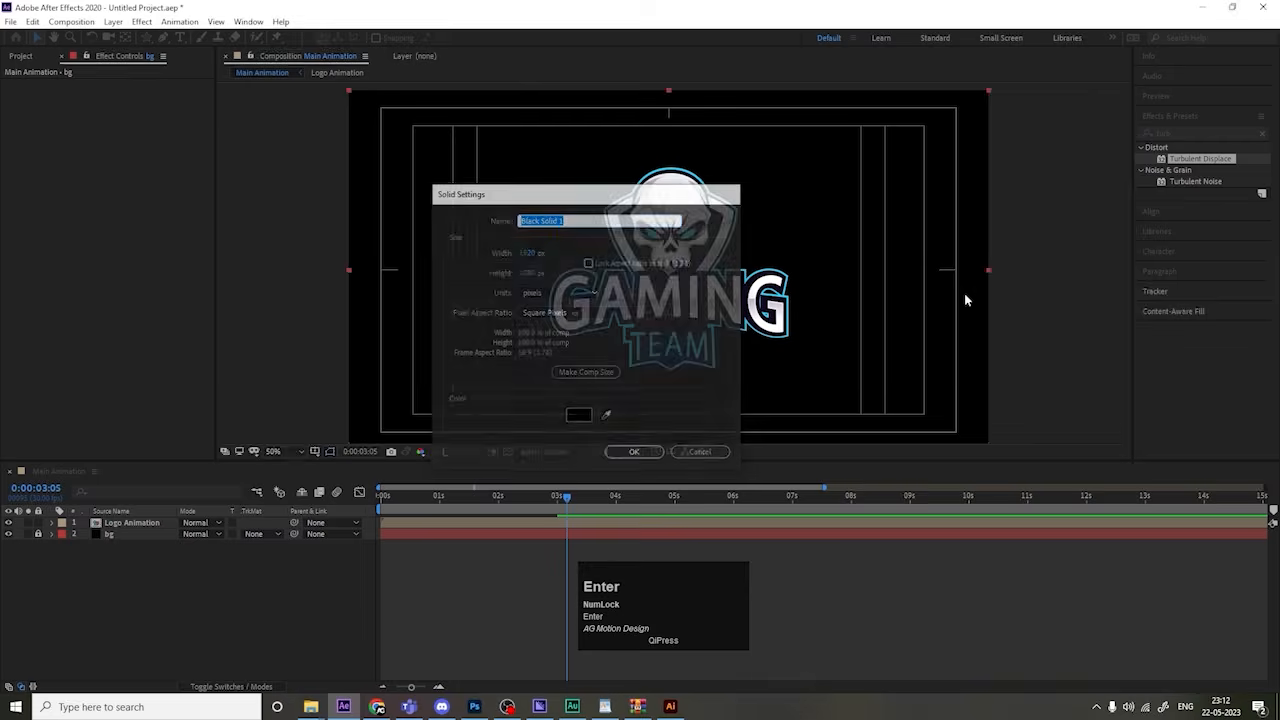
{"action": "left_click", "coordinate": [1186, 133]}
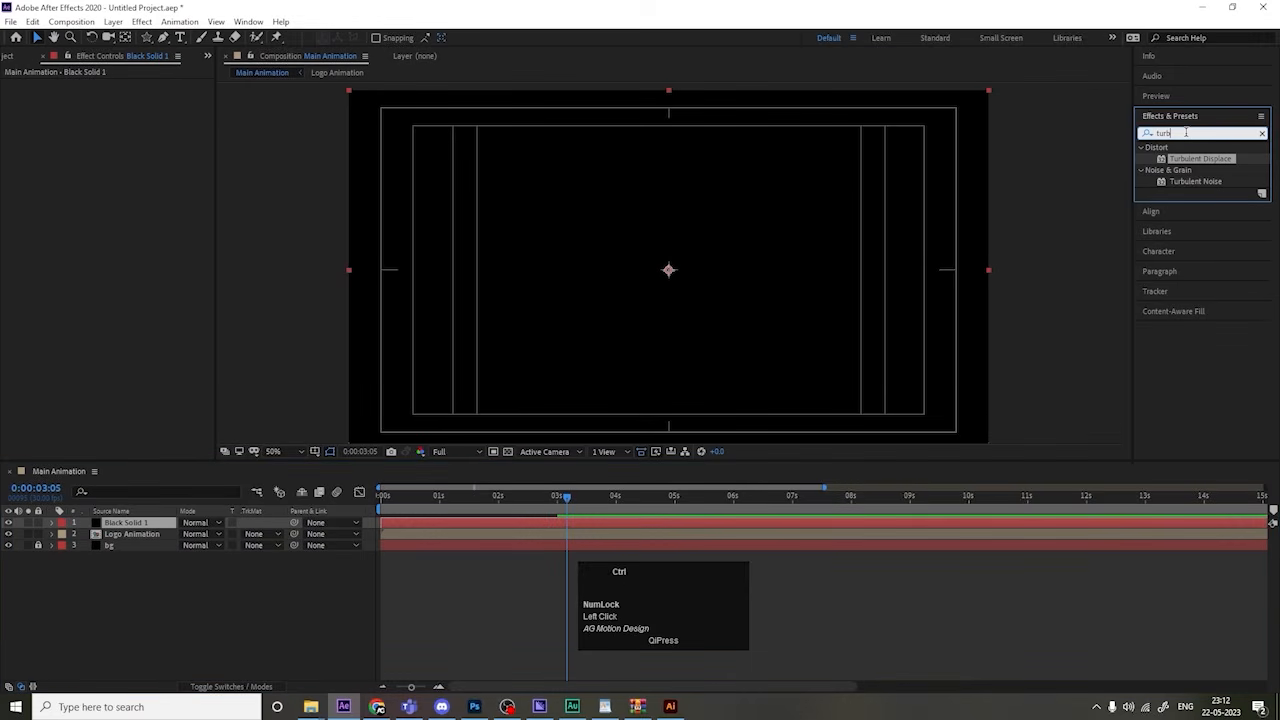
{"action": "key", "text": "ctrl+a"}
{"action": "type", "text": "tur"}
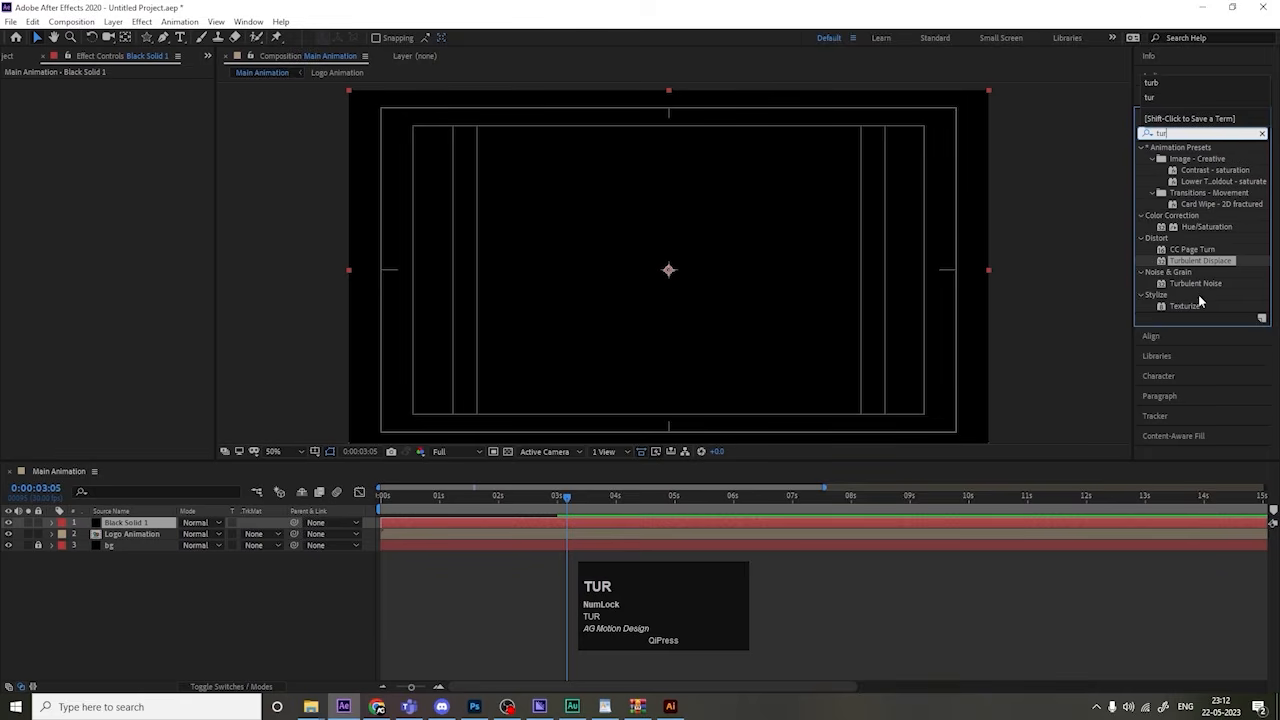
{"action": "key", "text": "ctrl+a"}
{"action": "type", "text": "ramp"}
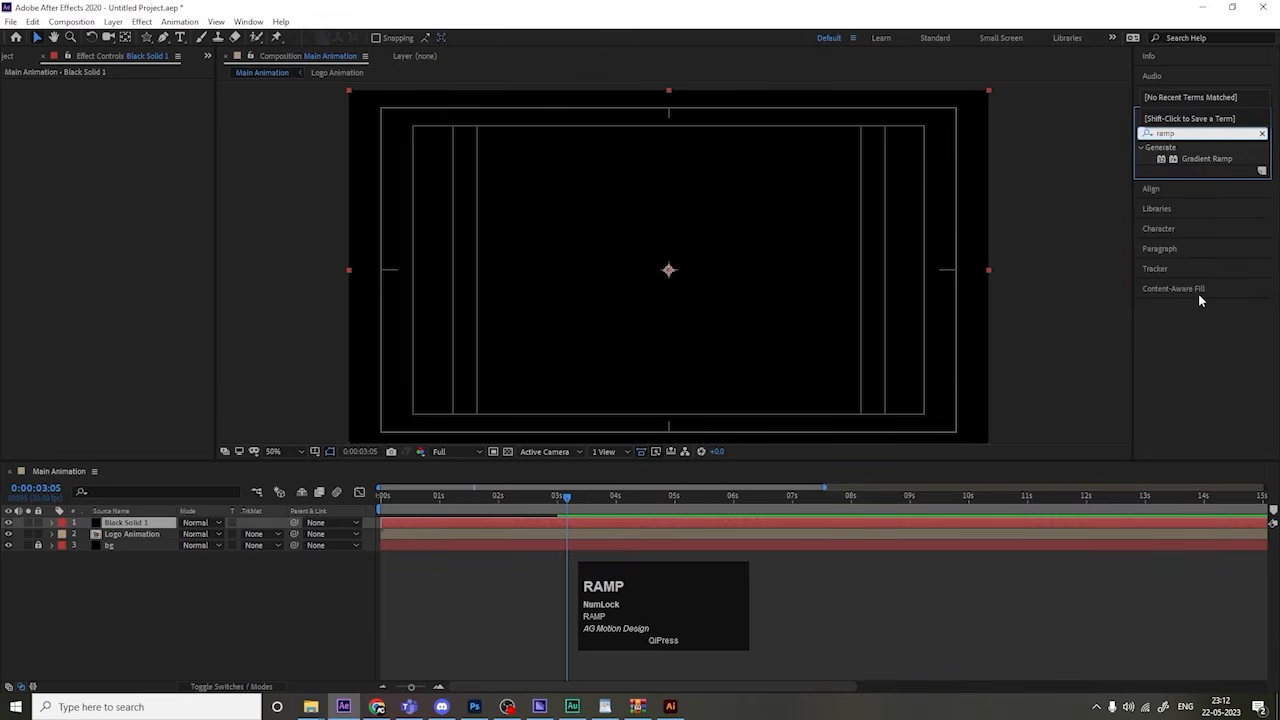
{"action": "left_click", "coordinate": [1189, 163]}
{"action": "double_click", "coordinate": [1189, 163]}
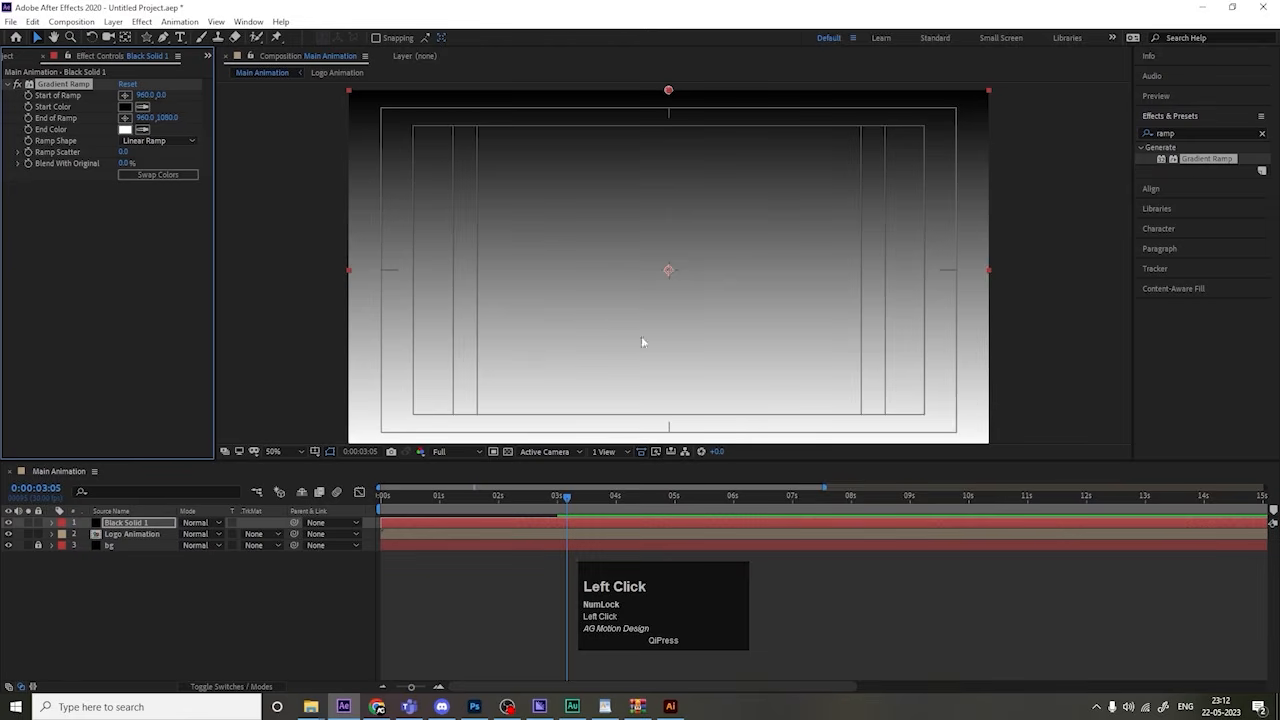
Step: Make the gradient a Radial Ramp starting at the composition's center, about 958, 542, and ending well below the frame, about 1548 vertically
{"action": "left_click", "coordinate": [155, 141]}
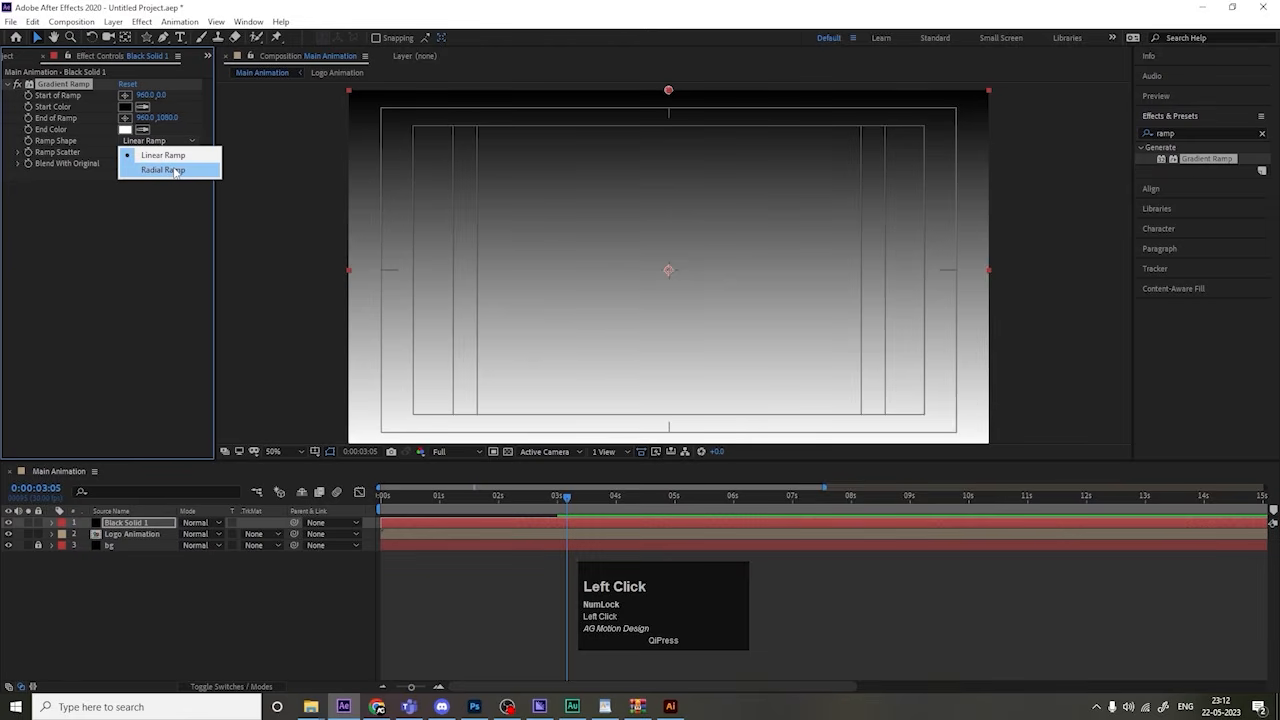
{"action": "left_click", "coordinate": [175, 171]}
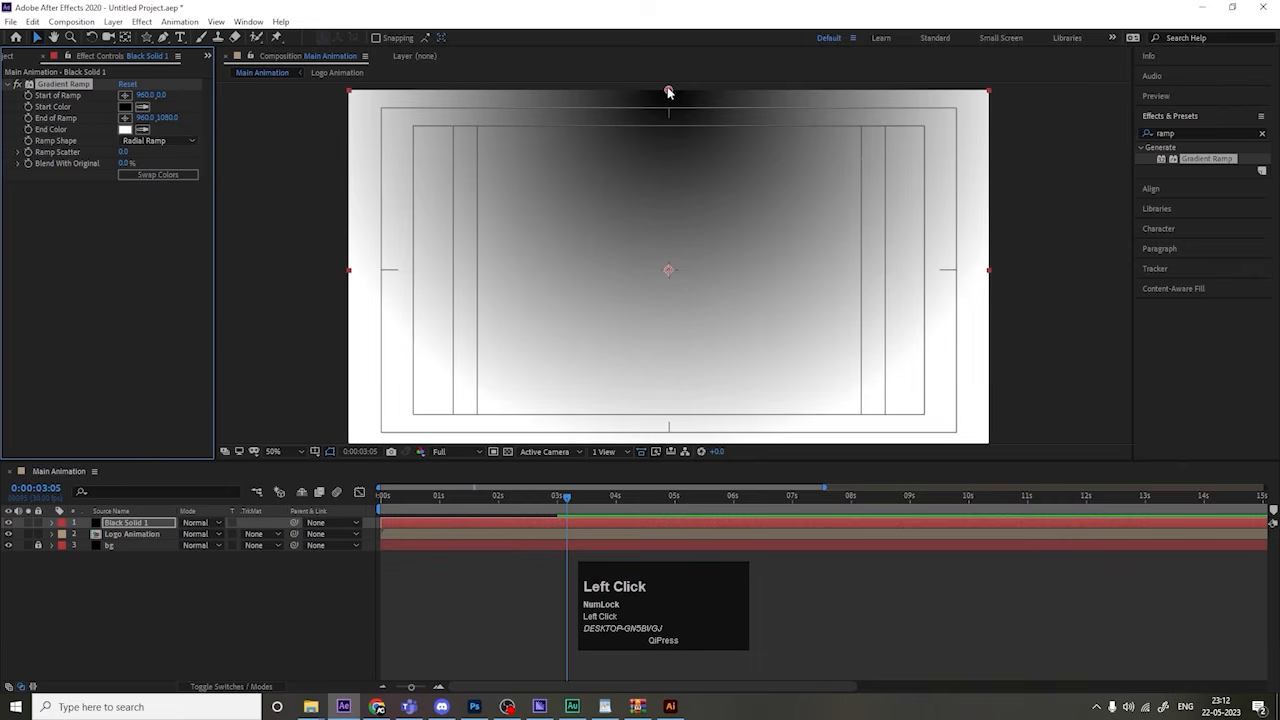
{"action": "left_click_drag", "start_coordinate": [669, 91], "coordinate": [669, 270]}
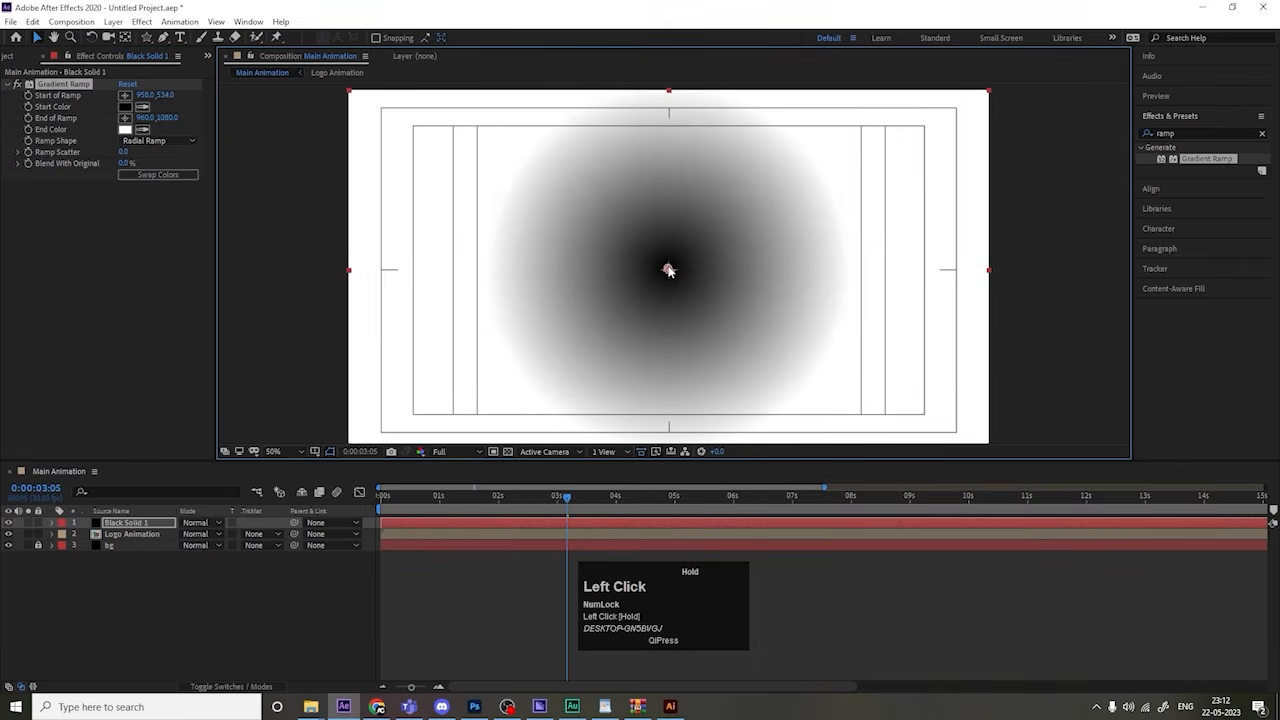
{"action": "scroll", "coordinate": [672, 300], "scroll_direction": "down", "scroll_amount": 2}
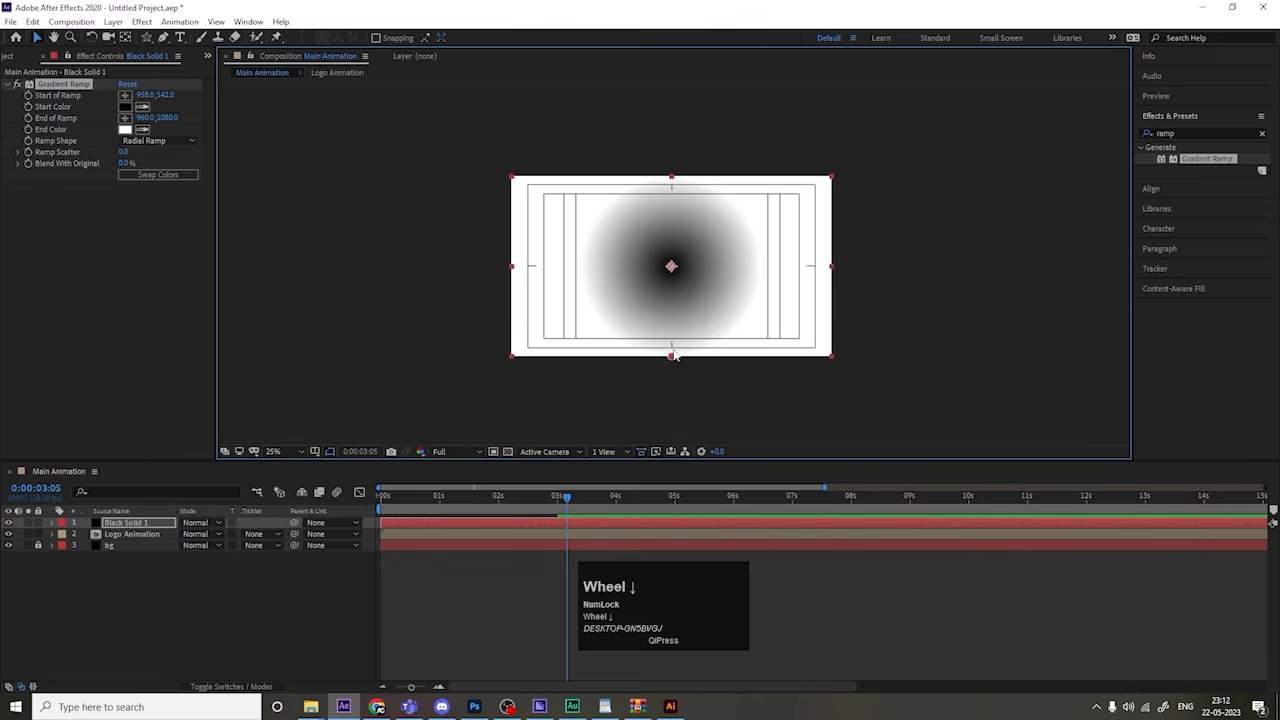
{"action": "left_click_drag", "start_coordinate": [673, 358], "coordinate": [672, 434]}
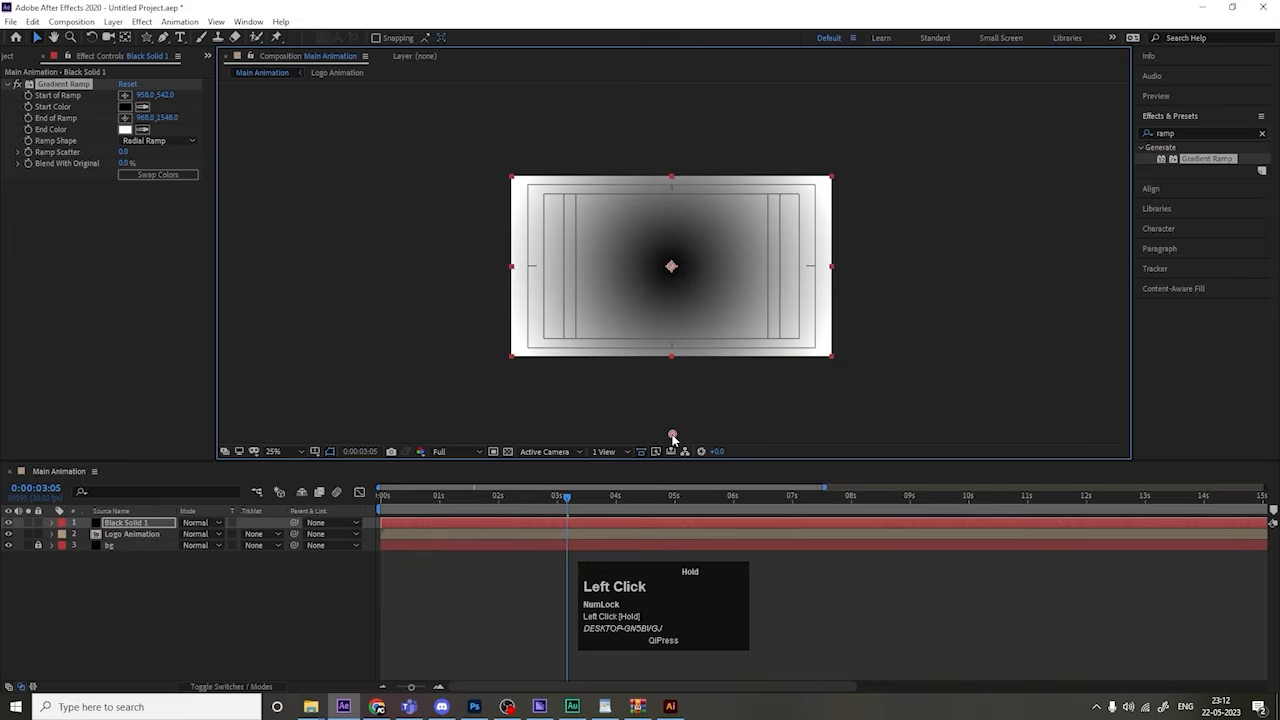
{"action": "left_click", "coordinate": [145, 549]}
Step: Pre-compose the gradient solid as map, moving all attributes into the new composition
{"action": "left_click", "coordinate": [127, 523]}
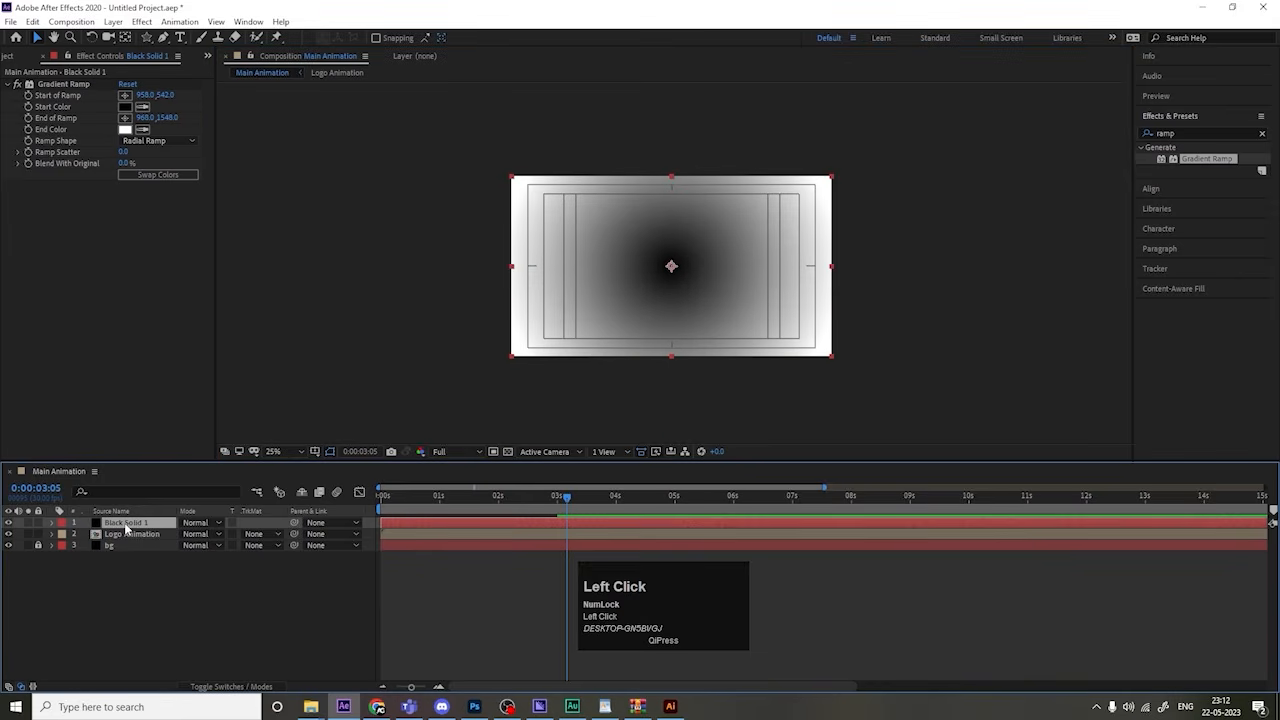
{"action": "key", "text": "ctrl+shift+c"}
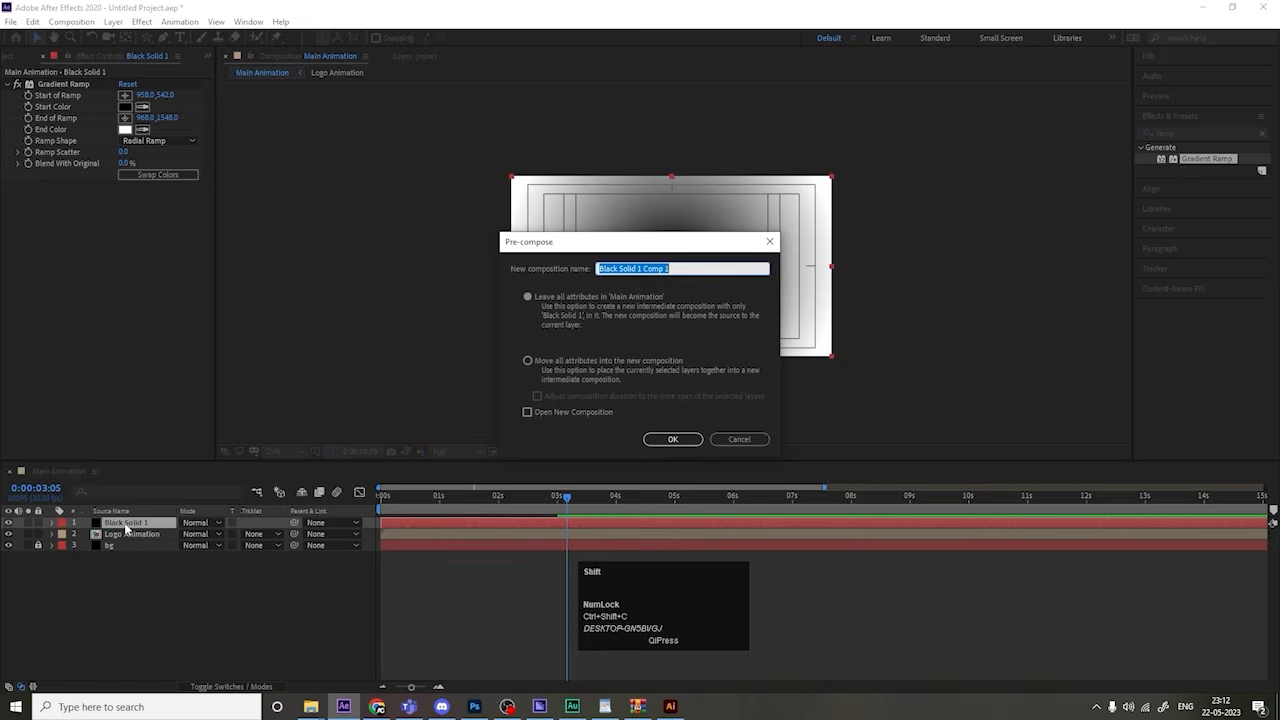
{"action": "type", "text": "Ramp"}
{"action": "key", "text": "ctrl+a"}
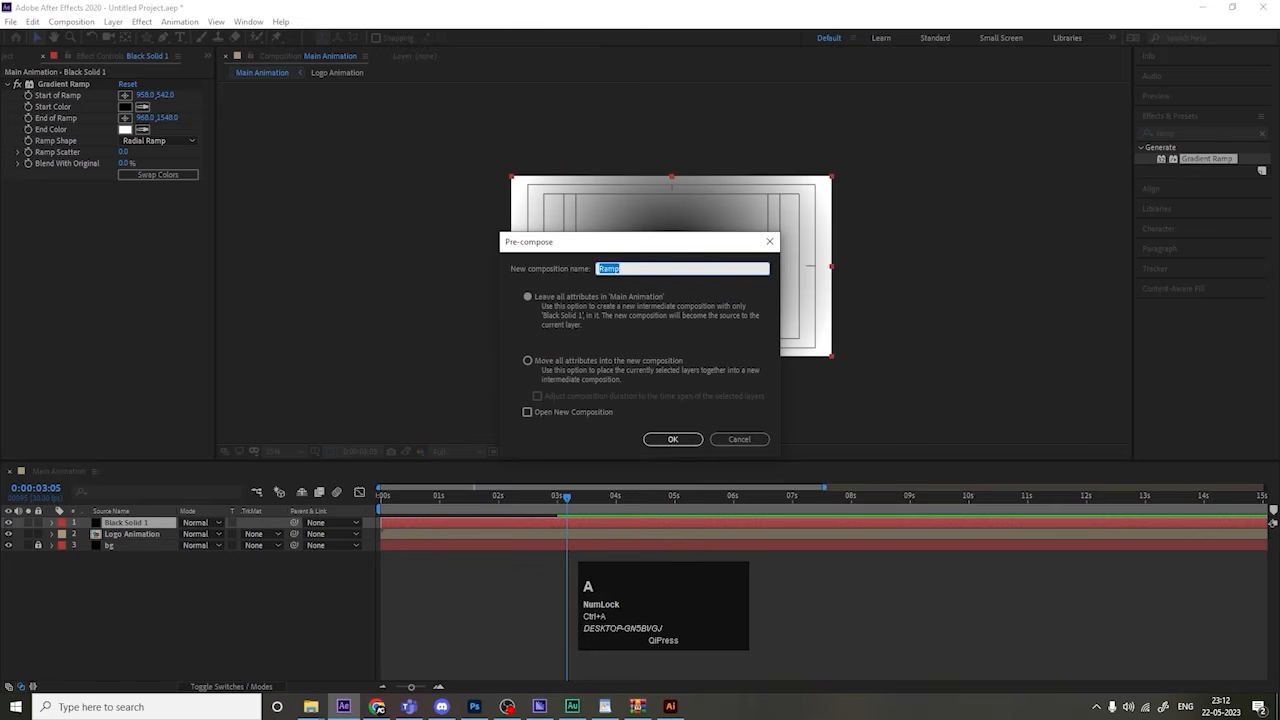
{"action": "type", "text": "map"}
{"action": "left_click", "coordinate": [560, 367]}
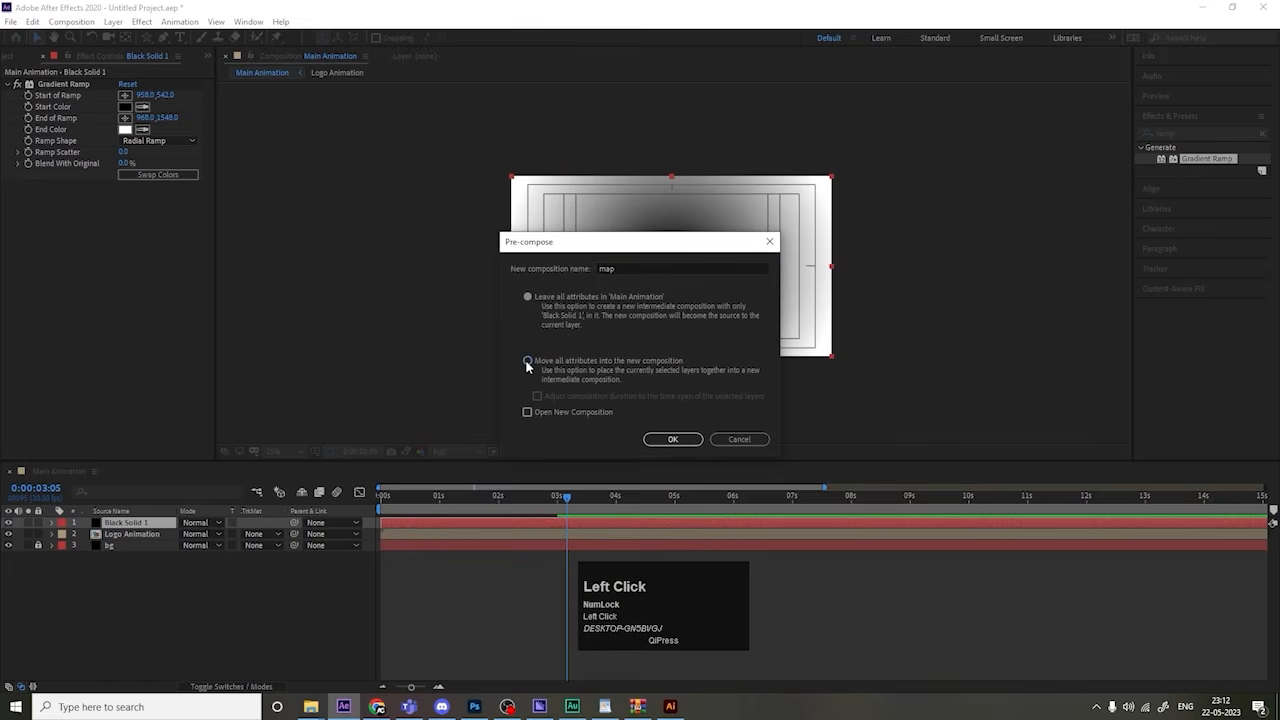
{"action": "left_click", "coordinate": [676, 440]}
Step: Open the map composition and add an adjustment layer above the gradient solid
{"action": "double_click", "coordinate": [114, 525]}
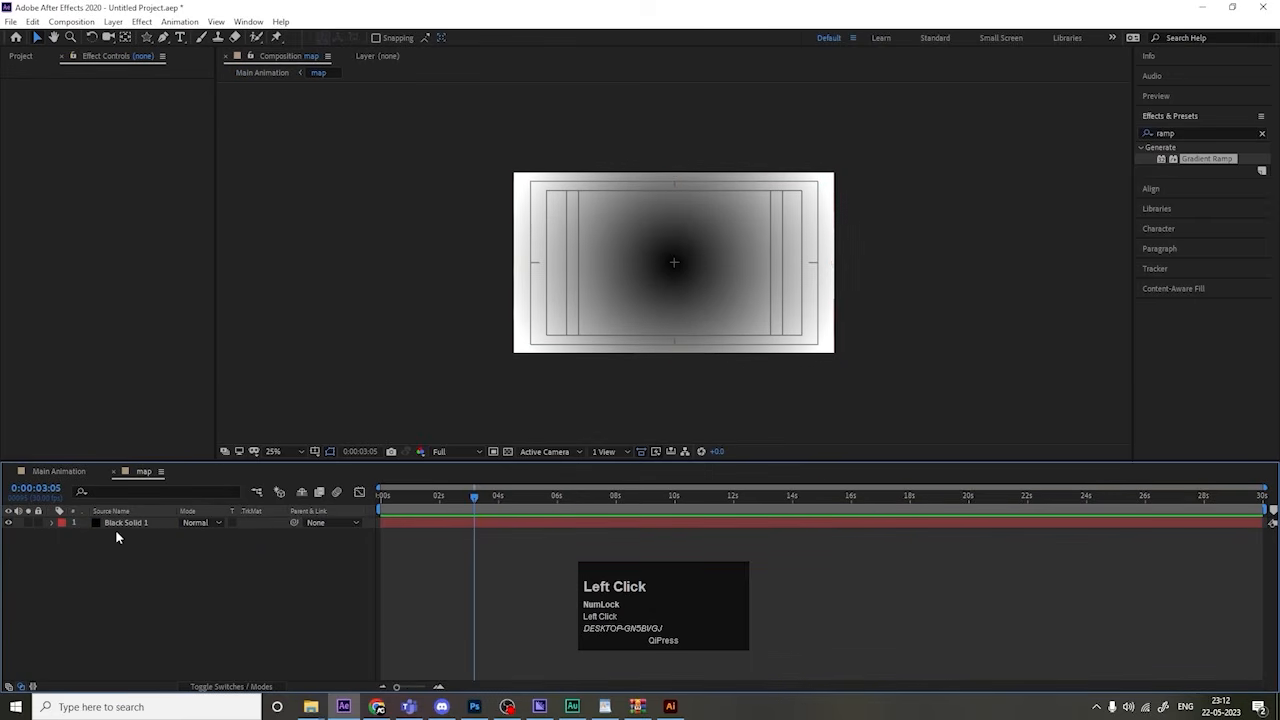
{"action": "right_click", "coordinate": [198, 577]}
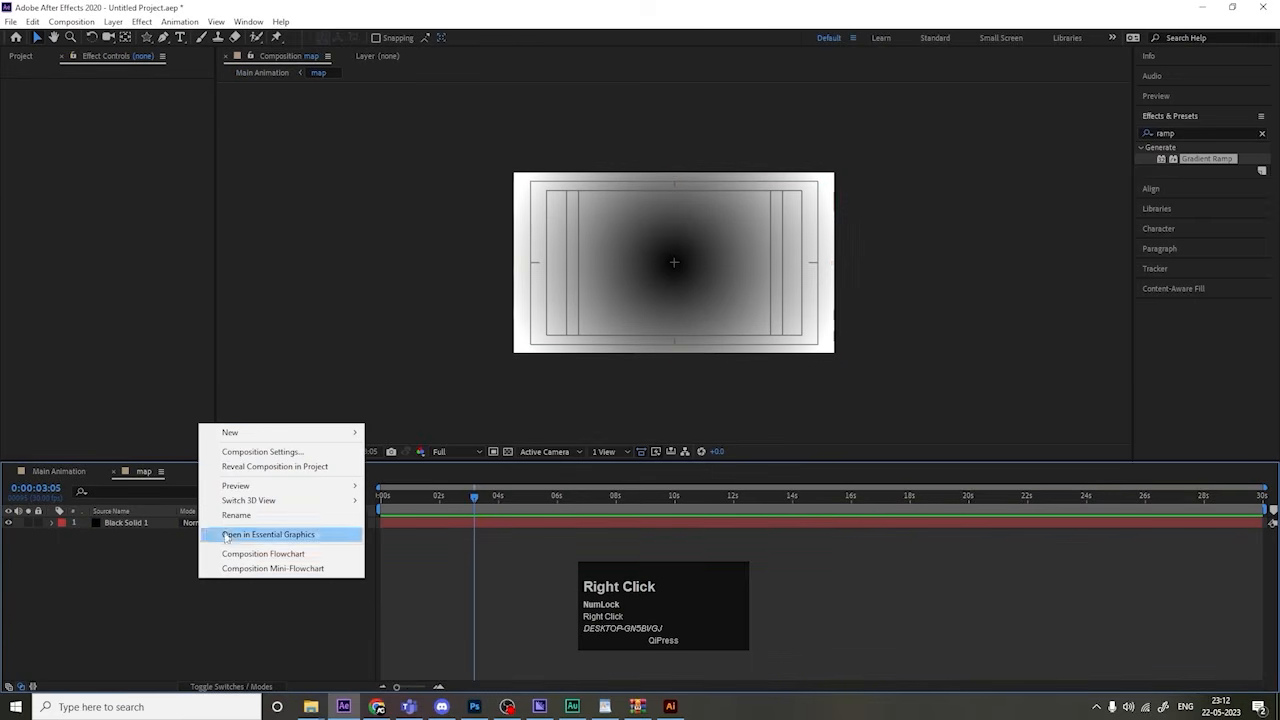
{"action": "left_click", "coordinate": [235, 432]}
{"action": "left_click", "coordinate": [431, 539]}
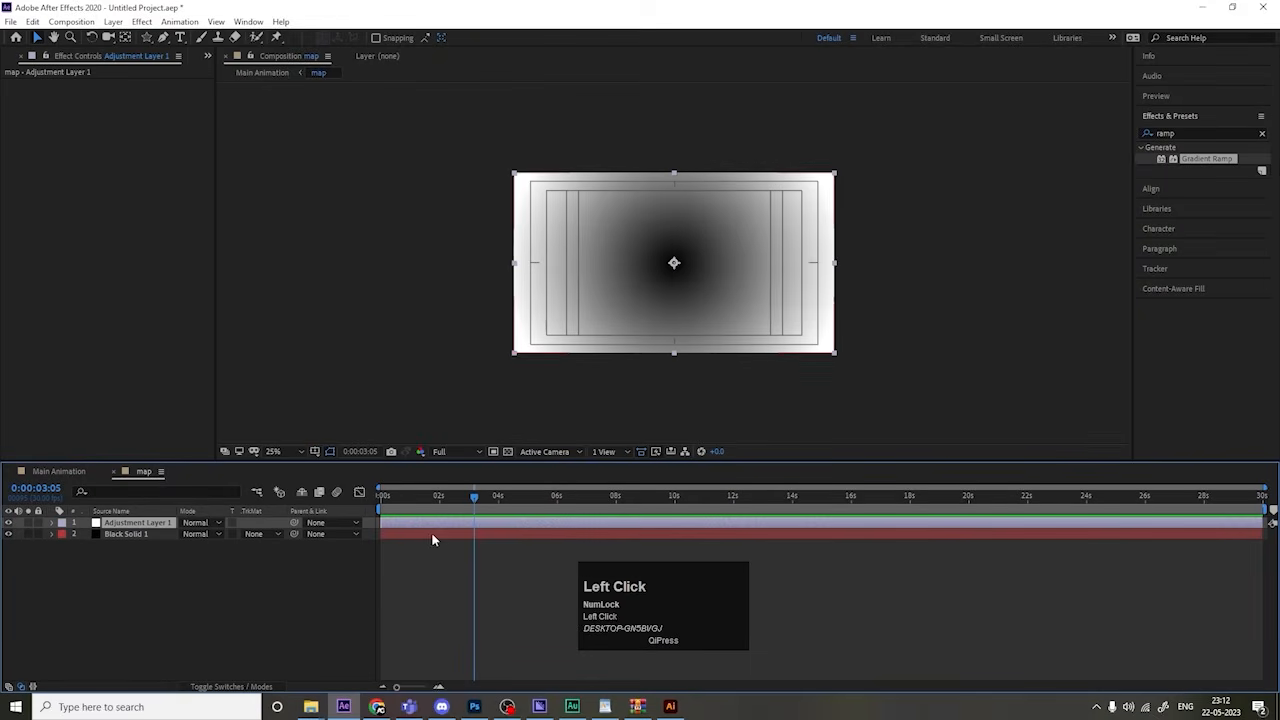
Step: Apply the Stylize Mosaic effect to the adjustment layer in the map composition
{"action": "left_click", "coordinate": [1206, 134]}
{"action": "key", "text": "ctrl+a"}
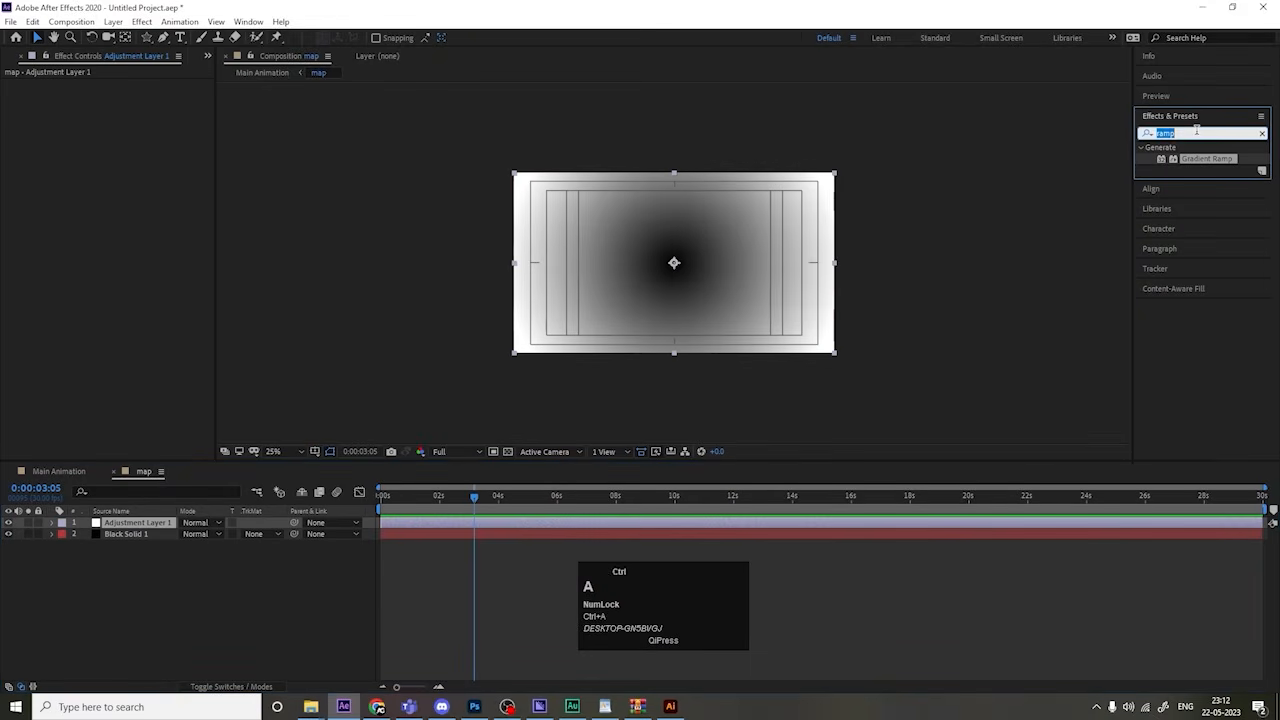
{"action": "type", "text": "mosa"}
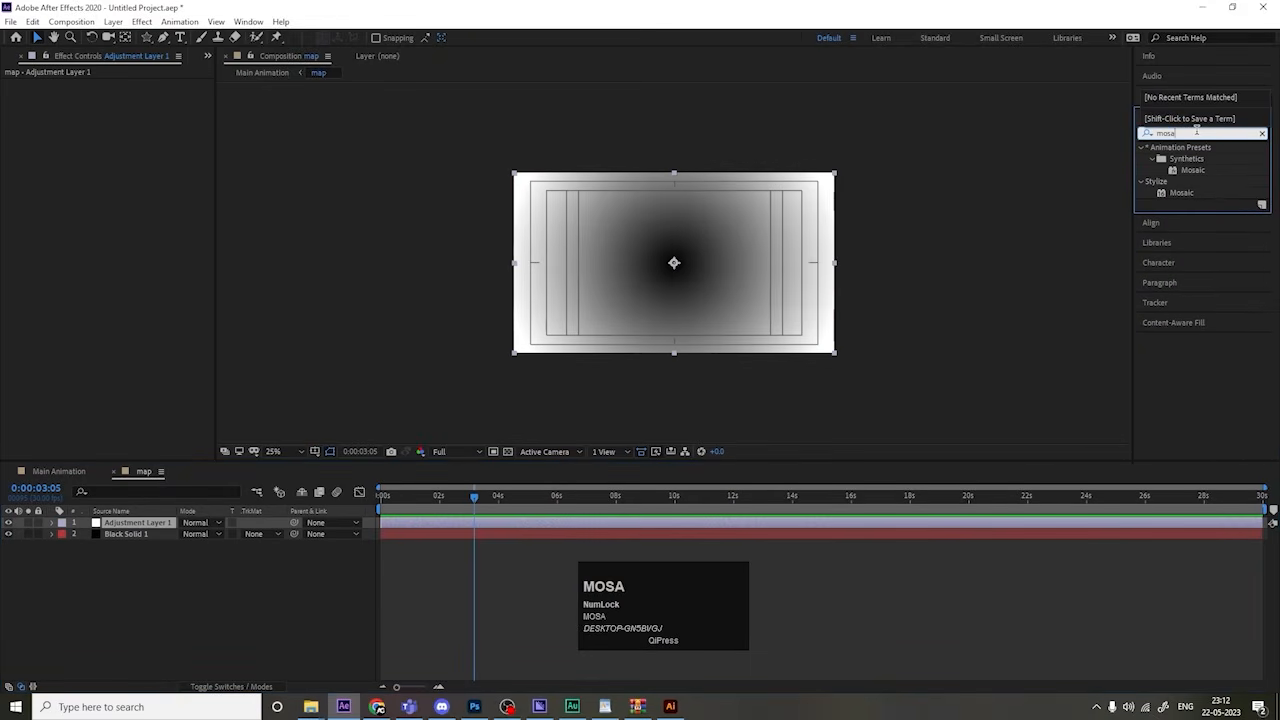
{"action": "double_click", "coordinate": [1181, 193]}
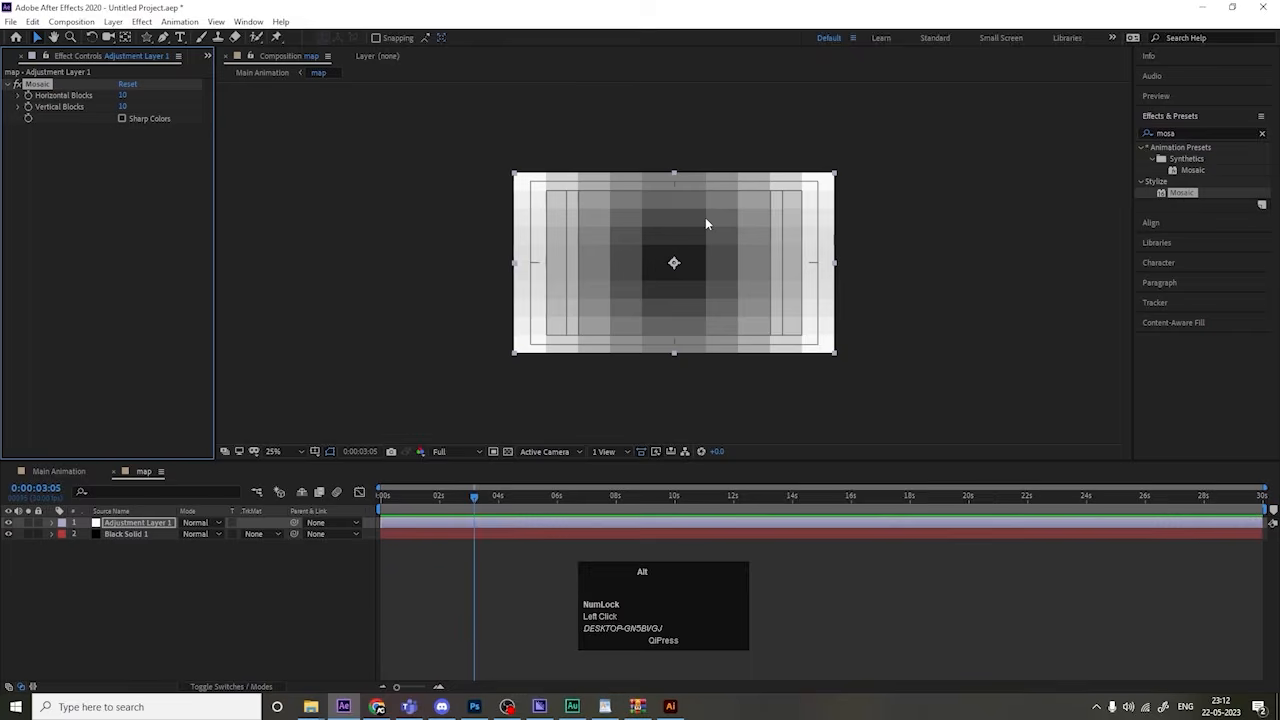
Step: Set the Mosaic effect to 50 horizontal blocks and 50 vertical blocks
{"action": "scroll", "coordinate": [705, 220], "scroll_direction": "up", "scroll_amount": 1}
{"action": "scroll", "coordinate": [705, 220], "scroll_direction": "down", "scroll_amount": 1}
{"action": "scroll", "coordinate": [709, 278], "scroll_direction": "up", "scroll_amount": 1}
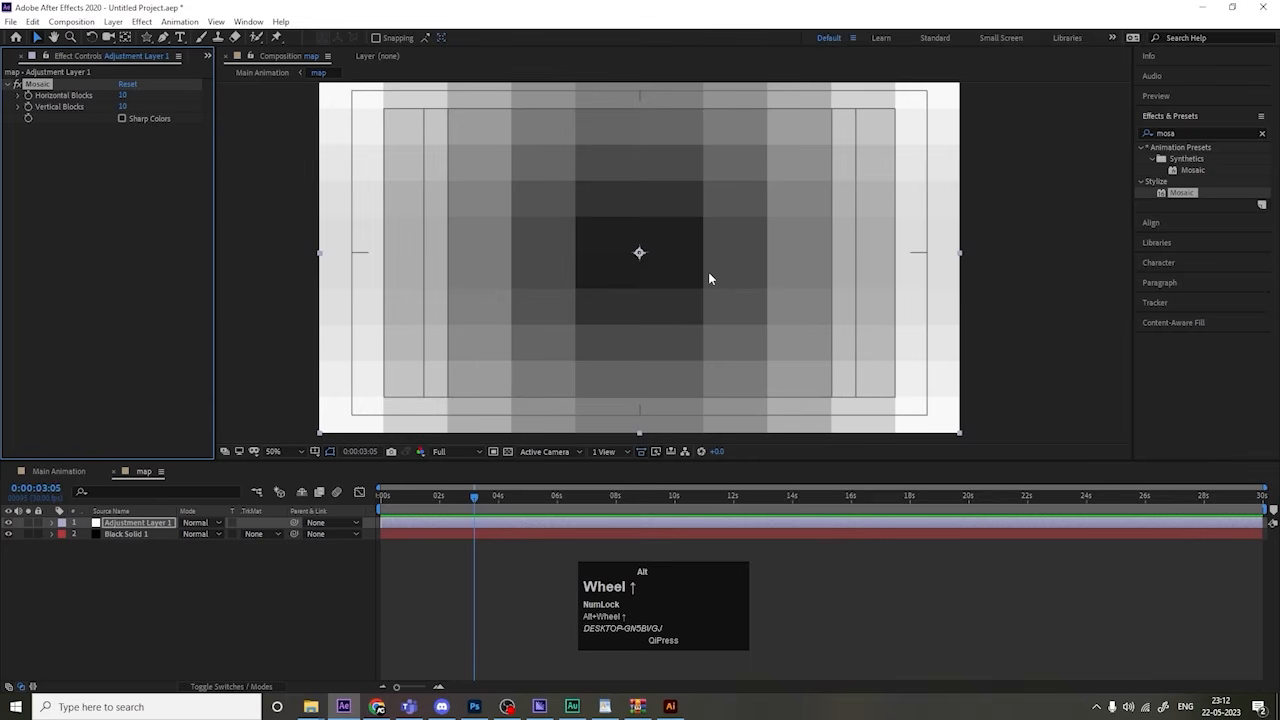
{"action": "left_click", "coordinate": [124, 95]}
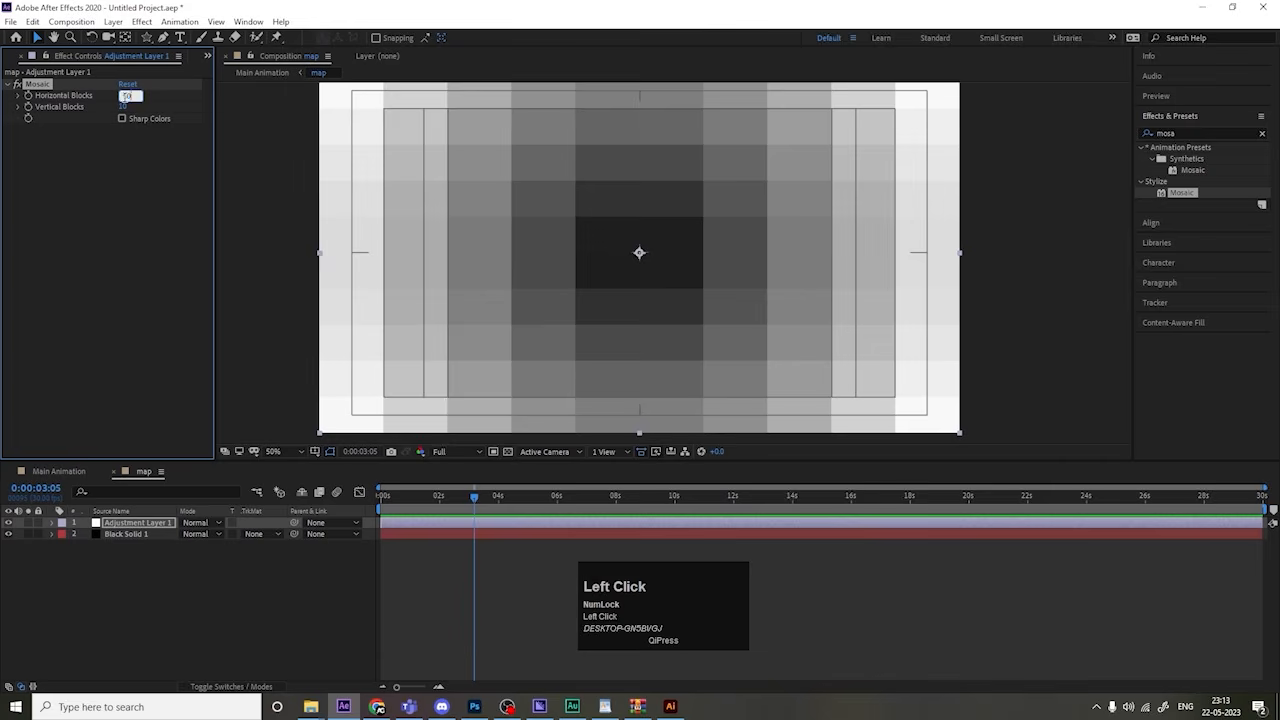
{"action": "type", "text": "50"}
{"action": "key", "text": "Tab"}
{"action": "type", "text": "50"}
{"action": "key", "text": "Return"}
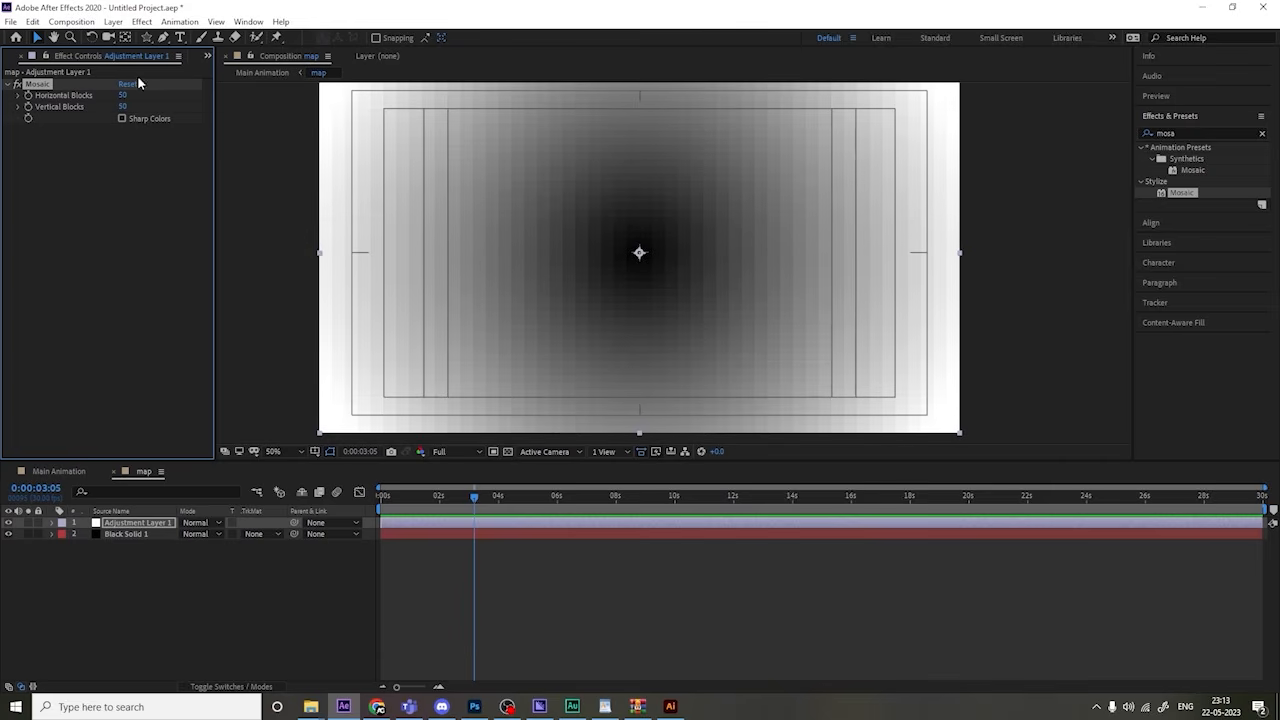
Step: Set the Mosaic effect to 20 horizontal blocks and 20 vertical blocks
{"action": "left_click", "coordinate": [121, 95]}
{"action": "type", "text": "20"}
{"action": "key", "text": "Tab"}
{"action": "type", "text": "20"}
{"action": "key", "text": "Return"}
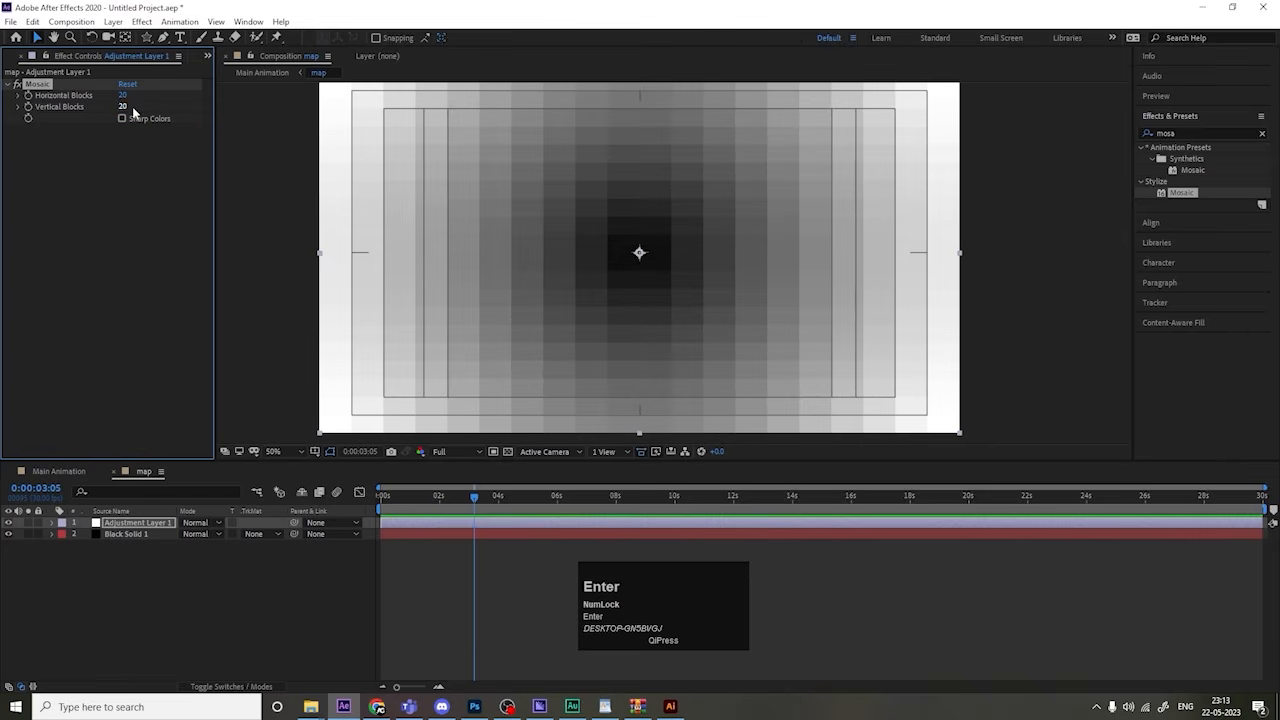
Step: Return to the Main Animation composition and hide the map layer
{"action": "left_click", "coordinate": [154, 556]}
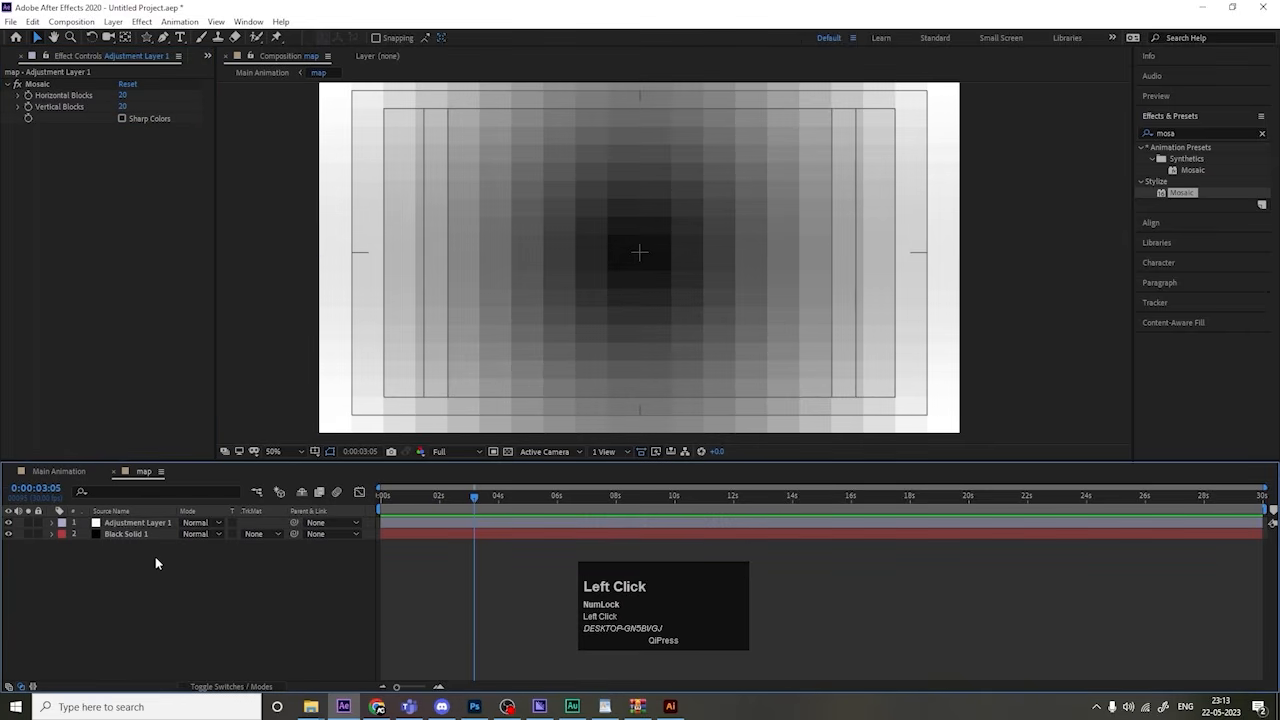
{"action": "left_click", "coordinate": [59, 472]}
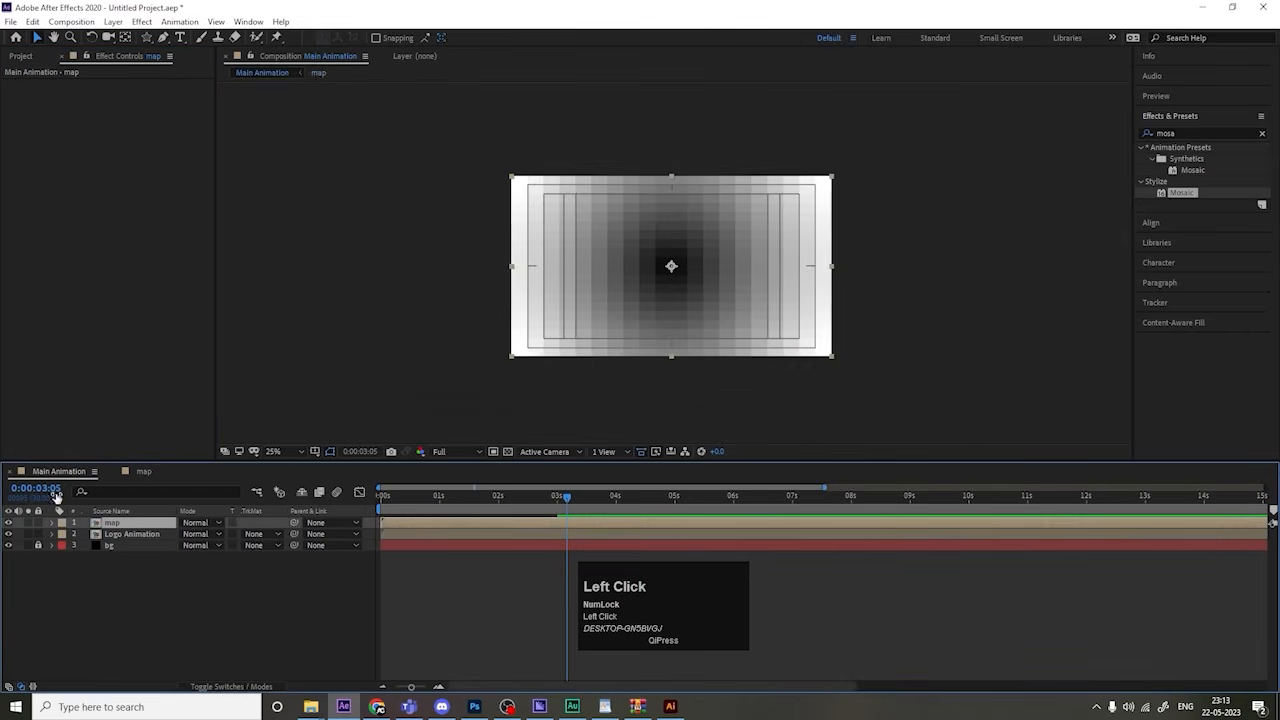
{"action": "left_click", "coordinate": [9, 522]}
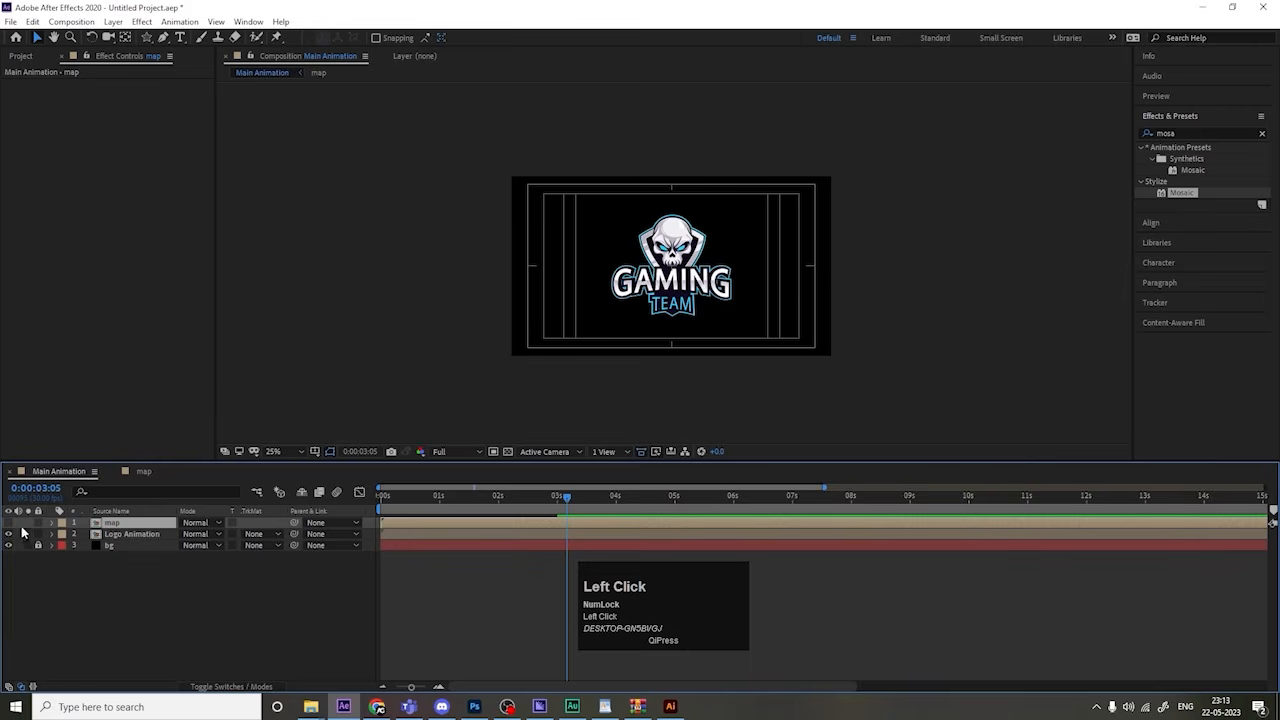
Step: Apply the Time Displacement effect to the Logo Animation layer
{"action": "left_click", "coordinate": [131, 534]}
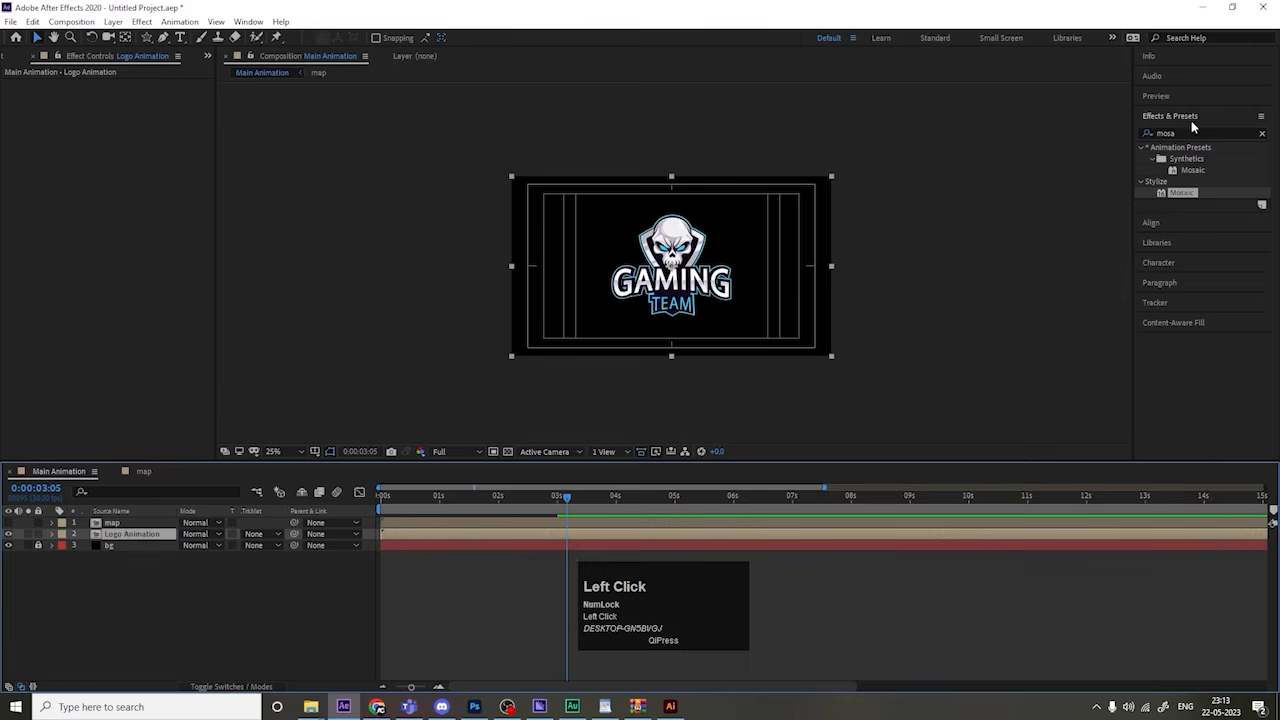
{"action": "left_click", "coordinate": [1181, 134]}
{"action": "key", "text": "ctrl+a"}
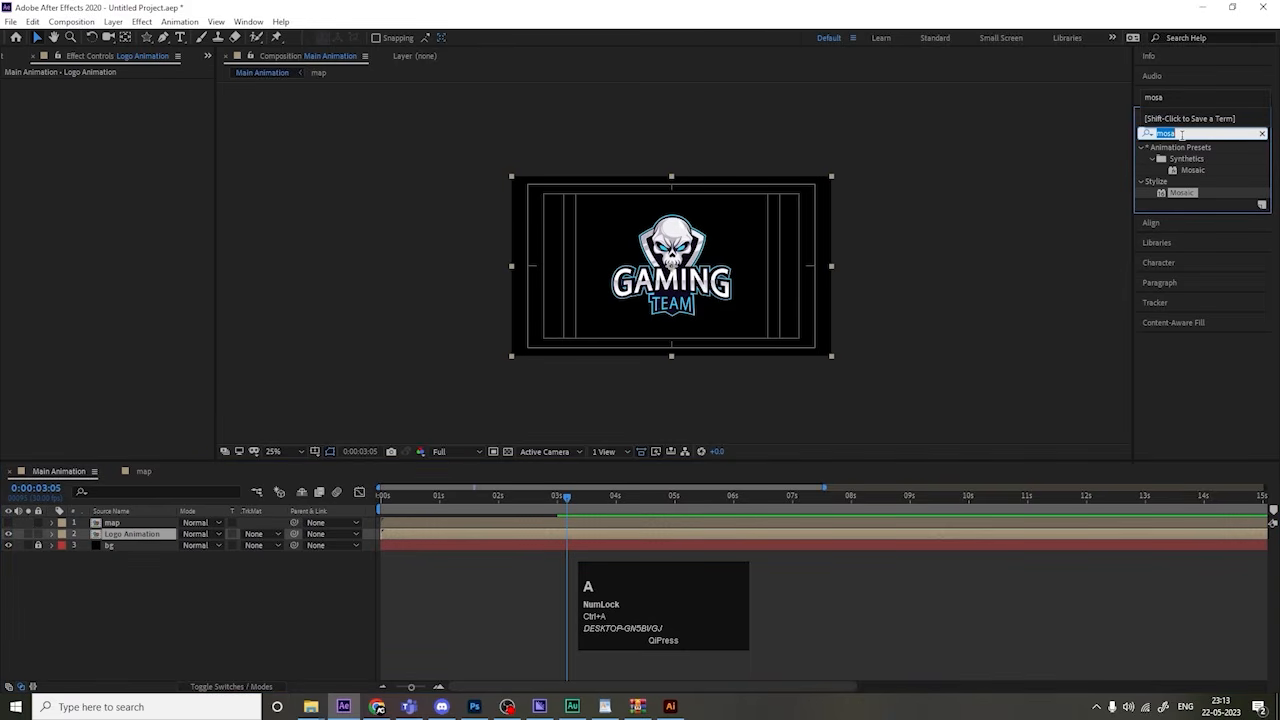
{"action": "type", "text": "time"}
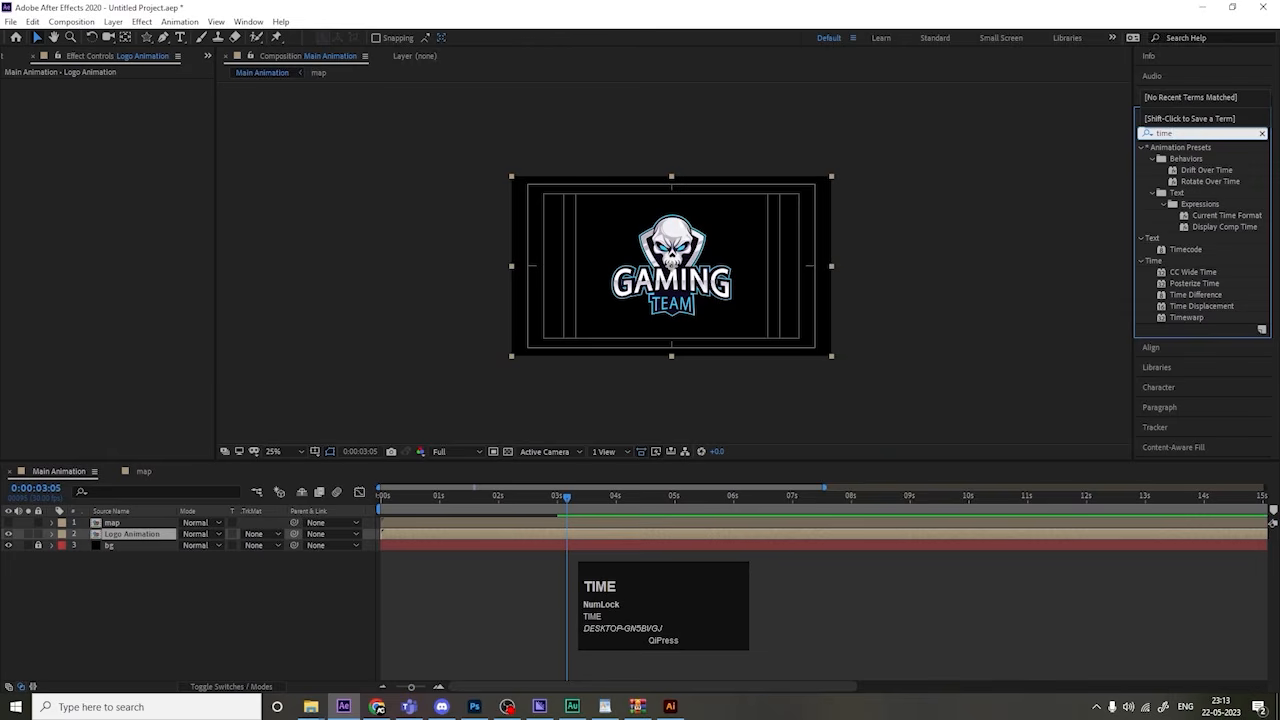
{"action": "double_click", "coordinate": [1217, 309]}
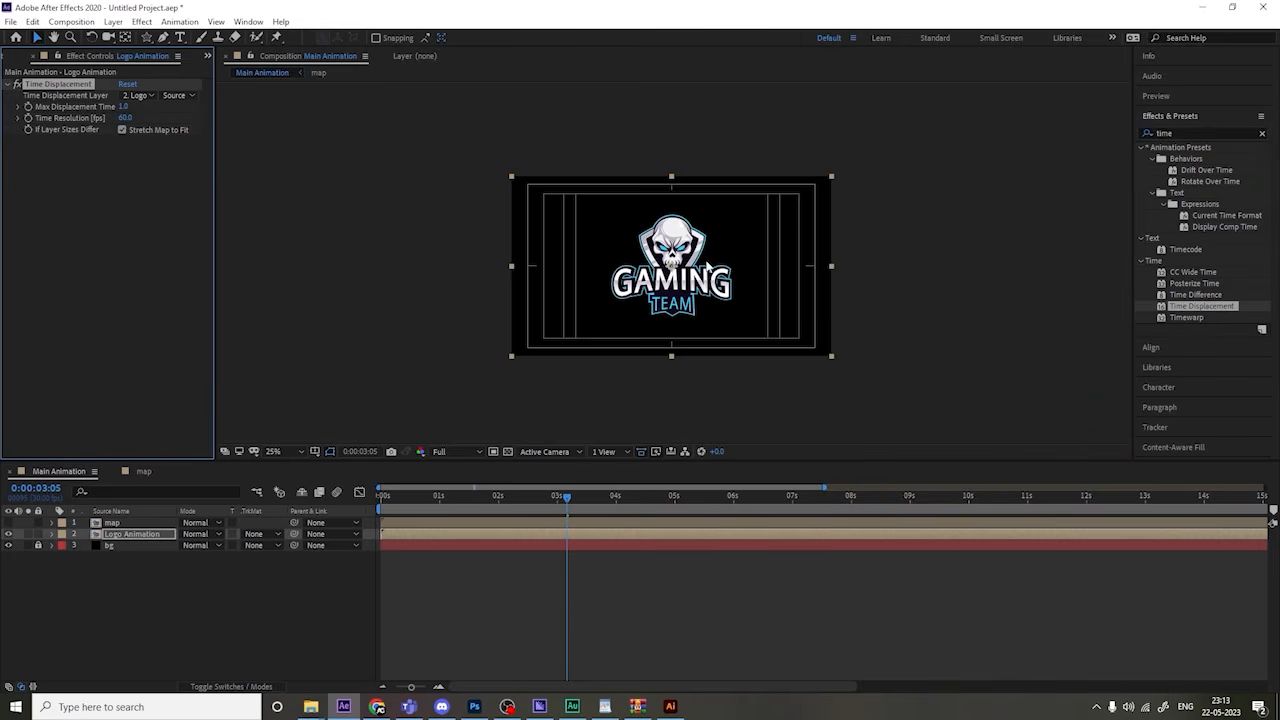
Step: Preview the Main Animation composition from its first frame to check the displaced logo reveal
{"action": "scroll", "coordinate": [708, 266], "scroll_direction": "up", "scroll_amount": 1}
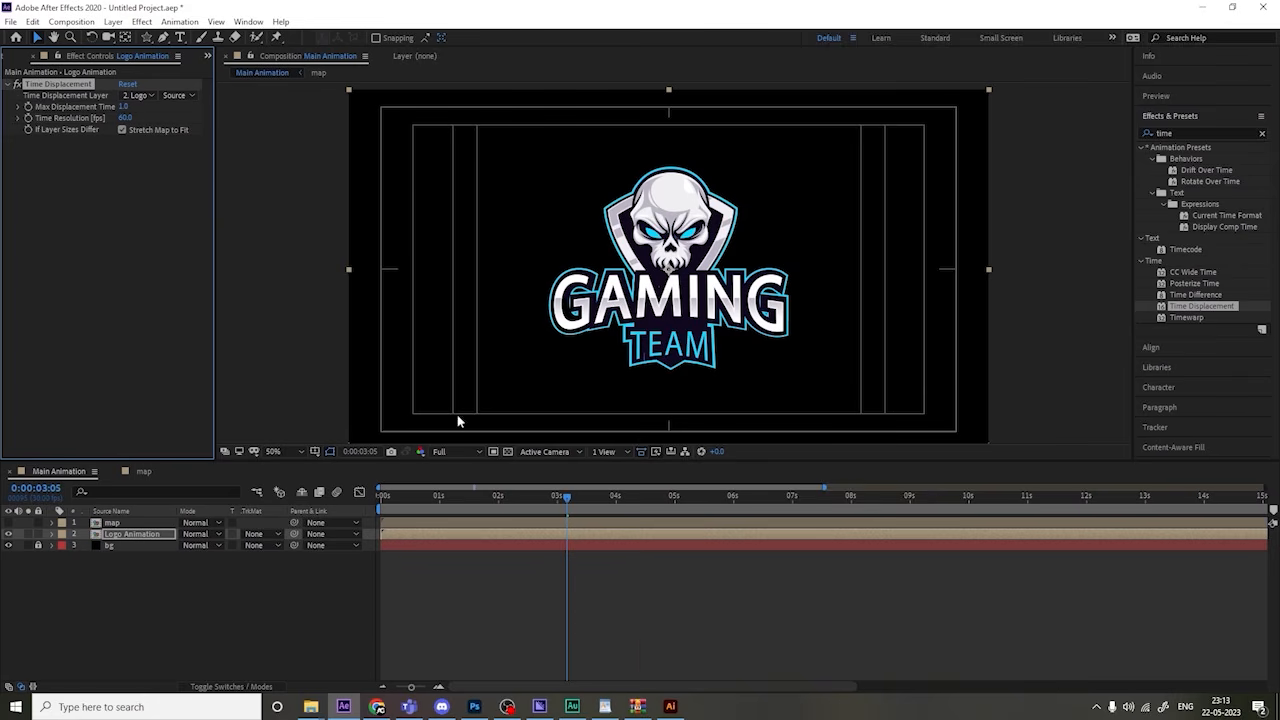
{"action": "left_click", "coordinate": [128, 531]}
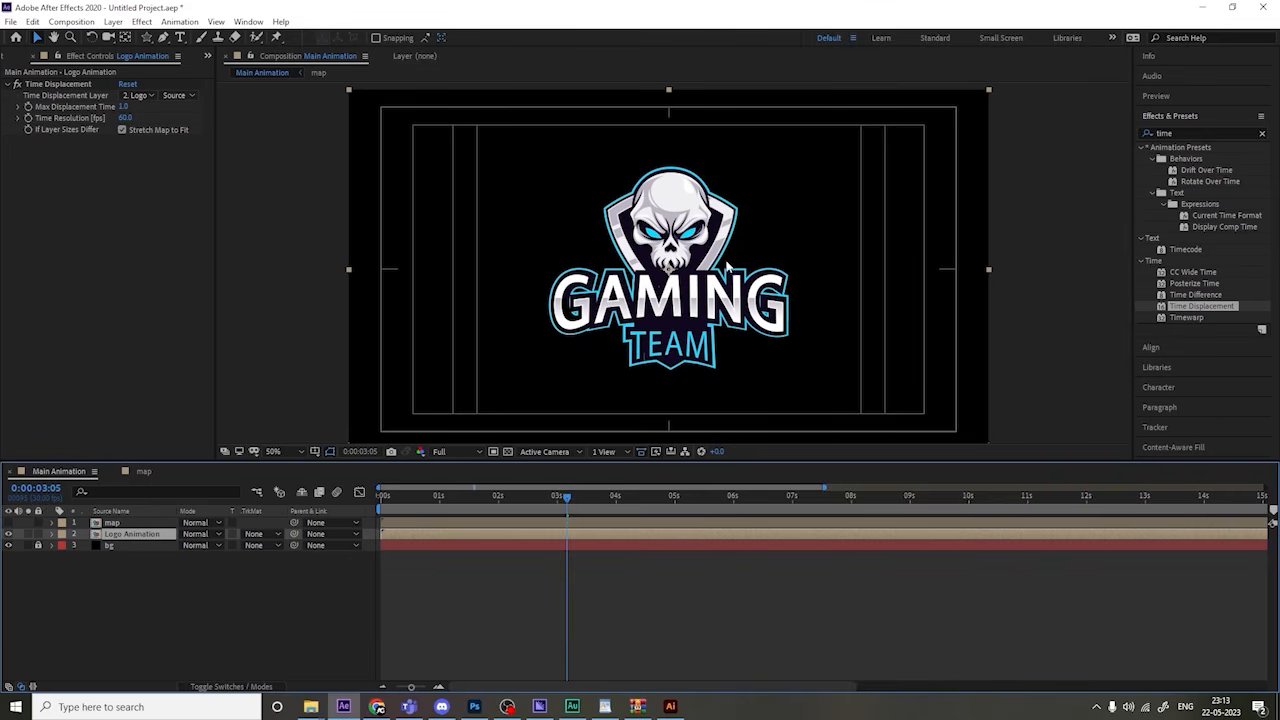
{"action": "left_click", "coordinate": [385, 497]}
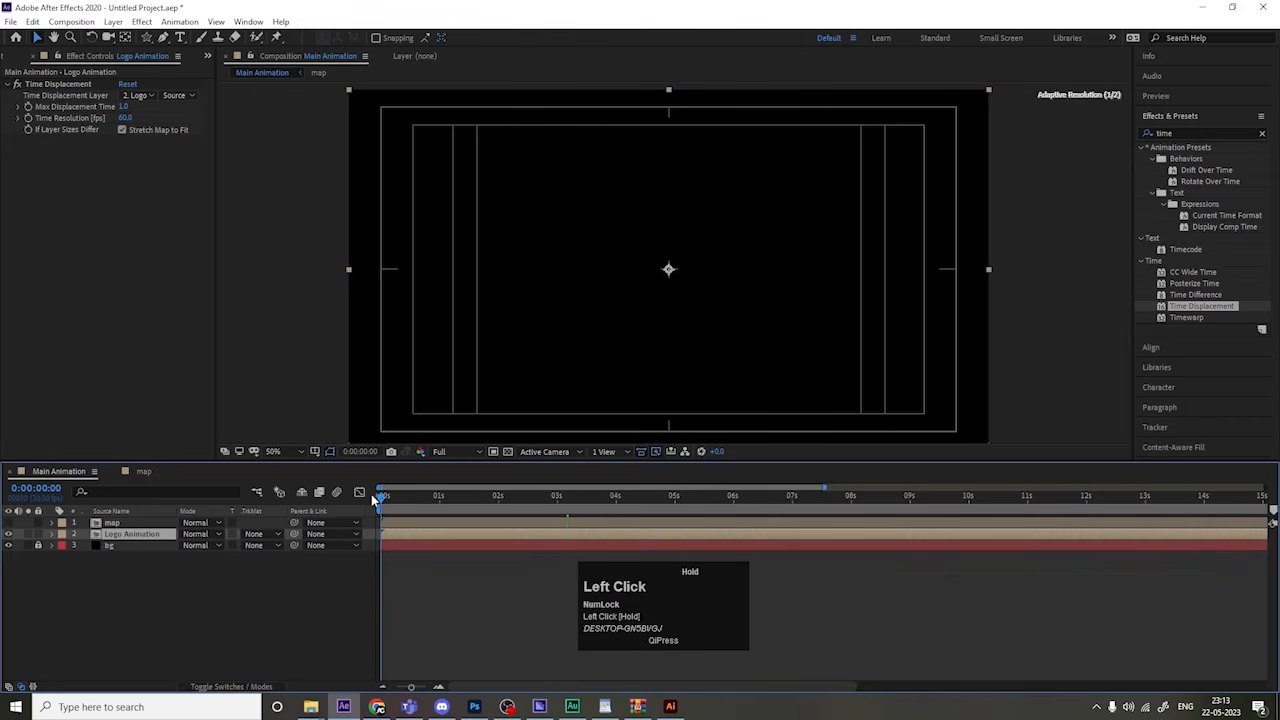
{"action": "key", "text": "space"}
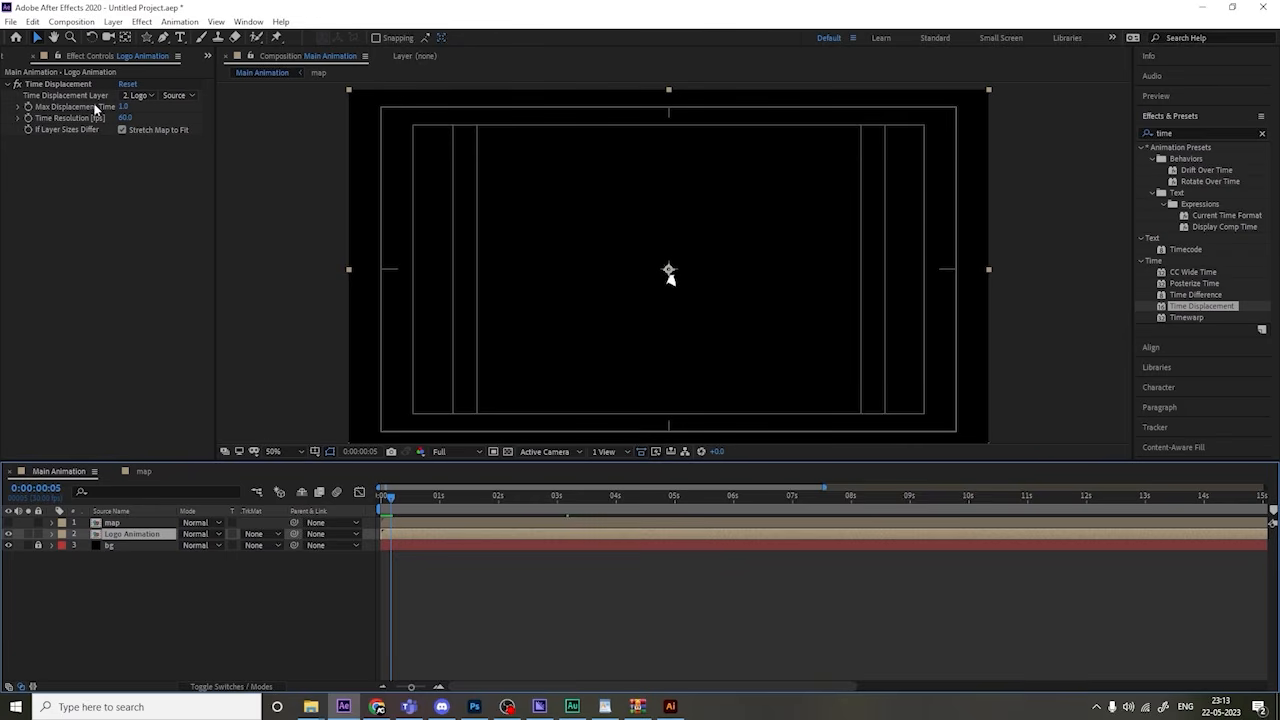
Step: Set the Time Displacement Layer of the Logo Animation layer's Time Displacement effect to 1. map
{"action": "left_click", "coordinate": [62, 99]}
{"action": "left_click", "coordinate": [140, 95]}
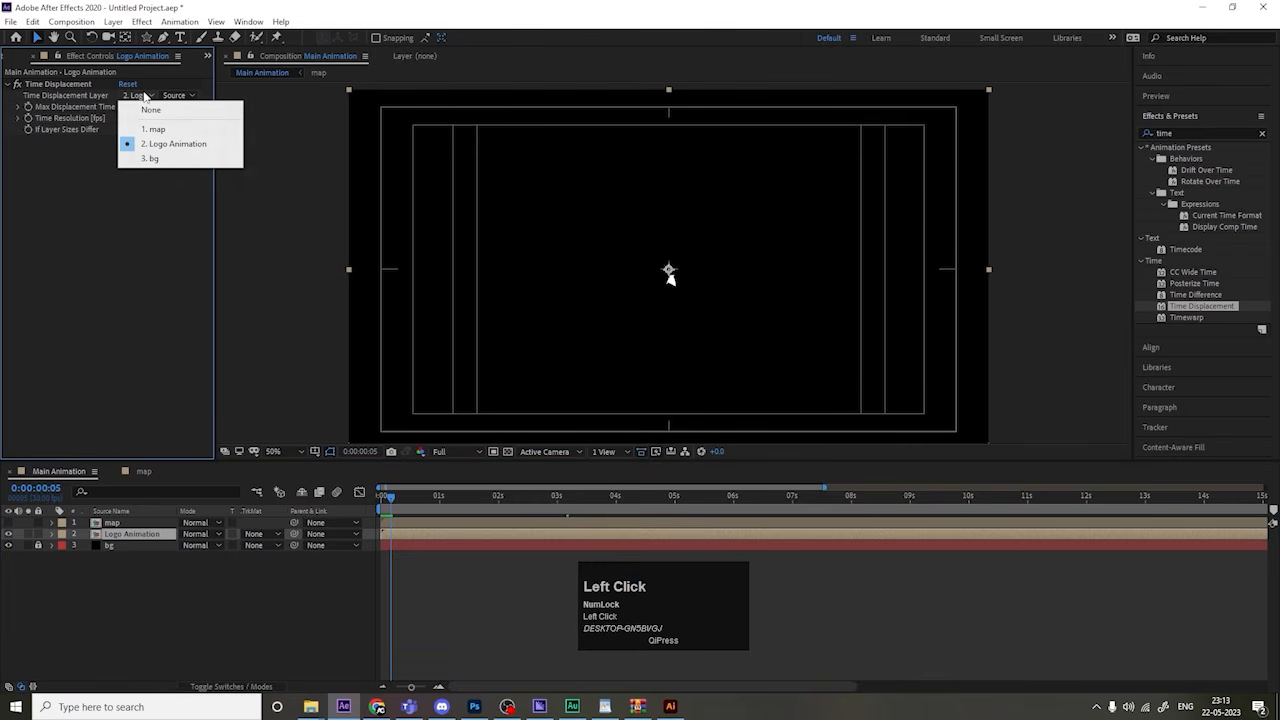
{"action": "left_click", "coordinate": [149, 130]}
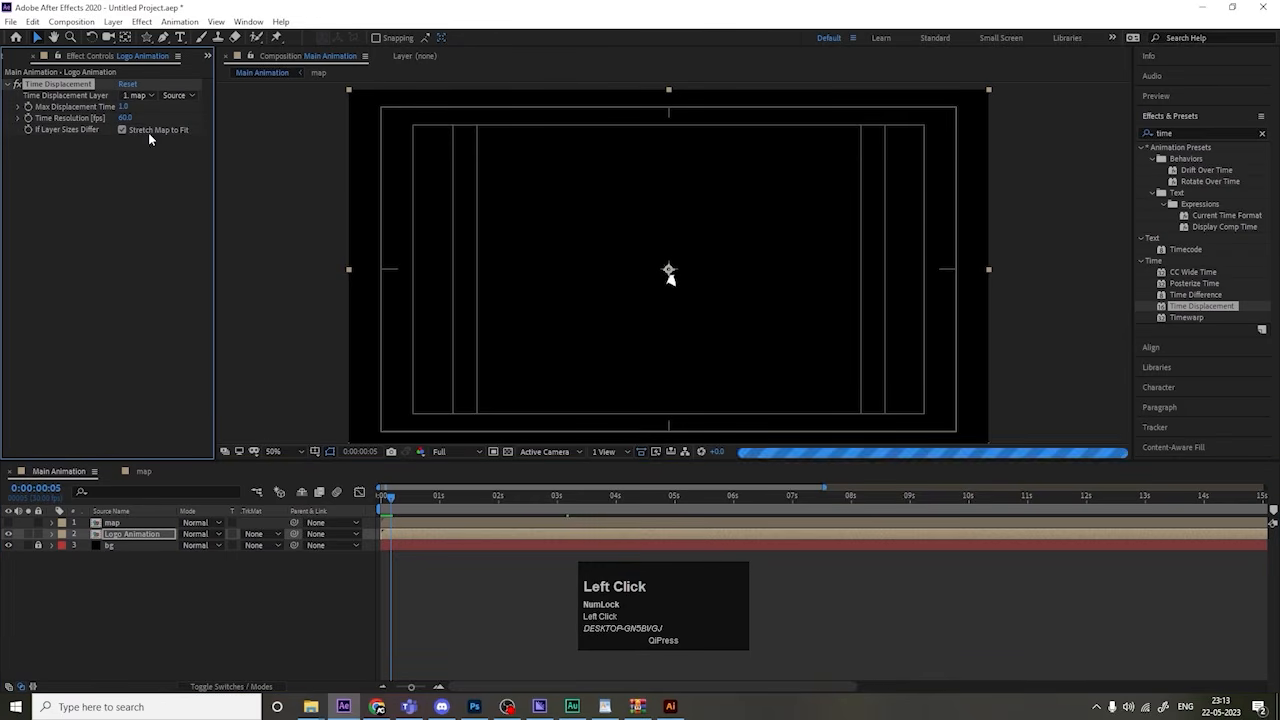
Step: Switch the composition preview to Quarter resolution, play the logo reveal and examine it around 2 seconds
{"action": "left_click", "coordinate": [440, 451]}
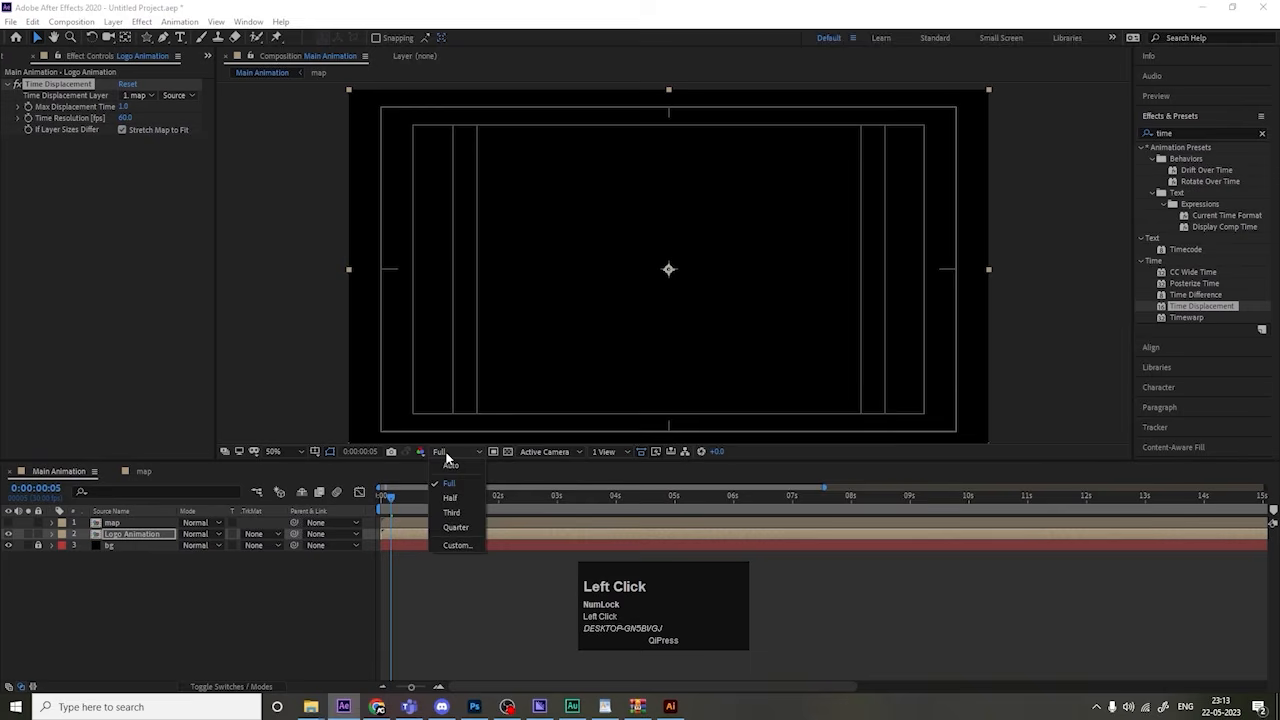
{"action": "left_click", "coordinate": [447, 524]}
{"action": "key", "text": "space"}
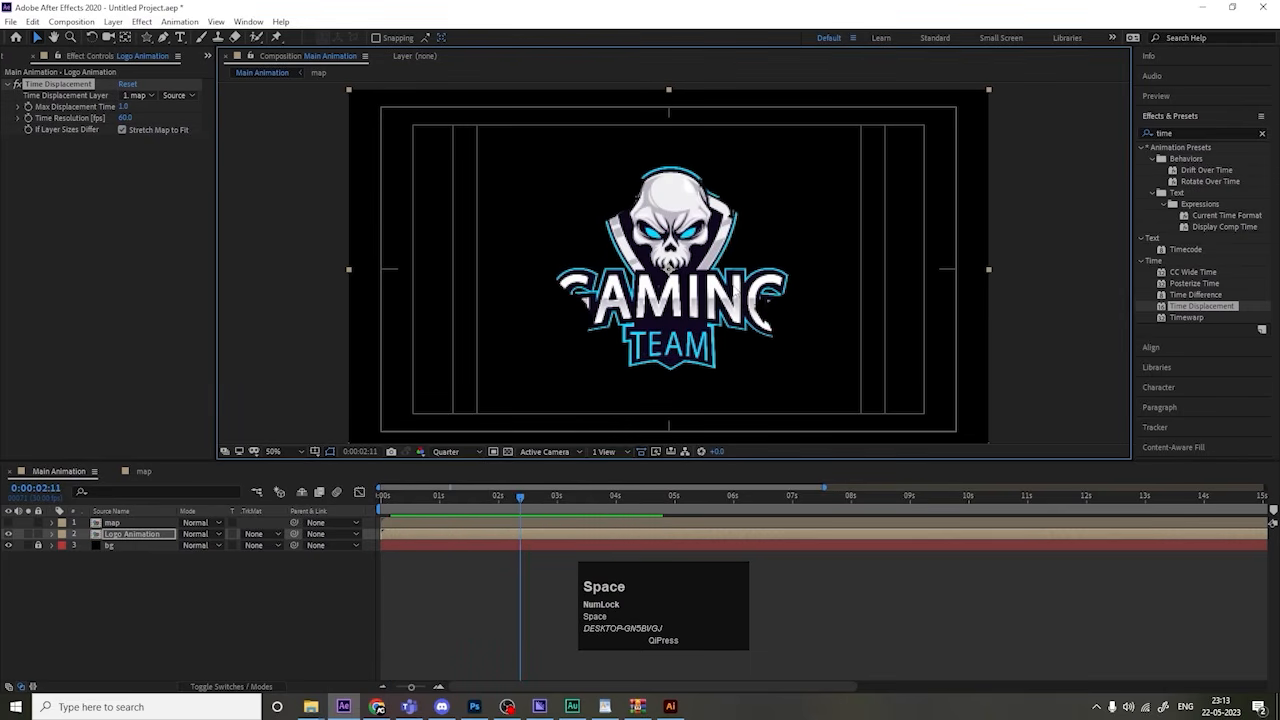
{"action": "left_click", "coordinate": [509, 497]}
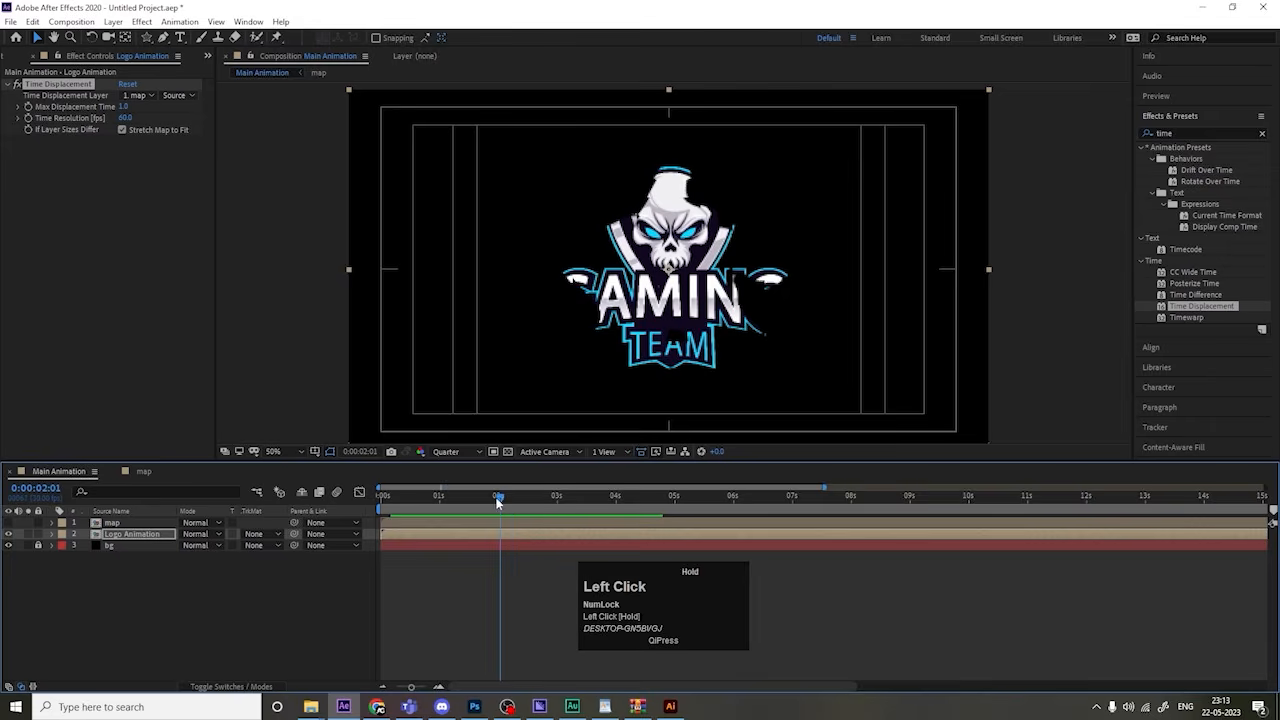
{"action": "scroll", "coordinate": [729, 281], "scroll_direction": "up", "scroll_amount": 2}
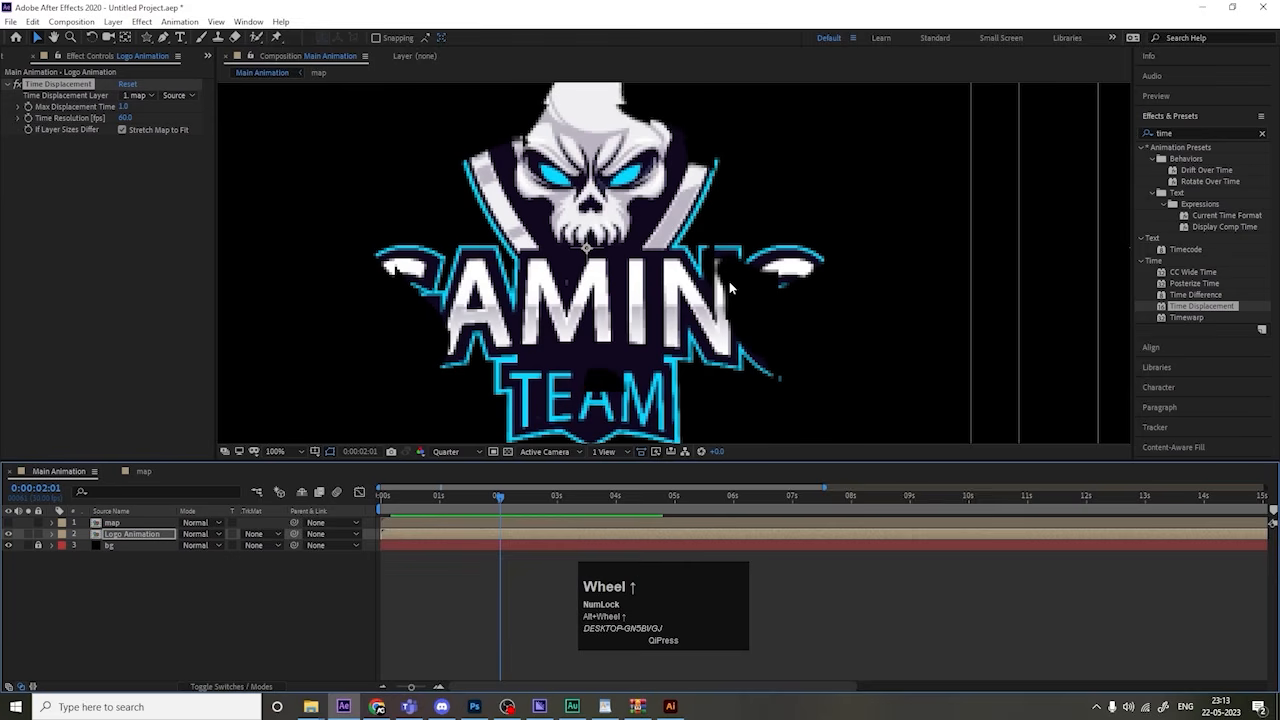
Step: Switch the preview to Full resolution and inspect the displaced logo's edges, including near the start of the animation
{"action": "left_click", "coordinate": [462, 449]}
{"action": "left_click", "coordinate": [460, 467]}
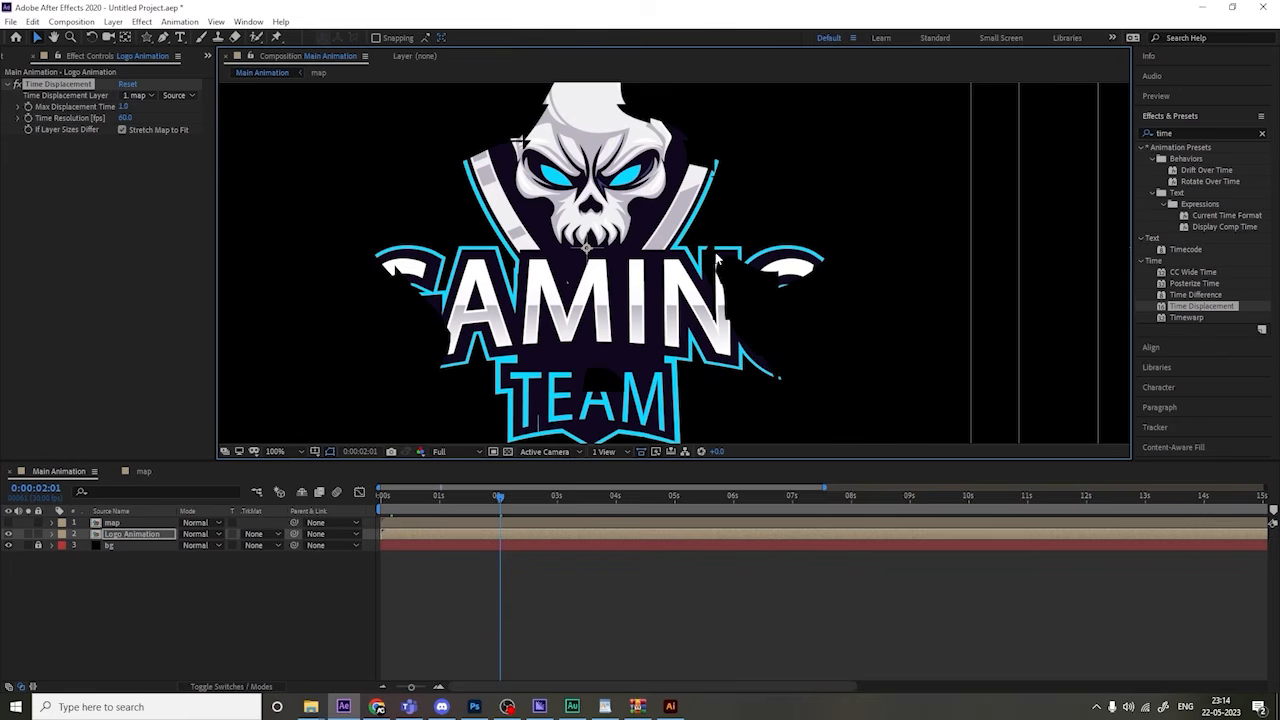
{"action": "left_click", "coordinate": [403, 497]}
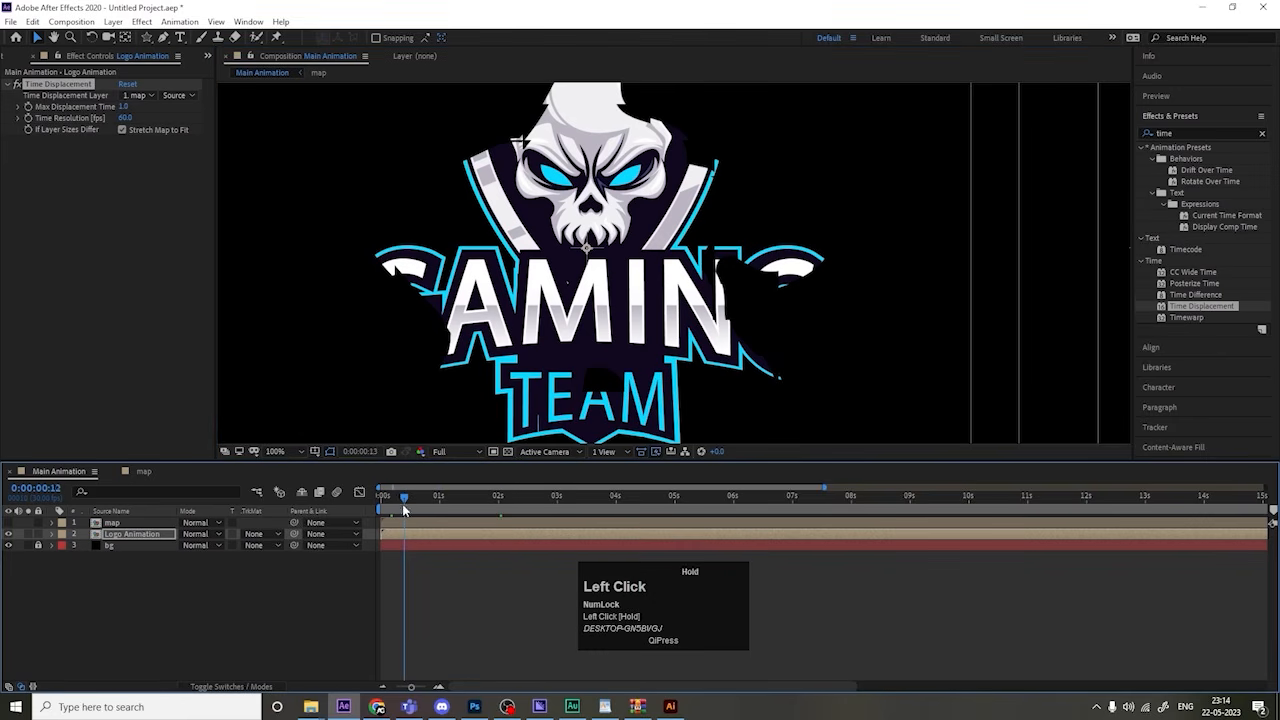
Step: Swap the Gradient Ramp colors on Black Solid 1 in the map composition and return to Main Animation
{"action": "double_click", "coordinate": [148, 524]}
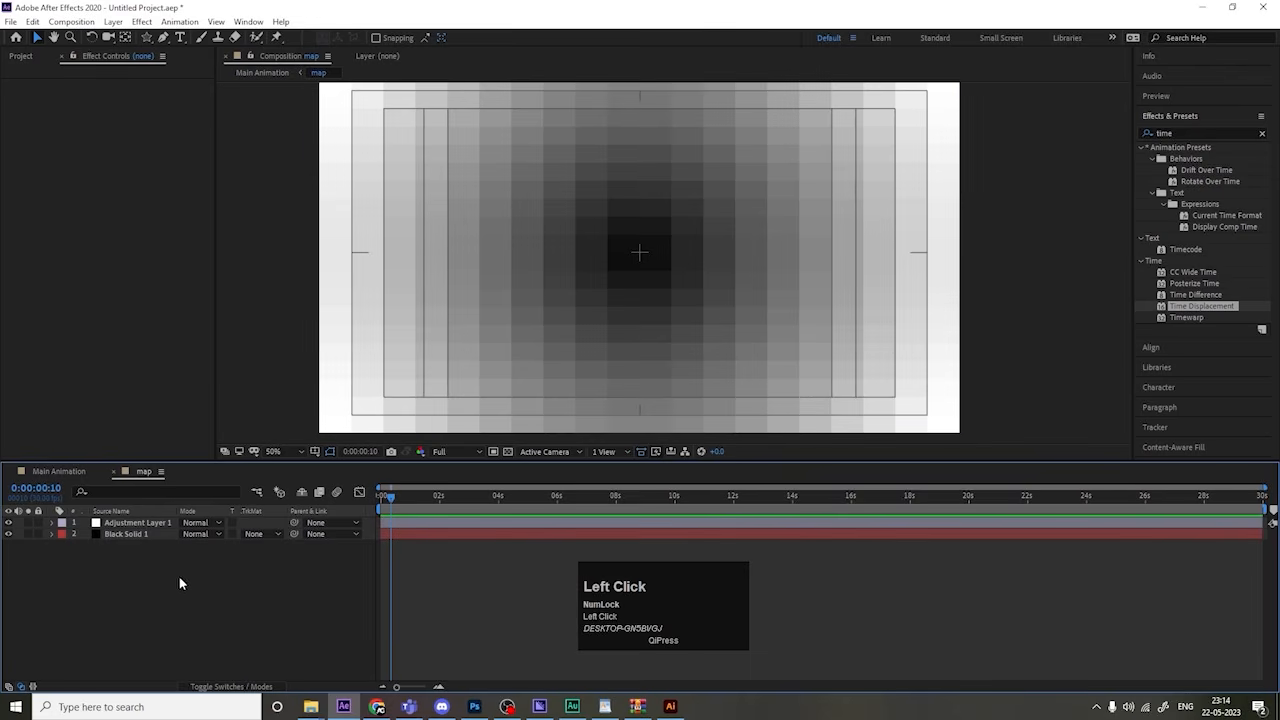
{"action": "left_click", "coordinate": [126, 534]}
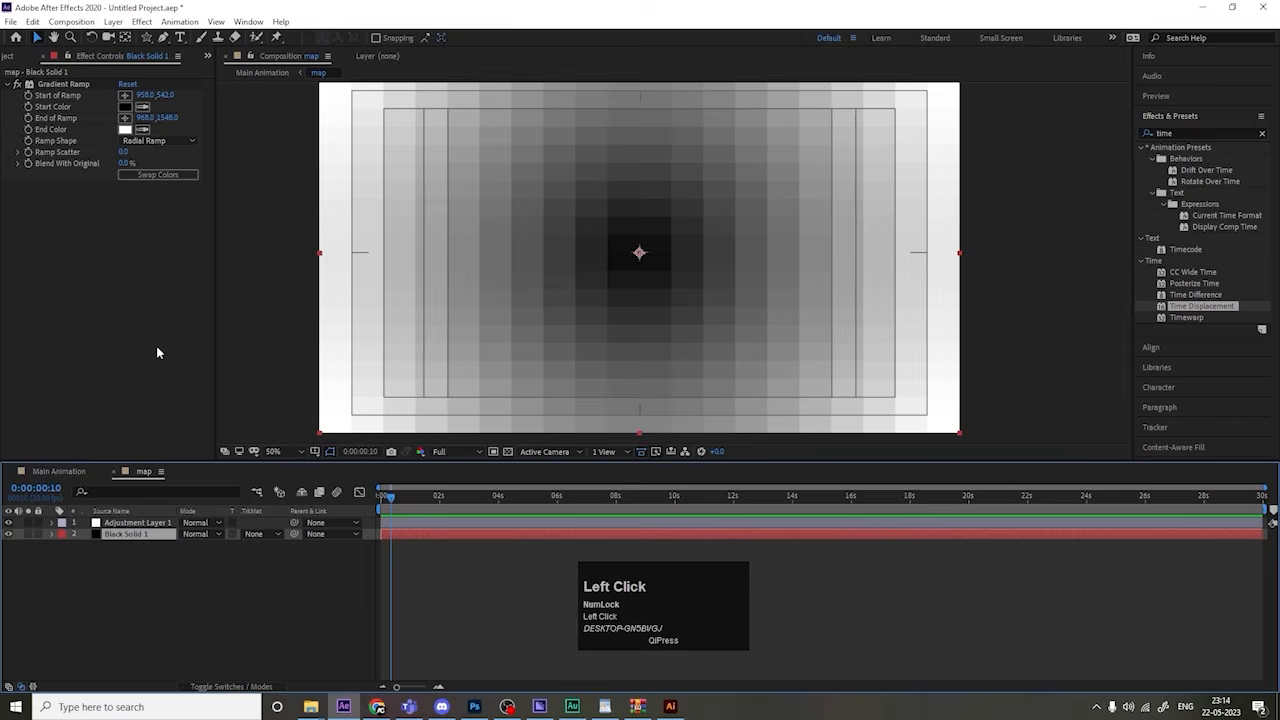
{"action": "left_click", "coordinate": [185, 172]}
{"action": "left_click", "coordinate": [72, 471]}
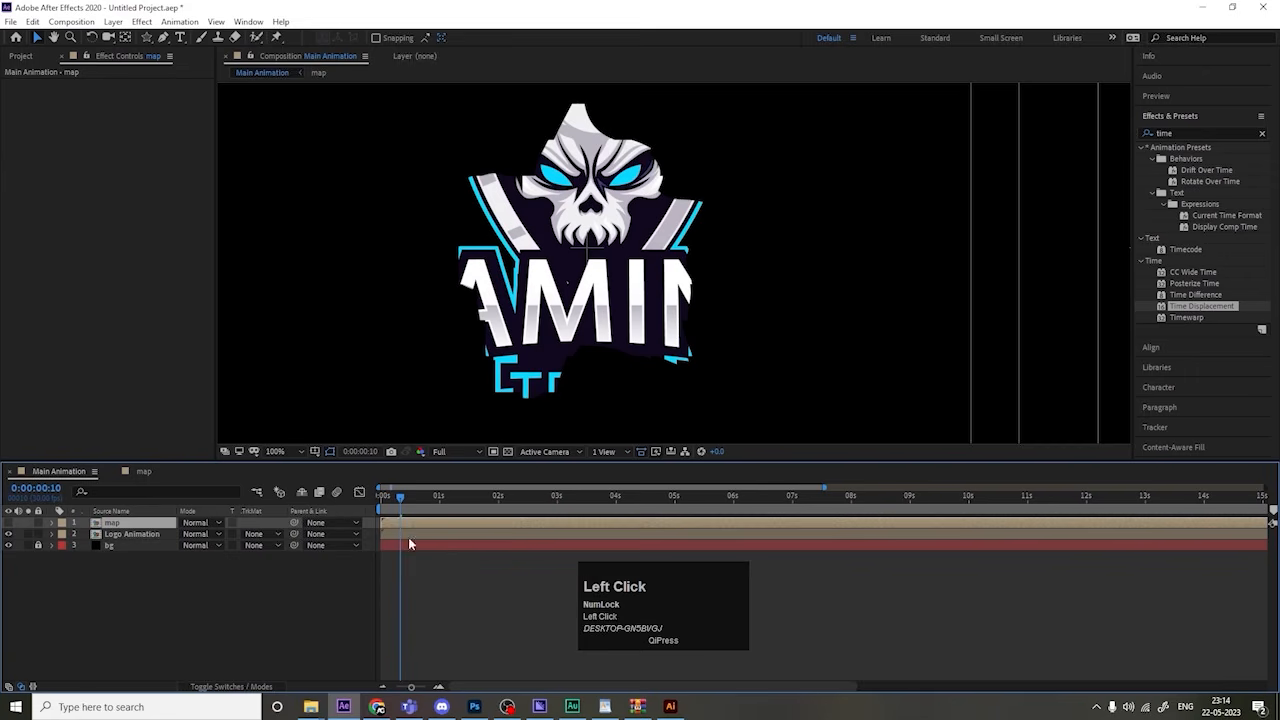
Step: Set the preview to Quarter resolution, play the logo reveal from the start and return to the first frame
{"action": "left_click_drag", "start_coordinate": [398, 499], "coordinate": [382, 497]}
{"action": "left_click", "coordinate": [469, 451]}
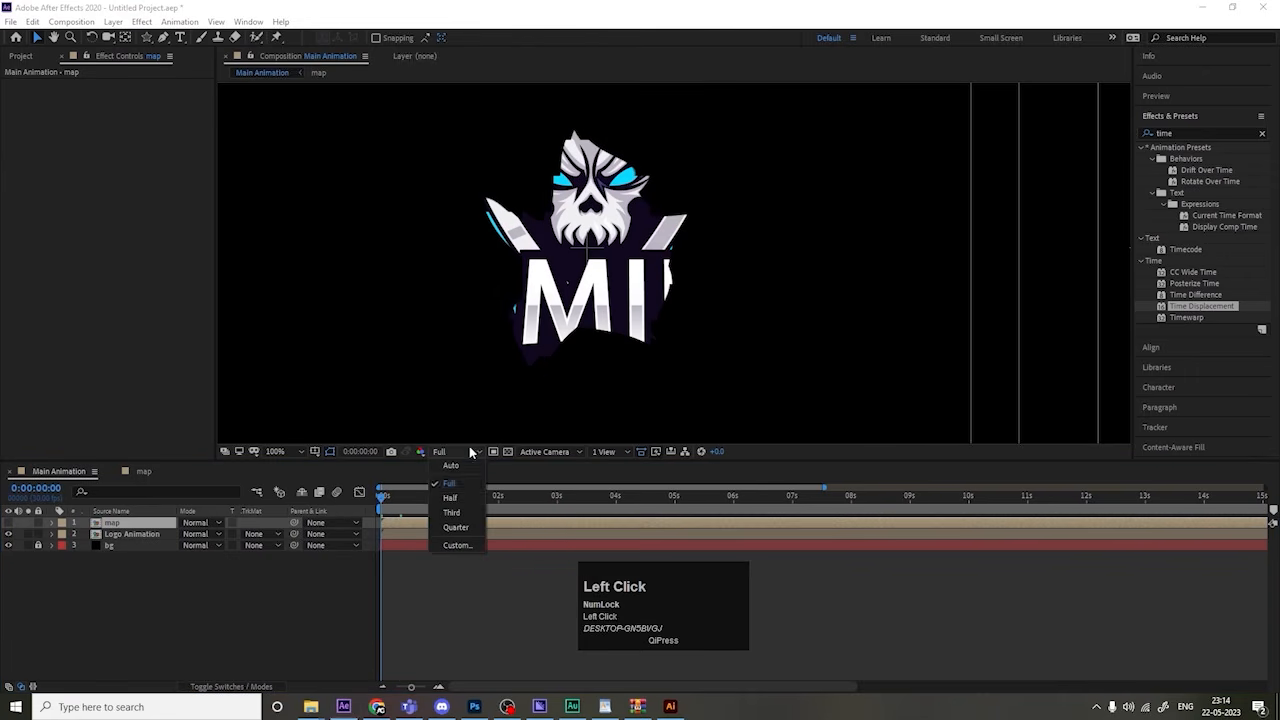
{"action": "left_click", "coordinate": [455, 527]}
{"action": "key", "text": "space"}
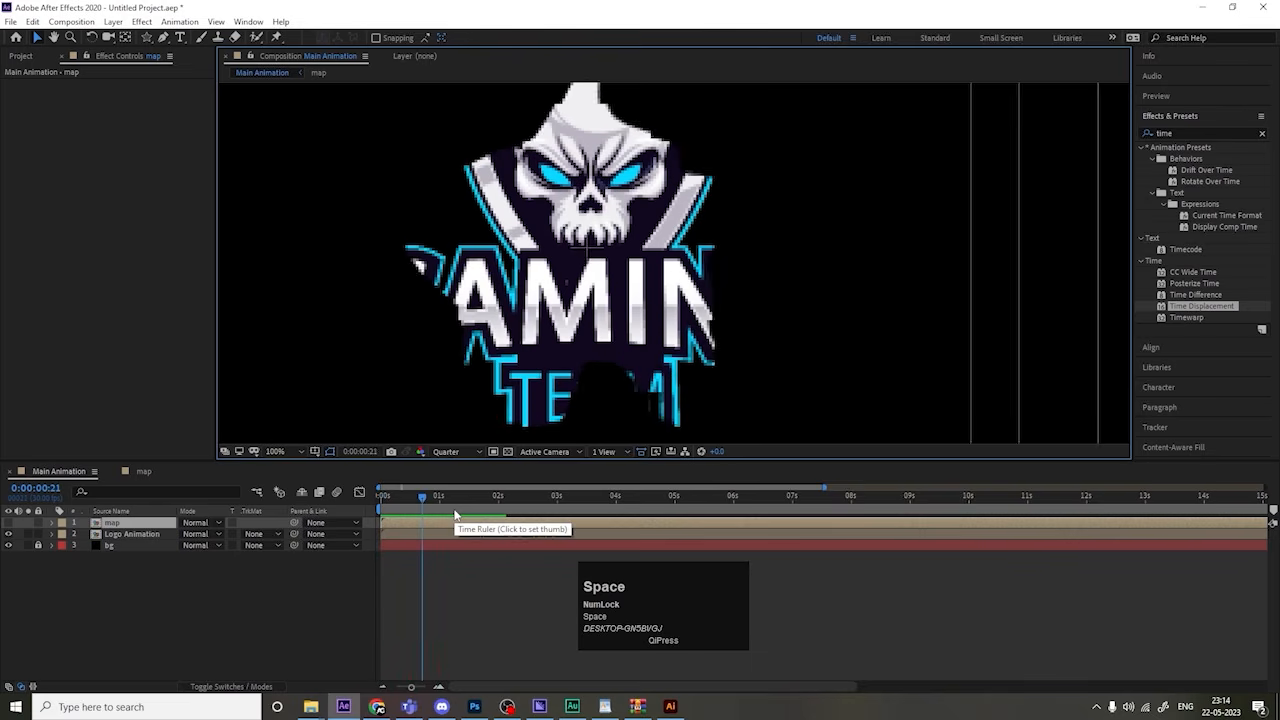
{"action": "left_click", "coordinate": [390, 505]}
{"action": "key", "text": "space"}
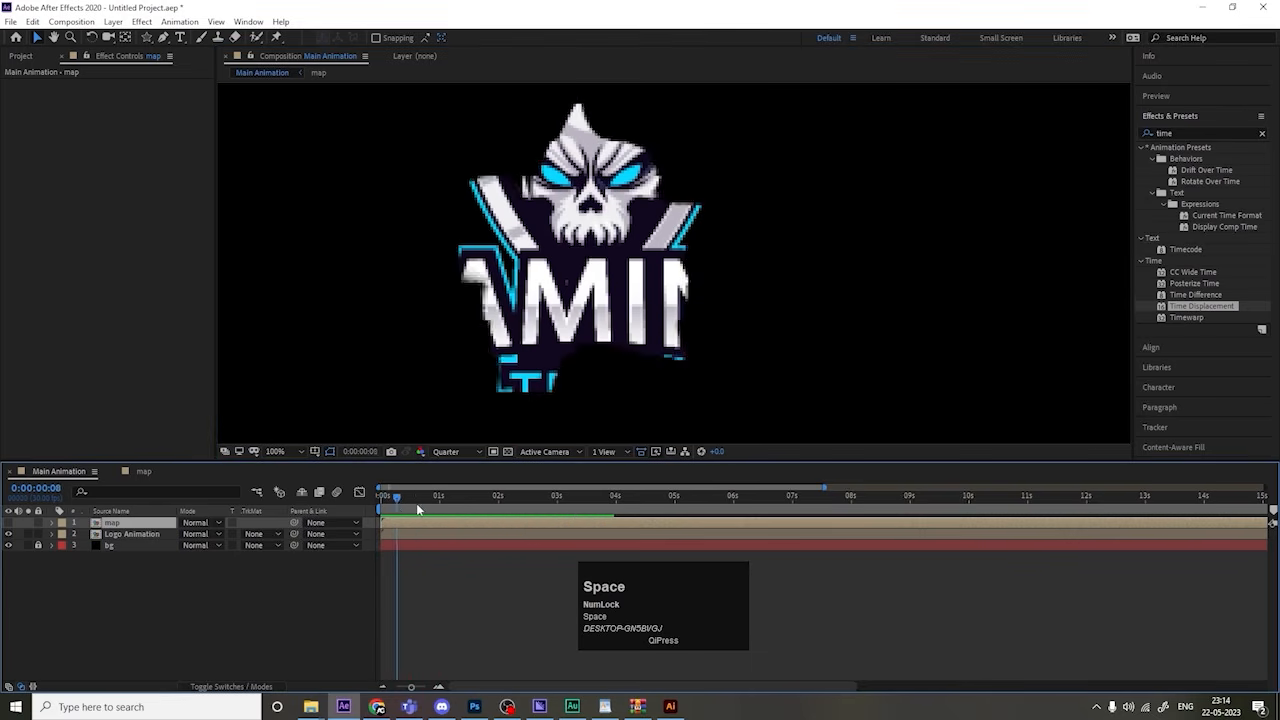
{"action": "left_click_drag", "start_coordinate": [417, 505], "coordinate": [365, 503]}
Step: In the Logo Animation composition, move both Scale keyframes of Shape Layer 1 one second later, so the first sits at 1 second
{"action": "left_click", "coordinate": [118, 535]}
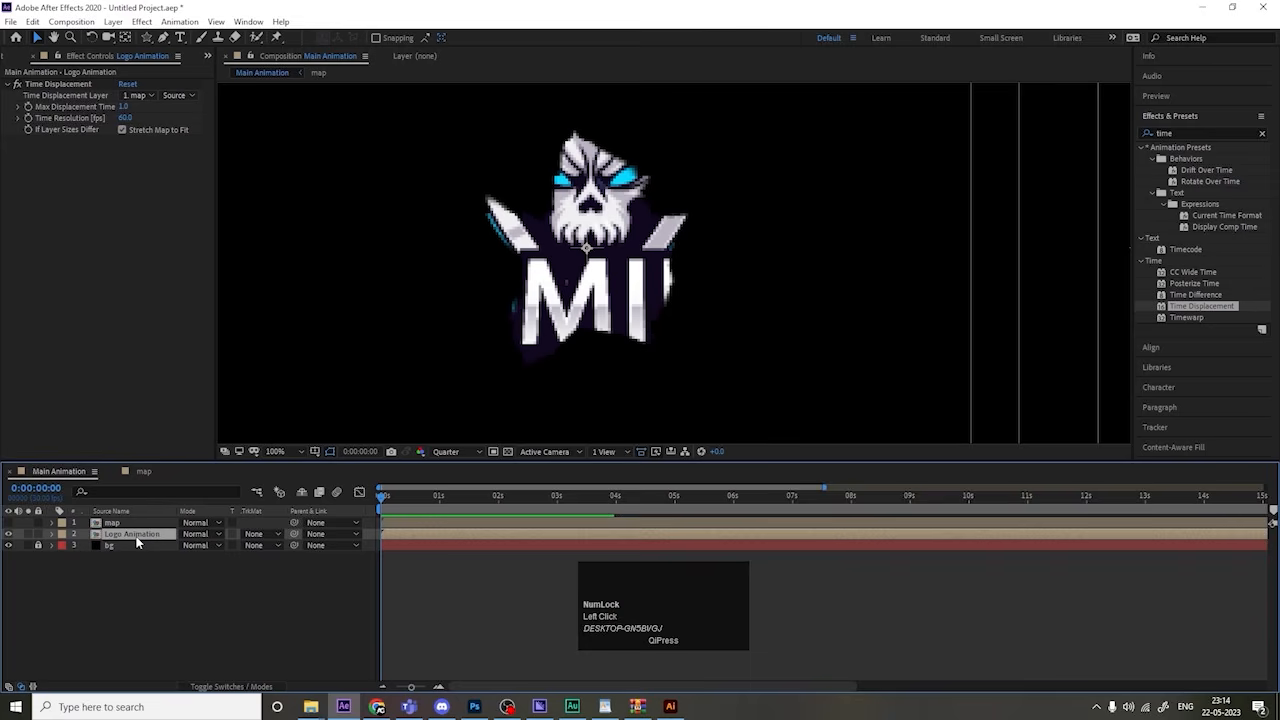
{"action": "double_click", "coordinate": [140, 536]}
{"action": "key", "text": "u"}
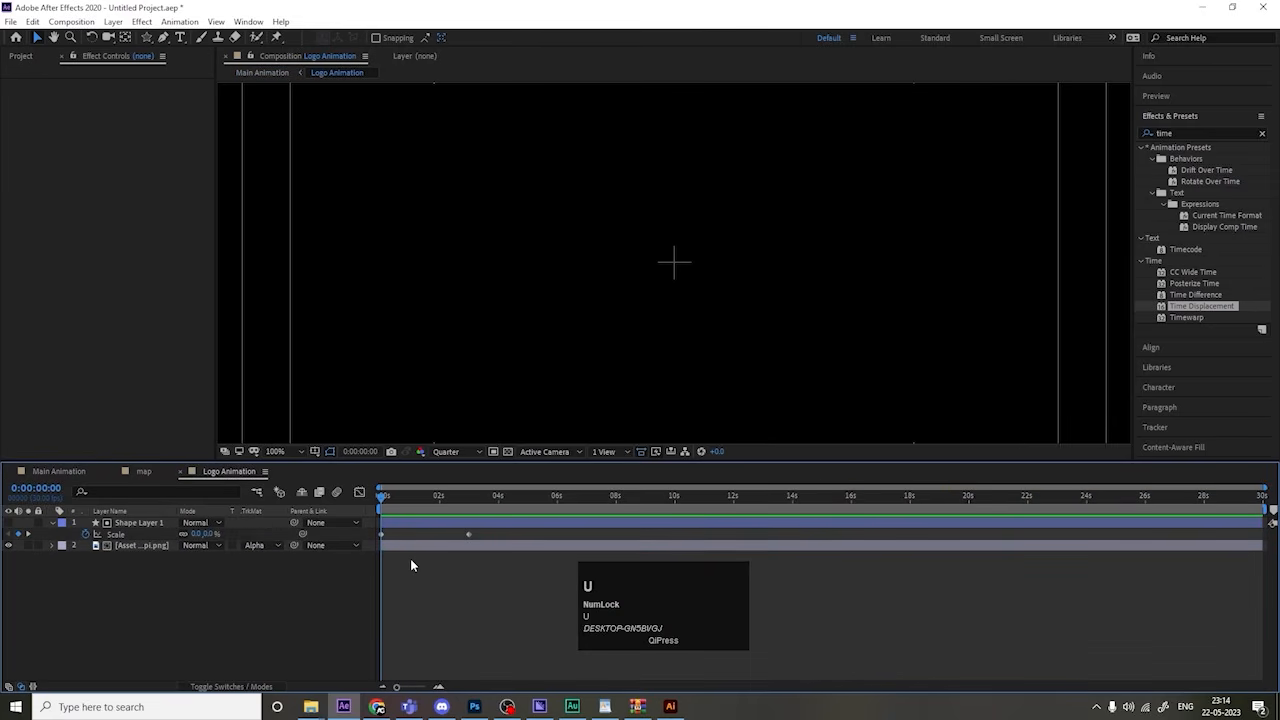
{"action": "left_click", "coordinate": [137, 533]}
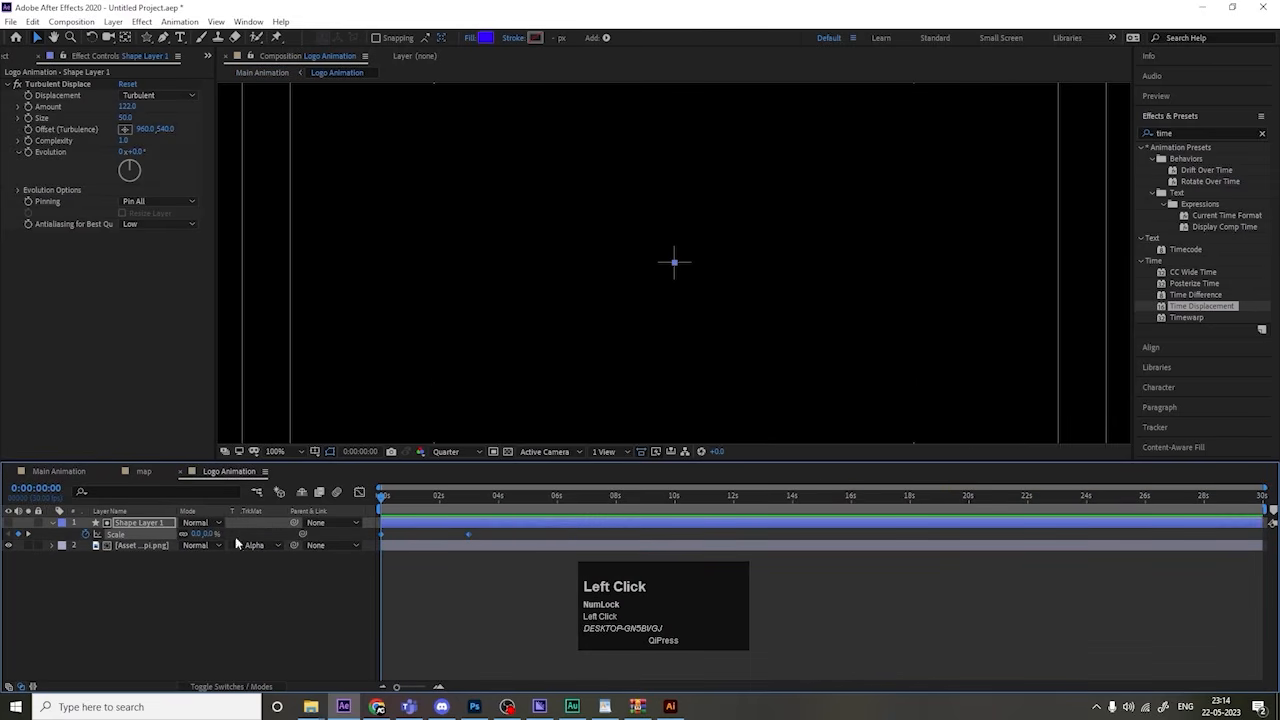
{"action": "key", "text": "="}
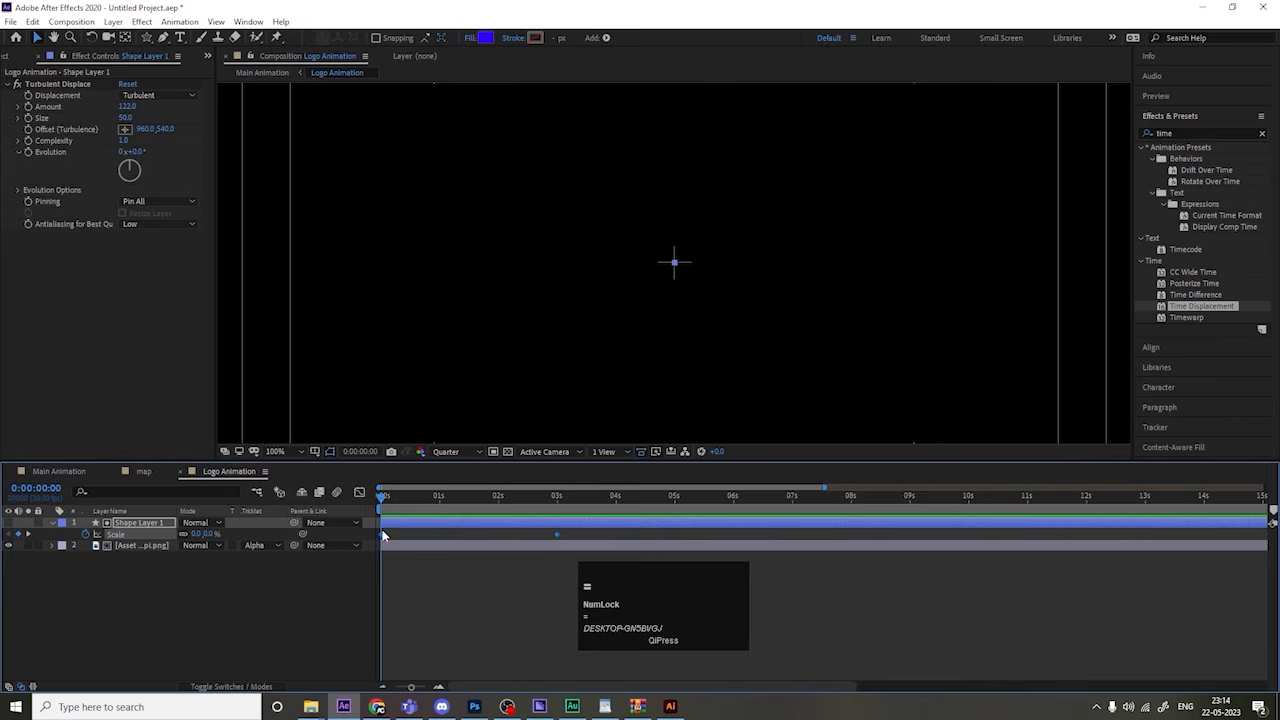
{"action": "left_click_drag", "start_coordinate": [383, 536], "coordinate": [440, 536]}
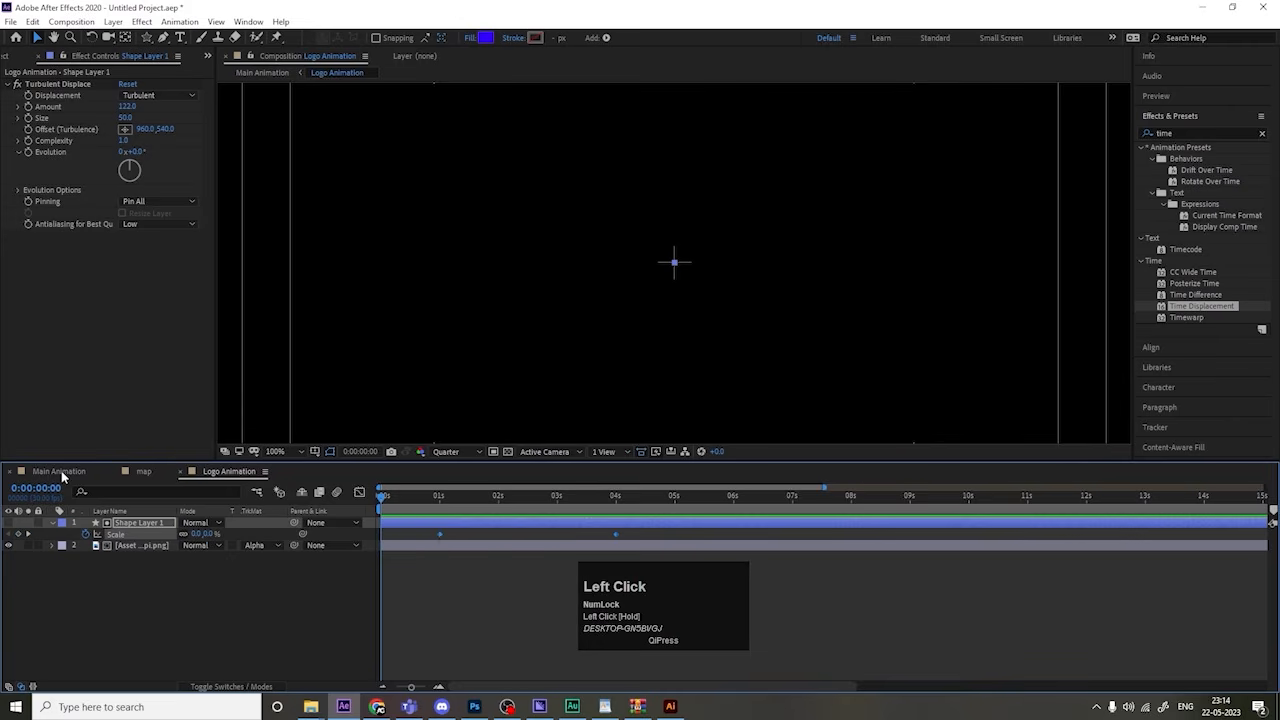
Step: Play back the retimed logo reveal in Main Animation and inspect its edges up close and in full view
{"action": "left_click", "coordinate": [60, 473]}
{"action": "key", "text": "space"}
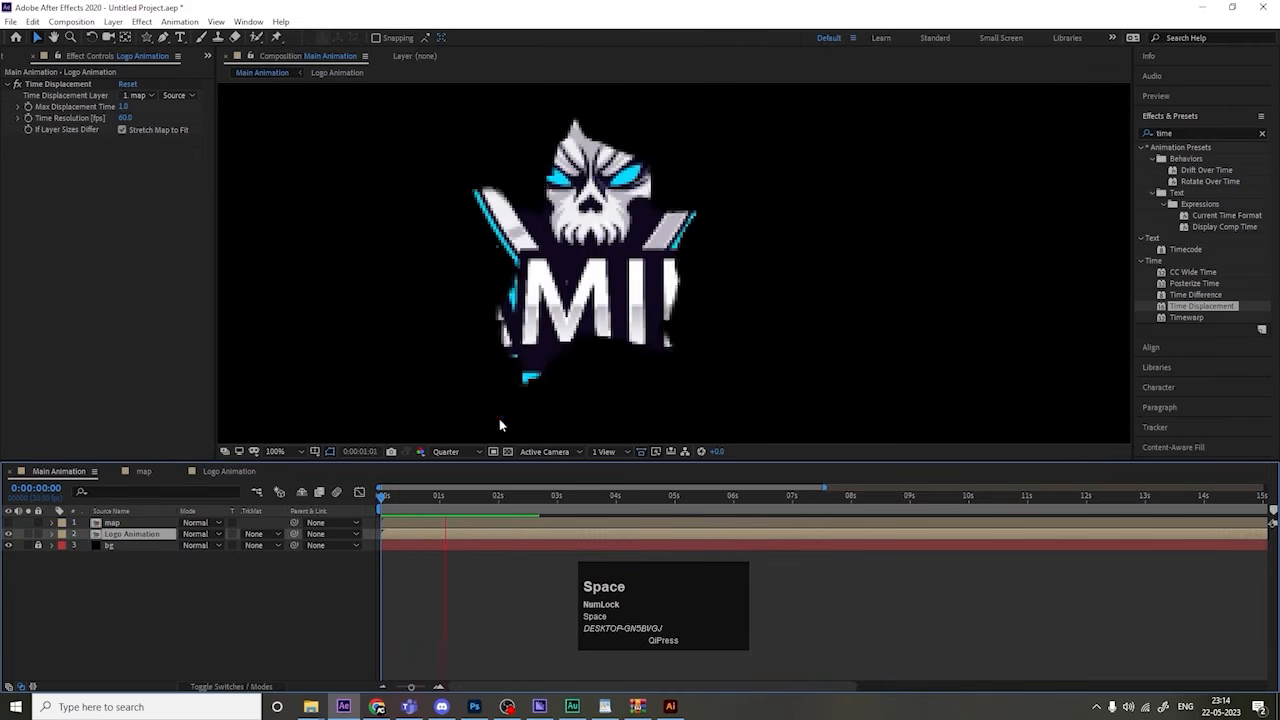
{"action": "scroll", "coordinate": [521, 391], "scroll_direction": "down", "scroll_amount": 2}
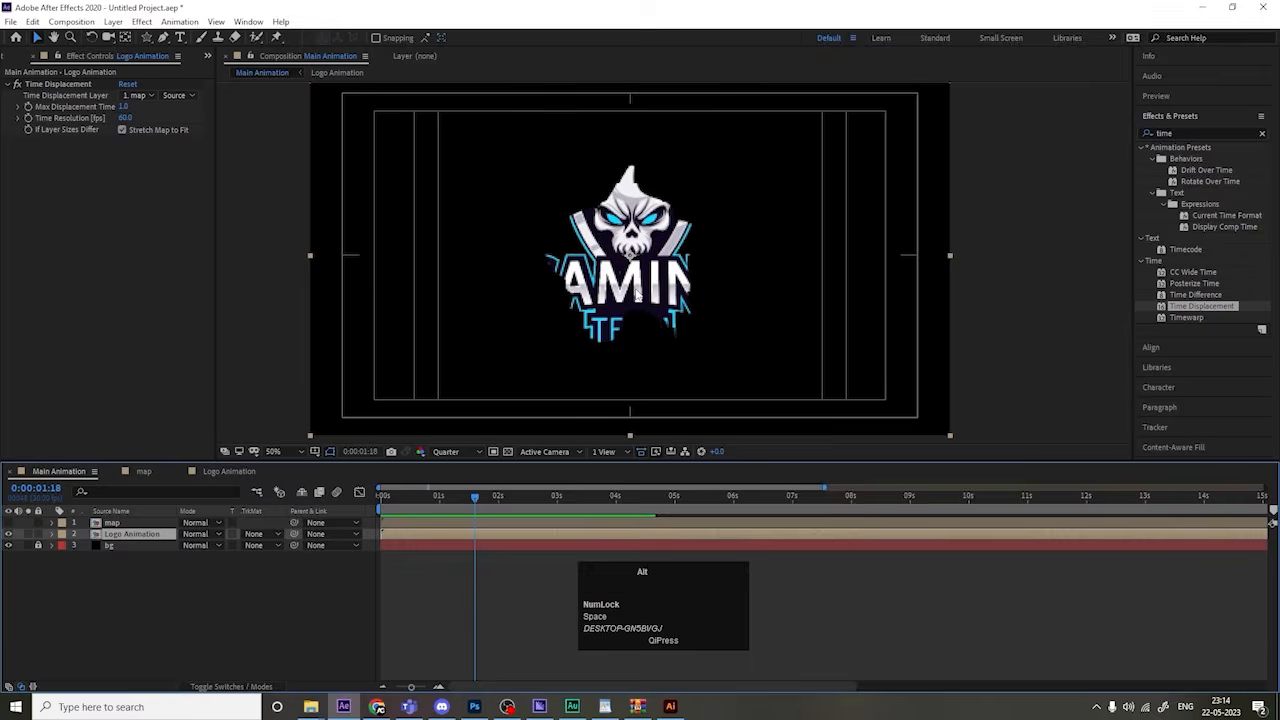
{"action": "scroll", "coordinate": [637, 292], "scroll_direction": "up", "scroll_amount": 2}
{"action": "key", "text": "space"}
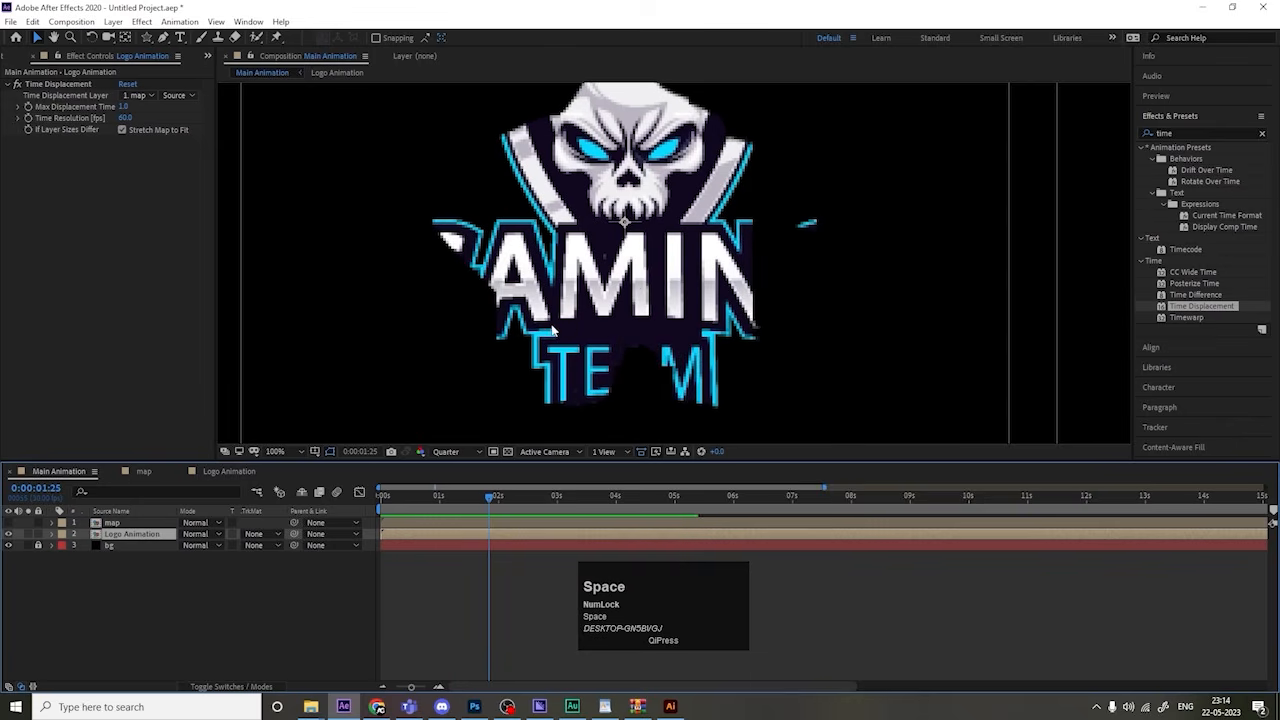
{"action": "scroll", "coordinate": [551, 330], "scroll_direction": "down", "scroll_amount": 2}
{"action": "key", "text": "space"}
{"action": "left_click", "coordinate": [445, 508]}
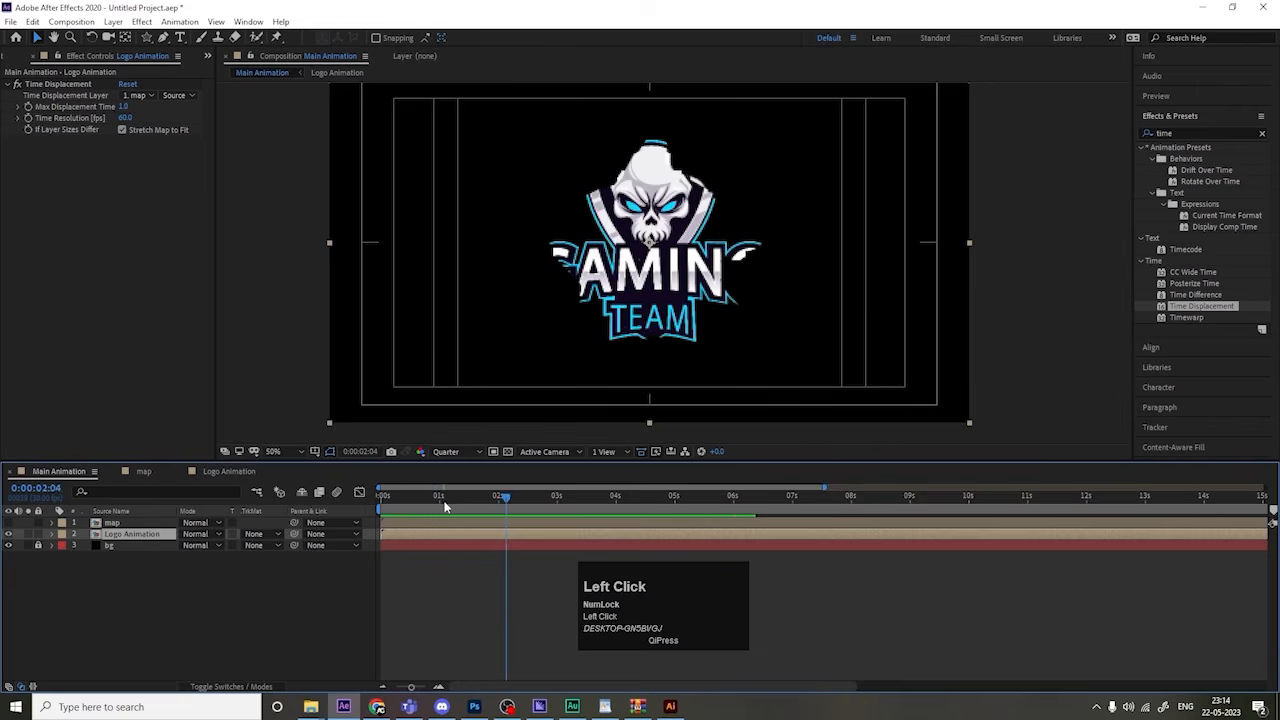
{"action": "key", "text": "space"}
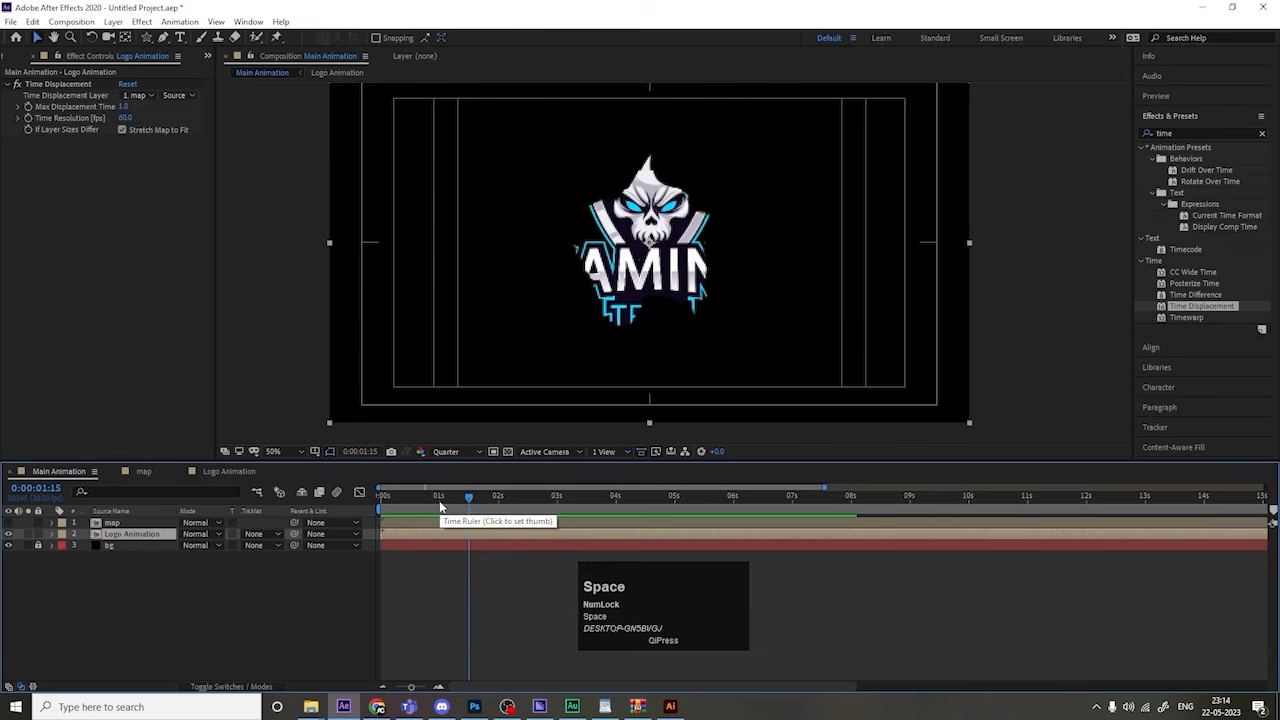
Step: Apply Gaussian Blur (Legacy) to Shape Layer 1 in the Logo Animation composition and increase its Blurriness
{"action": "double_click", "coordinate": [118, 535]}
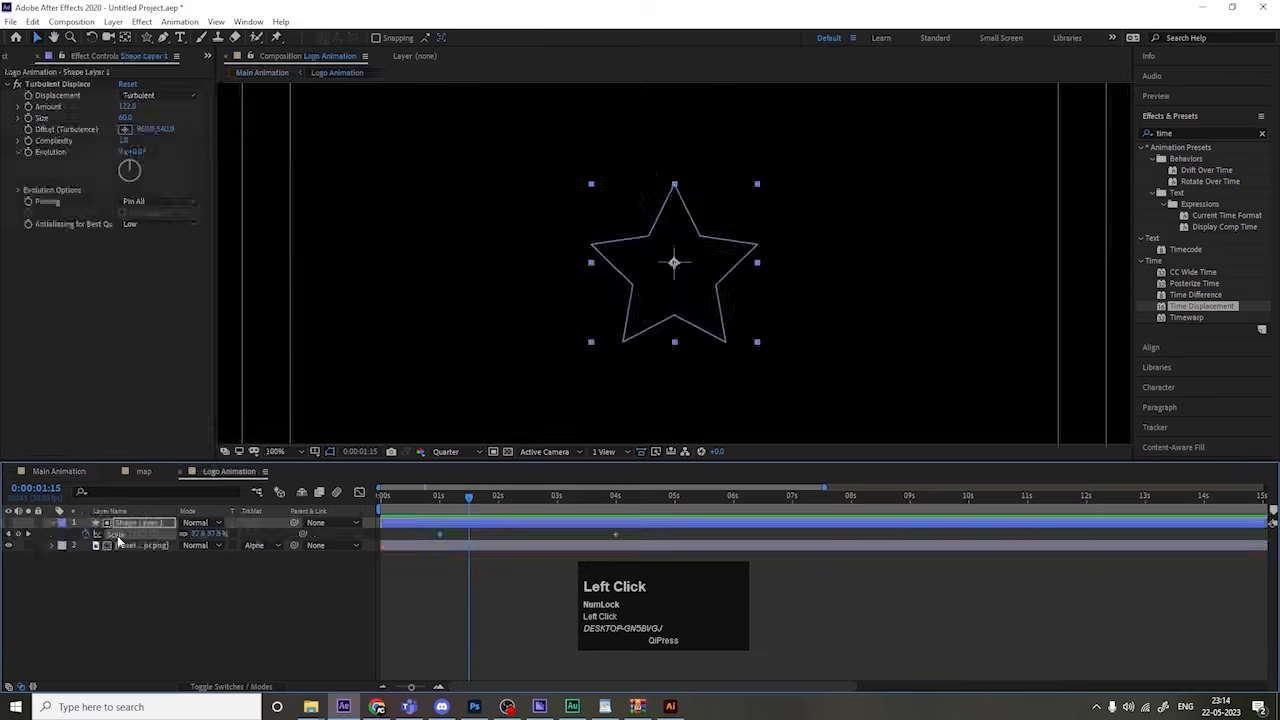
{"action": "left_click", "coordinate": [145, 590]}
{"action": "left_click", "coordinate": [125, 524]}
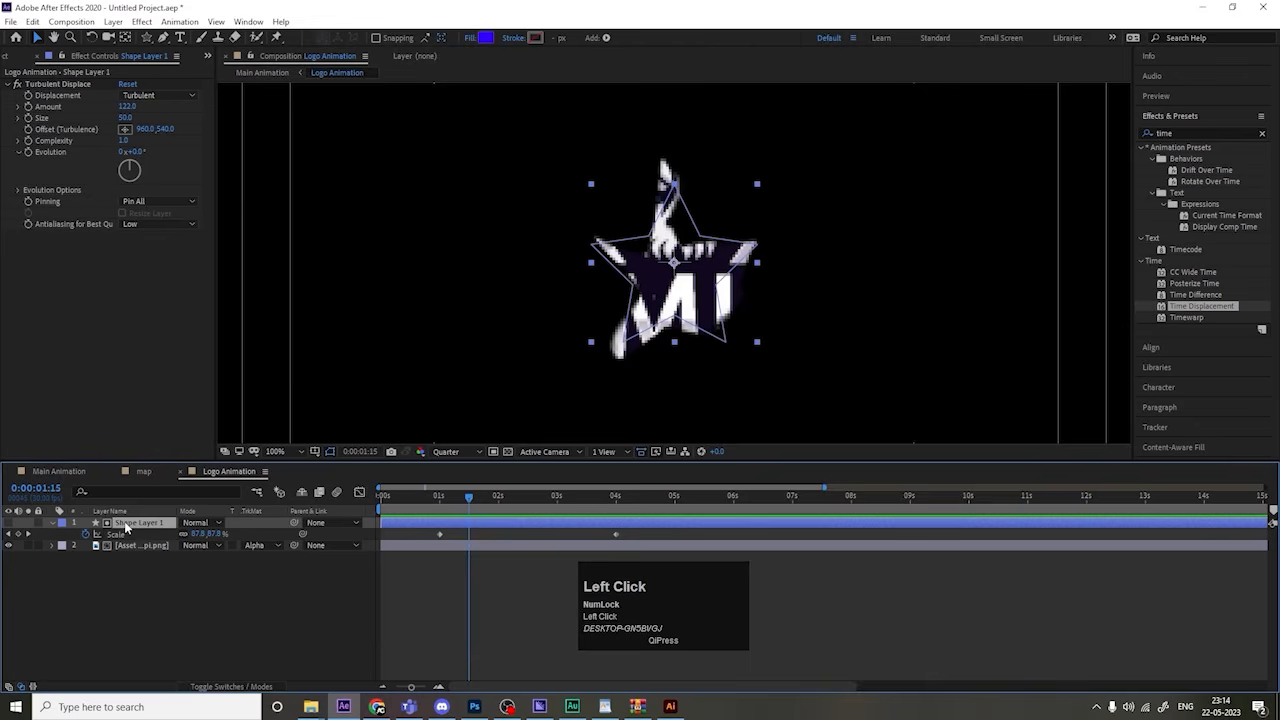
{"action": "left_click", "coordinate": [1181, 132]}
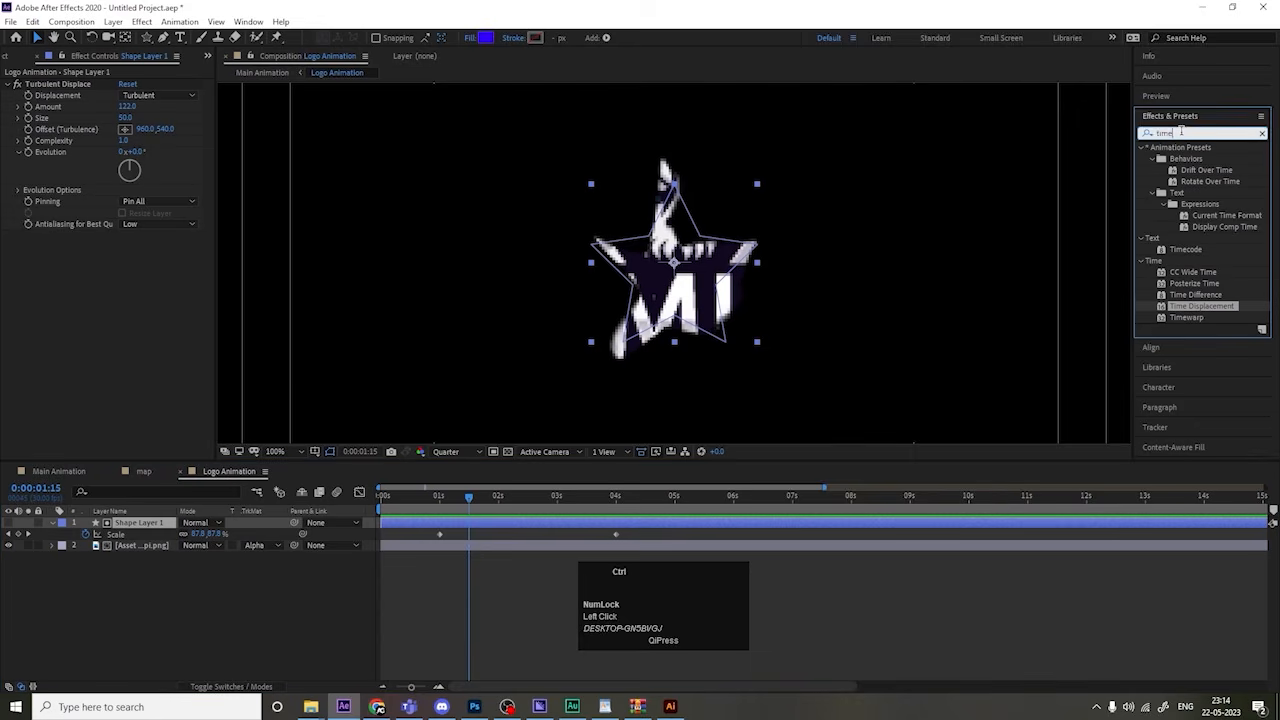
{"action": "key", "text": "ctrl+a"}
{"action": "type", "text": "blu"}
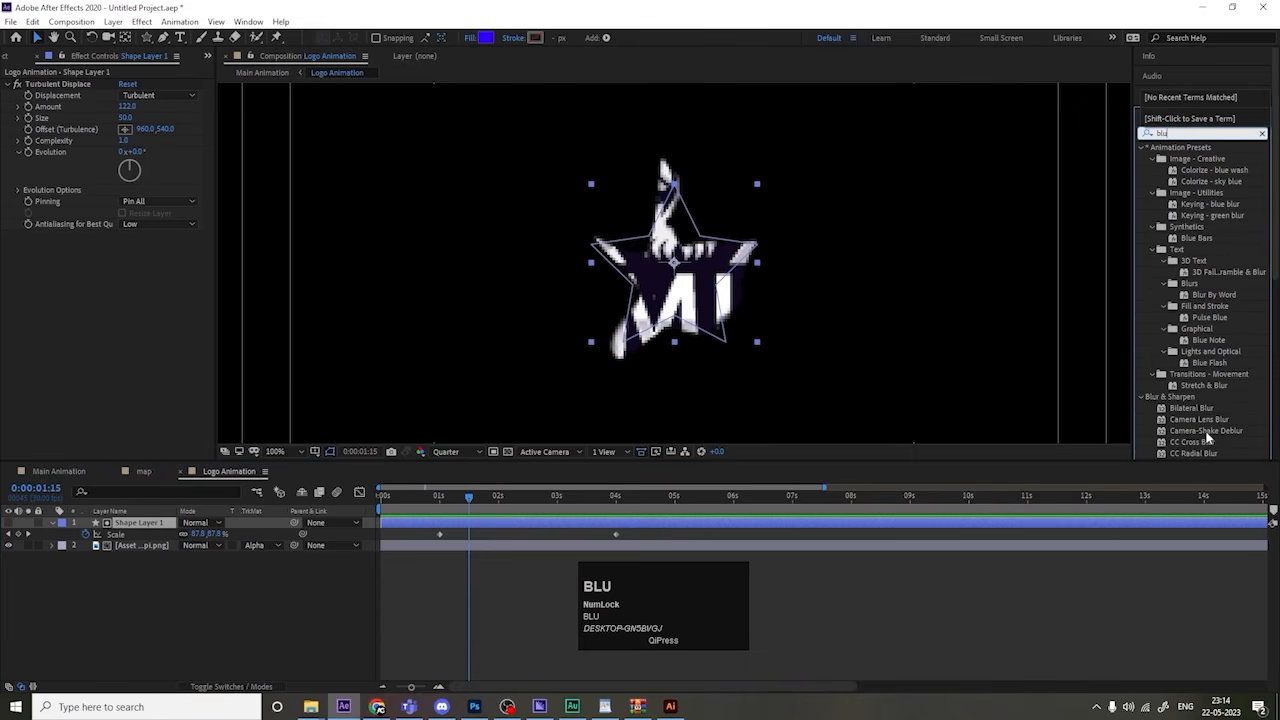
{"action": "scroll", "coordinate": [1207, 437], "scroll_direction": "down", "scroll_amount": 2}
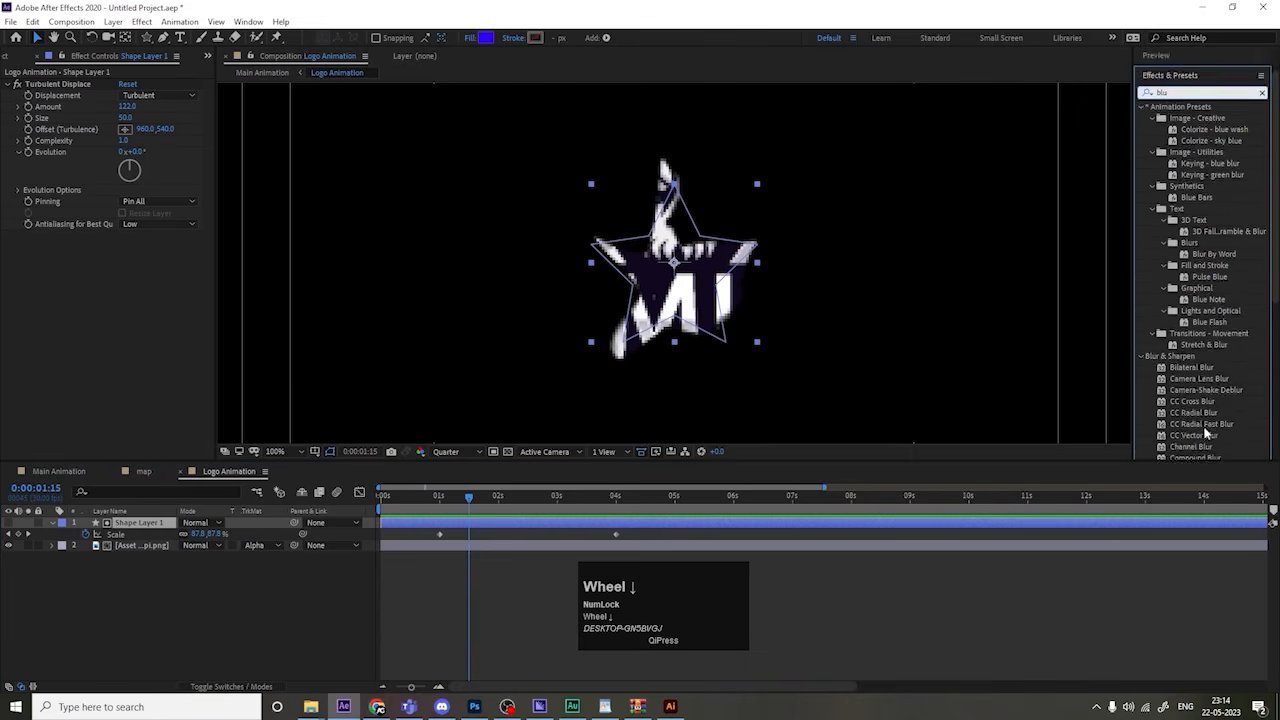
{"action": "scroll", "coordinate": [1207, 437], "scroll_direction": "up", "scroll_amount": 2}
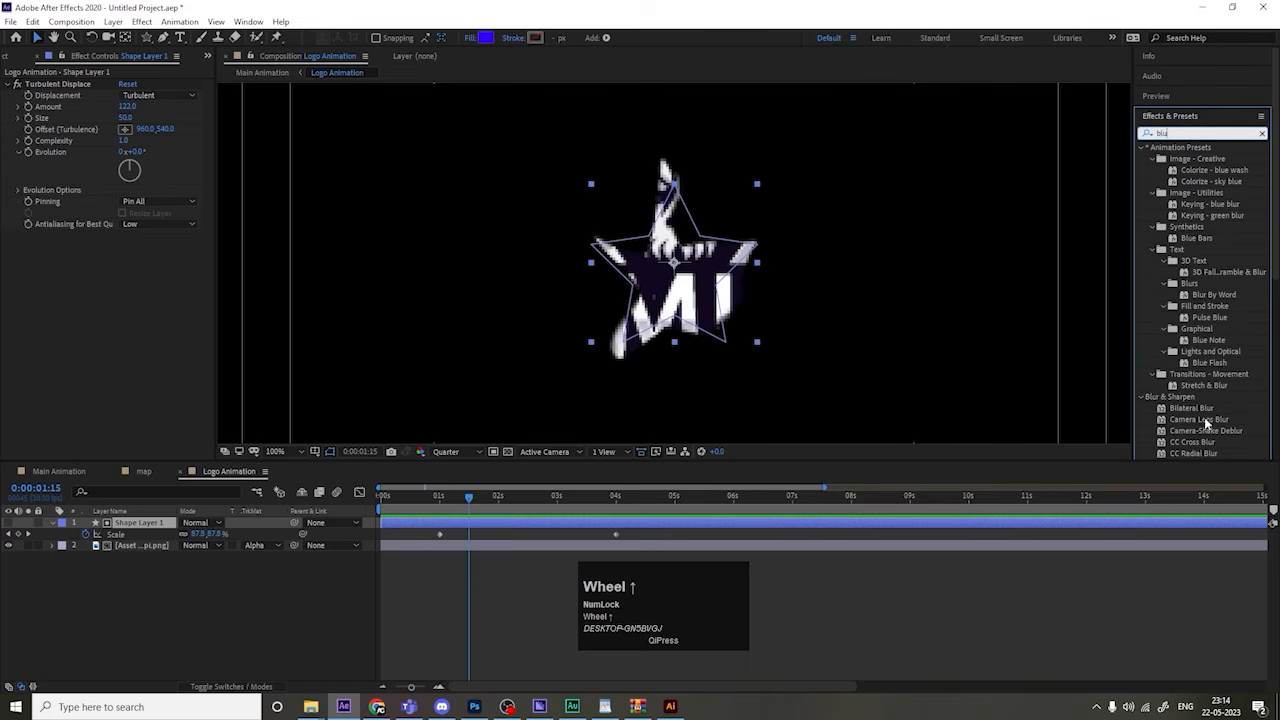
{"action": "type", "text": "r"}
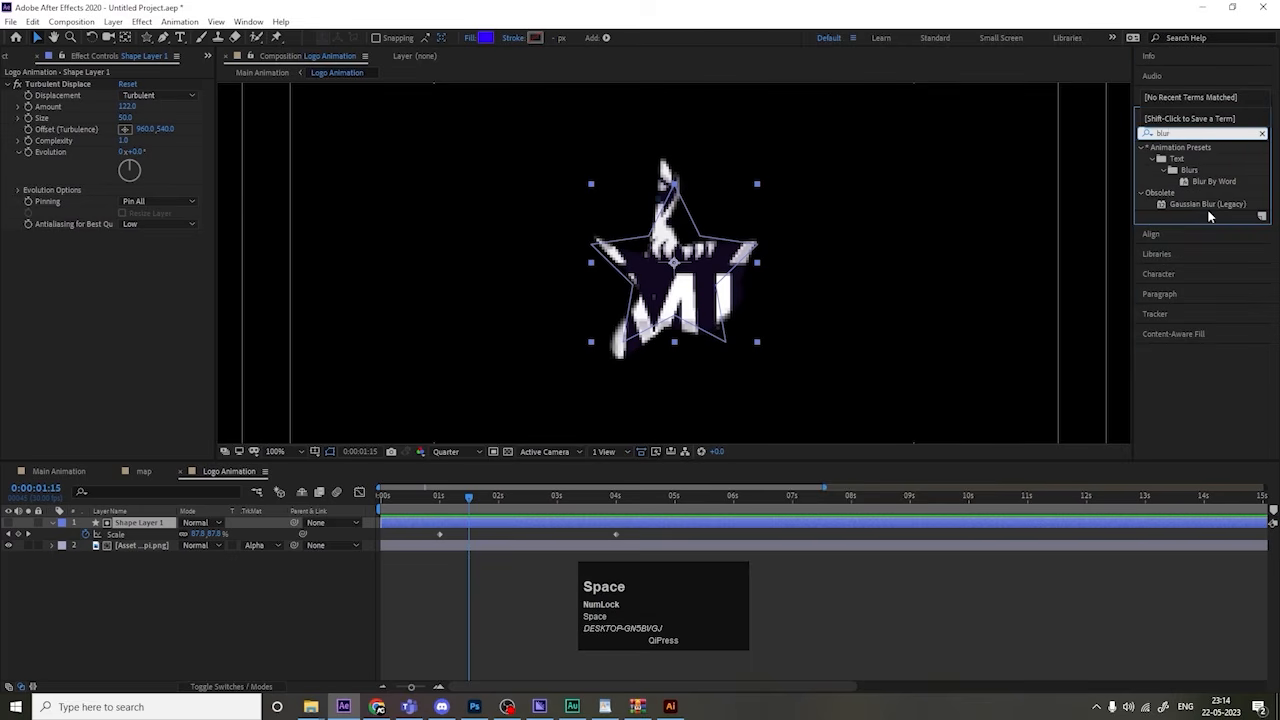
{"action": "double_click", "coordinate": [1209, 205]}
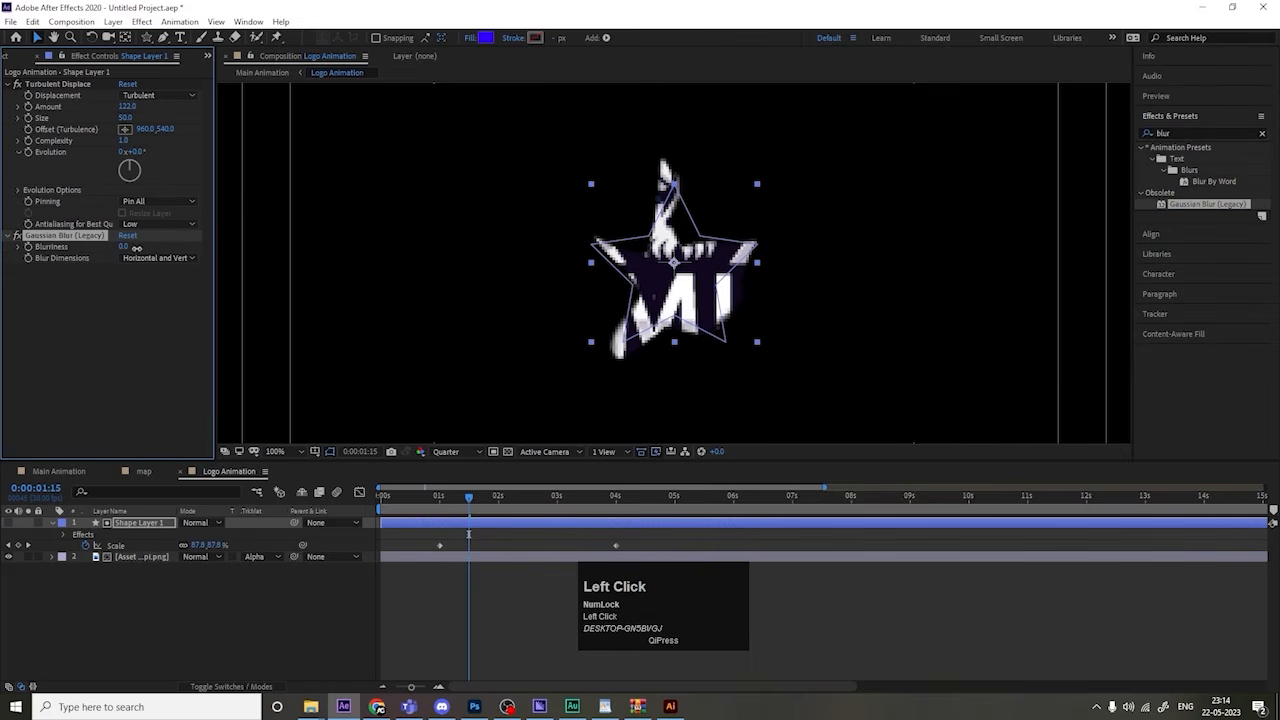
{"action": "left_click_drag", "start_coordinate": [136, 247], "coordinate": [209, 242]}
Step: Return to Main Animation and play the blurred logo reveal from the first frame
{"action": "left_click", "coordinate": [47, 471]}
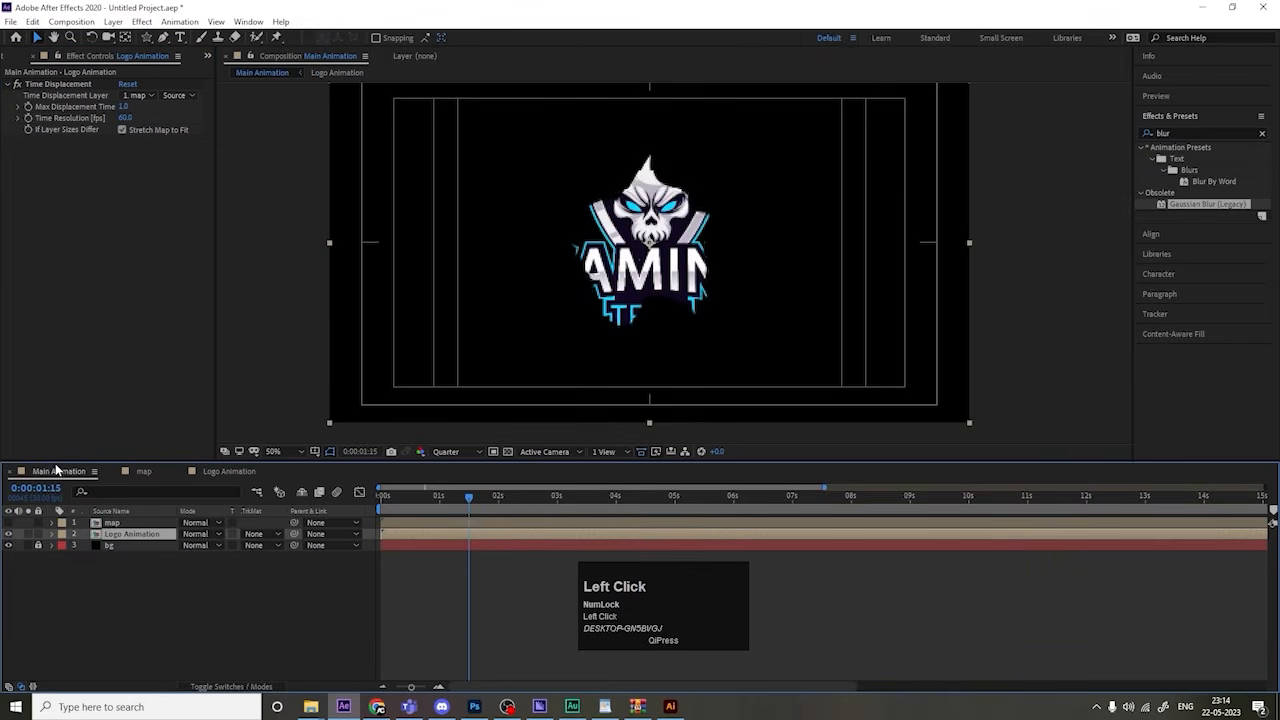
{"action": "key", "text": "space"}
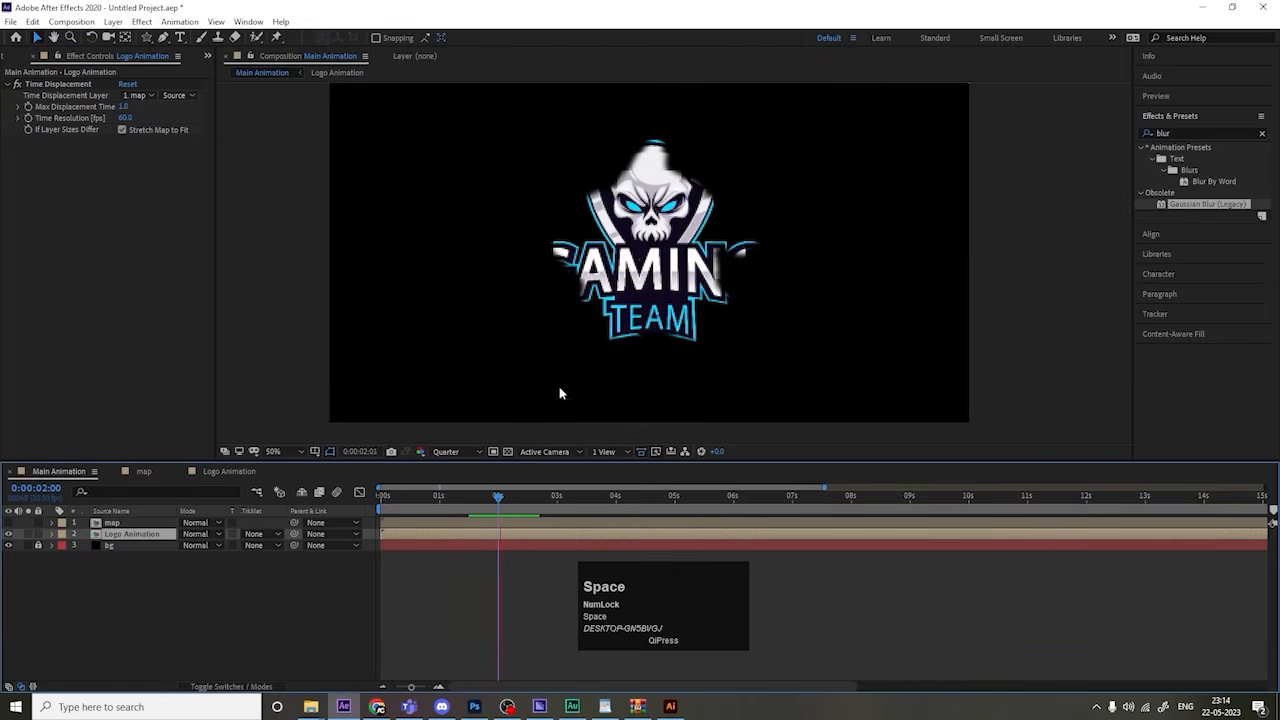
{"action": "left_click", "coordinate": [334, 493]}
{"action": "key", "text": "space"}
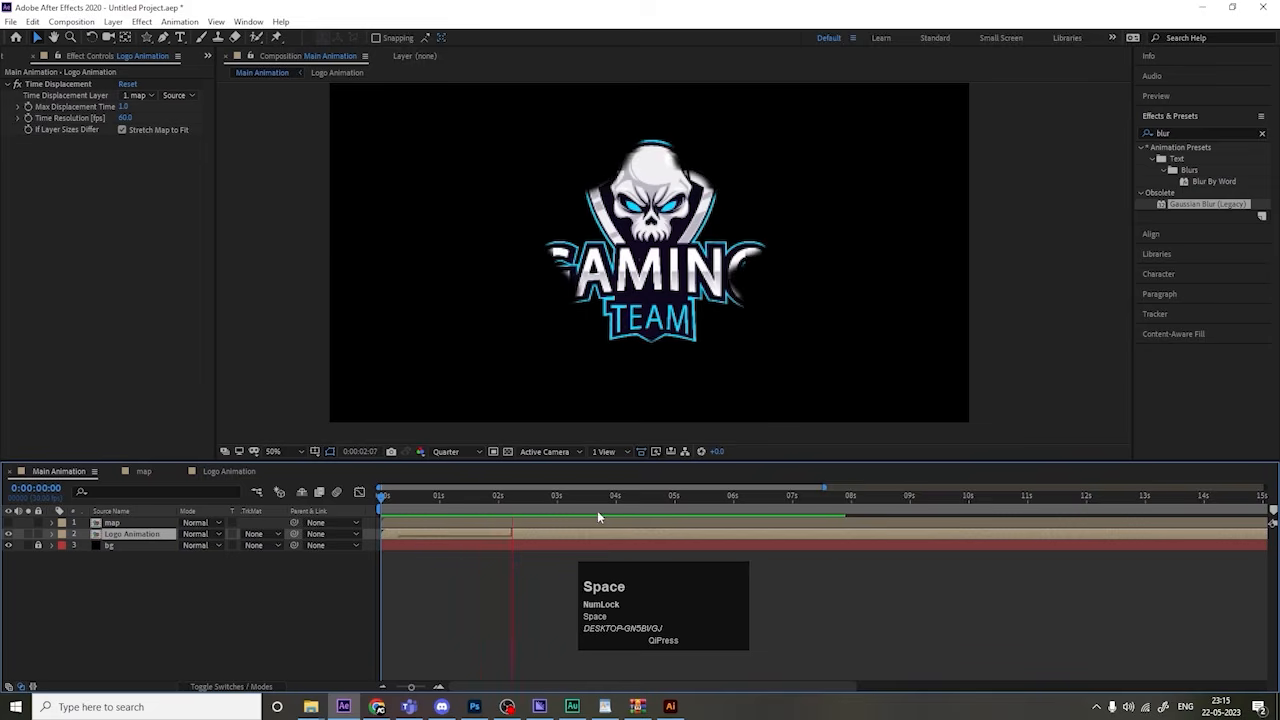
Step: Remove the Gaussian Blur (Legacy) effect from Shape Layer 1 in the Logo Animation composition
{"action": "key", "text": "space"}
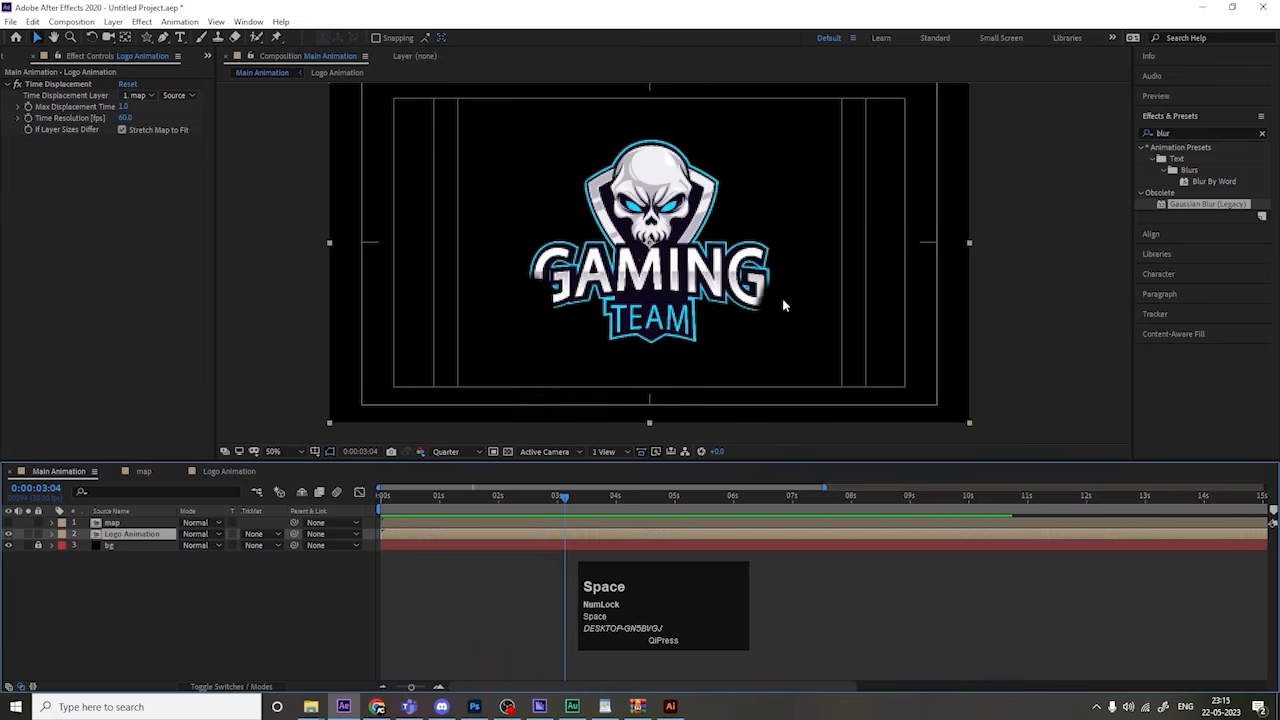
{"action": "left_click", "coordinate": [228, 471]}
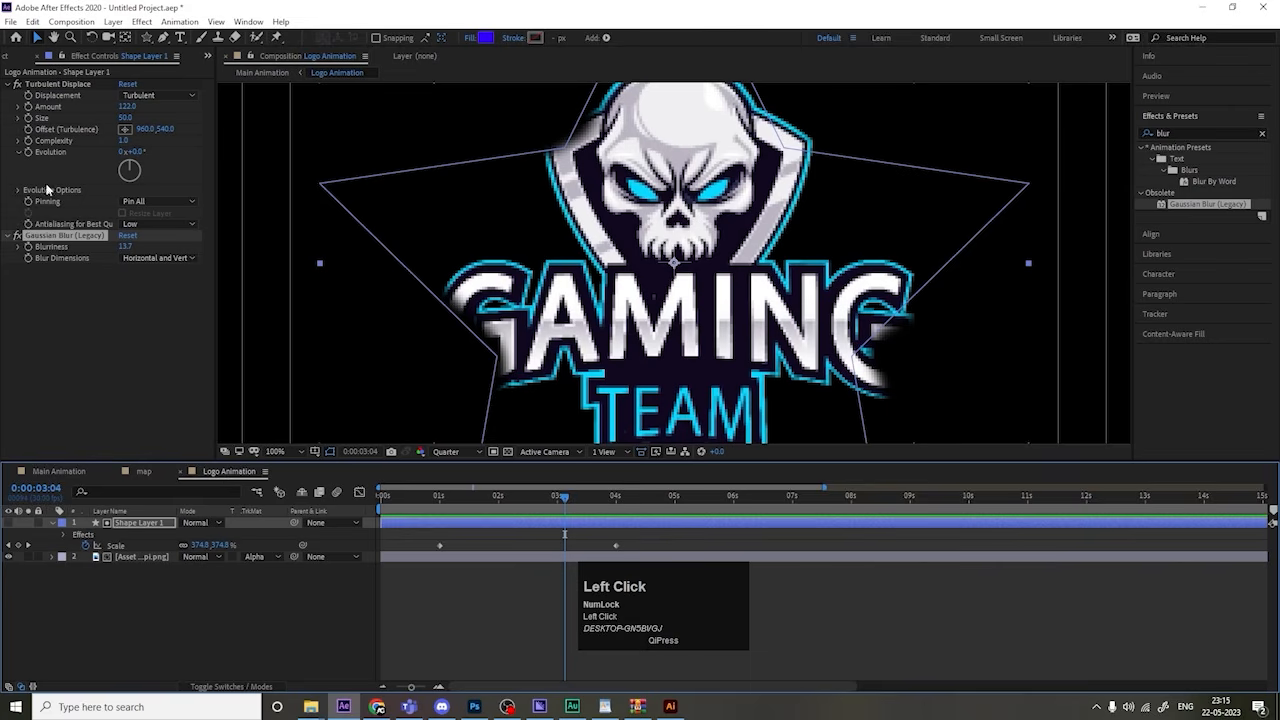
{"action": "key", "text": "Delete"}
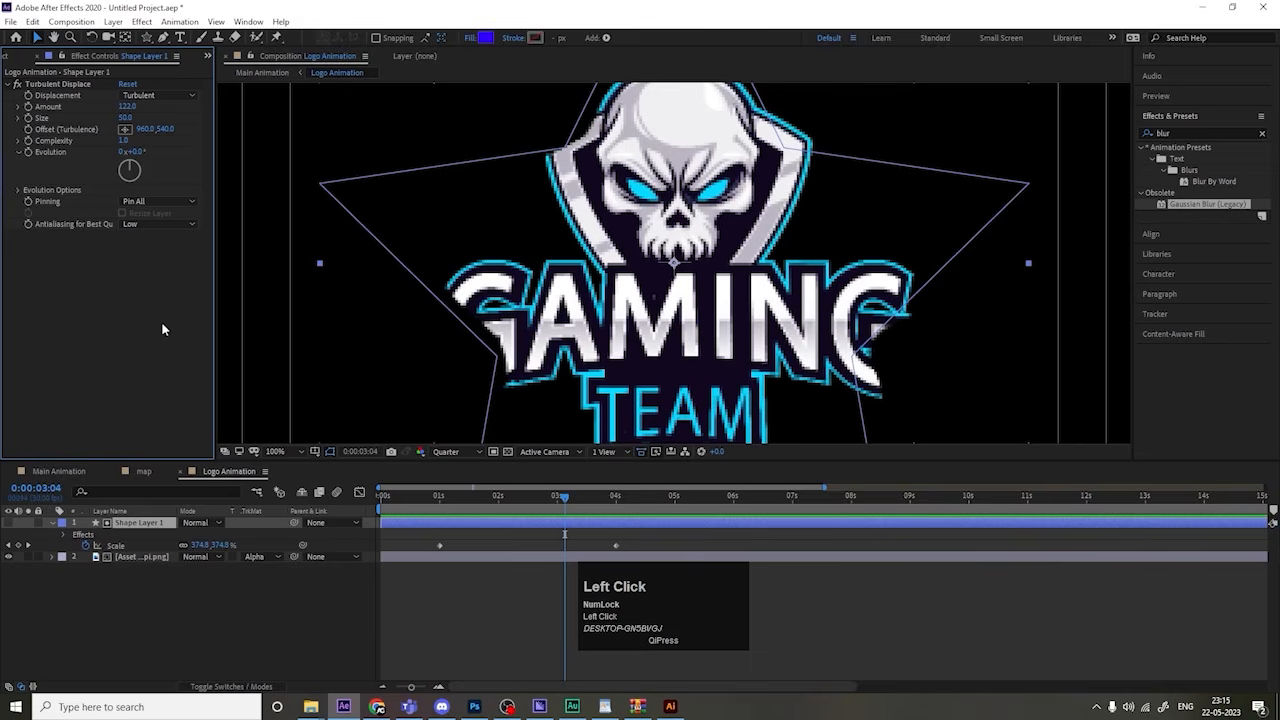
Step: Return to Main Animation and play the unblurred logo reveal from the first frame
{"action": "left_click", "coordinate": [64, 471]}
{"action": "key", "text": "space"}
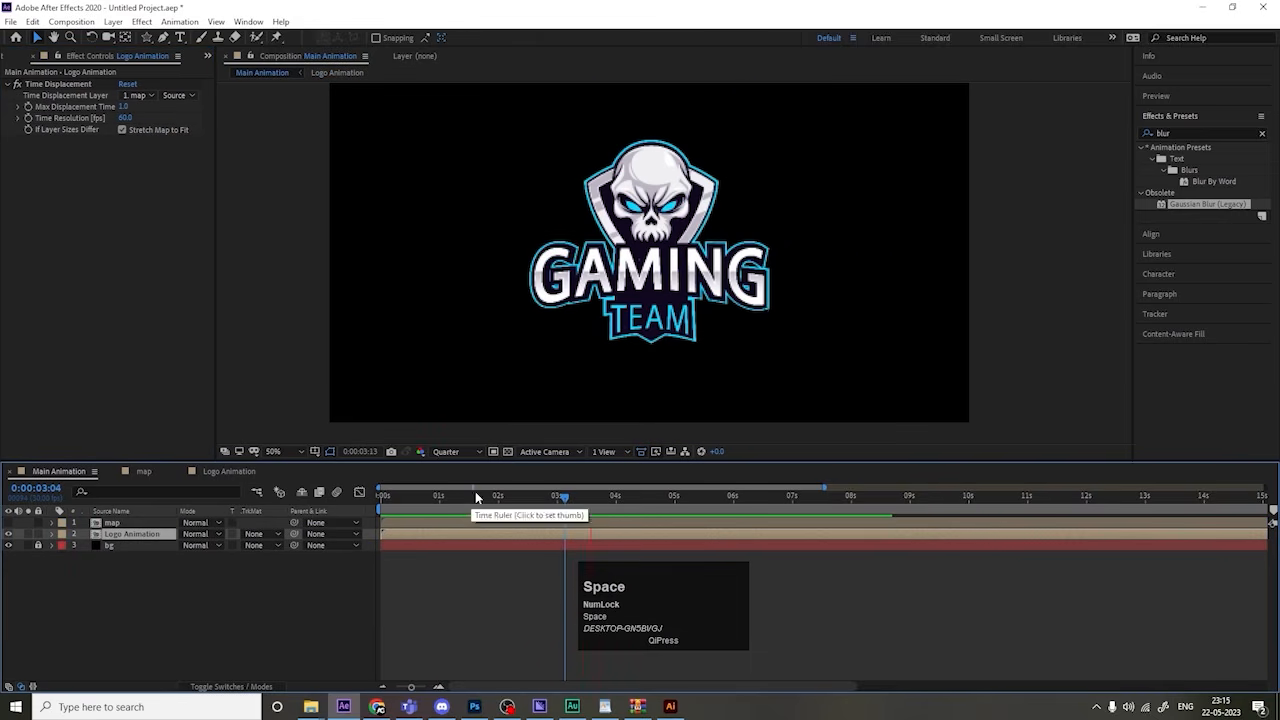
{"action": "left_click_drag", "start_coordinate": [444, 501], "coordinate": [381, 498]}
{"action": "key", "text": "space"}
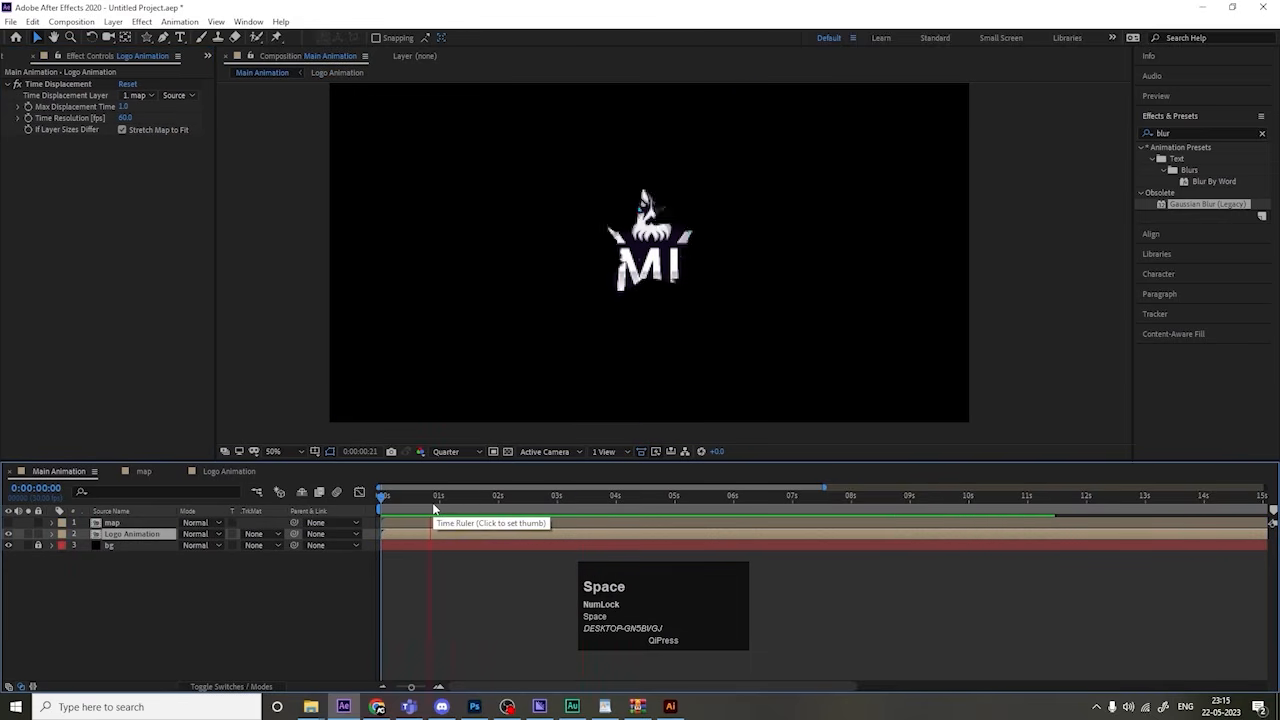
{"action": "key", "text": "space"}
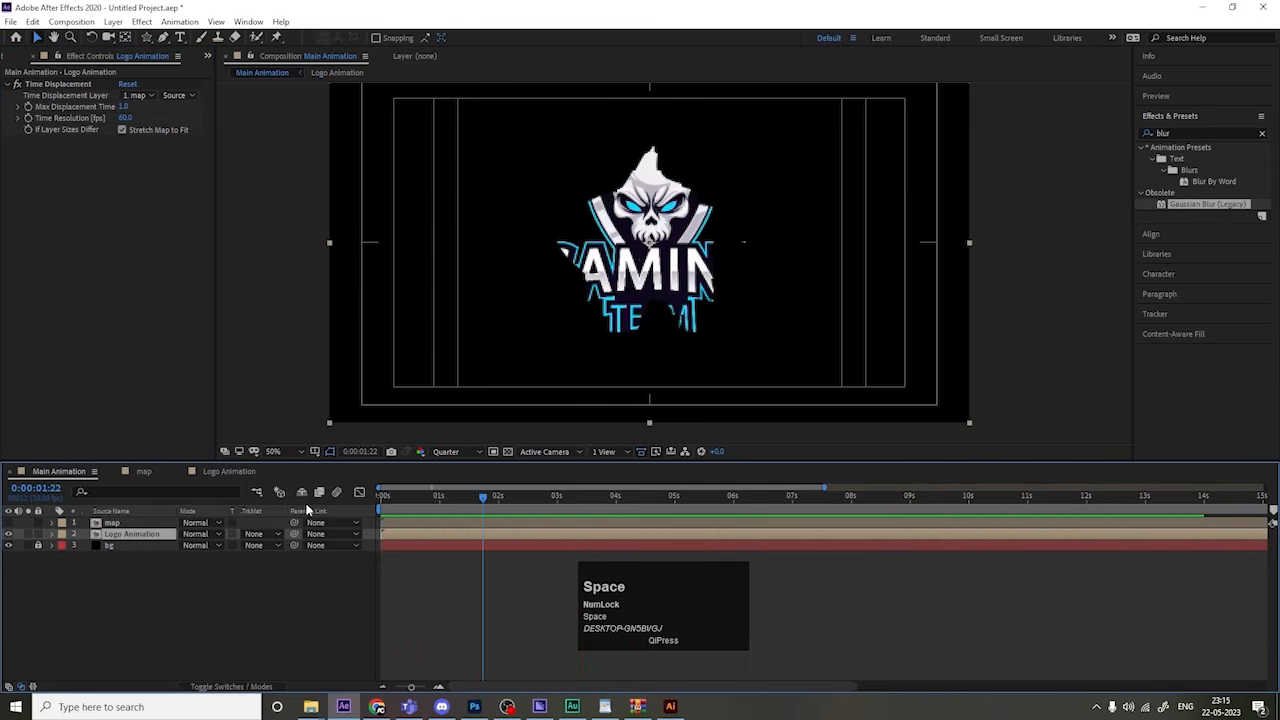
Step: Add a new 1920 x 1080 px black solid above Adjustment Layer 1 in the map composition
{"action": "double_click", "coordinate": [135, 524]}
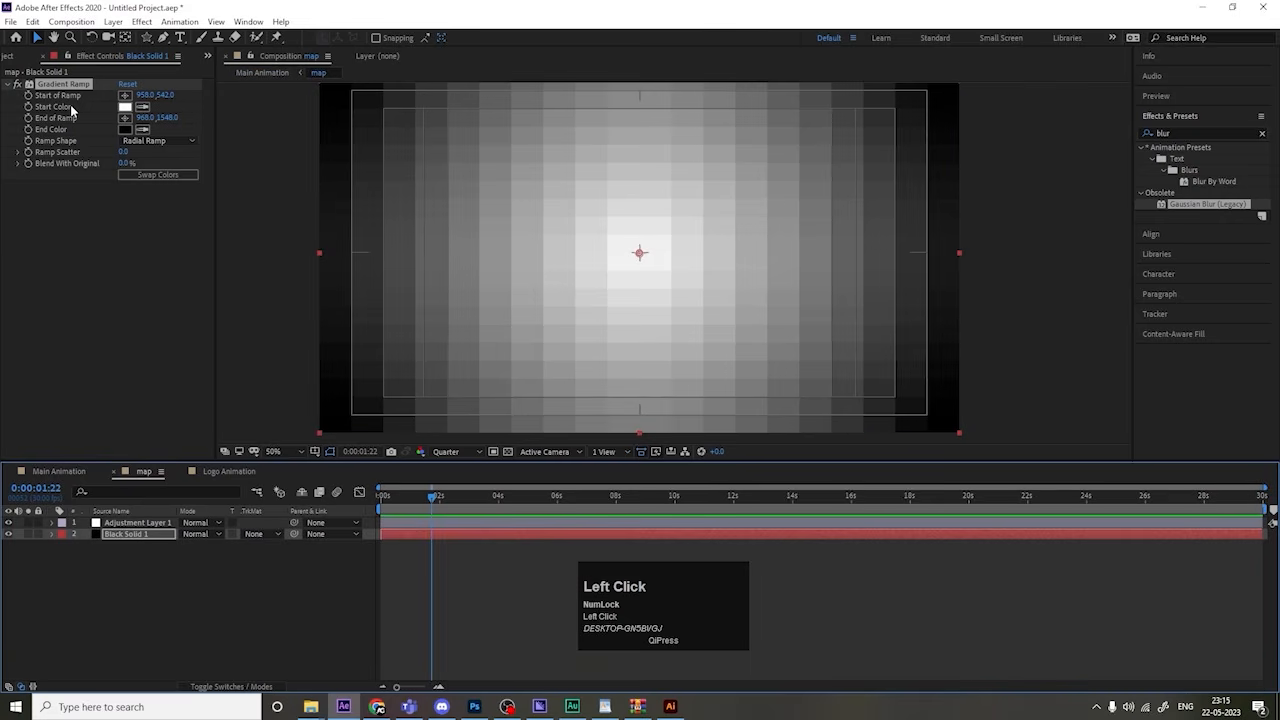
{"action": "left_click", "coordinate": [142, 610]}
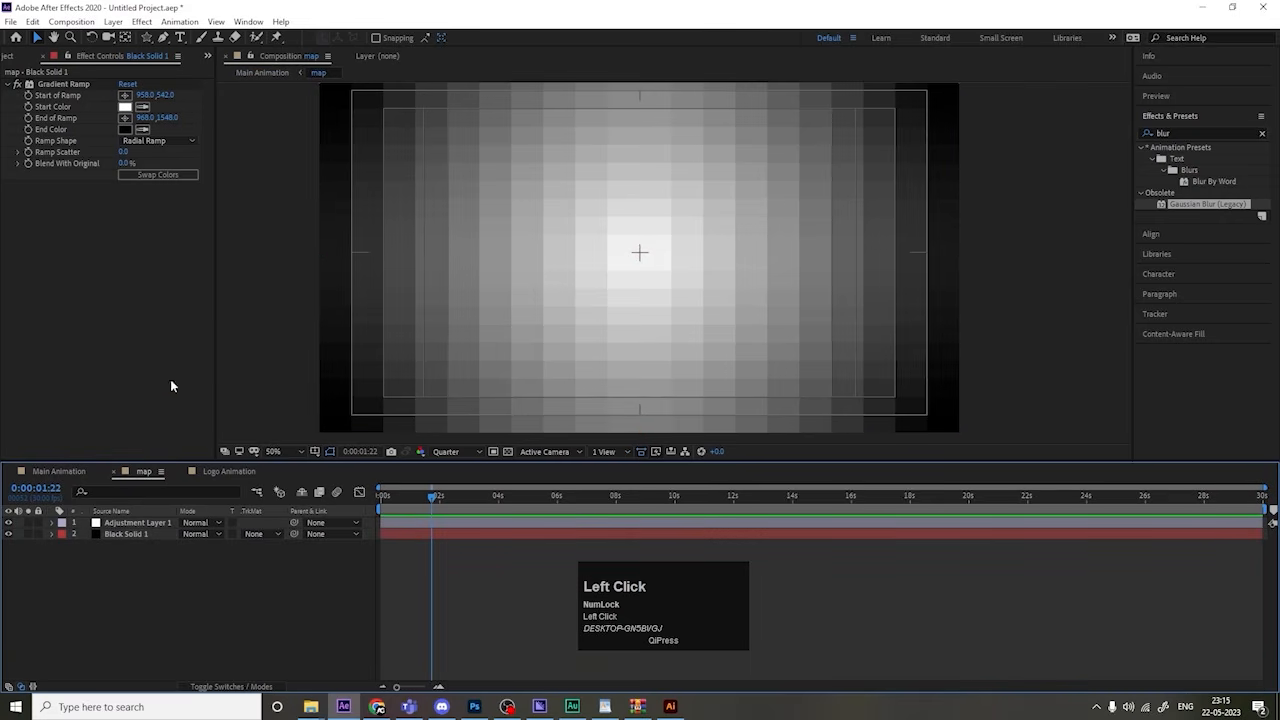
{"action": "key", "text": "ctrl"}
{"action": "key", "text": "ctrl+y"}
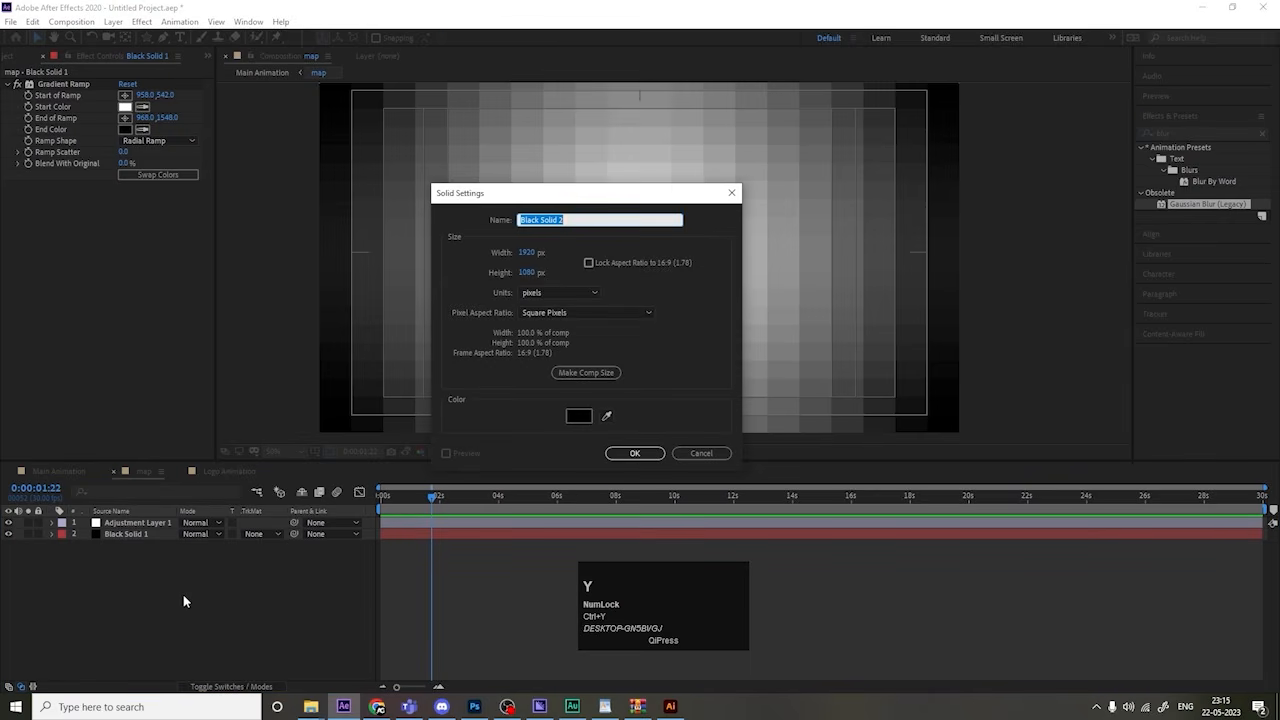
{"action": "key", "text": "Return"}
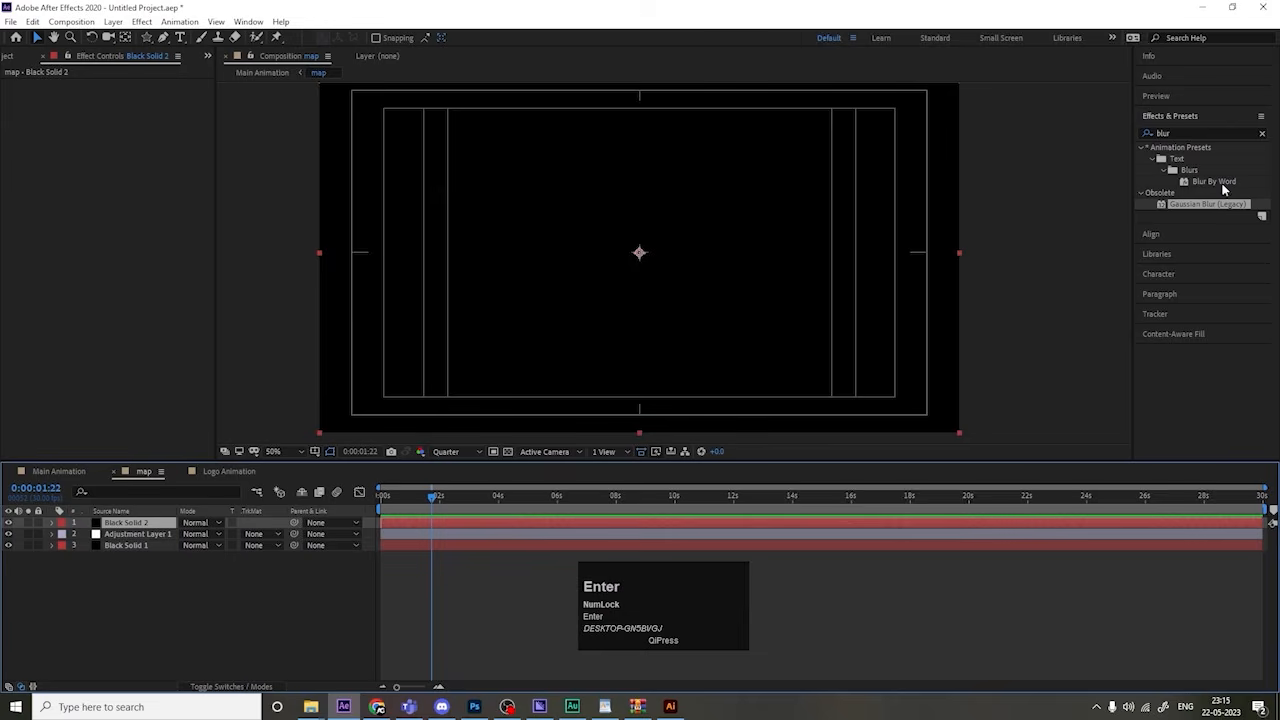
Step: Find the Fractal Noise effect and apply it to Black Solid 2 in the map composition
{"action": "left_click", "coordinate": [1201, 134]}
{"action": "key", "text": "ctrl+a"}
{"action": "type", "text": "frac"}
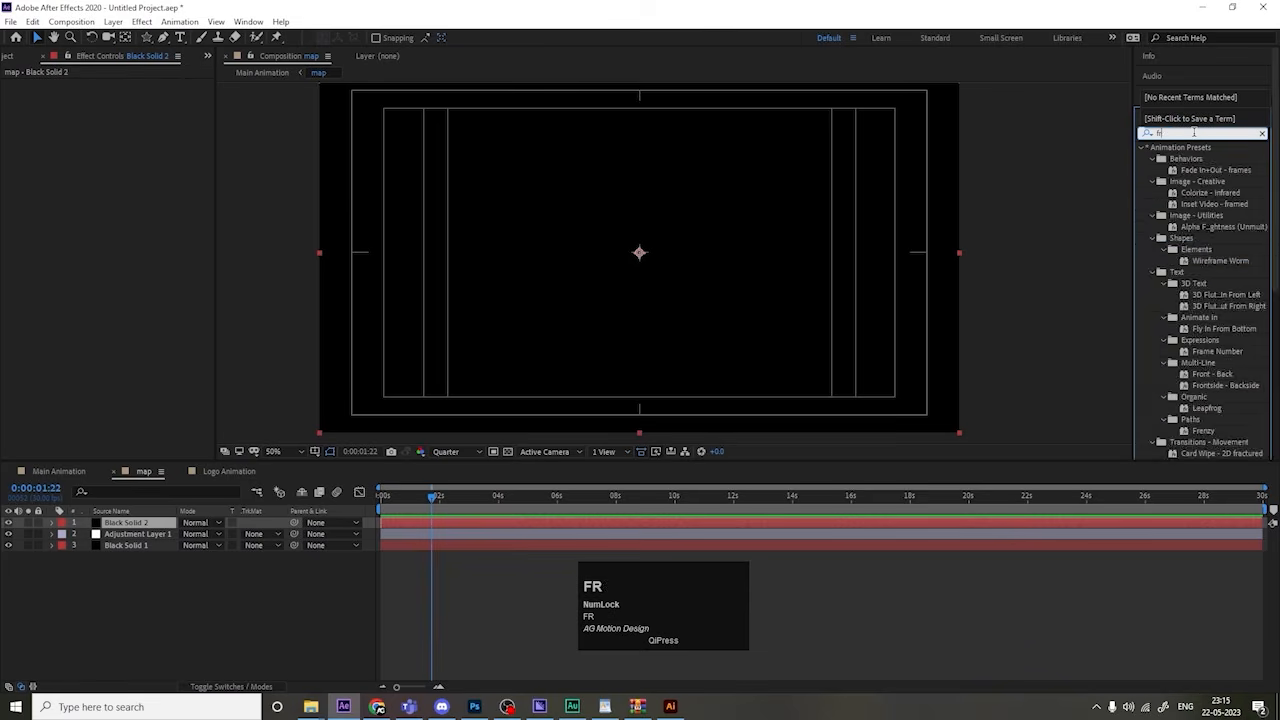
{"action": "double_click", "coordinate": [1208, 240]}
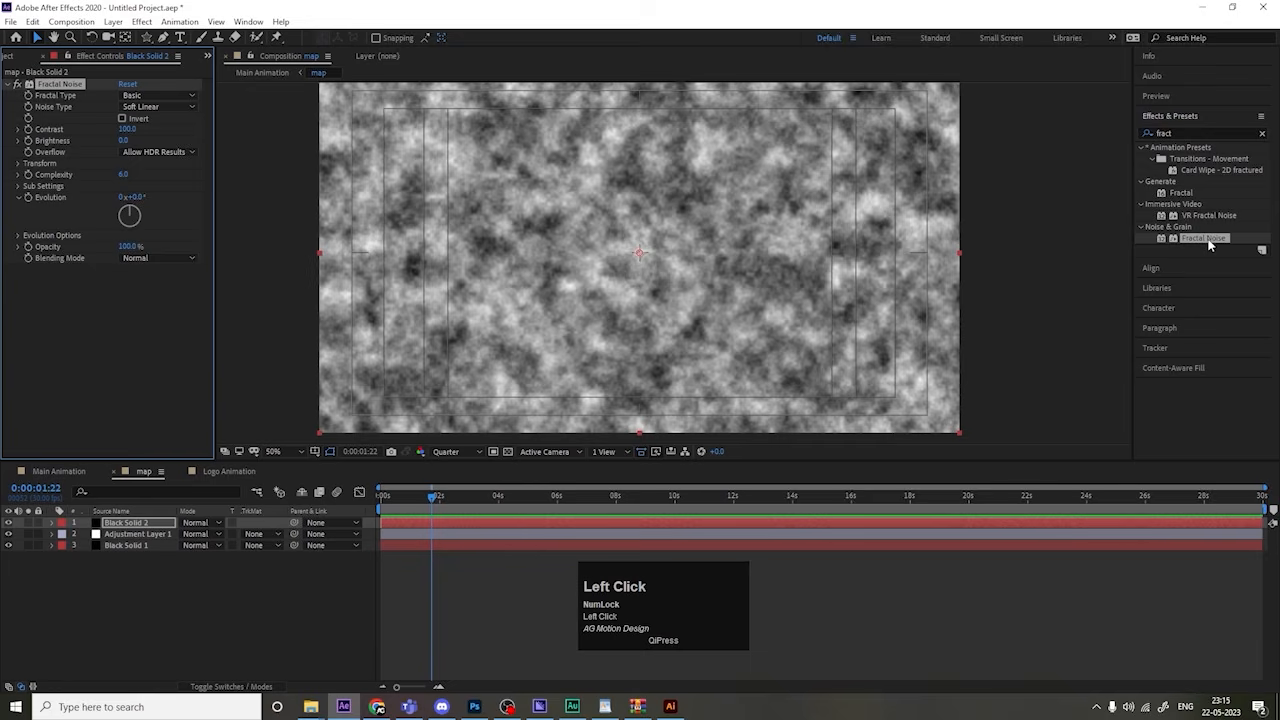
Step: Set the Fractal Noise on Black Solid 2 to Fractal Type Turbulent Smooth and Noise Type Block
{"action": "left_click", "coordinate": [145, 95]}
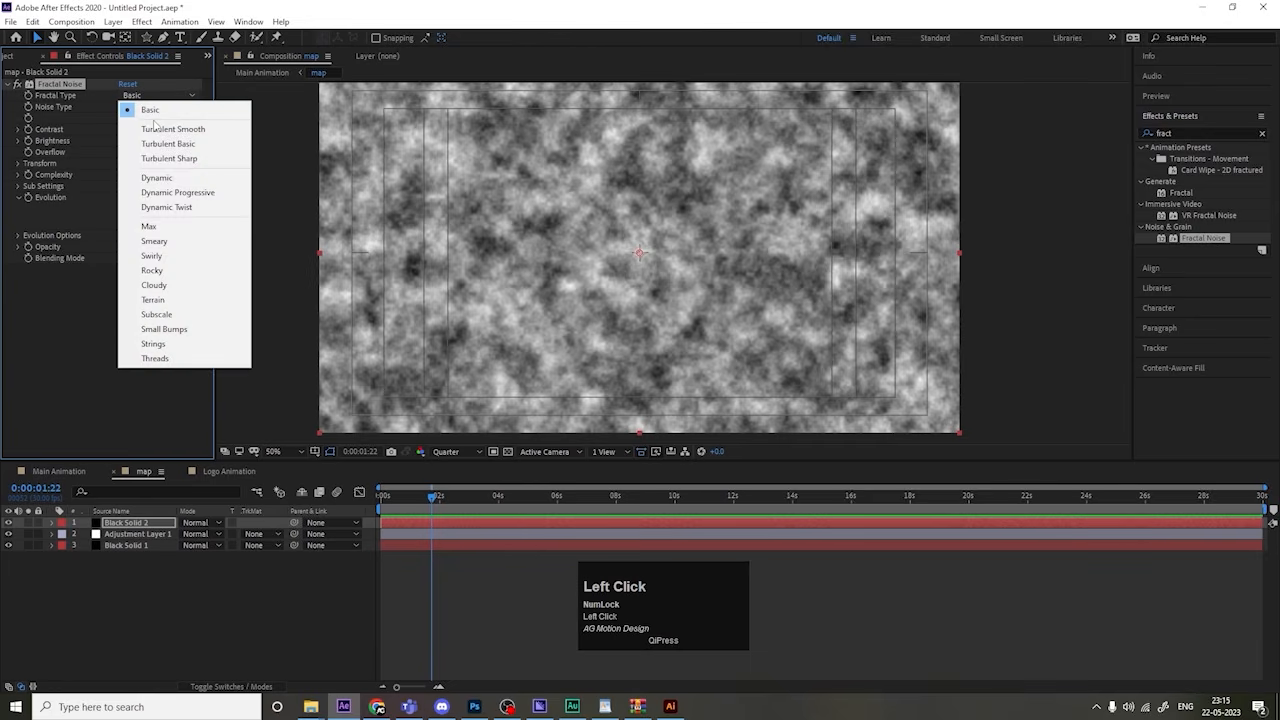
{"action": "left_click", "coordinate": [140, 128]}
{"action": "left_click", "coordinate": [137, 107]}
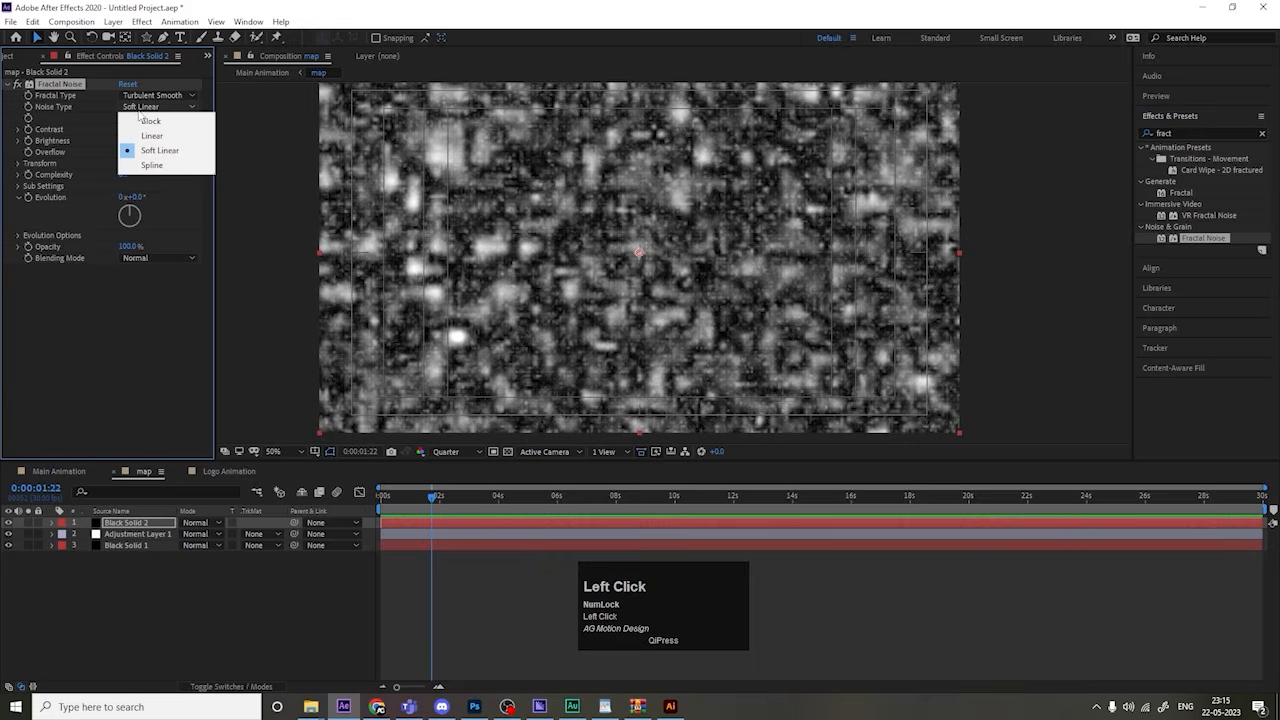
{"action": "left_click", "coordinate": [149, 120]}
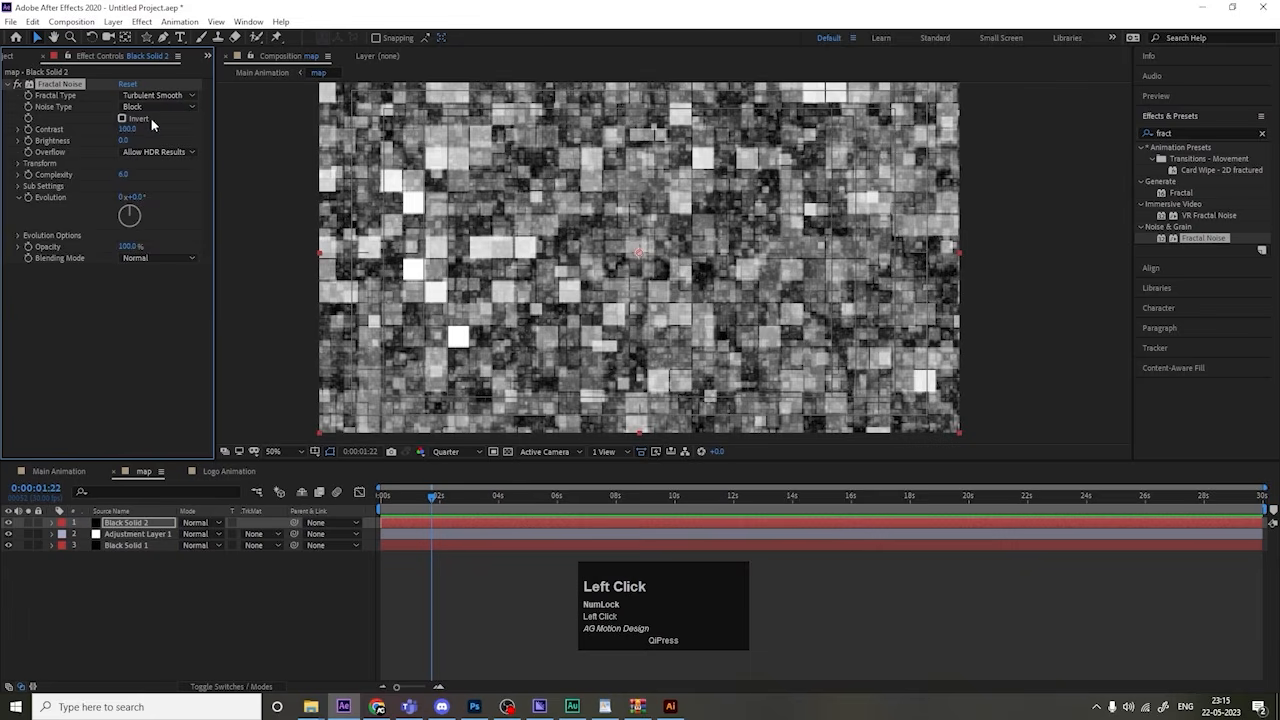
Step: Preview the logo reveal with the block noise map in Main Animation, then check the Logo Animation composition
{"action": "left_click", "coordinate": [62, 471]}
{"action": "key", "text": "space"}
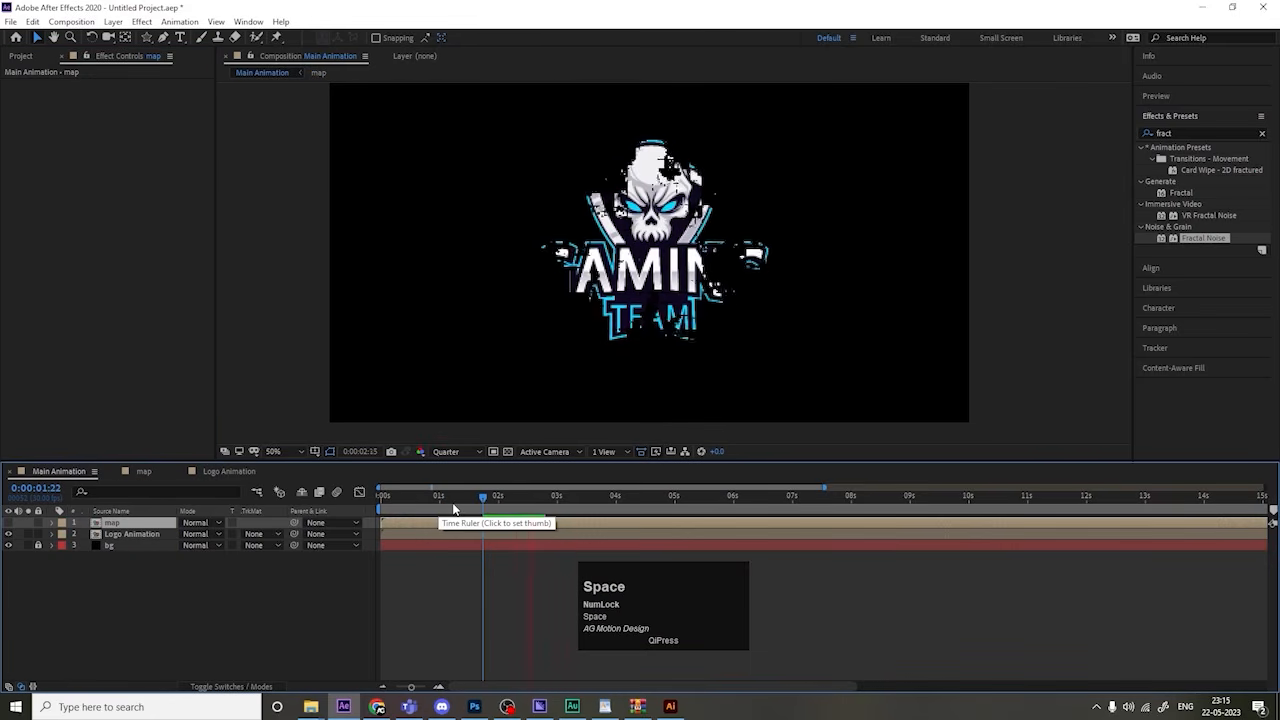
{"action": "key", "text": "space"}
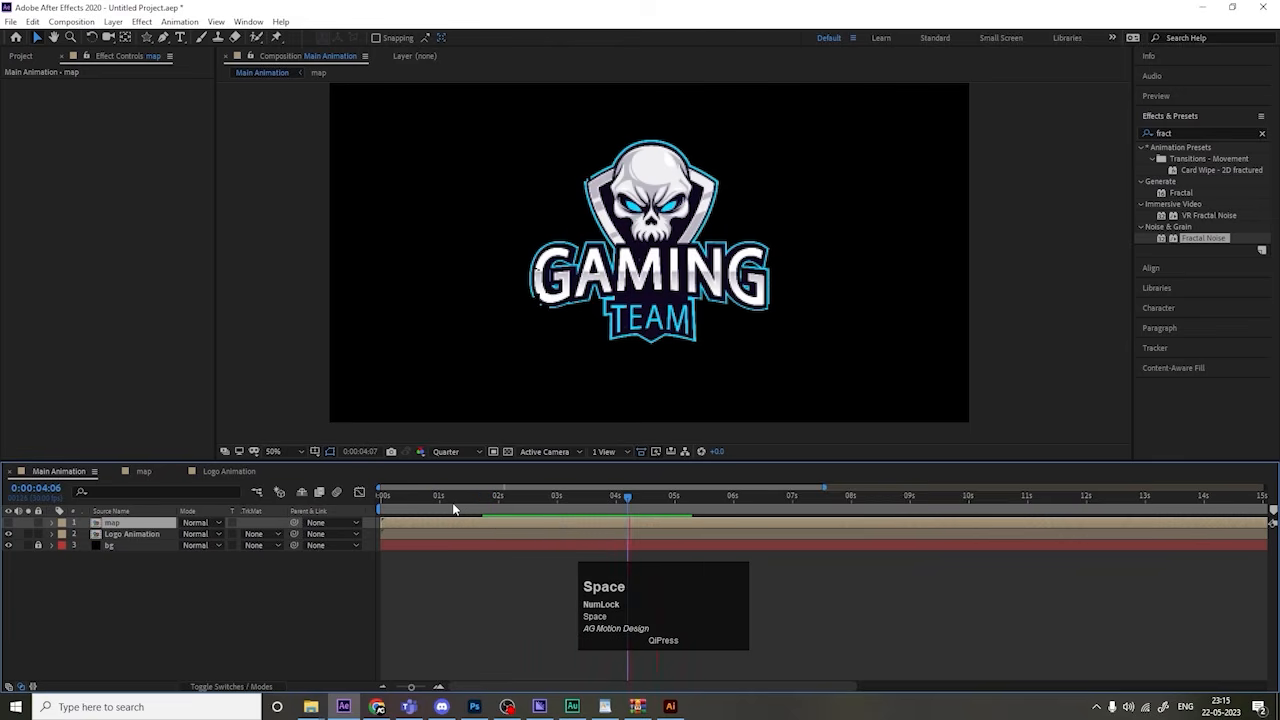
{"action": "left_click", "coordinate": [229, 471]}
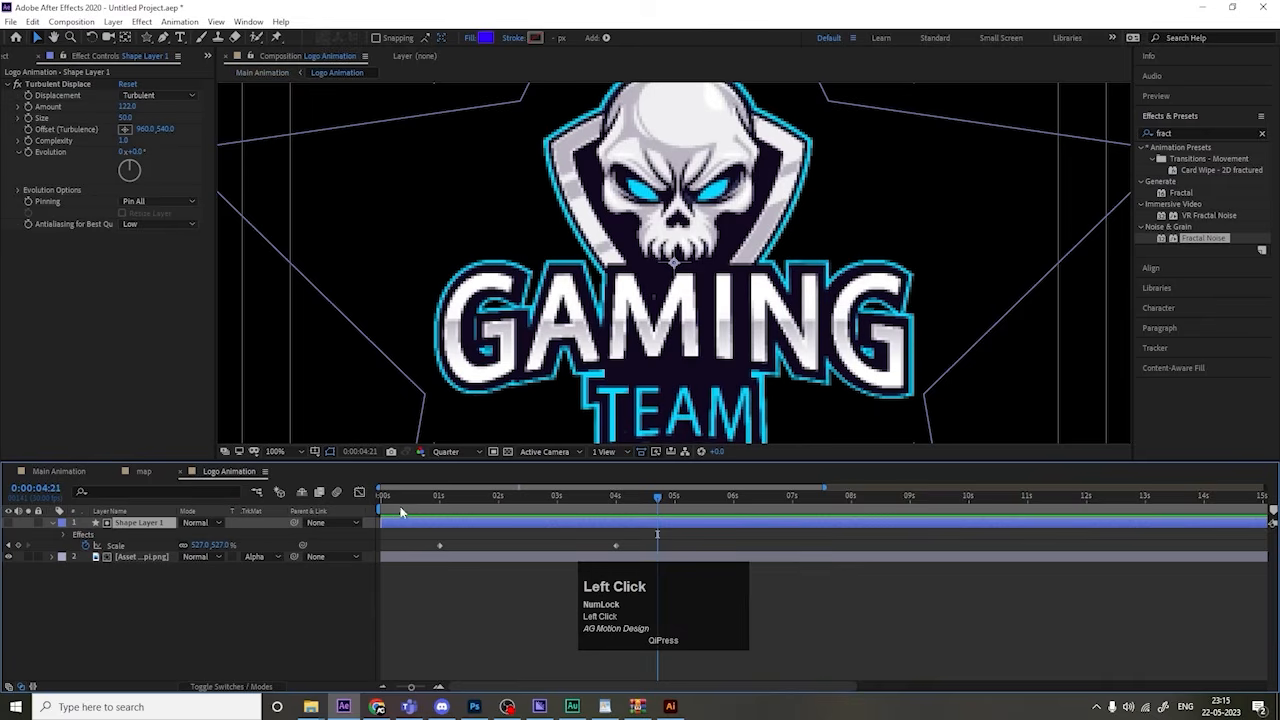
Step: Delete Adjustment Layer 1 and Black Solid 1 from the map composition, keeping only the Fractal Noise solid, Black Solid 2
{"action": "left_click", "coordinate": [160, 472]}
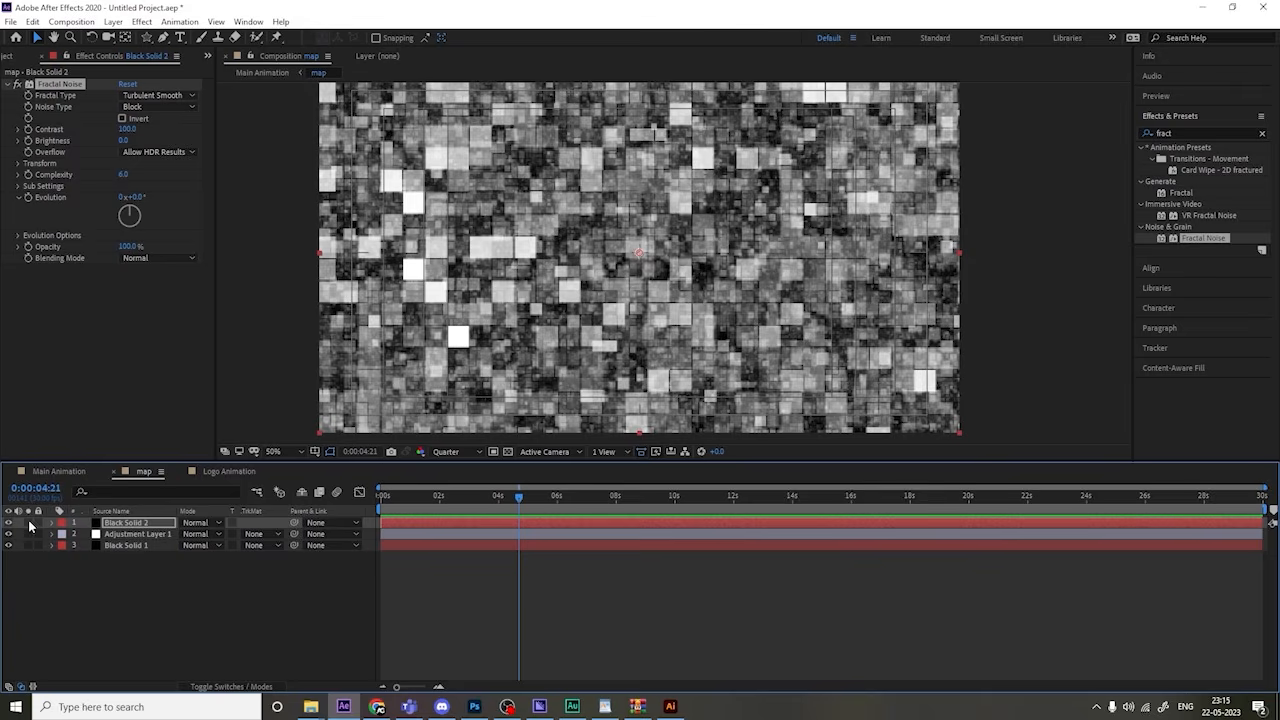
{"action": "left_click", "coordinate": [10, 523]}
{"action": "left_click", "coordinate": [10, 523]}
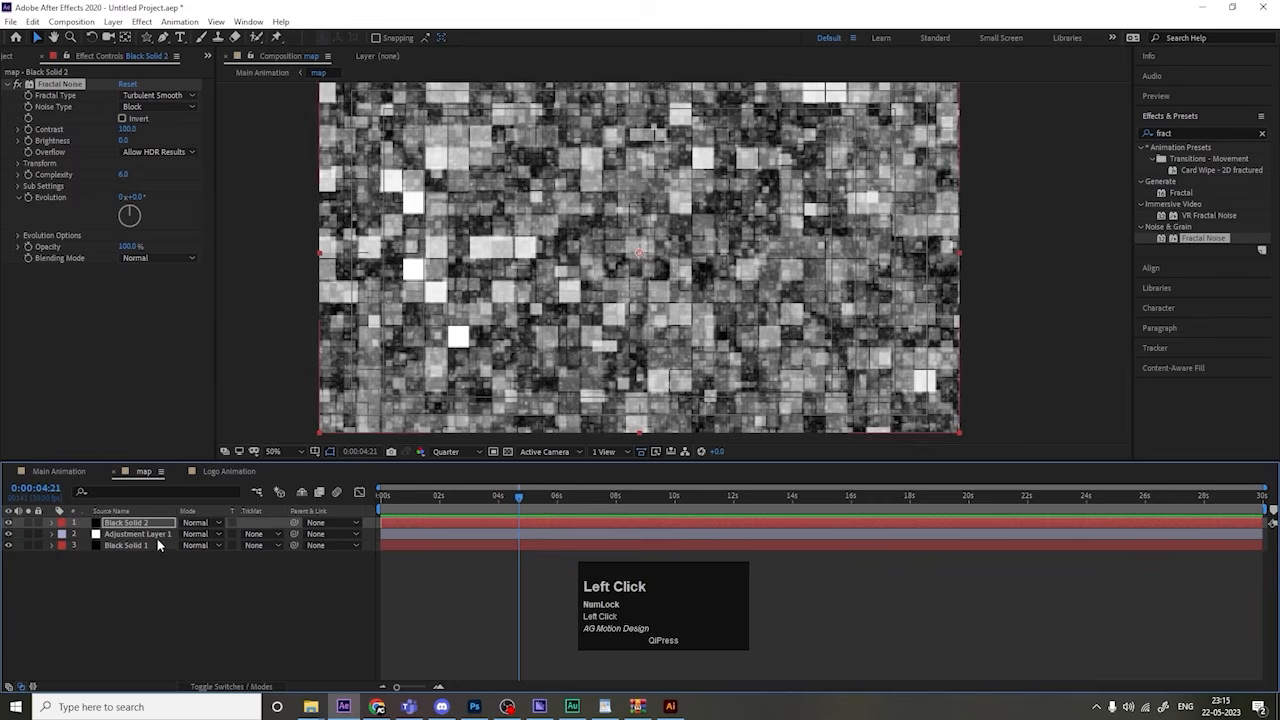
{"action": "left_click", "coordinate": [140, 534]}
{"action": "left_click", "coordinate": [121, 546], "text": "shift"}
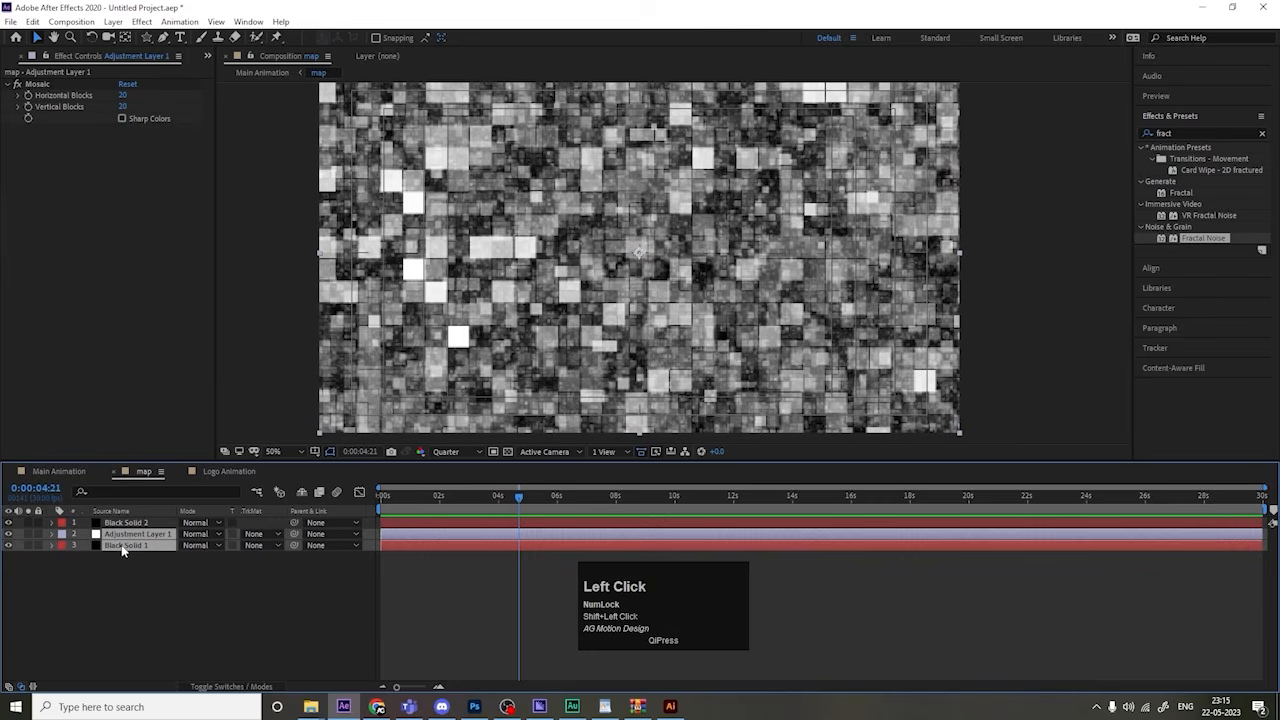
{"action": "key", "text": "Delete"}
{"action": "left_click", "coordinate": [135, 523]}
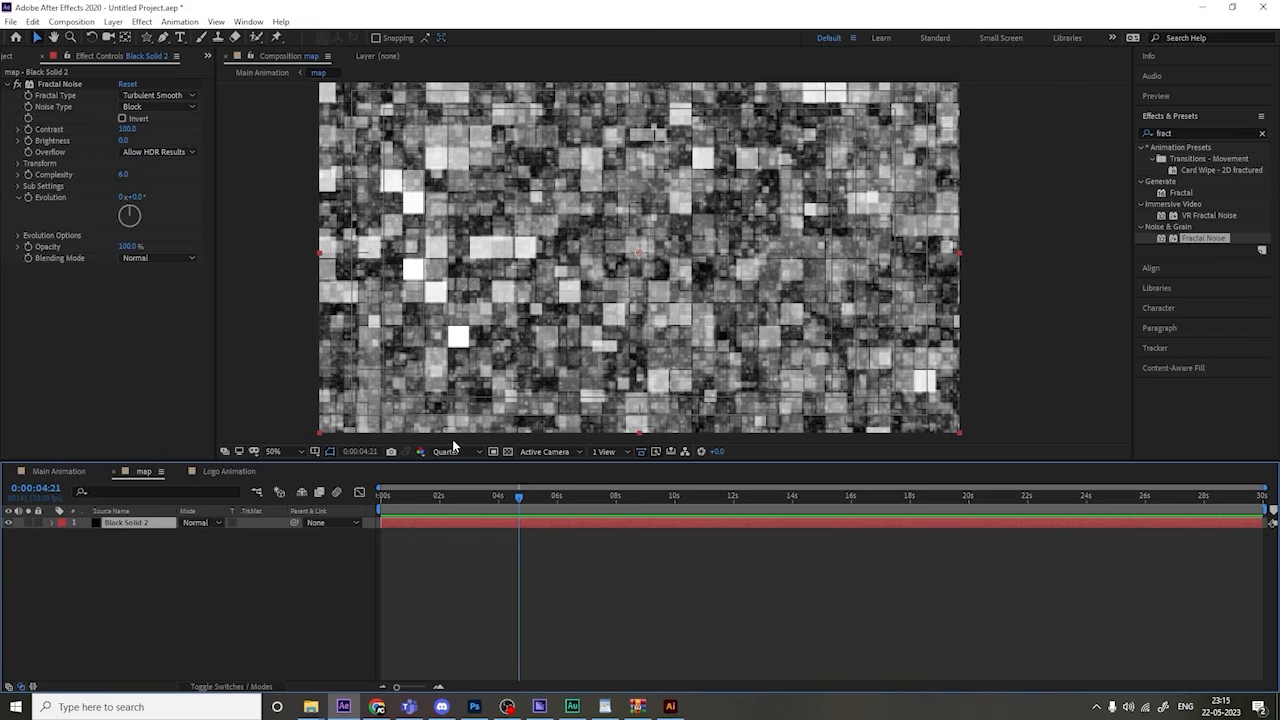
Step: Set the Fractal Noise Complexity to 2 and raise its Contrast to 164 on Black Solid 2
{"action": "left_click", "coordinate": [397, 496]}
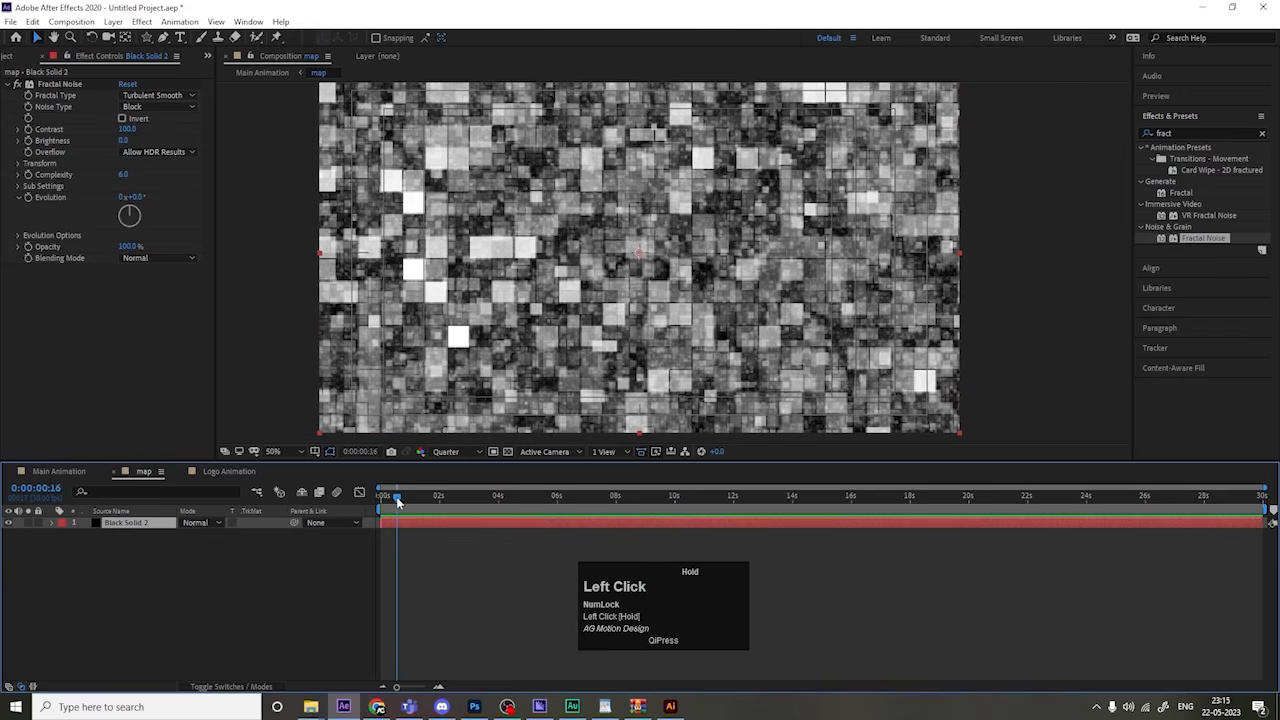
{"action": "left_click", "coordinate": [125, 176]}
{"action": "type", "text": "4"}
{"action": "key", "text": "Return"}
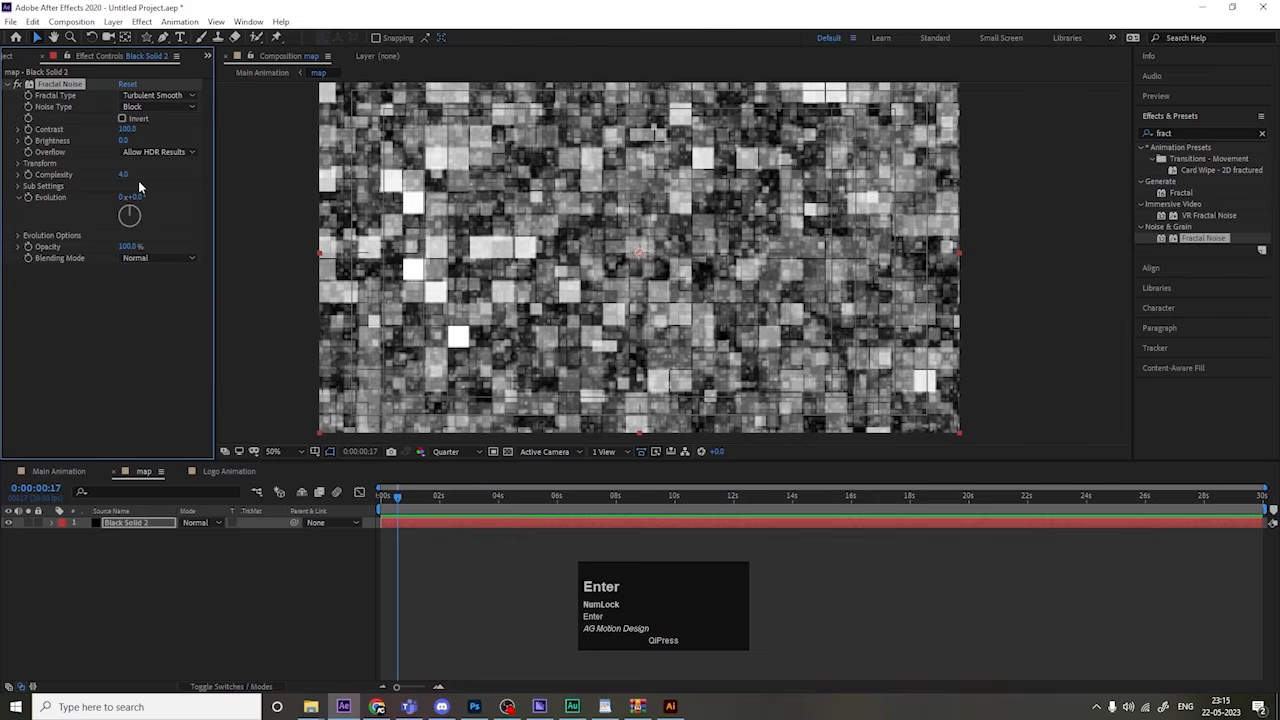
{"action": "left_click", "coordinate": [124, 175]}
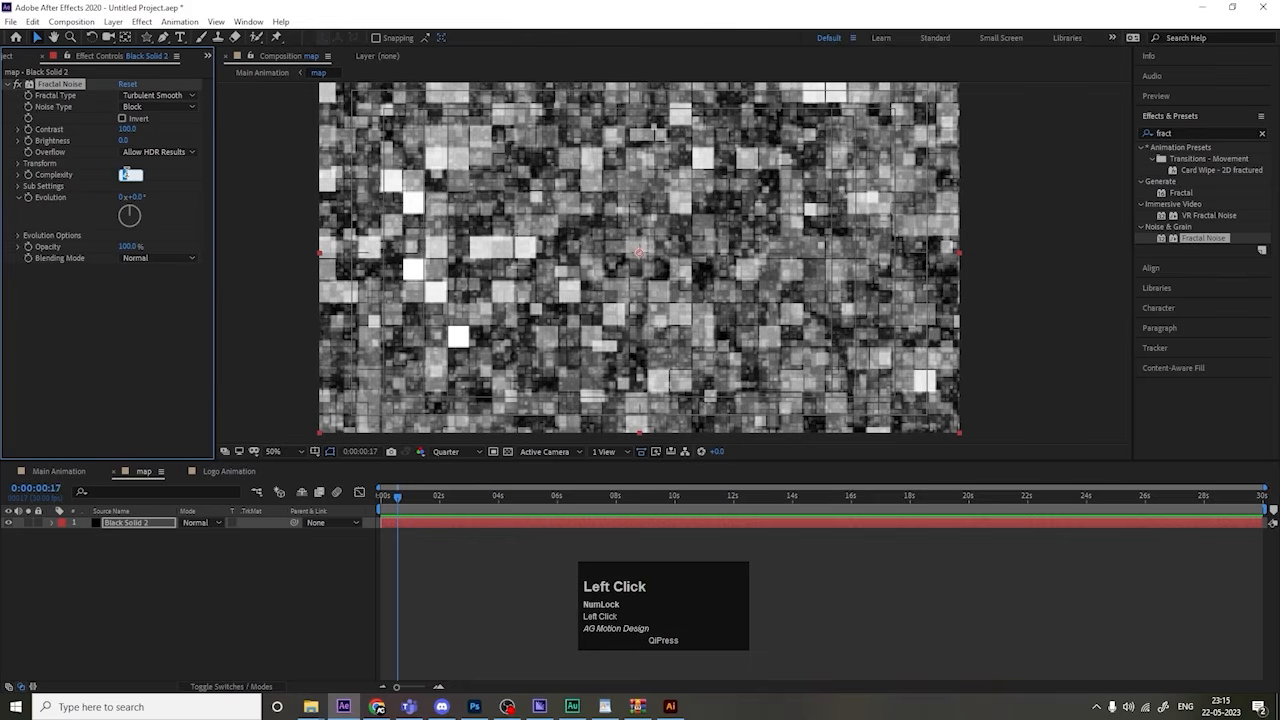
{"action": "type", "text": "2"}
{"action": "key", "text": "Return"}
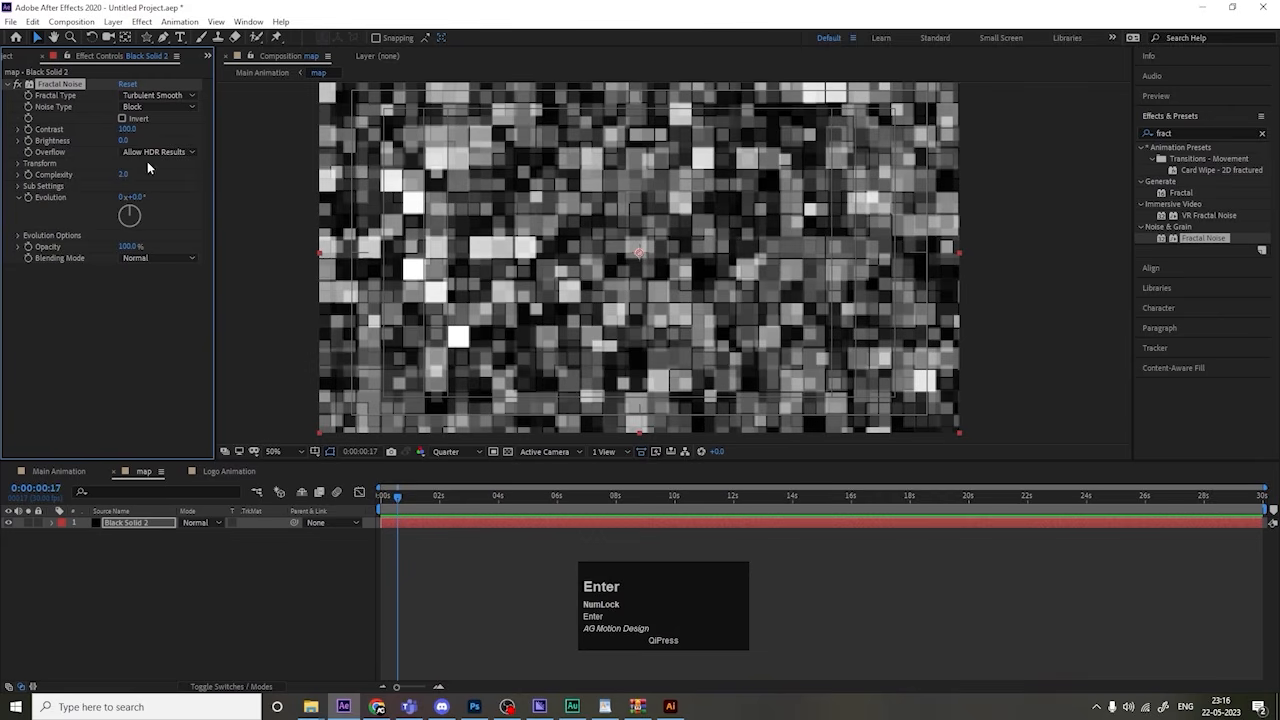
{"action": "left_click_drag", "start_coordinate": [127, 129], "coordinate": [200, 565]}
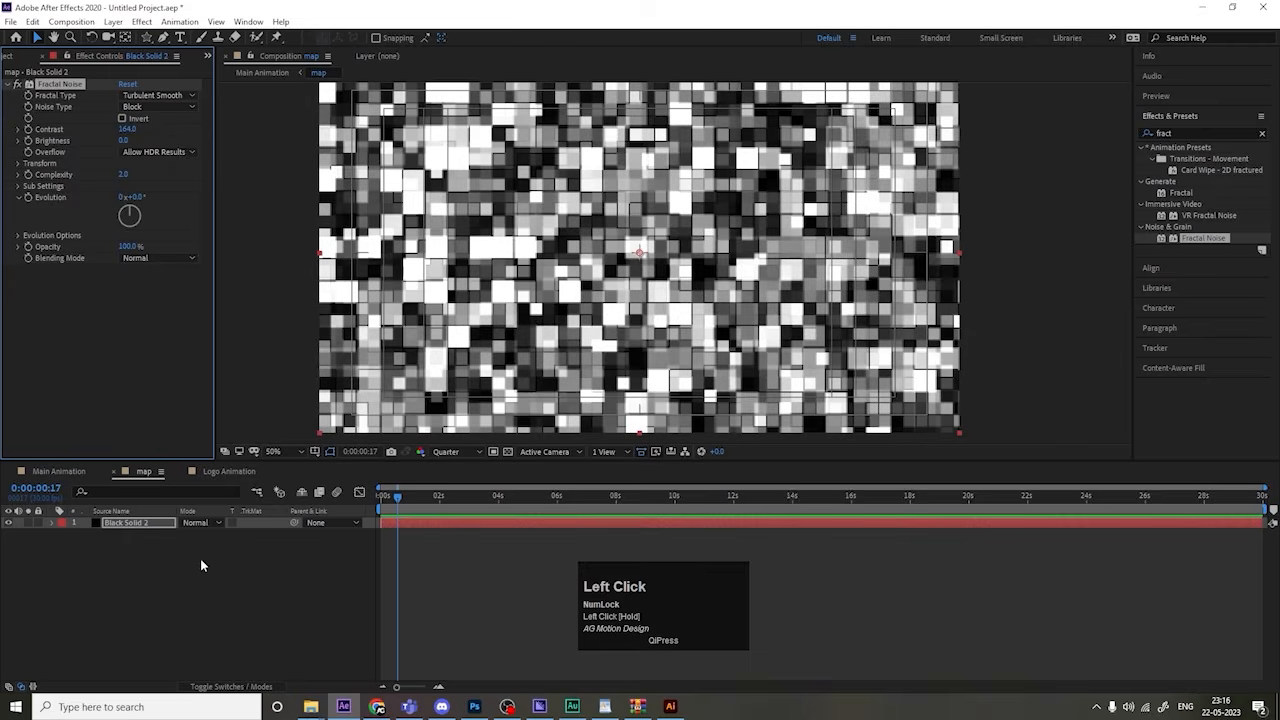
Step: Play the logo reveal in Main Animation from the first frame and again from about 2 seconds, inspecting the blocky breakup
{"action": "left_click", "coordinate": [83, 475]}
{"action": "left_click_drag", "start_coordinate": [411, 513], "coordinate": [345, 496]}
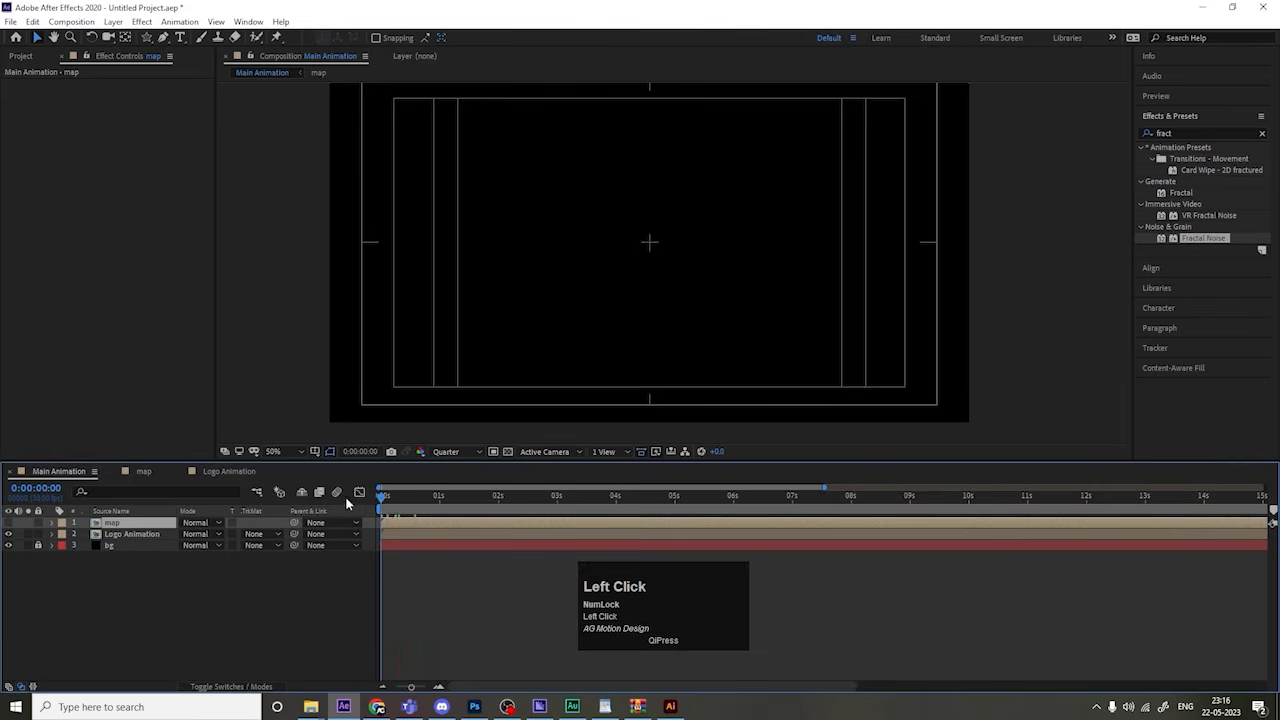
{"action": "key", "text": "space"}
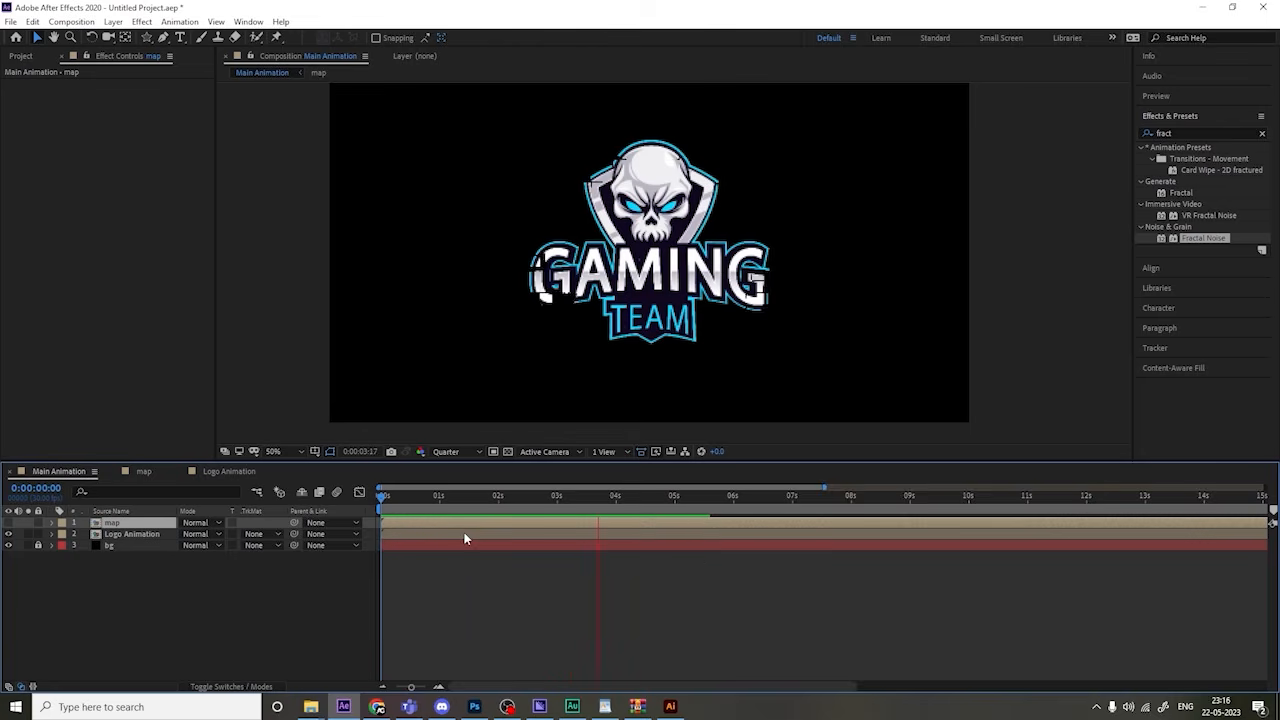
{"action": "key", "text": "space"}
{"action": "left_click", "coordinate": [212, 472]}
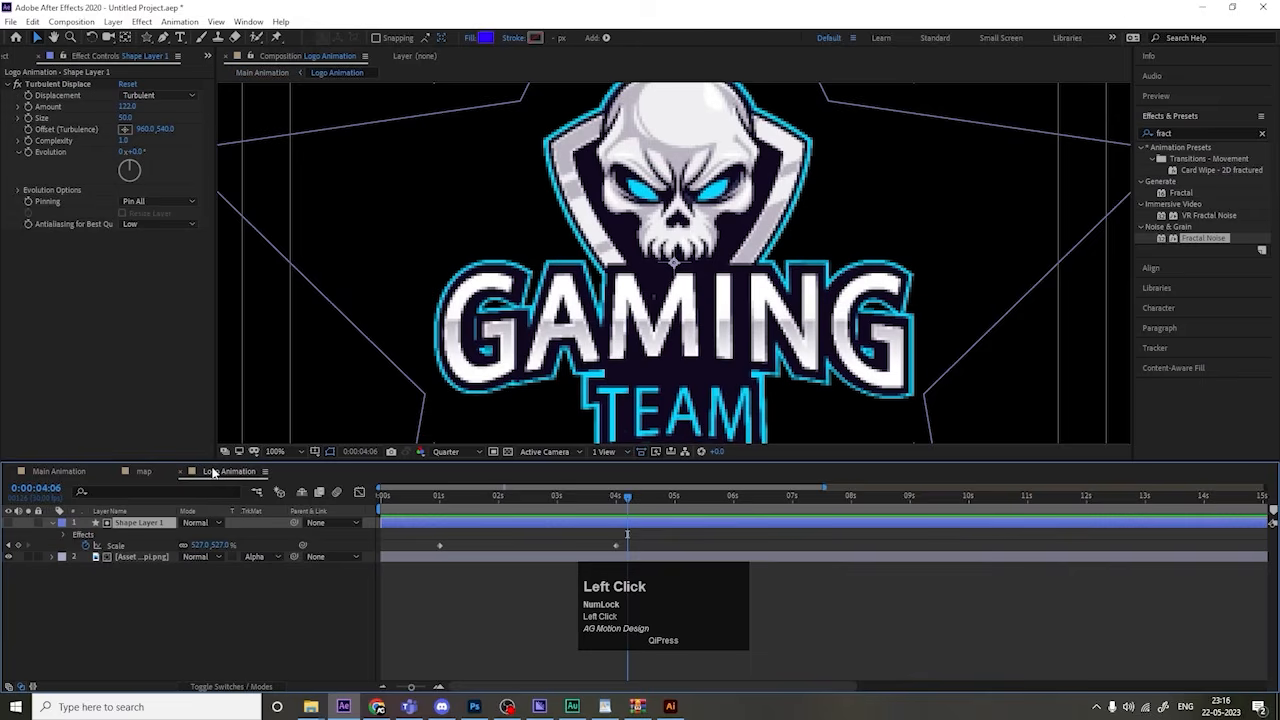
{"action": "left_click", "coordinate": [52, 473]}
{"action": "left_click", "coordinate": [478, 498]}
{"action": "key", "text": "space"}
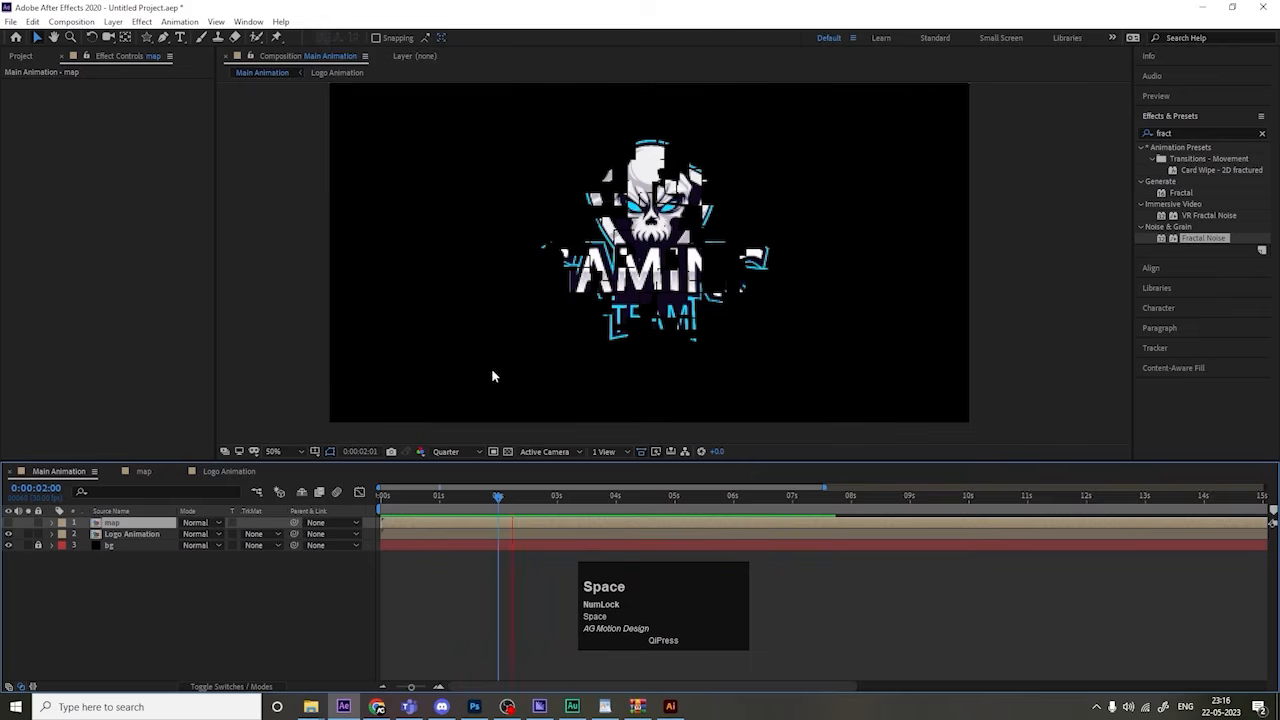
{"action": "key", "text": "Num_Lock"}
Step: Drive the Fractal Noise Evolution on Black Solid 2 in the map composition with the expression time*300, and preview the noise
{"action": "left_click", "coordinate": [144, 471]}
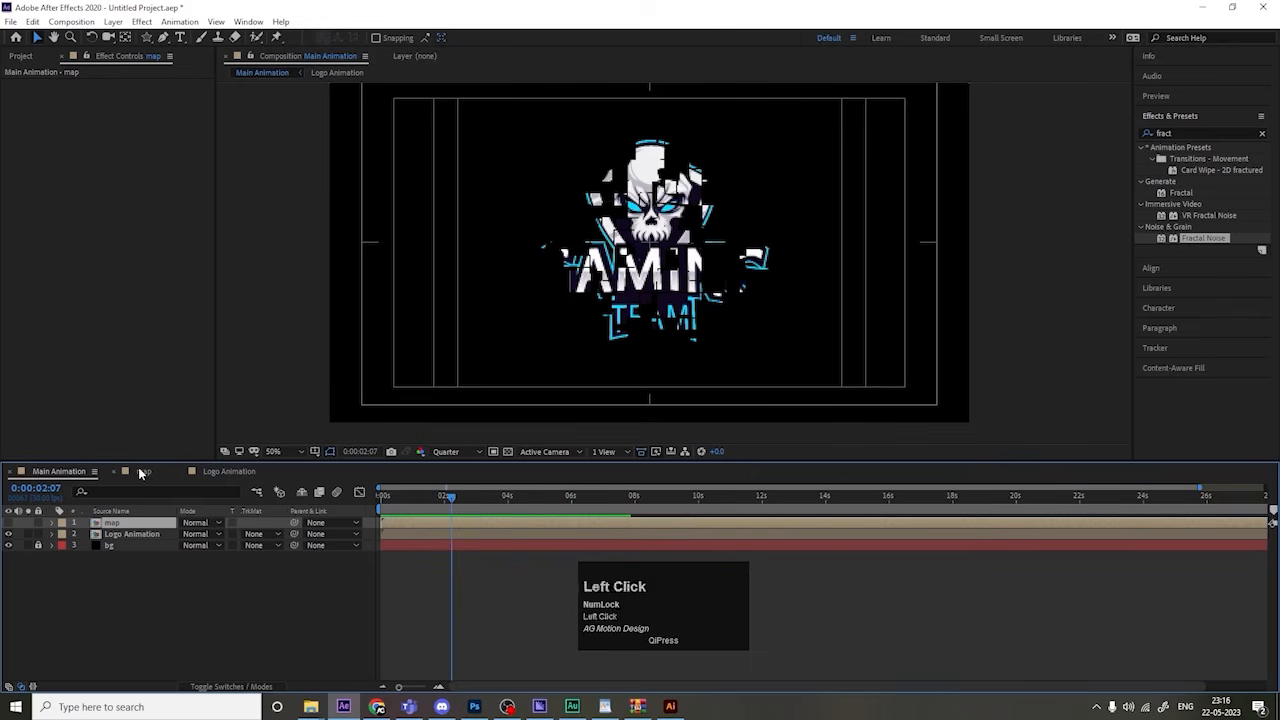
{"action": "left_click", "coordinate": [133, 598]}
{"action": "left_click", "coordinate": [119, 526]}
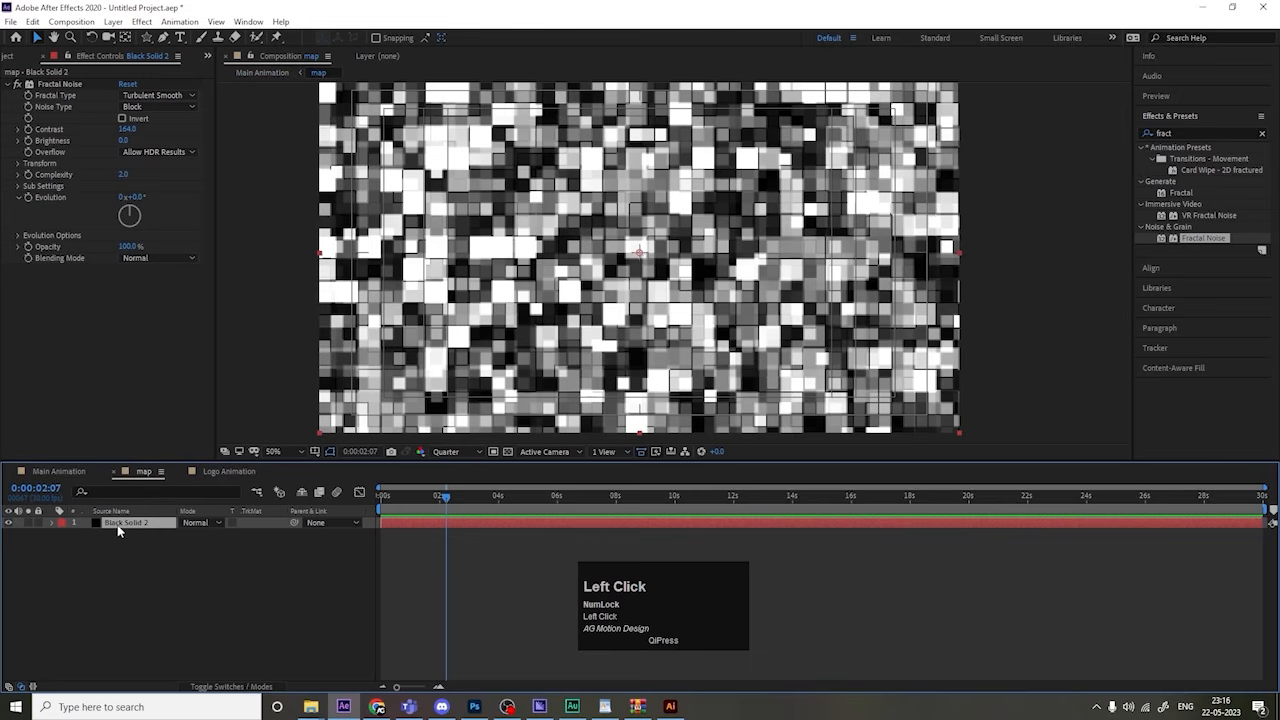
{"action": "left_click", "coordinate": [29, 198], "text": "alt"}
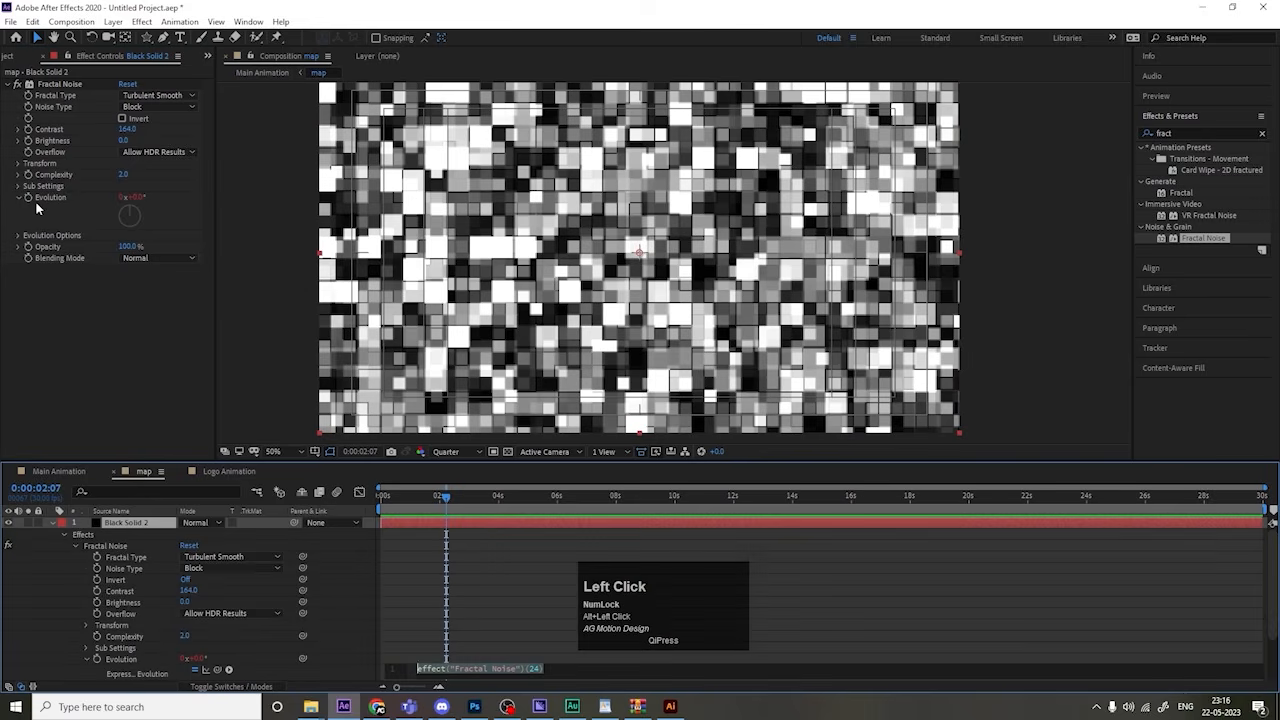
{"action": "type", "text": "time"}
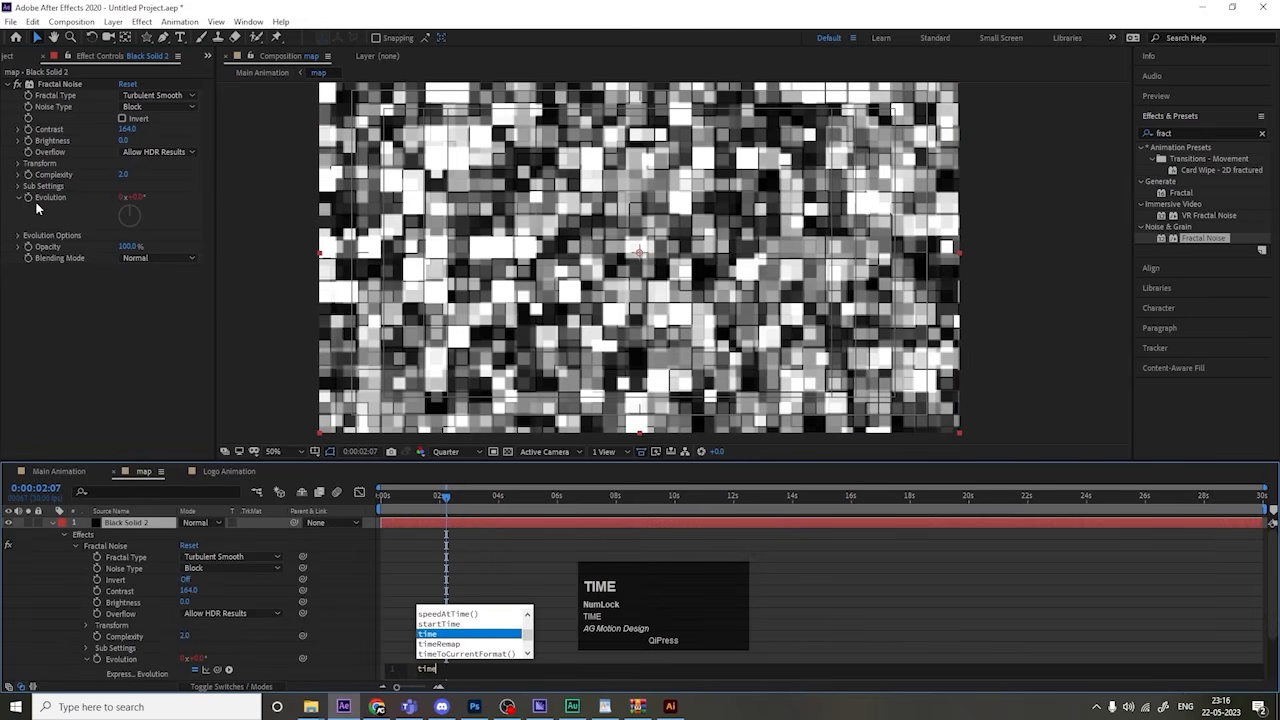
{"action": "type", "text": "*"}
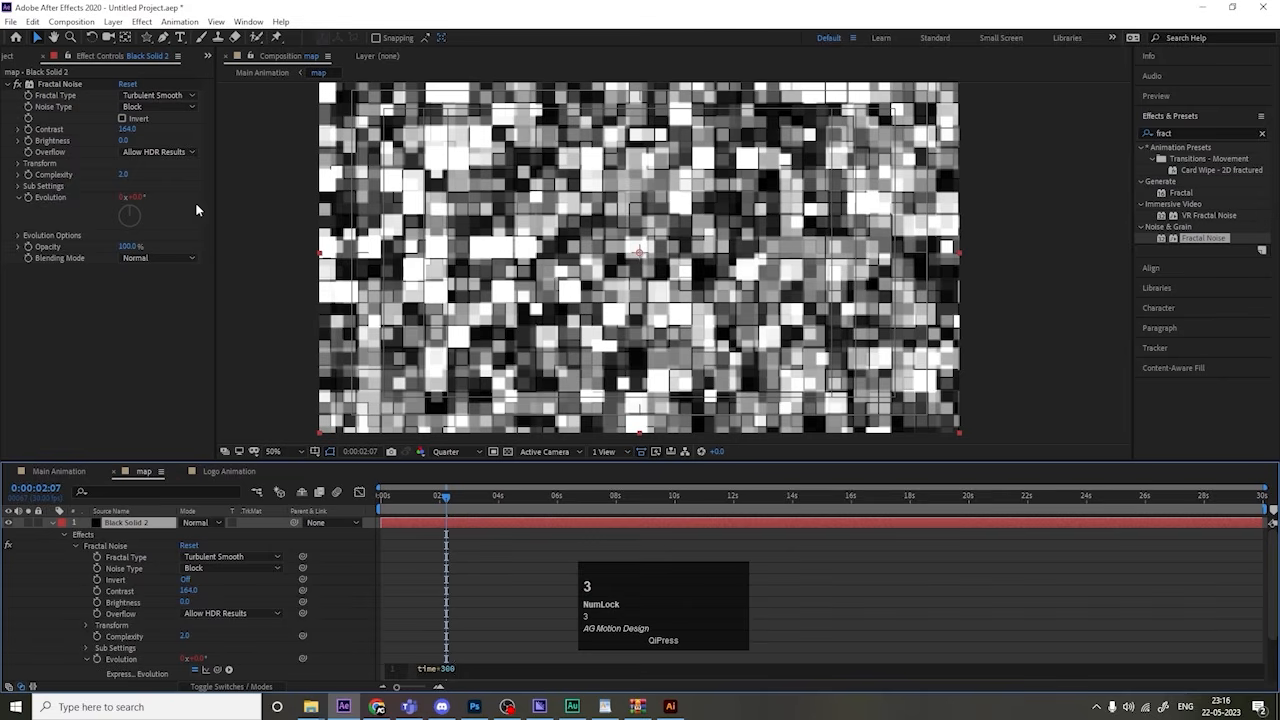
{"action": "type", "text": "300"}
{"action": "left_click", "coordinate": [477, 626]}
{"action": "key", "text": "space"}
{"action": "key", "text": "space"}
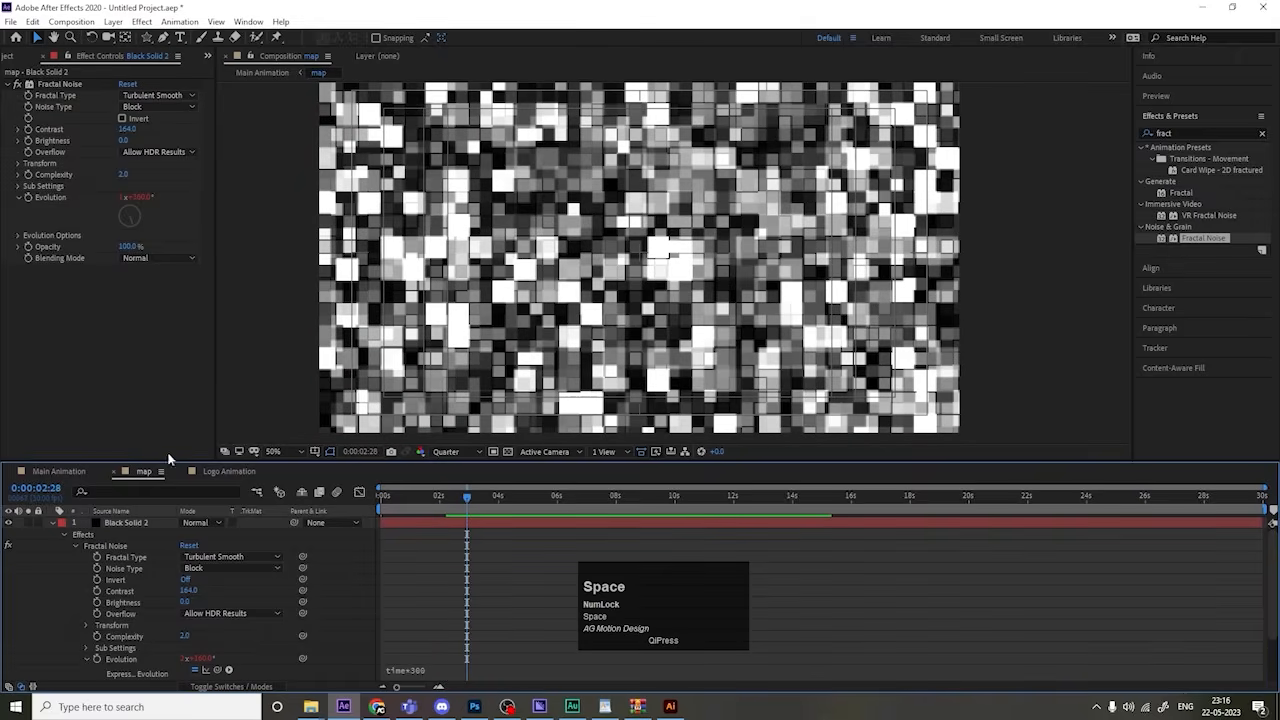
Step: Play the logo reveal in Main Animation from the first frame several times to check the breakup with the evolving noise map
{"action": "left_click", "coordinate": [59, 471]}
{"action": "left_click_drag", "start_coordinate": [411, 499], "coordinate": [378, 499]}
{"action": "key", "text": "space"}
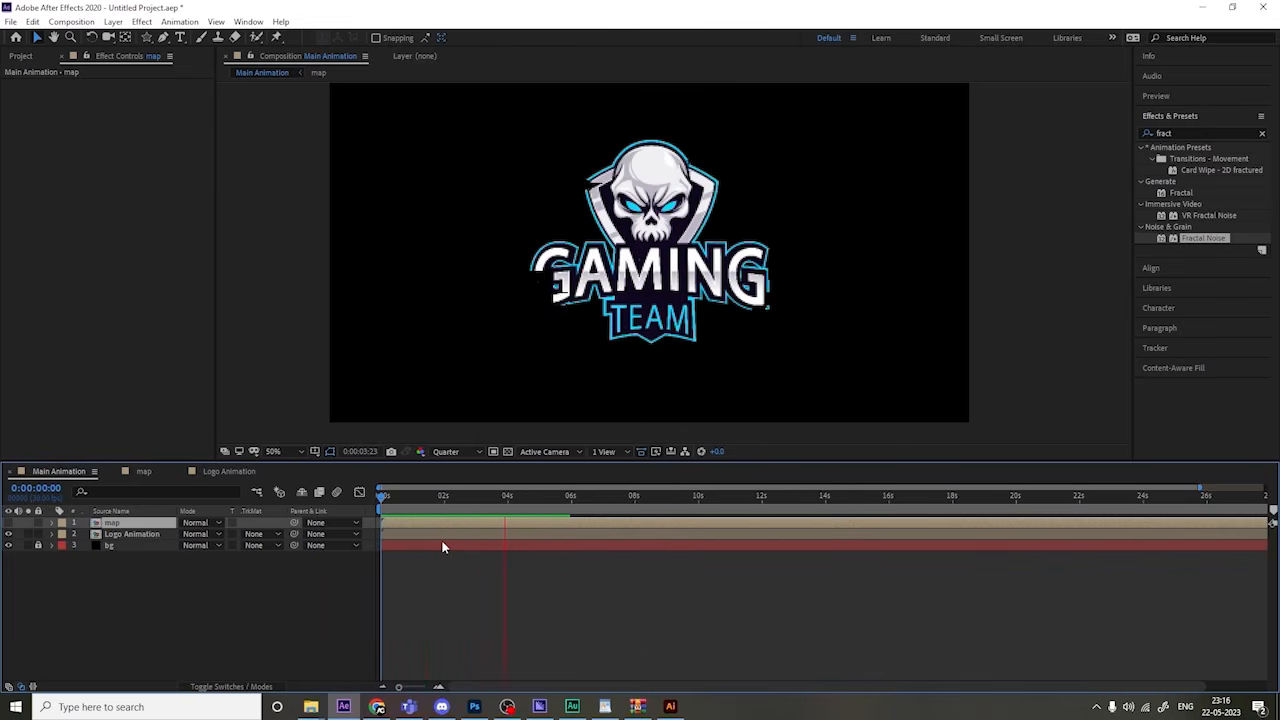
{"action": "key", "text": "space"}
{"action": "left_click", "coordinate": [373, 502]}
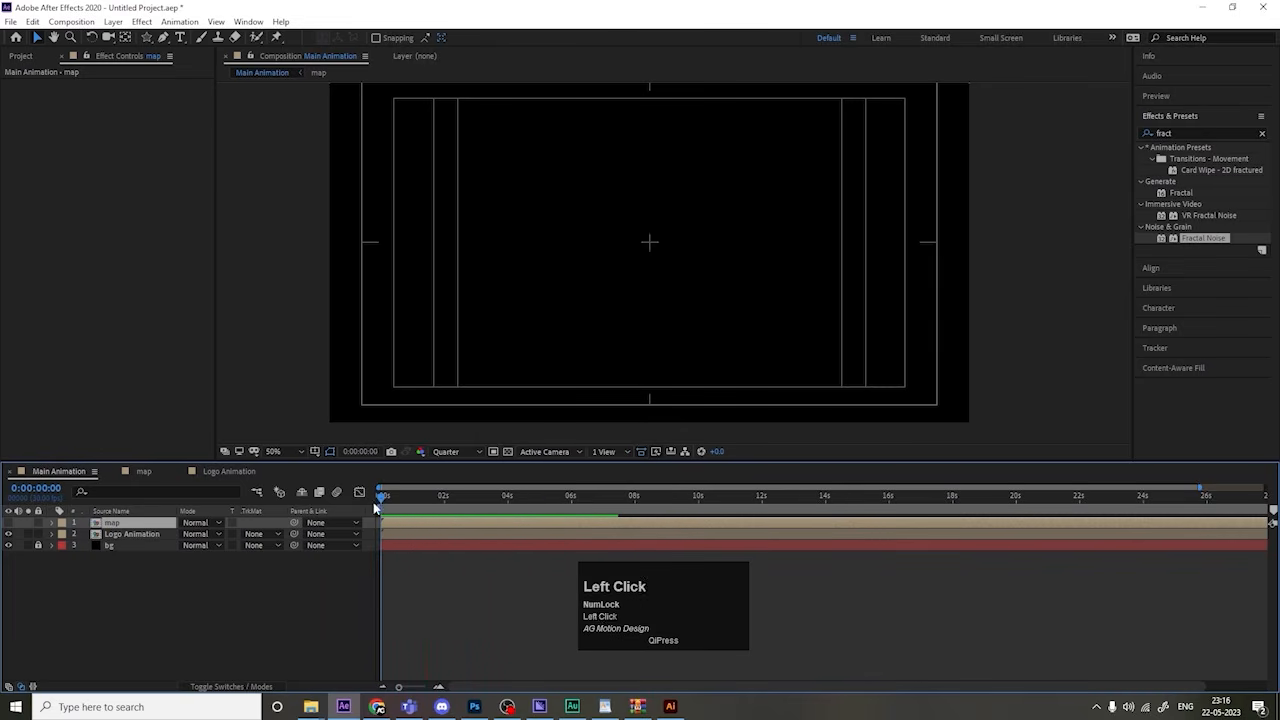
{"action": "key", "text": "space"}
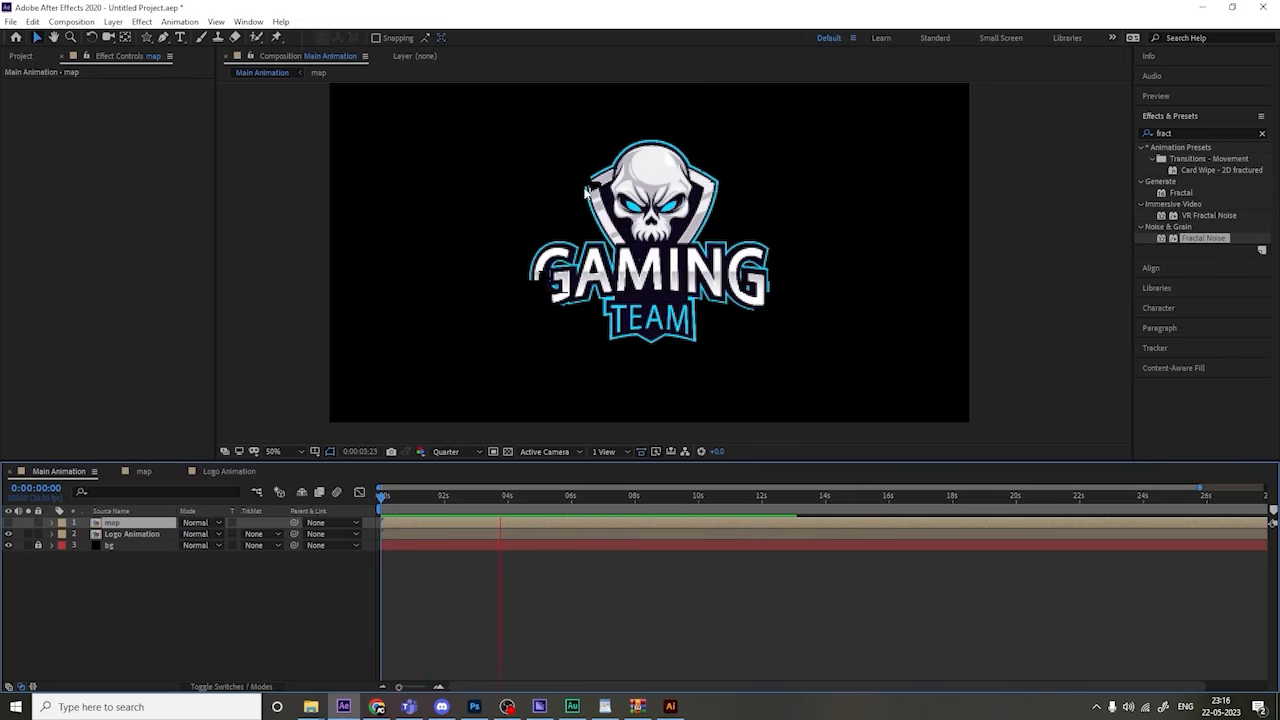
{"action": "key", "text": "space"}
{"action": "left_click_drag", "start_coordinate": [440, 496], "coordinate": [353, 501]}
{"action": "key", "text": "space"}
{"action": "key", "text": "space"}
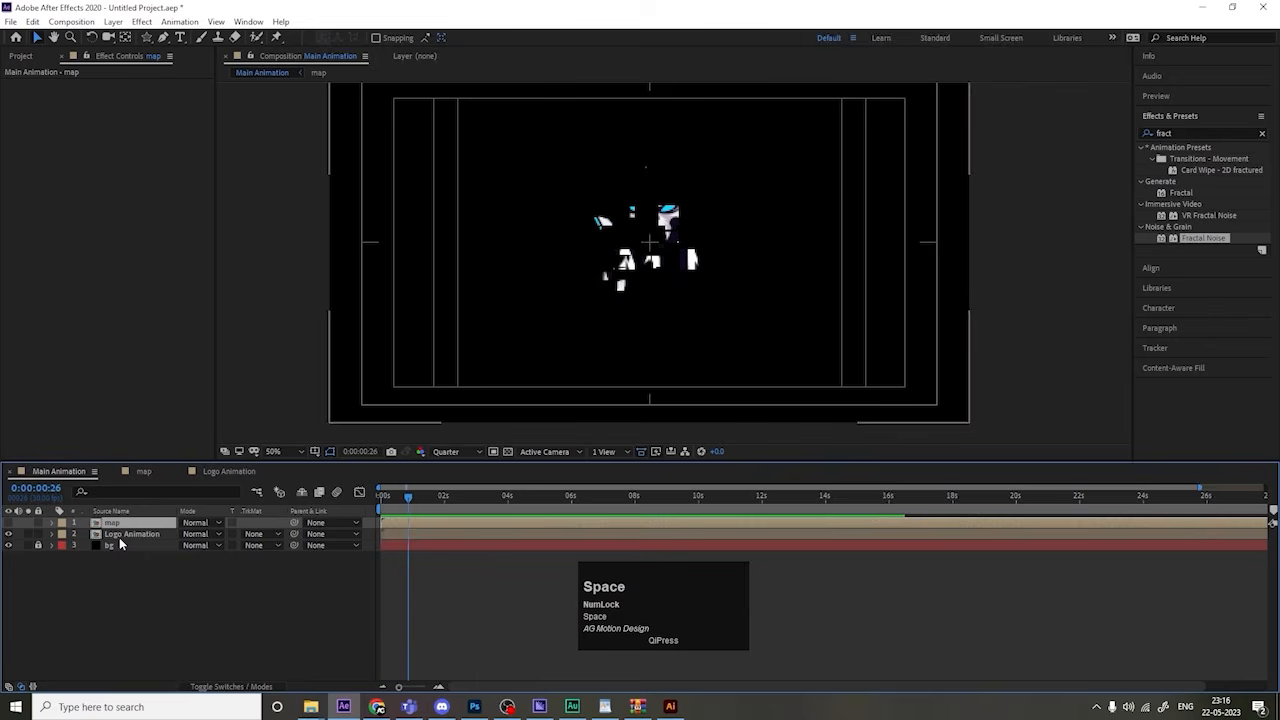
Step: Pre-compose the map and Logo Animation layers together into a new composition named Logo
{"action": "left_click", "coordinate": [117, 536]}
{"action": "left_click", "coordinate": [109, 525], "text": "shift"}
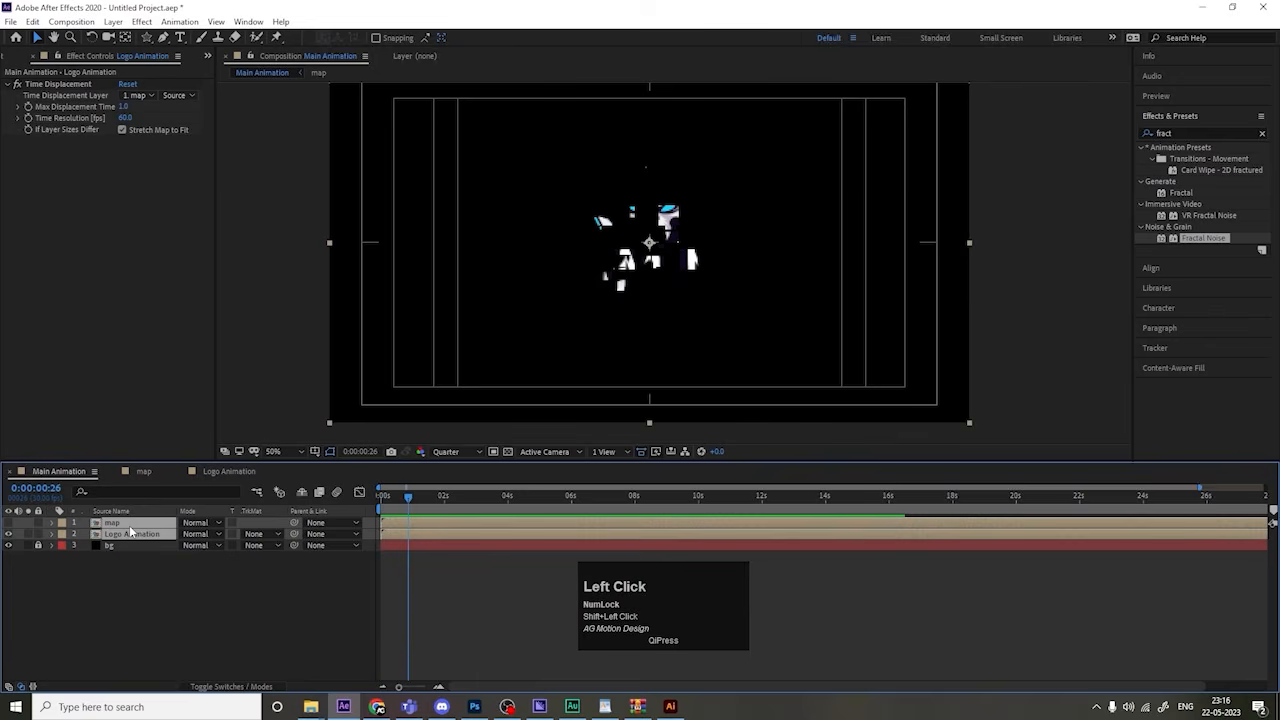
{"action": "key", "text": "ctrl+shift+c"}
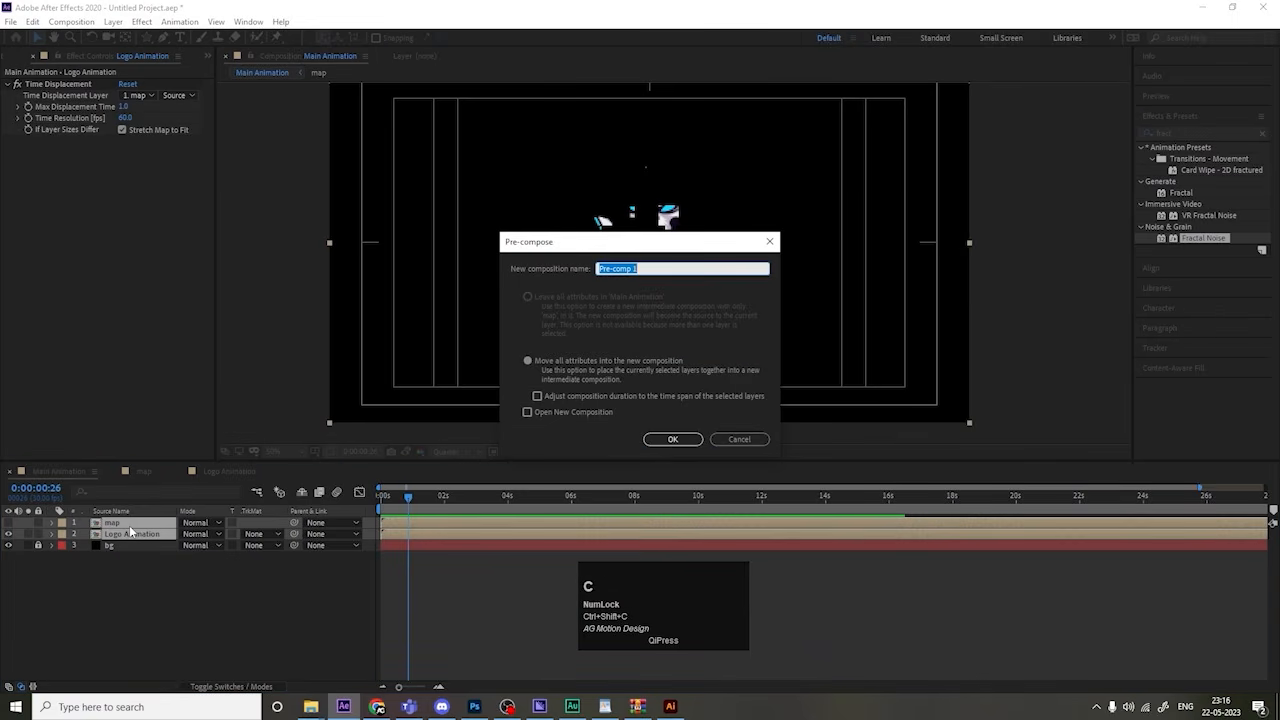
{"action": "type", "text": "Logo"}
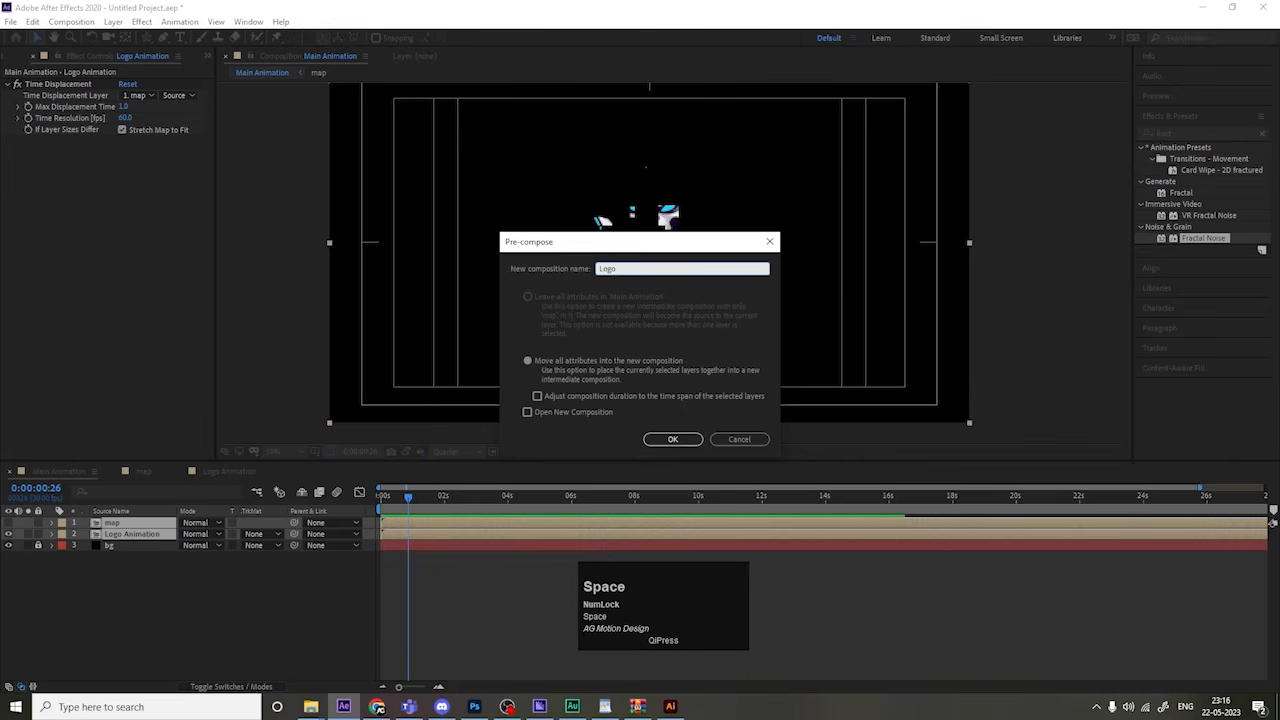
{"action": "key", "text": "Return"}
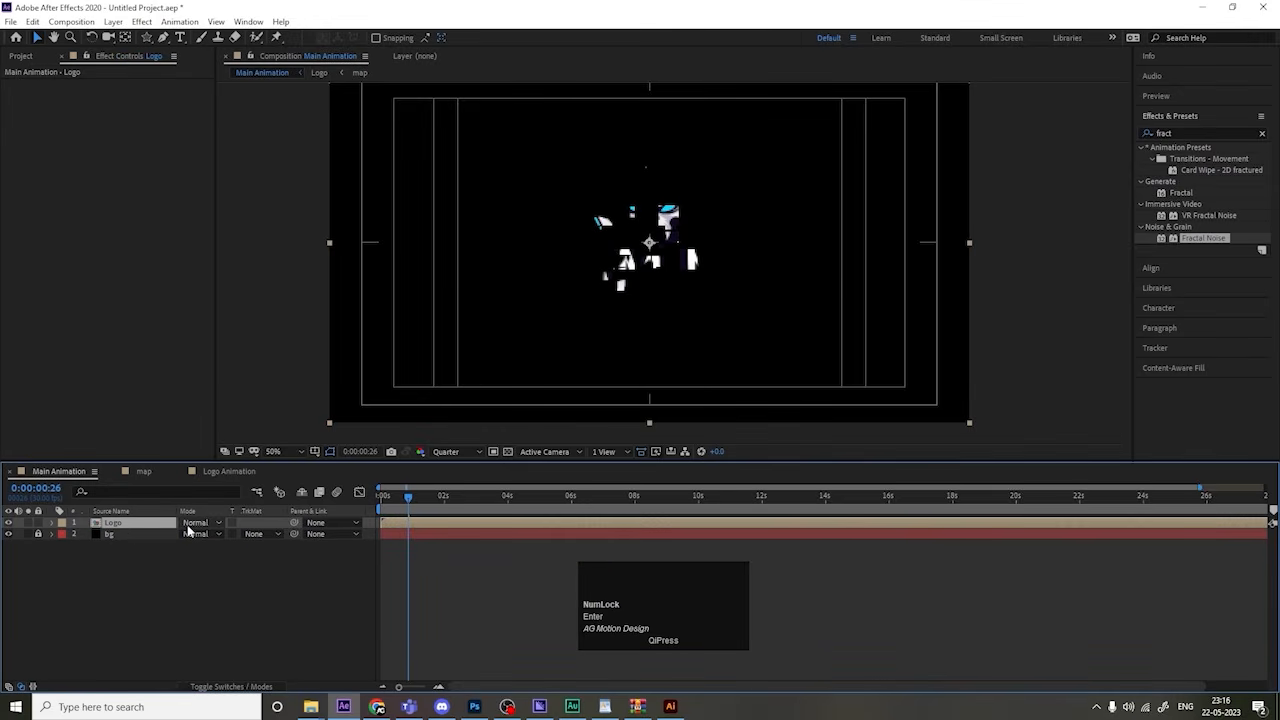
Step: Duplicate the Logo layer four times to get a stack of five Logo layers
{"action": "key", "text": "ctrl+d"}
{"action": "key", "text": "ctrl+d"}
{"action": "key", "text": "ctrl+d"}
{"action": "key", "text": "ctrl+d"}
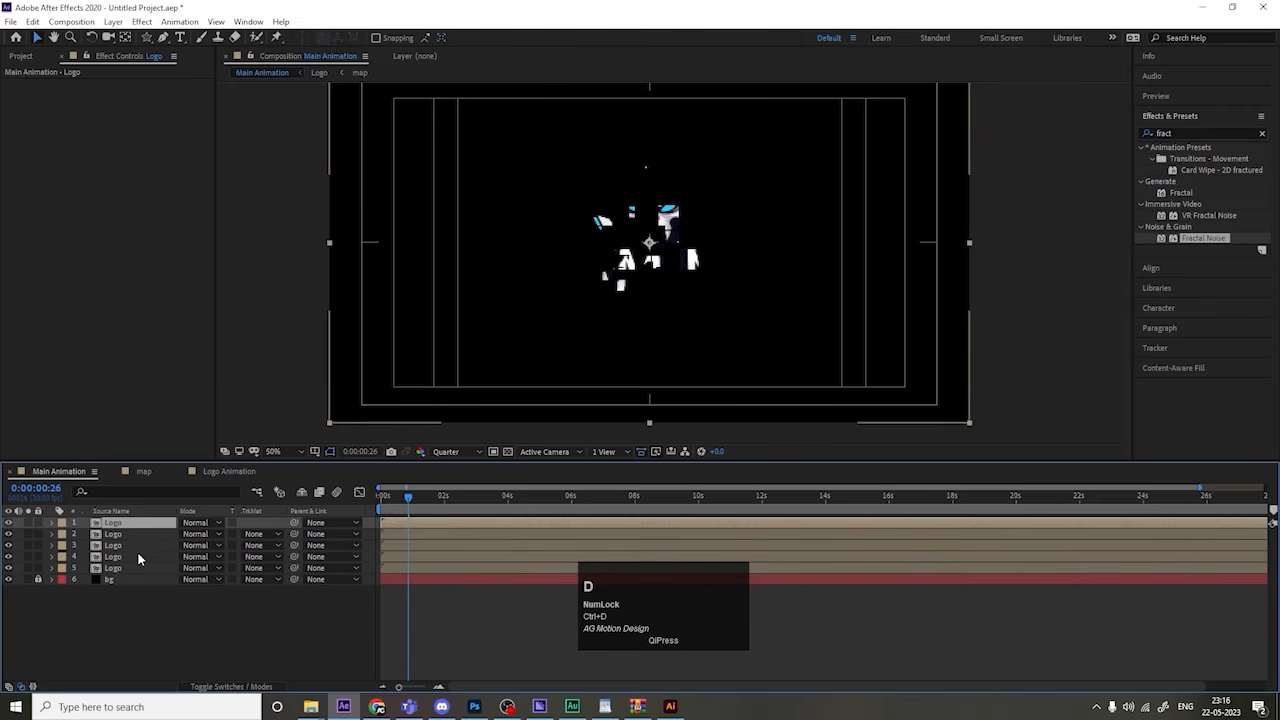
Step: Apply the Fill effect to the lowest Logo layer, layer 5, and keep its colour red (FF0000)
{"action": "left_click", "coordinate": [146, 568]}
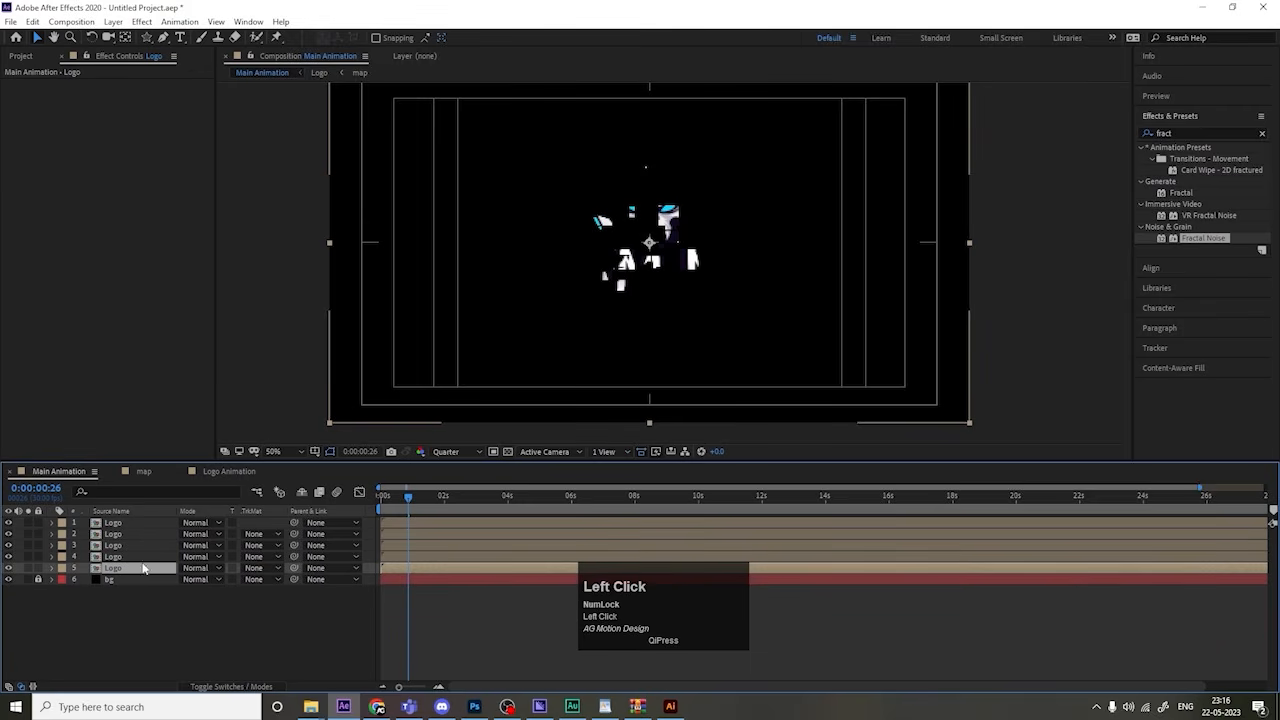
{"action": "left_click", "coordinate": [1191, 136]}
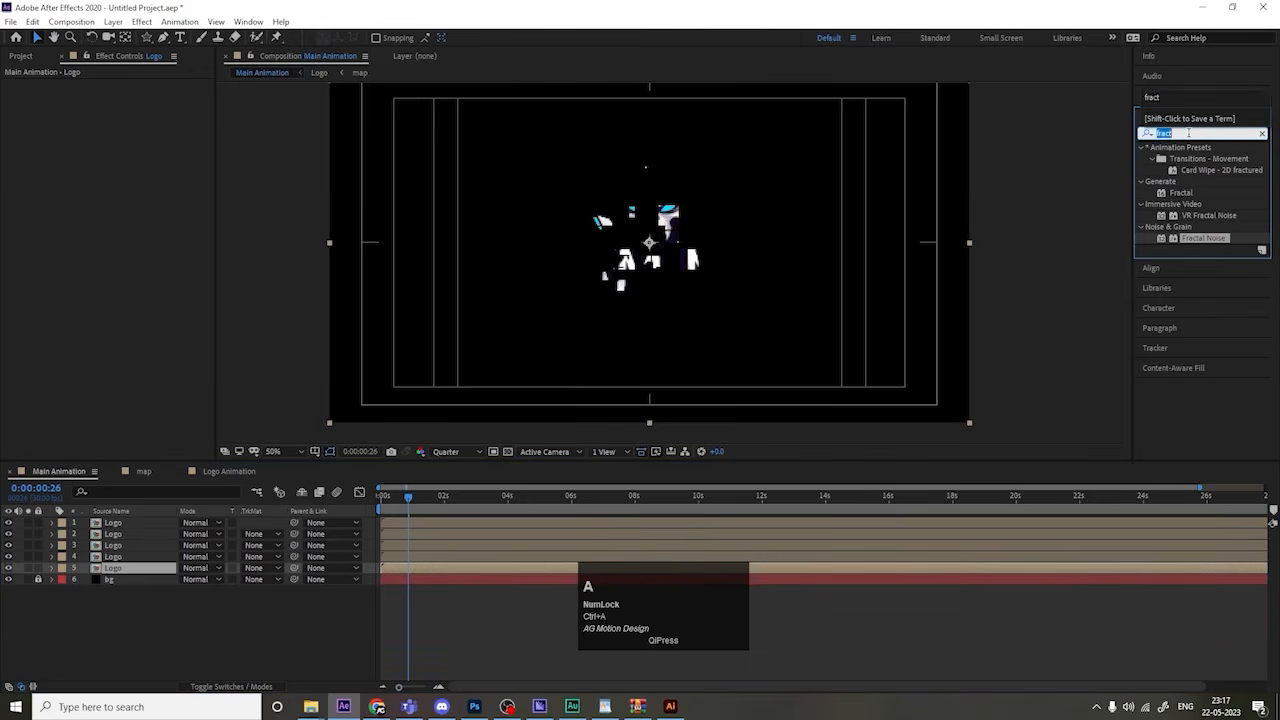
{"action": "type", "text": "fill"}
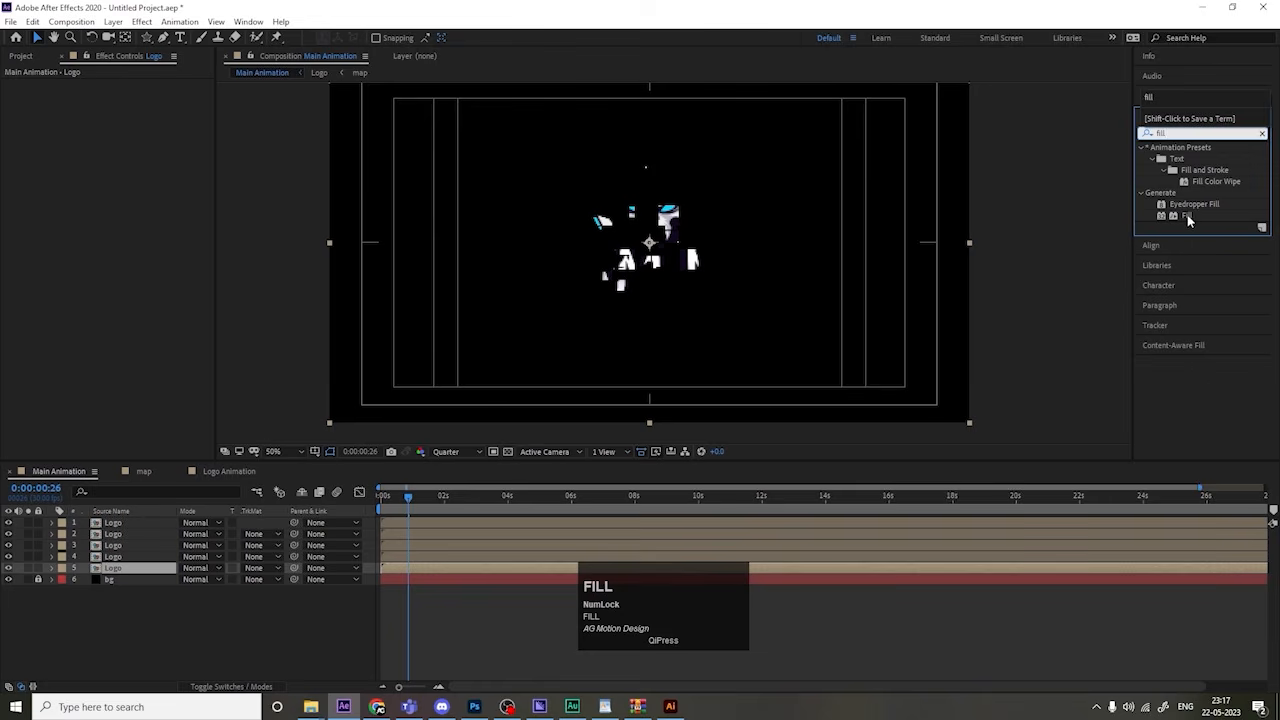
{"action": "double_click", "coordinate": [1188, 216]}
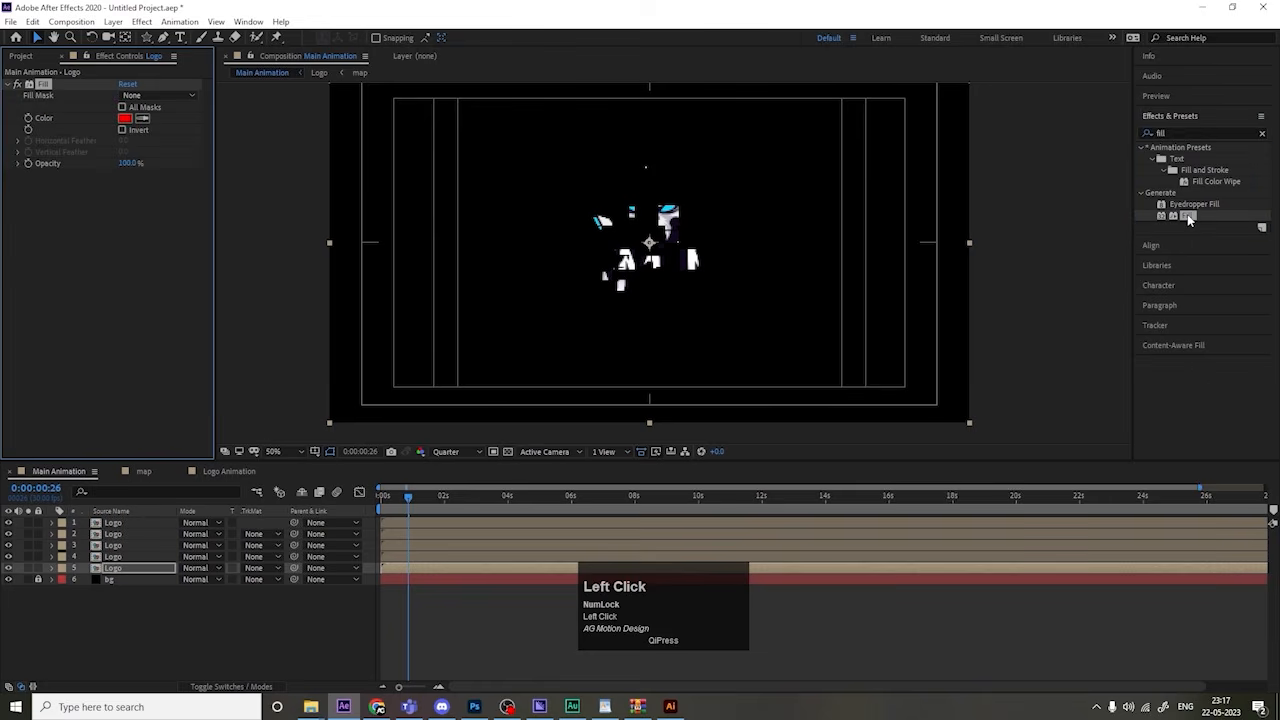
{"action": "left_click", "coordinate": [124, 119]}
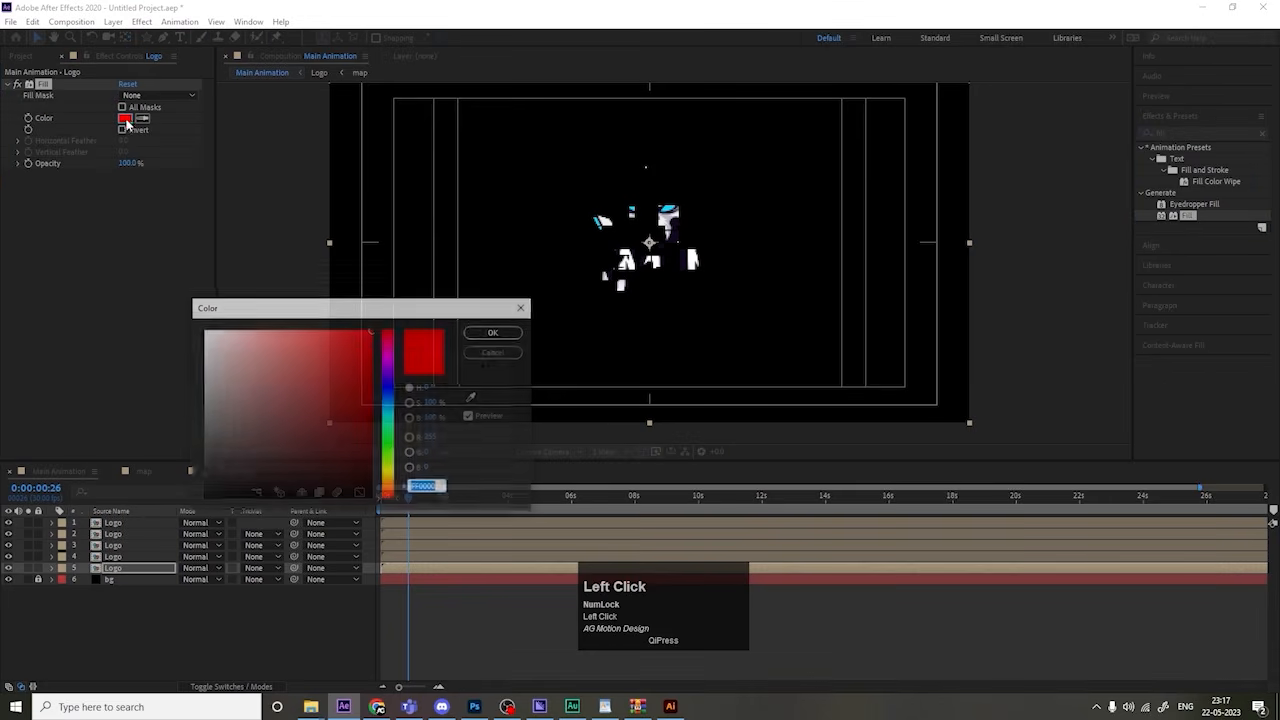
{"action": "left_click", "coordinate": [494, 332]}
Step: Apply the Fill effect to Logo layer 4 and set its colour to green (0CFF00)
{"action": "left_click", "coordinate": [124, 558]}
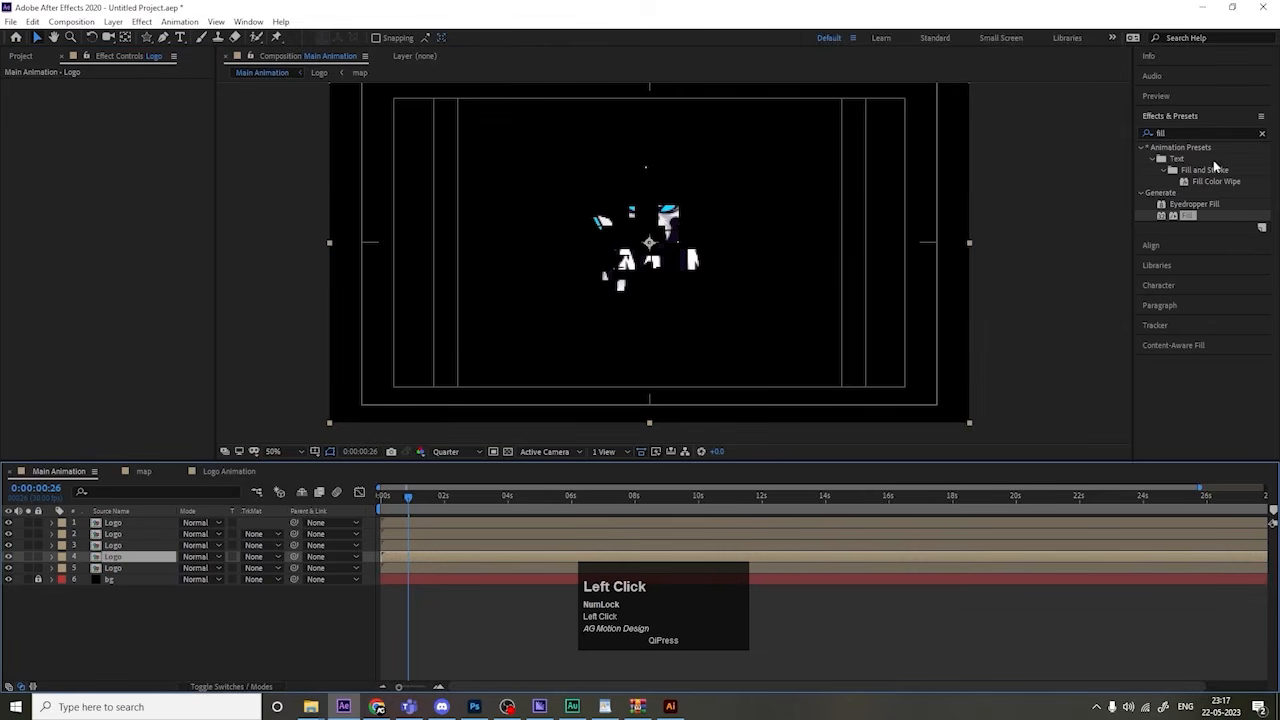
{"action": "double_click", "coordinate": [1188, 217]}
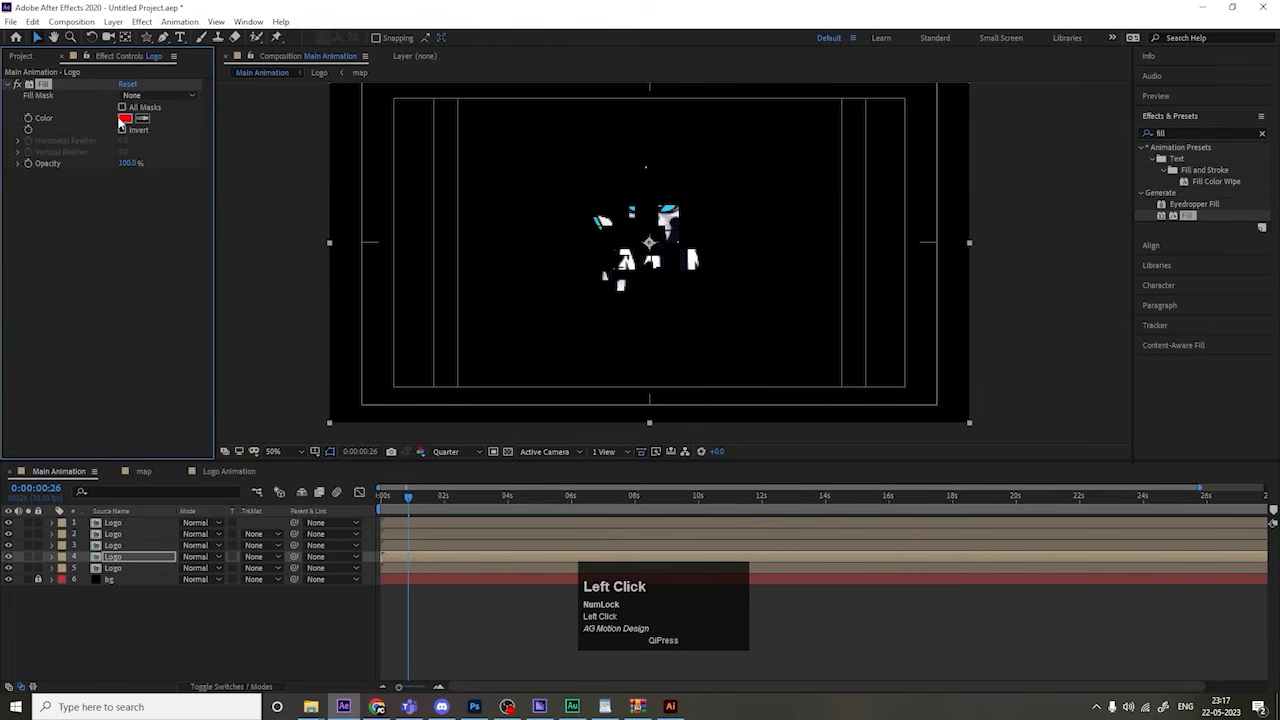
{"action": "left_click", "coordinate": [123, 119]}
{"action": "left_click", "coordinate": [393, 452]}
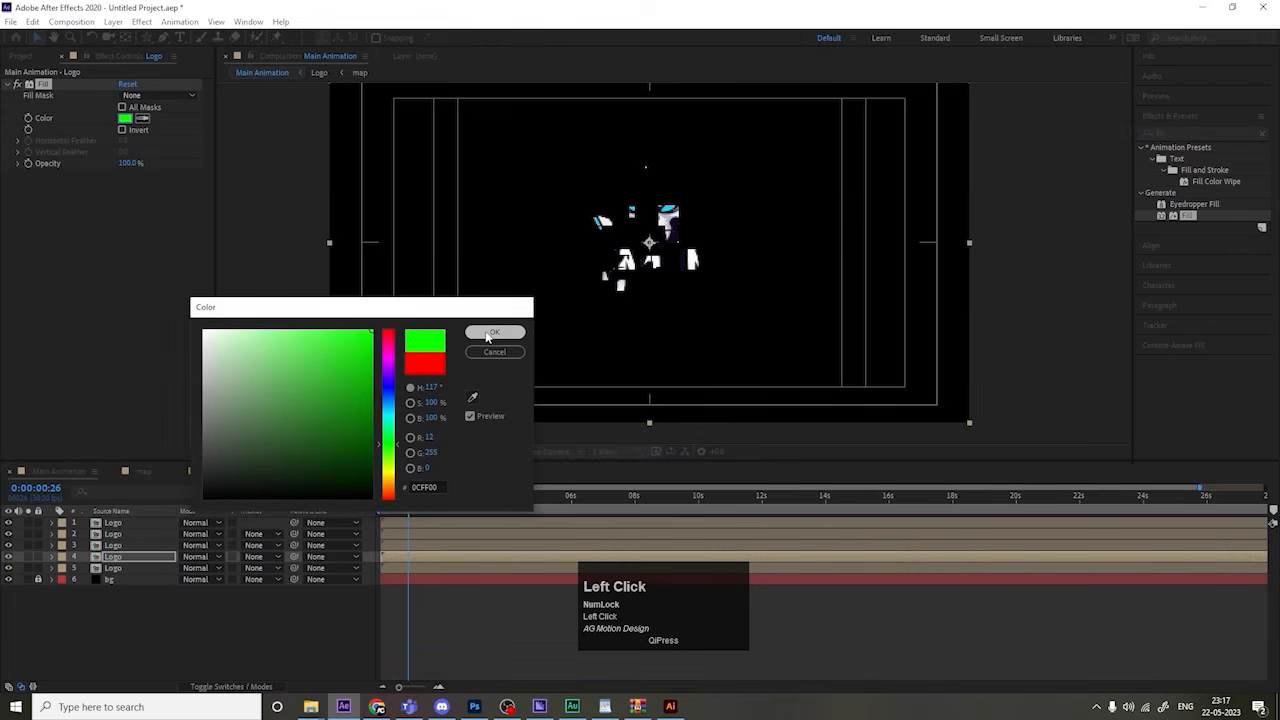
{"action": "left_click", "coordinate": [494, 332]}
Step: Apply the Fill effect to Logo layer 3 and set its colour to blue (0054FF)
{"action": "left_click", "coordinate": [135, 546]}
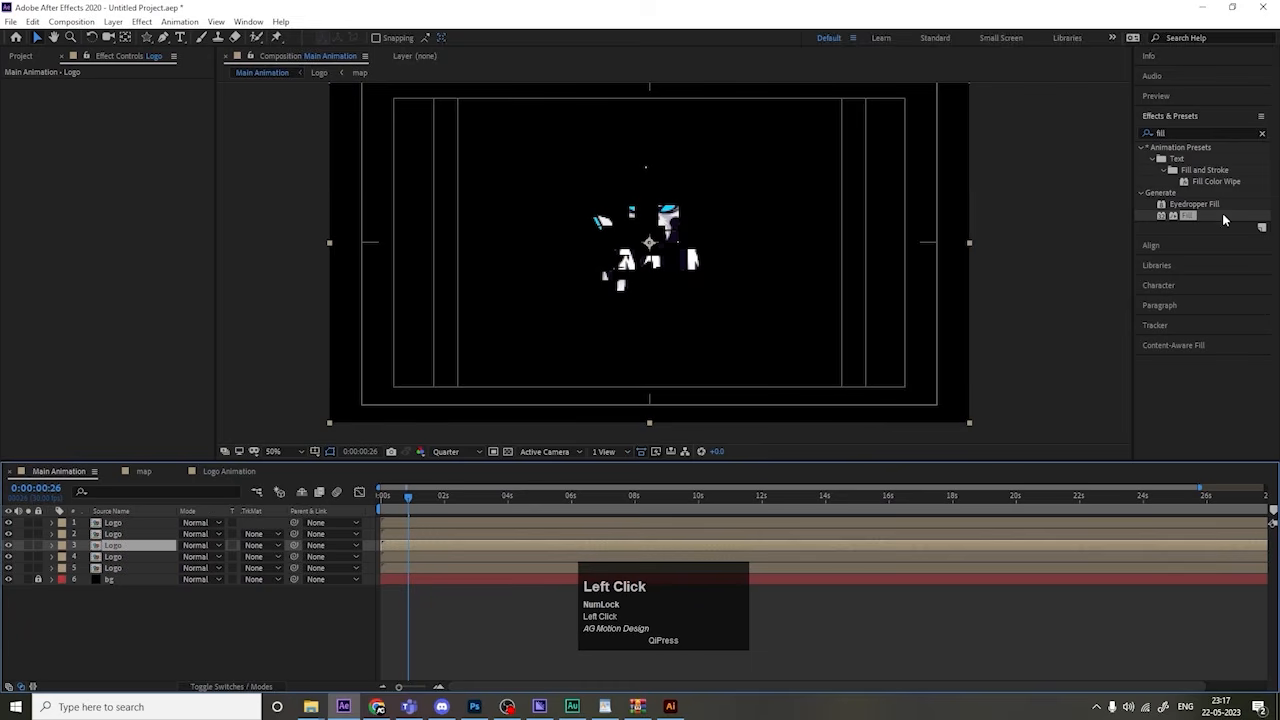
{"action": "double_click", "coordinate": [1190, 218]}
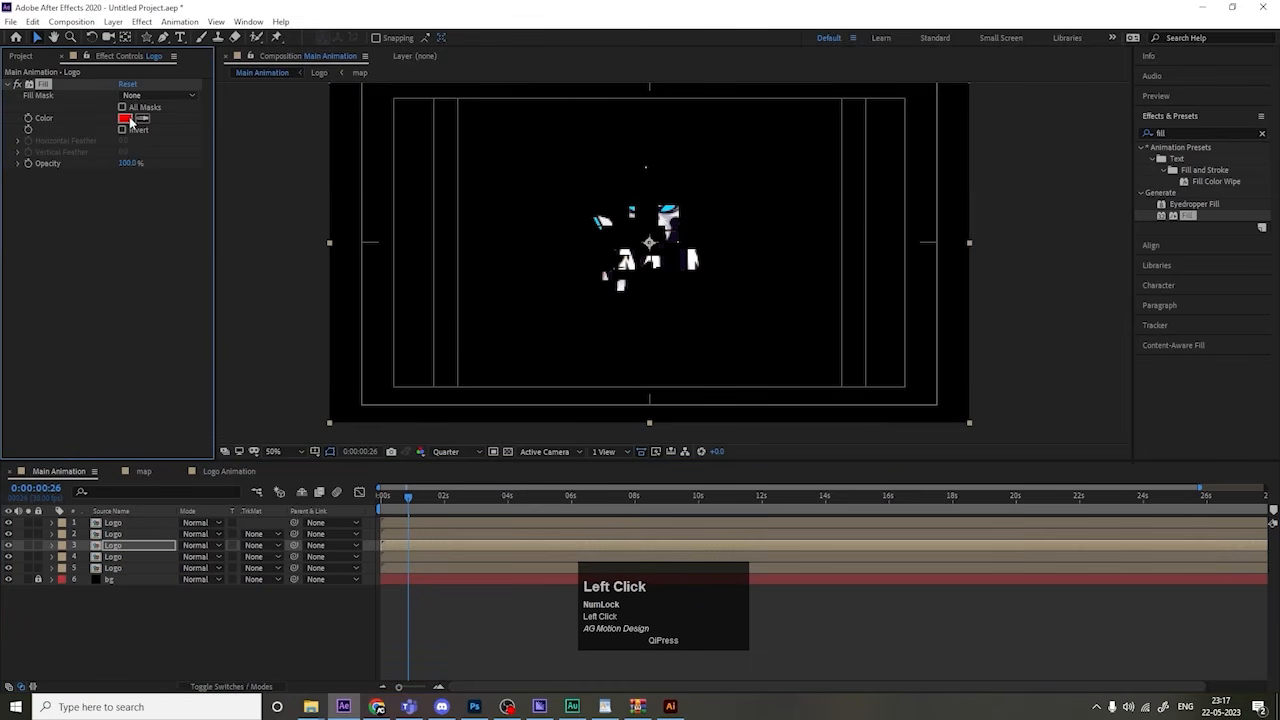
{"action": "left_click", "coordinate": [129, 119]}
{"action": "left_click", "coordinate": [389, 400]}
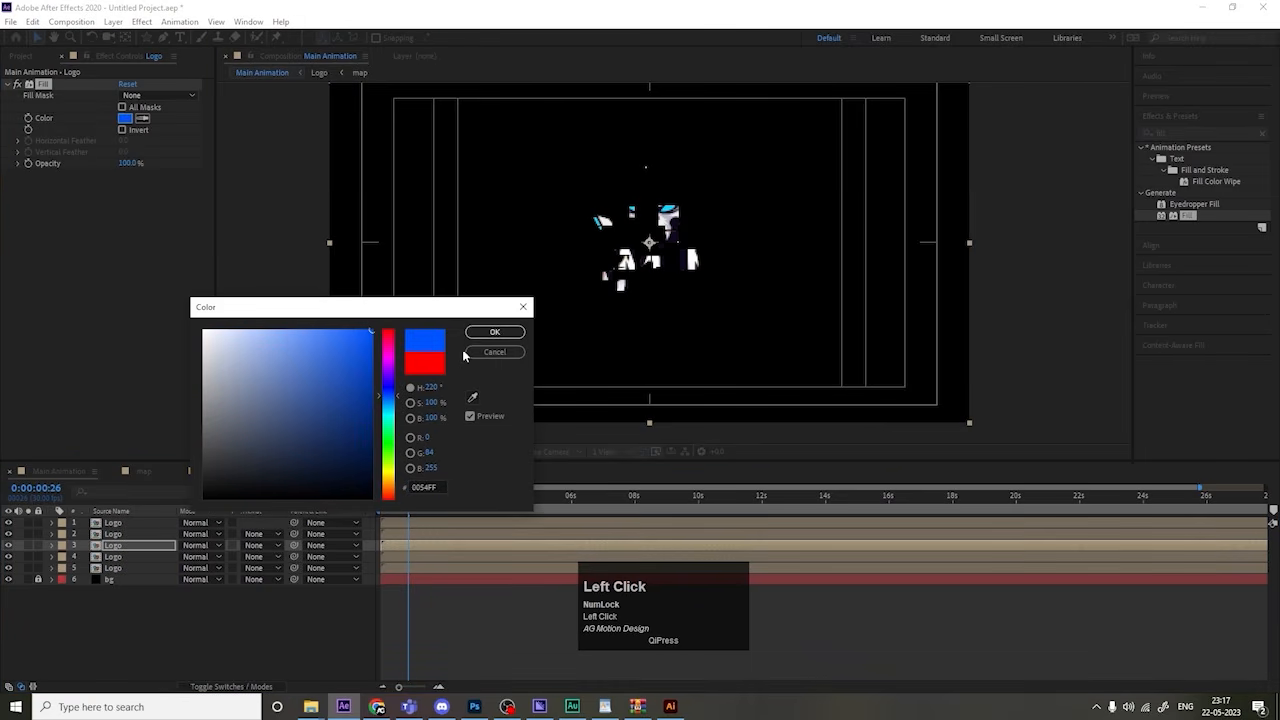
{"action": "left_click", "coordinate": [494, 331]}
Step: Apply the Find Edges effect with Invert enabled to Logo layer 2
{"action": "left_click", "coordinate": [116, 536]}
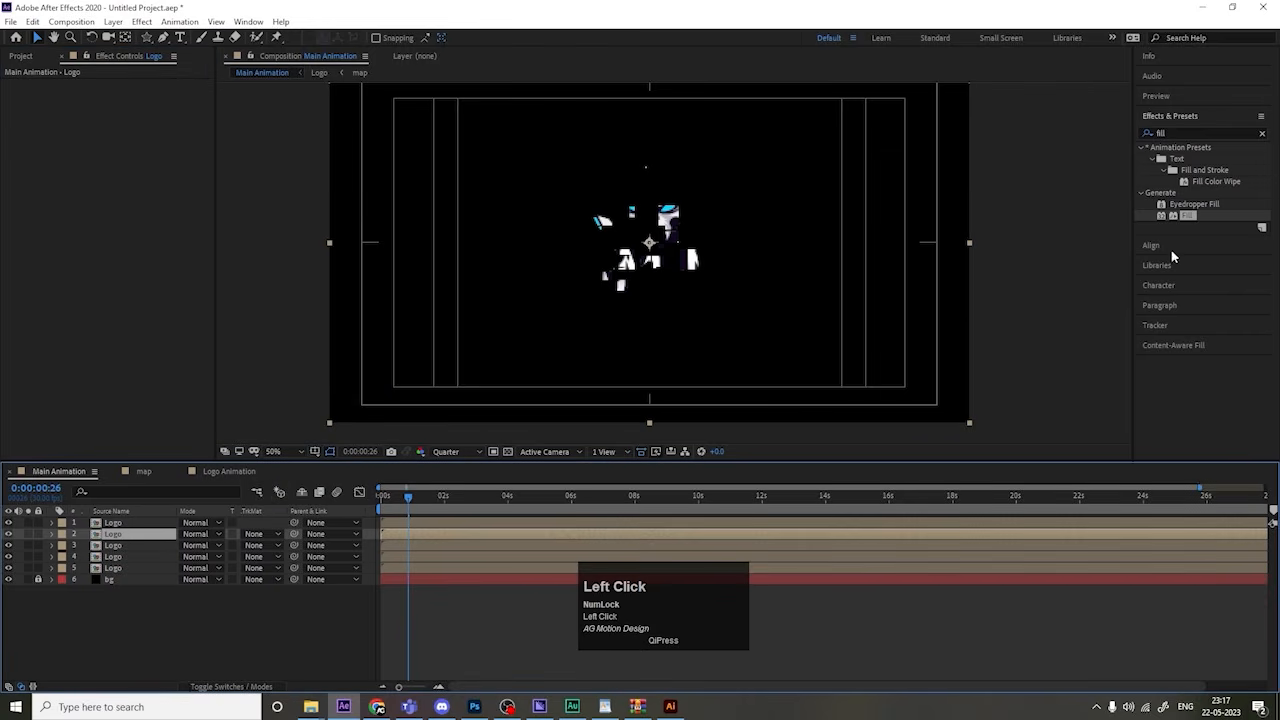
{"action": "left_click", "coordinate": [1176, 130]}
{"action": "type", "text": "find"}
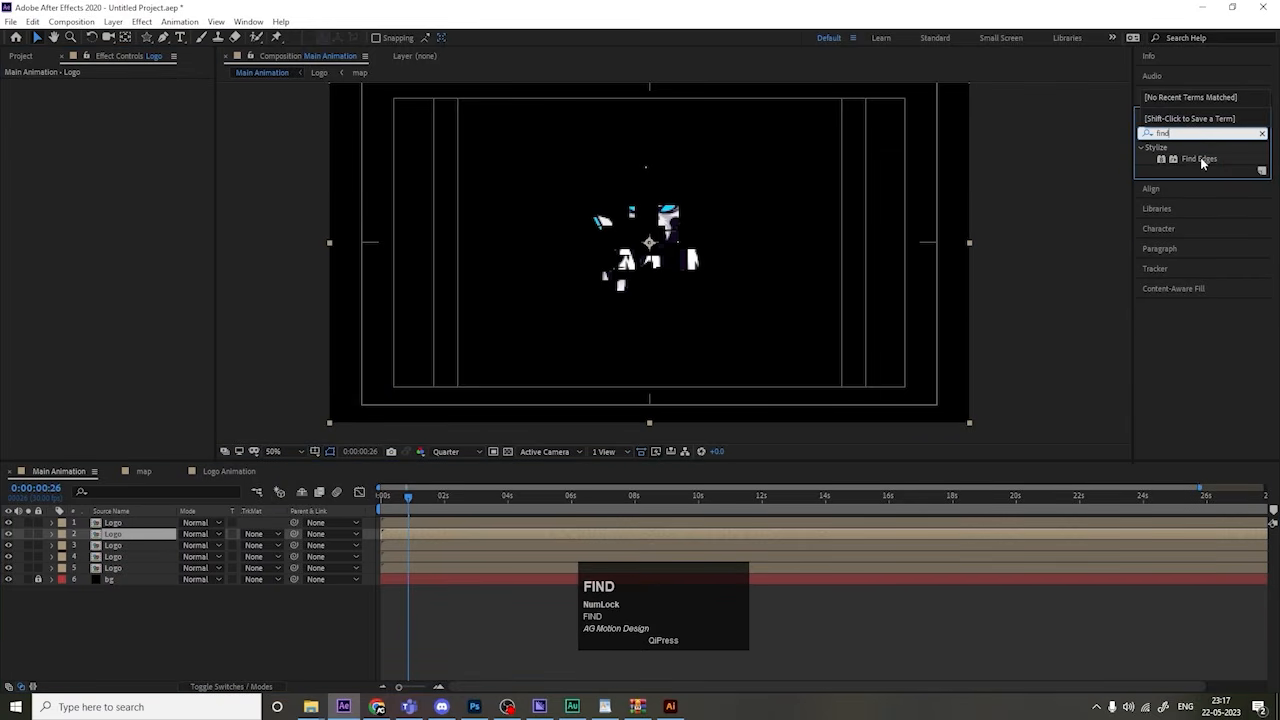
{"action": "double_click", "coordinate": [1200, 159]}
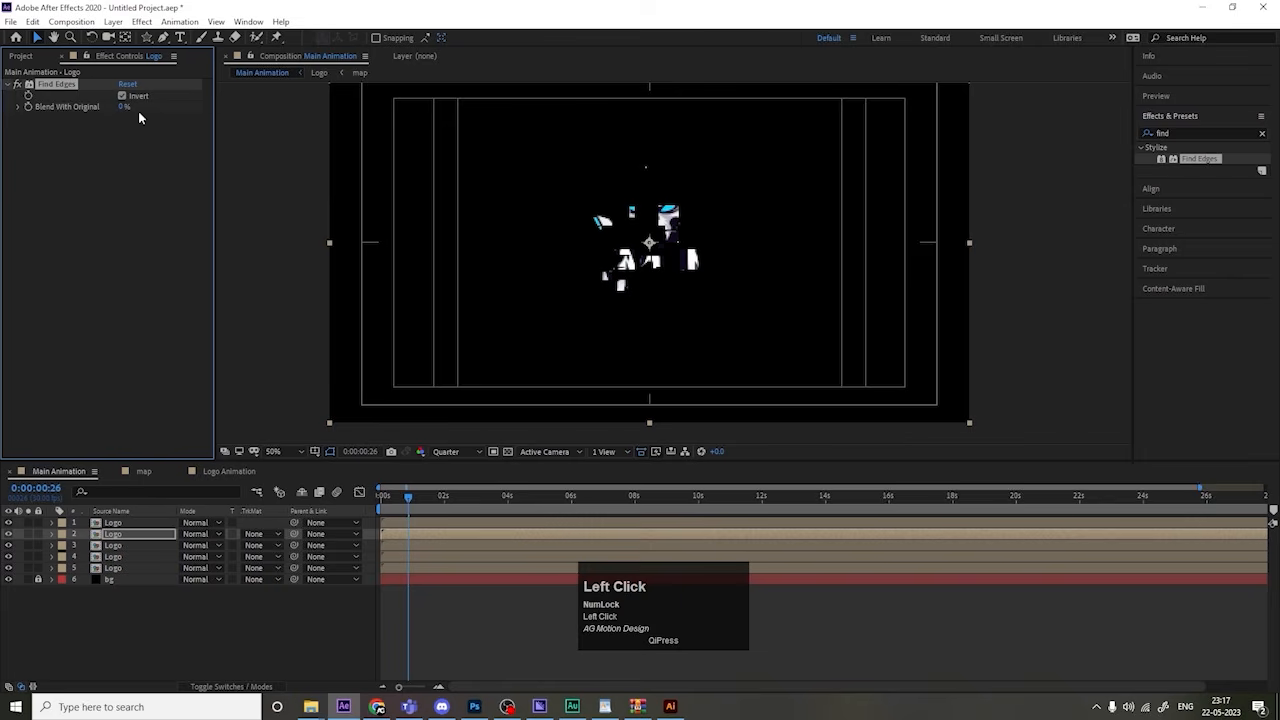
Step: Shift the green-filled Logo layer 4 so that it starts two frames in, at 0:00:00:02
{"action": "left_click_drag", "start_coordinate": [408, 496], "coordinate": [347, 491]}
{"action": "key", "text": "equal"}
{"action": "key", "text": "equal"}
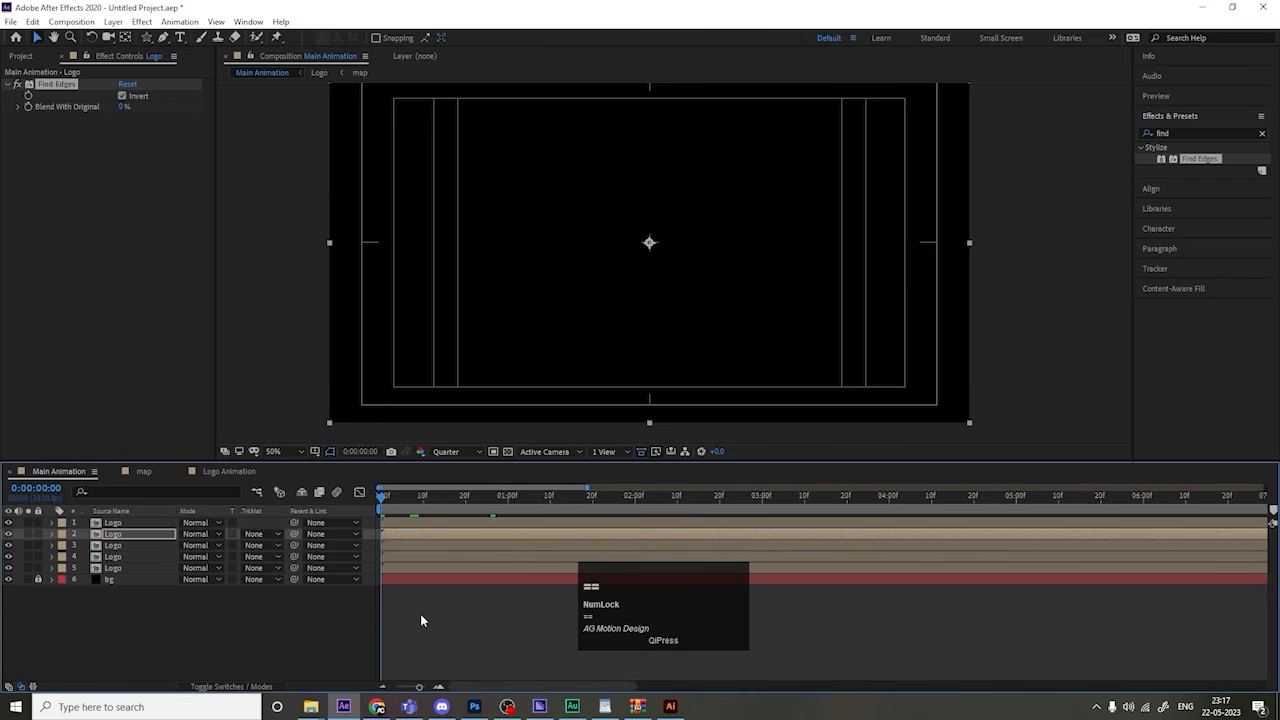
{"action": "left_click", "coordinate": [428, 618]}
{"action": "key", "text": "Page_Down"}
{"action": "key", "text": "Page_Down"}
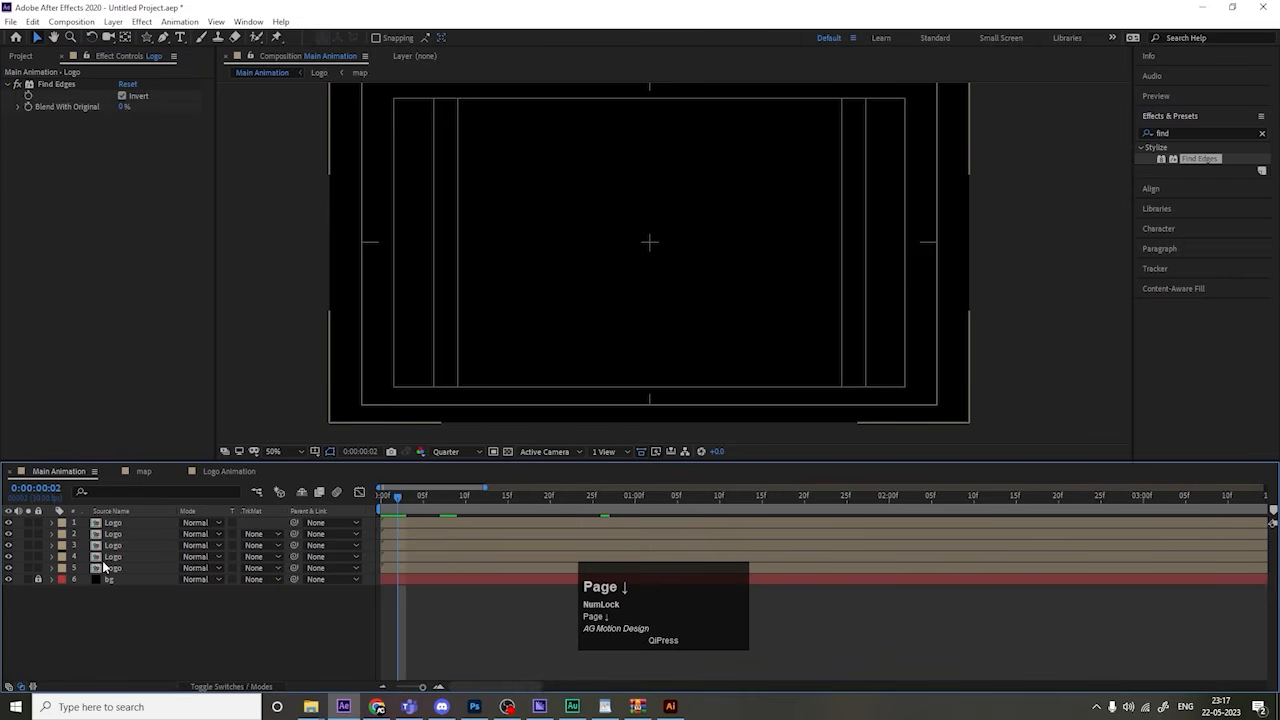
{"action": "left_click", "coordinate": [117, 557]}
{"action": "key", "text": "bracketleft"}
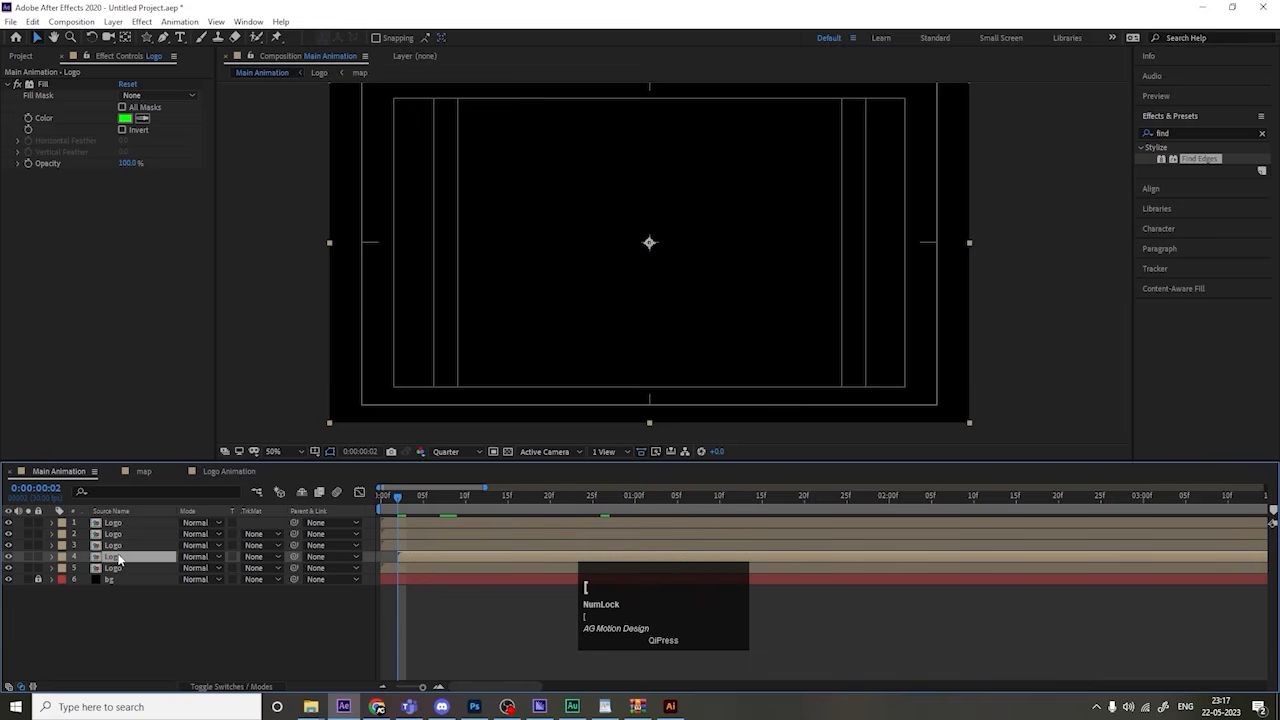
Step: Shift Logo layer 3 to start at 0:00:00:04 and Logo layer 2 to start at 0:00:00:06
{"action": "key", "text": "Page_Down"}
{"action": "key", "text": "Page_Down"}
{"action": "left_click", "coordinate": [390, 547]}
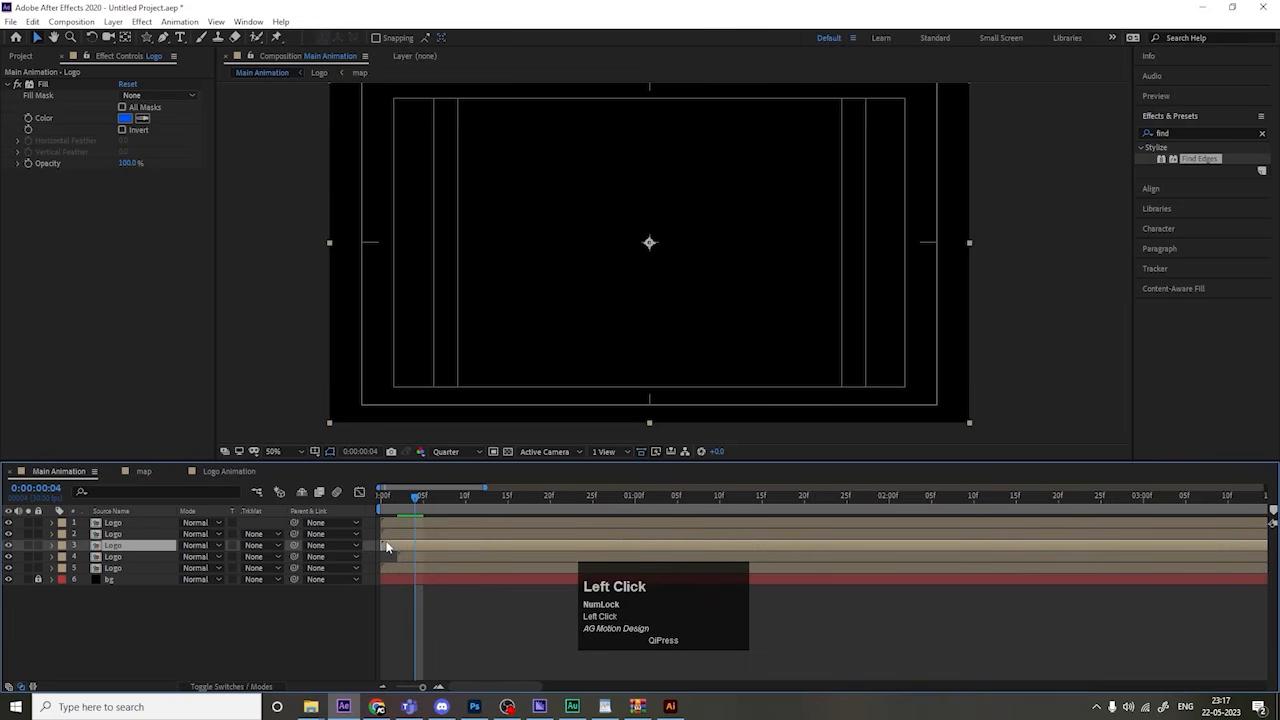
{"action": "key", "text": "bracketleft"}
{"action": "key", "text": "Page_Down"}
{"action": "key", "text": "Page_Down"}
{"action": "left_click", "coordinate": [410, 536]}
{"action": "key", "text": "bracketleft"}
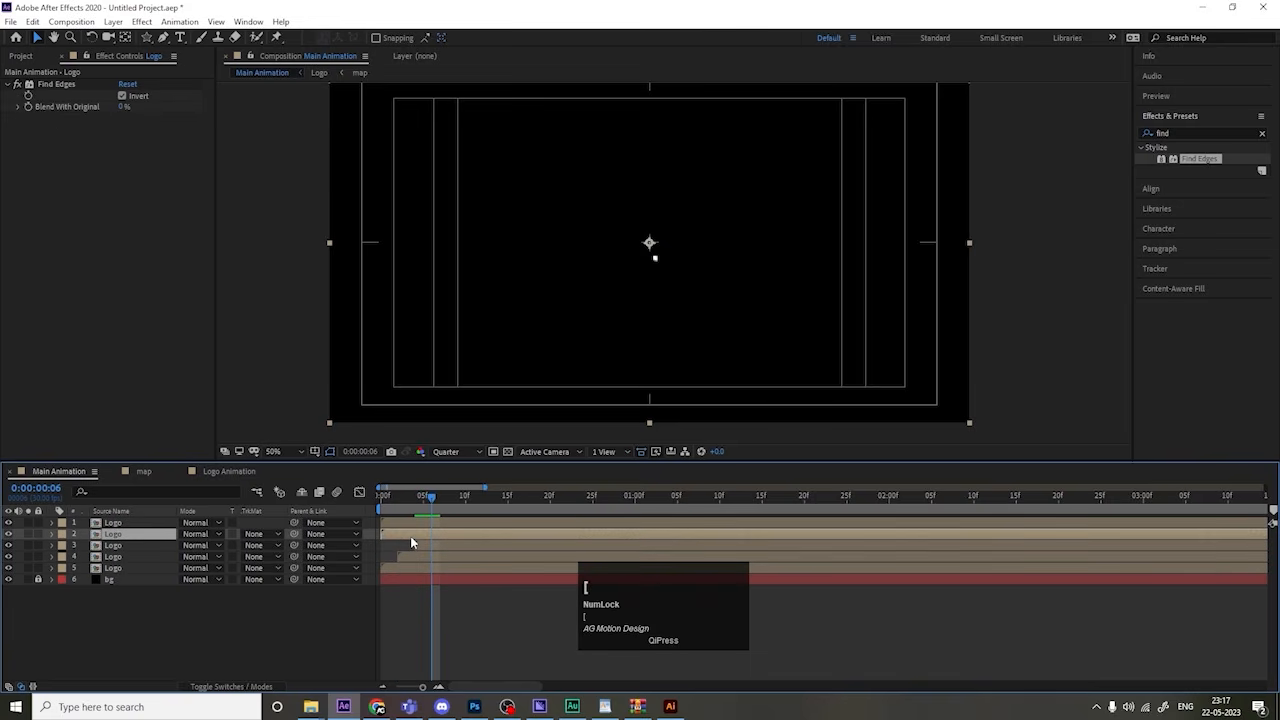
Step: Shift the top Logo layer so that it starts at 0:00:00:08, and play back the staggered reveal
{"action": "key", "text": "Page_Down"}
{"action": "key", "text": "Page_Down"}
{"action": "left_click", "coordinate": [423, 519]}
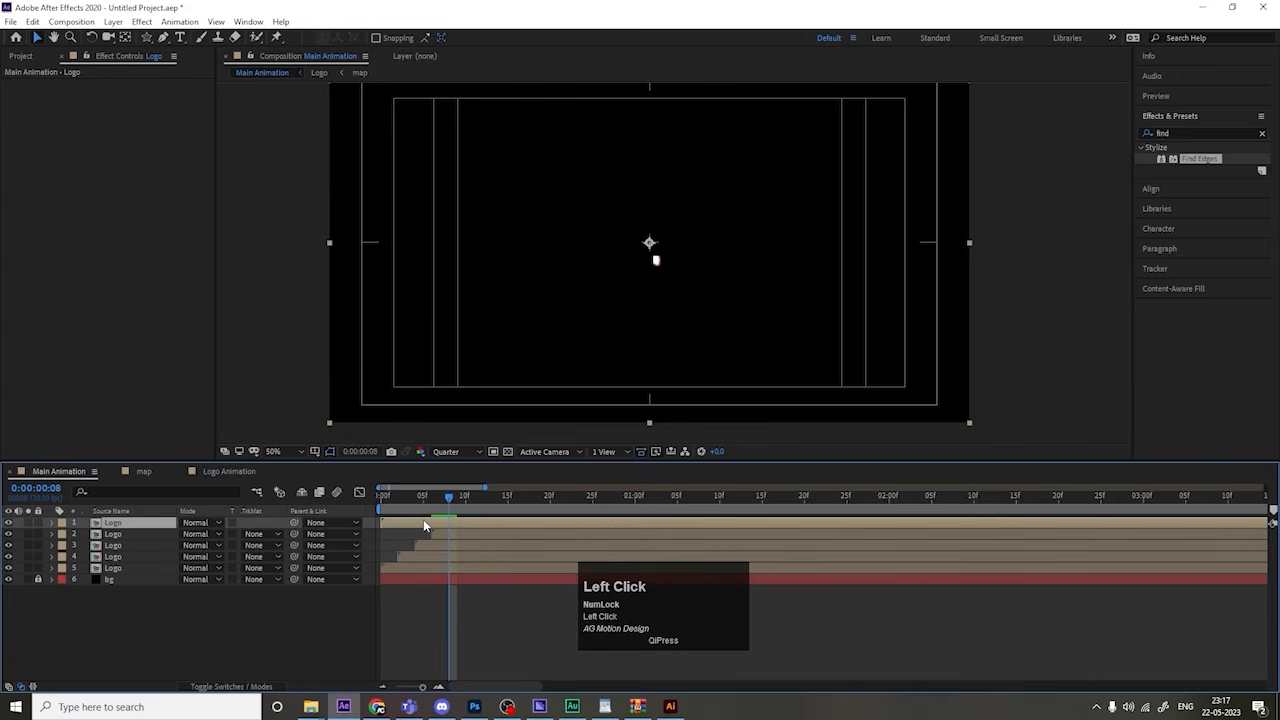
{"action": "key", "text": "bracketleft"}
{"action": "key", "text": "space"}
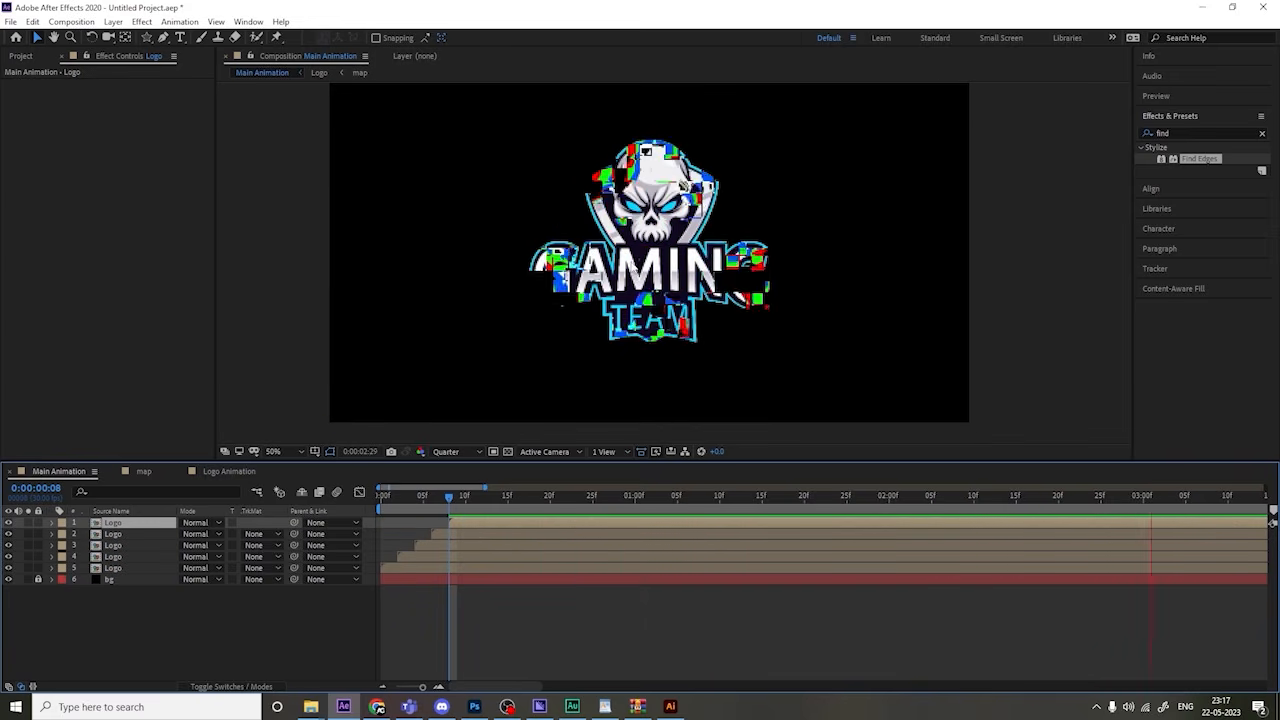
{"action": "key", "text": "space"}
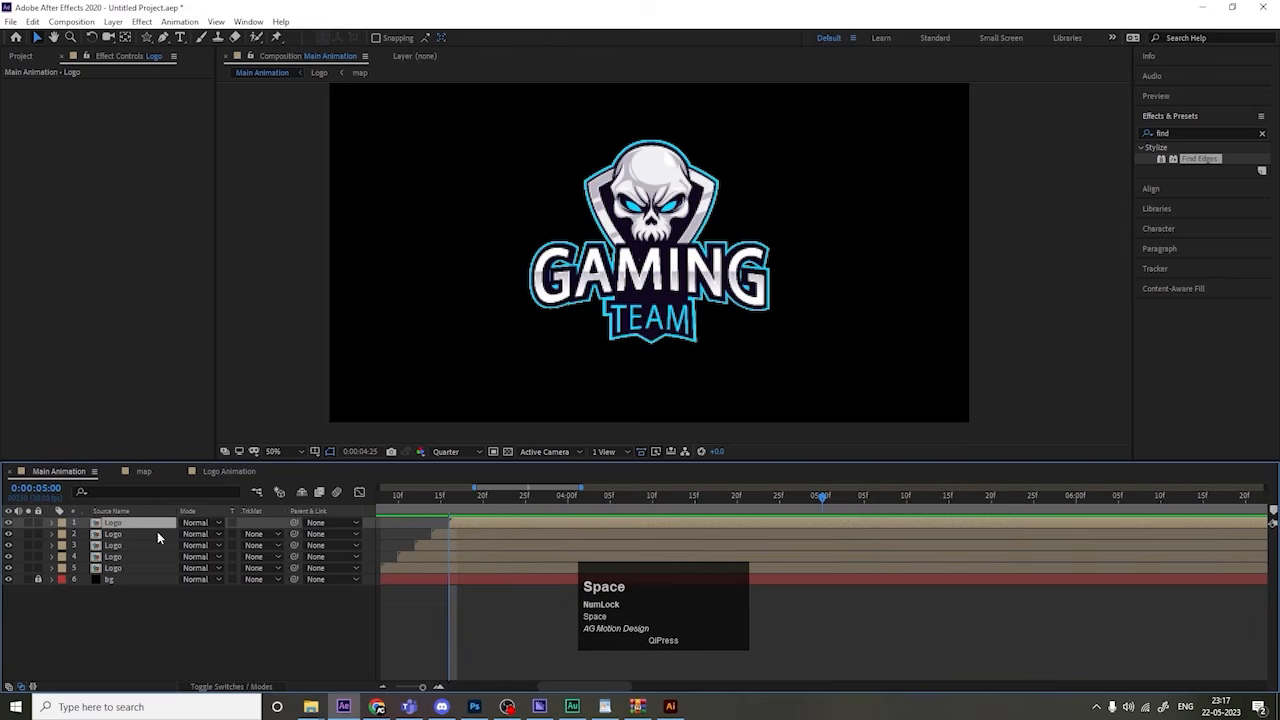
Step: Set the blending mode of the red, green and blue Logo copies on layers 3 to 5 to Screen
{"action": "left_click", "coordinate": [387, 496]}
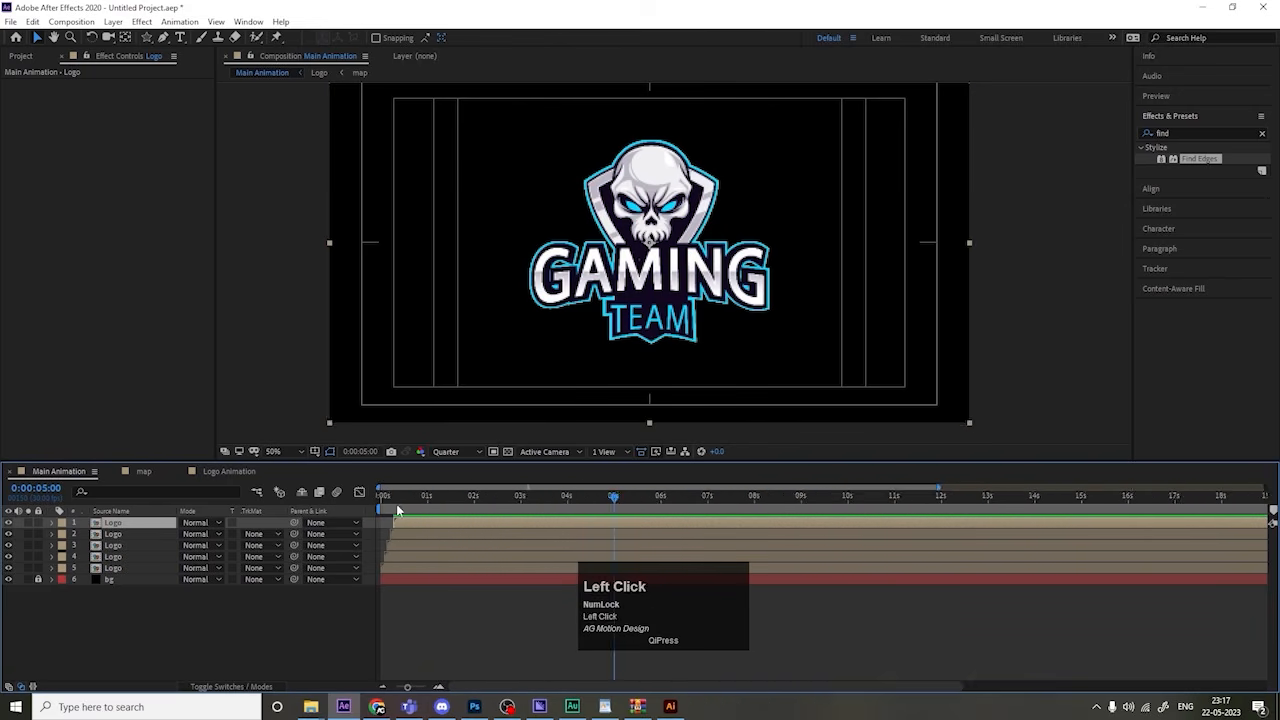
{"action": "key", "text": "equal"}
{"action": "key", "text": "equal"}
{"action": "key", "text": "equal"}
{"action": "left_click", "coordinate": [118, 545]}
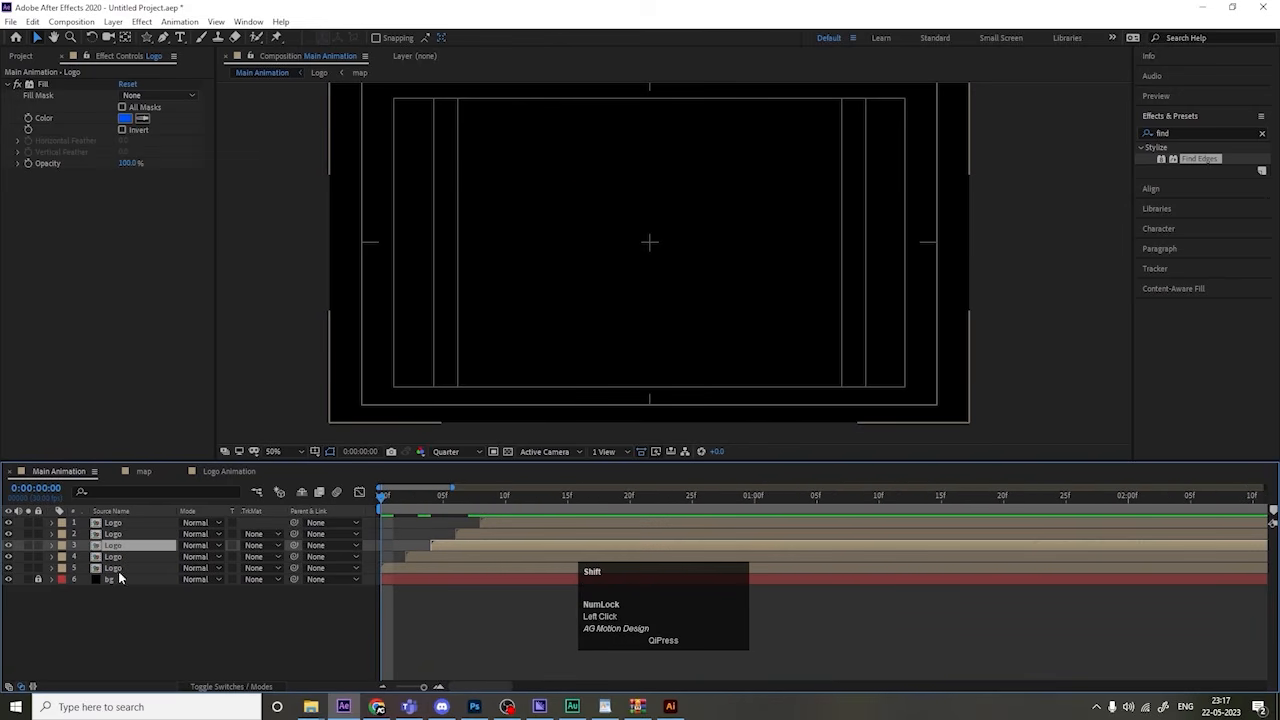
{"action": "left_click", "coordinate": [113, 569], "text": "shift"}
{"action": "left_click", "coordinate": [200, 545]}
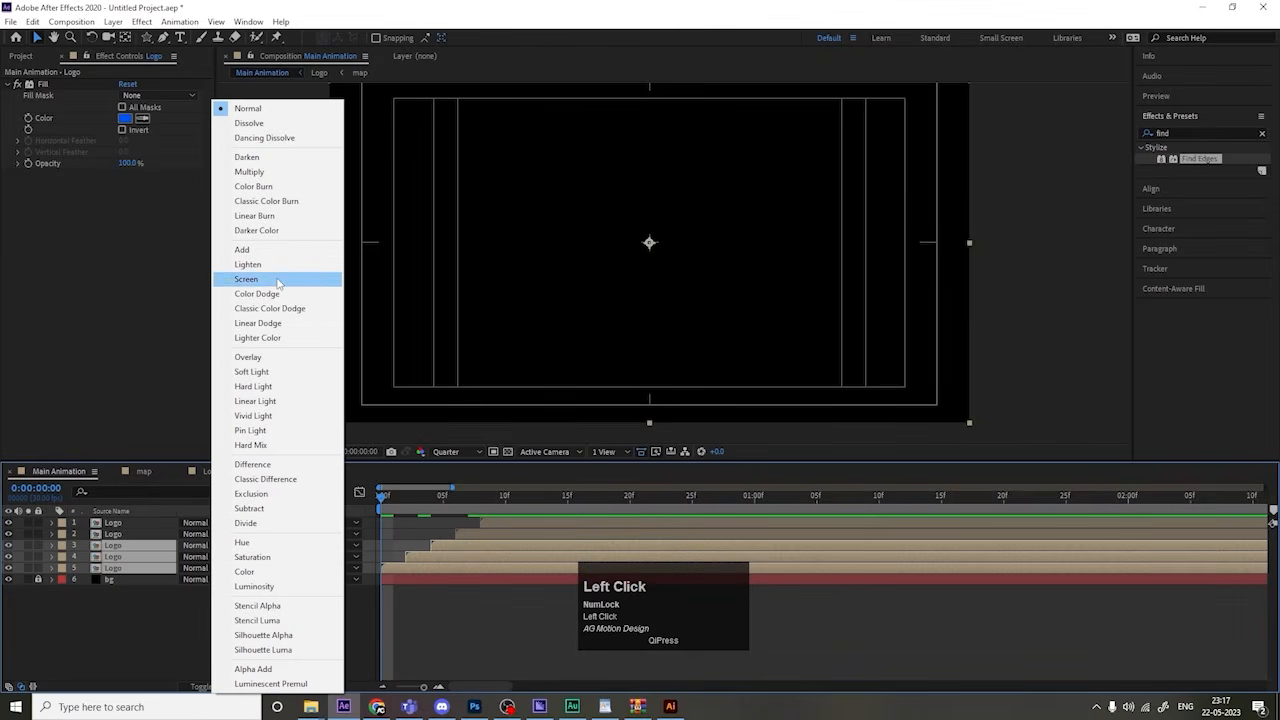
{"action": "left_click", "coordinate": [246, 279]}
Step: Play the logo reveal from the start to examine how the Screen-blended colour copies look over the full animation
{"action": "key", "text": "space"}
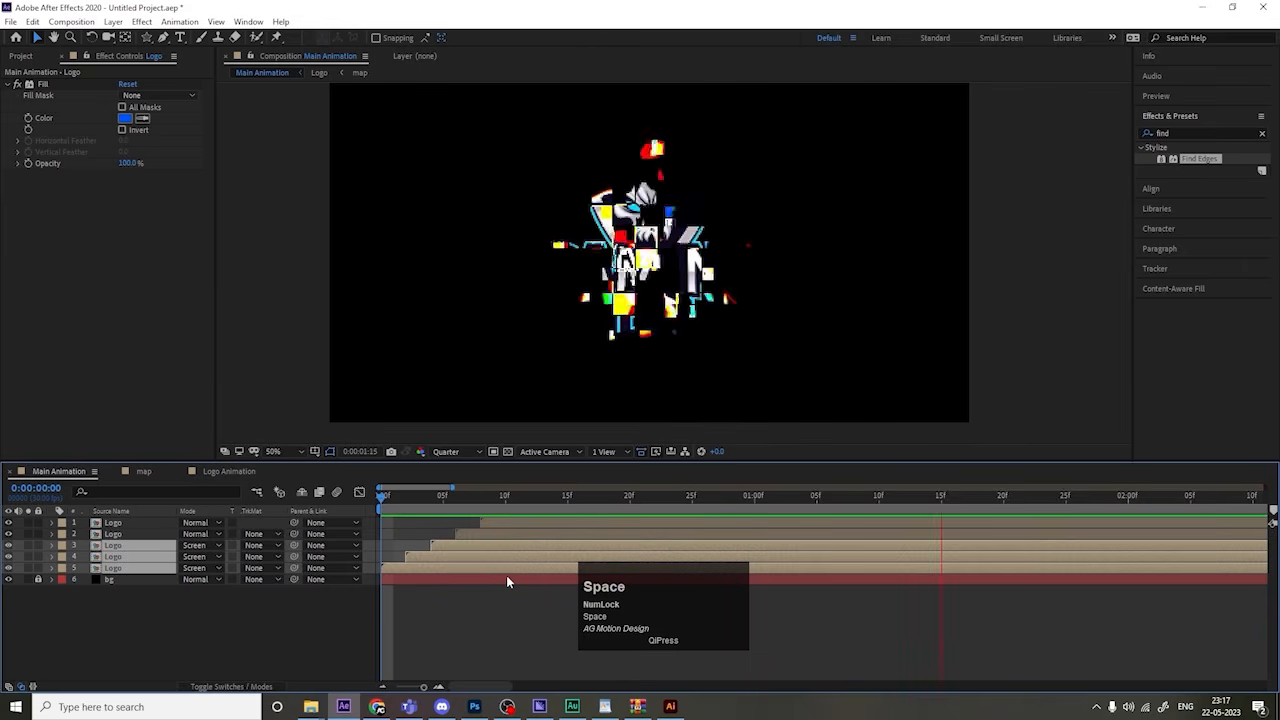
{"action": "key", "text": "space"}
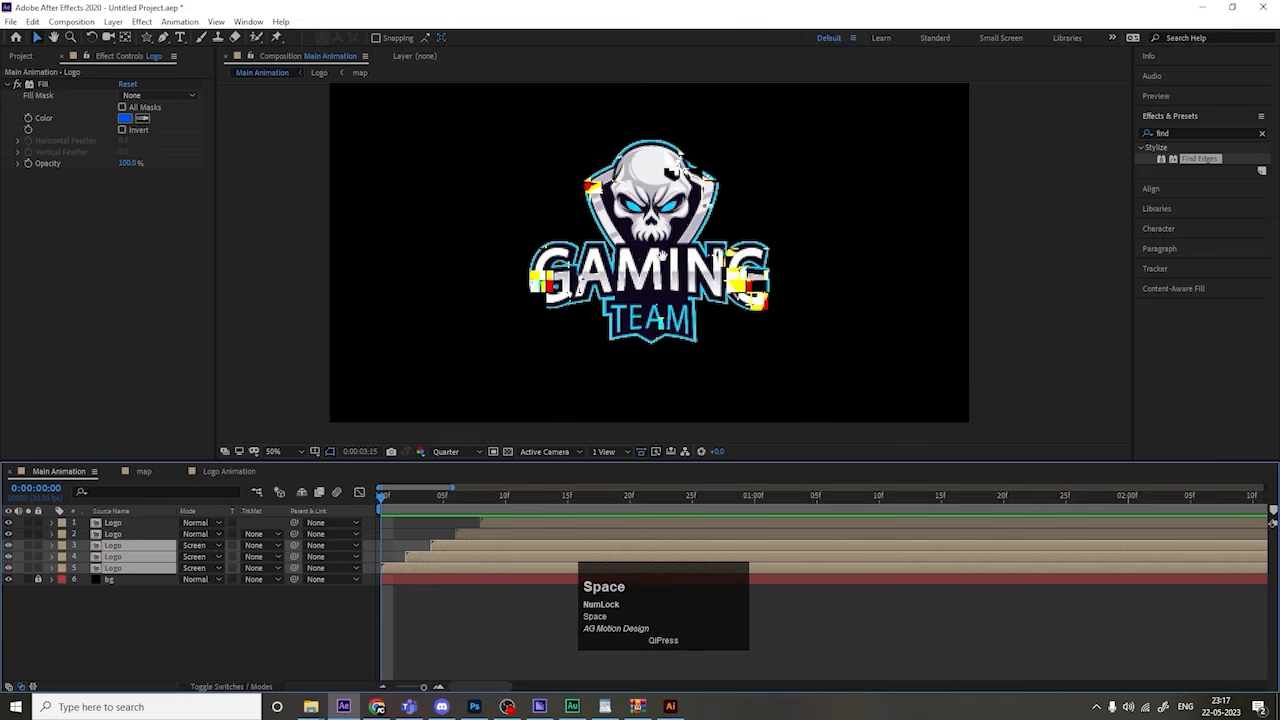
{"action": "key", "text": "minus"}
{"action": "key", "text": "minus"}
{"action": "key", "text": "minus"}
{"action": "key", "text": "space"}
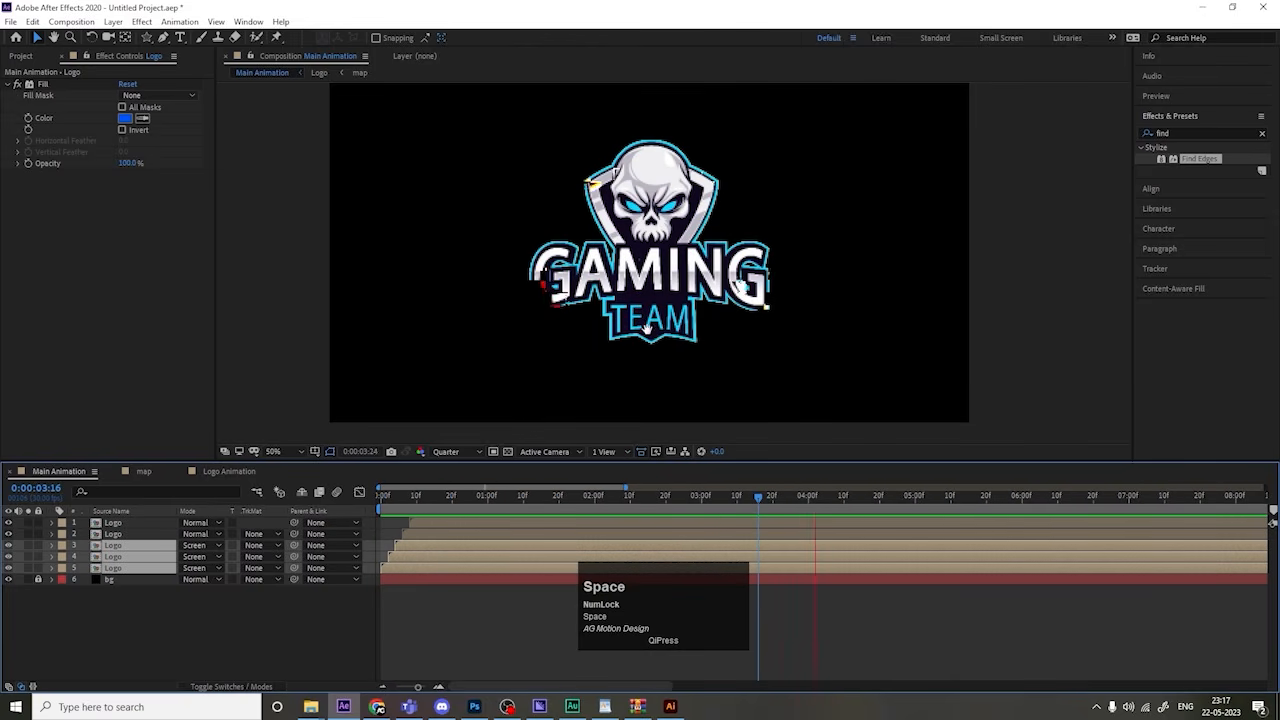
{"action": "key", "text": "space"}
{"action": "left_click", "coordinate": [427, 622]}
{"action": "key", "text": "Home"}
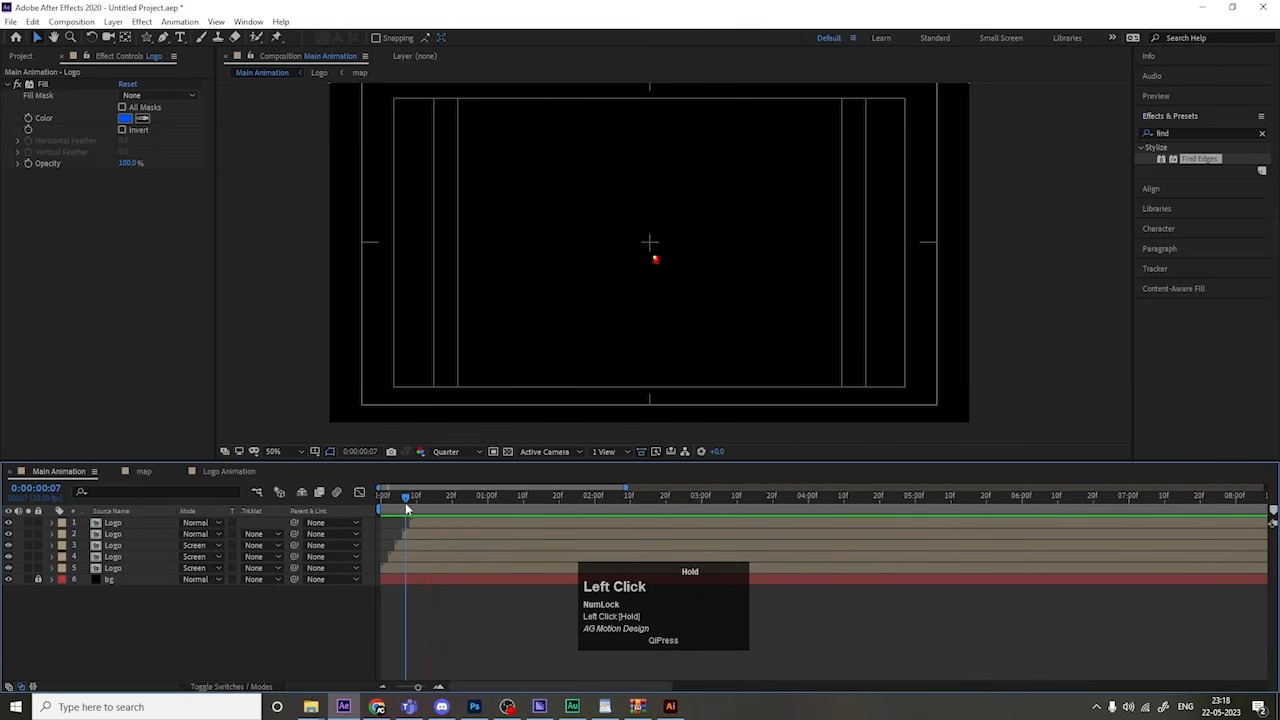
{"action": "key", "text": "space"}
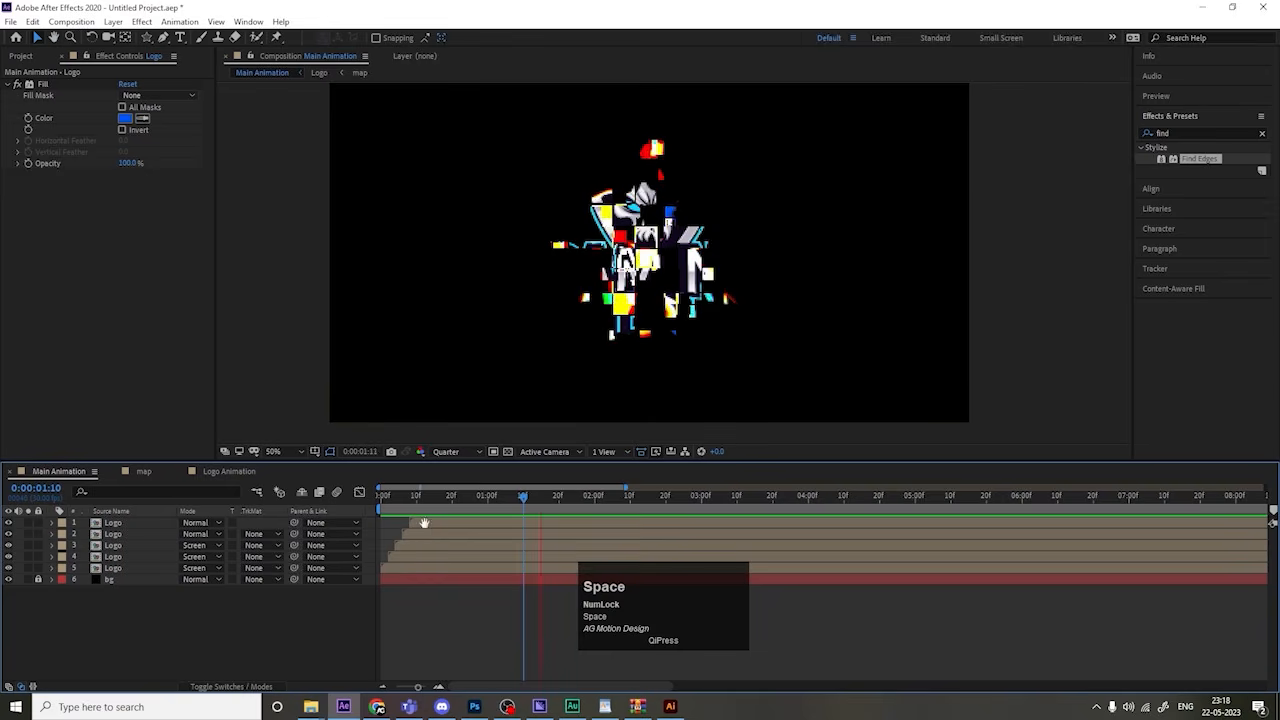
Step: Set the preview resolution to Full and delay the top Logo layer to start just before the one-second mark, checking the result close up
{"action": "left_click", "coordinate": [419, 520]}
{"action": "left_click_drag", "start_coordinate": [431, 522], "coordinate": [447, 522]}
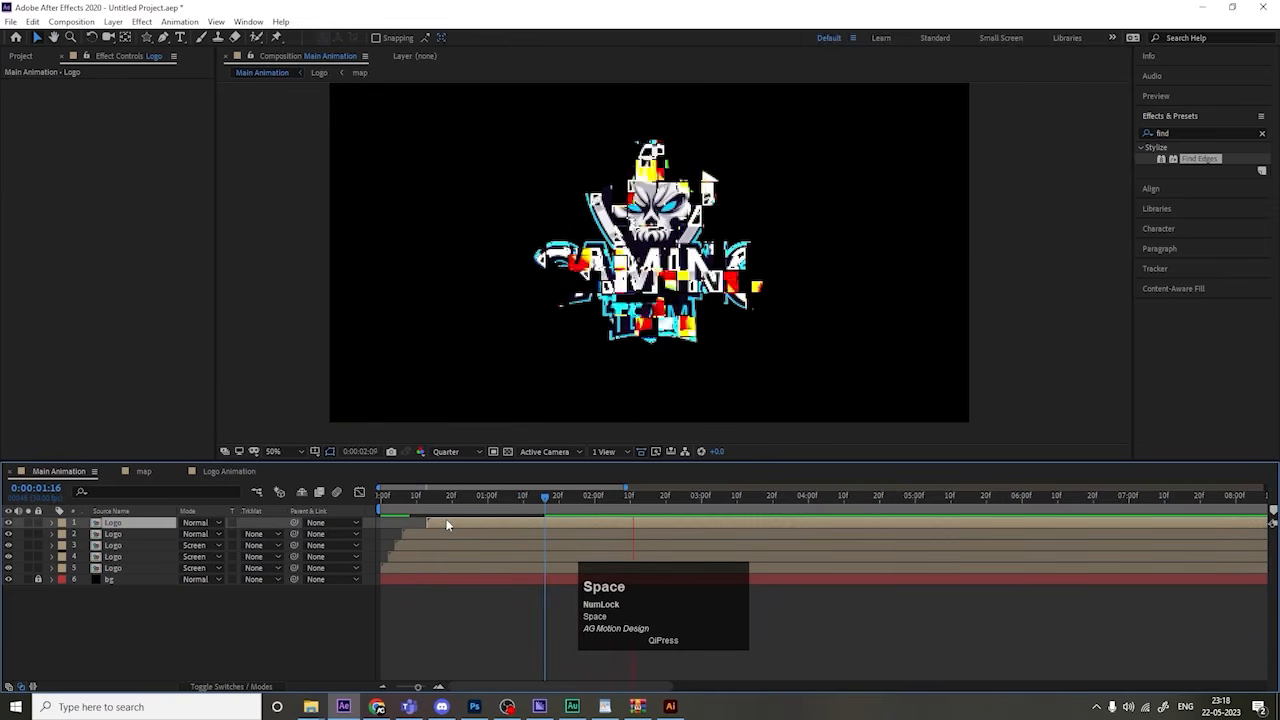
{"action": "left_click", "coordinate": [446, 452]}
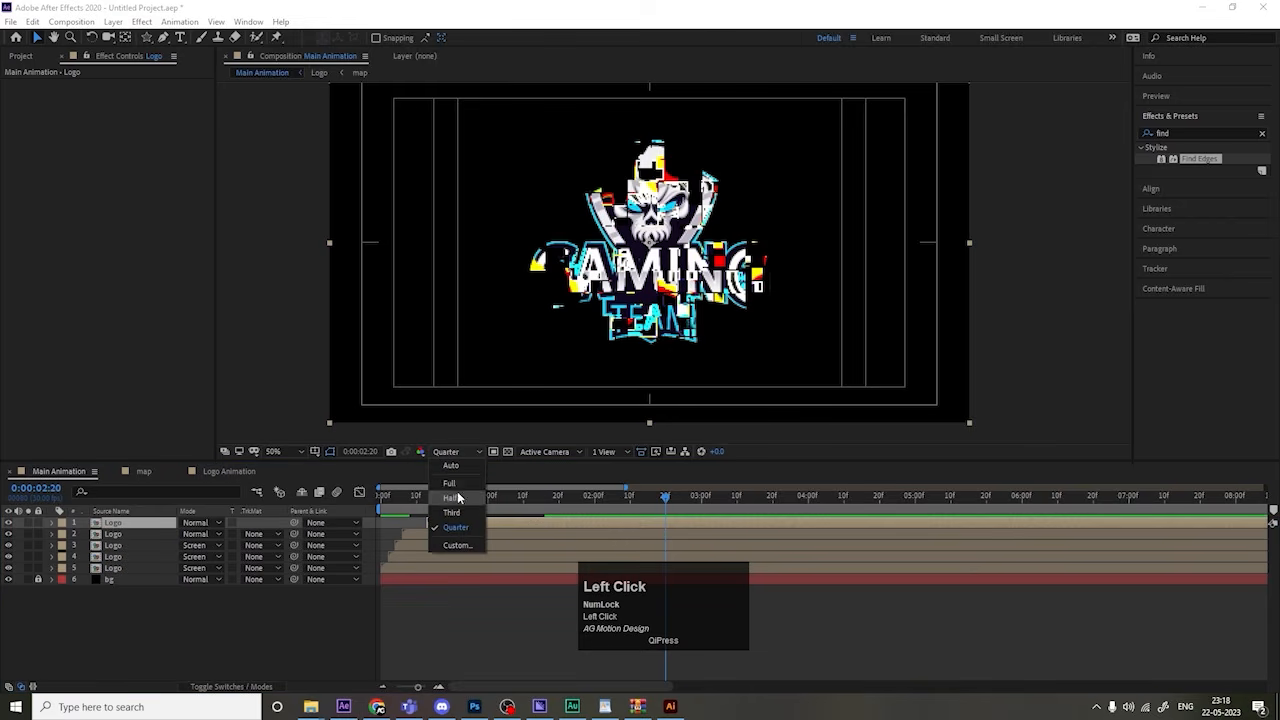
{"action": "left_click", "coordinate": [455, 487]}
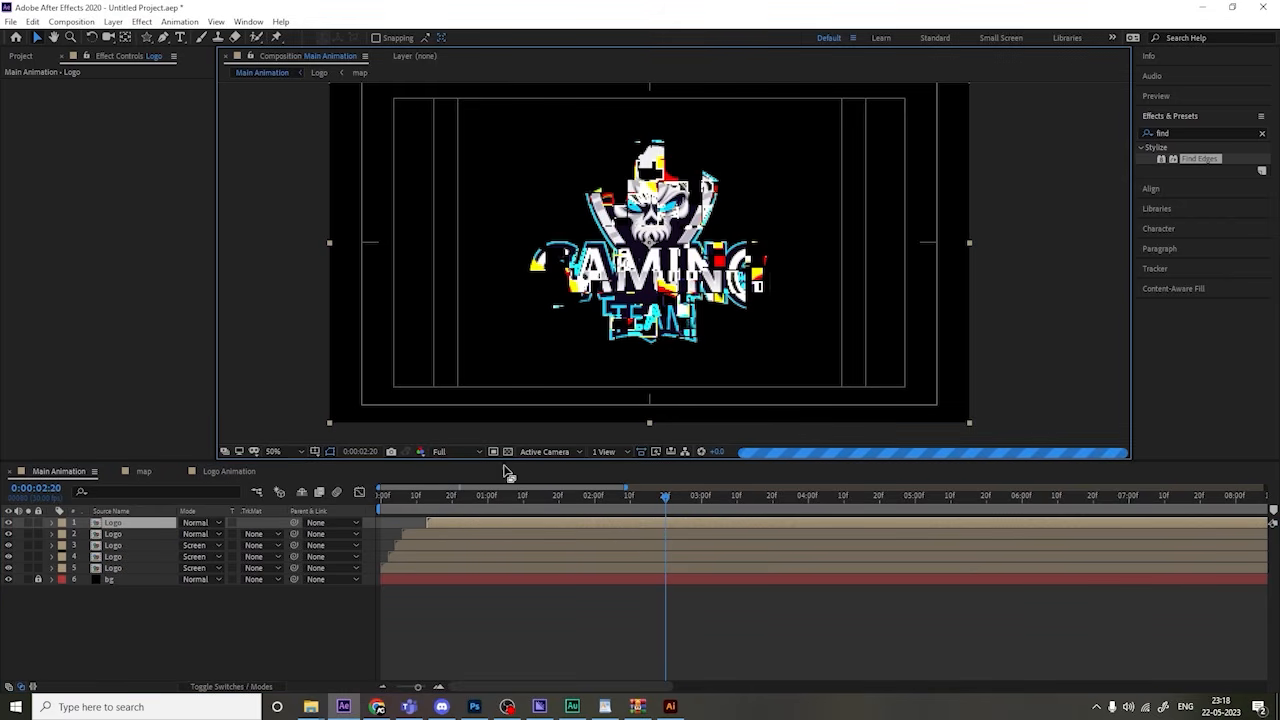
{"action": "key", "text": "space"}
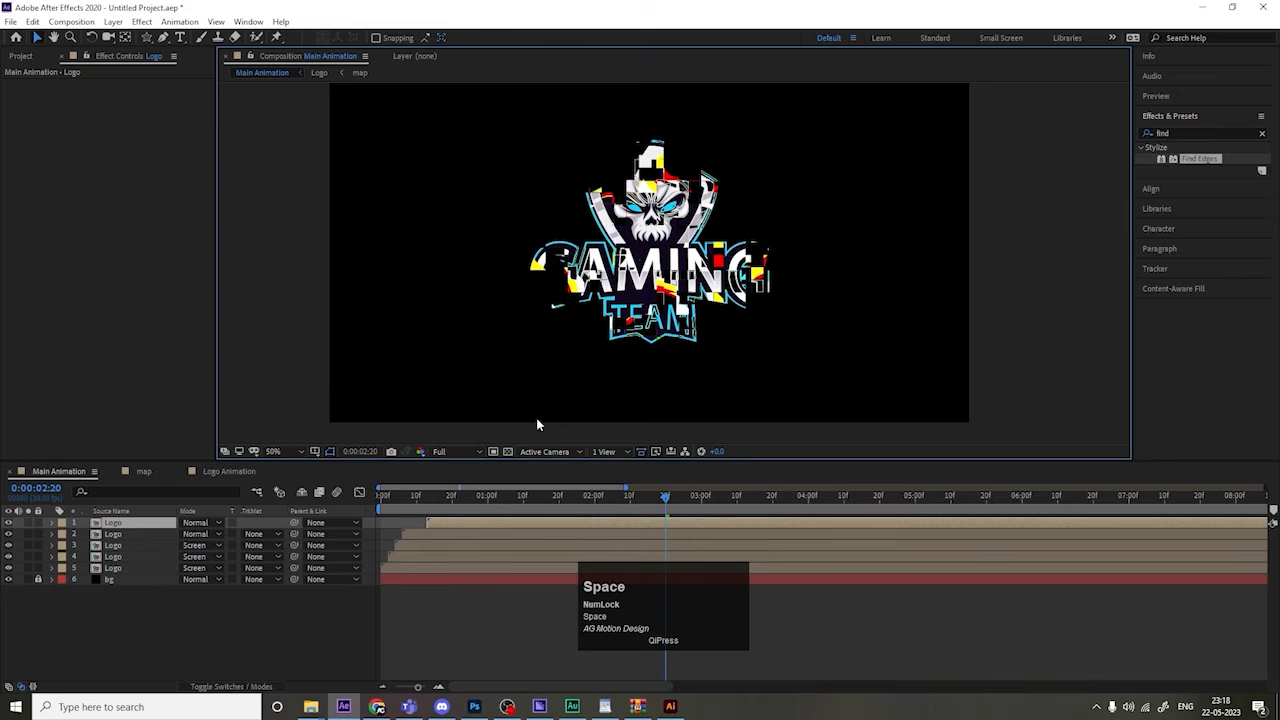
{"action": "key", "text": "space"}
{"action": "left_click_drag", "start_coordinate": [445, 521], "coordinate": [491, 520]}
{"action": "key", "text": "space"}
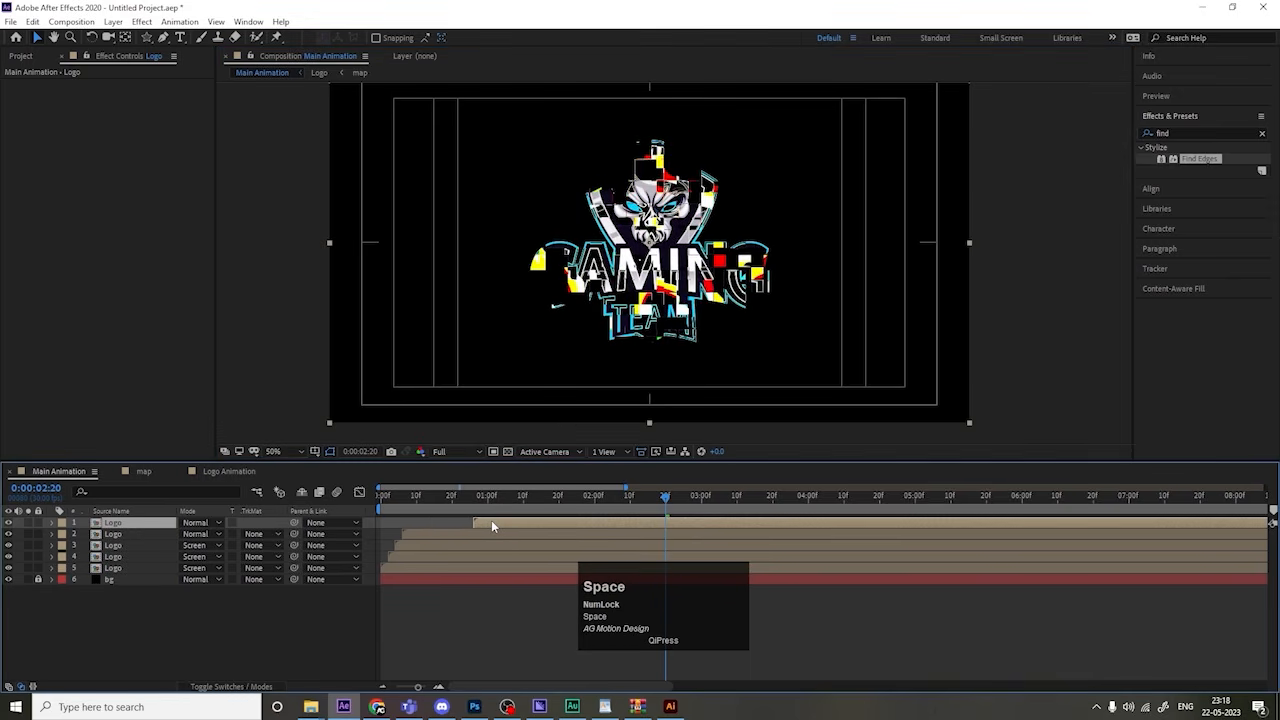
{"action": "scroll", "coordinate": [741, 298], "scroll_direction": "up", "scroll_amount": 2, "text": "alt"}
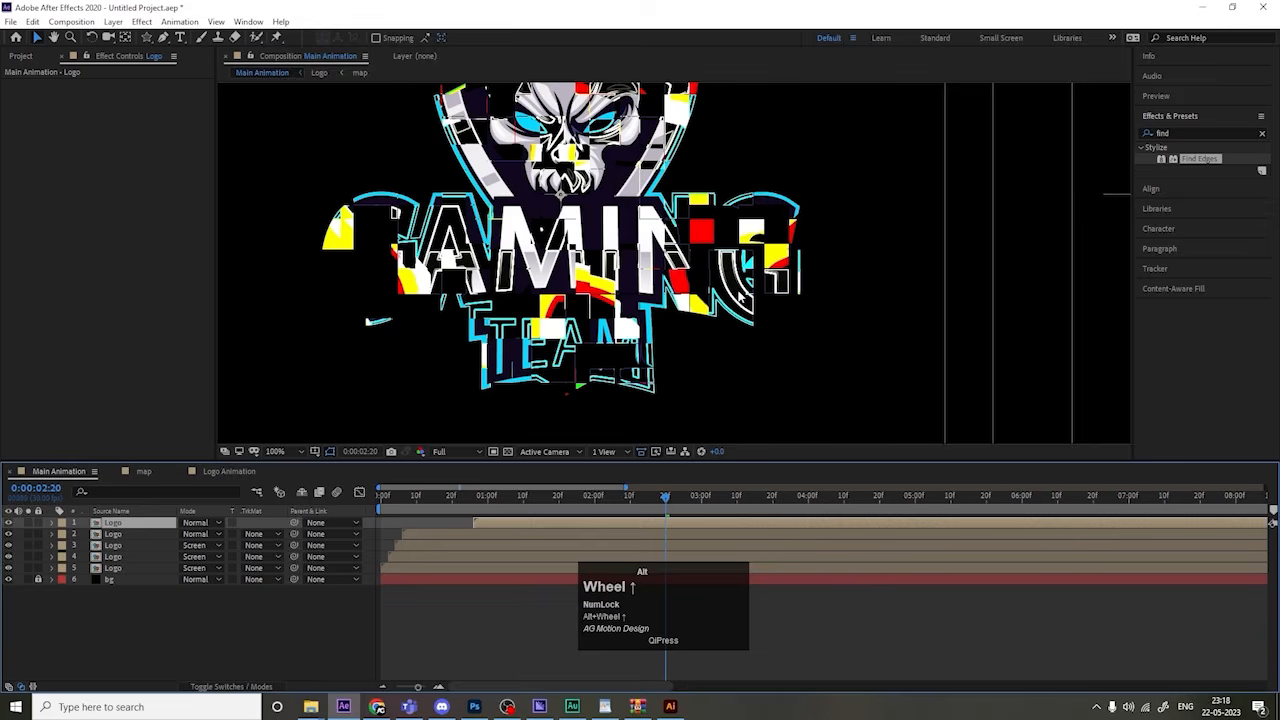
{"action": "scroll", "coordinate": [733, 285], "scroll_direction": "down", "scroll_amount": 2, "text": "alt"}
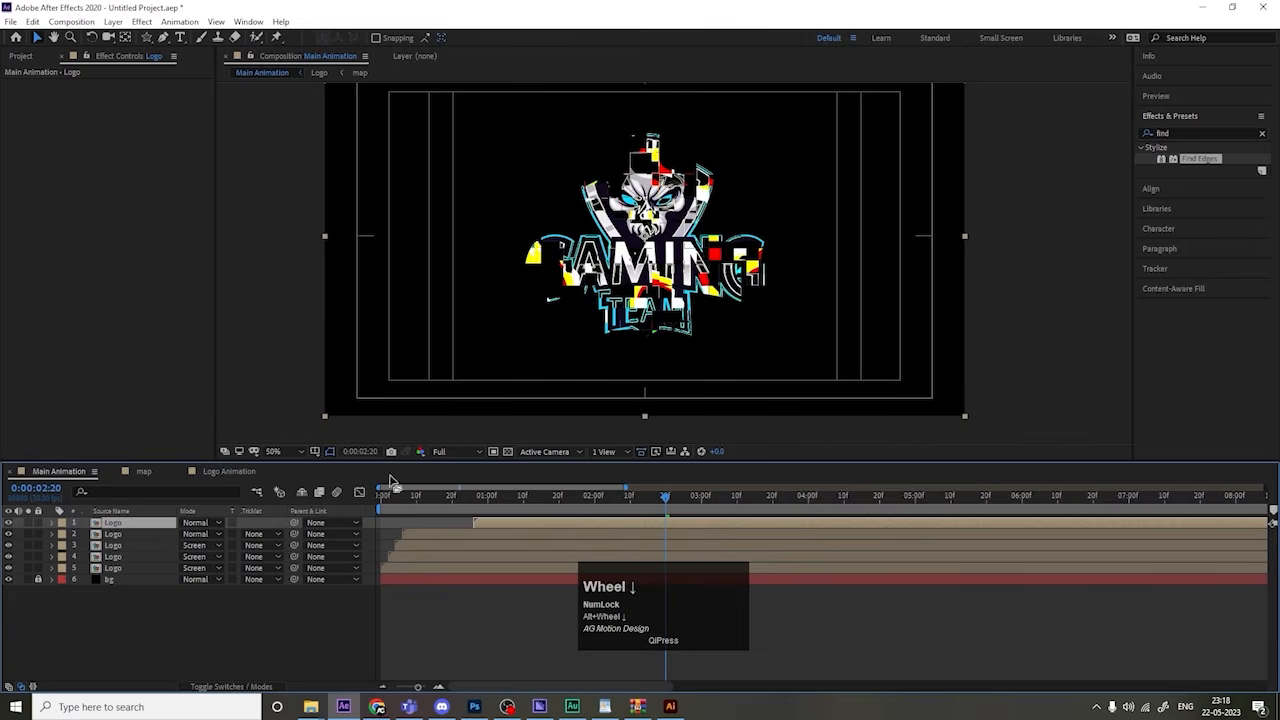
Step: Preview the delayed logo reveal from the first frame at Third resolution
{"action": "left_click", "coordinate": [384, 495]}
{"action": "left_click", "coordinate": [440, 451]}
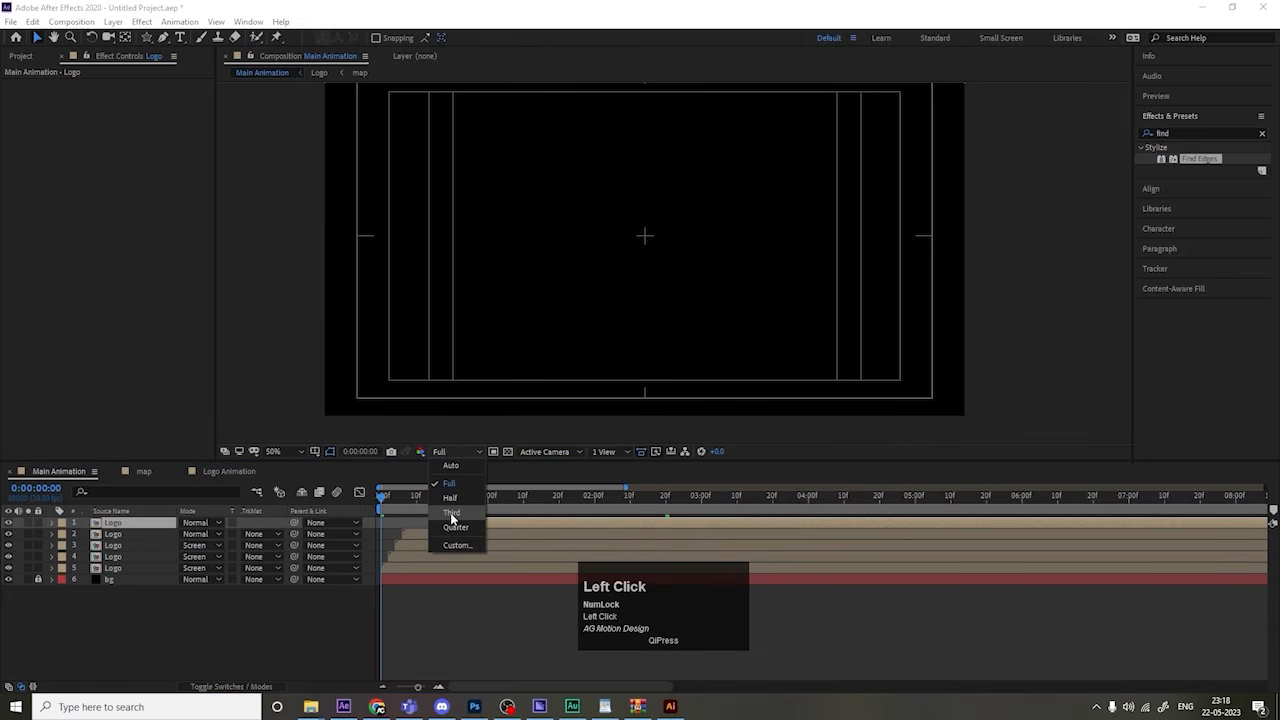
{"action": "left_click", "coordinate": [451, 513]}
{"action": "key", "text": "space"}
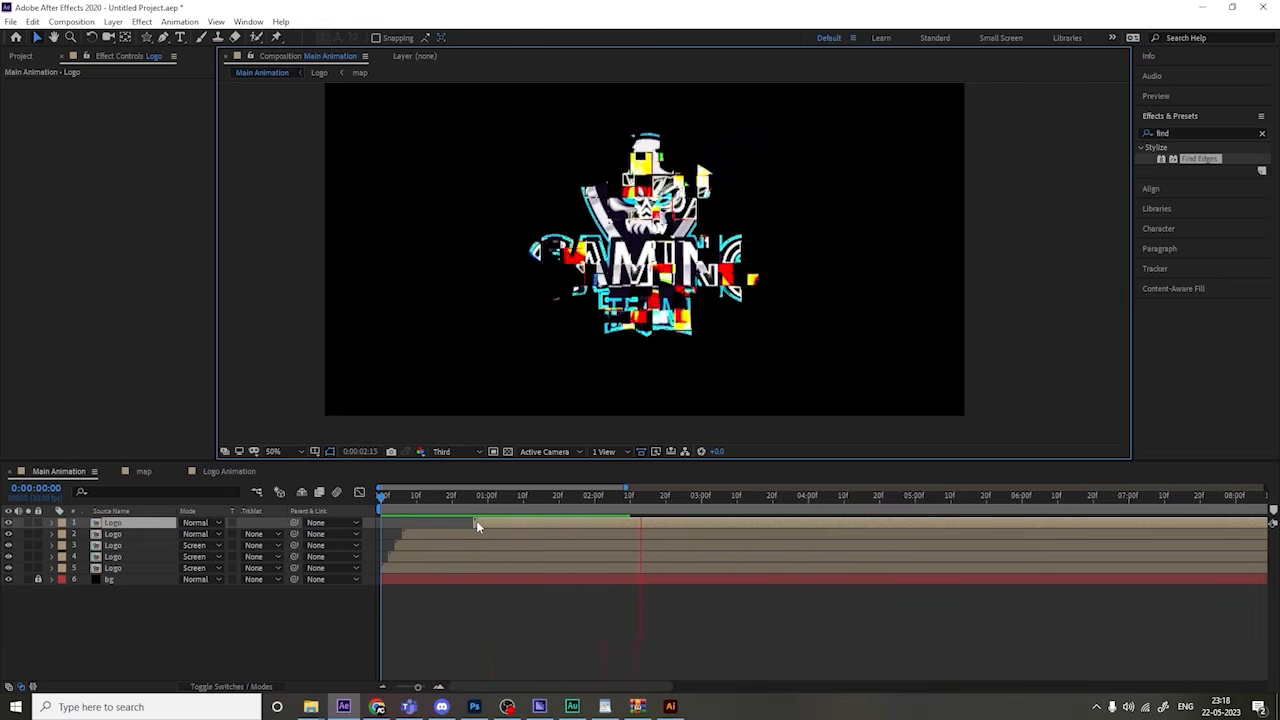
{"action": "key", "text": "space"}
Step: Set the preview resolution to Full and compare Logo layer 2's Find Edges effect with Invert off and on, keeping Invert enabled
{"action": "left_click", "coordinate": [447, 536]}
{"action": "left_click", "coordinate": [442, 452]}
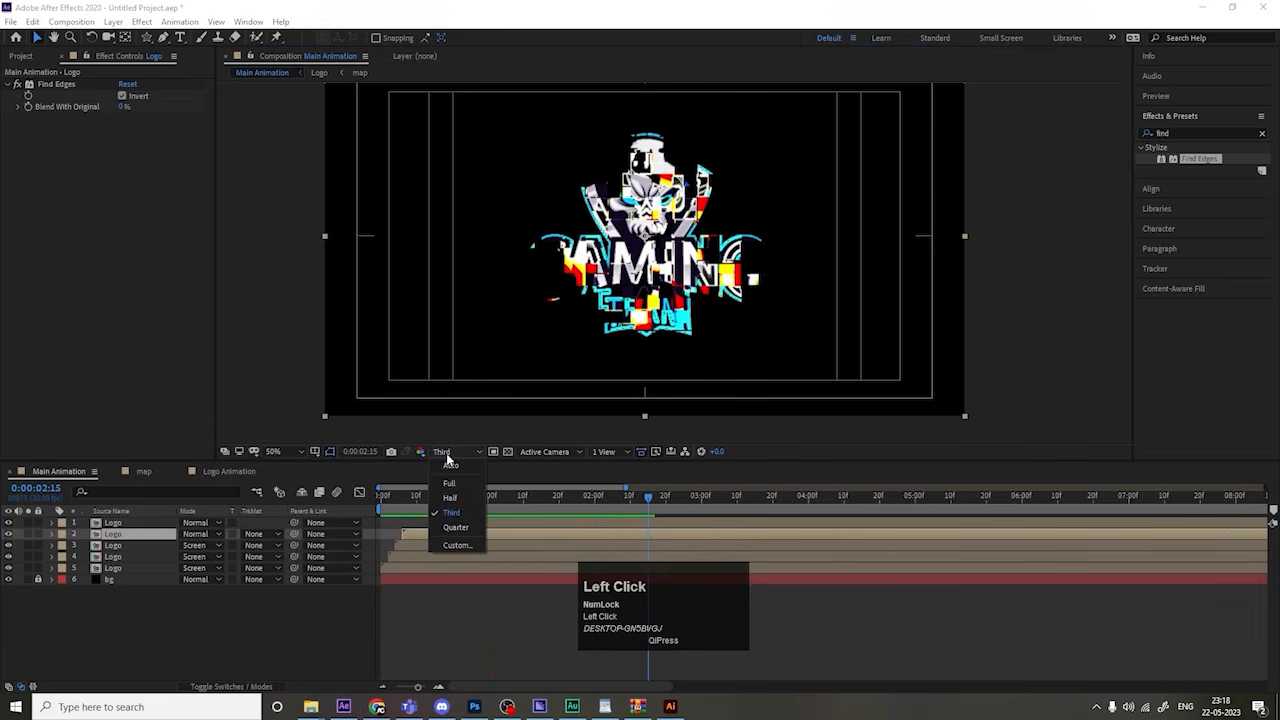
{"action": "left_click", "coordinate": [449, 483]}
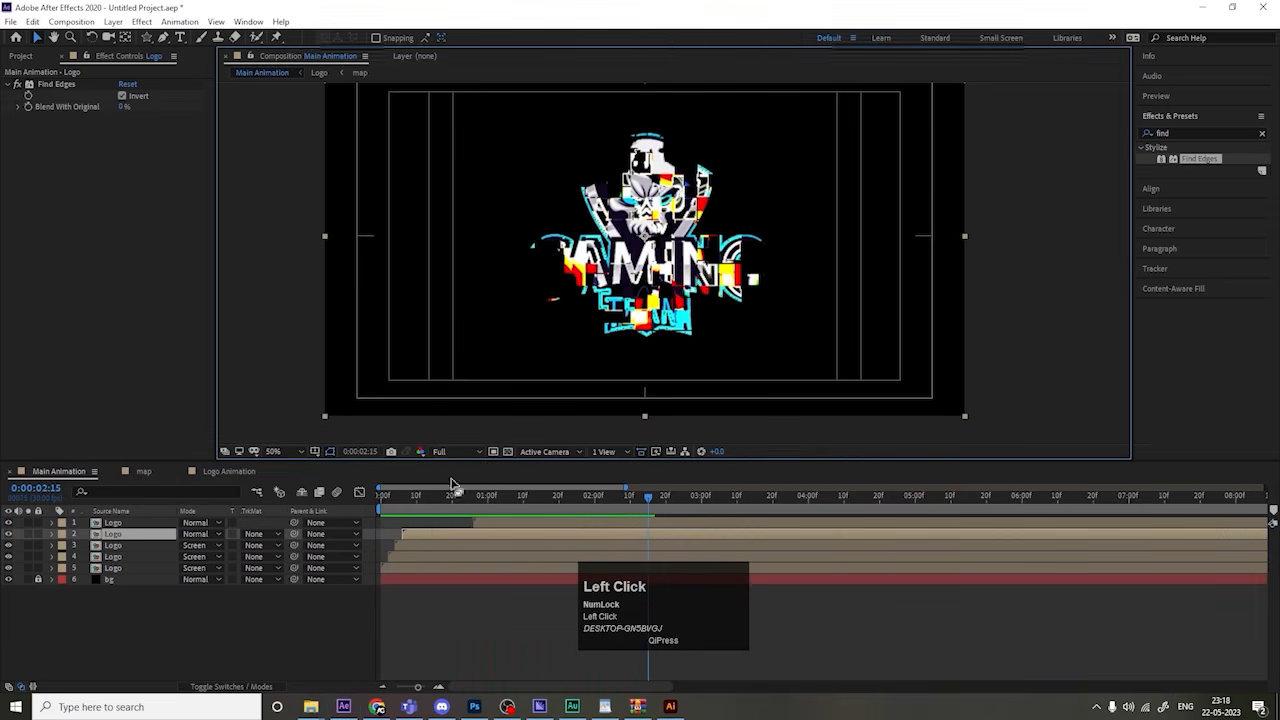
{"action": "left_click", "coordinate": [123, 96]}
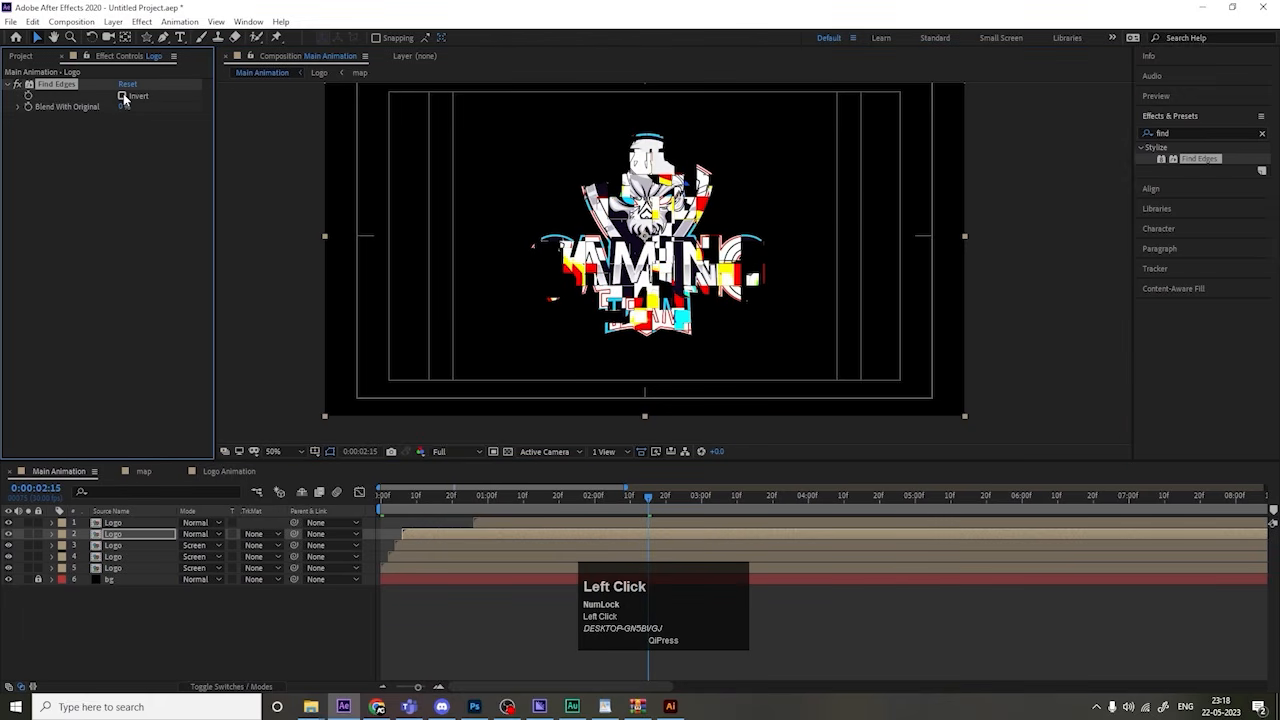
{"action": "key", "text": "space"}
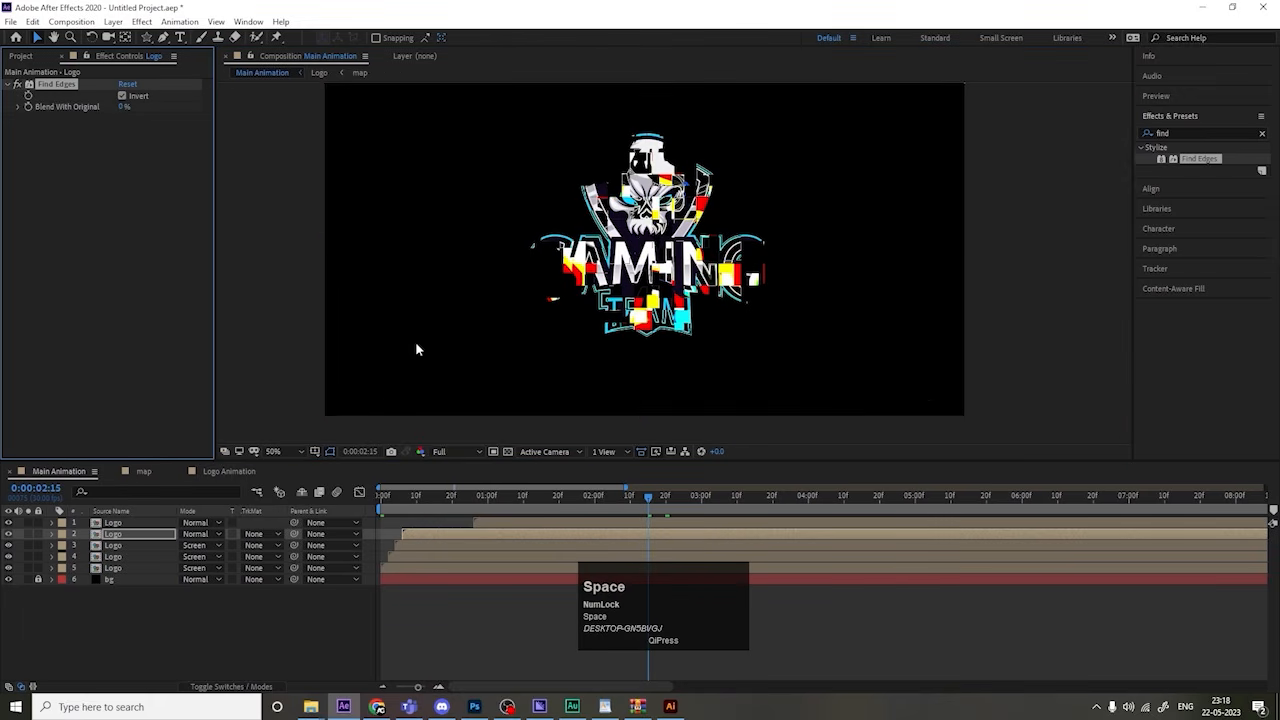
Step: Fit the composition in the viewer and open the Logo Animation composition nested inside the bottom Logo layer
{"action": "left_click", "coordinate": [293, 451]}
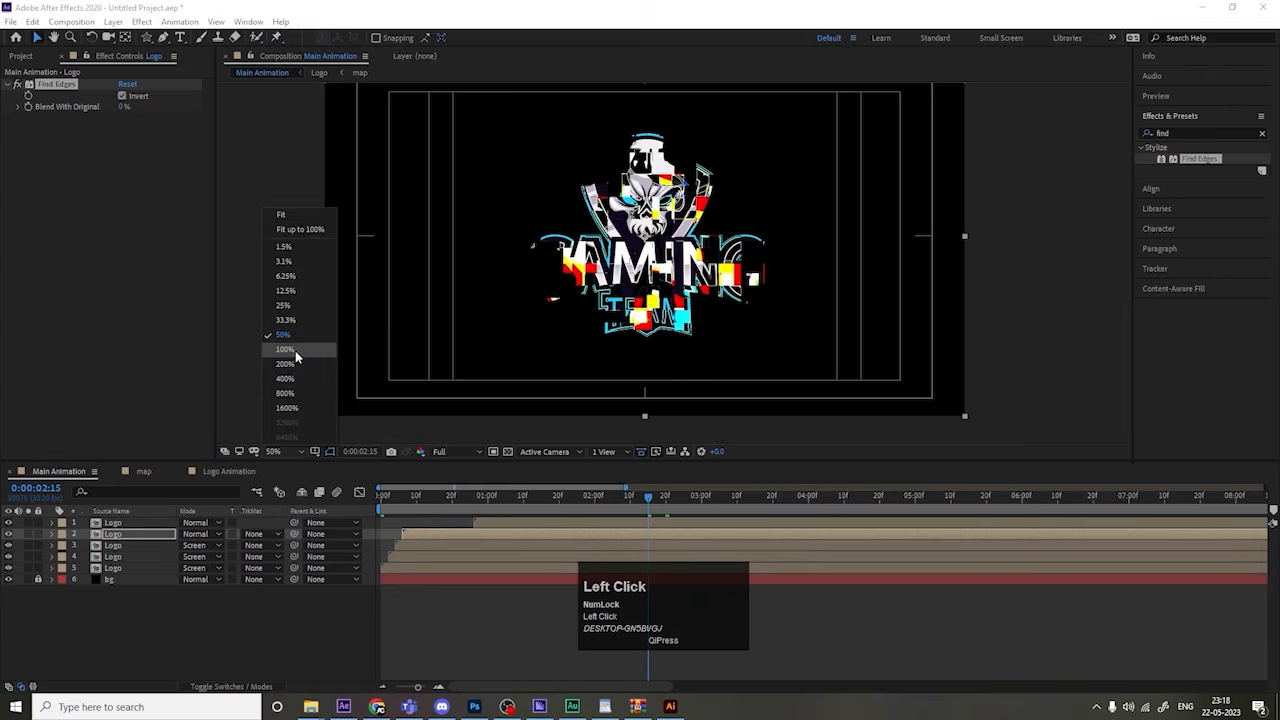
{"action": "left_click", "coordinate": [284, 214]}
{"action": "double_click", "coordinate": [124, 567]}
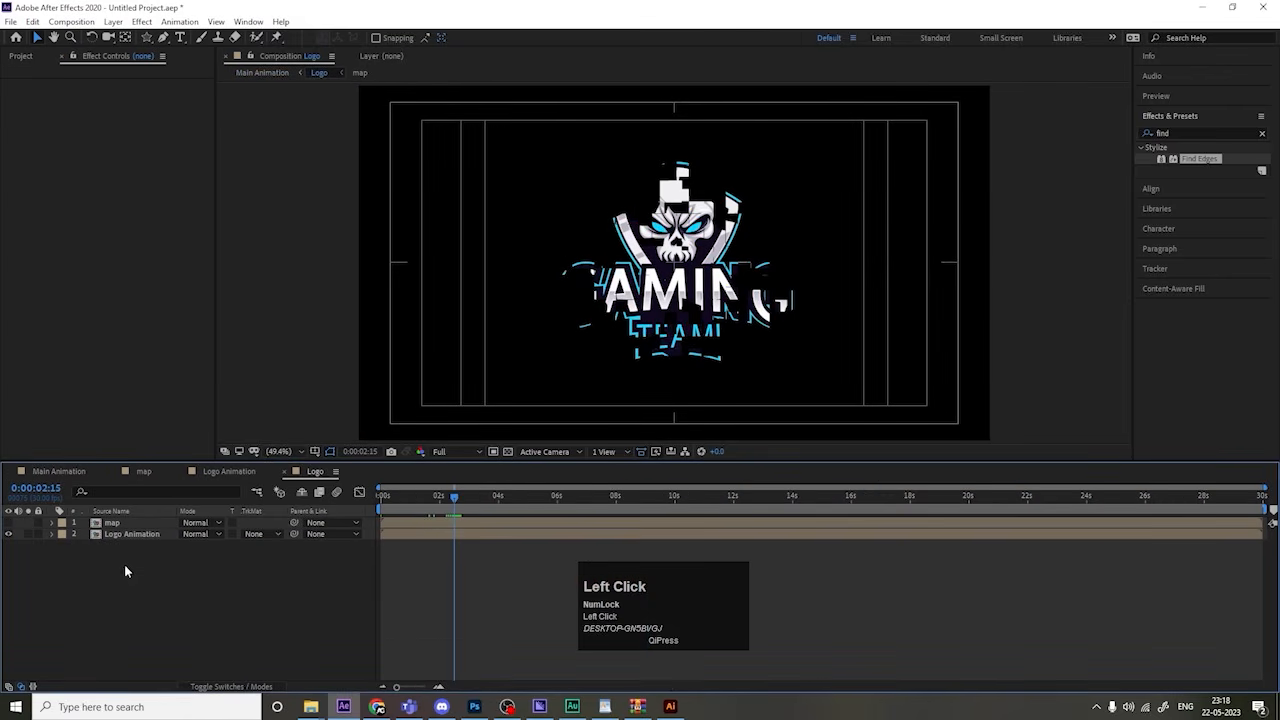
{"action": "left_click", "coordinate": [138, 540]}
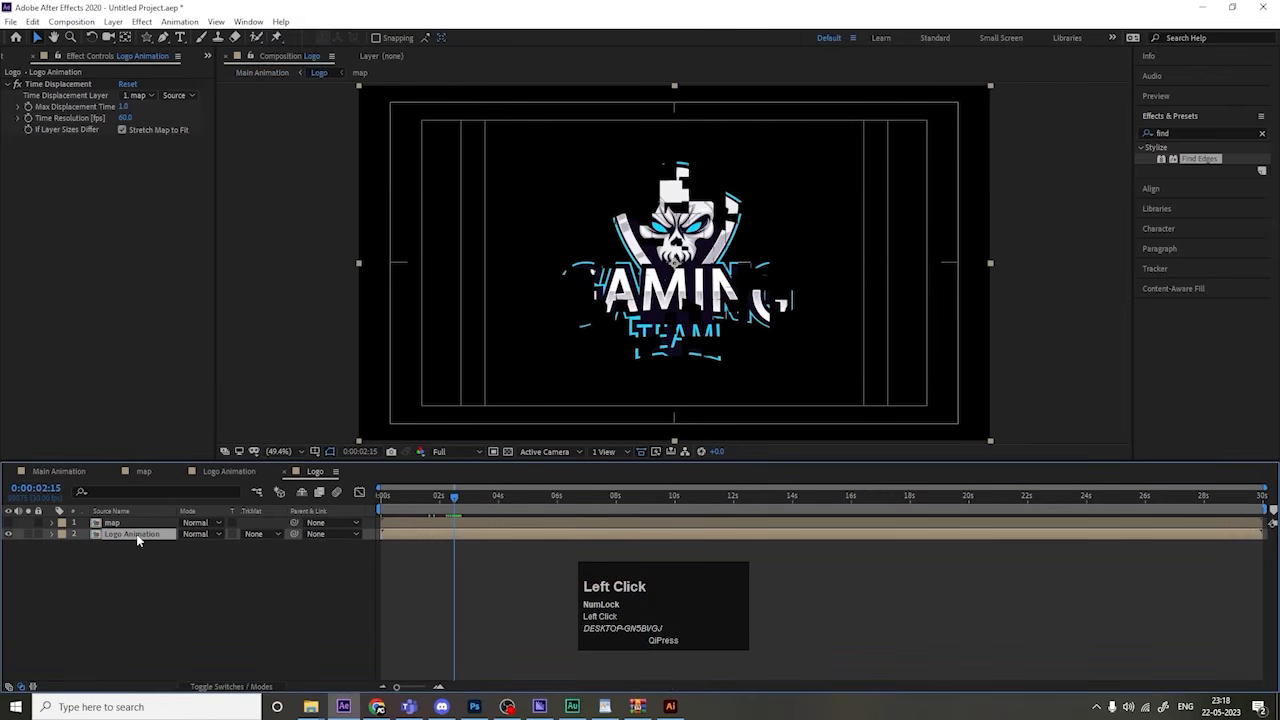
{"action": "double_click", "coordinate": [137, 535]}
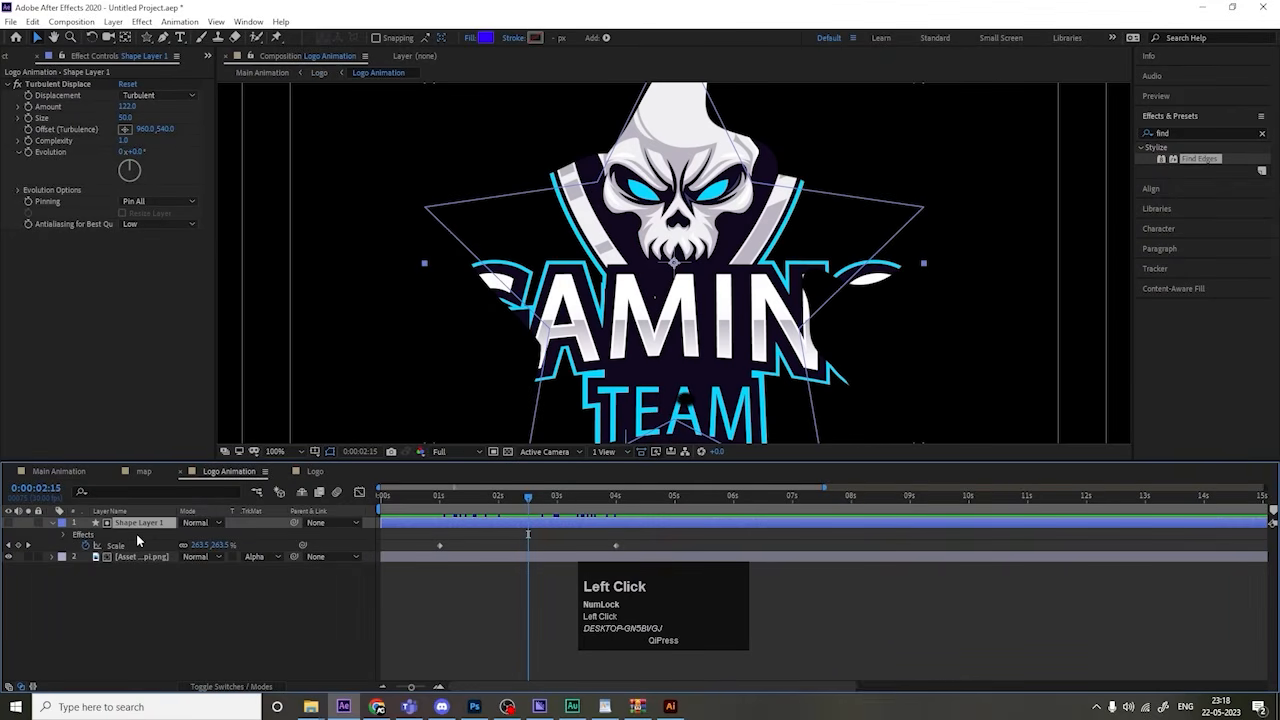
Step: Collapse the keyframed properties, show the whole Logo Animation frame and play back its star-matte reveal
{"action": "left_click", "coordinate": [149, 581]}
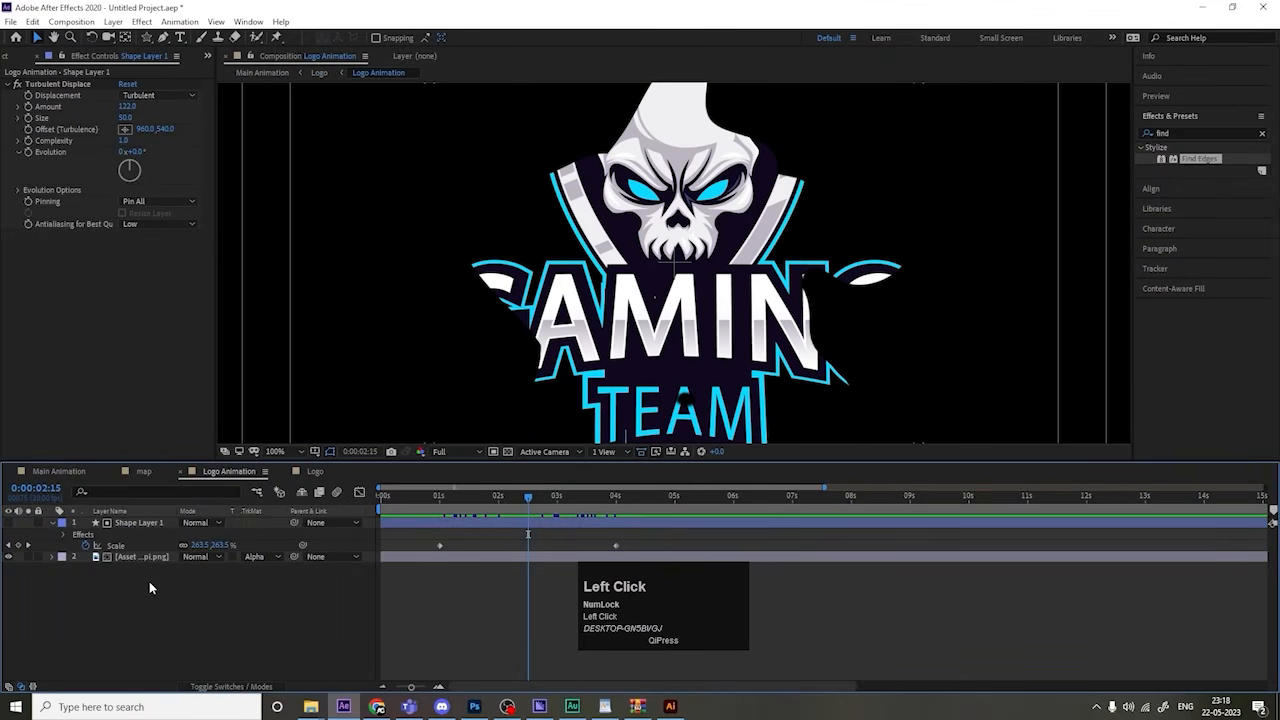
{"action": "key", "text": "u"}
{"action": "scroll", "coordinate": [570, 296], "scroll_direction": "down", "scroll_amount": 2}
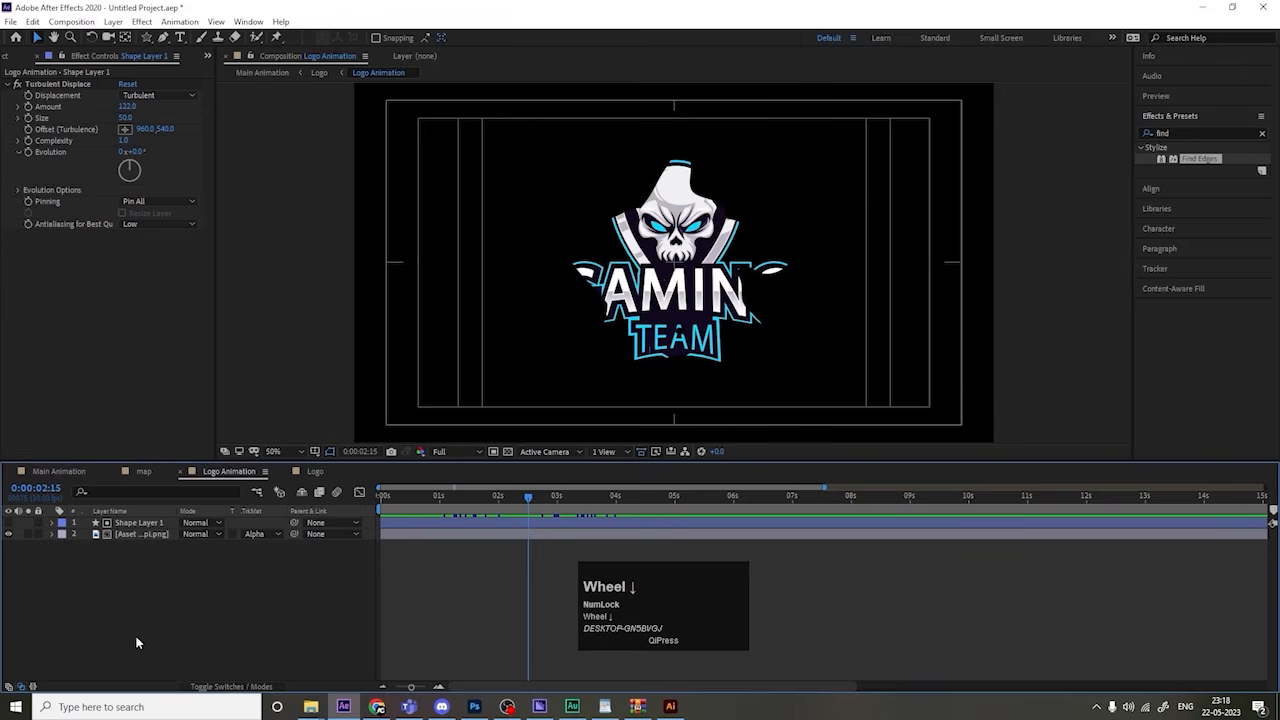
{"action": "key", "text": "space"}
{"action": "key", "text": "space"}
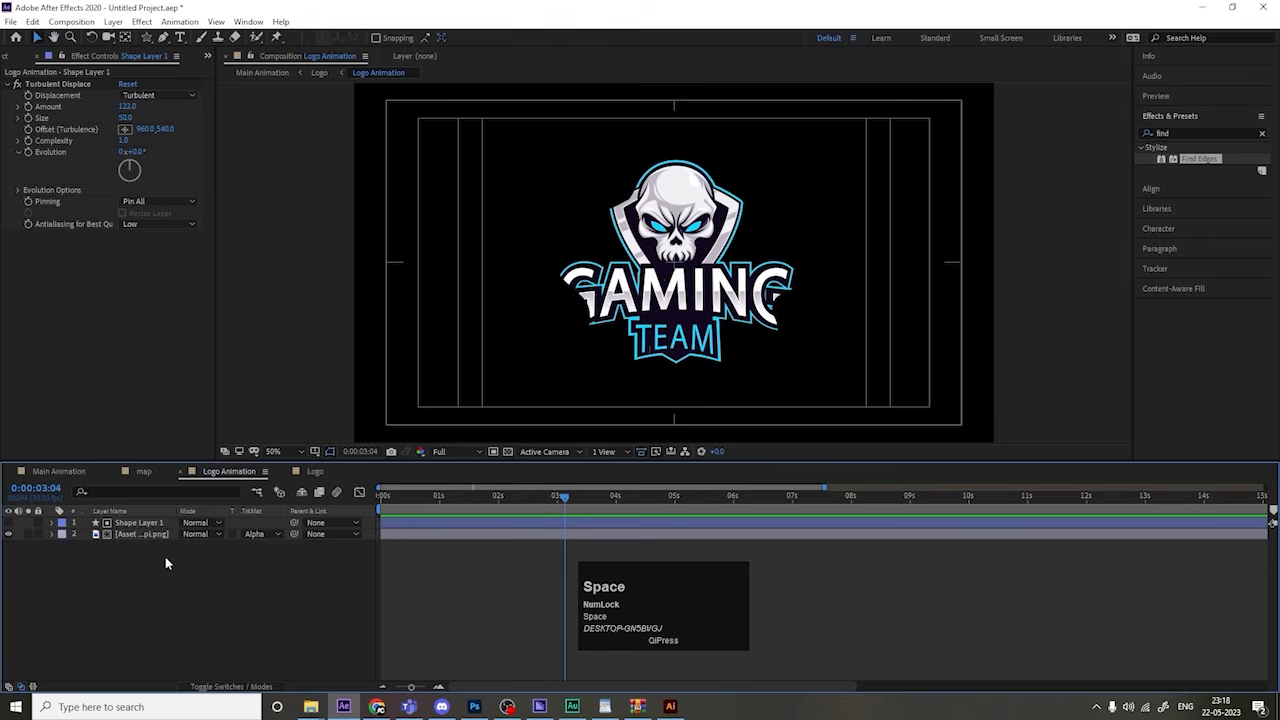
Step: Add a null object to the Logo Animation composition and parent Shape Layer 1 and the logo image layer to it
{"action": "right_click", "coordinate": [180, 567]}
{"action": "left_click", "coordinate": [250, 421]}
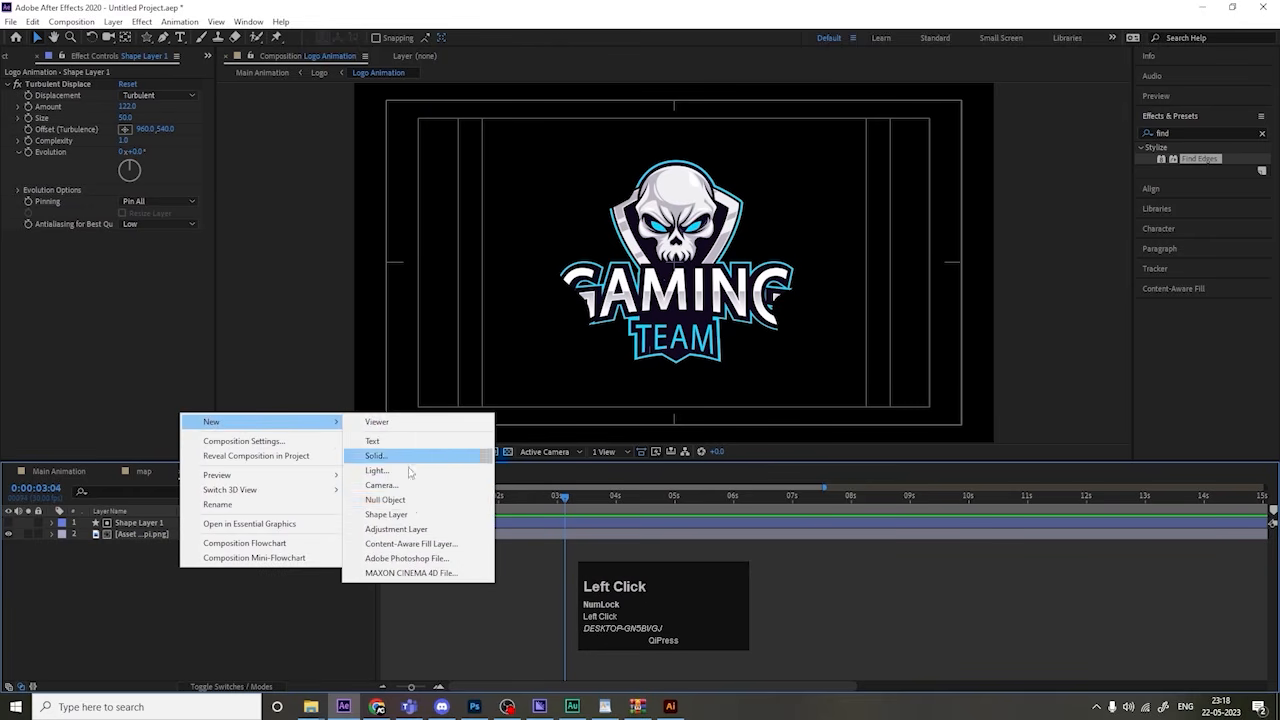
{"action": "left_click", "coordinate": [409, 509]}
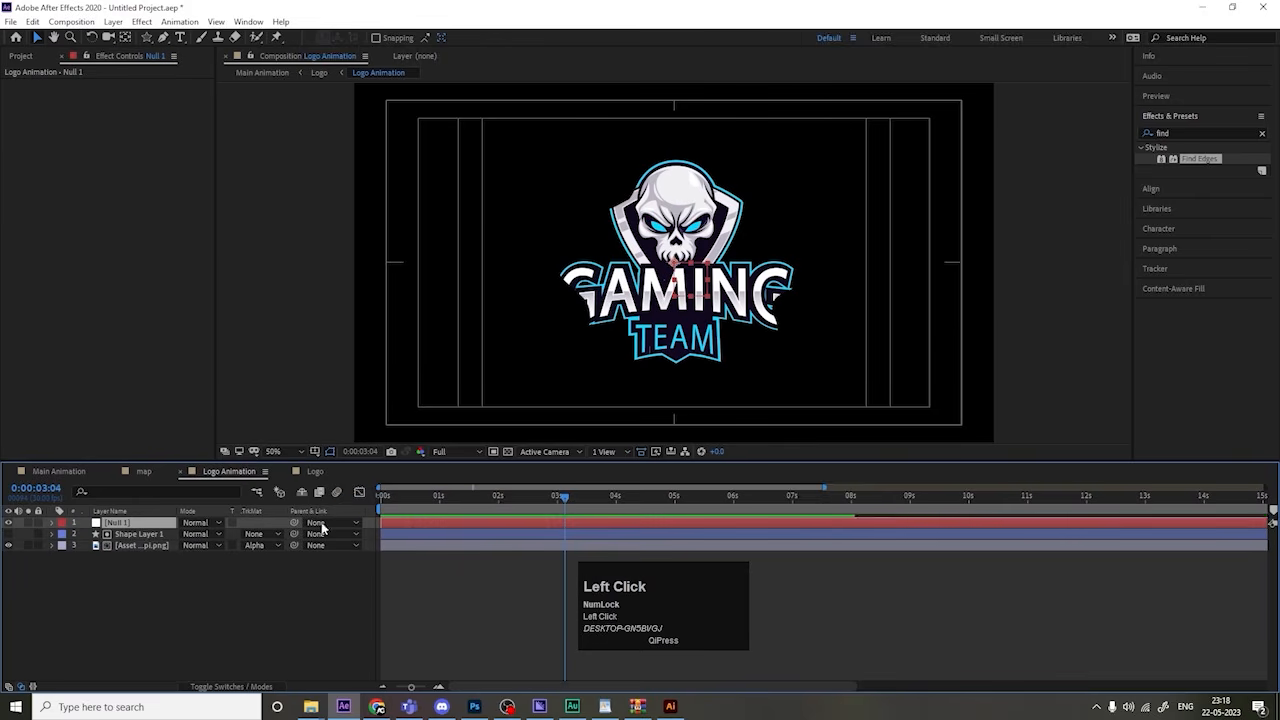
{"action": "left_click", "coordinate": [150, 534]}
{"action": "left_click", "coordinate": [172, 545], "text": "shift"}
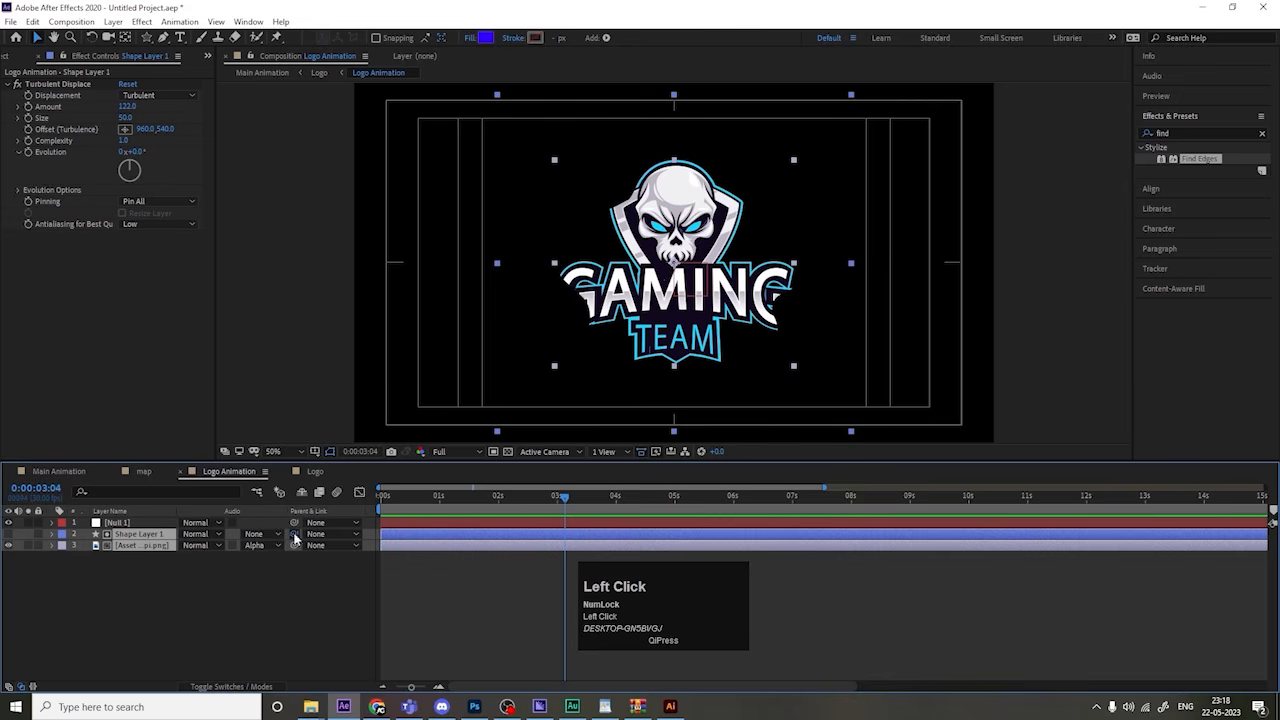
{"action": "left_click_drag", "start_coordinate": [175, 541], "coordinate": [130, 527]}
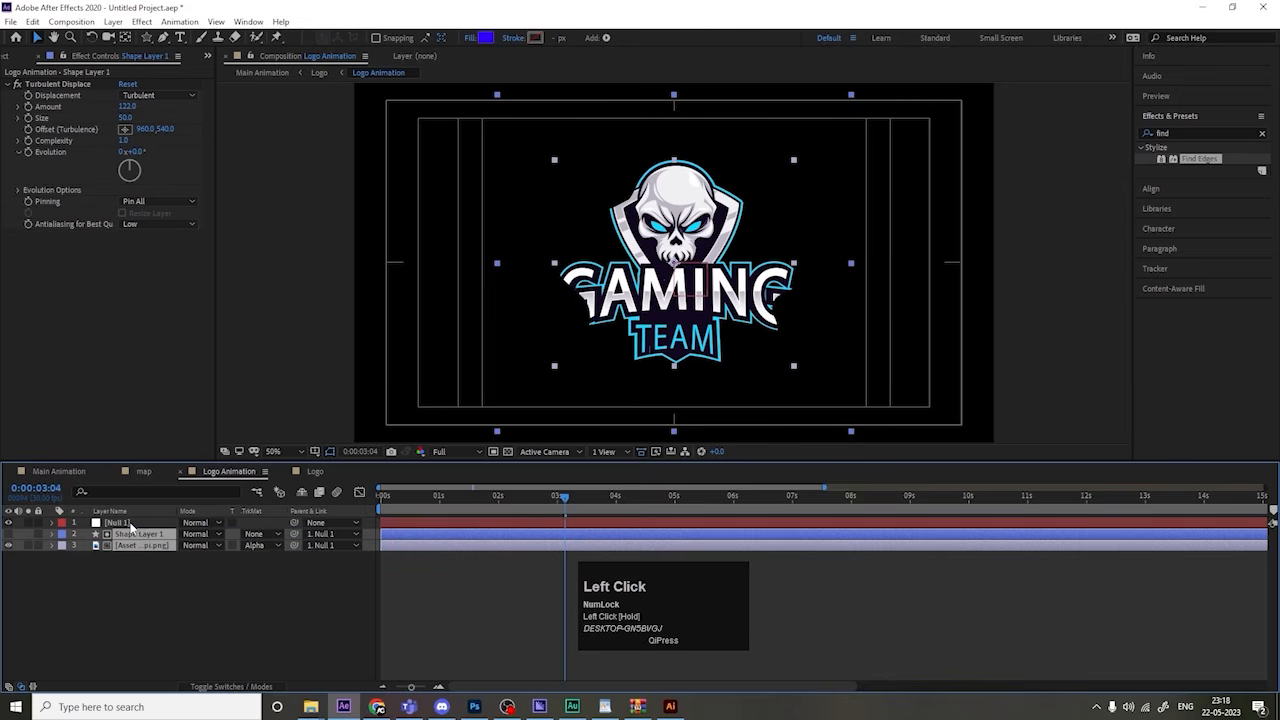
Step: Add the expression wiggle(3,3) to Null 1's Position in Logo Animation and play back the movement
{"action": "left_click", "coordinate": [130, 527]}
{"action": "key", "text": "p"}
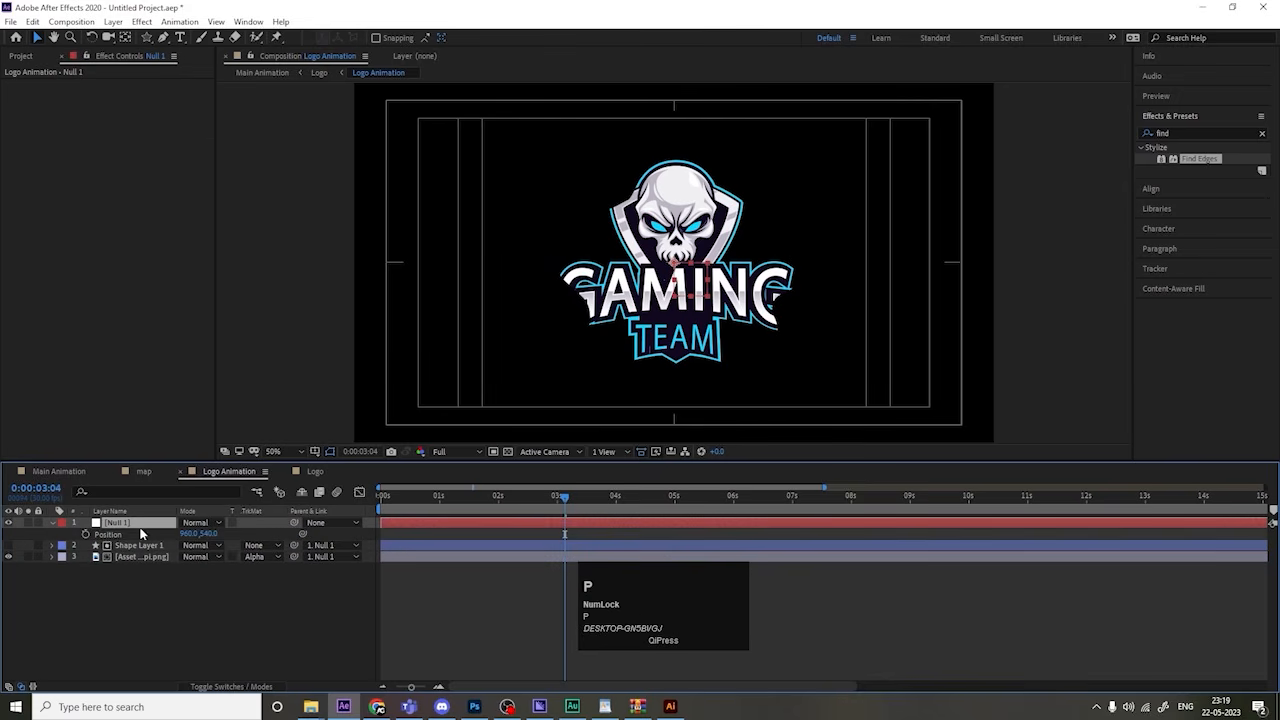
{"action": "left_click", "coordinate": [87, 535], "text": "alt"}
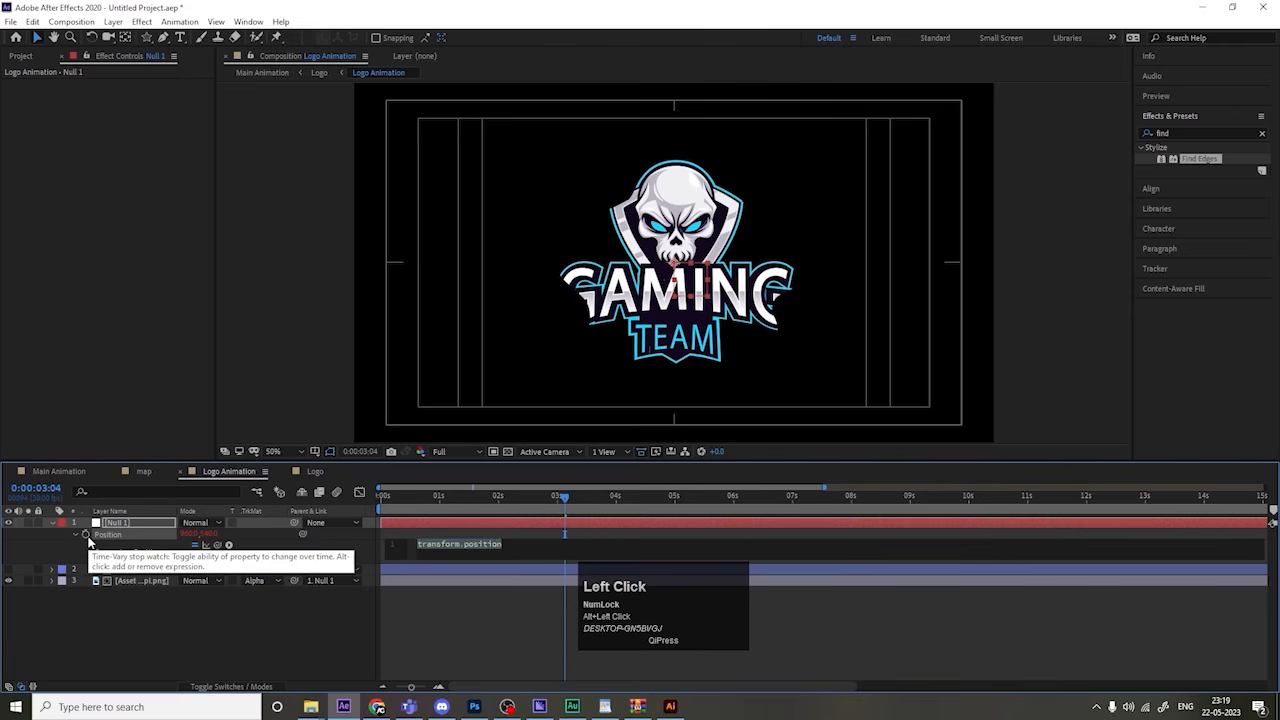
{"action": "type", "text": "wigg"}
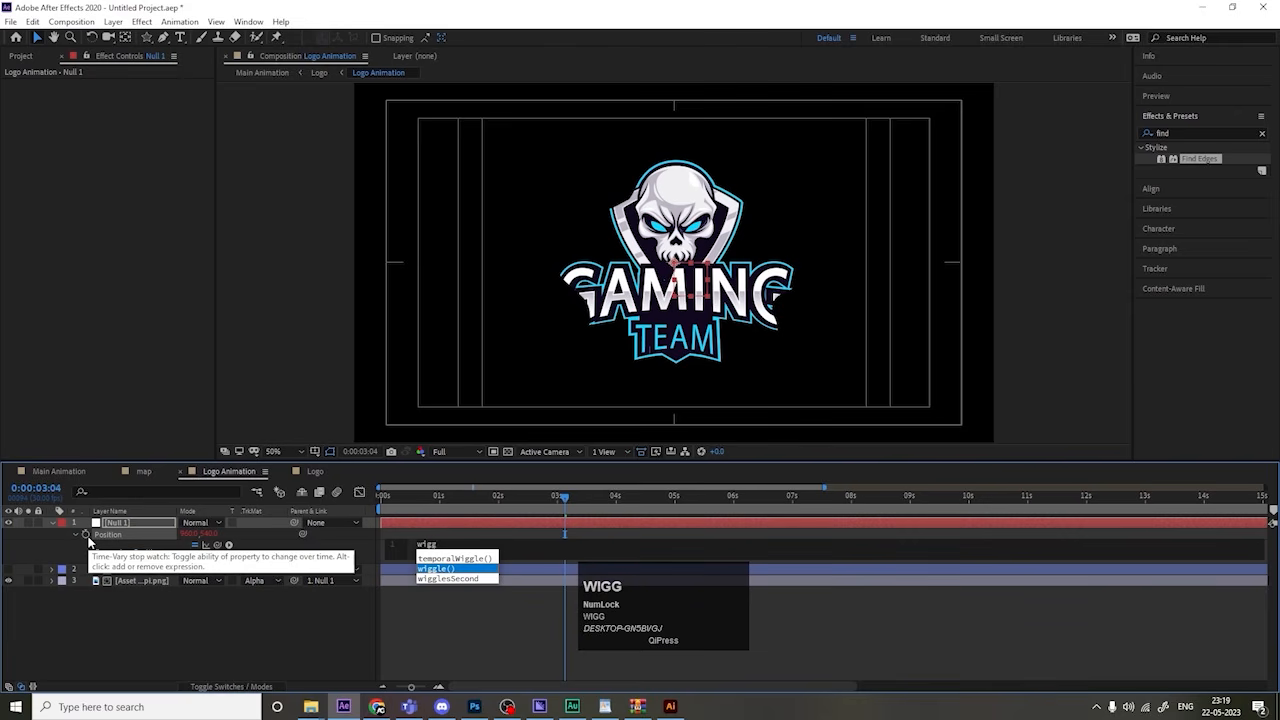
{"action": "key", "text": "Return"}
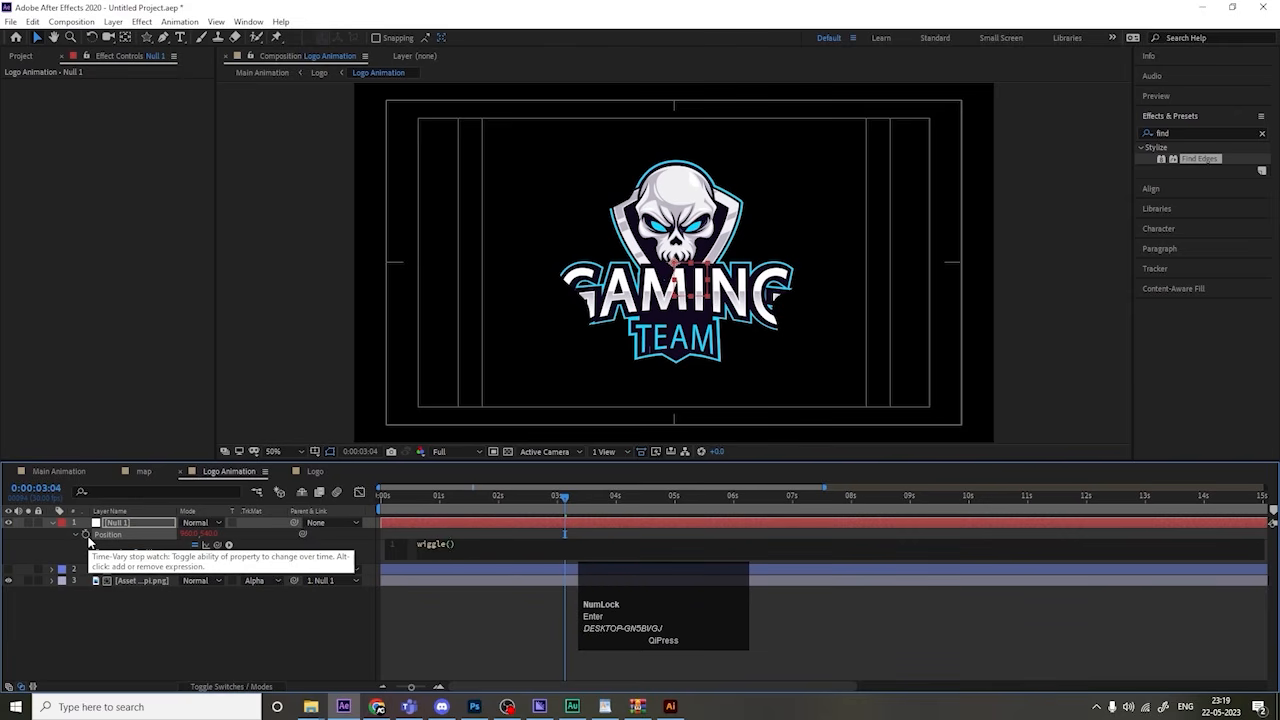
{"action": "left_click", "coordinate": [209, 609]}
{"action": "key", "text": "space"}
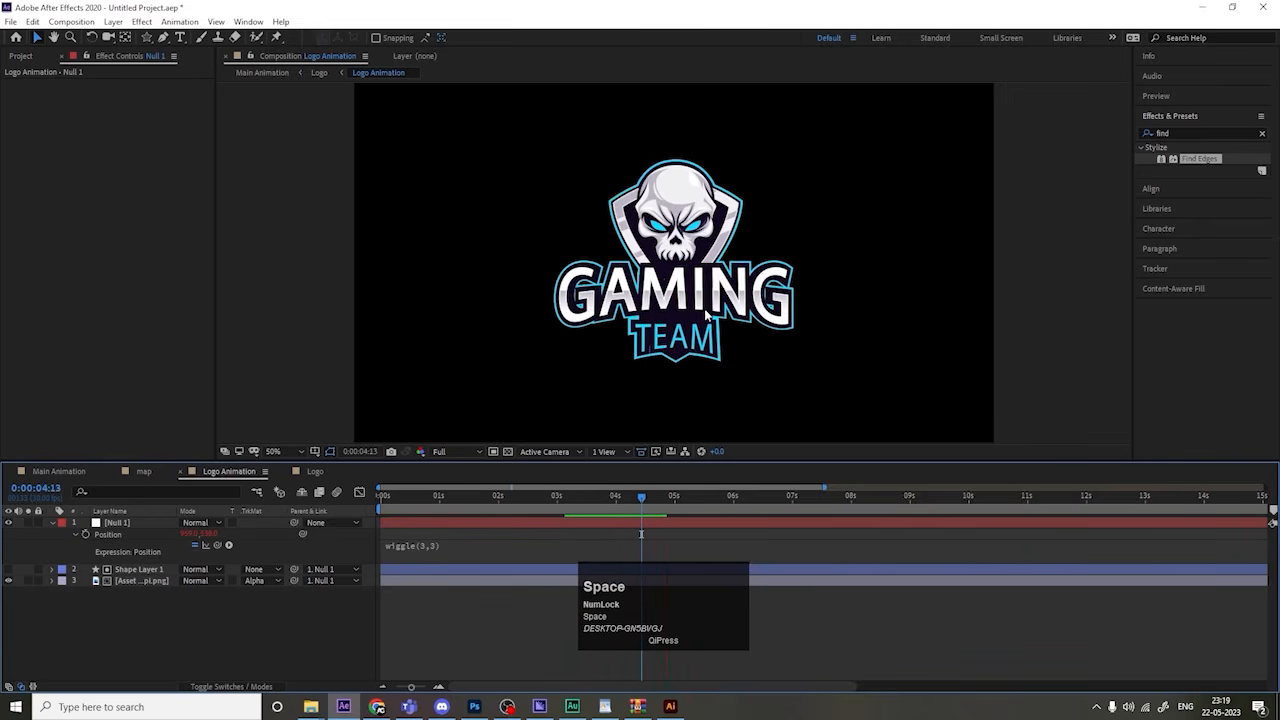
Step: Open the Main Animation composition, set its preview resolution to Quarter and play back the logo reveal
{"action": "left_click", "coordinate": [44, 472]}
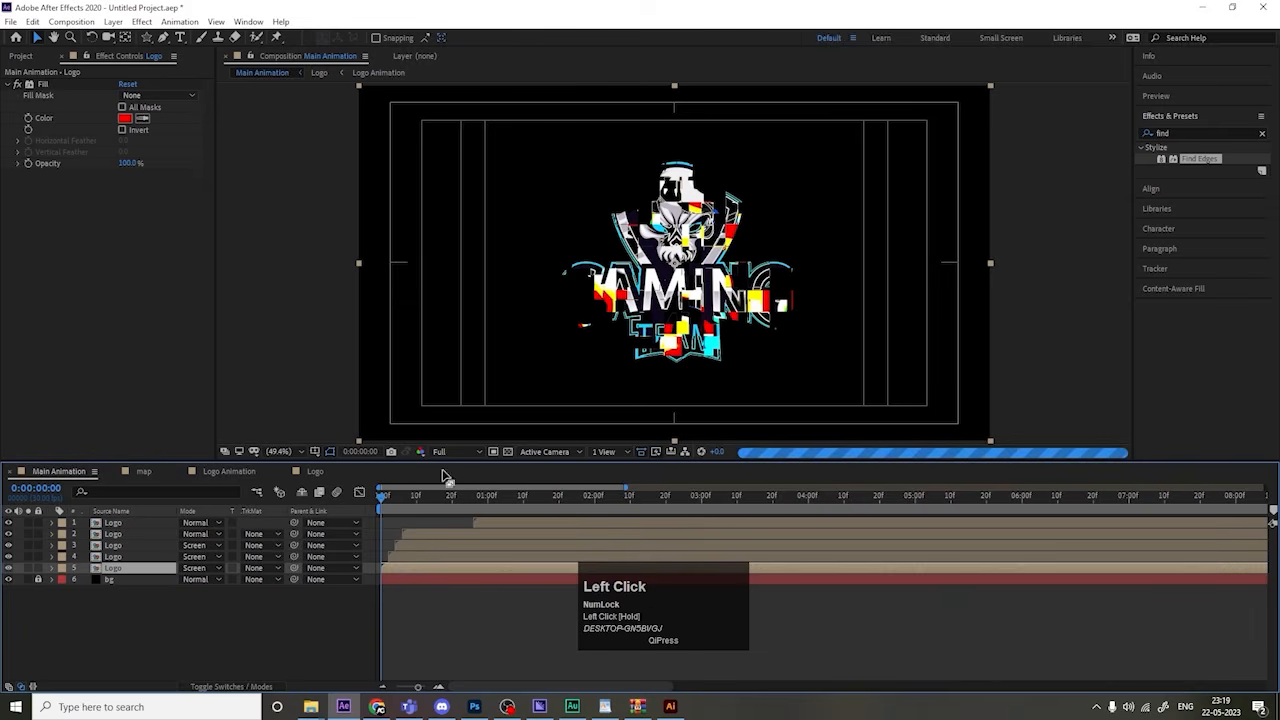
{"action": "left_click", "coordinate": [449, 451]}
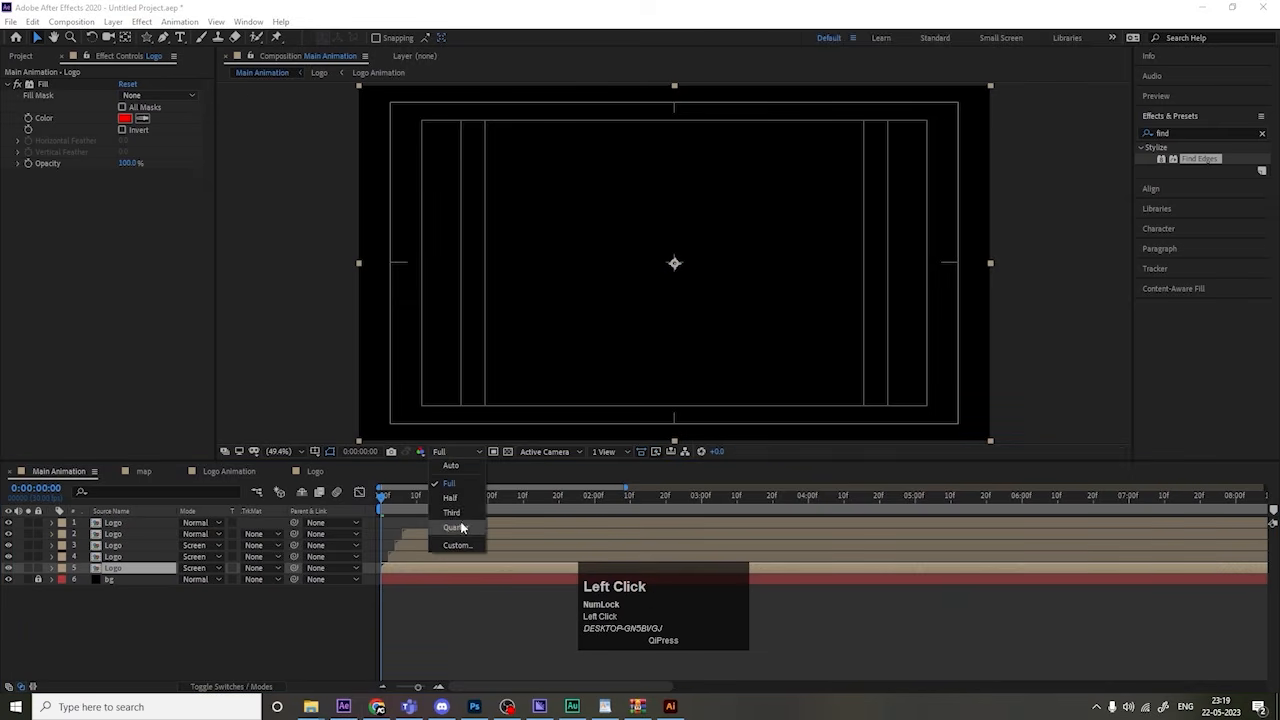
{"action": "left_click", "coordinate": [458, 524]}
{"action": "key", "text": "space"}
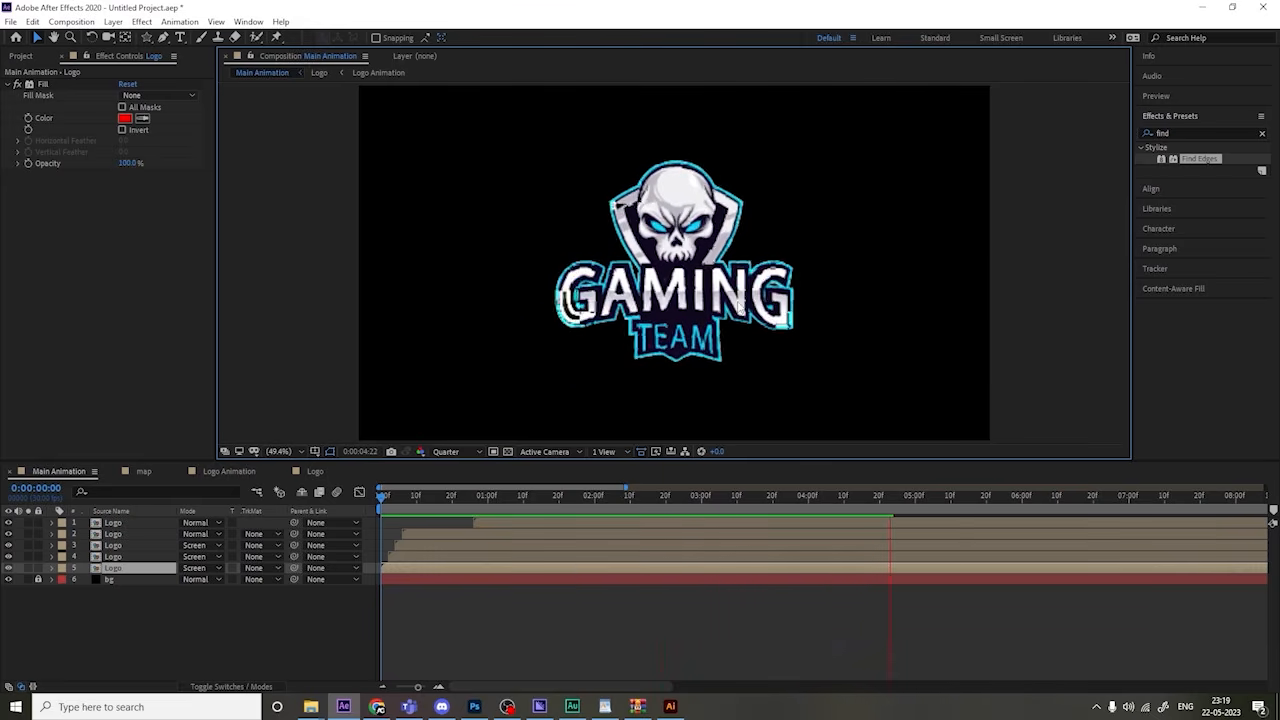
{"action": "key", "text": "space"}
Step: Set the preview resolution to Half and play back Main Animation from its first frame
{"action": "left_click", "coordinate": [475, 451]}
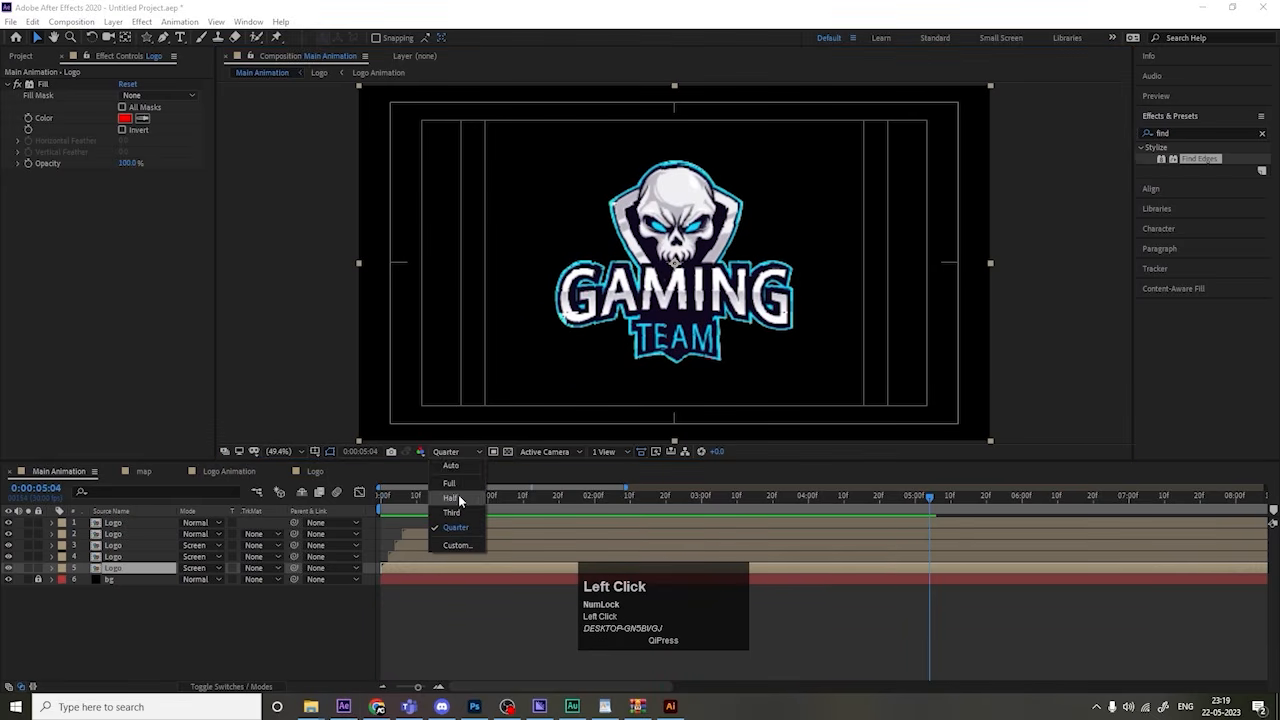
{"action": "left_click", "coordinate": [458, 494]}
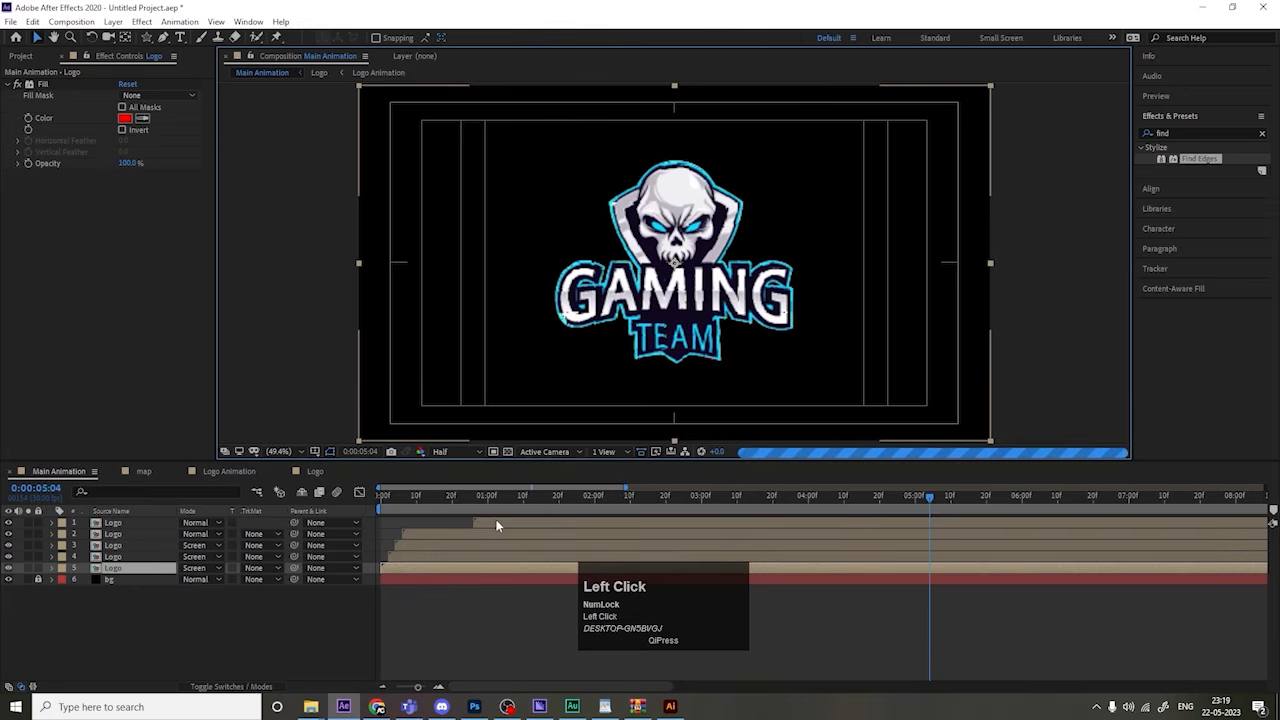
{"action": "key", "text": "space"}
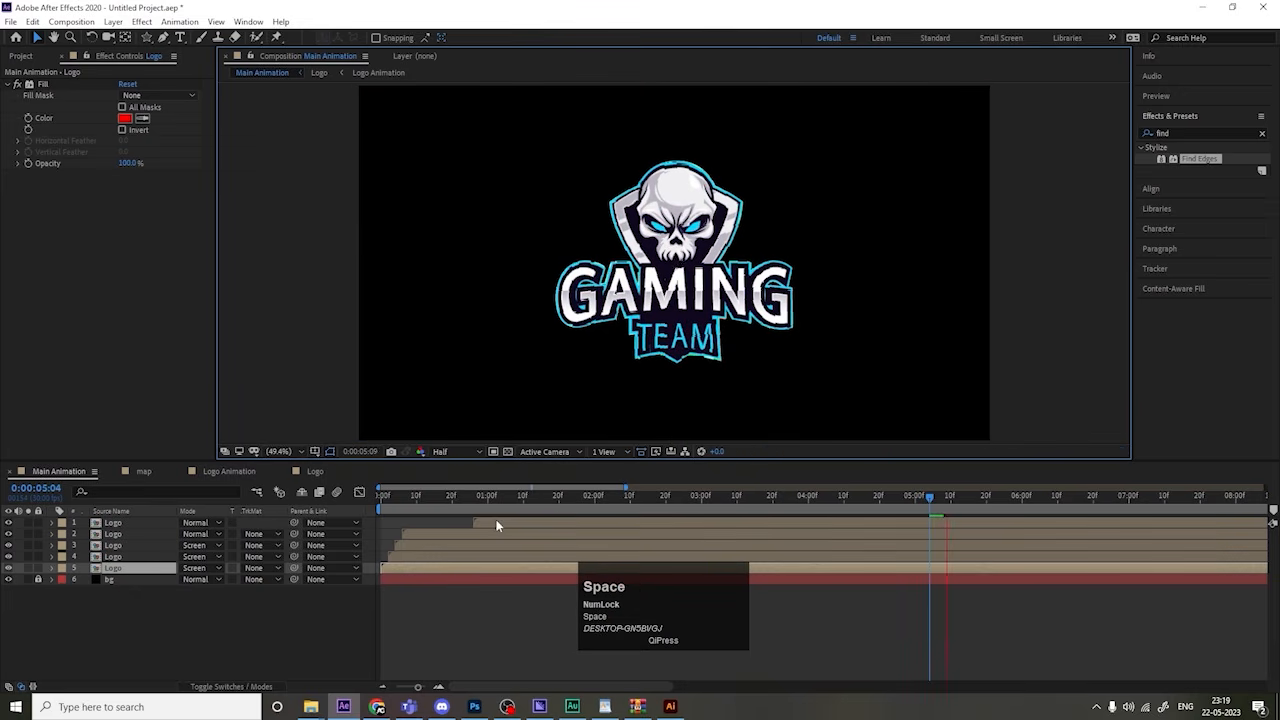
{"action": "key", "text": "space"}
{"action": "left_click_drag", "start_coordinate": [510, 499], "coordinate": [362, 505]}
{"action": "key", "text": "space"}
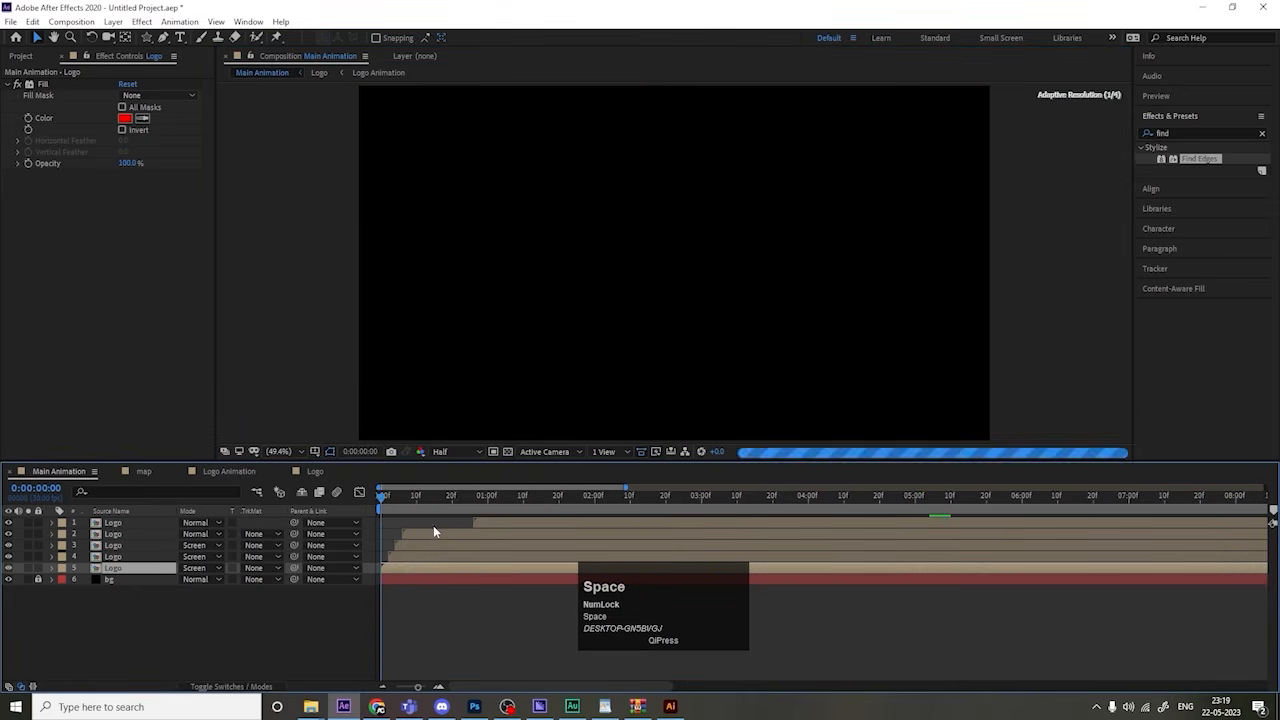
{"action": "key", "text": "space"}
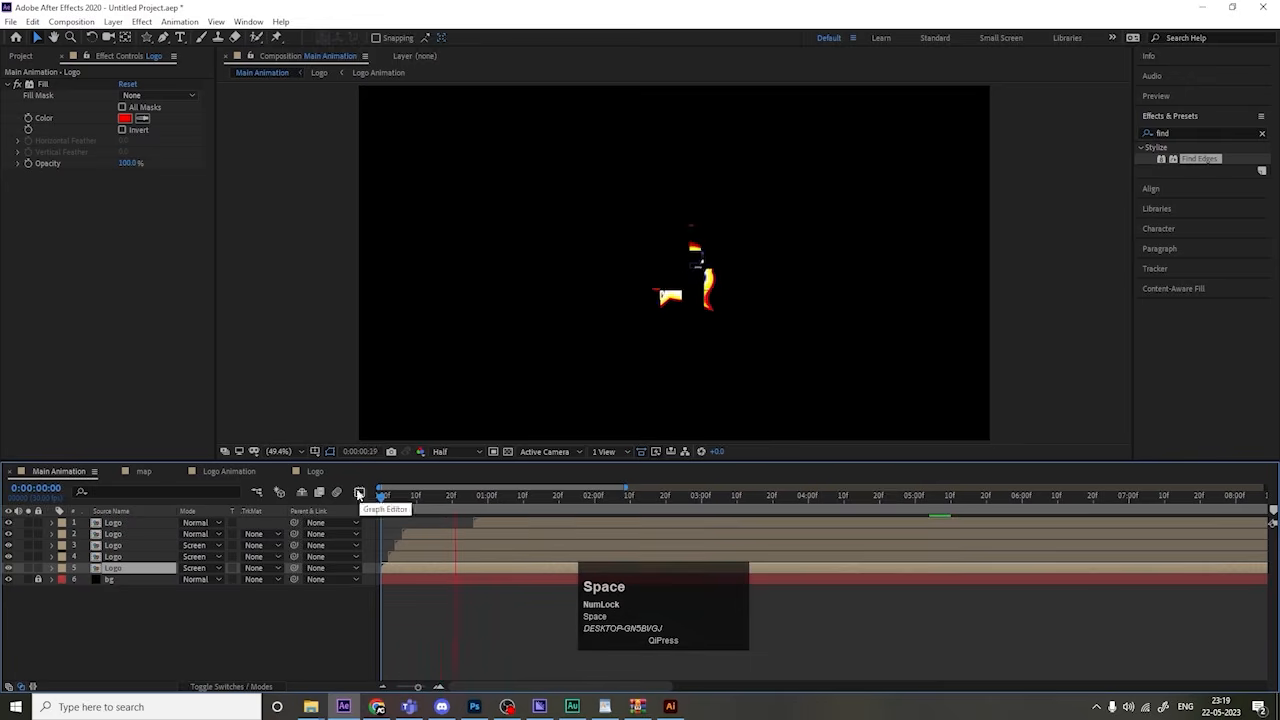
Step: Look into the Logo composition and play back the wiggling star-matte reveal in the Logo Animation composition
{"action": "left_click", "coordinate": [315, 471]}
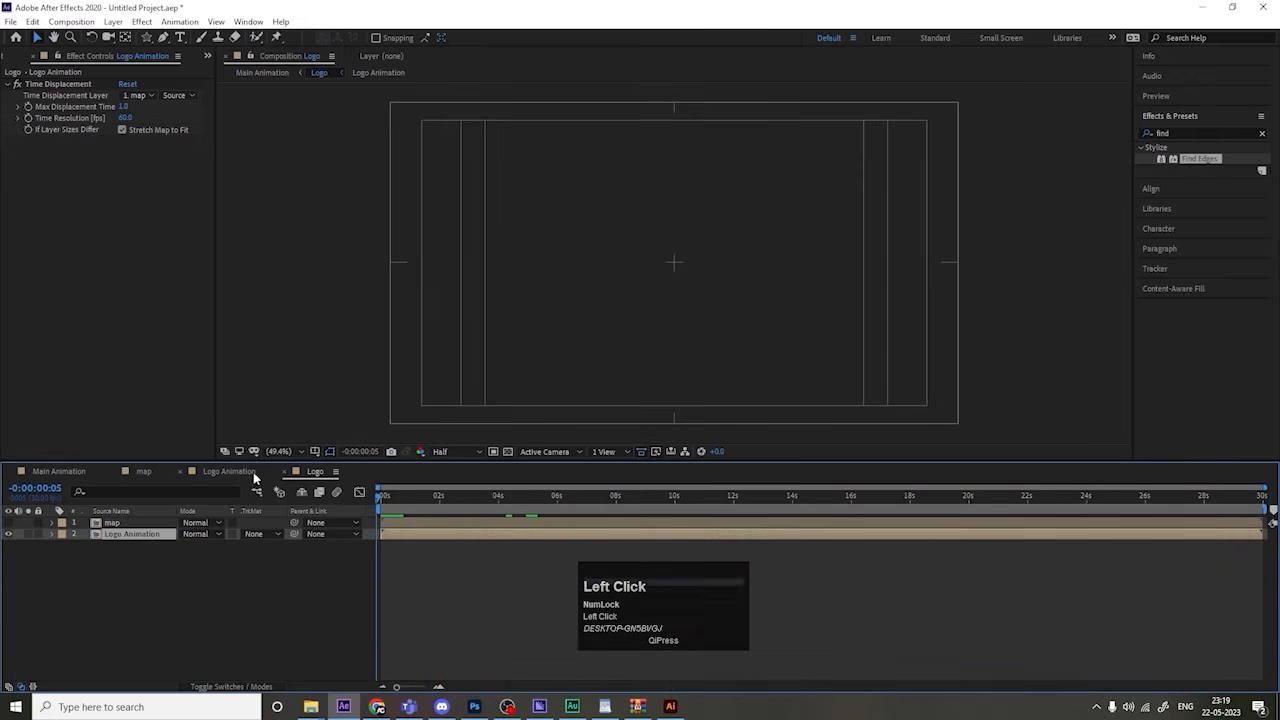
{"action": "left_click", "coordinate": [235, 471]}
{"action": "key", "text": "space"}
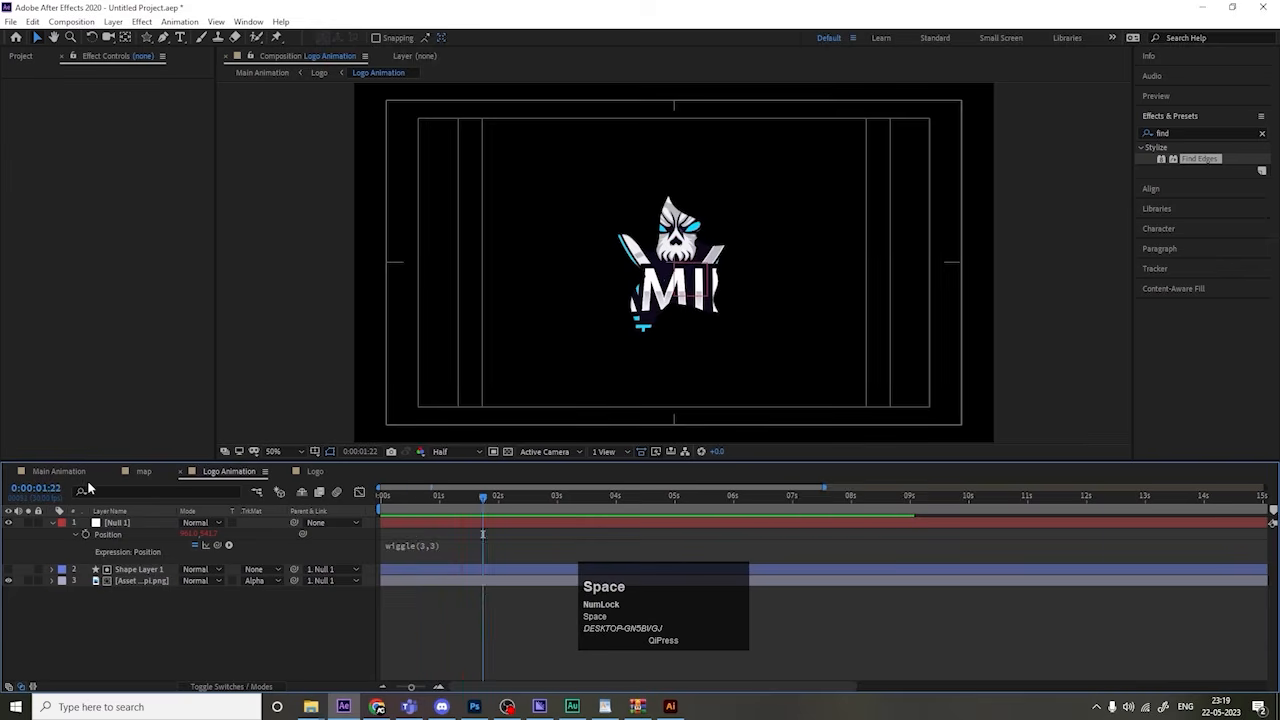
Step: Return to Main Animation, set the preview resolution to Quarter and play back the reveal
{"action": "left_click", "coordinate": [68, 472]}
{"action": "left_click", "coordinate": [443, 451]}
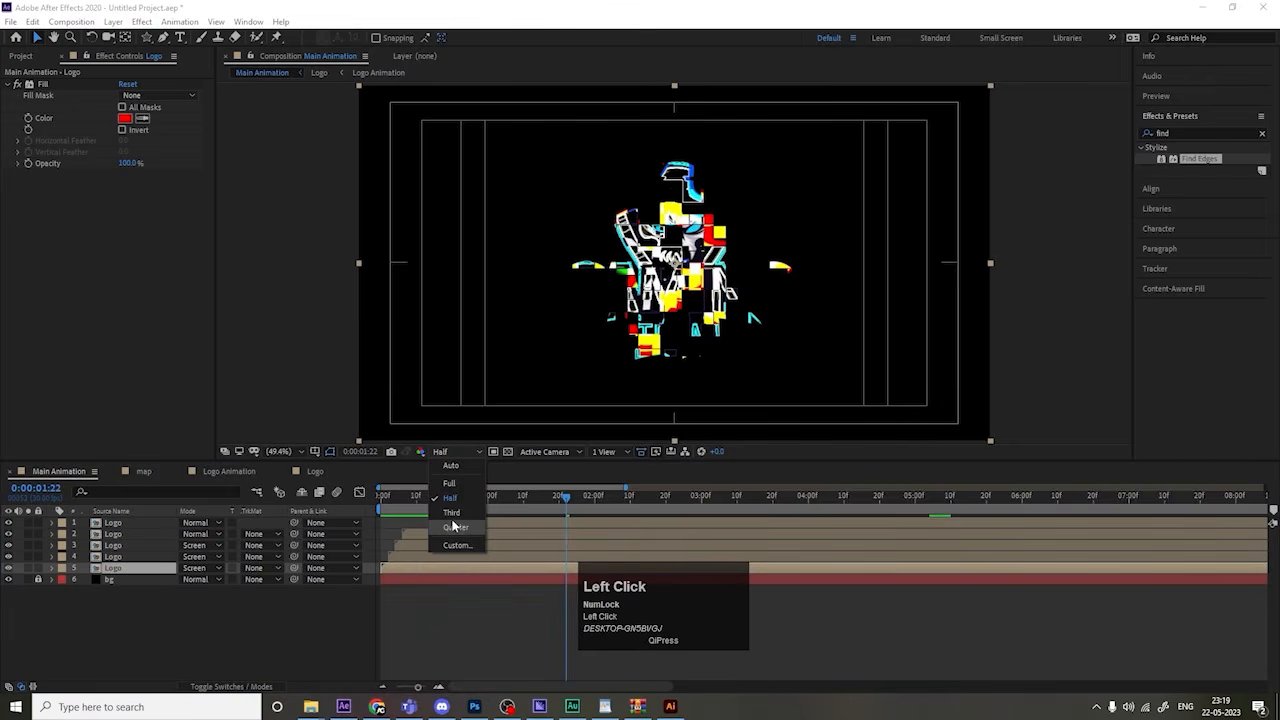
{"action": "left_click", "coordinate": [453, 527]}
{"action": "key", "text": "space"}
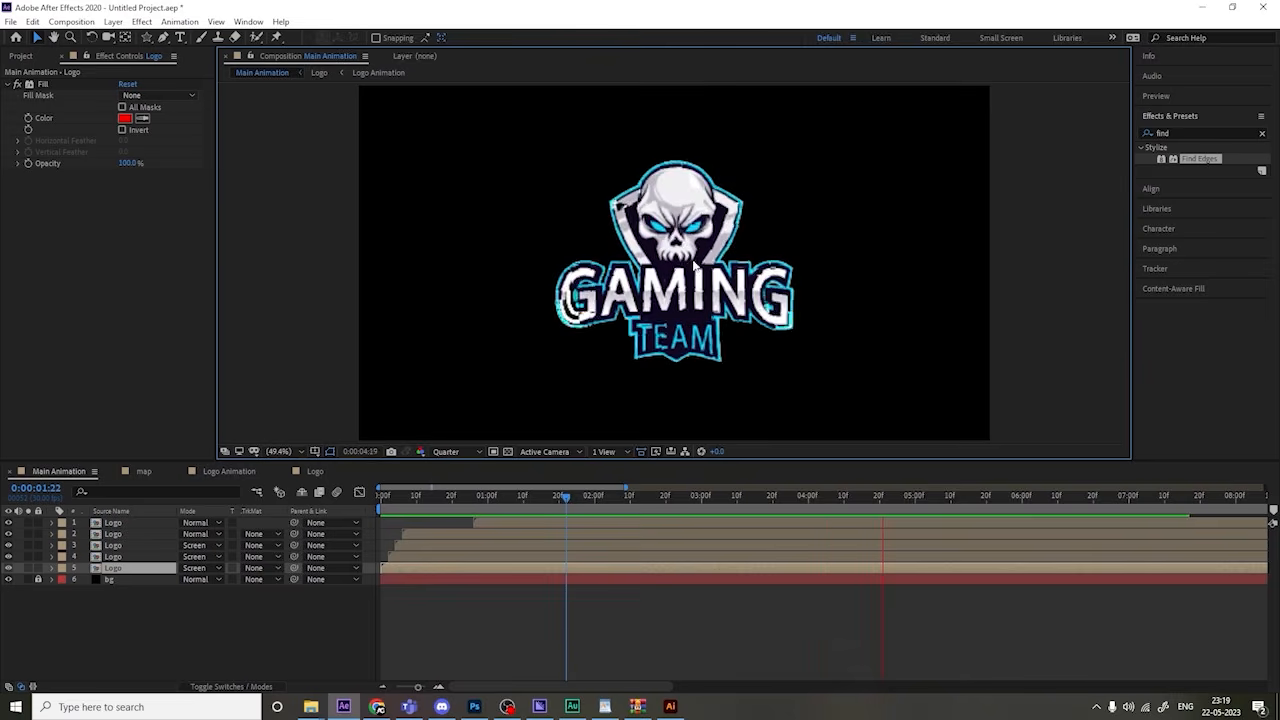
{"action": "key", "text": "space"}
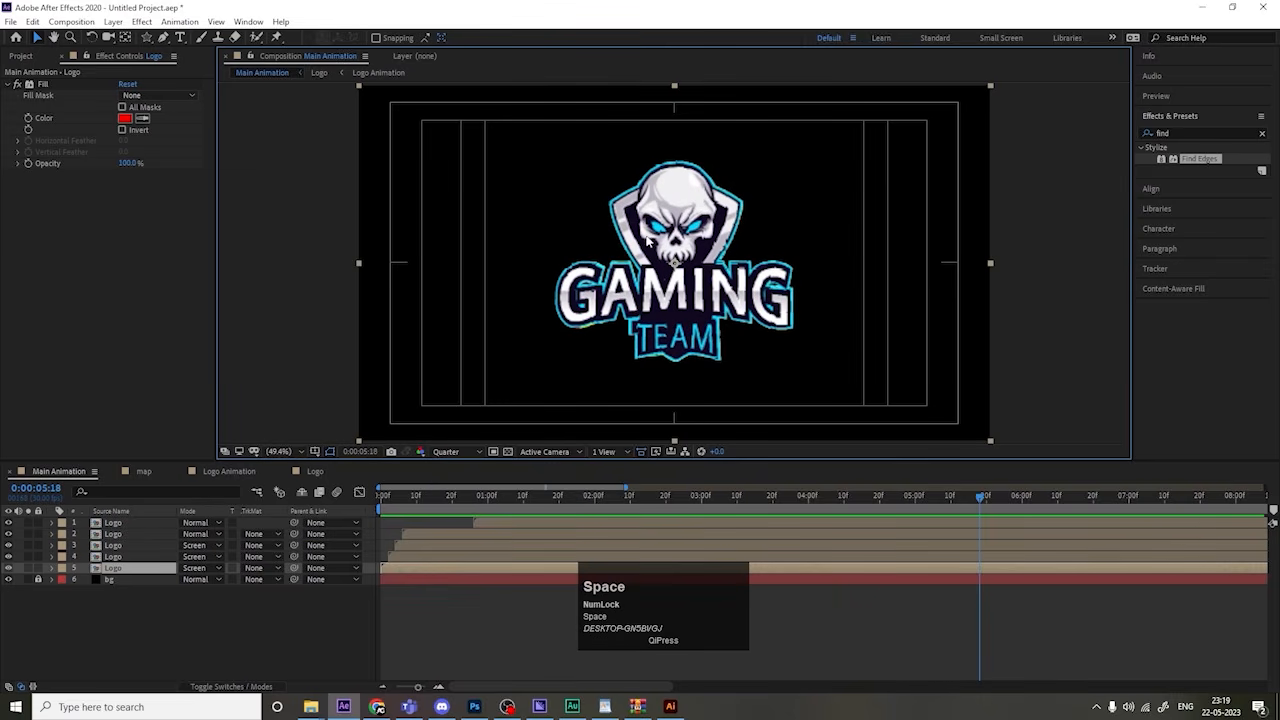
Step: Add a new null object to Main Animation and move it above all the Logo layers
{"action": "left_click", "coordinate": [224, 468]}
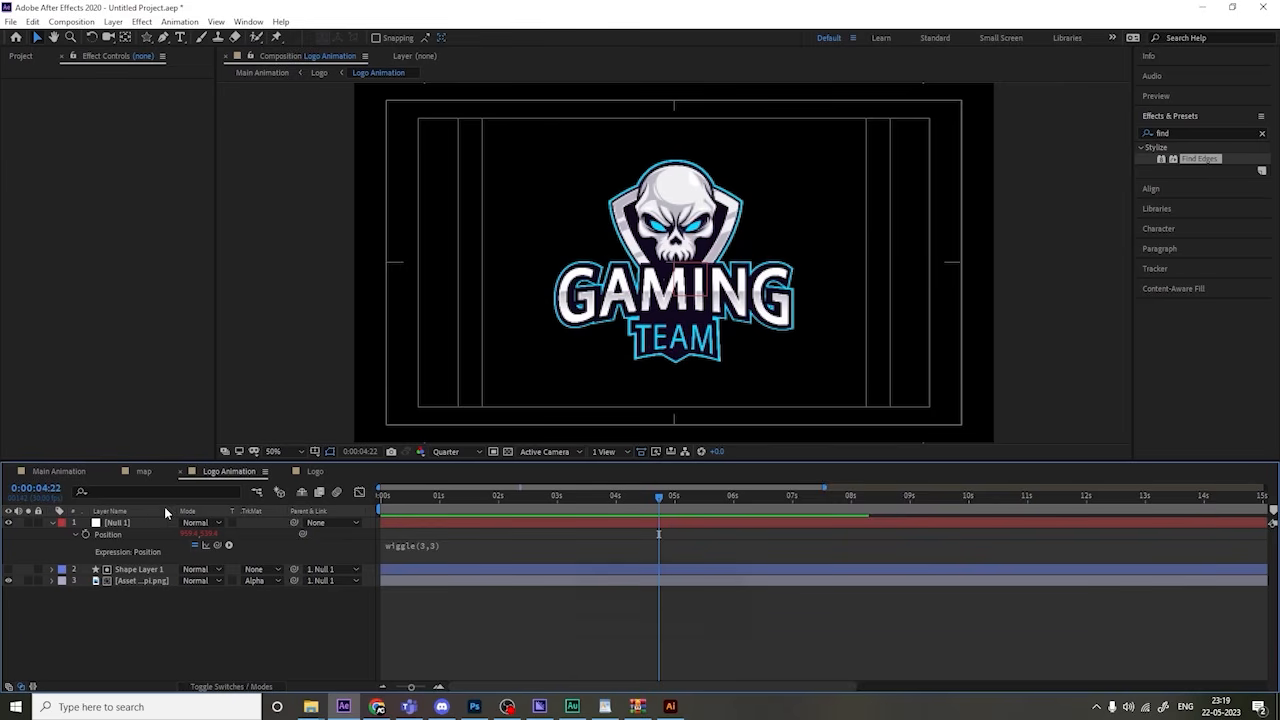
{"action": "left_click", "coordinate": [127, 522]}
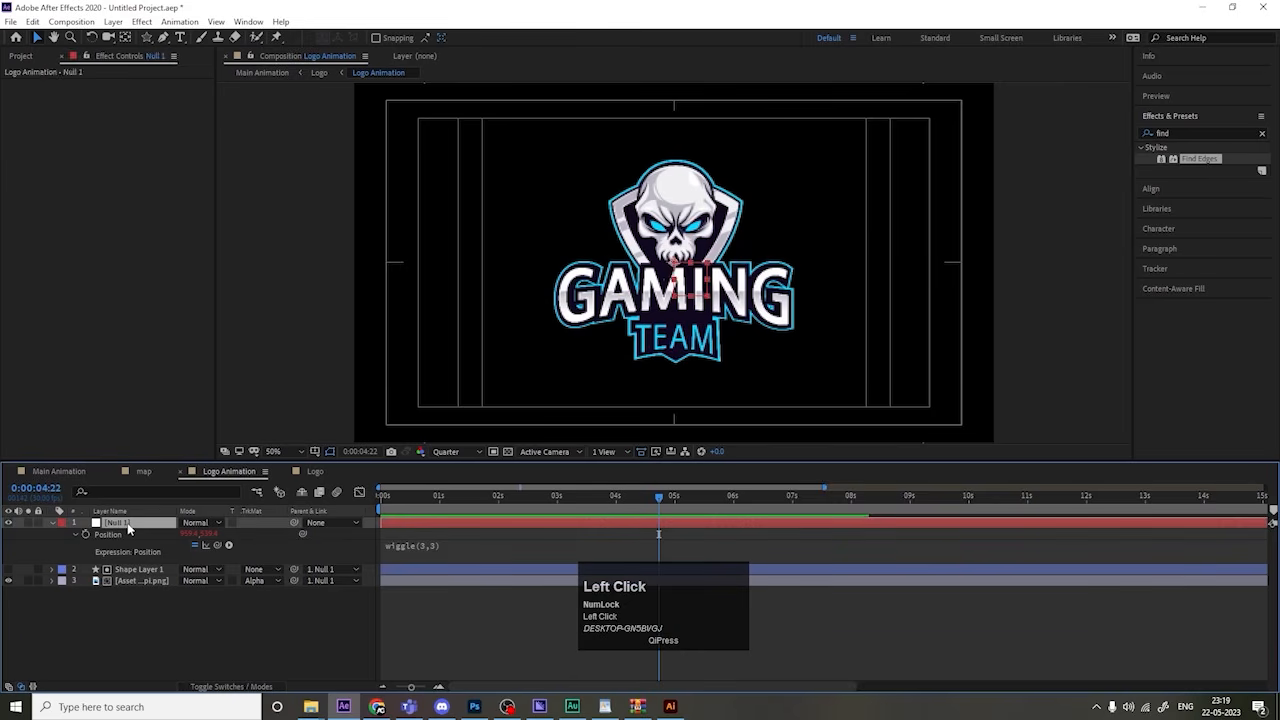
{"action": "left_click", "coordinate": [59, 471]}
{"action": "right_click", "coordinate": [151, 616]}
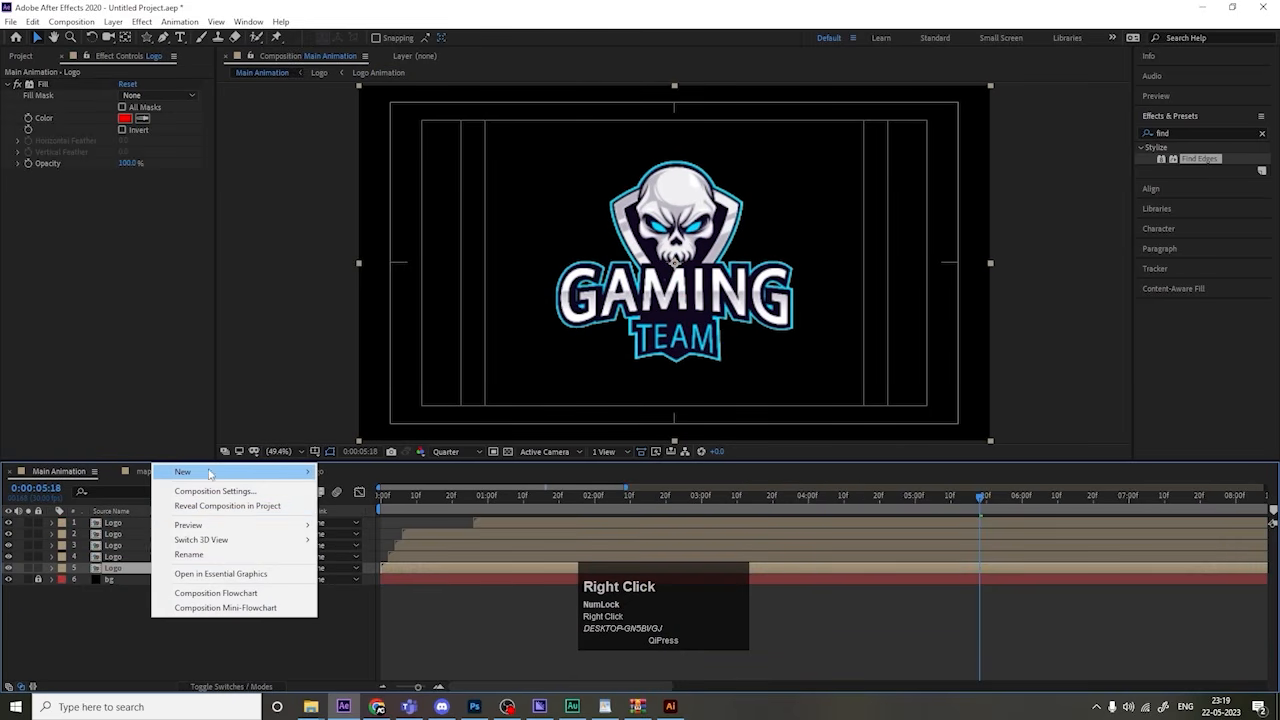
{"action": "left_click", "coordinate": [214, 473]}
{"action": "left_click", "coordinate": [356, 551]}
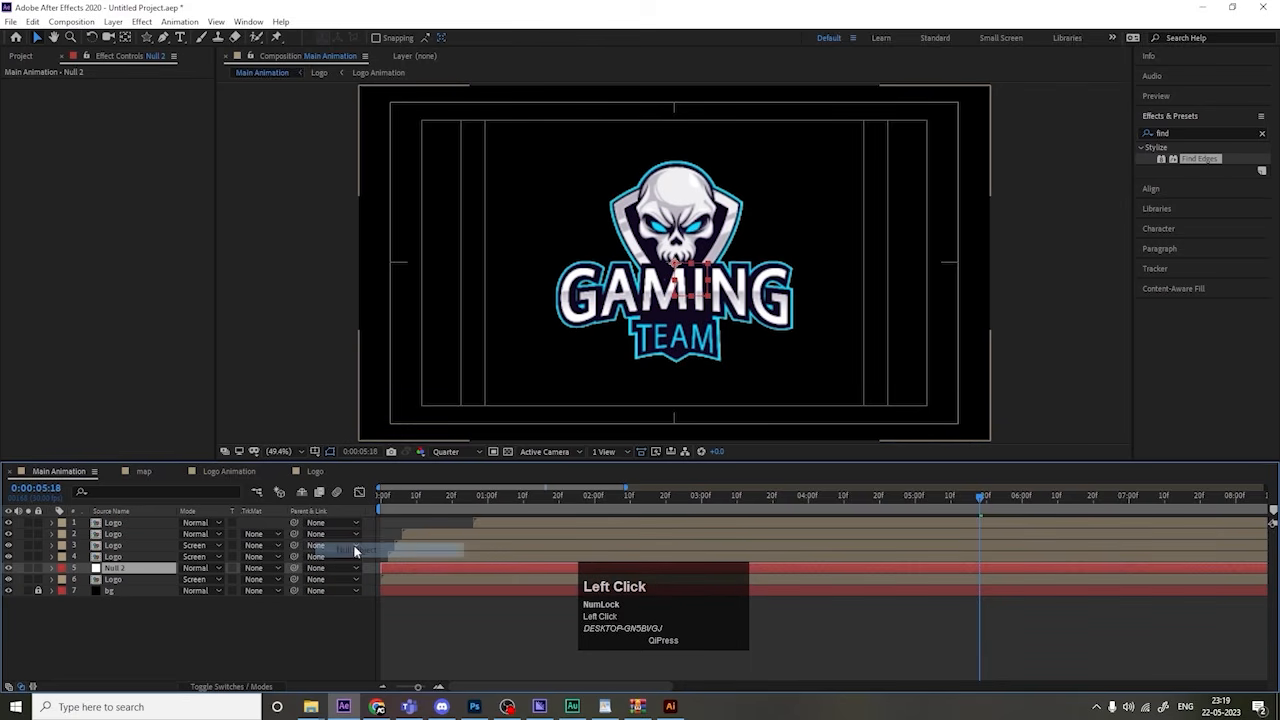
{"action": "left_click_drag", "start_coordinate": [122, 569], "coordinate": [126, 519]}
Step: Parent all five Logo layers in Main Animation to the null object Null 2
{"action": "left_click", "coordinate": [113, 534]}
{"action": "left_click", "coordinate": [116, 582], "text": "shift"}
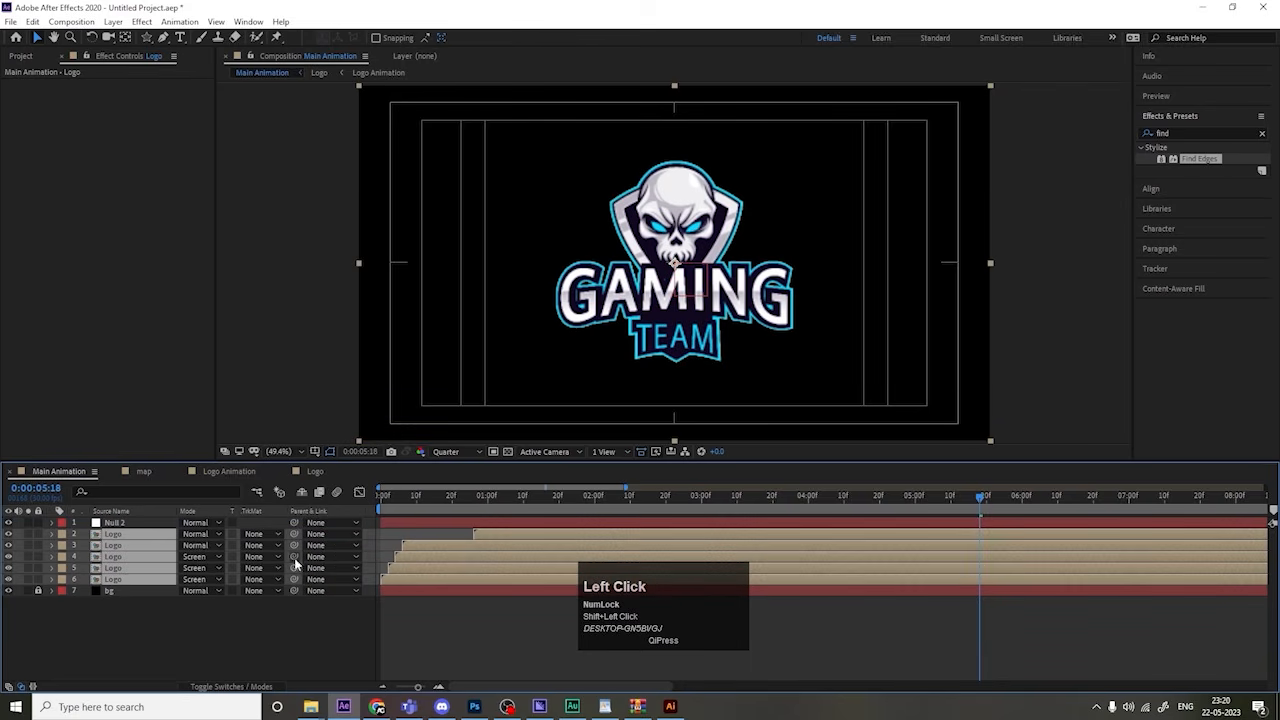
{"action": "left_click_drag", "start_coordinate": [228, 540], "coordinate": [157, 524]}
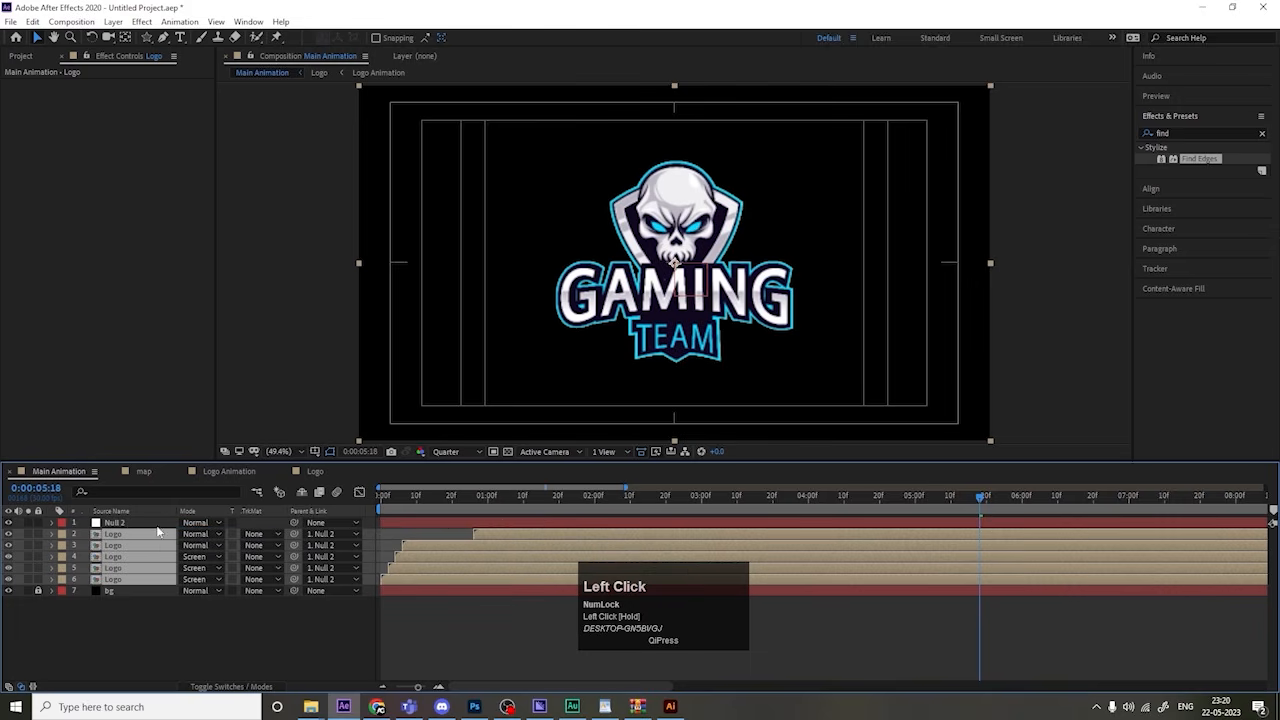
Step: Add the expression wiggle(3,3) to Null 2's Position and collapse the layer's properties
{"action": "left_click", "coordinate": [129, 526]}
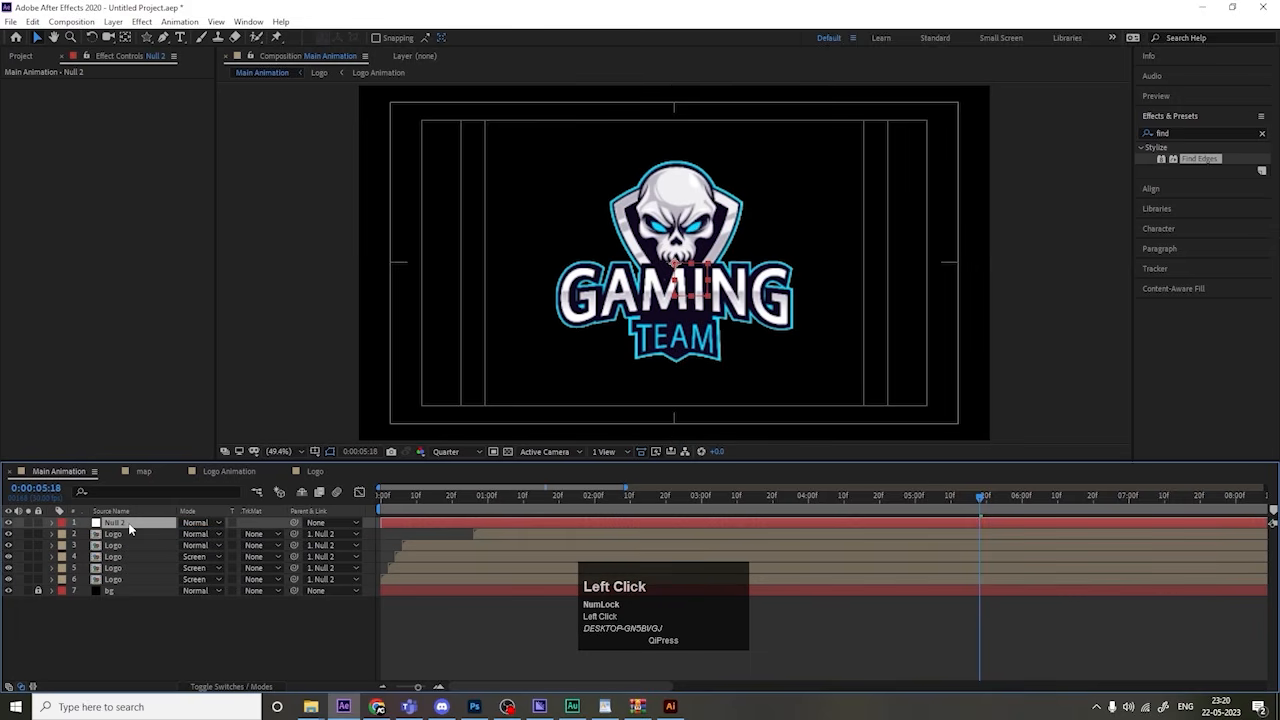
{"action": "key", "text": "p"}
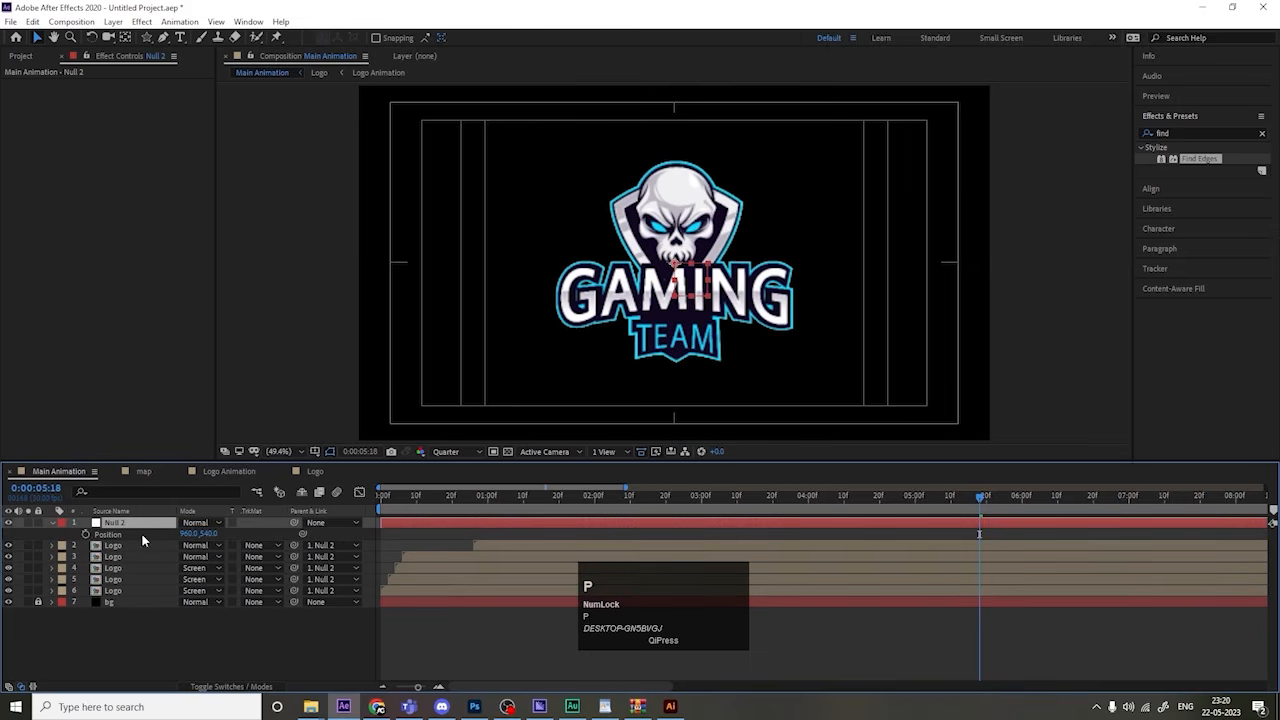
{"action": "left_click", "coordinate": [87, 535], "text": "alt"}
{"action": "type", "text": "wigg"}
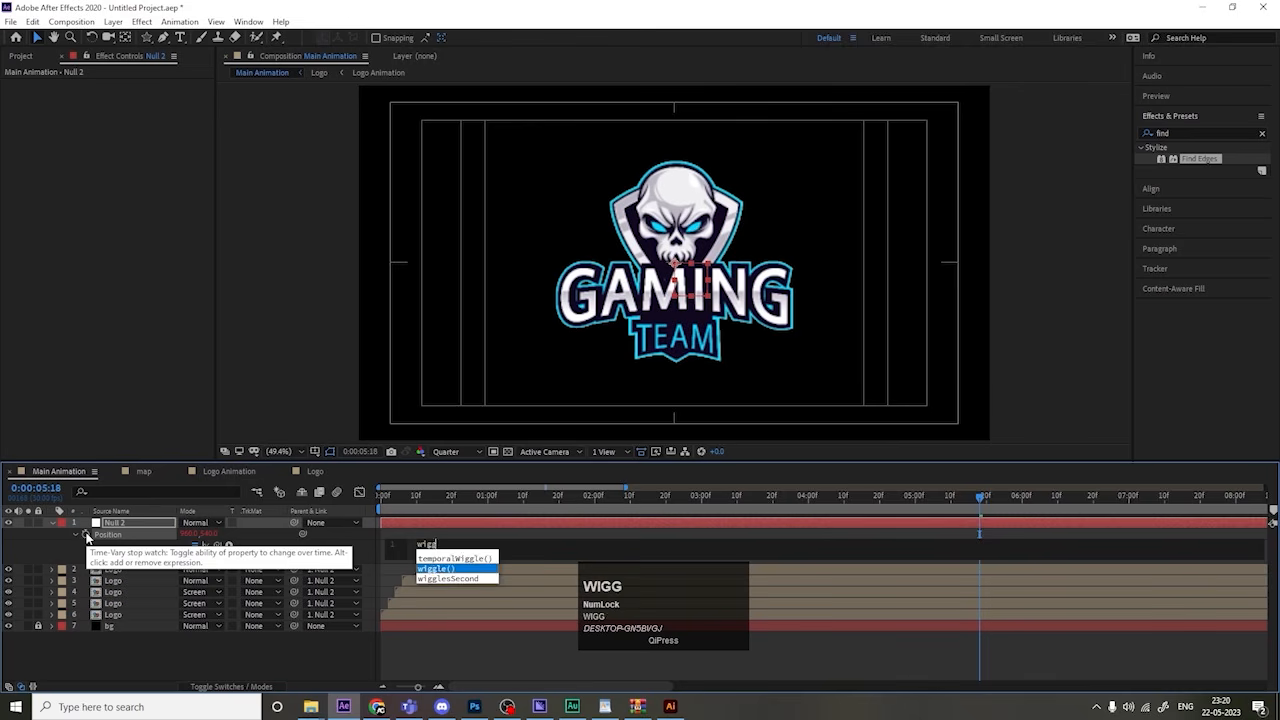
{"action": "key", "text": "Return"}
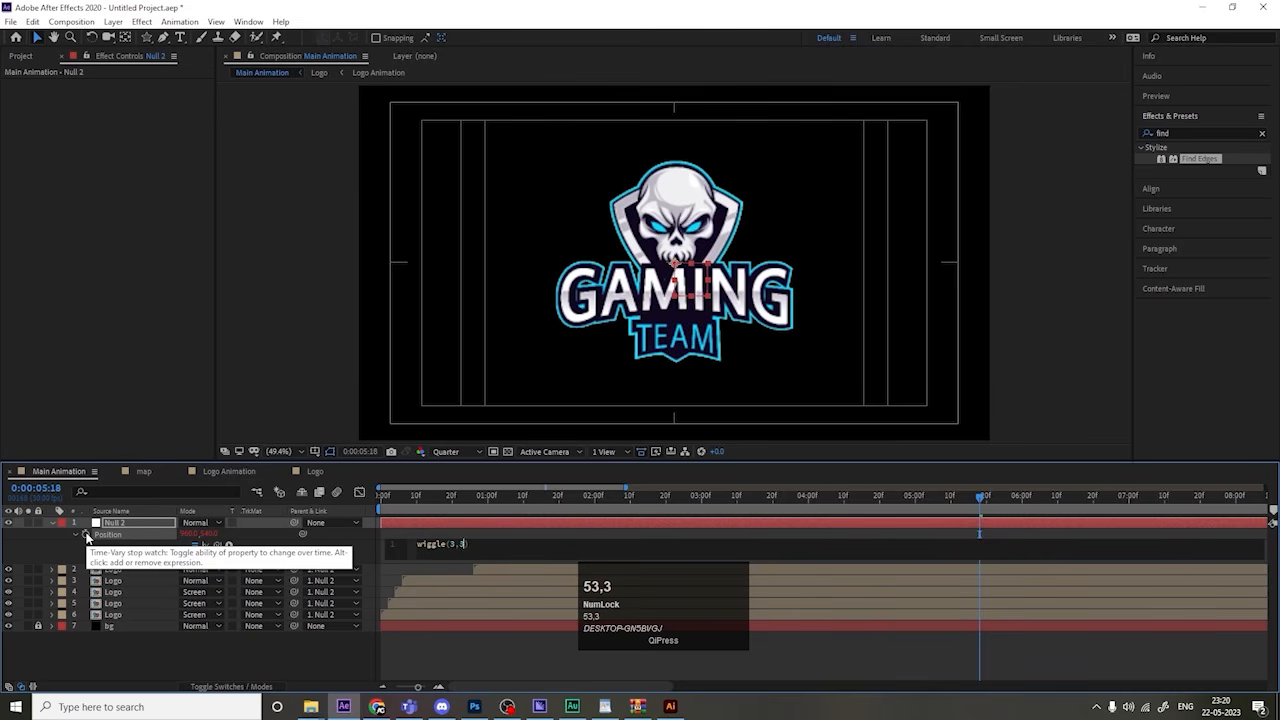
{"action": "left_click", "coordinate": [211, 640]}
{"action": "key", "text": "u"}
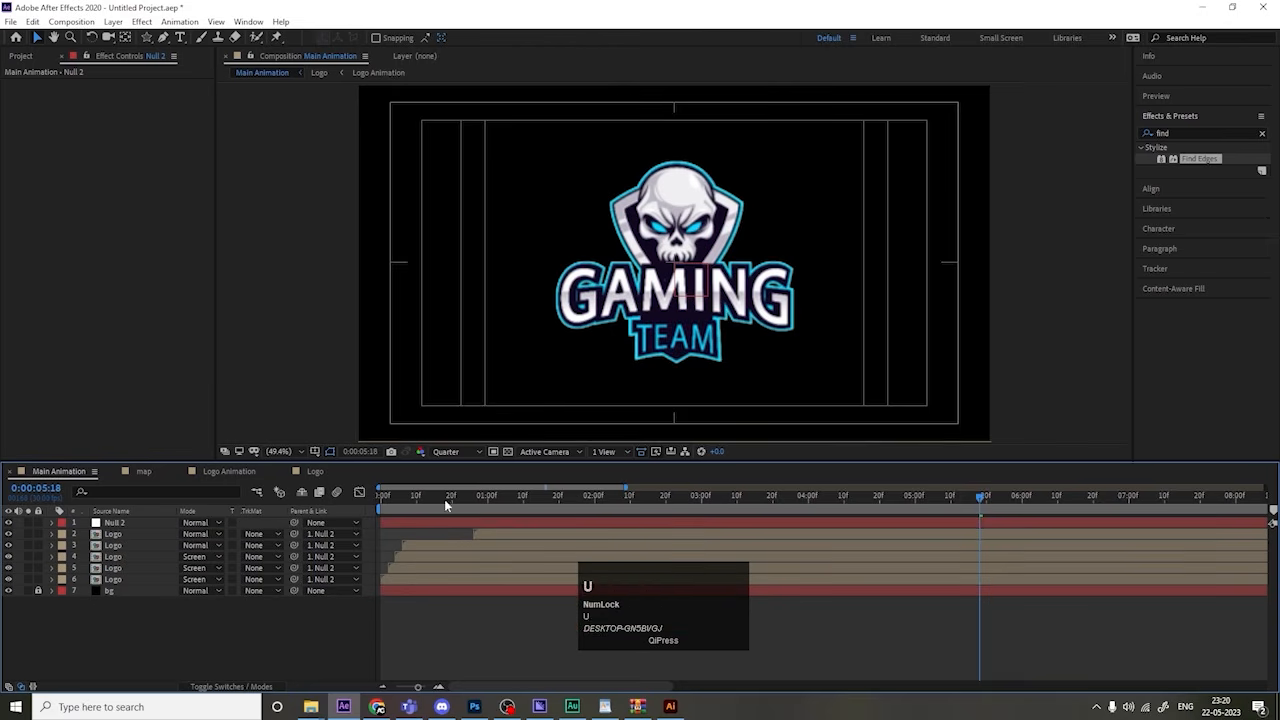
Step: Play back the Main Animation composition from the start to check the wiggling logo
{"action": "left_click", "coordinate": [382, 496]}
{"action": "key", "text": "space"}
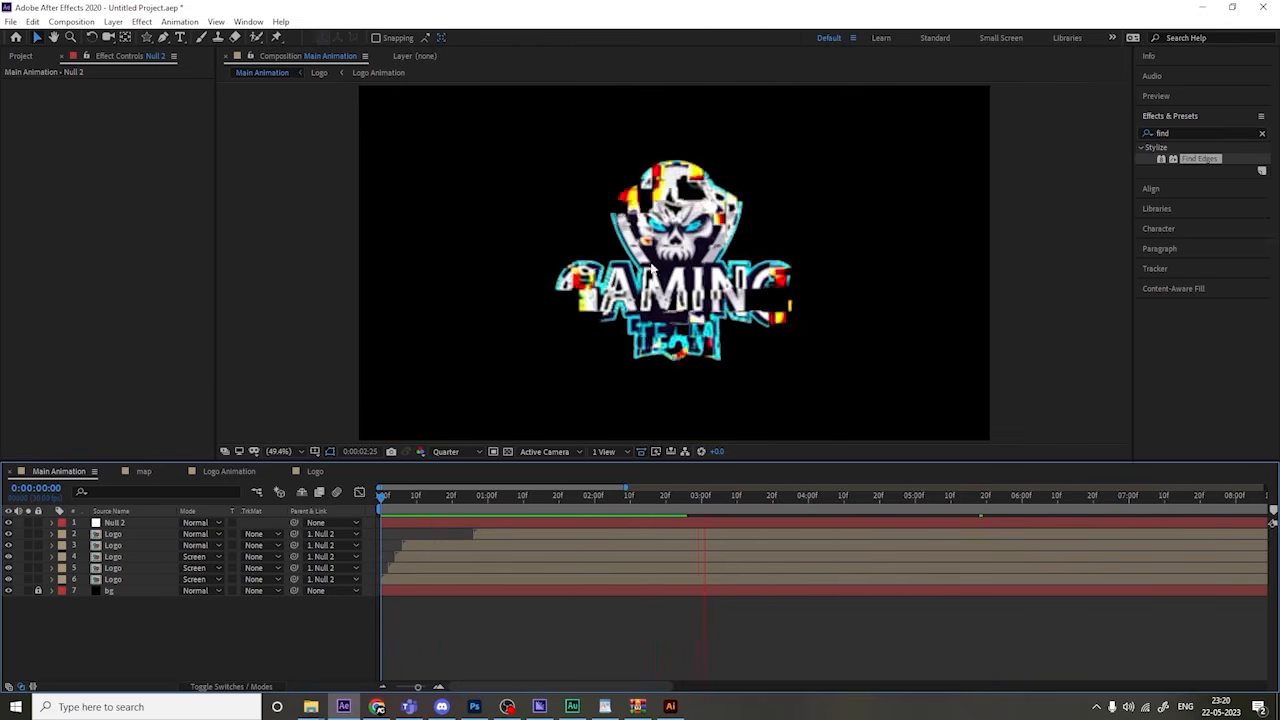
{"action": "left_click", "coordinate": [395, 496]}
{"action": "key", "text": "space"}
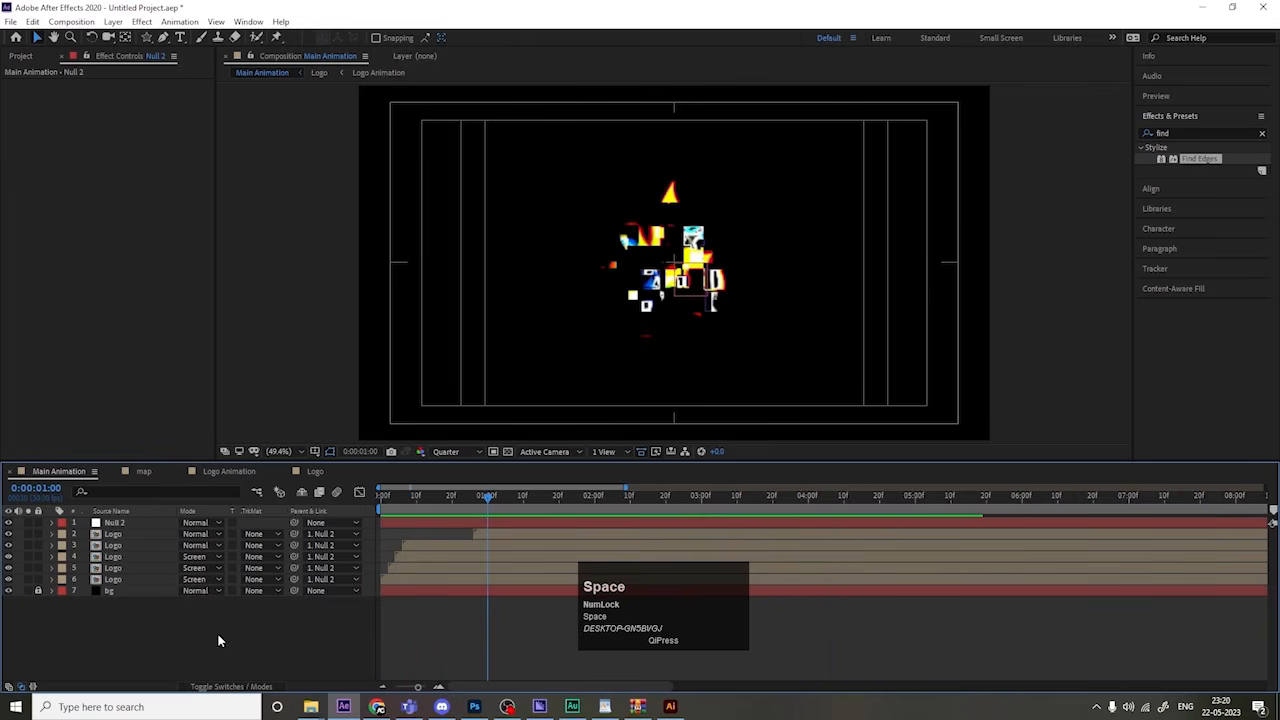
Step: Pre-compose Null 2 and the five Logo layers as "Final Logo" with all attributes moved, and play back the result
{"action": "left_click", "coordinate": [116, 580]}
{"action": "left_click", "coordinate": [110, 522], "text": "shift"}
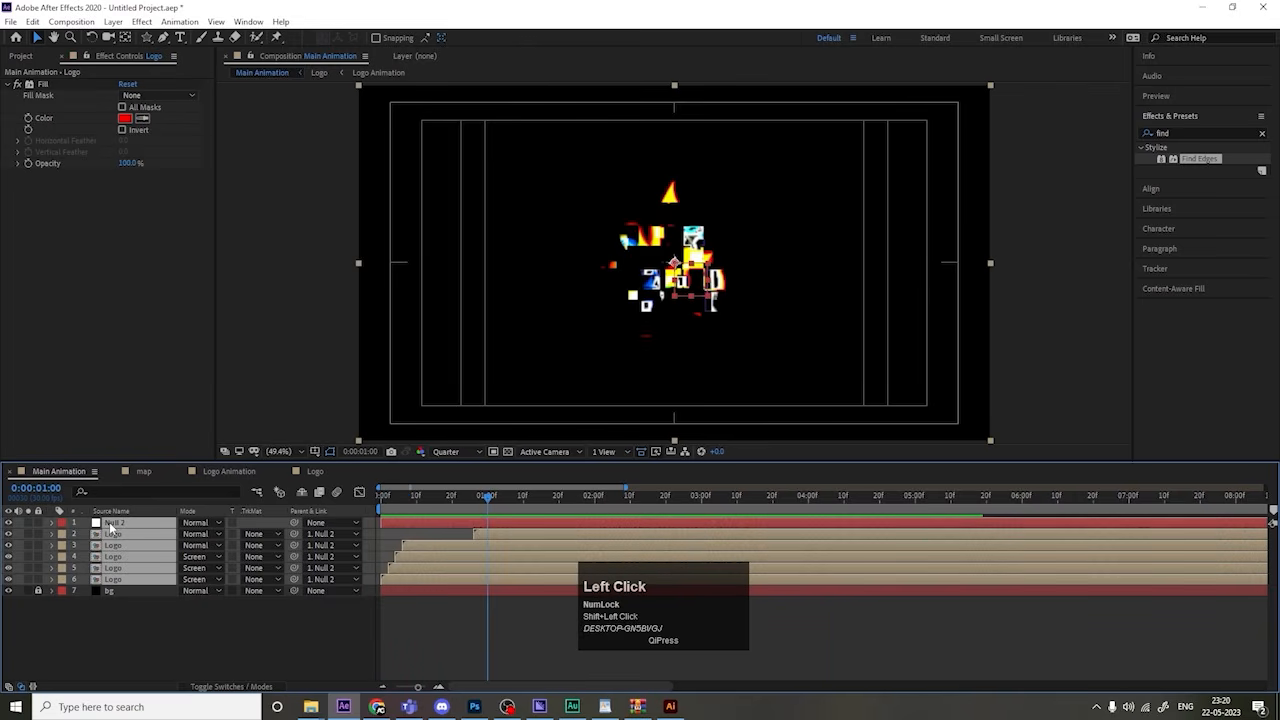
{"action": "key", "text": "ctrl+shift+c"}
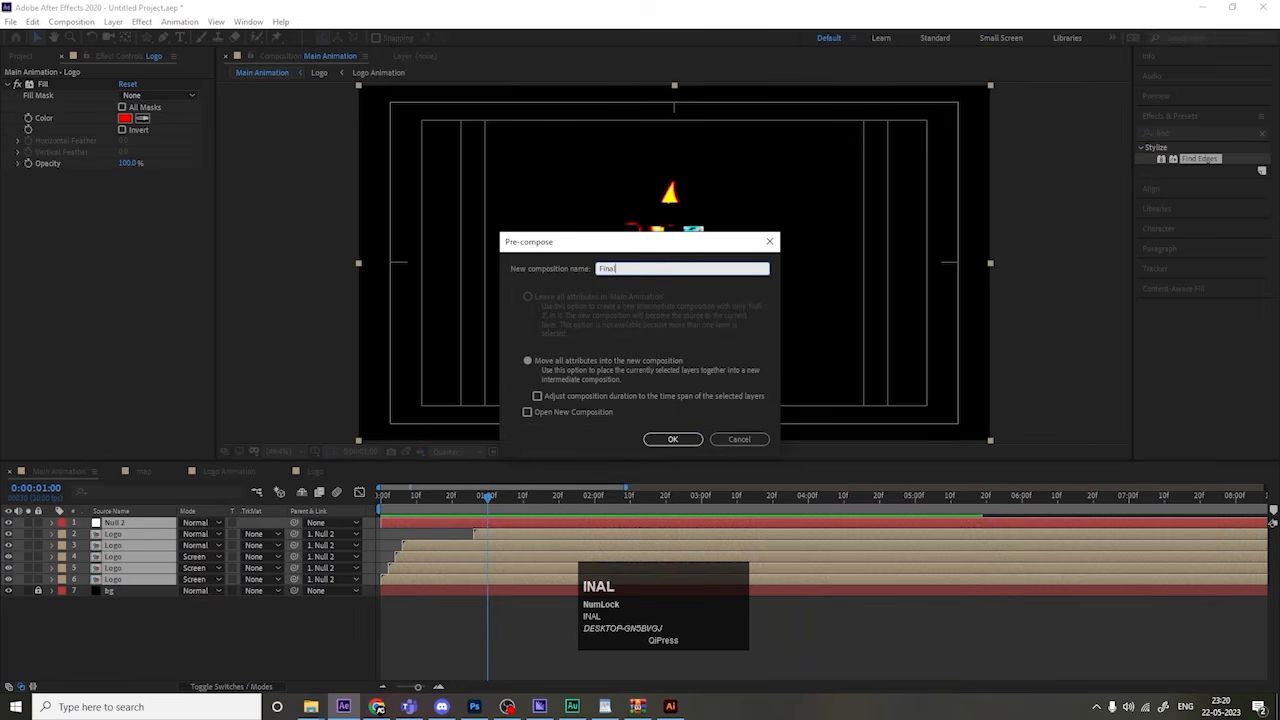
{"action": "key", "text": "Return"}
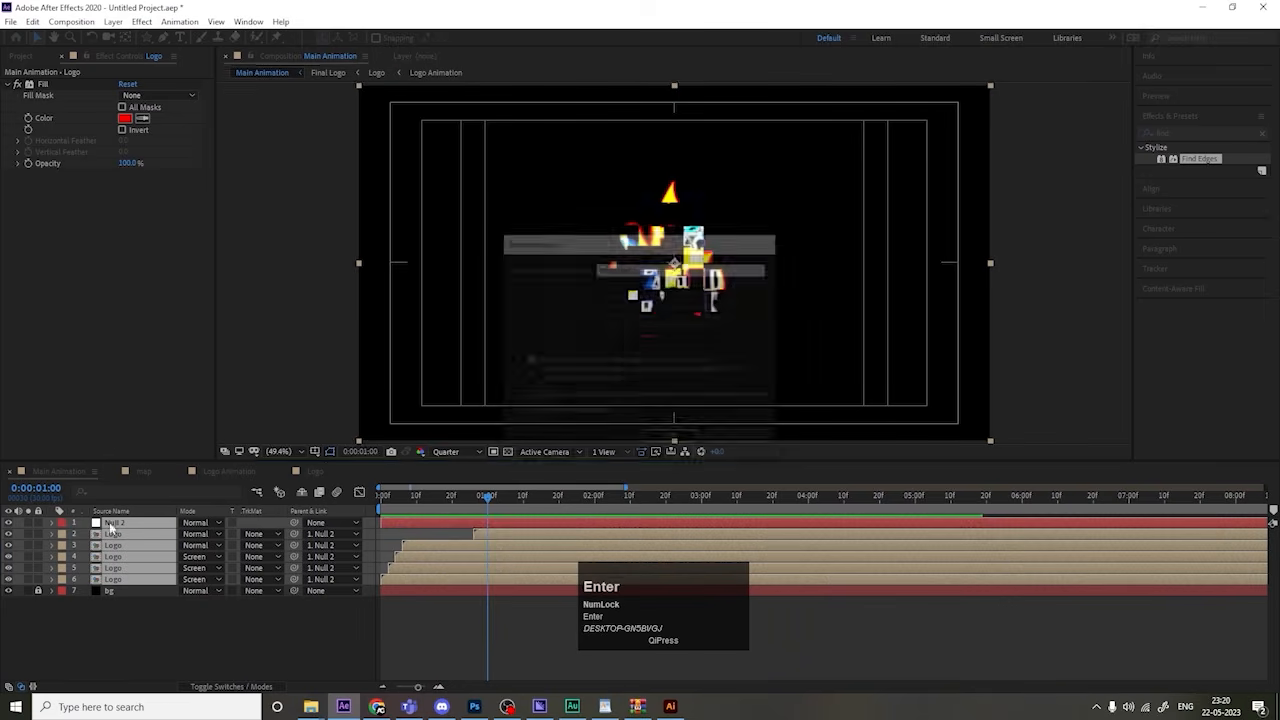
{"action": "key", "text": "space"}
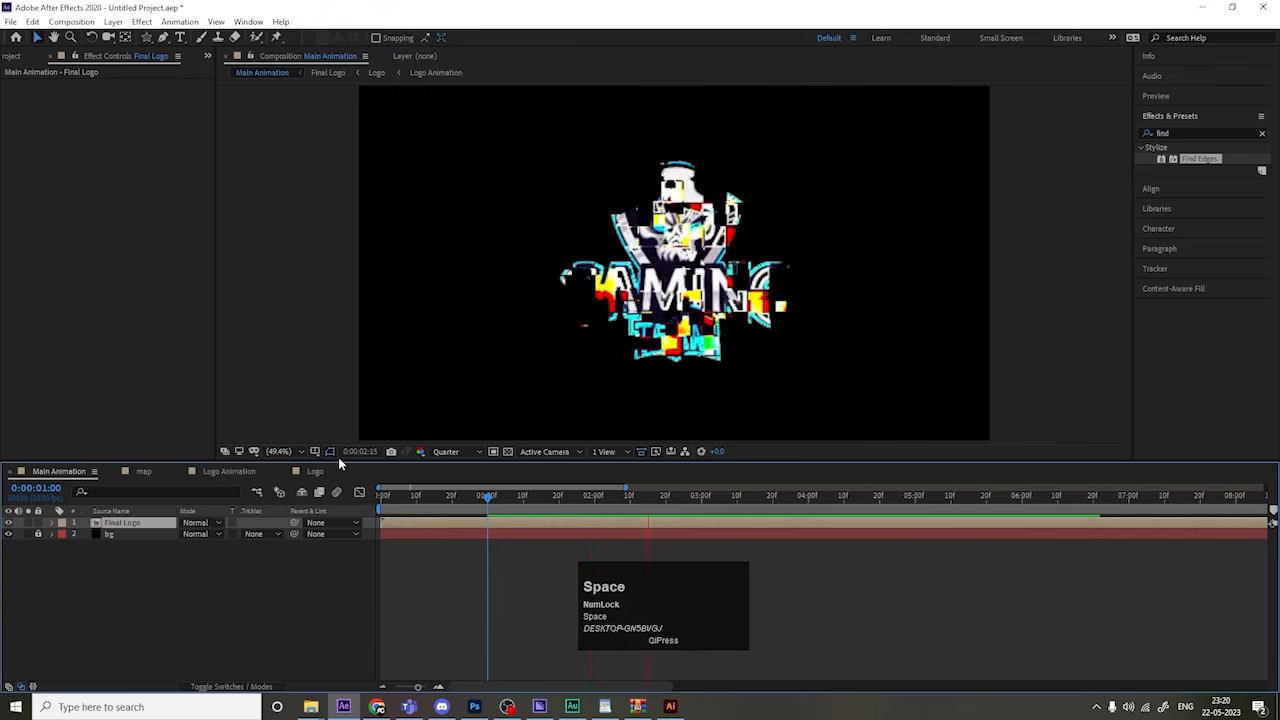
Step: Duplicate the Final Logo layer and flip the copy vertically through its Scale
{"action": "key", "text": "space"}
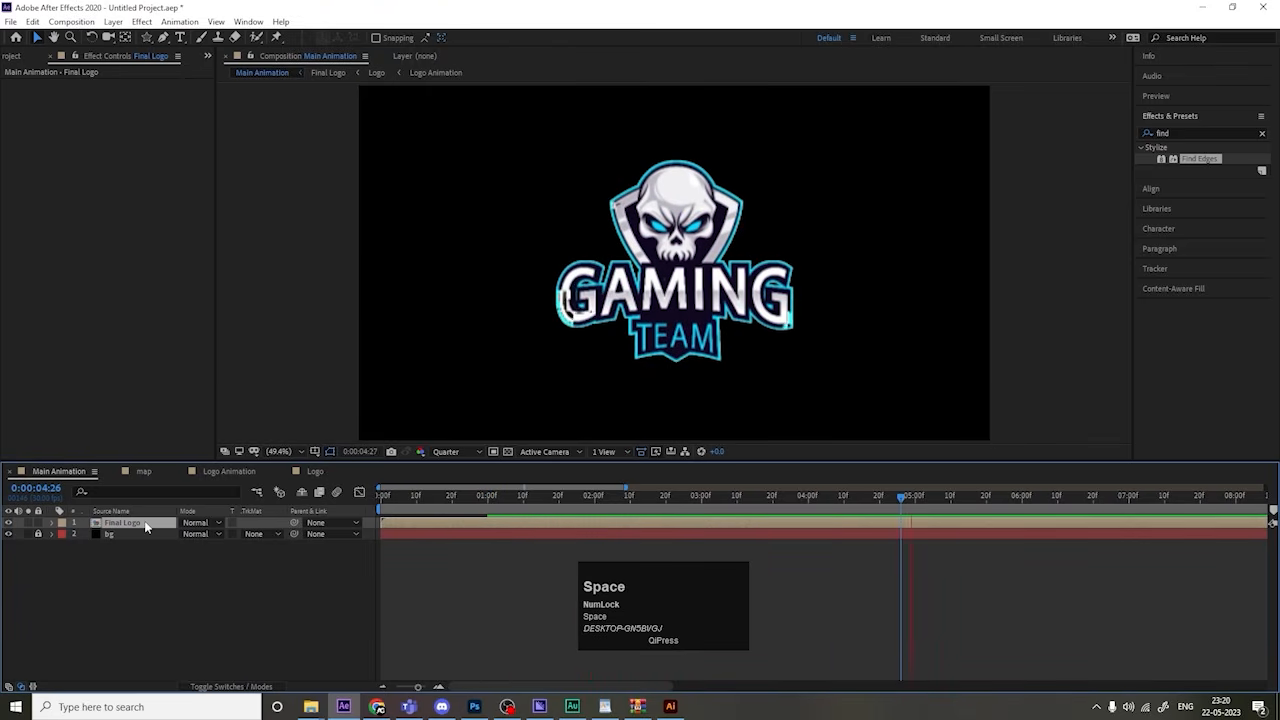
{"action": "key", "text": "ctrl+d"}
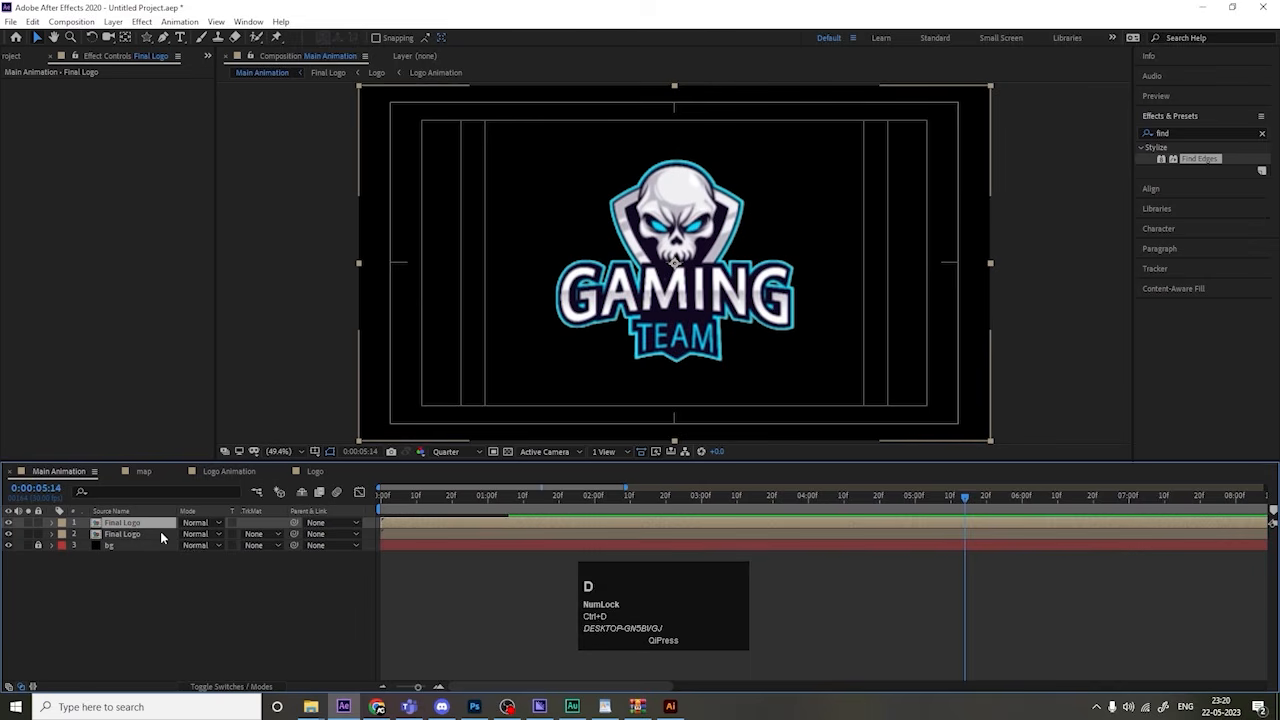
{"action": "key", "text": "s"}
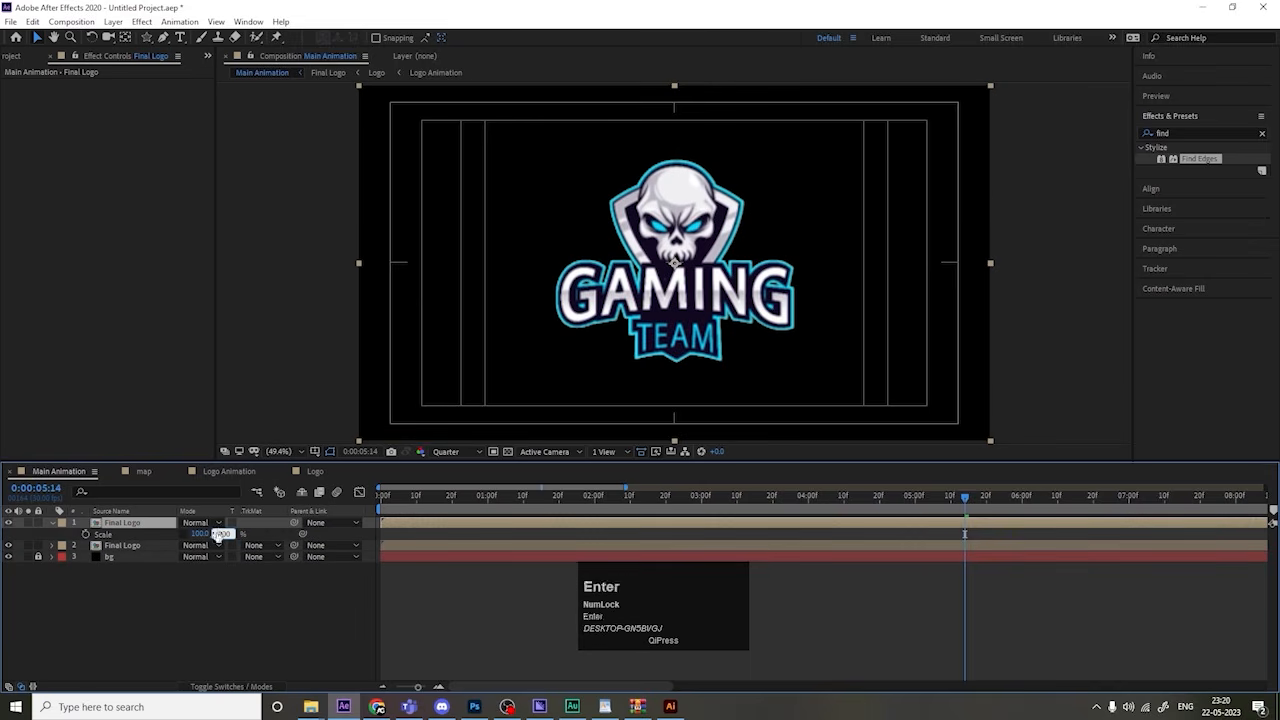
Step: Move the flipped Final Logo copy below the logo to Position 960, 1162 and preview the reflection
{"action": "key", "text": "p"}
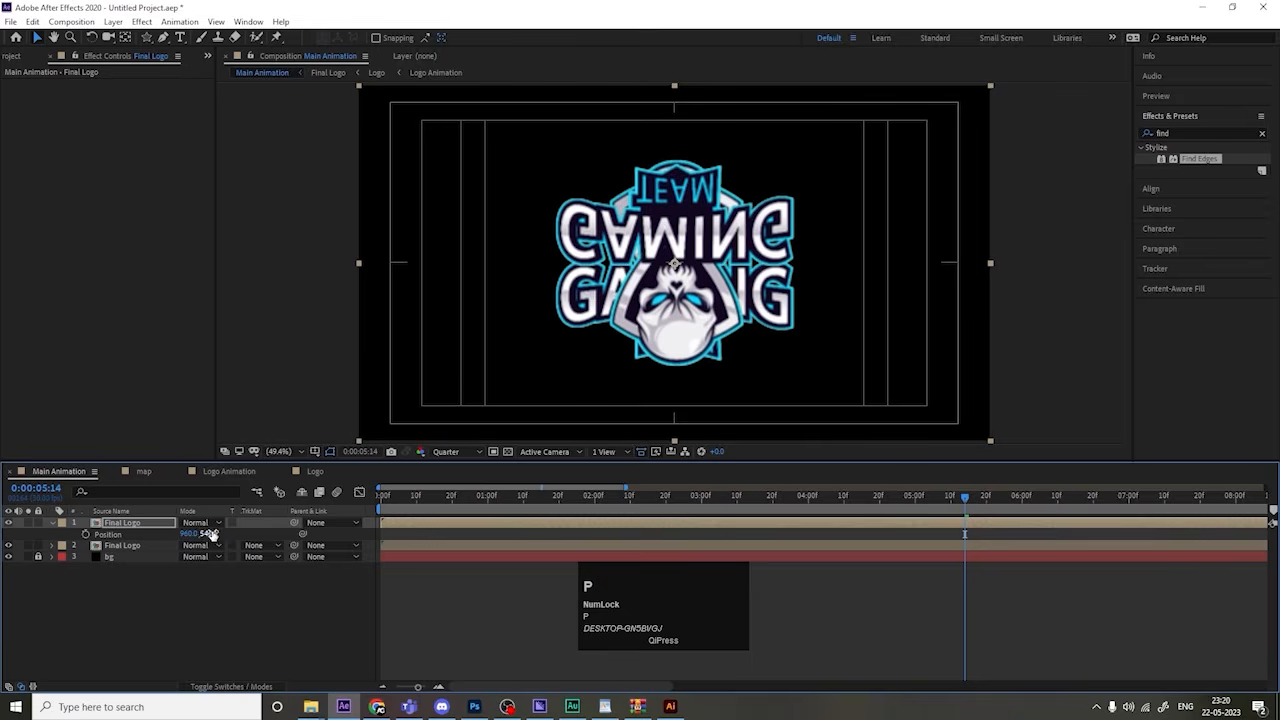
{"action": "left_click_drag", "start_coordinate": [210, 533], "coordinate": [536, 610]}
{"action": "key", "text": "space"}
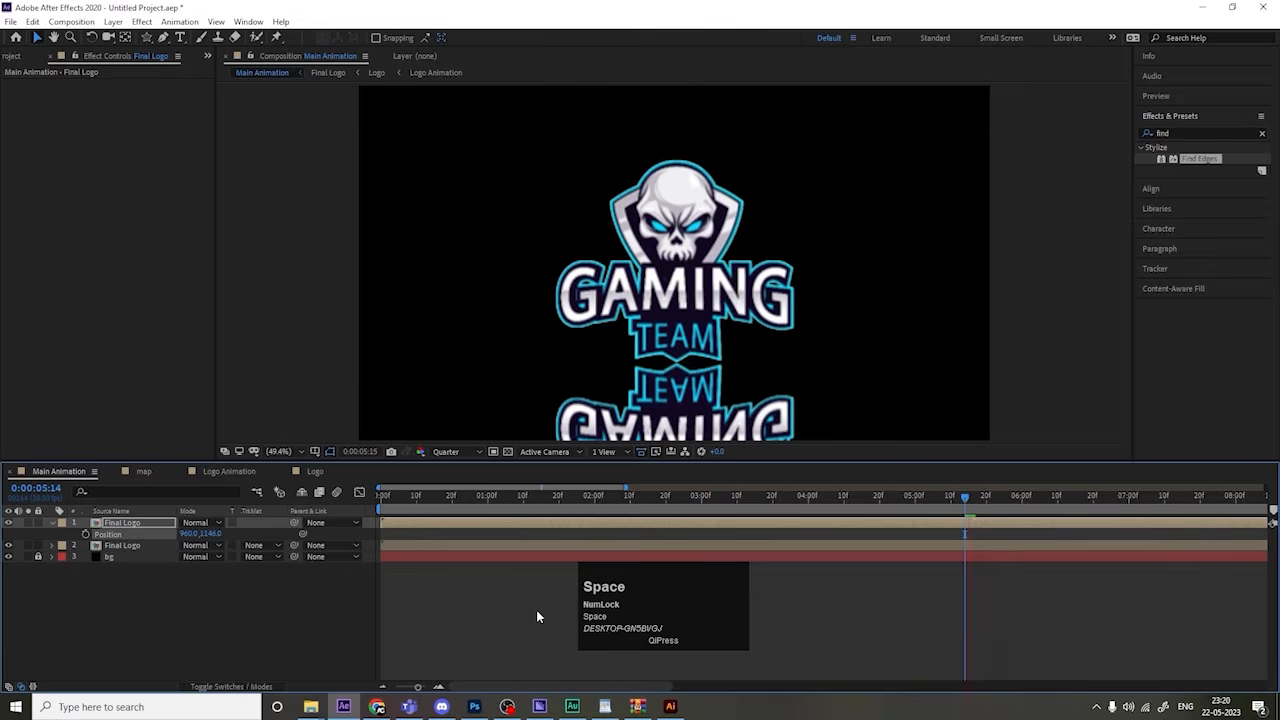
{"action": "left_click_drag", "start_coordinate": [209, 533], "coordinate": [228, 535]}
{"action": "key", "text": "space"}
{"action": "left_click", "coordinate": [185, 590]}
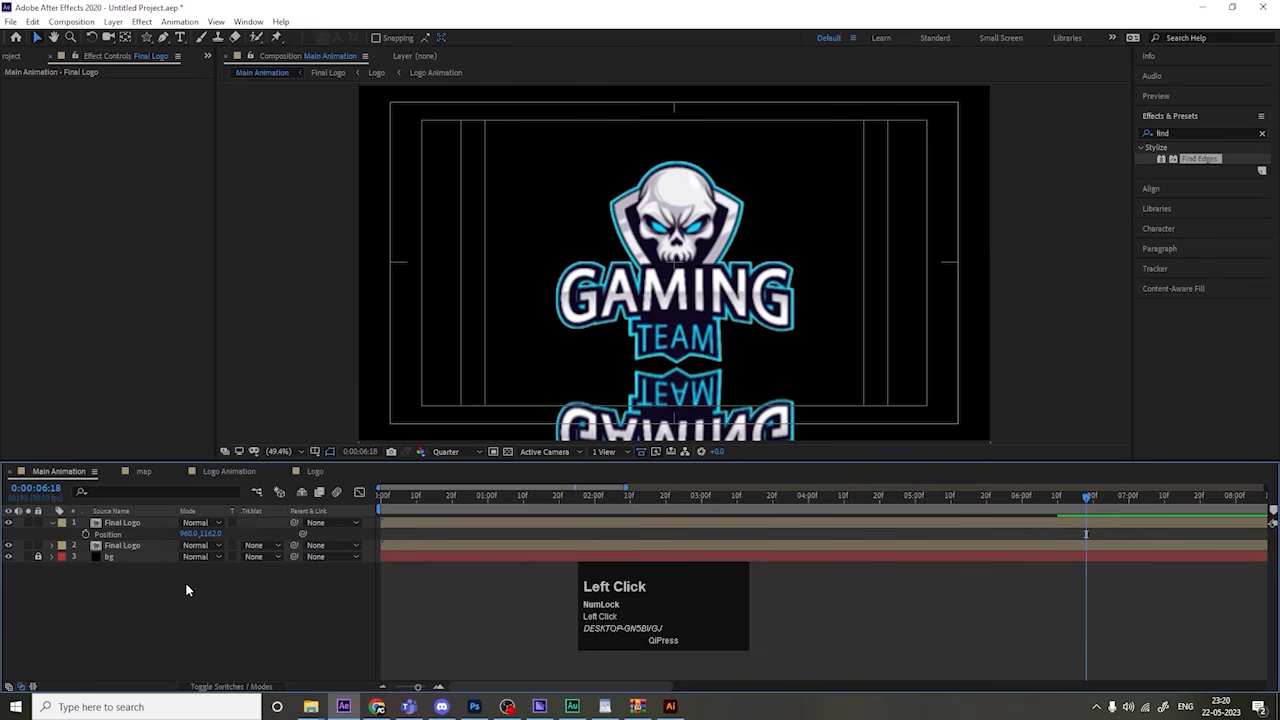
Step: Close the map, Logo Animation and Logo timelines and collapse the open layer properties in Main Animation
{"action": "left_click", "coordinate": [113, 468]}
{"action": "left_click", "coordinate": [113, 468]}
{"action": "left_click", "coordinate": [113, 468]}
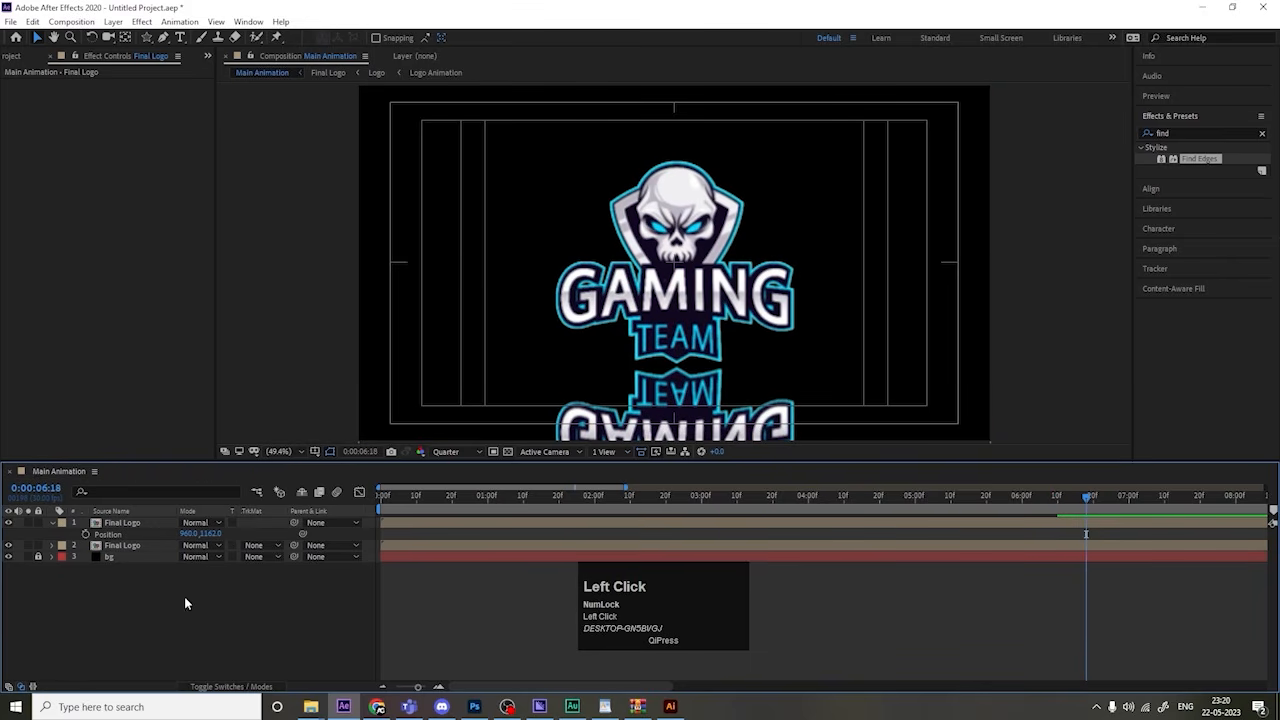
{"action": "key", "text": "u"}
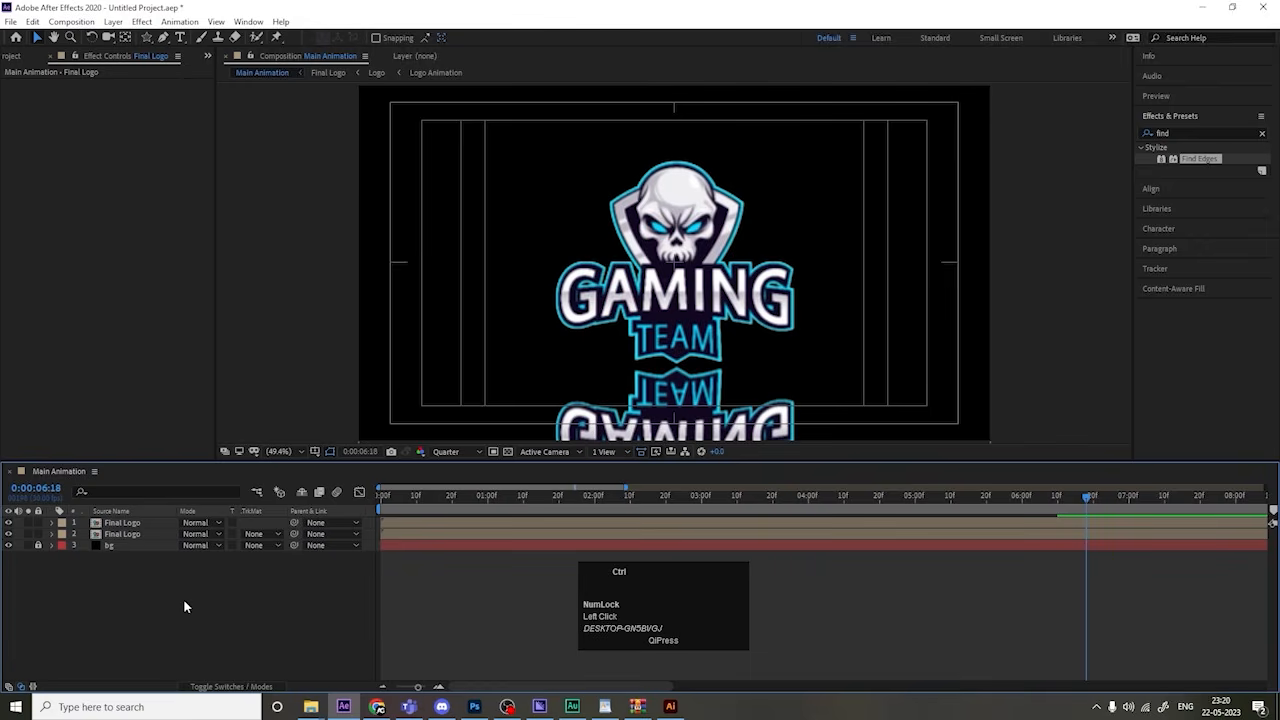
Step: Create a 1920 x 1080 black solid named "fracctal noce" and apply the Fractal Noise effect to it
{"action": "key", "text": "ctrl+y"}
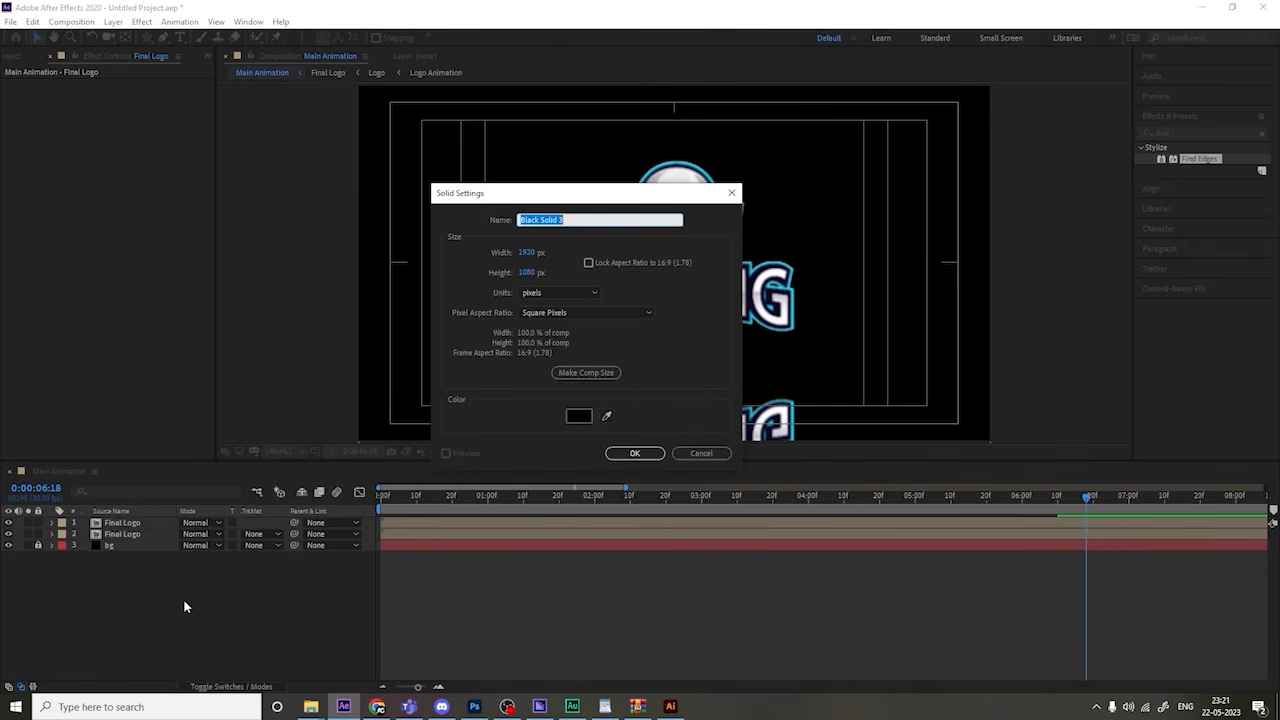
{"action": "type", "text": "frac"}
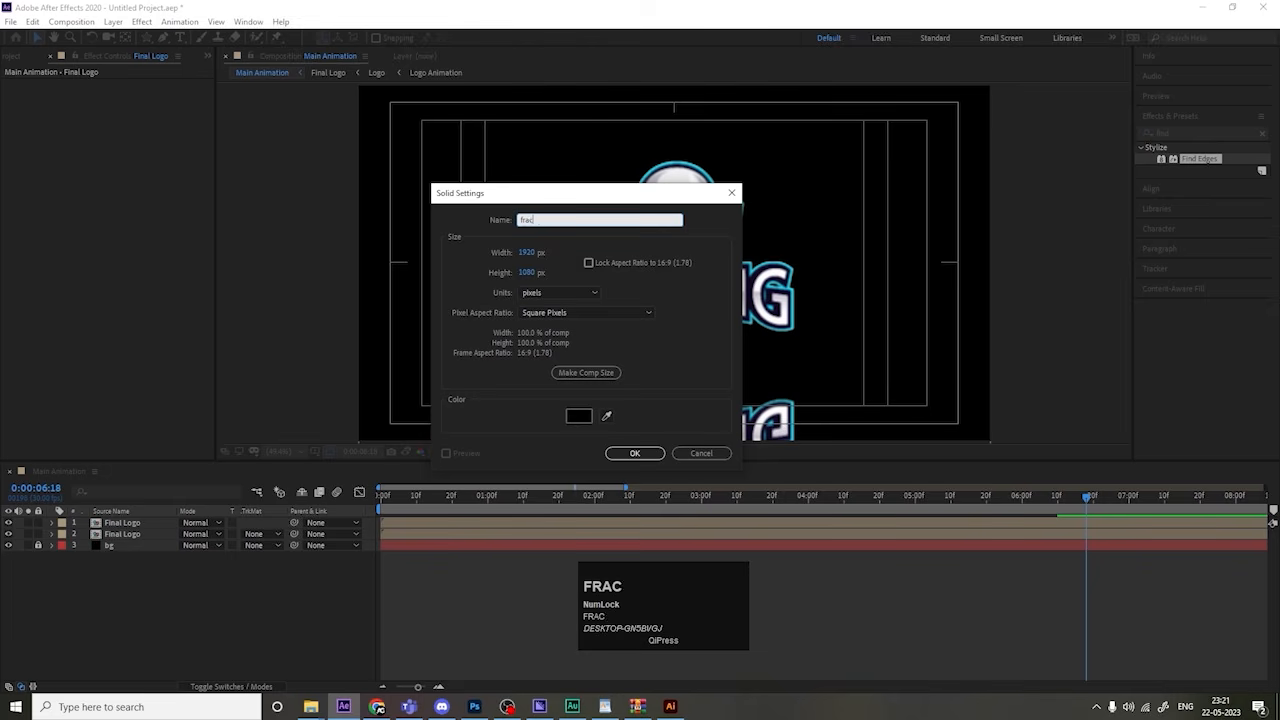
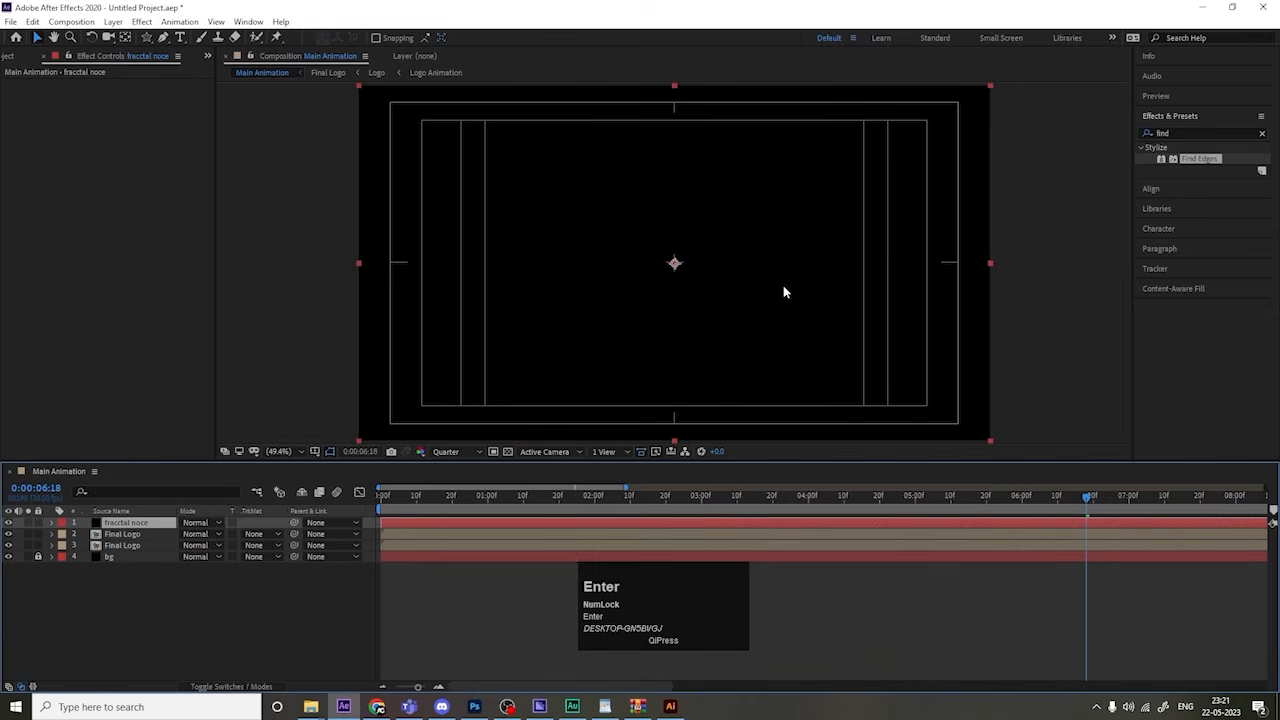
{"action": "left_click", "coordinate": [1172, 131]}
{"action": "key", "text": "ctrl+a"}
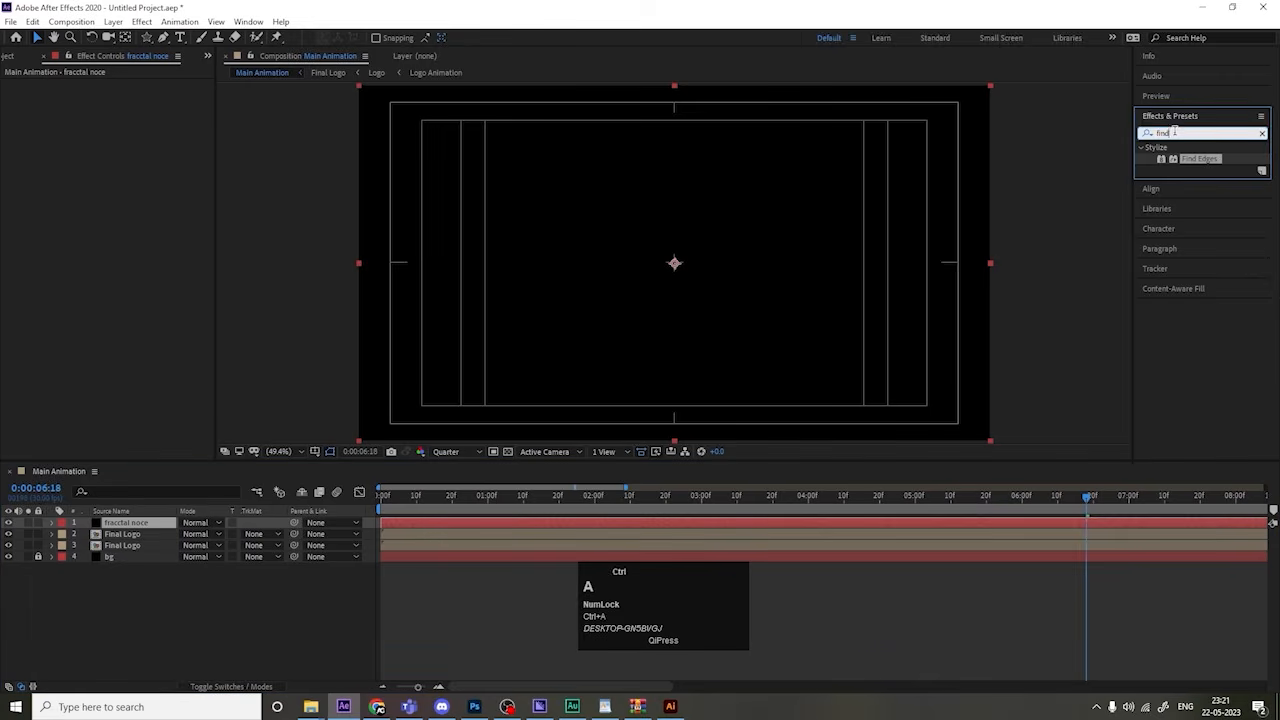
{"action": "type", "text": "fract"}
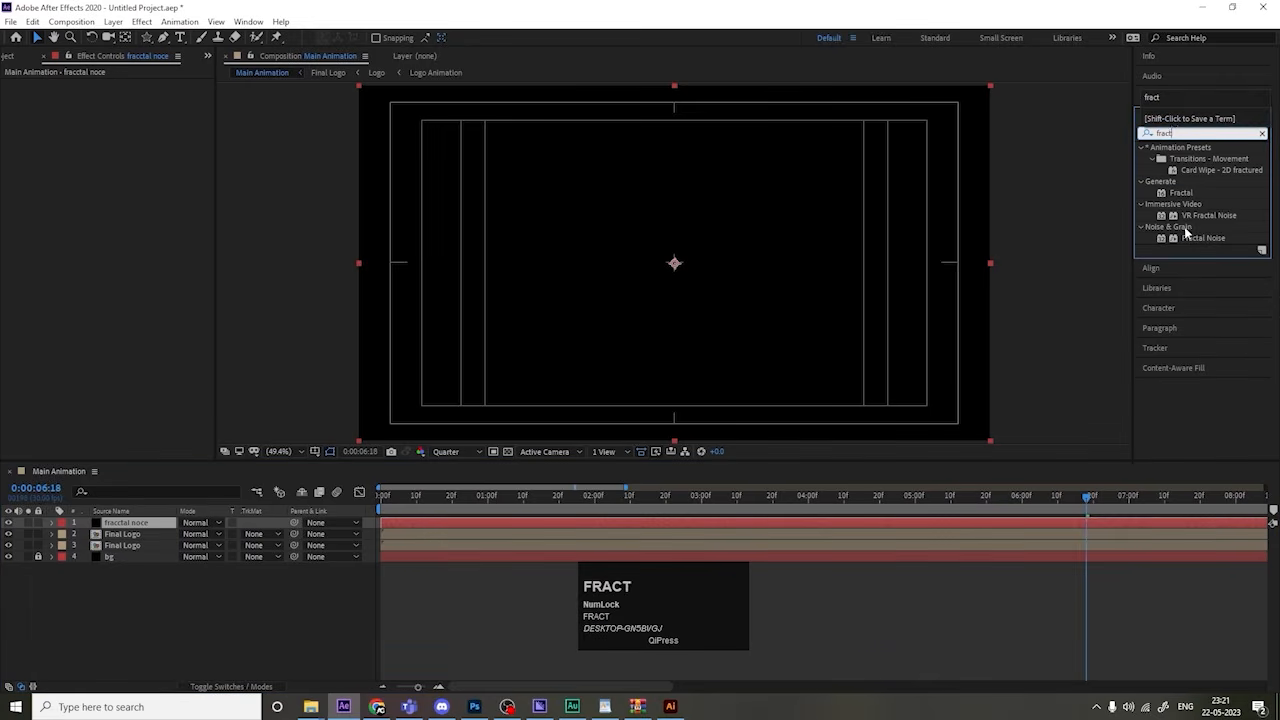
{"action": "double_click", "coordinate": [1200, 240]}
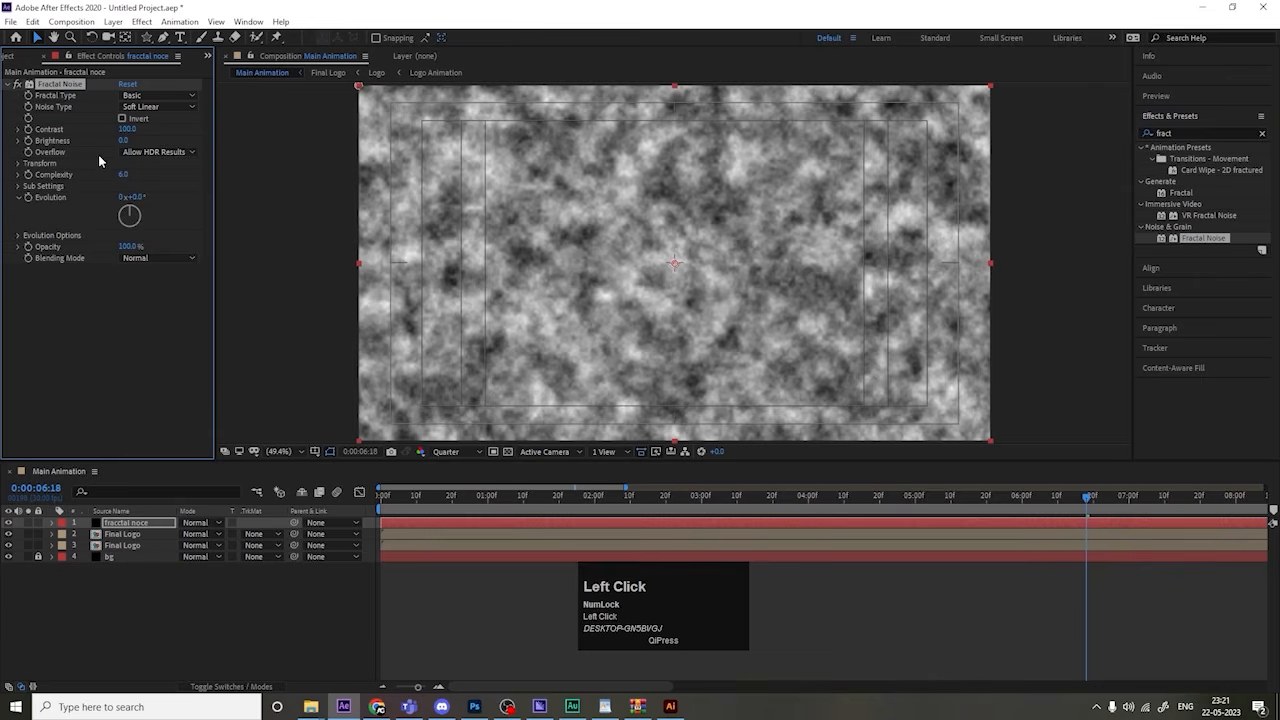
Step: Set the Fractal Noise Contrast to 236, Brightness to -32 and, with Uniform Scaling off, Scale Width to 600 and Scale Height to 22.8
{"action": "left_click_drag", "start_coordinate": [127, 133], "coordinate": [213, 137]}
{"action": "left_click_drag", "start_coordinate": [123, 141], "coordinate": [103, 141]}
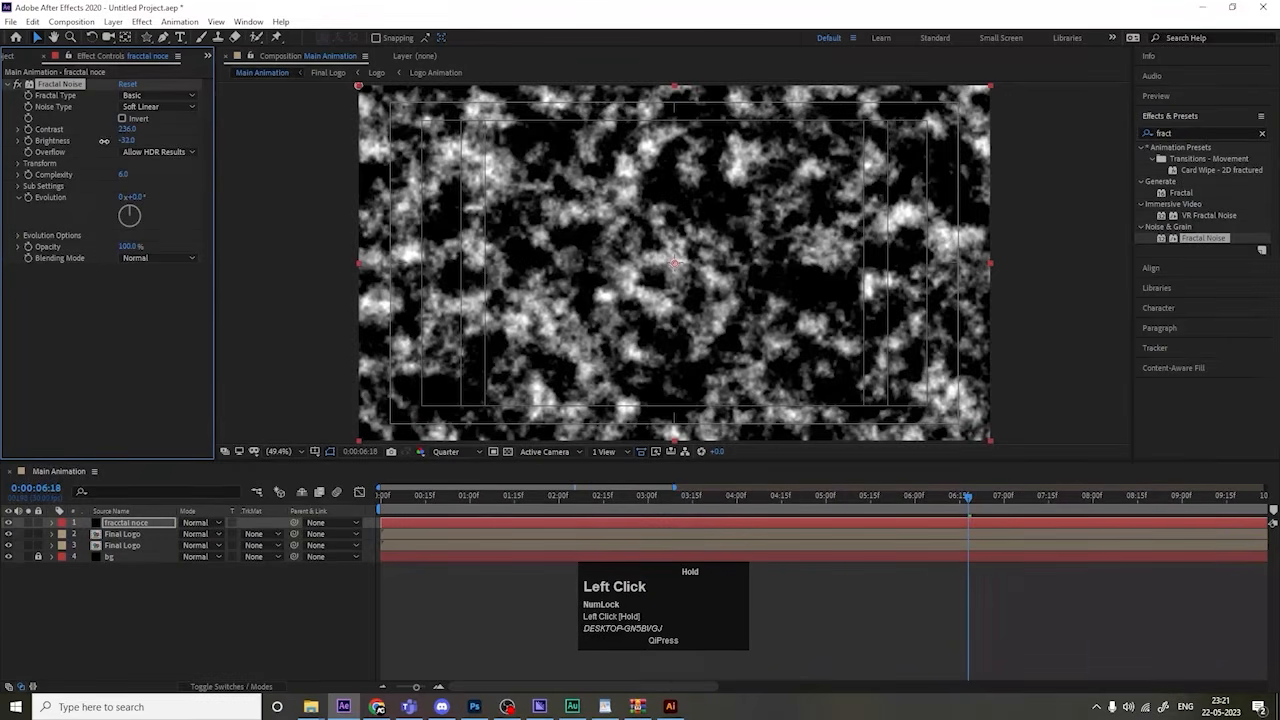
{"action": "left_click", "coordinate": [19, 165]}
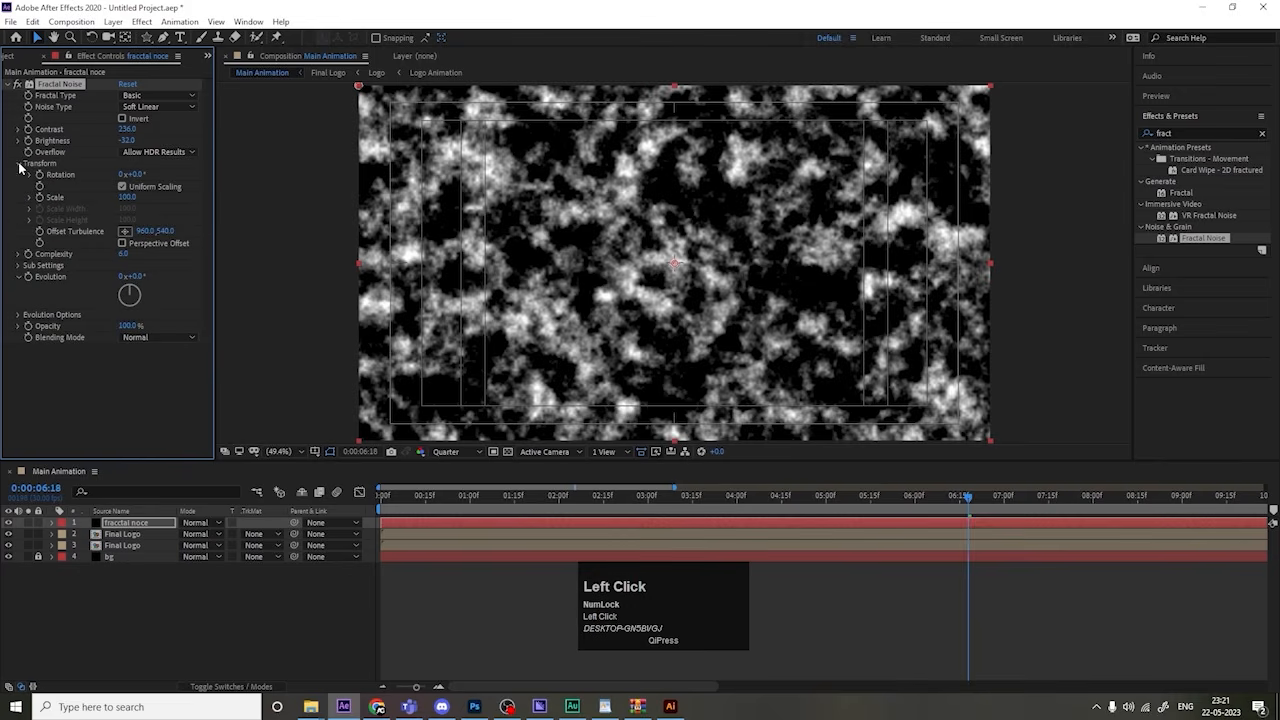
{"action": "left_click", "coordinate": [122, 187]}
{"action": "left_click_drag", "start_coordinate": [69, 232], "coordinate": [213, 242]}
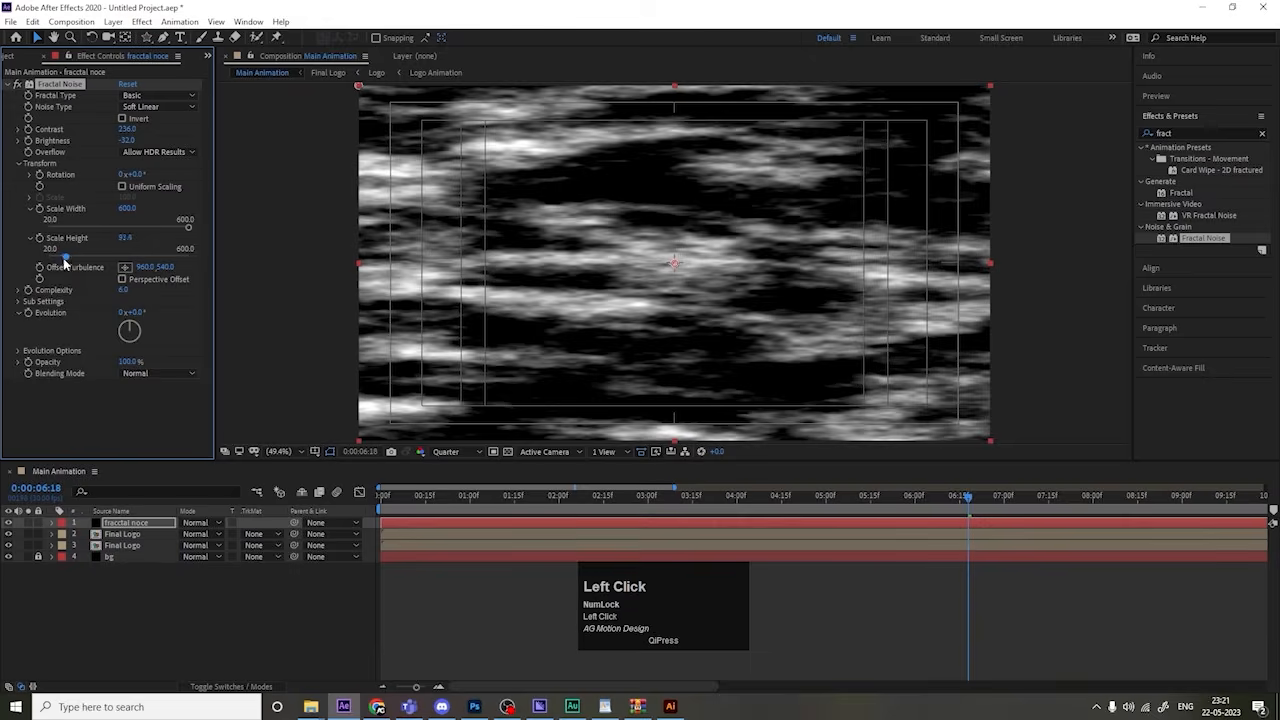
{"action": "left_click_drag", "start_coordinate": [64, 260], "coordinate": [50, 262]}
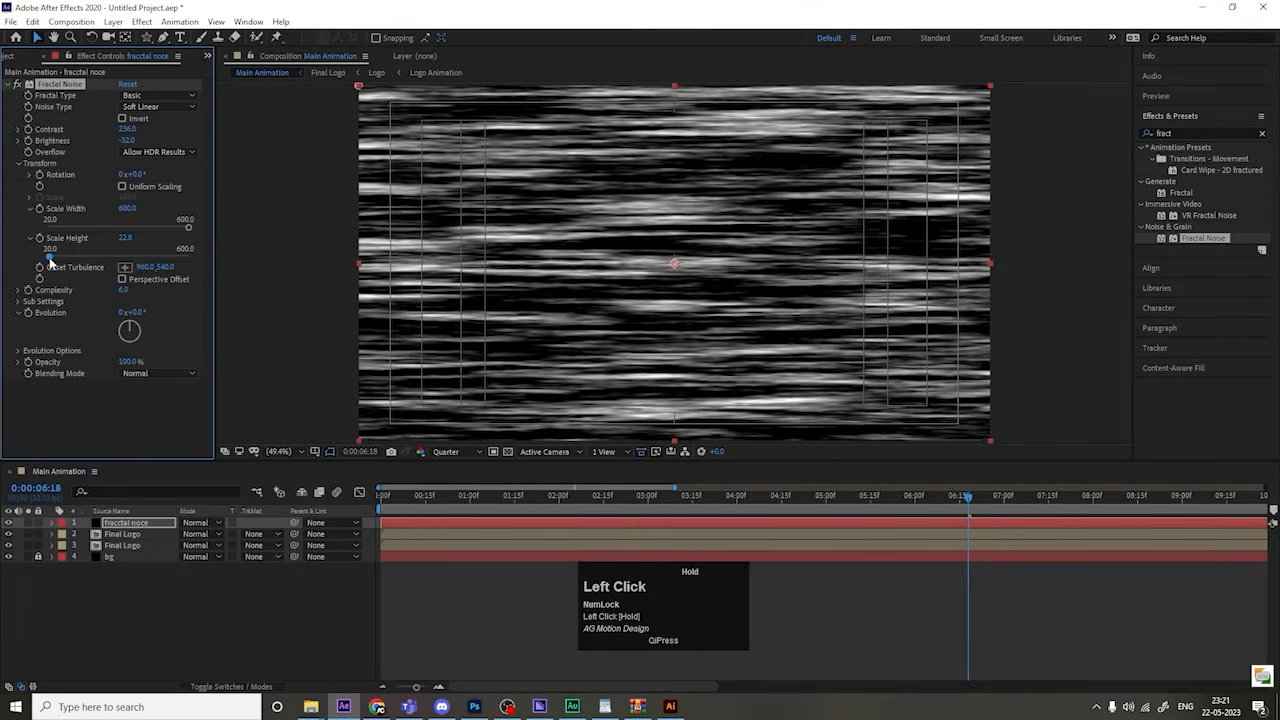
Step: Pre-compose the "fracctal noce" solid as "floar" with all attributes moved, and hide the resulting layer
{"action": "left_click", "coordinate": [137, 607]}
{"action": "left_click", "coordinate": [125, 512]}
{"action": "left_click", "coordinate": [131, 523]}
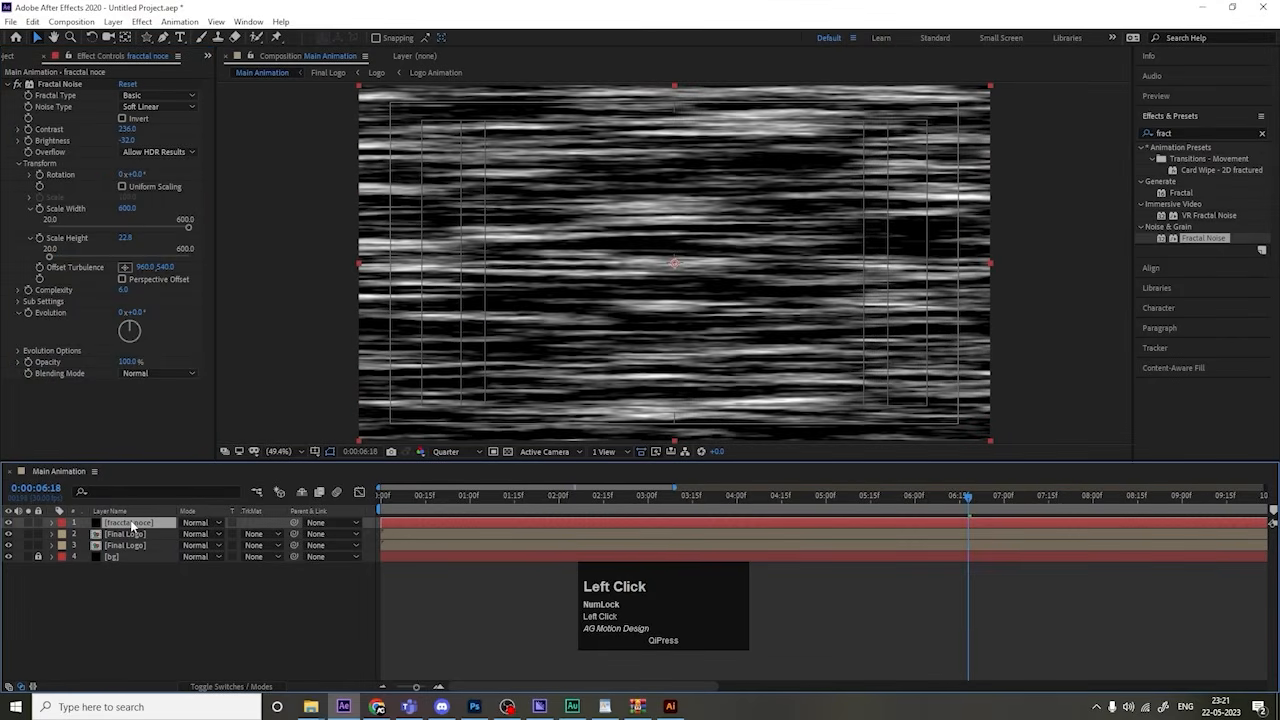
{"action": "key", "text": "ctrl+shift+c"}
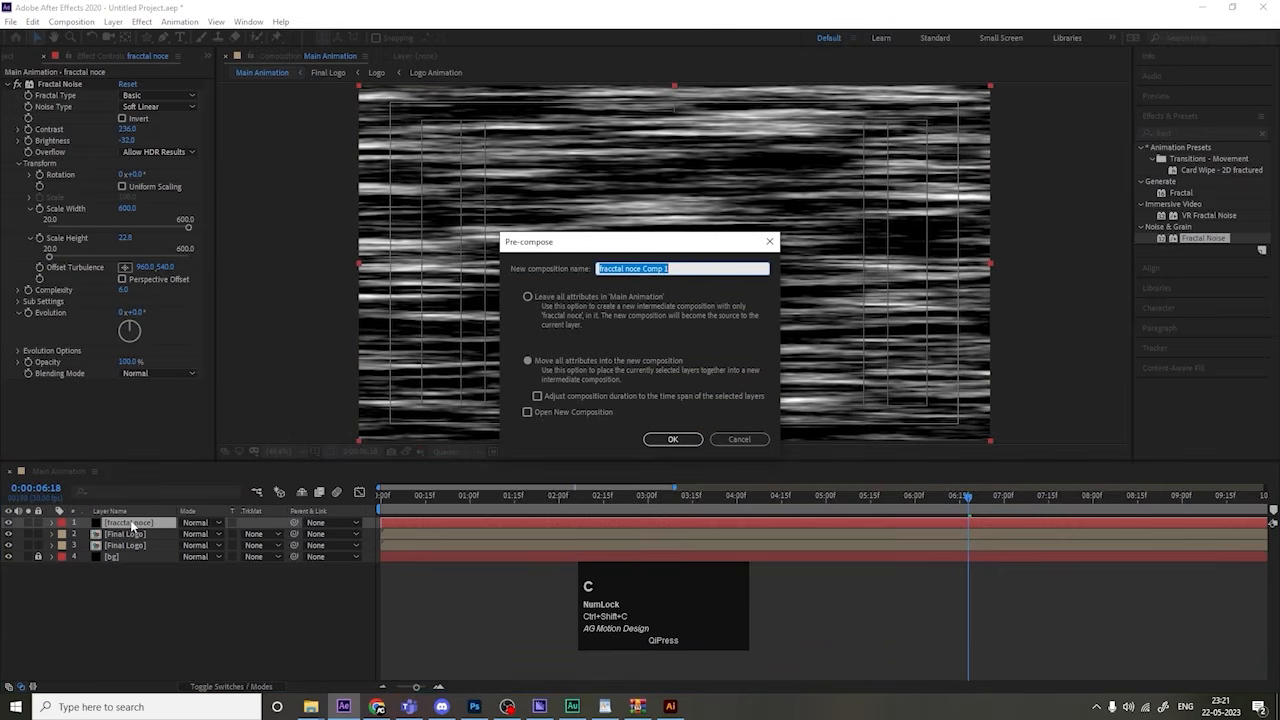
{"action": "type", "text": "floa"}
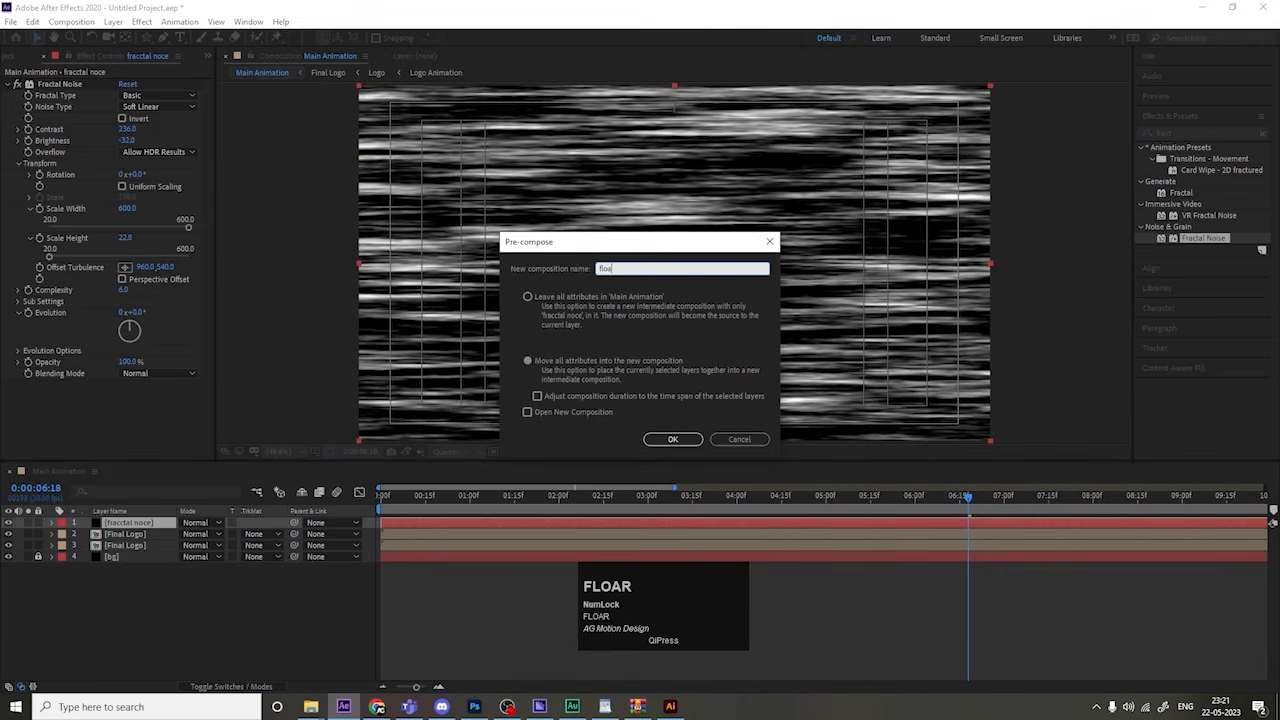
{"action": "type", "text": "r"}
{"action": "key", "text": "Return"}
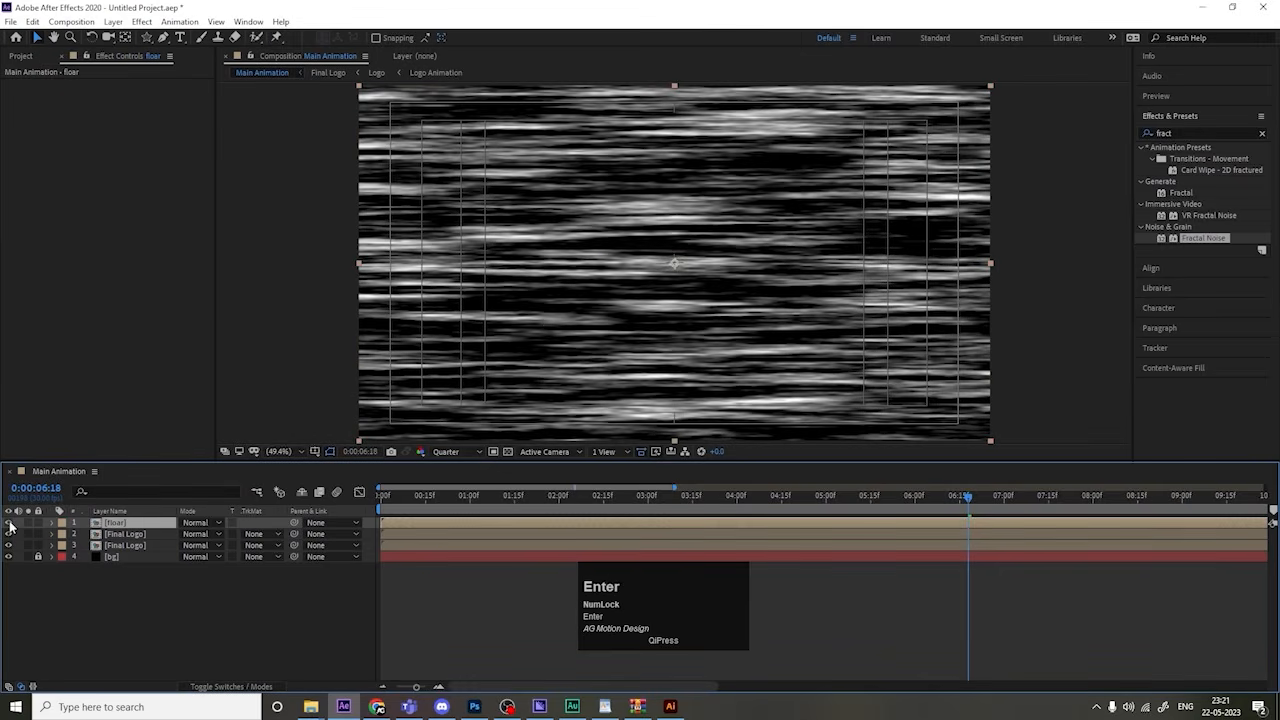
{"action": "left_click", "coordinate": [9, 523]}
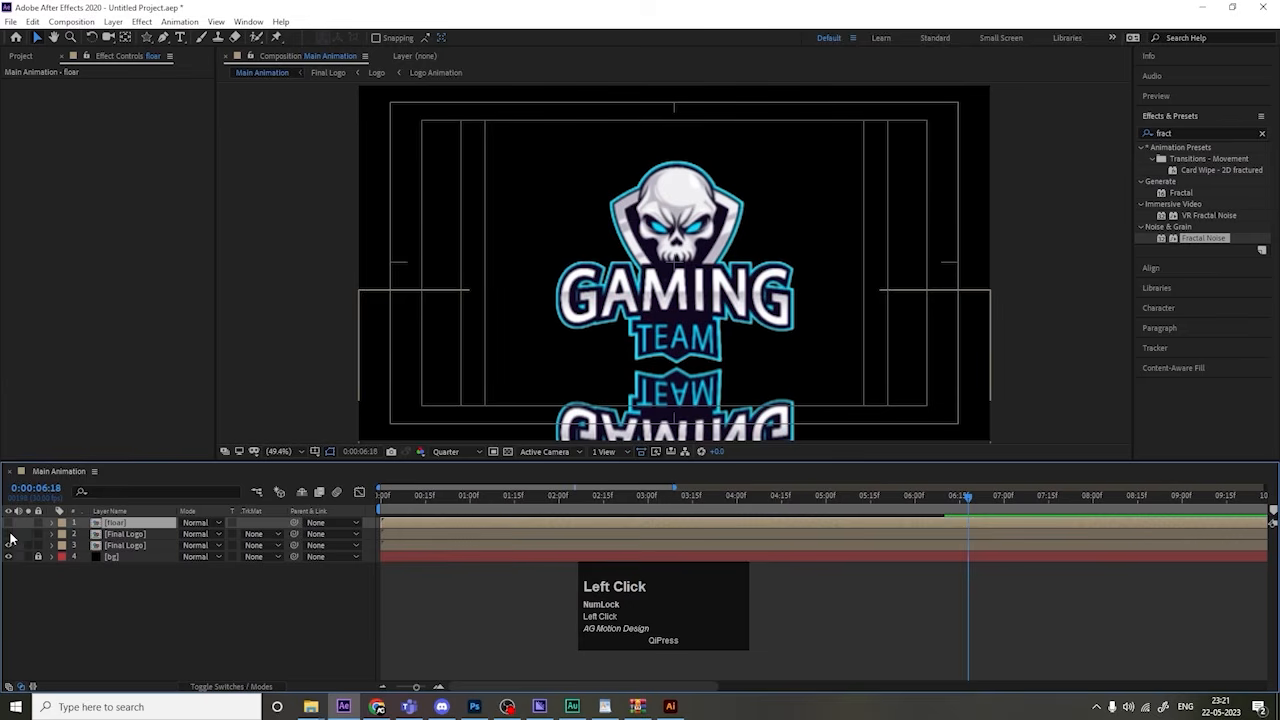
Step: Apply Compound Blur to the flipped Final Logo copy and set its Blur Layer to floar
{"action": "left_click", "coordinate": [105, 535]}
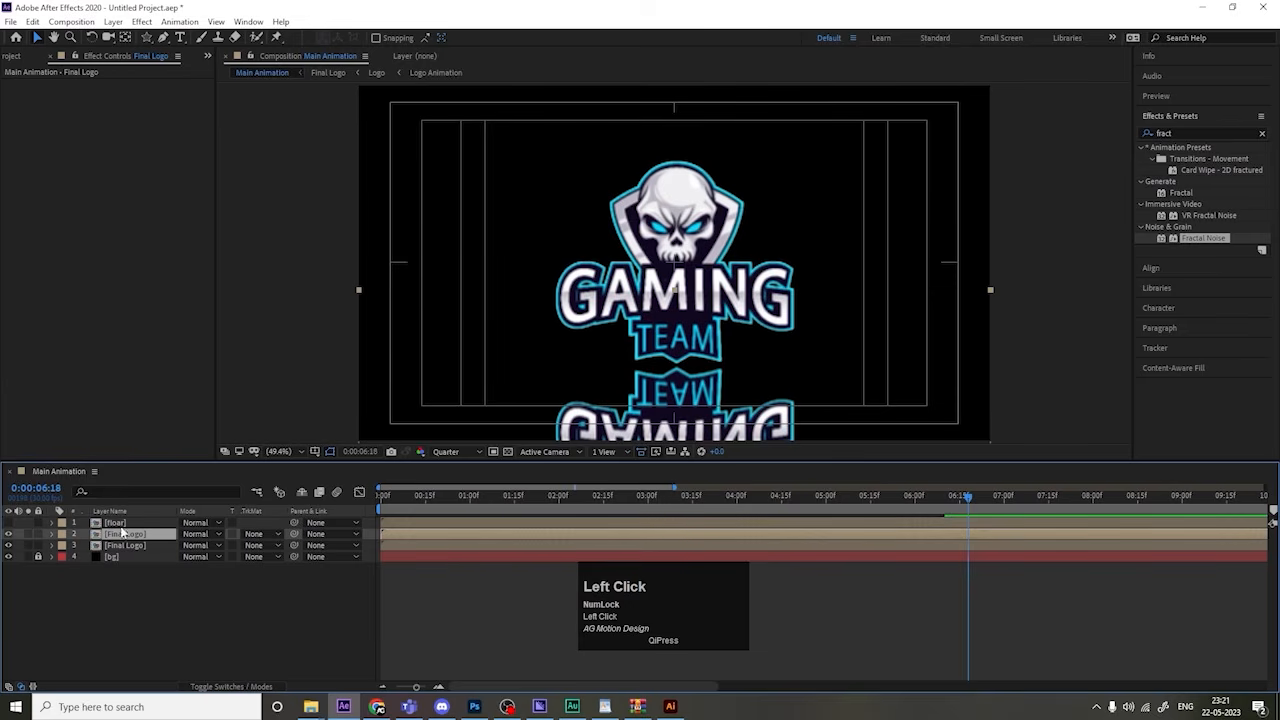
{"action": "left_click", "coordinate": [1185, 134]}
{"action": "key", "text": "ctrl+a"}
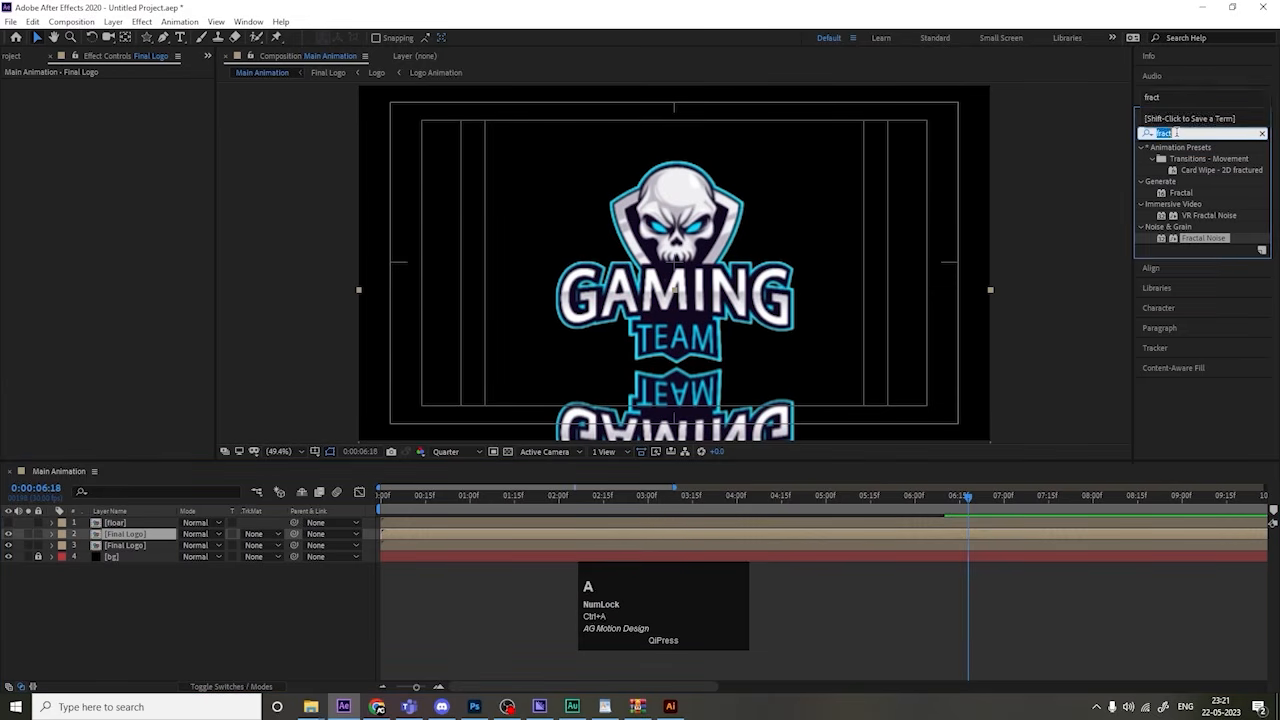
{"action": "type", "text": "compo"}
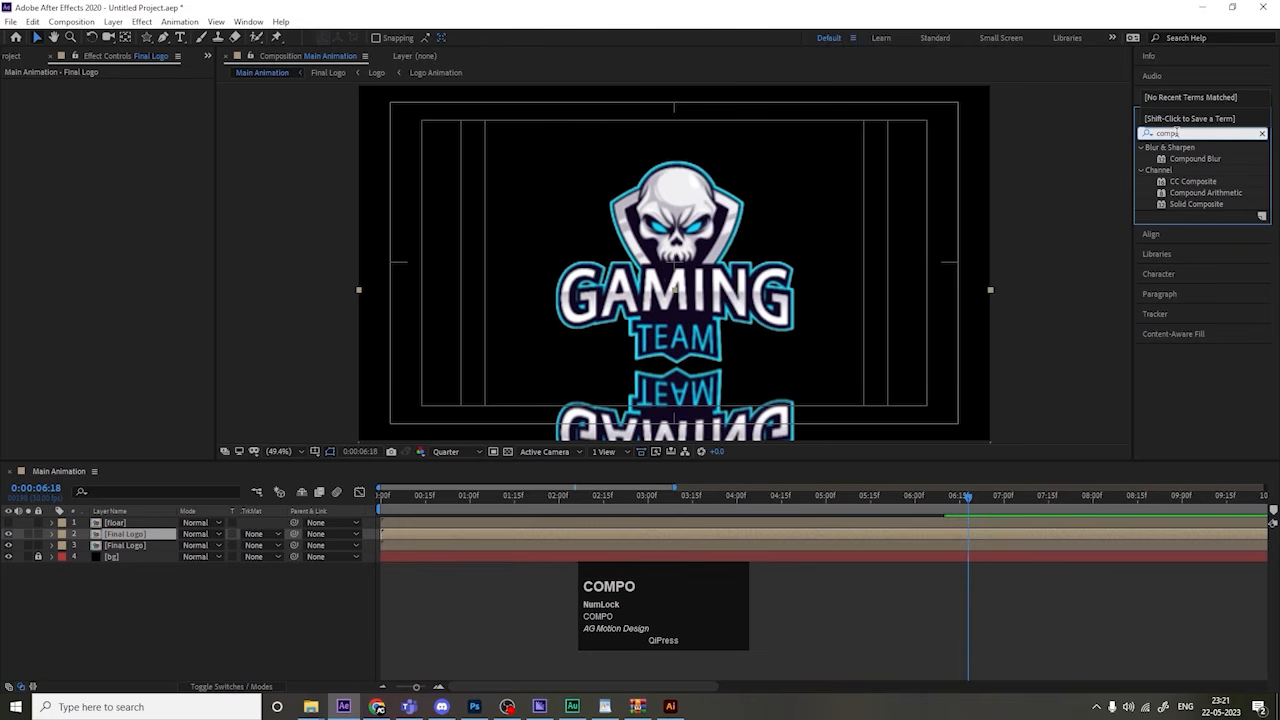
{"action": "double_click", "coordinate": [1197, 159]}
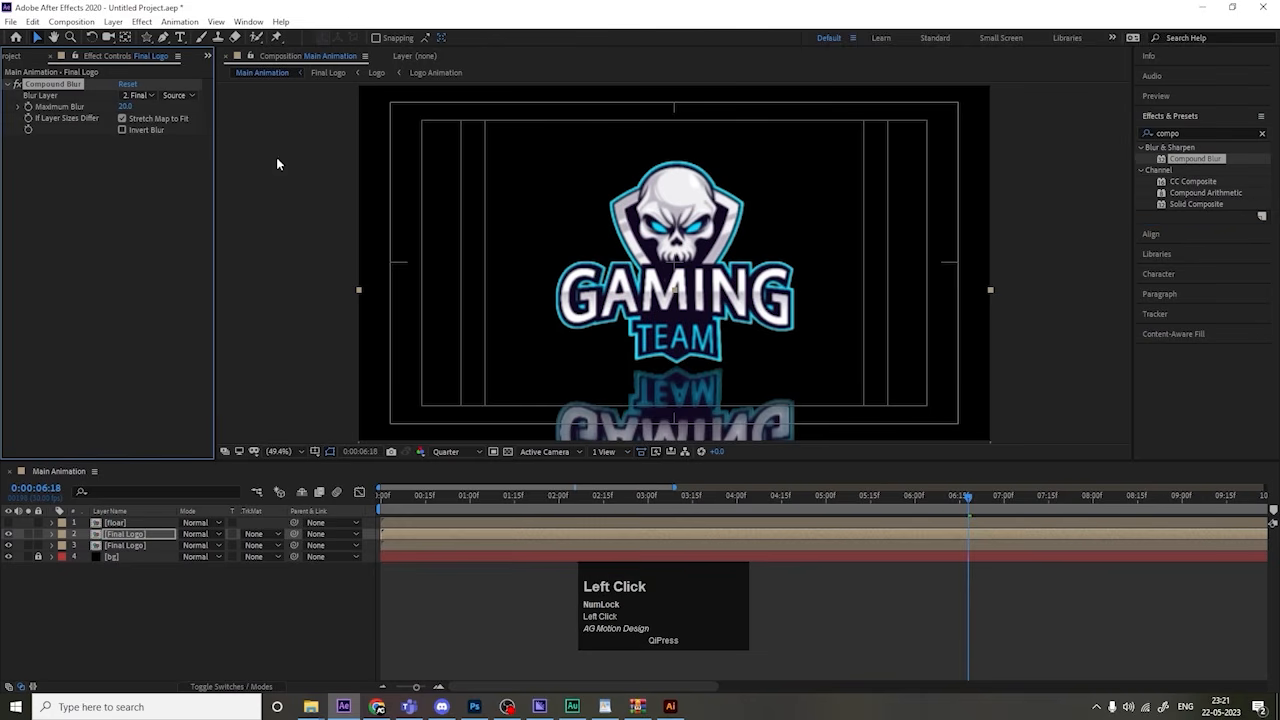
{"action": "left_click", "coordinate": [148, 94]}
{"action": "left_click", "coordinate": [145, 125]}
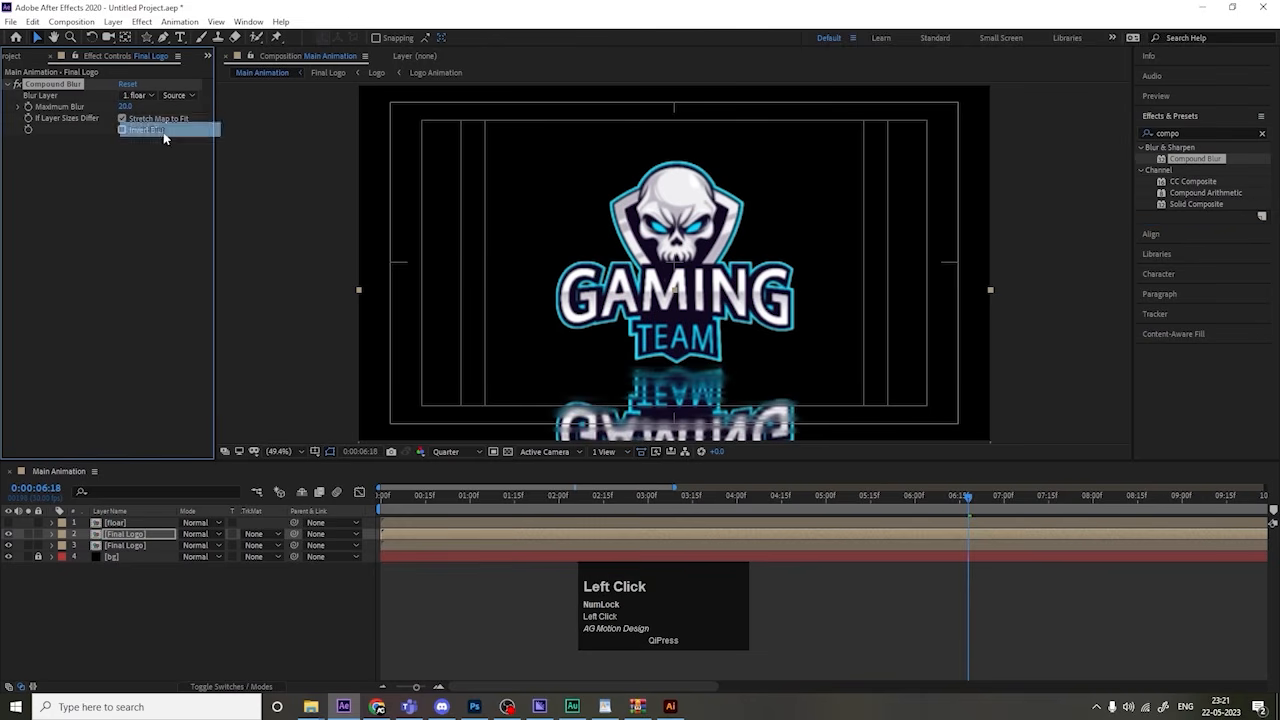
Step: Play back Main Animation from the start to check the logo with its blurred reflection
{"action": "left_click_drag", "start_coordinate": [426, 500], "coordinate": [356, 494]}
{"action": "key", "text": "space"}
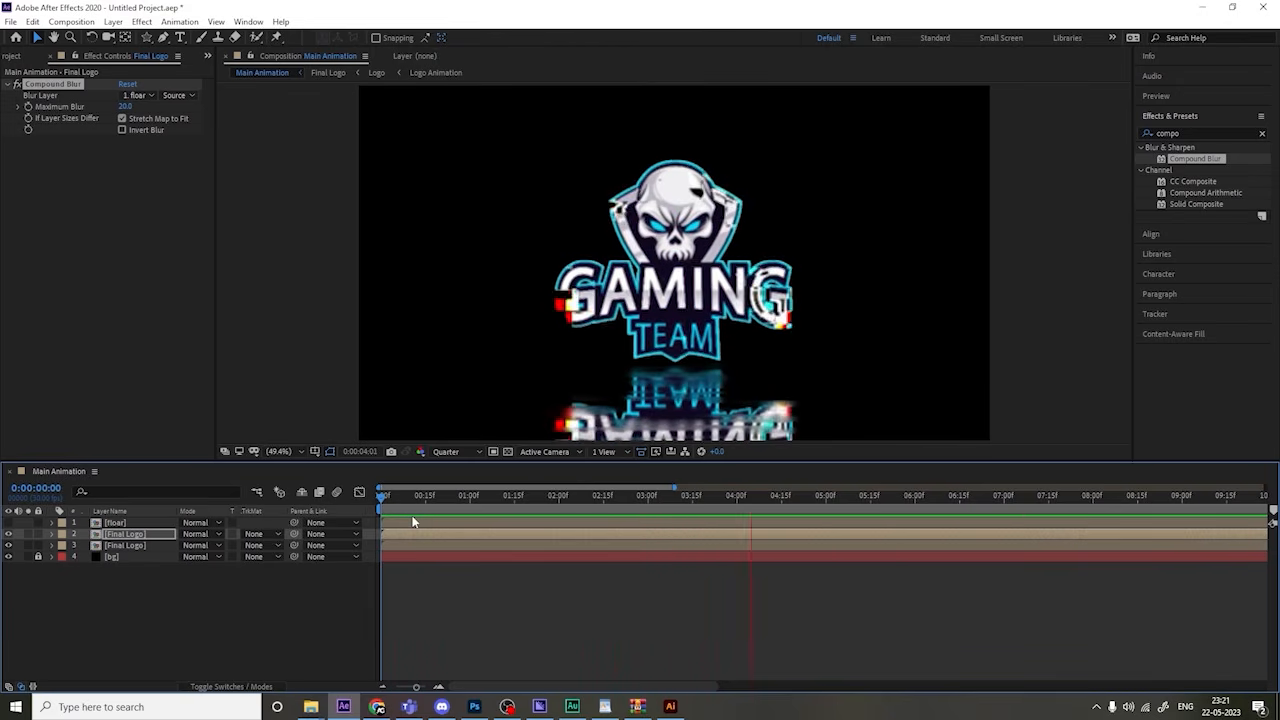
{"action": "key", "text": "space"}
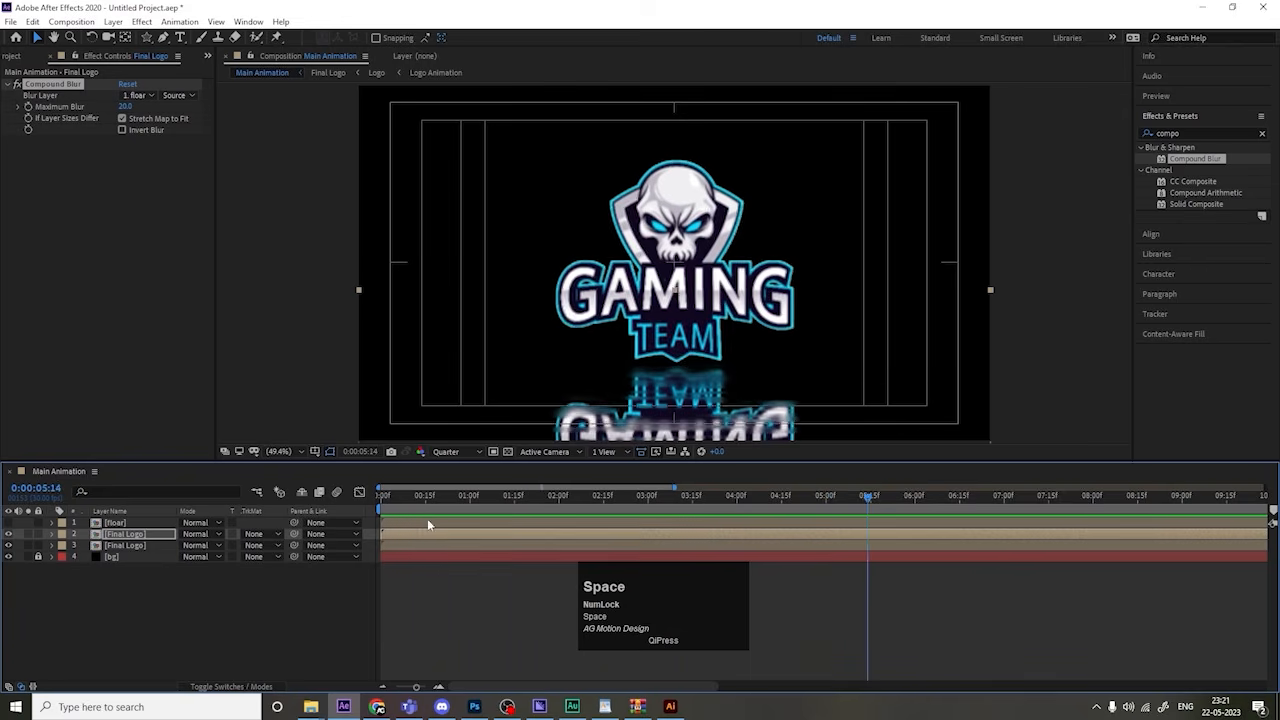
{"action": "left_click", "coordinate": [427, 518]}
{"action": "key", "text": "space"}
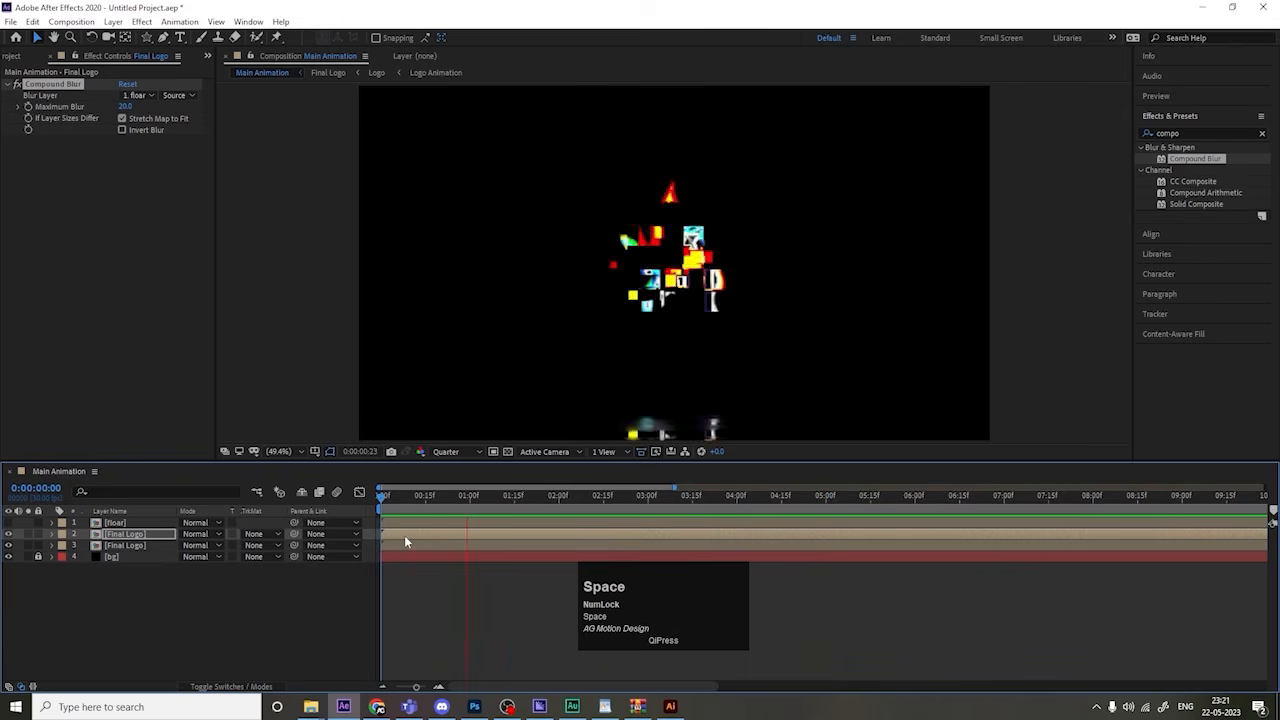
{"action": "left_click", "coordinate": [389, 502]}
Step: Add a null object to Main Animation and parent the floar layer and both Final Logo layers to it
{"action": "left_click", "coordinate": [213, 621]}
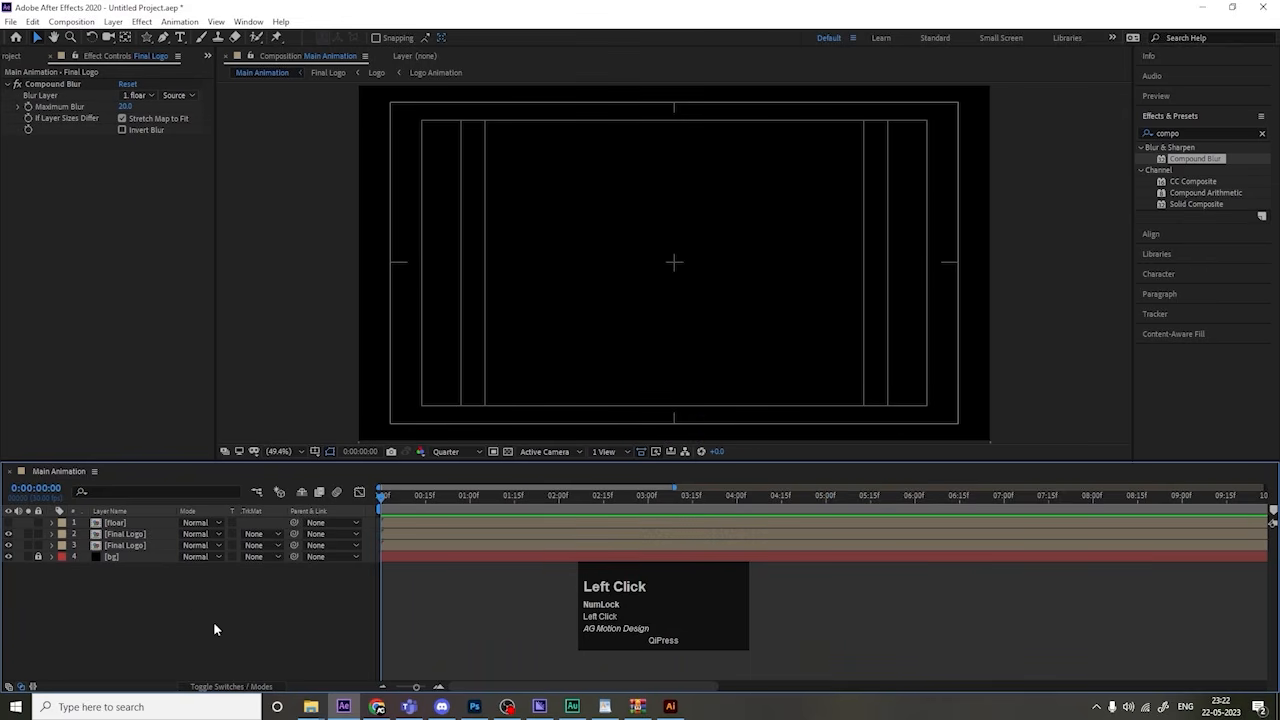
{"action": "right_click", "coordinate": [195, 599]}
{"action": "left_click", "coordinate": [236, 456]}
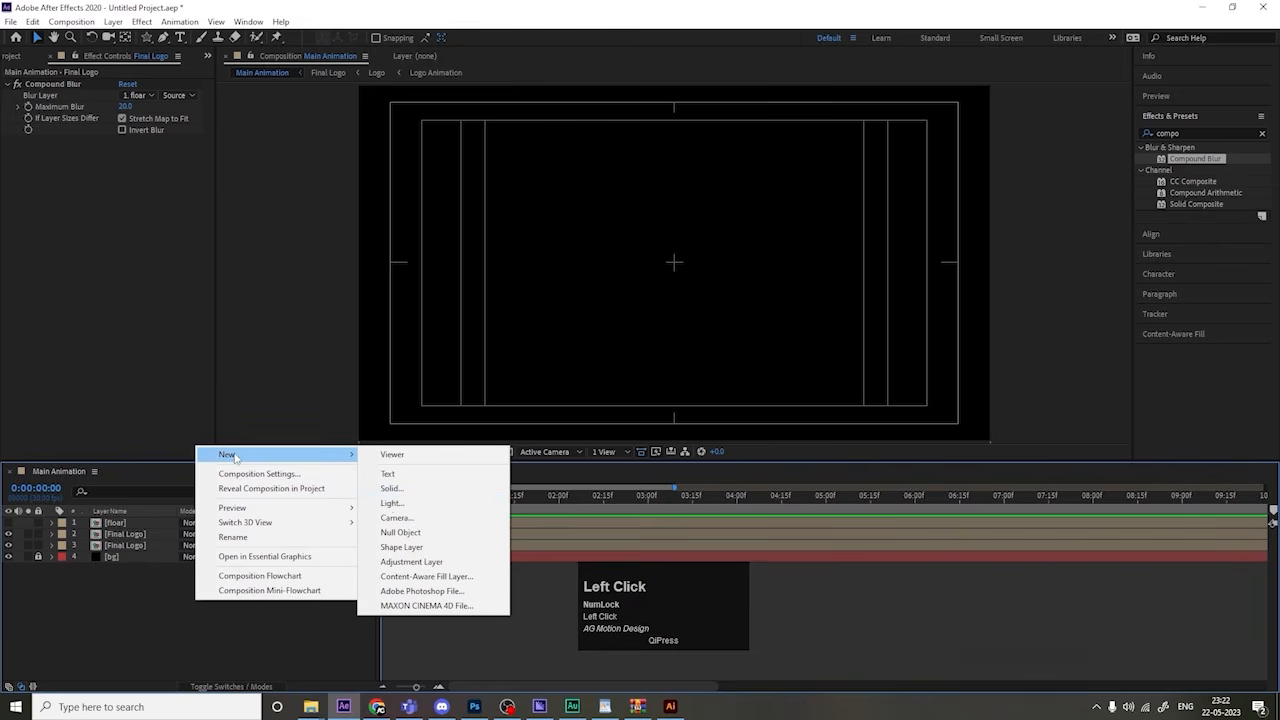
{"action": "left_click", "coordinate": [401, 533]}
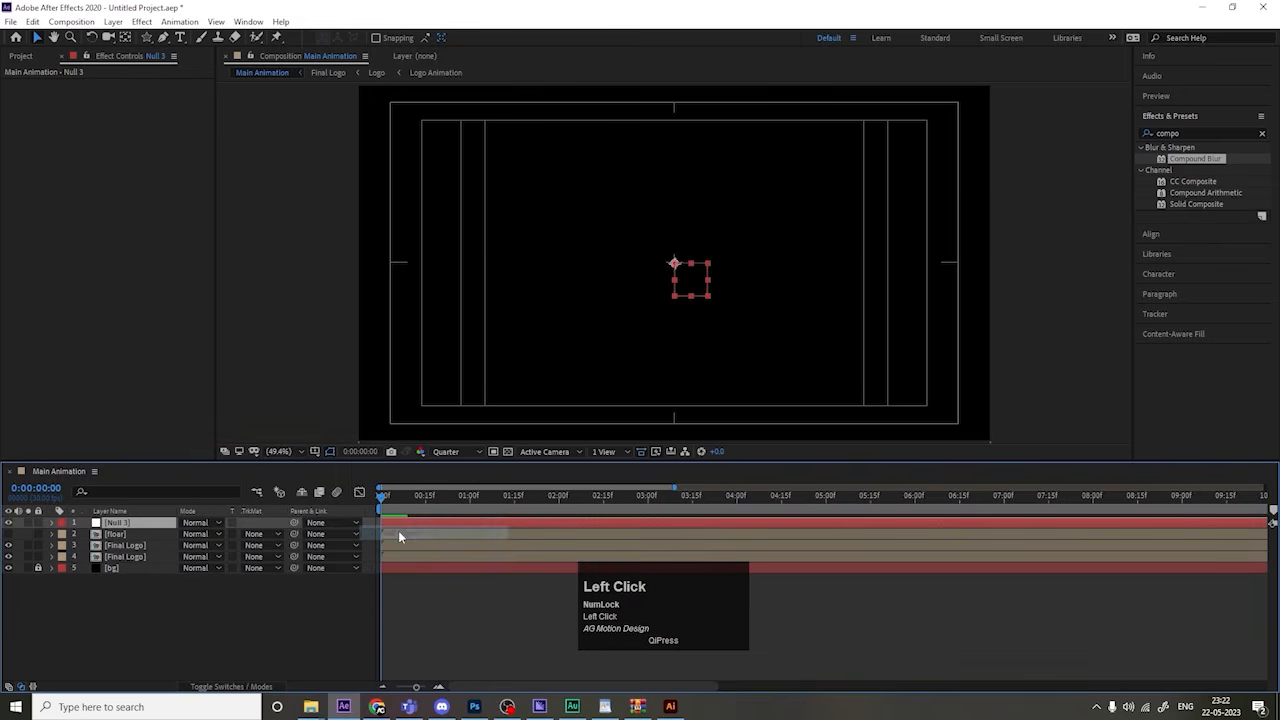
{"action": "left_click", "coordinate": [124, 534]}
{"action": "left_click", "coordinate": [125, 556], "text": "shift"}
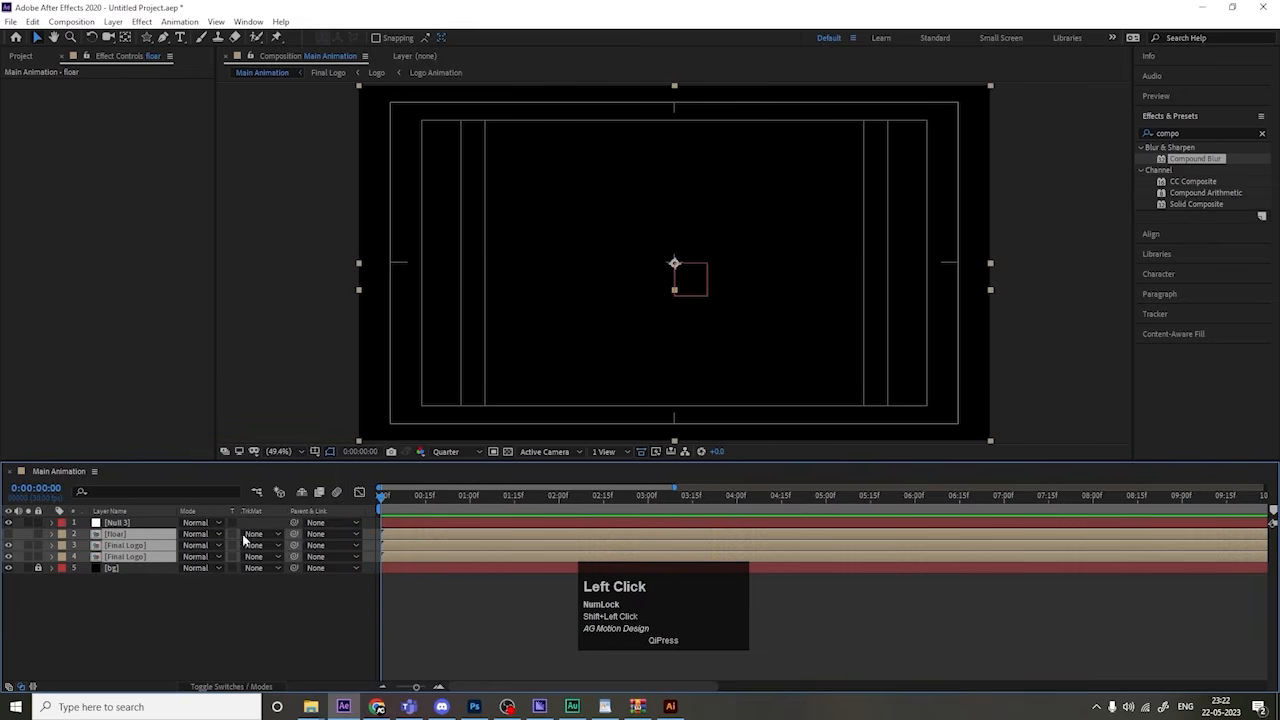
{"action": "left_click_drag", "start_coordinate": [294, 533], "coordinate": [153, 523]}
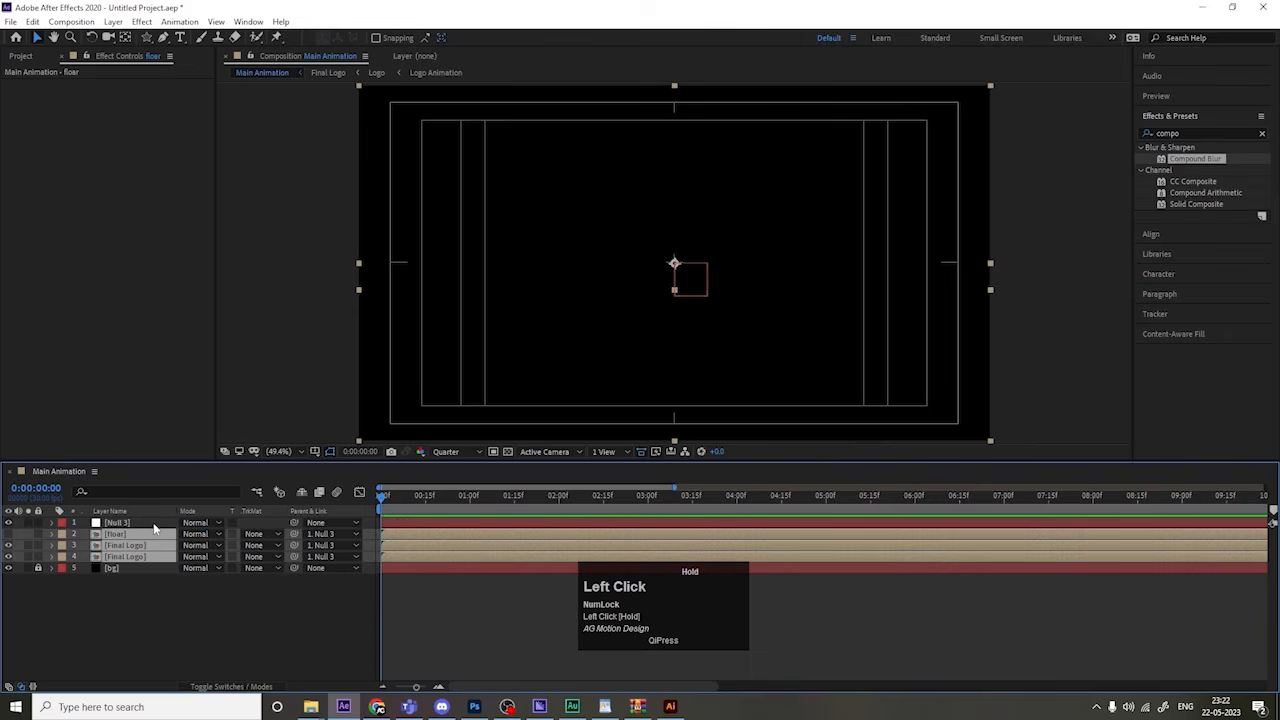
Step: Enable Scale and Rotation keyframing on the new null at the start of the composition and show both properties
{"action": "left_click", "coordinate": [153, 524]}
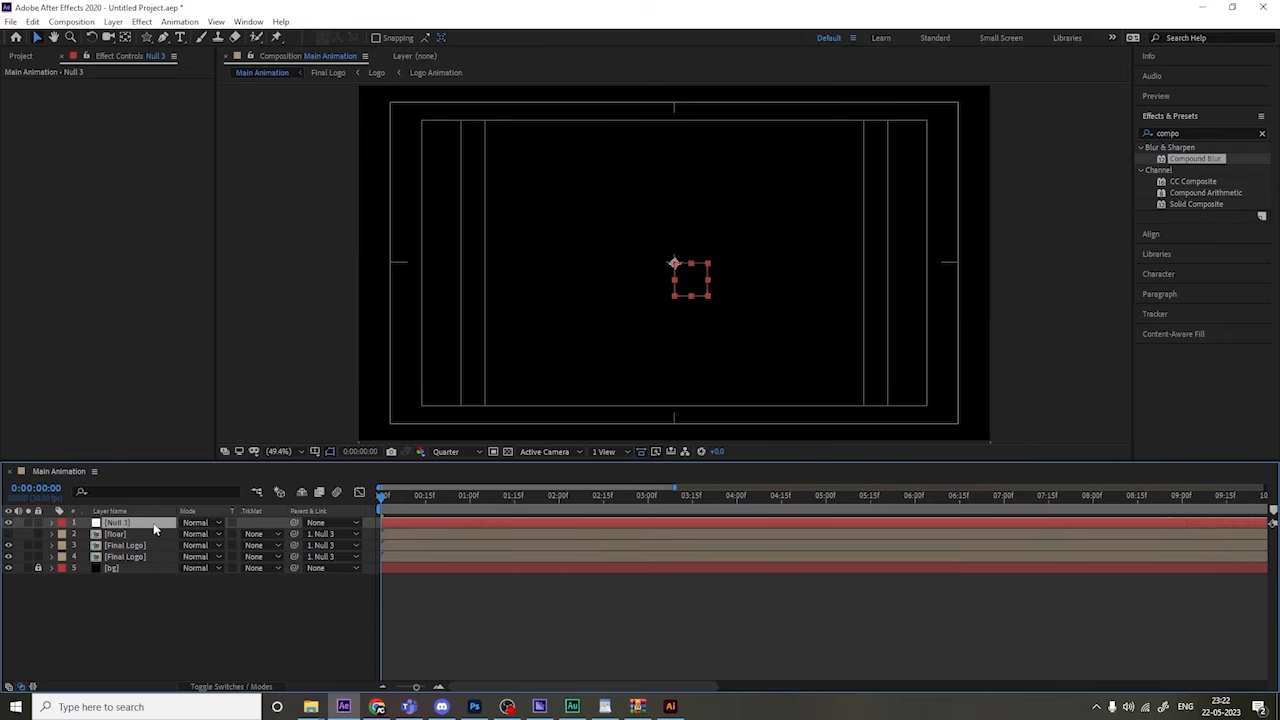
{"action": "key", "text": "s"}
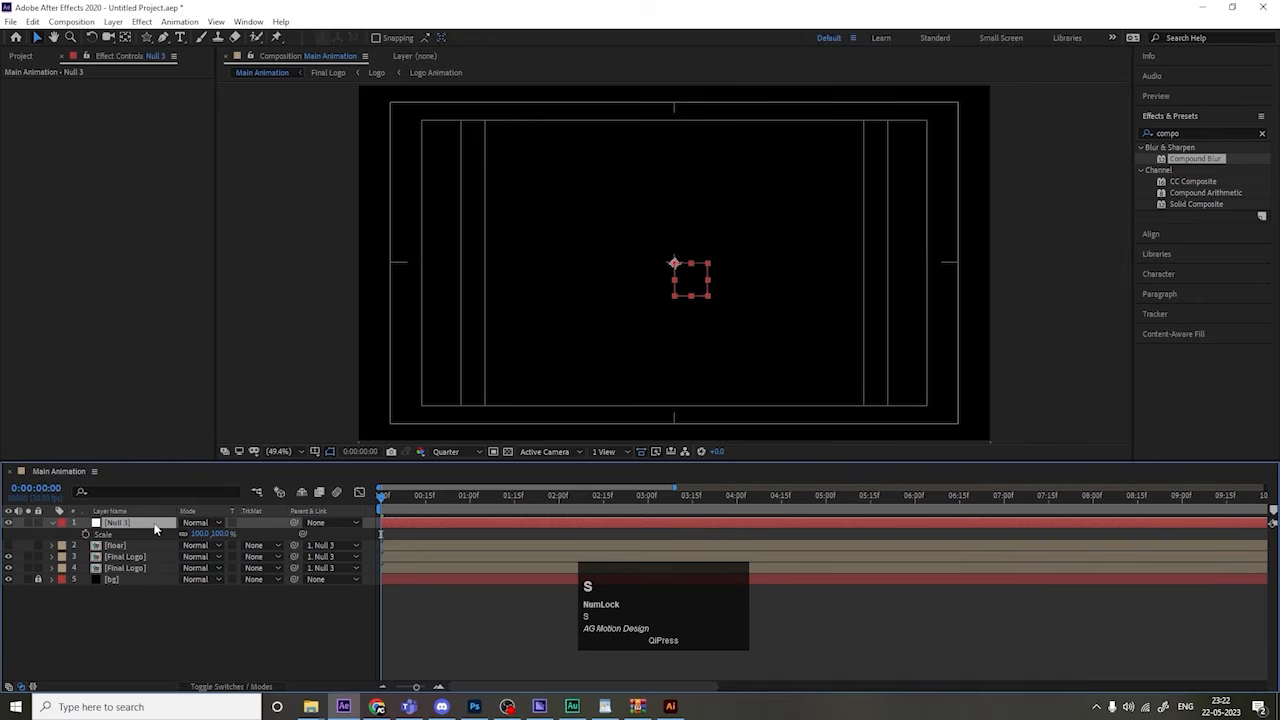
{"action": "left_click", "coordinate": [81, 534]}
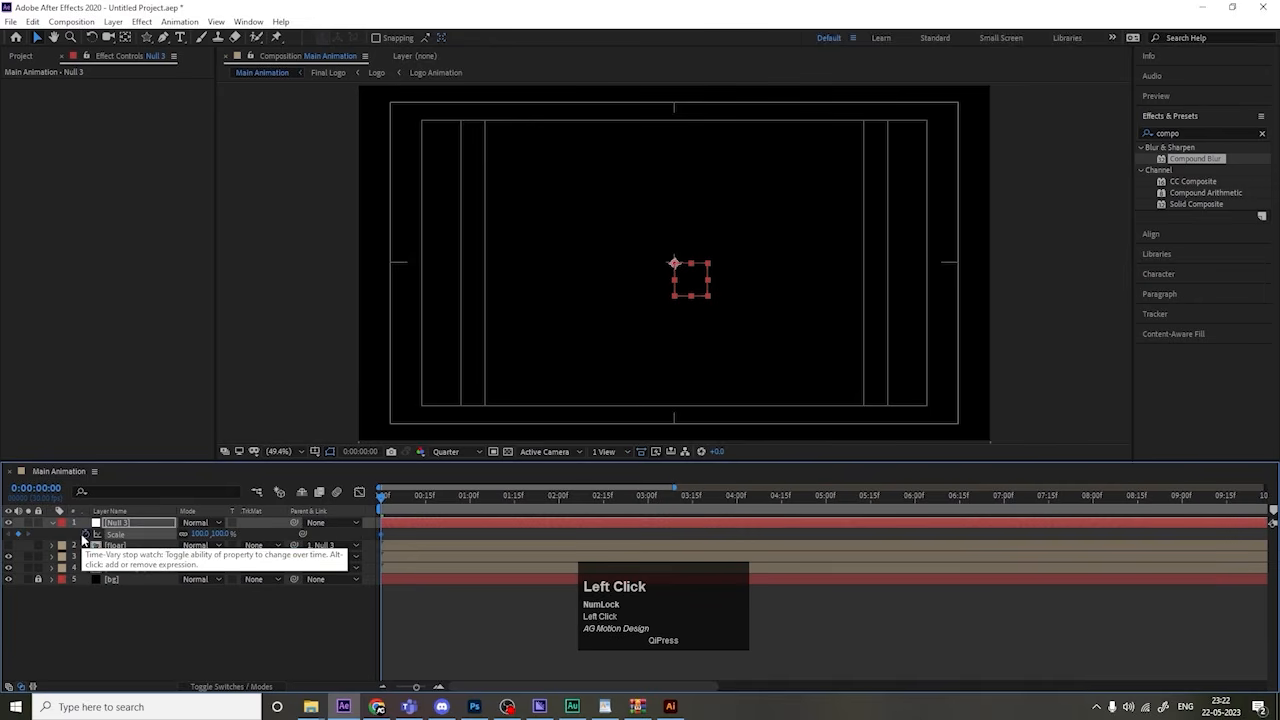
{"action": "key", "text": "r"}
{"action": "left_click", "coordinate": [85, 535]}
{"action": "key", "text": "u"}
Step: Play the animation up to the fully revealed logo and add null Scale and Rotation keyframes at 0:00:04:18
{"action": "key", "text": "space"}
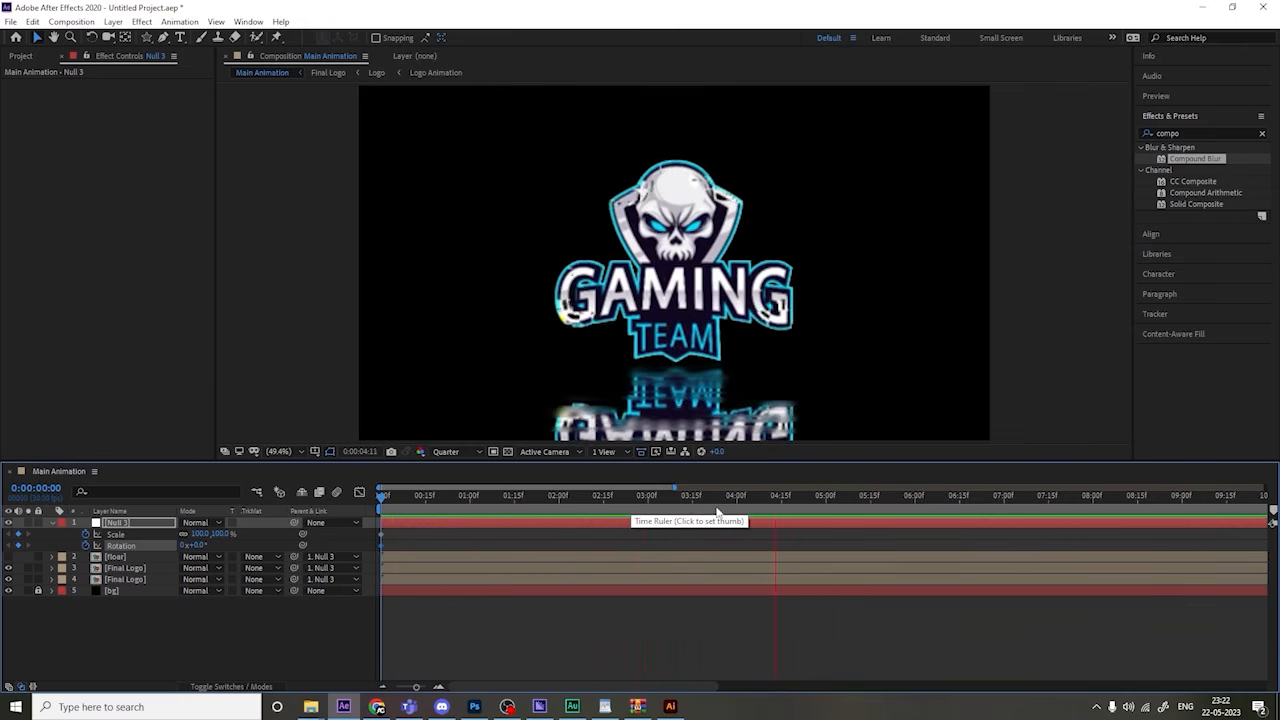
{"action": "key", "text": "space"}
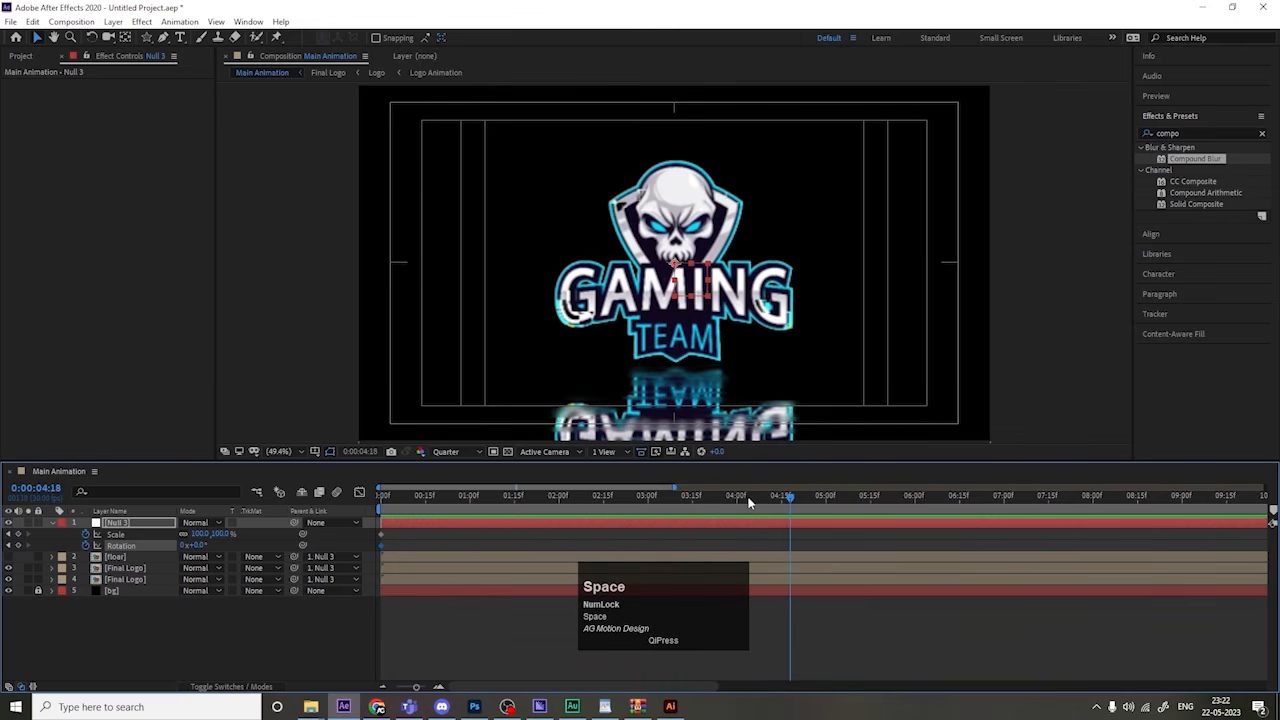
{"action": "left_click", "coordinate": [19, 538]}
Step: Set the null's first keyframes to 258% Scale and -90° Rotation, keeping them at the start of the composition
{"action": "left_click_drag", "start_coordinate": [743, 513], "coordinate": [455, 515]}
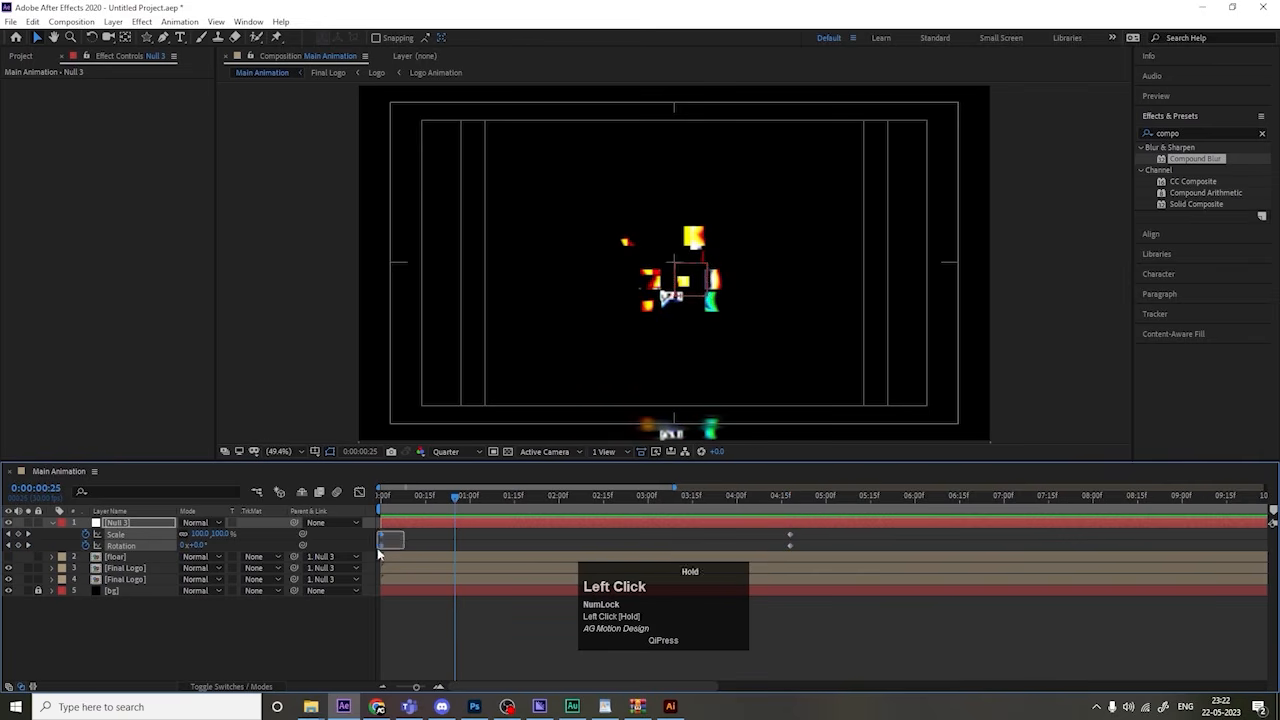
{"action": "left_click_drag", "start_coordinate": [381, 535], "coordinate": [455, 550]}
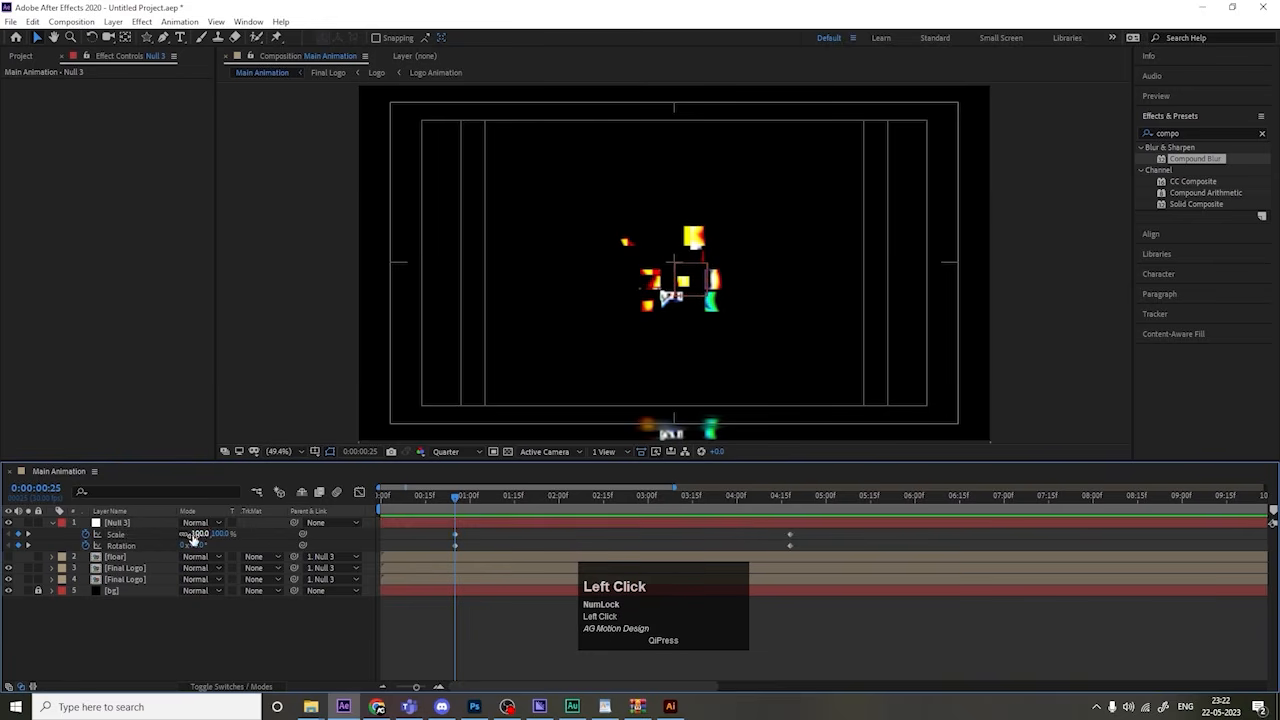
{"action": "left_click_drag", "start_coordinate": [200, 533], "coordinate": [292, 520]}
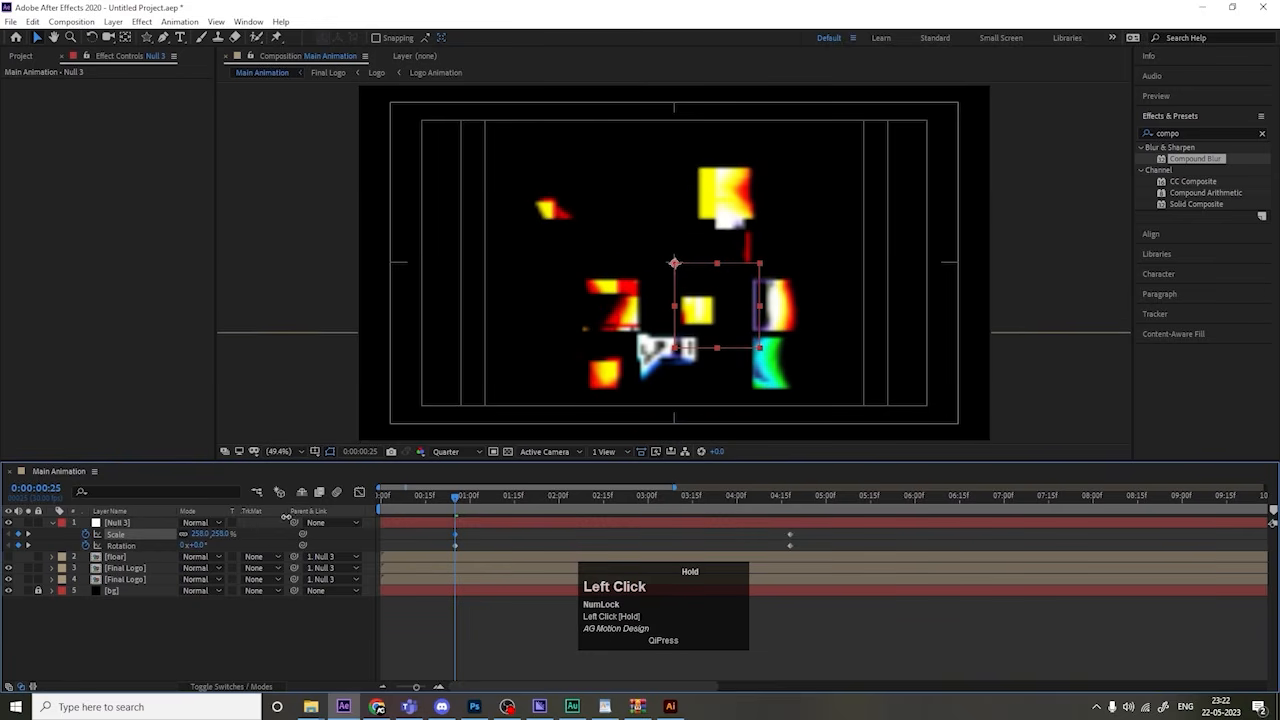
{"action": "left_click_drag", "start_coordinate": [198, 545], "coordinate": [170, 545]}
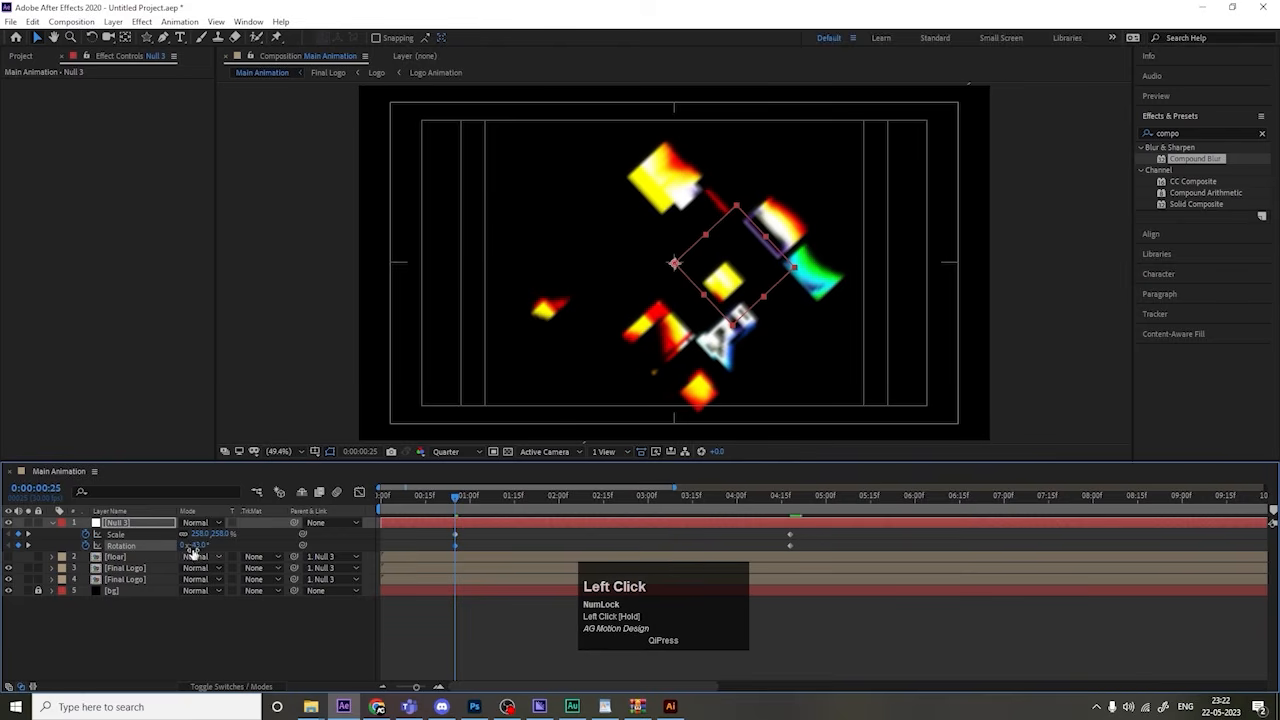
{"action": "left_click", "coordinate": [195, 545]}
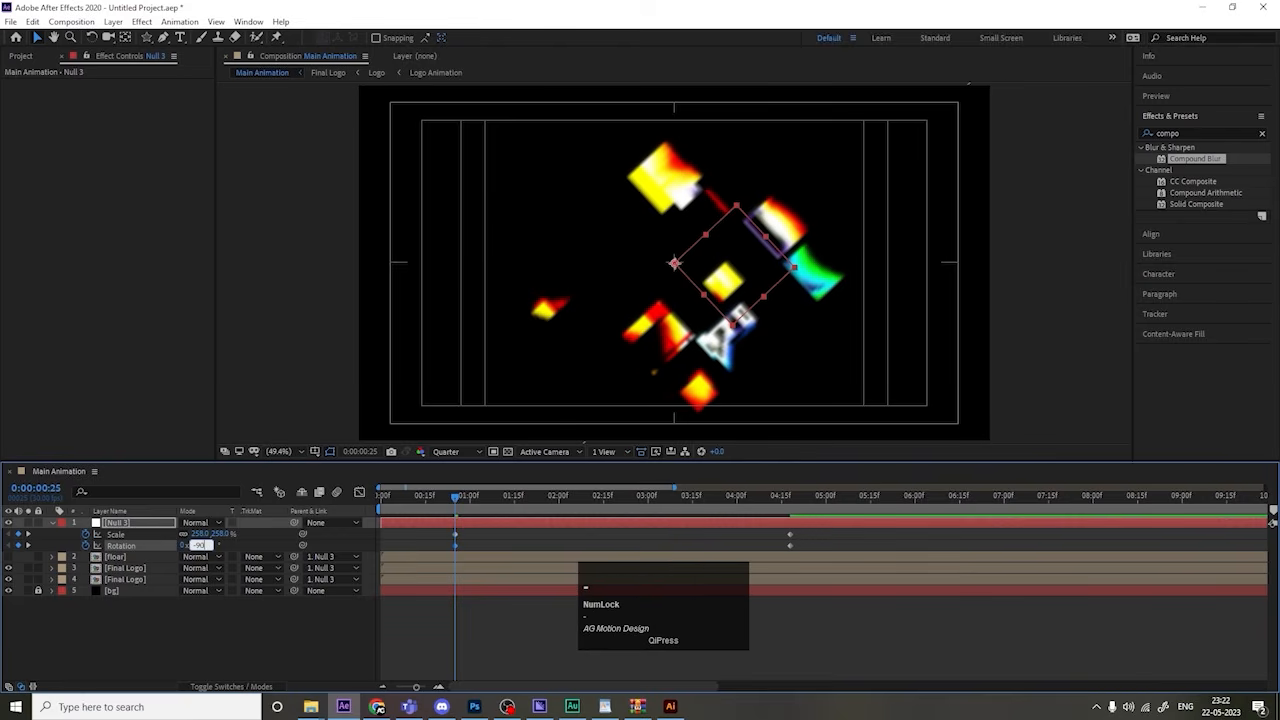
{"action": "type", "text": "-90"}
{"action": "key", "text": "Return"}
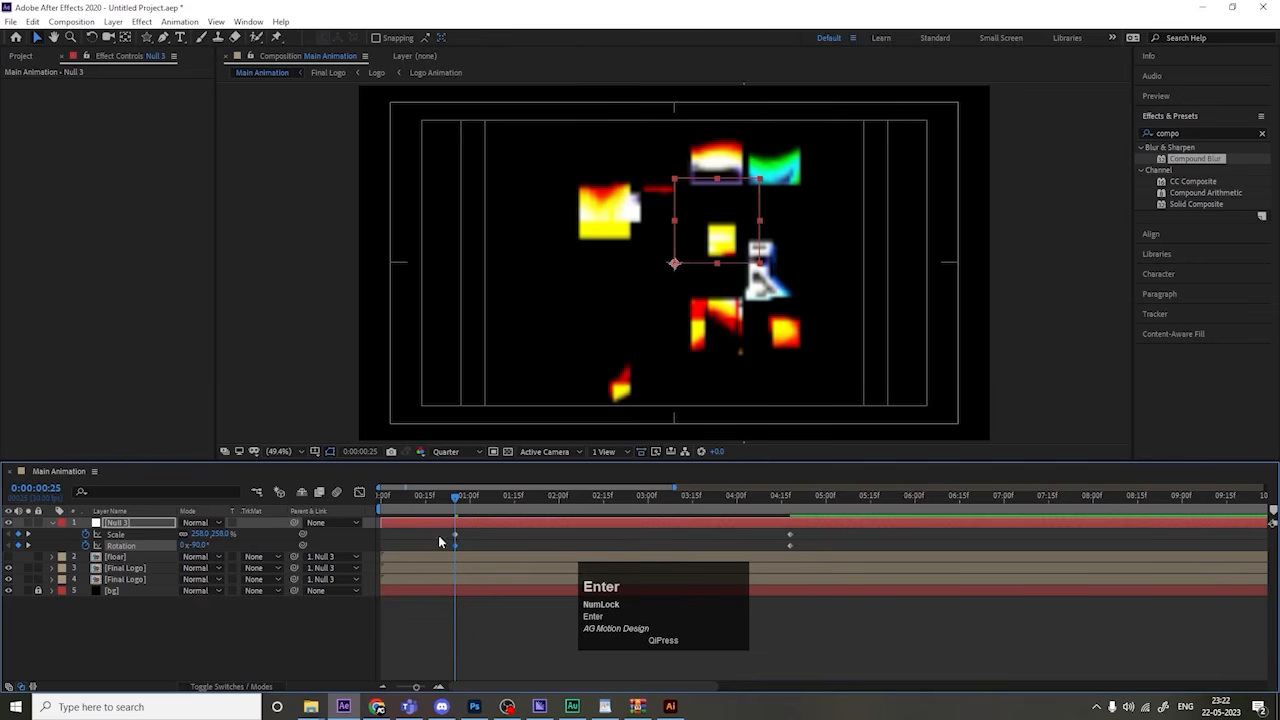
{"action": "left_click_drag", "start_coordinate": [457, 540], "coordinate": [382, 541]}
Step: Play back the null's motion and inspect the frame at 0:00:02:21 at Full resolution in the enlarged composition view
{"action": "key", "text": "space"}
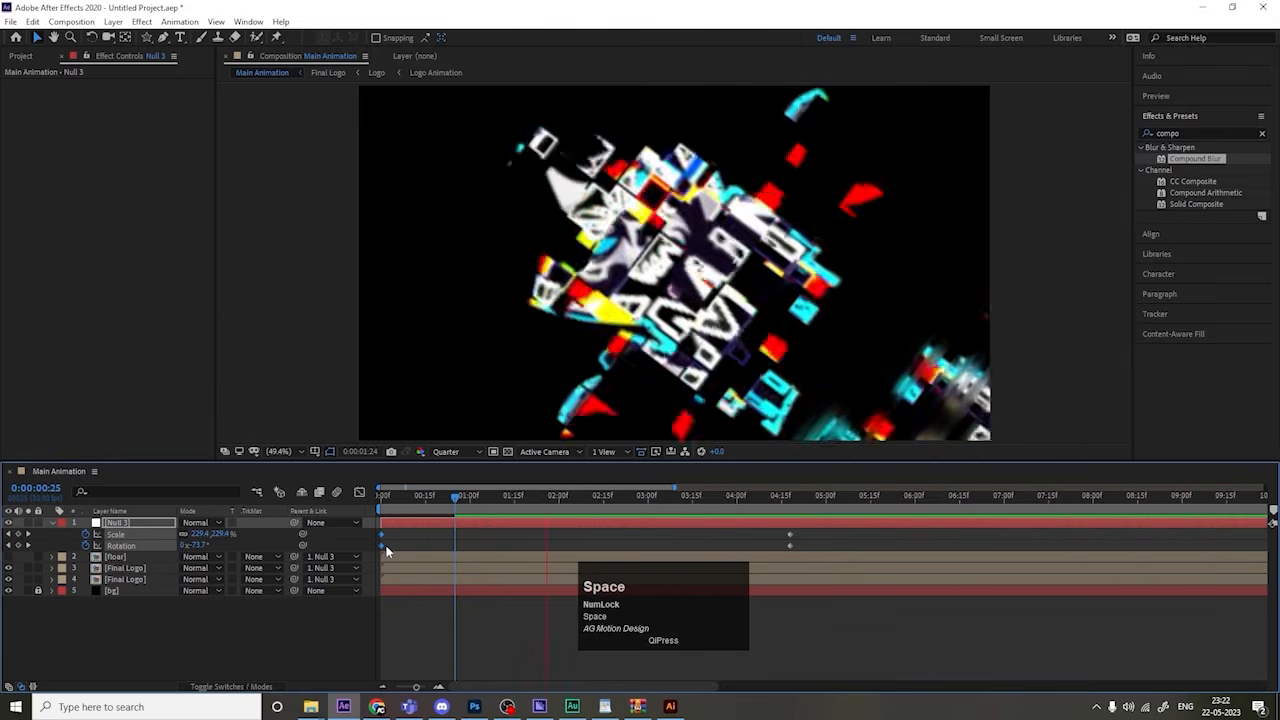
{"action": "left_click", "coordinate": [442, 456]}
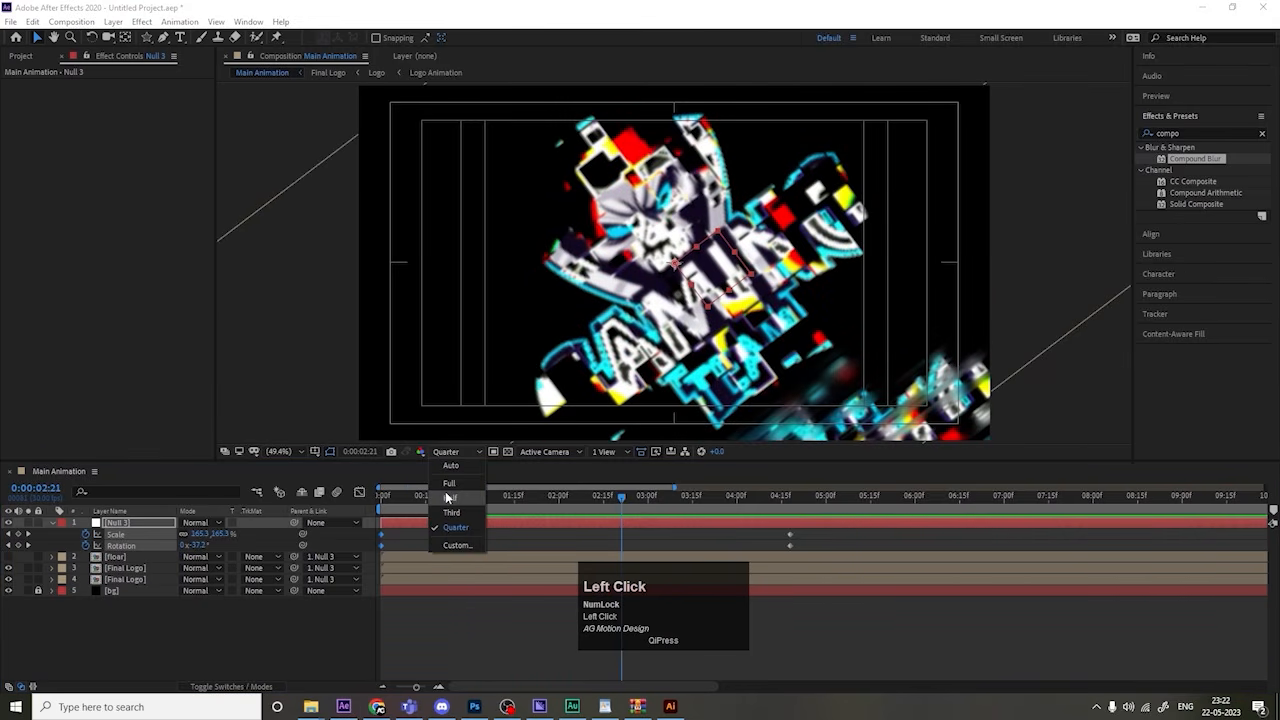
{"action": "left_click", "coordinate": [445, 491]}
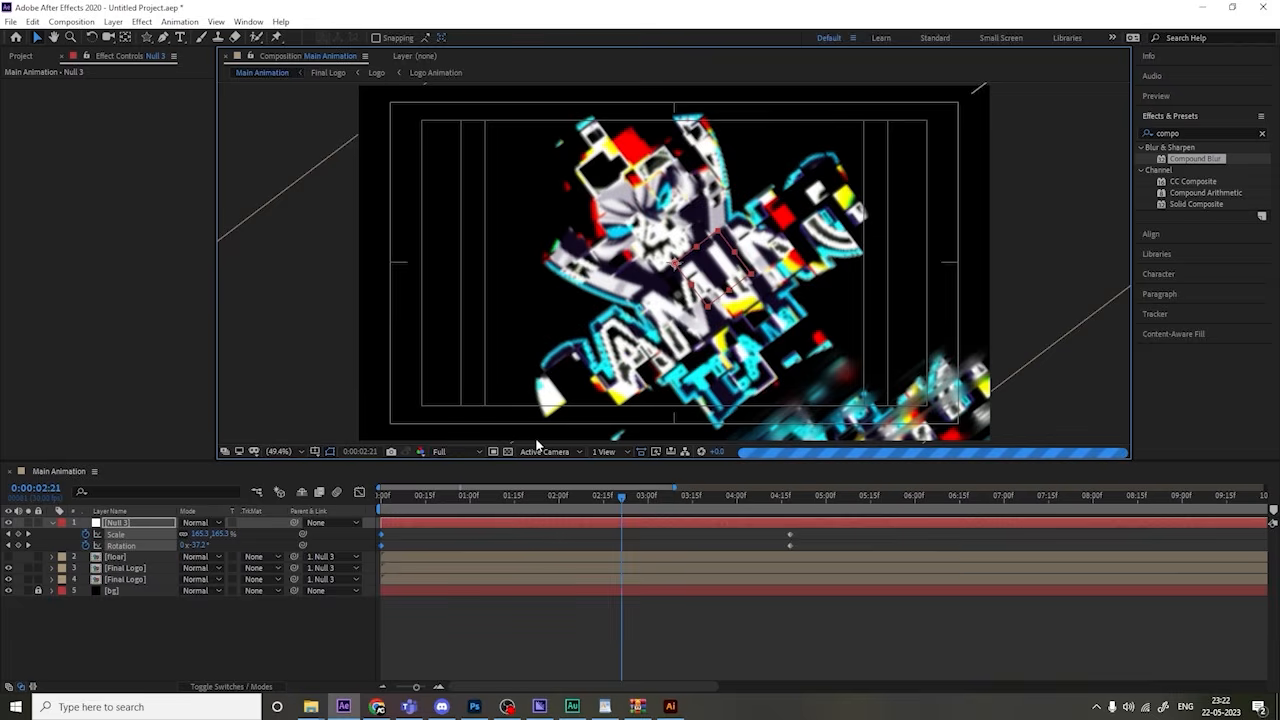
{"action": "key", "text": "grave"}
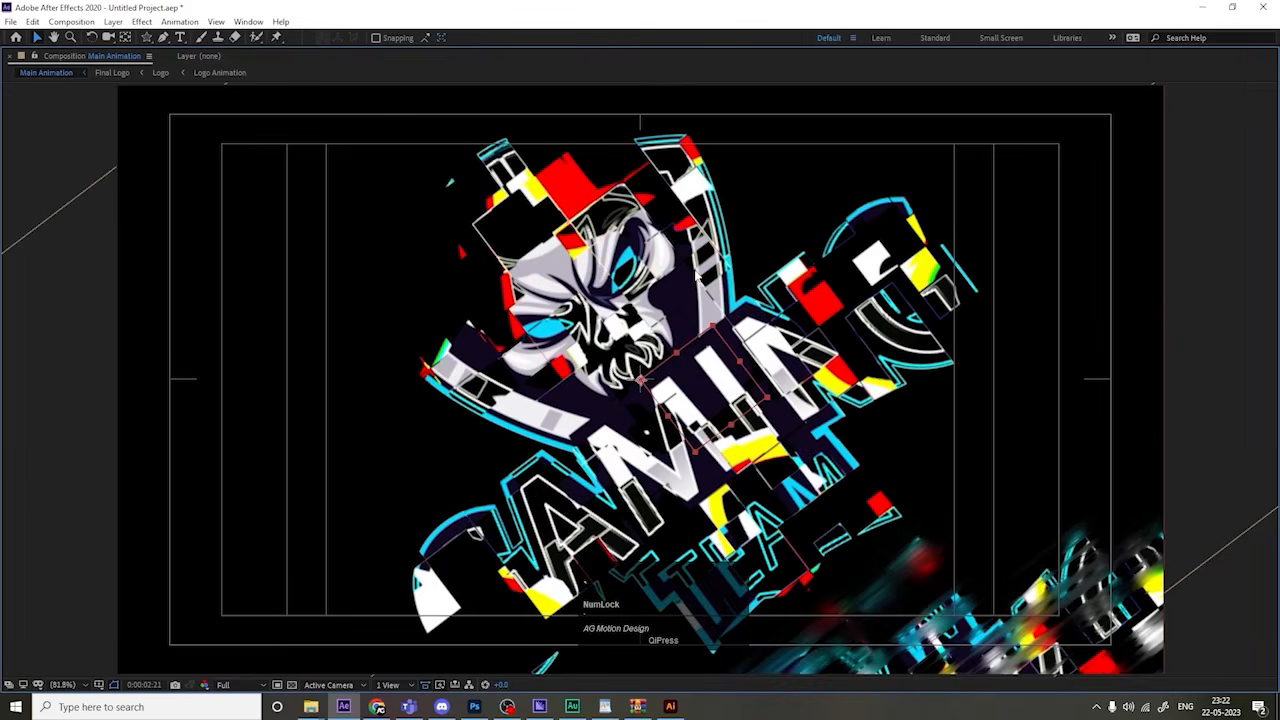
{"action": "key", "text": "grave"}
Step: Return the preview resolution to Quarter and play back the scaling and rotating logo from the start
{"action": "left_click", "coordinate": [470, 523]}
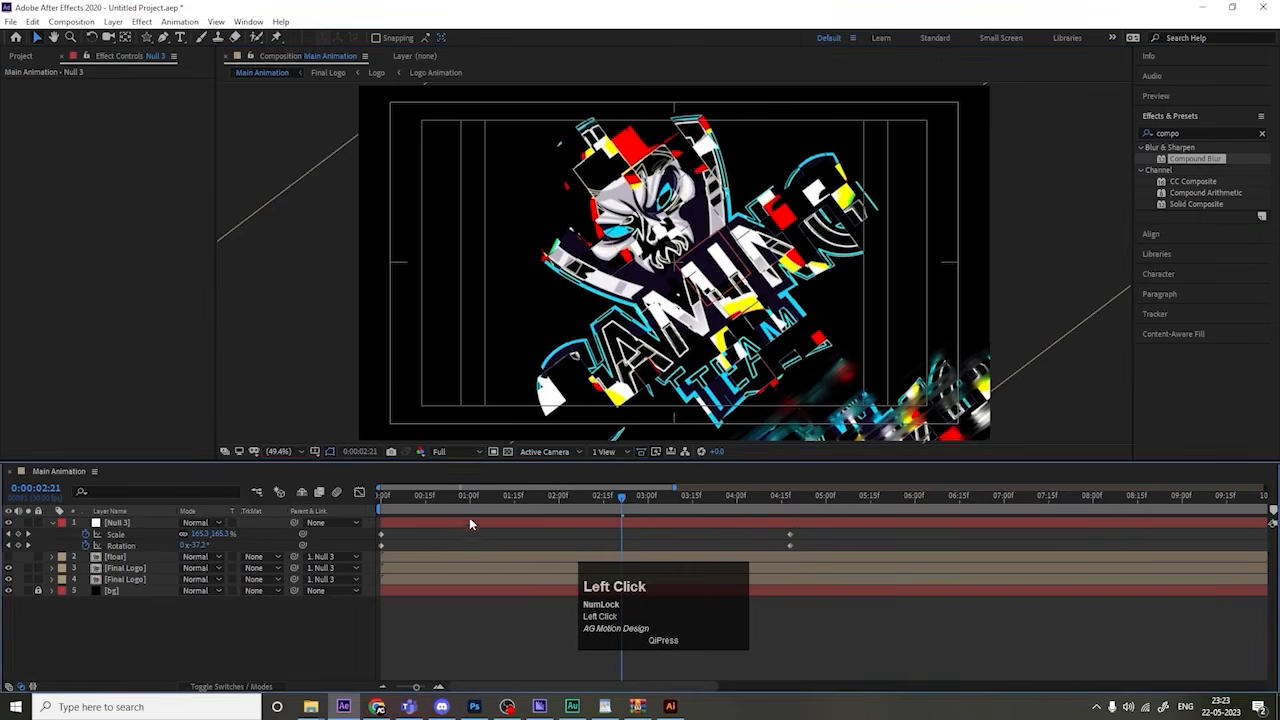
{"action": "left_click", "coordinate": [454, 451]}
{"action": "left_click", "coordinate": [469, 524]}
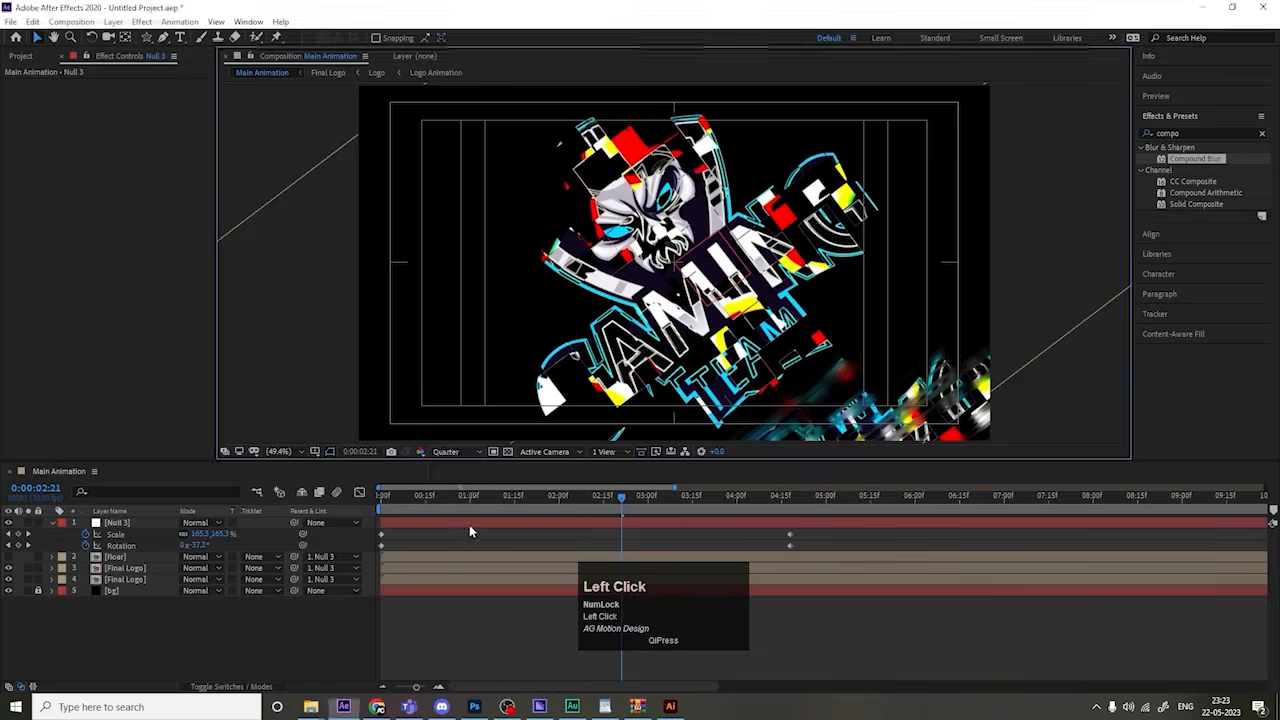
{"action": "key", "text": "space"}
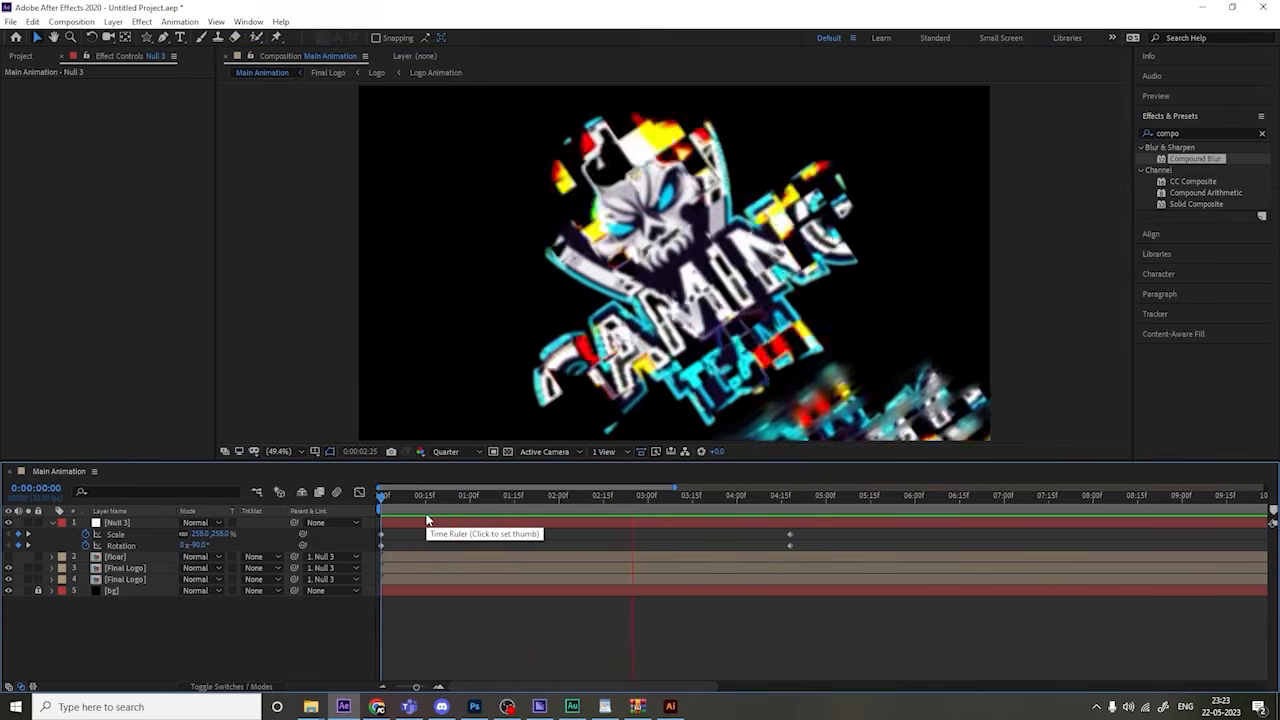
{"action": "key", "text": "space"}
Step: Add an adjustment layer above all other layers in Main Animation and apply the CC Lens effect to it
{"action": "left_click_drag", "start_coordinate": [408, 503], "coordinate": [319, 527]}
{"action": "right_click", "coordinate": [203, 631]}
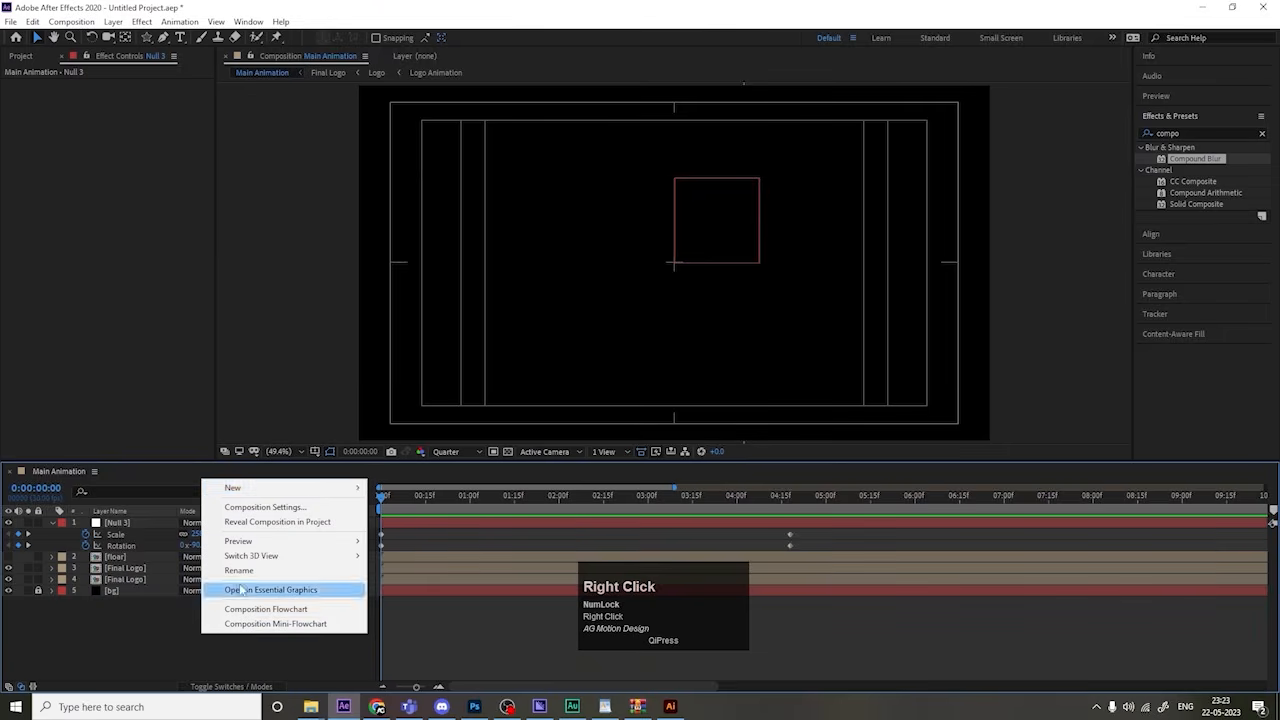
{"action": "left_click", "coordinate": [250, 488]}
{"action": "left_click", "coordinate": [452, 596]}
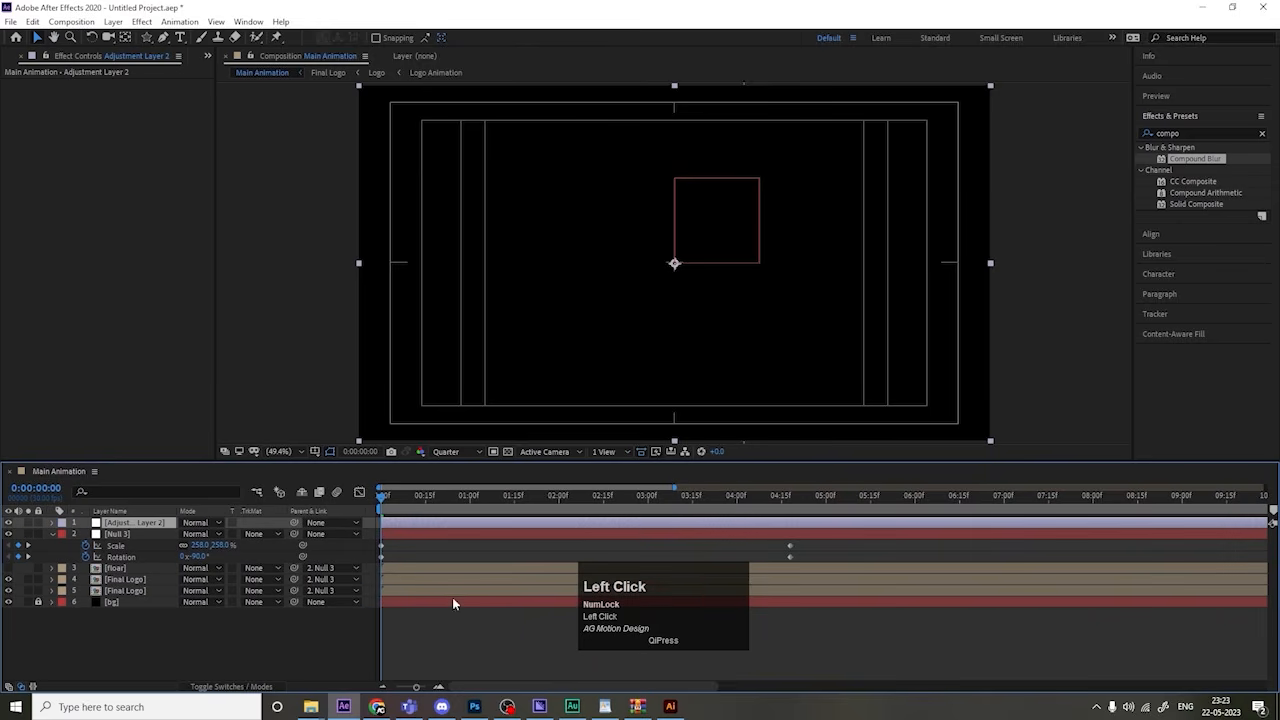
{"action": "left_click", "coordinate": [1191, 133]}
{"action": "key", "text": "ctrl+a"}
{"action": "type", "text": "cc "}
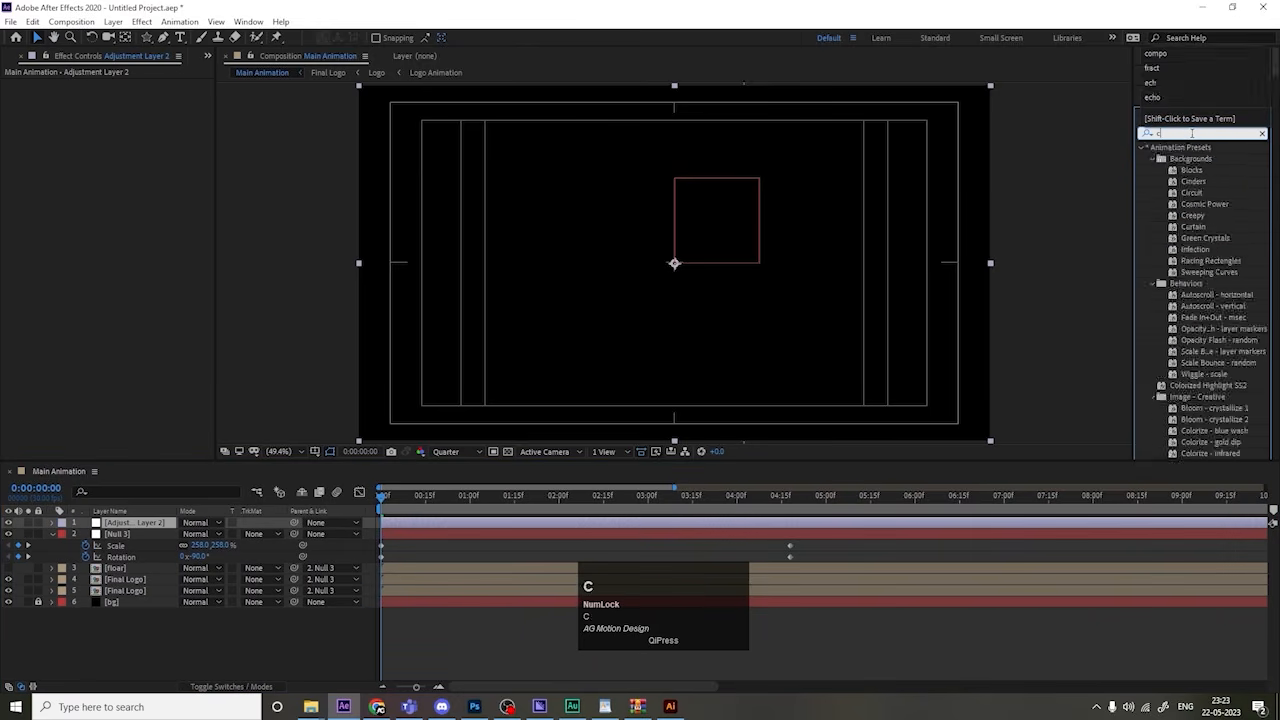
{"action": "type", "text": "le"}
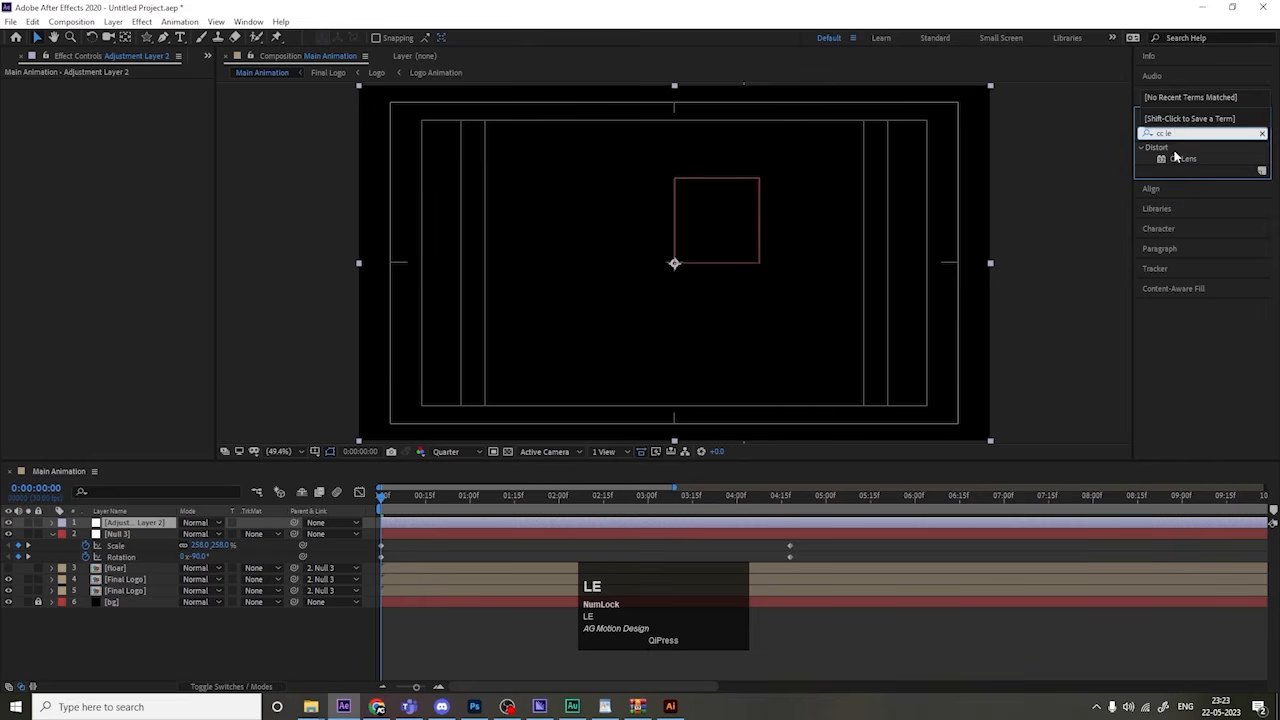
{"action": "double_click", "coordinate": [1176, 160]}
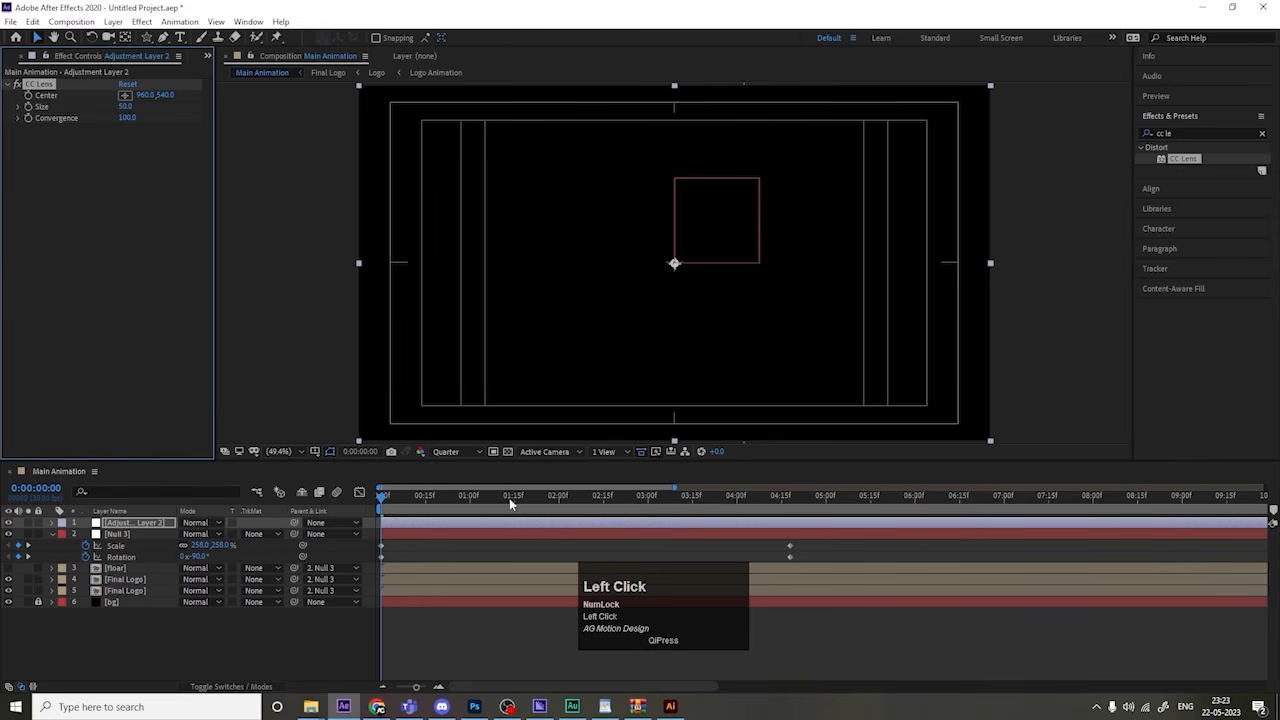
Step: Animate the CC Lens Size from 160 at the start to 247 at 0:00:04:18
{"action": "key", "text": "space"}
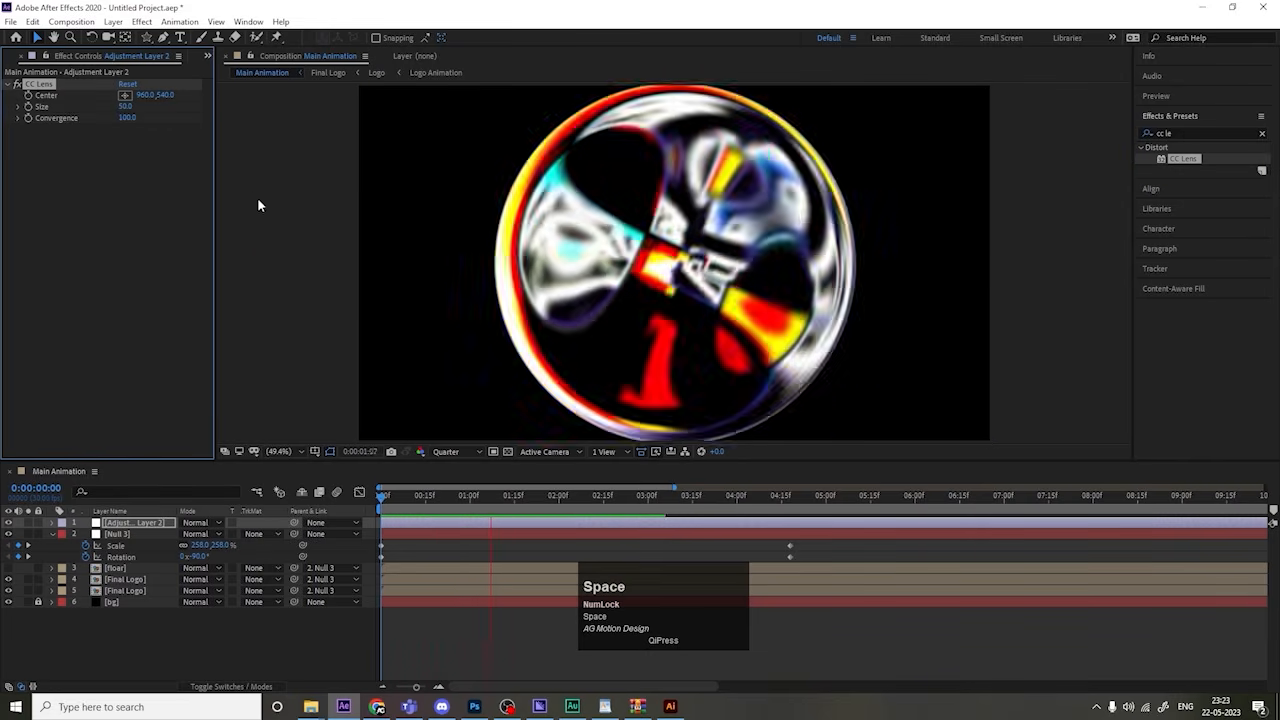
{"action": "left_click_drag", "start_coordinate": [125, 106], "coordinate": [203, 108]}
{"action": "left_click_drag", "start_coordinate": [528, 498], "coordinate": [306, 514]}
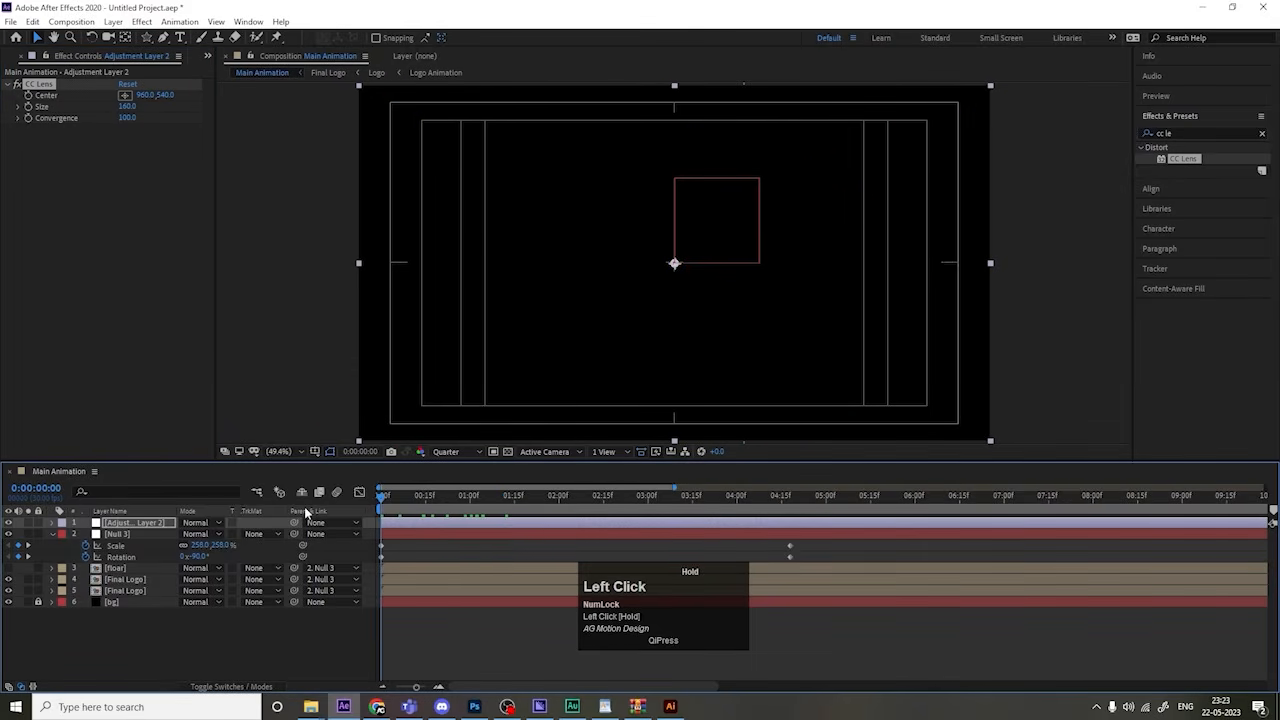
{"action": "left_click", "coordinate": [29, 109]}
{"action": "key", "text": "k"}
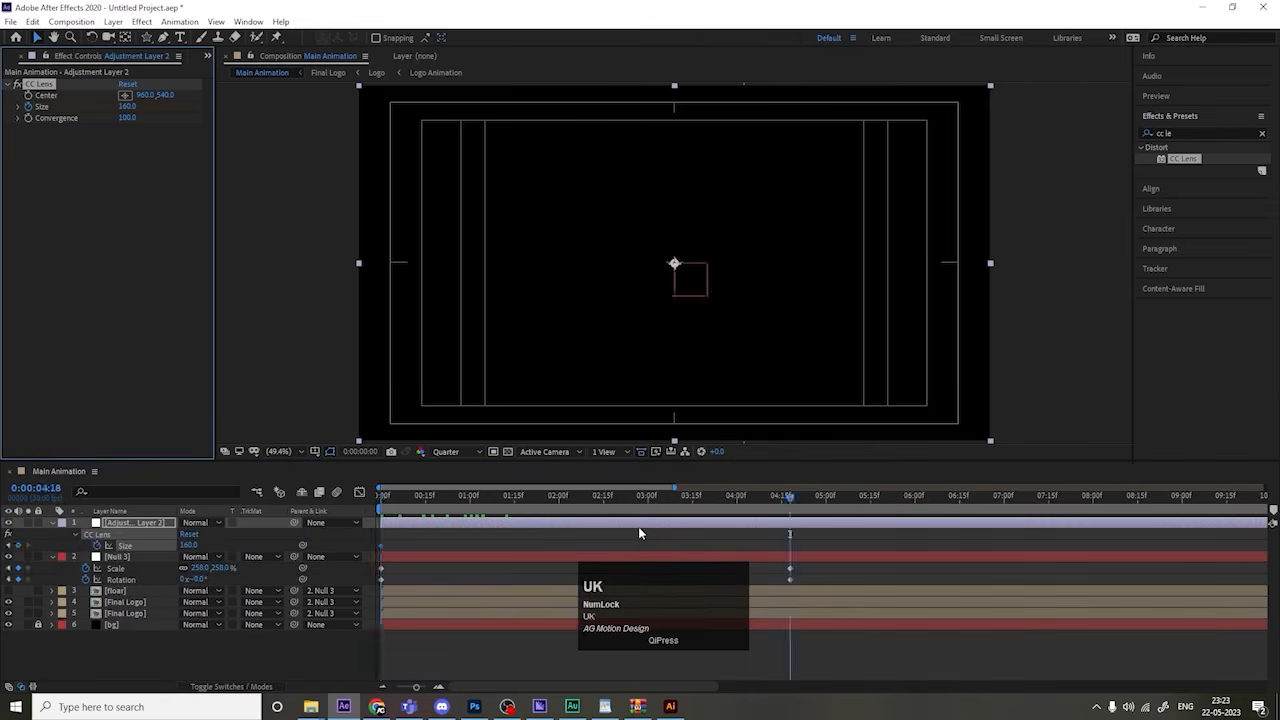
{"action": "left_click_drag", "start_coordinate": [188, 544], "coordinate": [252, 545]}
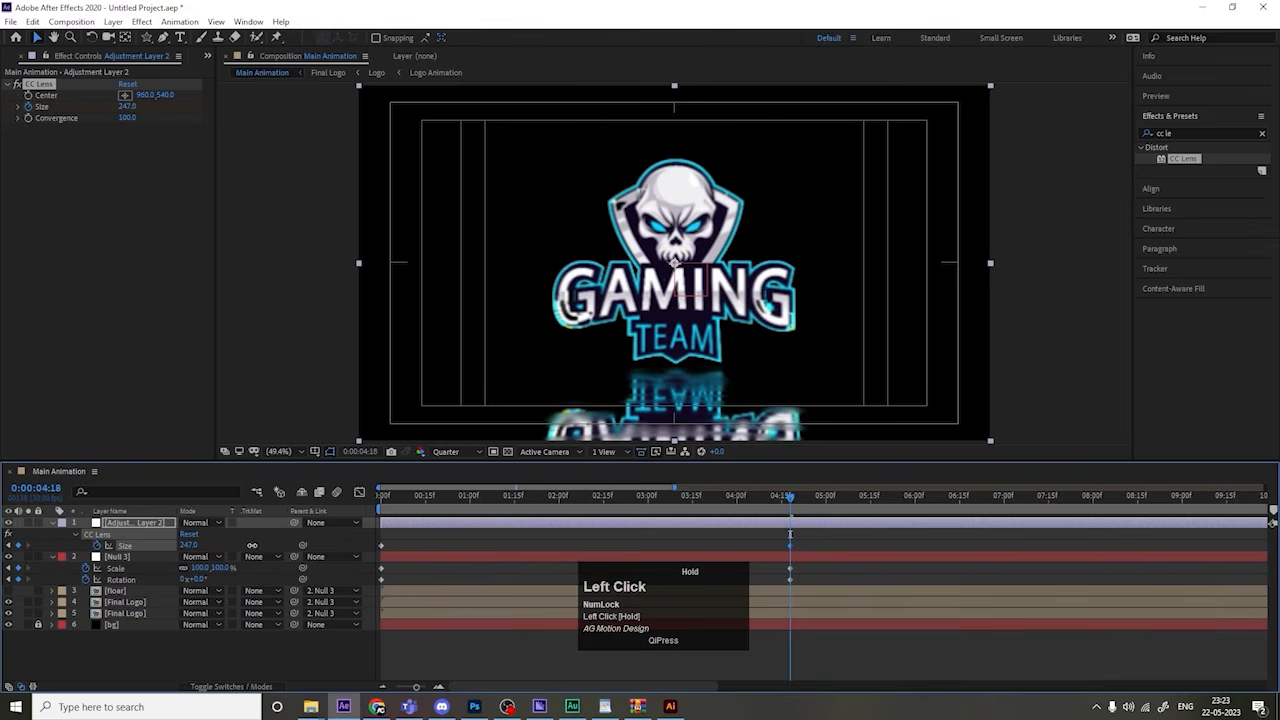
Step: Play back the lens animation and apply Easy Ease to the Size, Scale and Rotation keyframes at 0:00:04:18
{"action": "left_click", "coordinate": [420, 518]}
{"action": "key", "text": "space"}
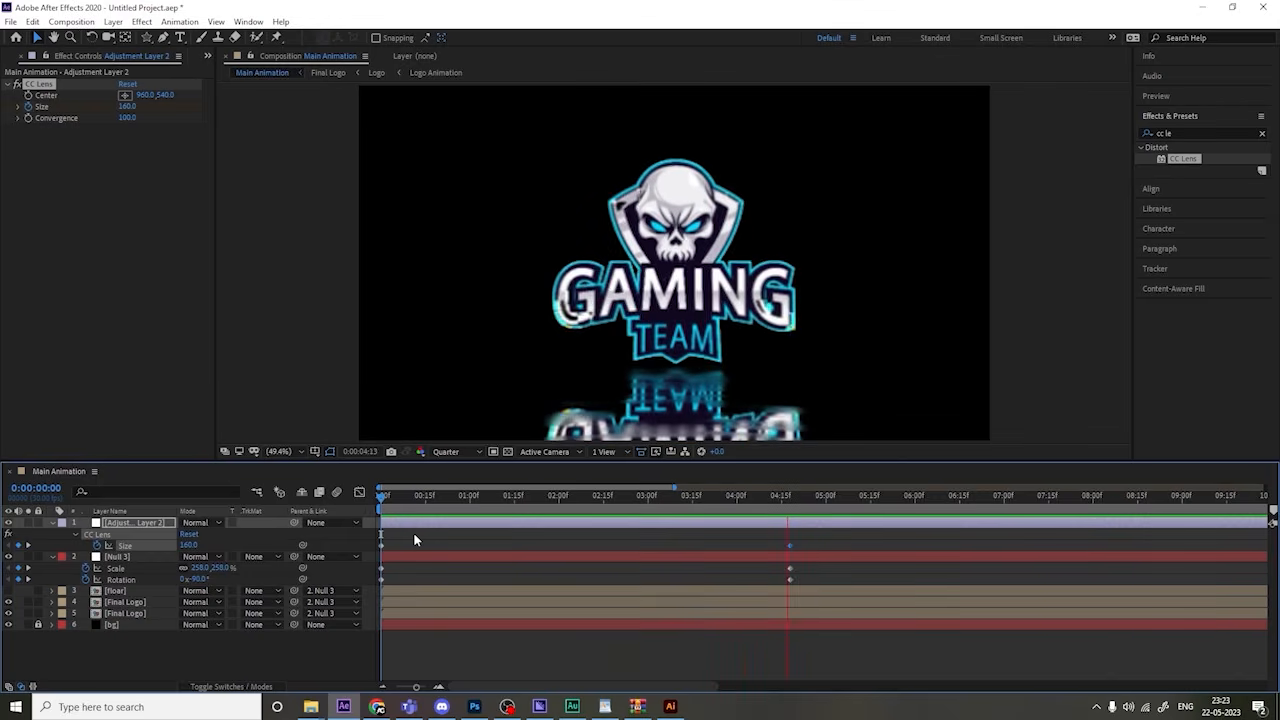
{"action": "key", "text": "space"}
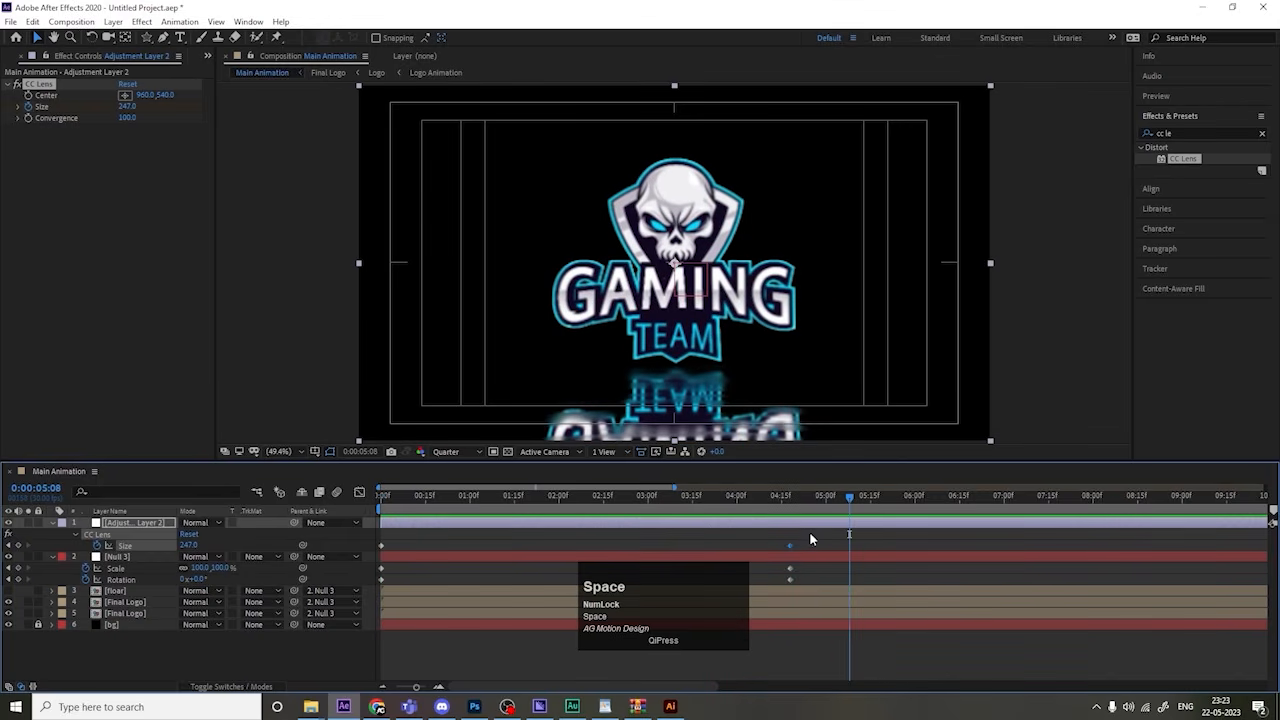
{"action": "left_click_drag", "start_coordinate": [809, 531], "coordinate": [779, 586]}
{"action": "key", "text": "F9"}
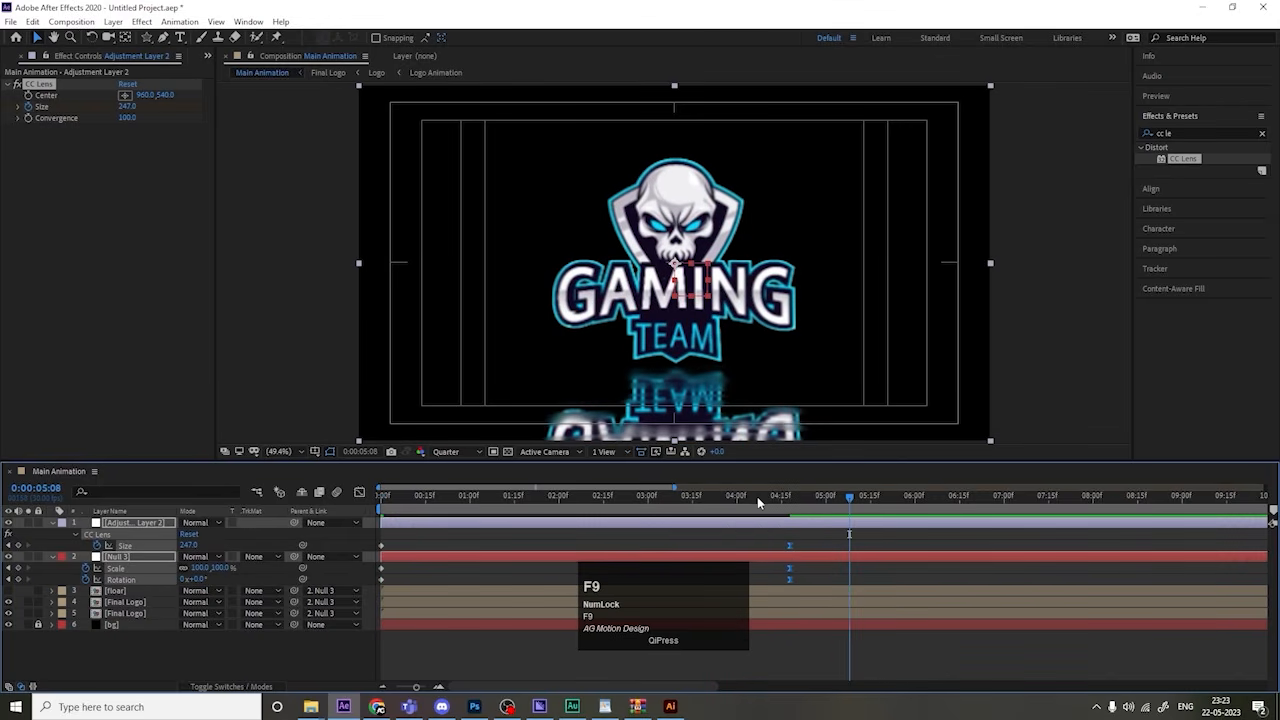
Step: Preview the eased lens, scale and rotation move and add a new adjustment layer above all layers in Main Animation
{"action": "key", "text": "space"}
{"action": "left_click", "coordinate": [669, 540]}
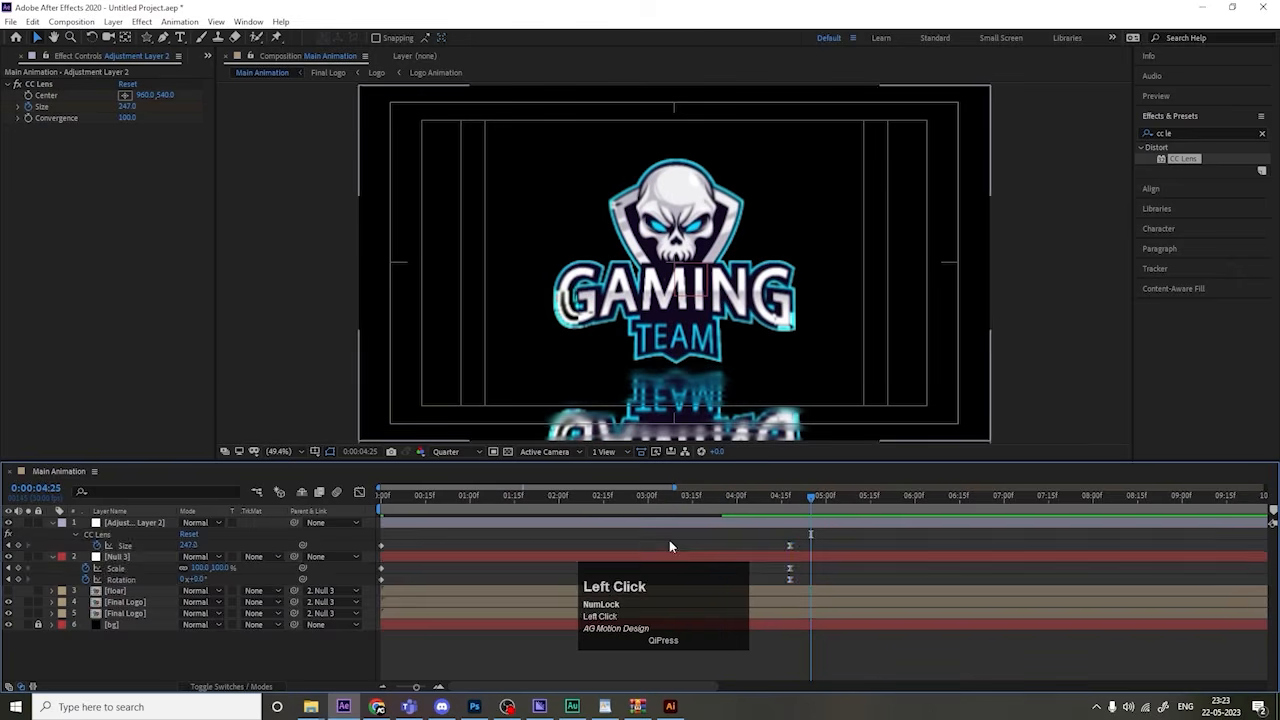
{"action": "key", "text": "u"}
{"action": "right_click", "coordinate": [177, 620]}
{"action": "left_click", "coordinate": [212, 475]}
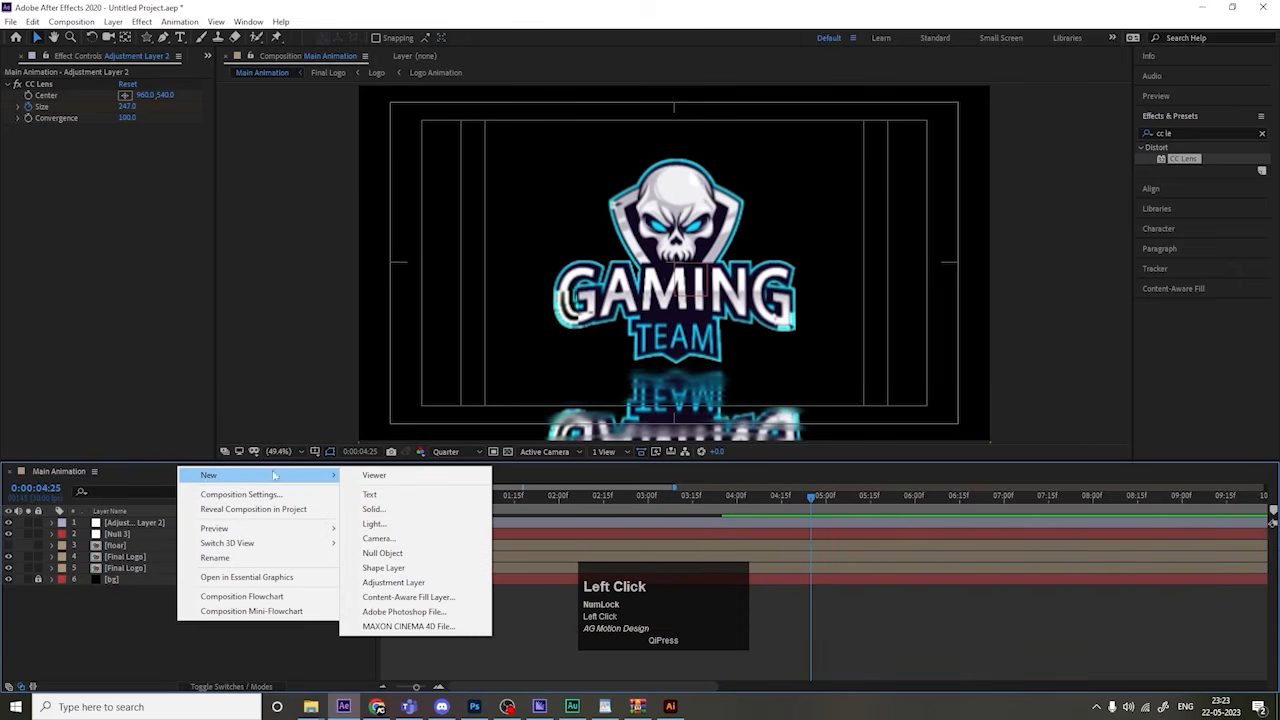
{"action": "left_click", "coordinate": [399, 582]}
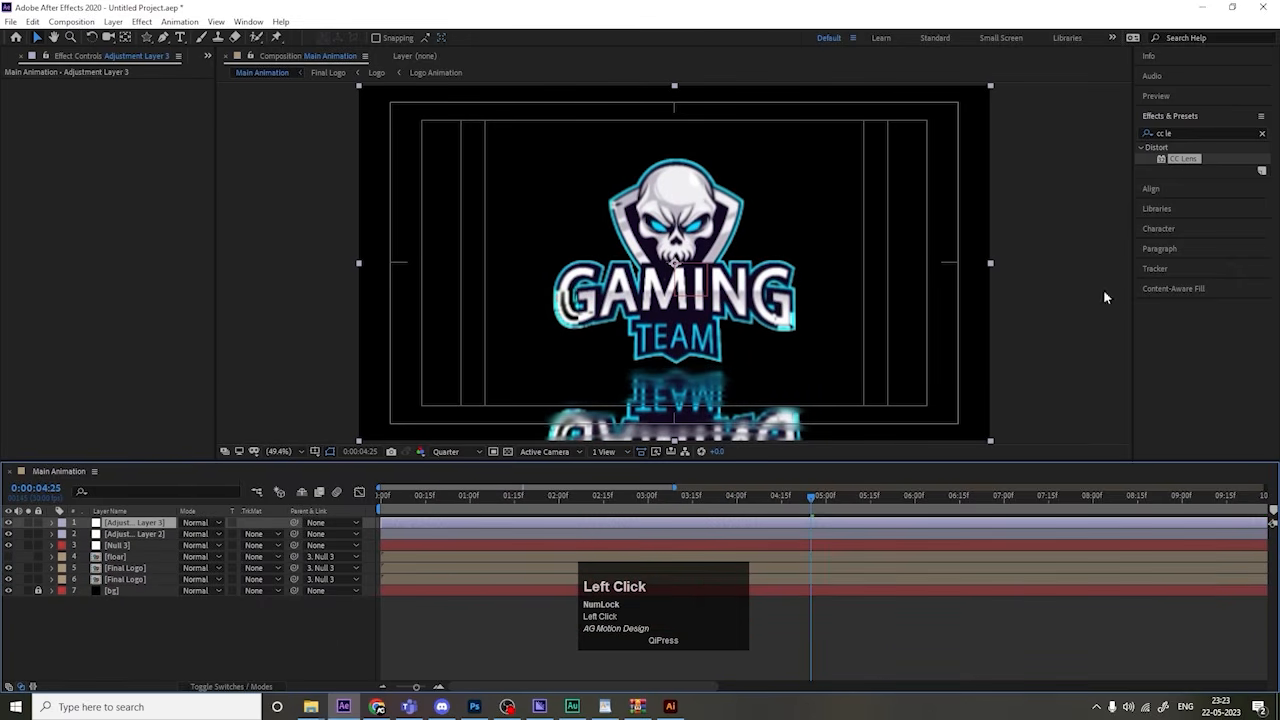
Step: Apply the Glow effect to the new adjustment layer with Glow Radius 80 and Glow Threshold 95%
{"action": "left_click", "coordinate": [1196, 133]}
{"action": "type", "text": "glow"}
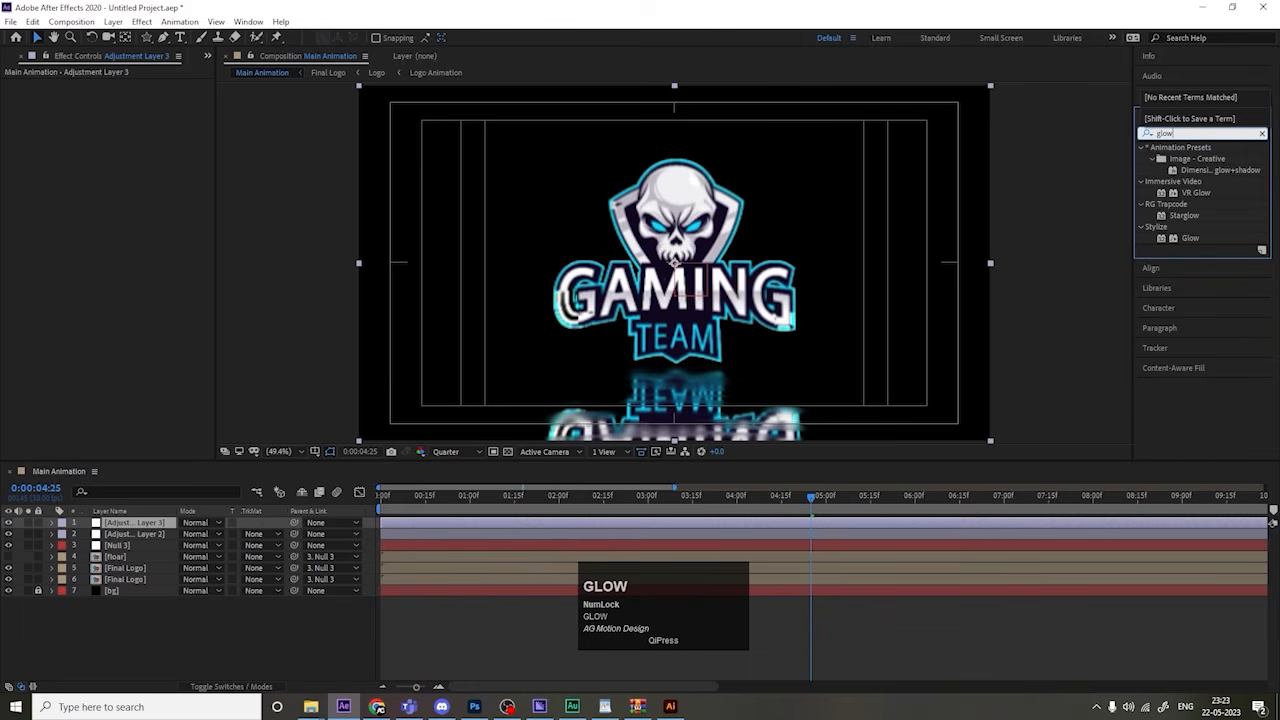
{"action": "double_click", "coordinate": [1205, 240]}
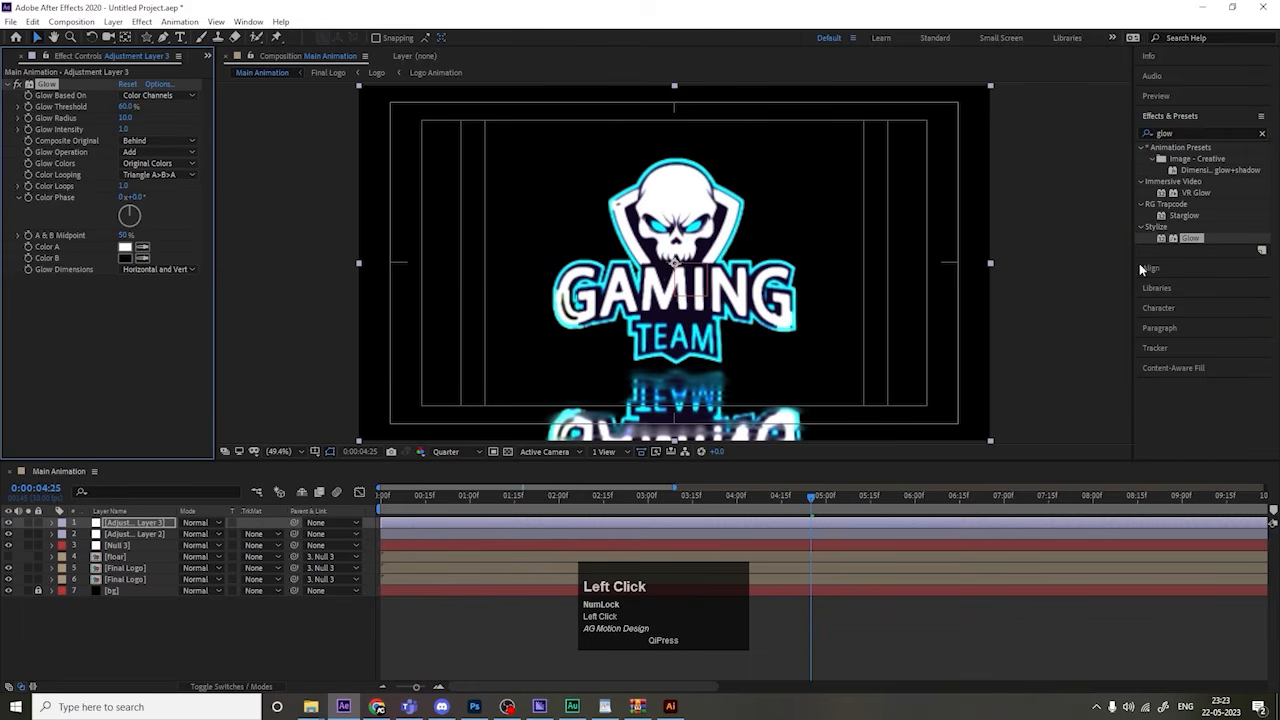
{"action": "left_click_drag", "start_coordinate": [127, 118], "coordinate": [156, 118]}
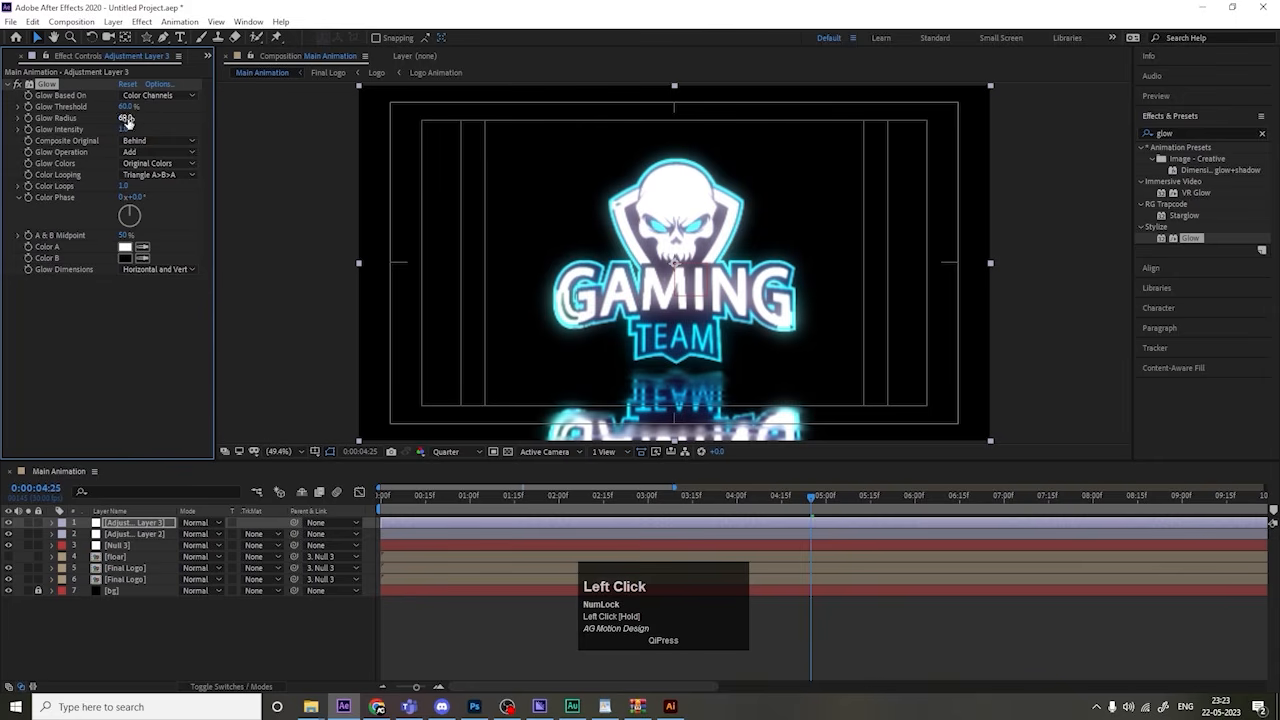
{"action": "type", "text": "0"}
{"action": "key", "text": "Return"}
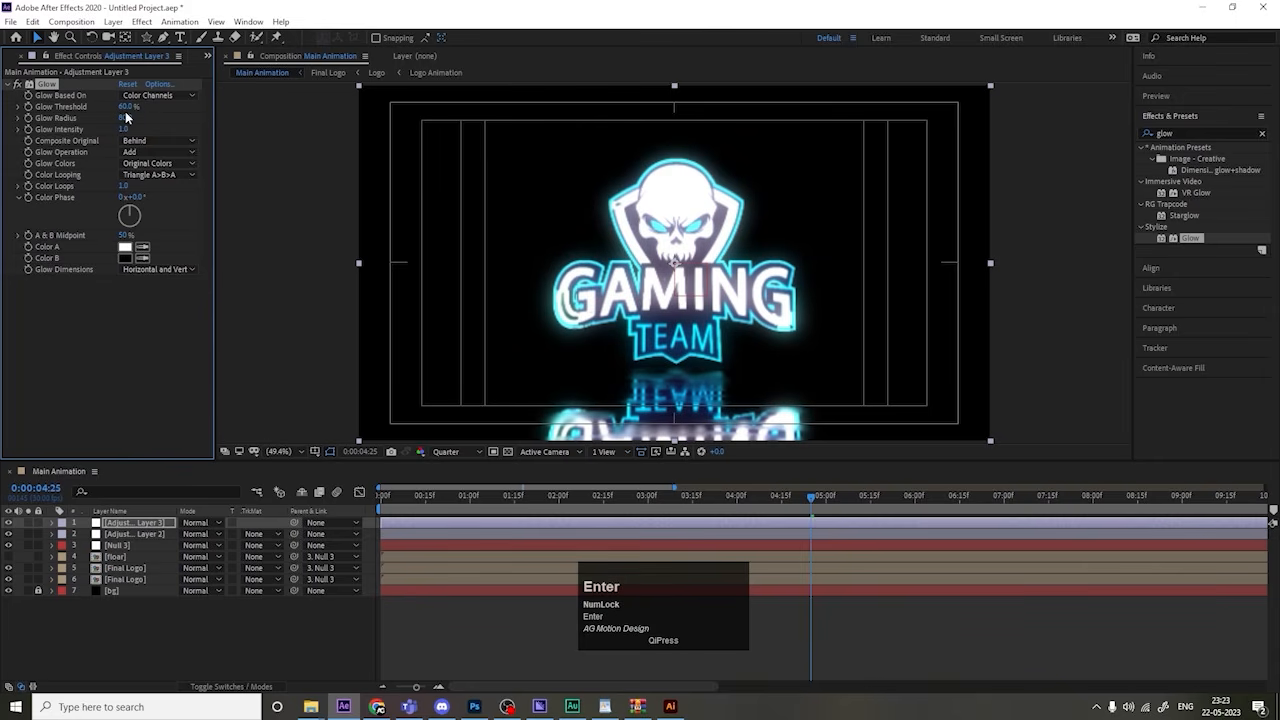
{"action": "left_click", "coordinate": [125, 106]}
{"action": "type", "text": "95"}
{"action": "key", "text": "Return"}
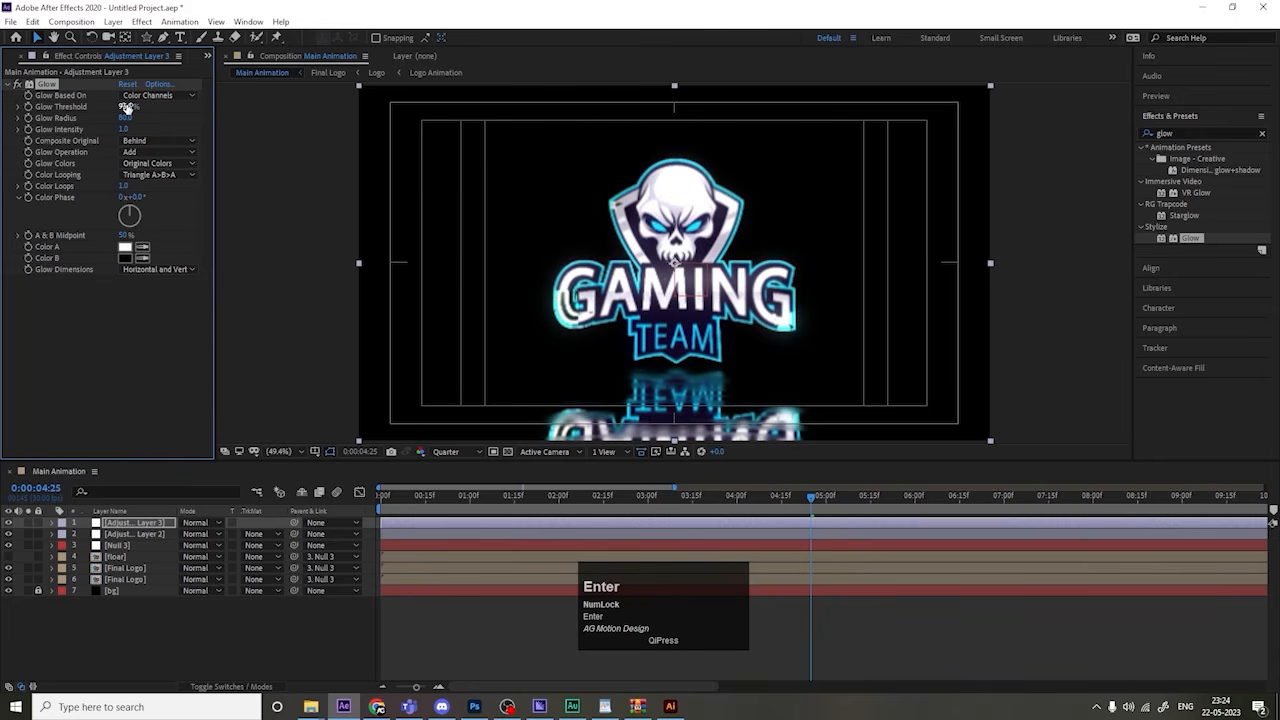
Step: Switch the preview resolution to Full and check the glow at 0:00:02:08 and around 0:00:05:08
{"action": "left_click", "coordinate": [446, 451]}
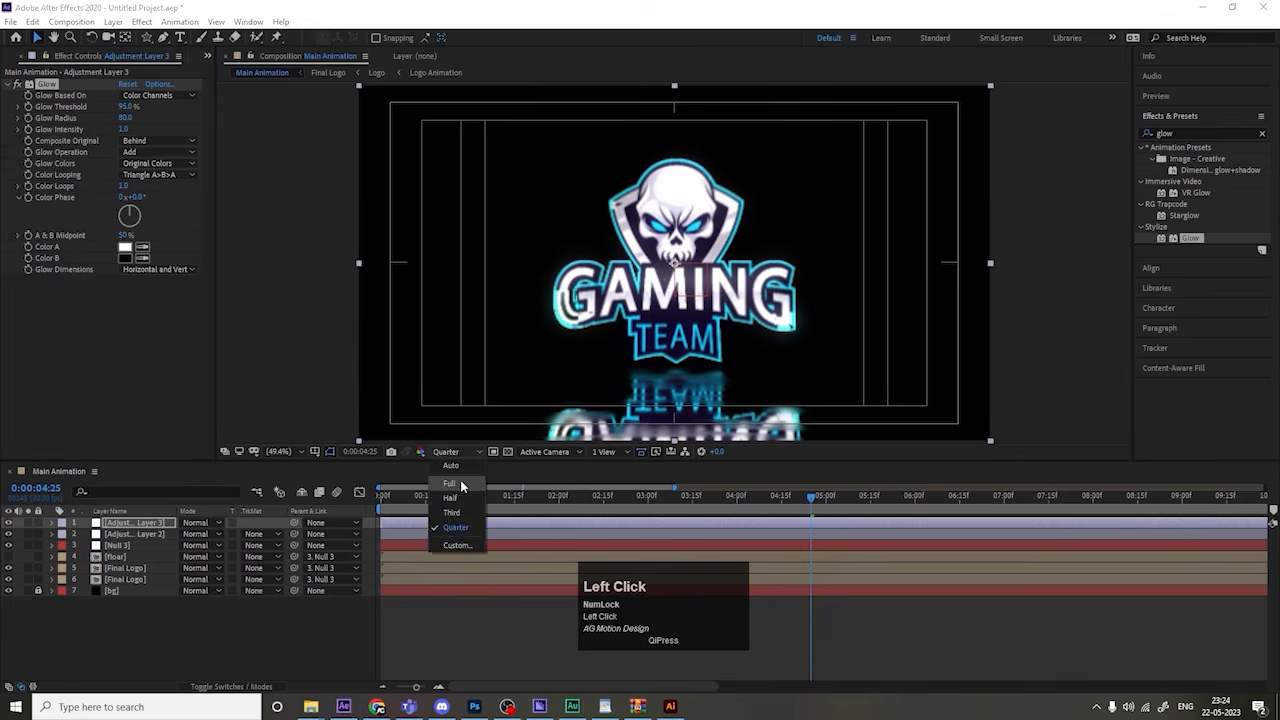
{"action": "left_click", "coordinate": [460, 481]}
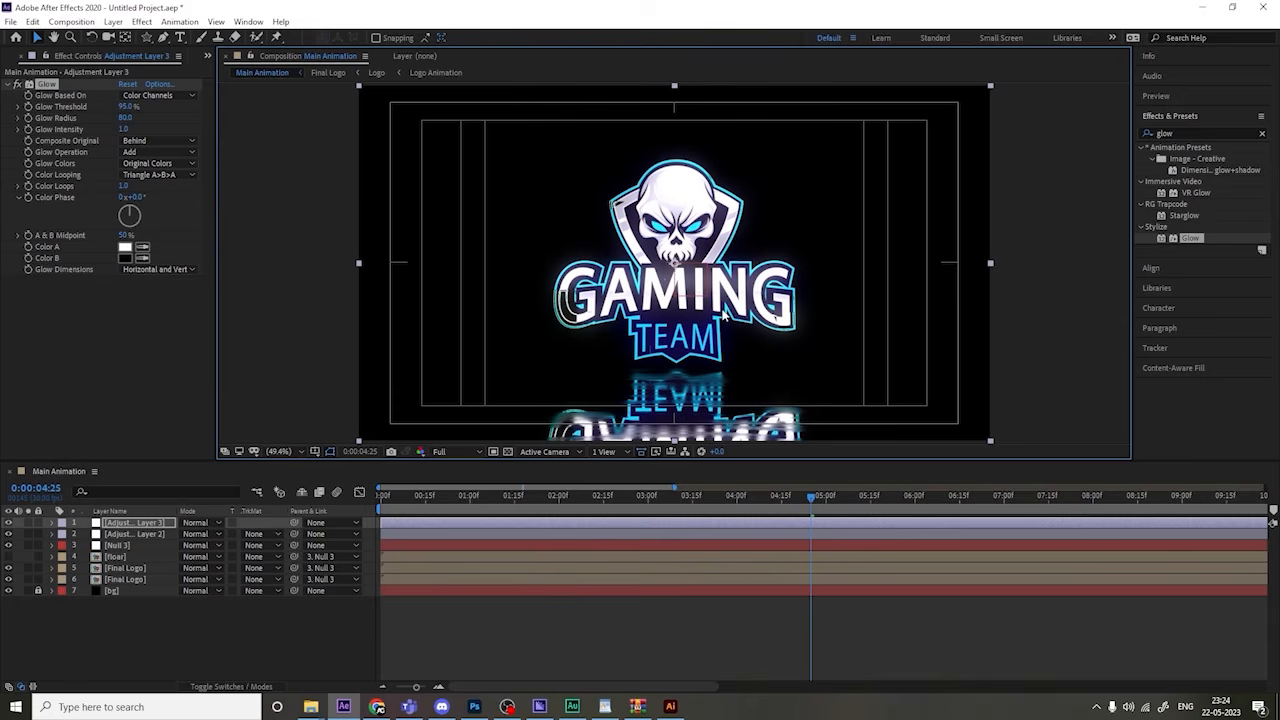
{"action": "left_click", "coordinate": [583, 500]}
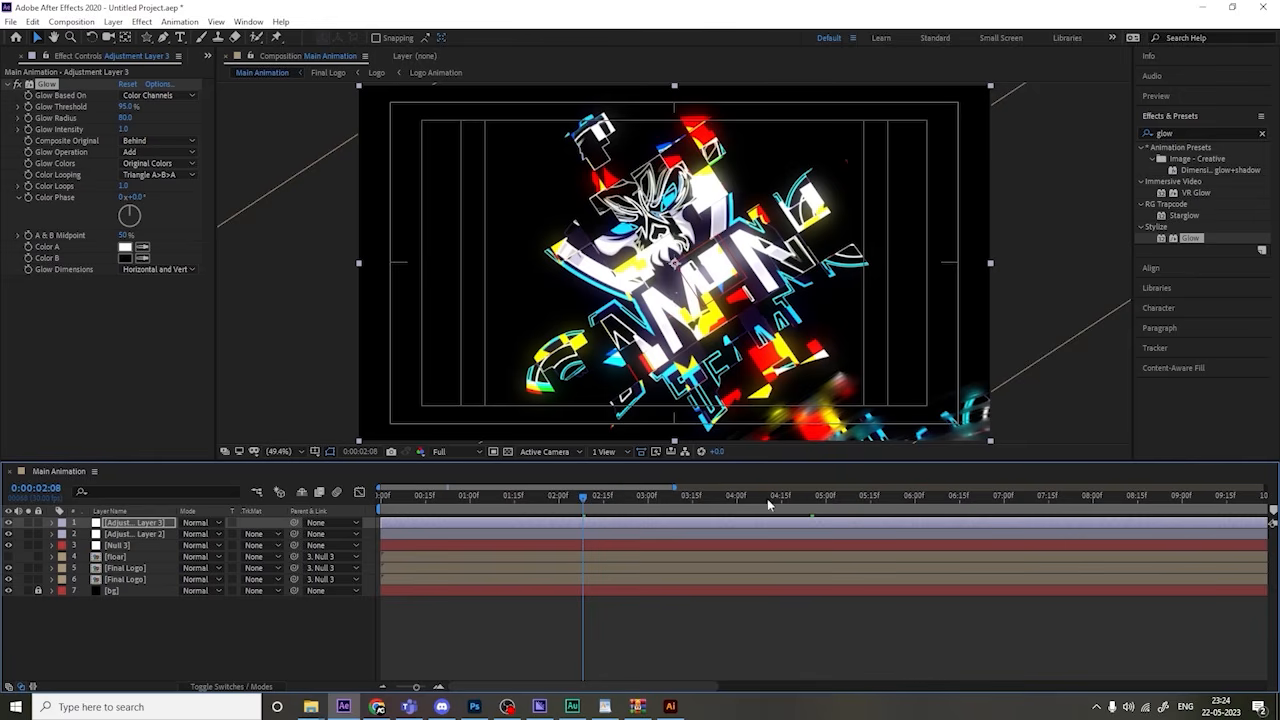
{"action": "left_click", "coordinate": [851, 498]}
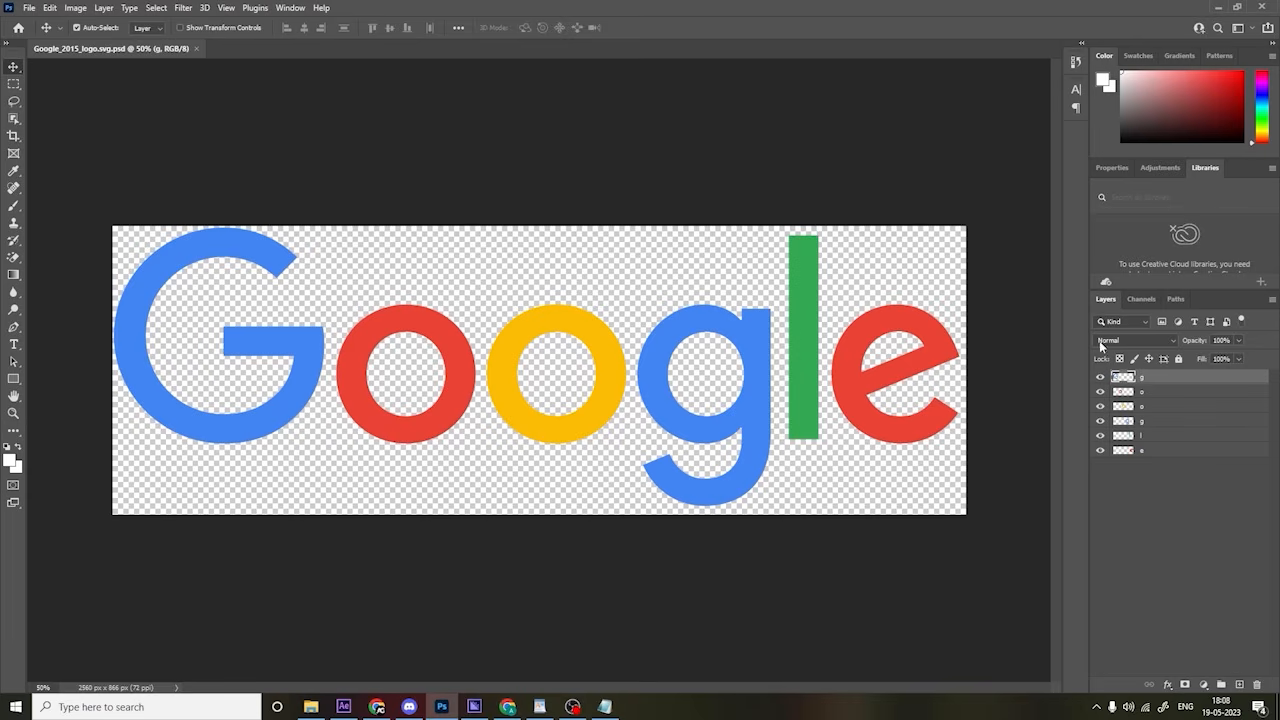
Step: In Photoshop, check the separated Google letters by hiding and reshowing the first g and yellow o layers, and save the PSD
{"action": "left_click", "coordinate": [296, 334]}
{"action": "left_click", "coordinate": [1101, 377]}
{"action": "left_click", "coordinate": [1101, 377]}
{"action": "left_click", "coordinate": [1101, 406]}
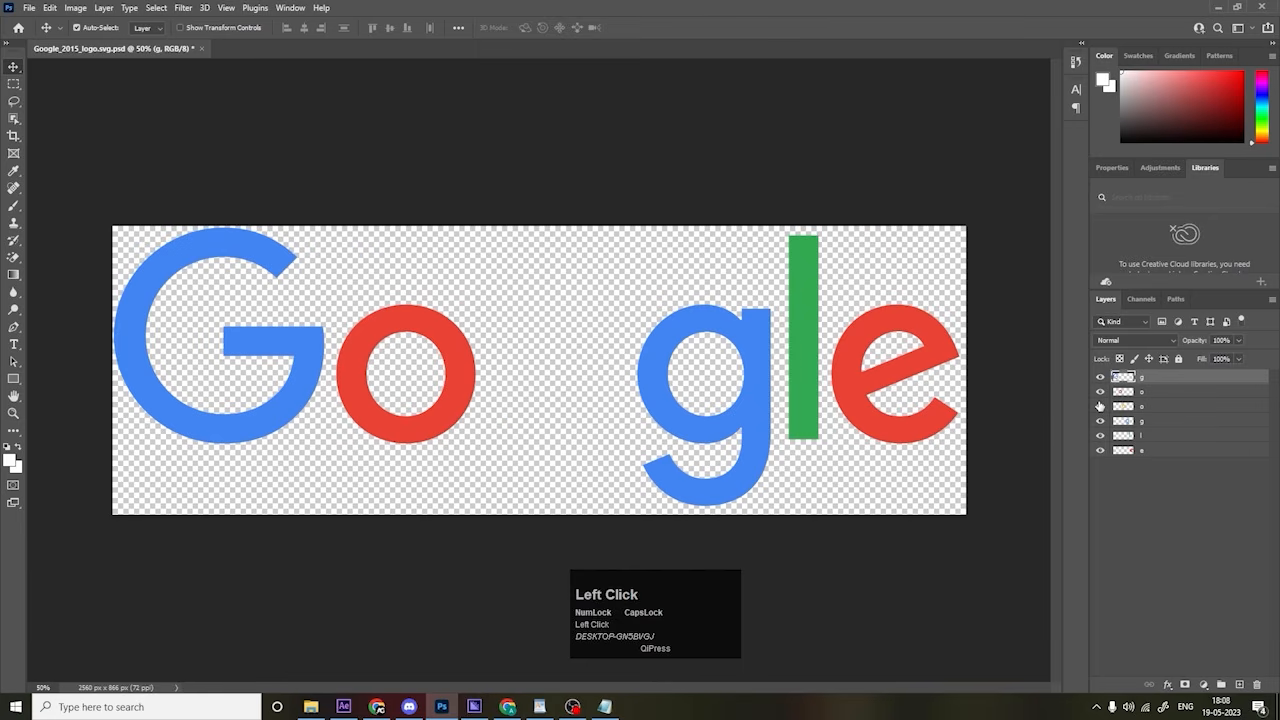
{"action": "left_click", "coordinate": [1101, 406]}
{"action": "key", "text": "ctrl+s"}
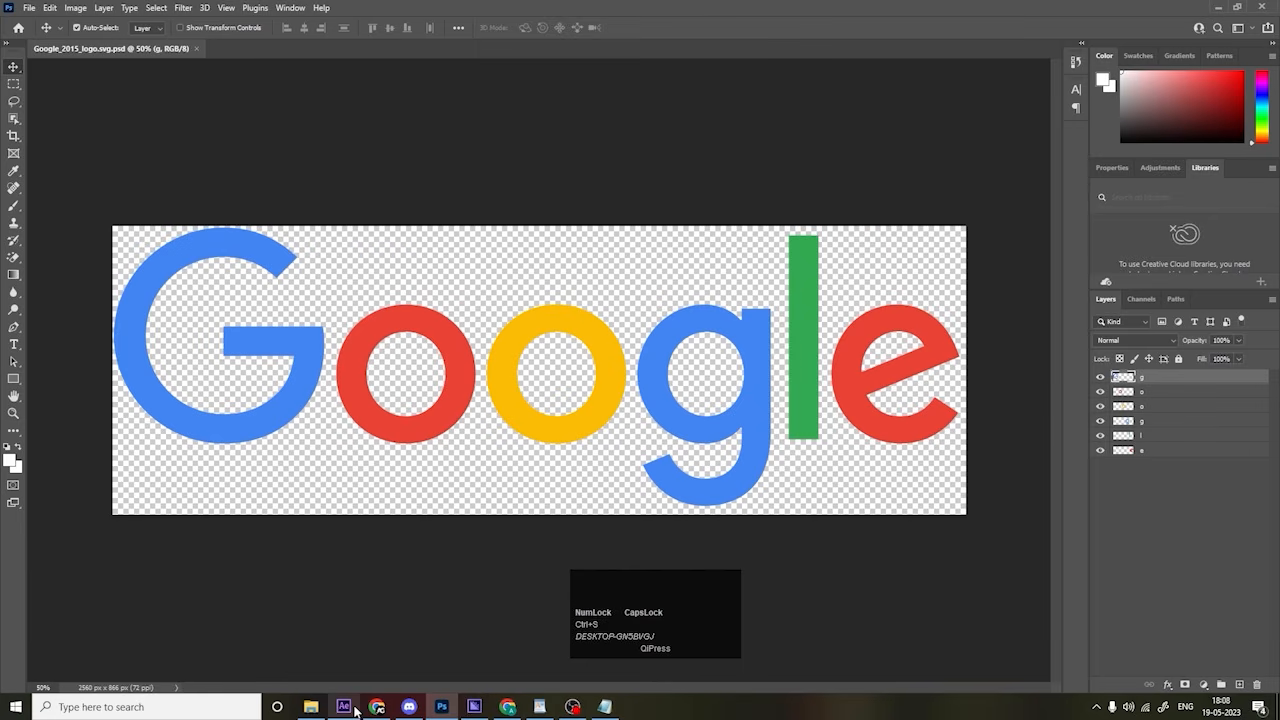
Step: Switch to After Effects and create a 1920 x 1080, 30 fps composition named Main Animation with a duration of 0:00:30:00
{"action": "left_click", "coordinate": [343, 706]}
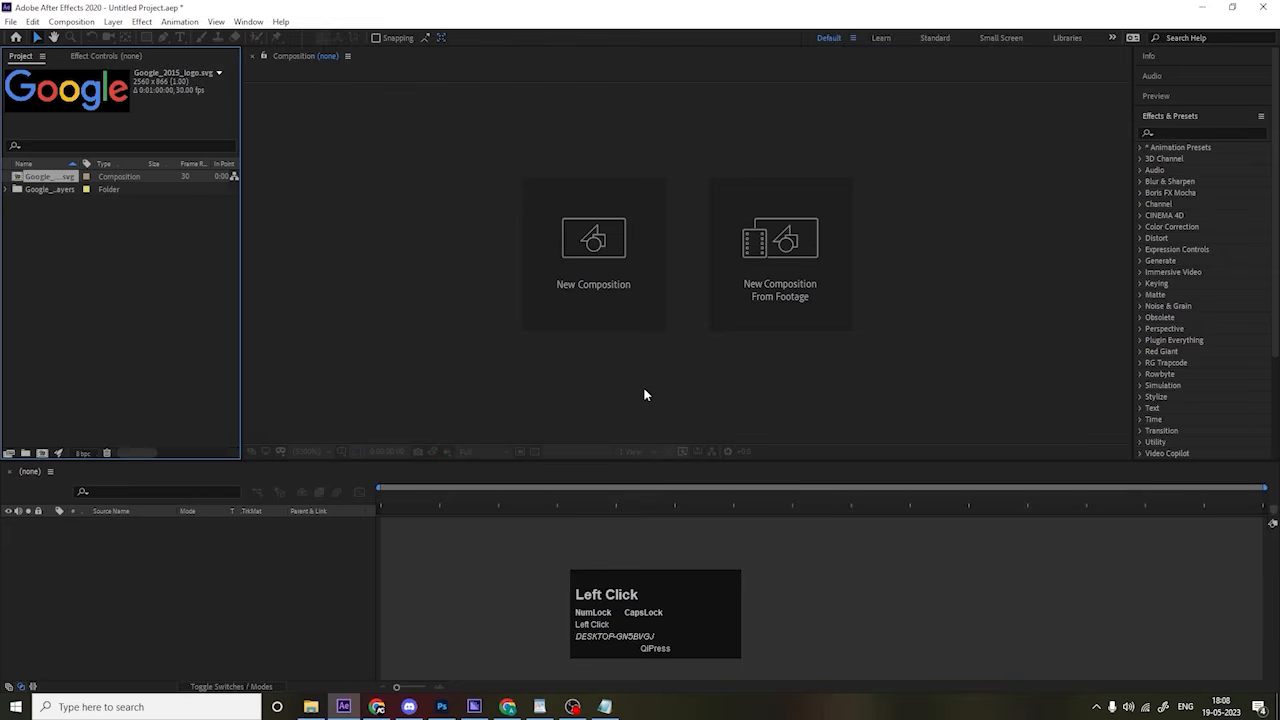
{"action": "left_click", "coordinate": [598, 276]}
{"action": "type", "text": "M"}
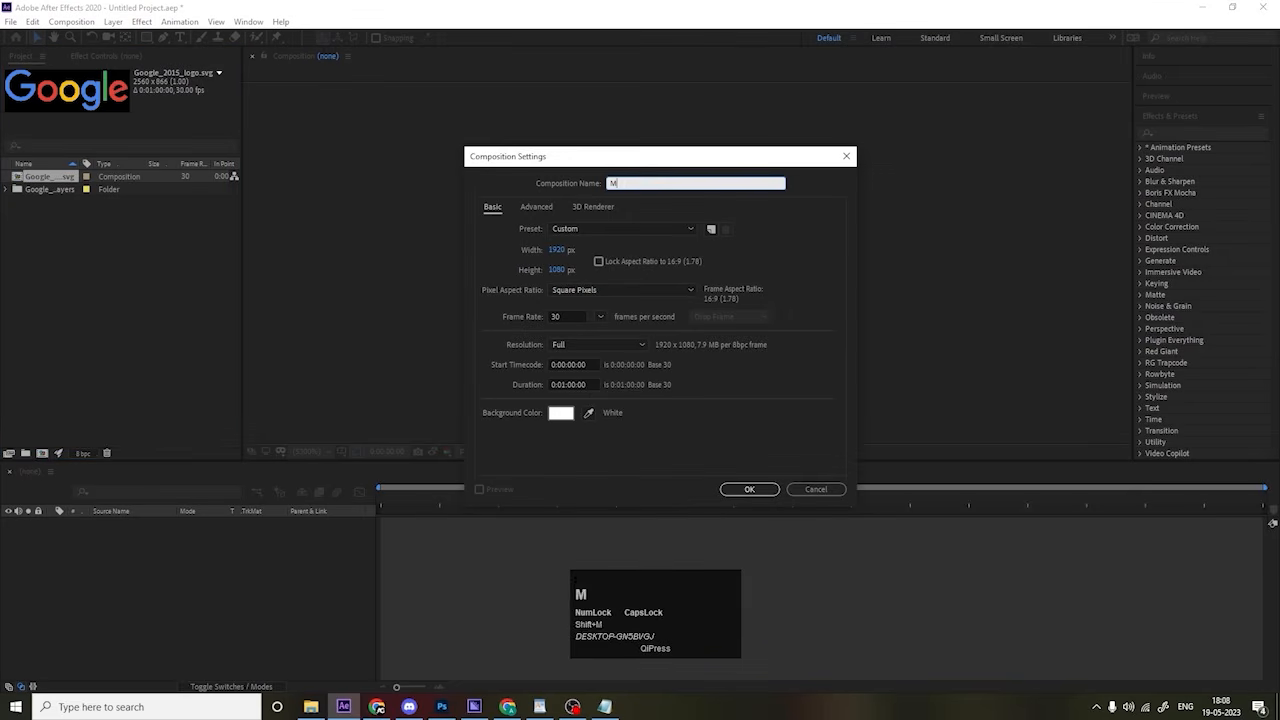
{"action": "type", "text": "ain Animation"}
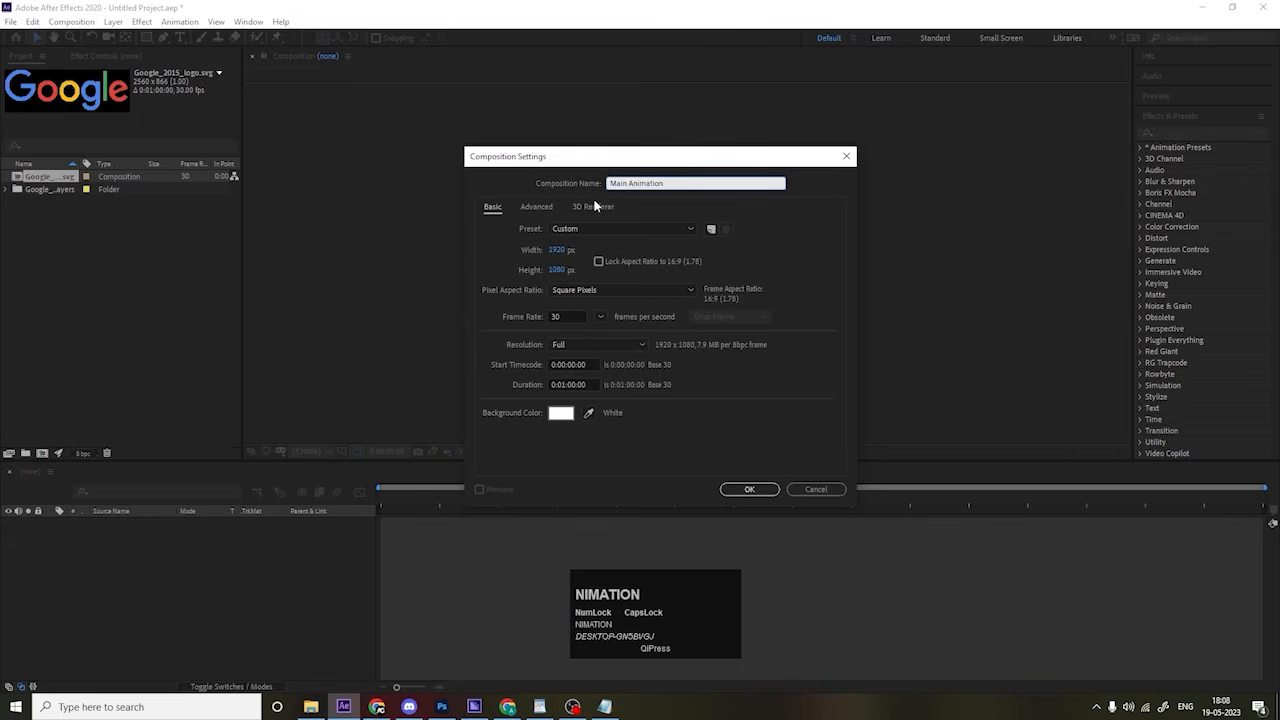
{"action": "left_click", "coordinate": [557, 250]}
{"action": "left_click", "coordinate": [561, 270]}
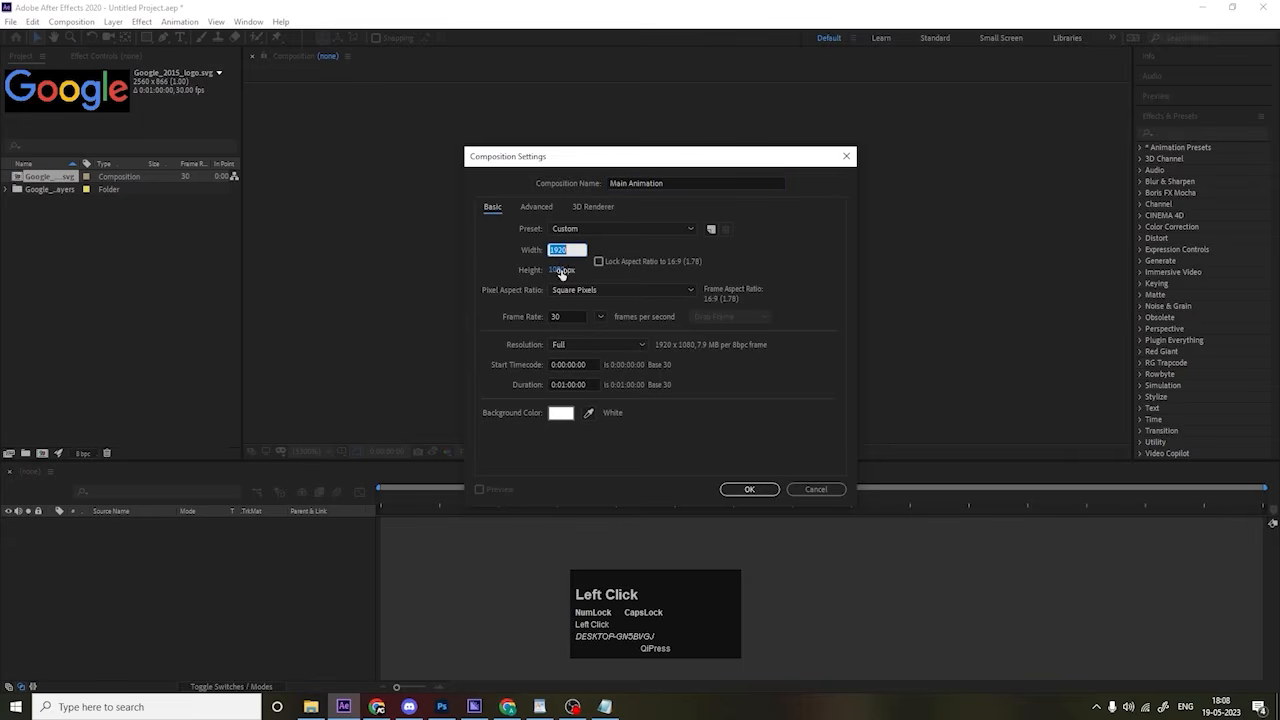
{"action": "left_click", "coordinate": [569, 376]}
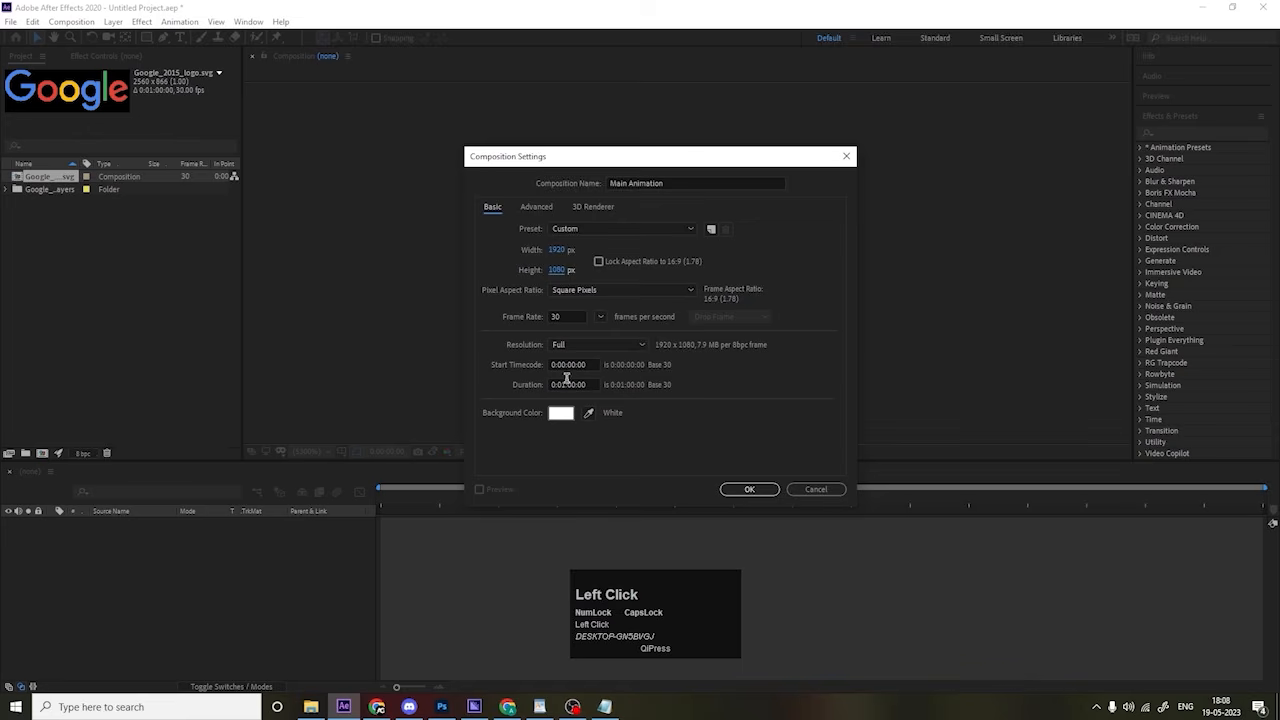
{"action": "left_click", "coordinate": [564, 381]}
{"action": "key", "text": "BackSpace"}
{"action": "type", "text": "0:"}
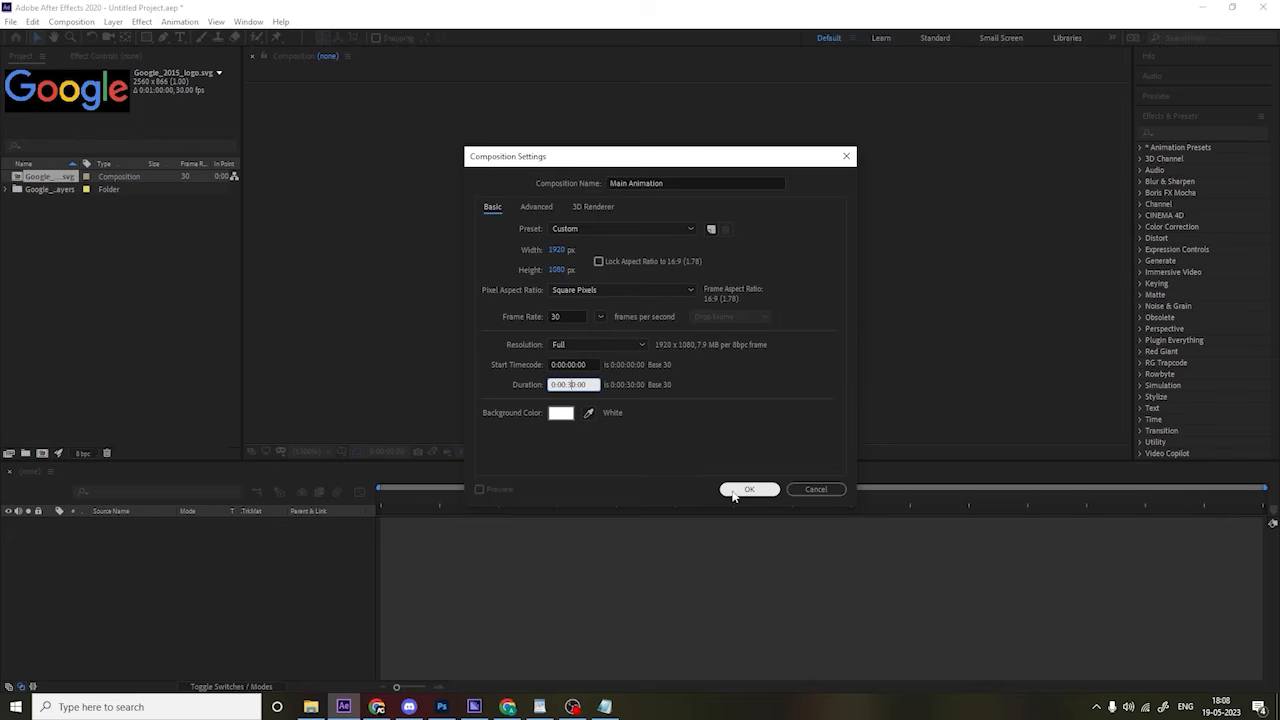
{"action": "left_click", "coordinate": [748, 490]}
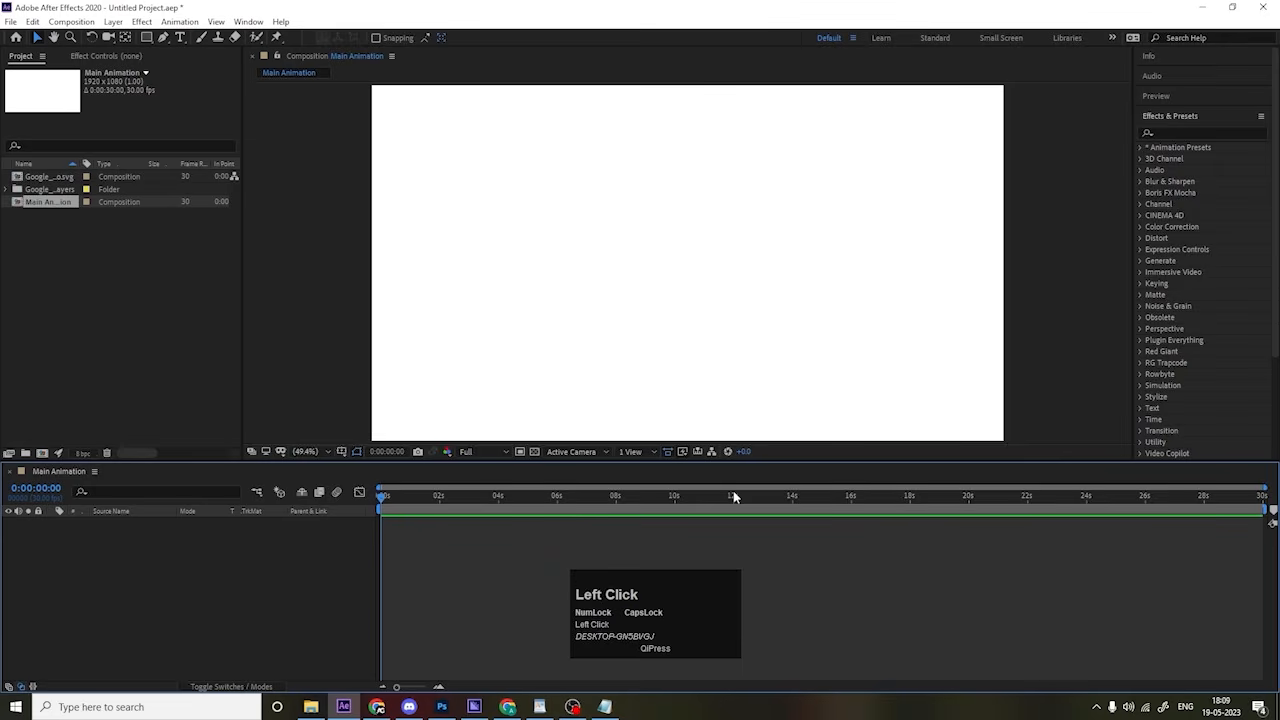
Step: Show the Title/Action Safe guides in Main Animation and open the imported Google_2015_logo.svg composition
{"action": "left_click", "coordinate": [341, 451]}
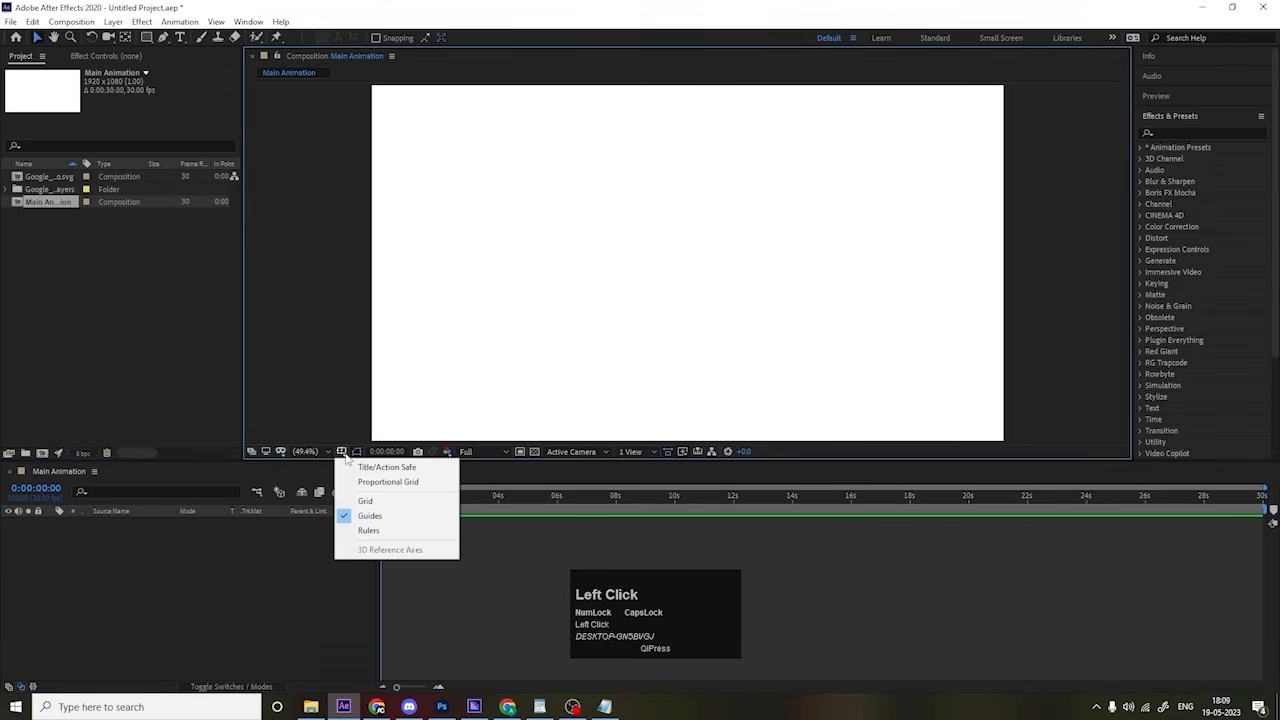
{"action": "left_click", "coordinate": [358, 467]}
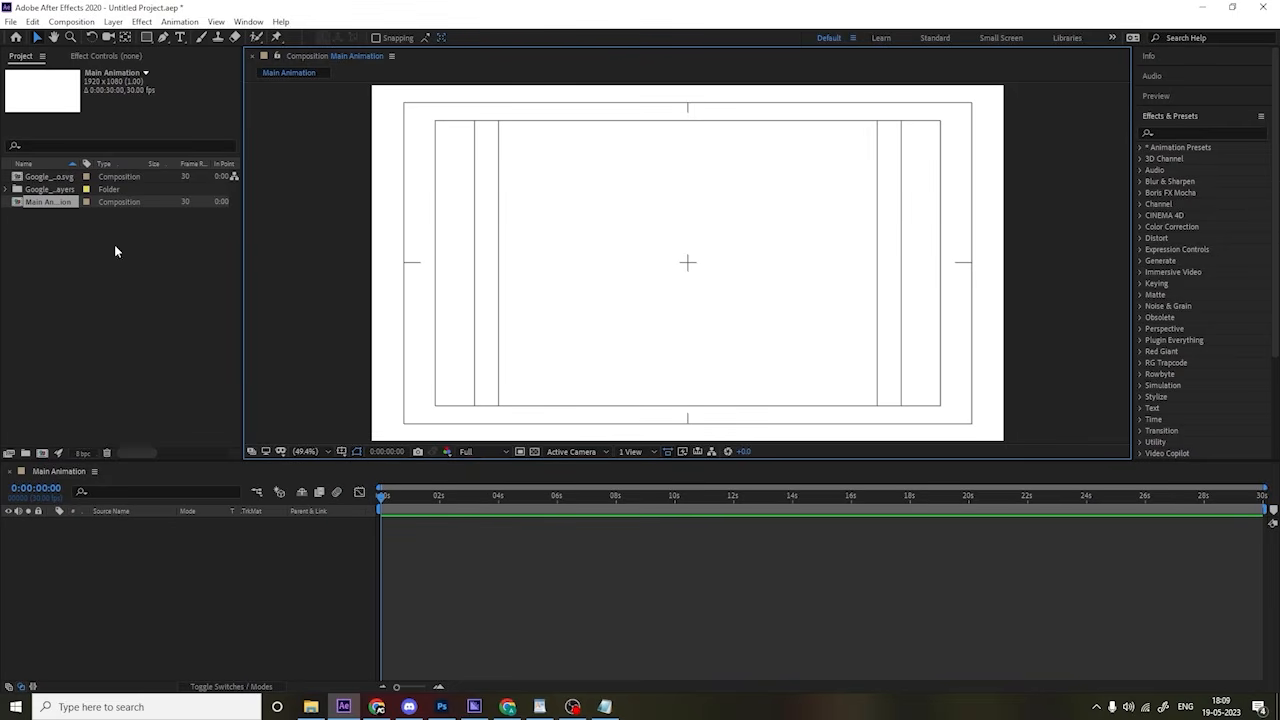
{"action": "left_click", "coordinate": [52, 178]}
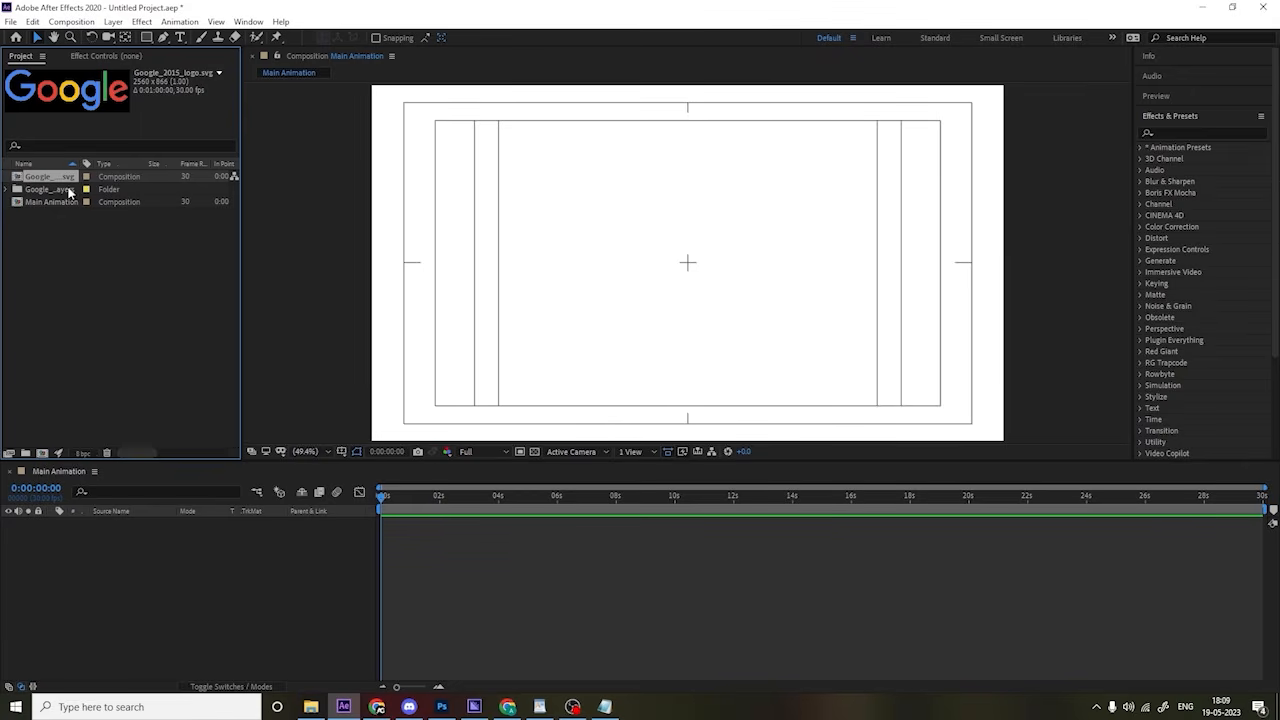
{"action": "double_click", "coordinate": [45, 176]}
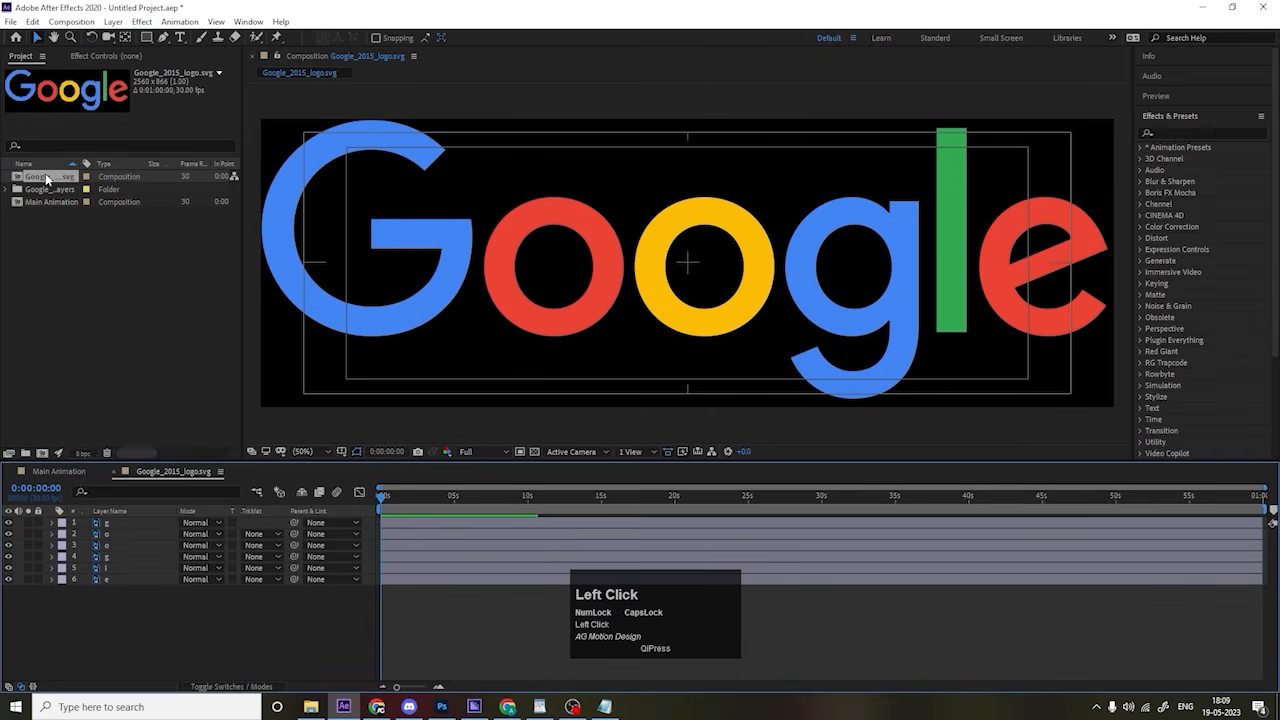
Step: Copy all six letter layers from the Google_2015_logo.svg composition into Main Animation
{"action": "left_click", "coordinate": [104, 534]}
{"action": "left_click", "coordinate": [126, 596]}
{"action": "key", "text": "Num_Lock"}
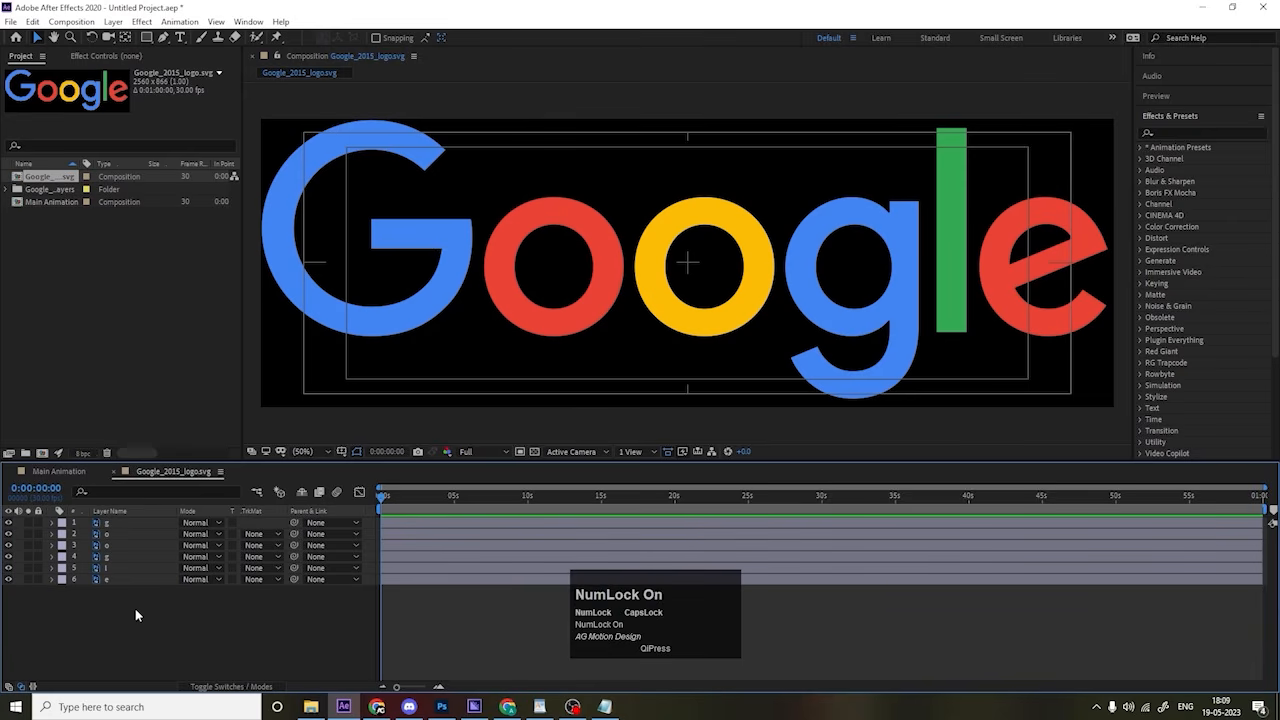
{"action": "key", "text": "ctrl+a"}
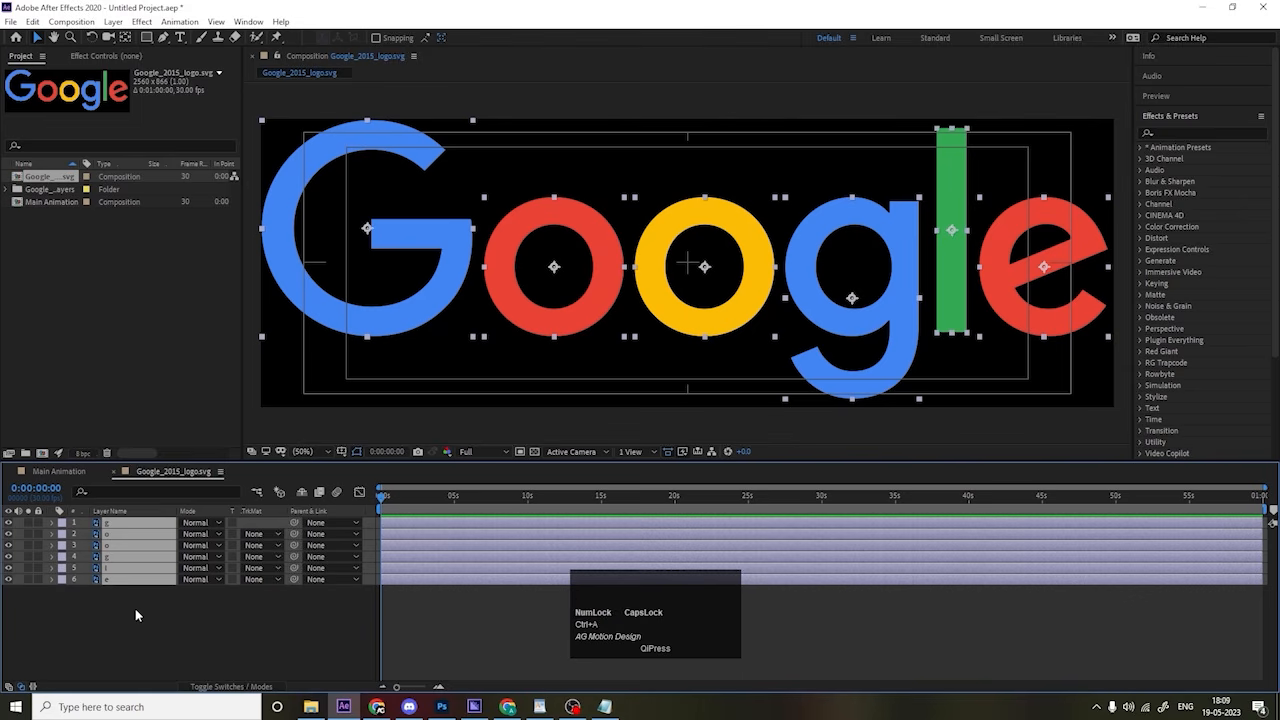
{"action": "key", "text": "ctrl+c"}
{"action": "left_click", "coordinate": [60, 475]}
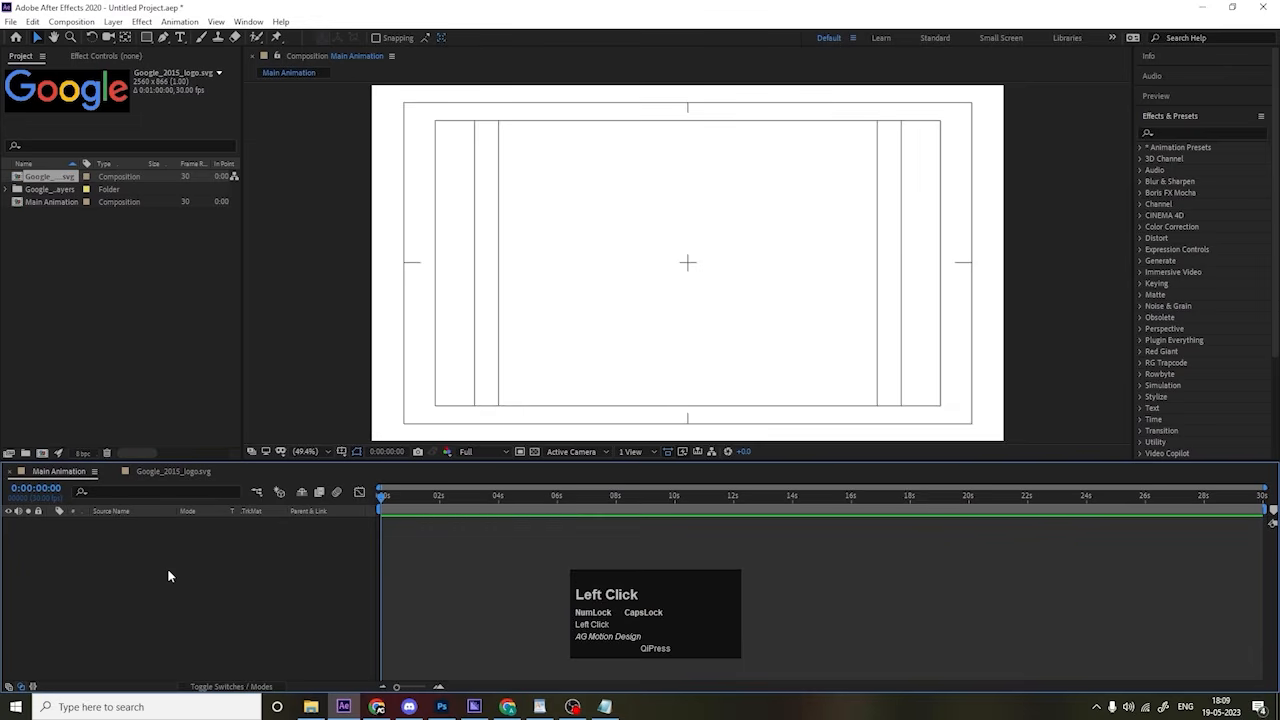
{"action": "key", "text": "ctrl"}
{"action": "key", "text": "ctrl+v"}
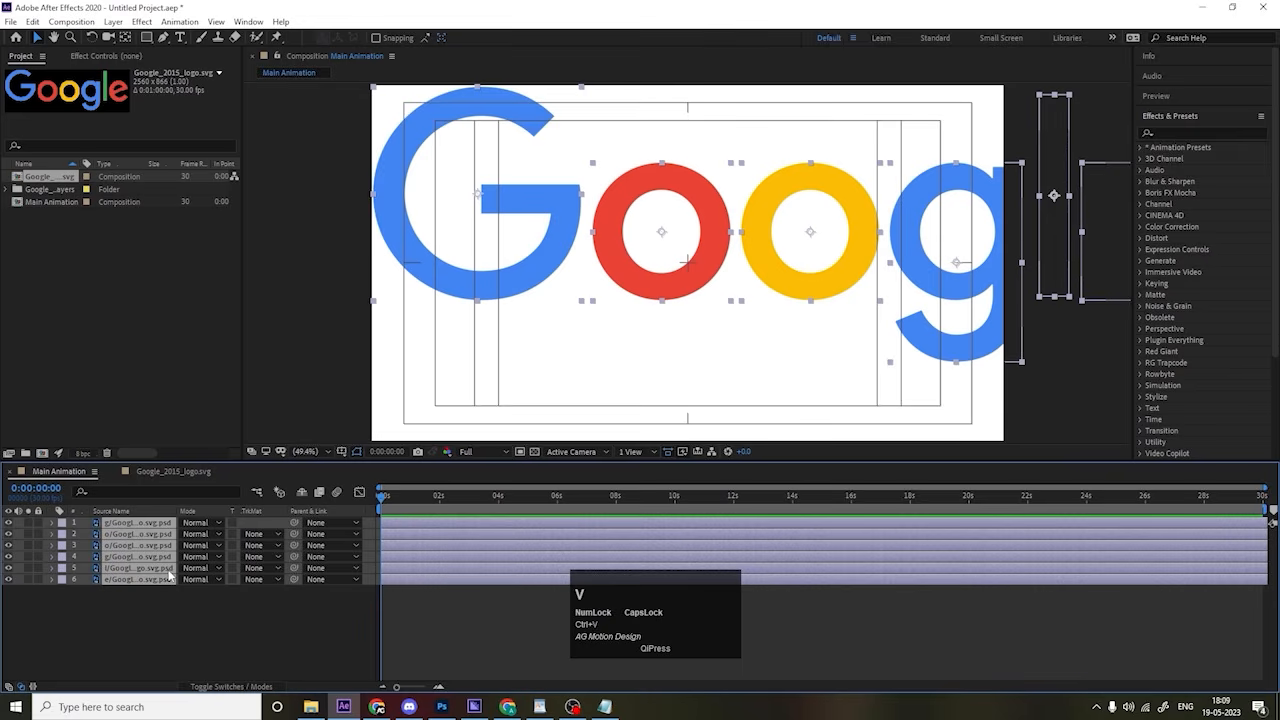
Step: Add a null object to Main Animation and parent all six Google letter layers to it
{"action": "left_click", "coordinate": [208, 607]}
{"action": "right_click", "coordinate": [208, 605]}
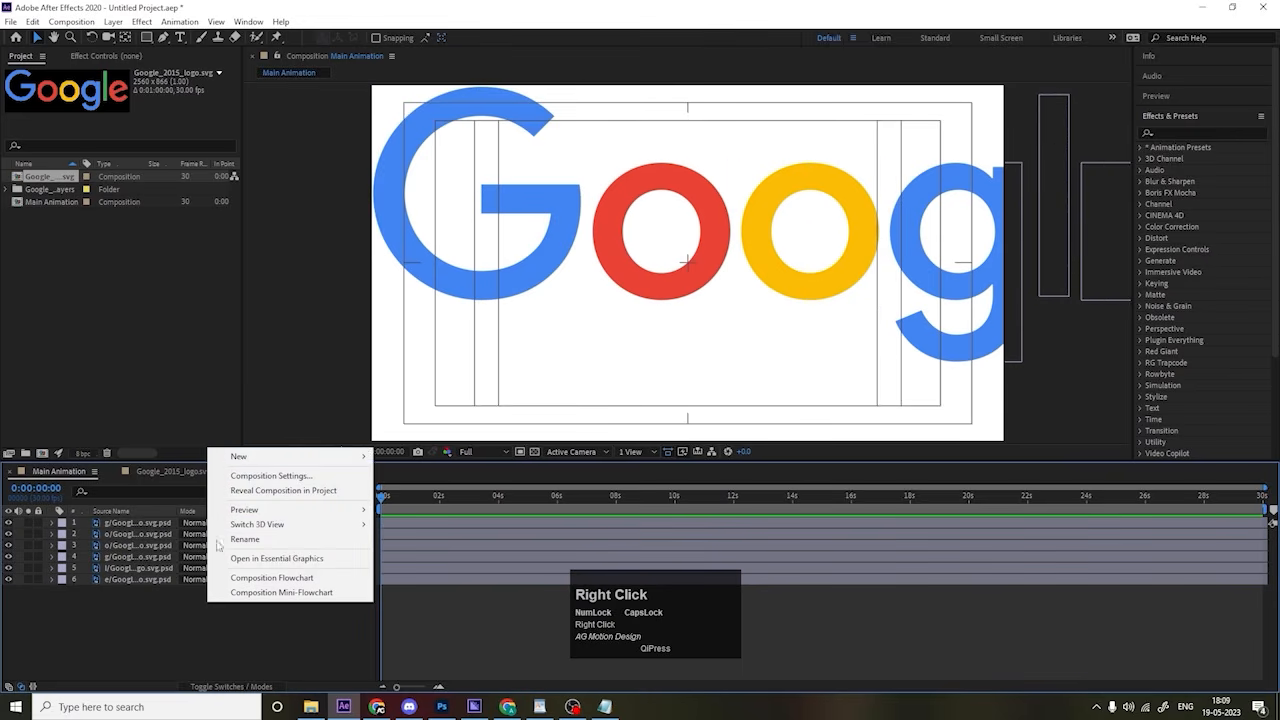
{"action": "left_click", "coordinate": [240, 456]}
{"action": "left_click", "coordinate": [455, 536]}
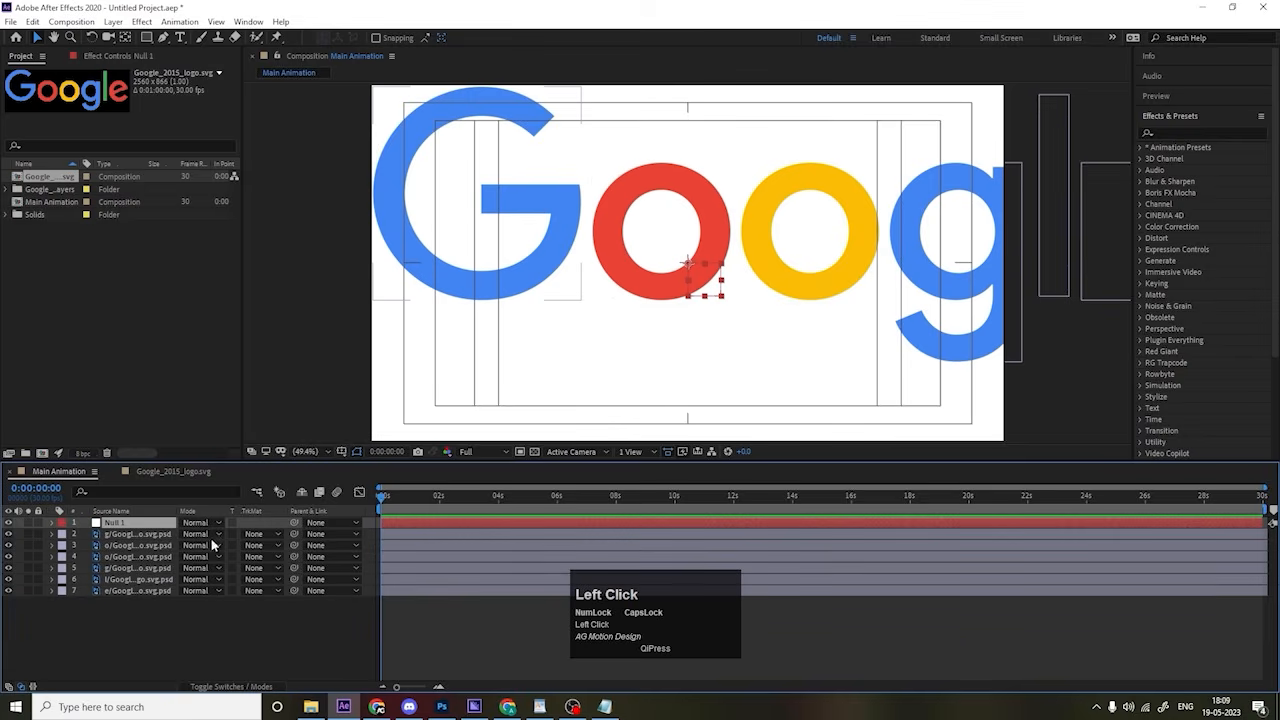
{"action": "left_click", "coordinate": [165, 535]}
{"action": "left_click", "coordinate": [165, 590], "text": "shift"}
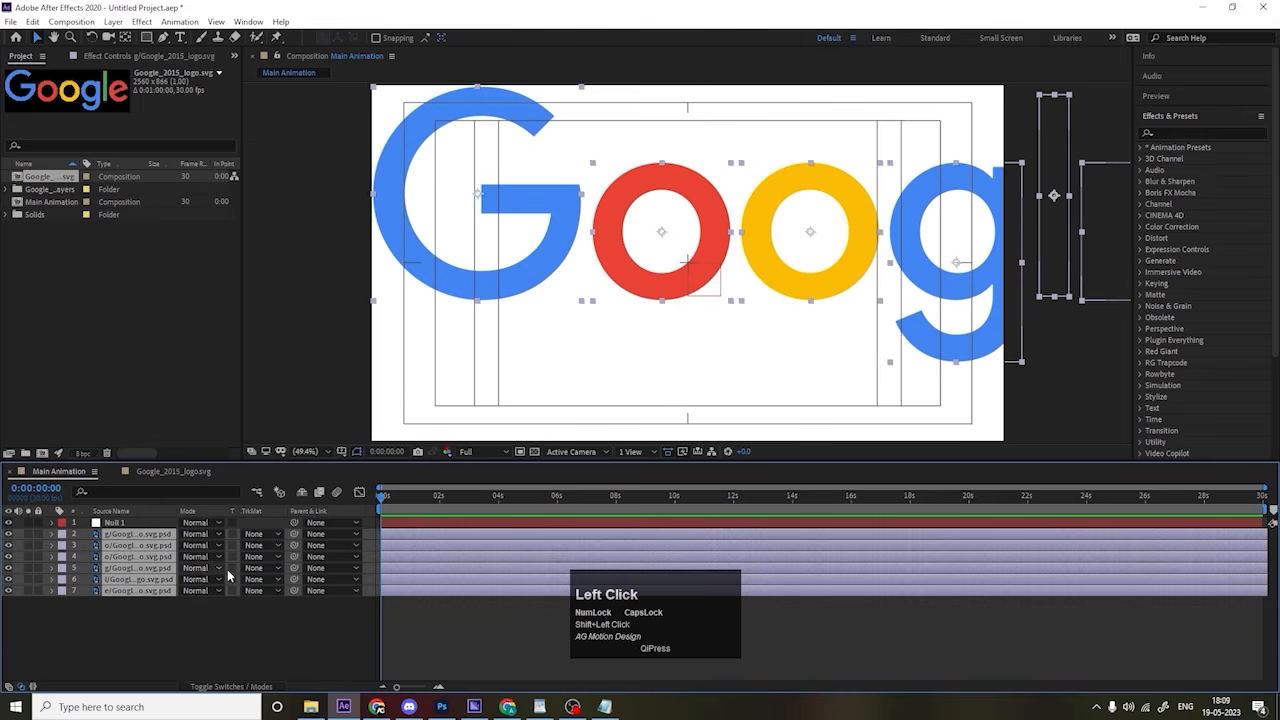
{"action": "left_click_drag", "start_coordinate": [295, 536], "coordinate": [136, 525]}
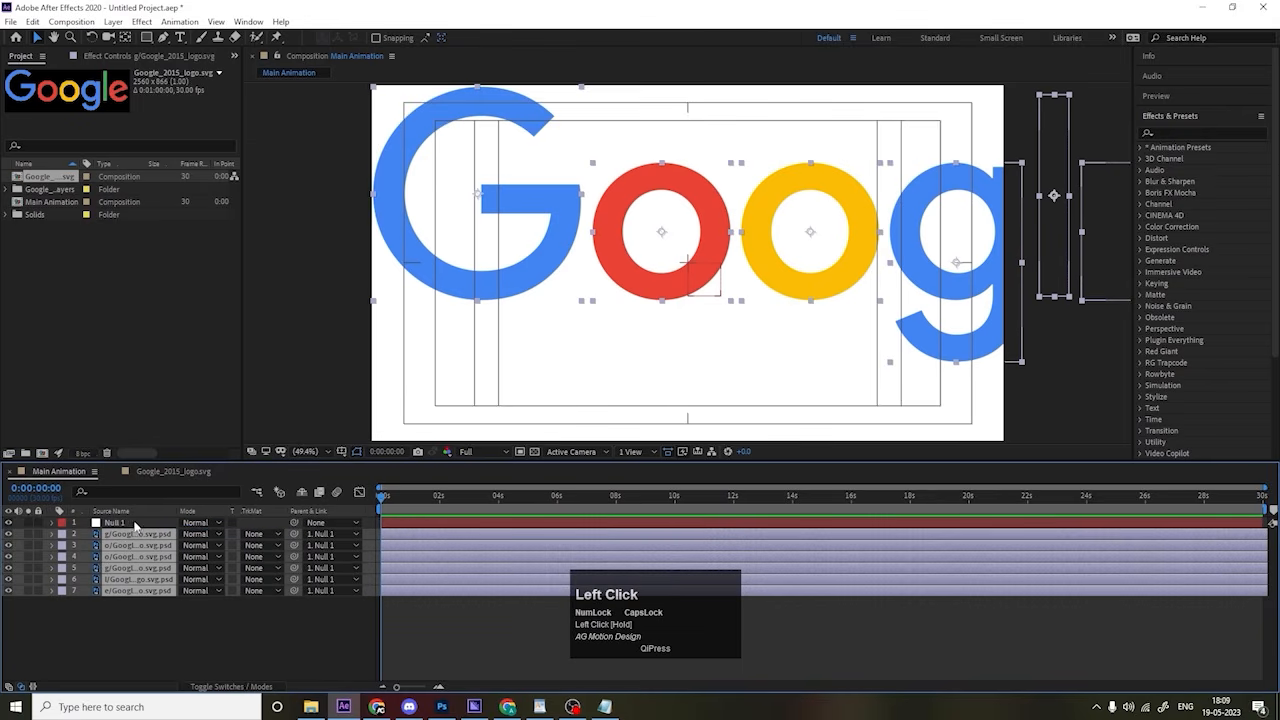
Step: Scale the null object to 31% so the whole Google logo shrinks with it
{"action": "left_click", "coordinate": [130, 524]}
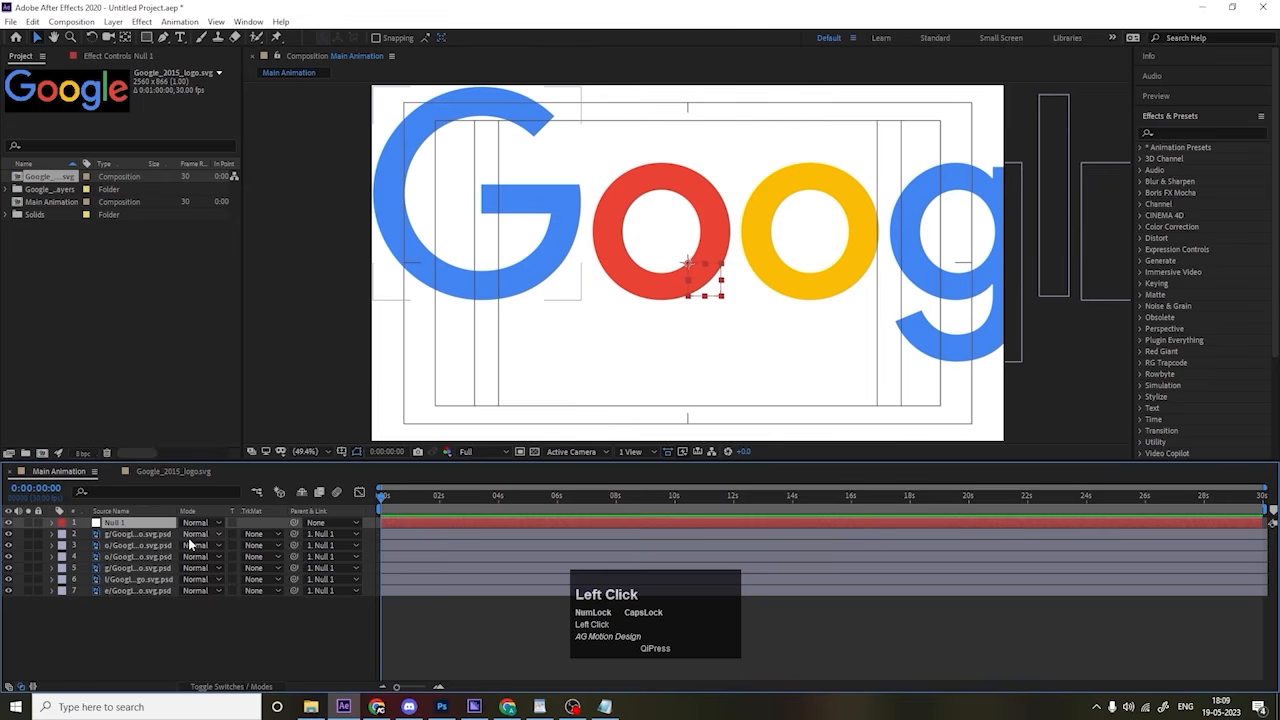
{"action": "key", "text": "s"}
{"action": "left_click_drag", "start_coordinate": [200, 533], "coordinate": [155, 533]}
{"action": "left_click", "coordinate": [117, 527]}
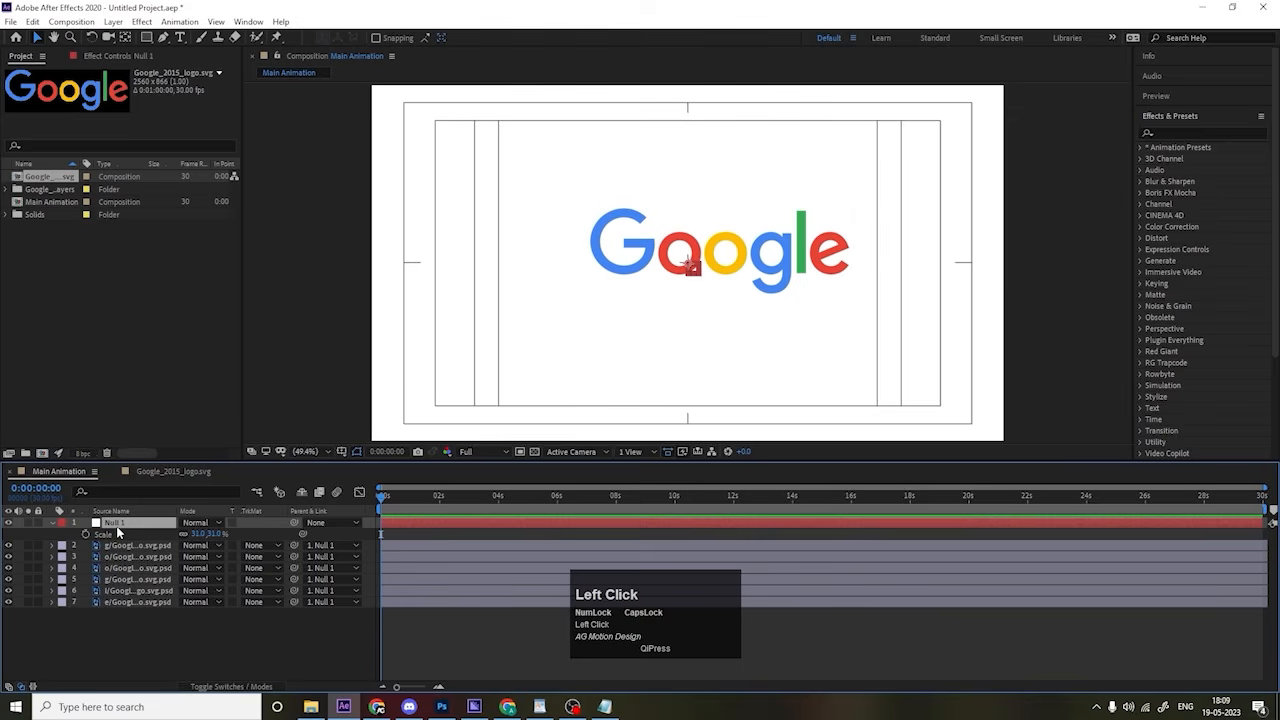
Step: Delete the null object and move all six Google letter layers together to the centre of the composition
{"action": "key", "text": "Delete"}
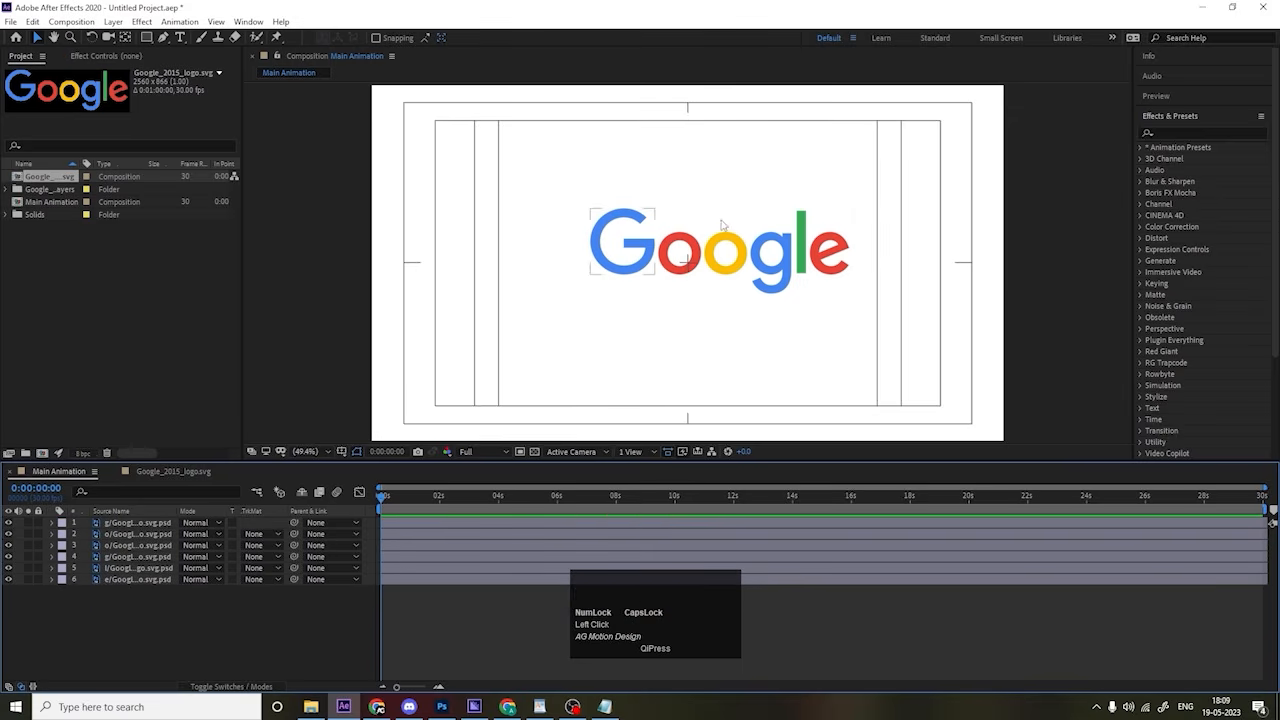
{"action": "key", "text": "ctrl+a"}
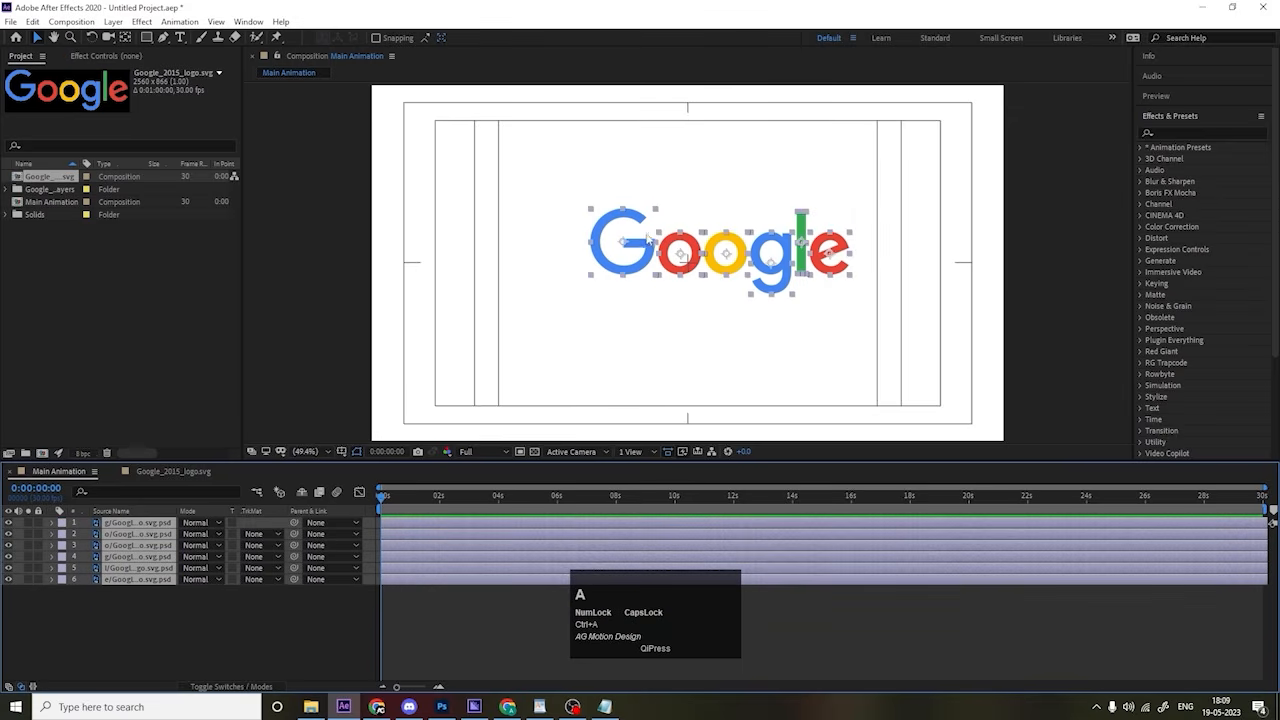
{"action": "left_click_drag", "start_coordinate": [676, 272], "coordinate": [641, 287]}
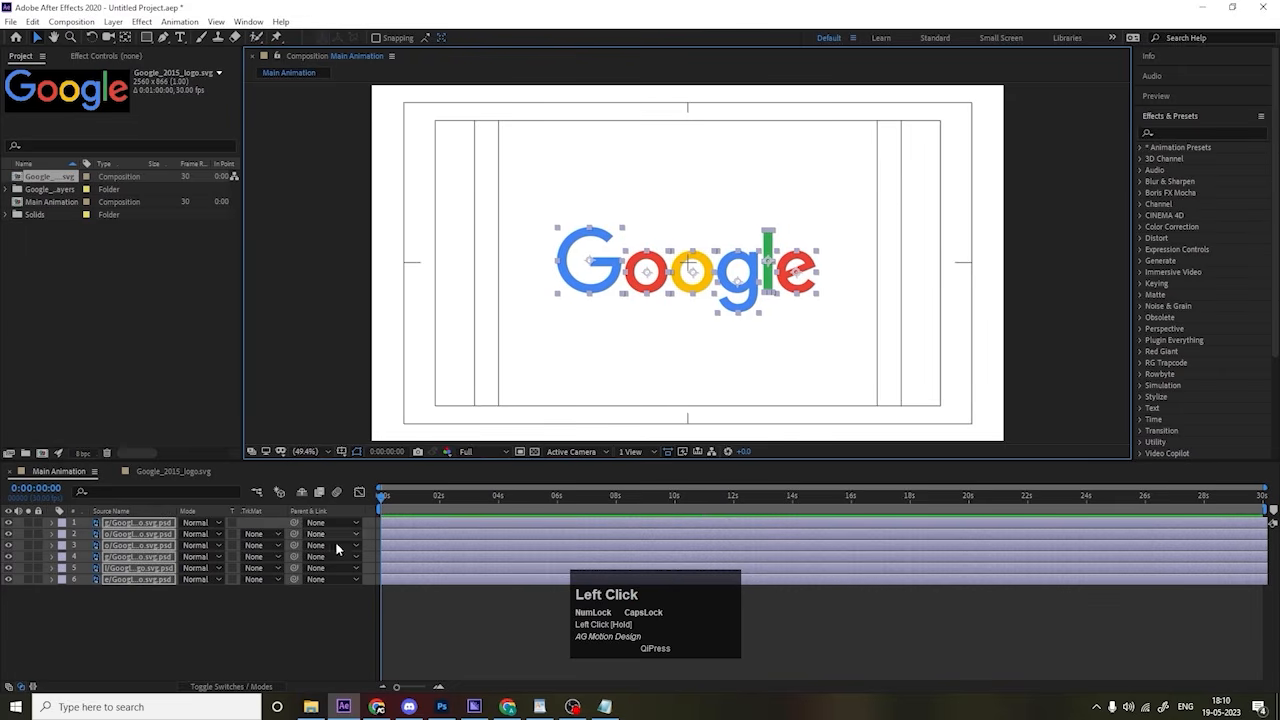
{"action": "left_click", "coordinate": [253, 618]}
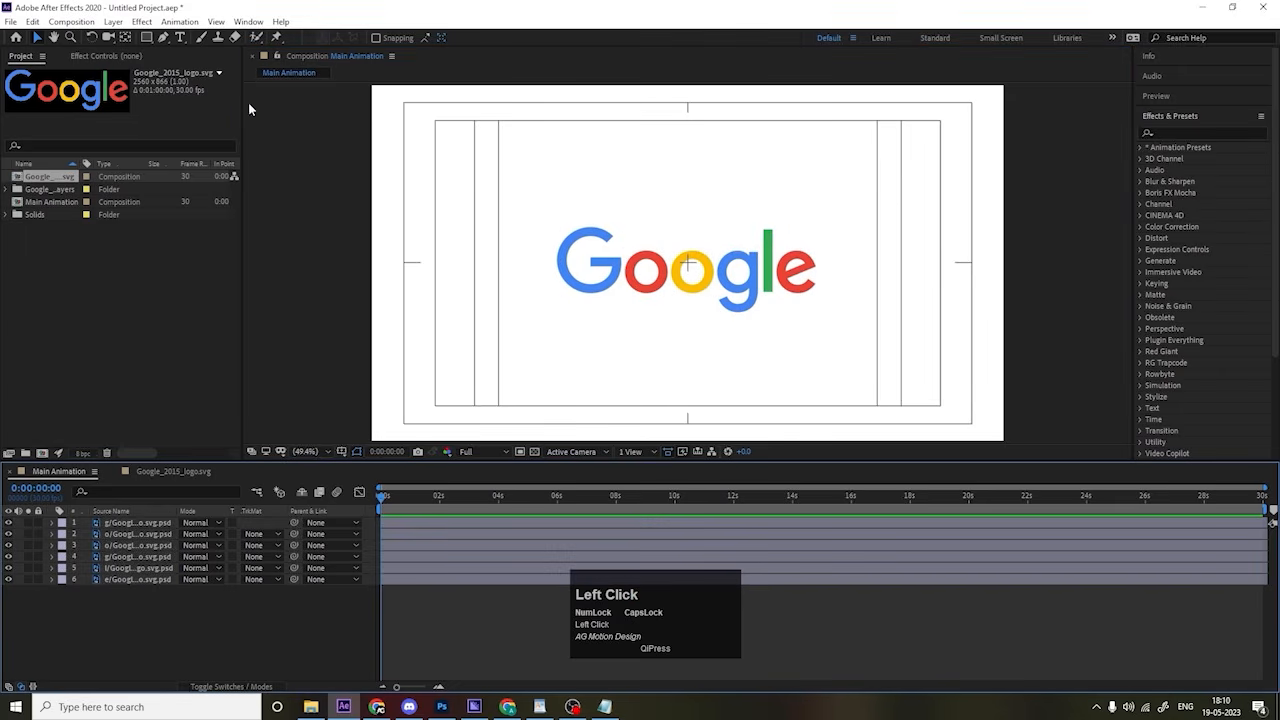
Step: Draw a bright green (00FF44) circle slightly larger than the capital G with the Ellipse tool and centre its anchor point
{"action": "left_click", "coordinate": [146, 38]}
{"action": "left_click", "coordinate": [204, 65]}
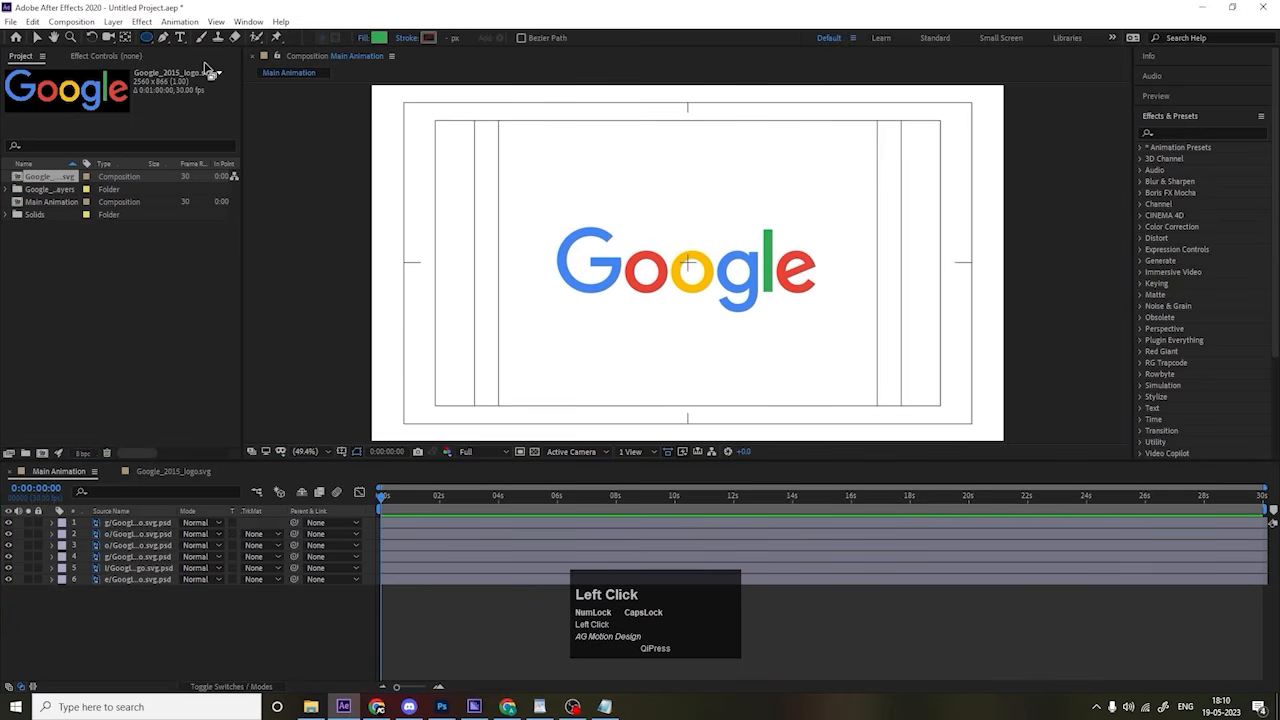
{"action": "left_click", "coordinate": [379, 38]}
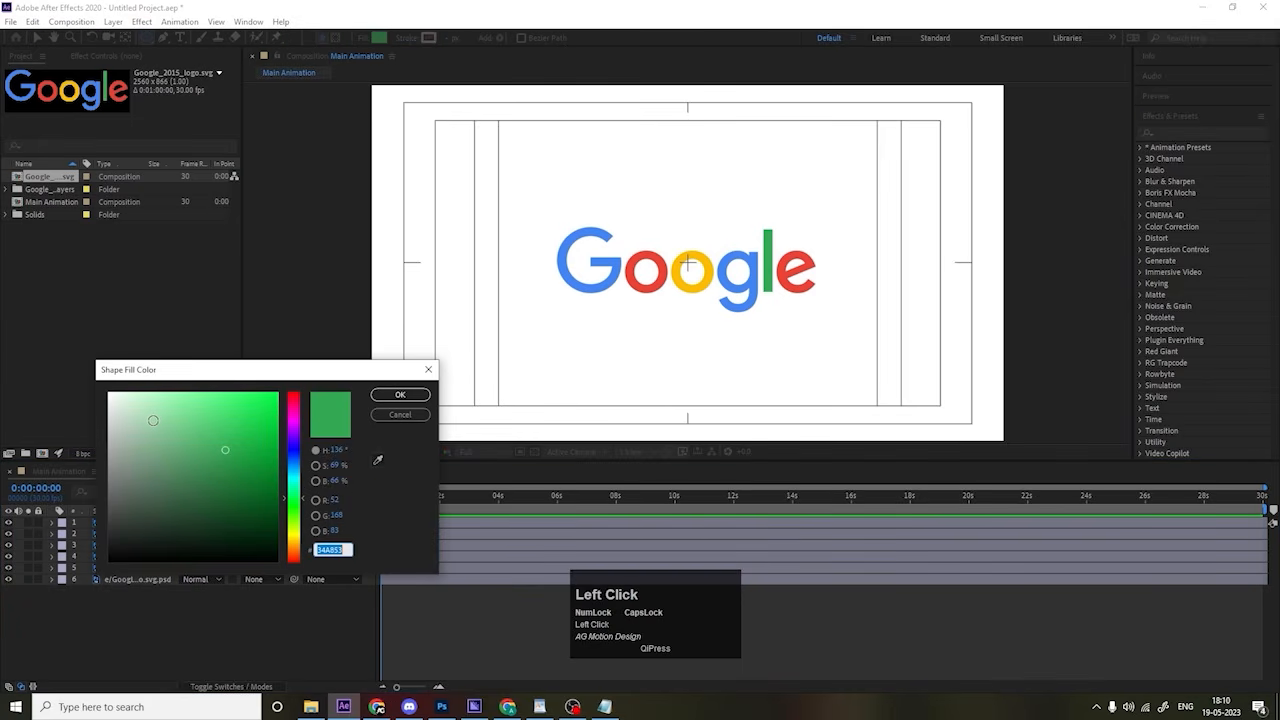
{"action": "left_click", "coordinate": [400, 394]}
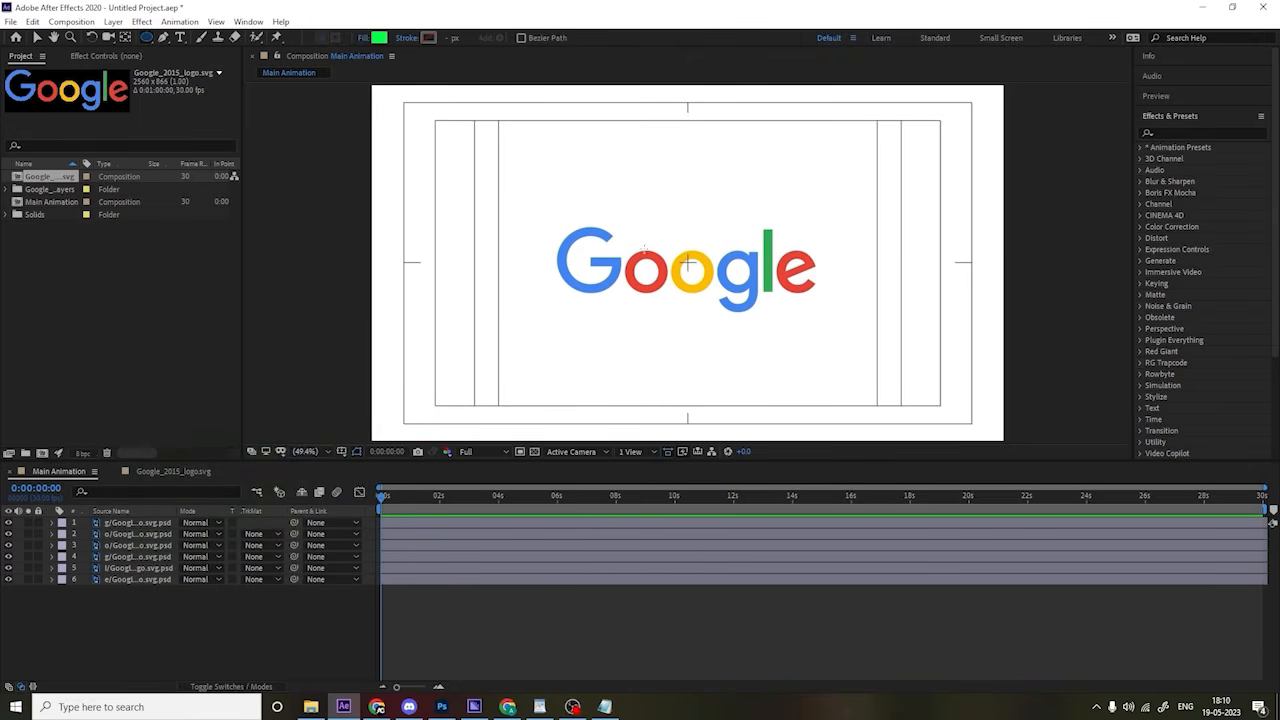
{"action": "left_click_drag", "start_coordinate": [626, 228], "coordinate": [708, 310]}
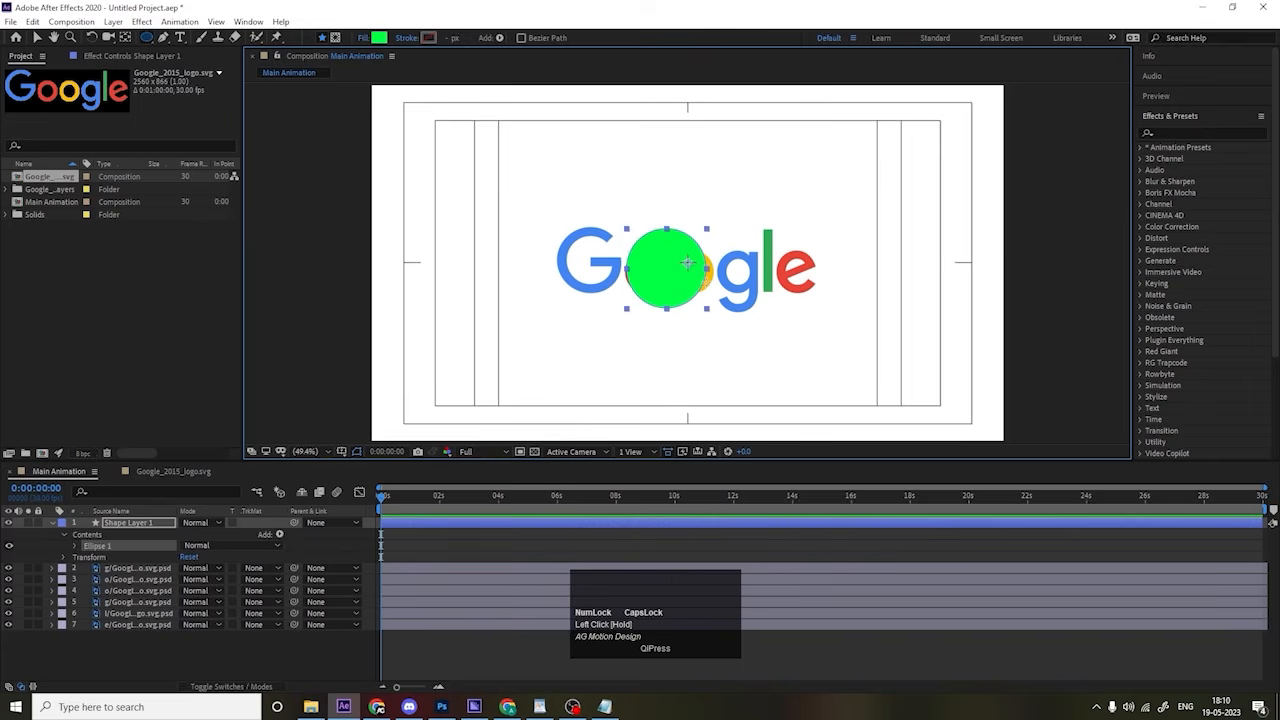
{"action": "key", "text": "ctrl+alt+Home"}
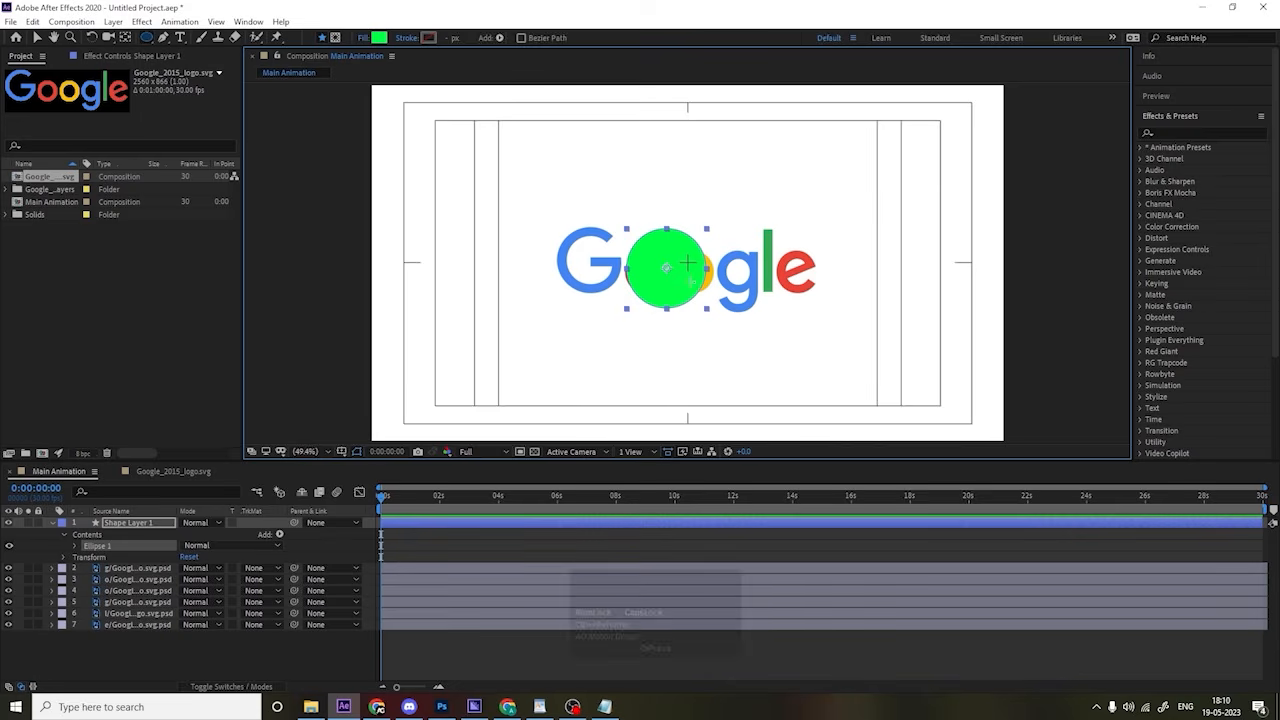
Step: Position the green circle over the capital G, place its layer beneath all letter layers and centre its anchor point
{"action": "key", "text": "v"}
{"action": "left_click_drag", "start_coordinate": [682, 286], "coordinate": [607, 278]}
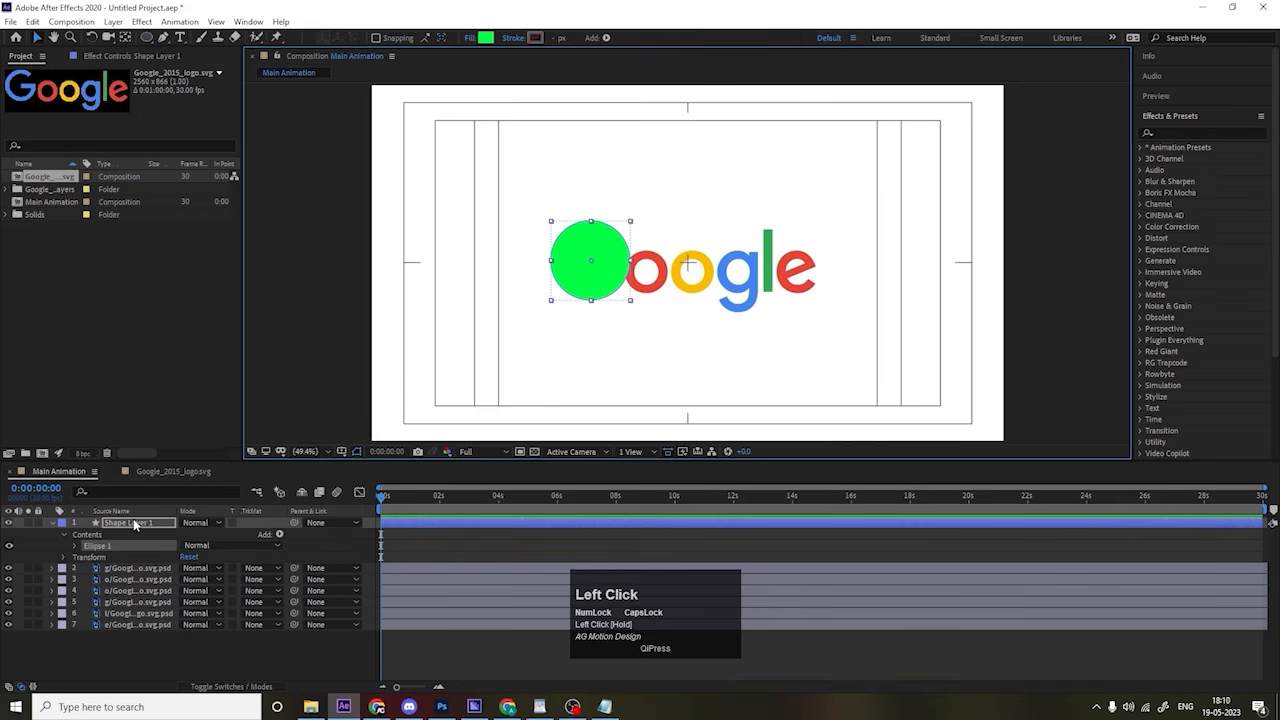
{"action": "left_click_drag", "start_coordinate": [134, 524], "coordinate": [152, 668]}
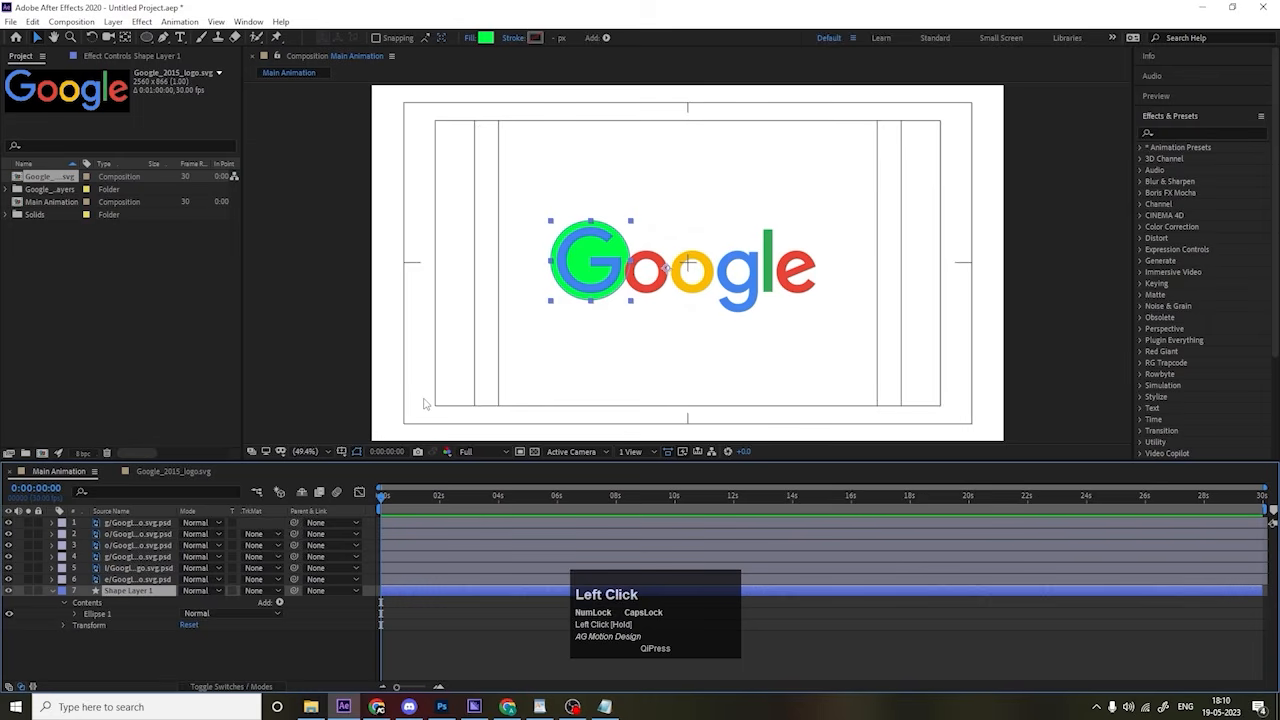
{"action": "key", "text": "Return"}
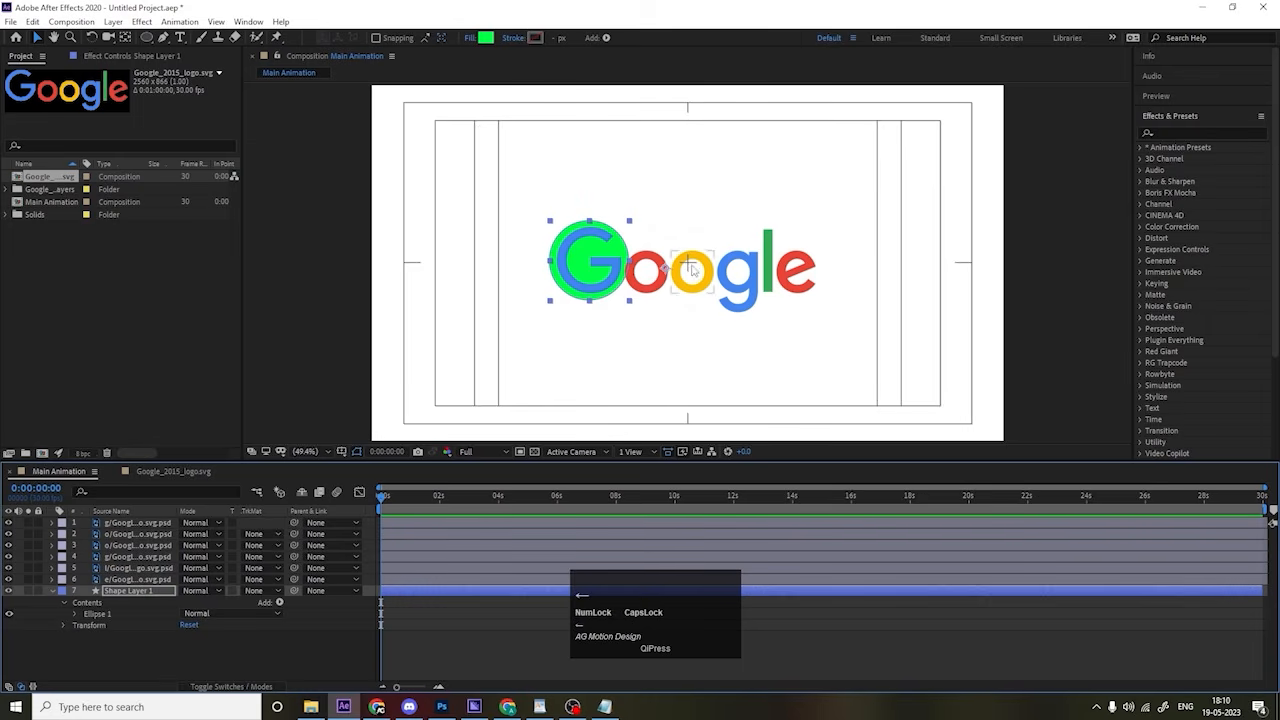
{"action": "key", "text": "Right"}
{"action": "left_click", "coordinate": [140, 593]}
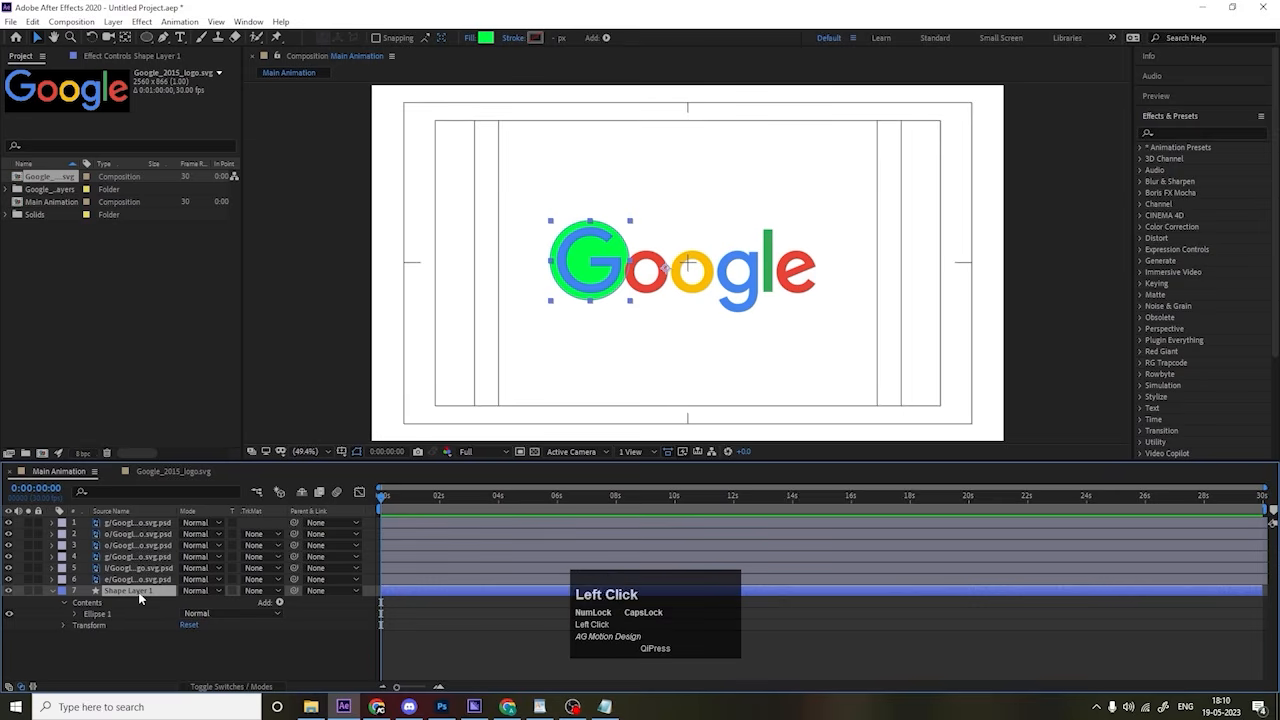
{"action": "key", "text": "ctrl"}
{"action": "key", "text": "ctrl+alt+Home"}
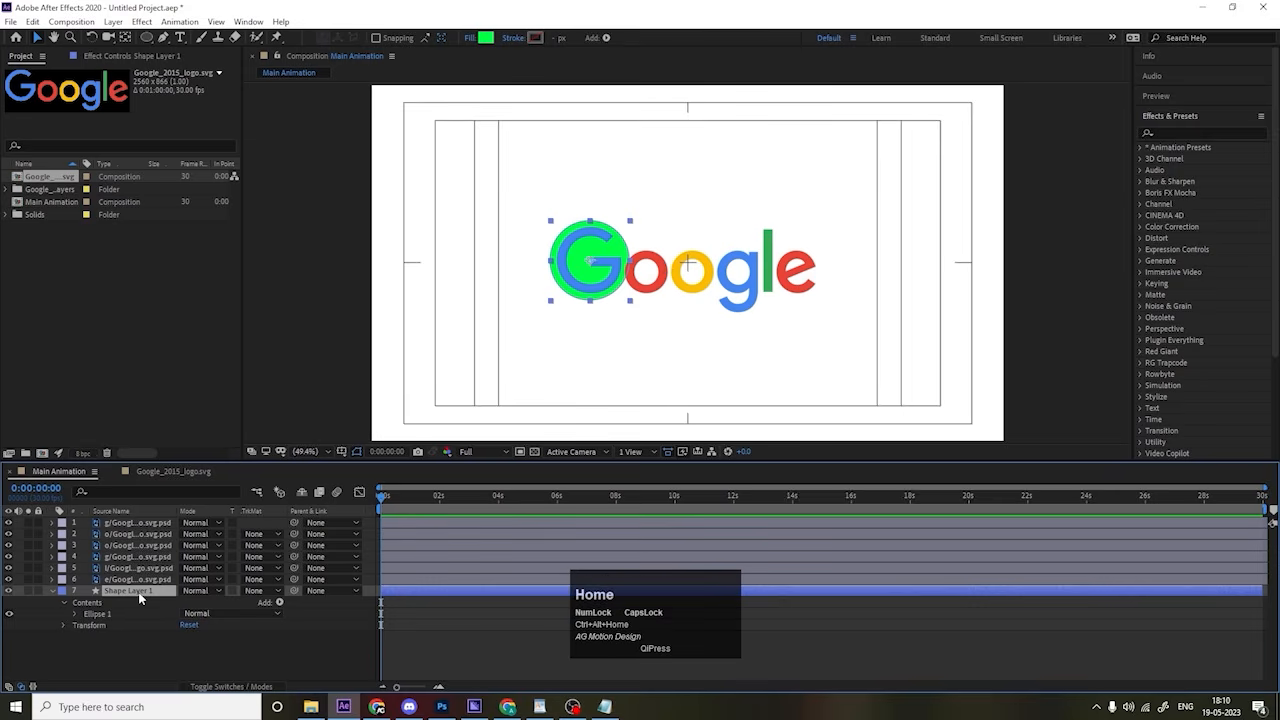
Step: Scale the green circle to 91% and nudge it so it encloses the G tightly, checking its clearance from the red o
{"action": "scroll", "coordinate": [448, 377], "scroll_direction": "up", "scroll_amount": 2}
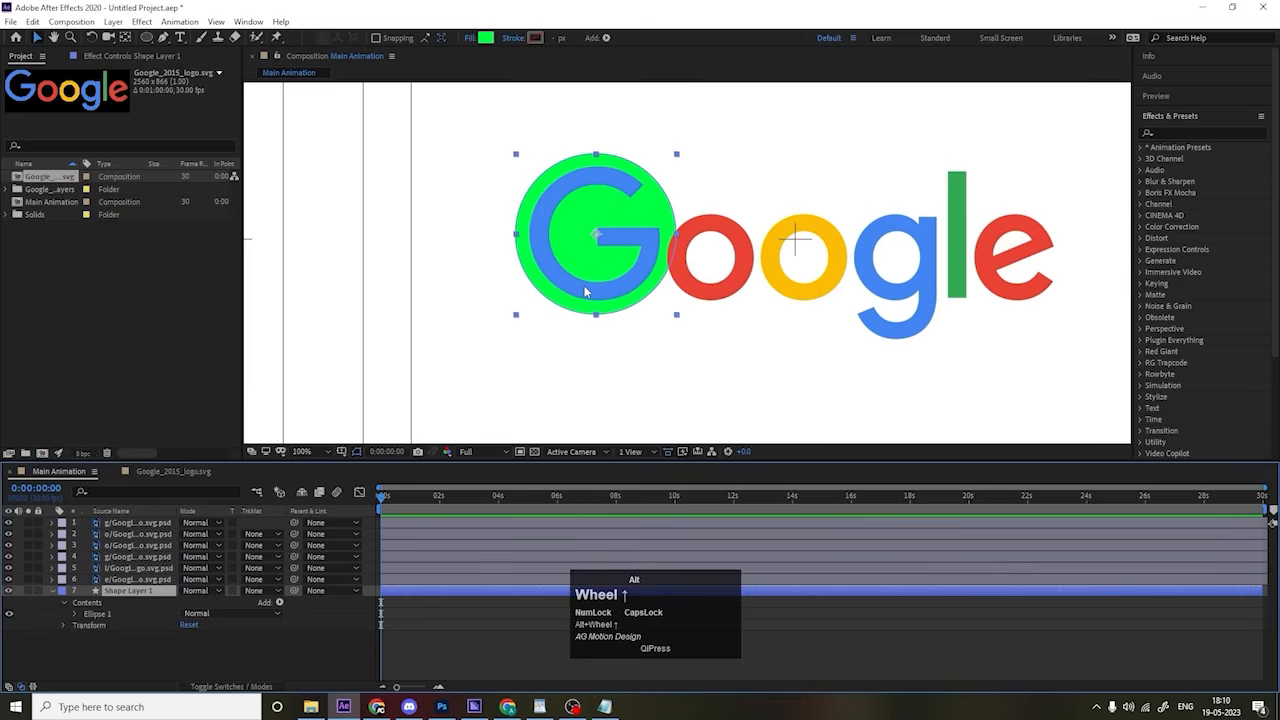
{"action": "key", "text": "s"}
{"action": "left_click_drag", "start_coordinate": [202, 603], "coordinate": [192, 604]}
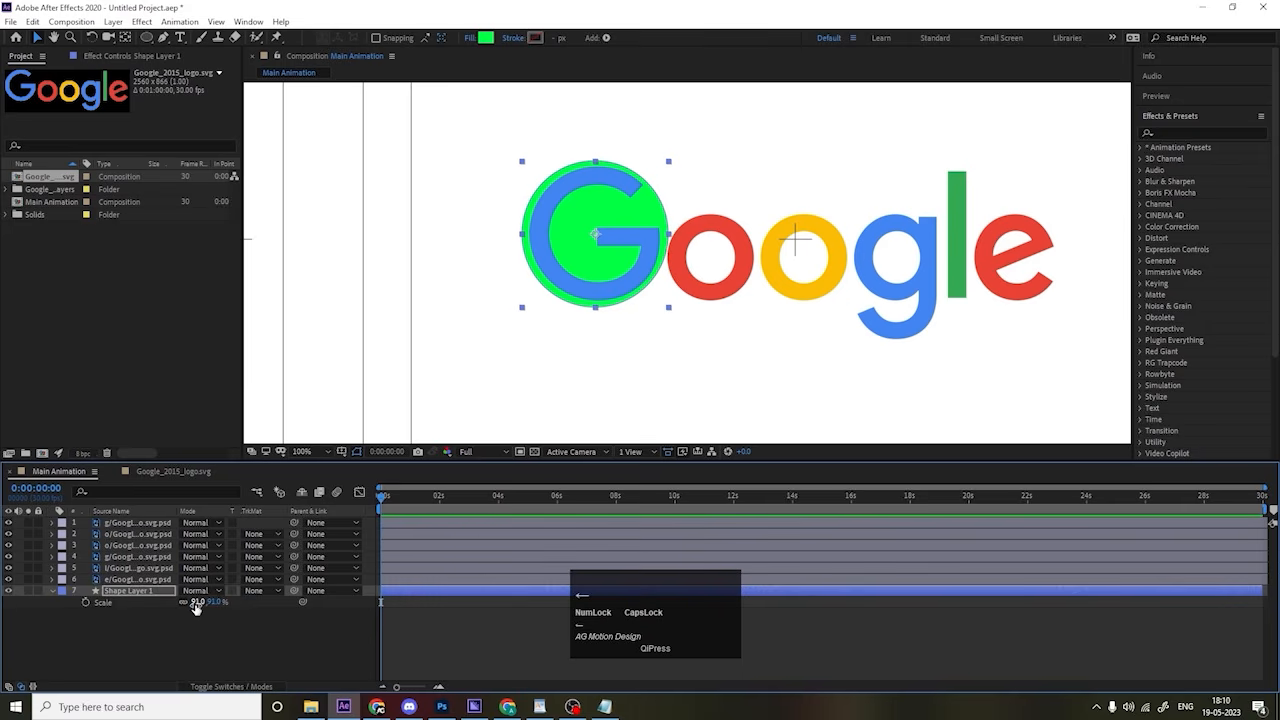
{"action": "key", "text": "Left"}
{"action": "key", "text": "Right"}
{"action": "scroll", "coordinate": [655, 221], "scroll_direction": "up", "scroll_amount": 4}
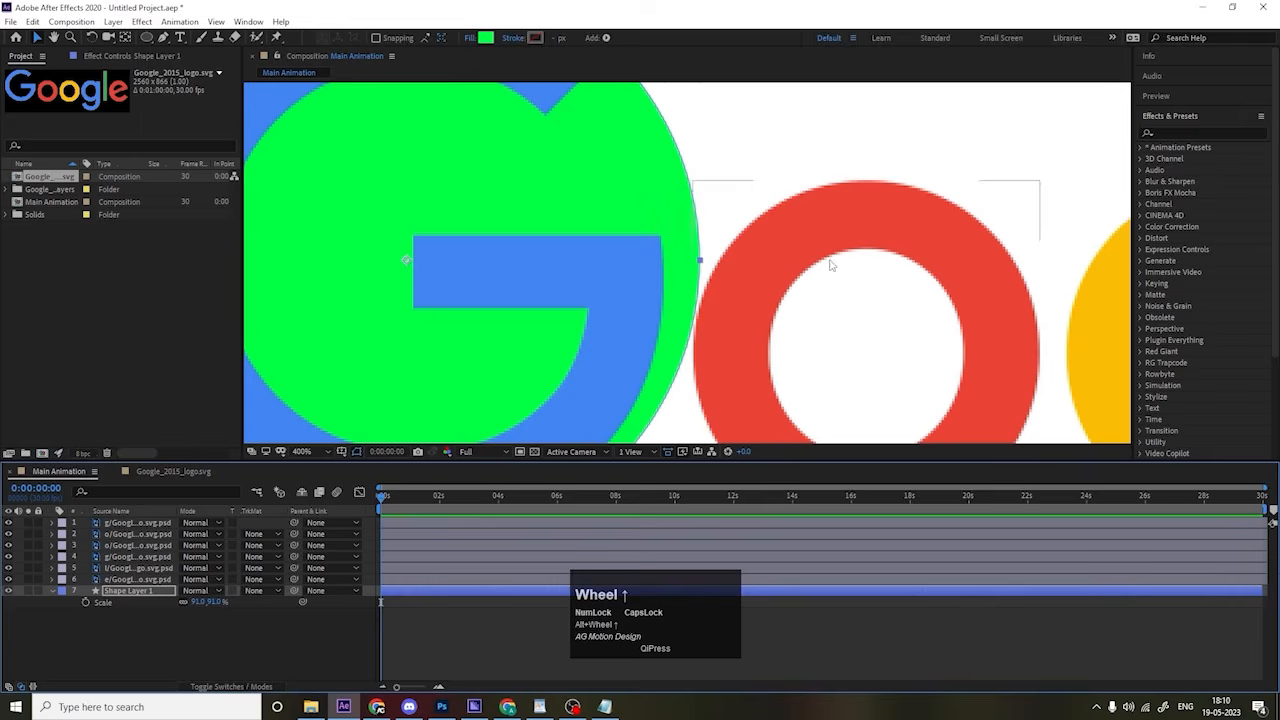
{"action": "left_click", "coordinate": [832, 303]}
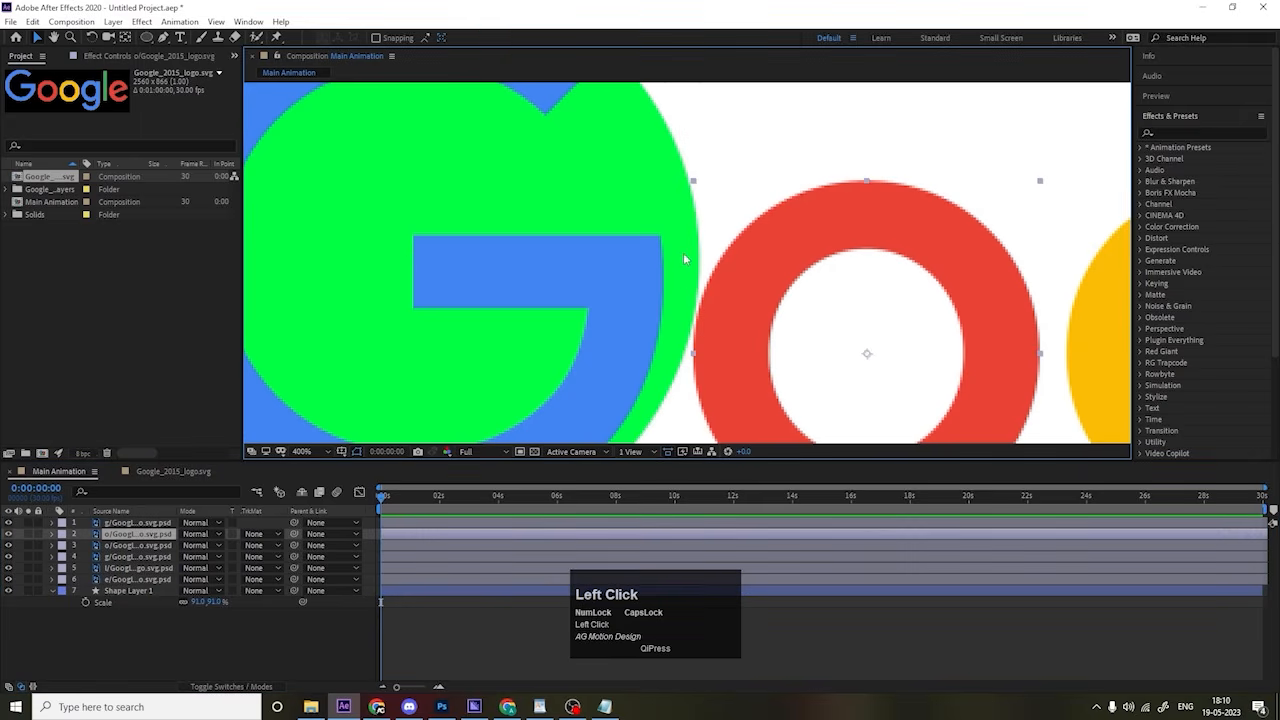
{"action": "scroll", "coordinate": [684, 259], "scroll_direction": "down", "scroll_amount": 4}
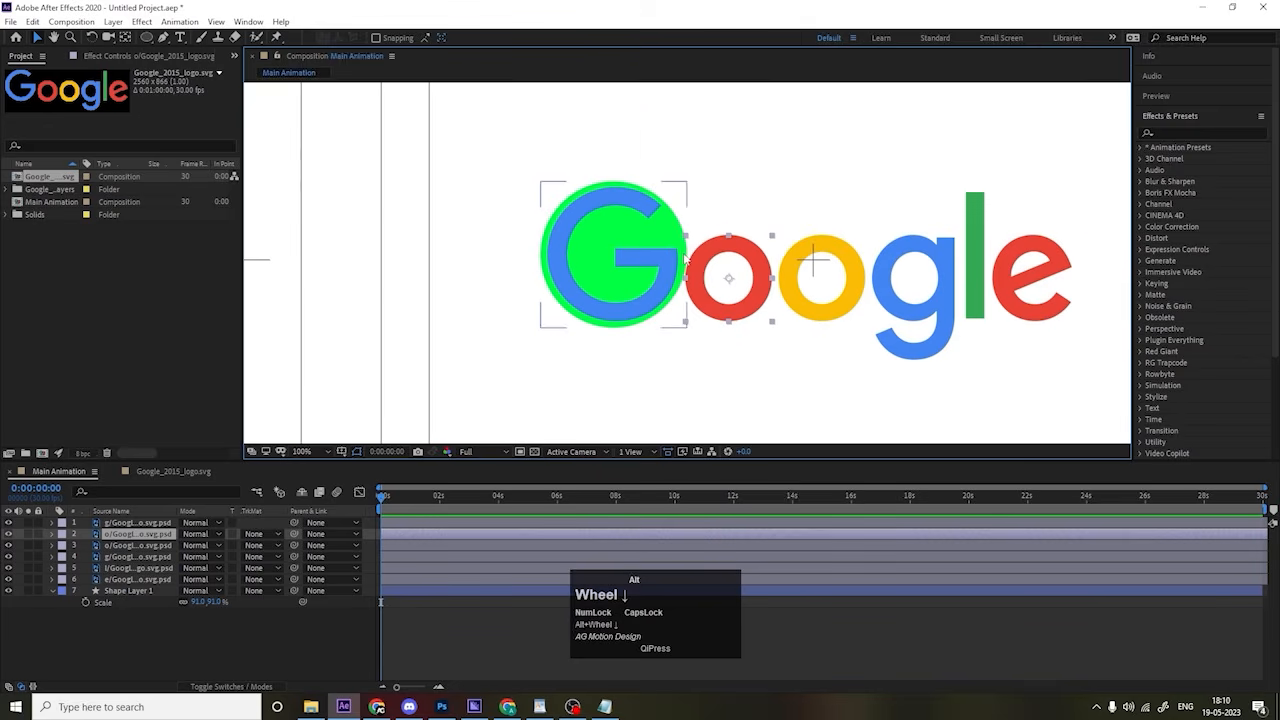
{"action": "left_click", "coordinate": [130, 617]}
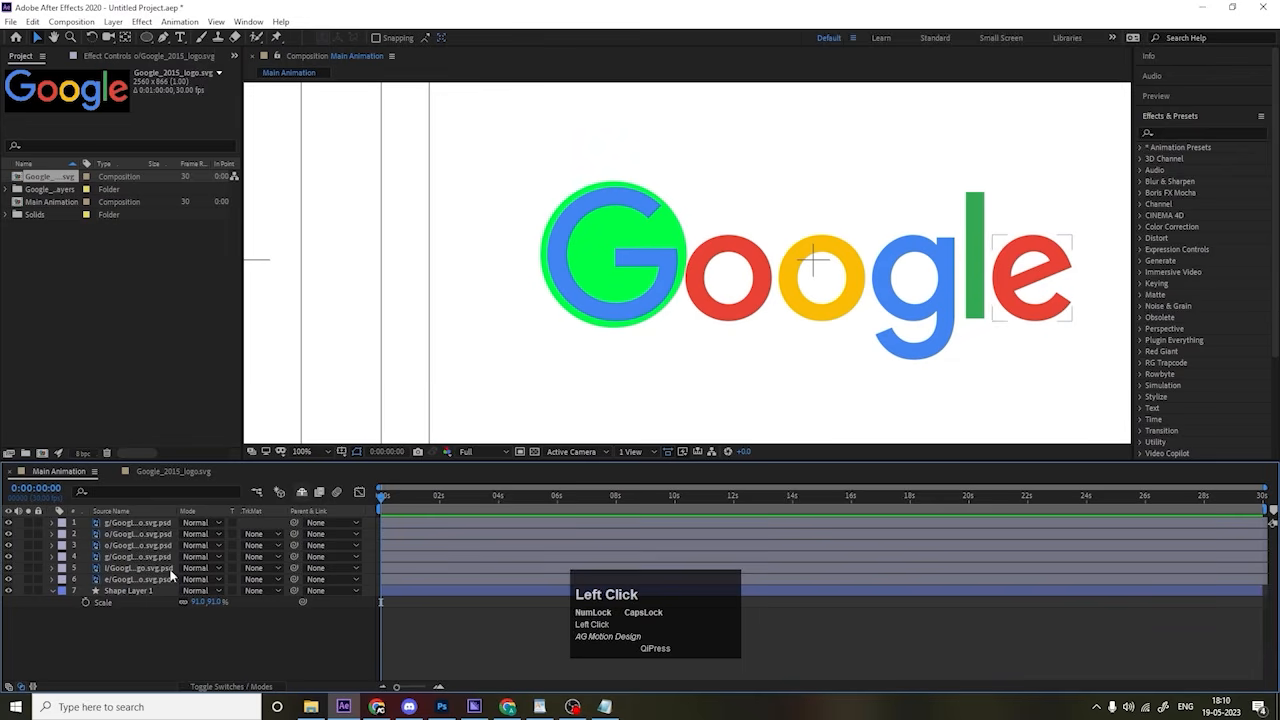
{"action": "left_click", "coordinate": [140, 590]}
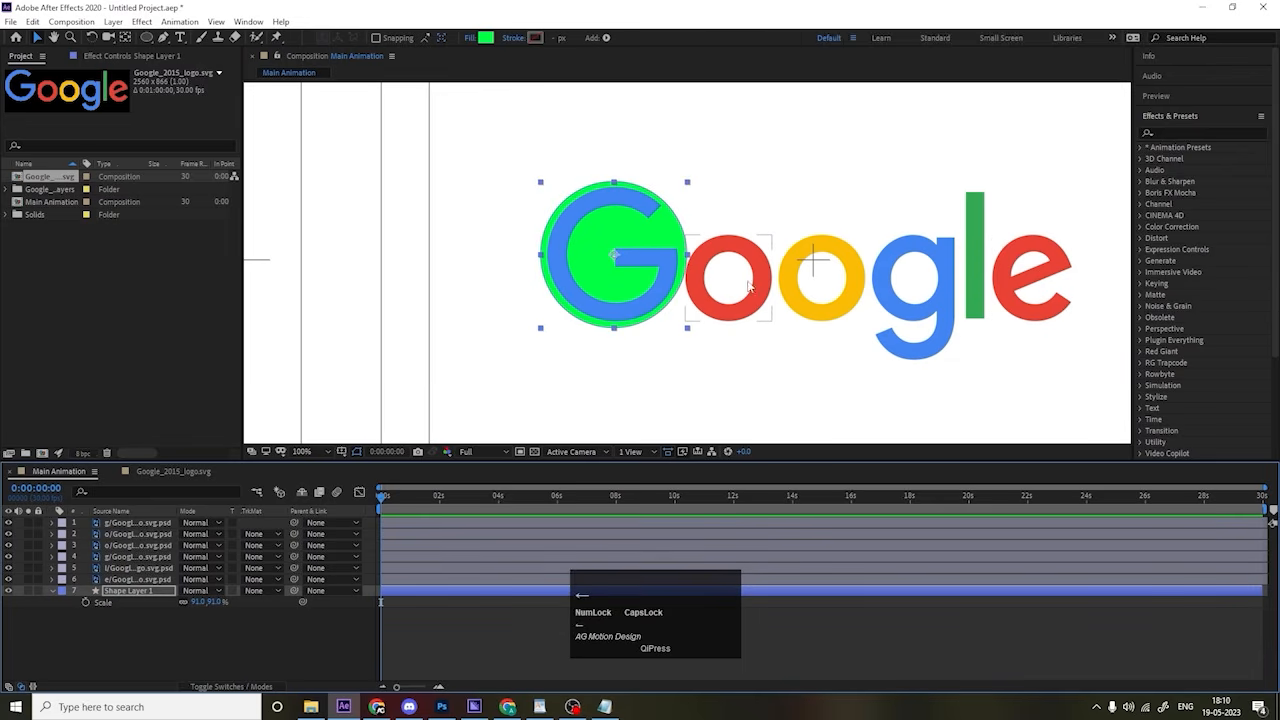
{"action": "left_click", "coordinate": [302, 451]}
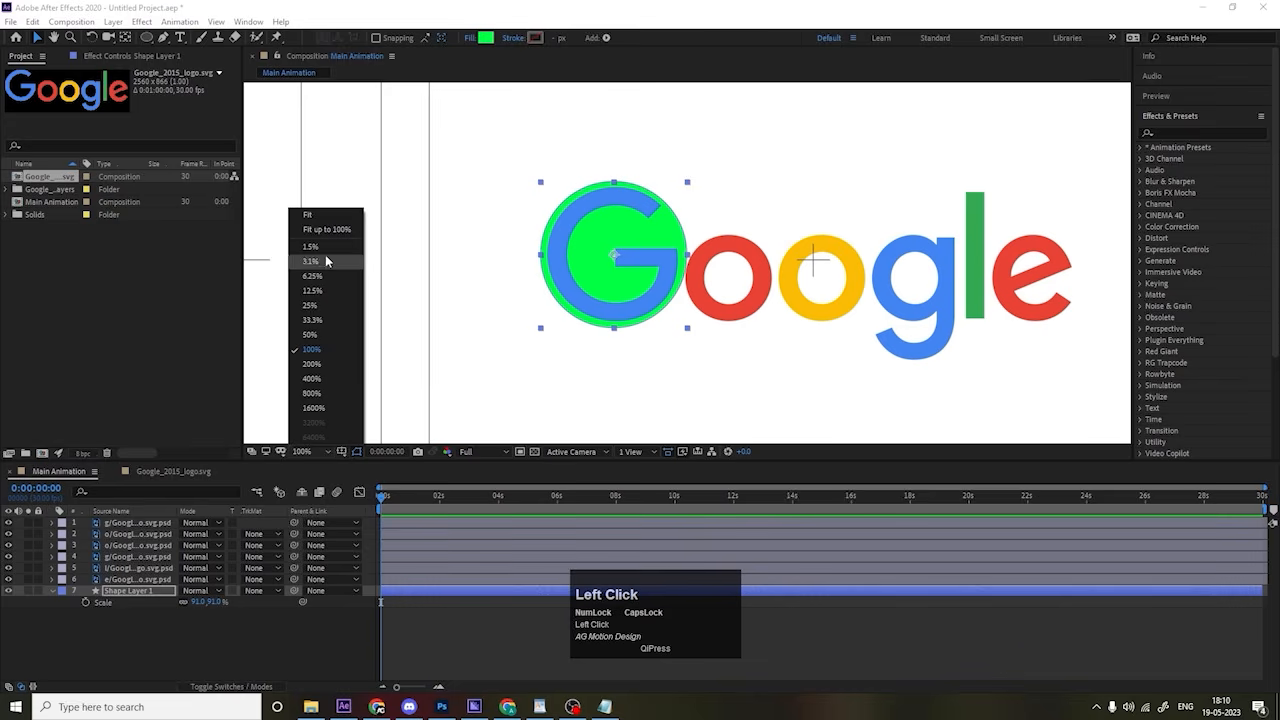
{"action": "left_click", "coordinate": [309, 217]}
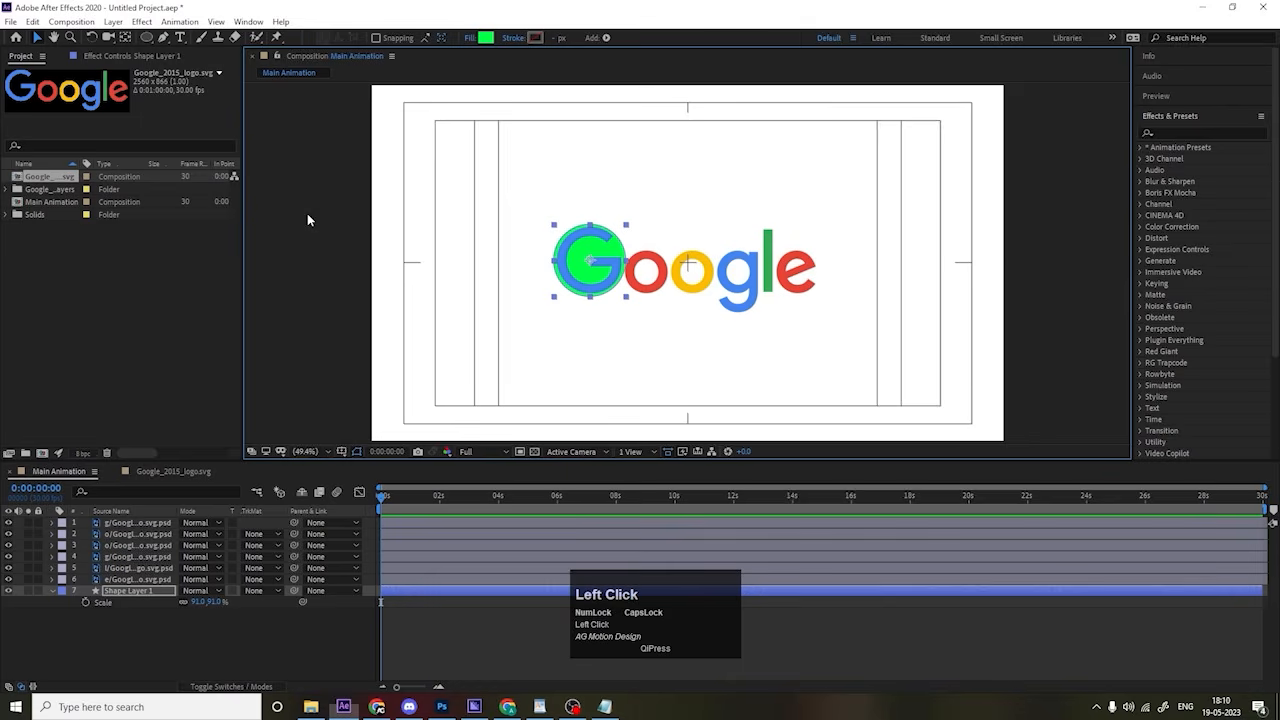
Step: Recentre the green circle's anchor point and align the circle horizontally to the centre of the composition
{"action": "left_click", "coordinate": [119, 616]}
{"action": "left_click", "coordinate": [118, 590]}
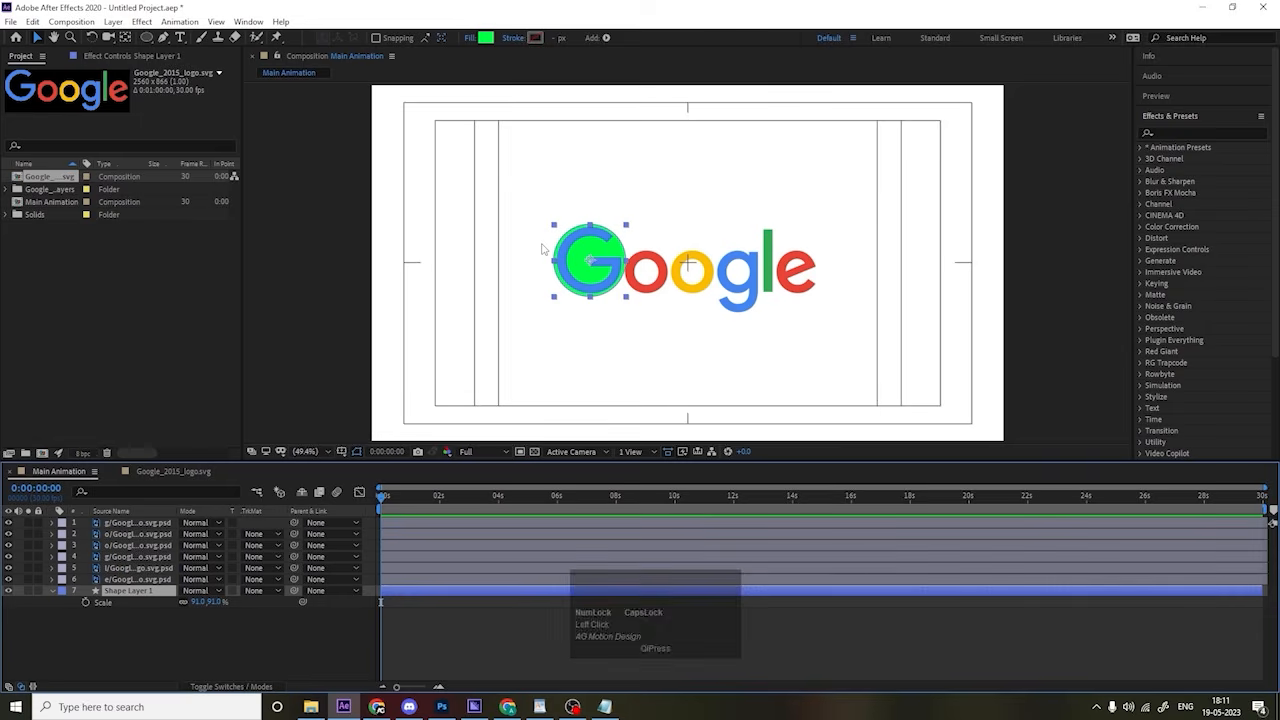
{"action": "key", "text": "ctrl+alt+Home"}
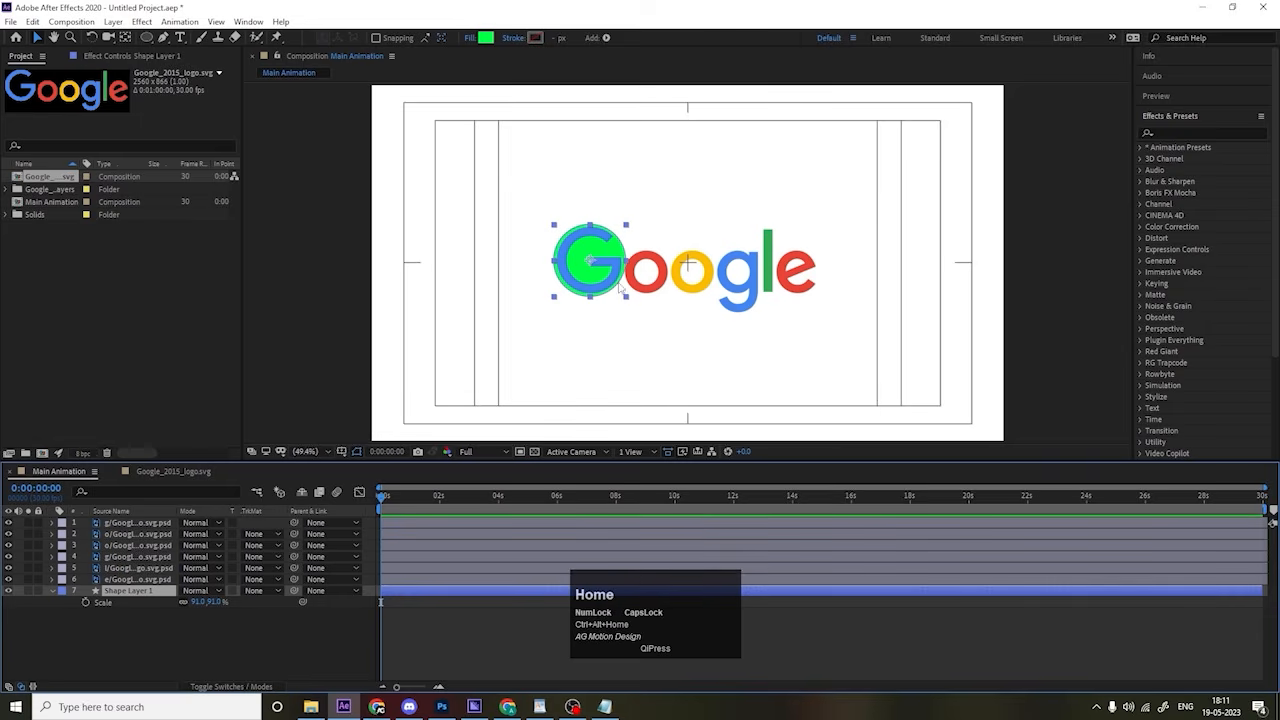
{"action": "left_click", "coordinate": [1166, 119]}
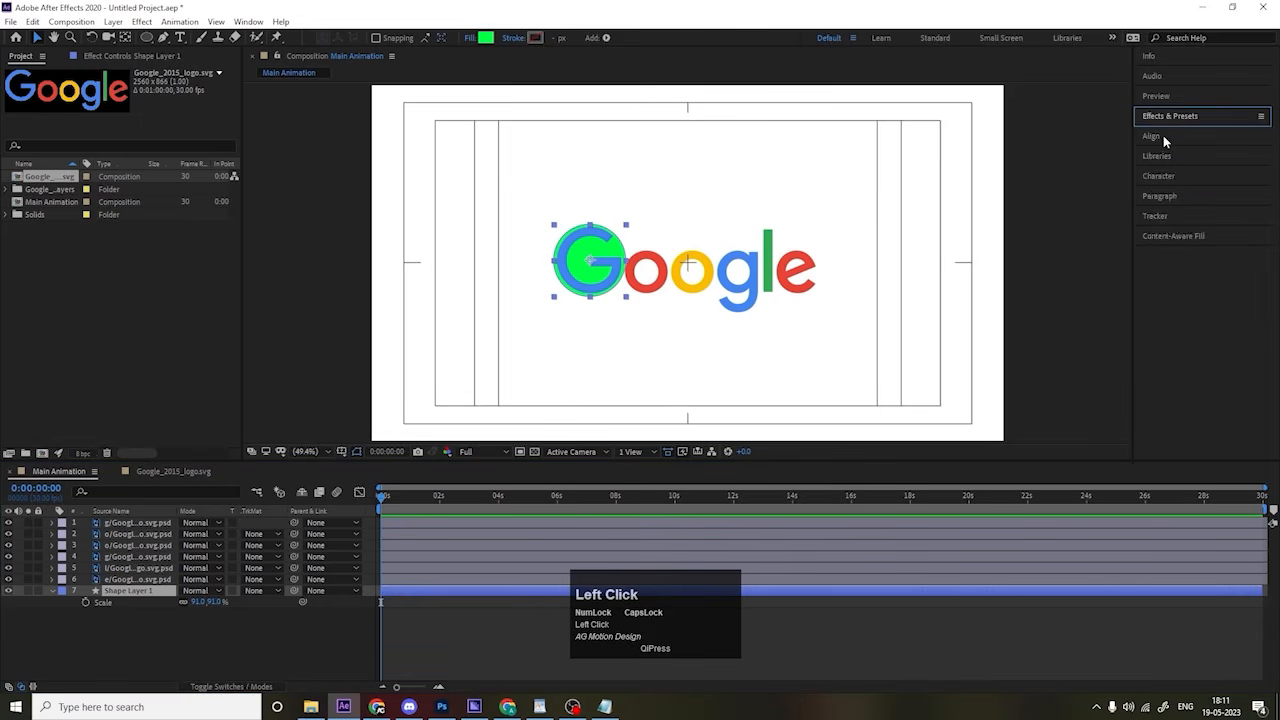
{"action": "left_click", "coordinate": [1164, 141]}
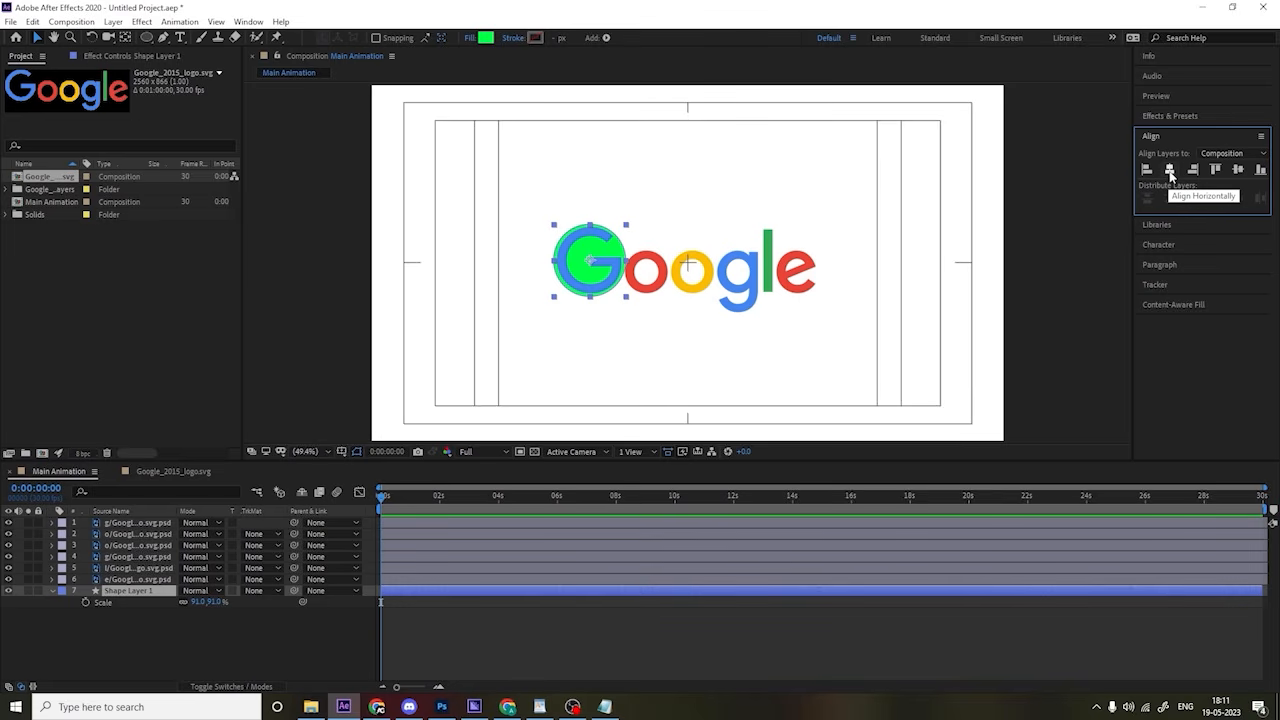
{"action": "left_click", "coordinate": [1170, 172]}
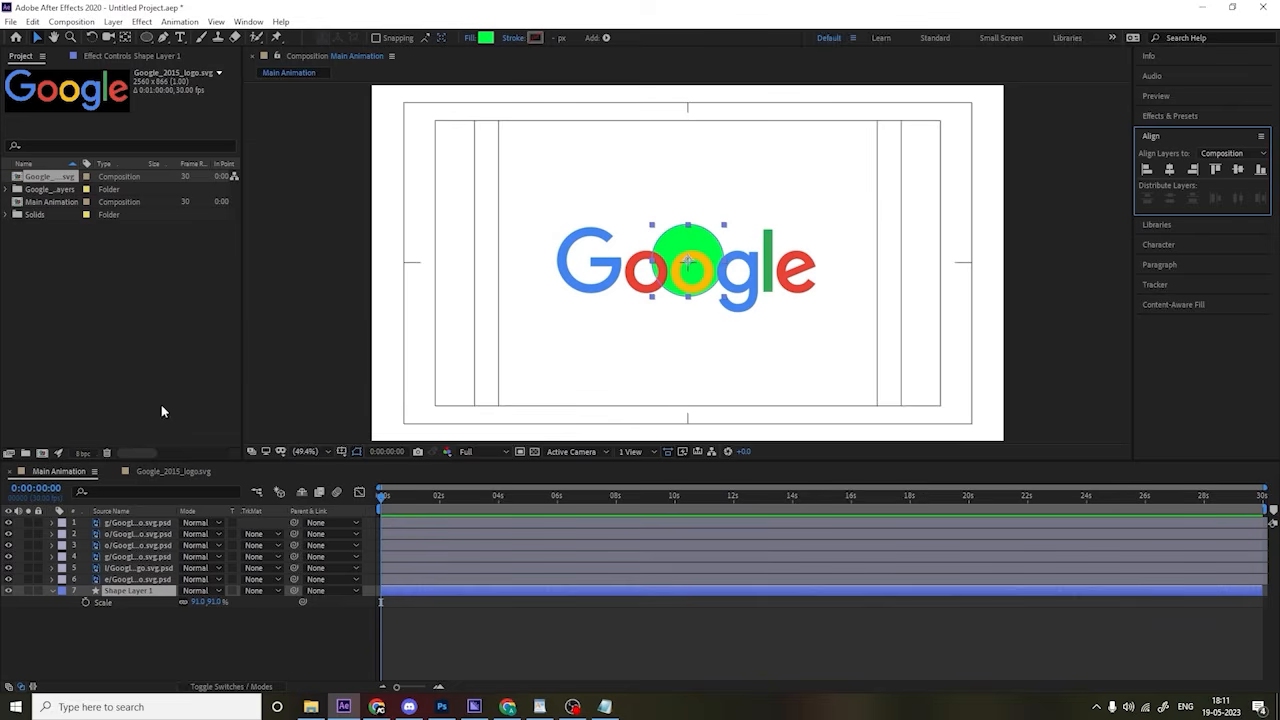
Step: Rename the circle's shape layer to White
{"action": "left_click", "coordinate": [115, 597]}
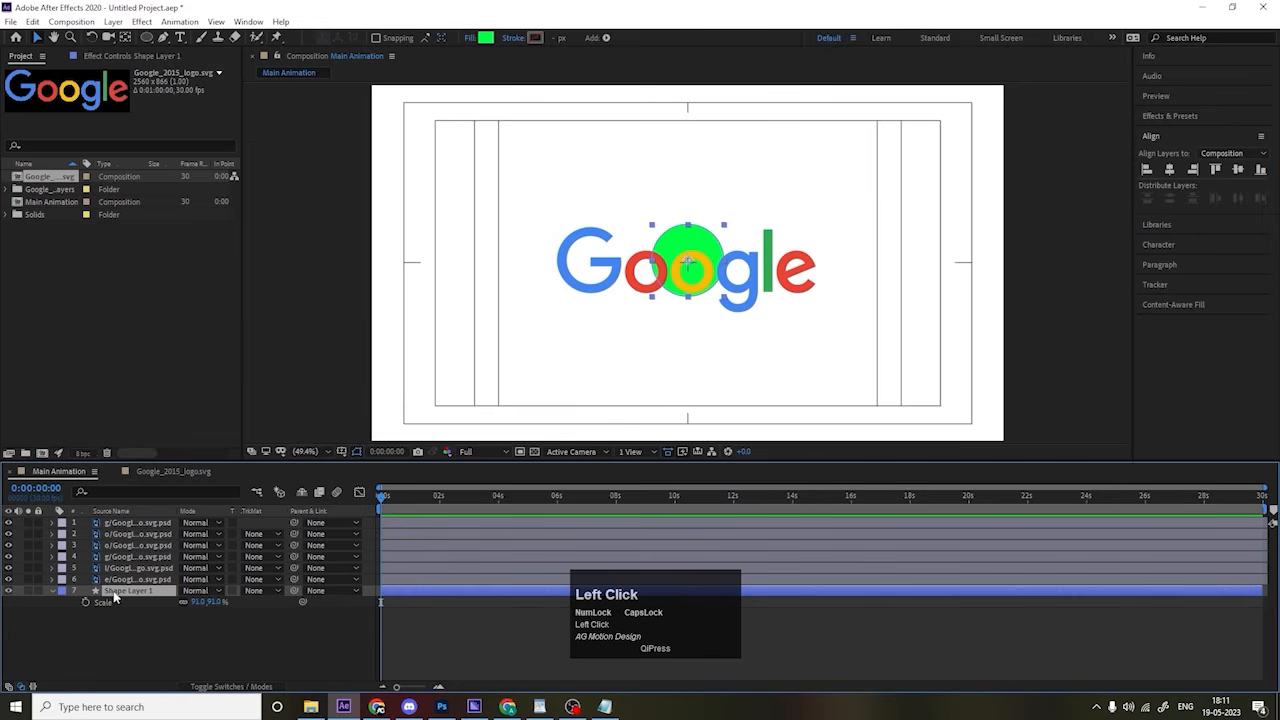
{"action": "key", "text": "Return"}
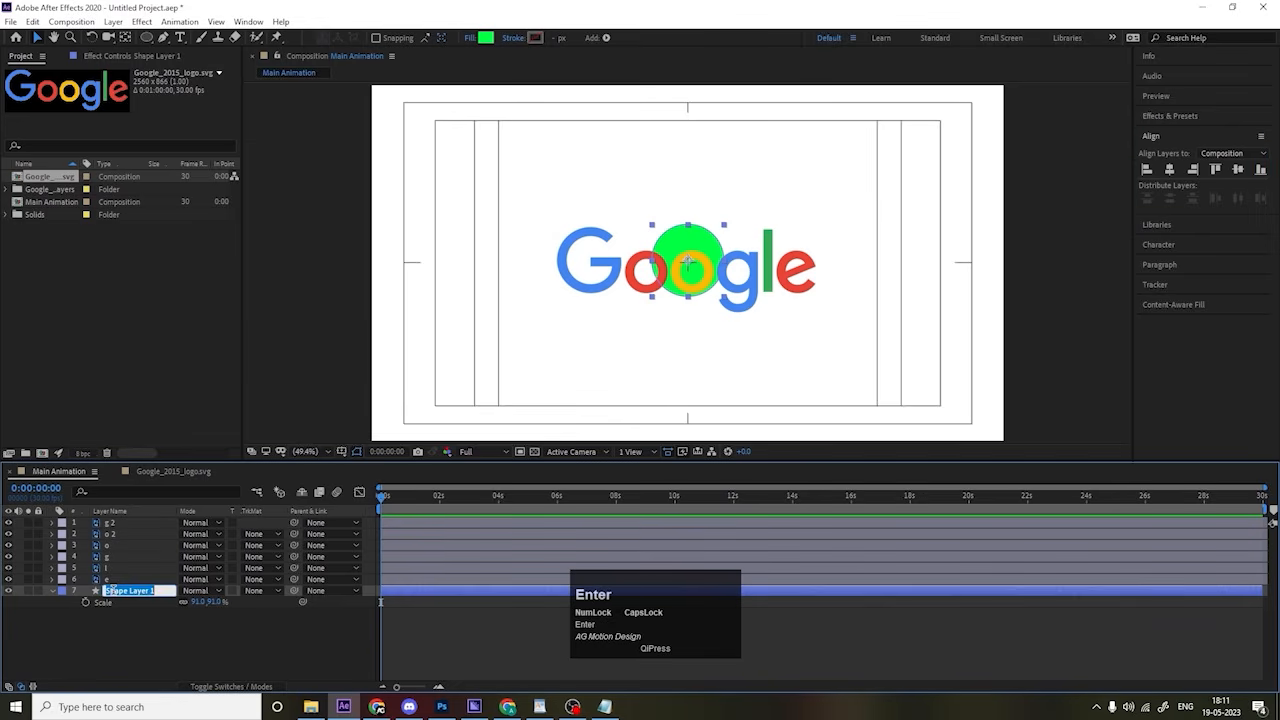
{"action": "type", "text": "Whit"}
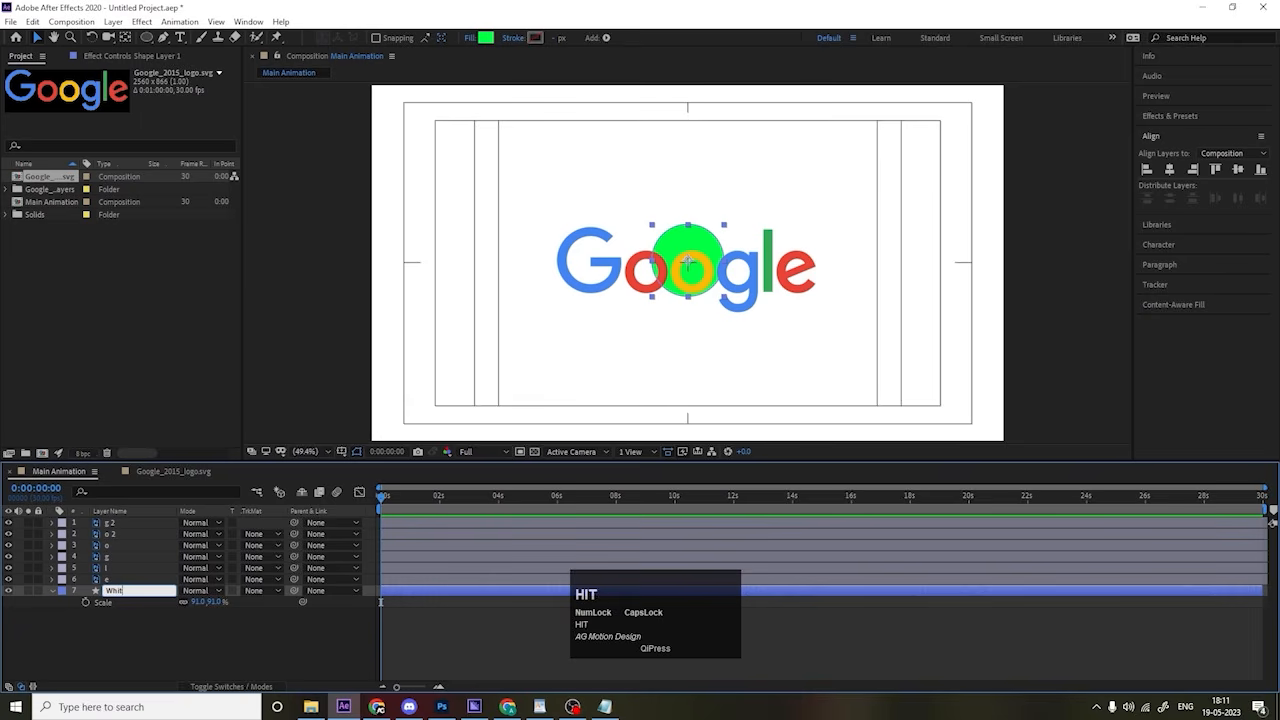
{"action": "type", "text": "e"}
{"action": "key", "text": "Return"}
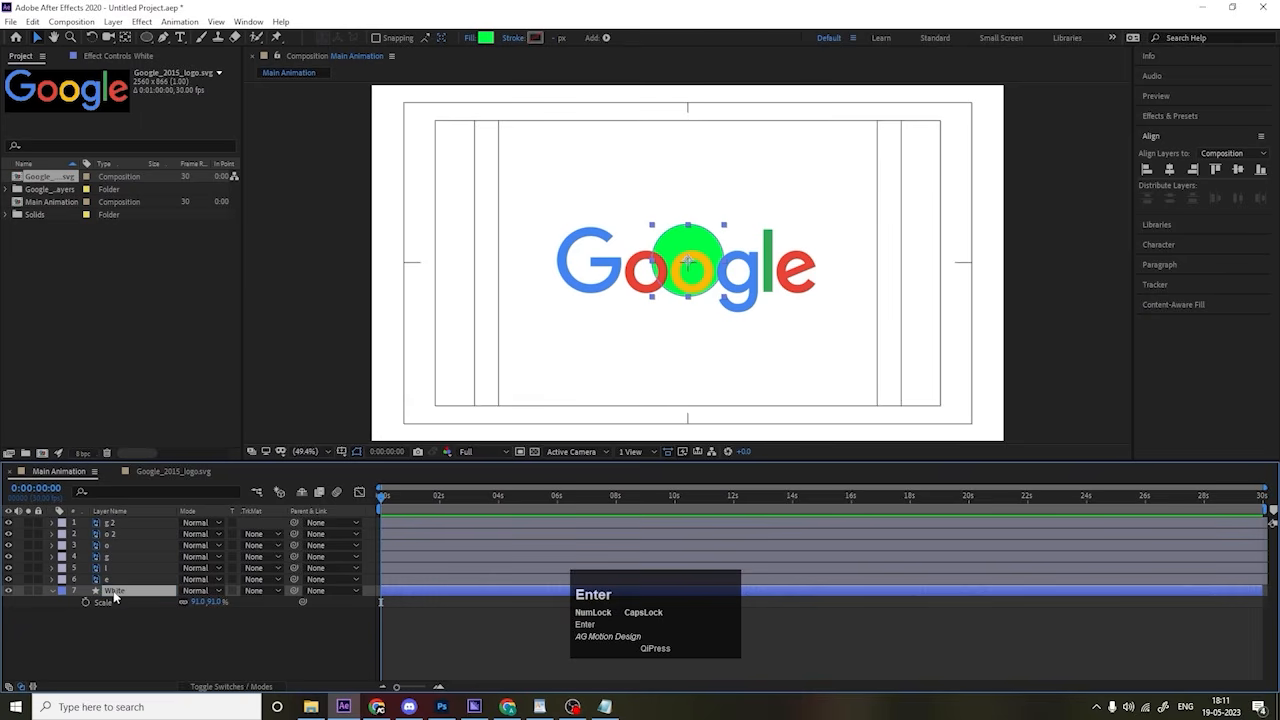
Step: Change the White circle's fill colour to FFFFFF and hide all six letter layers
{"action": "left_click", "coordinate": [52, 592]}
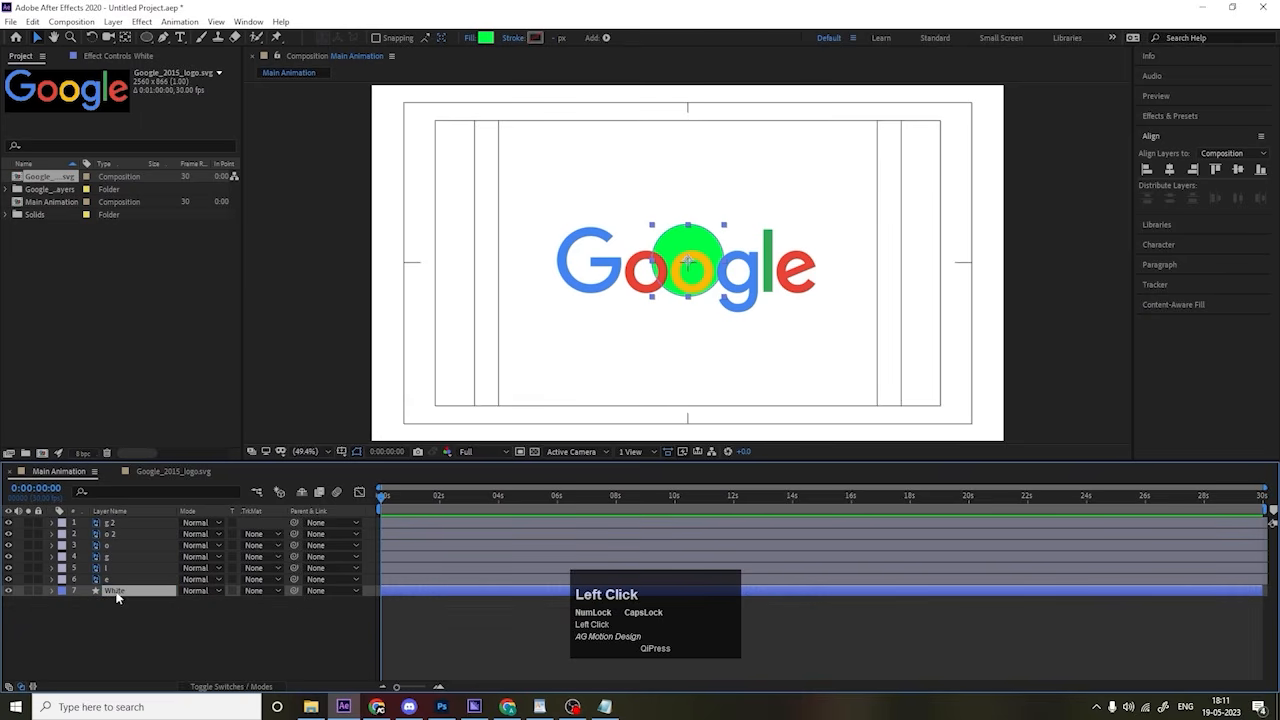
{"action": "left_click", "coordinate": [485, 38]}
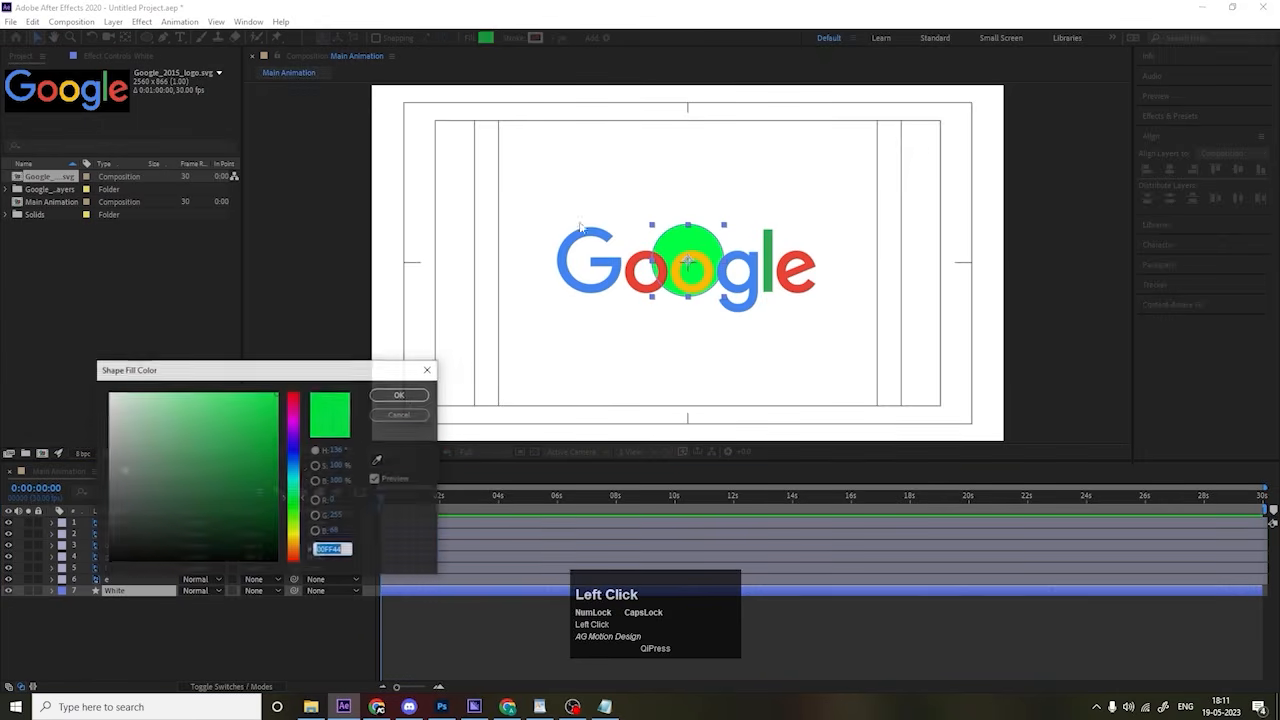
{"action": "left_click_drag", "start_coordinate": [120, 400], "coordinate": [69, 347]}
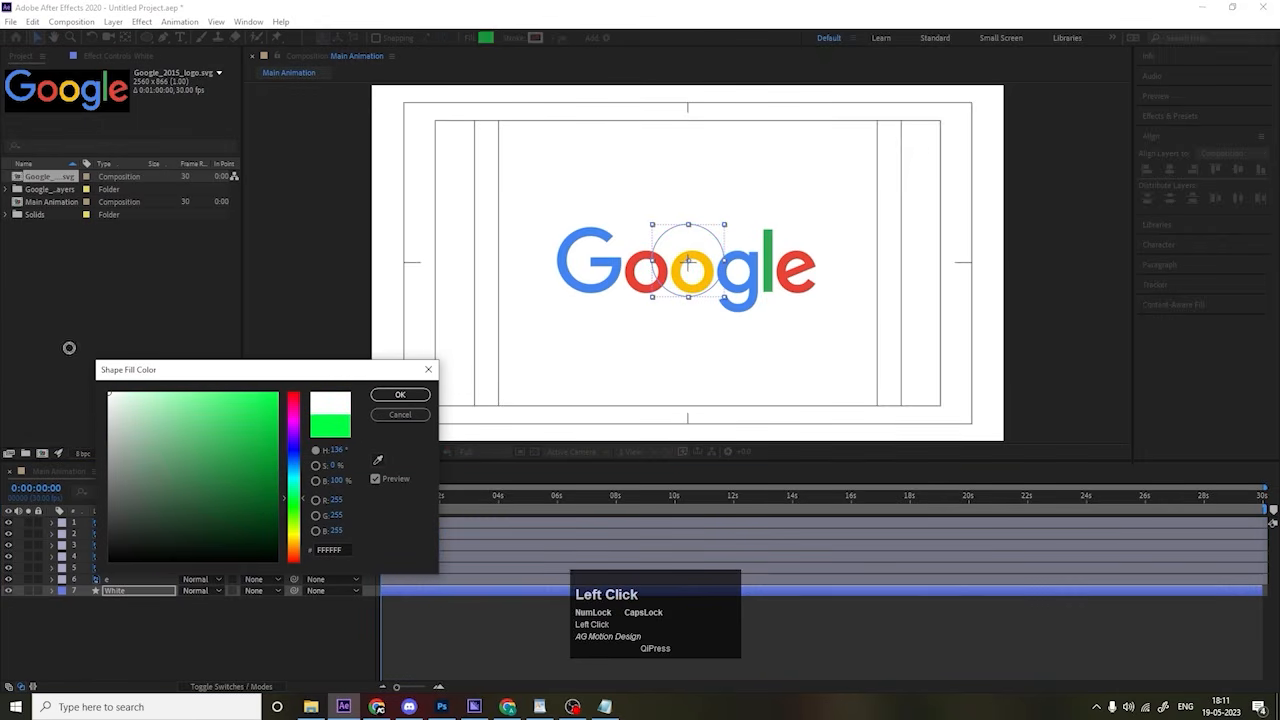
{"action": "left_click", "coordinate": [404, 398]}
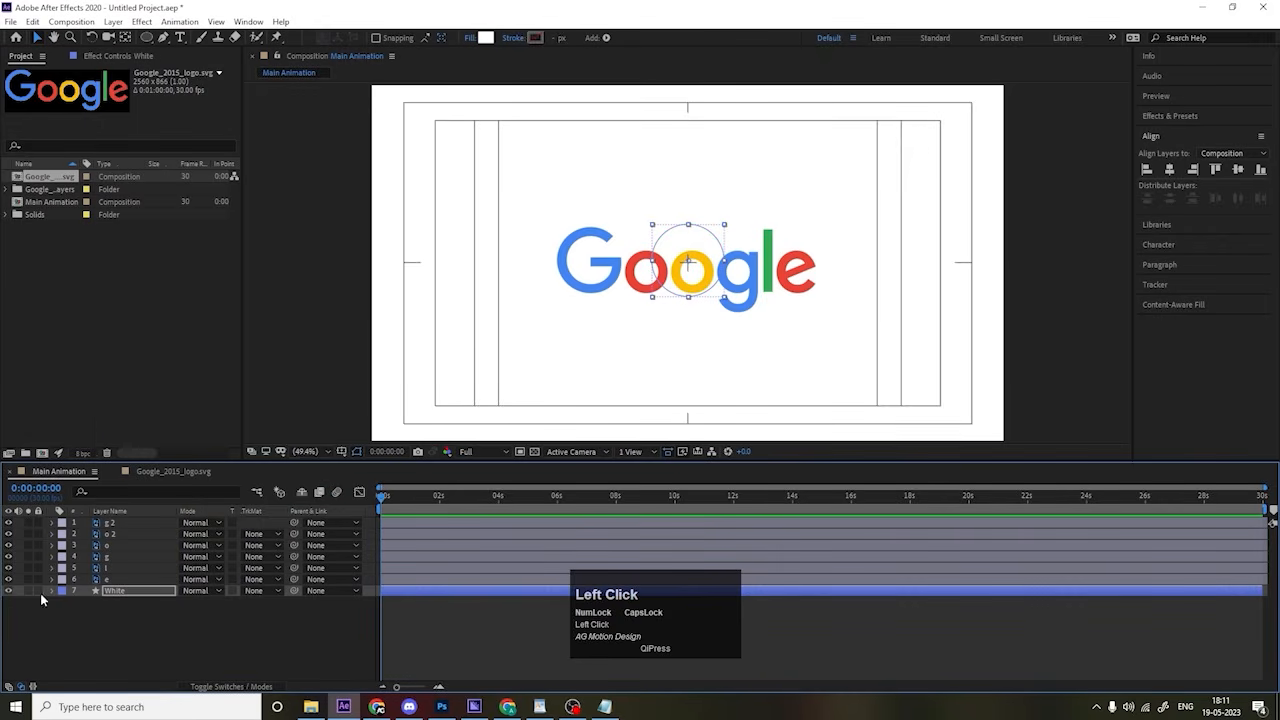
{"action": "left_click", "coordinate": [85, 633]}
{"action": "left_click_drag", "start_coordinate": [9, 579], "coordinate": [12, 505]}
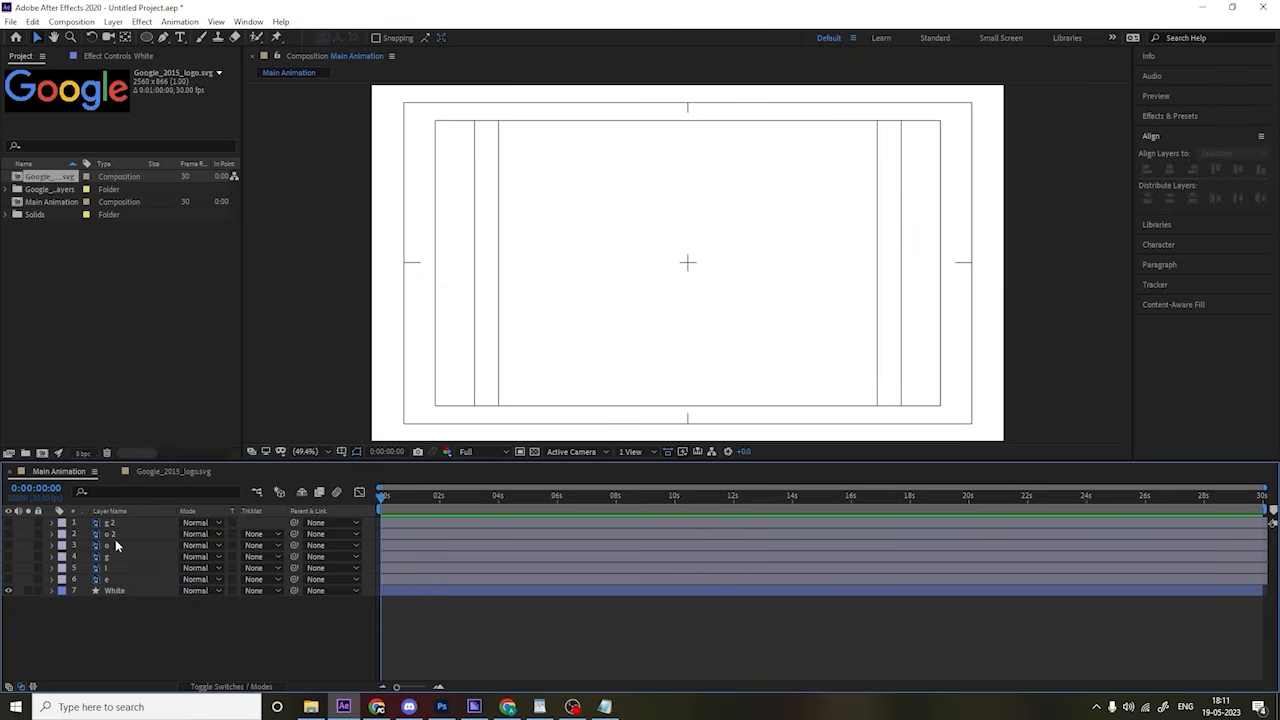
Step: Keyframe the White circle's scale at 91% at both 0:00:00:00 and 0:00:01:10
{"action": "left_click", "coordinate": [117, 591]}
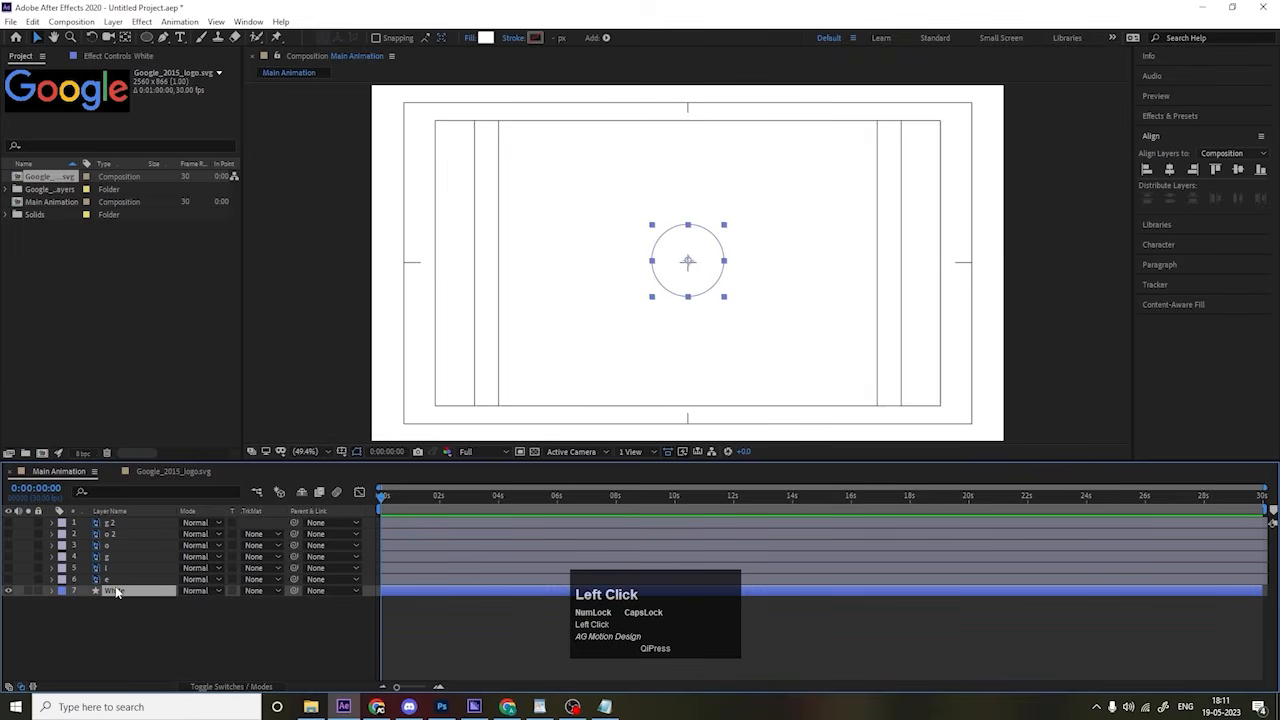
{"action": "key", "text": "s"}
{"action": "left_click", "coordinate": [85, 603]}
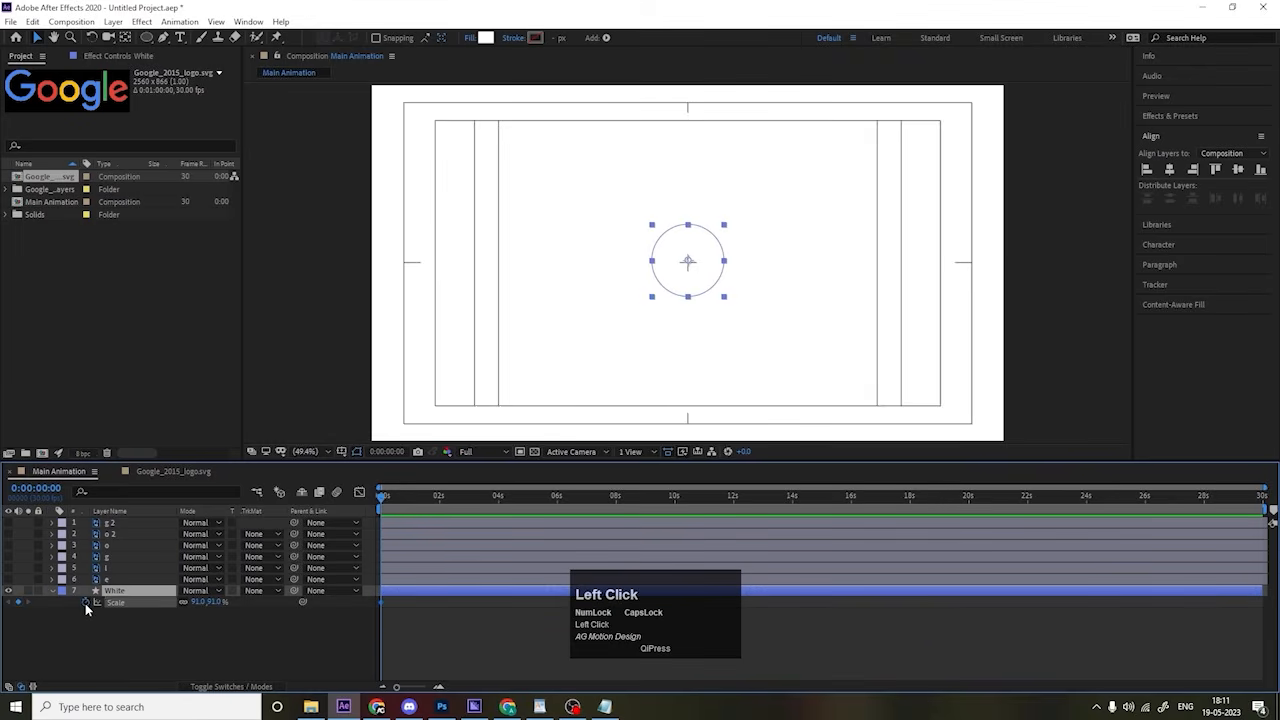
{"action": "key", "text": "equal"}
{"action": "key", "text": "equal"}
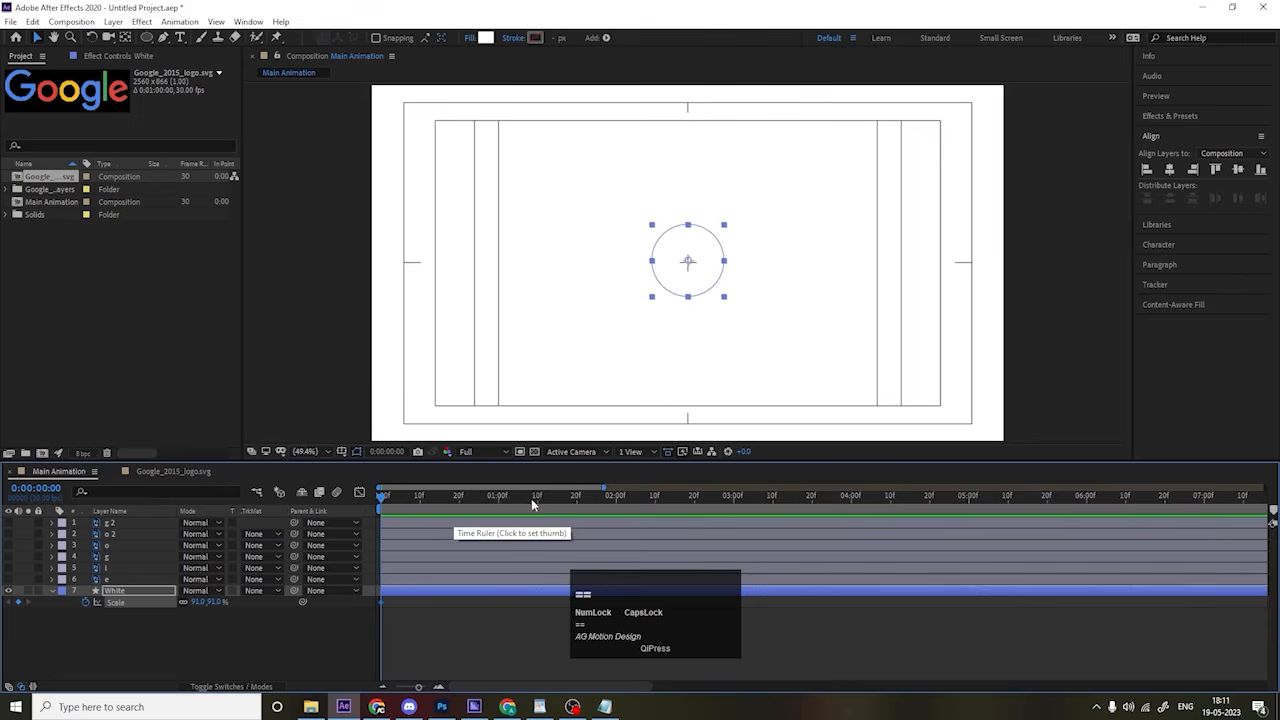
{"action": "left_click", "coordinate": [536, 495]}
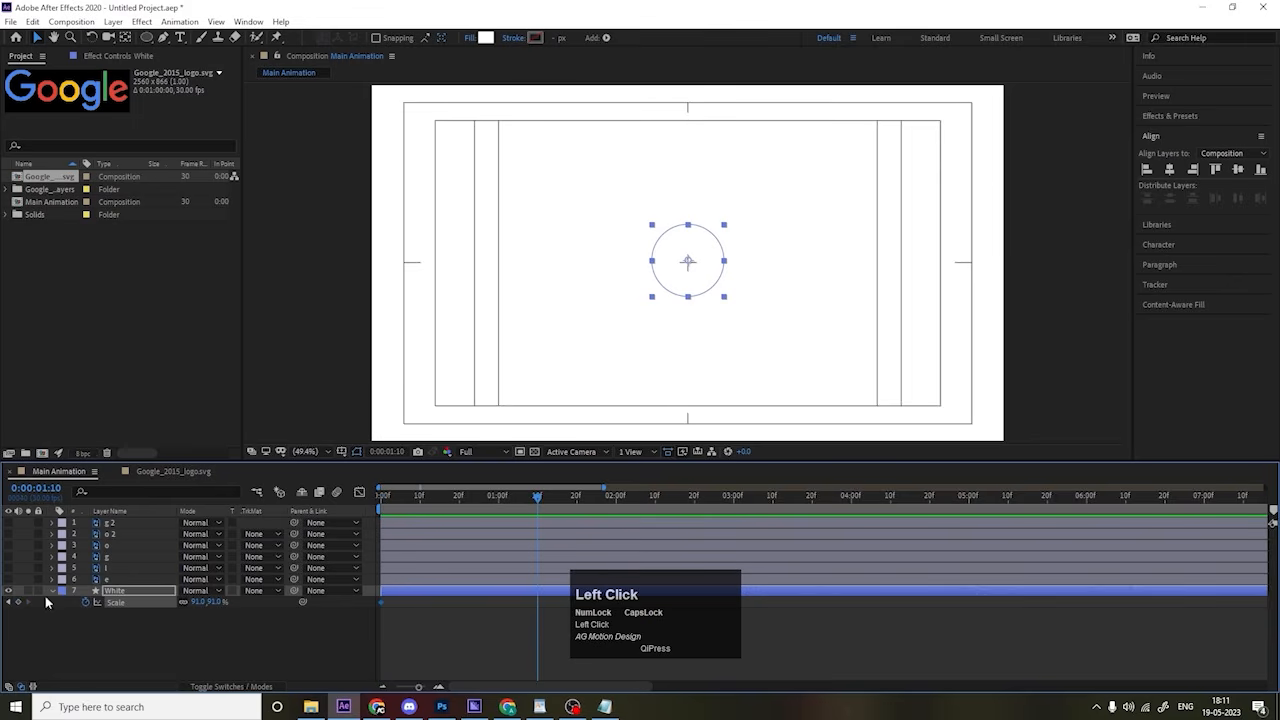
{"action": "left_click", "coordinate": [17, 603]}
Step: Set the White circle's scale to 0% at its first keyframe
{"action": "left_click", "coordinate": [128, 635]}
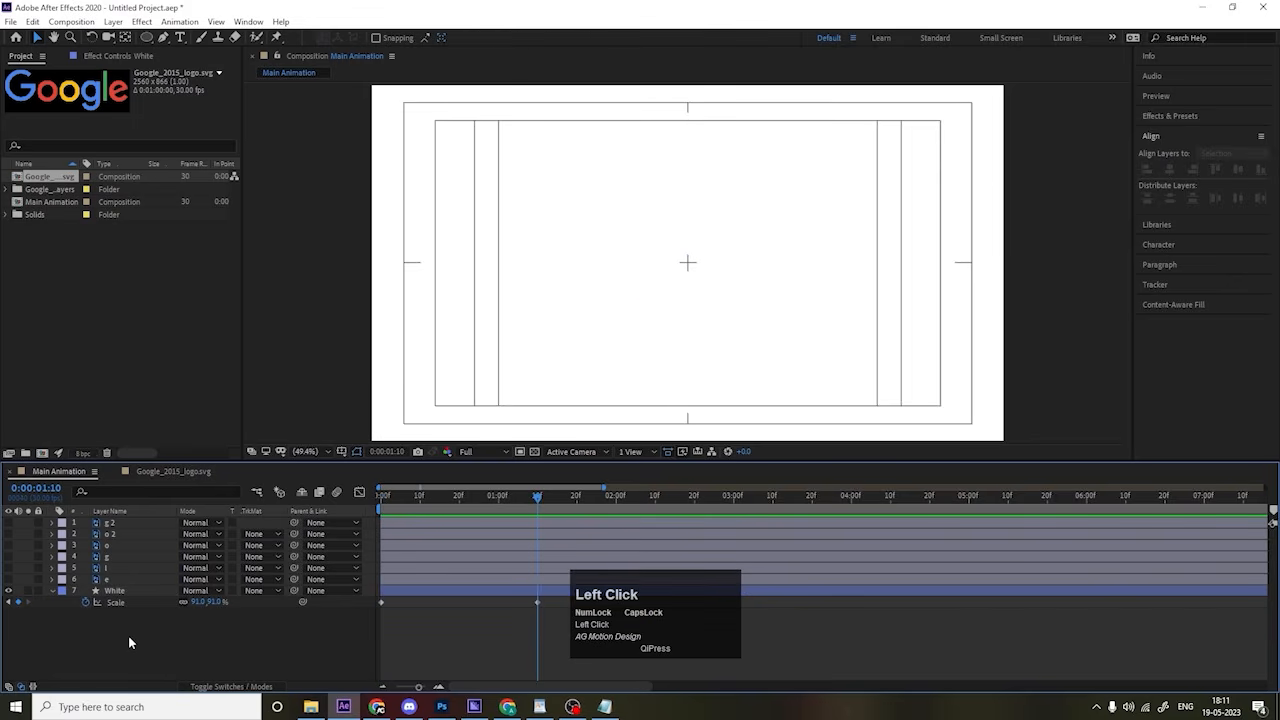
{"action": "key", "text": "j"}
{"action": "left_click", "coordinate": [200, 602]}
{"action": "type", "text": "0"}
{"action": "key", "text": "Return"}
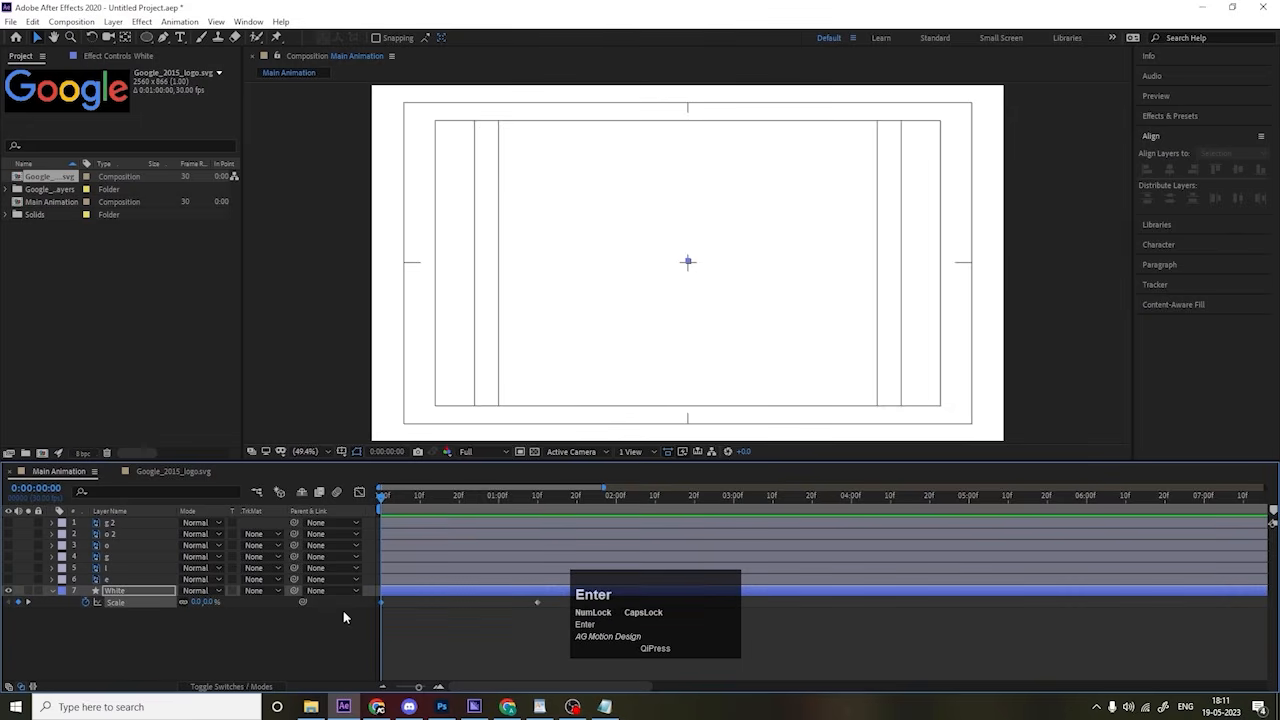
Step: Apply Easy Ease to both scale keyframes and reshape the speed curve so the circle grows fast at first and slows toward the end
{"action": "left_click_drag", "start_coordinate": [548, 631], "coordinate": [373, 540]}
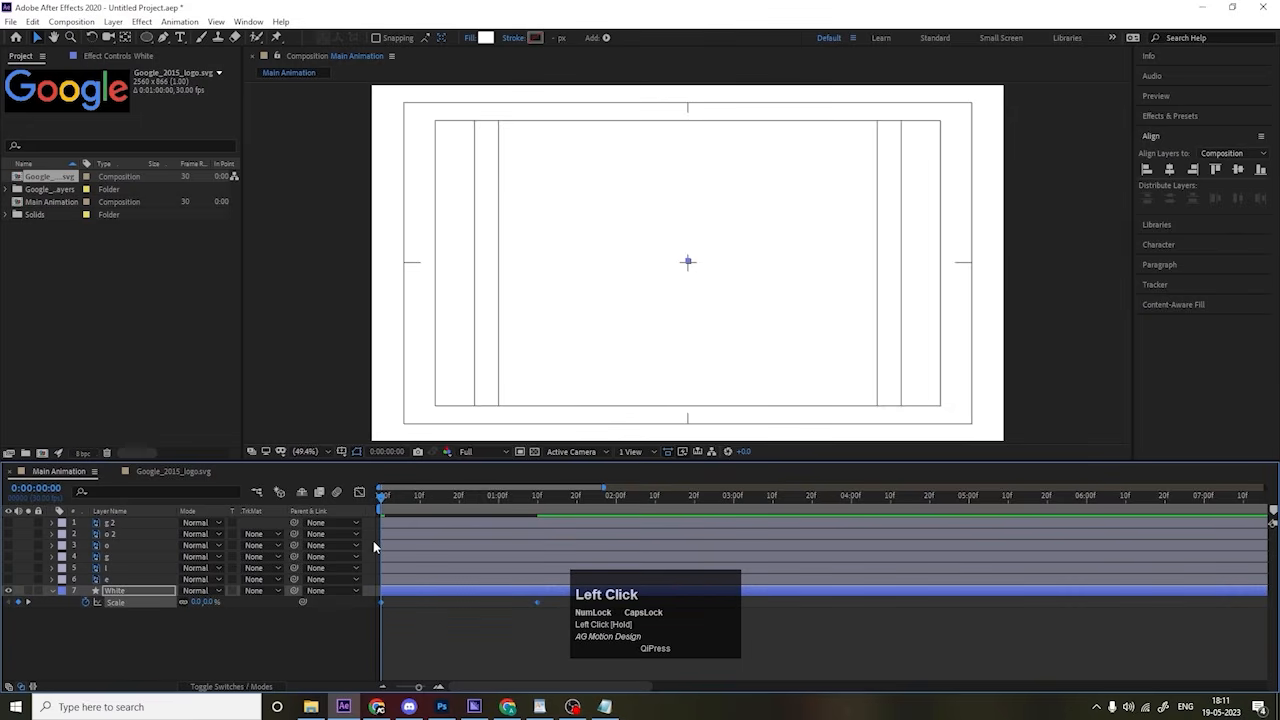
{"action": "key", "text": "F9"}
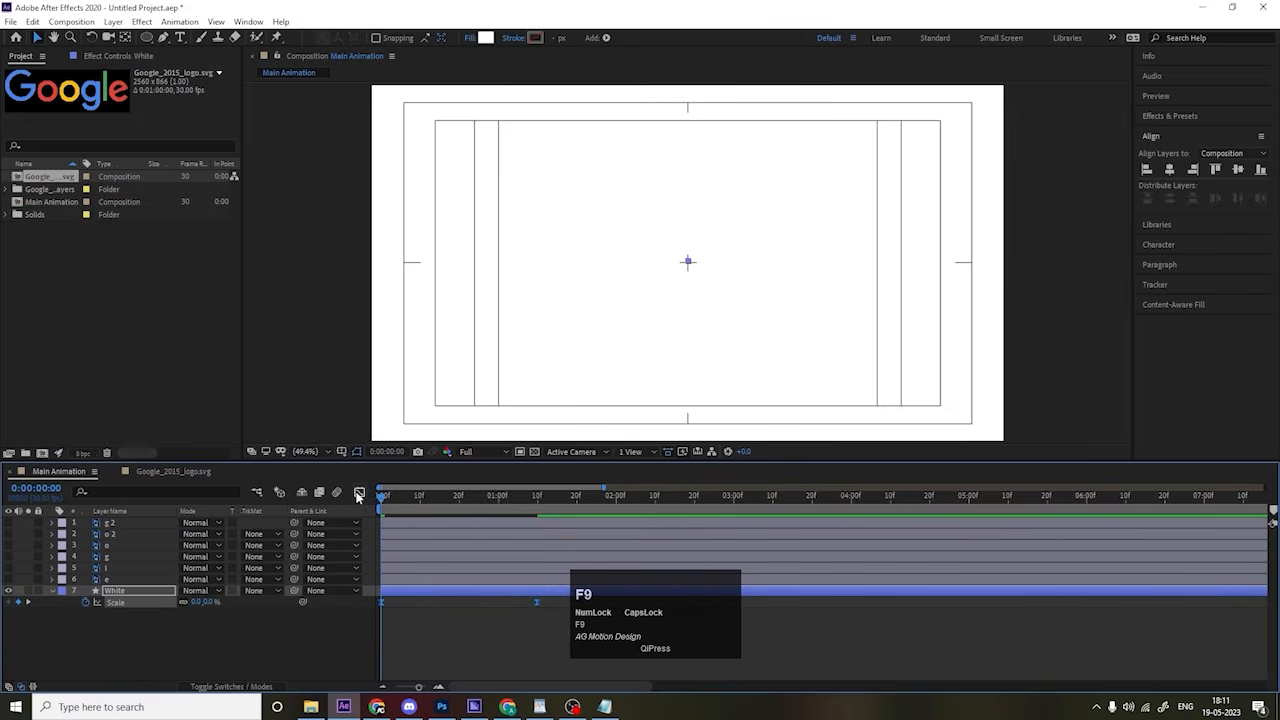
{"action": "left_click", "coordinate": [360, 493]}
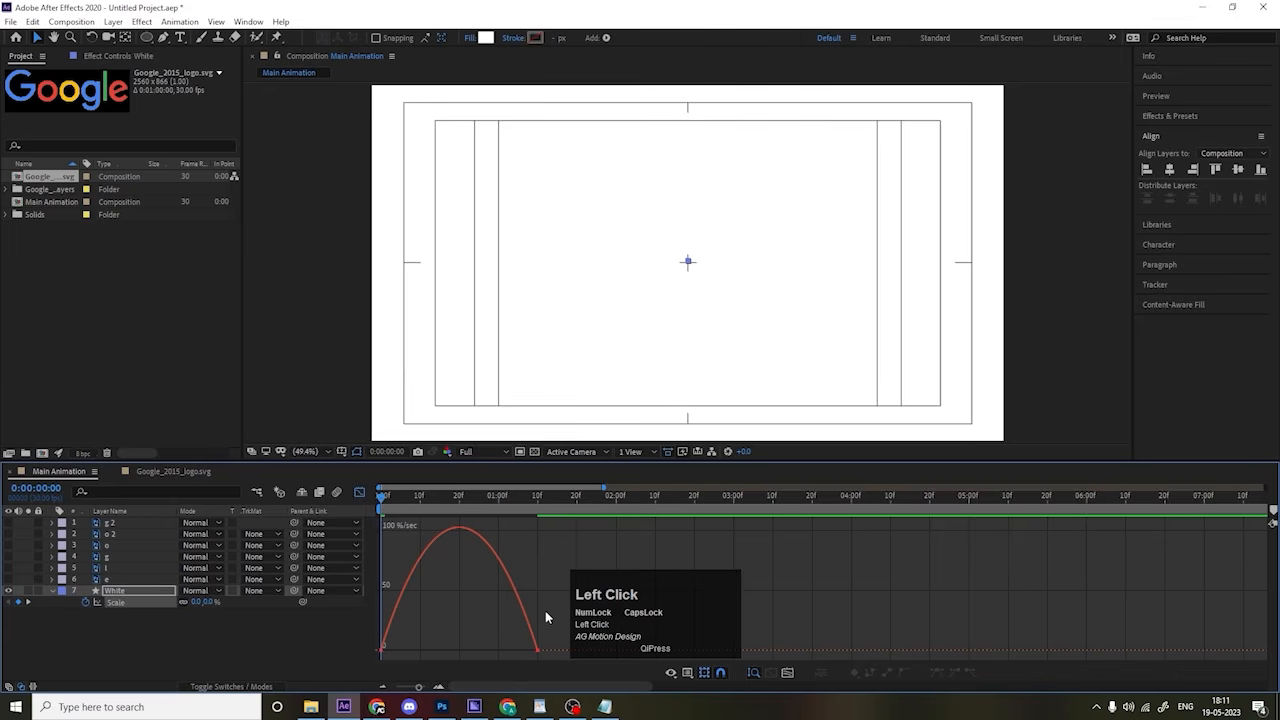
{"action": "left_click_drag", "start_coordinate": [545, 617], "coordinate": [391, 655]}
{"action": "left_click", "coordinate": [360, 493]}
{"action": "key", "text": "space"}
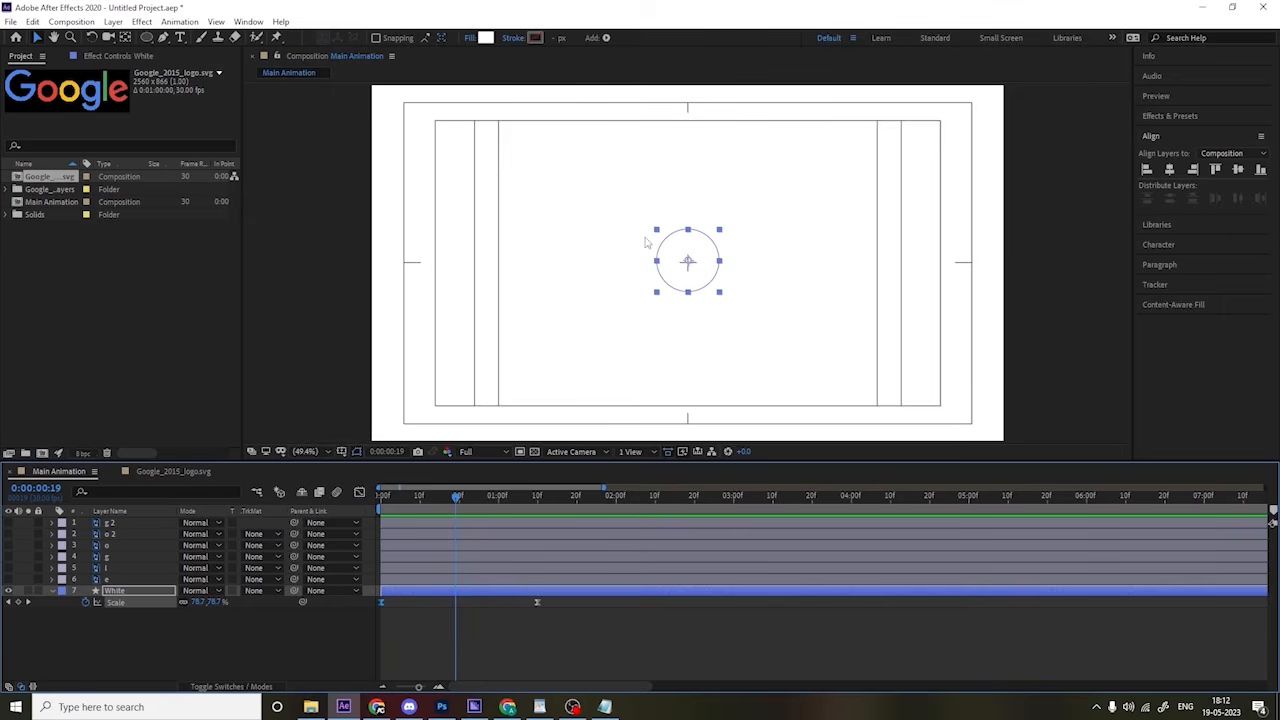
{"action": "key", "text": "space"}
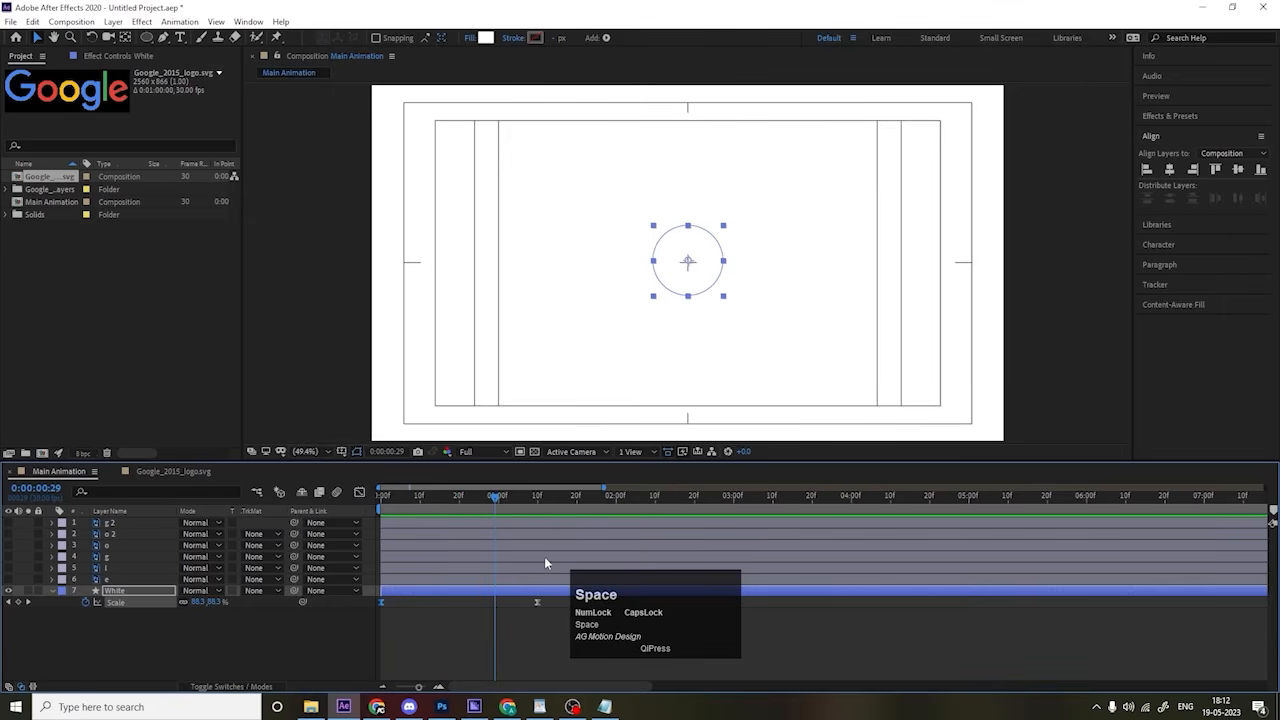
{"action": "key", "text": "space"}
{"action": "key", "text": "space"}
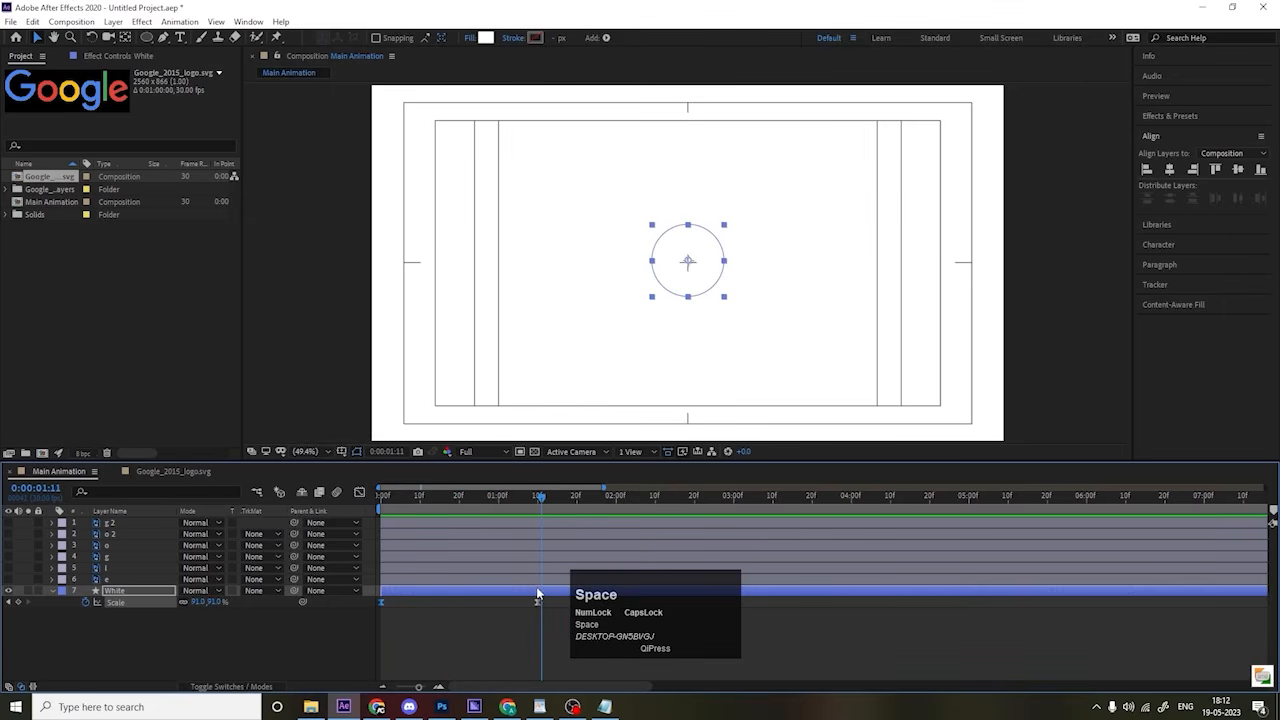
Step: Find the Drop Shadow effect and apply it to the White circle layer
{"action": "left_click", "coordinate": [537, 593]}
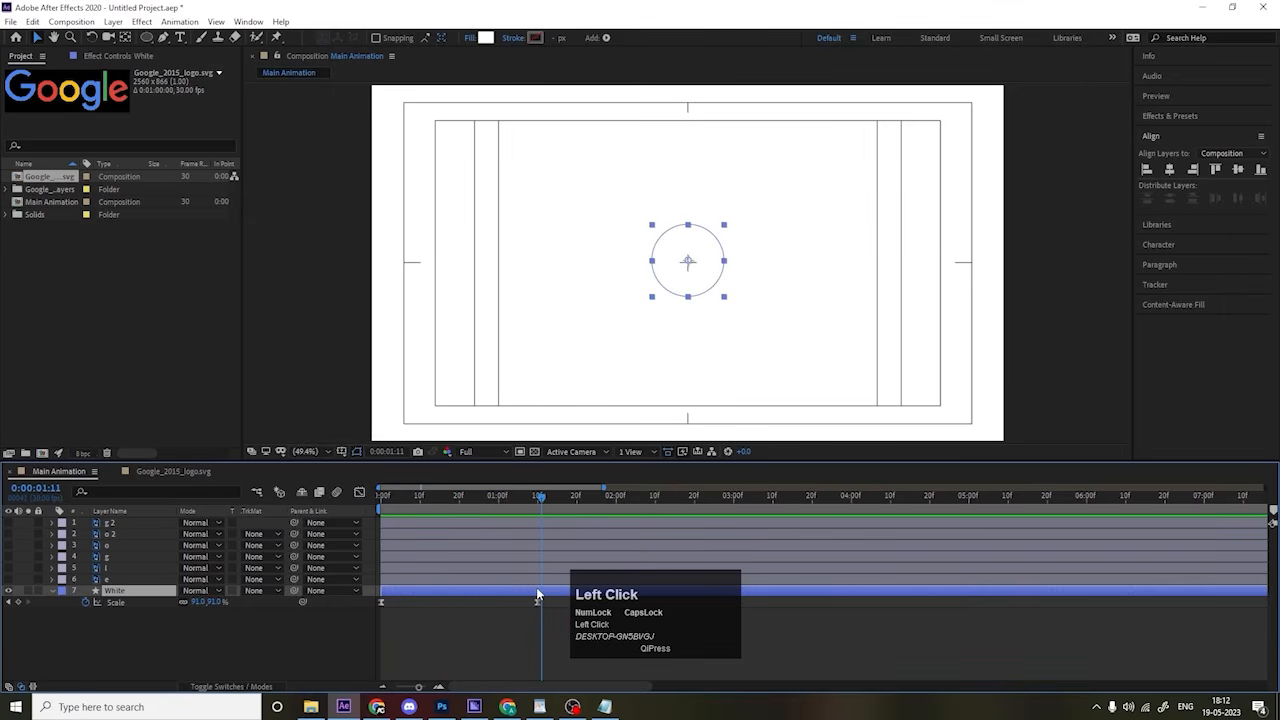
{"action": "left_click", "coordinate": [1175, 117]}
{"action": "left_click", "coordinate": [1176, 131]}
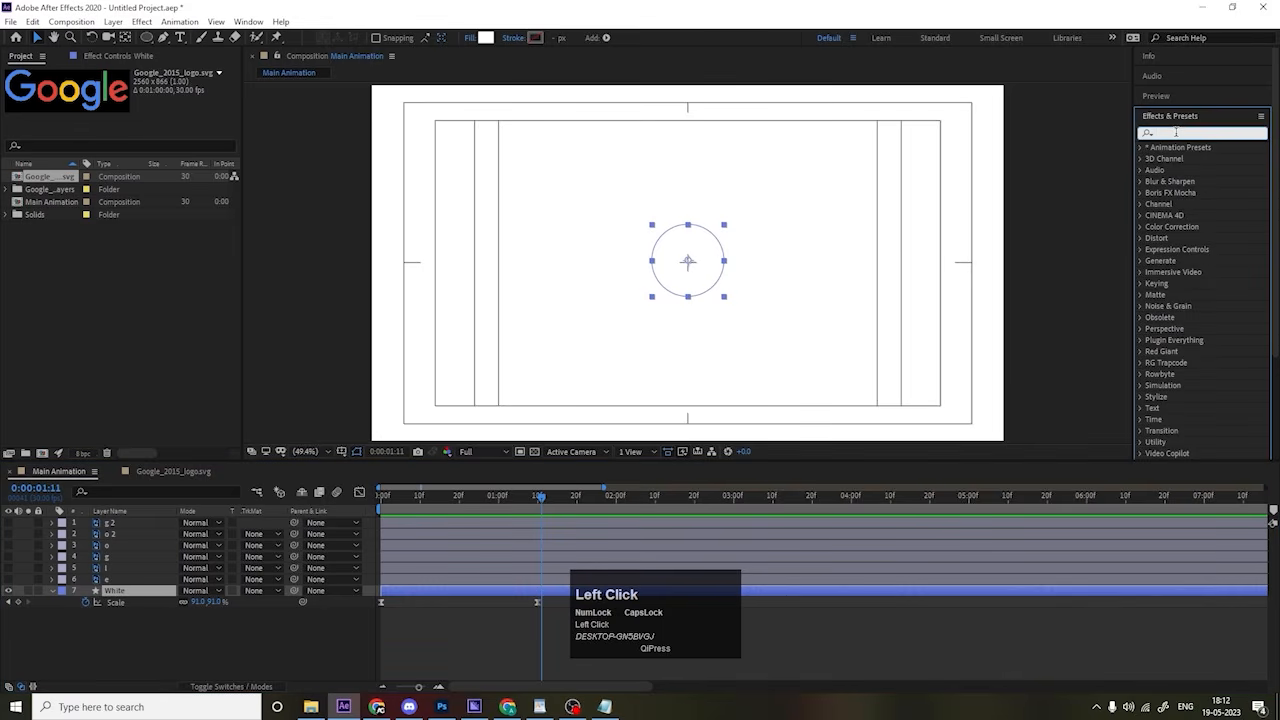
{"action": "type", "text": "drop"}
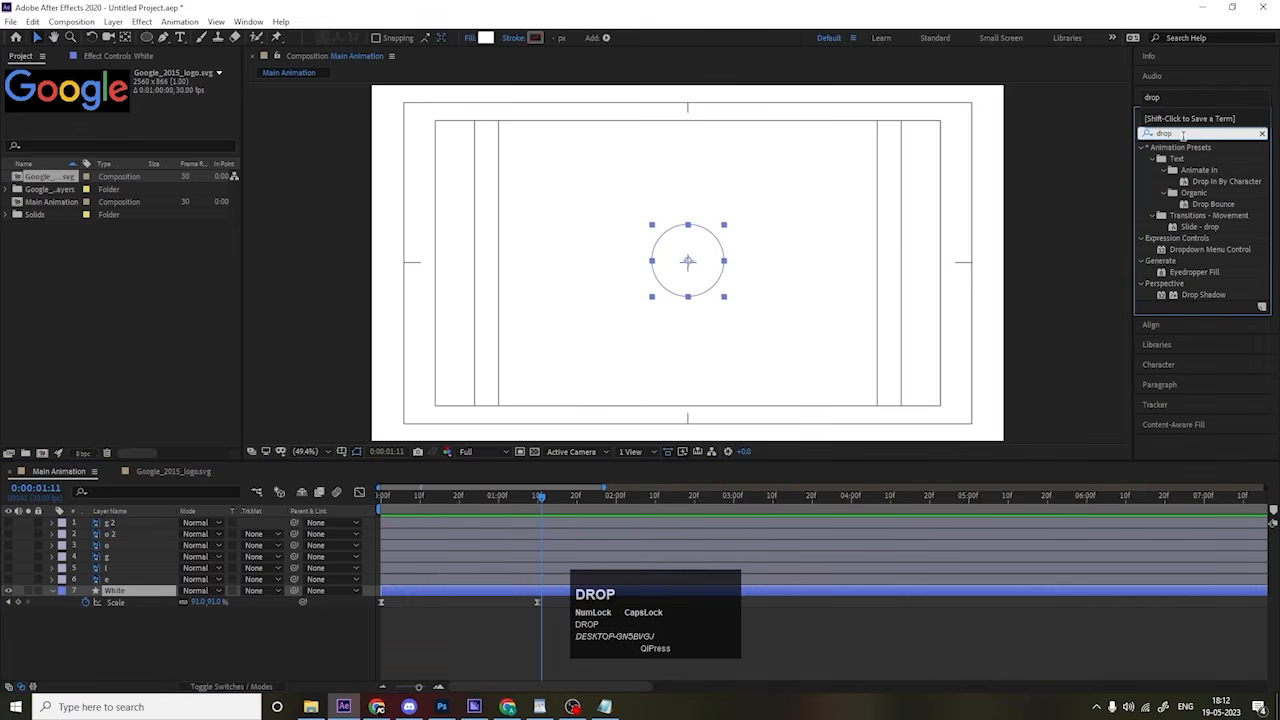
{"action": "double_click", "coordinate": [1203, 296]}
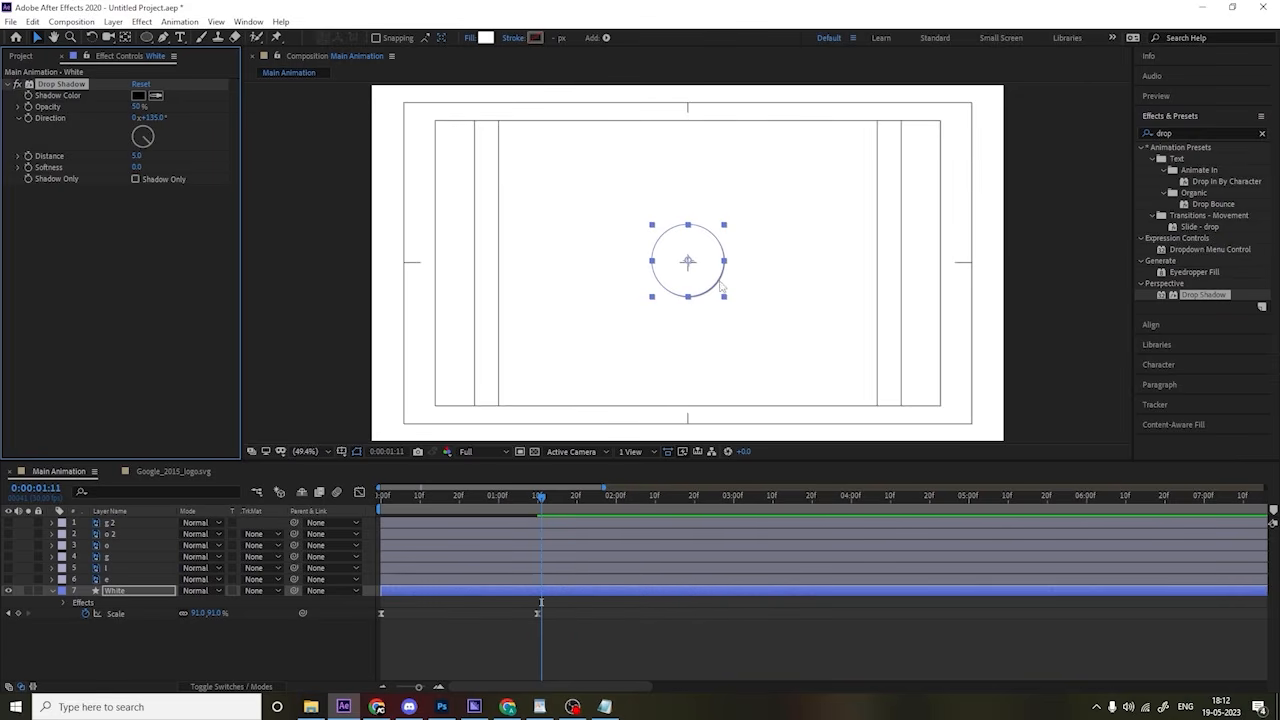
Step: Set the White circle's drop shadow to a softness of 60 and an opacity of 15%, and preview the animation
{"action": "left_click", "coordinate": [474, 647]}
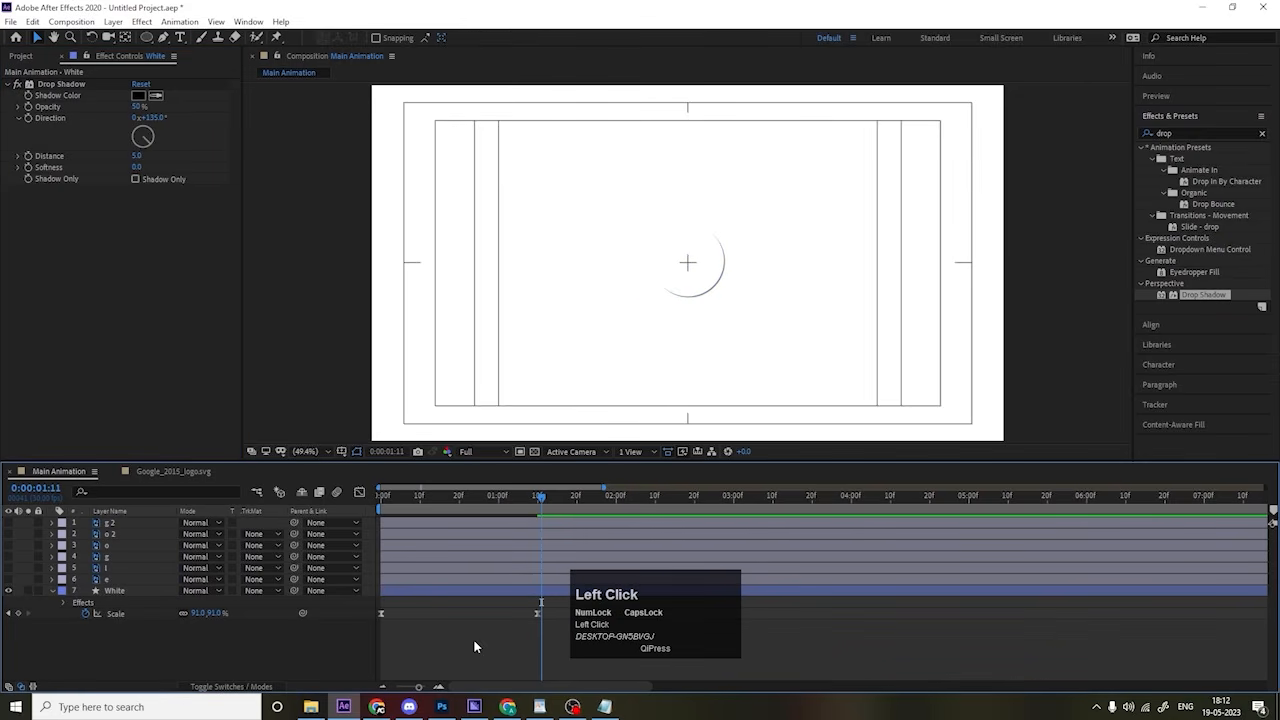
{"action": "left_click", "coordinate": [505, 592]}
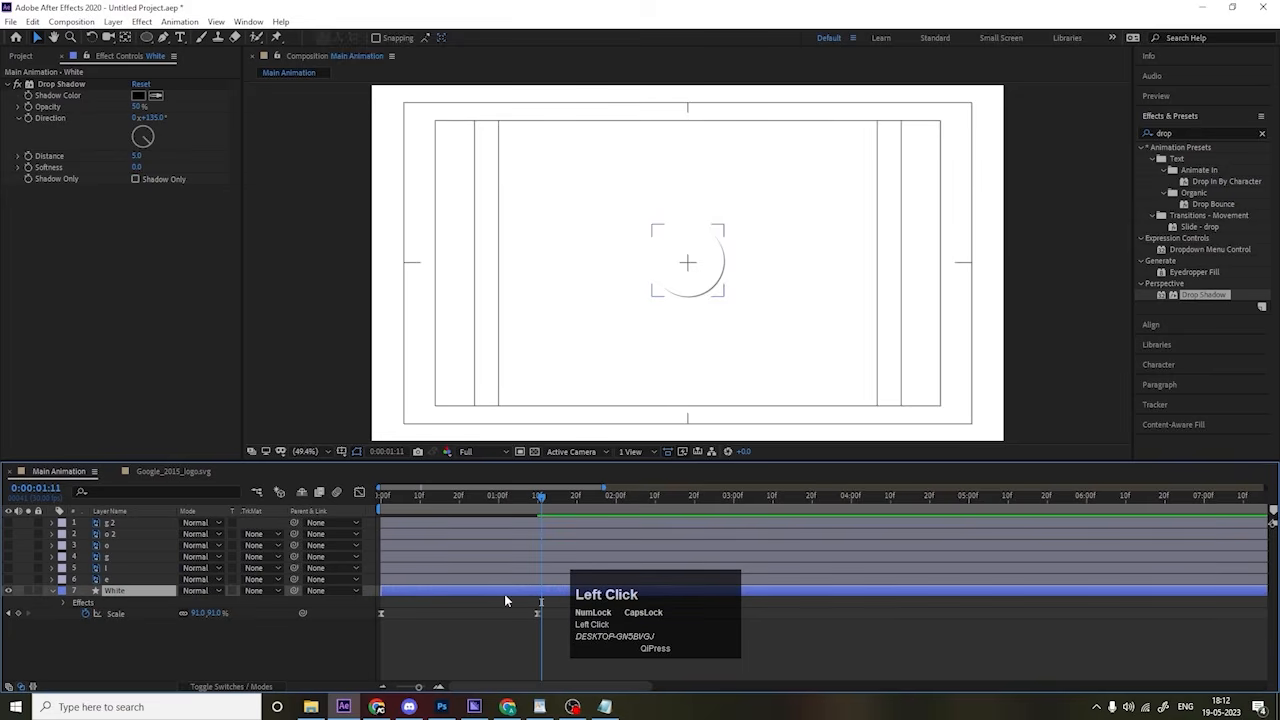
{"action": "left_click", "coordinate": [139, 166]}
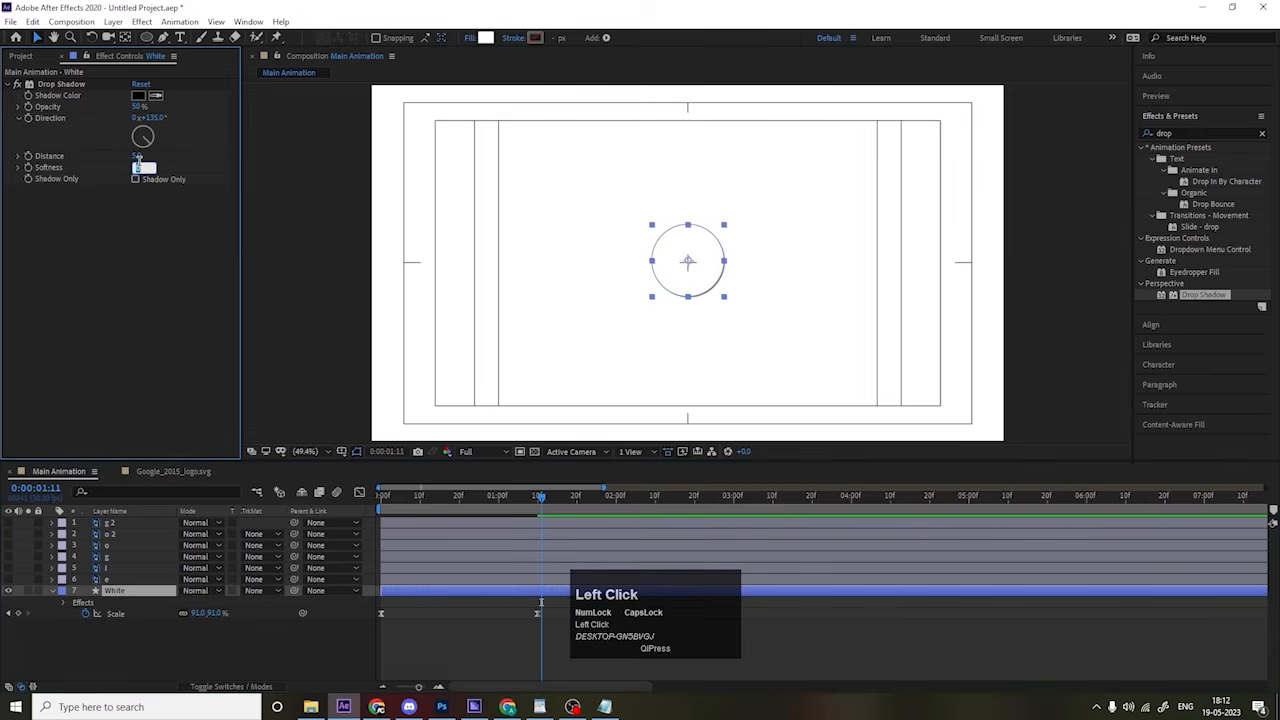
{"action": "type", "text": "60"}
{"action": "key", "text": "Return"}
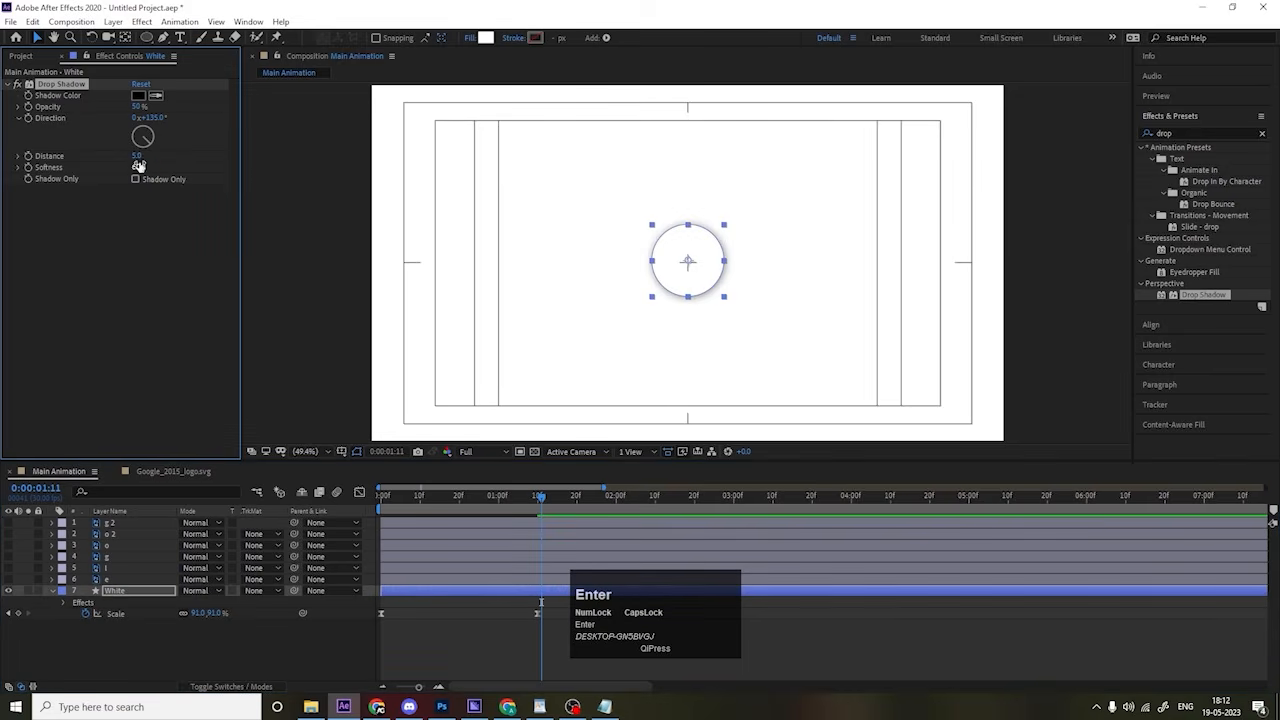
{"action": "left_click", "coordinate": [137, 106]}
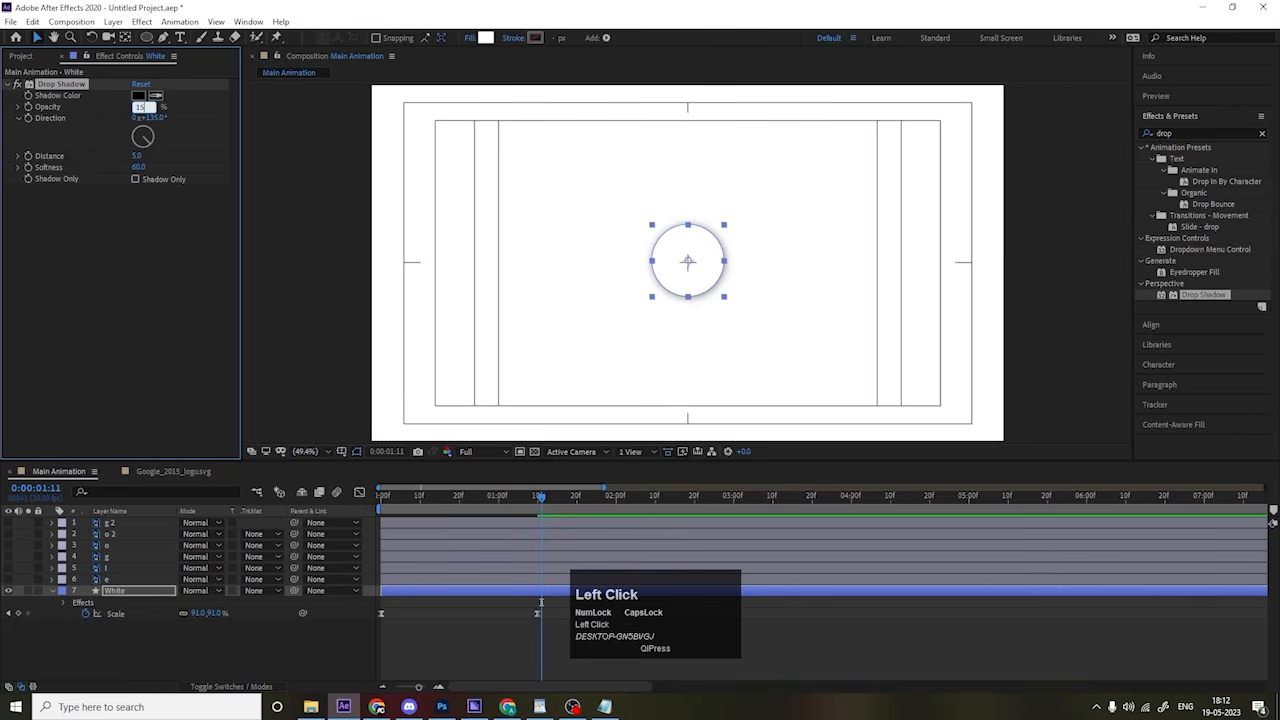
{"action": "key", "text": "Return"}
{"action": "left_click", "coordinate": [127, 652]}
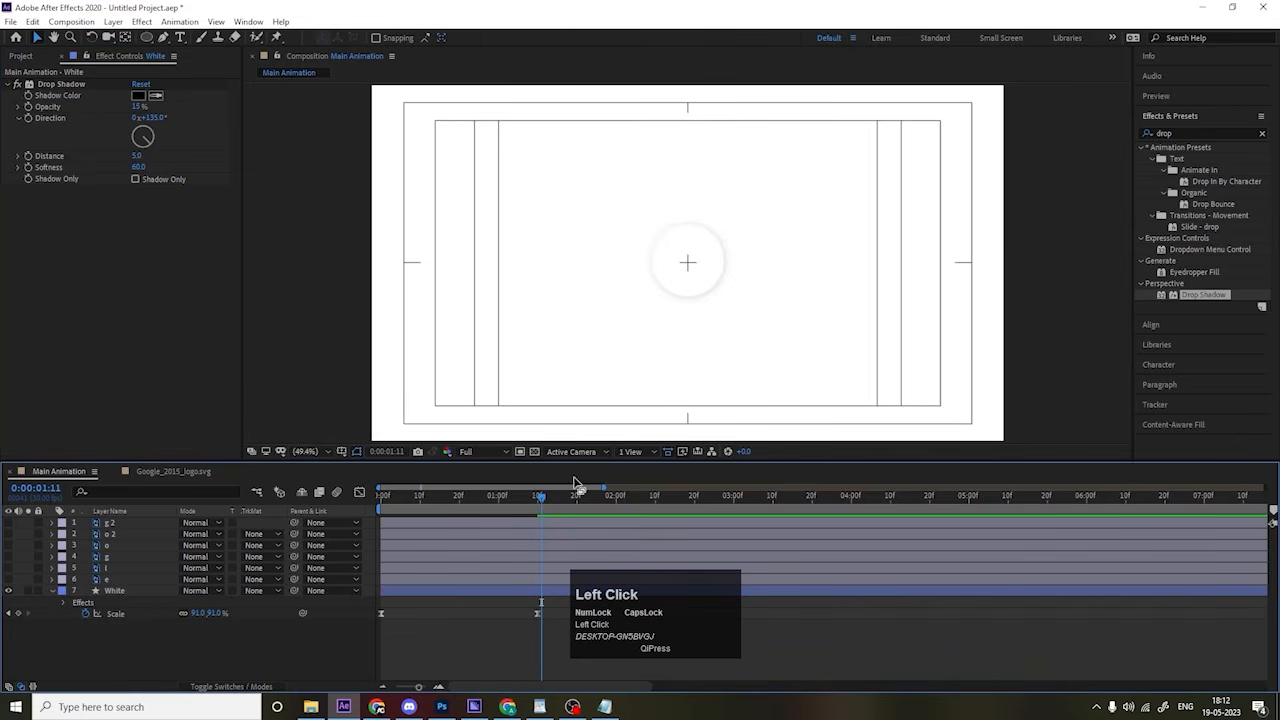
{"action": "left_click_drag", "start_coordinate": [403, 493], "coordinate": [357, 493]}
{"action": "key", "text": "space"}
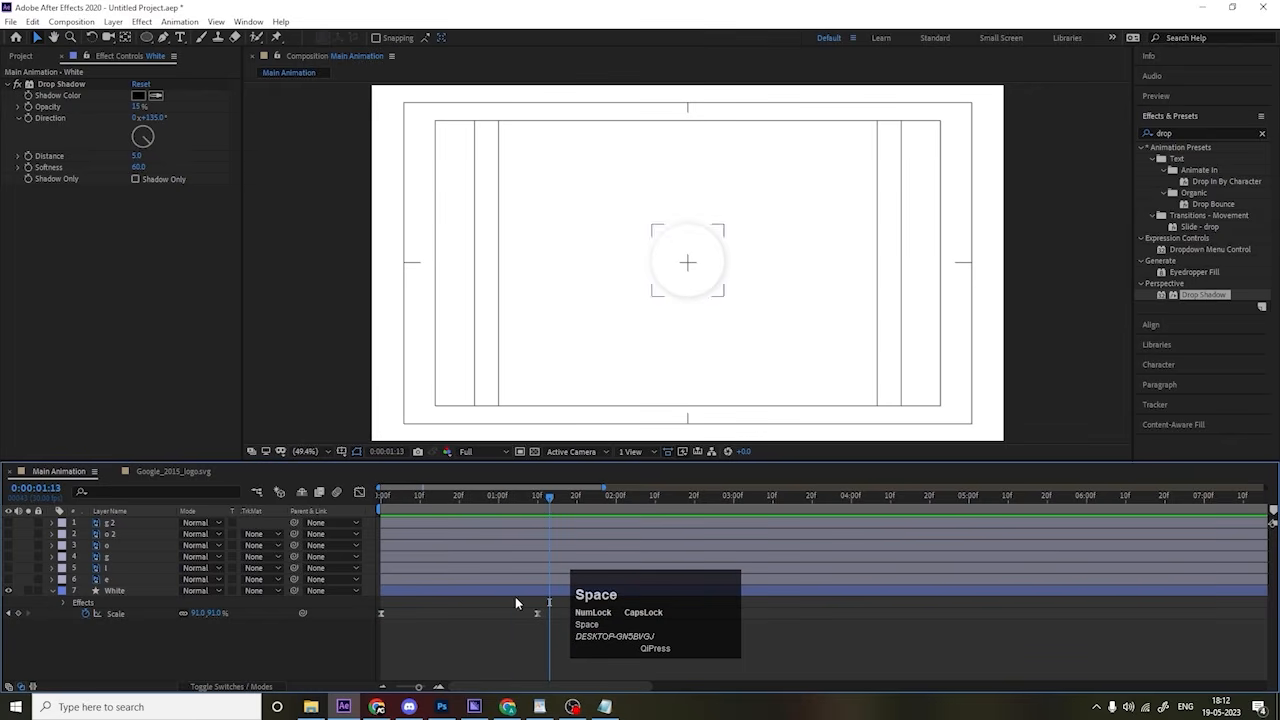
Step: Move the current time to 0:00:01:20, duplicate the White circle layer and rename the copy Extra
{"action": "left_click", "coordinate": [548, 498]}
{"action": "left_click_drag", "start_coordinate": [548, 498], "coordinate": [575, 498]}
{"action": "left_click", "coordinate": [129, 590]}
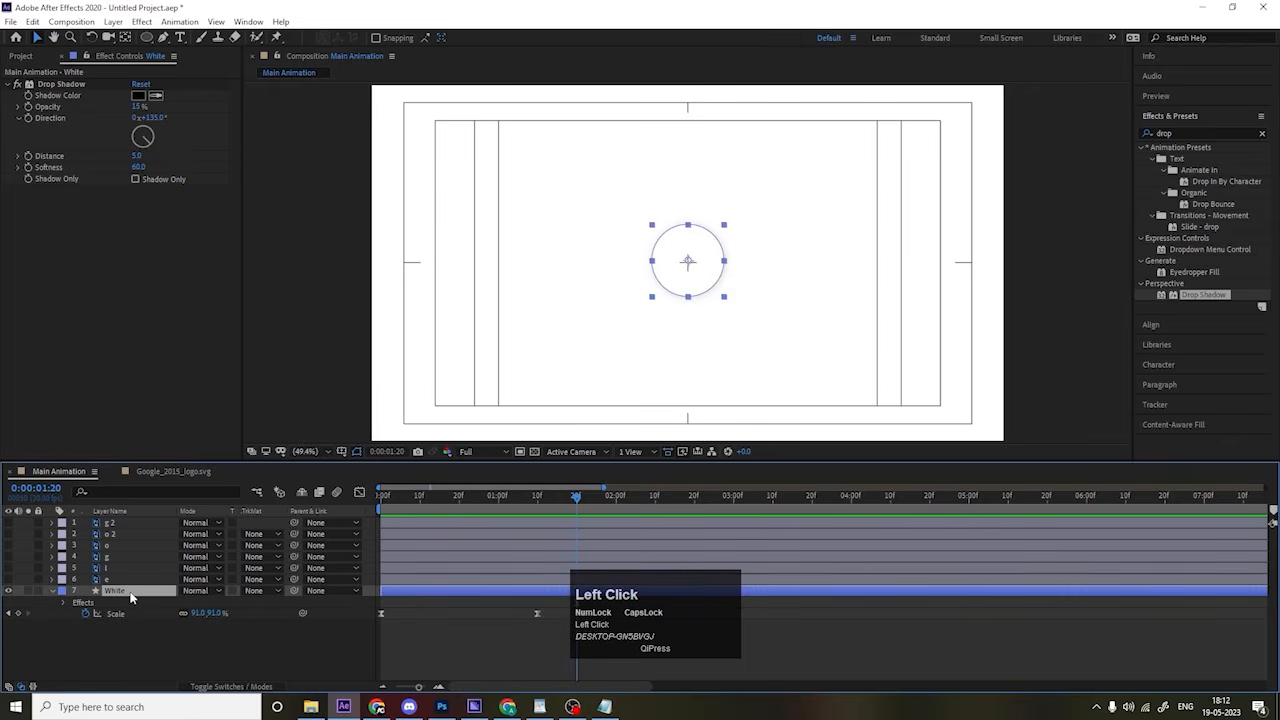
{"action": "key", "text": "ctrl+d"}
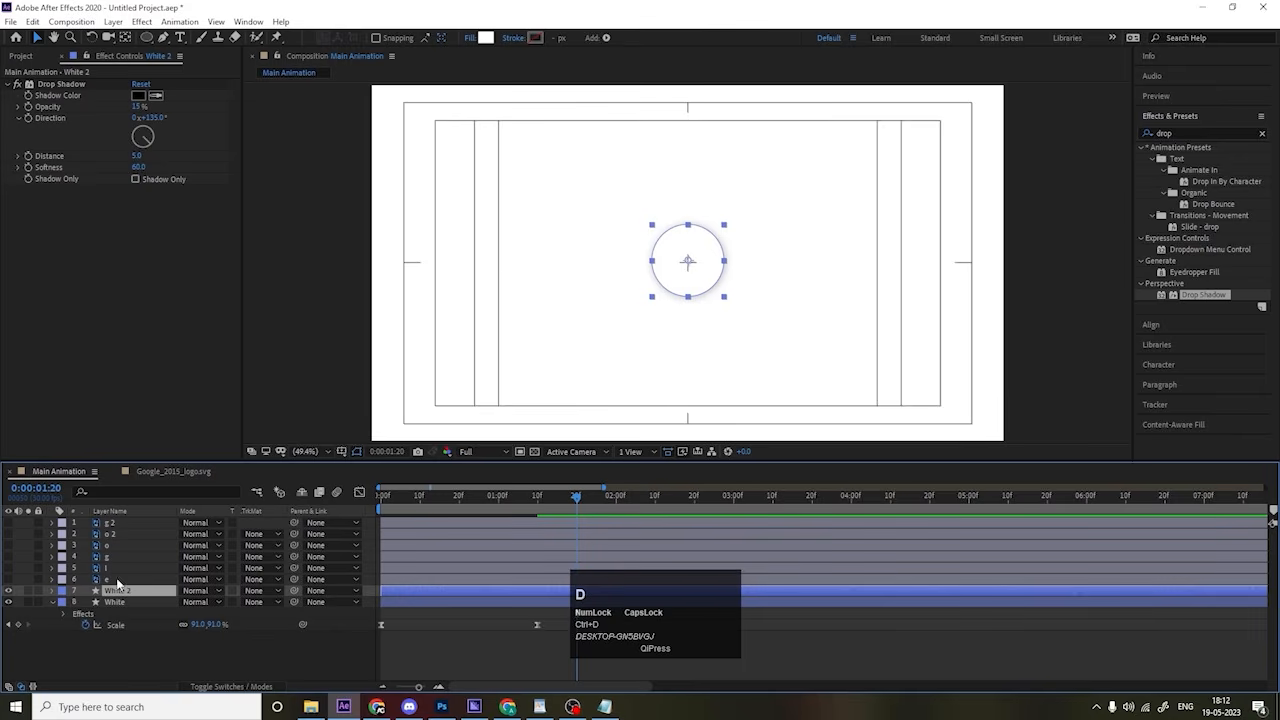
{"action": "key", "text": "Return"}
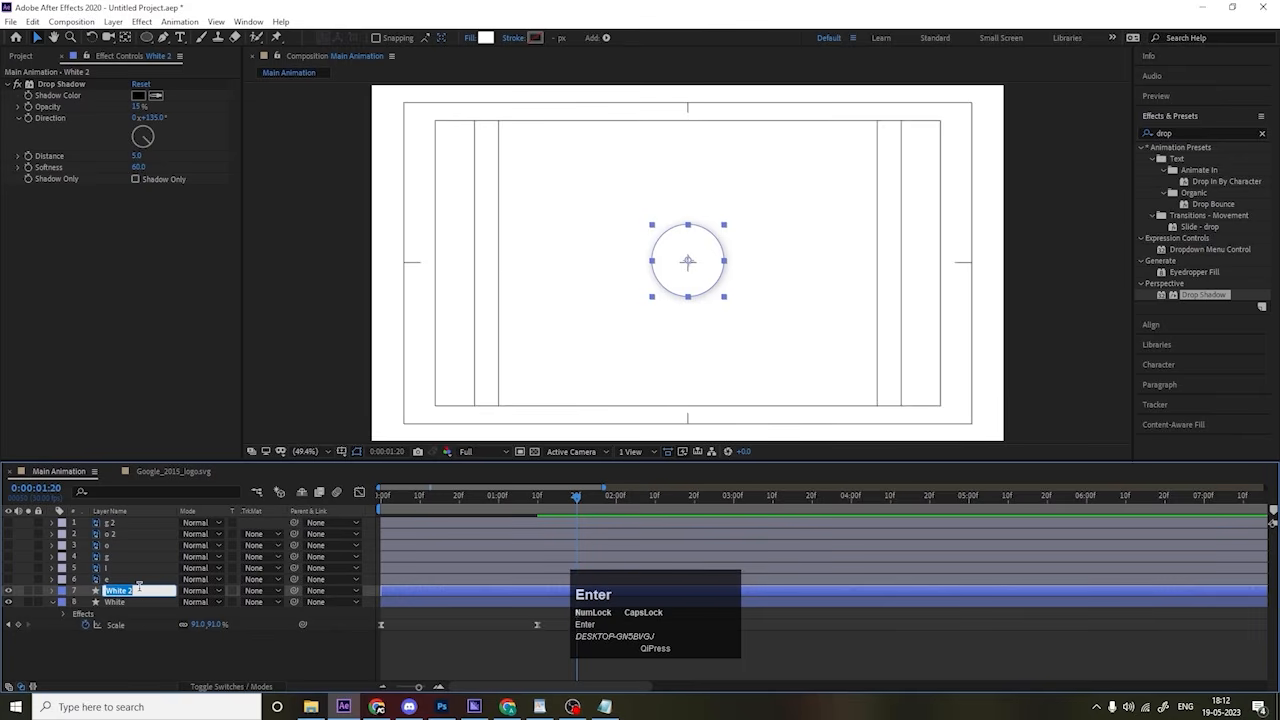
{"action": "type", "text": "Ext"}
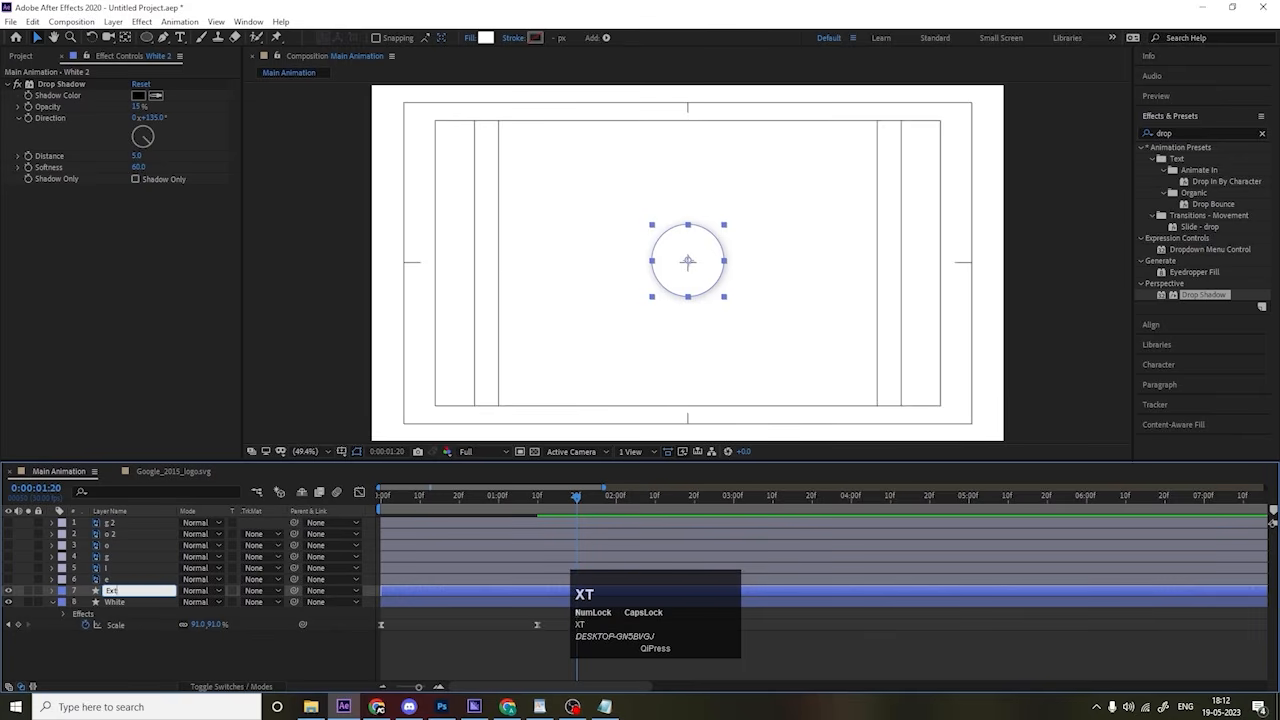
{"action": "type", "text": "ra"}
{"action": "key", "text": "Return"}
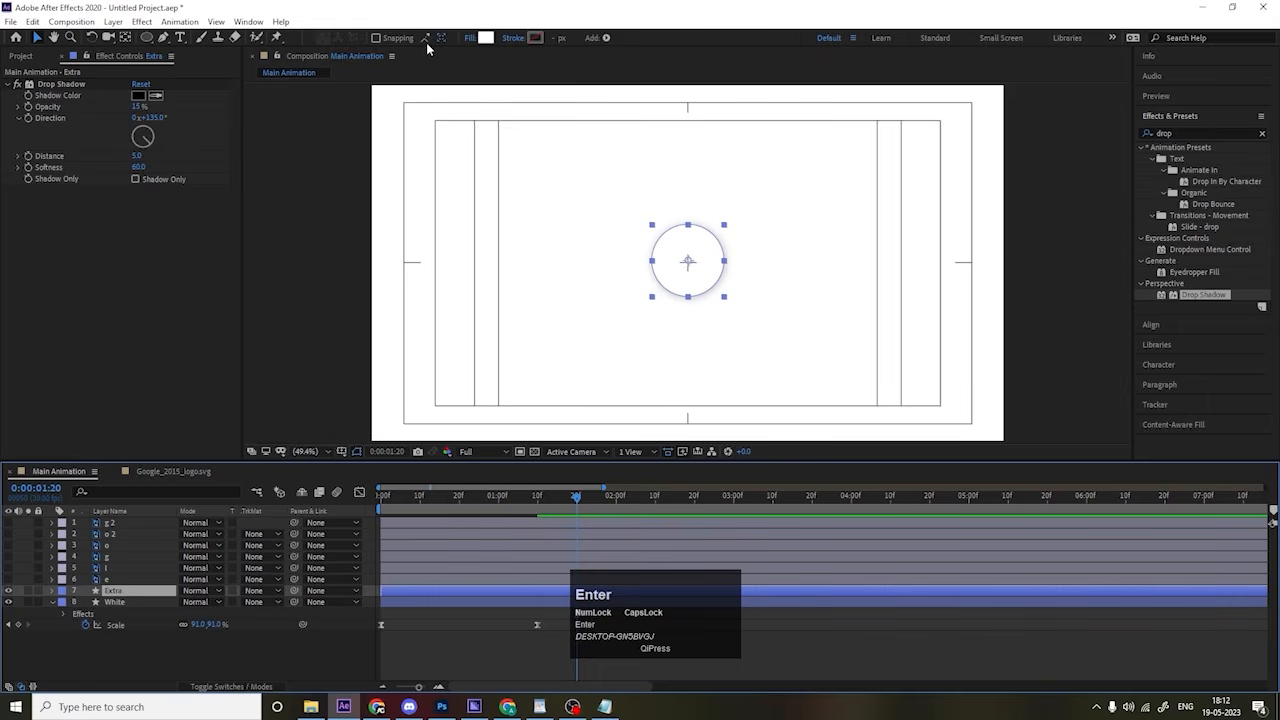
Step: Fill the Extra circle with blue (0066FF) and delete its Drop Shadow effect
{"action": "left_click", "coordinate": [486, 38]}
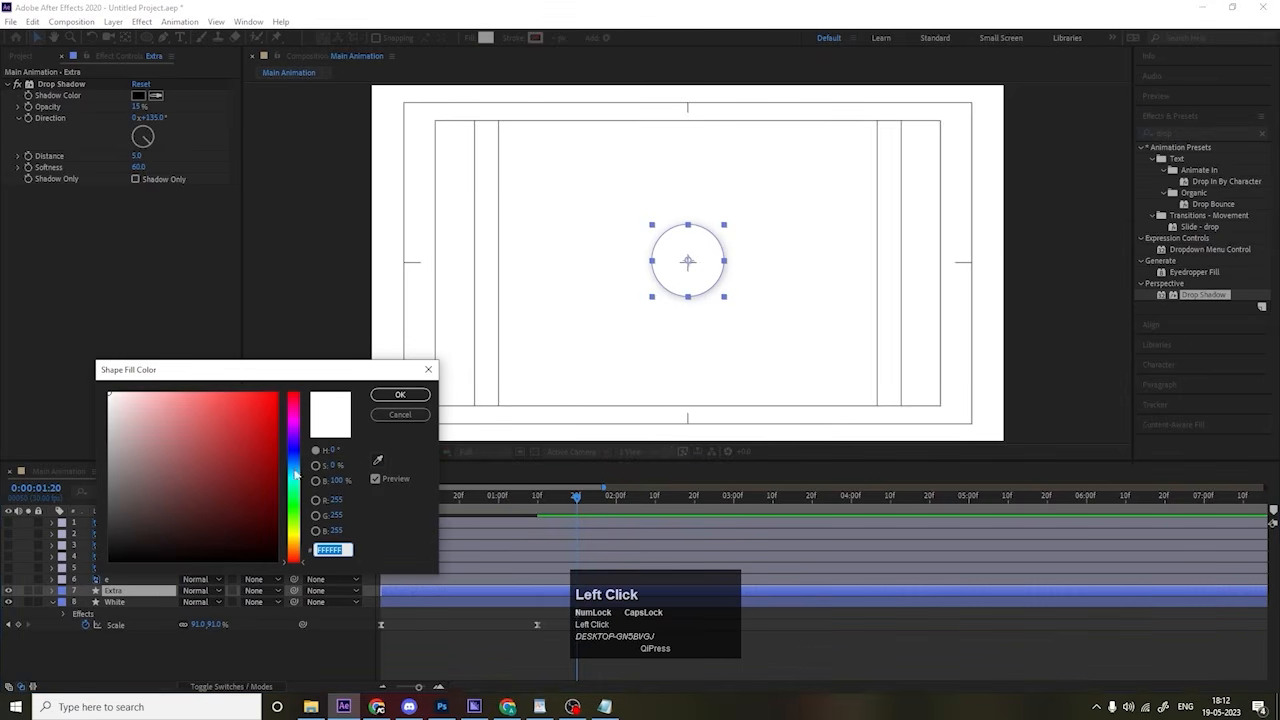
{"action": "left_click", "coordinate": [293, 460]}
{"action": "left_click", "coordinate": [277, 393]}
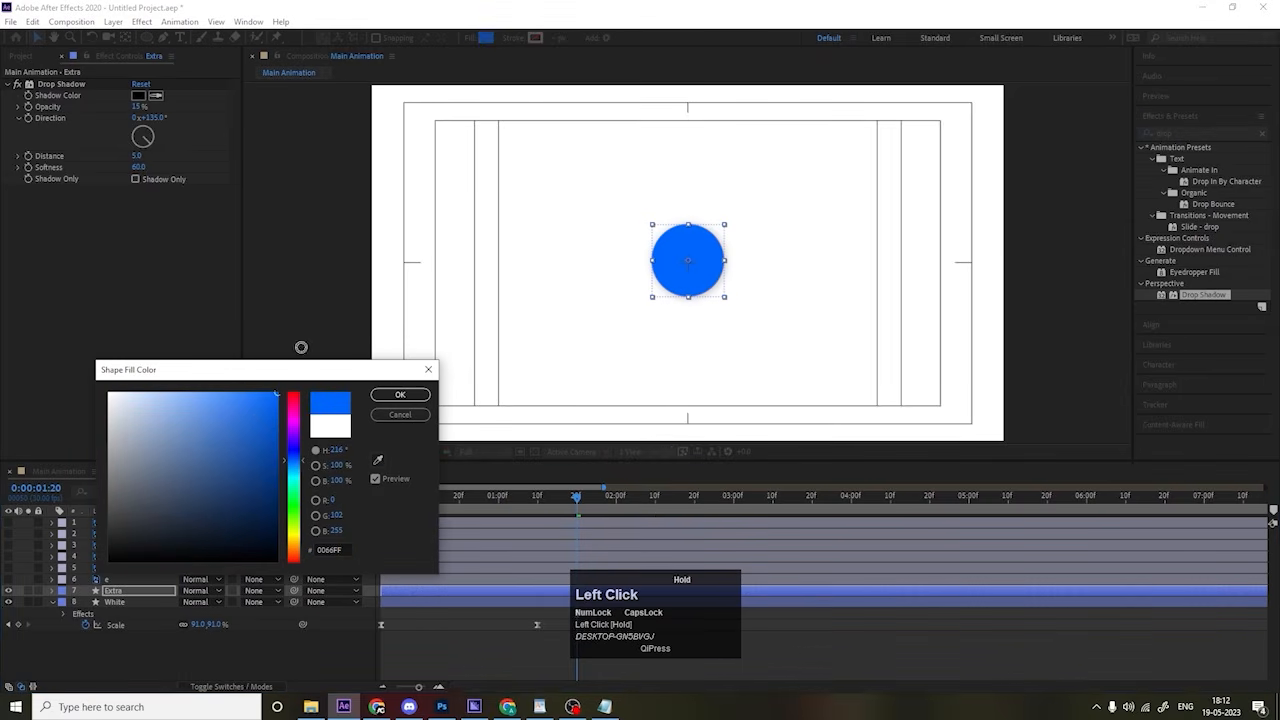
{"action": "left_click", "coordinate": [395, 395]}
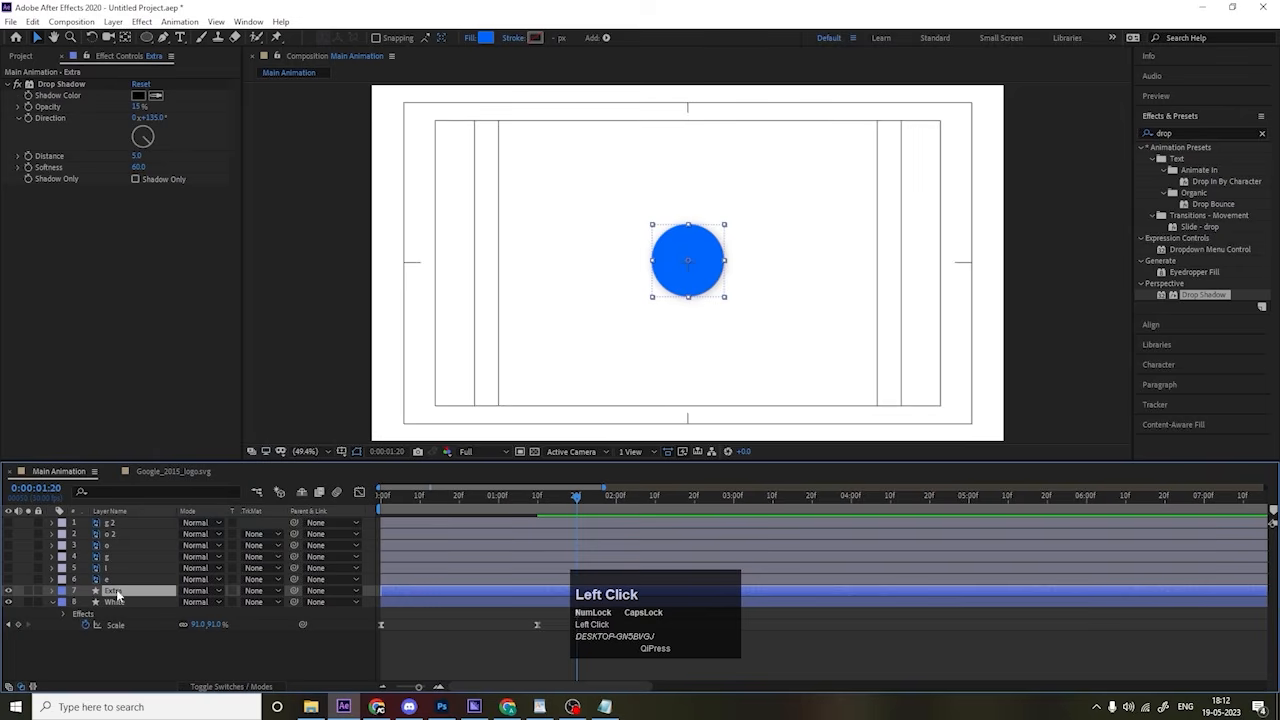
{"action": "left_click", "coordinate": [50, 85]}
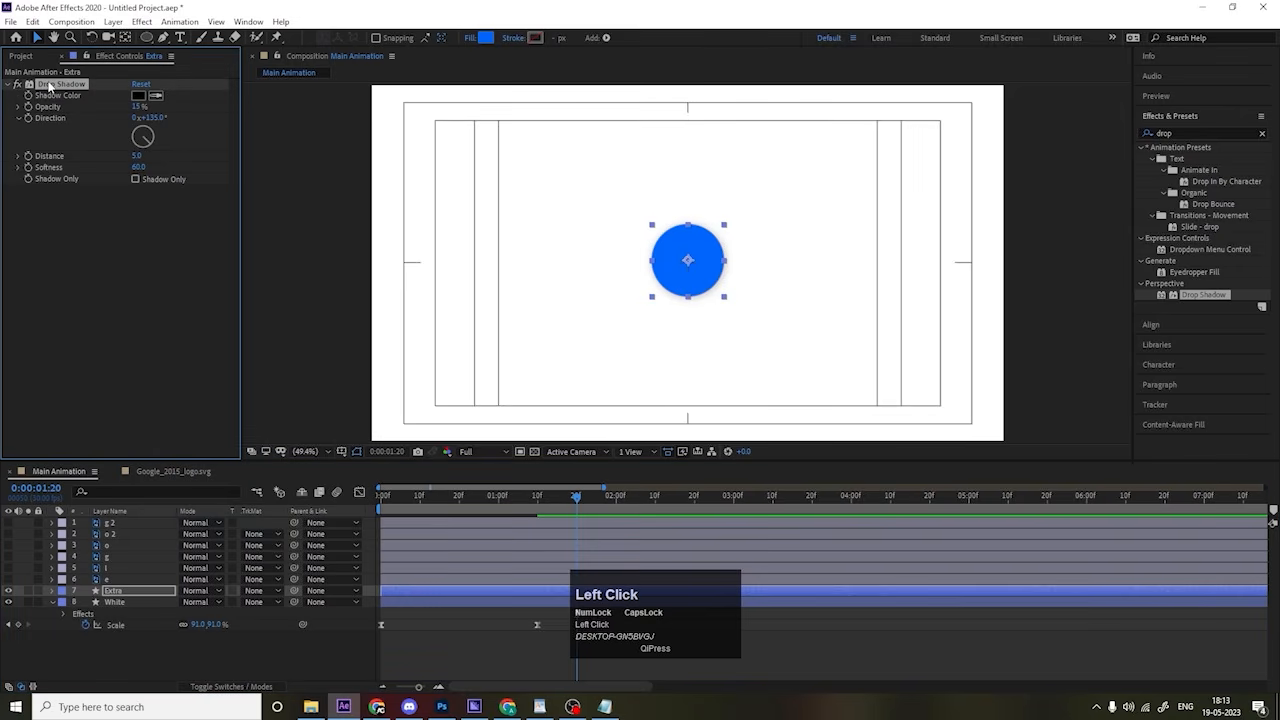
{"action": "key", "text": "Delete"}
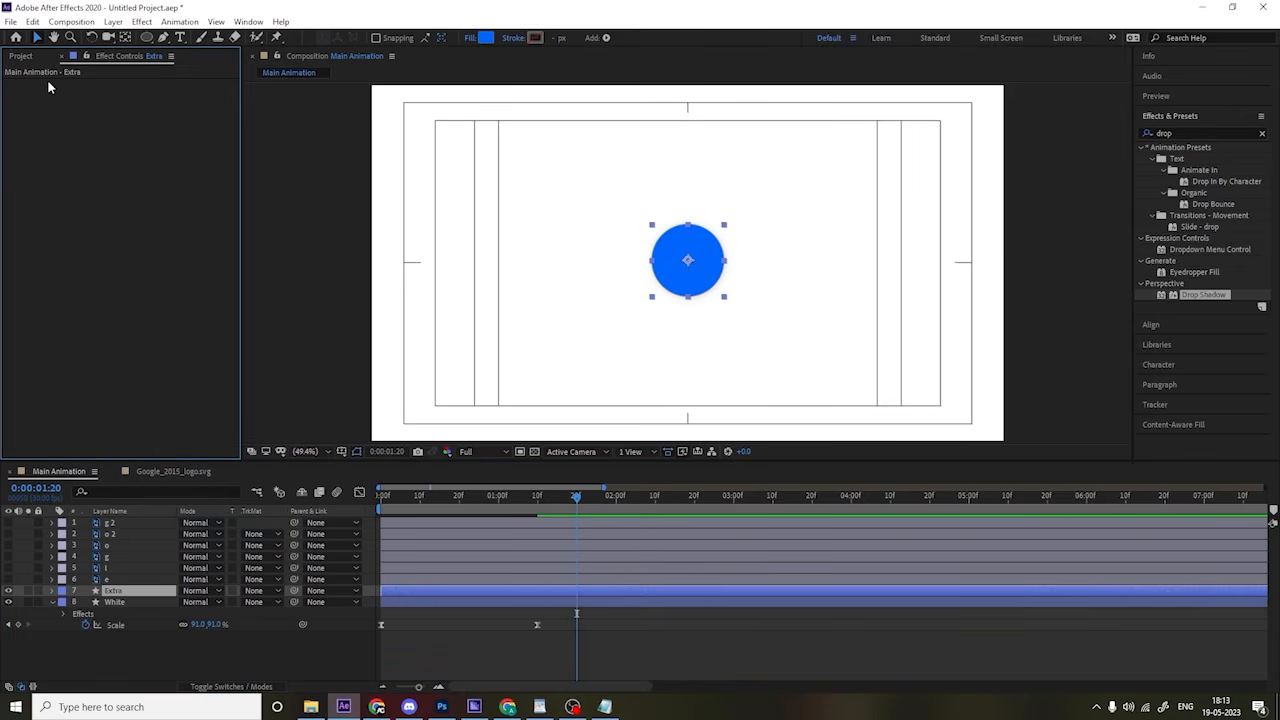
Step: Duplicate the blue Extra circle and fill the copy with red (FF0000)
{"action": "left_click", "coordinate": [122, 593]}
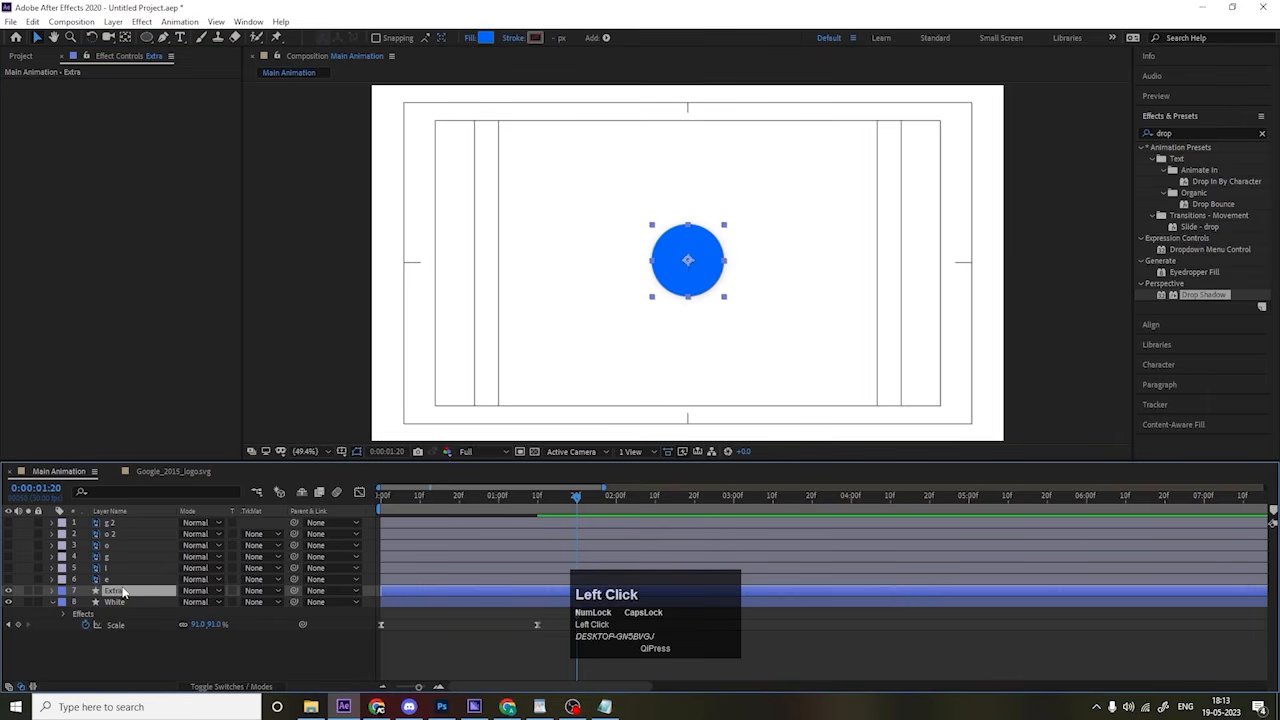
{"action": "key", "text": "ctrl+d"}
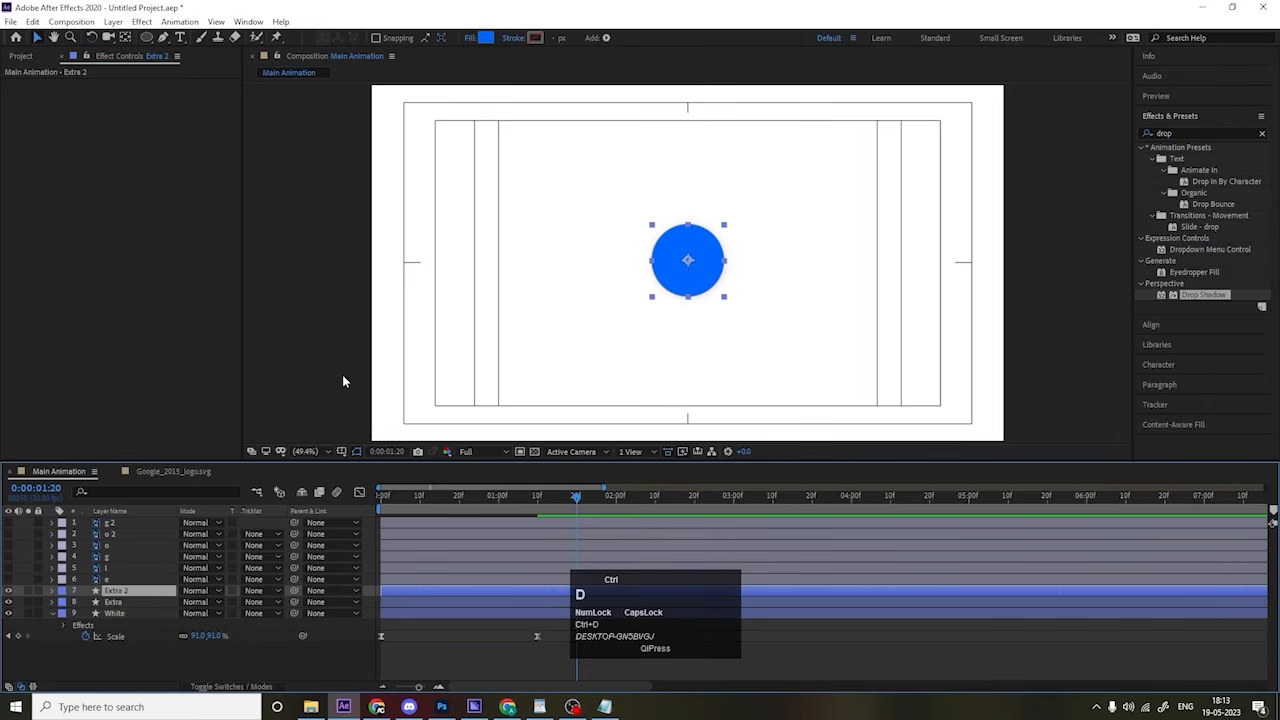
{"action": "left_click", "coordinate": [484, 39]}
{"action": "left_click", "coordinate": [291, 406]}
{"action": "key", "text": "Return"}
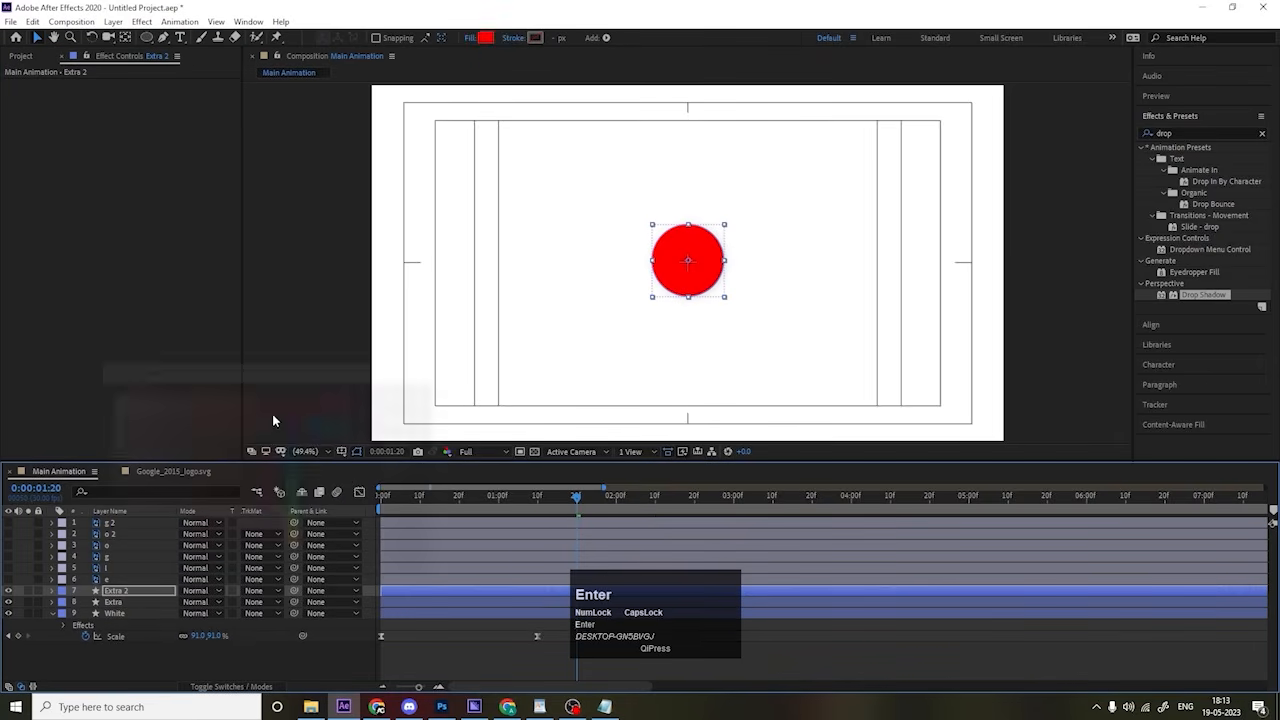
Step: Duplicate the red circle layer and fill the copy with yellow (FFF000)
{"action": "left_click", "coordinate": [138, 590]}
{"action": "key", "text": "ctrl+d"}
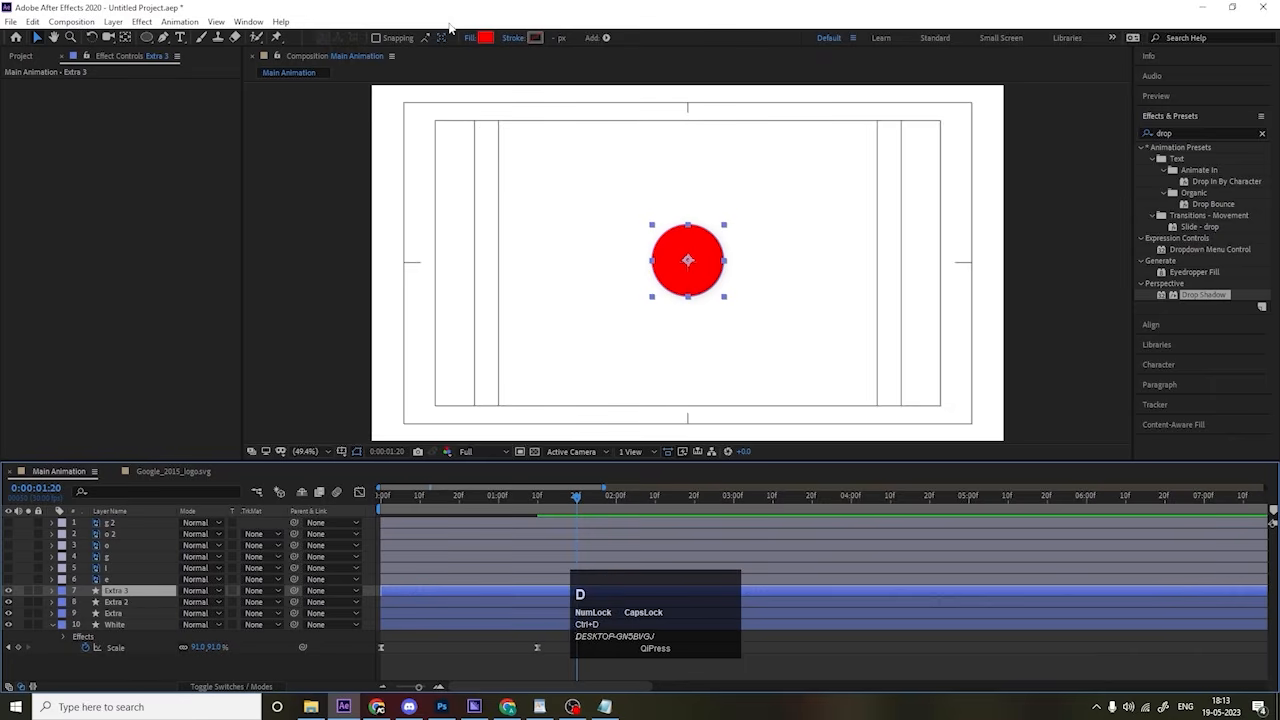
{"action": "left_click", "coordinate": [484, 39]}
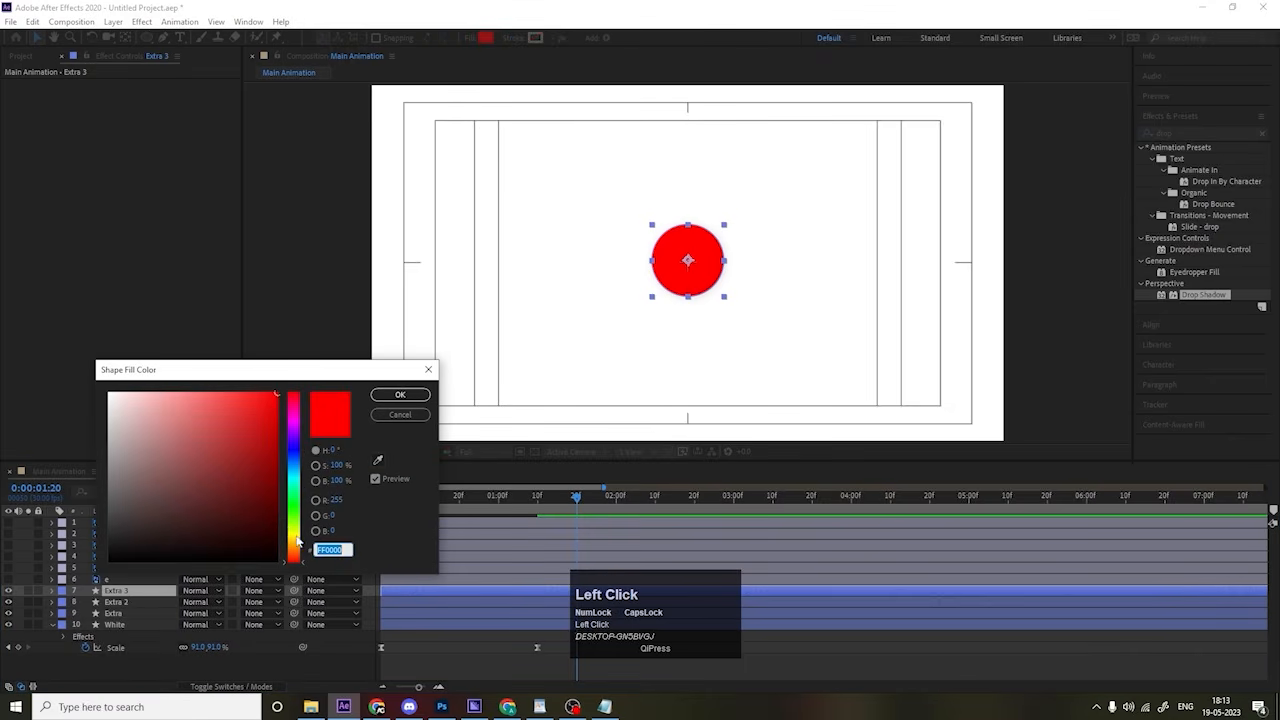
{"action": "left_click", "coordinate": [291, 512]}
{"action": "left_click", "coordinate": [400, 394]}
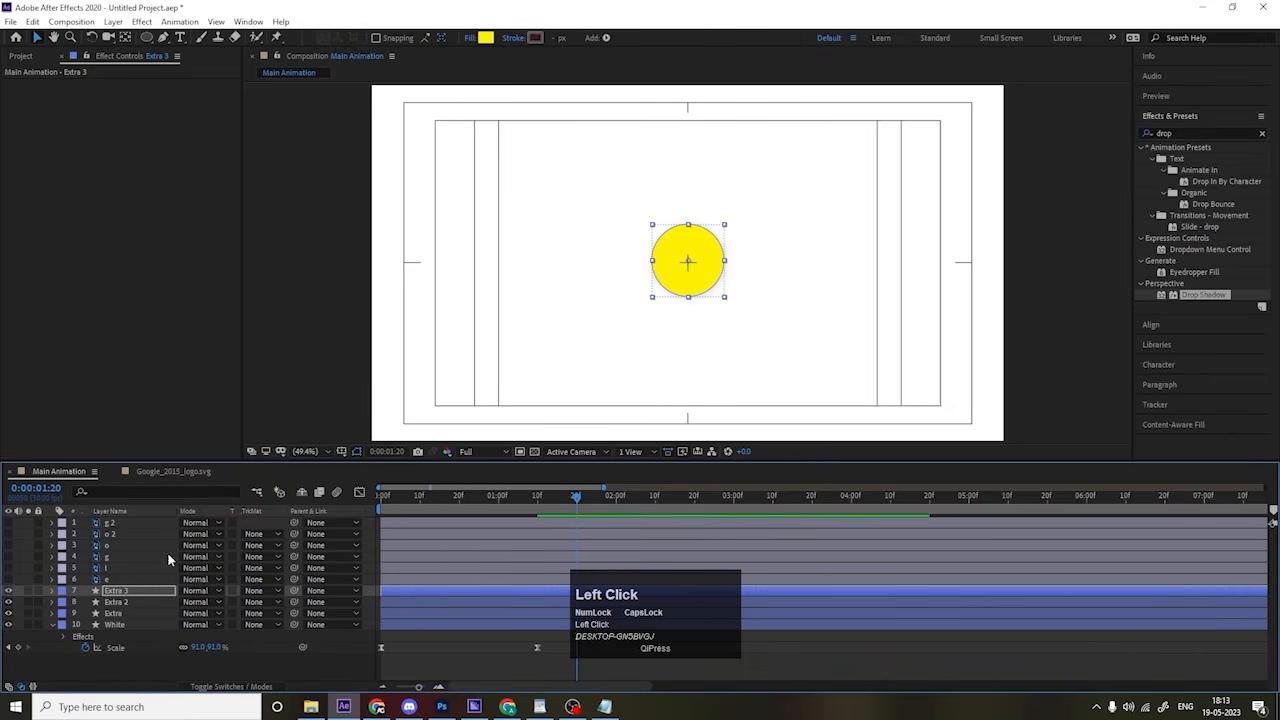
Step: Duplicate the yellow circle layer and fill the copy with bright green
{"action": "left_click", "coordinate": [138, 592]}
{"action": "key", "text": "ctrl+d"}
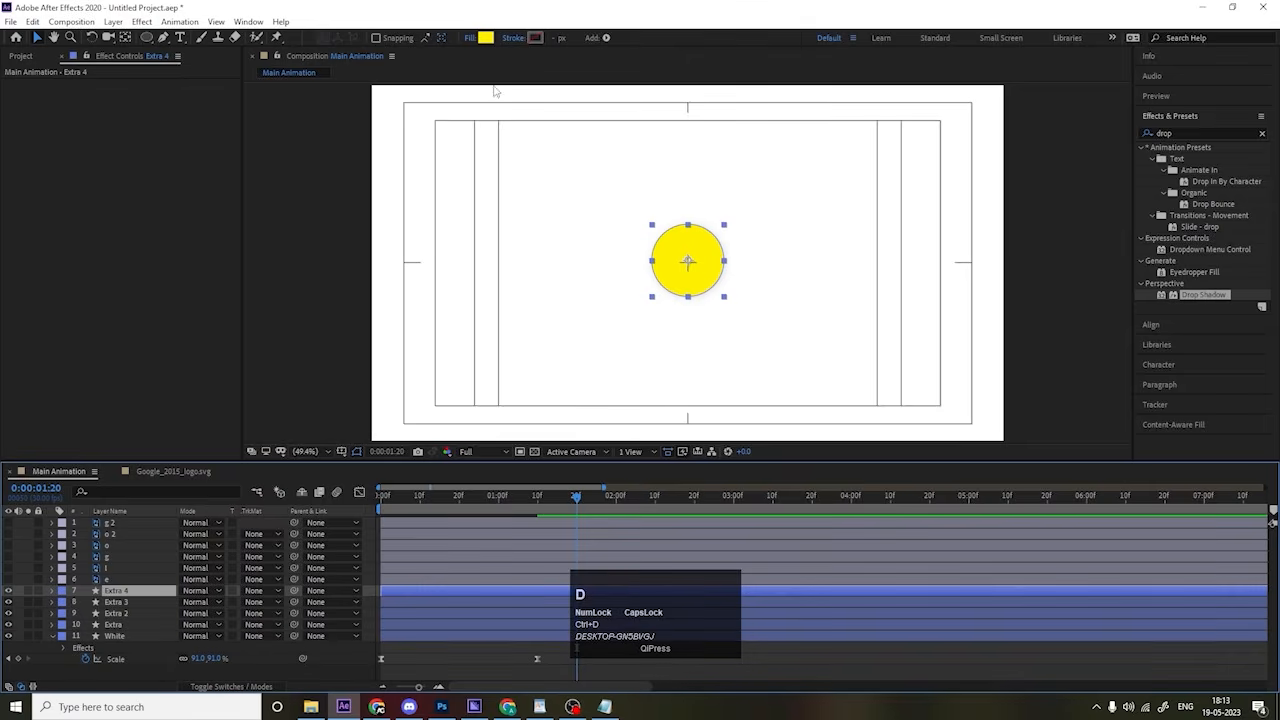
{"action": "left_click", "coordinate": [484, 38]}
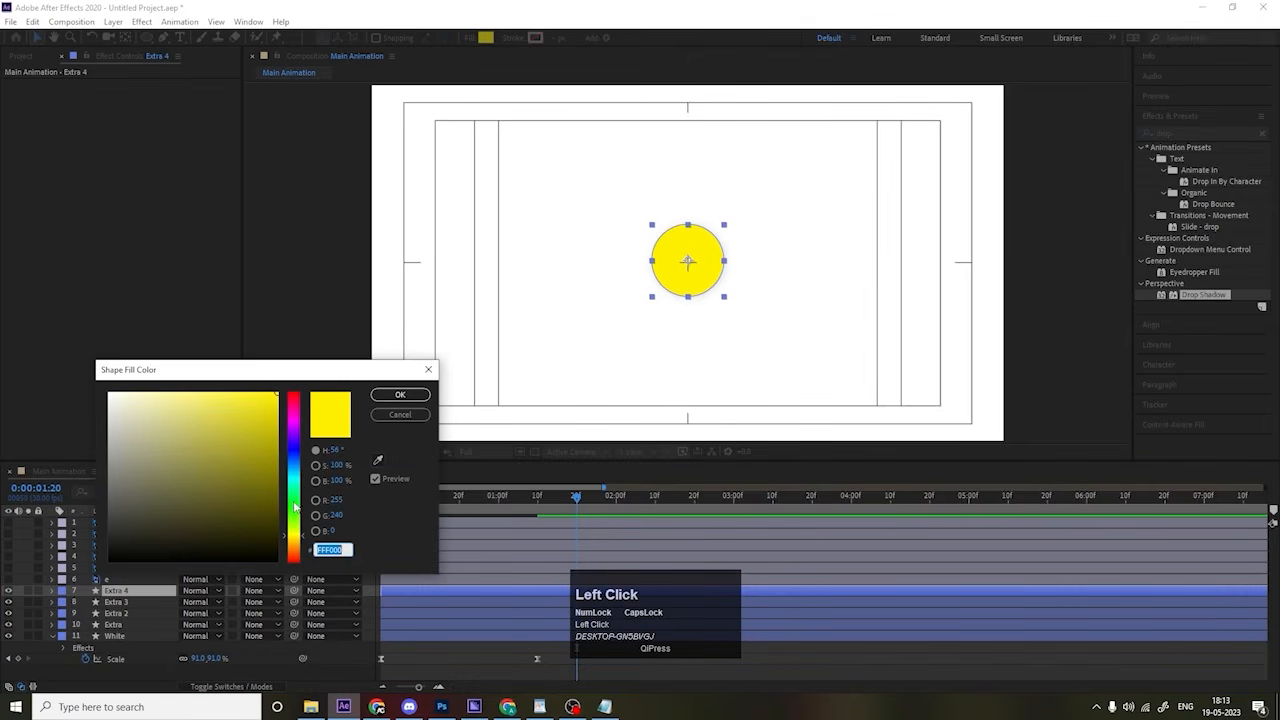
{"action": "left_click", "coordinate": [296, 508]}
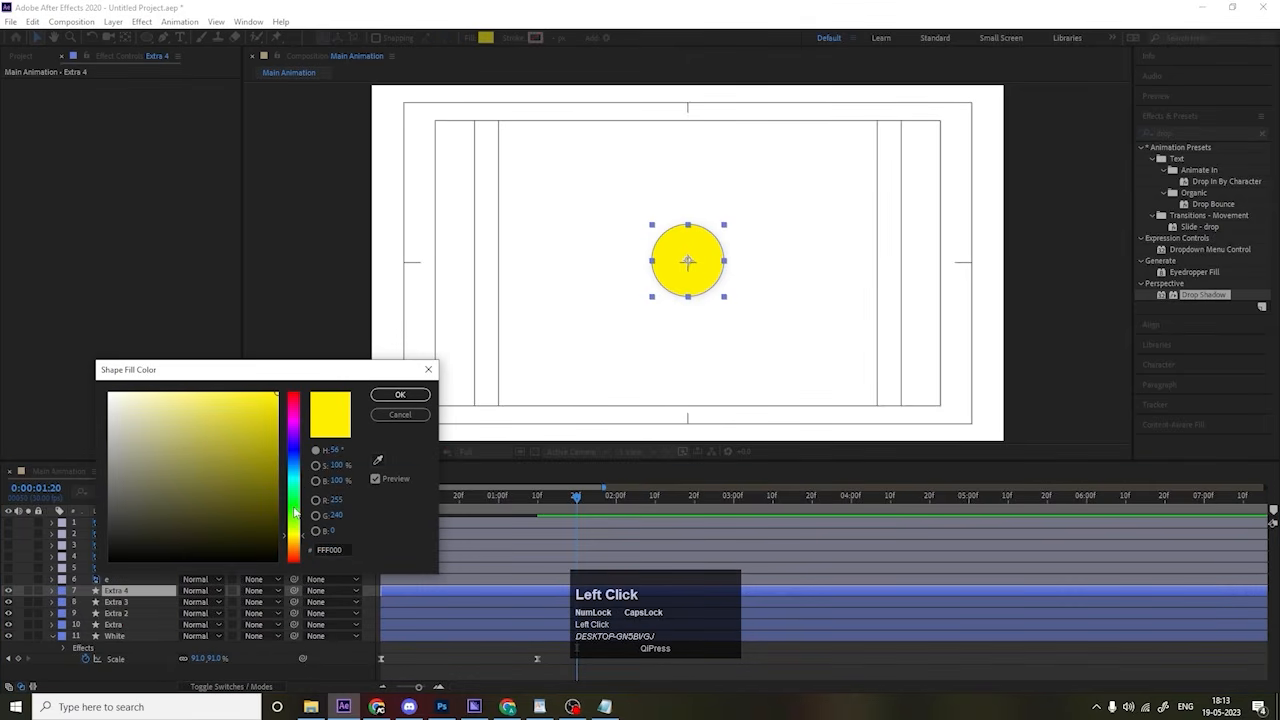
{"action": "left_click", "coordinate": [400, 395]}
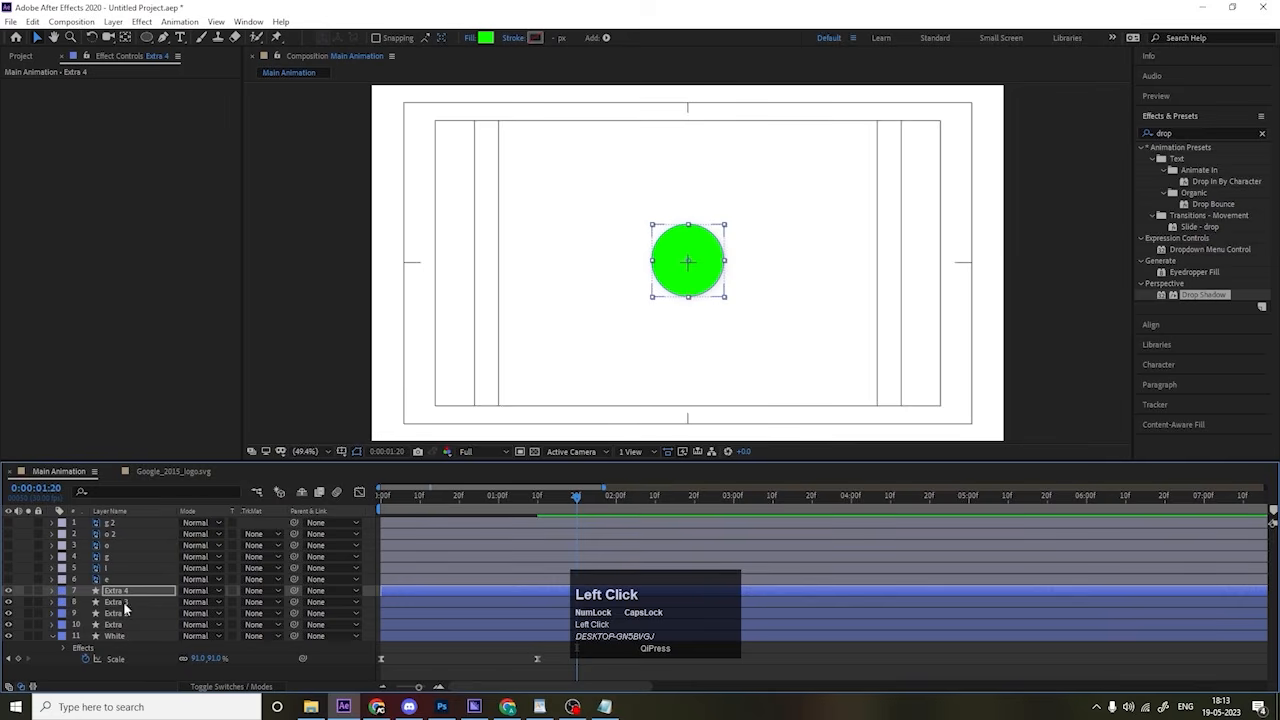
Step: Duplicate the green circle layer, rename the copy Mask and fill it with white (FFFFFF)
{"action": "key", "text": "ctrl+d"}
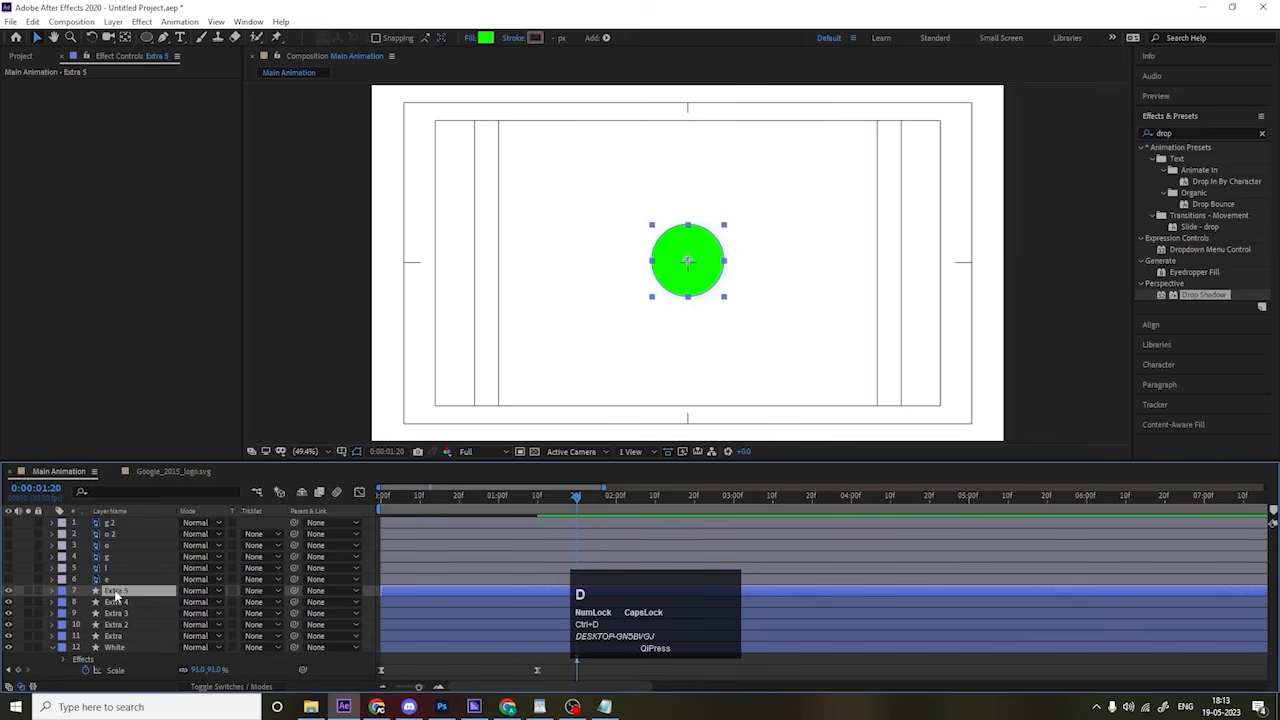
{"action": "key", "text": "Return"}
{"action": "type", "text": "Mask"}
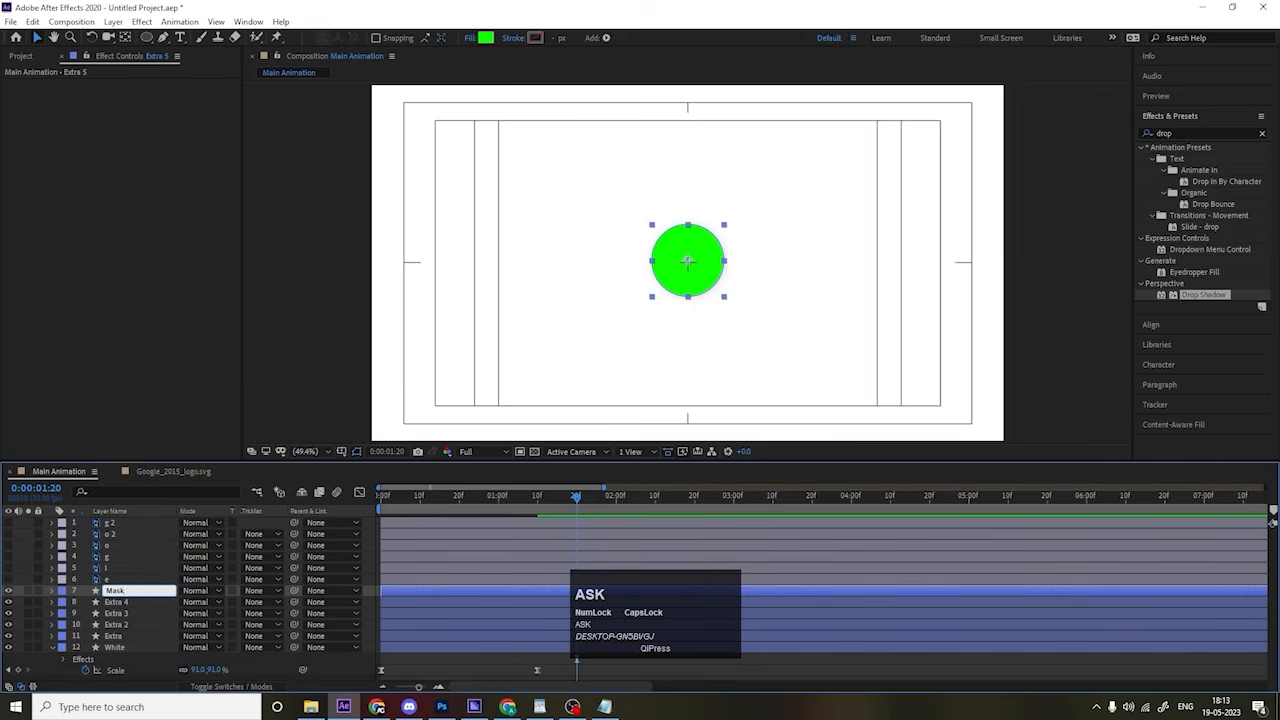
{"action": "key", "text": "Return"}
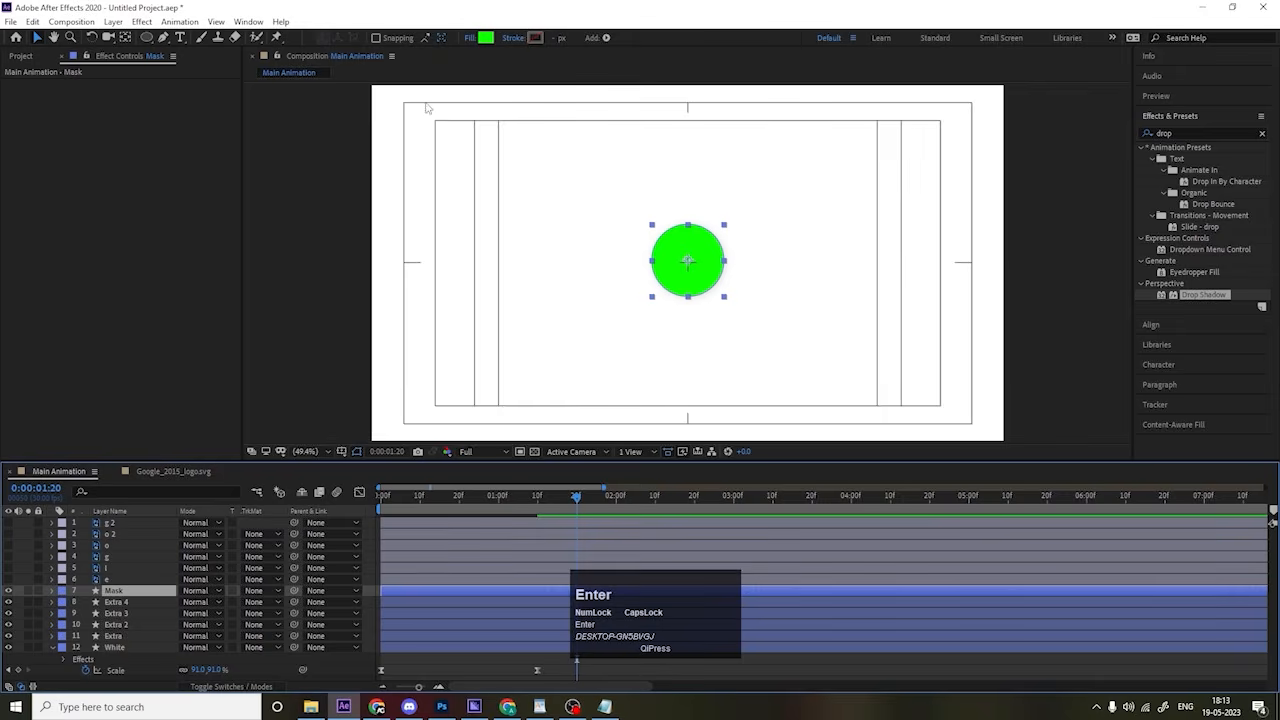
{"action": "left_click", "coordinate": [488, 39]}
{"action": "left_click_drag", "start_coordinate": [129, 426], "coordinate": [58, 322]}
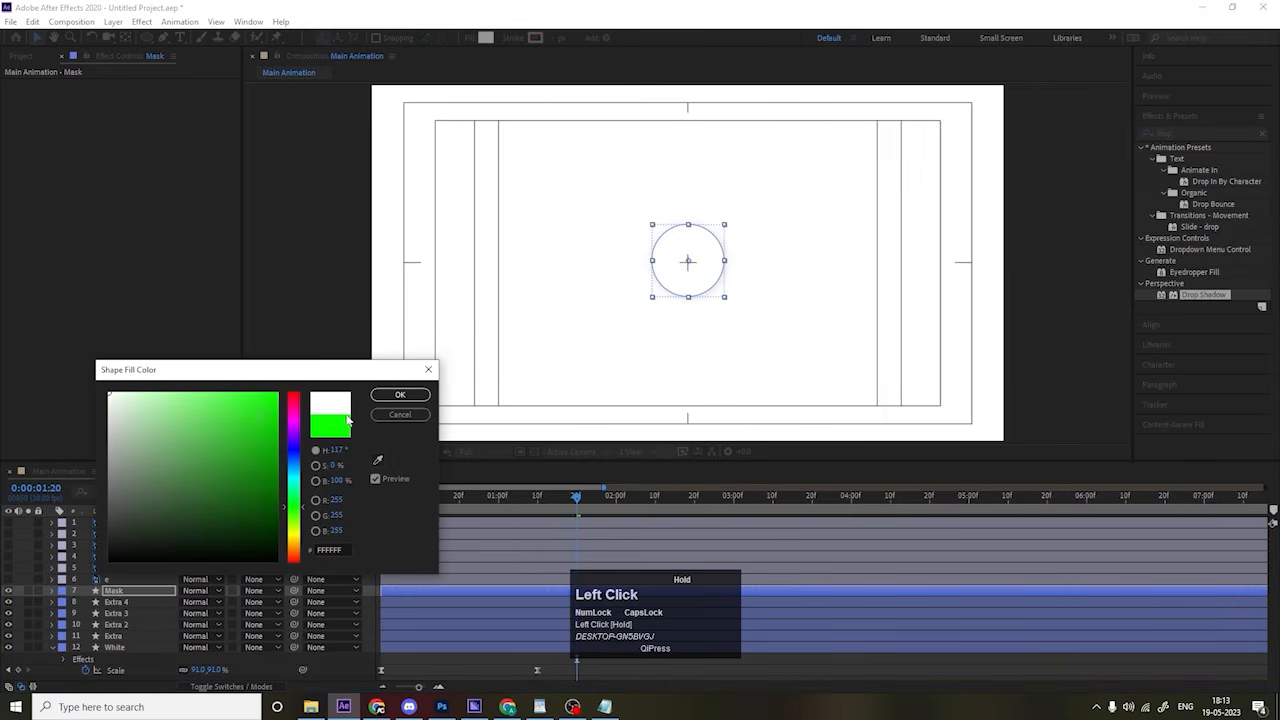
{"action": "left_click", "coordinate": [400, 394]}
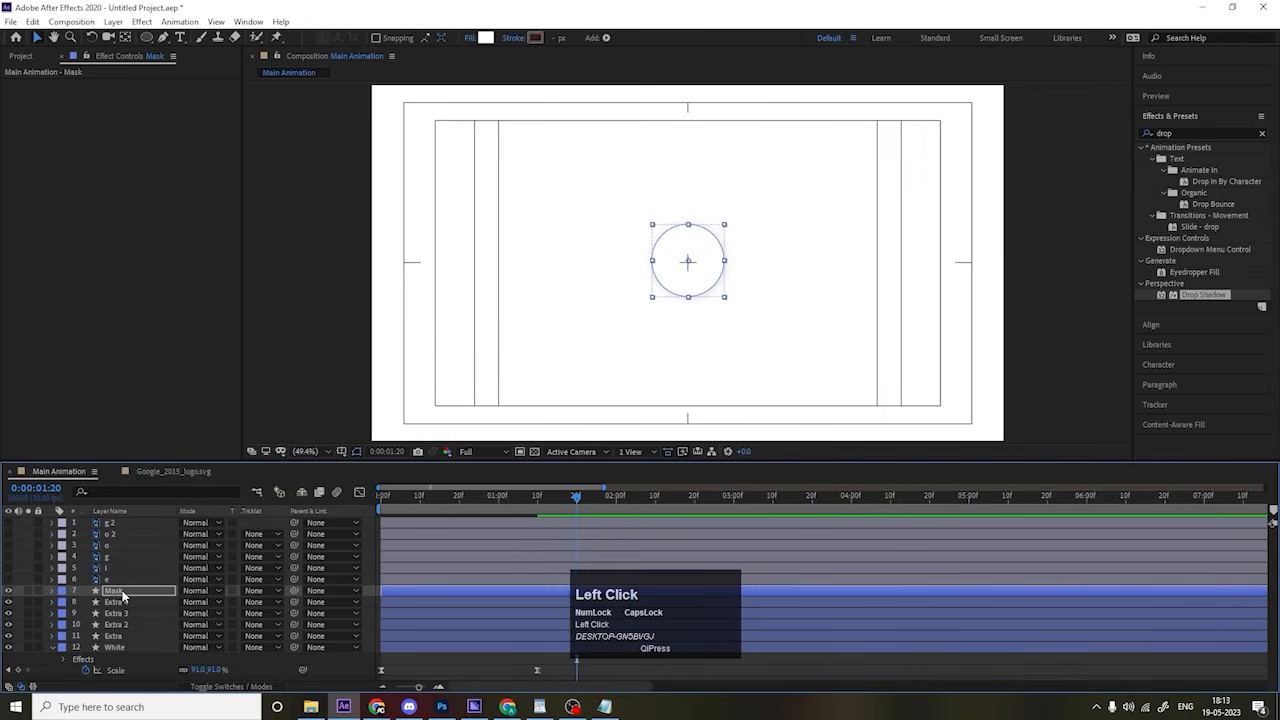
{"action": "left_click", "coordinate": [121, 594]}
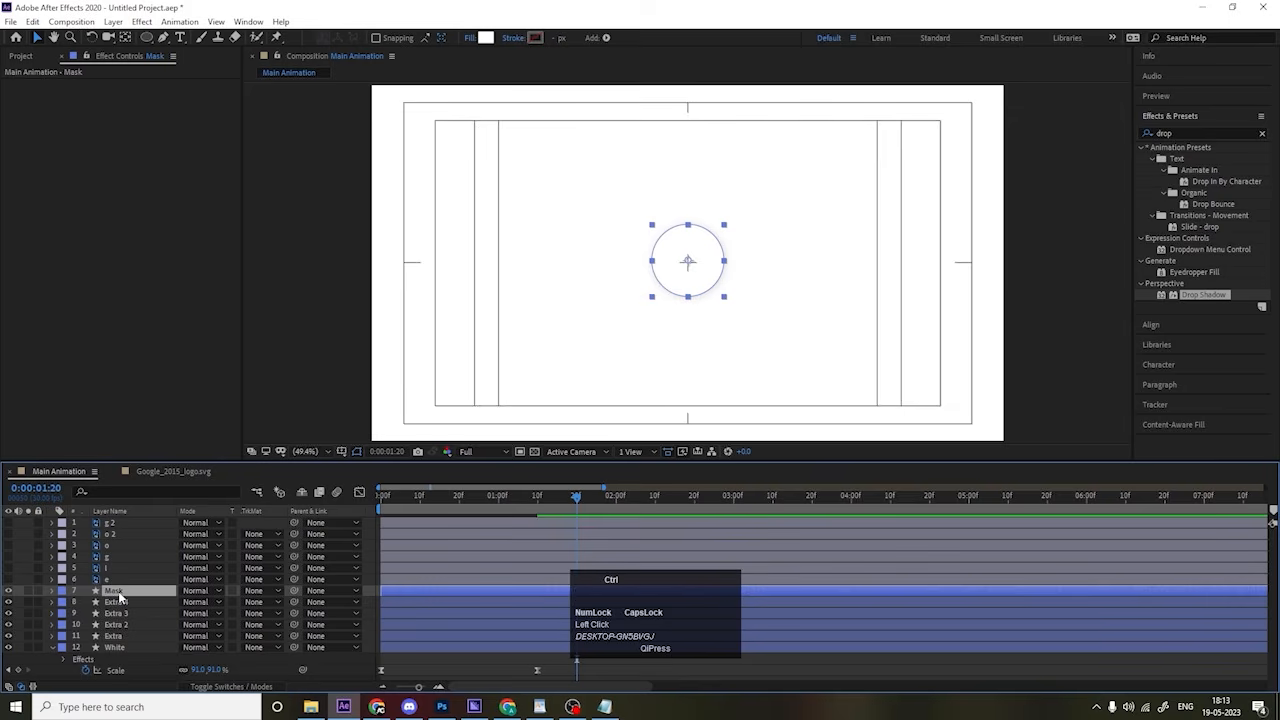
{"action": "key", "text": "ctrl+d"}
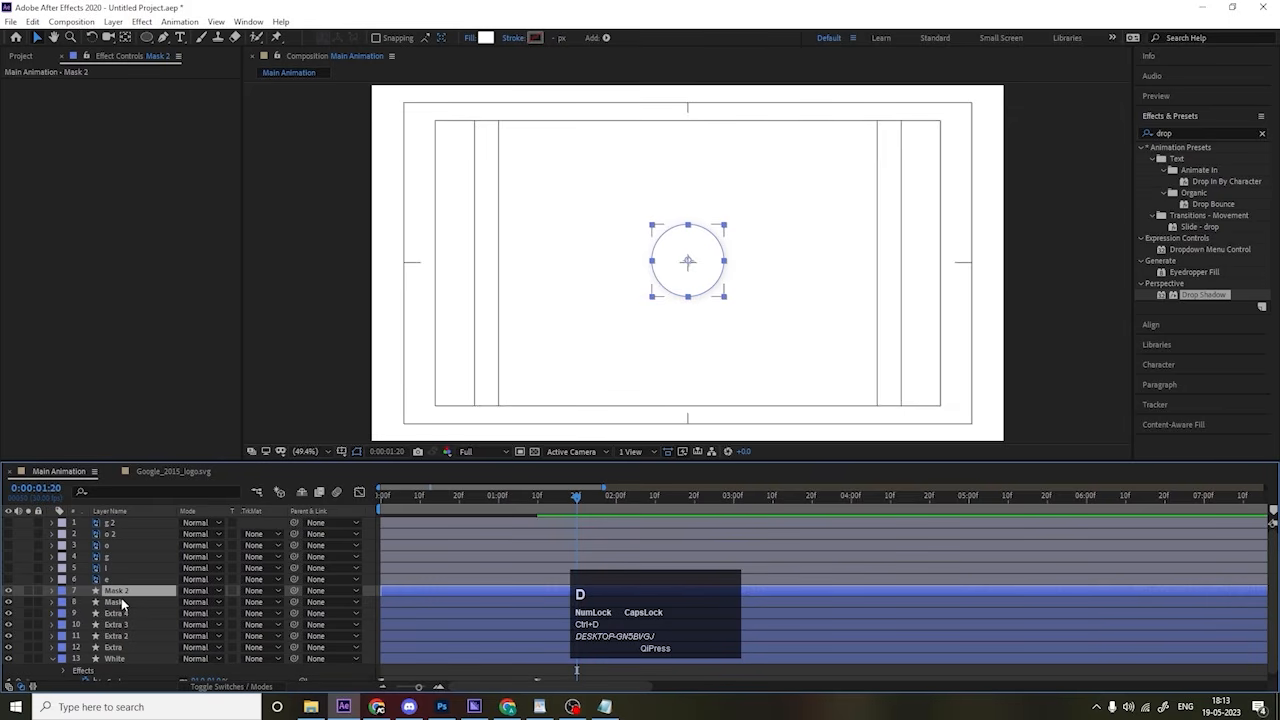
{"action": "key", "text": "ctrl"}
{"action": "key", "text": "ctrl+z"}
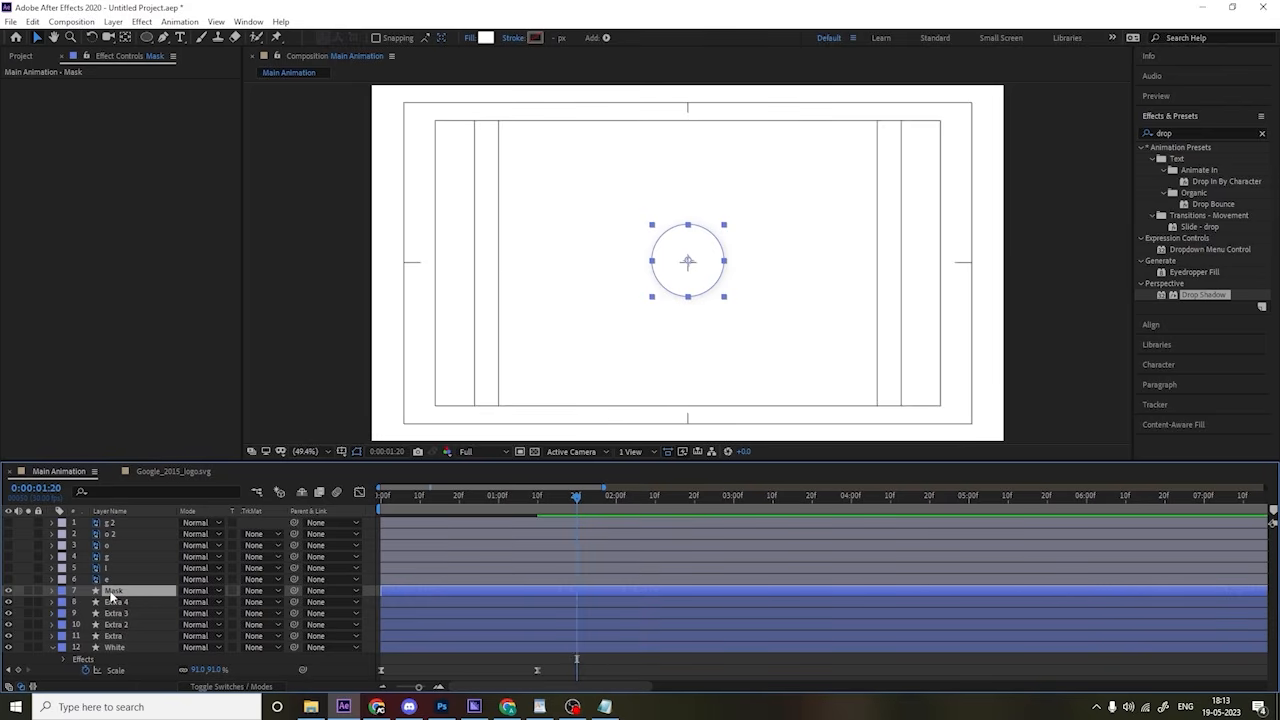
Step: Duplicate the Mask layer, rename the copy White and place it directly beneath the Mask layer
{"action": "key", "text": "ctrl"}
{"action": "key", "text": "ctrl+d"}
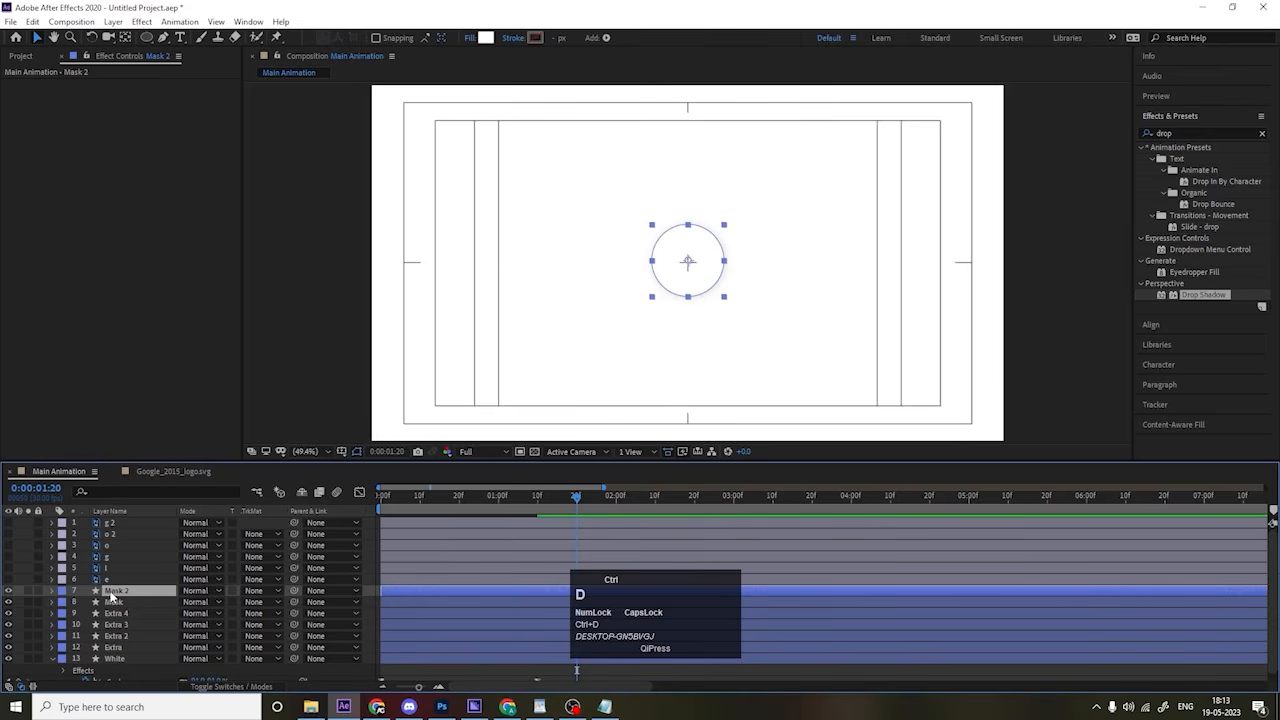
{"action": "key", "text": "Return"}
{"action": "type", "text": "Wh"}
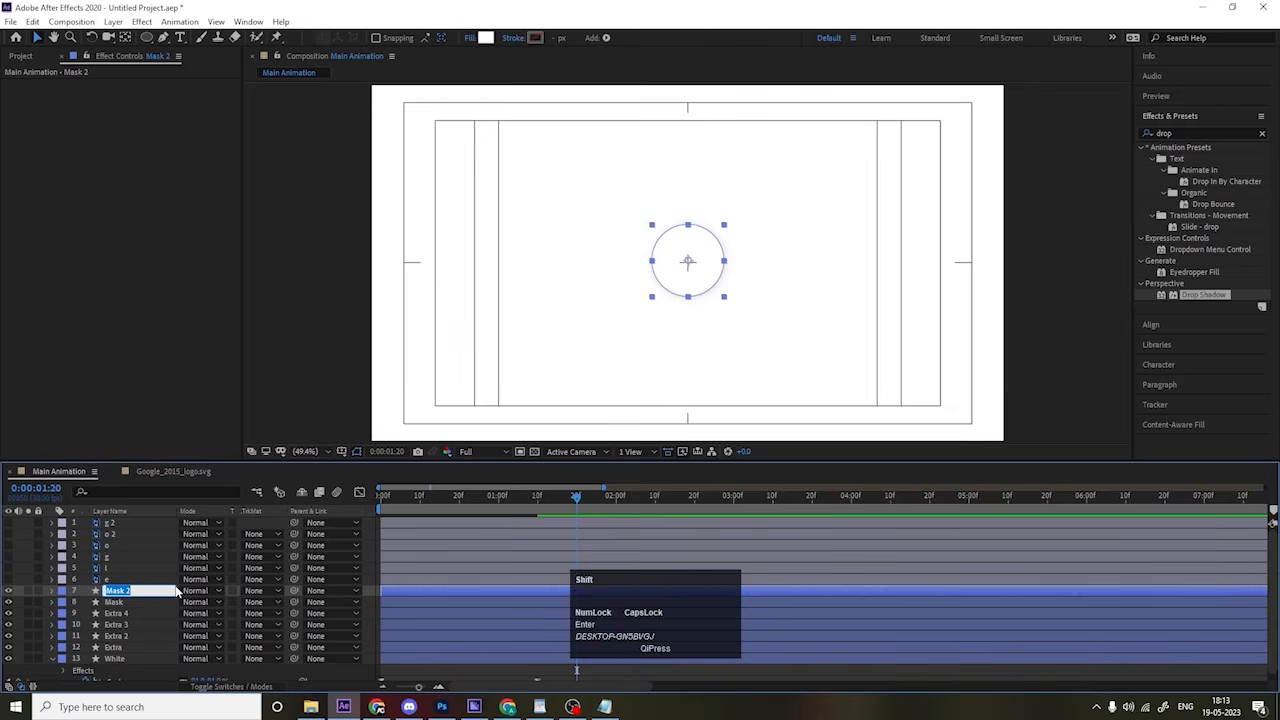
{"action": "type", "text": "ite"}
{"action": "key", "text": "Return"}
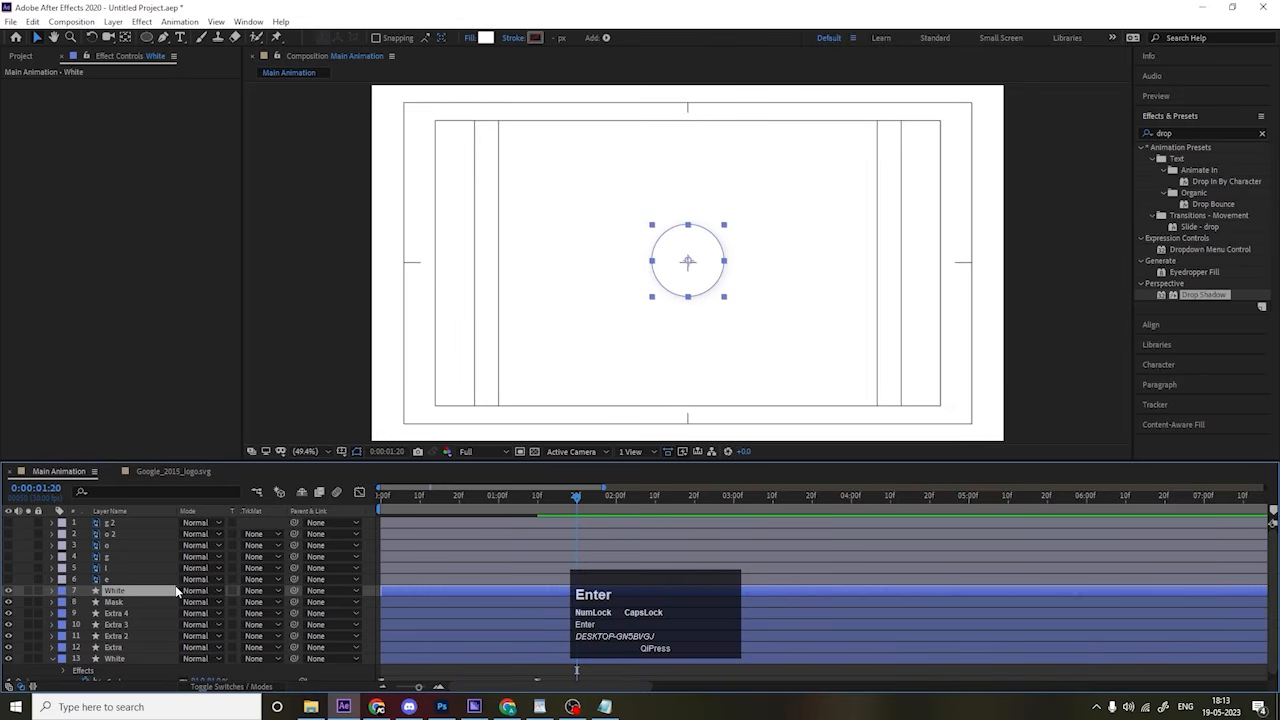
{"action": "left_click_drag", "start_coordinate": [140, 592], "coordinate": [149, 605]}
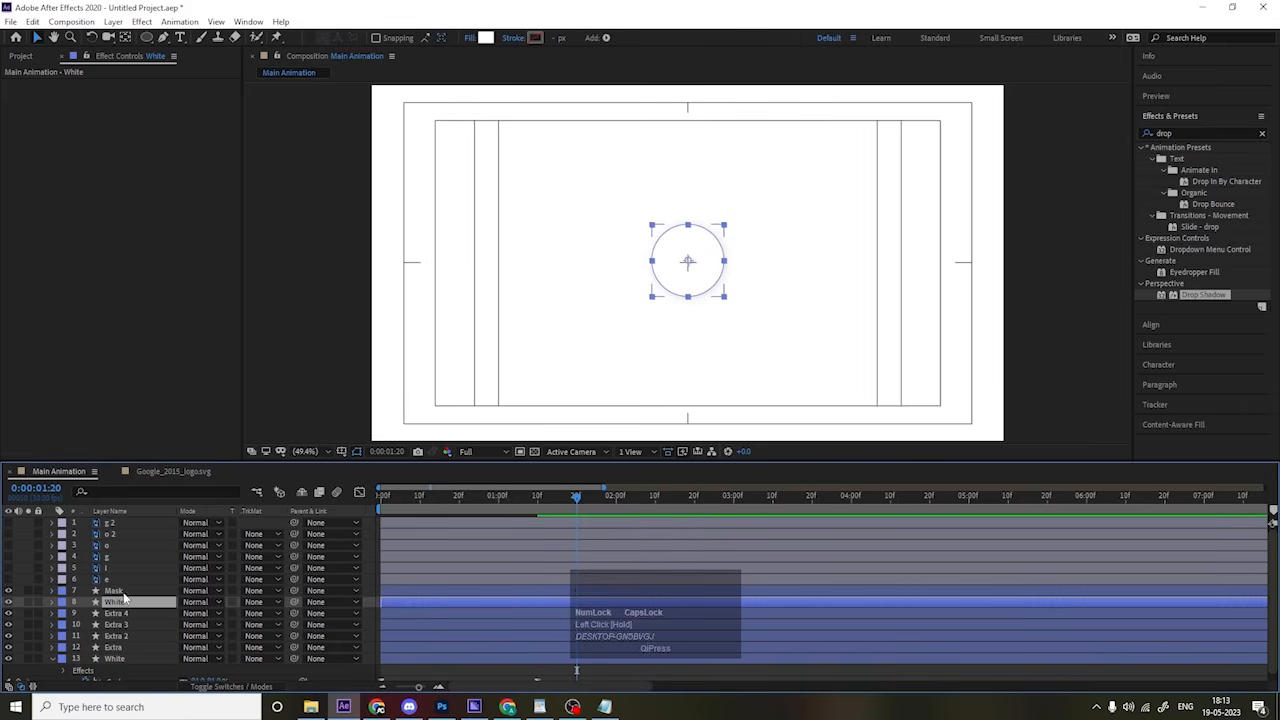
Step: Preview the animation from the start and parent the Mask, new White and all four Extra layers to the original White layer
{"action": "left_click", "coordinate": [381, 497]}
{"action": "key", "text": "space"}
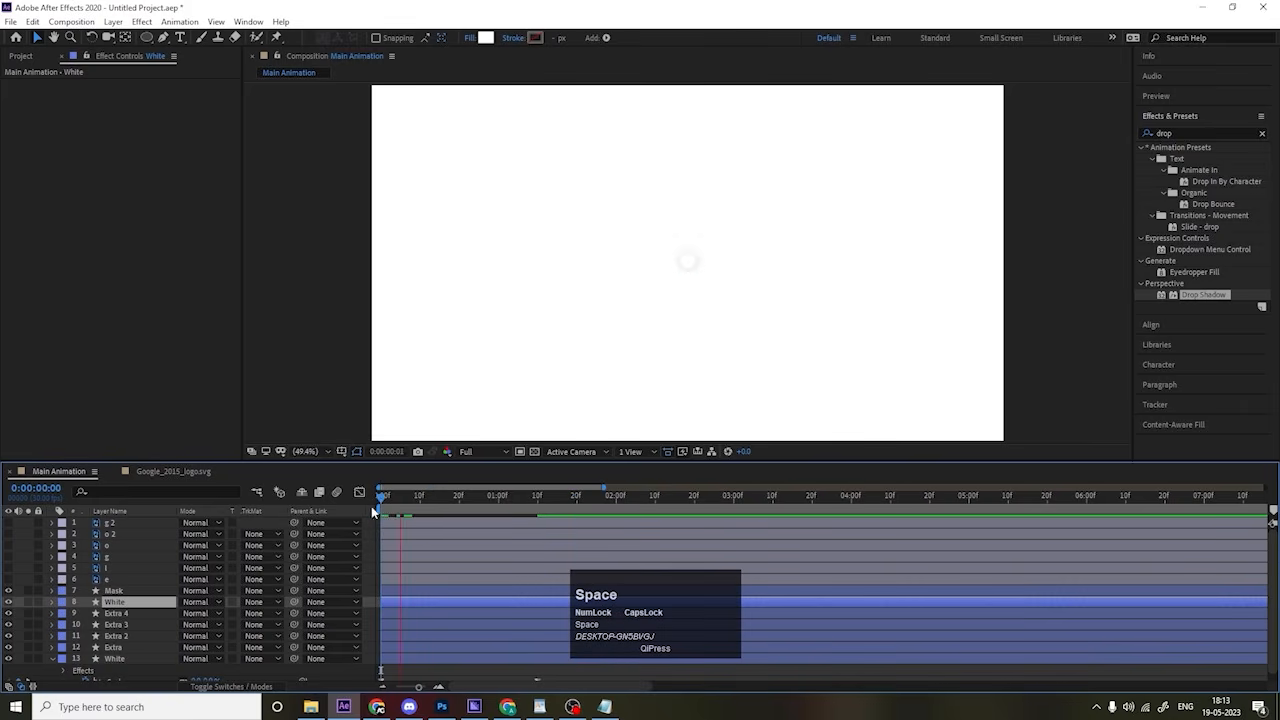
{"action": "key", "text": "space"}
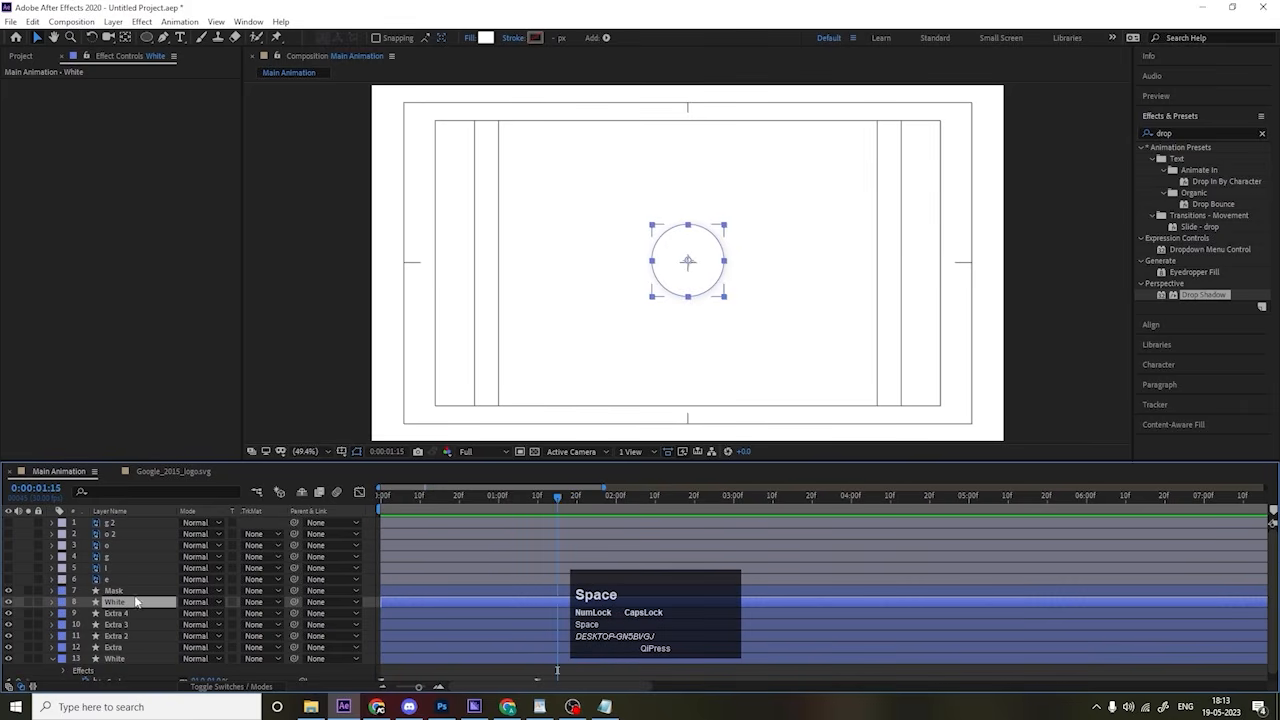
{"action": "left_click", "coordinate": [118, 648]}
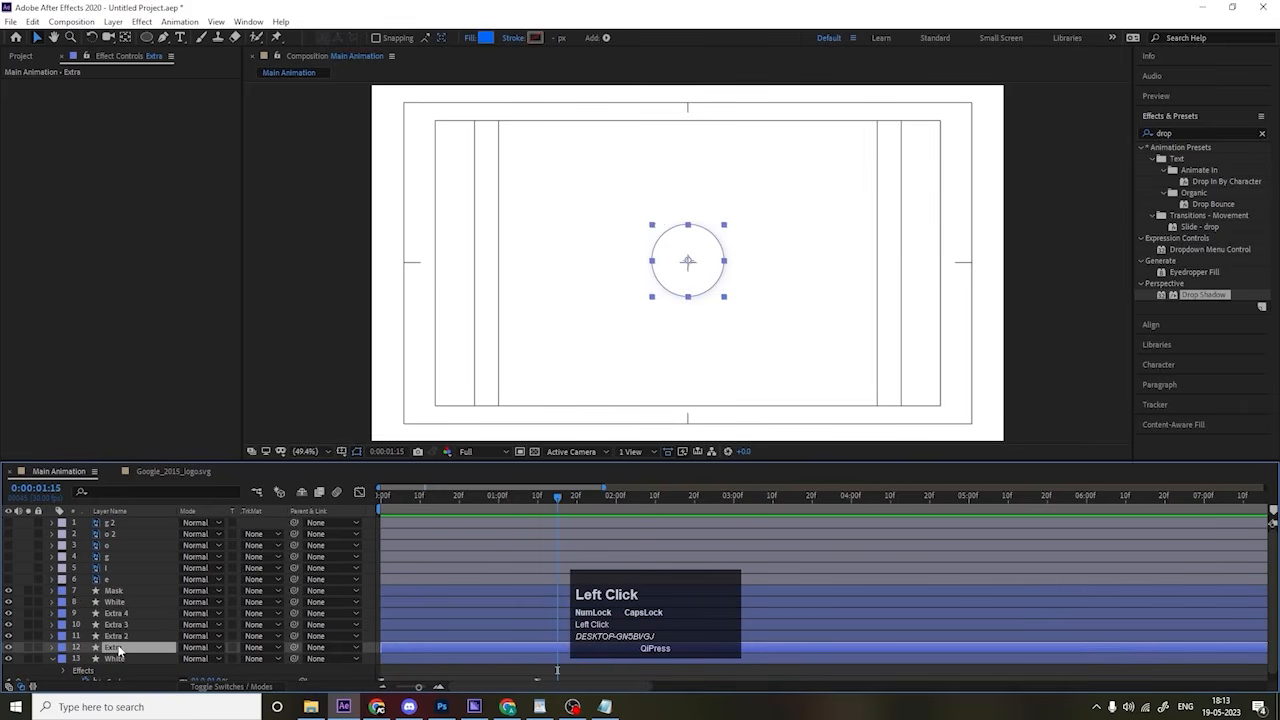
{"action": "left_click", "coordinate": [125, 592], "text": "shift"}
{"action": "scroll", "coordinate": [125, 598], "scroll_direction": "down", "scroll_amount": 1}
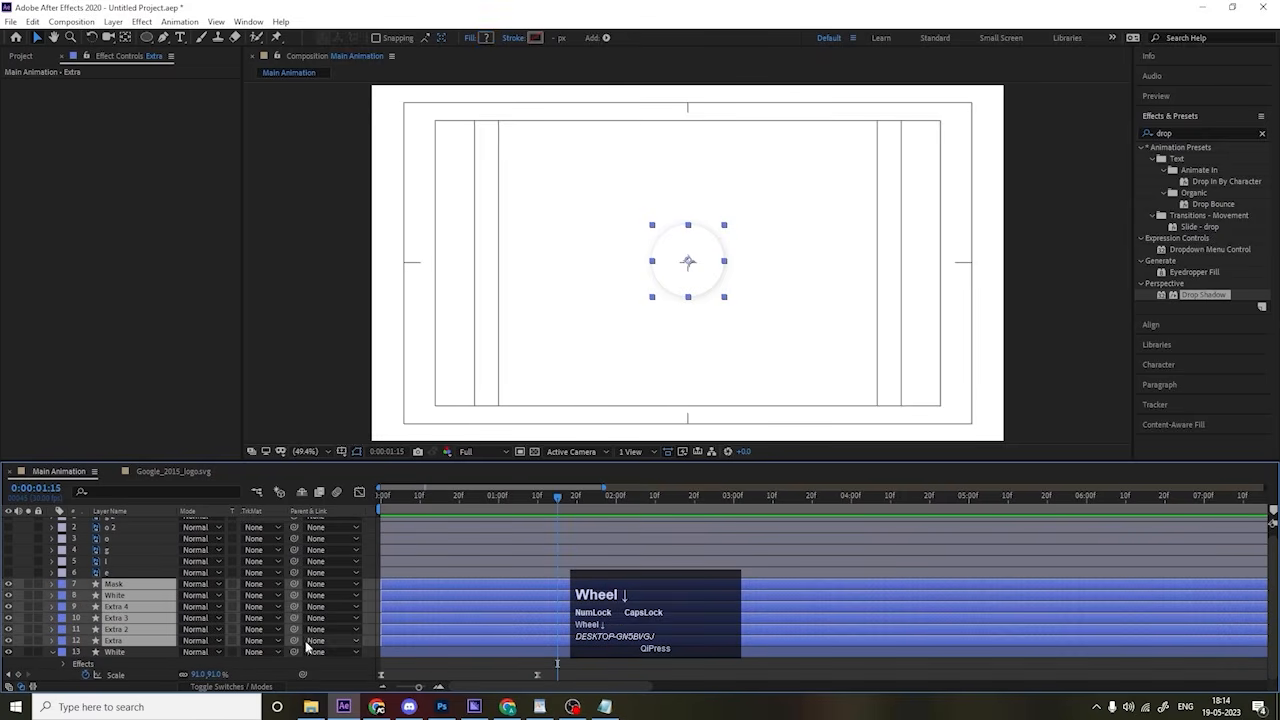
{"action": "left_click_drag", "start_coordinate": [294, 640], "coordinate": [150, 648]}
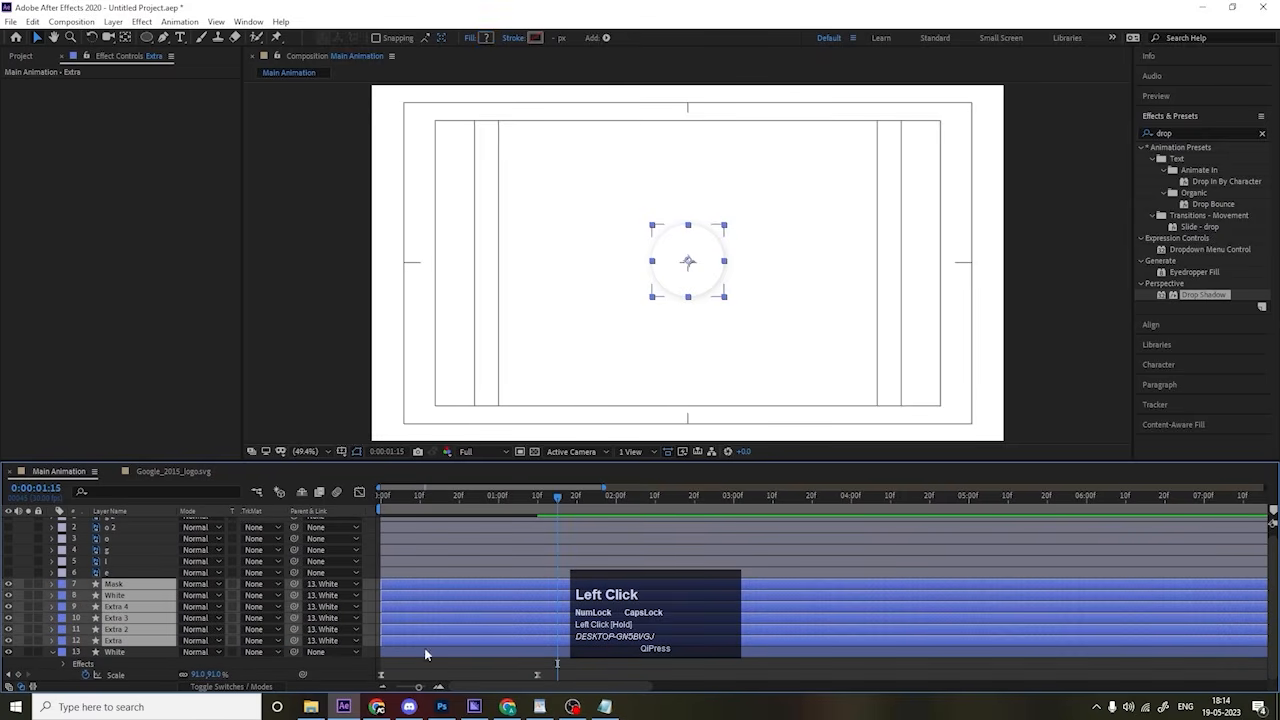
{"action": "left_click", "coordinate": [415, 673]}
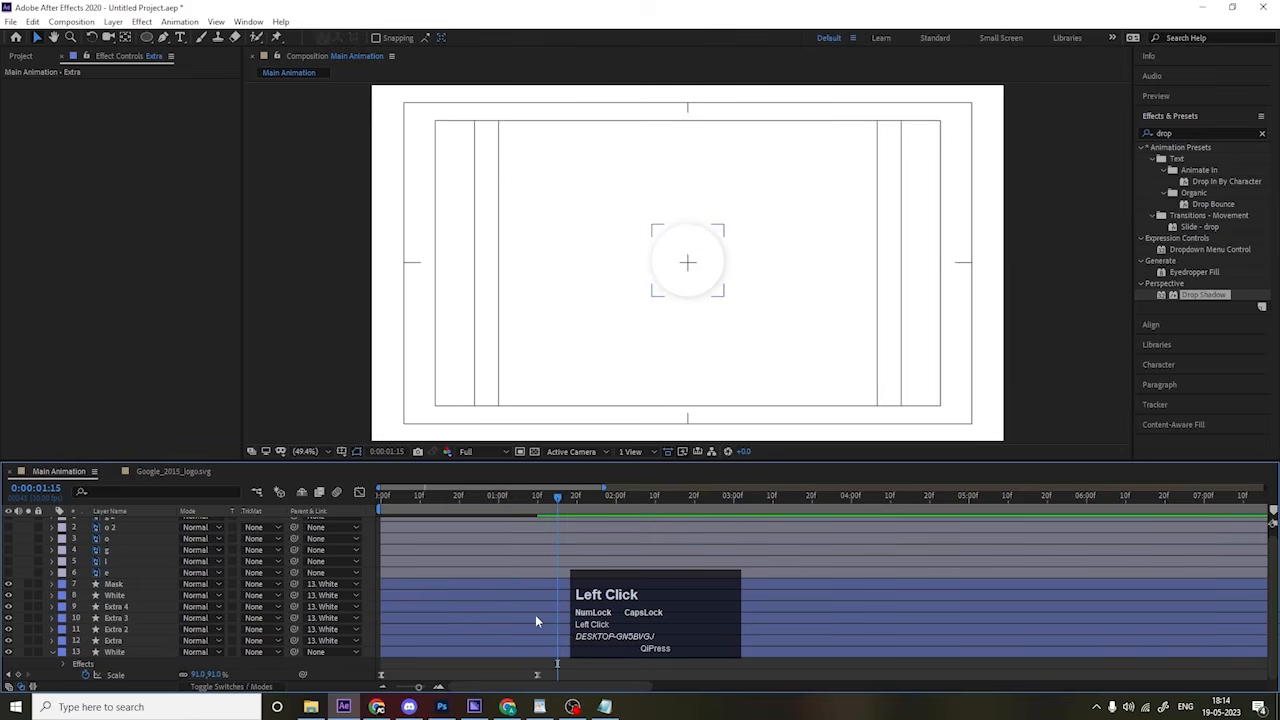
Step: Move the Extra layer's anchor point to the lower-right edge of the circle
{"action": "left_click", "coordinate": [113, 641]}
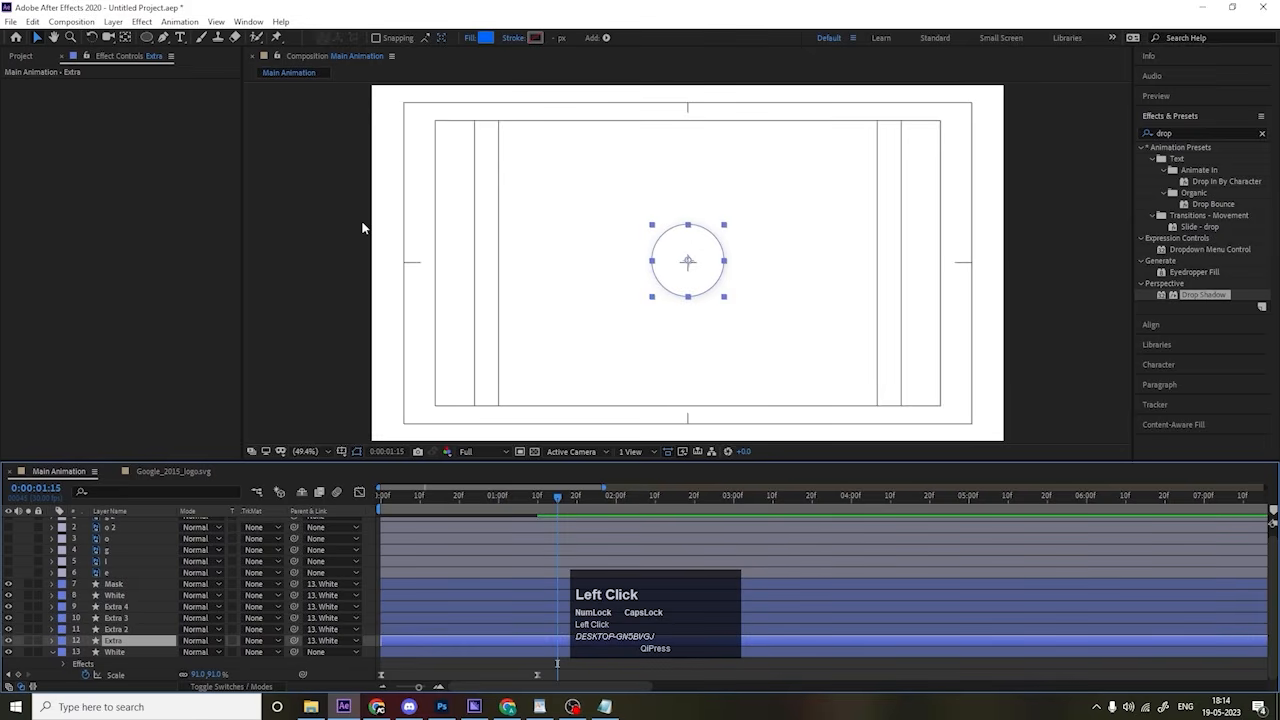
{"action": "key", "text": "y"}
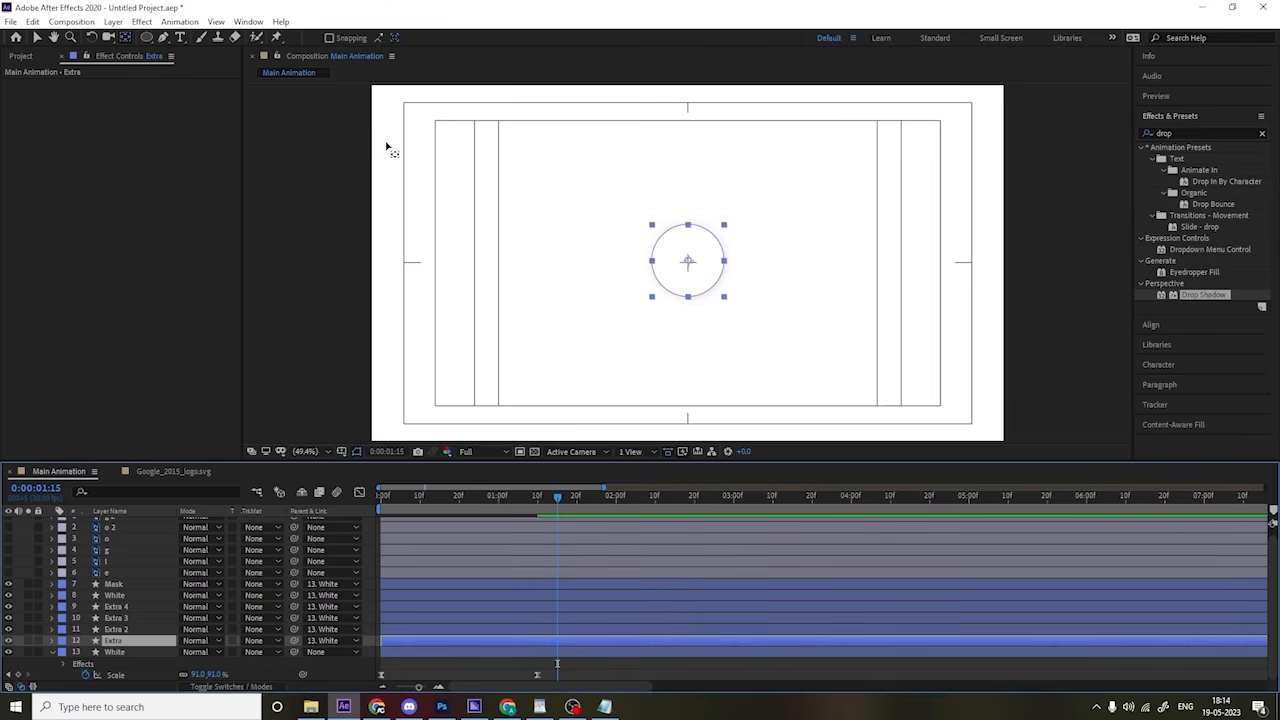
{"action": "left_click_drag", "start_coordinate": [688, 263], "coordinate": [713, 289]}
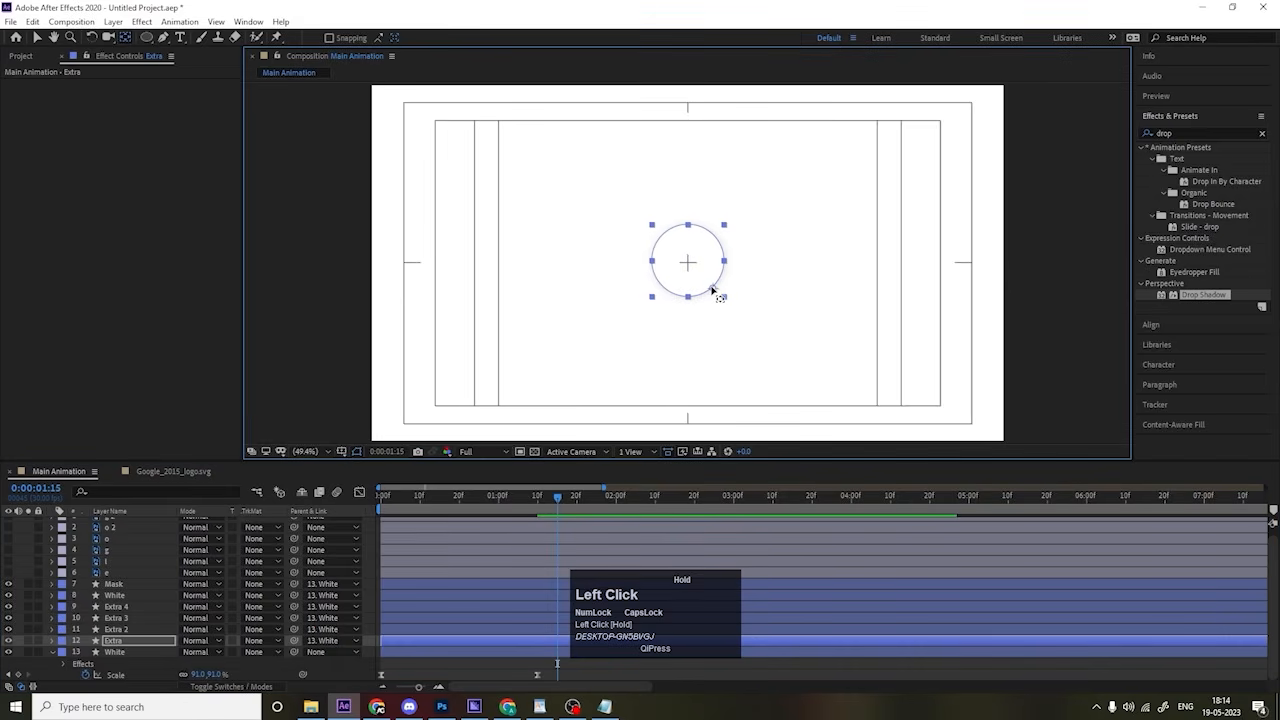
{"action": "key", "text": "minus"}
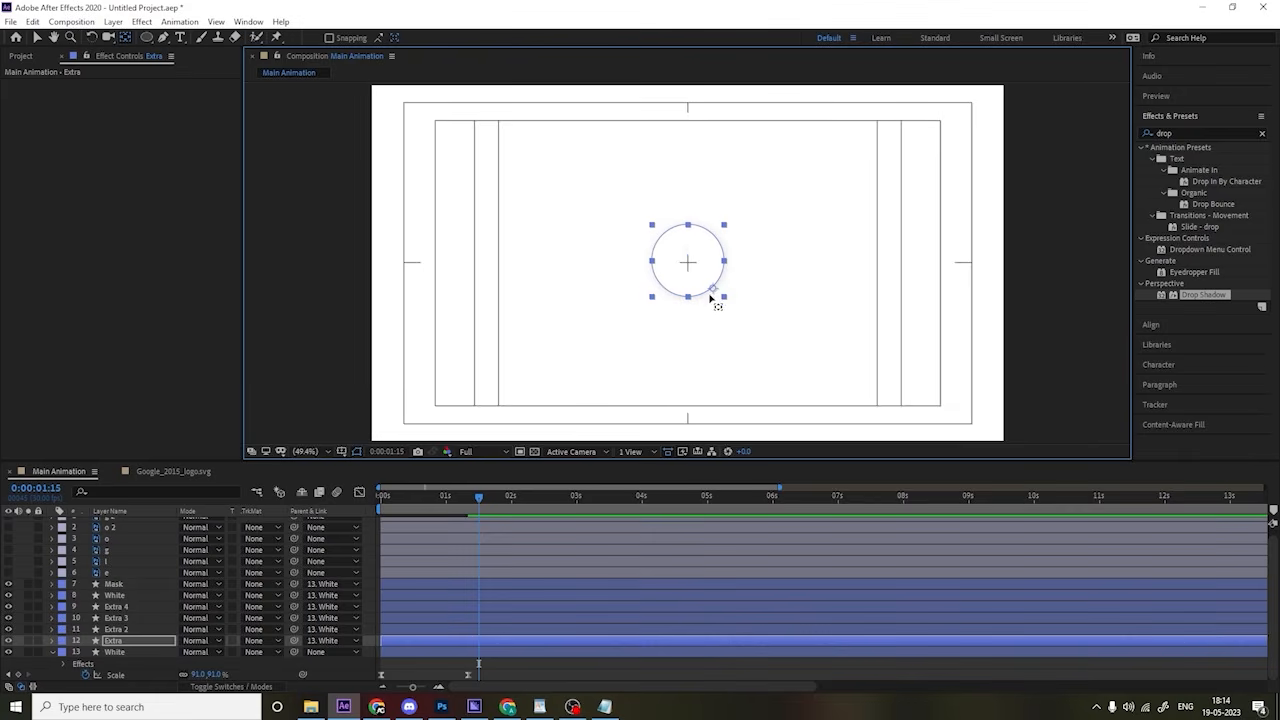
{"action": "left_click_drag", "start_coordinate": [714, 293], "coordinate": [713, 289]}
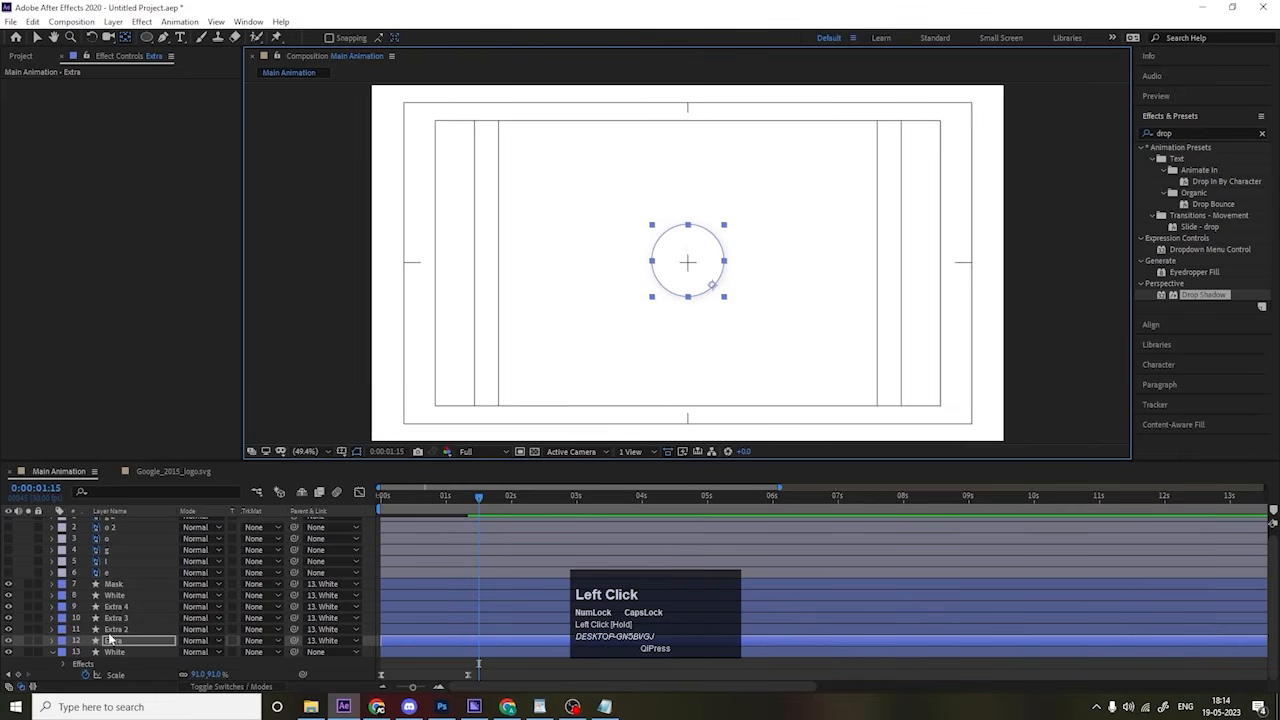
Step: Move the Extra 2 layer's anchor point to just outside the left edge of the circle
{"action": "left_click", "coordinate": [699, 291]}
{"action": "left_click_drag", "start_coordinate": [689, 262], "coordinate": [652, 262]}
{"action": "scroll", "coordinate": [674, 265], "scroll_direction": "up", "scroll_amount": 4}
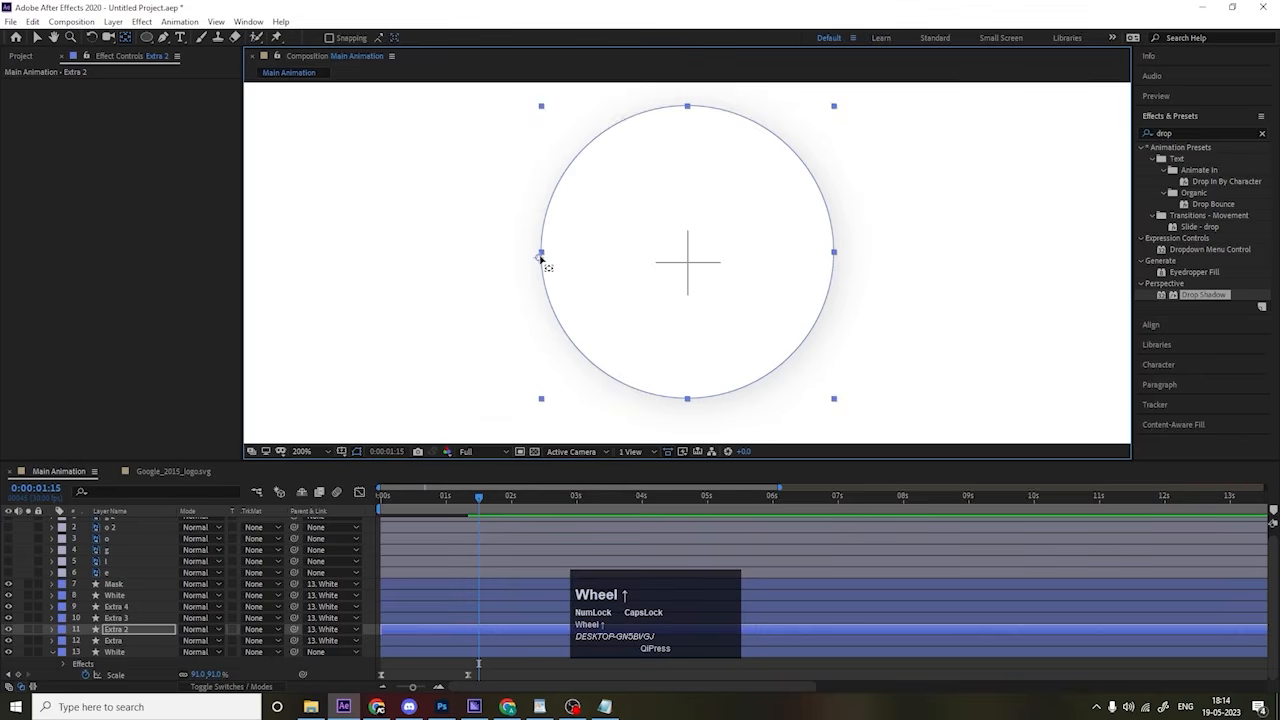
{"action": "left_click_drag", "start_coordinate": [539, 258], "coordinate": [536, 257]}
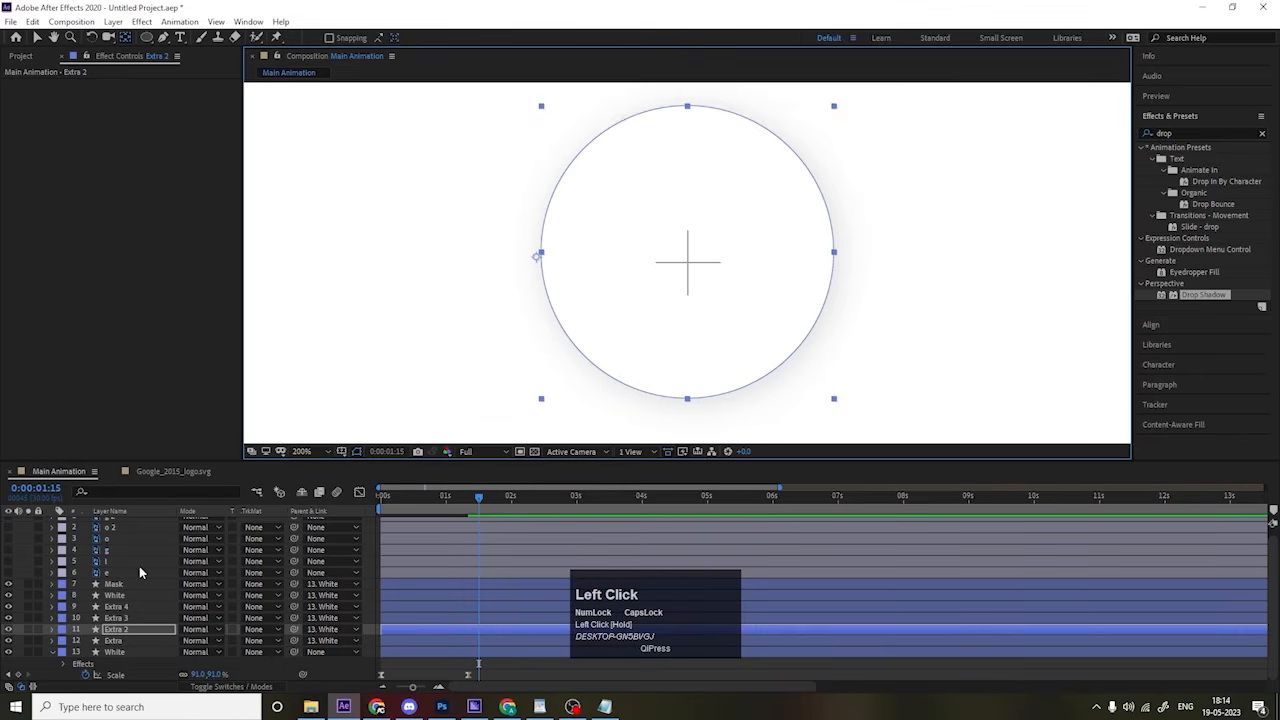
Step: Move the Extra 3 anchor point to the circle's upper-right edge and the Extra 4 anchor point to its upper-left edge
{"action": "left_click", "coordinate": [110, 618]}
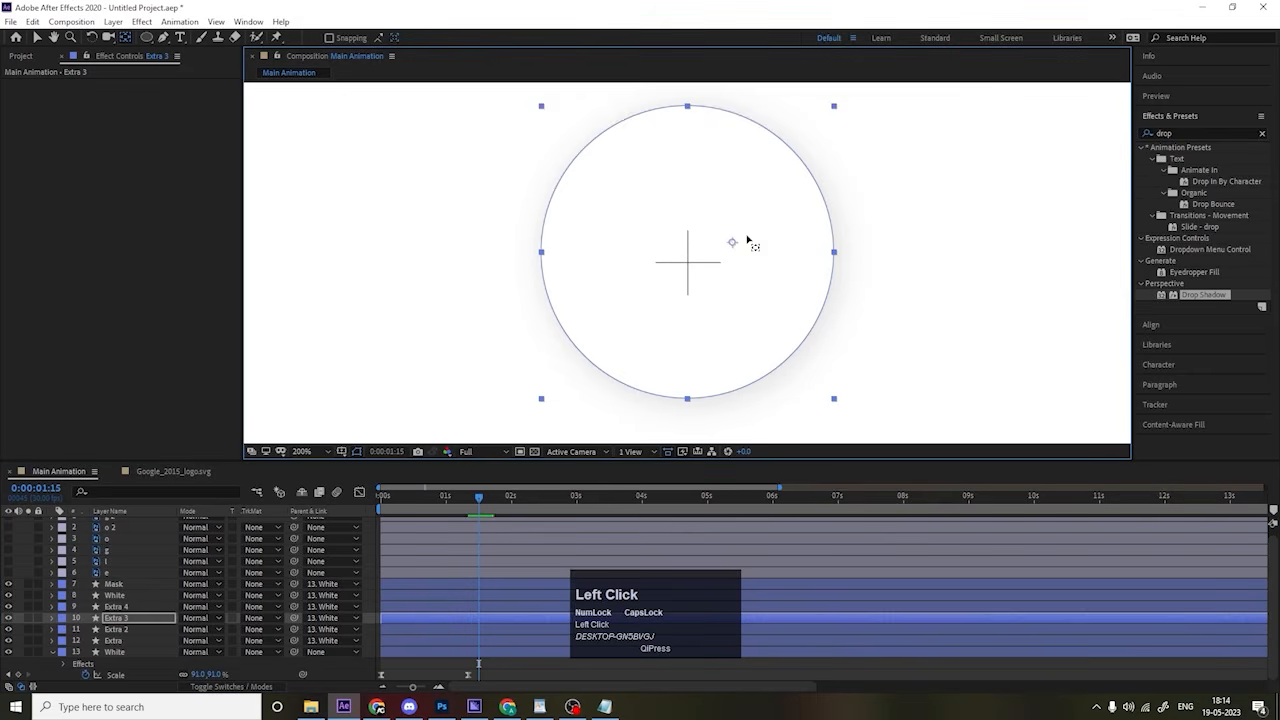
{"action": "left_click_drag", "start_coordinate": [747, 240], "coordinate": [826, 190]}
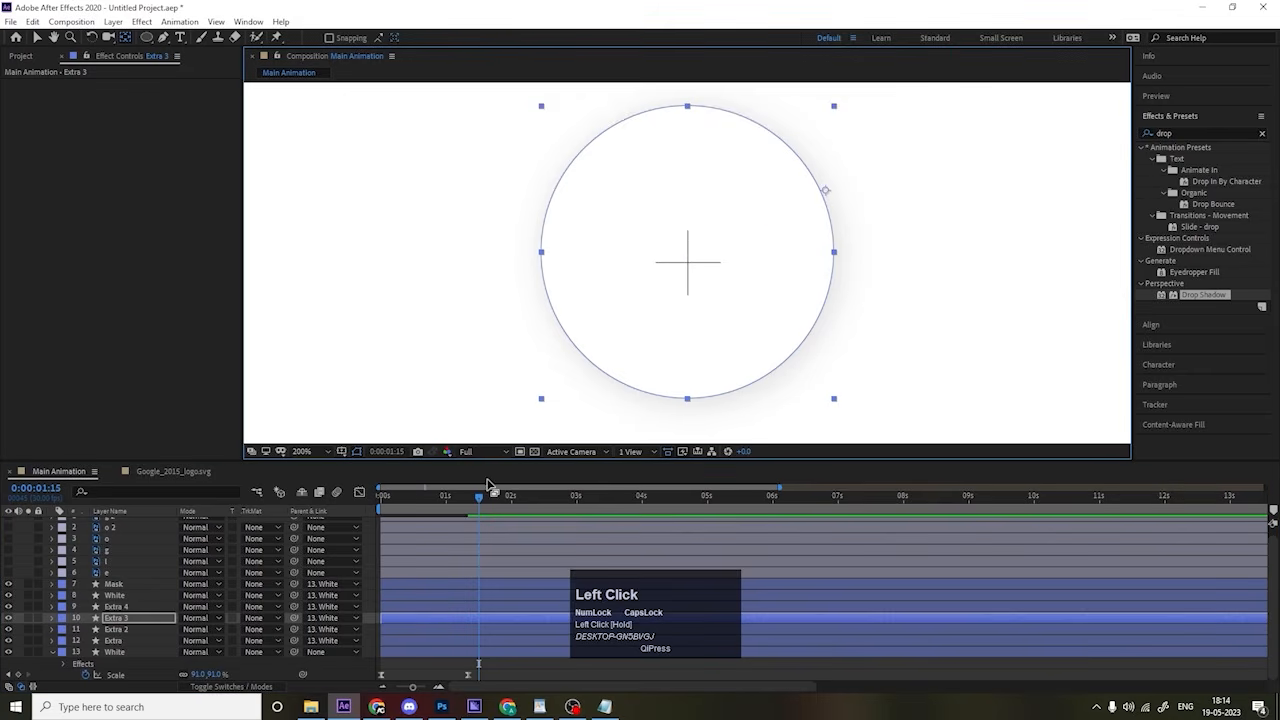
{"action": "left_click", "coordinate": [144, 608]}
{"action": "left_click_drag", "start_coordinate": [691, 263], "coordinate": [588, 182]}
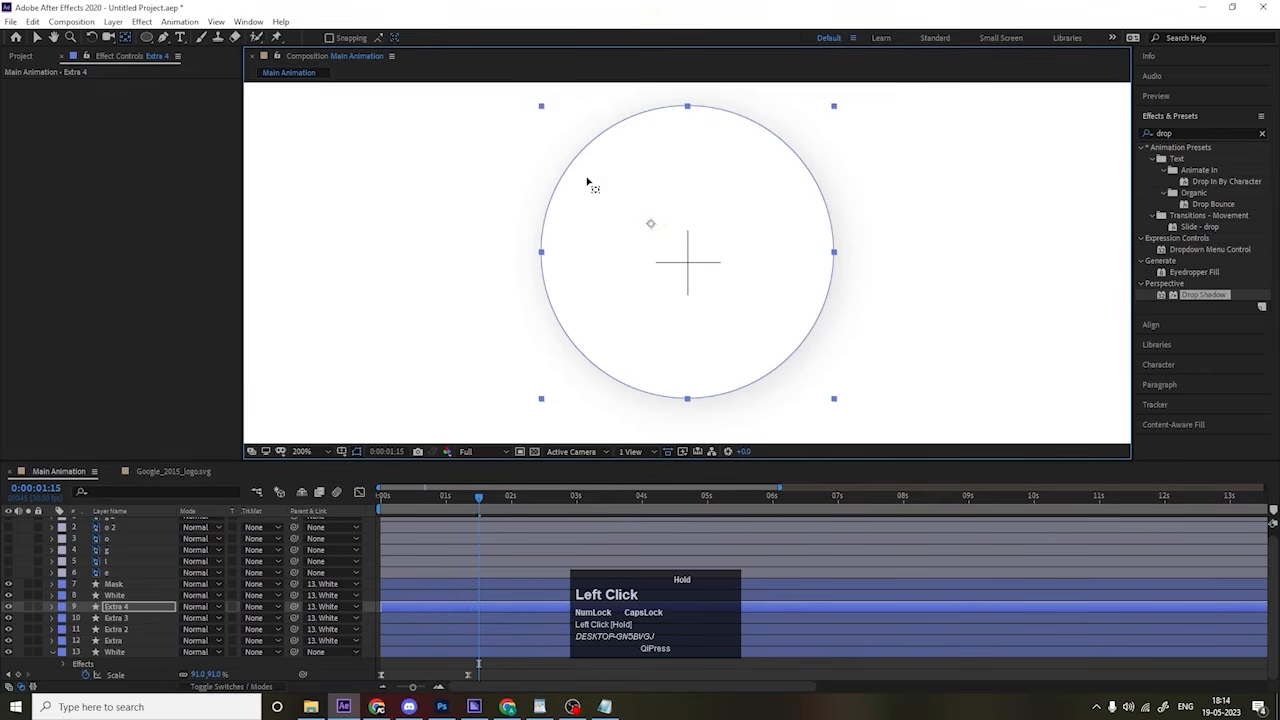
{"action": "left_click", "coordinate": [125, 595]}
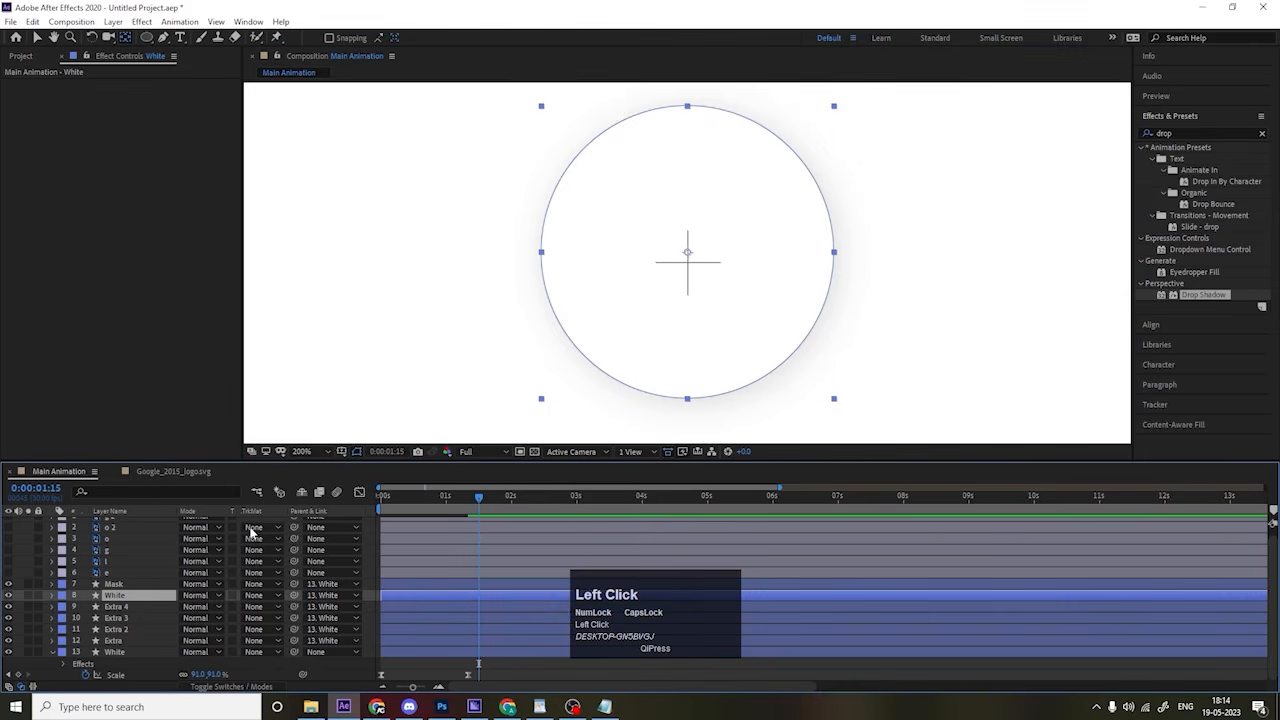
{"action": "left_click", "coordinate": [688, 254]}
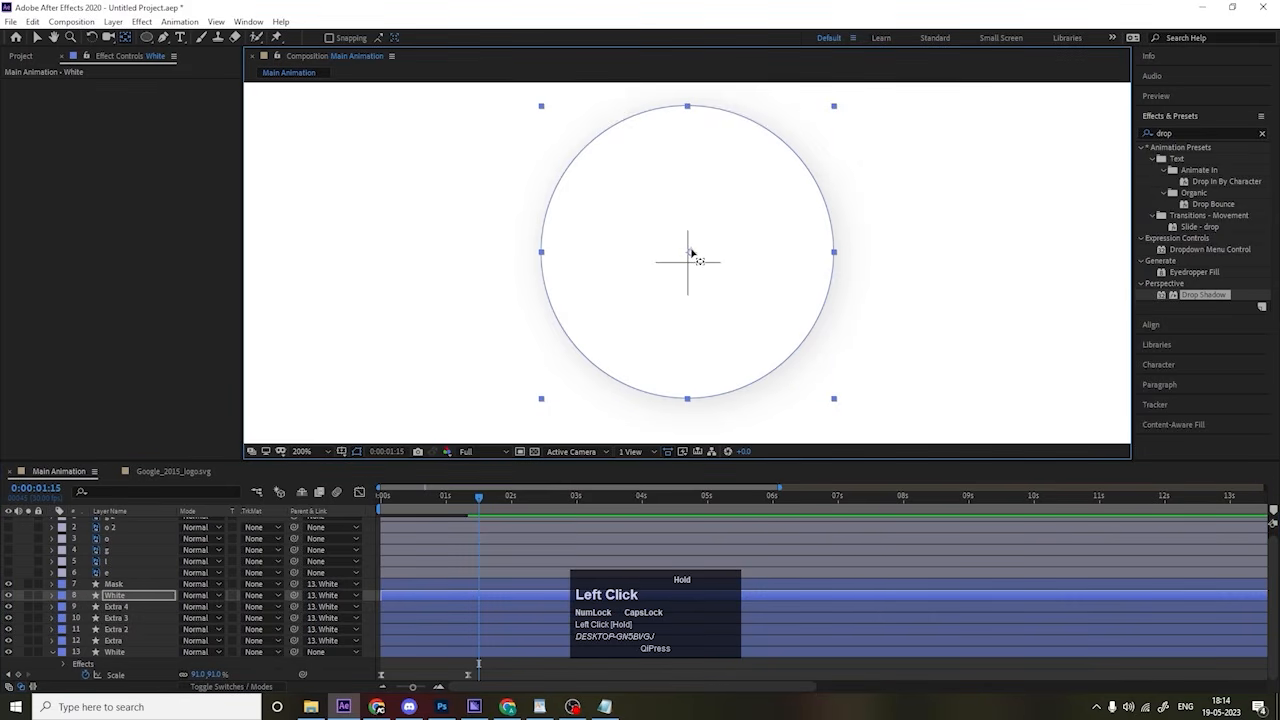
{"action": "key", "text": "ctrl+z"}
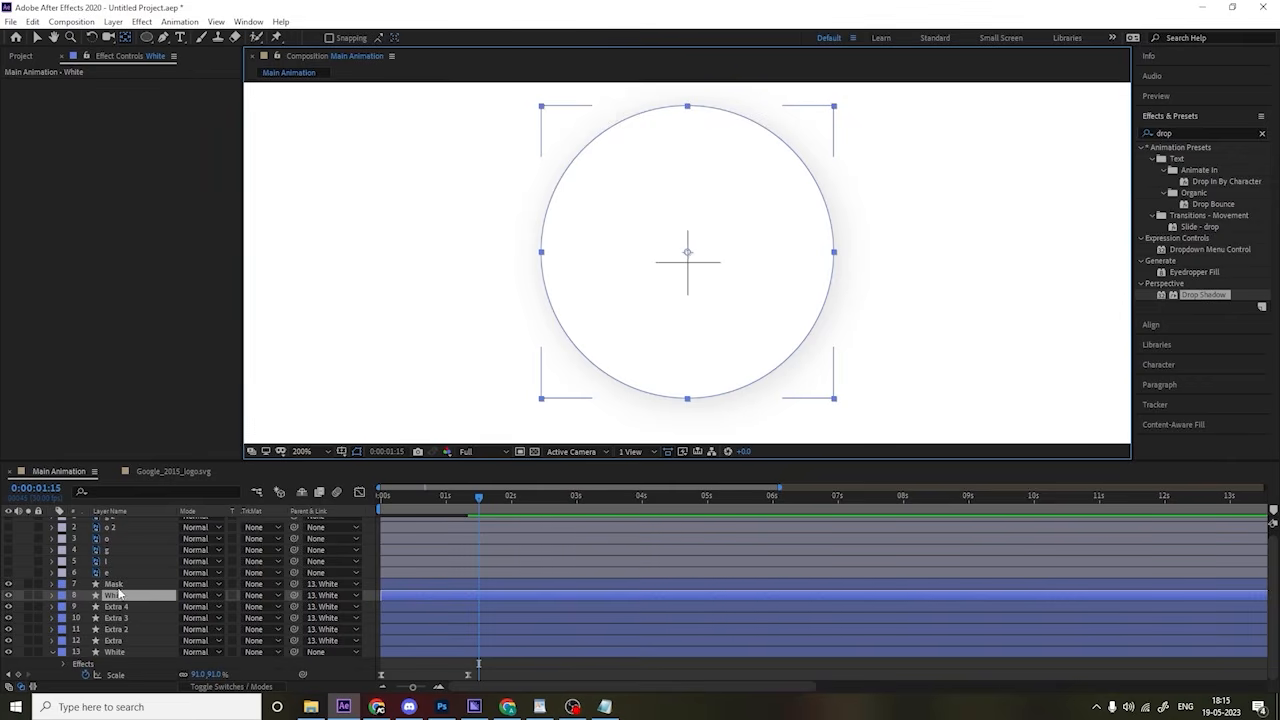
Step: Make the hidden g 2 letter layer visible
{"action": "scroll", "coordinate": [124, 587], "scroll_direction": "up", "scroll_amount": 1}
{"action": "left_click", "coordinate": [104, 524]}
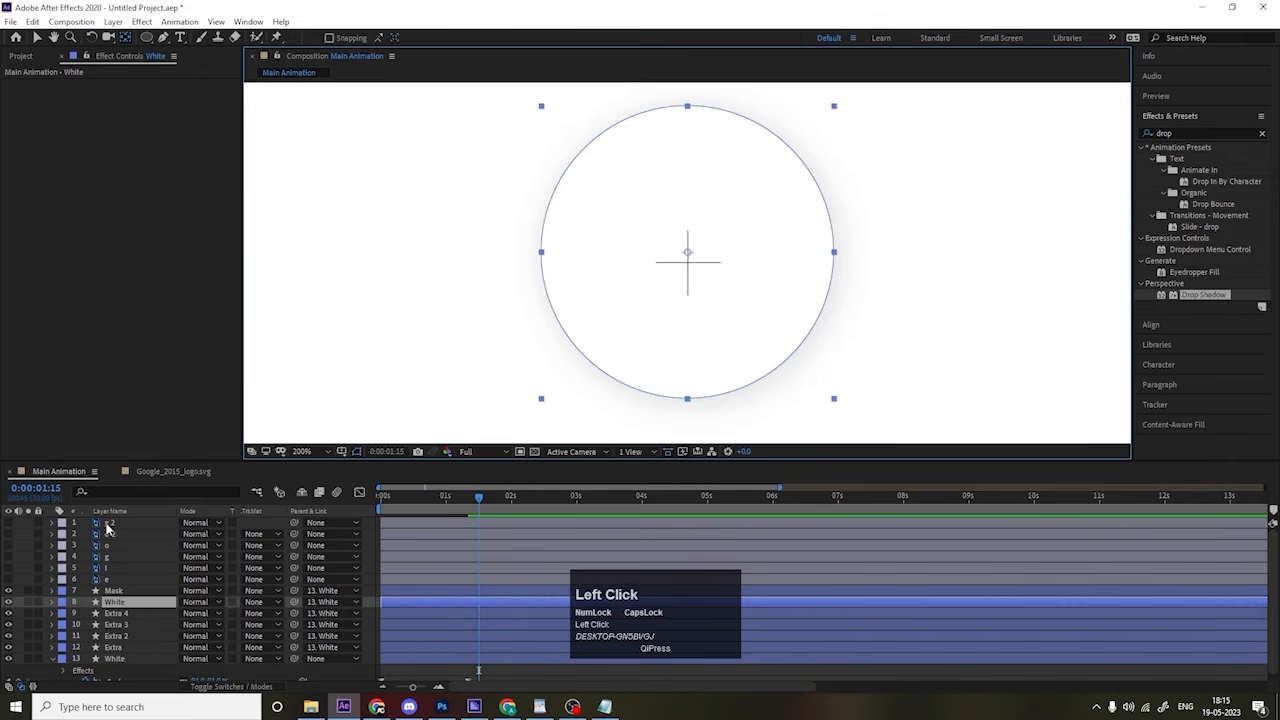
{"action": "left_click", "coordinate": [8, 524]}
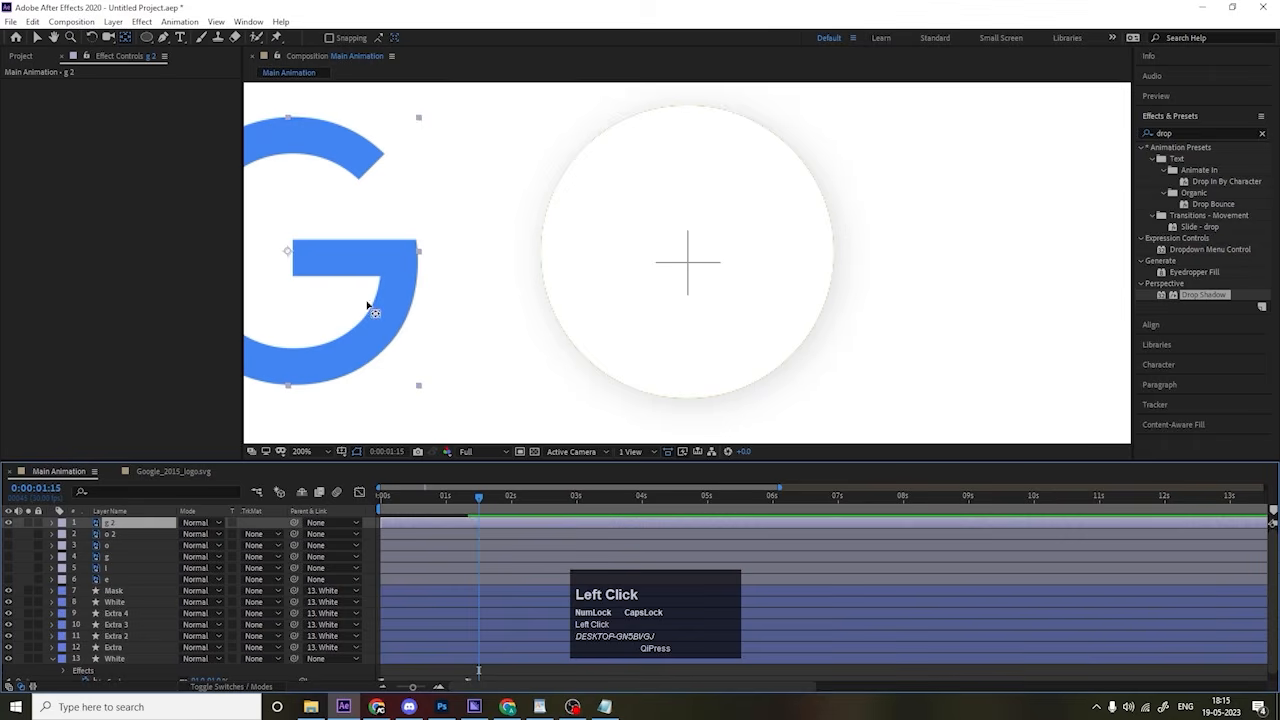
Step: Place the g 2 layer directly beneath the Mask layer and centre the blue G on the white circle
{"action": "left_click_drag", "start_coordinate": [106, 524], "coordinate": [128, 597]}
{"action": "key", "text": "v"}
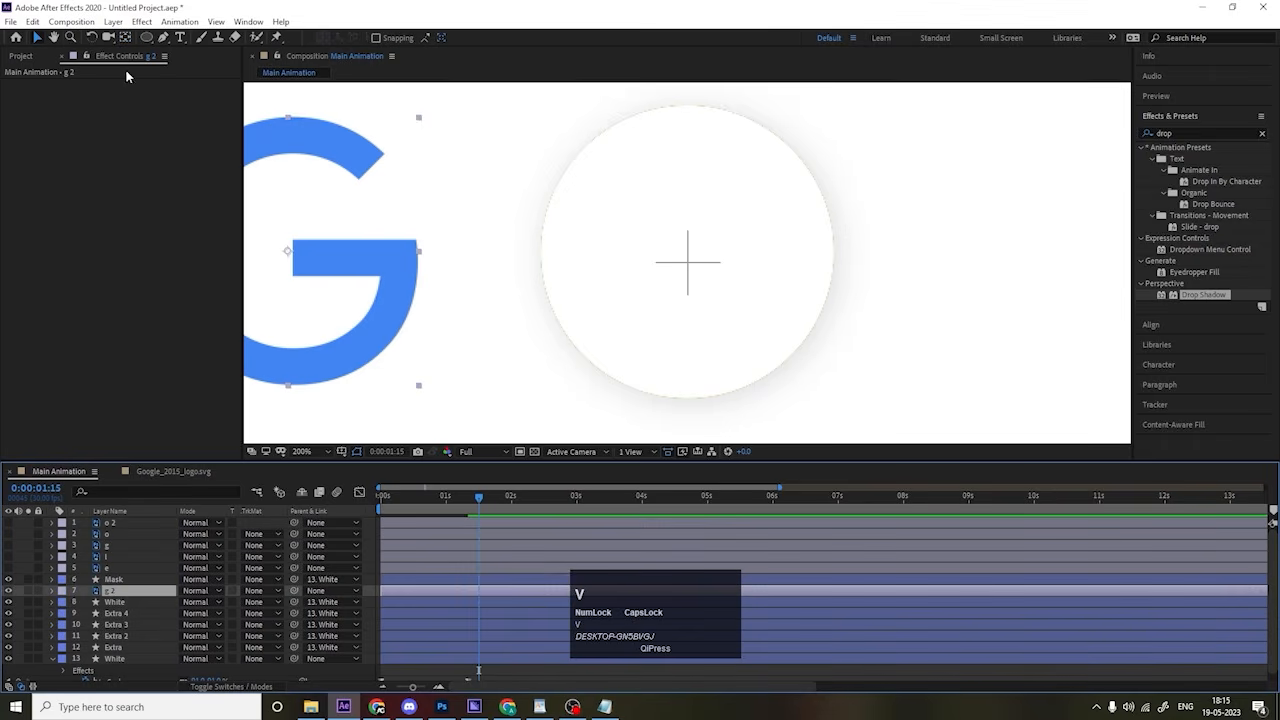
{"action": "left_click_drag", "start_coordinate": [347, 268], "coordinate": [746, 270]}
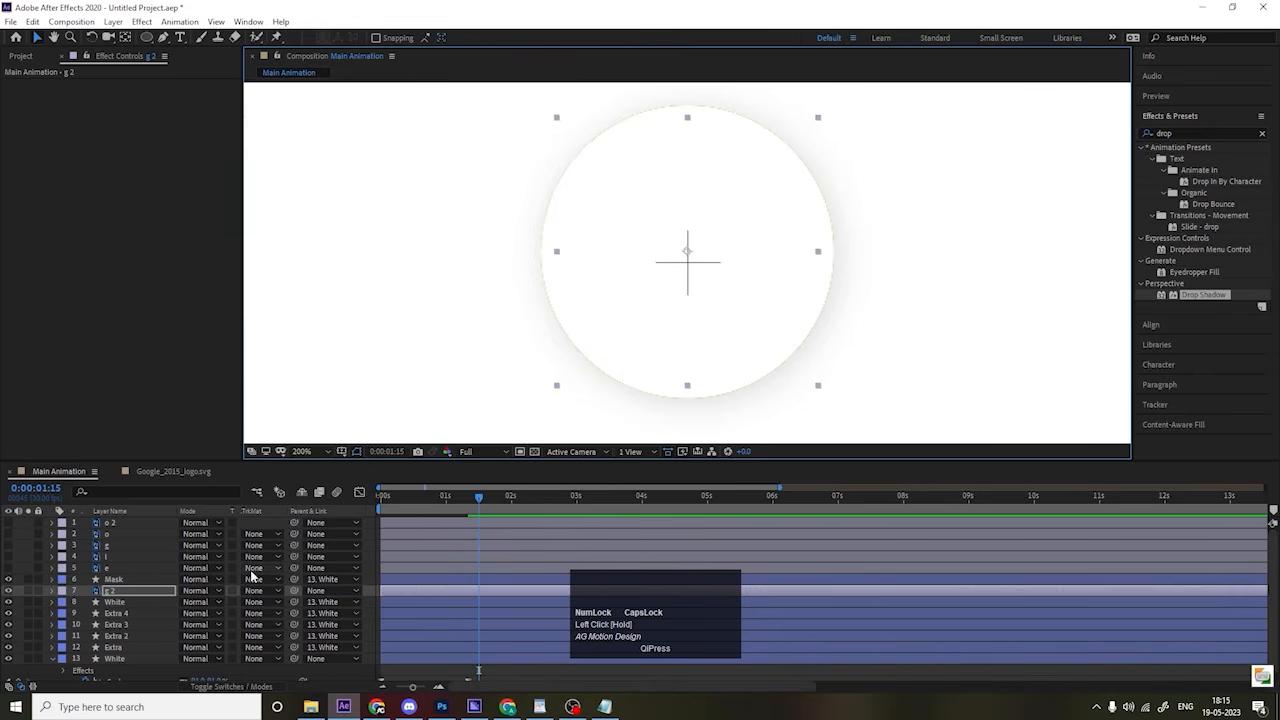
Step: Open the track matte options for the g 2 layer
{"action": "left_click", "coordinate": [257, 512]}
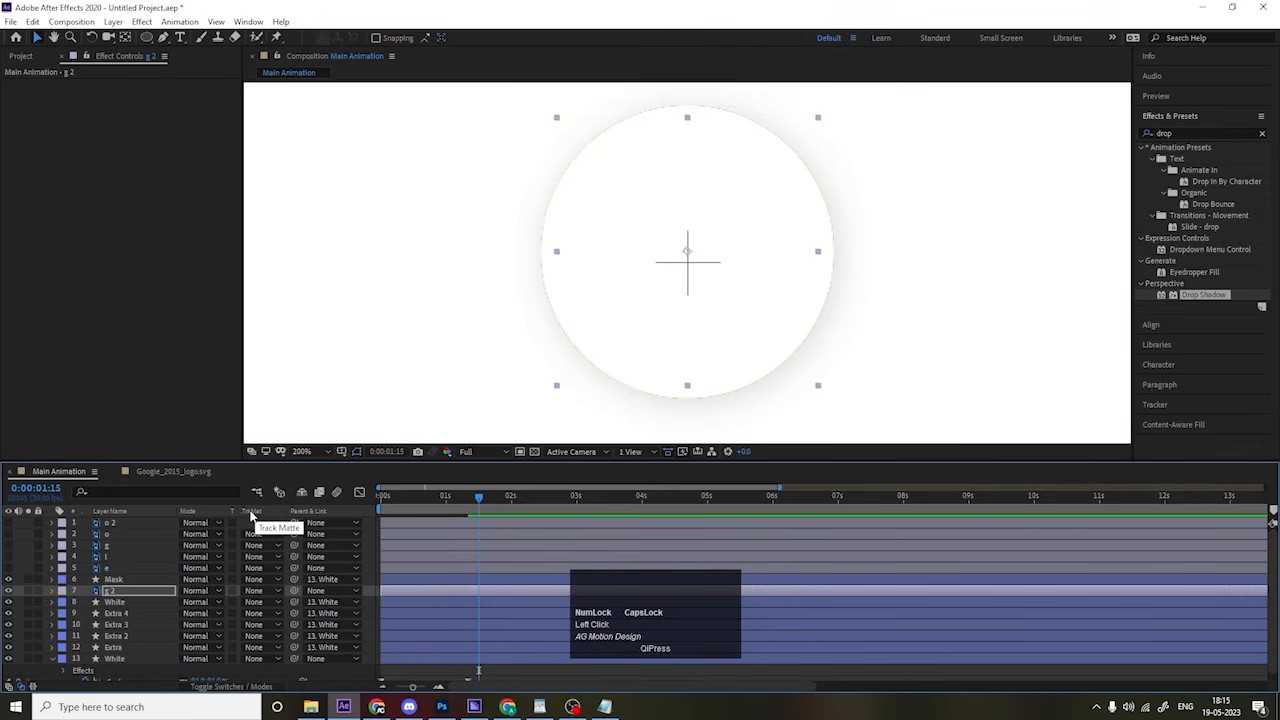
{"action": "key", "text": "F4"}
{"action": "key", "text": "F4"}
{"action": "key", "text": "F4"}
{"action": "key", "text": "F4"}
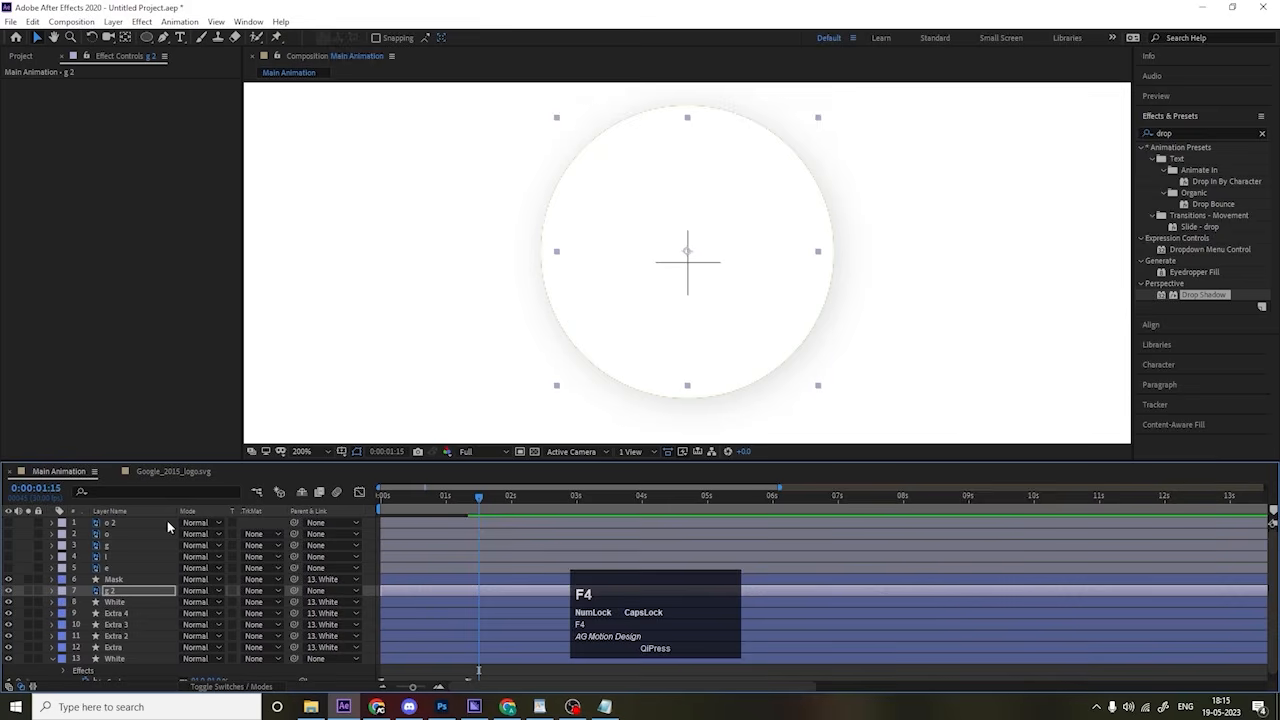
{"action": "left_click", "coordinate": [258, 591]}
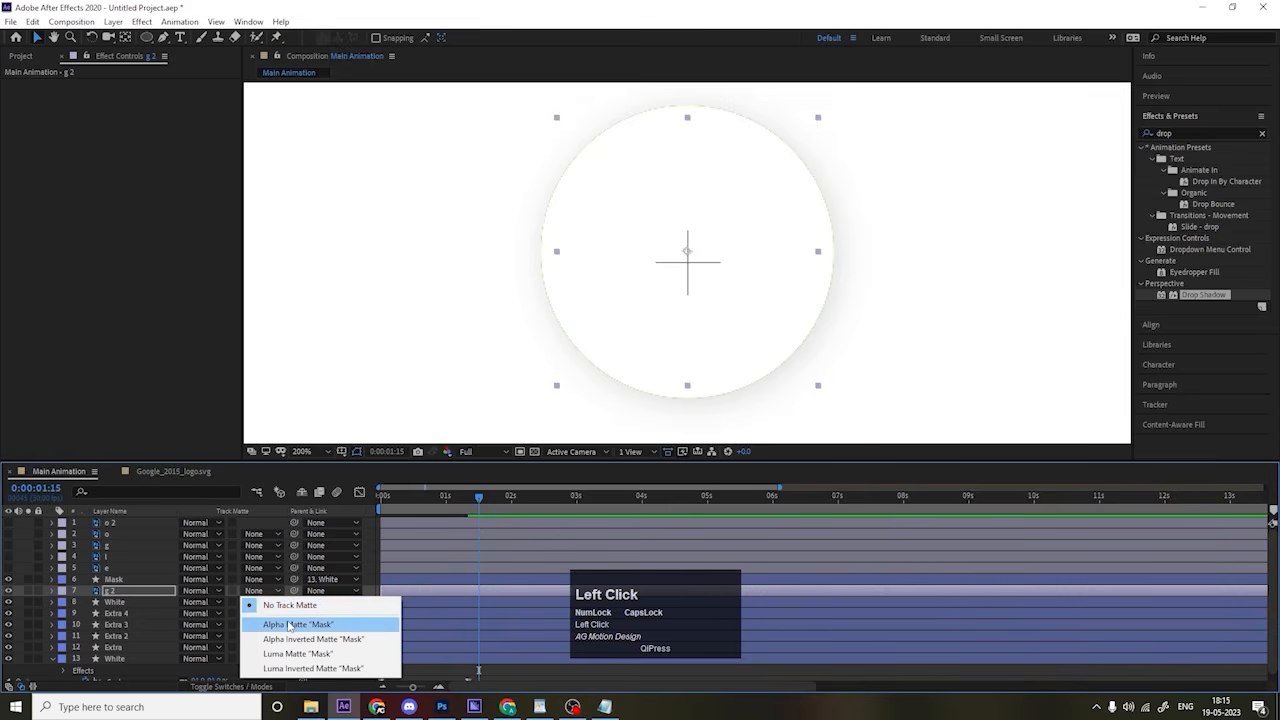
Step: Set the g 2 layer's track matte to Alpha Matte "Mask" and preview the logo reveal
{"action": "left_click", "coordinate": [288, 625]}
{"action": "scroll", "coordinate": [815, 364], "scroll_direction": "down", "scroll_amount": 1}
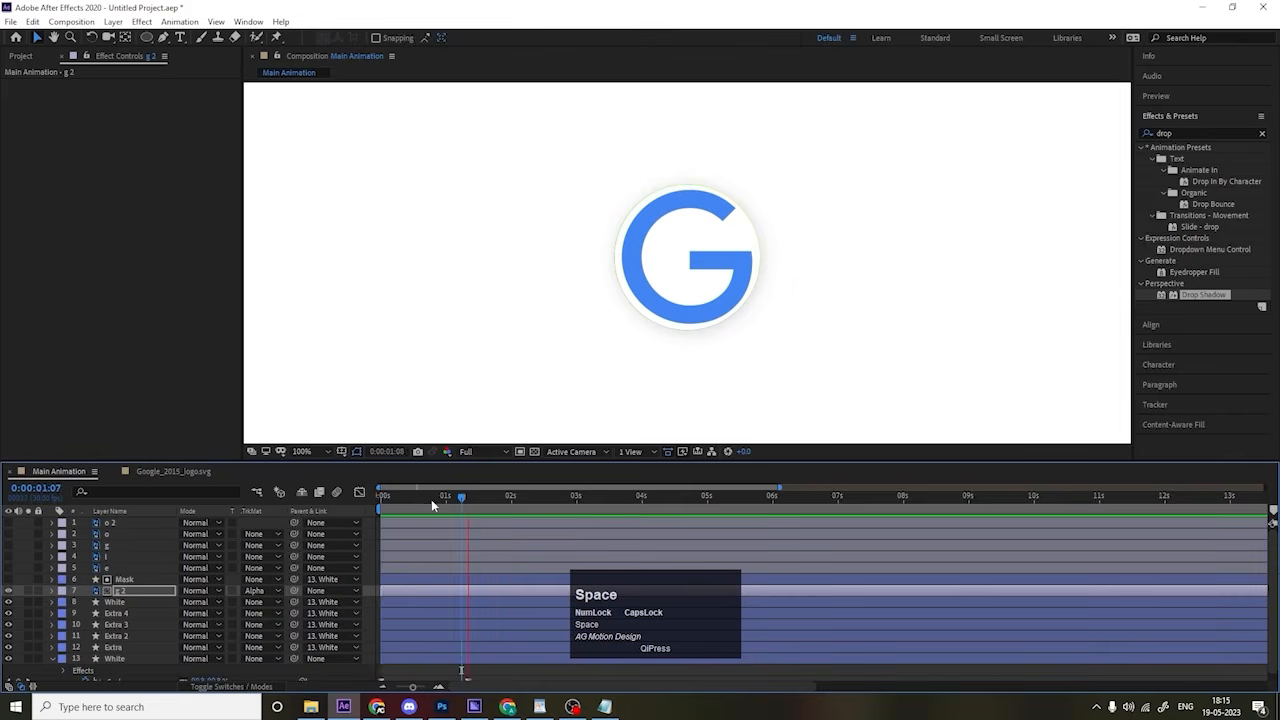
{"action": "left_click", "coordinate": [328, 499]}
{"action": "key", "text": "space"}
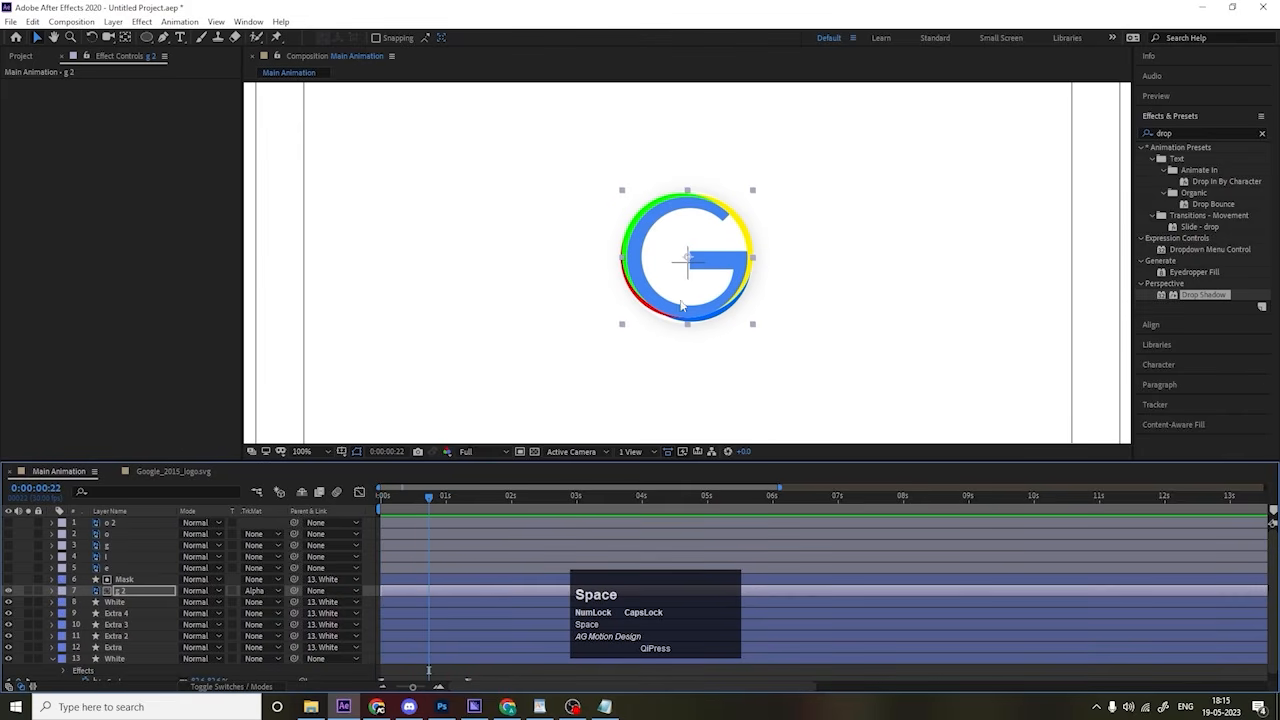
Step: Shift the Extra layer so that it starts at 0:00:00:20
{"action": "left_click", "coordinate": [108, 648]}
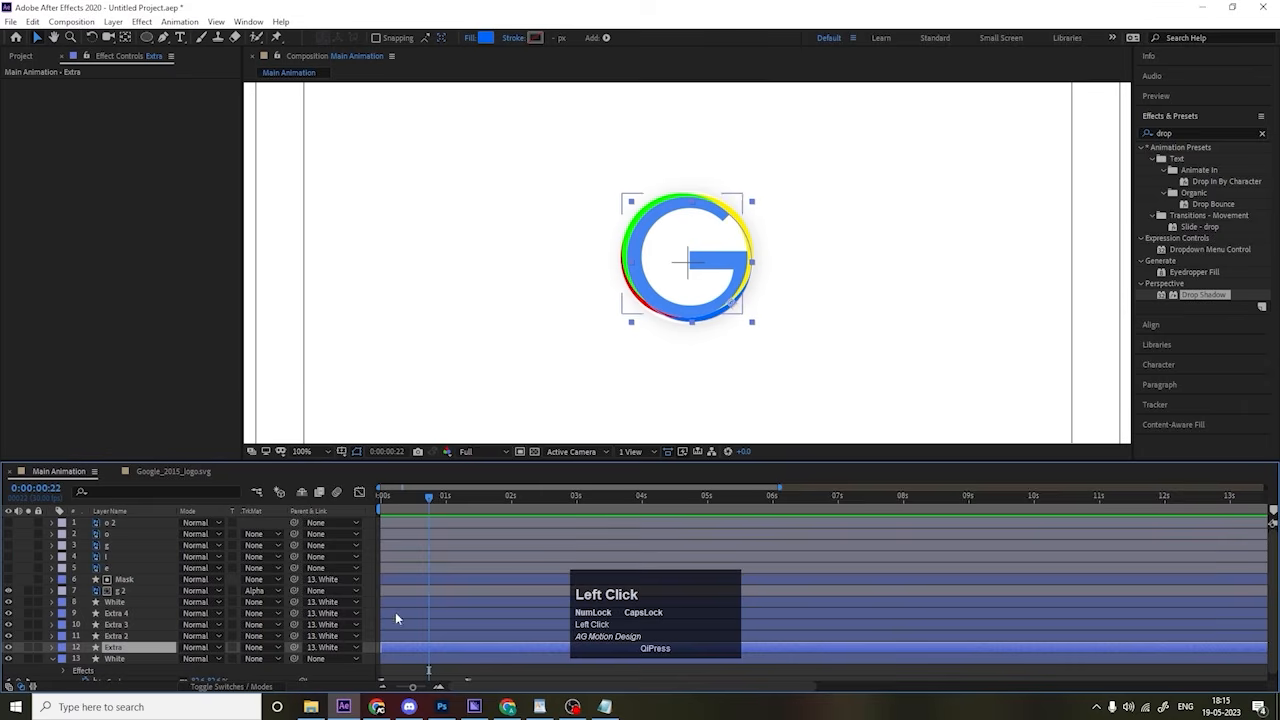
{"action": "scroll", "coordinate": [412, 630], "scroll_direction": "down", "scroll_amount": 1}
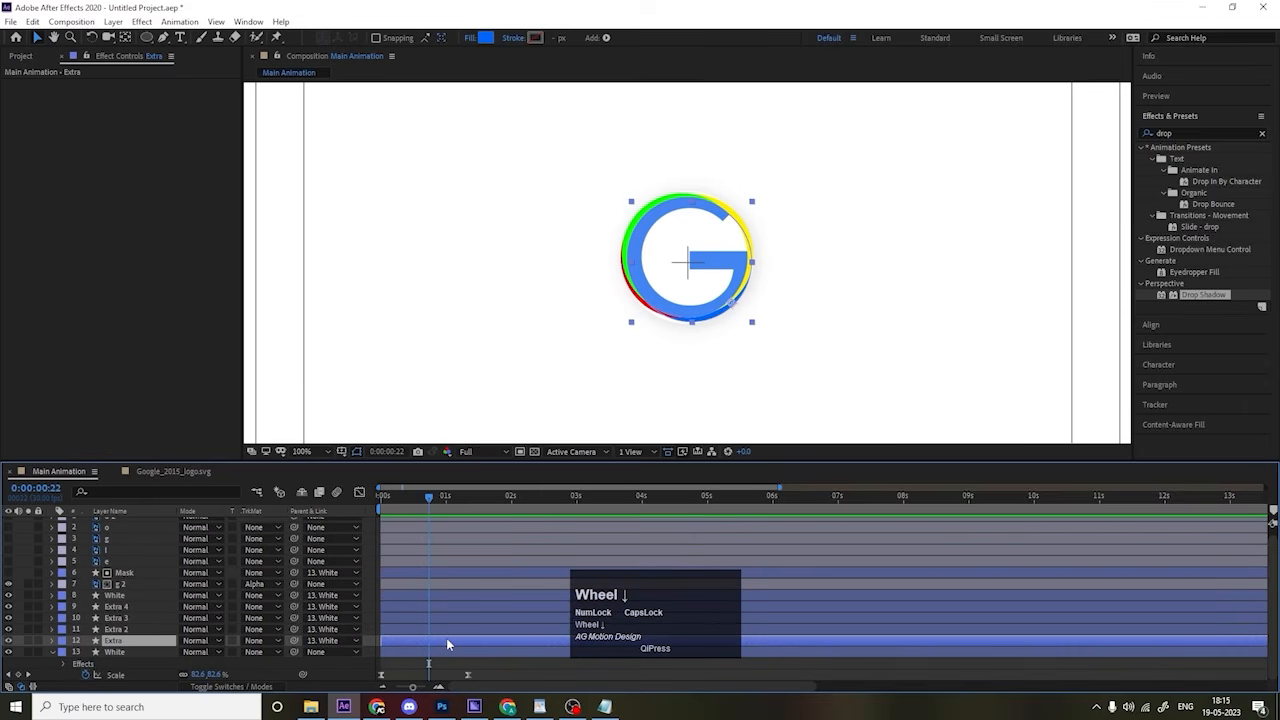
{"action": "key", "text": "bracketleft"}
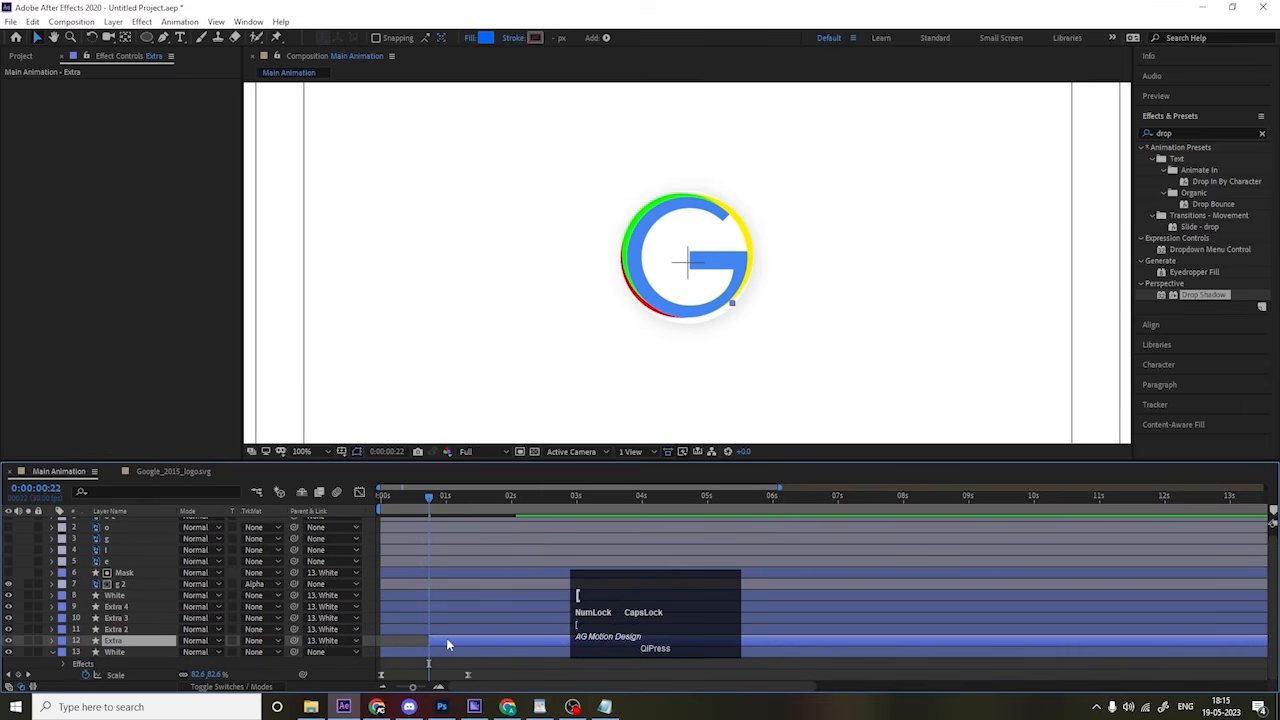
{"action": "key", "text": "equal"}
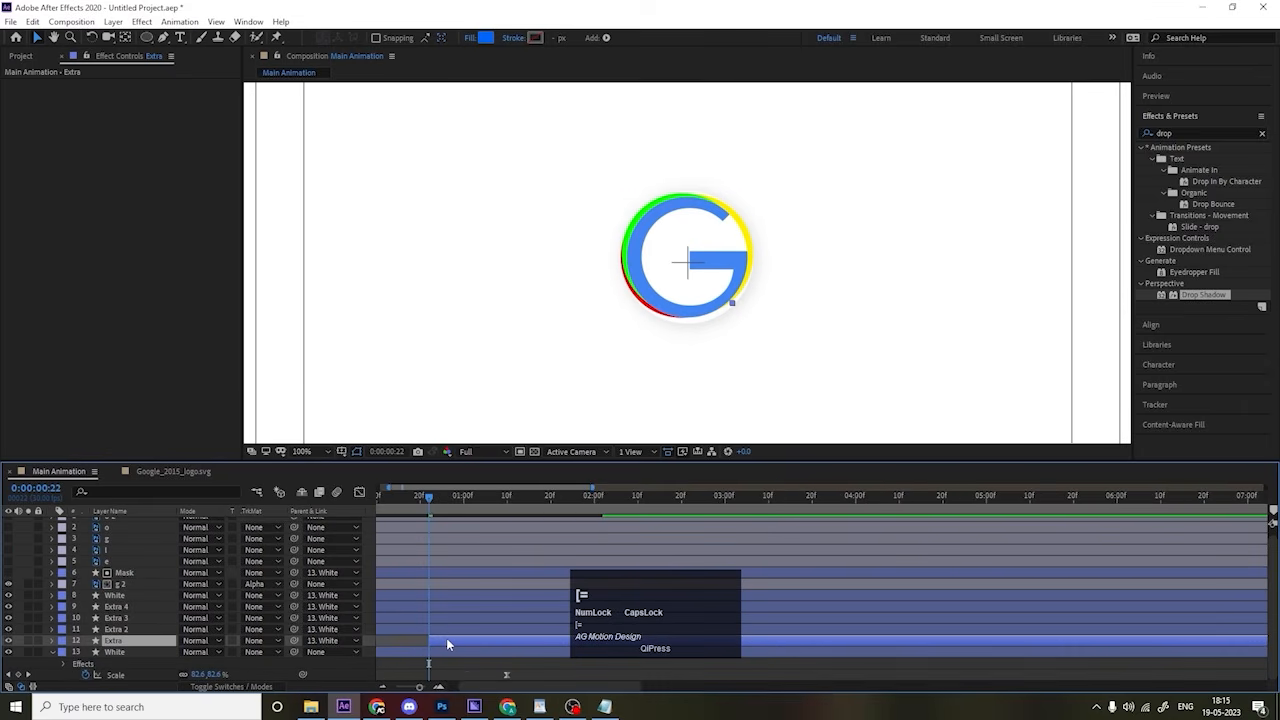
{"action": "left_click", "coordinate": [419, 494]}
{"action": "key", "text": "bracketleft"}
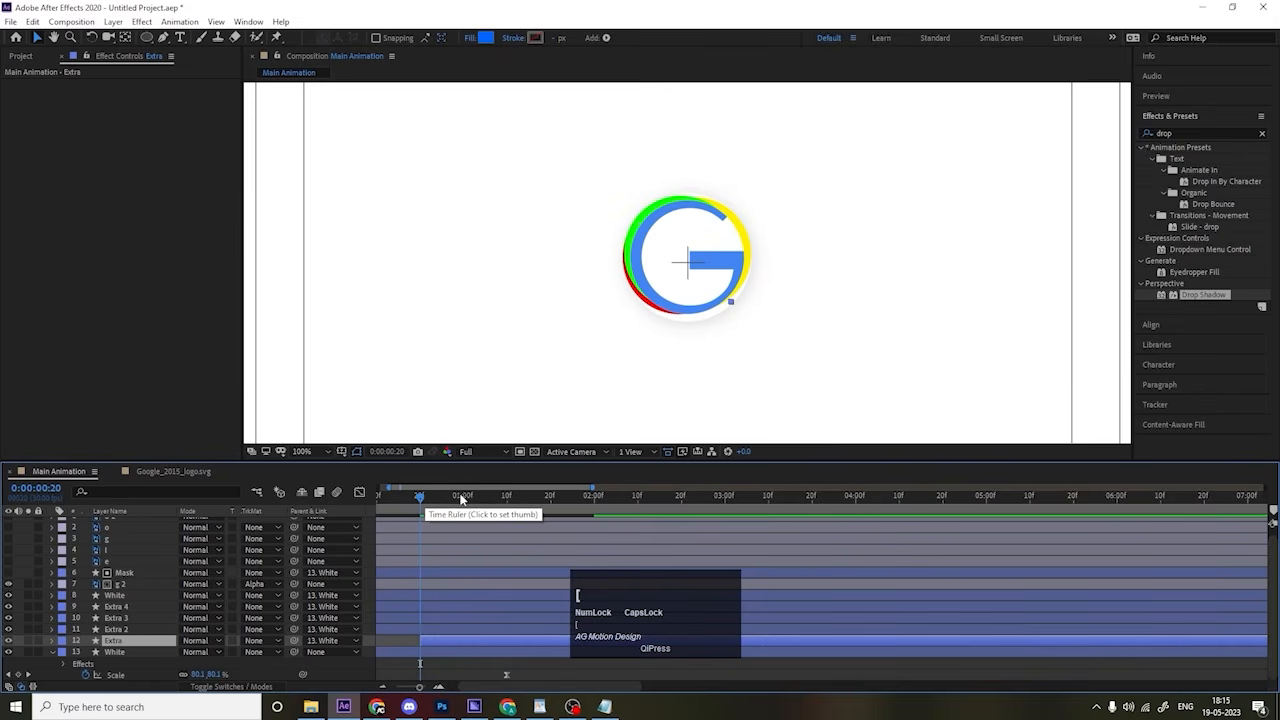
Step: Stagger the Extra 2, Extra 3 and Extra 4 layers to start at 0:00:01:00, 0:00:01:10 and 0:00:01:20 respectively
{"action": "left_click", "coordinate": [464, 497]}
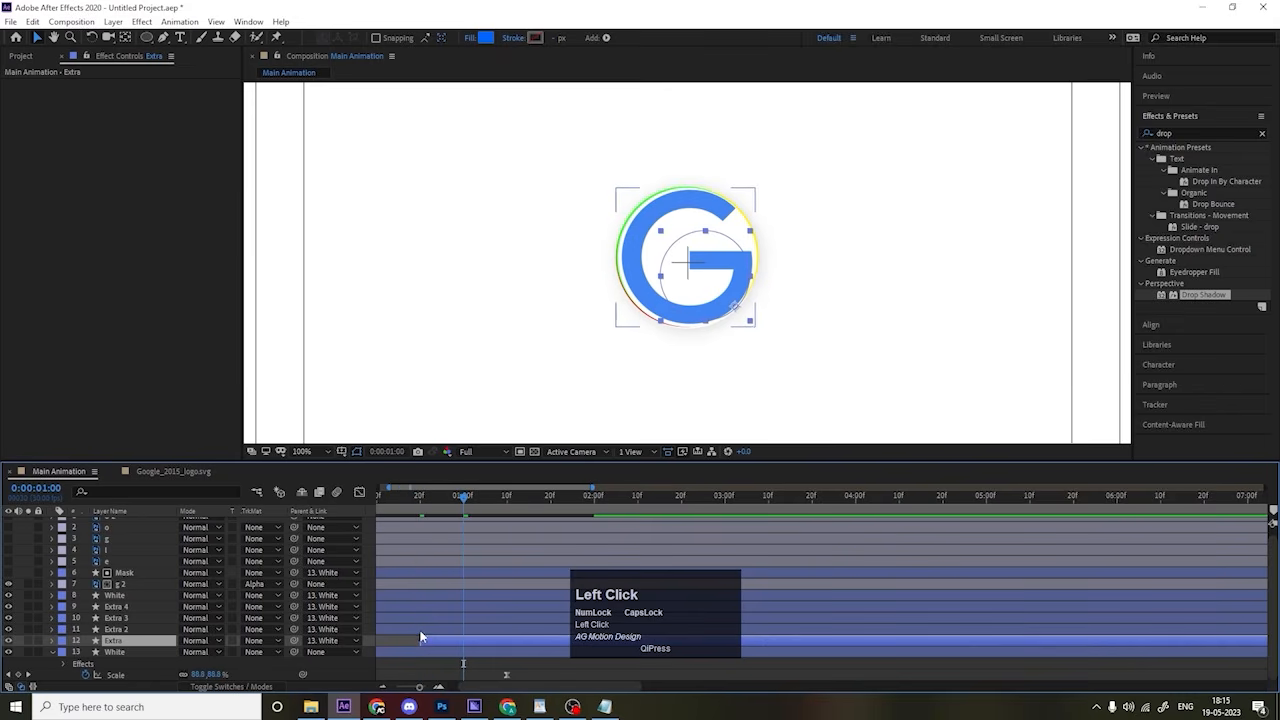
{"action": "left_click", "coordinate": [428, 630]}
{"action": "key", "text": "bracketleft"}
{"action": "left_click", "coordinate": [508, 497]}
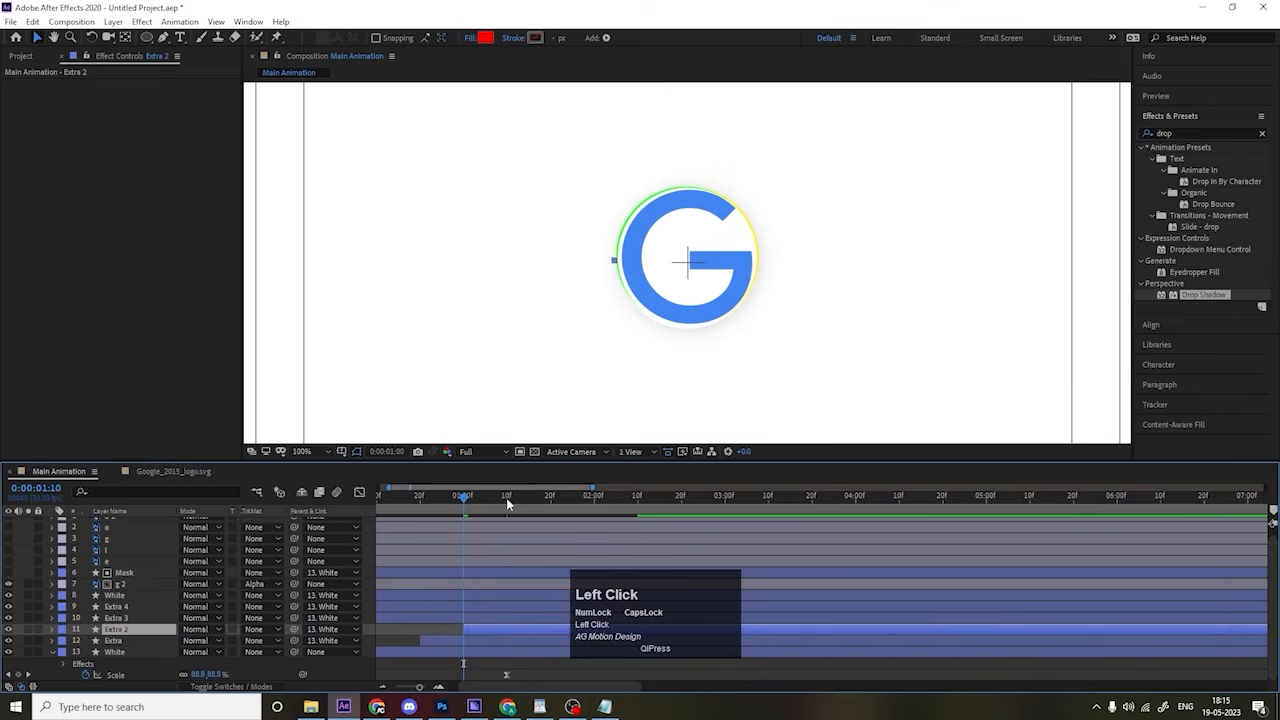
{"action": "left_click", "coordinate": [520, 618]}
{"action": "key", "text": "bracketleft"}
{"action": "left_click", "coordinate": [550, 497]}
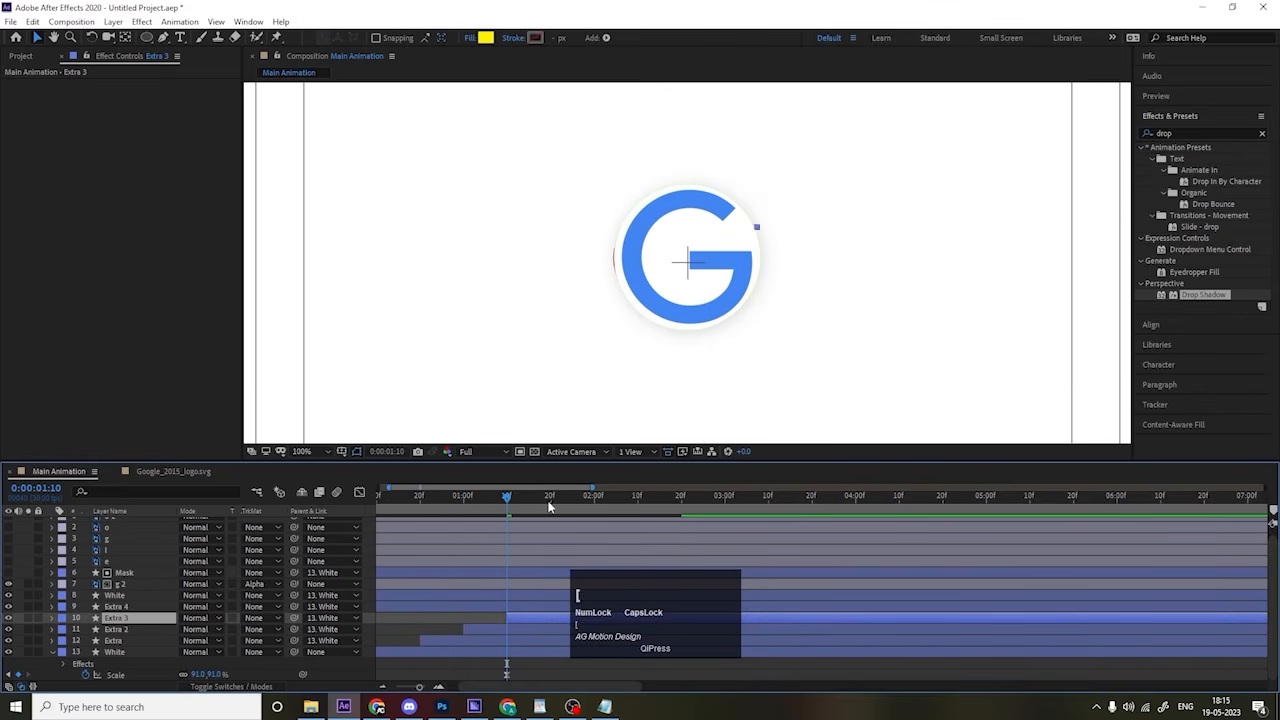
{"action": "left_click", "coordinate": [541, 607]}
{"action": "key", "text": "bracketleft"}
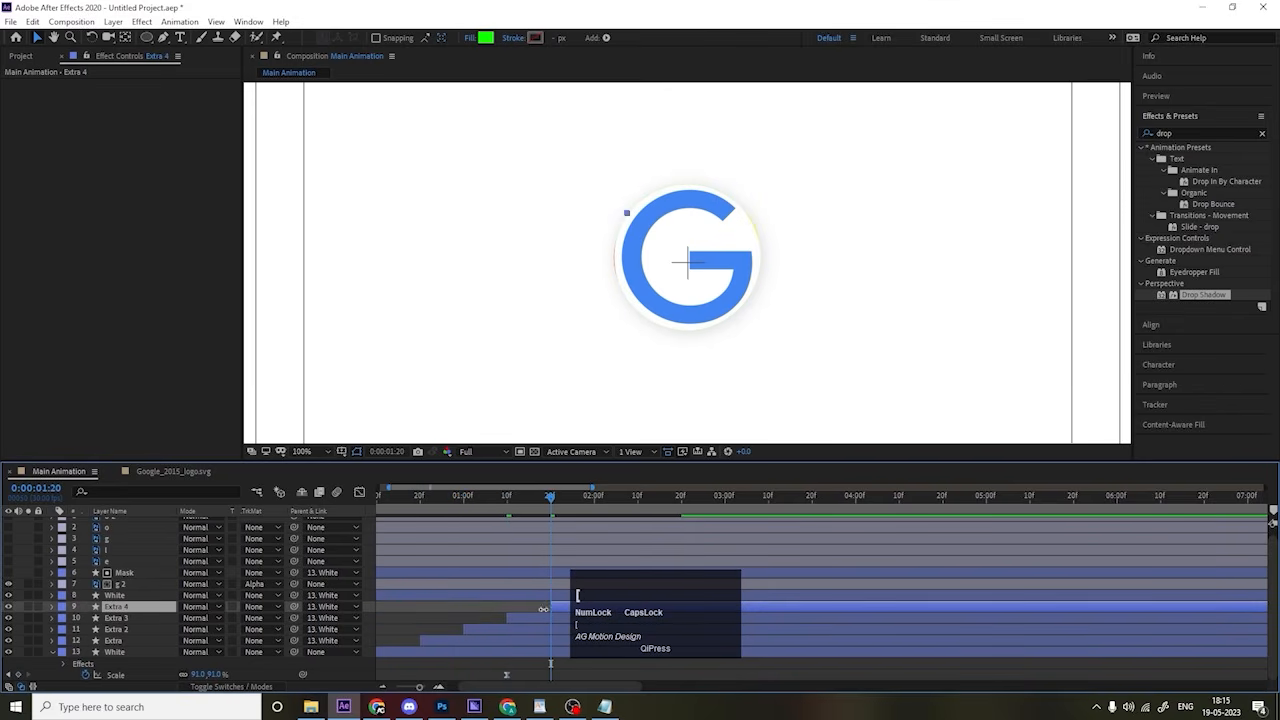
Step: Move the Mask, g 2 and upper White layers to start at 0:00:02:00 and preview the animation from the beginning
{"action": "left_click", "coordinate": [594, 503]}
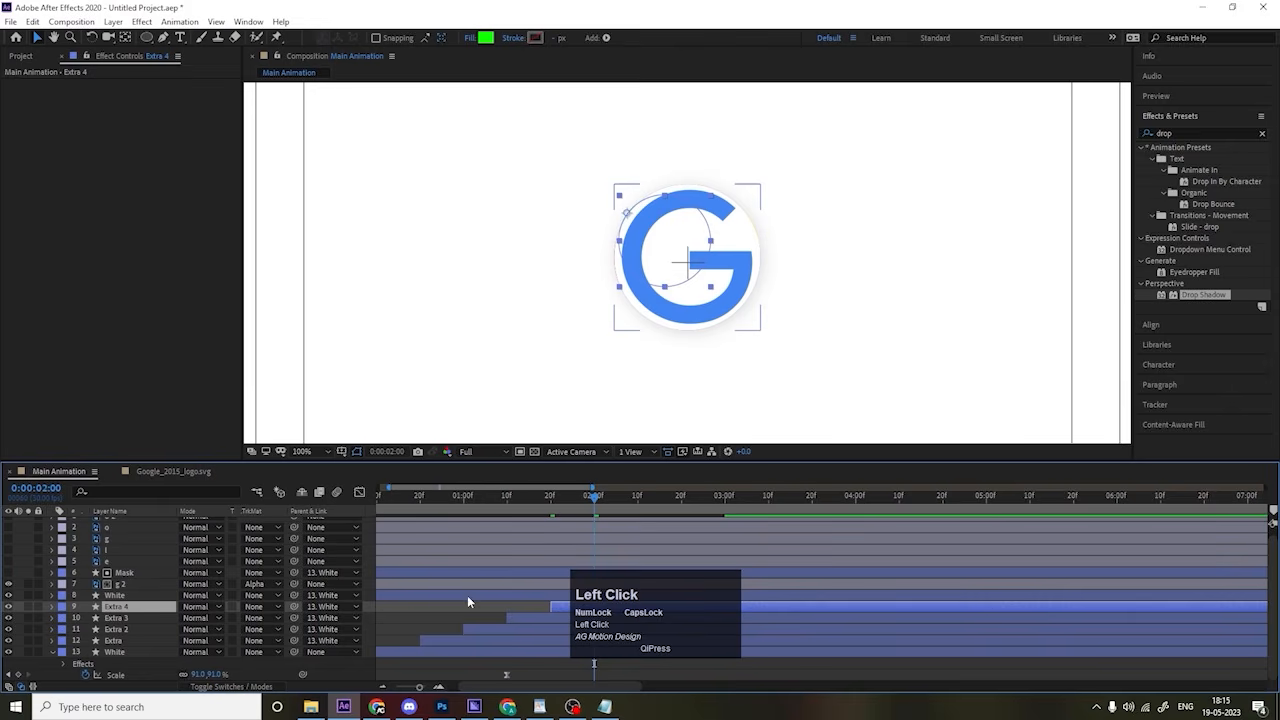
{"action": "left_click", "coordinate": [142, 595]}
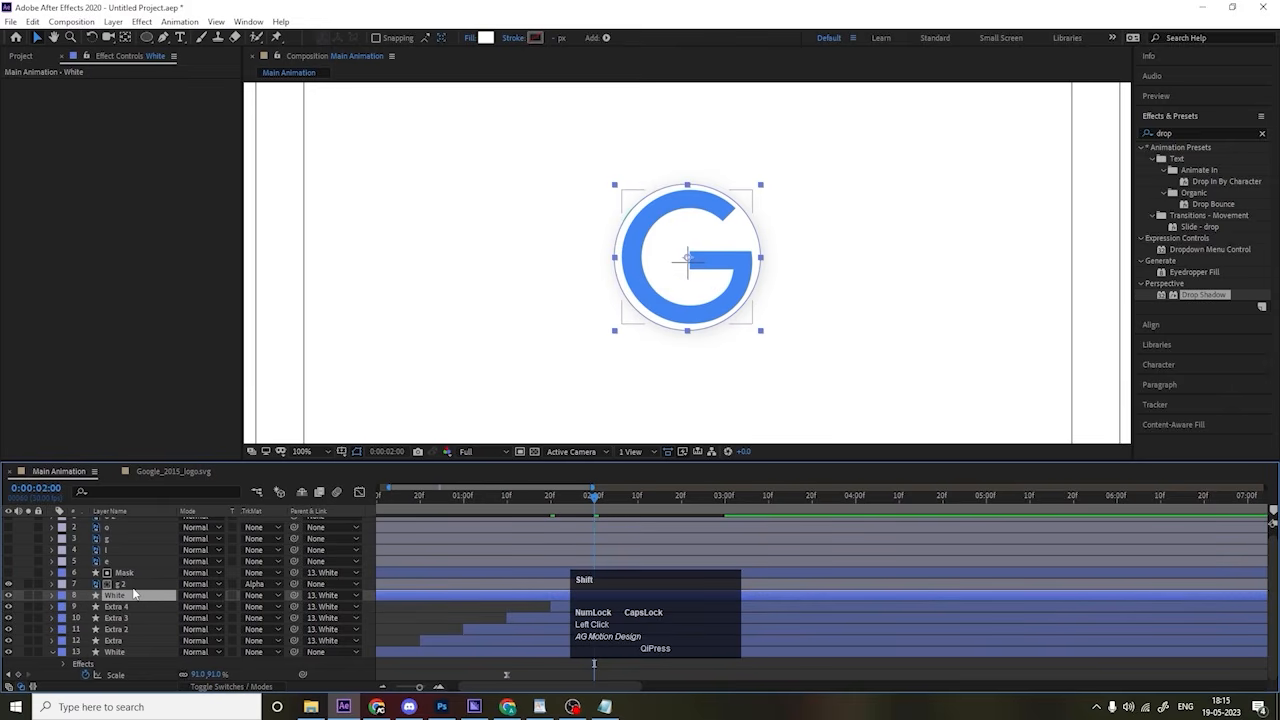
{"action": "left_click", "coordinate": [128, 579], "text": "shift"}
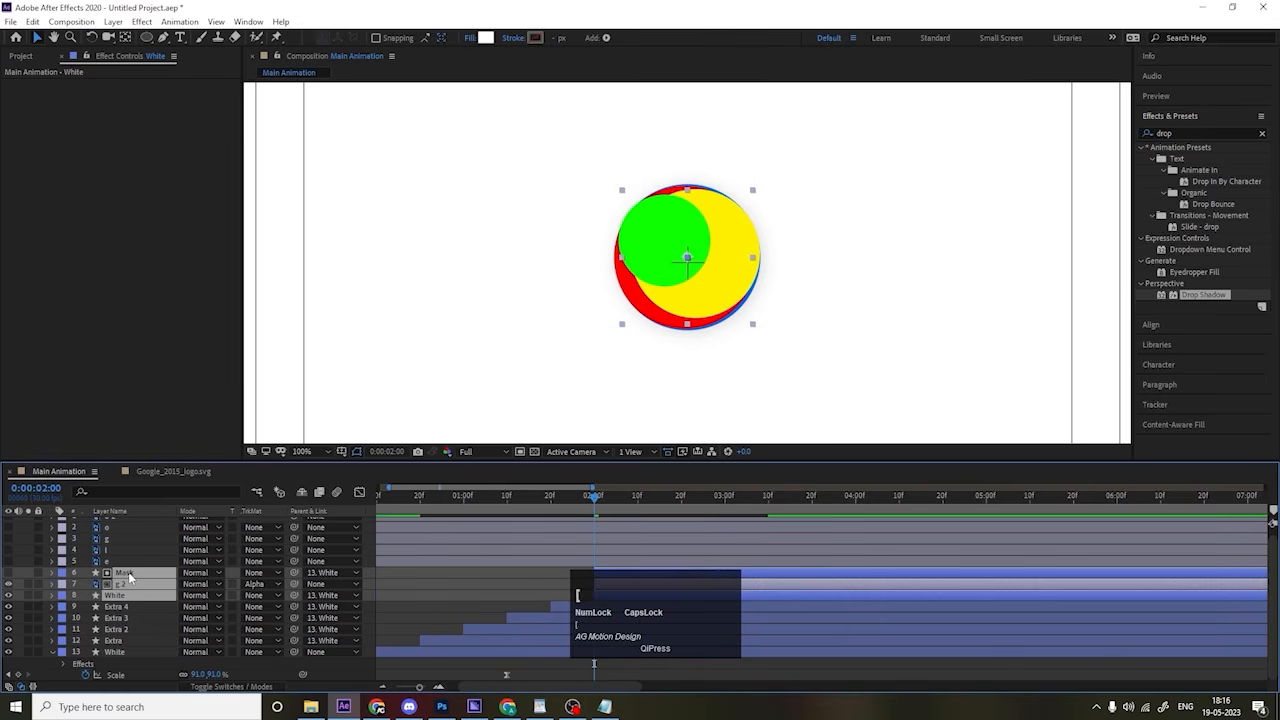
{"action": "key", "text": "space"}
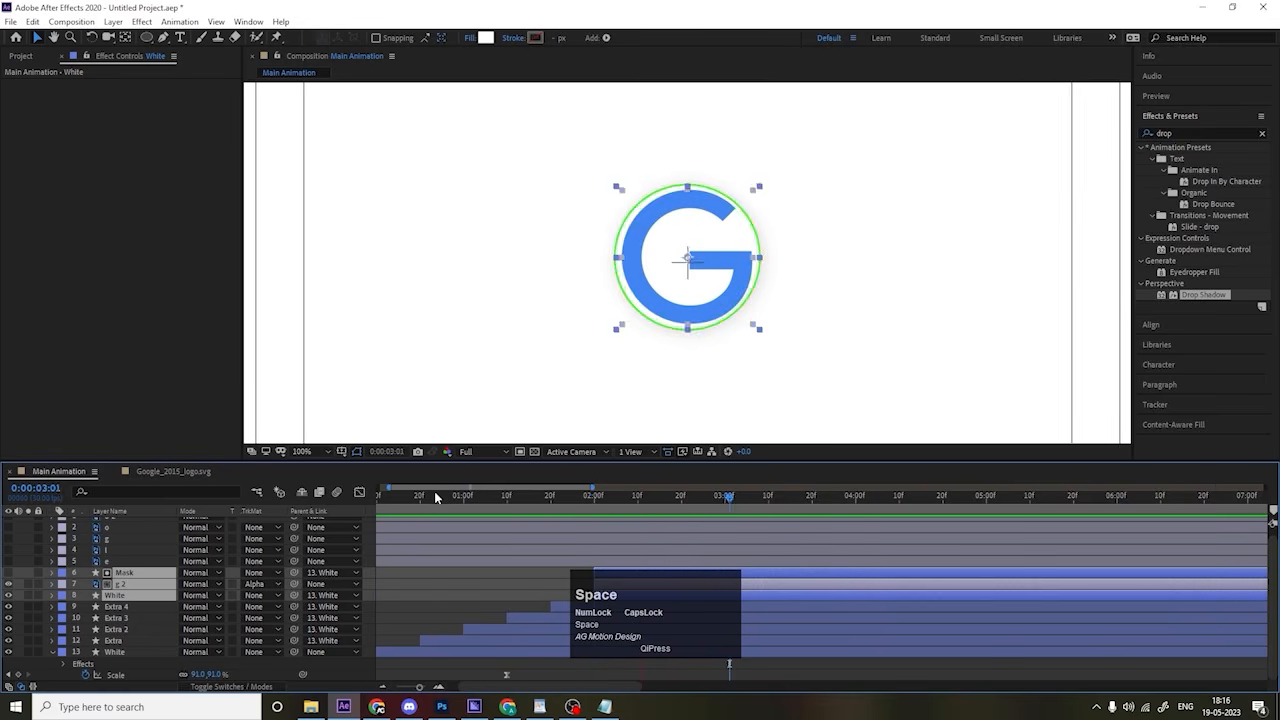
{"action": "left_click_drag", "start_coordinate": [434, 491], "coordinate": [282, 491]}
{"action": "key", "text": "space"}
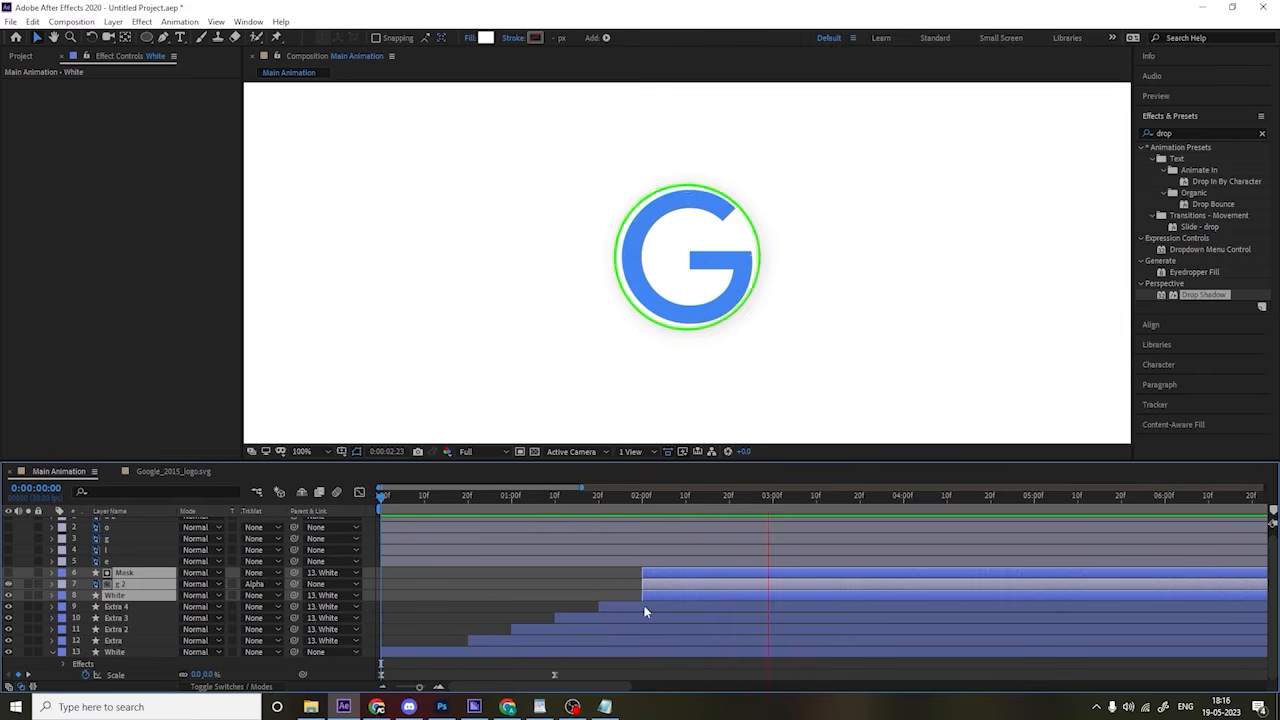
{"action": "key", "text": "space"}
{"action": "left_click", "coordinate": [489, 578]}
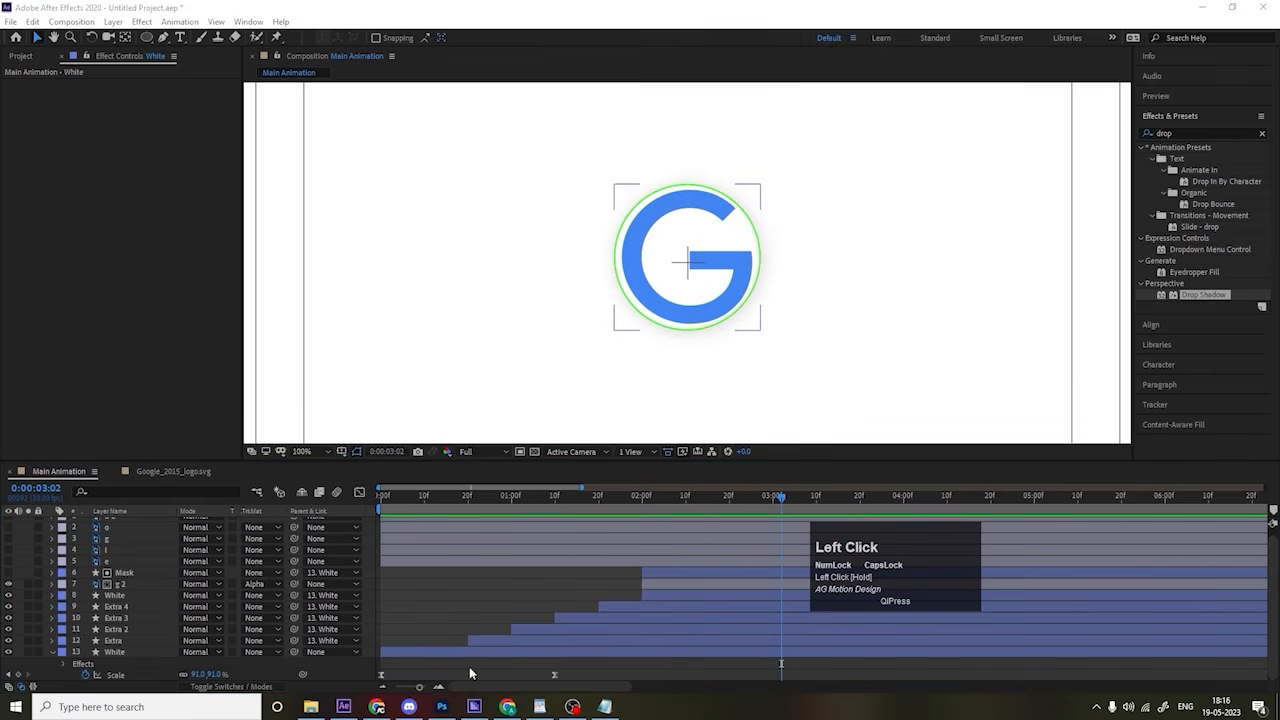
Step: Delete the green Extra 4 circle layer from the composition
{"action": "left_click", "coordinate": [621, 506]}
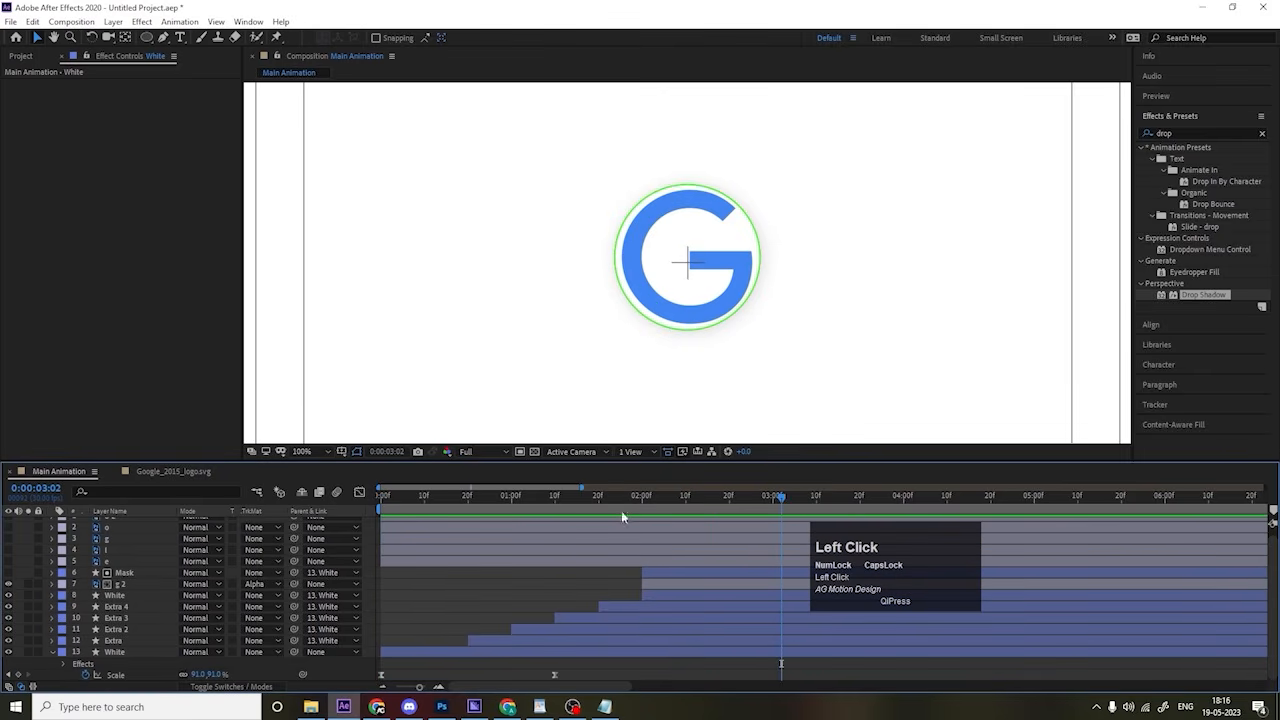
{"action": "left_click", "coordinate": [613, 609]}
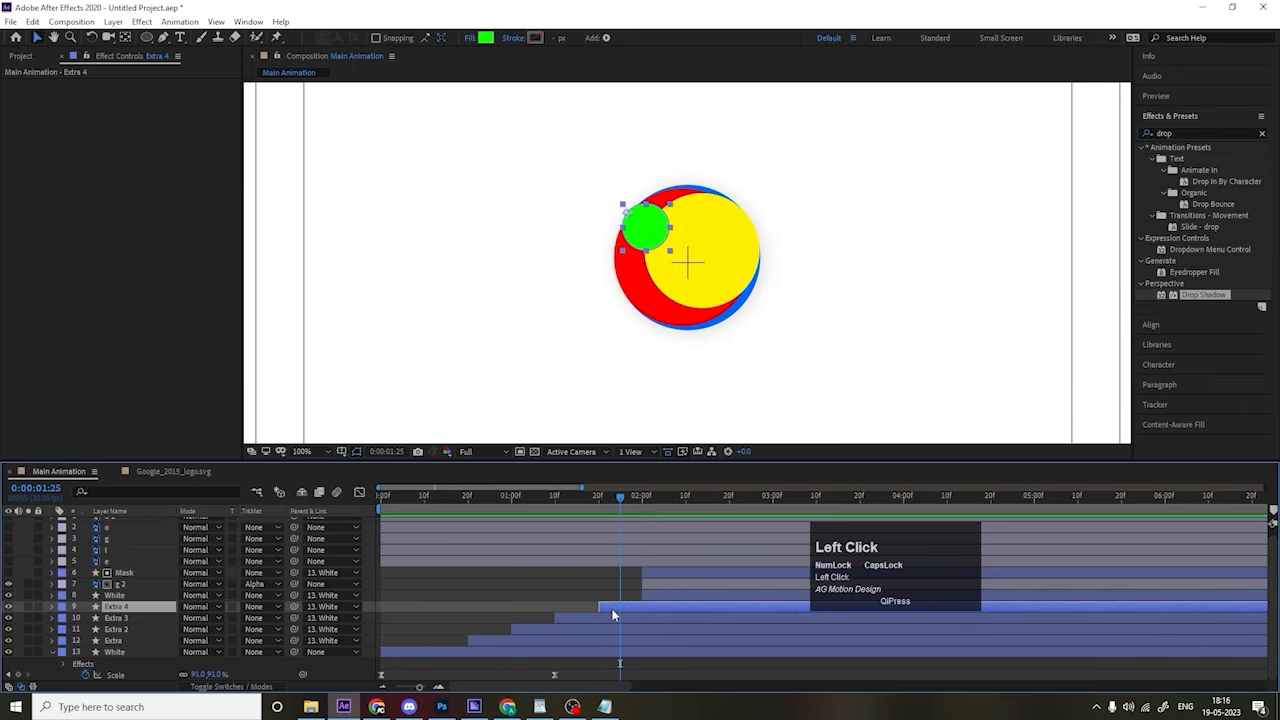
{"action": "key", "text": "Delete"}
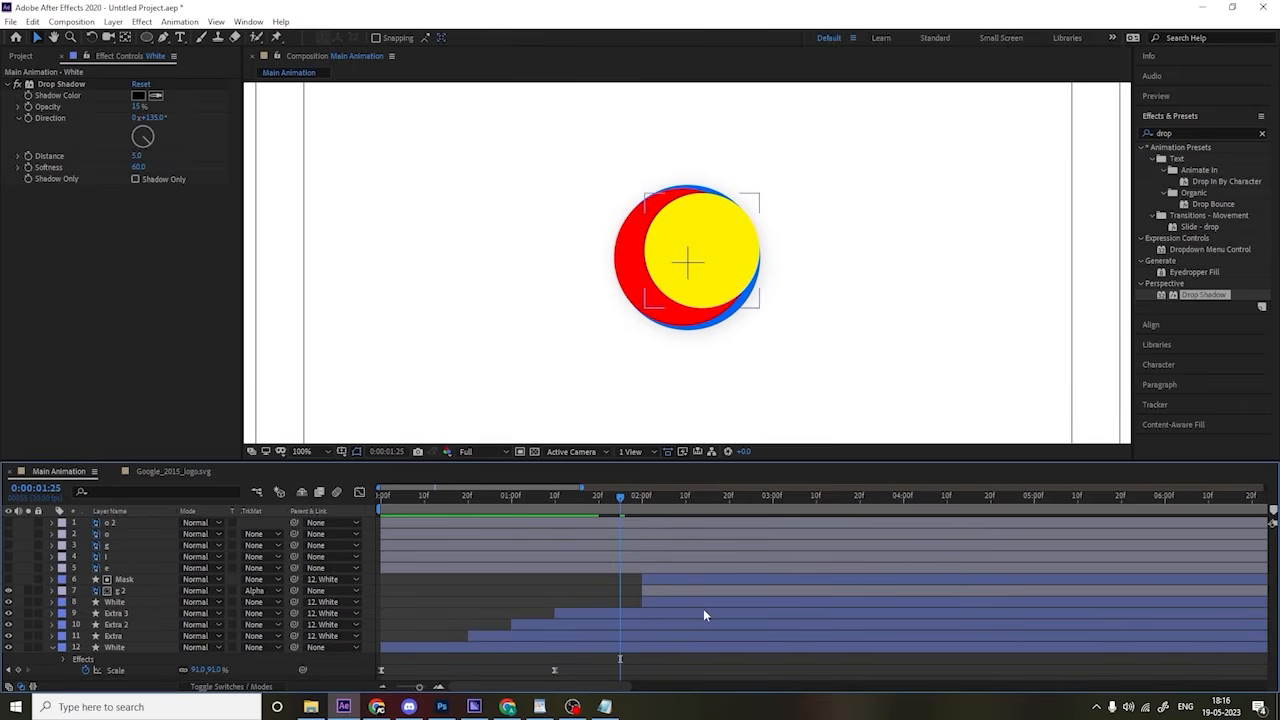
Step: Move the Mask, g 2 and upper White layers earlier together to start at 0:00:01:20
{"action": "left_click", "coordinate": [665, 579]}
{"action": "left_click", "coordinate": [651, 603], "text": "shift"}
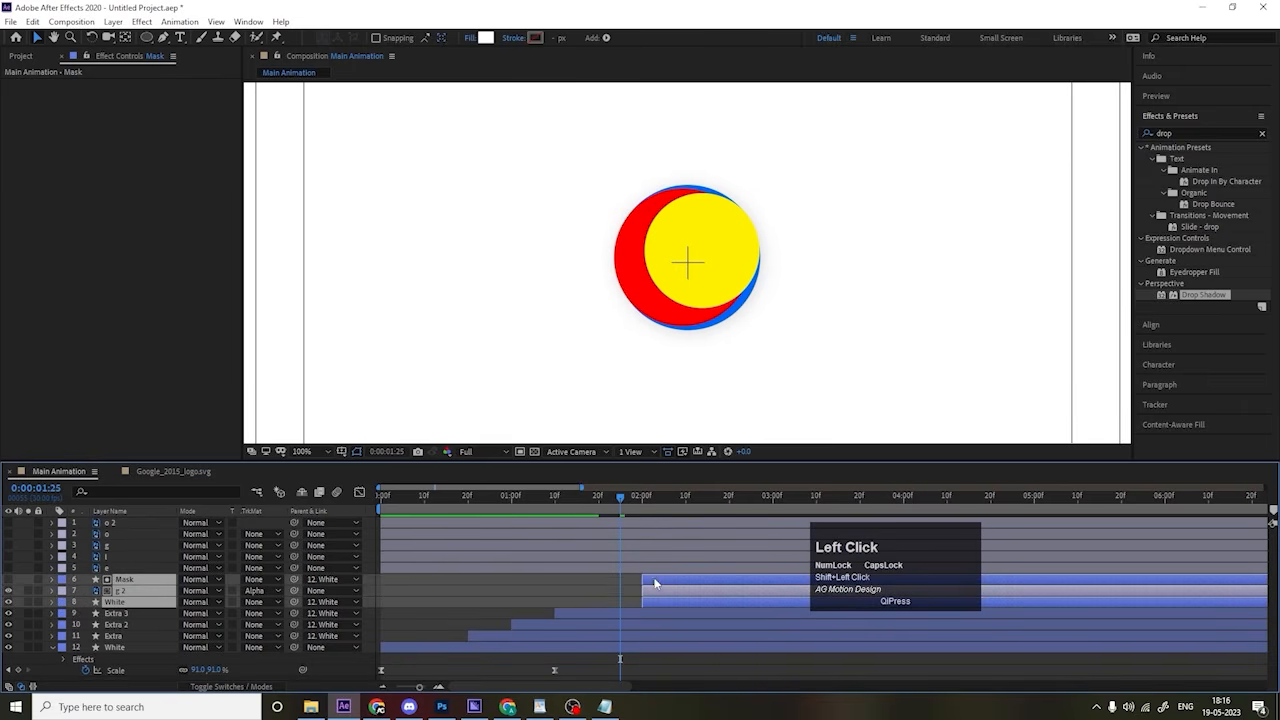
{"action": "left_click_drag", "start_coordinate": [655, 583], "coordinate": [612, 582]}
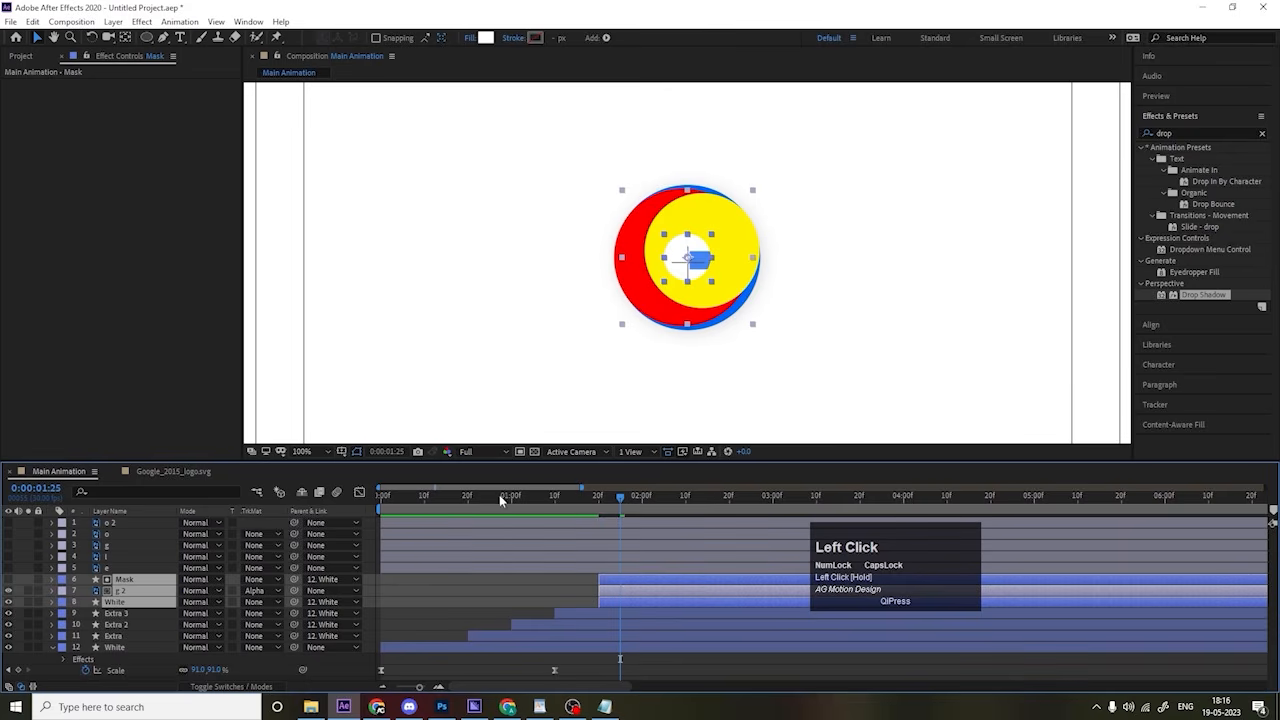
Step: Shift all layers from Mask through Extra 10 frames earlier together, with Extra starting at 0:00:00:10
{"action": "left_click_drag", "start_coordinate": [503, 500], "coordinate": [472, 547]}
{"action": "left_click", "coordinate": [480, 635], "text": "shift"}
{"action": "scroll", "coordinate": [480, 635], "scroll_direction": "down", "scroll_amount": 1}
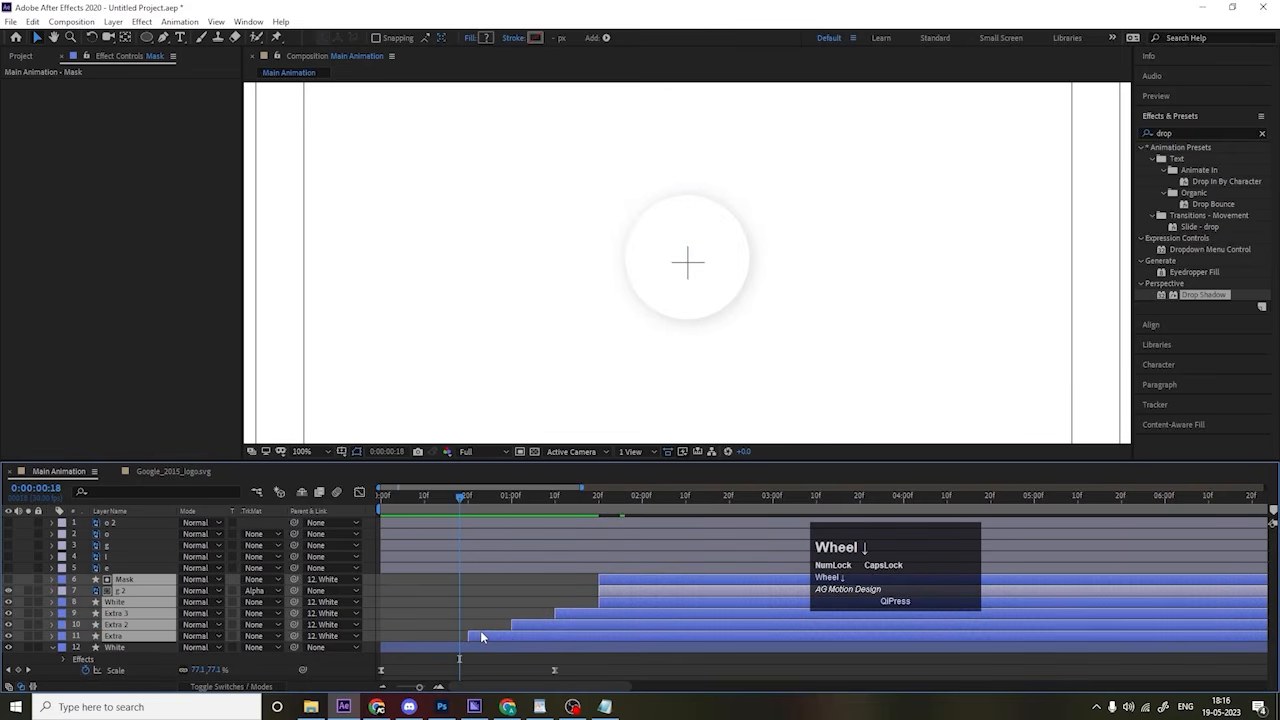
{"action": "left_click_drag", "start_coordinate": [480, 637], "coordinate": [467, 640]}
Step: Fit the whole composition in the viewer and play back the retimed circle and logo animation
{"action": "key", "text": "space"}
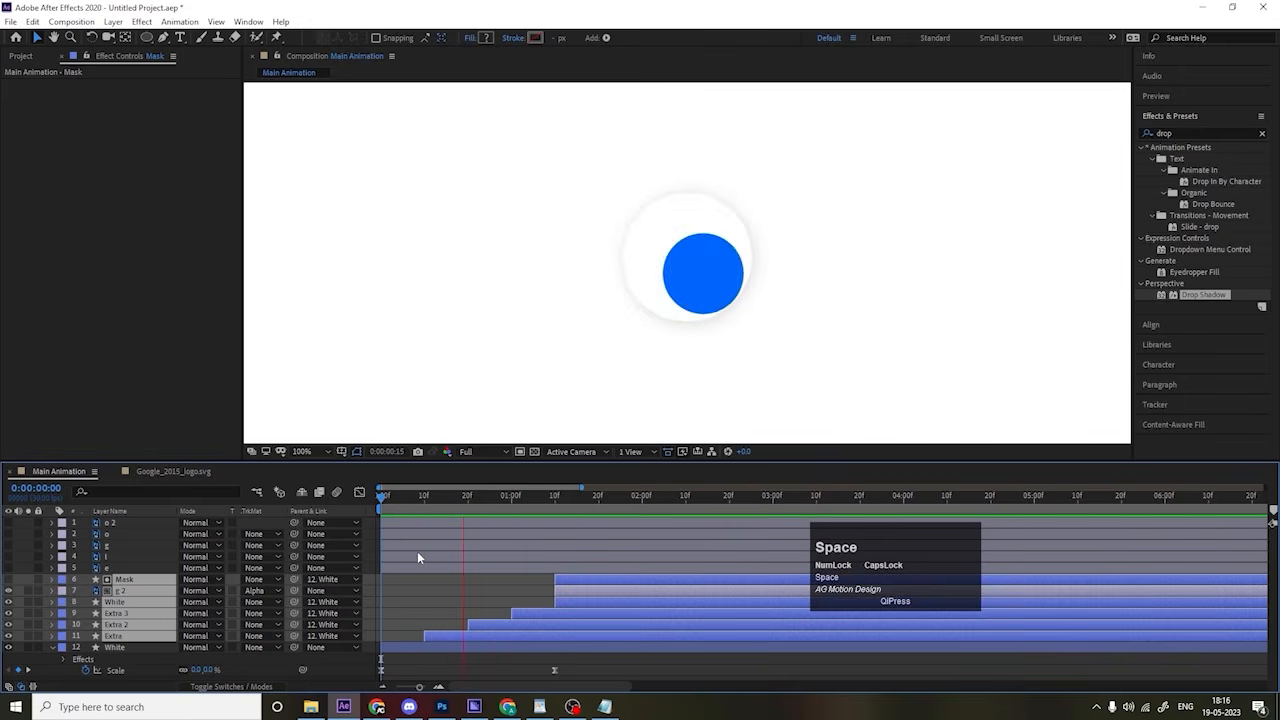
{"action": "key", "text": "space"}
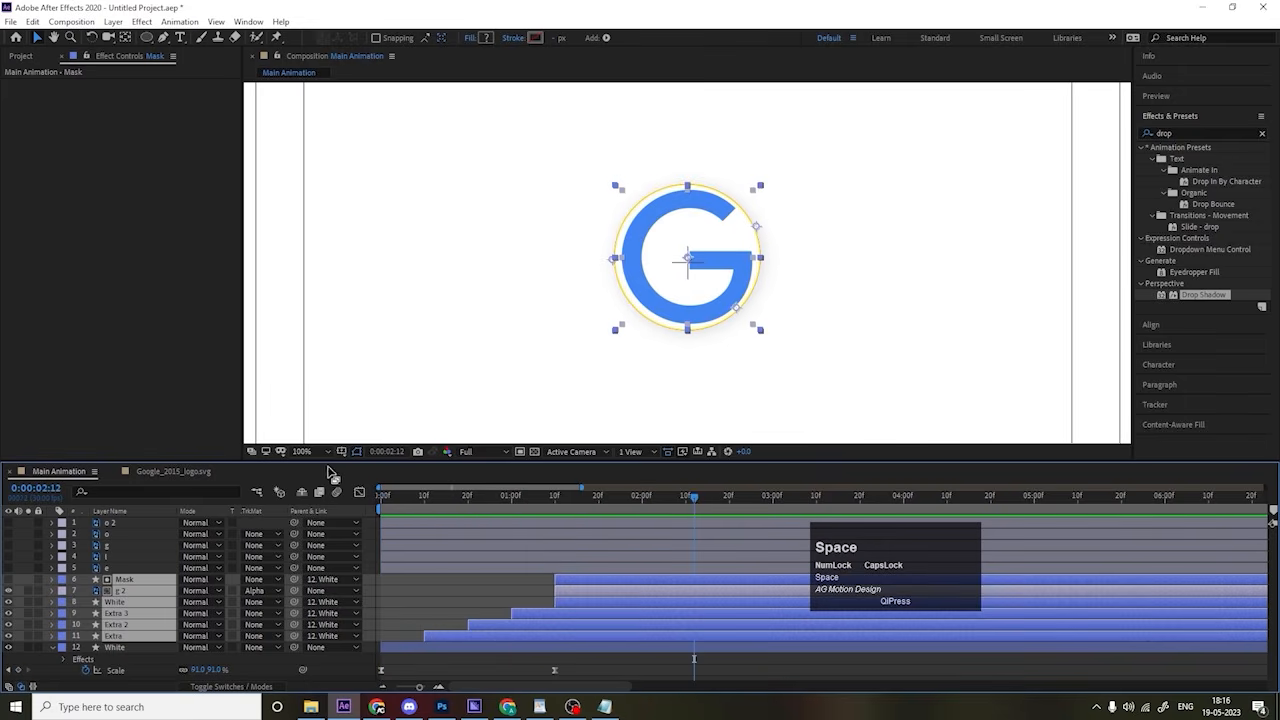
{"action": "left_click", "coordinate": [303, 451]}
{"action": "left_click", "coordinate": [322, 214]}
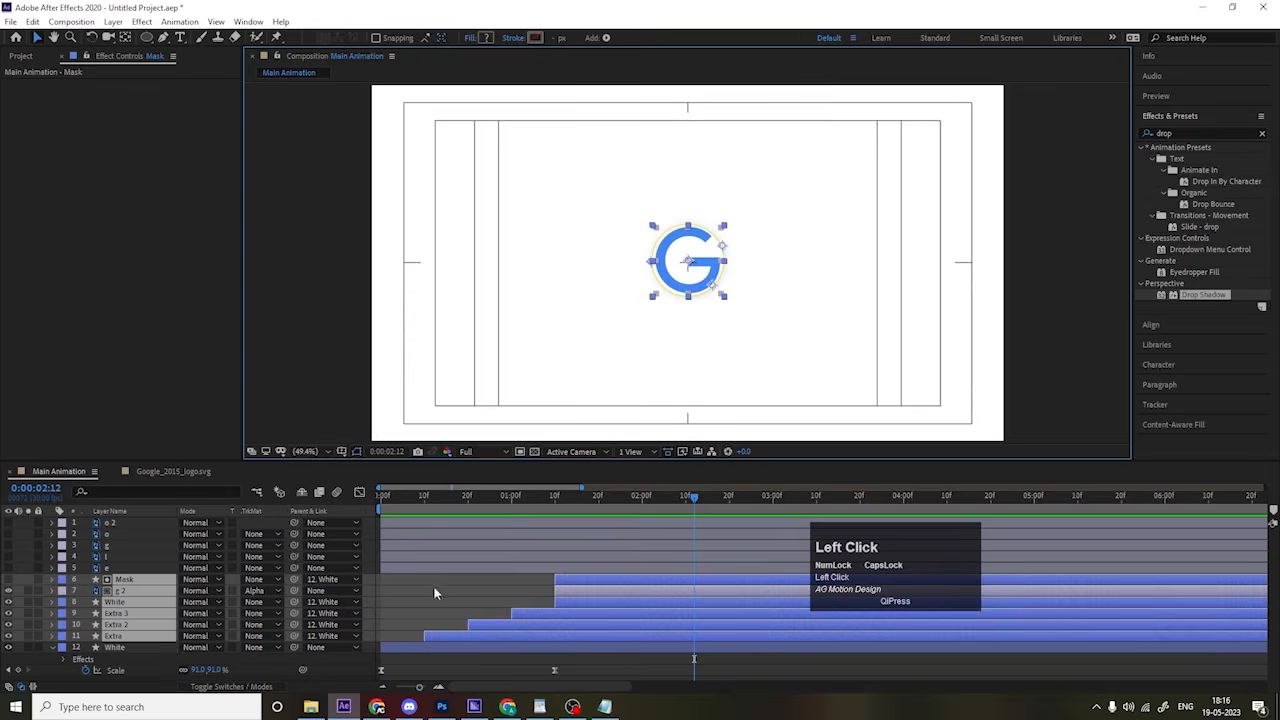
{"action": "key", "text": "space"}
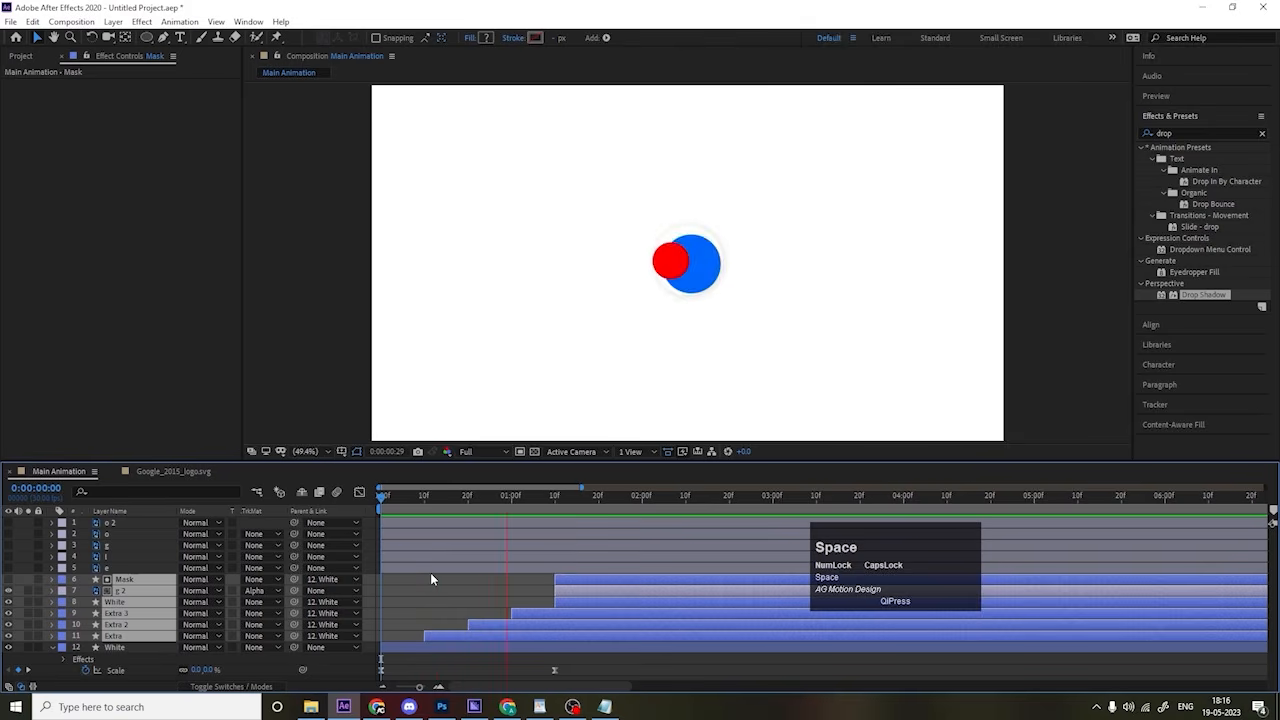
{"action": "key", "text": "space"}
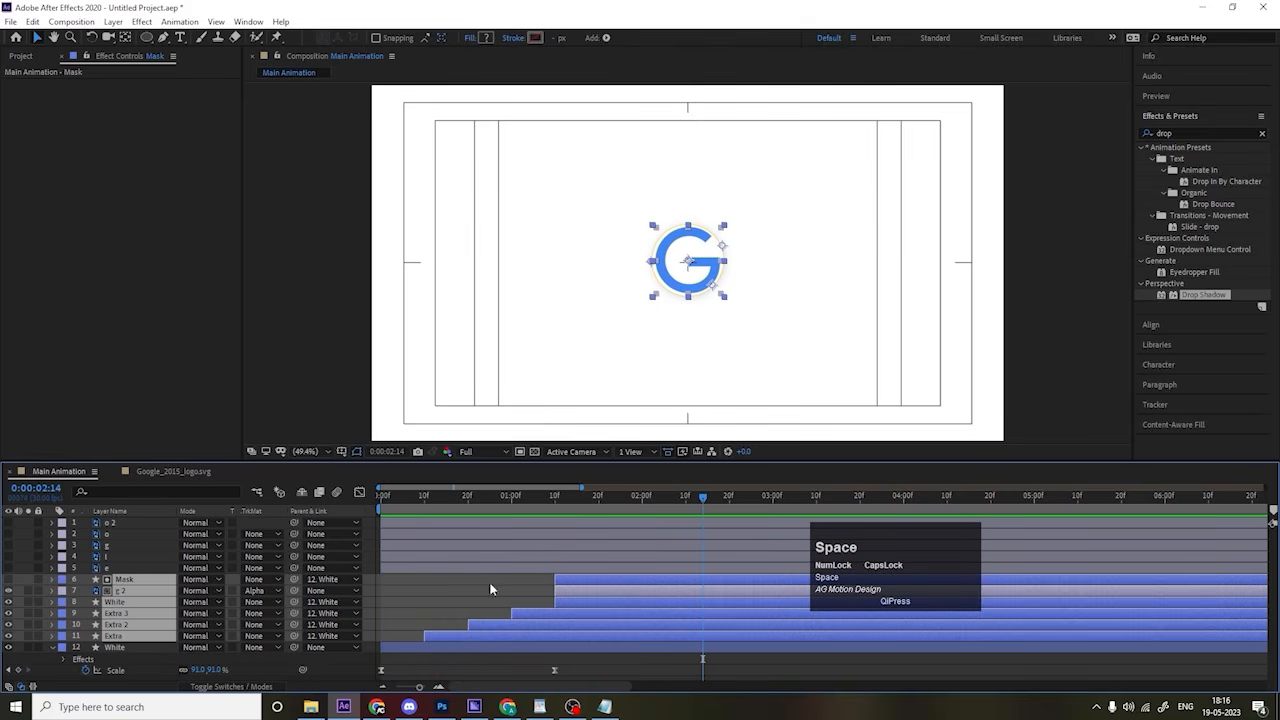
{"action": "key", "text": "space"}
{"action": "key", "text": "space"}
{"action": "key", "text": "space"}
Step: Trim the ends of the Extra, Extra 2 and Extra 3 layers at 0:00:02:14 and preview the result
{"action": "left_click", "coordinate": [443, 598]}
{"action": "left_click", "coordinate": [522, 613]}
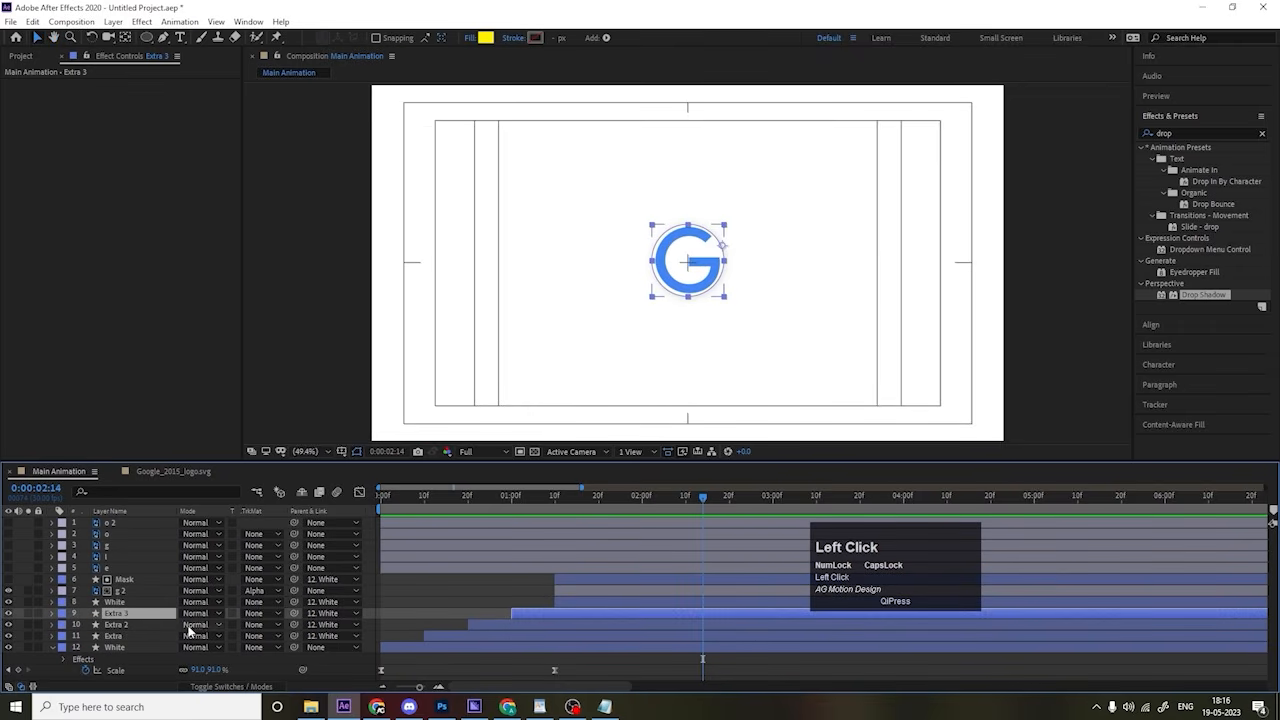
{"action": "left_click", "coordinate": [112, 636], "text": "shift"}
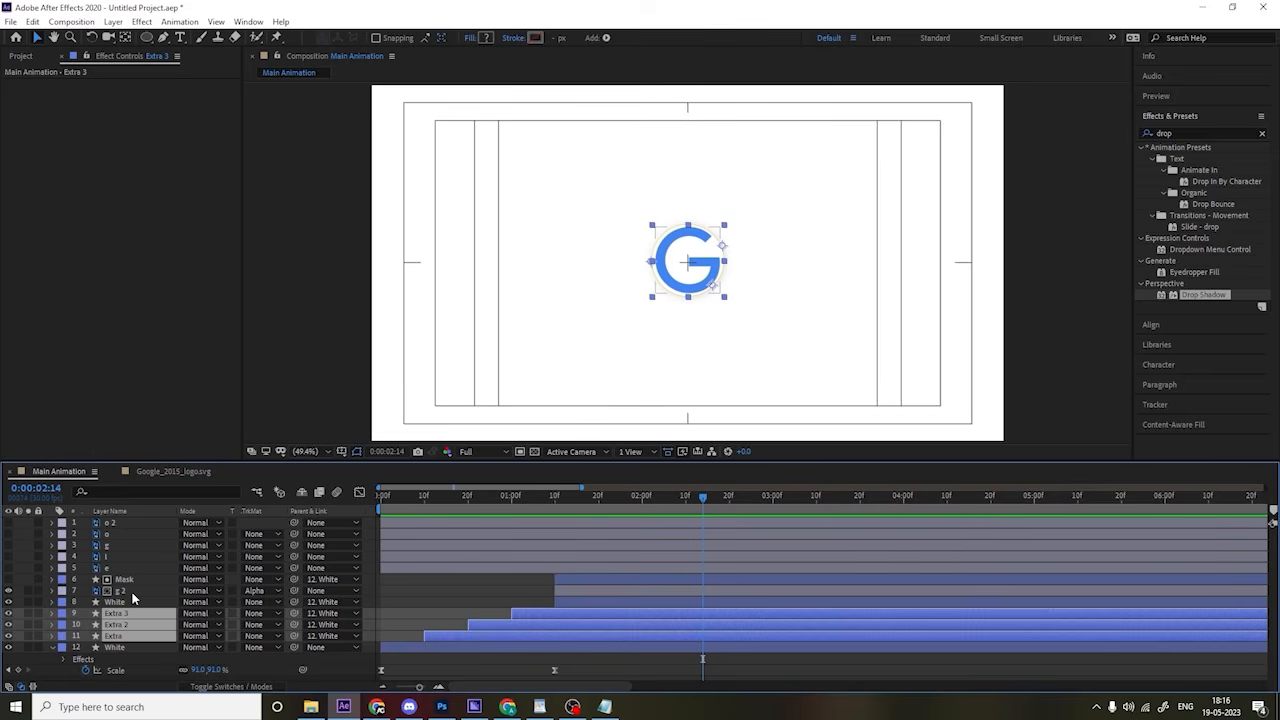
{"action": "key", "text": "alt+bracketright"}
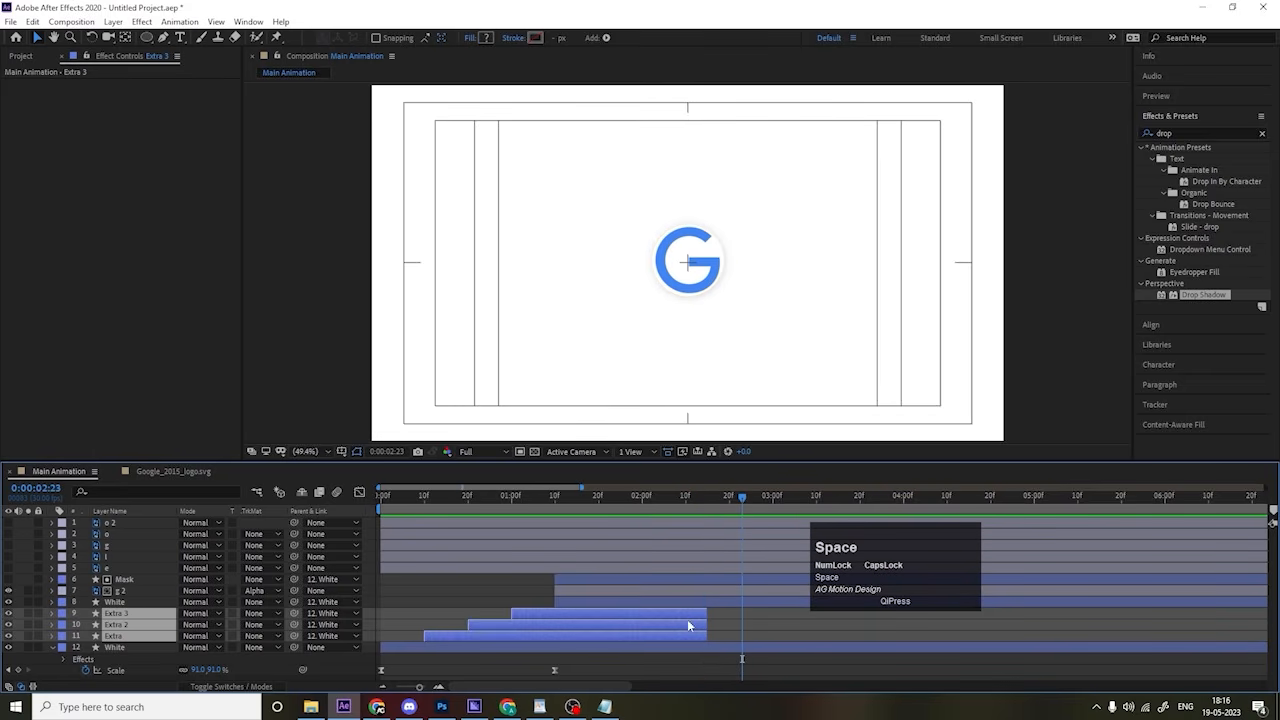
{"action": "key", "text": "space"}
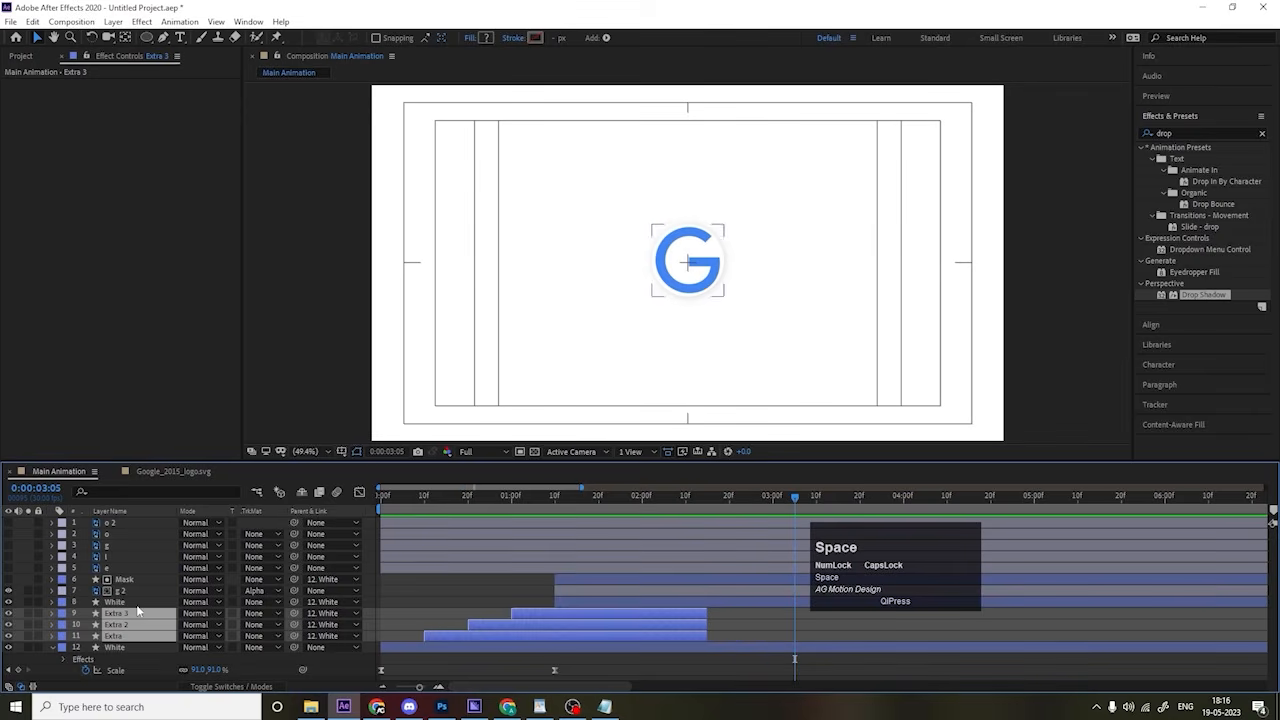
Step: Change the label color of the bottom White layer to Yellow
{"action": "left_click", "coordinate": [133, 591]}
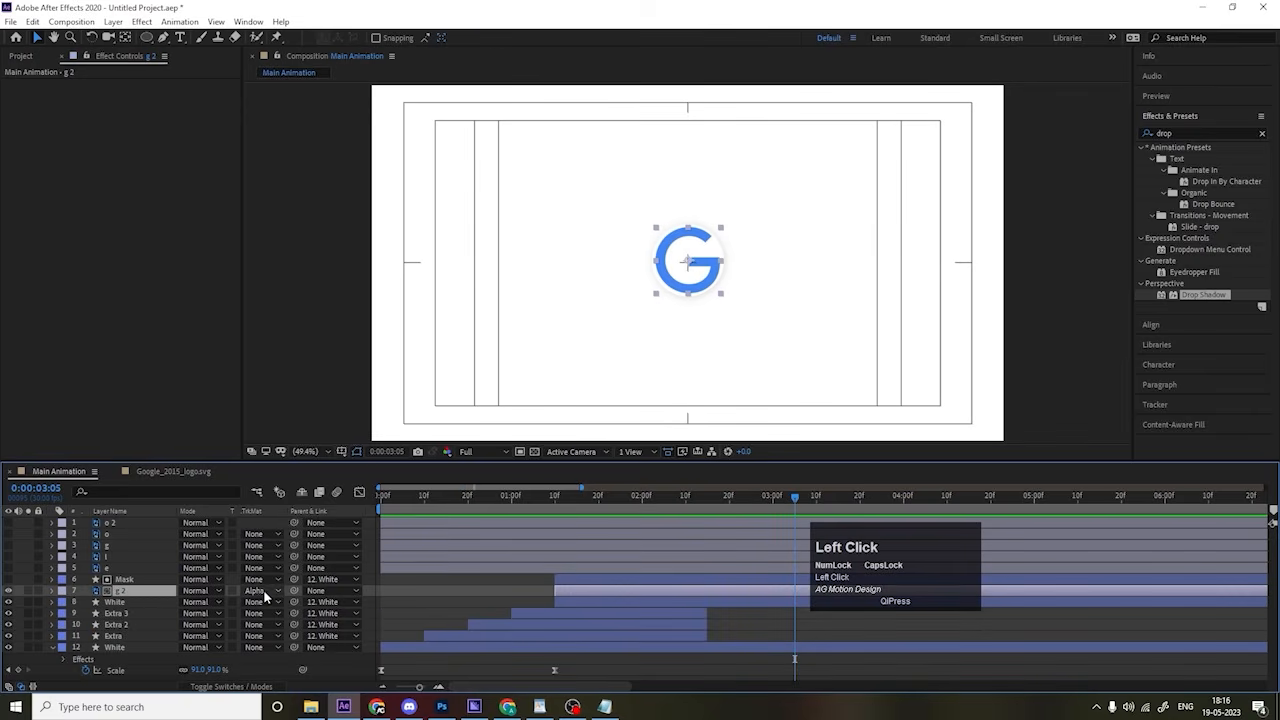
{"action": "left_click_drag", "start_coordinate": [290, 589], "coordinate": [124, 651]}
{"action": "left_click", "coordinate": [124, 649]}
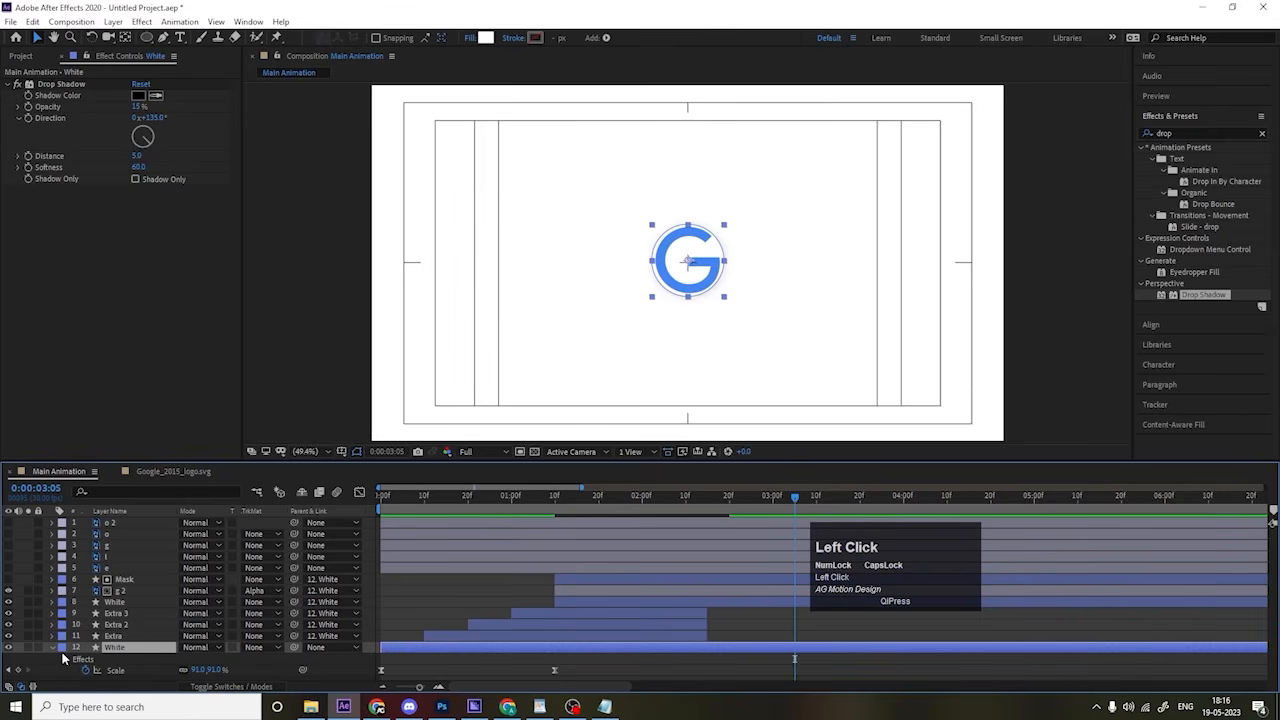
{"action": "left_click", "coordinate": [61, 648]}
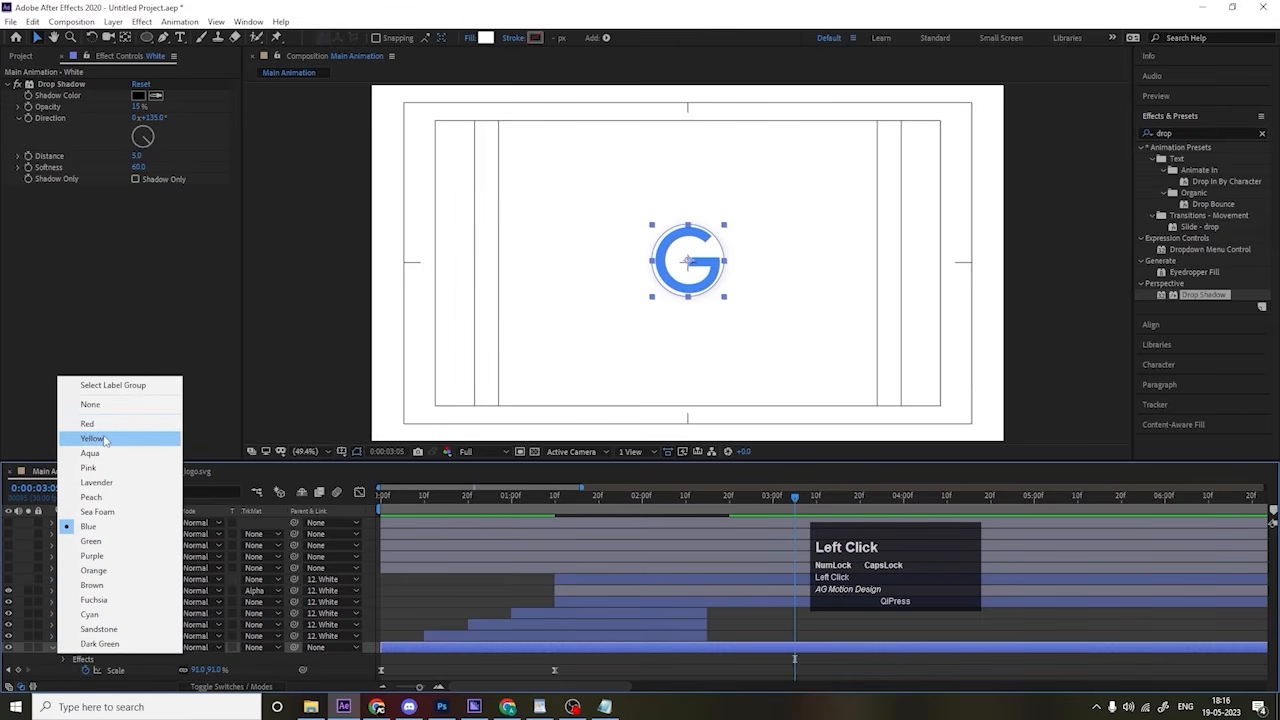
{"action": "left_click", "coordinate": [105, 441]}
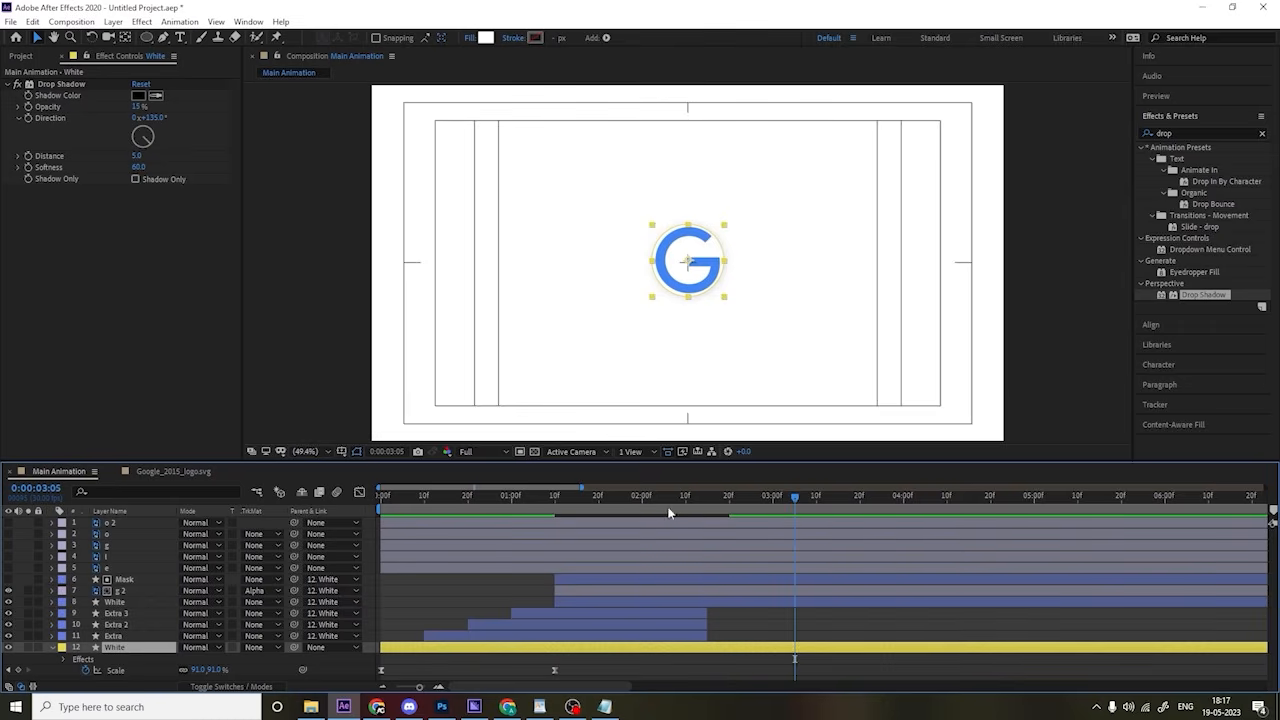
Step: Play back the circle and G reveal, first from 0:00:01:11 and once more from the beginning of the composition
{"action": "left_click", "coordinate": [560, 497]}
{"action": "key", "text": "space"}
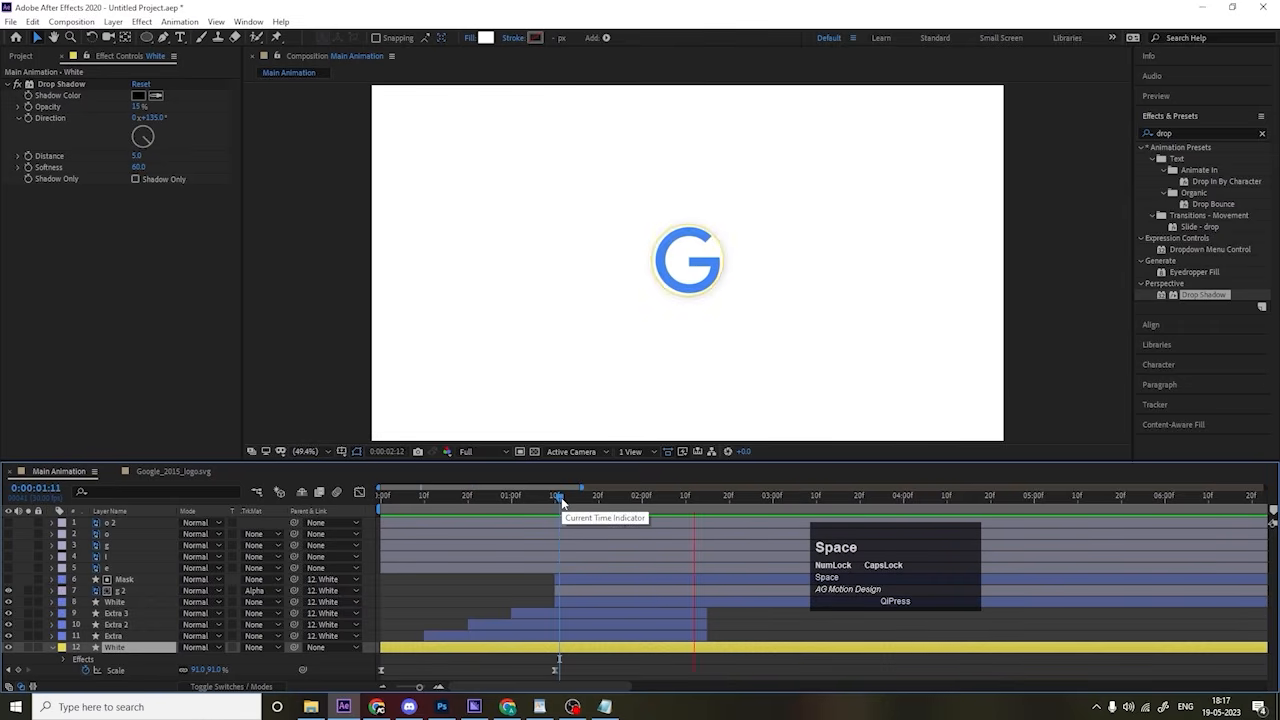
{"action": "key", "text": "space"}
{"action": "left_click_drag", "start_coordinate": [640, 495], "coordinate": [337, 495]}
{"action": "key", "text": "space"}
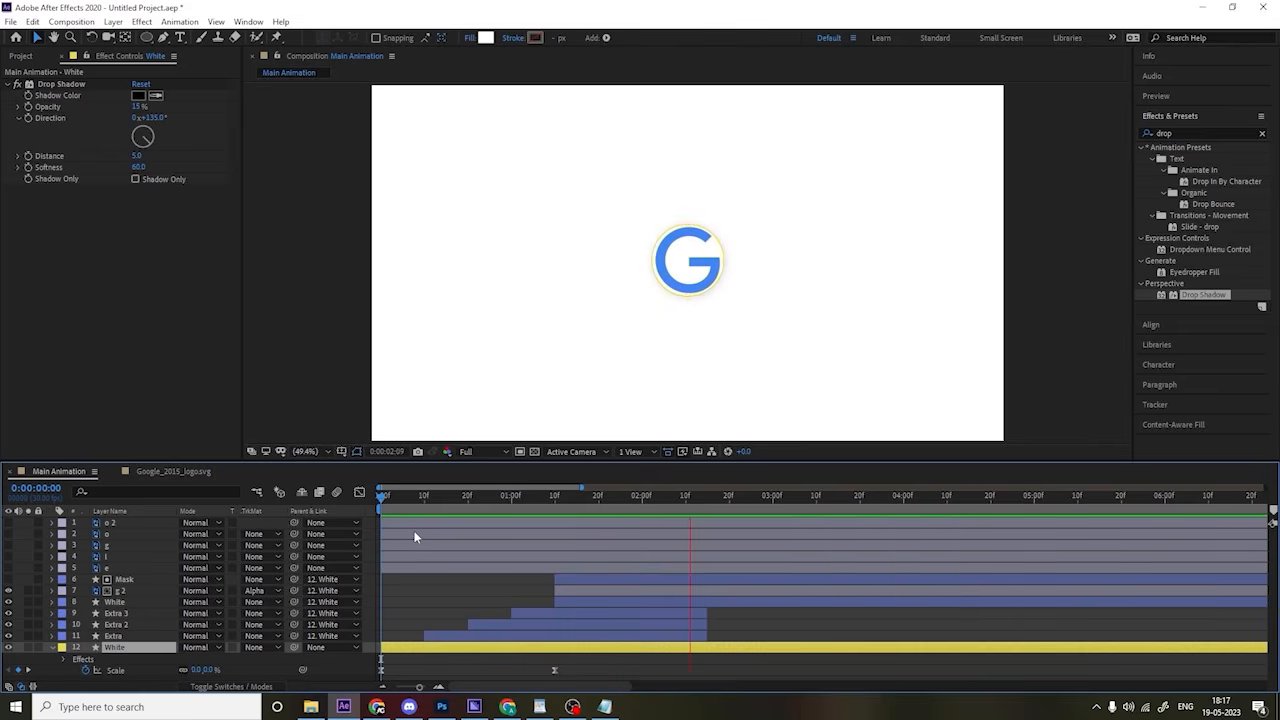
{"action": "key", "text": "space"}
Step: Turn on visibility for the o 2, o, g, l and e letter layers and preview them with the G circle
{"action": "left_click", "coordinate": [112, 567]}
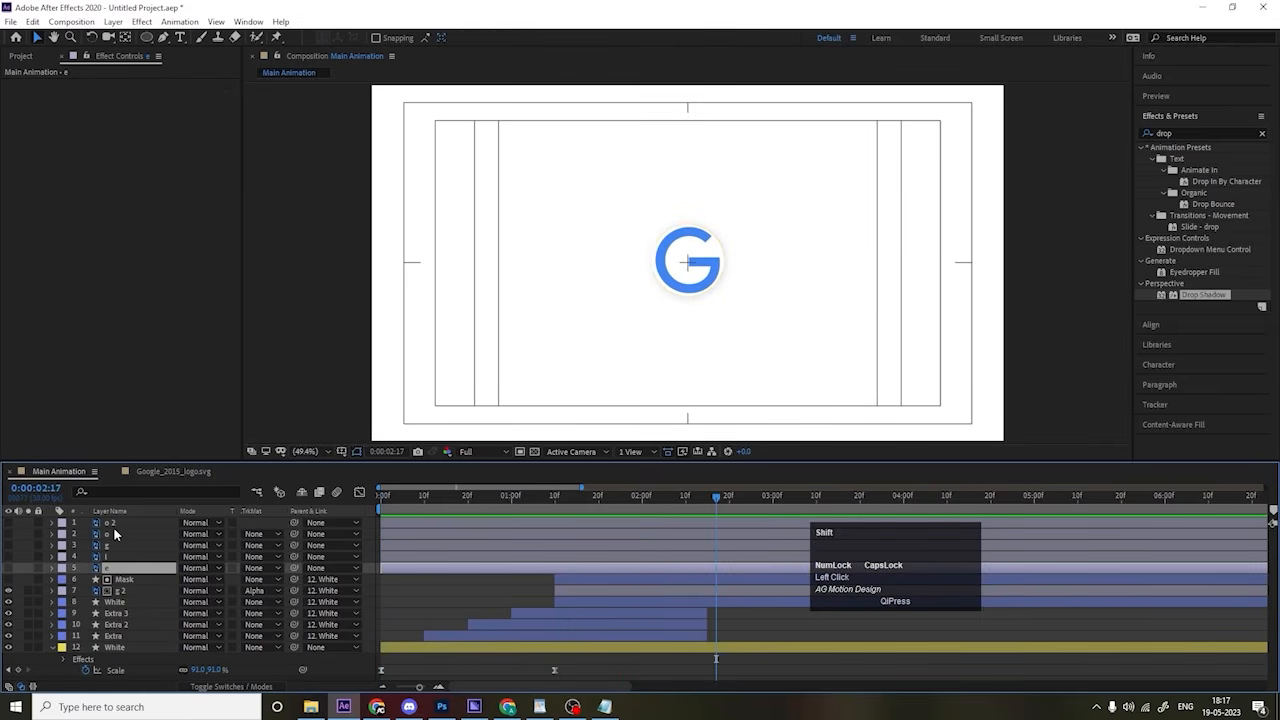
{"action": "left_click", "coordinate": [115, 533], "text": "shift"}
{"action": "left_click", "coordinate": [115, 522], "text": "shift"}
{"action": "left_click", "coordinate": [5, 530]}
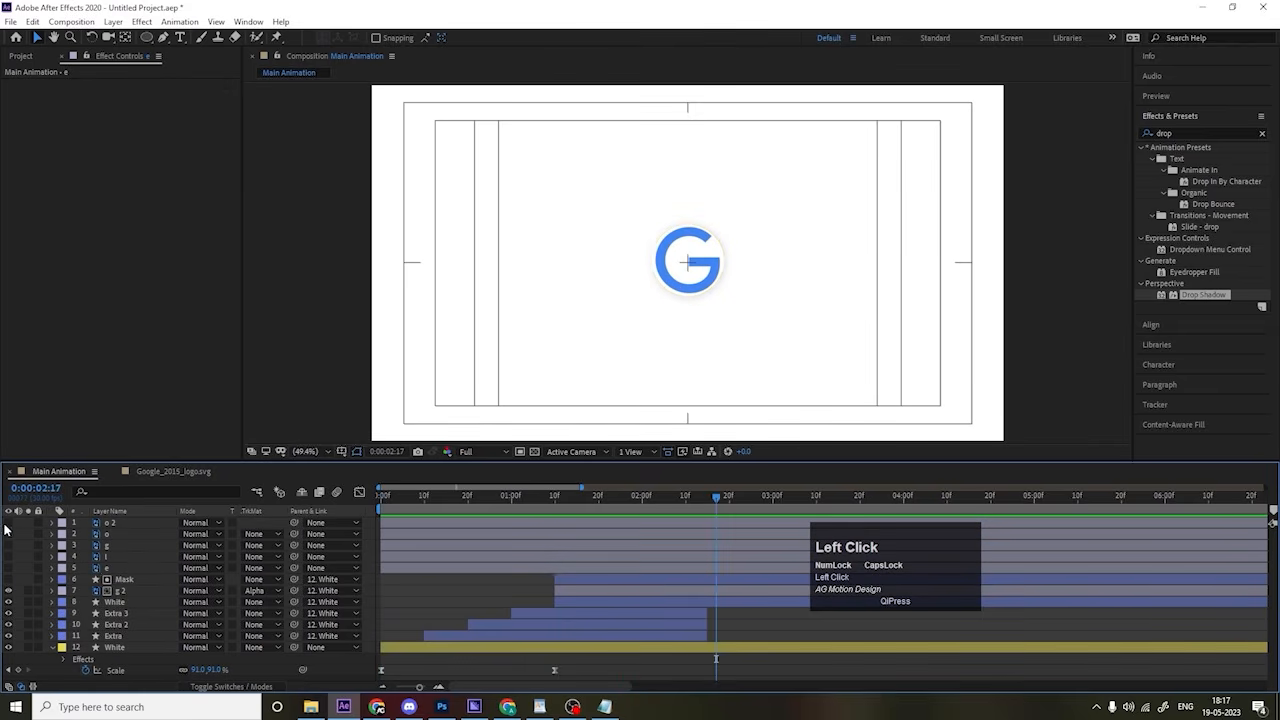
{"action": "left_click", "coordinate": [105, 567]}
{"action": "left_click", "coordinate": [110, 524], "text": "shift"}
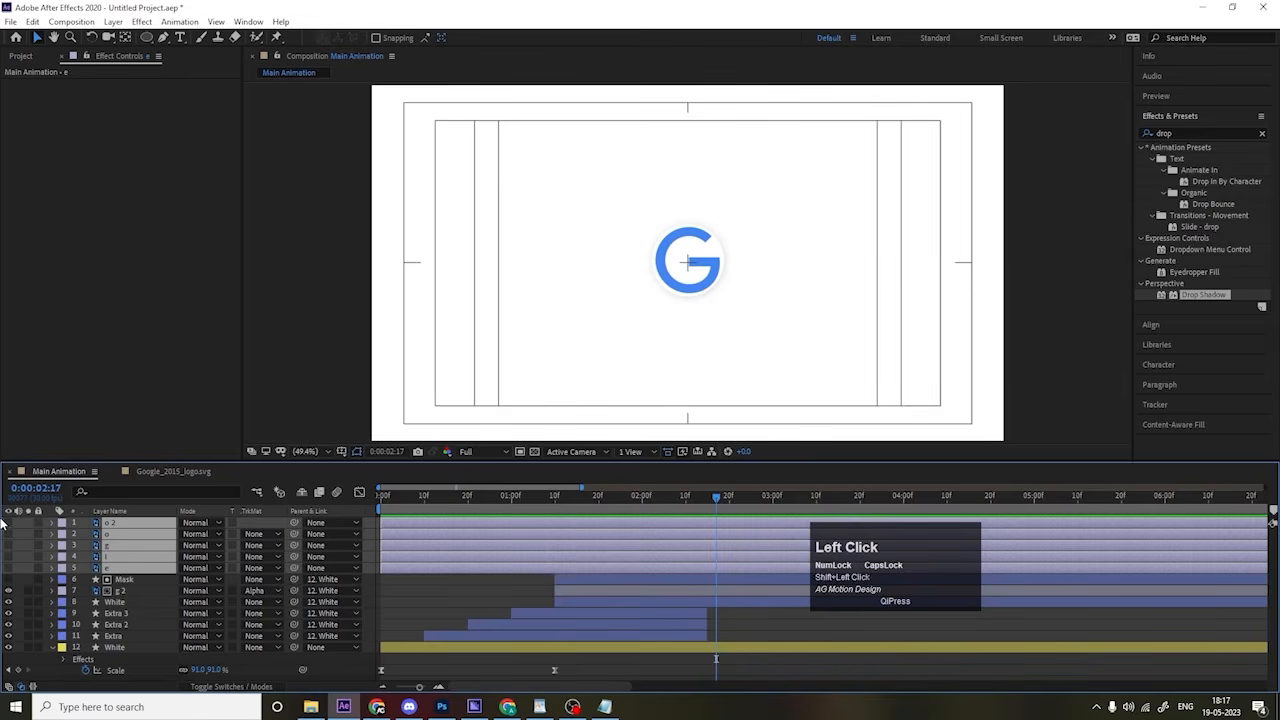
{"action": "left_click", "coordinate": [100, 648]}
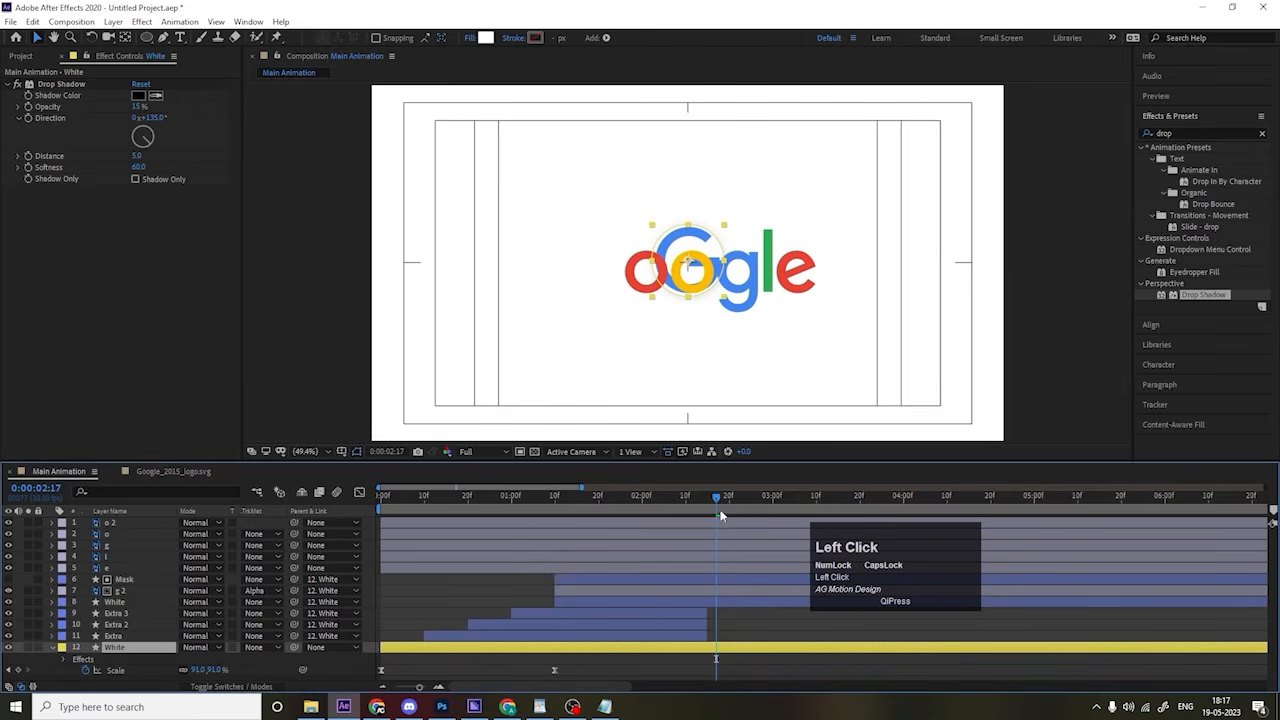
{"action": "left_click", "coordinate": [680, 512]}
{"action": "key", "text": "space"}
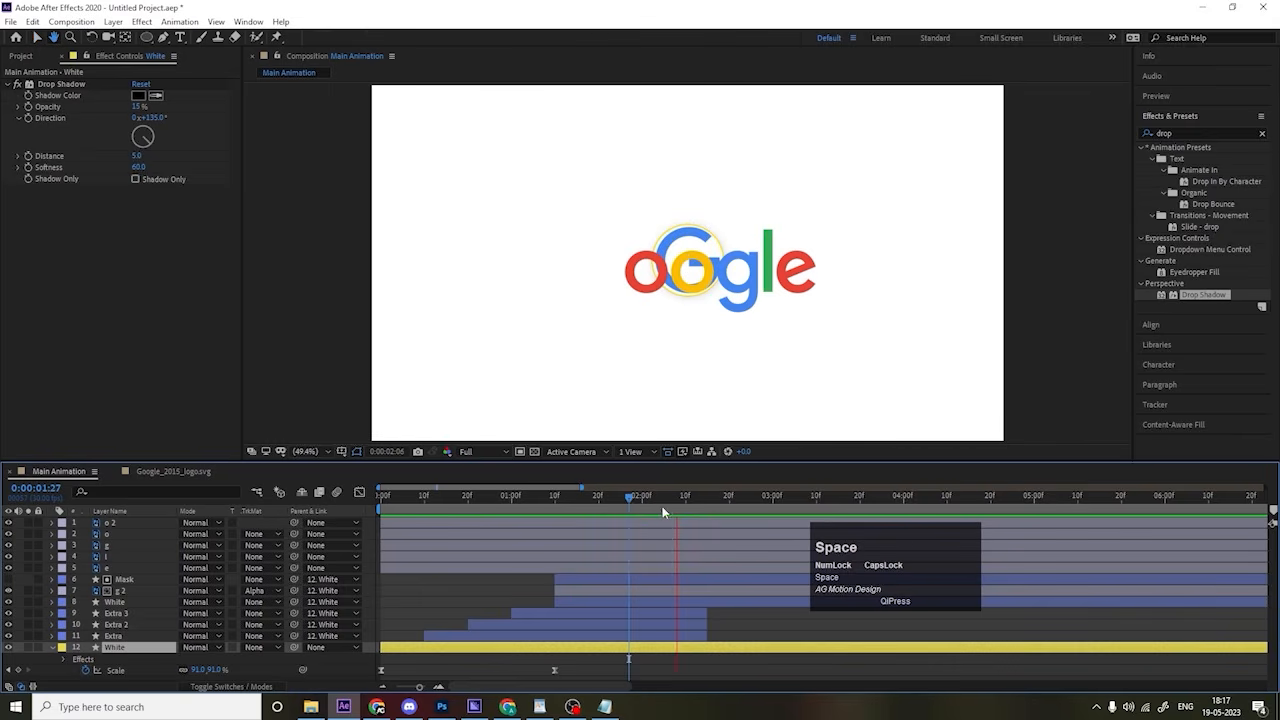
{"action": "key", "text": "space"}
Step: Add starting Position and Rotation keyframes to the yellow-labelled White layer at 0:00:02:15
{"action": "left_click_drag", "start_coordinate": [704, 505], "coordinate": [707, 596]}
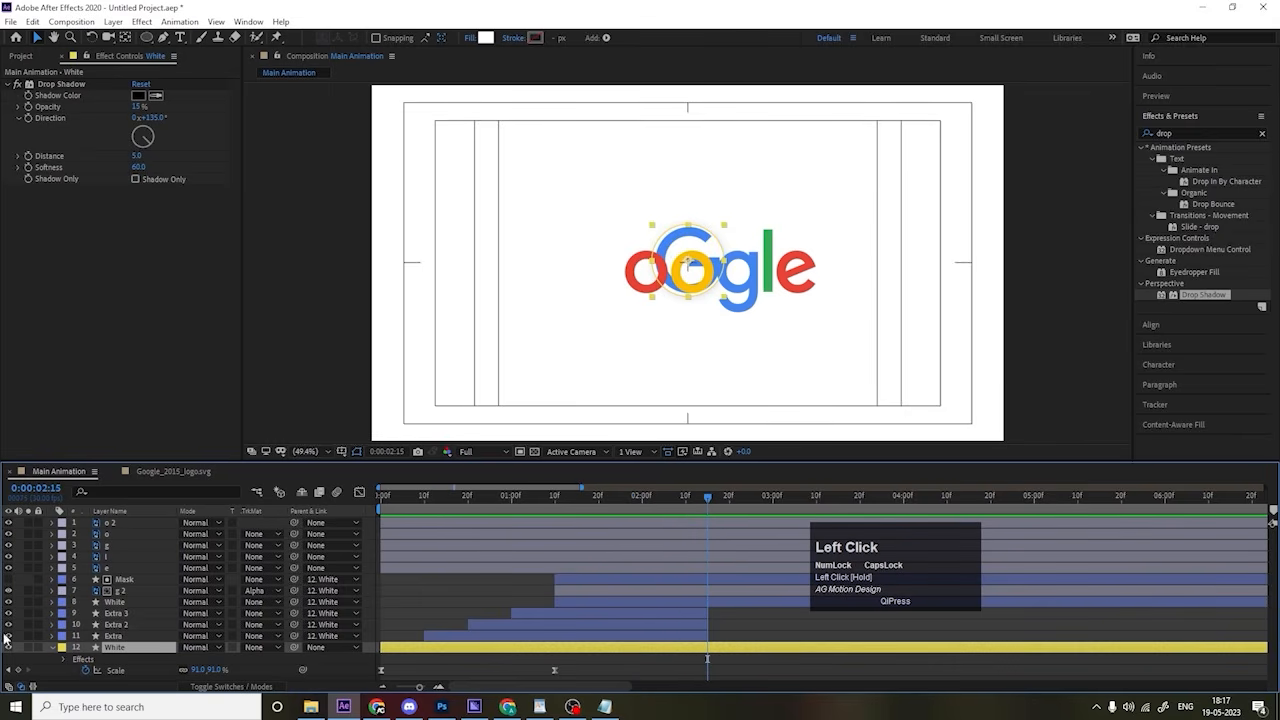
{"action": "key", "text": "p"}
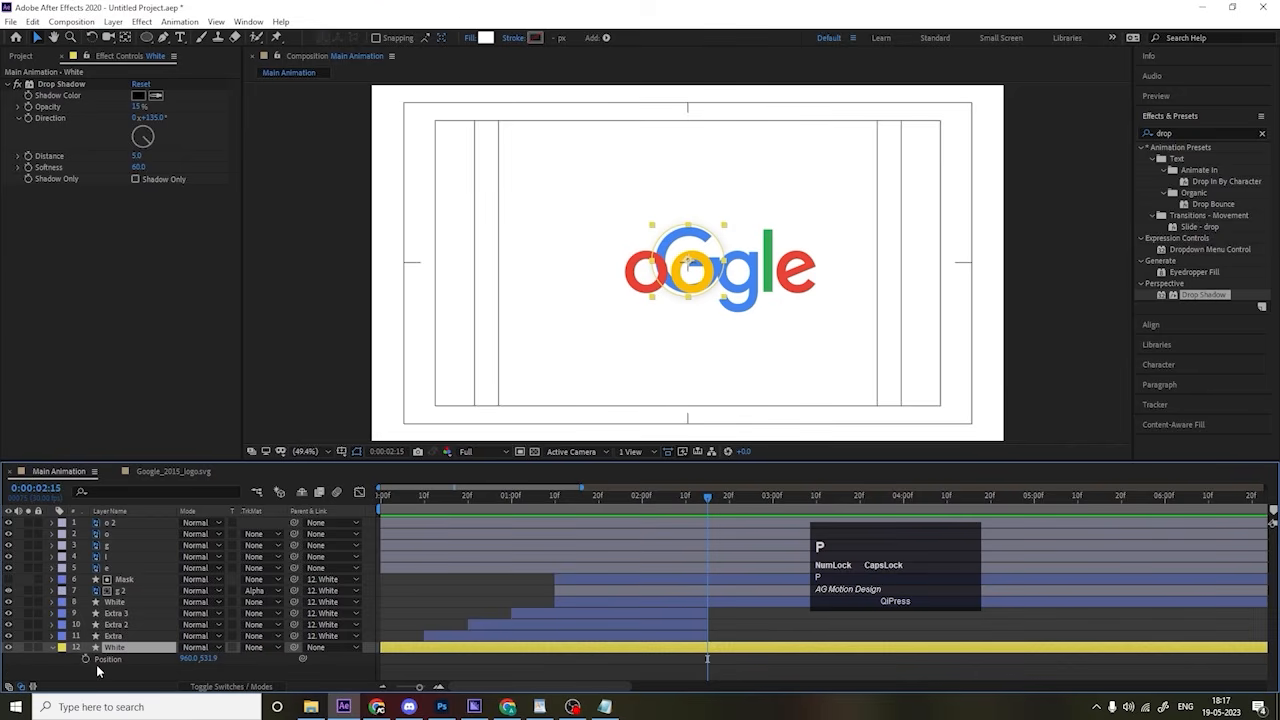
{"action": "left_click", "coordinate": [86, 661]}
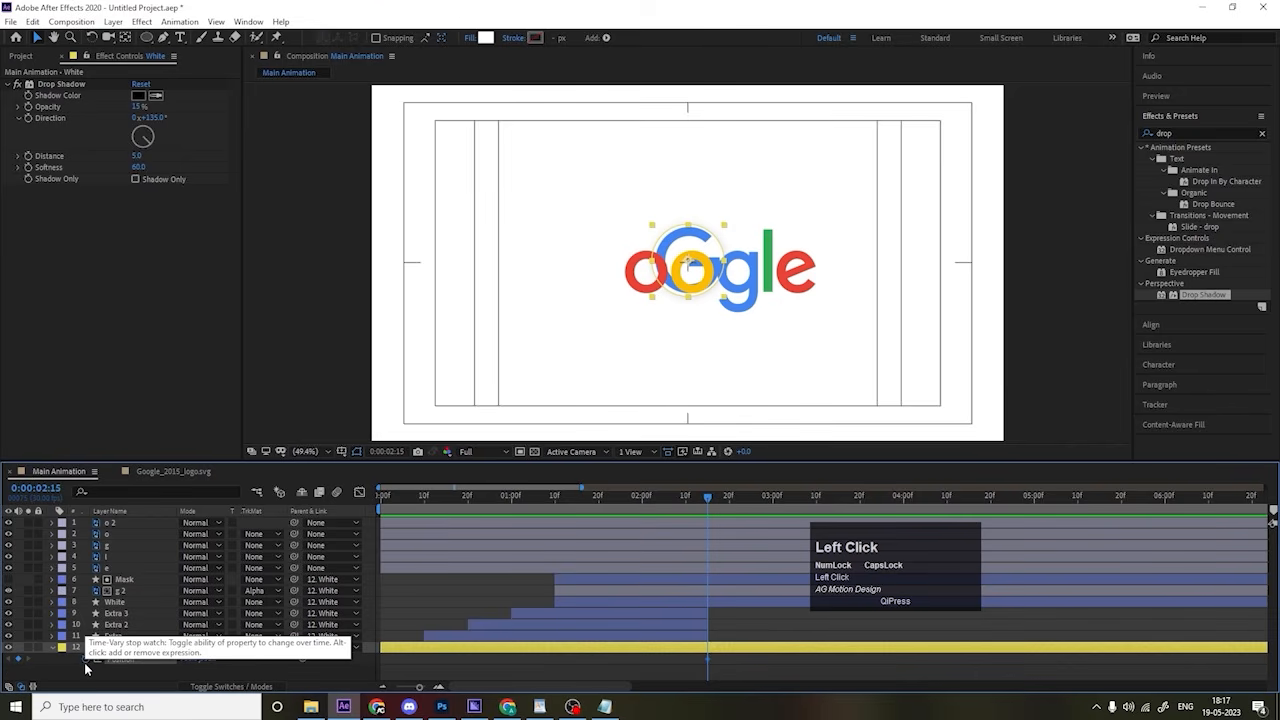
{"action": "key", "text": "r"}
{"action": "left_click", "coordinate": [85, 661]}
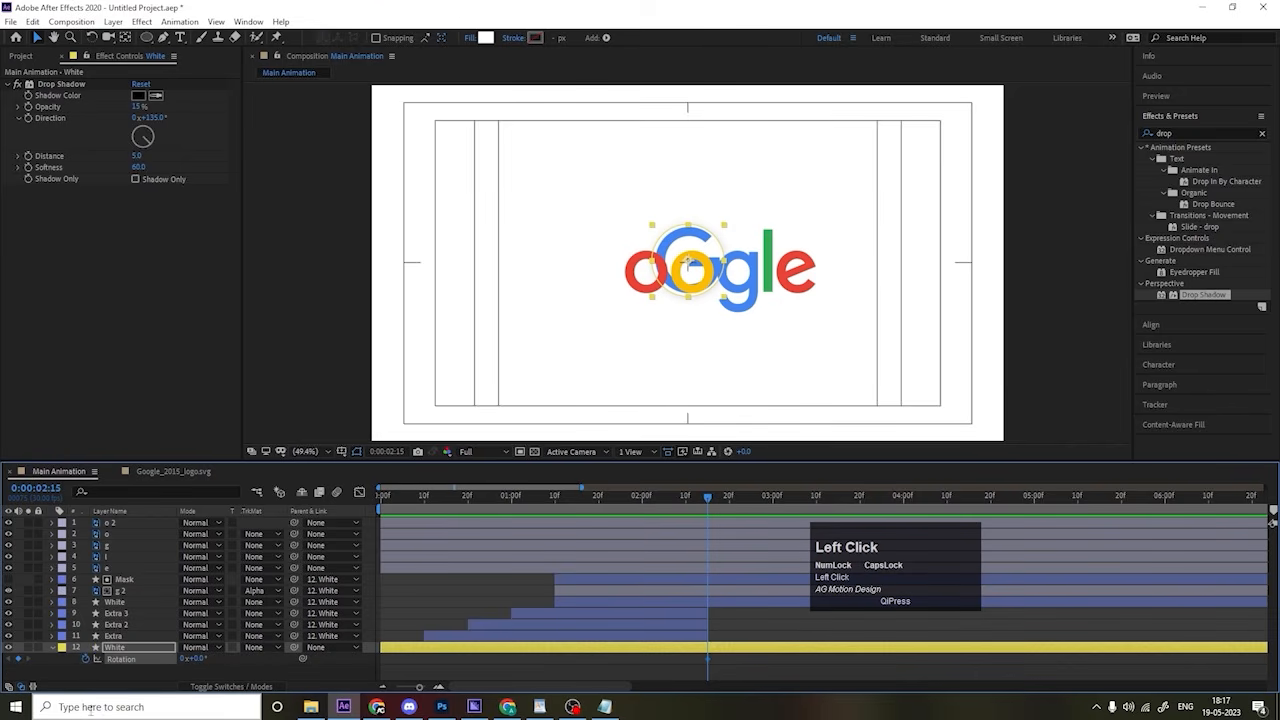
Step: At 0:00:03:20, set the yellow-labelled White layer's X position to 1449 so the G sits just past the letter e
{"action": "key", "text": "u"}
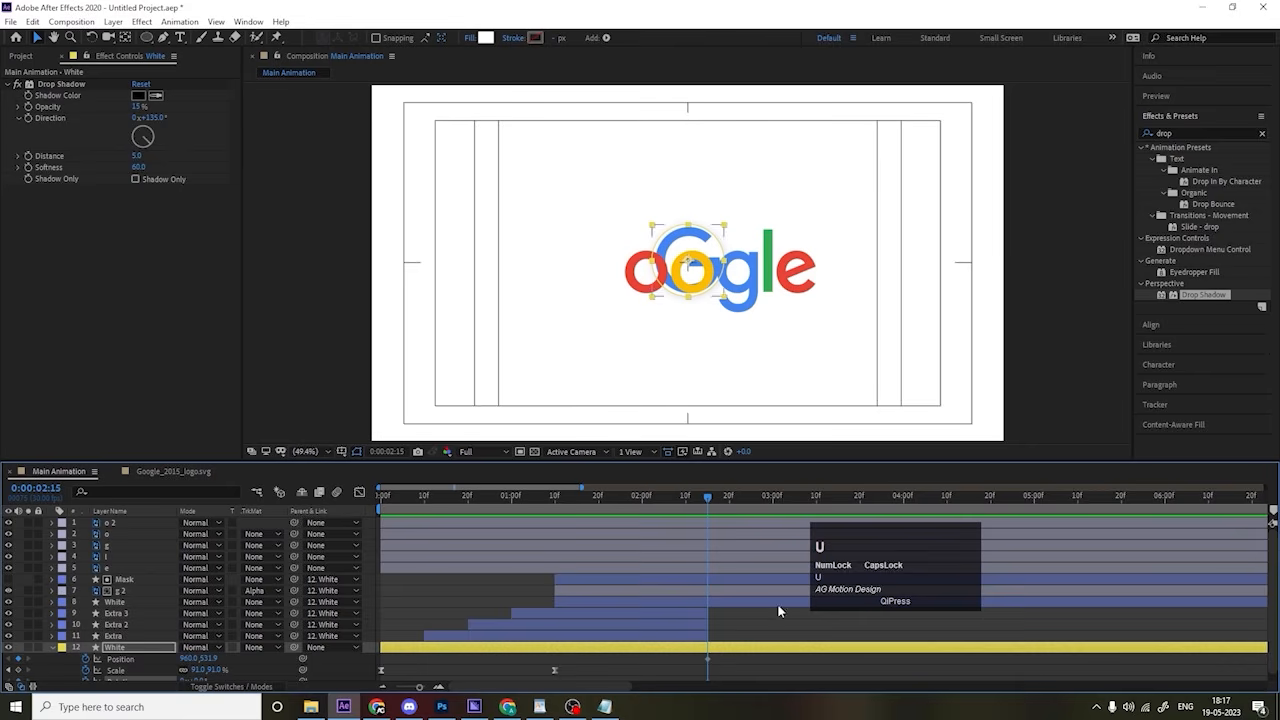
{"action": "scroll", "coordinate": [778, 606], "scroll_direction": "down", "scroll_amount": 1}
{"action": "left_click_drag", "start_coordinate": [870, 560], "coordinate": [1066, 528]}
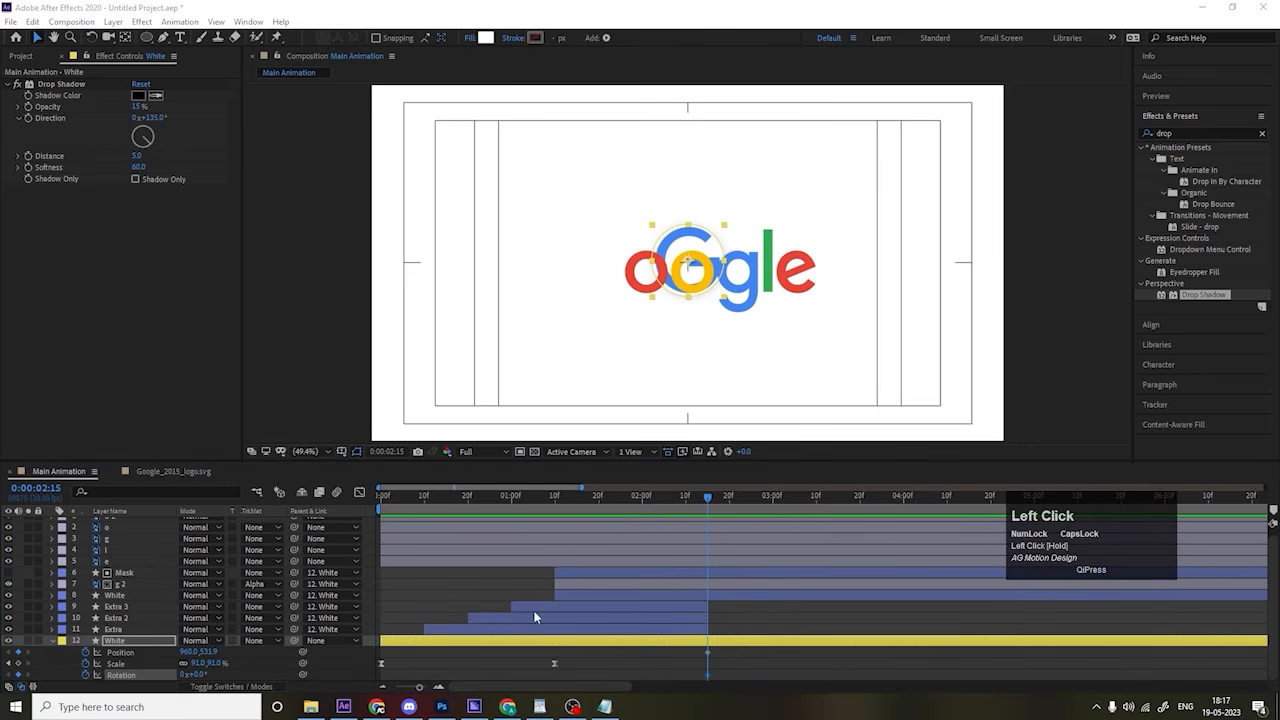
{"action": "left_click", "coordinate": [858, 496]}
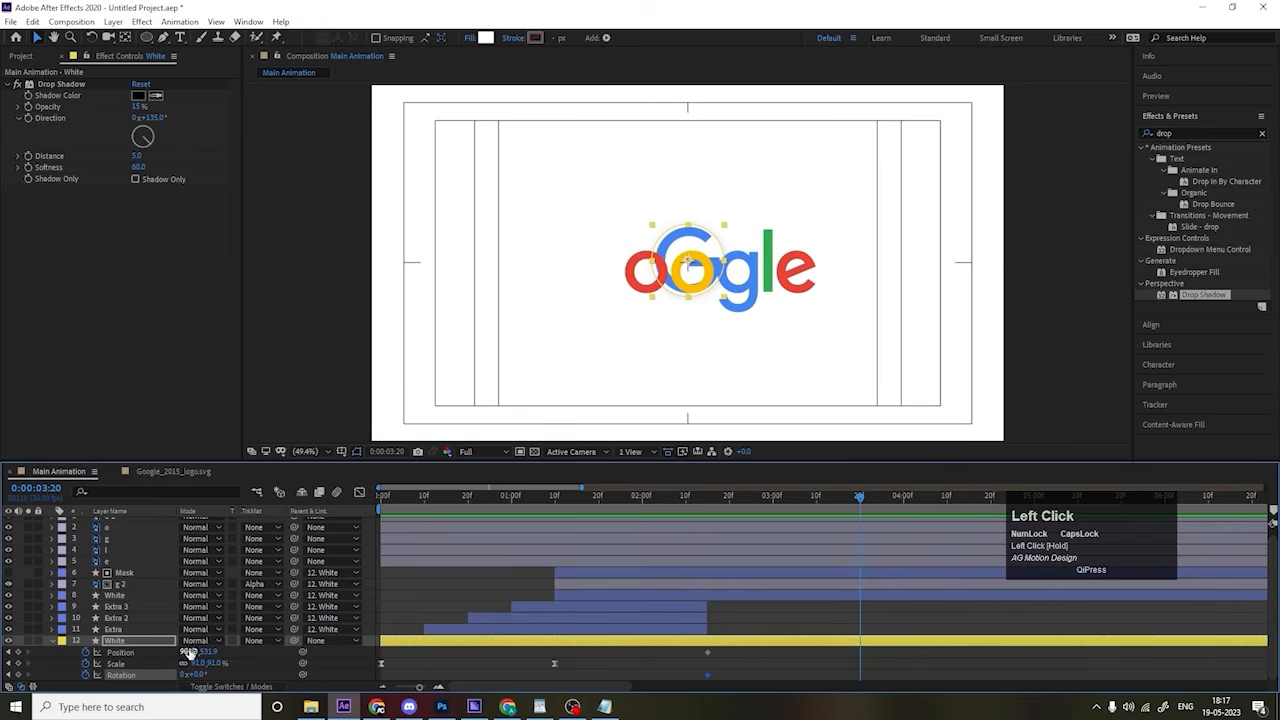
{"action": "left_click_drag", "start_coordinate": [190, 652], "coordinate": [508, 642]}
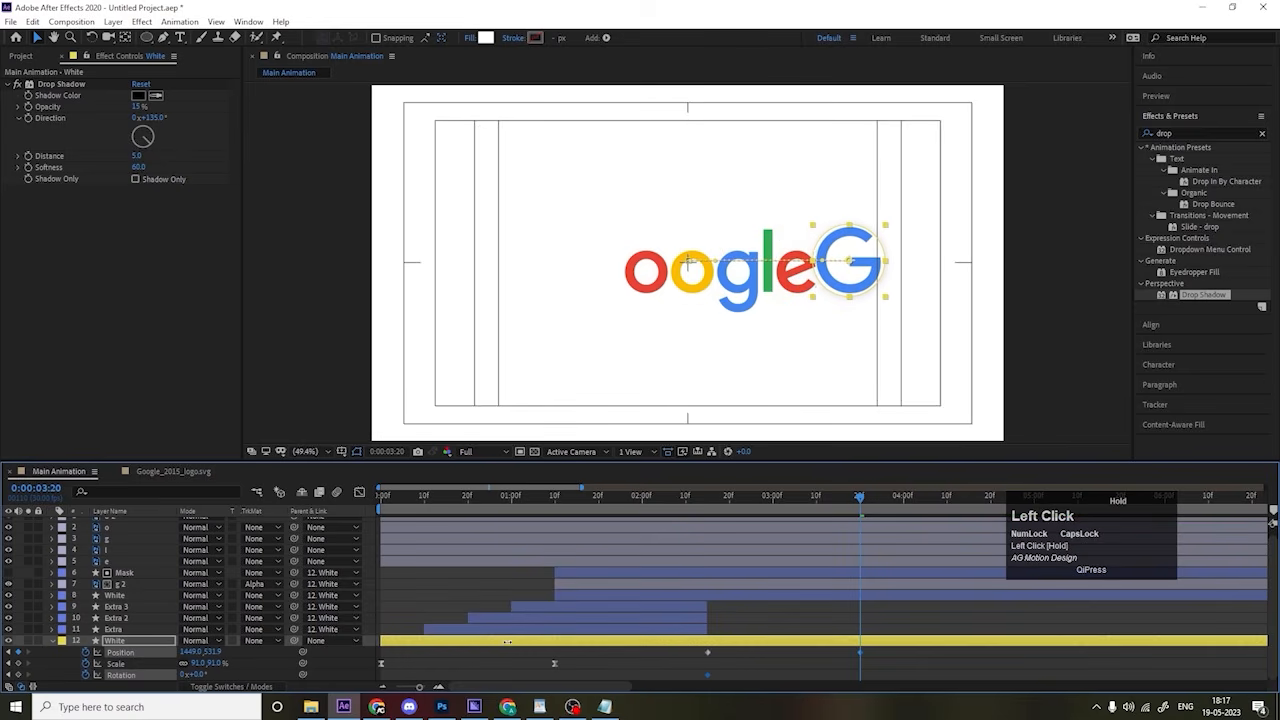
Step: At 0:00:05:20, move the yellow-labelled White layer to X position 661.7, placing the G in front of the first o
{"action": "left_click_drag", "start_coordinate": [985, 506], "coordinate": [1119, 507]}
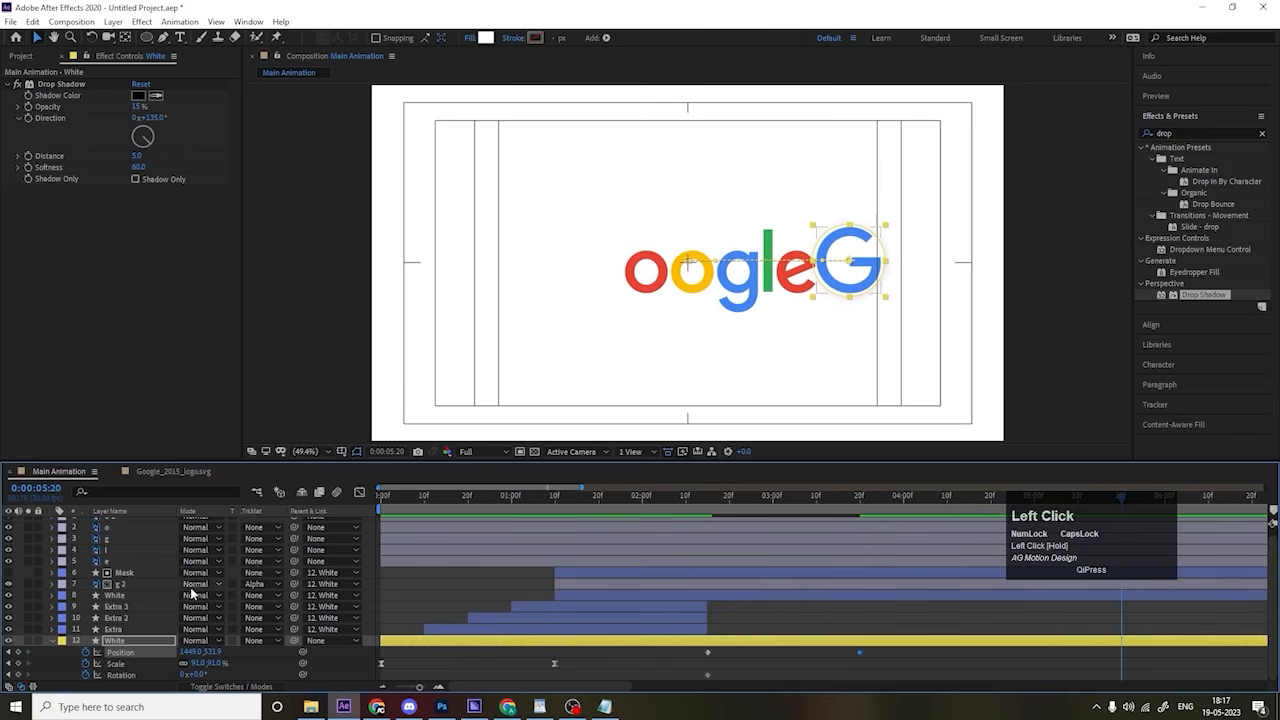
{"action": "left_click_drag", "start_coordinate": [829, 298], "coordinate": [586, 270]}
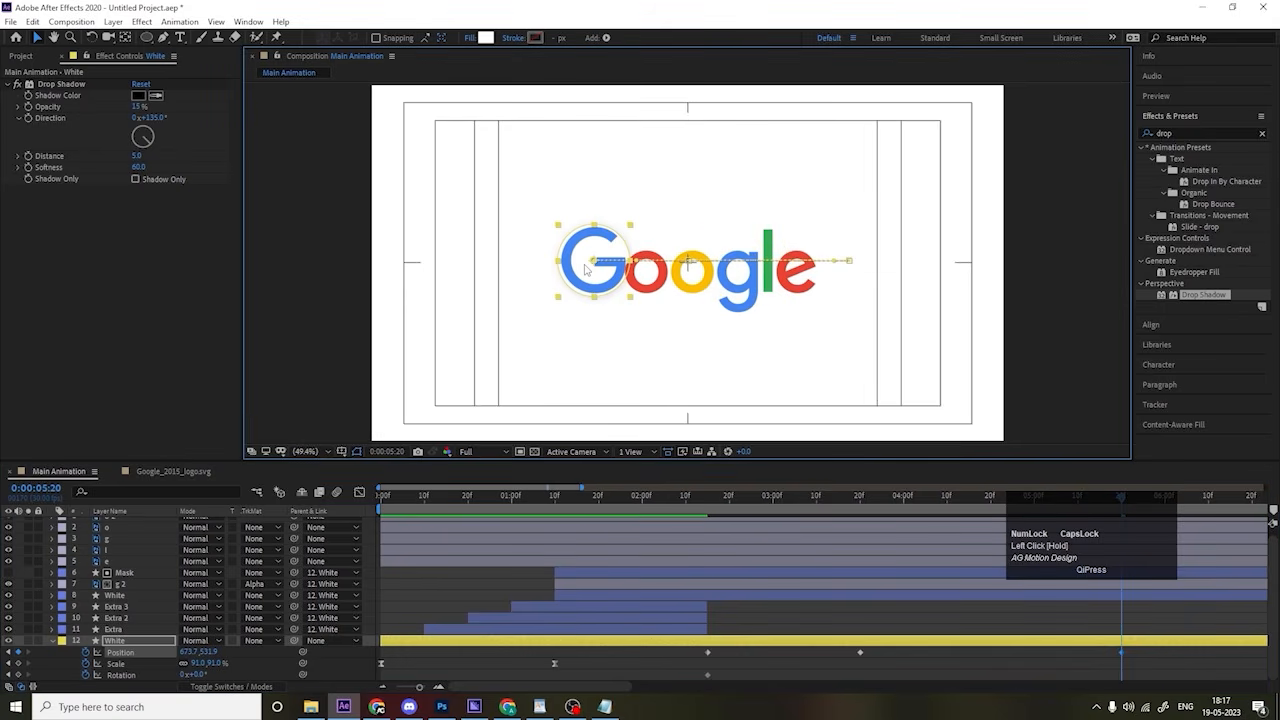
{"action": "key", "text": "Left"}
{"action": "key", "text": "Left"}
{"action": "key", "text": "Left"}
{"action": "key", "text": "Left"}
{"action": "key", "text": "Left"}
{"action": "key", "text": "Left"}
{"action": "key", "text": "Left"}
{"action": "key", "text": "Left"}
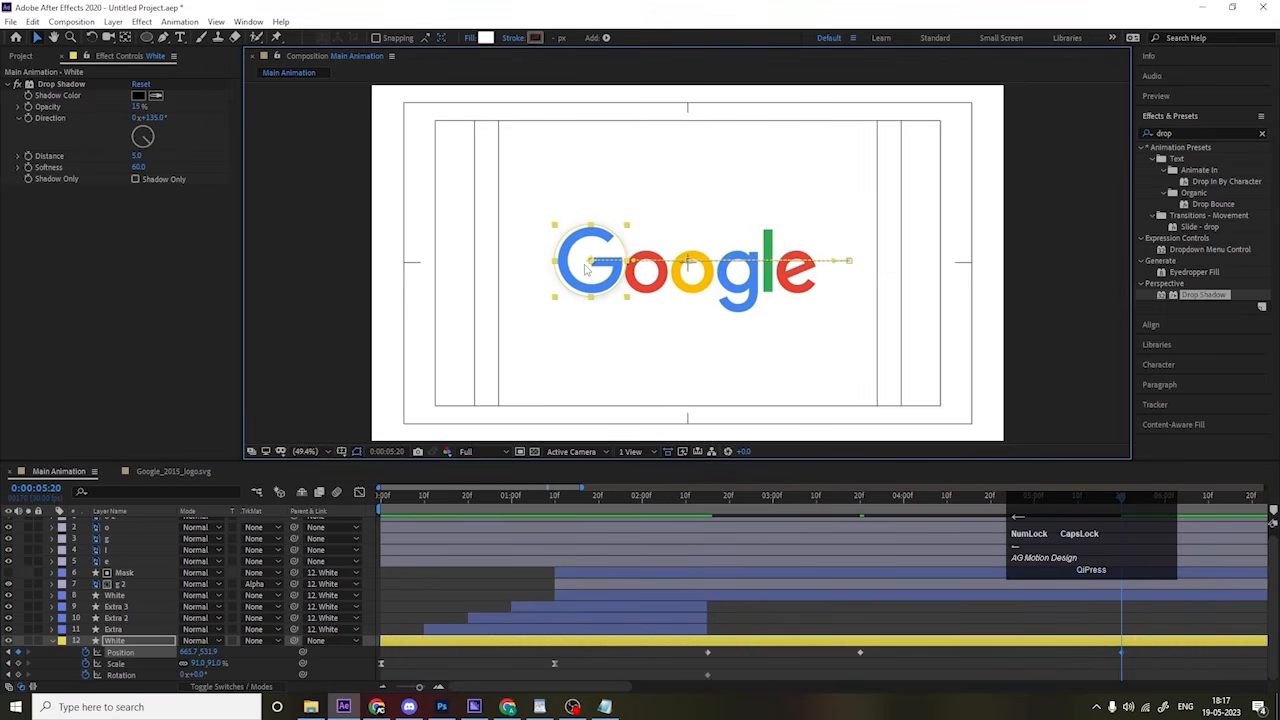
{"action": "key", "text": "Left"}
{"action": "key", "text": "Left"}
{"action": "key", "text": "Left"}
{"action": "key", "text": "Left"}
Step: Play back the G circle's sideways movement from 0:00:02:10
{"action": "left_click_drag", "start_coordinate": [862, 503], "coordinate": [686, 501]}
{"action": "key", "text": "space"}
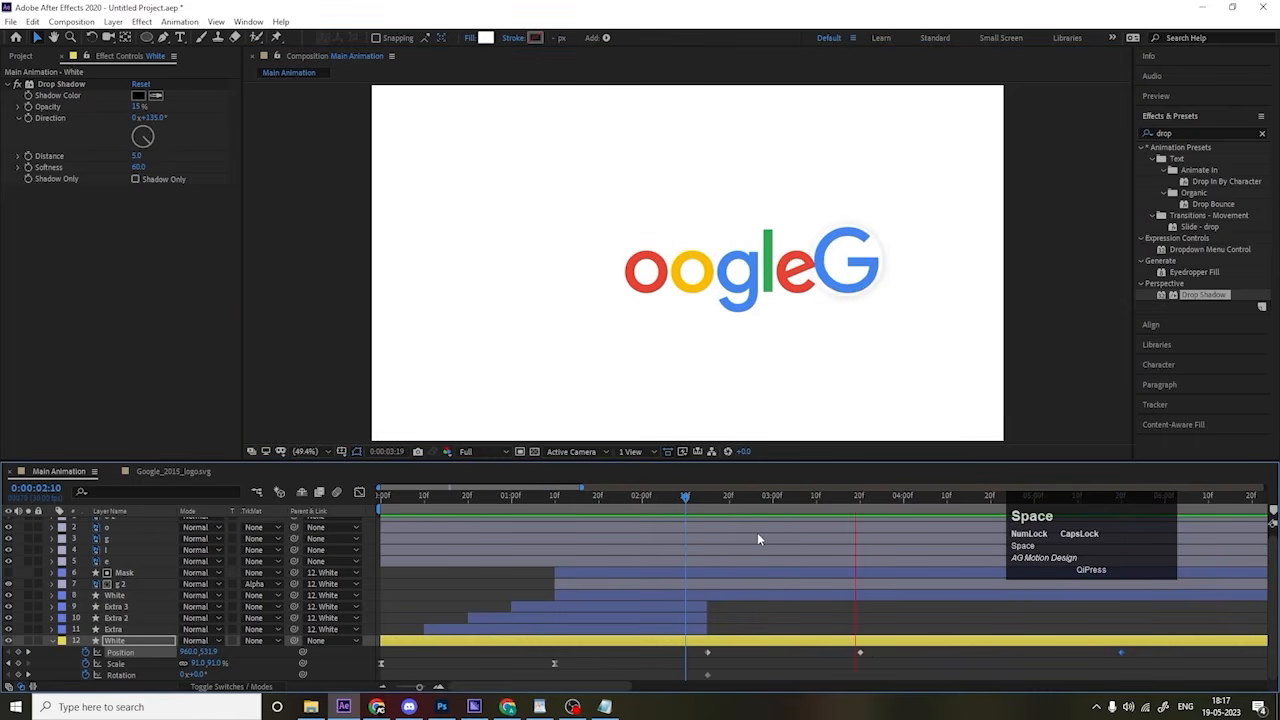
{"action": "key", "text": "space"}
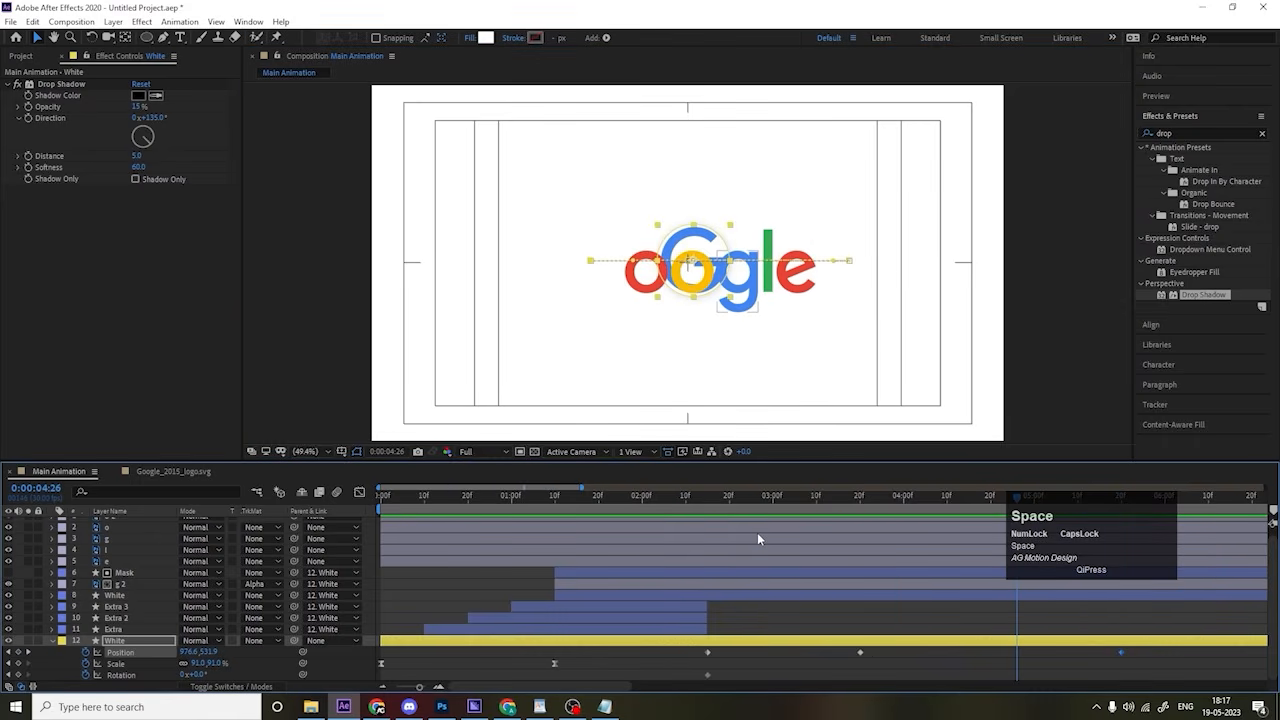
Step: Set the yellow-labelled White layer's Rotation to 1x+0.0° at the 0:00:03:20 keyframe and preview the roll
{"action": "key", "text": "j"}
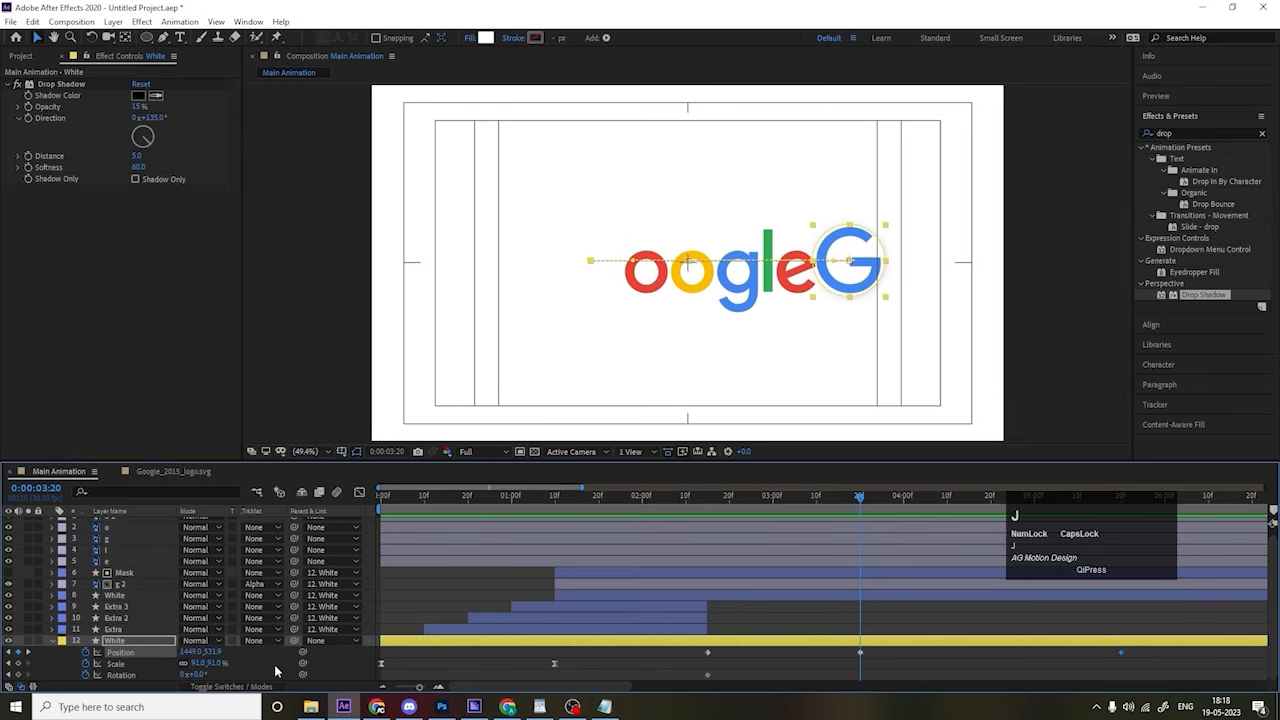
{"action": "left_click", "coordinate": [183, 675]}
{"action": "type", "text": "1"}
{"action": "key", "text": "Return"}
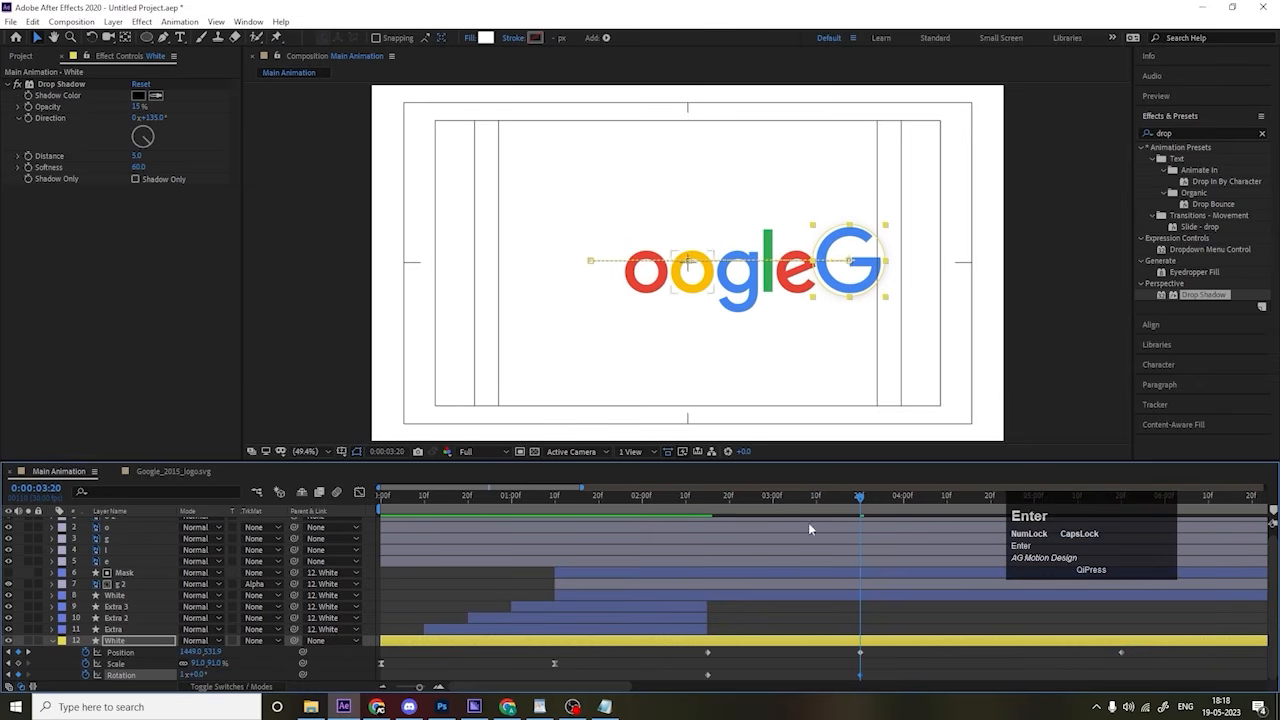
{"action": "left_click", "coordinate": [710, 495]}
{"action": "key", "text": "space"}
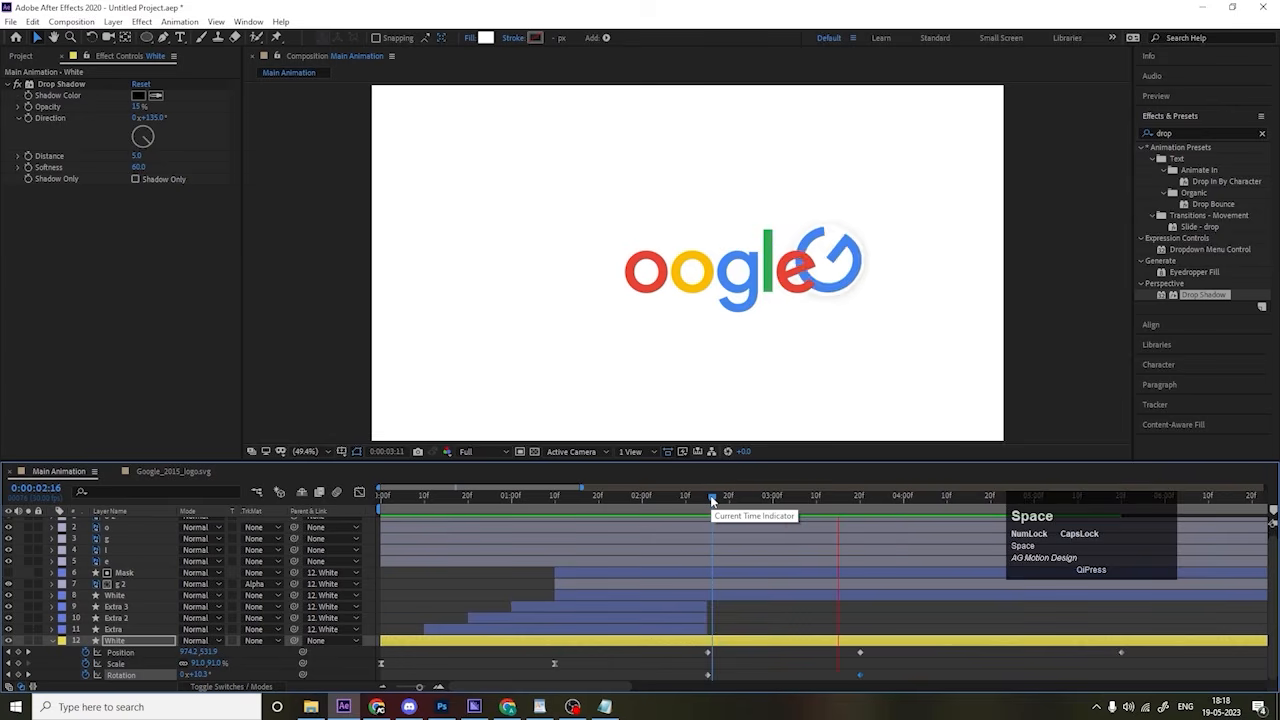
{"action": "key", "text": "space"}
Step: At 0:00:05:20, set the yellow-labelled White layer's Rotation to -1 full revolution and preview the return roll
{"action": "key", "text": "k"}
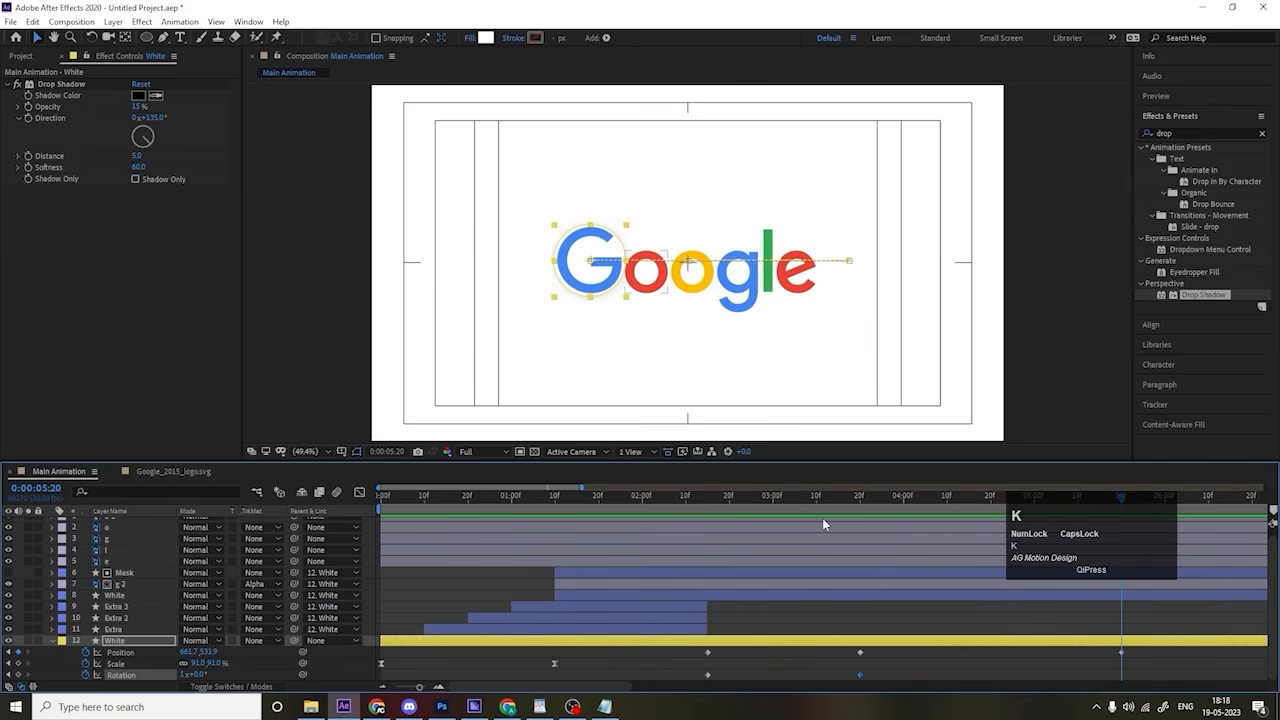
{"action": "left_click", "coordinate": [187, 676]}
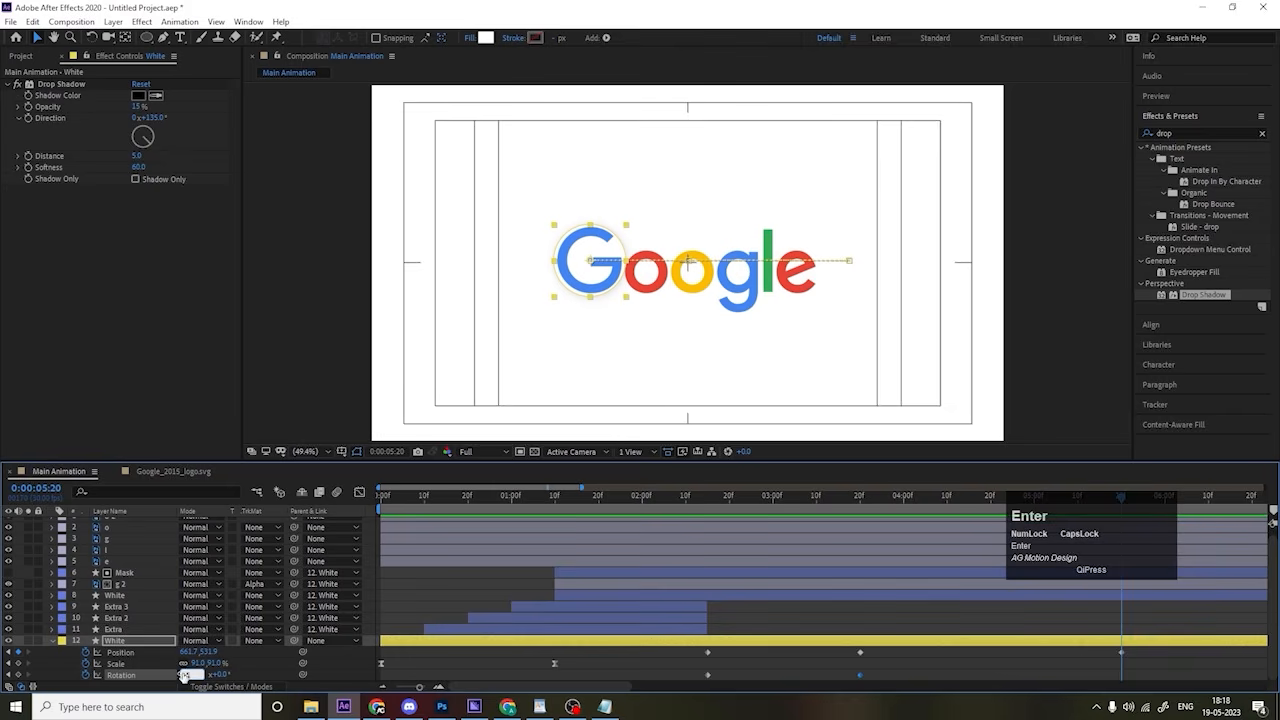
{"action": "key", "text": "Return"}
{"action": "left_click", "coordinate": [699, 494]}
{"action": "key", "text": "space"}
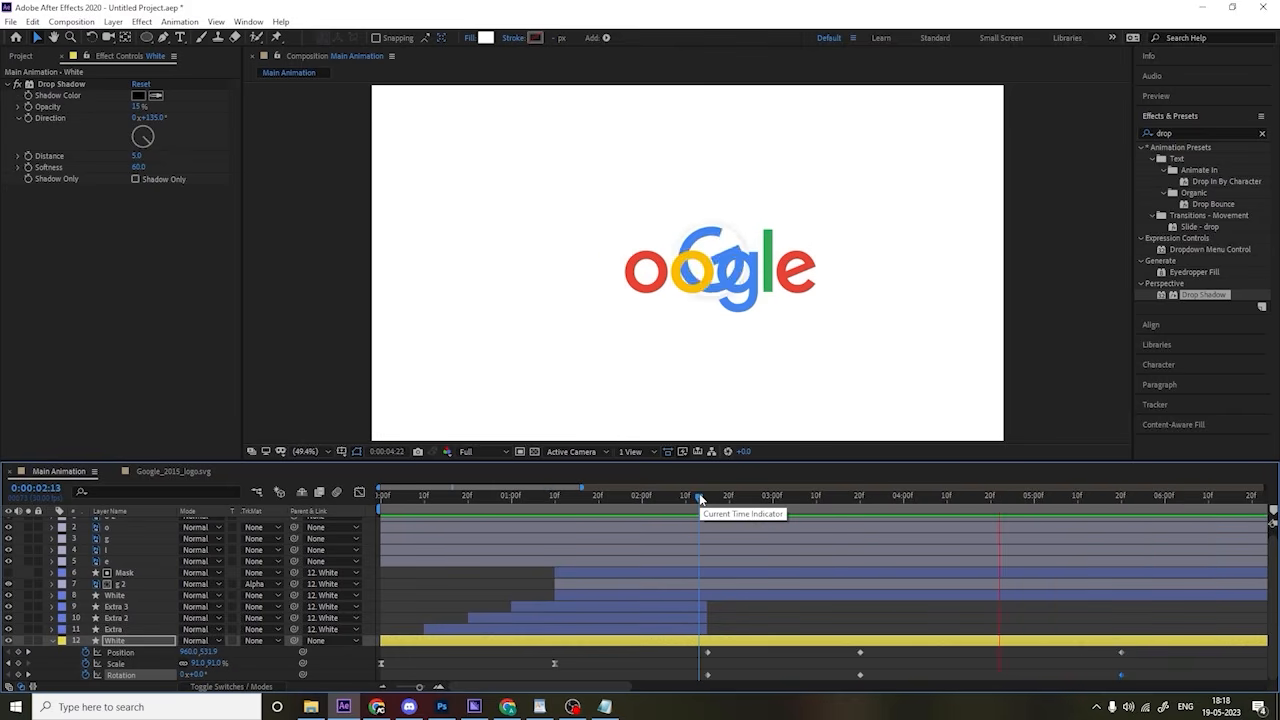
{"action": "key", "text": "space"}
Step: Apply Easy Ease to all Position and Rotation keyframes of the yellow-labelled White layer and preview the motion
{"action": "left_click_drag", "start_coordinate": [692, 648], "coordinate": [1200, 682]}
{"action": "key", "text": "F9"}
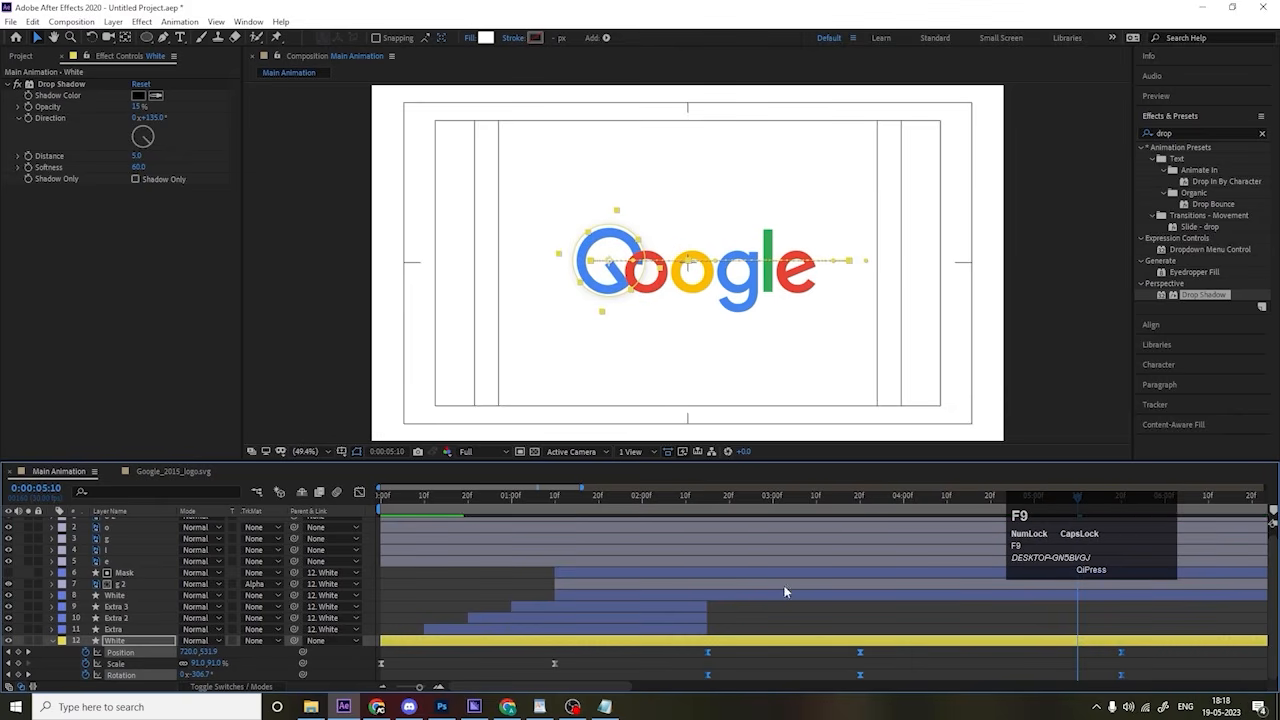
{"action": "left_click", "coordinate": [703, 495]}
{"action": "key", "text": "space"}
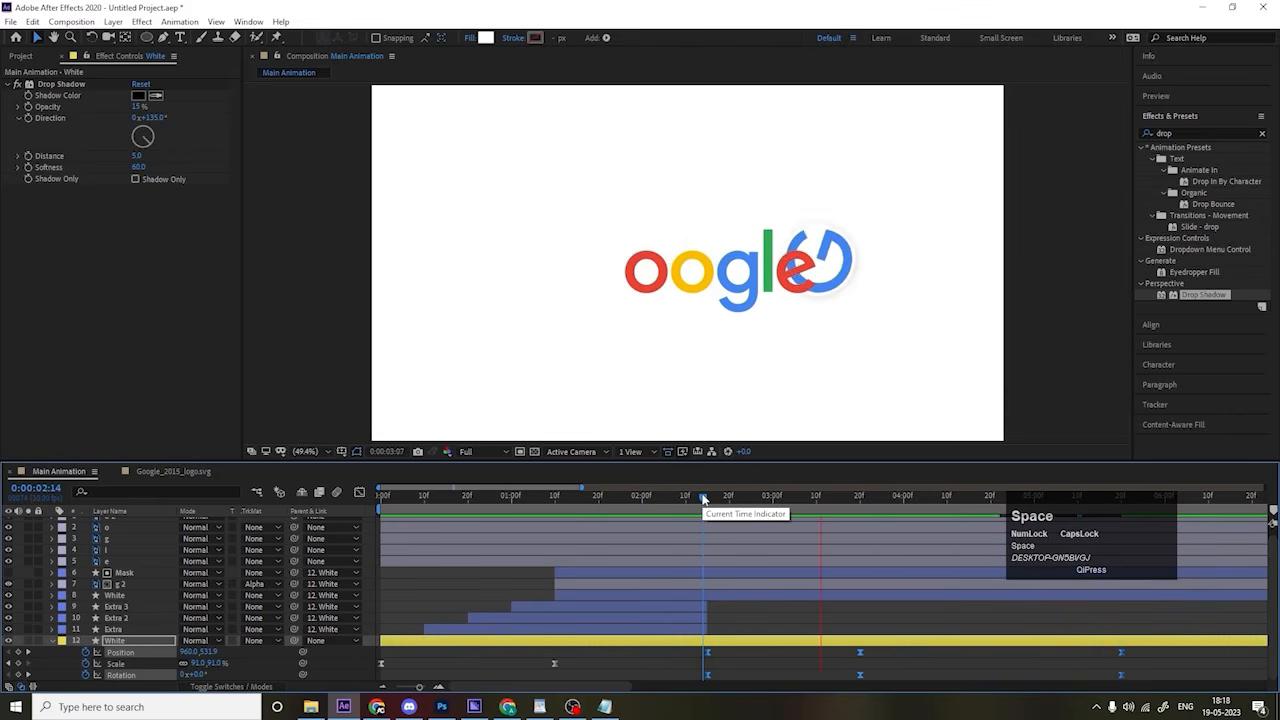
{"action": "key", "text": "space"}
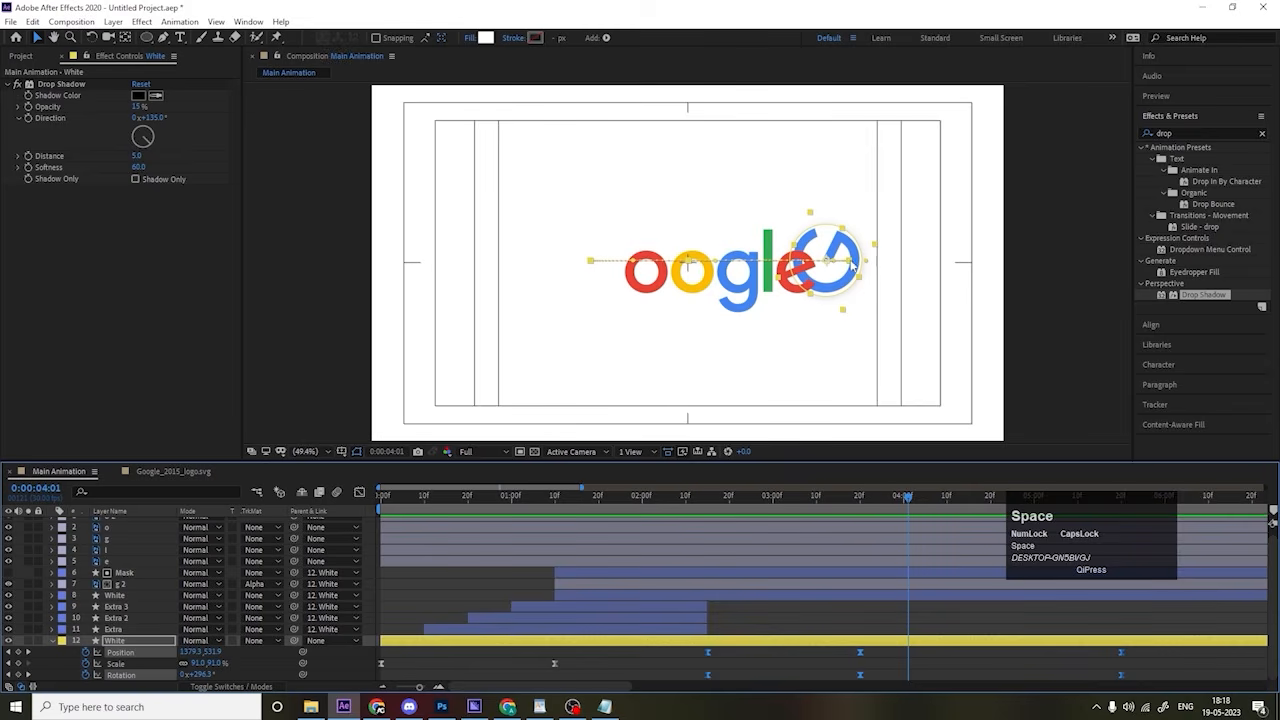
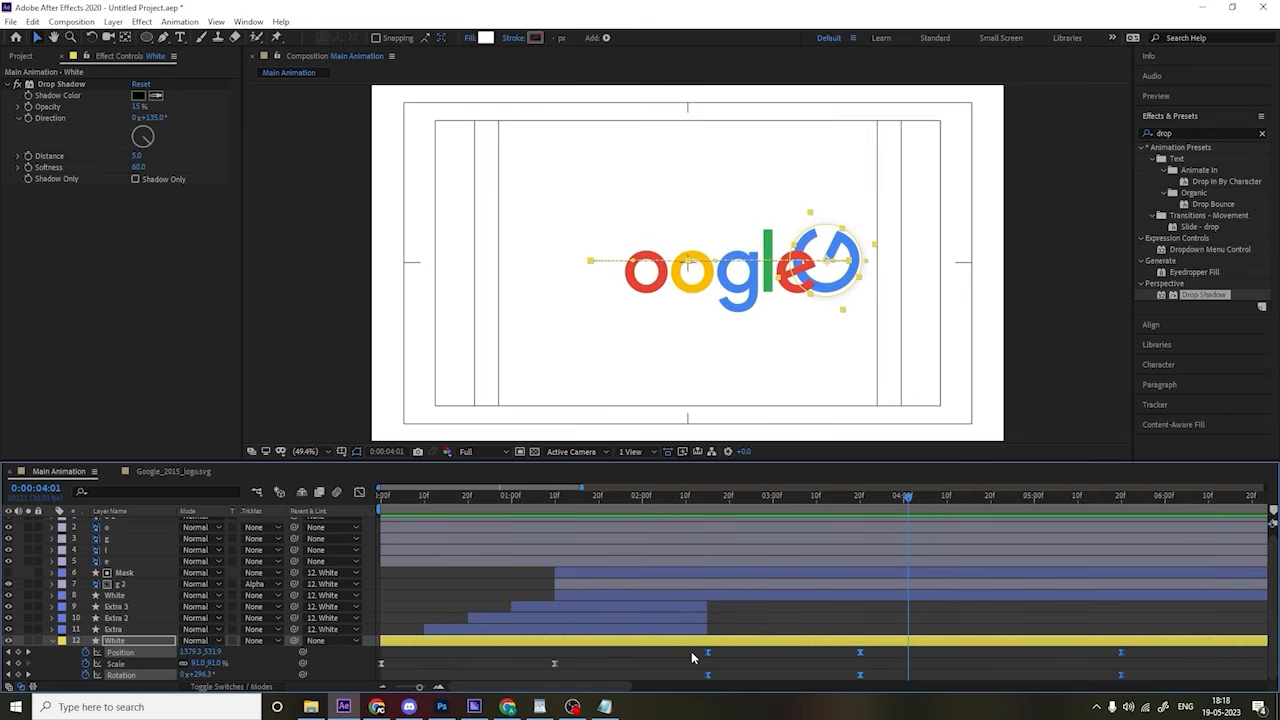
Step: Set the Spatial Interpolation of the yellow-labelled White layer's Position keyframes to Linear and preview the motion
{"action": "left_click_drag", "start_coordinate": [692, 653], "coordinate": [844, 655]}
{"action": "left_click_drag", "start_coordinate": [1120, 653], "coordinate": [1130, 652]}
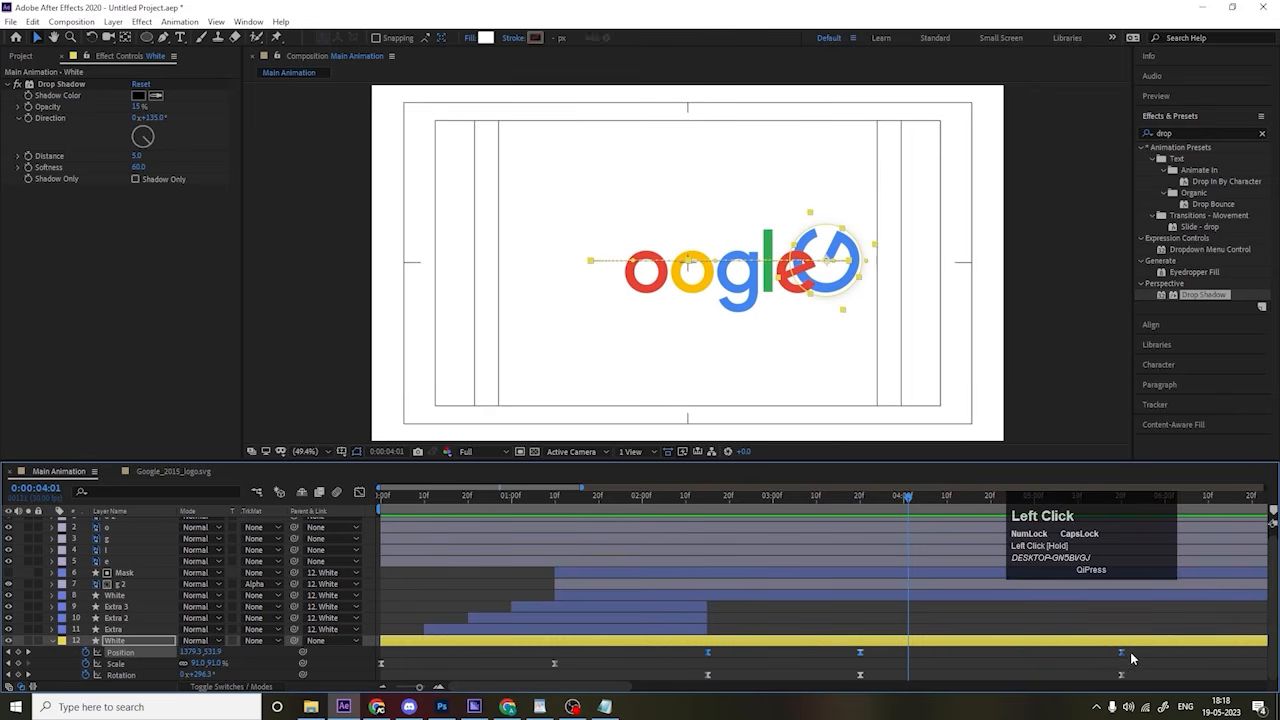
{"action": "right_click", "coordinate": [1121, 650]}
{"action": "left_click", "coordinate": [1148, 605]}
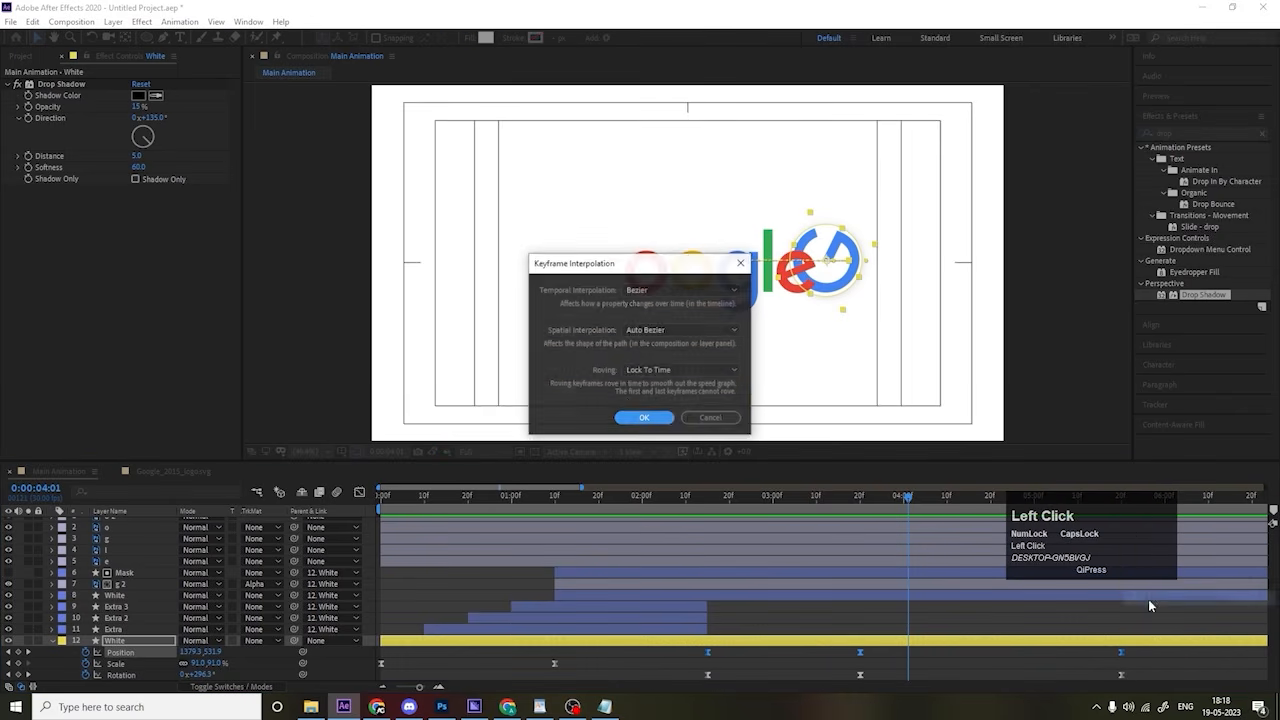
{"action": "left_click", "coordinate": [645, 330]}
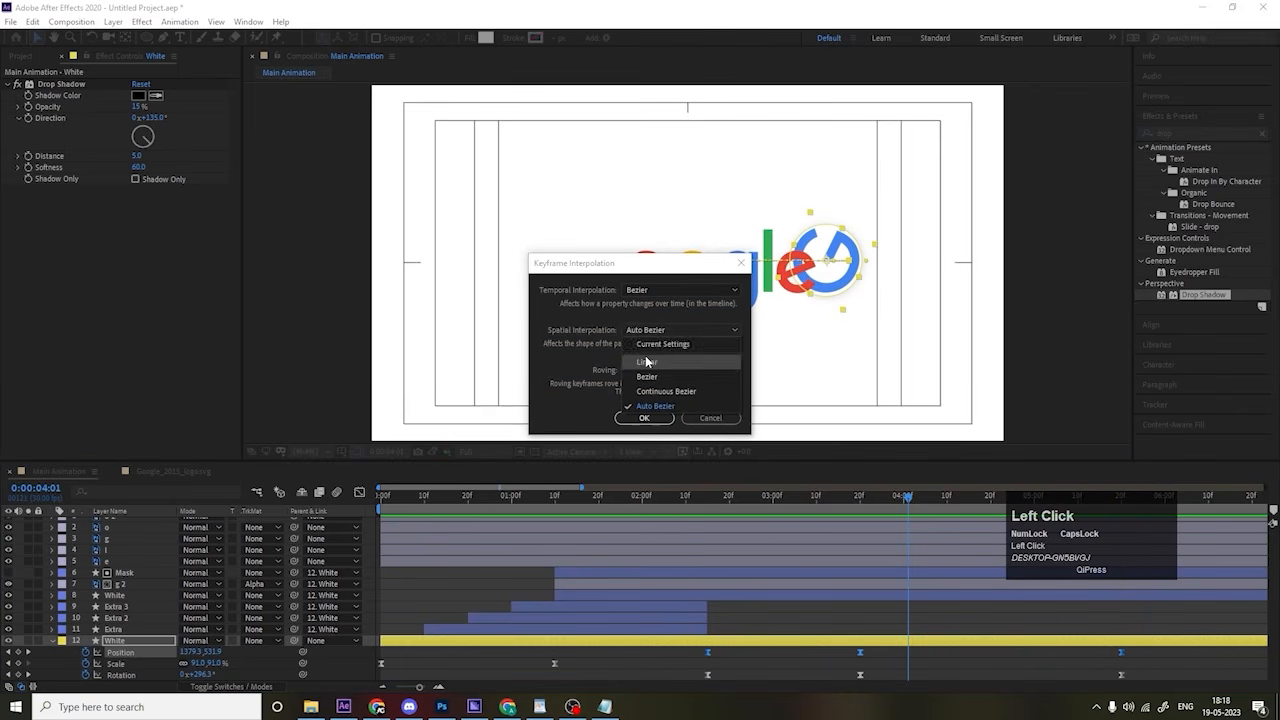
{"action": "left_click", "coordinate": [640, 343]}
{"action": "left_click", "coordinate": [643, 418]}
{"action": "key", "text": "space"}
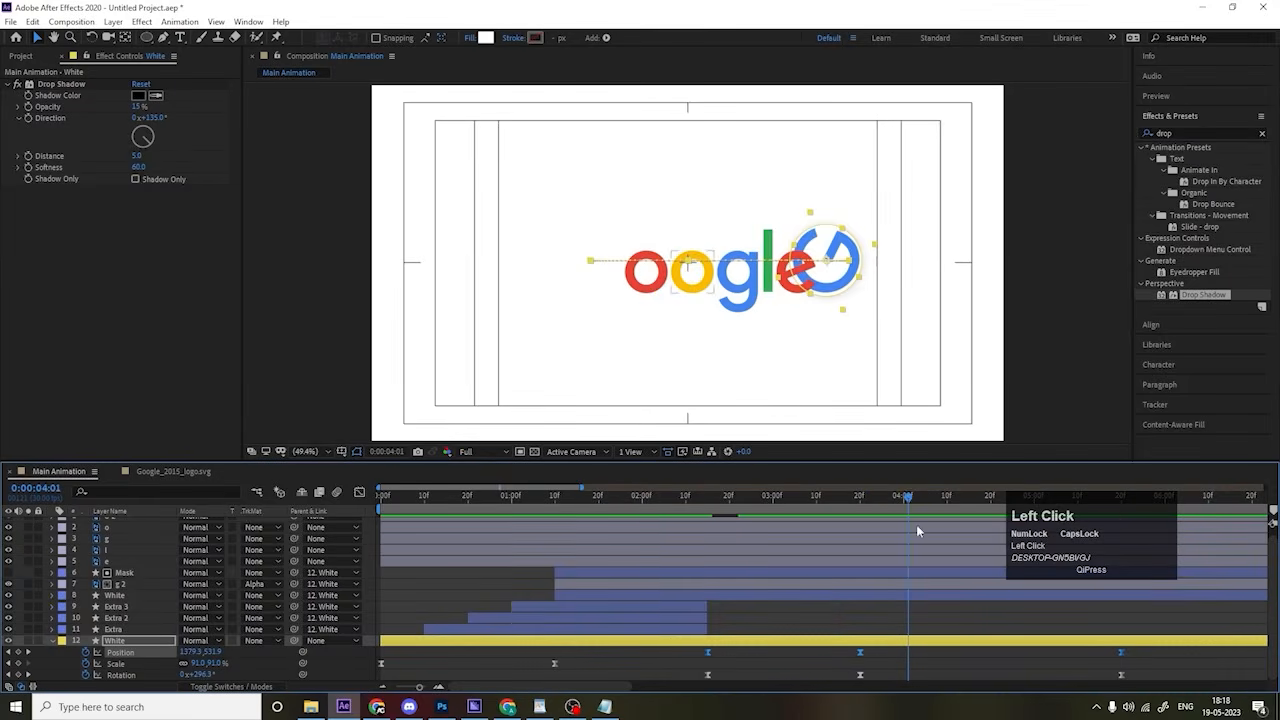
{"action": "key", "text": "space"}
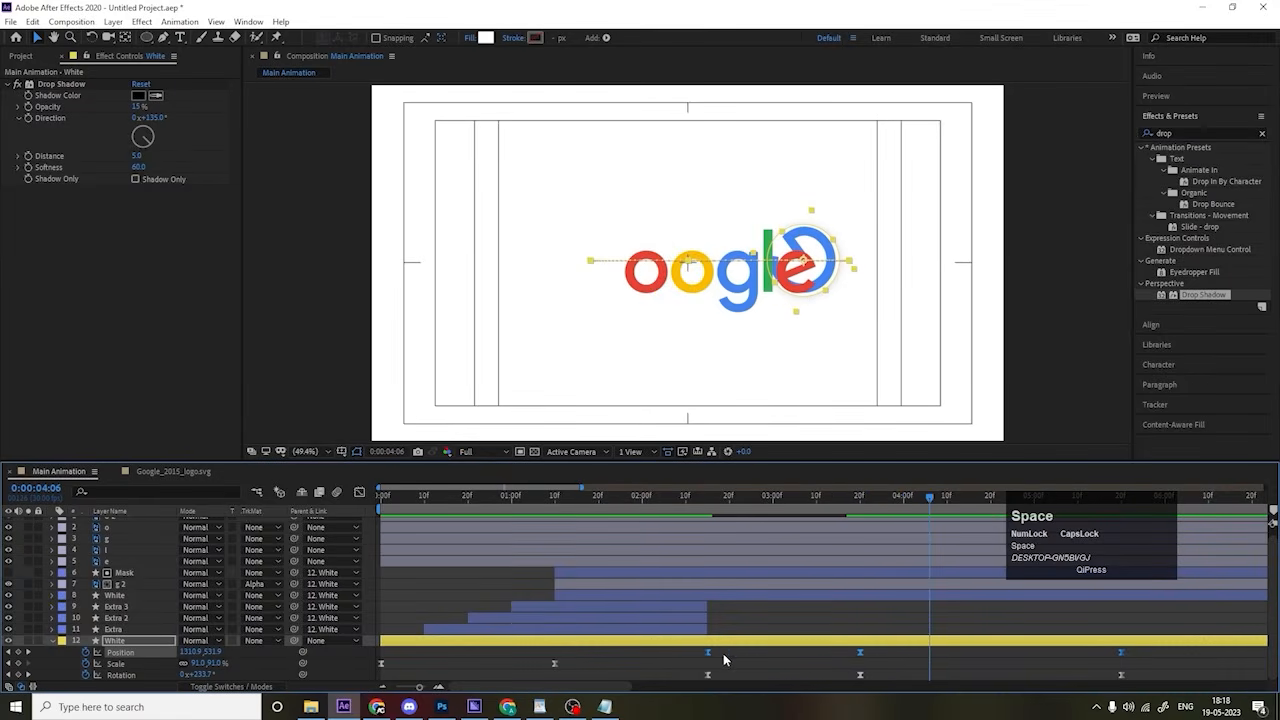
Step: Steepen the easing of the yellow-labelled White layer's Position and Rotation keyframes in the speed graph and preview from 0:00:02:10
{"action": "left_click_drag", "start_coordinate": [694, 653], "coordinate": [1140, 684]}
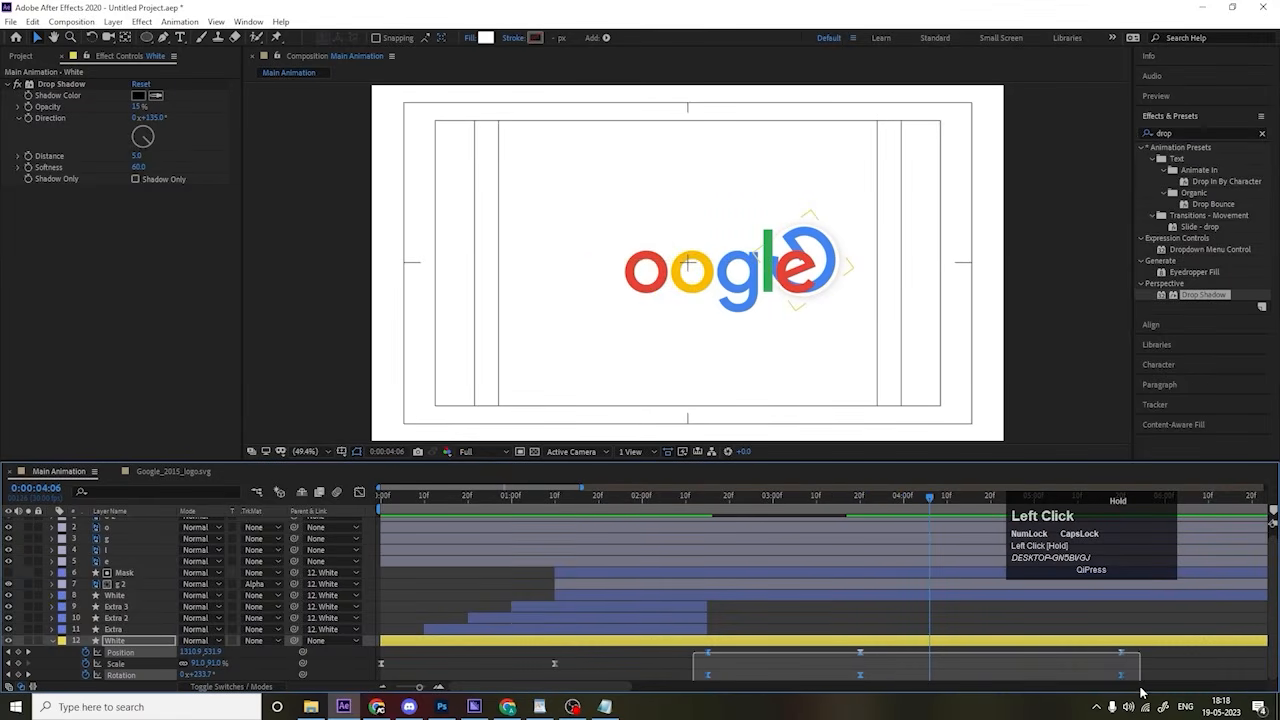
{"action": "left_click", "coordinate": [359, 494]}
{"action": "left_click_drag", "start_coordinate": [755, 588], "coordinate": [1171, 631]}
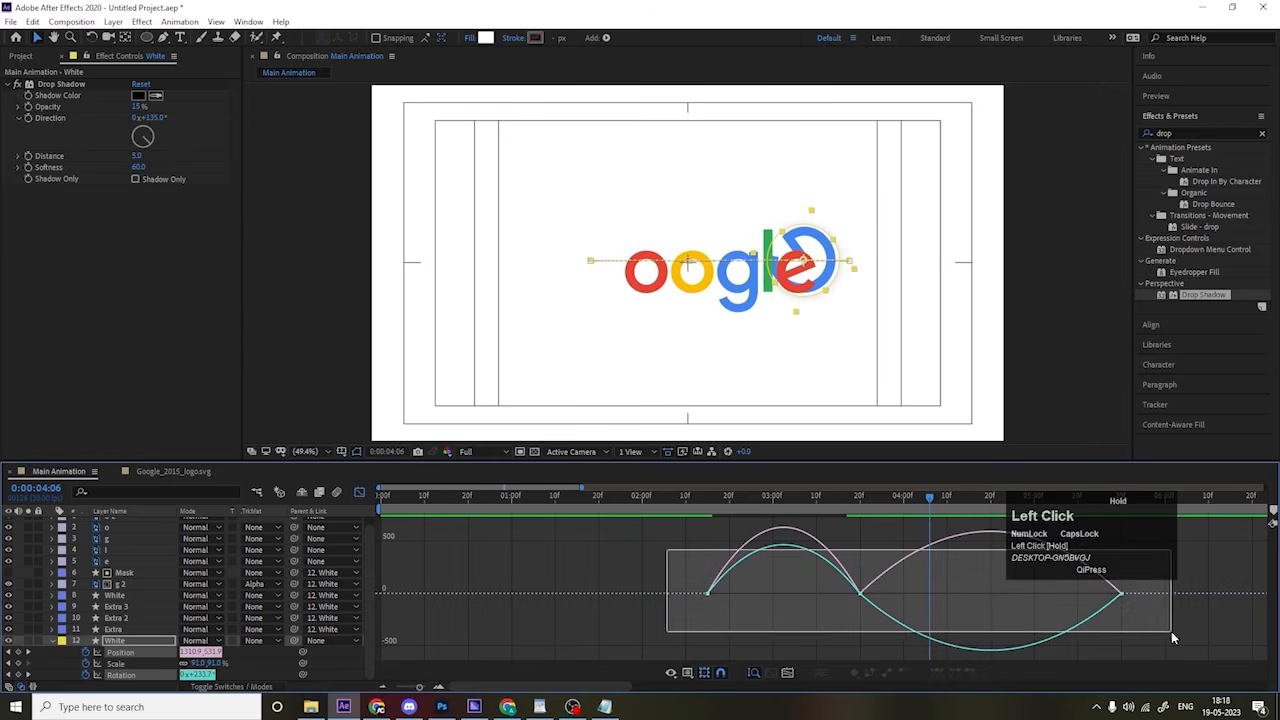
{"action": "left_click_drag", "start_coordinate": [1078, 596], "coordinate": [1023, 594]}
{"action": "left_click_drag", "start_coordinate": [908, 612], "coordinate": [940, 608]}
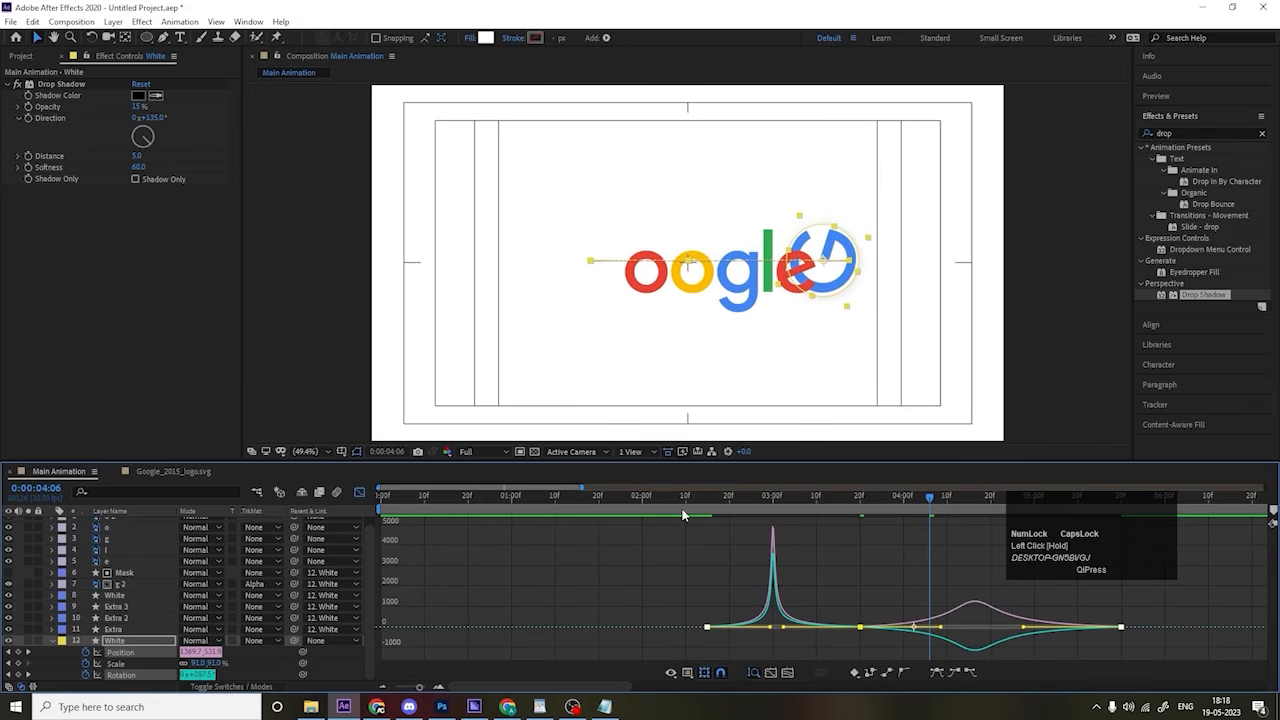
{"action": "left_click", "coordinate": [685, 500]}
{"action": "key", "text": "space"}
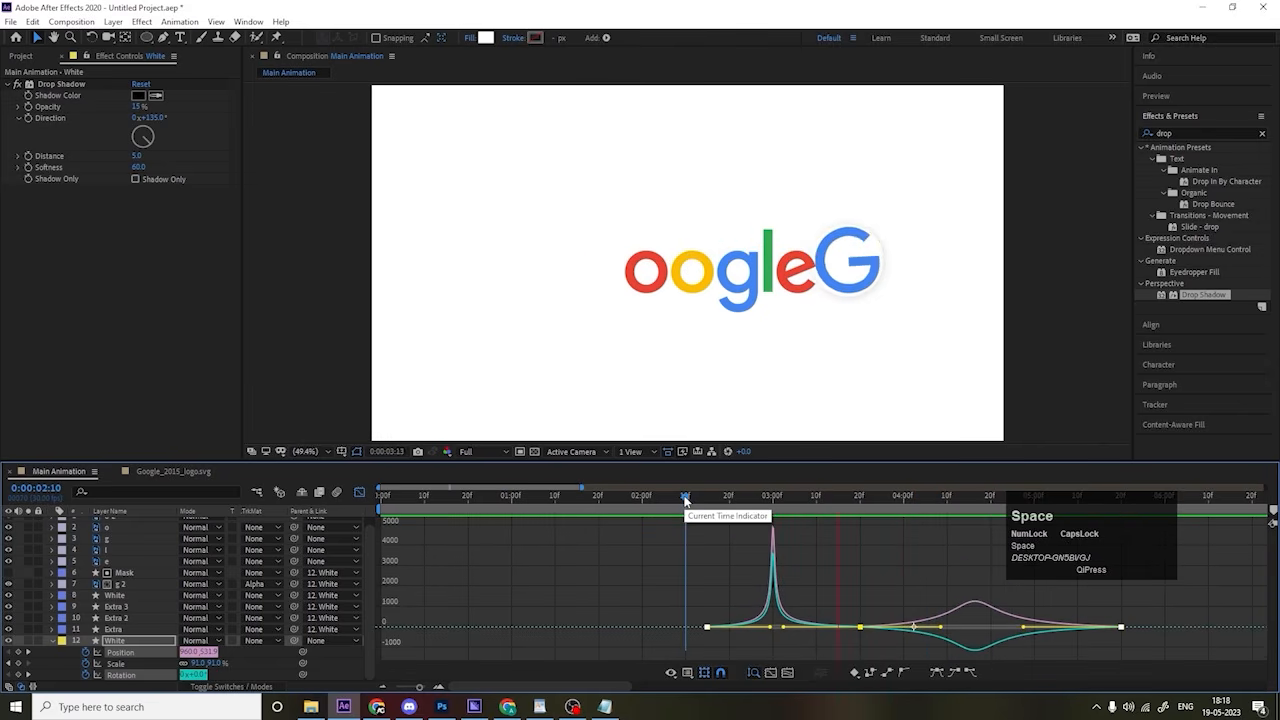
{"action": "key", "text": "space"}
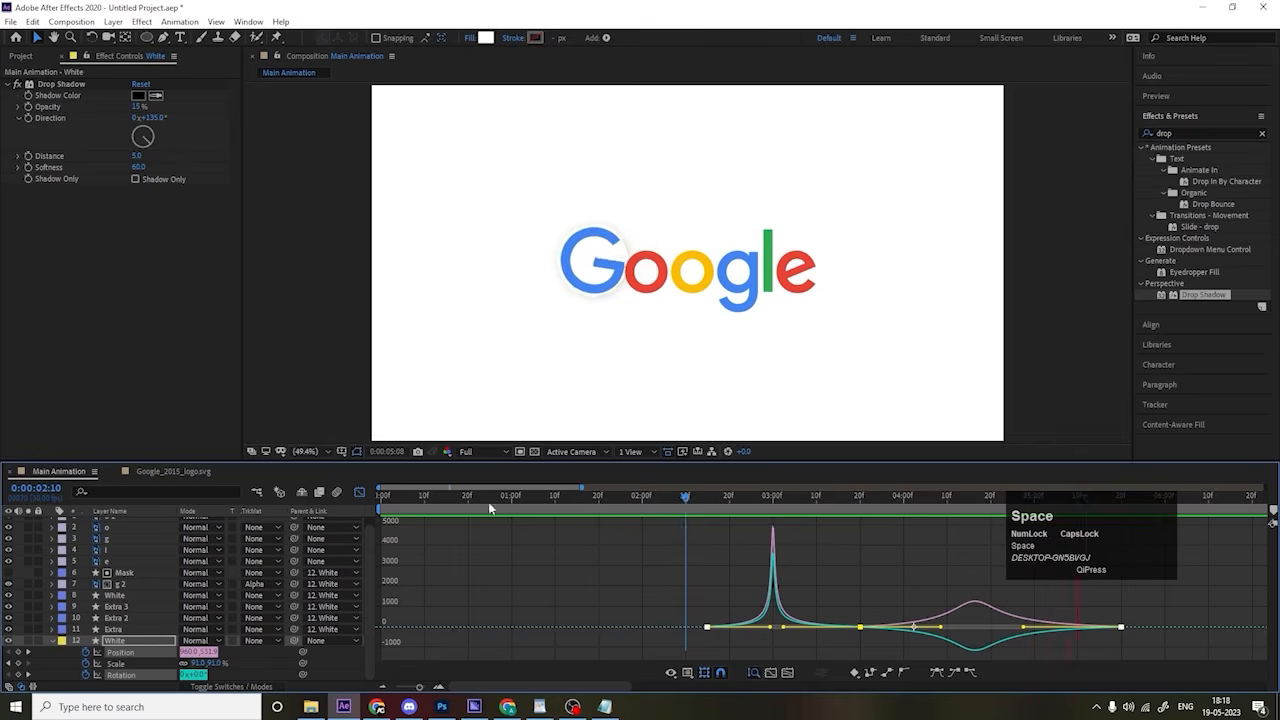
Step: Close the speed graph and play back the G circle's roll from 0:00:02:14
{"action": "left_click", "coordinate": [360, 493]}
{"action": "left_click", "coordinate": [701, 500]}
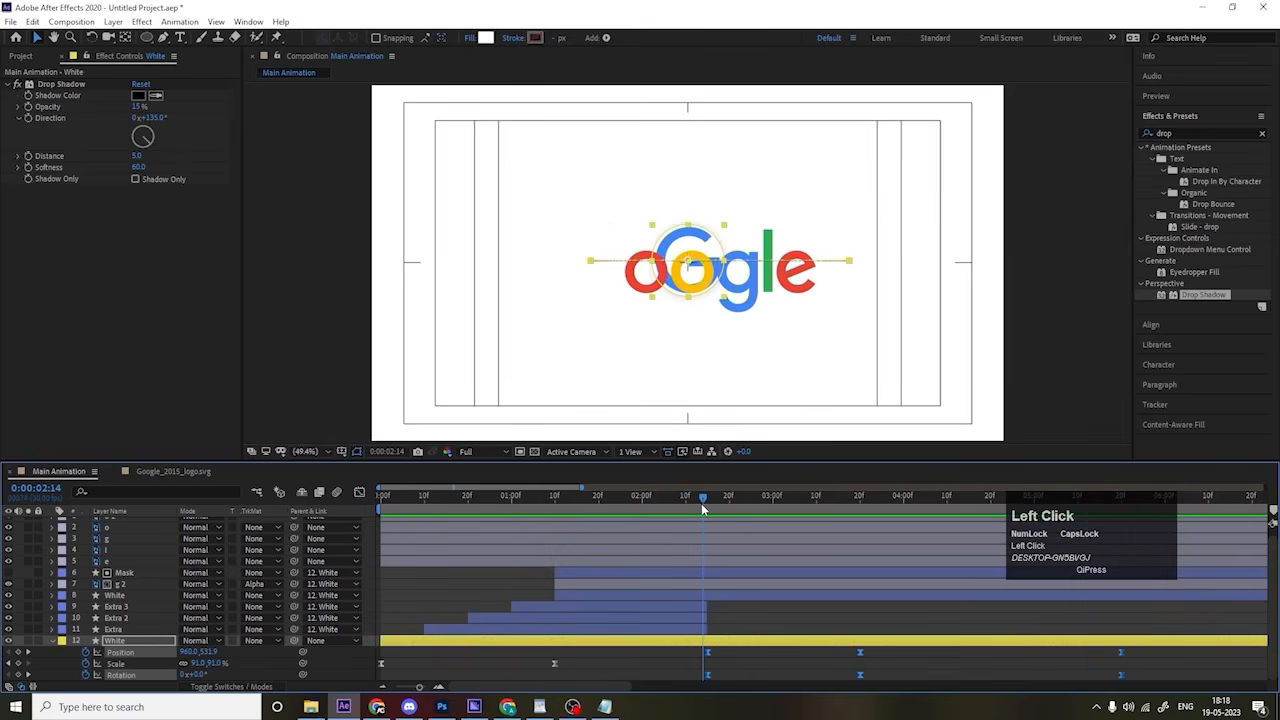
{"action": "key", "text": "space"}
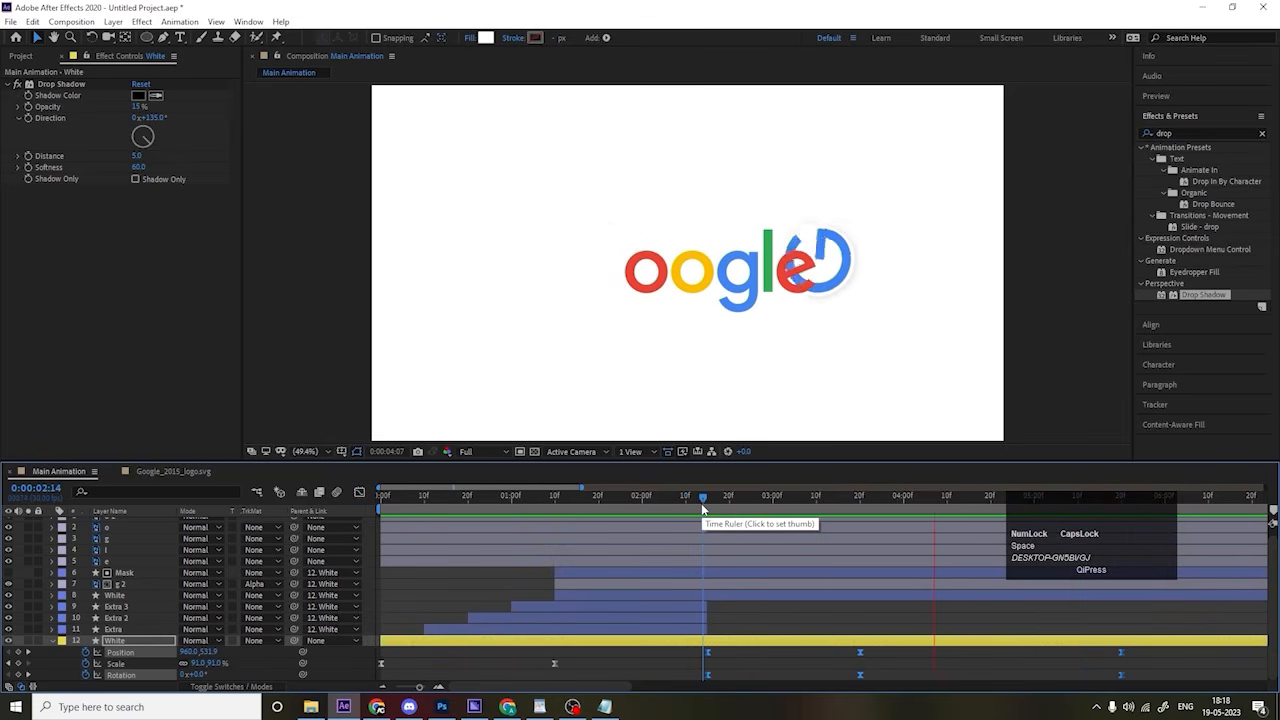
{"action": "left_click", "coordinate": [701, 503]}
Step: Add a Drop Shadow Opacity keyframe at 0:00:04:20 on the yellow-labelled White layer and reveal its keyframed properties
{"action": "left_click_drag", "start_coordinate": [701, 503], "coordinate": [993, 497]}
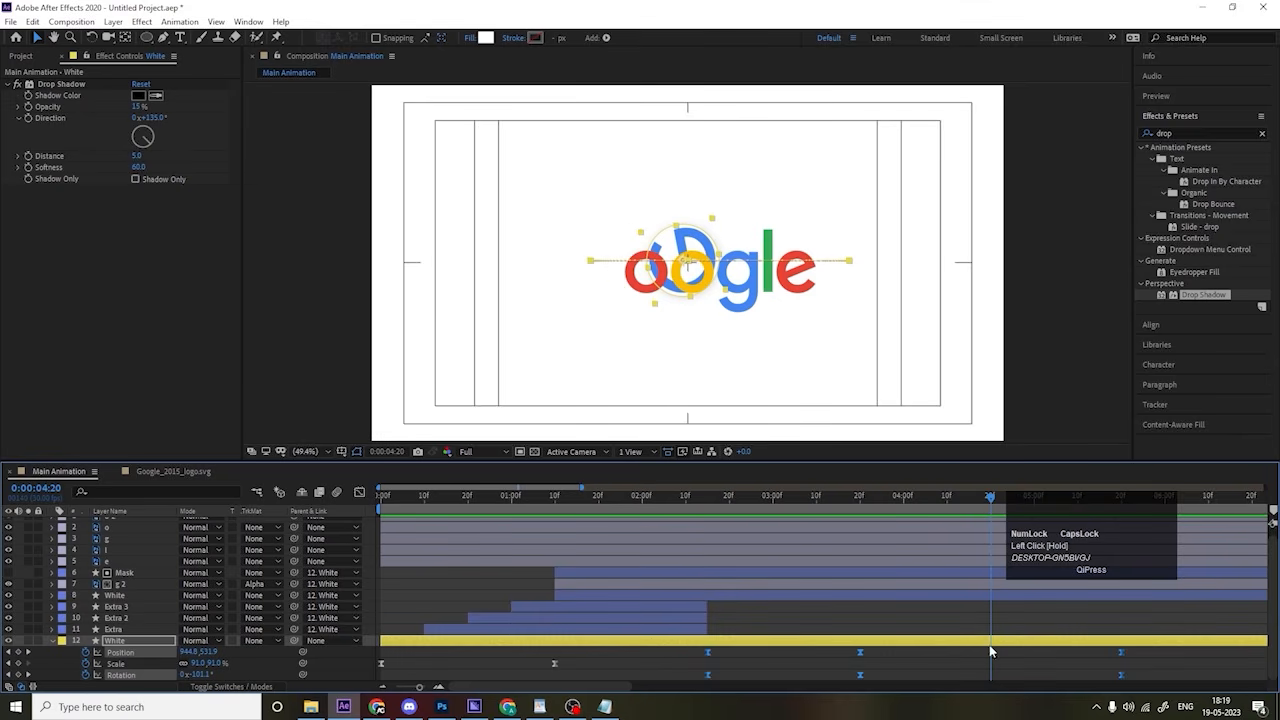
{"action": "left_click_drag", "start_coordinate": [991, 652], "coordinate": [991, 652]}
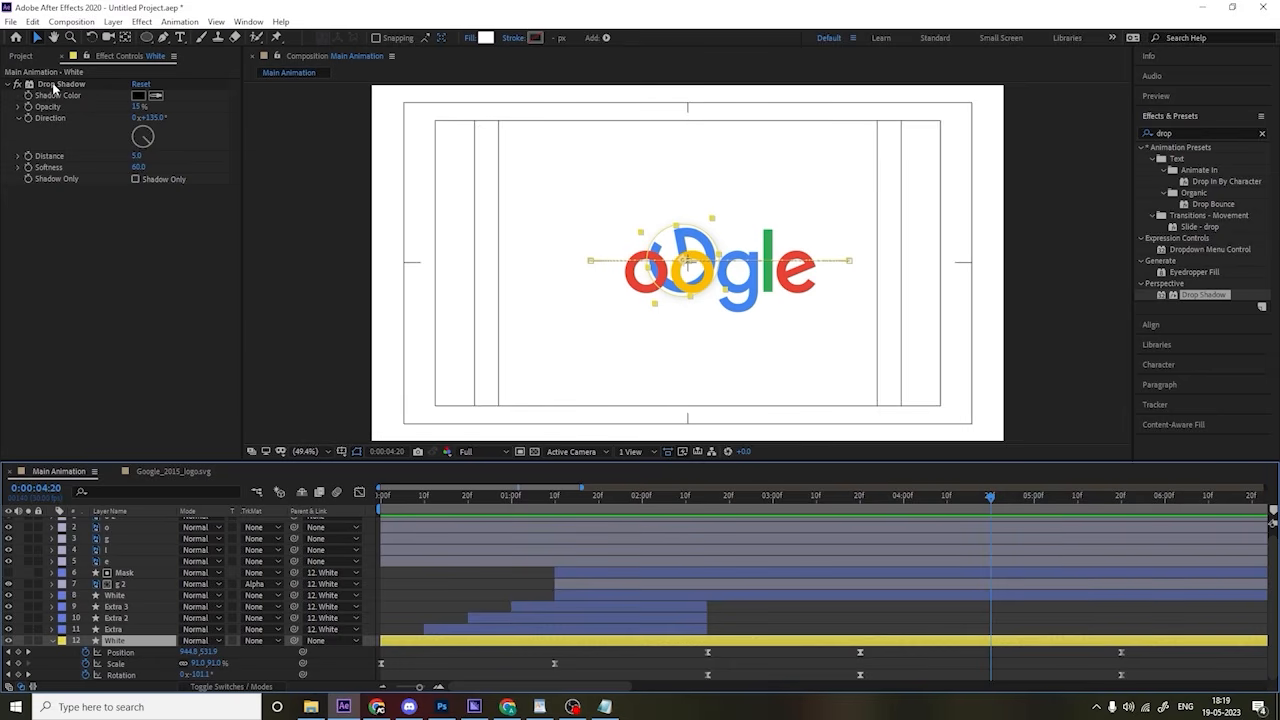
{"action": "left_click", "coordinate": [71, 138]}
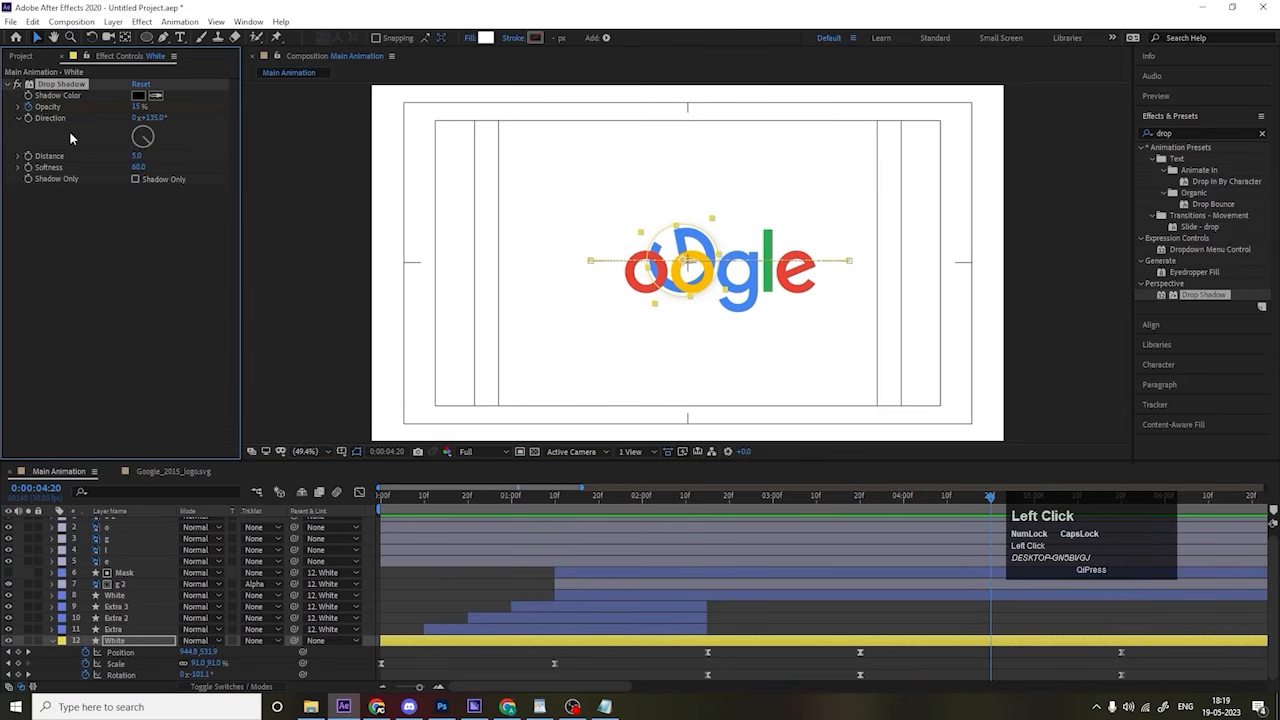
{"action": "key", "text": "u"}
{"action": "scroll", "coordinate": [1060, 624], "scroll_direction": "down", "scroll_amount": 1}
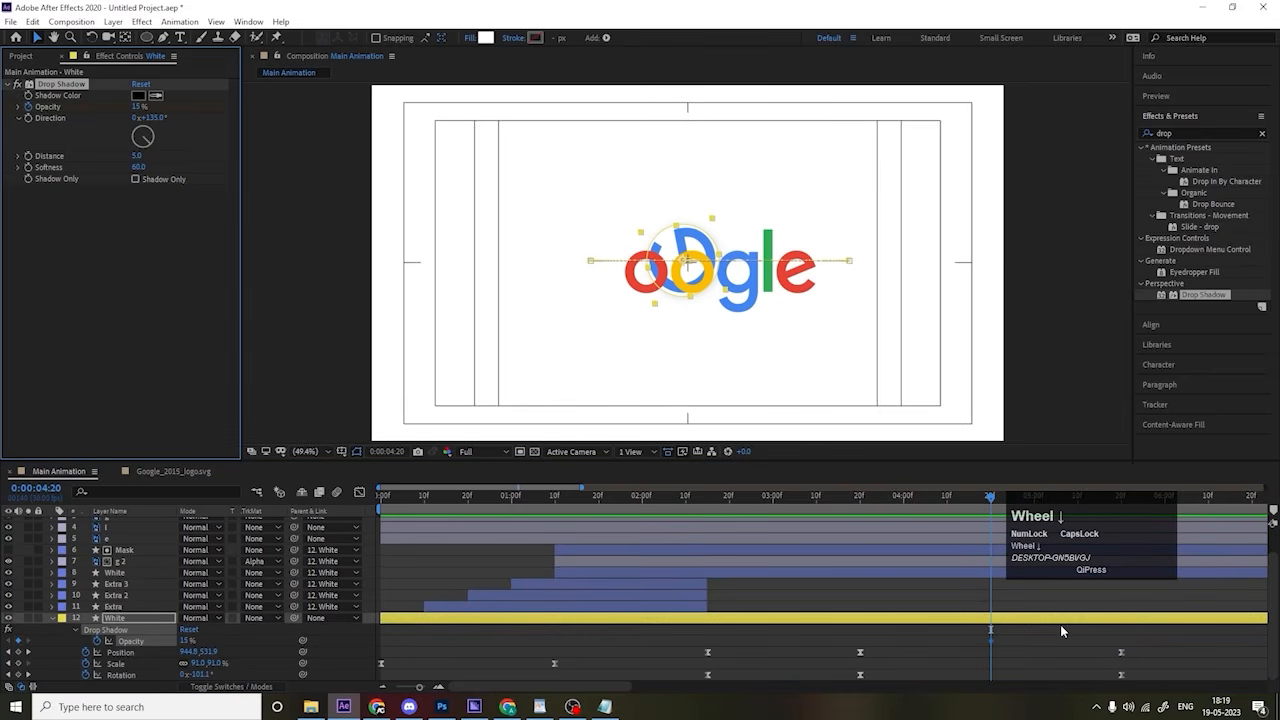
Step: Set the yellow-labelled White layer's Drop Shadow Opacity to 0% at 0:00:05:20 and preview the fade
{"action": "key", "text": "k"}
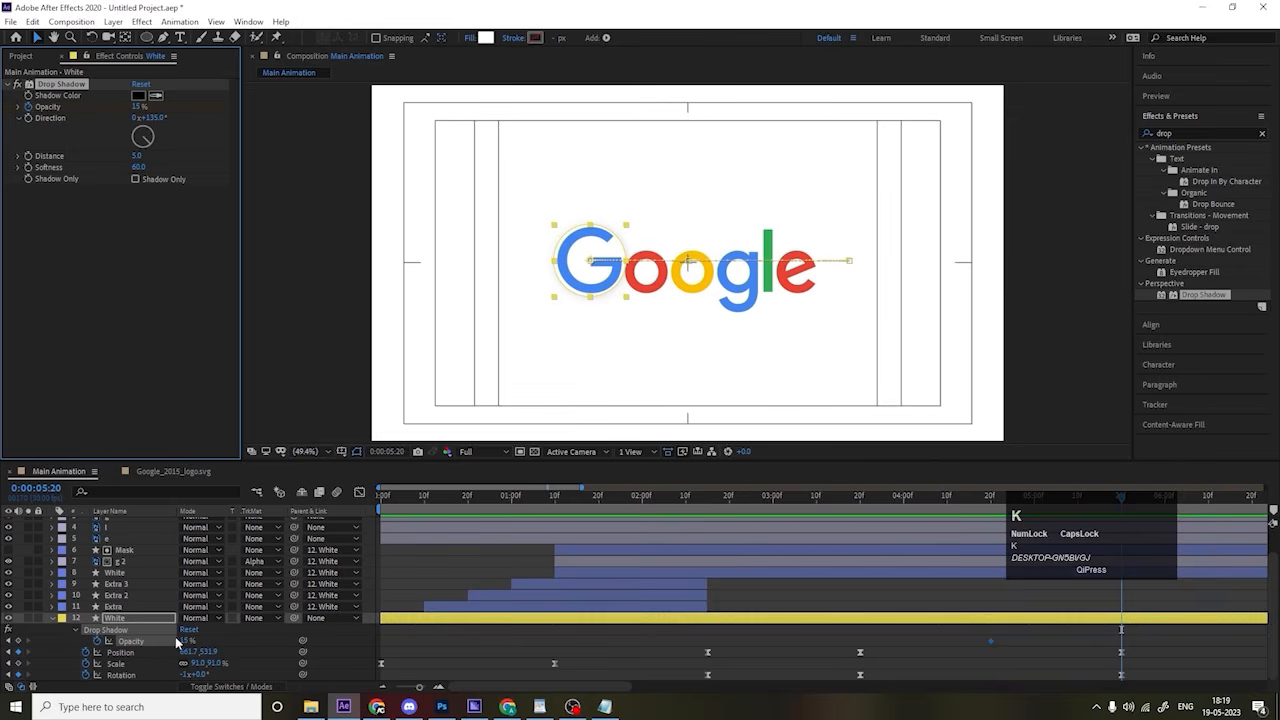
{"action": "type", "text": "0"}
{"action": "key", "text": "Return"}
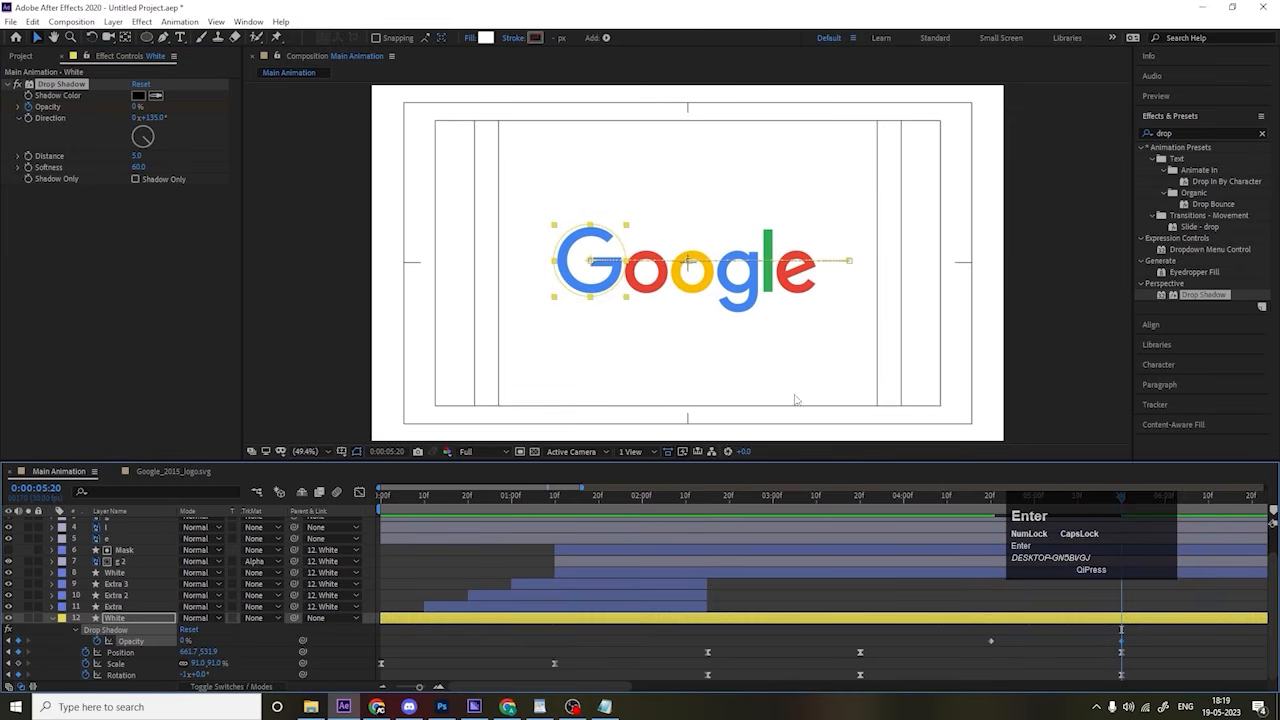
{"action": "key", "text": "space"}
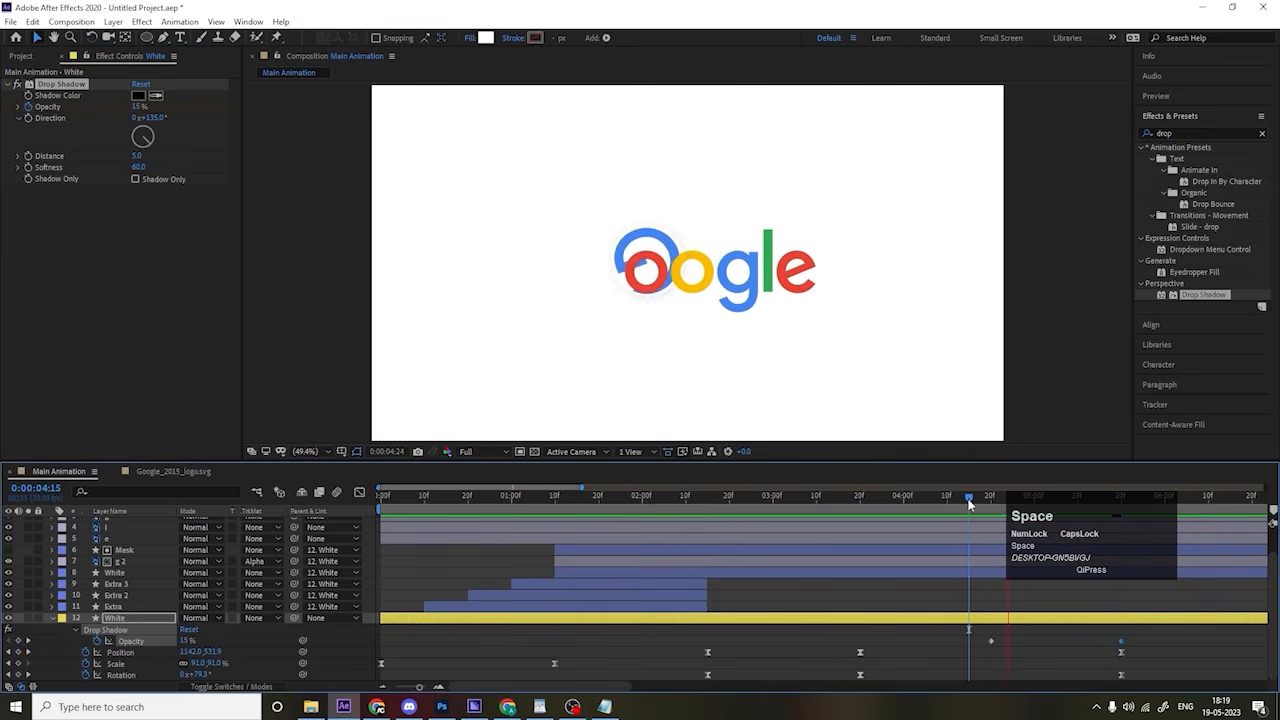
{"action": "key", "text": "space"}
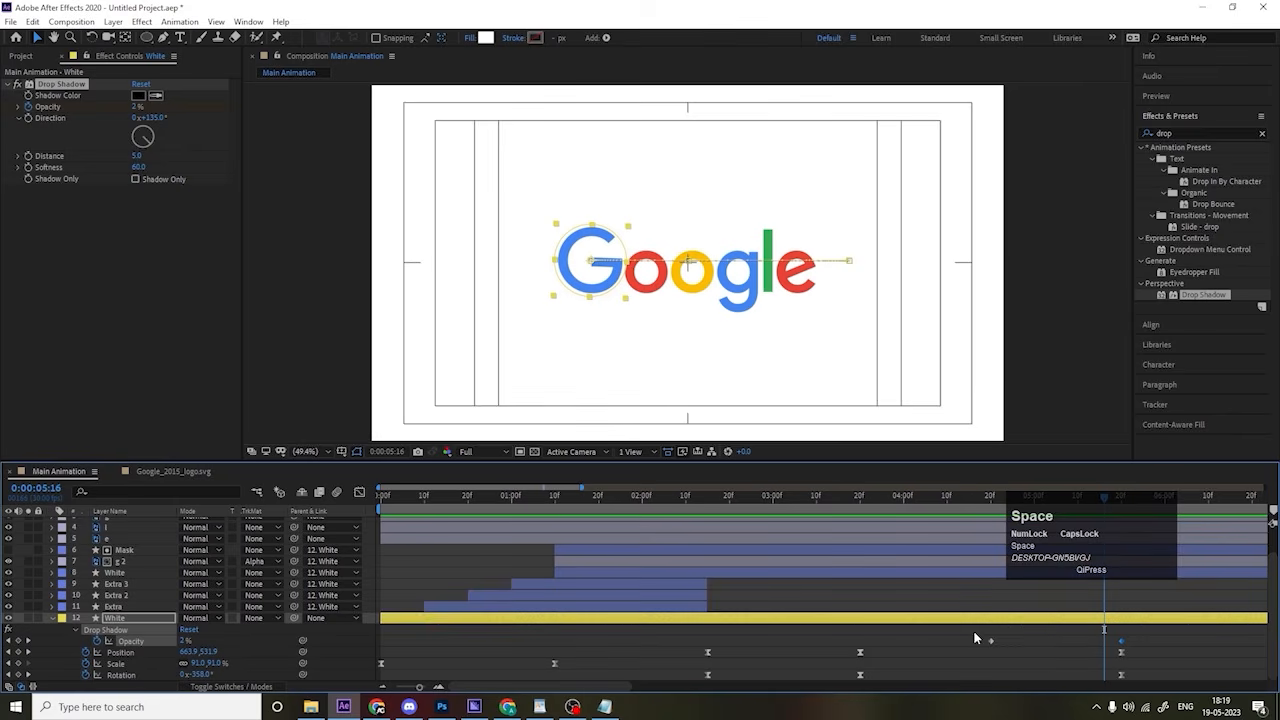
Step: Shift both Drop Shadow Opacity keyframes about 12 frames earlier and preview the fade from 0:00:03:21
{"action": "left_click_drag", "start_coordinate": [975, 637], "coordinate": [1067, 640]}
{"action": "left_click", "coordinate": [866, 502]}
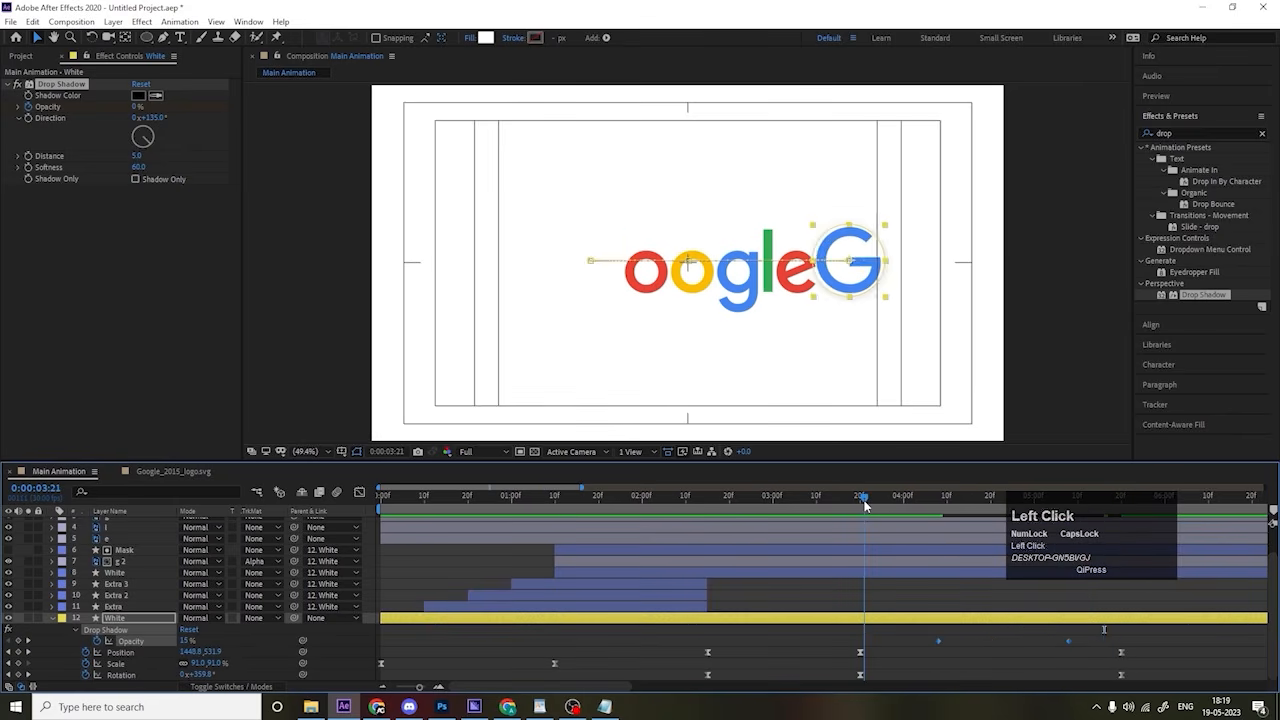
{"action": "key", "text": "space"}
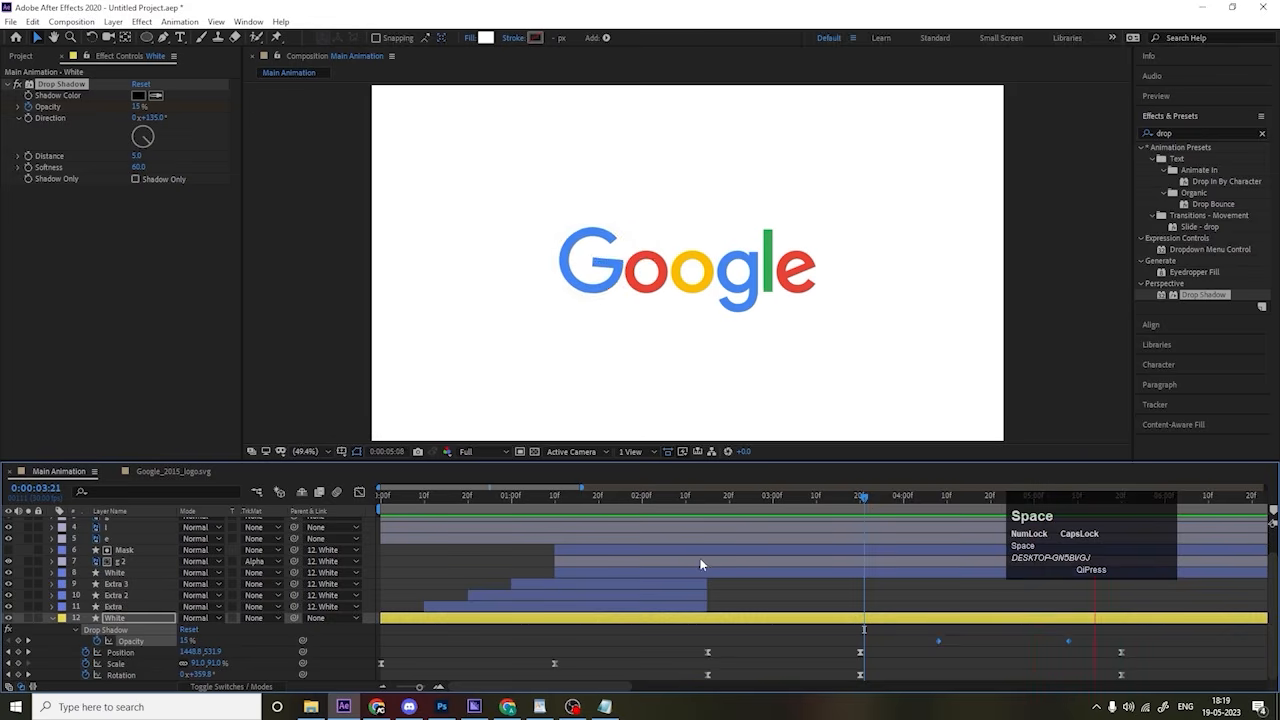
Step: Collapse the layer properties and move the letter layers o 2, o, g, l and e below the yellow-labelled White layer
{"action": "left_click", "coordinate": [736, 602]}
{"action": "key", "text": "u"}
{"action": "key", "text": "u"}
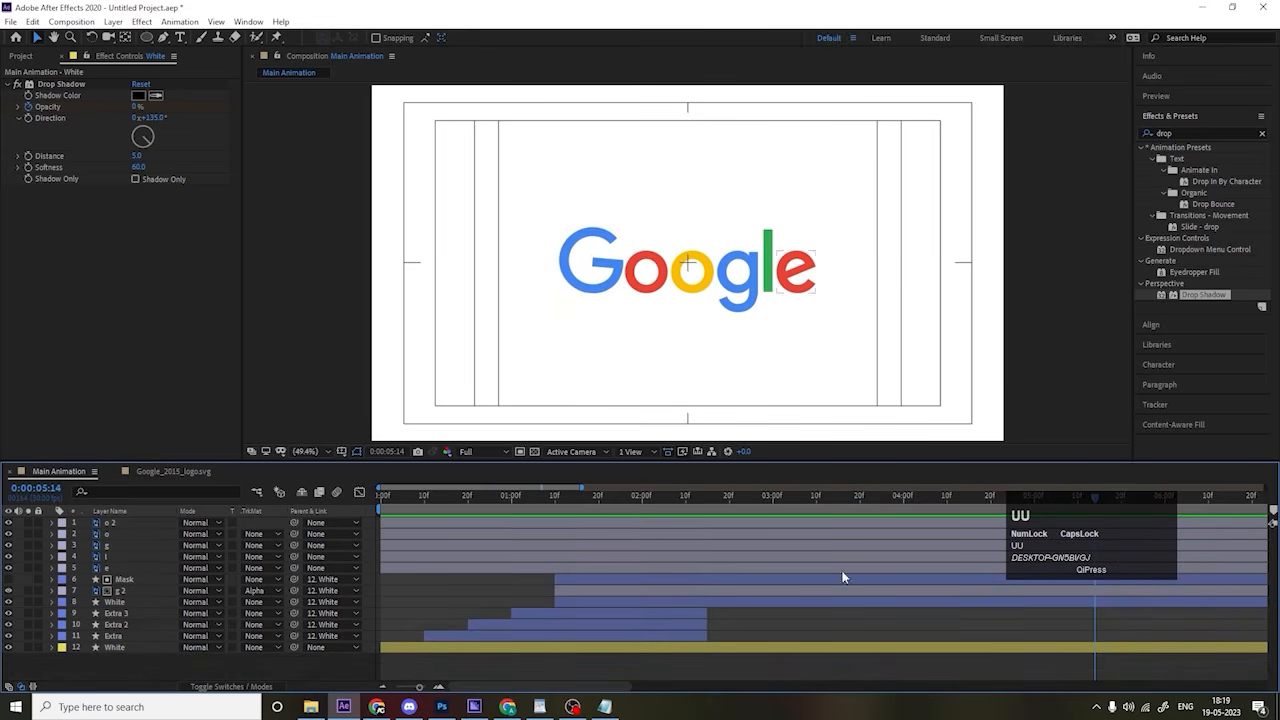
{"action": "left_click", "coordinate": [104, 568]}
{"action": "left_click", "coordinate": [105, 524], "text": "shift"}
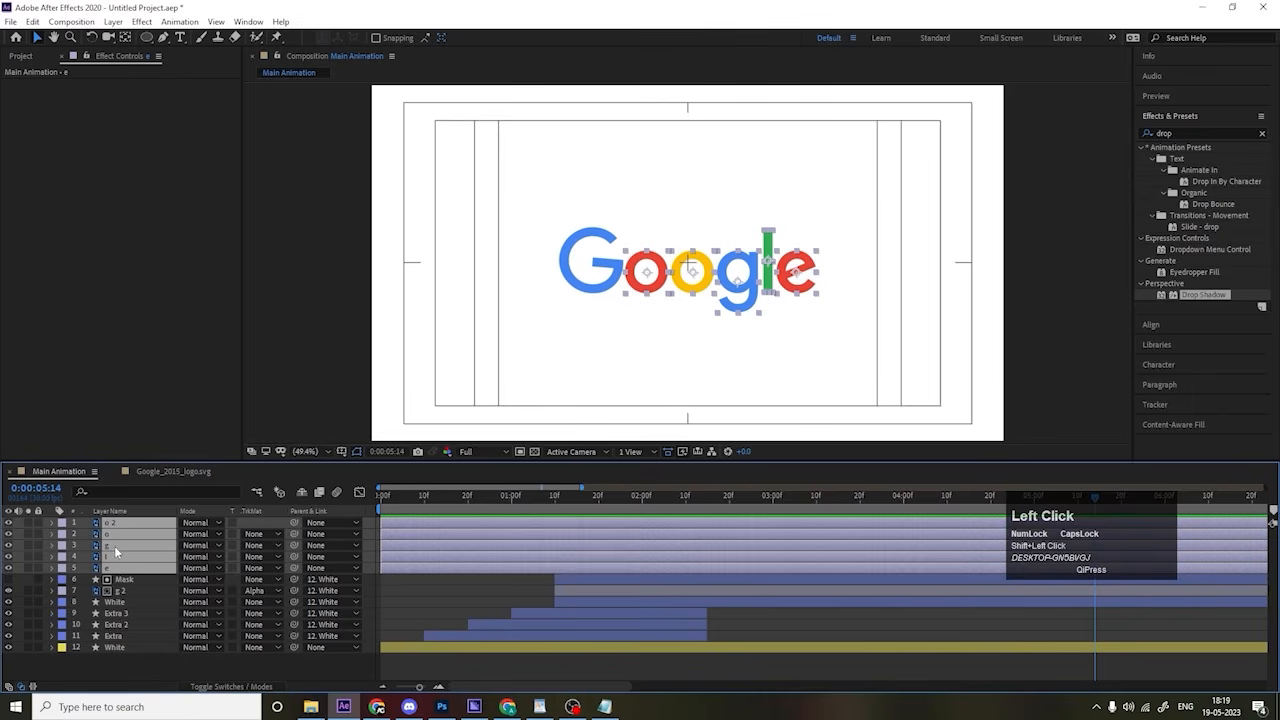
{"action": "left_click_drag", "start_coordinate": [100, 568], "coordinate": [117, 664]}
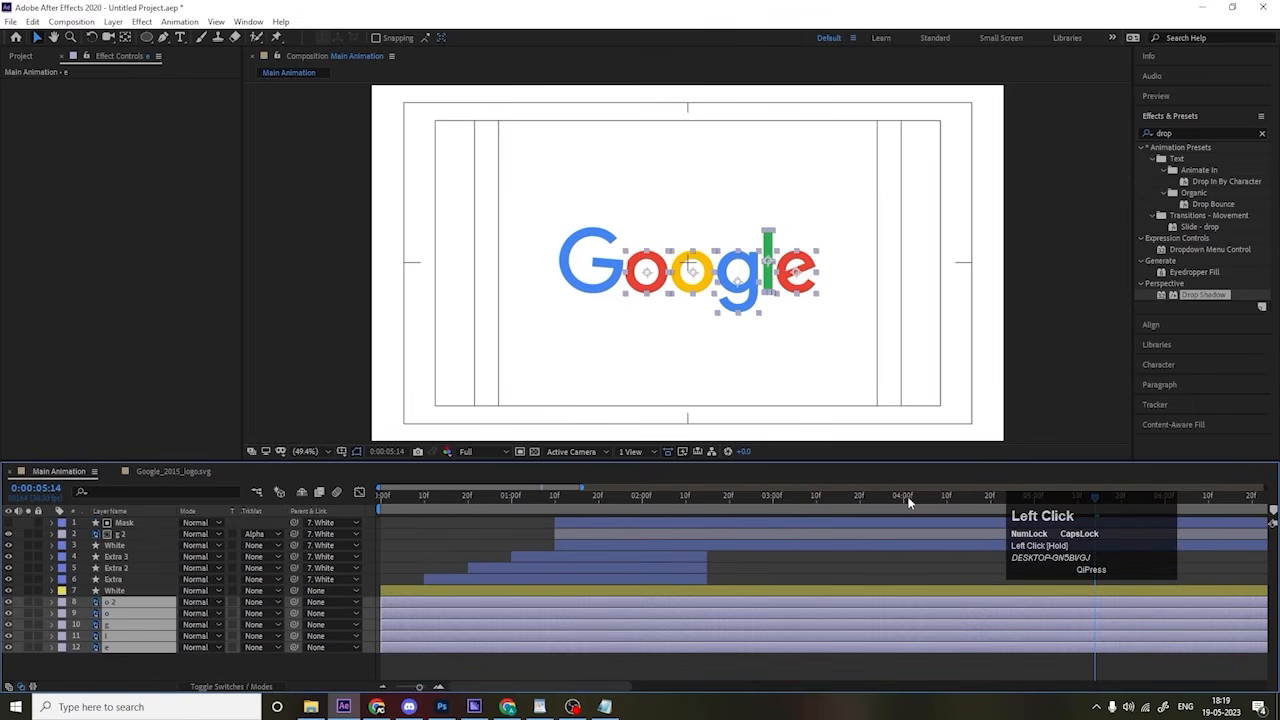
Step: Move the start of the letter layers o 2, o, g, l and e to 0:00:04:09
{"action": "left_click_drag", "start_coordinate": [908, 502], "coordinate": [939, 580]}
{"action": "key", "text": "minus"}
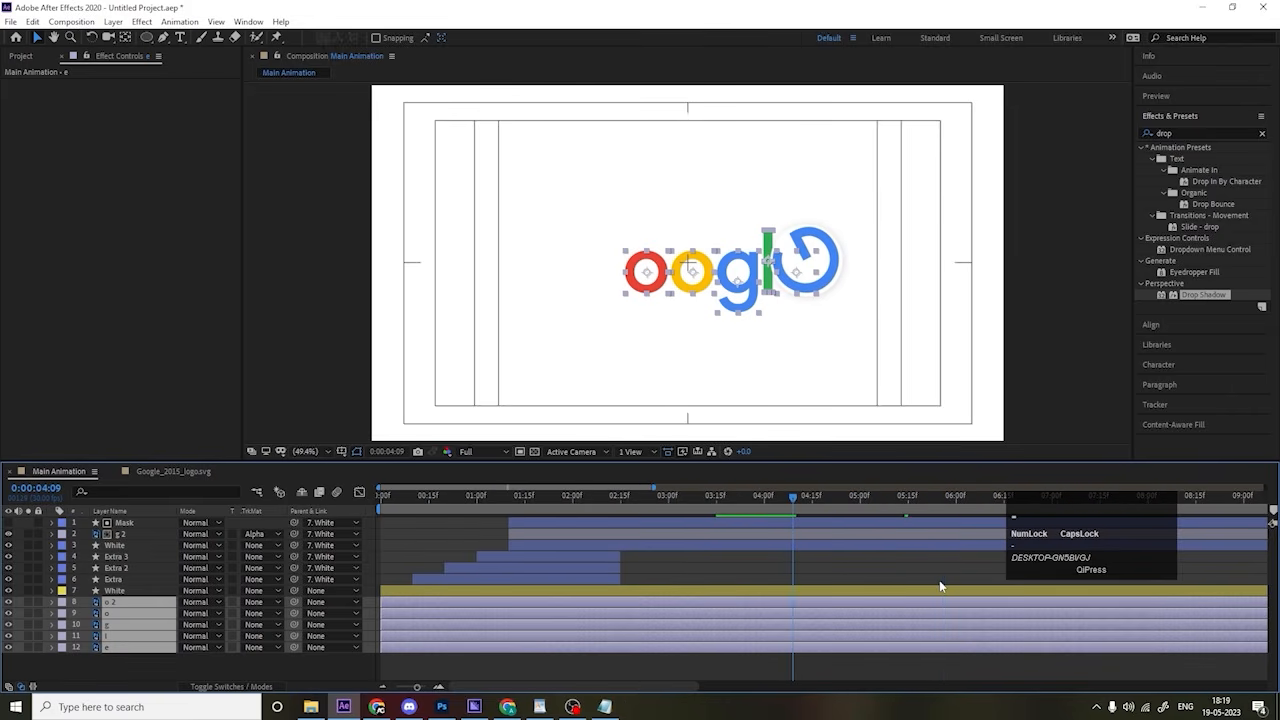
{"action": "key", "text": "bracketleft"}
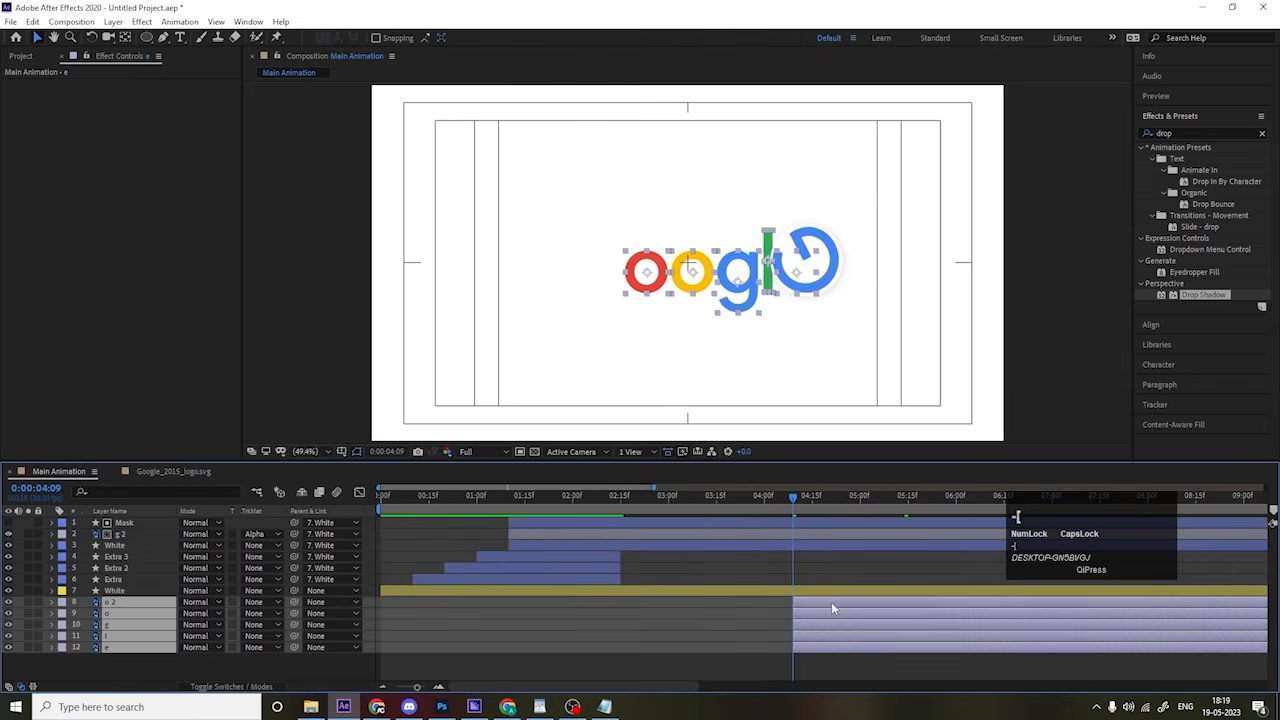
{"action": "left_click", "coordinate": [777, 623]}
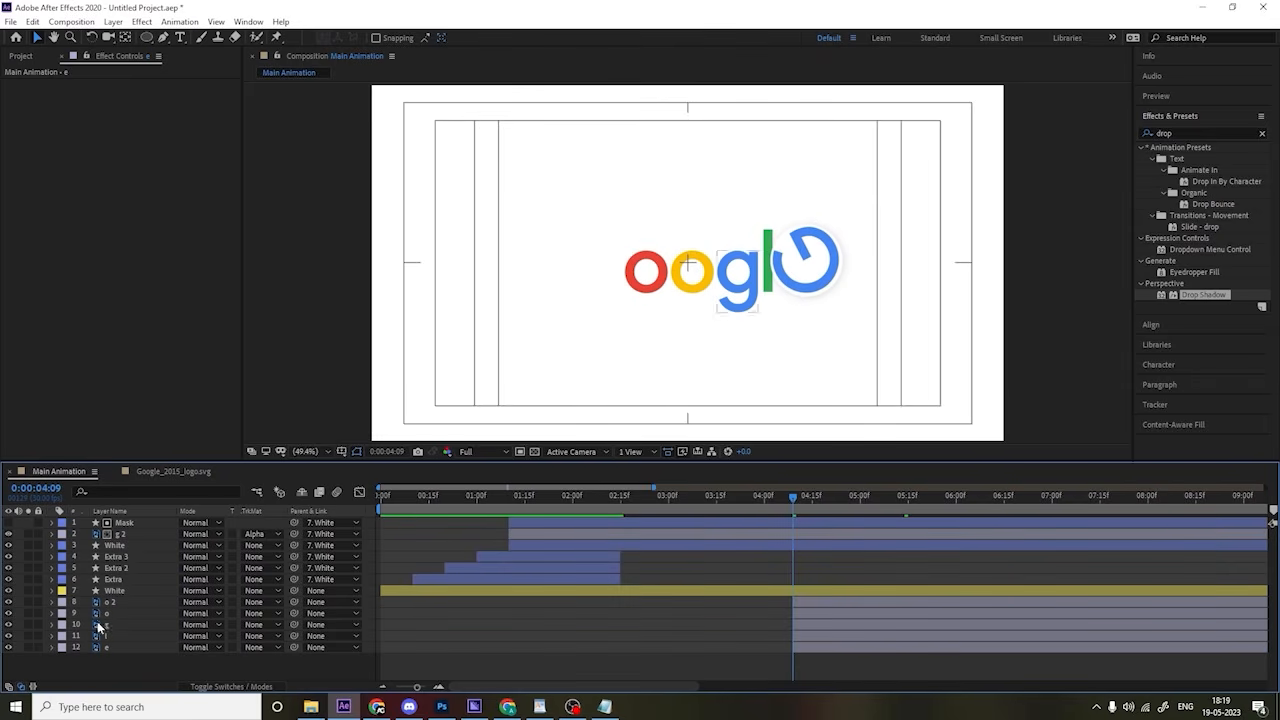
{"action": "left_click", "coordinate": [119, 592]}
{"action": "left_click", "coordinate": [794, 648]}
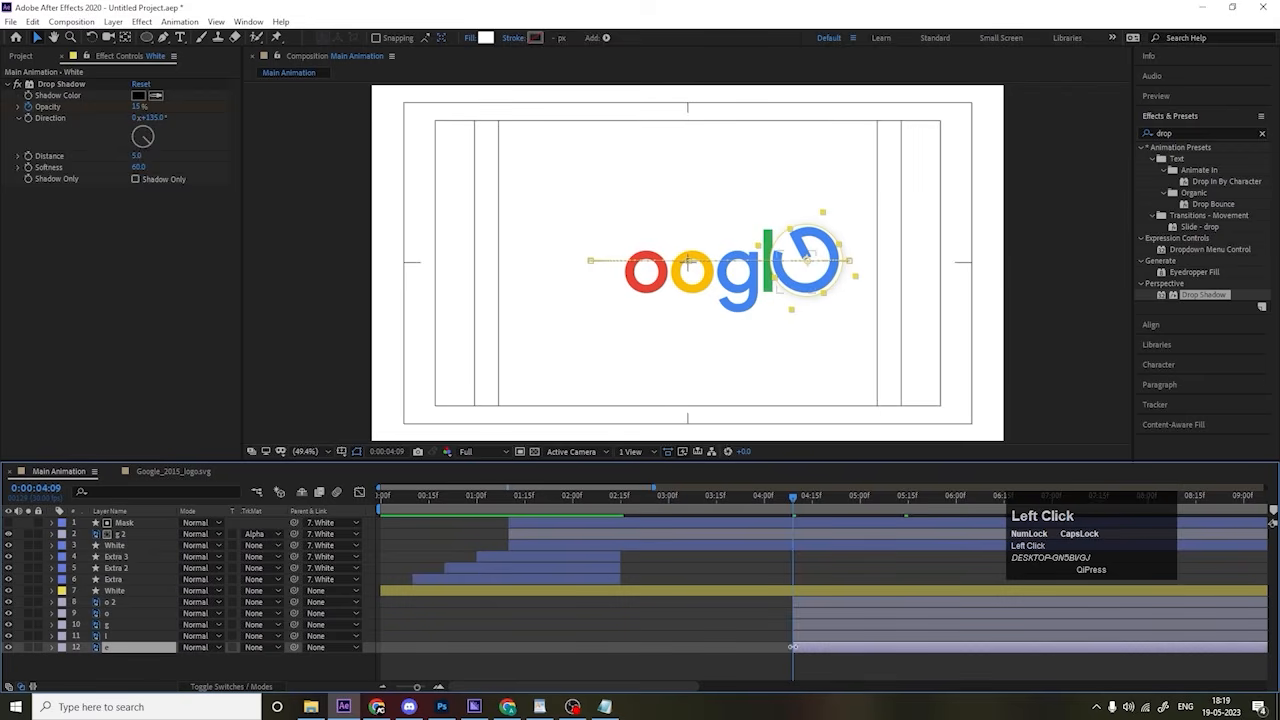
Step: Move the start of the l layer to 0:00:04:13 and the start of the g layer to 0:00:04:16
{"action": "left_click_drag", "start_coordinate": [793, 498], "coordinate": [803, 498]}
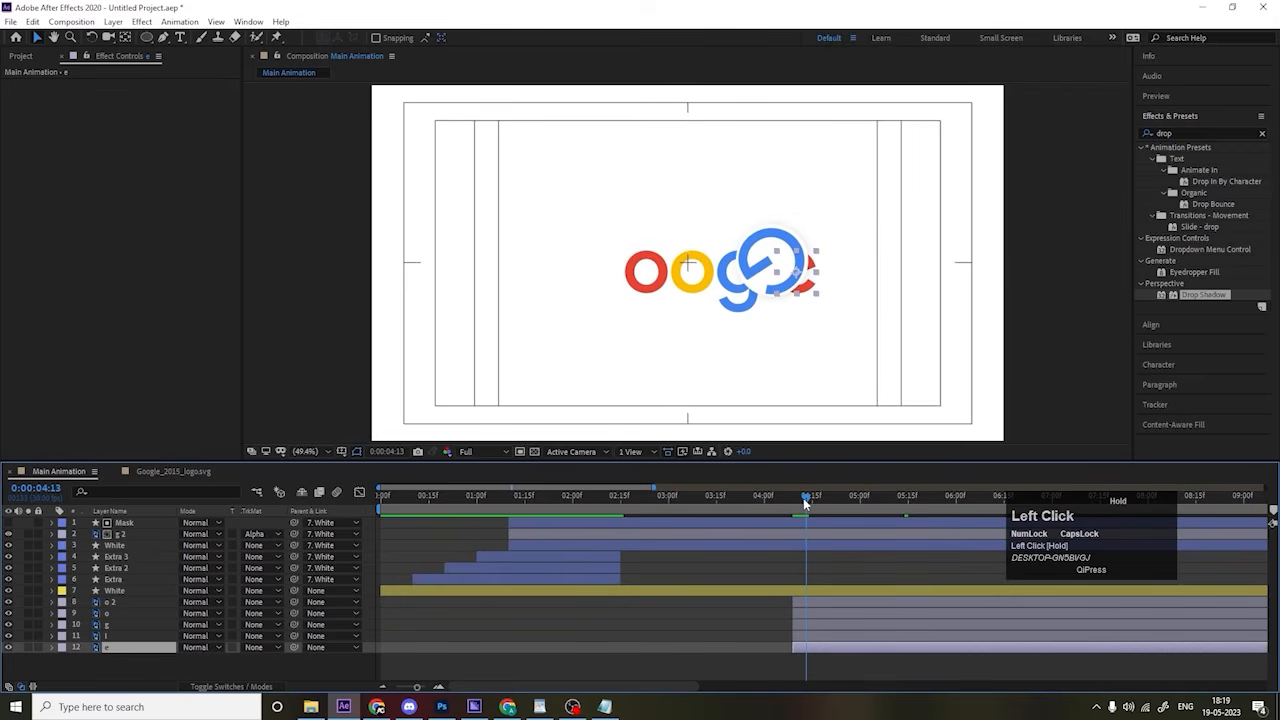
{"action": "left_click", "coordinate": [115, 637]}
{"action": "key", "text": "bracketleft"}
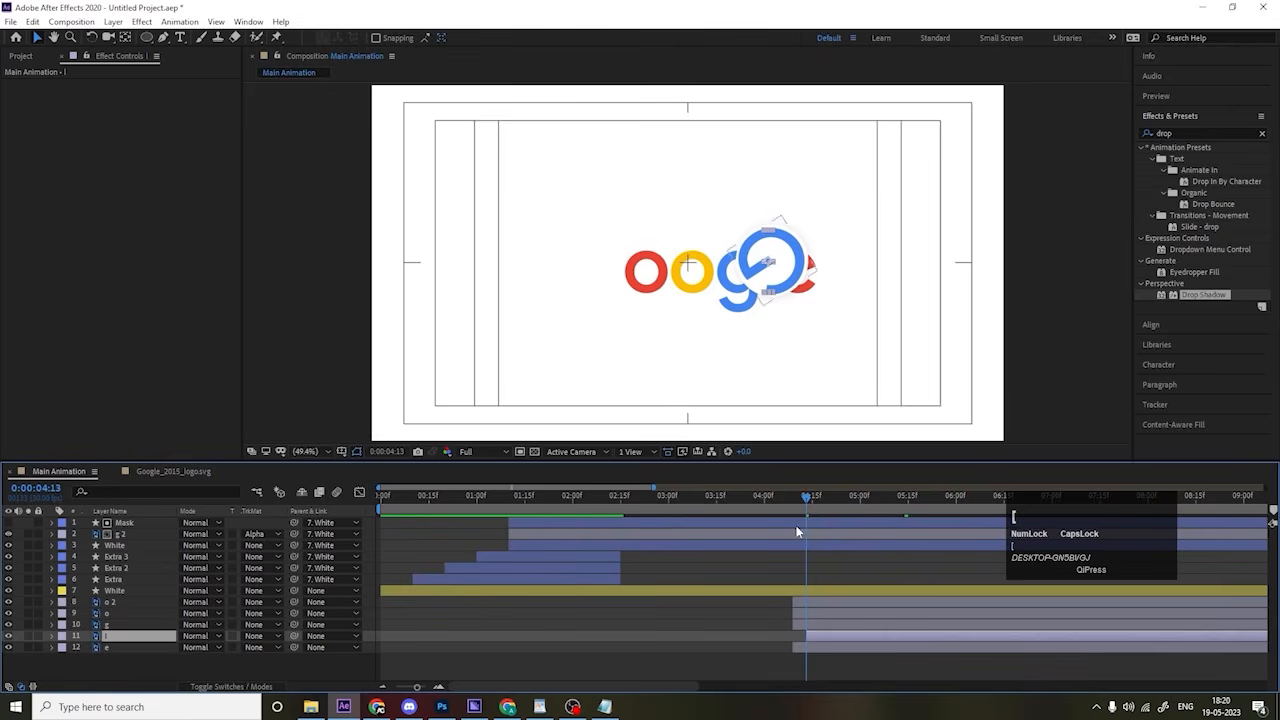
{"action": "left_click_drag", "start_coordinate": [810, 500], "coordinate": [818, 508]}
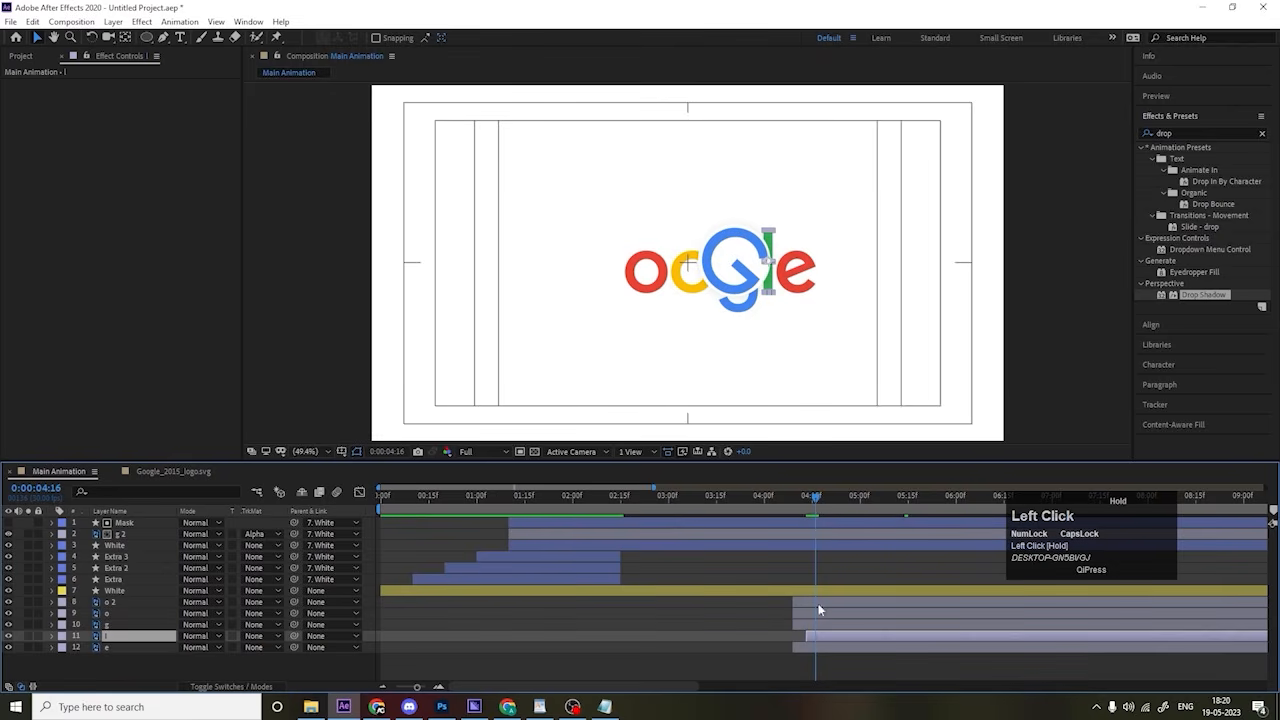
{"action": "left_click", "coordinate": [809, 628]}
{"action": "key", "text": "bracketleft"}
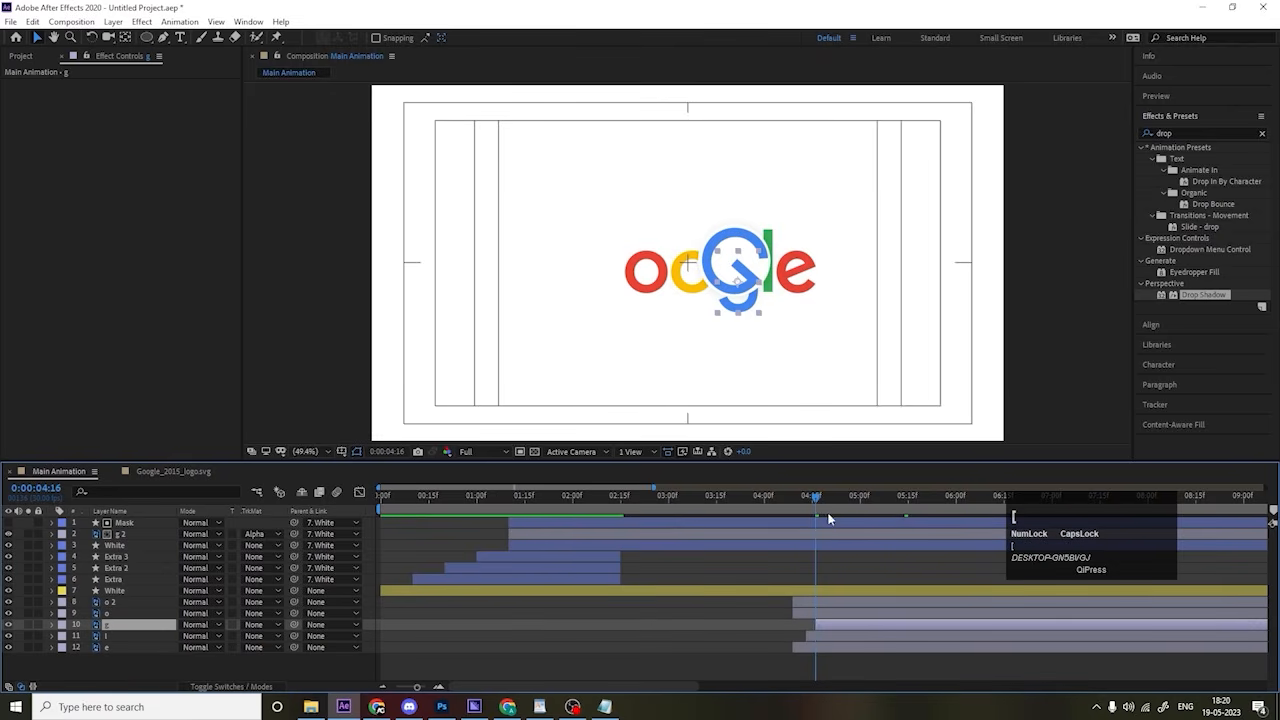
Step: Move the start of the o layer to 0:00:04:20 and the start of the o 2 layer to 0:00:04:23
{"action": "left_click_drag", "start_coordinate": [826, 499], "coordinate": [833, 613]}
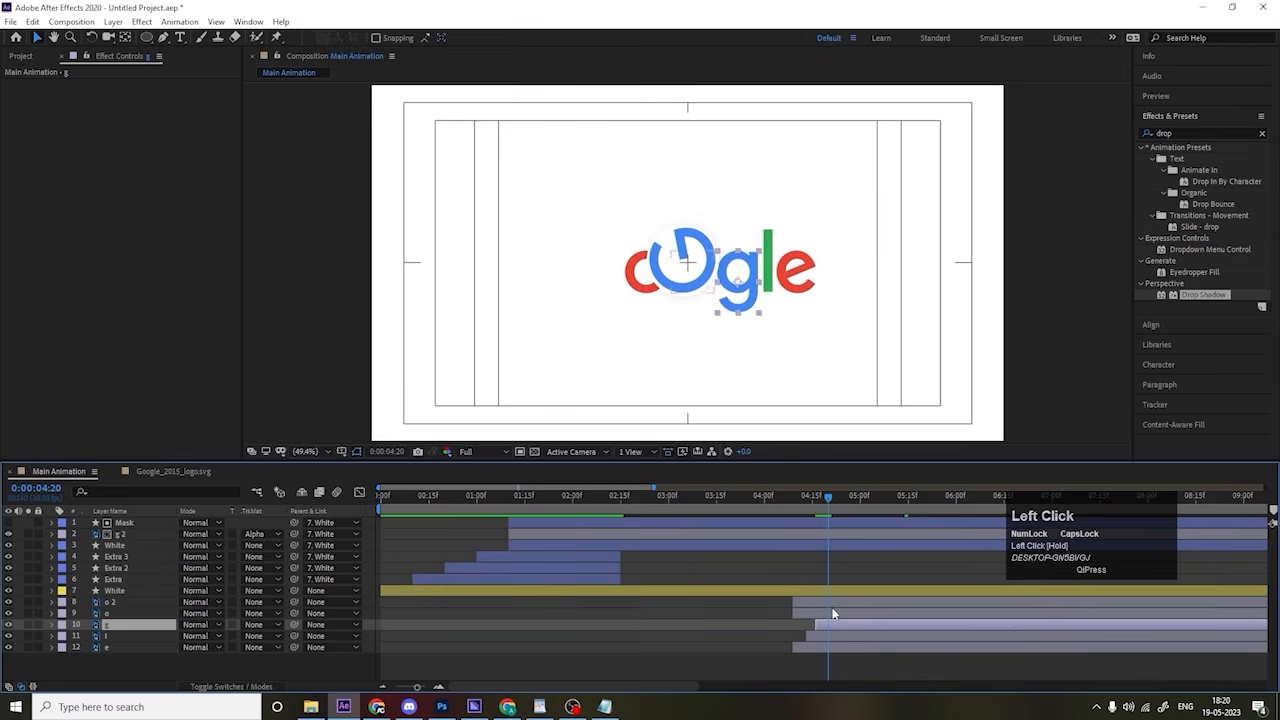
{"action": "left_click", "coordinate": [833, 613]}
{"action": "key", "text": "bracketleft"}
{"action": "left_click_drag", "start_coordinate": [829, 497], "coordinate": [837, 501]}
{"action": "left_click", "coordinate": [840, 604]}
{"action": "key", "text": "bracketleft"}
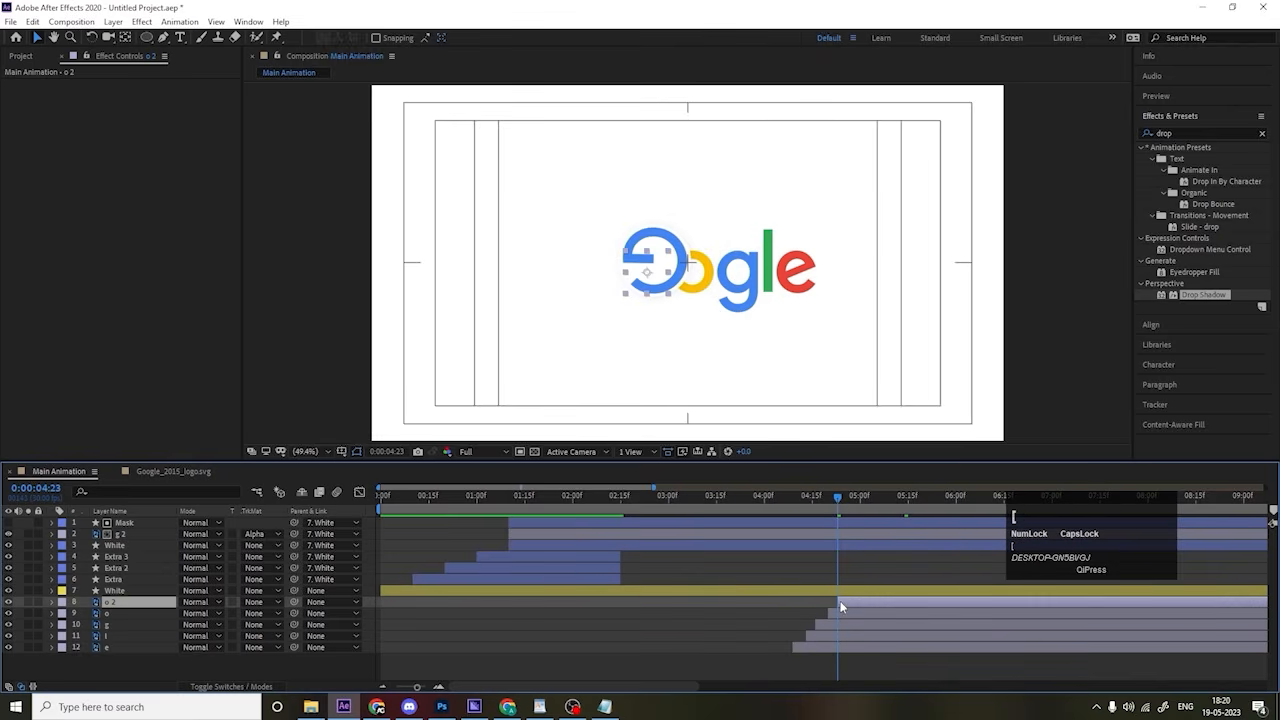
Step: Play the animation from the start to check how the rolling G uncovers the staggered letters
{"action": "key", "text": "space"}
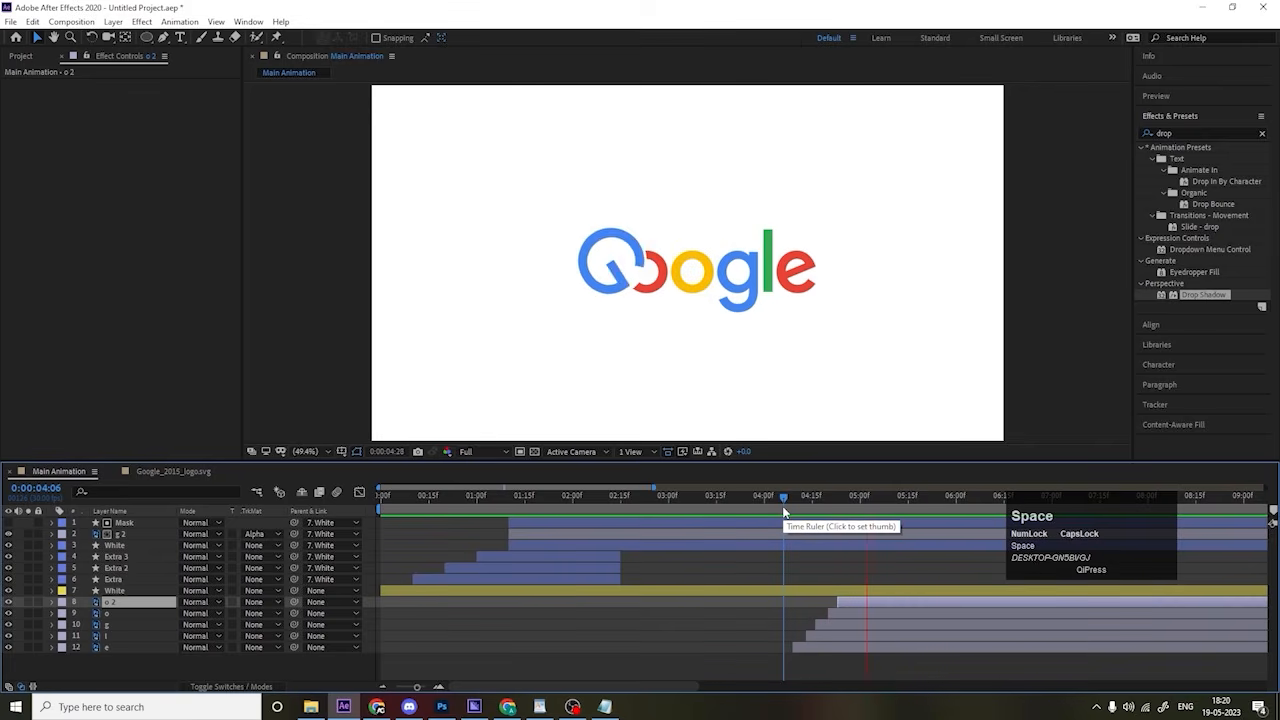
{"action": "key", "text": "space"}
{"action": "key", "text": "space"}
{"action": "left_click_drag", "start_coordinate": [783, 505], "coordinate": [165, 552]}
{"action": "key", "text": "space"}
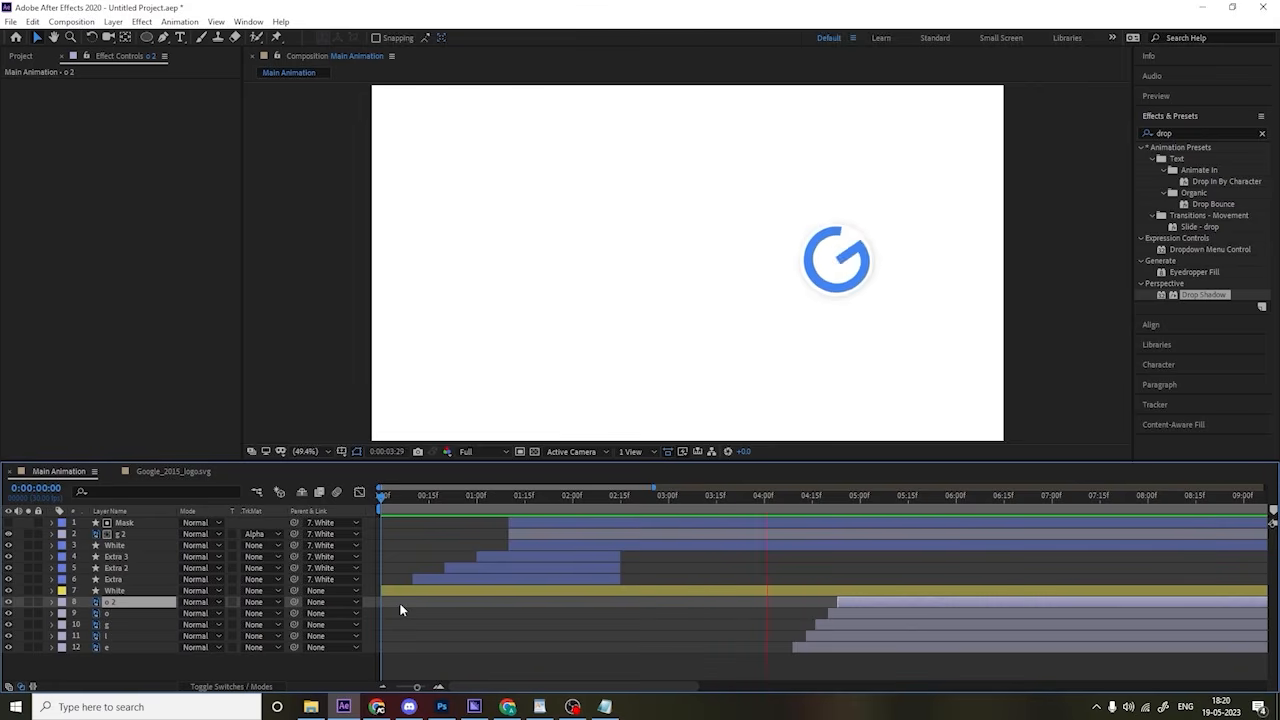
{"action": "key", "text": "space"}
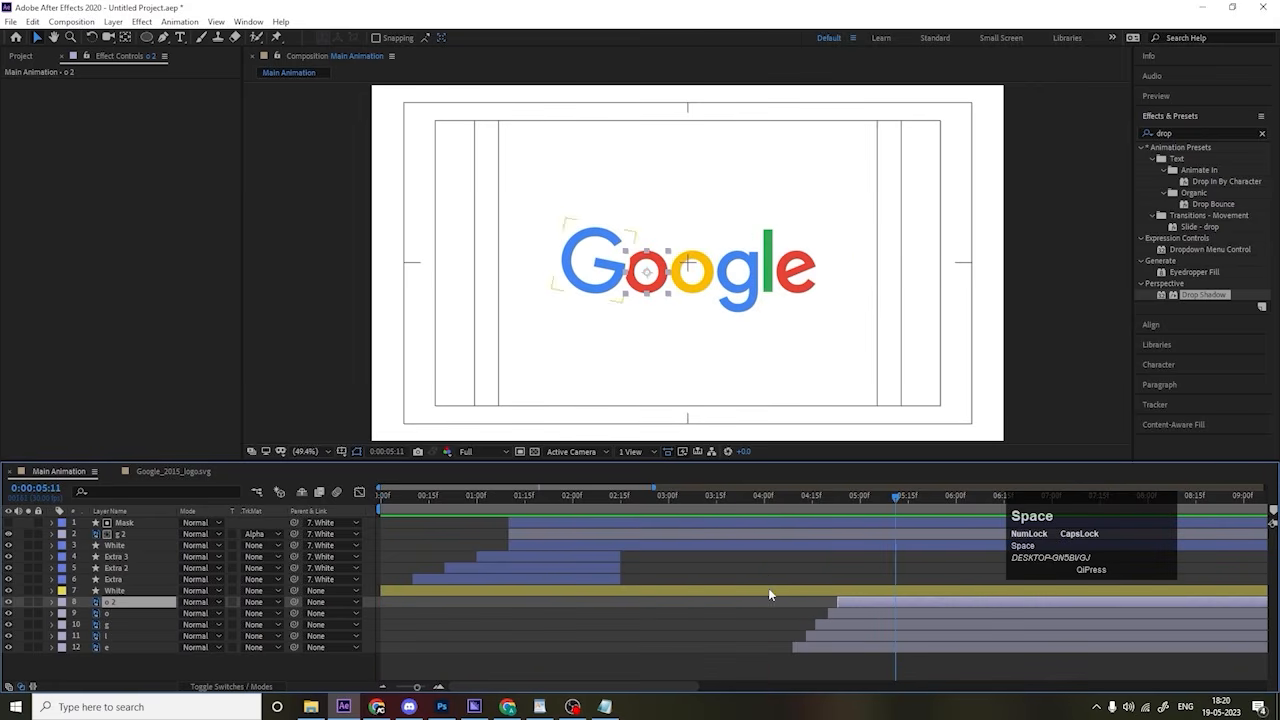
Step: Reduce the outgoing ease of the first roll's starting Position and Rotation keyframes on the yellow-labelled White layer in the speed graph
{"action": "left_click", "coordinate": [768, 591]}
{"action": "key", "text": "u"}
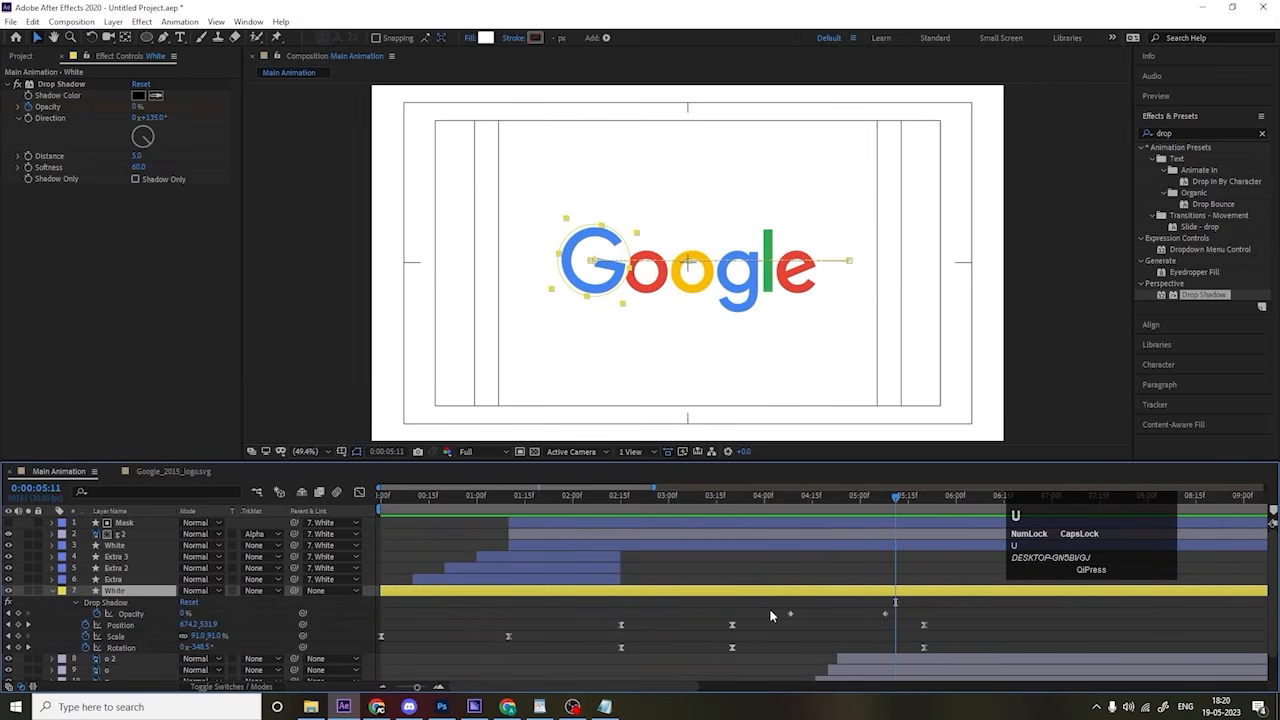
{"action": "left_click_drag", "start_coordinate": [612, 618], "coordinate": [750, 655]}
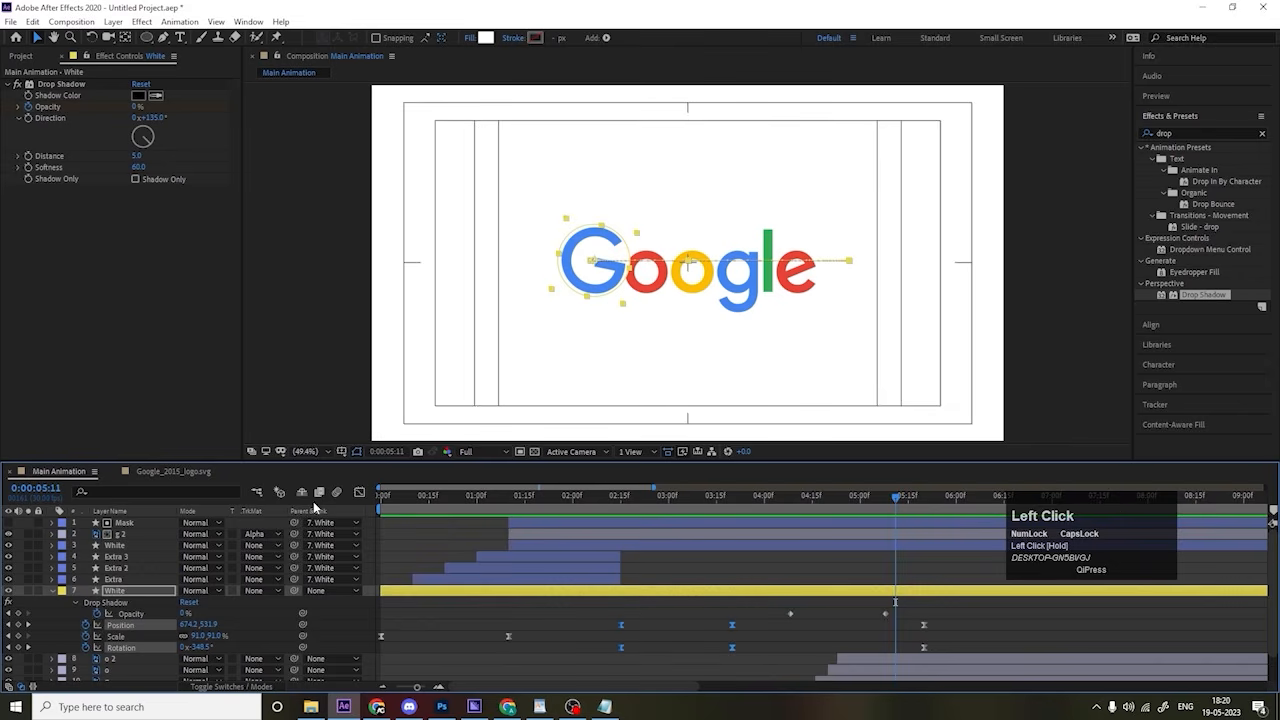
{"action": "left_click", "coordinate": [359, 494]}
{"action": "left_click", "coordinate": [641, 521]}
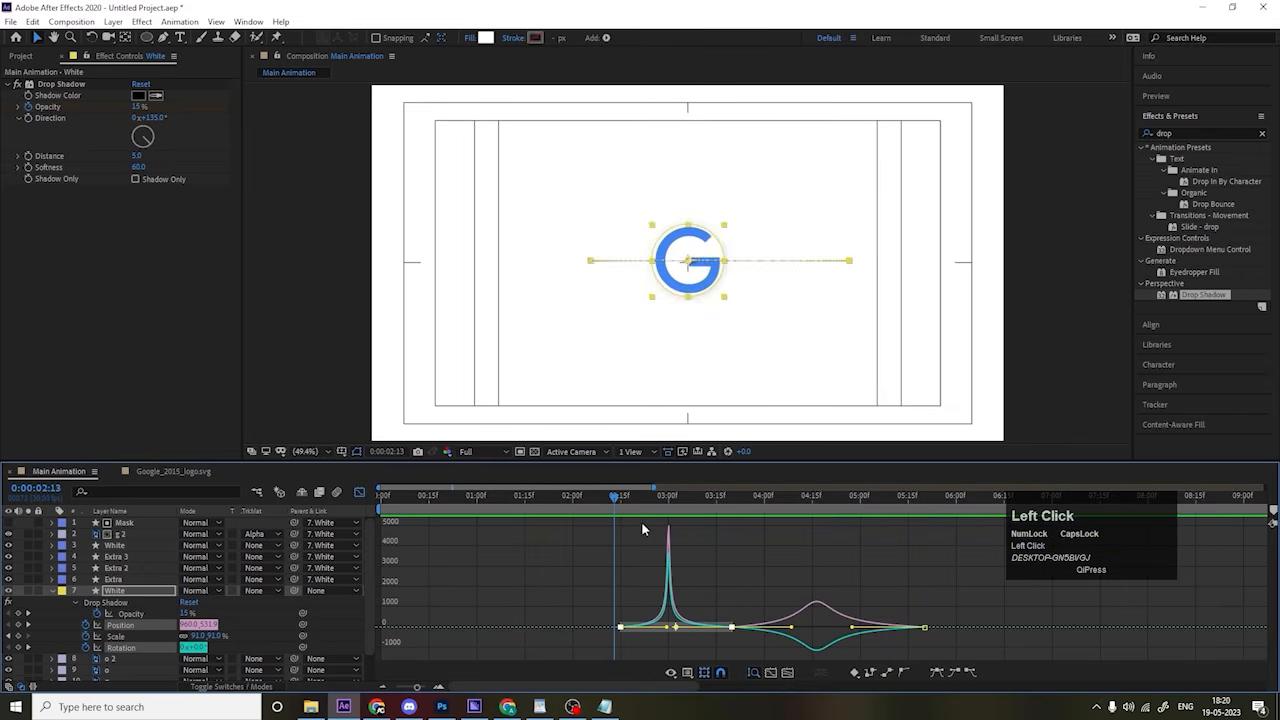
{"action": "key", "text": "space"}
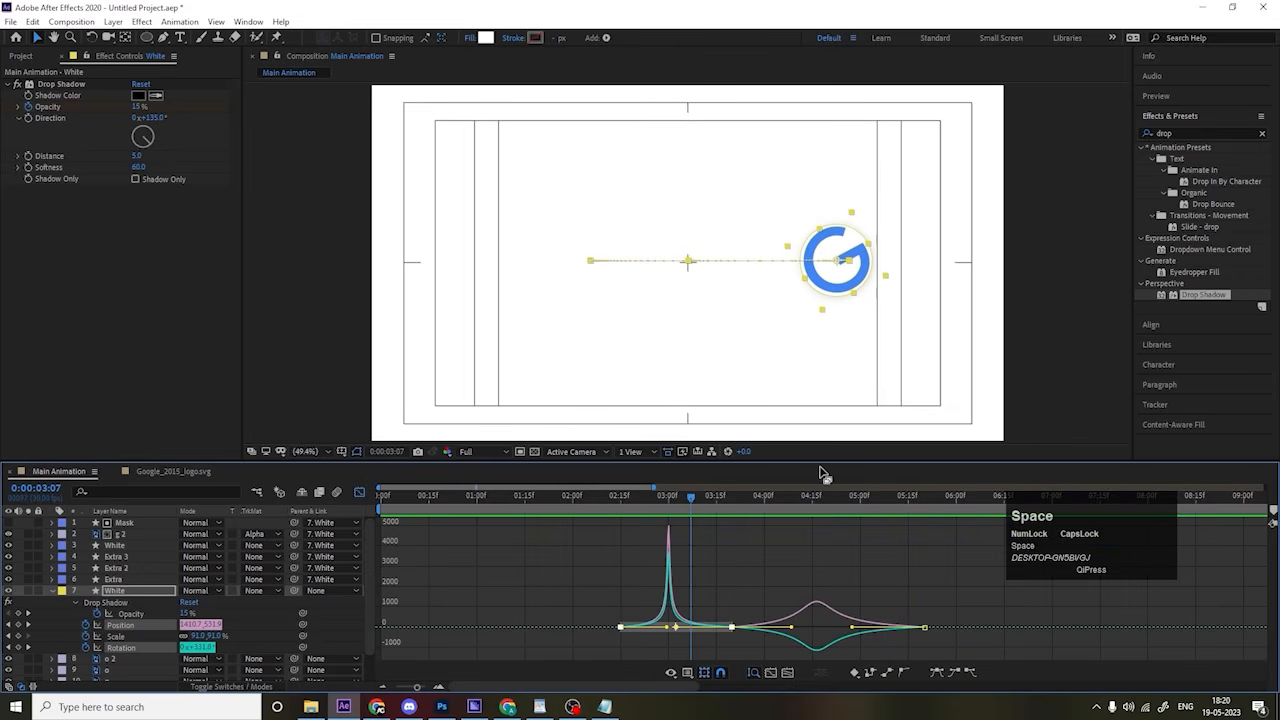
{"action": "key", "text": "equal"}
{"action": "left_click", "coordinate": [545, 622]}
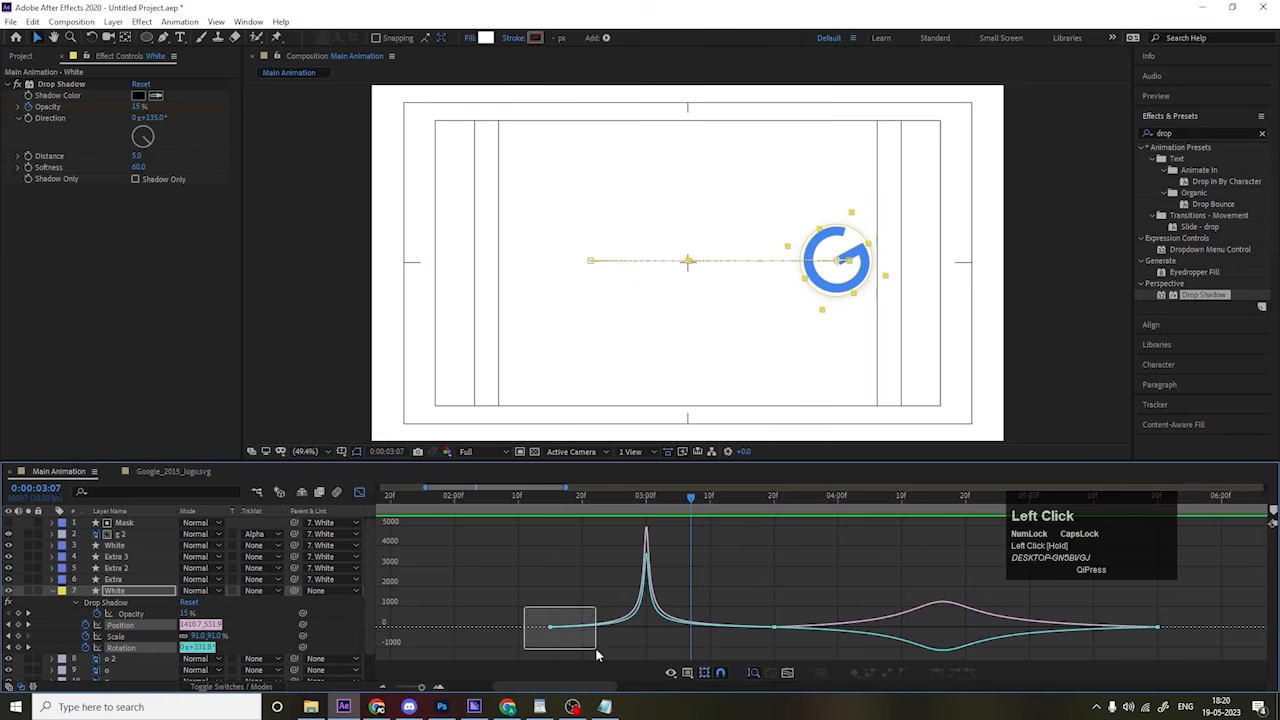
{"action": "left_click_drag", "start_coordinate": [596, 652], "coordinate": [670, 636]}
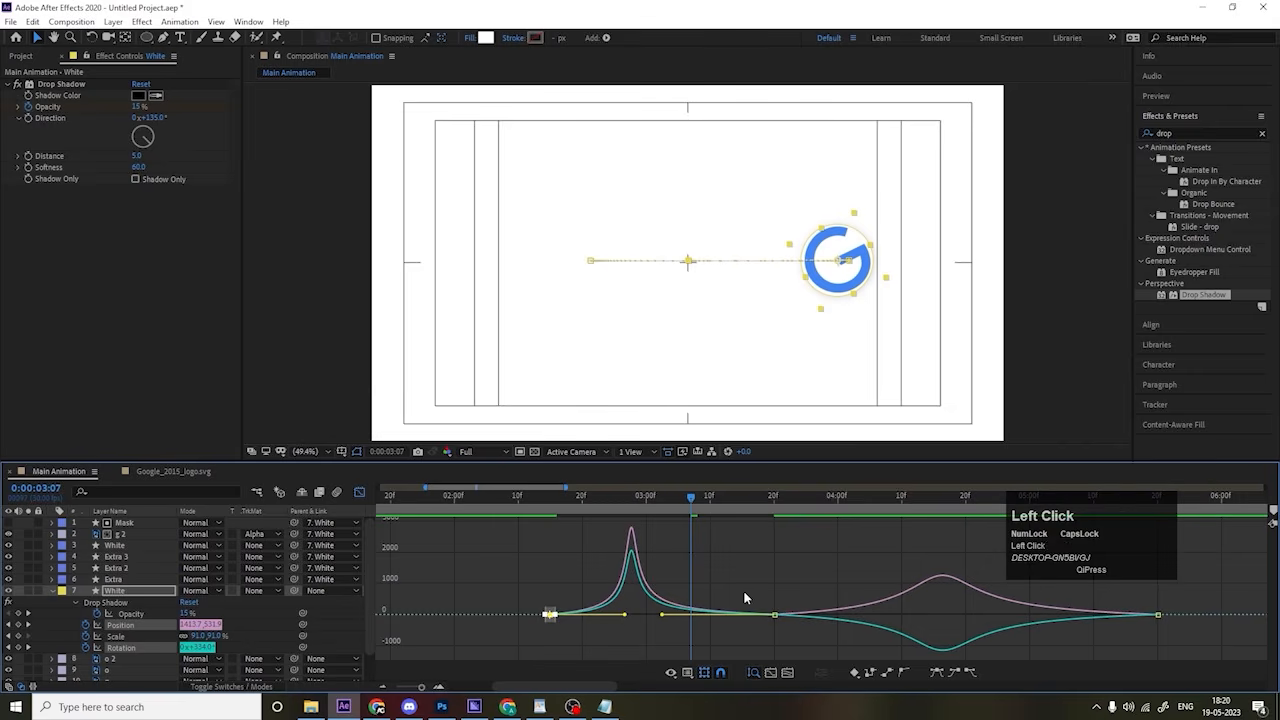
Step: Shorten the incoming ease of the first roll's end keyframes for Position and Rotation, preview the motion, and return to the layer timeline
{"action": "left_click", "coordinate": [774, 614]}
{"action": "left_click_drag", "start_coordinate": [661, 617], "coordinate": [684, 614]}
{"action": "key", "text": "space"}
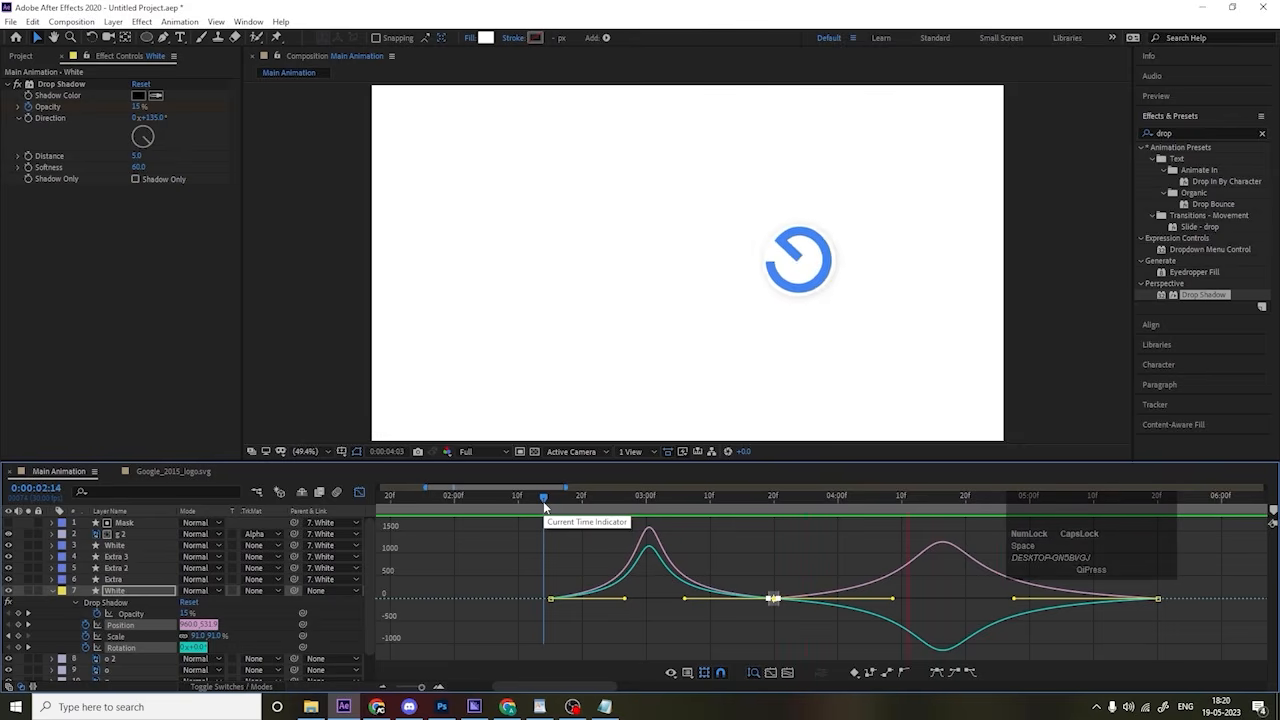
{"action": "key", "text": "space"}
{"action": "left_click", "coordinate": [361, 492]}
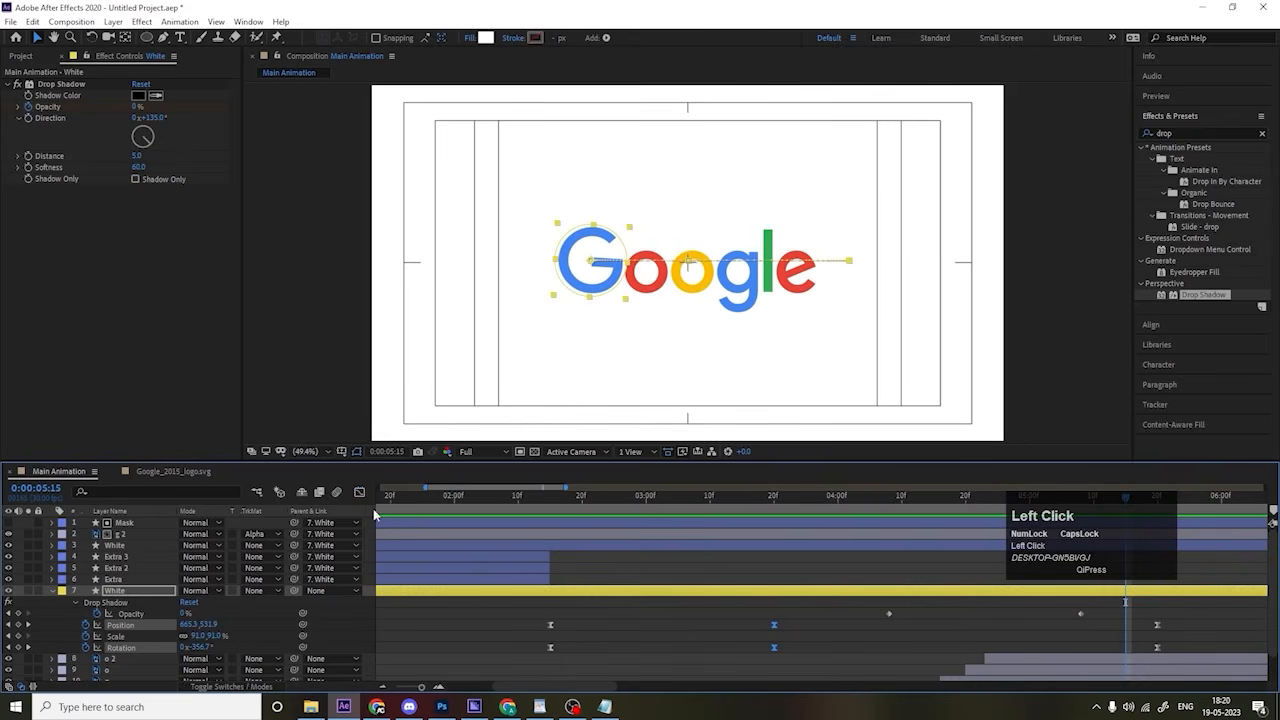
Step: Turn on motion blur for all layers and the composition, and collapse the layers' animated properties
{"action": "key", "text": "F4"}
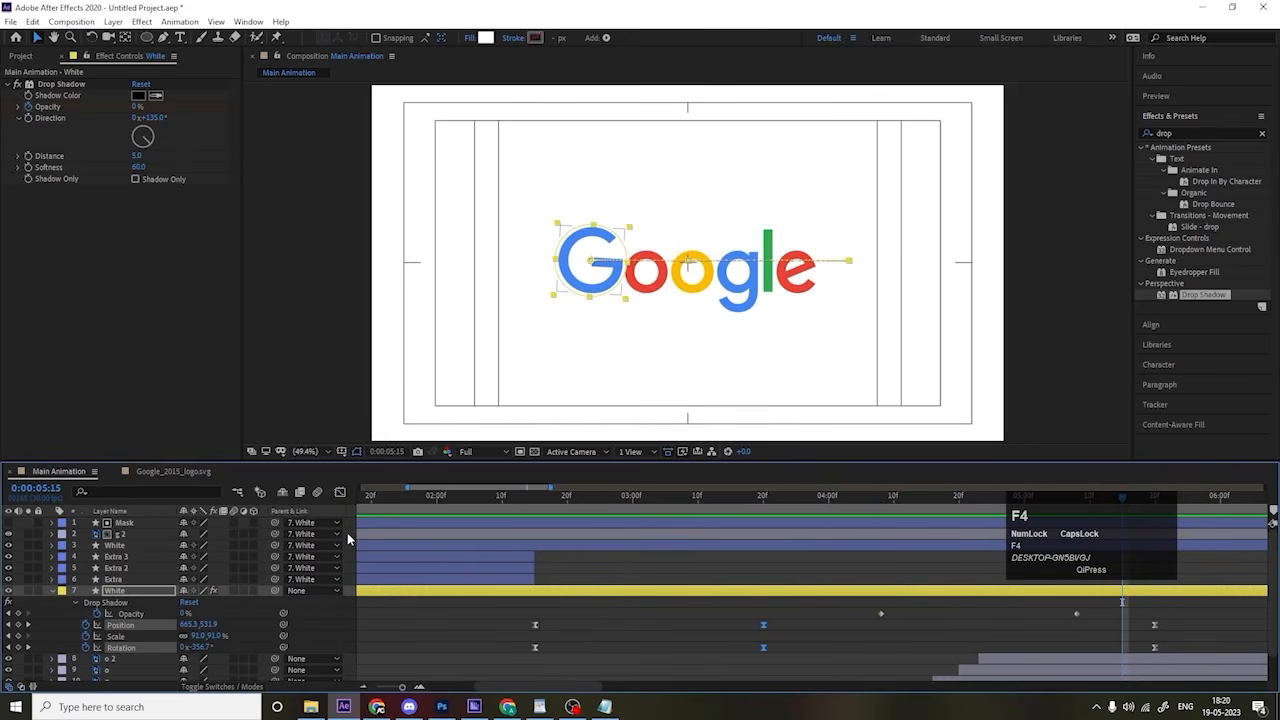
{"action": "key", "text": "ctrl+a"}
{"action": "left_click", "coordinate": [236, 524]}
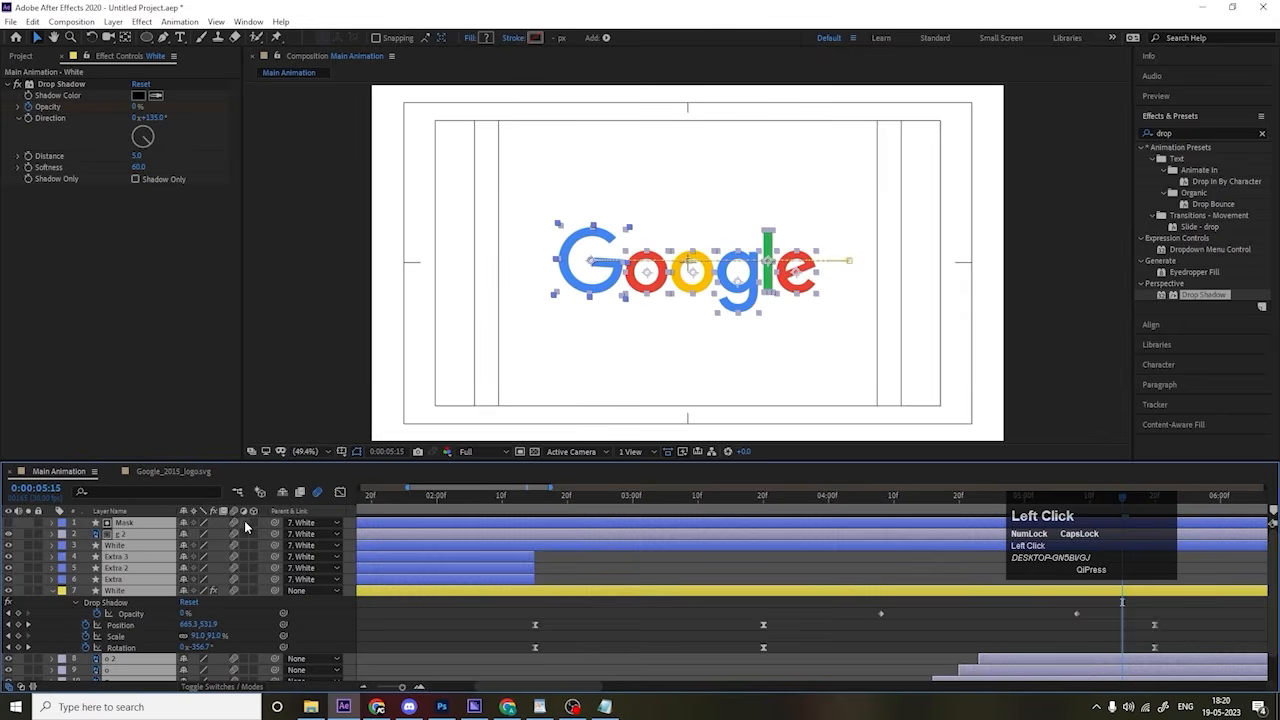
{"action": "left_click", "coordinate": [245, 523]}
{"action": "key", "text": "u"}
{"action": "key", "text": "u"}
{"action": "key", "text": "minus"}
{"action": "key", "text": "minus"}
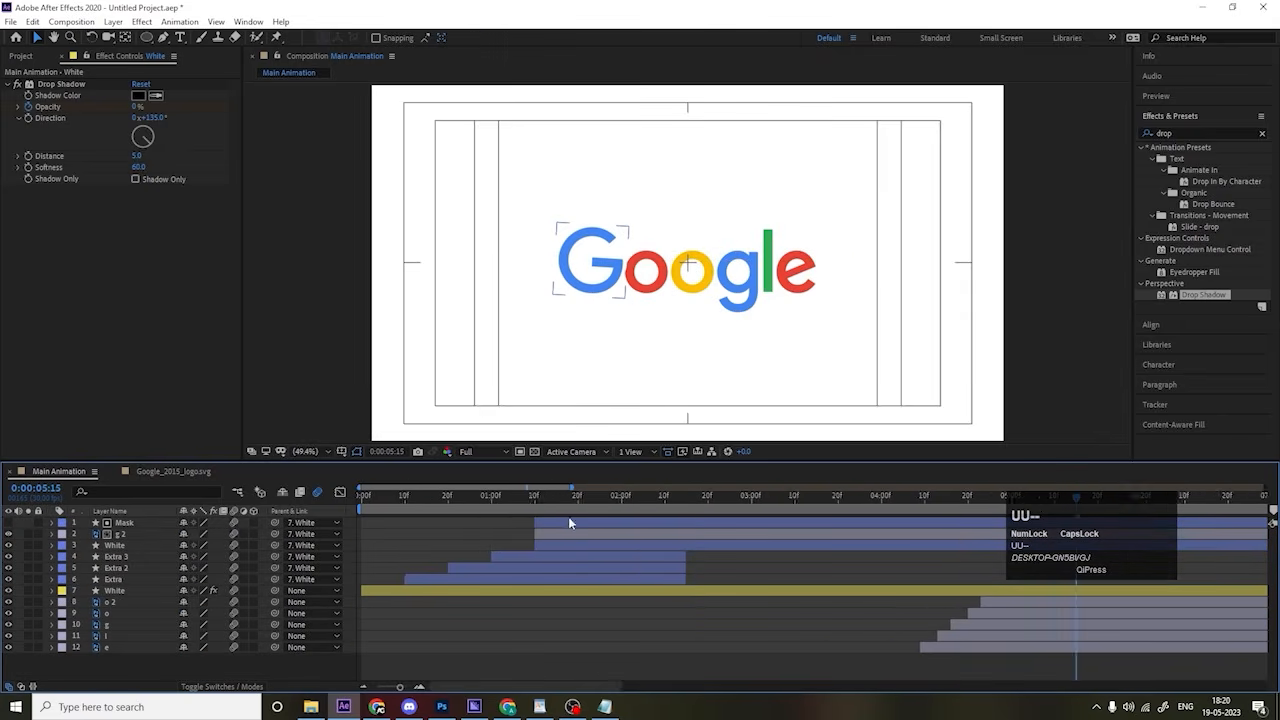
Step: Preview the animation from the start with motion blur on
{"action": "left_click", "coordinate": [442, 496]}
{"action": "key", "text": "space"}
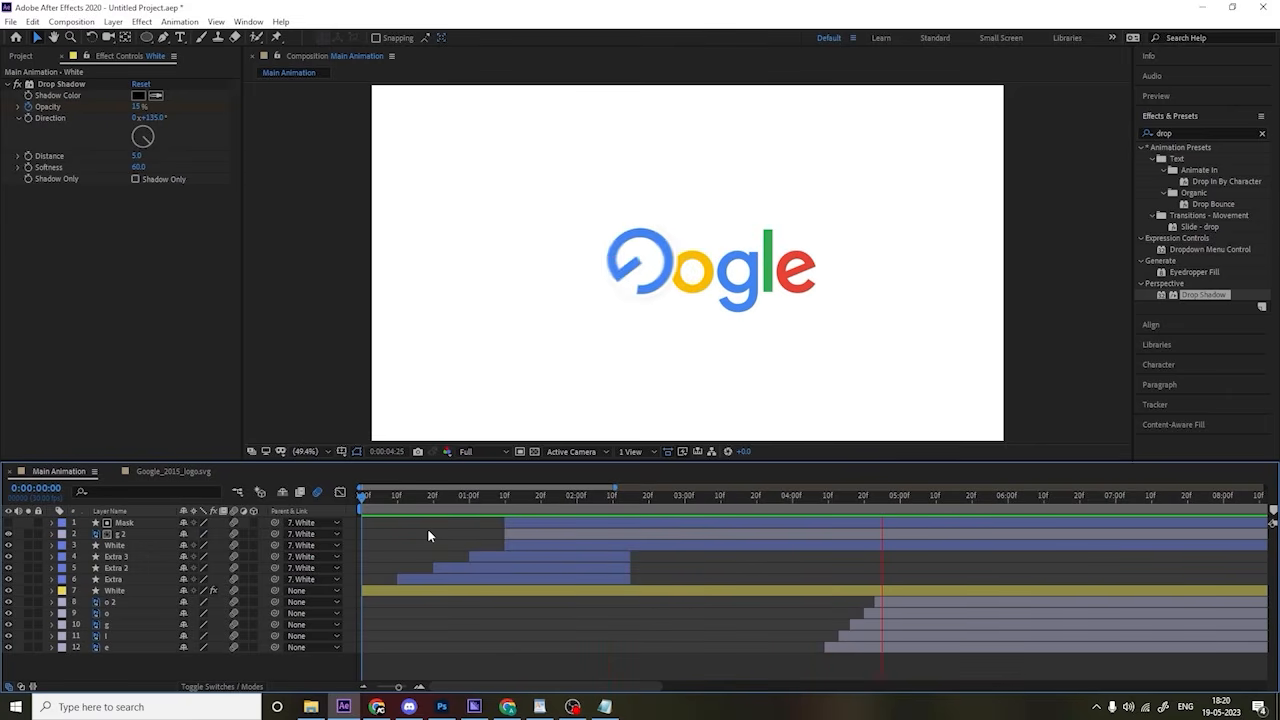
{"action": "key", "text": "space"}
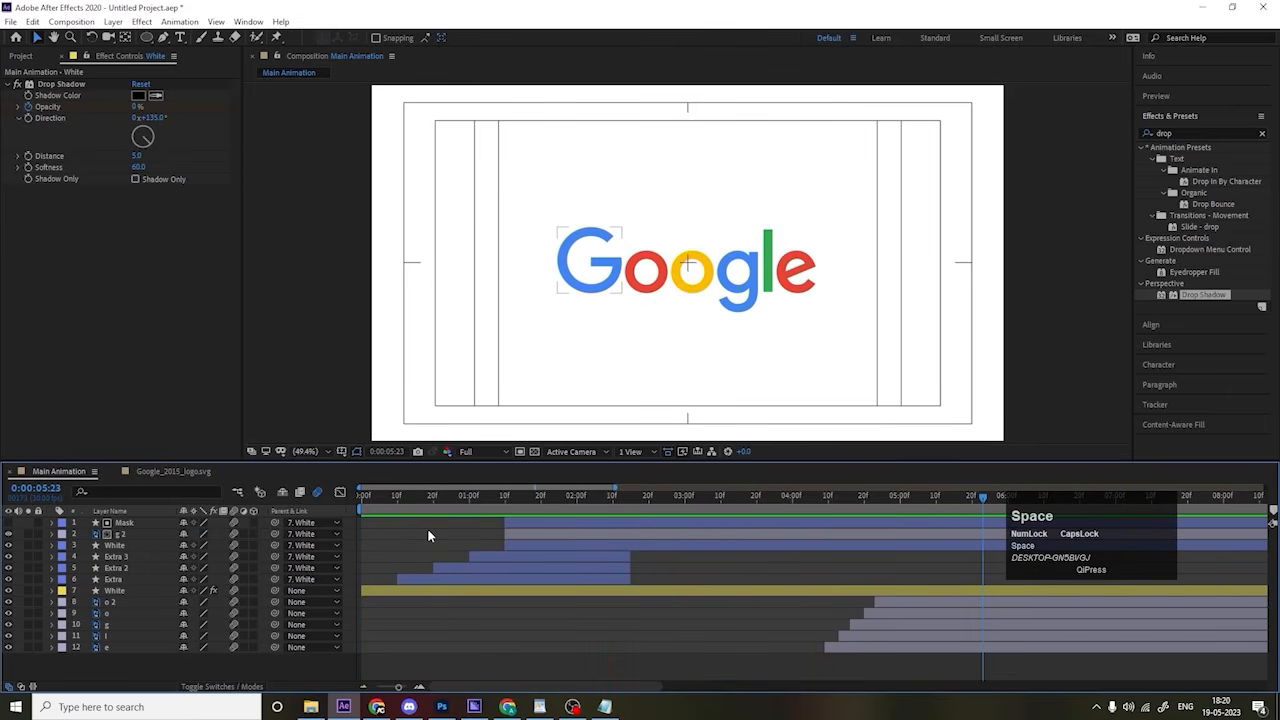
Step: Close the Google_2015_logo.svg timeline and replay the main animation from the start
{"action": "left_click", "coordinate": [427, 536]}
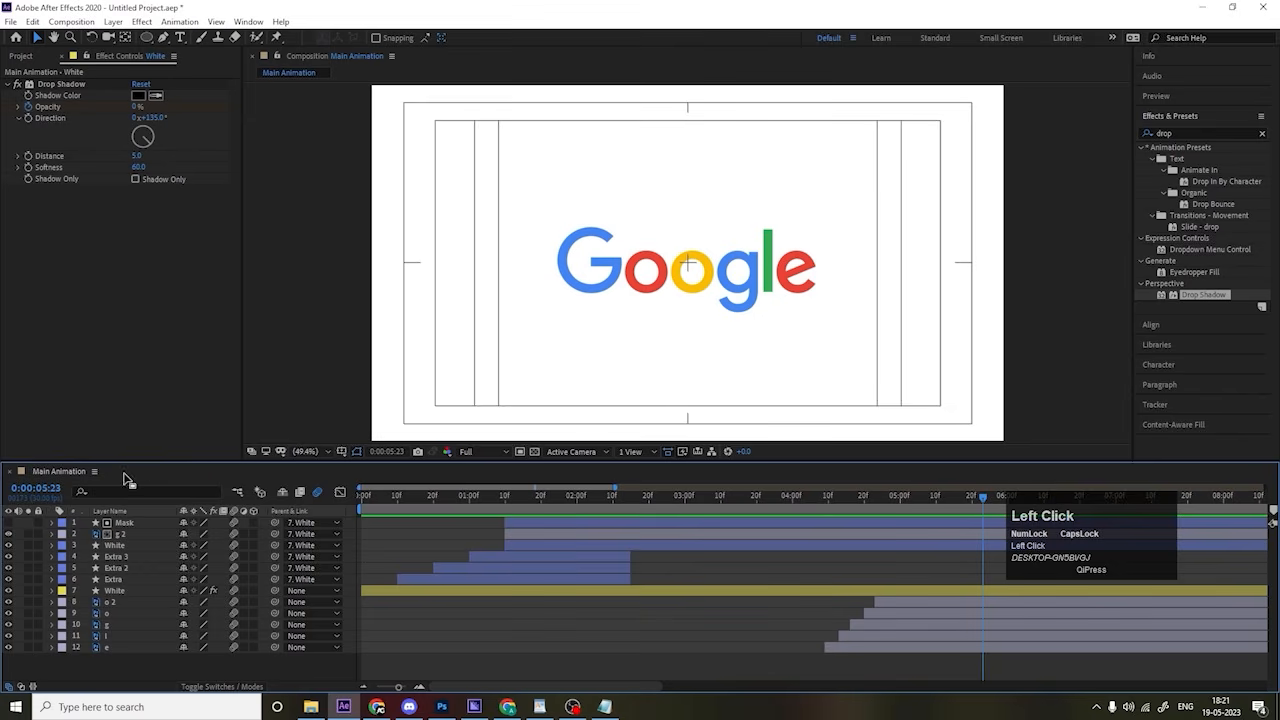
{"action": "left_click", "coordinate": [373, 506]}
{"action": "key", "text": "space"}
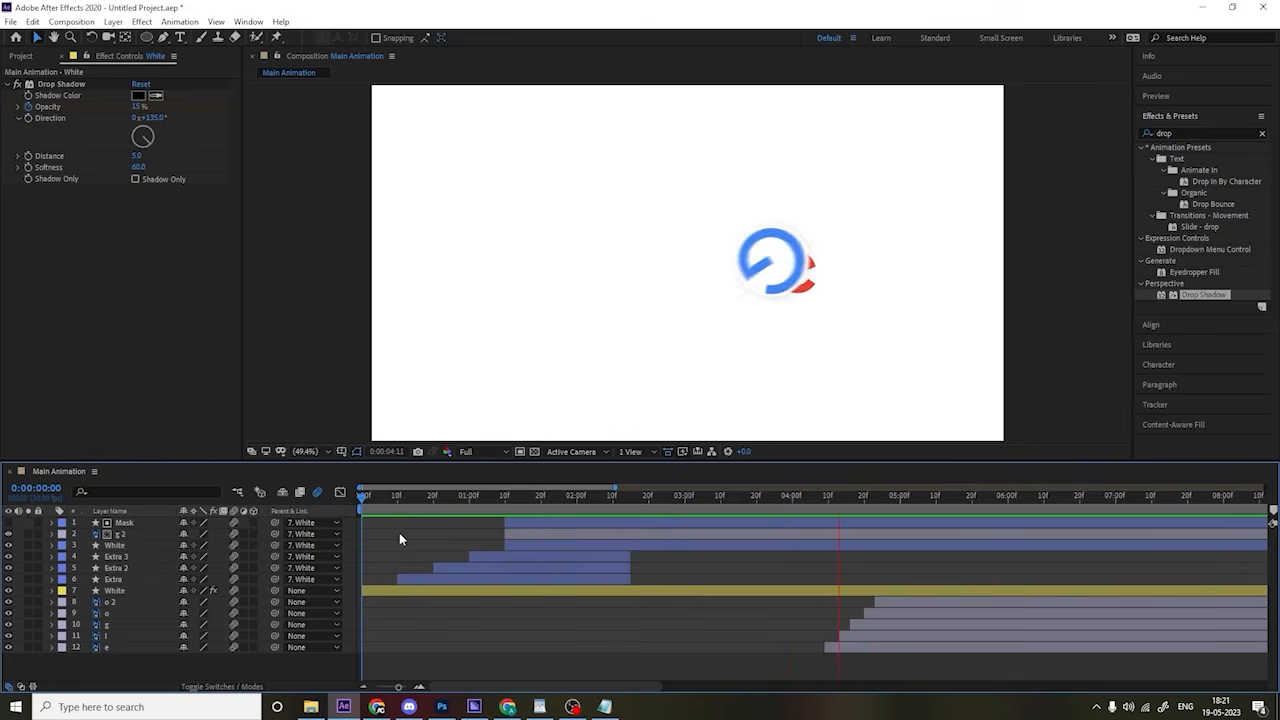
{"action": "key", "text": "space"}
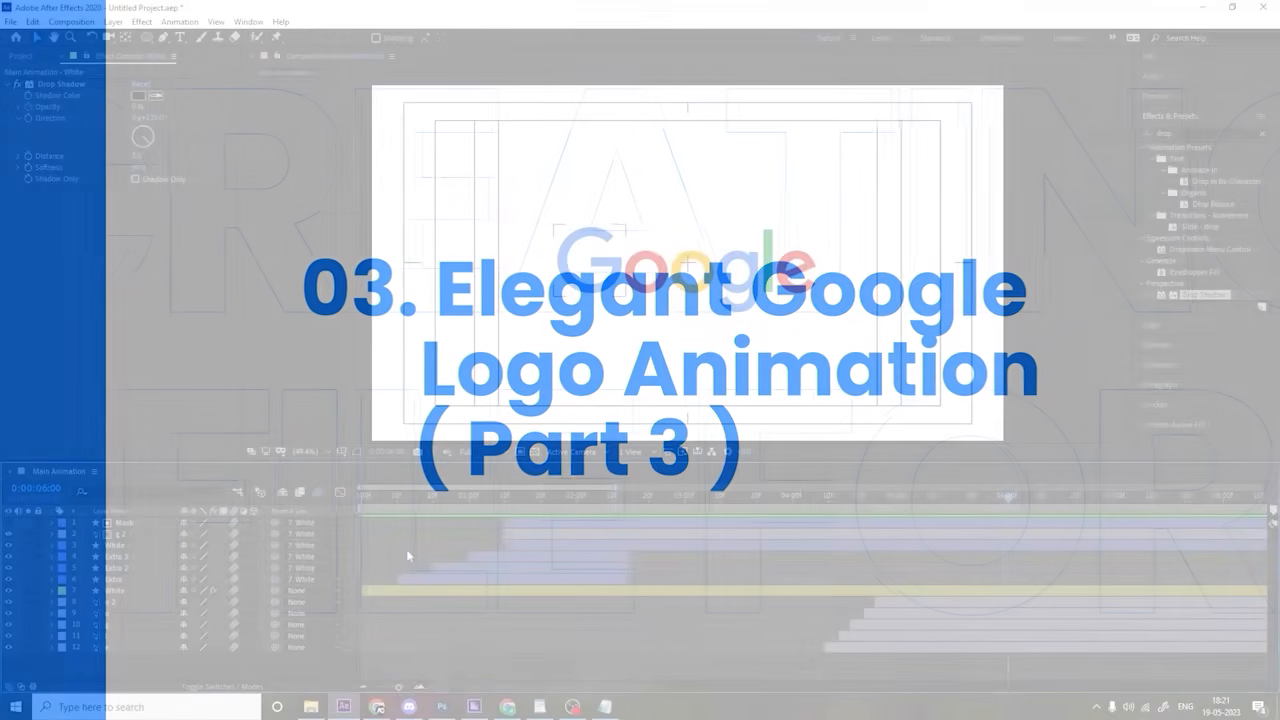
Step: Pre-compose all layers into a new composition named Logo Animation, briefly preview it, and return to the first frame
{"action": "key", "text": "ctrl+a"}
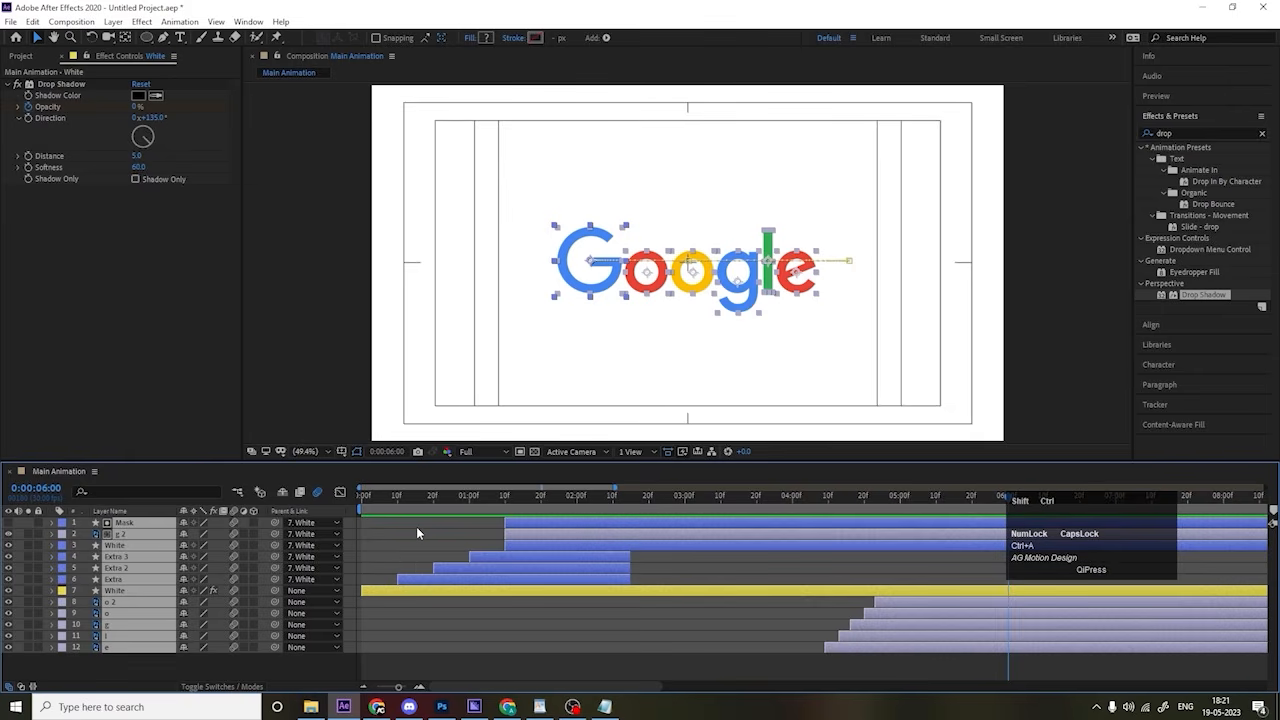
{"action": "key", "text": "ctrl+shift+c"}
{"action": "type", "text": "Lo"}
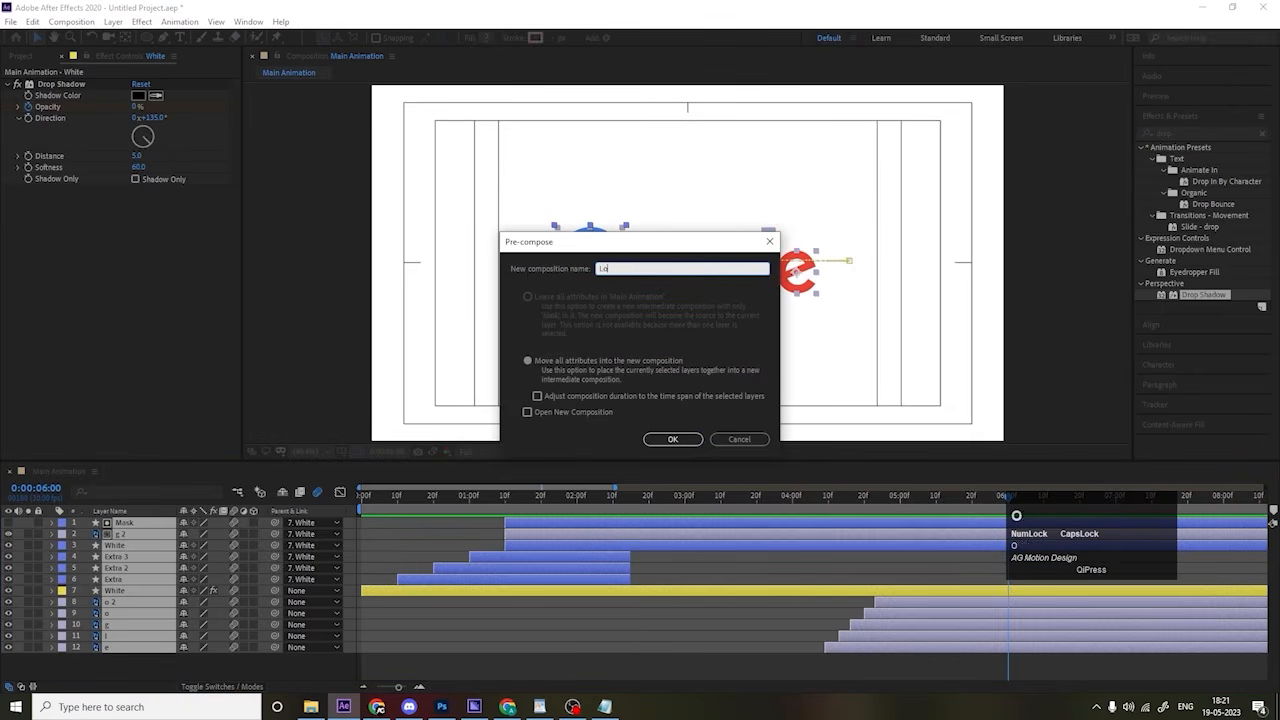
{"action": "type", "text": "go Animation"}
{"action": "key", "text": "Return"}
{"action": "key", "text": "space"}
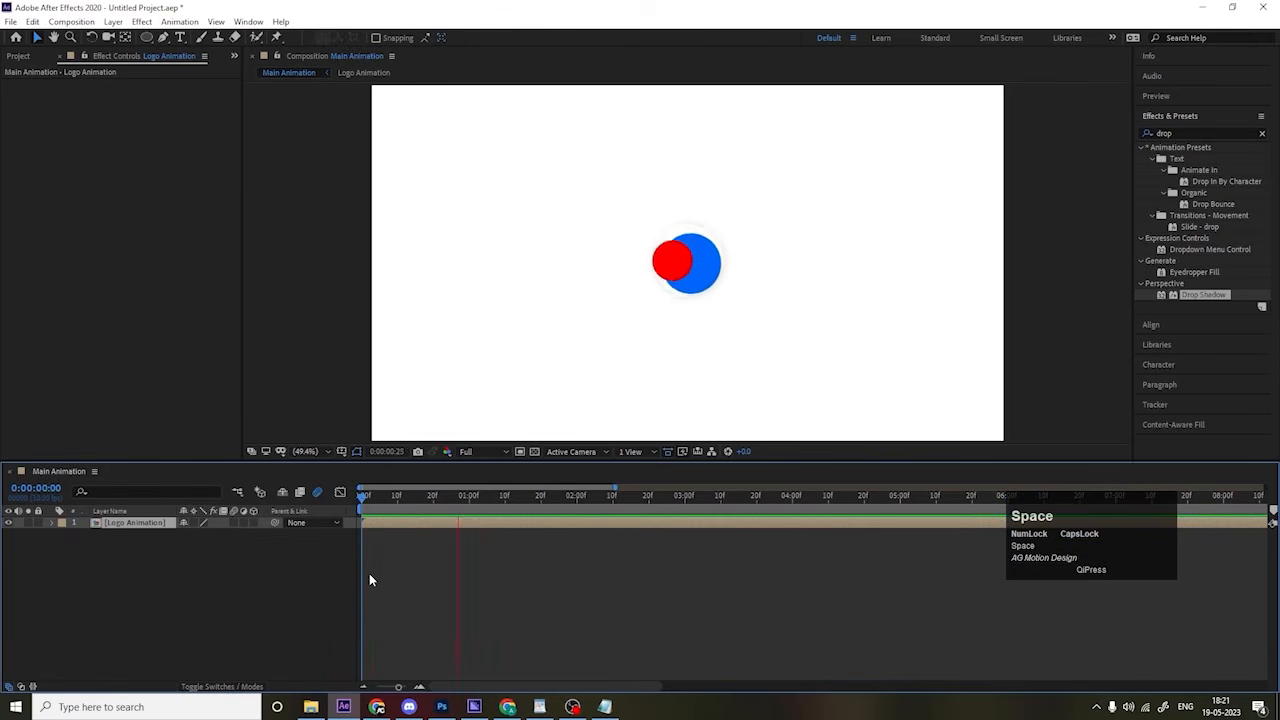
{"action": "key", "text": "space"}
{"action": "left_click", "coordinate": [360, 497]}
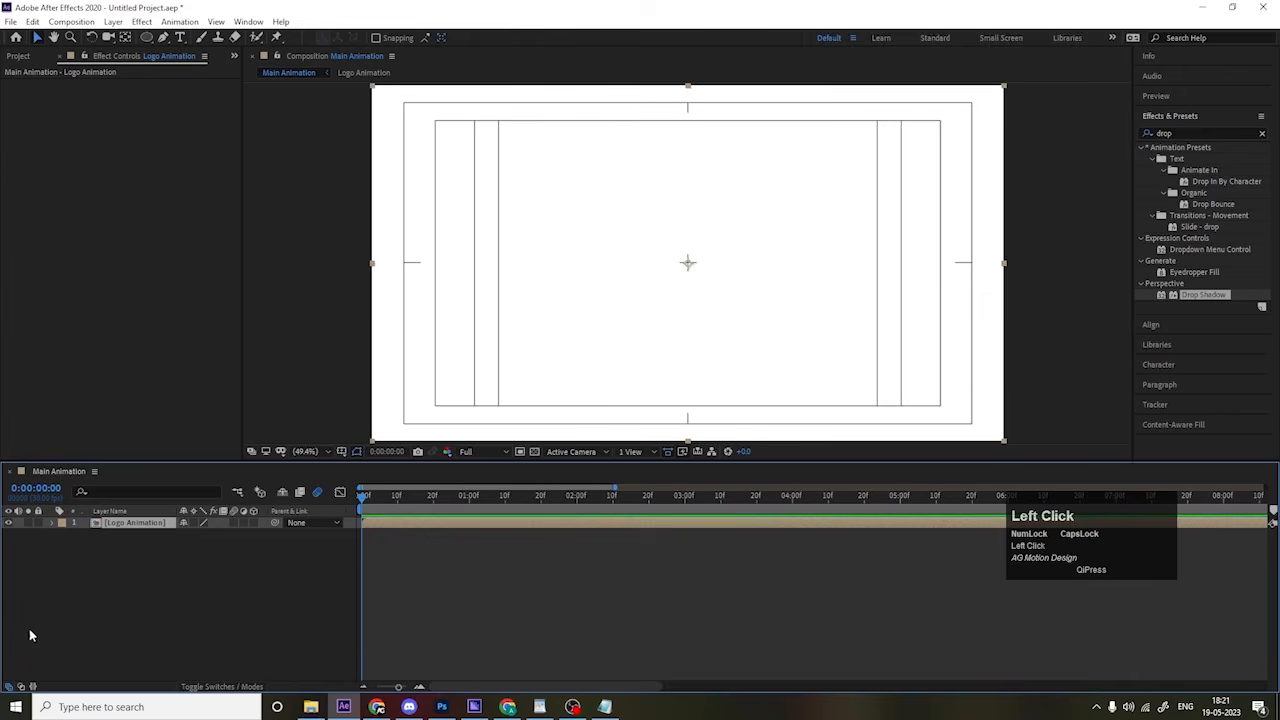
Step: Deselect all layers and set up the Pen tool with no fill and a red FF0000 stroke
{"action": "left_click", "coordinate": [73, 612]}
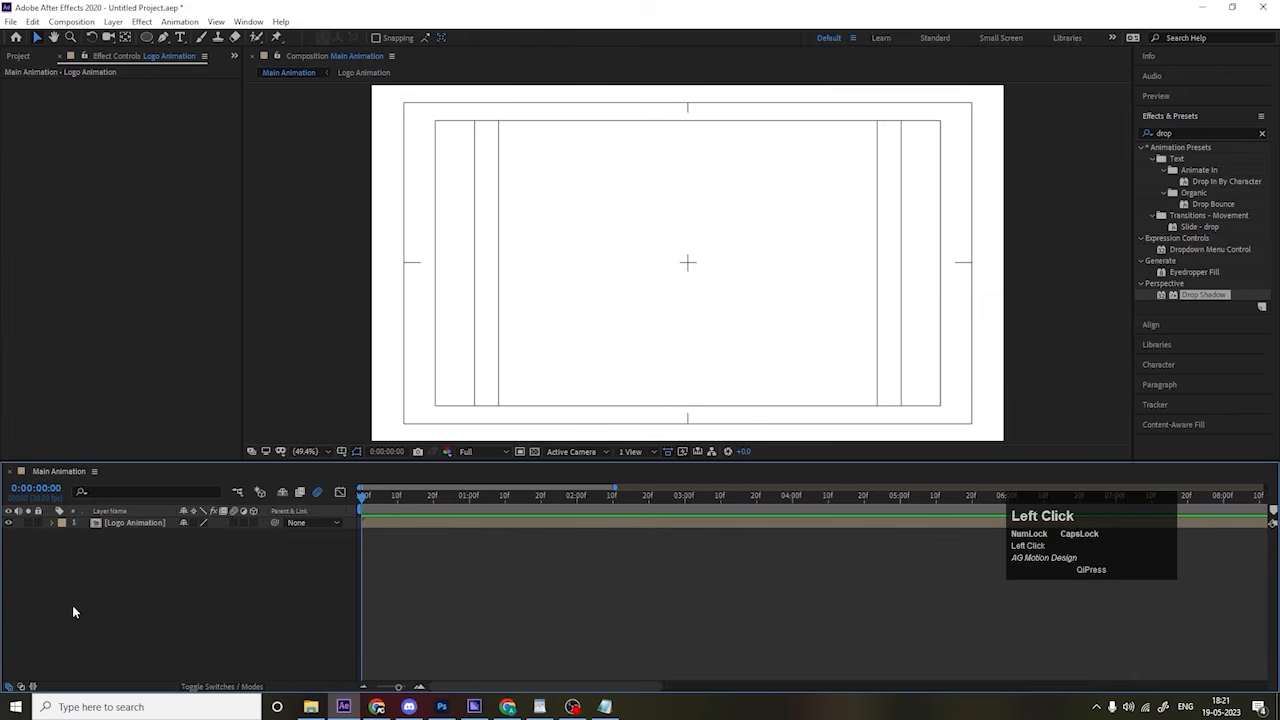
{"action": "left_click", "coordinate": [164, 38]}
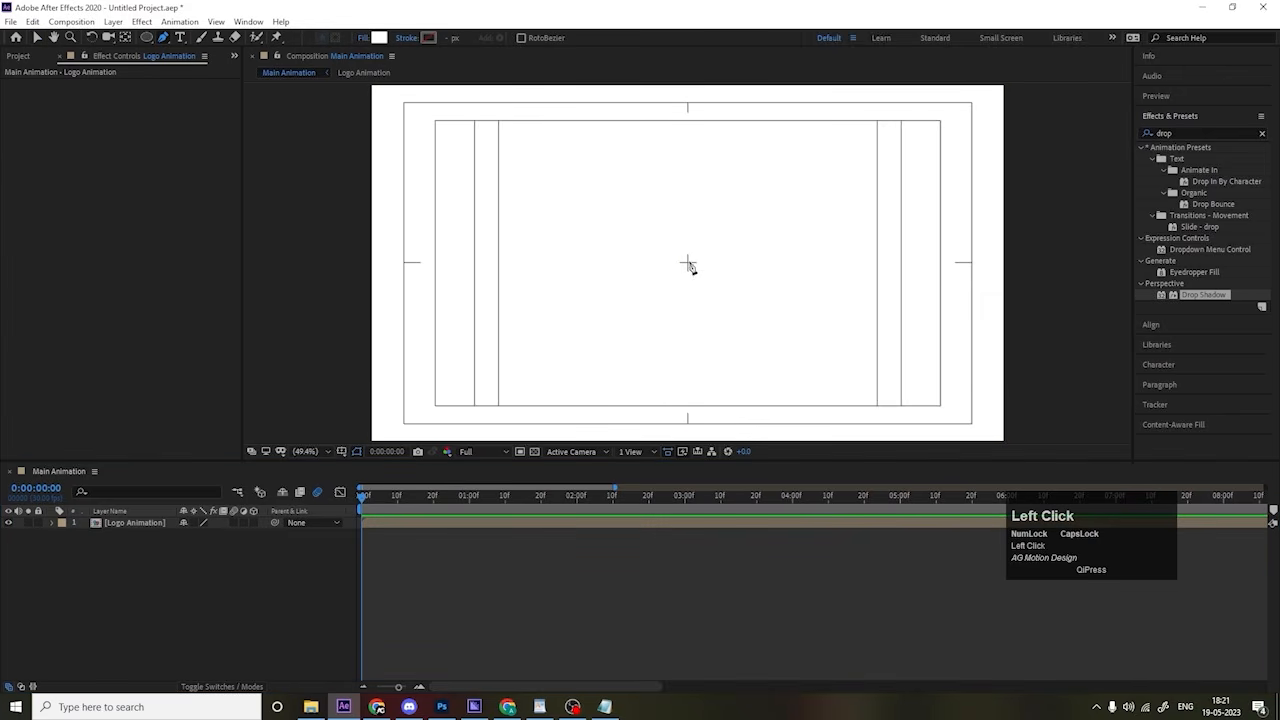
{"action": "left_click", "coordinate": [358, 38]}
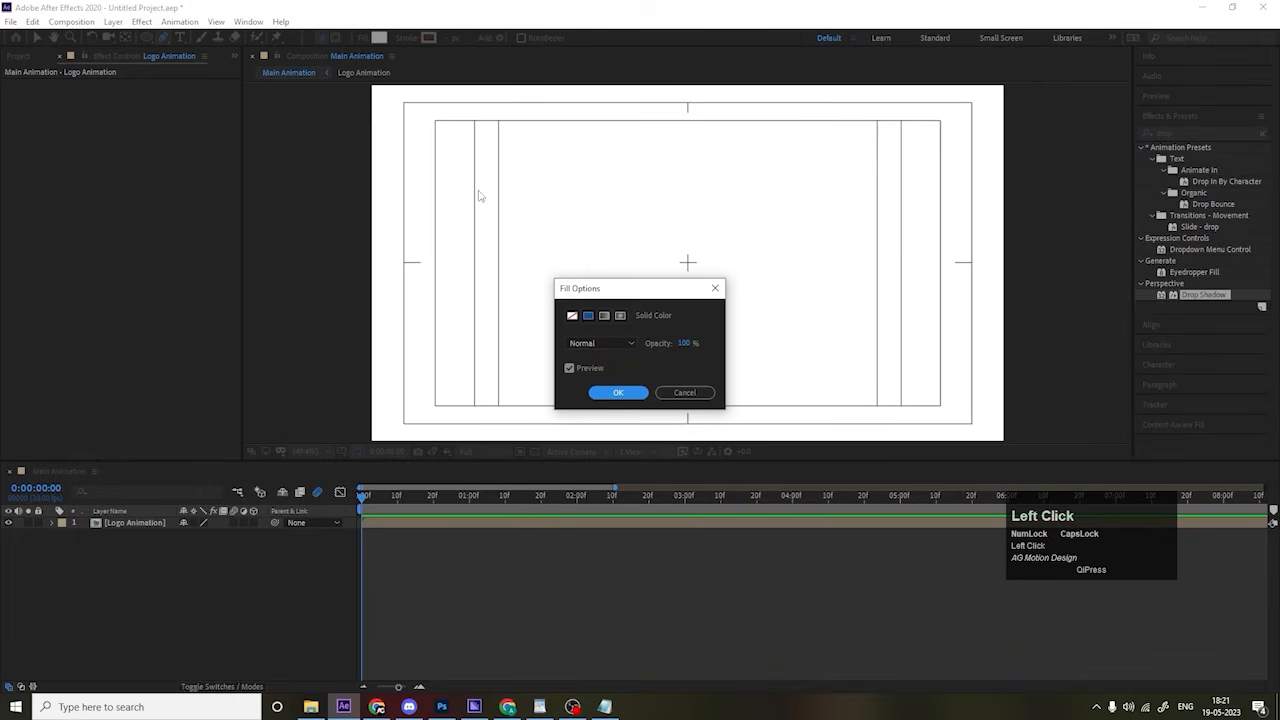
{"action": "left_click", "coordinate": [607, 392]}
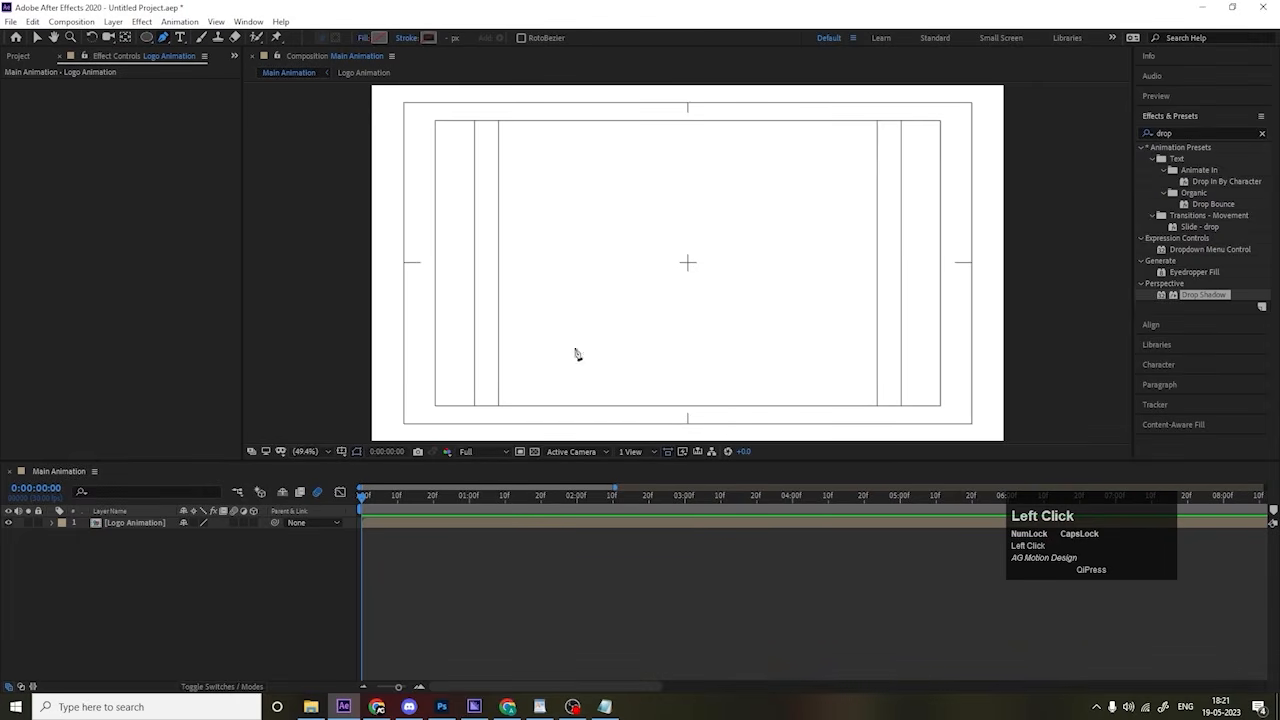
{"action": "left_click", "coordinate": [427, 39]}
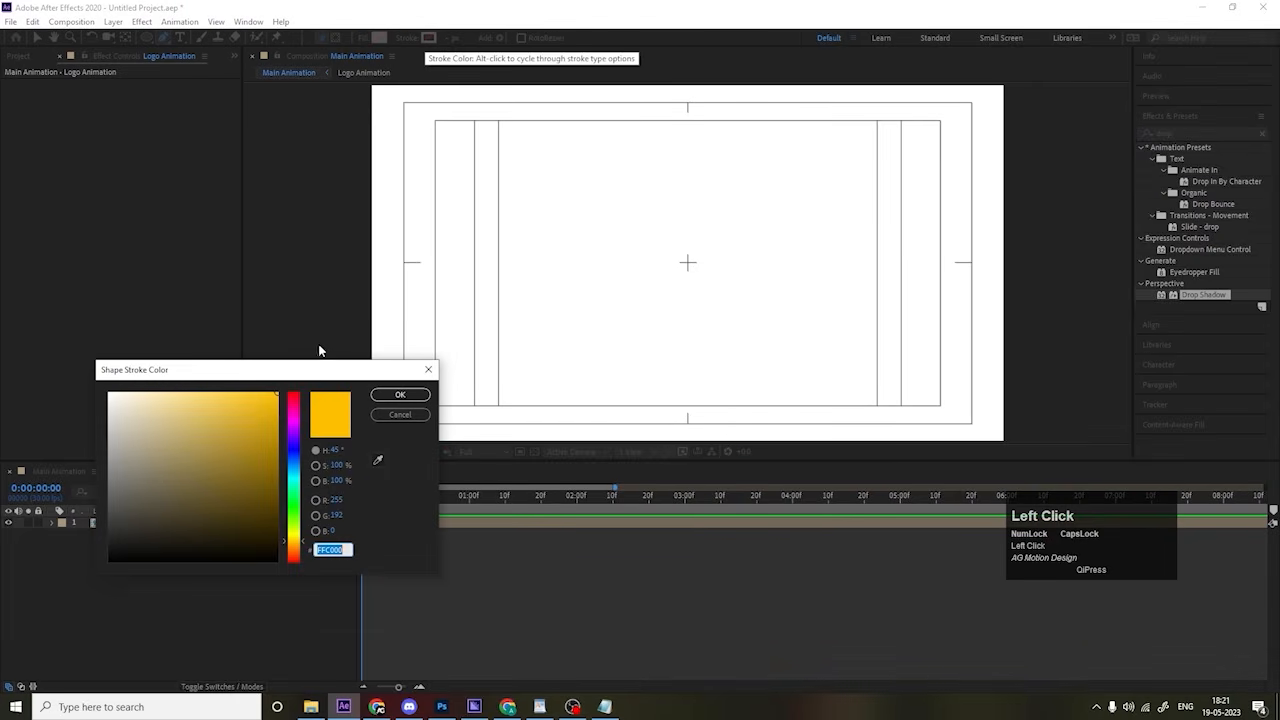
{"action": "left_click_drag", "start_coordinate": [294, 418], "coordinate": [296, 354]}
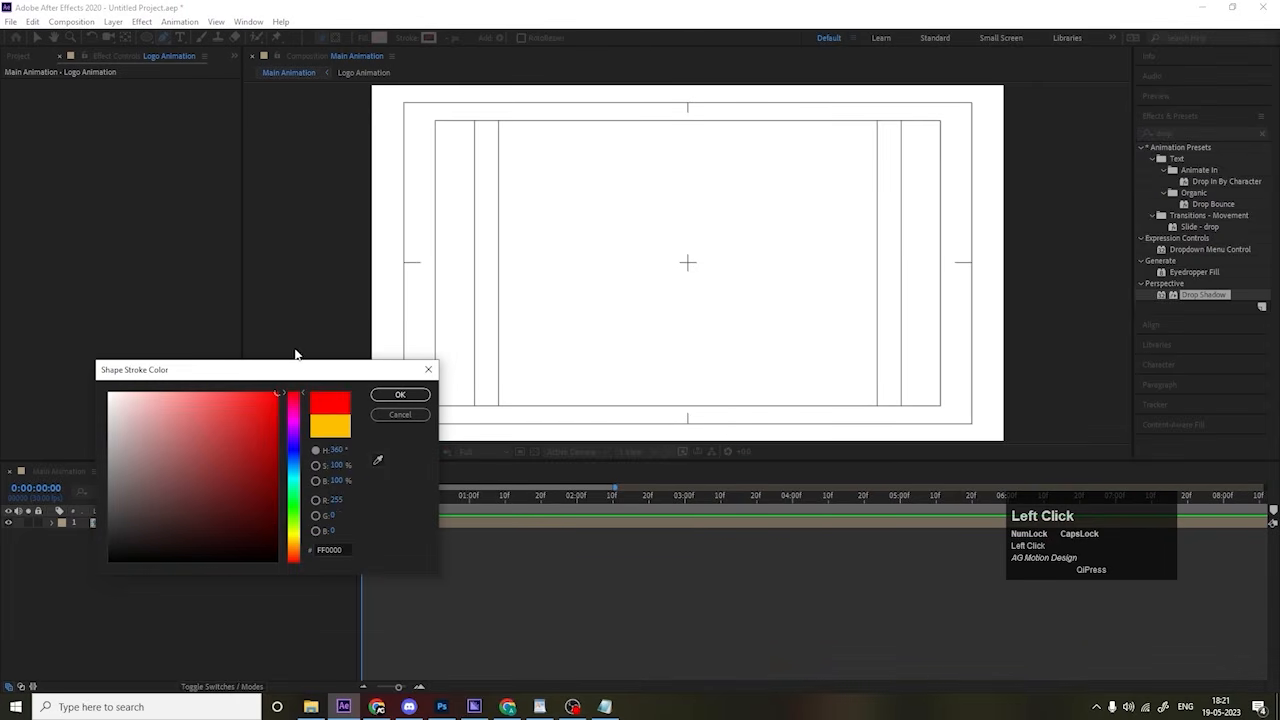
{"action": "left_click", "coordinate": [402, 395]}
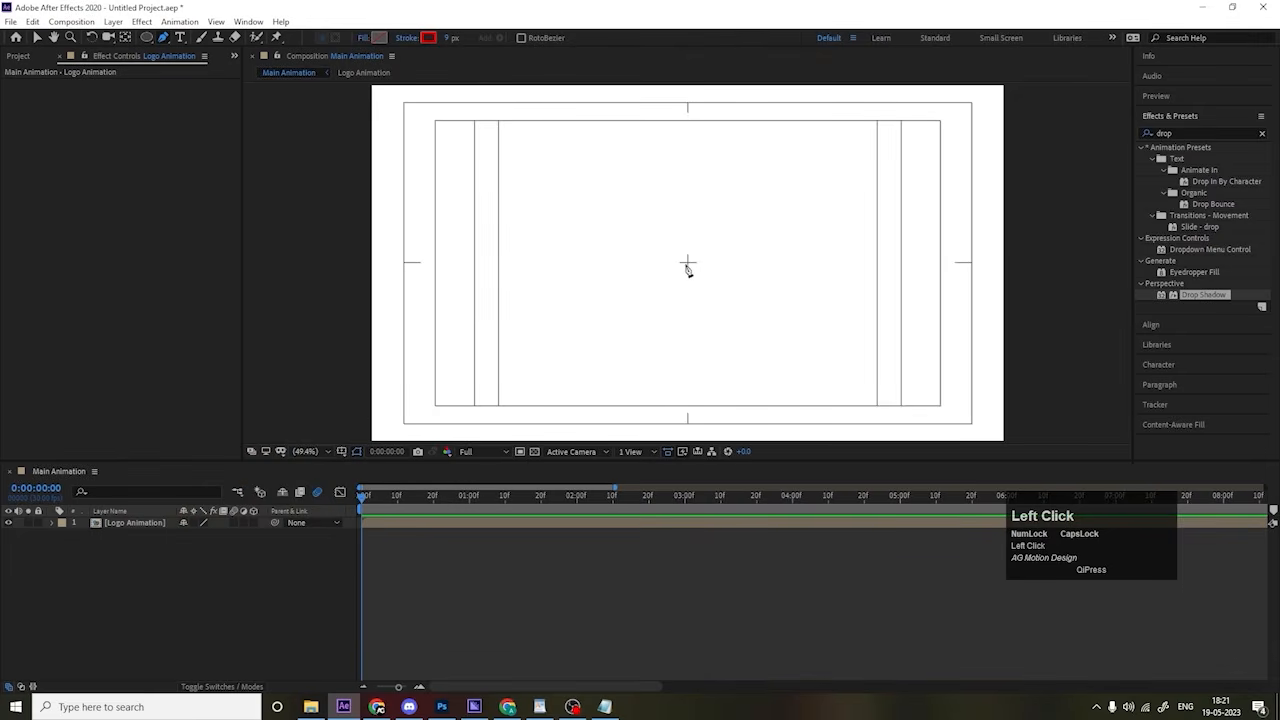
Step: Draw a six-point right-angled path from the composition centre, running left, up, left, down and left to the action-safe area's left edge
{"action": "left_click", "coordinate": [687, 263]}
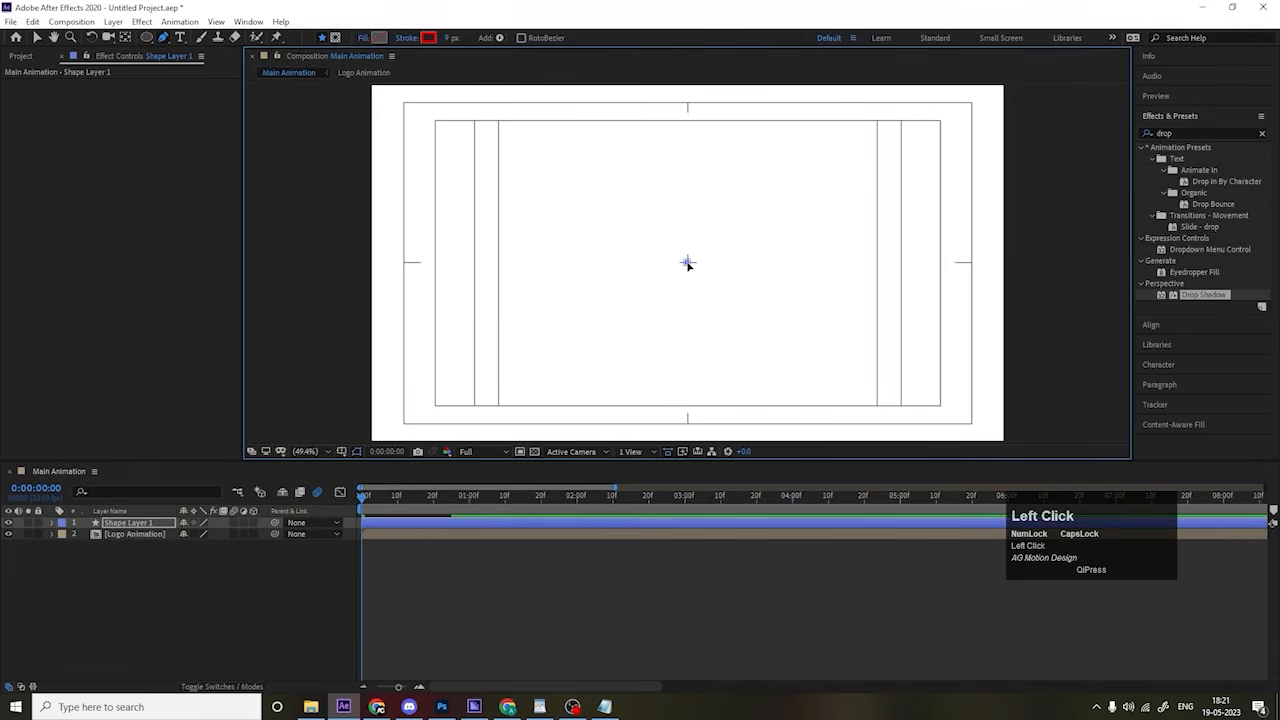
{"action": "left_click", "coordinate": [603, 264], "text": "shift"}
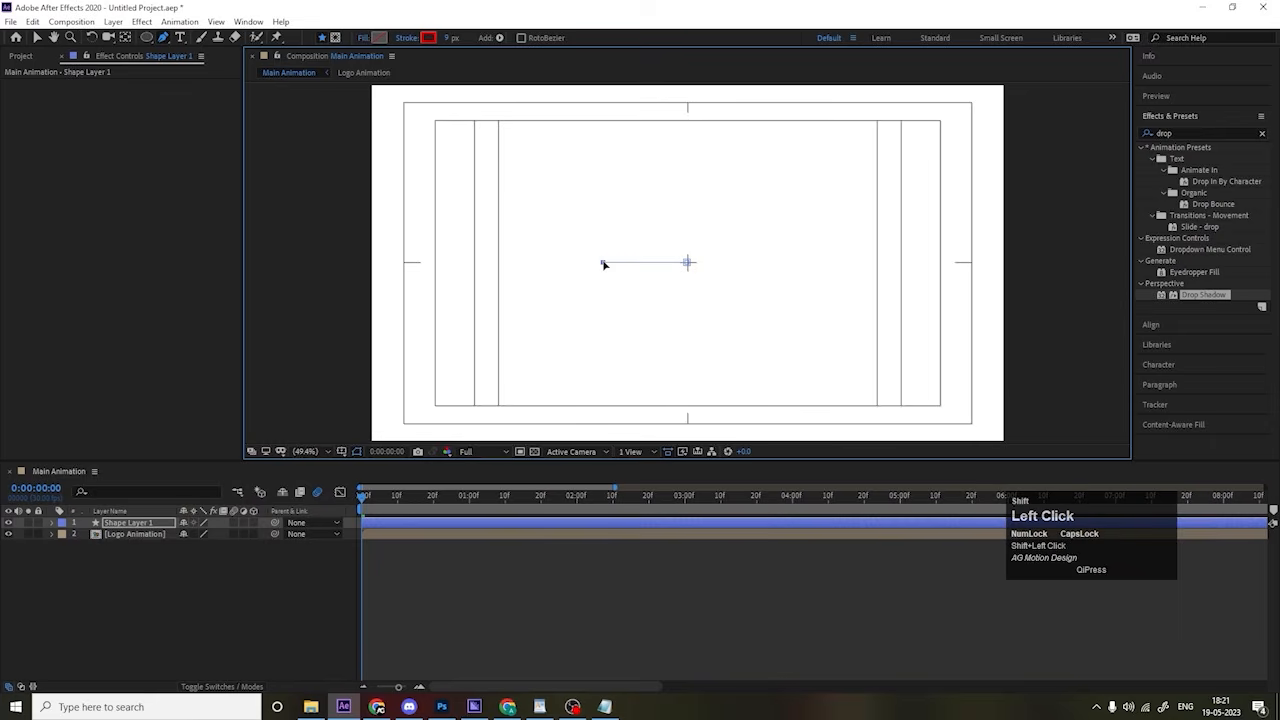
{"action": "left_click", "coordinate": [601, 162]}
{"action": "left_click", "coordinate": [497, 161]}
{"action": "left_click", "coordinate": [497, 243]}
{"action": "left_click", "coordinate": [433, 243], "text": "shift"}
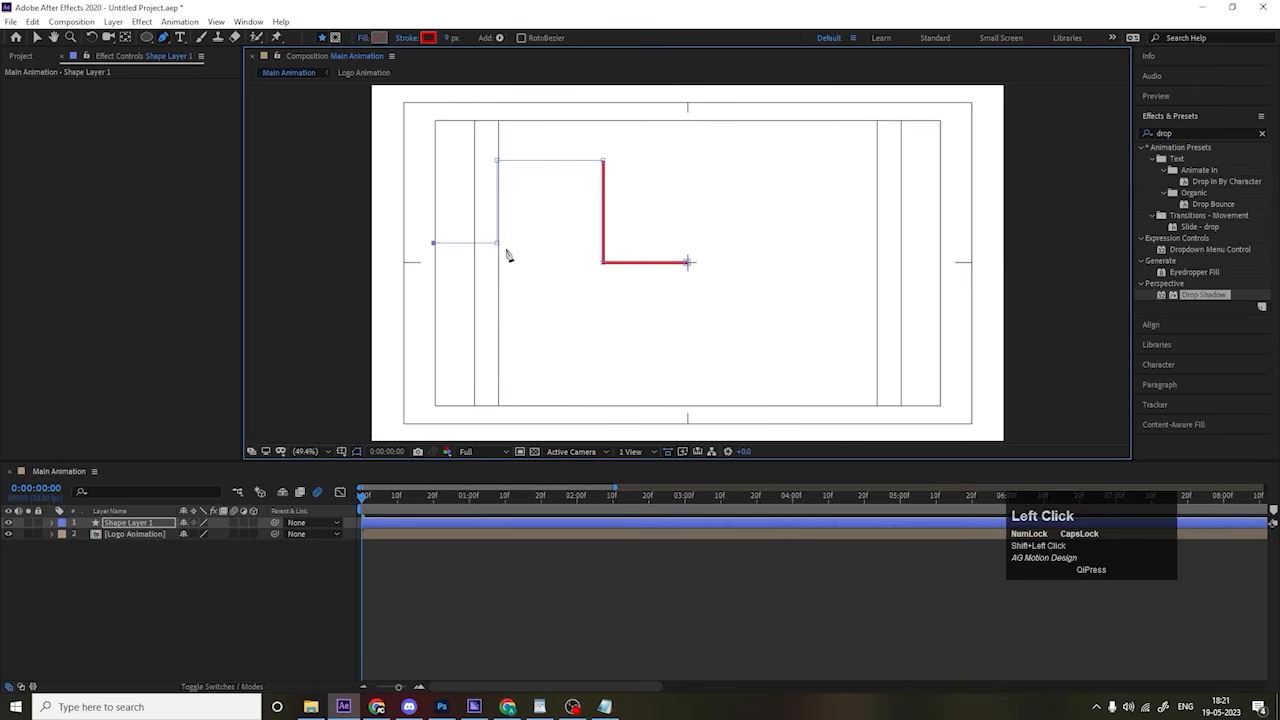
Step: Draw a separate six-point right-angled path from the composition centre, running up, left, up, right and up past the action-safe area's top edge
{"action": "left_click", "coordinate": [125, 577]}
{"action": "left_click", "coordinate": [689, 263]}
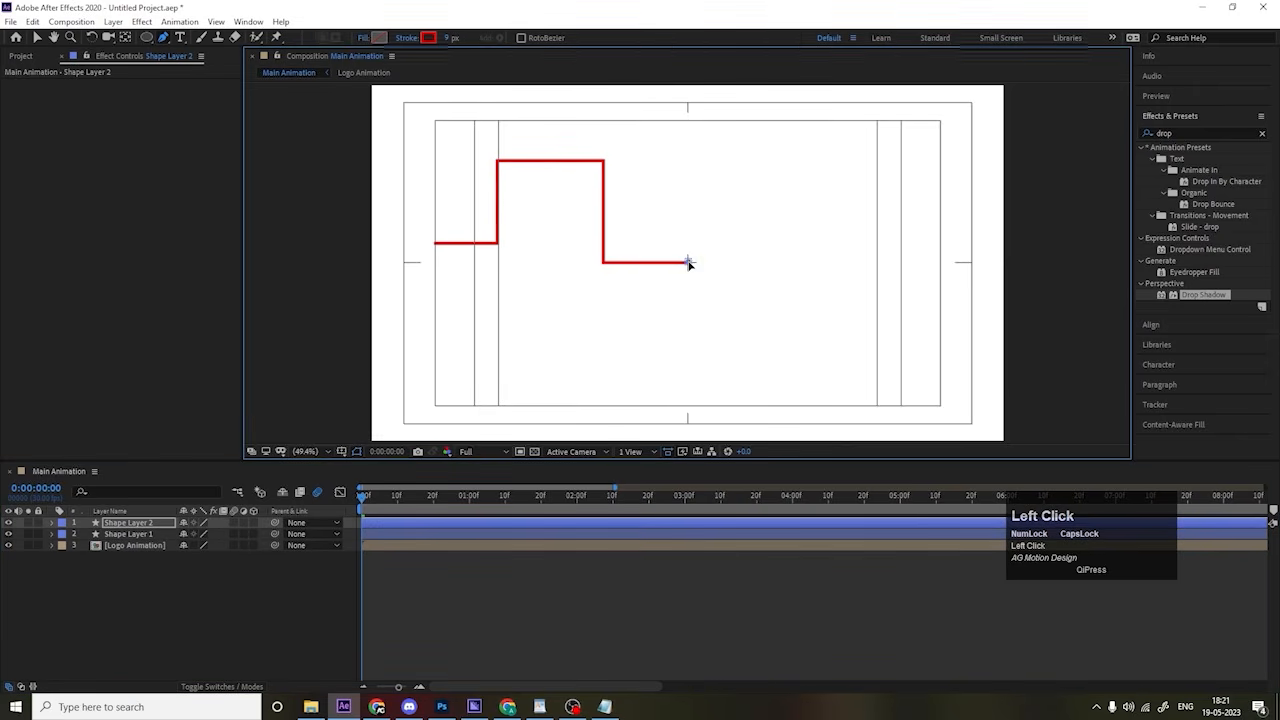
{"action": "left_click", "coordinate": [688, 205], "text": "shift"}
{"action": "left_click", "coordinate": [647, 205], "text": "shift"}
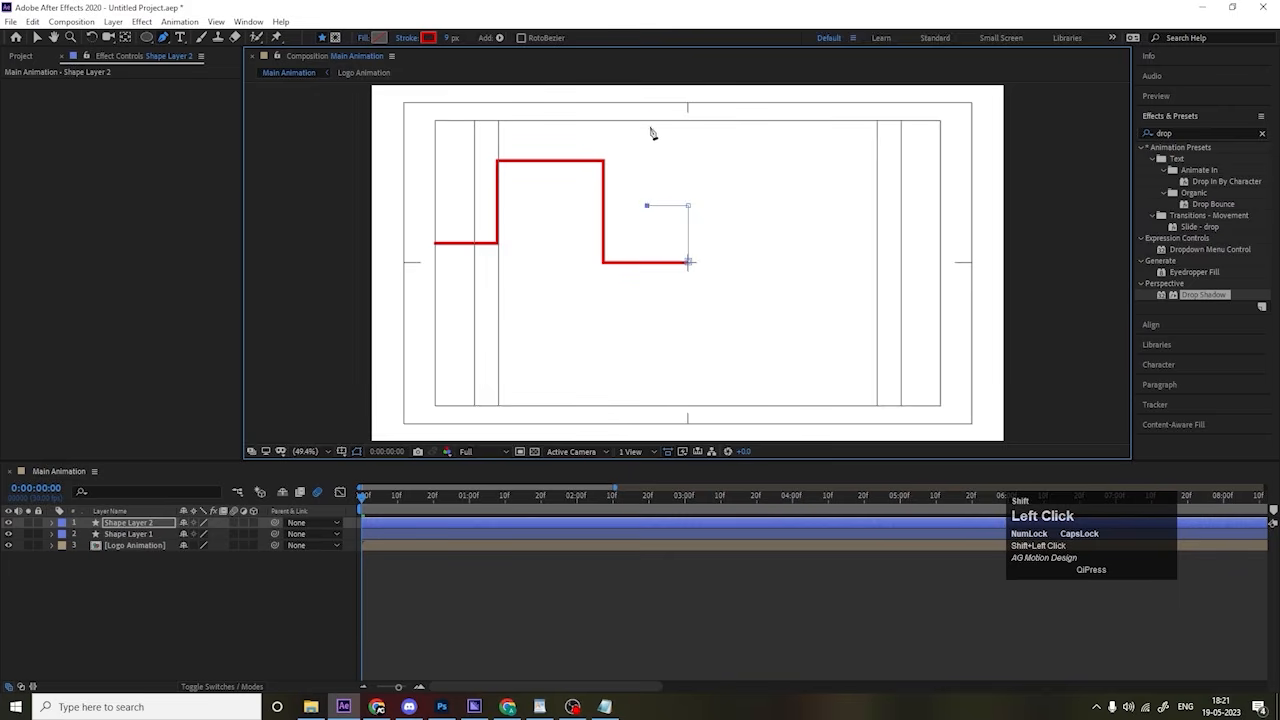
{"action": "left_click", "coordinate": [647, 126], "text": "shift"}
{"action": "left_click", "coordinate": [732, 126], "text": "shift"}
{"action": "left_click", "coordinate": [733, 92]}
Step: Draw a new six-point right-angled path from the composition centre, running right, up, right, down and right to near the action-safe area's right edge
{"action": "left_click", "coordinate": [114, 568]}
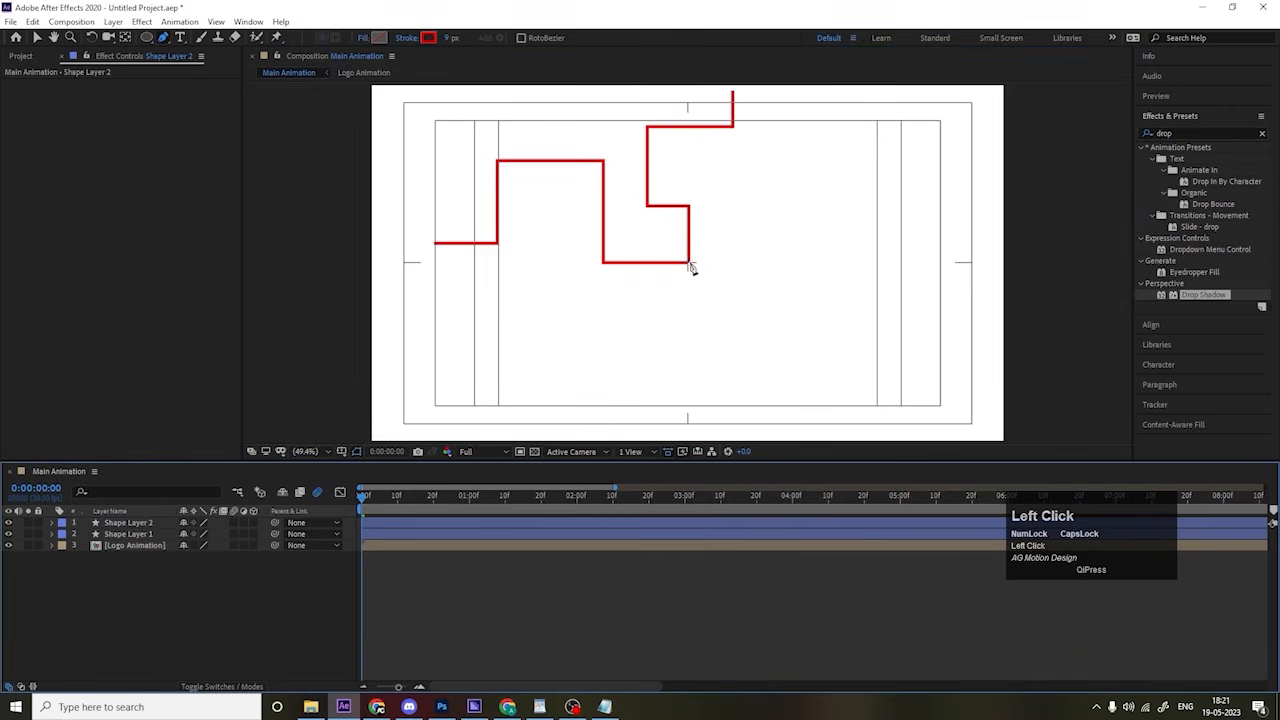
{"action": "left_click", "coordinate": [689, 263]}
{"action": "left_click", "coordinate": [757, 262], "text": "shift"}
{"action": "left_click", "coordinate": [757, 182], "text": "shift"}
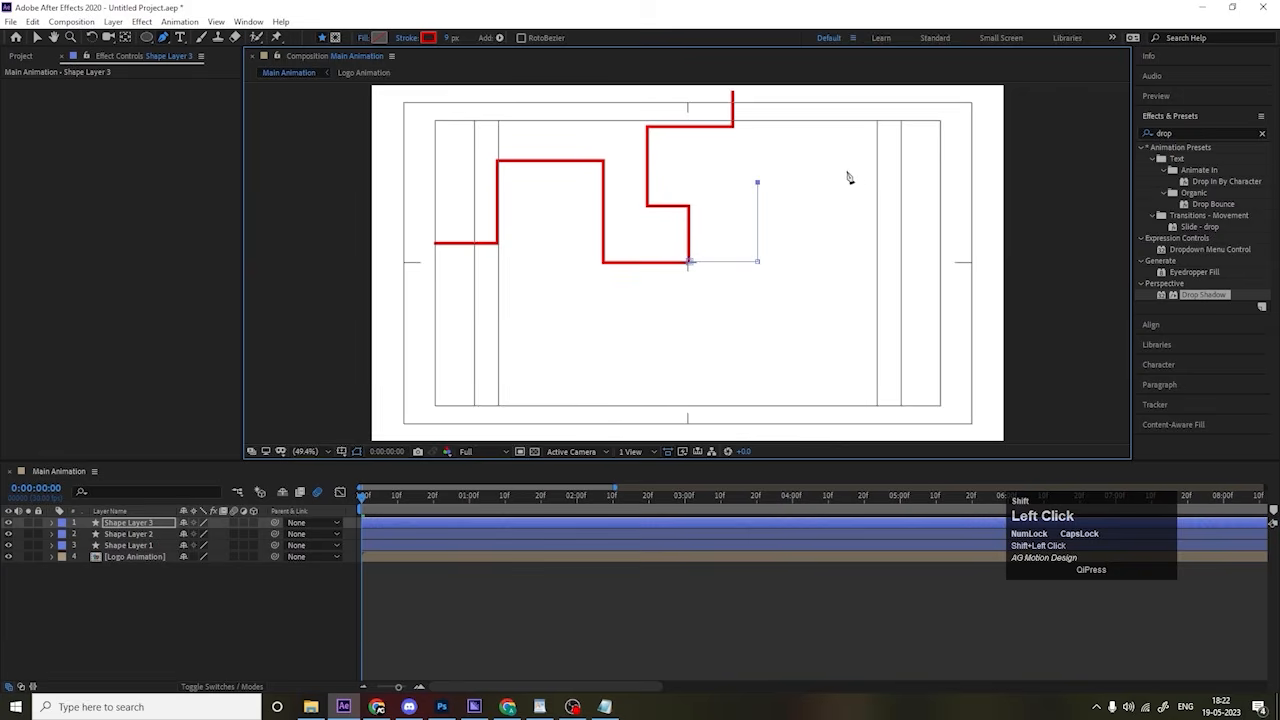
{"action": "left_click", "coordinate": [856, 181], "text": "shift"}
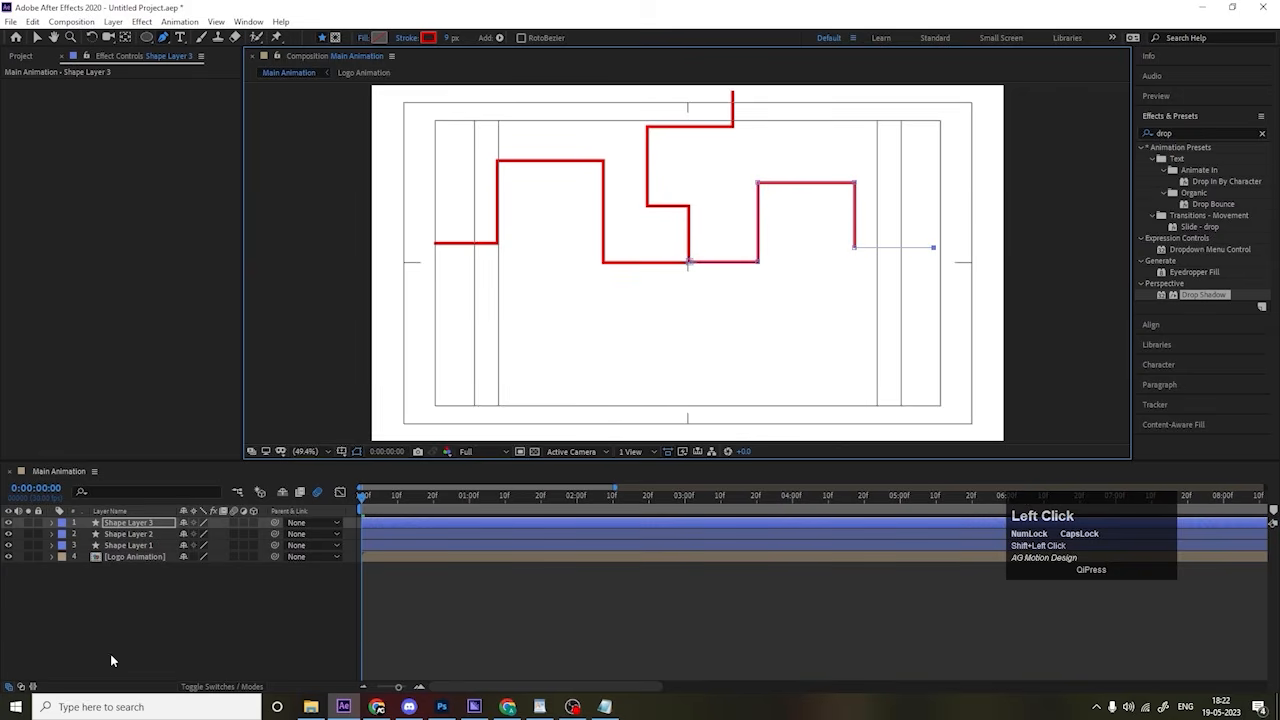
Step: Draw another separate six-point right-angled path from the composition centre, running down, right, up, right and down in the lower right area
{"action": "left_click", "coordinate": [112, 660]}
{"action": "left_click", "coordinate": [687, 262]}
{"action": "left_click", "coordinate": [687, 355], "text": "shift"}
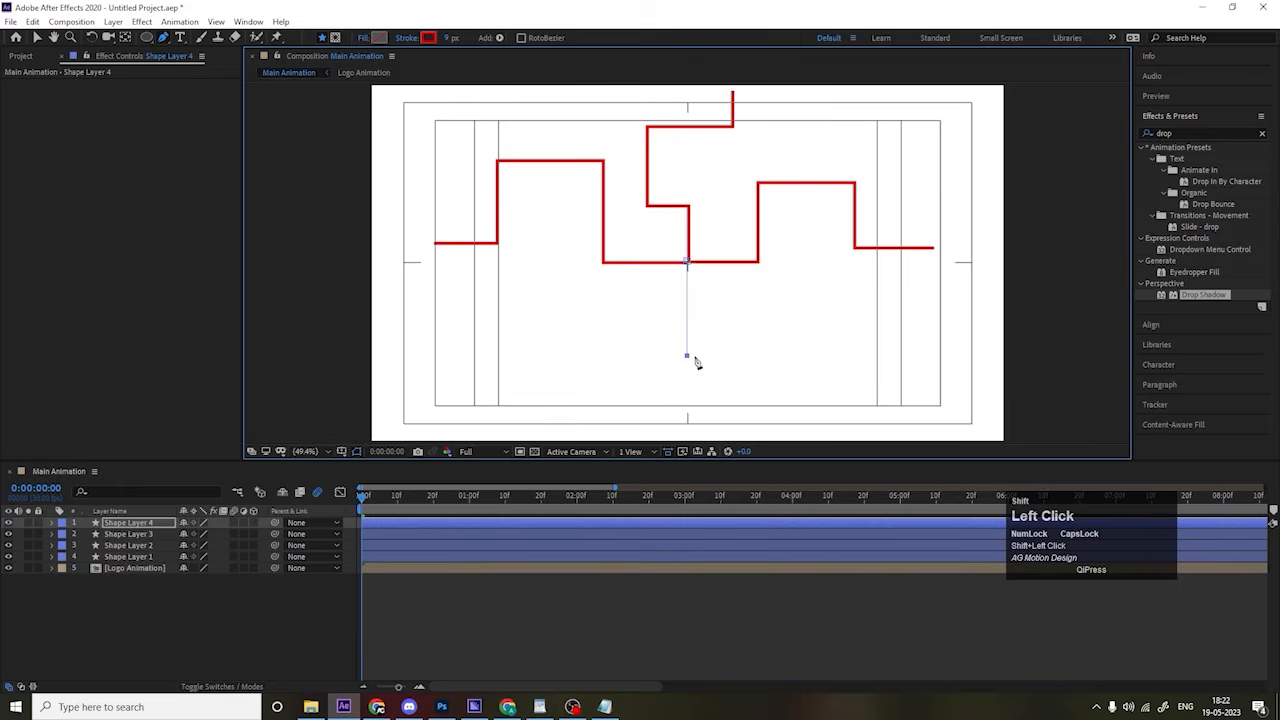
{"action": "left_click", "coordinate": [787, 361], "text": "shift"}
{"action": "left_click", "coordinate": [888, 286], "text": "shift"}
Step: Draw a seven-point right-angled path from the composition centre, running down, left, up, left, down and left in the lower left area, and deselect it
{"action": "left_click", "coordinate": [381, 605]}
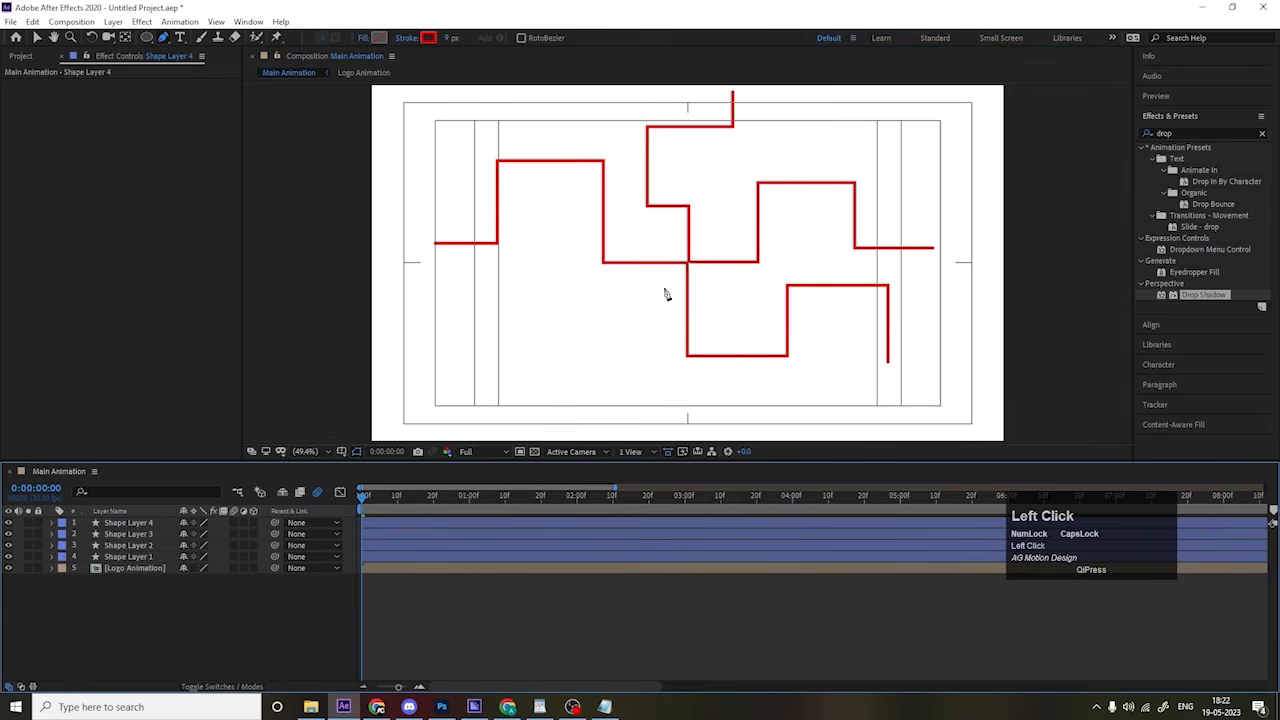
{"action": "left_click", "coordinate": [687, 263]}
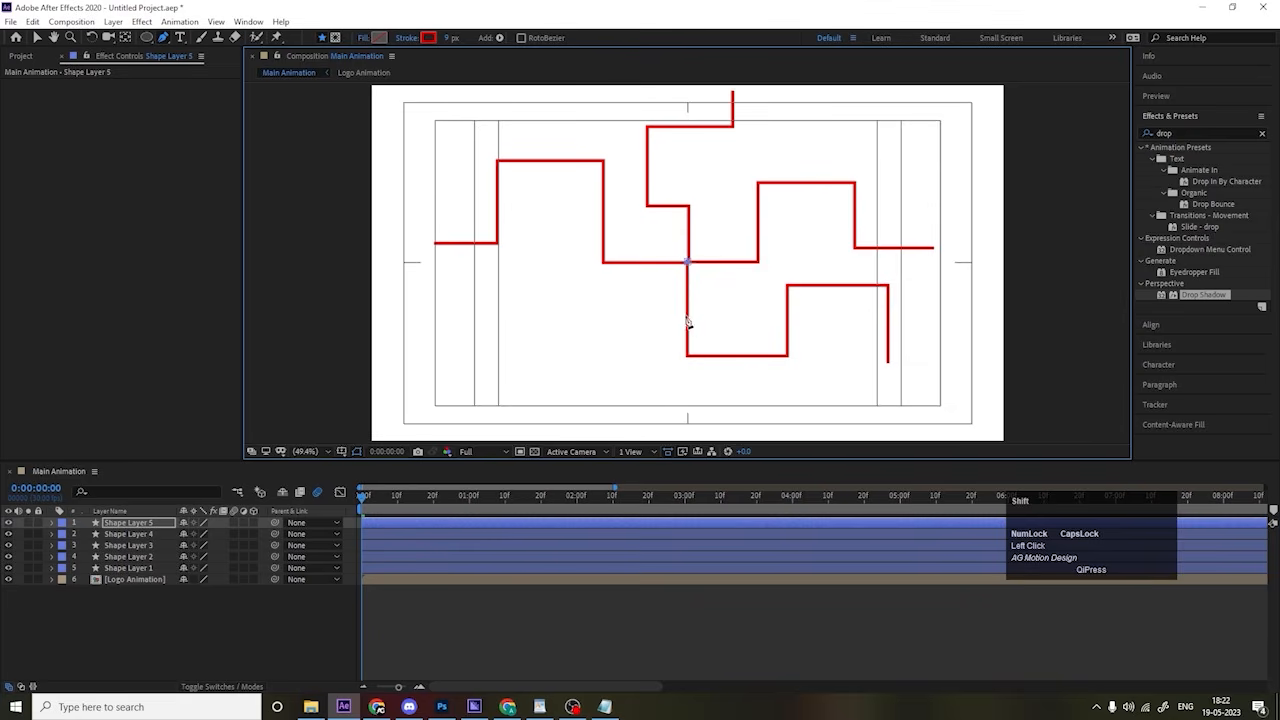
{"action": "left_click", "coordinate": [688, 410], "text": "shift"}
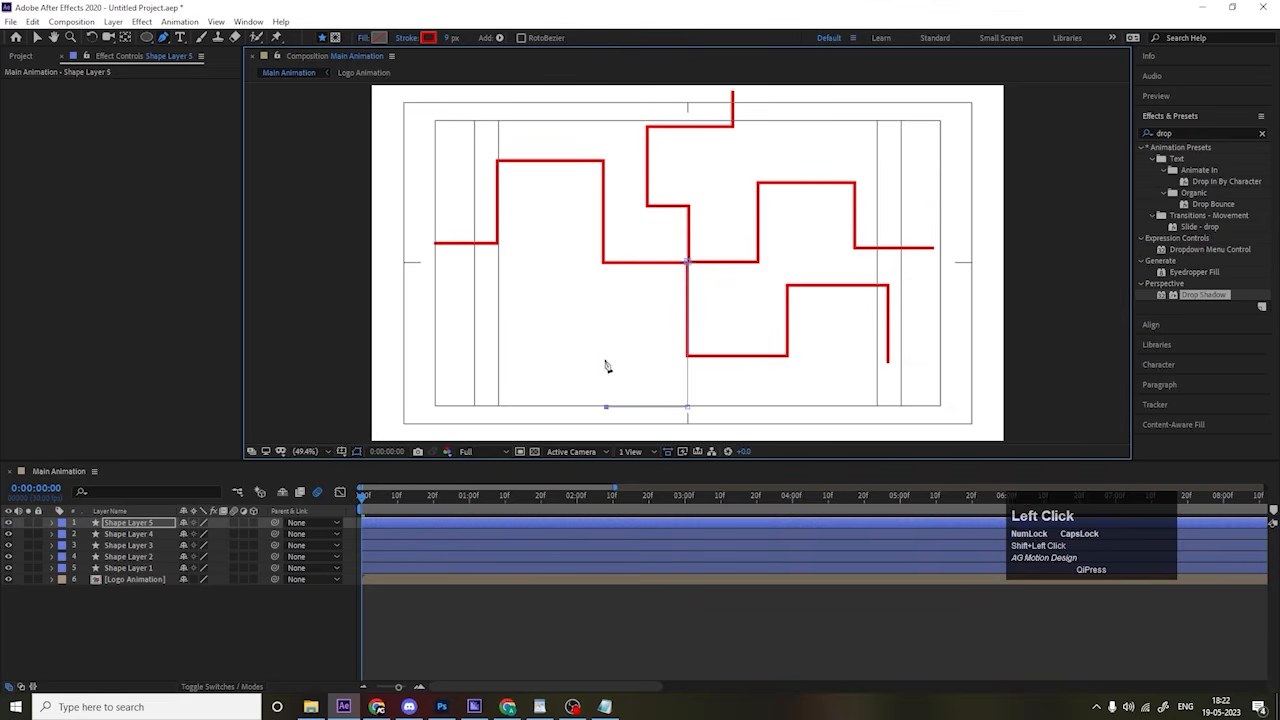
{"action": "left_click", "coordinate": [605, 327], "text": "shift"}
{"action": "left_click", "coordinate": [498, 330], "text": "shift"}
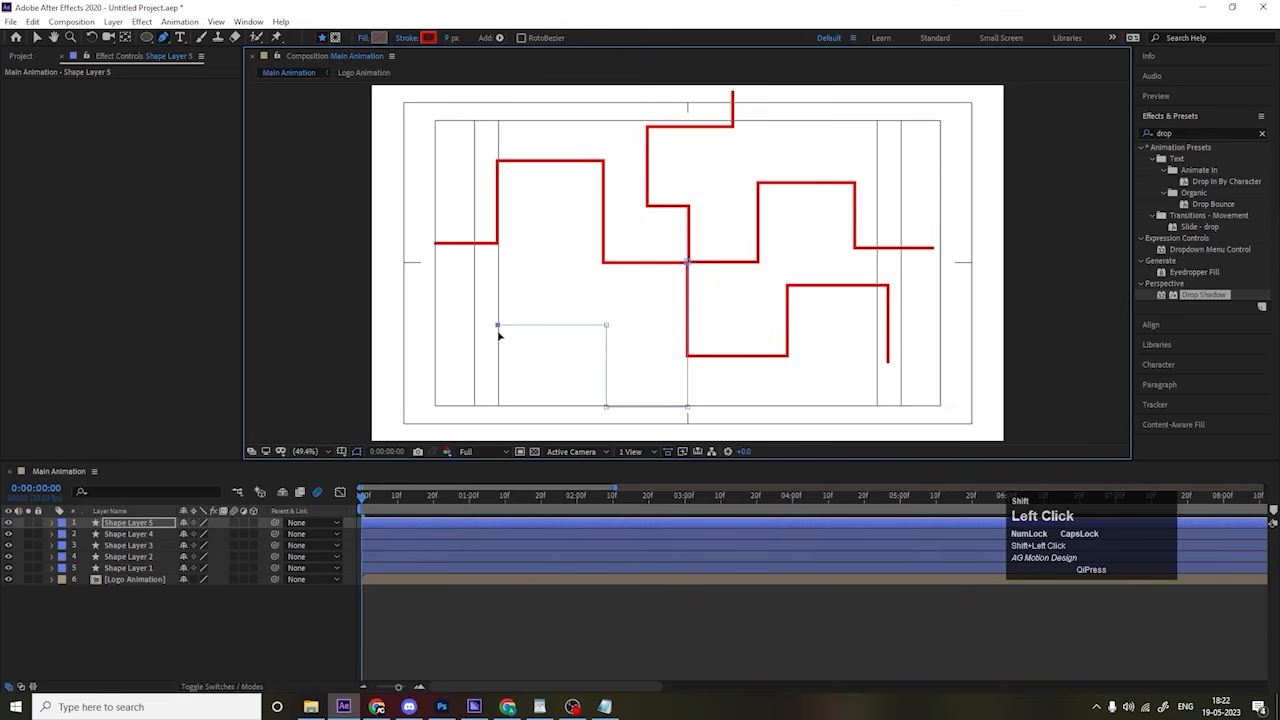
{"action": "left_click", "coordinate": [494, 411], "text": "shift"}
{"action": "left_click", "coordinate": [130, 609]}
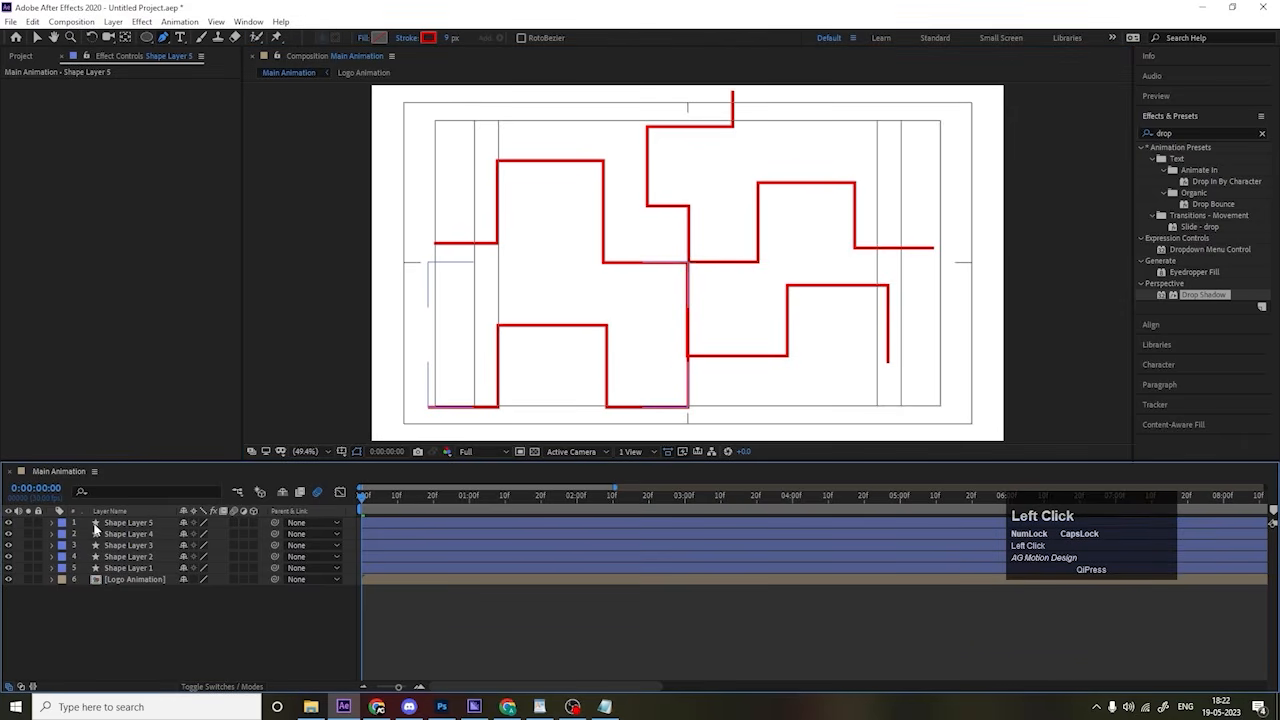
Step: Add Round Corners to the contents of Shape Layer 1 and set the radius to 109
{"action": "left_click", "coordinate": [117, 569]}
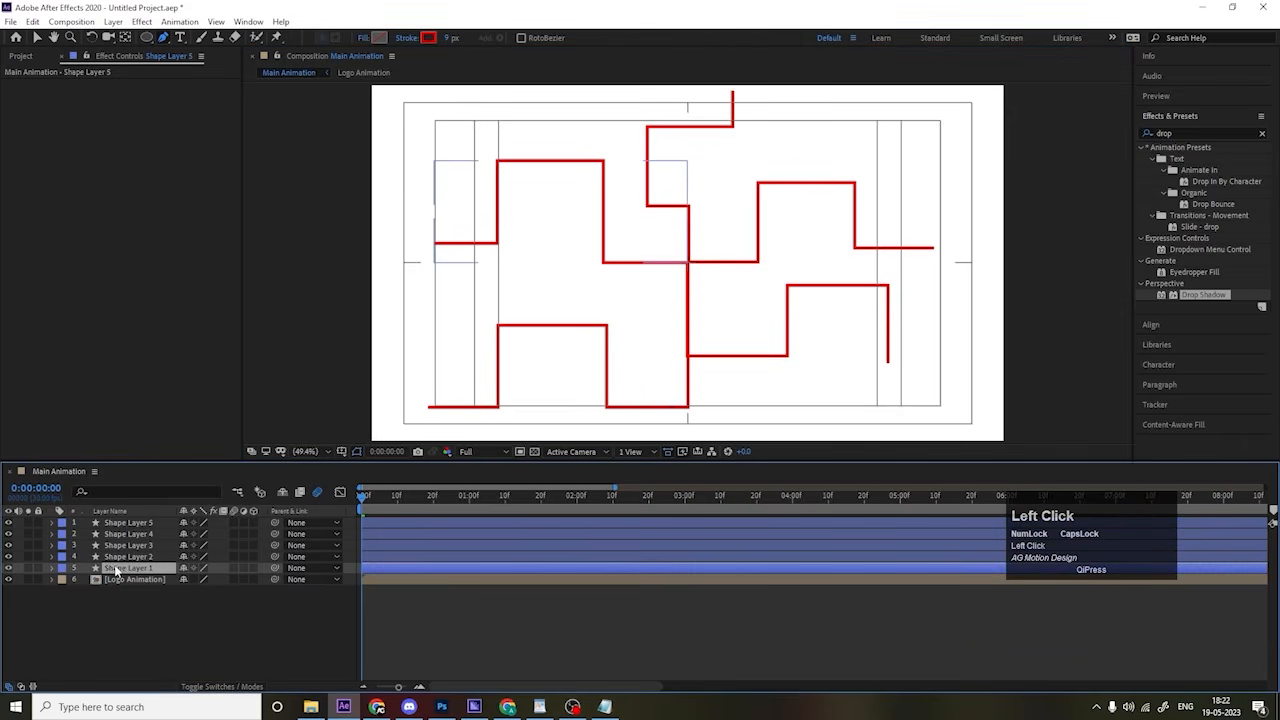
{"action": "left_click", "coordinate": [51, 568]}
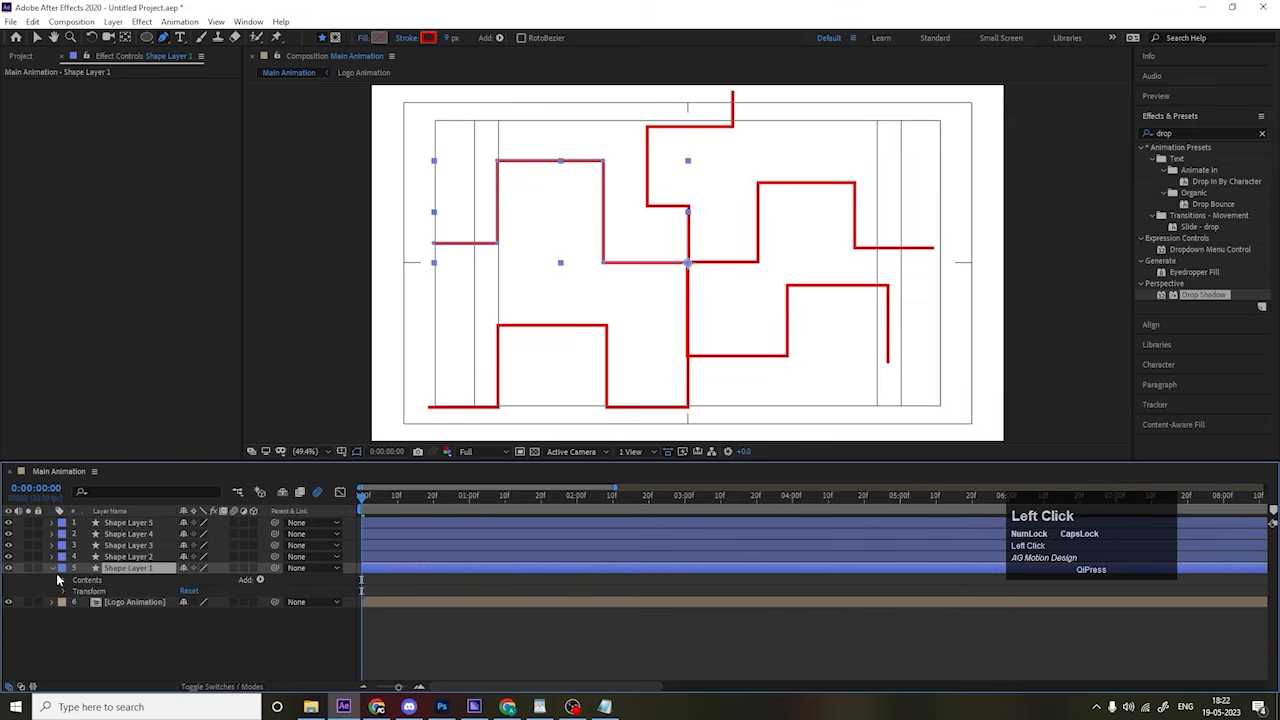
{"action": "left_click", "coordinate": [93, 580]}
{"action": "left_click", "coordinate": [260, 580]}
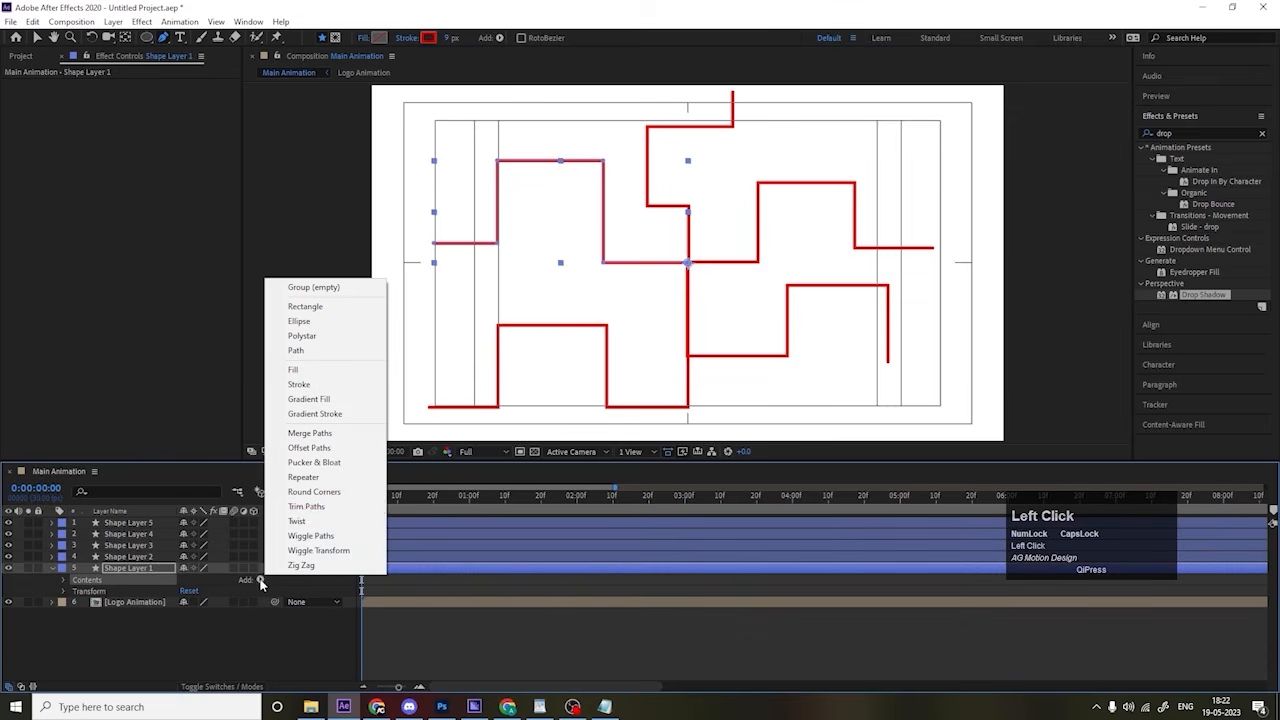
{"action": "left_click", "coordinate": [308, 492]}
{"action": "left_click", "coordinate": [76, 603]}
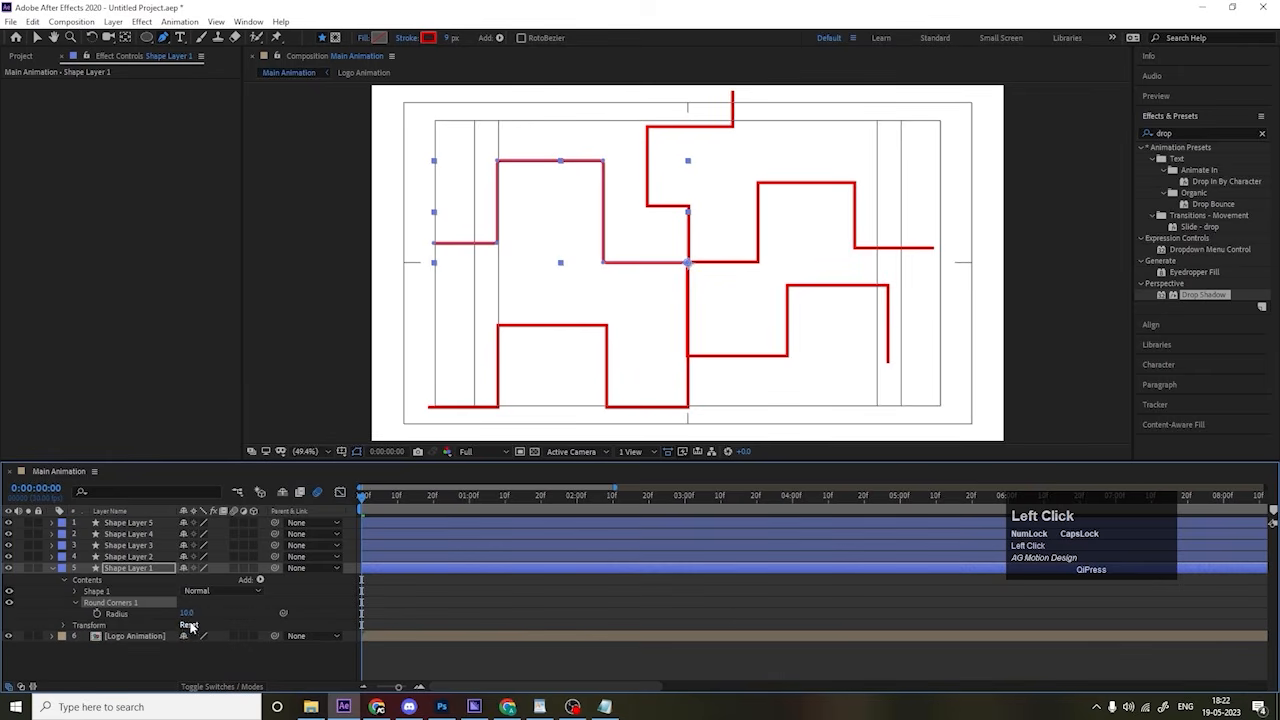
{"action": "left_click_drag", "start_coordinate": [187, 613], "coordinate": [257, 614]}
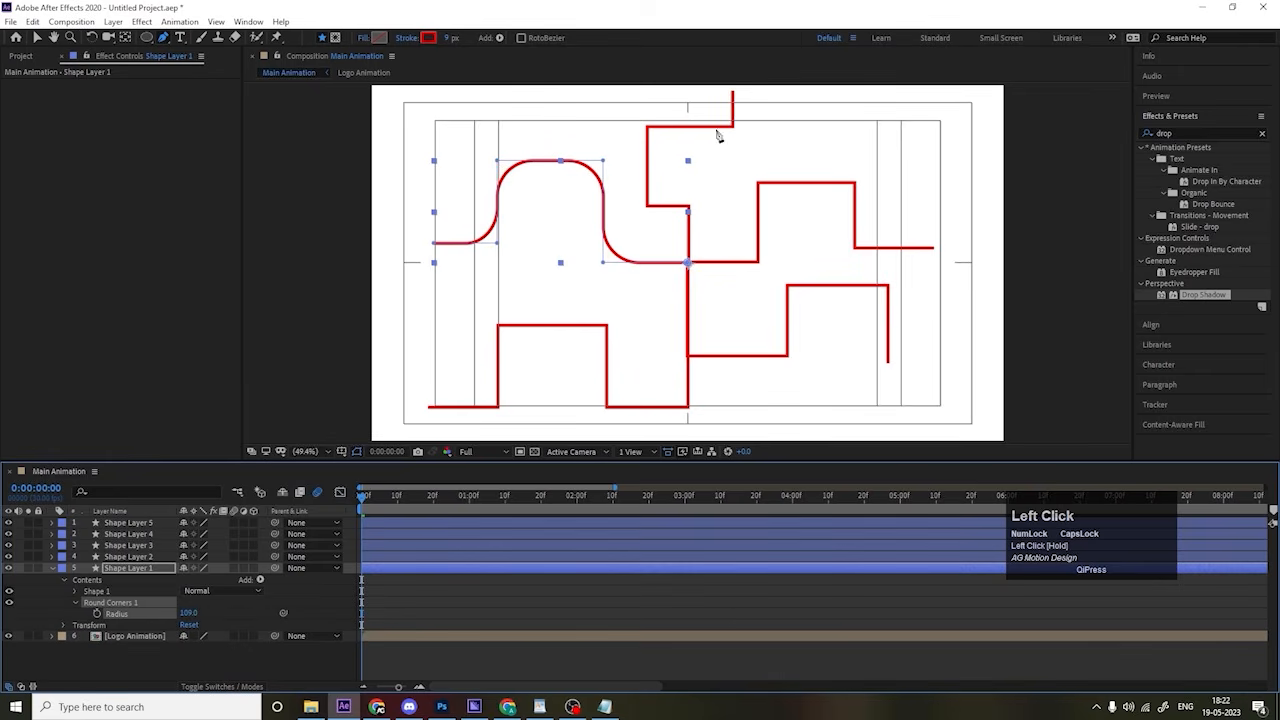
{"action": "left_click", "coordinate": [208, 606]}
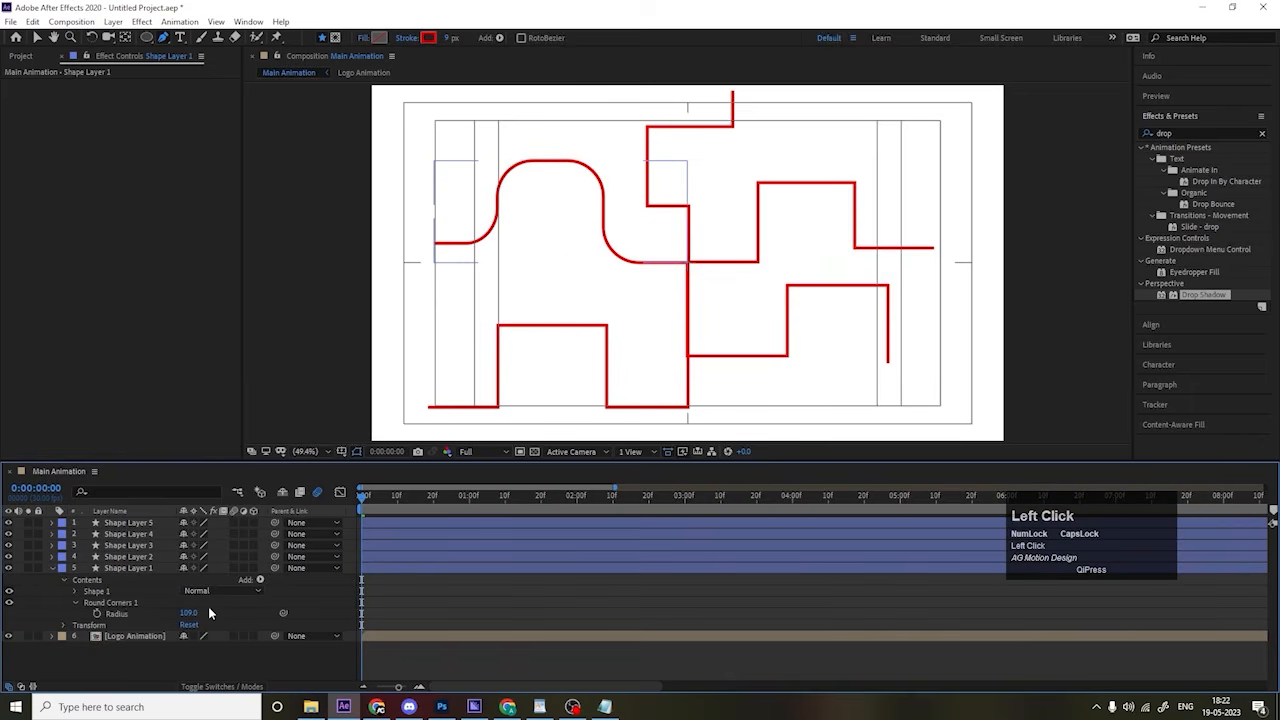
Step: Copy Round Corners 1 from Shape Layer 1 onto Shape Layers 2 to 5, and deselect the layers
{"action": "left_click", "coordinate": [121, 602]}
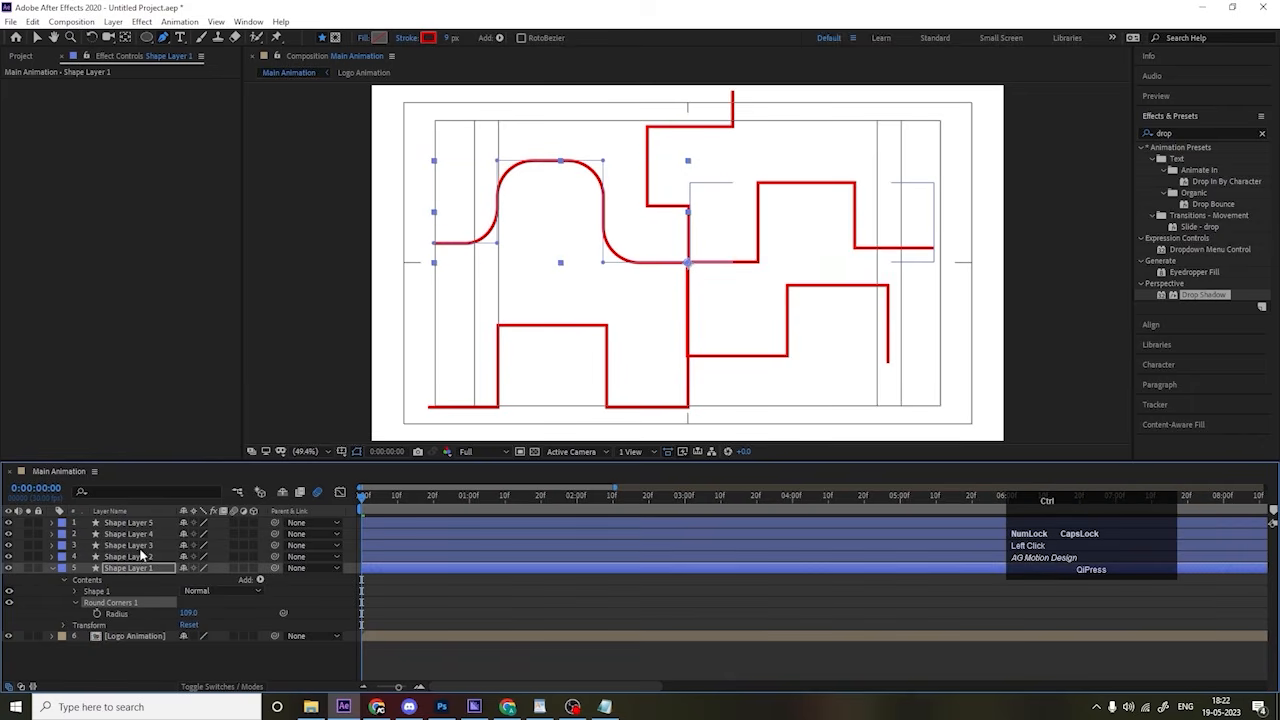
{"action": "left_click", "coordinate": [140, 556]}
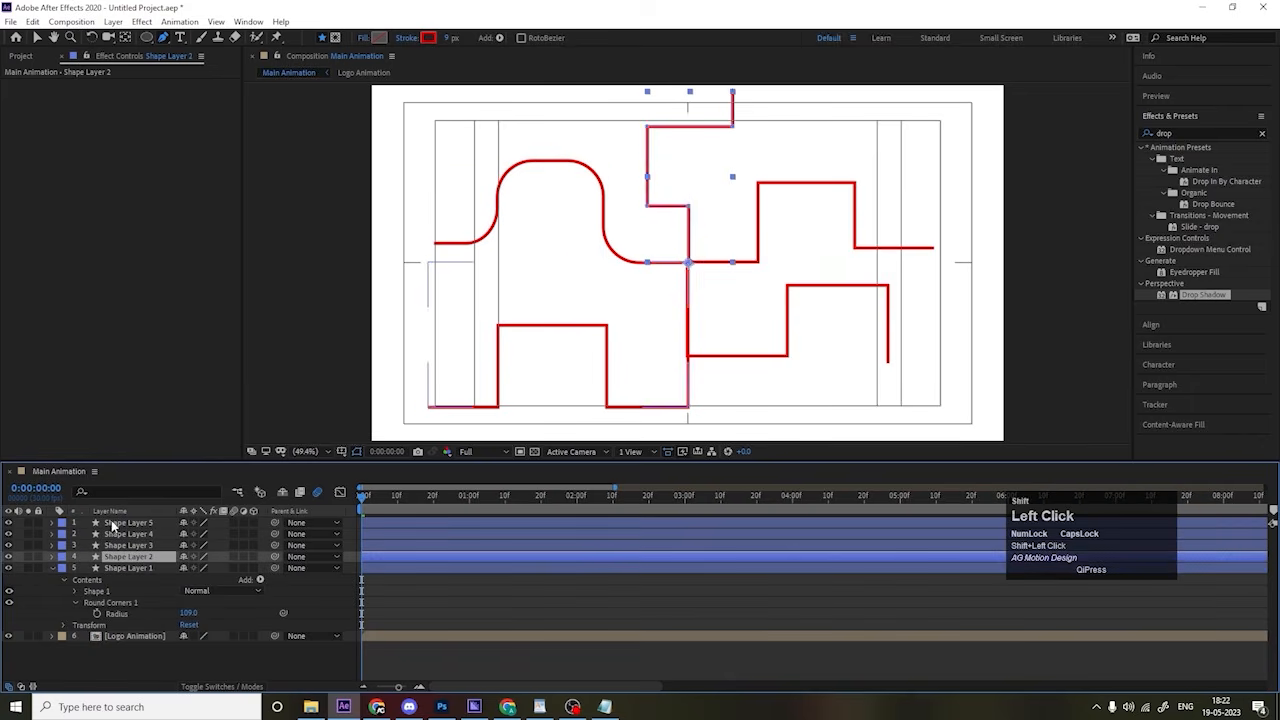
{"action": "left_click", "coordinate": [113, 523], "text": "shift"}
{"action": "key", "text": "ctrl+v"}
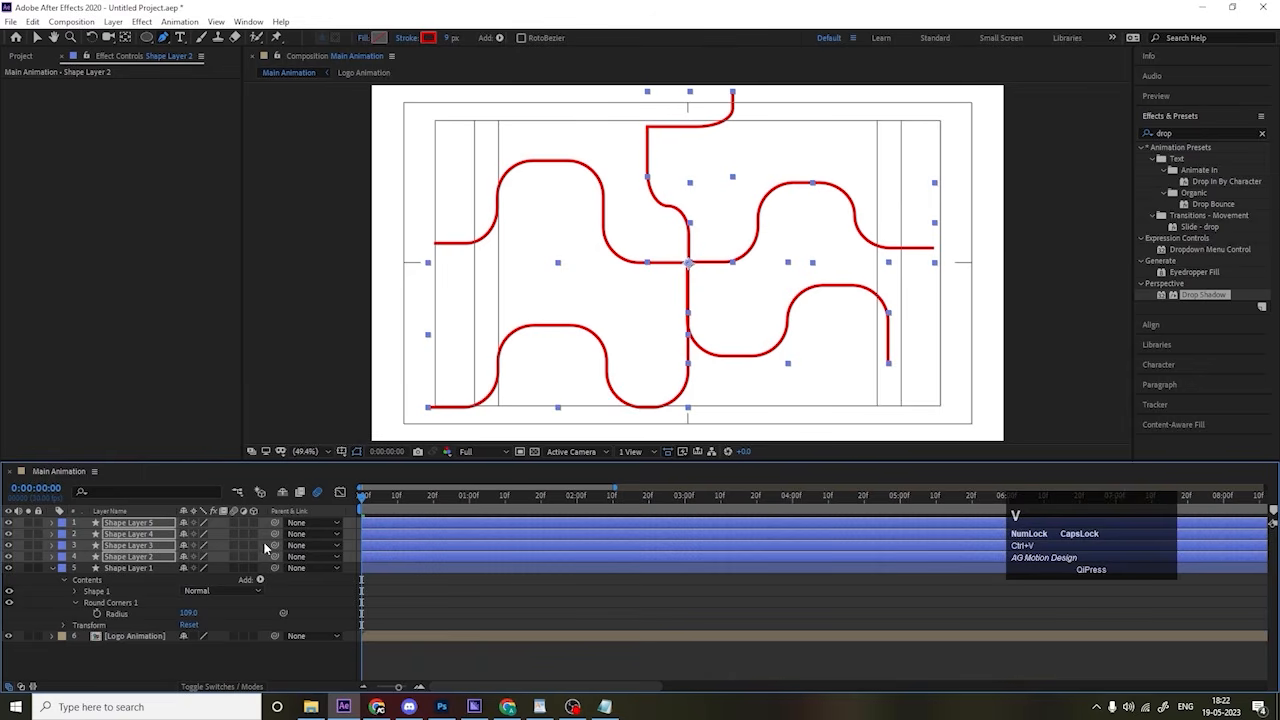
{"action": "left_click", "coordinate": [358, 519]}
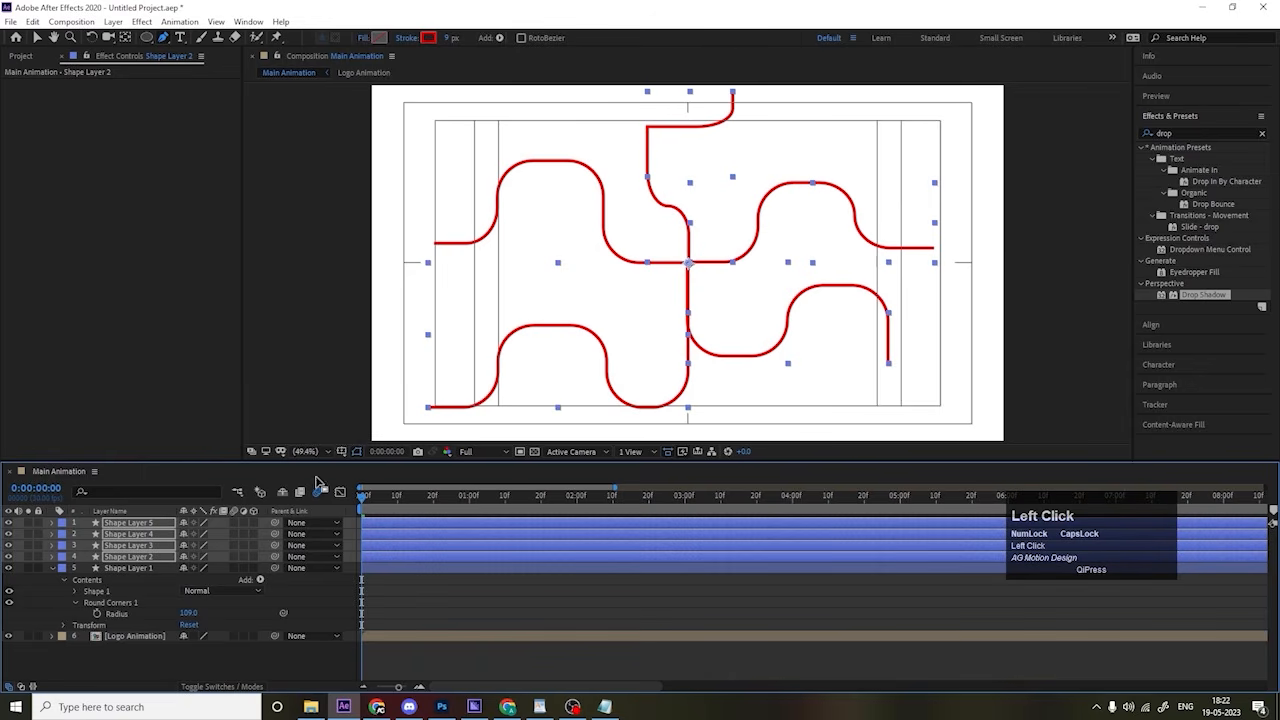
{"action": "left_click", "coordinate": [344, 522]}
Step: Try to adjust the sharp upper-left vertex of Shape Layer 2's path with the Pen tool, and undo the change
{"action": "key", "text": "v"}
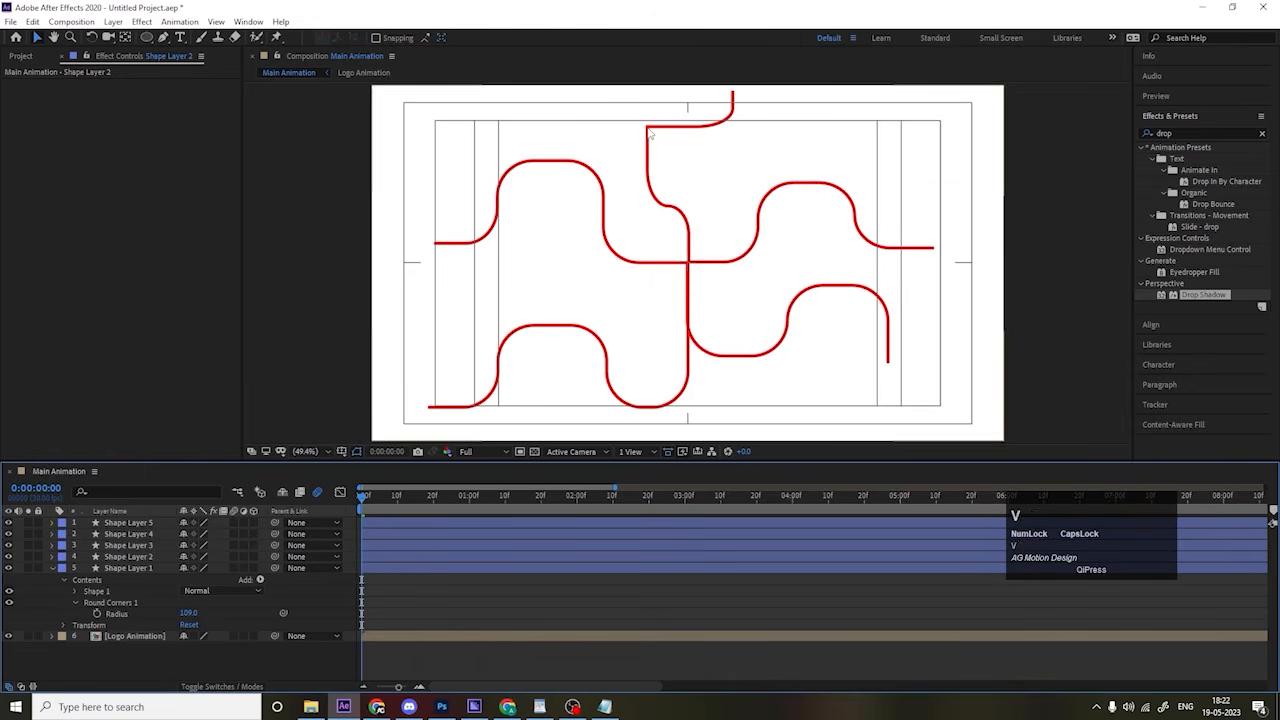
{"action": "left_click", "coordinate": [650, 130]}
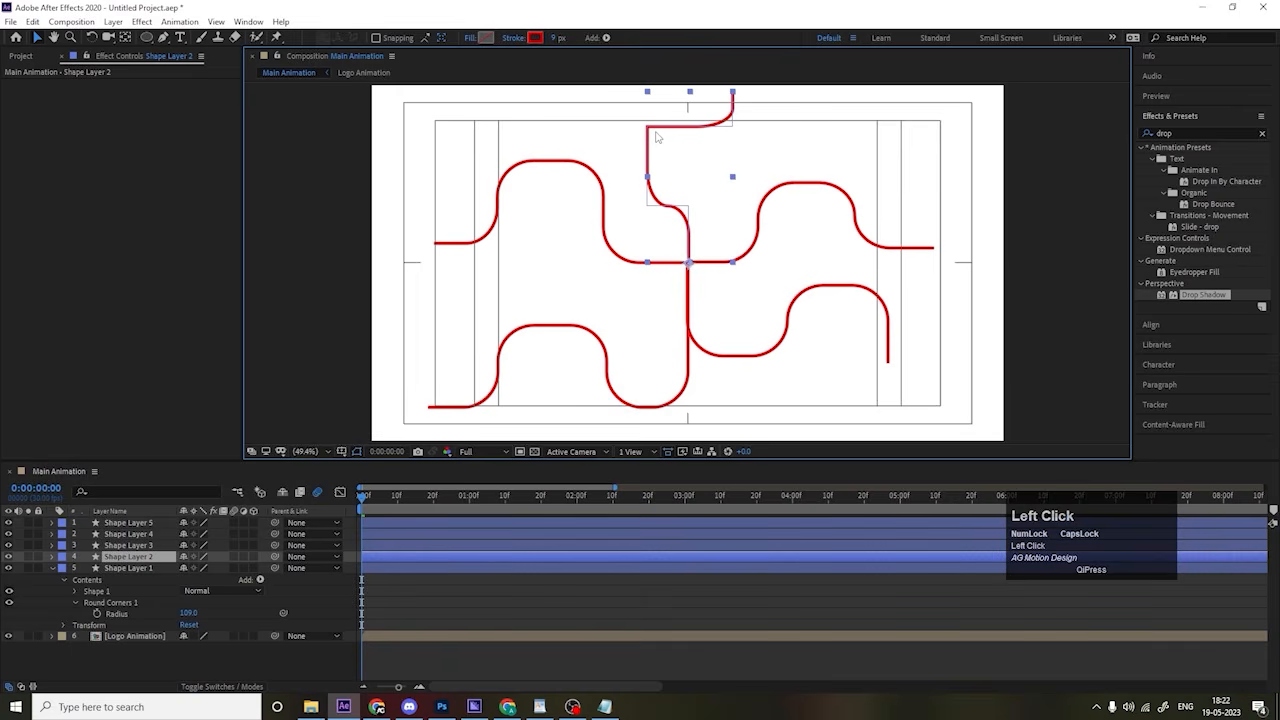
{"action": "key", "text": "g"}
{"action": "left_click", "coordinate": [647, 130]}
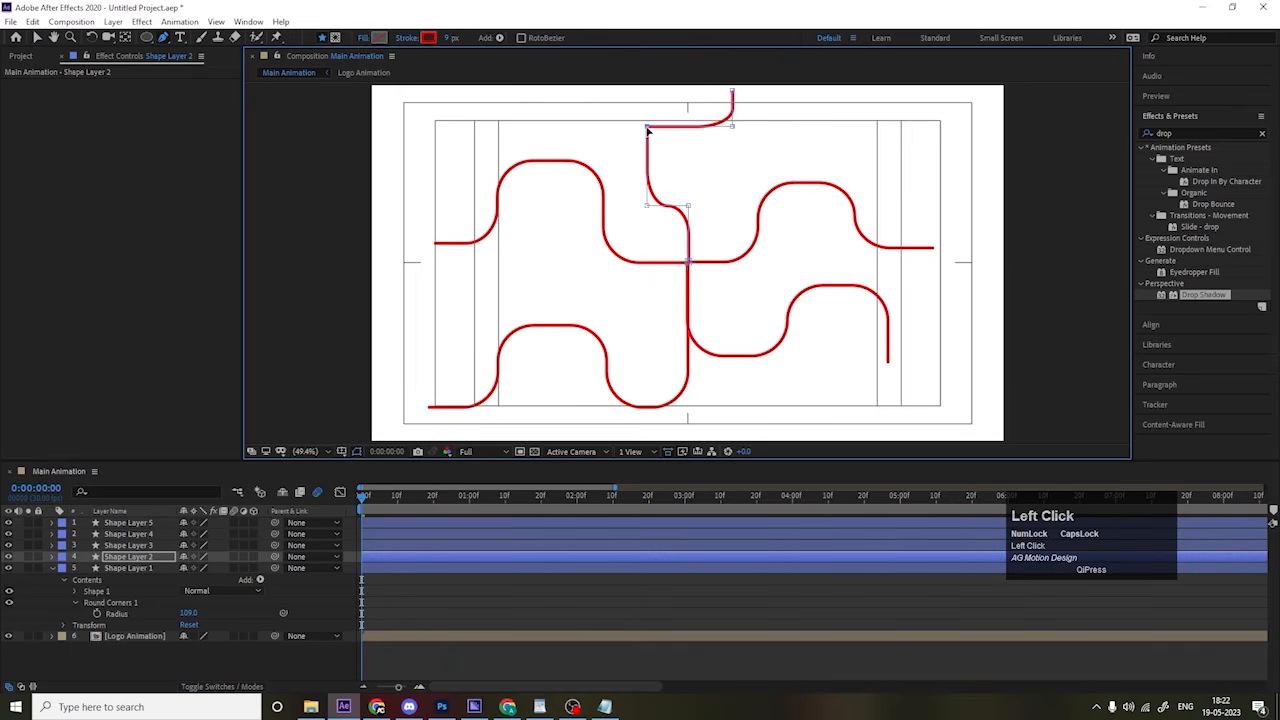
{"action": "left_click_drag", "start_coordinate": [647, 130], "coordinate": [663, 143]}
{"action": "key", "text": "ctrl+z"}
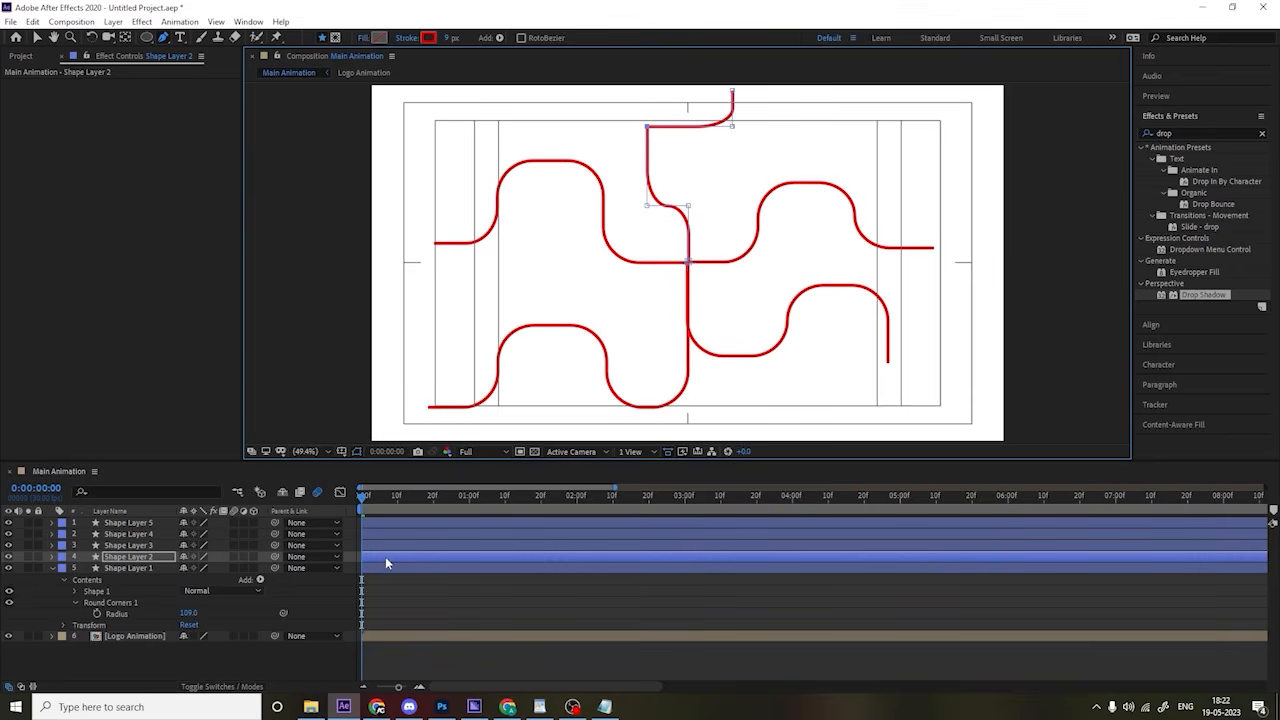
Step: Delete the pasted Round Corners from Shape Layer 2 and add a new one with a radius of 109
{"action": "left_click", "coordinate": [50, 554]}
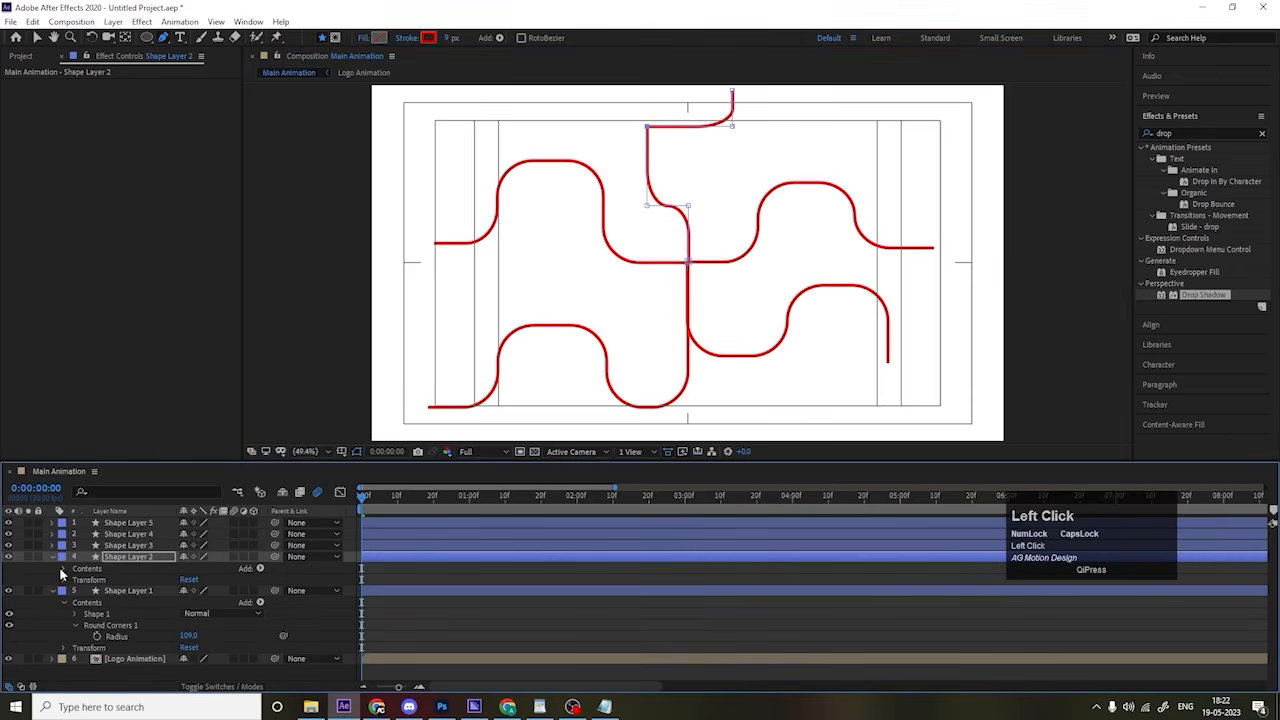
{"action": "left_click", "coordinate": [63, 569]}
{"action": "left_click", "coordinate": [105, 592]}
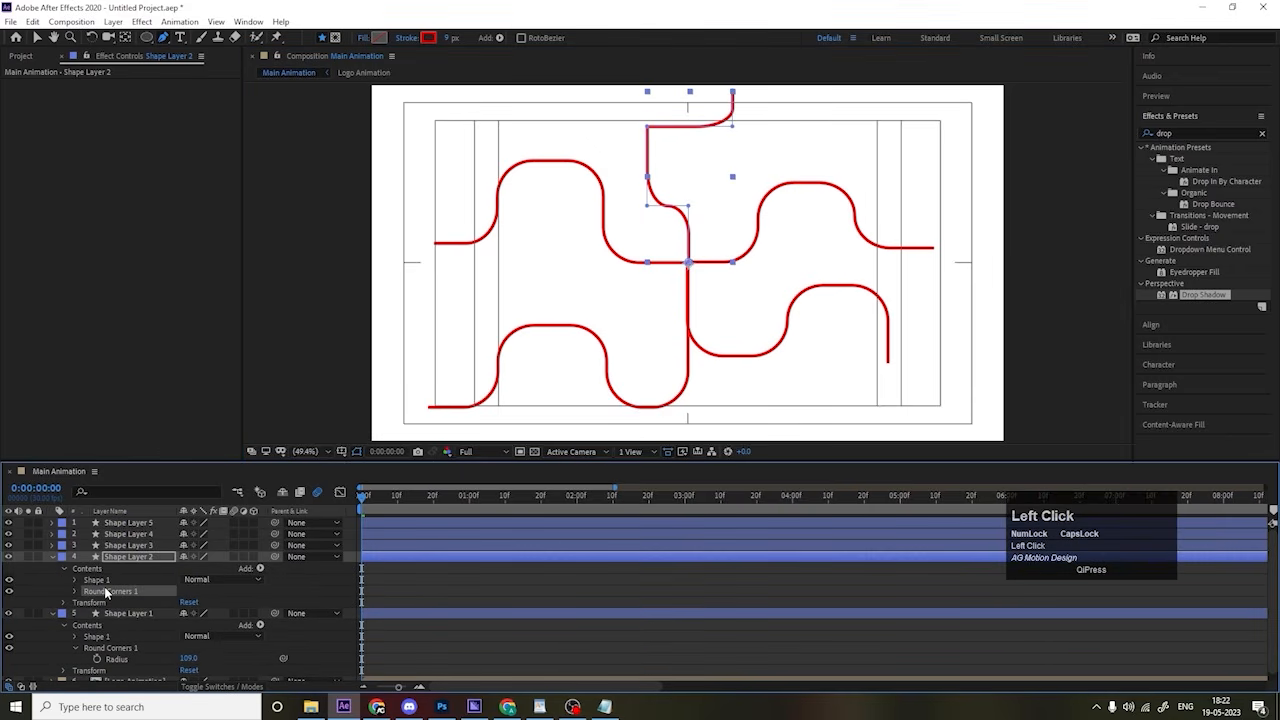
{"action": "key", "text": "Delete"}
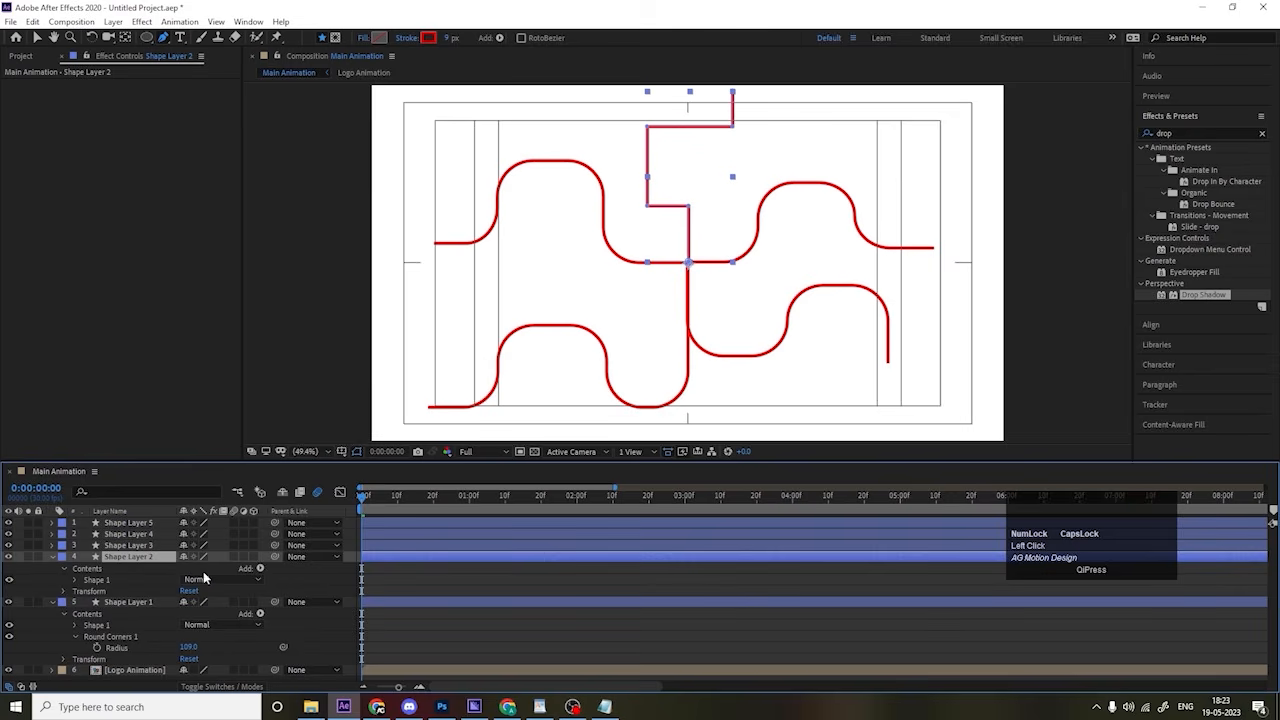
{"action": "left_click", "coordinate": [260, 569]}
{"action": "left_click", "coordinate": [300, 482]}
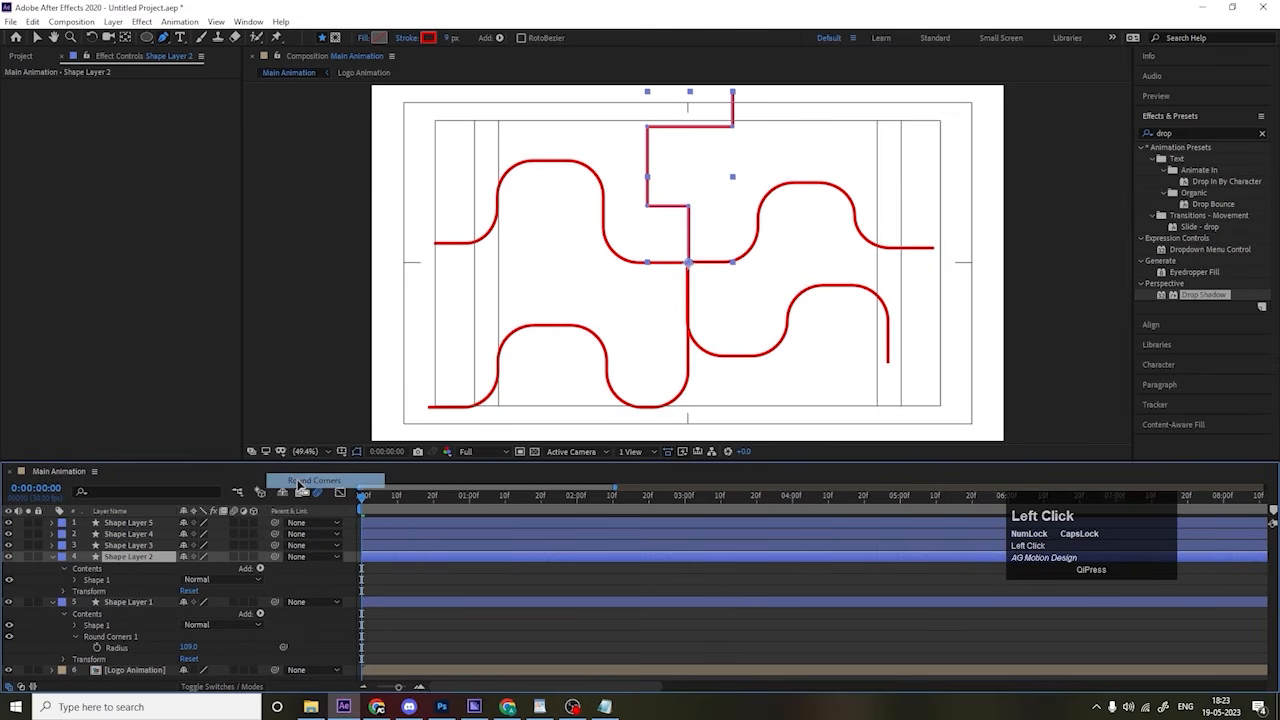
{"action": "left_click", "coordinate": [76, 592]}
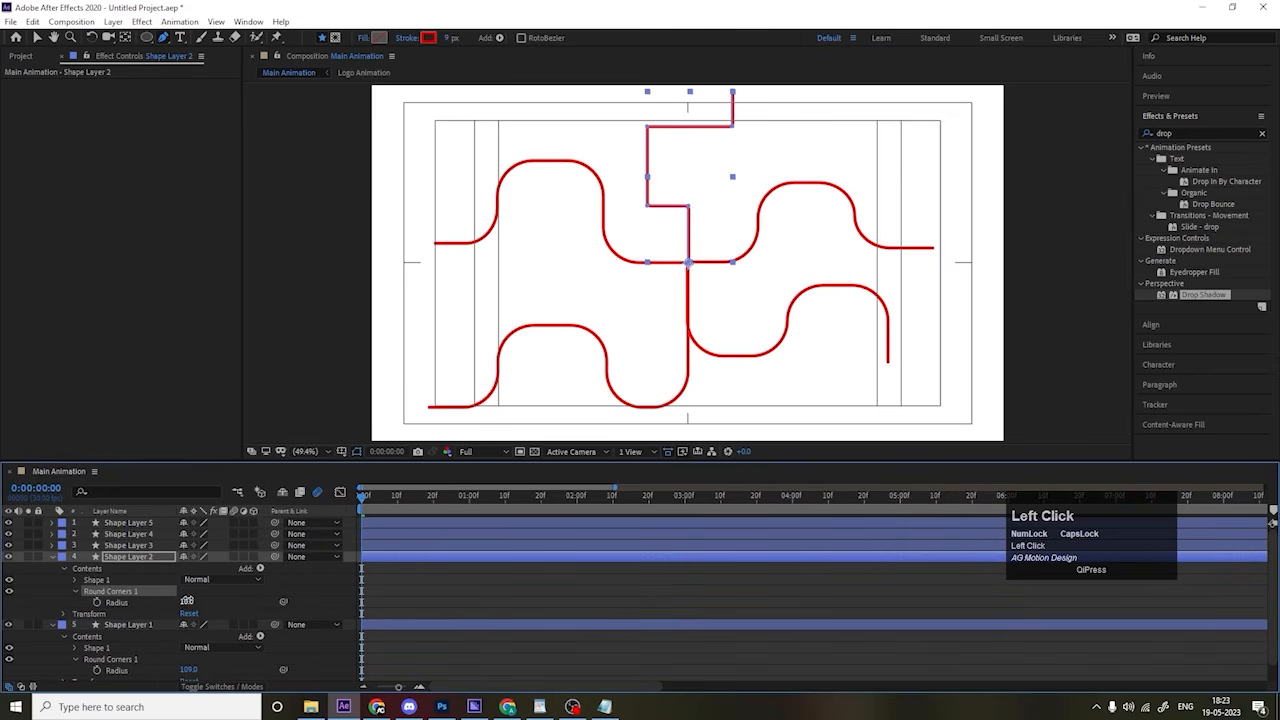
{"action": "left_click_drag", "start_coordinate": [187, 600], "coordinate": [250, 596]}
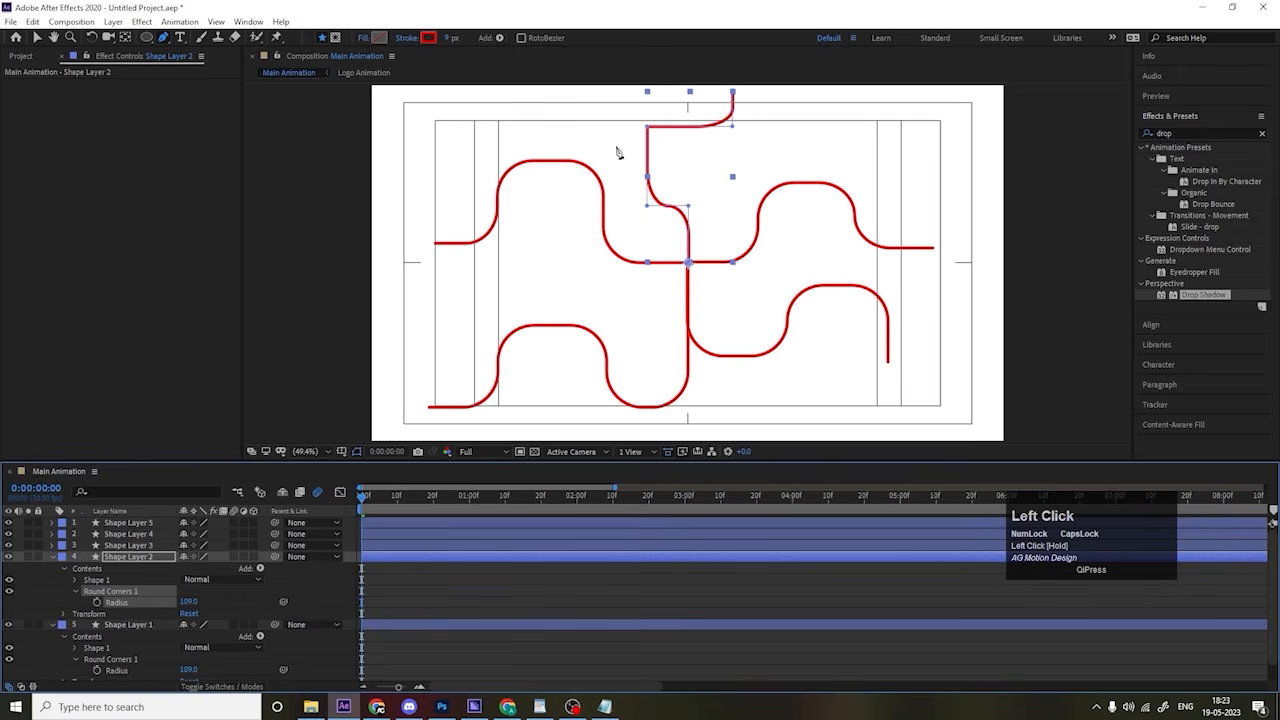
Step: Collapse the expanded layer properties and add Trim Paths to the contents of Shape Layer 1
{"action": "left_click", "coordinate": [390, 583]}
{"action": "key", "text": "u"}
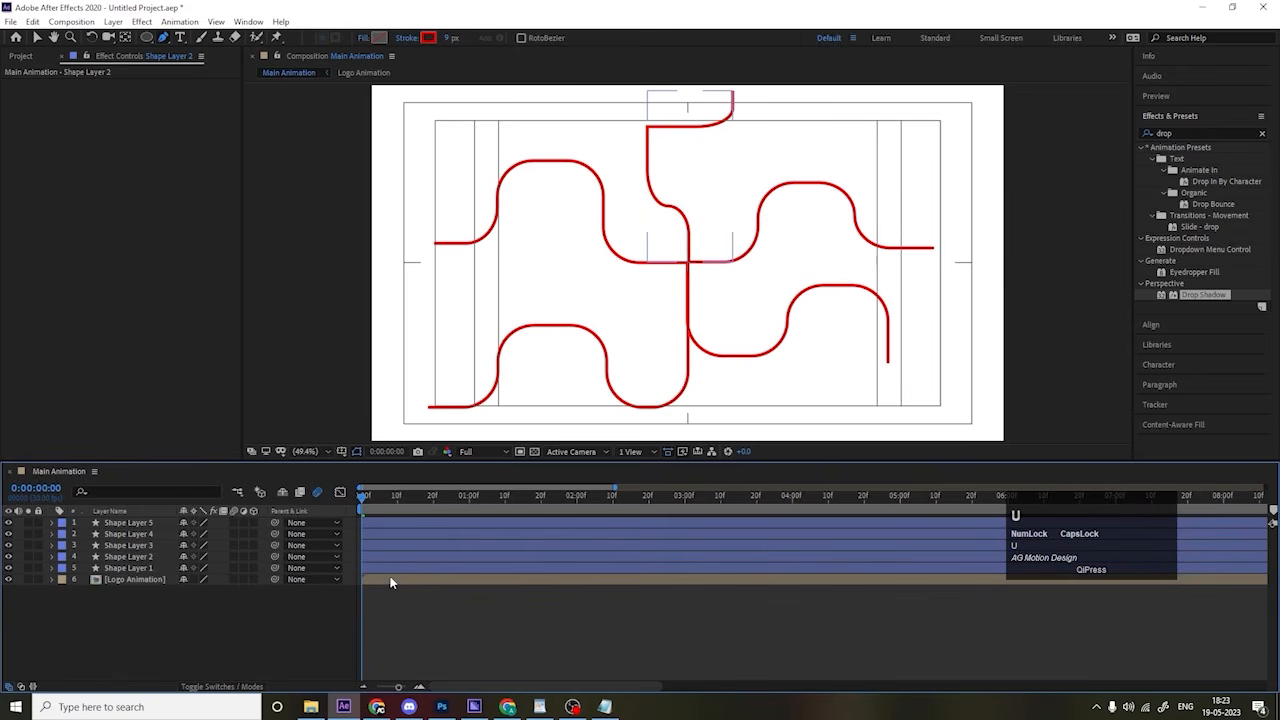
{"action": "left_click", "coordinate": [145, 568]}
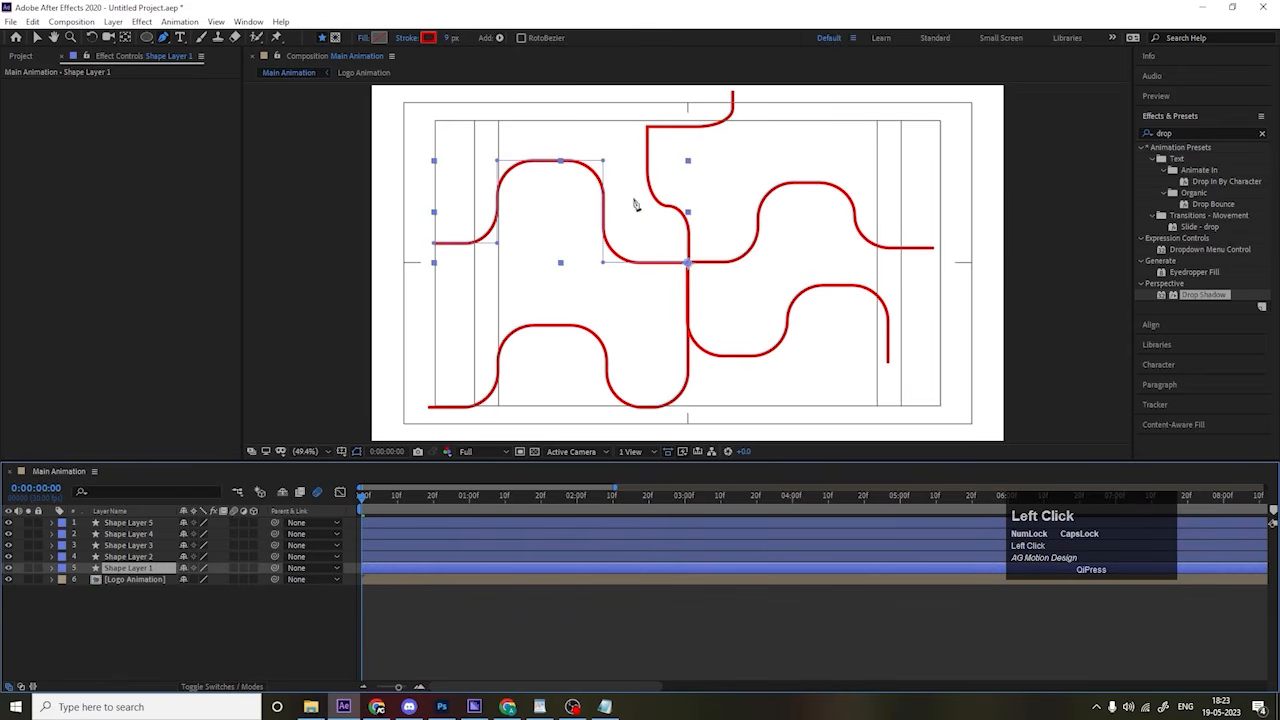
{"action": "left_click", "coordinate": [52, 568]}
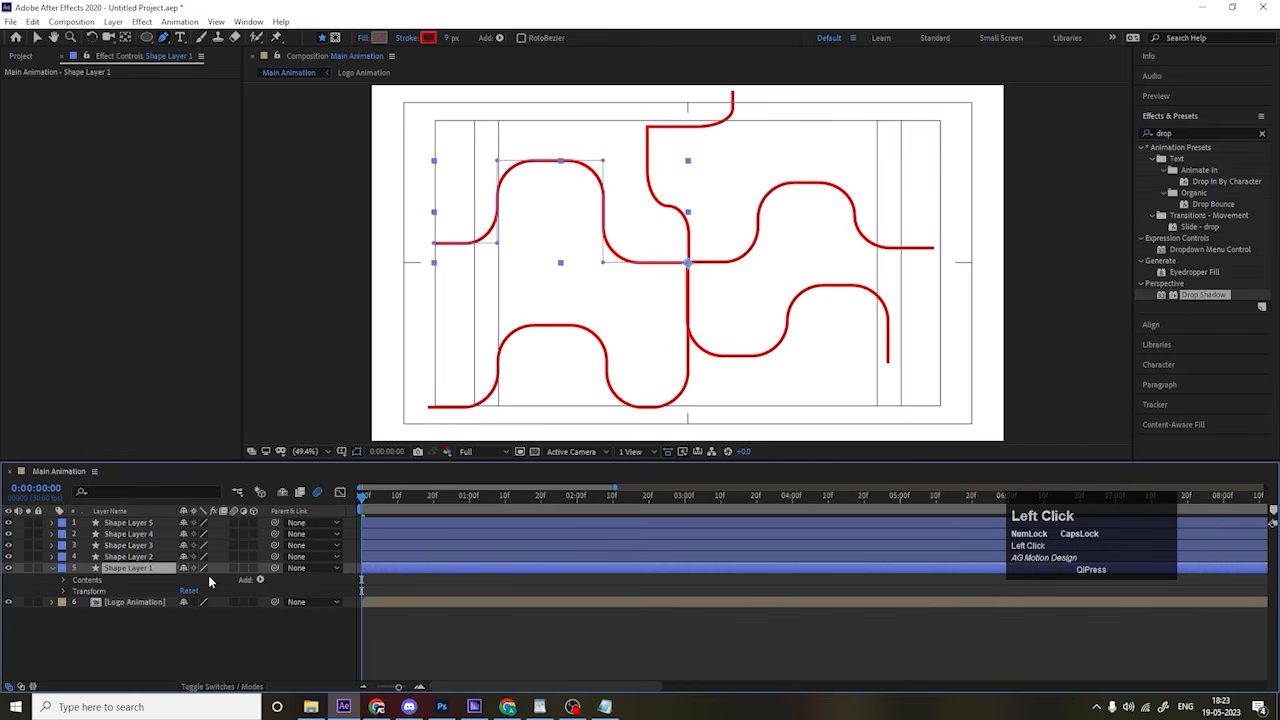
{"action": "left_click", "coordinate": [264, 578]}
{"action": "left_click", "coordinate": [300, 509]}
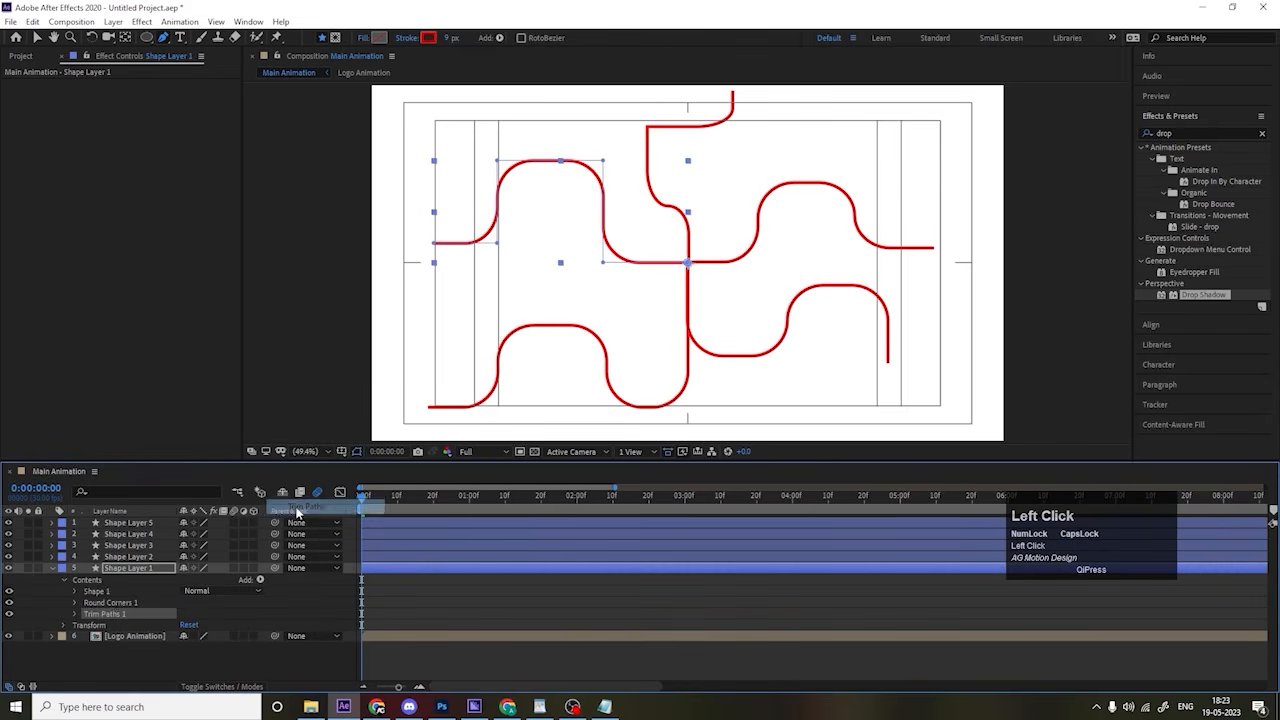
Step: Set Shape Layer 1's Trim Paths End to 0% and keyframe both Start and End at frame 0
{"action": "left_click", "coordinate": [75, 614]}
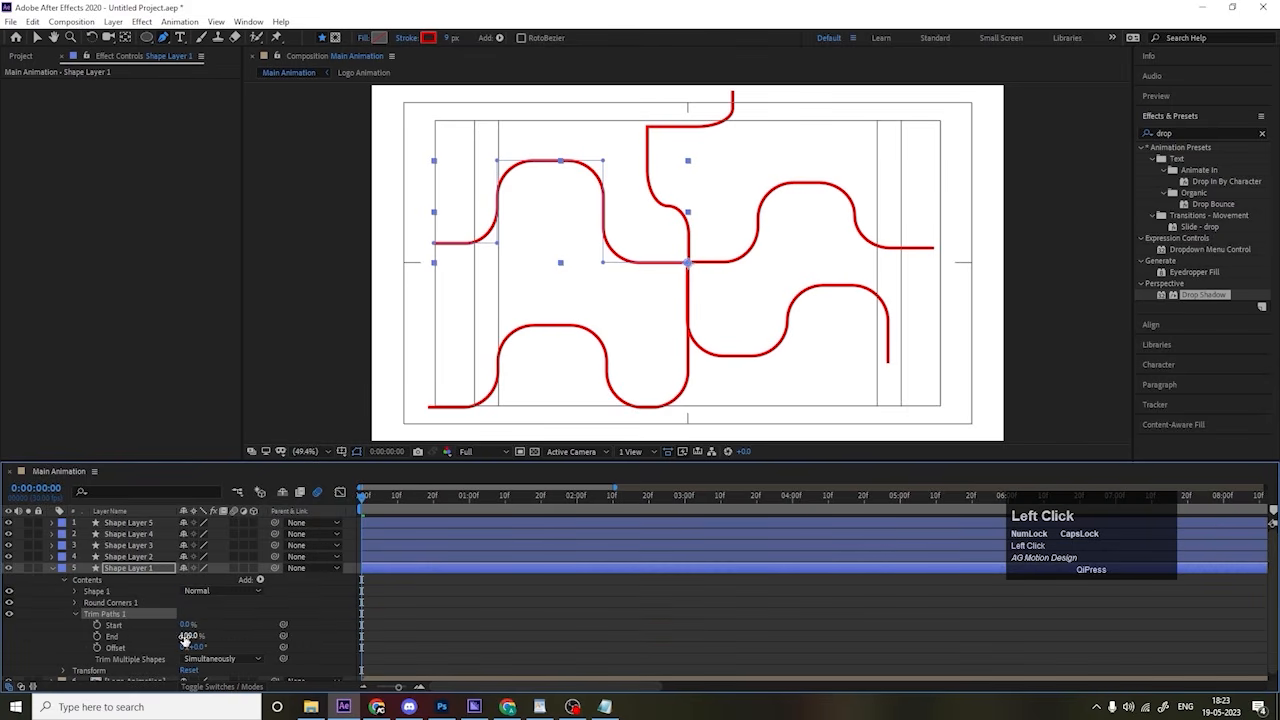
{"action": "left_click_drag", "start_coordinate": [186, 636], "coordinate": [150, 636]}
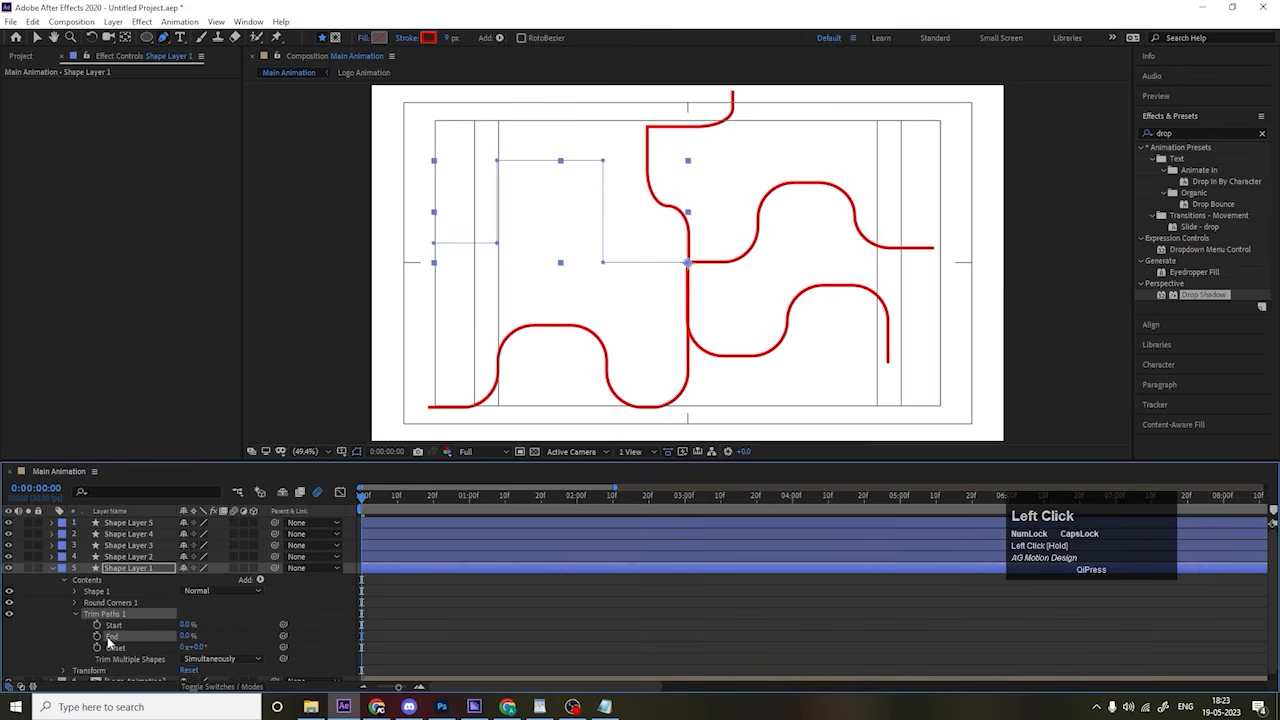
{"action": "left_click", "coordinate": [97, 637]}
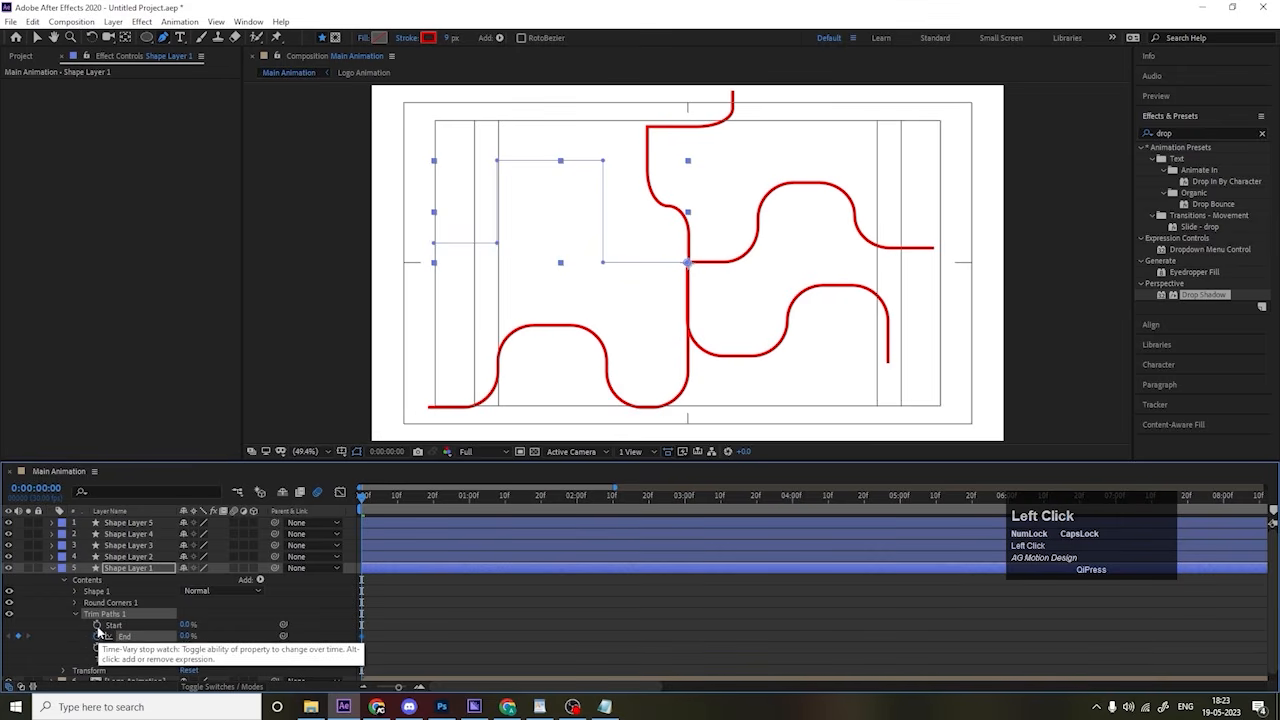
{"action": "left_click", "coordinate": [97, 625]}
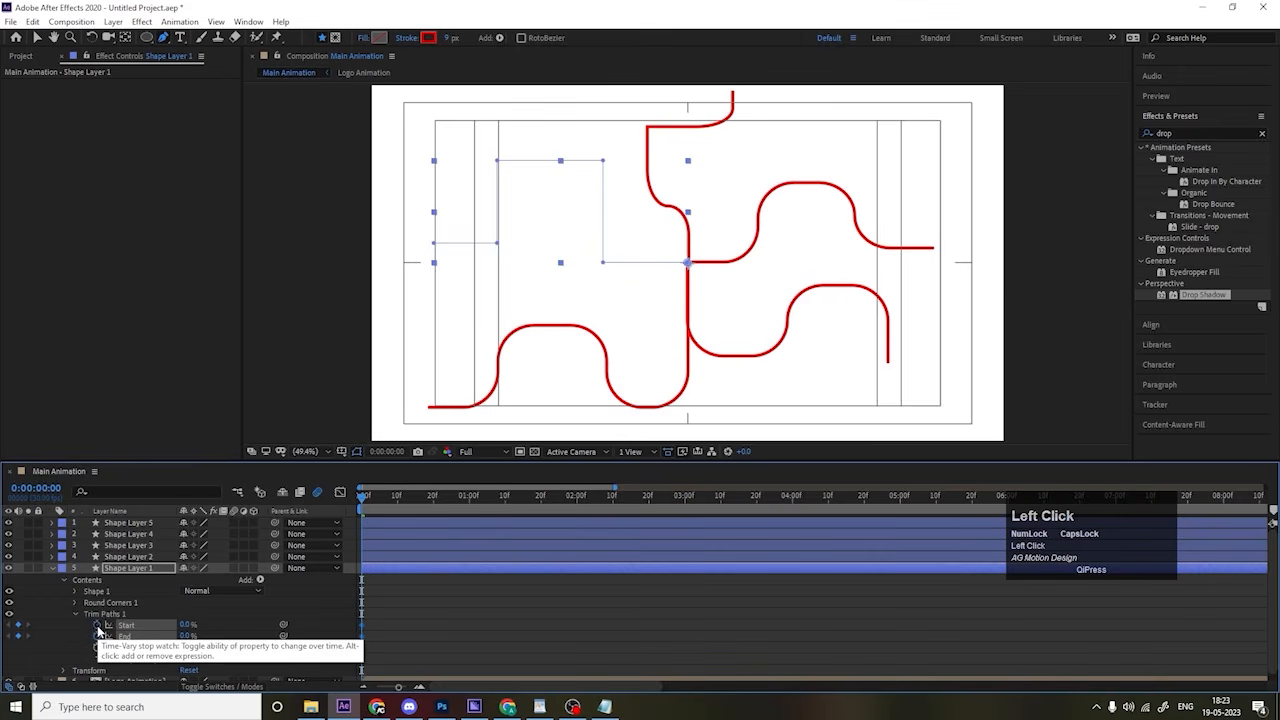
Step: Set the Trim Paths End and Start of Shape Layer 1 to 100% at 0:00:01:29
{"action": "left_click", "coordinate": [577, 497]}
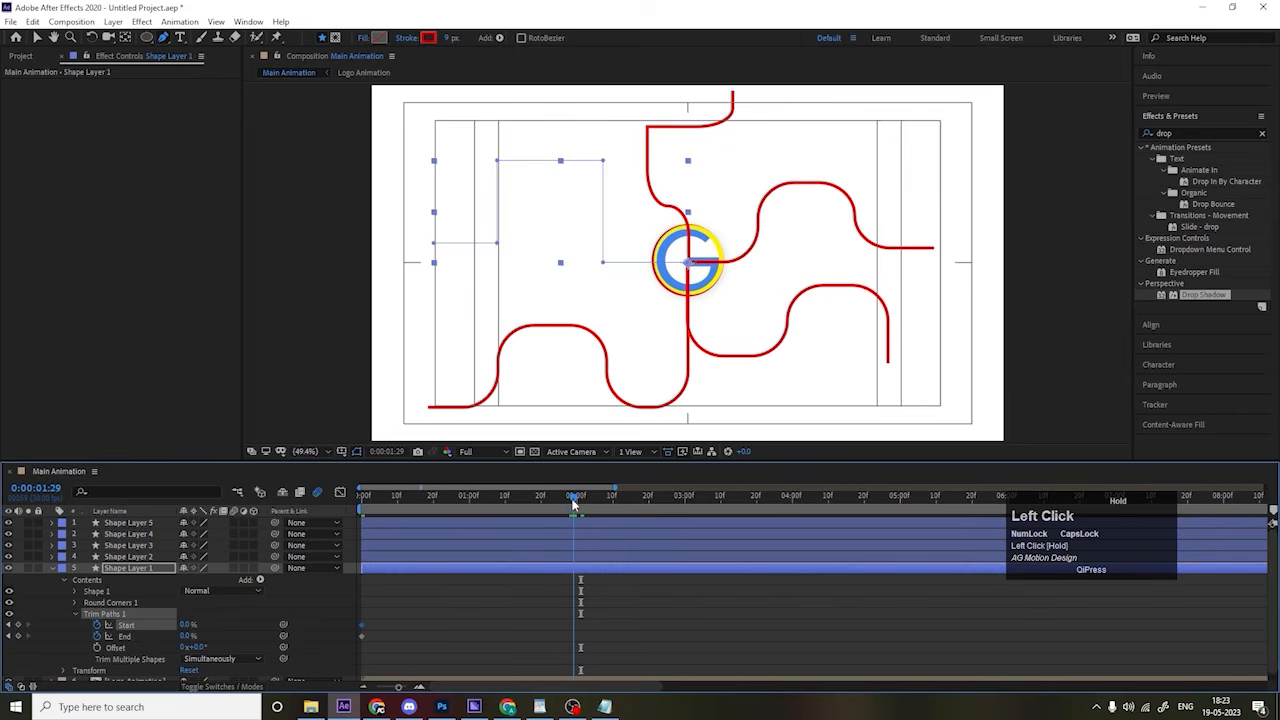
{"action": "mouse_move", "coordinate": [184, 637]}
{"action": "left_mouse_down"}
{"action": "mouse_move", "coordinate": [300, 628]}
{"action": "mouse_move", "coordinate": [264, 626]}
{"action": "left_mouse_up"}
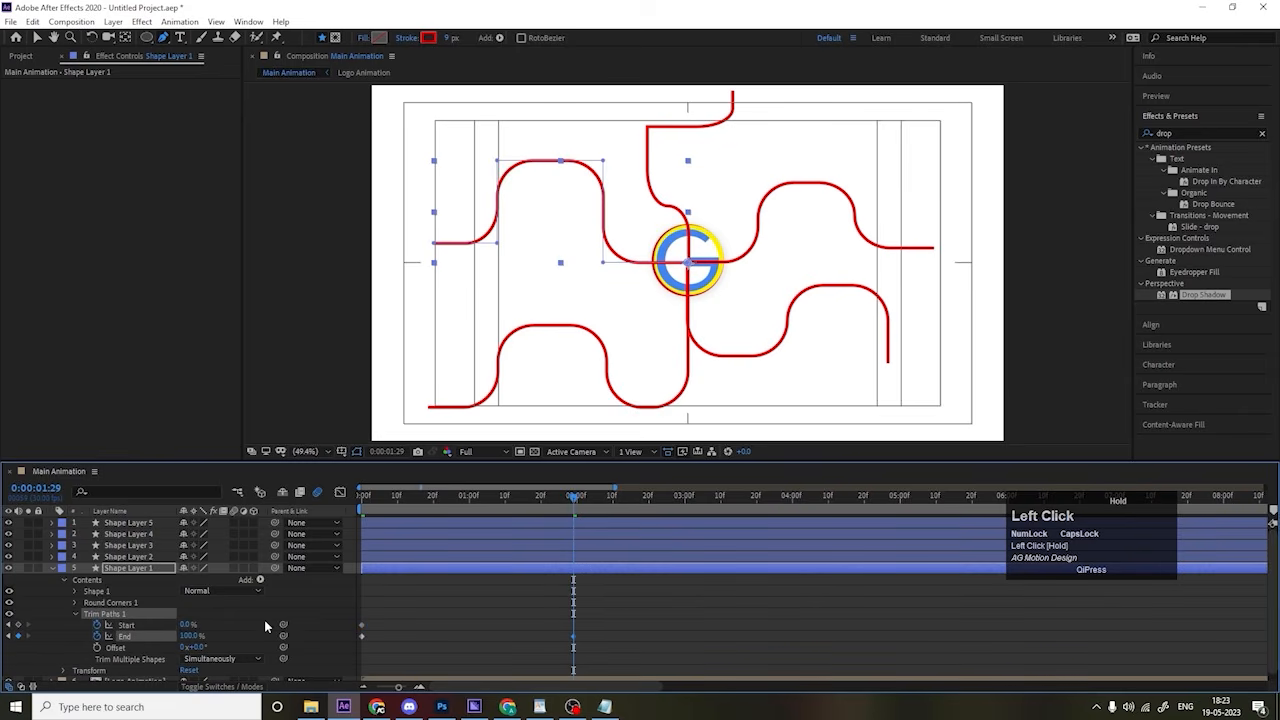
{"action": "left_click_drag", "start_coordinate": [176, 625], "coordinate": [290, 625]}
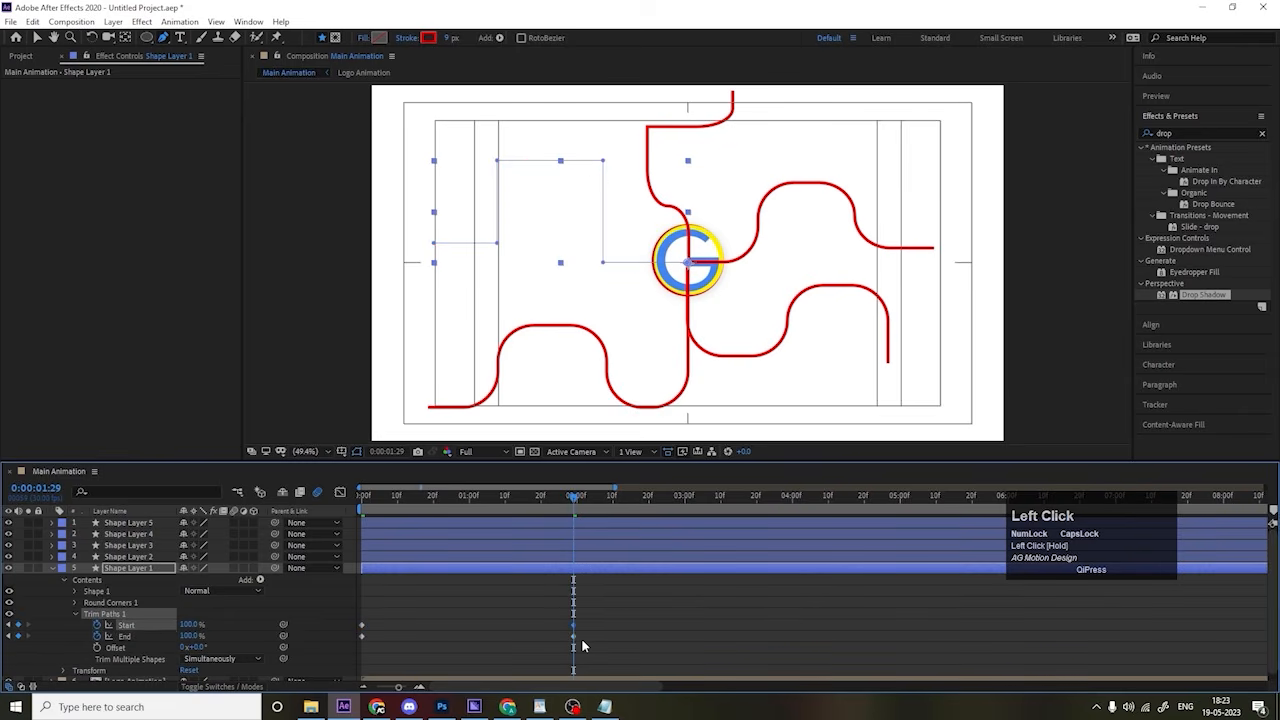
Step: Shift the Start keyframes about 4 frames later, apply Easy Ease to all Trim Paths keyframes, and preview the line animation
{"action": "left_click", "coordinate": [584, 628]}
{"action": "left_click_drag", "start_coordinate": [584, 628], "coordinate": [377, 626]}
{"action": "left_click_drag", "start_coordinate": [663, 600], "coordinate": [344, 686]}
{"action": "key", "text": "F9"}
{"action": "left_click", "coordinate": [309, 491]}
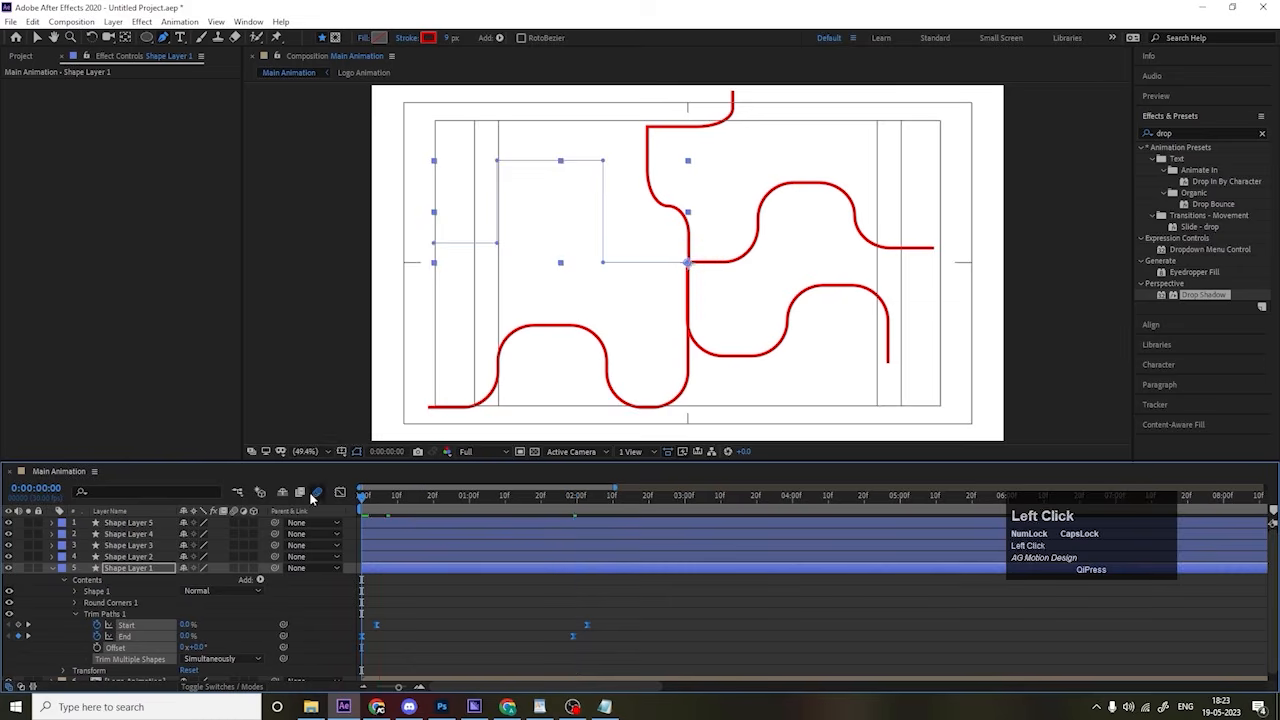
{"action": "key", "text": "space"}
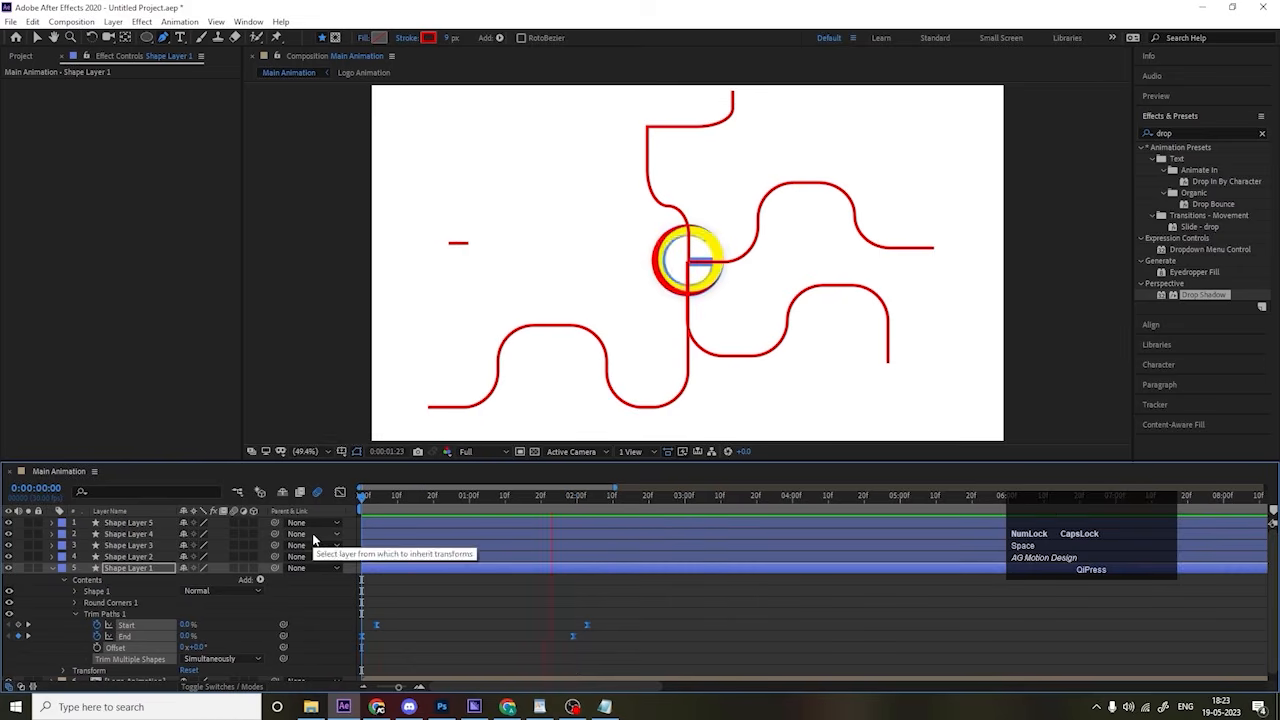
{"action": "key", "text": "space"}
Step: Copy Trim Paths 1 from Shape Layer 1 onto Shape Layers 2 to 5 at frame 0, and preview the result
{"action": "left_click_drag", "start_coordinate": [378, 497], "coordinate": [356, 514]}
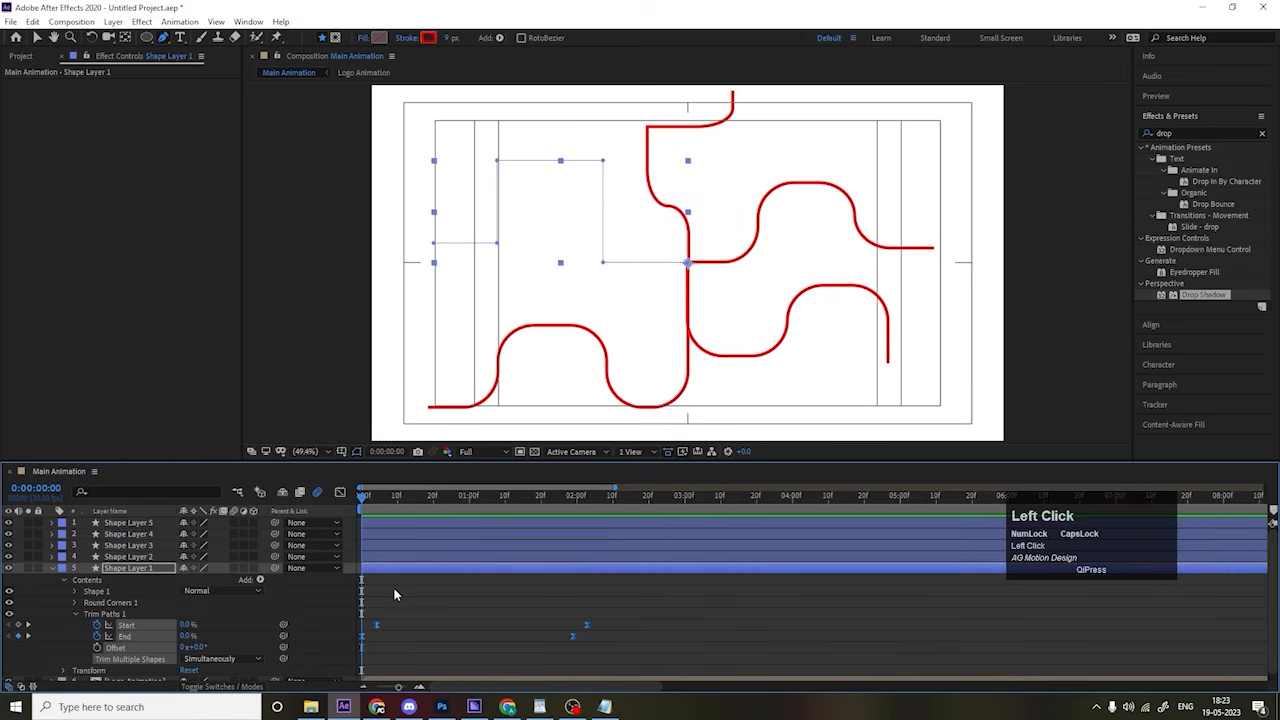
{"action": "left_click", "coordinate": [399, 586]}
{"action": "left_click", "coordinate": [103, 615]}
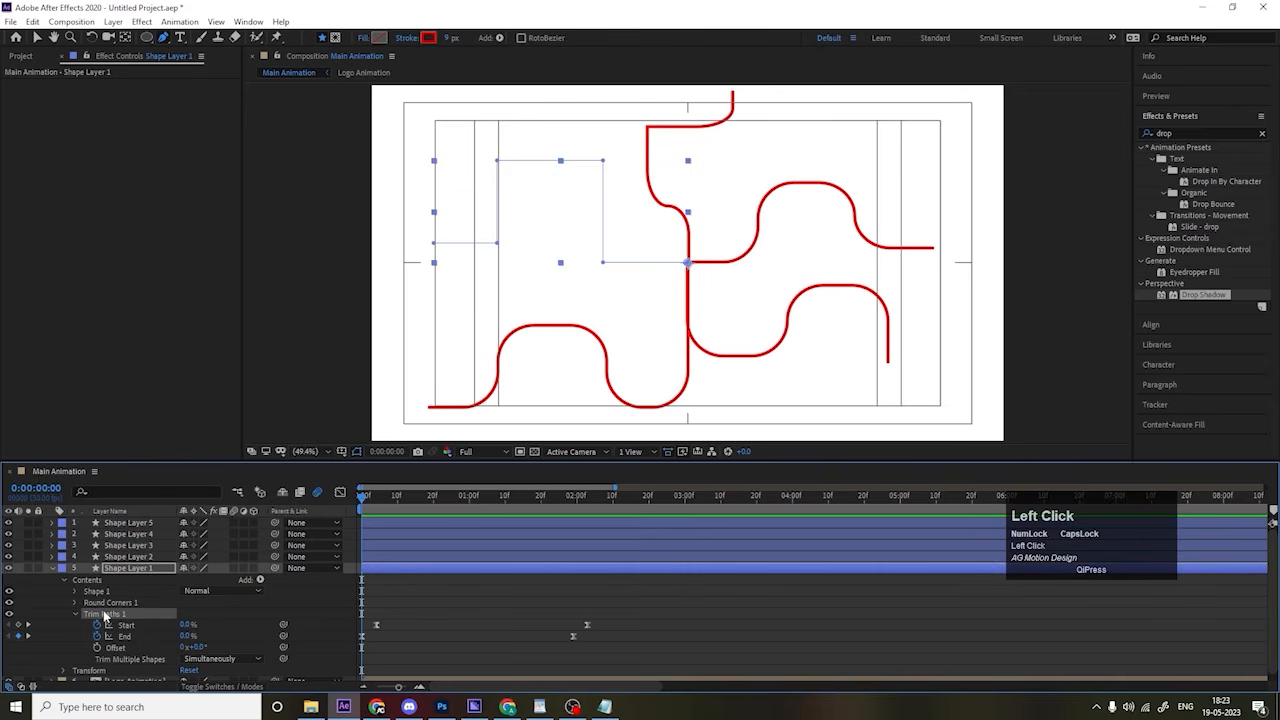
{"action": "left_click", "coordinate": [120, 557]}
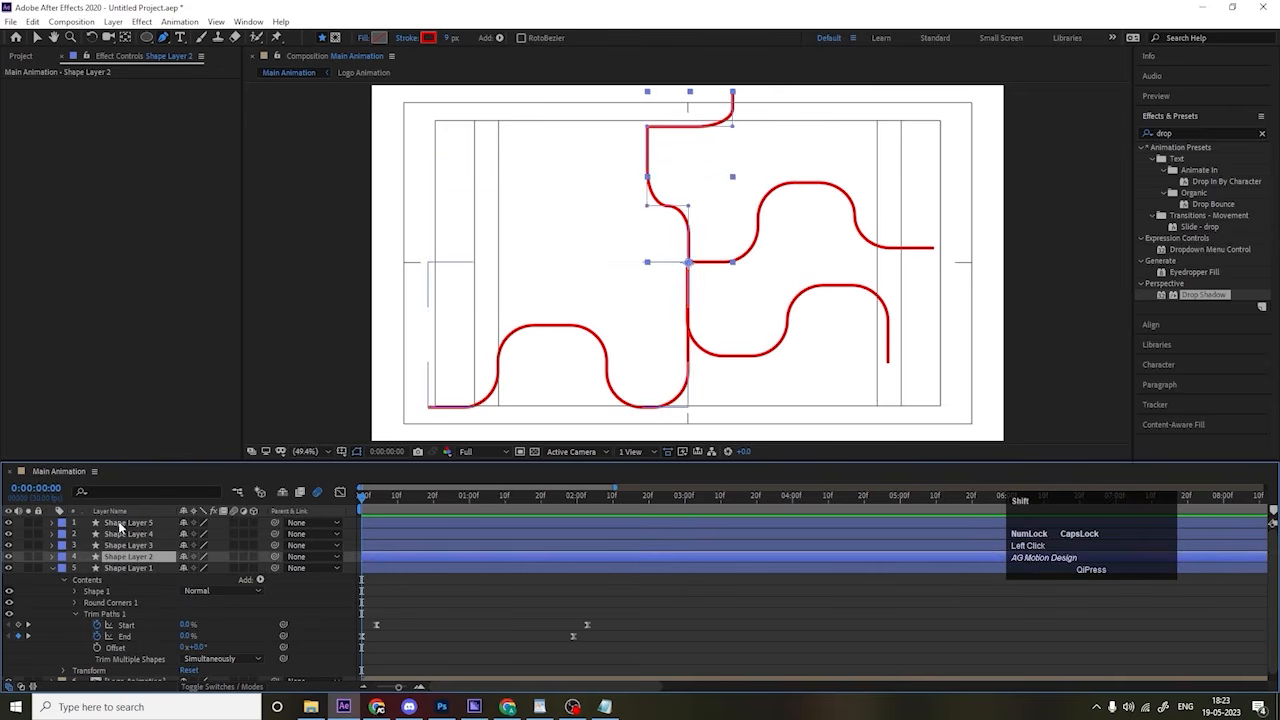
{"action": "left_click", "coordinate": [120, 523], "text": "shift"}
{"action": "key", "text": "ctrl+v"}
{"action": "key", "text": "space"}
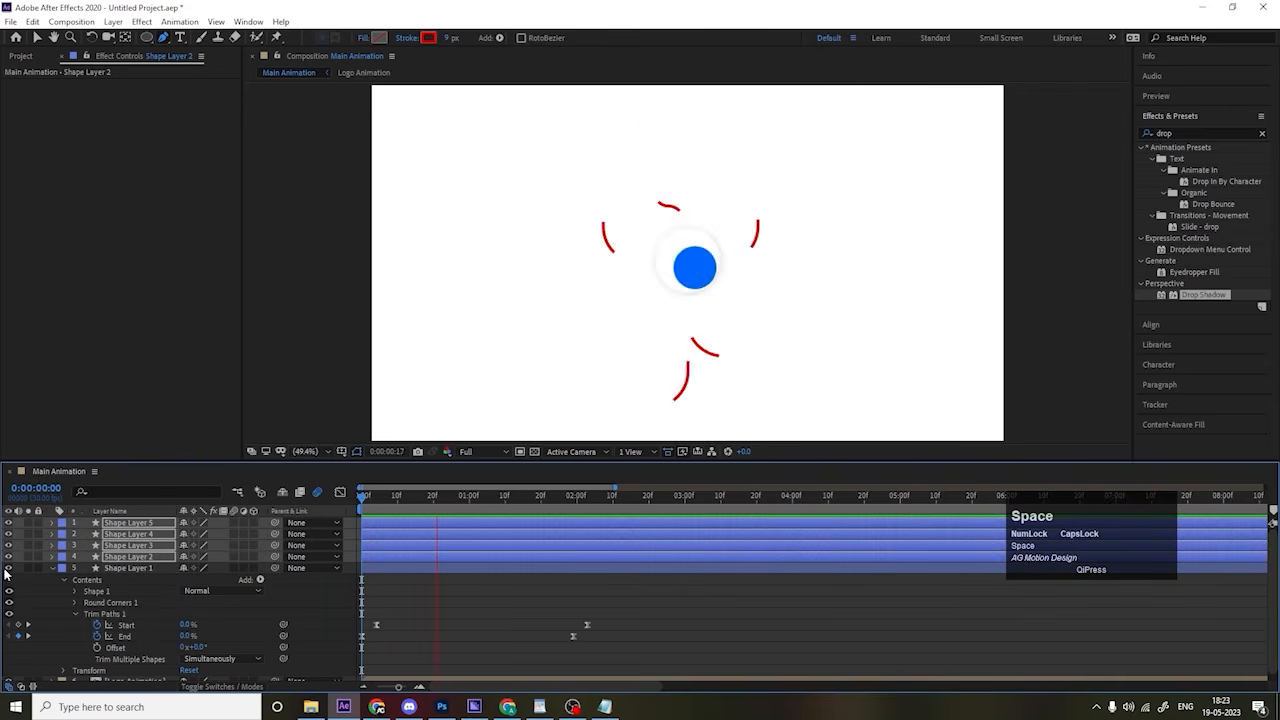
{"action": "left_click", "coordinate": [377, 590]}
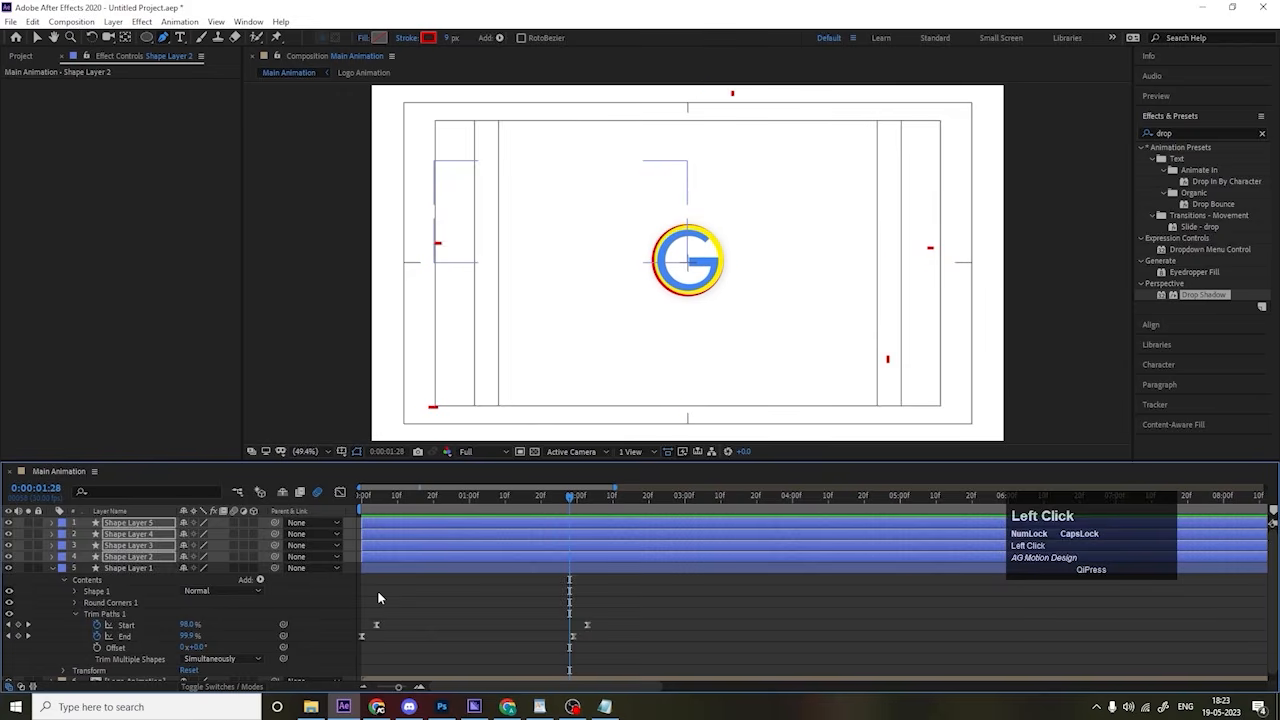
Step: Collapse the expanded layer properties and move Shape Layer 2 so it starts at frame 4
{"action": "key", "text": "u"}
{"action": "key", "text": "u"}
{"action": "left_click", "coordinate": [362, 497]}
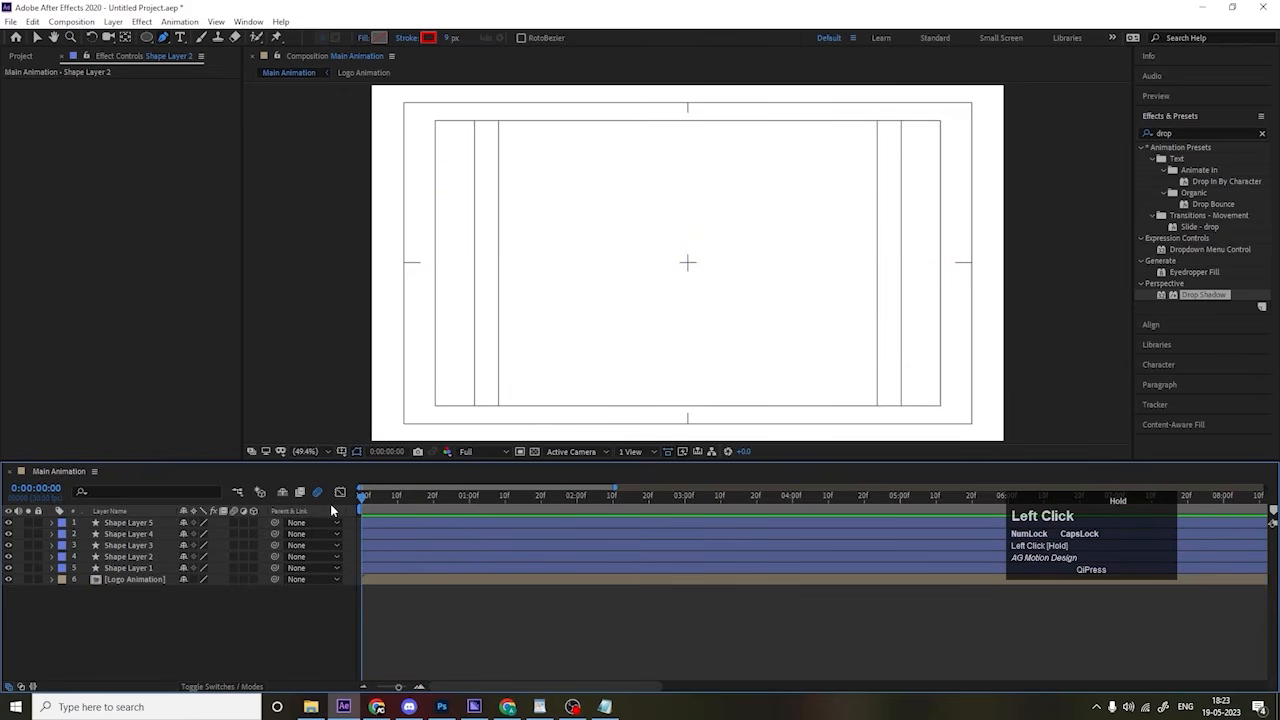
{"action": "key", "text": "equal"}
{"action": "key", "text": "equal"}
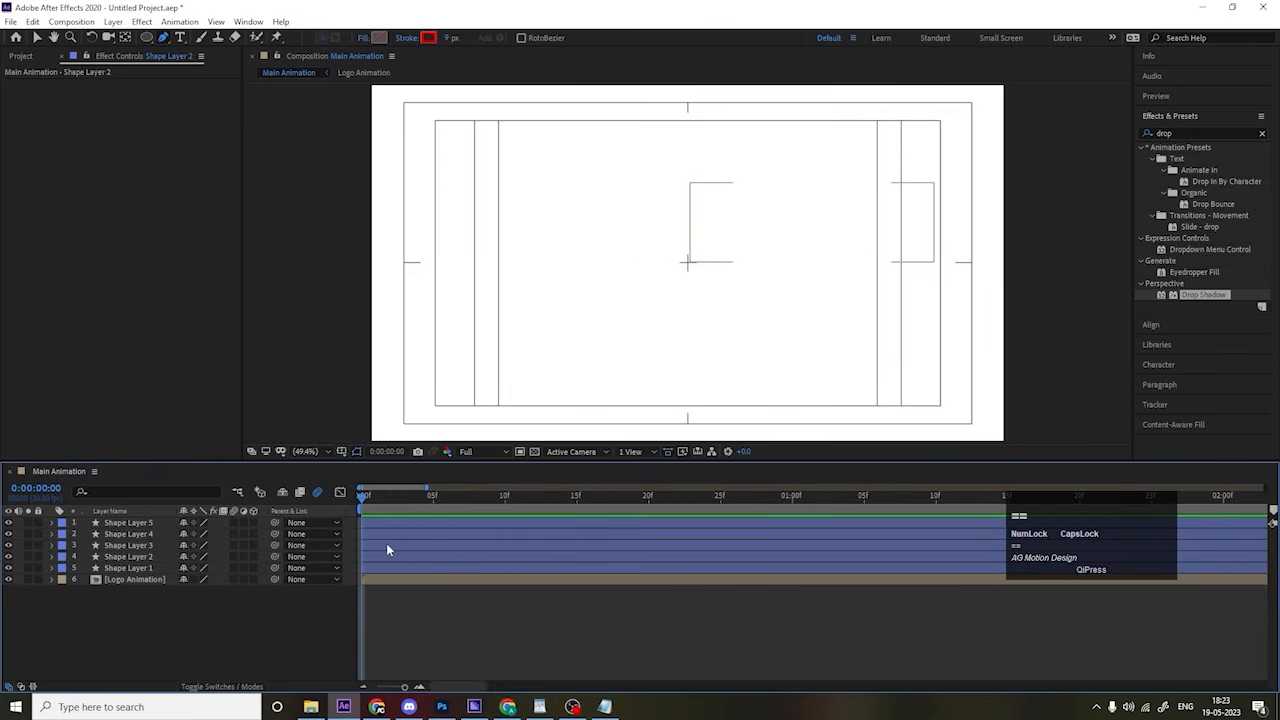
{"action": "key", "text": "equal"}
{"action": "left_click_drag", "start_coordinate": [424, 506], "coordinate": [468, 512]}
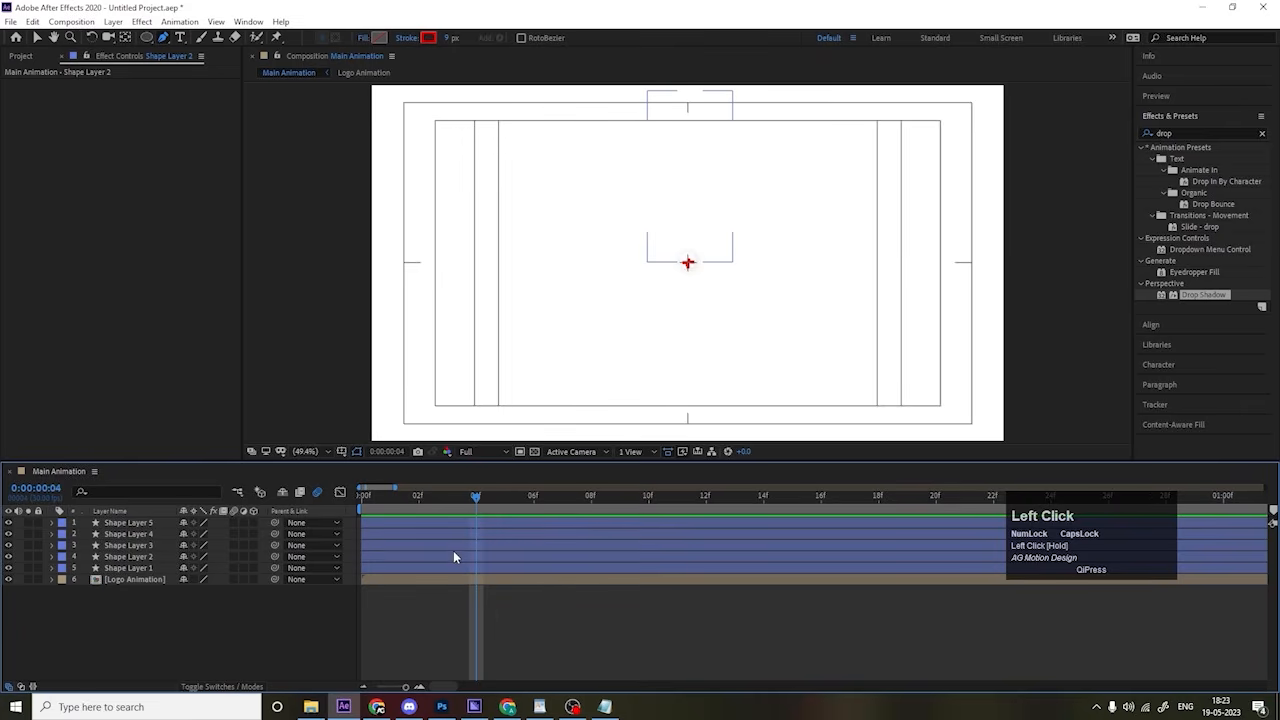
{"action": "left_click", "coordinate": [453, 554]}
{"action": "key", "text": "bracketleft"}
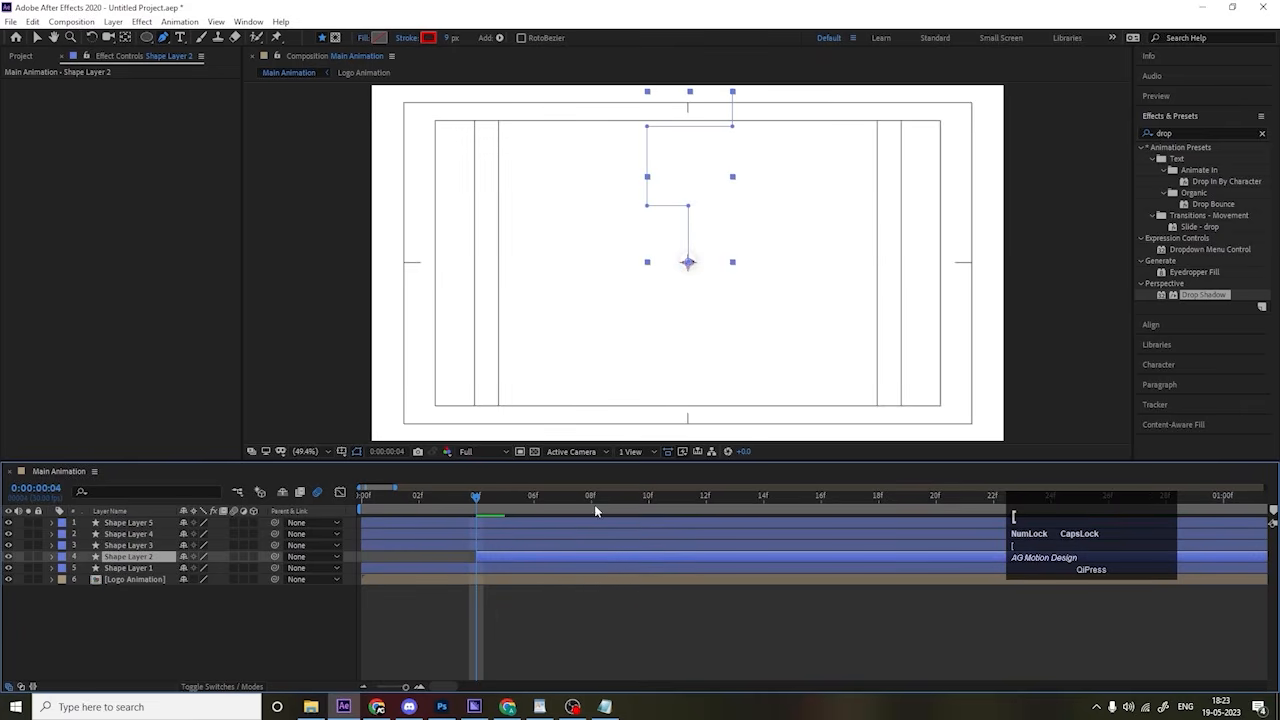
Step: Move Shape Layer 3 to start at frame 8 and Shape Layer 4 to start at frame 12
{"action": "left_click", "coordinate": [593, 507]}
{"action": "left_click", "coordinate": [597, 543]}
{"action": "key", "text": "bracketleft"}
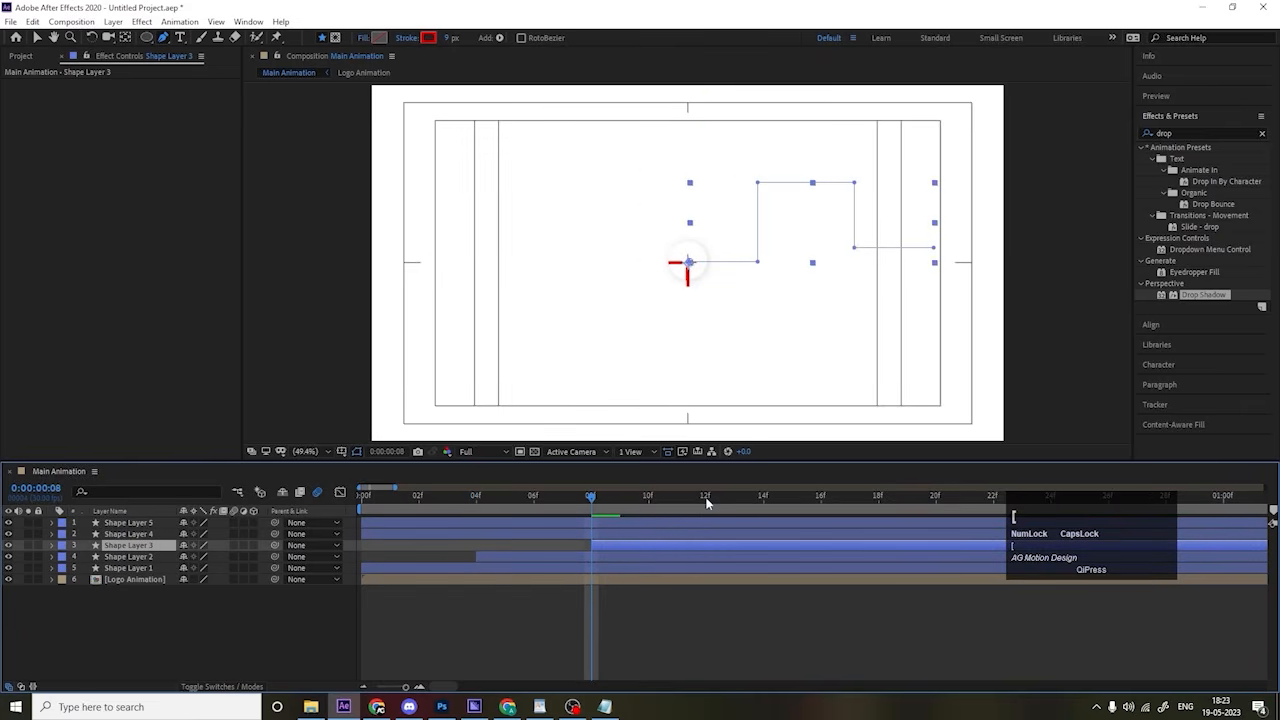
{"action": "left_click", "coordinate": [706, 500]}
{"action": "left_click", "coordinate": [785, 532]}
{"action": "key", "text": "bracketleft"}
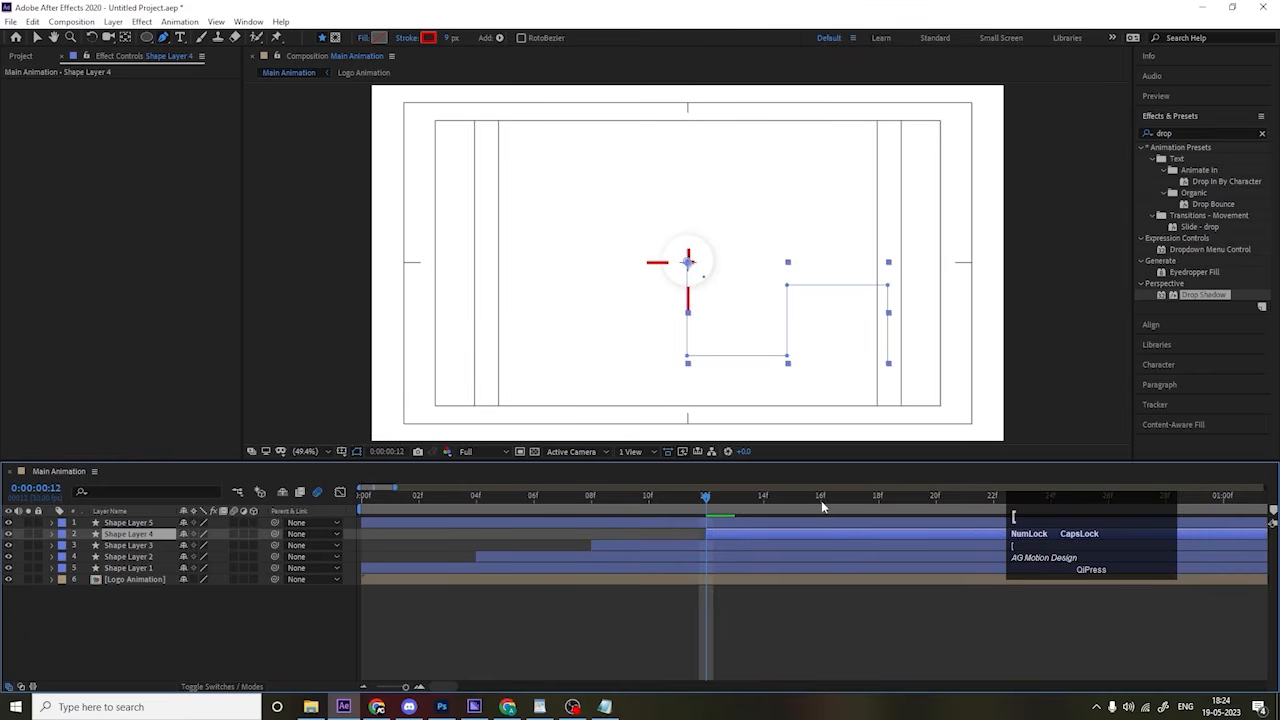
Step: Move Shape Layer 5 to start at frame 16 and preview the staggered lines from the beginning
{"action": "left_click", "coordinate": [821, 505]}
{"action": "left_click", "coordinate": [819, 522]}
{"action": "key", "text": "bracketleft"}
{"action": "key", "text": "minus"}
{"action": "key", "text": "minus"}
{"action": "key", "text": "minus"}
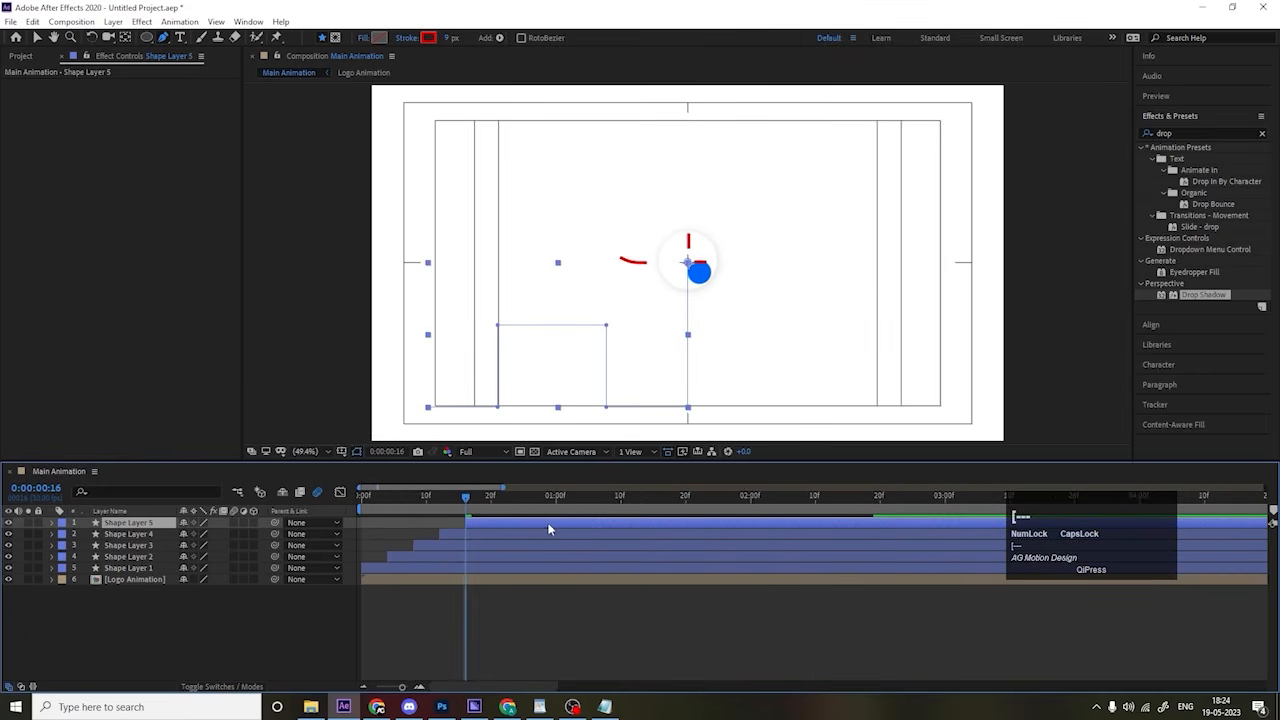
{"action": "key", "text": "minus"}
{"action": "key", "text": "space"}
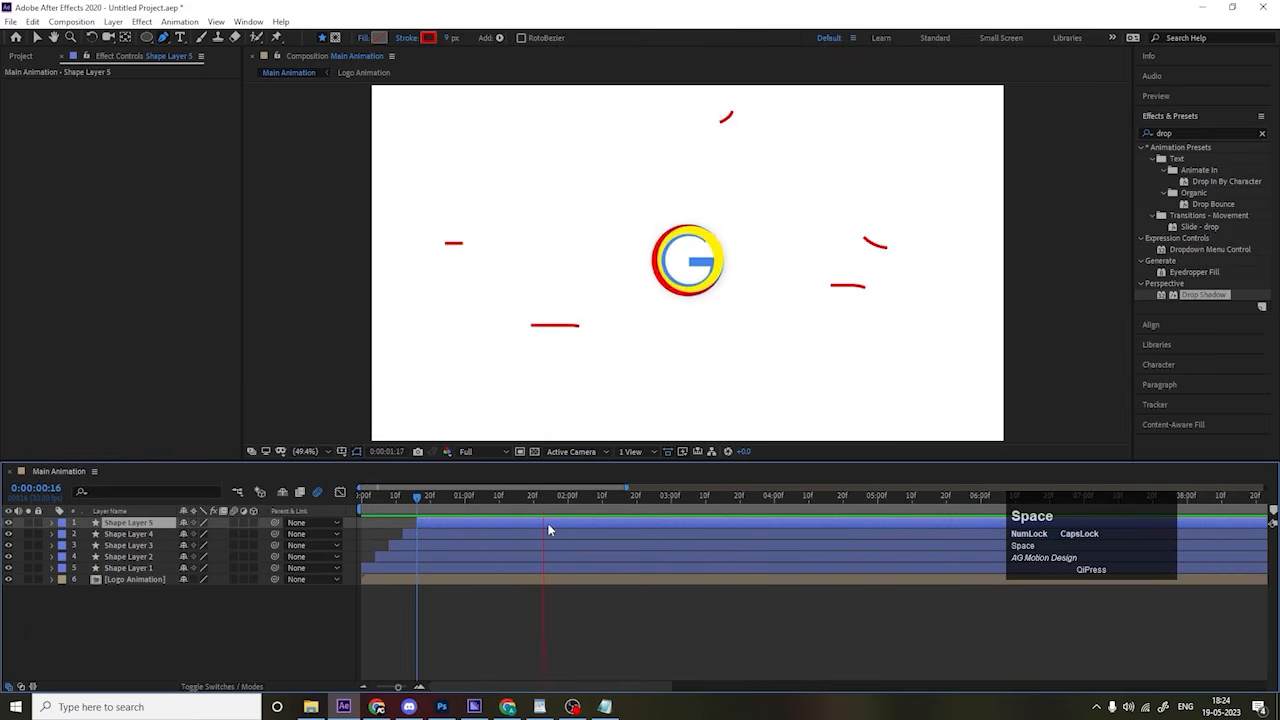
{"action": "key", "text": "space"}
{"action": "left_click_drag", "start_coordinate": [398, 499], "coordinate": [347, 499]}
{"action": "key", "text": "space"}
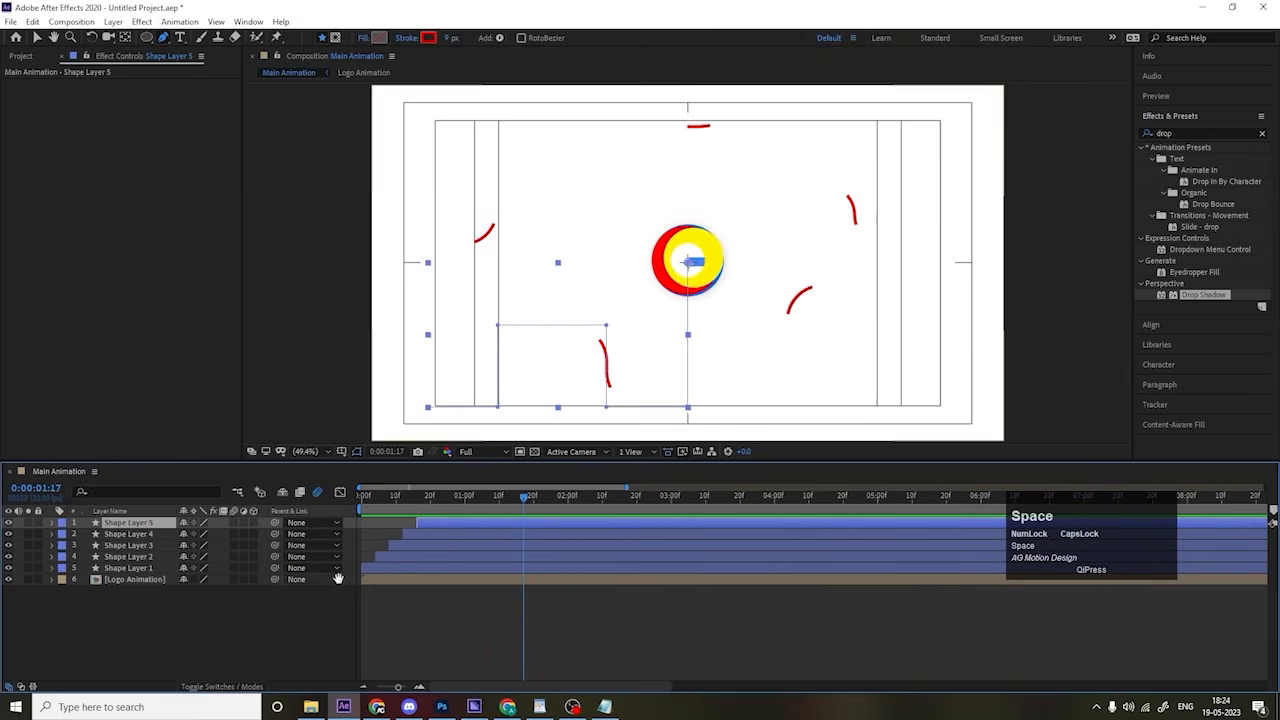
Step: Change the stroke colour of Shape Layer 1 to blue, 006CFF
{"action": "left_click", "coordinate": [392, 569]}
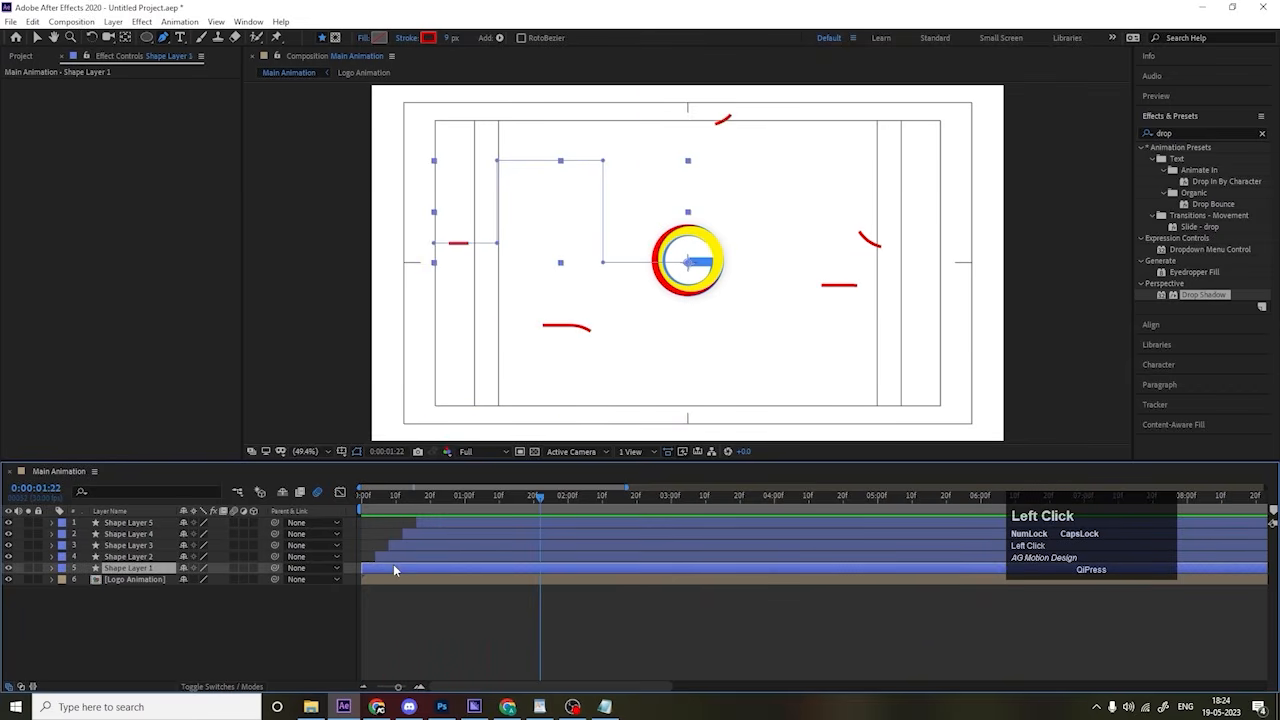
{"action": "left_click", "coordinate": [430, 38]}
{"action": "left_click", "coordinate": [293, 455]}
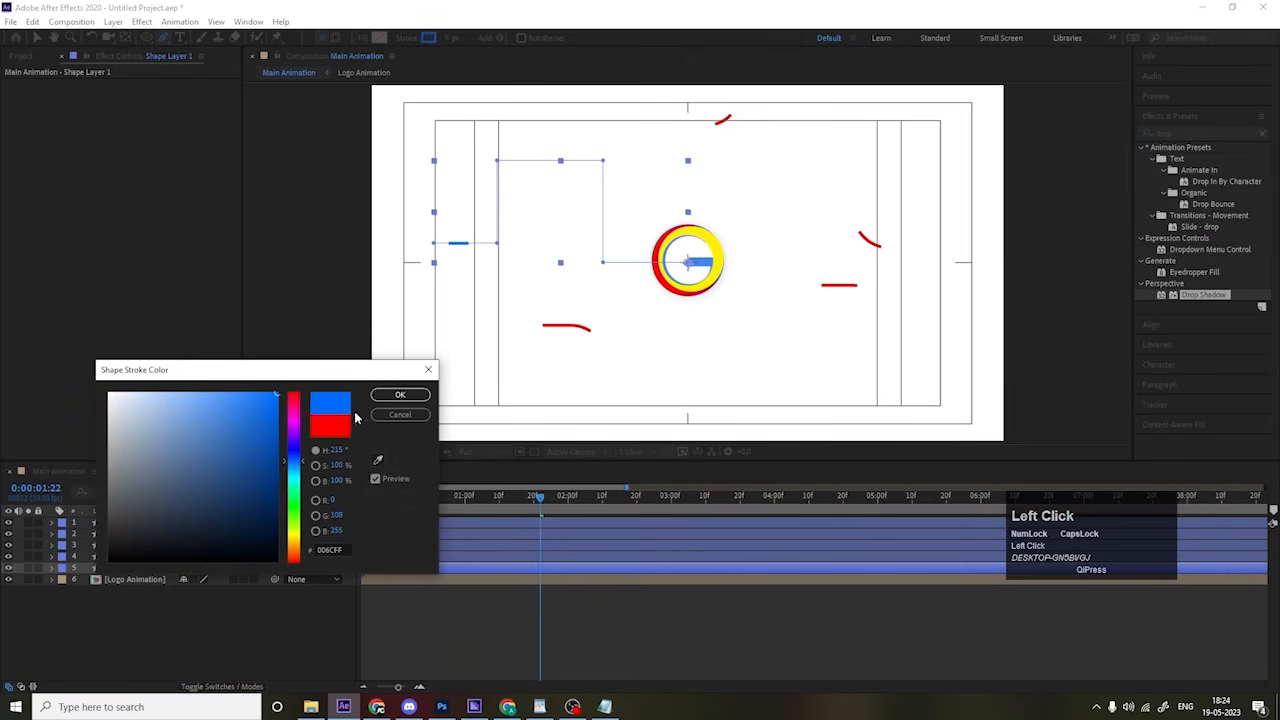
{"action": "left_click", "coordinate": [400, 394]}
Step: Change Shape Layer 3's stroke to yellow FFF000 by sampling the yellow ring of the logo
{"action": "left_click", "coordinate": [410, 557]}
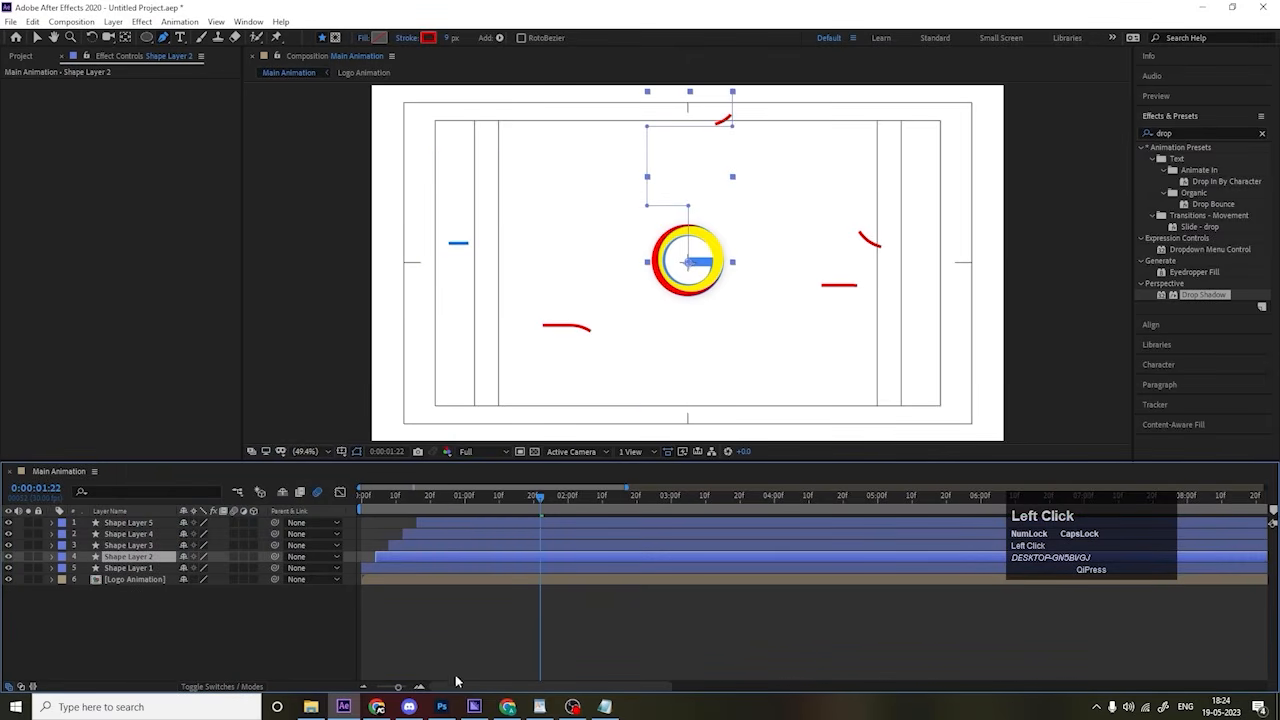
{"action": "left_click", "coordinate": [391, 545]}
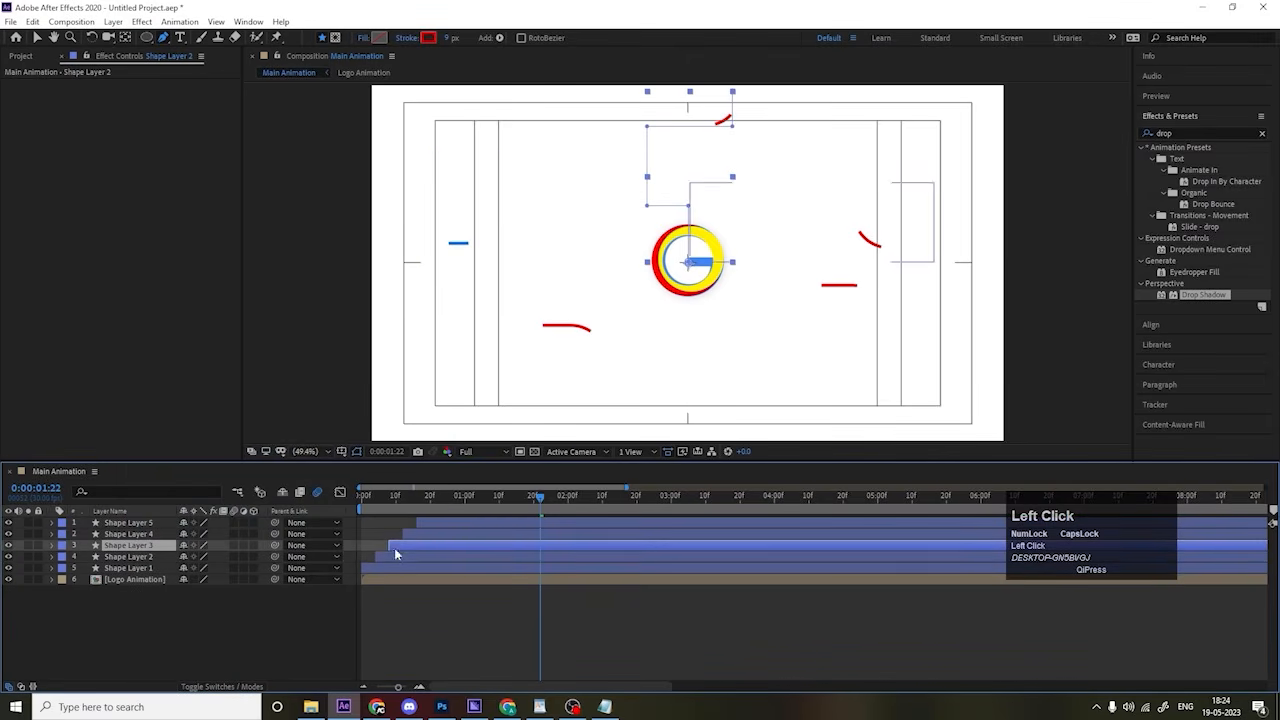
{"action": "left_click", "coordinate": [428, 38]}
{"action": "left_click", "coordinate": [378, 460]}
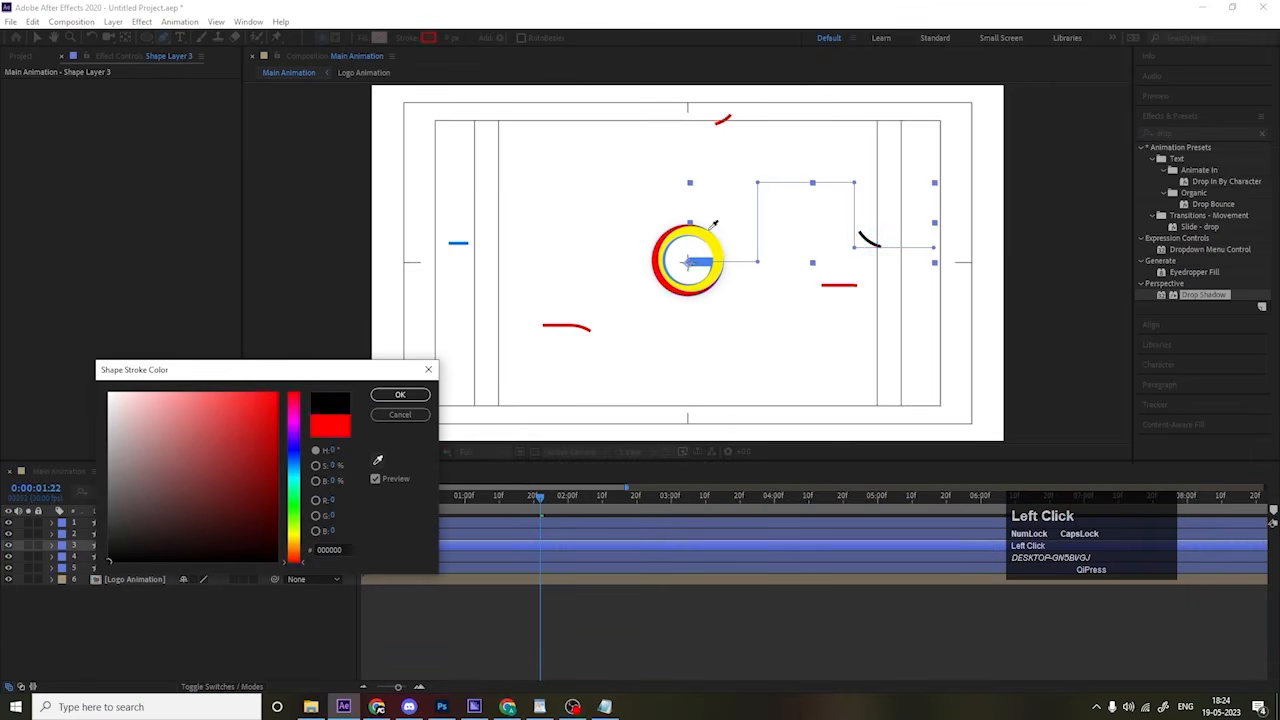
{"action": "left_click", "coordinate": [702, 231]}
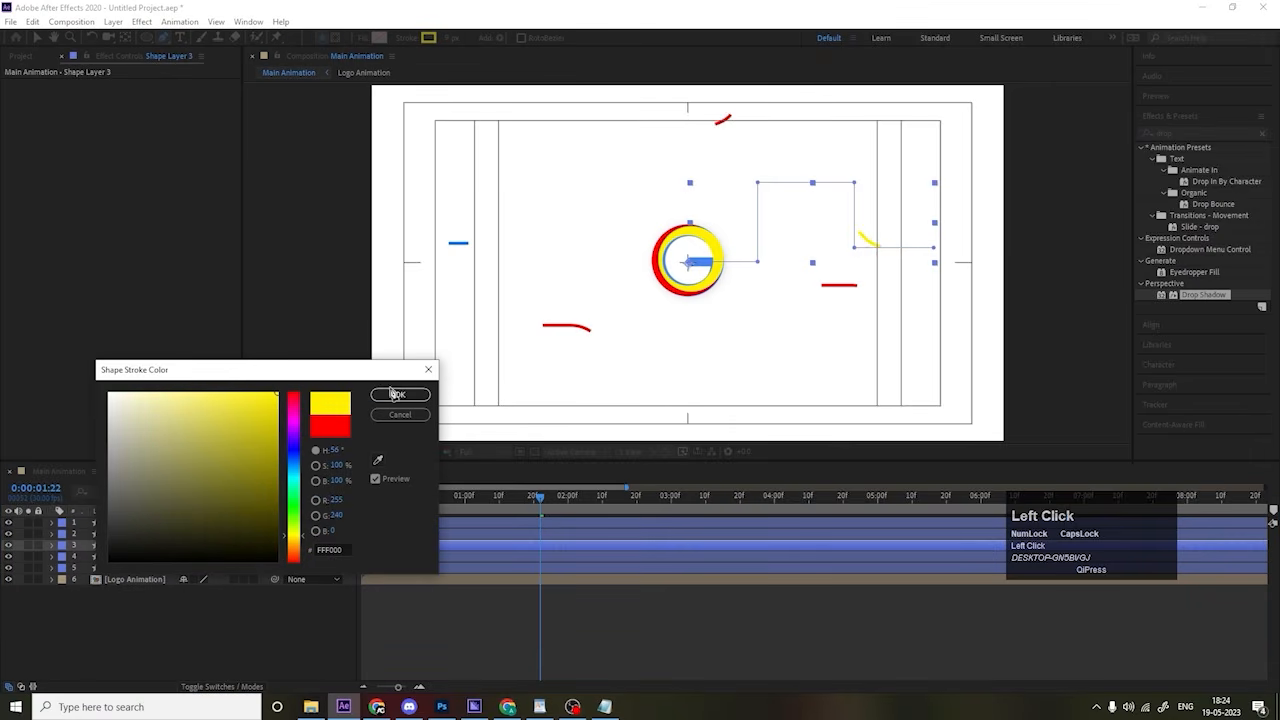
{"action": "left_click", "coordinate": [396, 394]}
Step: Change the stroke colour of Shape Layer 4 to a bright green
{"action": "left_click", "coordinate": [407, 536]}
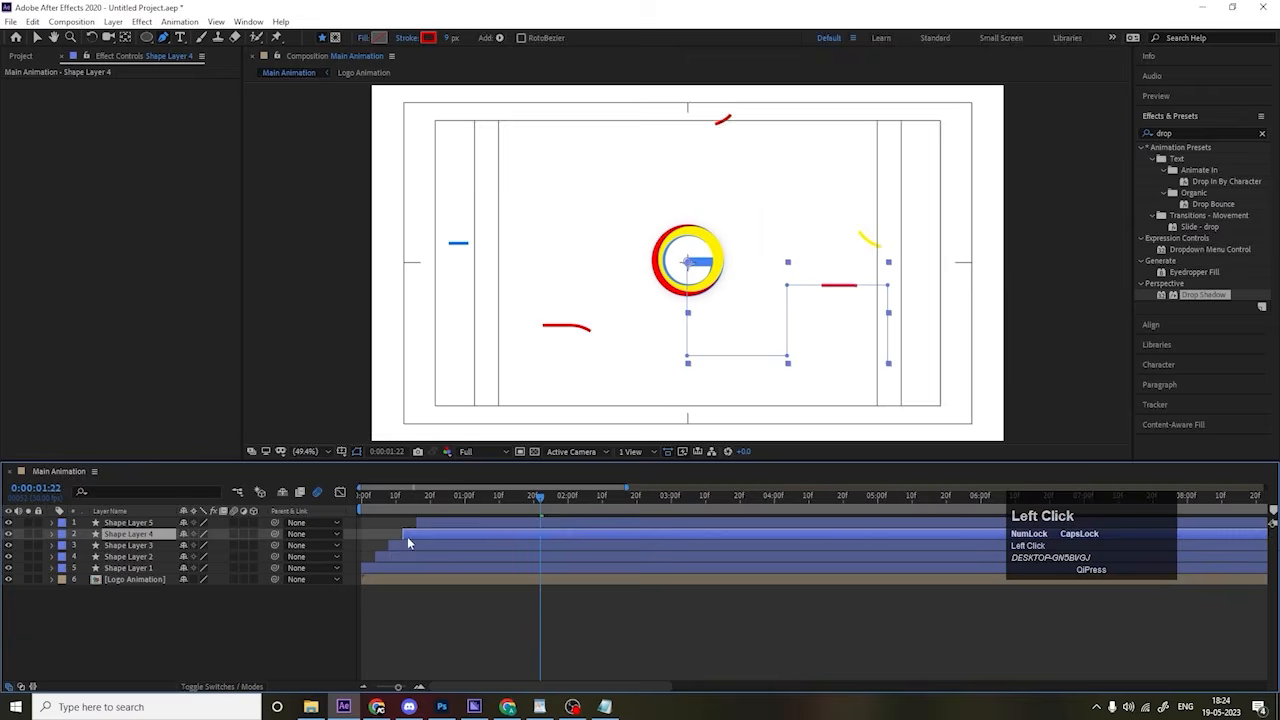
{"action": "left_click", "coordinate": [428, 38]}
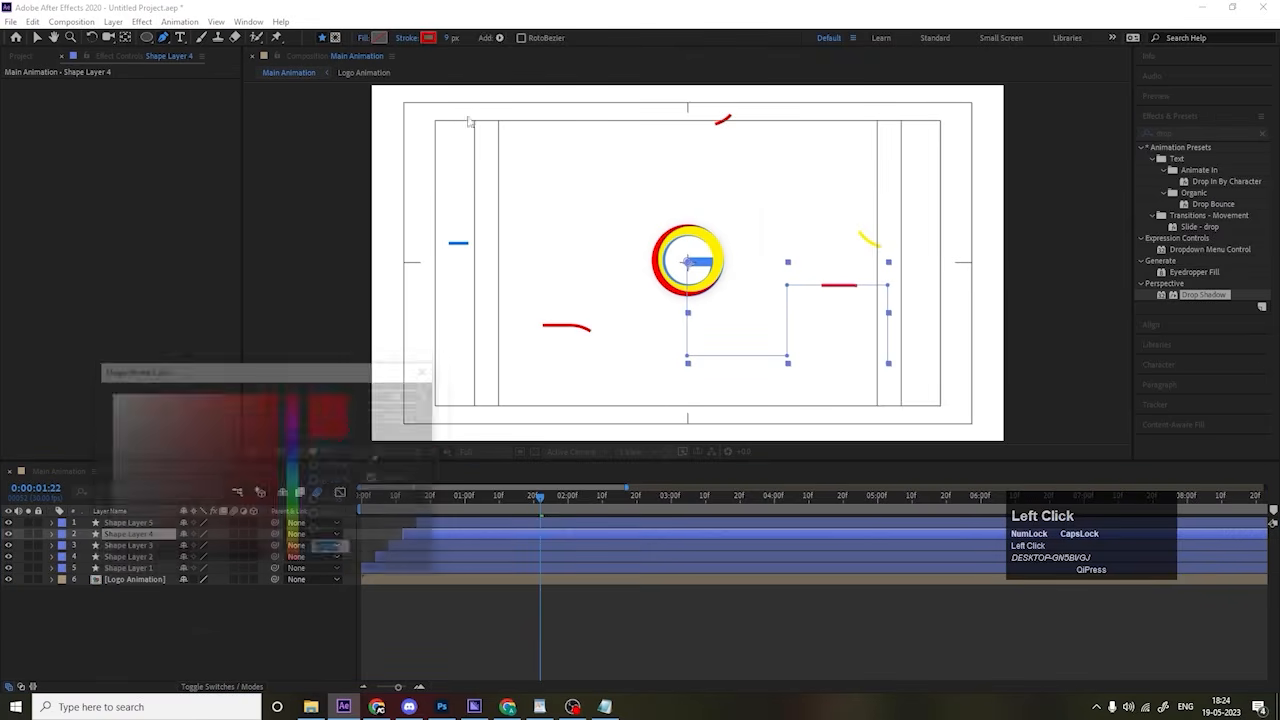
{"action": "left_click", "coordinate": [296, 500]}
{"action": "left_click", "coordinate": [385, 398]}
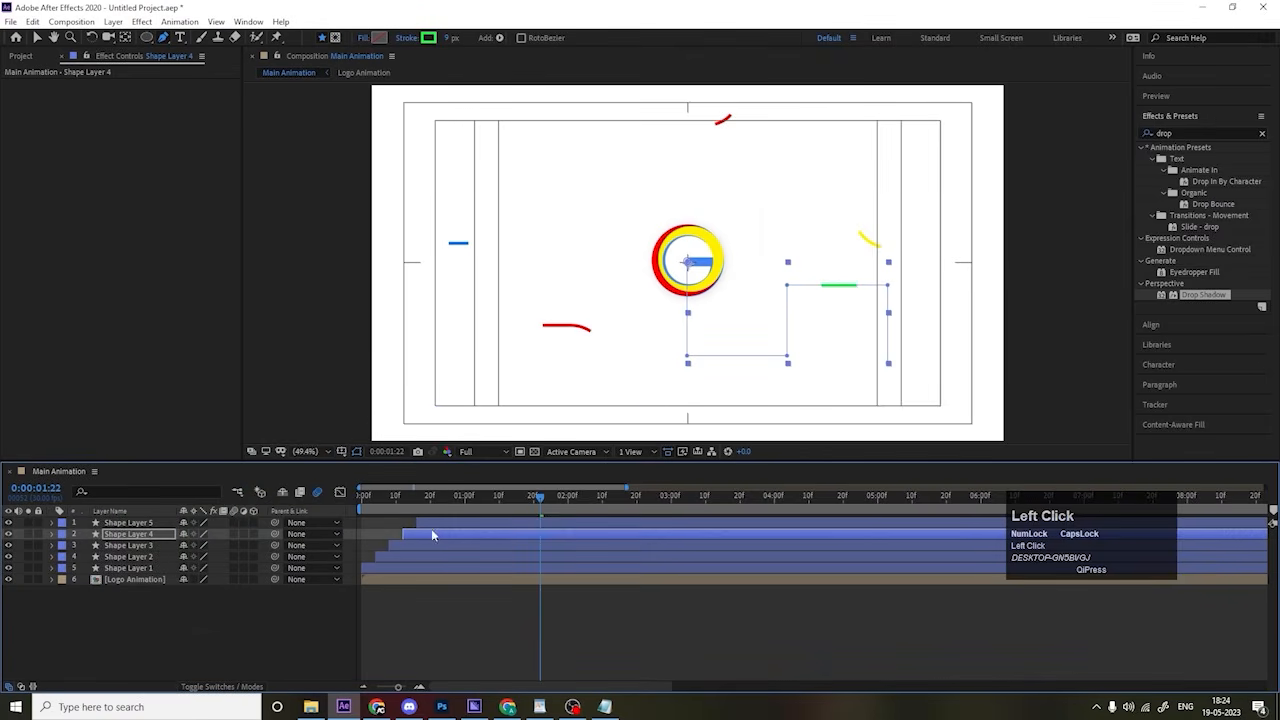
Step: Change Shape Layer 5's stroke to yellow FFF000 sampled from the logo, and preview the coloured lines from frame 0
{"action": "left_click", "coordinate": [430, 522]}
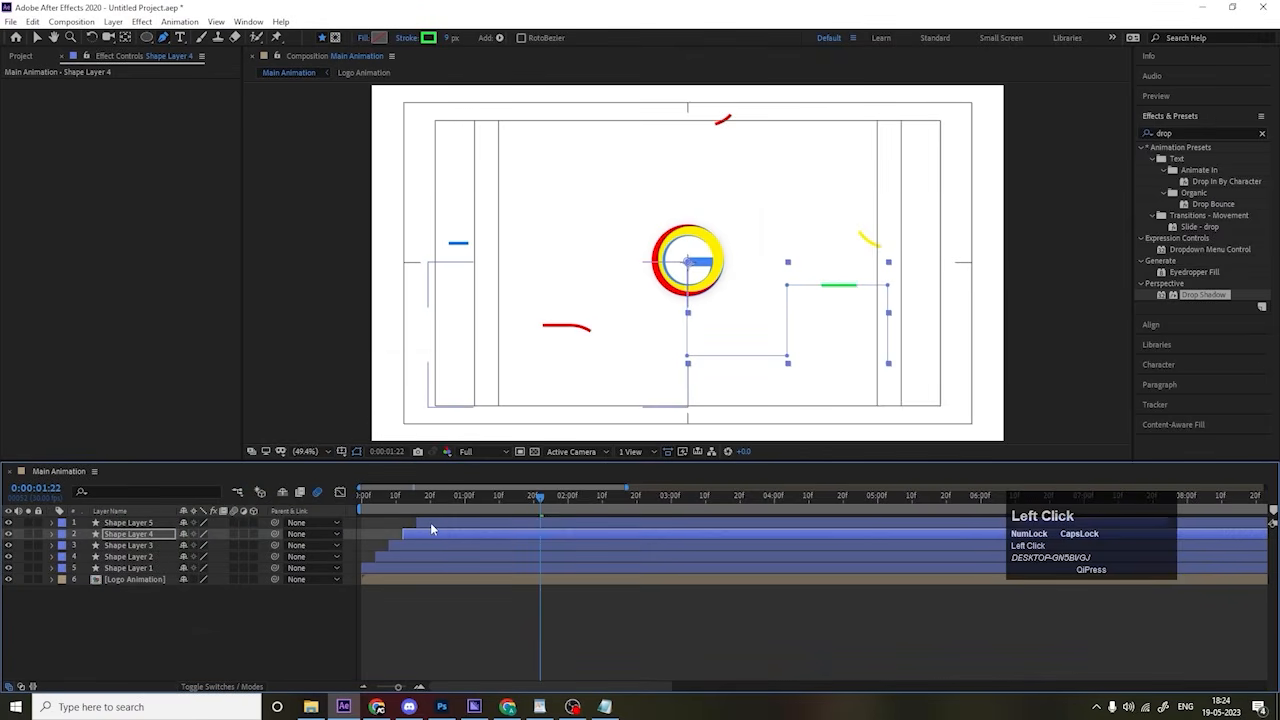
{"action": "left_click", "coordinate": [428, 38]}
{"action": "left_click", "coordinate": [378, 460]}
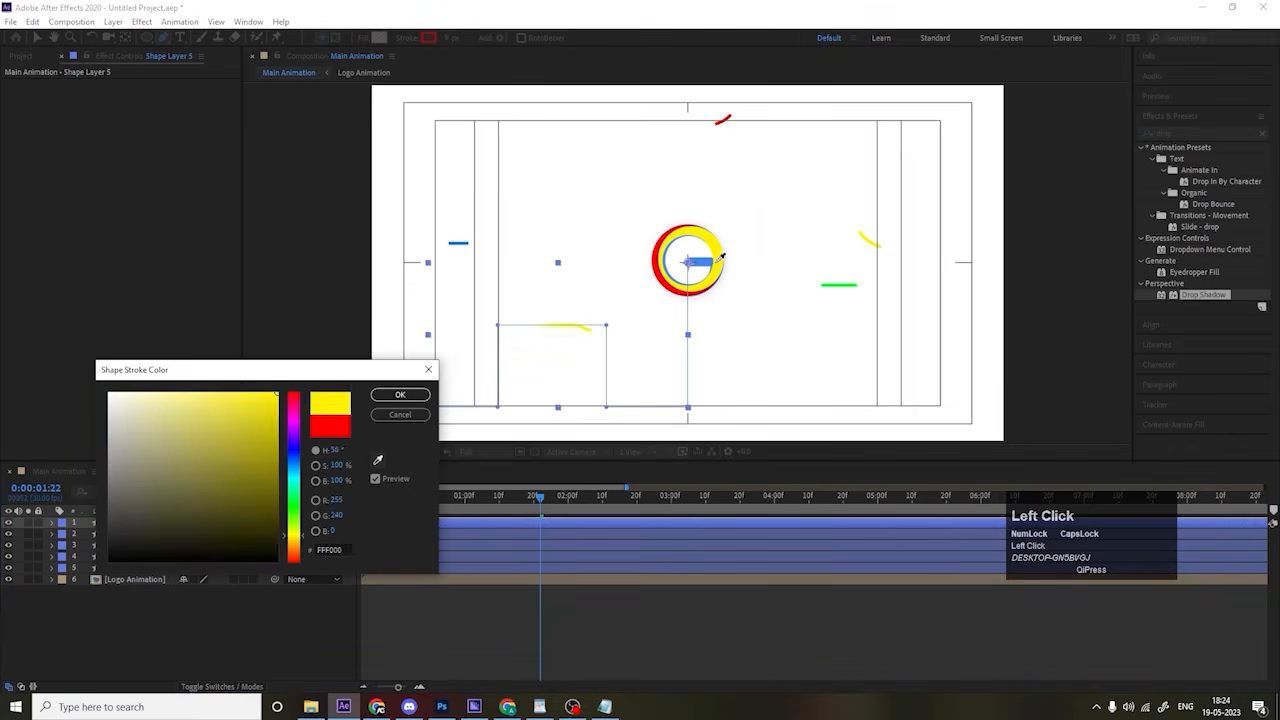
{"action": "left_click", "coordinate": [399, 394]}
{"action": "left_click", "coordinate": [362, 496]}
{"action": "key", "text": "space"}
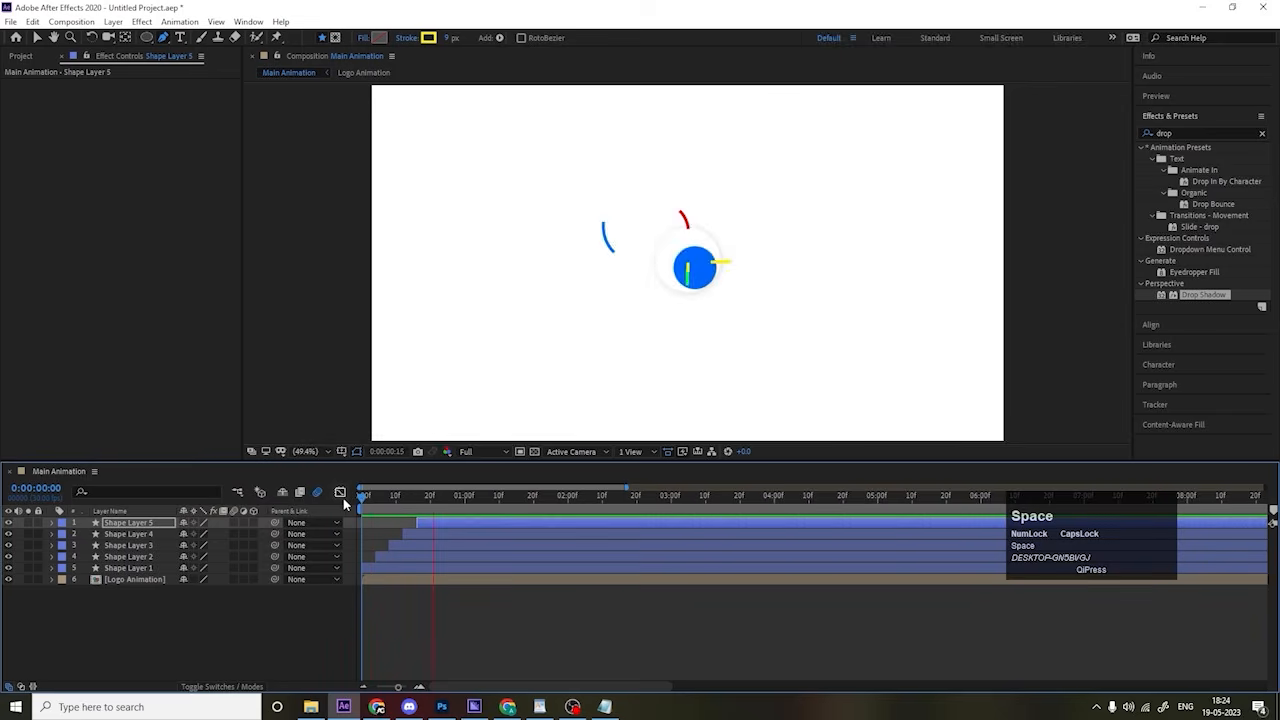
Step: Pre-compose Shape Layers 1 to 5 into a new composition called Lines
{"action": "key", "text": "space"}
{"action": "left_click", "coordinate": [140, 568]}
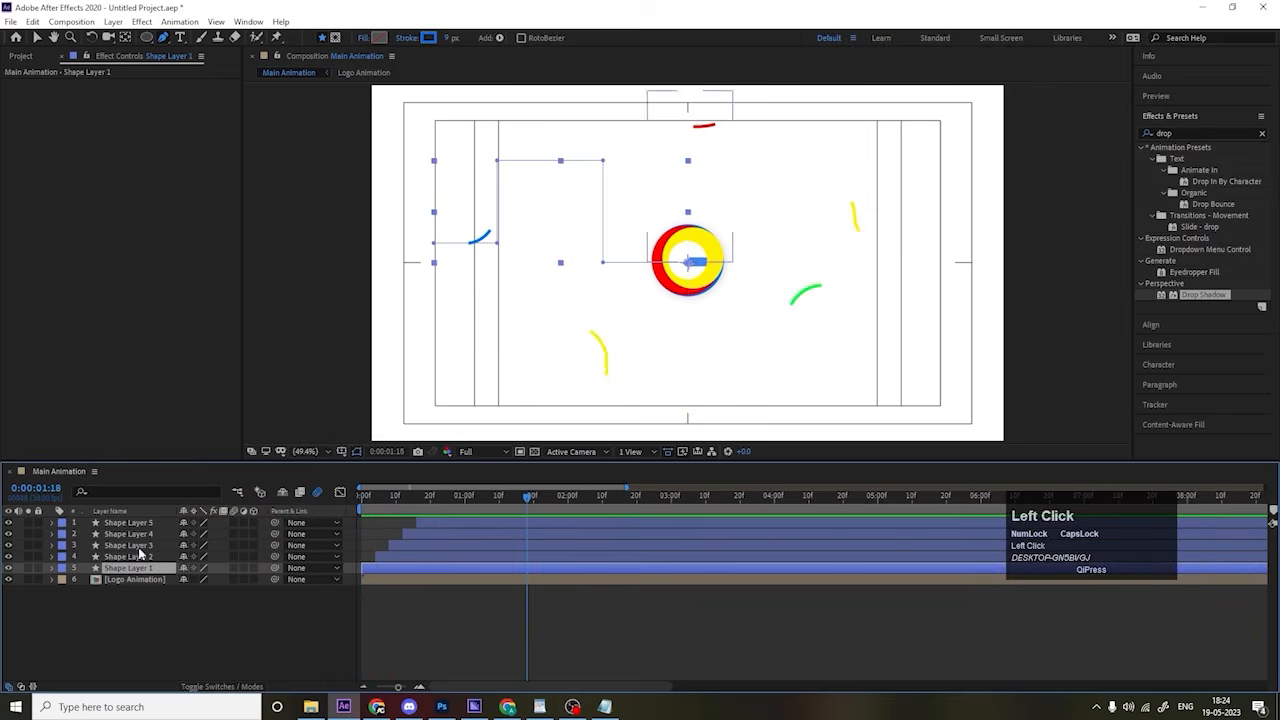
{"action": "left_click", "coordinate": [124, 523], "text": "shift"}
{"action": "key", "text": "ctrl+shift+c"}
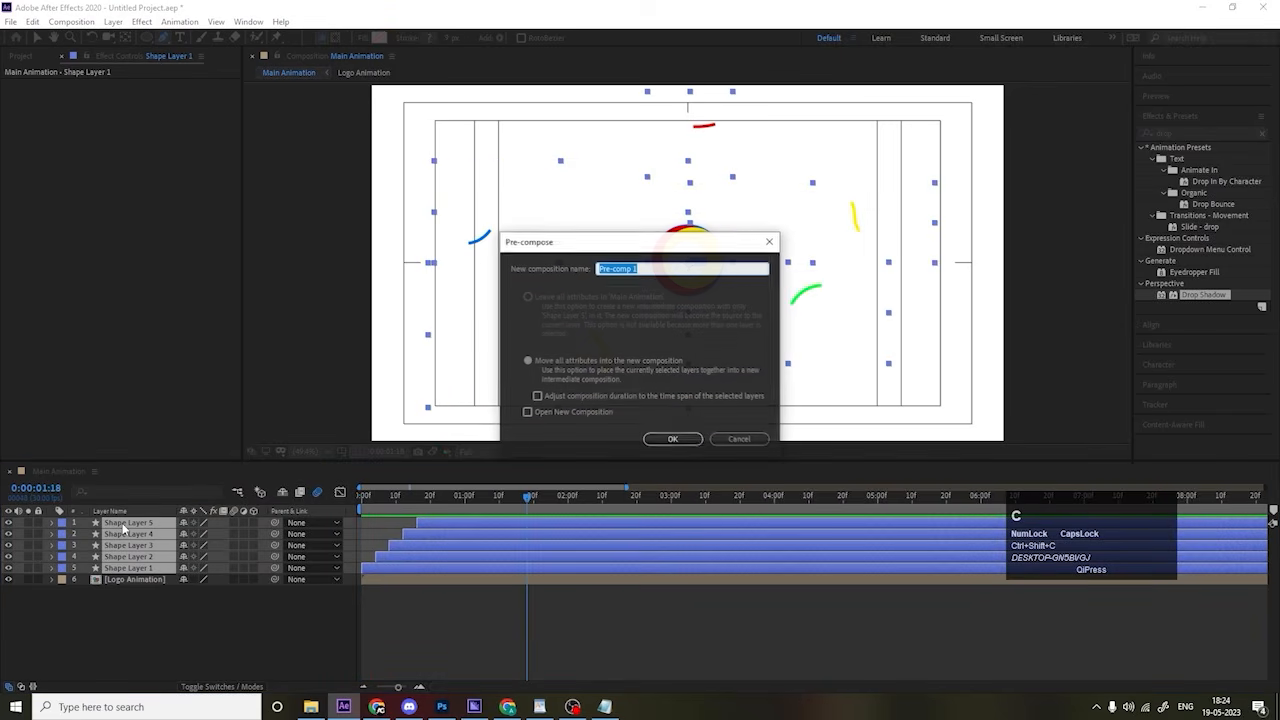
{"action": "type", "text": "Lijne"}
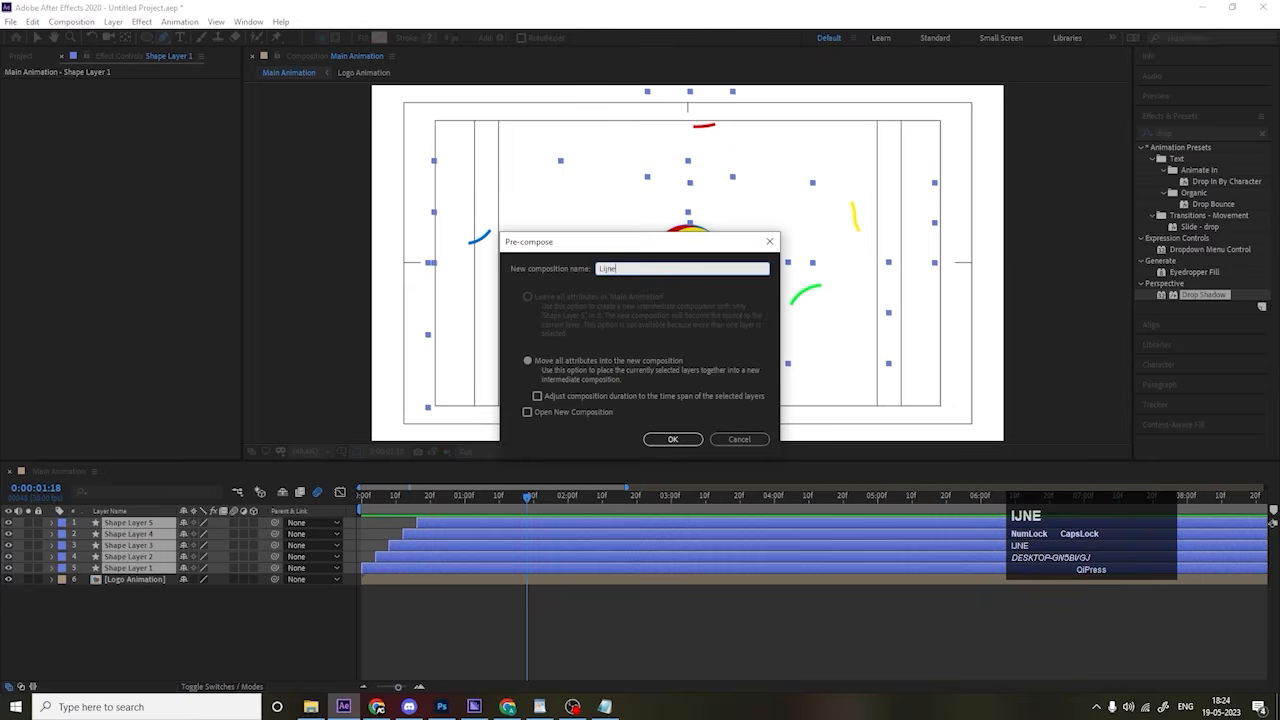
{"action": "type", "text": "L"}
{"action": "key", "text": "Return"}
Step: Duplicate the Lines layer and apply a white Fill effect to the upper copy
{"action": "left_click", "coordinate": [123, 527]}
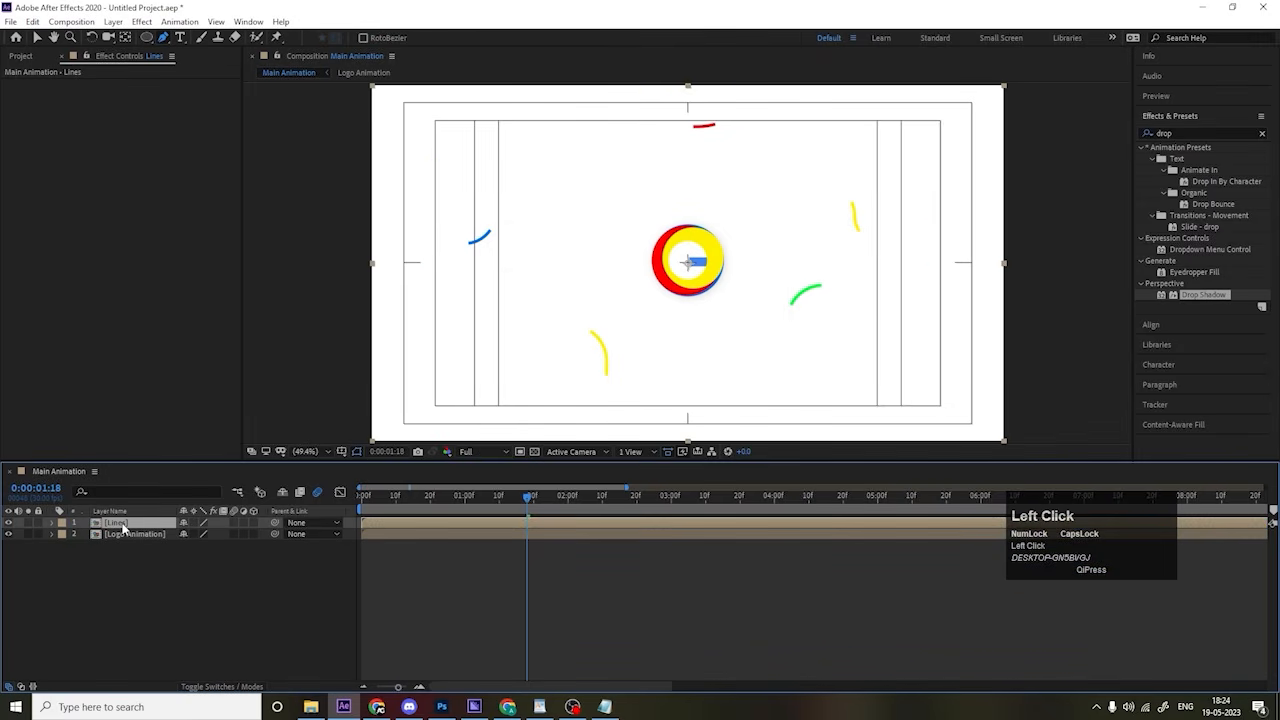
{"action": "key", "text": "ctrl+d"}
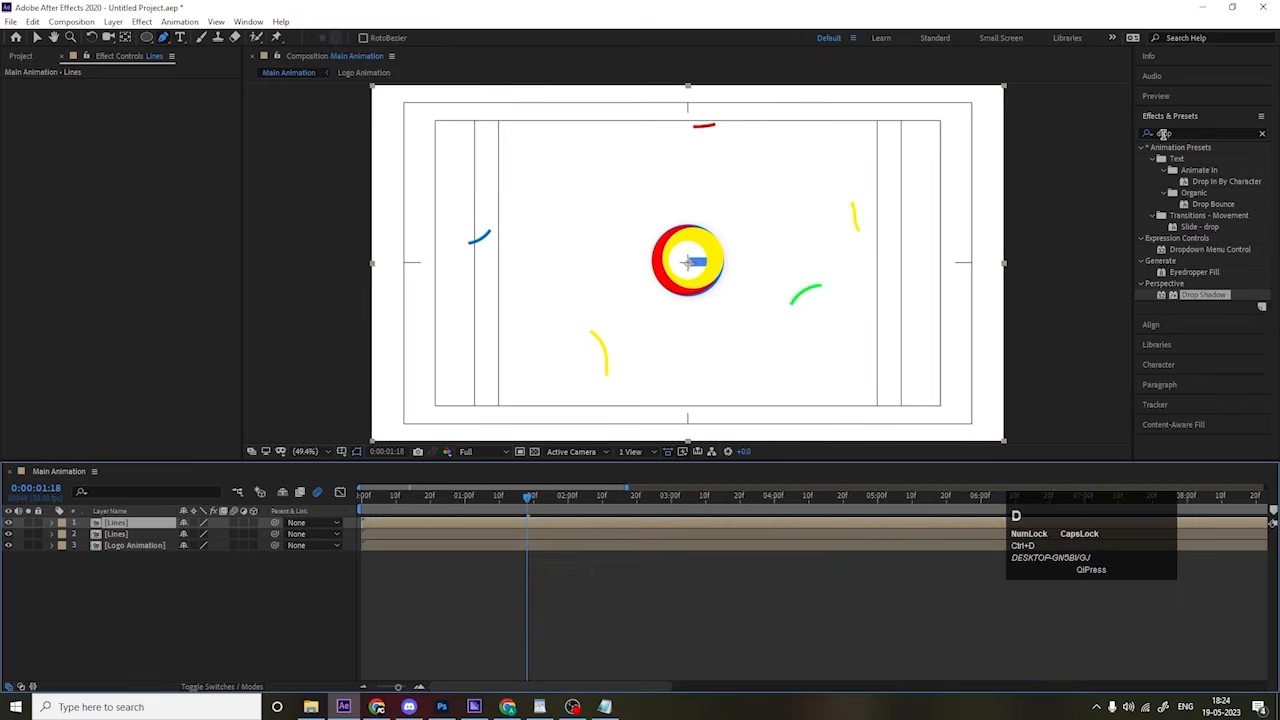
{"action": "left_click", "coordinate": [1199, 133]}
{"action": "key", "text": "ctrl+a"}
{"action": "type", "text": "fill"}
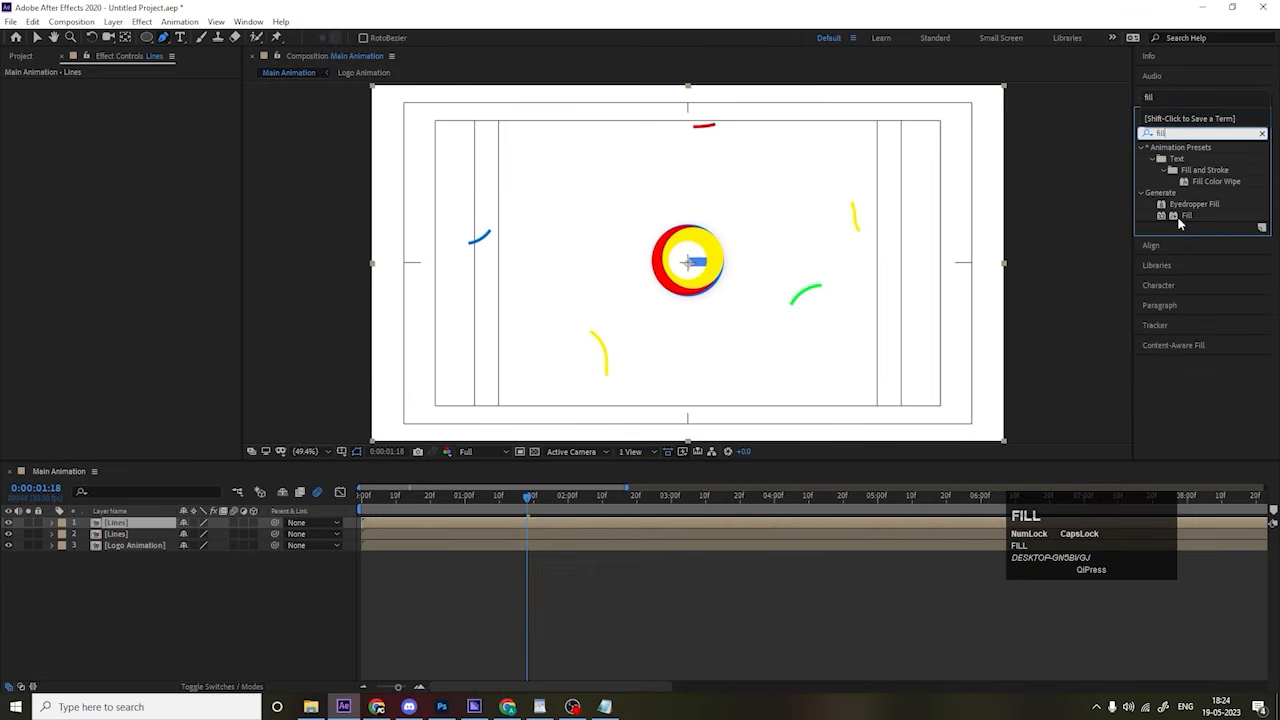
{"action": "left_click_drag", "start_coordinate": [1186, 215], "coordinate": [124, 172]}
{"action": "left_click", "coordinate": [138, 118]}
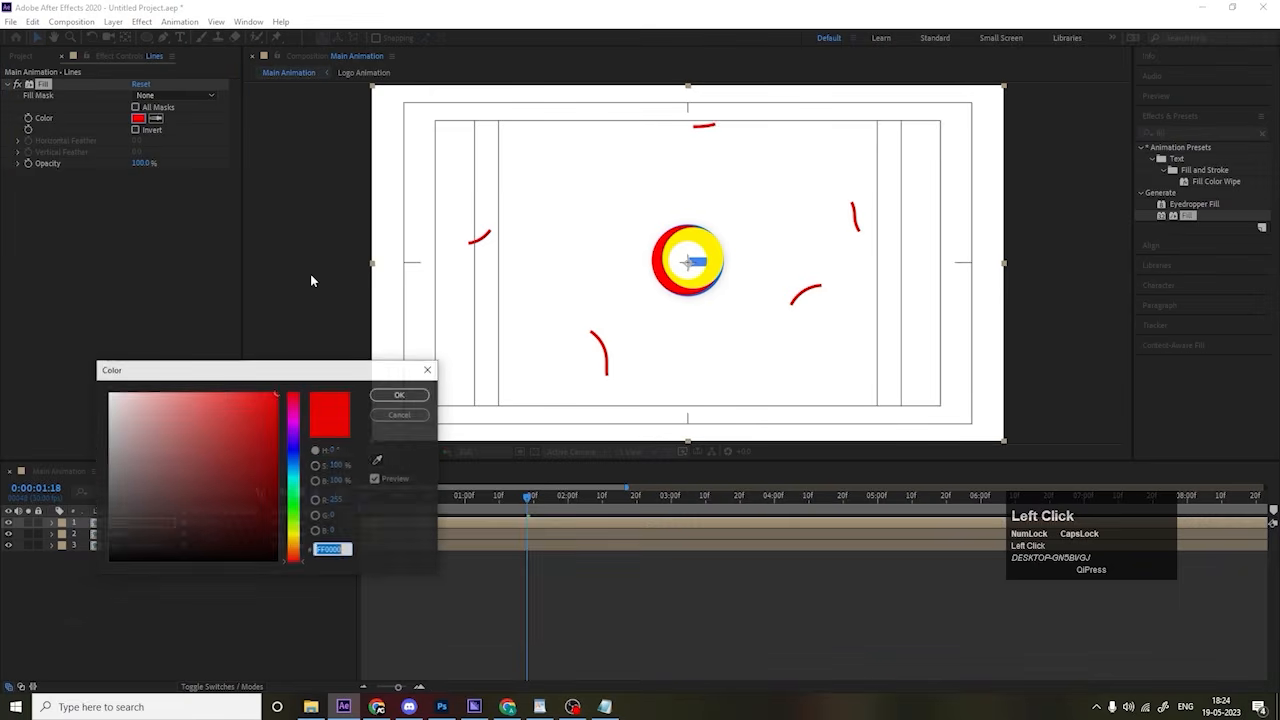
{"action": "left_click_drag", "start_coordinate": [218, 432], "coordinate": [112, 384]}
{"action": "key", "text": "Return"}
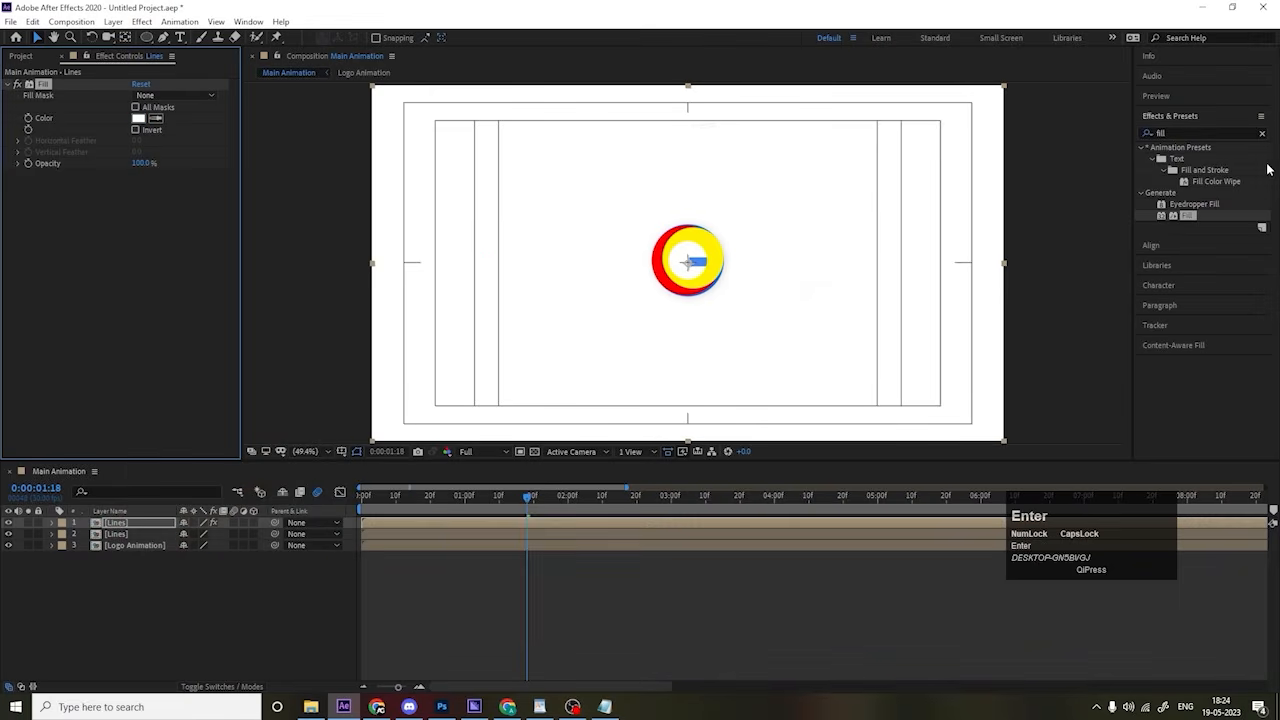
Step: Add a Drop Shadow effect to the white Lines copy with softness 50 and opacity 10%
{"action": "left_click", "coordinate": [1171, 132]}
{"action": "type", "text": "drop"}
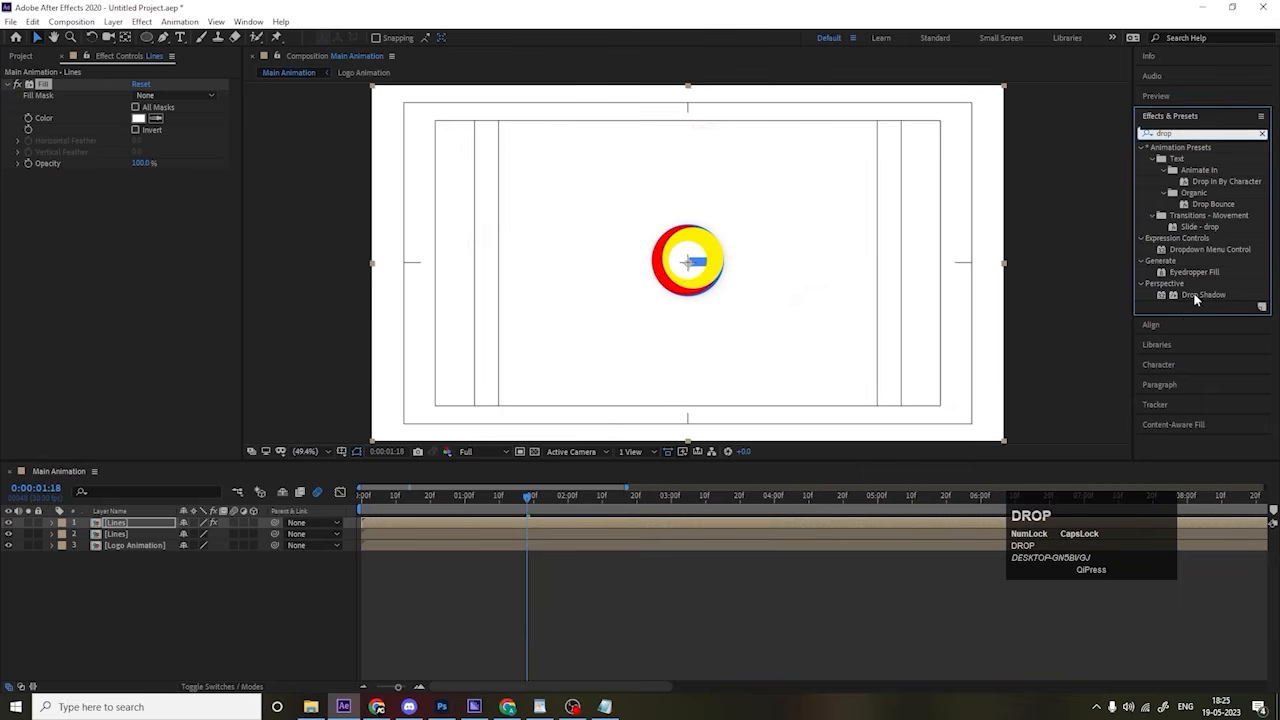
{"action": "double_click", "coordinate": [1196, 295]}
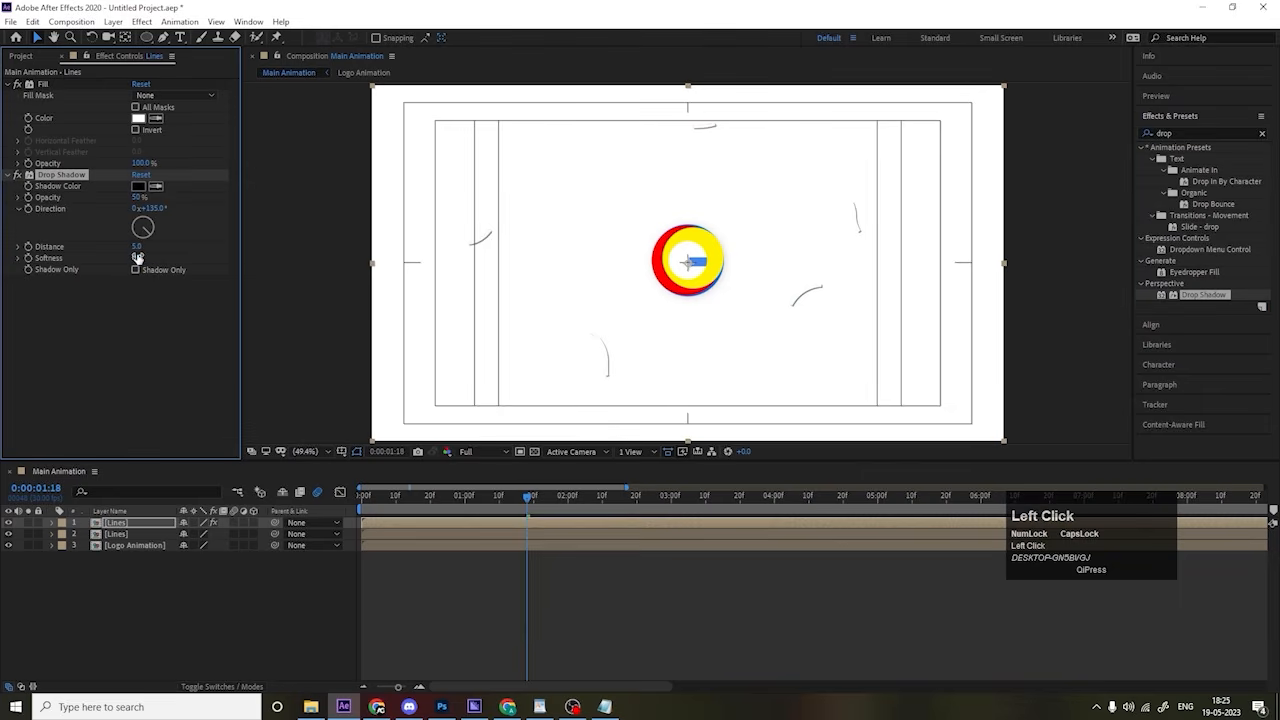
{"action": "left_click", "coordinate": [140, 197]}
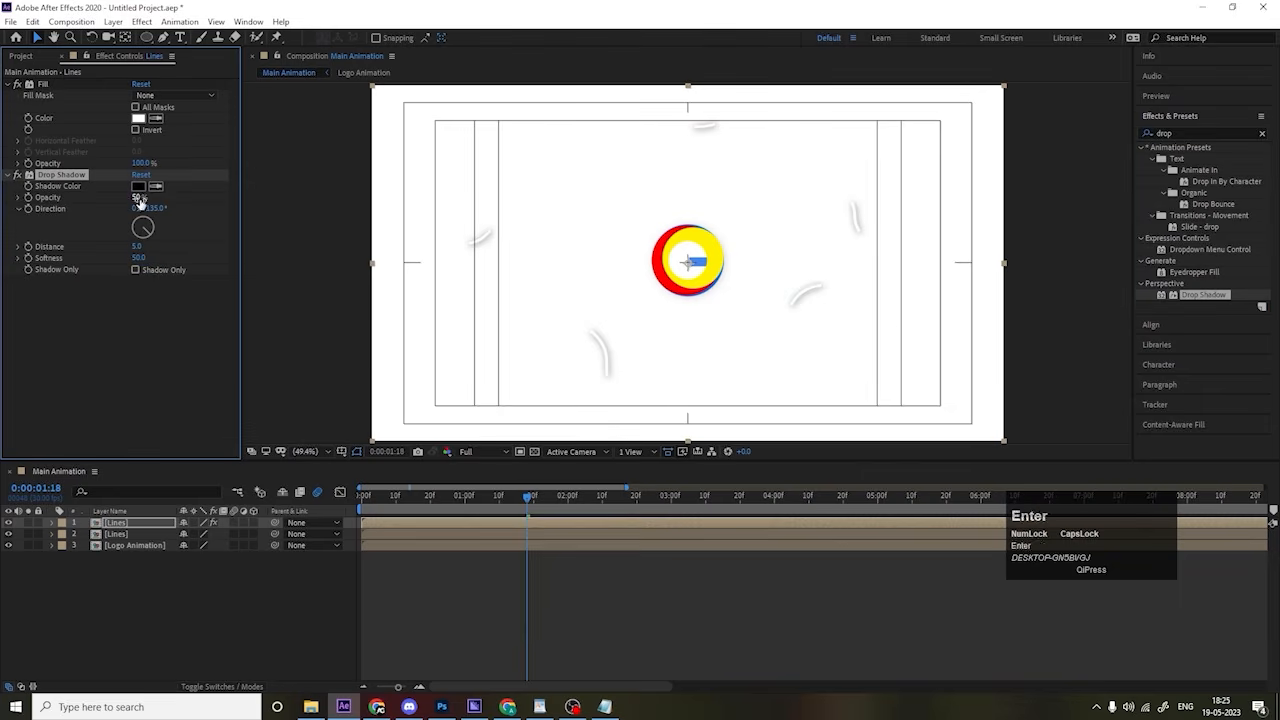
{"action": "type", "text": "10"}
{"action": "key", "text": "Return"}
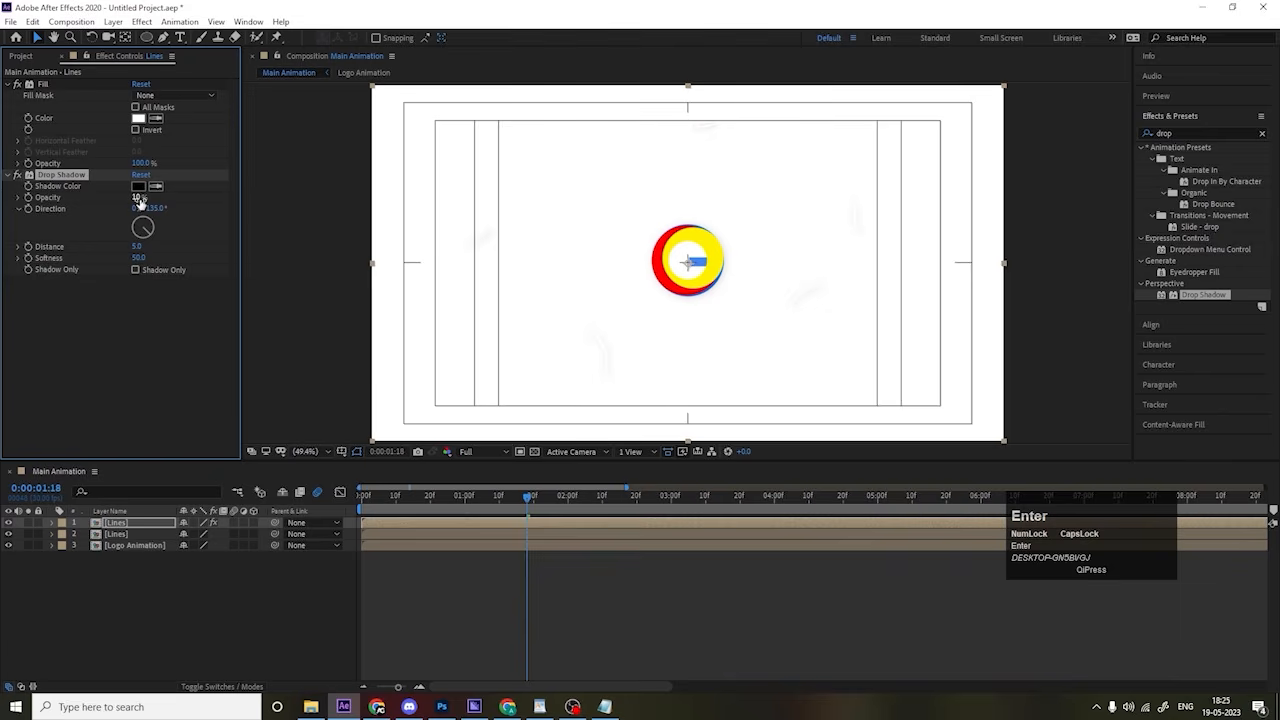
Step: Place the white Lines copy beneath the coloured one, delay its start by about 5 frames, and preview the animation
{"action": "left_click", "coordinate": [131, 523]}
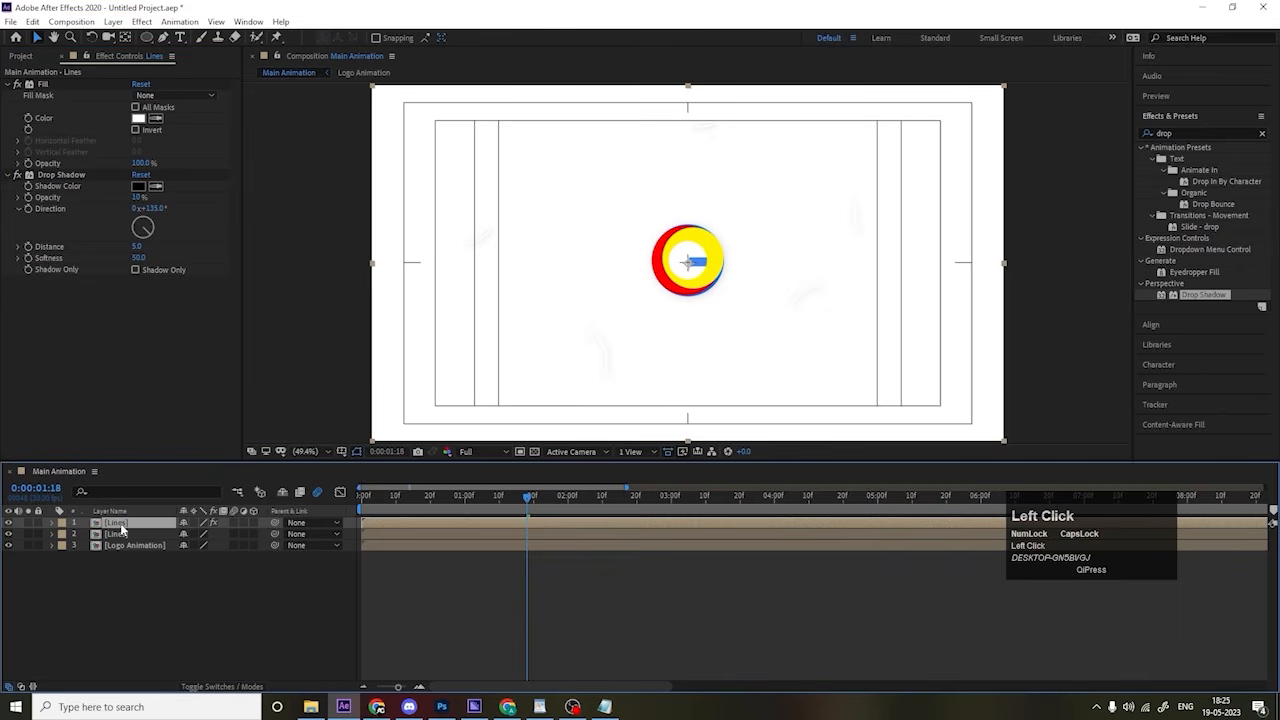
{"action": "left_click_drag", "start_coordinate": [121, 531], "coordinate": [139, 540]}
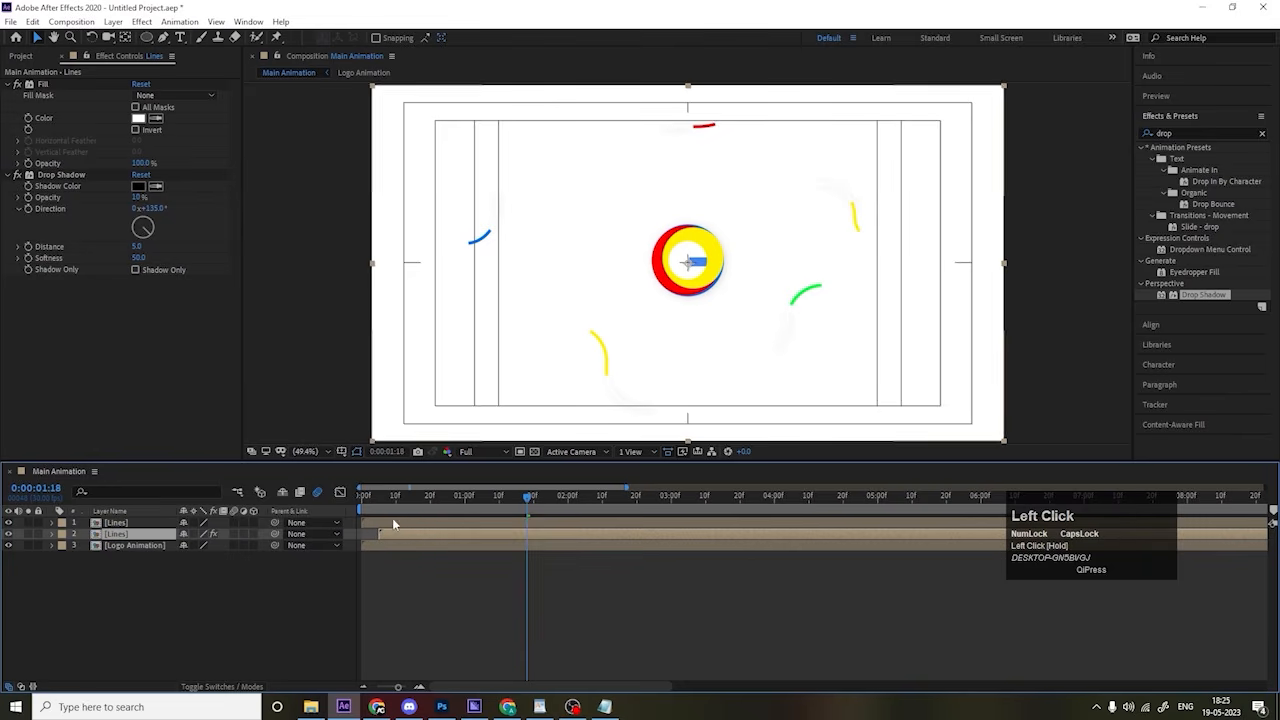
{"action": "key", "text": "space"}
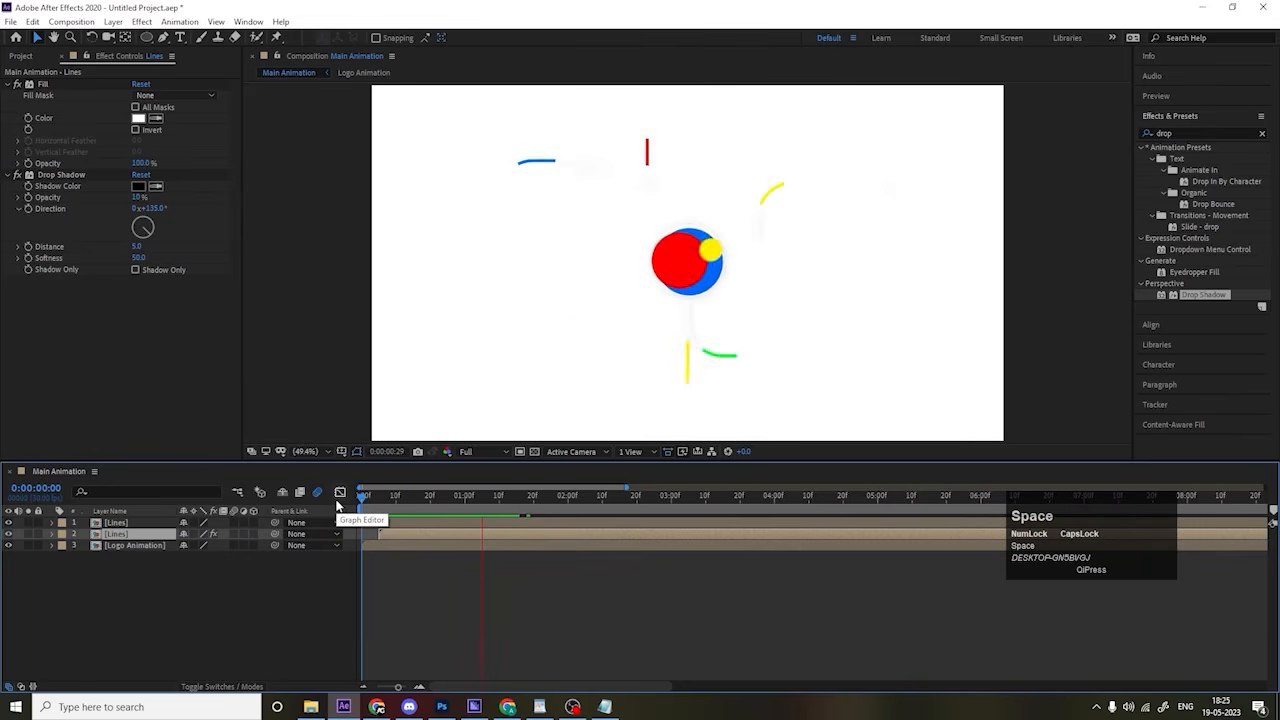
{"action": "key", "text": "space"}
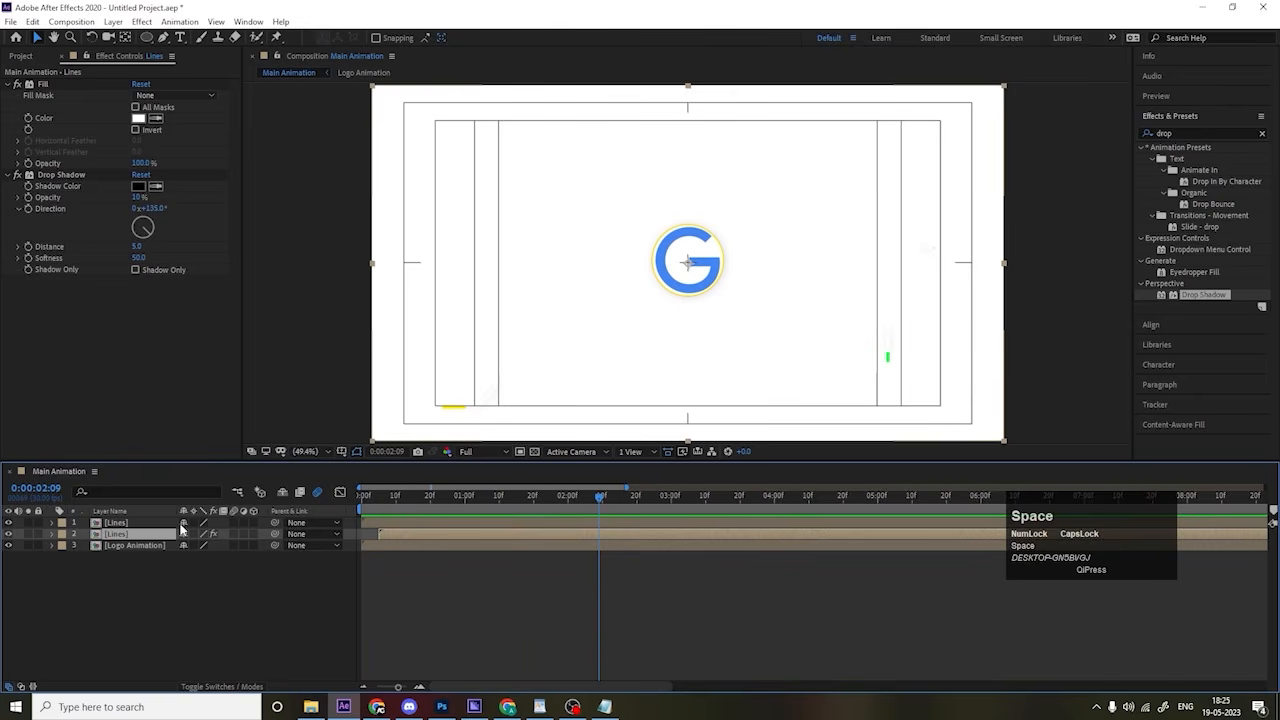
Step: Pre-compose both Lines layers into a new composition called Final Lines
{"action": "left_click", "coordinate": [129, 521], "text": "shift"}
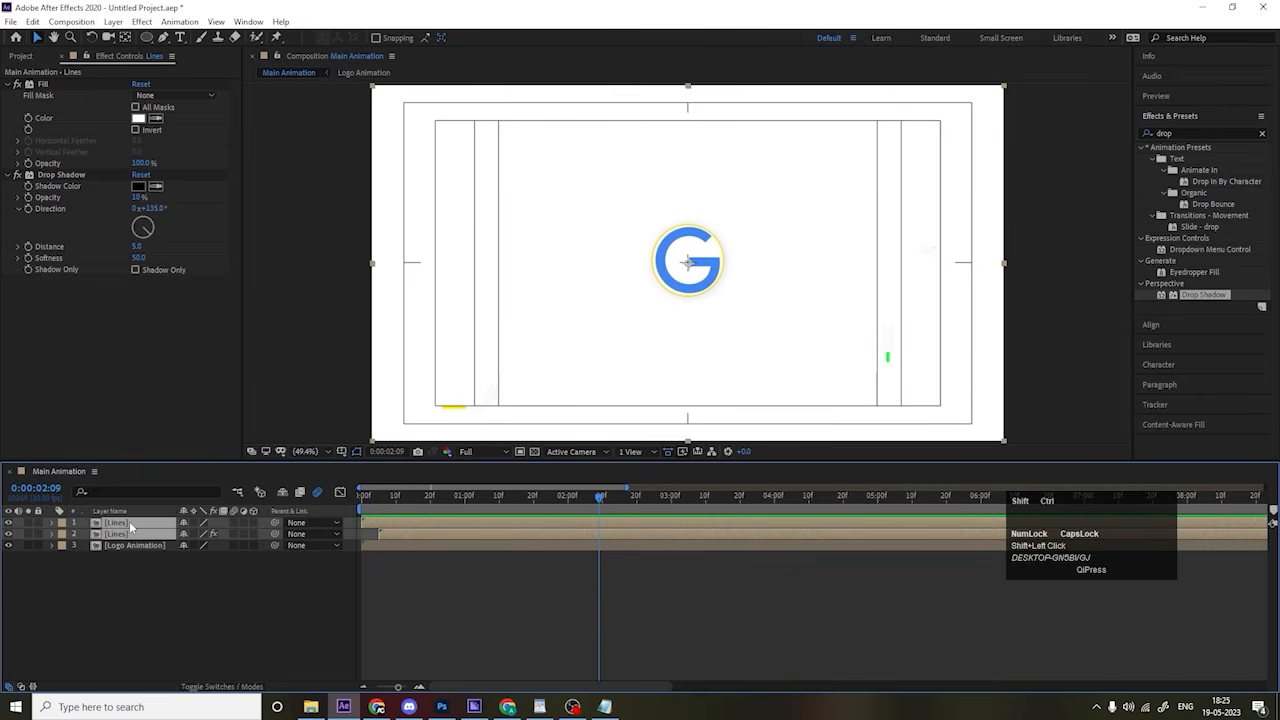
{"action": "key", "text": "ctrl+shift+c"}
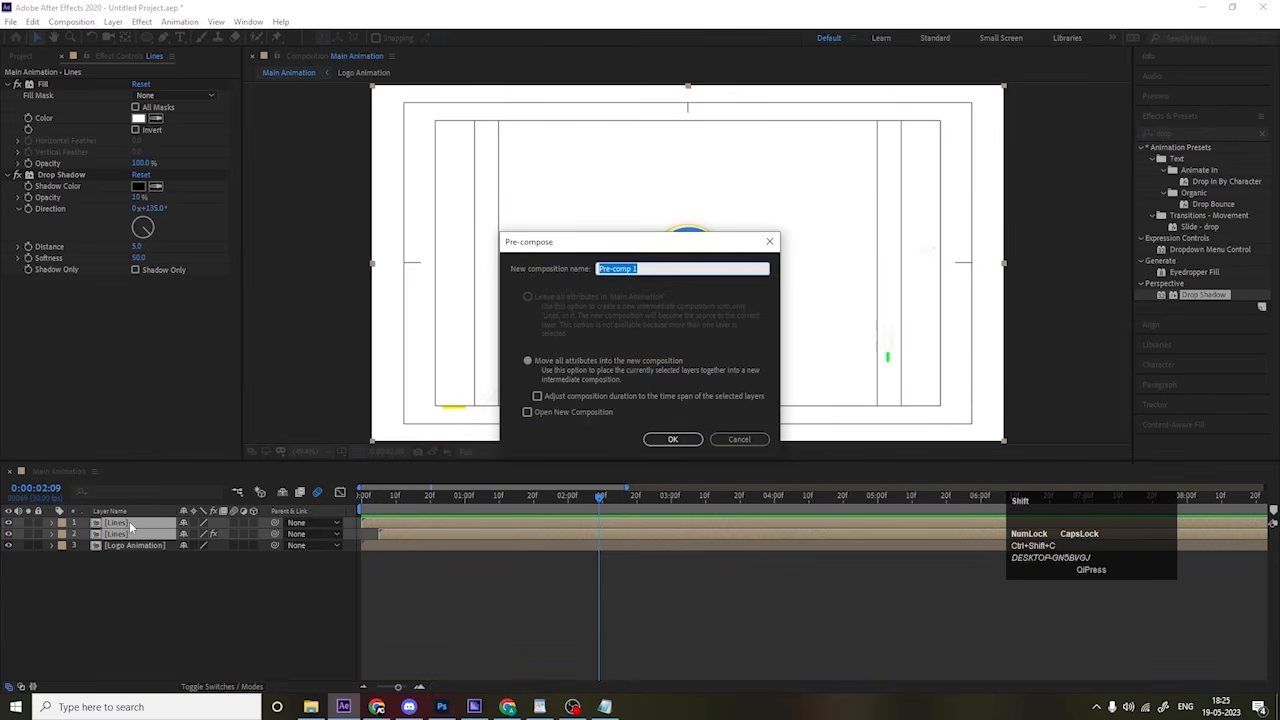
{"action": "type", "text": "FI"}
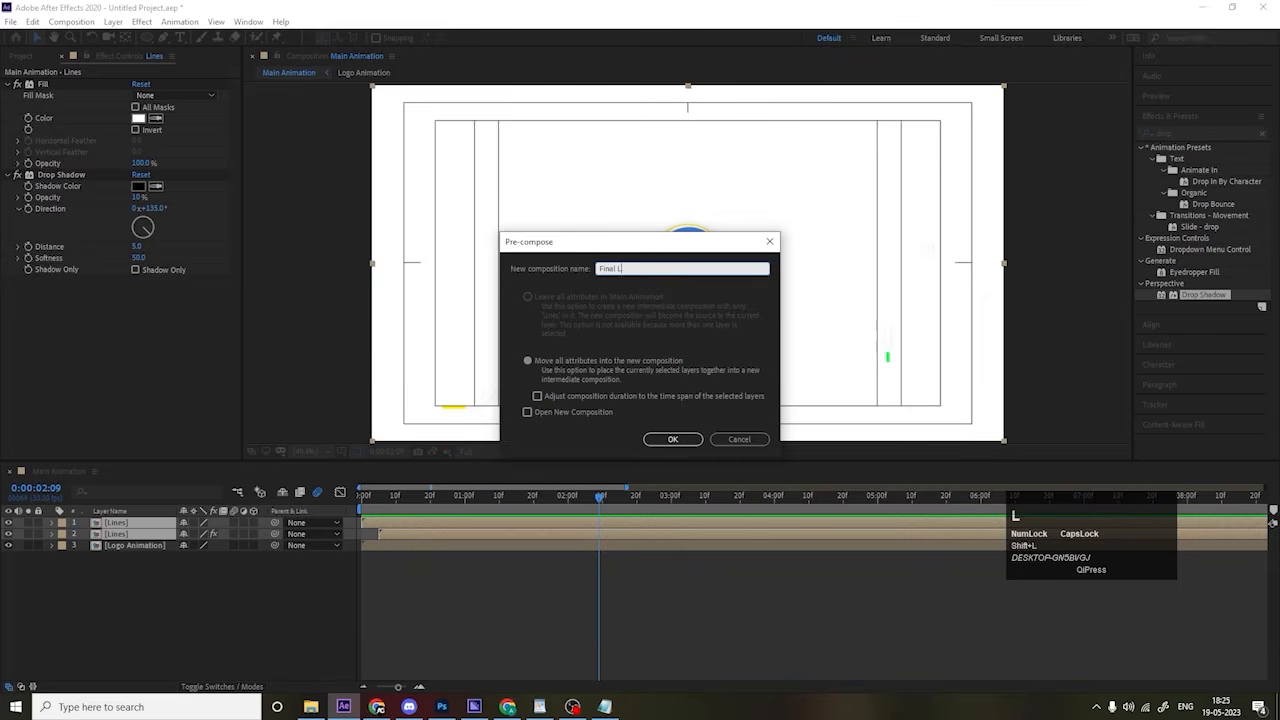
{"action": "key", "text": "Return"}
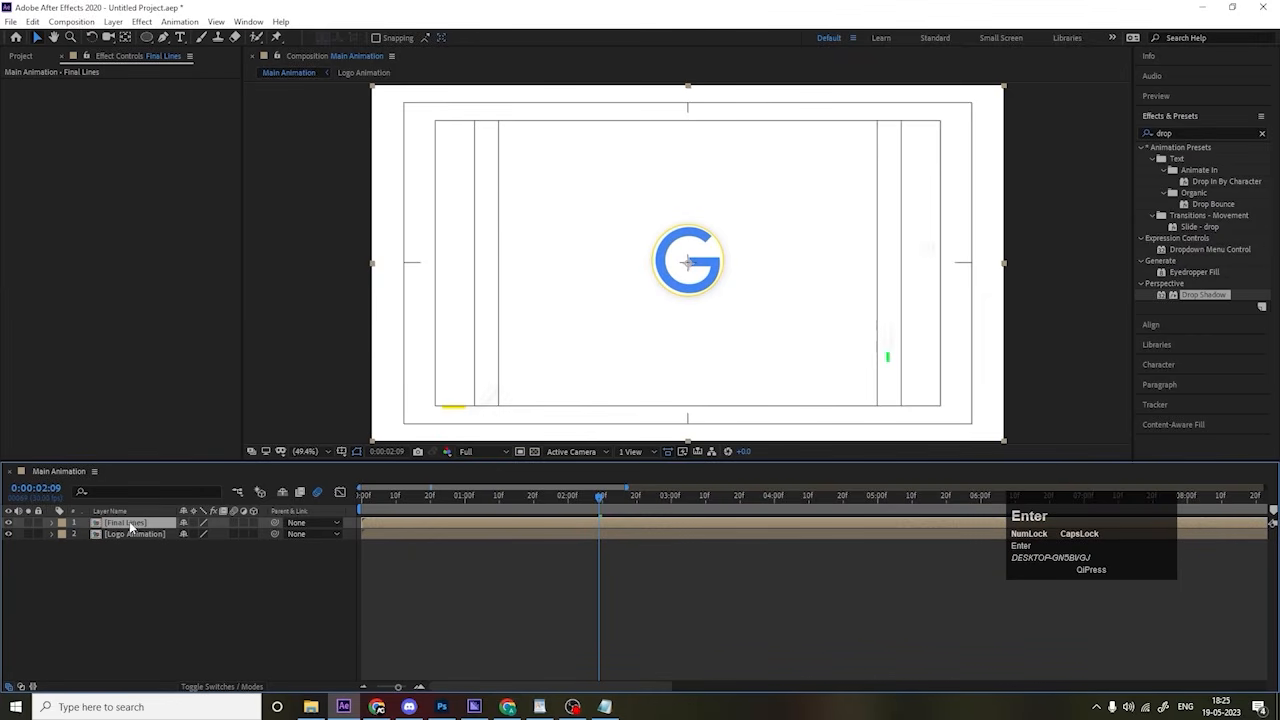
Step: Duplicate the Final Lines layer, rotate the copy 90°, and preview the result
{"action": "key", "text": "ctrl+d"}
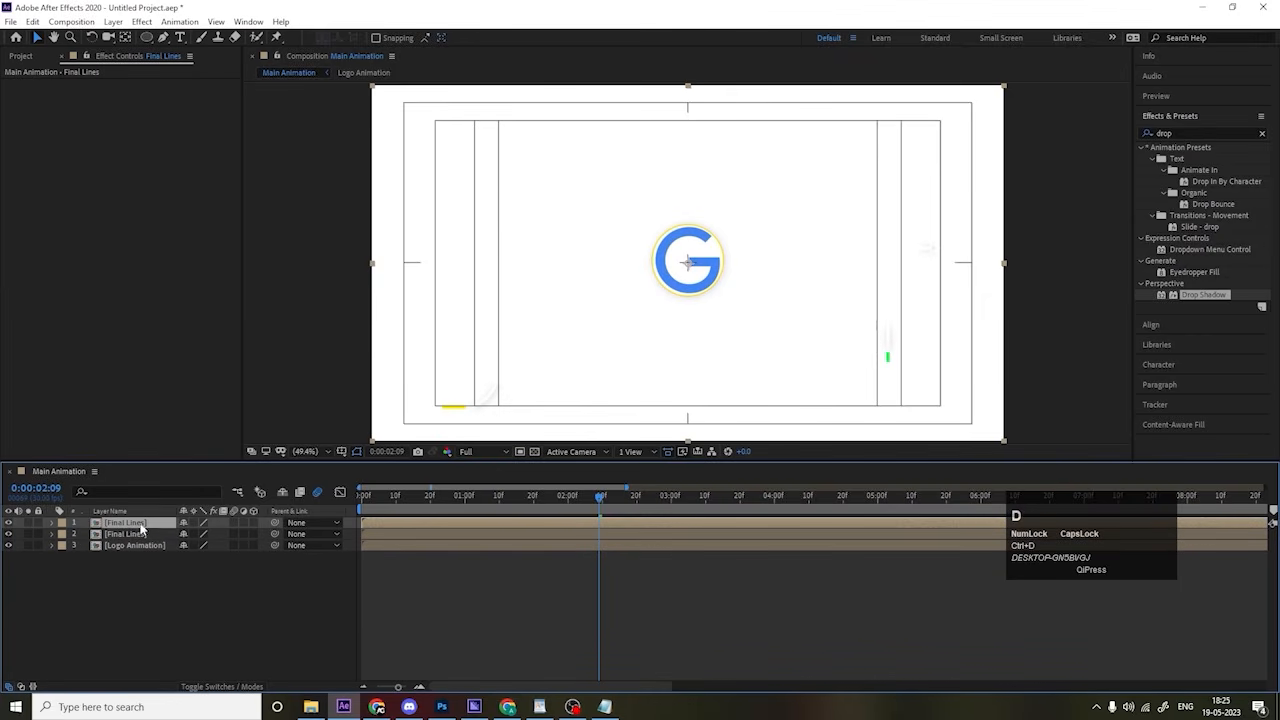
{"action": "key", "text": "r"}
{"action": "left_click", "coordinate": [197, 536]}
{"action": "type", "text": "9"}
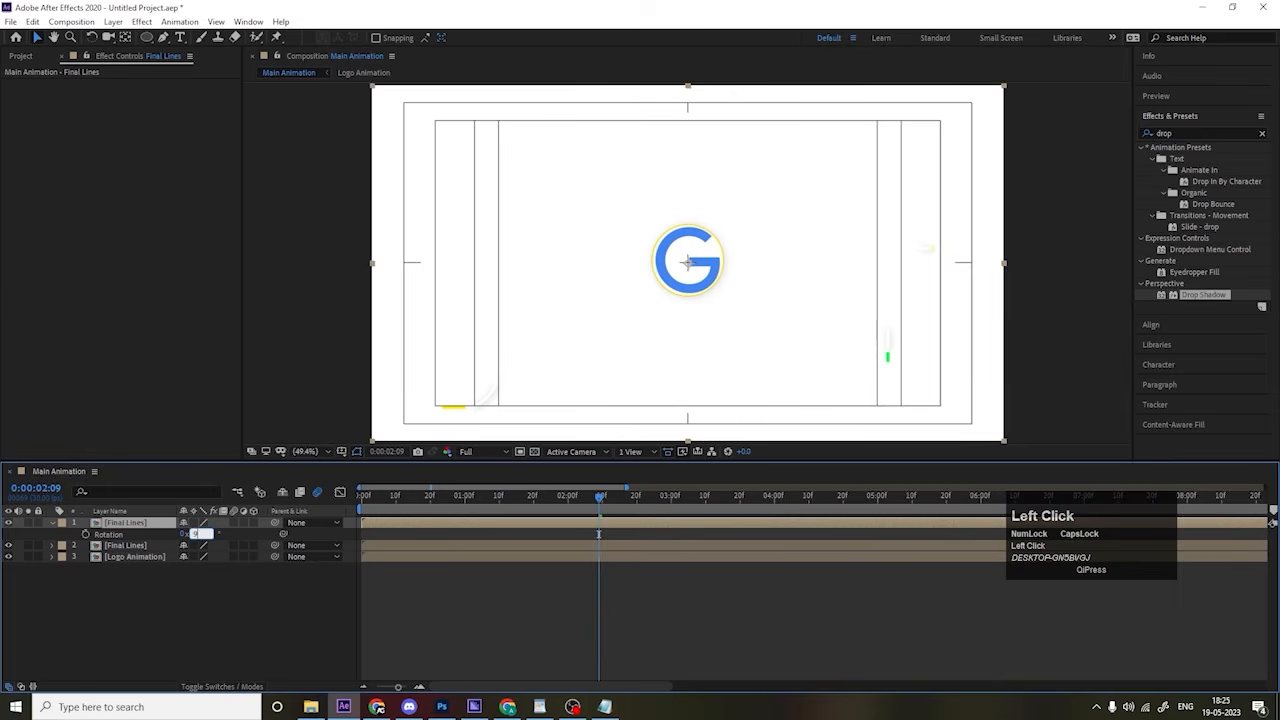
{"action": "type", "text": "0"}
{"action": "key", "text": "Return"}
{"action": "key", "text": "space"}
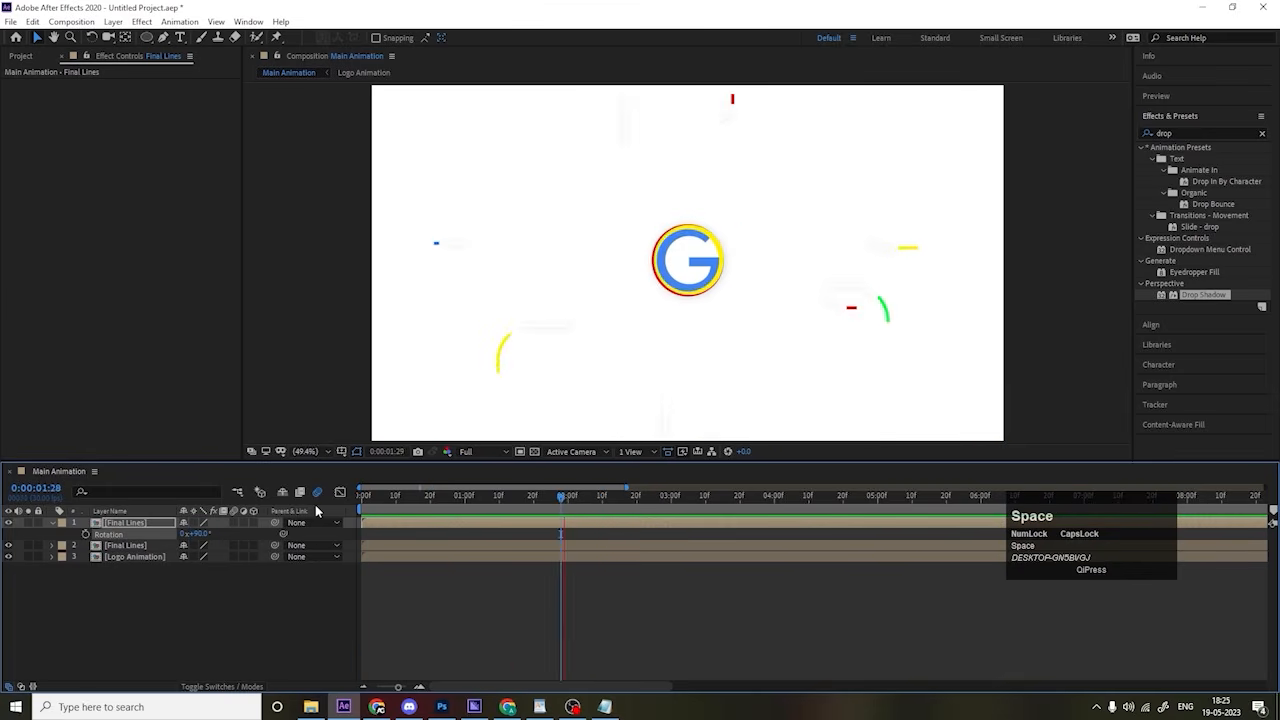
{"action": "key", "text": "space"}
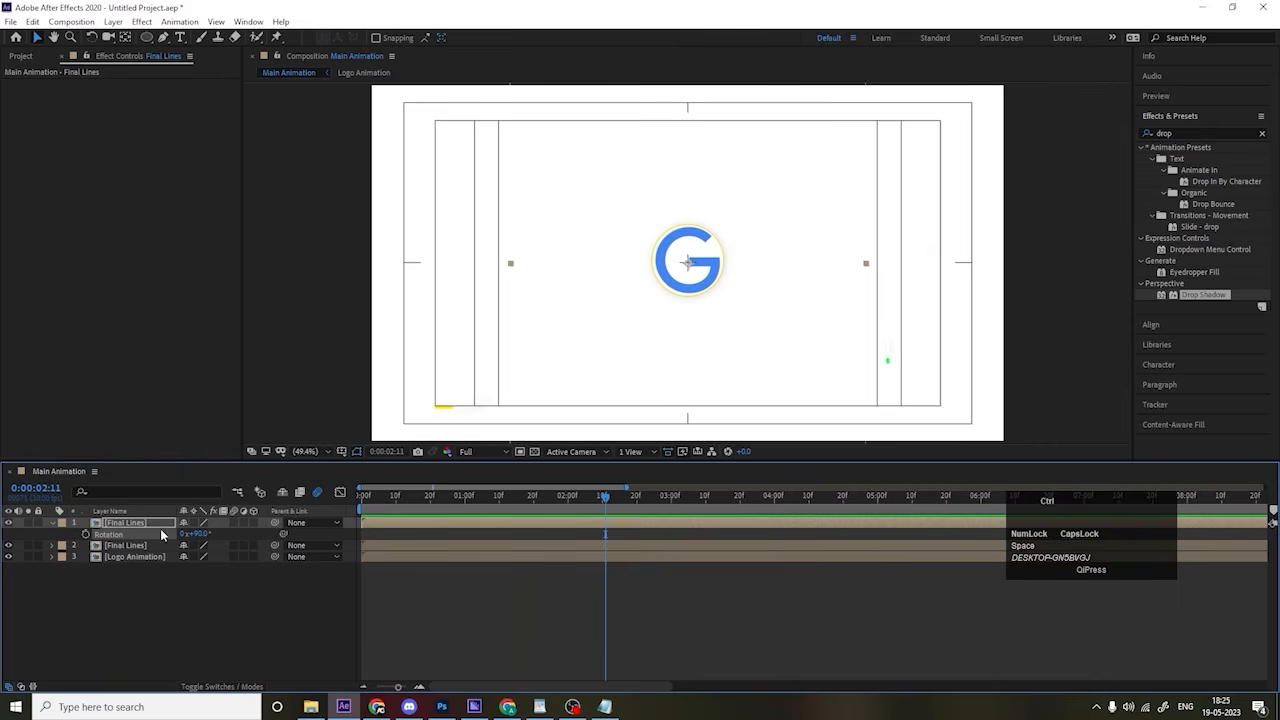
Step: Duplicate the rotated Final Lines layer, set the new copy's rotation to 180°, and preview it
{"action": "key", "text": "ctrl+d"}
{"action": "key", "text": "t"}
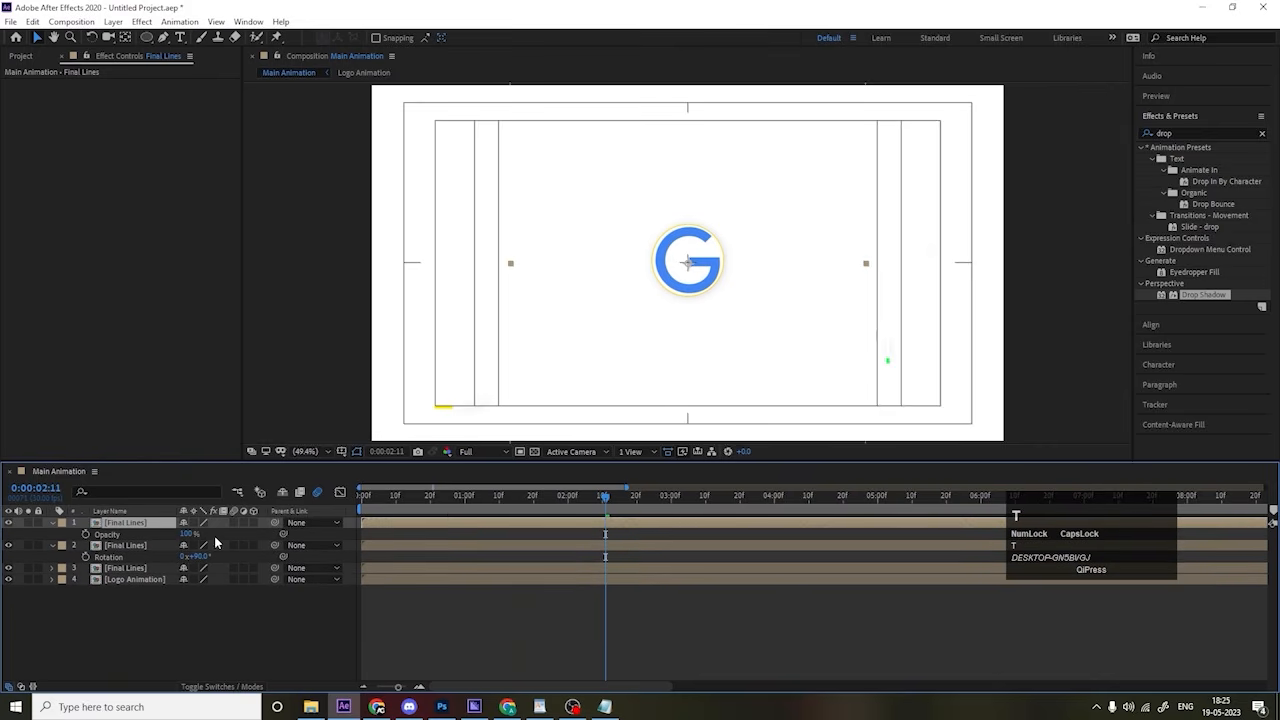
{"action": "left_click_drag", "start_coordinate": [447, 496], "coordinate": [471, 496]}
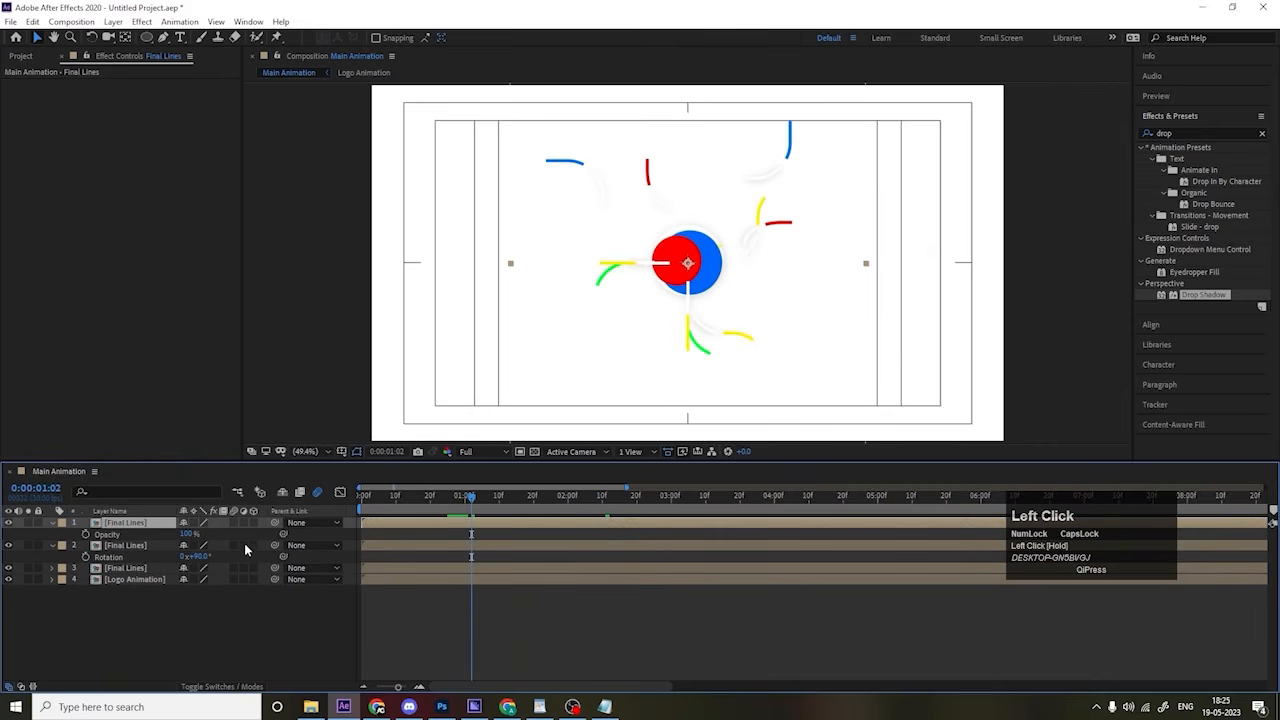
{"action": "key", "text": "r"}
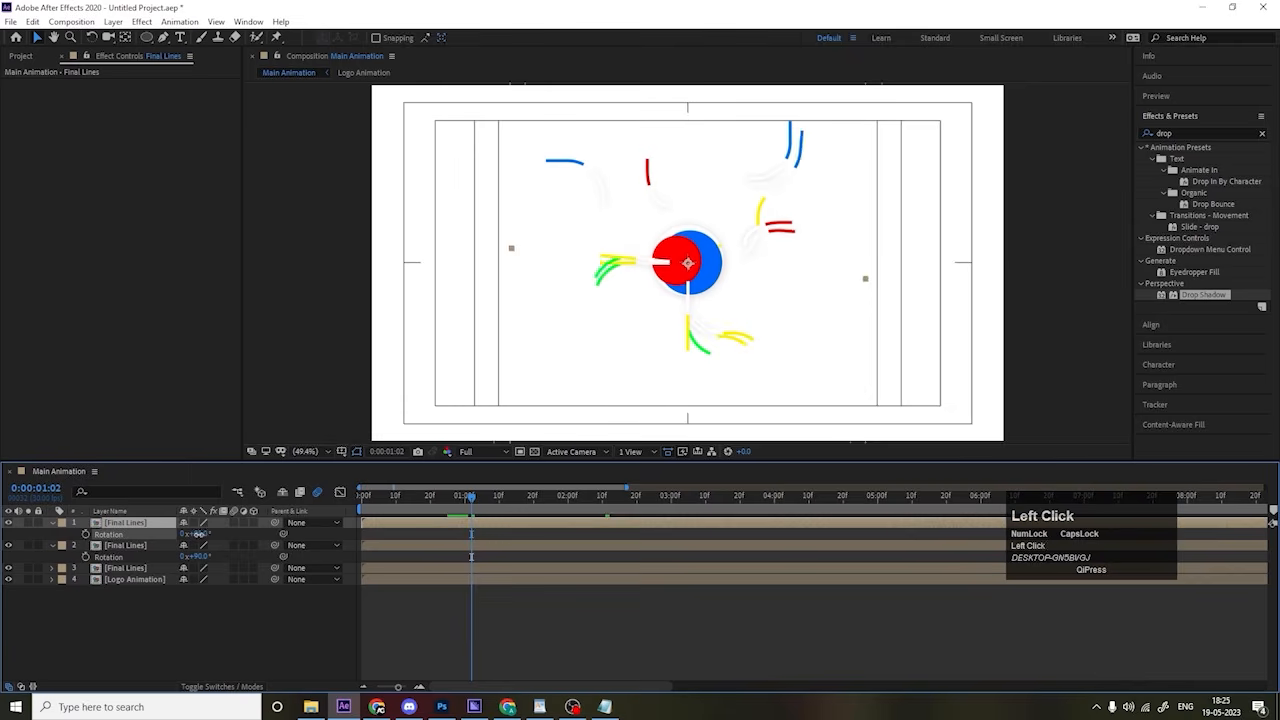
{"action": "left_click_drag", "start_coordinate": [190, 534], "coordinate": [230, 534]}
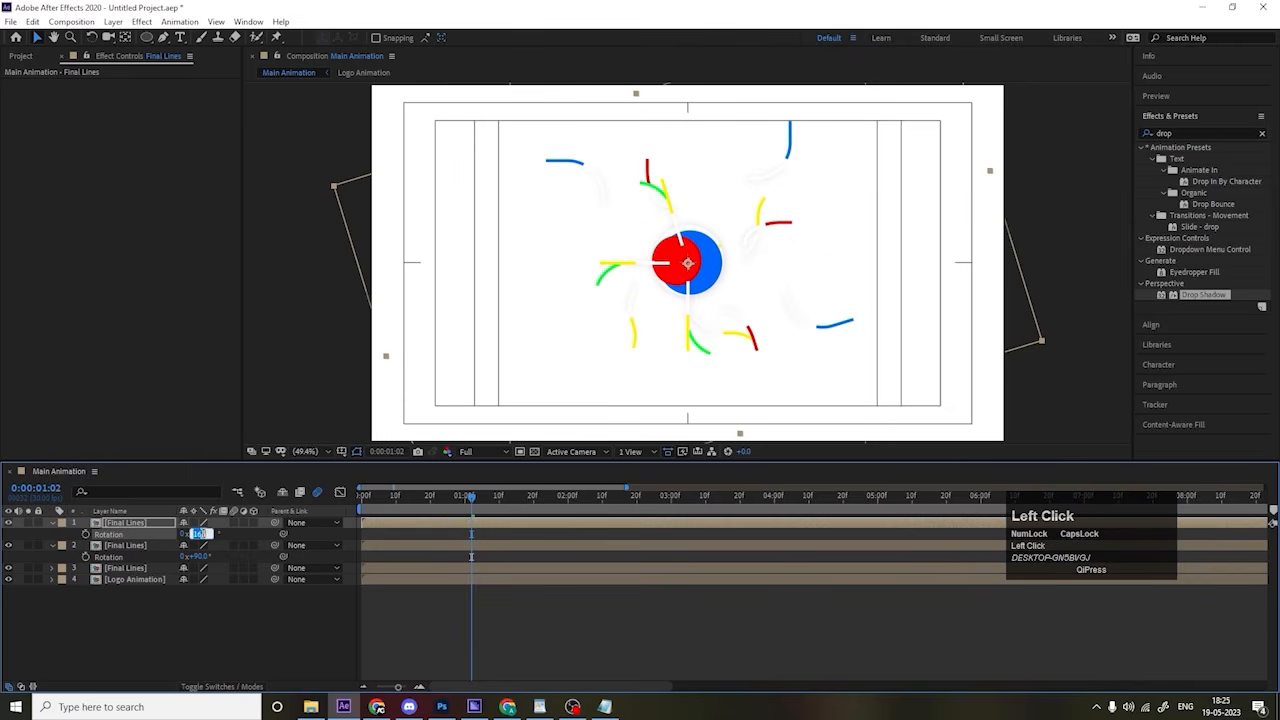
{"action": "left_click", "coordinate": [205, 536]}
{"action": "key", "text": "space"}
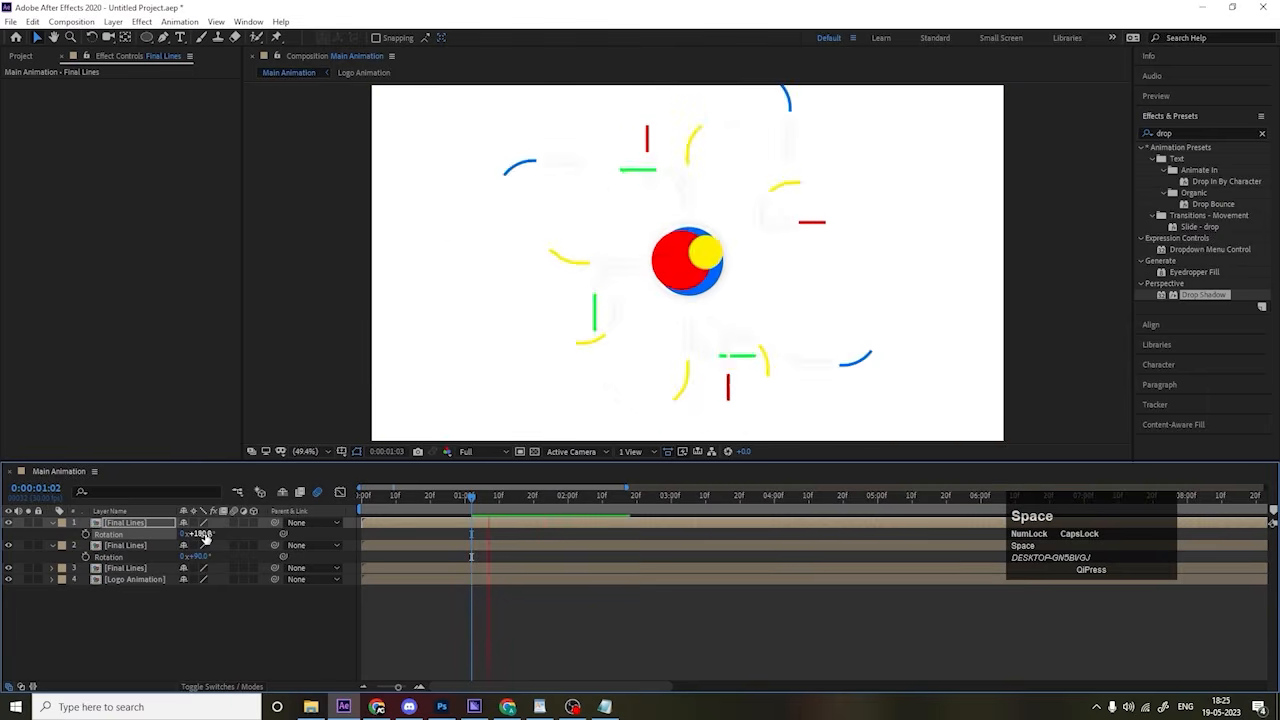
Step: Move all three Final Lines layers beneath Logo Animation and preview the animation from frame 0
{"action": "left_click", "coordinate": [398, 526]}
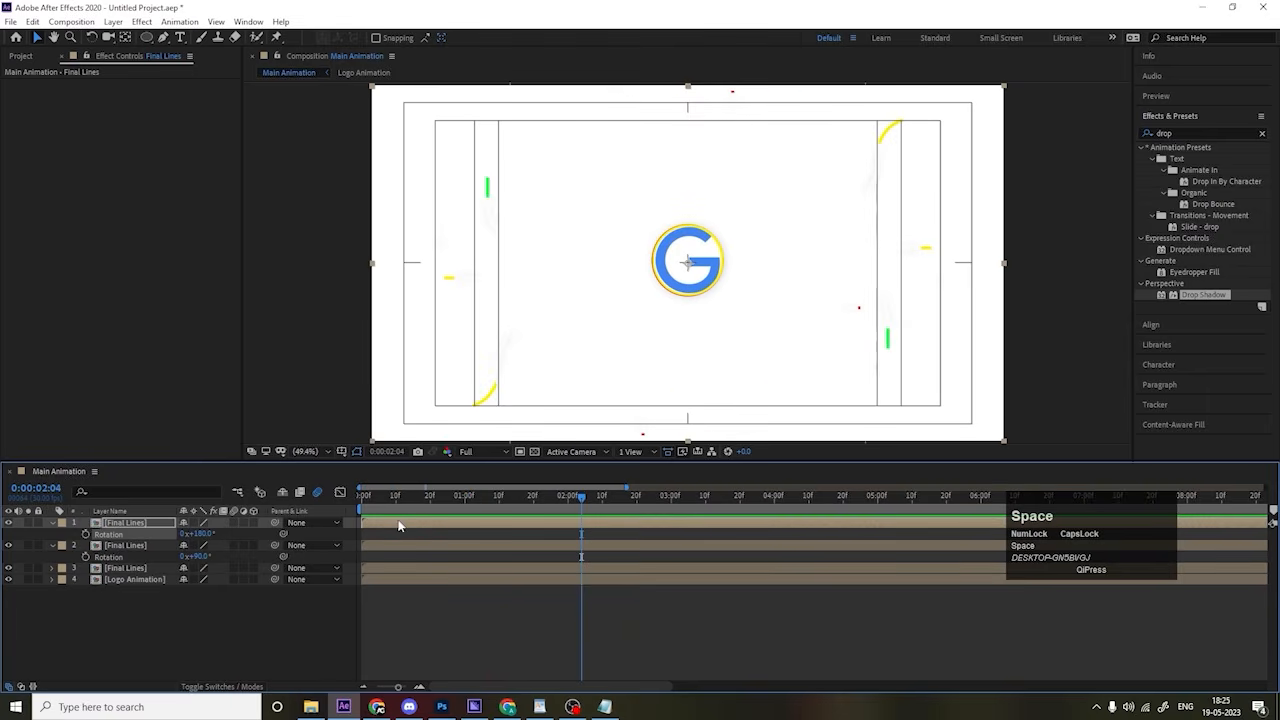
{"action": "left_click", "coordinate": [132, 568], "text": "shift"}
{"action": "left_click_drag", "start_coordinate": [132, 568], "coordinate": [145, 600]}
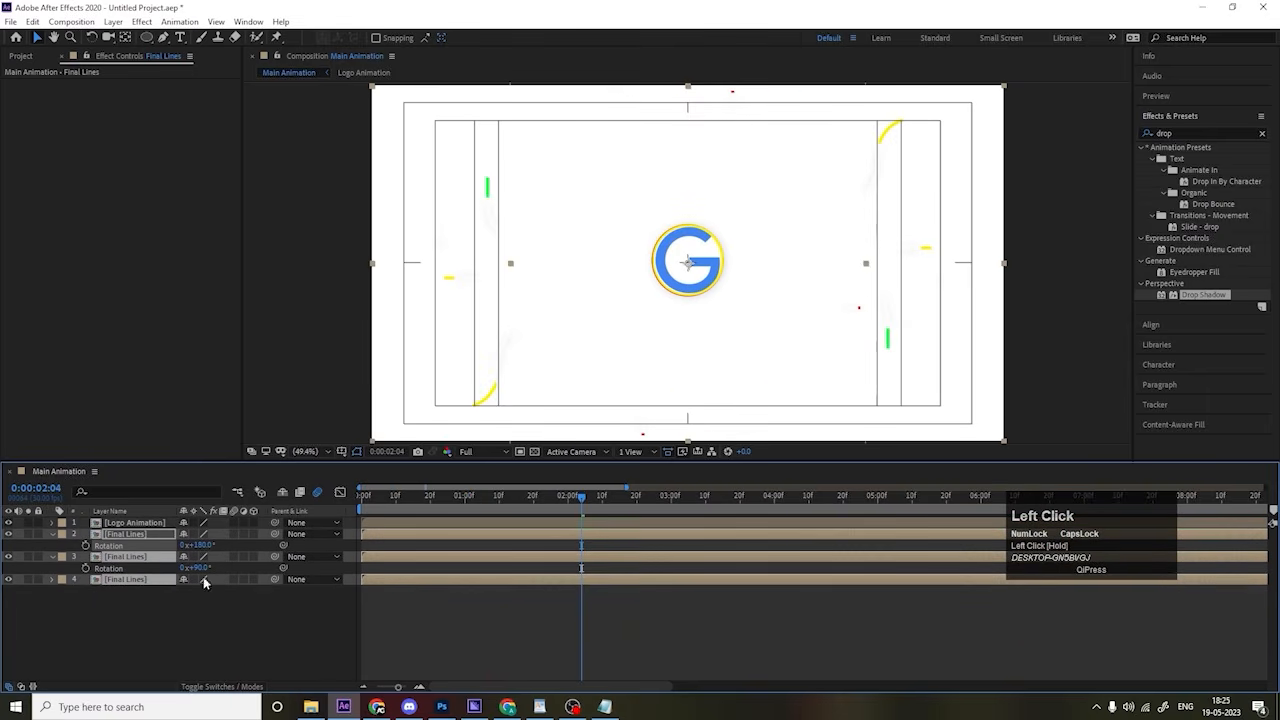
{"action": "left_click_drag", "start_coordinate": [375, 503], "coordinate": [331, 528]}
{"action": "key", "text": "space"}
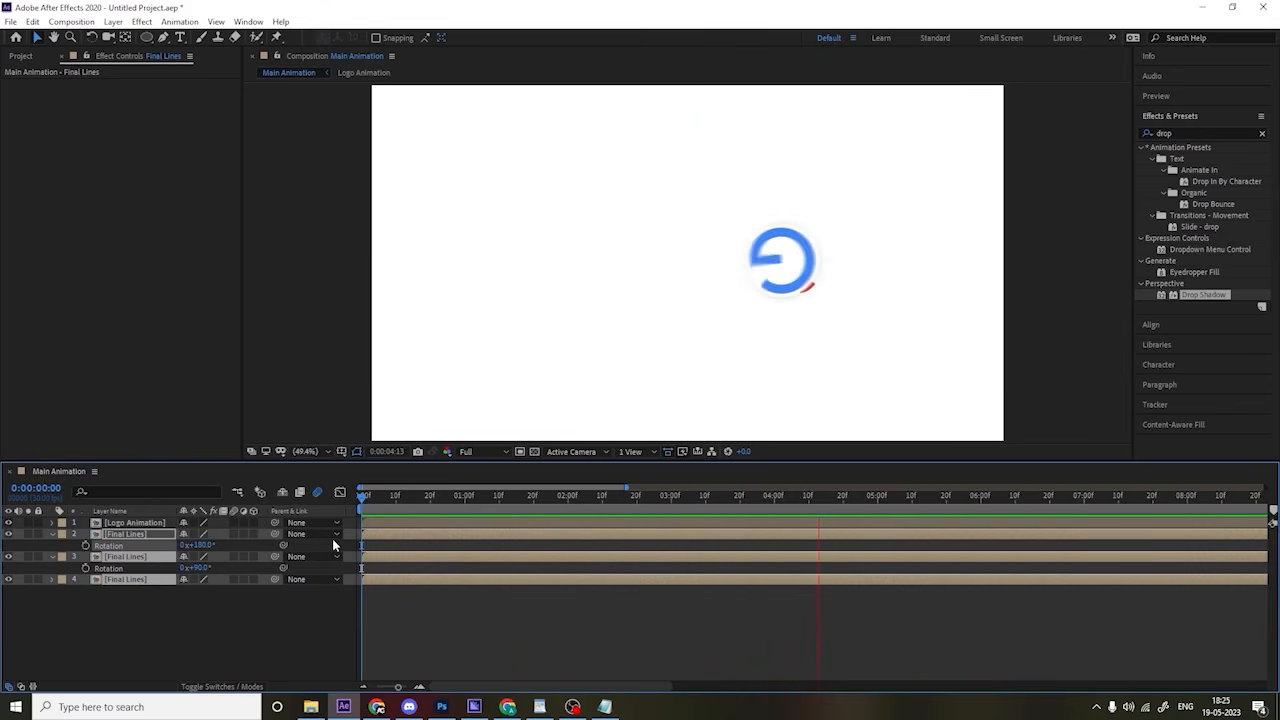
{"action": "key", "text": "space"}
Step: Shift the Final Lines copy rotated 90° so that it starts at 0:00:00:20
{"action": "left_click", "coordinate": [401, 596]}
{"action": "left_click", "coordinate": [363, 497]}
{"action": "key", "text": "space"}
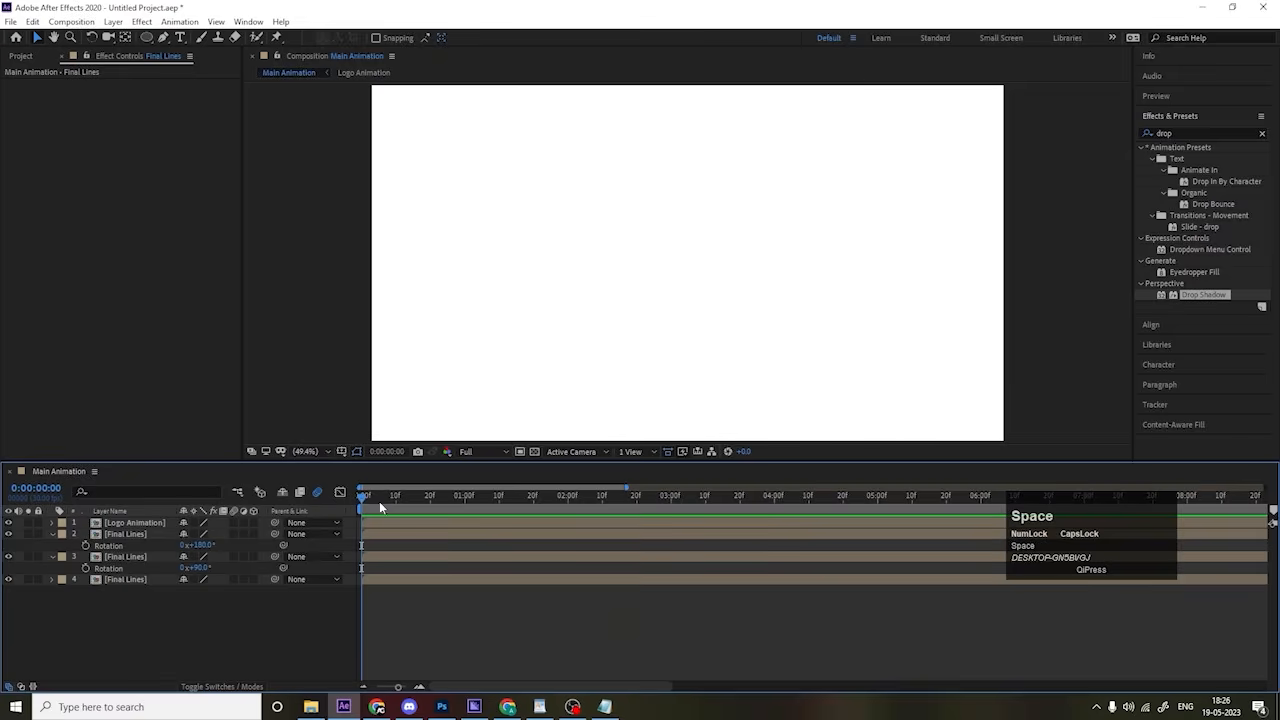
{"action": "left_click", "coordinate": [430, 498]}
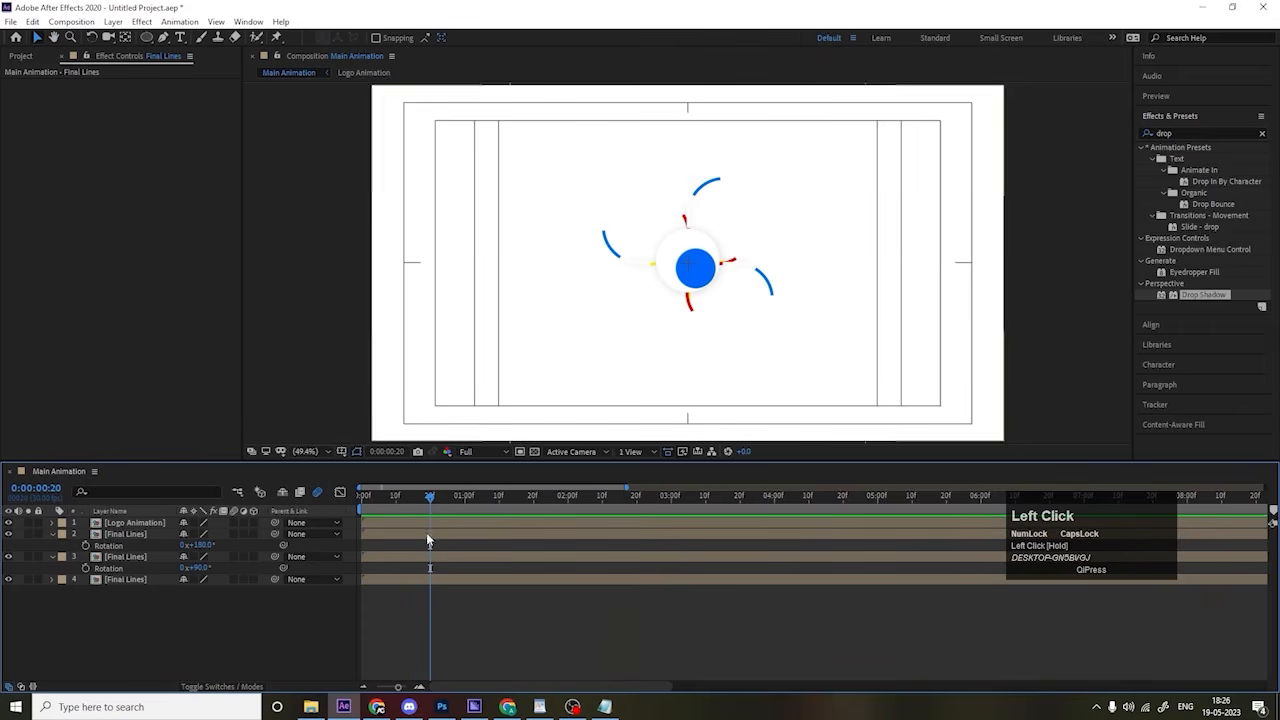
{"action": "left_click", "coordinate": [412, 560]}
{"action": "key", "text": "bracketleft"}
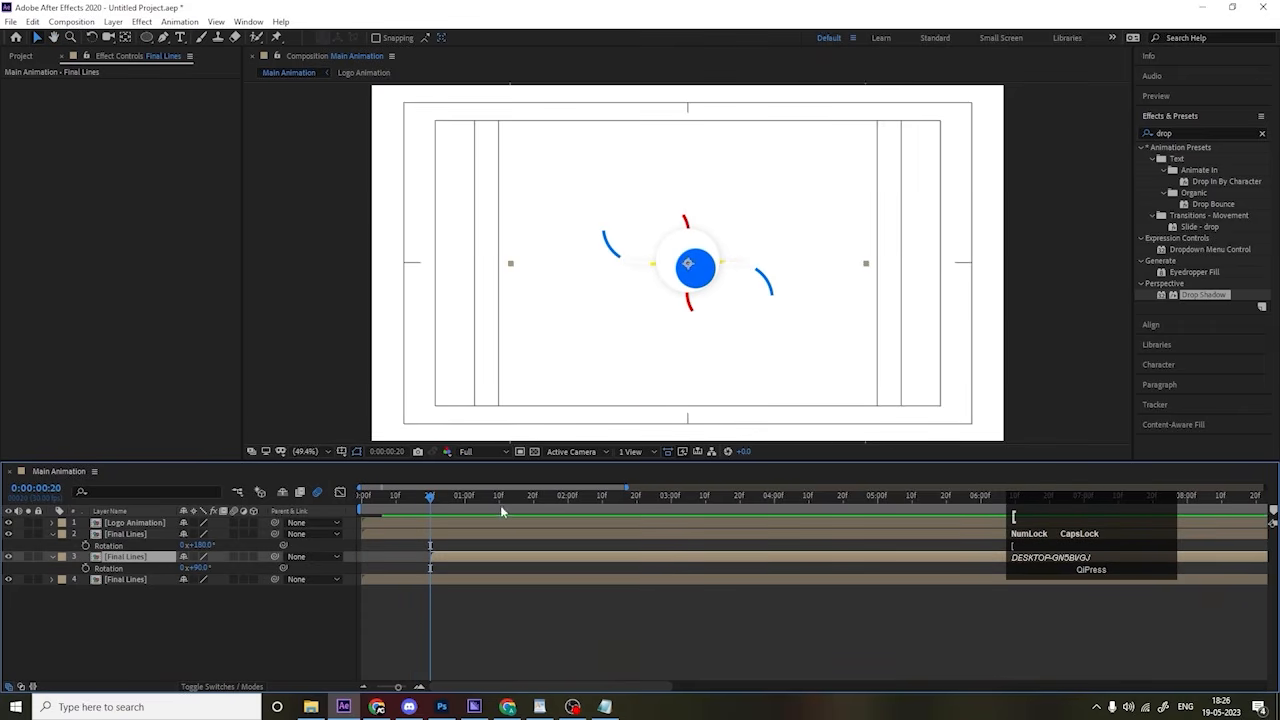
Step: Shift the Final Lines copy rotated 180° so that it starts at 0:00:01:10, and preview the animation from frame 0
{"action": "left_click", "coordinate": [498, 498]}
{"action": "left_click", "coordinate": [486, 533]}
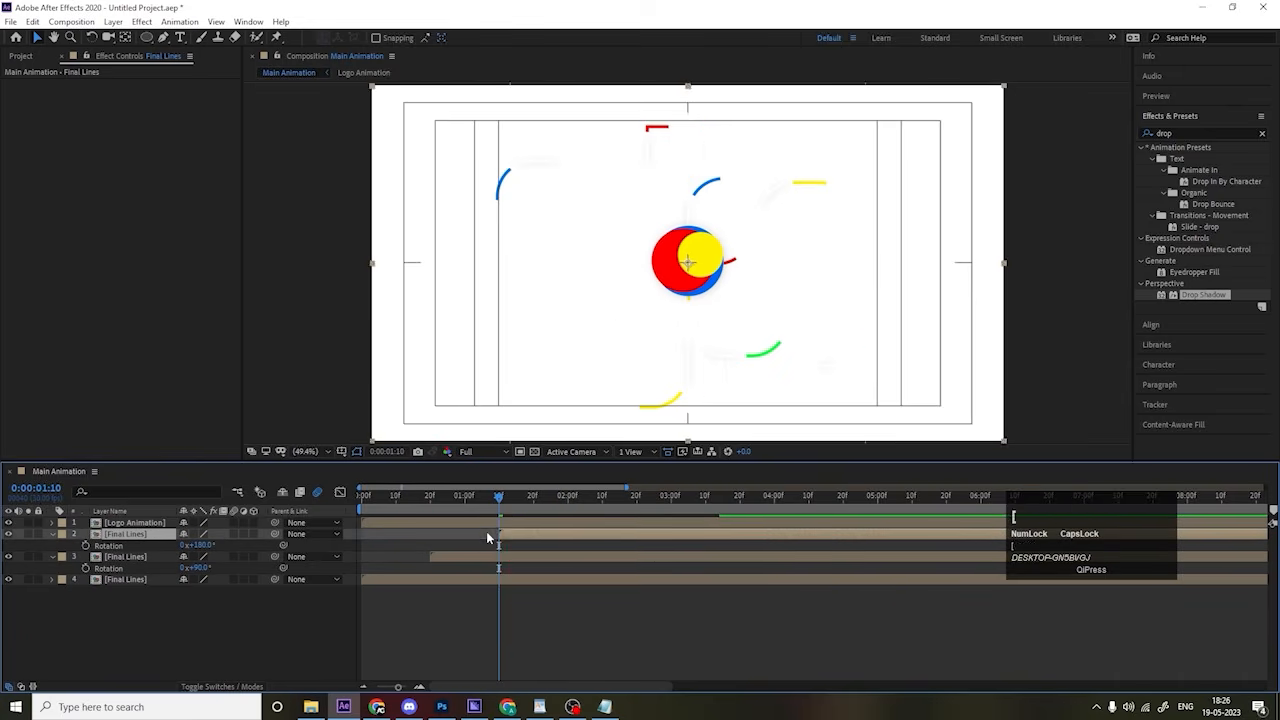
{"action": "key", "text": "space"}
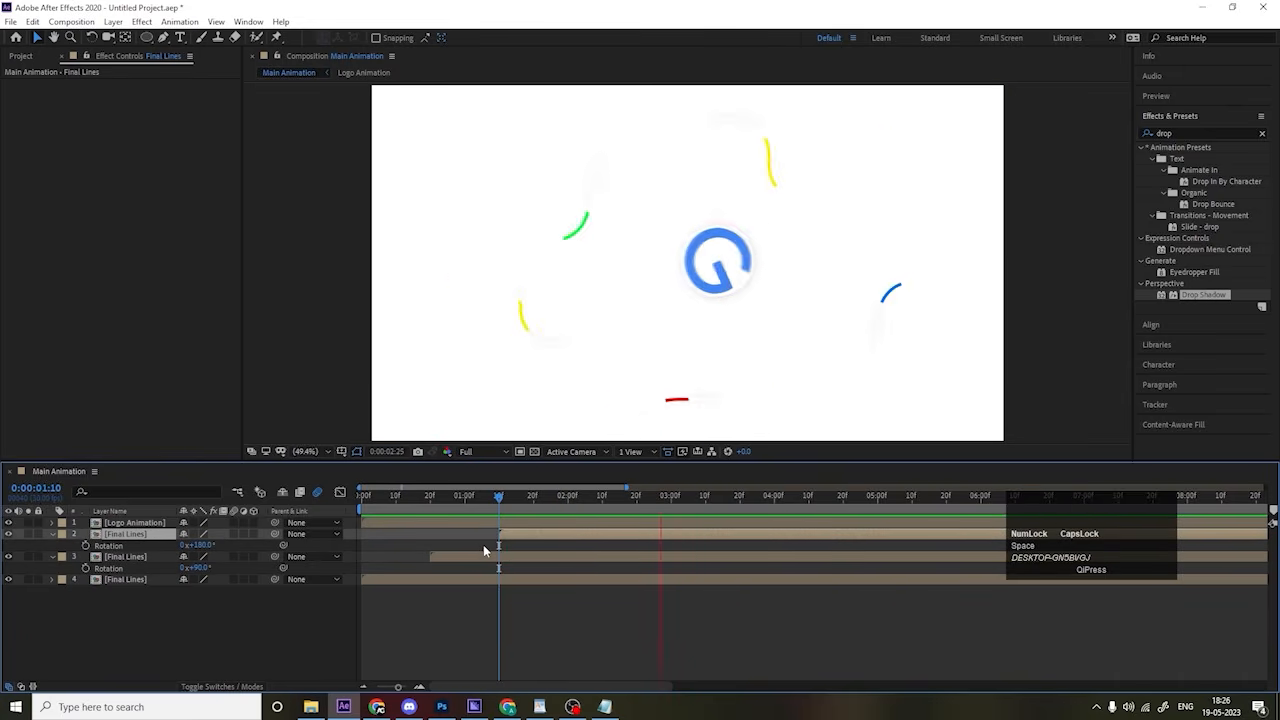
{"action": "key", "text": "space"}
{"action": "left_click", "coordinate": [364, 496]}
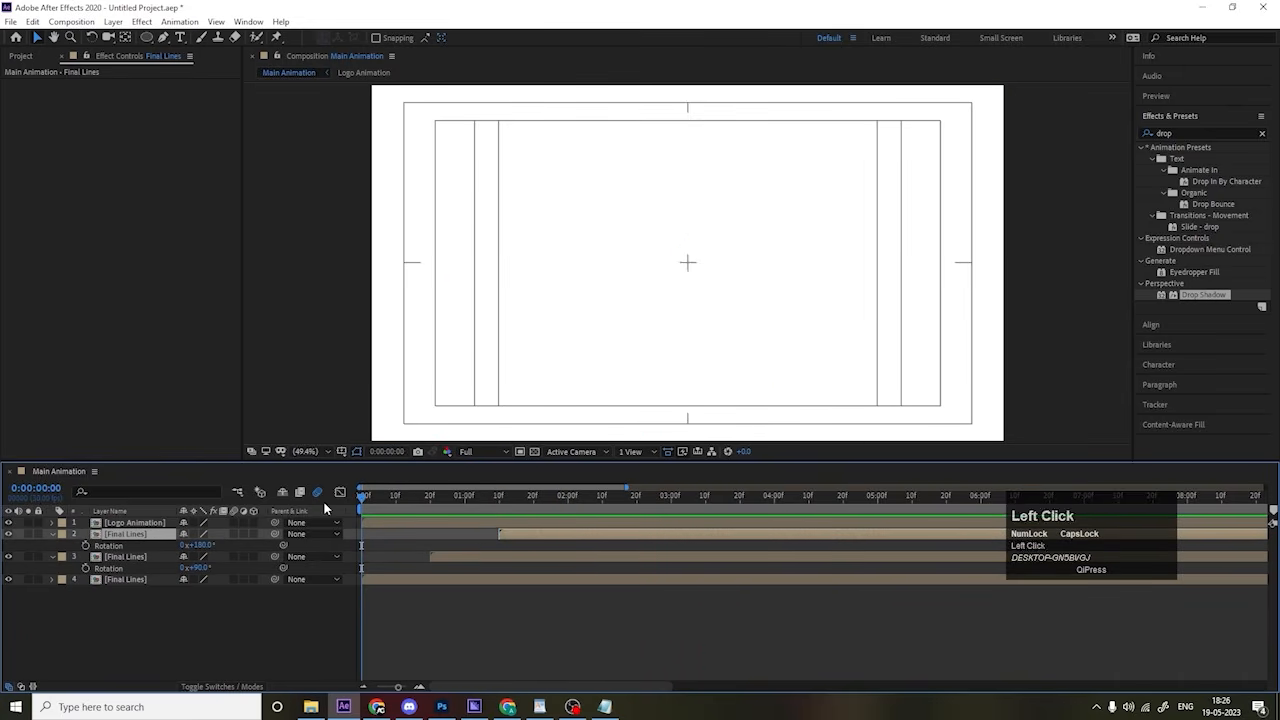
{"action": "key", "text": "space"}
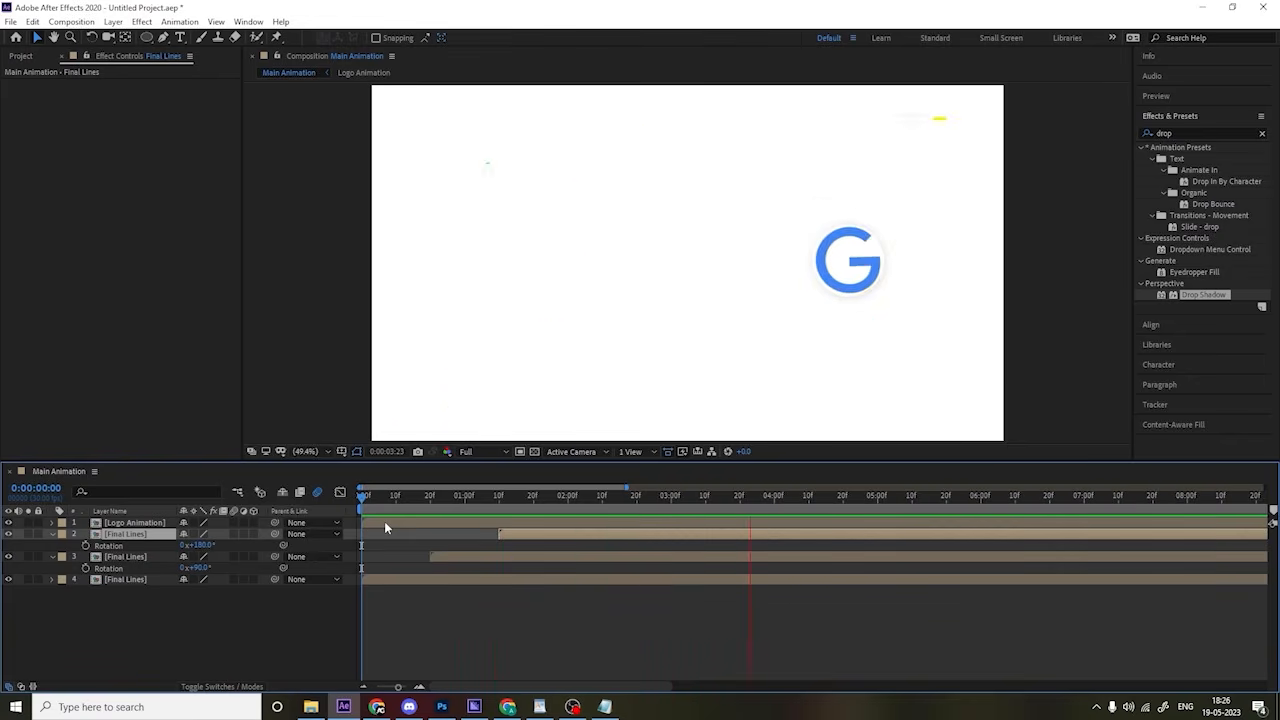
{"action": "key", "text": "space"}
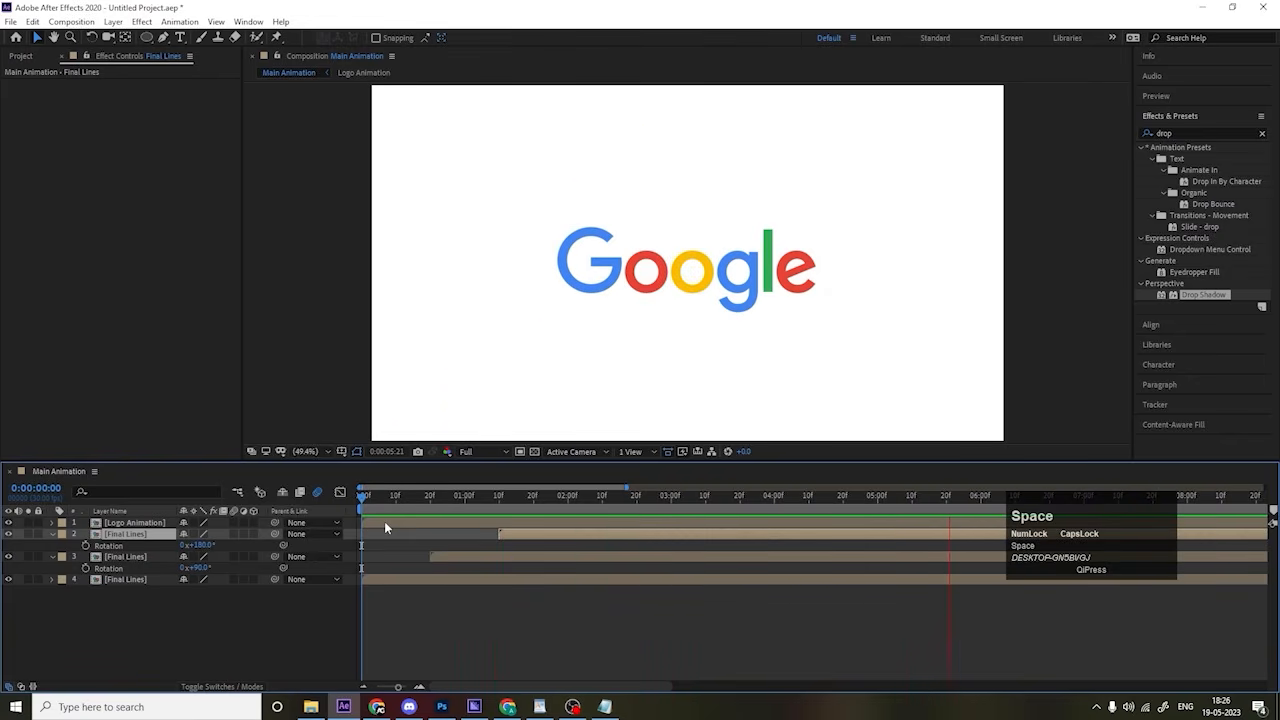
Step: Add a white solid beneath all other layers of Main Animation as the background and preview it
{"action": "left_click", "coordinate": [215, 601]}
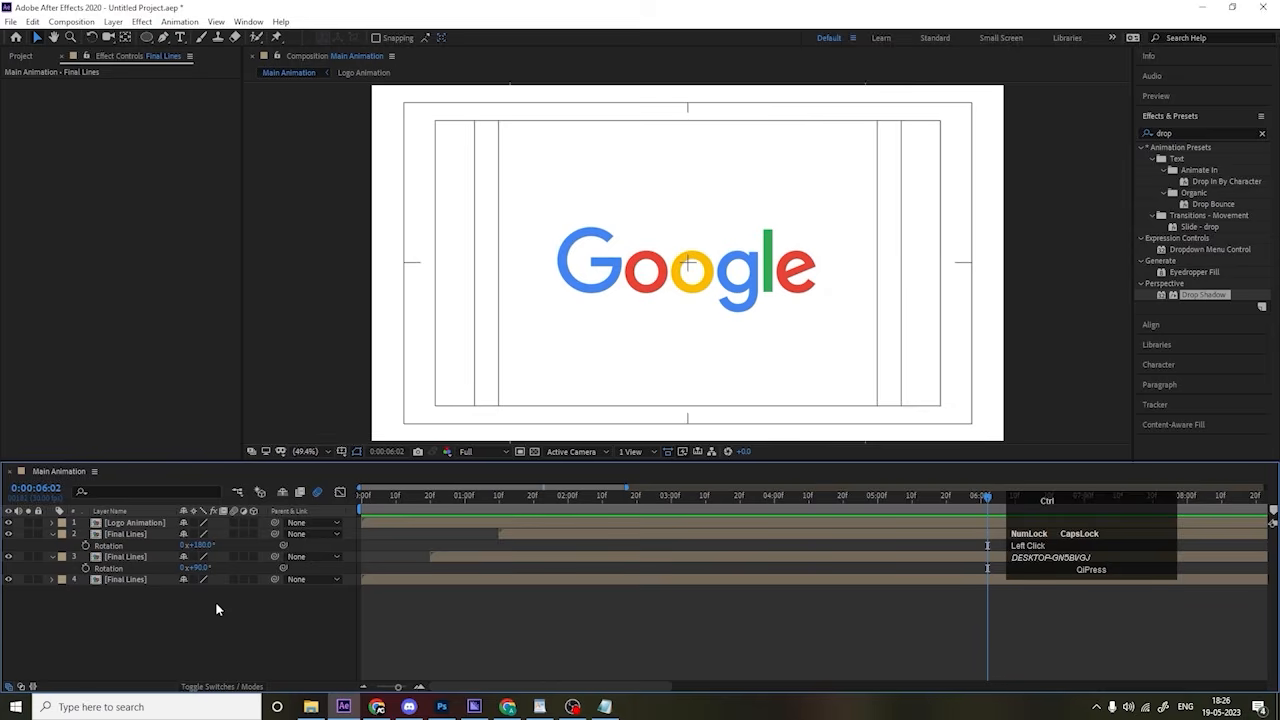
{"action": "key", "text": "ctrl+y"}
{"action": "key", "text": "Return"}
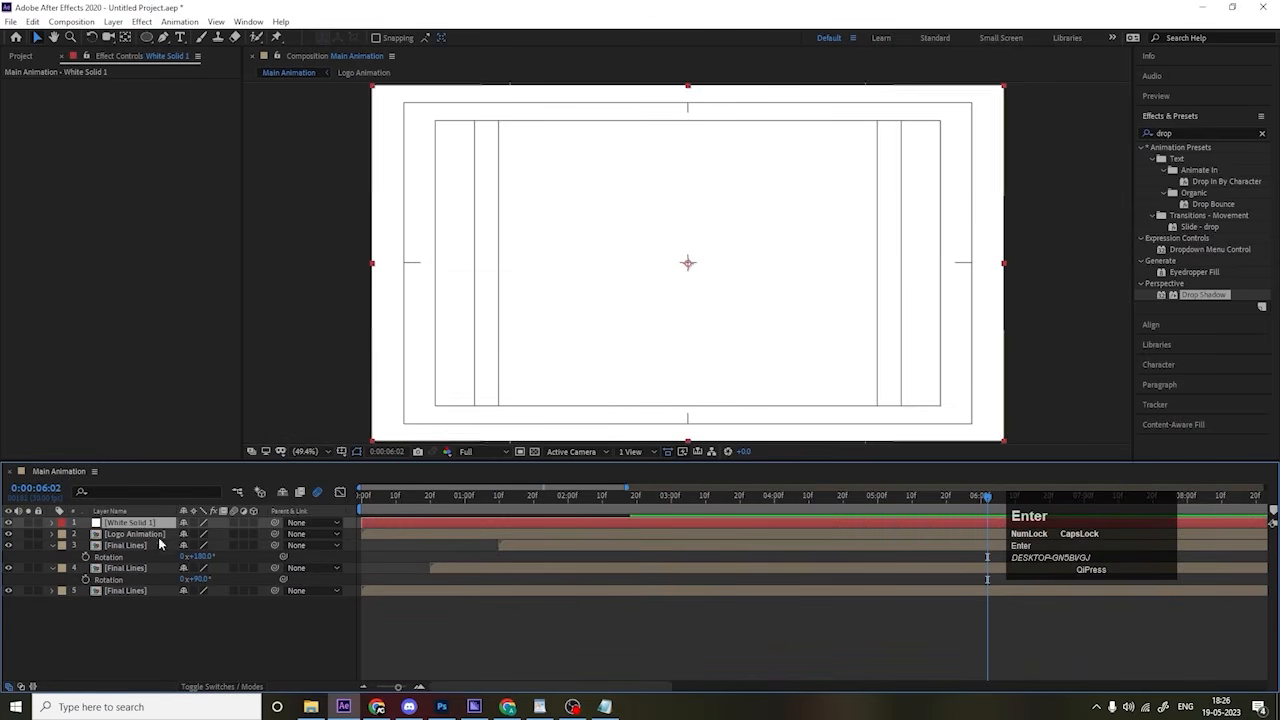
{"action": "left_click_drag", "start_coordinate": [140, 525], "coordinate": [167, 598]}
{"action": "key", "text": "space"}
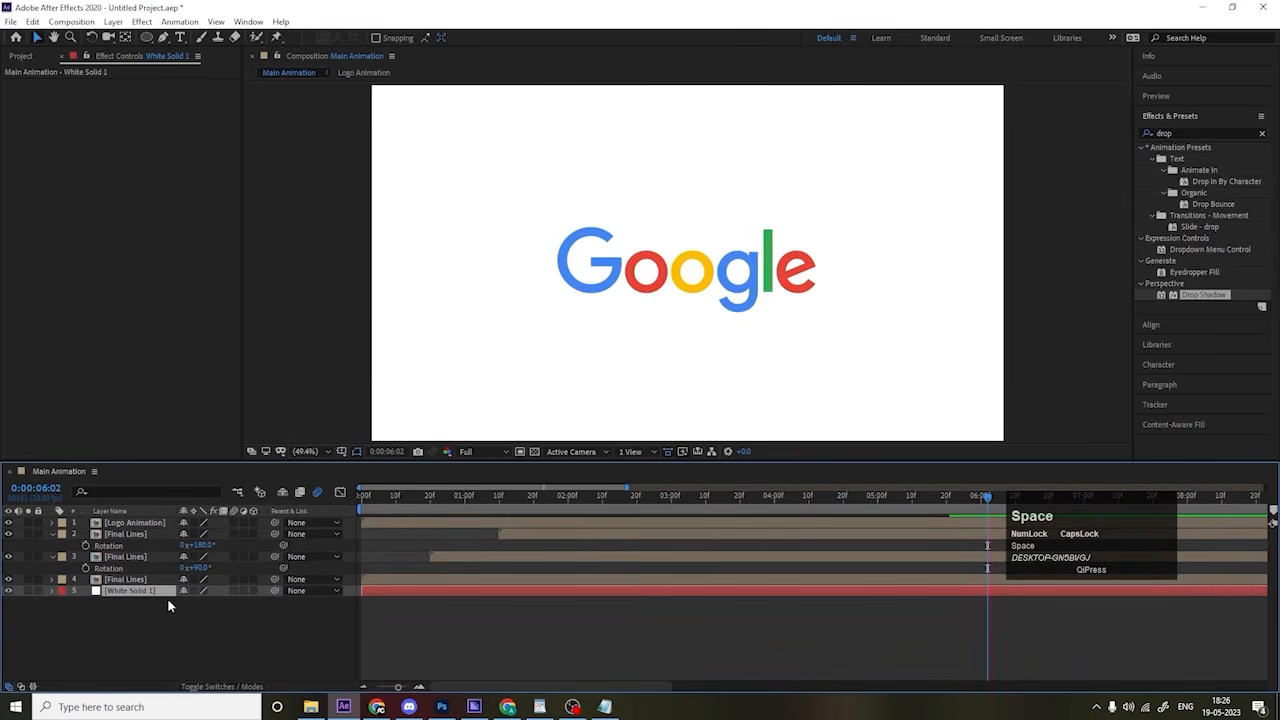
{"action": "key", "text": "space"}
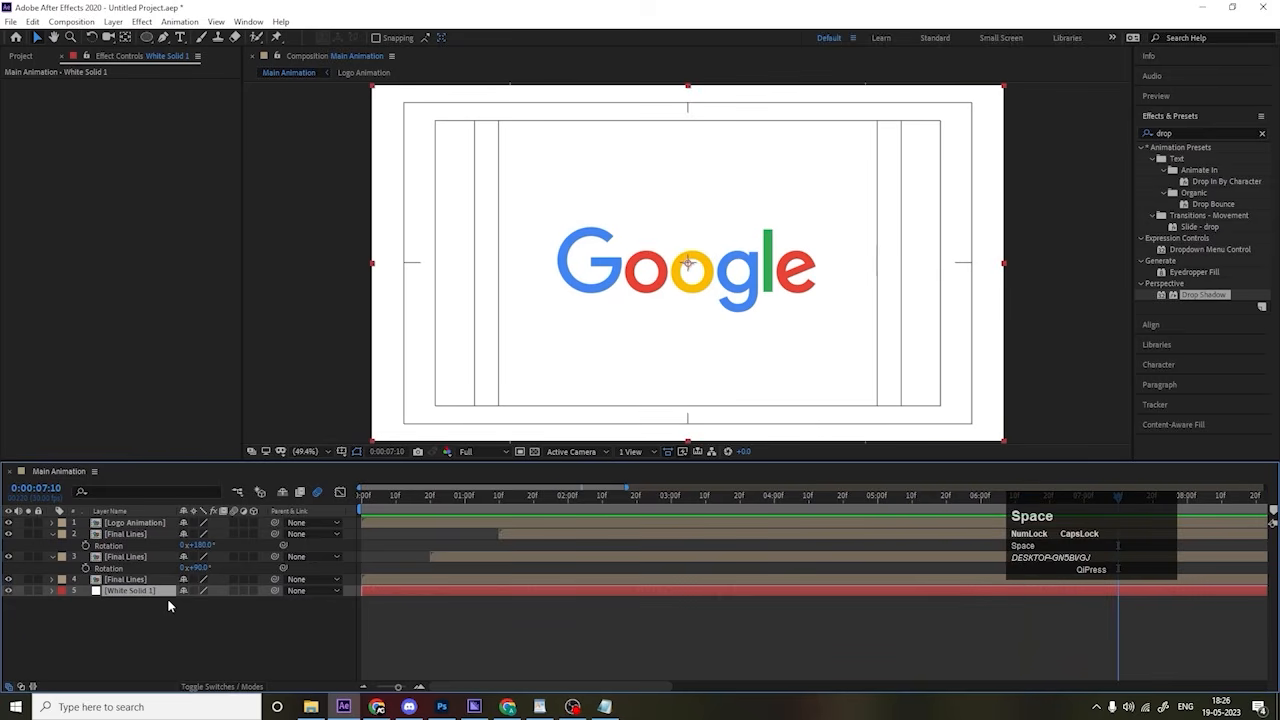
Step: End the work area at 0:00:08:00 and collapse the layers' open rotation properties
{"action": "left_click", "coordinate": [1188, 497]}
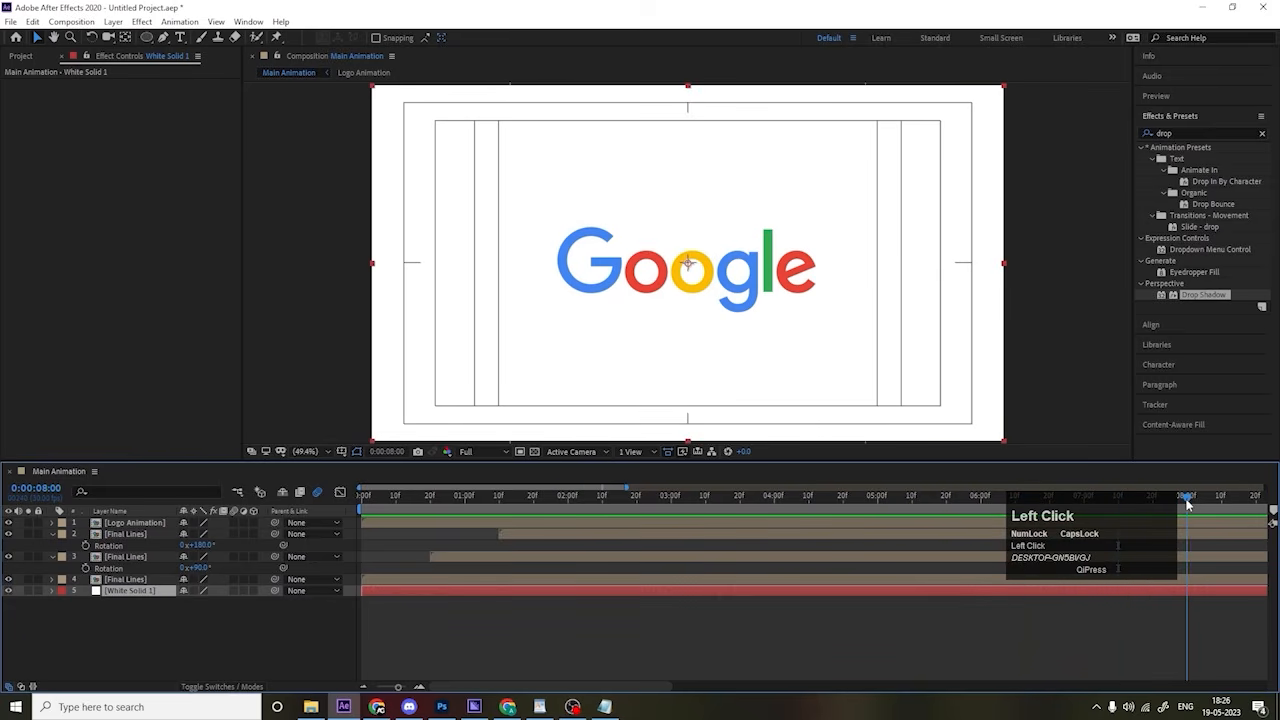
{"action": "key", "text": "n"}
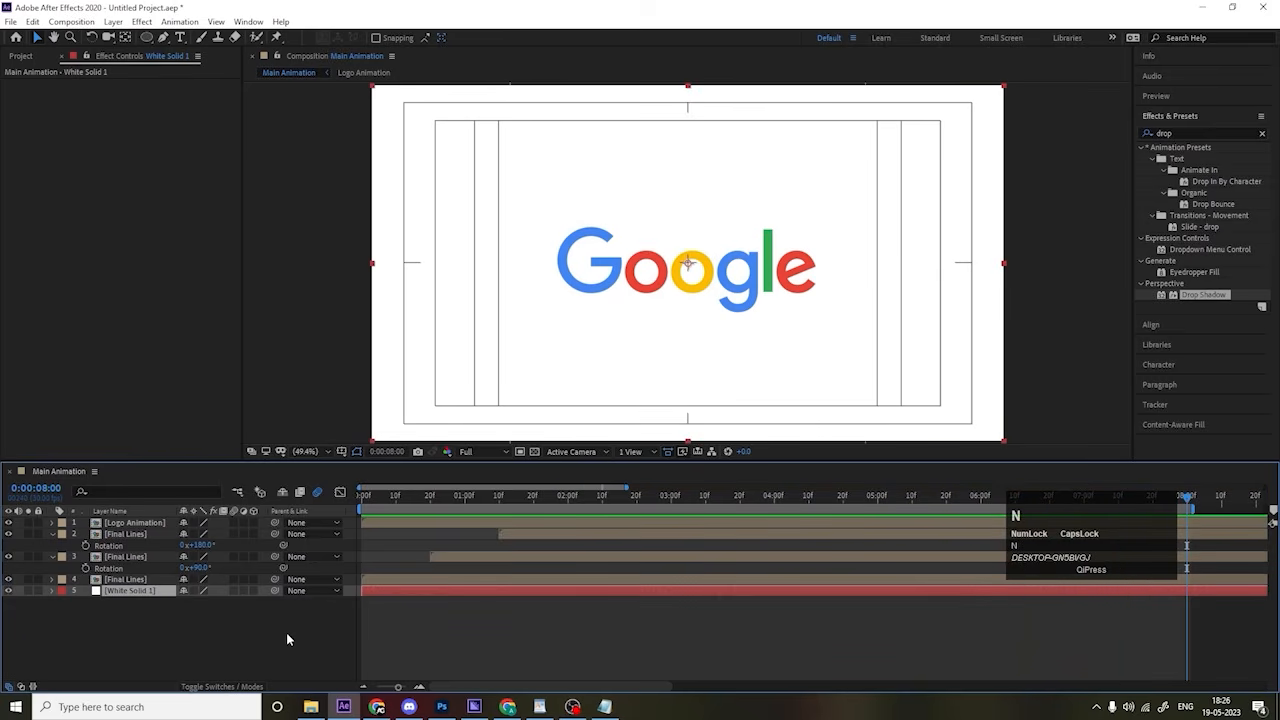
{"action": "key", "text": "u"}
Step: Create a null object and parent the Logo Animation layer and all three Final Lines layers to it
{"action": "right_click", "coordinate": [179, 634]}
{"action": "left_click", "coordinate": [212, 489]}
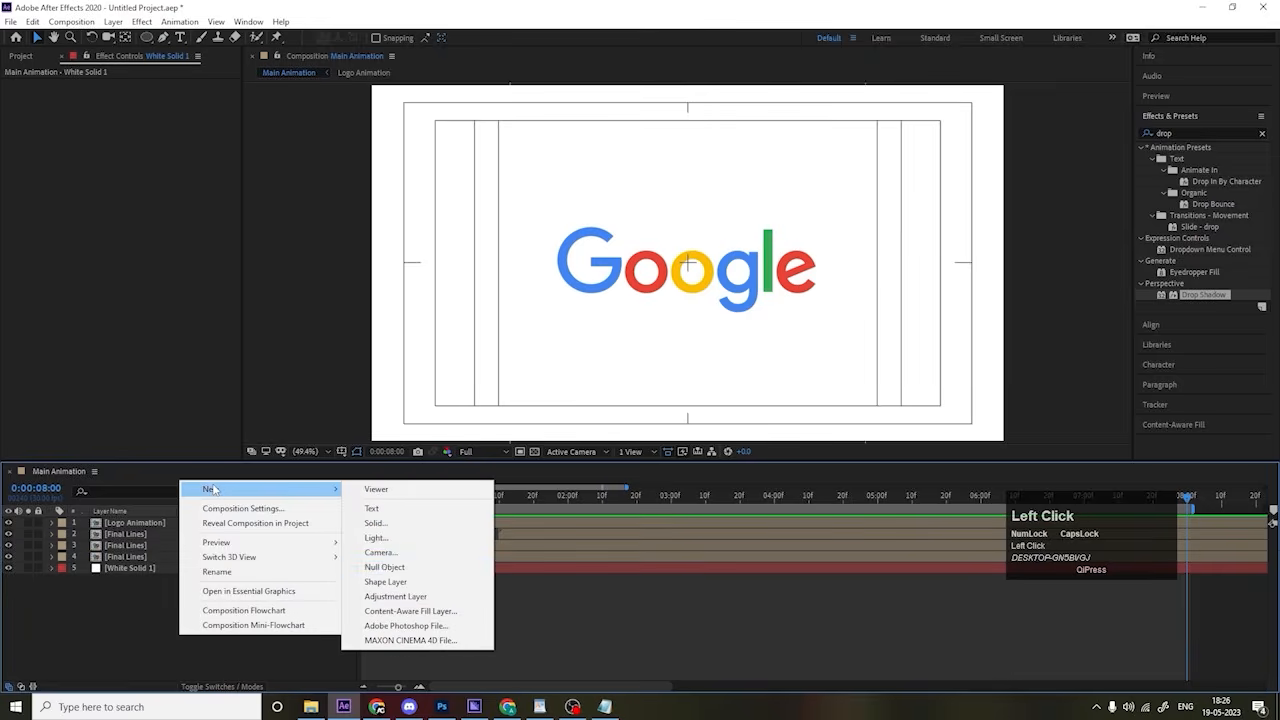
{"action": "left_click", "coordinate": [384, 567]}
{"action": "left_click", "coordinate": [125, 534]}
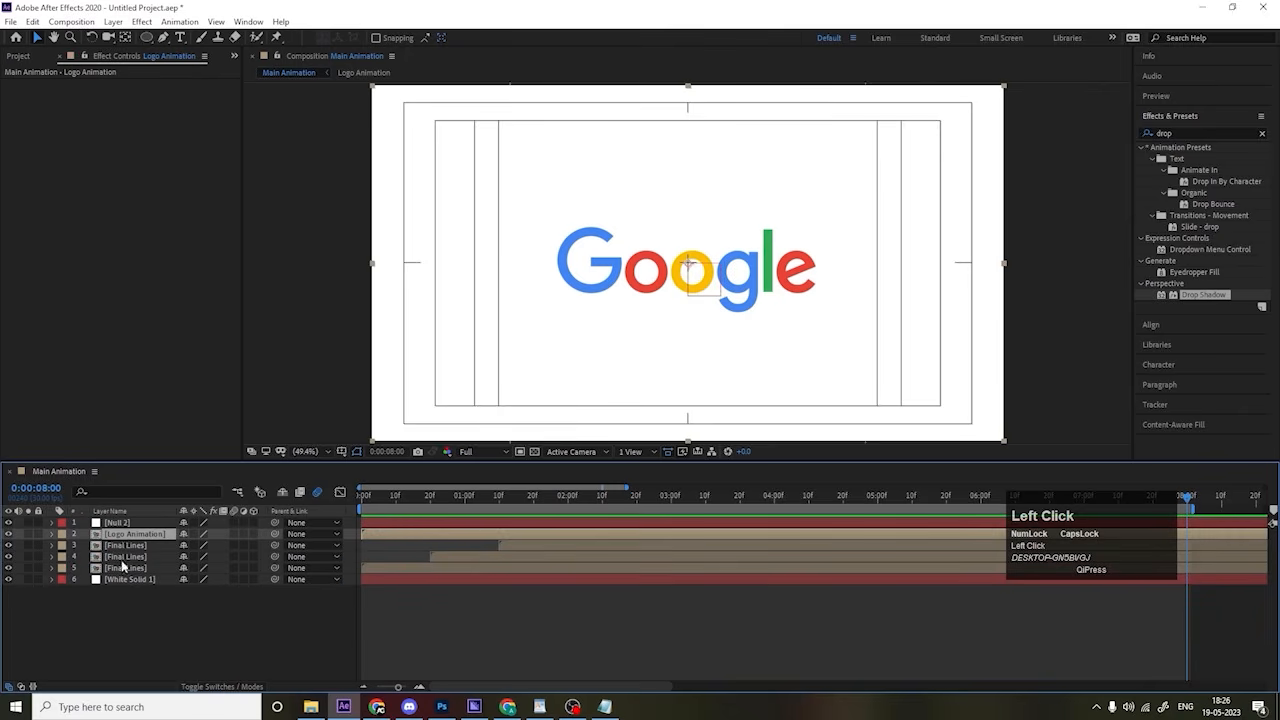
{"action": "left_click", "coordinate": [123, 567], "text": "shift"}
{"action": "left_click_drag", "start_coordinate": [274, 534], "coordinate": [134, 521]}
Step: Set the null's scale to 110% at 0:00:00:00 and add a scale keyframe there
{"action": "left_click", "coordinate": [134, 522]}
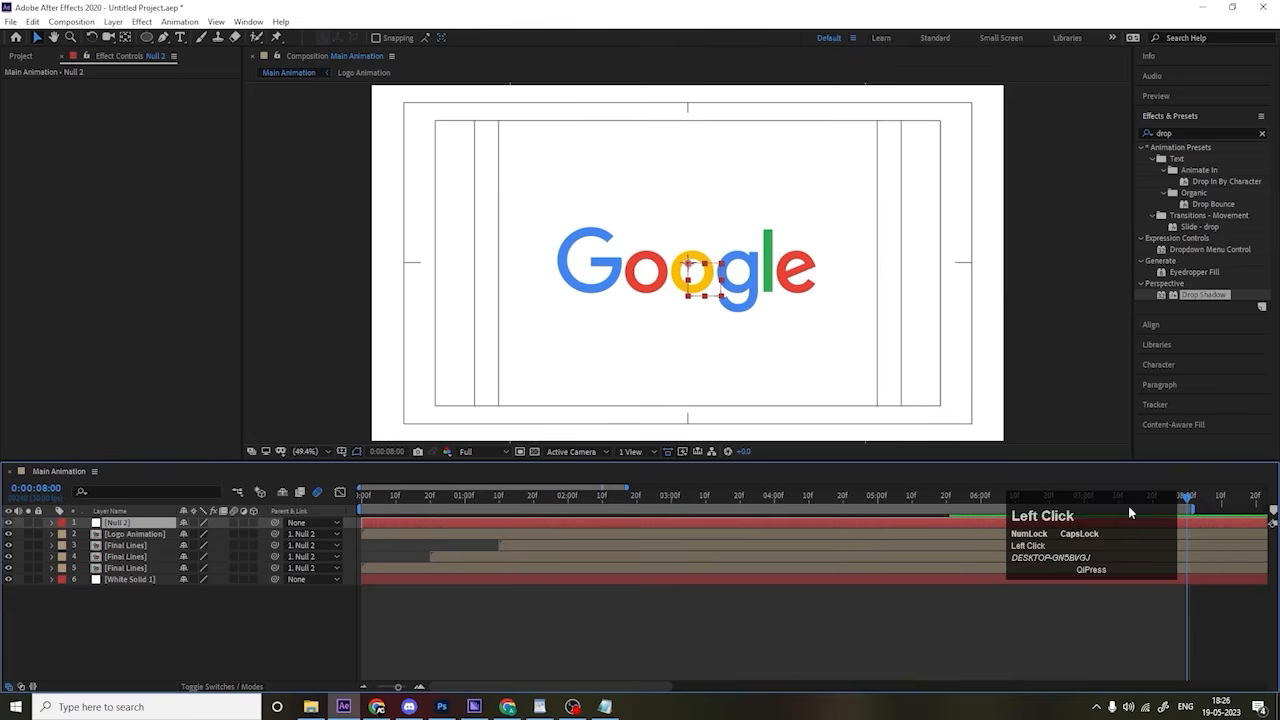
{"action": "key", "text": "s"}
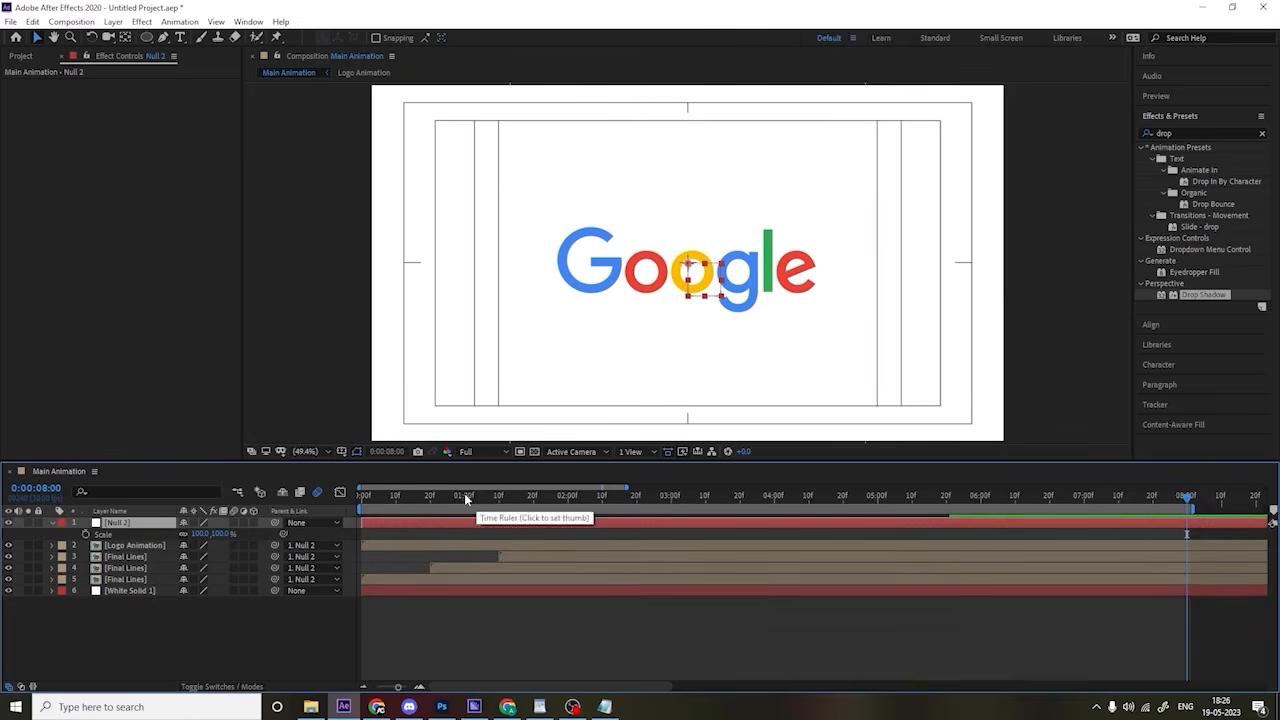
{"action": "left_click_drag", "start_coordinate": [464, 496], "coordinate": [166, 525]}
{"action": "left_click", "coordinate": [193, 535]}
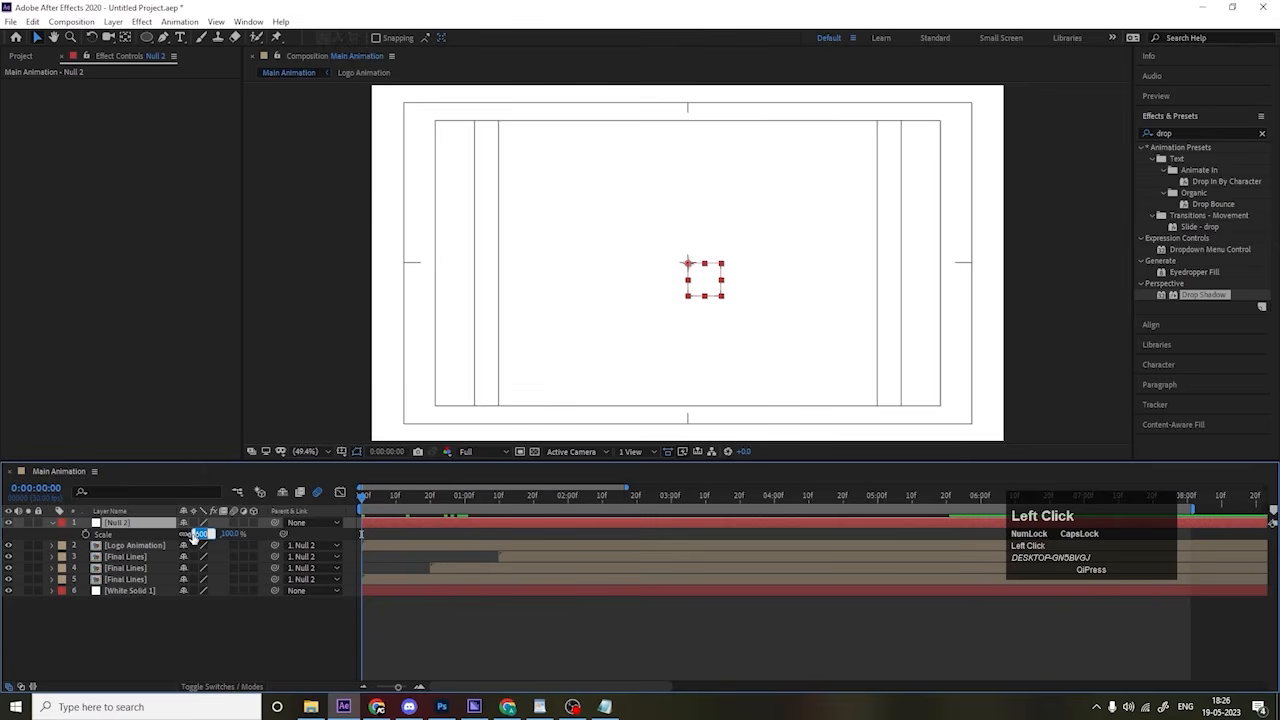
{"action": "type", "text": "110"}
{"action": "key", "text": "Return"}
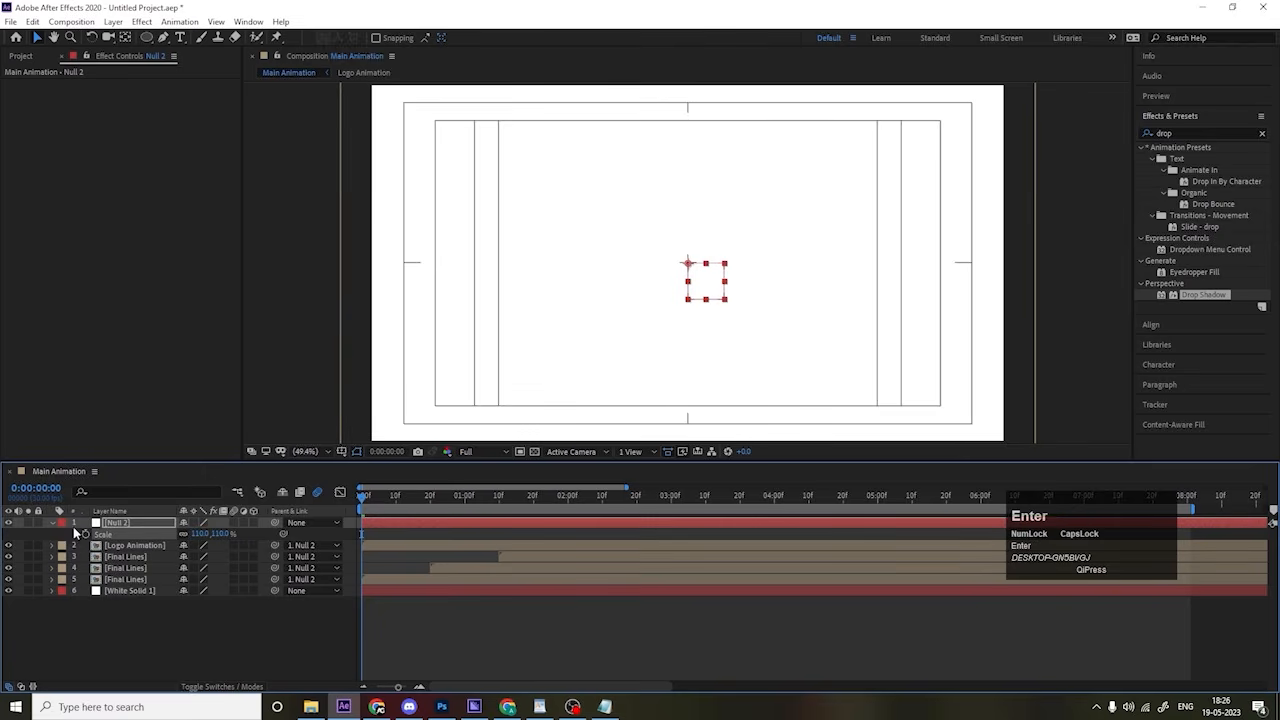
{"action": "left_click", "coordinate": [85, 534]}
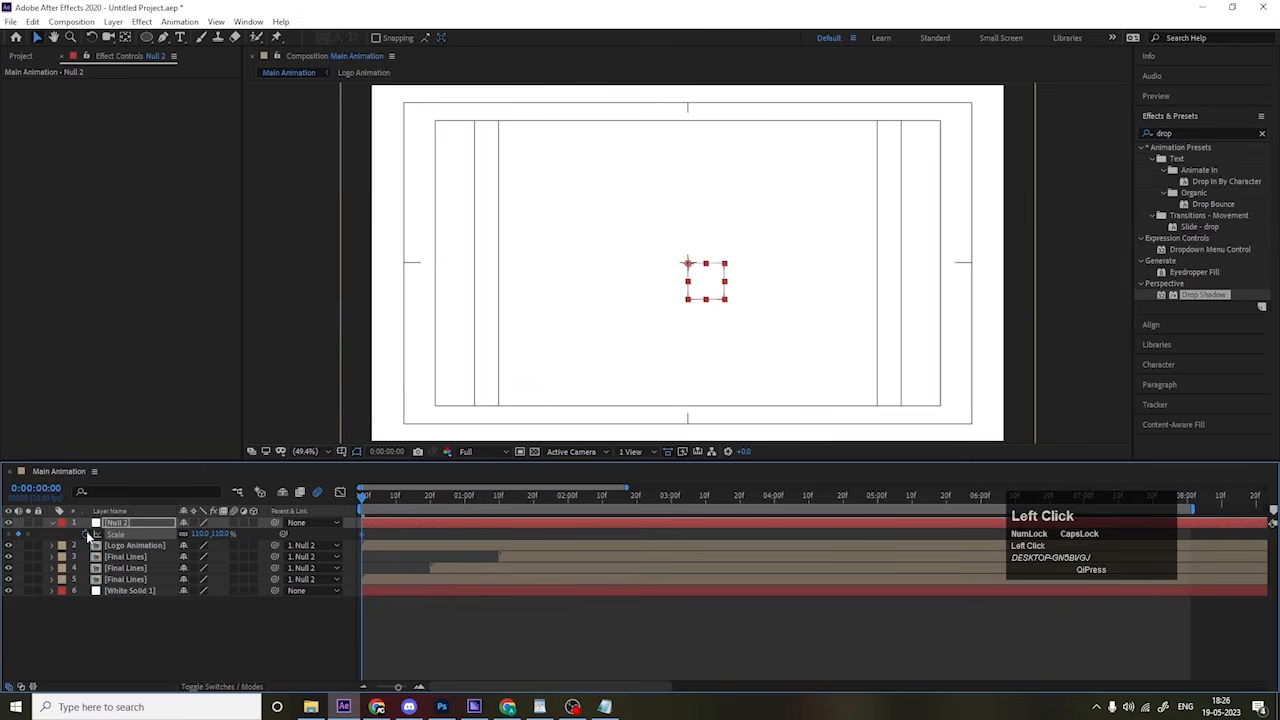
Step: Keyframe the null's scale at 100% at 0:00:08:00 and preview the animation from the start
{"action": "left_click", "coordinate": [1188, 500]}
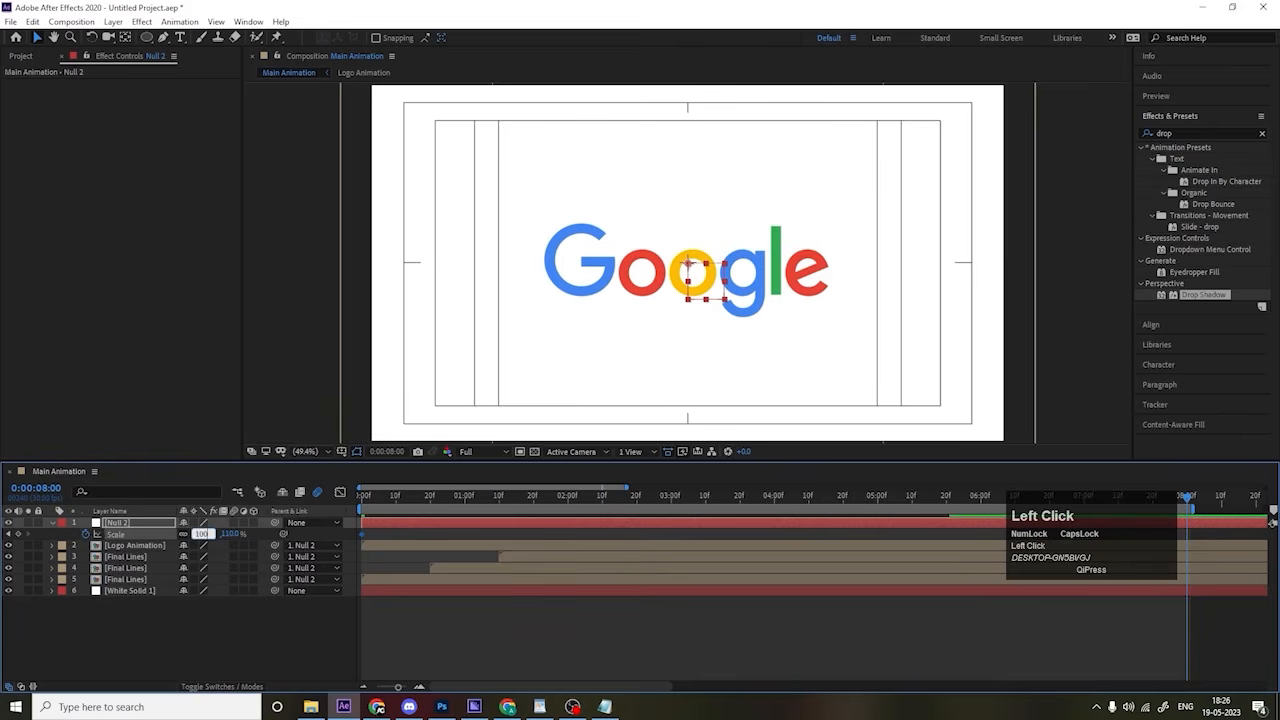
{"action": "left_click", "coordinate": [364, 496]}
{"action": "key", "text": "space"}
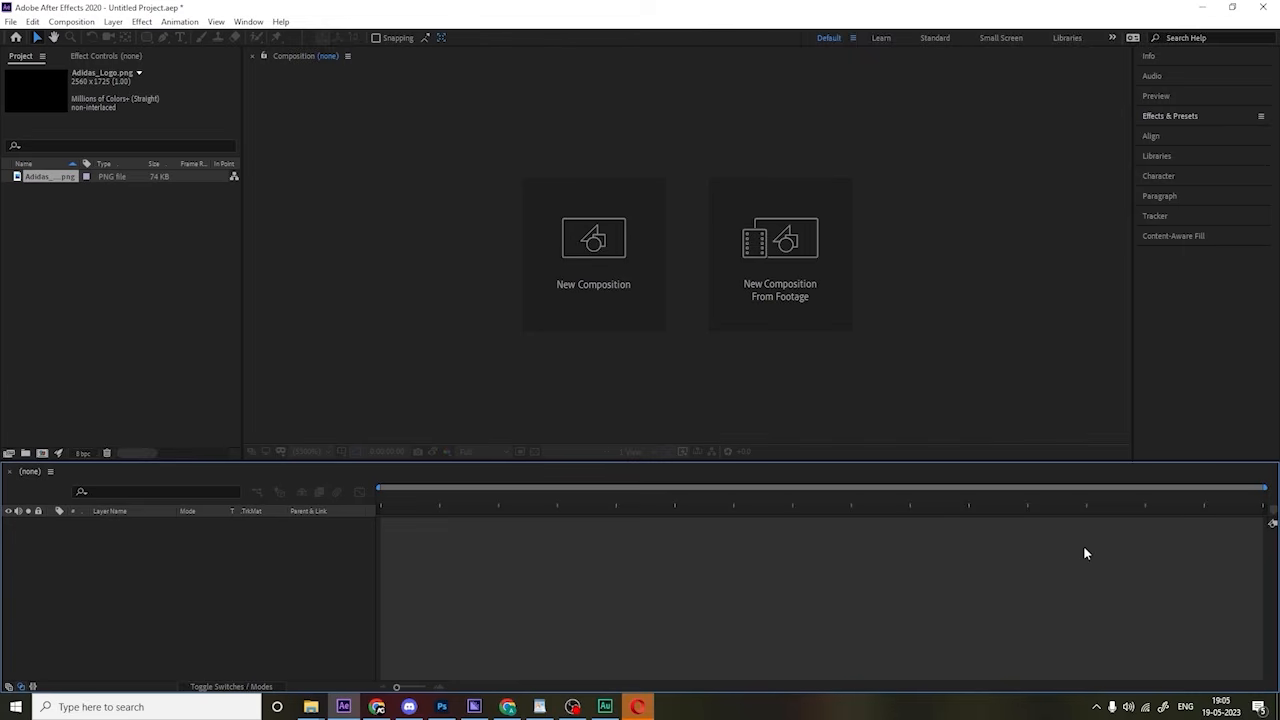
Step: Create a 1920 × 1080, 30 fps, 30-second composition named Main Animation in the Adidas logo project
{"action": "left_click", "coordinate": [567, 288]}
{"action": "type", "text": "M"}
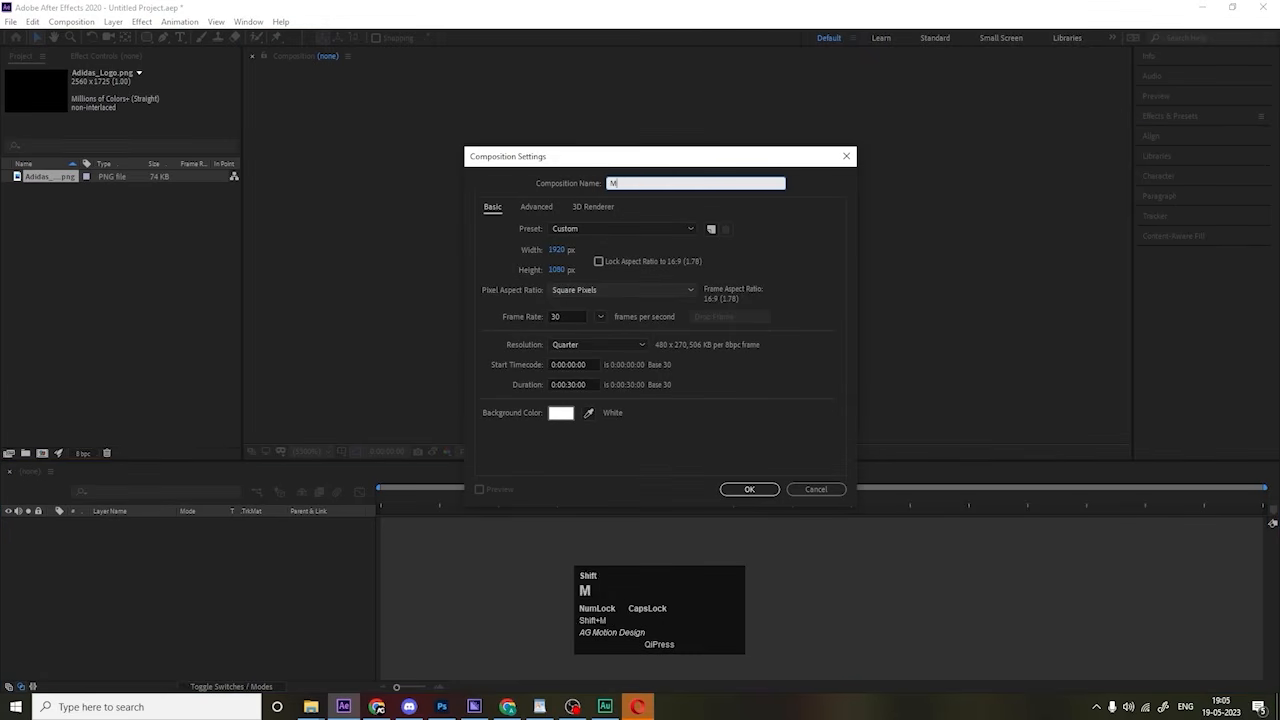
{"action": "type", "text": "ain Animation"}
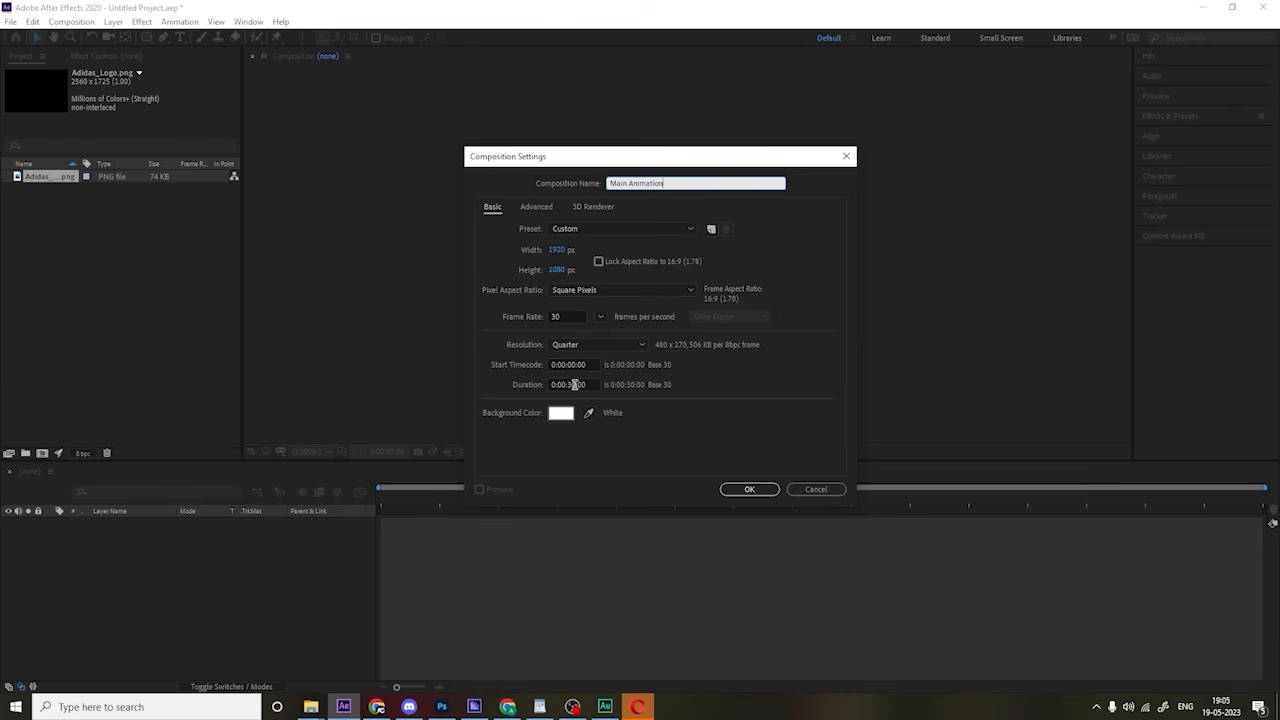
{"action": "left_click", "coordinate": [749, 489]}
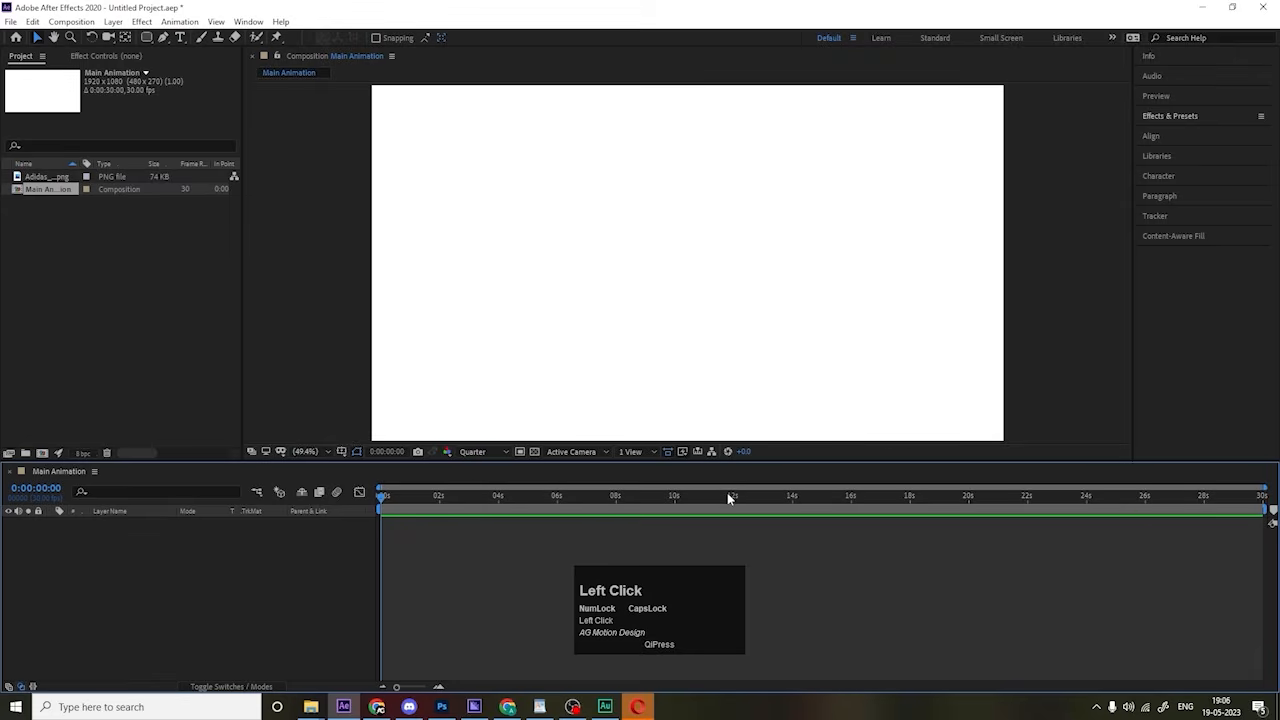
Step: Show the Title/Action Safe guides and add Adidas_Logo.png to Main Animation as a layer
{"action": "left_click", "coordinate": [341, 452]}
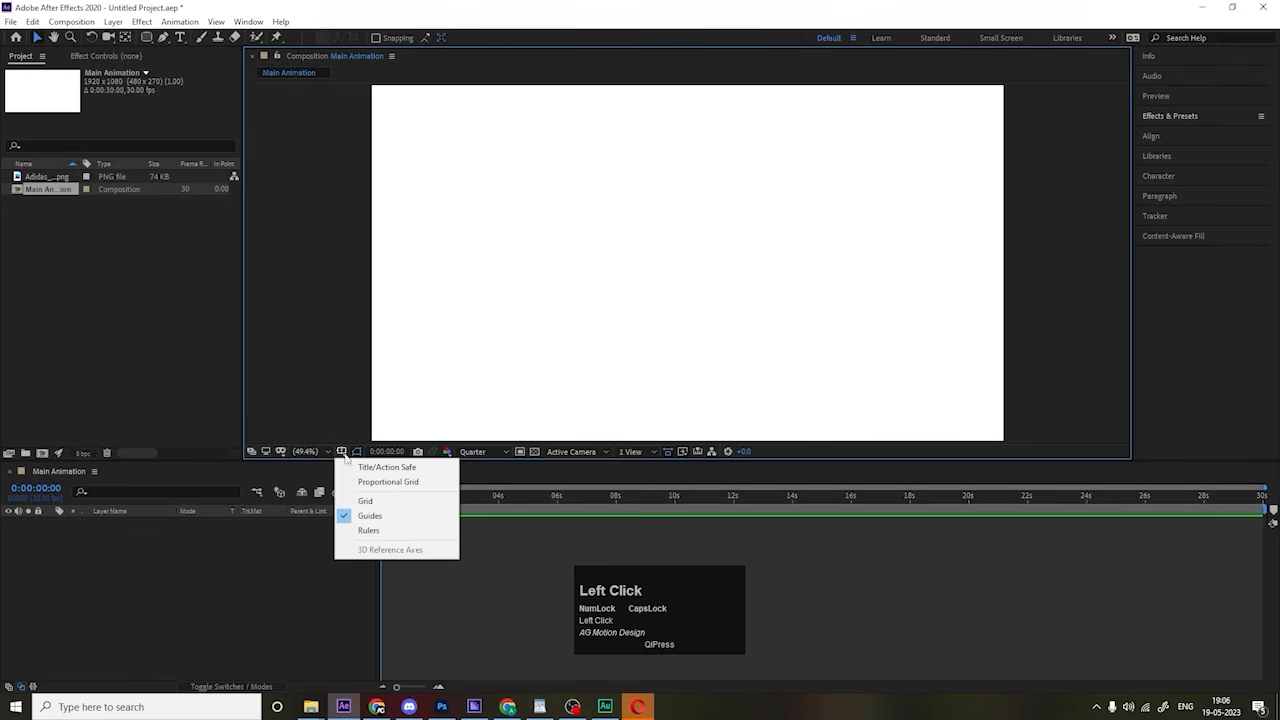
{"action": "left_click", "coordinate": [372, 468]}
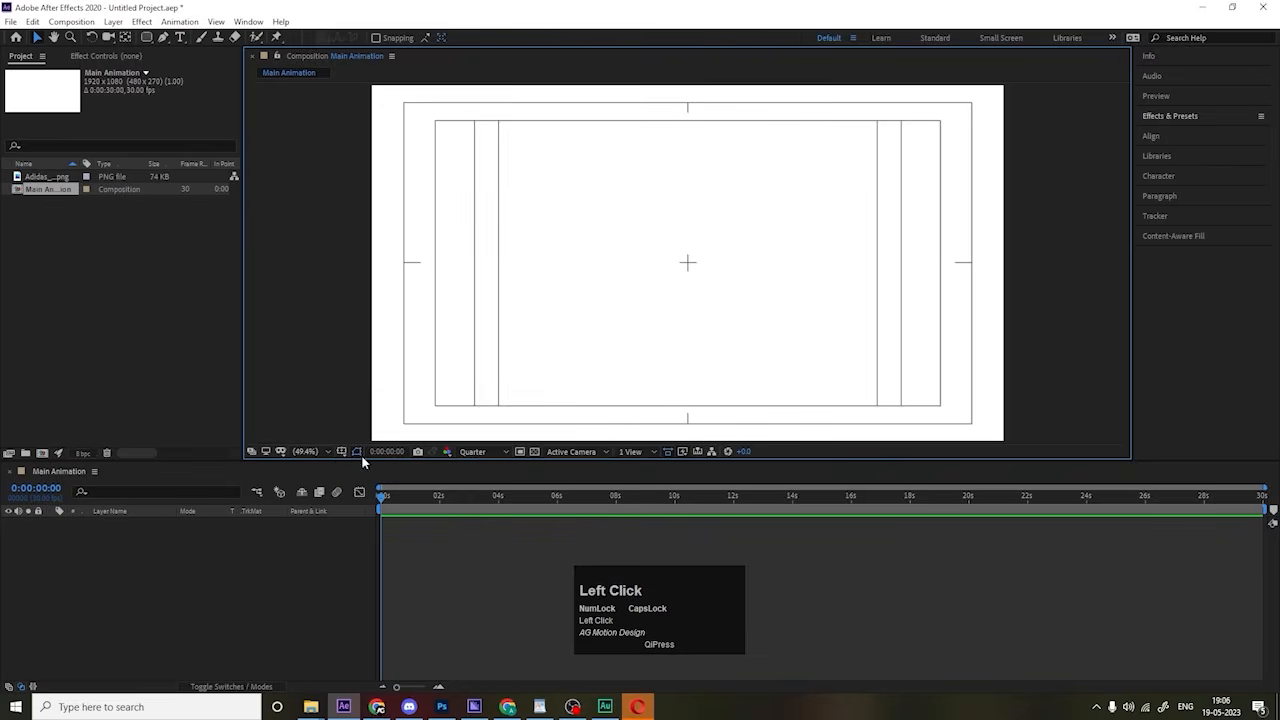
{"action": "left_click", "coordinate": [62, 178]}
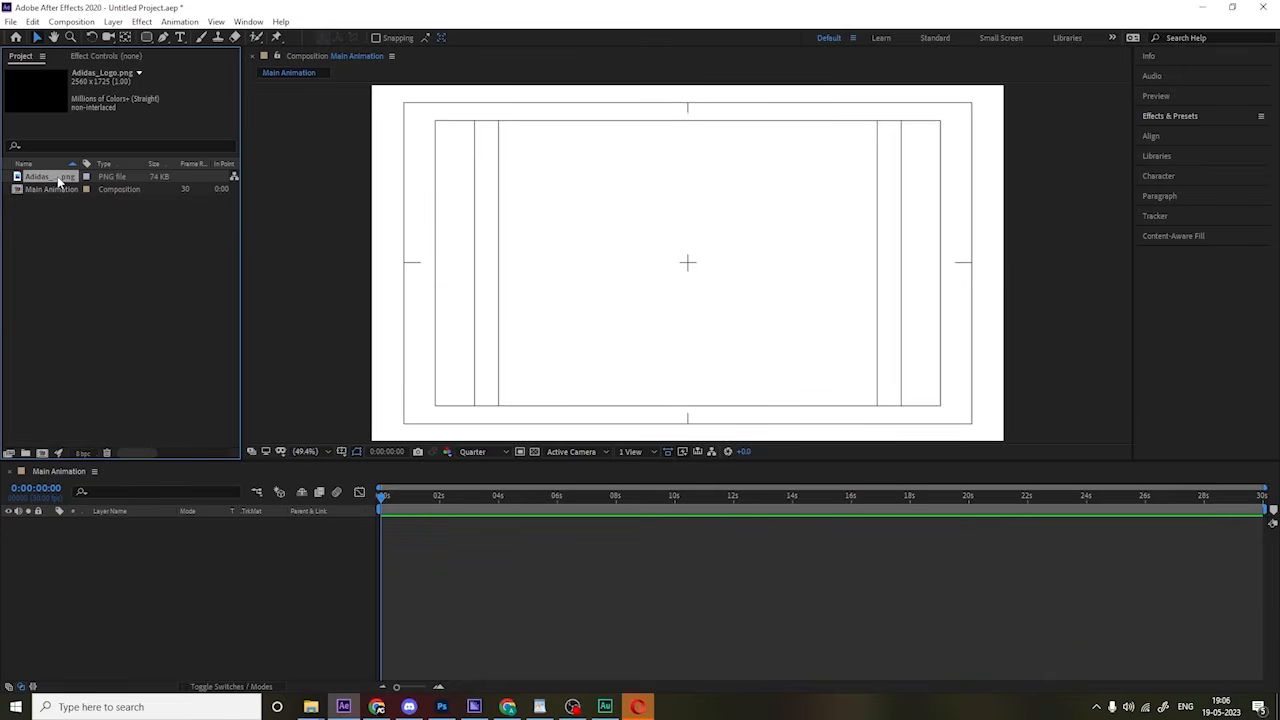
{"action": "left_click_drag", "start_coordinate": [60, 180], "coordinate": [254, 566]}
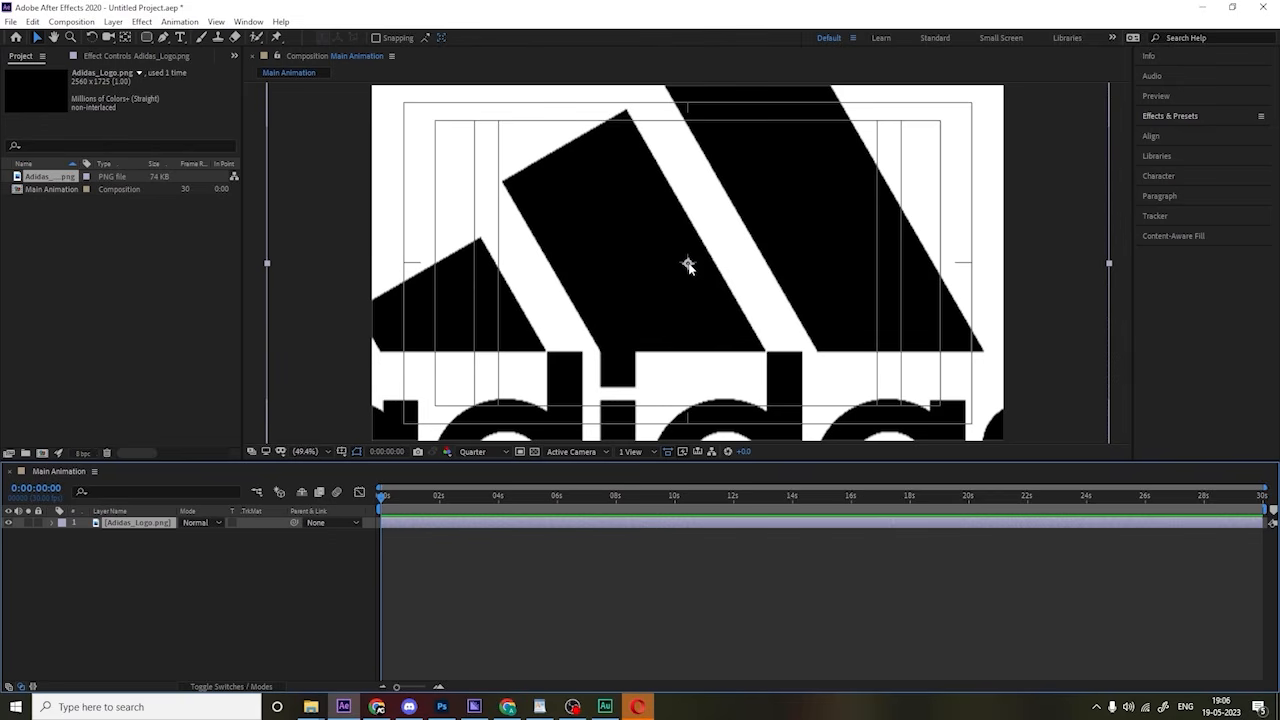
Step: Scale the Adidas_Logo.png layer down to 29% and set the composition's preview resolution to Full
{"action": "left_click", "coordinate": [120, 523]}
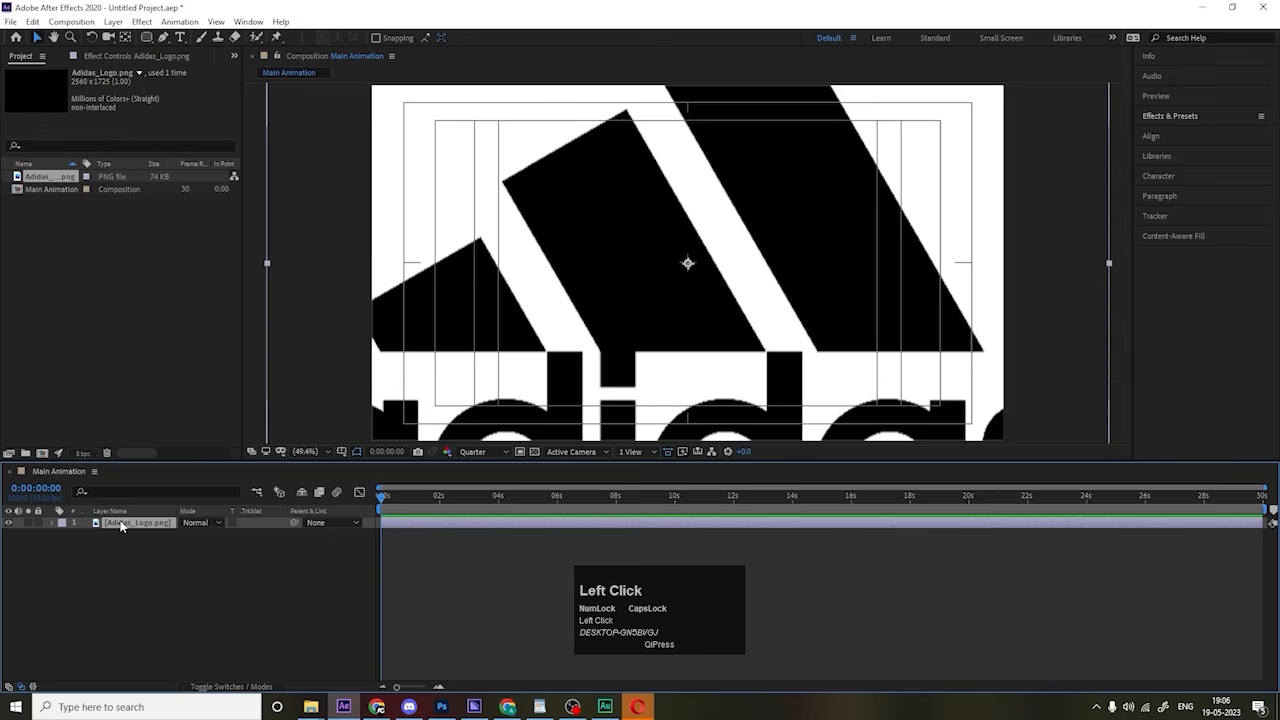
{"action": "key", "text": "s"}
{"action": "left_click_drag", "start_coordinate": [203, 535], "coordinate": [151, 535]}
{"action": "left_click_drag", "start_coordinate": [160, 533], "coordinate": [155, 533]}
{"action": "left_click", "coordinate": [161, 583]}
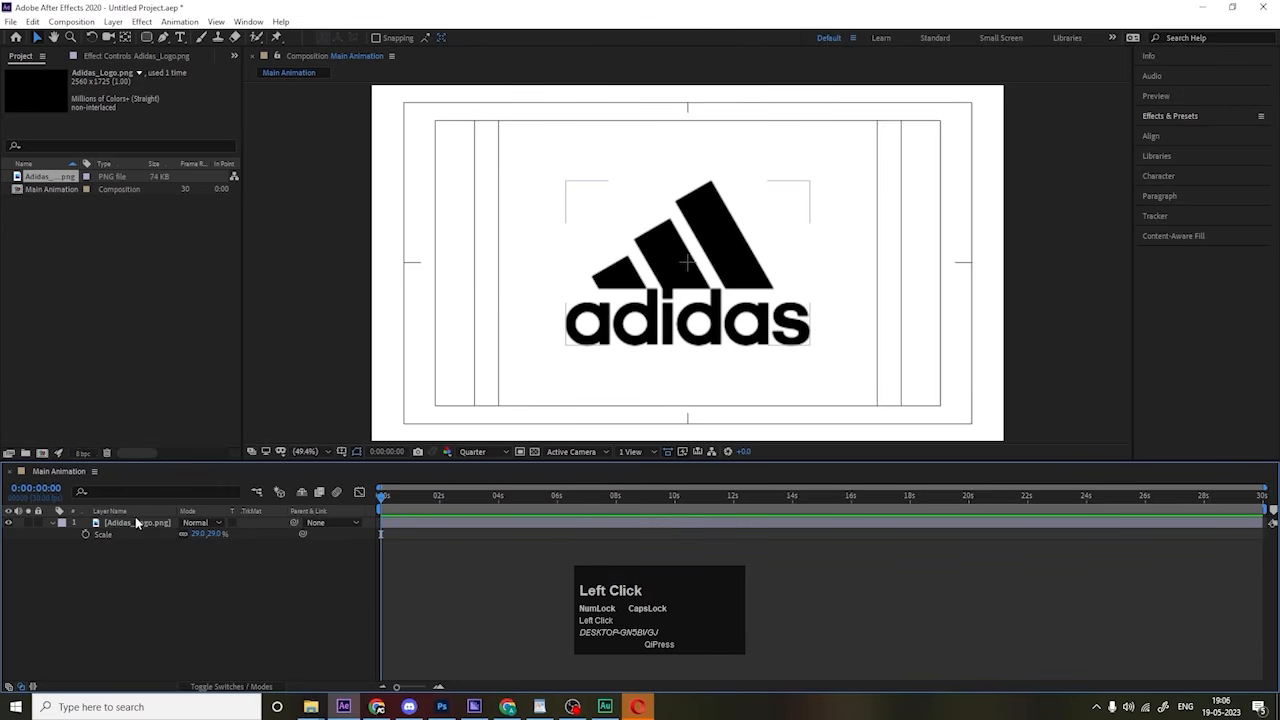
{"action": "left_click", "coordinate": [474, 452]}
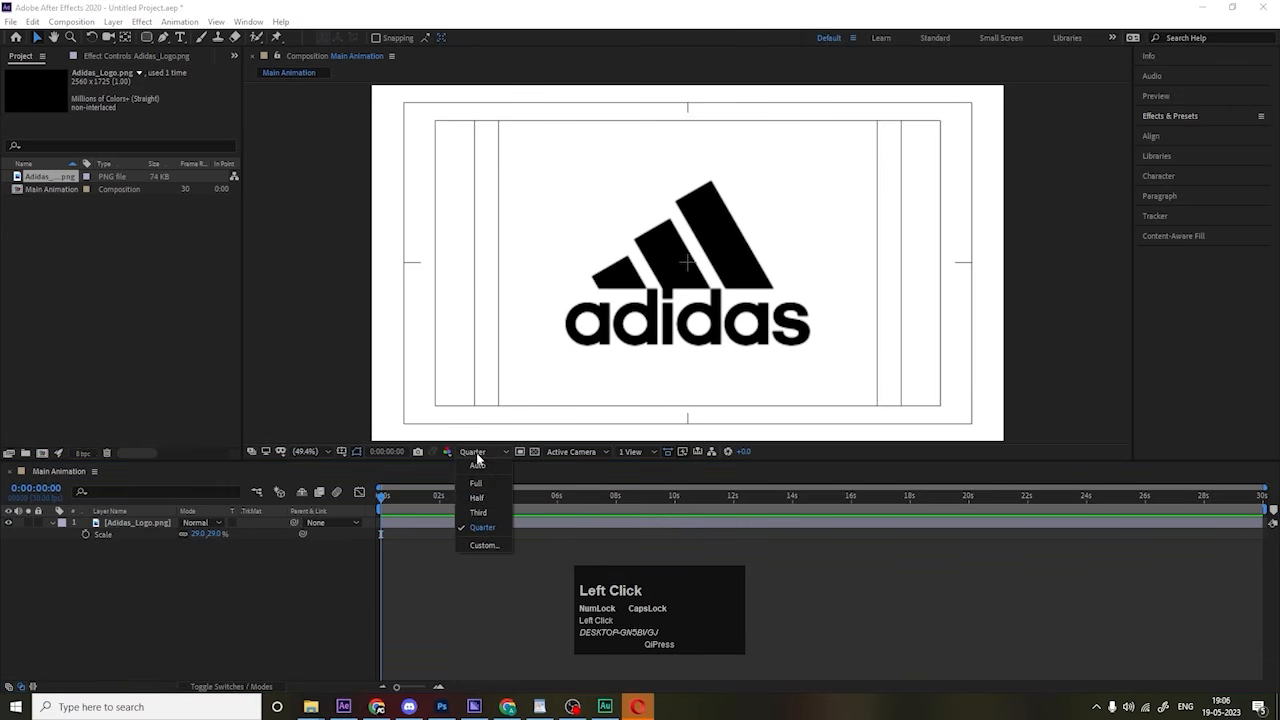
{"action": "left_click", "coordinate": [476, 483]}
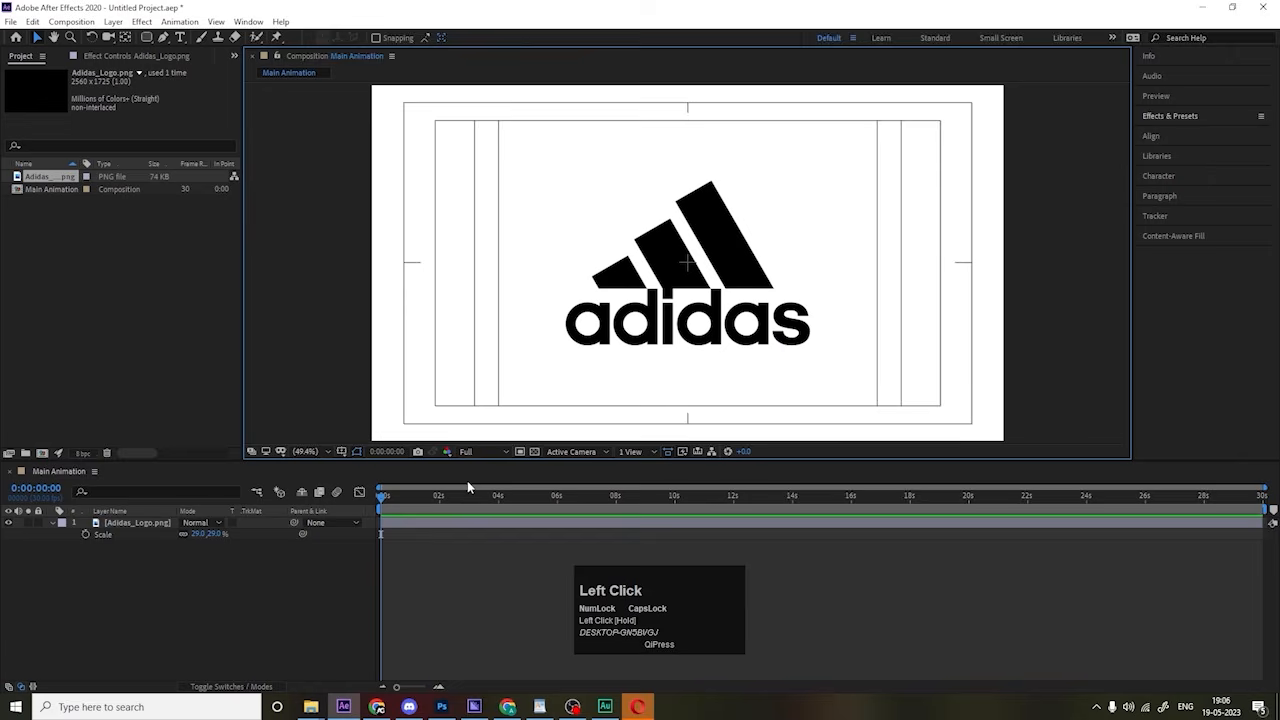
Step: Auto-trace the Adidas_Logo.png layer's alpha channel for the current frame onto a new layer, and hide the original logo layer
{"action": "left_click", "coordinate": [127, 532]}
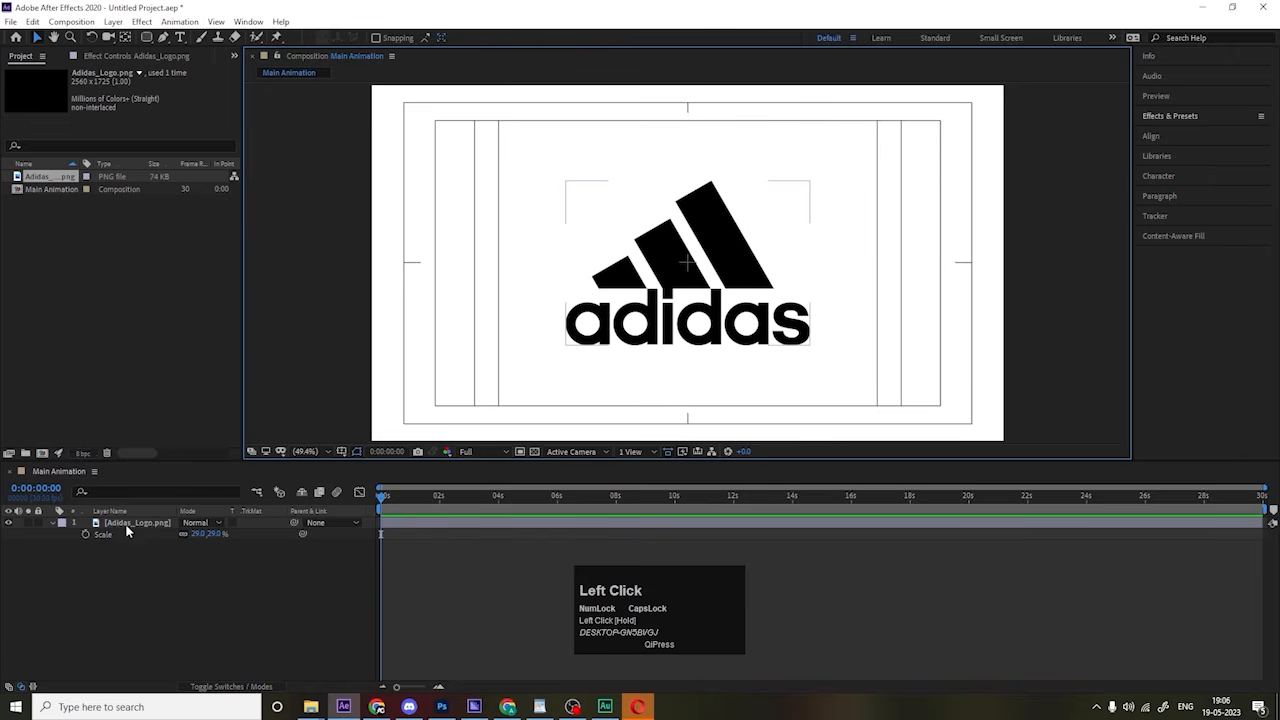
{"action": "left_click", "coordinate": [114, 21]}
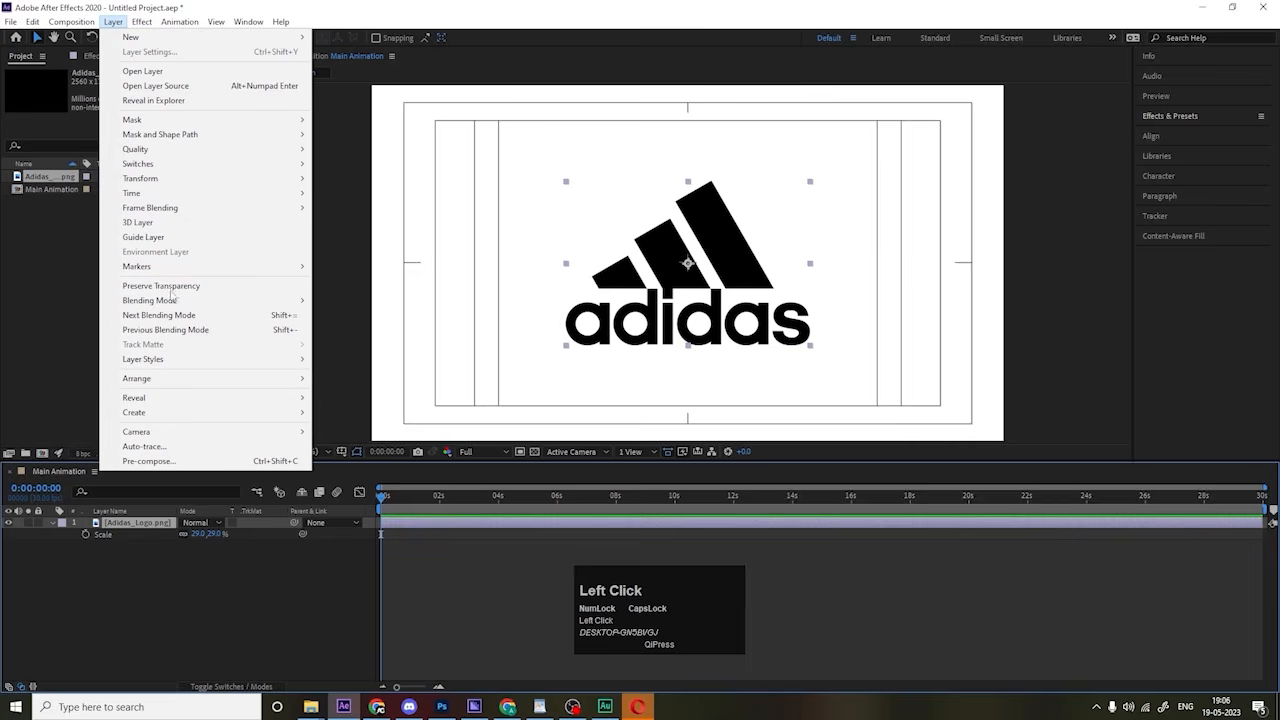
{"action": "left_click", "coordinate": [187, 450]}
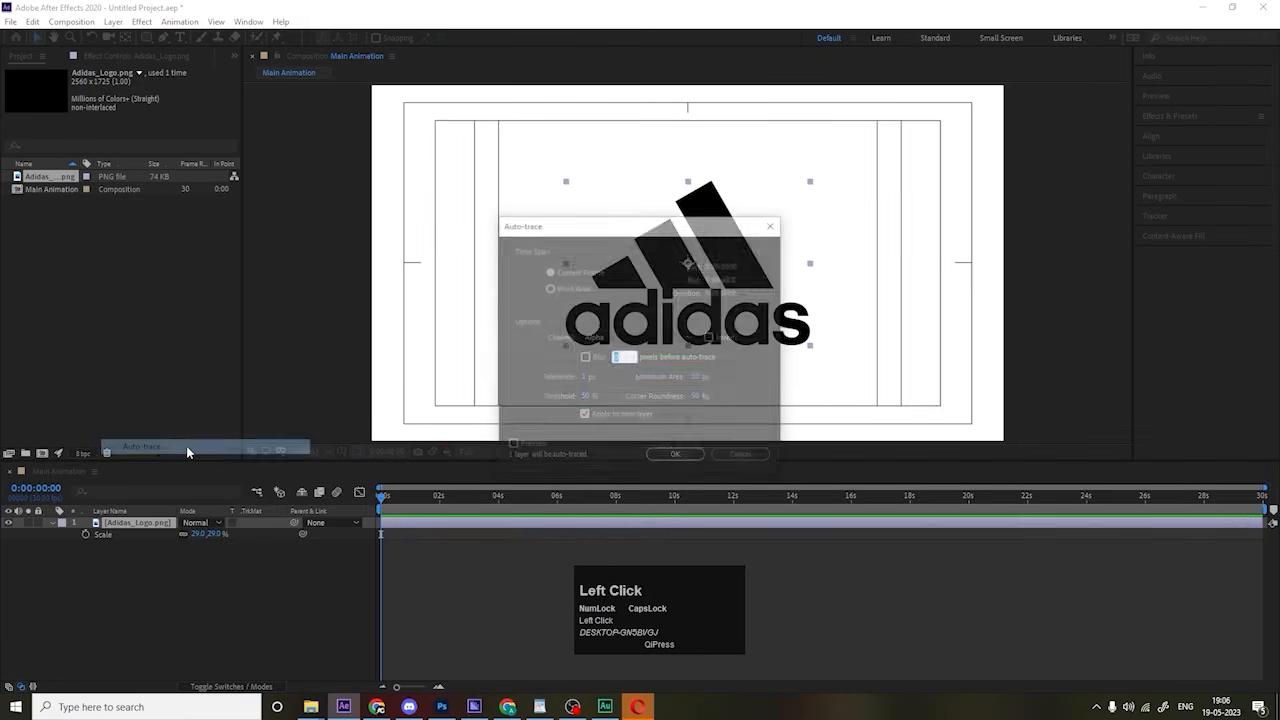
{"action": "left_click", "coordinate": [584, 416]}
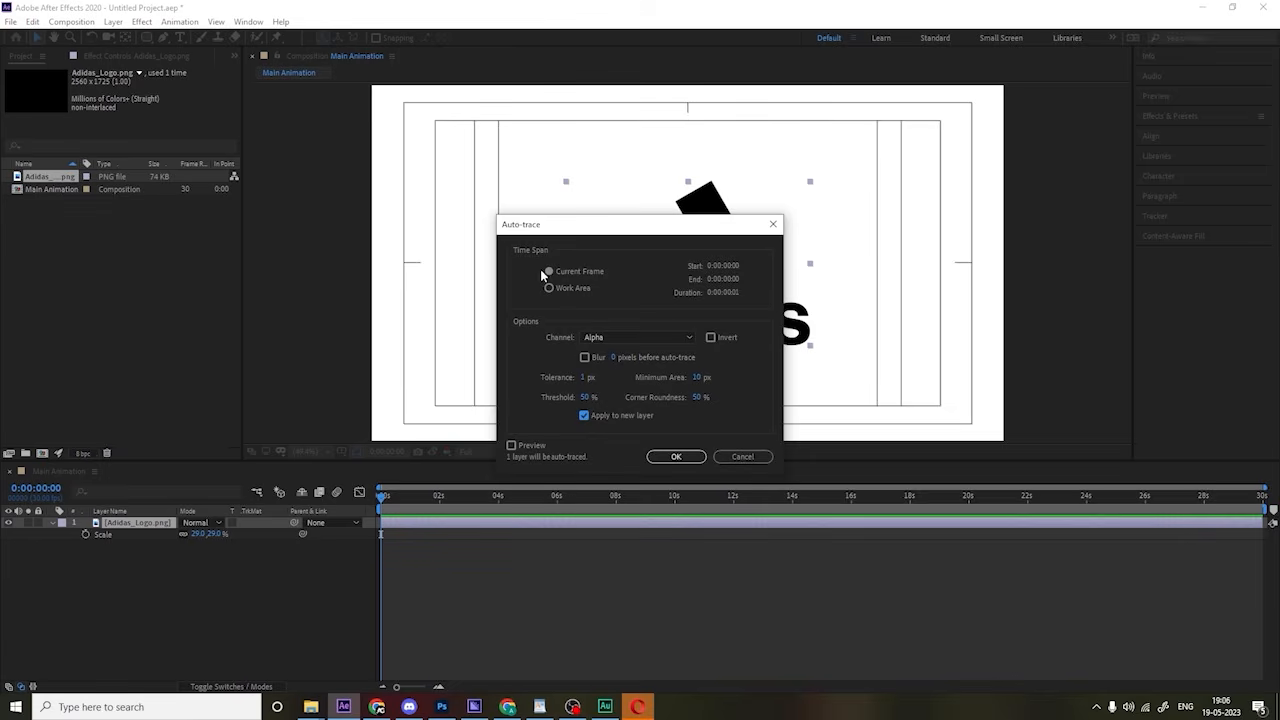
{"action": "left_click", "coordinate": [662, 457]}
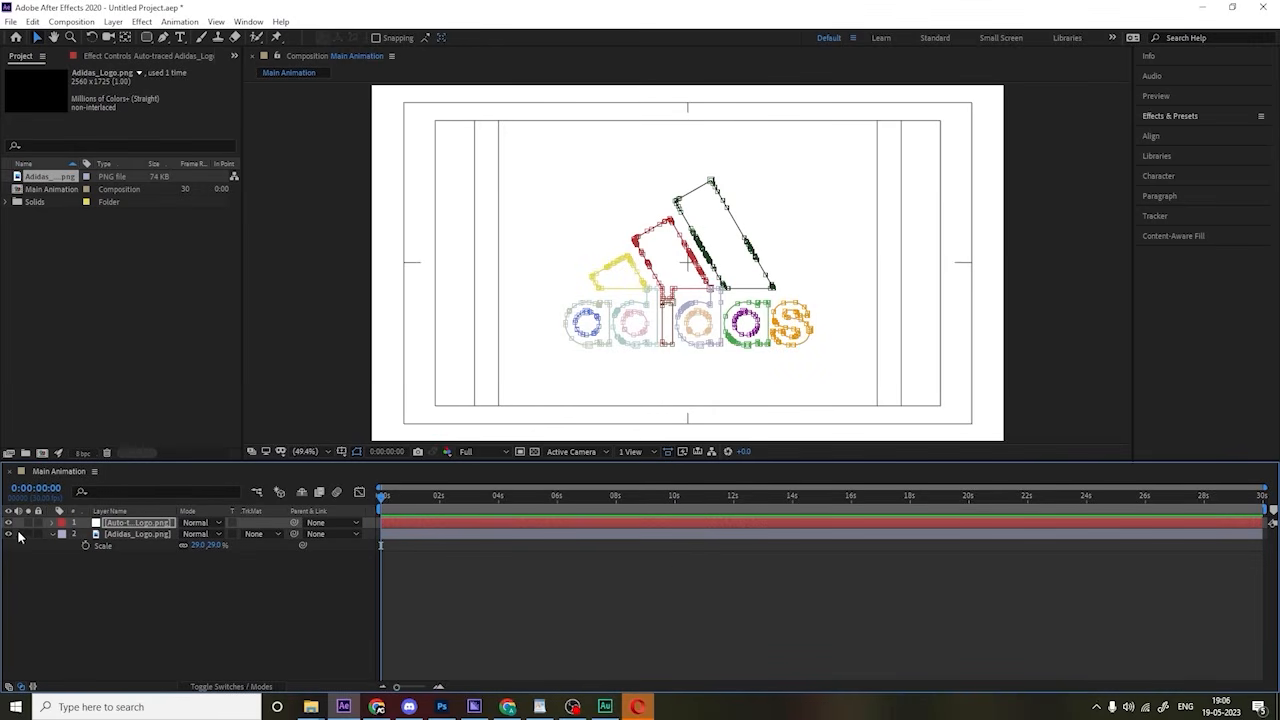
{"action": "left_click", "coordinate": [8, 534]}
{"action": "left_click", "coordinate": [122, 574]}
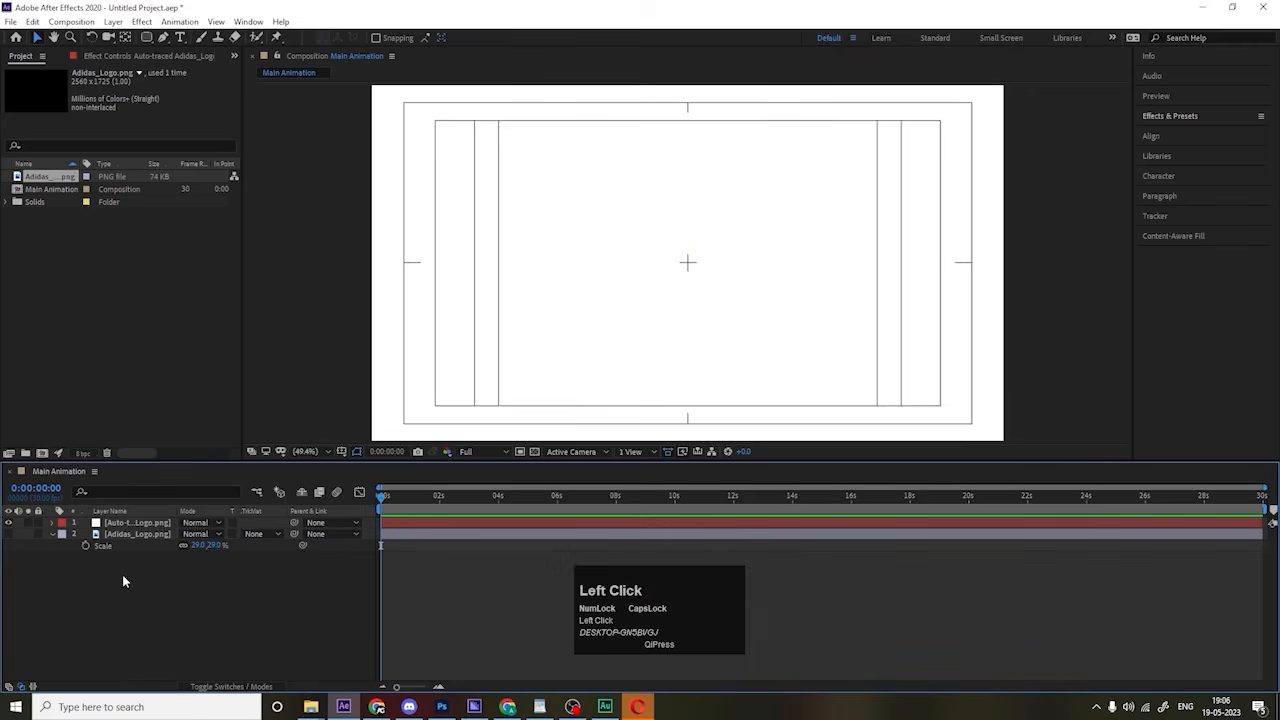
Step: Change the Main Animation composition's background color to black (000000)
{"action": "key", "text": "ctrl+k"}
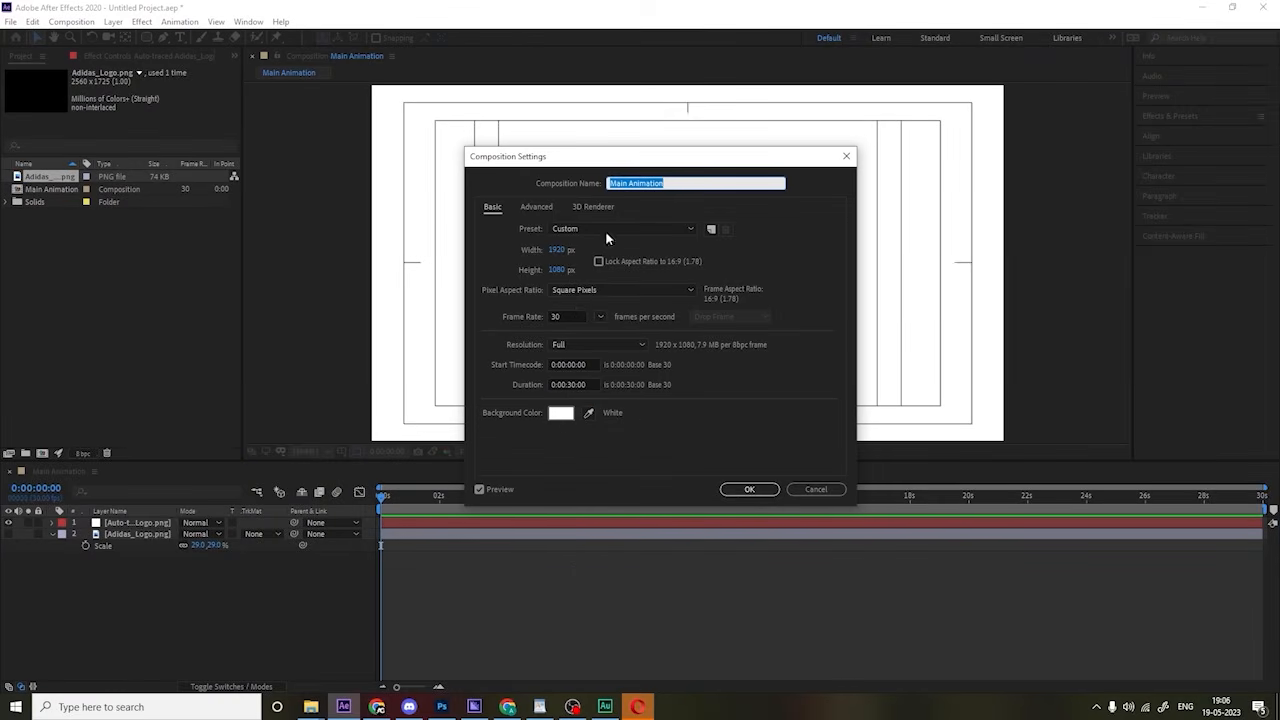
{"action": "left_click", "coordinate": [561, 413]}
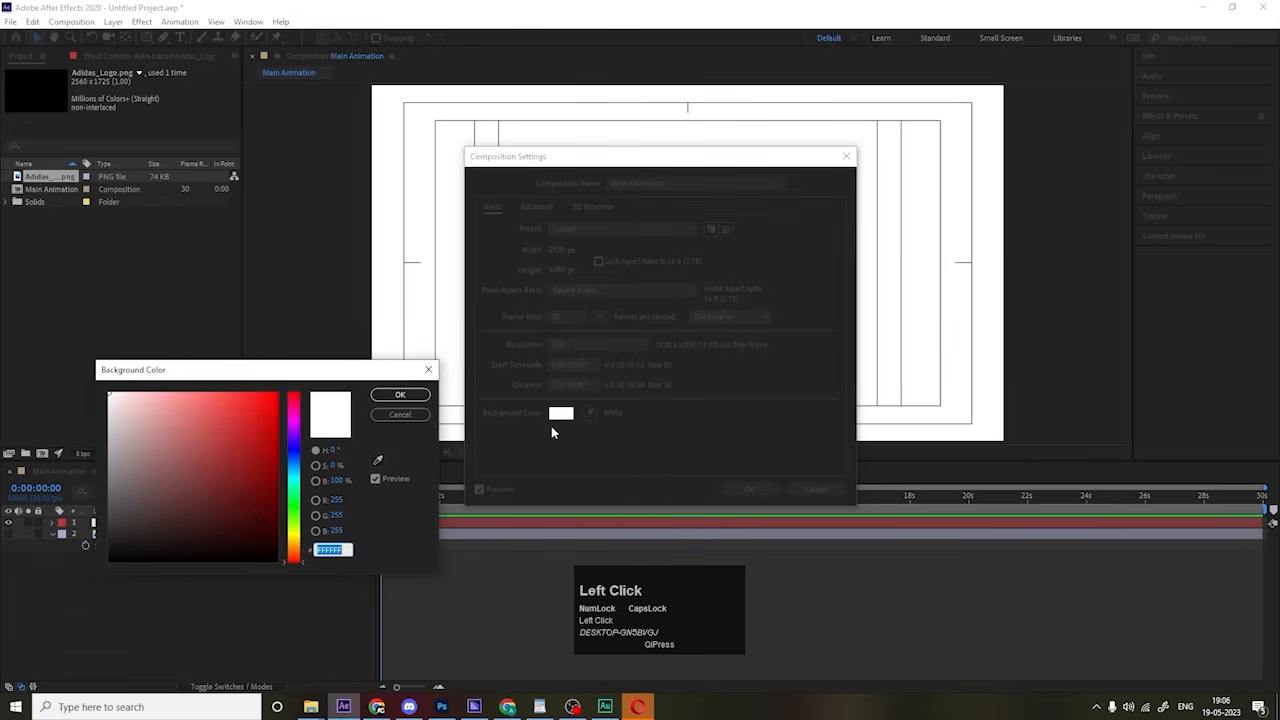
{"action": "type", "text": "000000"}
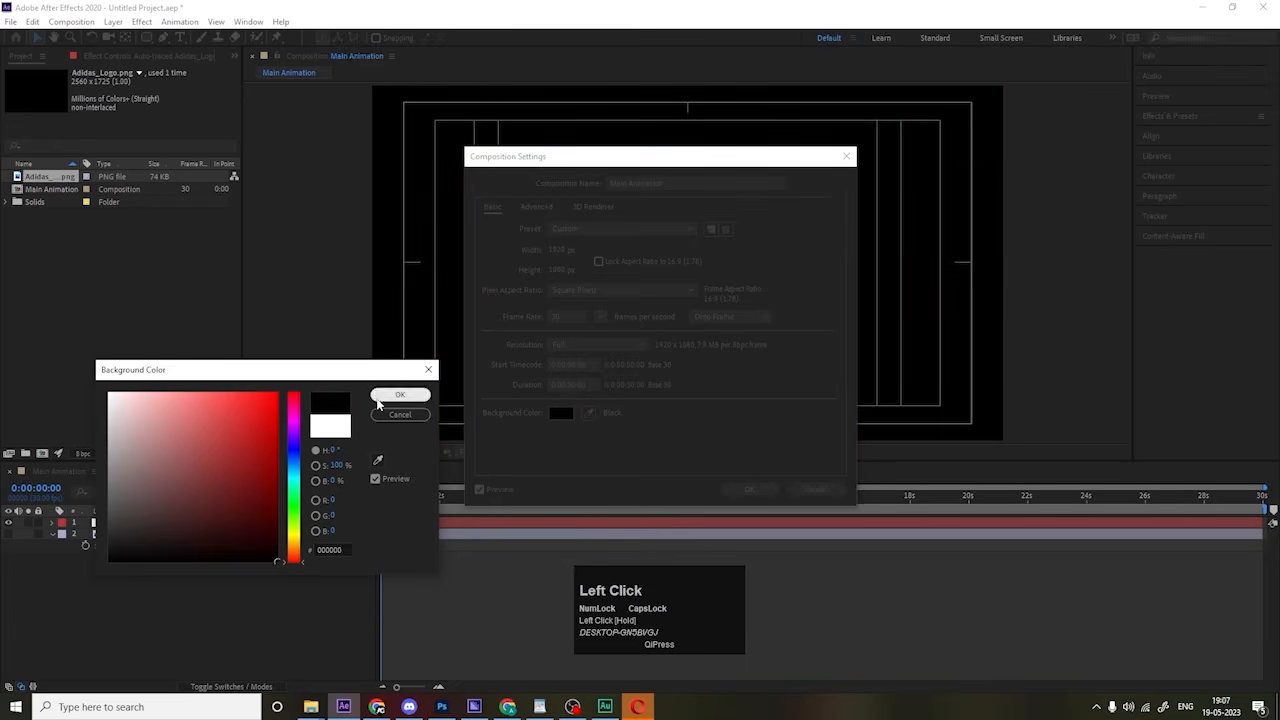
{"action": "left_click", "coordinate": [400, 394]}
{"action": "left_click", "coordinate": [749, 489]}
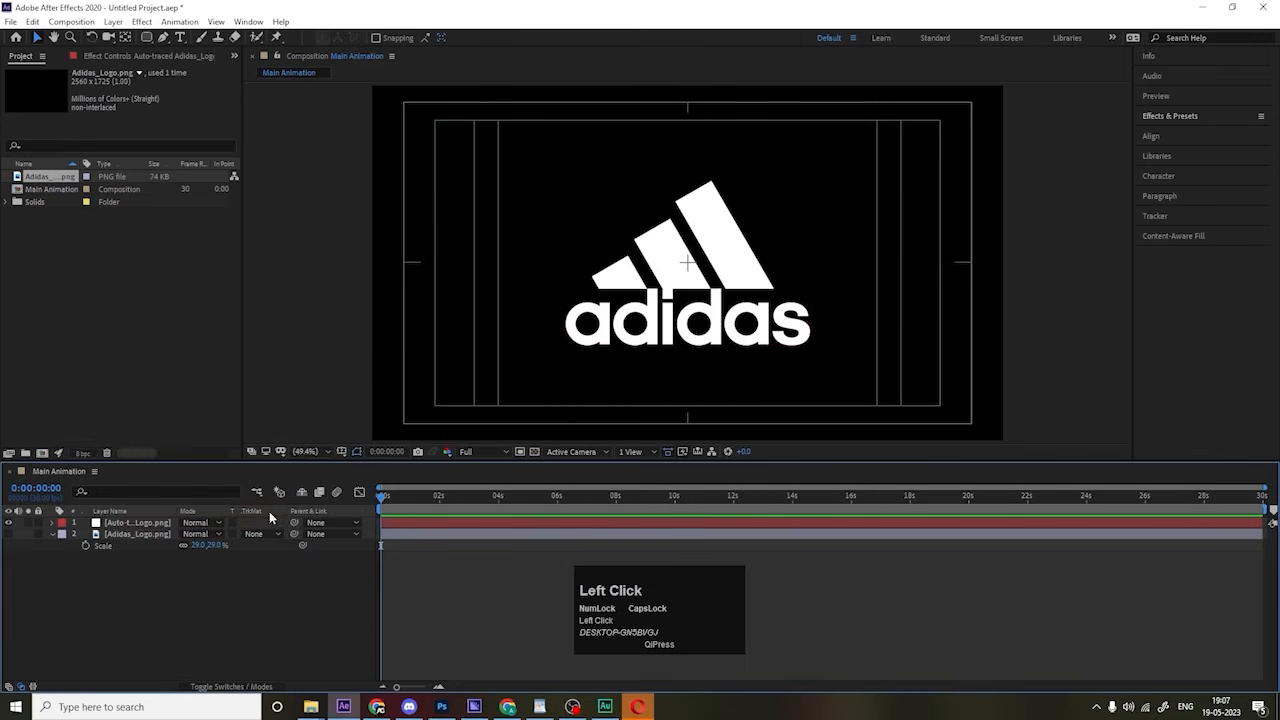
Step: Find the Stroke effect and apply it to the auto-traced logo layer
{"action": "left_click", "coordinate": [145, 523]}
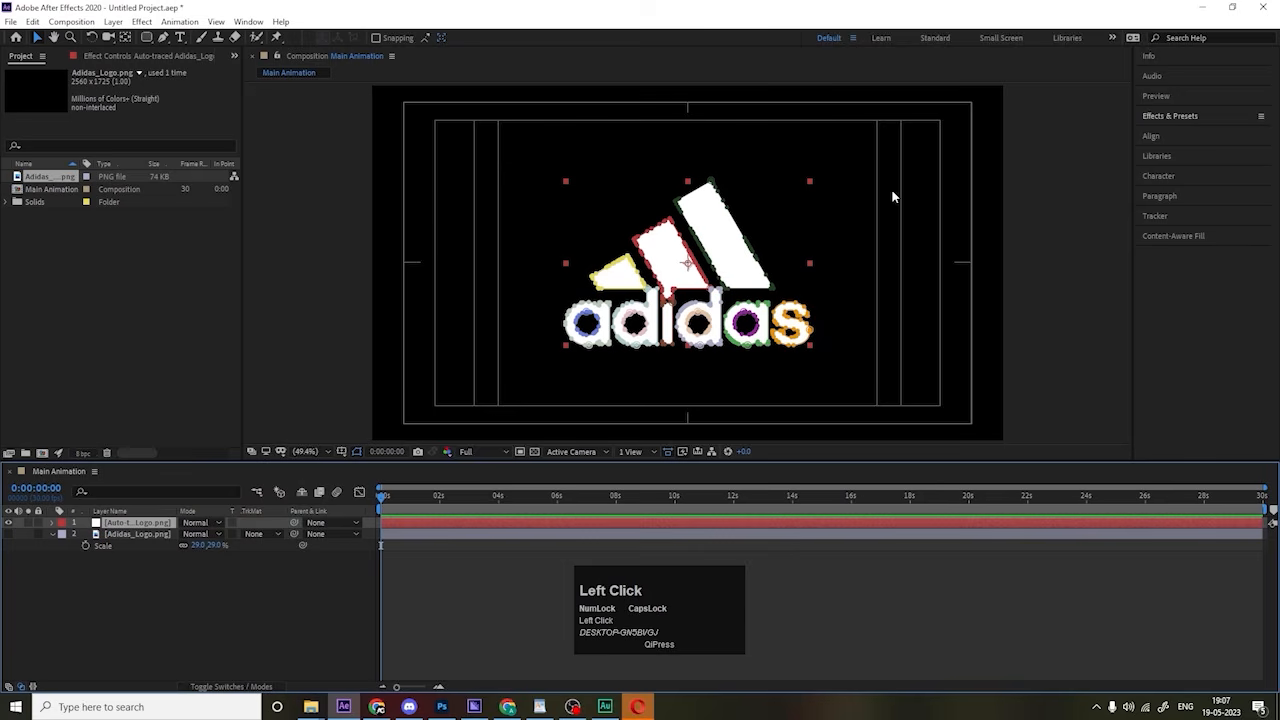
{"action": "left_click", "coordinate": [1166, 118]}
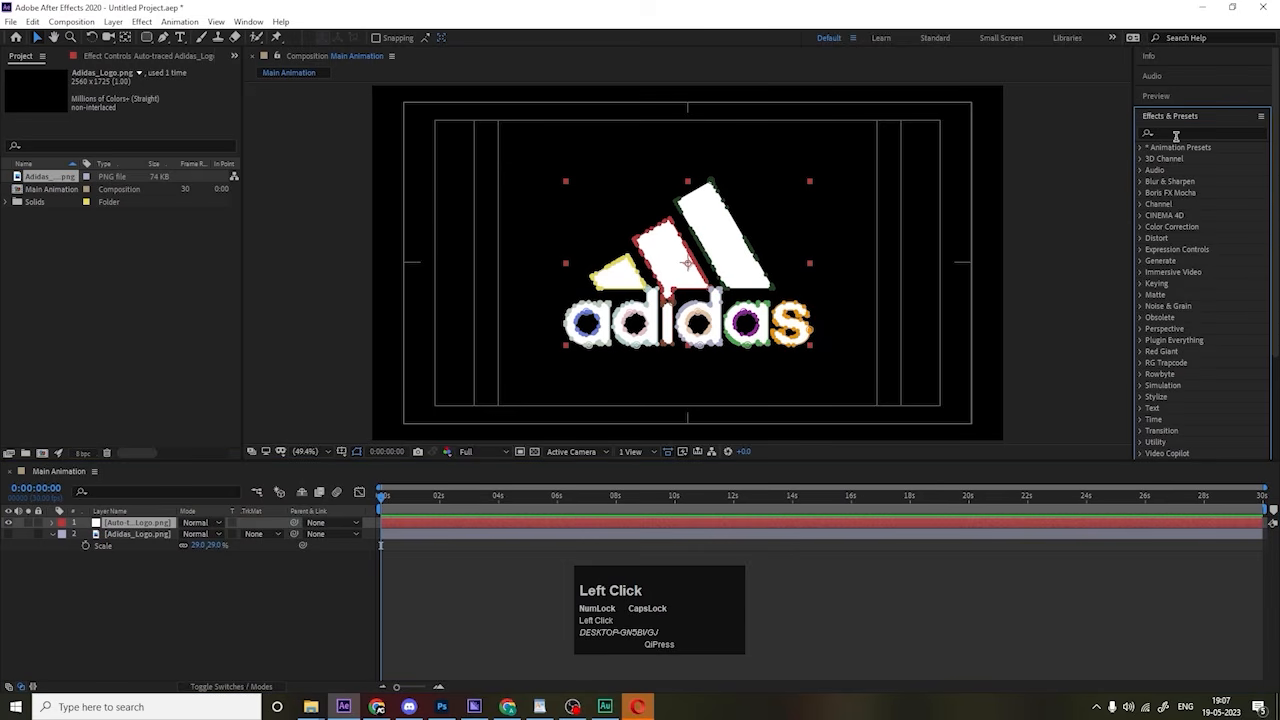
{"action": "left_click", "coordinate": [1174, 134]}
{"action": "type", "text": "strok"}
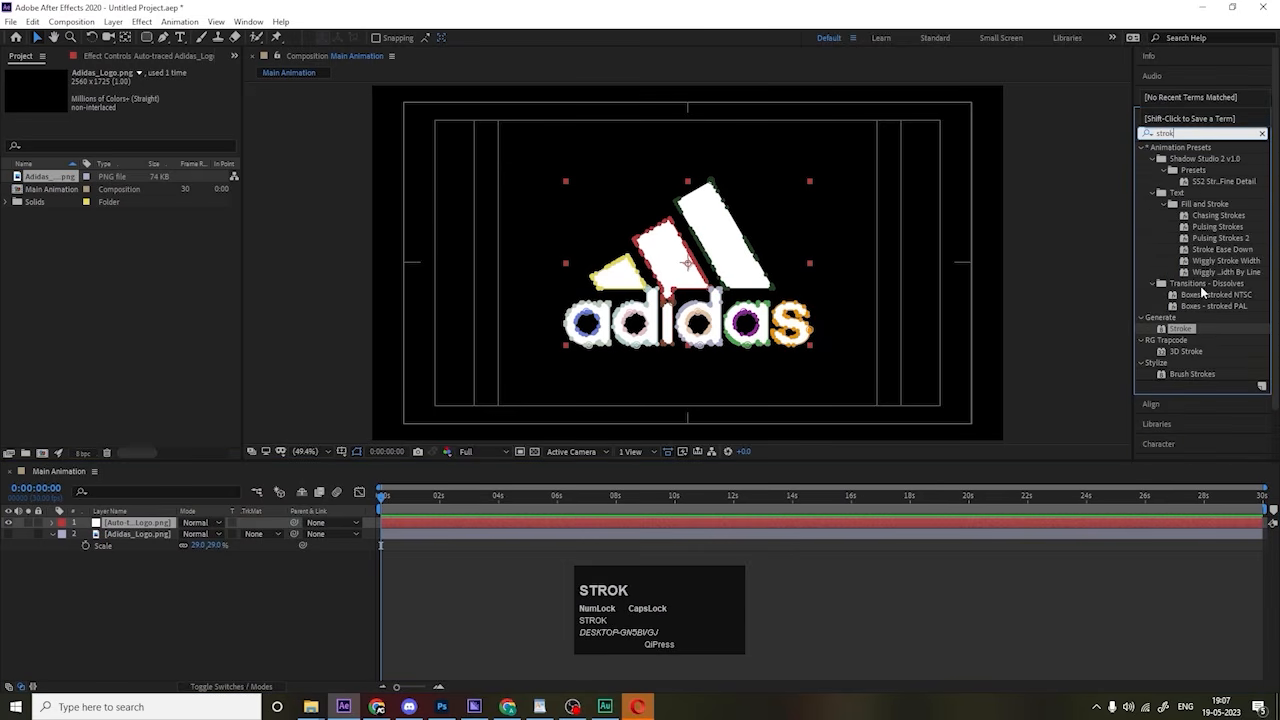
{"action": "double_click", "coordinate": [1180, 328]}
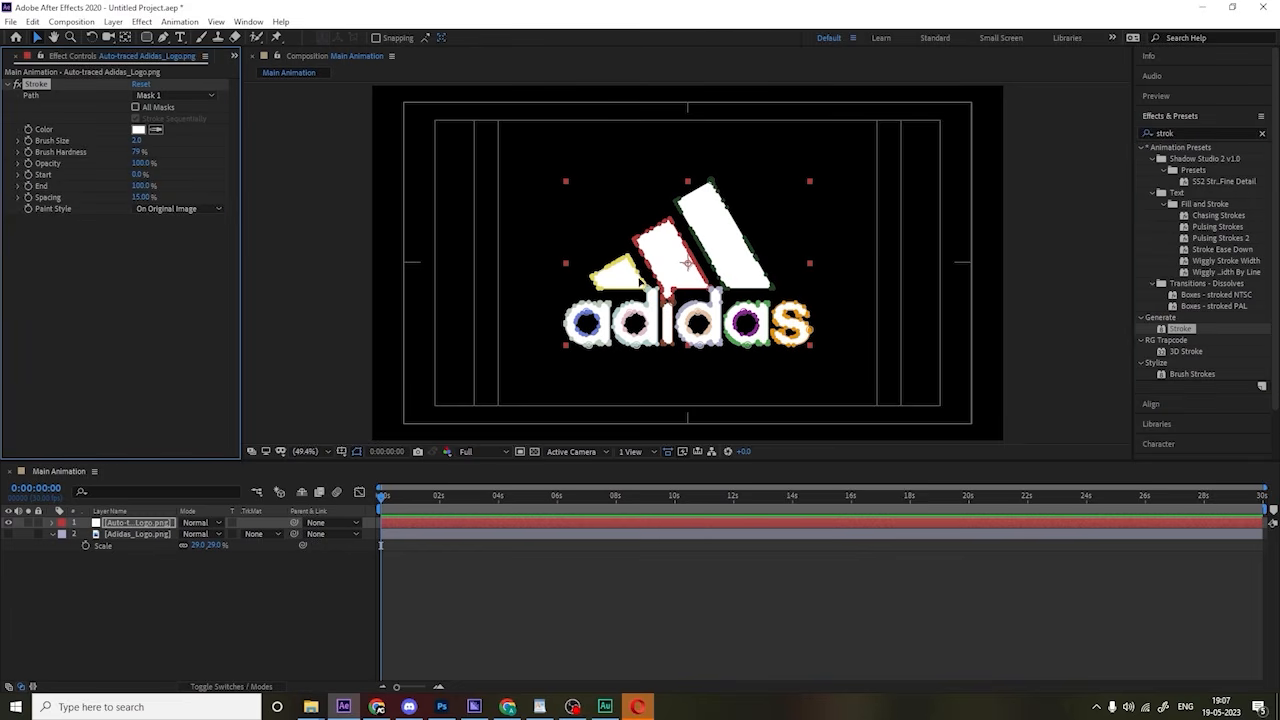
Step: Make the Stroke effect cover all masks, disable Stroke Sequentially, and set its paint style to Reveal Original Image
{"action": "left_click", "coordinate": [127, 566]}
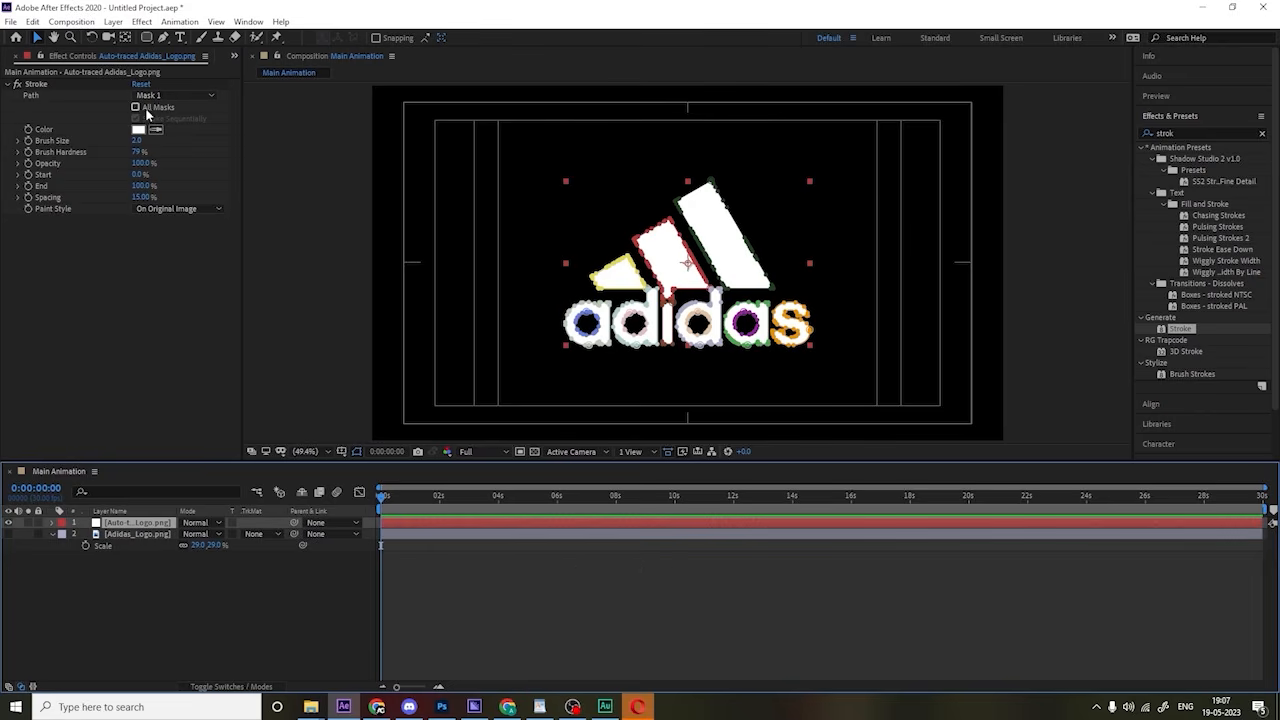
{"action": "left_click", "coordinate": [136, 107]}
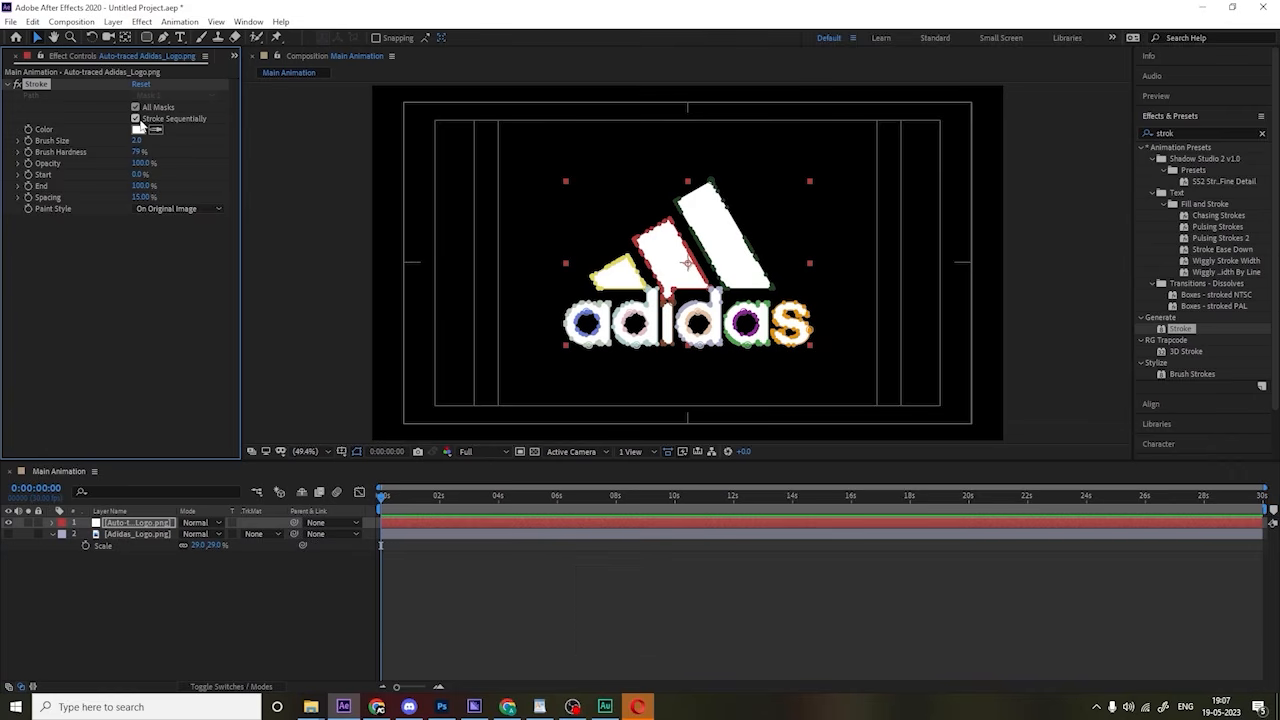
{"action": "left_click", "coordinate": [136, 119]}
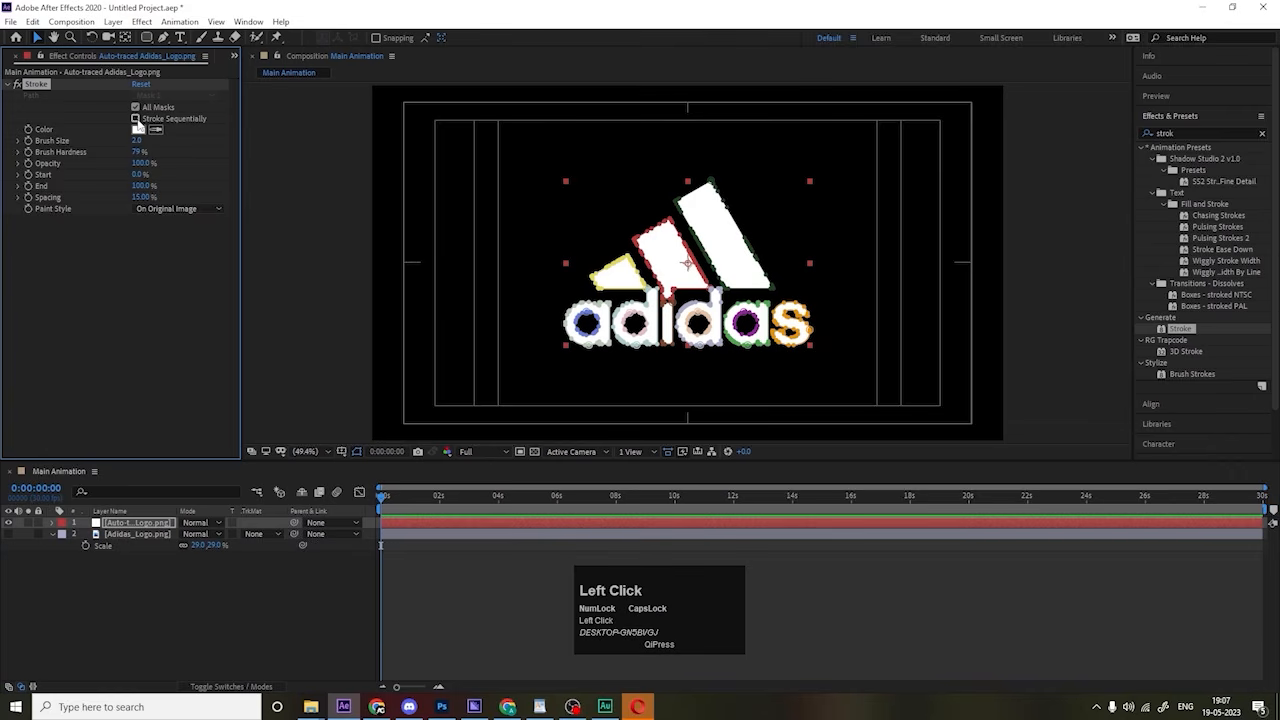
{"action": "left_click", "coordinate": [176, 209]}
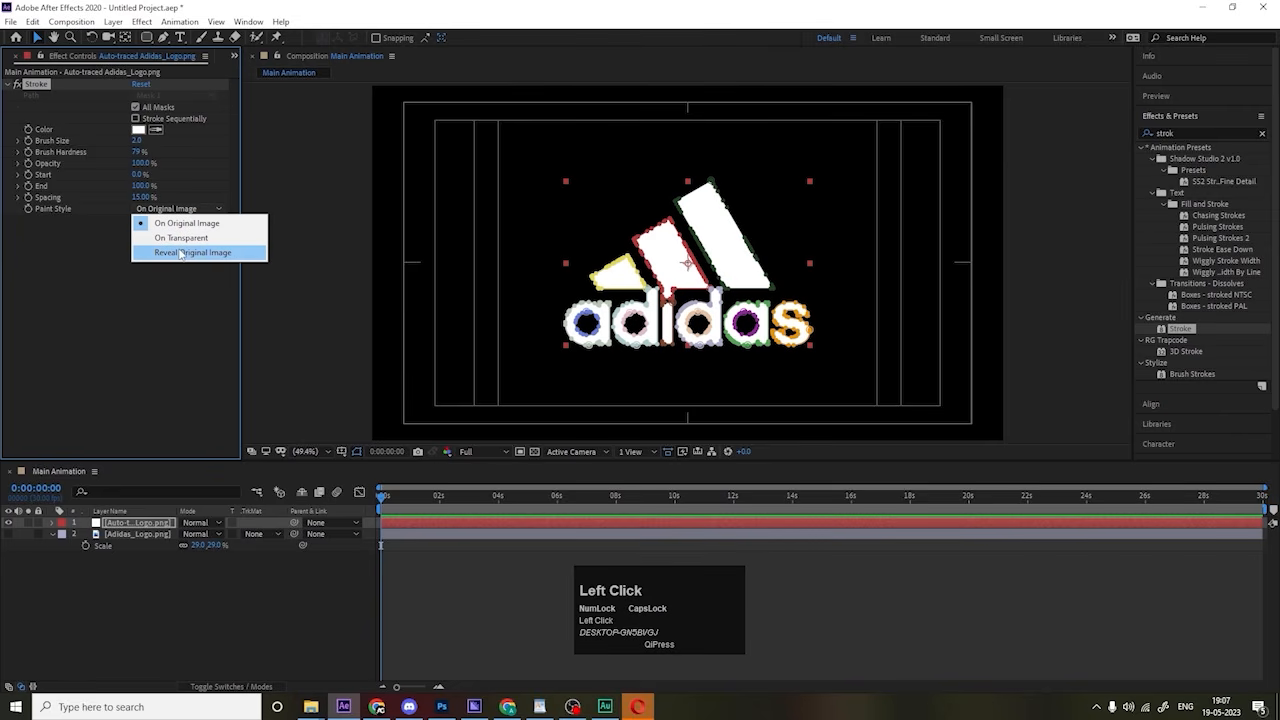
{"action": "left_click", "coordinate": [181, 253]}
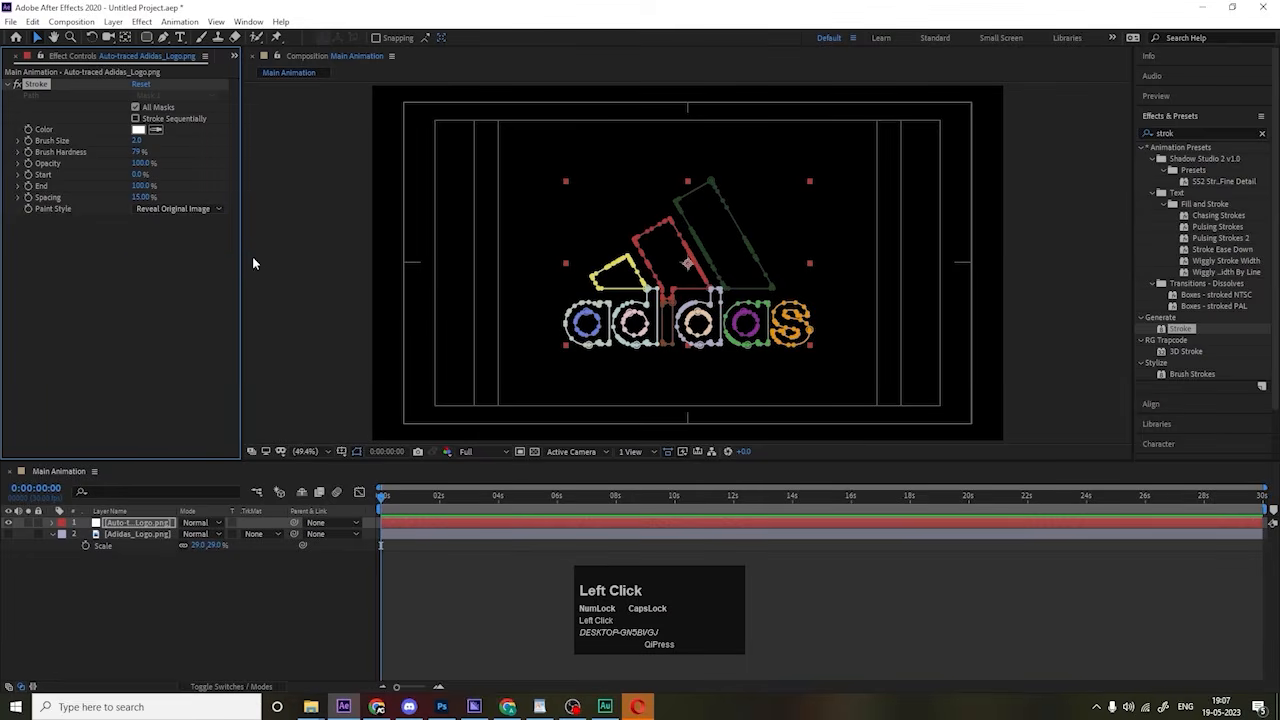
{"action": "left_click", "coordinate": [338, 557]}
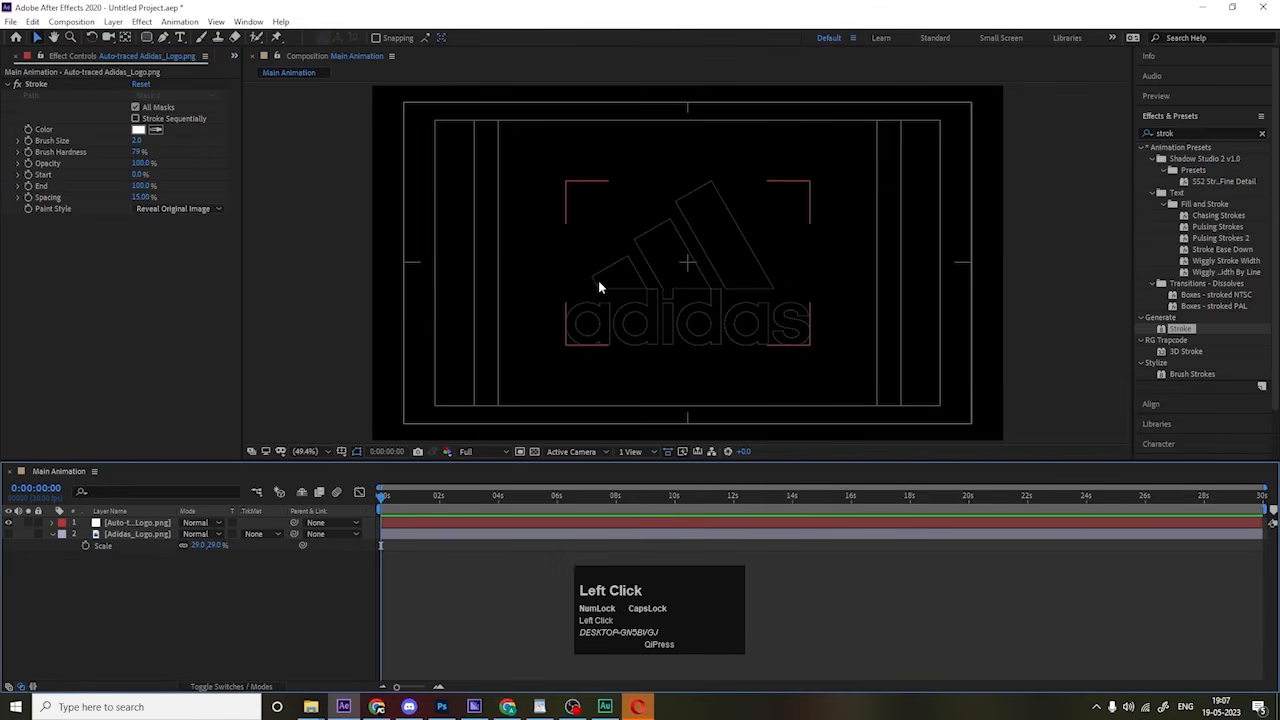
Step: Set the Stroke effect's brush size to 20 on the auto-traced layer and check the logo outline
{"action": "scroll", "coordinate": [626, 310], "scroll_direction": "up", "scroll_amount": 4}
{"action": "scroll", "coordinate": [626, 308], "scroll_direction": "down", "scroll_amount": 4}
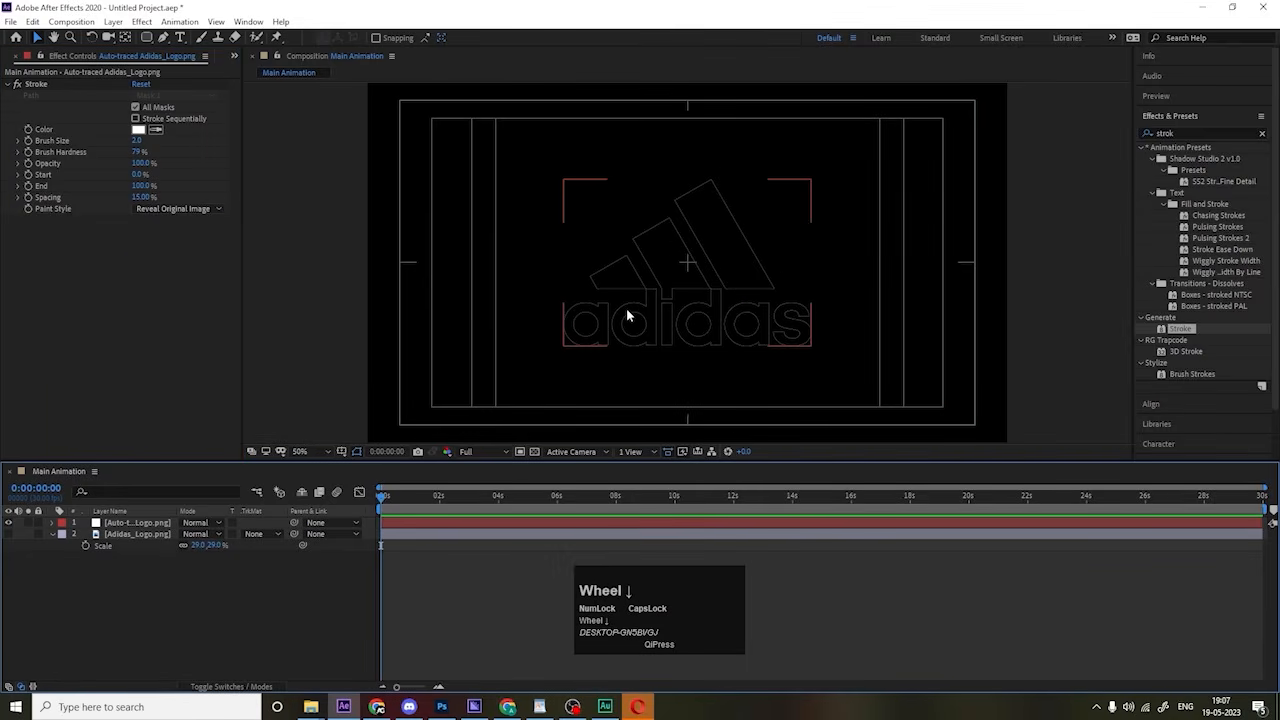
{"action": "left_click", "coordinate": [628, 317]}
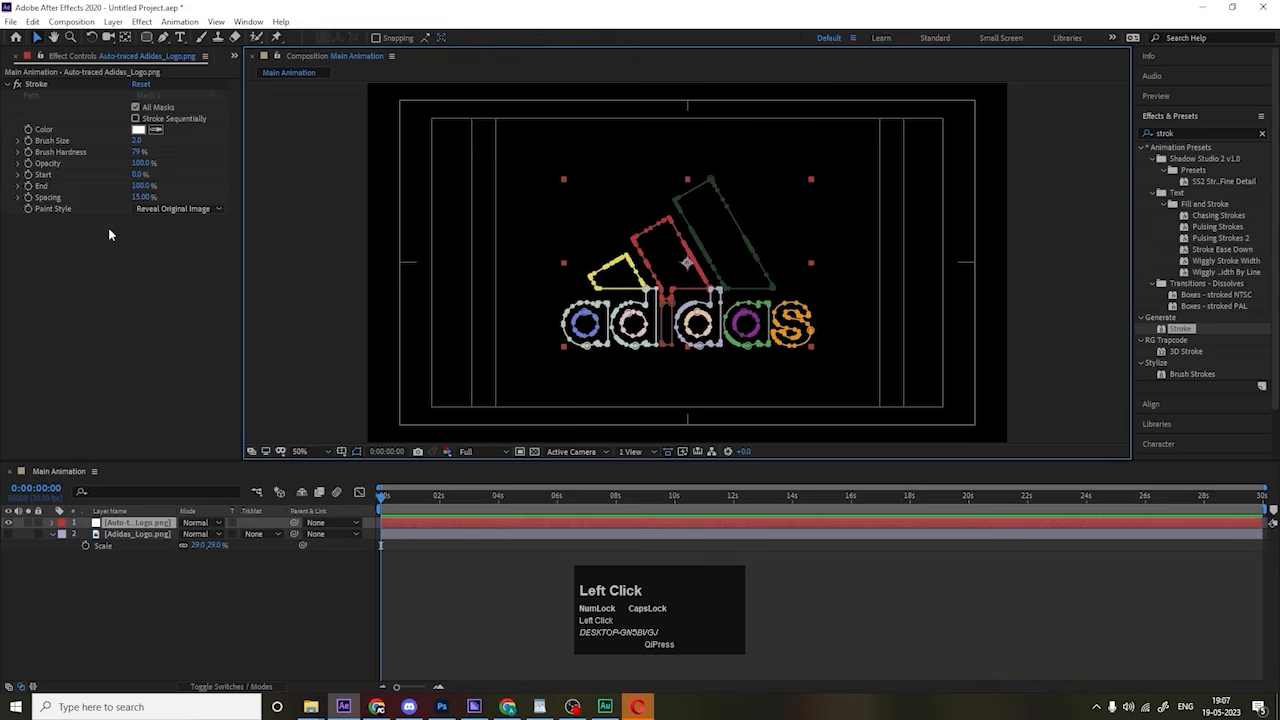
{"action": "left_click_drag", "start_coordinate": [136, 141], "coordinate": [140, 141]}
{"action": "left_click", "coordinate": [139, 141]}
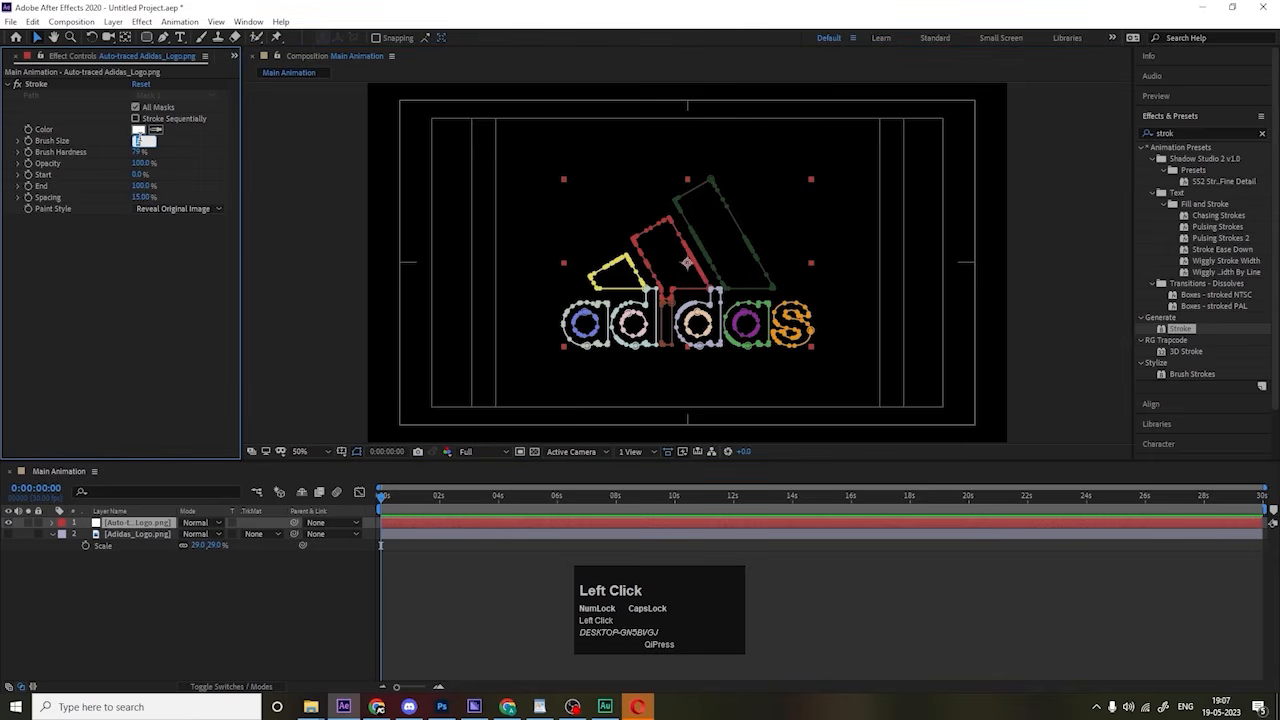
{"action": "key", "text": "Return"}
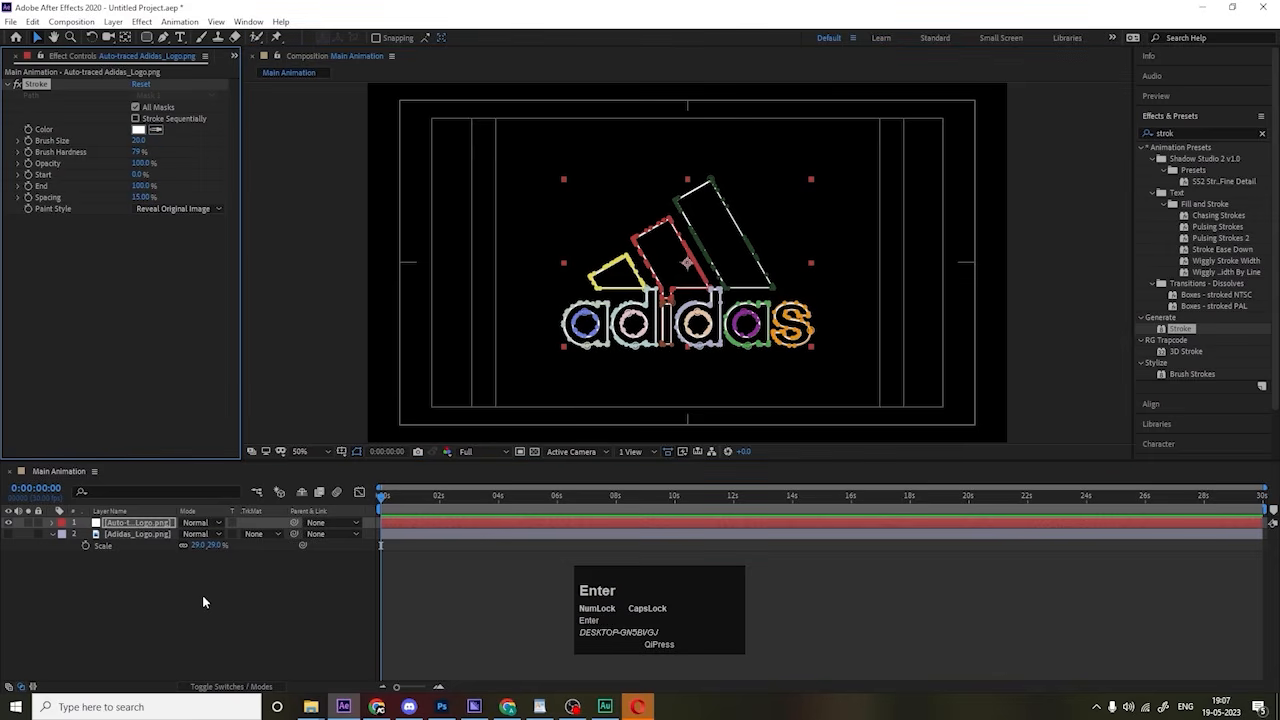
{"action": "left_click", "coordinate": [740, 368]}
{"action": "left_click", "coordinate": [138, 503]}
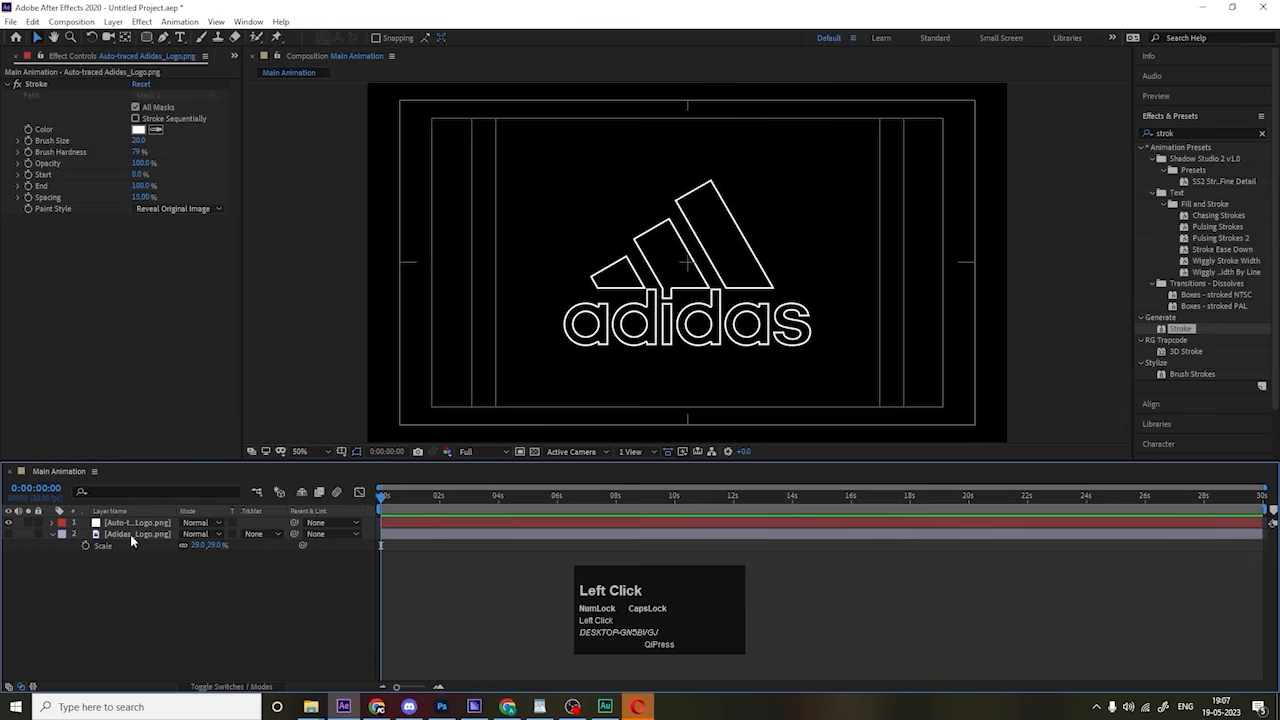
Step: Set the auto-traced layer's Stroke End to 0% and keyframe it at 0:00:00:00
{"action": "left_click", "coordinate": [131, 538]}
{"action": "left_click", "coordinate": [128, 523]}
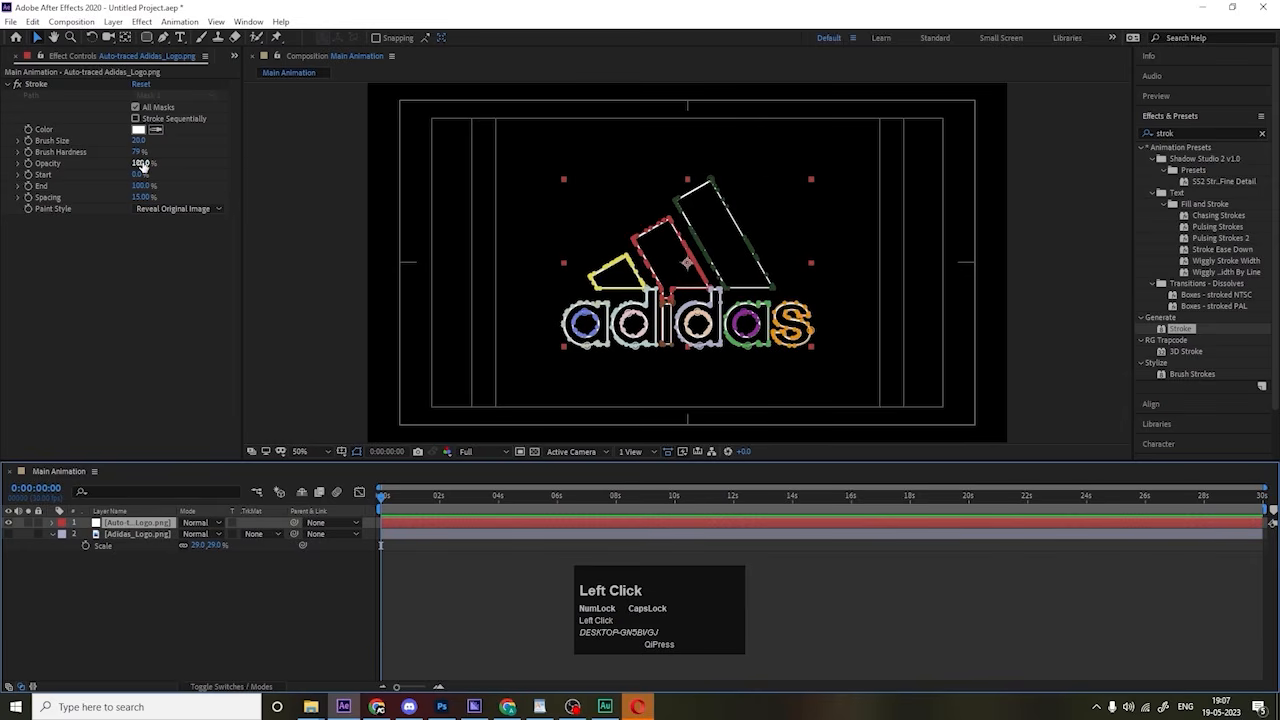
{"action": "left_click", "coordinate": [41, 190]}
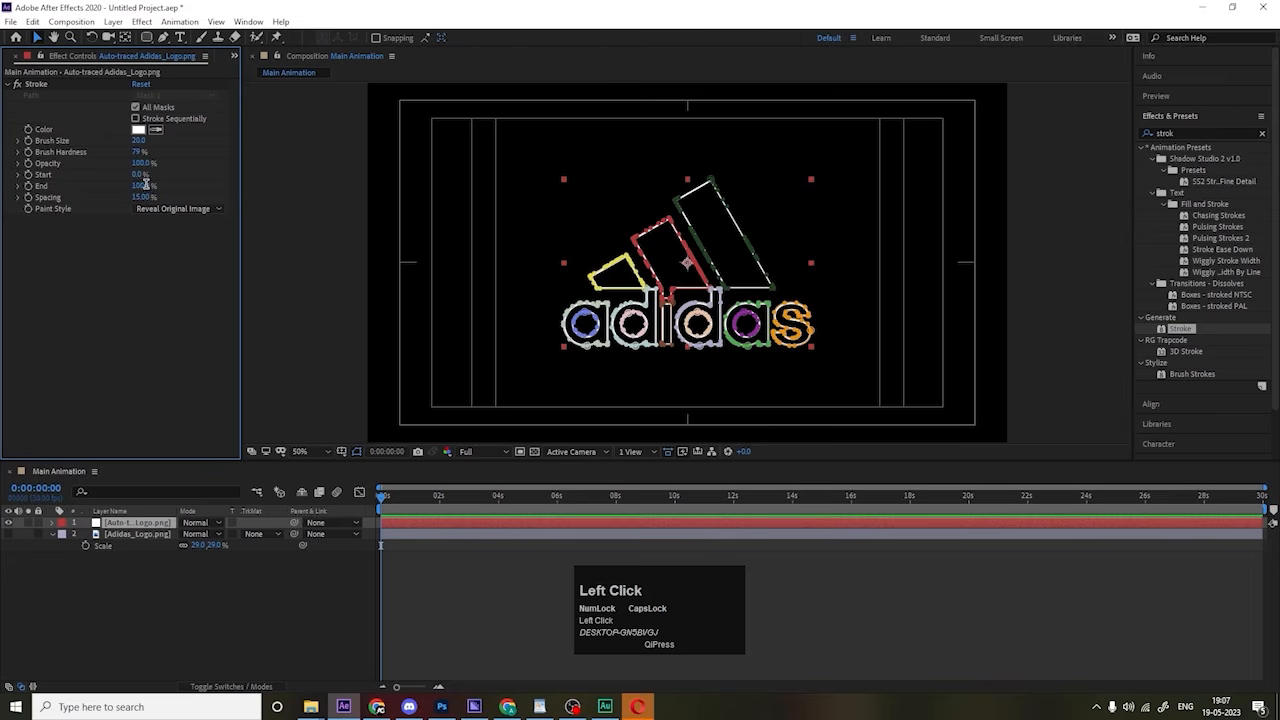
{"action": "left_click", "coordinate": [144, 186]}
{"action": "type", "text": "0"}
{"action": "key", "text": "Return"}
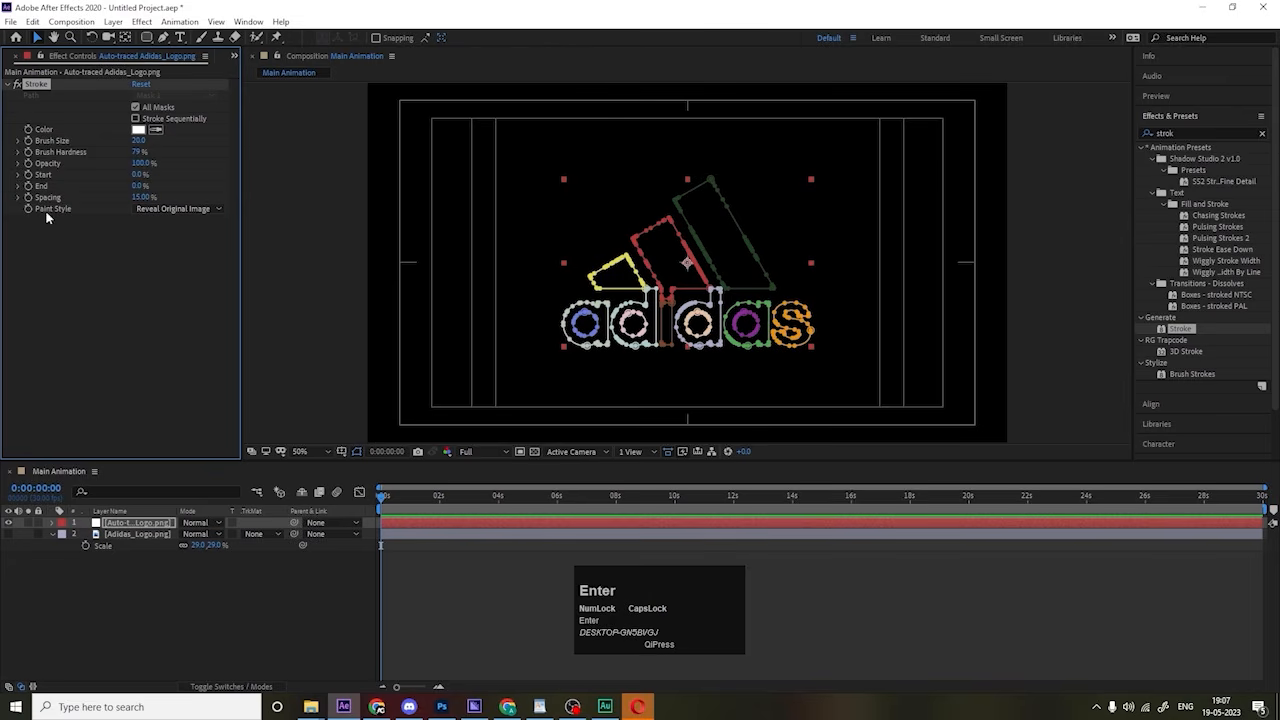
{"action": "left_click", "coordinate": [419, 521]}
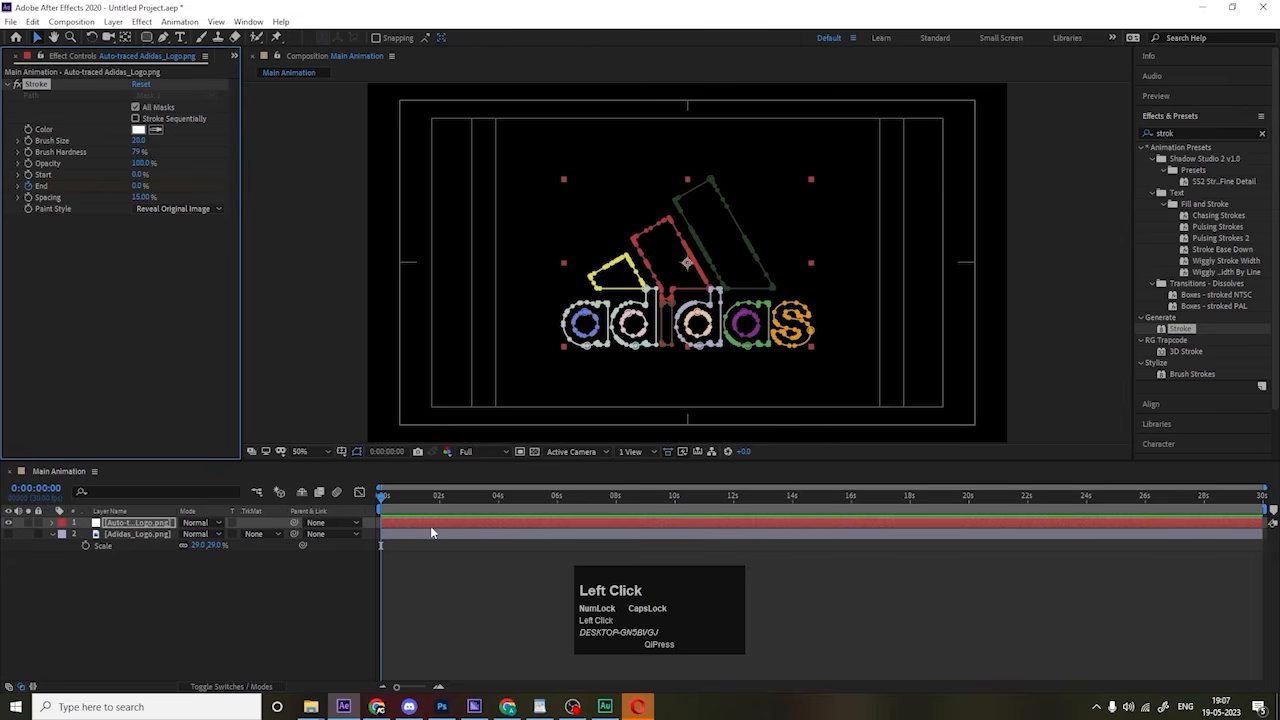
Step: Reveal the auto-traced layer's keyframes and set Stroke End to 100% at 0:00:02:00
{"action": "key", "text": "u"}
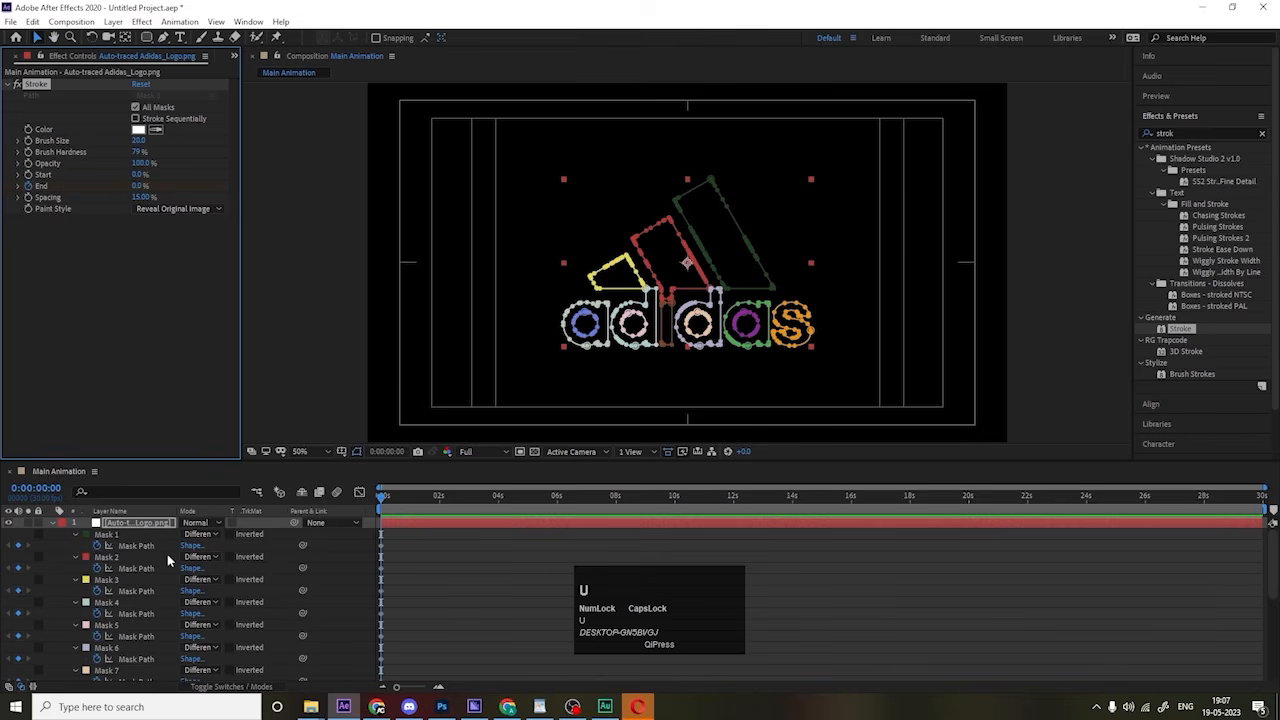
{"action": "key", "text": "equal"}
{"action": "scroll", "coordinate": [141, 561], "scroll_direction": "down", "scroll_amount": 5}
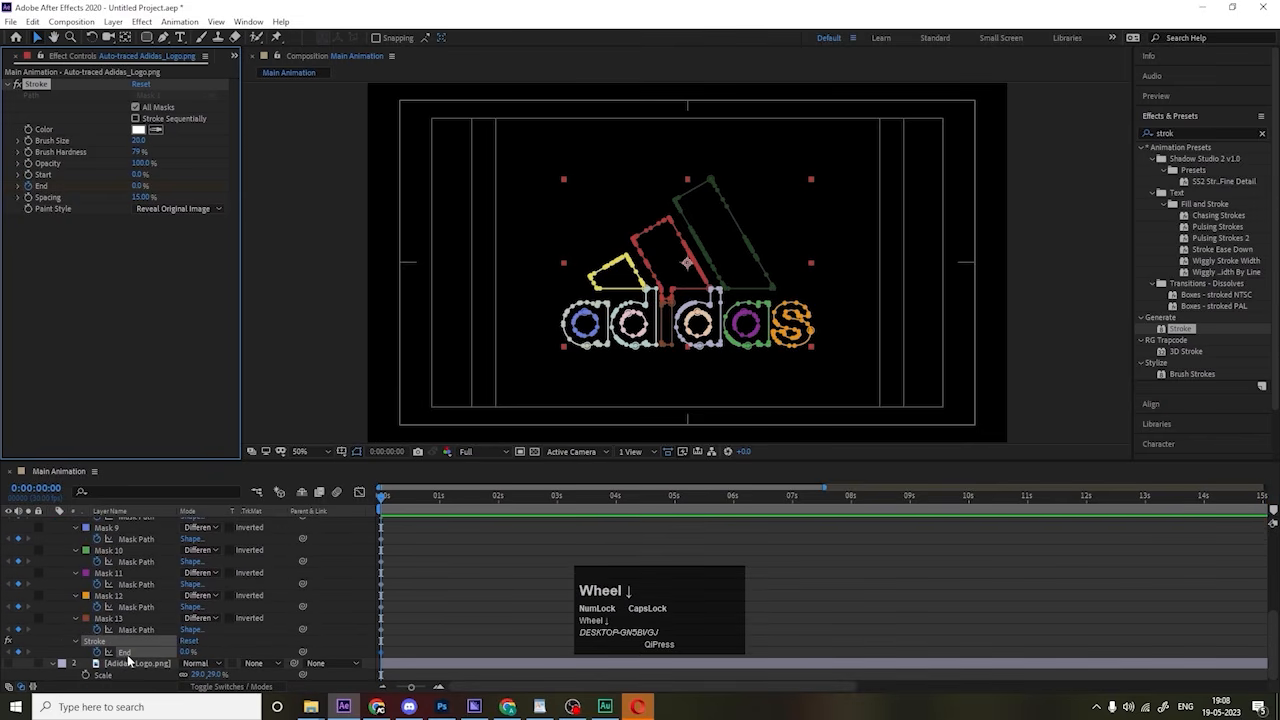
{"action": "left_click", "coordinate": [497, 497]}
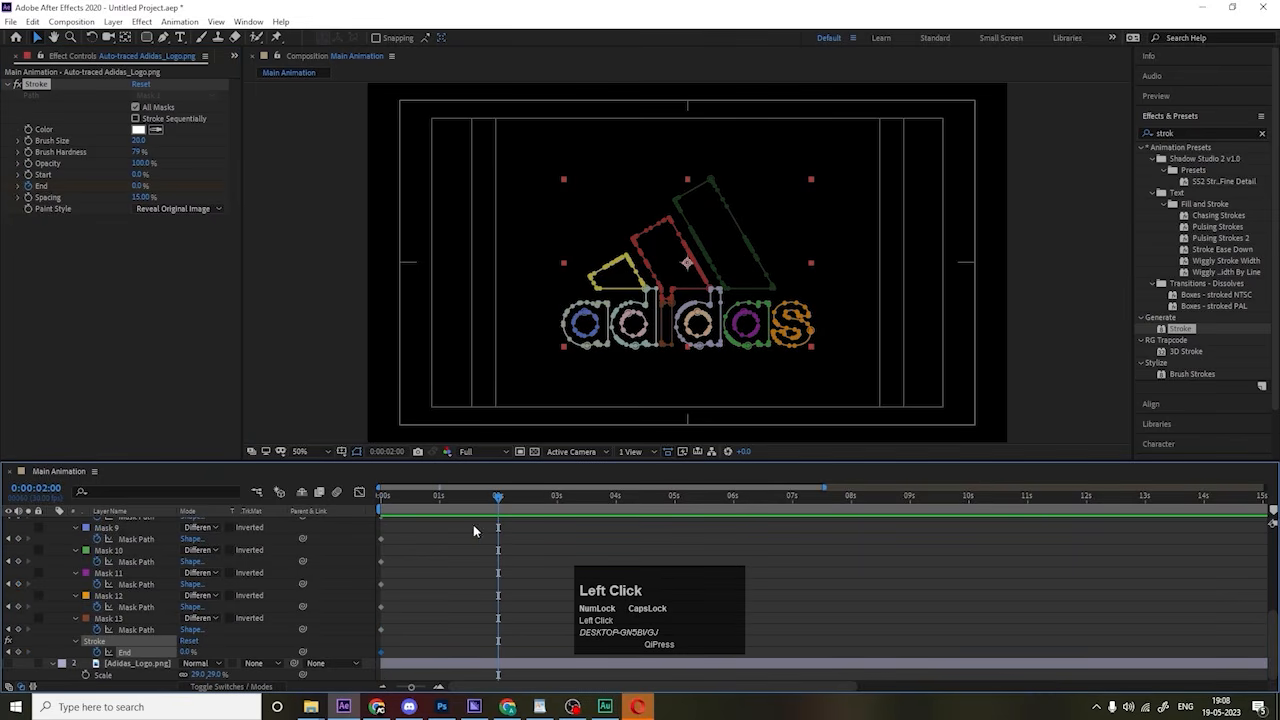
{"action": "left_click_drag", "start_coordinate": [186, 650], "coordinate": [459, 632]}
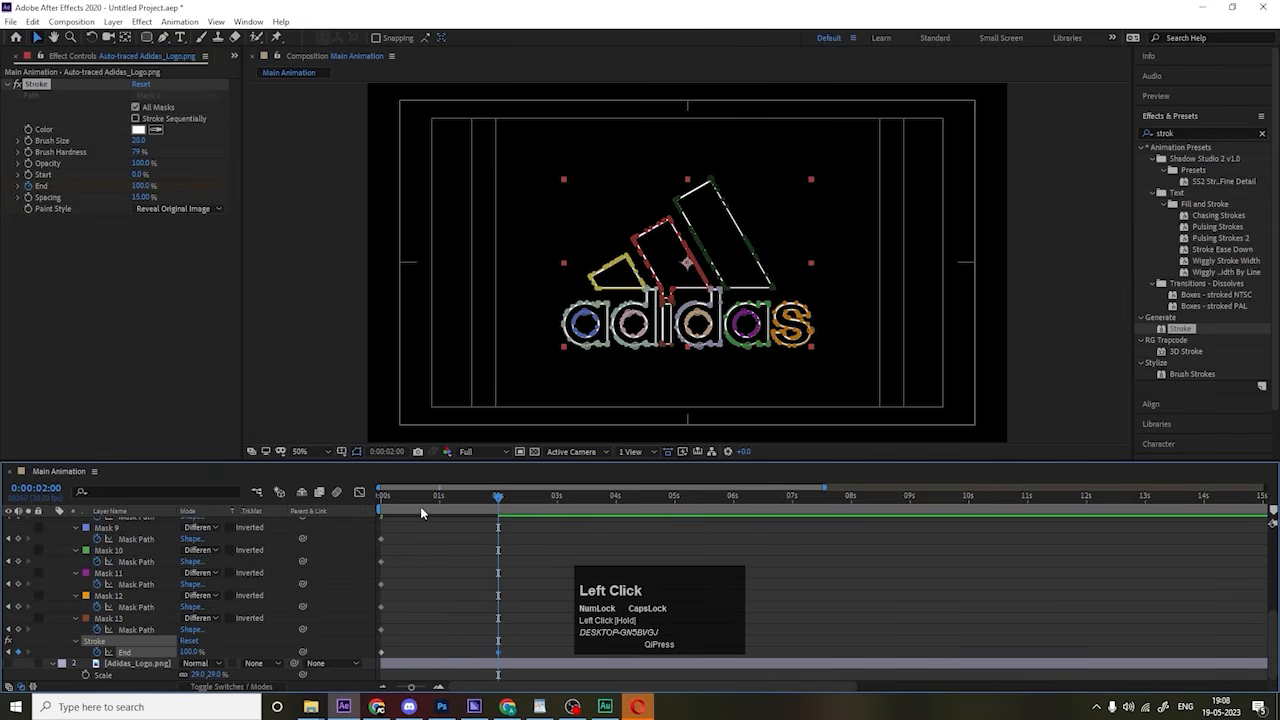
Step: Preview the outline drawing animation from the start and collapse the layers' properties in the timeline
{"action": "left_click_drag", "start_coordinate": [418, 504], "coordinate": [341, 506]}
{"action": "key", "text": "space"}
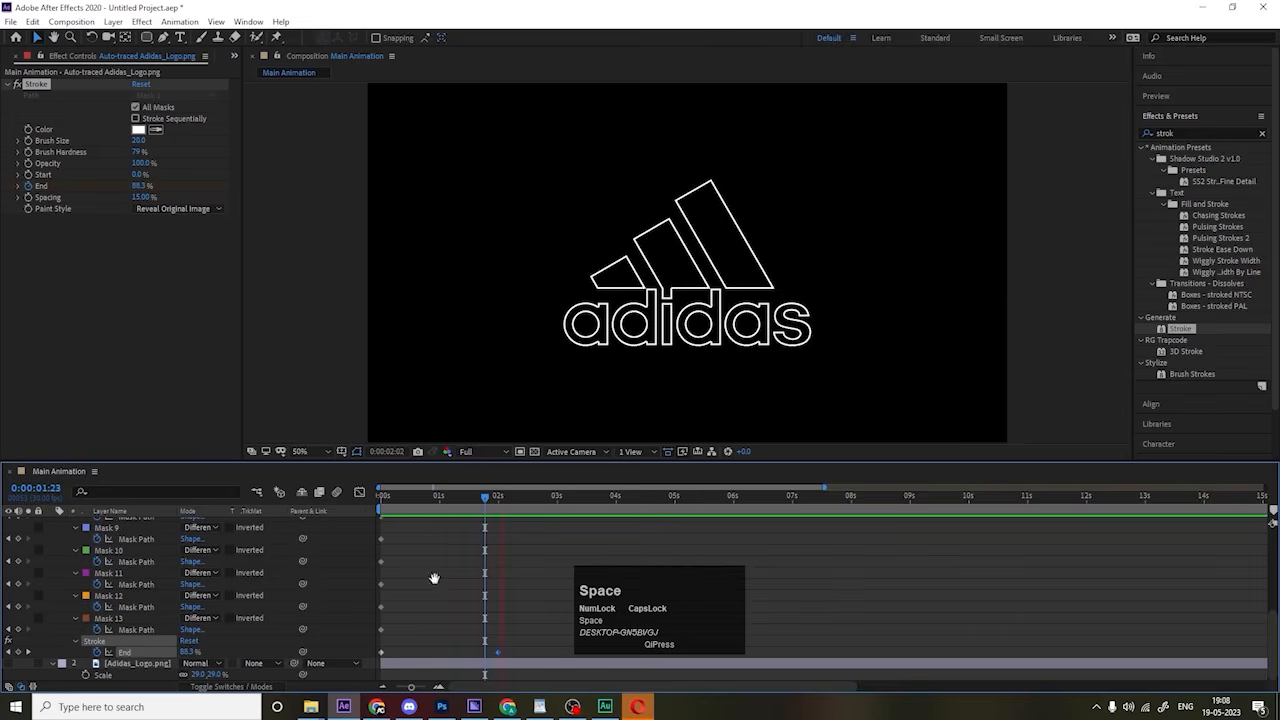
{"action": "scroll", "coordinate": [440, 582], "scroll_direction": "up", "scroll_amount": 1}
{"action": "scroll", "coordinate": [443, 585], "scroll_direction": "up", "scroll_amount": 1}
{"action": "left_click", "coordinate": [443, 585]}
{"action": "key", "text": "u"}
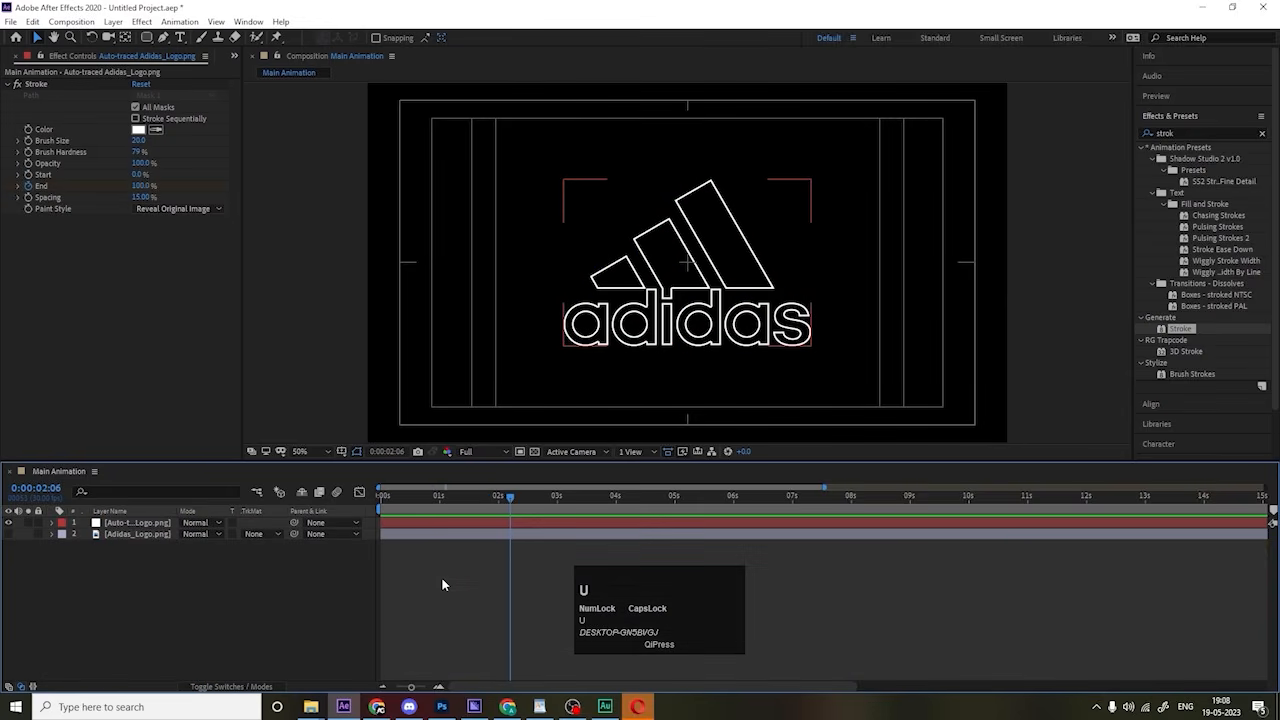
Step: Show the layer switch columns in the timeline and select the auto-traced Adidas layer
{"action": "key", "text": "F4"}
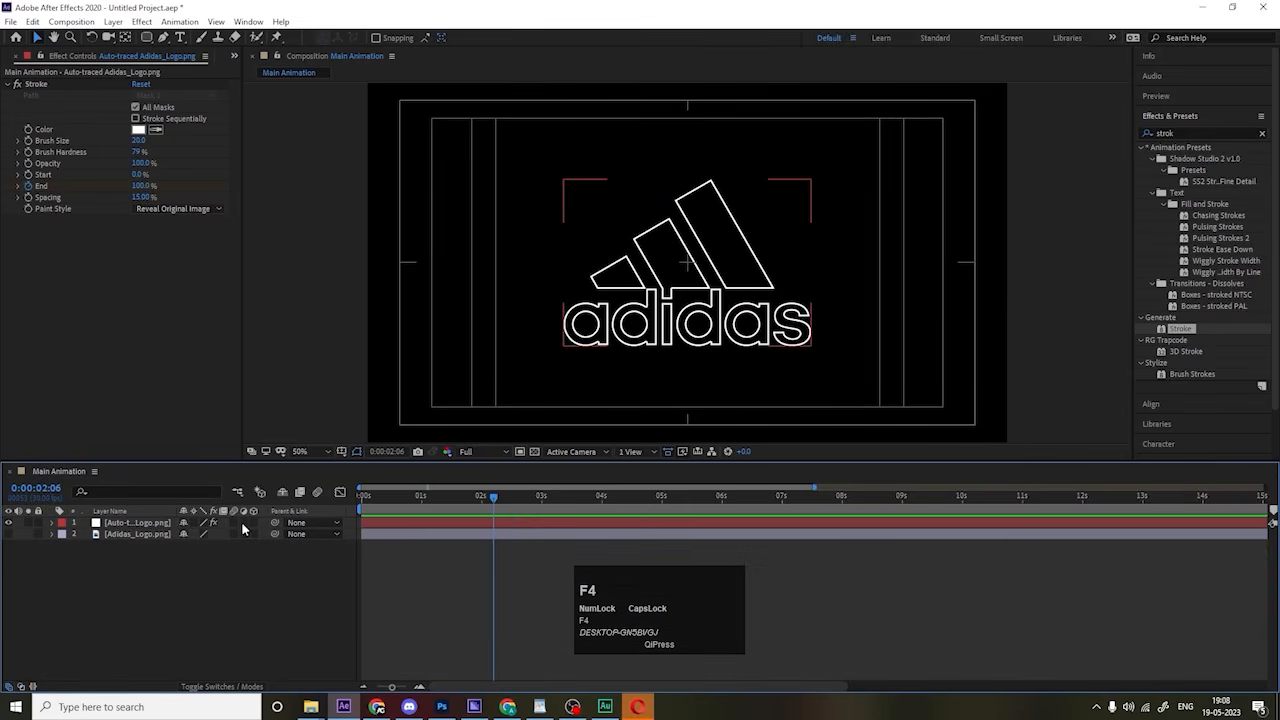
{"action": "left_click", "coordinate": [162, 526]}
{"action": "key", "text": "space"}
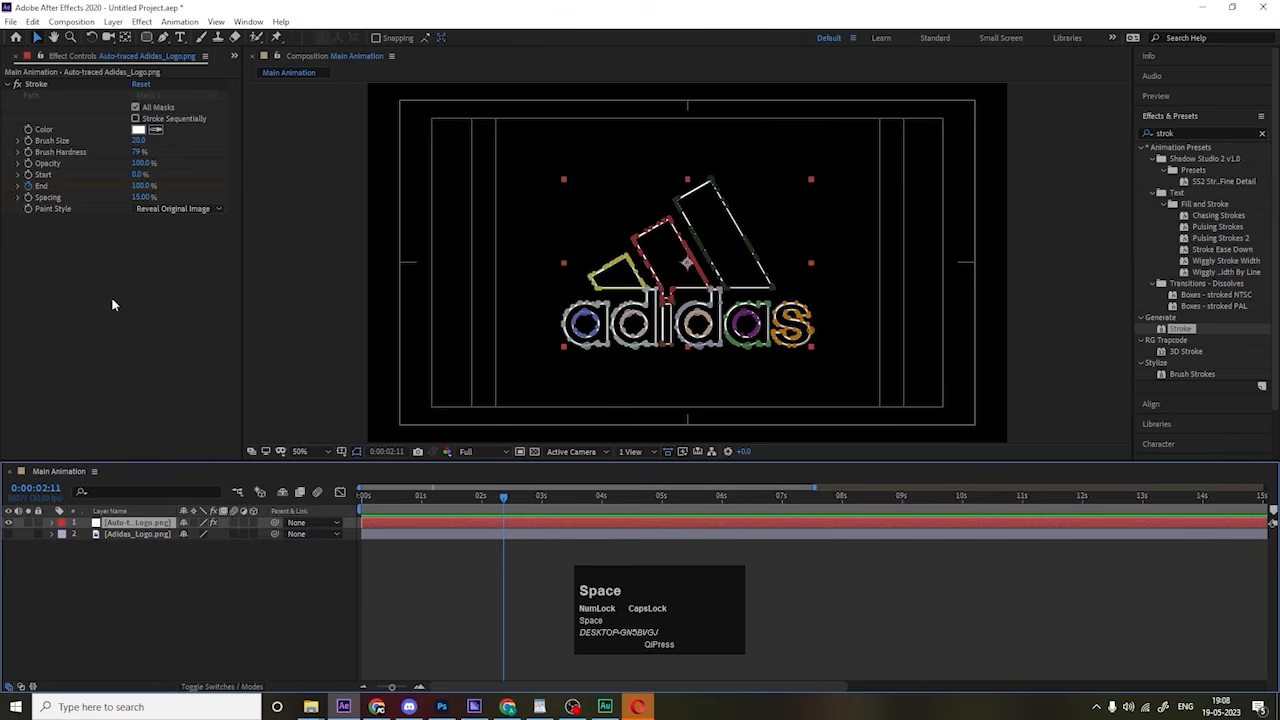
Step: Try red as the Stroke effect's color on the auto-traced layer, and undo the color change
{"action": "left_click", "coordinate": [138, 129]}
{"action": "left_click", "coordinate": [273, 402]}
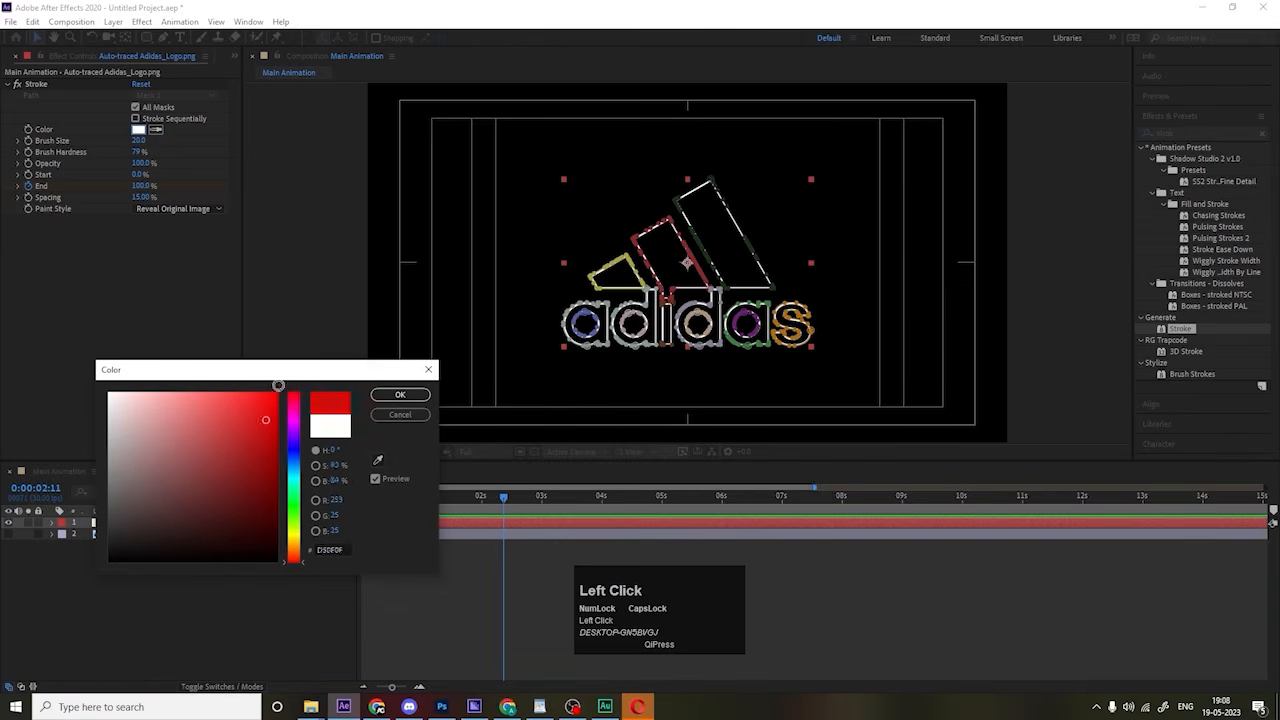
{"action": "left_click", "coordinate": [400, 394]}
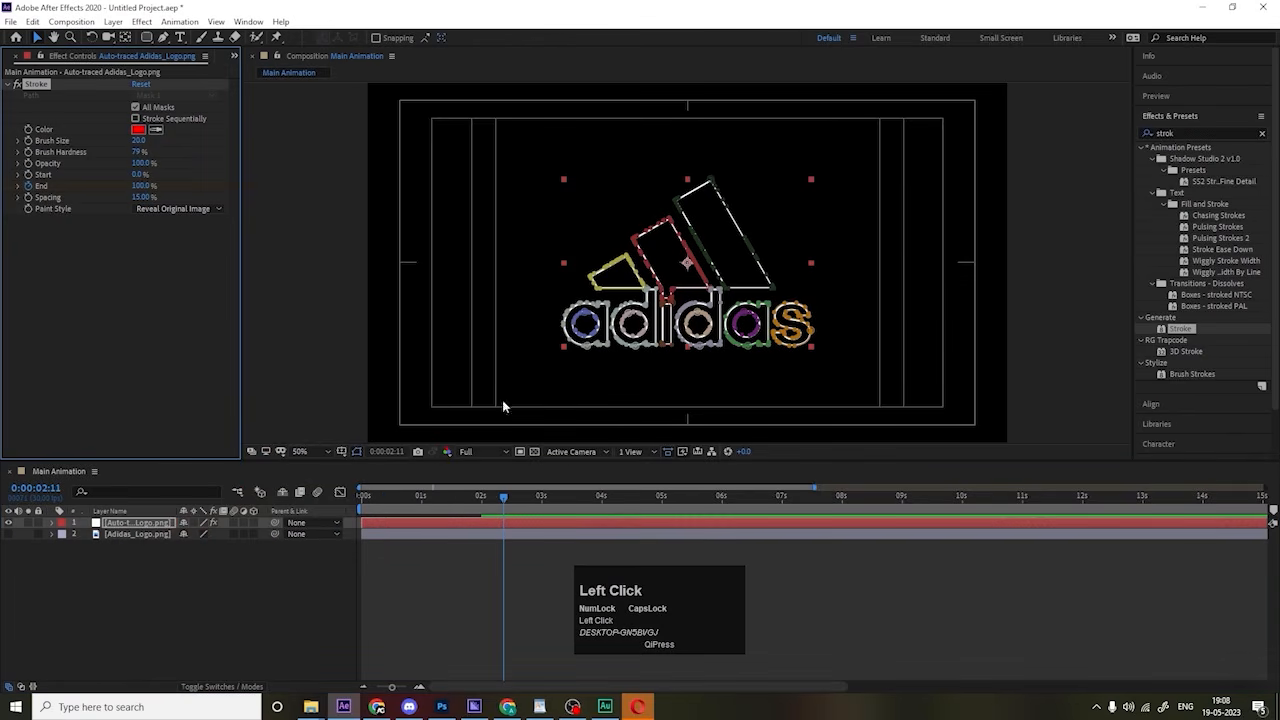
{"action": "left_click", "coordinate": [111, 627]}
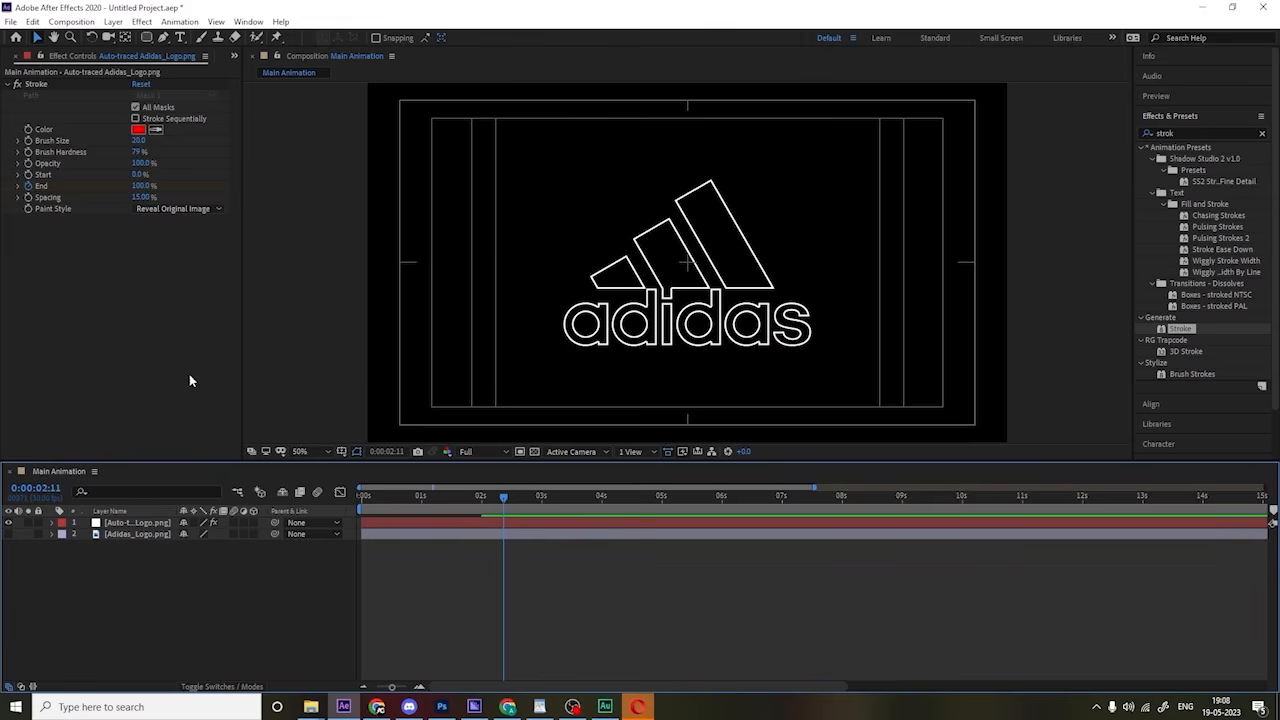
{"action": "key", "text": "ctrl+z"}
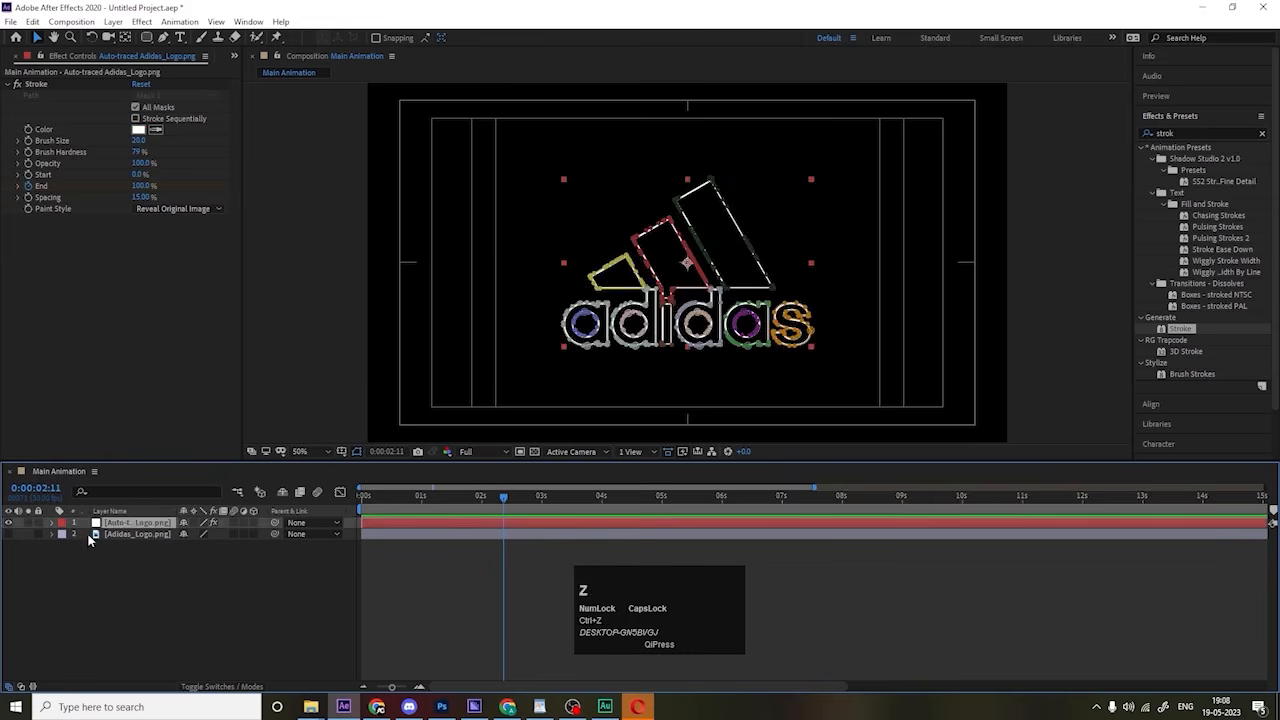
Step: Make the auto-traced Adidas logo layer a 3D layer
{"action": "left_click", "coordinate": [155, 612]}
{"action": "left_click", "coordinate": [136, 523]}
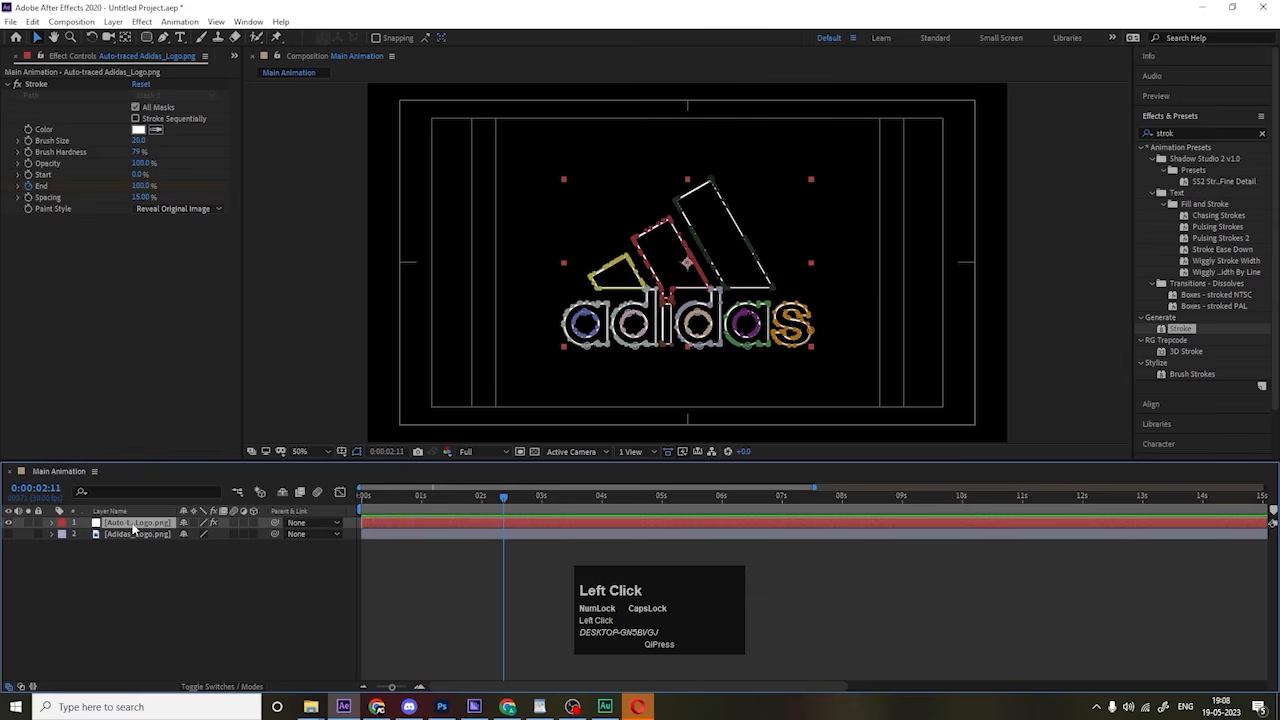
{"action": "left_click", "coordinate": [256, 523]}
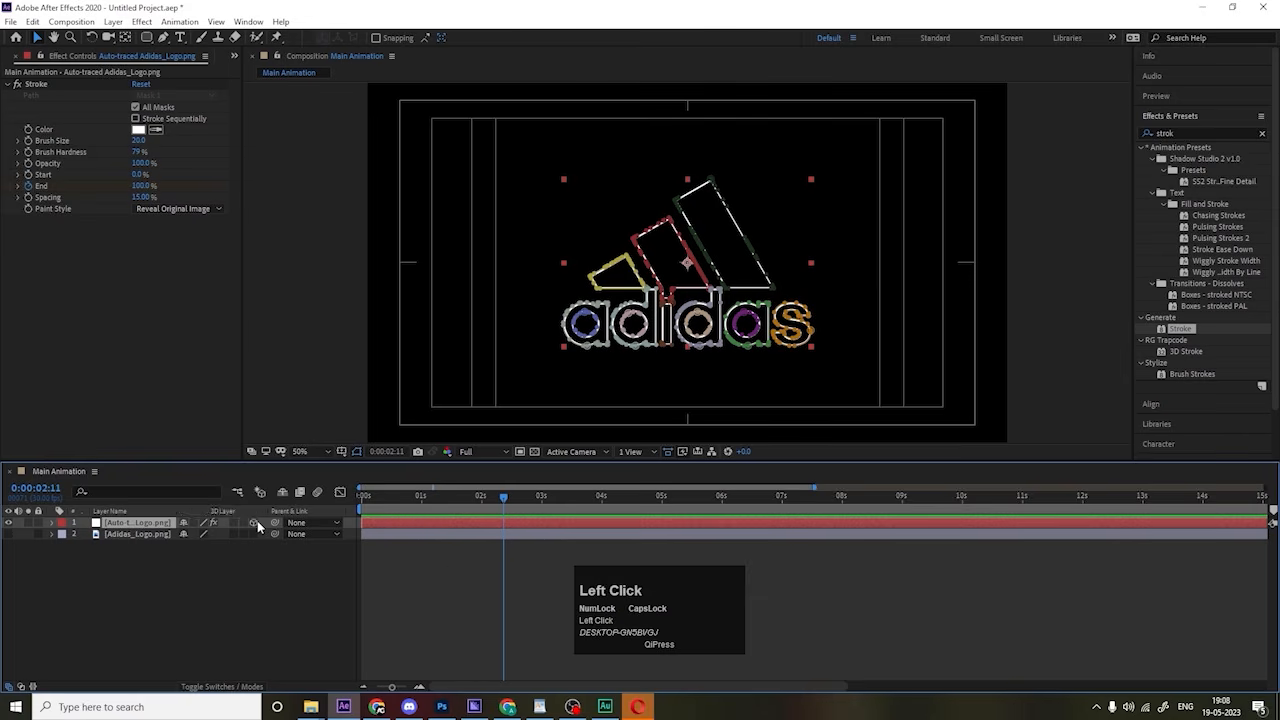
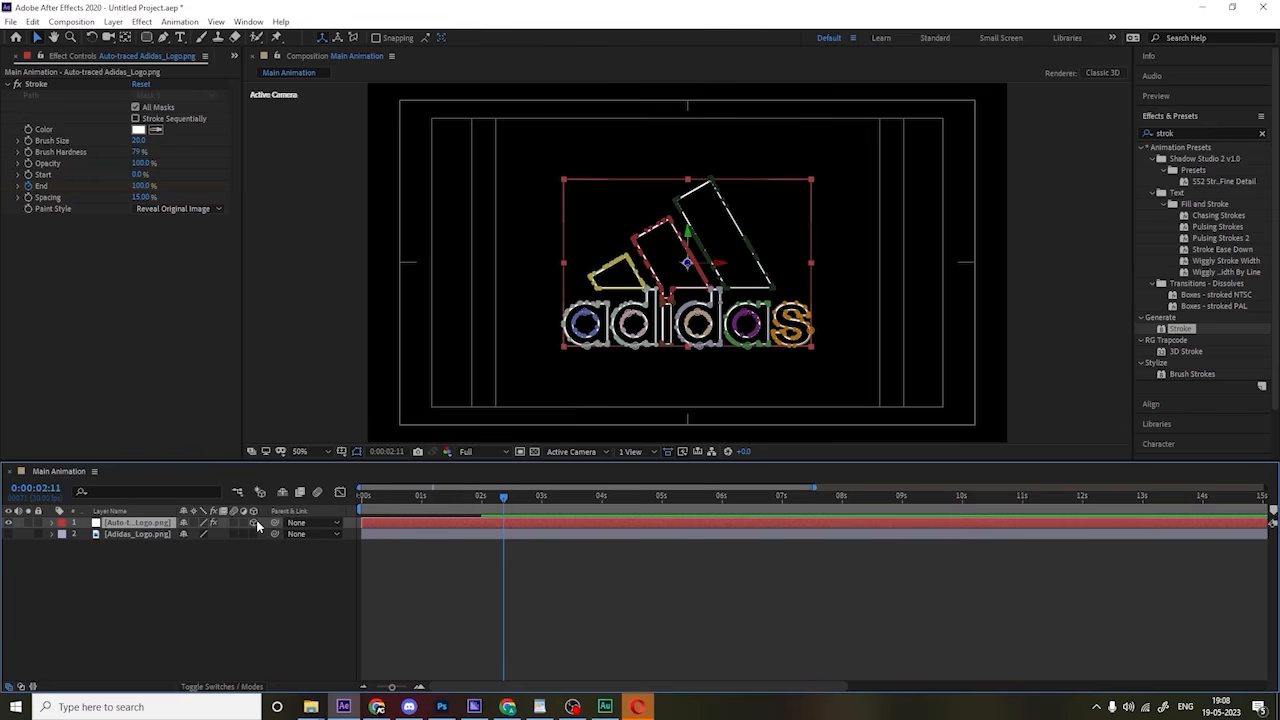
Step: Check the composition's available 3D renderers and choose Classic 3D
{"action": "left_click", "coordinate": [1100, 74]}
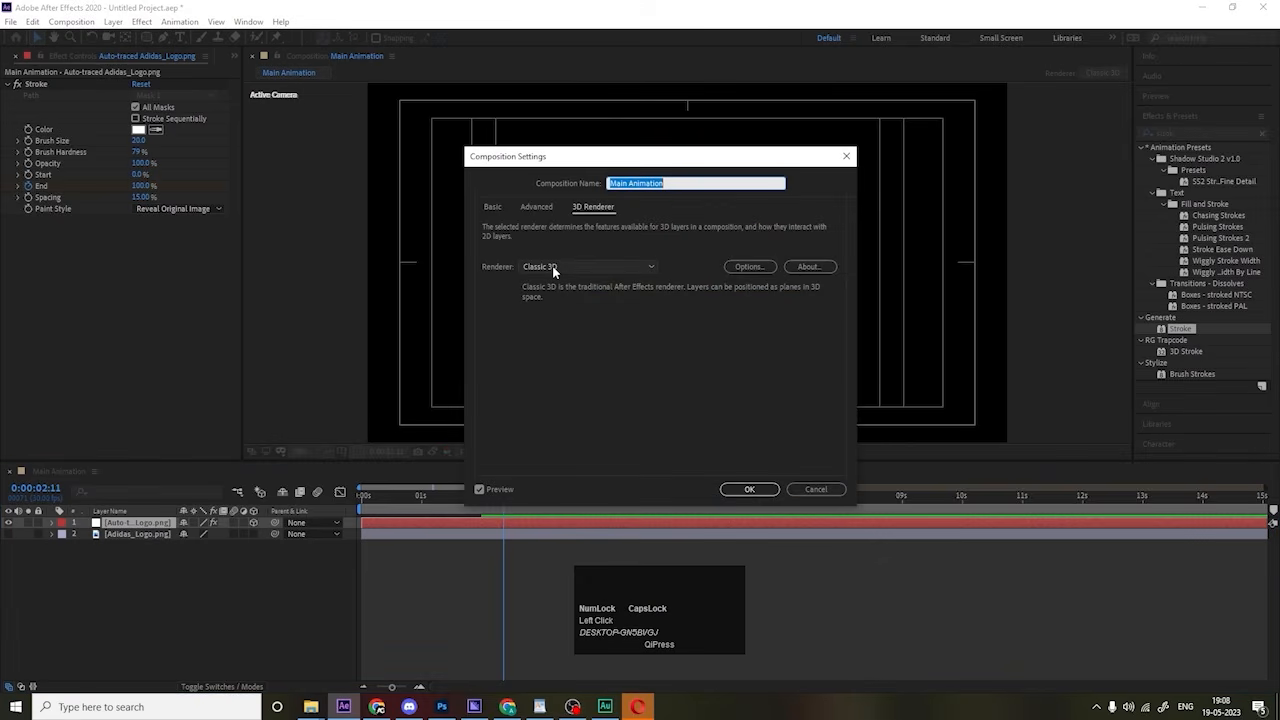
{"action": "left_click", "coordinate": [552, 266]}
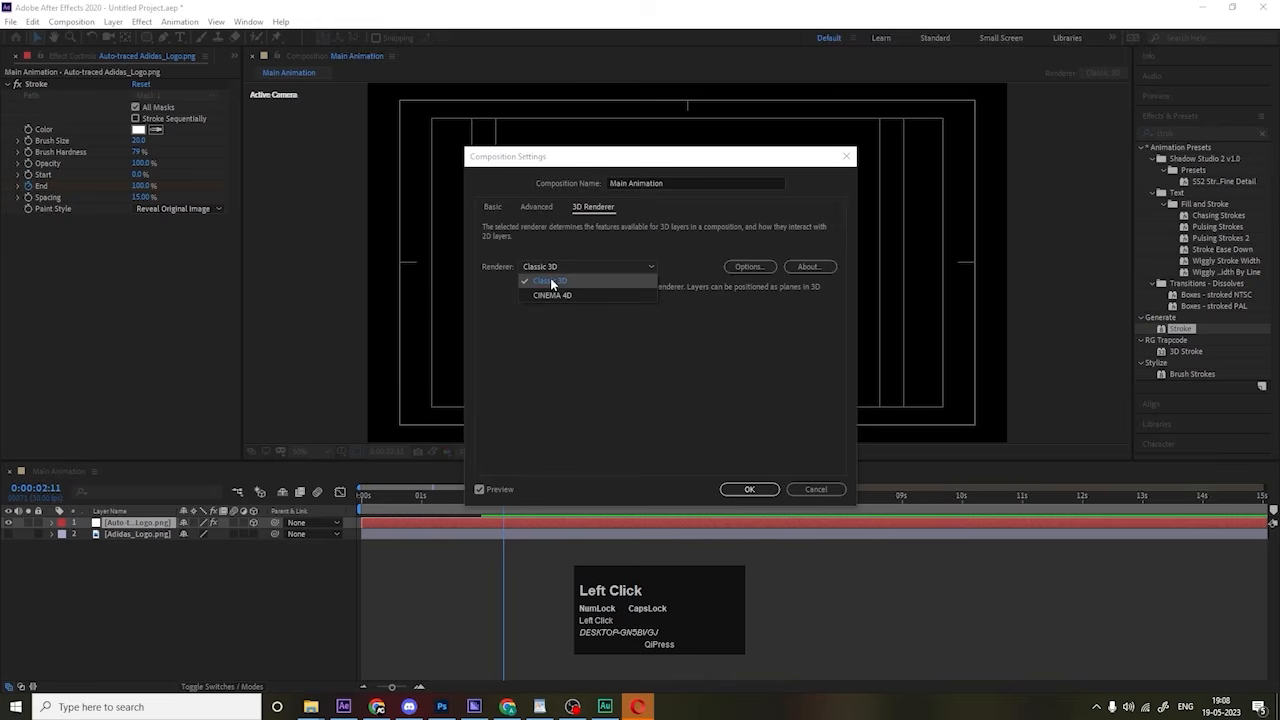
{"action": "left_click", "coordinate": [550, 281]}
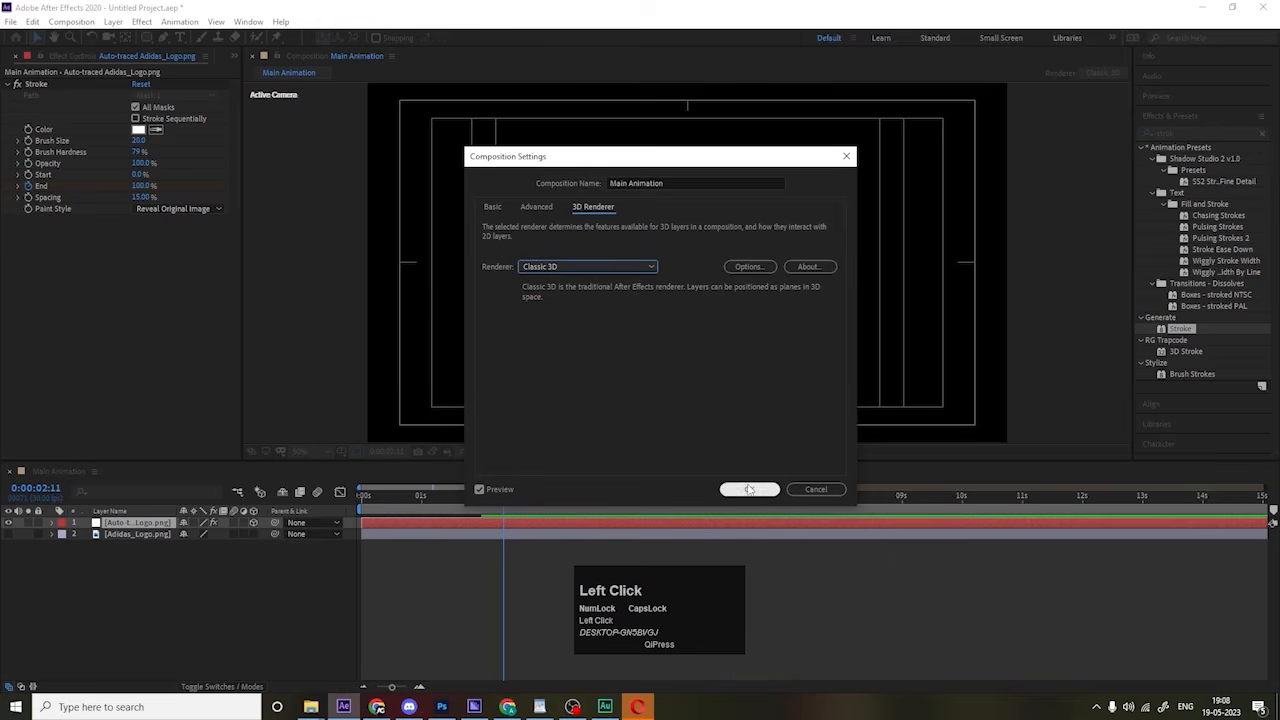
{"action": "left_click", "coordinate": [746, 489]}
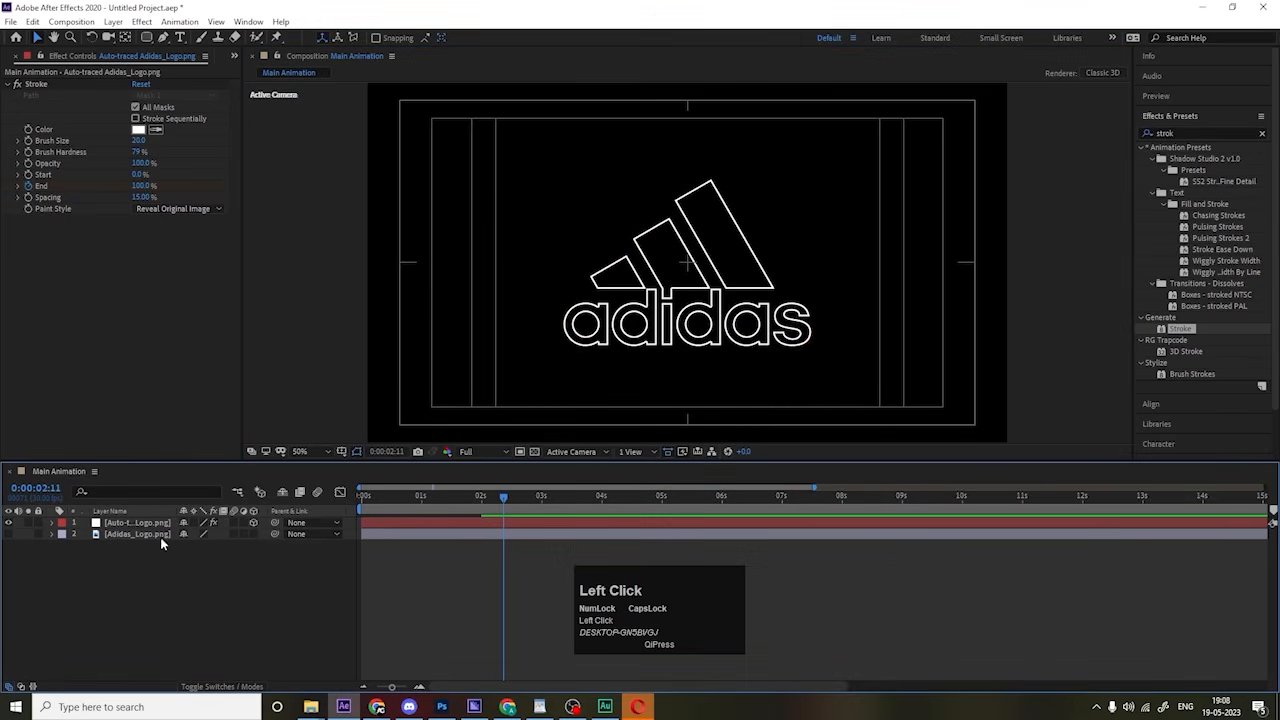
Step: Pre-compose the auto-traced layer under the name 1, moving all attributes into the new composition
{"action": "left_click", "coordinate": [133, 522]}
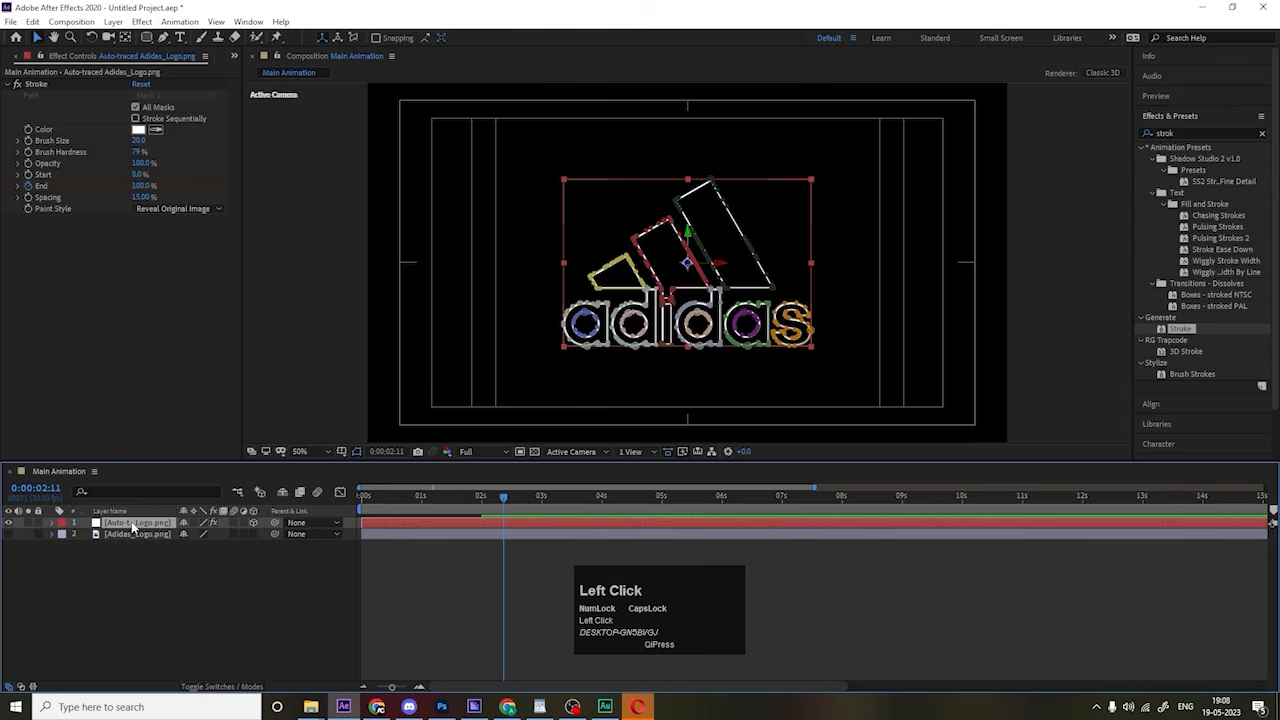
{"action": "key", "text": "ctrl"}
{"action": "key", "text": "ctrl+shift+c"}
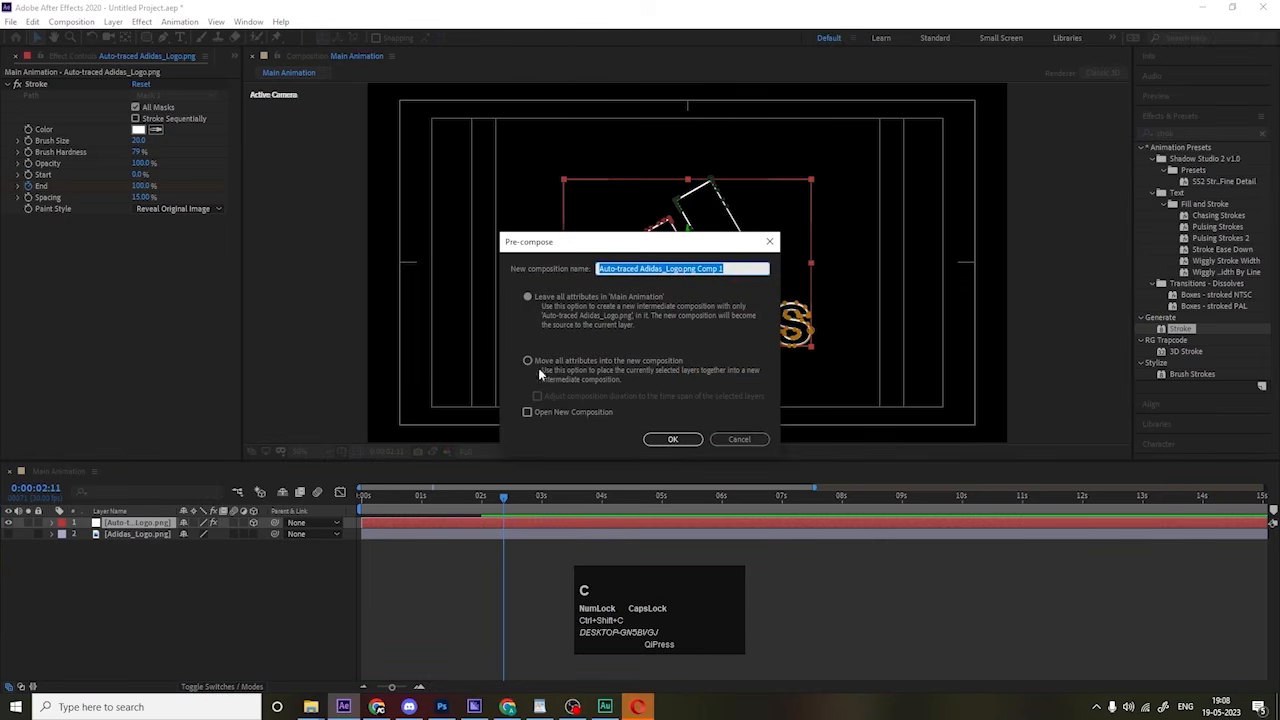
{"action": "left_click", "coordinate": [528, 363]}
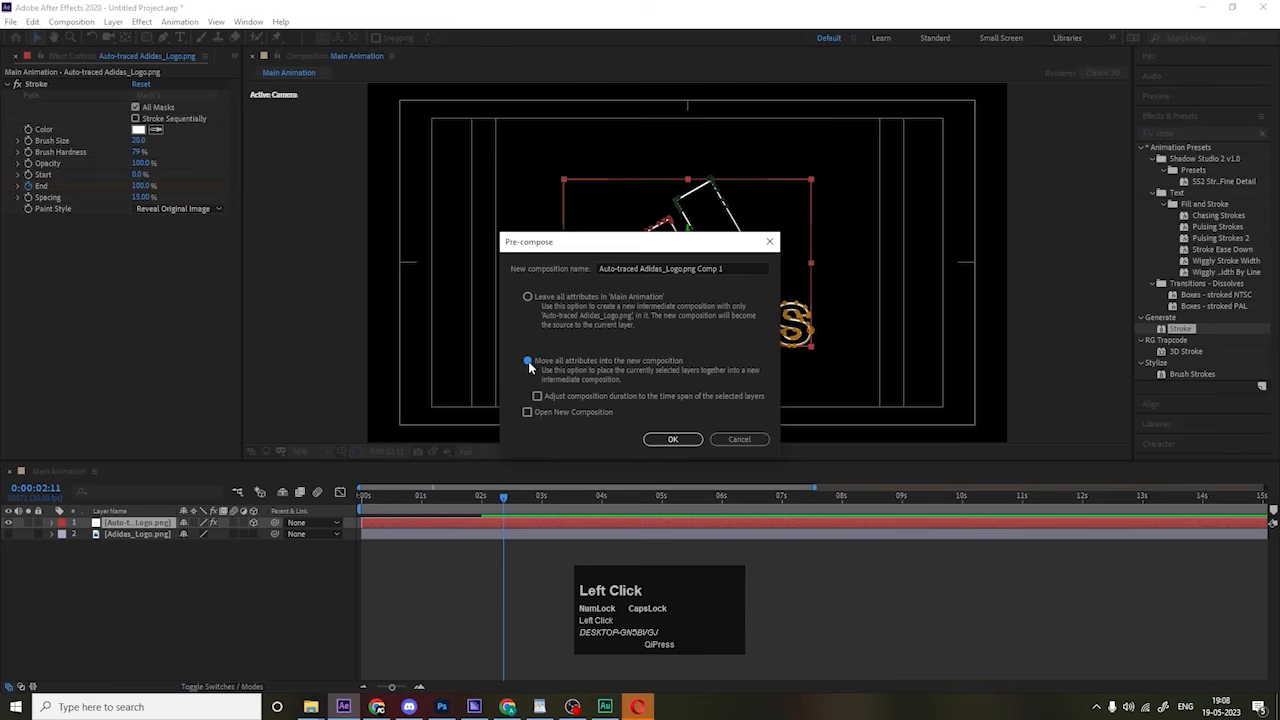
{"action": "key", "text": "ctrl+a"}
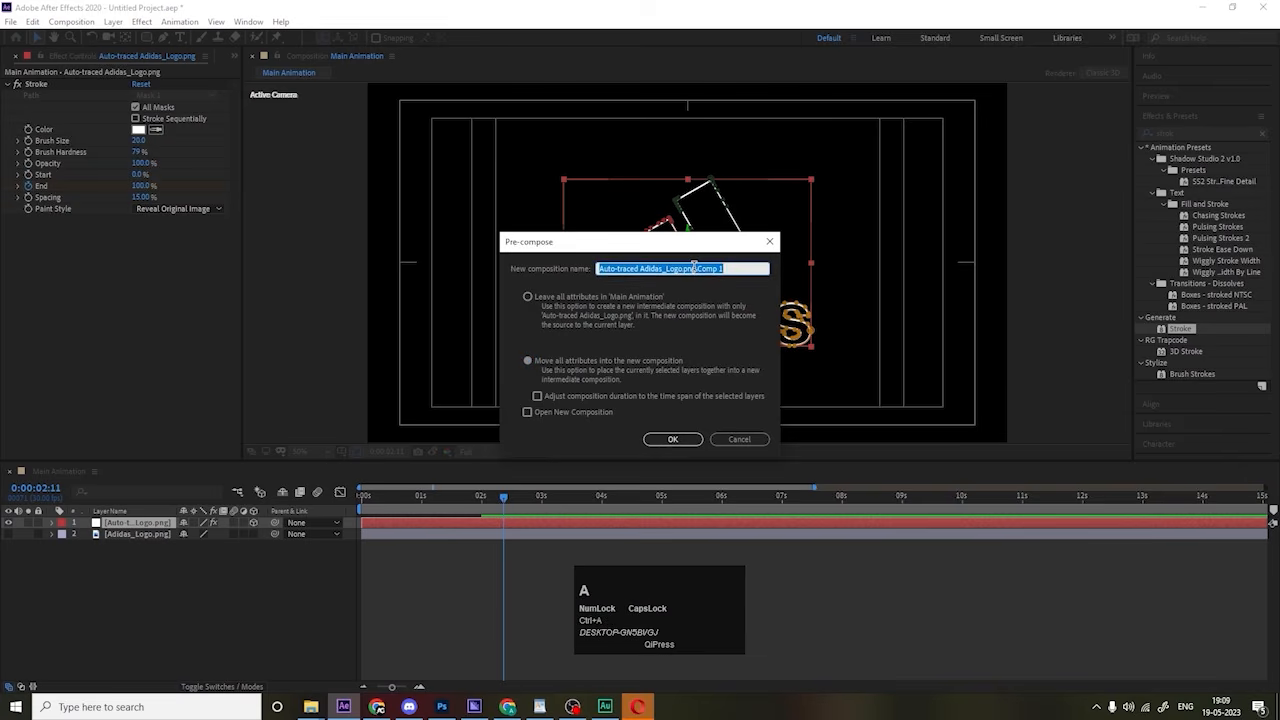
{"action": "type", "text": "1"}
{"action": "left_click", "coordinate": [691, 440]}
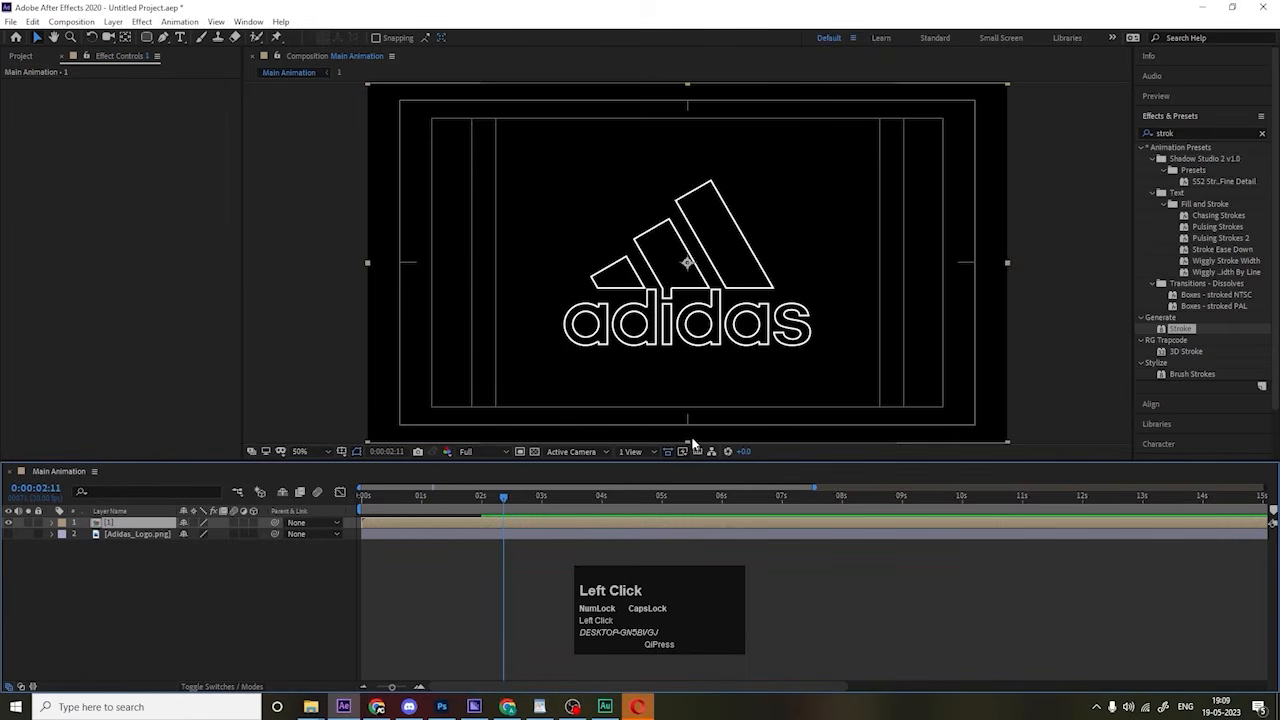
Step: Enable collapse transformations and the 3D layer option on precomp 1
{"action": "left_click", "coordinate": [194, 523]}
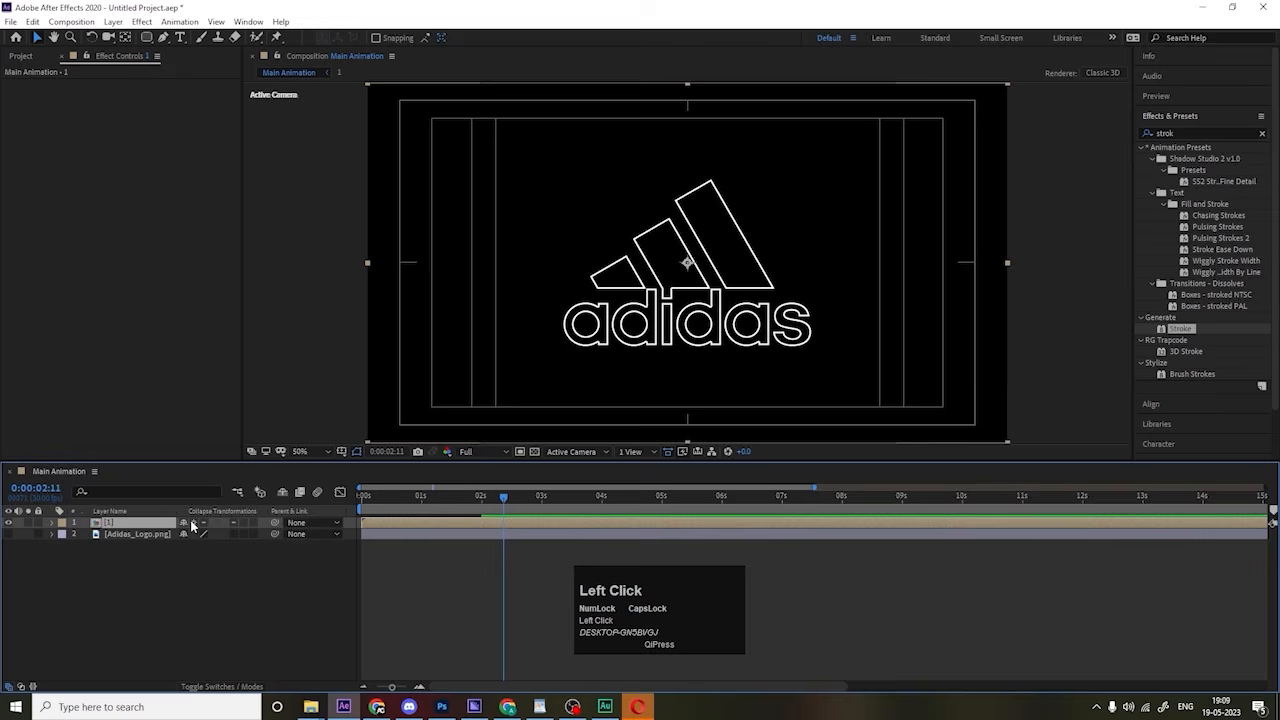
{"action": "left_click", "coordinate": [254, 523]}
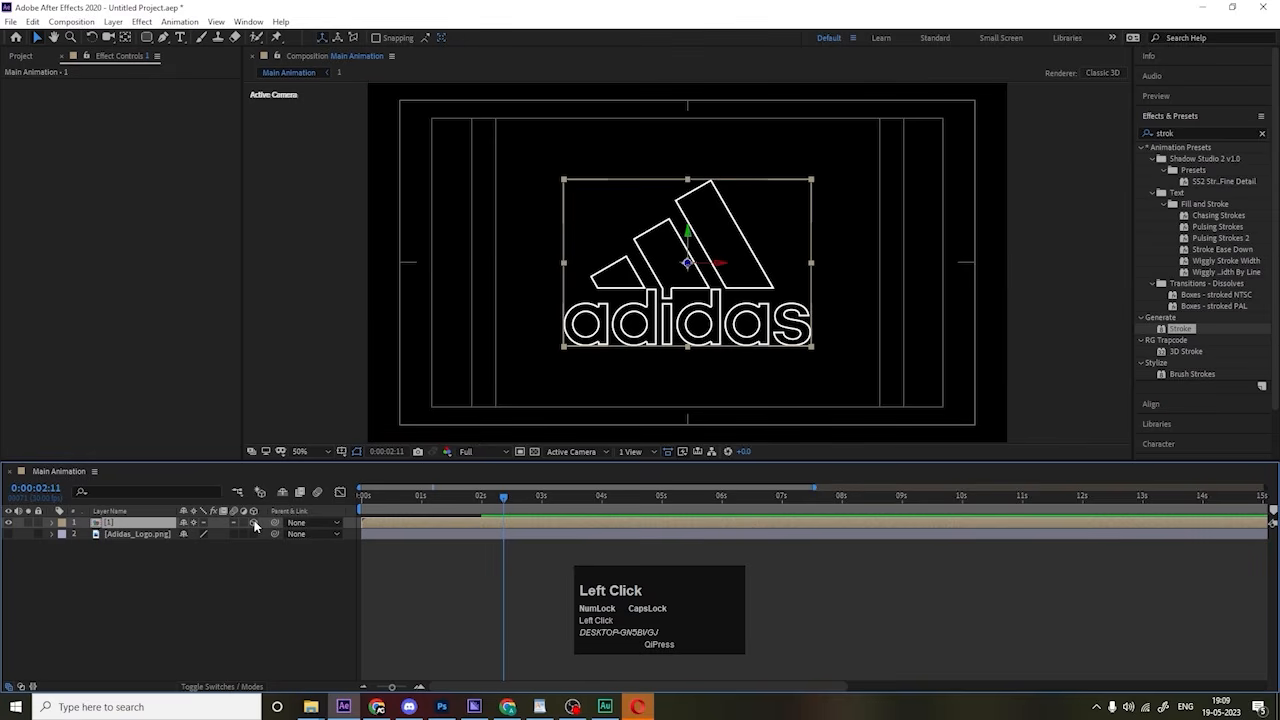
{"action": "left_click", "coordinate": [213, 582]}
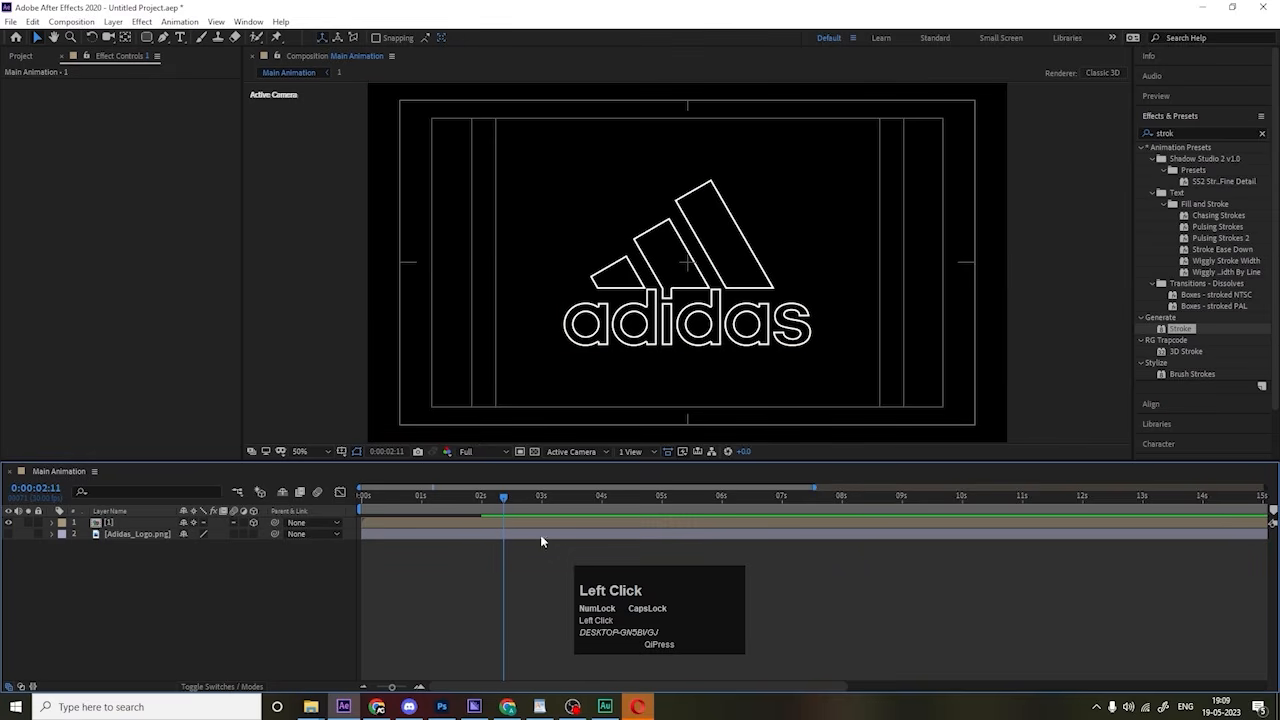
Step: Preview the precomposed outline animation in Main Animation from 0:00:00:00
{"action": "left_click_drag", "start_coordinate": [504, 497], "coordinate": [361, 502]}
{"action": "key", "text": "space"}
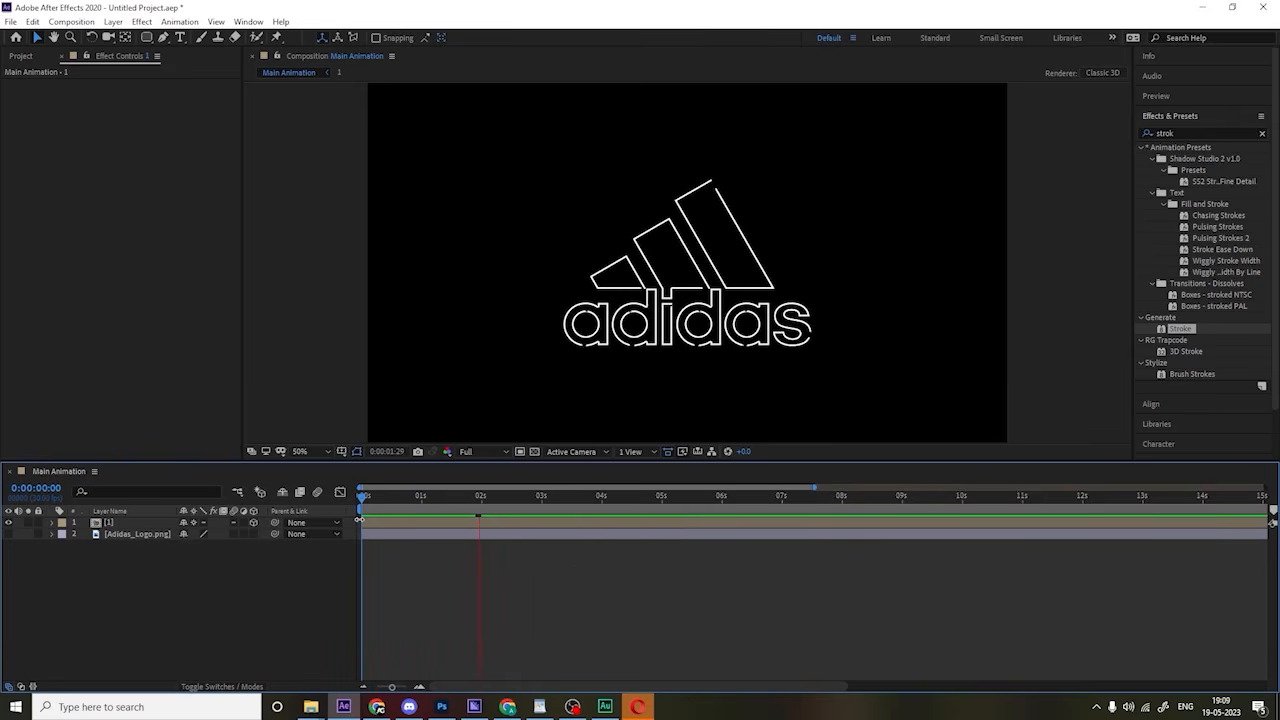
{"action": "key", "text": "space"}
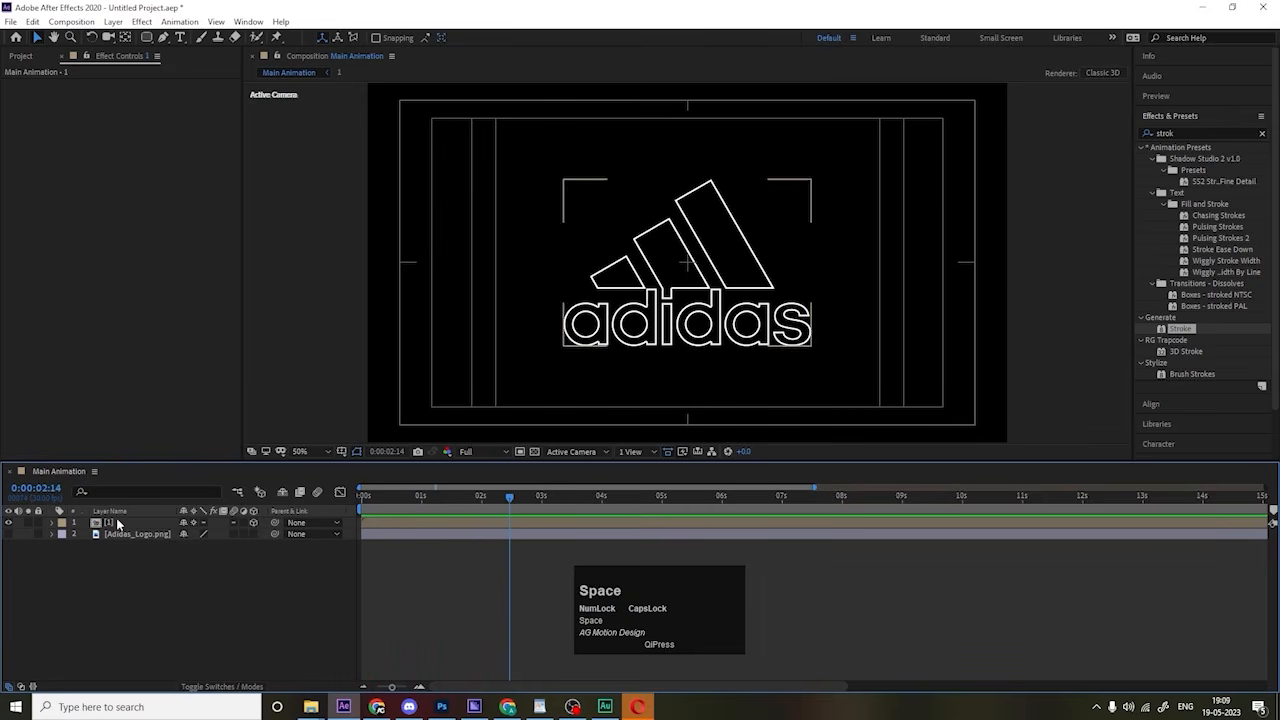
Step: Inside precomp 1, apply Easy Ease to both Stroke End keyframes and preview the drawing animation from the start
{"action": "double_click", "coordinate": [123, 521]}
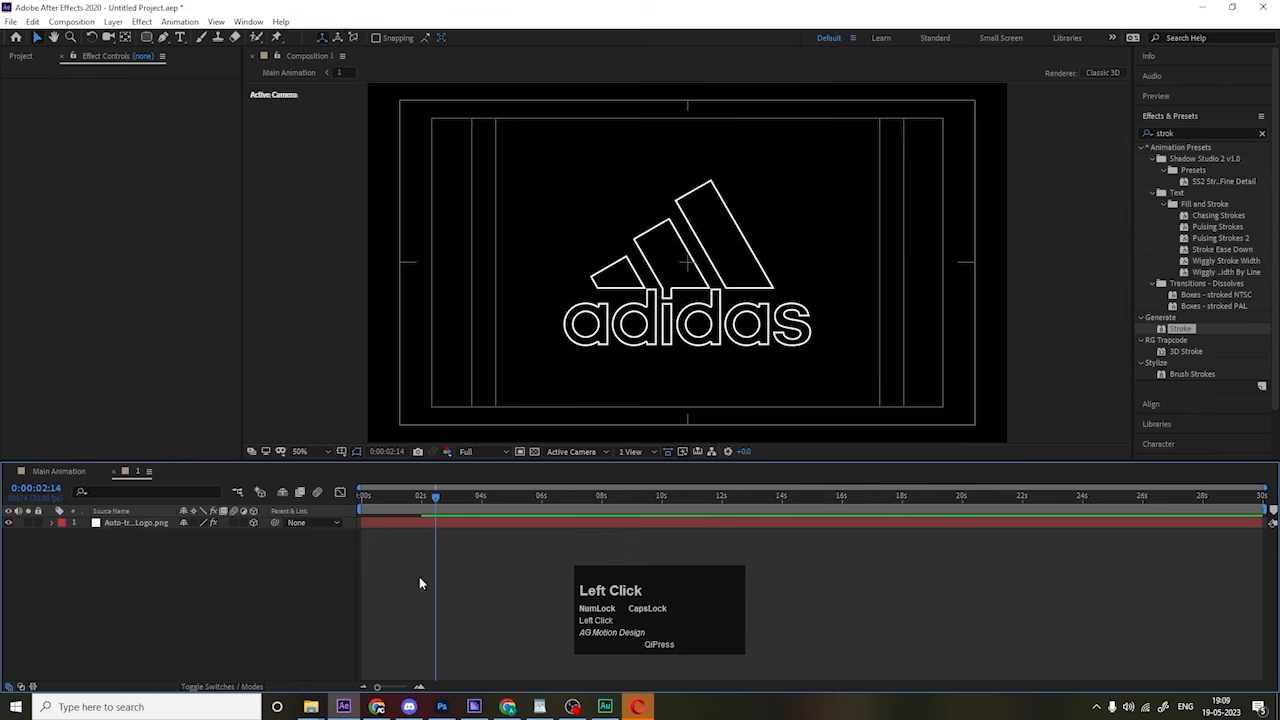
{"action": "key", "text": "u"}
{"action": "scroll", "coordinate": [456, 578], "scroll_direction": "down", "scroll_amount": 5}
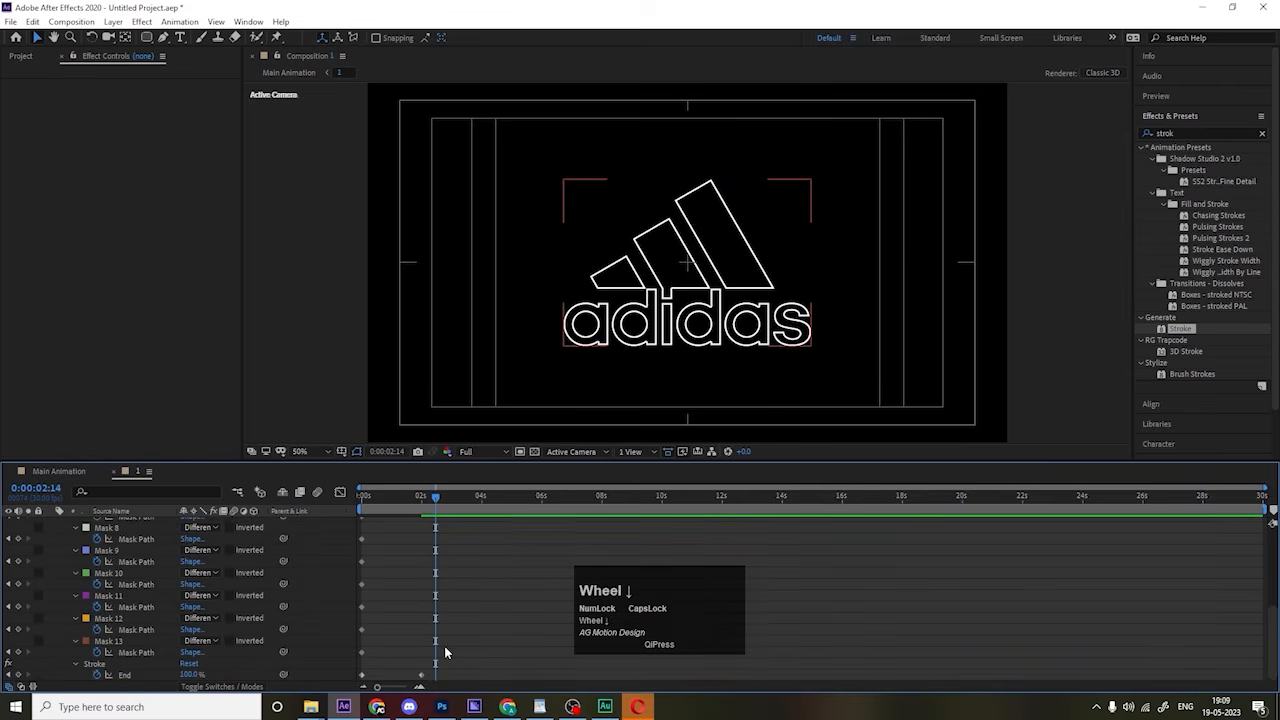
{"action": "left_click", "coordinate": [94, 663]}
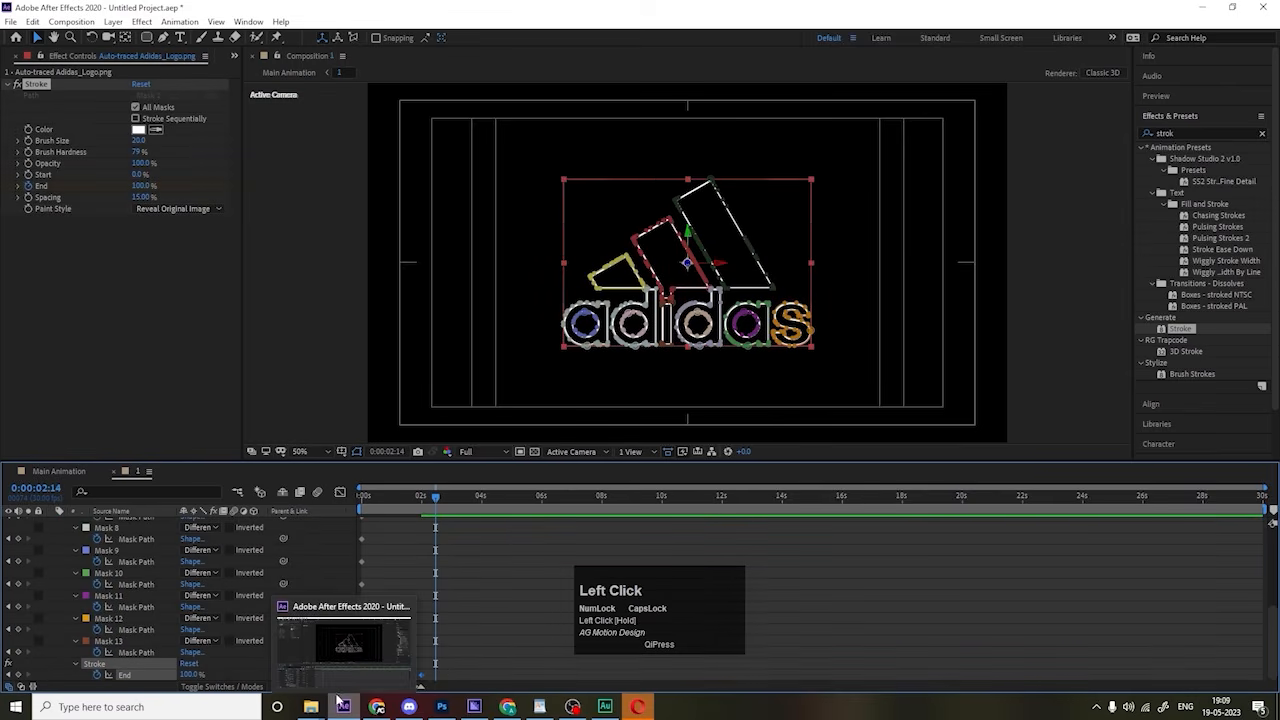
{"action": "left_click", "coordinate": [557, 606]}
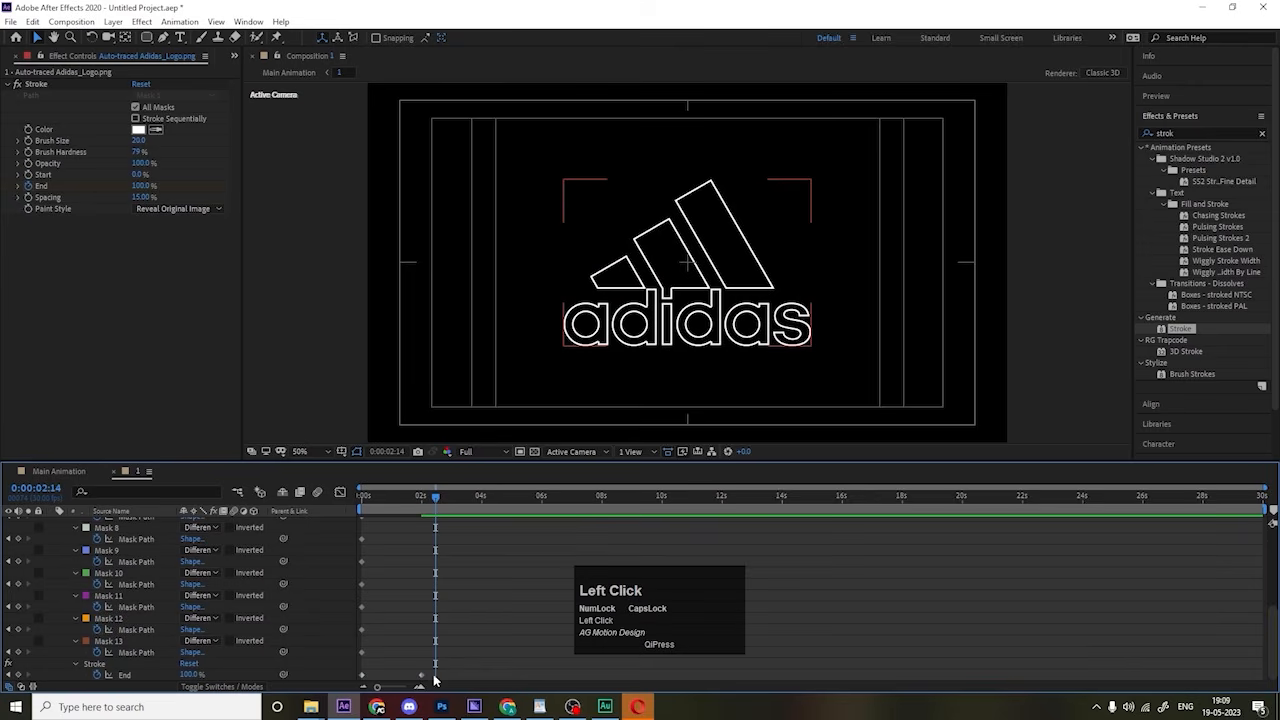
{"action": "left_click", "coordinate": [94, 664]}
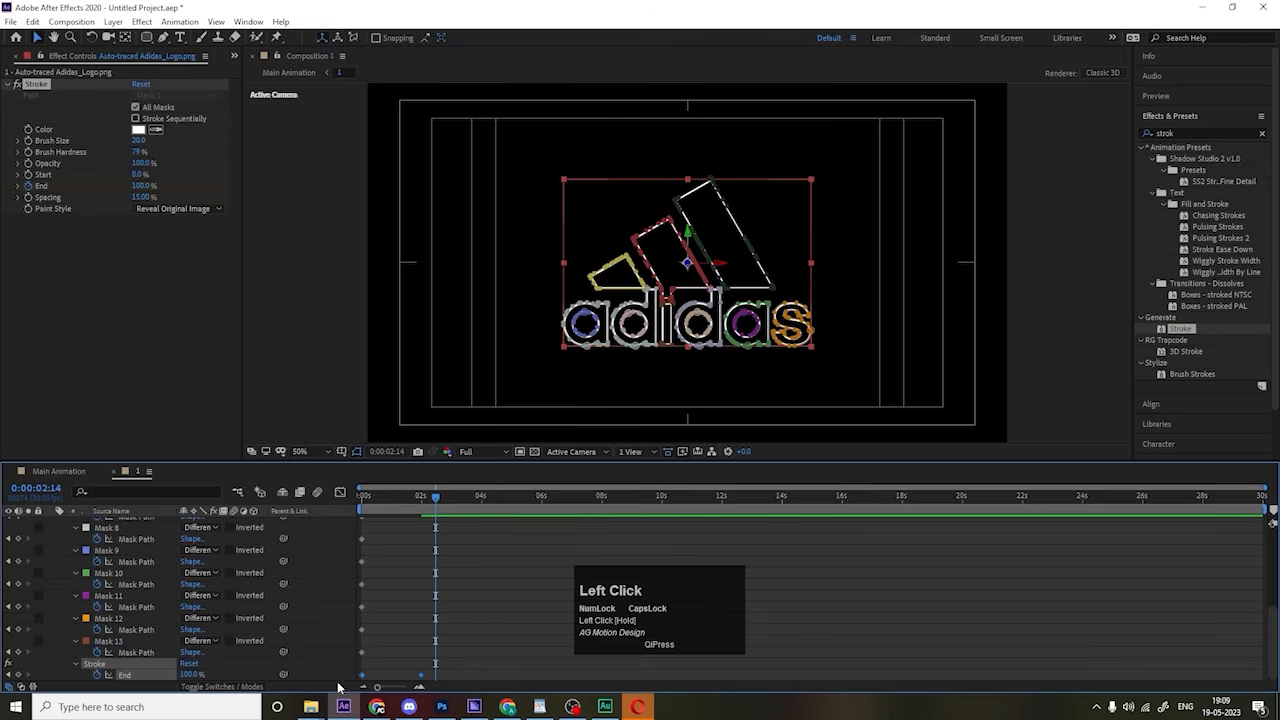
{"action": "key", "text": "F9"}
{"action": "left_click", "coordinate": [362, 496]}
{"action": "key", "text": "space"}
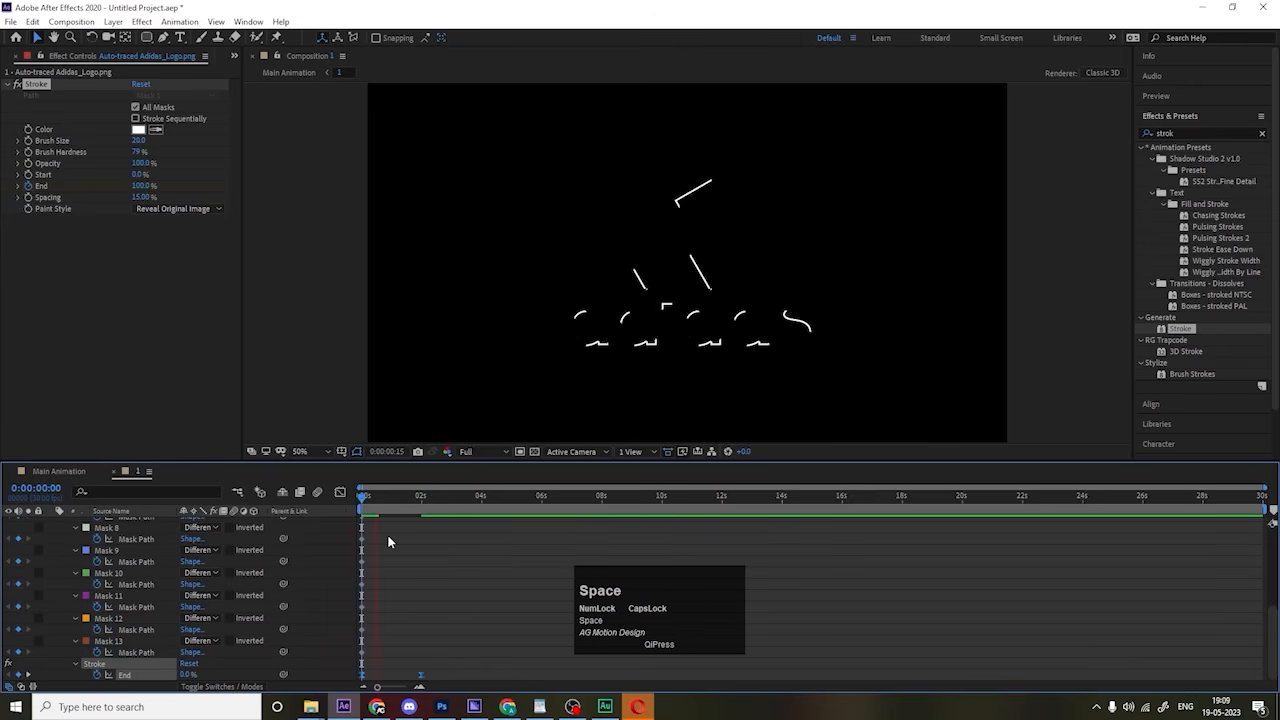
Step: Move the last Stroke End keyframe to about 2.5 seconds and preview the slower outline animation
{"action": "left_click", "coordinate": [420, 676]}
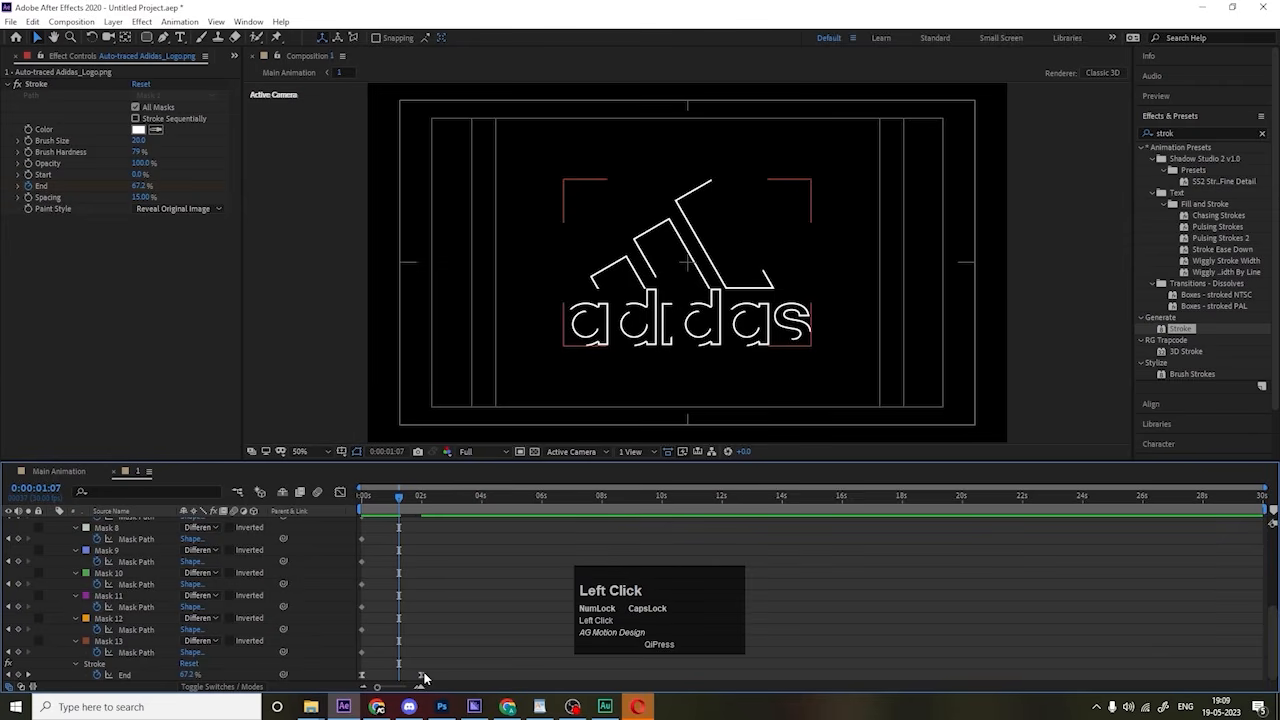
{"action": "left_click_drag", "start_coordinate": [424, 678], "coordinate": [437, 677]}
{"action": "key", "text": "space"}
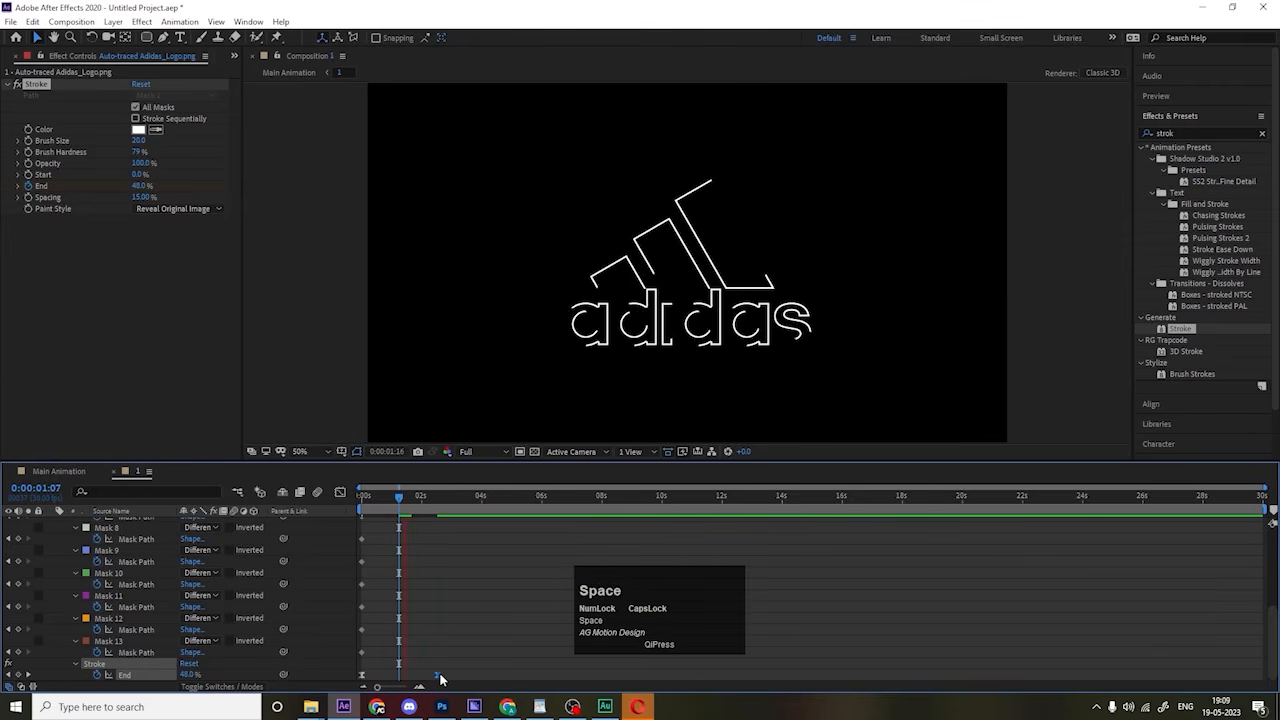
{"action": "key", "text": "space"}
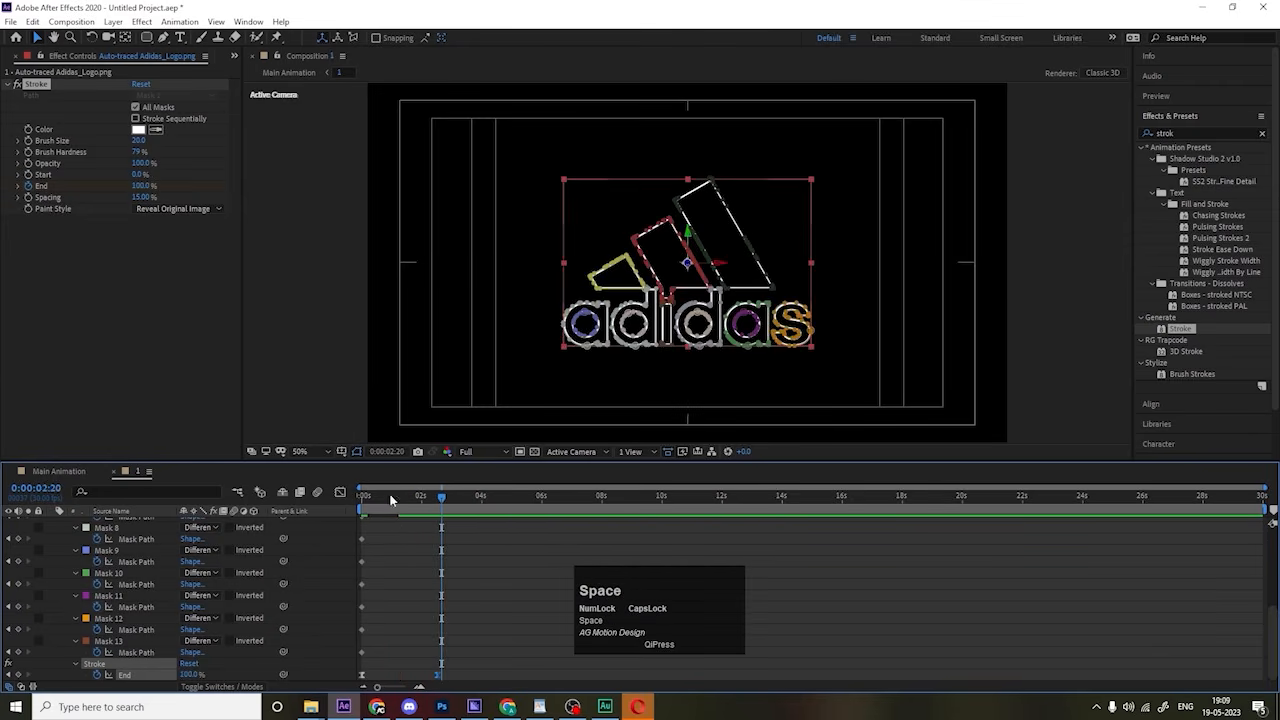
{"action": "key", "text": "space"}
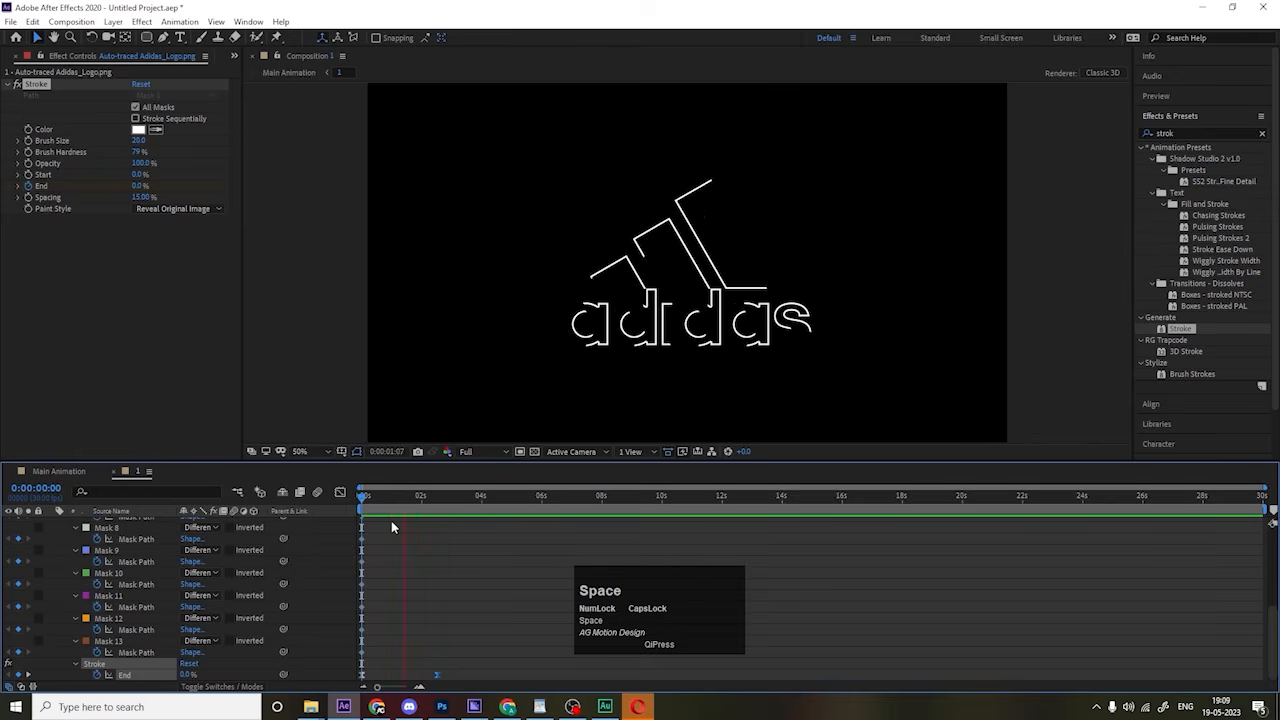
Step: Return to the Main Animation composition and set the current time to 0:00:00:00
{"action": "left_click", "coordinate": [75, 469]}
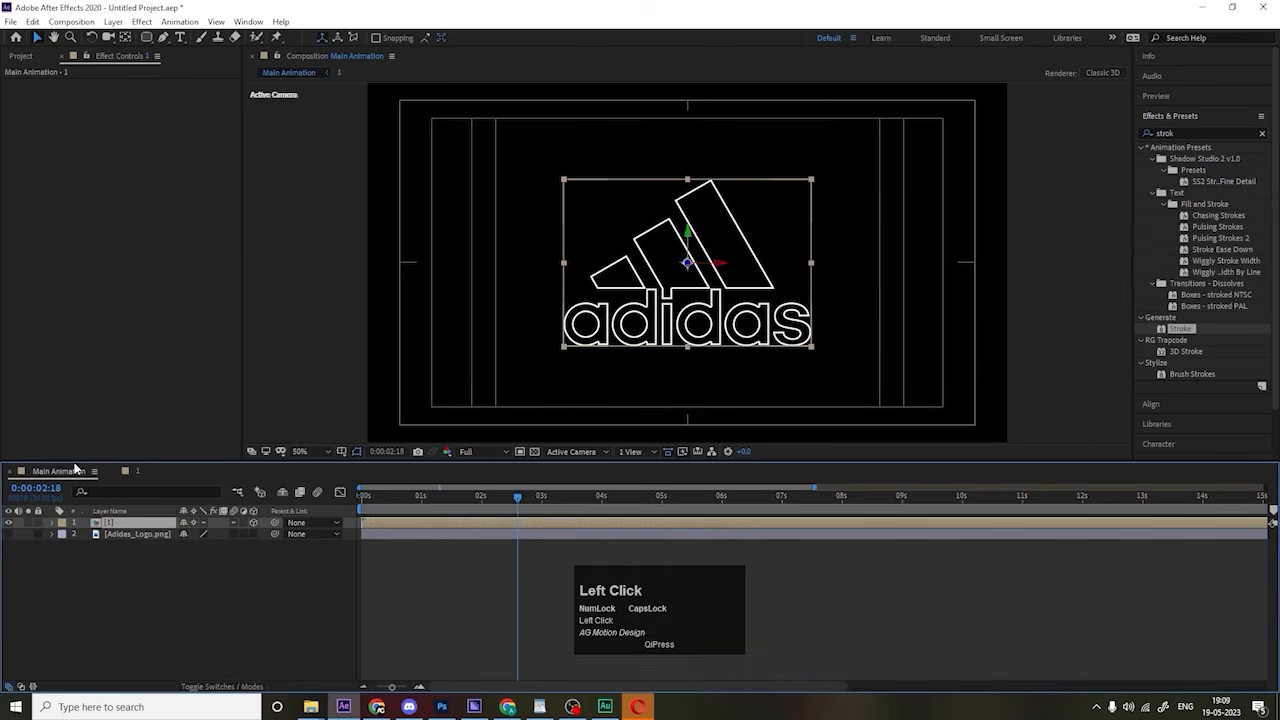
{"action": "left_click_drag", "start_coordinate": [403, 498], "coordinate": [352, 506]}
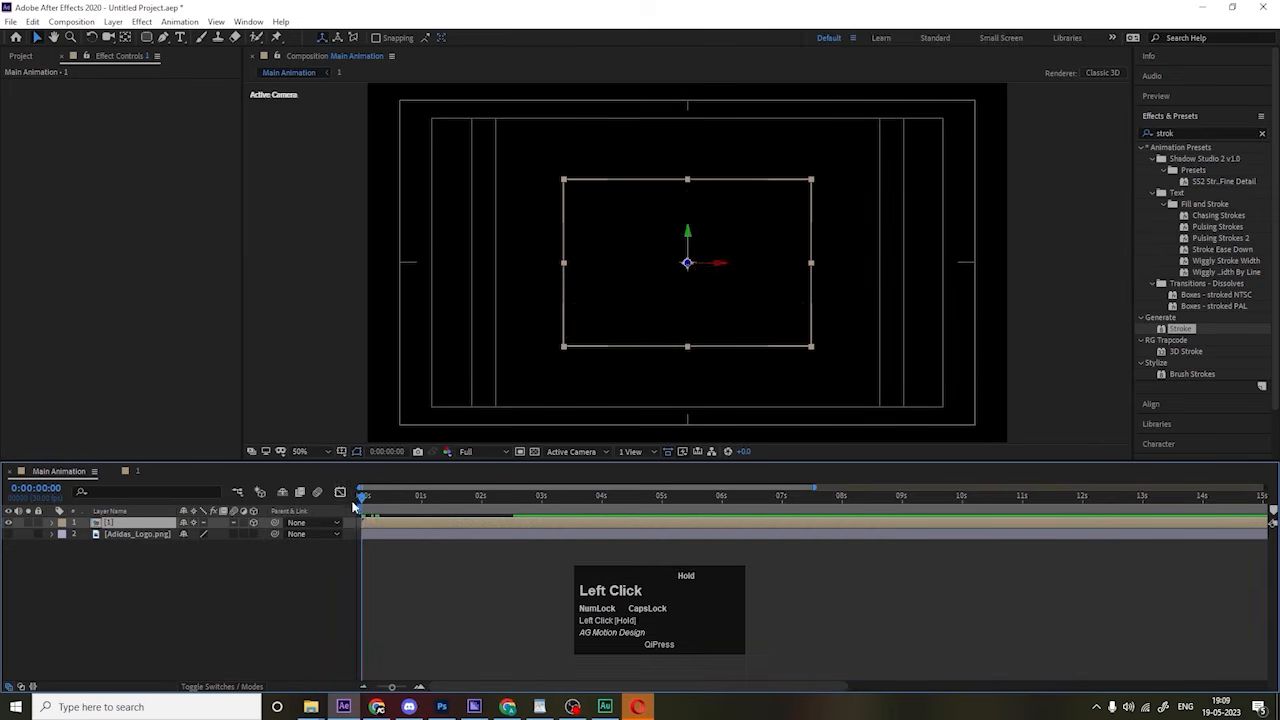
Step: Preview the outline animation in Main Animation and reveal the Position property of precomp layer 1
{"action": "key", "text": "space"}
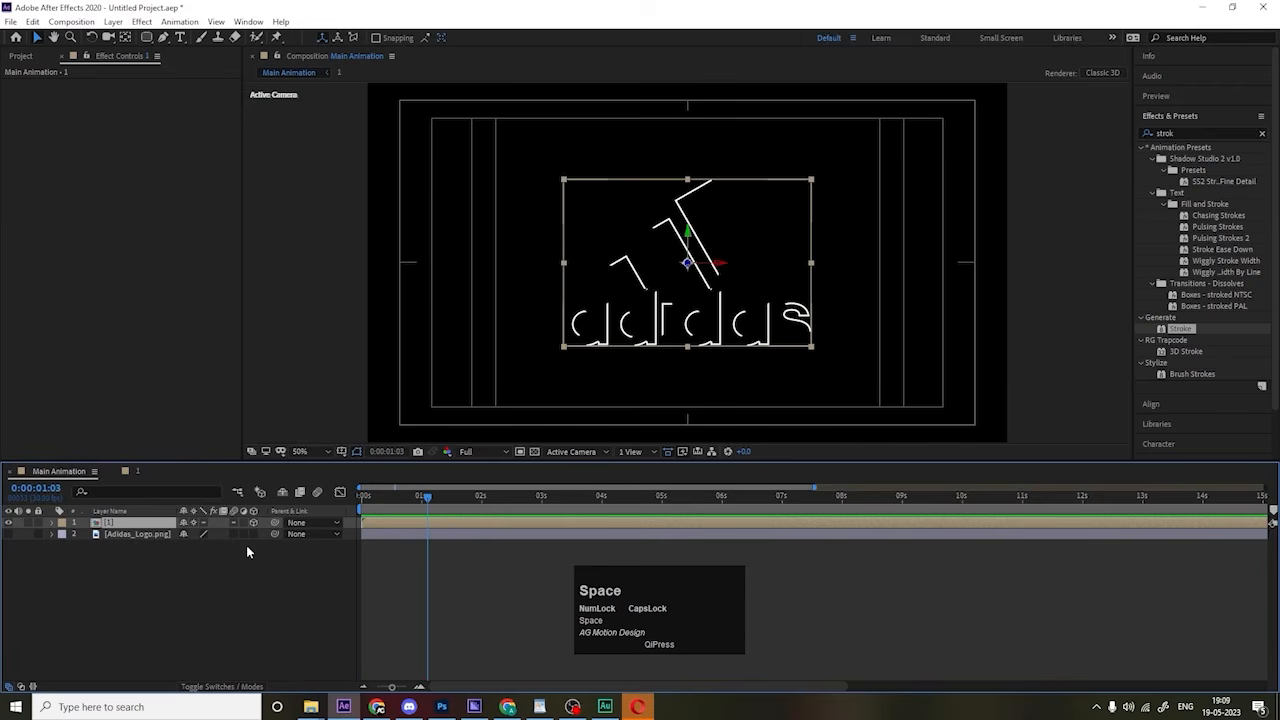
{"action": "left_click", "coordinate": [205, 576]}
{"action": "key", "text": "p"}
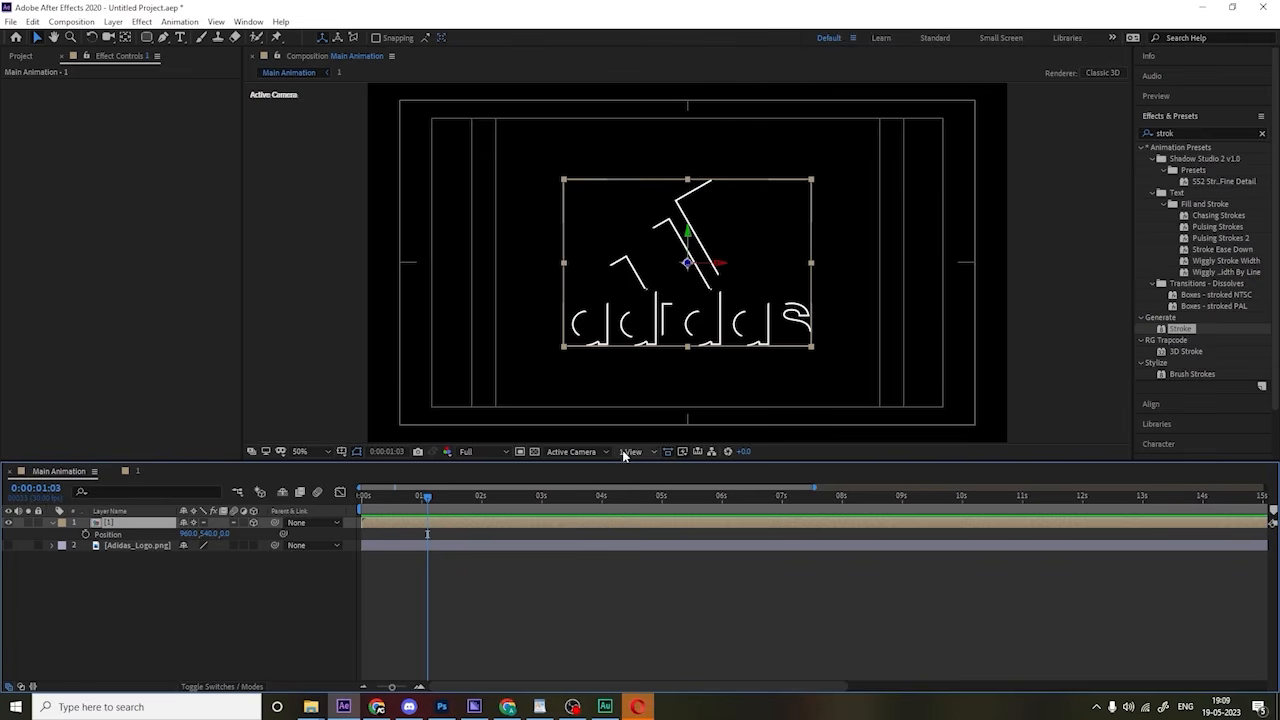
Step: In the Left view, try shifting precomp layer 1 along its Z axis, undo the shift and return to the Active Camera view
{"action": "left_click", "coordinate": [585, 450]}
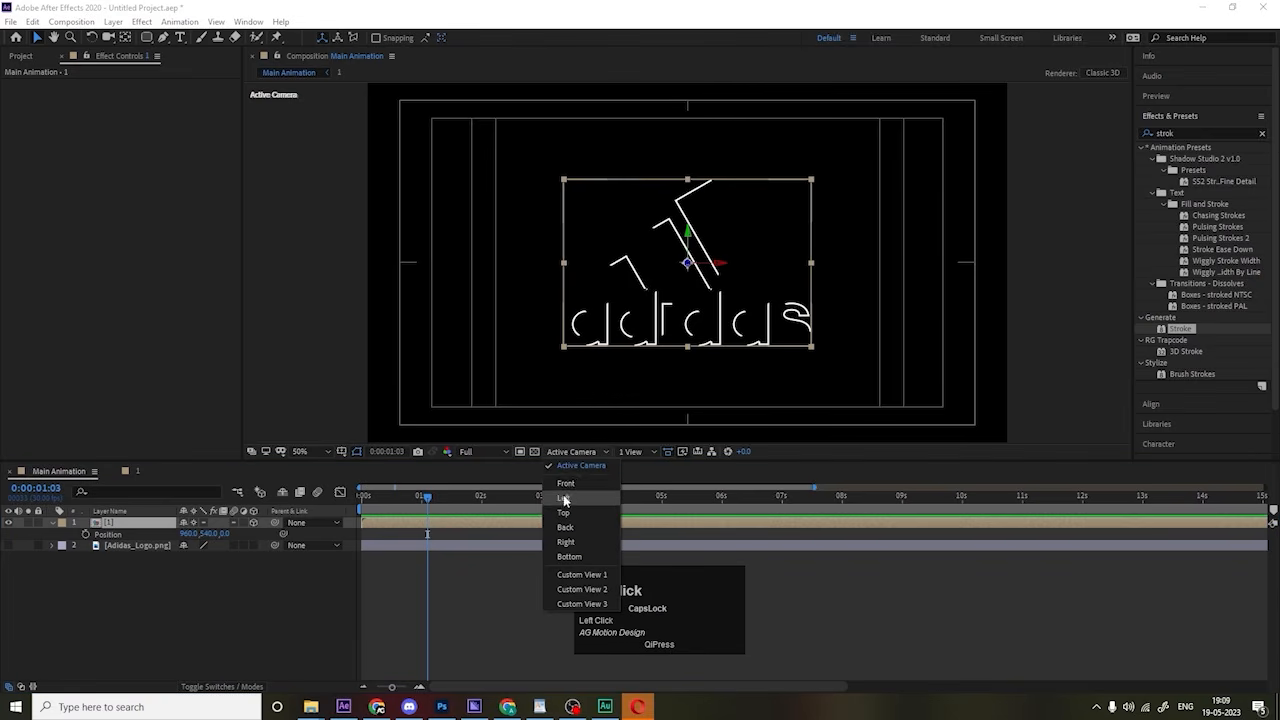
{"action": "left_click", "coordinate": [563, 494]}
{"action": "scroll", "coordinate": [720, 272], "scroll_direction": "up", "scroll_amount": 2, "text": "alt"}
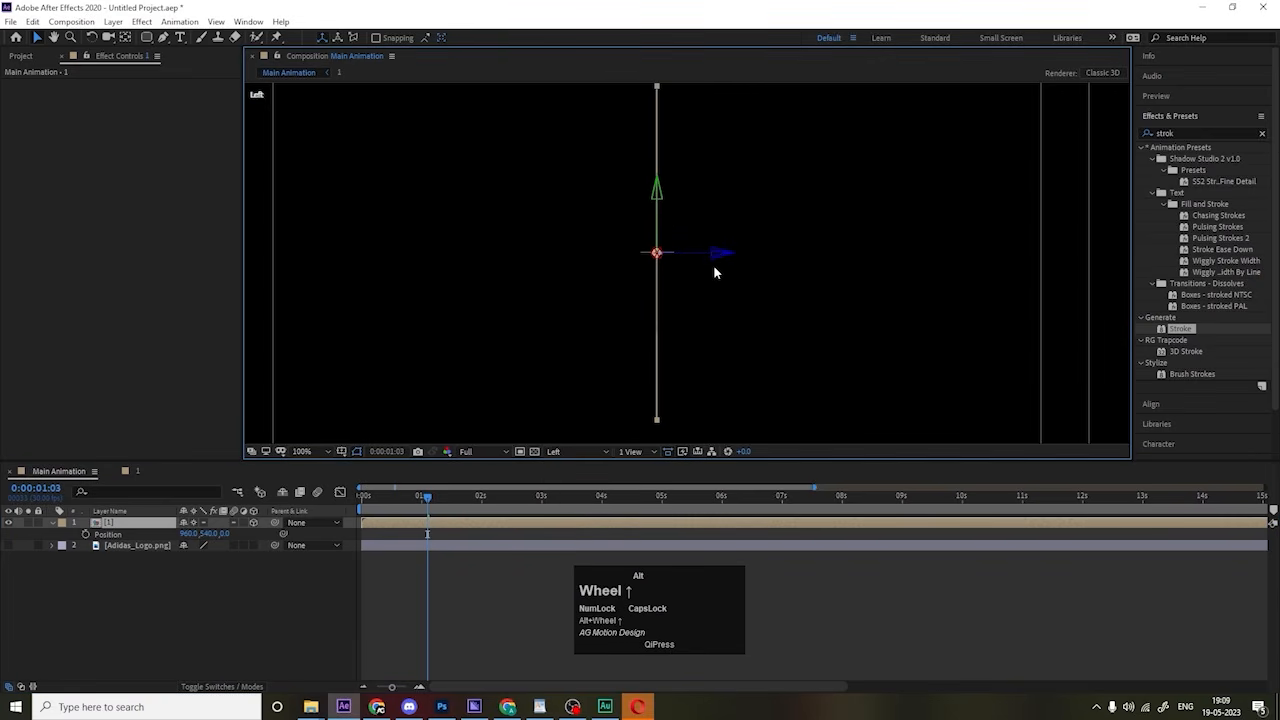
{"action": "left_click_drag", "start_coordinate": [718, 258], "coordinate": [647, 220]}
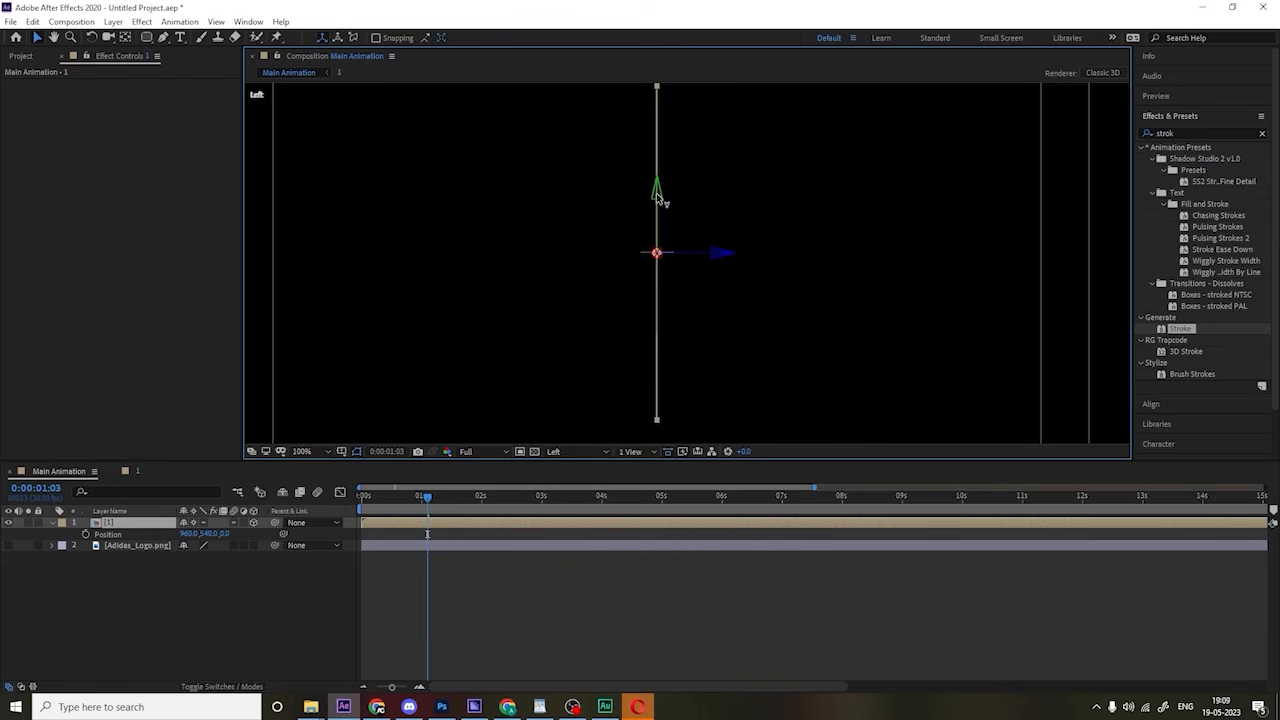
{"action": "left_click_drag", "start_coordinate": [717, 257], "coordinate": [712, 251]}
{"action": "key", "text": "ctrl+z"}
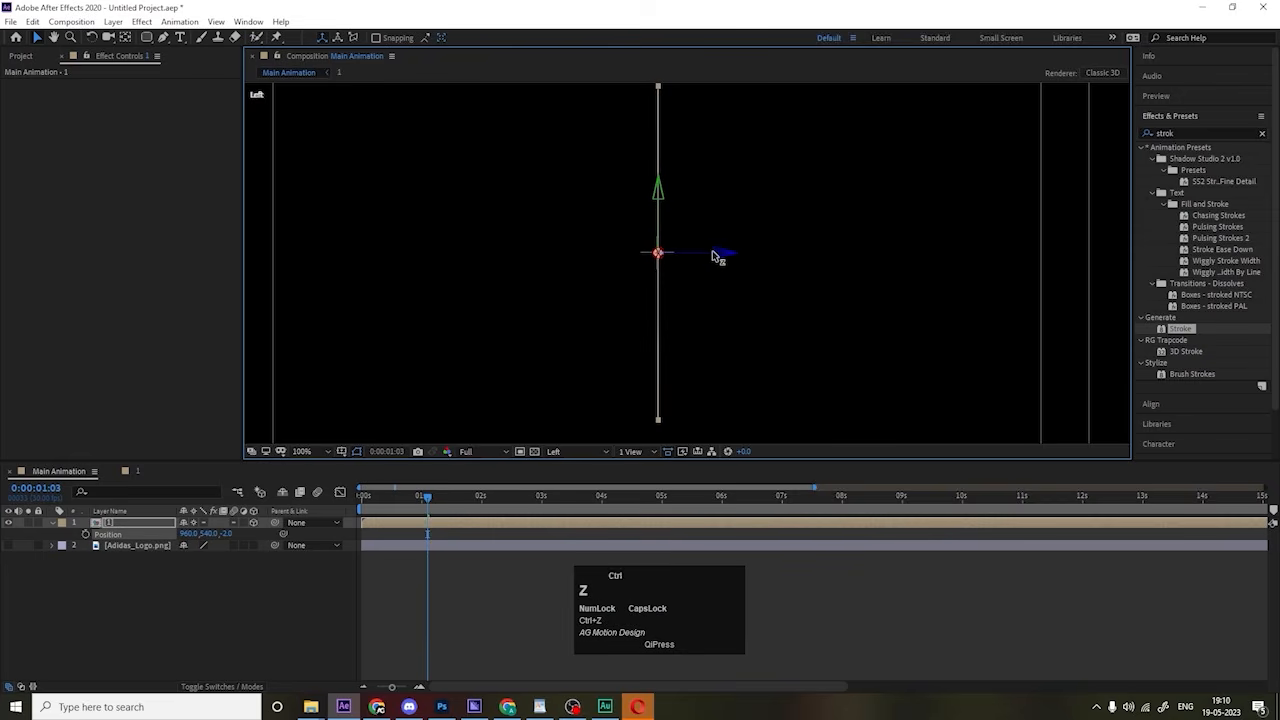
{"action": "key", "text": "ctrl+z"}
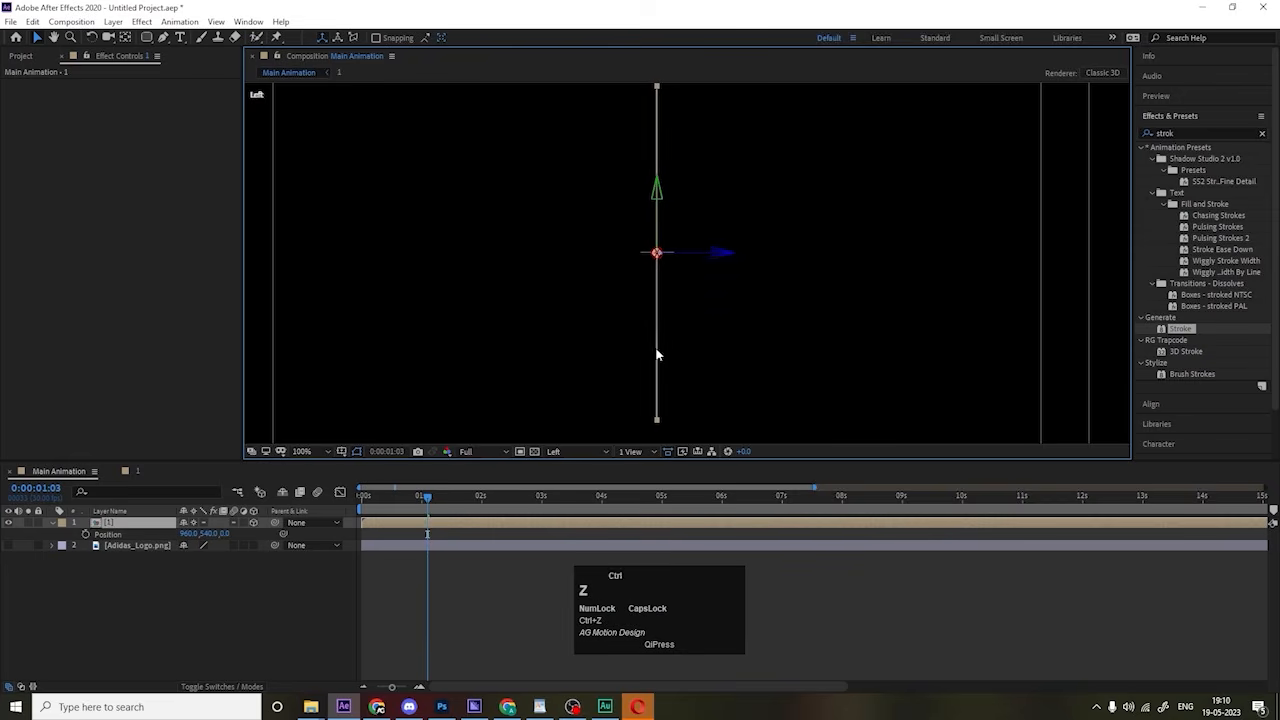
{"action": "left_click", "coordinate": [570, 451]}
{"action": "left_click", "coordinate": [600, 466]}
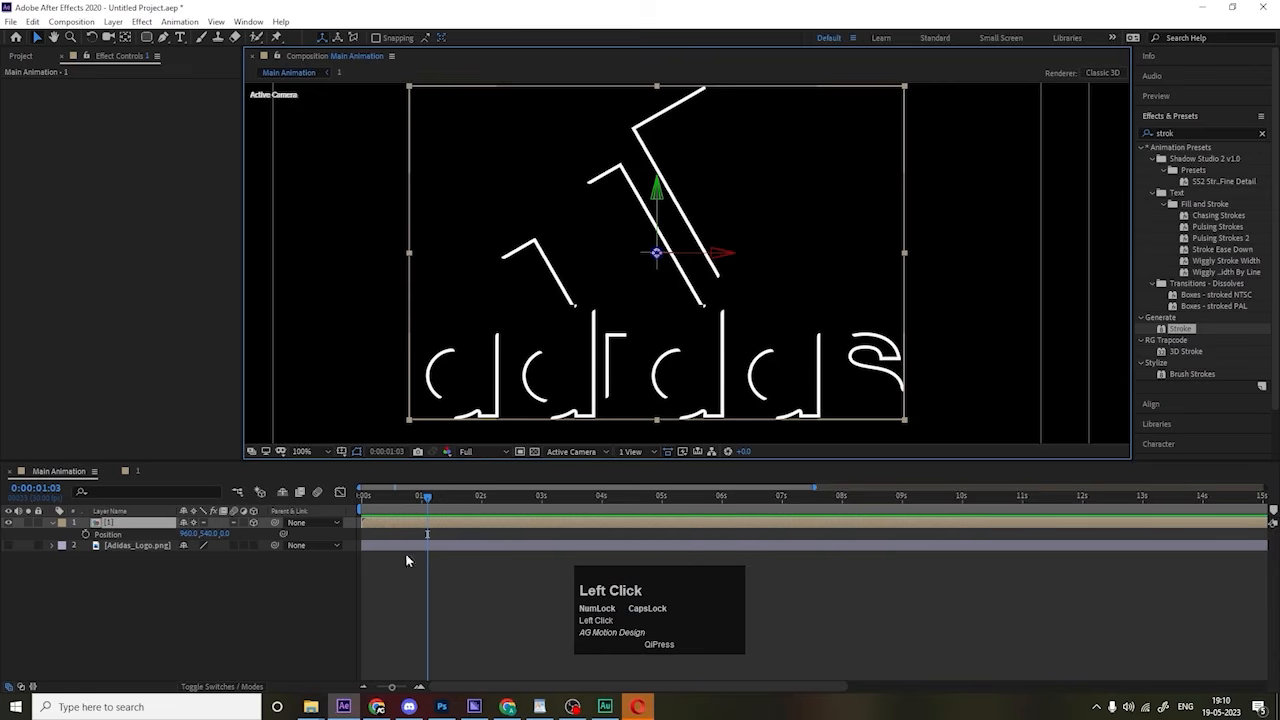
Step: Add a two-node camera named Camera 1 with a 40° angle of view to Main Animation
{"action": "right_click", "coordinate": [249, 607]}
{"action": "left_click", "coordinate": [288, 460]}
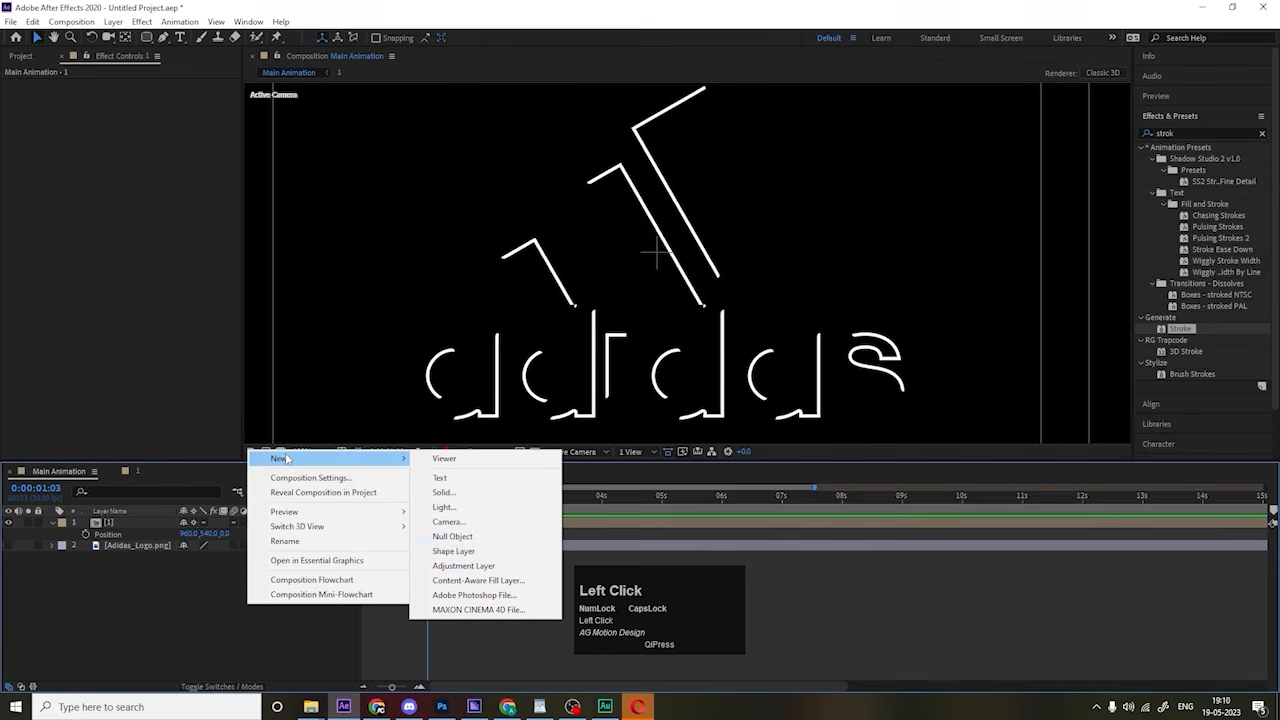
{"action": "left_click", "coordinate": [460, 523]}
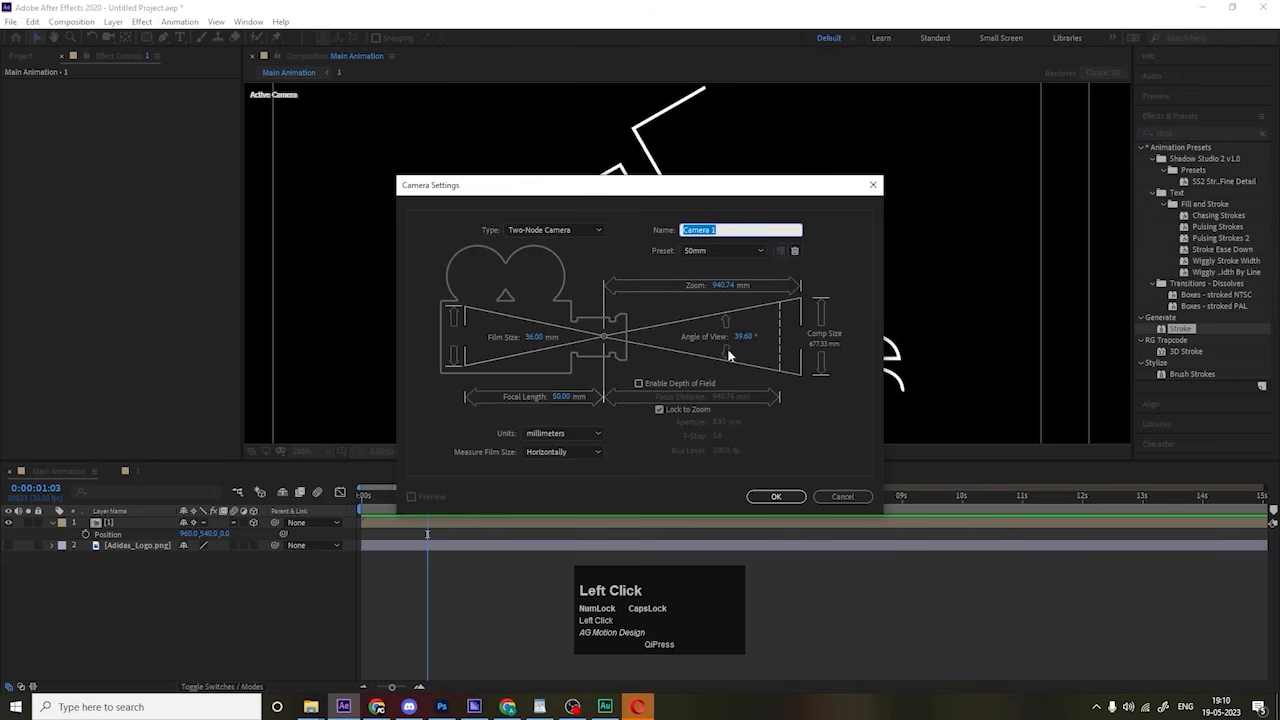
{"action": "left_click", "coordinate": [742, 337]}
{"action": "type", "text": "40"}
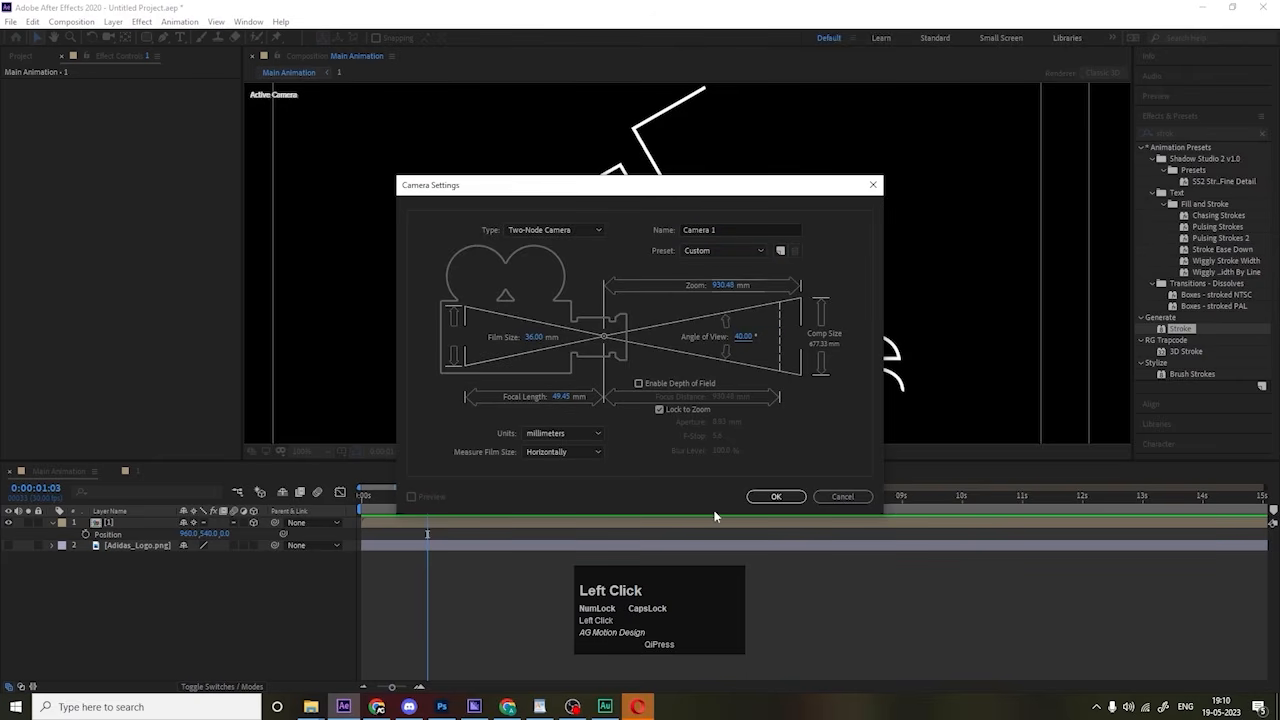
{"action": "left_click", "coordinate": [776, 496]}
{"action": "scroll", "coordinate": [607, 290], "scroll_direction": "down", "scroll_amount": 4}
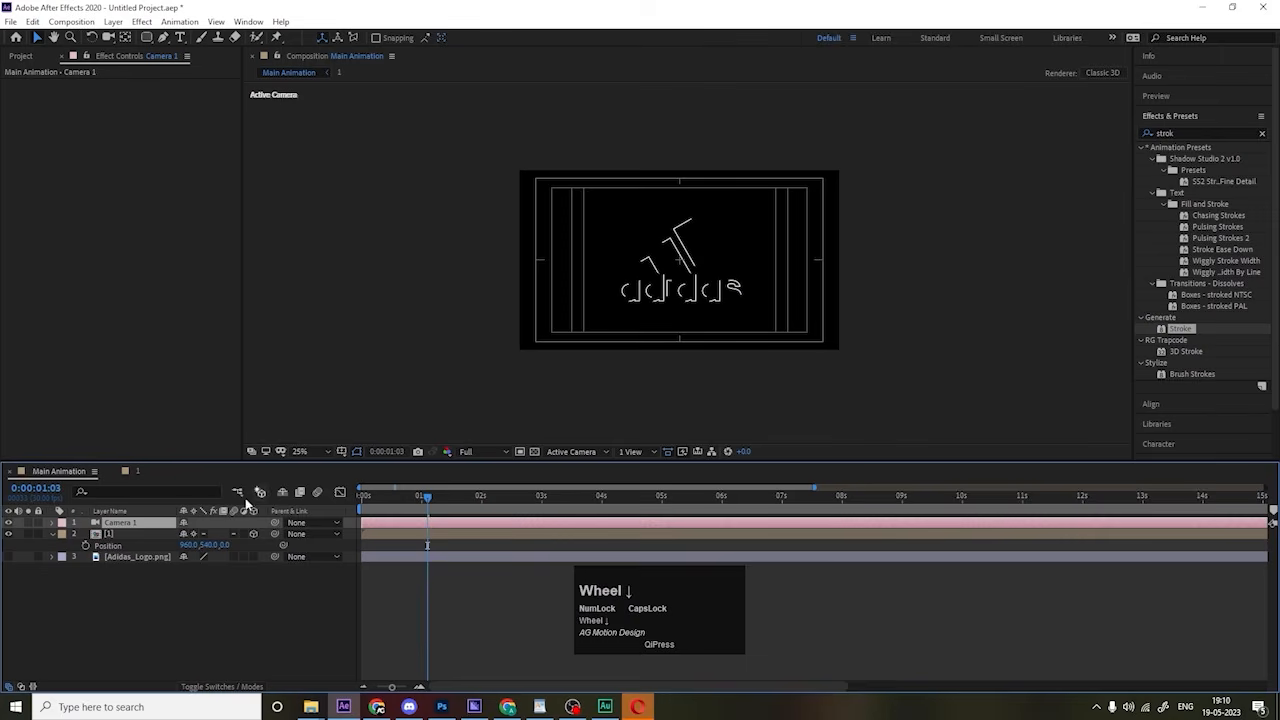
Step: Select the Camera 1 layer and view the composition from the Left
{"action": "left_click", "coordinate": [152, 524]}
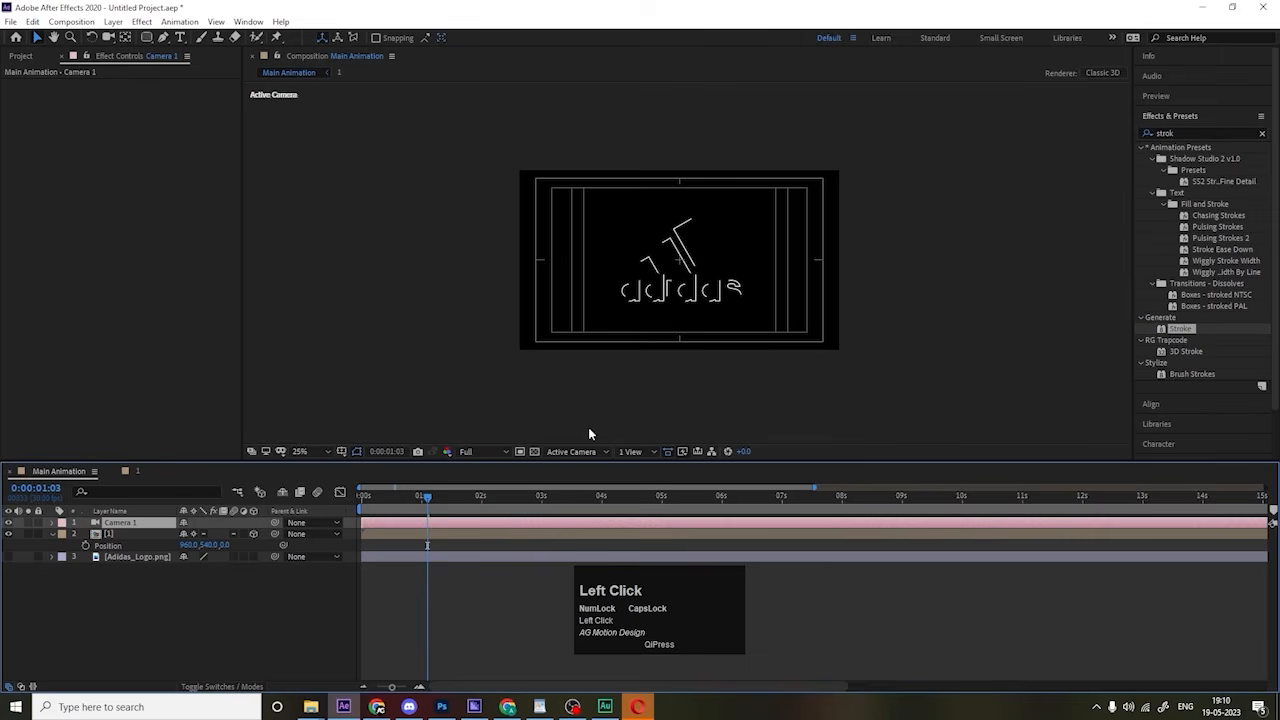
{"action": "left_click", "coordinate": [575, 452]}
{"action": "left_click", "coordinate": [580, 516]}
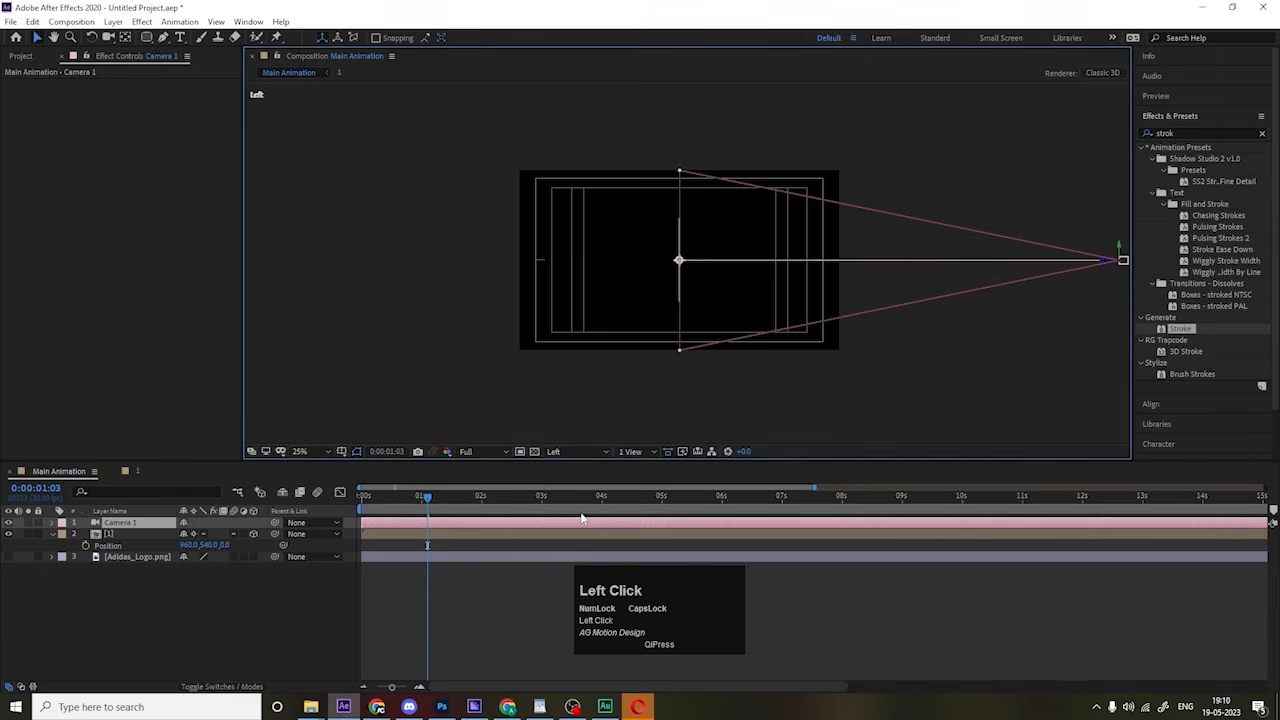
{"action": "scroll", "coordinate": [760, 263], "scroll_direction": "up", "scroll_amount": 1}
{"action": "scroll", "coordinate": [900, 262], "scroll_direction": "down", "scroll_amount": 1}
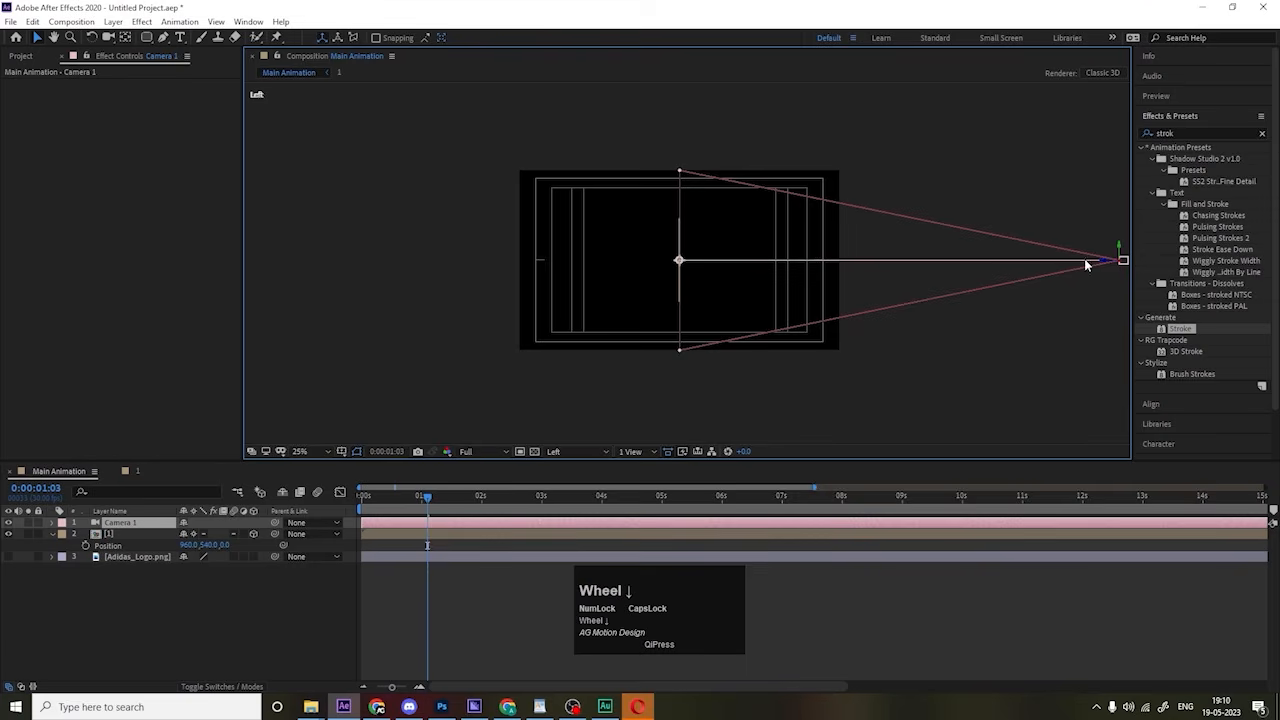
Step: Try offsetting precomp layer 1 to a Z position of 15, and undo the change
{"action": "left_click", "coordinate": [115, 535]}
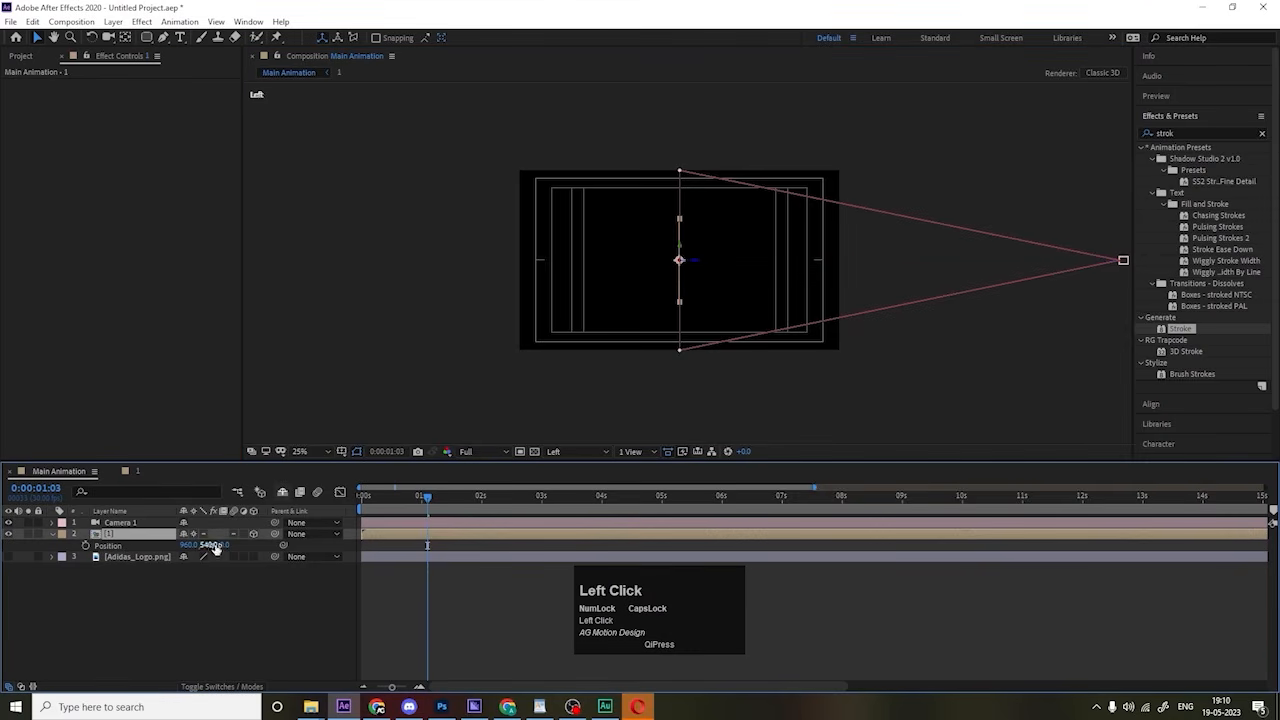
{"action": "left_click_drag", "start_coordinate": [224, 545], "coordinate": [240, 545]}
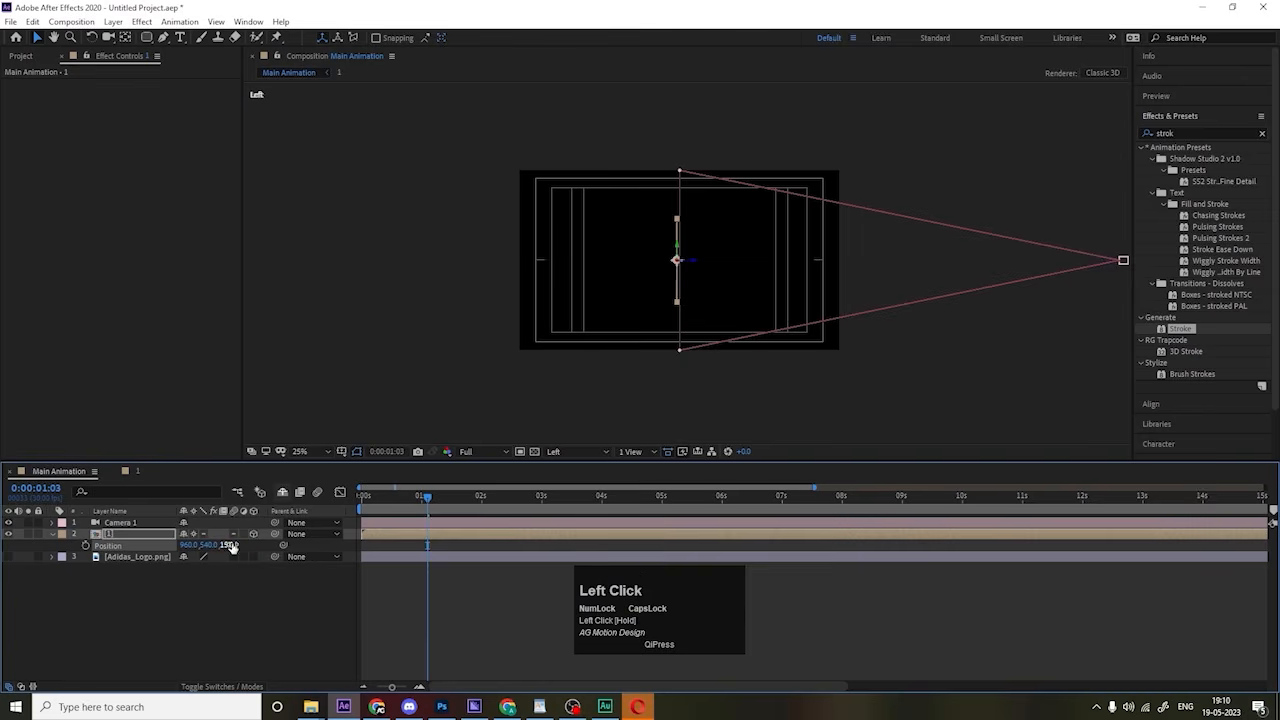
{"action": "scroll", "coordinate": [693, 268], "scroll_direction": "up", "scroll_amount": 1, "text": "alt"}
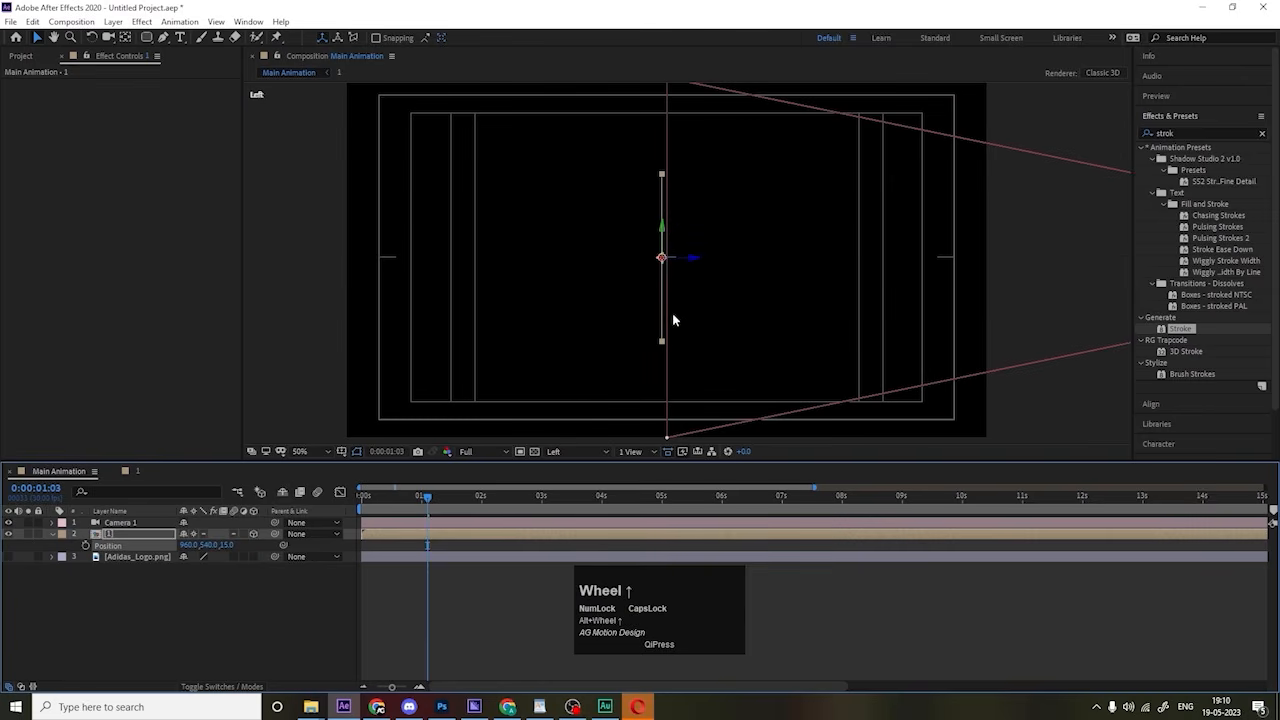
{"action": "key", "text": "ctrl+z"}
{"action": "left_click", "coordinate": [272, 563]}
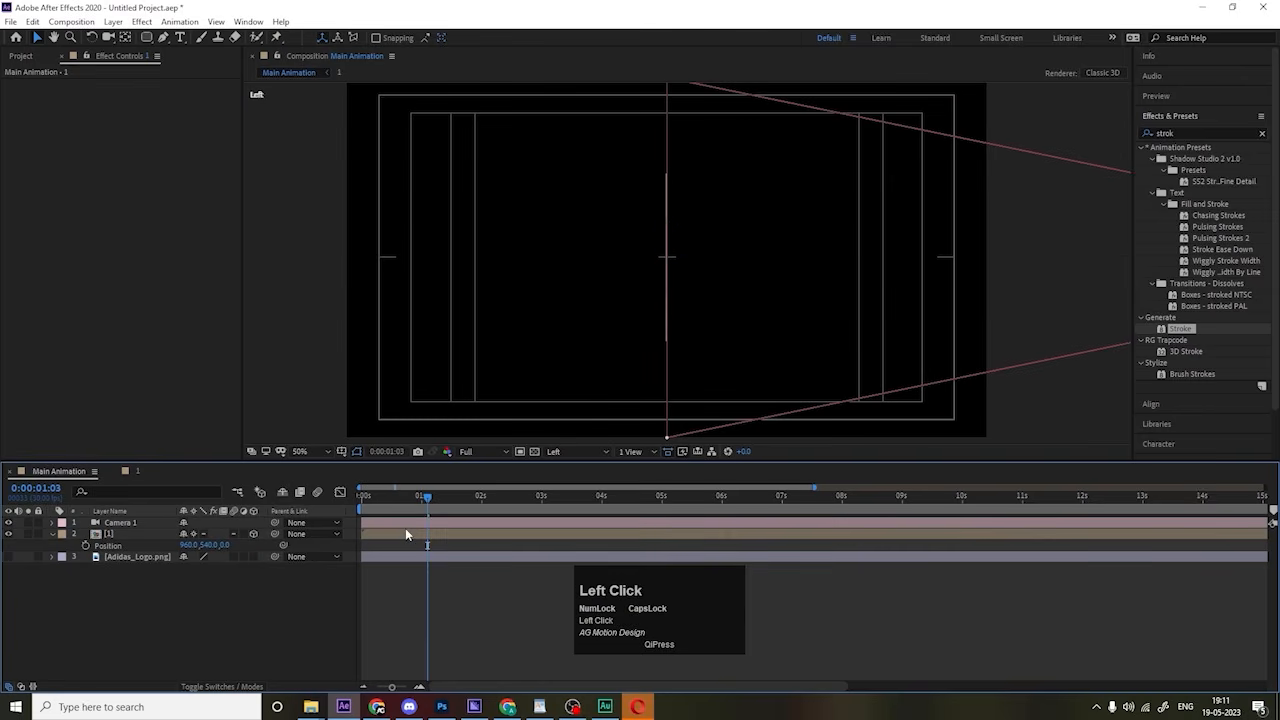
Step: Add the expression [position[0],position[1],position[2]+2*index] to precomp layer 1's Position and play the composition briefly
{"action": "left_click", "coordinate": [86, 546], "text": "alt"}
{"action": "type", "text": "["}
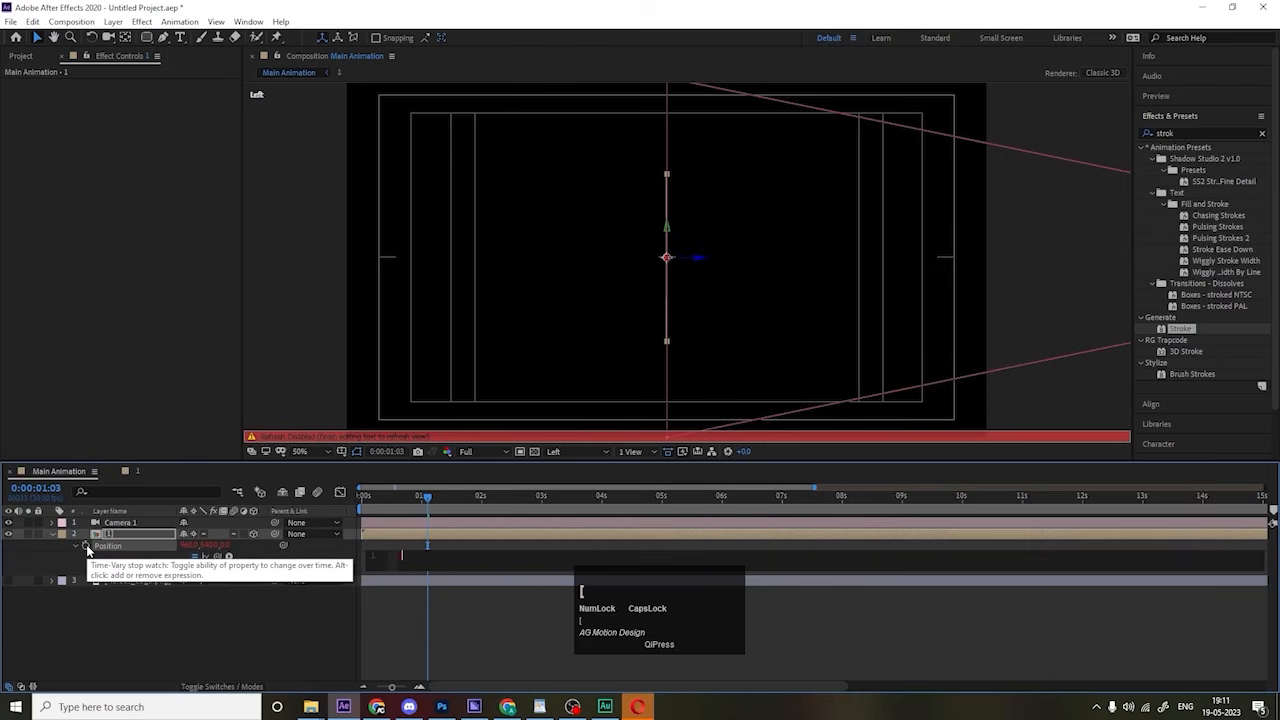
{"action": "key", "text": "Left"}
{"action": "type", "text": "pos"}
{"action": "key", "text": "Return"}
{"action": "type", "text": "[0"}
{"action": "key", "text": "Right"}
{"action": "type", "text": ",pos"}
{"action": "key", "text": "Return"}
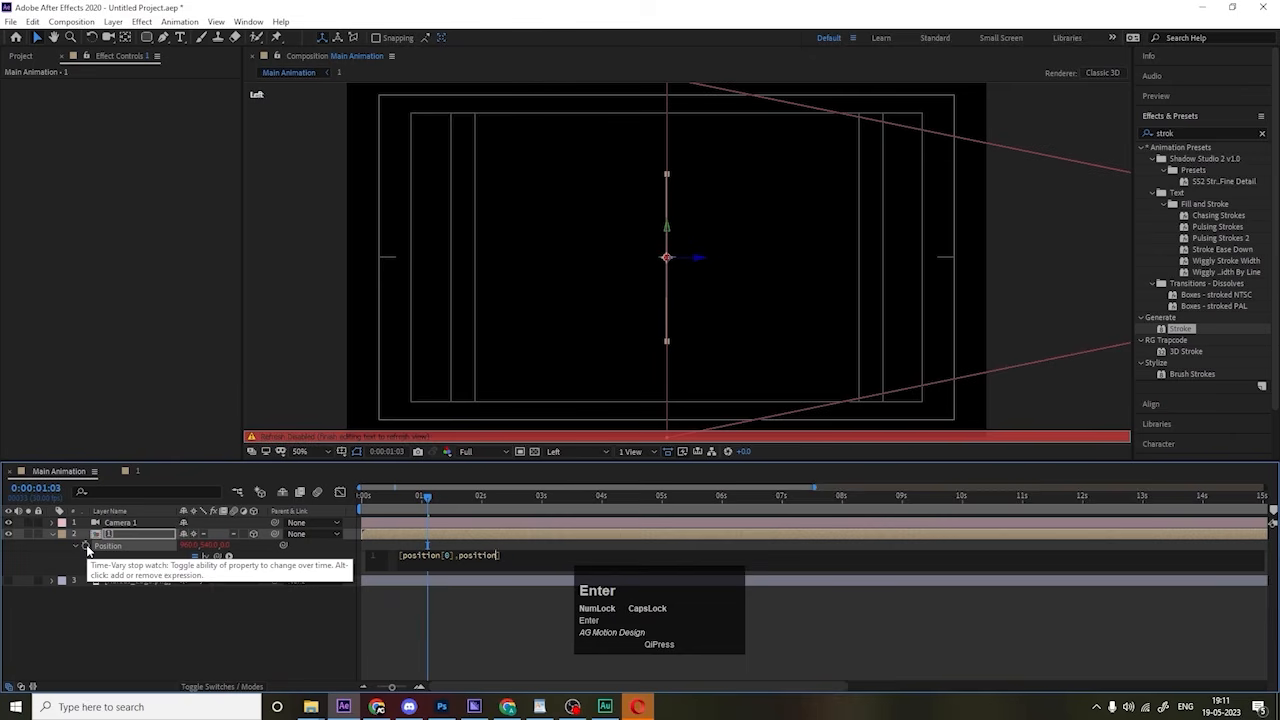
{"action": "type", "text": "[1"}
{"action": "key", "text": "Right"}
{"action": "type", "text": ",pos"}
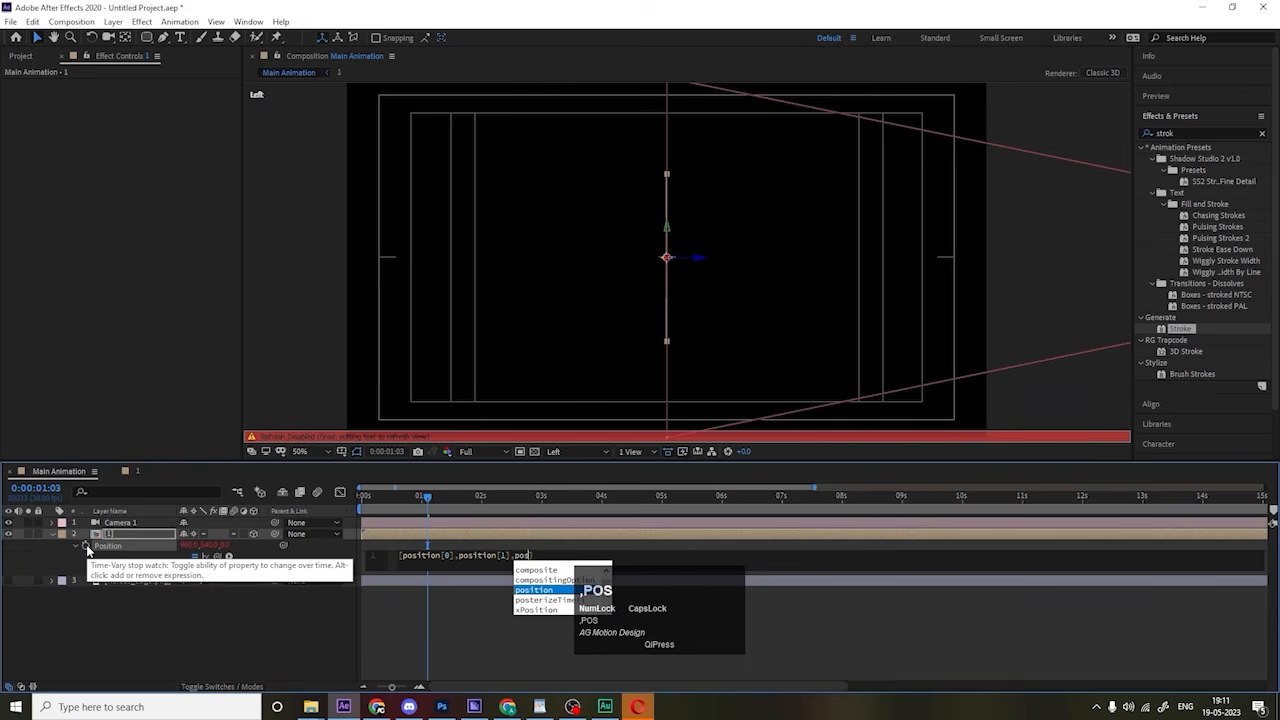
{"action": "key", "text": "Return"}
{"action": "type", "text": "["}
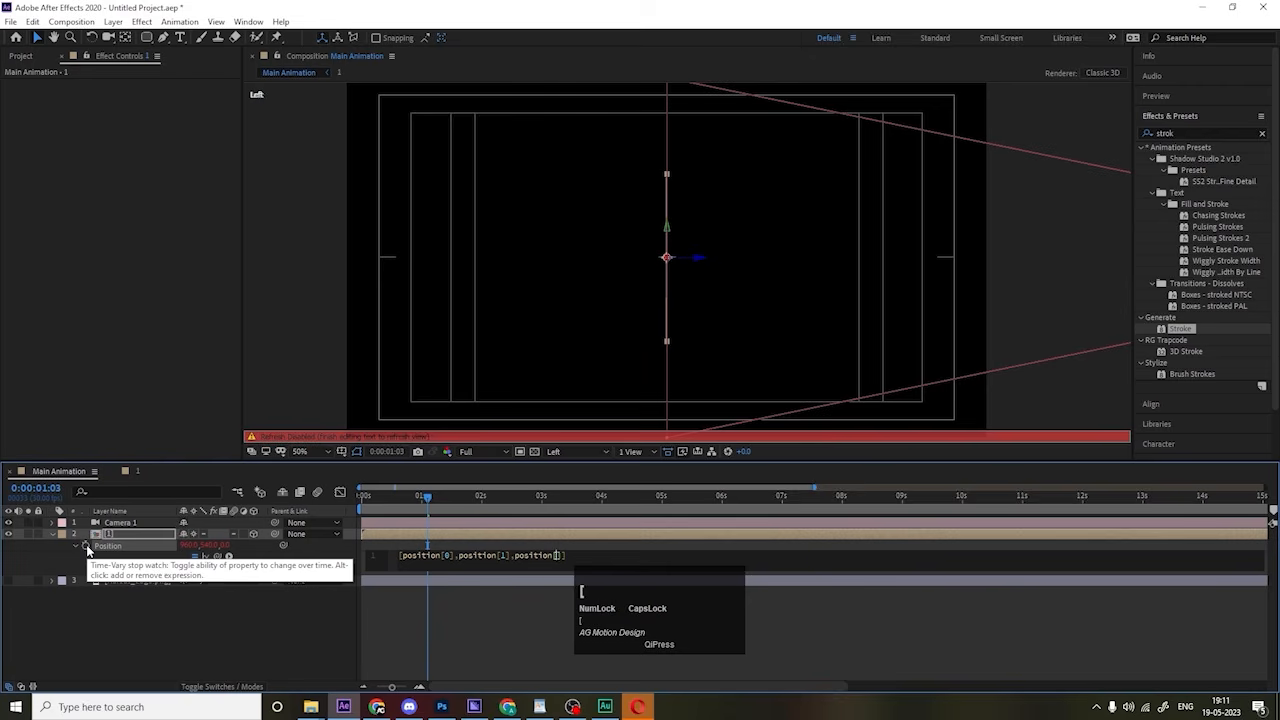
{"action": "type", "text": "2]+"}
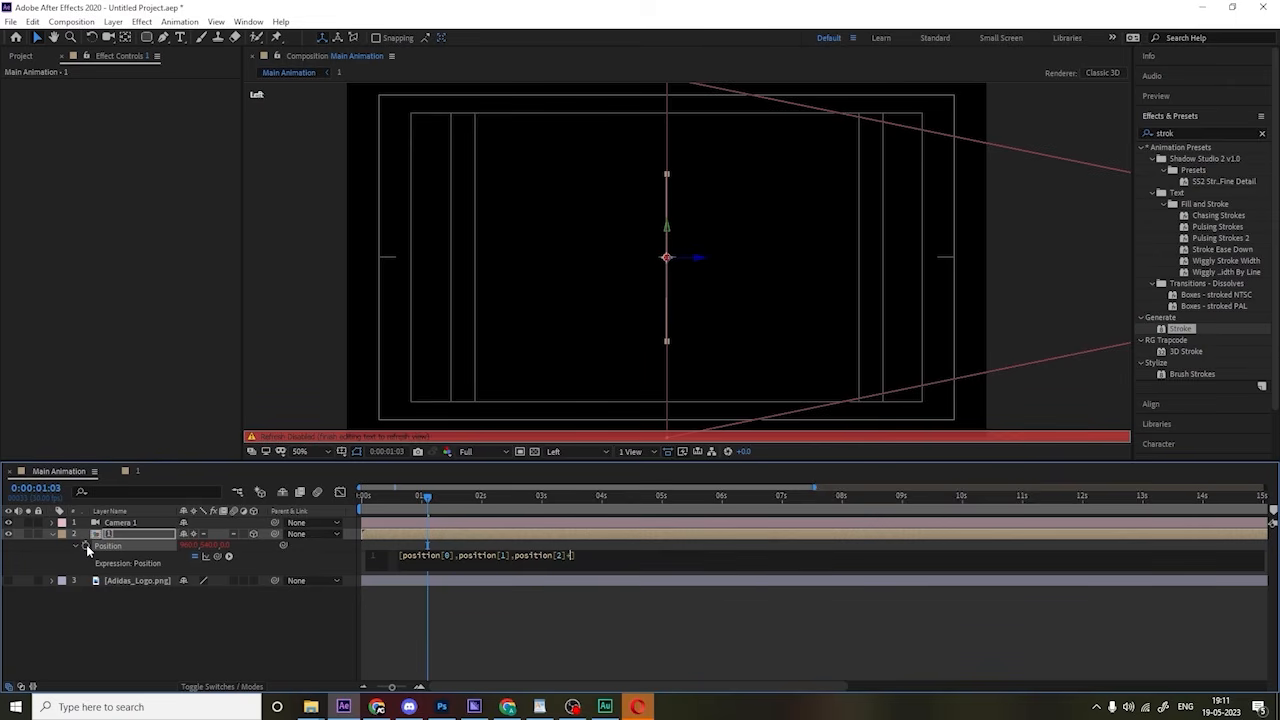
{"action": "type", "text": "2"}
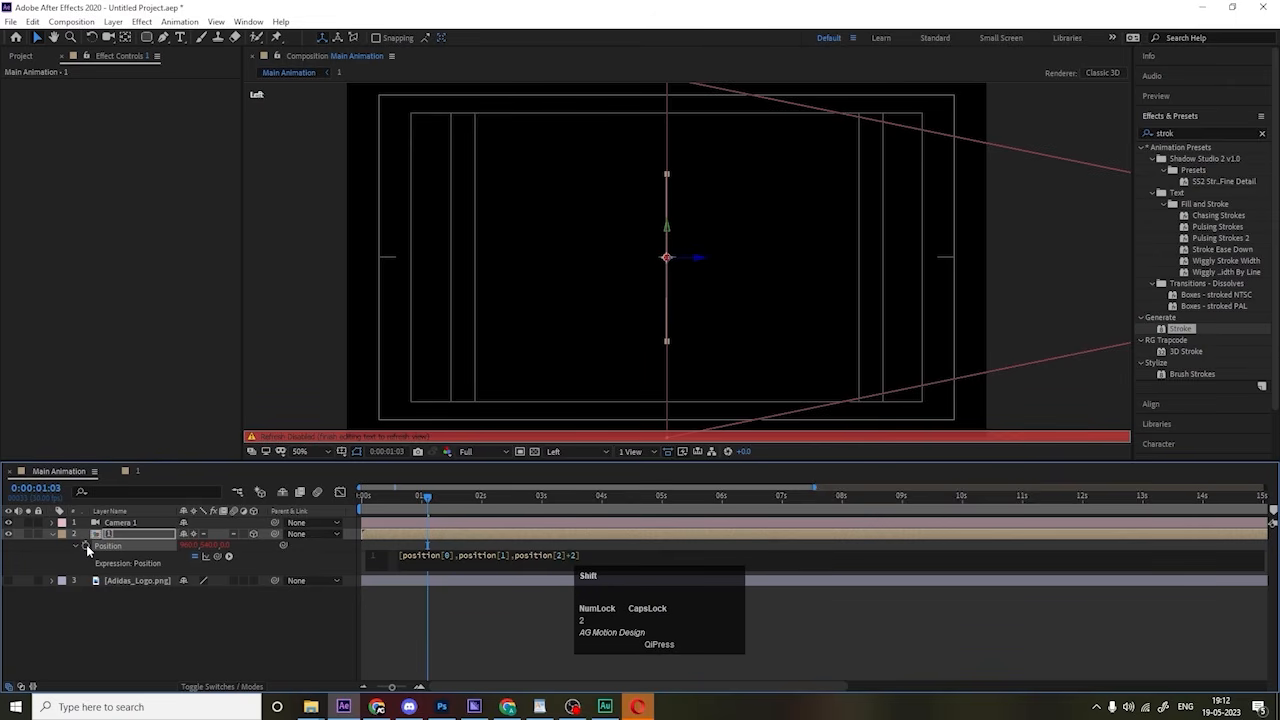
{"action": "type", "text": "*ind"}
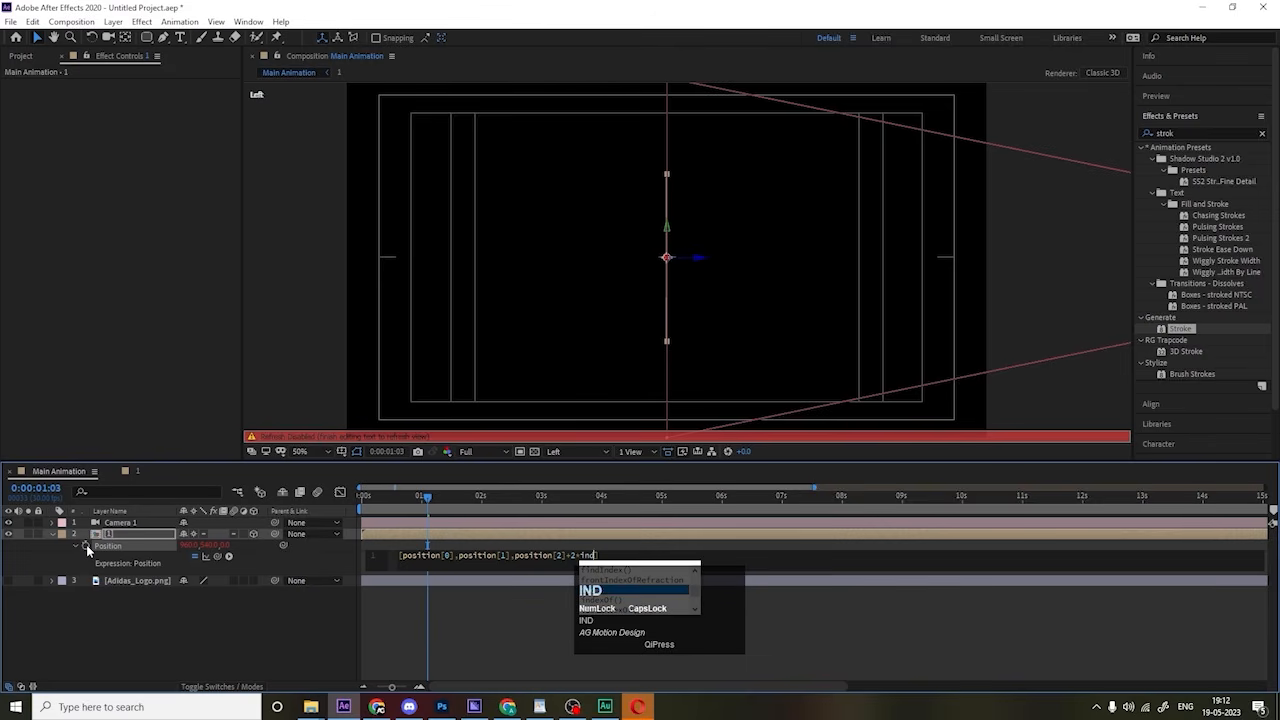
{"action": "key", "text": "Return"}
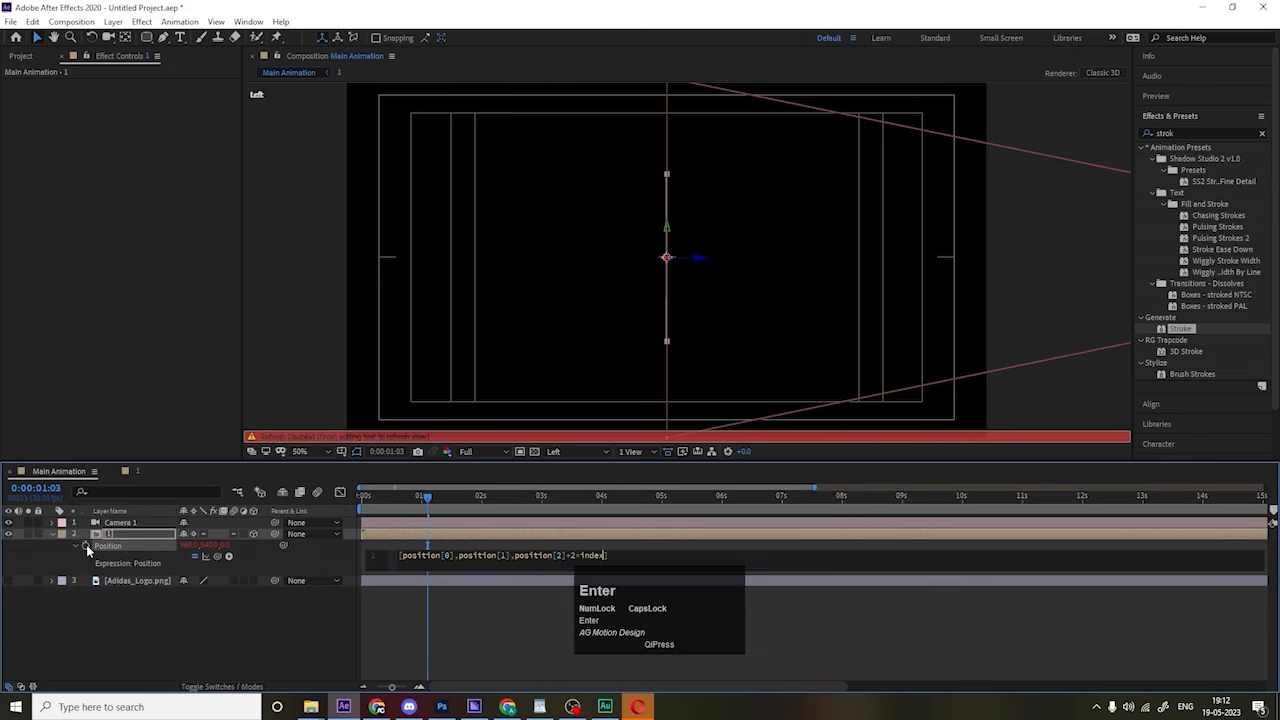
{"action": "left_click", "coordinate": [124, 612]}
{"action": "key", "text": "space"}
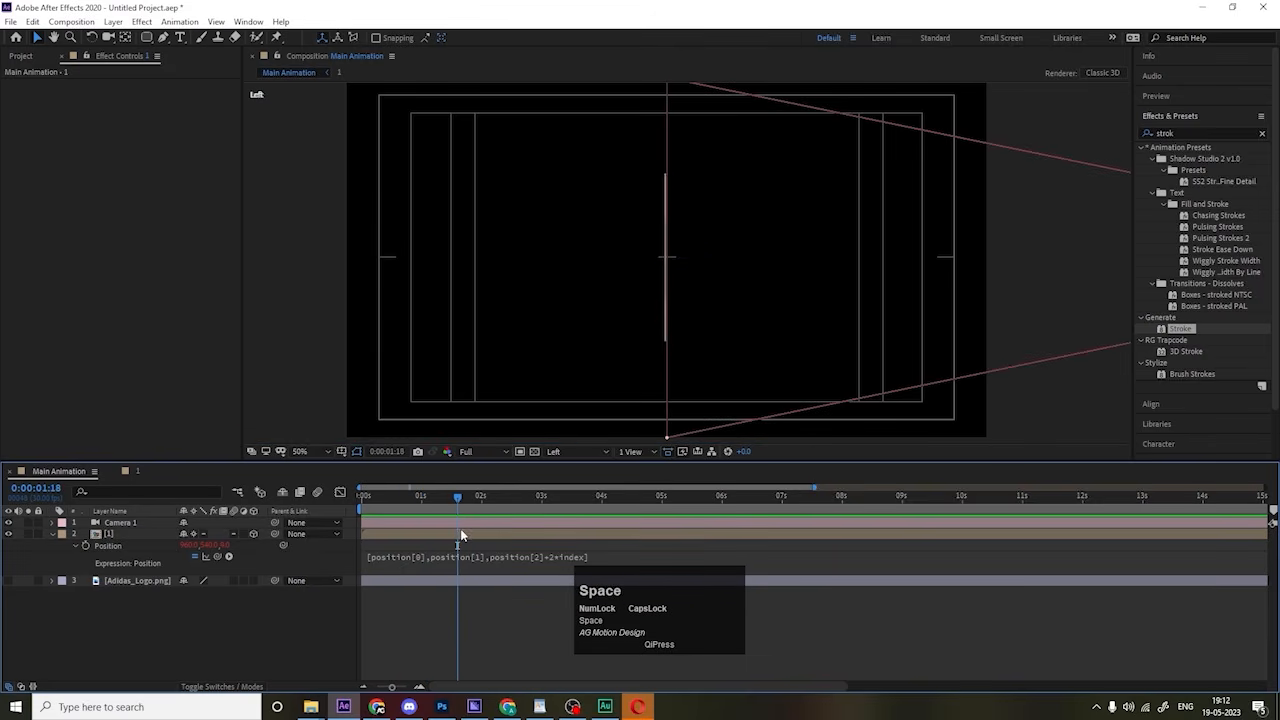
Step: Duplicate precomp layer 1 repeatedly until 29 instances are stacked in depth between Camera 1 and Adidas_Logo.png
{"action": "left_click", "coordinate": [460, 531]}
{"action": "key", "text": "ctrl+d"}
{"action": "key", "text": "ctrl+d"}
{"action": "key", "text": "ctrl+d"}
{"action": "key", "text": "ctrl+d"}
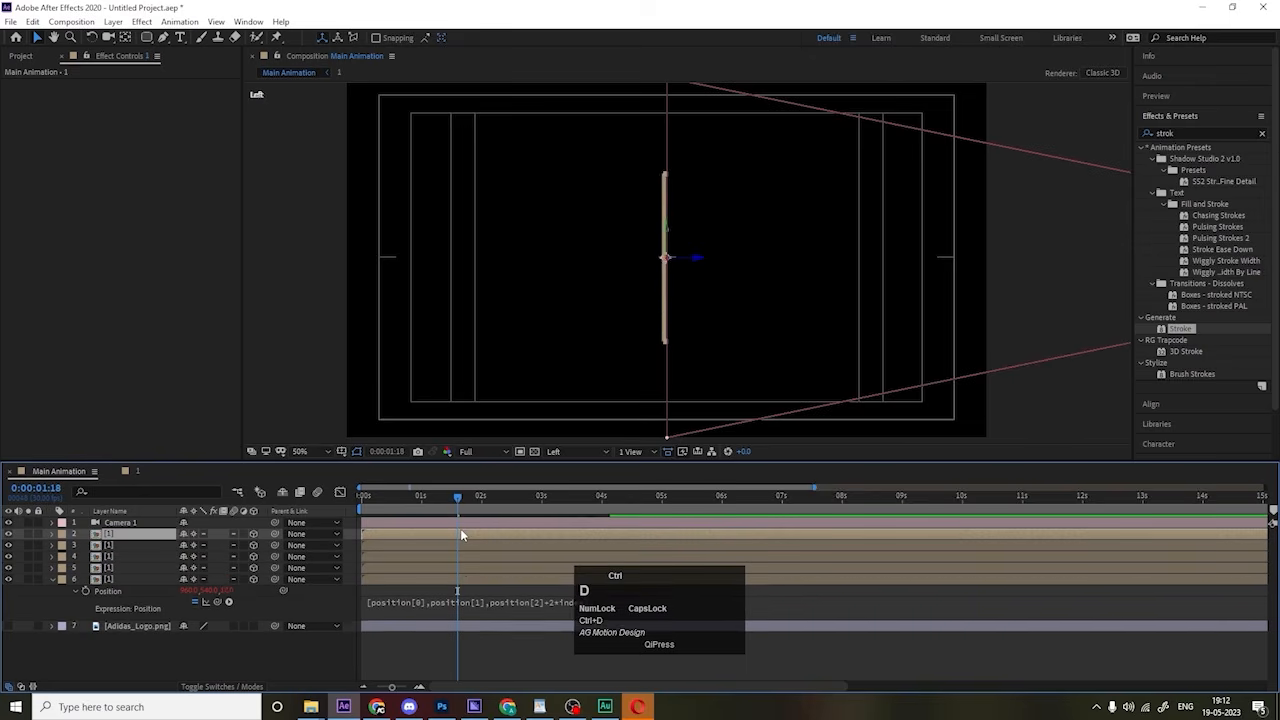
{"action": "key", "text": "ctrl+d"}
{"action": "key", "text": "ctrl+d"}
{"action": "key", "text": "ctrl+d"}
{"action": "scroll", "coordinate": [669, 269], "scroll_direction": "up", "scroll_amount": 4, "text": "alt"}
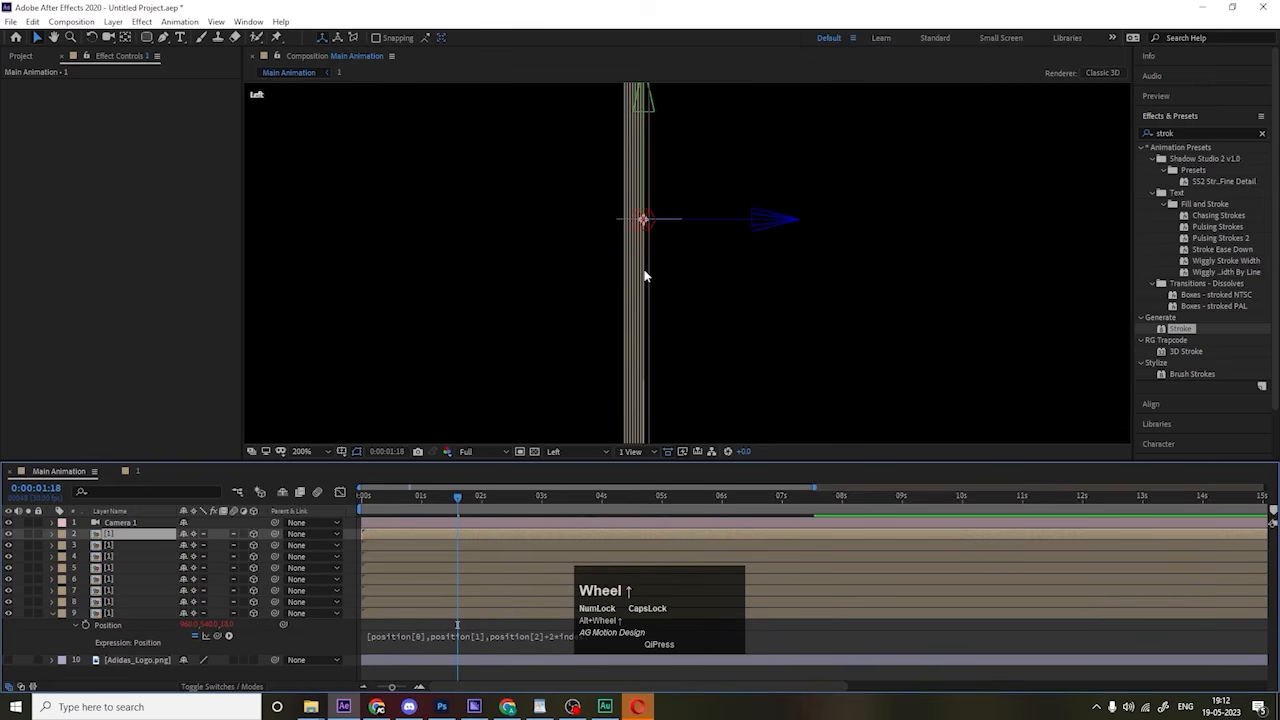
{"action": "key", "text": "ctrl+d"}
{"action": "key", "text": "ctrl+d"}
{"action": "key", "text": "ctrl+d"}
{"action": "key", "text": "ctrl+d"}
{"action": "key", "text": "ctrl+d"}
{"action": "key", "text": "ctrl+d"}
{"action": "key", "text": "ctrl+d"}
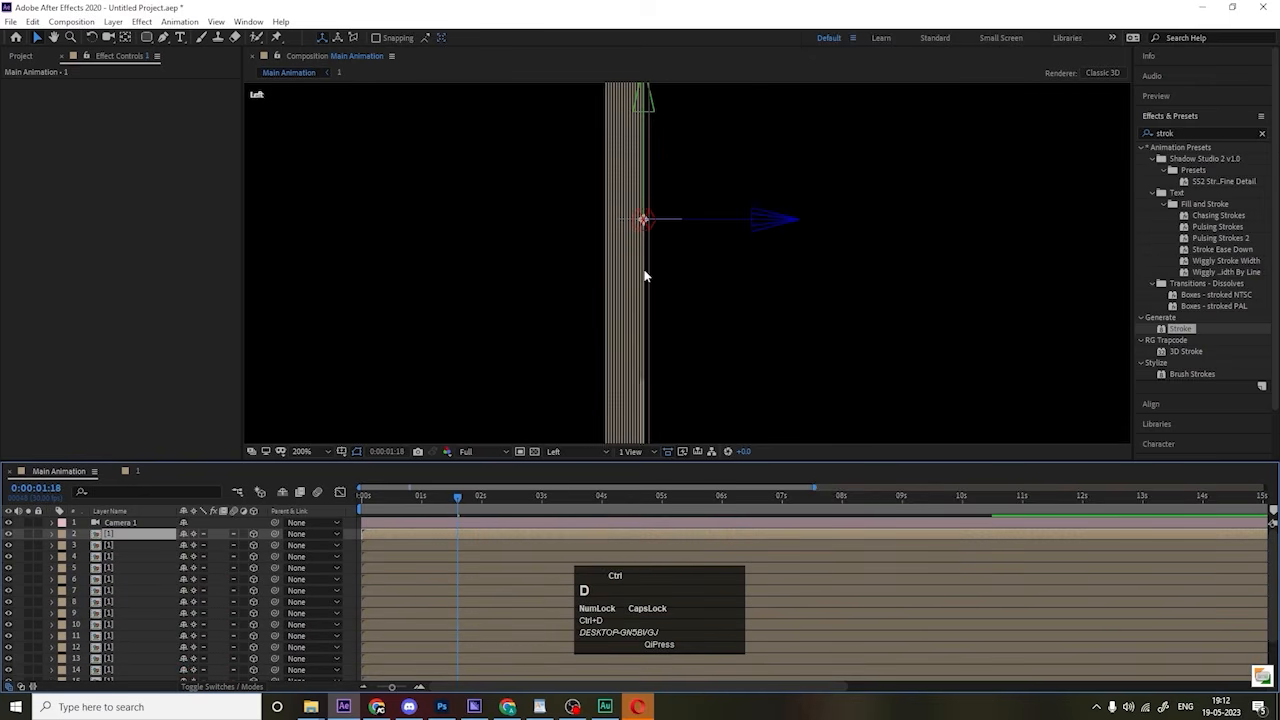
{"action": "key", "text": "ctrl+d"}
{"action": "key", "text": "ctrl+d"}
{"action": "key", "text": "ctrl+d"}
{"action": "key", "text": "ctrl+d"}
{"action": "key", "text": "ctrl+d"}
{"action": "key", "text": "ctrl+d"}
{"action": "key", "text": "ctrl+d"}
{"action": "key", "text": "ctrl+d"}
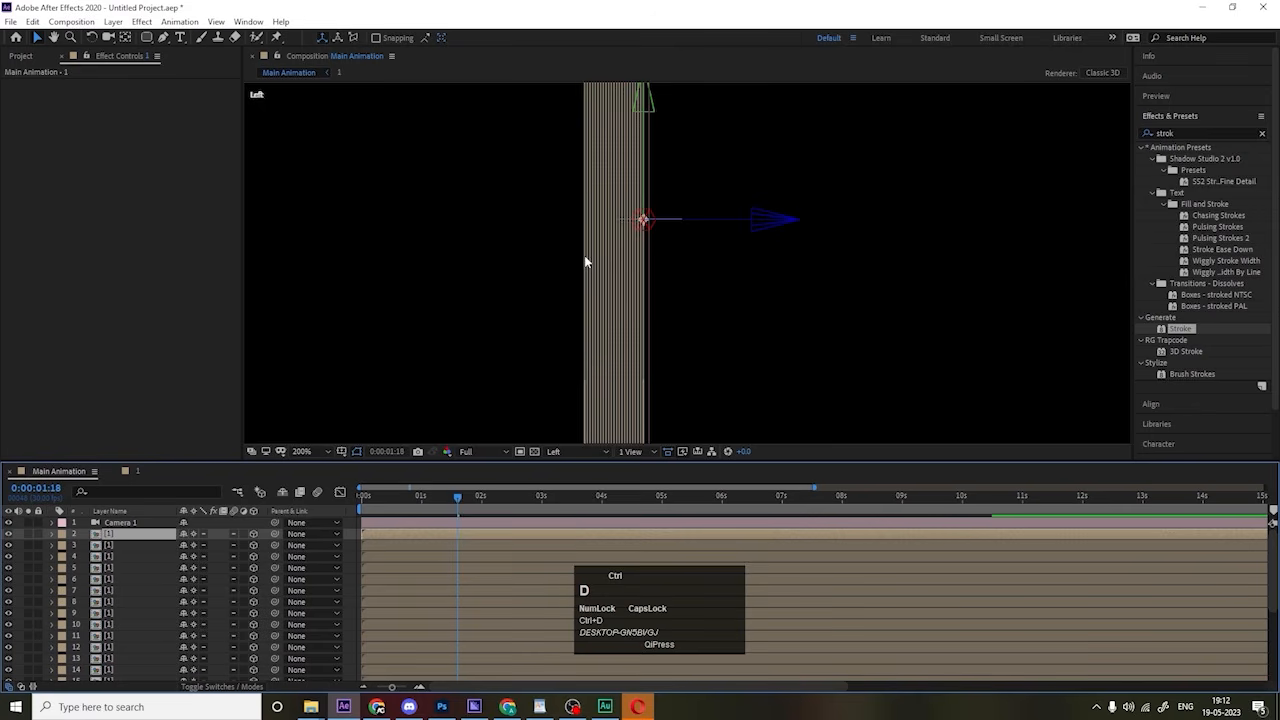
{"action": "key", "text": "ctrl+d"}
{"action": "key", "text": "ctrl+d"}
{"action": "scroll", "coordinate": [217, 567], "scroll_direction": "down", "scroll_amount": 5}
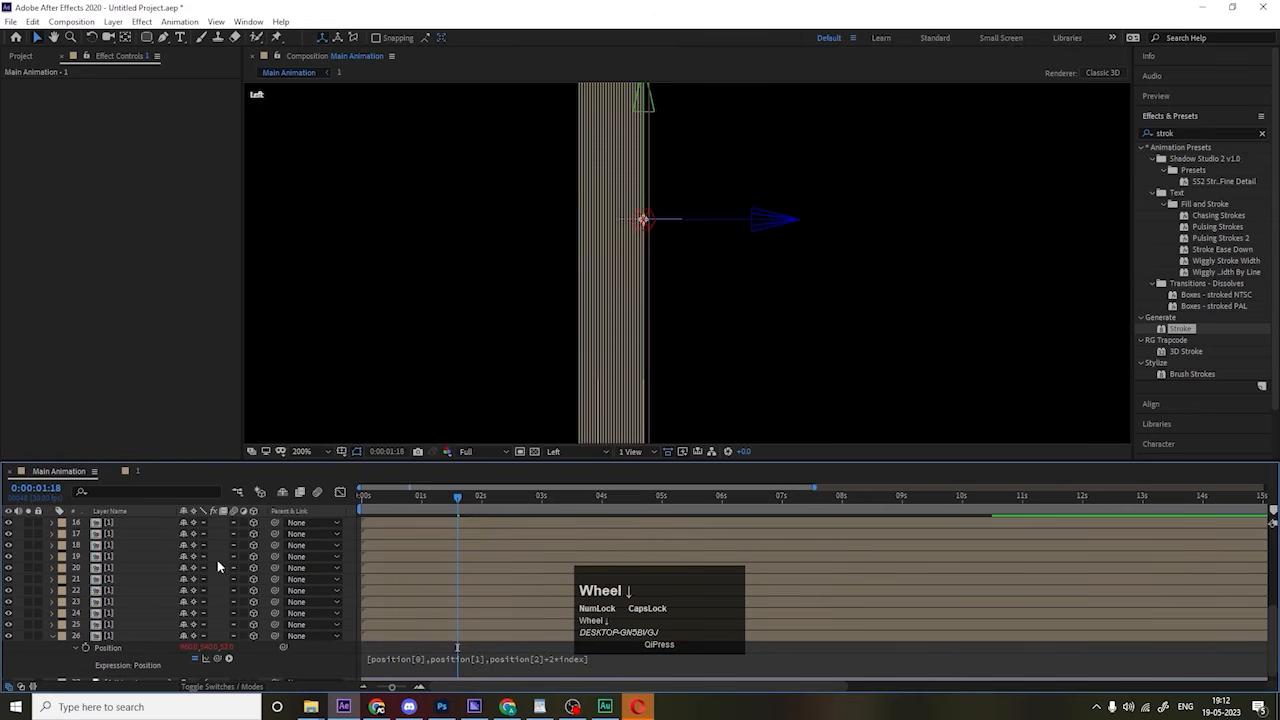
{"action": "key", "text": "ctrl+d"}
{"action": "key", "text": "ctrl+d"}
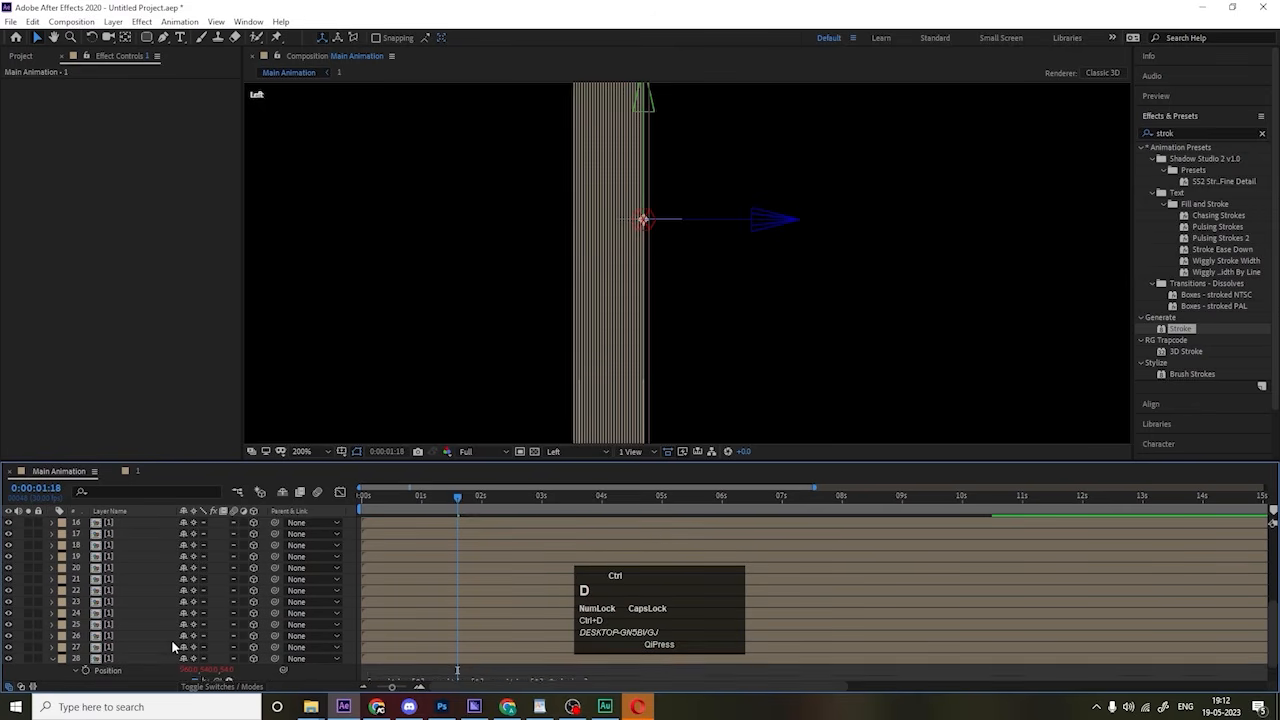
{"action": "key", "text": "ctrl+d"}
{"action": "key", "text": "ctrl+d"}
{"action": "scroll", "coordinate": [172, 647], "scroll_direction": "down", "scroll_amount": 2}
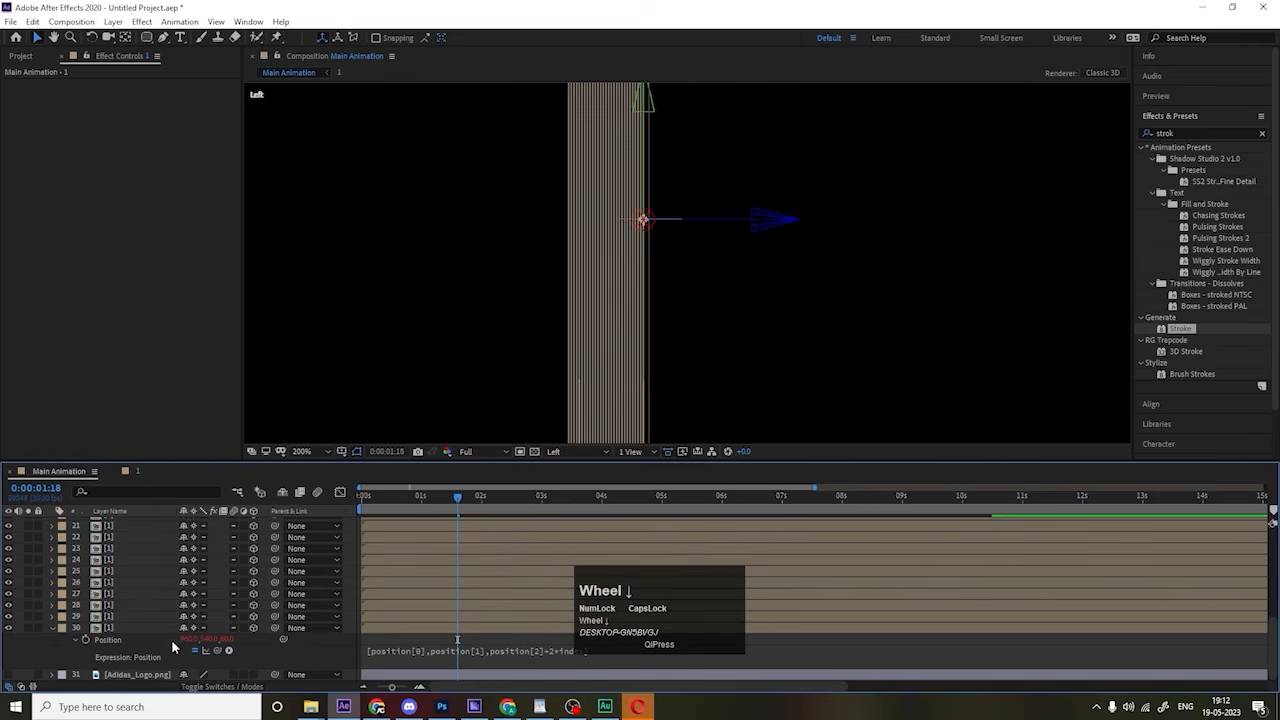
Step: Return the composition to the Active Camera view and examine the stacked Adidas outline up close and in full
{"action": "left_click", "coordinate": [565, 451]}
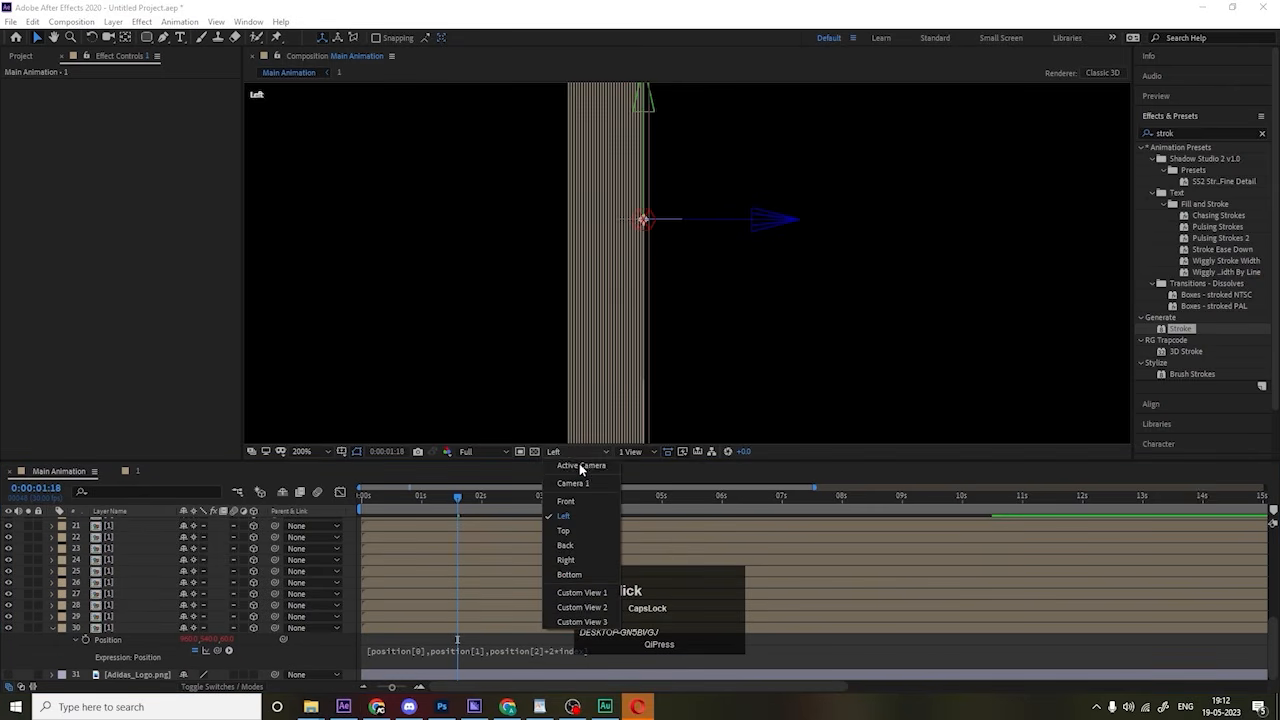
{"action": "left_click", "coordinate": [581, 467]}
{"action": "scroll", "coordinate": [569, 341], "scroll_direction": "down", "scroll_amount": 5}
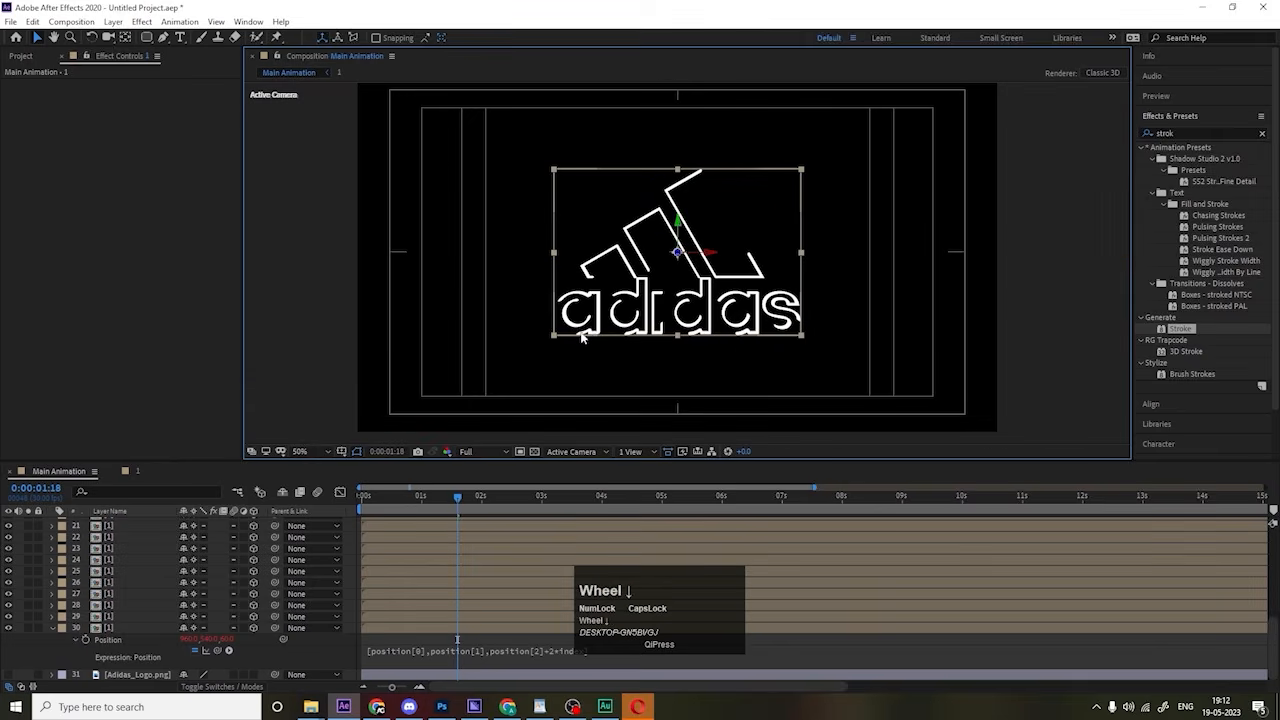
{"action": "scroll", "coordinate": [580, 338], "scroll_direction": "up", "scroll_amount": 3}
{"action": "scroll", "coordinate": [585, 336], "scroll_direction": "down", "scroll_amount": 3}
{"action": "scroll", "coordinate": [591, 333], "scroll_direction": "up", "scroll_amount": 3}
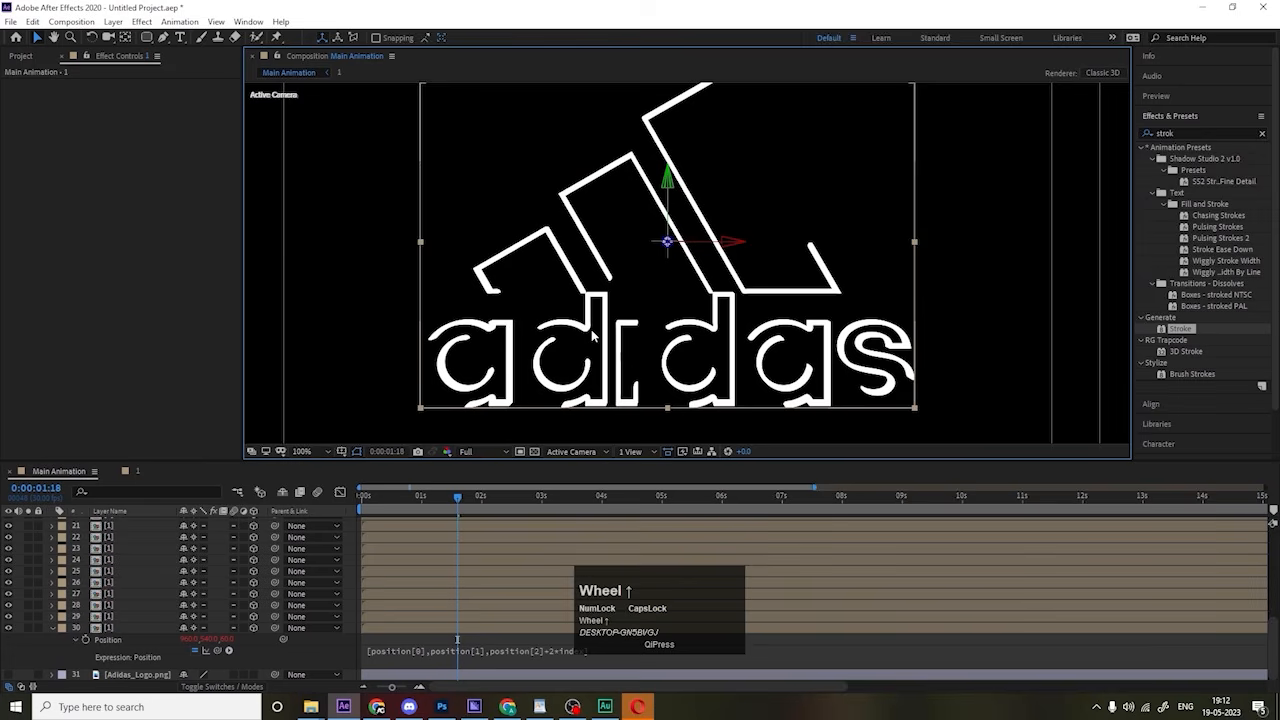
{"action": "scroll", "coordinate": [593, 337], "scroll_direction": "down", "scroll_amount": 2}
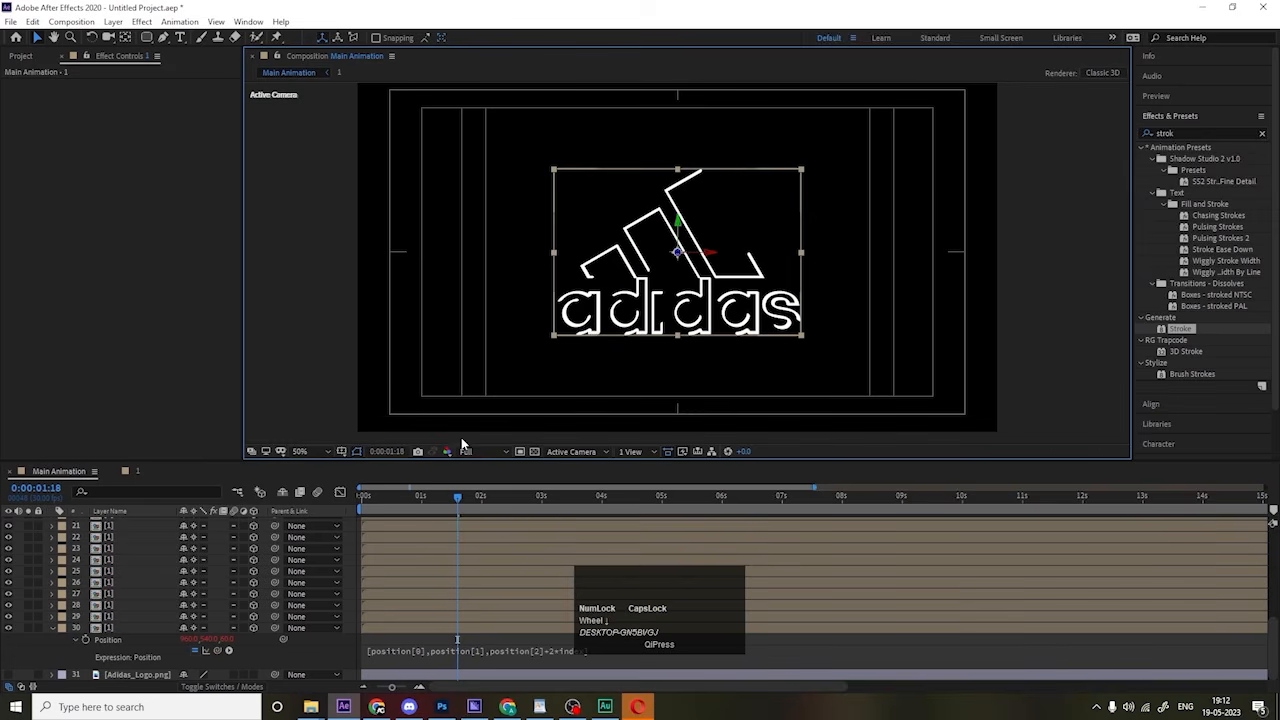
Step: Deselect the layers and collapse the revealed Position expression of layer 30 in the Main Animation timeline
{"action": "left_click", "coordinate": [352, 526]}
{"action": "key", "text": "u"}
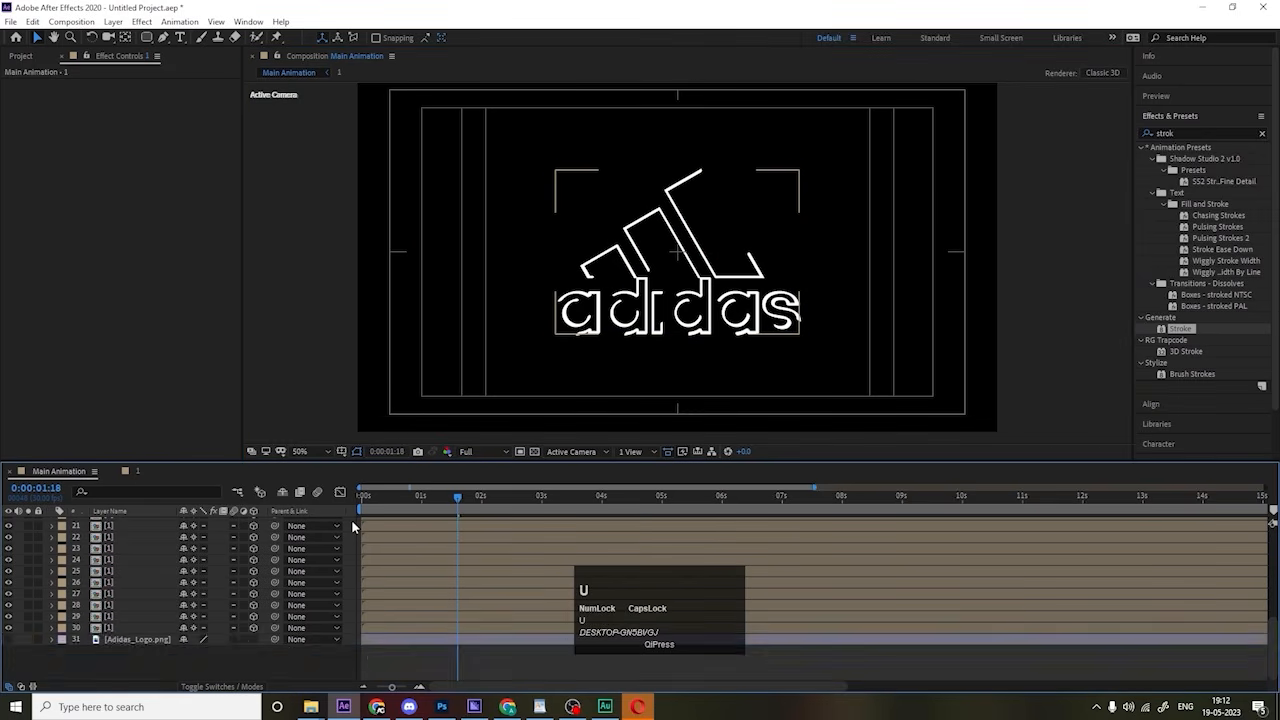
{"action": "scroll", "coordinate": [352, 526], "scroll_direction": "up", "scroll_amount": 10}
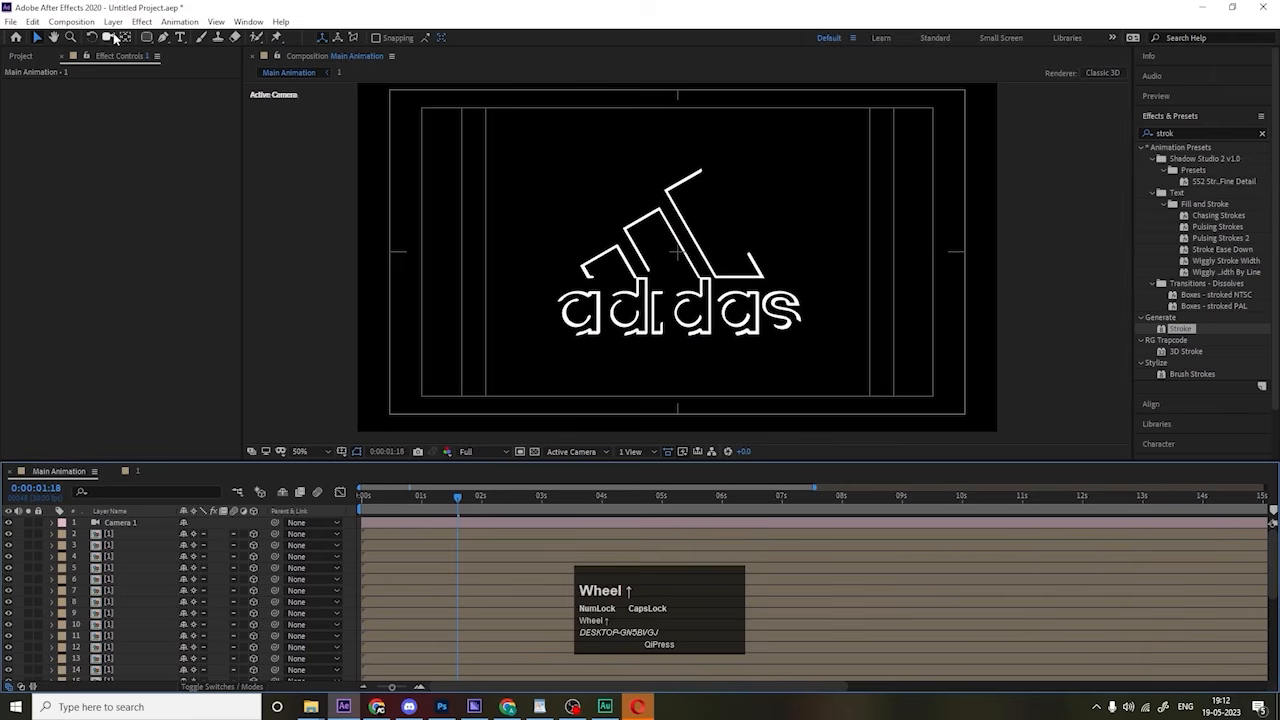
Step: Try orbiting Camera 1 around the logo with the Unified Camera tool, and undo the camera move
{"action": "left_click", "coordinate": [109, 38]}
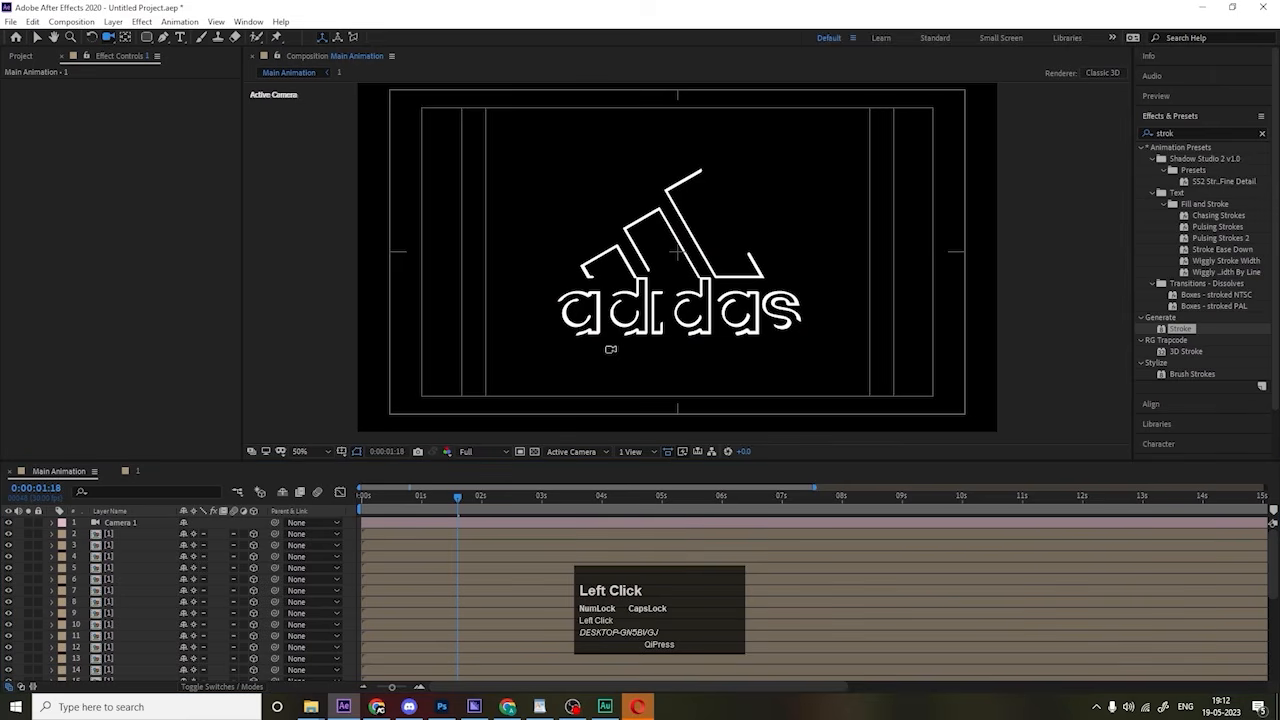
{"action": "left_click_drag", "start_coordinate": [544, 314], "coordinate": [601, 271]}
{"action": "key", "text": "ctrl+z"}
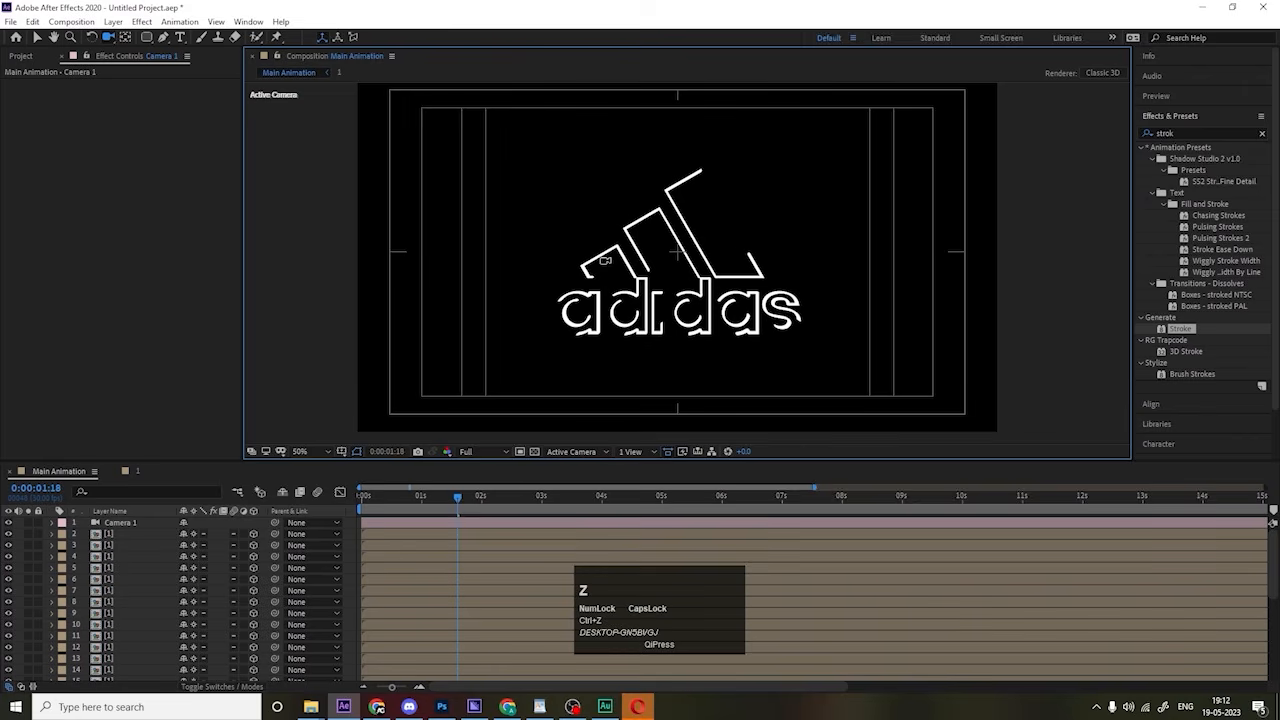
Step: Play the Main Animation composition from its first frame to preview the strokes drawing on
{"action": "left_click", "coordinate": [404, 498]}
{"action": "left_click", "coordinate": [363, 499]}
{"action": "key", "text": "space"}
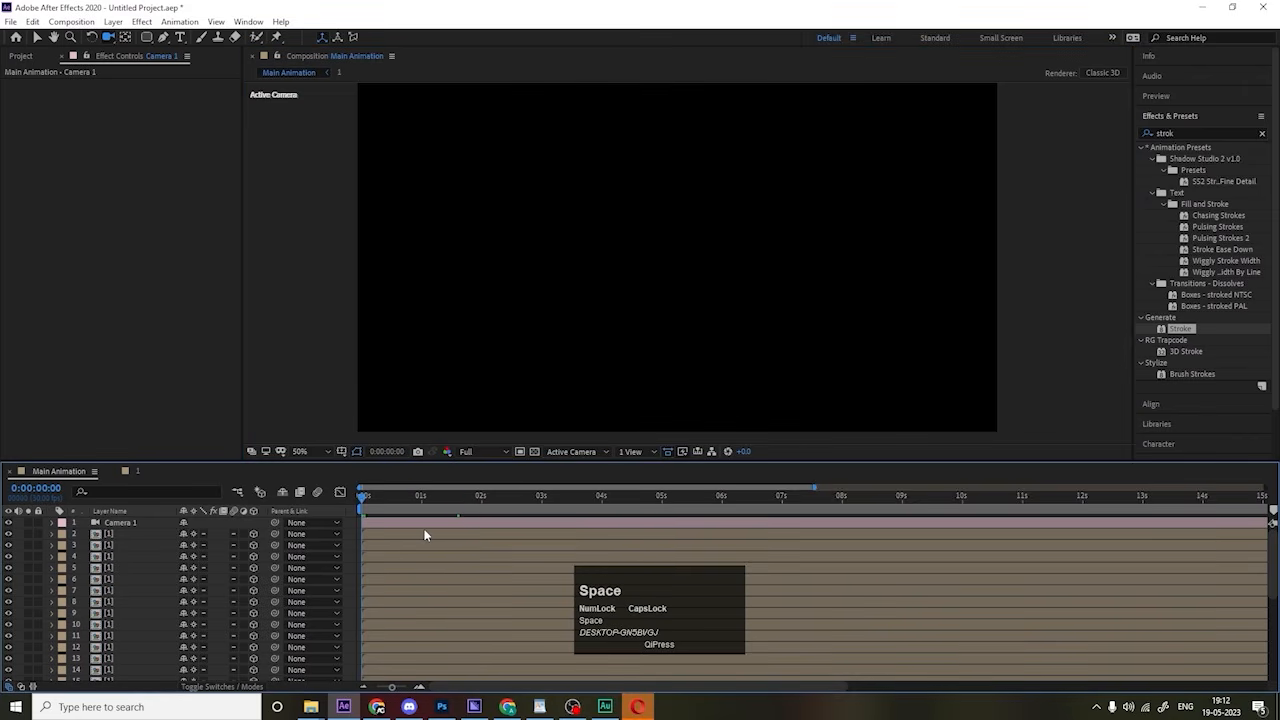
Step: View the composition from the Left and select layer 30, the precomp copy directly above Adidas_Logo.png
{"action": "left_click", "coordinate": [571, 451]}
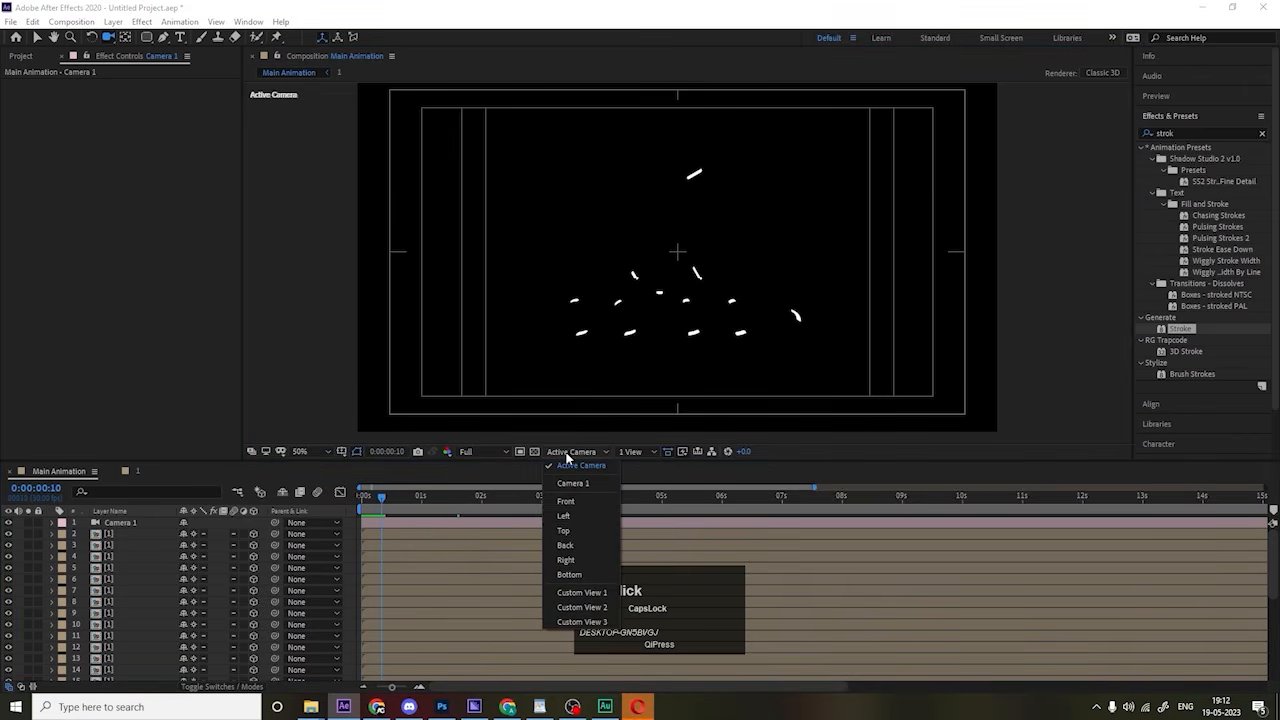
{"action": "left_click", "coordinate": [563, 515]}
{"action": "scroll", "coordinate": [205, 585], "scroll_direction": "down", "scroll_amount": 5}
{"action": "scroll", "coordinate": [205, 579], "scroll_direction": "down", "scroll_amount": 1}
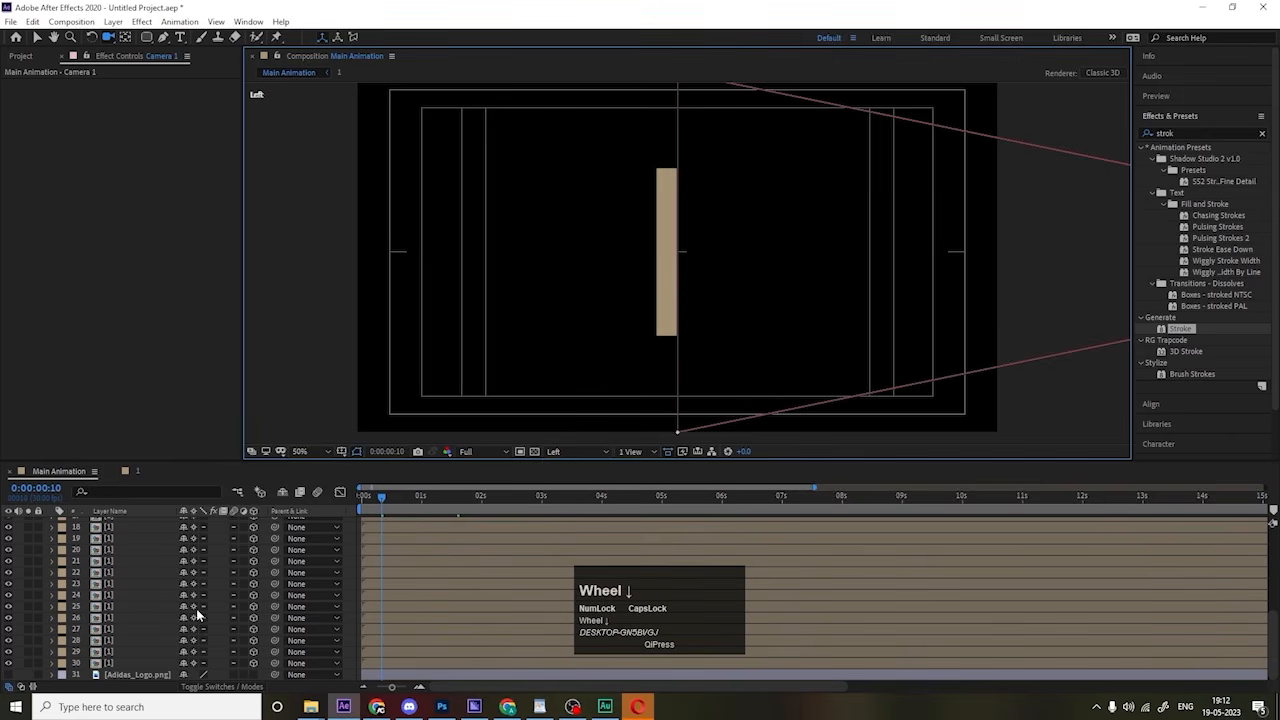
{"action": "left_click", "coordinate": [132, 663]}
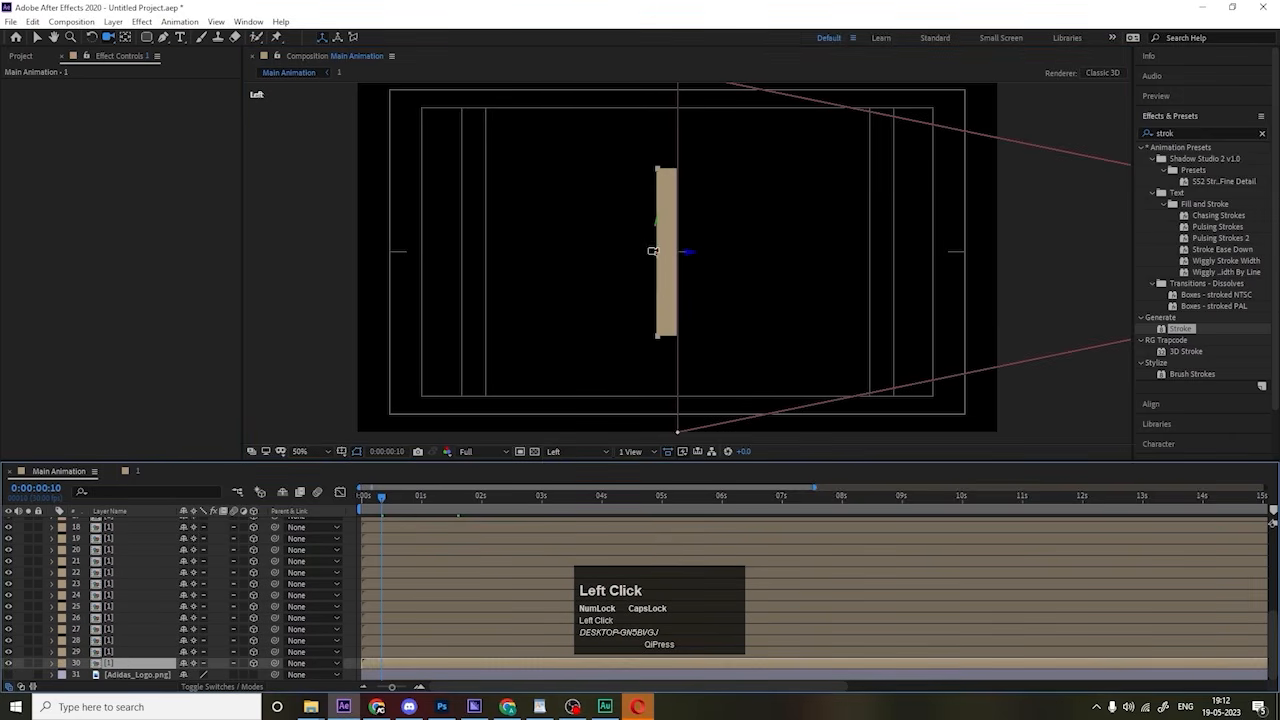
Step: Restore the Active Camera view and select layer 2, the precomp copy directly below Camera 1
{"action": "left_click", "coordinate": [571, 451]}
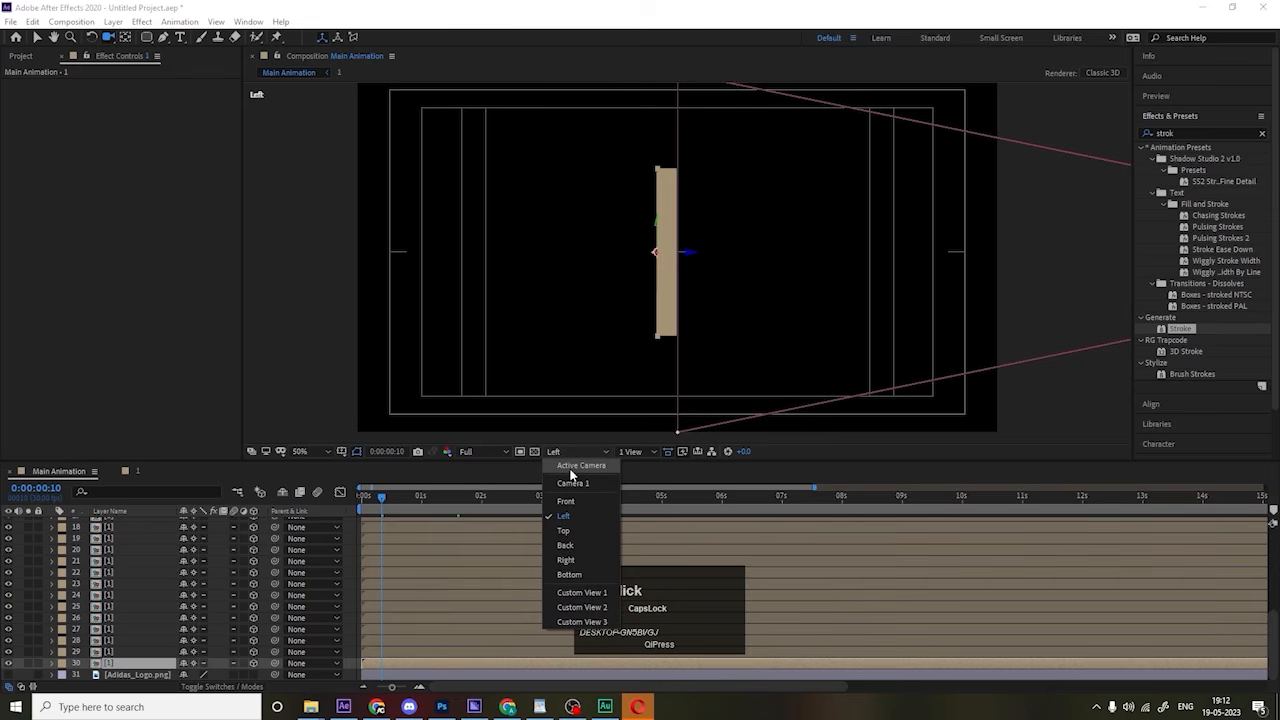
{"action": "left_click", "coordinate": [577, 466]}
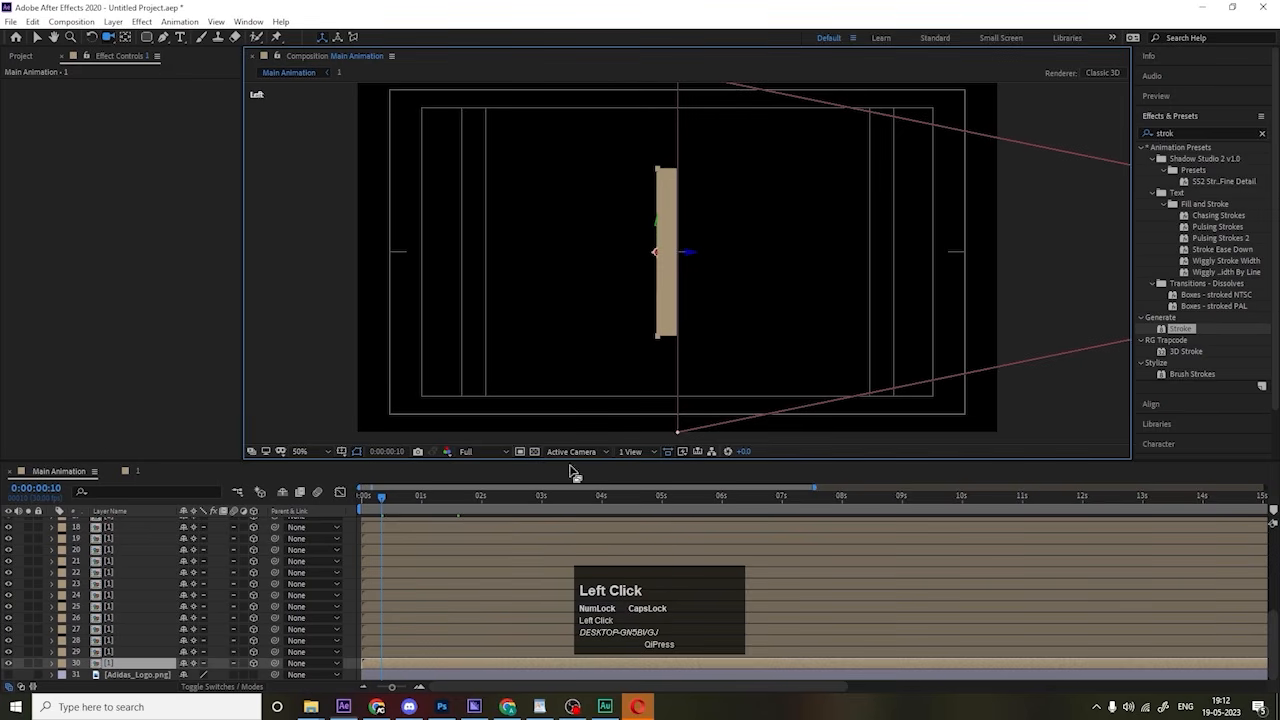
{"action": "scroll", "coordinate": [197, 598], "scroll_direction": "up", "scroll_amount": 5}
{"action": "scroll", "coordinate": [197, 598], "scroll_direction": "up", "scroll_amount": 2}
{"action": "left_click", "coordinate": [130, 534]}
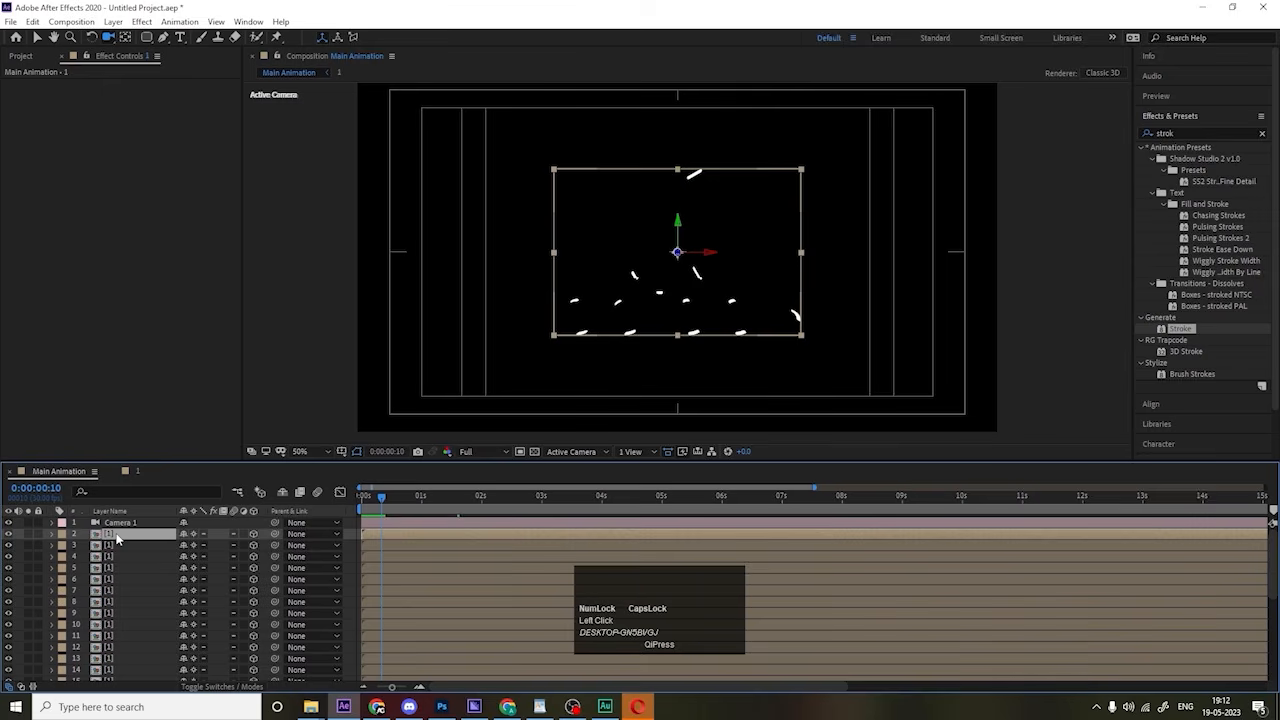
Step: Remove the Position expression from the topmost [1] layer and change its label colour to yellow
{"action": "key", "text": "p"}
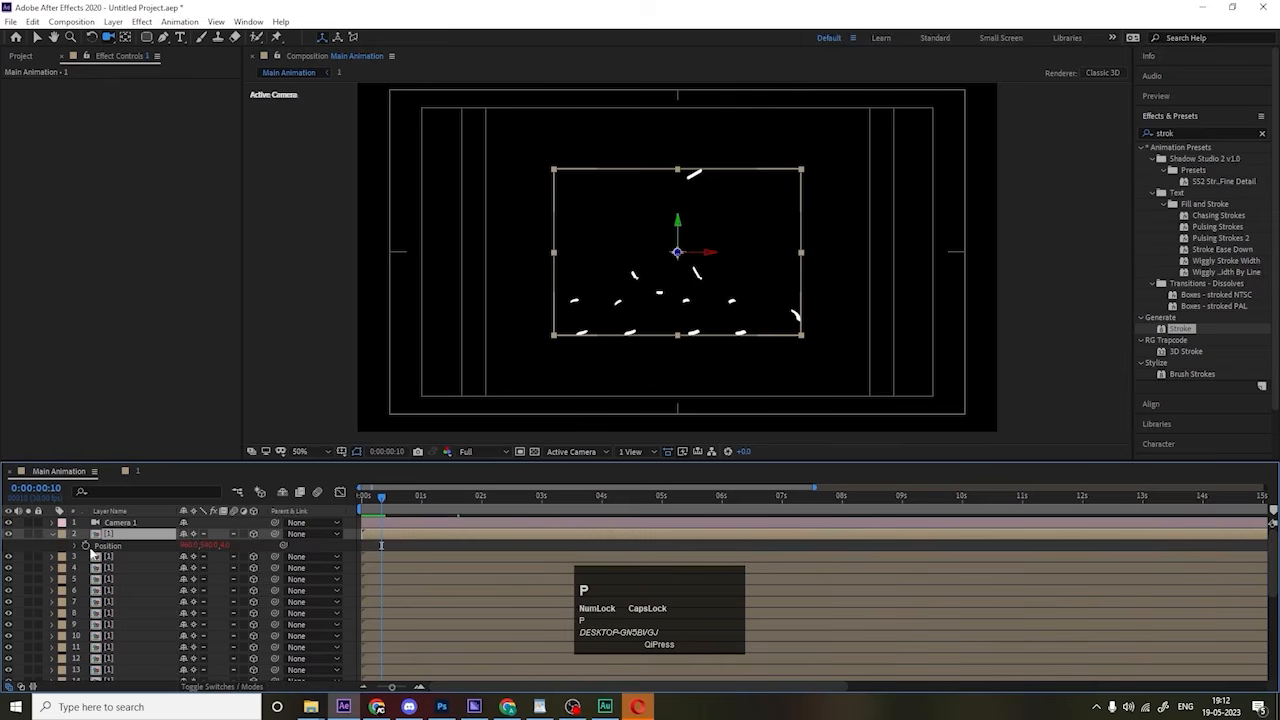
{"action": "left_click", "coordinate": [86, 546], "text": "alt"}
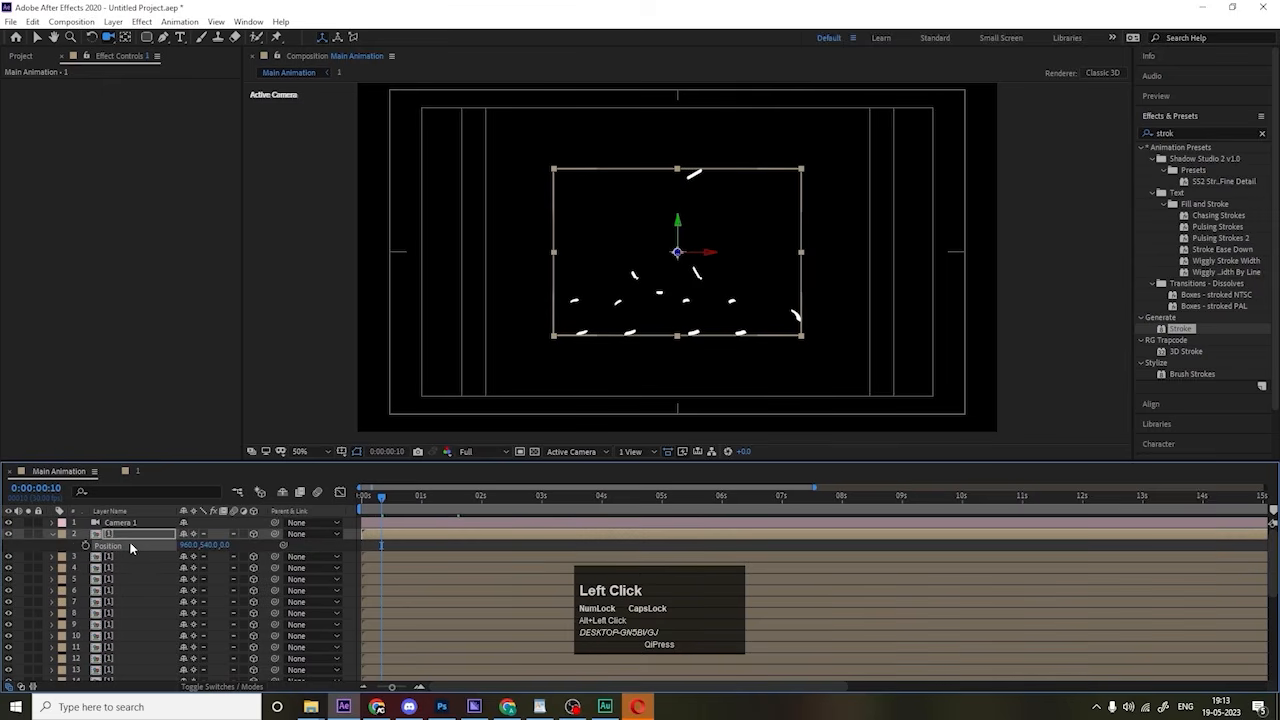
{"action": "left_click", "coordinate": [242, 548]}
{"action": "left_click", "coordinate": [134, 536]}
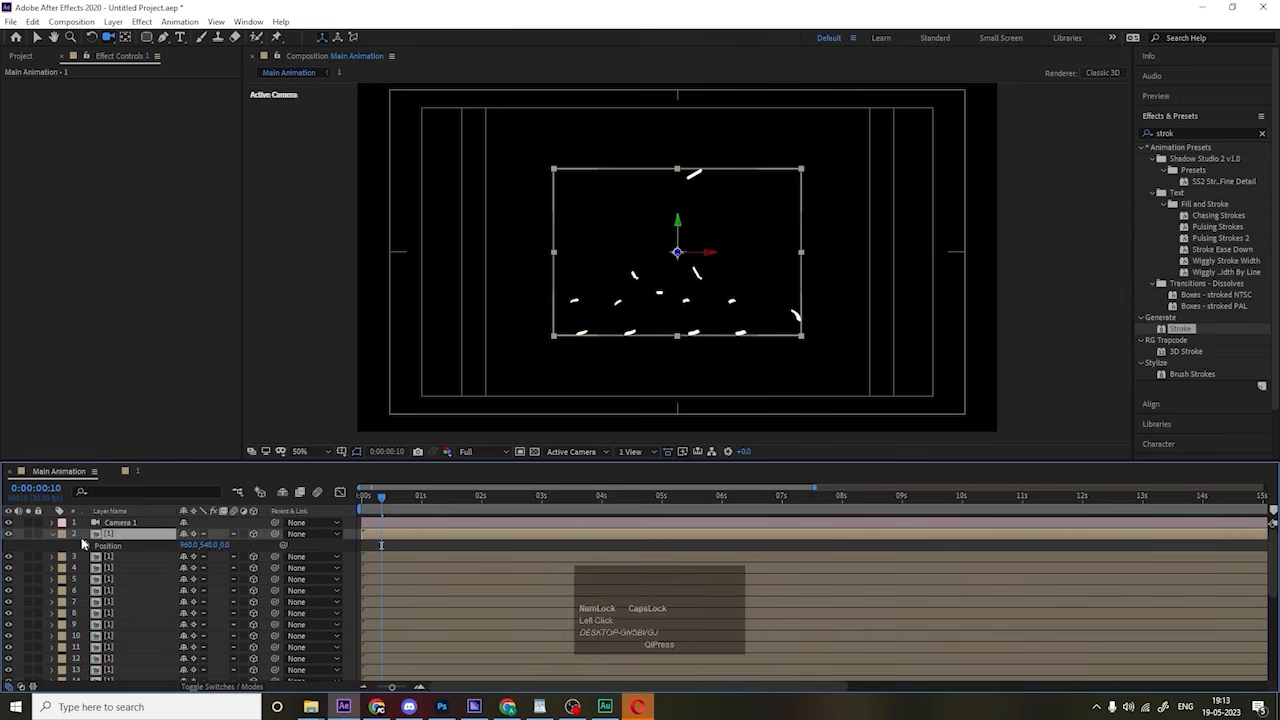
{"action": "left_click", "coordinate": [62, 534]}
{"action": "left_click", "coordinate": [92, 326]}
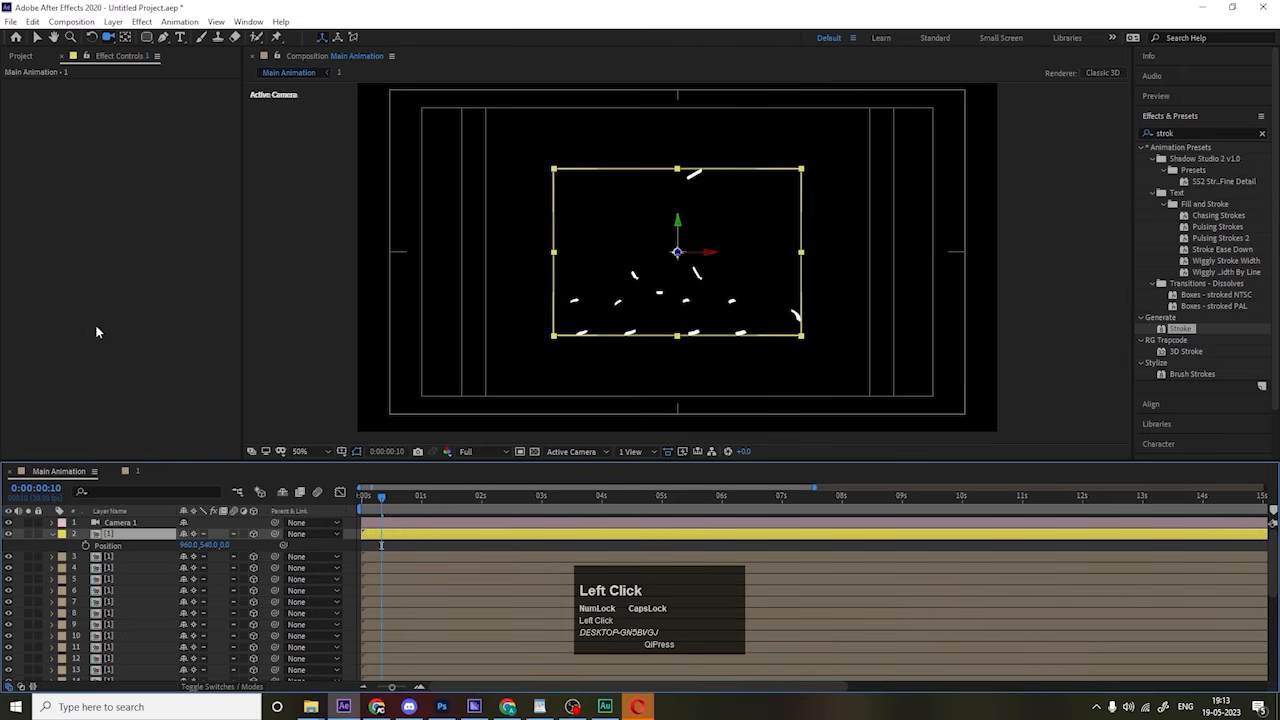
Step: Duplicate composition 1 in the project and replace the yellow layer's source with the duplicate composition 2
{"action": "right_click", "coordinate": [141, 537]}
{"action": "left_click", "coordinate": [164, 426]}
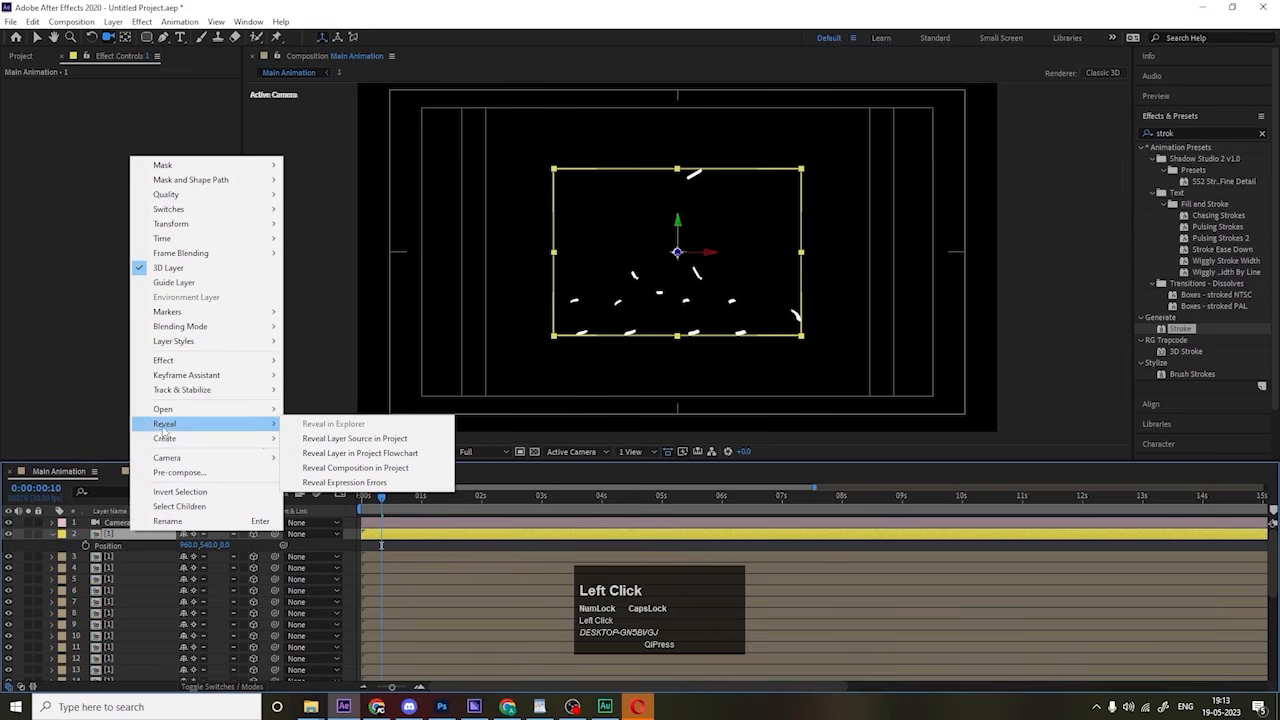
{"action": "left_click", "coordinate": [300, 439]}
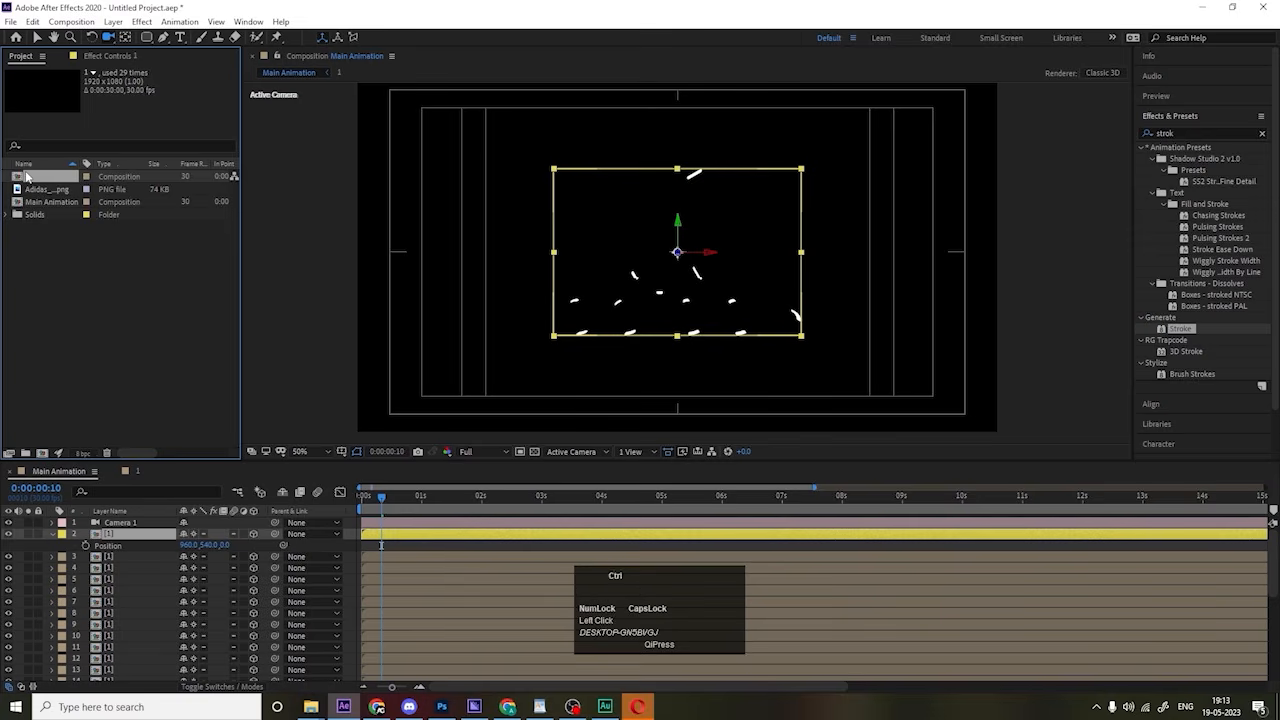
{"action": "key", "text": "ctrl+d"}
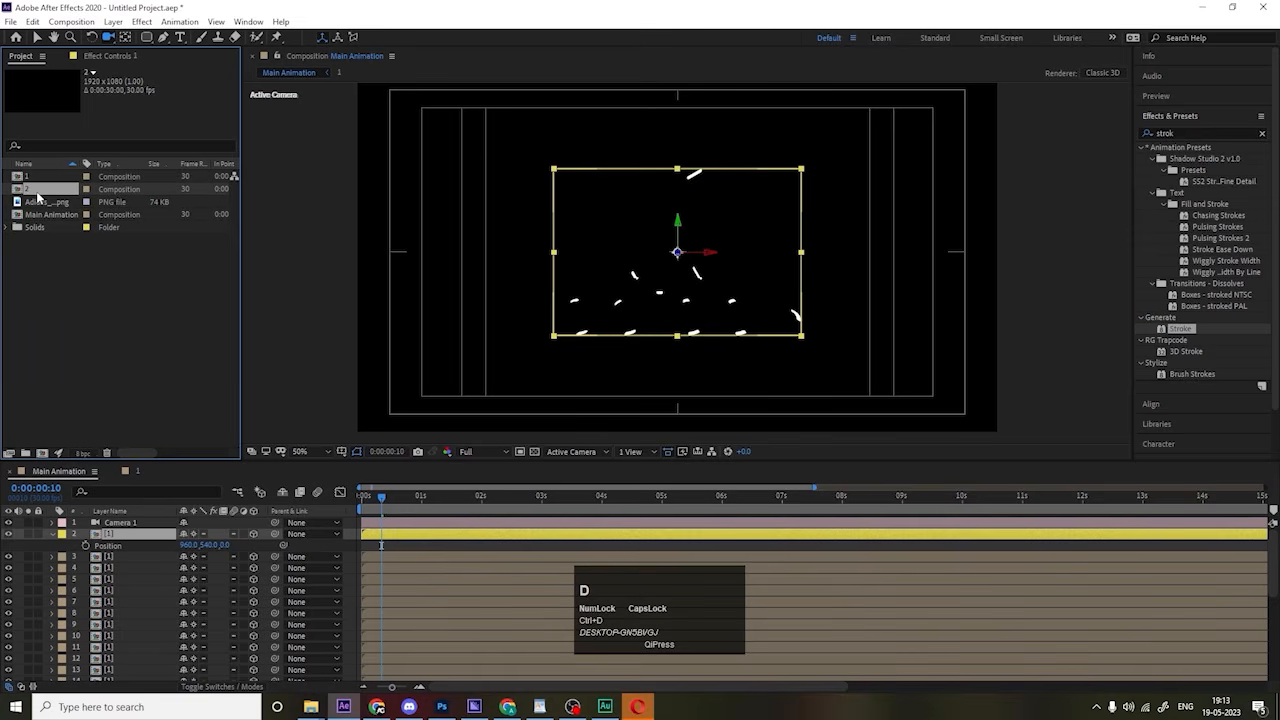
{"action": "left_click_drag", "start_coordinate": [30, 195], "coordinate": [137, 541]}
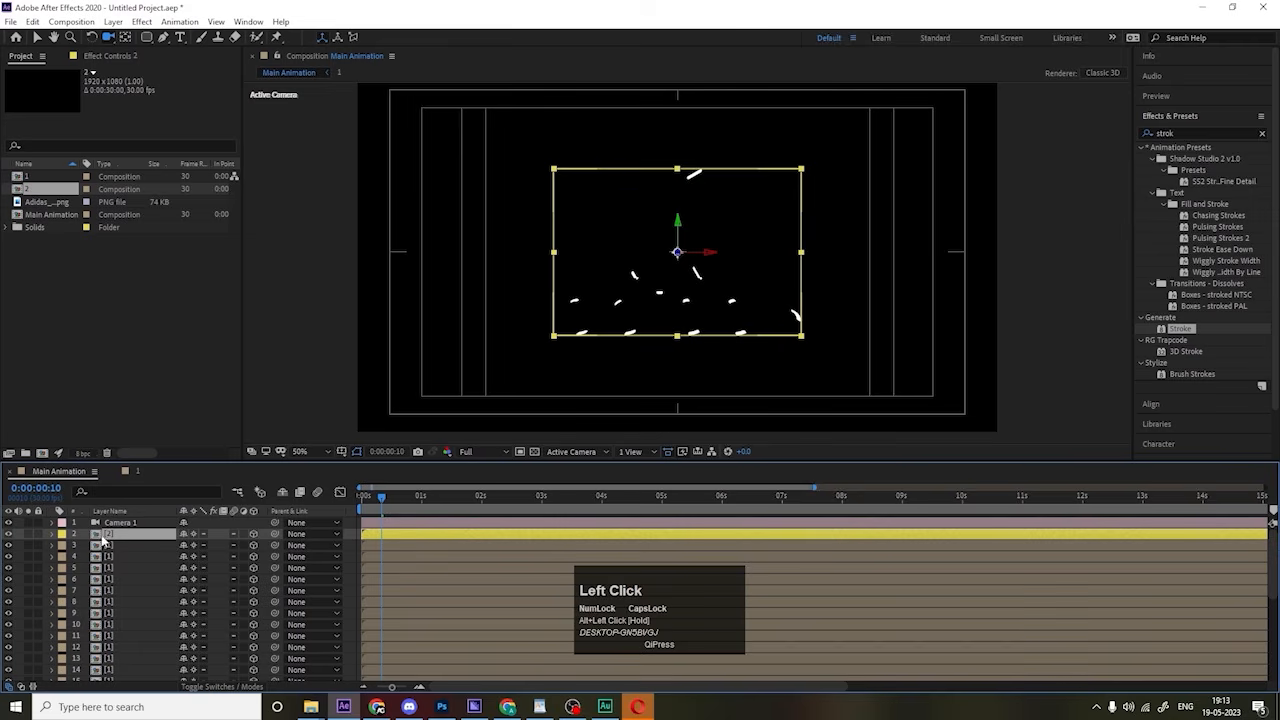
{"action": "left_click", "coordinate": [105, 540]}
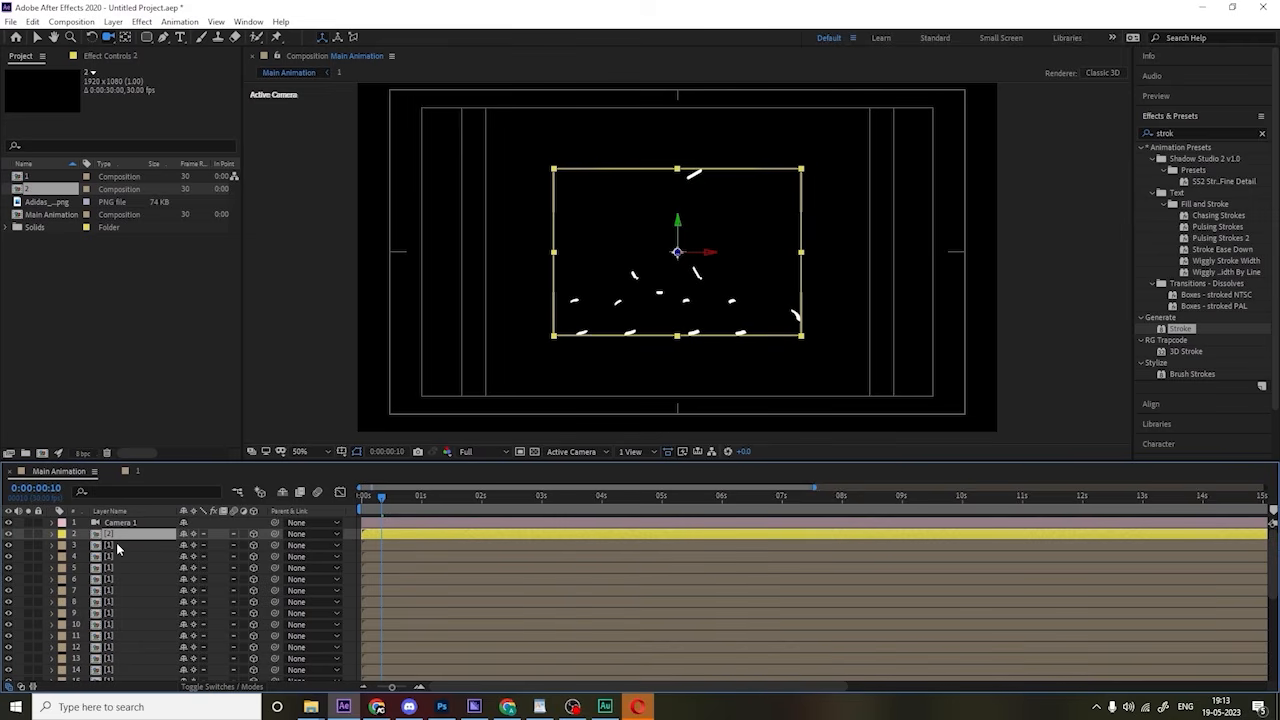
Step: Set the [2] layer's Z position to 4 while in the Left view, and return to the Active Camera view
{"action": "left_click", "coordinate": [116, 543]}
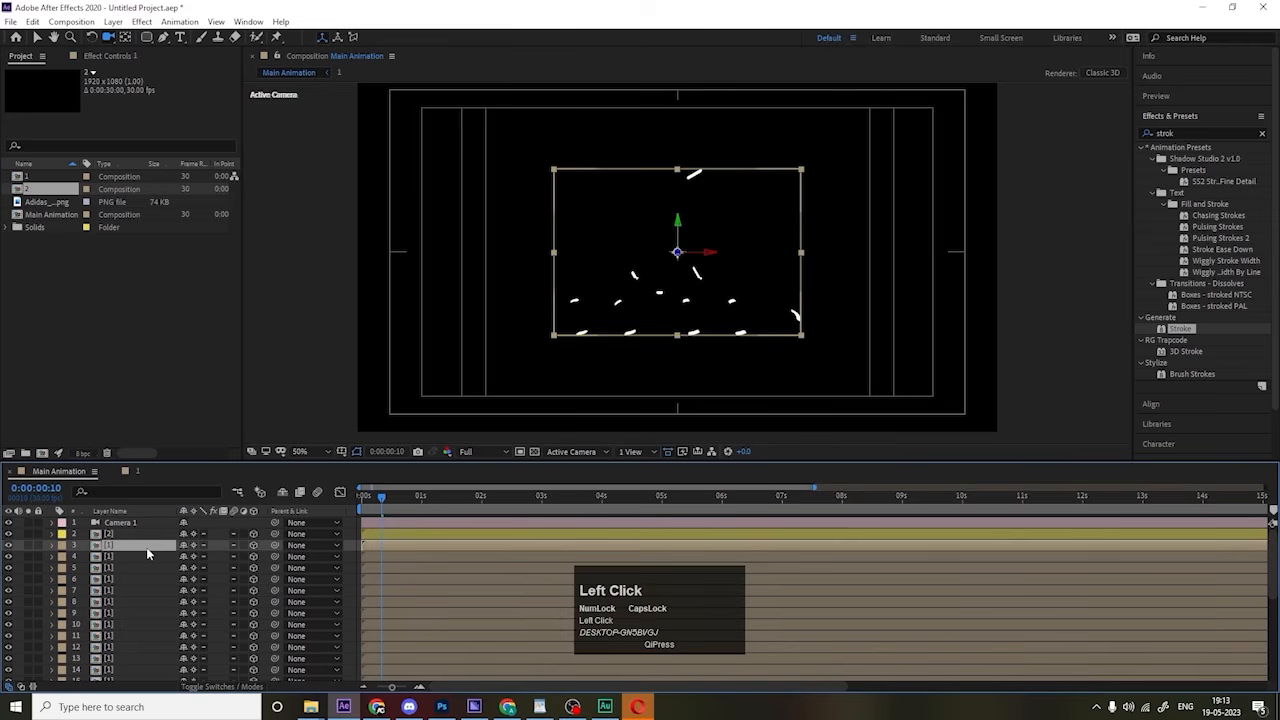
{"action": "left_click", "coordinate": [562, 452]}
{"action": "left_click", "coordinate": [564, 515]}
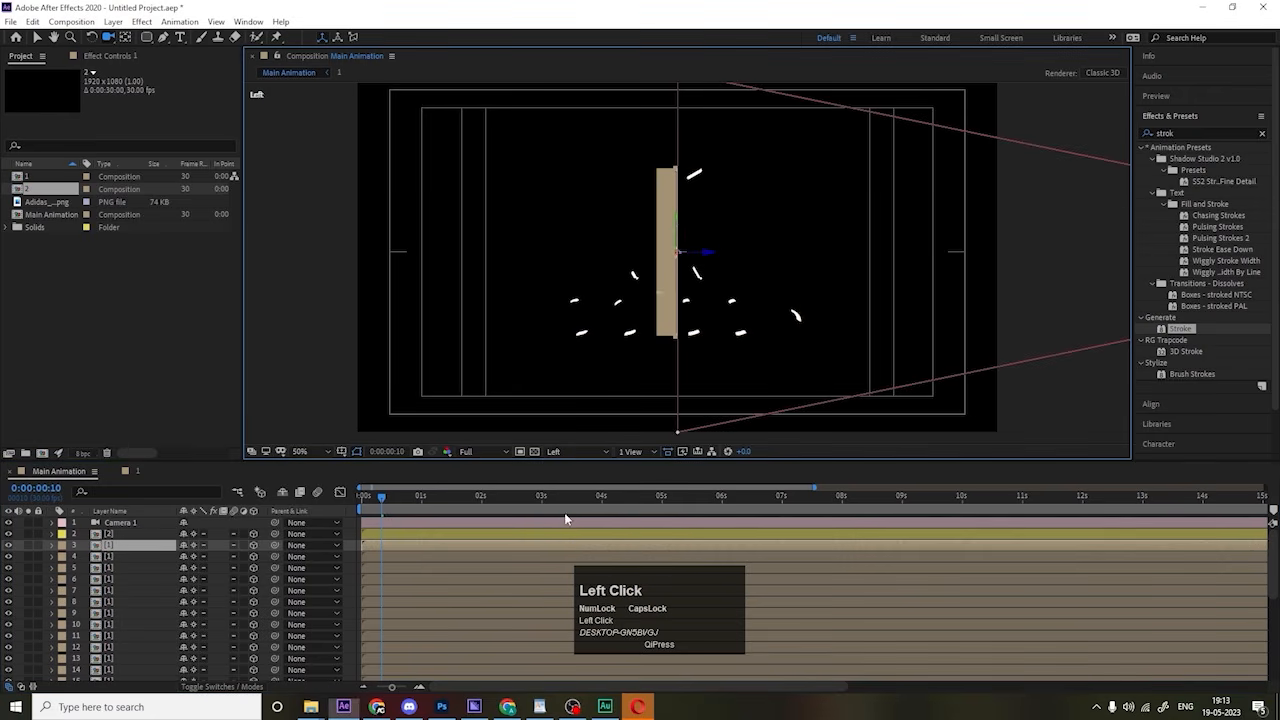
{"action": "scroll", "coordinate": [634, 303], "scroll_direction": "up", "scroll_amount": 5}
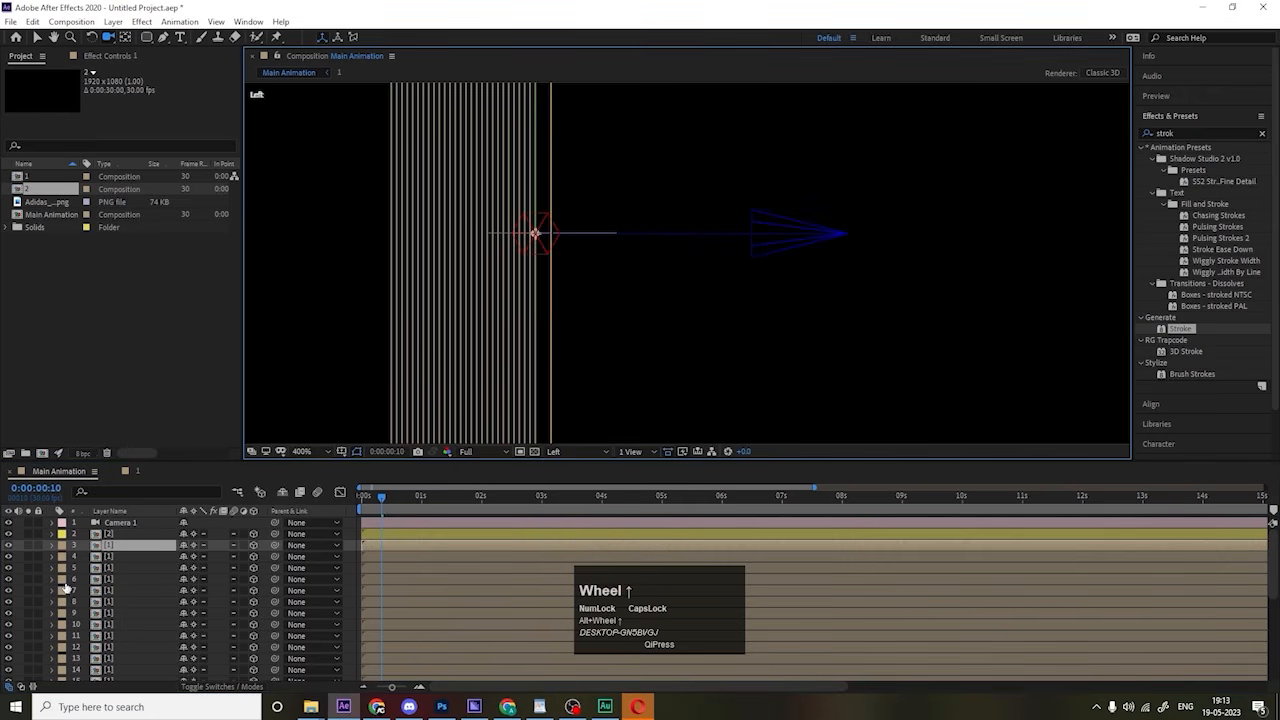
{"action": "left_click", "coordinate": [112, 535]}
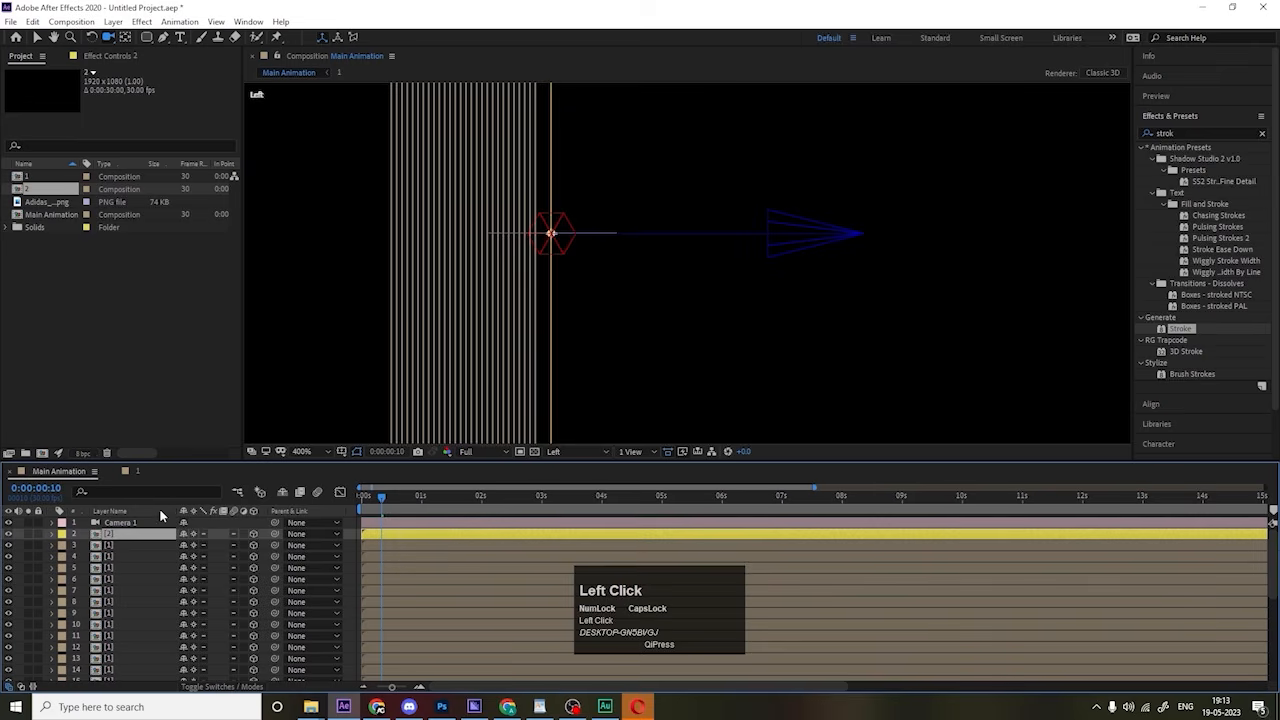
{"action": "key", "text": "p"}
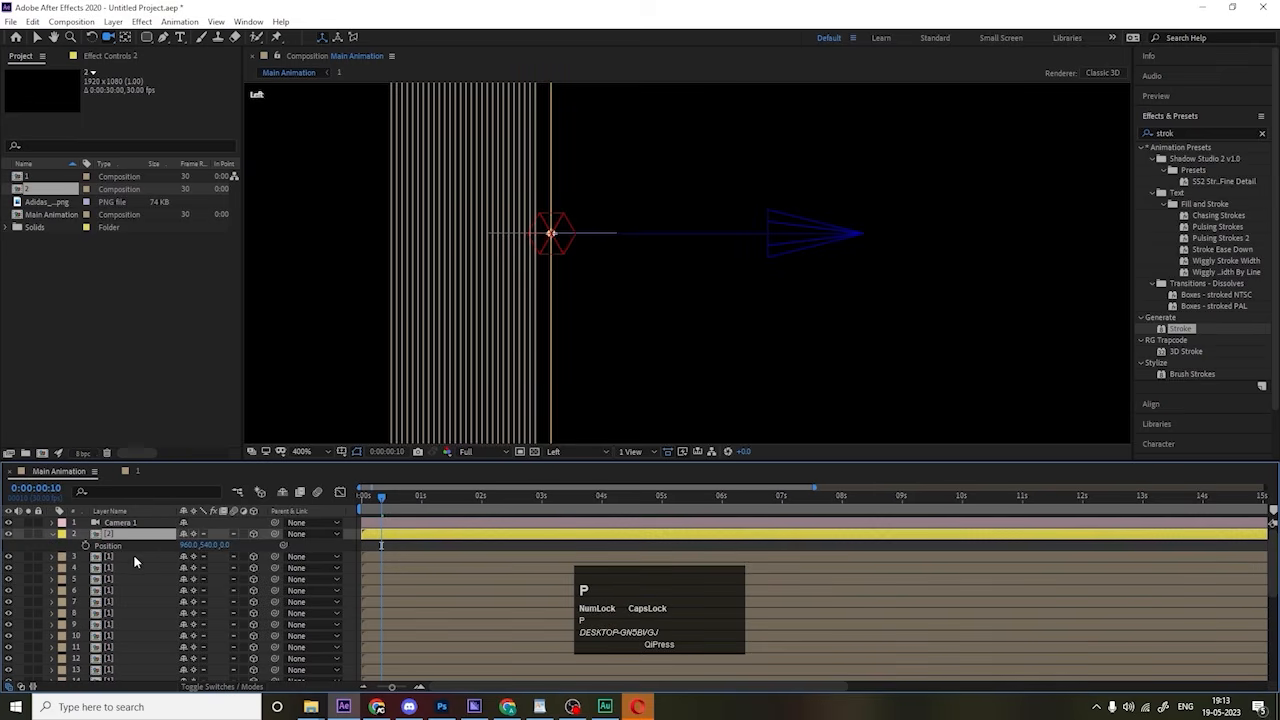
{"action": "left_click", "coordinate": [134, 556]}
{"action": "key", "text": "p"}
{"action": "left_click", "coordinate": [224, 545]}
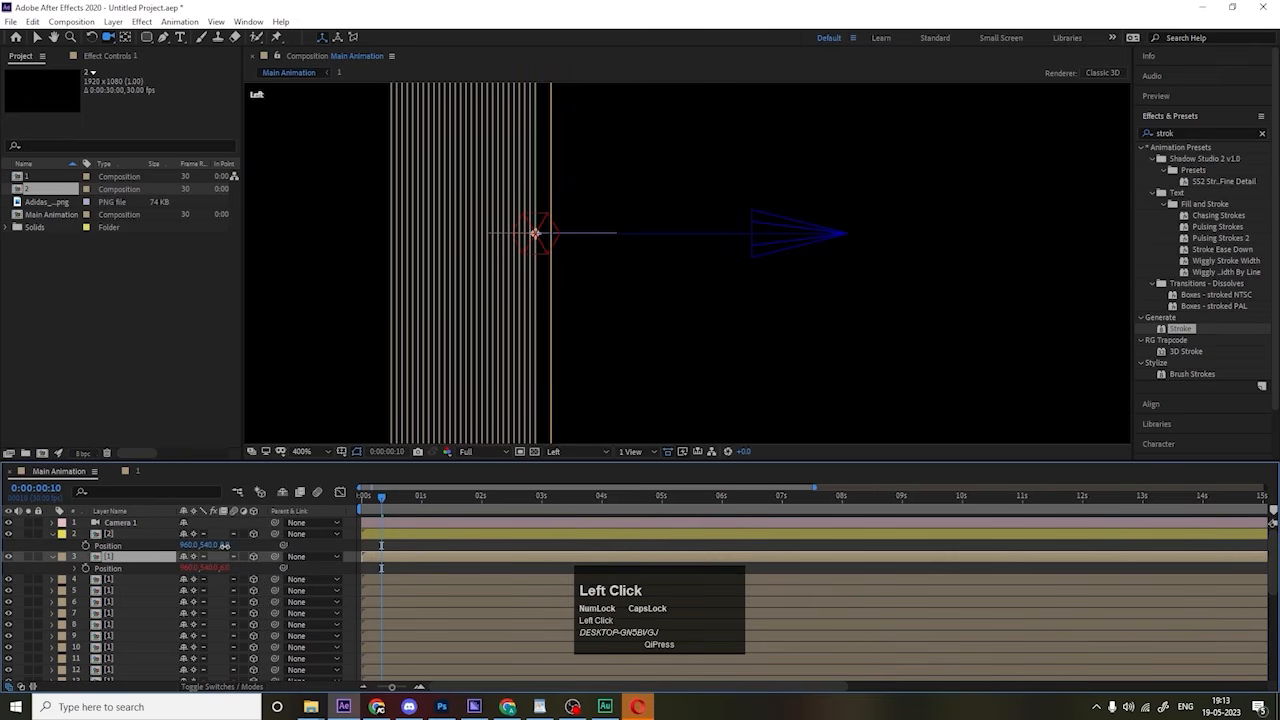
{"action": "left_click_drag", "start_coordinate": [224, 545], "coordinate": [229, 551]}
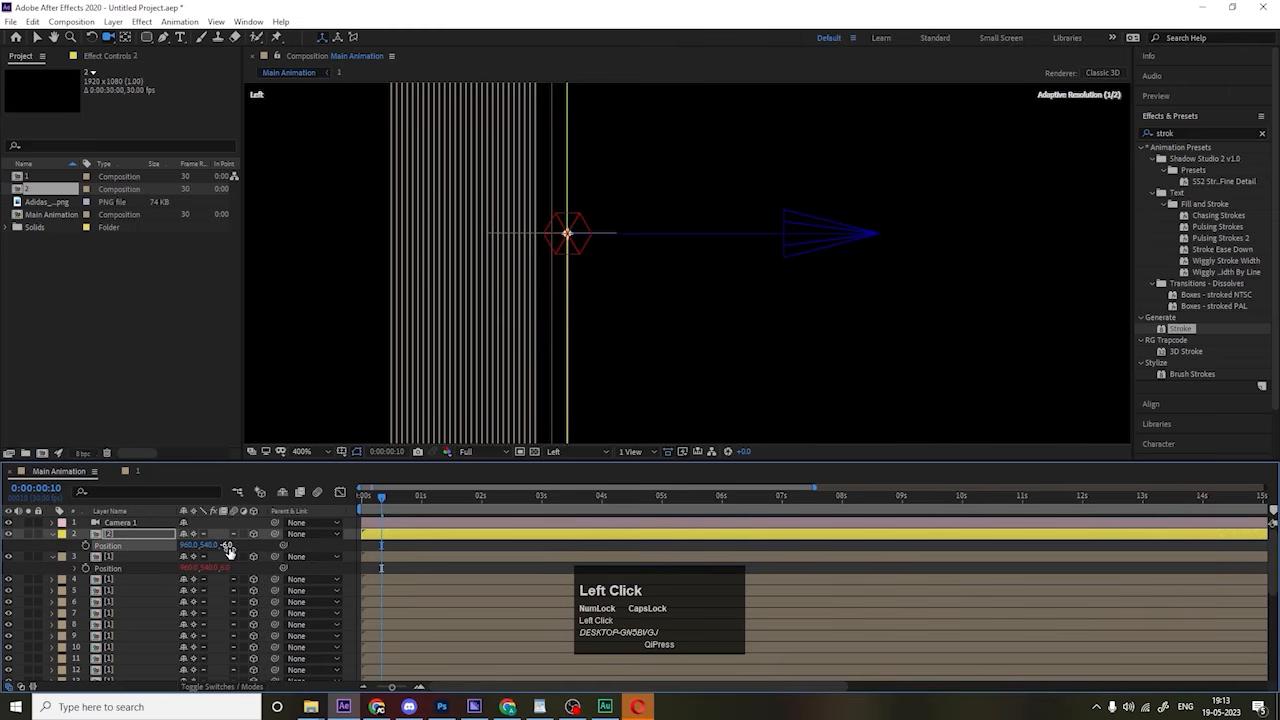
{"action": "key", "text": "Return"}
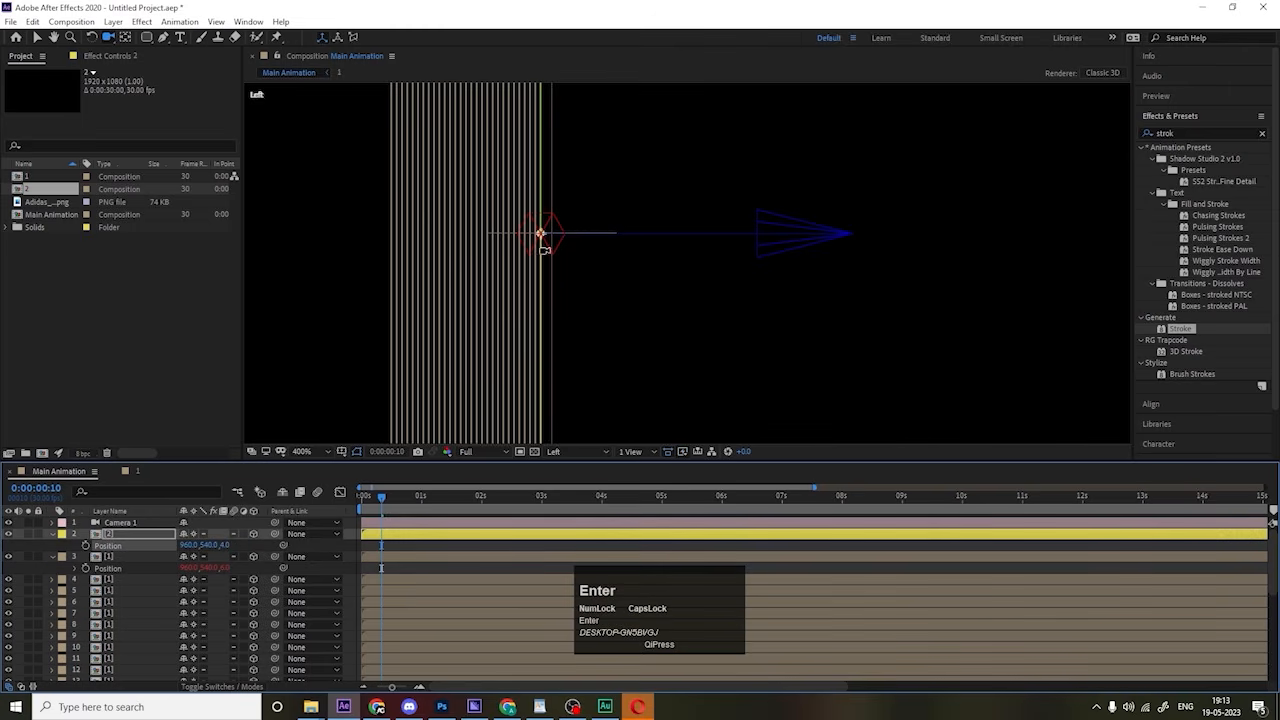
{"action": "left_click", "coordinate": [570, 452]}
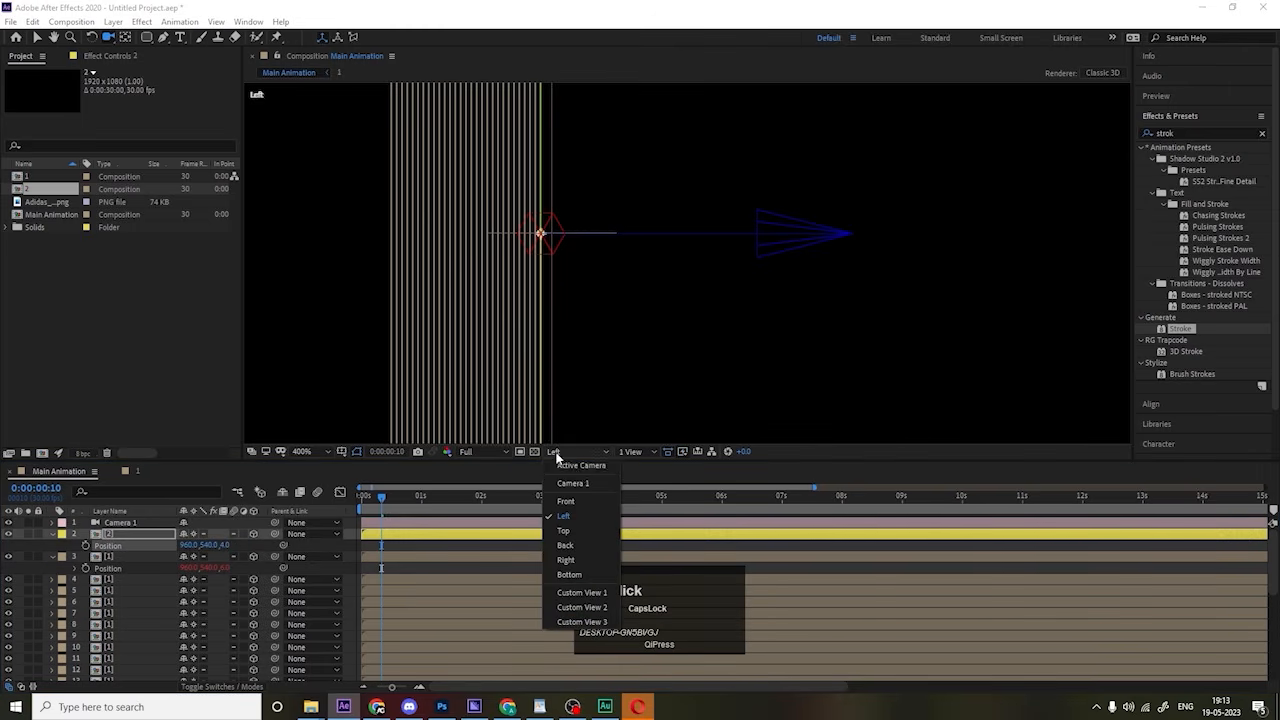
{"action": "left_click", "coordinate": [579, 470]}
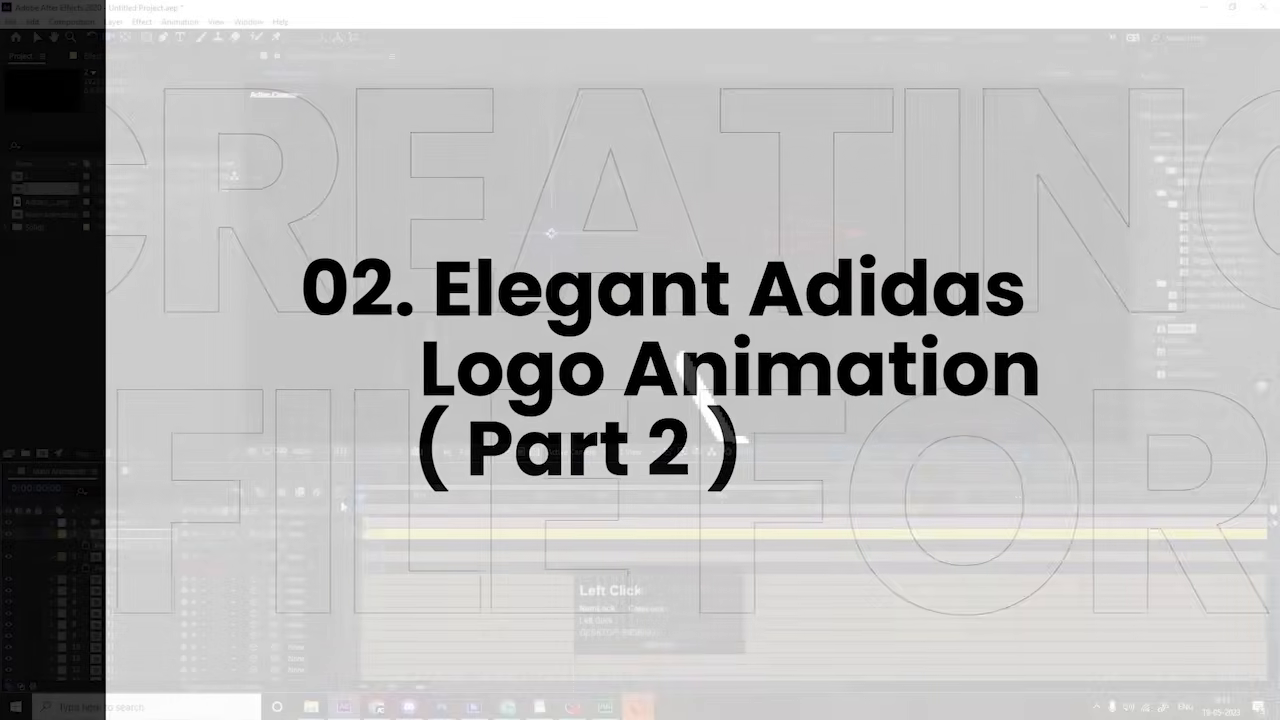
Step: Trim the out points of all layers from [2] down to layer 30 at 0:00:00:02
{"action": "scroll", "coordinate": [381, 540], "scroll_direction": "down", "scroll_amount": 5}
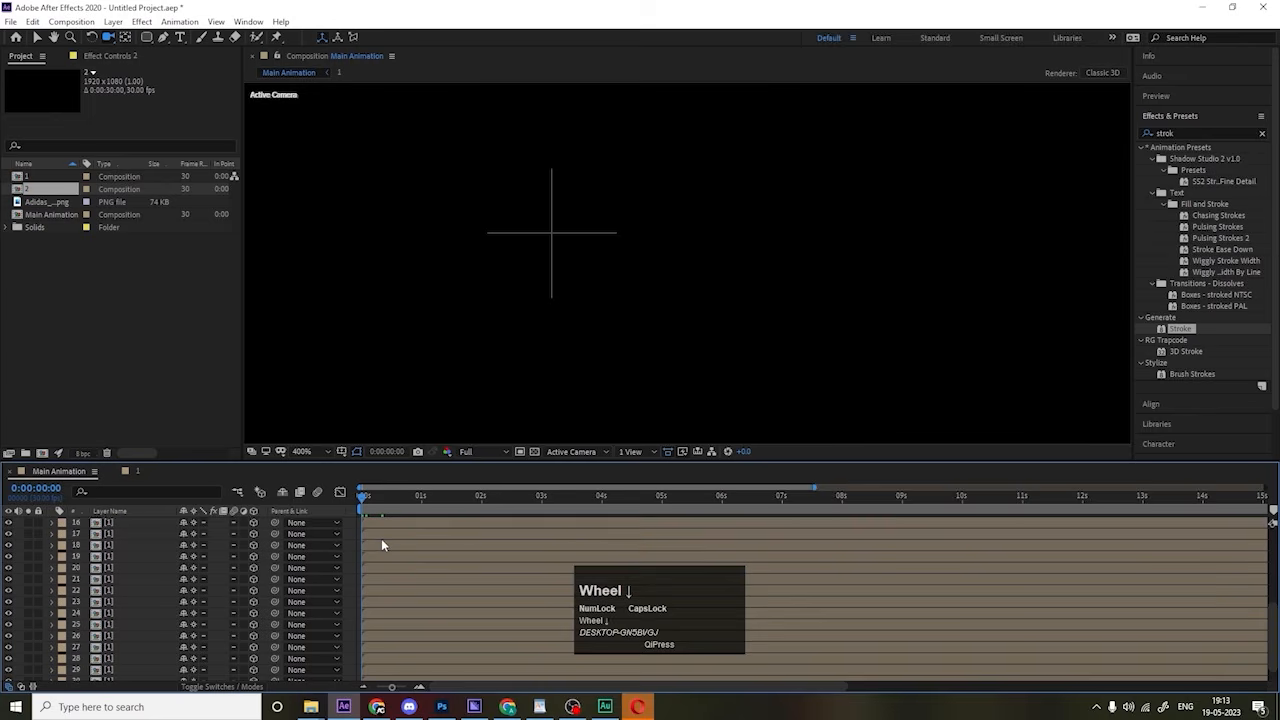
{"action": "scroll", "coordinate": [115, 660], "scroll_direction": "up", "scroll_amount": 5}
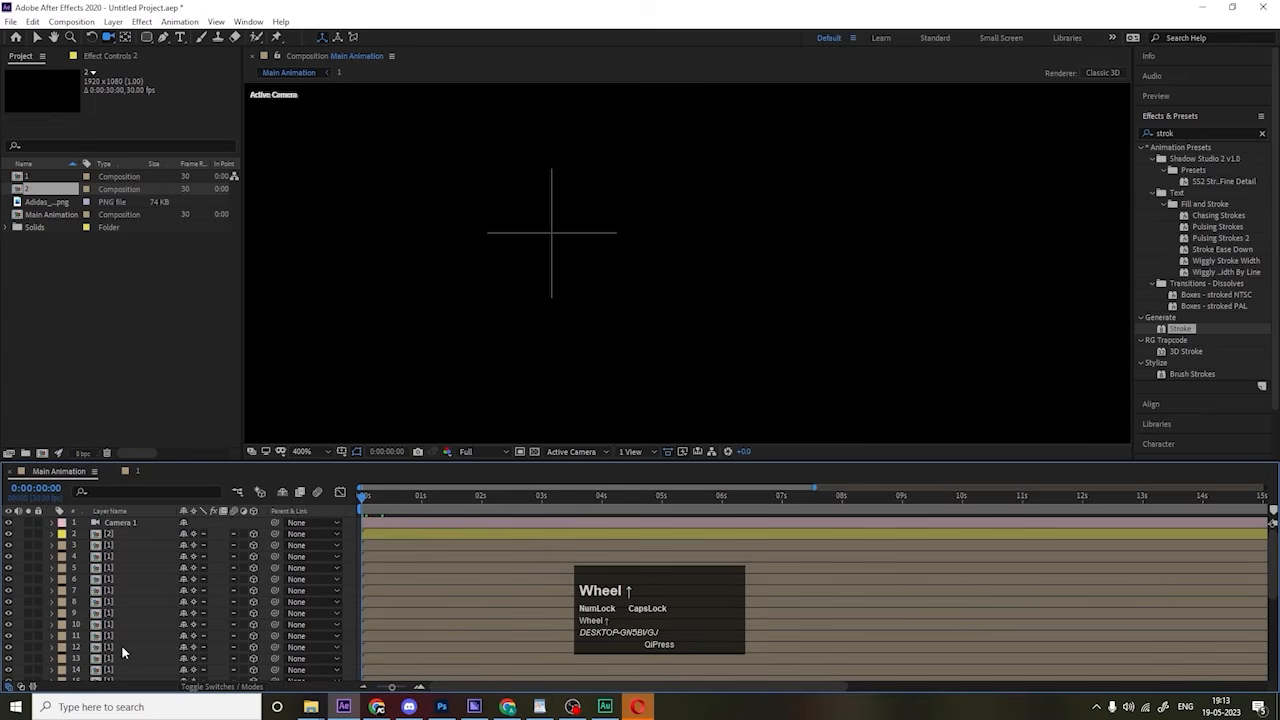
{"action": "left_click", "coordinate": [115, 537]}
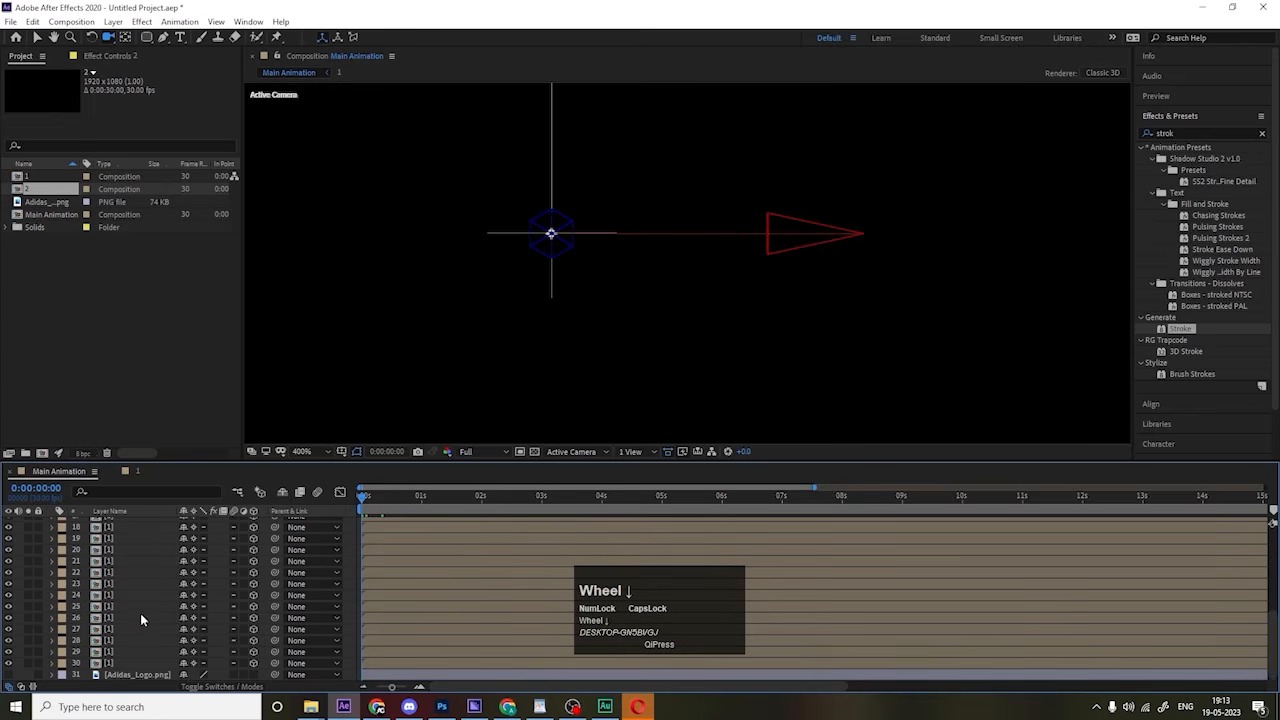
{"action": "left_click", "coordinate": [117, 665], "text": "shift"}
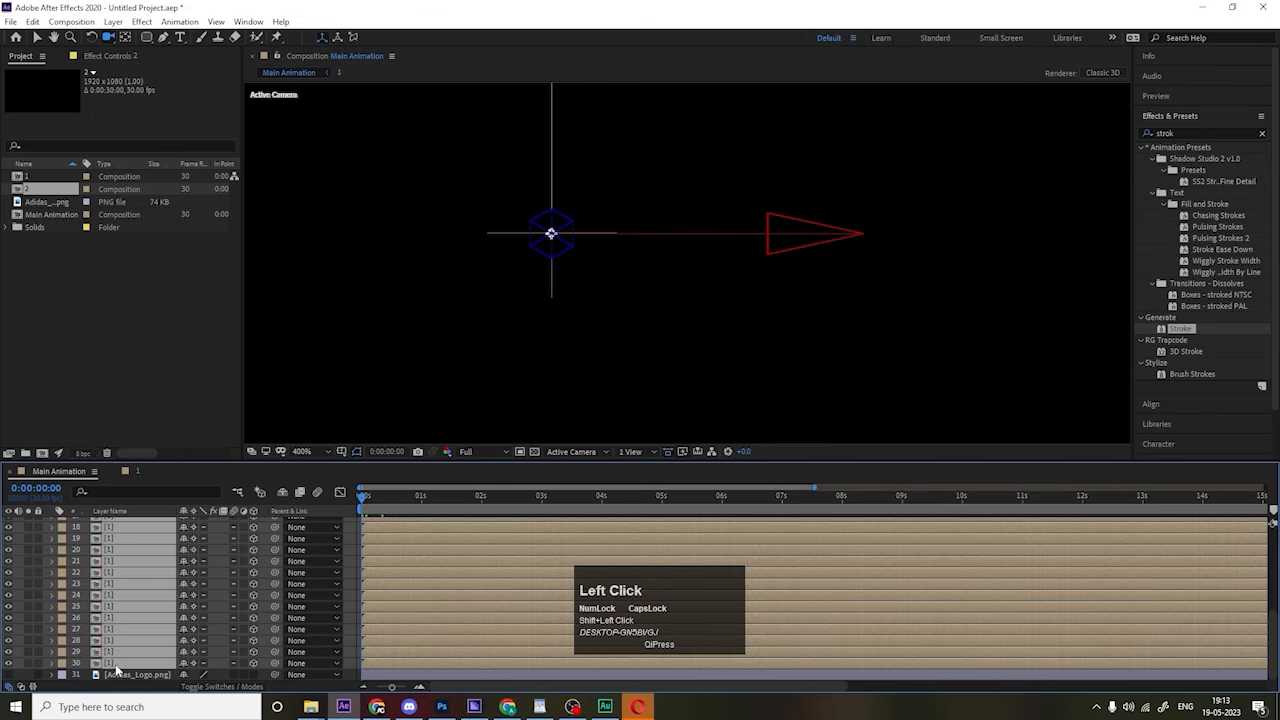
{"action": "key", "text": "Page_Down"}
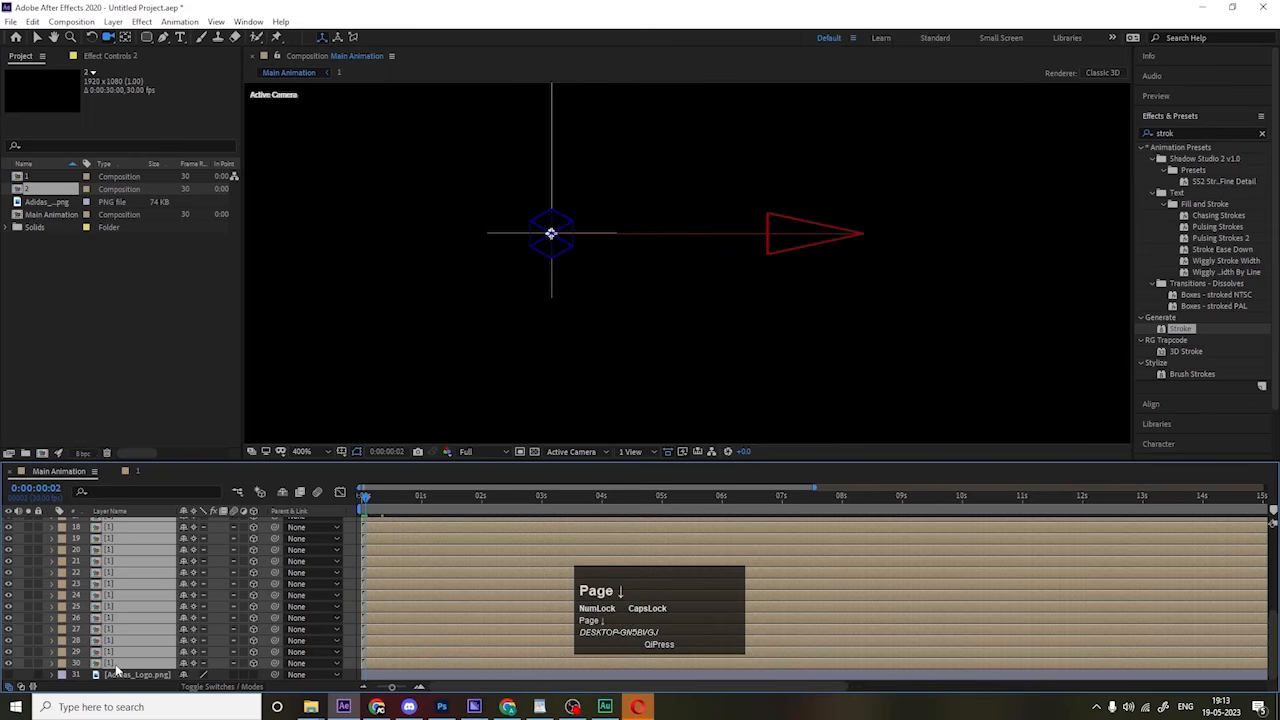
{"action": "key", "text": "alt"}
{"action": "key", "text": "alt+bracketright"}
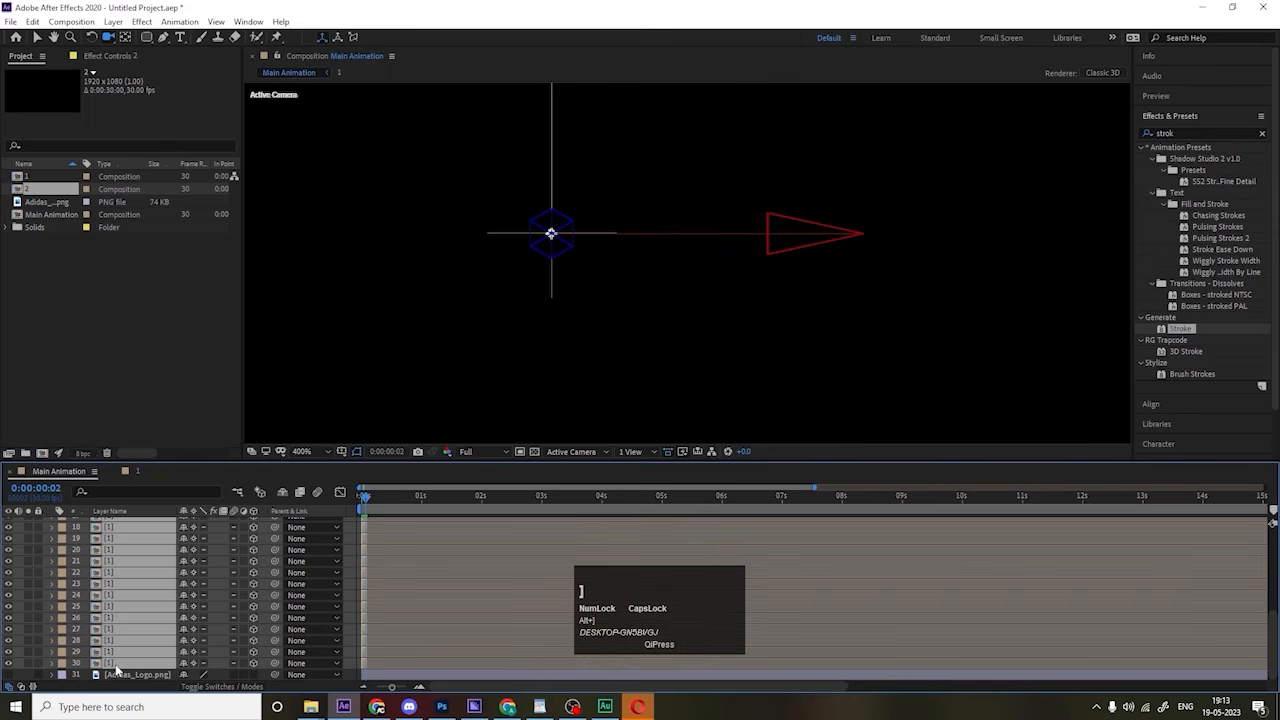
Step: Try to sequence the trimmed layers from the composition start, top layer first and without overlap, and undo it
{"action": "key", "text": "equal"}
{"action": "key", "text": "equal"}
{"action": "key", "text": "equal"}
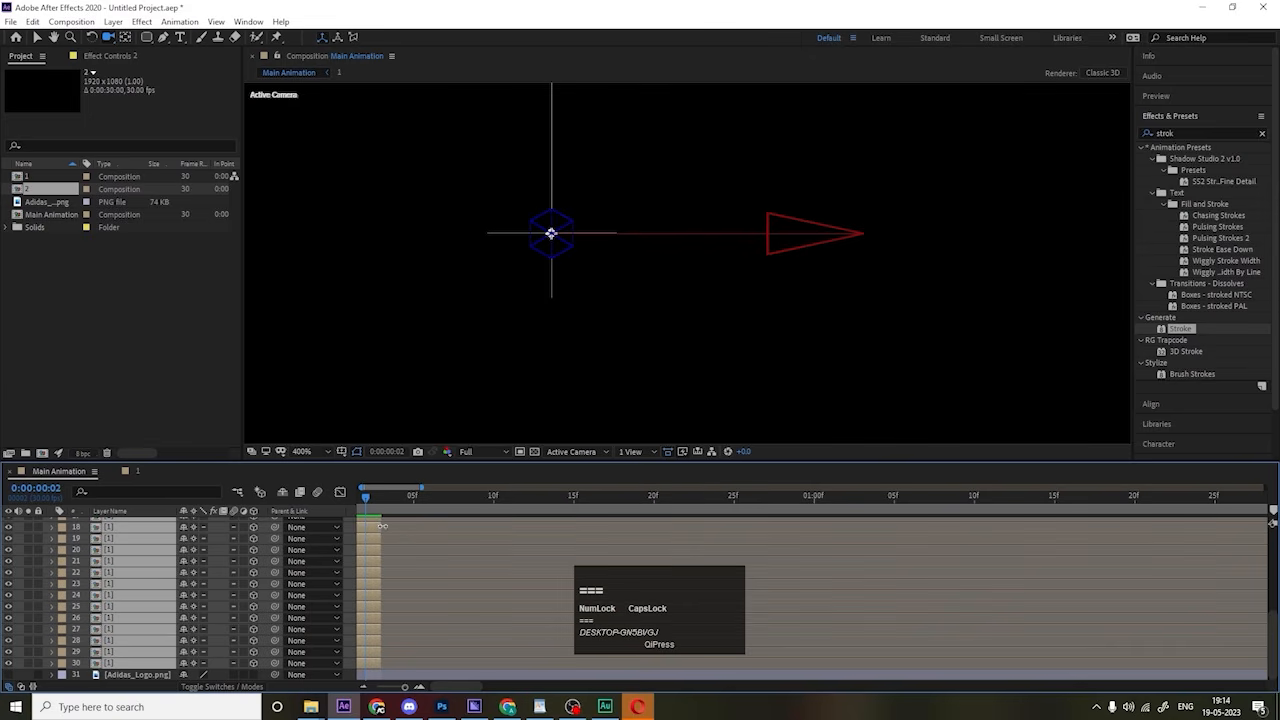
{"action": "left_click_drag", "start_coordinate": [382, 526], "coordinate": [329, 499]}
{"action": "key", "text": "equal"}
{"action": "key", "text": "equal"}
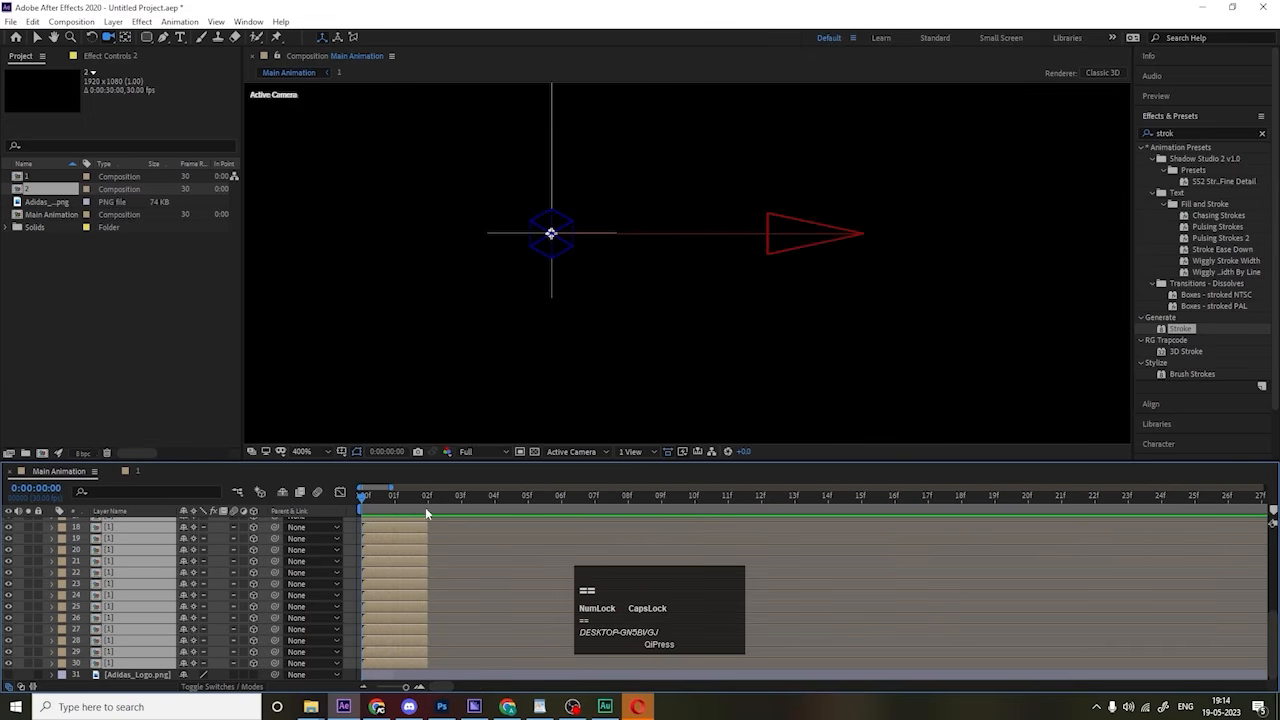
{"action": "right_click", "coordinate": [426, 514]}
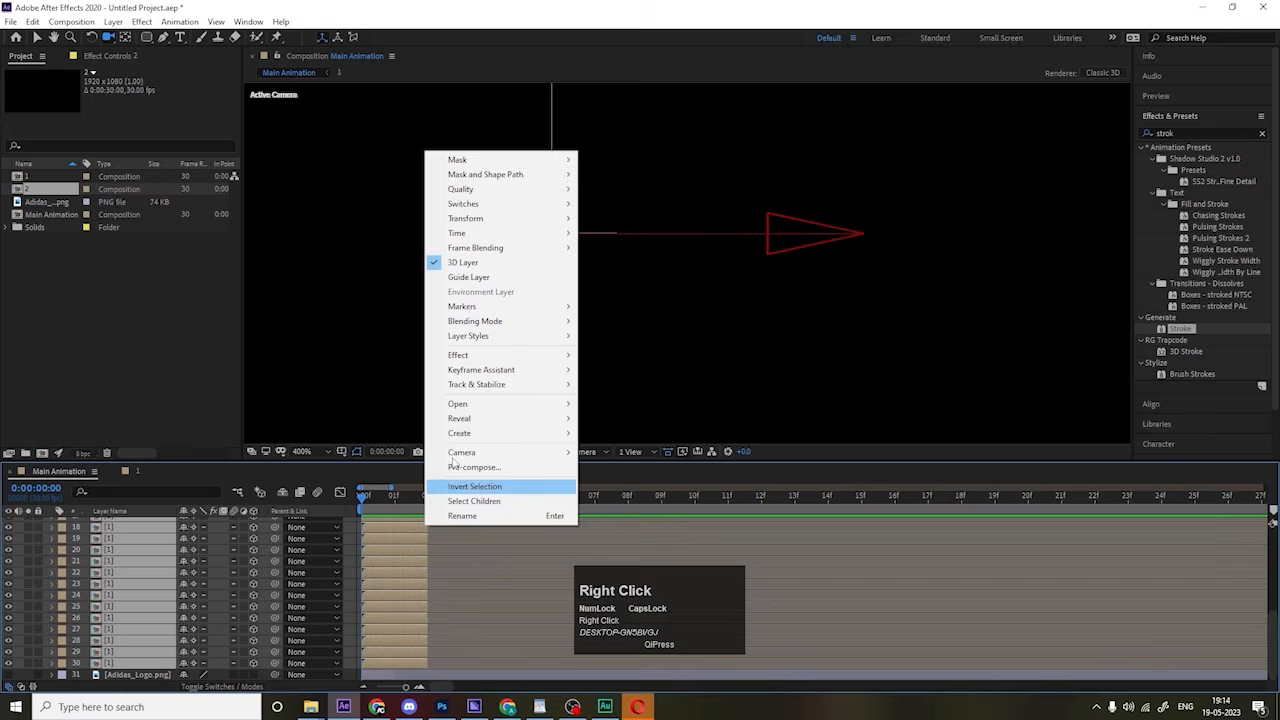
{"action": "left_click", "coordinate": [494, 370]}
{"action": "left_click", "coordinate": [680, 490]}
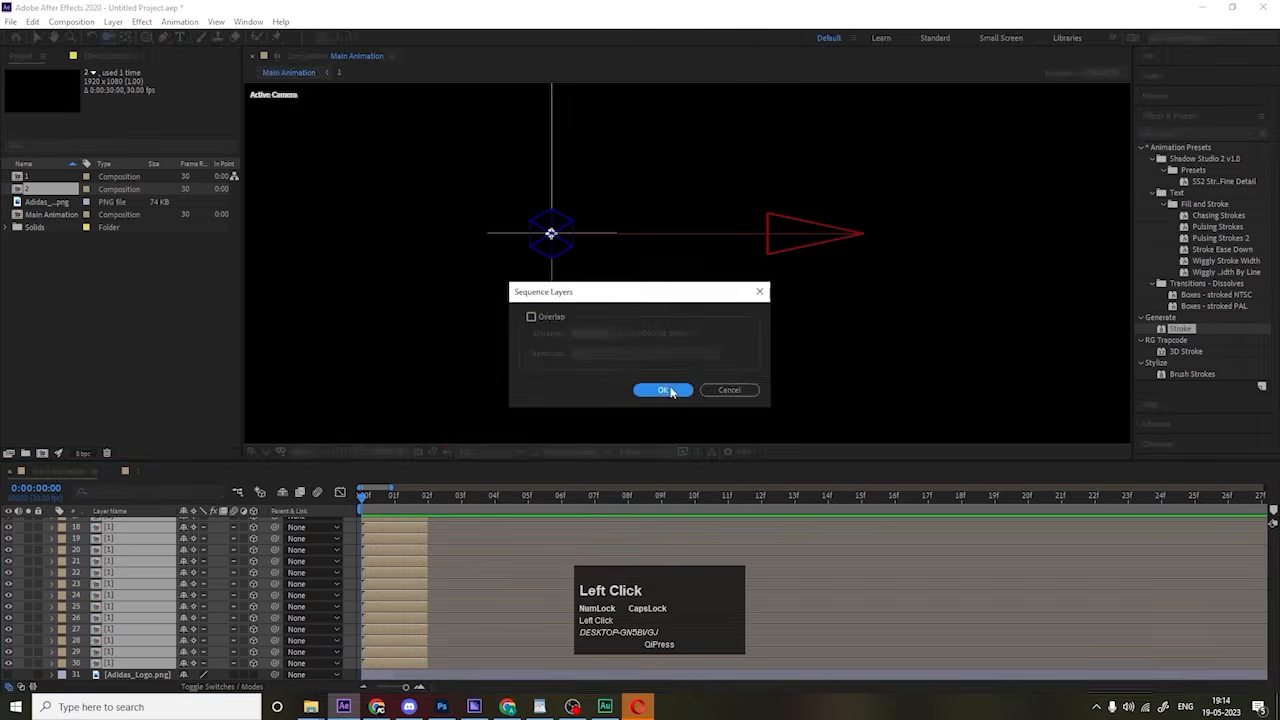
{"action": "left_click", "coordinate": [665, 390]}
{"action": "scroll", "coordinate": [393, 577], "scroll_direction": "up", "scroll_amount": 5}
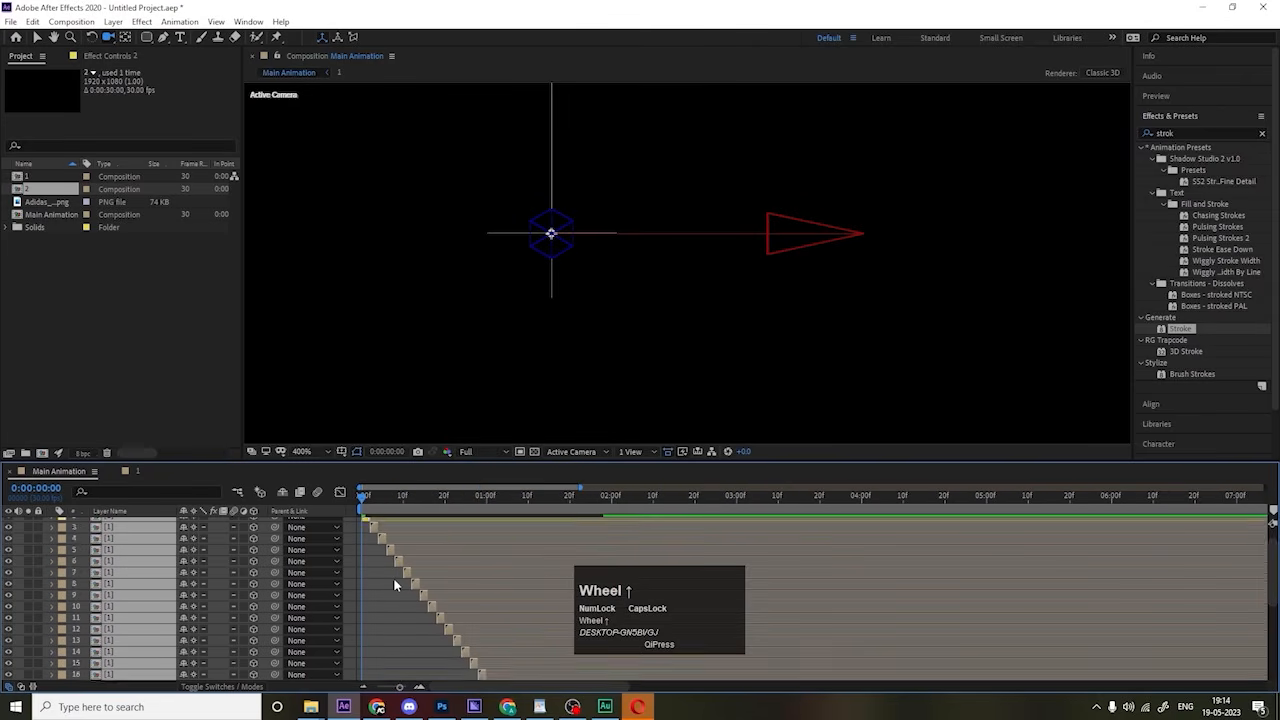
{"action": "scroll", "coordinate": [393, 577], "scroll_direction": "up", "scroll_amount": 2}
{"action": "key", "text": "ctrl"}
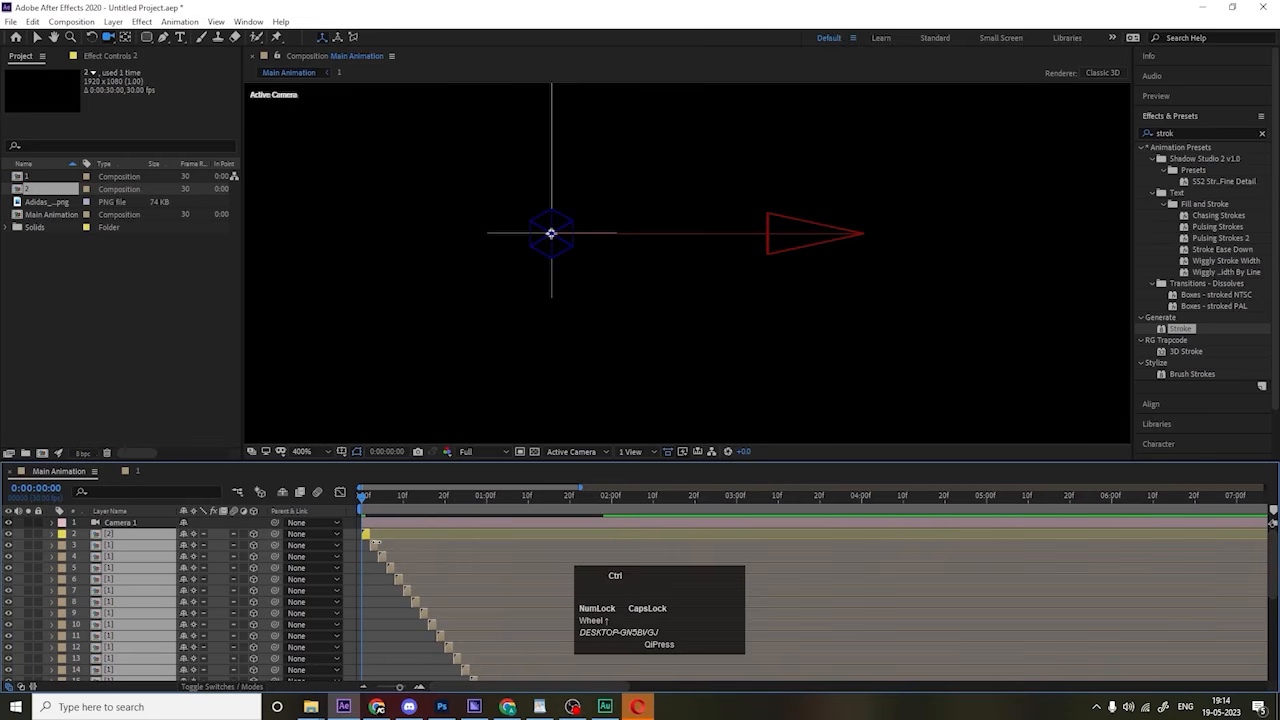
{"action": "left_click", "coordinate": [390, 586]}
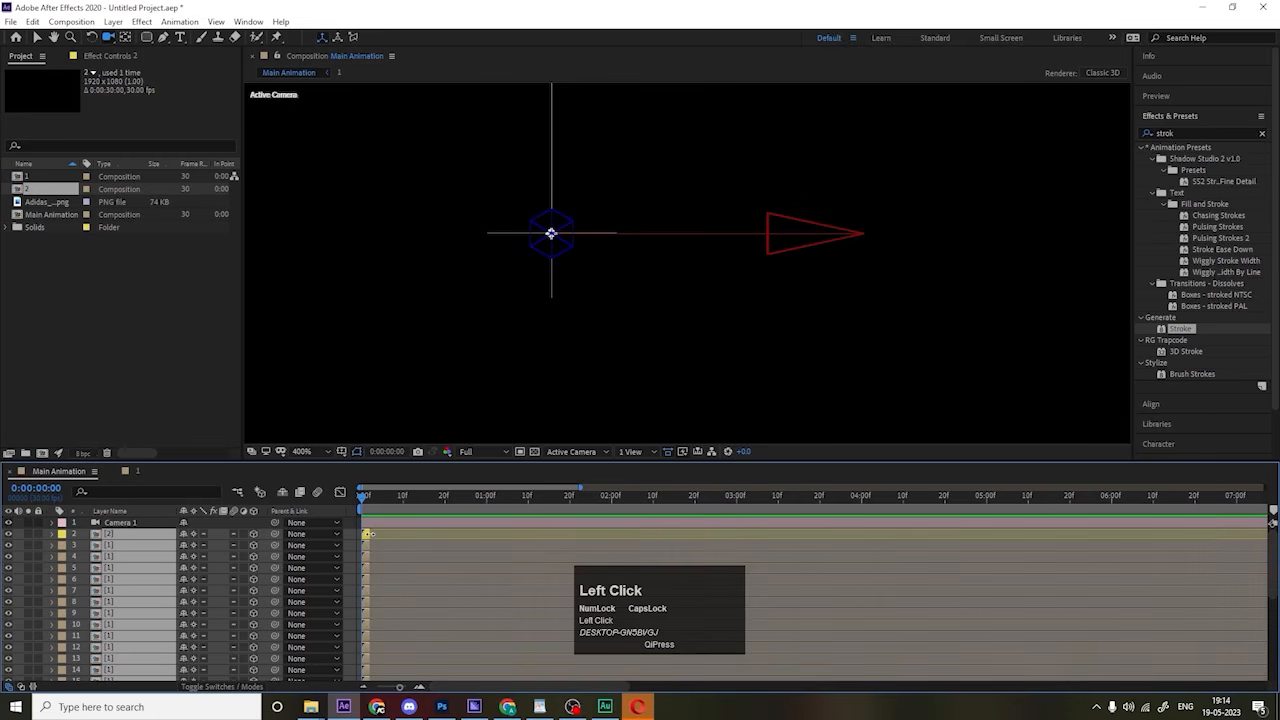
Step: Sequence the trimmed layers from layer 30 up to [2] without overlap, so the bottom layer starts first
{"action": "left_click", "coordinate": [349, 532]}
{"action": "scroll", "coordinate": [350, 578], "scroll_direction": "down", "scroll_amount": 5}
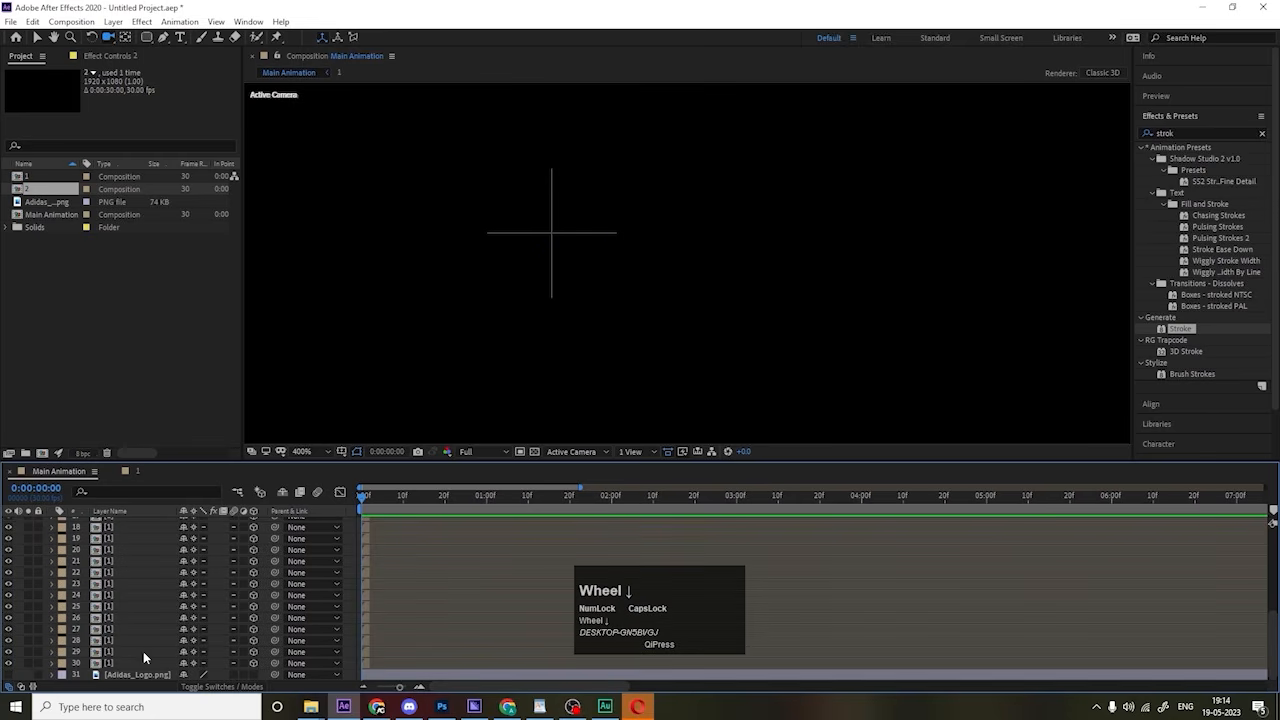
{"action": "left_click", "coordinate": [97, 664]}
{"action": "scroll", "coordinate": [96, 666], "scroll_direction": "up", "scroll_amount": 5}
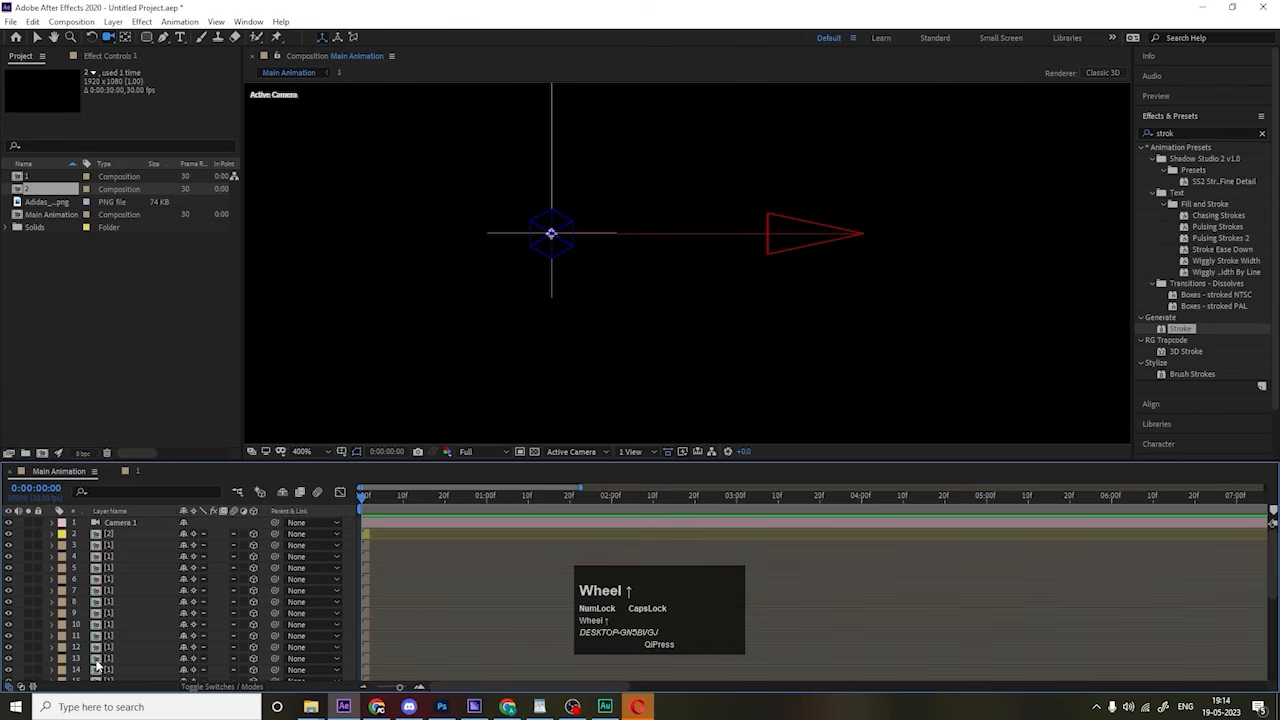
{"action": "key", "text": "shift"}
{"action": "left_click", "coordinate": [111, 534], "text": "shift"}
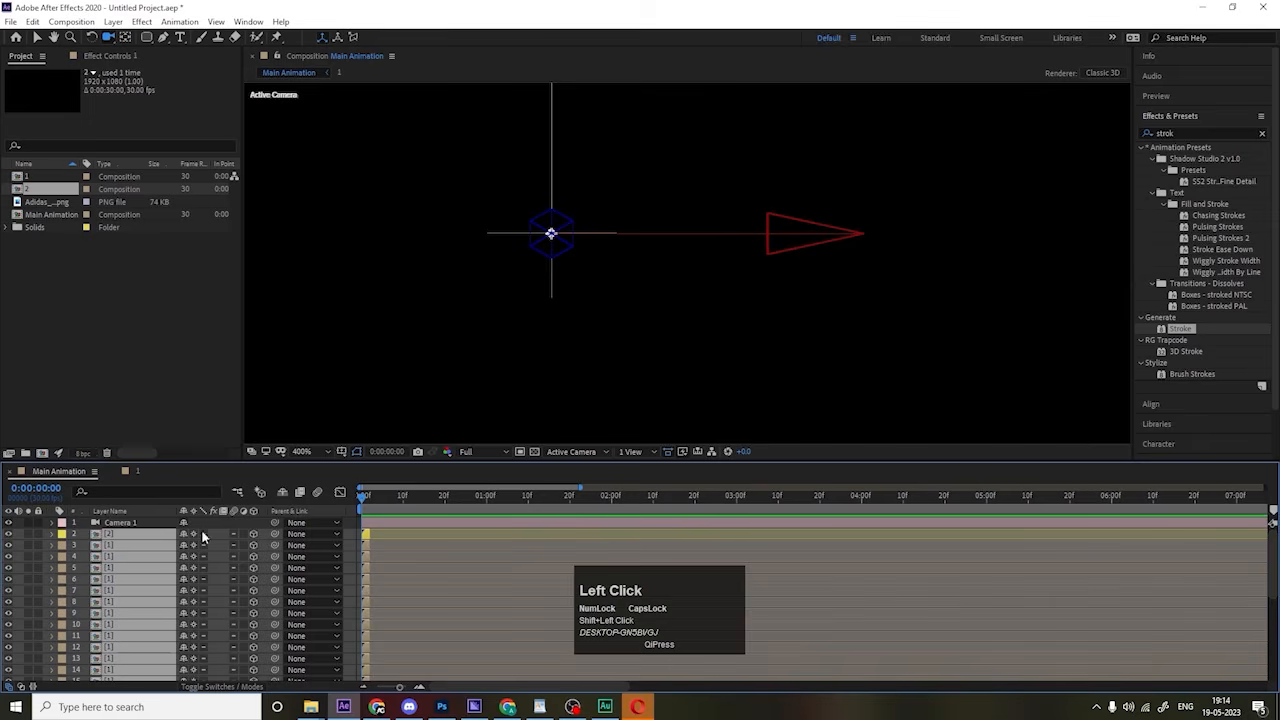
{"action": "right_click", "coordinate": [364, 535]}
{"action": "left_click", "coordinate": [430, 382]}
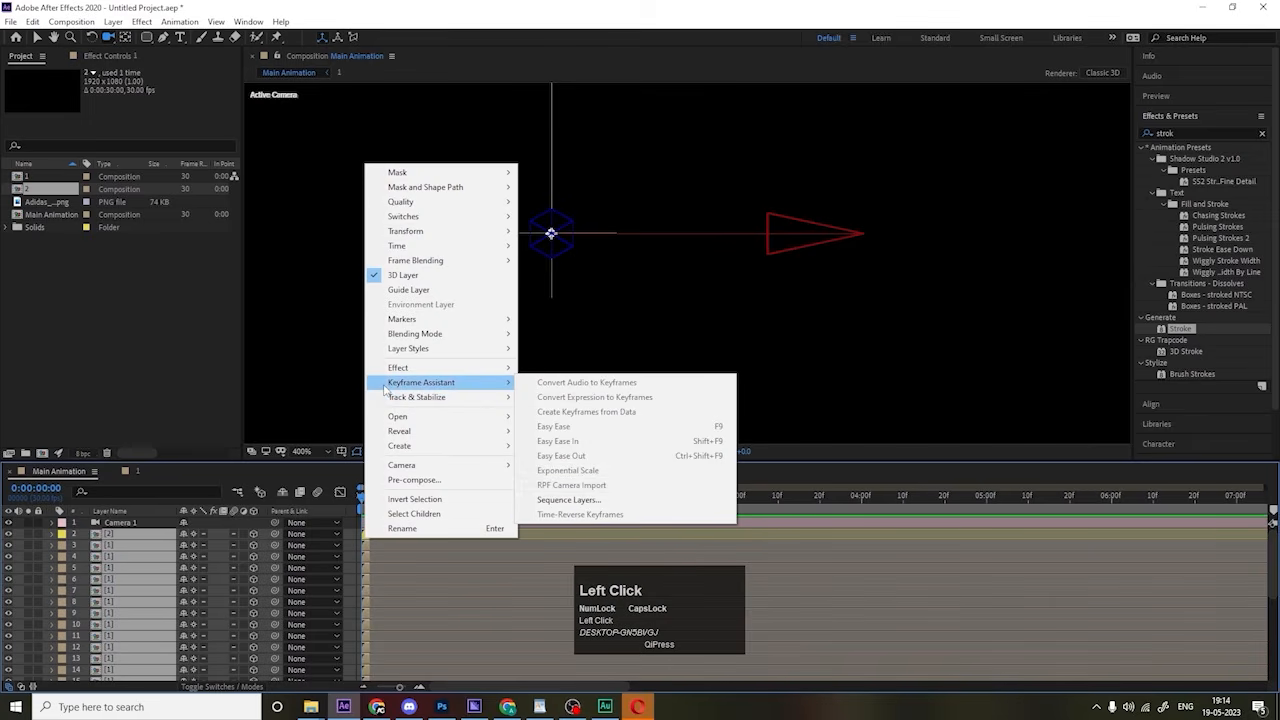
{"action": "left_click", "coordinate": [630, 499]}
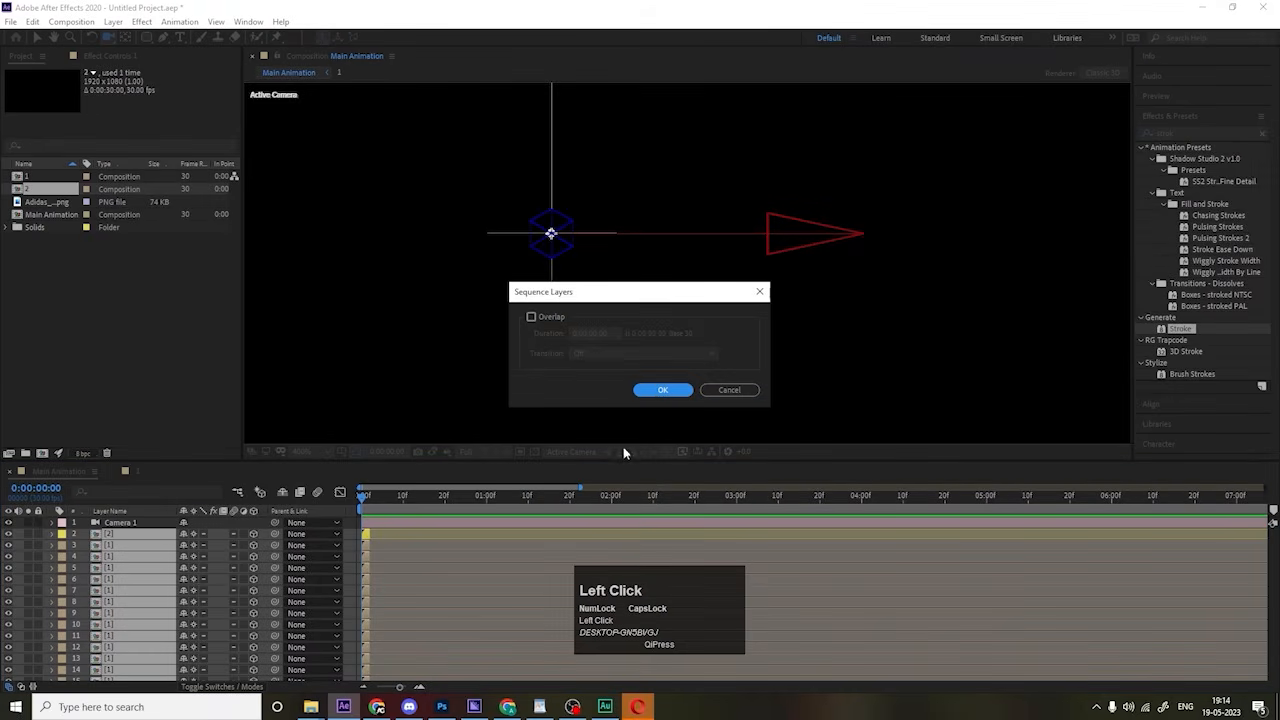
{"action": "left_click", "coordinate": [655, 392]}
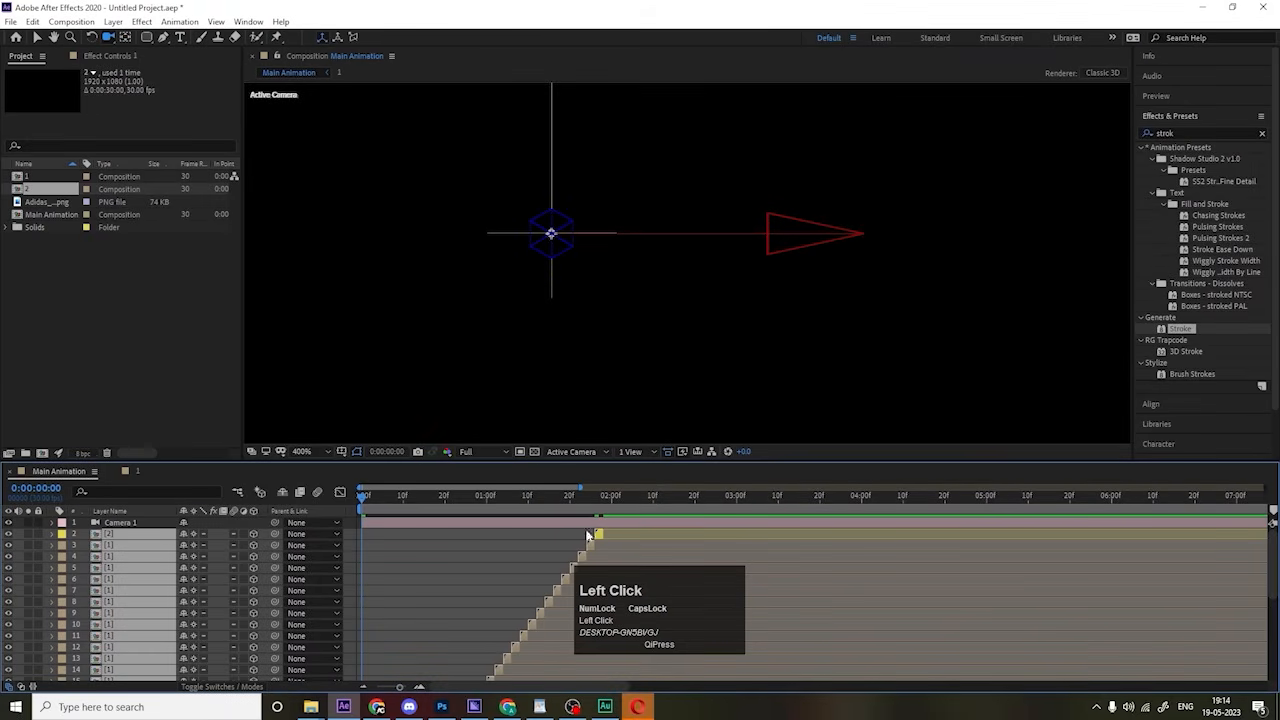
Step: Lower the preview resolution to Quarter and extend the out points of all the staggered layers, with [2] ending at about 16 seconds
{"action": "key", "text": "semicolon"}
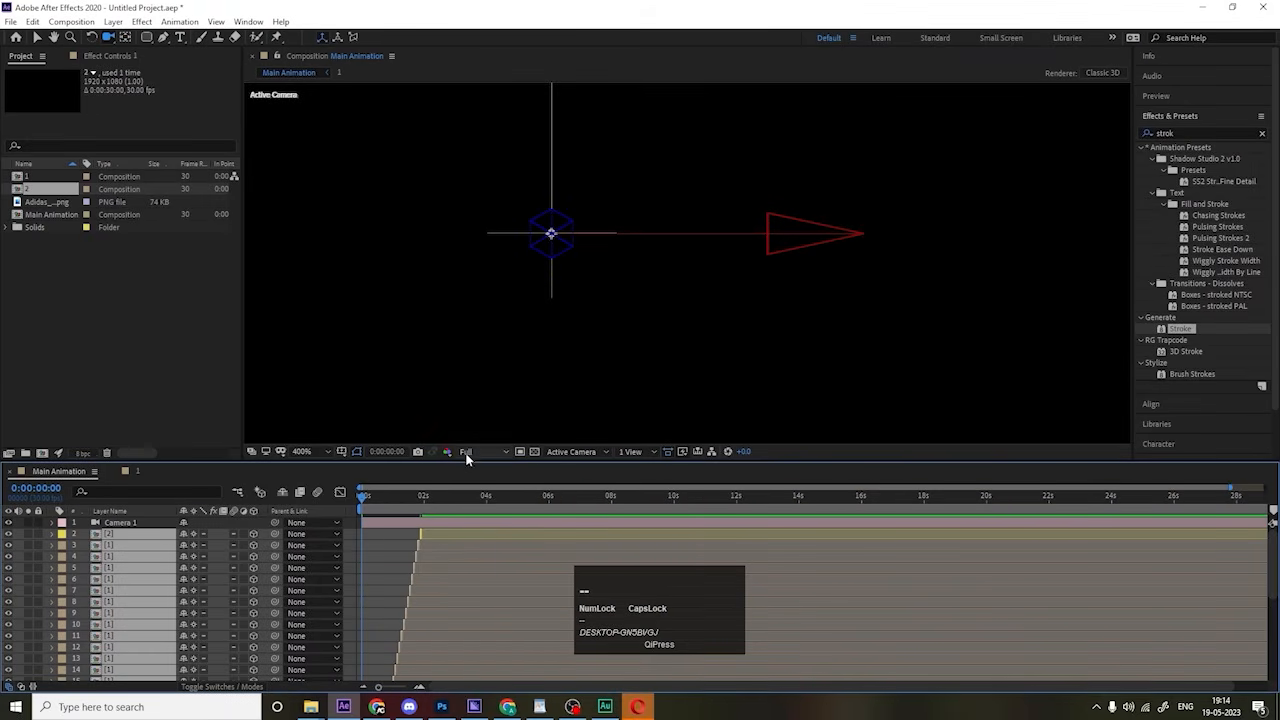
{"action": "left_click", "coordinate": [466, 452]}
{"action": "left_click", "coordinate": [482, 527]}
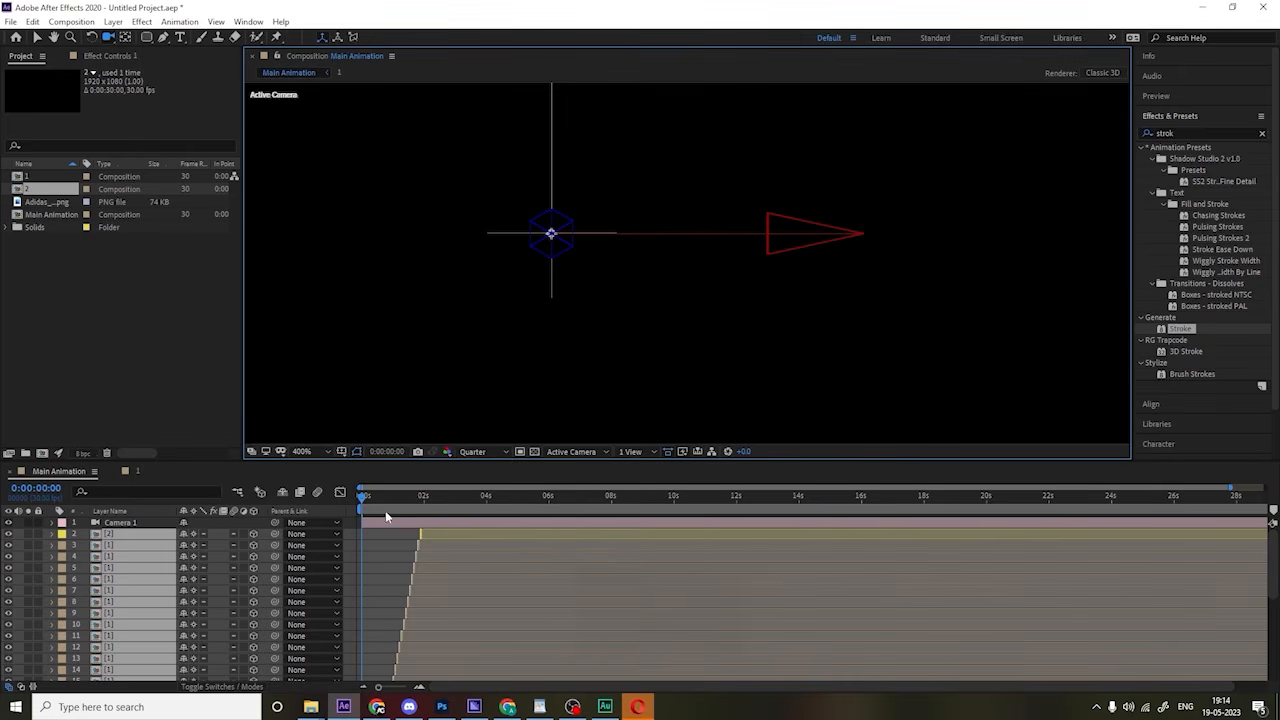
{"action": "left_click", "coordinate": [422, 531]}
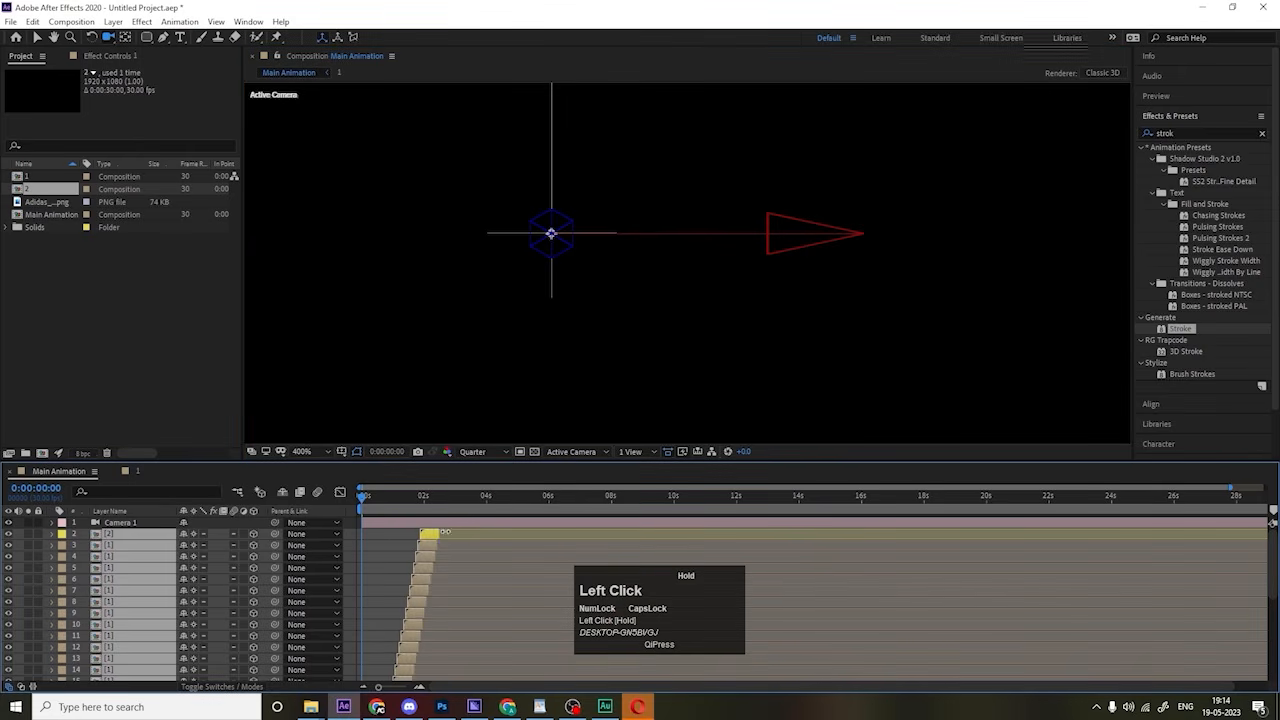
Step: Preview the staggered stroke animation with the whole frame in view, stop at 0:00:02:14 and deselect the layers
{"action": "key", "text": "space"}
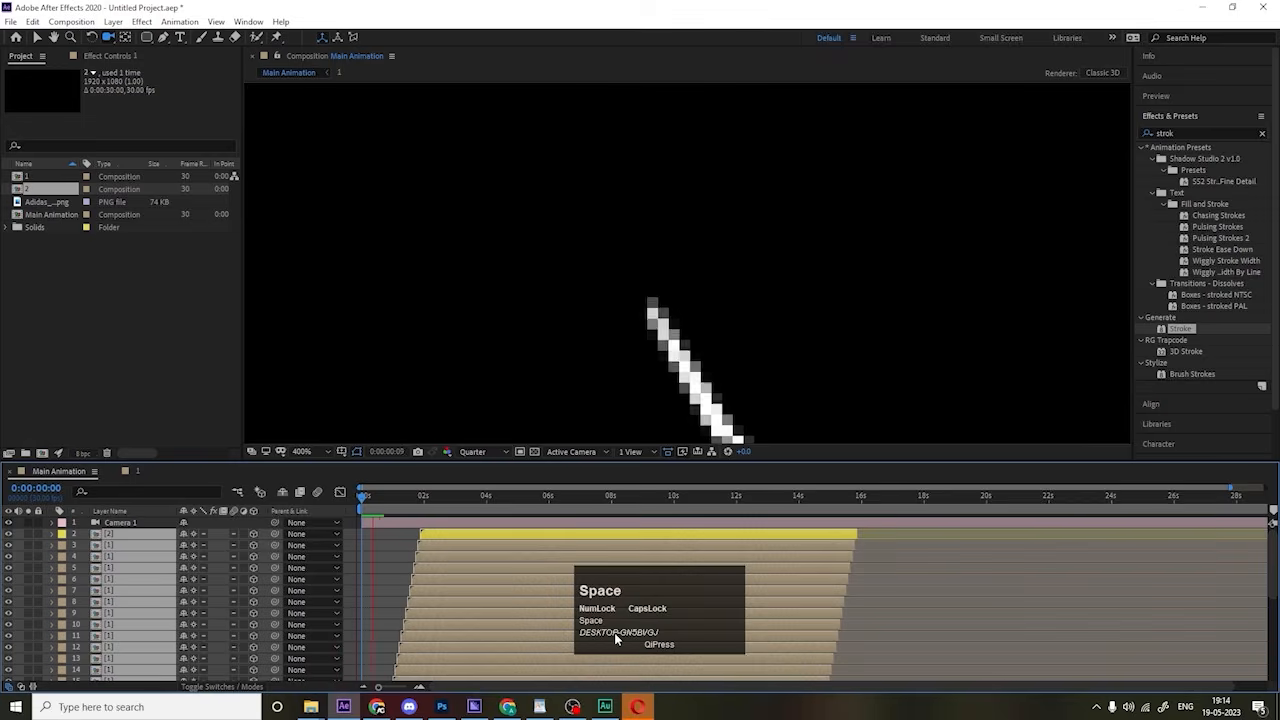
{"action": "scroll", "coordinate": [690, 310], "scroll_direction": "down", "scroll_amount": 6}
{"action": "key", "text": "Num_Lock"}
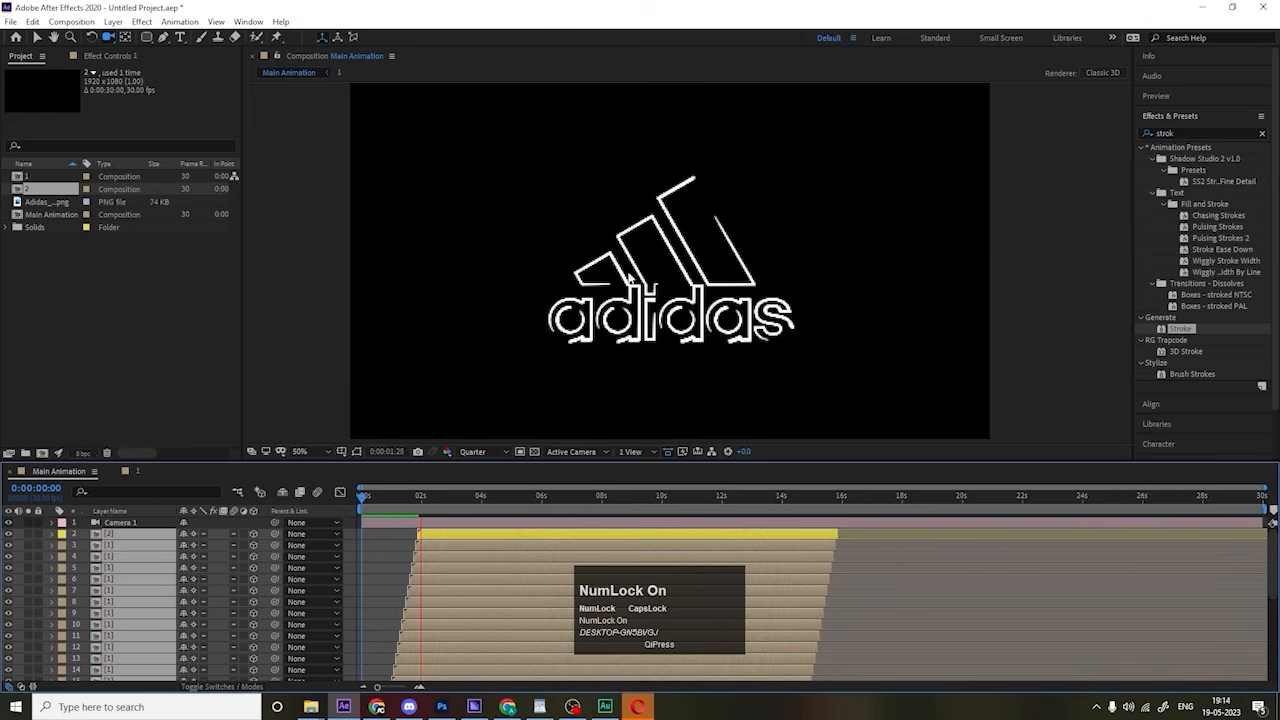
{"action": "key", "text": "space"}
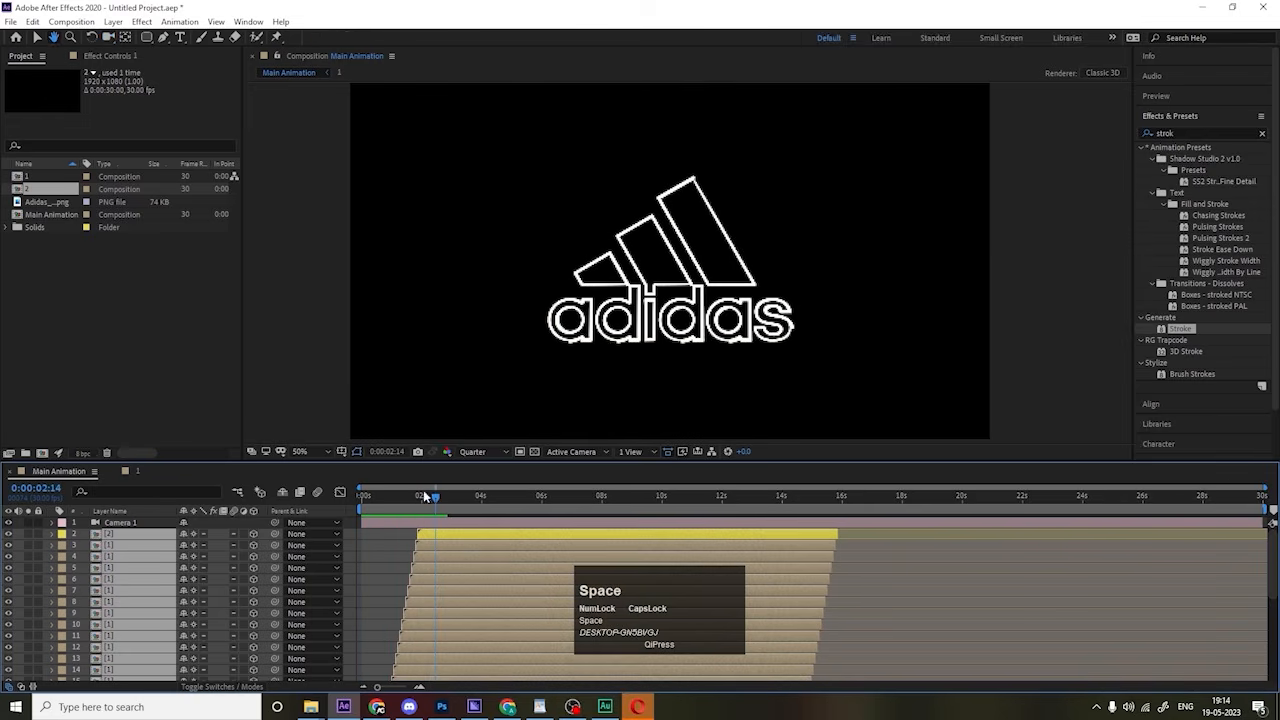
{"action": "left_click", "coordinate": [387, 542]}
{"action": "scroll", "coordinate": [381, 559], "scroll_direction": "up", "scroll_amount": 1}
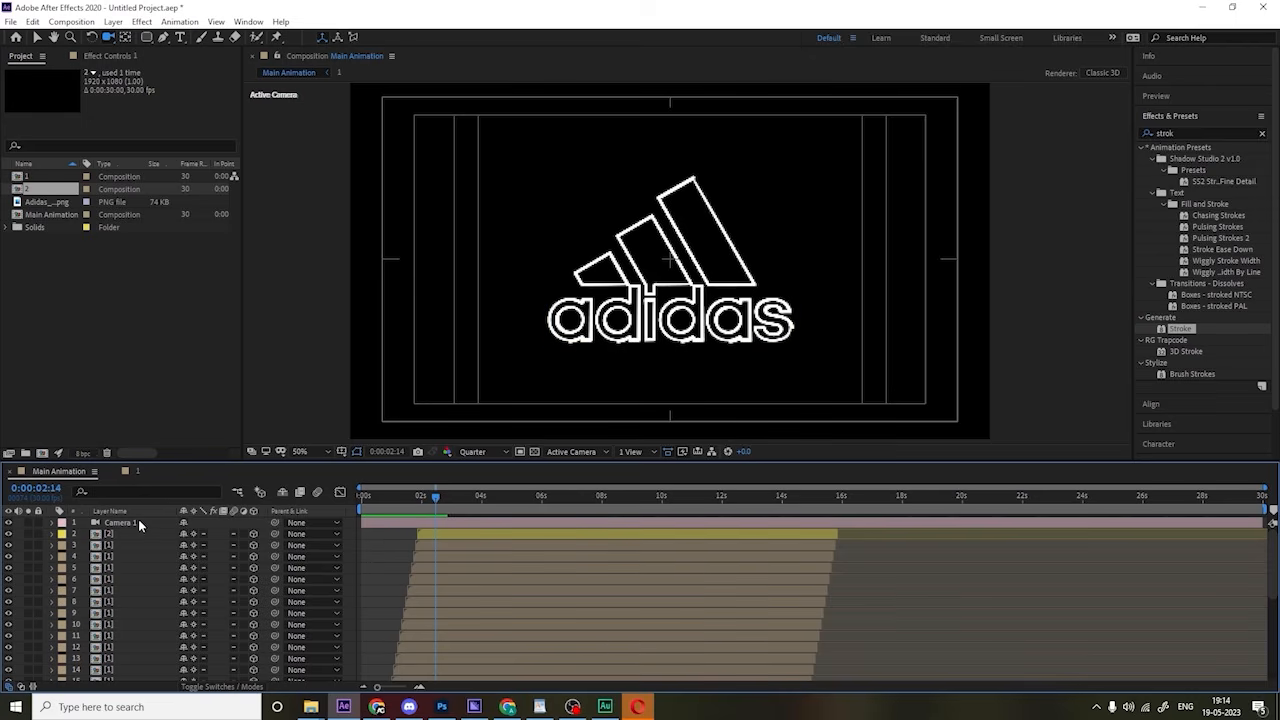
Step: Add a null object to the Main Animation composition, make it a 3D layer and parent Camera 1 to it
{"action": "right_click", "coordinate": [345, 525]}
{"action": "mouse_move", "coordinate": [405, 533]}
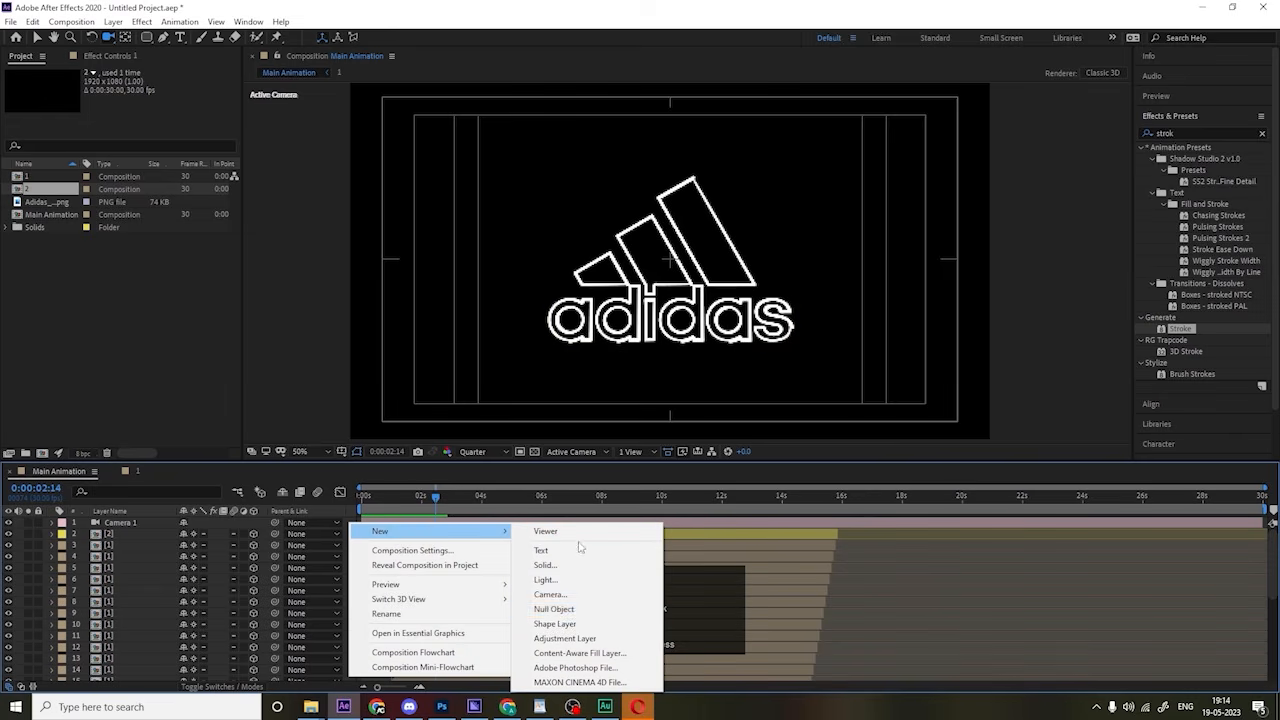
{"action": "left_click", "coordinate": [553, 610]}
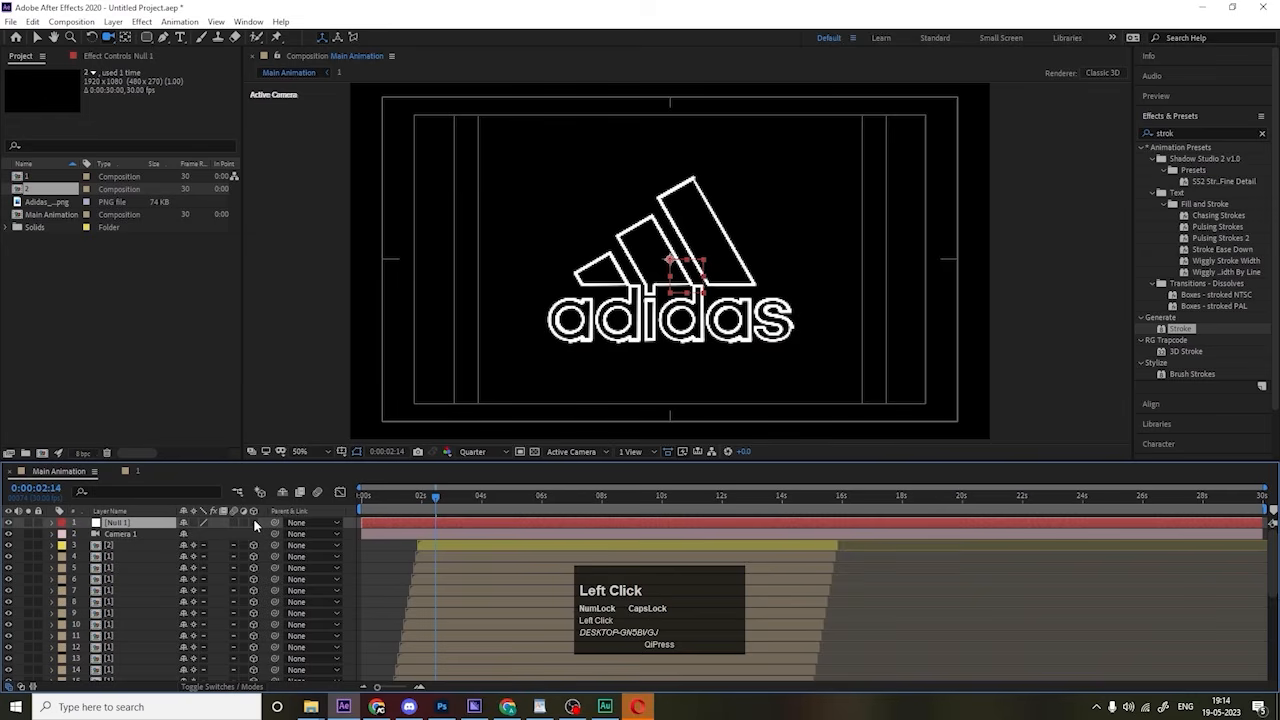
{"action": "left_click", "coordinate": [105, 537]}
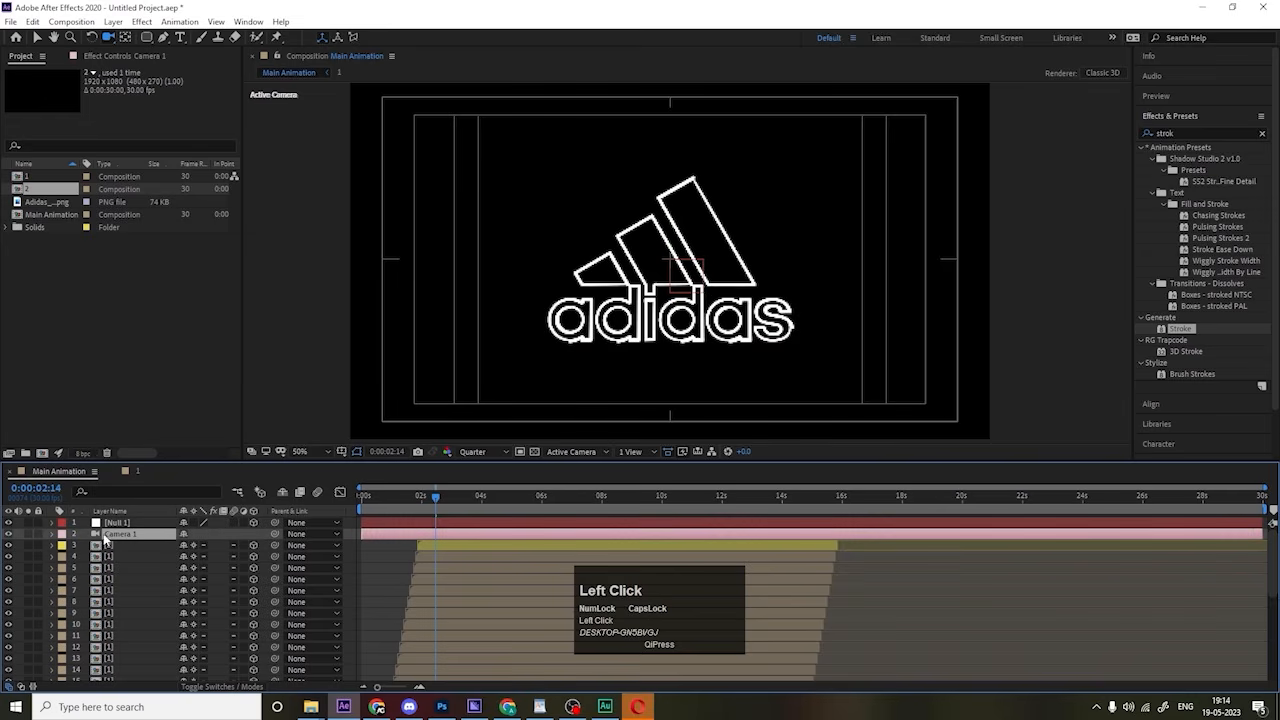
{"action": "left_click_drag", "start_coordinate": [277, 537], "coordinate": [135, 524]}
Step: Keyframe the null's Position, Scale and X, Y and Z Rotation at 0:00:02:14 and show all its keyframed properties
{"action": "left_click", "coordinate": [137, 525]}
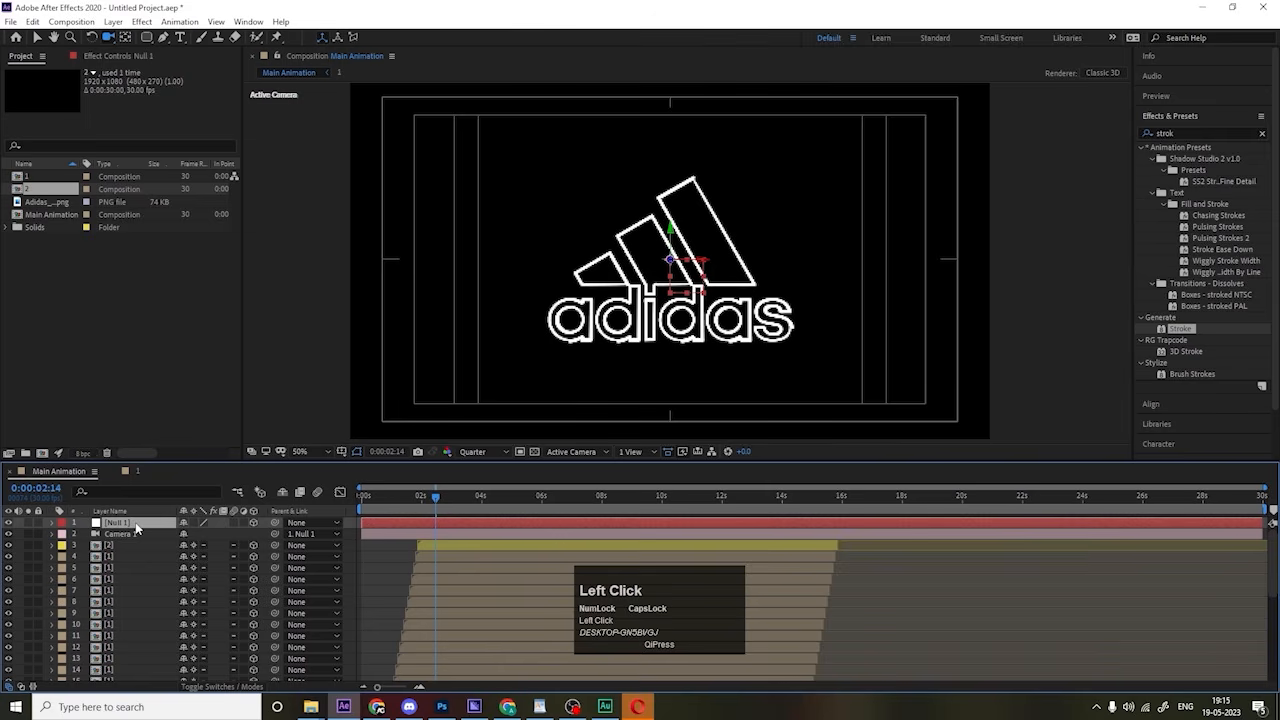
{"action": "key", "text": "p"}
{"action": "left_click", "coordinate": [87, 535]}
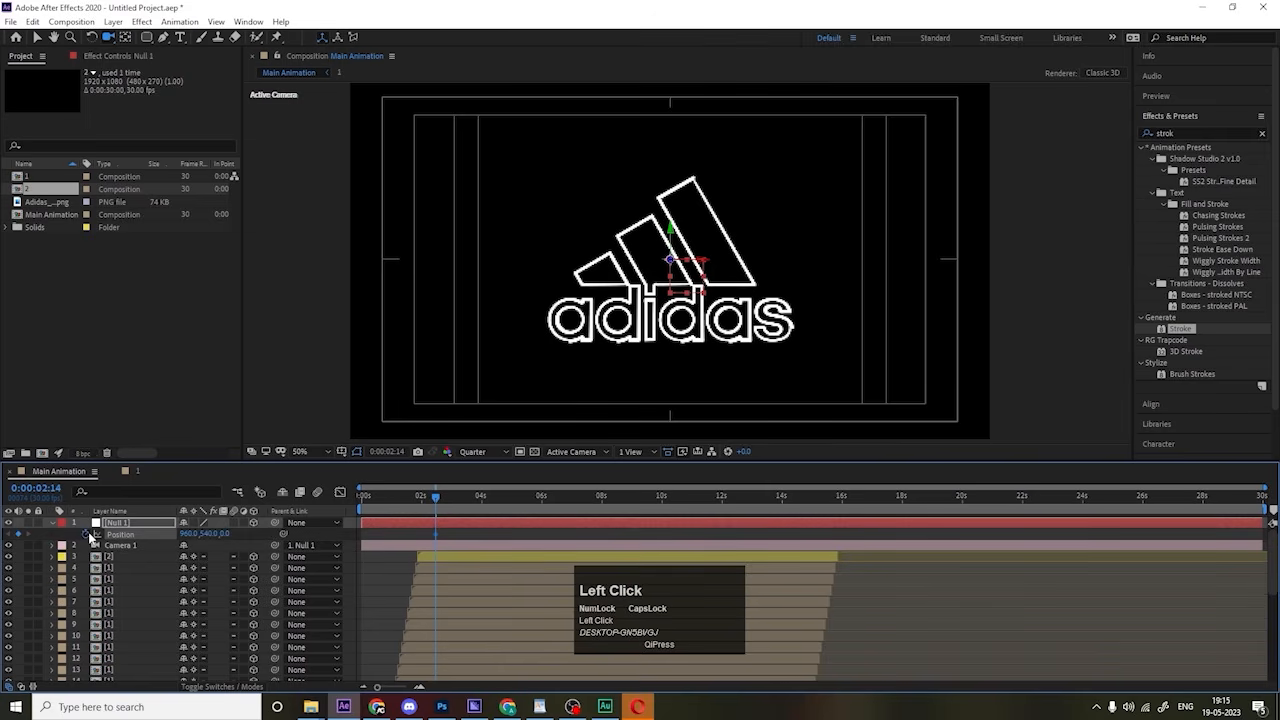
{"action": "key", "text": "r"}
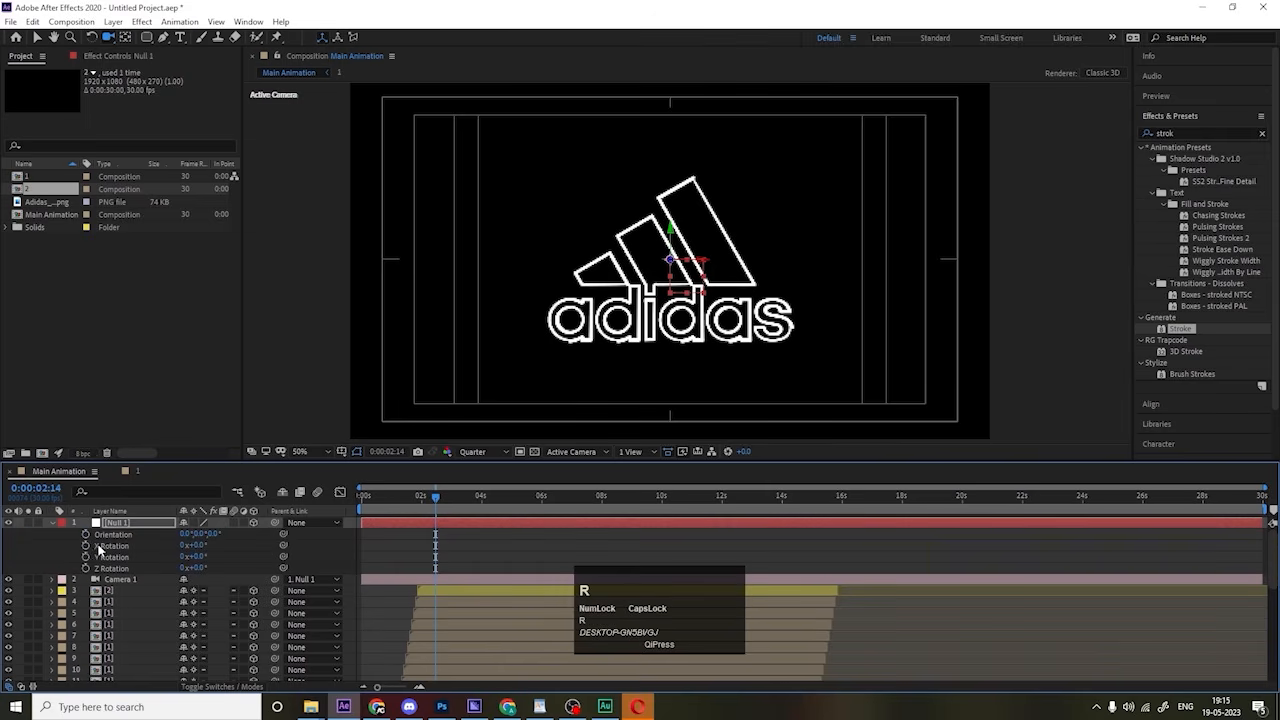
{"action": "left_click_drag", "start_coordinate": [87, 546], "coordinate": [87, 568]}
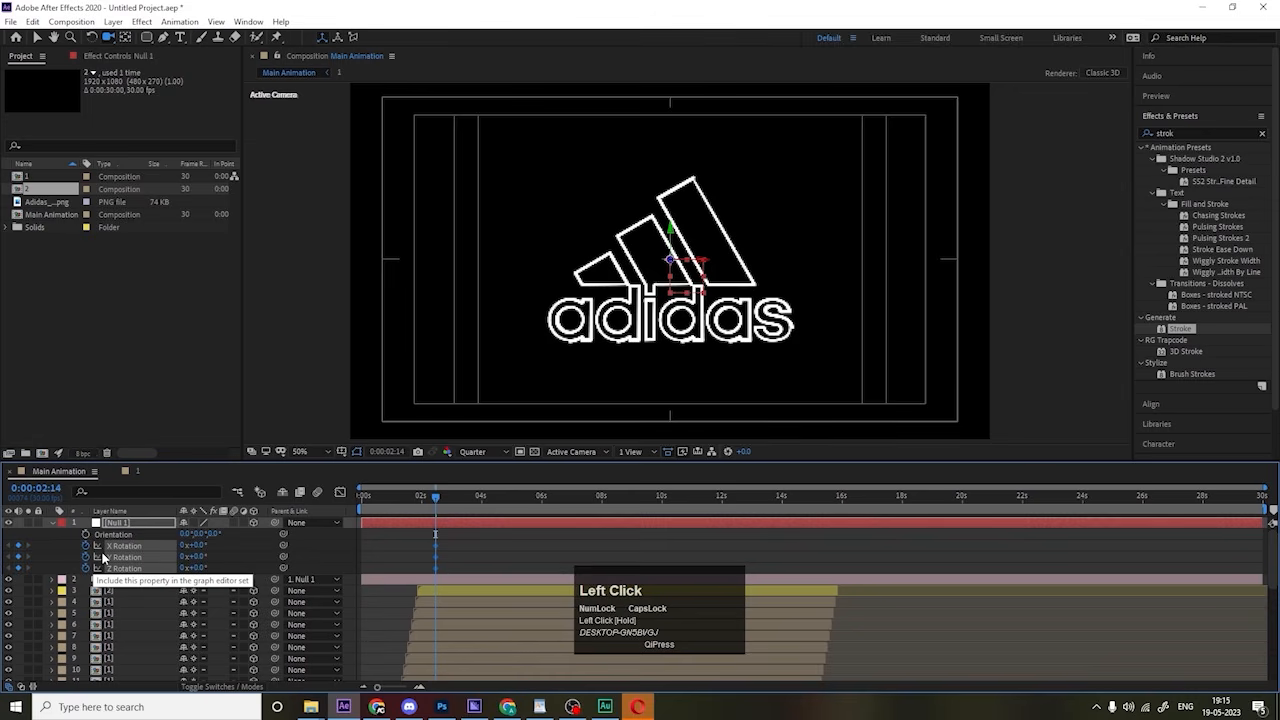
{"action": "key", "text": "s"}
{"action": "left_click", "coordinate": [86, 534]}
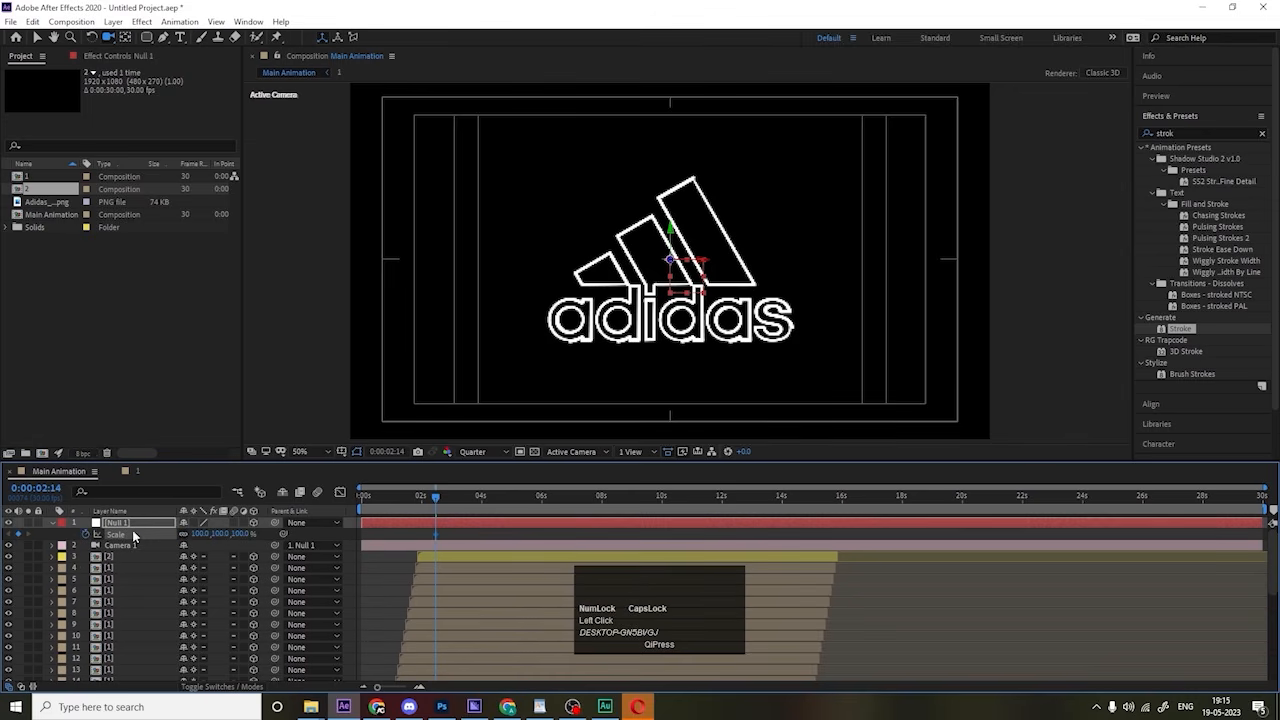
{"action": "key", "text": "u"}
{"action": "left_click", "coordinate": [375, 551]}
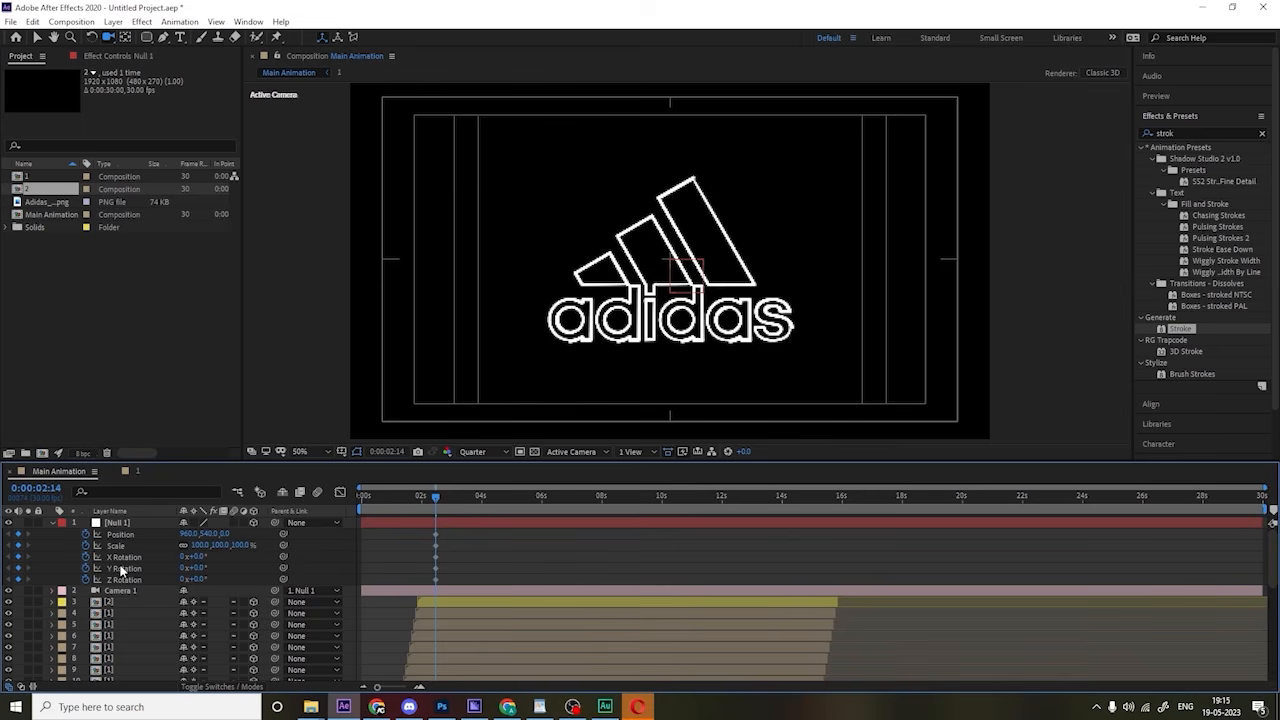
Step: Add keyframes with unchanged values for the null's Position, Scale and X, Y and Z Rotation at 0:00:03:29
{"action": "key", "text": "equal"}
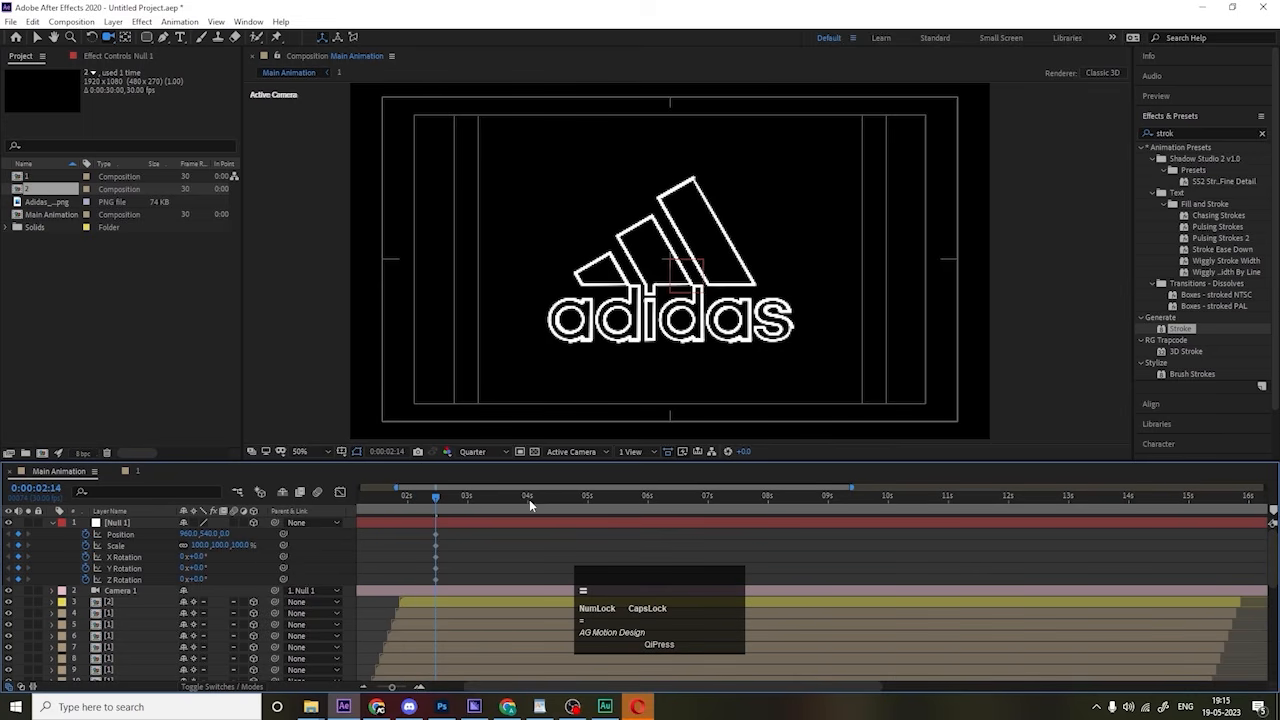
{"action": "mouse_move", "coordinate": [530, 497]}
{"action": "left_mouse_down"}
{"action": "mouse_move", "coordinate": [565, 504]}
{"action": "mouse_move", "coordinate": [506, 504]}
{"action": "mouse_move", "coordinate": [524, 505]}
{"action": "left_mouse_up"}
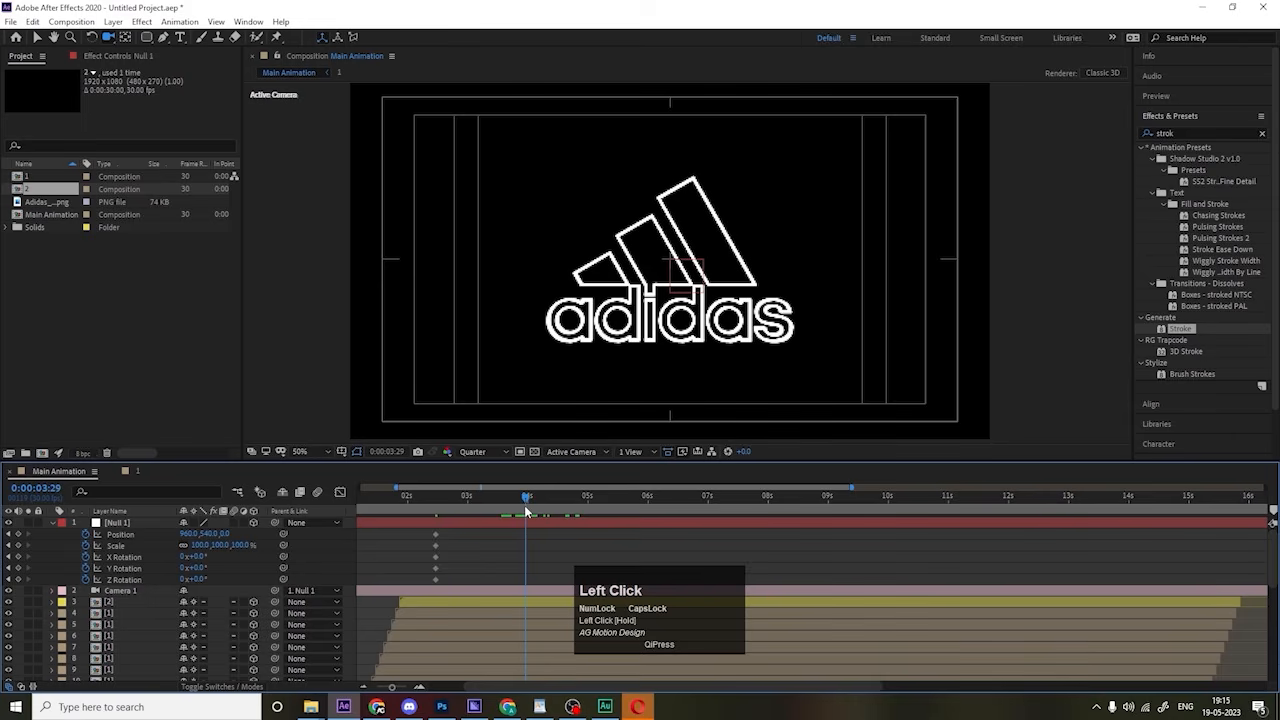
{"action": "left_click", "coordinate": [17, 534]}
{"action": "left_click", "coordinate": [17, 545]}
{"action": "left_click", "coordinate": [17, 557]}
{"action": "left_click", "coordinate": [17, 568]}
{"action": "left_click", "coordinate": [17, 579]}
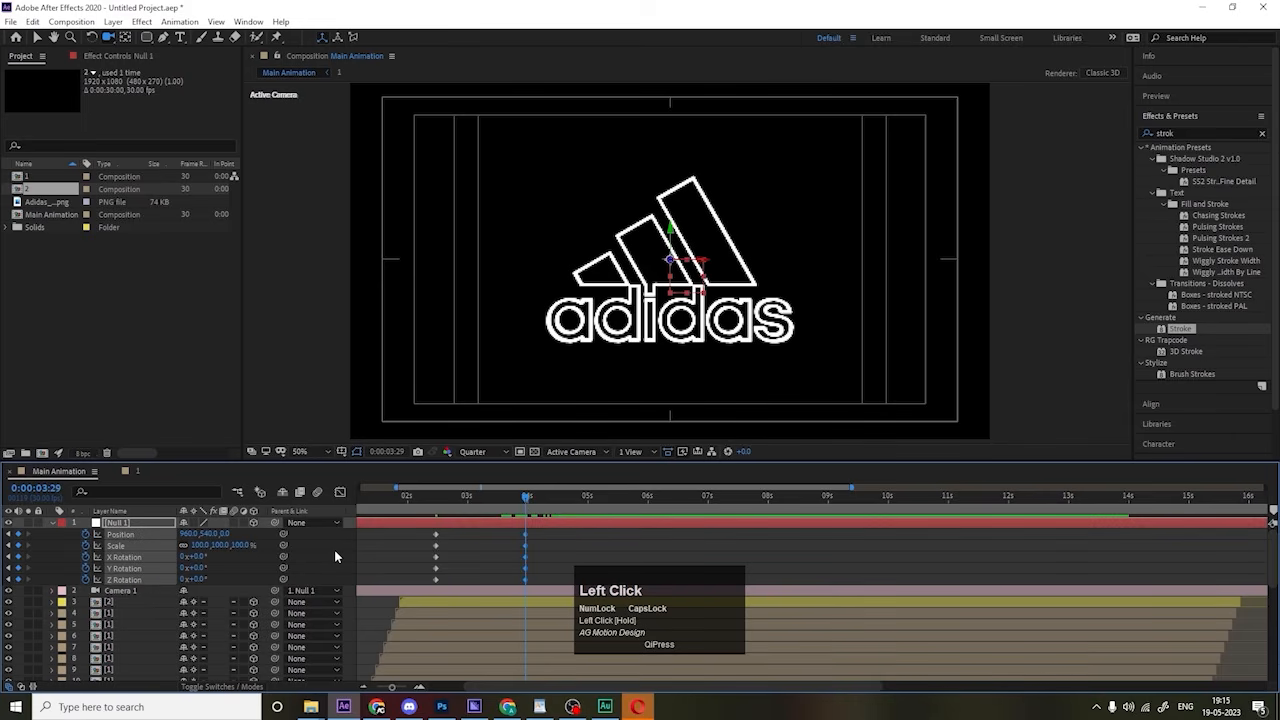
Step: At the 0:00:02:14 keyframes, set the null's Scale to 61%, X and Y Rotation to 32°, Z Rotation to 15° and Y Position to 627
{"action": "key", "text": "j"}
{"action": "left_click", "coordinate": [485, 554]}
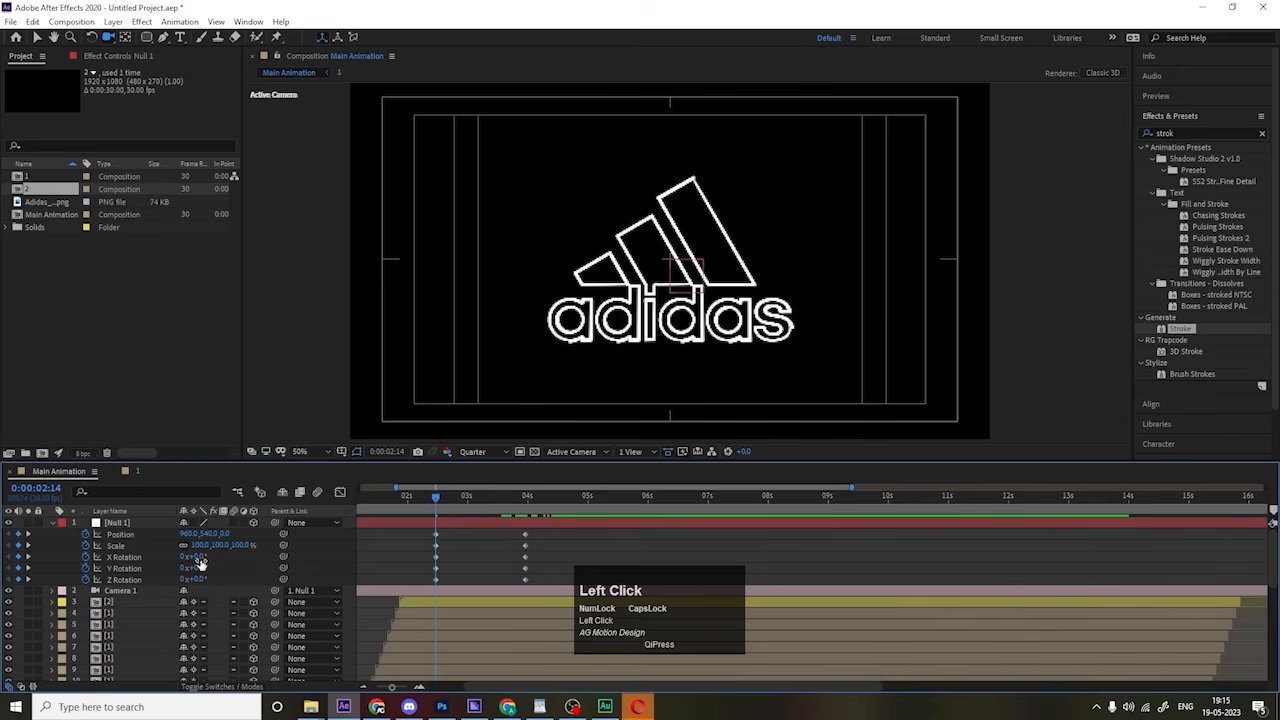
{"action": "mouse_move", "coordinate": [204, 545]}
{"action": "left_mouse_down"}
{"action": "mouse_move", "coordinate": [217, 545]}
{"action": "mouse_move", "coordinate": [189, 545]}
{"action": "mouse_move", "coordinate": [200, 567]}
{"action": "mouse_move", "coordinate": [224, 567]}
{"action": "mouse_move", "coordinate": [184, 583]}
{"action": "mouse_move", "coordinate": [216, 559]}
{"action": "left_mouse_up"}
{"action": "key", "text": "ctrl+z"}
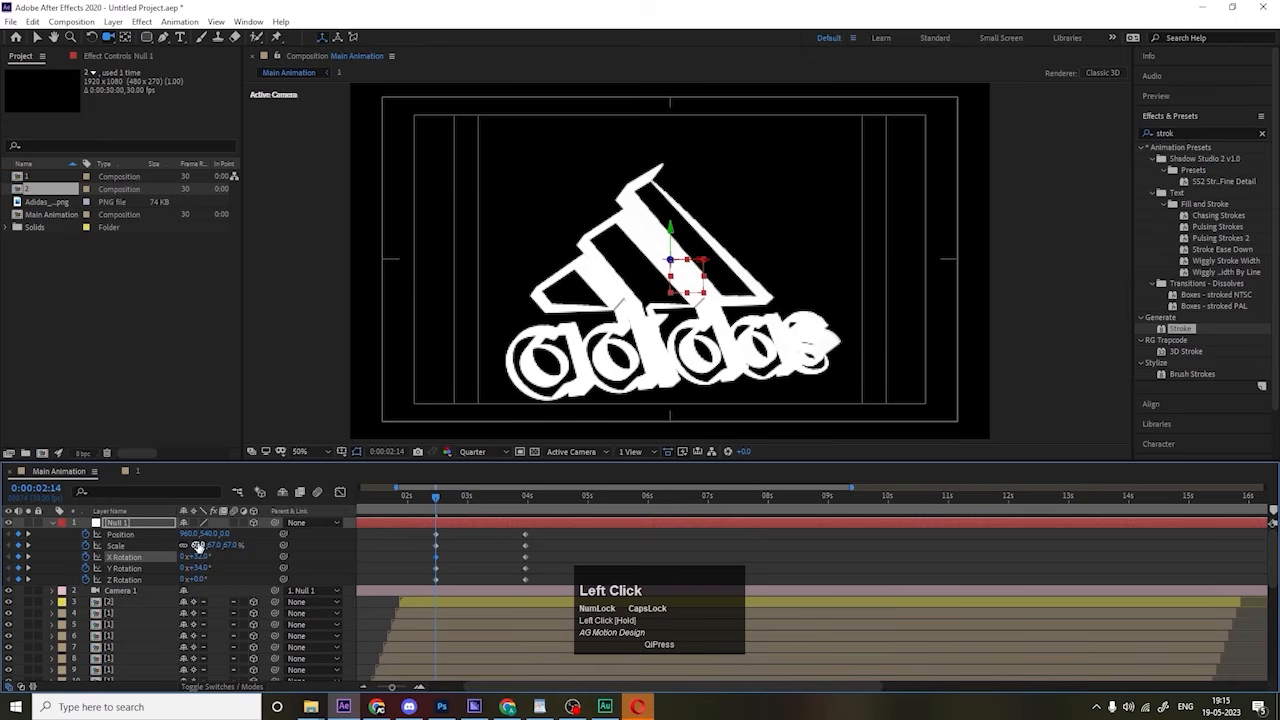
{"action": "left_click_drag", "start_coordinate": [196, 545], "coordinate": [211, 580]}
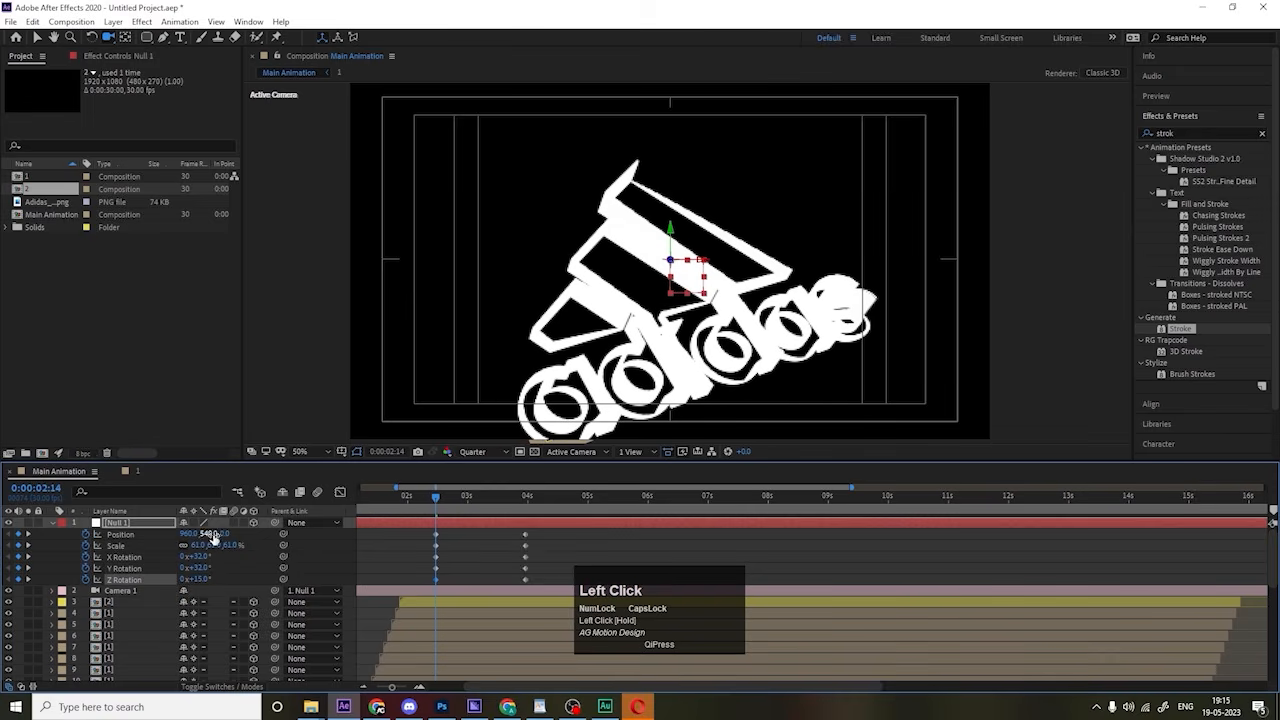
{"action": "left_click_drag", "start_coordinate": [212, 536], "coordinate": [264, 542]}
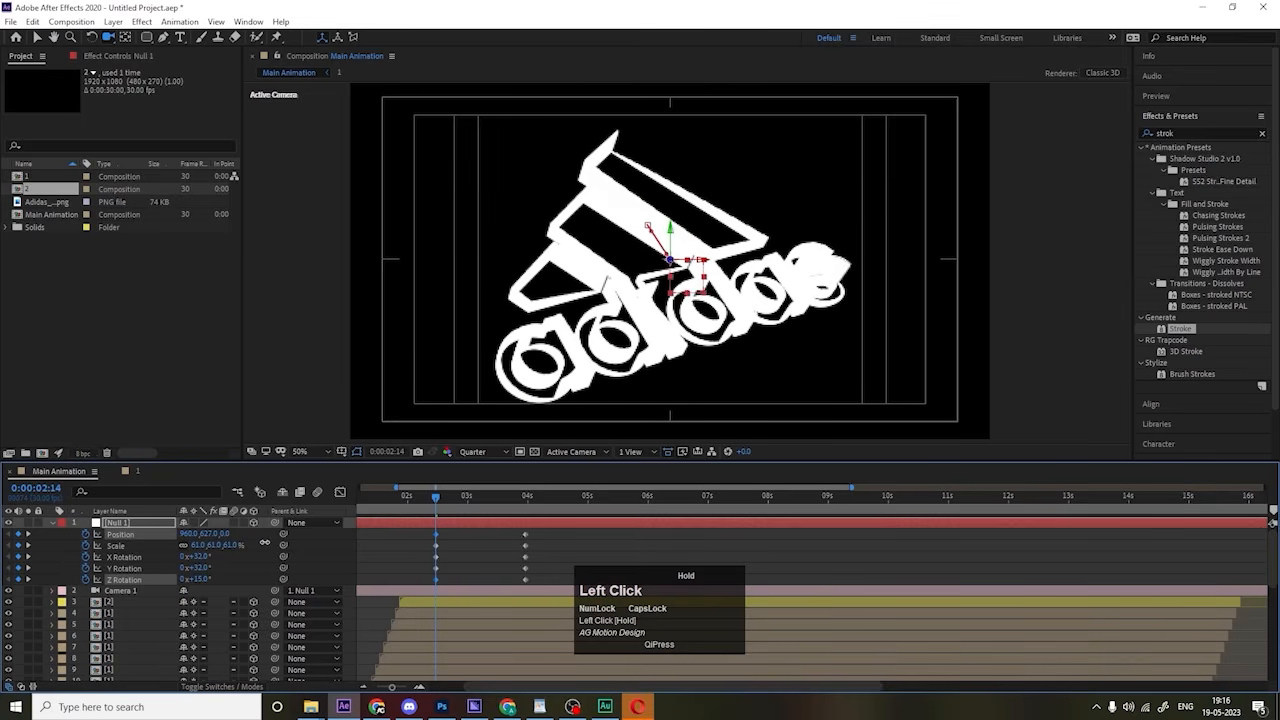
Step: Preview the camera move from its first keyframes, and play the whole animation from the composition start
{"action": "key", "text": "space"}
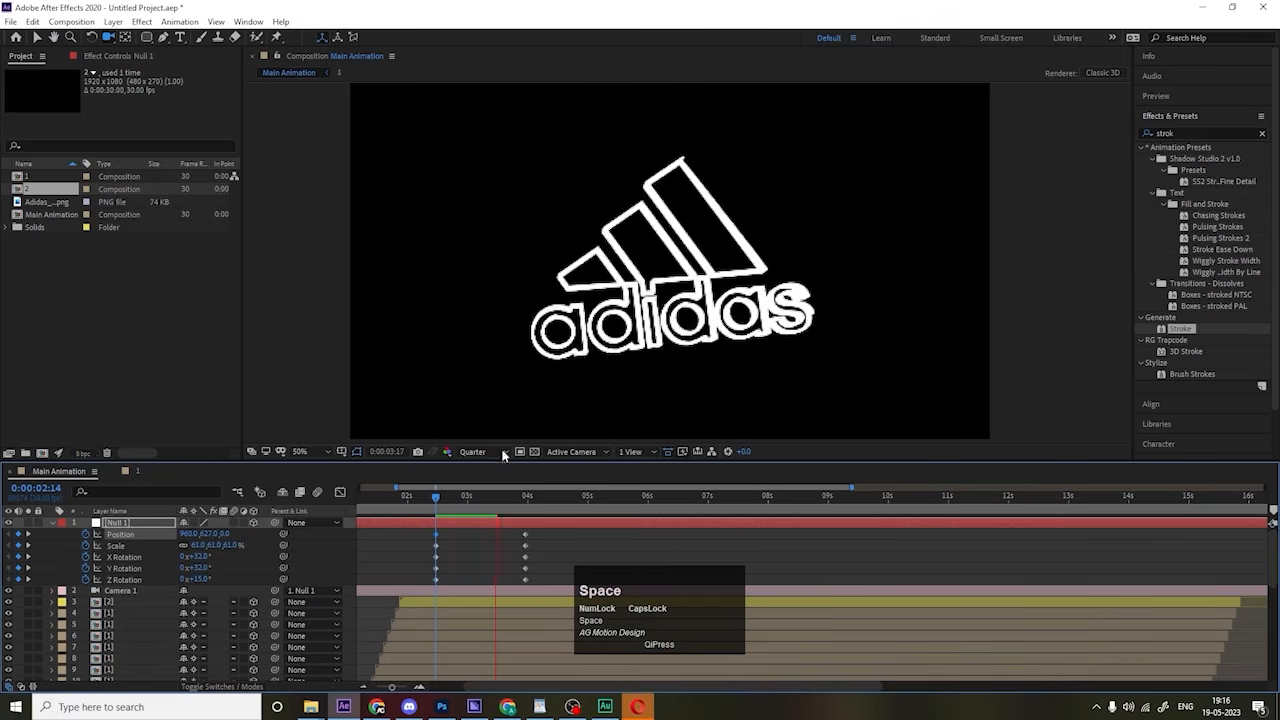
{"action": "key", "text": "space"}
{"action": "left_click_drag", "start_coordinate": [408, 497], "coordinate": [309, 498]}
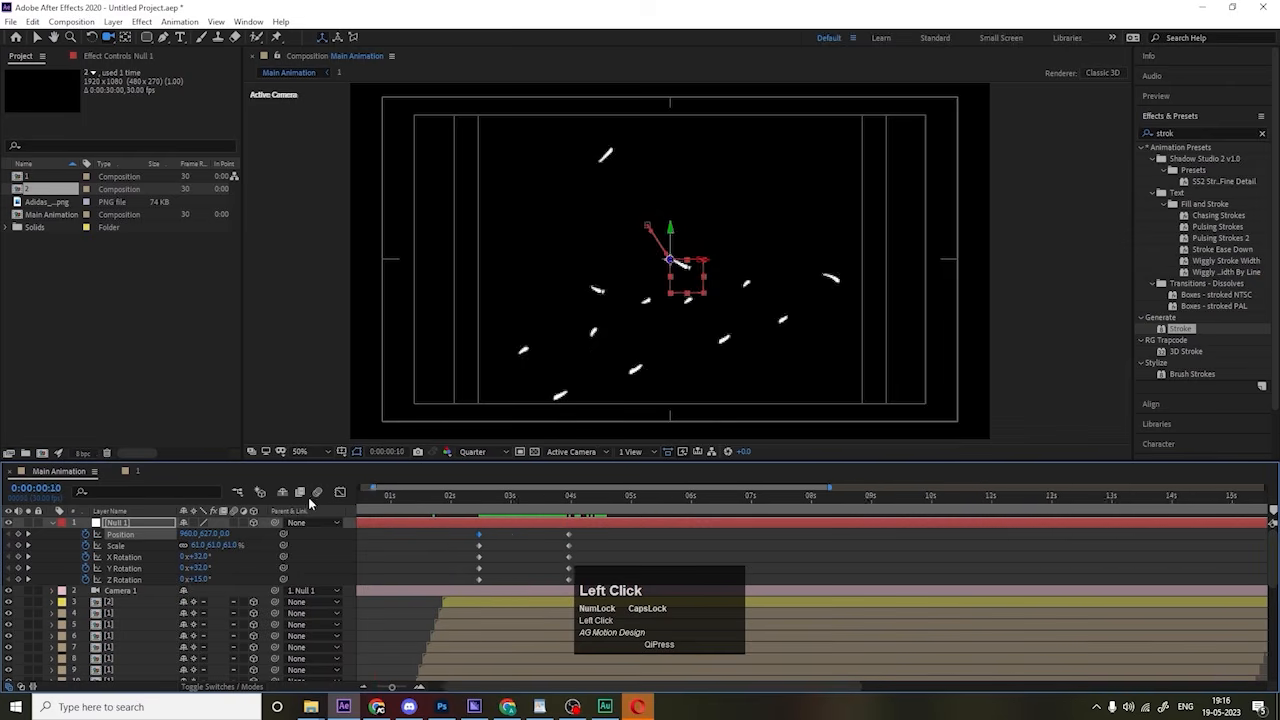
{"action": "key", "text": "space"}
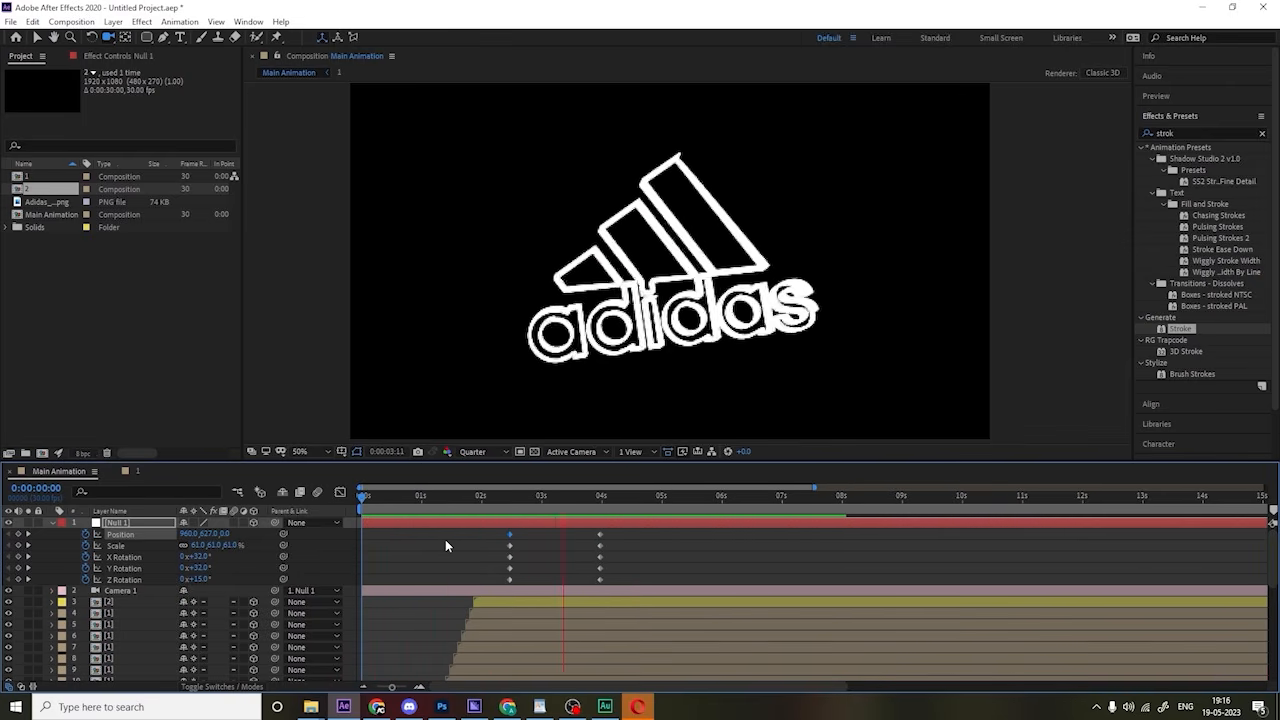
{"action": "key", "text": "space"}
Step: Move the null's first set of keyframes to about 0:00:00:04 and apply Easy Ease to them
{"action": "left_click_drag", "start_coordinate": [400, 498], "coordinate": [368, 498]}
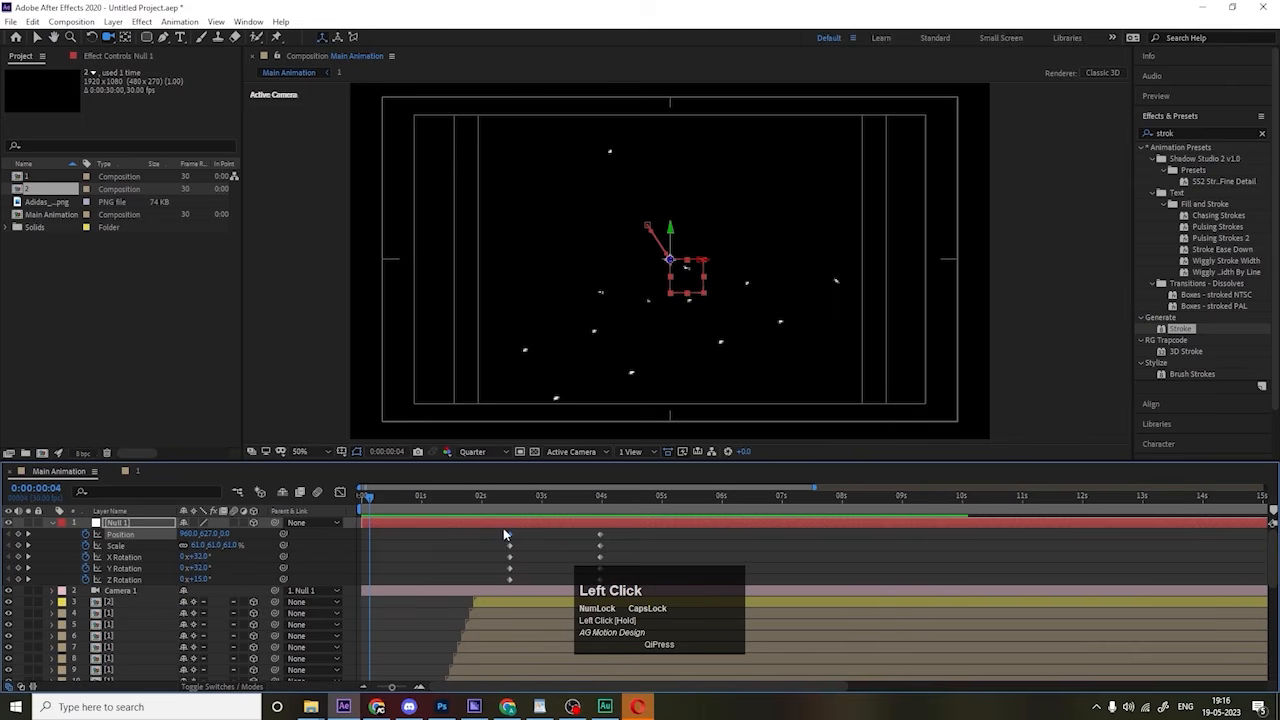
{"action": "mouse_move", "coordinate": [505, 535]}
{"action": "left_mouse_down"}
{"action": "mouse_move", "coordinate": [530, 594]}
{"action": "mouse_move", "coordinate": [484, 541]}
{"action": "left_mouse_up"}
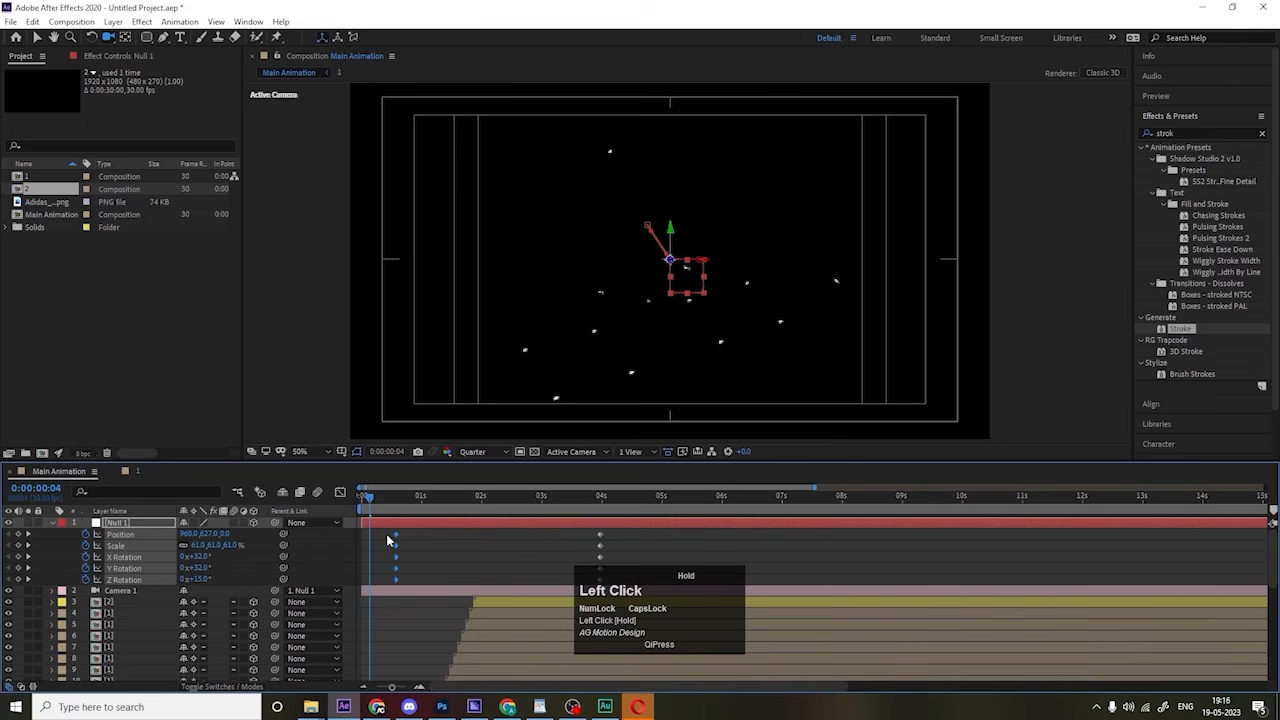
{"action": "left_click_drag", "start_coordinate": [389, 541], "coordinate": [371, 541]}
{"action": "key", "text": "F9"}
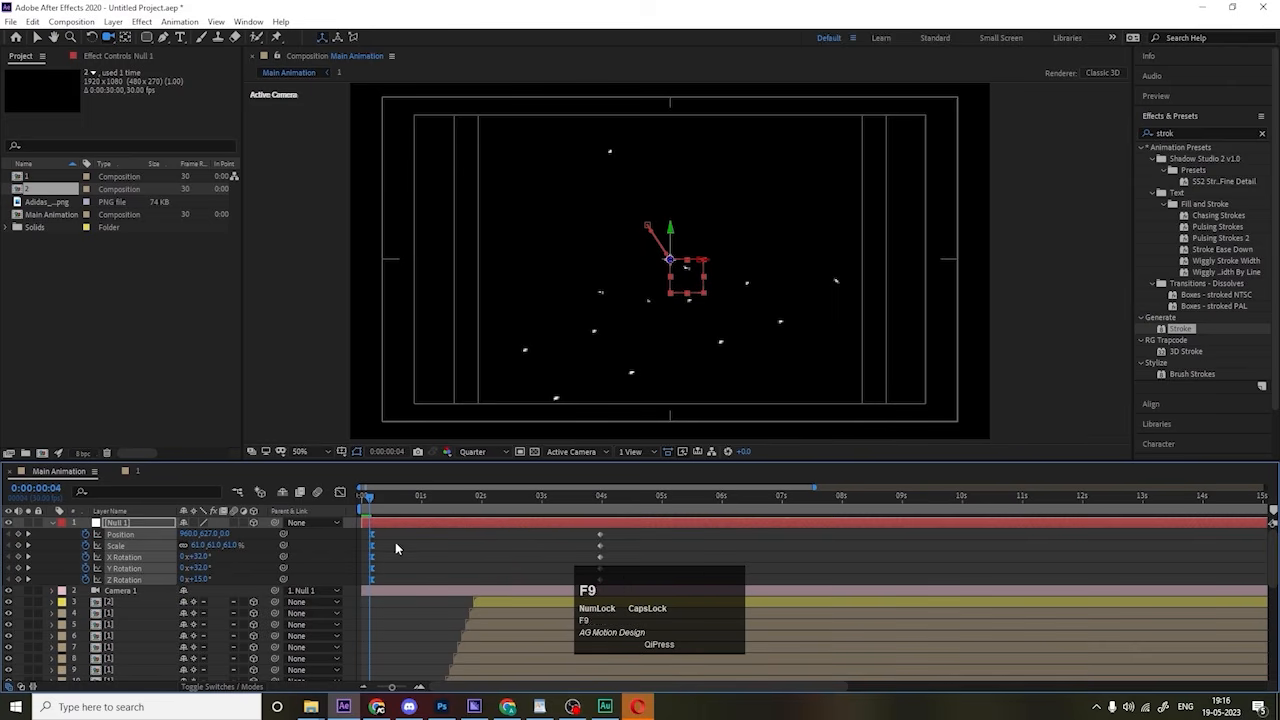
Step: Move the null's first set of keyframes to 0:00:01:08 and set its Scale there to 50%
{"action": "key", "text": "space"}
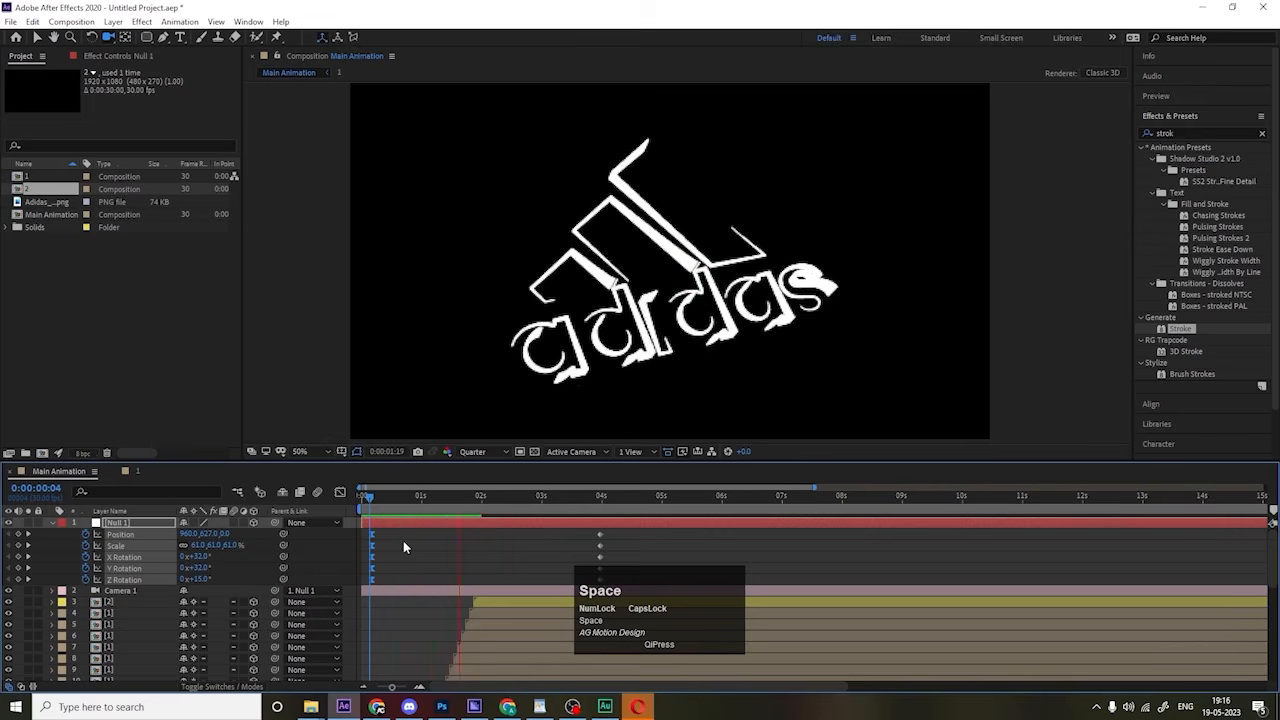
{"action": "left_click_drag", "start_coordinate": [381, 509], "coordinate": [437, 537]}
{"action": "key", "text": "k"}
{"action": "left_click", "coordinate": [266, 569]}
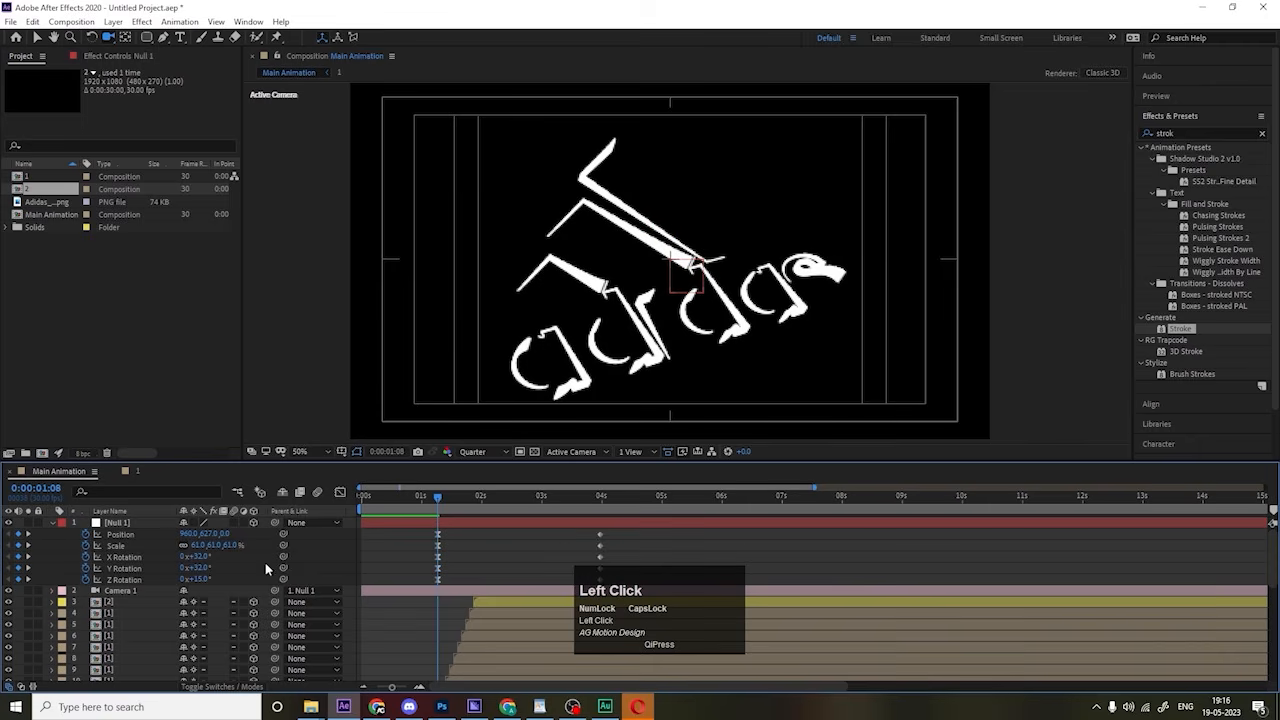
{"action": "left_click_drag", "start_coordinate": [198, 544], "coordinate": [187, 544]}
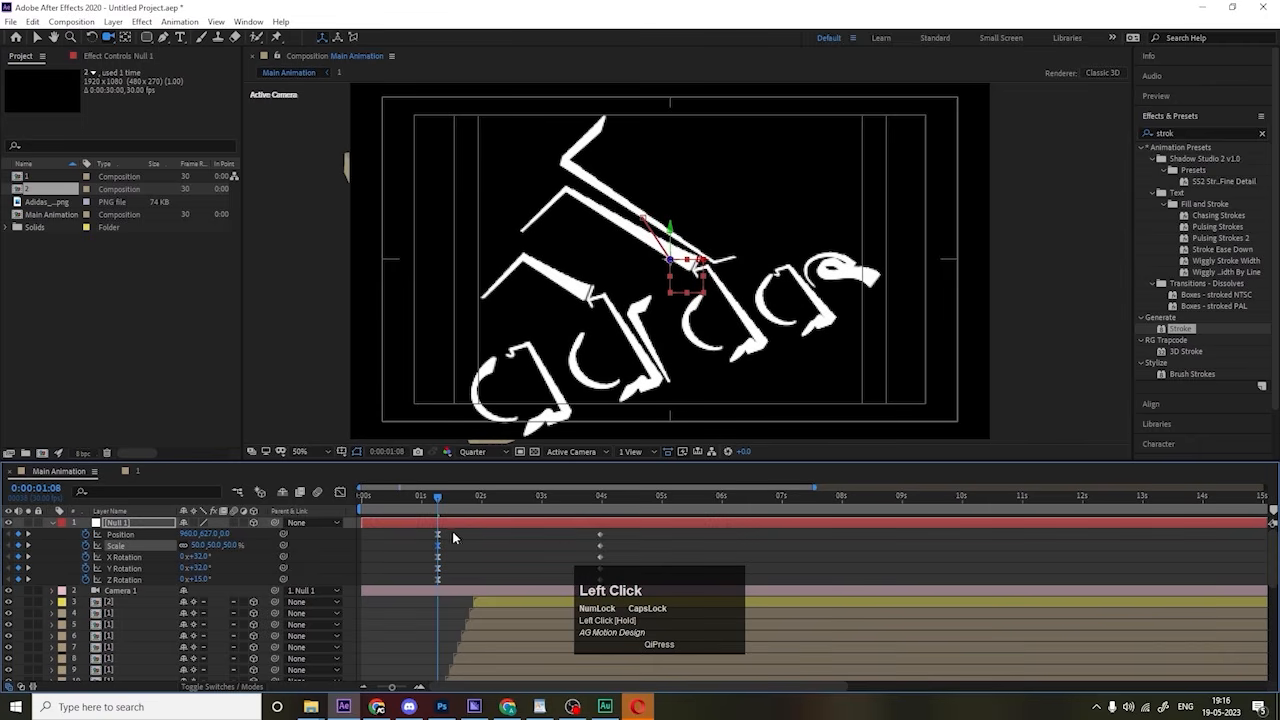
Step: Preview the animation from the start, move the null's last set of keyframes to about 0:00:04:24 and apply Easy Ease to them
{"action": "left_click_drag", "start_coordinate": [410, 507], "coordinate": [333, 500]}
{"action": "key", "text": "space"}
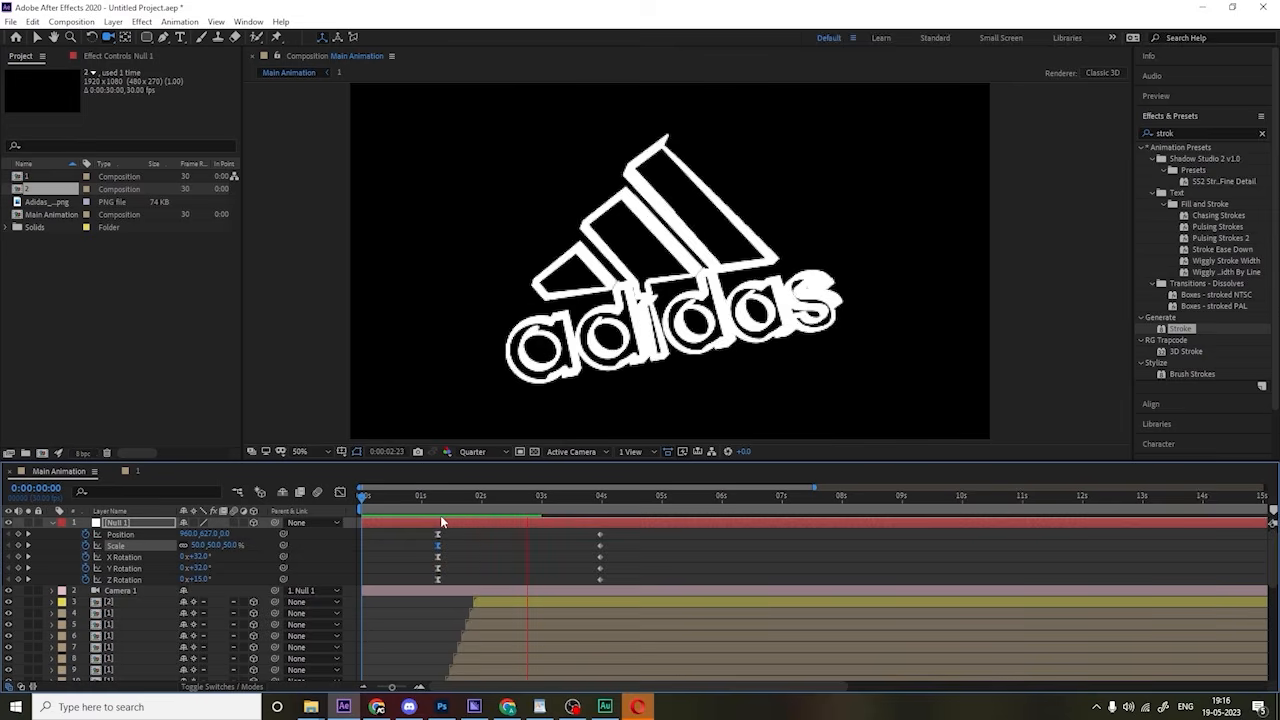
{"action": "key", "text": "space"}
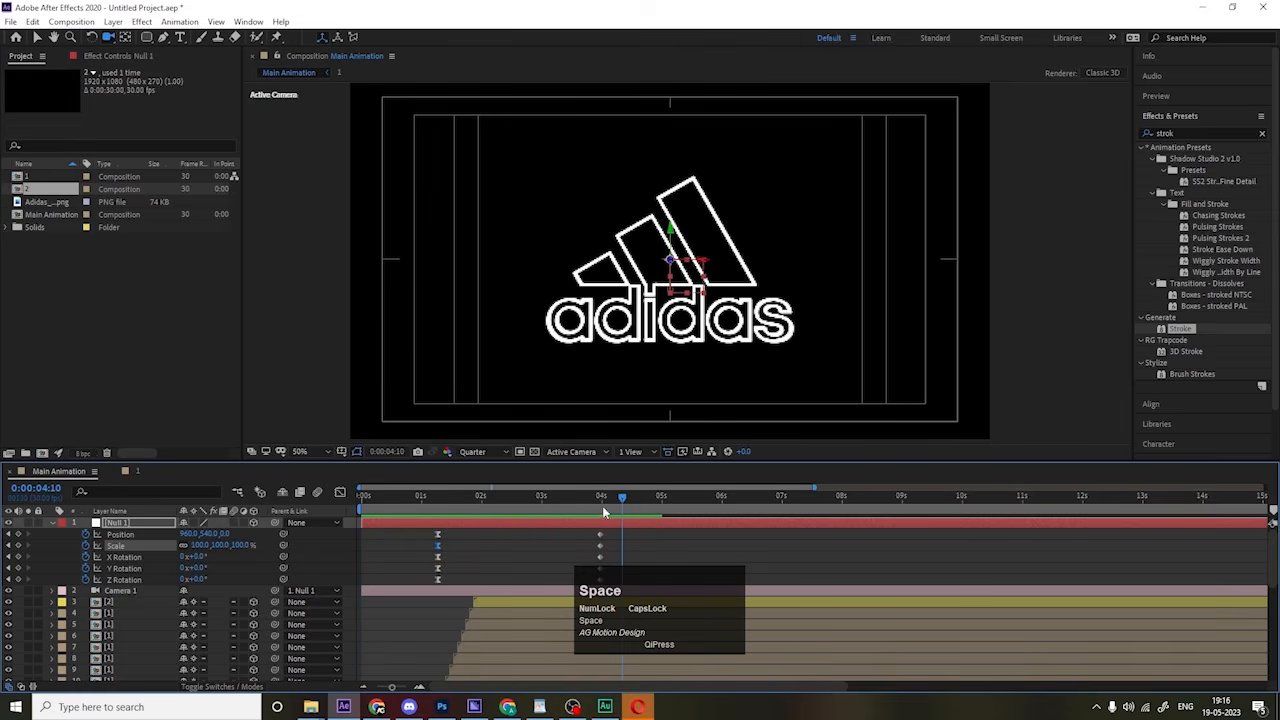
{"action": "left_click_drag", "start_coordinate": [587, 532], "coordinate": [649, 537]}
{"action": "key", "text": "F9"}
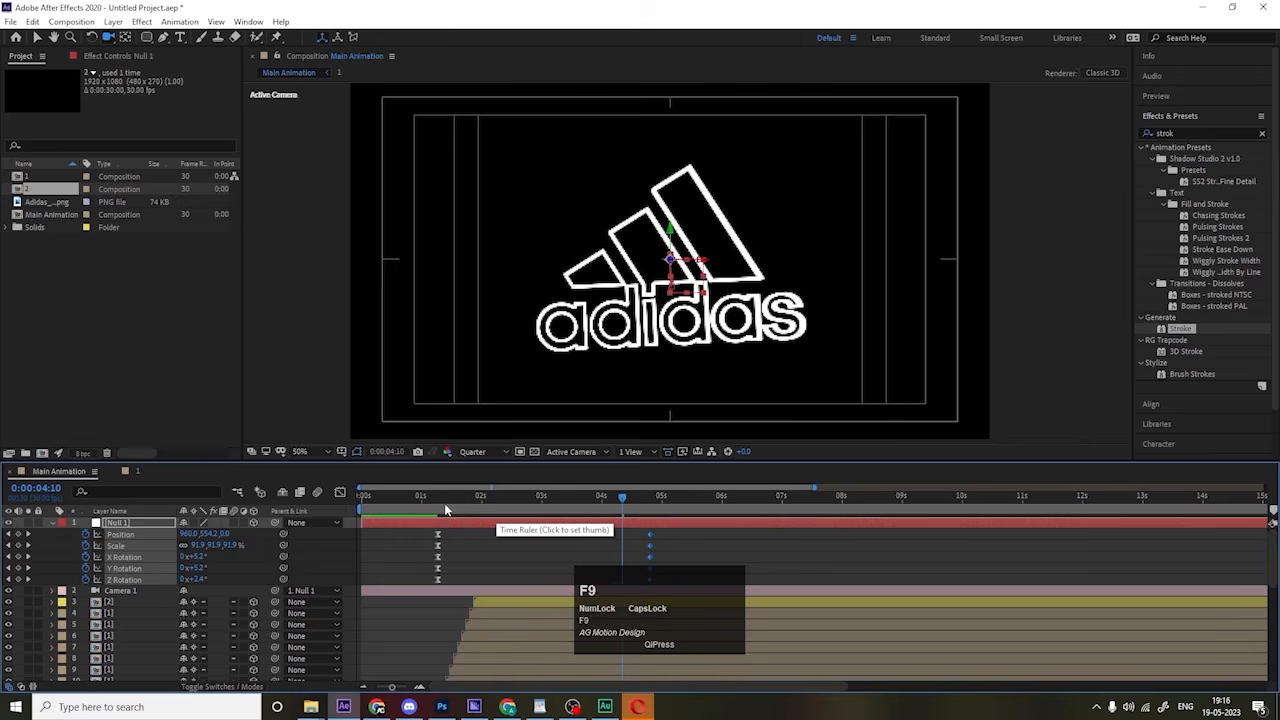
Step: Play the retimed camera move to check its easing between the null's two sets of keyframes
{"action": "left_click", "coordinate": [420, 508]}
{"action": "left_click_drag", "start_coordinate": [420, 508], "coordinate": [315, 501]}
{"action": "key", "text": "space"}
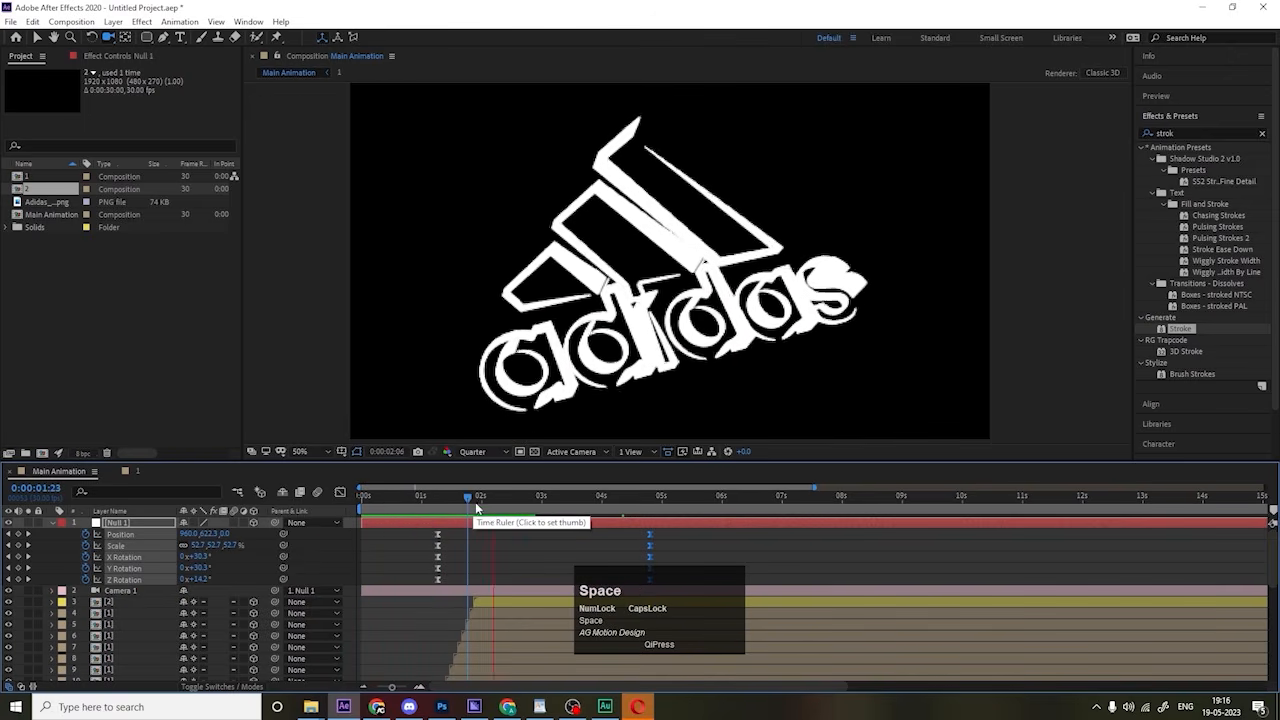
{"action": "left_click", "coordinate": [481, 551]}
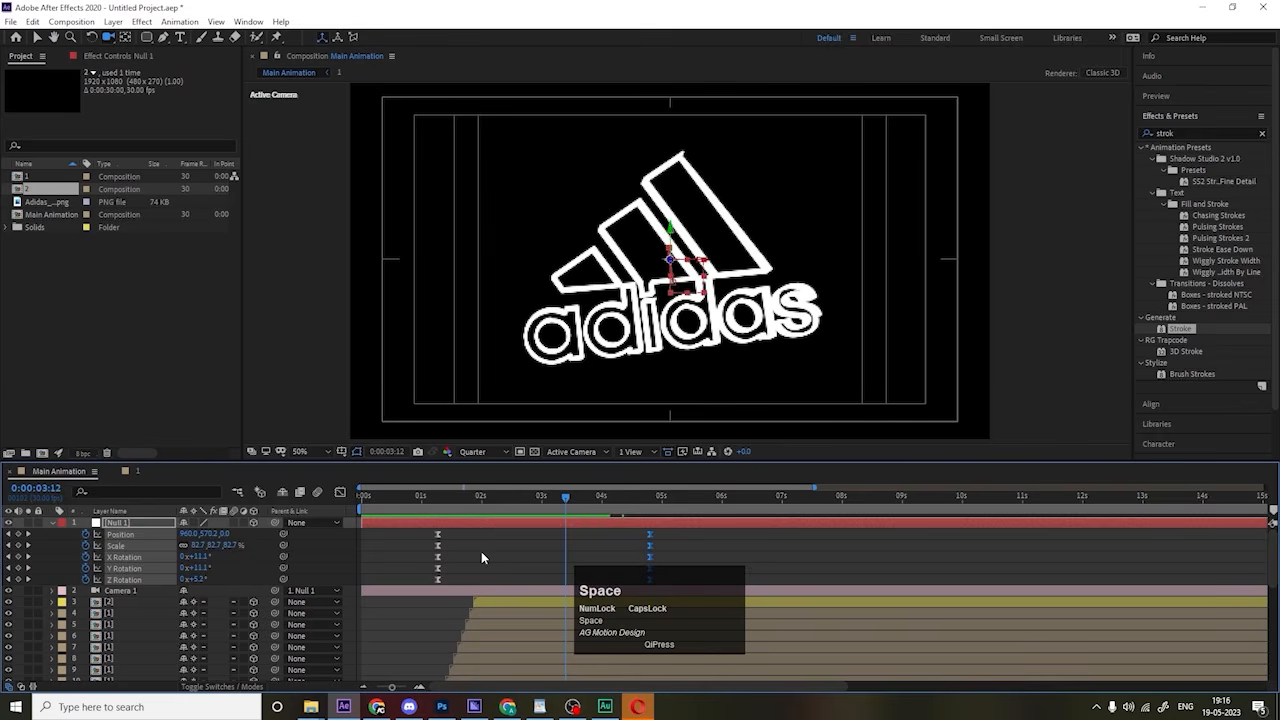
{"action": "left_click_drag", "start_coordinate": [489, 500], "coordinate": [427, 497]}
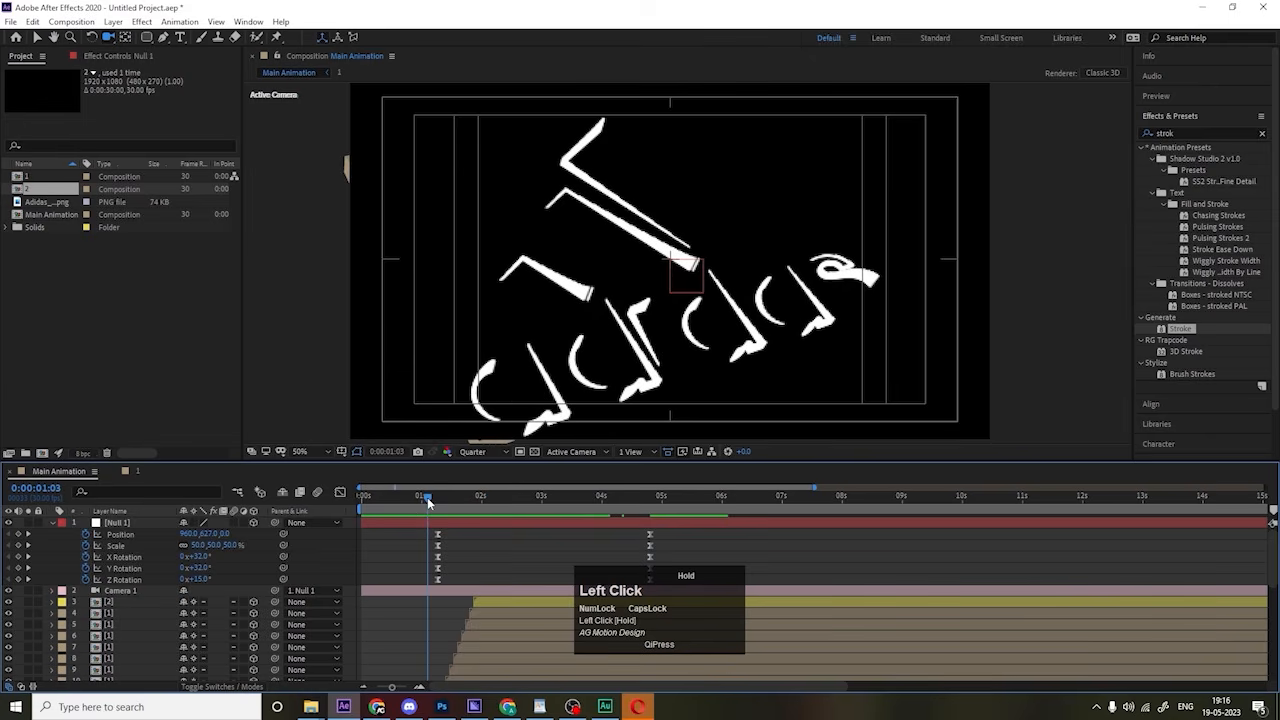
{"action": "key", "text": "space"}
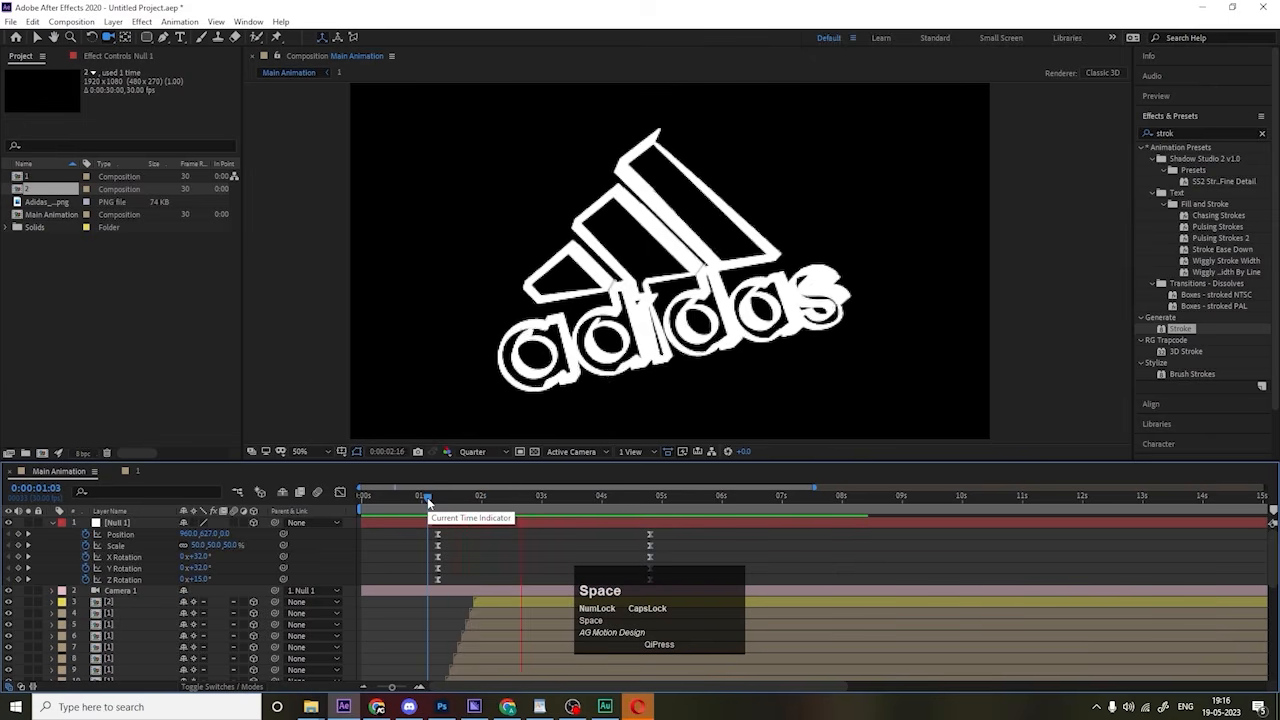
{"action": "key", "text": "space"}
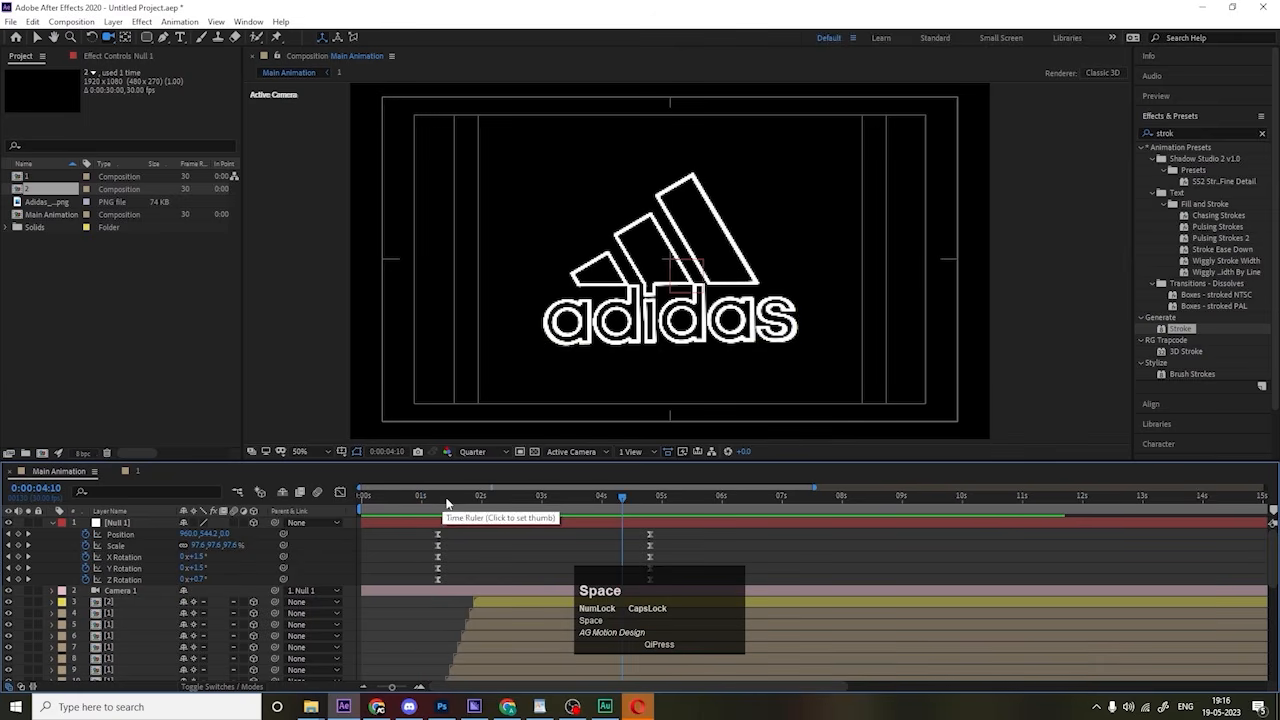
Step: Open composition 2, duplicate its auto-traced Adidas logo layer and remove the Stroke effect from the copy
{"action": "left_click", "coordinate": [113, 603]}
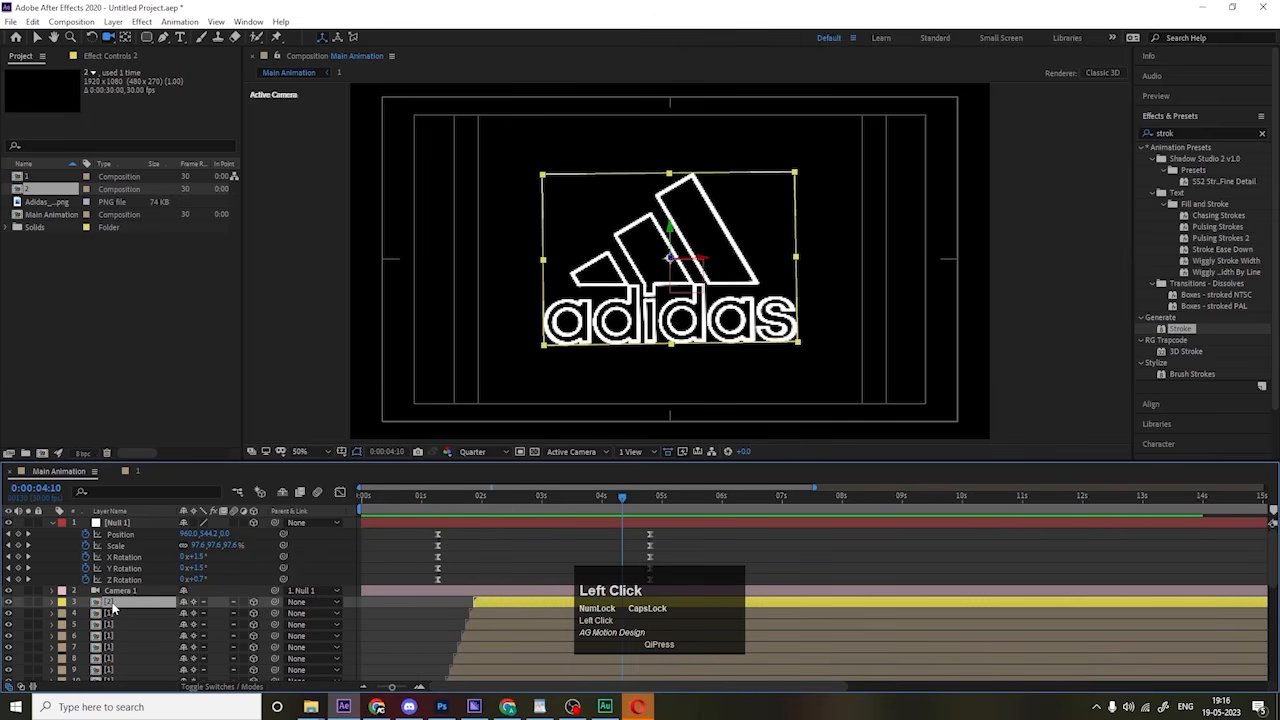
{"action": "double_click", "coordinate": [112, 605]}
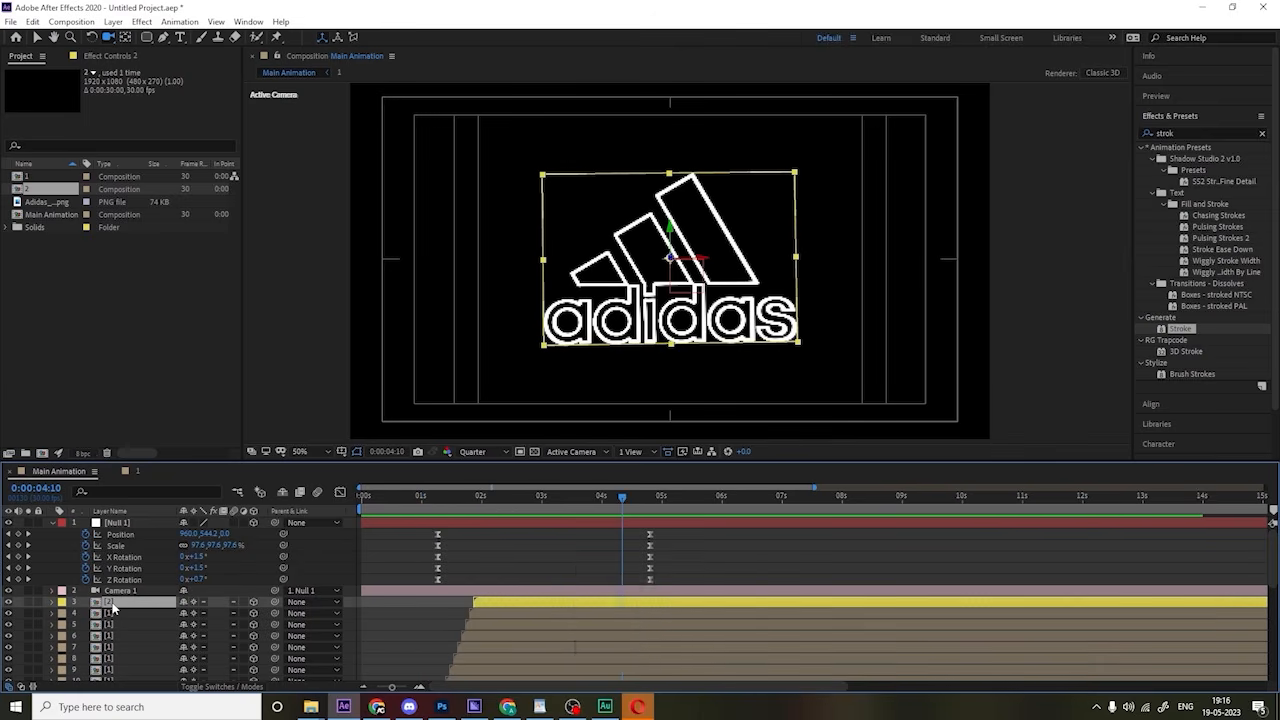
{"action": "key", "text": "u"}
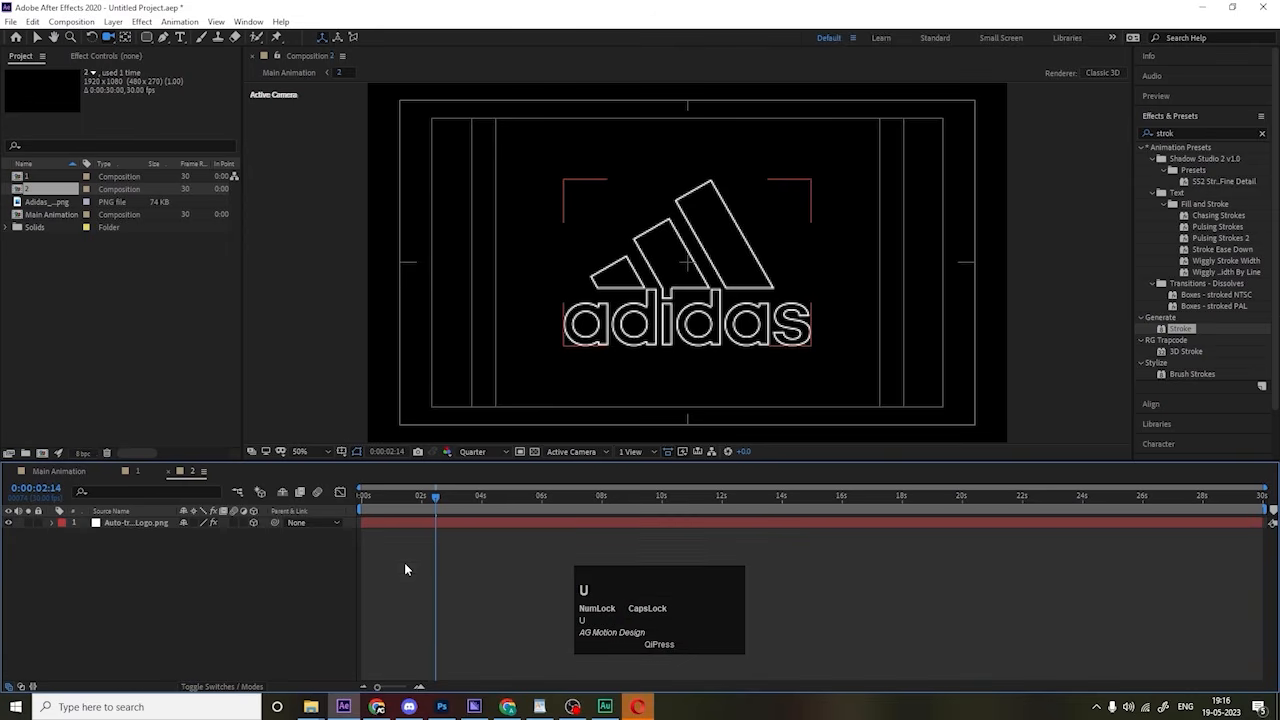
{"action": "left_click", "coordinate": [129, 524]}
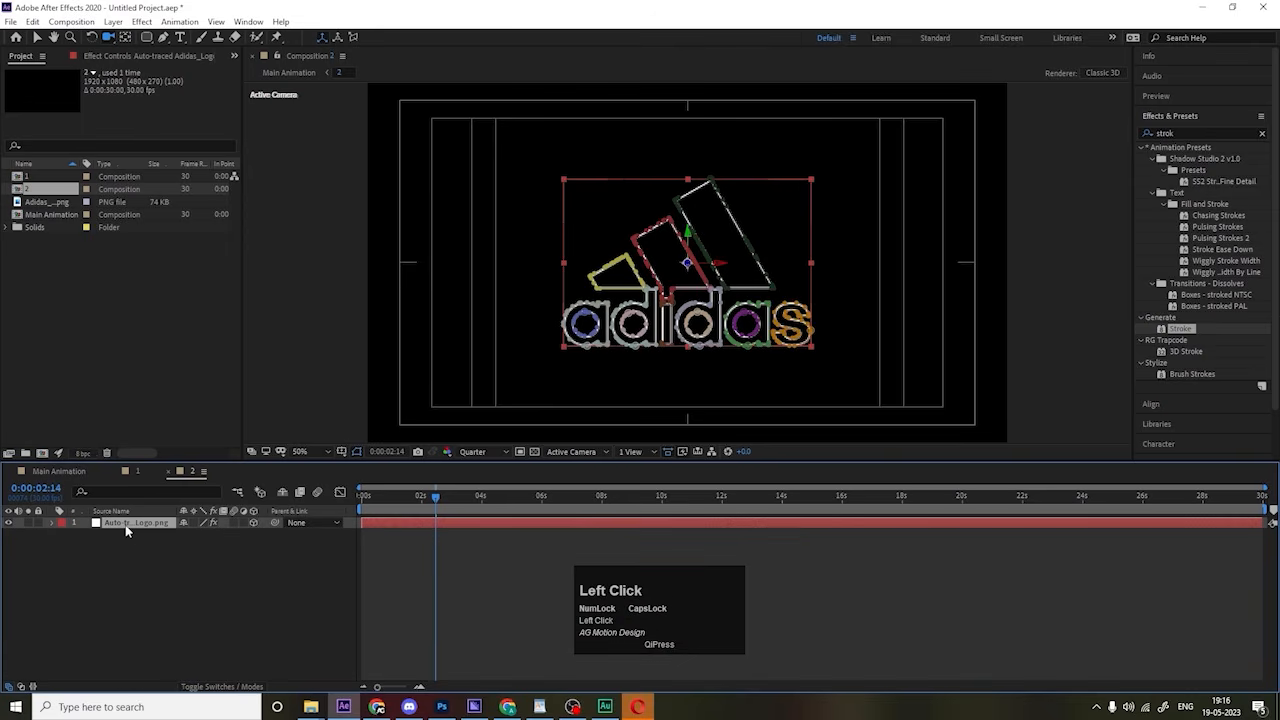
{"action": "key", "text": "ctrl+d"}
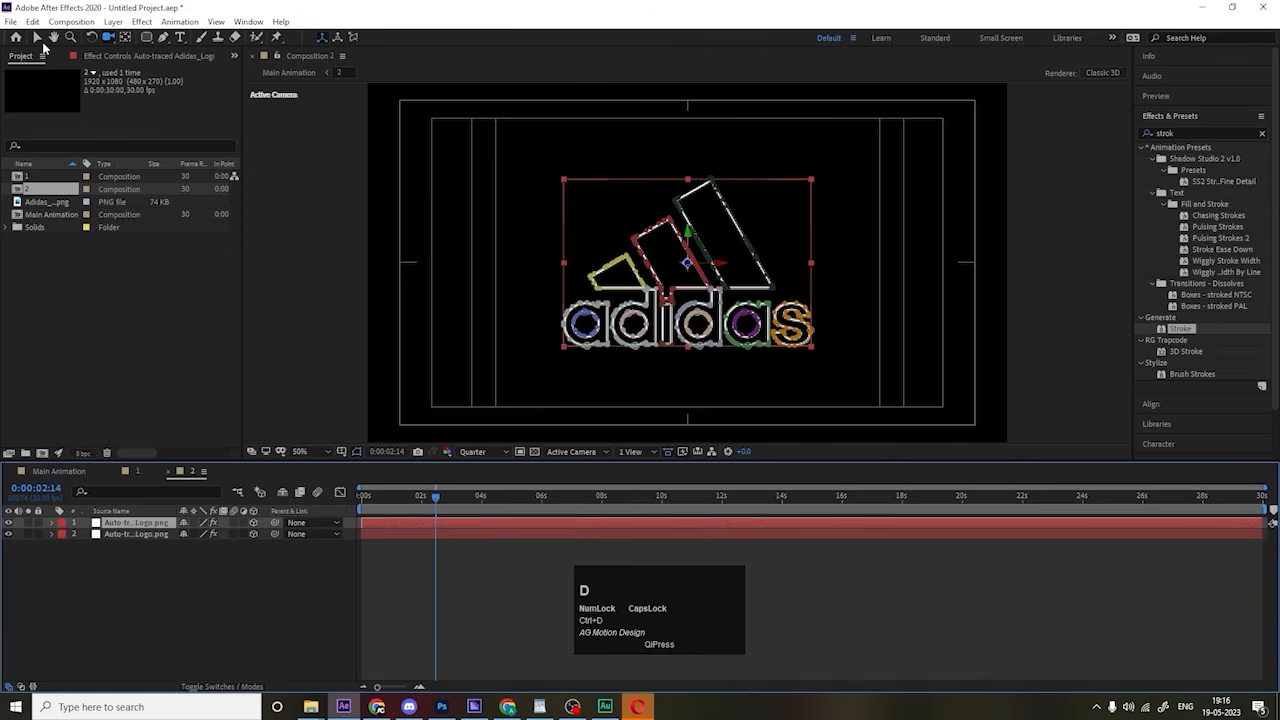
{"action": "left_click", "coordinate": [95, 57]}
{"action": "left_click", "coordinate": [40, 85]}
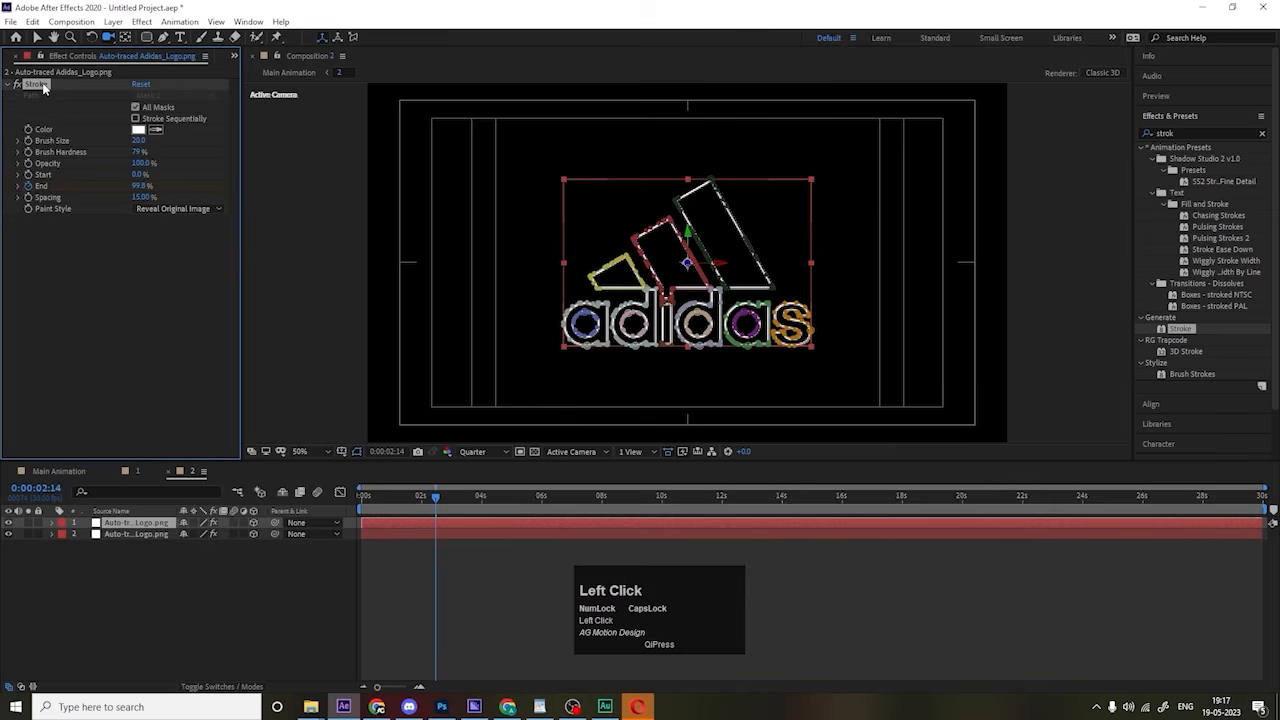
{"action": "key", "text": "Delete"}
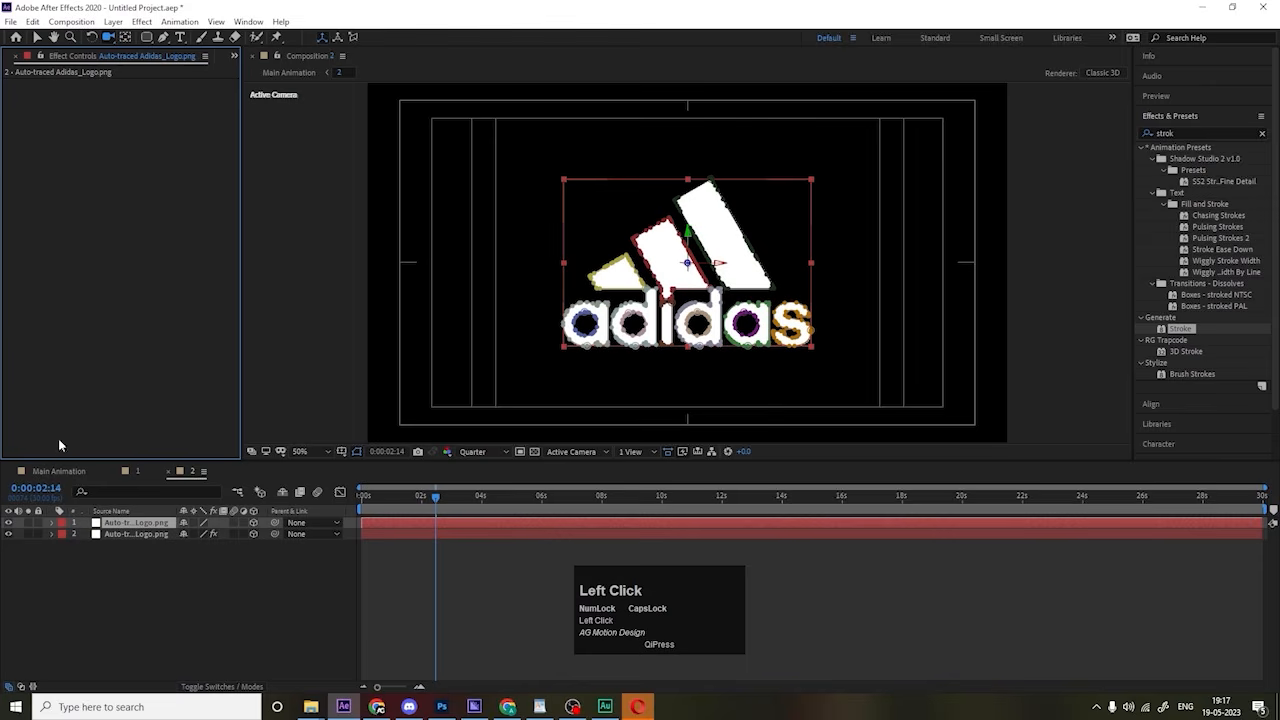
Step: Check the filled logo in Main Animation, and make the stroke-free logo copy in composition 2 start at 0:00:02:22
{"action": "left_click", "coordinate": [59, 471]}
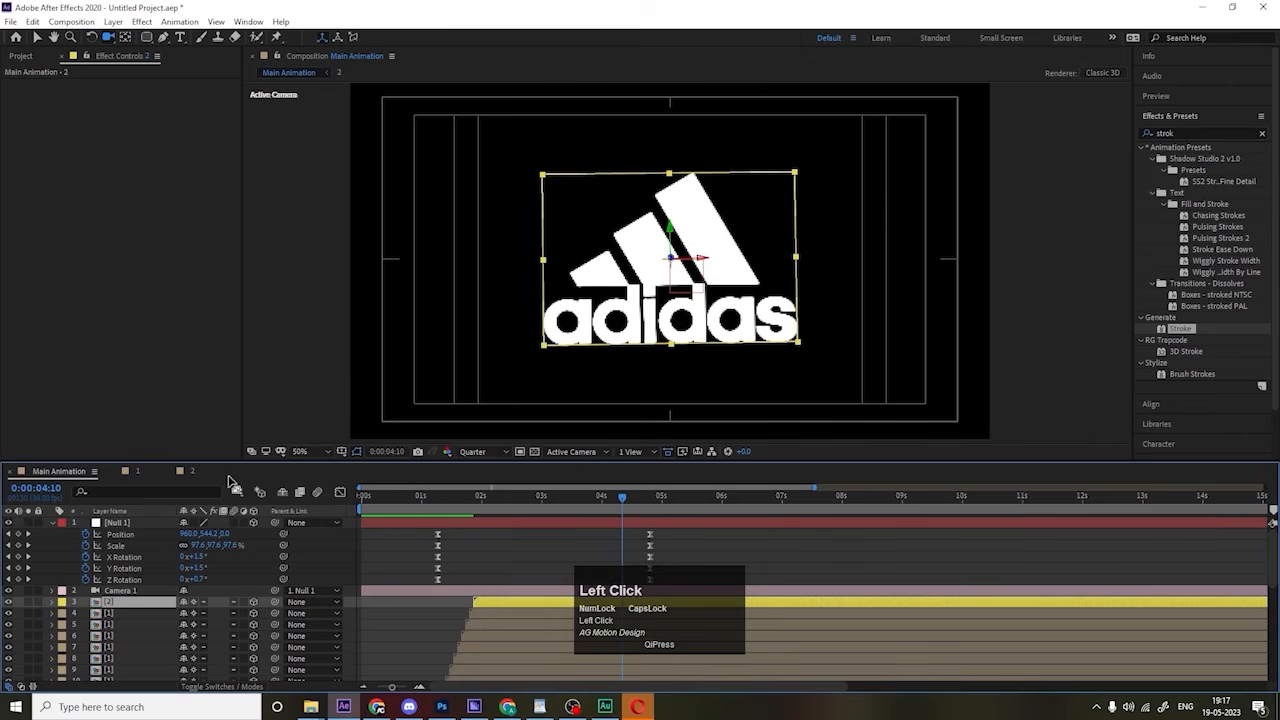
{"action": "left_click", "coordinate": [196, 473]}
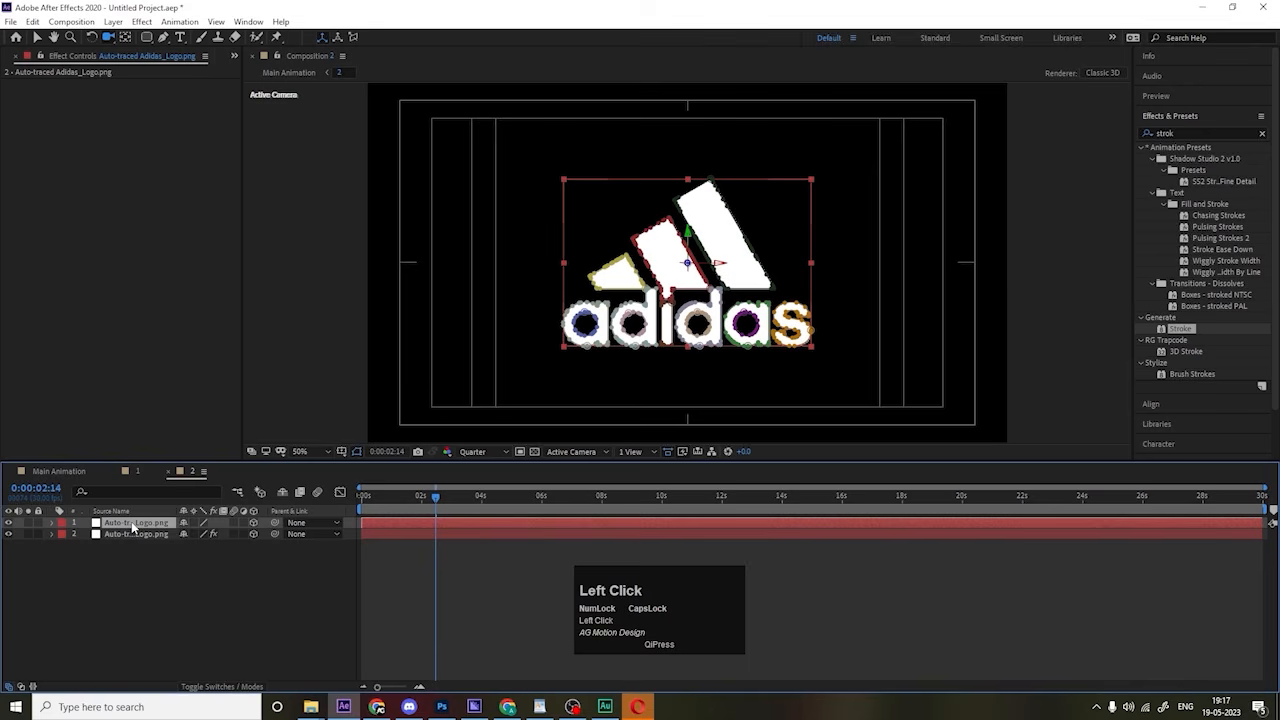
{"action": "key", "text": "bracketleft"}
{"action": "left_click_drag", "start_coordinate": [430, 510], "coordinate": [362, 500]}
{"action": "key", "text": "space"}
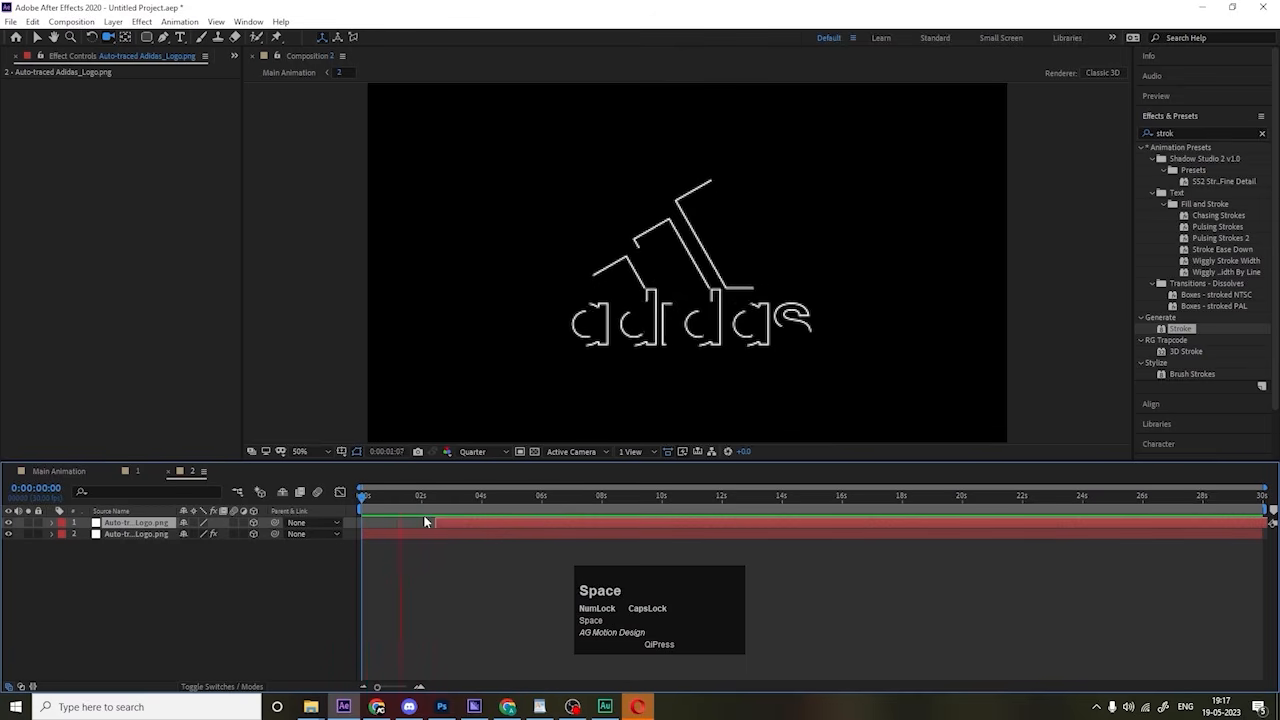
{"action": "left_click", "coordinate": [447, 523]}
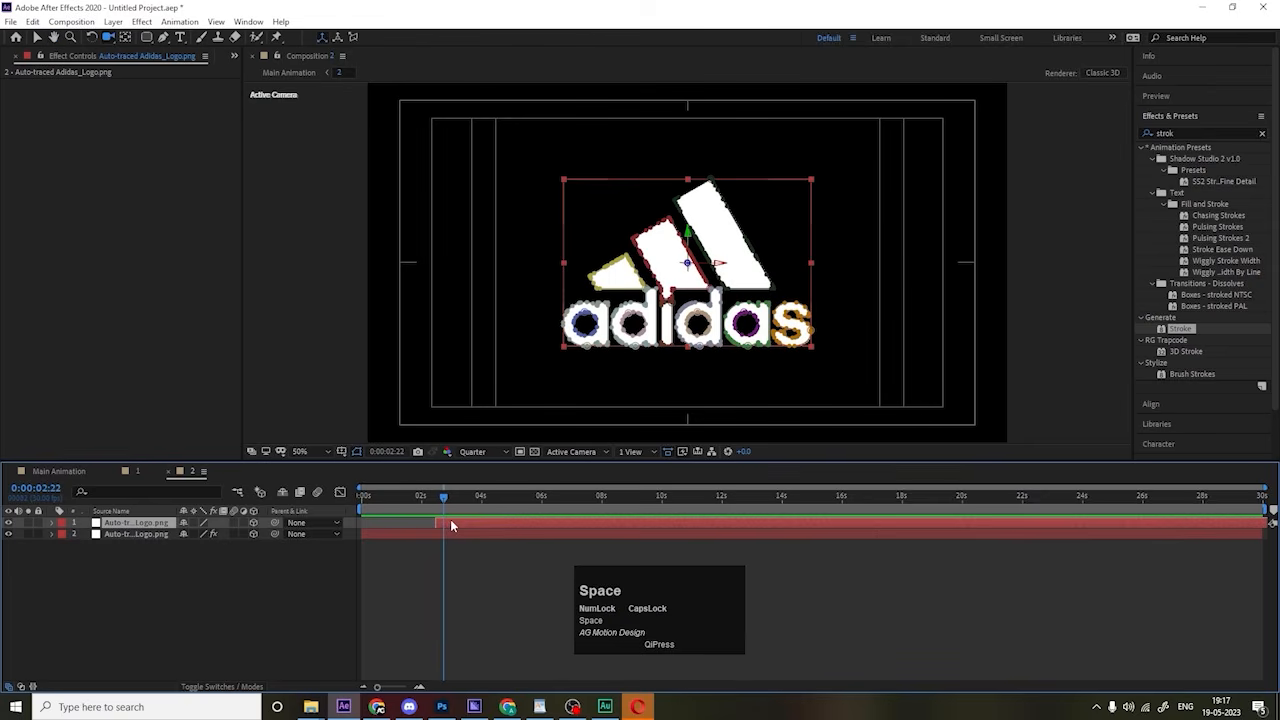
{"action": "key", "text": "["}
{"action": "left_click", "coordinate": [241, 556]}
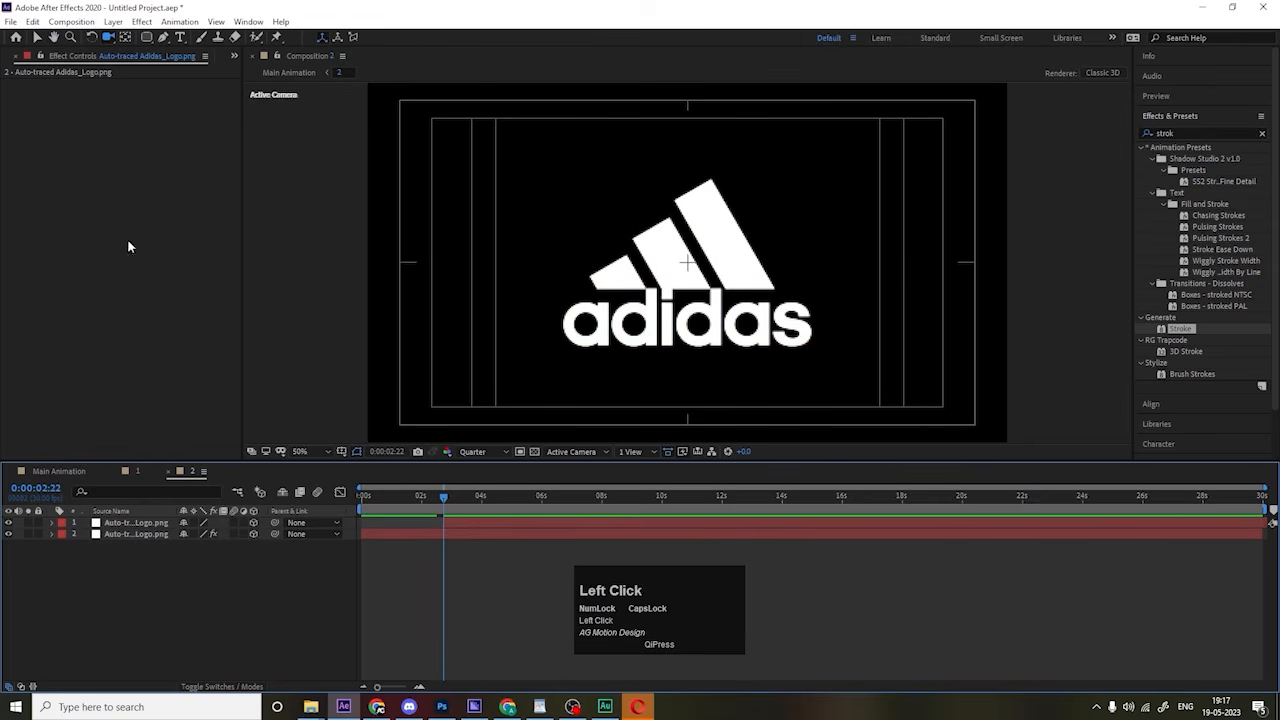
Step: Draw a blue circle with a yellow outline that covers the whole logo, centred in the frame, and centre its anchor point
{"action": "left_click", "coordinate": [146, 37]}
{"action": "left_click", "coordinate": [250, 64]}
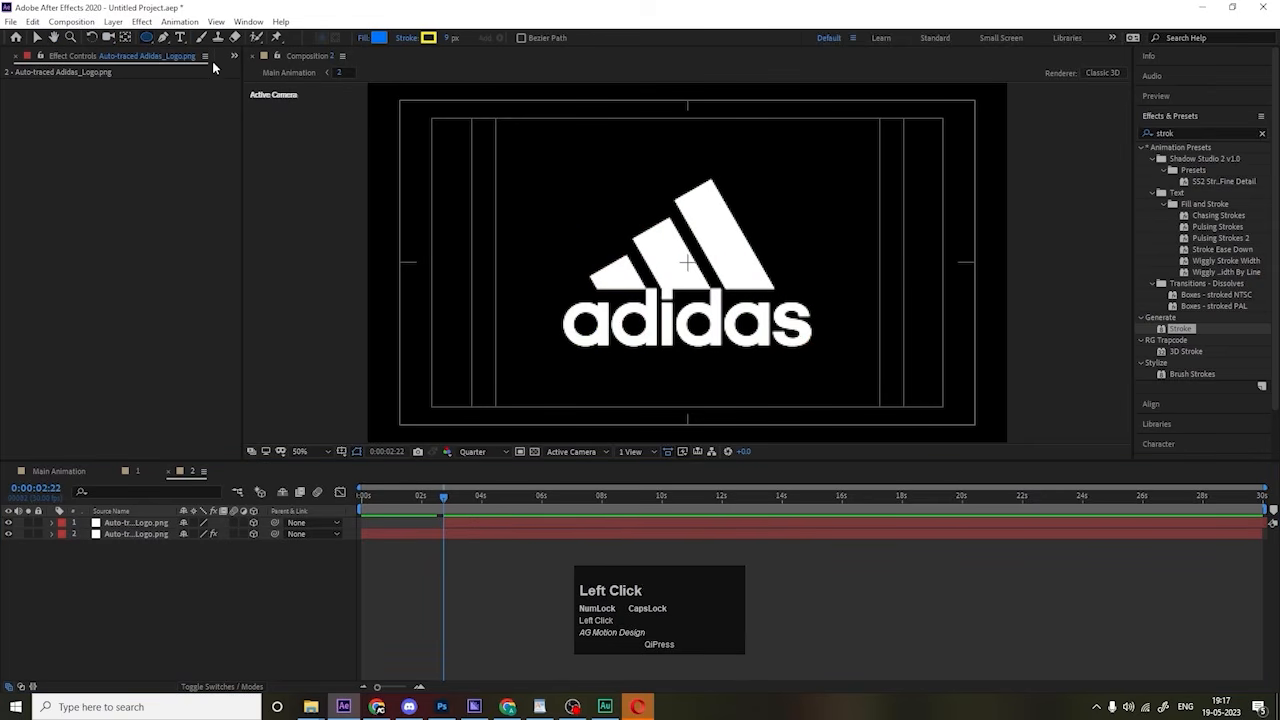
{"action": "mouse_move", "coordinate": [525, 145]}
{"action": "left_mouse_down"}
{"action": "mouse_move", "coordinate": [700, 290]}
{"action": "mouse_move", "coordinate": [826, 353]}
{"action": "left_mouse_up"}
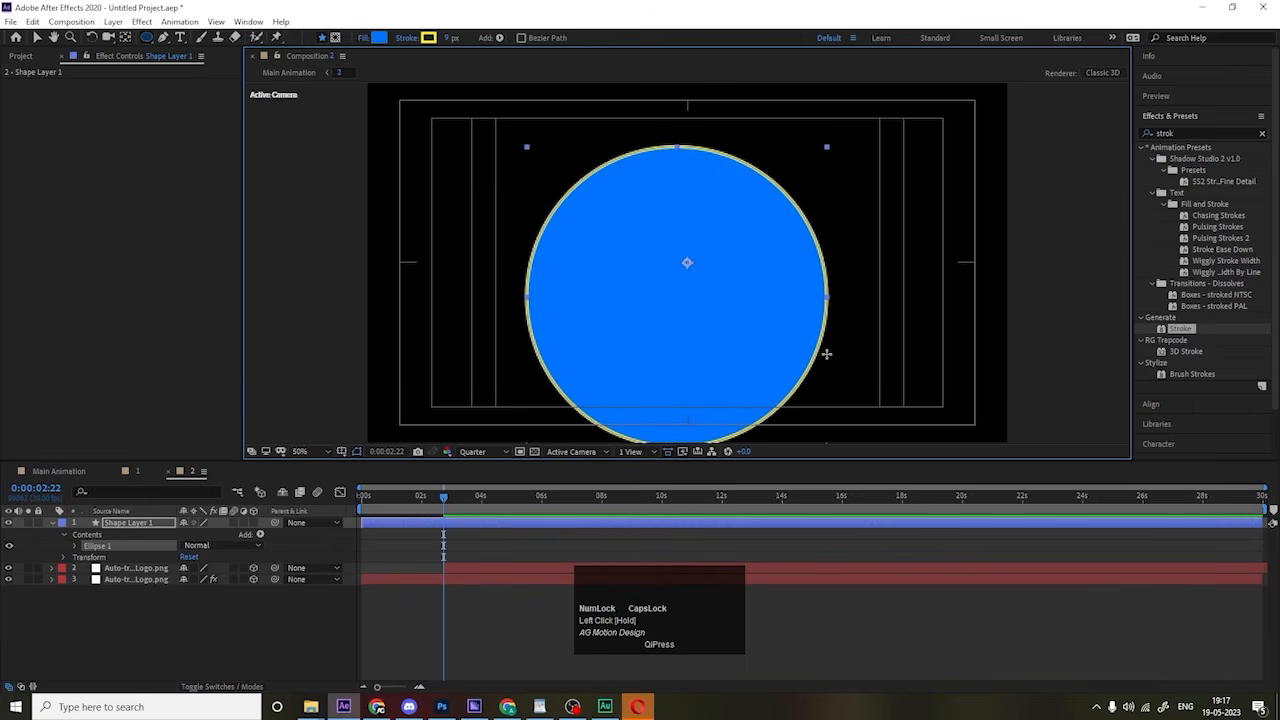
{"action": "key", "text": "ctrl+alt+Home"}
{"action": "key", "text": "v"}
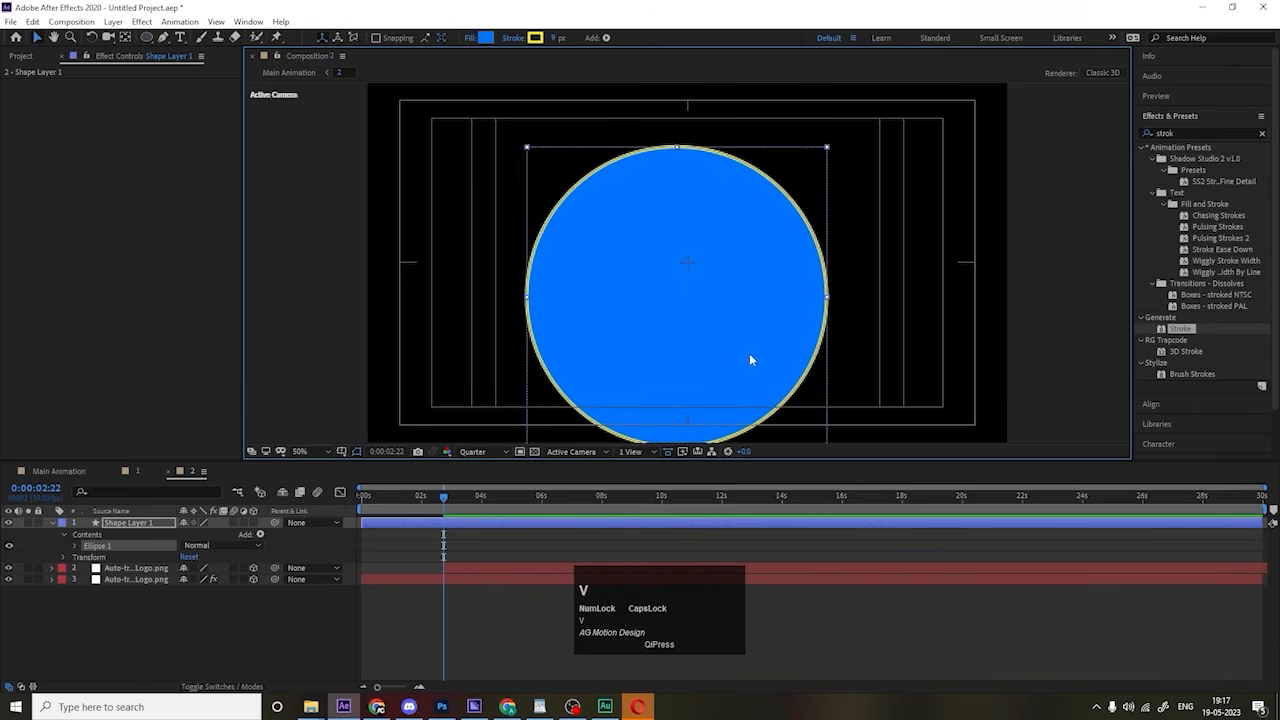
{"action": "left_click_drag", "start_coordinate": [749, 353], "coordinate": [761, 317]}
{"action": "left_click", "coordinate": [190, 625]}
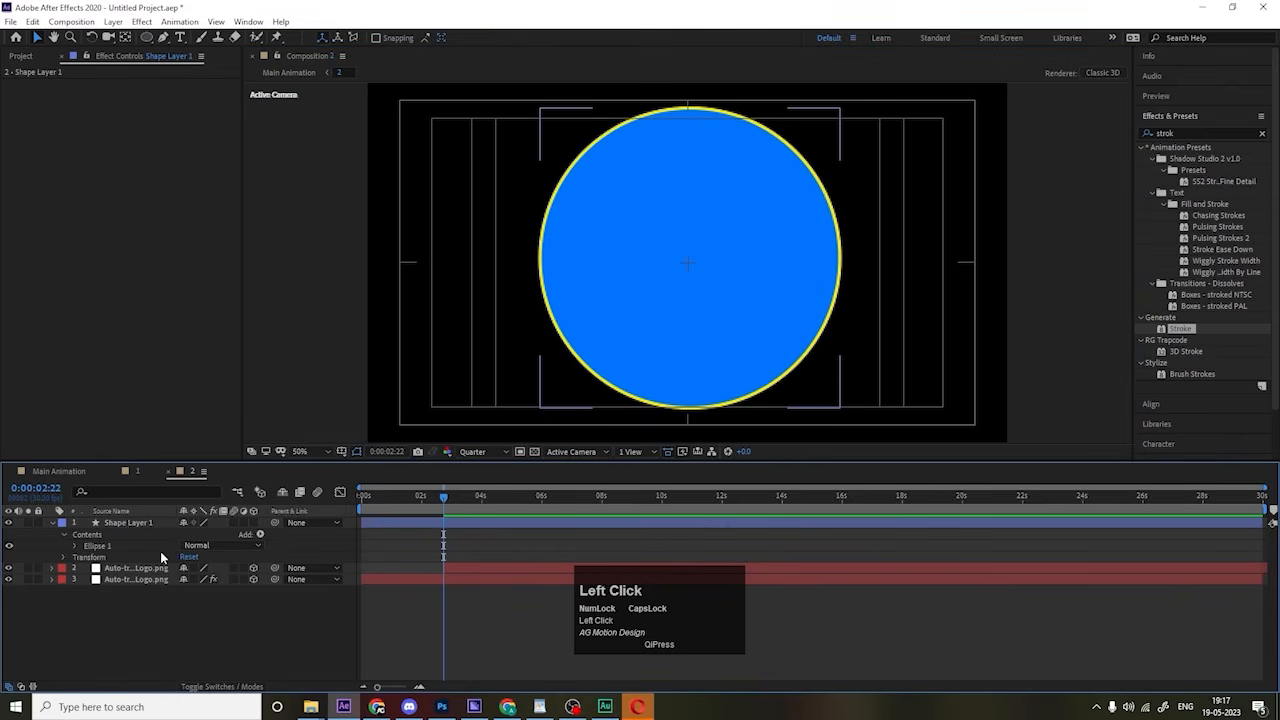
{"action": "left_click", "coordinate": [126, 523]}
{"action": "key", "text": "ctrl+alt+Home"}
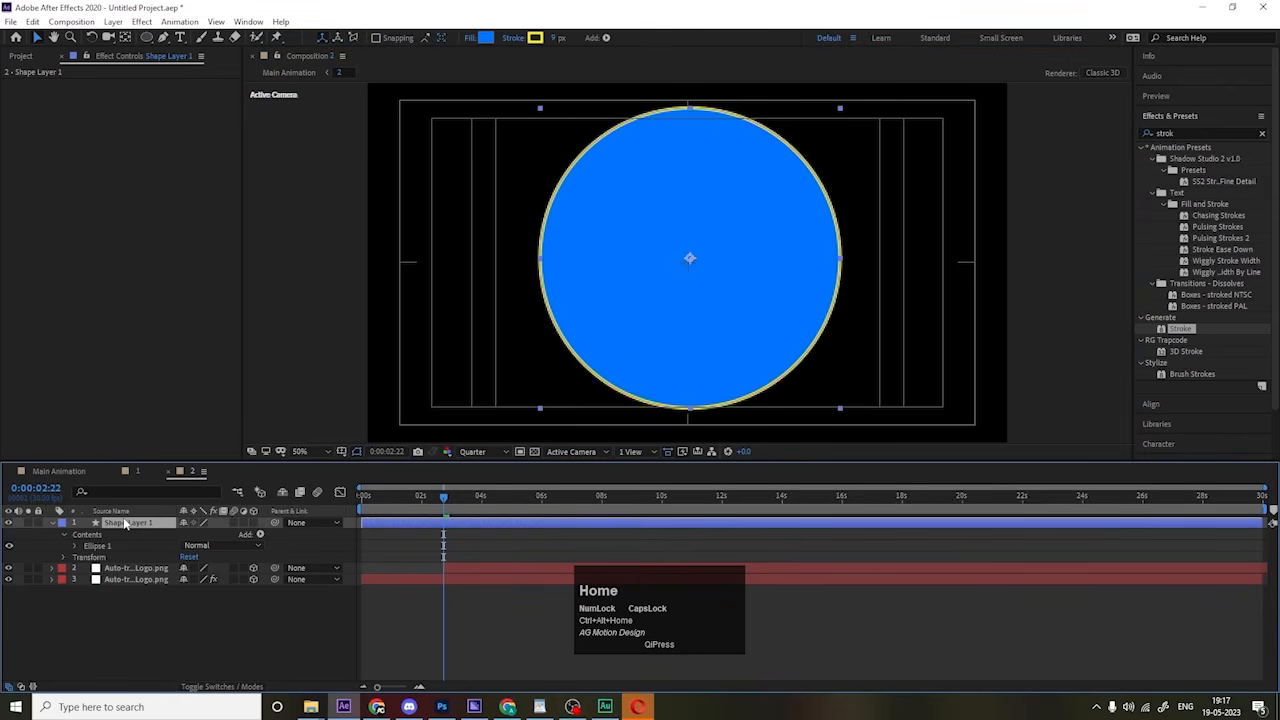
Step: Keyframe the circle's Scale from 0% at 0:00:02:22 to 109% at 0:00:04:28
{"action": "key", "text": "s"}
{"action": "left_click", "coordinate": [197, 535]}
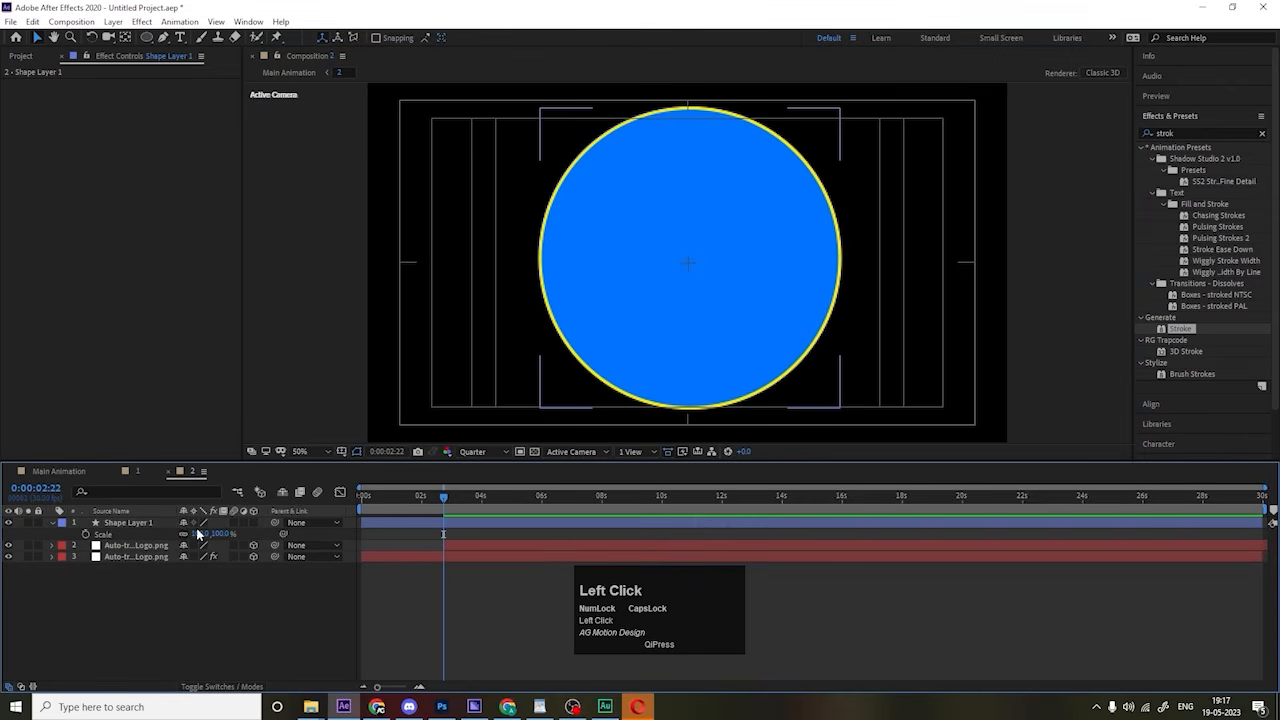
{"action": "type", "text": "0"}
{"action": "key", "text": "Return"}
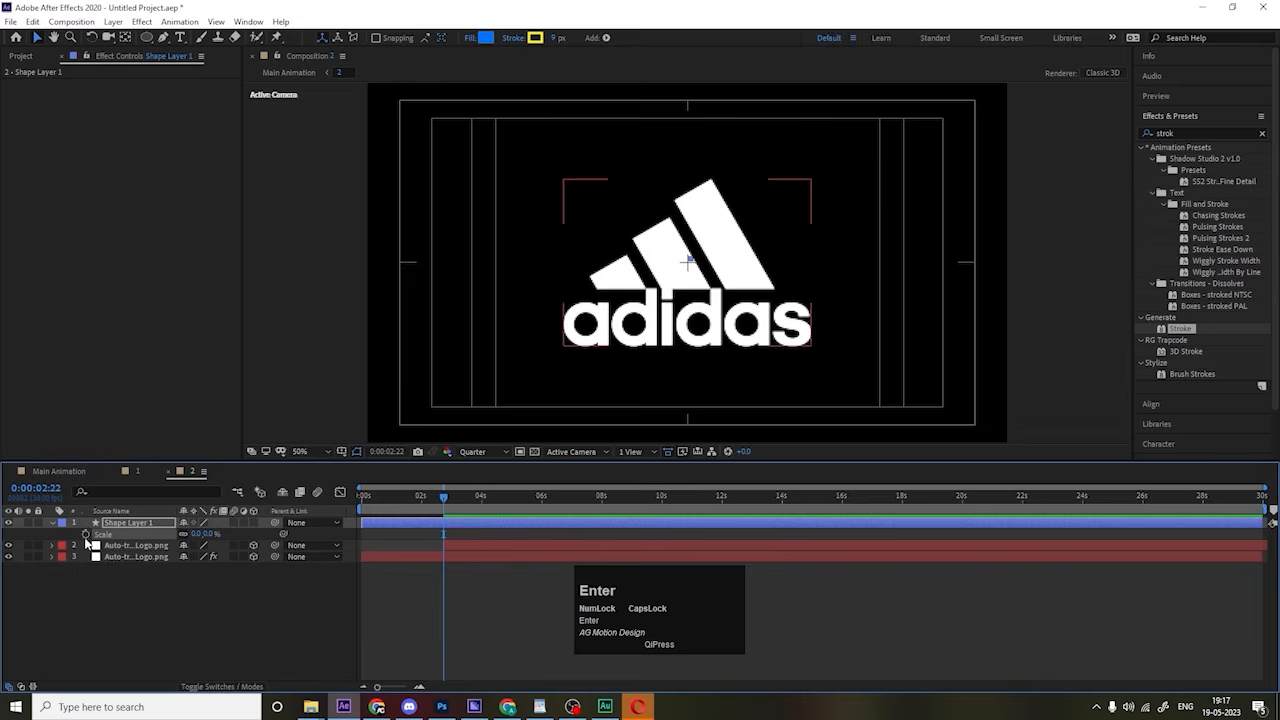
{"action": "key", "text": "space"}
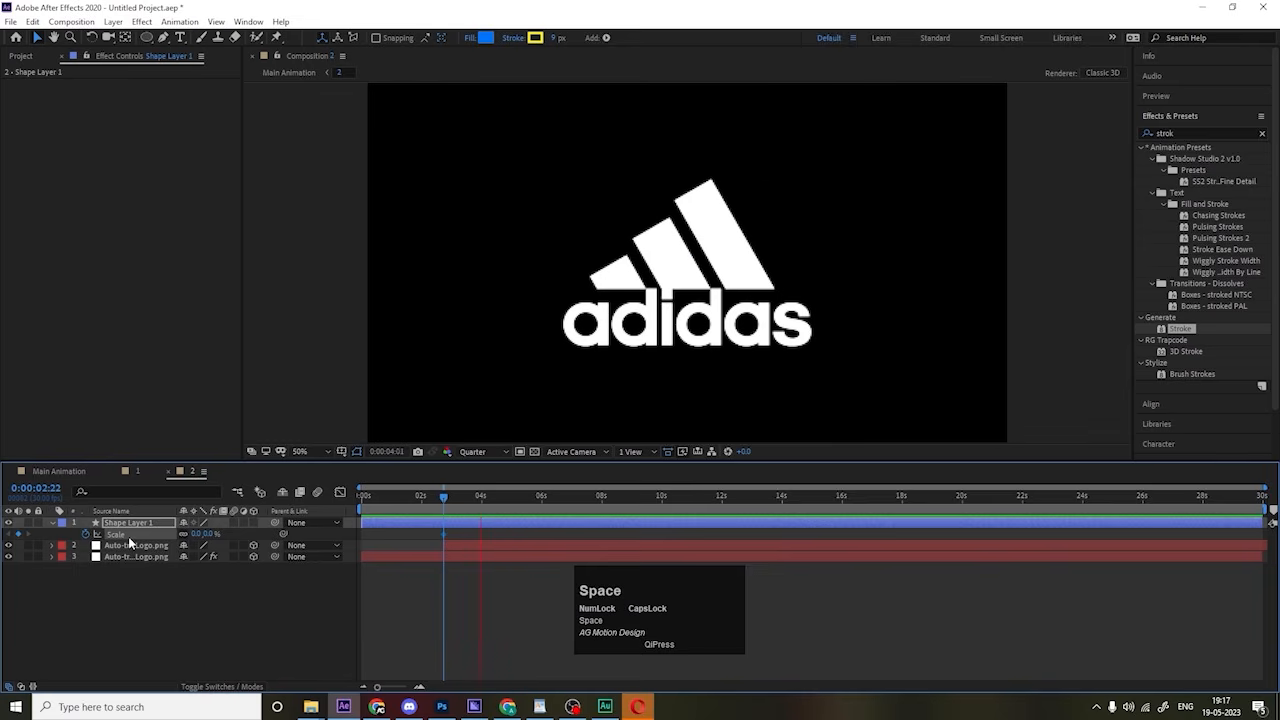
{"action": "key", "text": "space"}
{"action": "left_click_drag", "start_coordinate": [196, 534], "coordinate": [265, 530]}
Step: Set the filled logo layer's track matte to Alpha Matte "Shape Layer 1"
{"action": "left_click", "coordinate": [134, 547]}
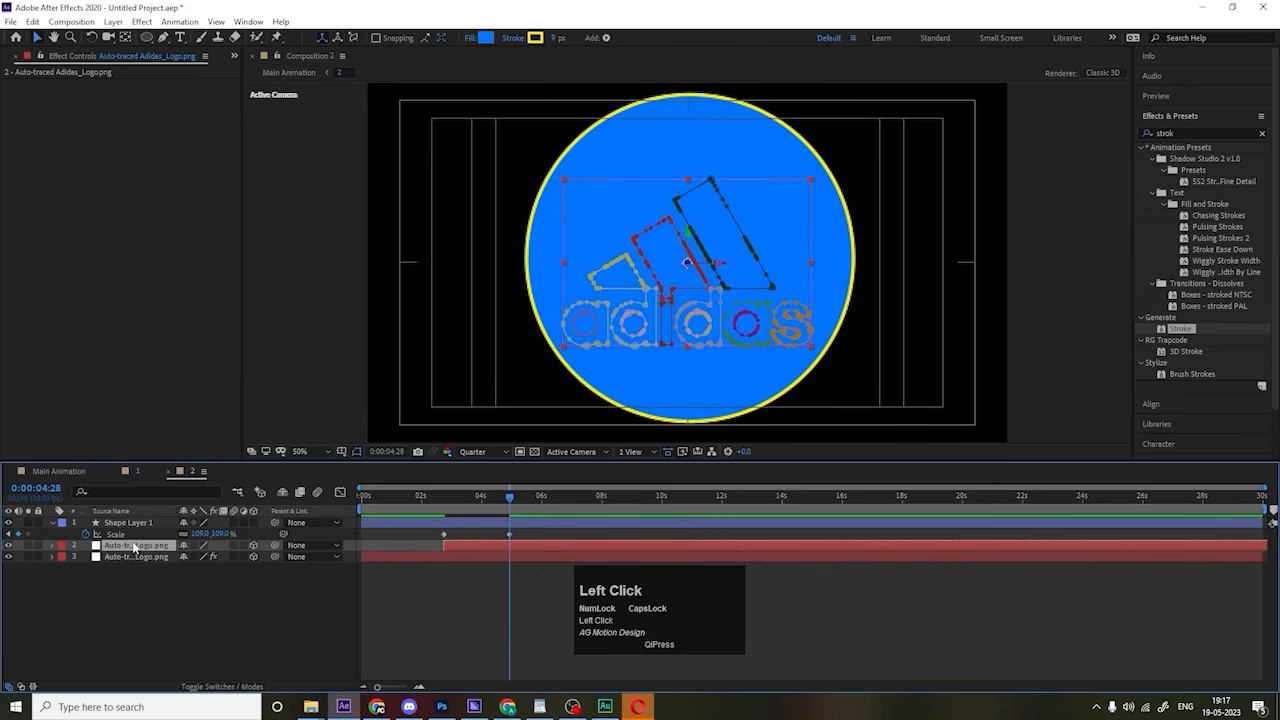
{"action": "key", "text": "F4"}
{"action": "left_click", "coordinate": [254, 545]}
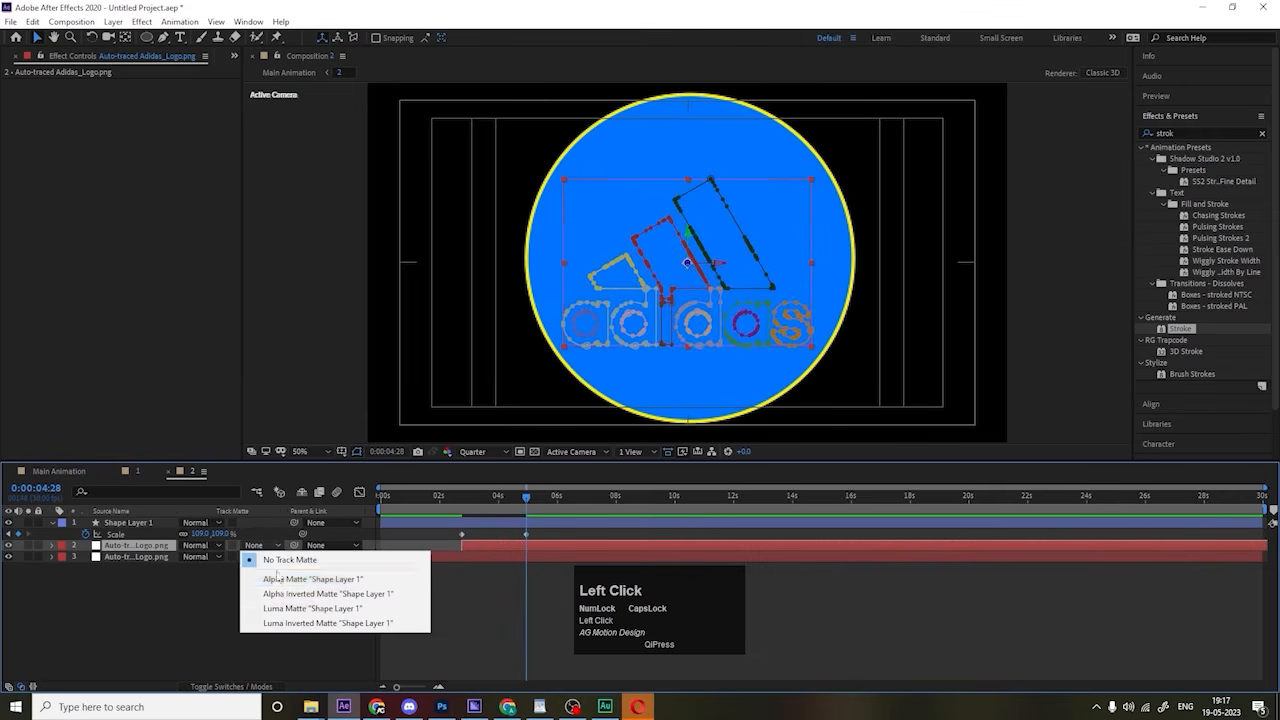
{"action": "left_click", "coordinate": [290, 572]}
Step: Apply Easy Ease to both of the circle's Scale keyframes and preview the logo fill reveal
{"action": "key", "text": "j"}
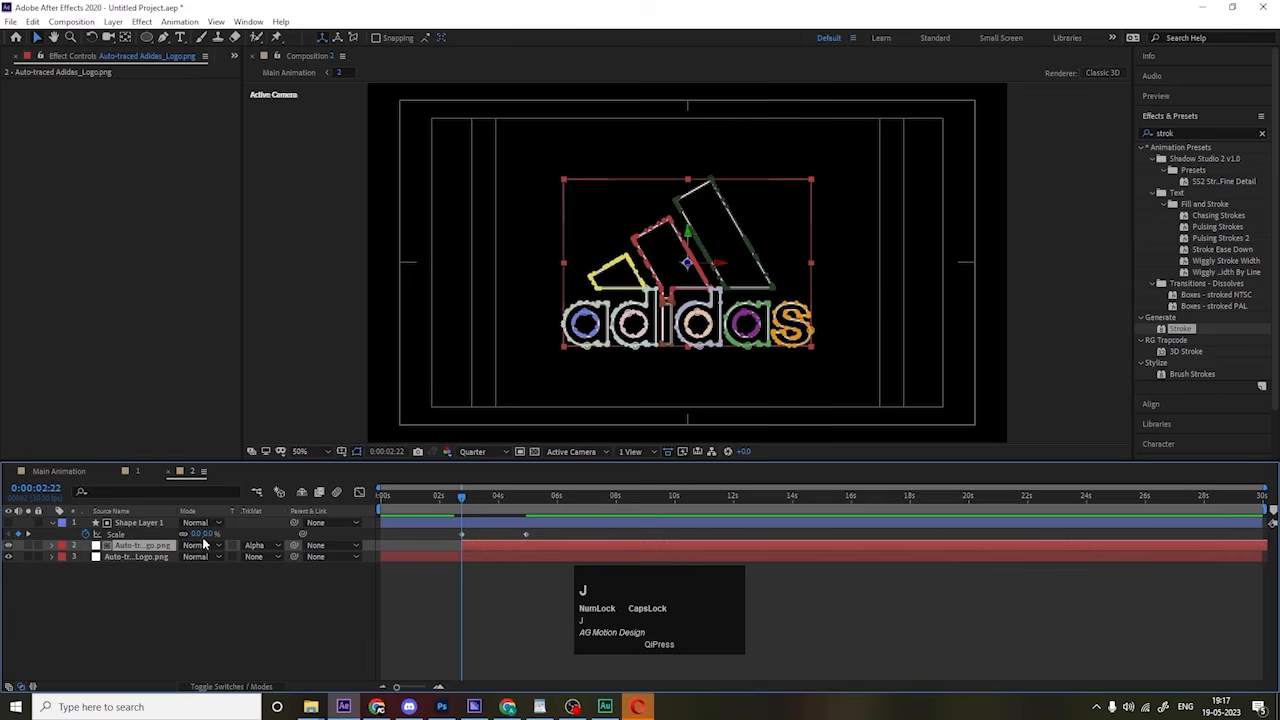
{"action": "left_click", "coordinate": [157, 536]}
{"action": "key", "text": "F9"}
{"action": "key", "text": "space"}
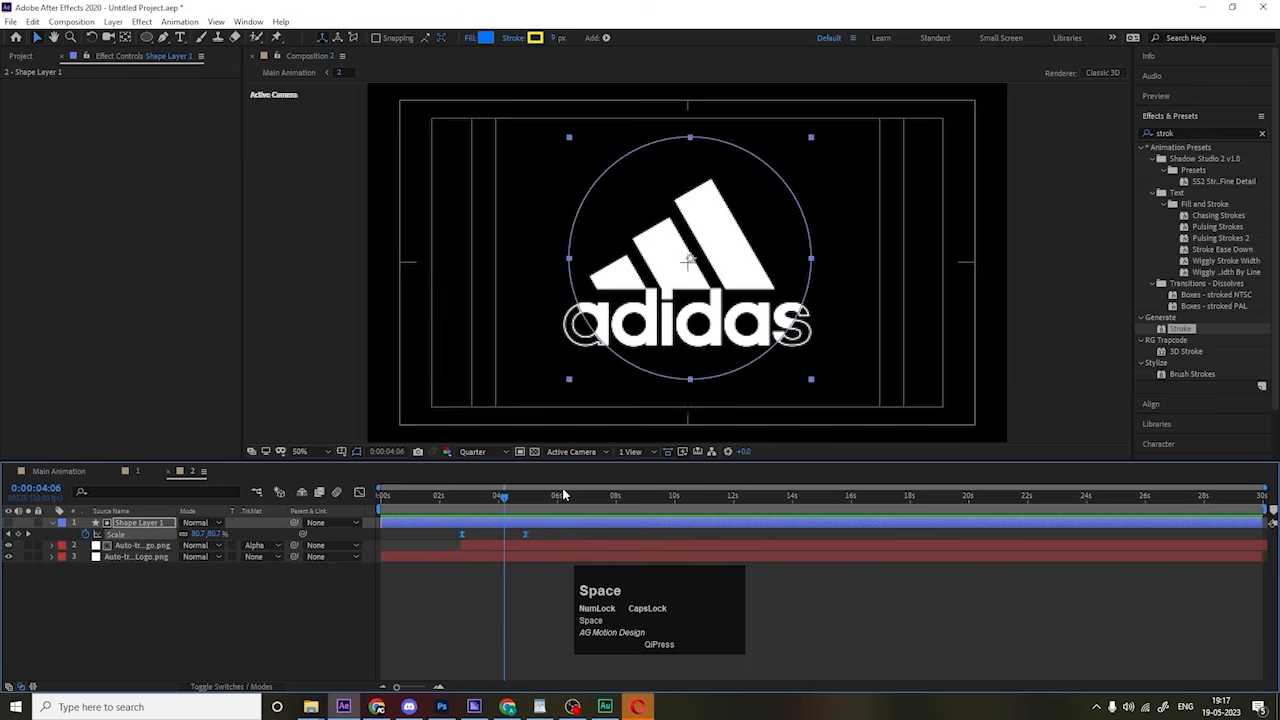
Step: Apply the Turbulent Displace effect to the circle matte, Shape Layer 1, in comp 2
{"action": "left_click_drag", "start_coordinate": [508, 511], "coordinate": [503, 528]}
{"action": "left_click", "coordinate": [1185, 133]}
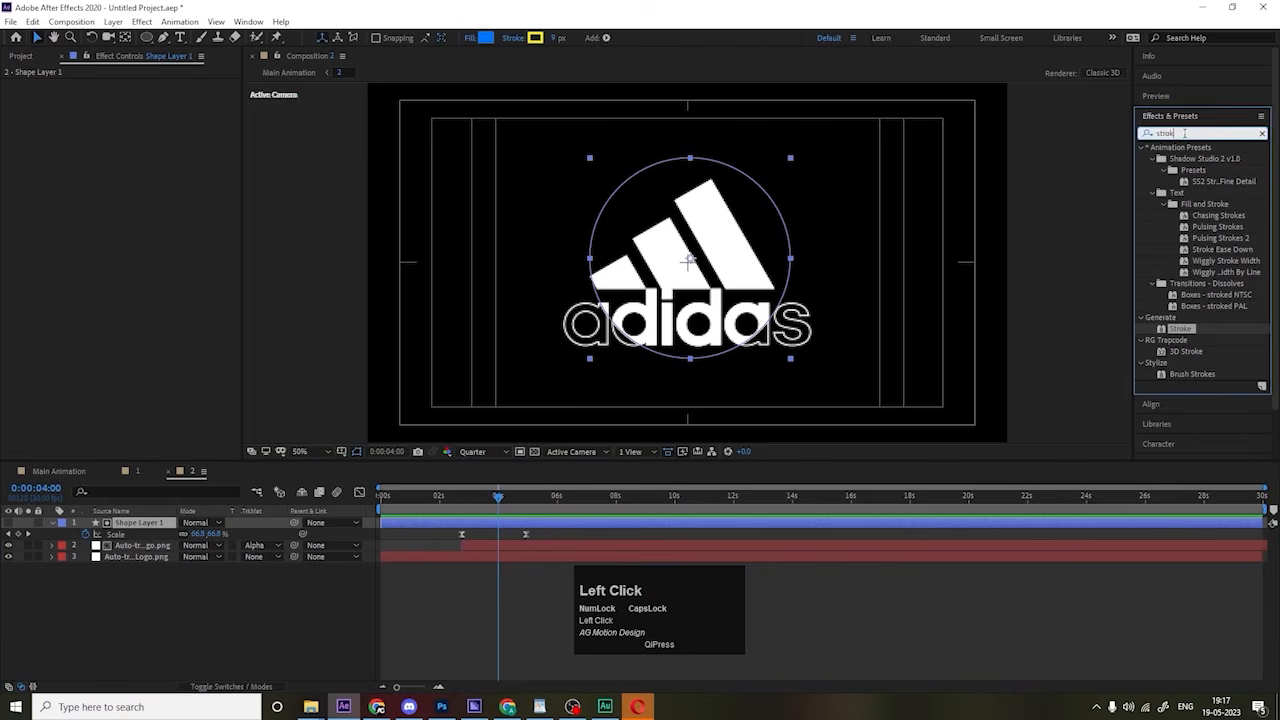
{"action": "key", "text": "ctrl+a"}
{"action": "type", "text": "tur"}
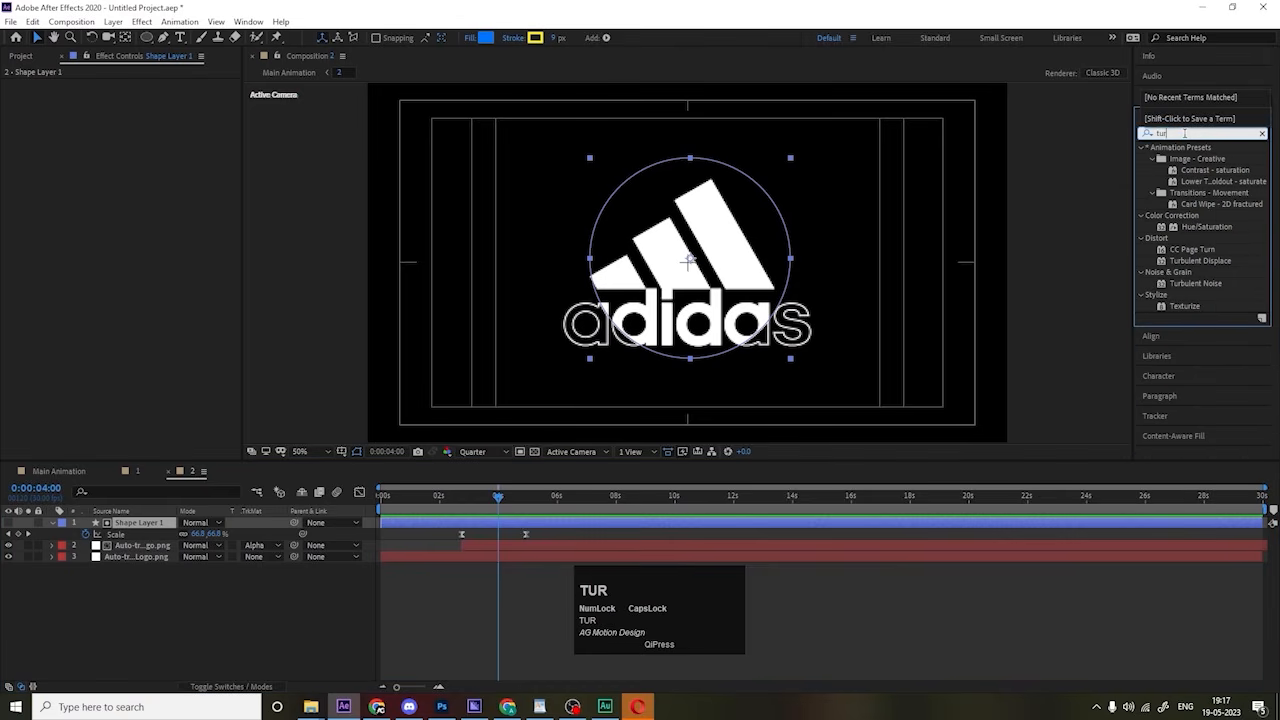
{"action": "double_click", "coordinate": [1211, 263]}
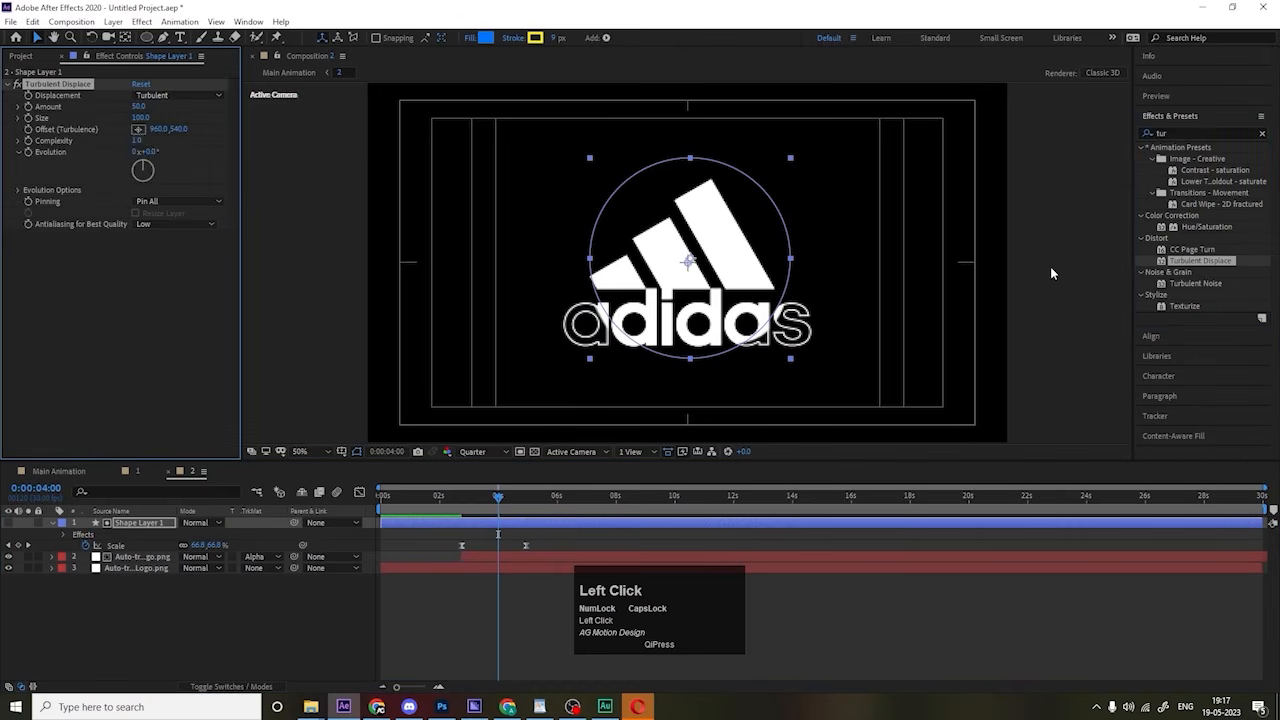
Step: Set the circle's Turbulent Displace Amount to 90 and Size to 45, and preview the fill reveal
{"action": "left_click_drag", "start_coordinate": [146, 106], "coordinate": [119, 118]}
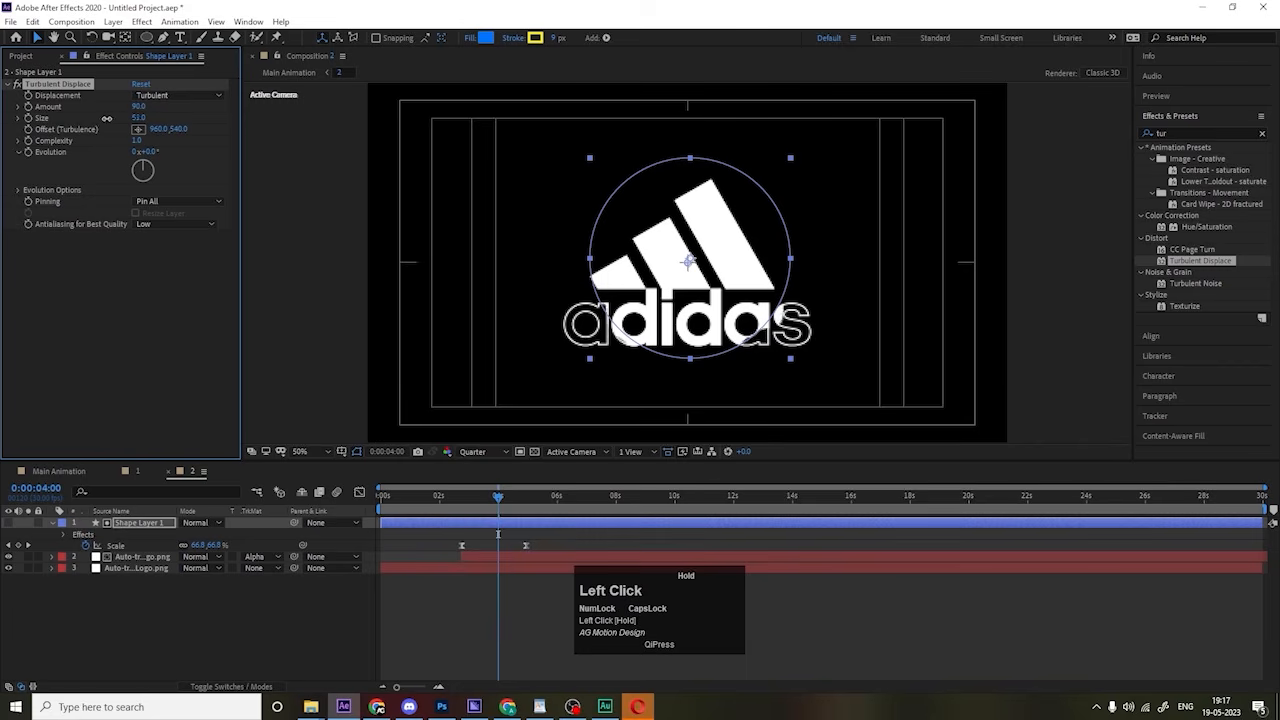
{"action": "key", "text": "space"}
{"action": "left_click", "coordinate": [483, 495]}
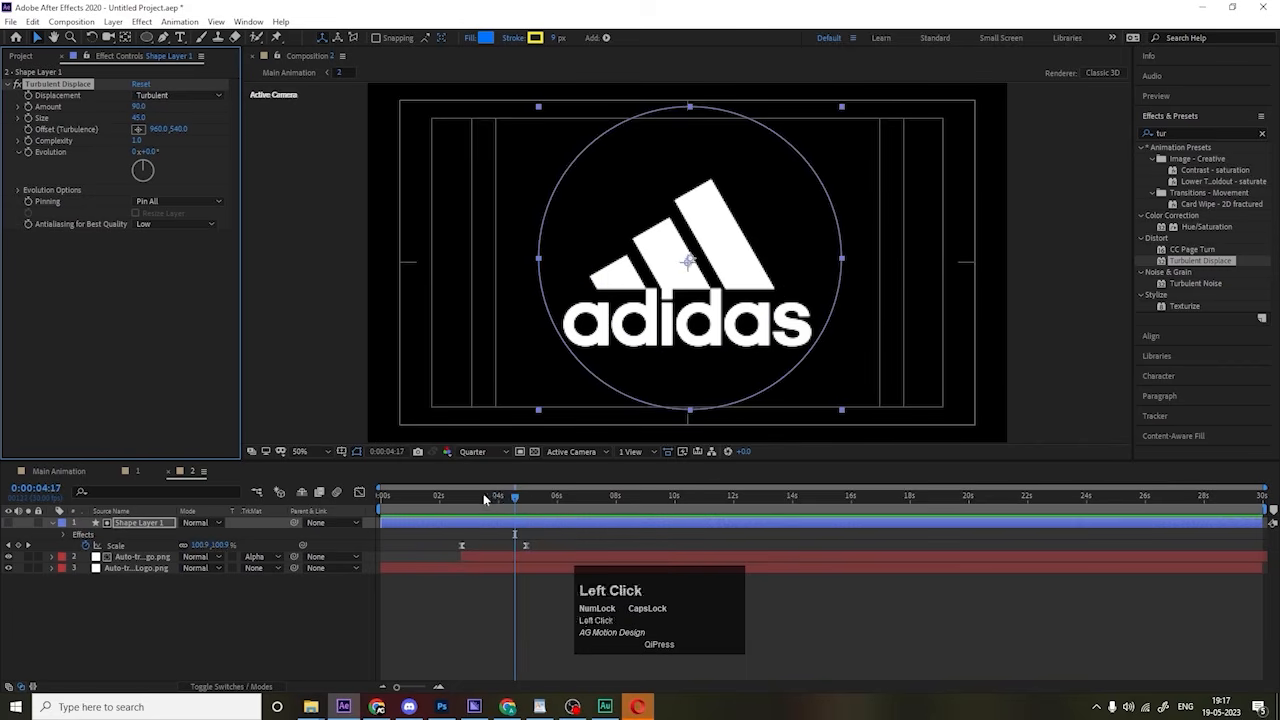
{"action": "key", "text": "space"}
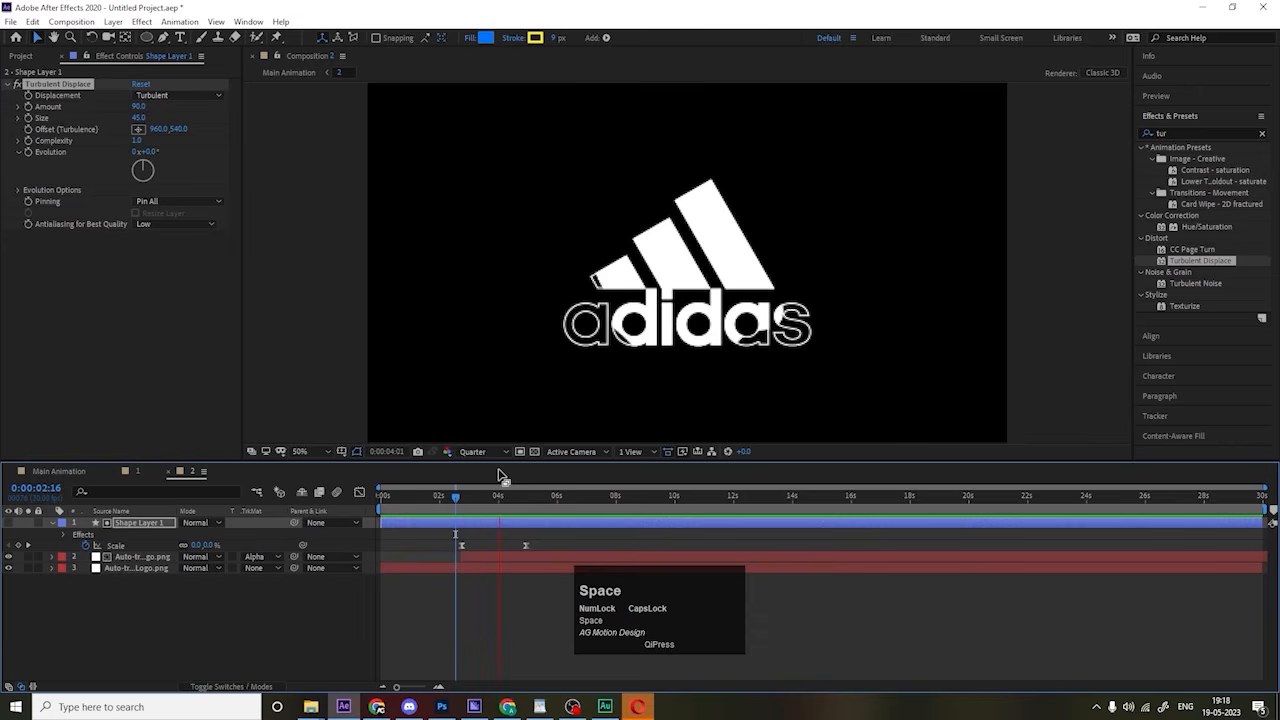
{"action": "key", "text": "space"}
{"action": "left_click_drag", "start_coordinate": [473, 504], "coordinate": [315, 500]}
Step: Return to the Main Animation composition and preview the full logo animation from the start
{"action": "left_click", "coordinate": [56, 470]}
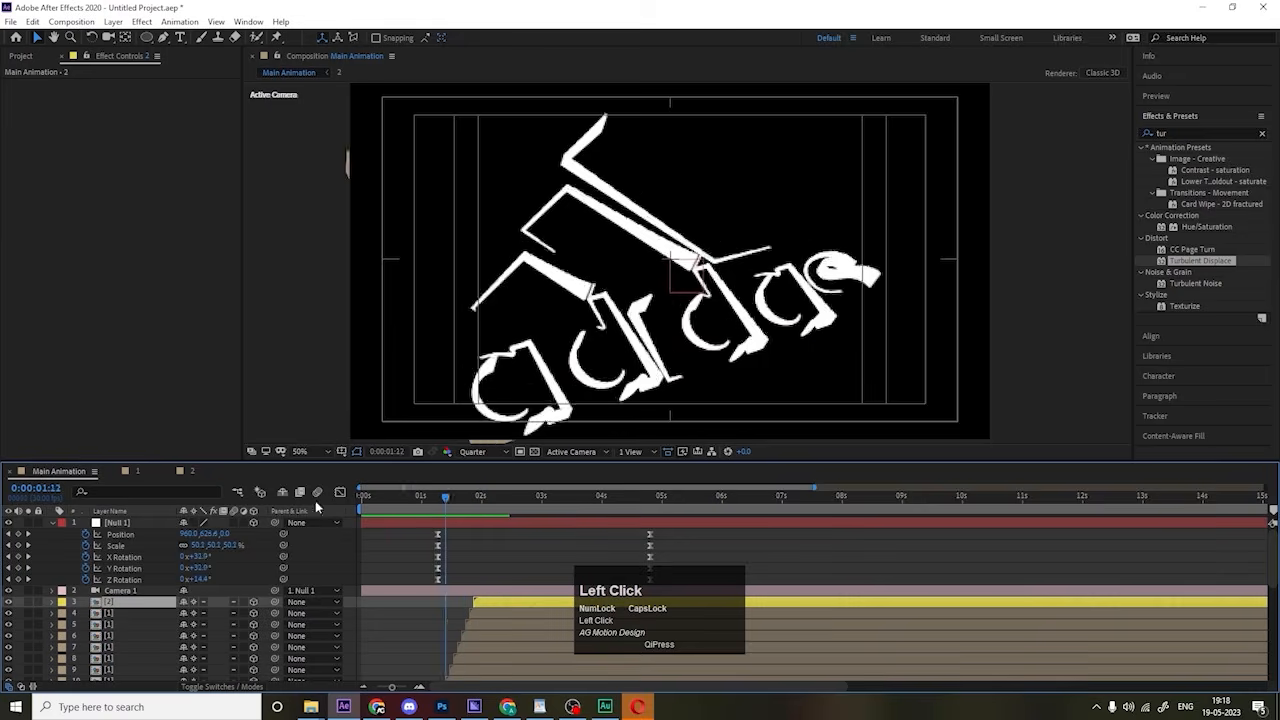
{"action": "key", "text": "space"}
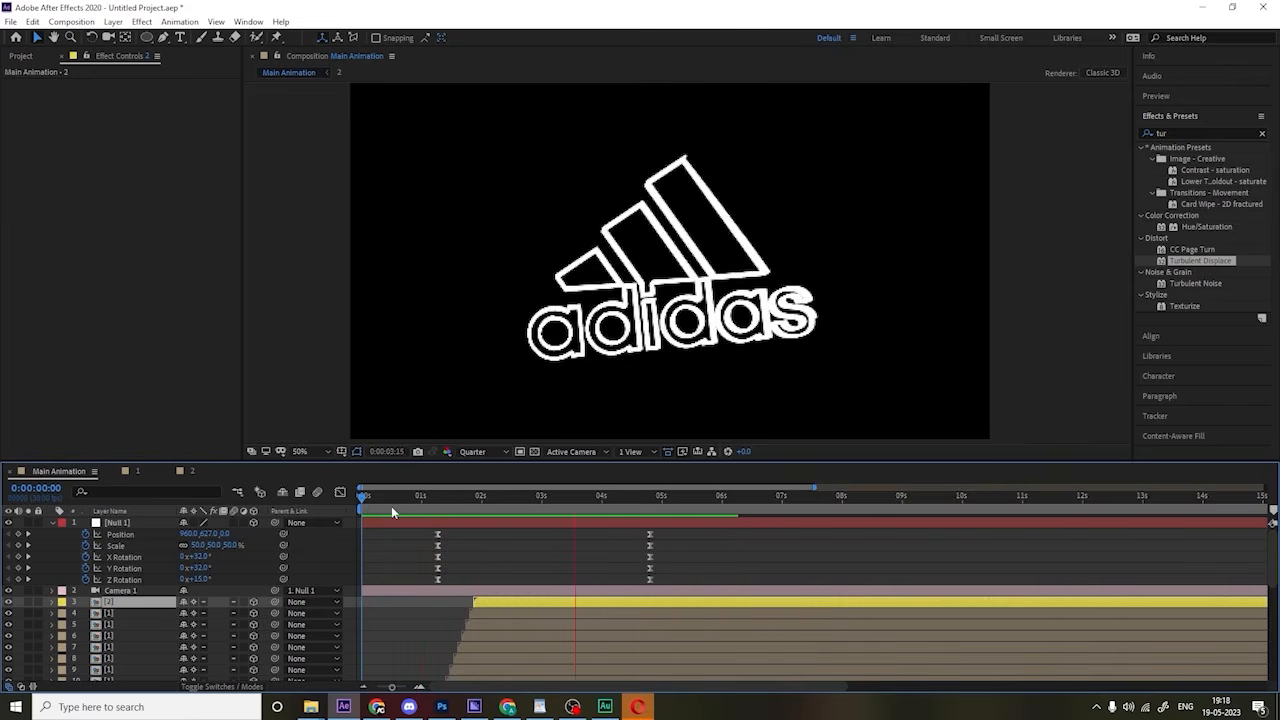
{"action": "key", "text": "space"}
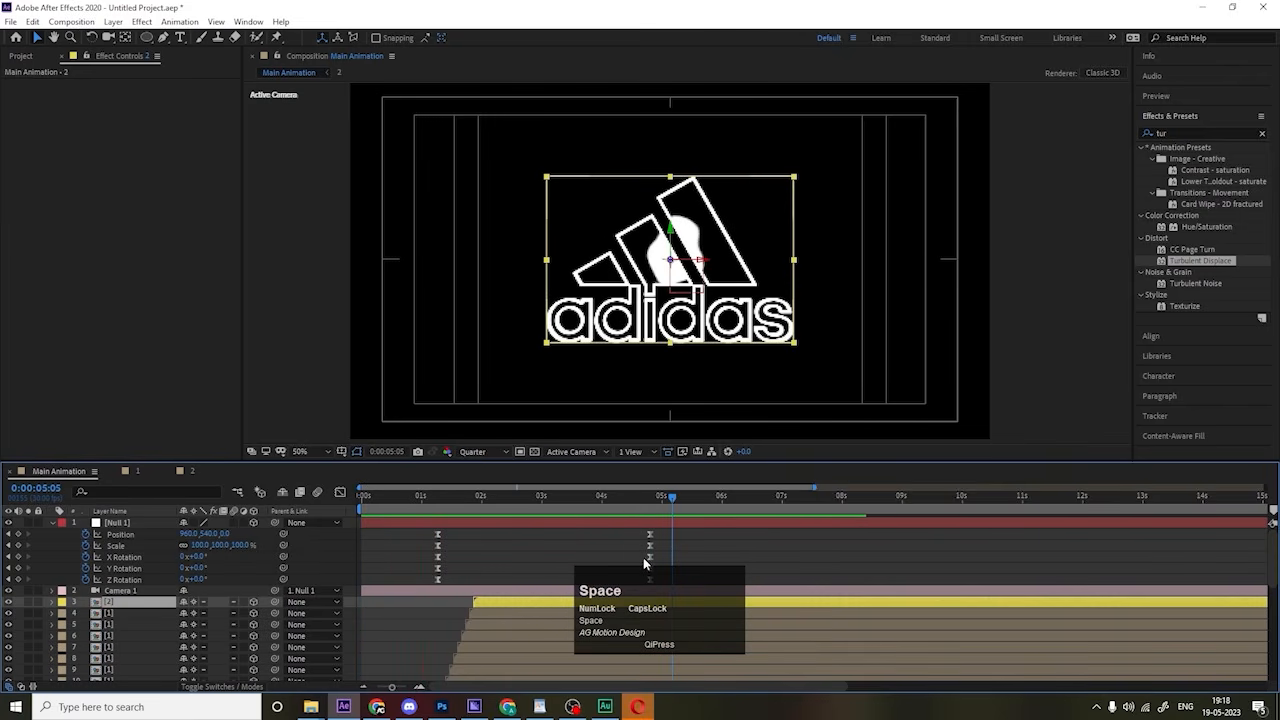
Step: Shift the circle matte and filled logo layers slightly earlier in comp 2, and check the reveal timing in Main Animation
{"action": "left_click_drag", "start_coordinate": [618, 514], "coordinate": [603, 557]}
{"action": "double_click", "coordinate": [558, 601]}
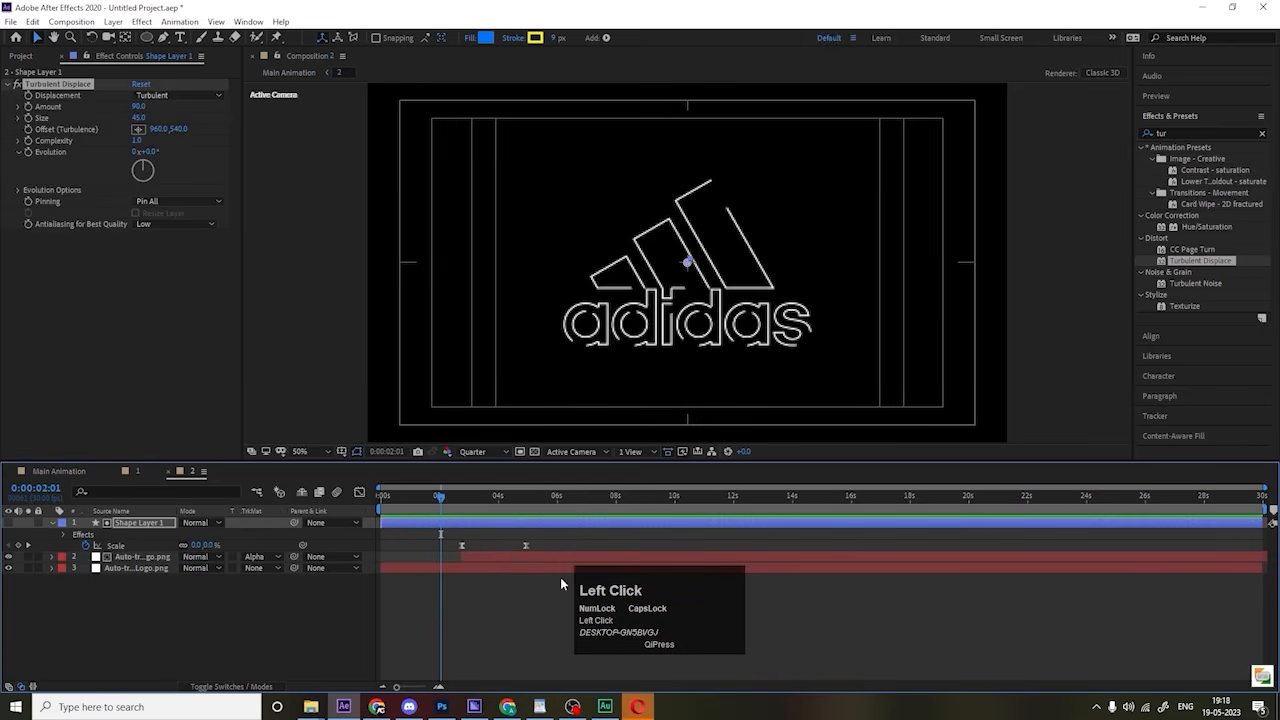
{"action": "left_click", "coordinate": [499, 560]}
{"action": "left_click_drag", "start_coordinate": [488, 525], "coordinate": [463, 523]}
{"action": "left_click", "coordinate": [58, 471]}
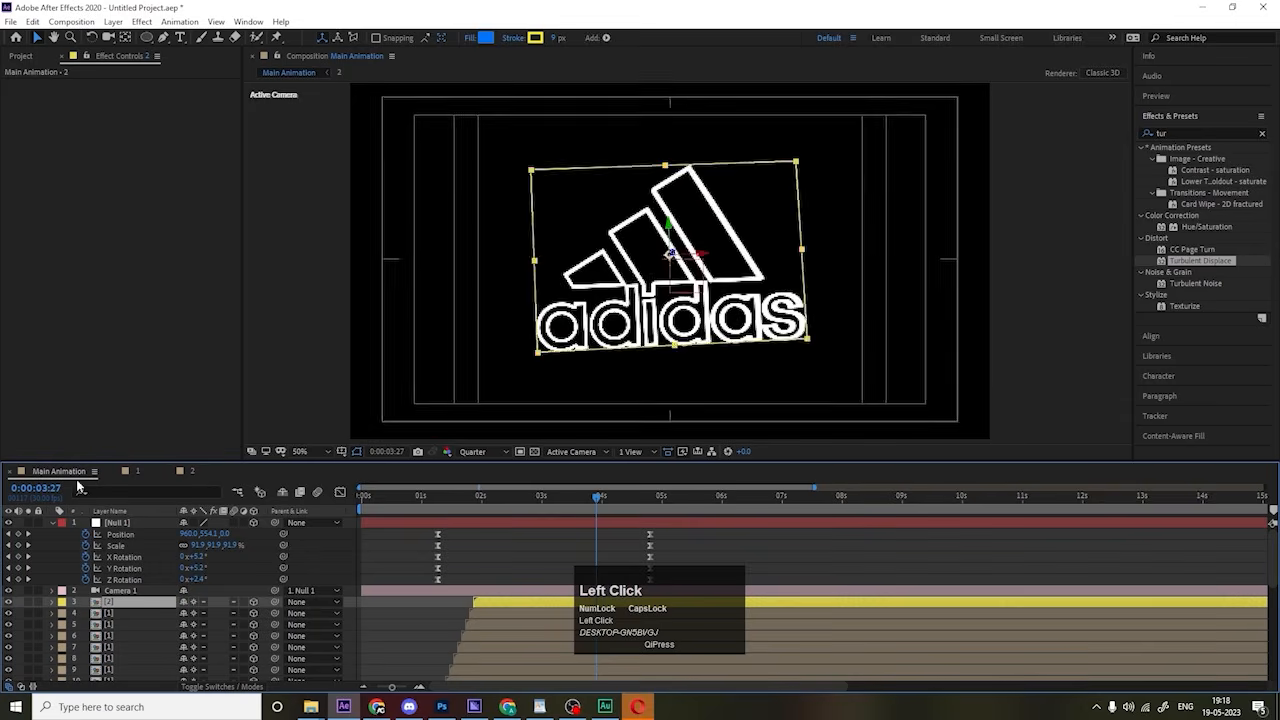
{"action": "key", "text": "space"}
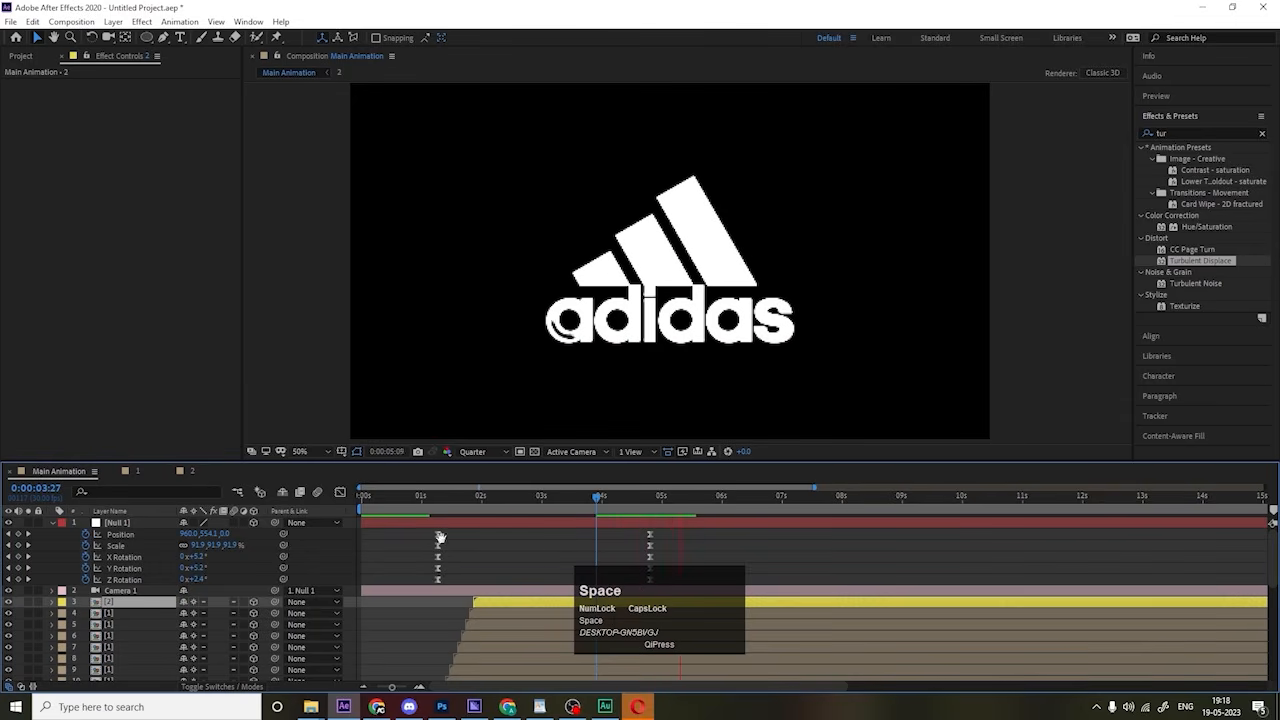
Step: Collapse the null's keyframed properties and replay Main Animation from the beginning
{"action": "left_click", "coordinate": [471, 547]}
{"action": "key", "text": "u"}
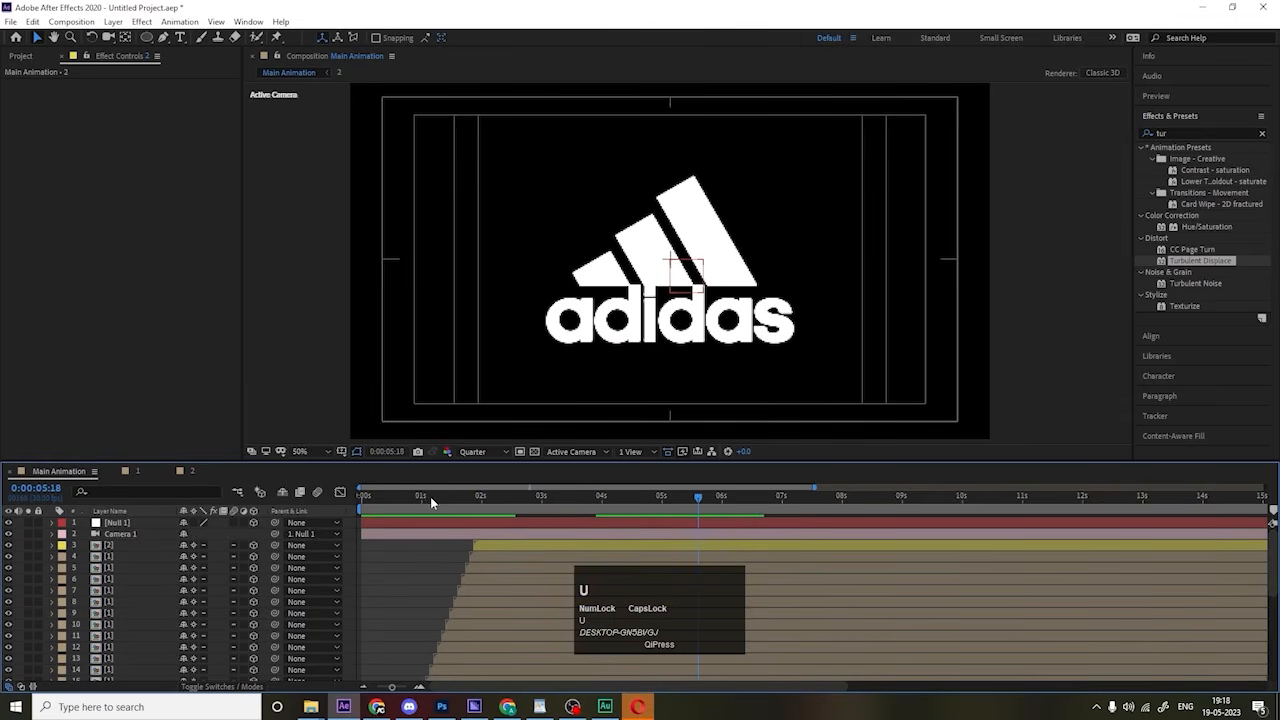
{"action": "left_click", "coordinate": [337, 496]}
{"action": "key", "text": "space"}
{"action": "left_click", "coordinate": [387, 575]}
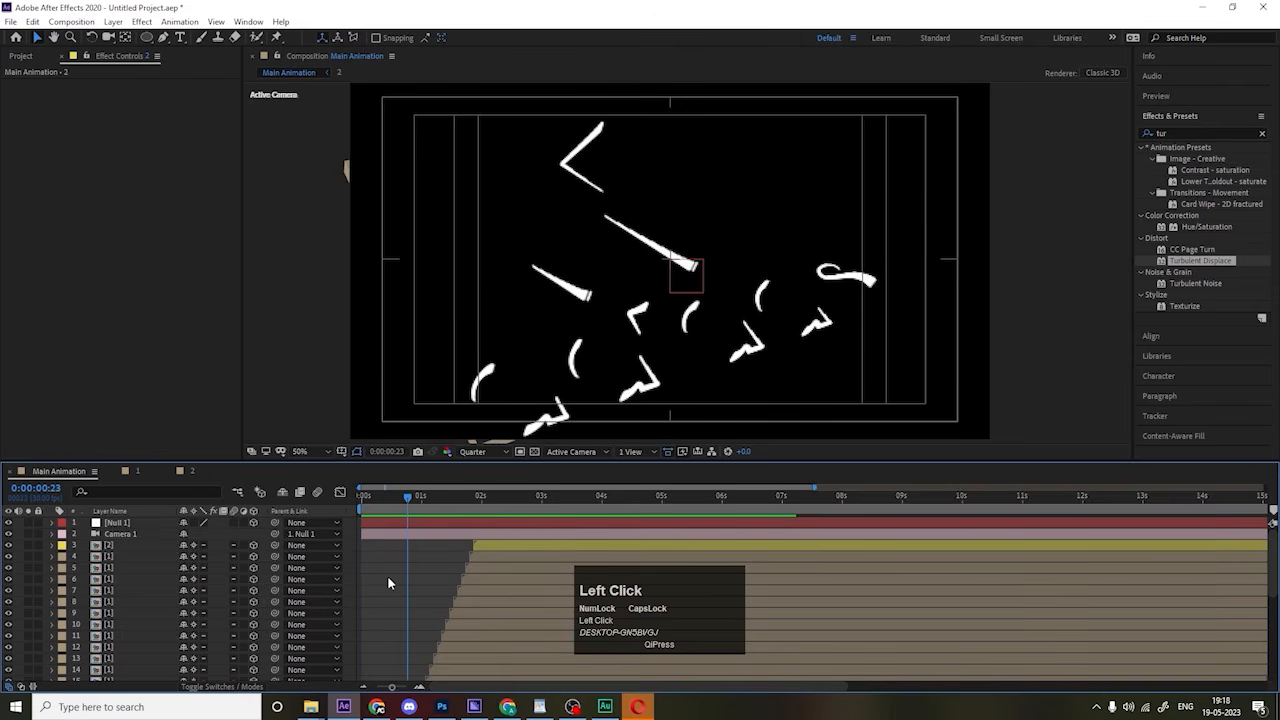
Step: Apply the Fill effect to the bottommost stroke layer, layer 31, in Main Animation and preview it
{"action": "scroll", "coordinate": [387, 575], "scroll_direction": "down", "scroll_amount": 5}
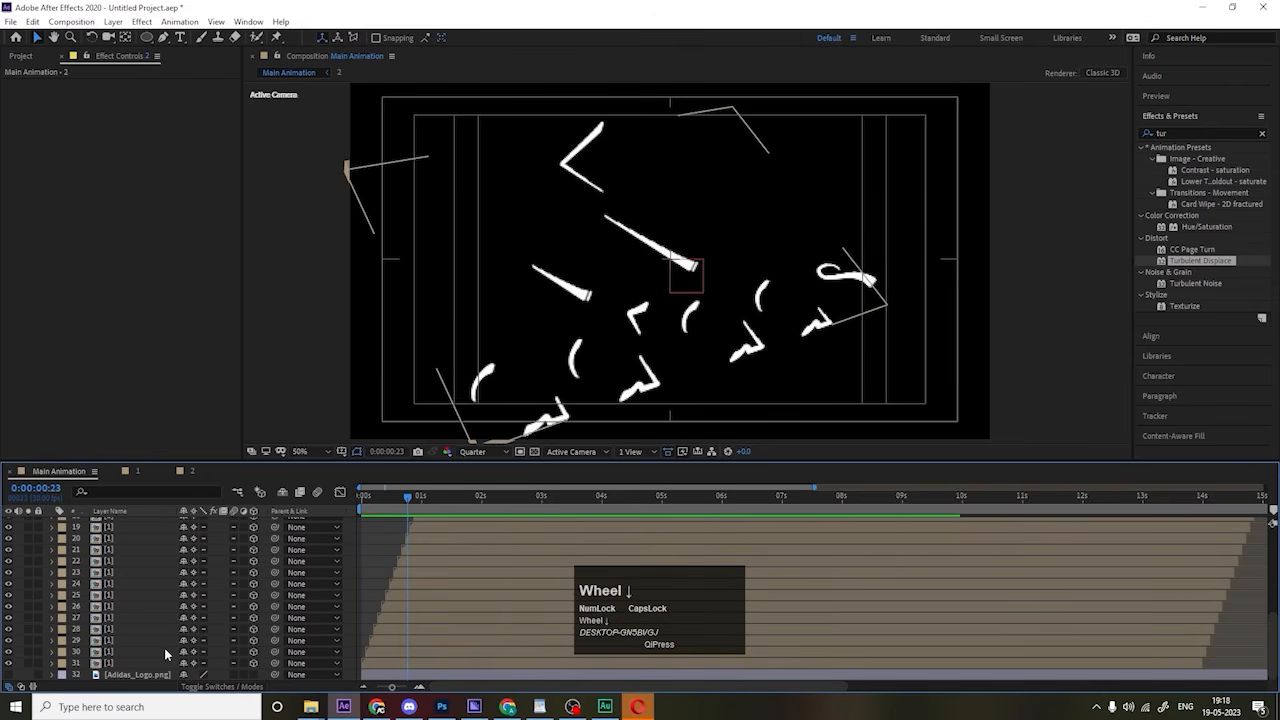
{"action": "left_click", "coordinate": [115, 663]}
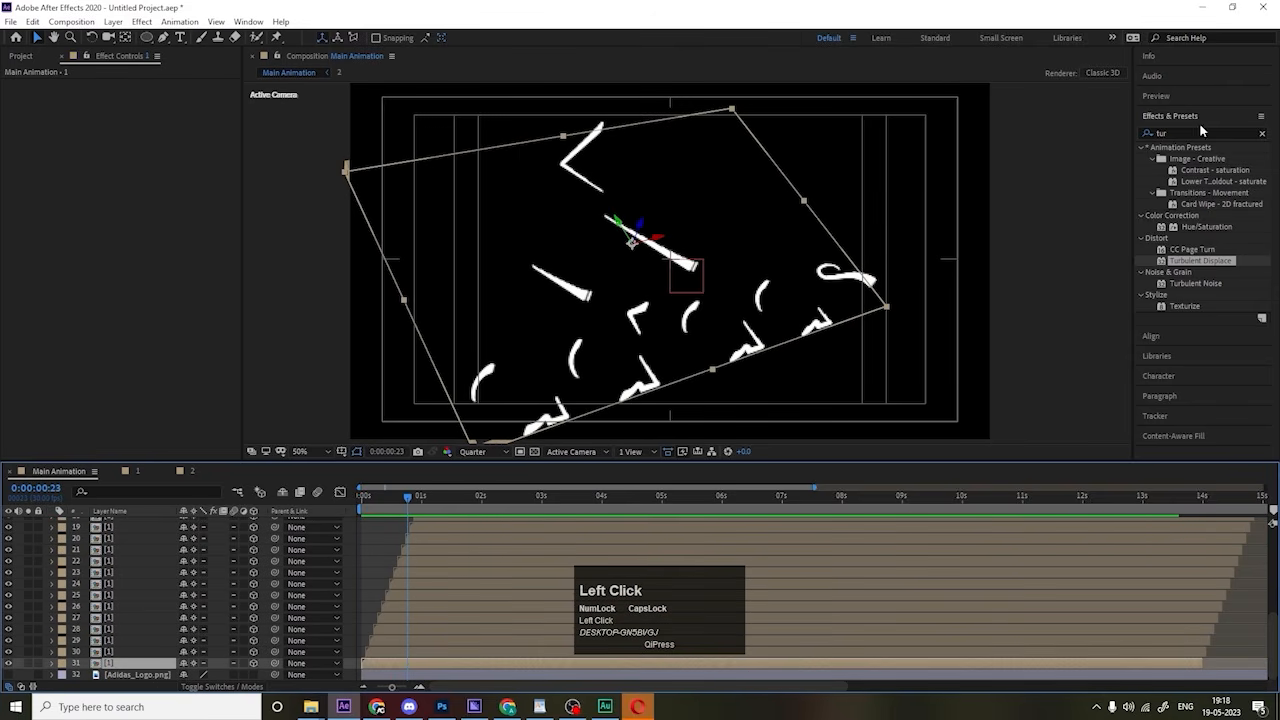
{"action": "left_click", "coordinate": [1190, 132]}
{"action": "key", "text": "ctrl+a"}
{"action": "type", "text": "fill"}
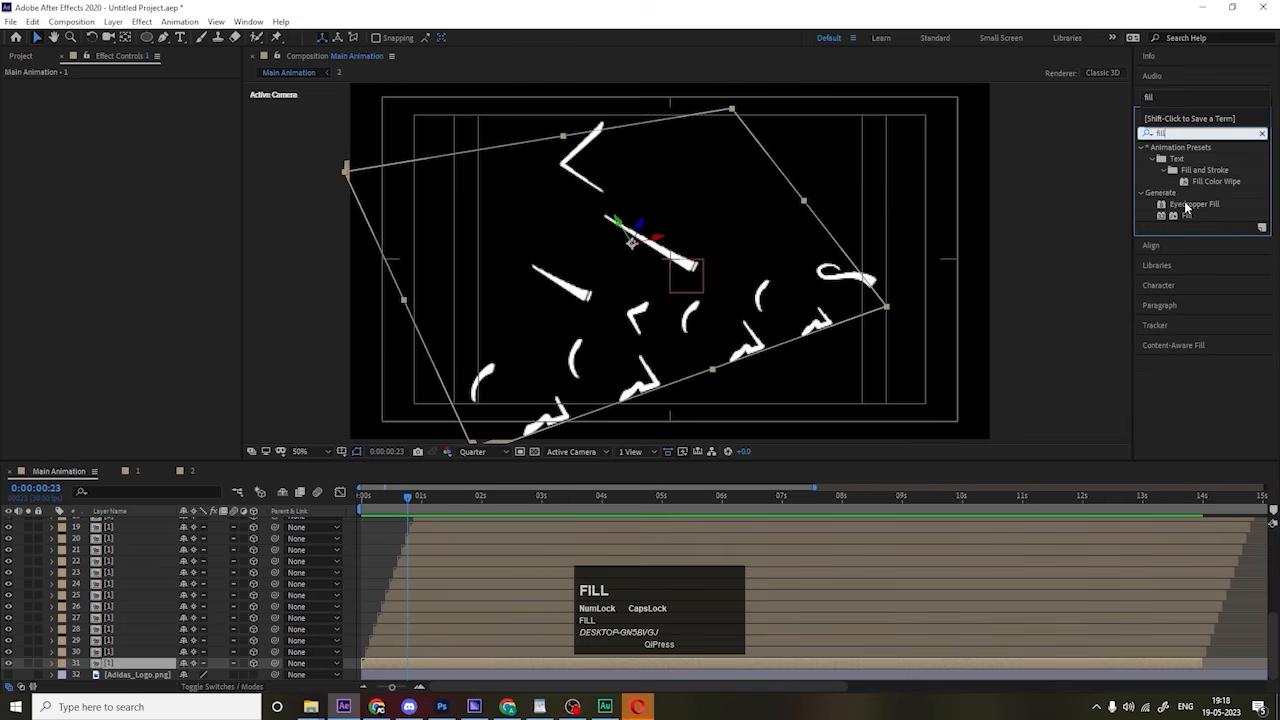
{"action": "double_click", "coordinate": [1188, 216]}
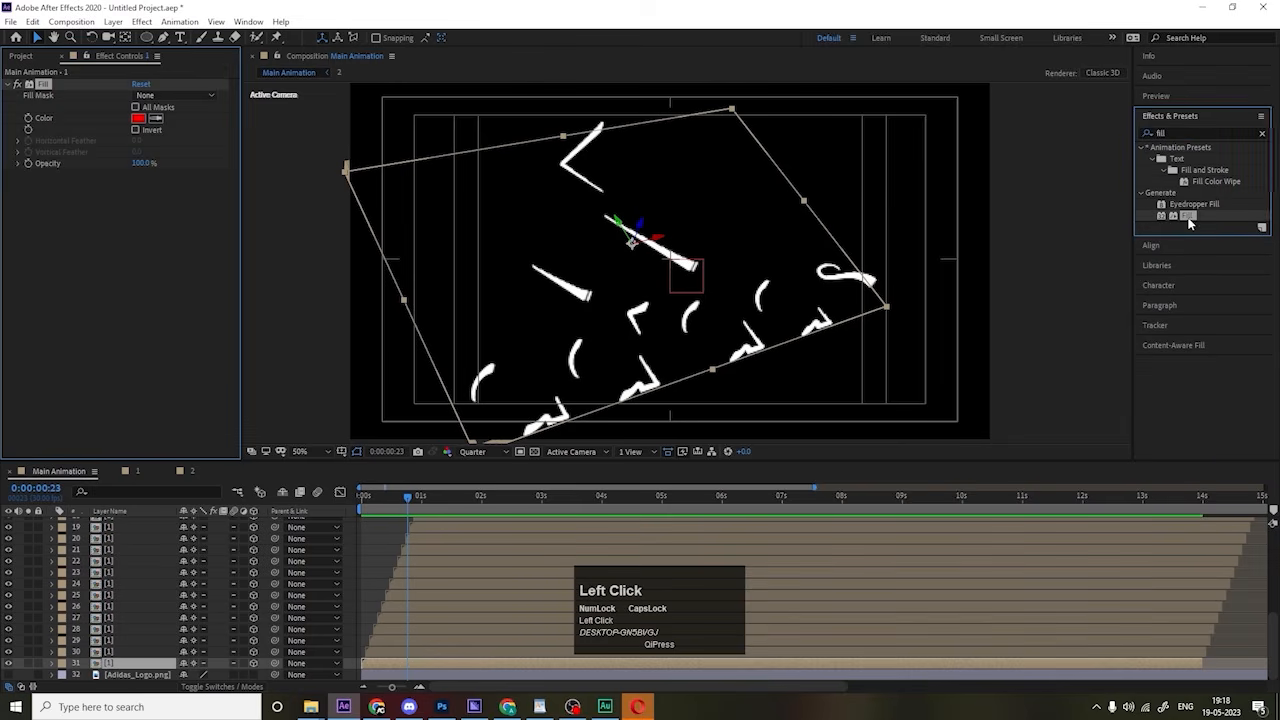
{"action": "key", "text": "space"}
{"action": "key", "text": "space"}
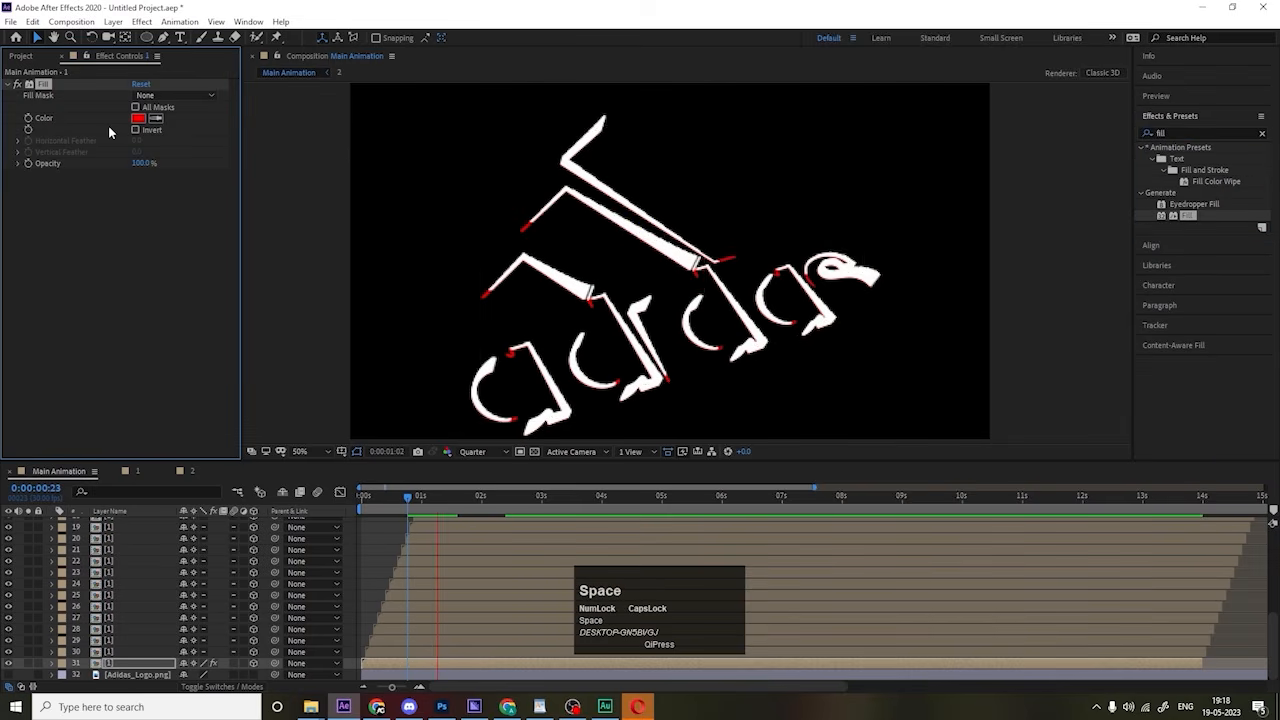
Step: Set layer 31's Fill colour to dark grey 343434 and copy the Fill effect
{"action": "left_click", "coordinate": [137, 119]}
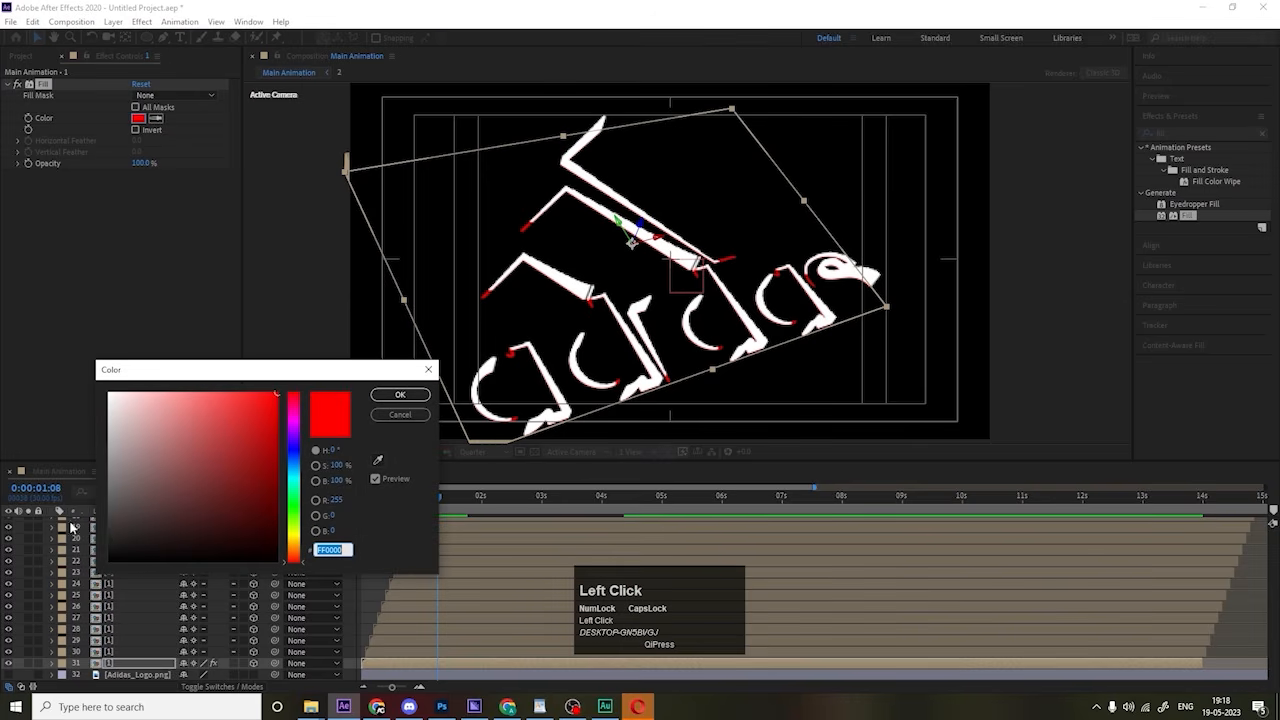
{"action": "left_click_drag", "start_coordinate": [116, 537], "coordinate": [104, 529]}
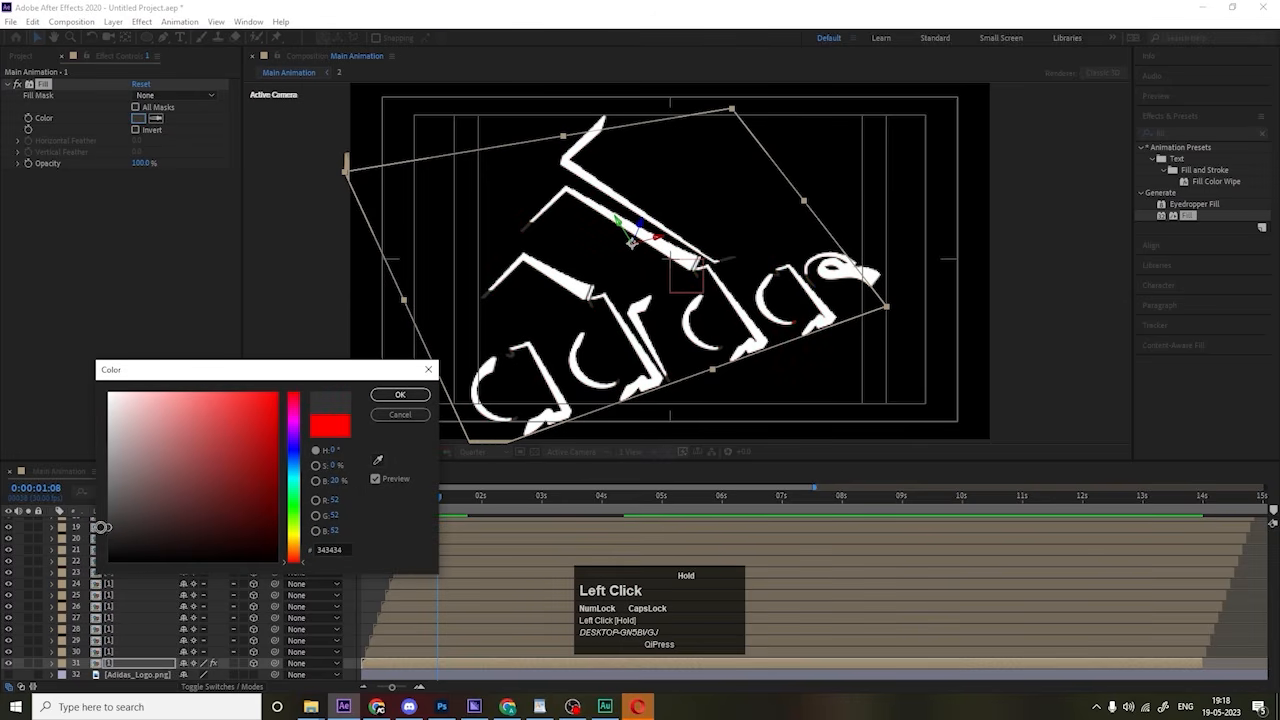
{"action": "left_click", "coordinate": [392, 396]}
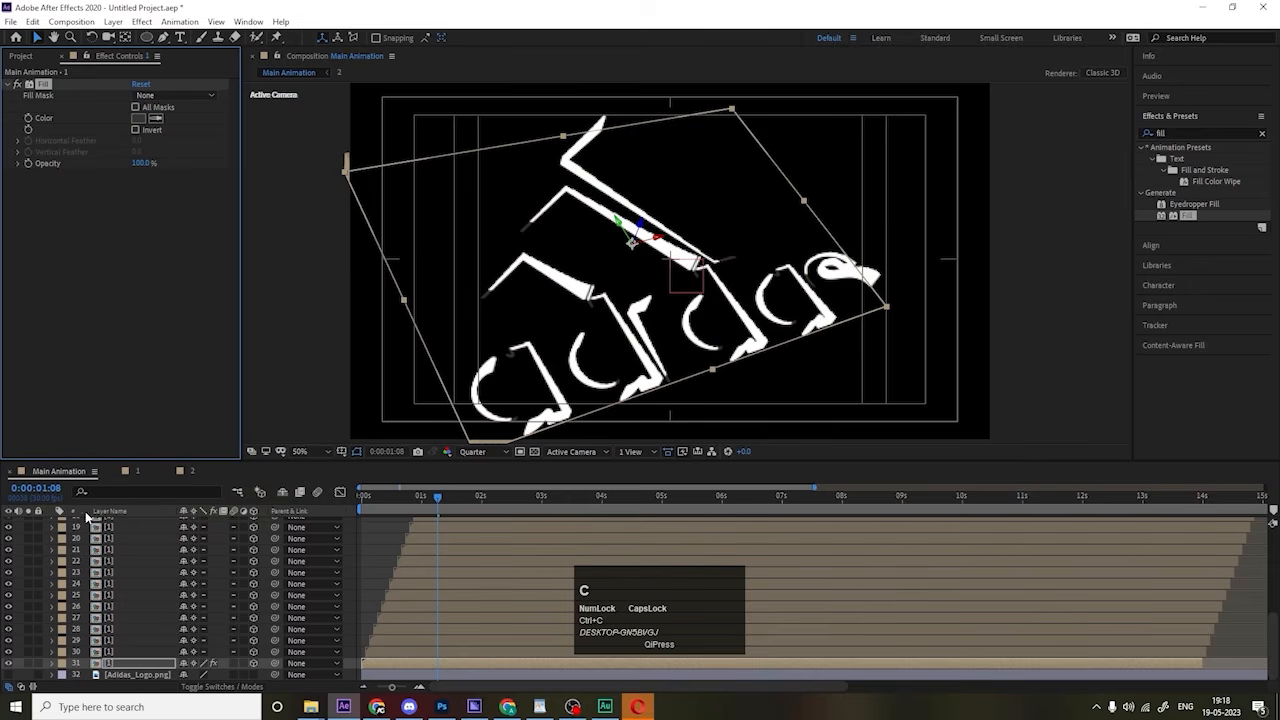
Step: Paste the dark grey Fill effect onto every other stroke layer, the odd-numbered layers from 29 up to 5
{"action": "left_click", "coordinate": [107, 640]}
{"action": "left_click", "coordinate": [106, 618], "text": "ctrl"}
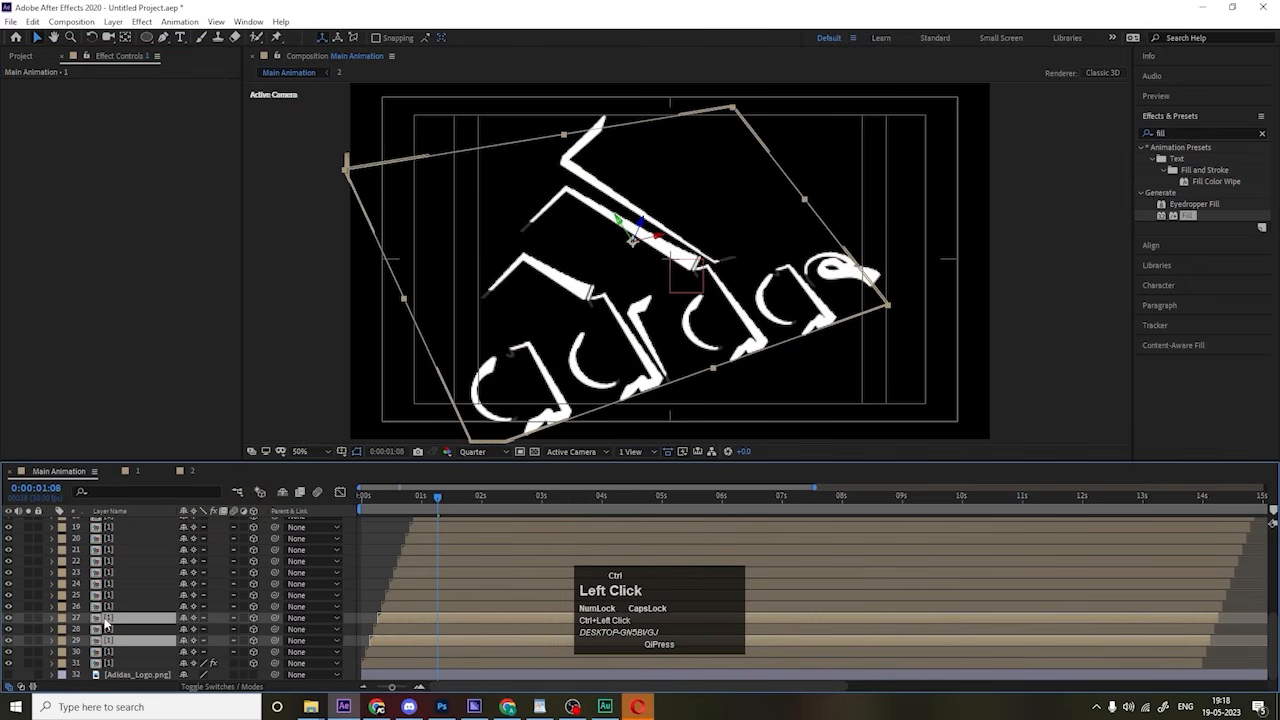
{"action": "left_click", "coordinate": [108, 595], "text": "ctrl"}
{"action": "left_click", "coordinate": [110, 572], "text": "ctrl"}
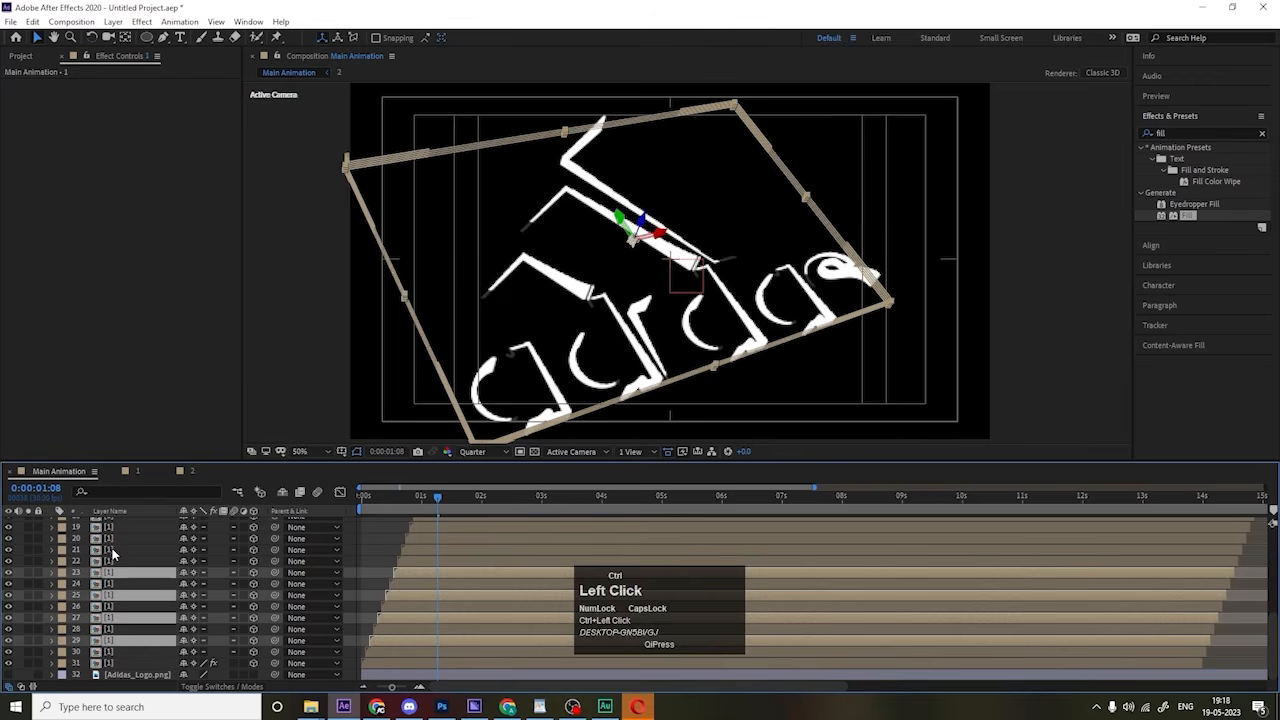
{"action": "left_click", "coordinate": [112, 550], "text": "ctrl"}
{"action": "scroll", "coordinate": [112, 550], "scroll_direction": "up", "scroll_amount": 1}
{"action": "left_click", "coordinate": [110, 561], "text": "ctrl"}
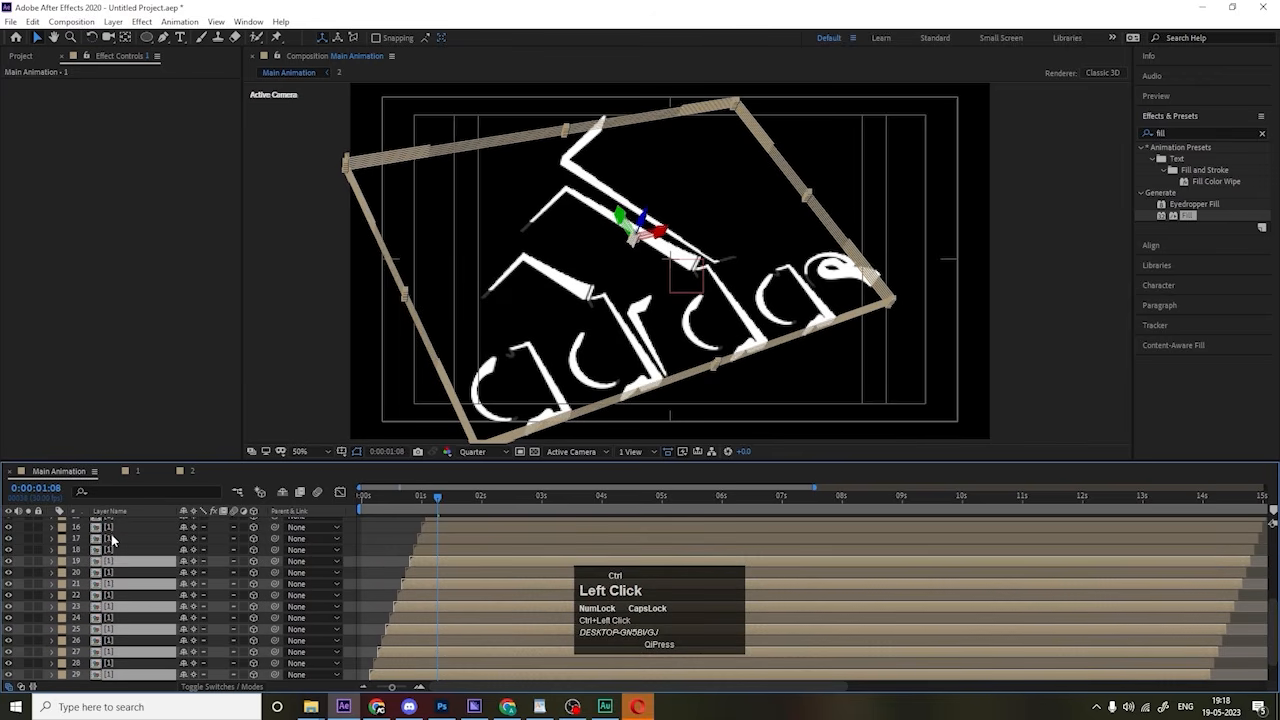
{"action": "left_click", "coordinate": [113, 541], "text": "ctrl"}
{"action": "scroll", "coordinate": [125, 546], "scroll_direction": "up", "scroll_amount": 3}
{"action": "left_click", "coordinate": [112, 614], "text": "ctrl"}
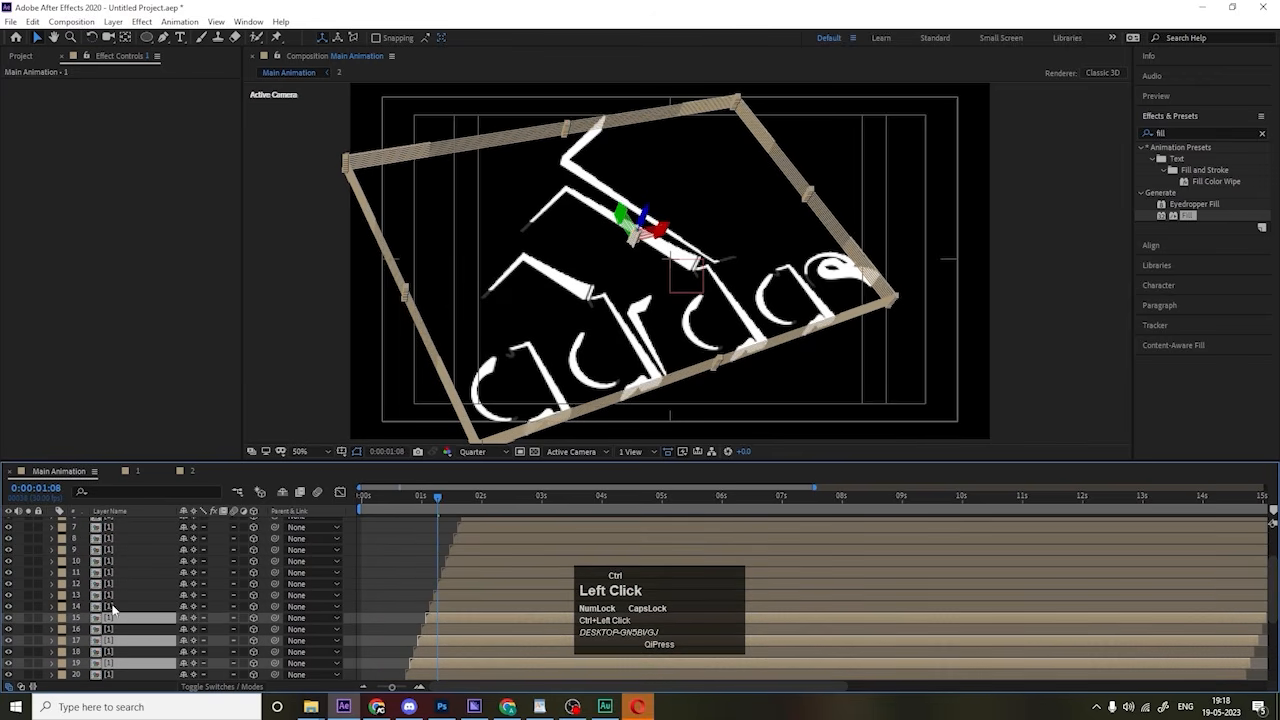
{"action": "left_click", "coordinate": [110, 594], "text": "ctrl"}
{"action": "left_click", "coordinate": [109, 573], "text": "ctrl"}
{"action": "left_click", "coordinate": [112, 550], "text": "ctrl"}
{"action": "scroll", "coordinate": [141, 551], "scroll_direction": "up", "scroll_amount": 1}
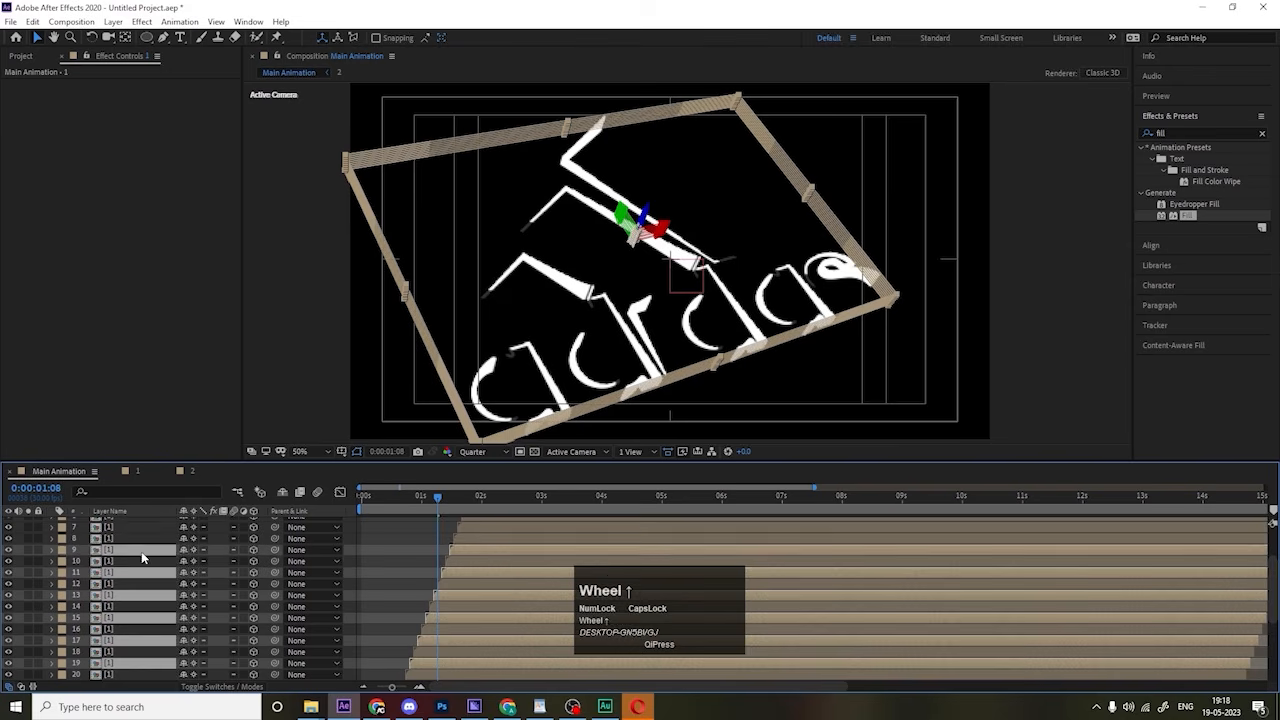
{"action": "scroll", "coordinate": [141, 551], "scroll_direction": "up", "scroll_amount": 2}
{"action": "left_click", "coordinate": [110, 592], "text": "ctrl"}
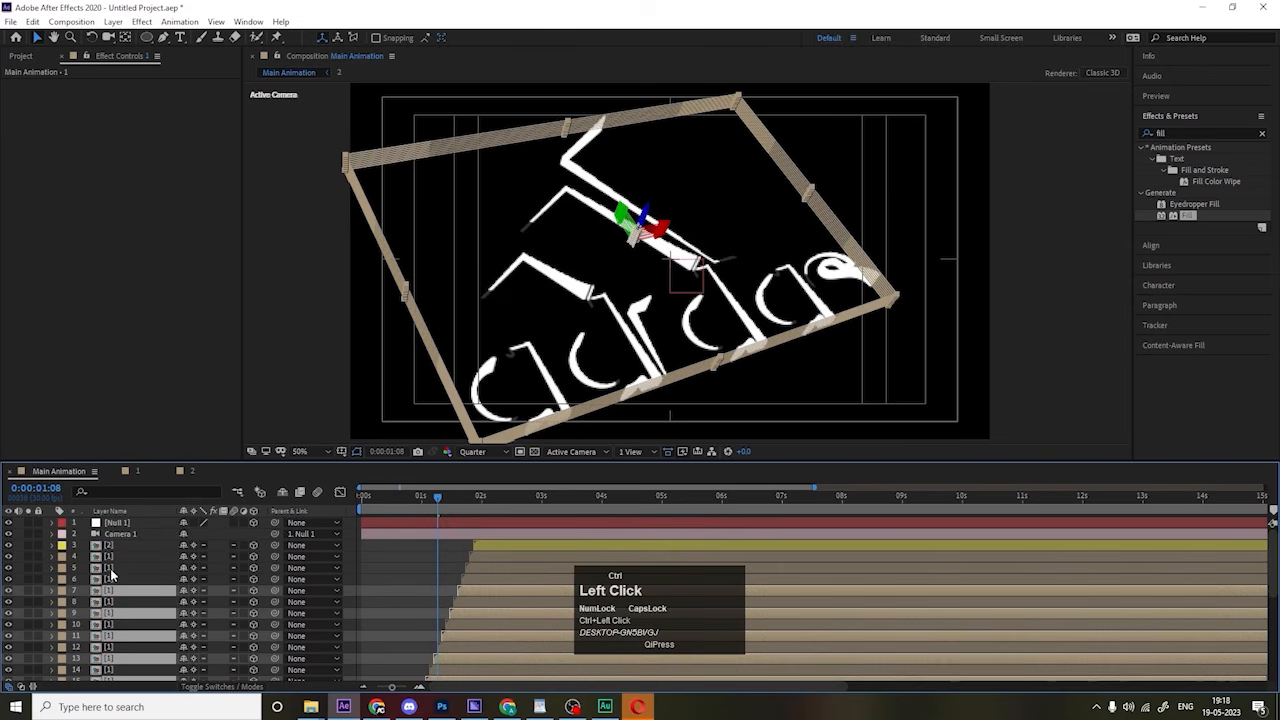
{"action": "left_click", "coordinate": [111, 569], "text": "ctrl"}
{"action": "key", "text": "ctrl+v"}
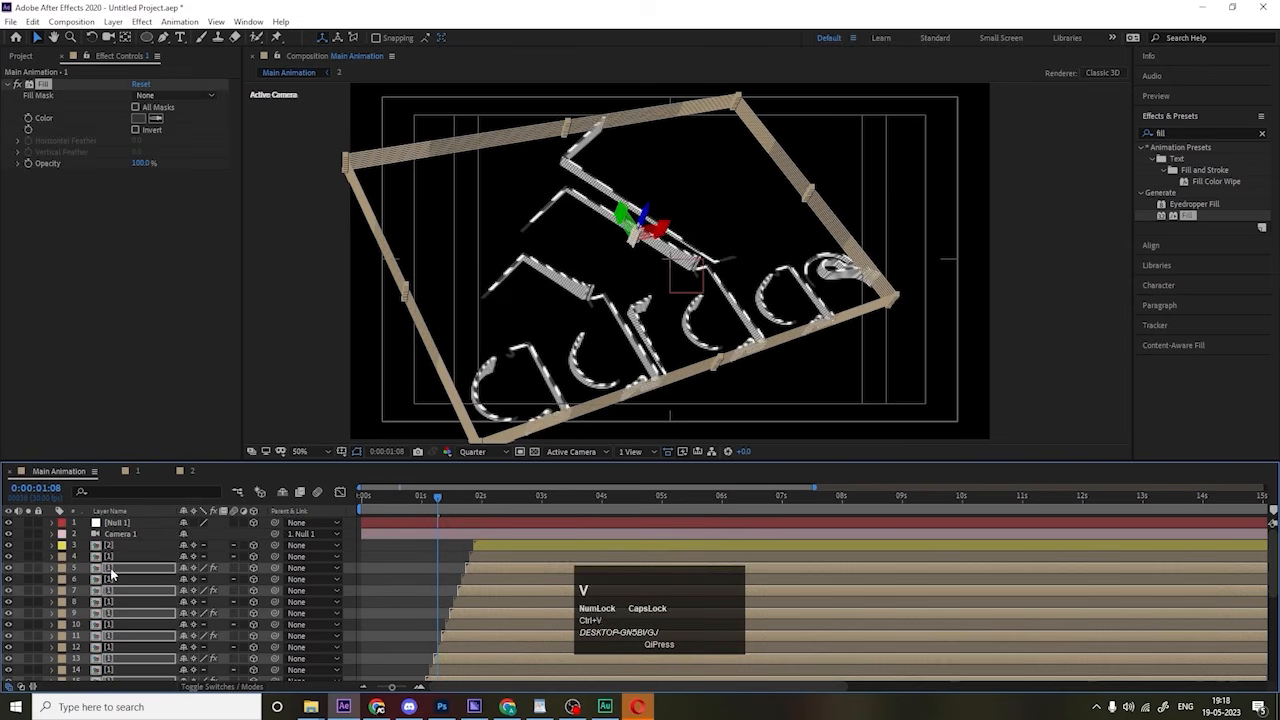
Step: Preview Main Animation with the alternating dark grey and white stroke layers through the fill reveal
{"action": "key", "text": "space"}
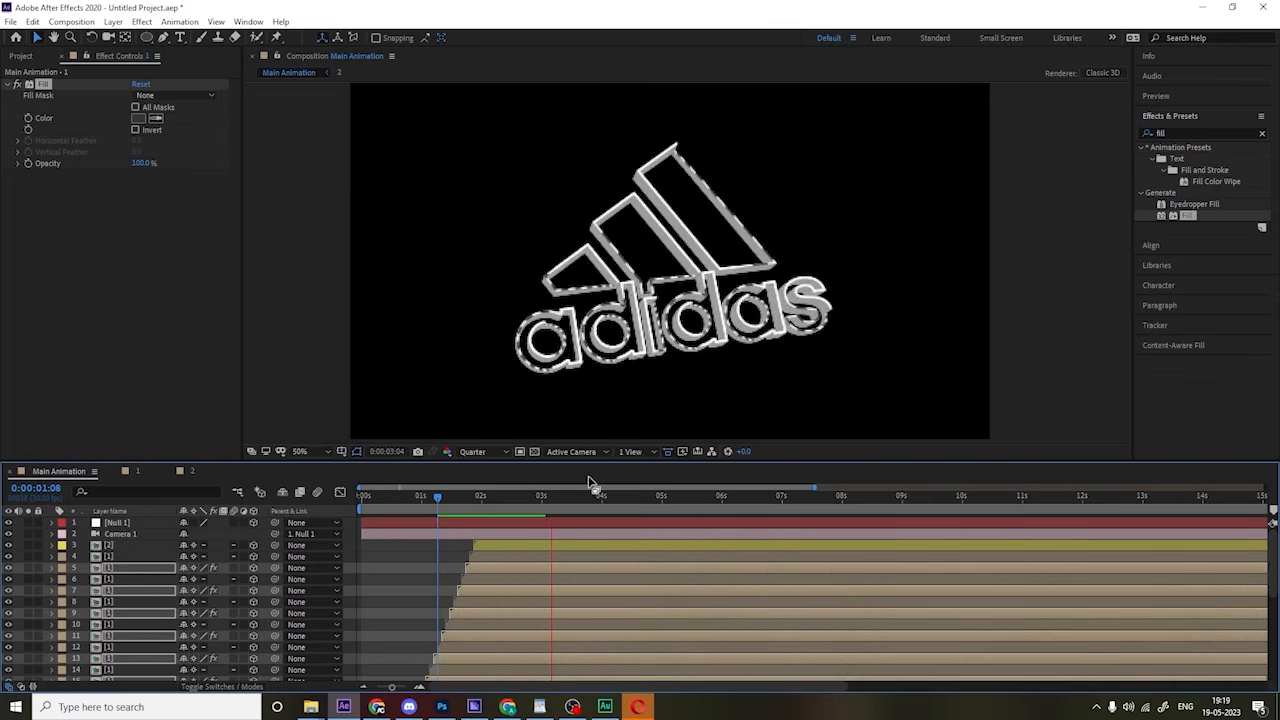
{"action": "key", "text": "space"}
{"action": "left_click", "coordinate": [393, 497]}
{"action": "key", "text": "space"}
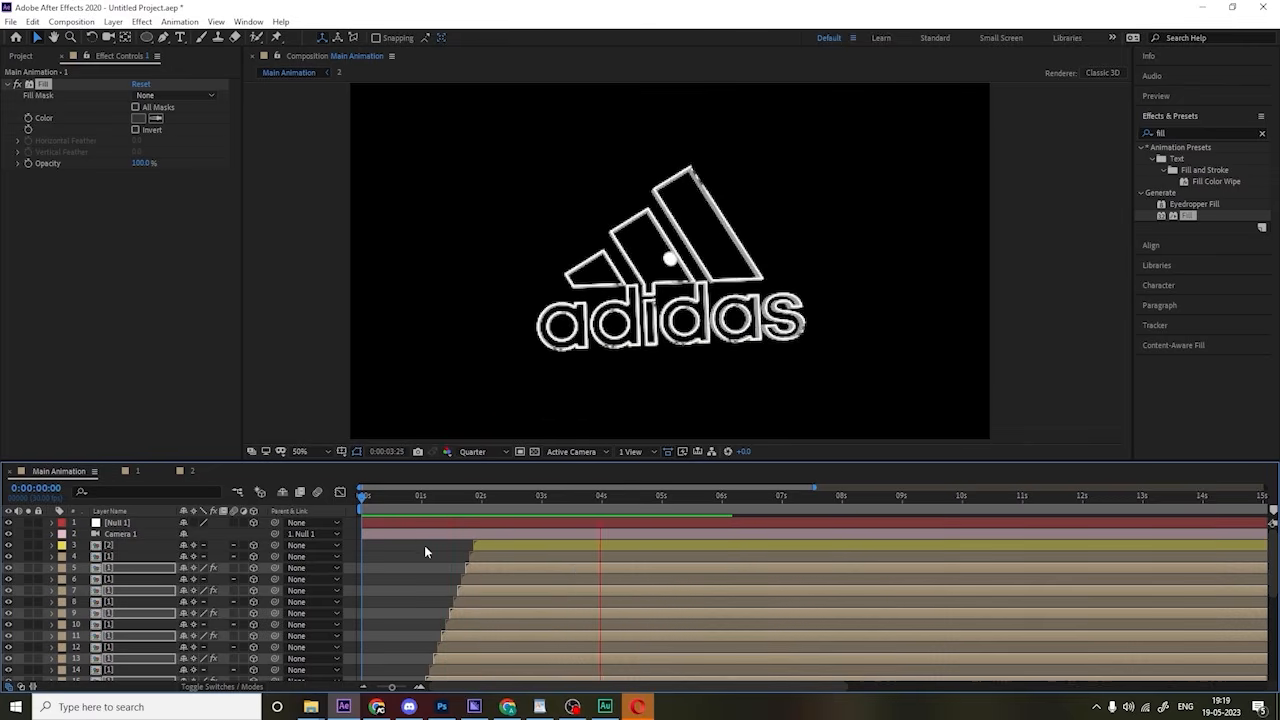
{"action": "key", "text": "space"}
{"action": "left_click", "coordinate": [436, 551]}
{"action": "key", "text": "space"}
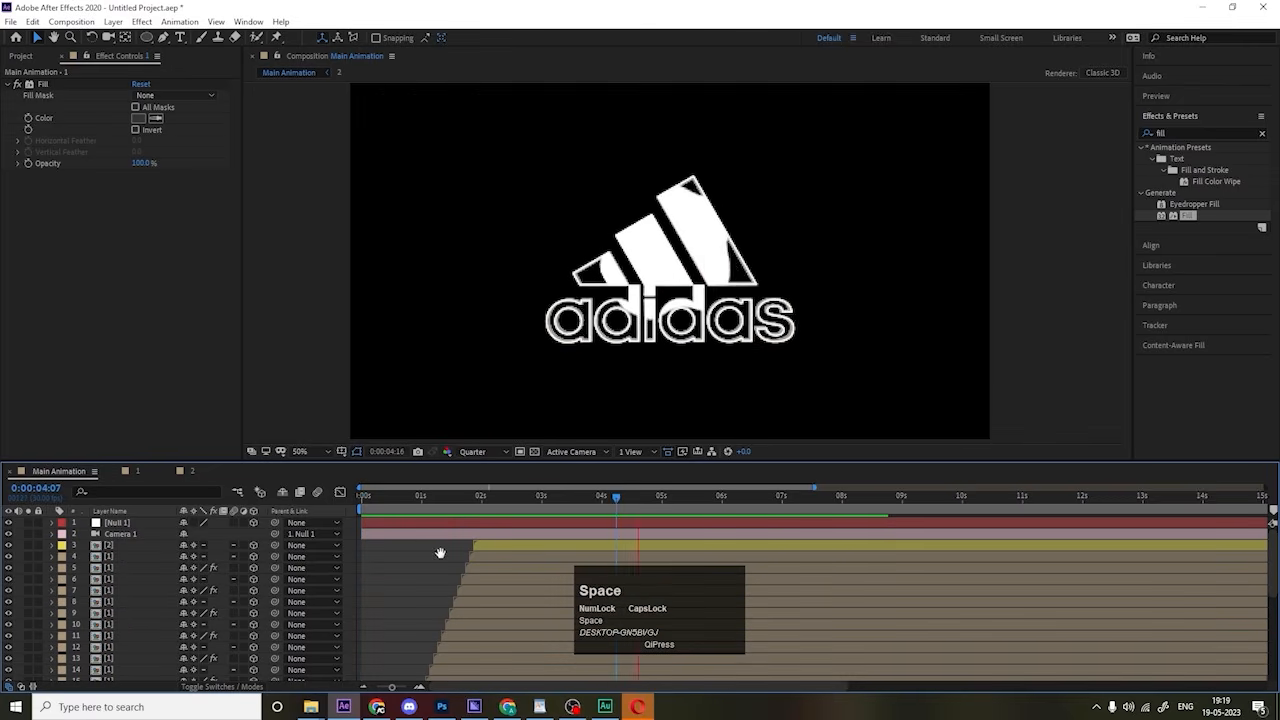
{"action": "key", "text": "space"}
Step: In precomp 1, move the Stroke effect's final End keyframe later, to just before the 4-second mark, and return to the start
{"action": "double_click", "coordinate": [480, 556]}
{"action": "scroll", "coordinate": [462, 586], "scroll_direction": "down", "scroll_amount": 1}
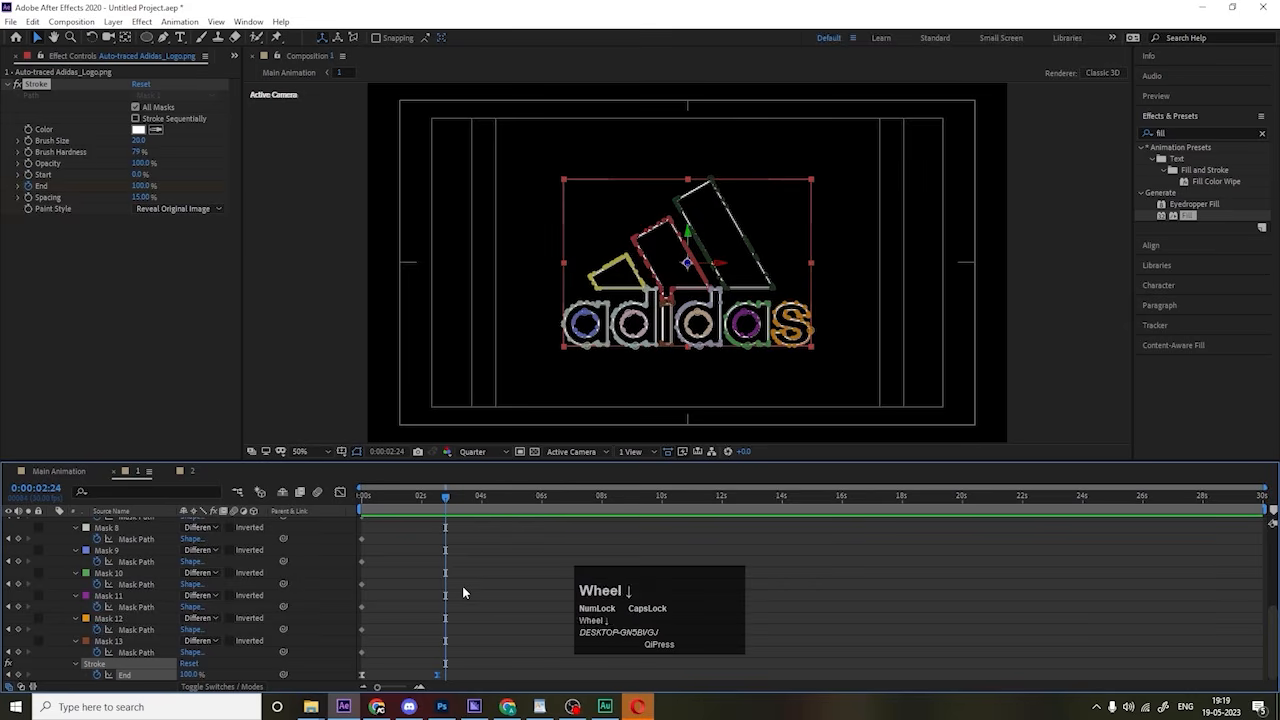
{"action": "left_click", "coordinate": [462, 618]}
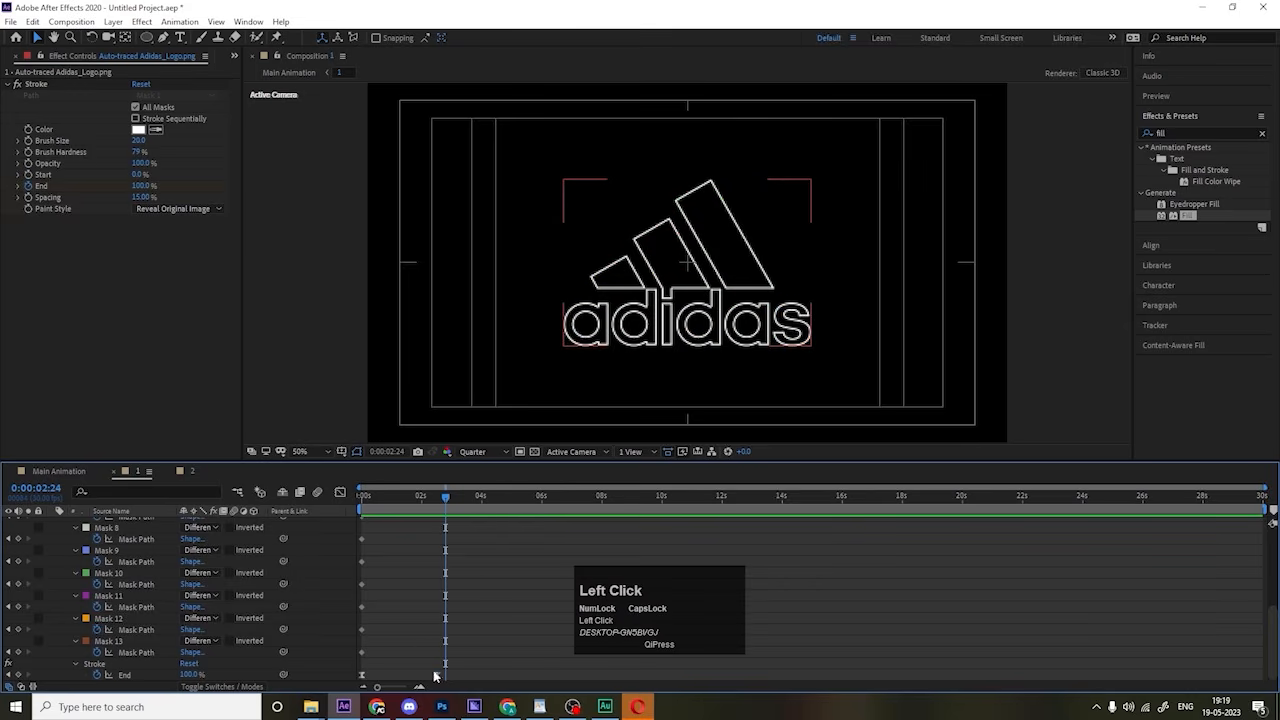
{"action": "left_click_drag", "start_coordinate": [439, 679], "coordinate": [470, 680]}
{"action": "key", "text": "Home"}
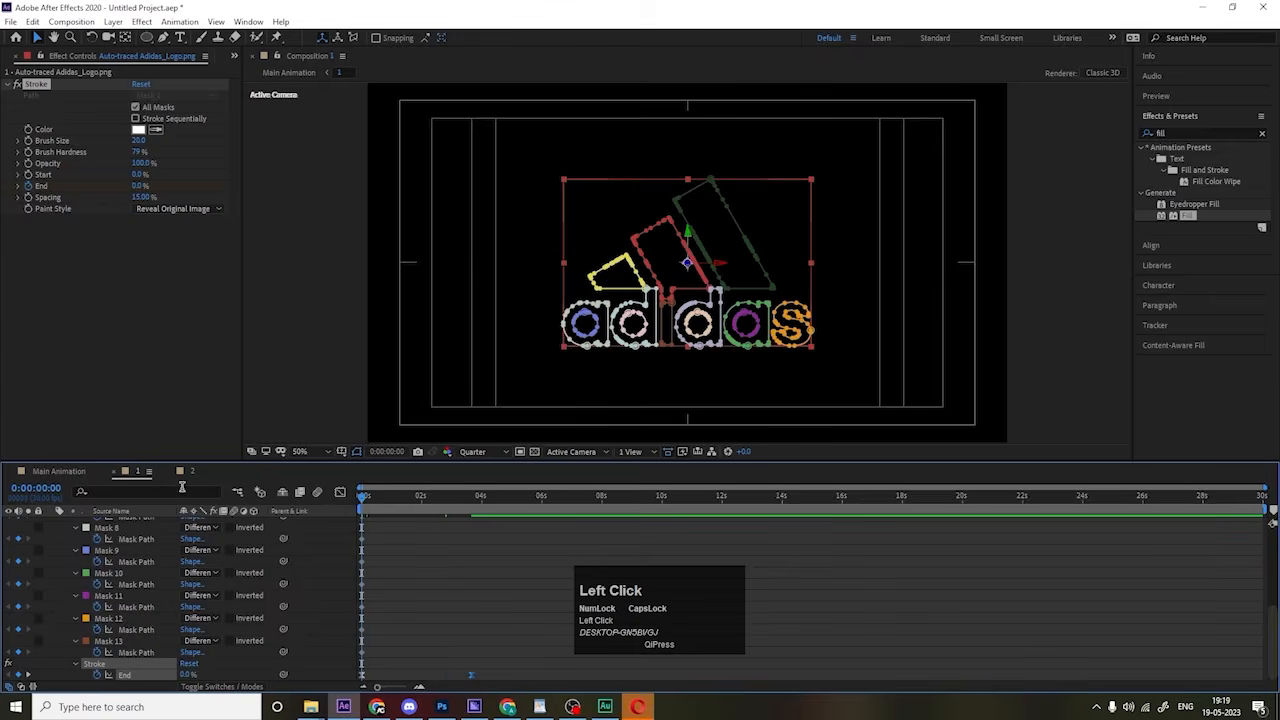
Step: Preview Main Animation with the adjusted stroke timing and return the playhead to the start
{"action": "left_click", "coordinate": [81, 470]}
{"action": "key", "text": "space"}
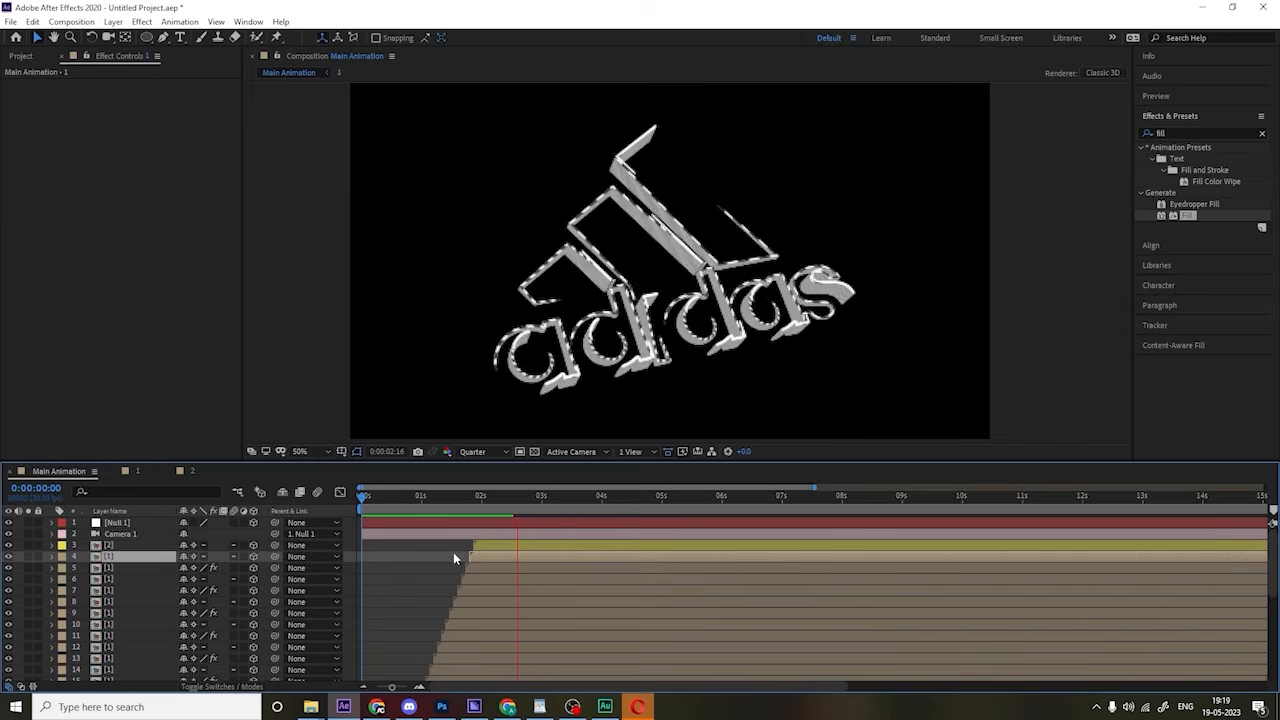
{"action": "key", "text": "space"}
{"action": "key", "text": "space"}
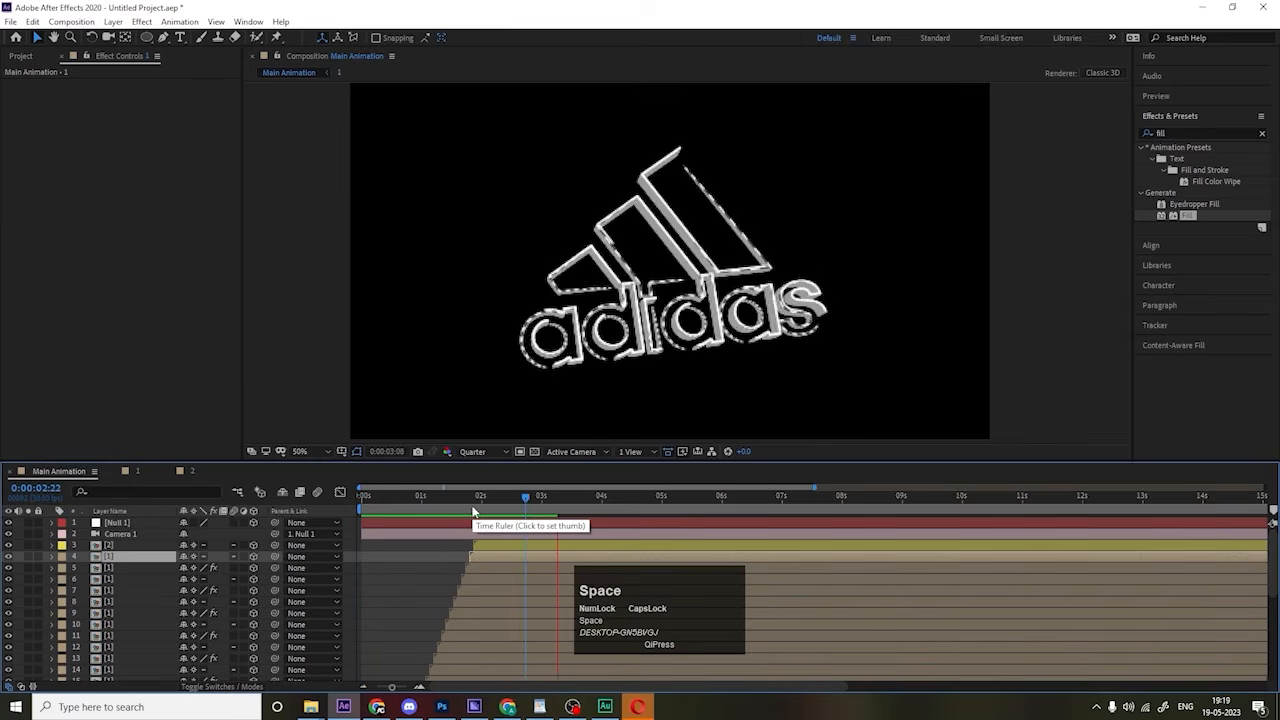
{"action": "left_click_drag", "start_coordinate": [470, 512], "coordinate": [337, 514]}
Step: Pre-compose all layers of Main Animation into a new composition named Animation and play it briefly
{"action": "left_click", "coordinate": [387, 574]}
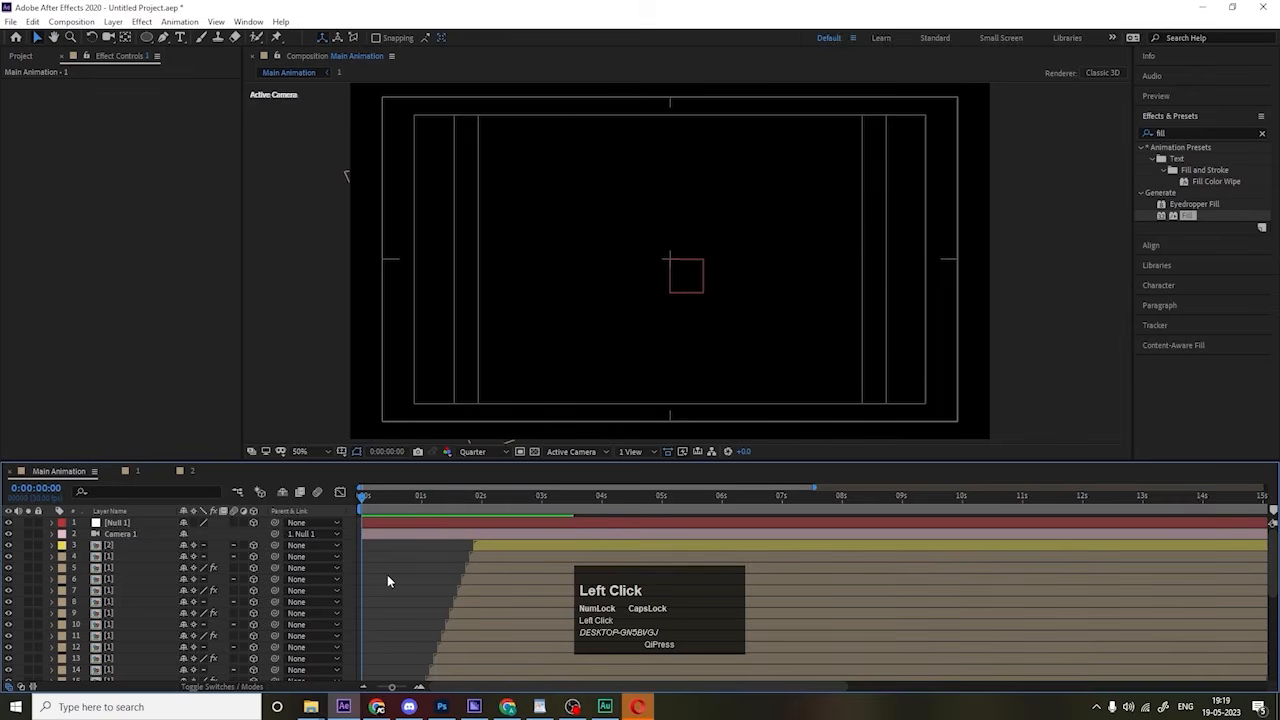
{"action": "key", "text": "ctrl+a"}
{"action": "scroll", "coordinate": [387, 574], "scroll_direction": "down", "scroll_amount": 6}
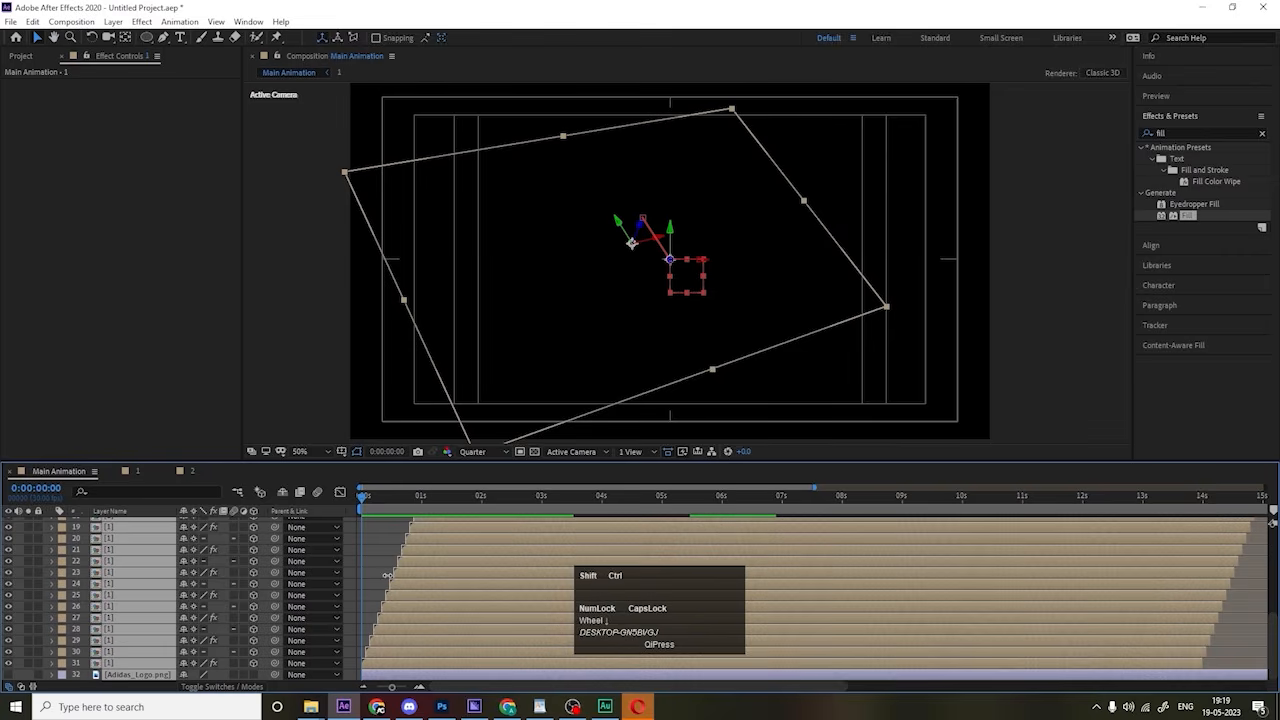
{"action": "key", "text": "ctrl+shift+c"}
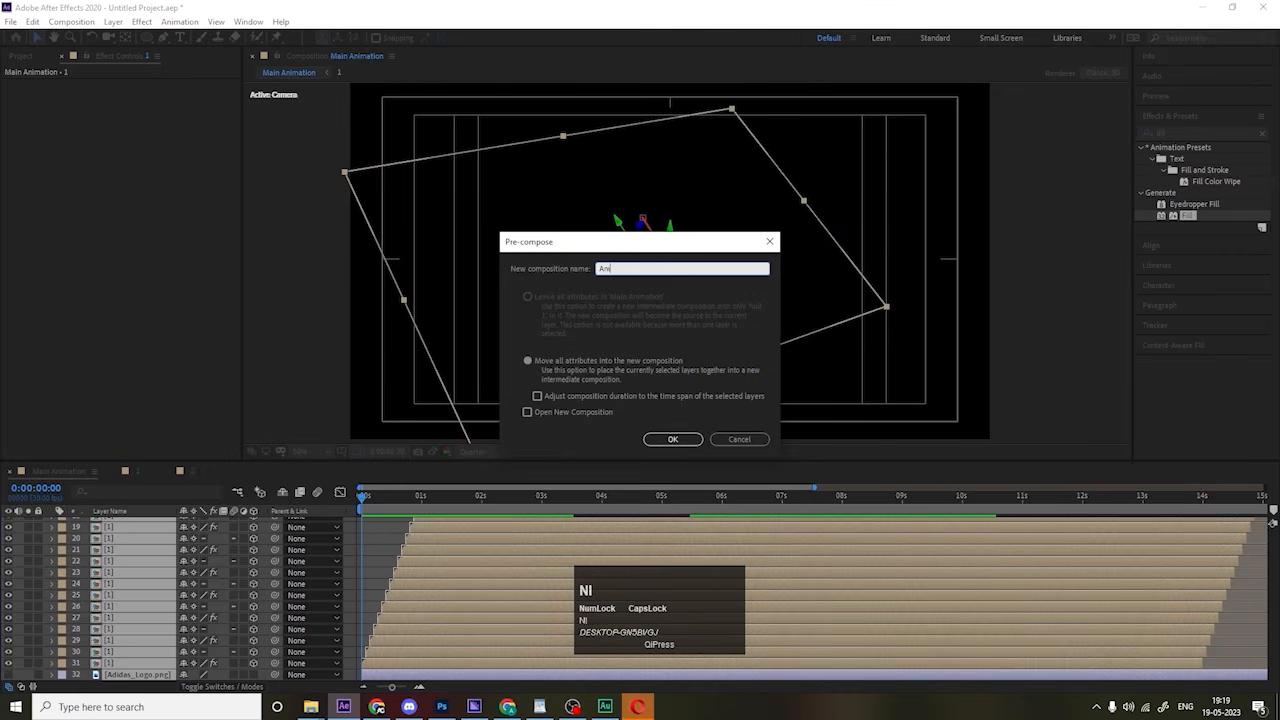
{"action": "type", "text": "Animation"}
{"action": "key", "text": "Return"}
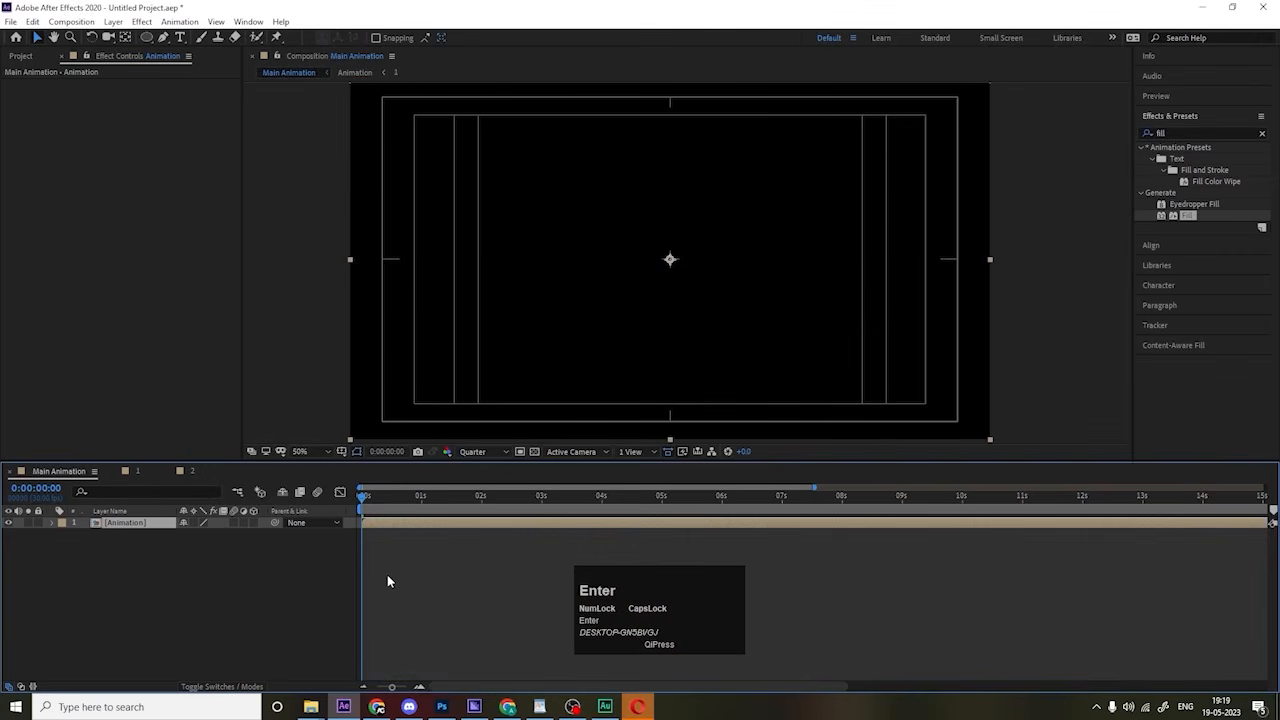
{"action": "key", "text": "space"}
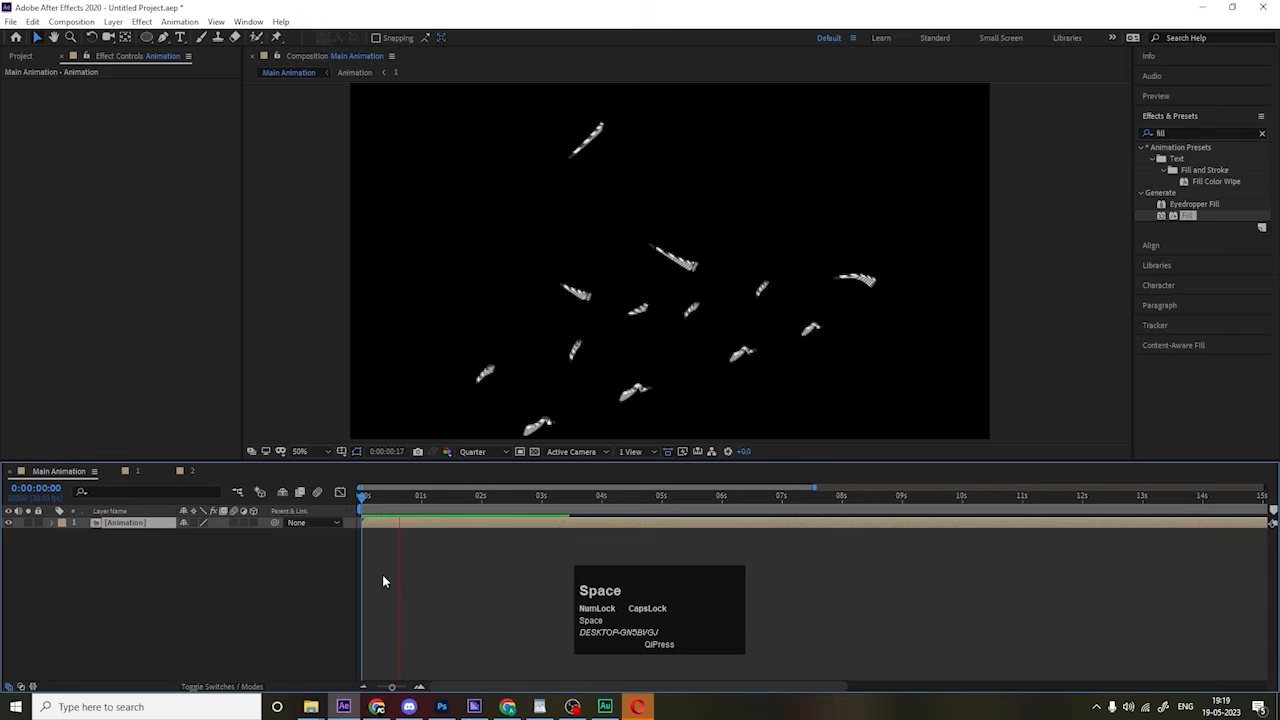
Step: Create a white 1920 x 1080 solid named bg, place it below the Animation layer and preview the result
{"action": "left_click", "coordinate": [278, 591]}
{"action": "key", "text": "ctrl+y"}
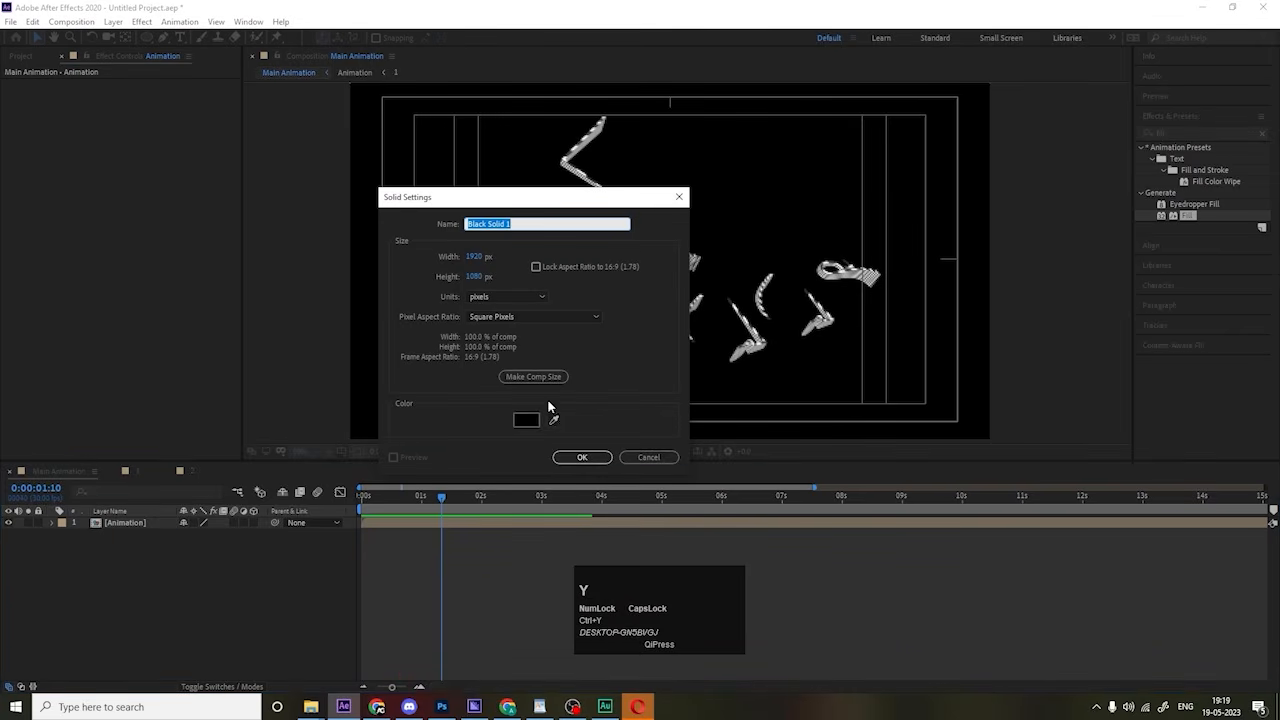
{"action": "key", "text": "Num_Lock"}
{"action": "type", "text": "bg"}
{"action": "left_click", "coordinate": [528, 420]}
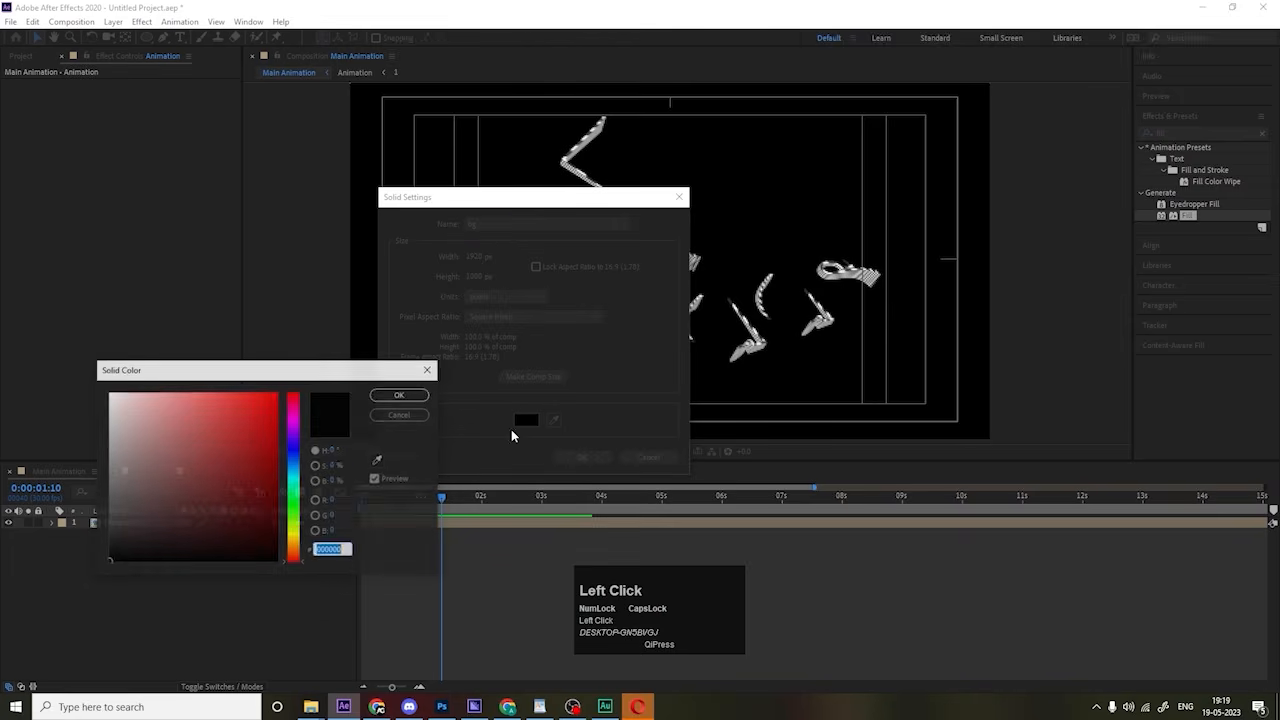
{"action": "left_click_drag", "start_coordinate": [214, 436], "coordinate": [63, 333]}
{"action": "key", "text": "Return"}
{"action": "key", "text": "Return"}
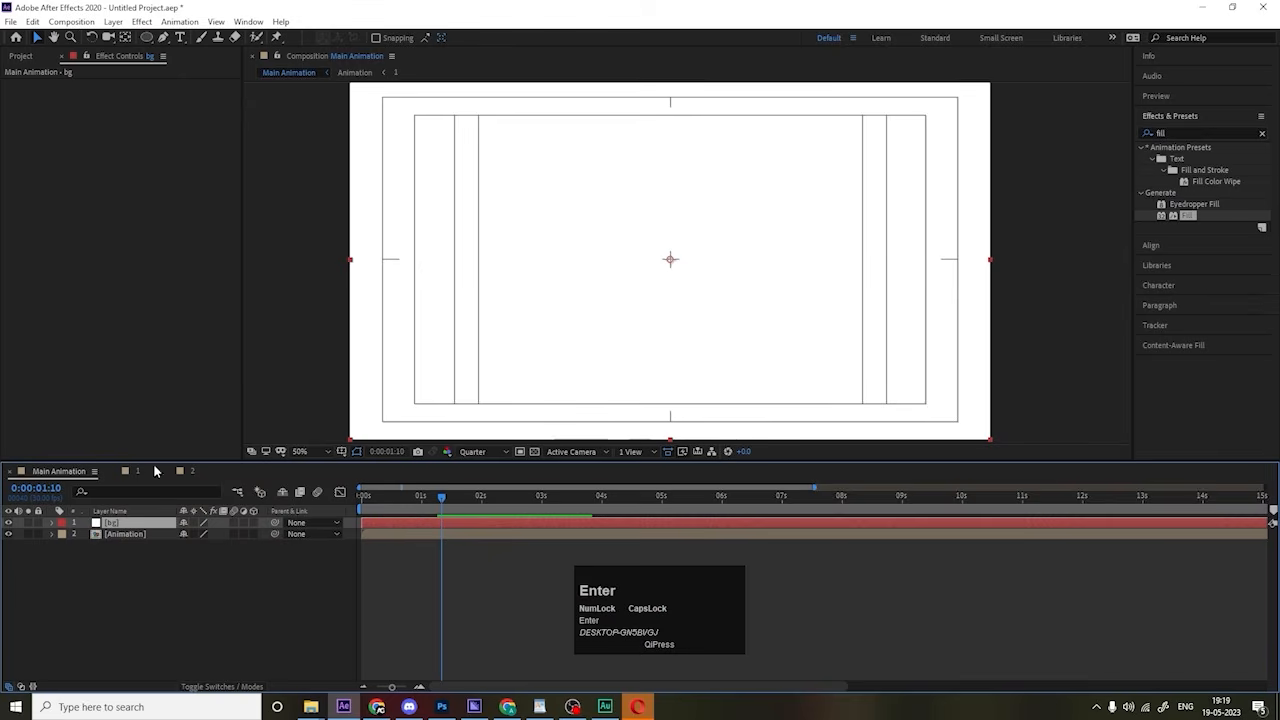
{"action": "left_click_drag", "start_coordinate": [110, 526], "coordinate": [117, 564]}
{"action": "key", "text": "space"}
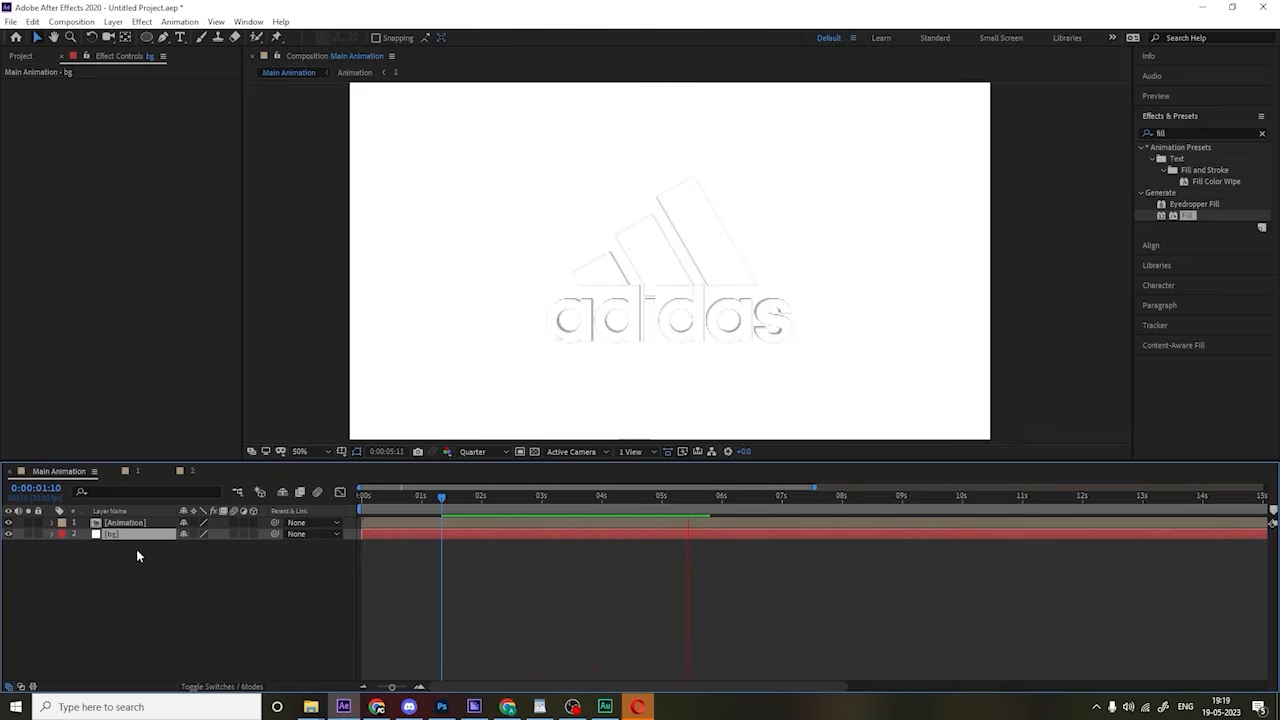
{"action": "key", "text": "space"}
Step: Apply a Drop Shadow effect to the Animation layer with Softness 92 and Opacity 20%
{"action": "left_click", "coordinate": [425, 531]}
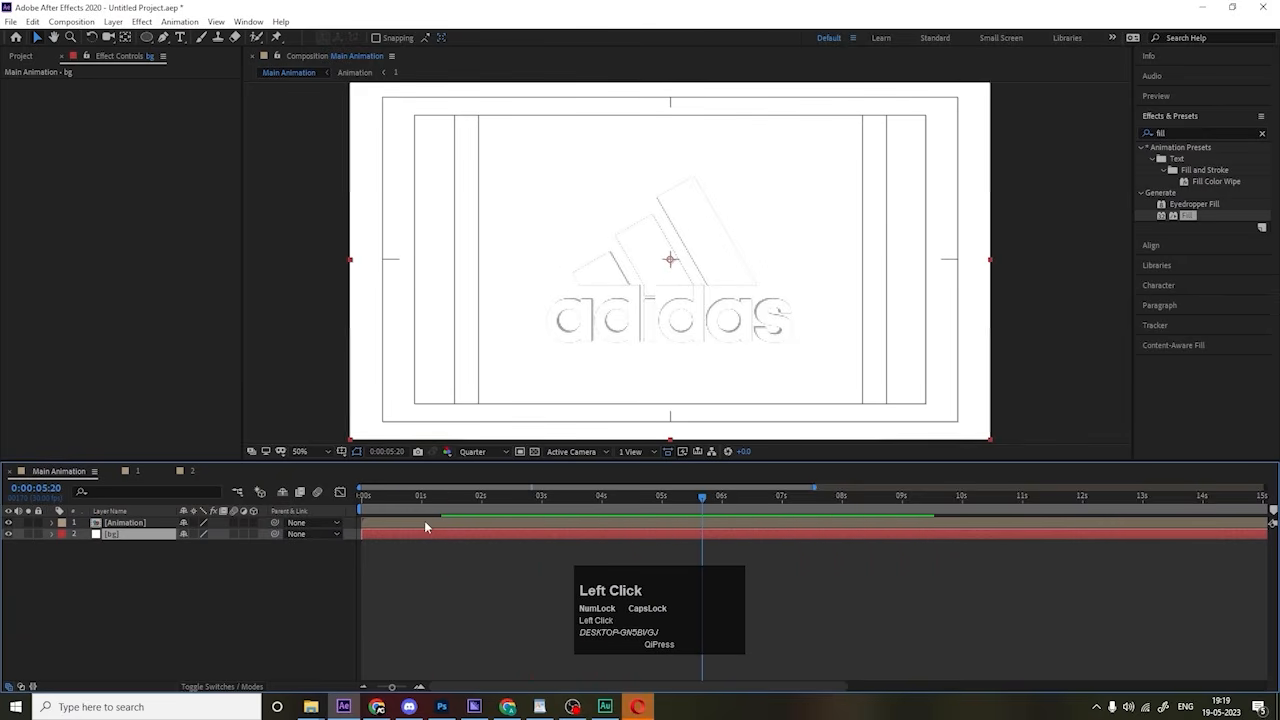
{"action": "left_click", "coordinate": [438, 520]}
{"action": "key", "text": "ctrl+a"}
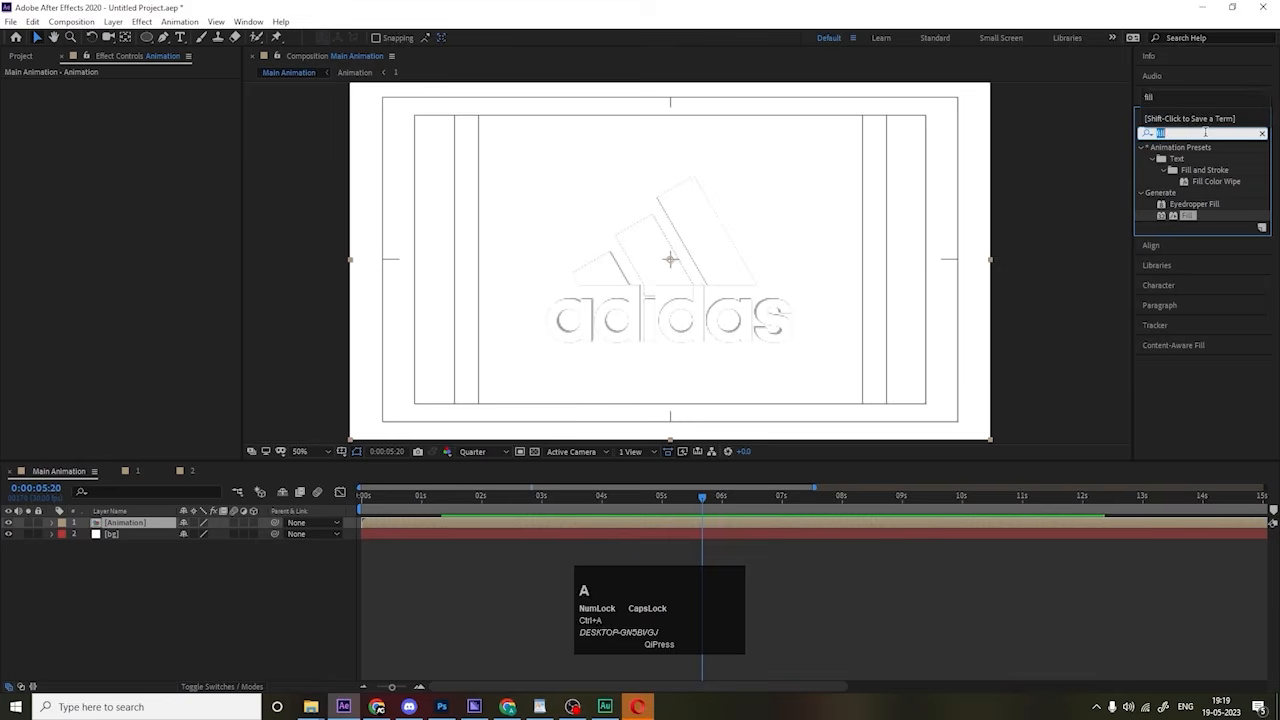
{"action": "type", "text": "drop"}
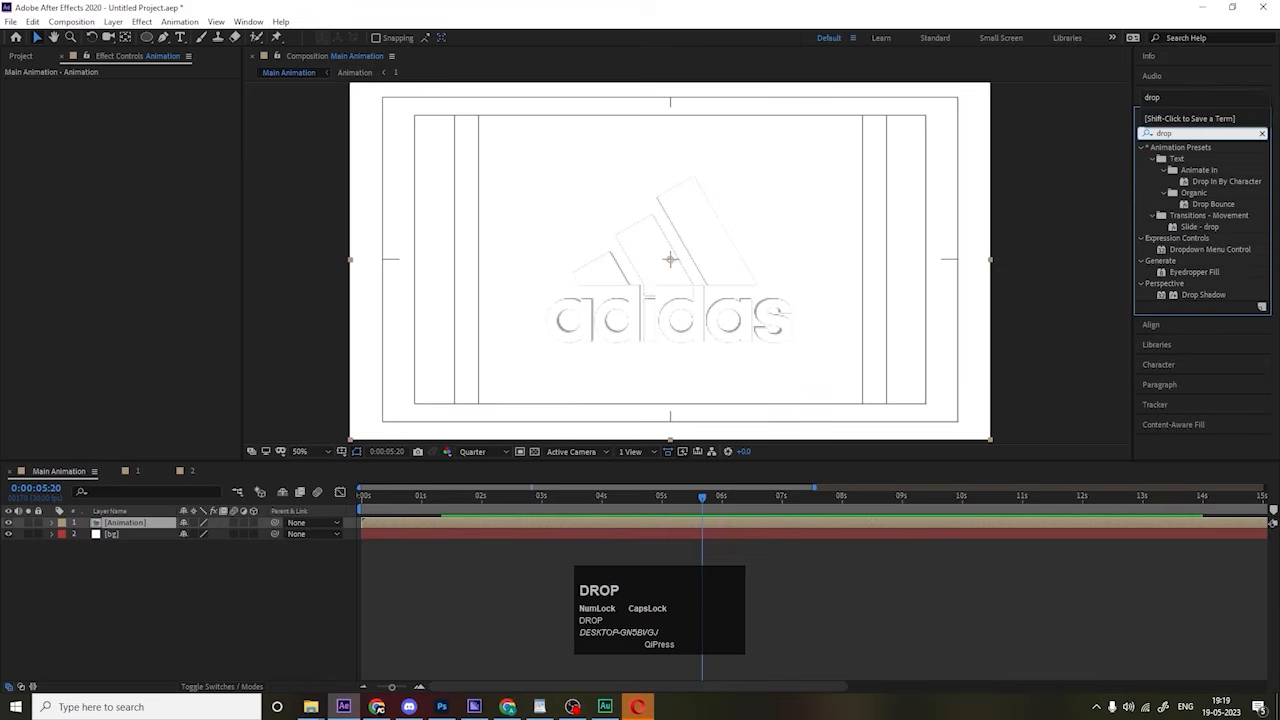
{"action": "double_click", "coordinate": [1210, 295]}
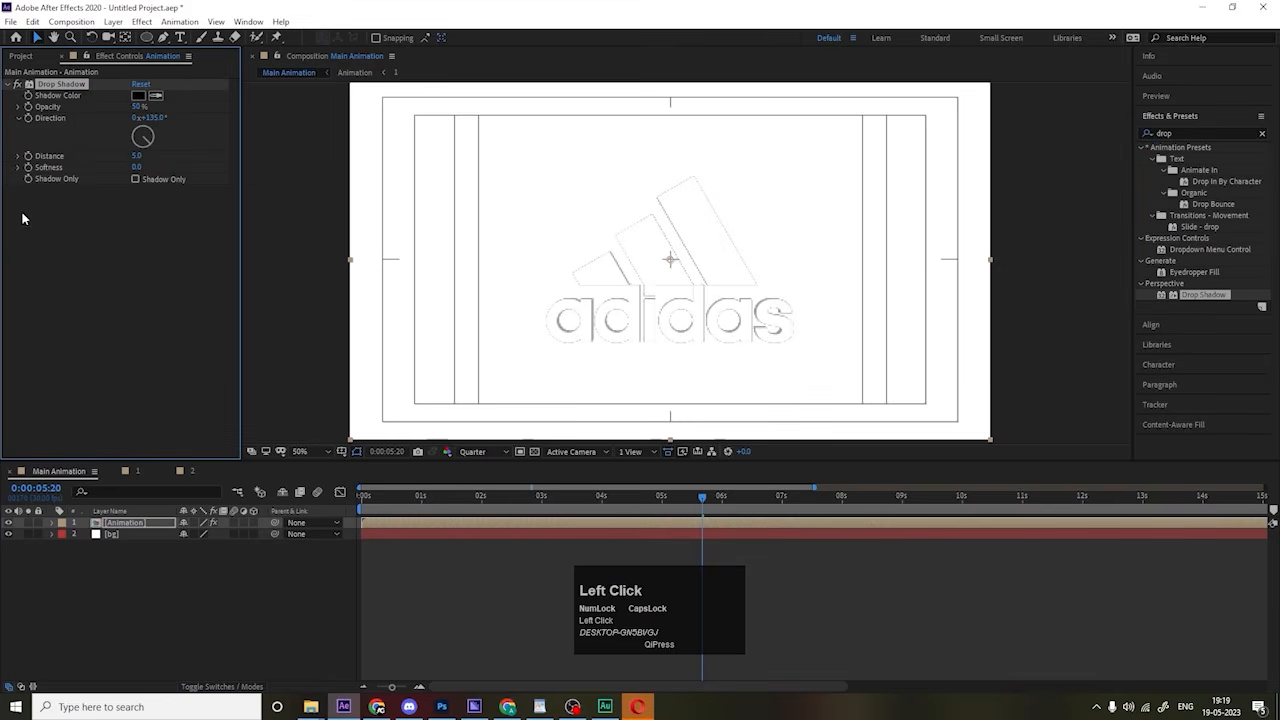
{"action": "left_click_drag", "start_coordinate": [140, 170], "coordinate": [192, 173]}
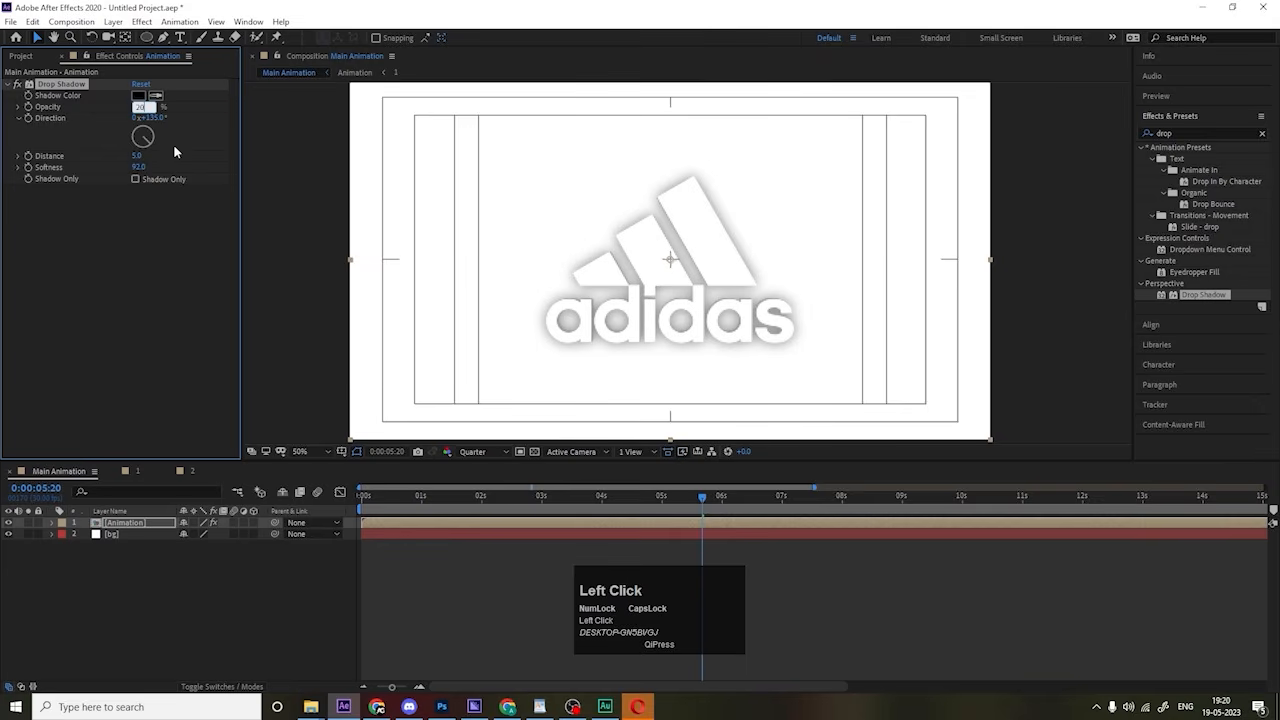
{"action": "key", "text": "Return"}
Step: Preview Main Animation from the start with the soft shadow on the white background
{"action": "left_click_drag", "start_coordinate": [384, 497], "coordinate": [358, 497]}
{"action": "key", "text": "space"}
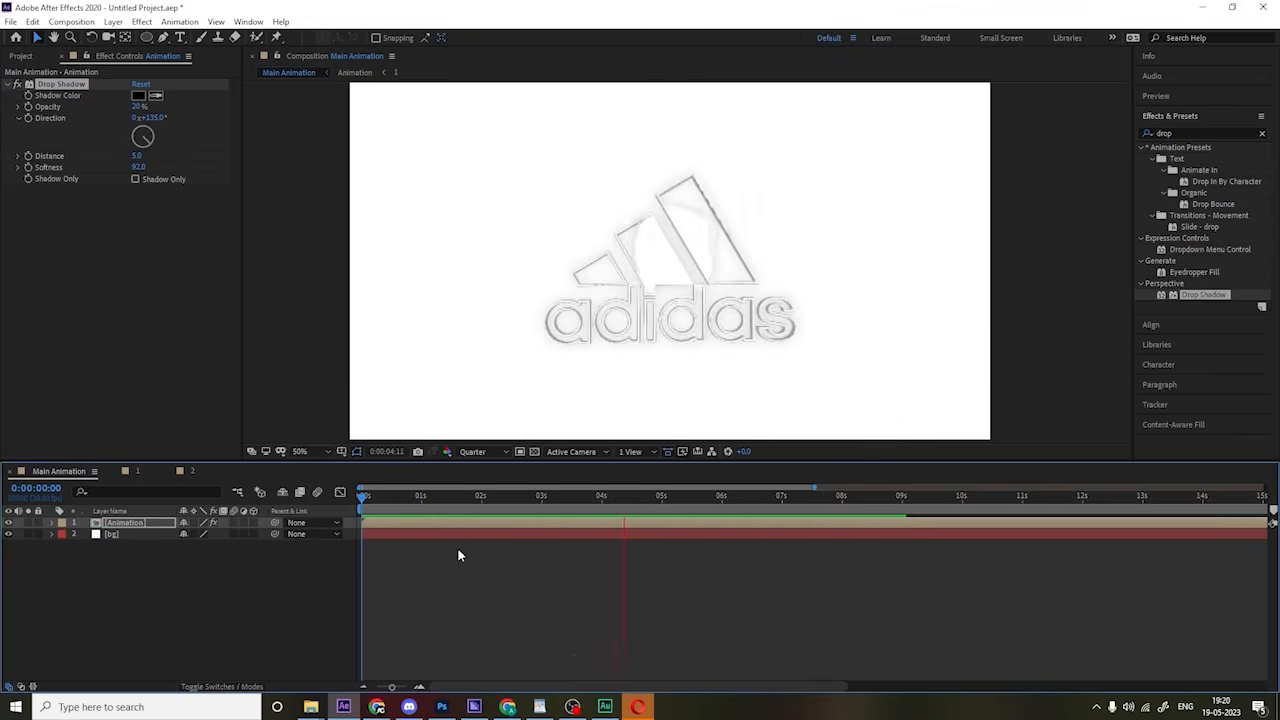
{"action": "key", "text": "space"}
Step: In the Animation precomp, set Null 1's Scale to 40% at its first keyframe
{"action": "left_click", "coordinate": [440, 524]}
{"action": "double_click", "coordinate": [440, 524]}
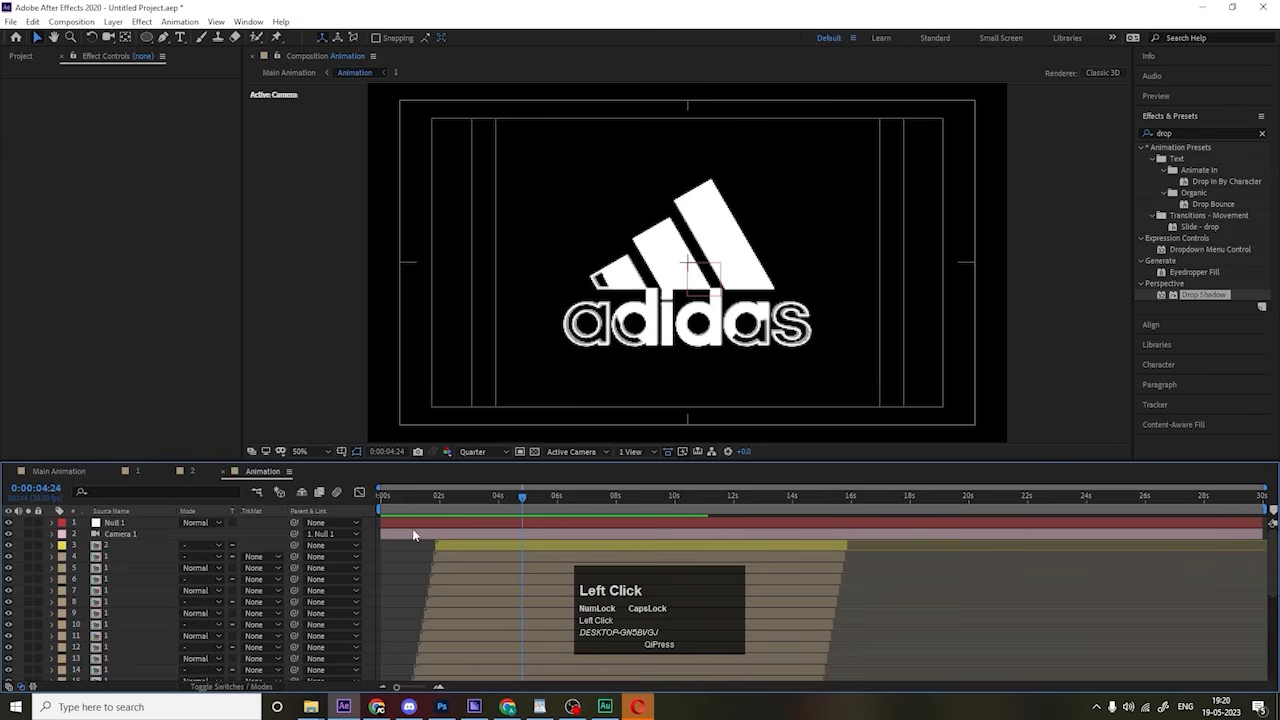
{"action": "left_click", "coordinate": [403, 521]}
{"action": "key", "text": "u"}
{"action": "key", "text": "j"}
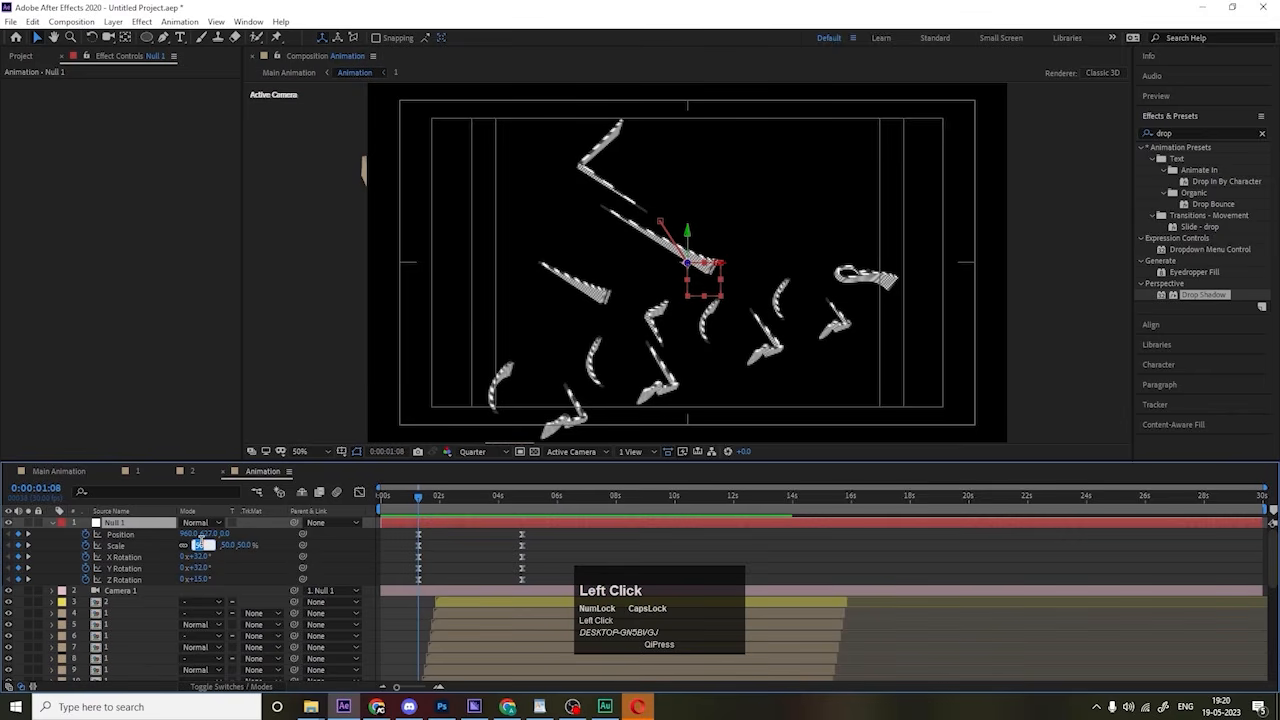
{"action": "key", "text": "Return"}
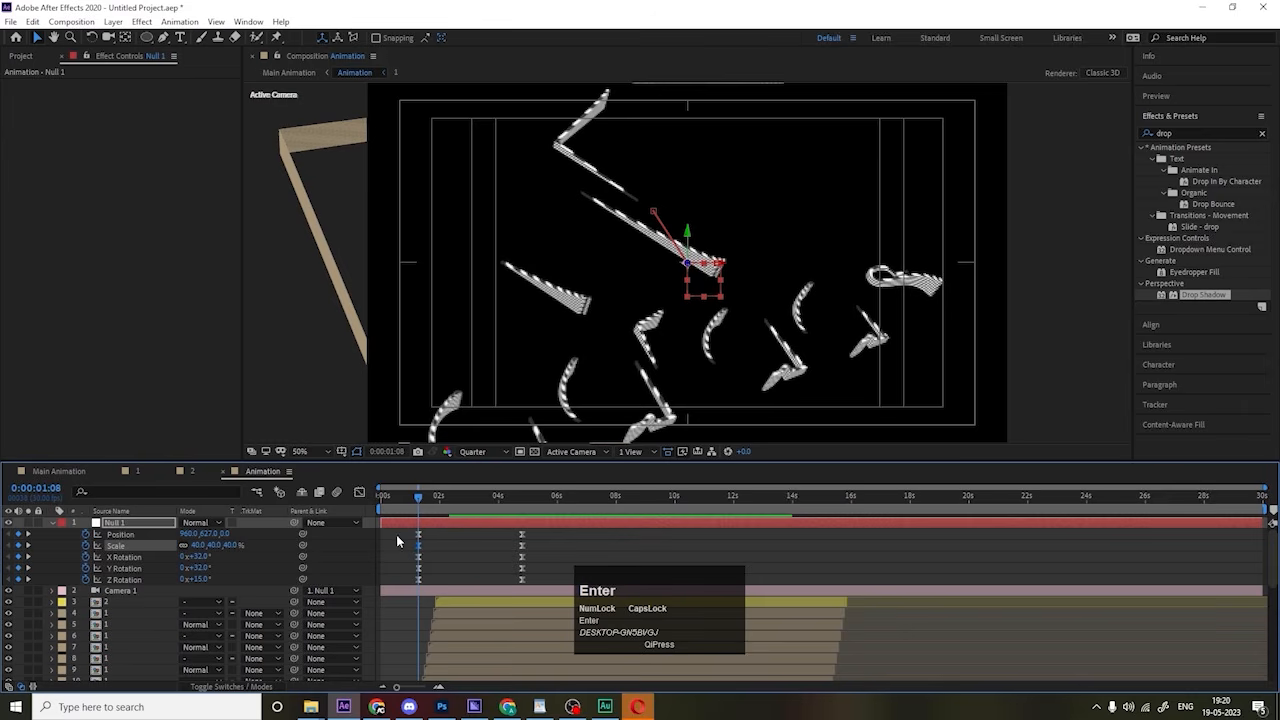
Step: Move all of Null 1's first keyframes to 0:00 and preview the longer camera move in the Animation precomp
{"action": "left_click_drag", "start_coordinate": [397, 535], "coordinate": [367, 509]}
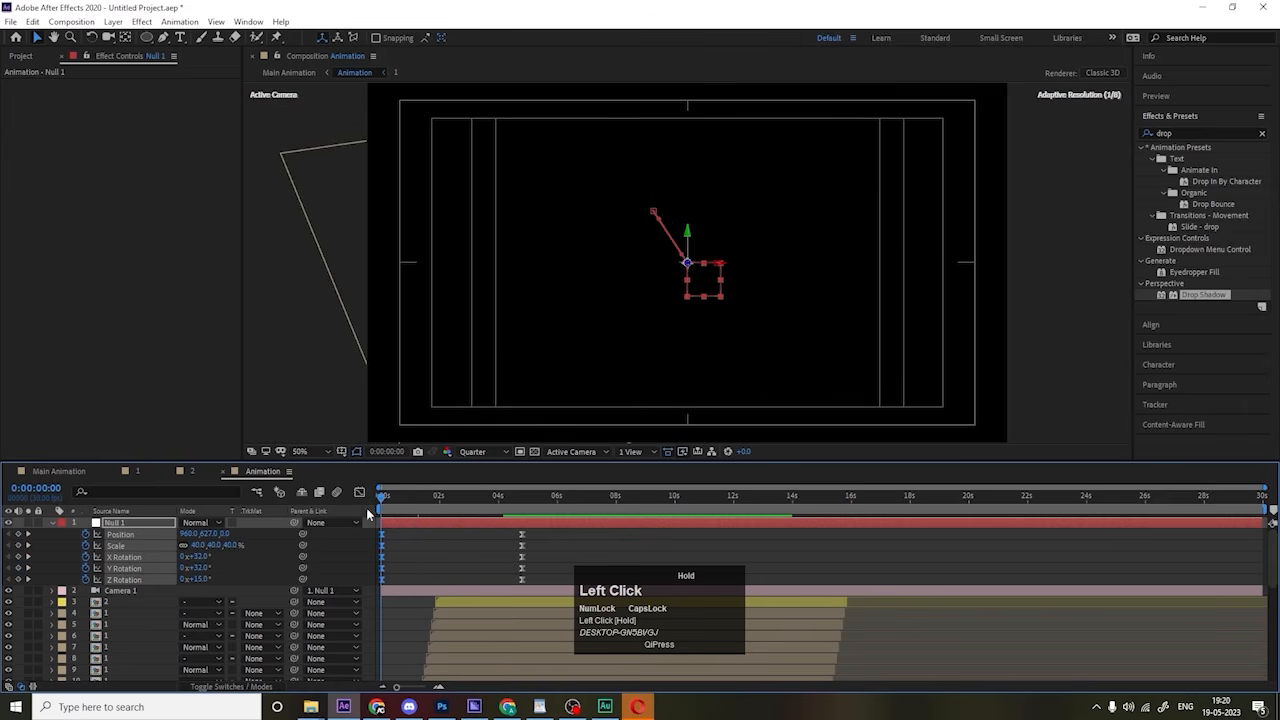
{"action": "key", "text": "space"}
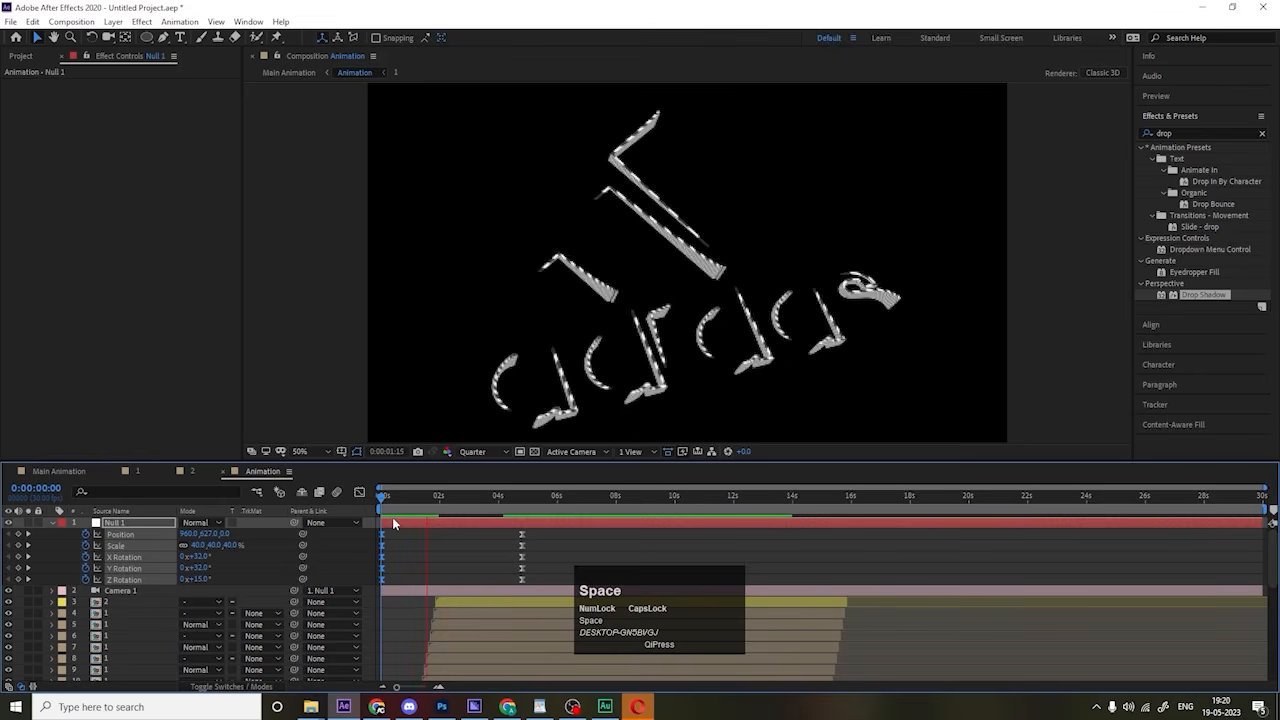
{"action": "key", "text": "space"}
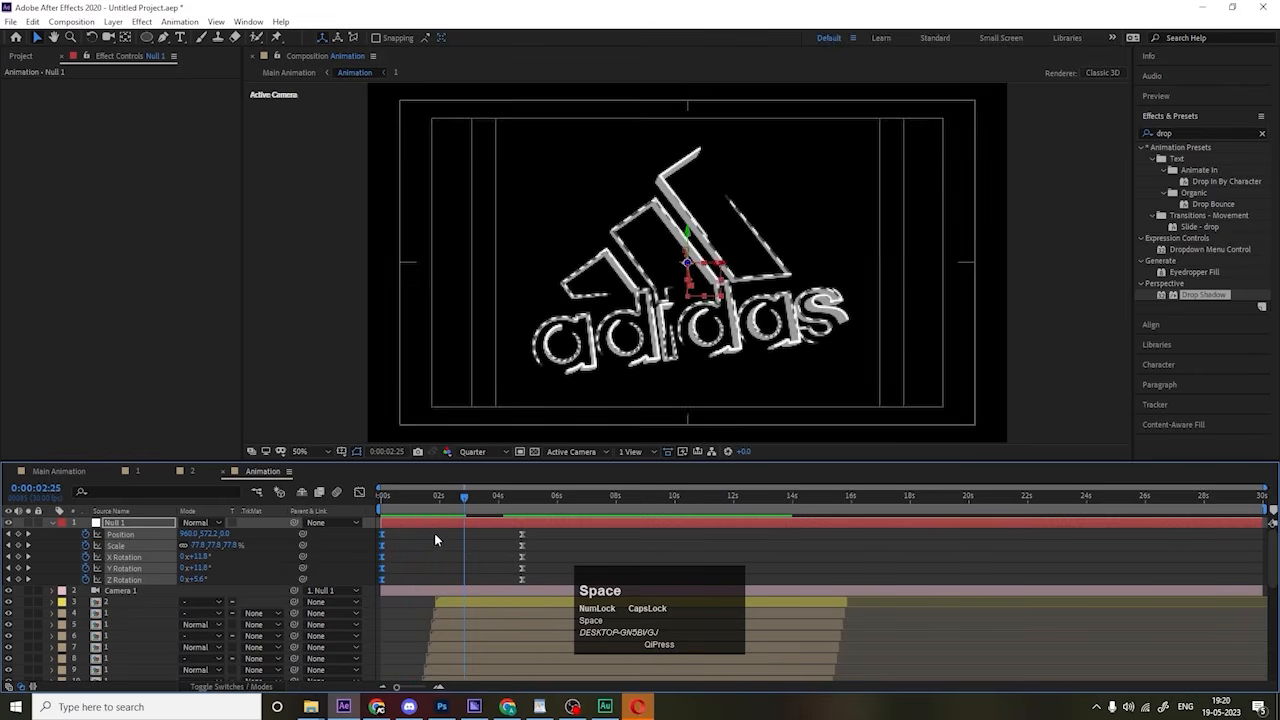
{"action": "key", "text": "space"}
{"action": "left_click_drag", "start_coordinate": [436, 513], "coordinate": [227, 512]}
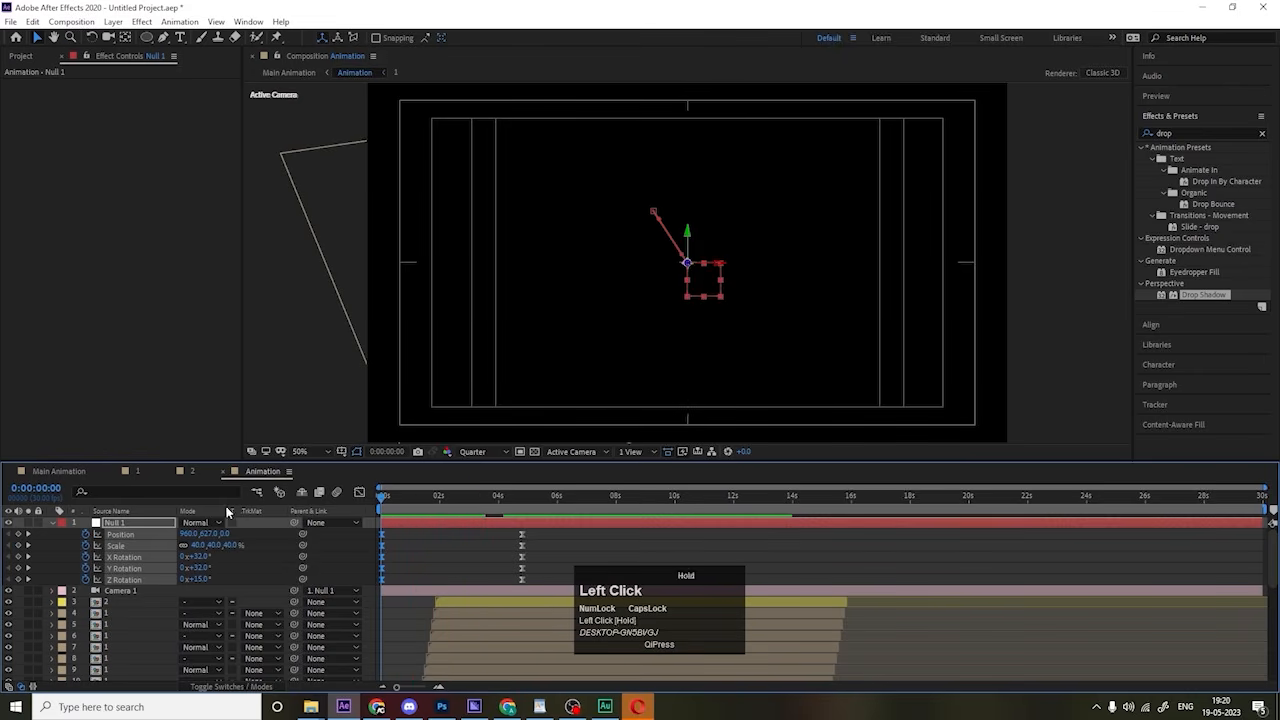
{"action": "key", "text": "space"}
{"action": "key", "text": "space"}
{"action": "left_click", "coordinate": [373, 507]}
{"action": "key", "text": "space"}
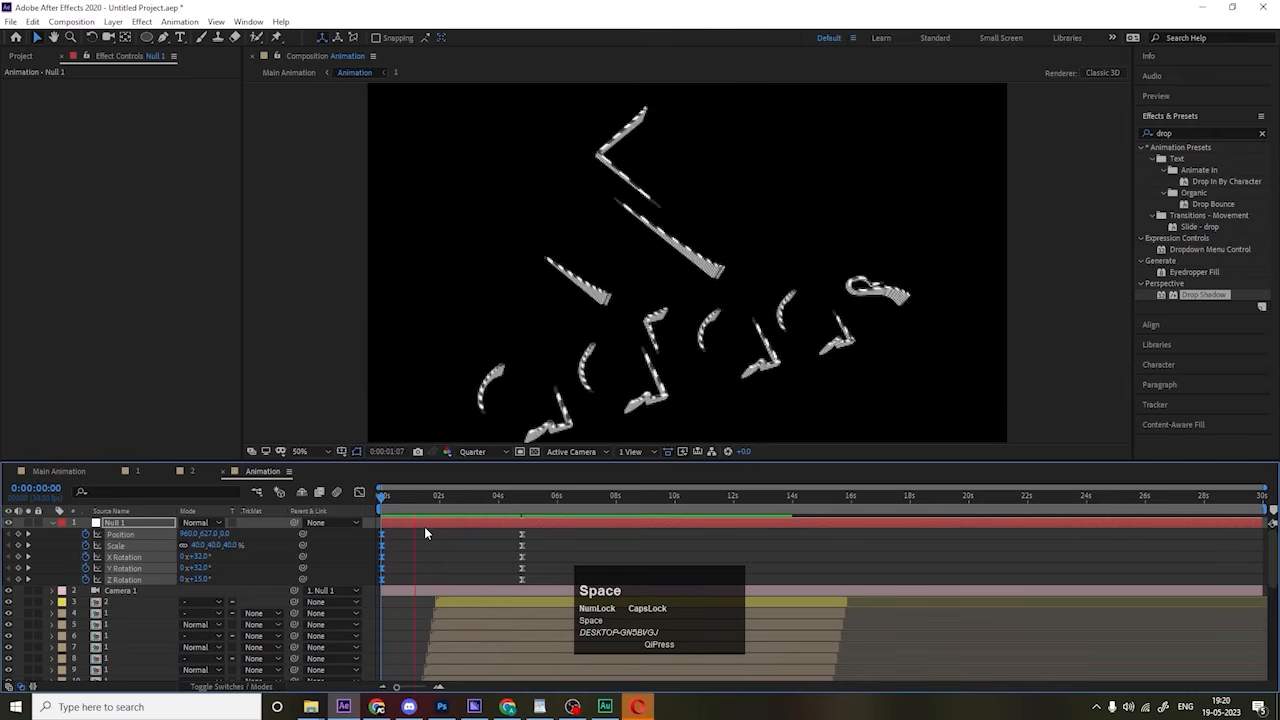
Step: Check Main Animation's stroke layers around 1:11 at Full preview resolution, then restore Quarter resolution
{"action": "left_click", "coordinate": [57, 471]}
{"action": "key", "text": "space"}
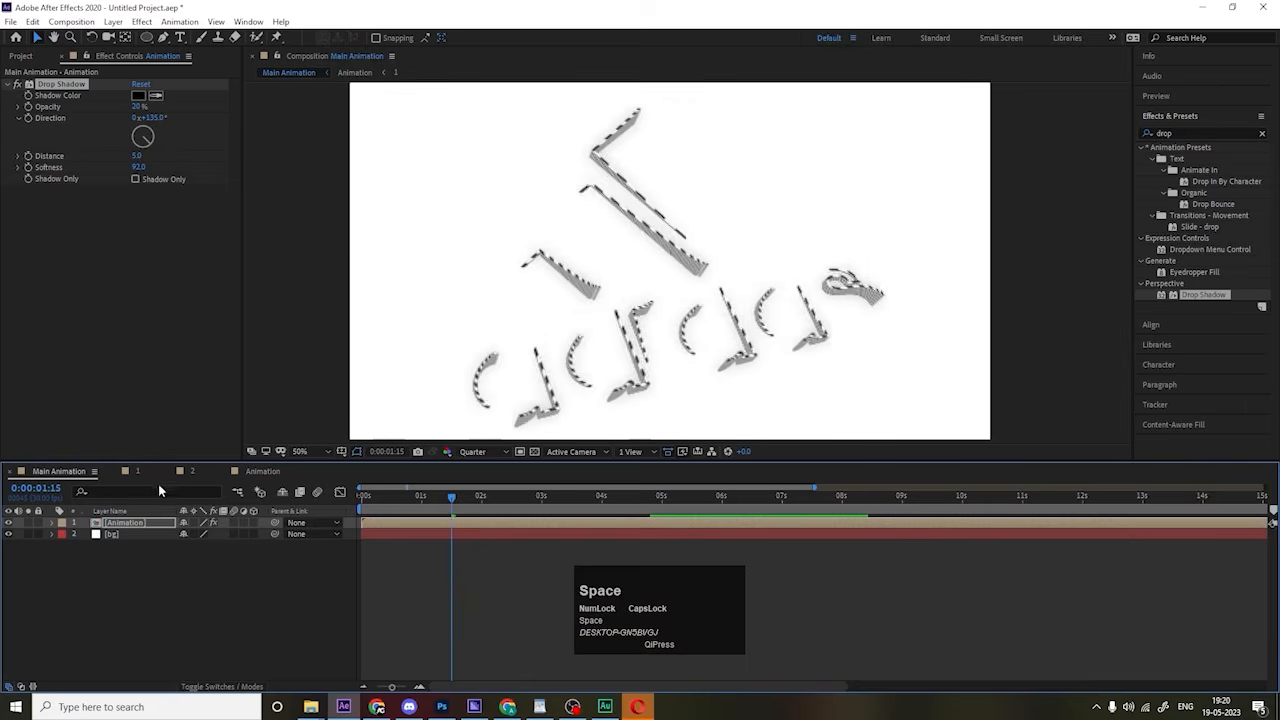
{"action": "left_click", "coordinate": [476, 499]}
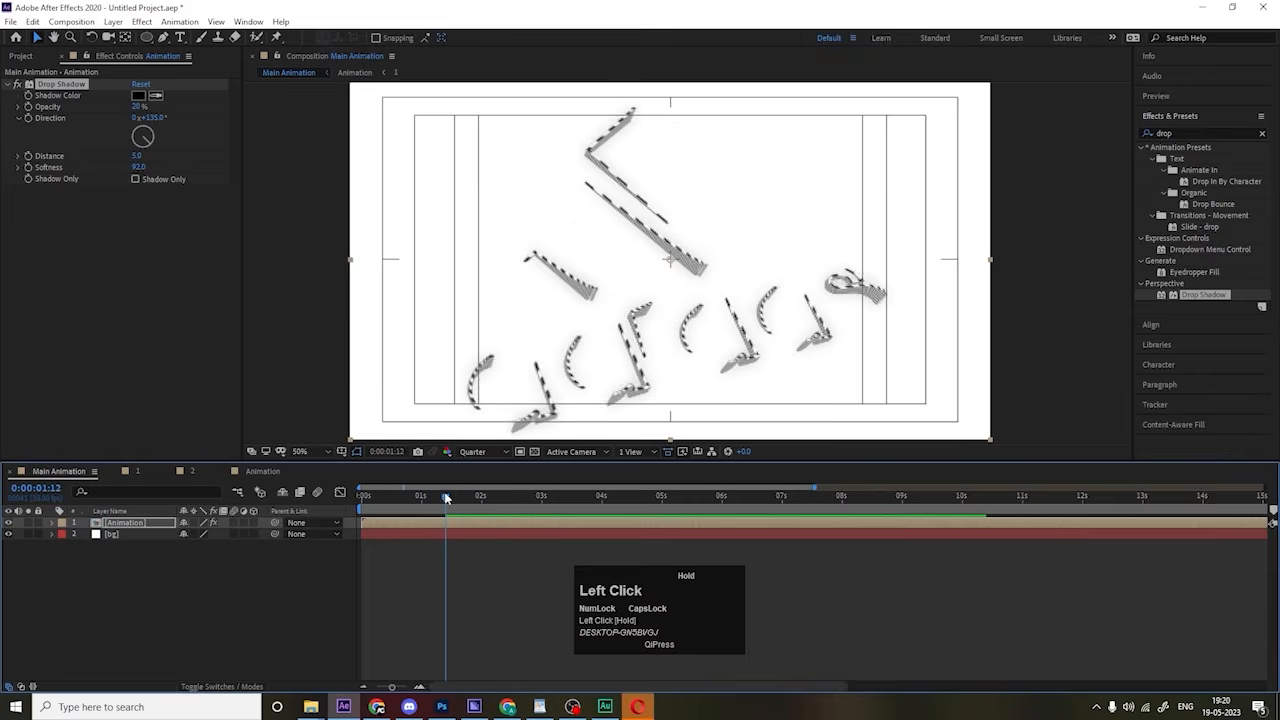
{"action": "left_click", "coordinate": [478, 451]}
{"action": "left_click", "coordinate": [480, 481]}
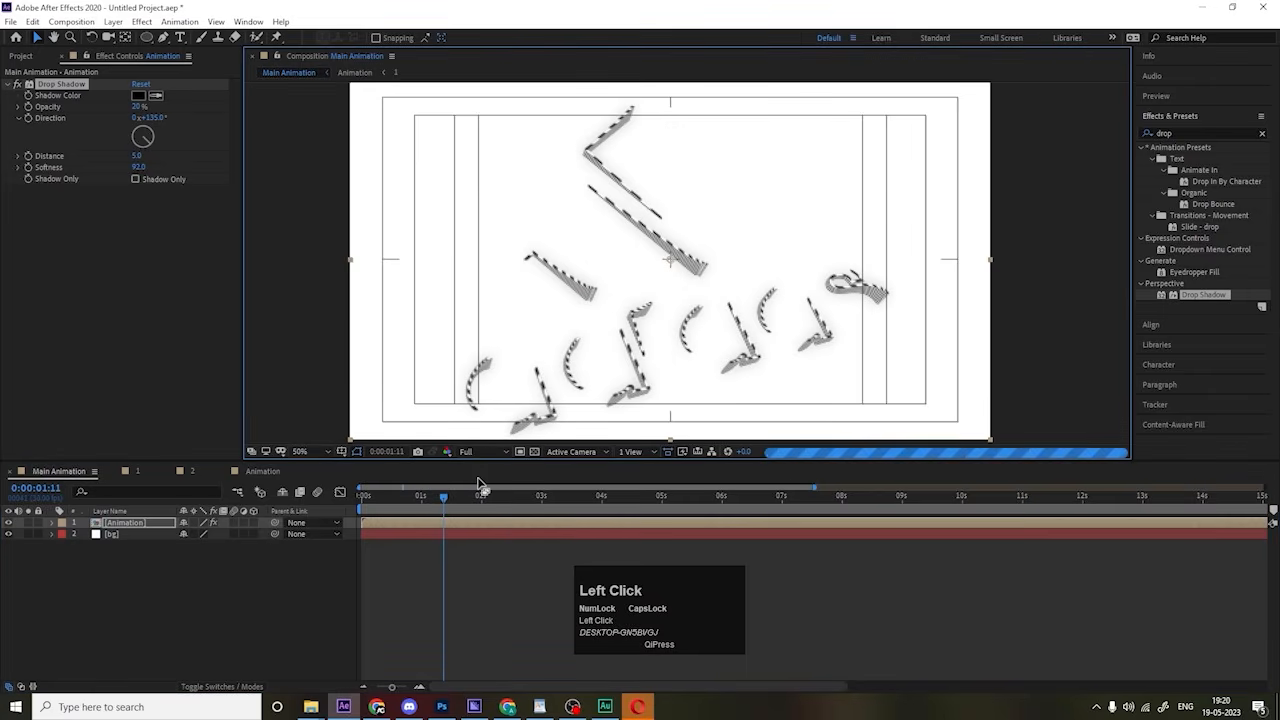
{"action": "key", "text": "grave"}
{"action": "key", "text": "grave"}
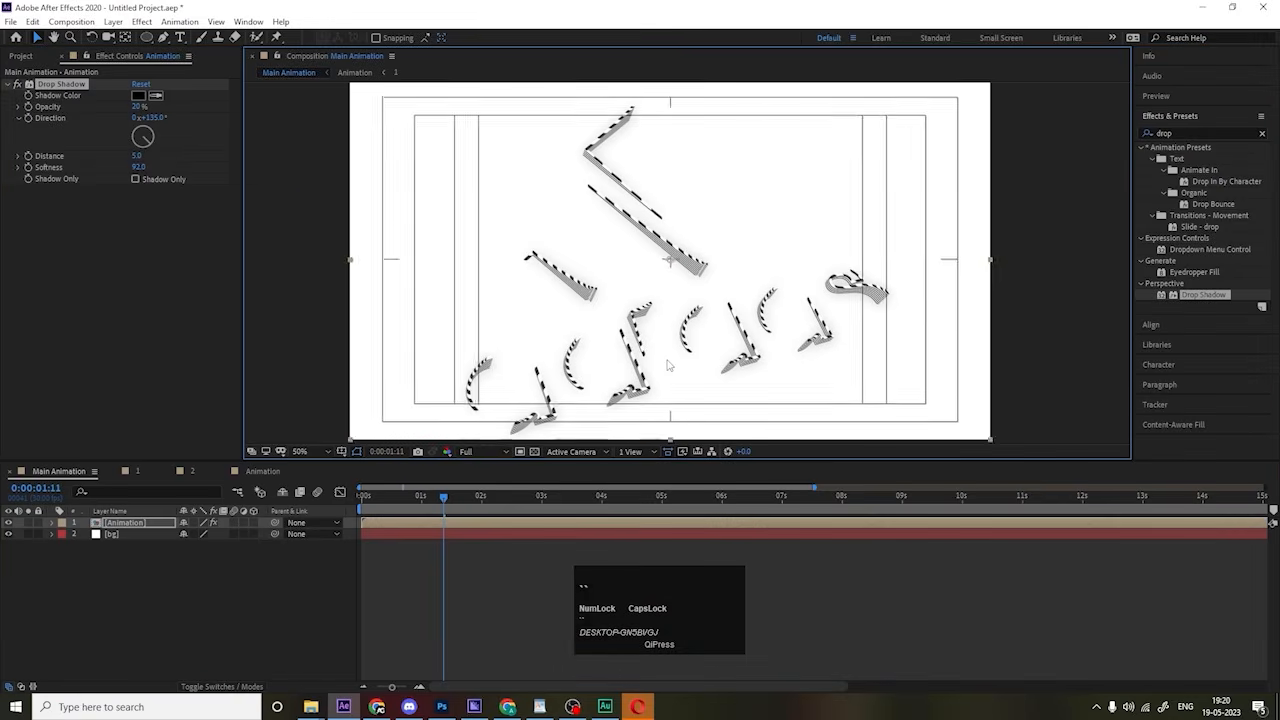
{"action": "key", "text": "space"}
{"action": "key", "text": "space"}
{"action": "left_click", "coordinate": [475, 451]}
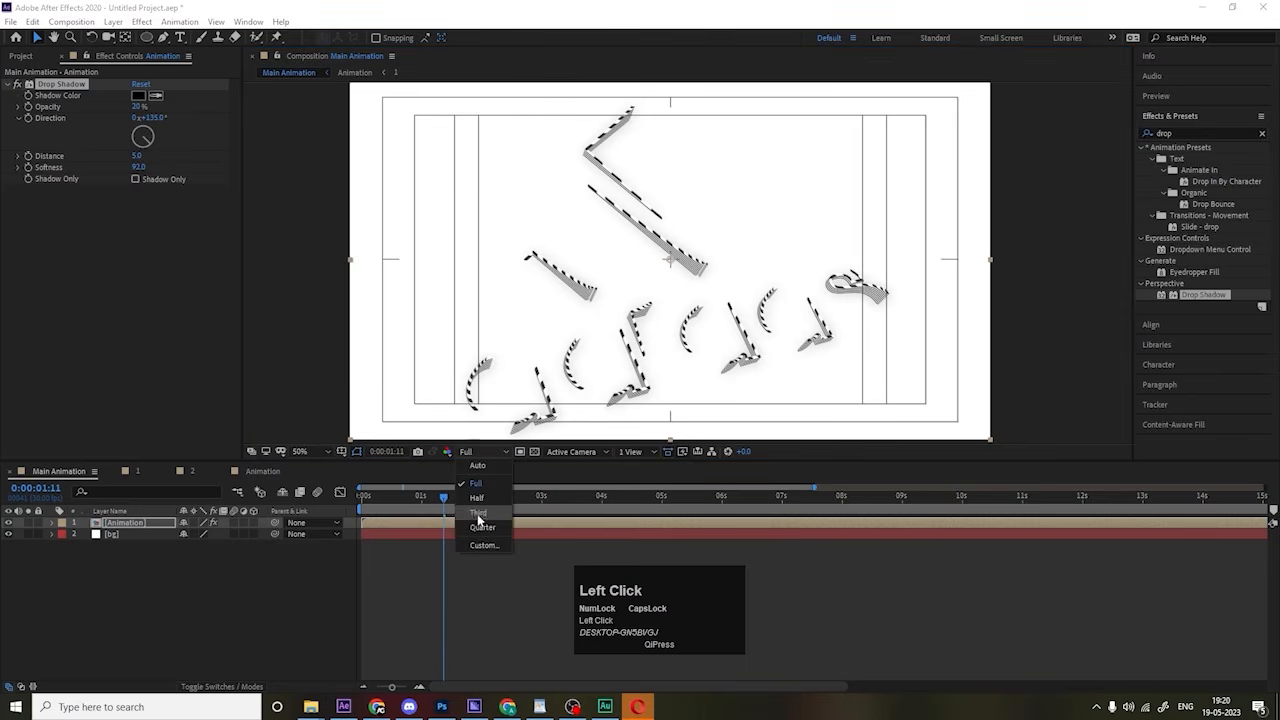
{"action": "left_click", "coordinate": [482, 527]}
Step: Set the Animation precomp's background color to white (FFFFFF) in its composition settings
{"action": "double_click", "coordinate": [468, 527]}
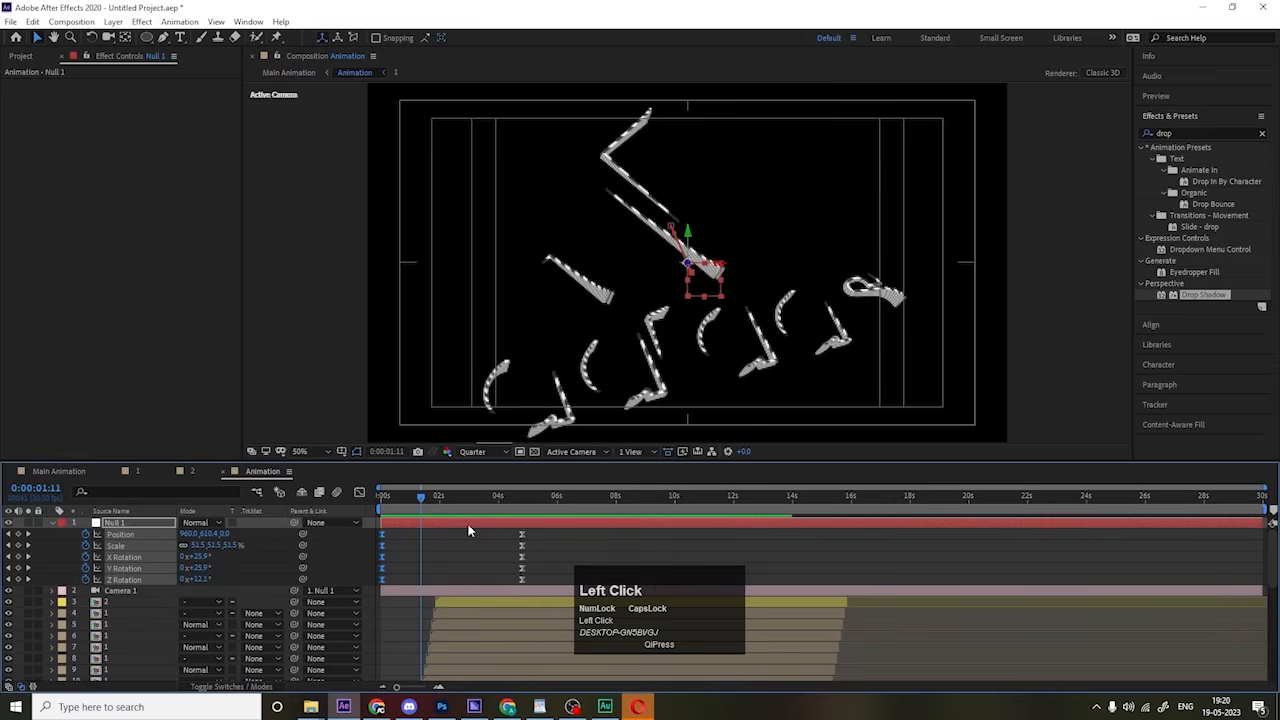
{"action": "key", "text": "space"}
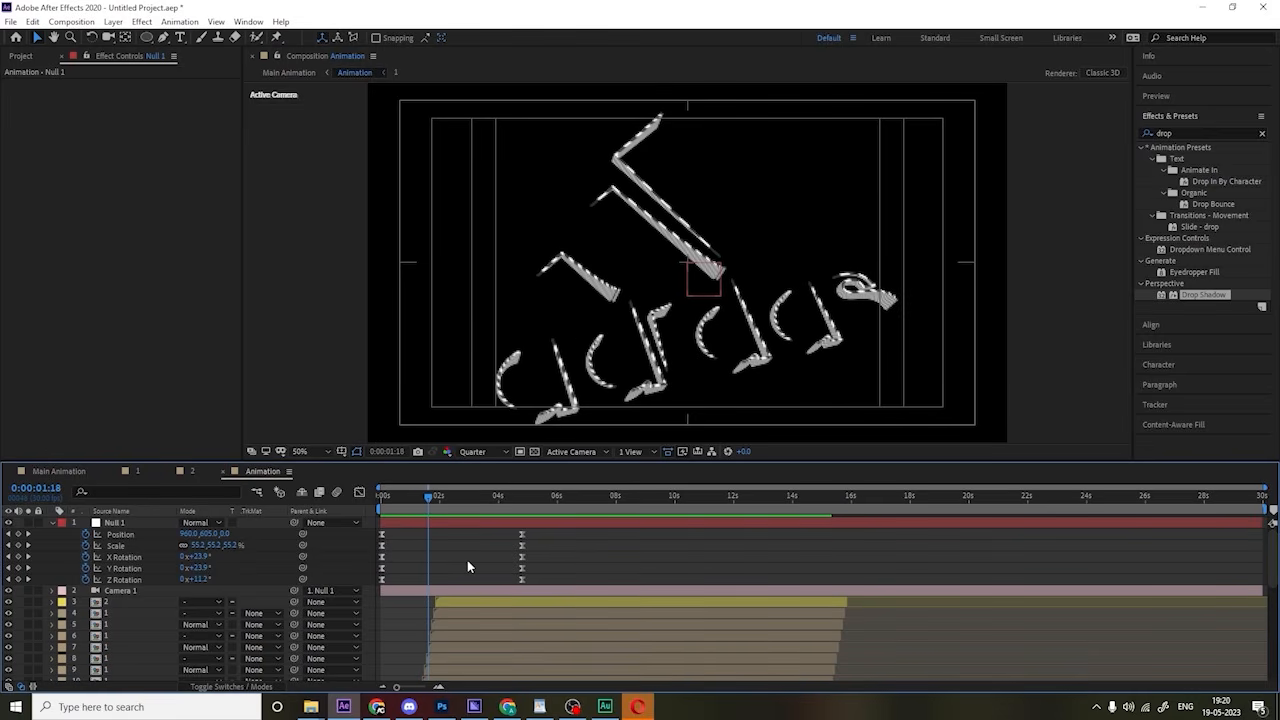
{"action": "scroll", "coordinate": [467, 567], "scroll_direction": "down", "scroll_amount": 5}
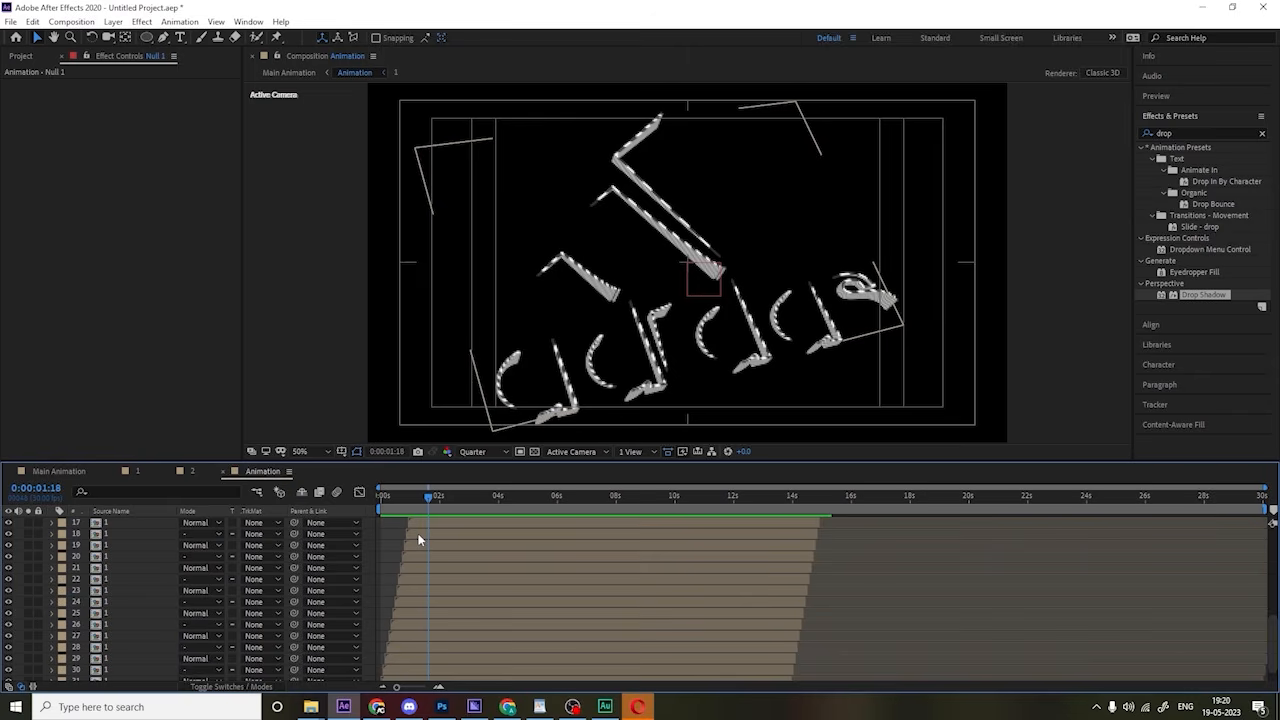
{"action": "key", "text": "ctrl+k"}
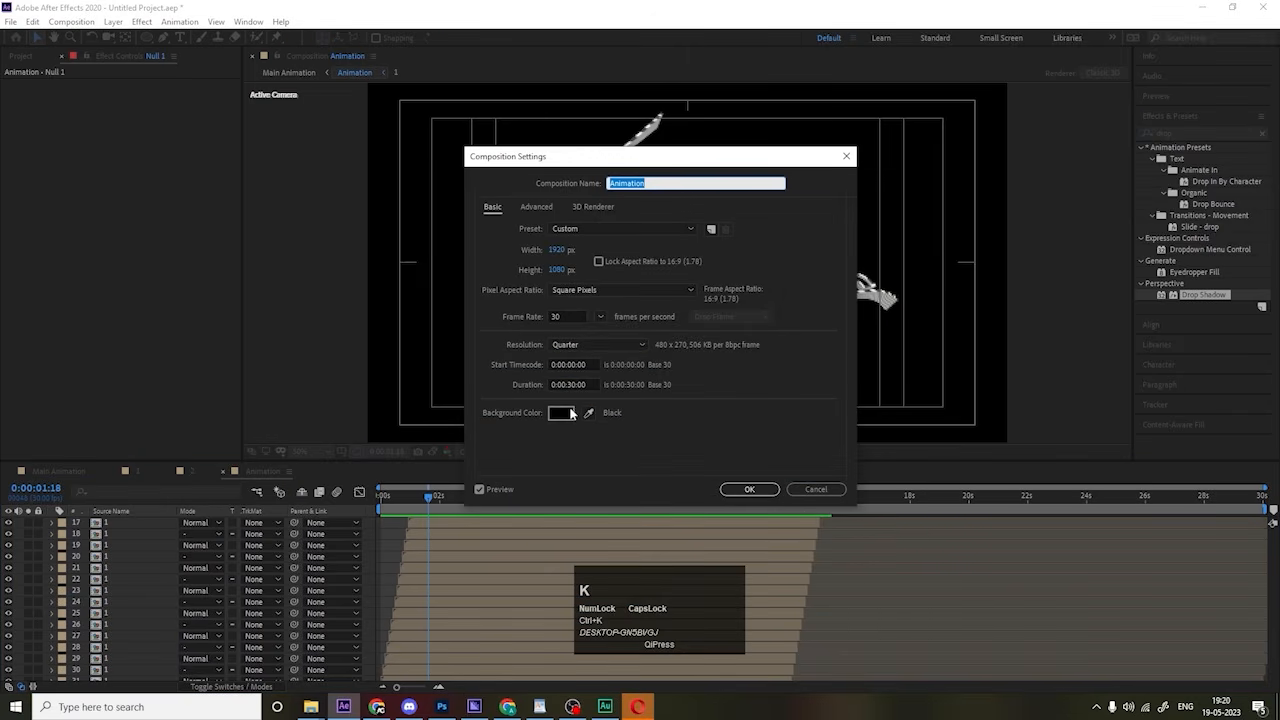
{"action": "left_click", "coordinate": [566, 414]}
{"action": "left_click_drag", "start_coordinate": [209, 441], "coordinate": [117, 362]}
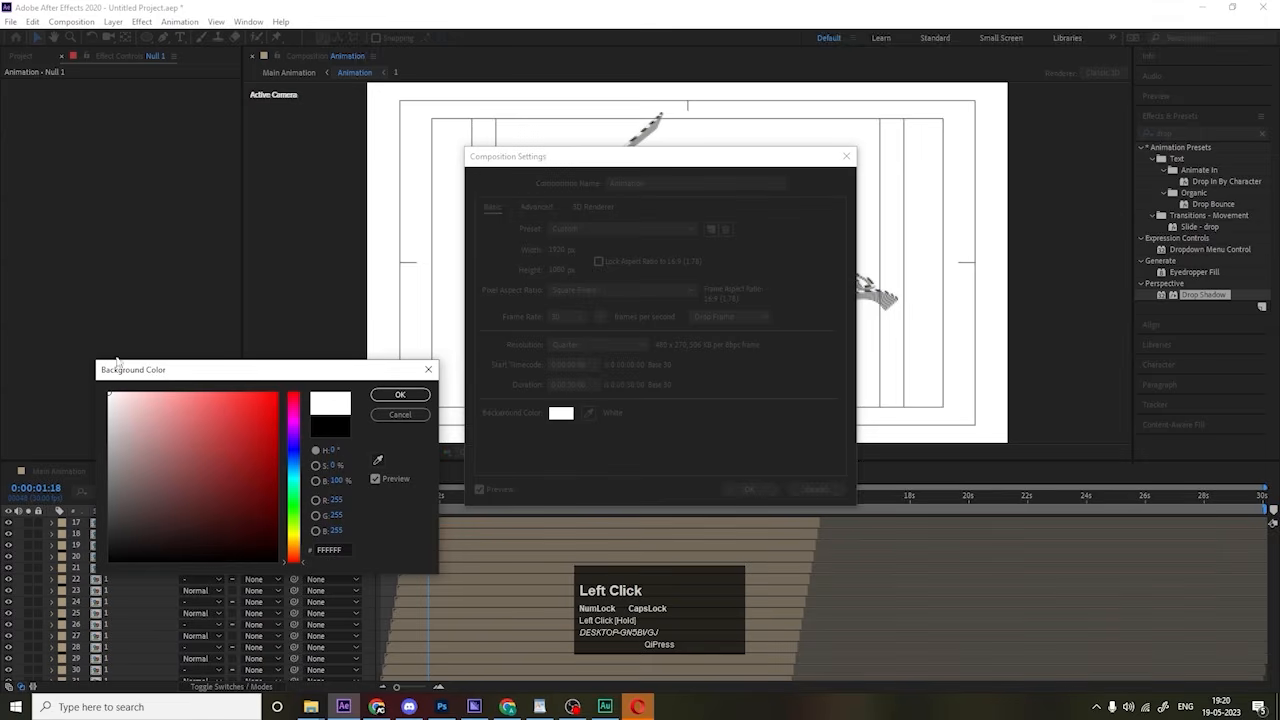
{"action": "left_click", "coordinate": [389, 400]}
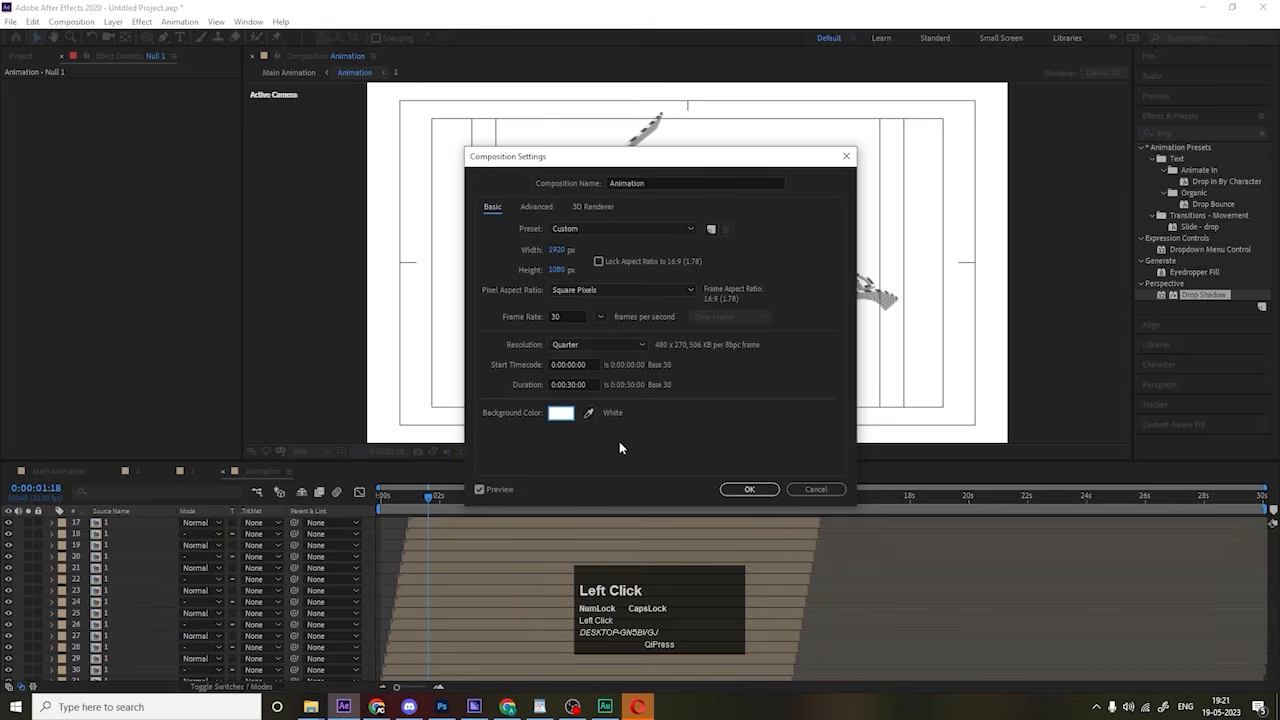
{"action": "left_click", "coordinate": [762, 493]}
{"action": "scroll", "coordinate": [522, 539], "scroll_direction": "up", "scroll_amount": 5}
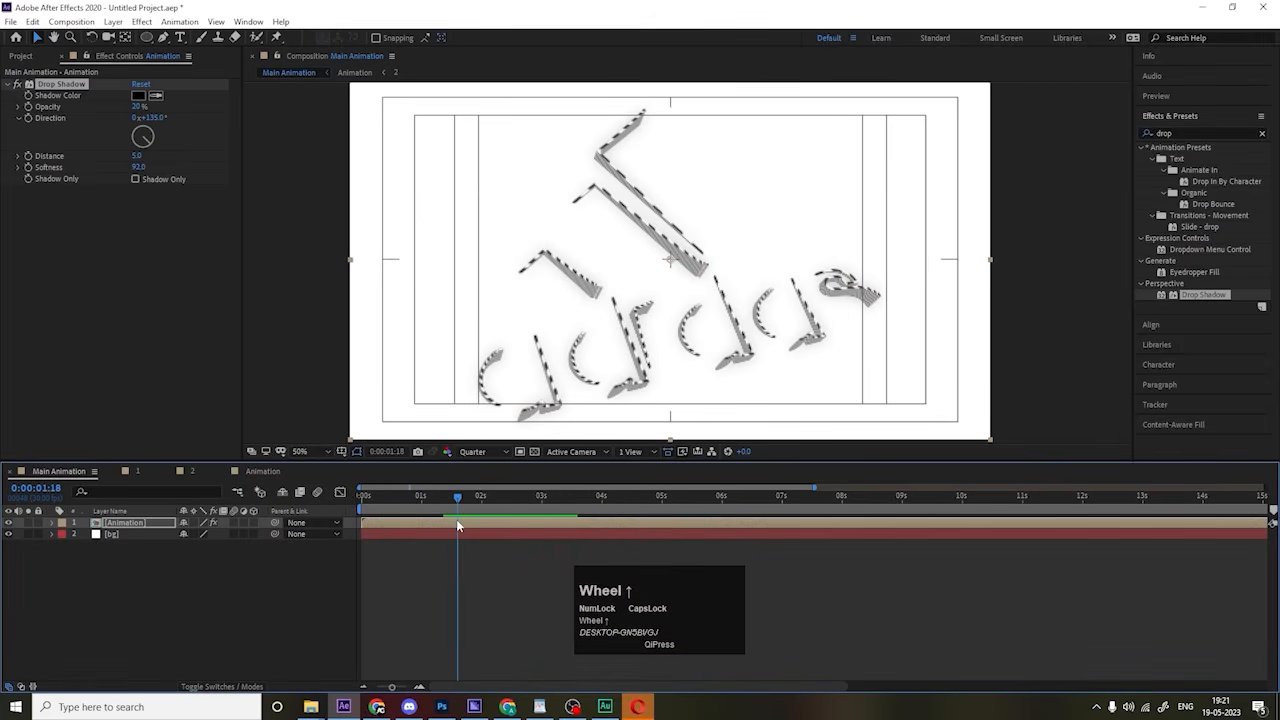
Step: Reveal Camera 1's camera options in the Animation precomp and turn on Depth of Field
{"action": "double_click", "coordinate": [456, 519]}
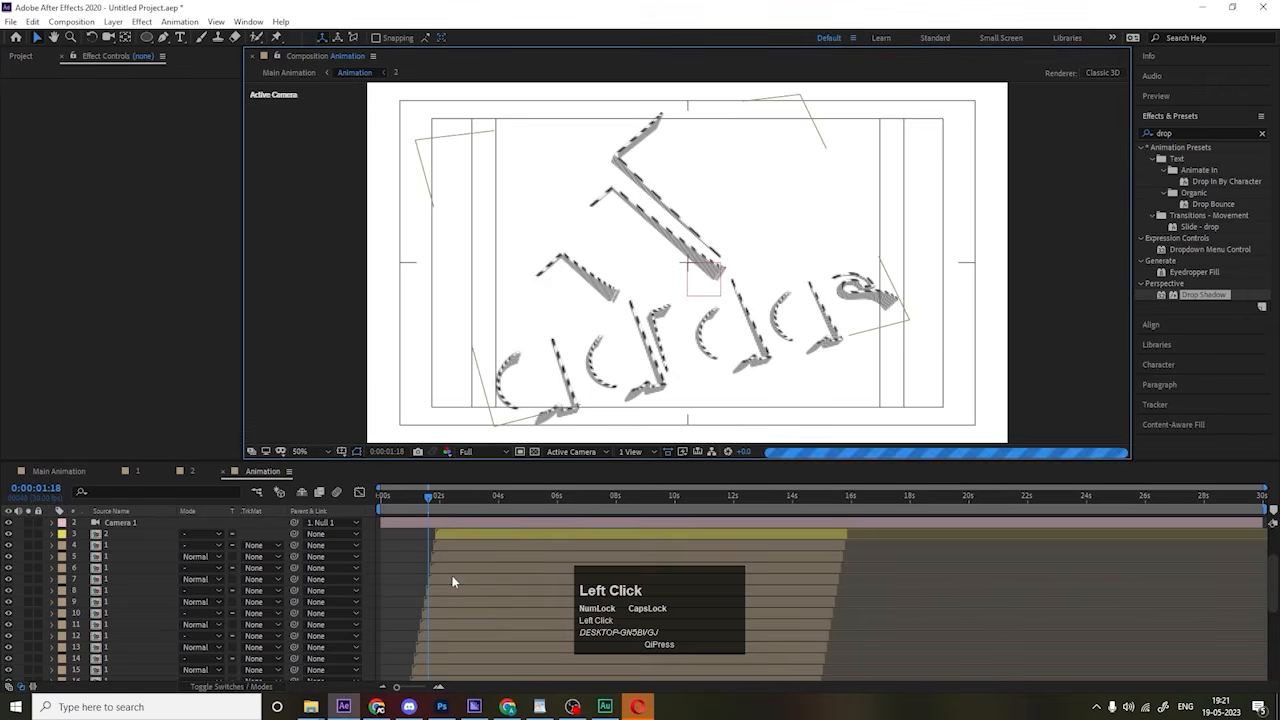
{"action": "scroll", "coordinate": [452, 575], "scroll_direction": "up", "scroll_amount": 3}
{"action": "left_click", "coordinate": [142, 593]}
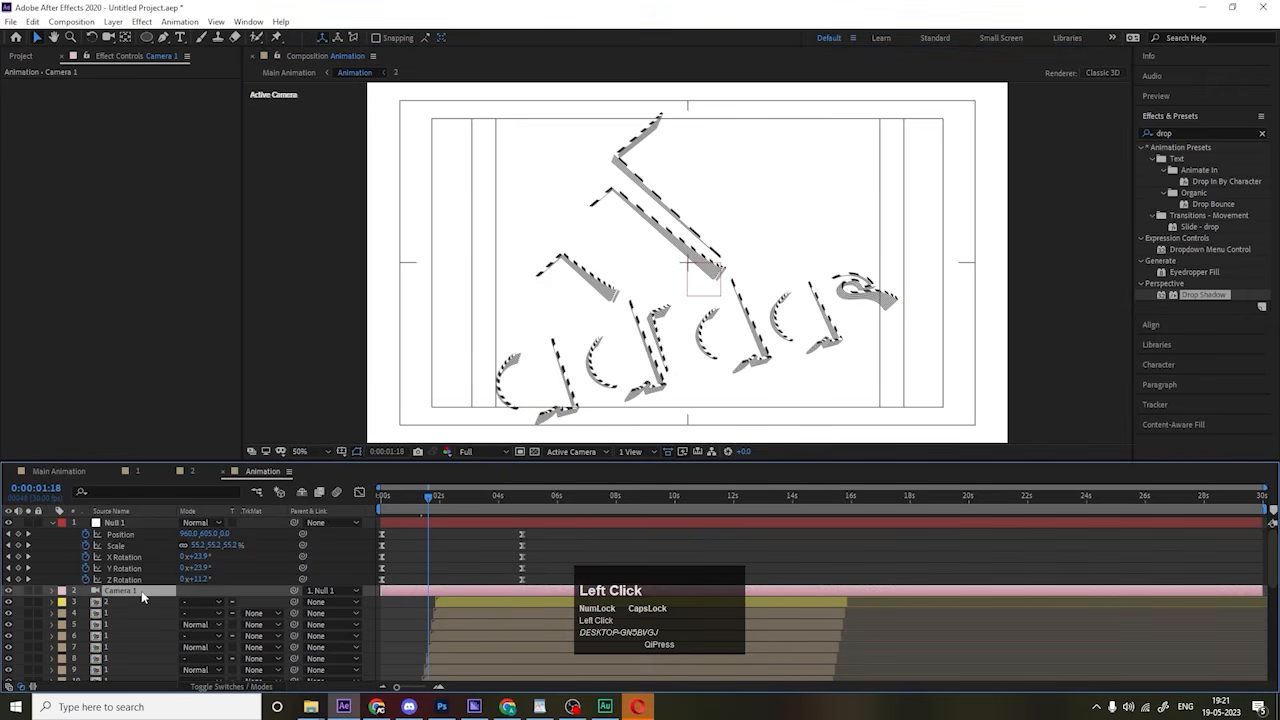
{"action": "key", "text": "a"}
{"action": "key", "text": "a"}
{"action": "scroll", "coordinate": [300, 623], "scroll_direction": "down", "scroll_amount": 3}
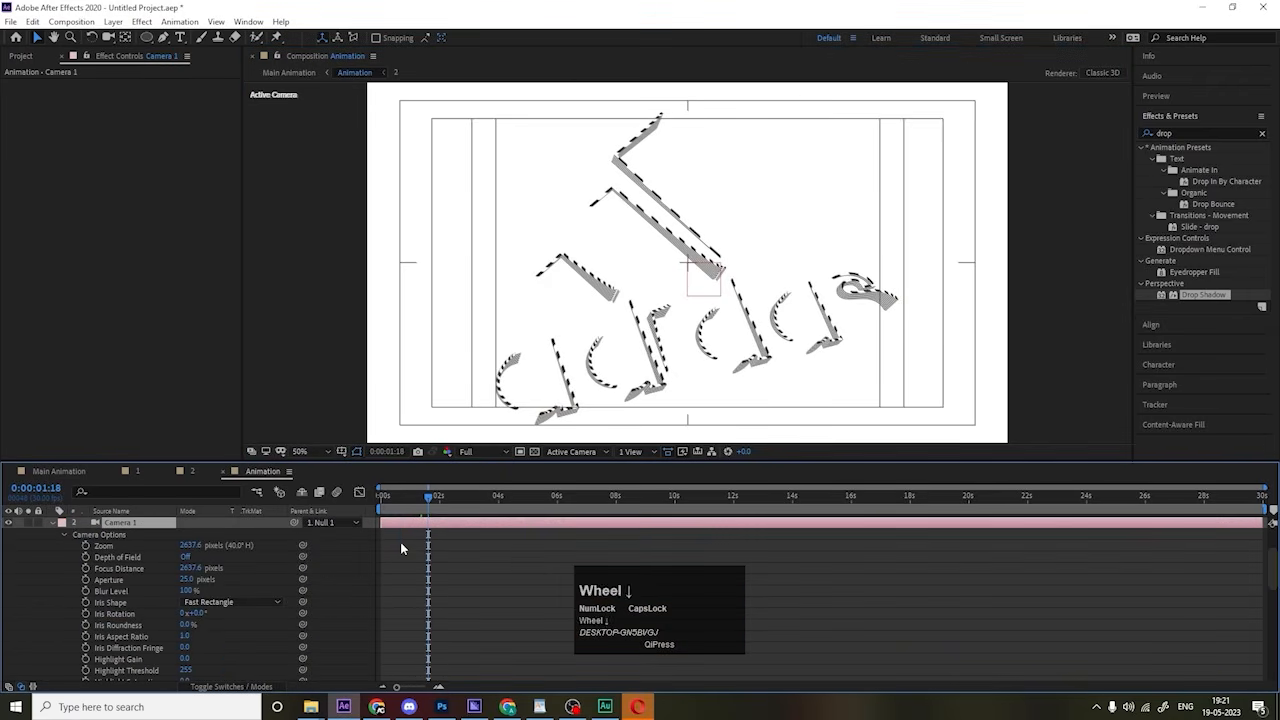
{"action": "left_click", "coordinate": [402, 497]}
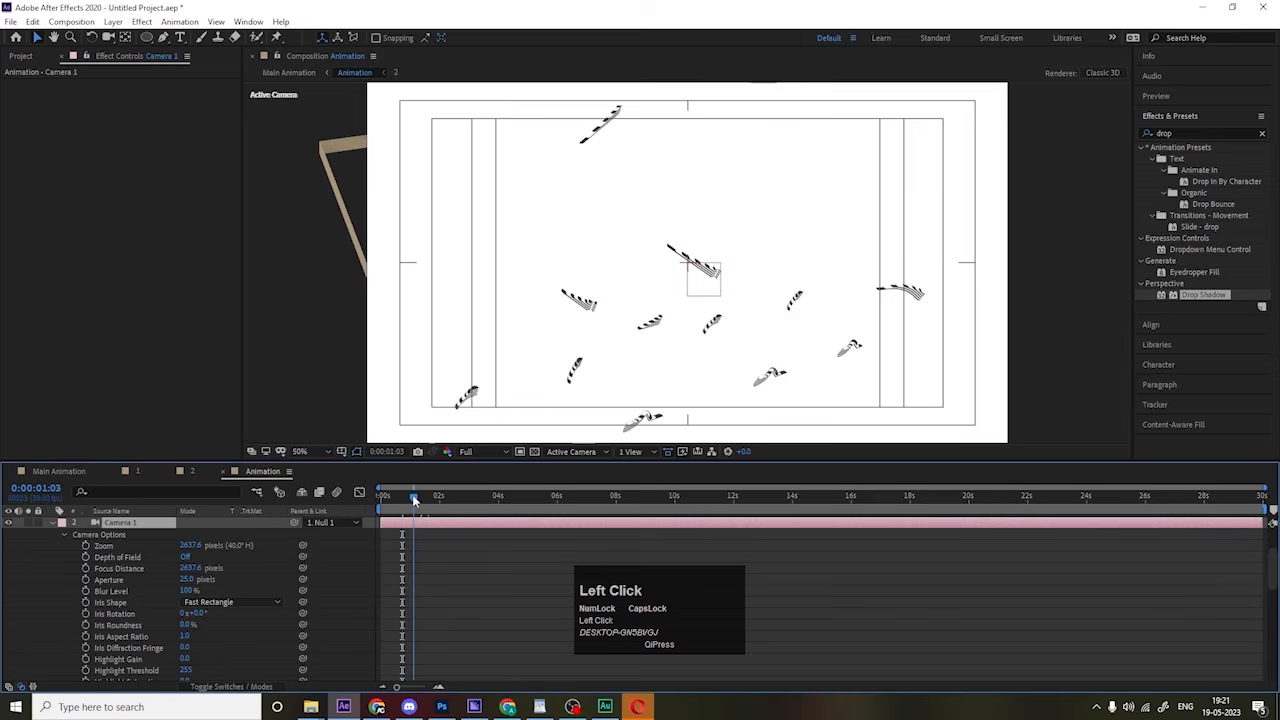
{"action": "left_click", "coordinate": [184, 557]}
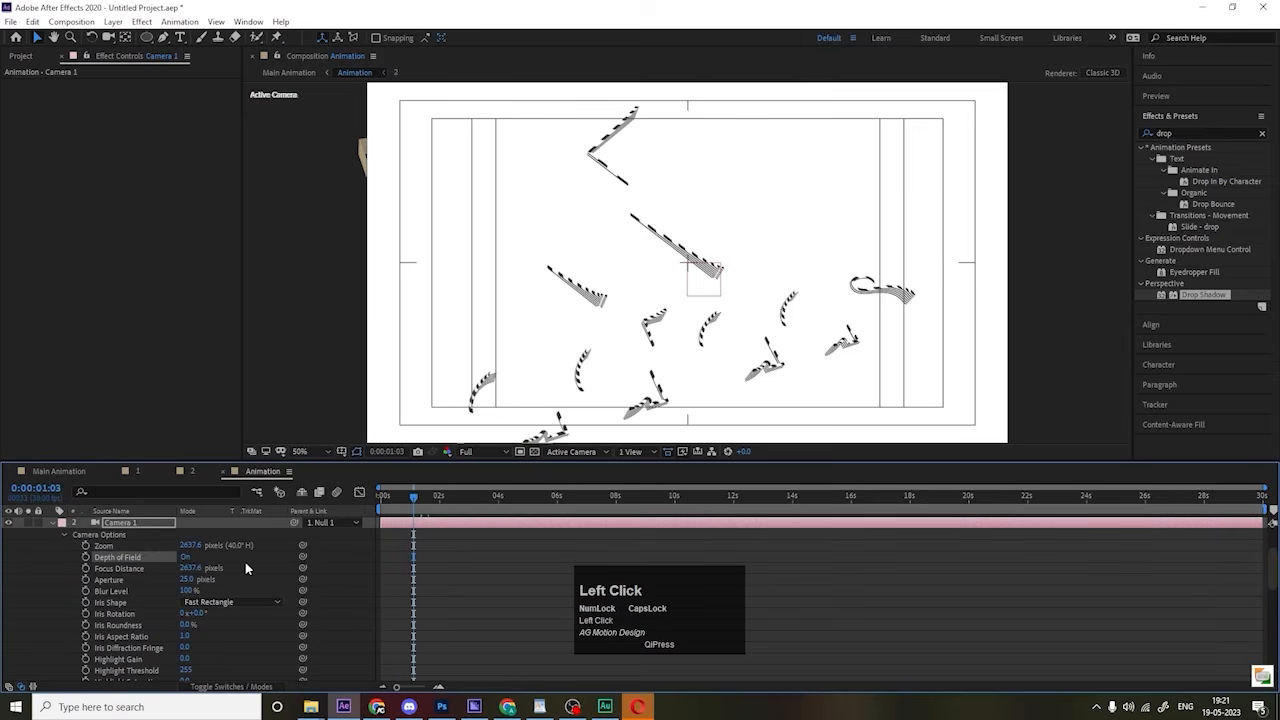
Step: Set Camera 1's Aperture to 200 pixels and its Blur Level to 200%
{"action": "left_click", "coordinate": [186, 580]}
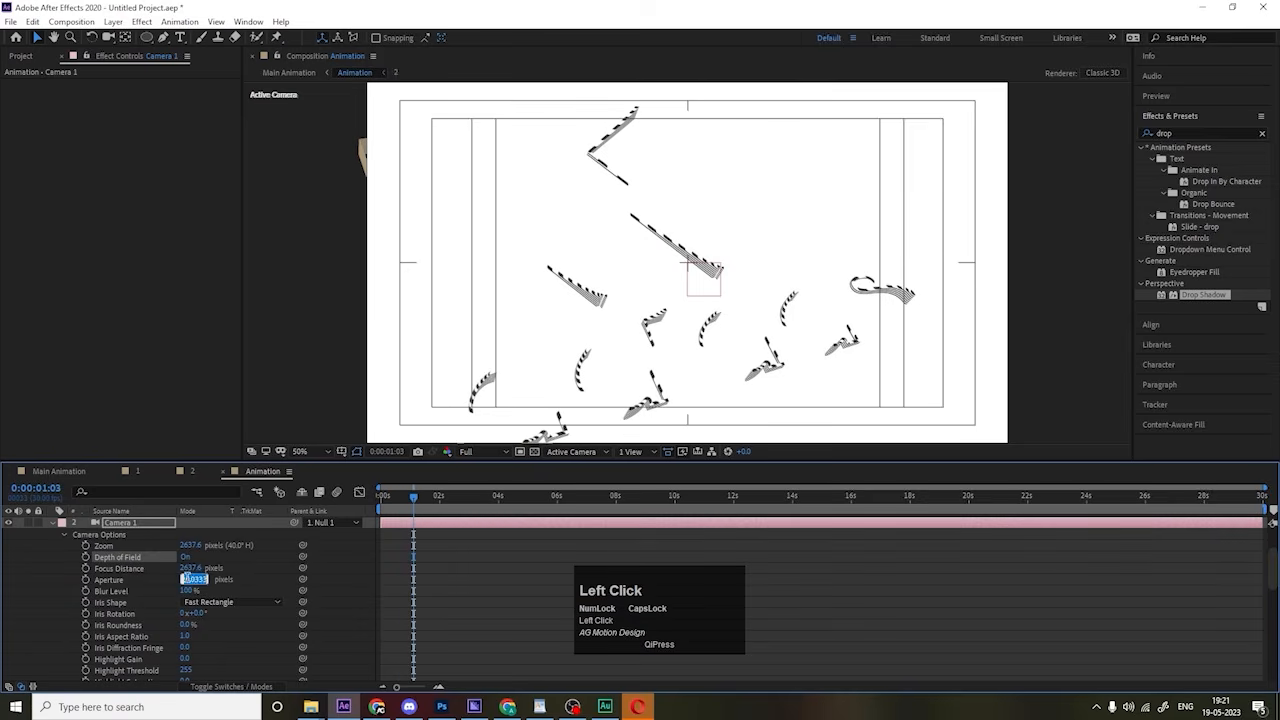
{"action": "type", "text": "200"}
{"action": "key", "text": "Return"}
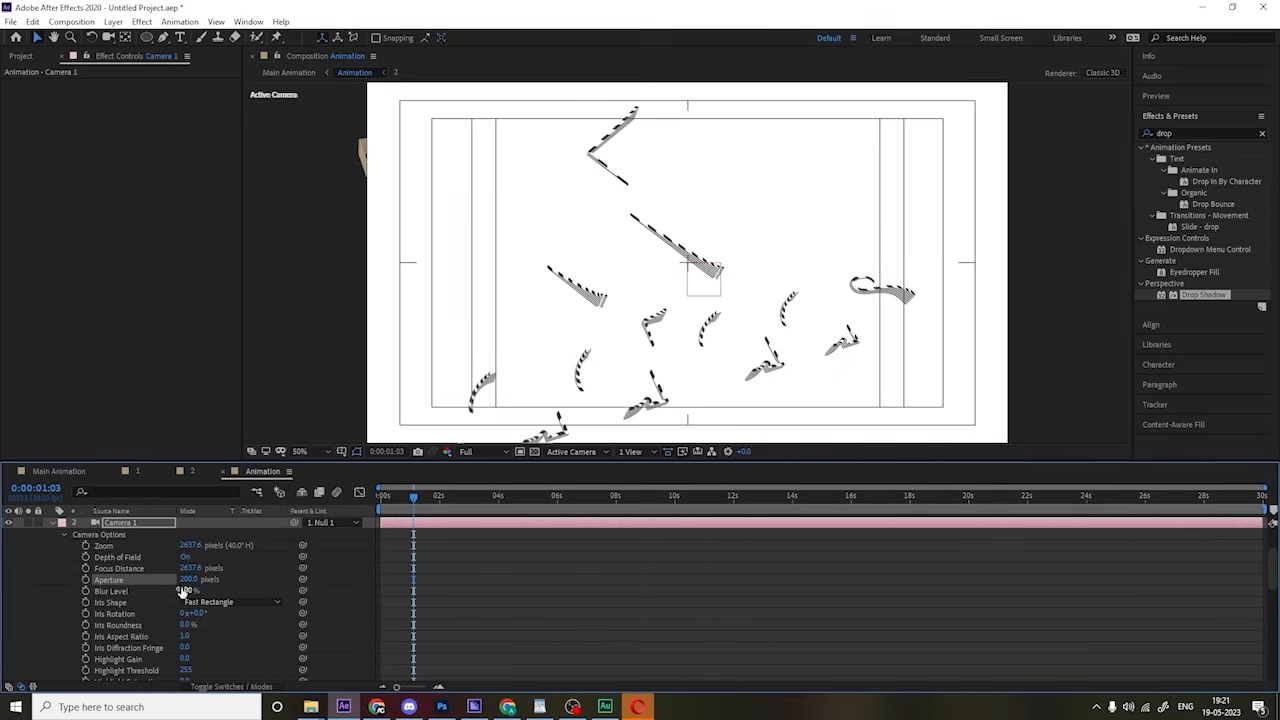
{"action": "left_click", "coordinate": [184, 591]}
{"action": "type", "text": "200"}
{"action": "key", "text": "Return"}
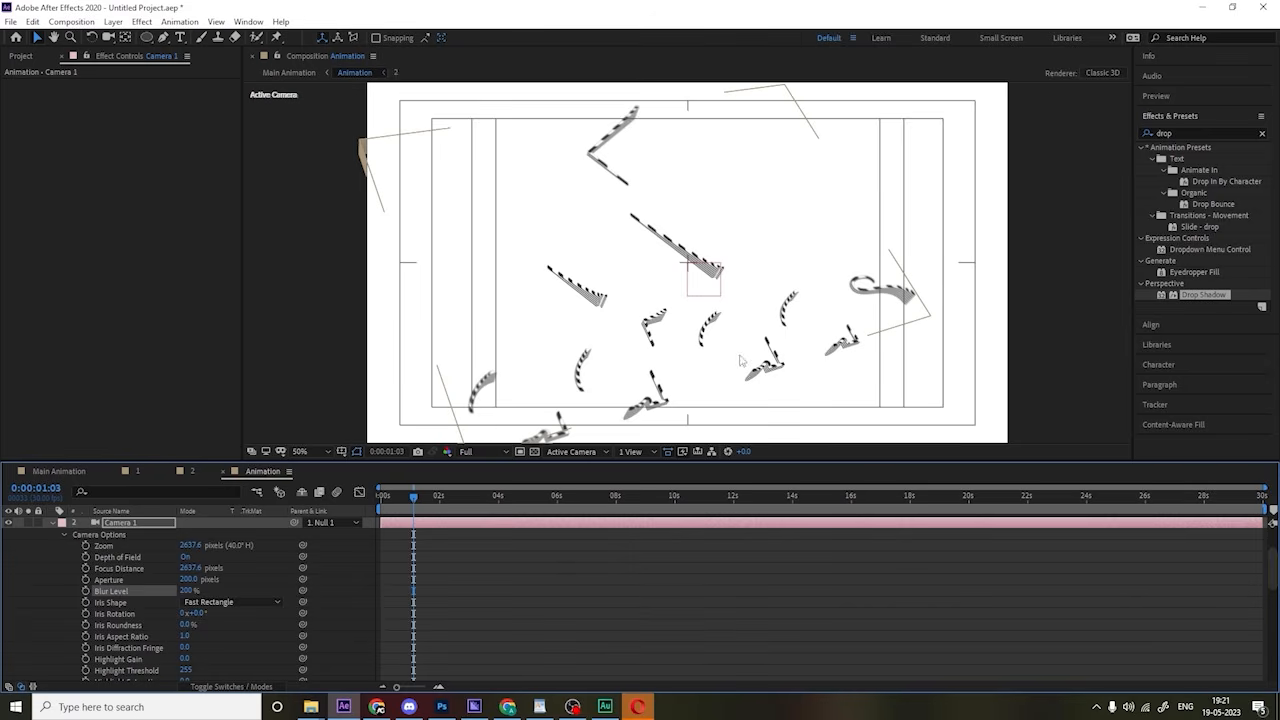
Step: Set Camera 1's Focus Distance to 3000 pixels and check the blur at several frames between 2:13 and 4:17
{"action": "left_click", "coordinate": [199, 568]}
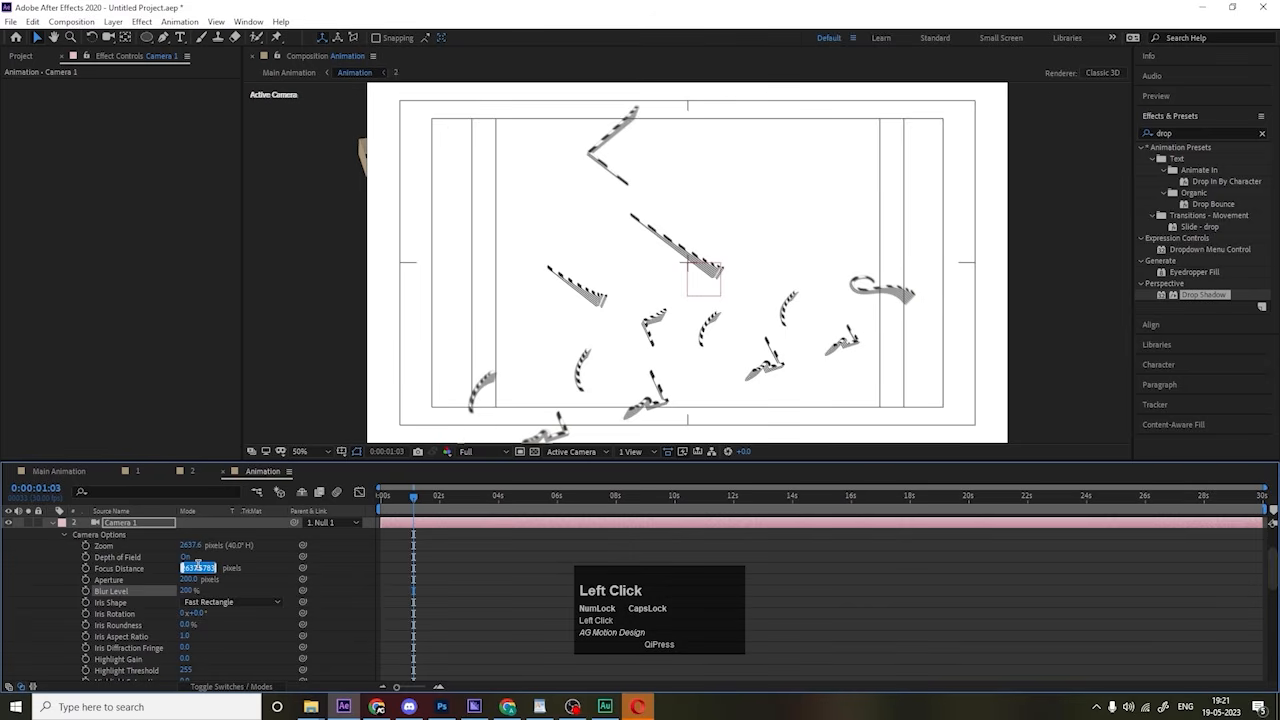
{"action": "key", "text": "Return"}
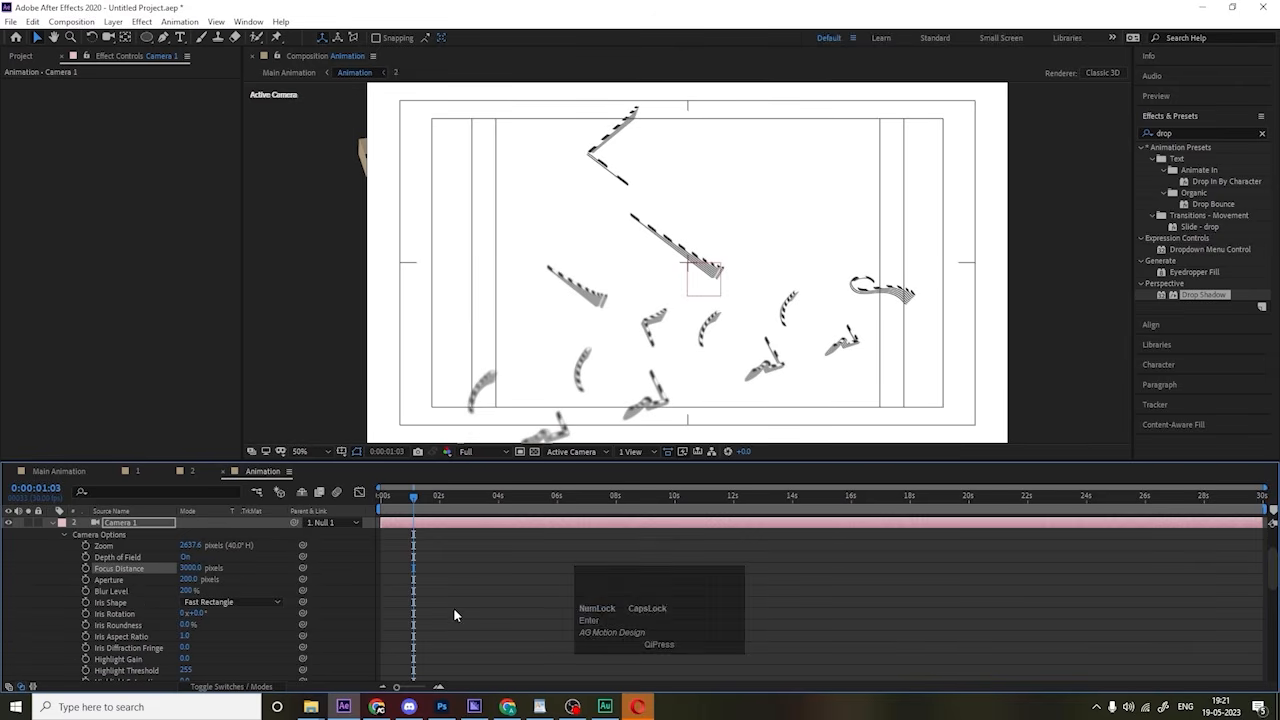
{"action": "scroll", "coordinate": [453, 607], "scroll_direction": "up", "scroll_amount": 2}
{"action": "left_click", "coordinate": [452, 501]}
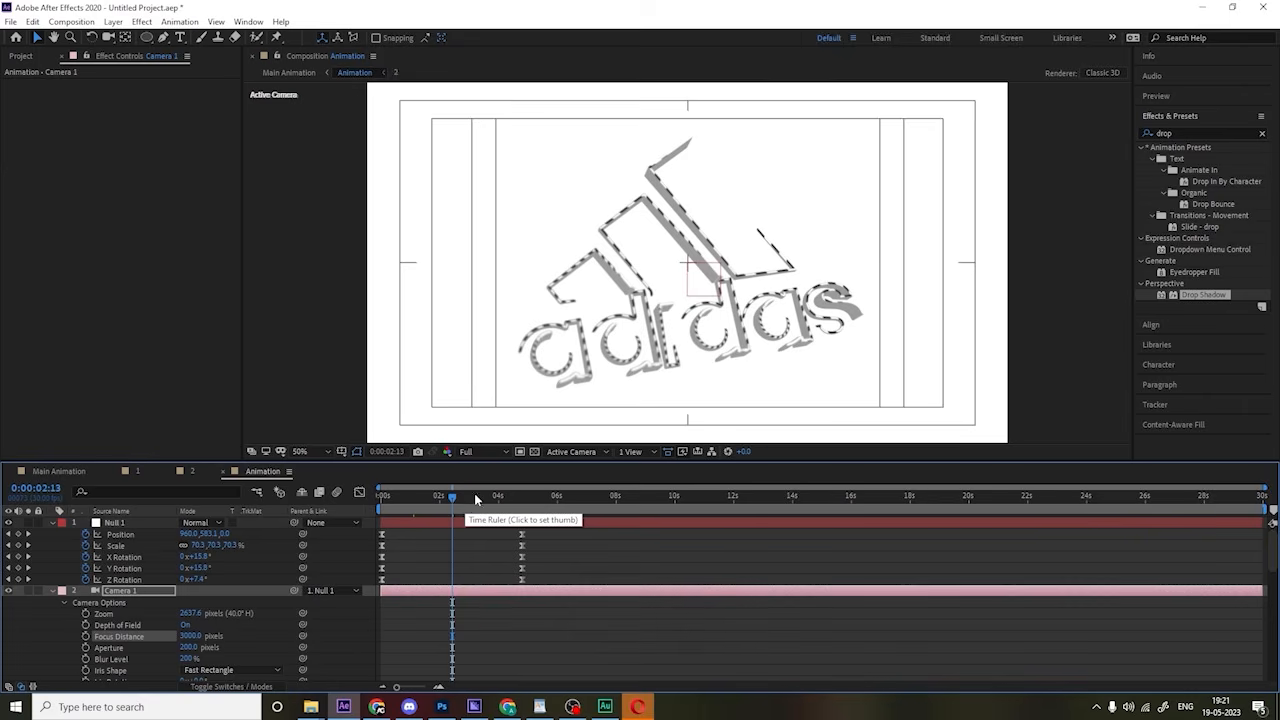
{"action": "left_click", "coordinate": [476, 499]}
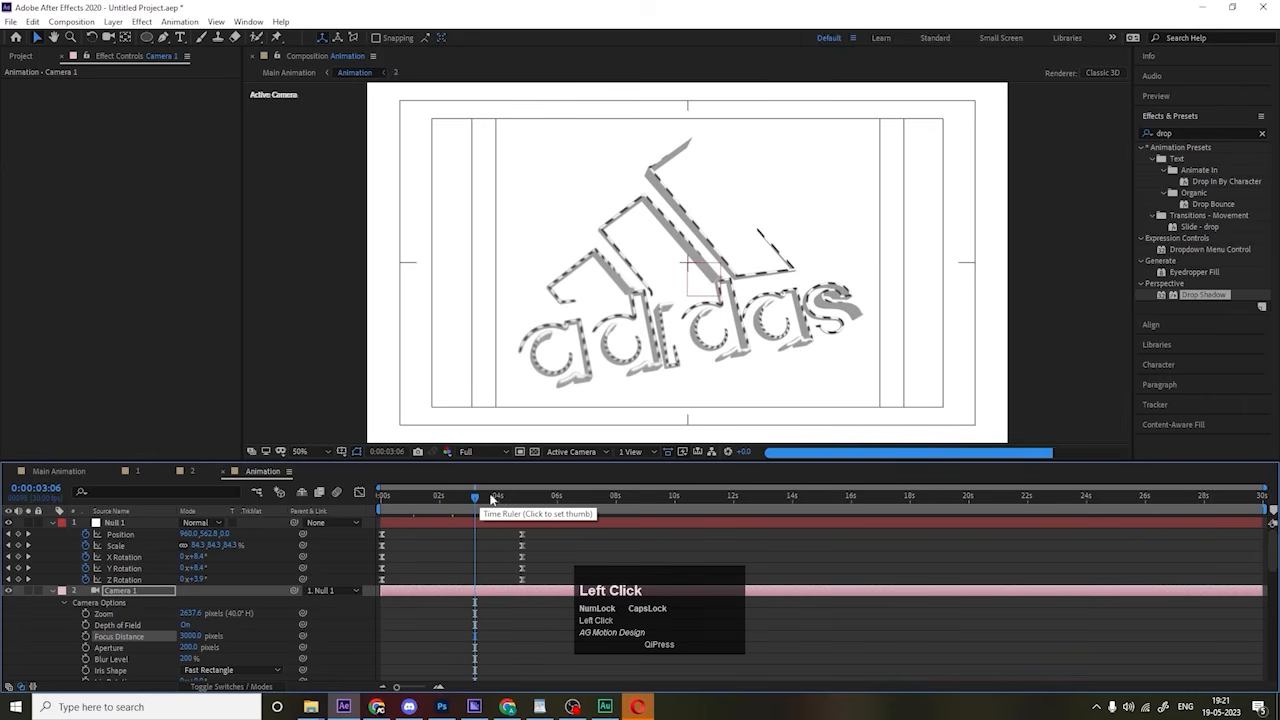
{"action": "left_click", "coordinate": [502, 499]}
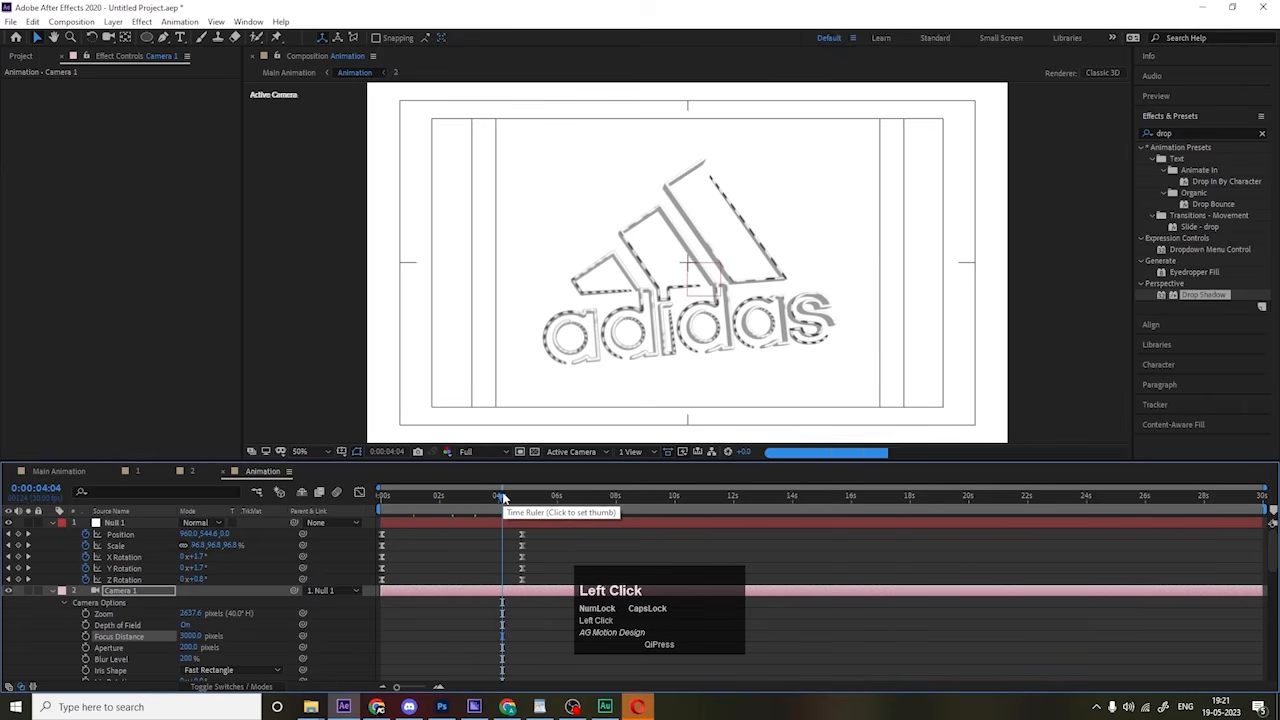
{"action": "left_click", "coordinate": [515, 497]}
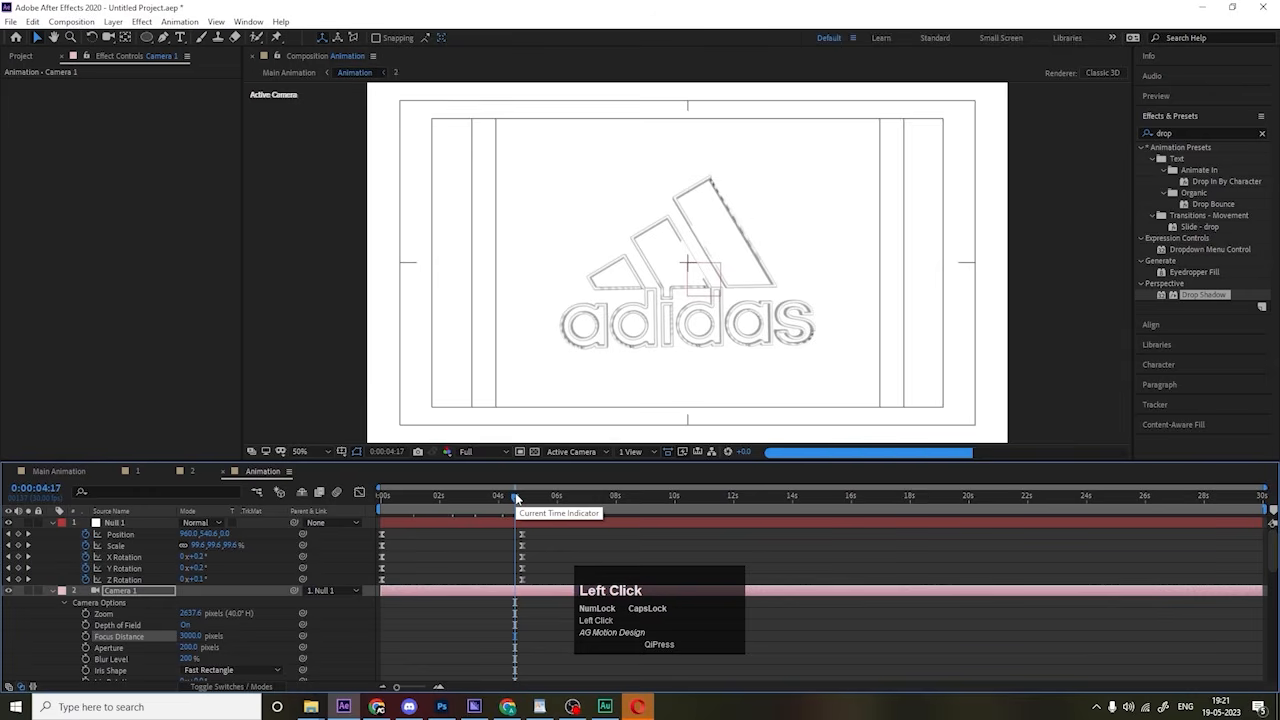
Step: Preview the depth-of-field blur from 0:00 in the Animation precomp at Quarter resolution
{"action": "left_click_drag", "start_coordinate": [477, 494], "coordinate": [377, 521]}
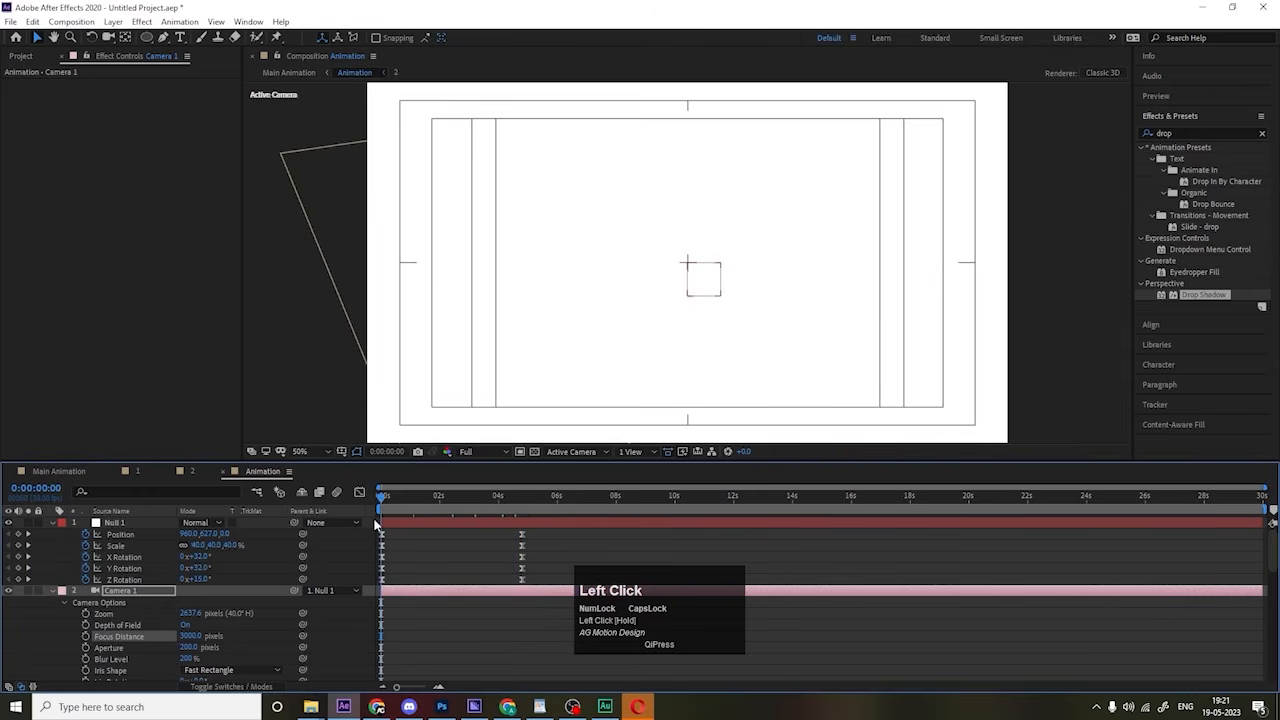
{"action": "left_click", "coordinate": [476, 451]}
{"action": "left_click", "coordinate": [473, 523]}
{"action": "key", "text": "space"}
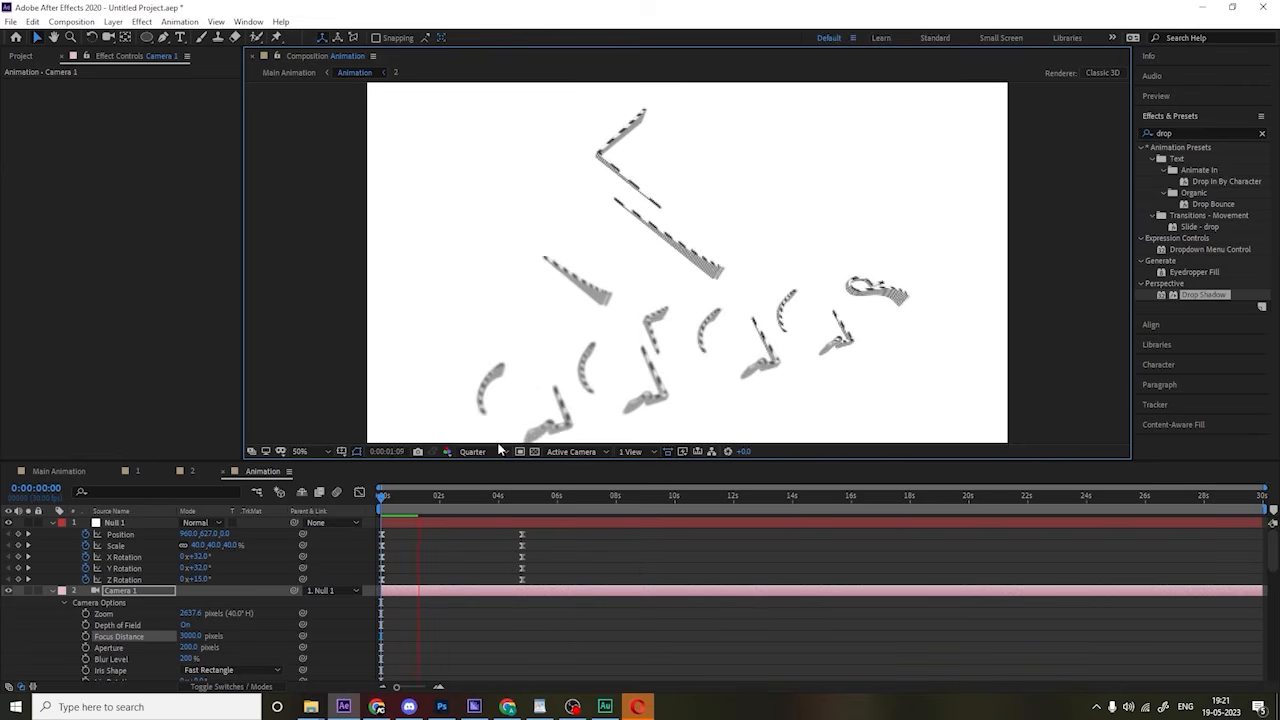
{"action": "key", "text": "space"}
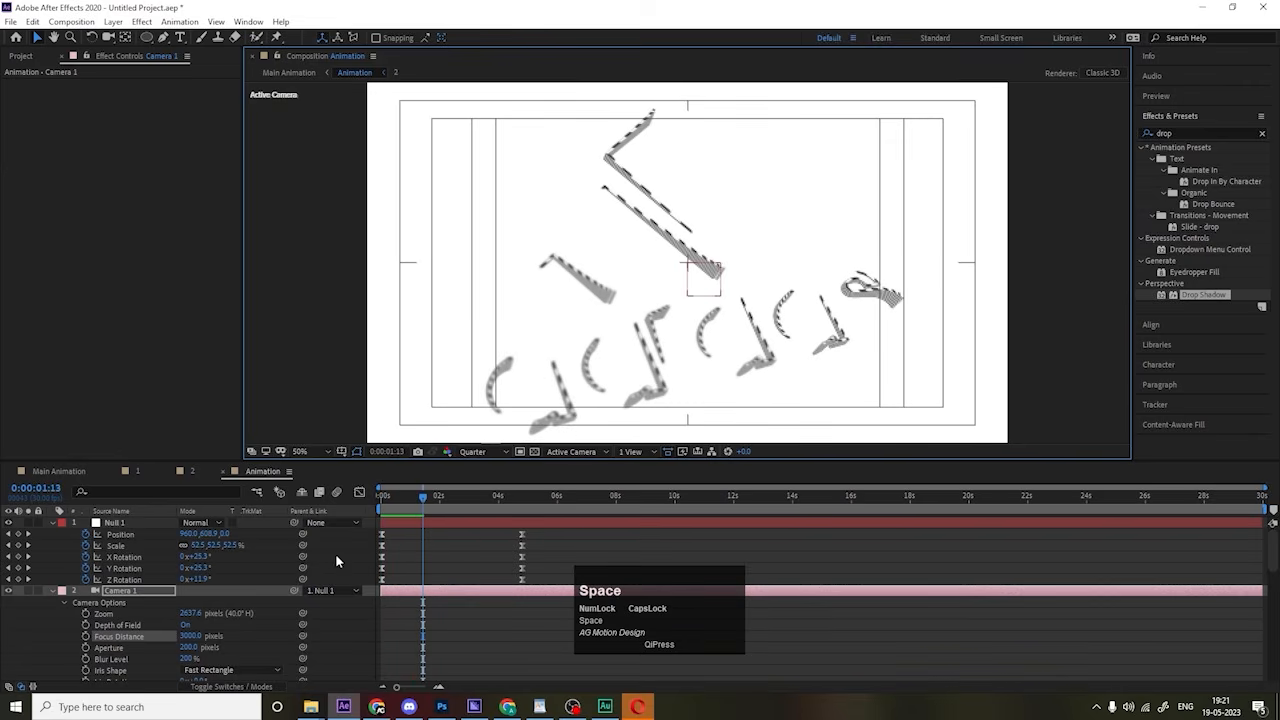
Step: Set Camera 1's Aperture to 400 pixels and preview the stronger blur
{"action": "left_click", "coordinate": [188, 648]}
{"action": "key", "text": "Return"}
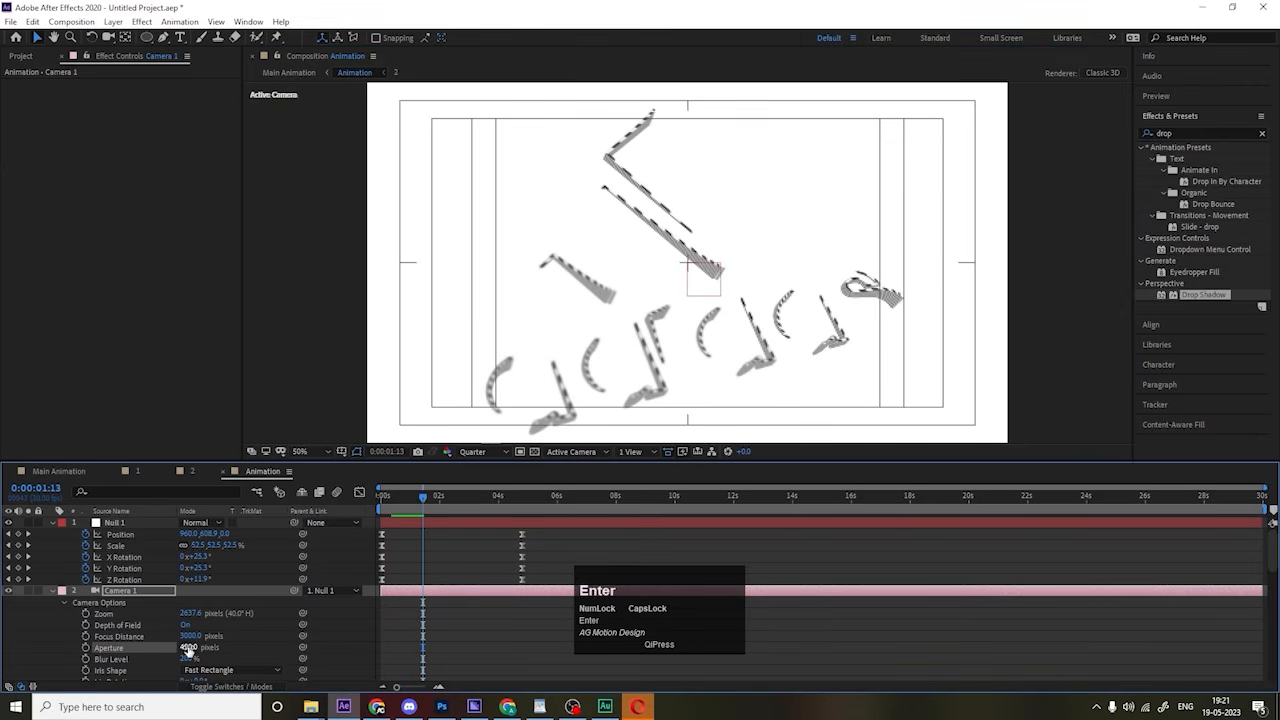
{"action": "key", "text": "space"}
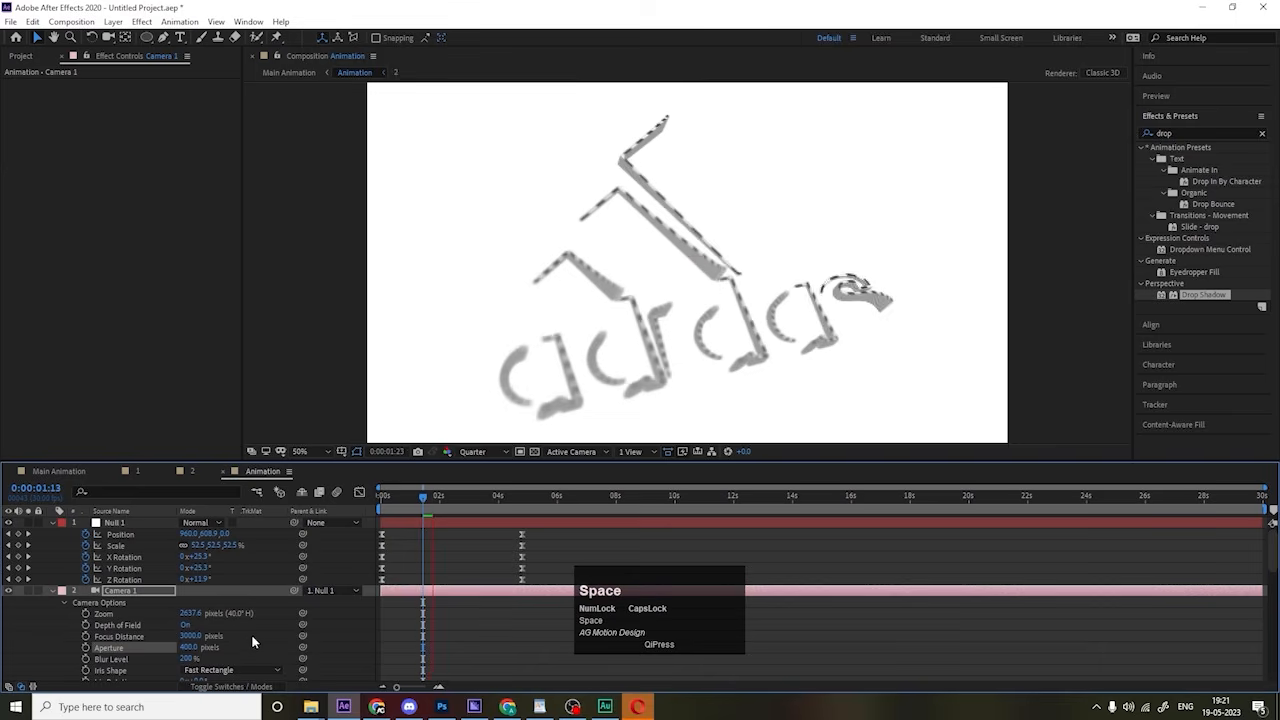
{"action": "key", "text": "space"}
Step: Set Camera 1's Focus Distance to 2600 pixels and preview the camera move from around two seconds
{"action": "left_click", "coordinate": [189, 636]}
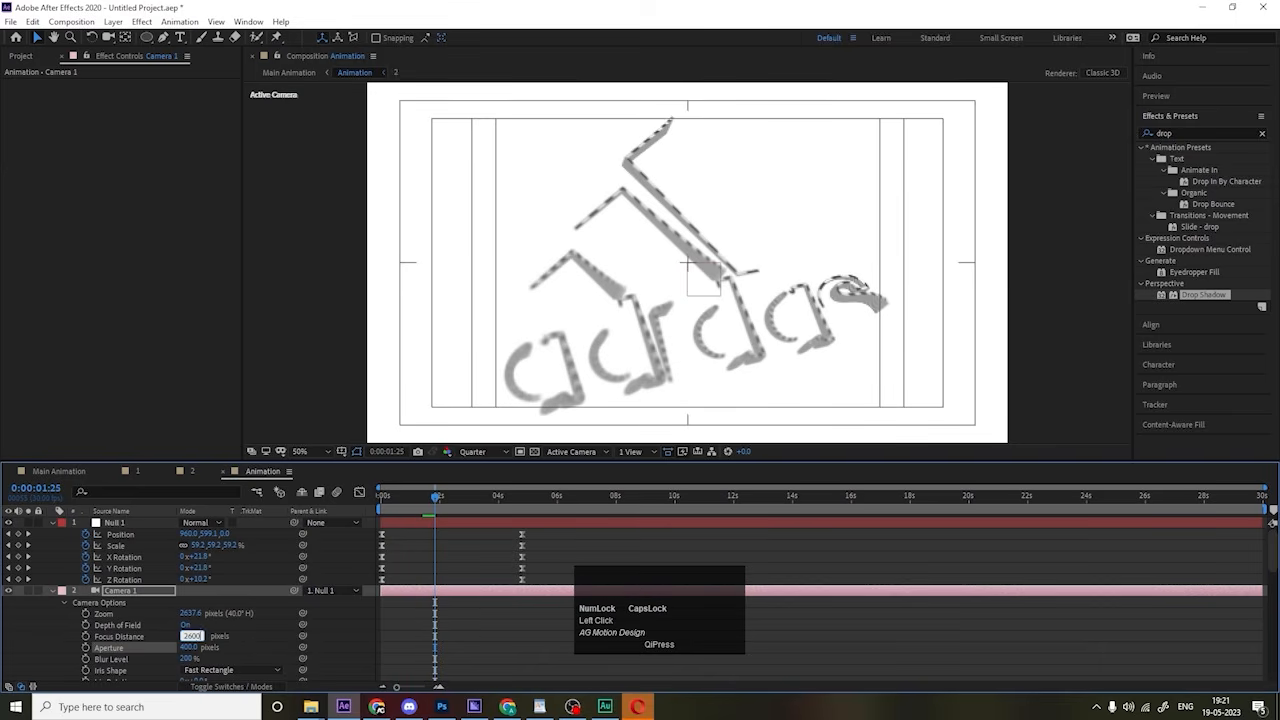
{"action": "key", "text": "Return"}
{"action": "key", "text": "space"}
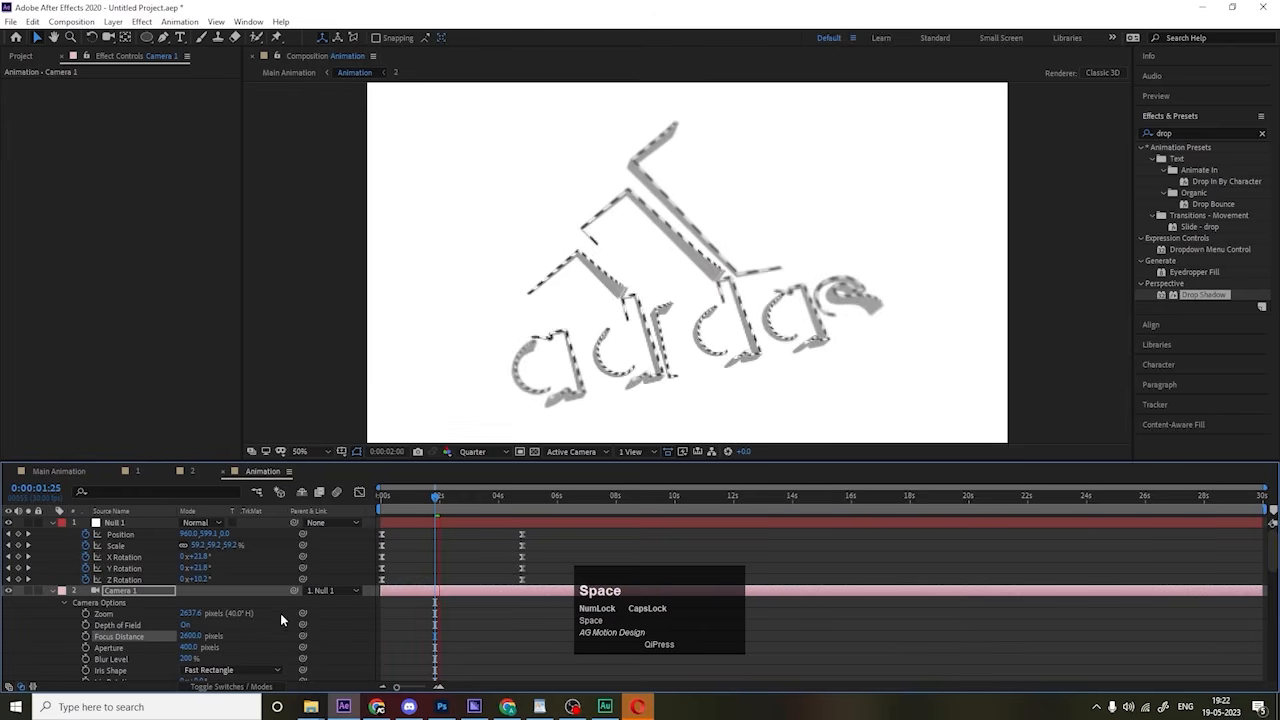
{"action": "key", "text": "space"}
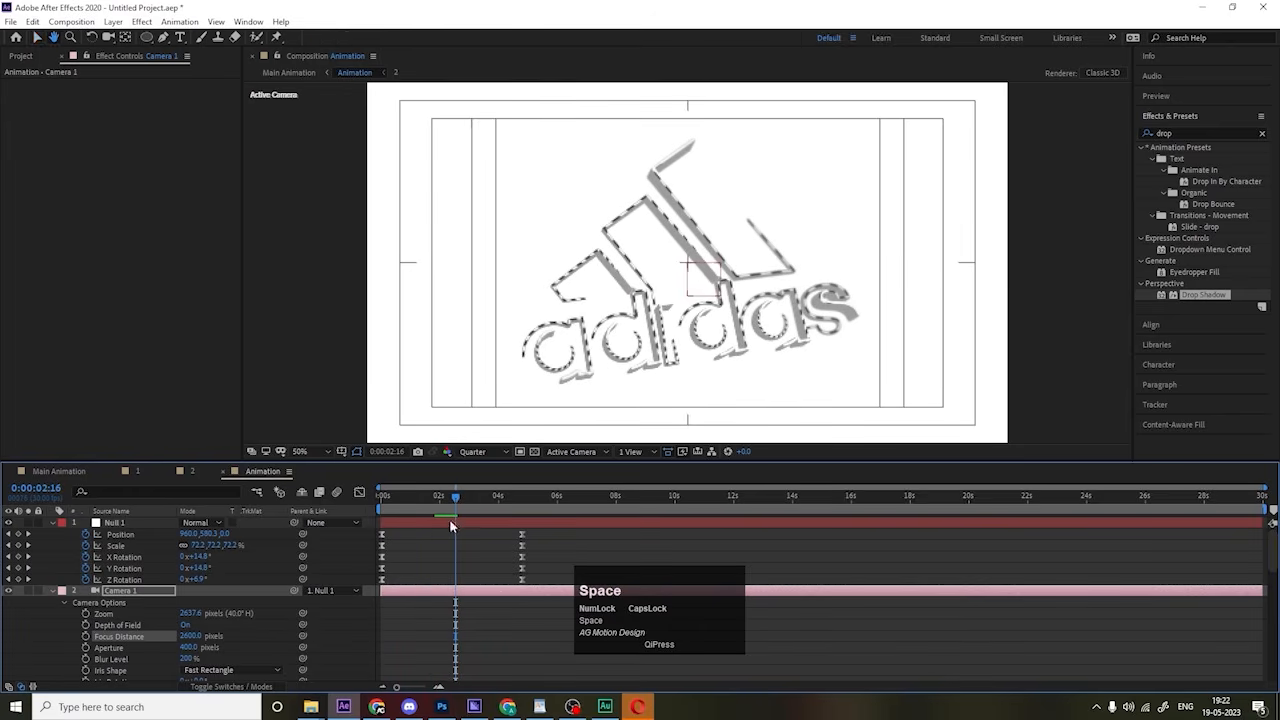
{"action": "left_click", "coordinate": [262, 598]}
{"action": "key", "text": "space"}
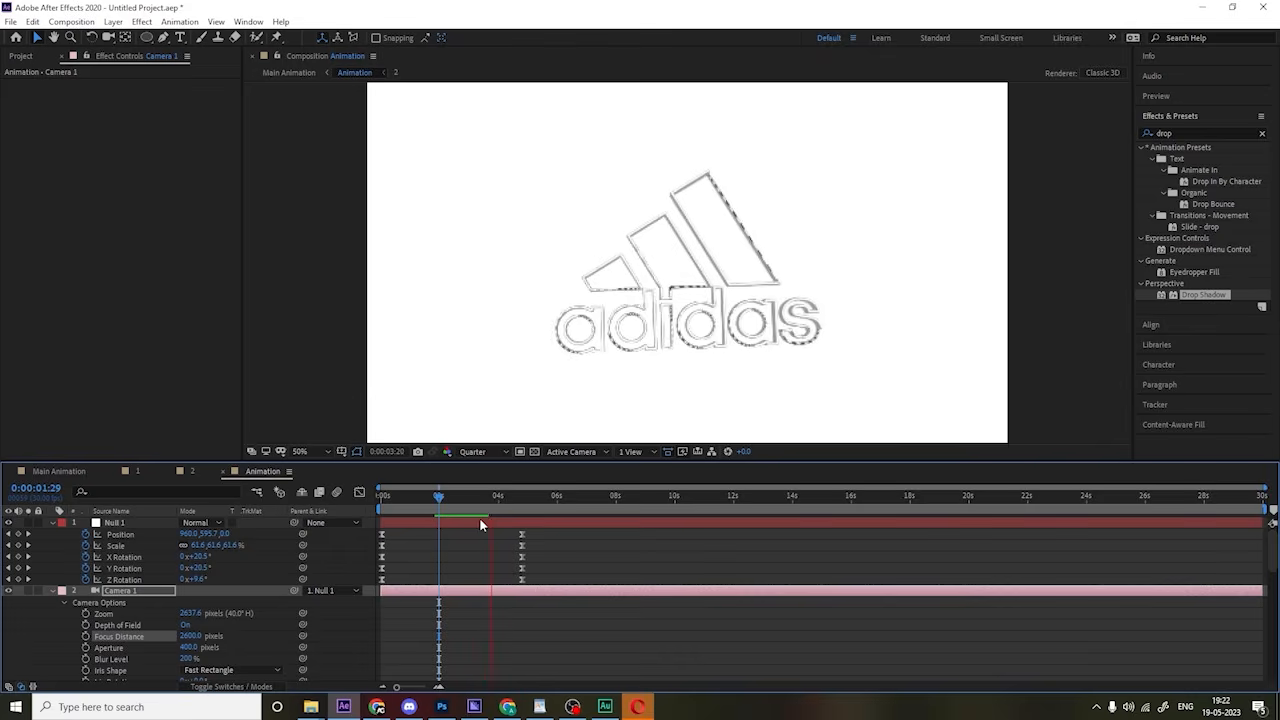
{"action": "key", "text": "space"}
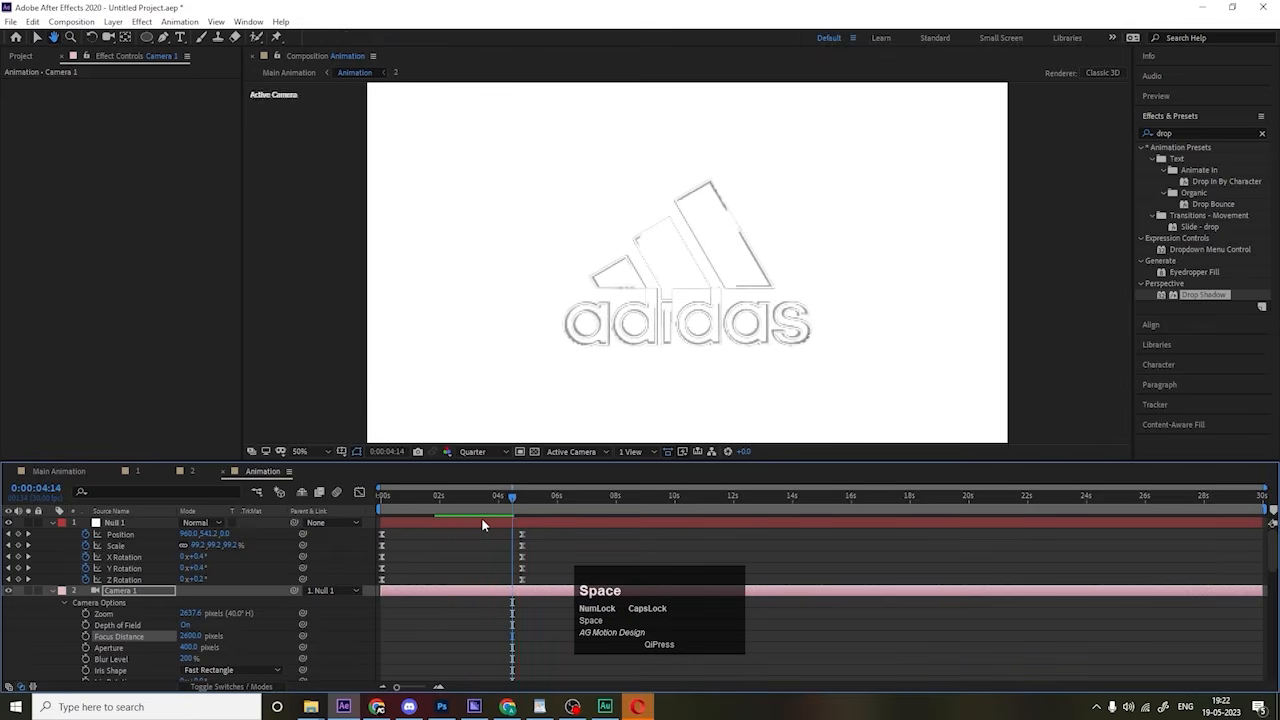
Step: Preview the Main Animation composition from 0:00 with the camera's depth-of-field blur
{"action": "left_click", "coordinate": [58, 472]}
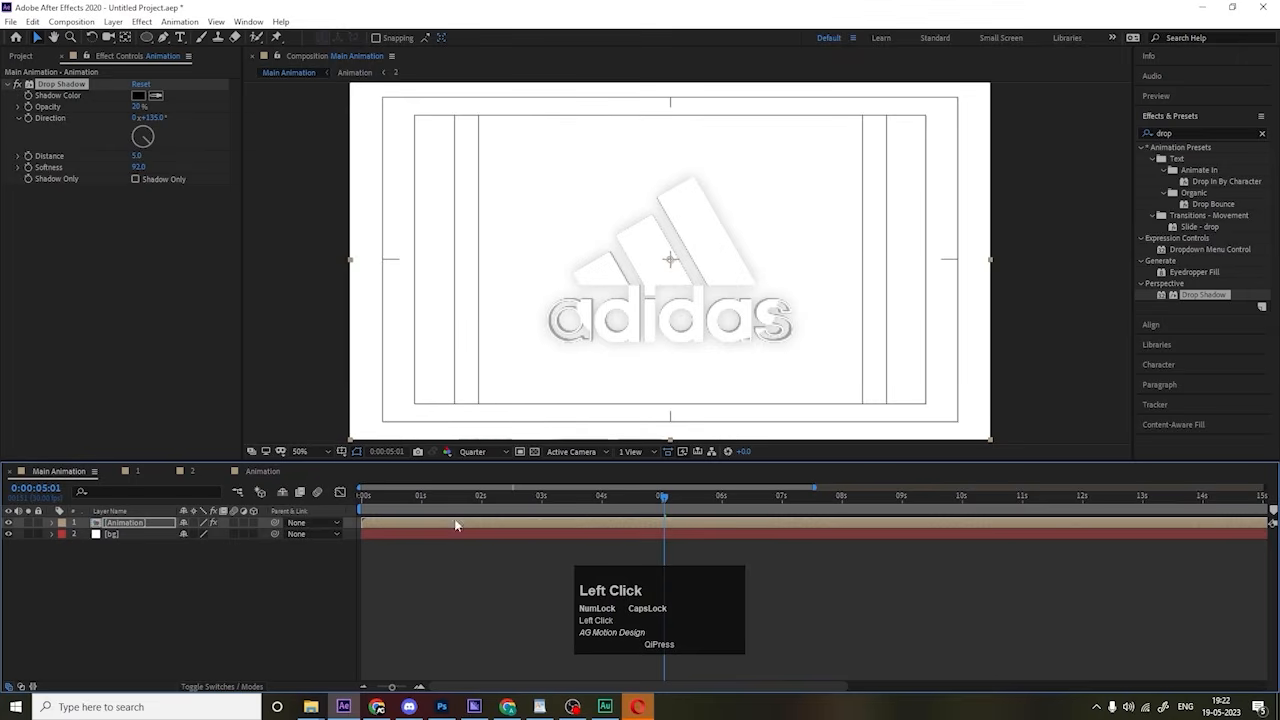
{"action": "left_click_drag", "start_coordinate": [441, 497], "coordinate": [362, 497]}
{"action": "key", "text": "space"}
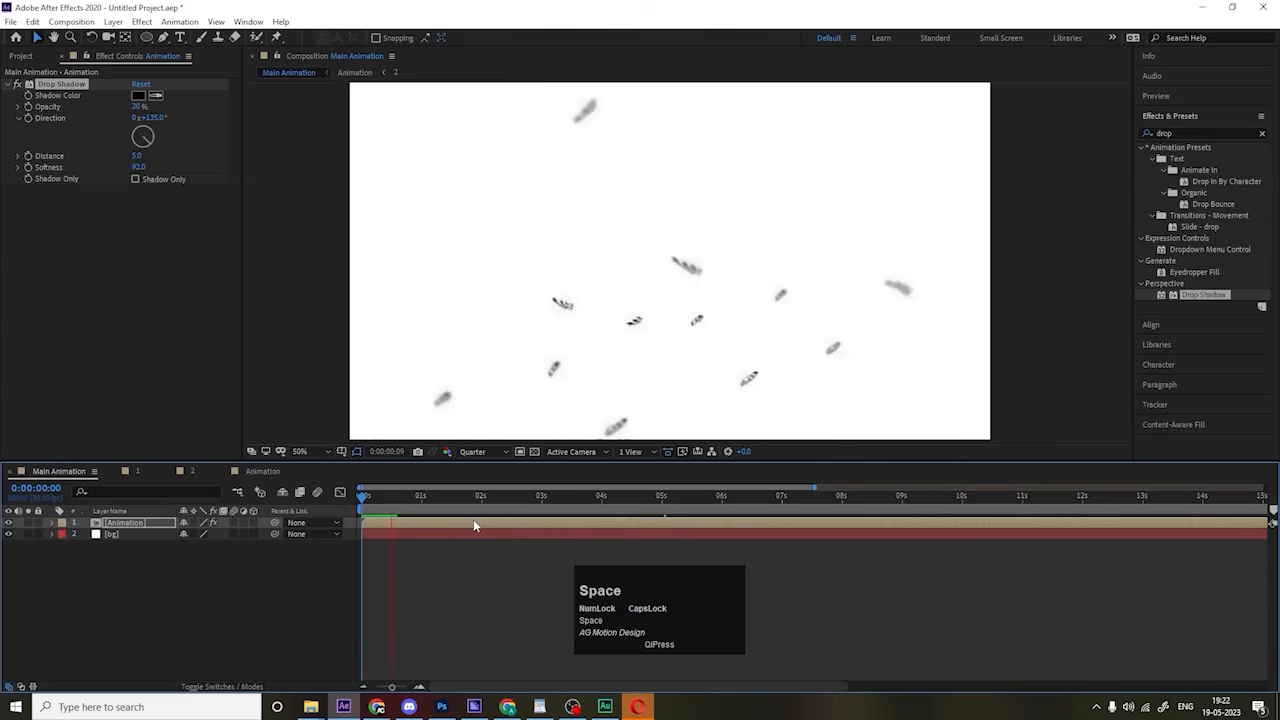
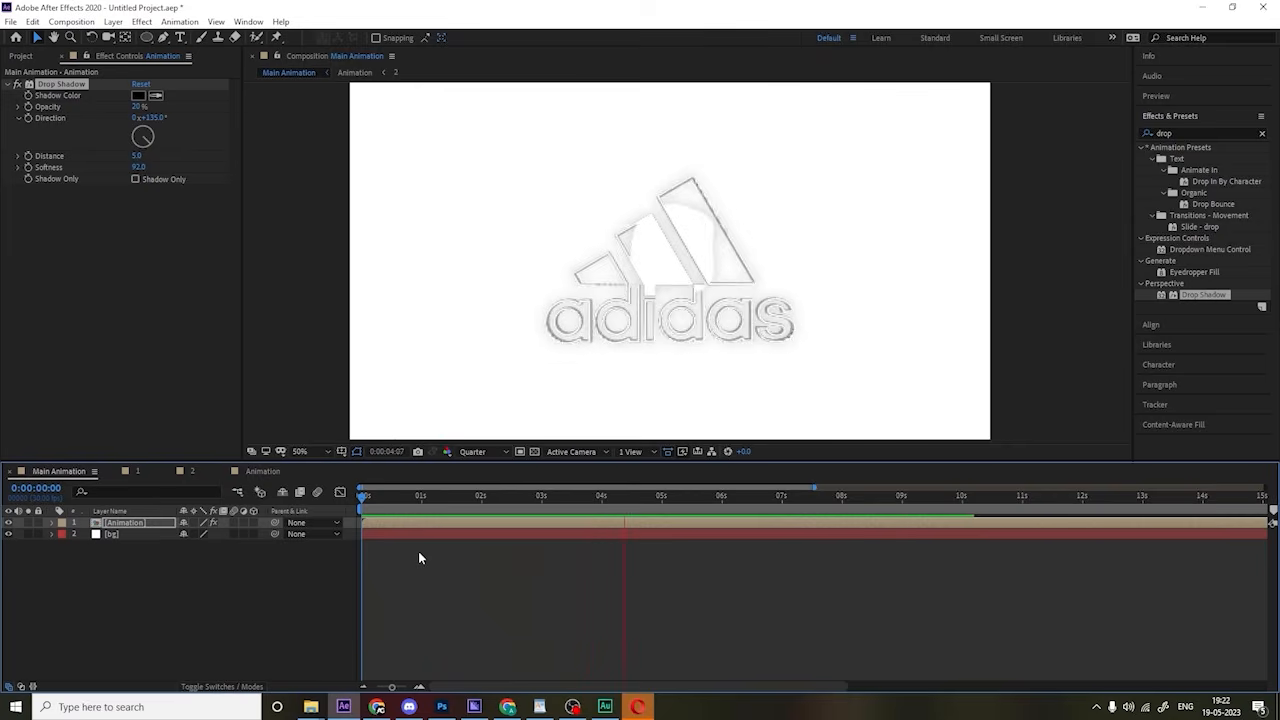
{"action": "key", "text": "space"}
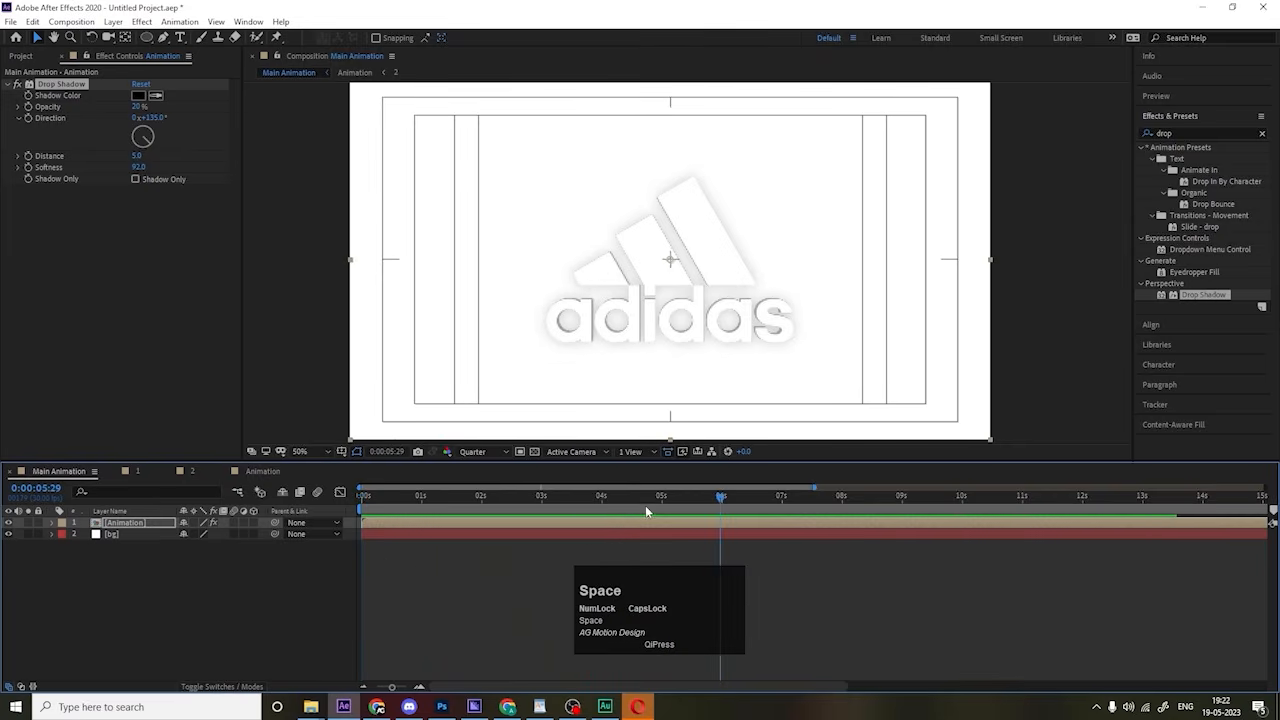
Step: Preview the Main Animation composition from 0:00 and start keyframing the Animation layer's Scale at 100% at 0:00:02:29
{"action": "left_click_drag", "start_coordinate": [390, 499], "coordinate": [354, 501]}
{"action": "key", "text": "s"}
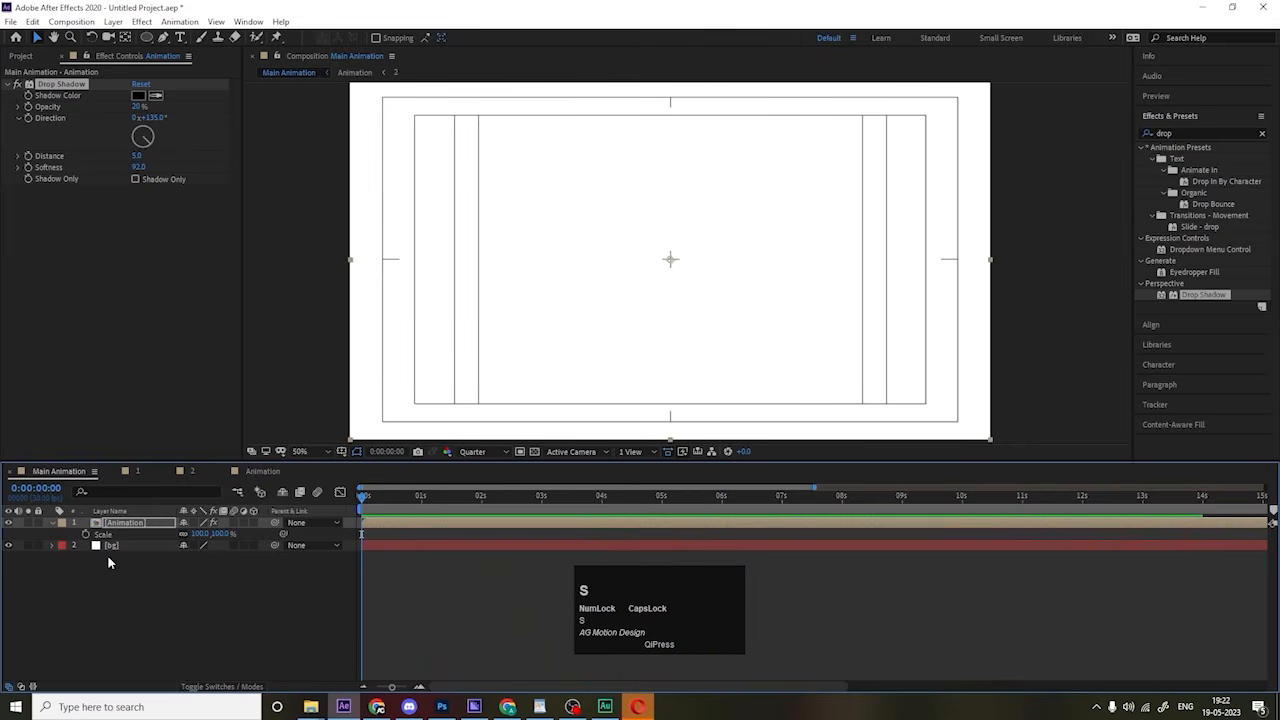
{"action": "key", "text": "space"}
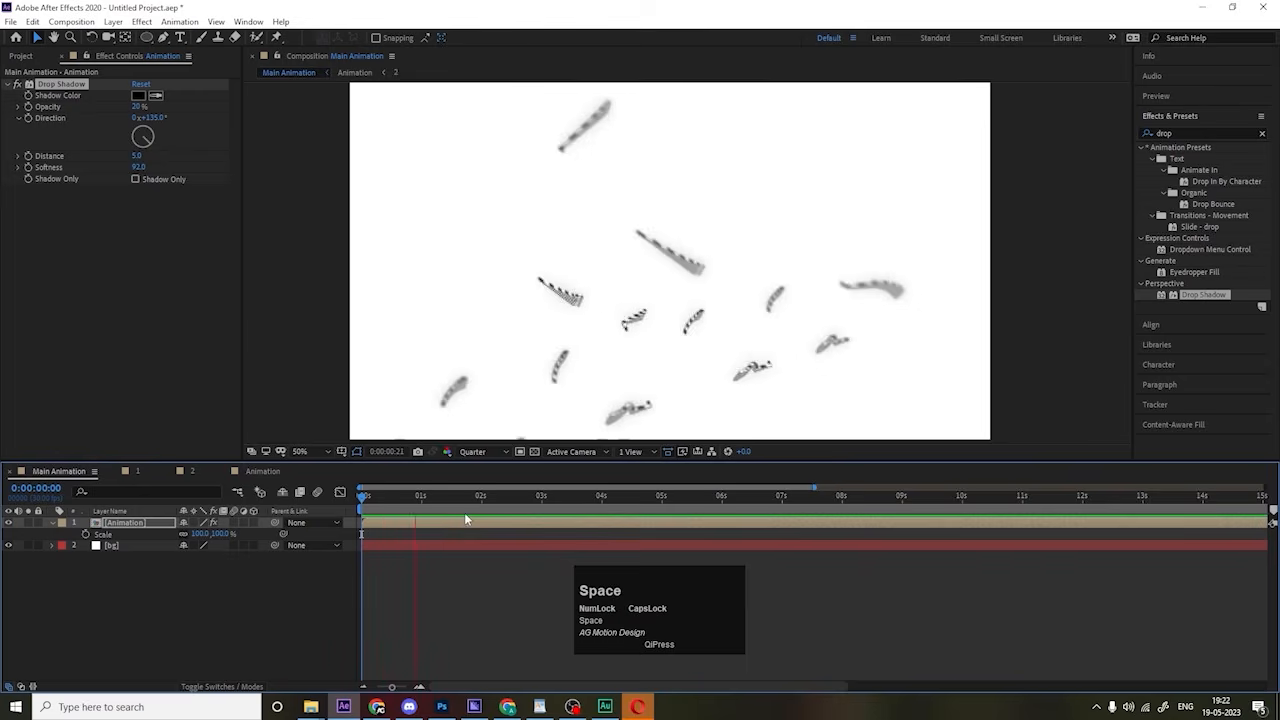
{"action": "key", "text": "space"}
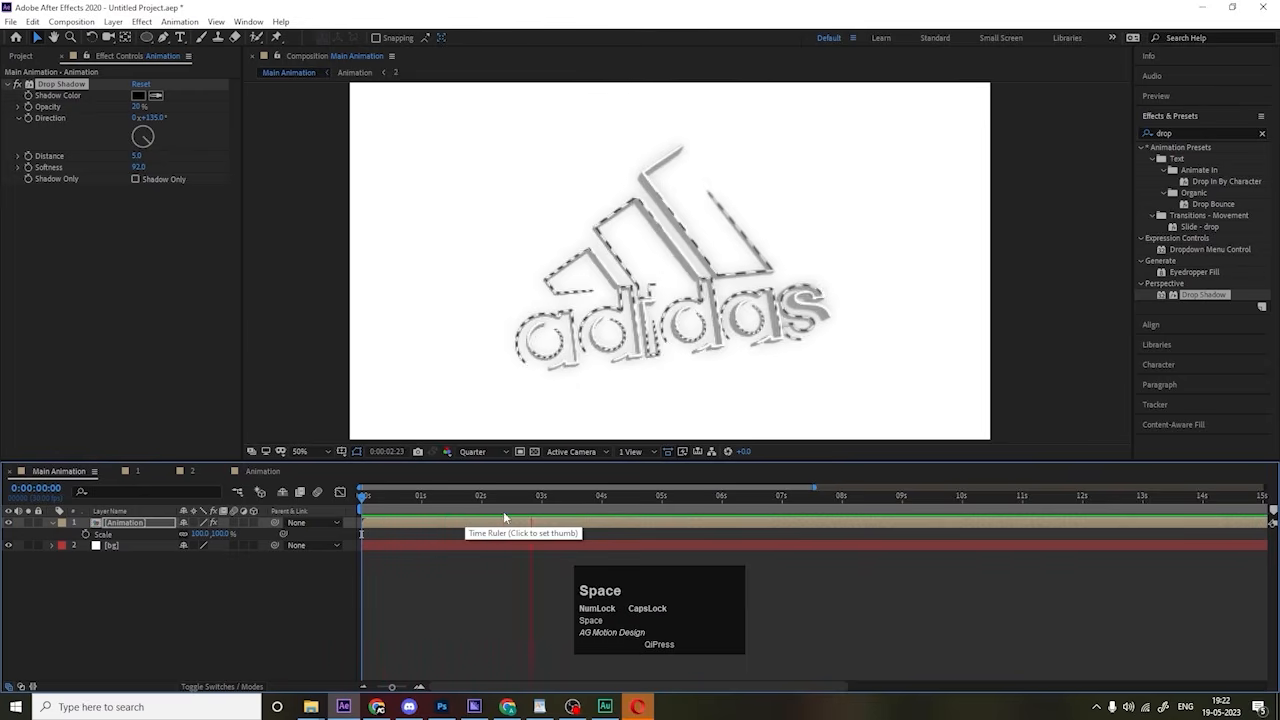
{"action": "left_click", "coordinate": [86, 534]}
Step: Set the Animation layer's Scale to 90% at 0:00:06:20 and preview the slow scale-down
{"action": "key", "text": "space"}
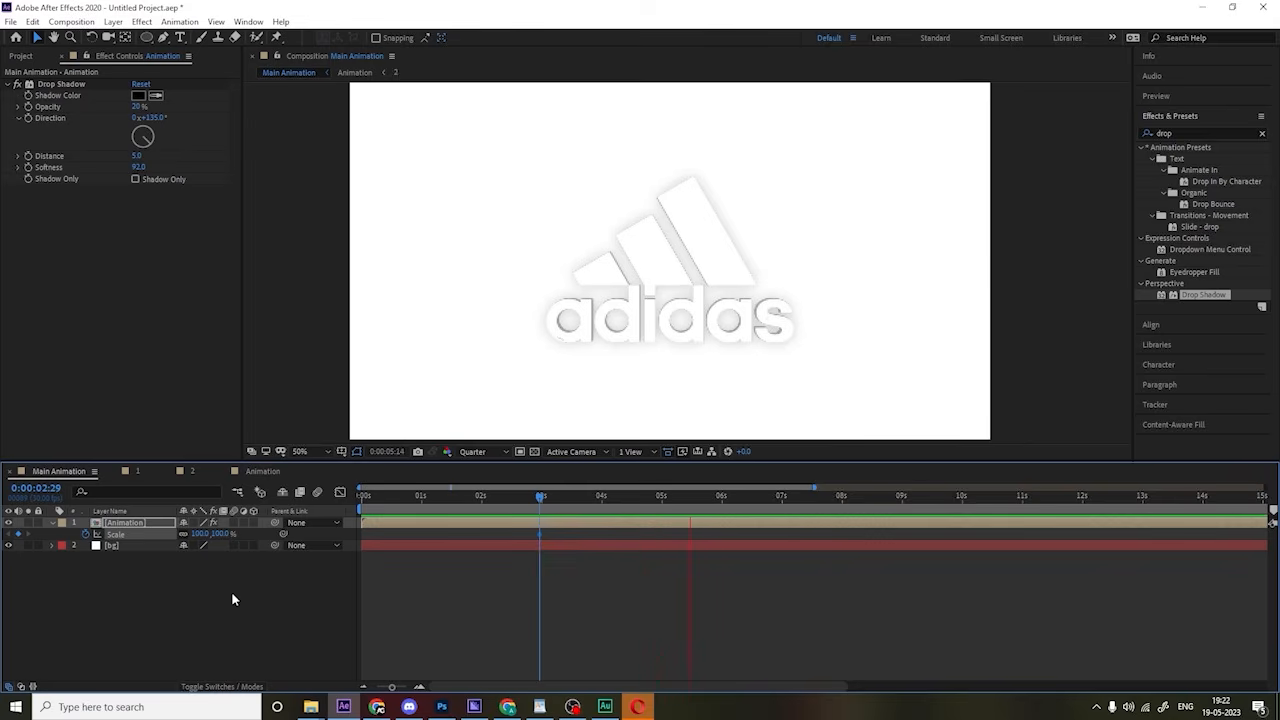
{"action": "key", "text": "space"}
{"action": "left_click", "coordinate": [203, 534]}
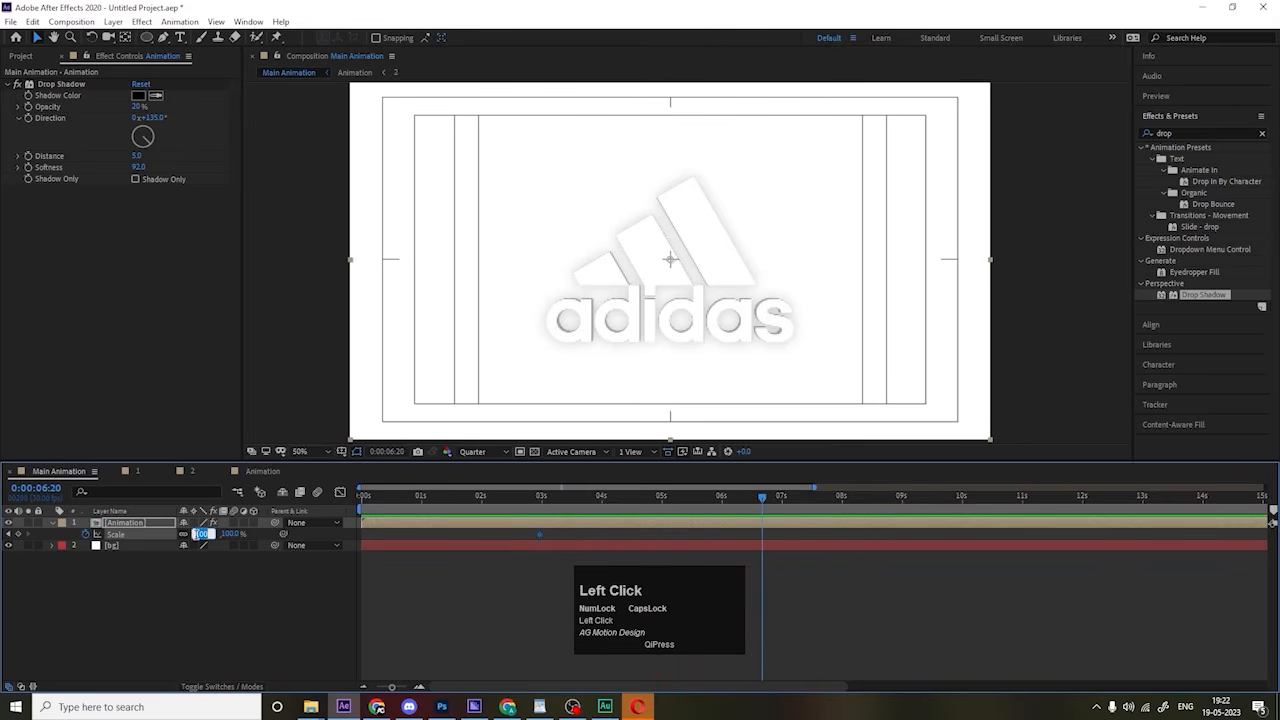
{"action": "type", "text": "90"}
{"action": "key", "text": "Return"}
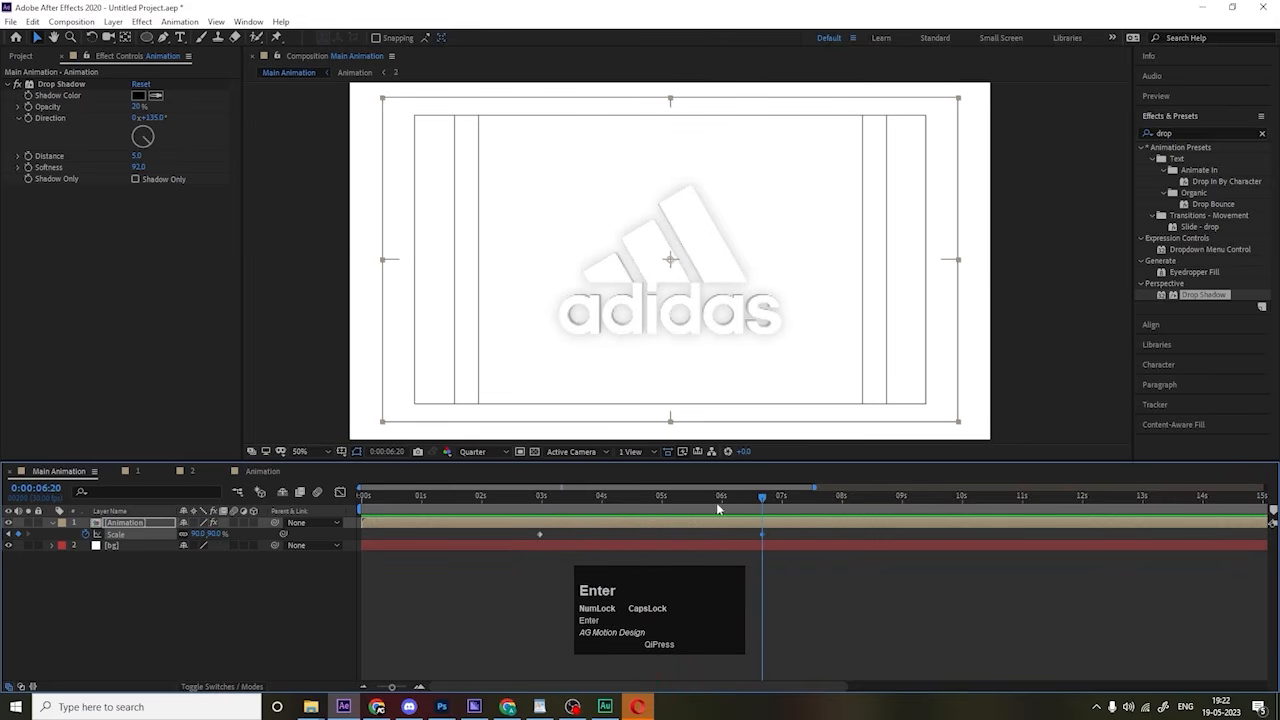
{"action": "left_click", "coordinate": [515, 497]}
{"action": "key", "text": "space"}
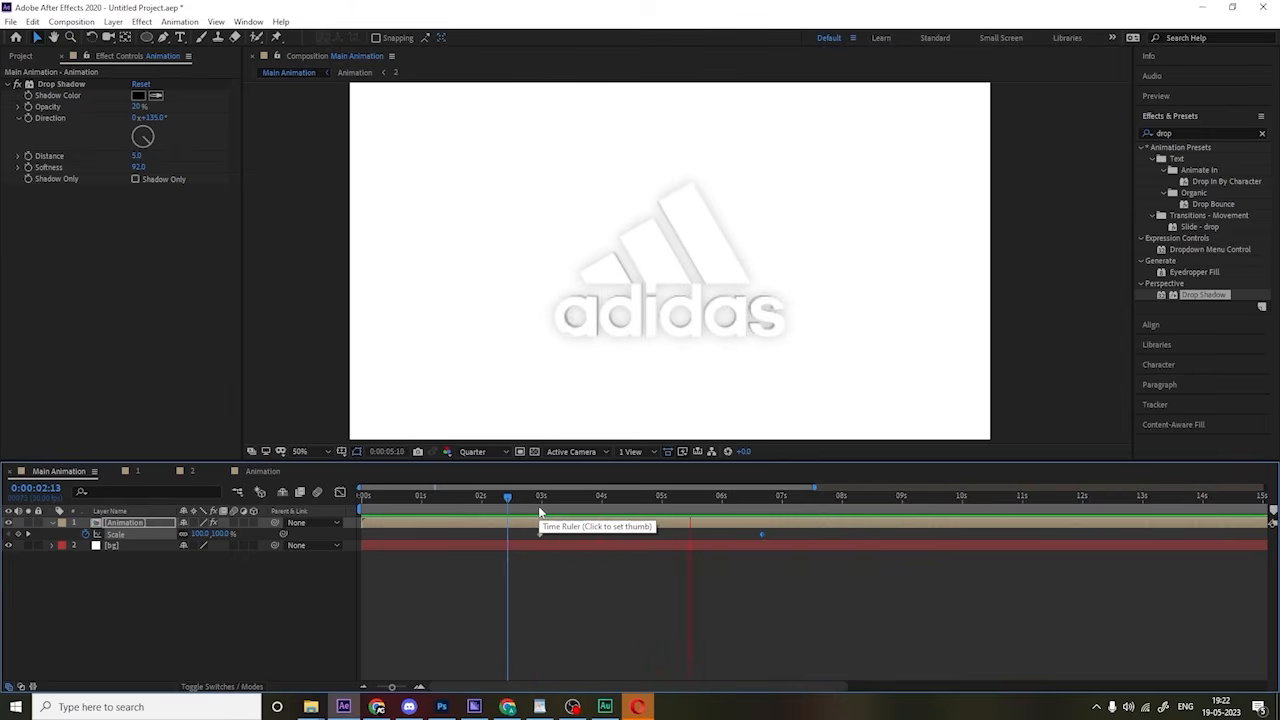
{"action": "key", "text": "space"}
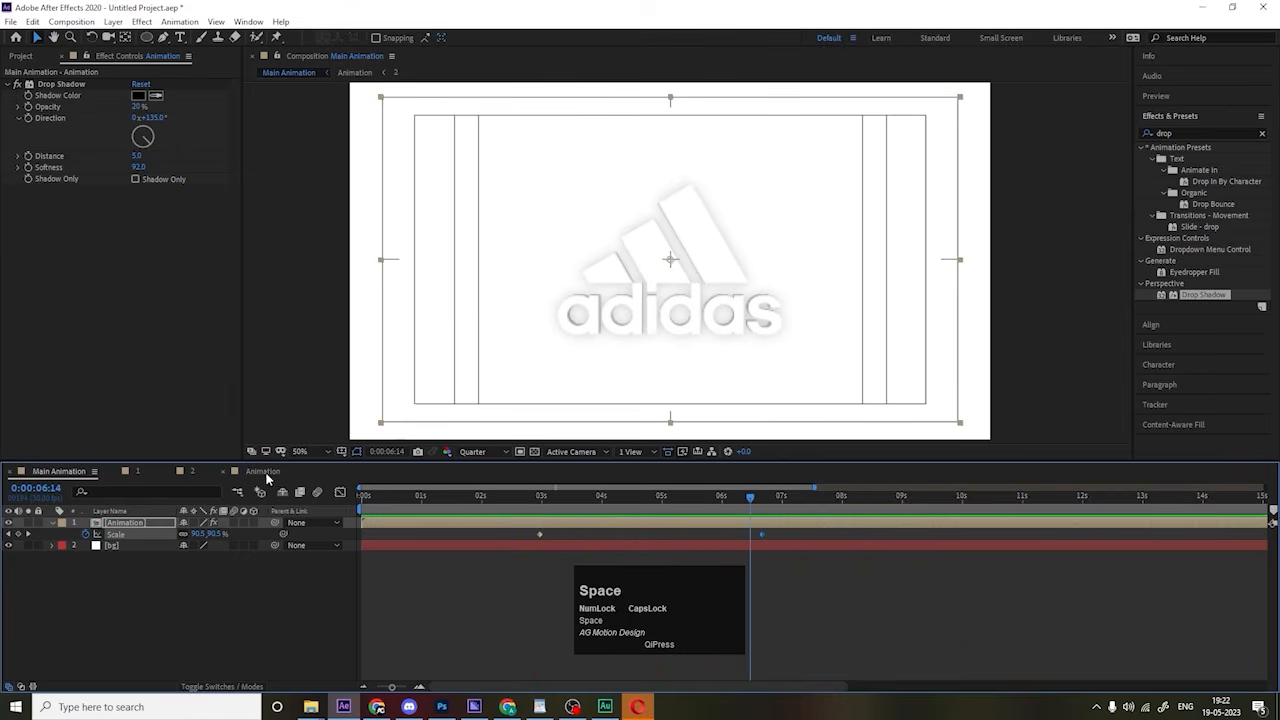
Step: Open composition 2, select the matted auto-traced Adidas logo layer and preview its fill reveal from about two seconds
{"action": "left_click", "coordinate": [194, 471]}
{"action": "key", "text": "space"}
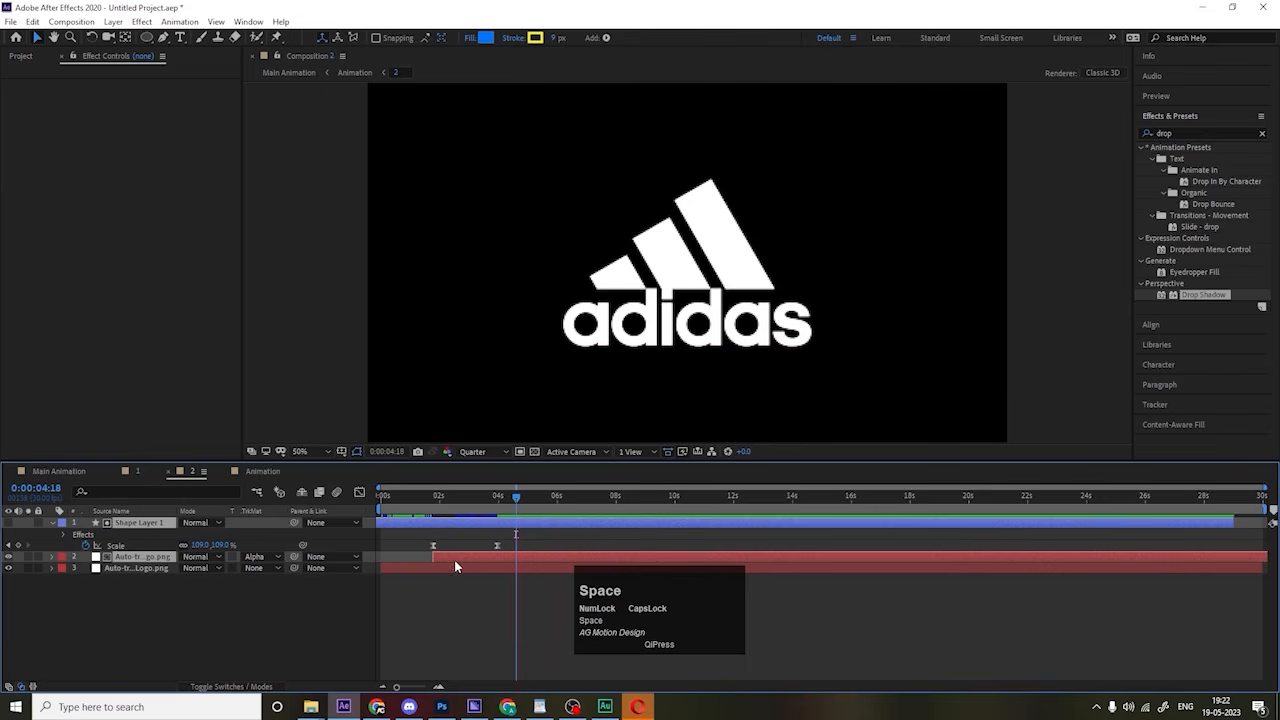
{"action": "left_click", "coordinate": [482, 596]}
{"action": "left_click", "coordinate": [142, 556]}
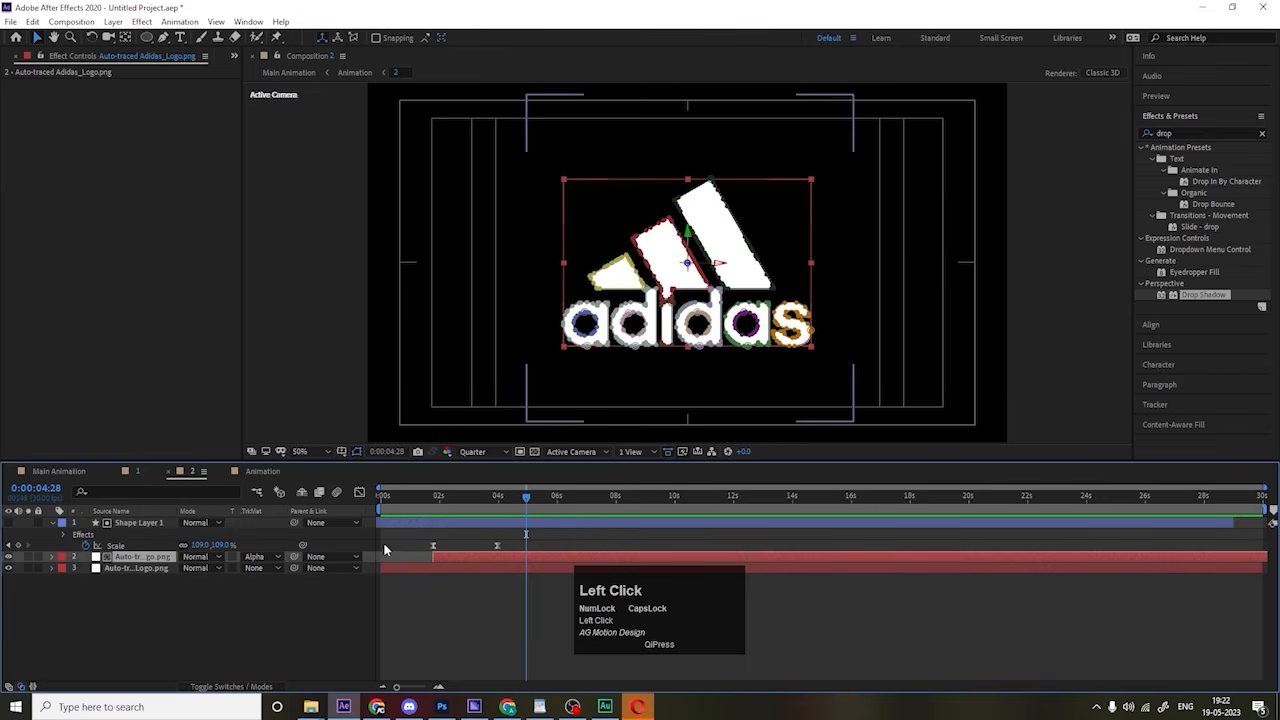
{"action": "key", "text": "space"}
{"action": "key", "text": "space"}
{"action": "left_click_drag", "start_coordinate": [466, 503], "coordinate": [438, 506]}
{"action": "key", "text": "space"}
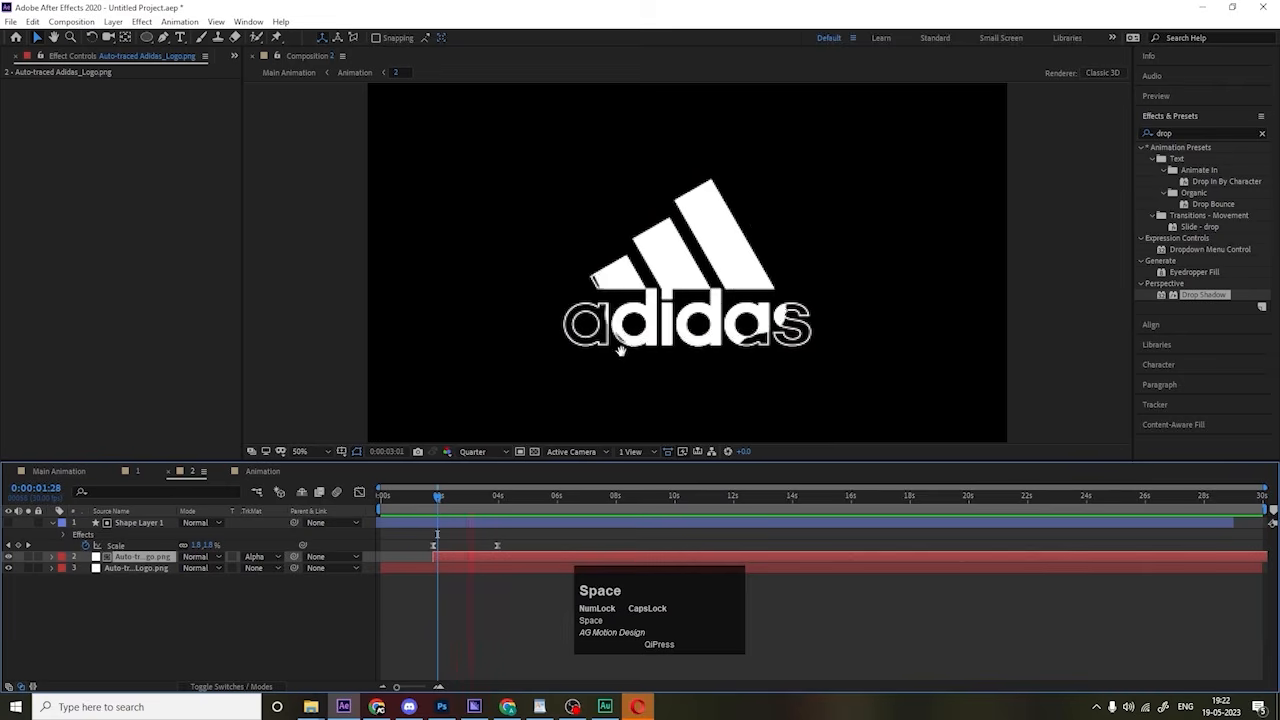
{"action": "key", "text": "space"}
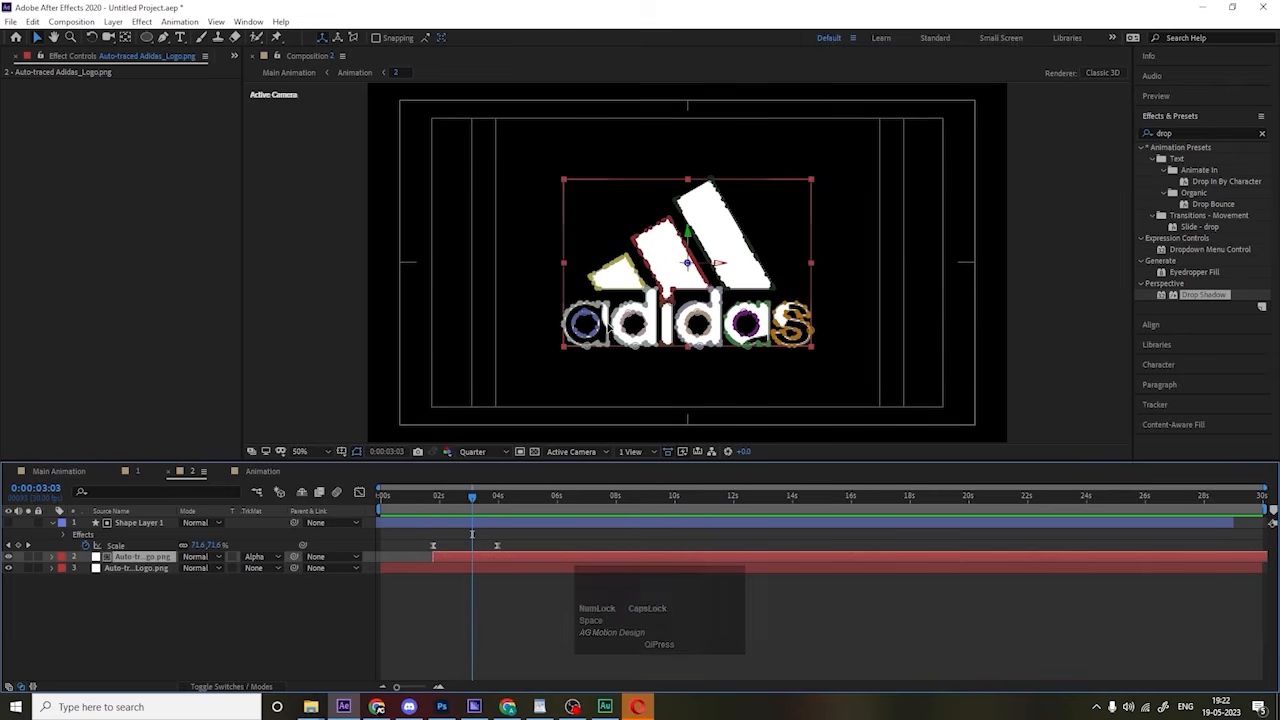
{"action": "key", "text": "space"}
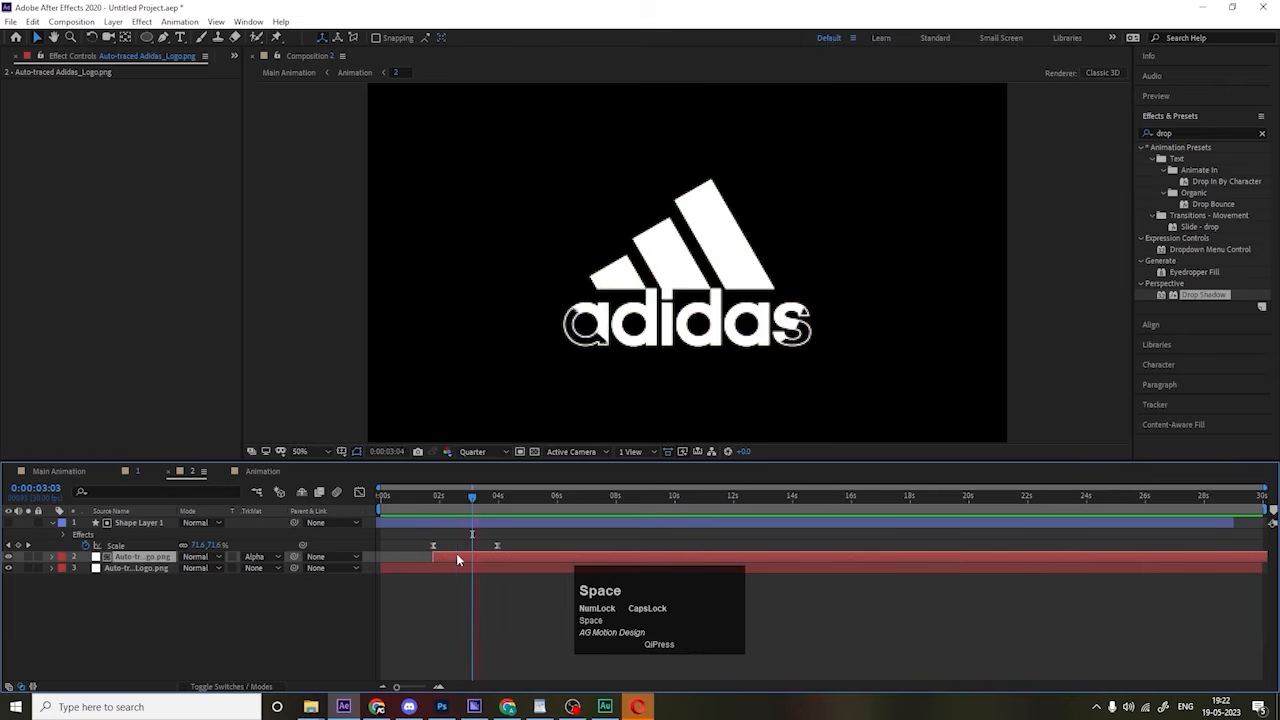
{"action": "key", "text": "space"}
Step: Apply the Fill effect to the matted auto-traced Adidas logo layer and preview it briefly
{"action": "left_click", "coordinate": [1183, 131]}
{"action": "key", "text": "ctrl+a"}
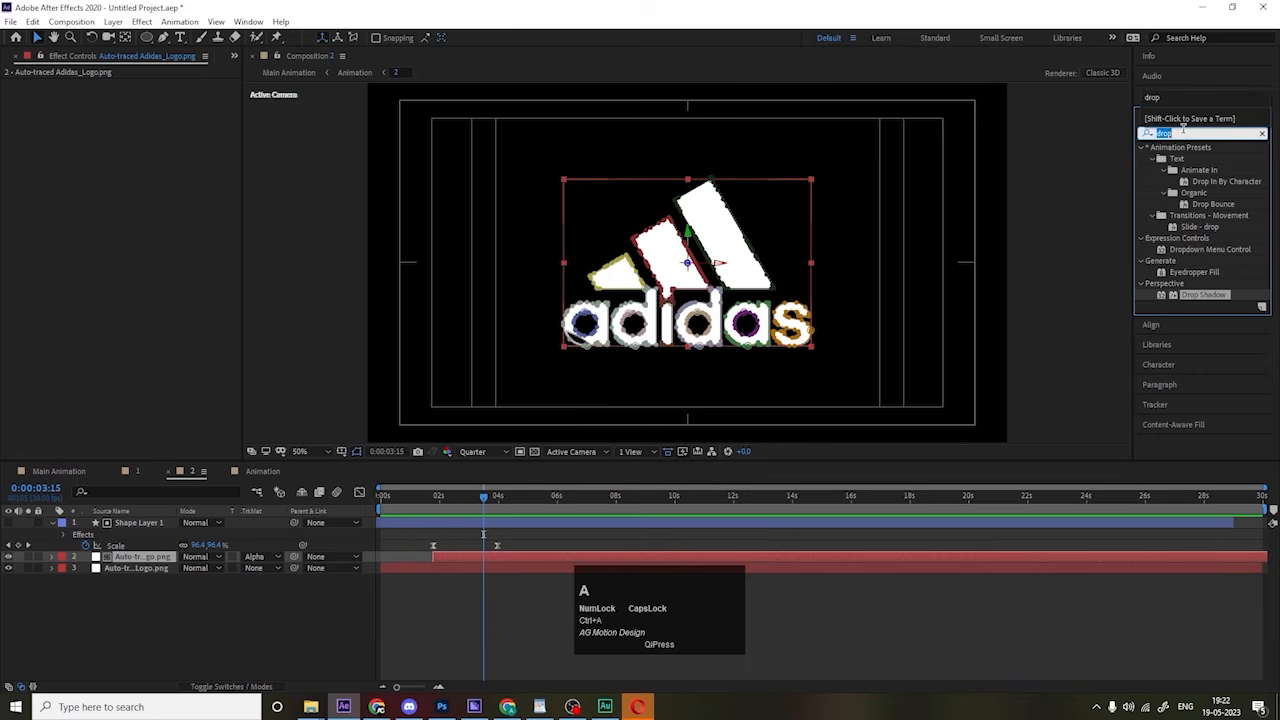
{"action": "type", "text": "fill"}
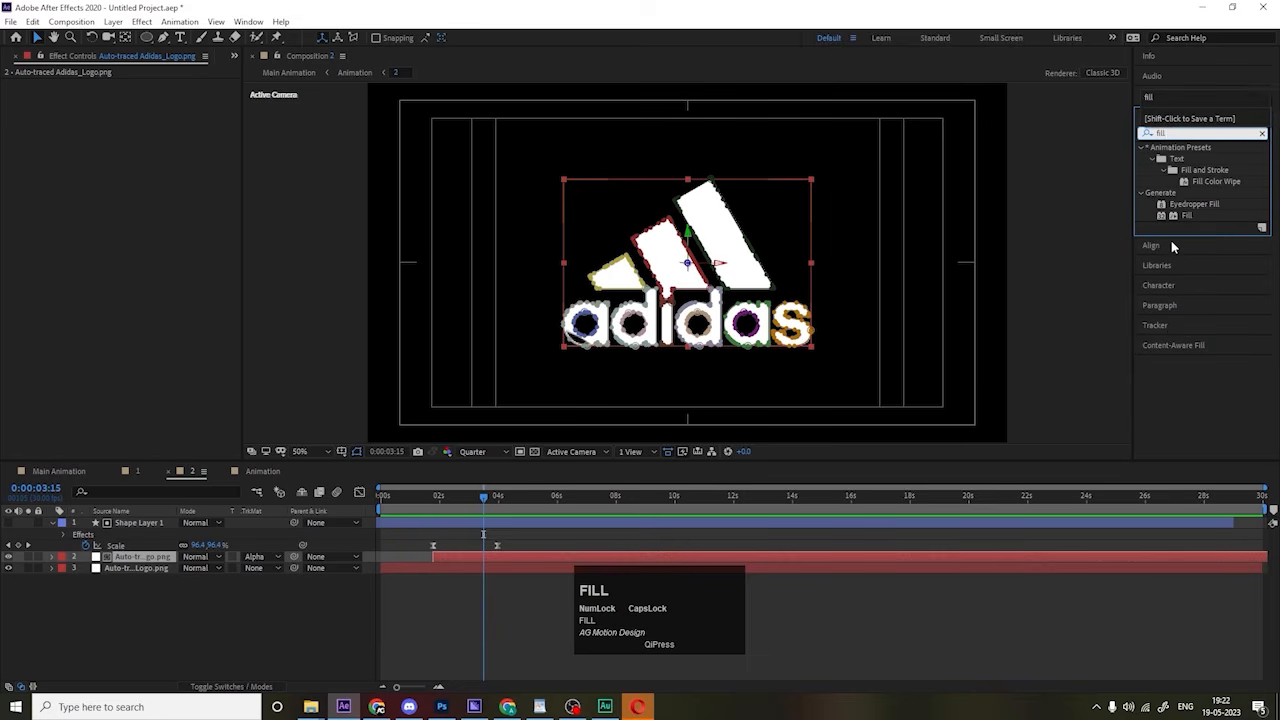
{"action": "double_click", "coordinate": [1192, 220]}
{"action": "key", "text": "space"}
{"action": "key", "text": "space"}
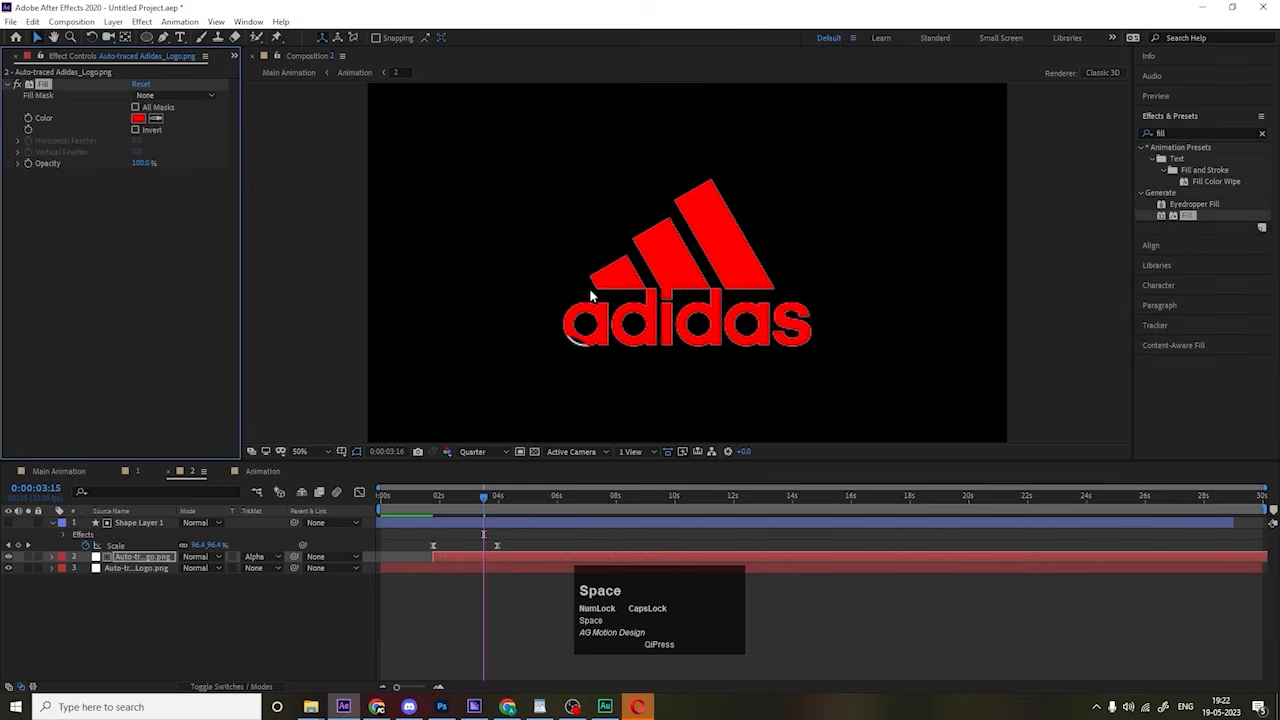
Step: Set the Fill effect's color to black and preview the reveal from 0:00:01:18
{"action": "left_click", "coordinate": [141, 122]}
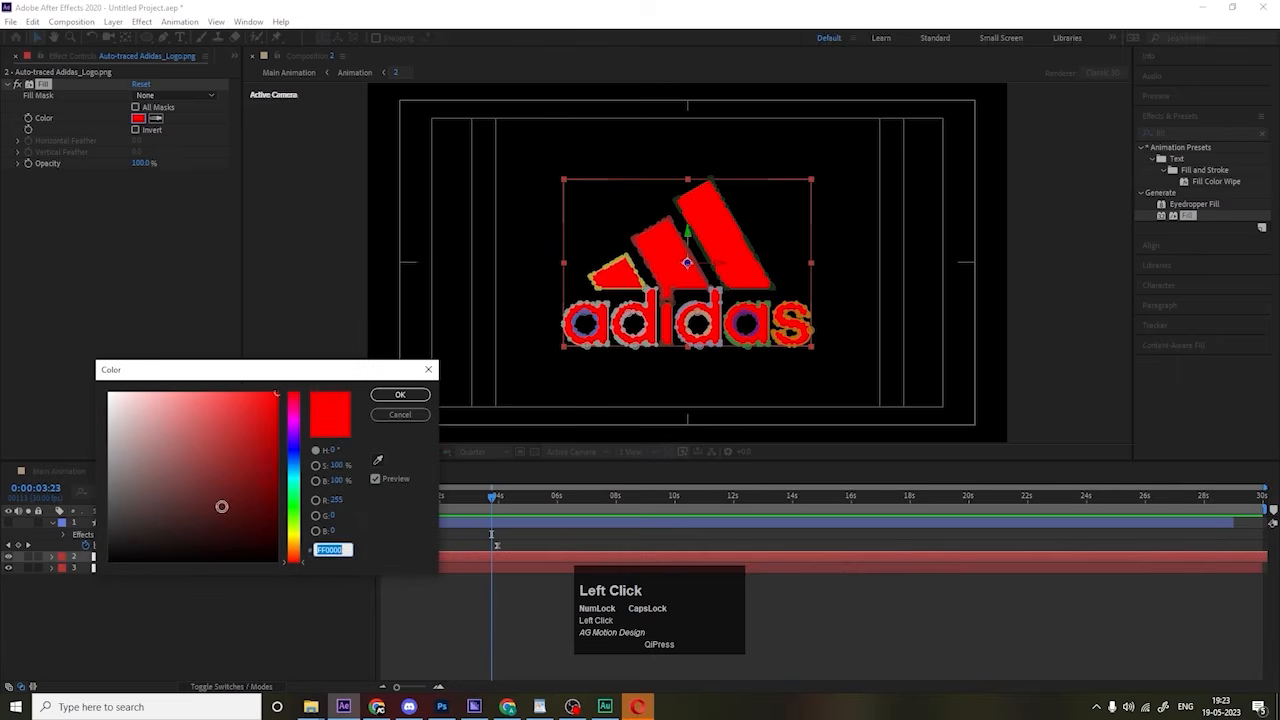
{"action": "left_click_drag", "start_coordinate": [220, 506], "coordinate": [49, 606]}
{"action": "left_click", "coordinate": [400, 394]}
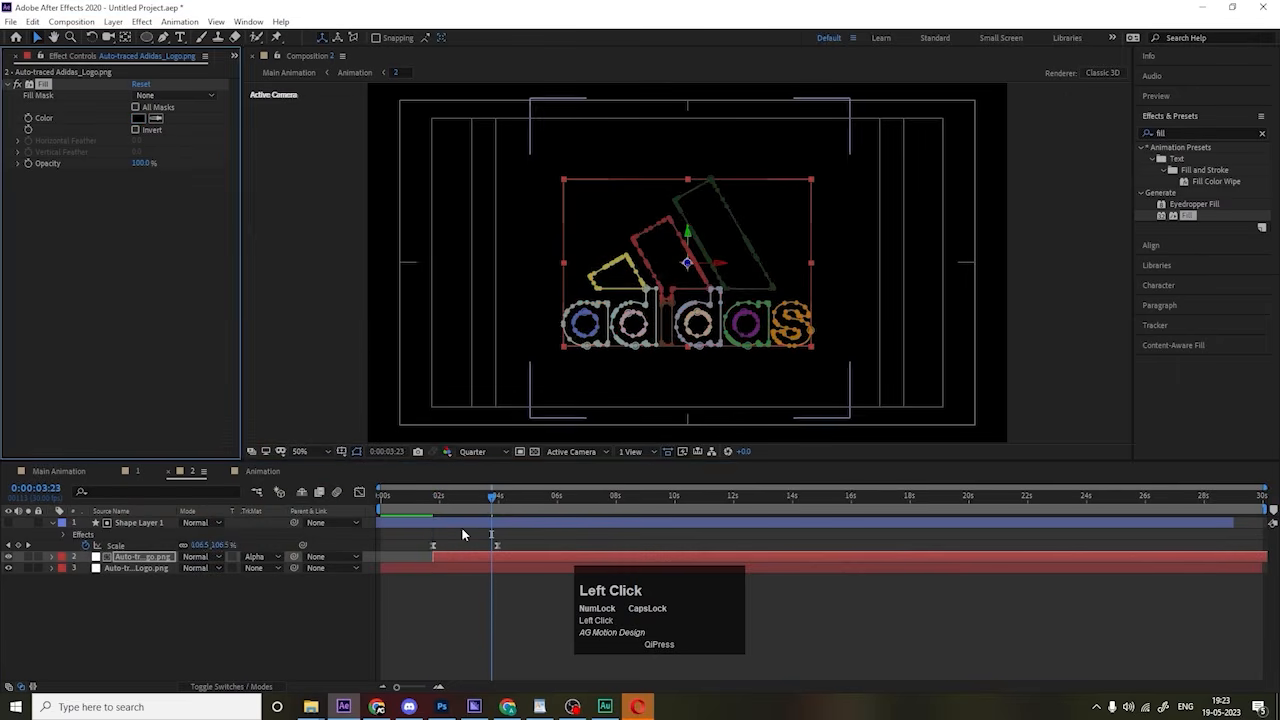
{"action": "key", "text": "space"}
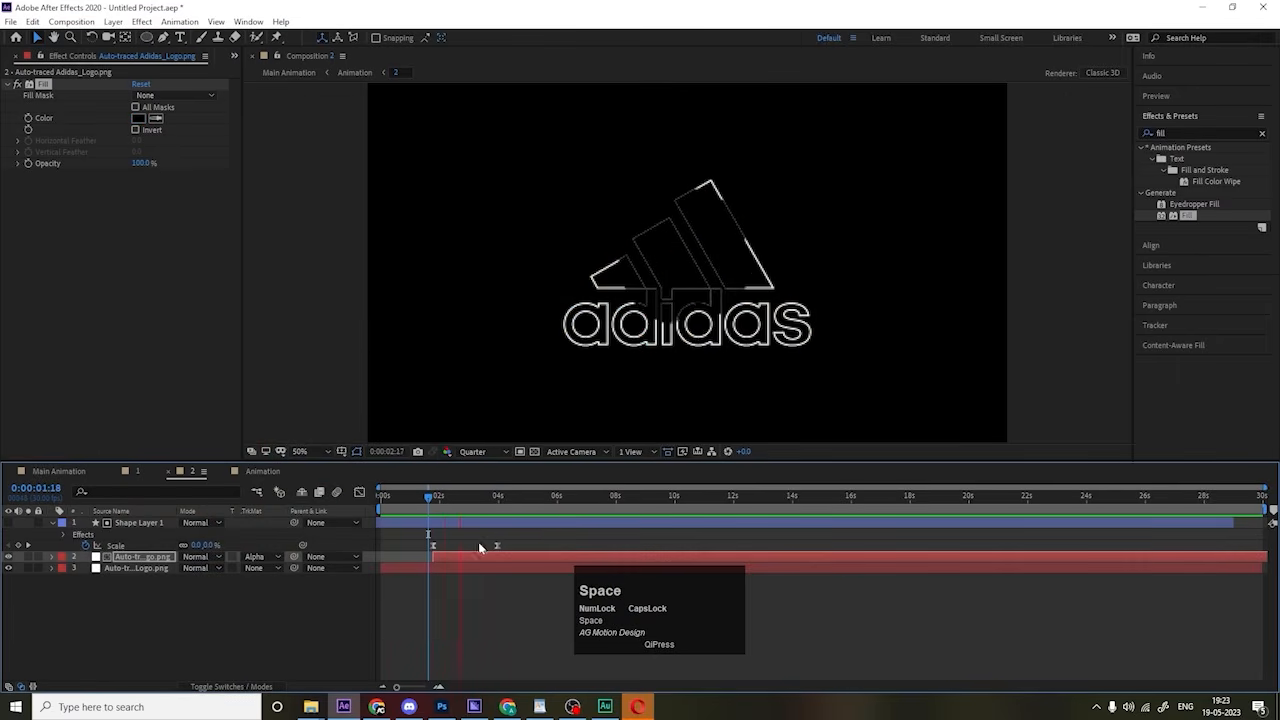
Step: Return to the Main Animation composition and preview the whole logo animation with the black fill
{"action": "left_click", "coordinate": [84, 472]}
{"action": "key", "text": "space"}
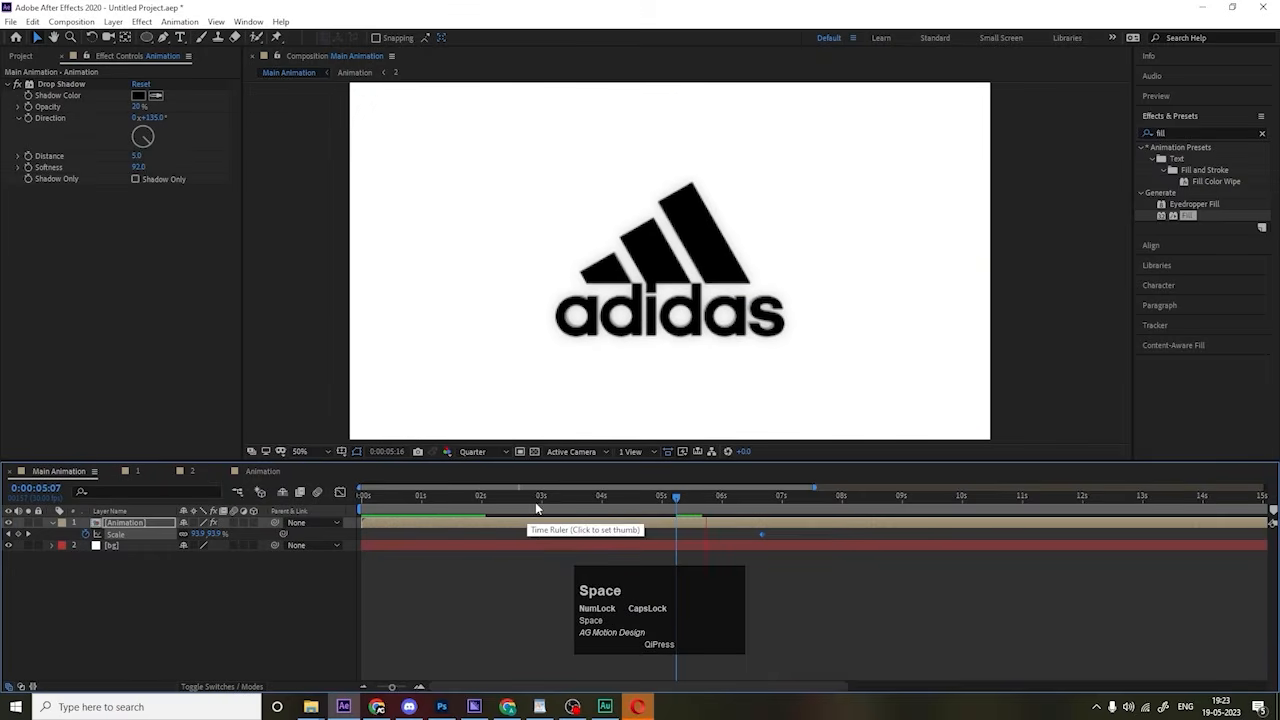
{"action": "left_click_drag", "start_coordinate": [525, 497], "coordinate": [299, 522]}
{"action": "key", "text": "space"}
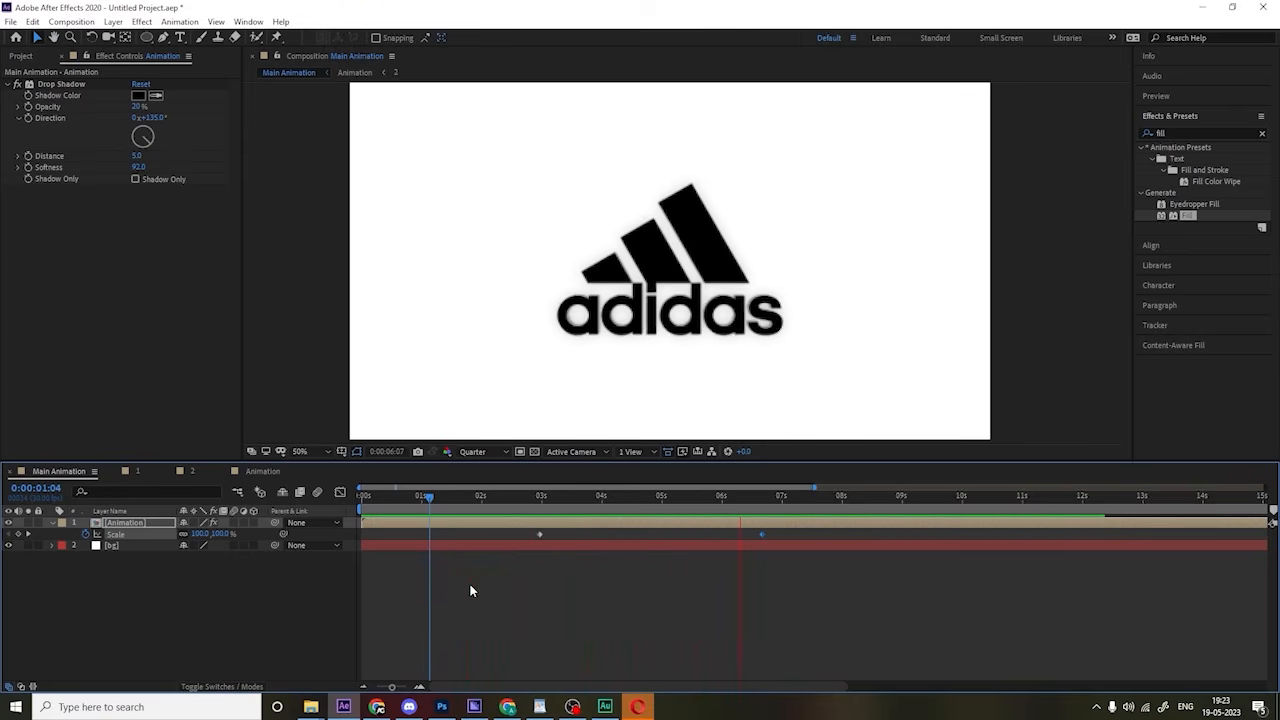
{"action": "key", "text": "space"}
{"action": "left_click", "coordinate": [458, 578]}
{"action": "key", "text": "space"}
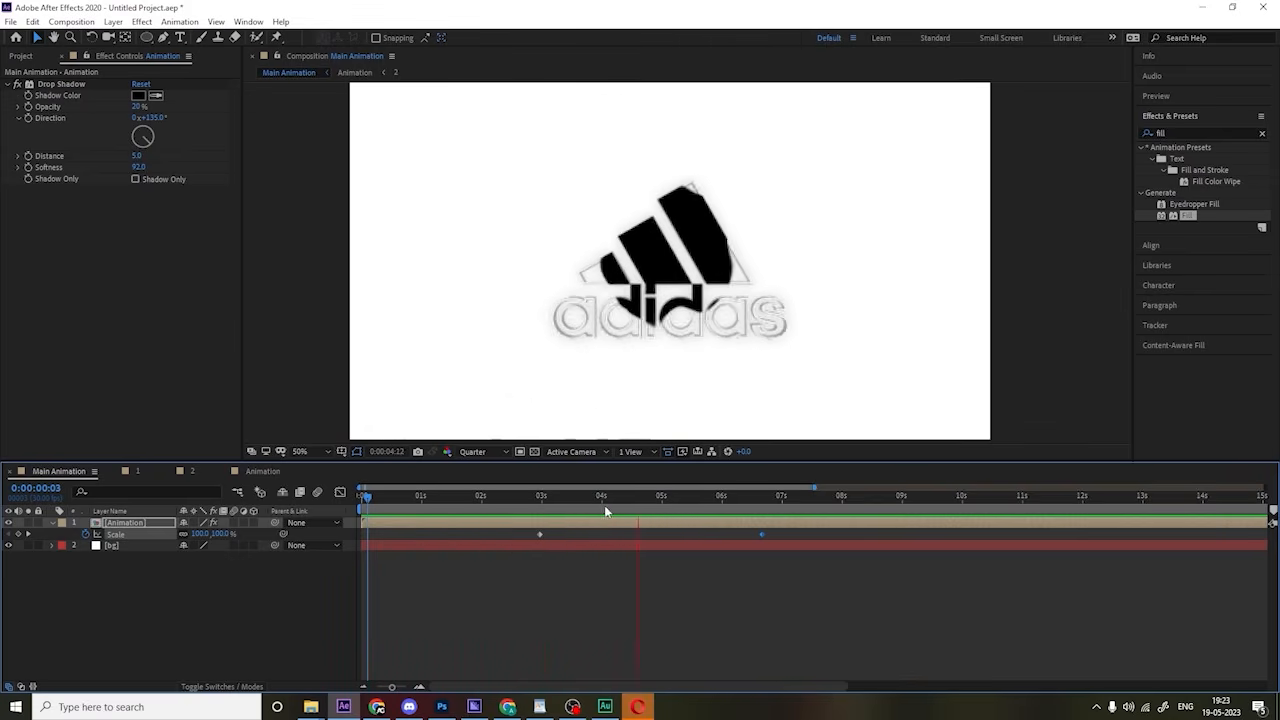
{"action": "key", "text": "space"}
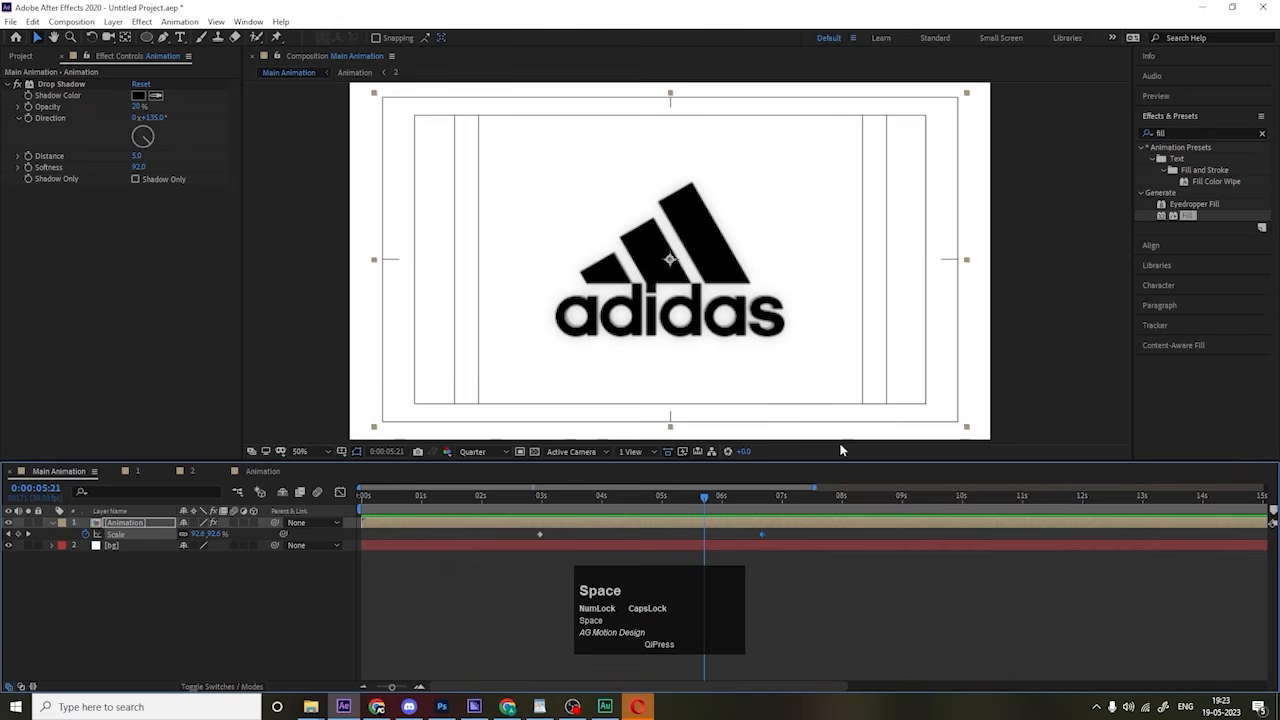
Step: Apply Lens Flare to the Animation layer, place its Flare Center at 666.5, 550.8 beside the smallest stripe, and preview from 0:00:03:10
{"action": "left_click", "coordinate": [1176, 133]}
{"action": "key", "text": "ctrl+a"}
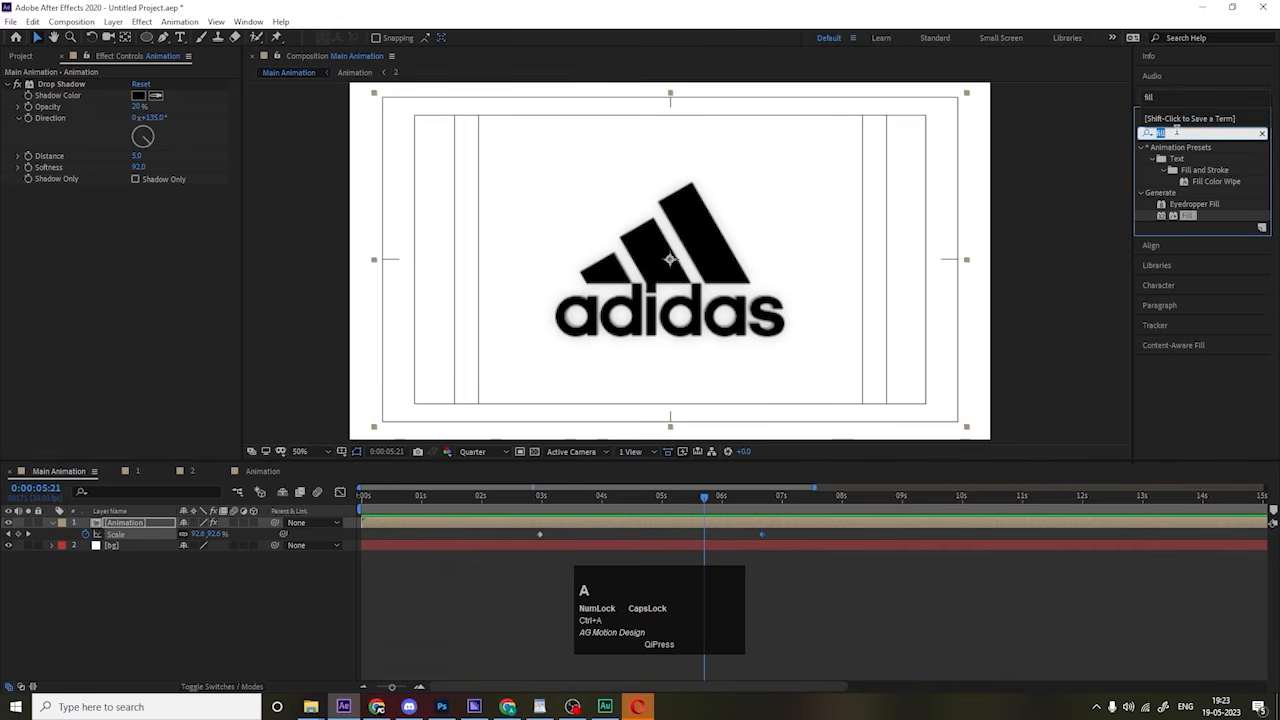
{"action": "type", "text": "len"}
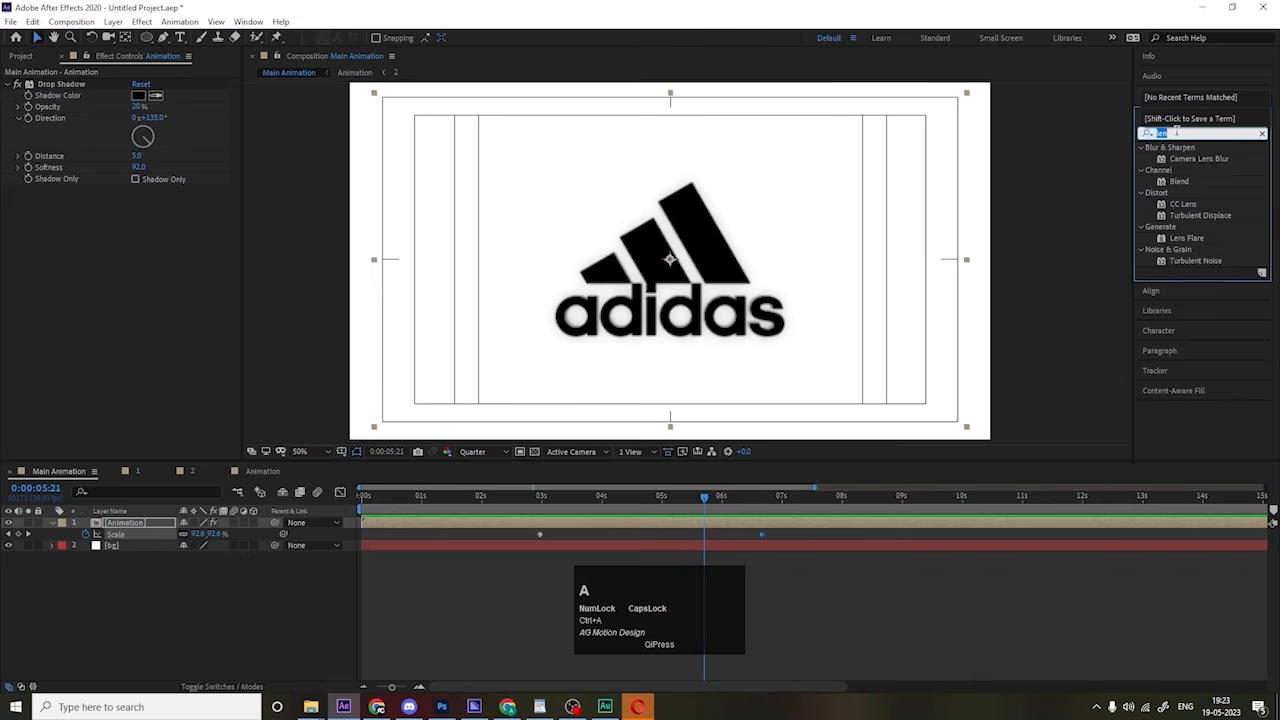
{"action": "left_click", "coordinate": [1175, 240]}
{"action": "double_click", "coordinate": [1175, 240]}
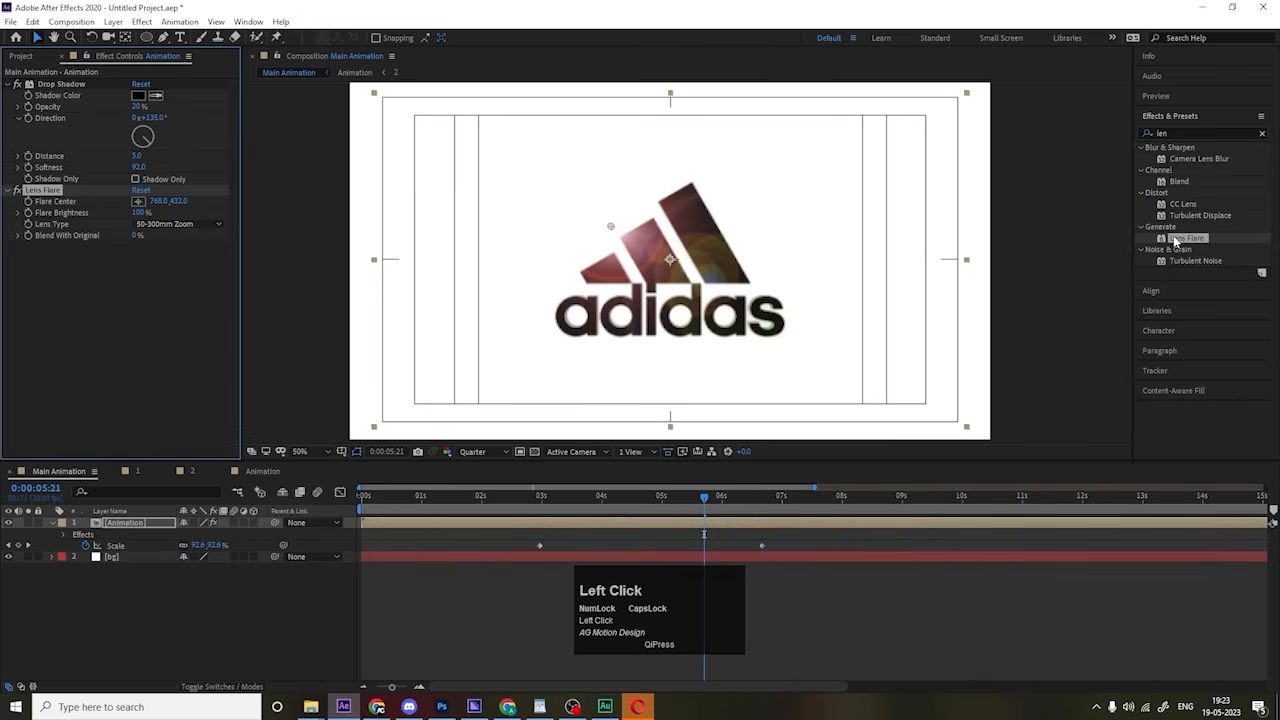
{"action": "left_click_drag", "start_coordinate": [613, 230], "coordinate": [579, 263]}
{"action": "left_click_drag", "start_coordinate": [593, 499], "coordinate": [563, 497]}
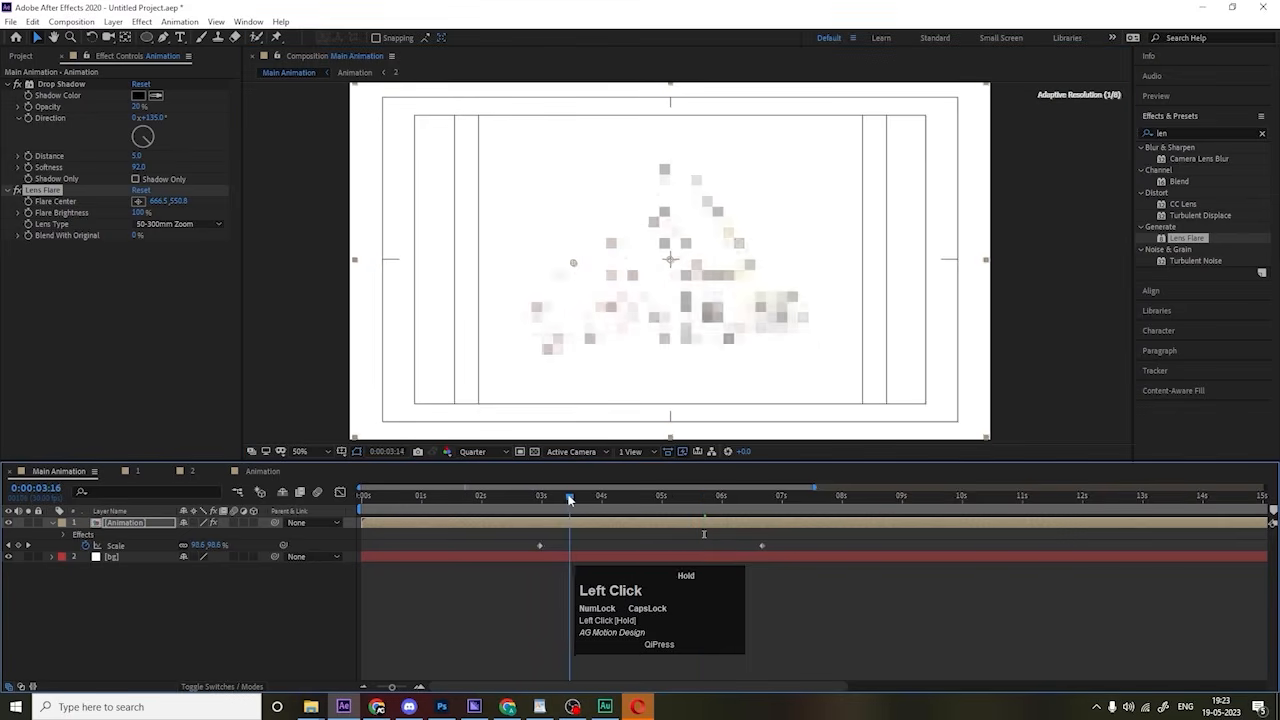
{"action": "key", "text": "space"}
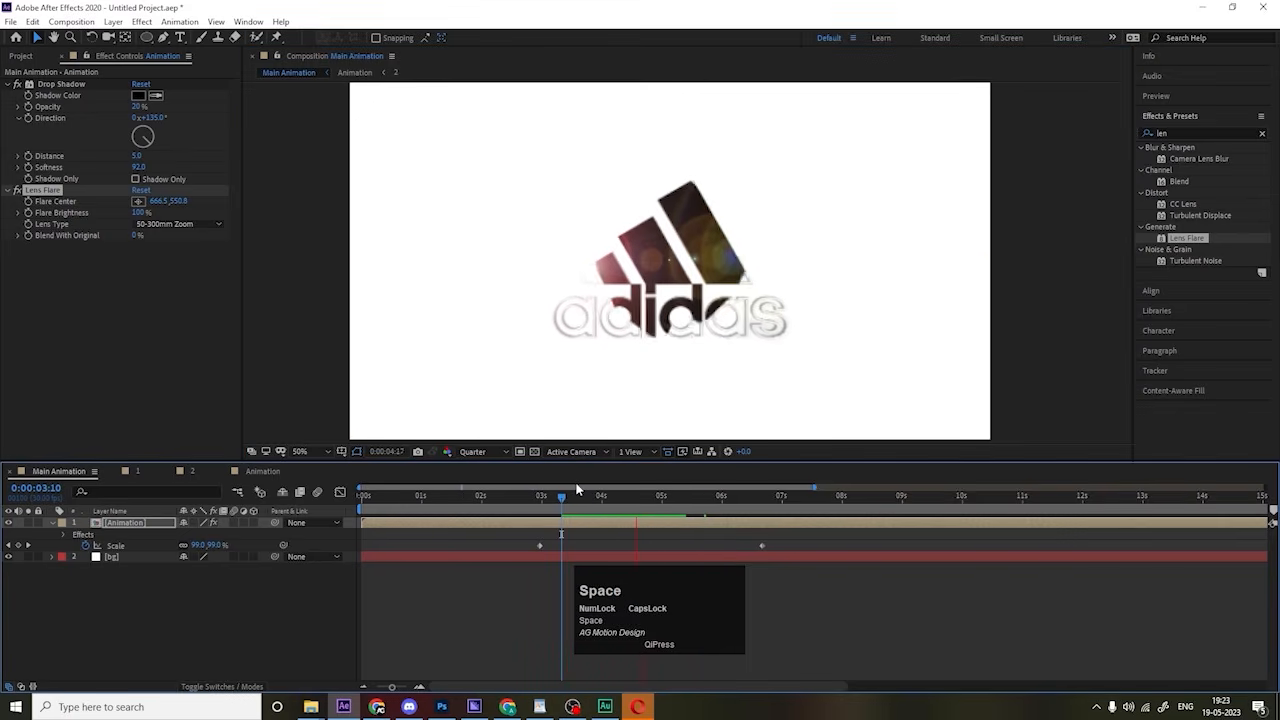
{"action": "key", "text": "space"}
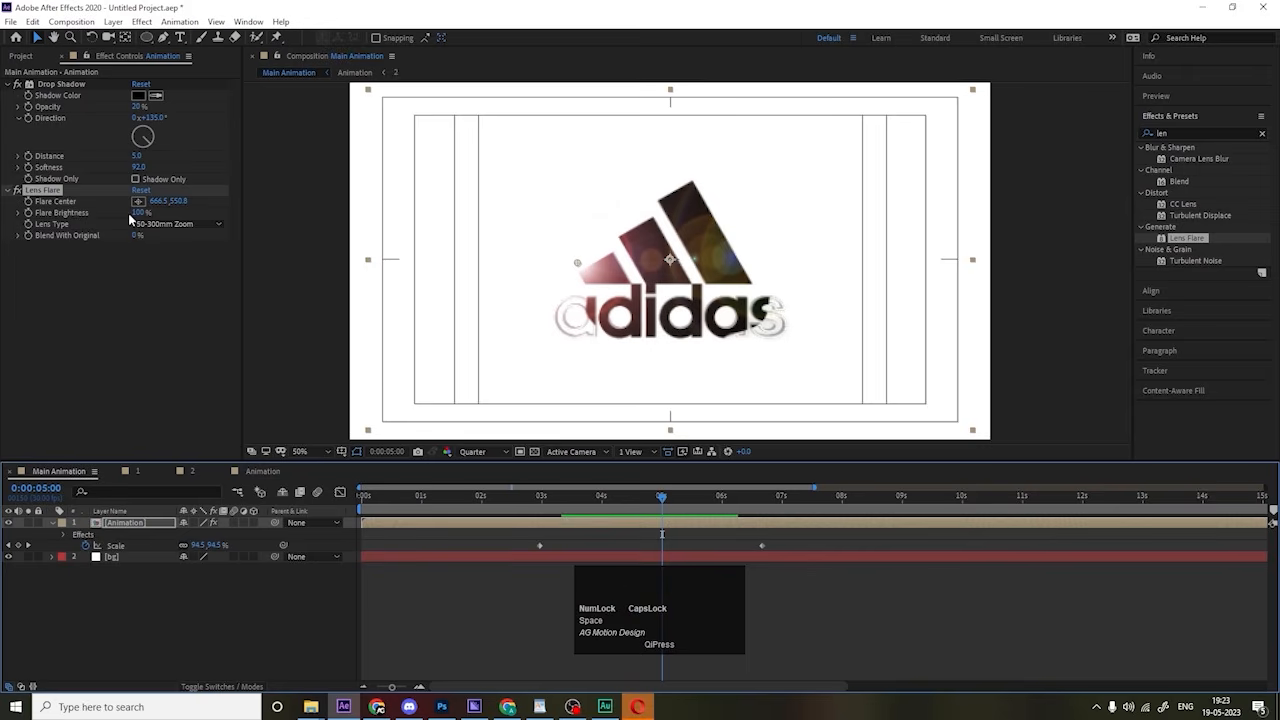
Step: Keyframe the Lens Flare's Flare Brightness from 0% at 0:00:05:00 to 100% at 0:00:05:21
{"action": "left_click_drag", "start_coordinate": [138, 218], "coordinate": [96, 232]}
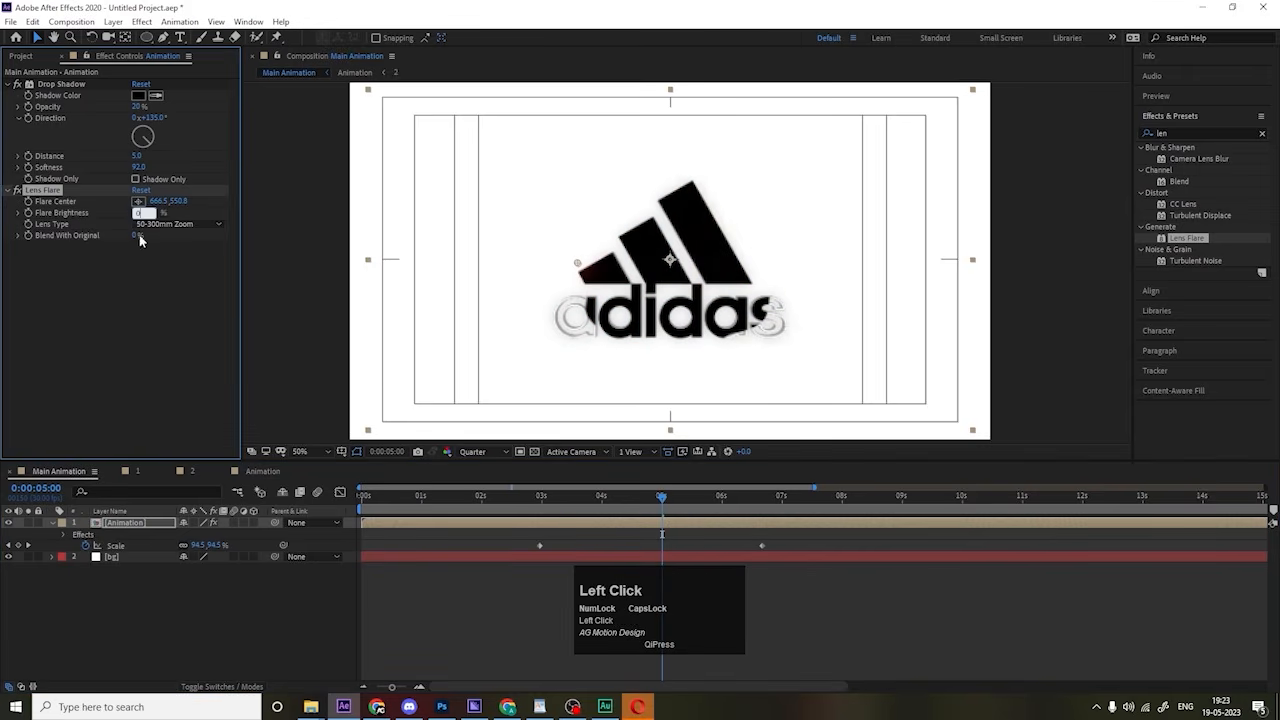
{"action": "key", "text": "Return"}
{"action": "key", "text": "u"}
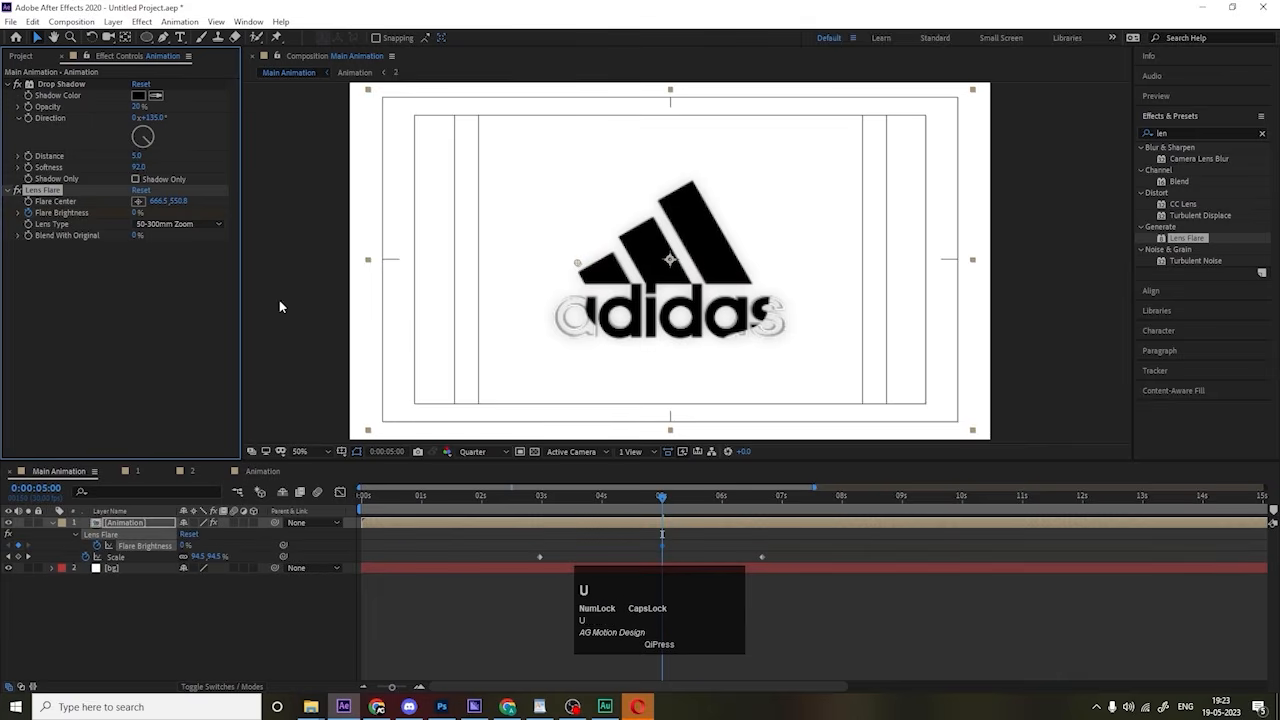
{"action": "key", "text": "space"}
{"action": "key", "text": "space"}
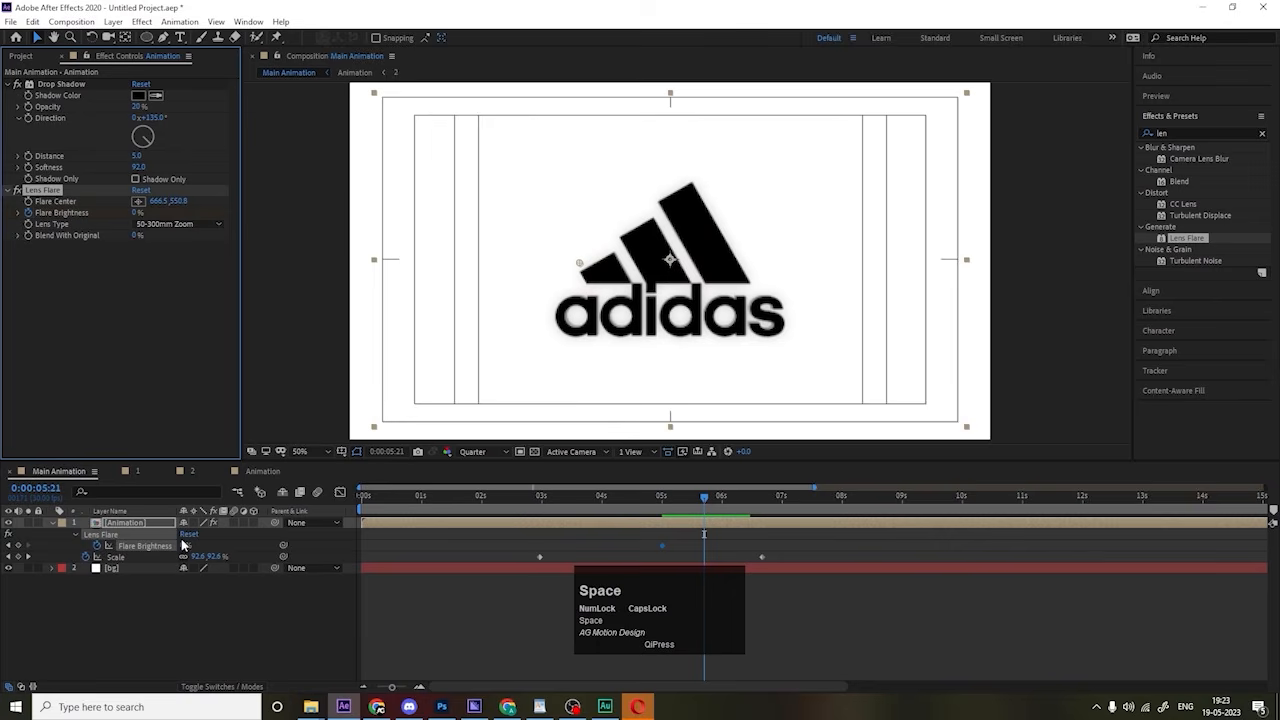
{"action": "left_click", "coordinate": [185, 545]}
{"action": "key", "text": "space"}
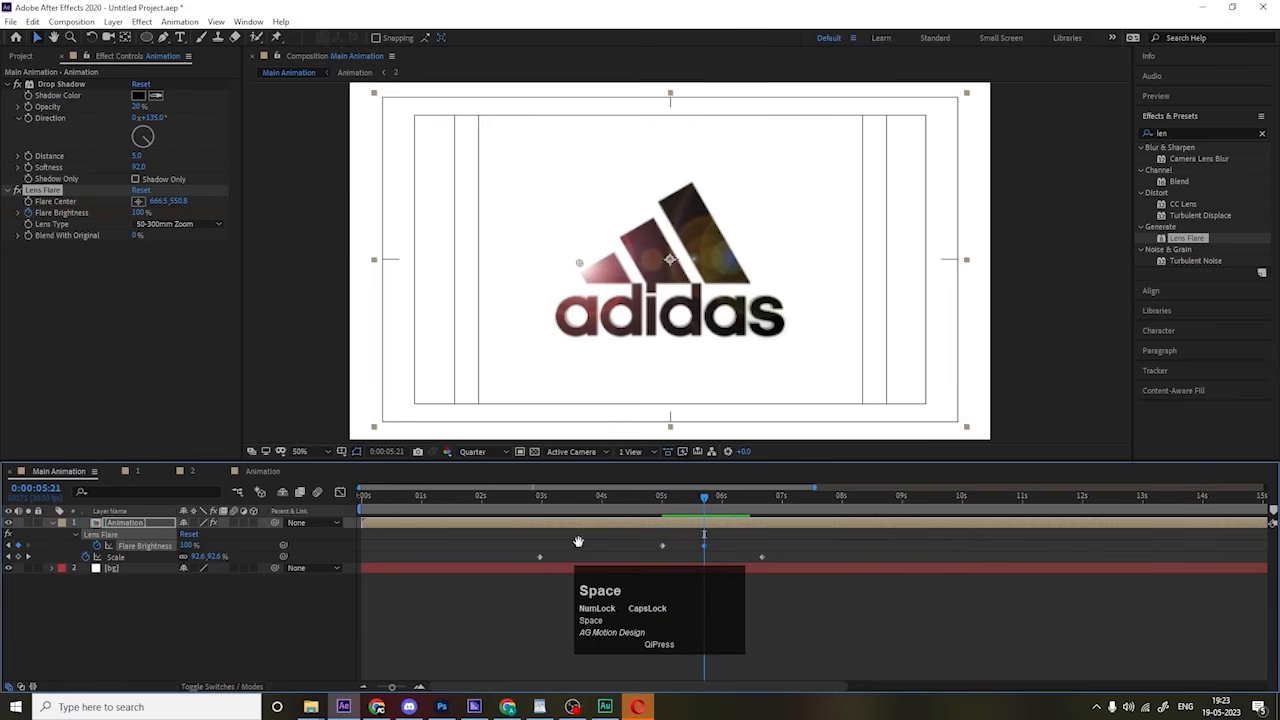
Step: Move the Animation layer's final Scale keyframe to about 7.6 seconds and add a 100% Flare Brightness keyframe at 0:00:07:01
{"action": "left_click", "coordinate": [762, 562]}
{"action": "left_click_drag", "start_coordinate": [762, 562], "coordinate": [816, 559]}
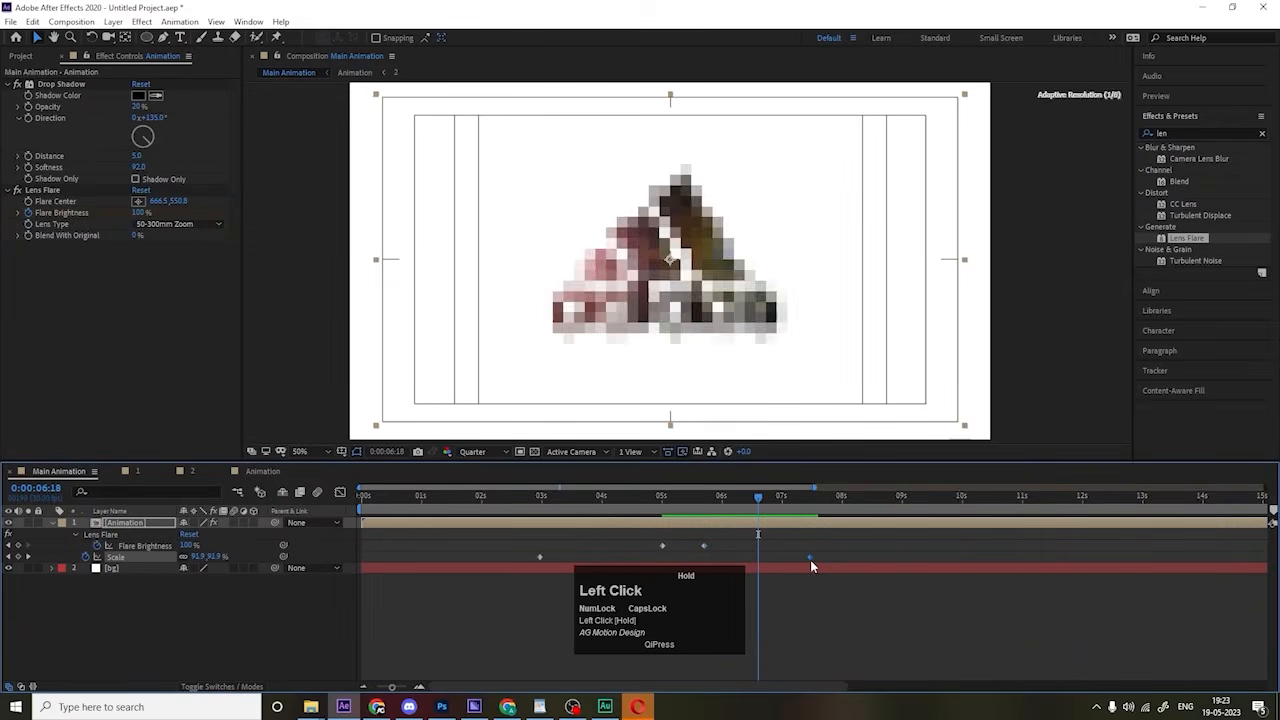
{"action": "key", "text": "space"}
{"action": "key", "text": "space"}
{"action": "left_click", "coordinate": [18, 546]}
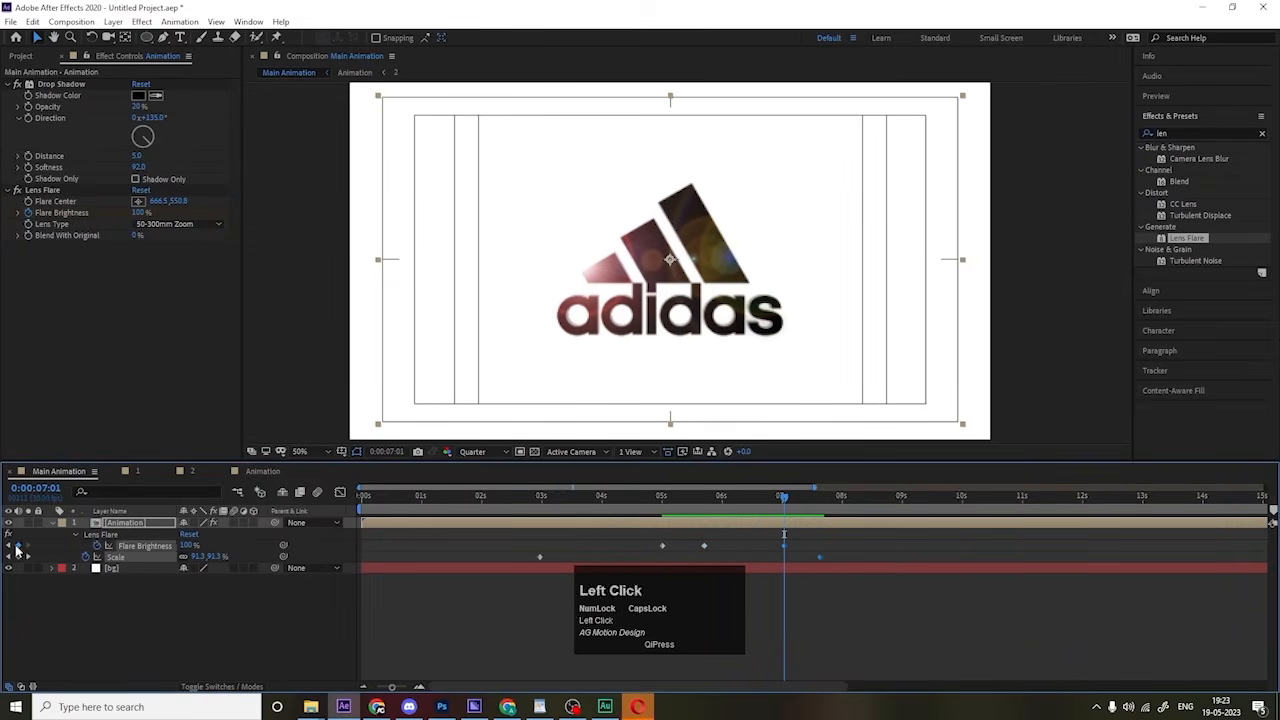
Step: Preview briefly and add a 0% Flare Brightness keyframe at 0:00:07:19, aligned with the Animation layer's final Scale keyframe
{"action": "key", "text": "space"}
{"action": "key", "text": "space"}
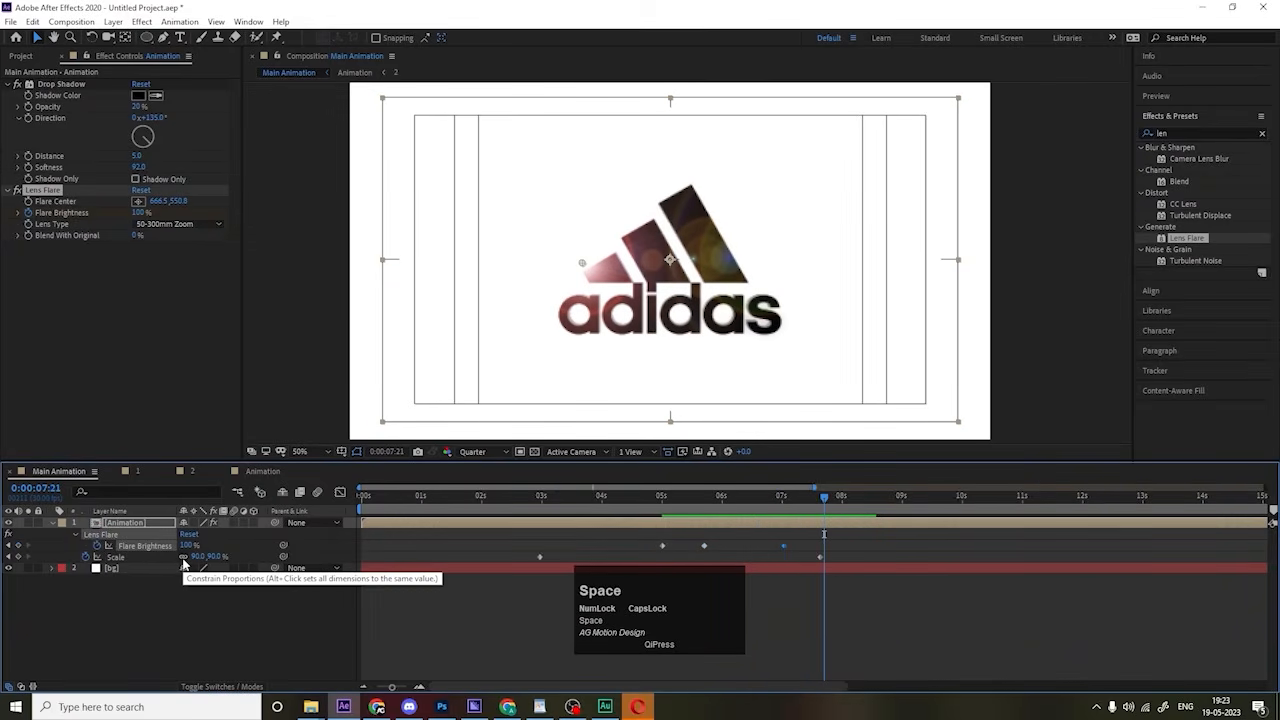
{"action": "key", "text": "j"}
{"action": "left_click", "coordinate": [186, 545]}
{"action": "type", "text": "0"}
{"action": "key", "text": "Return"}
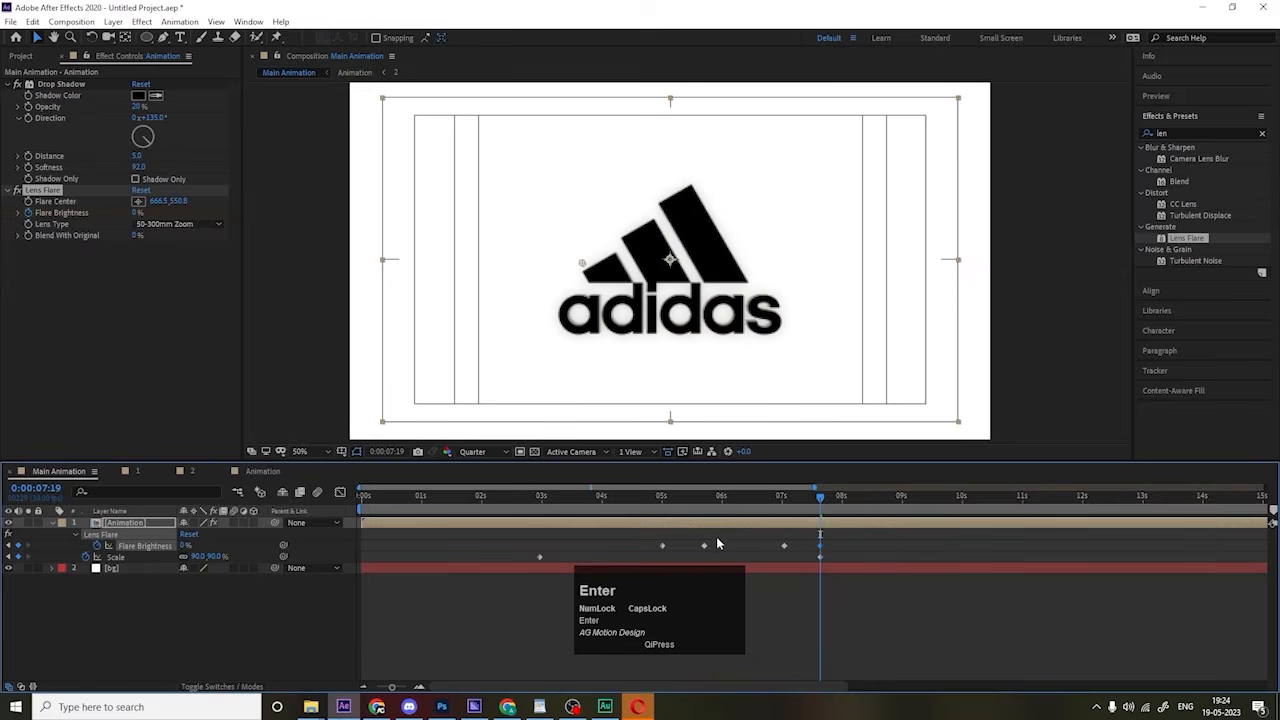
Step: Keyframe the Flare Center from 666.5, 550.8 at 0:00:05:00 to 995.4, 257.4 above the tallest stripe at 0:00:07:19
{"action": "left_click_drag", "start_coordinate": [672, 498], "coordinate": [665, 518]}
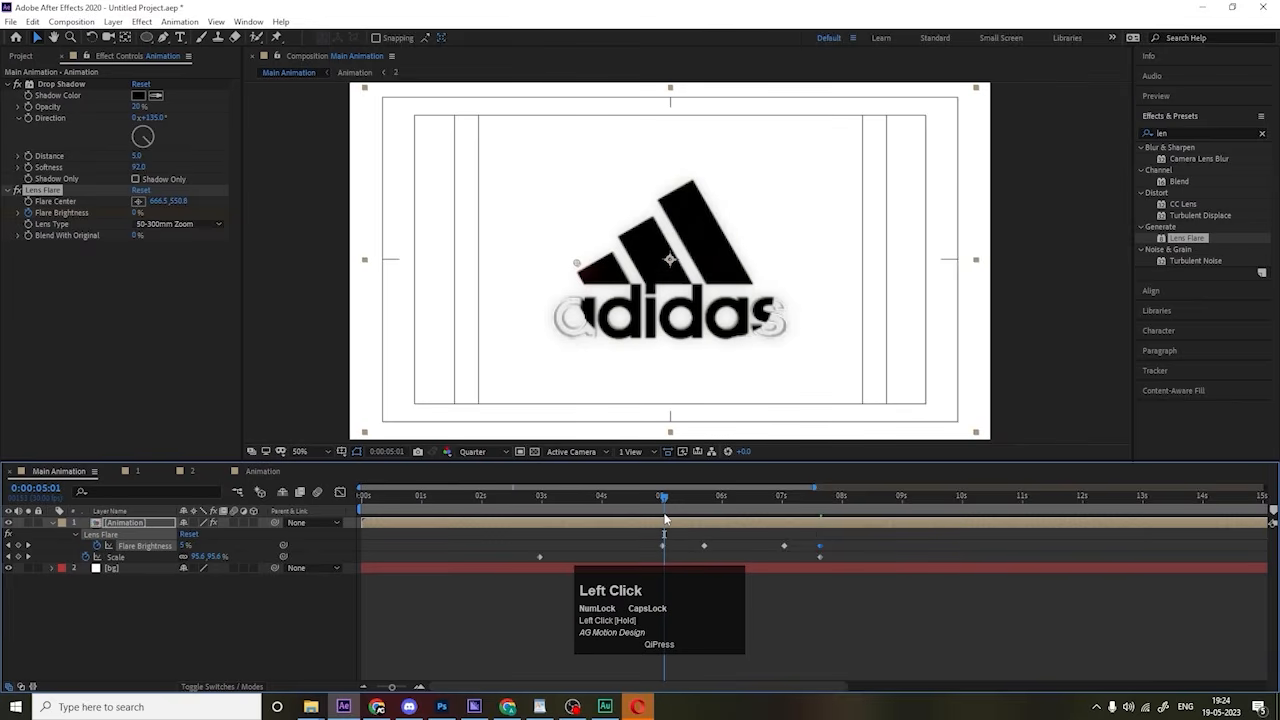
{"action": "key", "text": "j"}
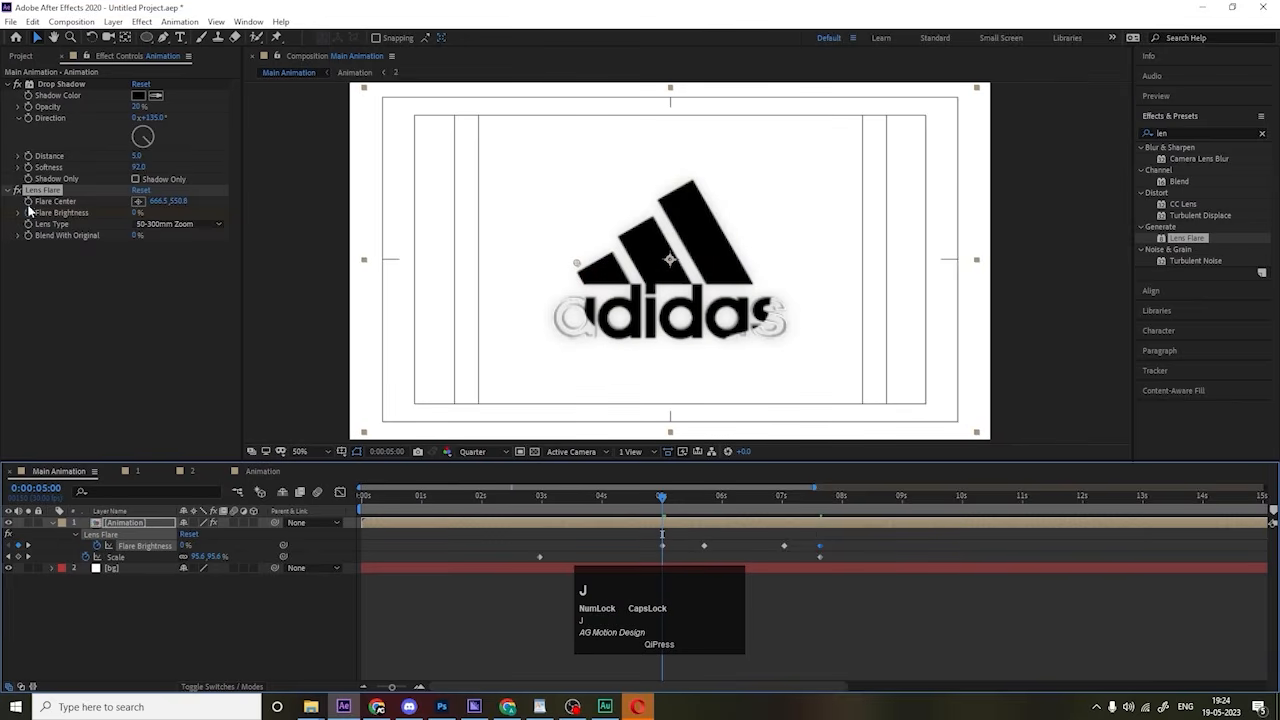
{"action": "left_click", "coordinate": [29, 206]}
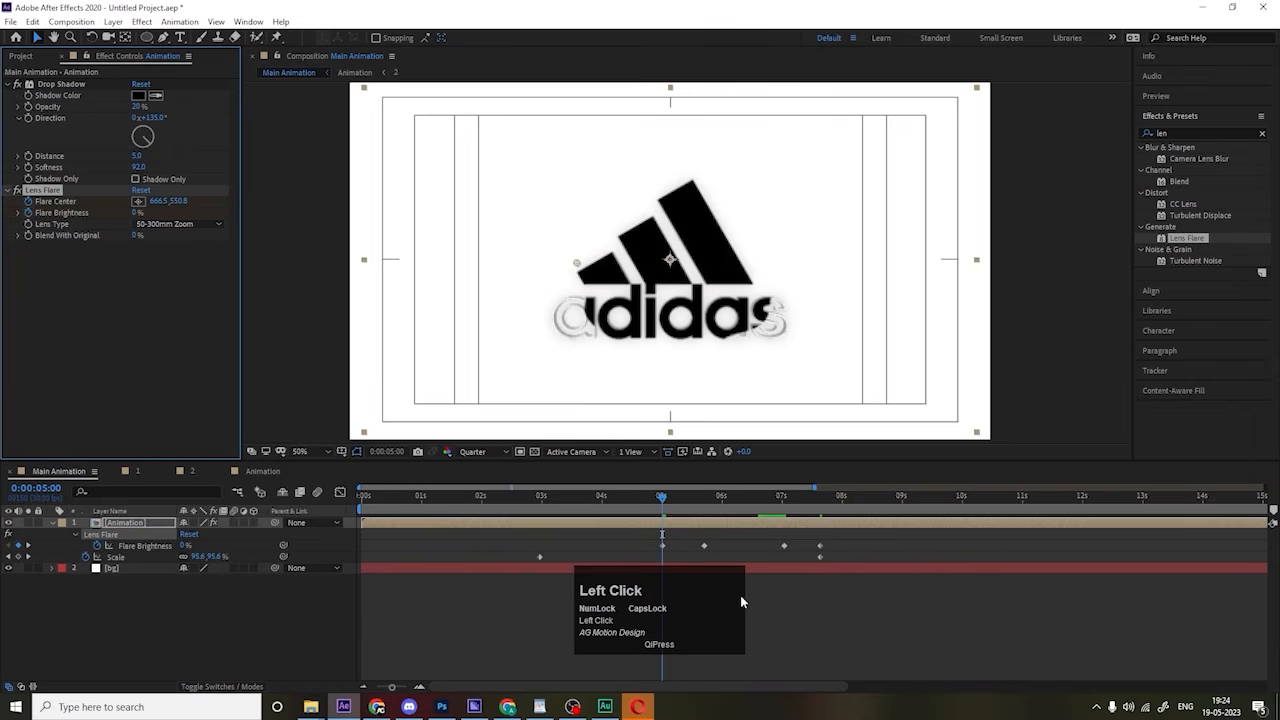
{"action": "key", "text": "u"}
{"action": "key", "text": "k"}
{"action": "key", "text": "k"}
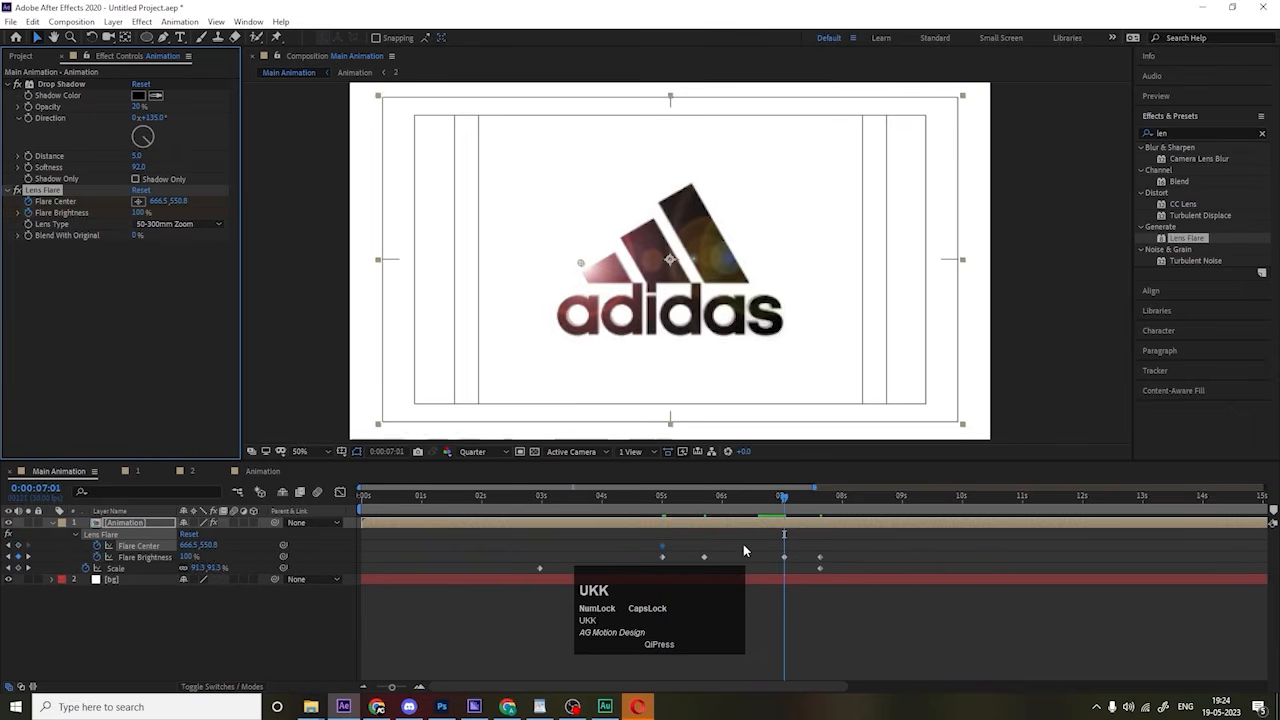
{"action": "key", "text": "k"}
{"action": "left_click_drag", "start_coordinate": [583, 265], "coordinate": [681, 175]}
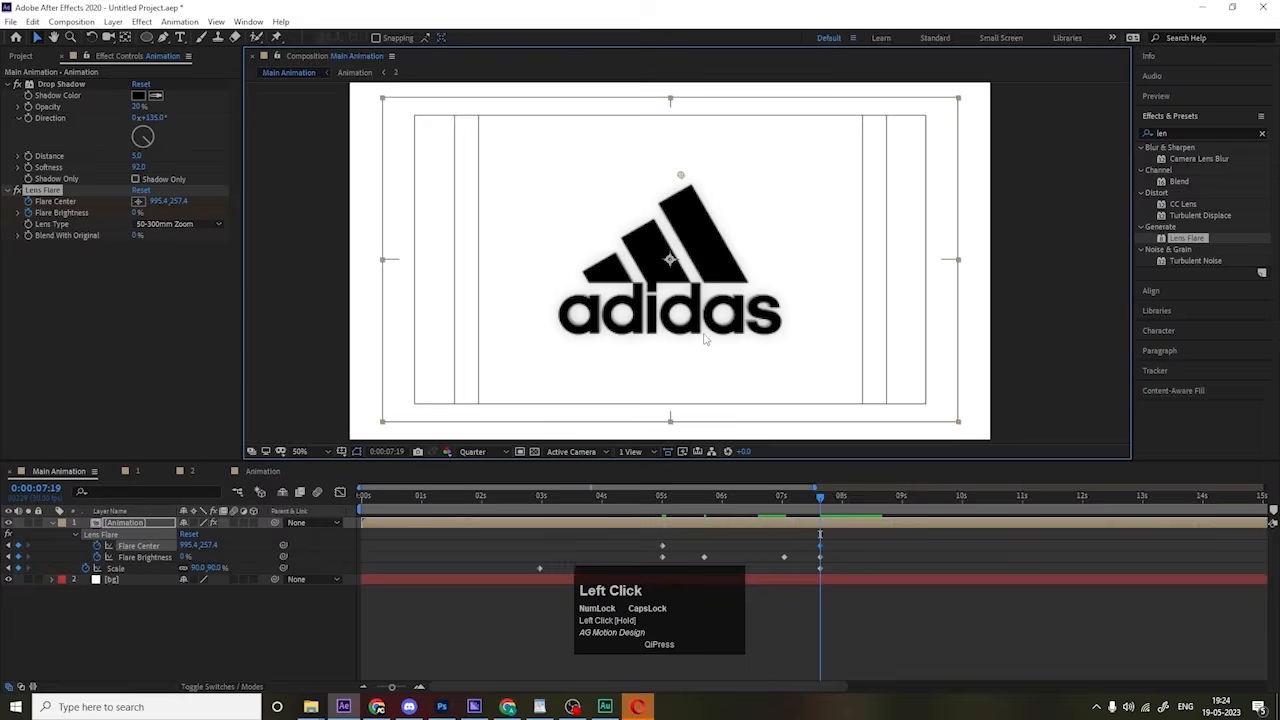
Step: Preview the moving lens flare from about 0:00:05:00 and end the work area at 0:00:08:06
{"action": "left_click", "coordinate": [661, 510]}
{"action": "key", "text": "space"}
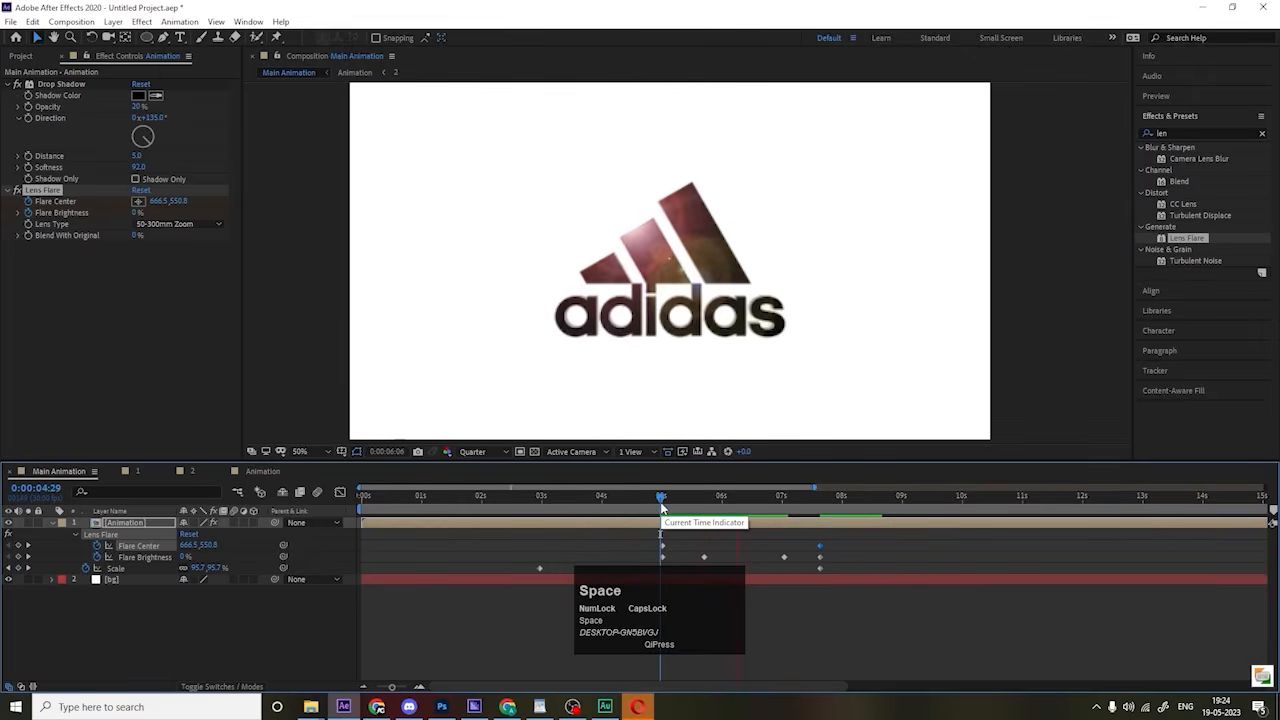
{"action": "key", "text": "space"}
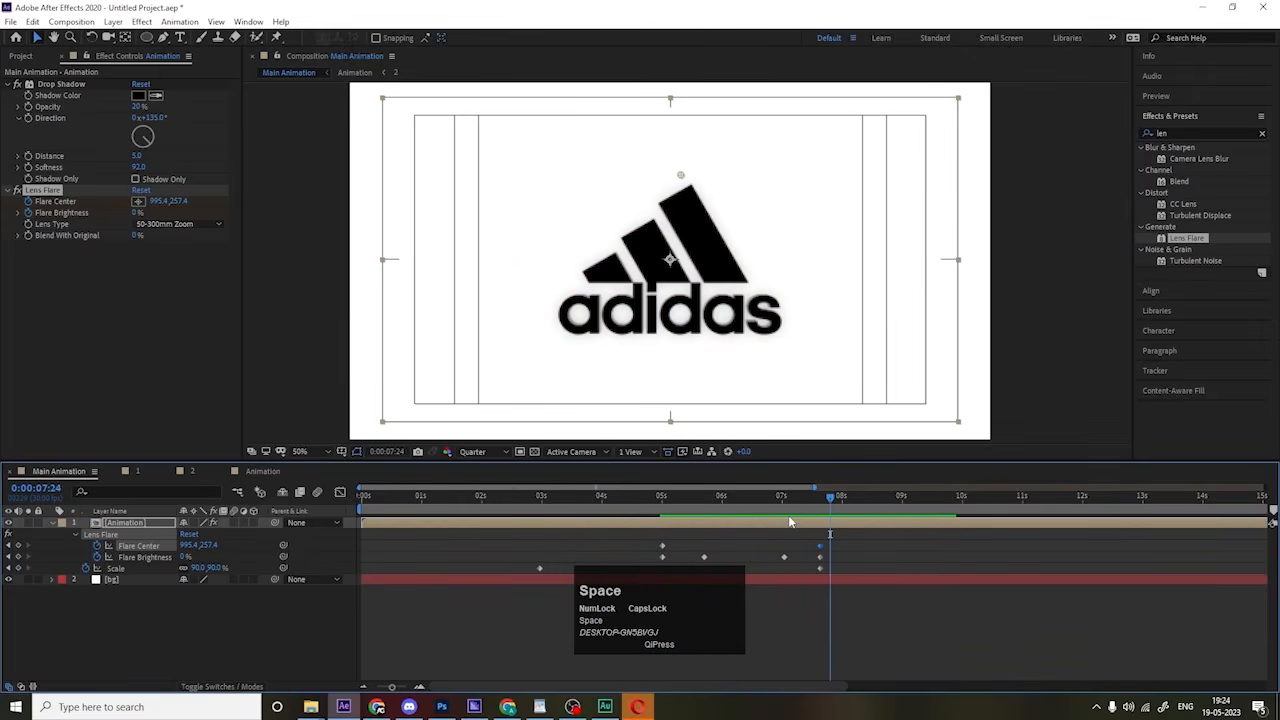
{"action": "key", "text": "space"}
{"action": "key", "text": "n"}
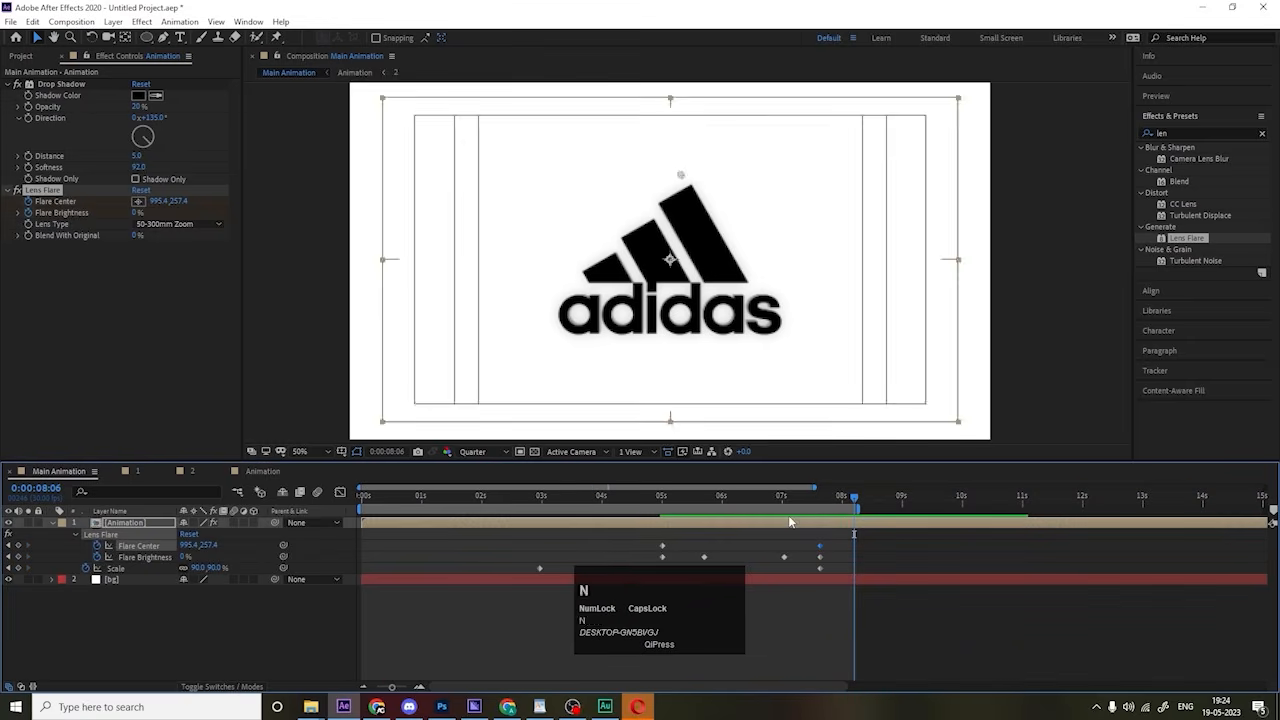
{"action": "key", "text": "space"}
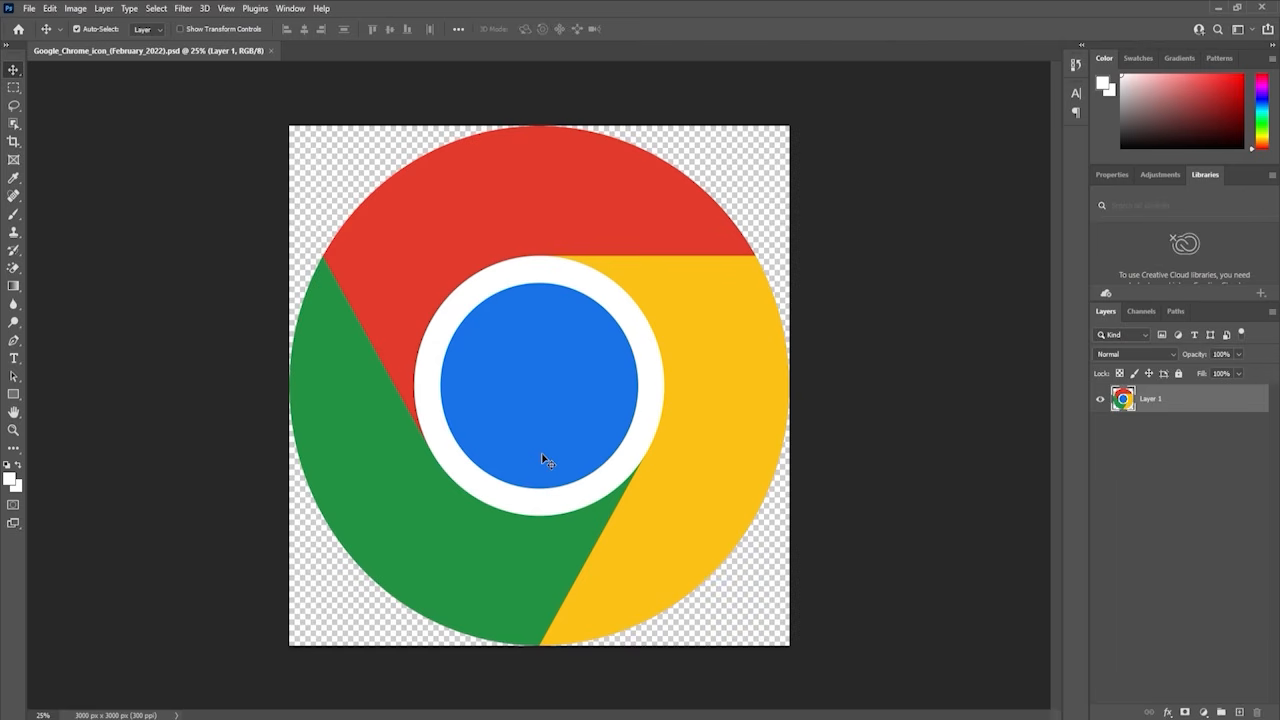
{"action": "left_click", "coordinate": [542, 310]}
{"action": "left_click", "coordinate": [706, 414]}
{"action": "key", "text": "Num_Lock"}
{"action": "left_click", "coordinate": [670, 412]}
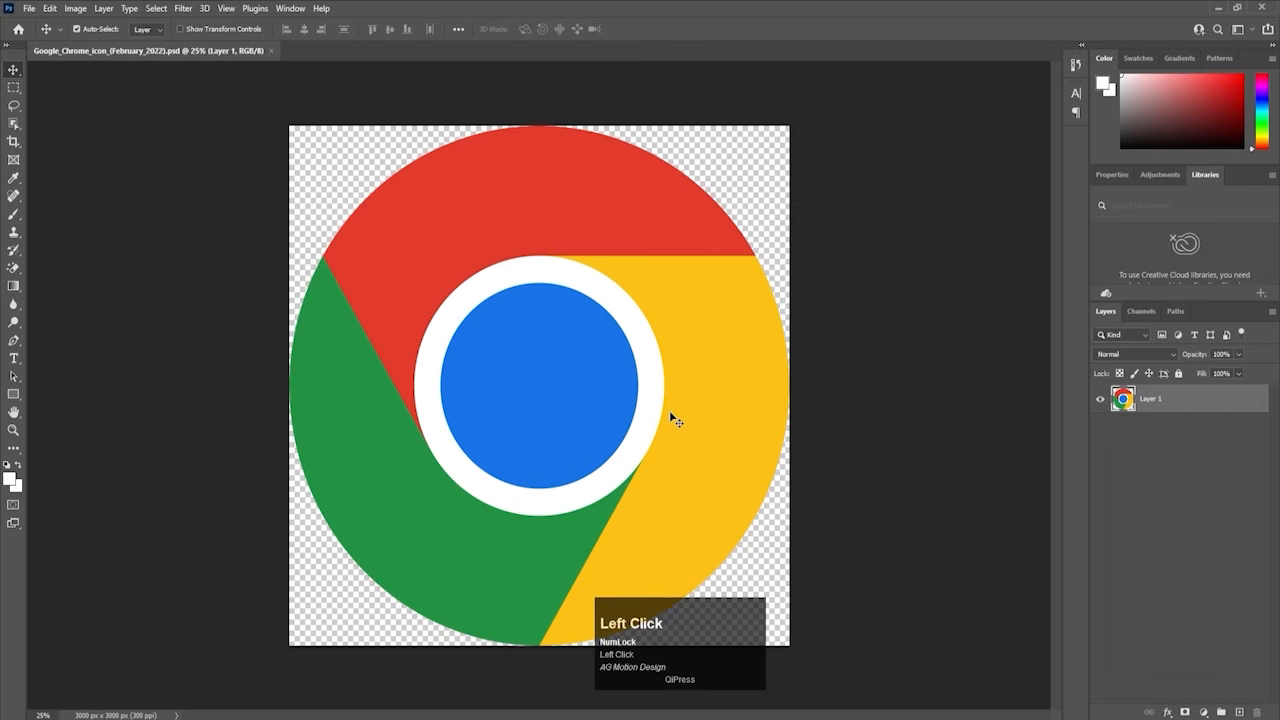
Step: Select the Chrome icon's white ring with Color Range, delete it from Layer 1 and deselect
{"action": "left_click", "coordinate": [157, 9]}
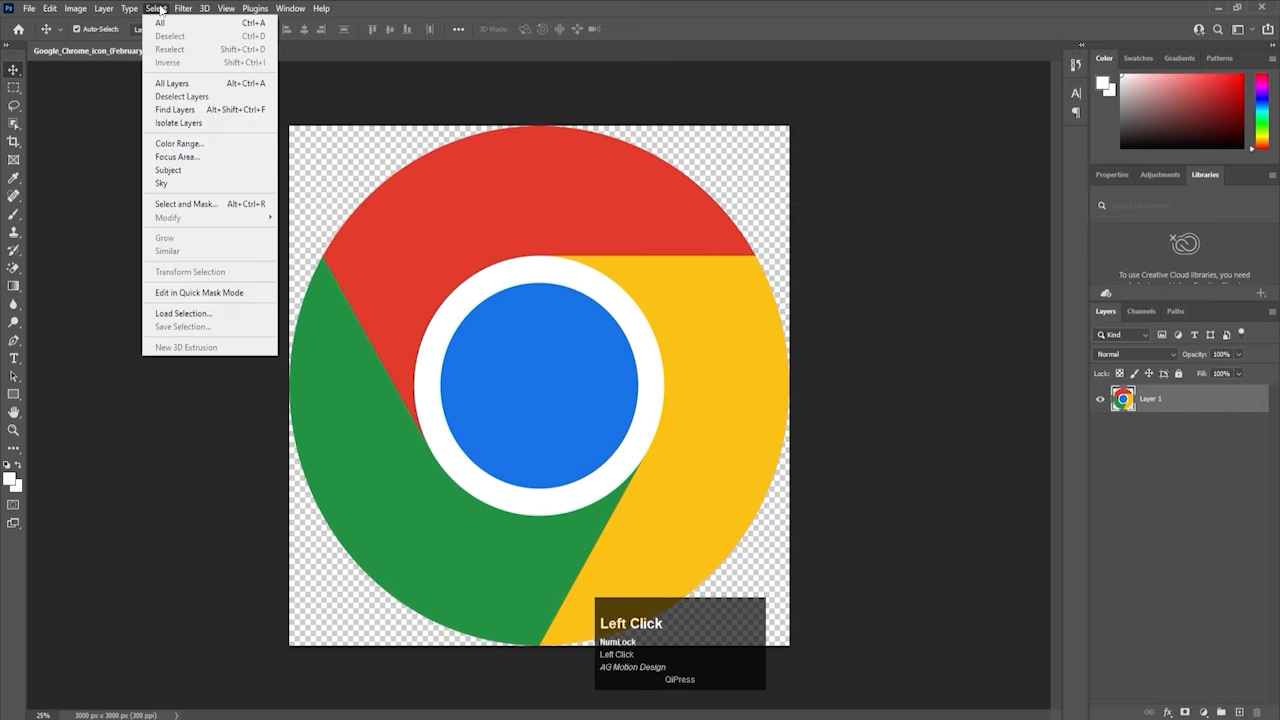
{"action": "left_click", "coordinate": [180, 144]}
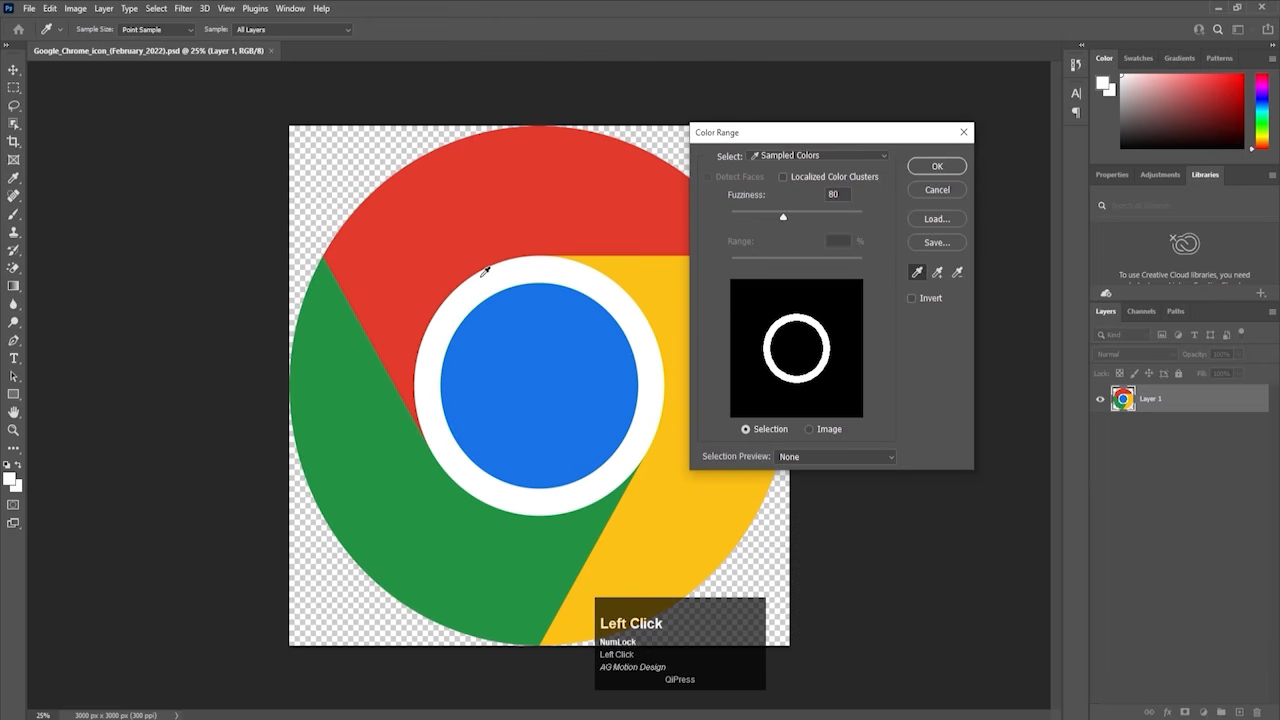
{"action": "left_click", "coordinate": [930, 167]}
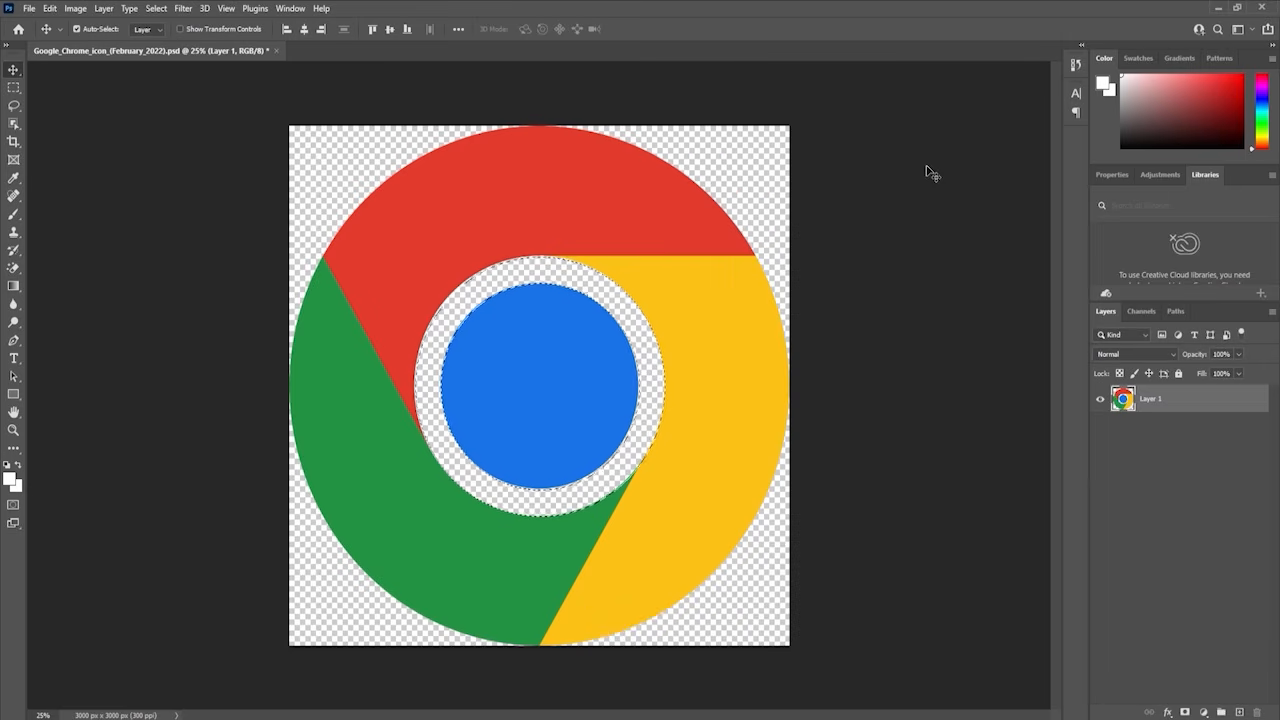
{"action": "key", "text": "ctrl+d"}
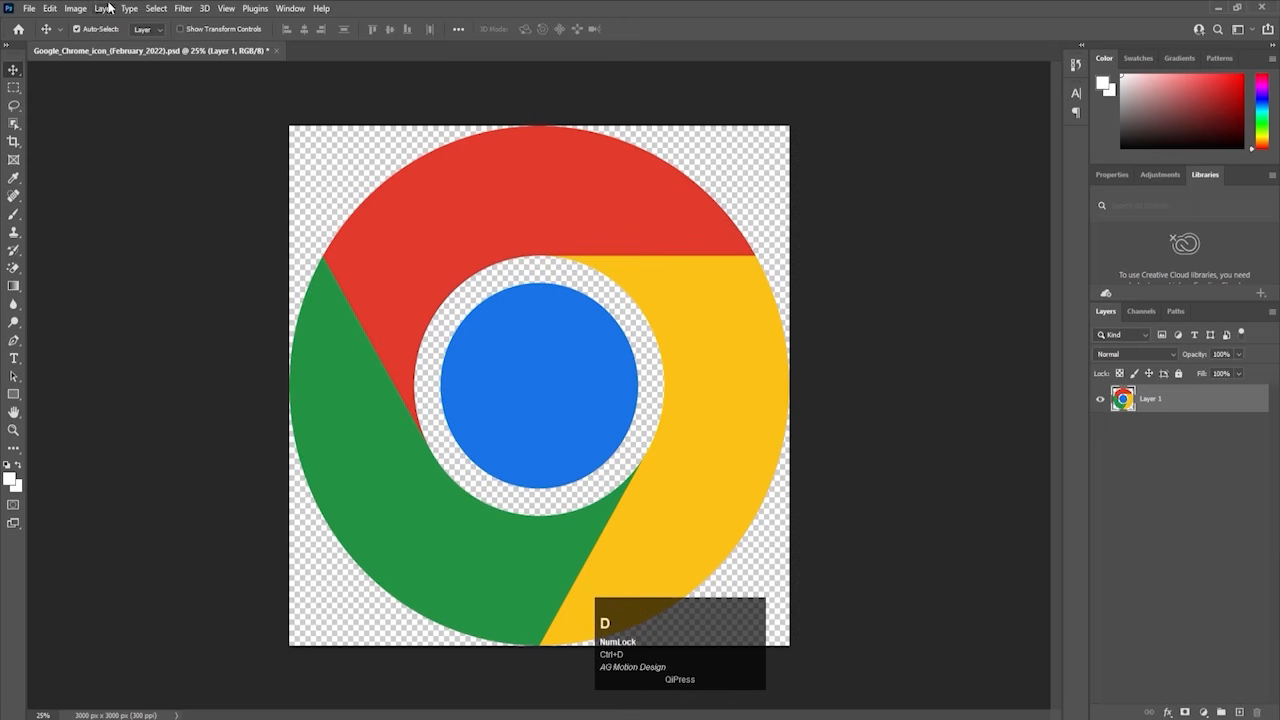
Step: Select the icon's blue centre circle with Color Range and cut it from Layer 1
{"action": "left_click", "coordinate": [156, 8]}
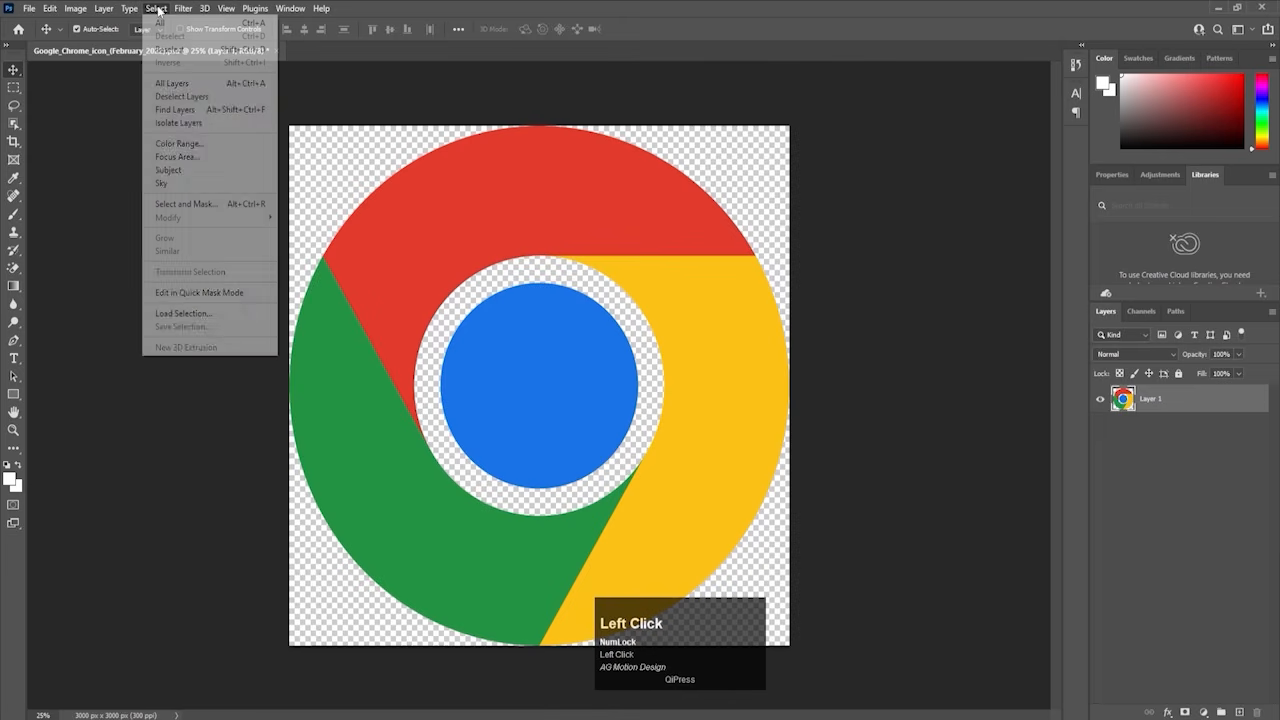
{"action": "left_click", "coordinate": [193, 148]}
{"action": "left_click", "coordinate": [511, 364]}
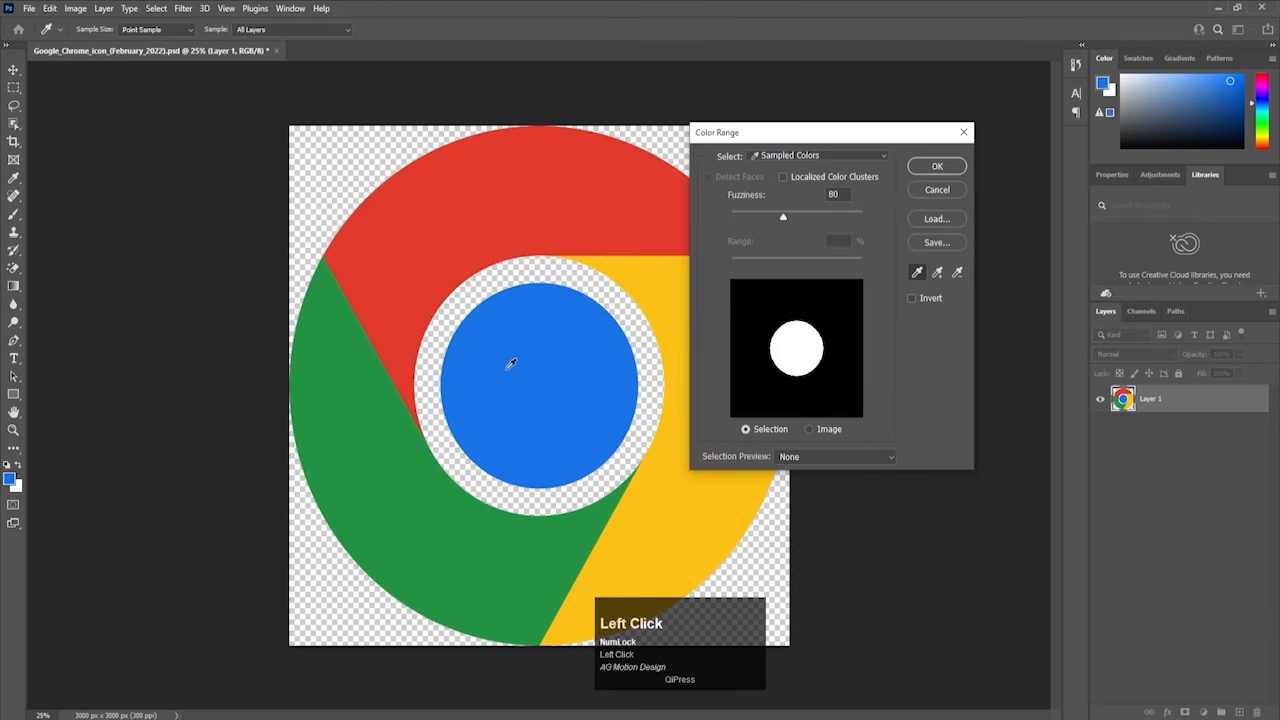
{"action": "left_click", "coordinate": [893, 224]}
{"action": "left_click", "coordinate": [937, 166]}
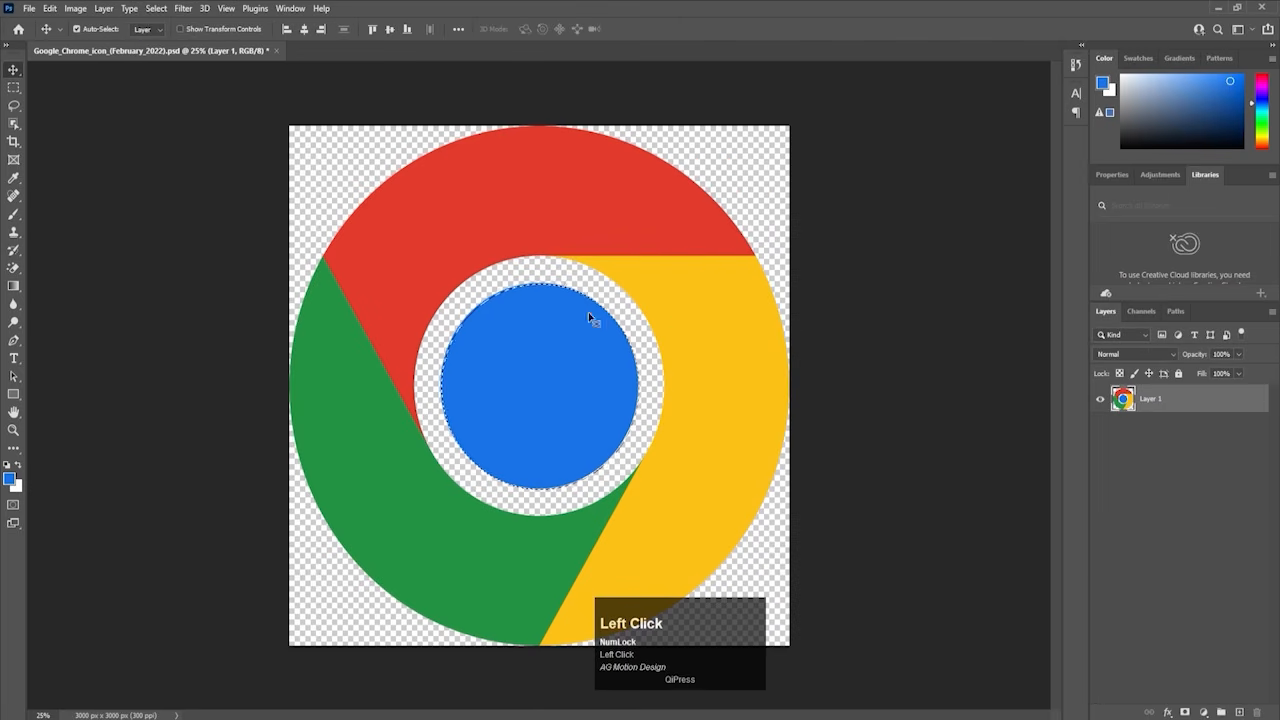
{"action": "key", "text": "ctrl+x"}
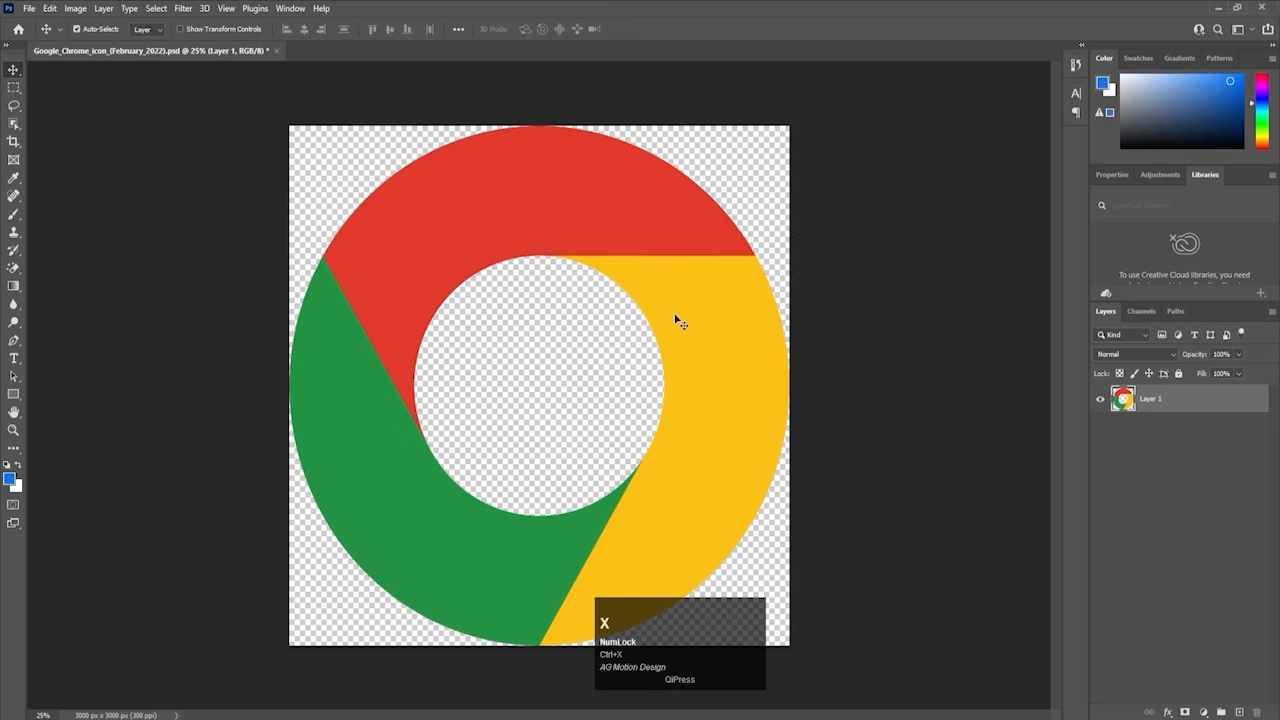
Step: Paste the blue circle in place on a new layer and save the PSD file
{"action": "left_click", "coordinate": [1239, 712]}
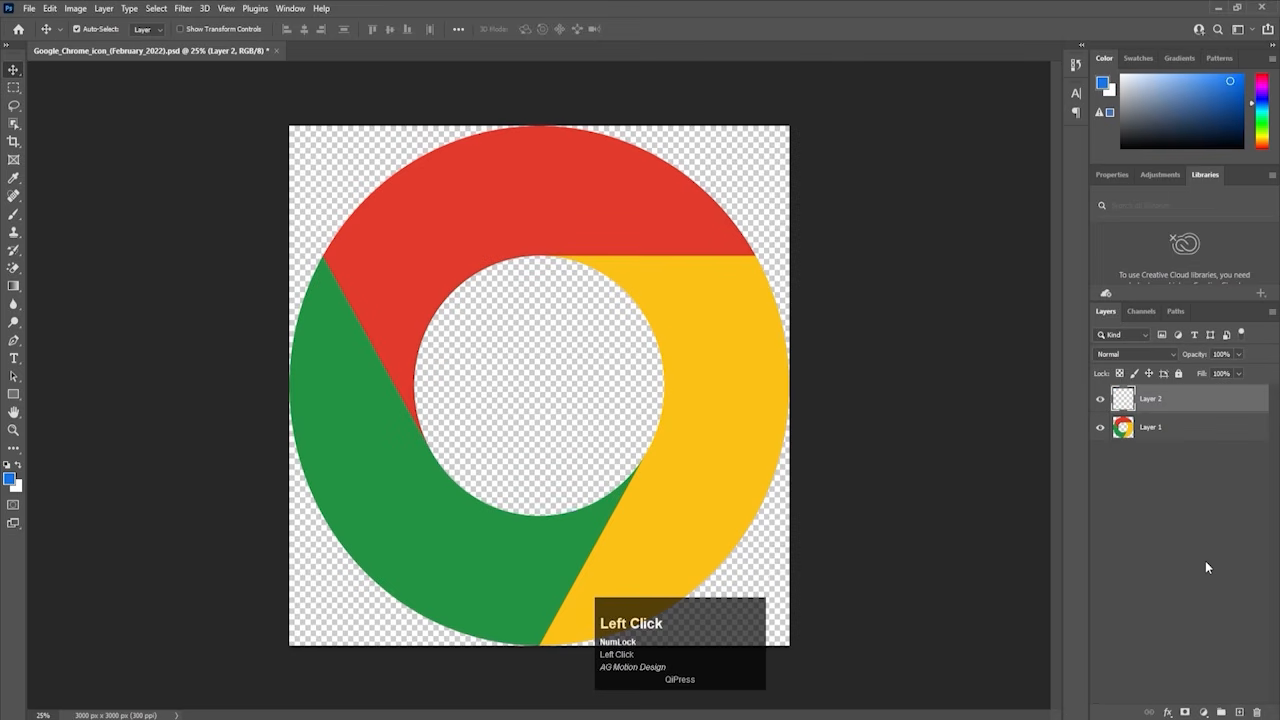
{"action": "key", "text": "ctrl+shift+v"}
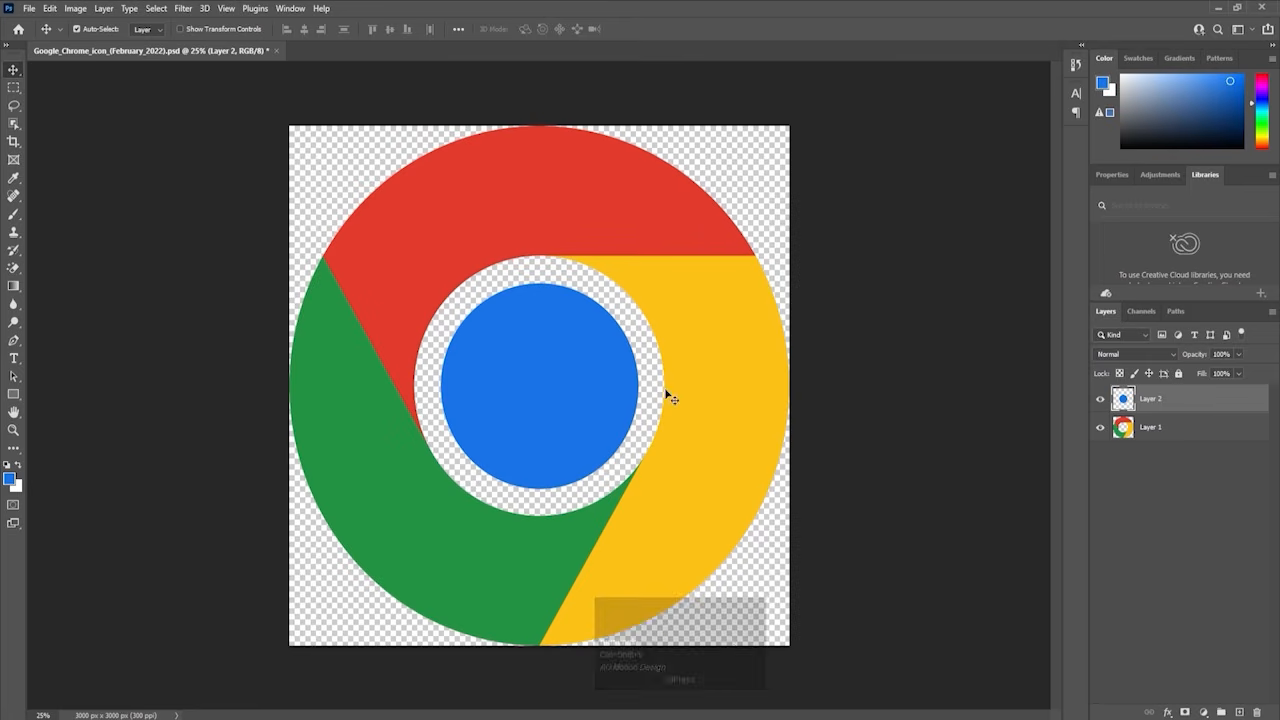
{"action": "key", "text": "ctrl"}
{"action": "key", "text": "ctrl+s"}
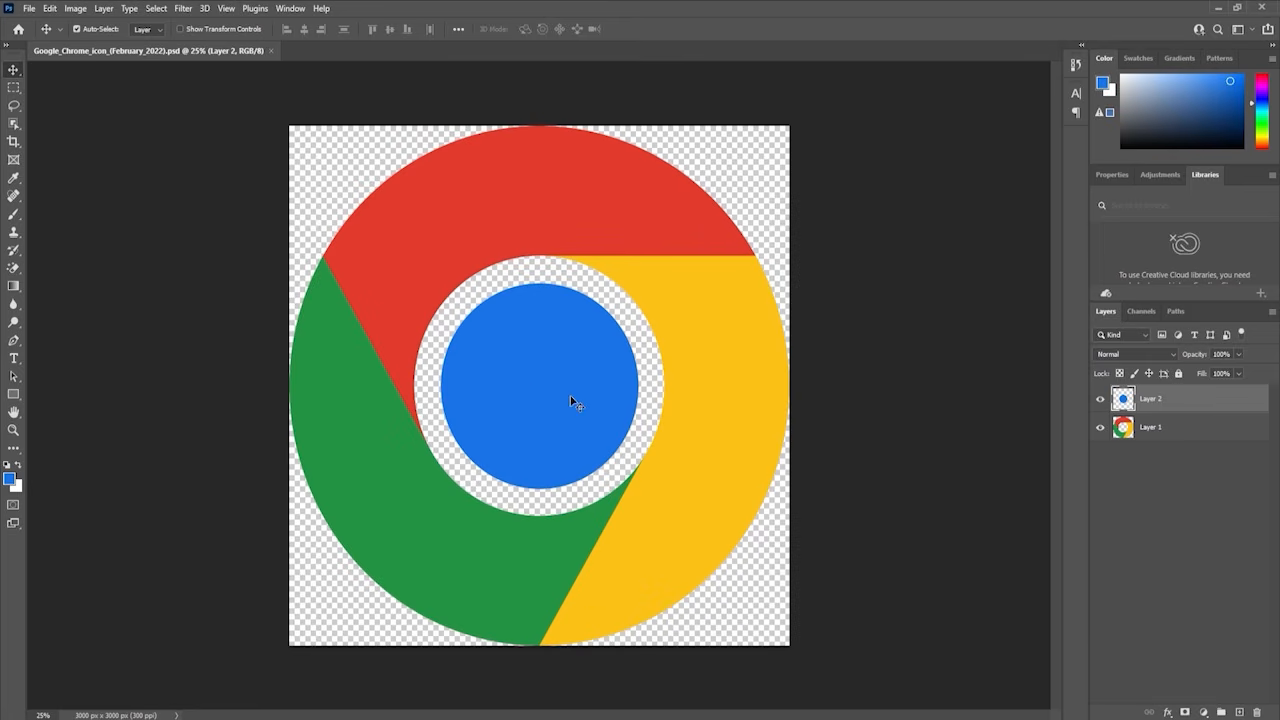
Step: Switch to After Effects and create a 1920 x 1080, 30 fps, 30-second composition named Main Animation
{"action": "left_click", "coordinate": [1218, 7]}
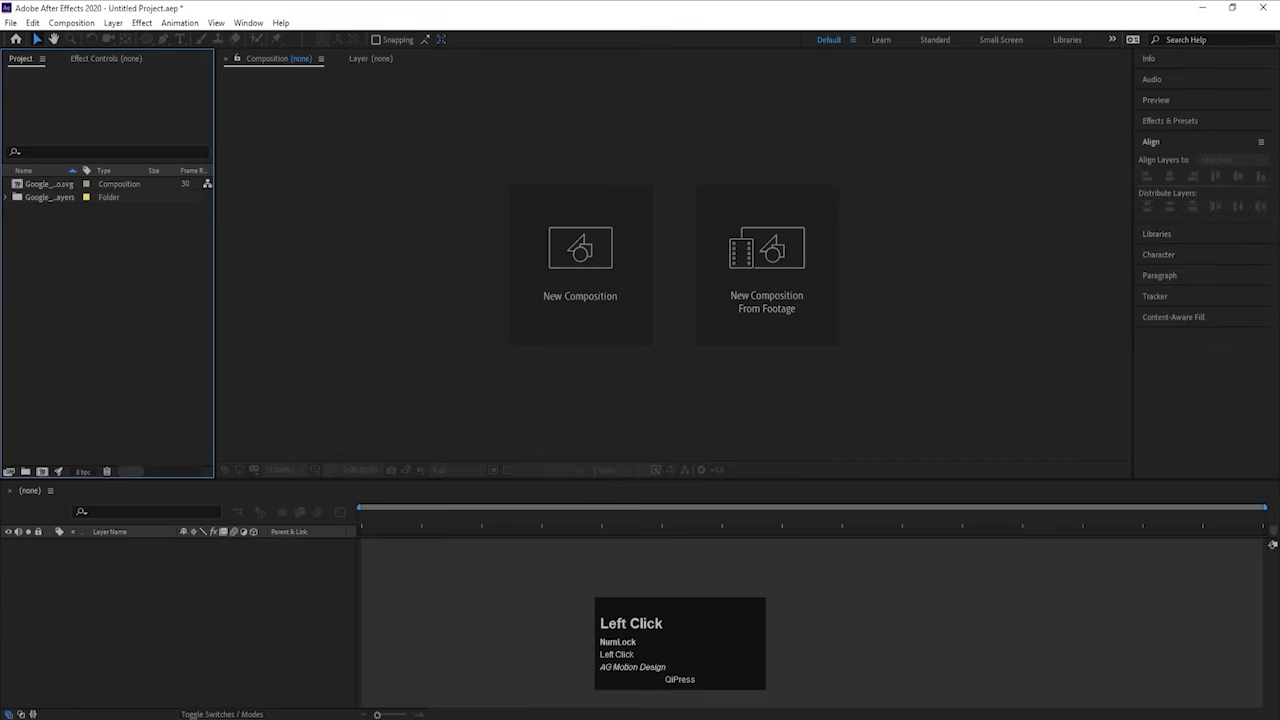
{"action": "left_click", "coordinate": [590, 290]}
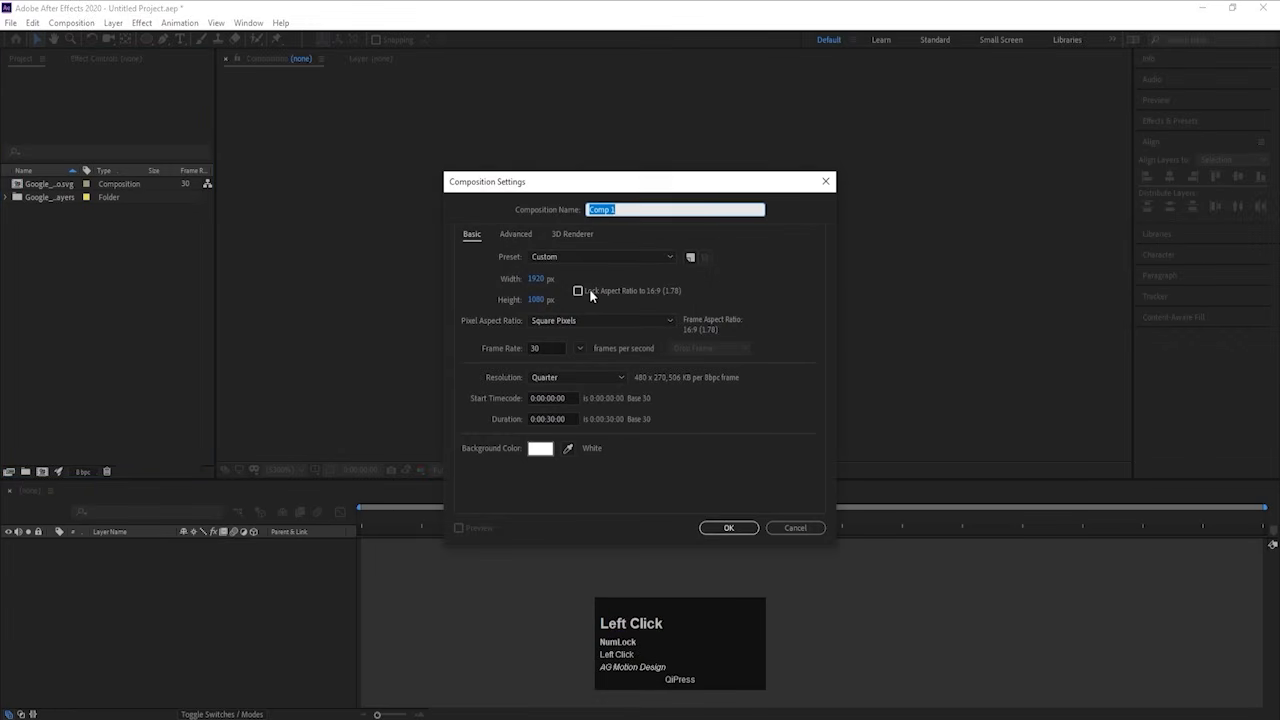
{"action": "type", "text": "Main An"}
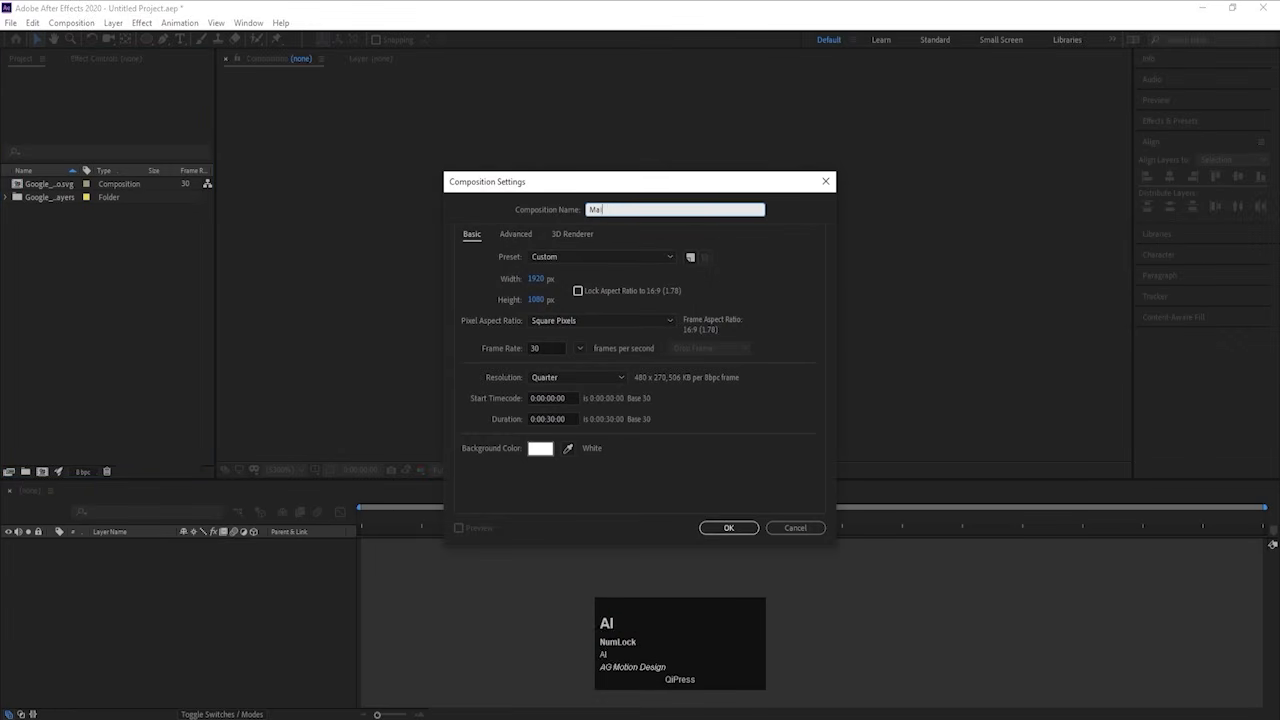
{"action": "type", "text": "imation"}
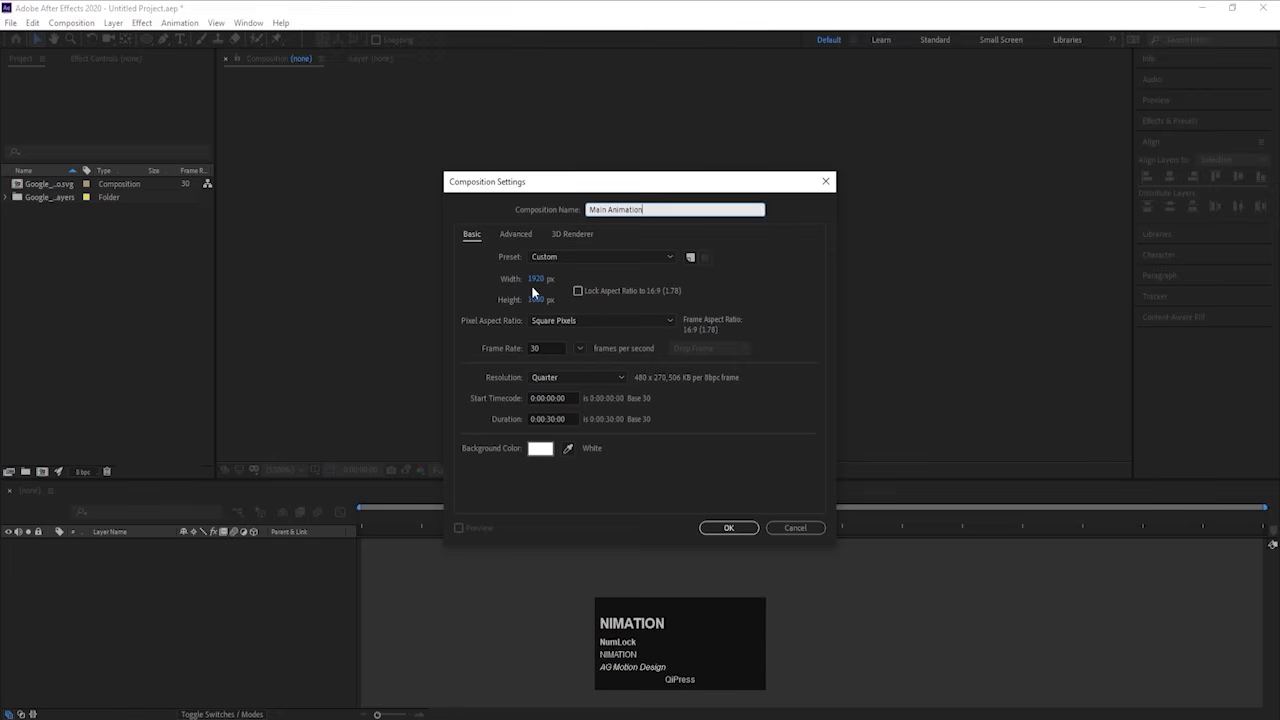
{"action": "left_click", "coordinate": [716, 530]}
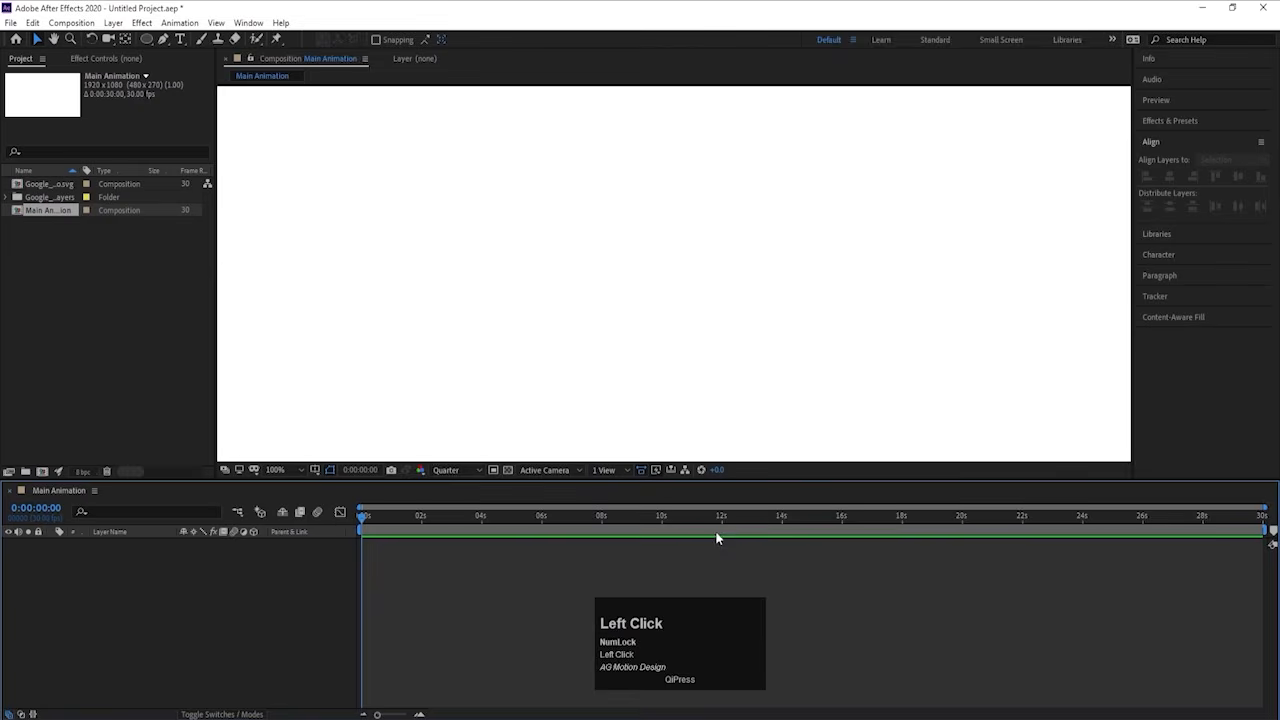
Step: Fit the Main Animation composition in the viewer and show the Title/Action Safe guides
{"action": "left_click", "coordinate": [284, 466]}
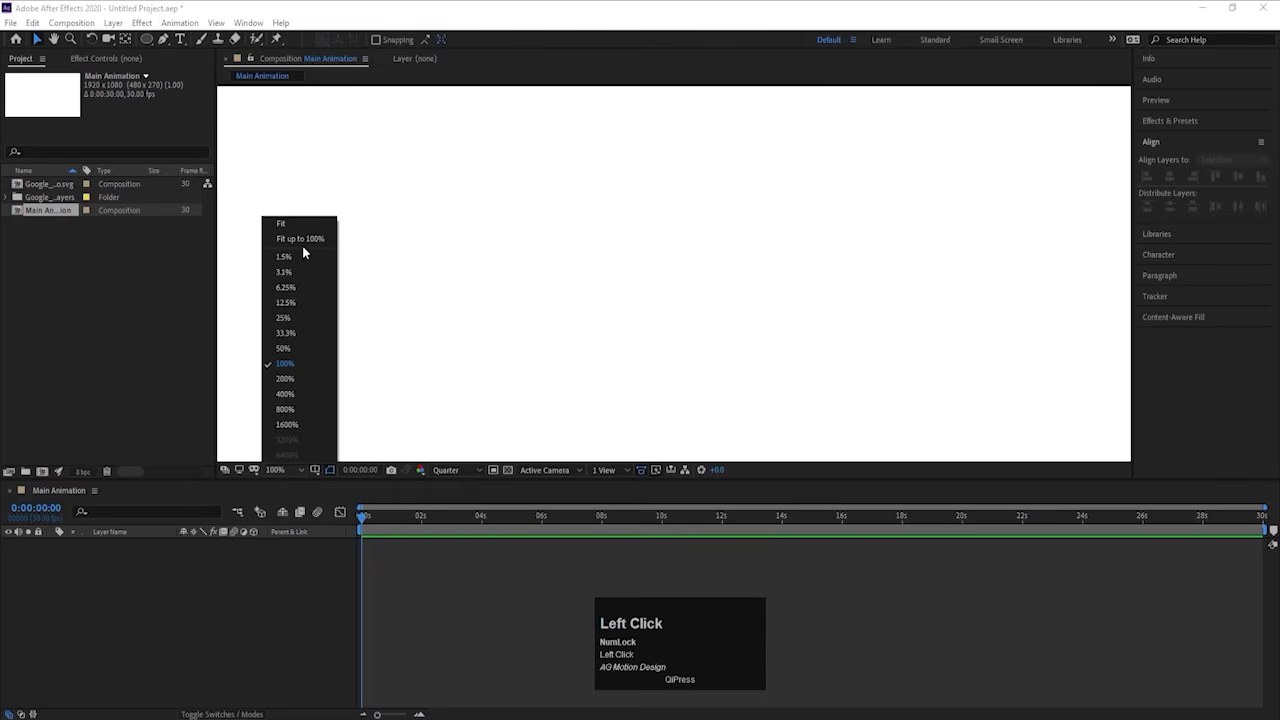
{"action": "left_click", "coordinate": [300, 230]}
{"action": "left_click", "coordinate": [314, 470]}
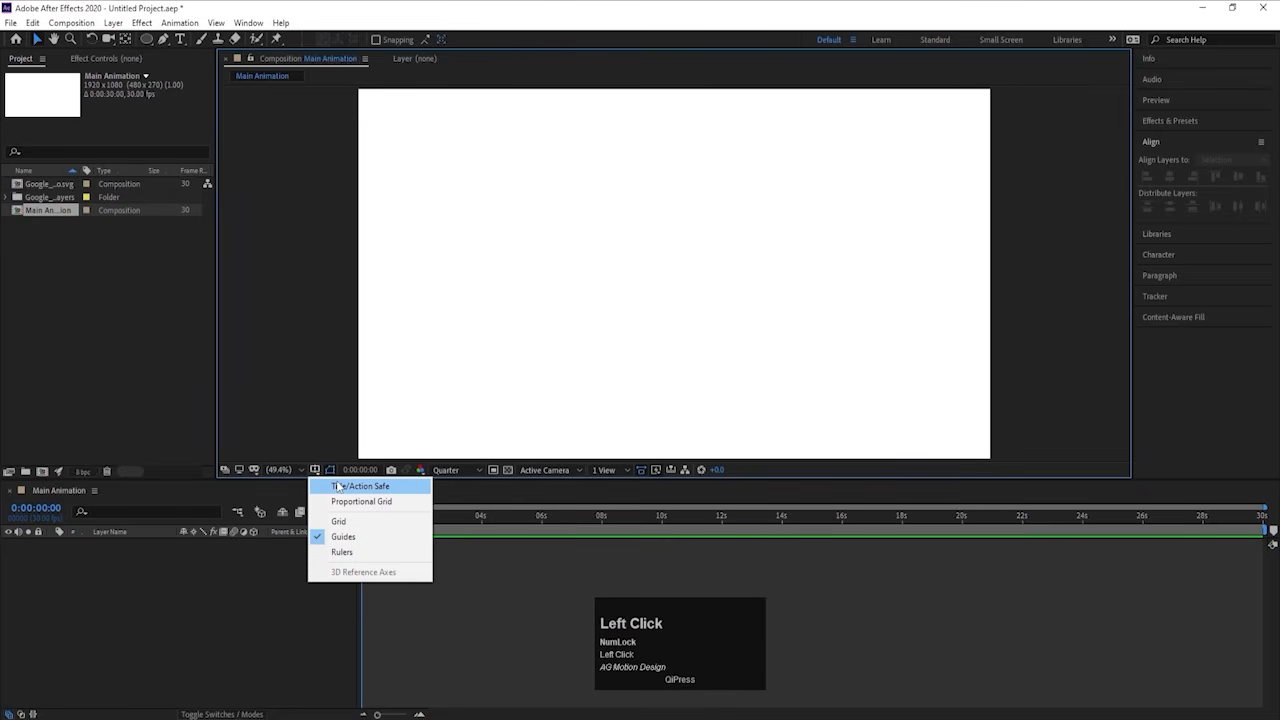
{"action": "left_click", "coordinate": [338, 486]}
Step: Open the Google_2015_logo.svg composition and examine the separate layers of its letters one by one
{"action": "double_click", "coordinate": [50, 185]}
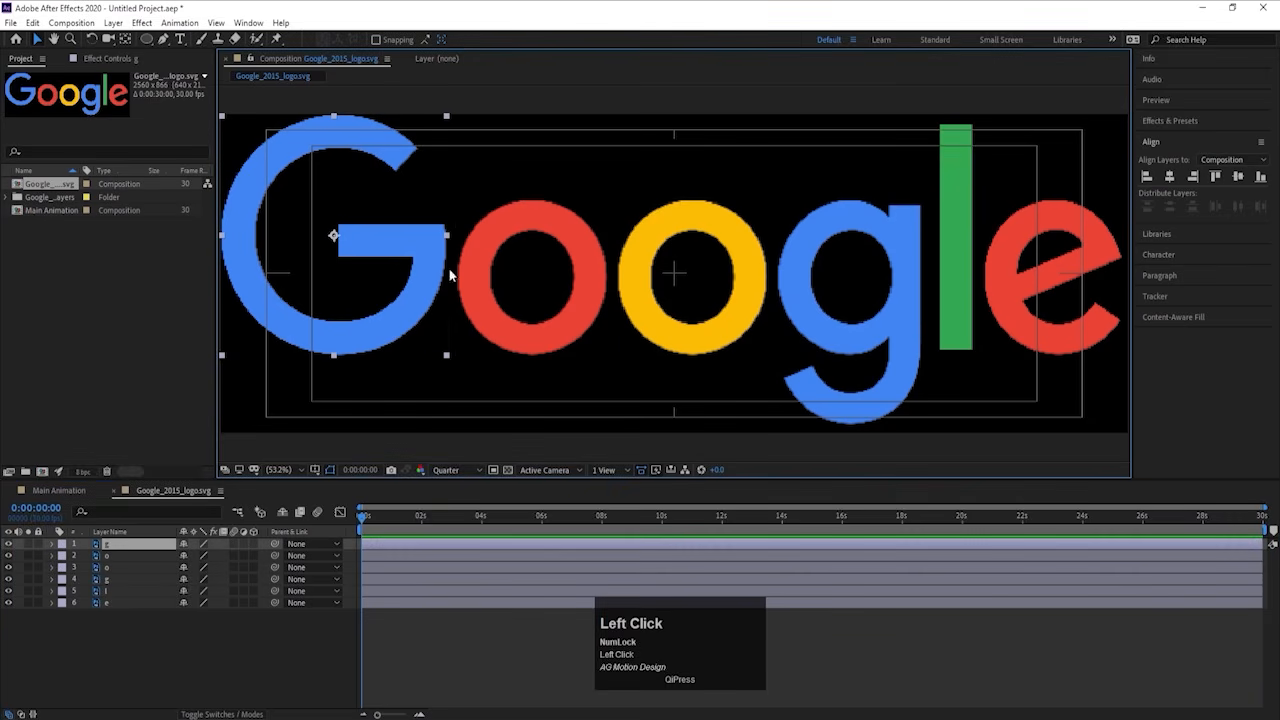
{"action": "left_click", "coordinate": [502, 277]}
{"action": "left_click", "coordinate": [655, 273]}
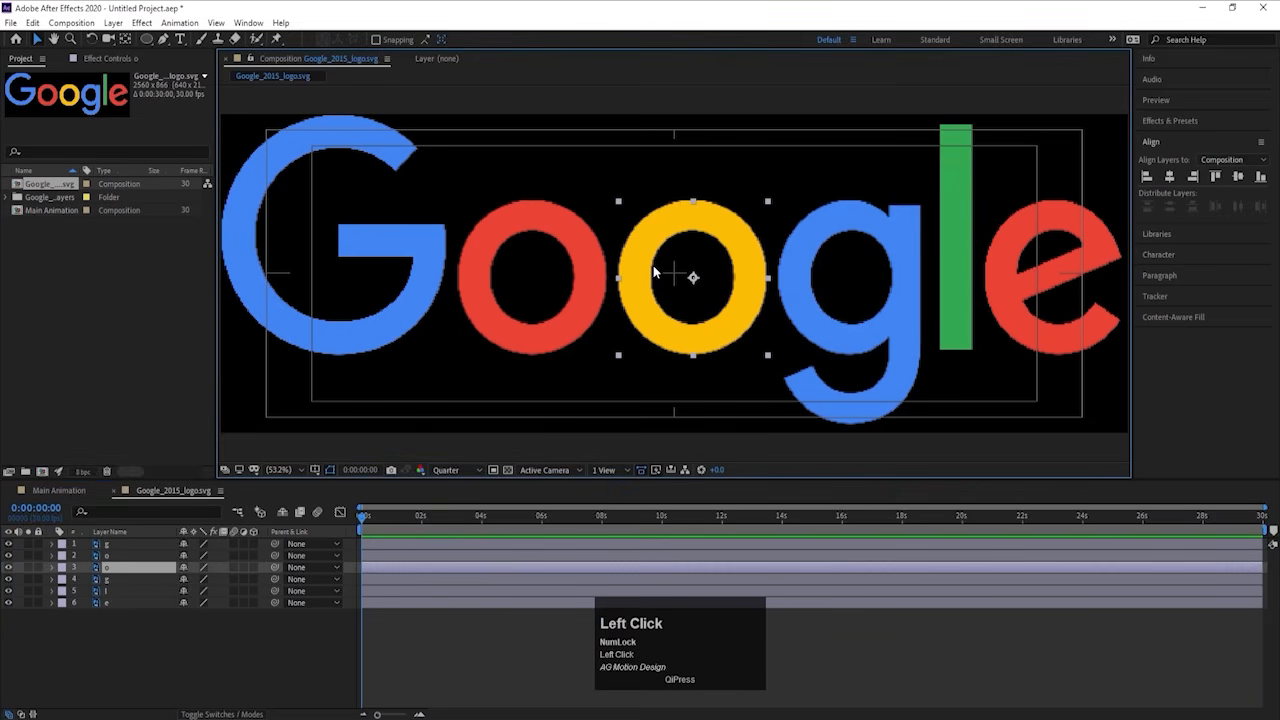
{"action": "left_click", "coordinate": [803, 292]}
{"action": "left_click", "coordinate": [960, 247]}
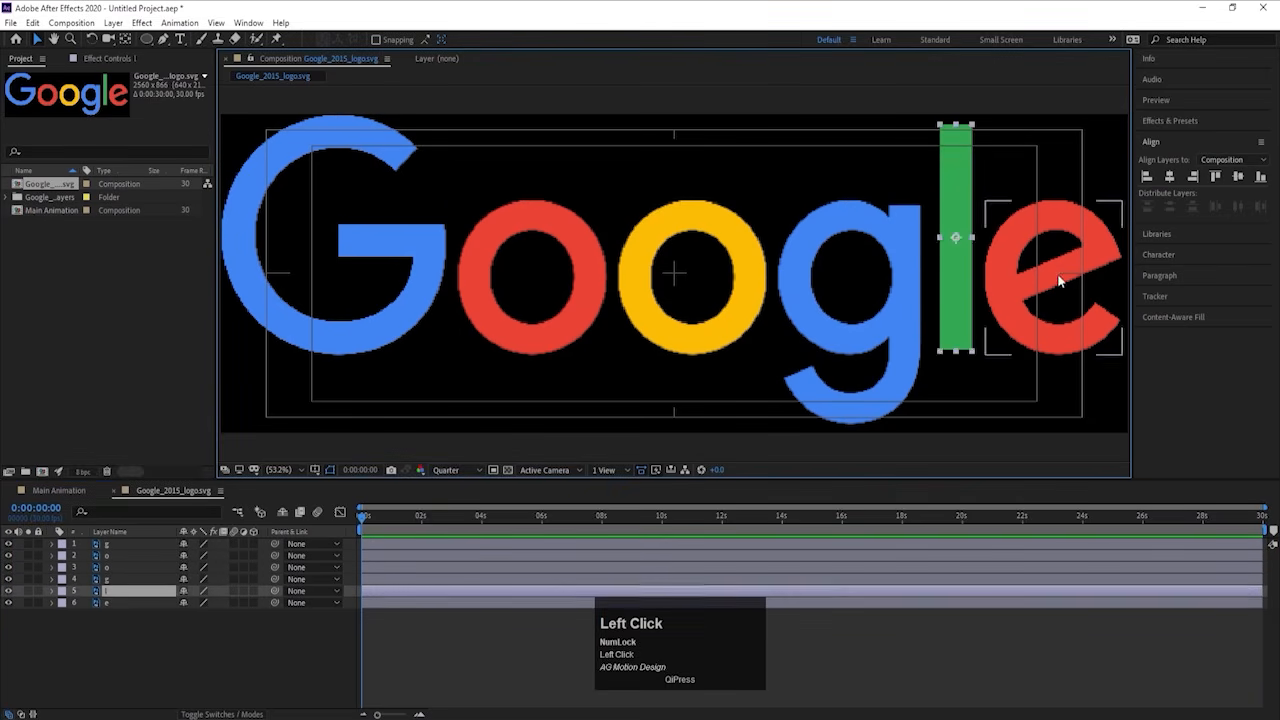
{"action": "left_click", "coordinate": [1058, 278]}
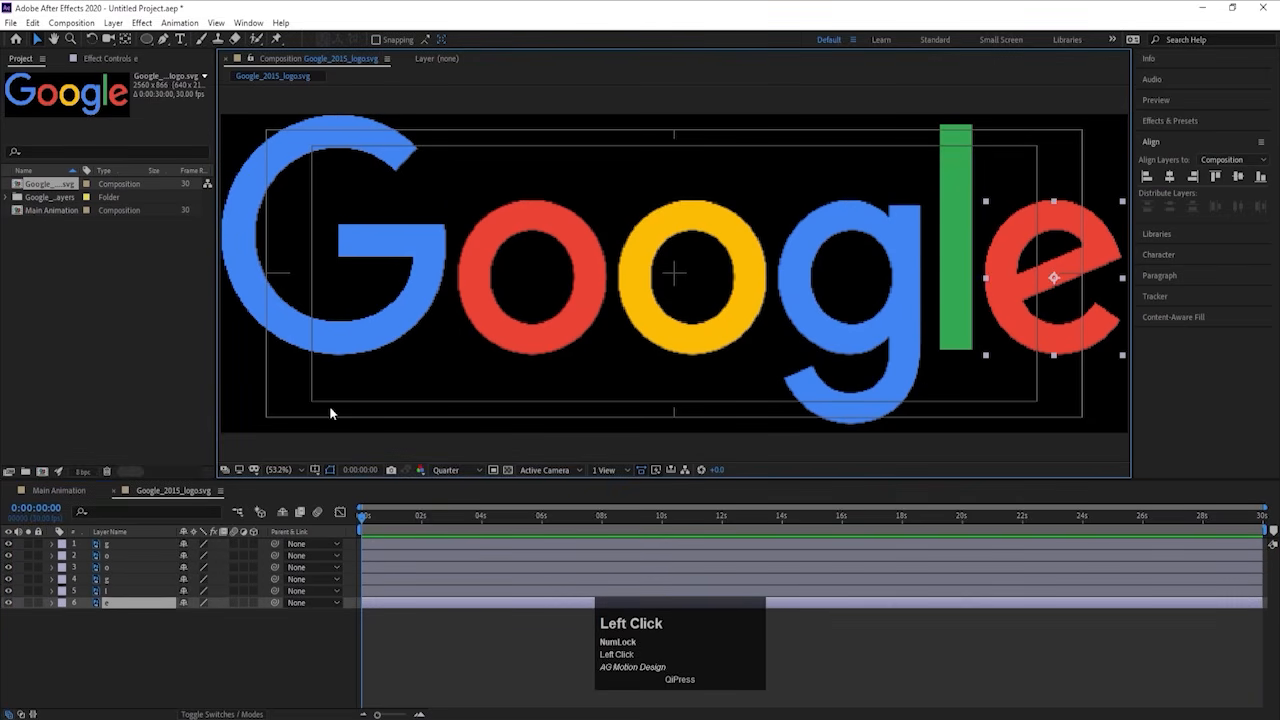
Step: Return to the Main Animation composition and import Google_Chrome_icon_(February_2022).psd as Composition - Retain Layer Sizes with editable layer styles
{"action": "left_click", "coordinate": [55, 490]}
{"action": "key", "text": "ctrl+i"}
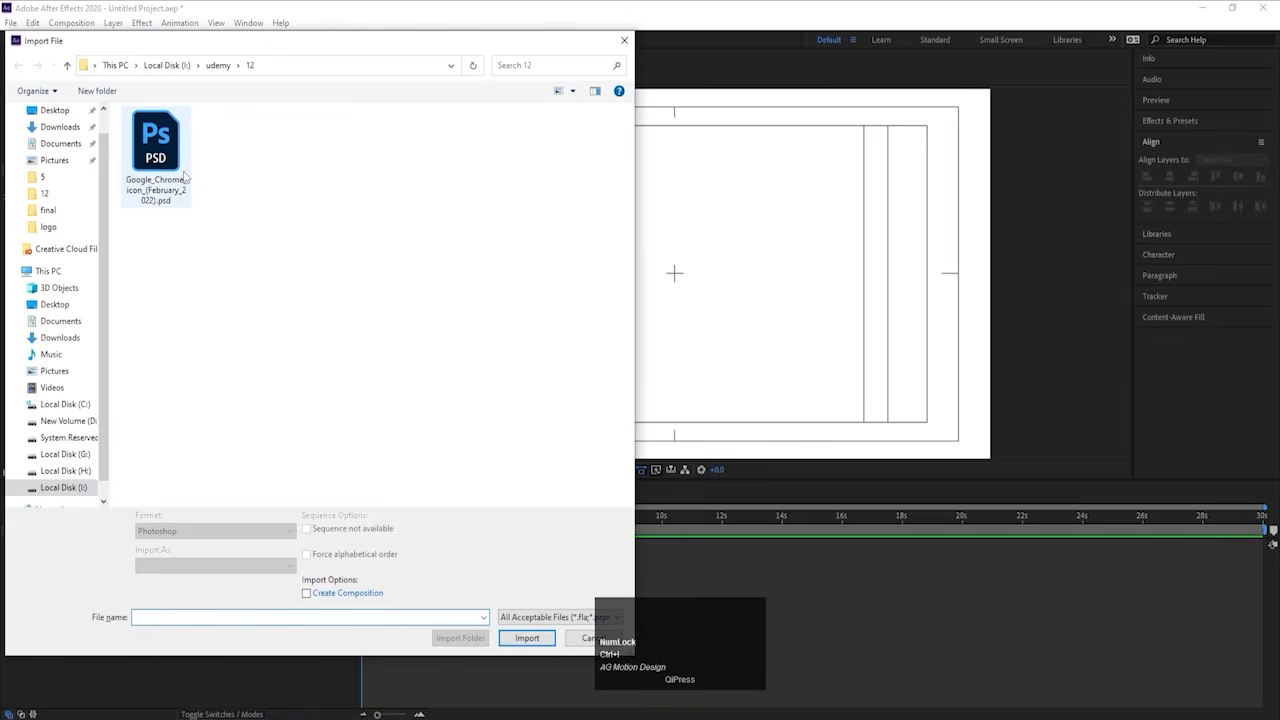
{"action": "left_click", "coordinate": [184, 176]}
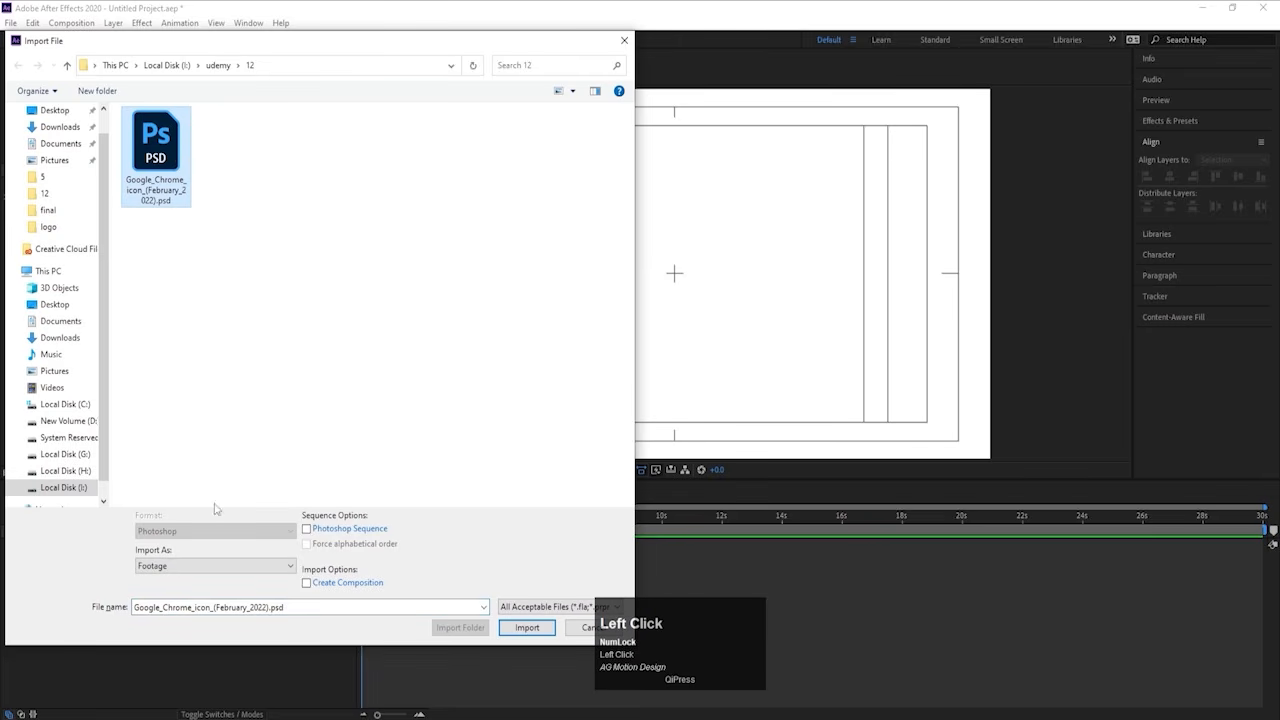
{"action": "left_click", "coordinate": [175, 566]}
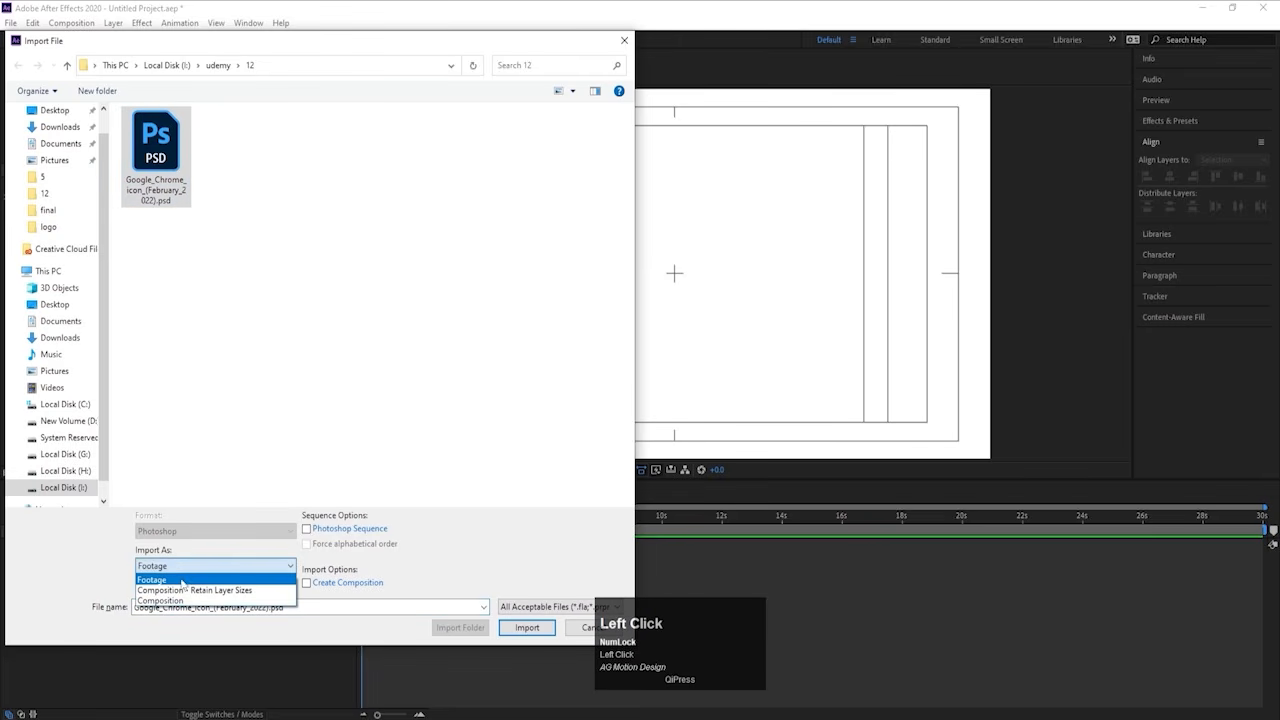
{"action": "left_click", "coordinate": [190, 590]}
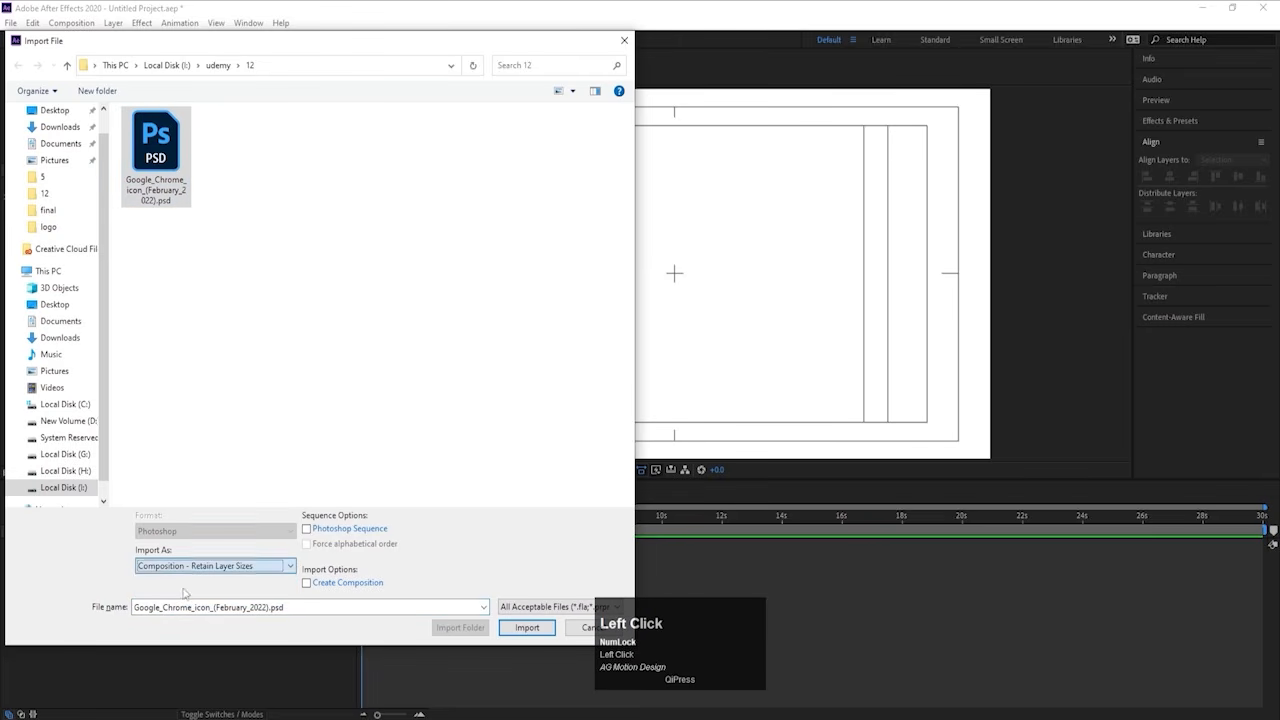
{"action": "left_click", "coordinate": [514, 628]}
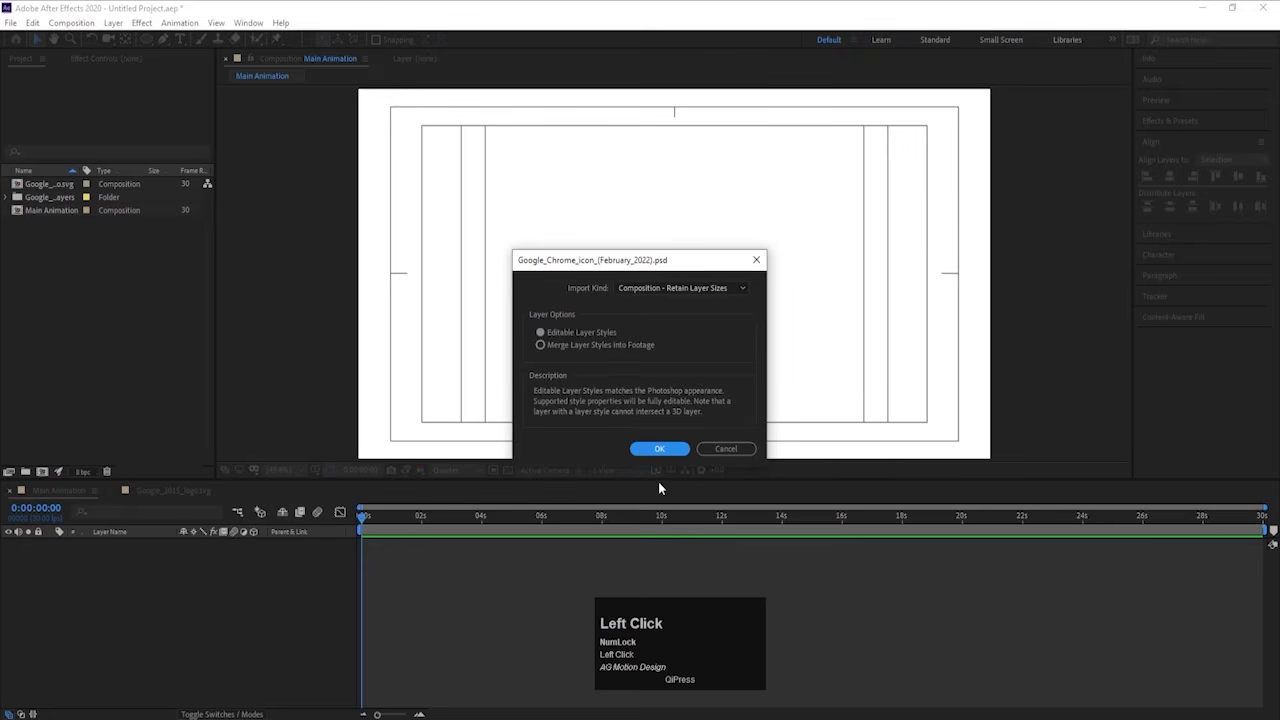
{"action": "left_click", "coordinate": [659, 449]}
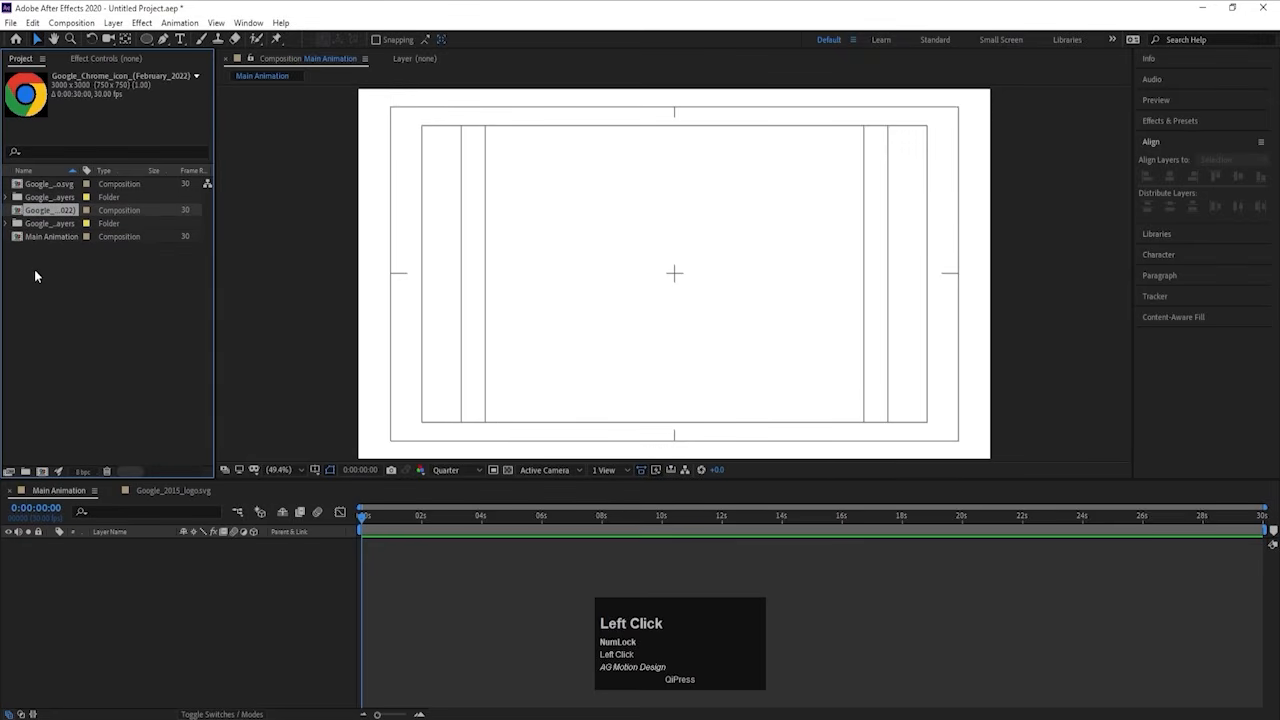
Step: Copy both layers of the Chrome icon composition into Main Animation and close the two logo compositions
{"action": "double_click", "coordinate": [52, 212]}
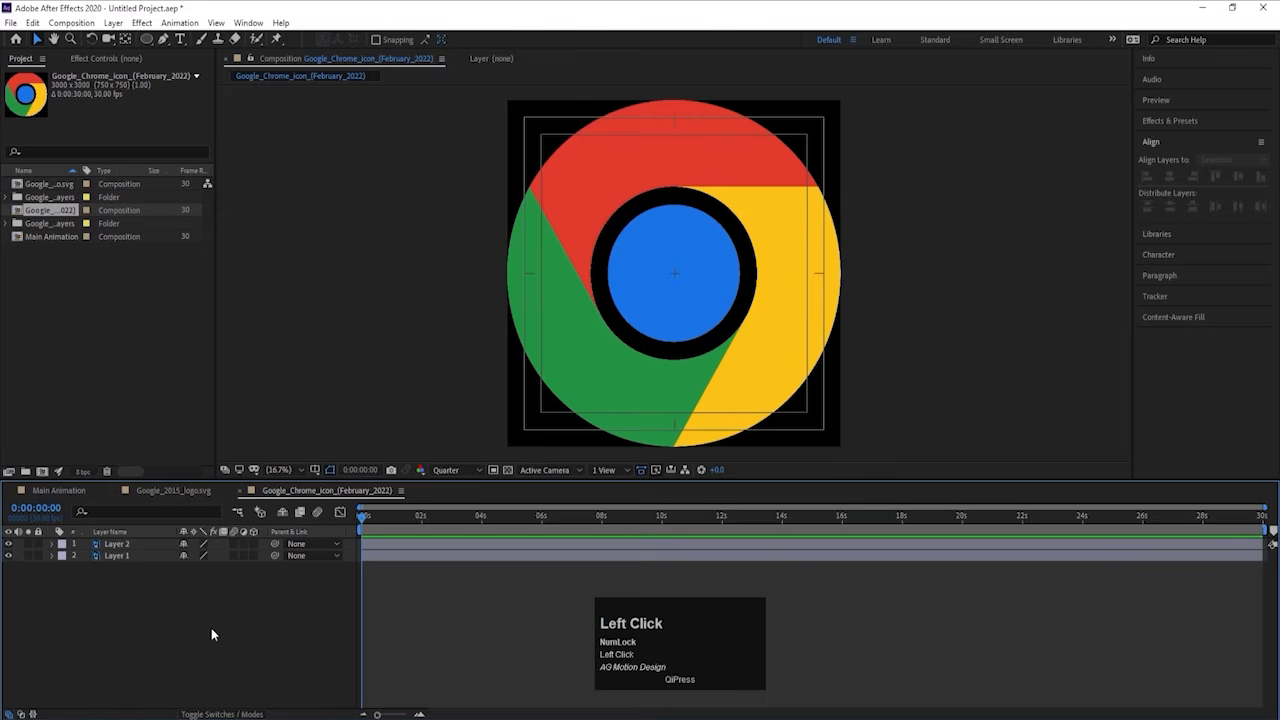
{"action": "left_click_drag", "start_coordinate": [211, 628], "coordinate": [107, 544]}
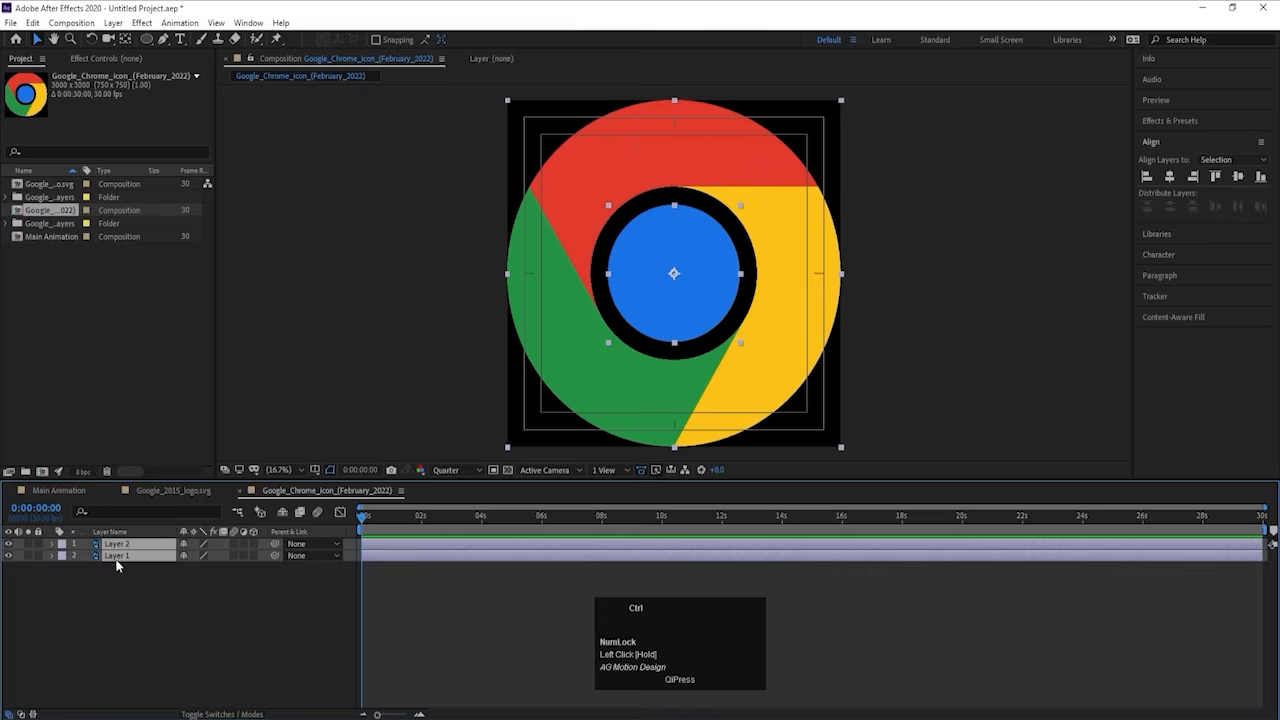
{"action": "key", "text": "ctrl+c"}
{"action": "left_click", "coordinate": [60, 491]}
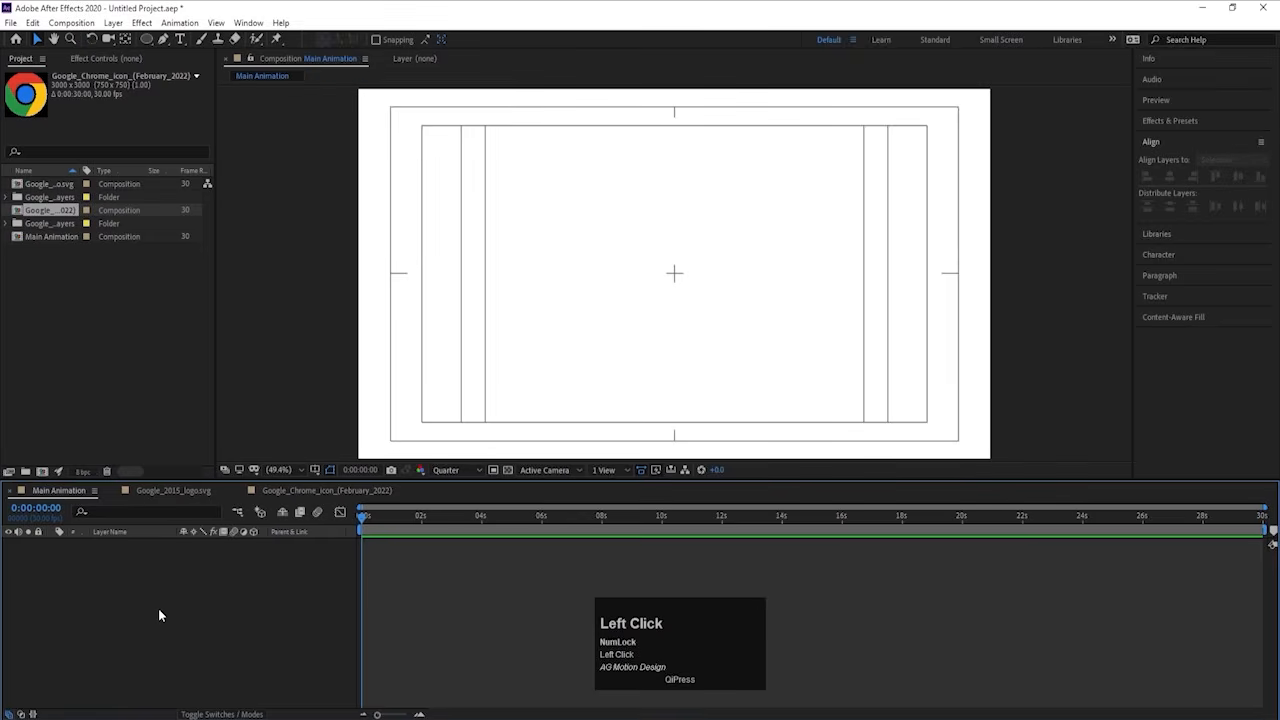
{"action": "key", "text": "ctrl+v"}
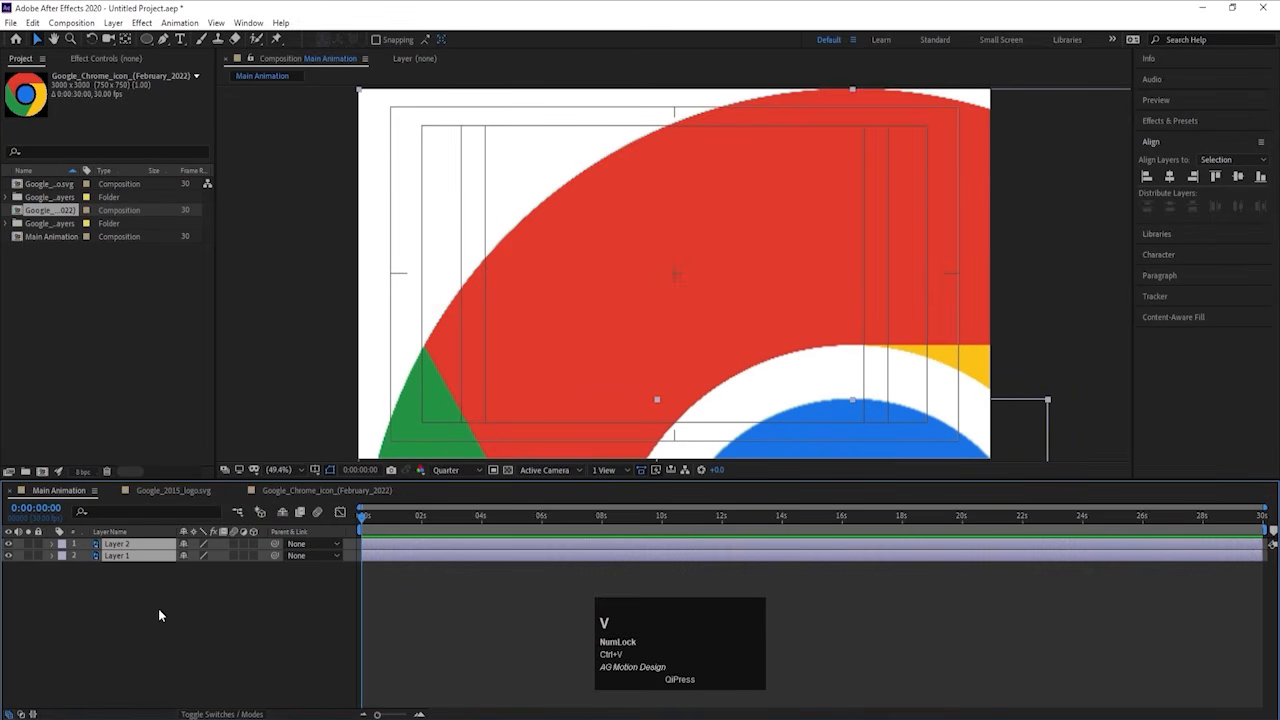
{"action": "left_click", "coordinate": [115, 490]}
{"action": "left_click", "coordinate": [115, 490]}
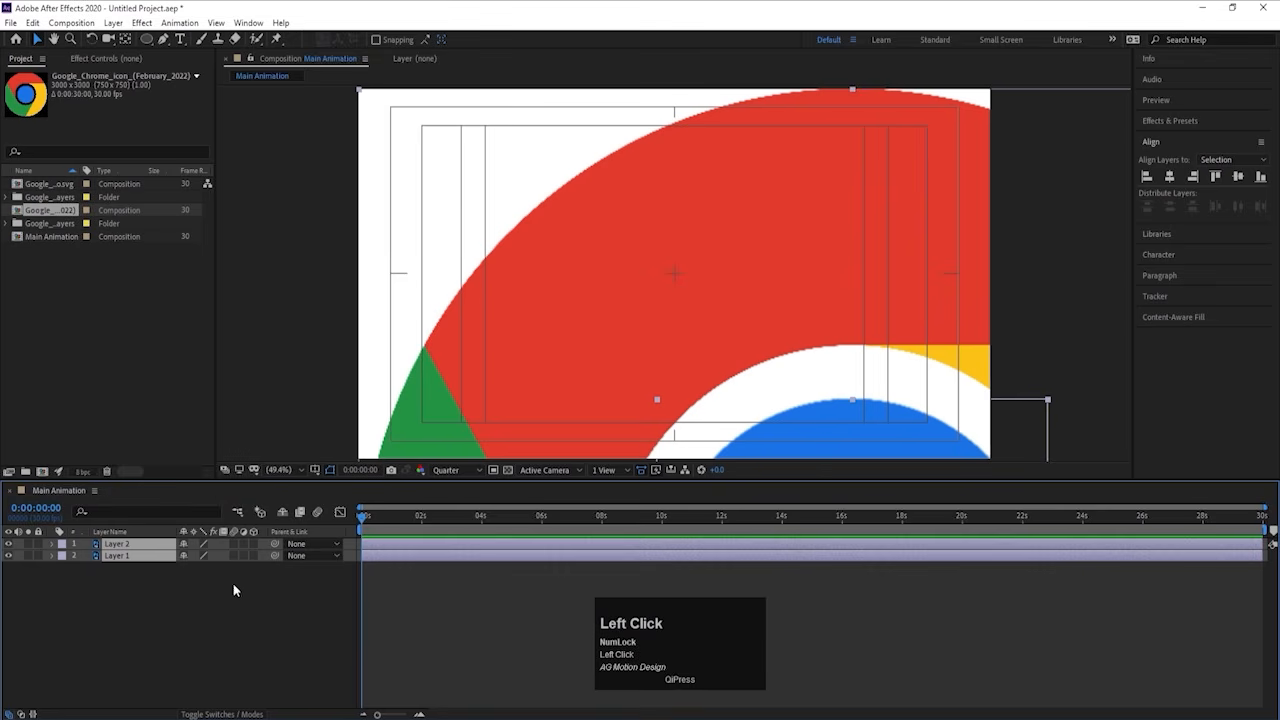
Step: Parent Layer 2, the blue circle, to Layer 1, the Chrome ring
{"action": "left_click", "coordinate": [182, 603]}
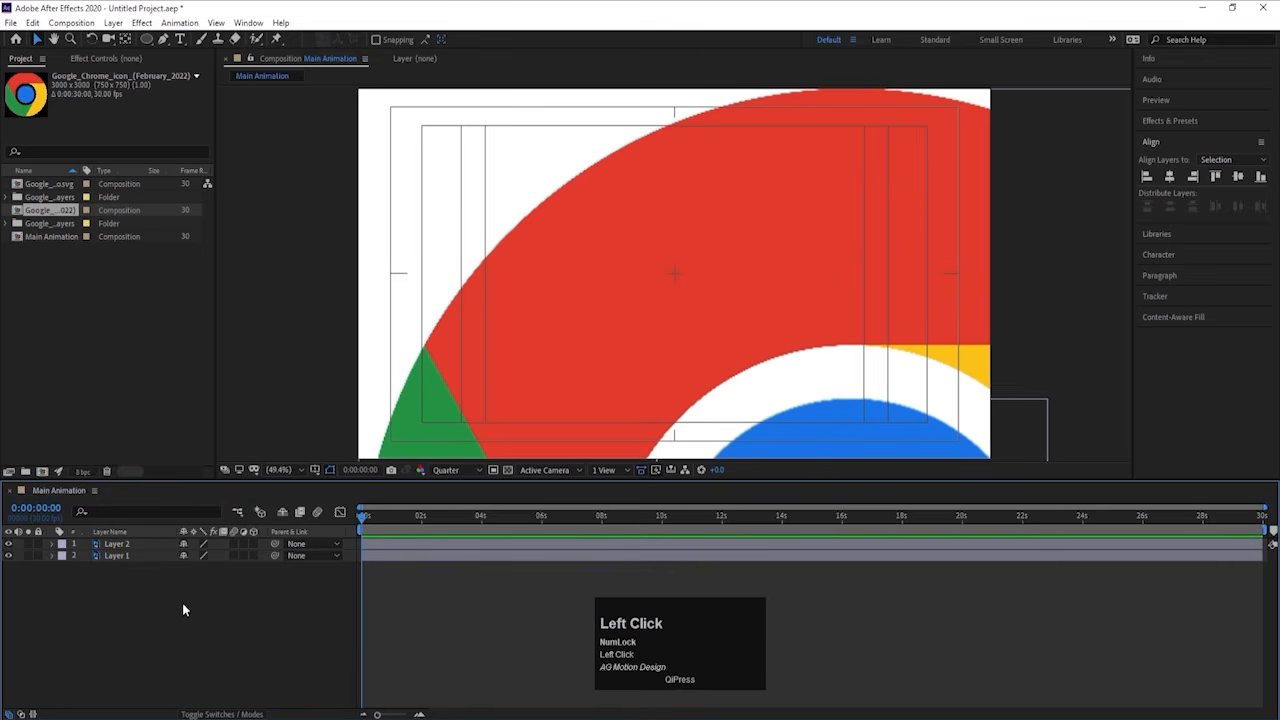
{"action": "left_click", "coordinate": [129, 543]}
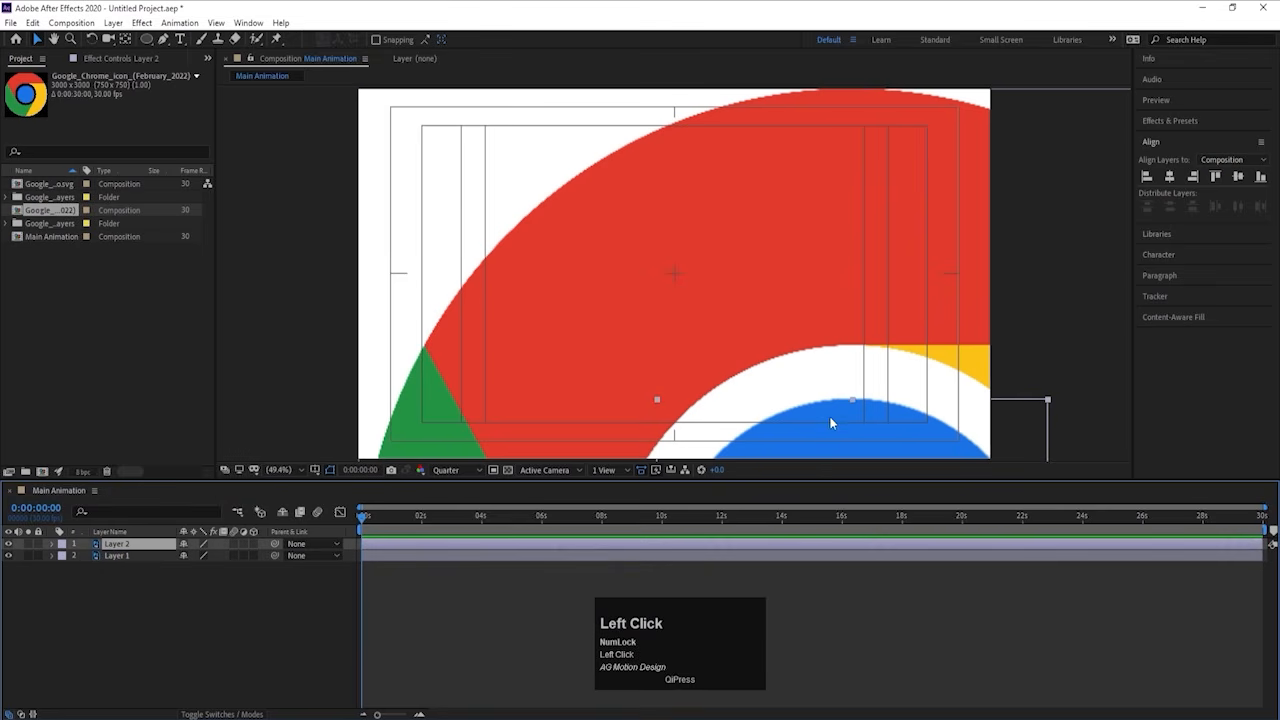
{"action": "left_click", "coordinate": [166, 557]}
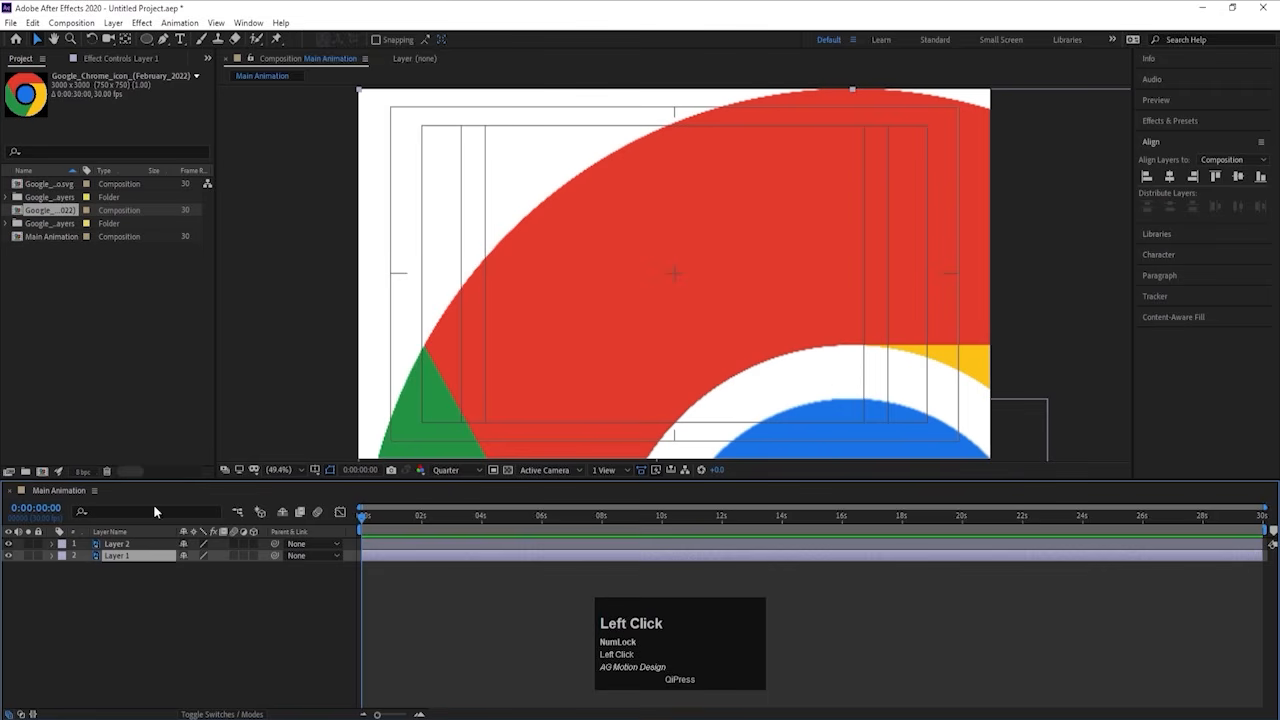
{"action": "left_click", "coordinate": [108, 544]}
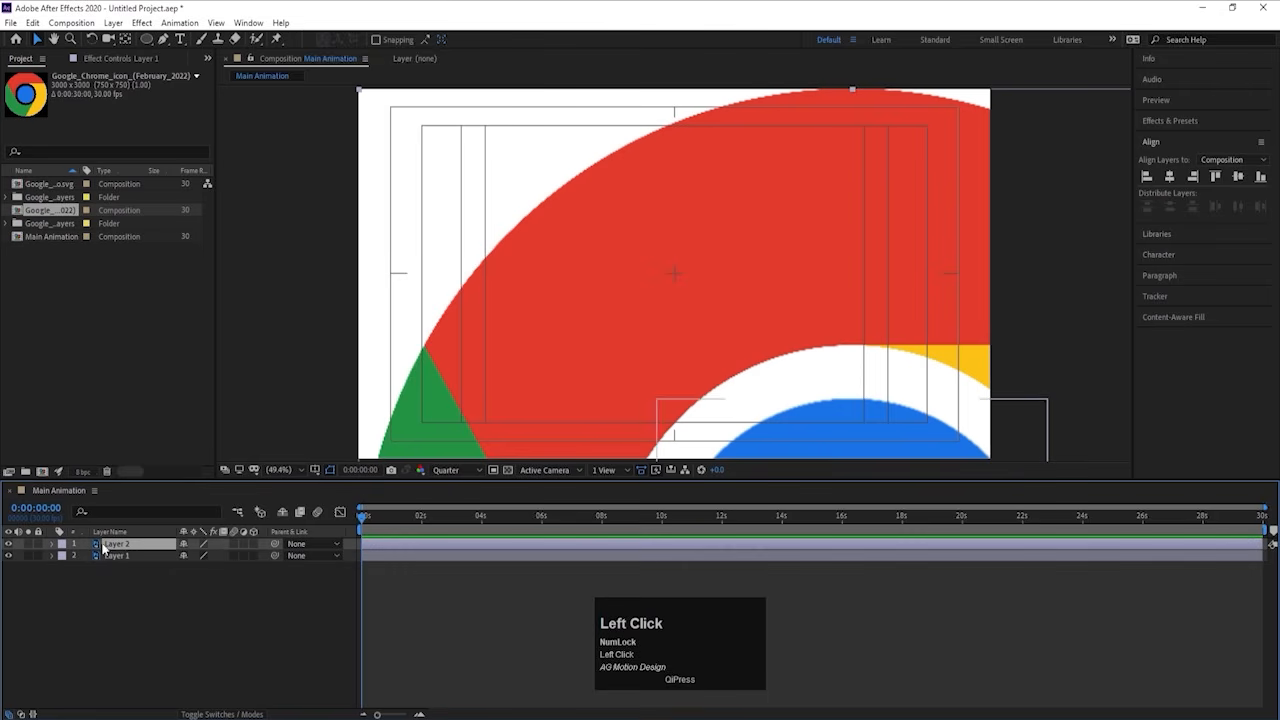
{"action": "left_click_drag", "start_coordinate": [276, 545], "coordinate": [120, 562]}
Step: Scale Layer 1 down to 39% and center it horizontally and vertically in the composition
{"action": "key", "text": "s"}
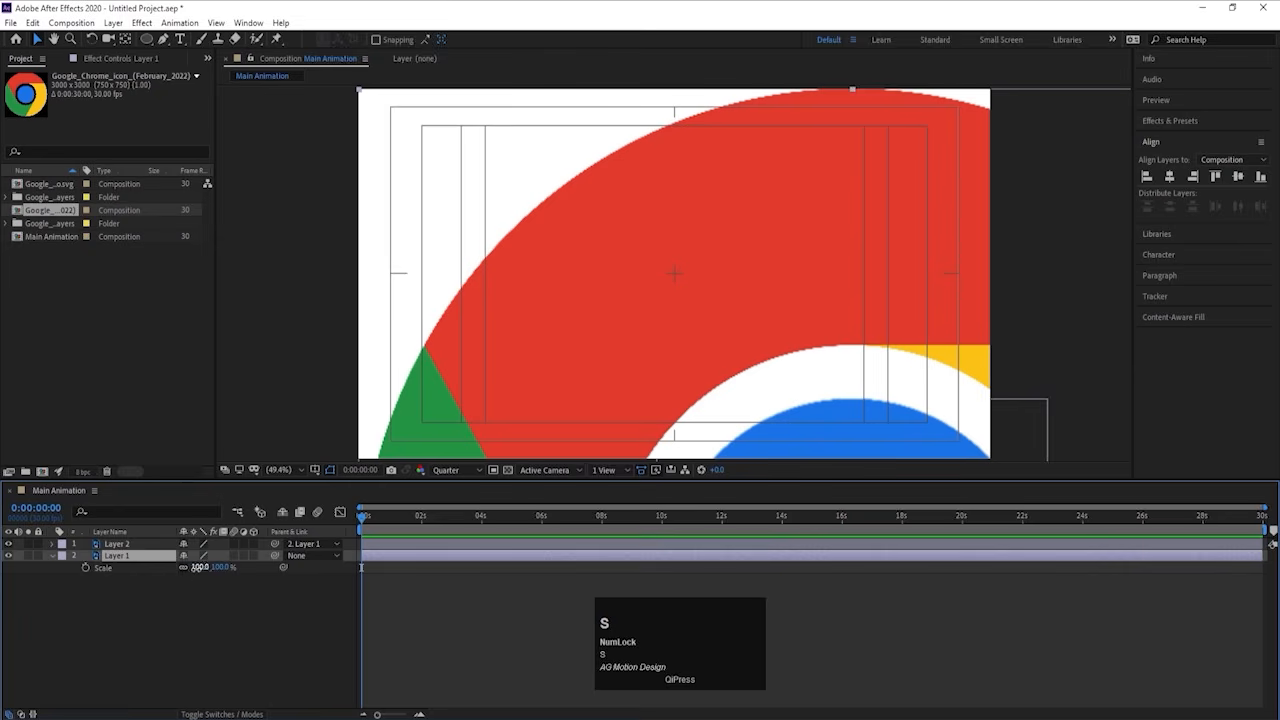
{"action": "left_click_drag", "start_coordinate": [198, 567], "coordinate": [608, 115]}
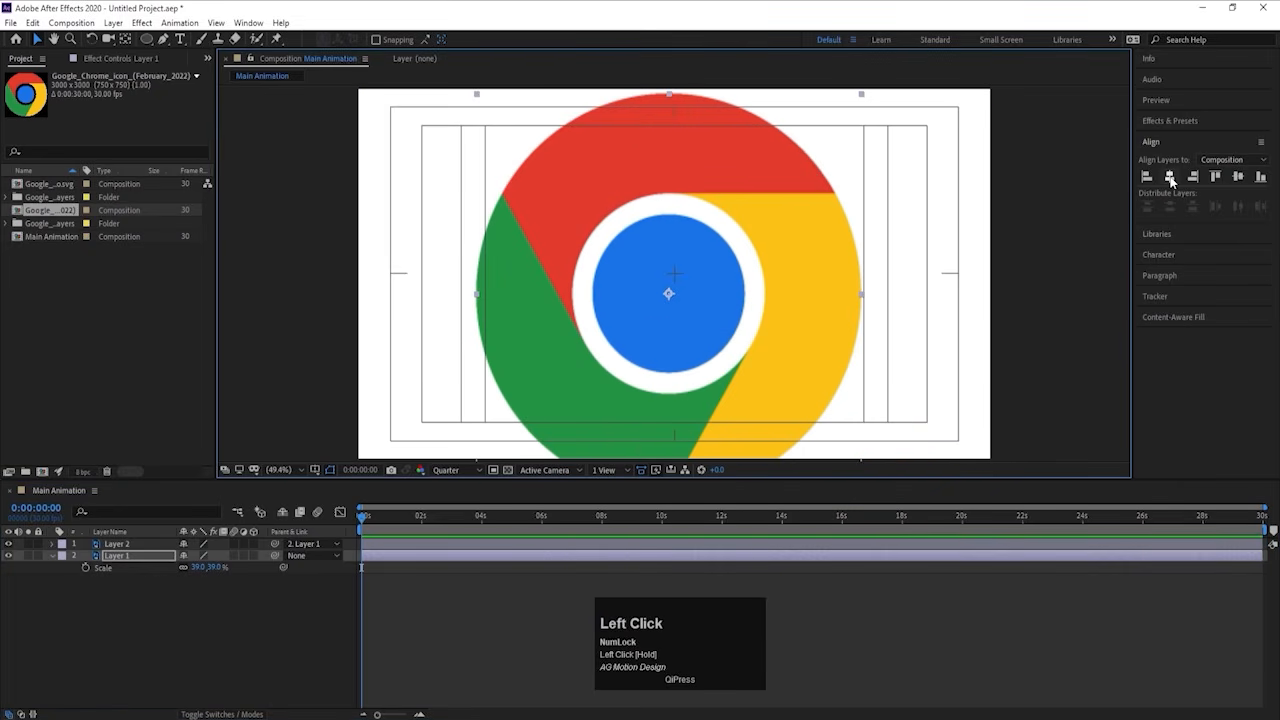
{"action": "left_click", "coordinate": [1170, 177]}
{"action": "left_click", "coordinate": [1238, 177]}
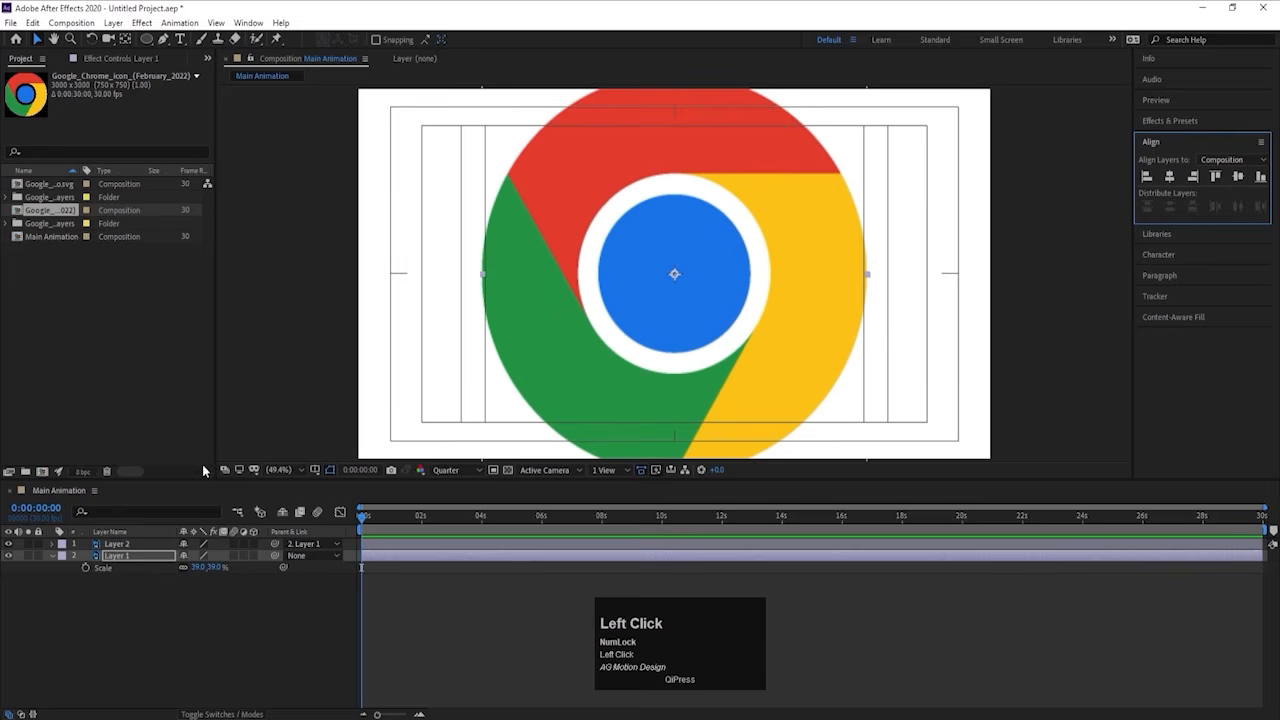
Step: Reduce the scale of Layer 1 to 10%
{"action": "left_click_drag", "start_coordinate": [196, 567], "coordinate": [164, 567]}
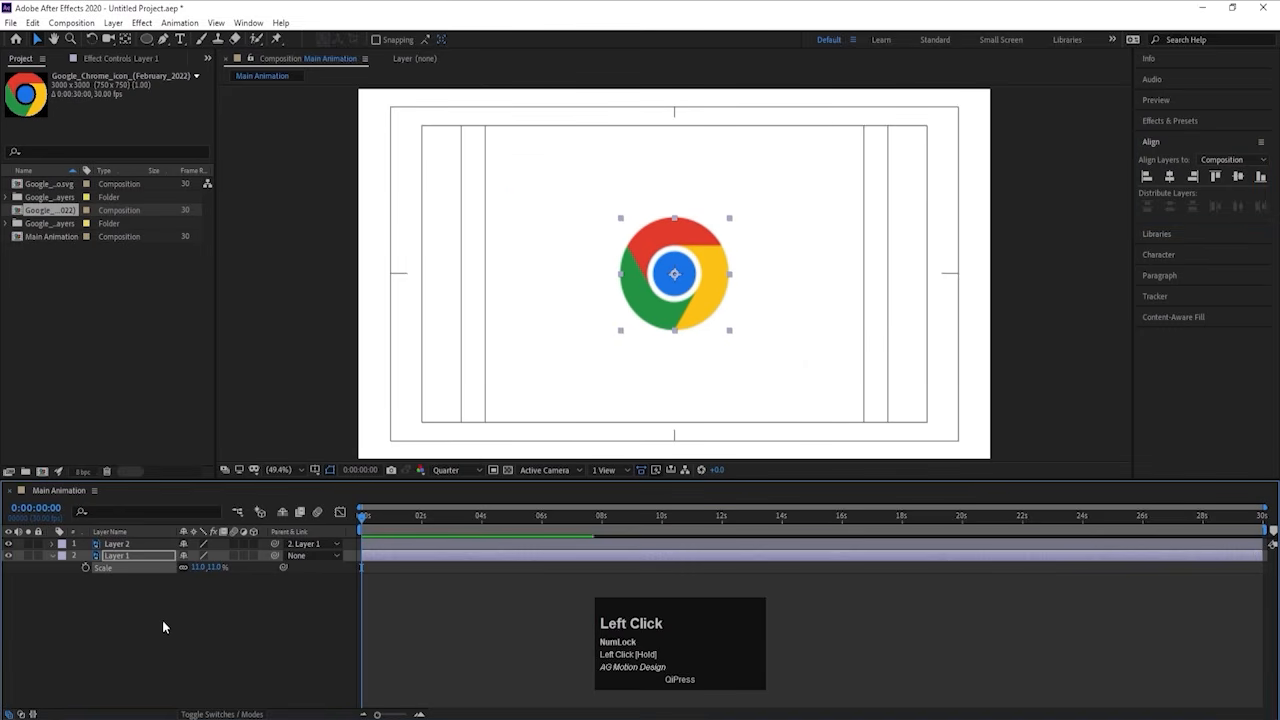
{"action": "left_click", "coordinate": [164, 627]}
{"action": "left_click", "coordinate": [192, 567]}
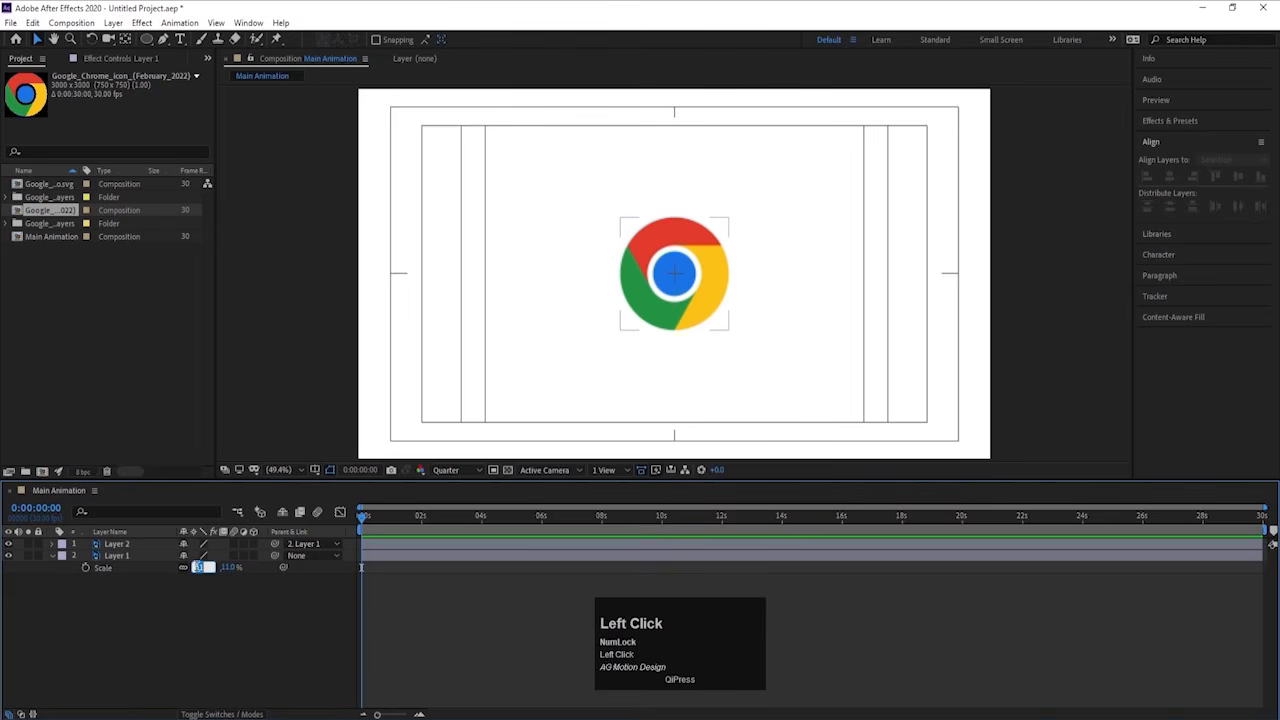
{"action": "type", "text": "100"}
{"action": "key", "text": "Return"}
{"action": "left_click", "coordinate": [179, 592]}
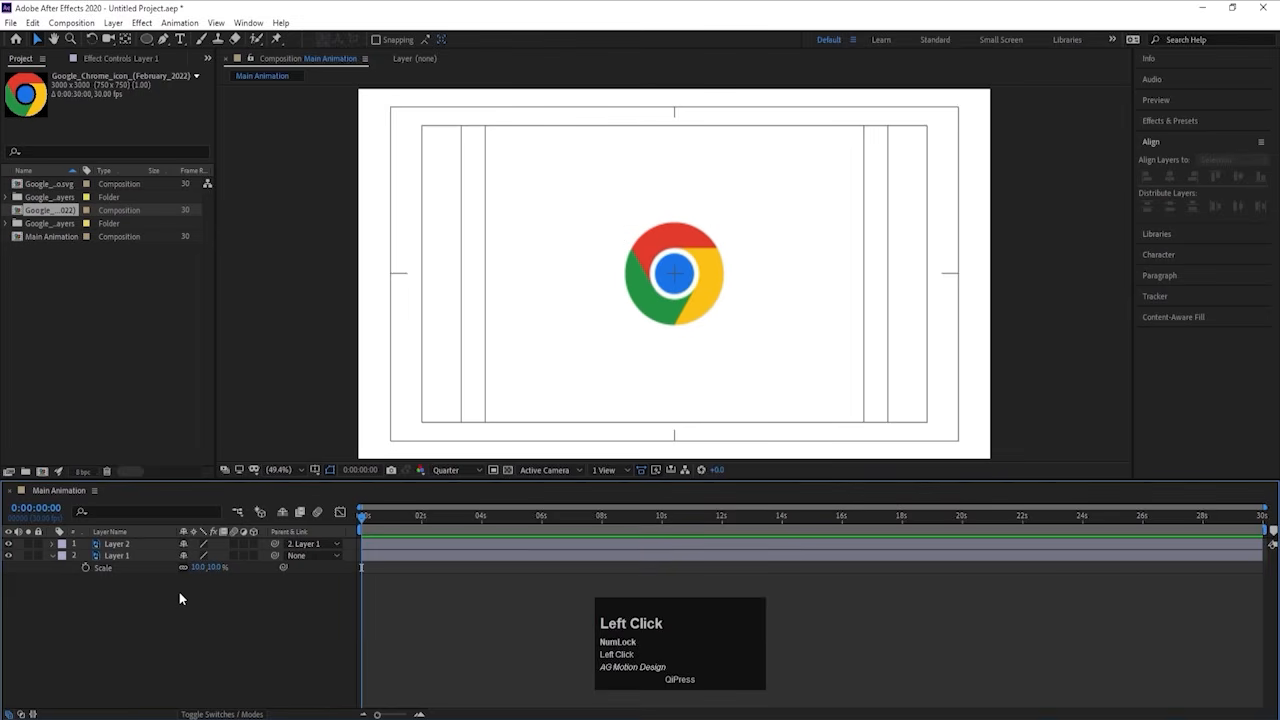
Step: Remove the parent from Layer 2 and collapse the properties of Layer 1
{"action": "left_click", "coordinate": [308, 543]}
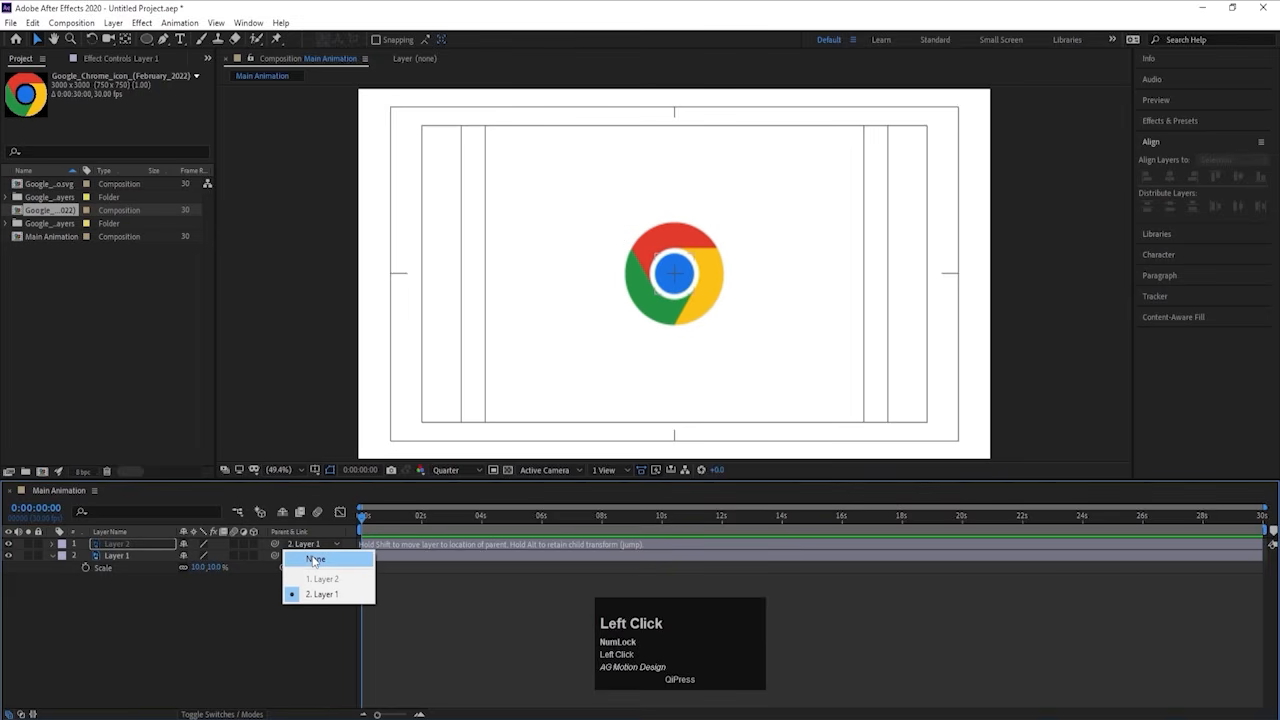
{"action": "left_click", "coordinate": [314, 560]}
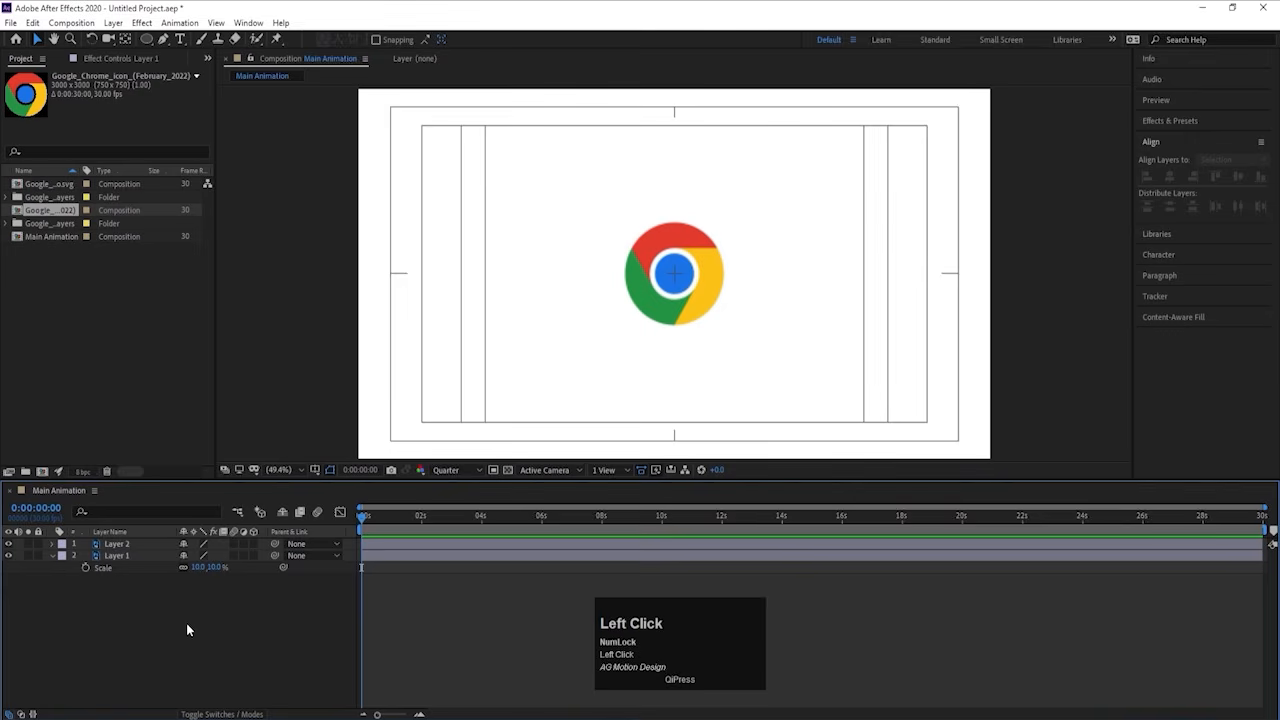
{"action": "left_click", "coordinate": [51, 556]}
Step: Rename the blue circle layer as g
{"action": "left_click", "coordinate": [673, 272]}
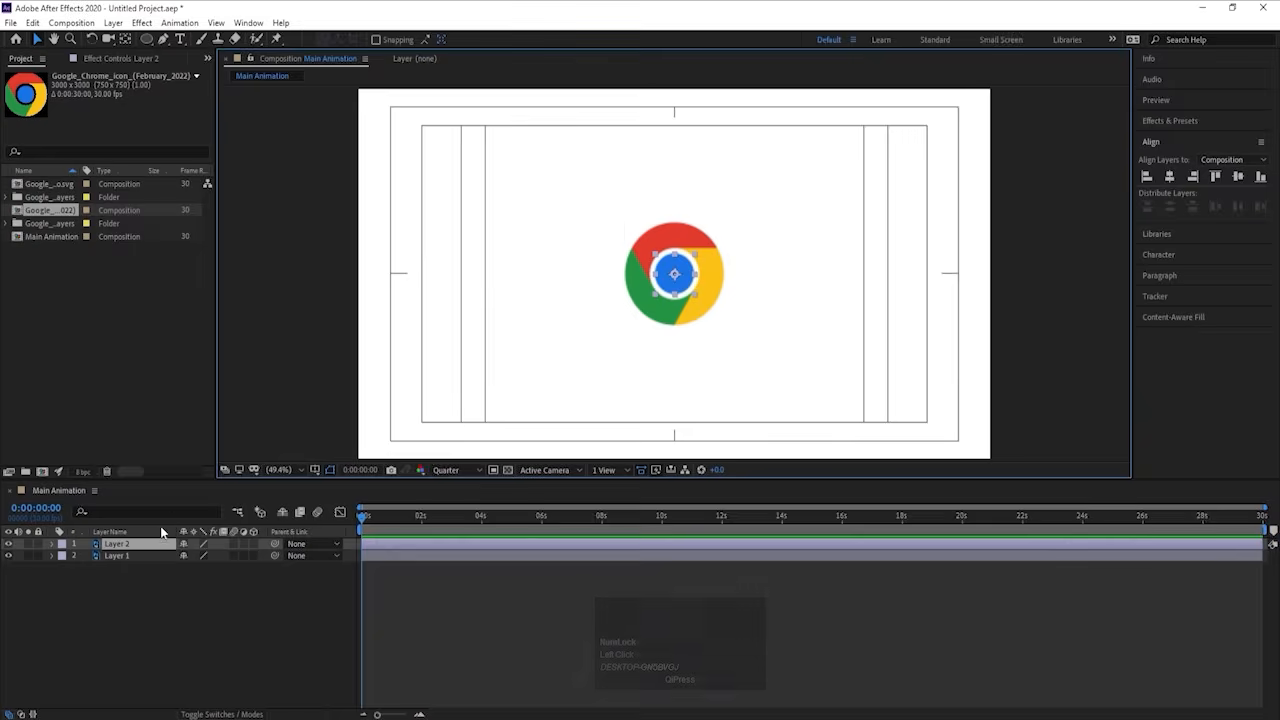
{"action": "key", "text": "KP_Enter"}
{"action": "left_click", "coordinate": [329, 60]}
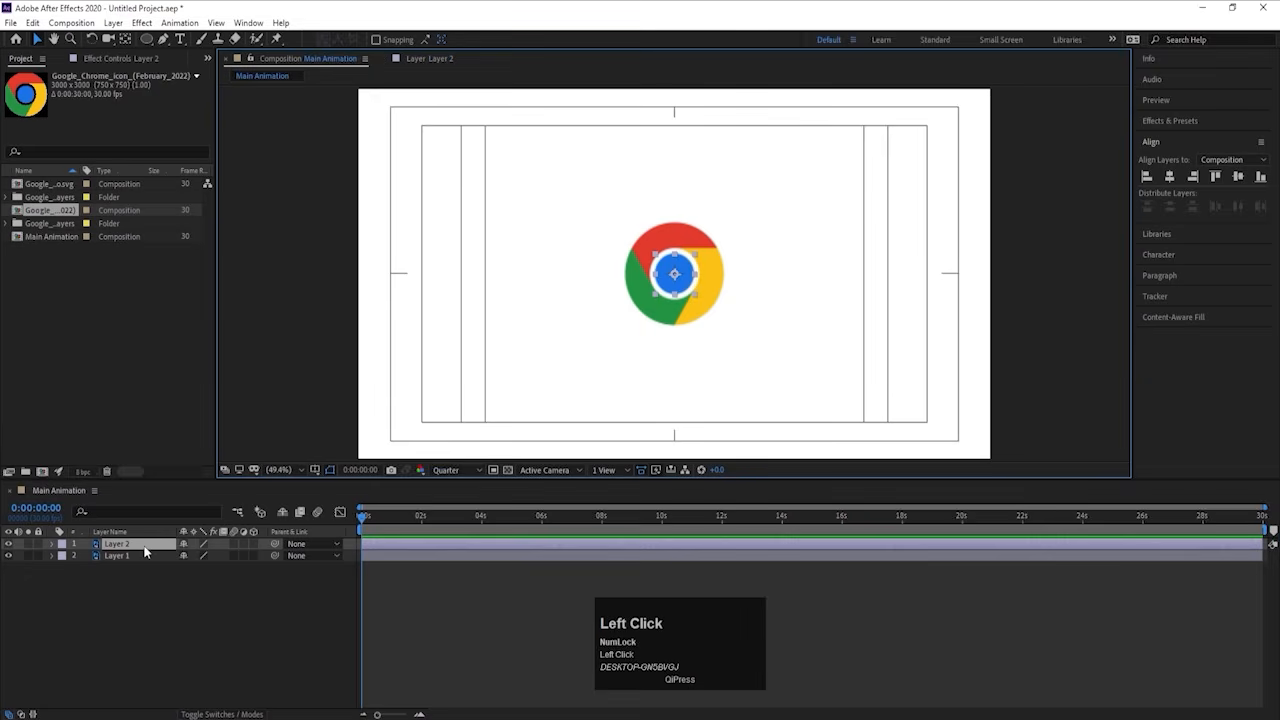
{"action": "key", "text": "Return"}
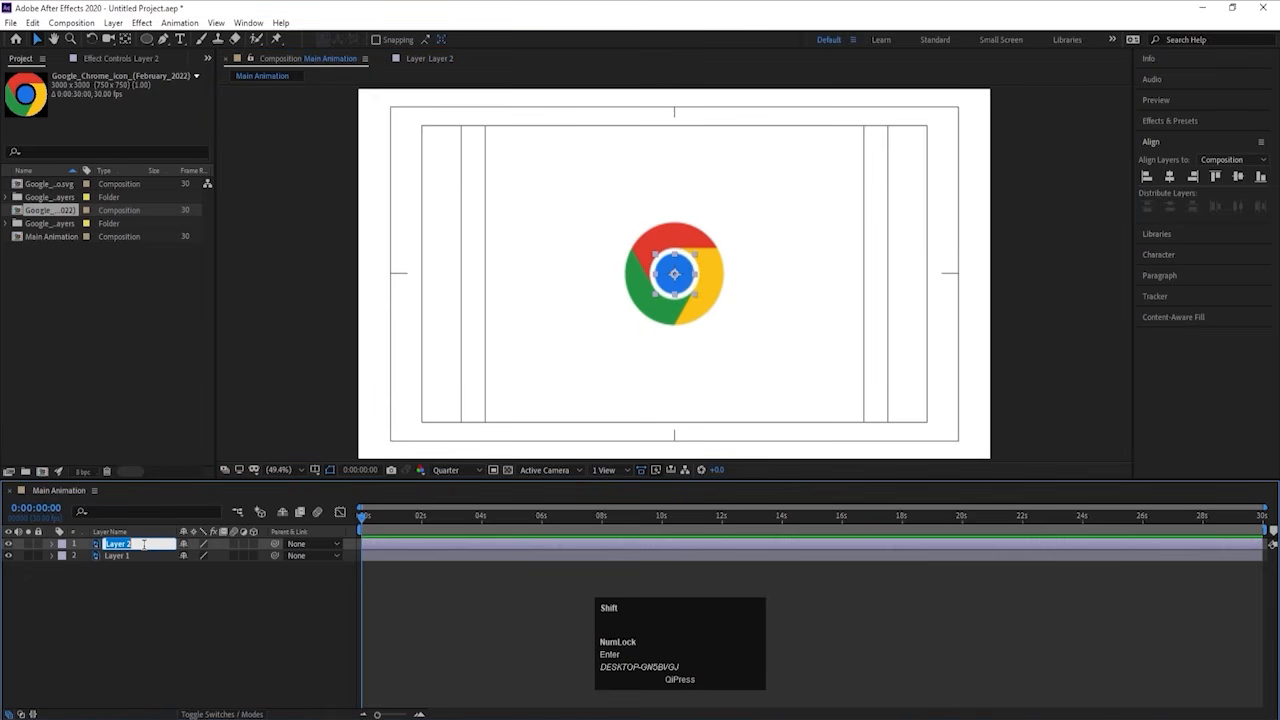
{"action": "type", "text": "G"}
{"action": "key", "text": "Return"}
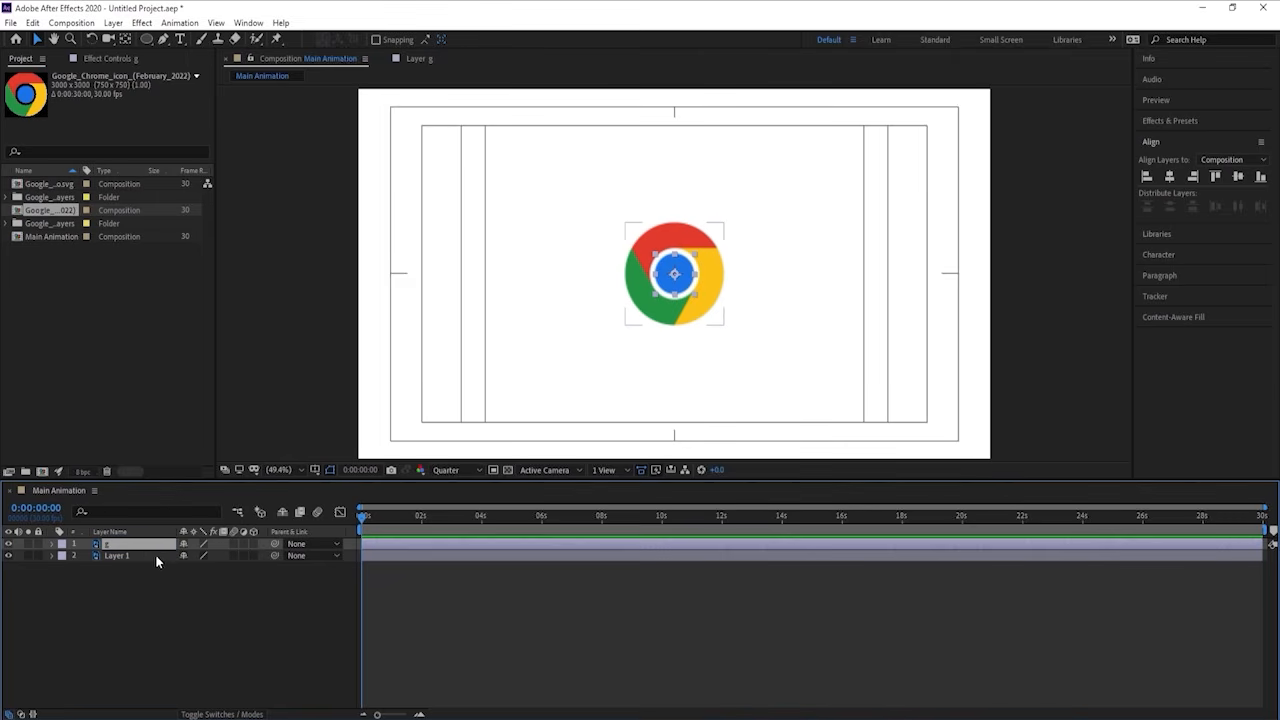
Step: Rename Layer 1, the colored Chrome ring, as Strip
{"action": "left_click", "coordinate": [121, 557]}
{"action": "key", "text": "Return"}
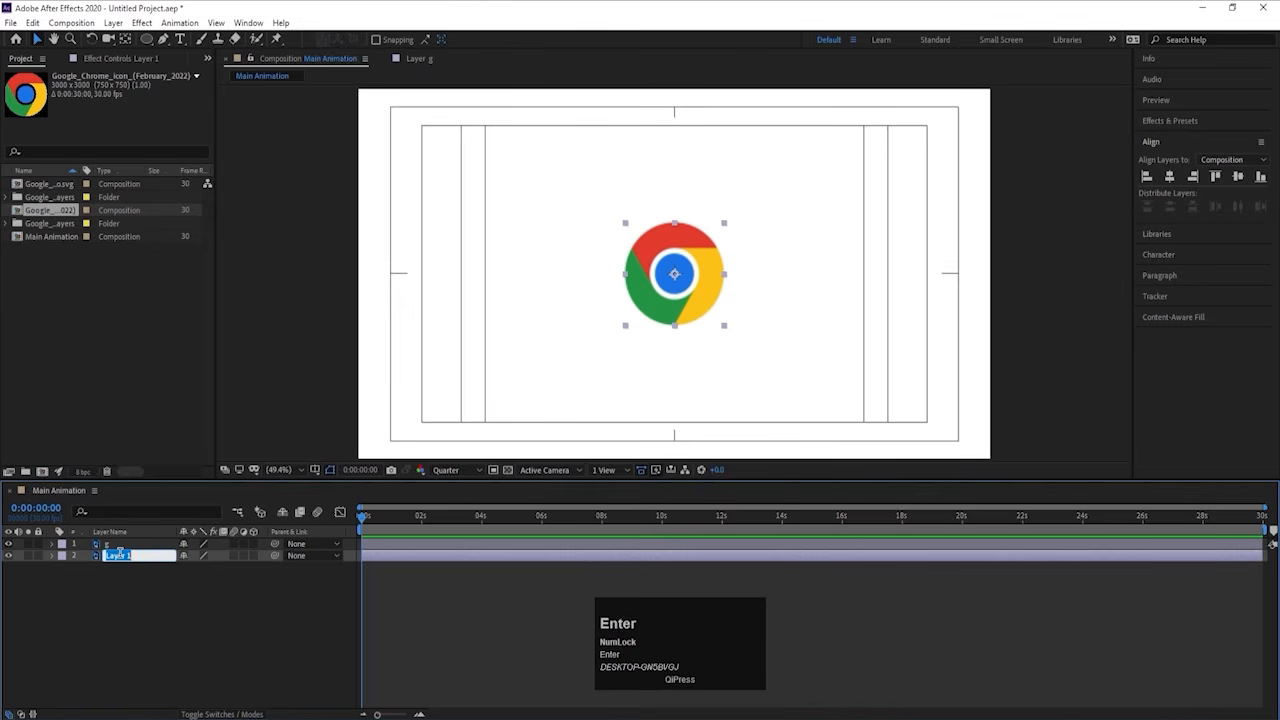
{"action": "type", "text": "Strip"}
{"action": "key", "text": "Return"}
{"action": "left_click", "coordinate": [151, 622]}
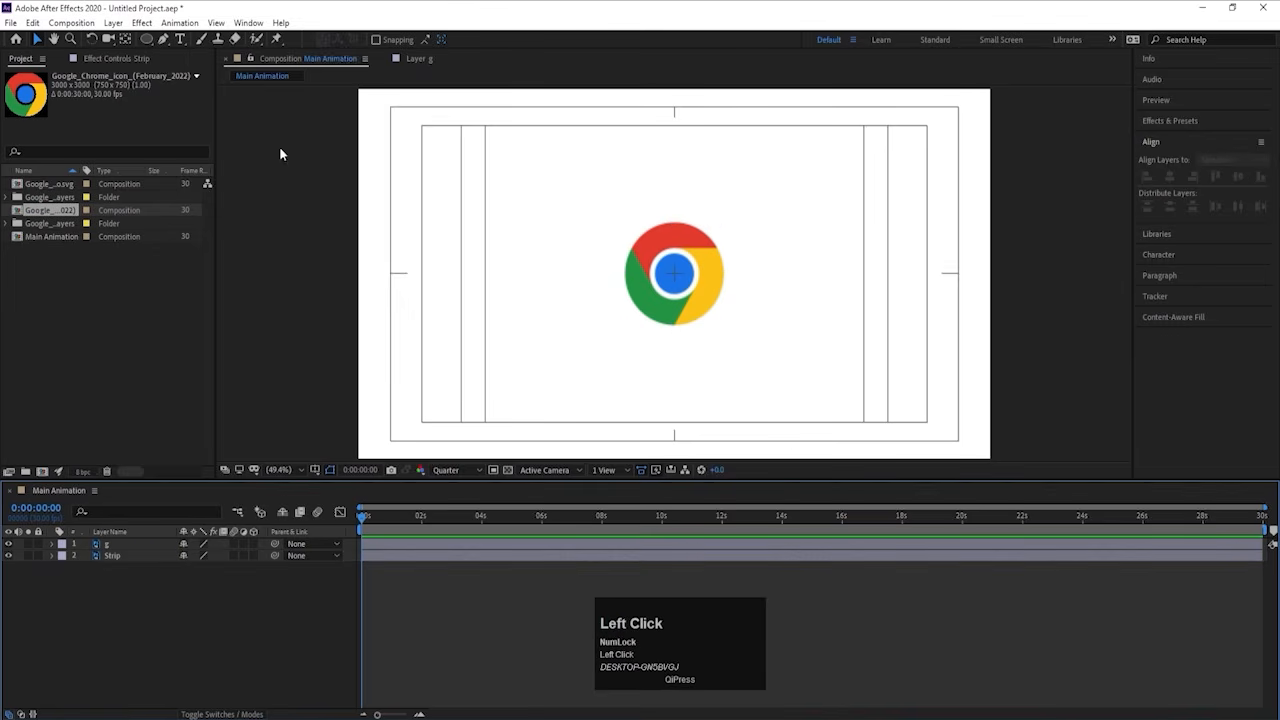
Step: Draw an ellipse with a 40 px stroke around the blue circle and set its stroke color to white
{"action": "left_click", "coordinate": [147, 40]}
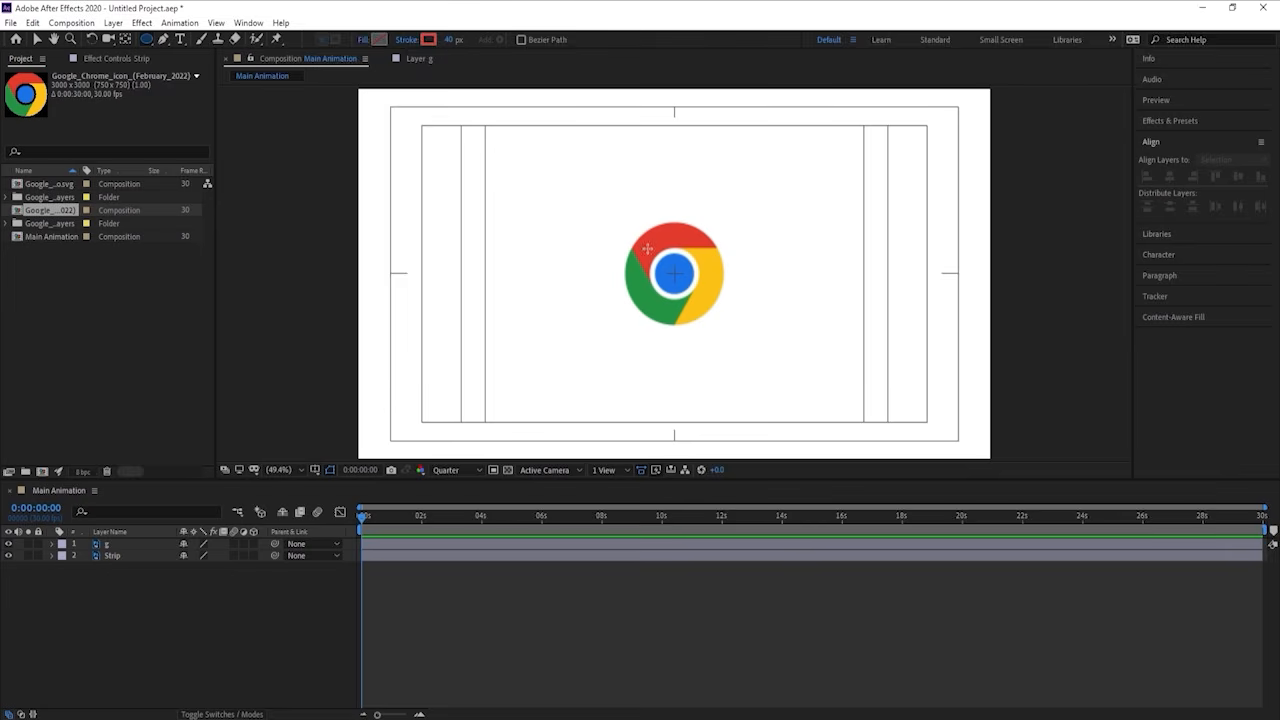
{"action": "left_click_drag", "start_coordinate": [643, 243], "coordinate": [707, 311]}
{"action": "left_click", "coordinate": [428, 40]}
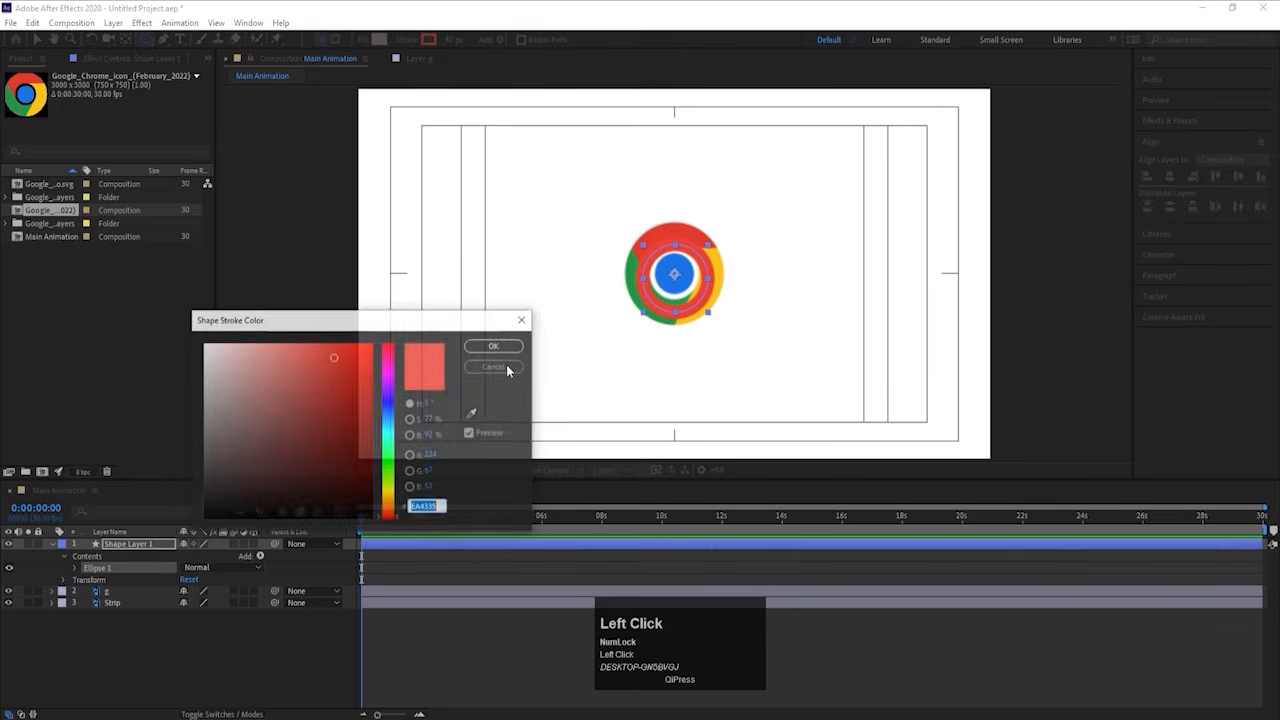
{"action": "left_click_drag", "start_coordinate": [272, 409], "coordinate": [204, 343]}
{"action": "left_click", "coordinate": [503, 349]}
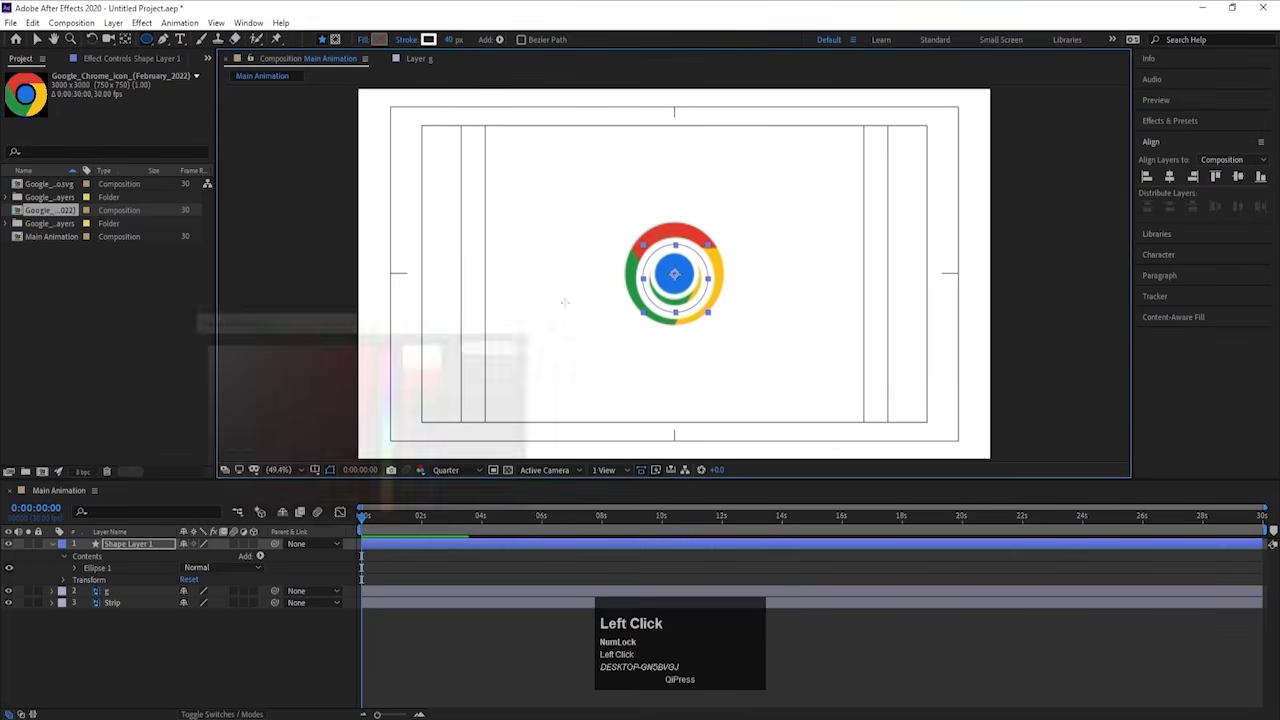
{"action": "left_click", "coordinate": [117, 646]}
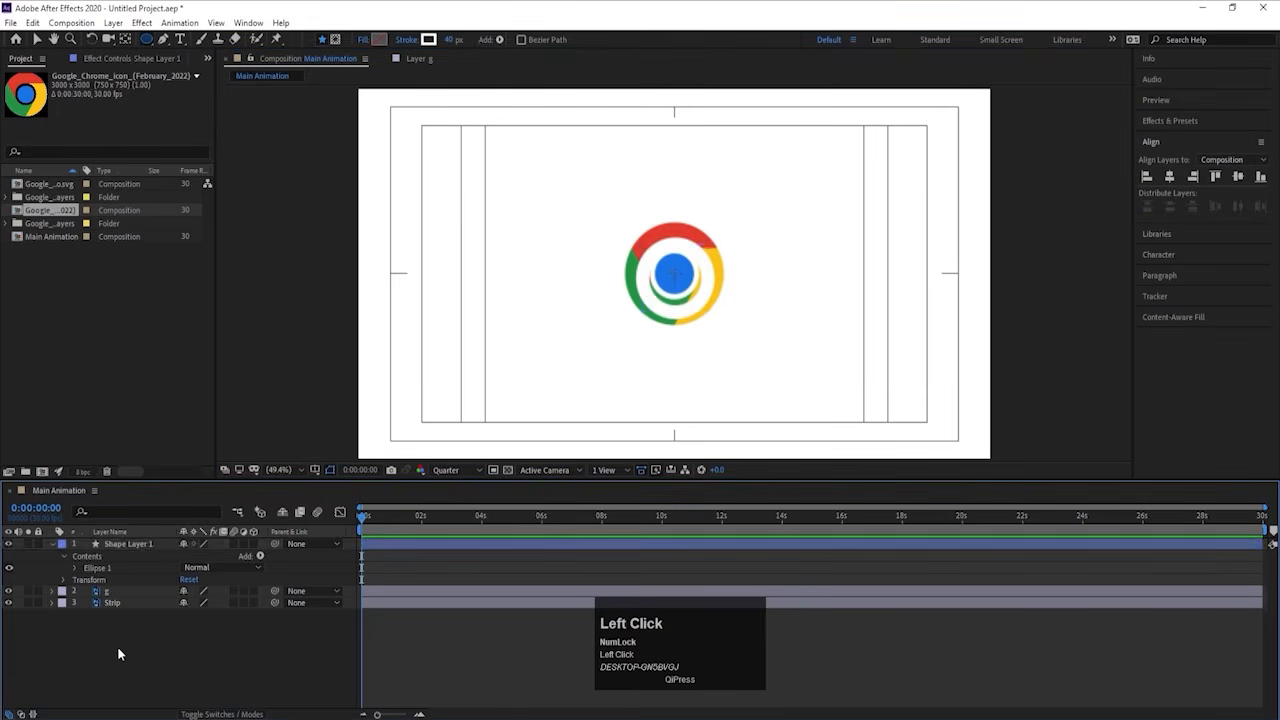
Step: Rename the ellipse shape layer as mask and collapse its properties
{"action": "left_click", "coordinate": [118, 542]}
{"action": "key", "text": "Return"}
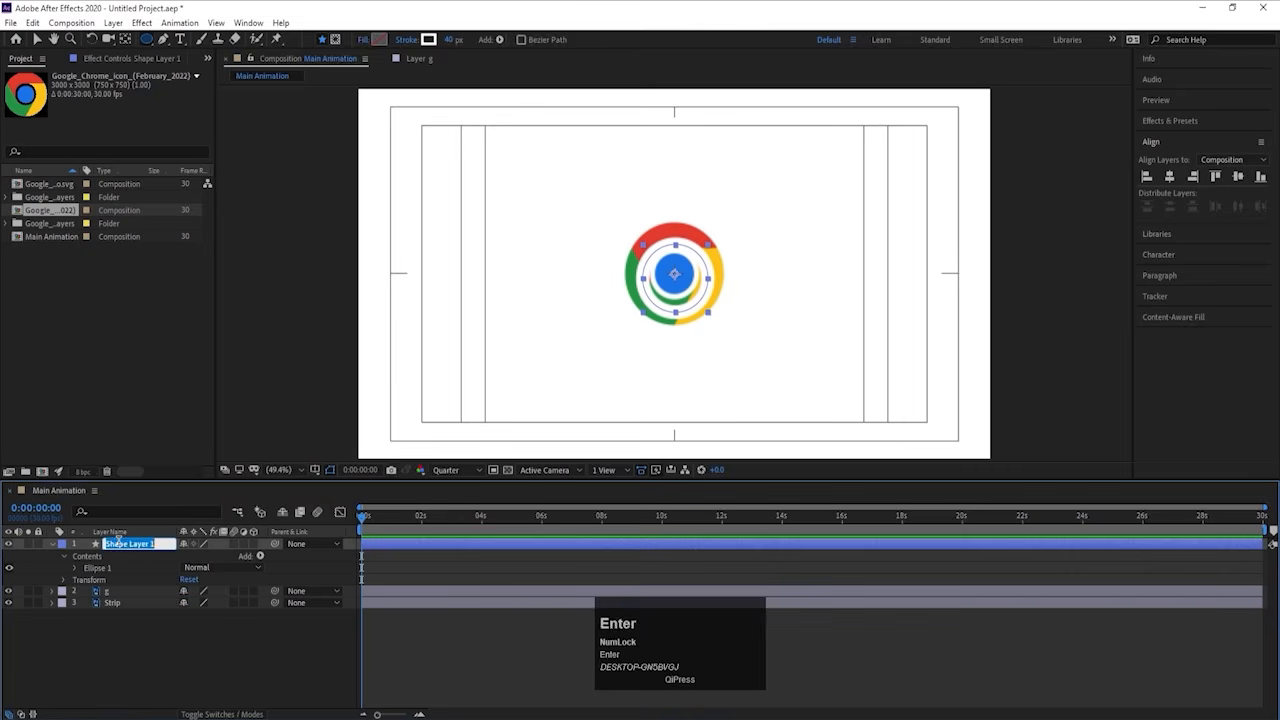
{"action": "type", "text": "mask"}
{"action": "key", "text": "Return"}
{"action": "key", "text": "u"}
{"action": "left_click", "coordinate": [125, 546]}
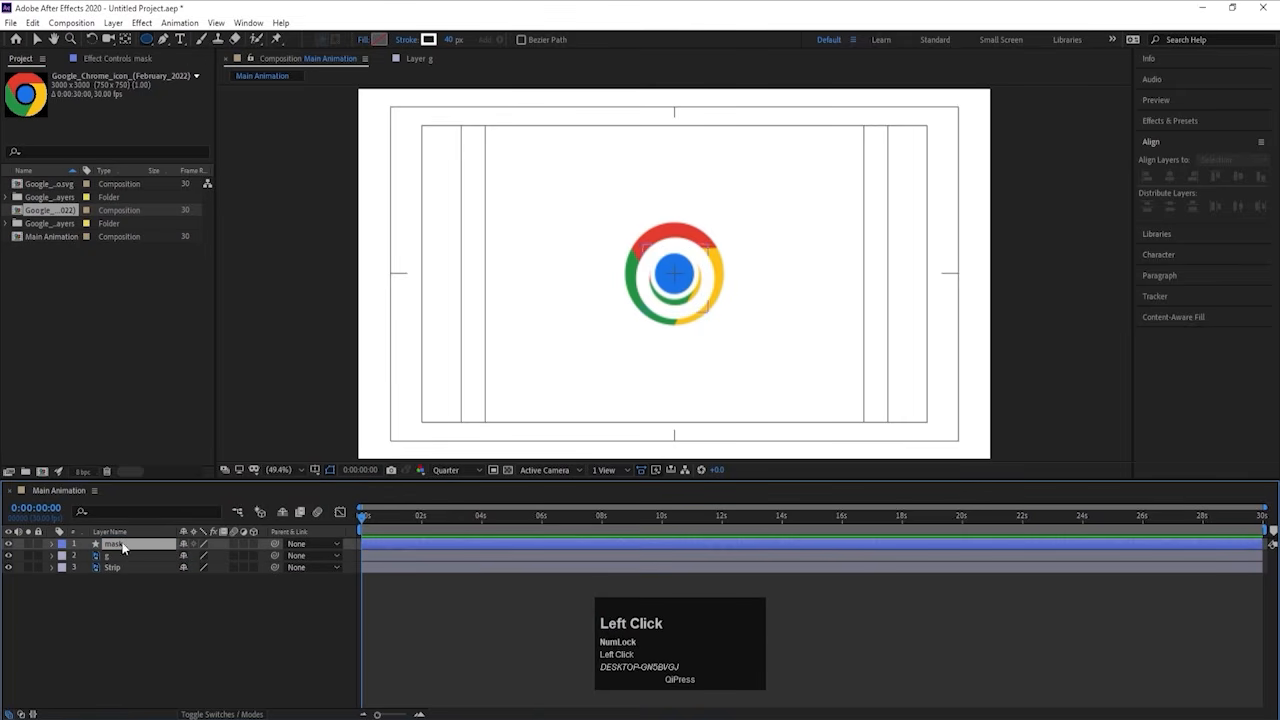
Step: Center the mask layer's anchor point on its content and align the layer horizontally and vertically to the composition center
{"action": "key", "text": "ctrl"}
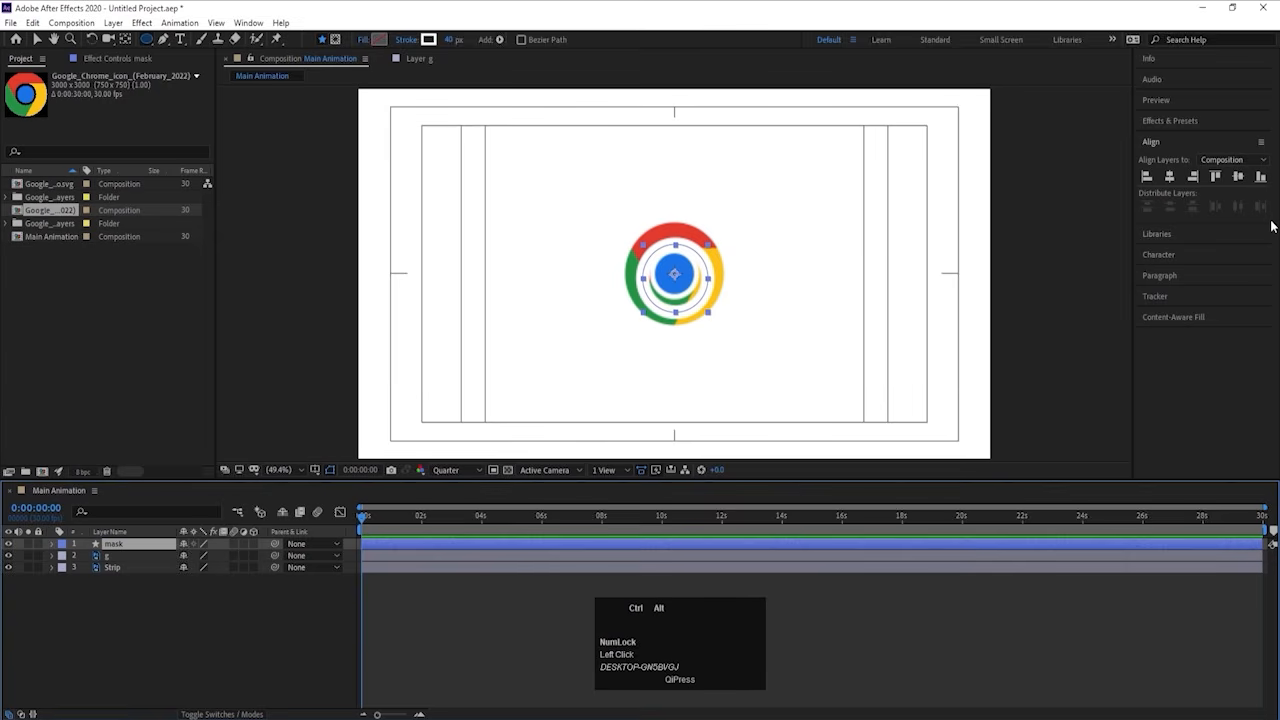
{"action": "key", "text": "ctrl+alt+Home"}
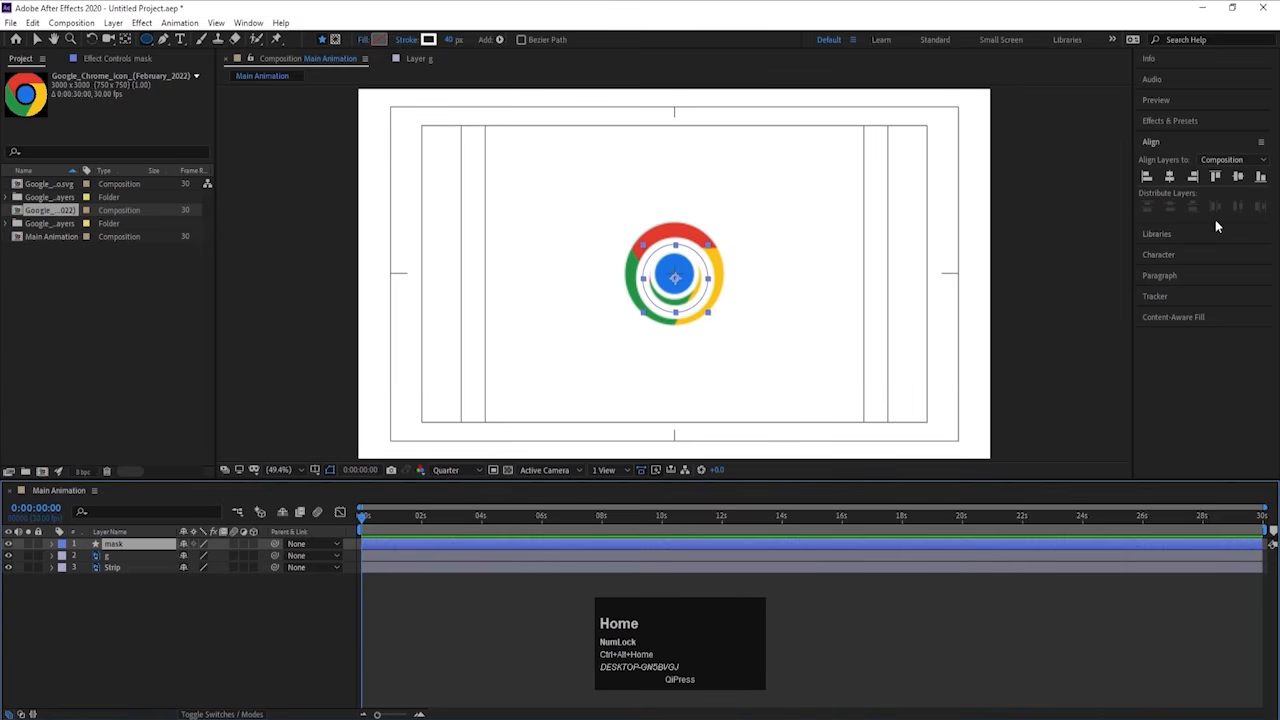
{"action": "left_click", "coordinate": [1170, 177]}
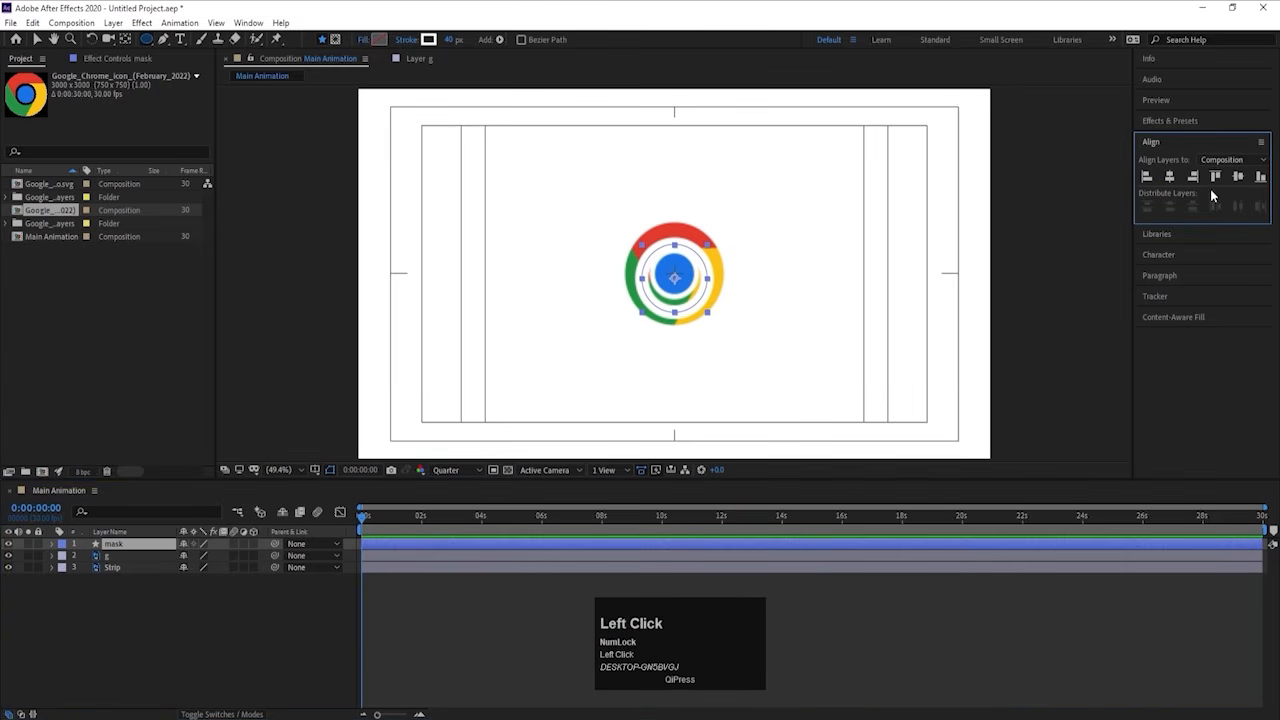
{"action": "left_click", "coordinate": [1237, 177]}
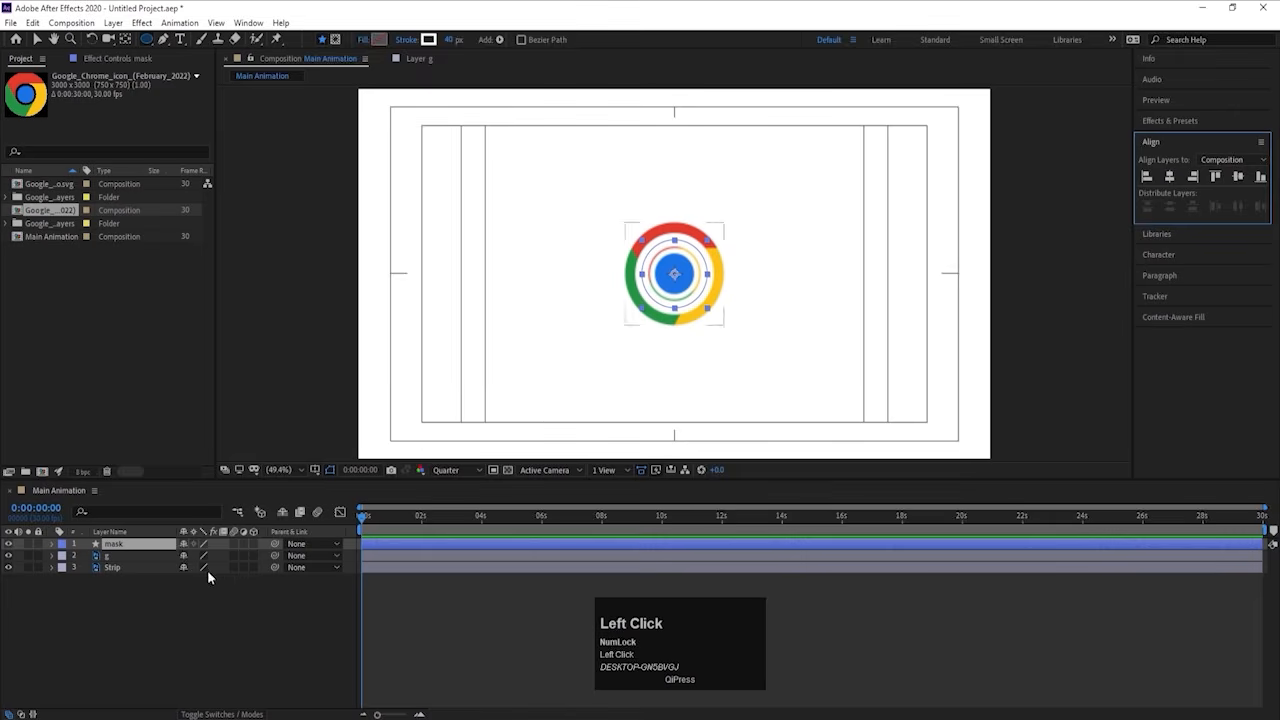
Step: Scale the mask layer to 113% and set its stroke width to 72 px so the white ring covers the Chrome strip
{"action": "key", "text": "s"}
{"action": "left_click_drag", "start_coordinate": [203, 556], "coordinate": [216, 556]}
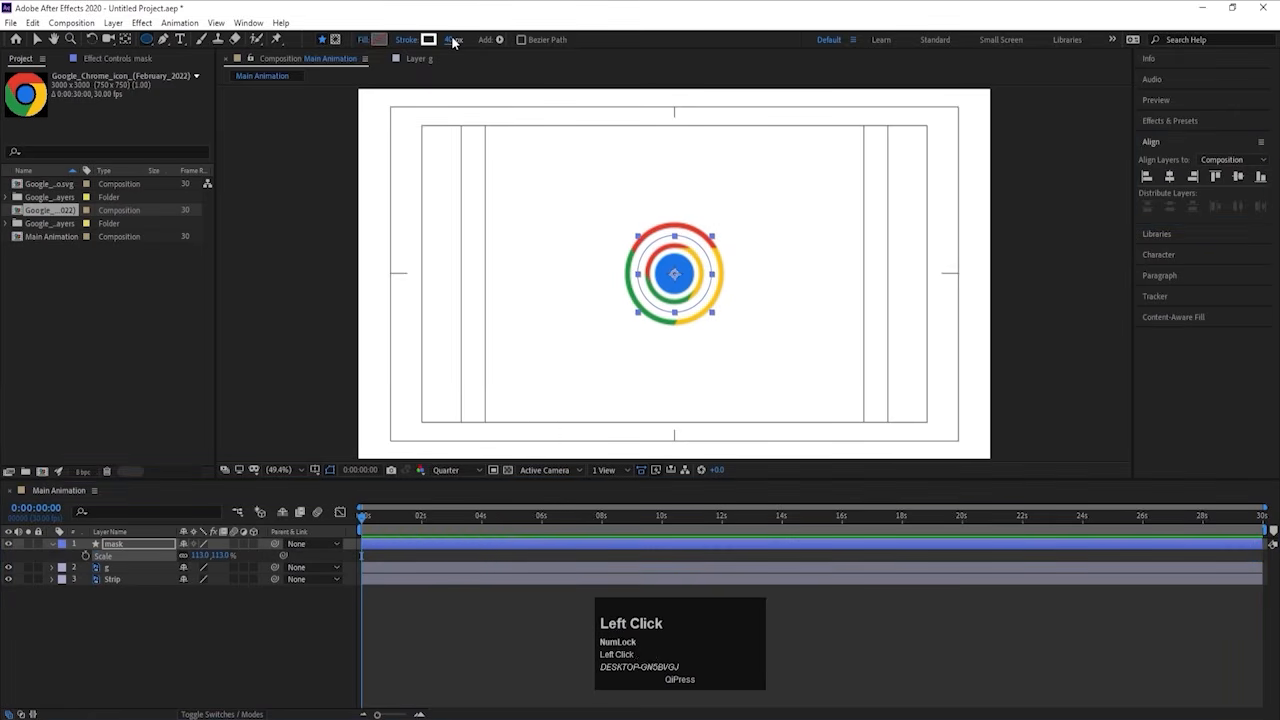
{"action": "left_click_drag", "start_coordinate": [454, 39], "coordinate": [477, 40]}
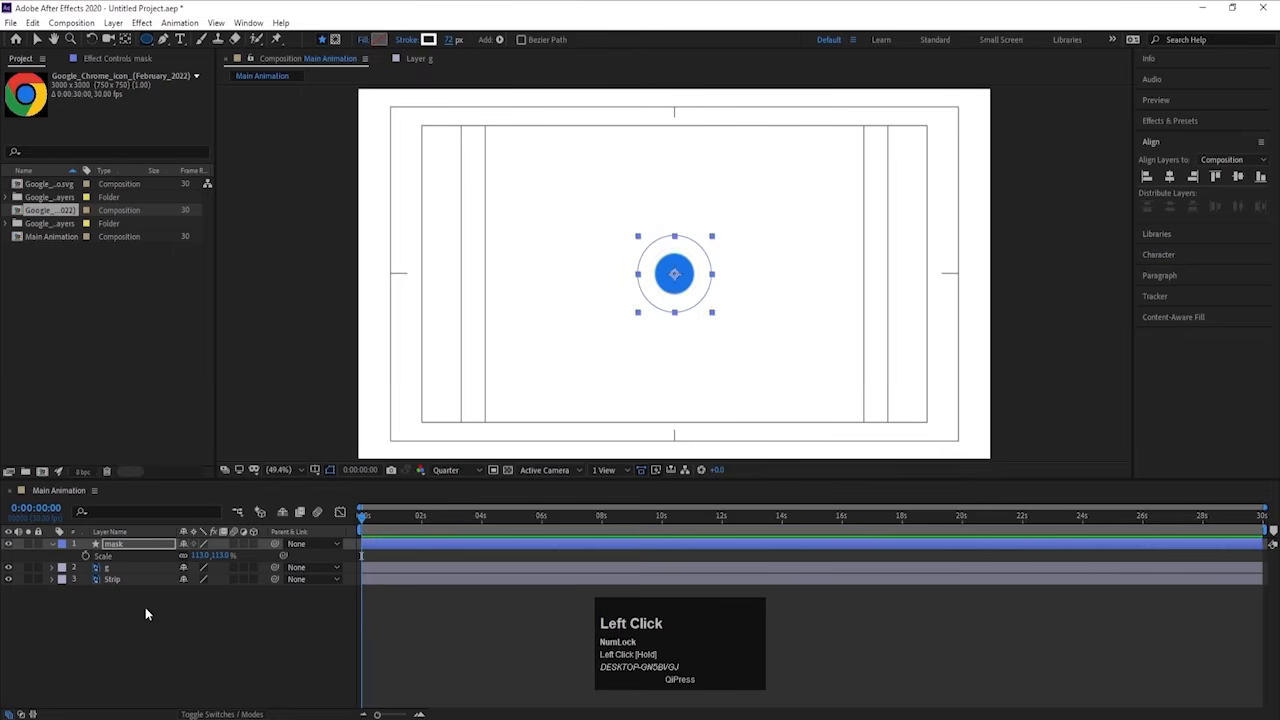
Step: Add a Trim Paths operator to the mask layer's contents
{"action": "left_click", "coordinate": [53, 542]}
{"action": "left_click", "coordinate": [62, 567]}
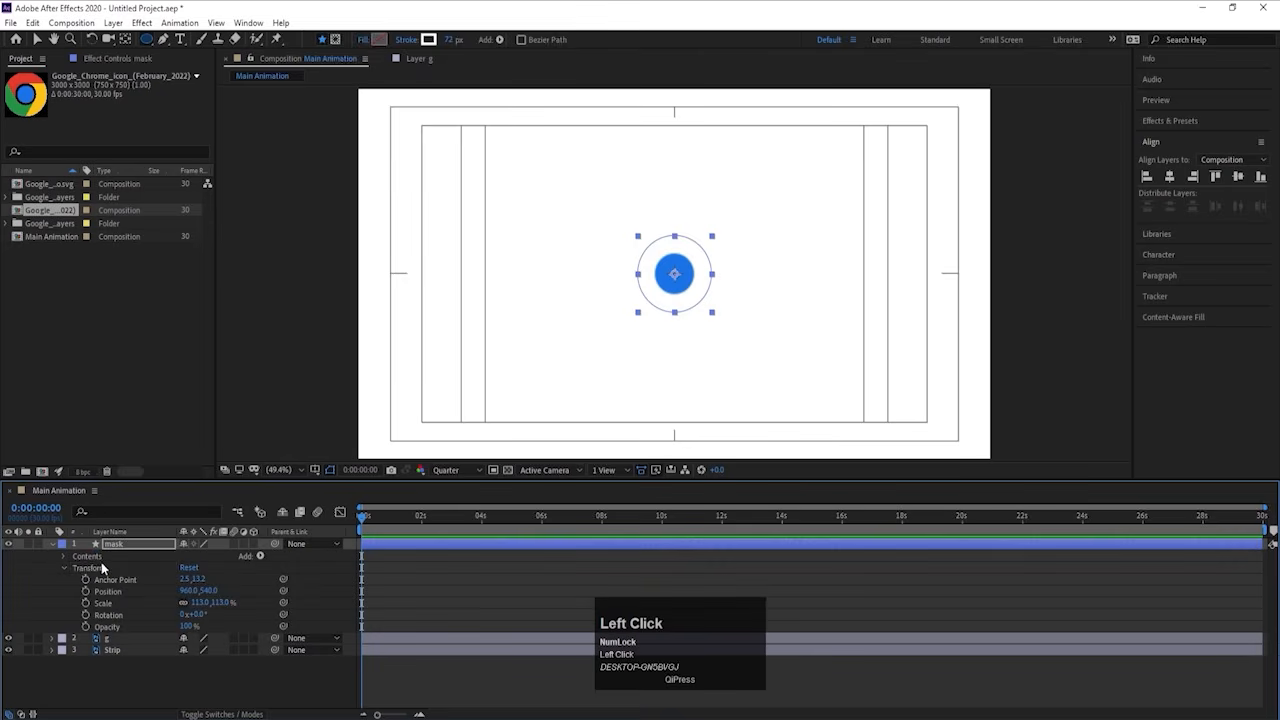
{"action": "left_click", "coordinate": [61, 566]}
{"action": "left_click", "coordinate": [95, 557]}
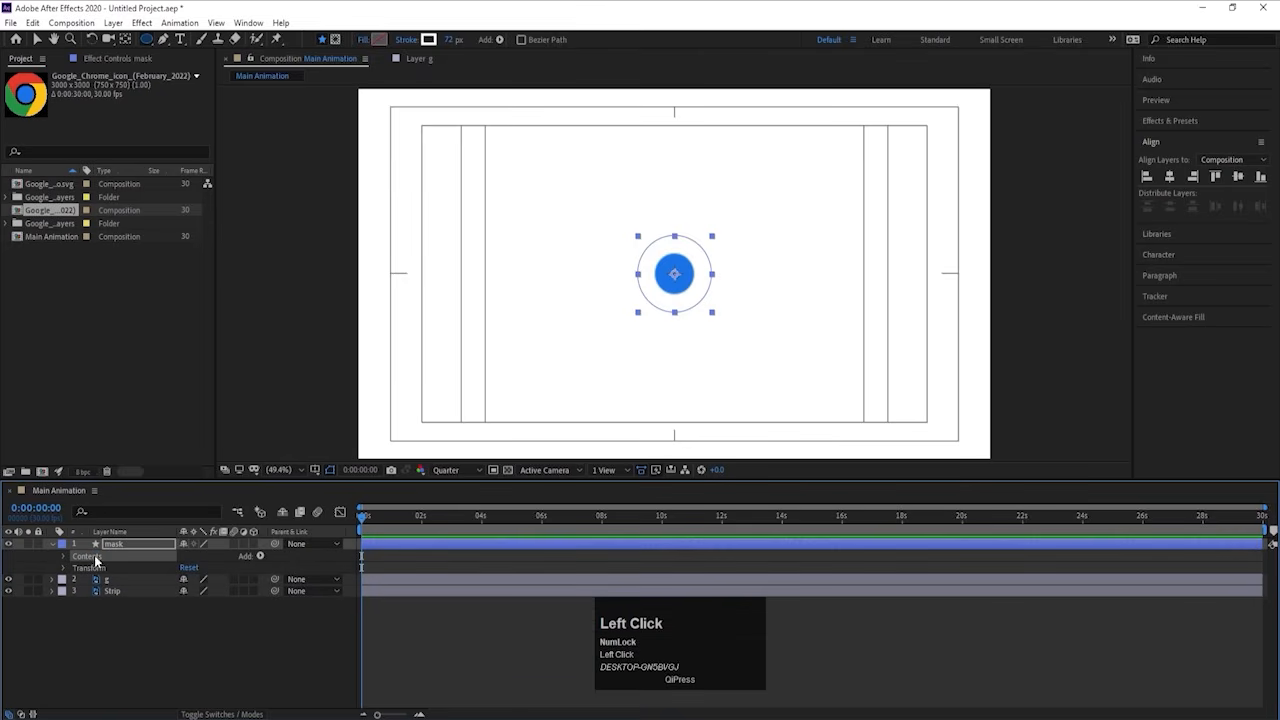
{"action": "left_click", "coordinate": [260, 556]}
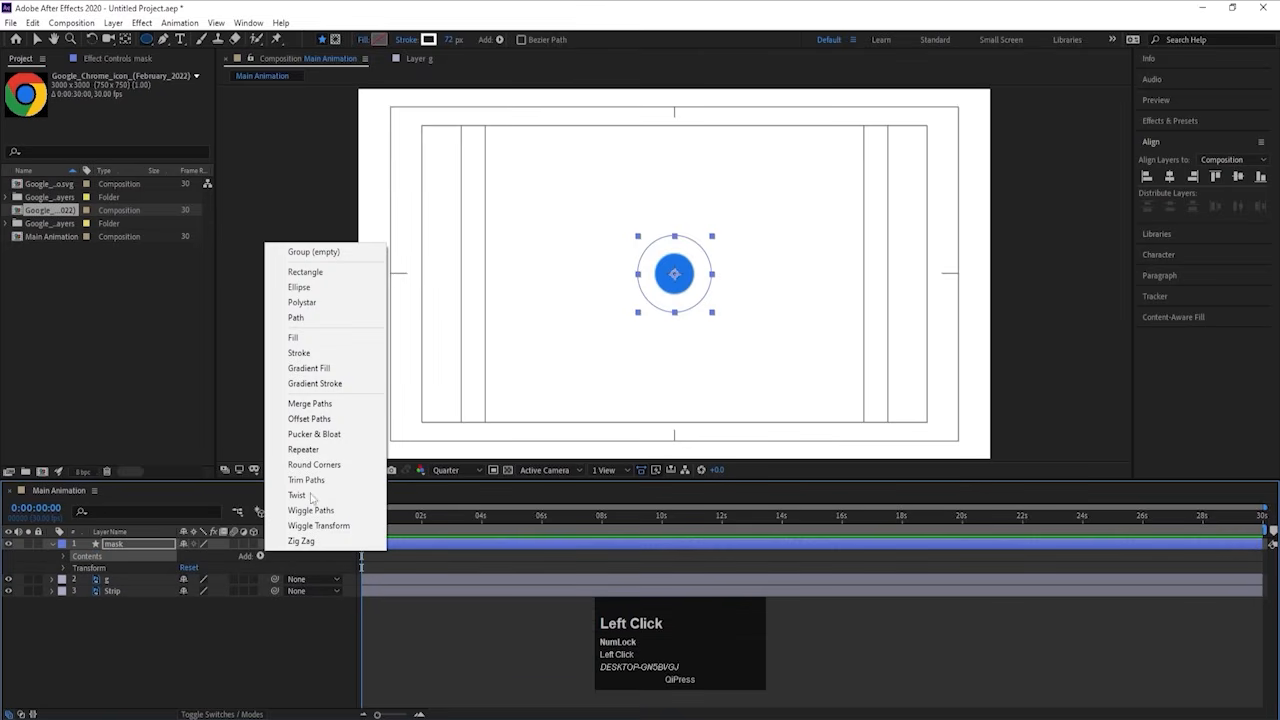
{"action": "left_click", "coordinate": [319, 485]}
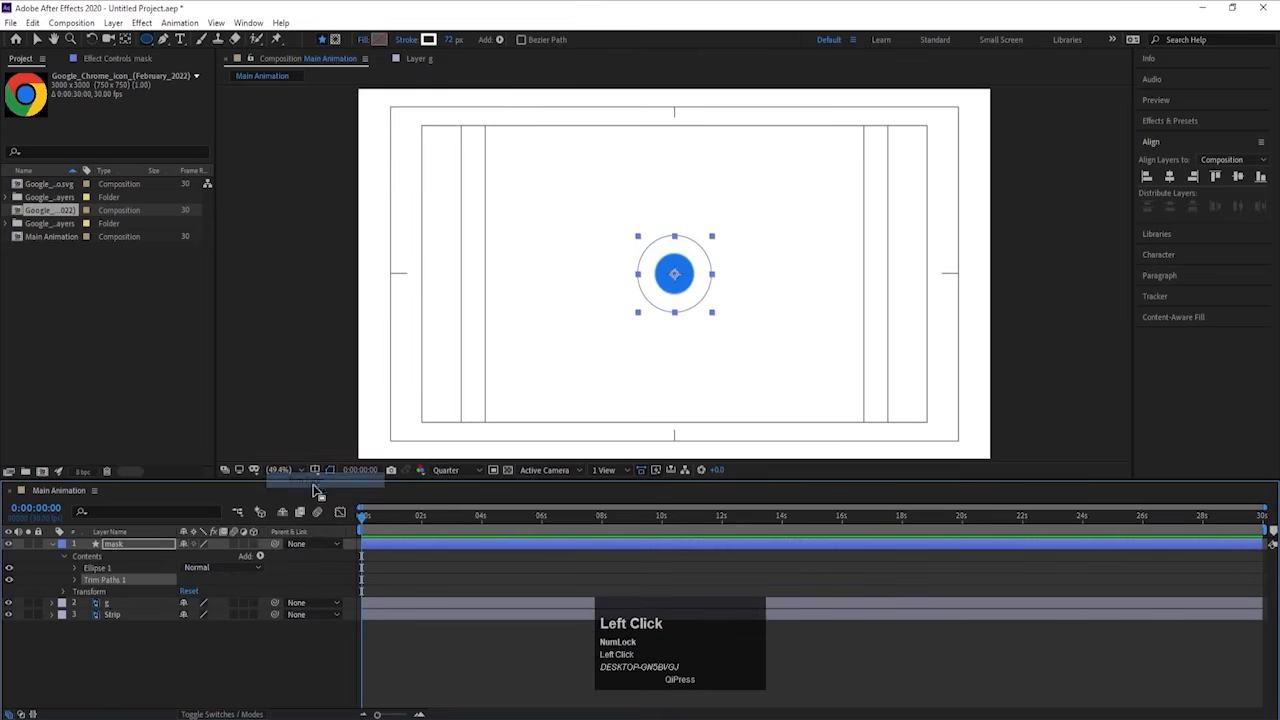
Step: Keyframe the Trim Paths End value from 0% at the first frame to 100% at 1 second
{"action": "left_click", "coordinate": [75, 580]}
{"action": "left_click_drag", "start_coordinate": [187, 591], "coordinate": [112, 602]}
{"action": "left_click", "coordinate": [96, 602]}
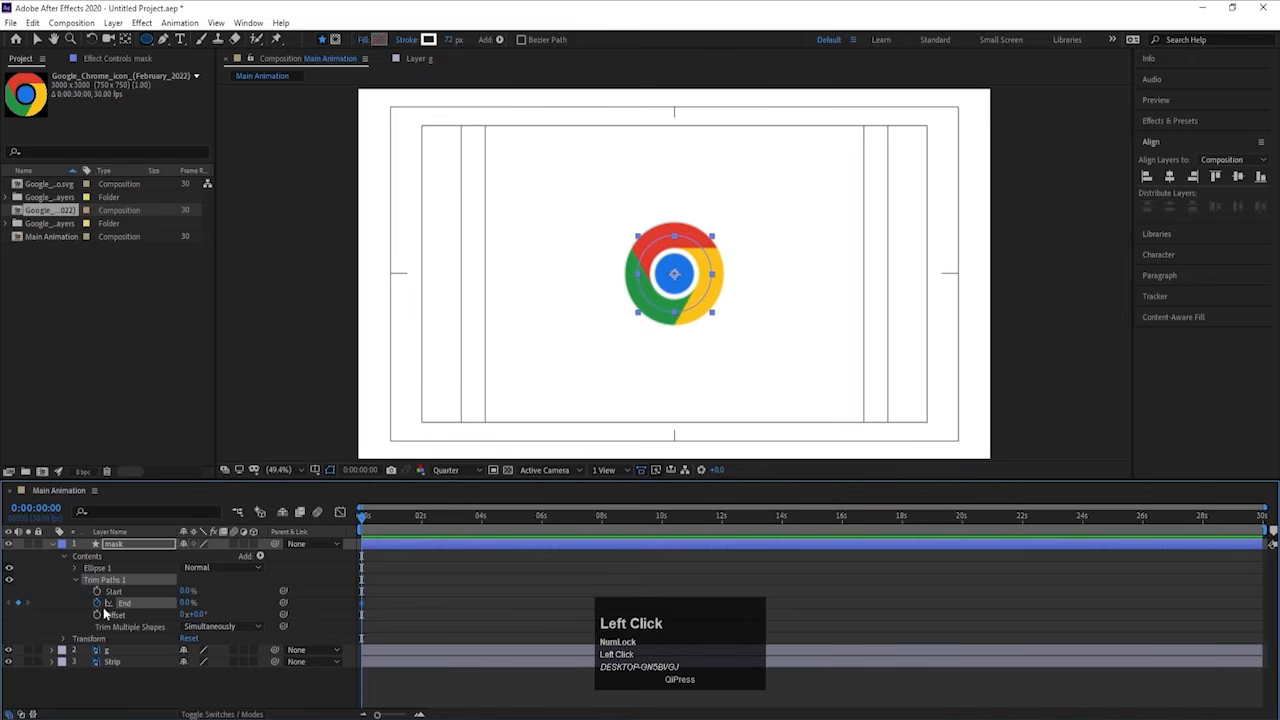
{"action": "key", "text": "equal"}
{"action": "key", "text": "equal"}
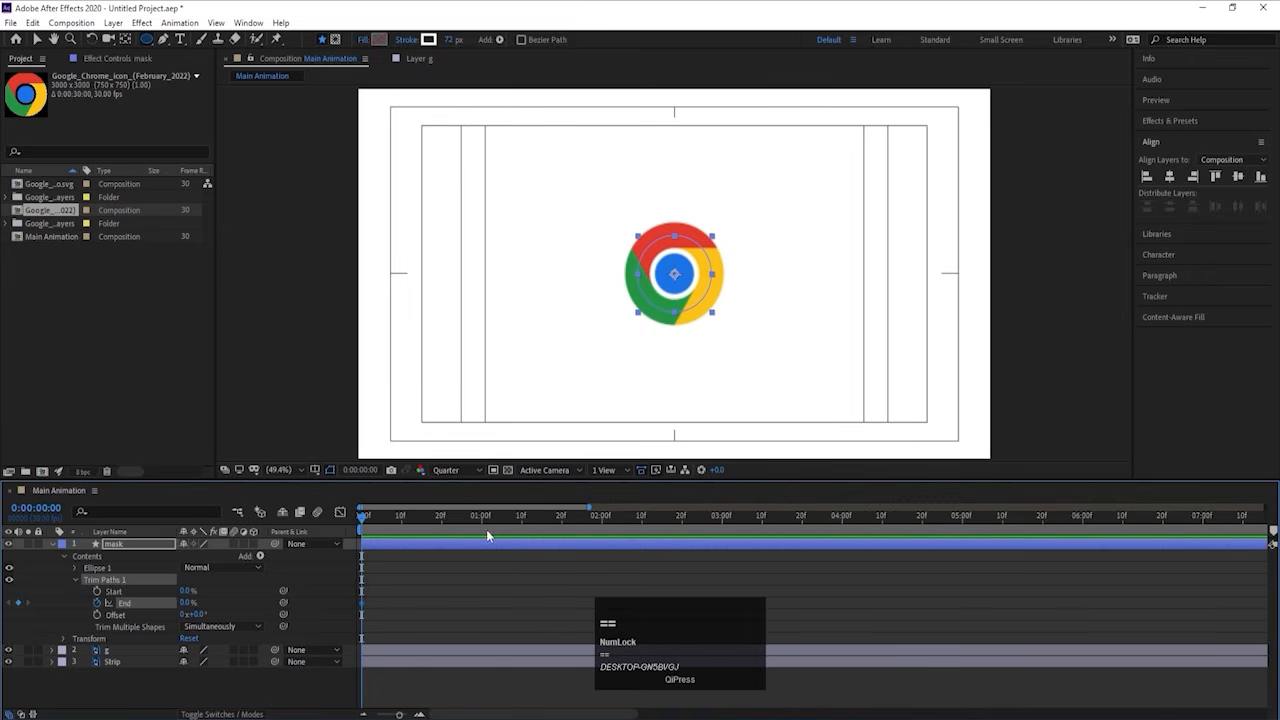
{"action": "left_click", "coordinate": [480, 517]}
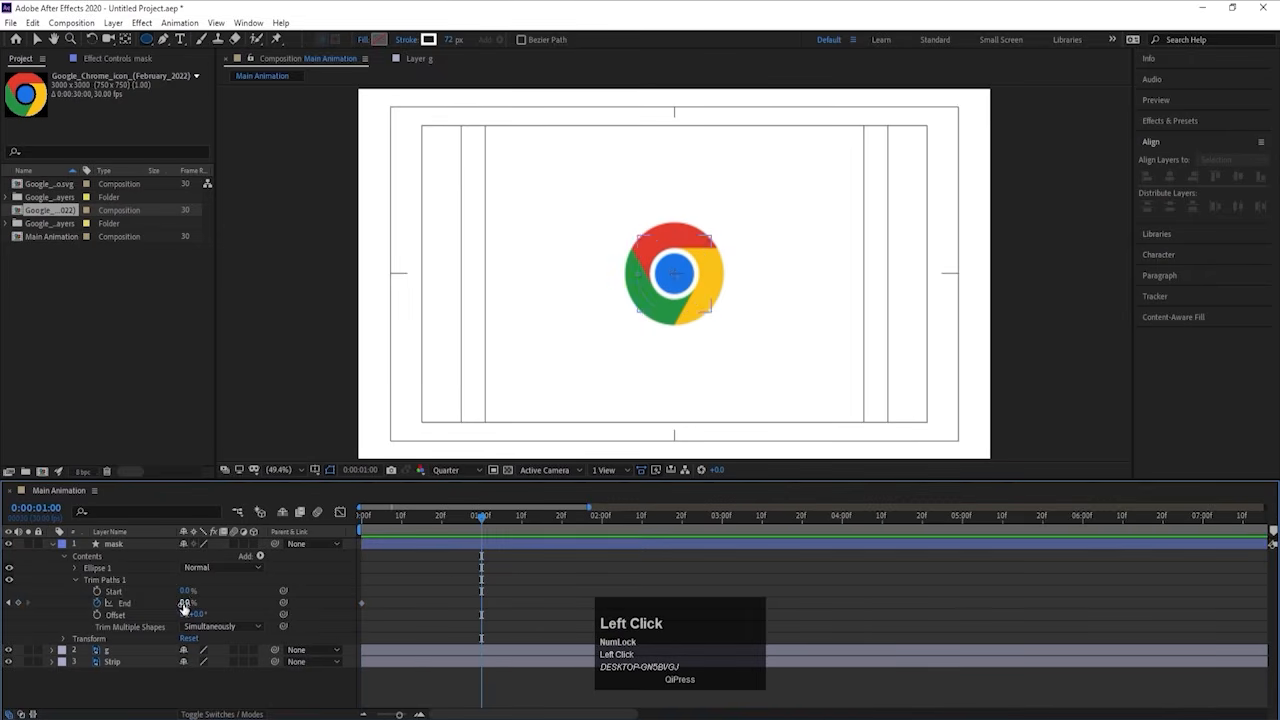
{"action": "left_click_drag", "start_coordinate": [184, 604], "coordinate": [332, 561]}
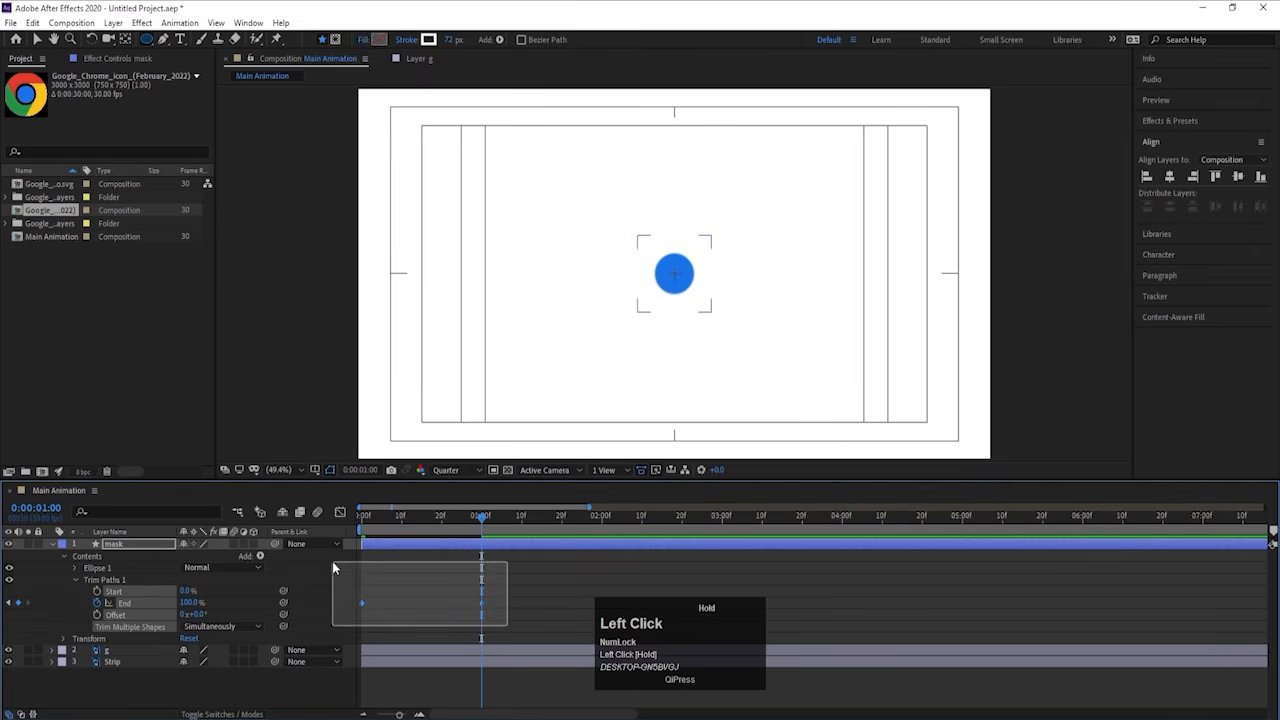
Step: Apply Easy Ease to the Trim Paths End keyframes and preview the animation from the start
{"action": "key", "text": "F9"}
{"action": "left_click_drag", "start_coordinate": [396, 520], "coordinate": [345, 519]}
{"action": "key", "text": "space"}
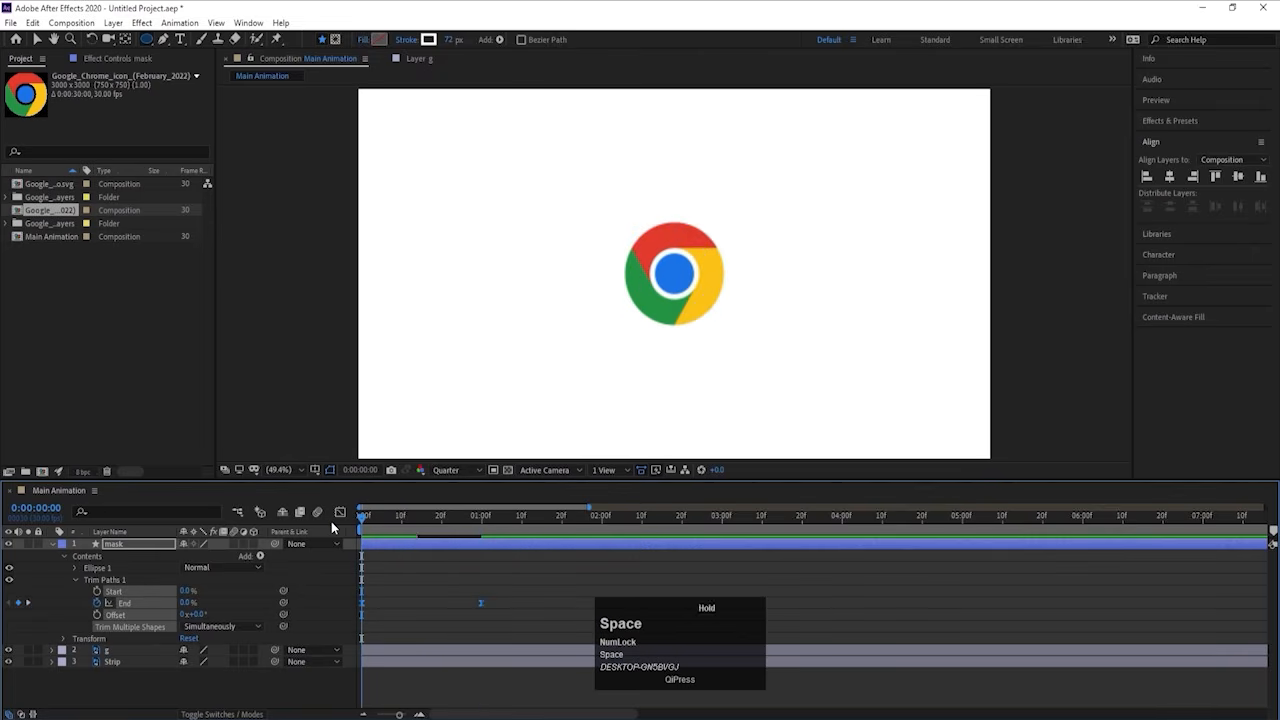
{"action": "key", "text": "space"}
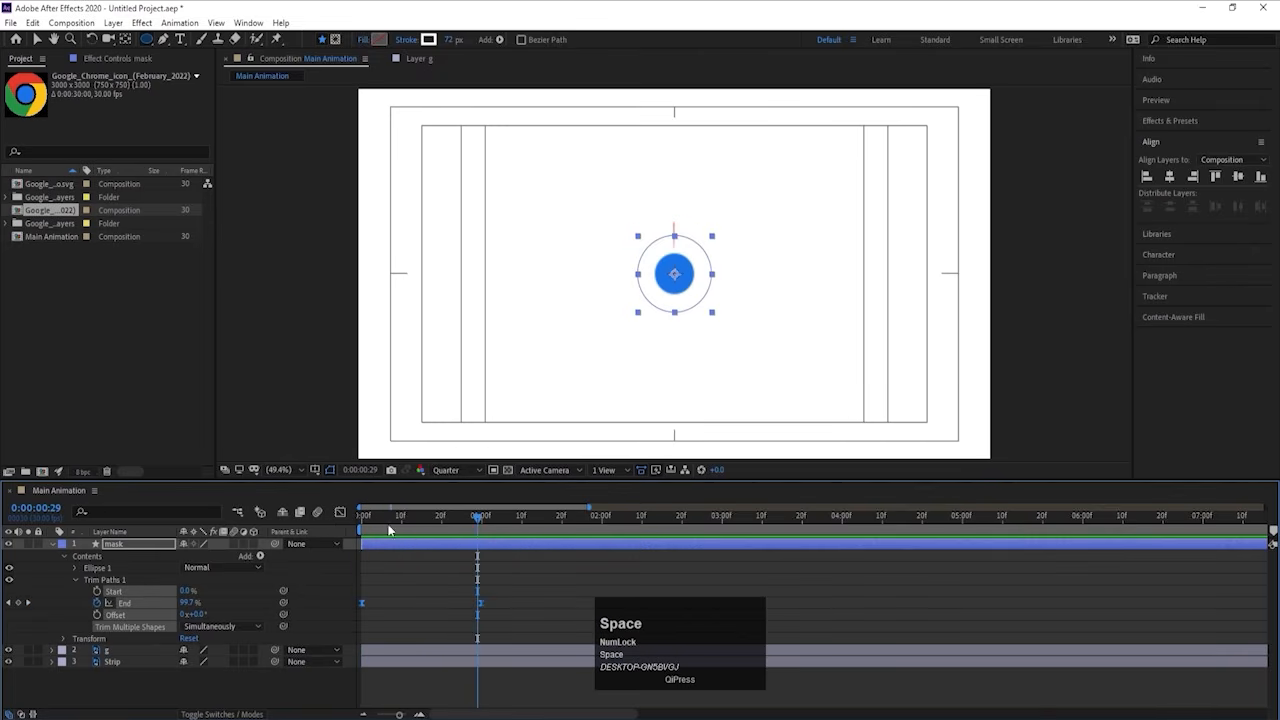
{"action": "left_click_drag", "start_coordinate": [392, 516], "coordinate": [279, 530]}
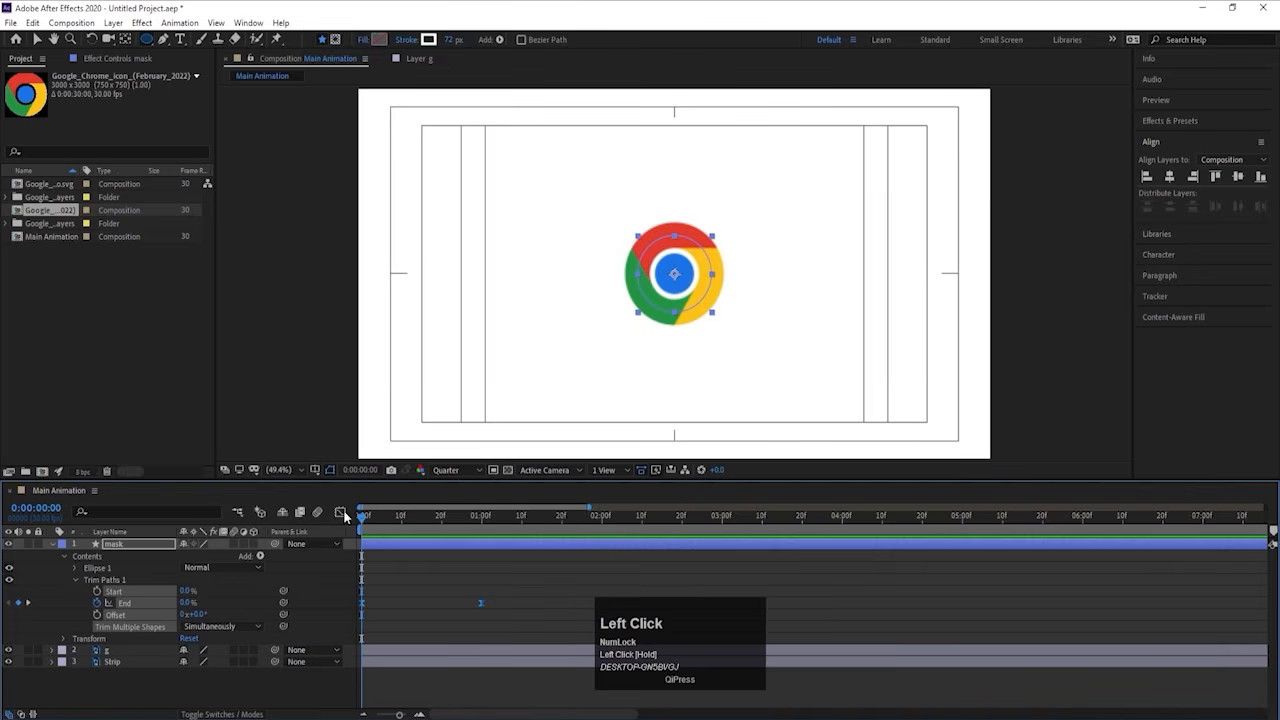
Step: Enable Stroke Width keyframing at the first frame and set the mask ellipse's line cap to Round Cap
{"action": "left_click", "coordinate": [109, 583]}
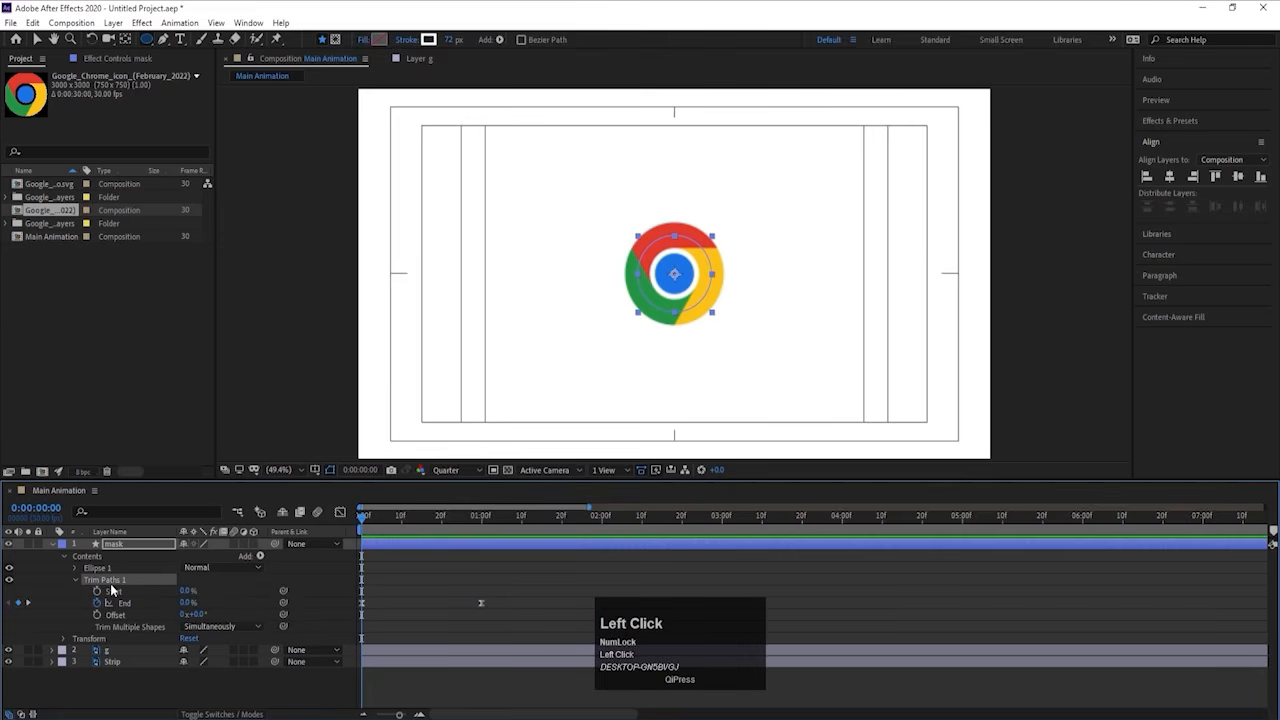
{"action": "left_click", "coordinate": [92, 570]}
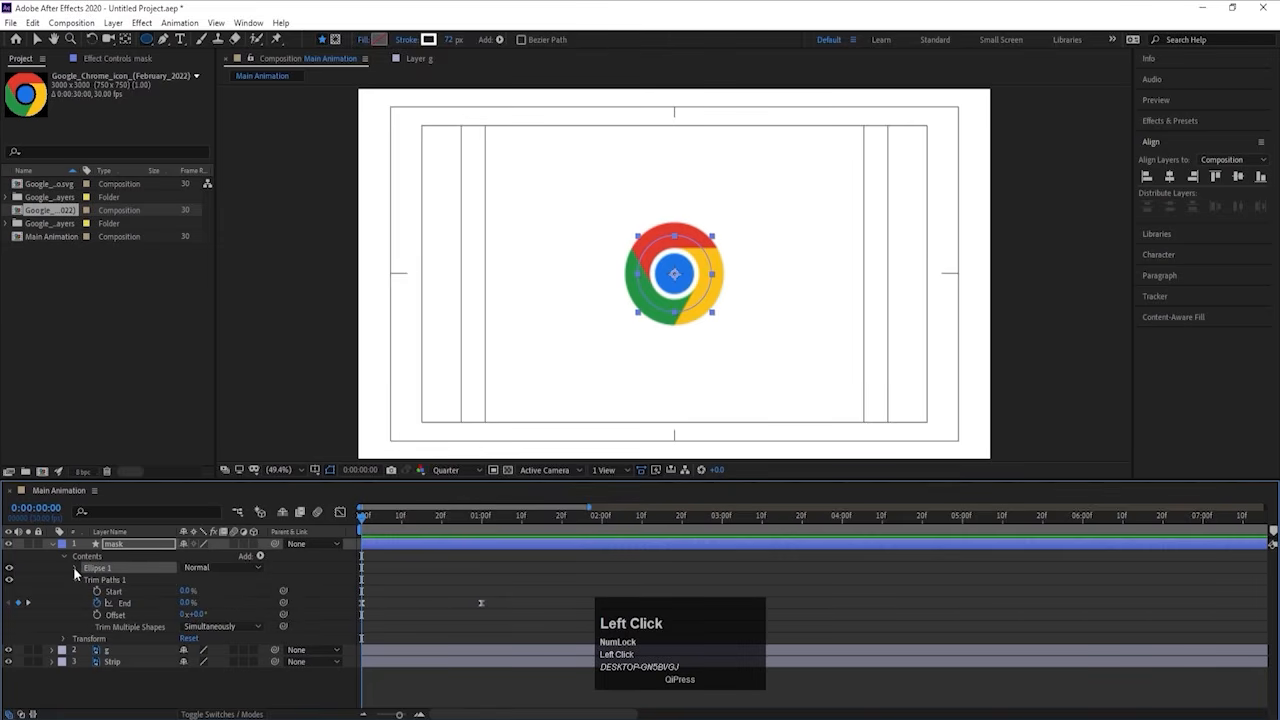
{"action": "left_click", "coordinate": [75, 569]}
{"action": "left_click", "coordinate": [110, 596]}
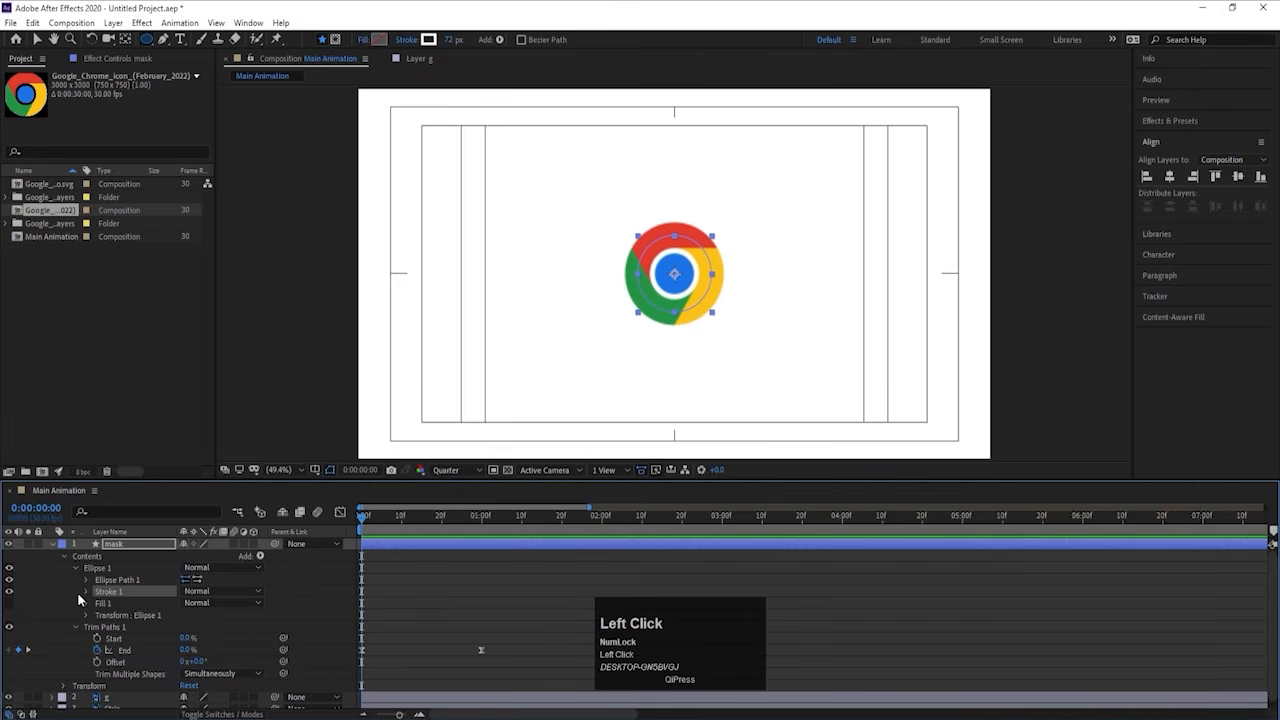
{"action": "left_click", "coordinate": [85, 591]}
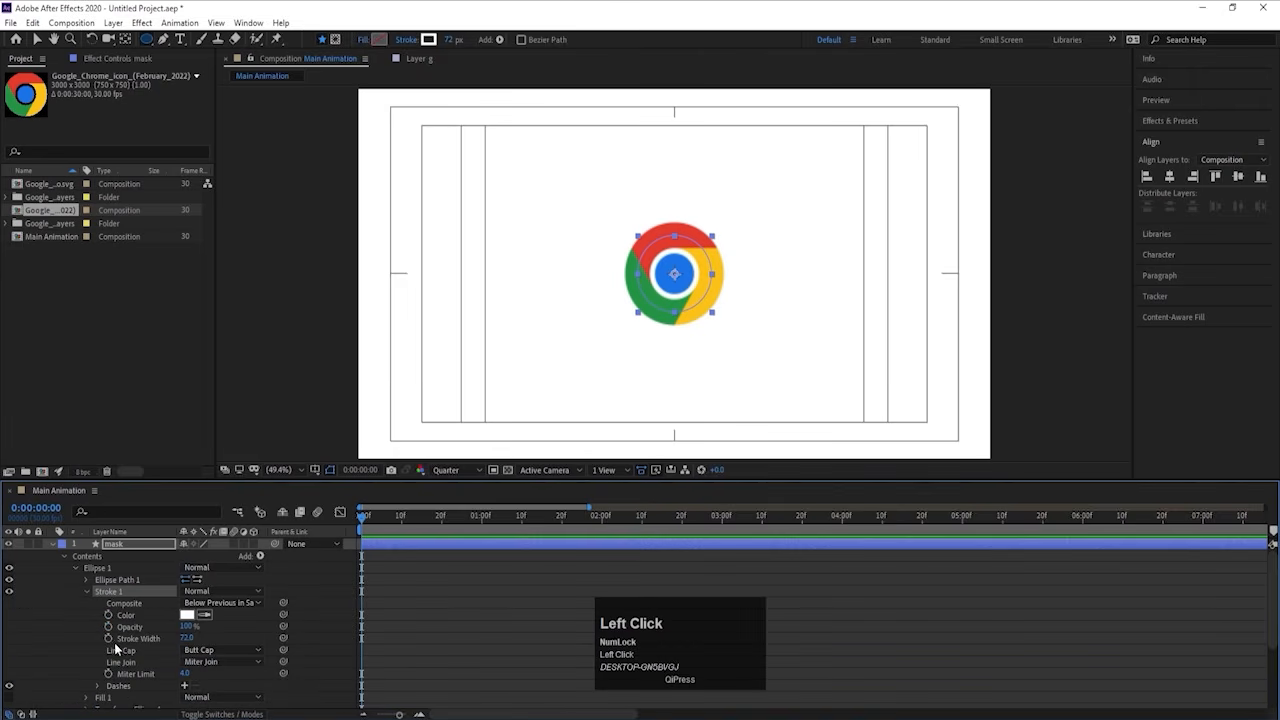
{"action": "left_click", "coordinate": [110, 638]}
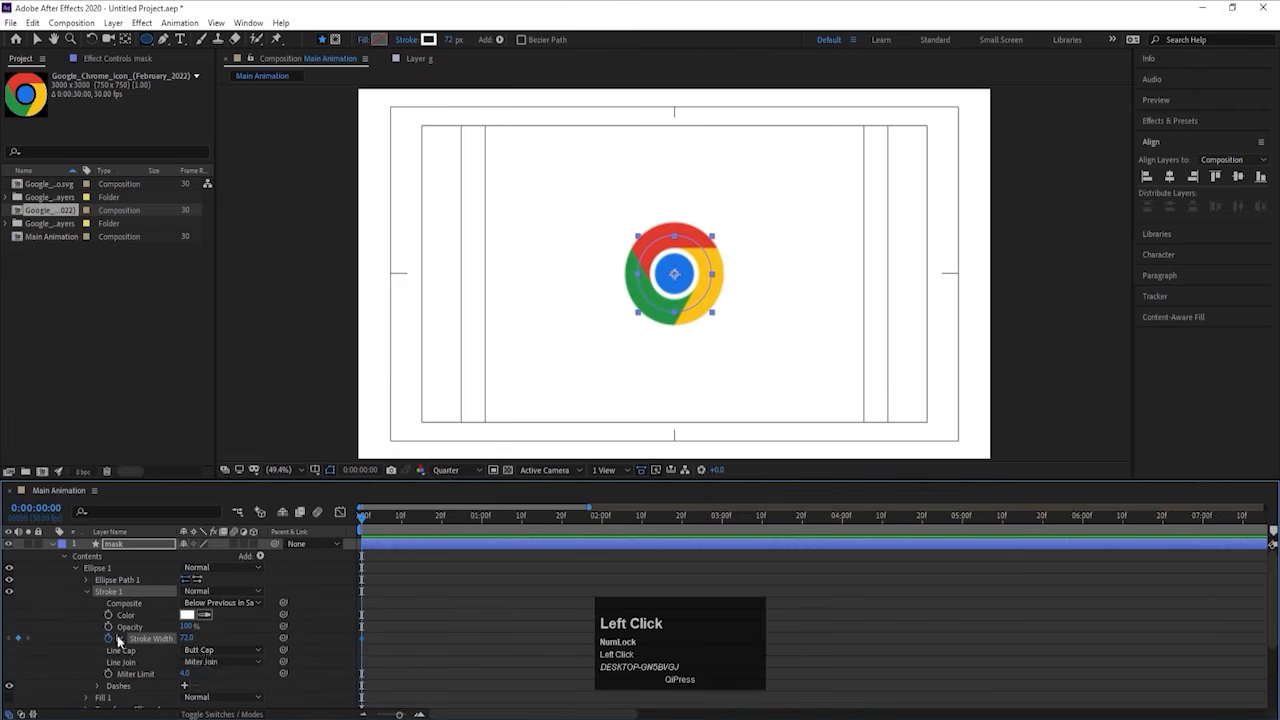
{"action": "left_click", "coordinate": [212, 651]}
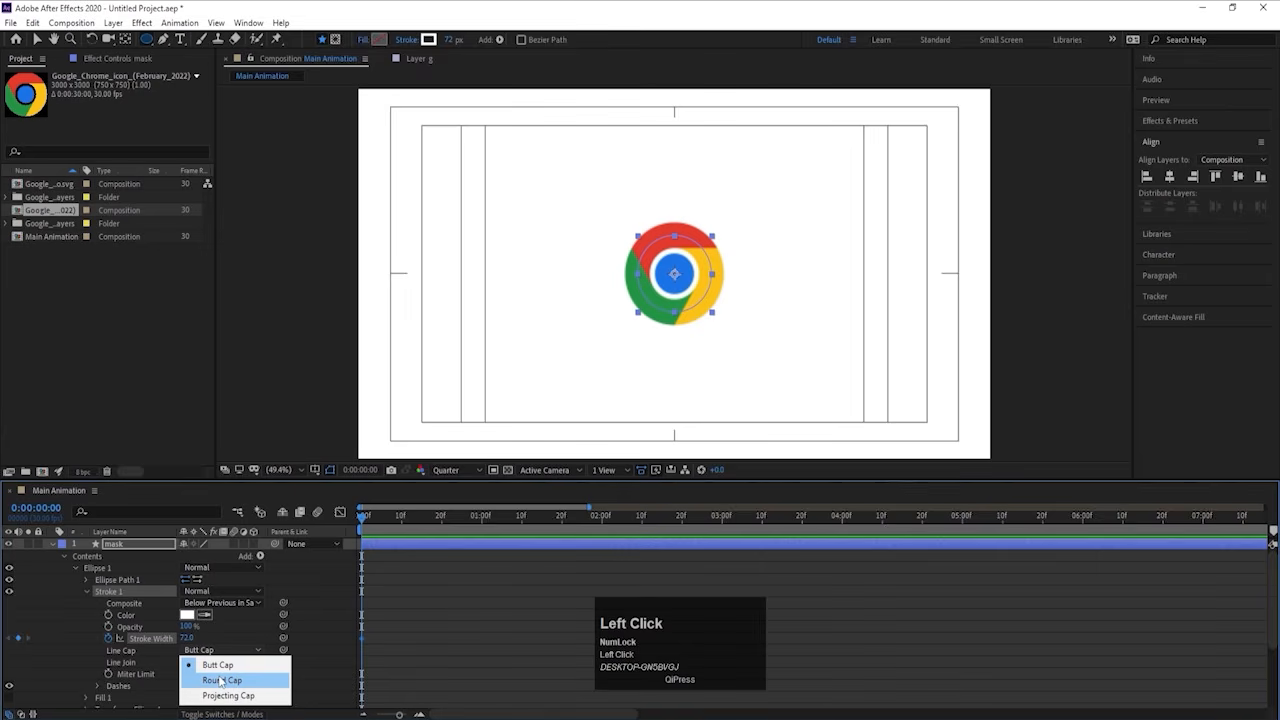
{"action": "left_click", "coordinate": [222, 681]}
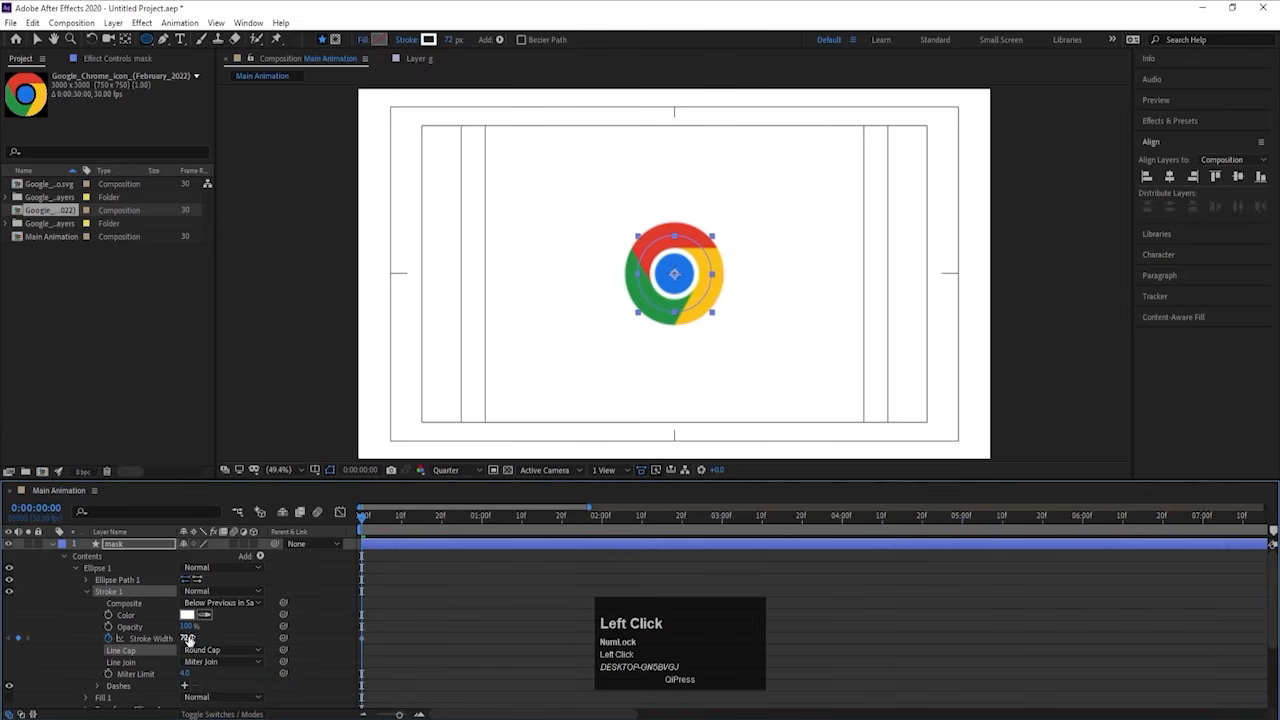
Step: Keyframe the mask ellipse's Stroke Width at 0 on the first frame and 72 at 1 second
{"action": "left_click", "coordinate": [187, 638]}
{"action": "type", "text": "0"}
{"action": "key", "text": "Return"}
{"action": "left_click", "coordinate": [227, 628]}
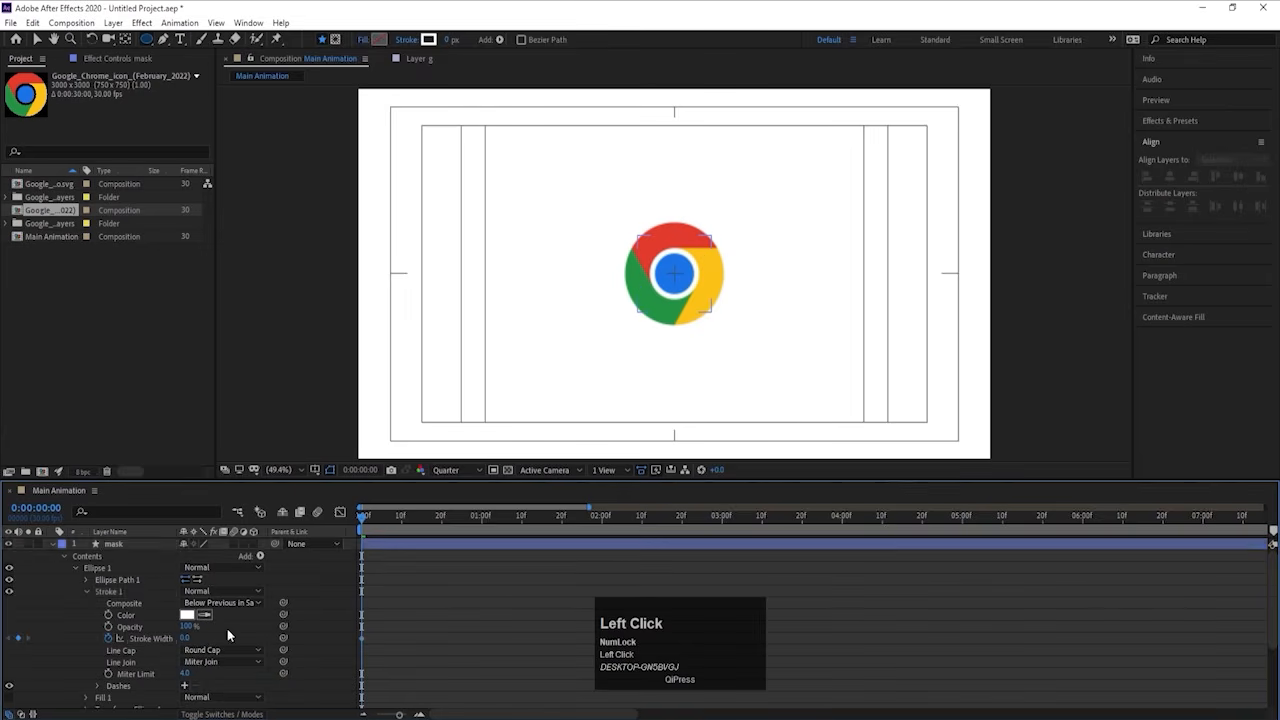
{"action": "scroll", "coordinate": [352, 622], "scroll_direction": "down", "scroll_amount": 4}
{"action": "key", "text": "k"}
{"action": "scroll", "coordinate": [411, 646], "scroll_direction": "up", "scroll_amount": 2}
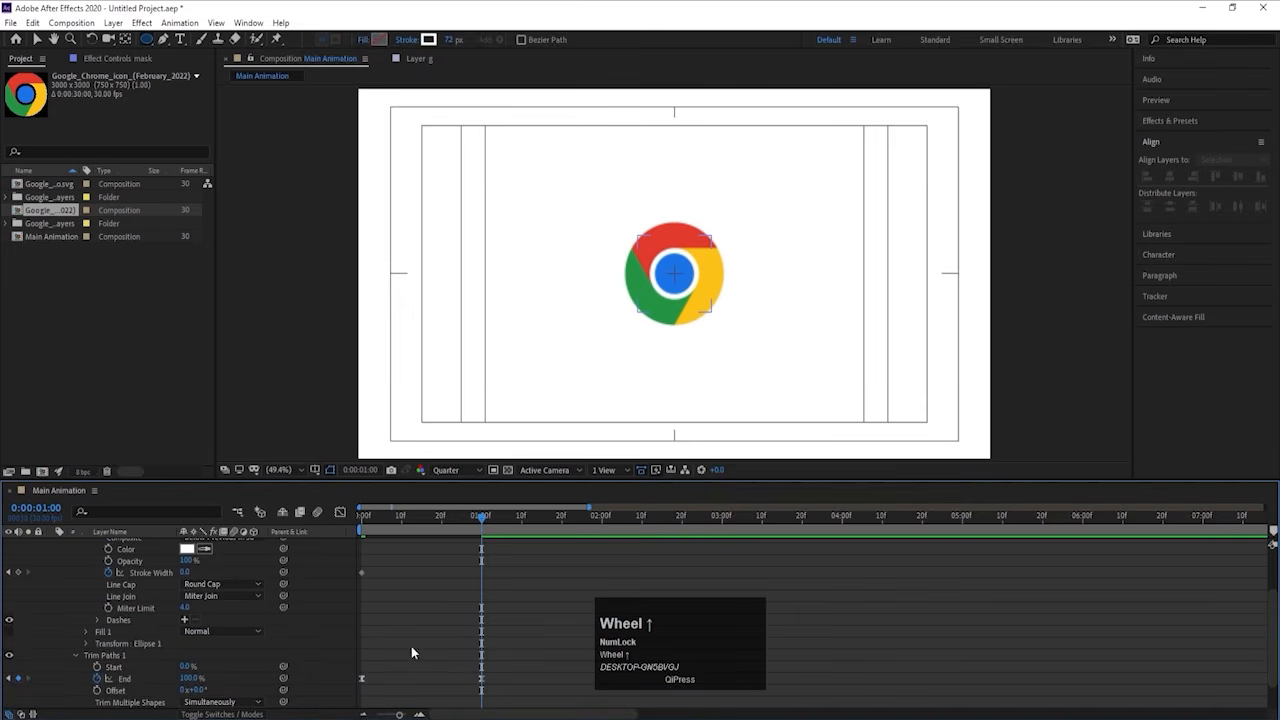
{"action": "left_click", "coordinate": [185, 574]}
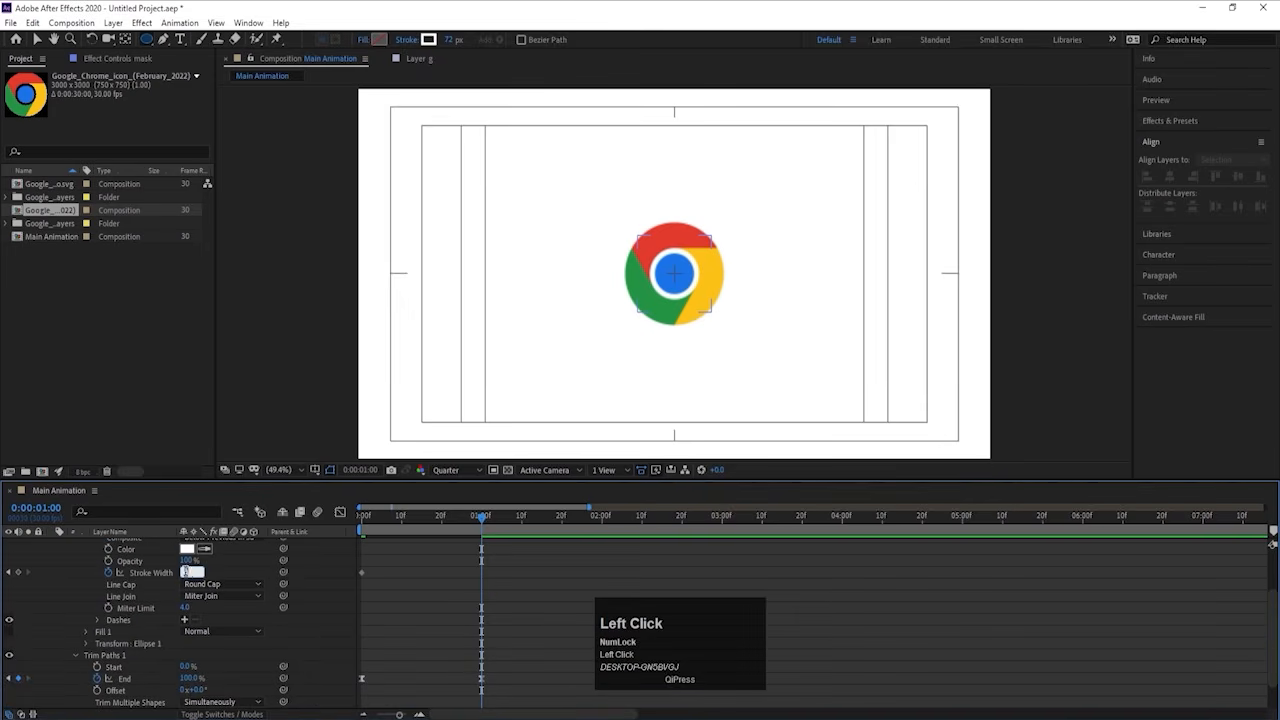
{"action": "key", "text": "Return"}
Step: Apply Easy Ease to the Stroke Width keyframes and preview the mask animation from the start
{"action": "left_click_drag", "start_coordinate": [436, 520], "coordinate": [359, 521]}
{"action": "left_click_drag", "start_coordinate": [542, 636], "coordinate": [350, 532]}
{"action": "key", "text": "F9"}
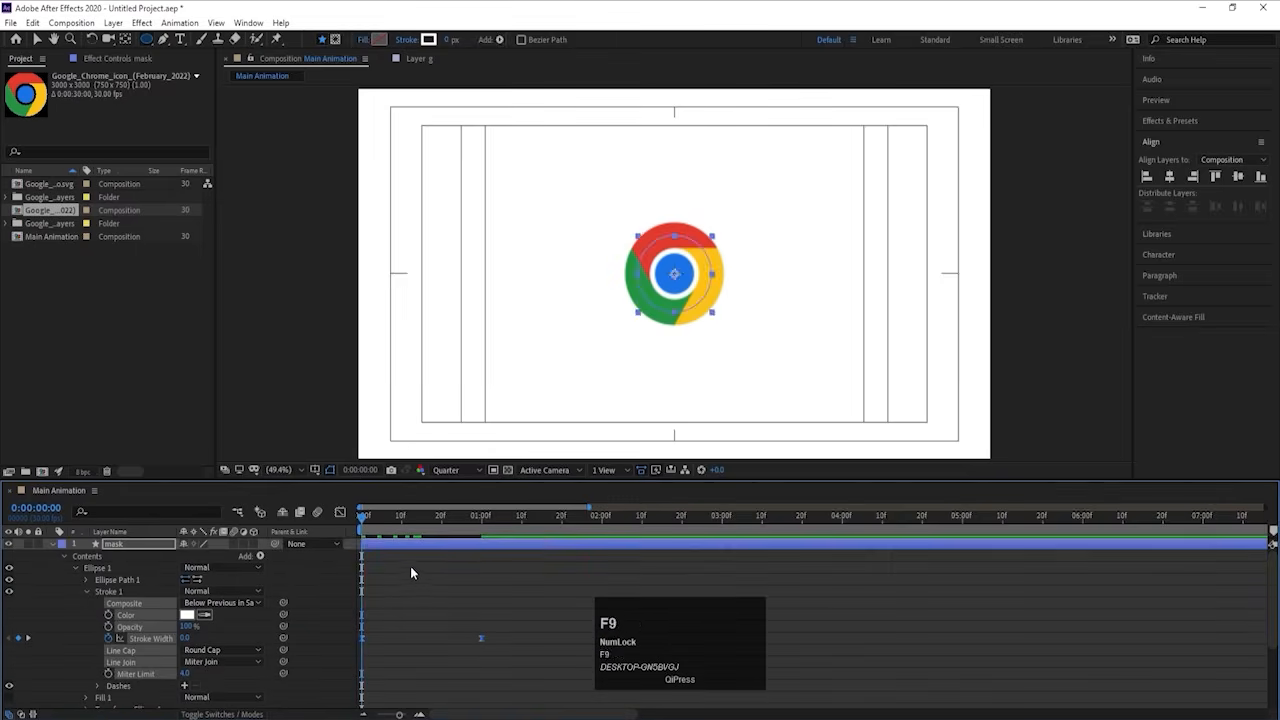
{"action": "left_click", "coordinate": [413, 568]}
{"action": "key", "text": "space"}
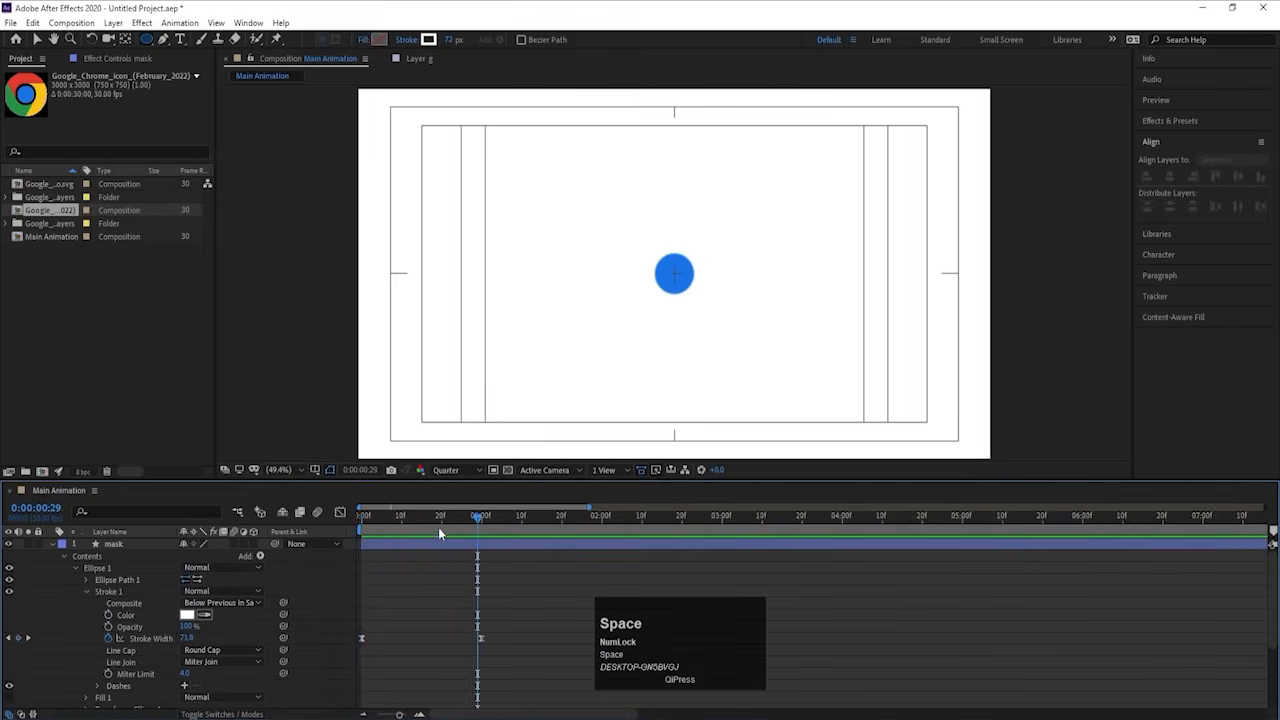
Step: Sharpen the speed curves of the Stroke Width and Trim Paths End keyframes in the Graph Editor and preview the result
{"action": "left_click", "coordinate": [362, 520]}
{"action": "scroll", "coordinate": [466, 590], "scroll_direction": "down", "scroll_amount": 3}
{"action": "mouse_move", "coordinate": [508, 646]}
{"action": "left_mouse_down"}
{"action": "mouse_move", "coordinate": [374, 581]}
{"action": "mouse_move", "coordinate": [290, 432]}
{"action": "left_mouse_up"}
{"action": "left_click", "coordinate": [340, 512]}
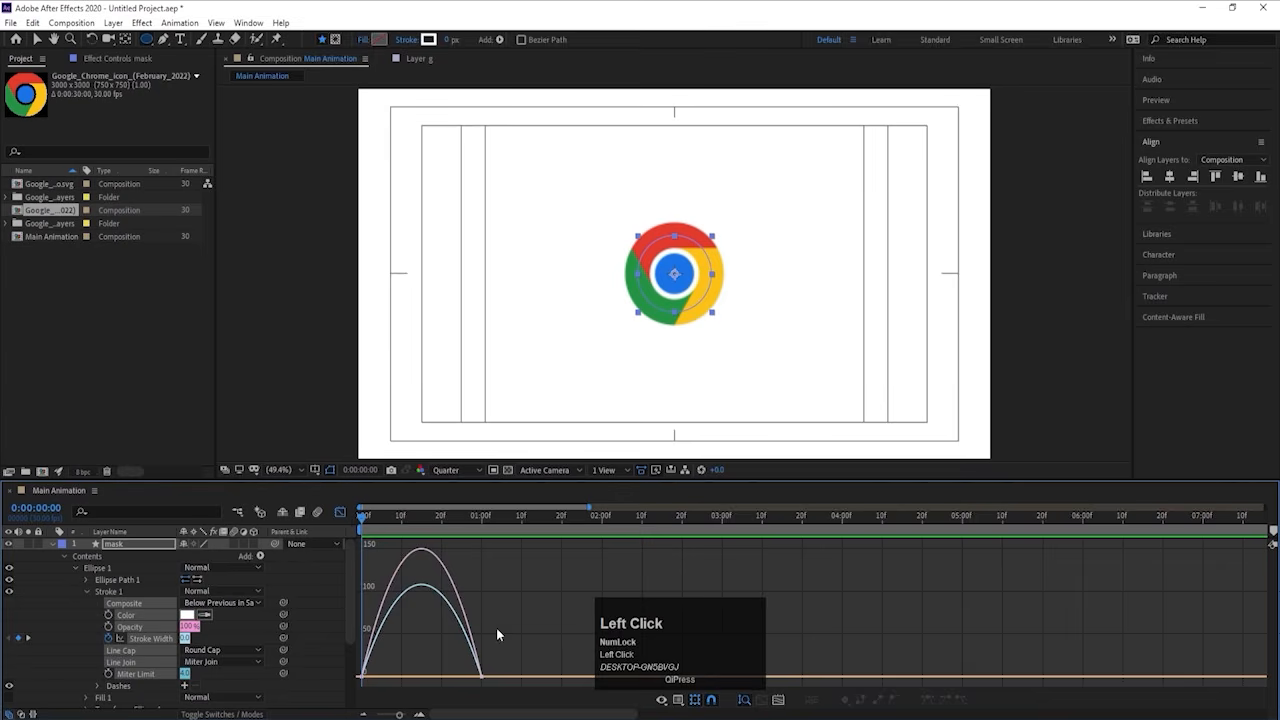
{"action": "left_click_drag", "start_coordinate": [497, 629], "coordinate": [356, 690]}
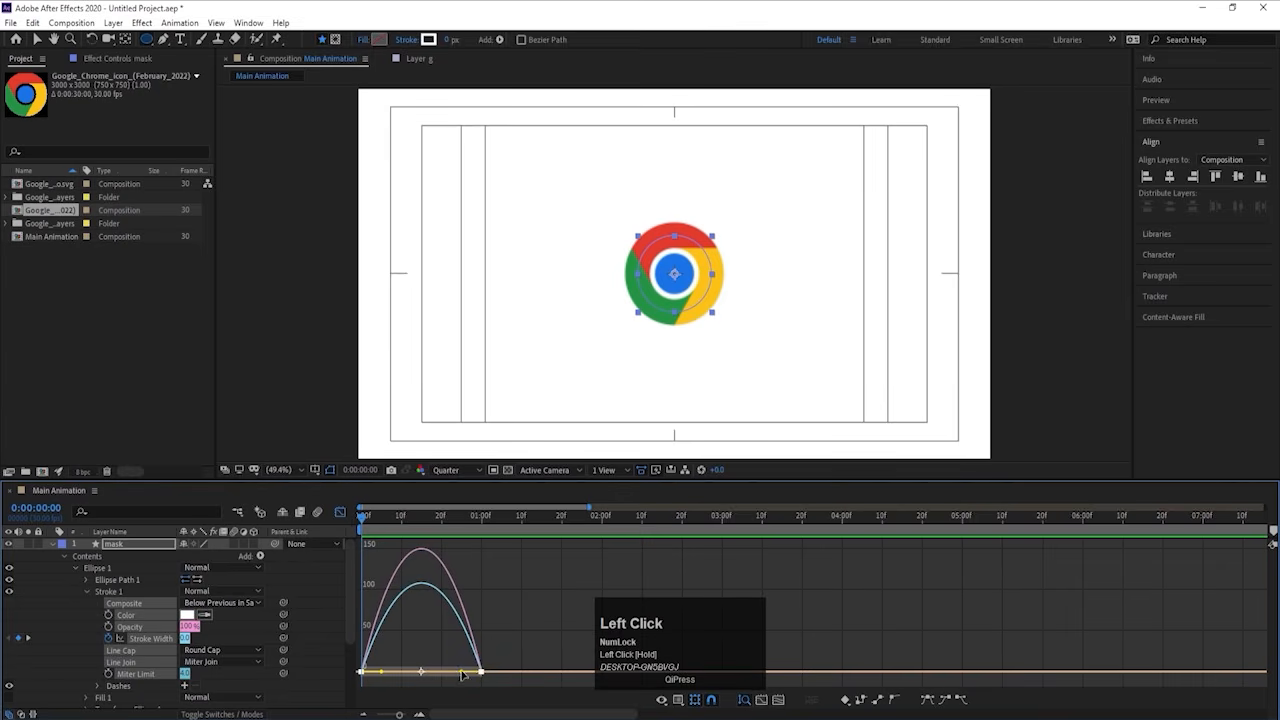
{"action": "mouse_move", "coordinate": [462, 676]}
{"action": "left_mouse_down"}
{"action": "mouse_move", "coordinate": [388, 683]}
{"action": "mouse_move", "coordinate": [400, 674]}
{"action": "left_mouse_up"}
{"action": "key", "text": "space"}
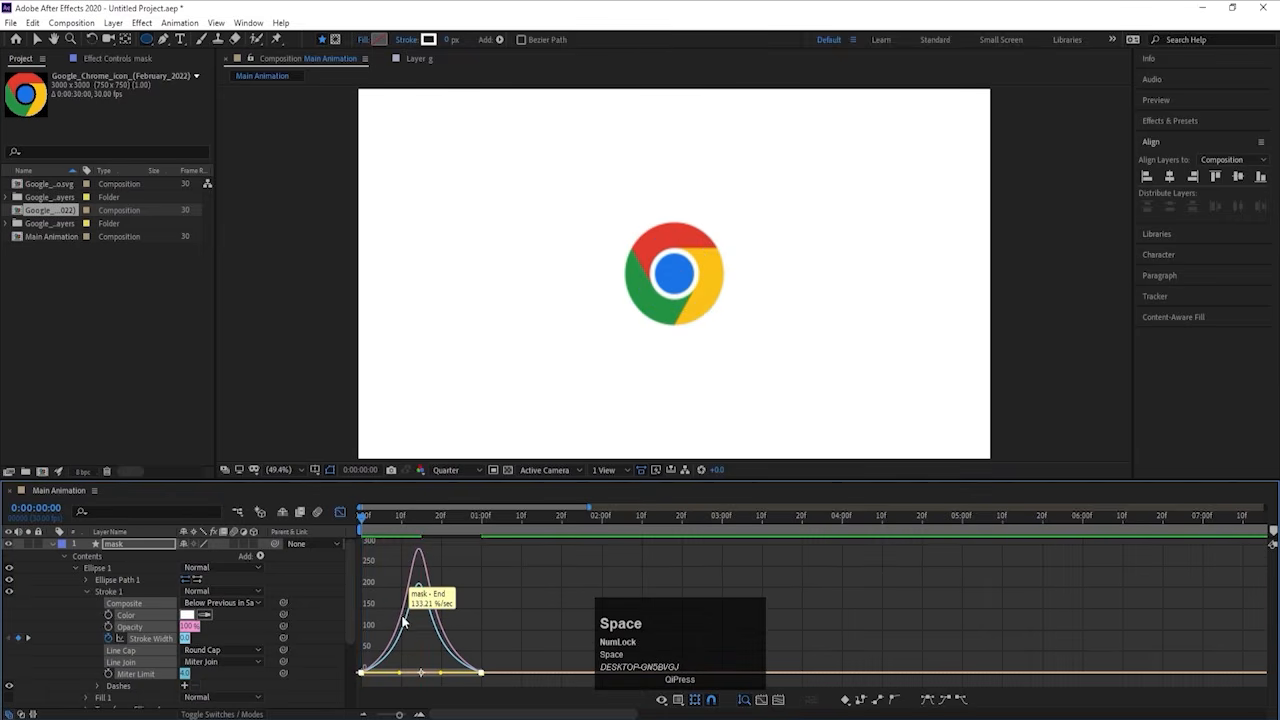
{"action": "left_click", "coordinate": [340, 511]}
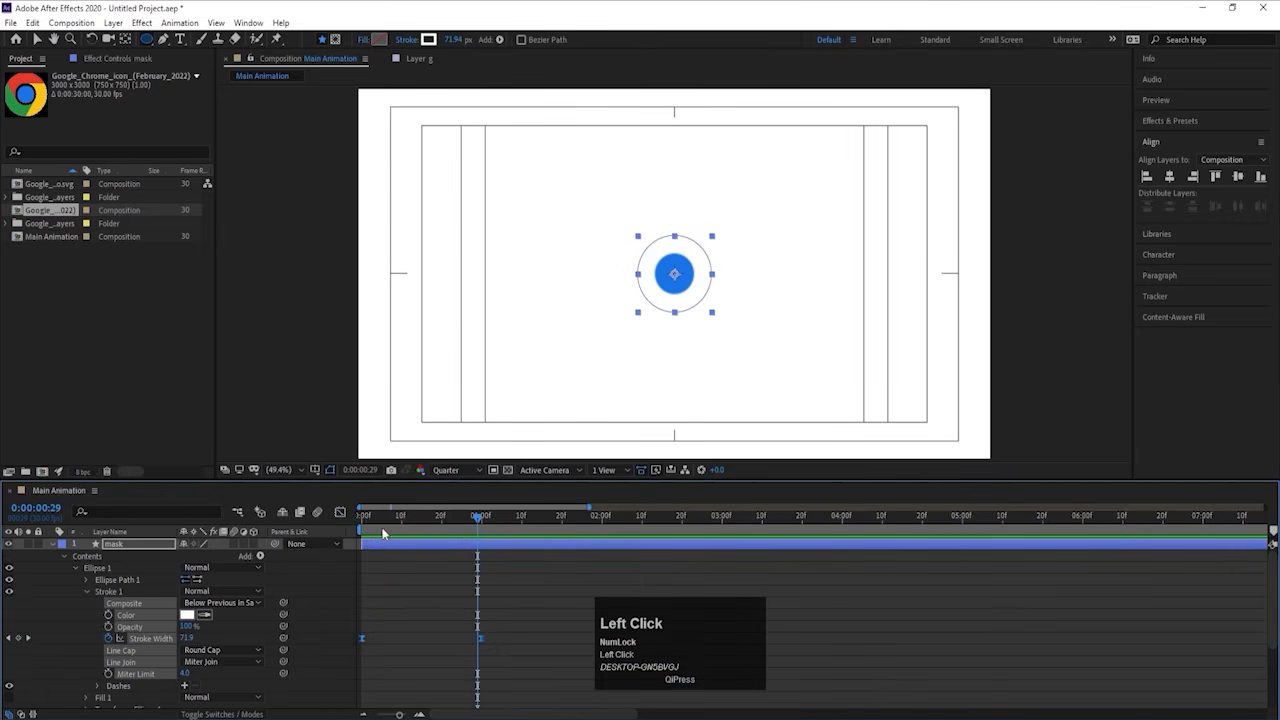
Step: Deselect the keyframes and collapse the mask layer's properties
{"action": "left_click", "coordinate": [384, 586]}
{"action": "key", "text": "u"}
{"action": "key", "text": "u"}
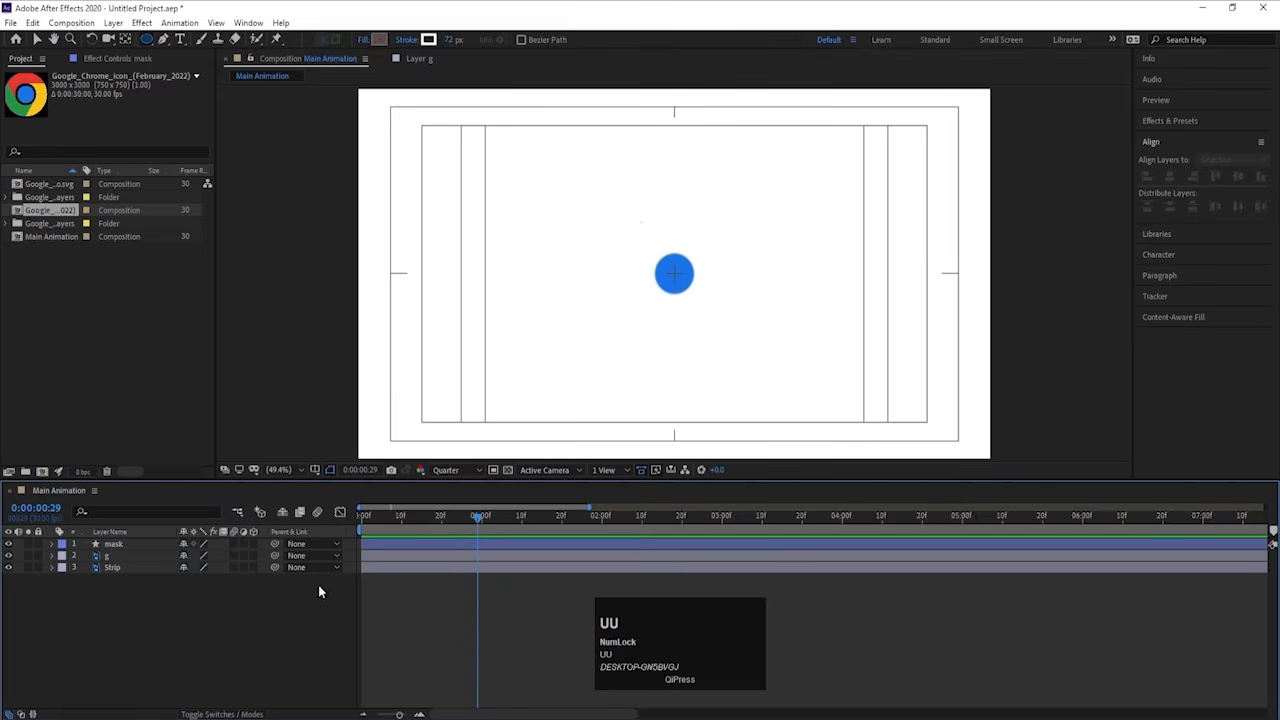
Step: Try the mask as an Alpha Matte and an Alpha Inverted Matte for layer g, and return that layer to No Track Matte
{"action": "left_click", "coordinate": [130, 556]}
{"action": "key", "text": "F4"}
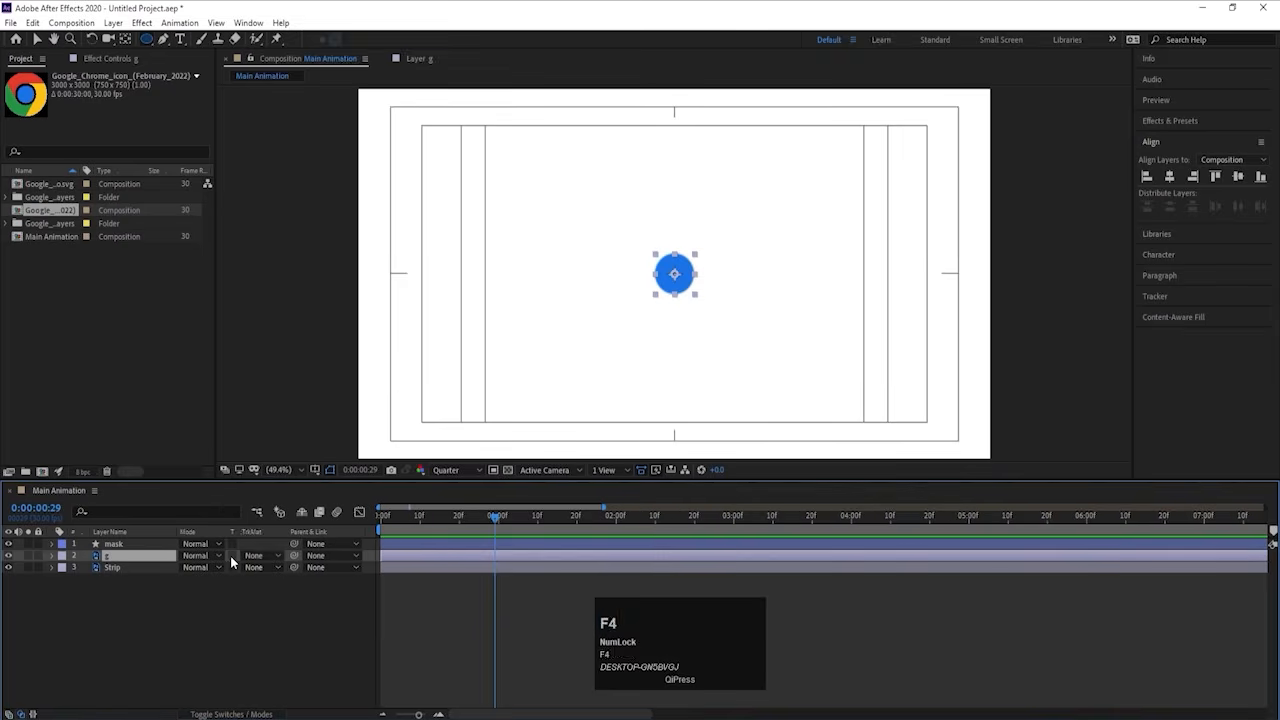
{"action": "left_click", "coordinate": [256, 556]}
{"action": "left_click", "coordinate": [400, 589]}
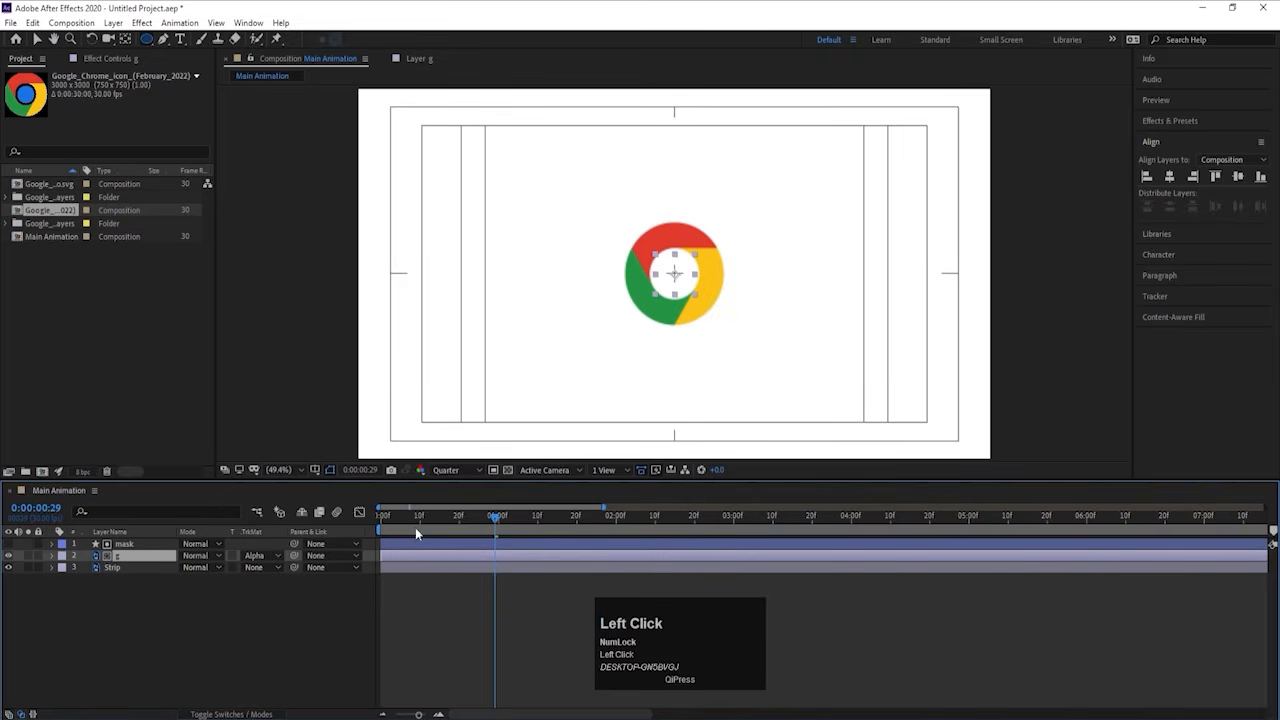
{"action": "left_click_drag", "start_coordinate": [415, 533], "coordinate": [355, 525]}
{"action": "left_click", "coordinate": [256, 556]}
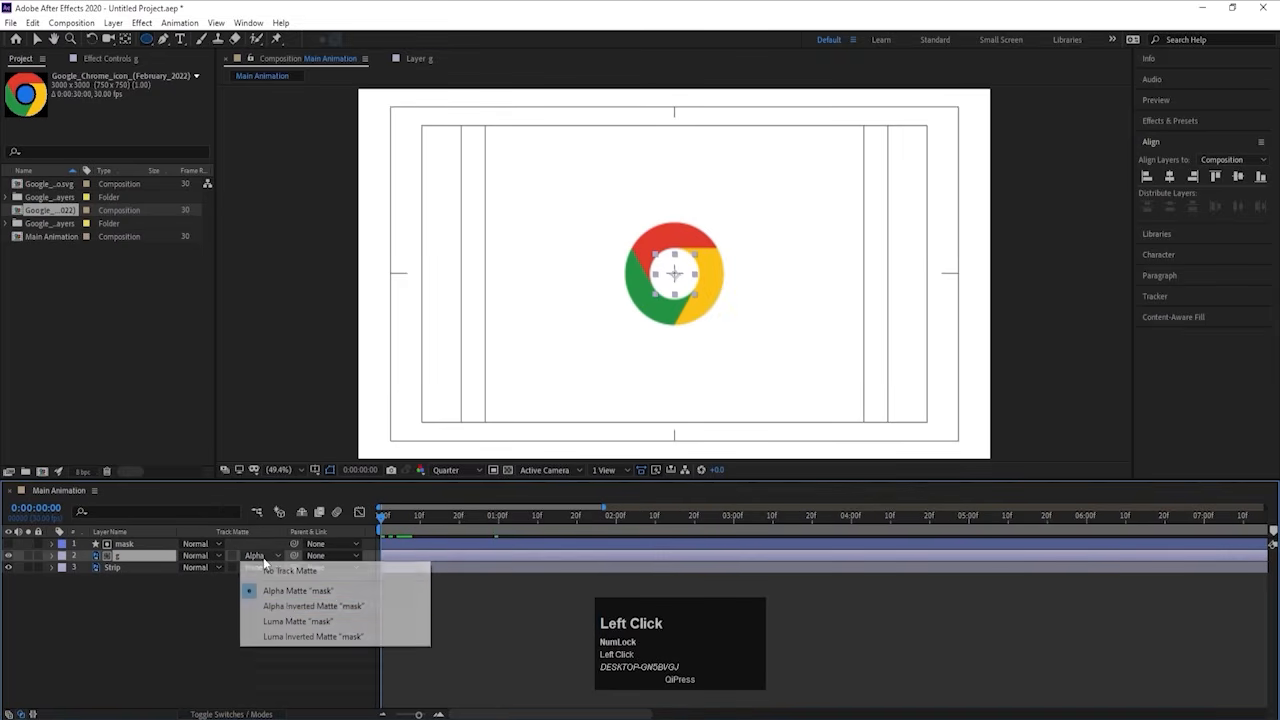
{"action": "left_click", "coordinate": [288, 606]}
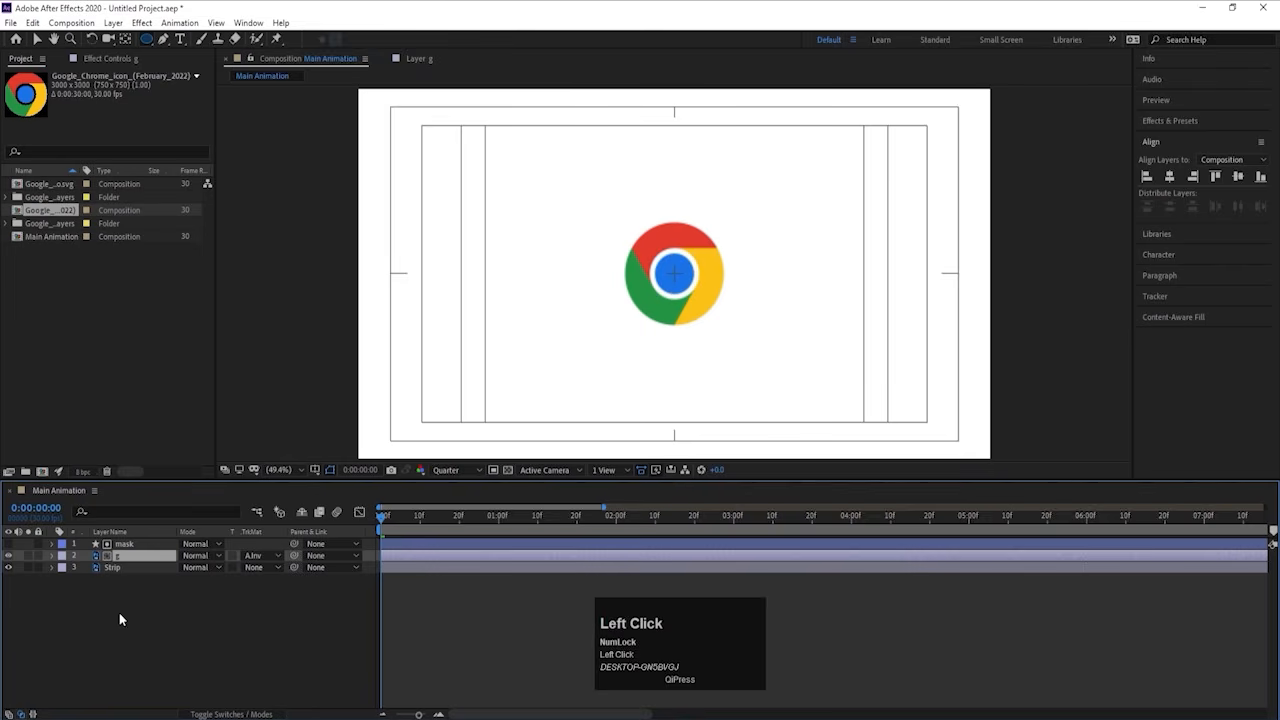
{"action": "key", "text": "ctrl+z"}
{"action": "left_click", "coordinate": [262, 556], "text": "ctrl"}
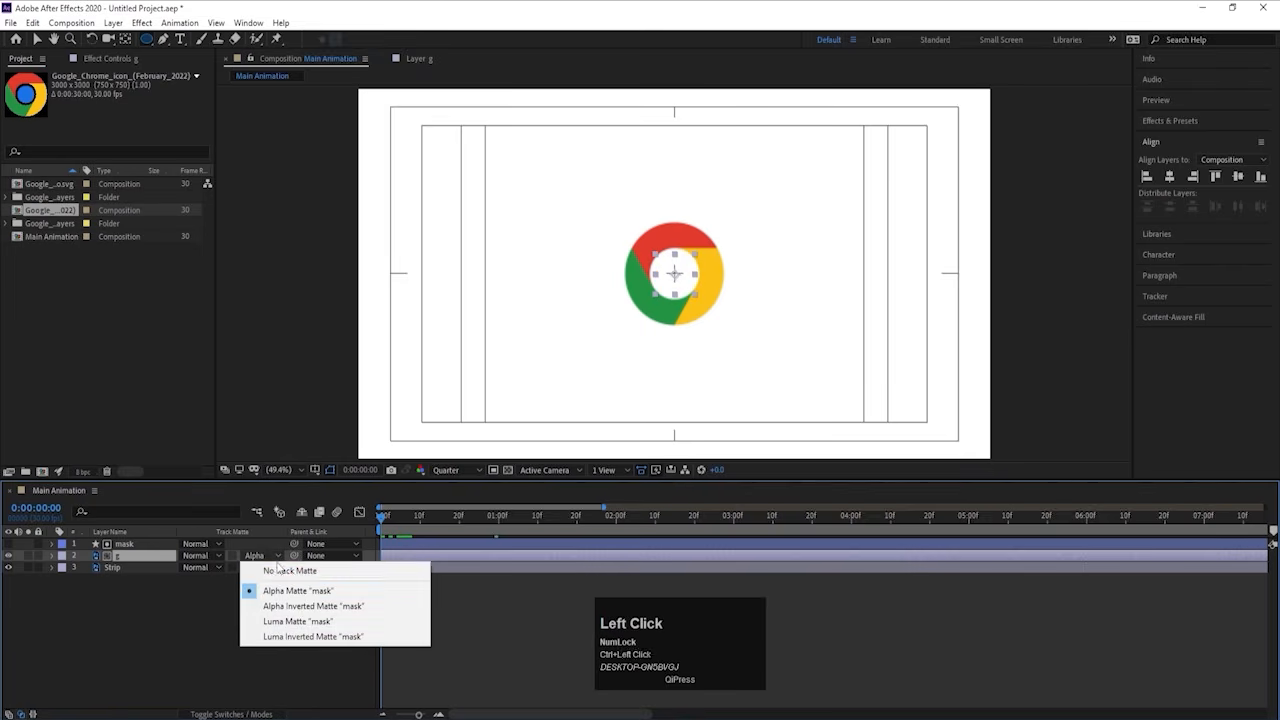
{"action": "left_click", "coordinate": [289, 570]}
Step: Move the mask layer directly above Strip, set Strip's track matte to Alpha Matte "mask", and preview the reveal
{"action": "left_click", "coordinate": [117, 544]}
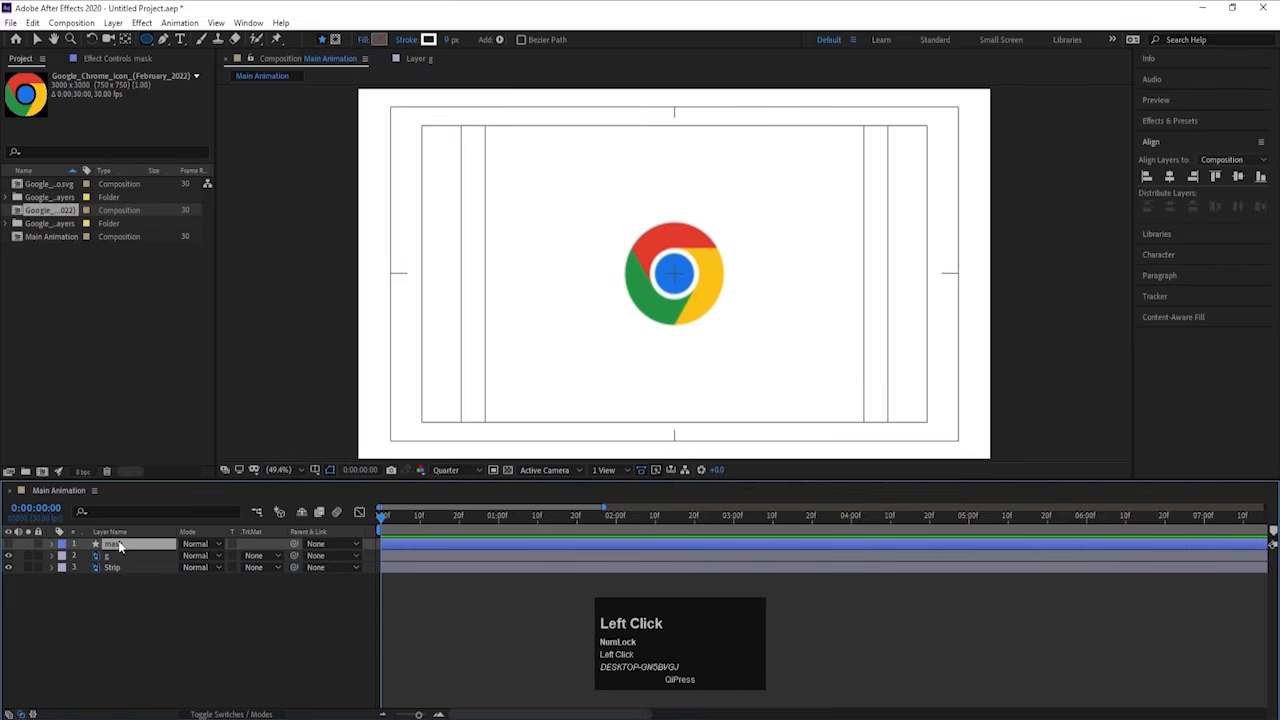
{"action": "left_click_drag", "start_coordinate": [117, 546], "coordinate": [138, 562]}
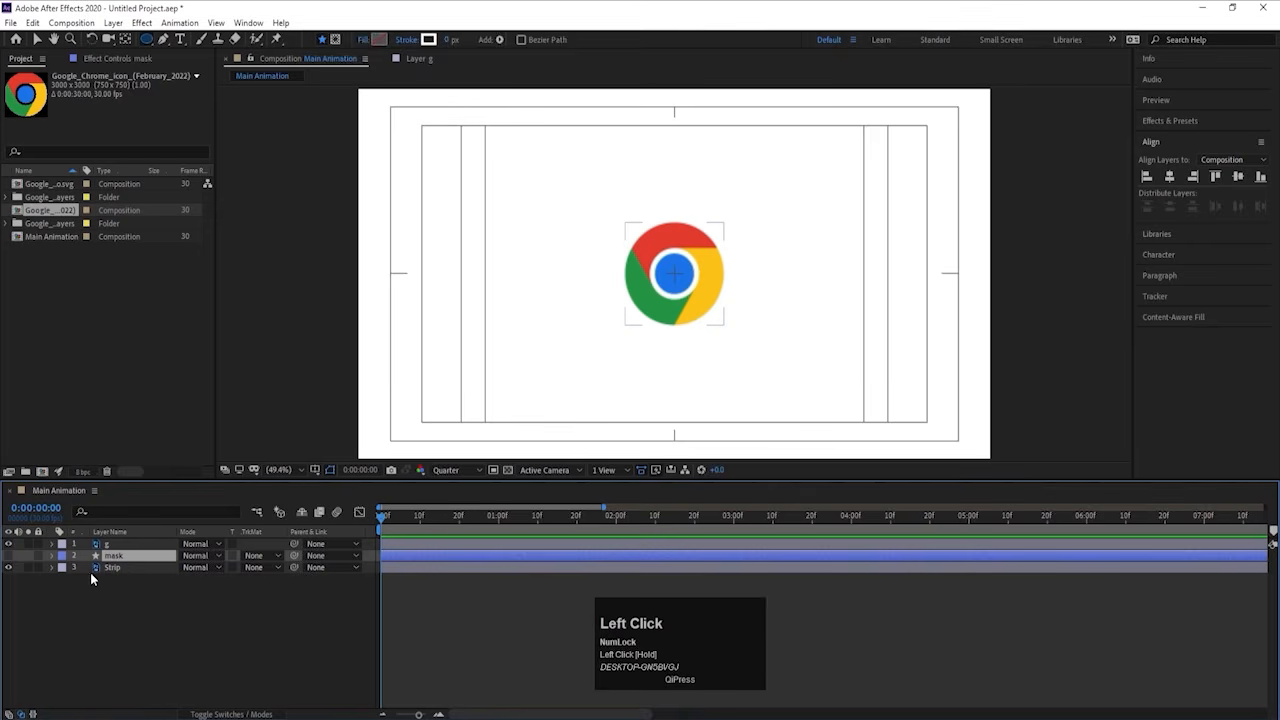
{"action": "left_click", "coordinate": [100, 570]}
{"action": "left_click", "coordinate": [248, 568]}
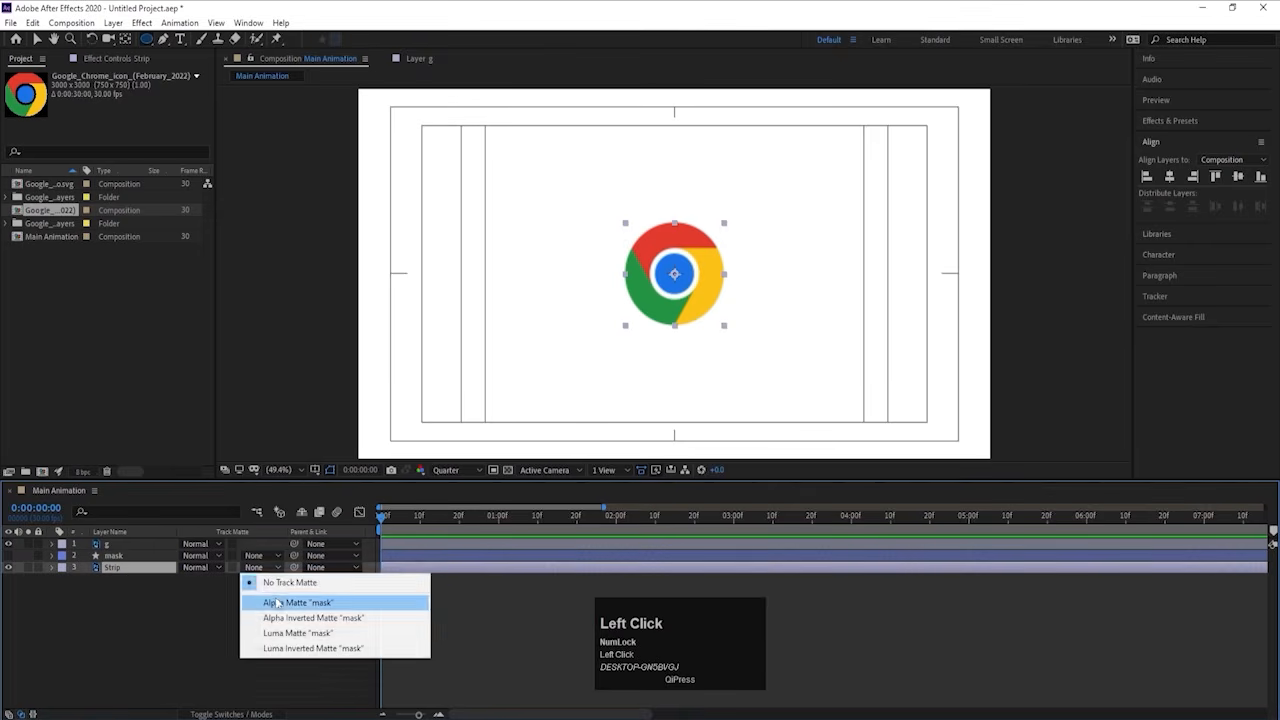
{"action": "left_click", "coordinate": [278, 603]}
{"action": "key", "text": "space"}
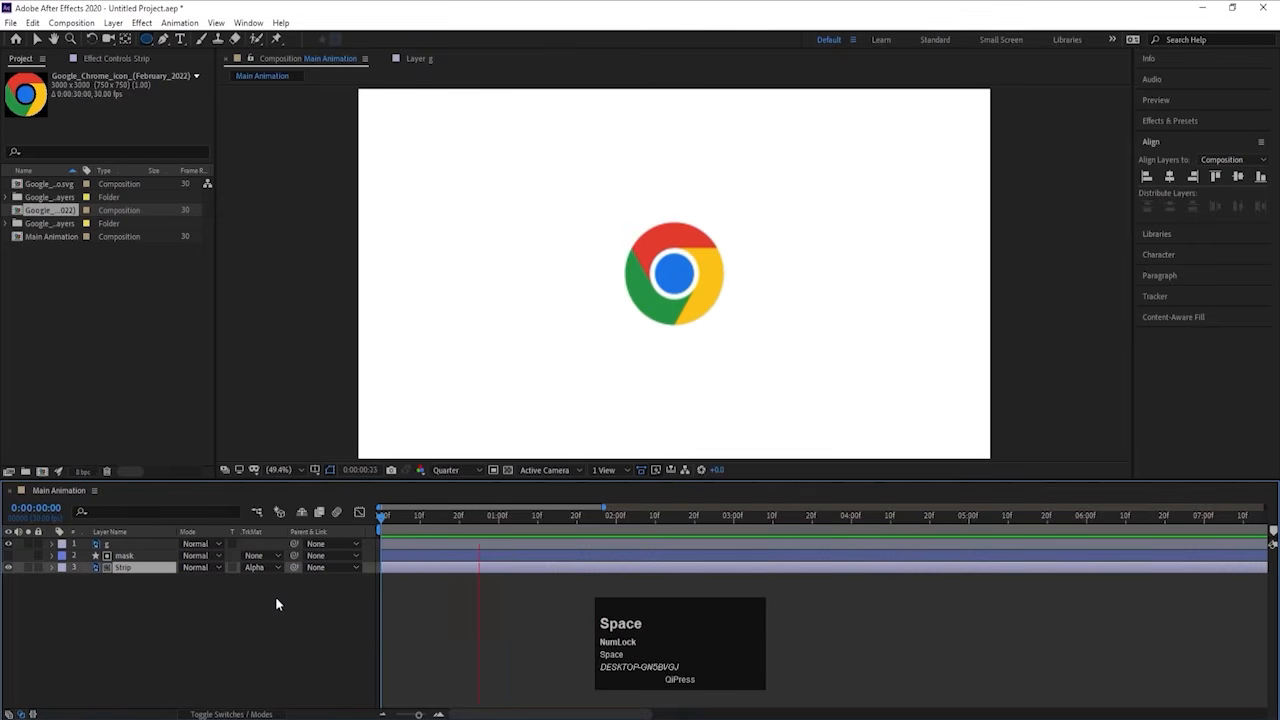
{"action": "left_click", "coordinate": [461, 566]}
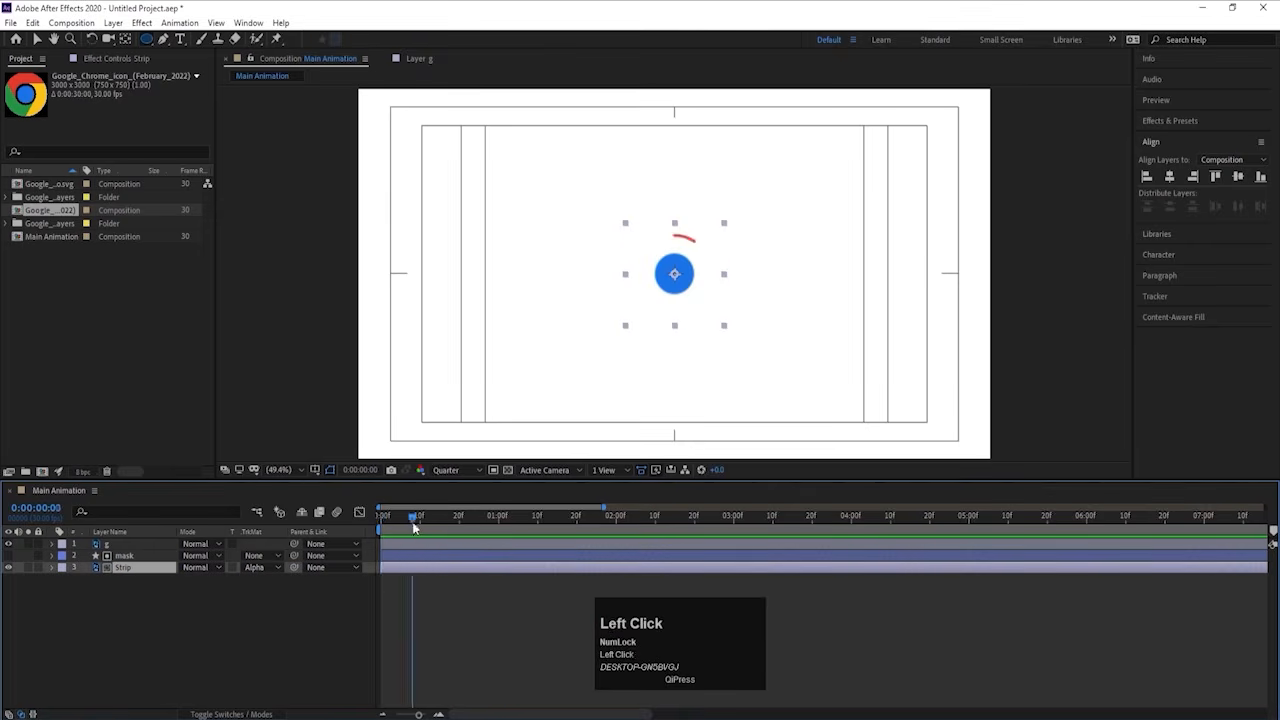
{"action": "left_click", "coordinate": [160, 594]}
Step: Add Rotation keyframes to the Strip layer on the first frame and at 0:00:01:10
{"action": "left_click", "coordinate": [127, 567]}
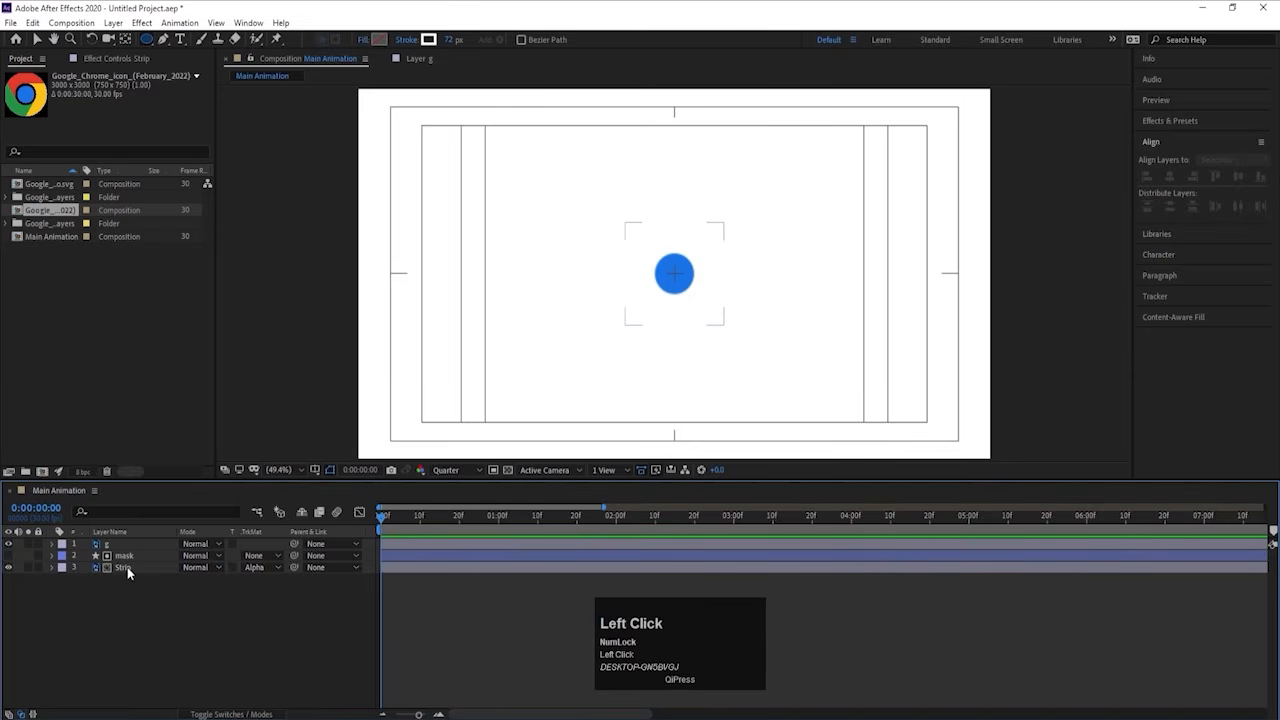
{"action": "key", "text": "r"}
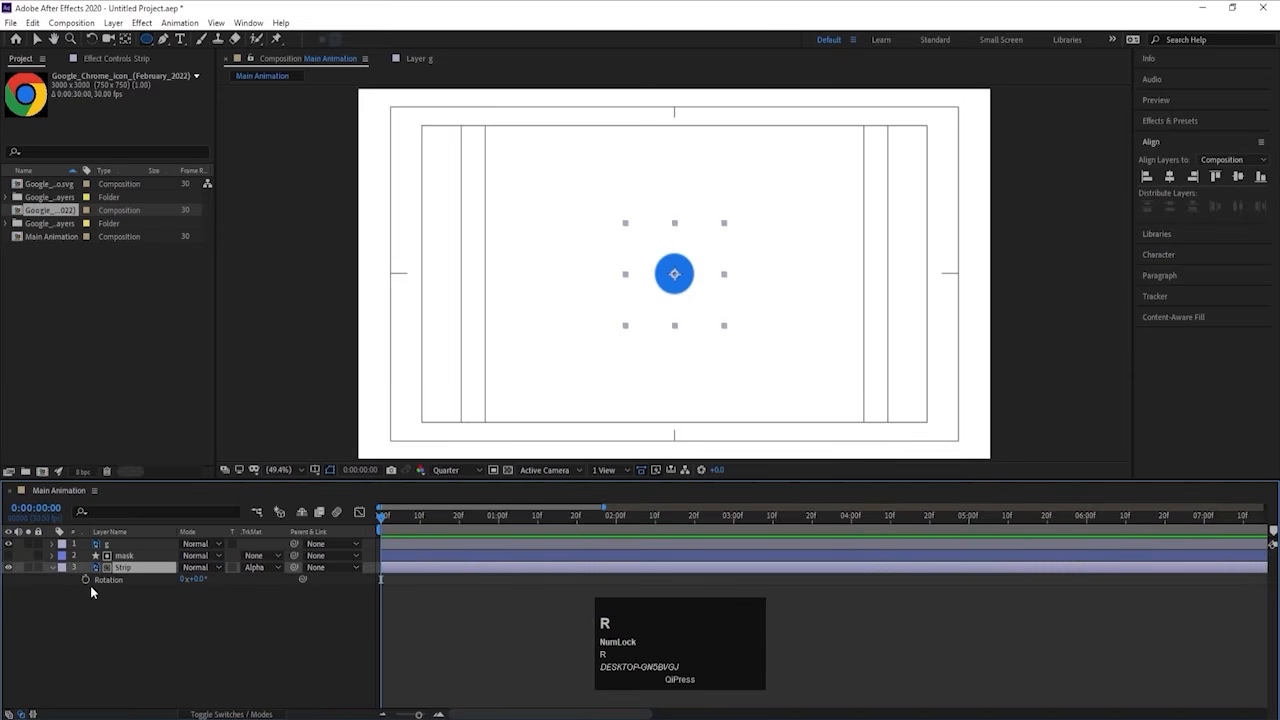
{"action": "left_click", "coordinate": [84, 580]}
{"action": "left_click", "coordinate": [110, 600]}
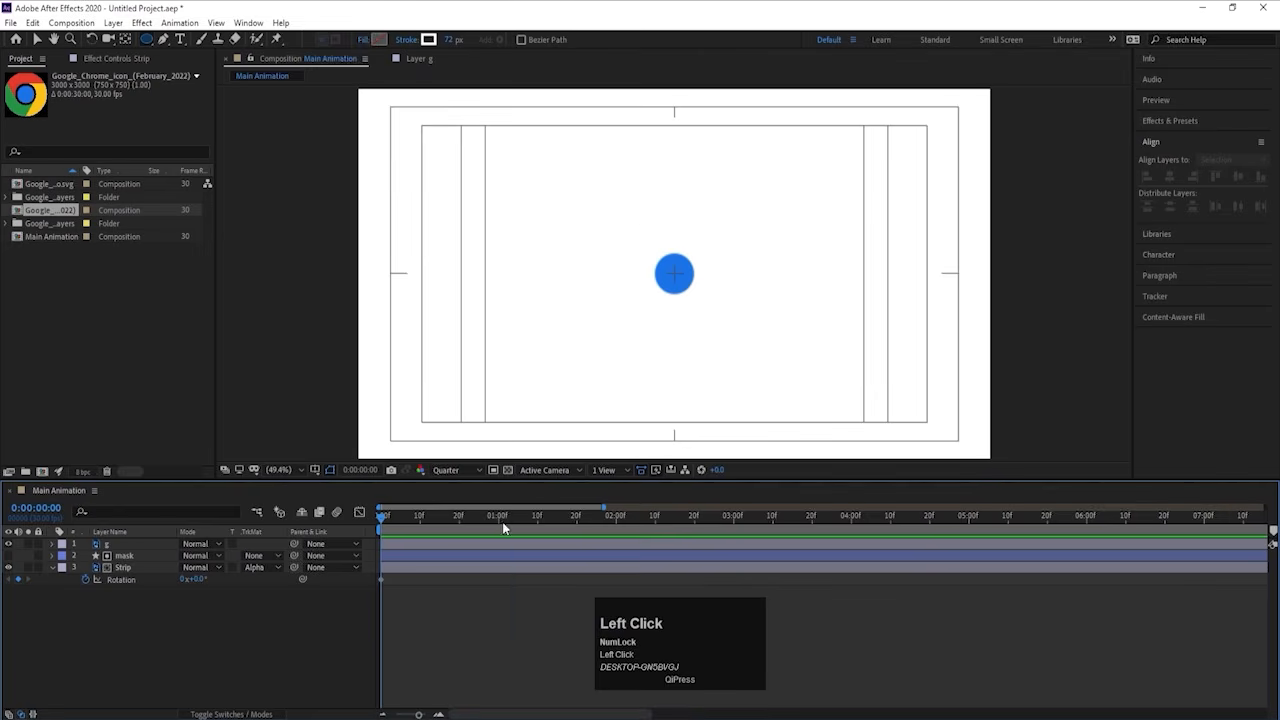
{"action": "left_click_drag", "start_coordinate": [504, 528], "coordinate": [537, 523]}
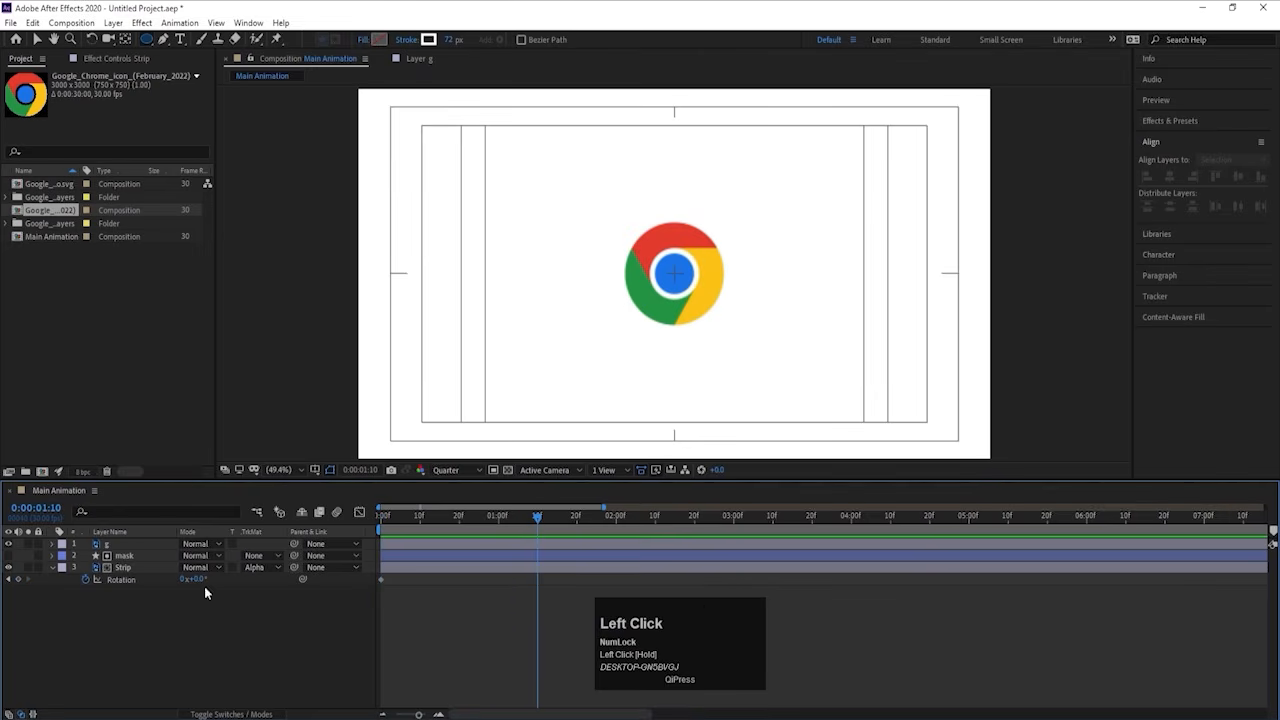
{"action": "left_click", "coordinate": [18, 580]}
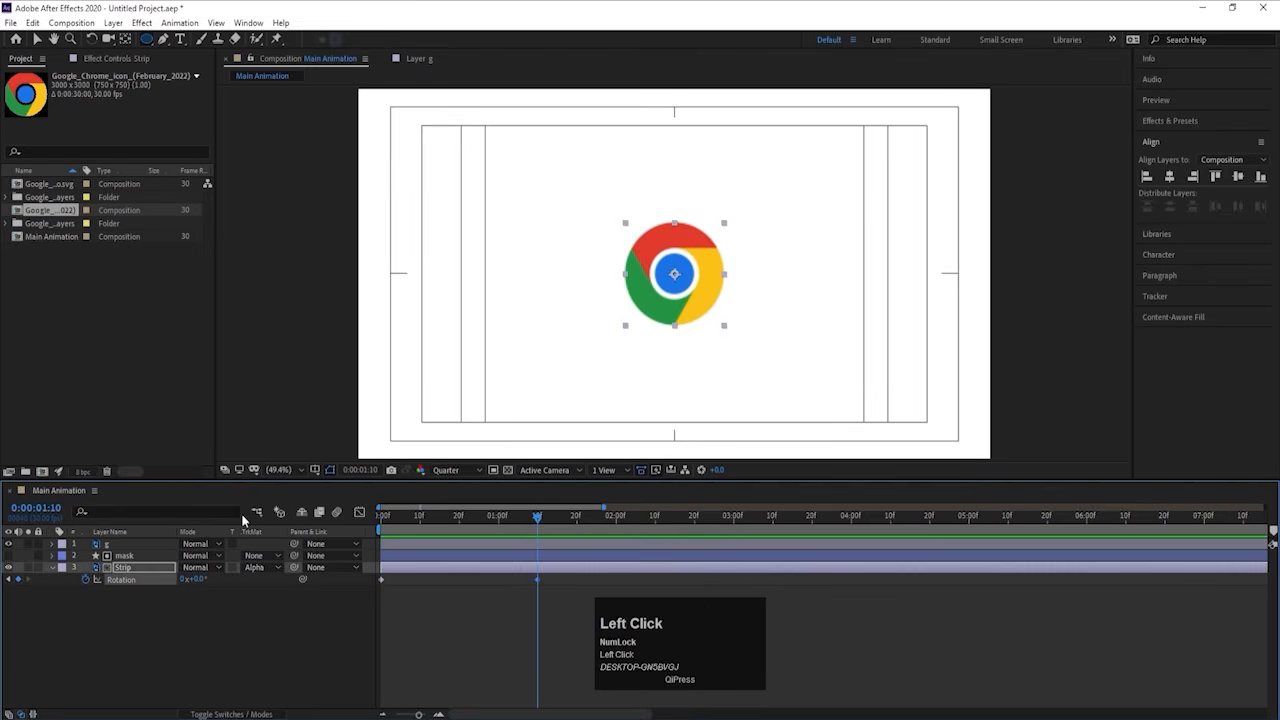
Step: Set the Strip layer's Rotation to -90° on the first frame and preview the spin
{"action": "left_click", "coordinate": [378, 515]}
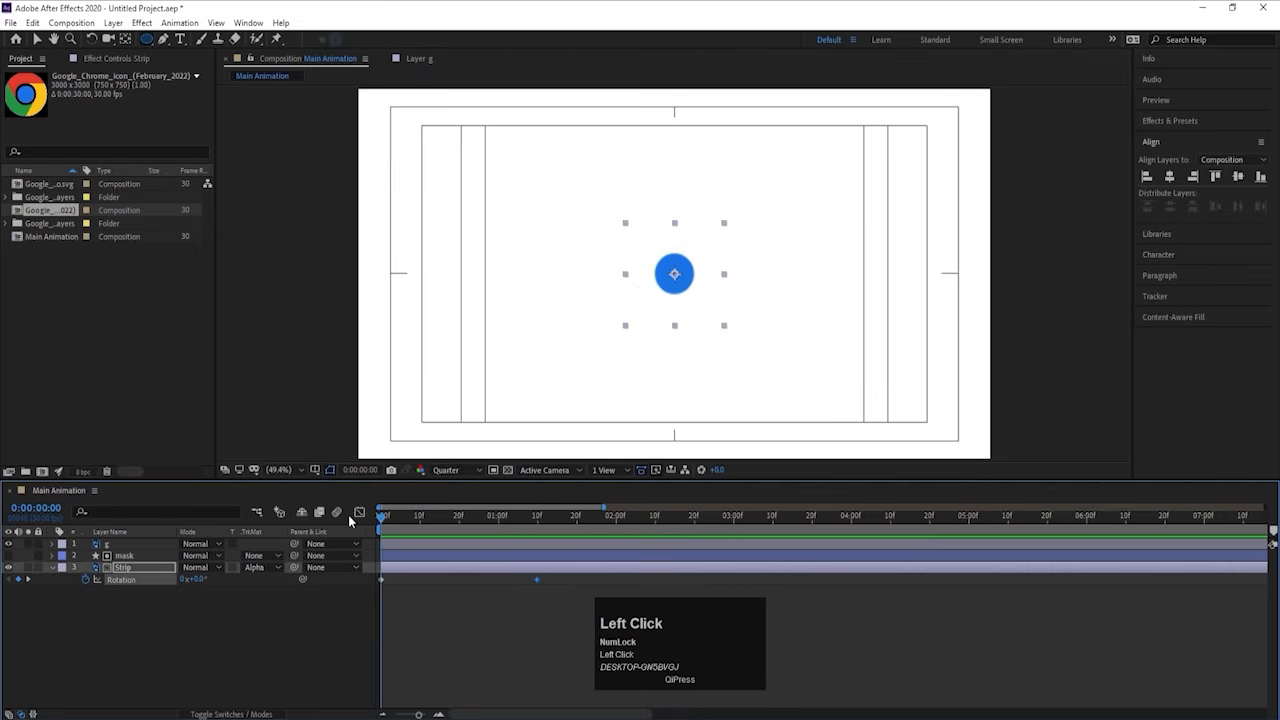
{"action": "left_click", "coordinate": [199, 579]}
{"action": "type", "text": "-90"}
{"action": "key", "text": "Return"}
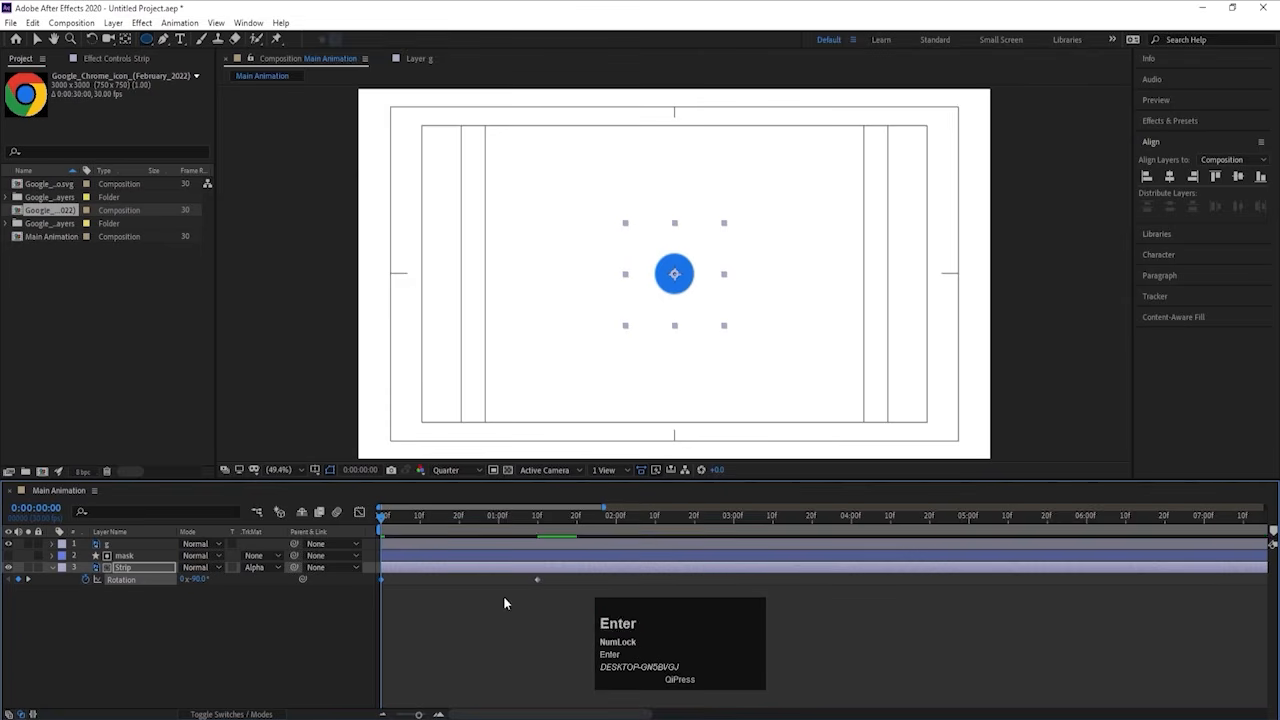
{"action": "key", "text": "space"}
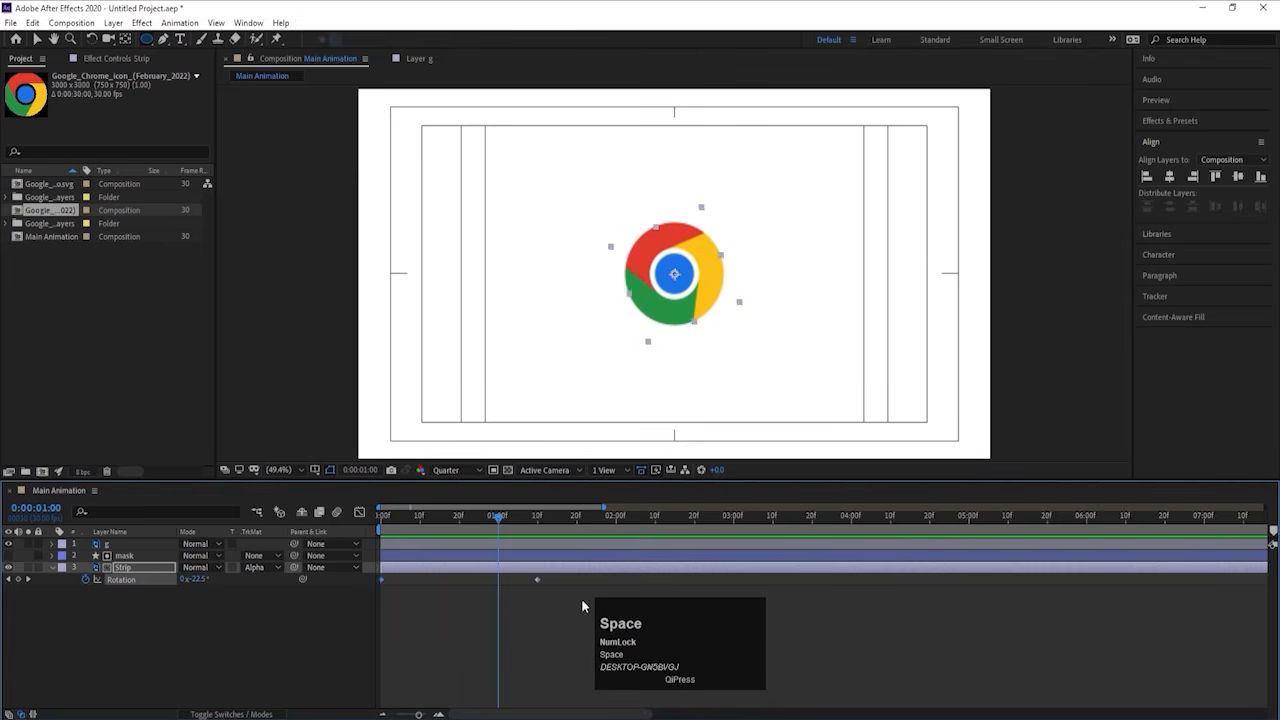
Step: Apply Easy Ease to Strip's Rotation keyframes with a speed curve that peaks early and settles slowly, and preview the result
{"action": "left_click_drag", "start_coordinate": [587, 600], "coordinate": [375, 566]}
{"action": "key", "text": "F9"}
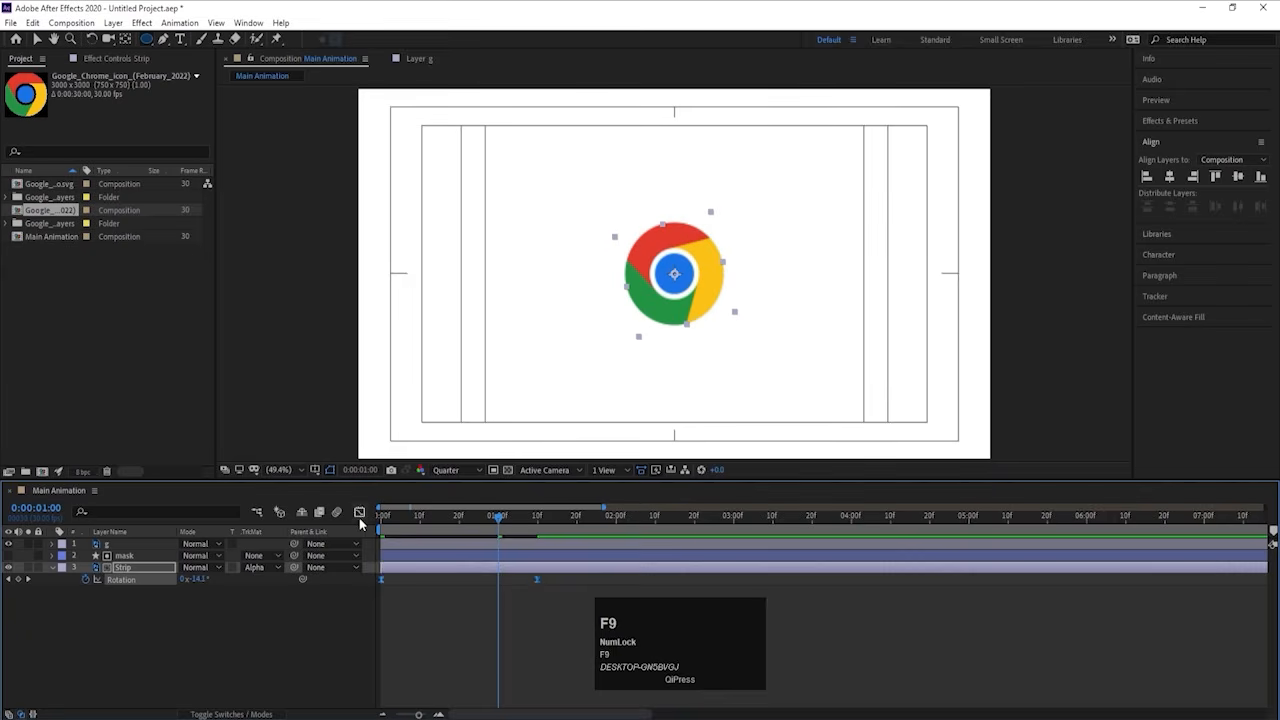
{"action": "left_click", "coordinate": [360, 511]}
{"action": "left_click_drag", "start_coordinate": [522, 683], "coordinate": [460, 676]}
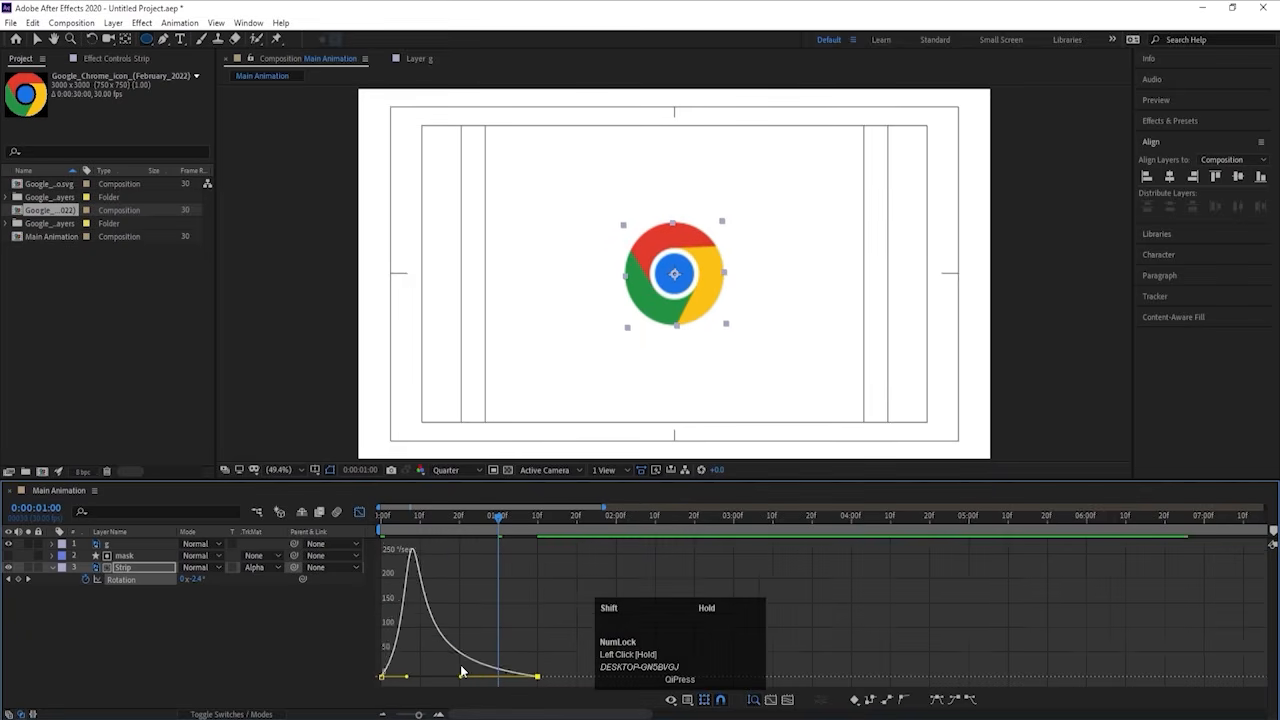
{"action": "key", "text": "minus"}
{"action": "left_click_drag", "start_coordinate": [408, 523], "coordinate": [346, 523]}
{"action": "key", "text": "space"}
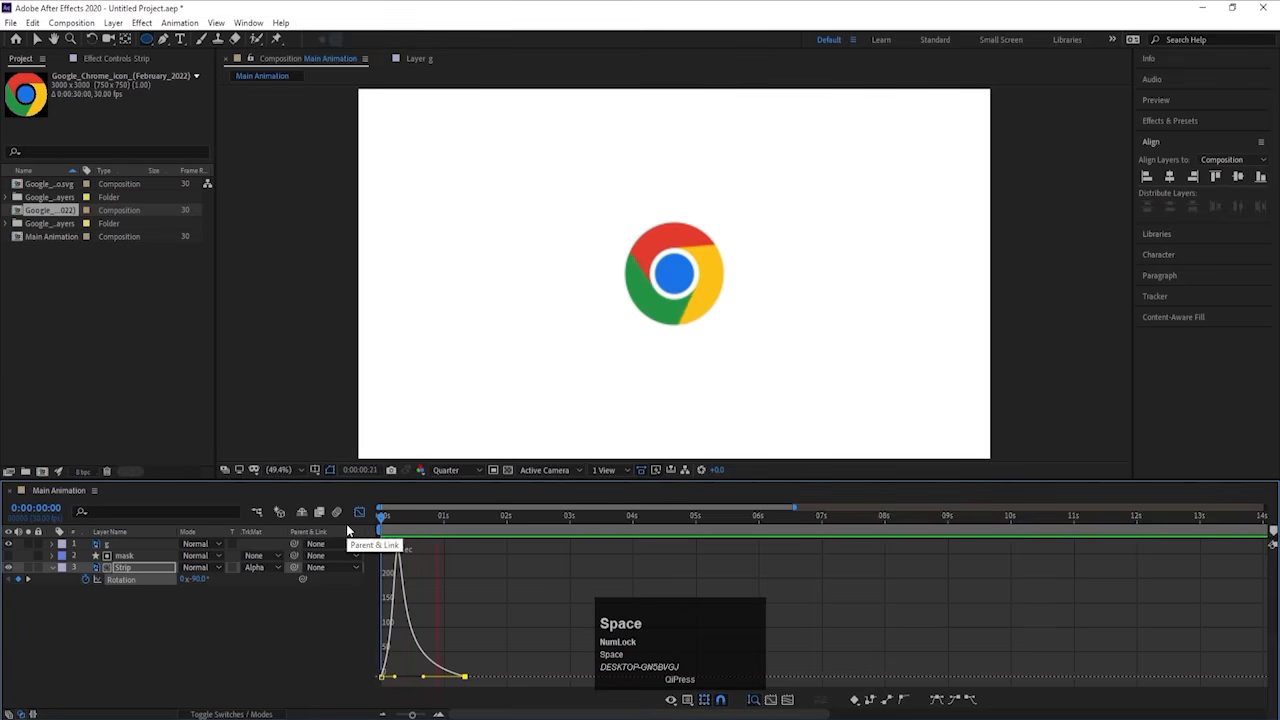
{"action": "key", "text": "space"}
{"action": "left_click", "coordinate": [357, 513]}
{"action": "key", "text": "space"}
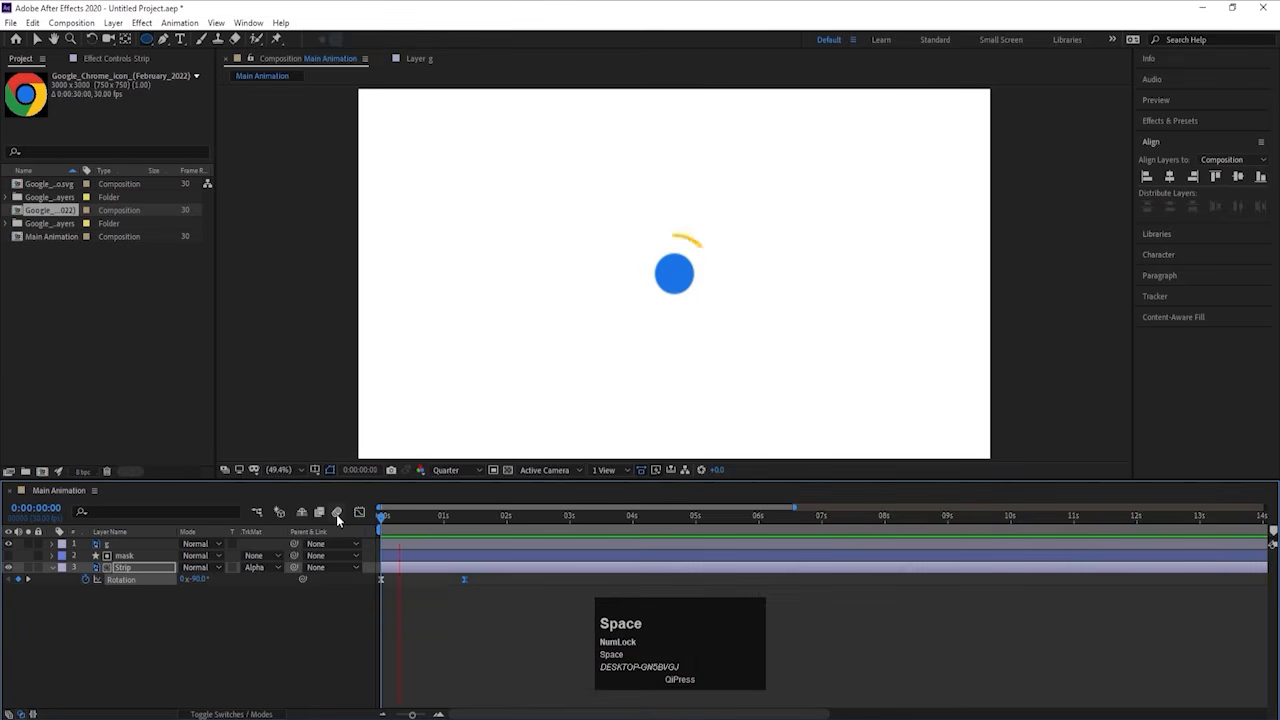
{"action": "key", "text": "space"}
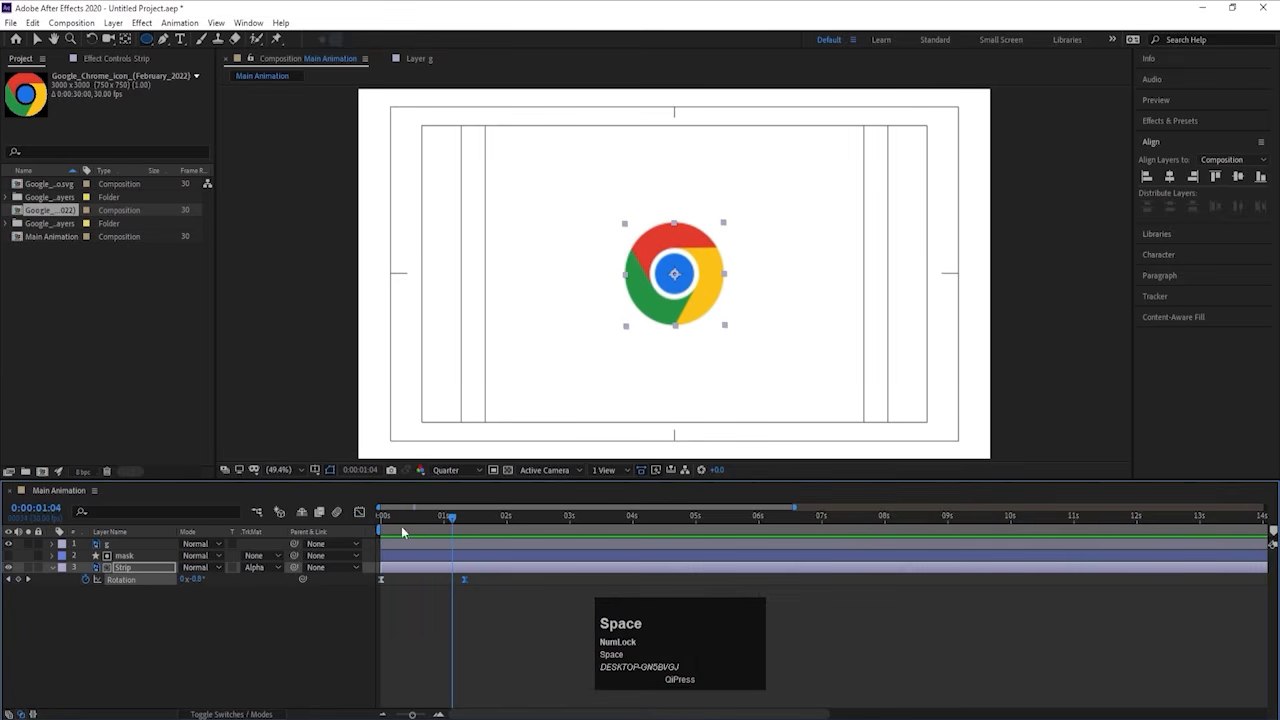
Step: Keyframe layer g's Scale at 0% on the first frame and 10% at 0:00:01:10
{"action": "left_click_drag", "start_coordinate": [401, 526], "coordinate": [211, 569]}
{"action": "left_click", "coordinate": [167, 598]}
{"action": "left_click", "coordinate": [122, 546]}
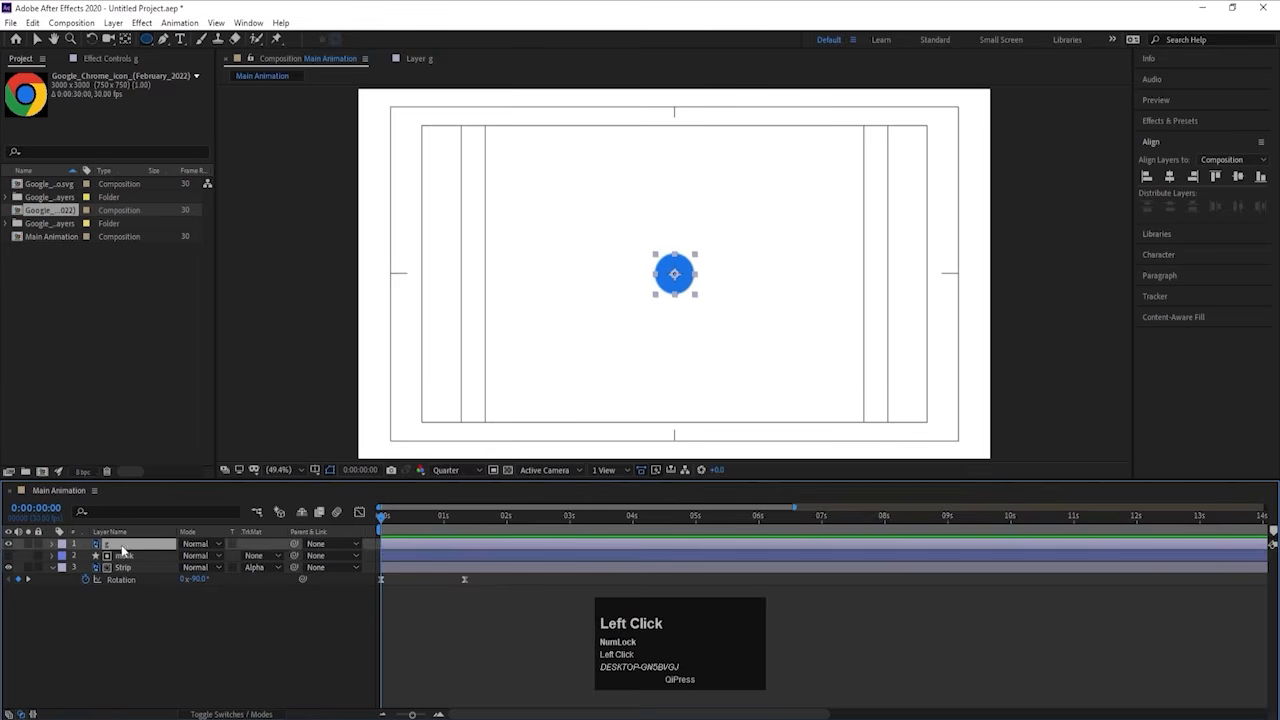
{"action": "key", "text": "s"}
{"action": "left_click", "coordinate": [86, 557]}
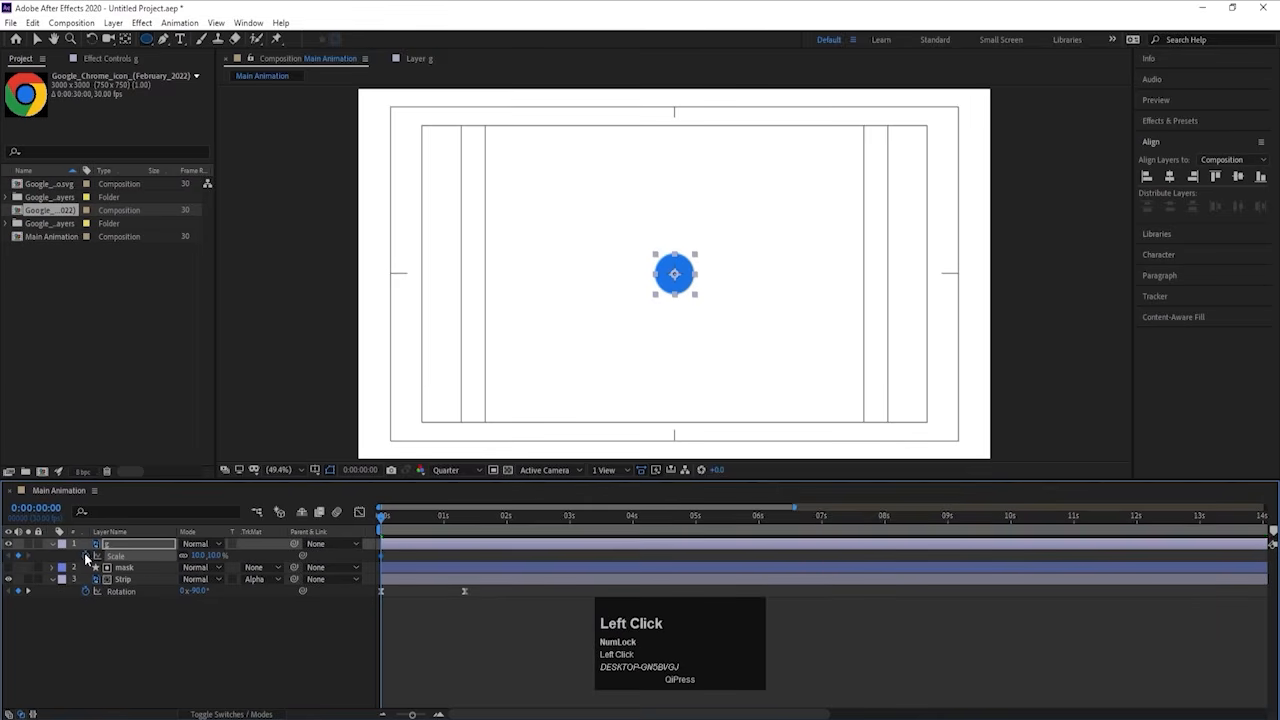
{"action": "key", "text": "k"}
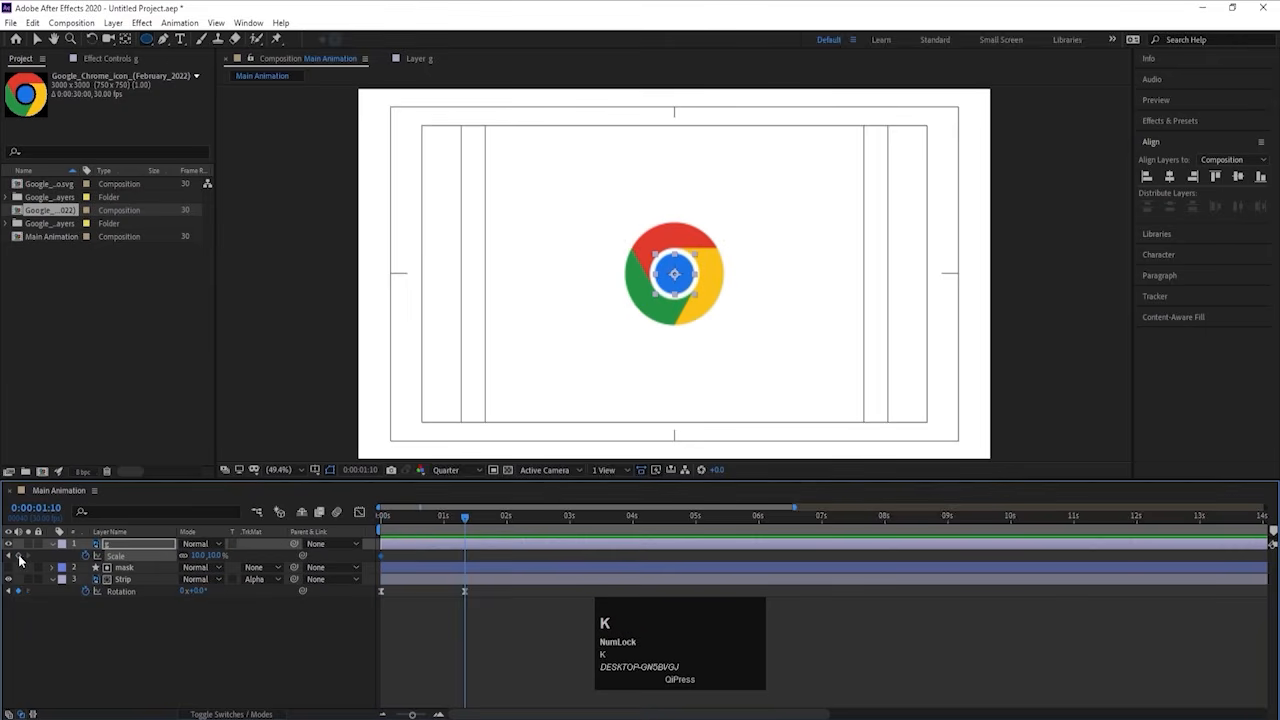
{"action": "left_click", "coordinate": [19, 557]}
{"action": "key", "text": "j"}
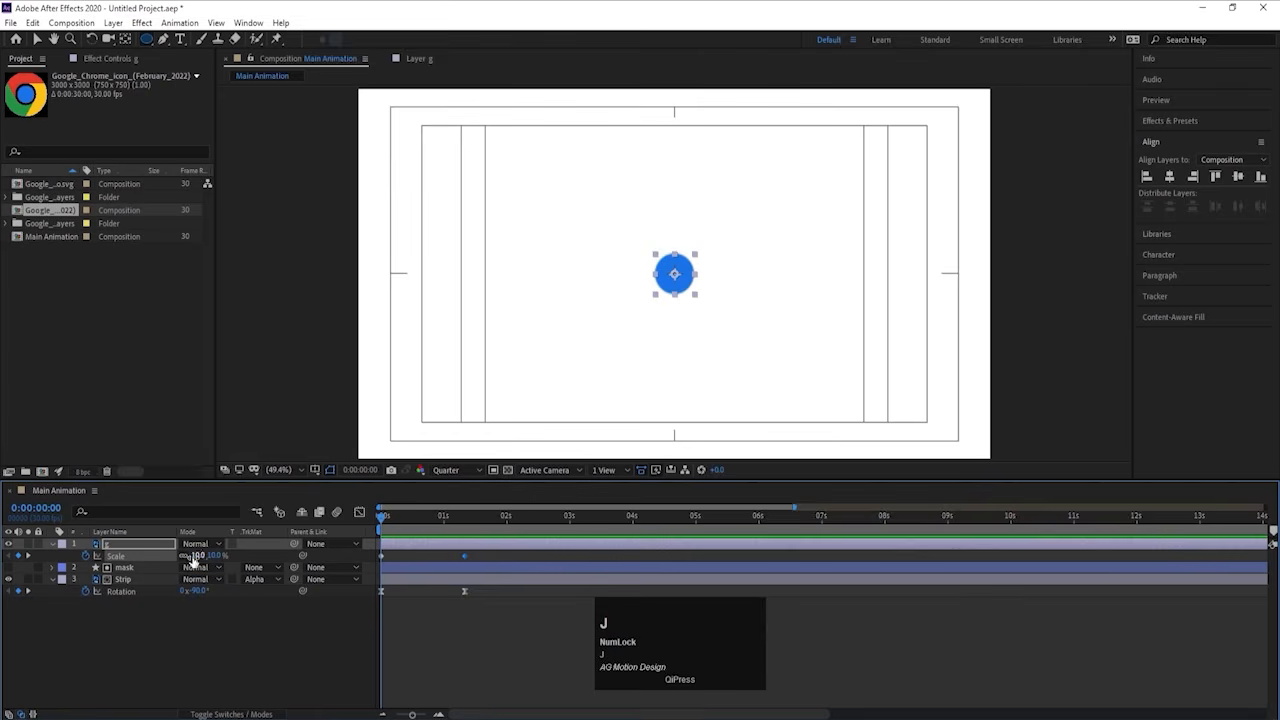
{"action": "left_click", "coordinate": [191, 556]}
{"action": "type", "text": "0"}
{"action": "key", "text": "Return"}
Step: Apply Easy Ease to layer g's Scale keyframes with an early-peaking speed curve and preview the full logo animation
{"action": "left_click", "coordinate": [136, 556]}
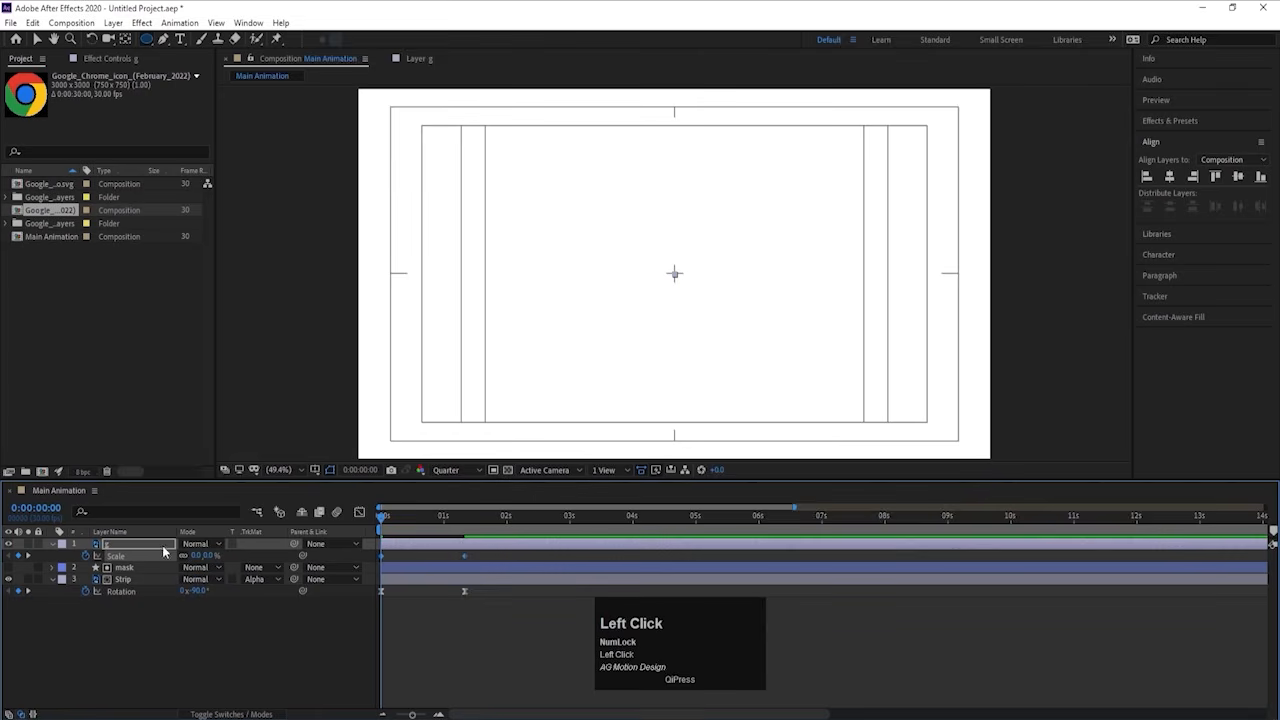
{"action": "key", "text": "F9"}
{"action": "left_click", "coordinate": [358, 513]}
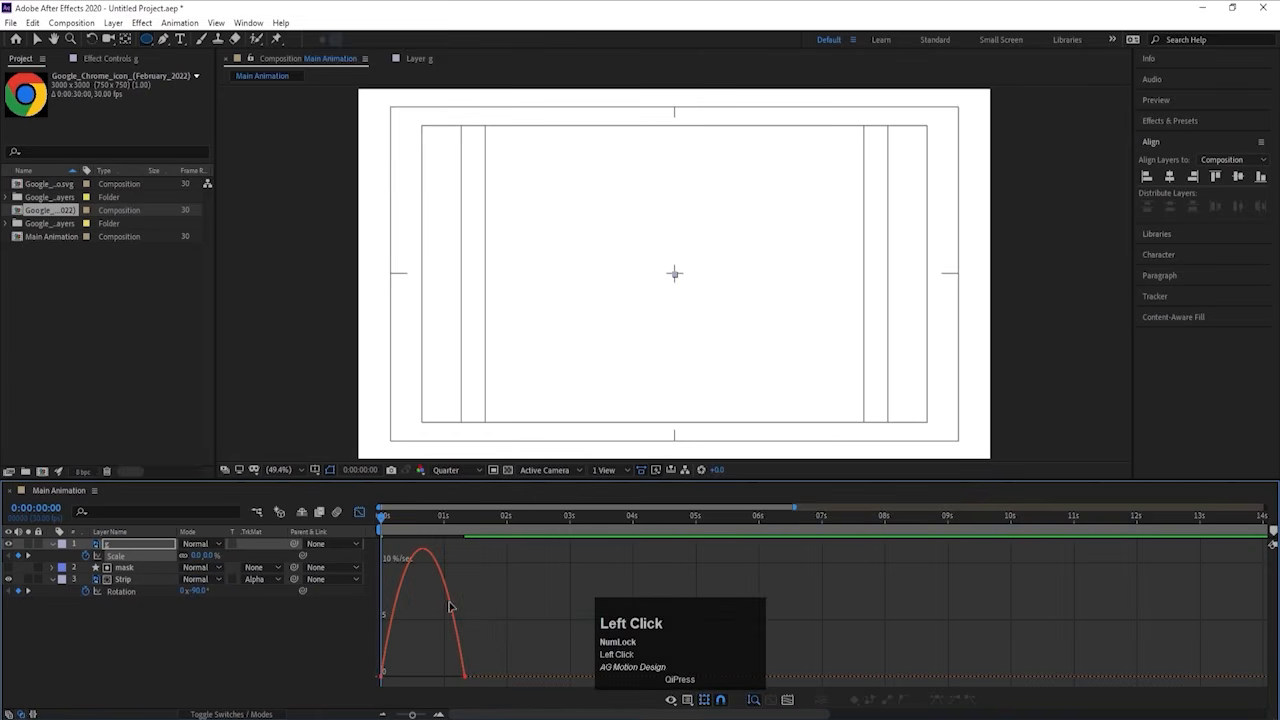
{"action": "left_click_drag", "start_coordinate": [492, 626], "coordinate": [375, 688]}
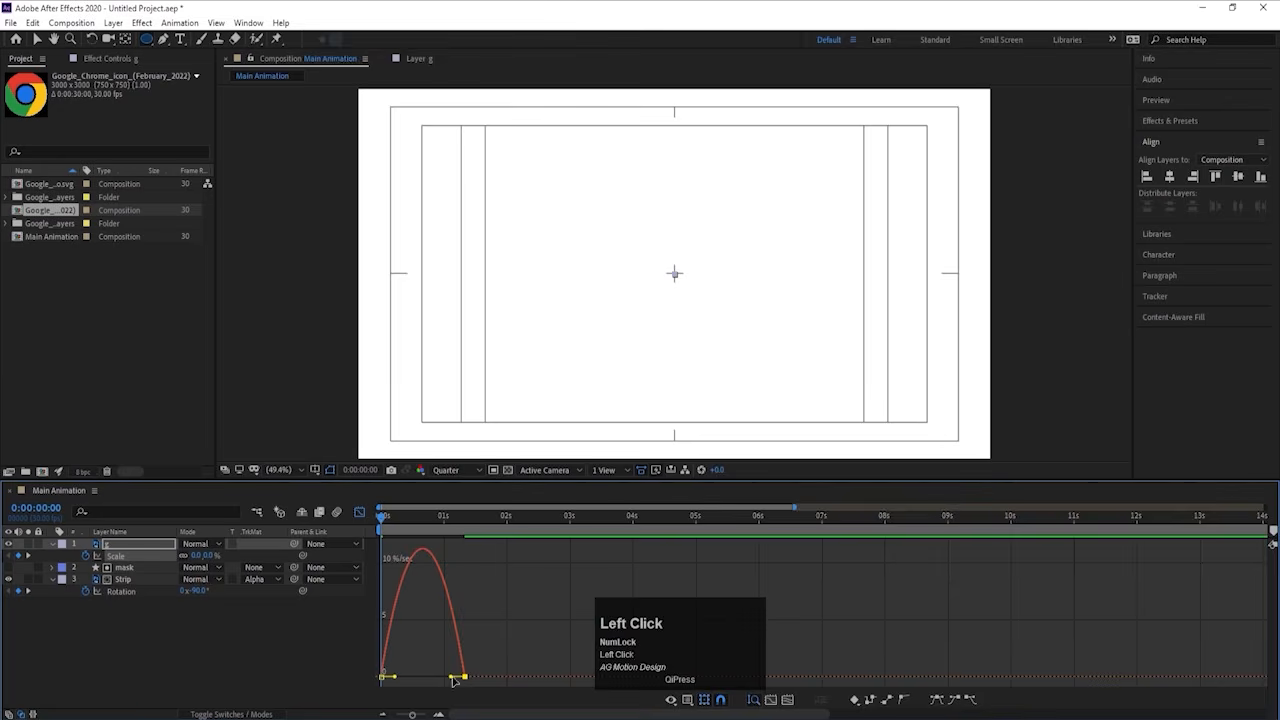
{"action": "left_click_drag", "start_coordinate": [455, 680], "coordinate": [422, 678]}
{"action": "left_click", "coordinate": [359, 513]}
{"action": "key", "text": "space"}
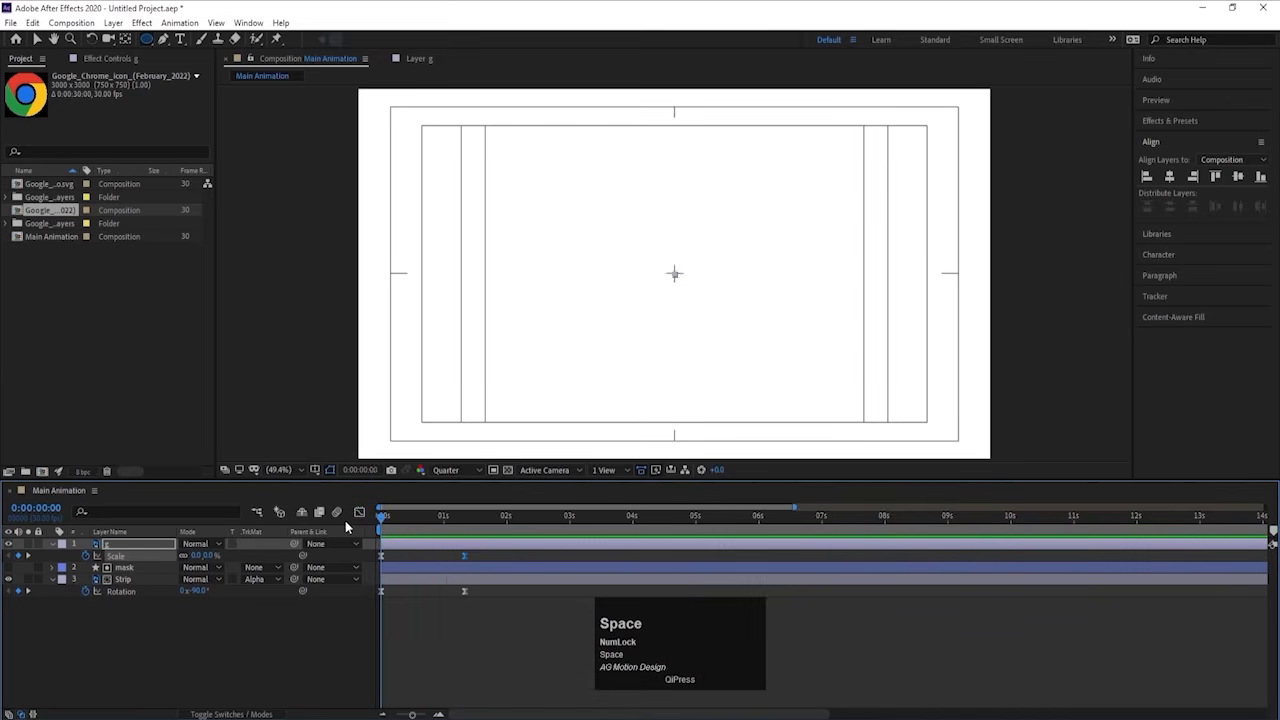
{"action": "left_click", "coordinate": [484, 609]}
{"action": "key", "text": "space"}
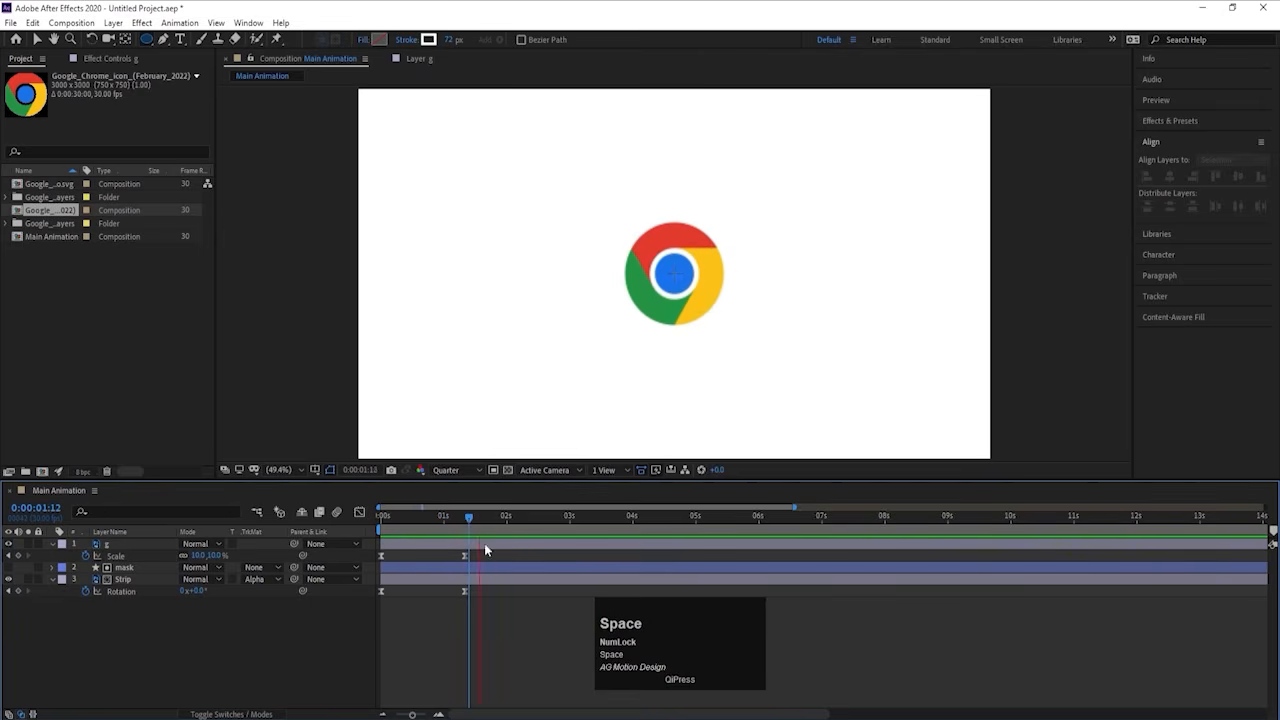
Step: Add a holding Rotation keyframe to the Strip layer at 0:00:01:16 and set Rotation to 90° at 0:00:02:00
{"action": "left_click", "coordinate": [120, 579]}
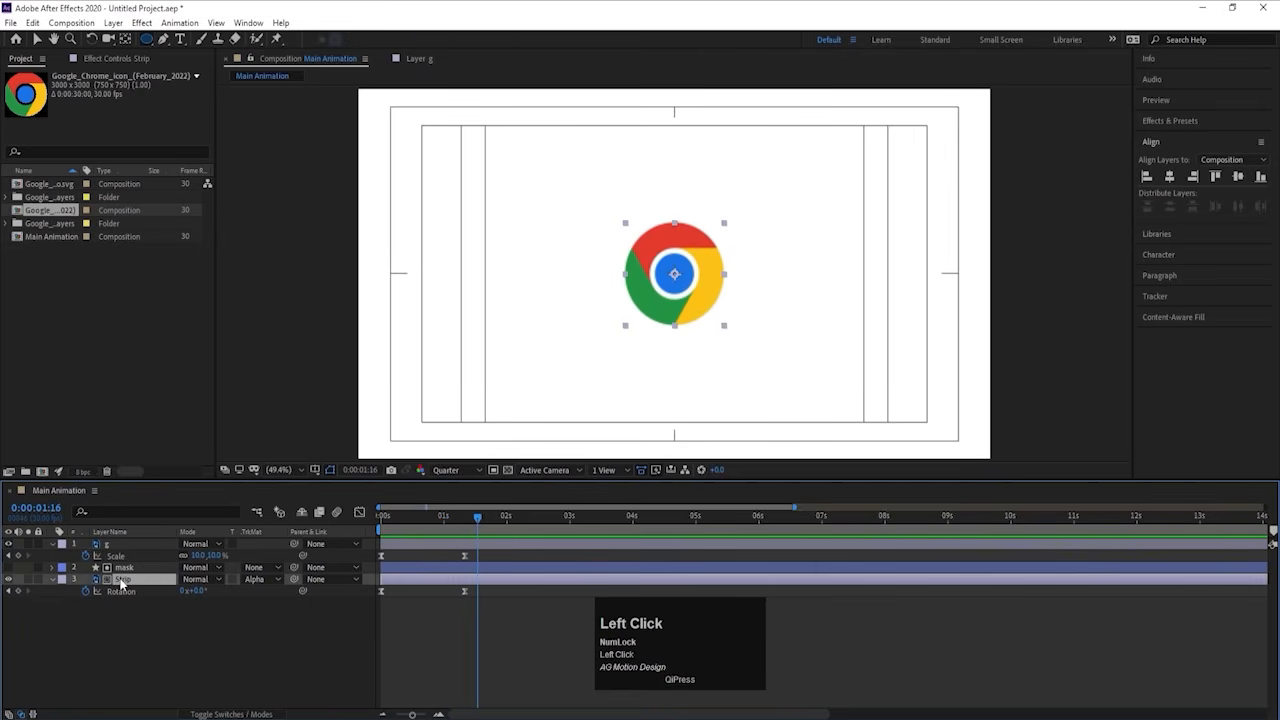
{"action": "left_click", "coordinate": [18, 591]}
{"action": "key", "text": "space"}
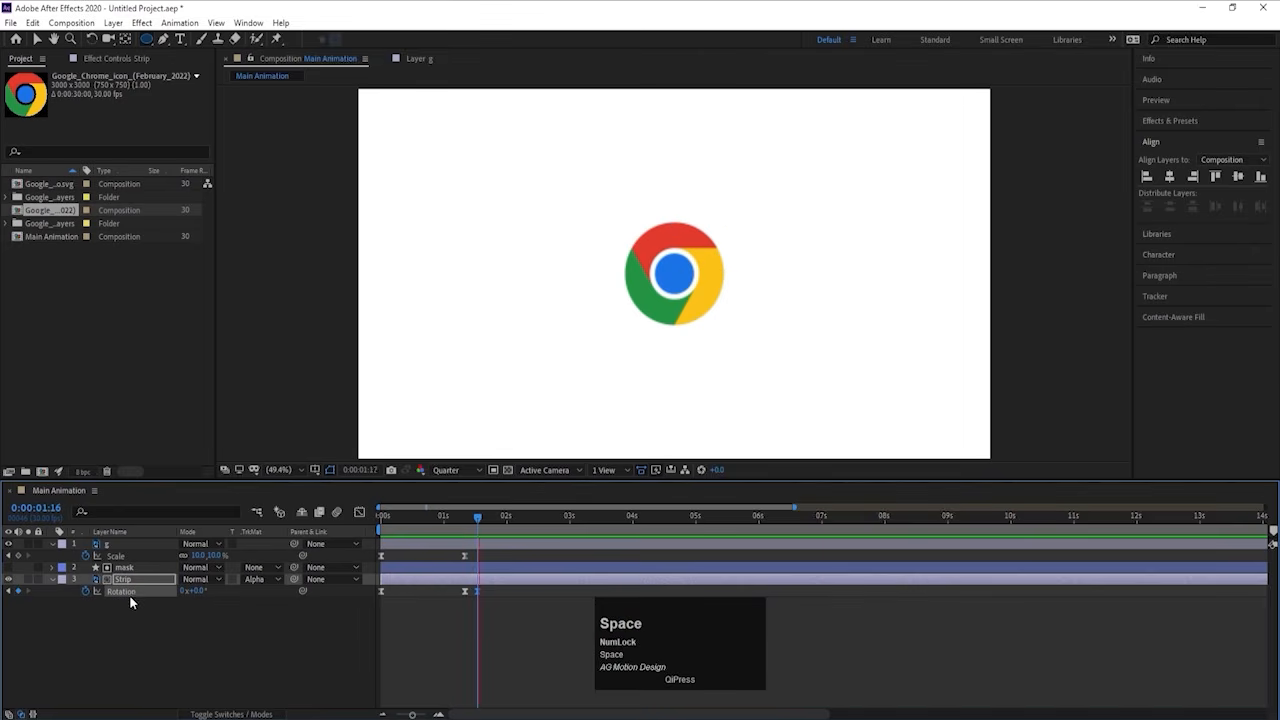
{"action": "key", "text": "space"}
{"action": "left_click", "coordinate": [195, 591]}
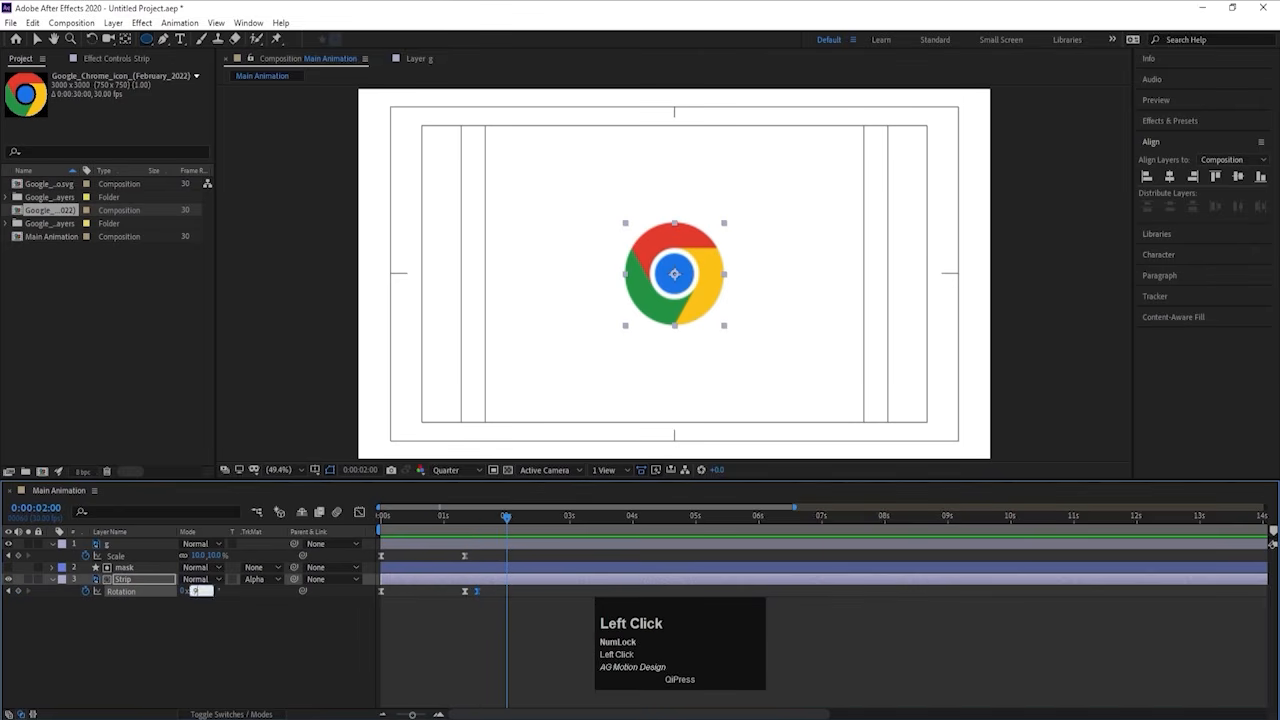
{"action": "type", "text": "90"}
{"action": "key", "text": "Return"}
Step: Hold Strip's Rotation with a keyframe at 0:00:02:10, and set it to -90° at 0:00:02:25
{"action": "key", "text": "equal"}
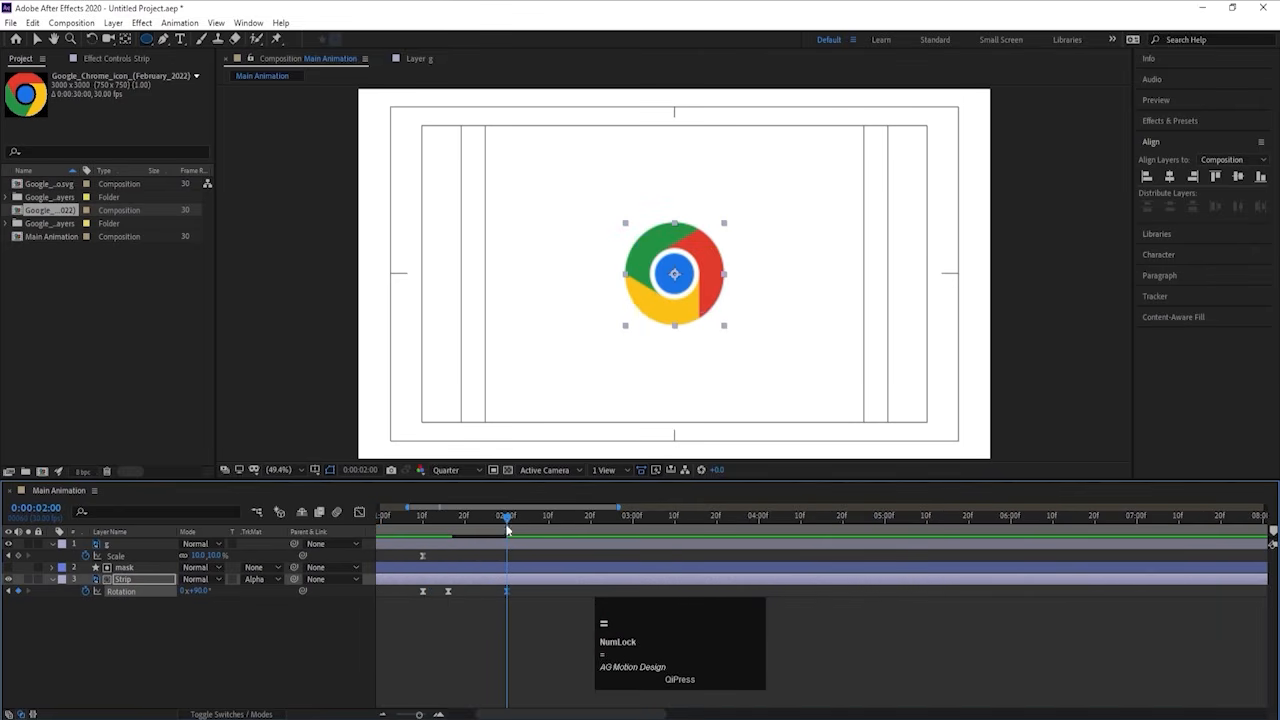
{"action": "left_click_drag", "start_coordinate": [507, 530], "coordinate": [548, 533]}
{"action": "left_click", "coordinate": [19, 591]}
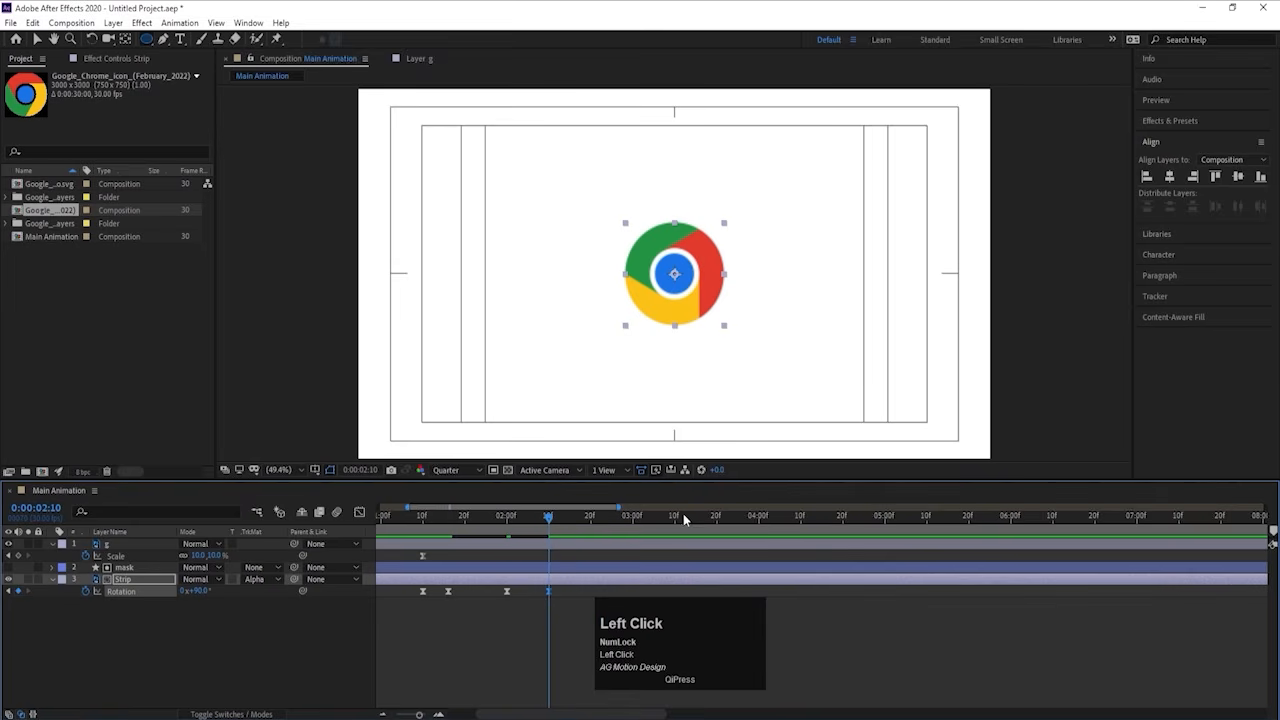
{"action": "left_click", "coordinate": [632, 514]}
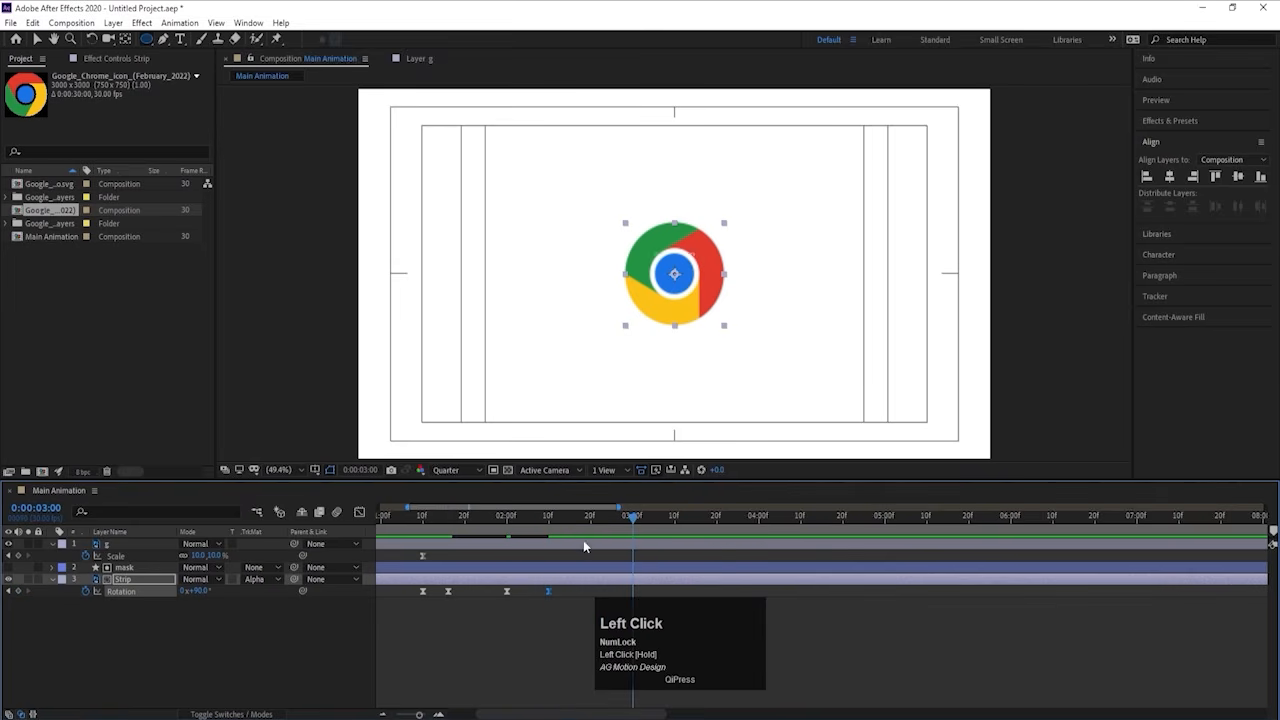
{"action": "left_click_drag", "start_coordinate": [611, 520], "coordinate": [611, 520]}
{"action": "left_click", "coordinate": [197, 591]}
{"action": "type", "text": "-90"}
{"action": "key", "text": "Return"}
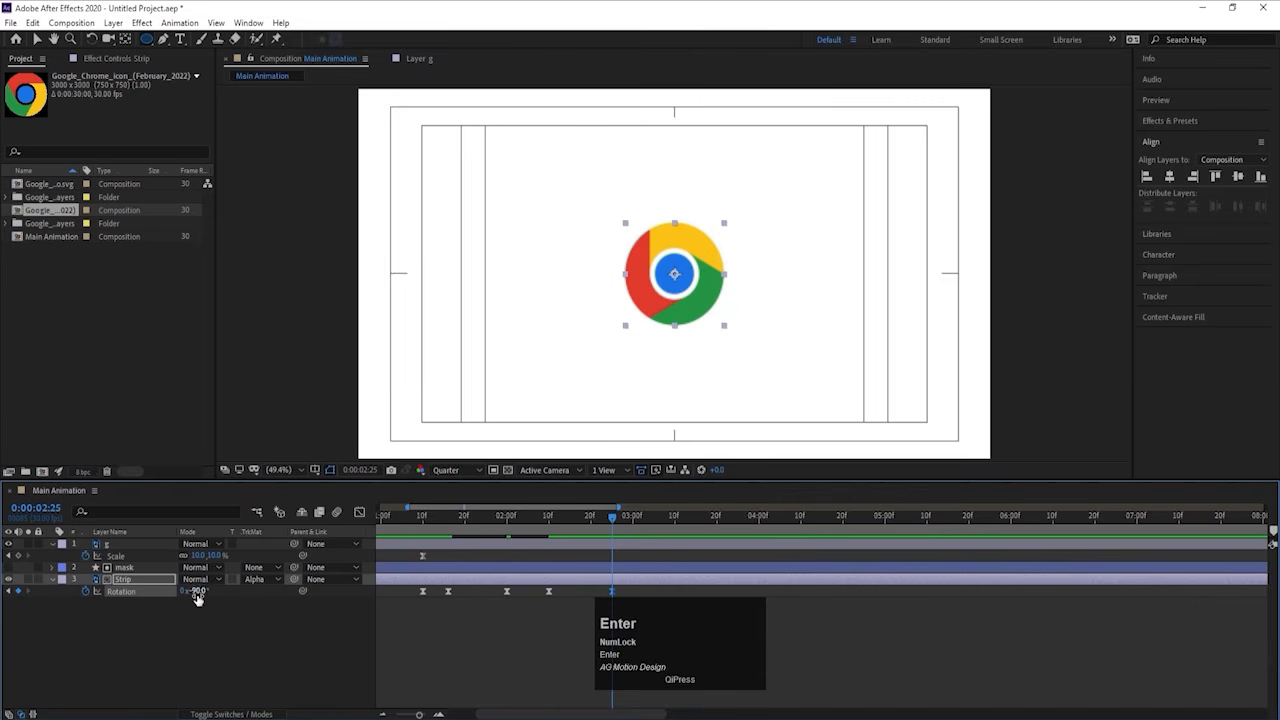
Step: Hold Strip's Rotation with a keyframe at 0:00:03:04, and set it to 0° at 0:00:03:19
{"action": "left_click_drag", "start_coordinate": [614, 518], "coordinate": [633, 518]}
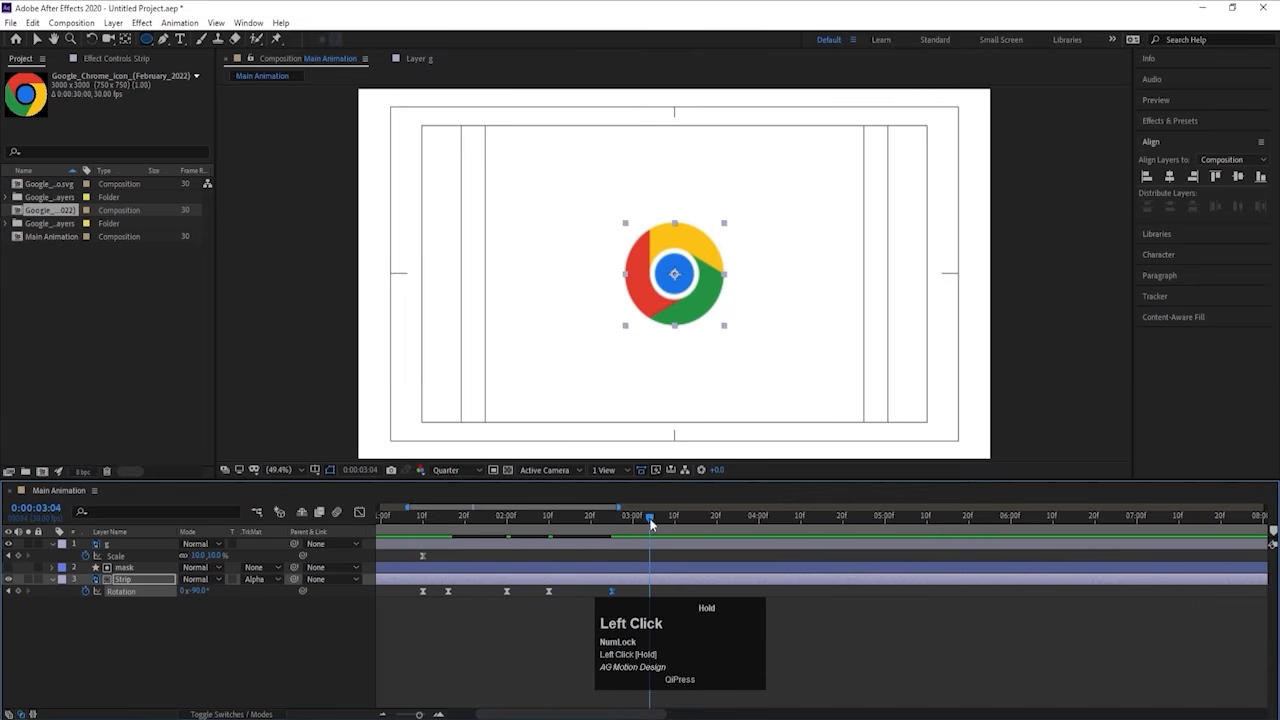
{"action": "key", "text": "space"}
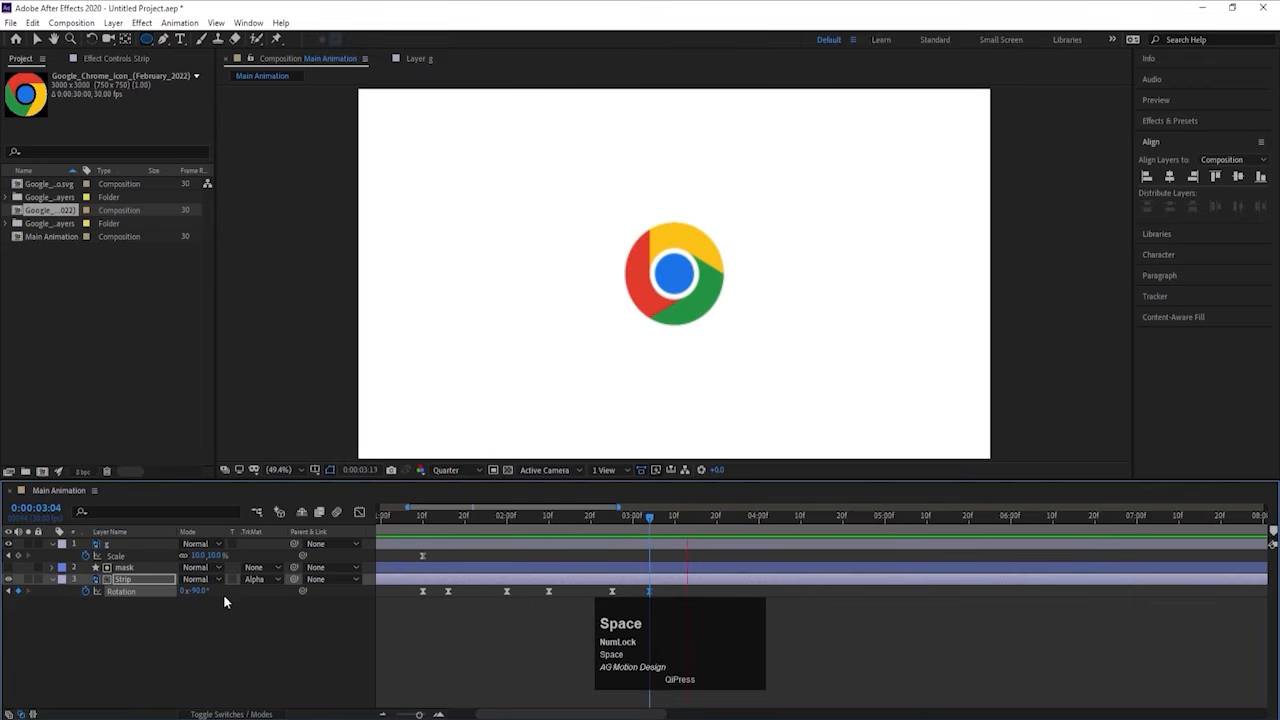
{"action": "key", "text": "space"}
{"action": "left_click", "coordinate": [201, 593]}
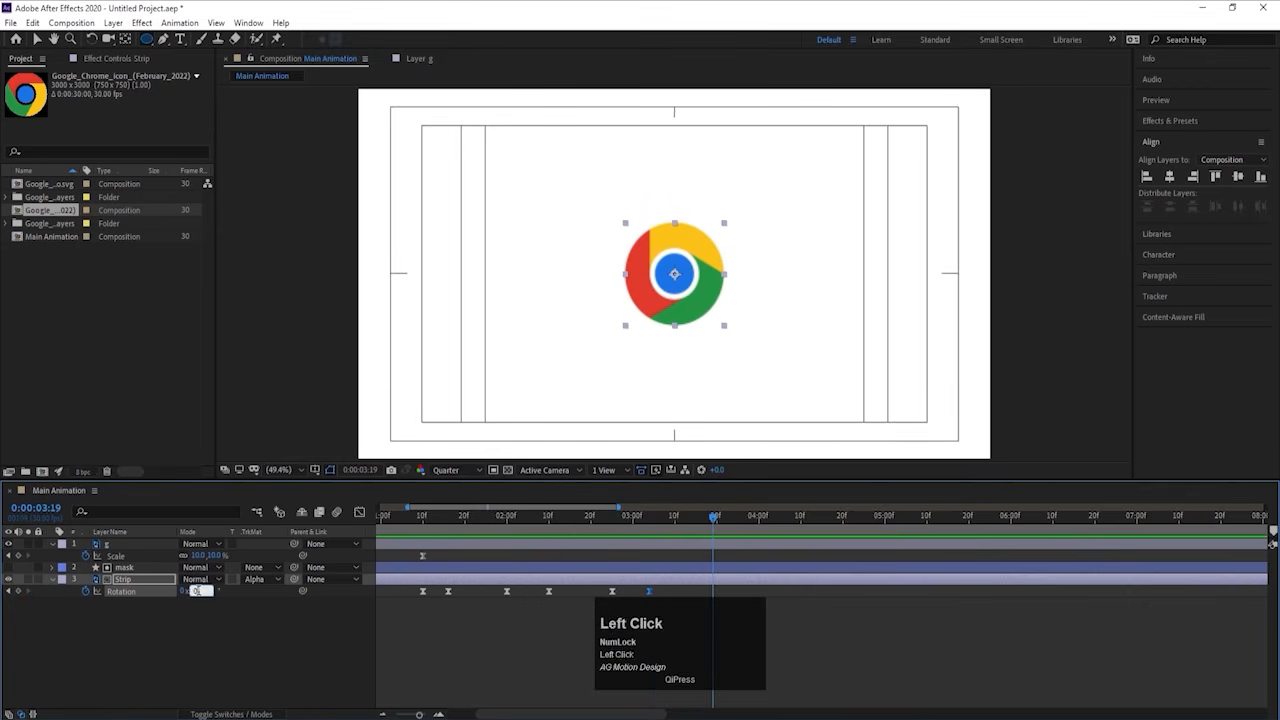
{"action": "type", "text": "0"}
{"action": "key", "text": "Return"}
Step: Apply Easy Ease to Strip's Rotation keyframes from 0:00:01:16 onward and shape their speed curve into sharp peaks midway between keyframes
{"action": "left_click", "coordinate": [750, 618]}
{"action": "left_click_drag", "start_coordinate": [750, 618], "coordinate": [458, 555]}
{"action": "key", "text": "F9"}
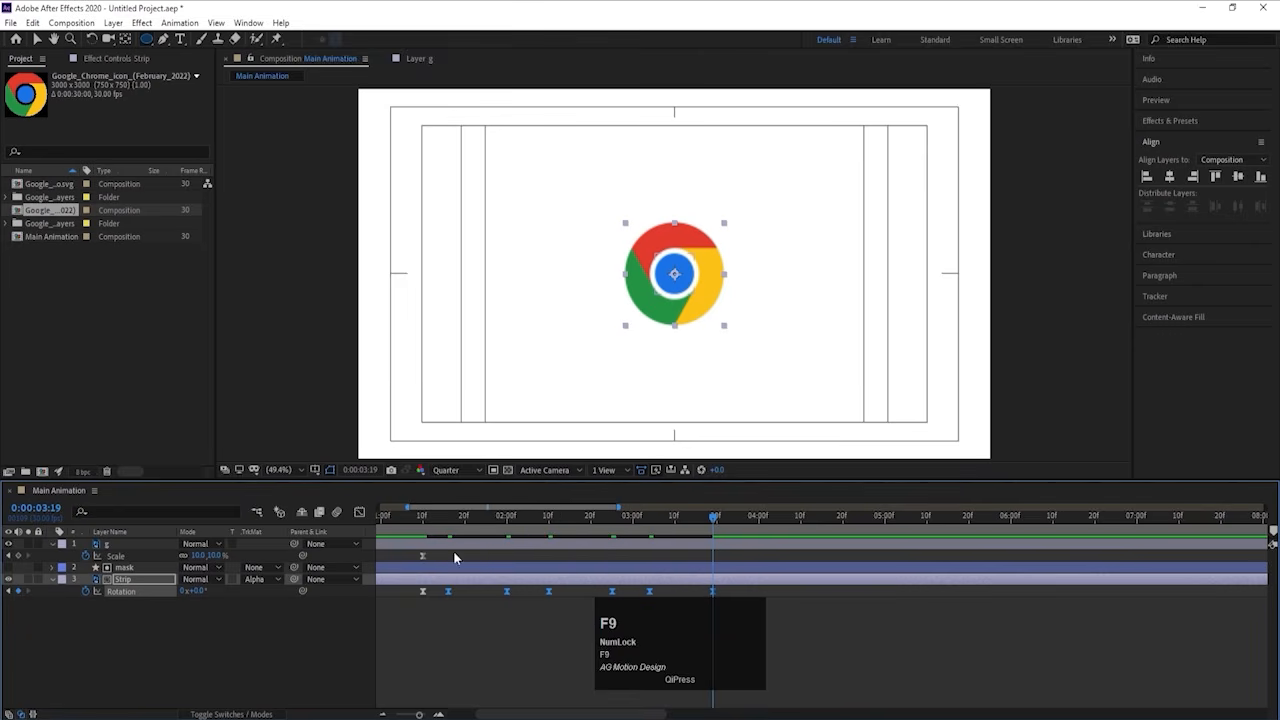
{"action": "left_click", "coordinate": [360, 512]}
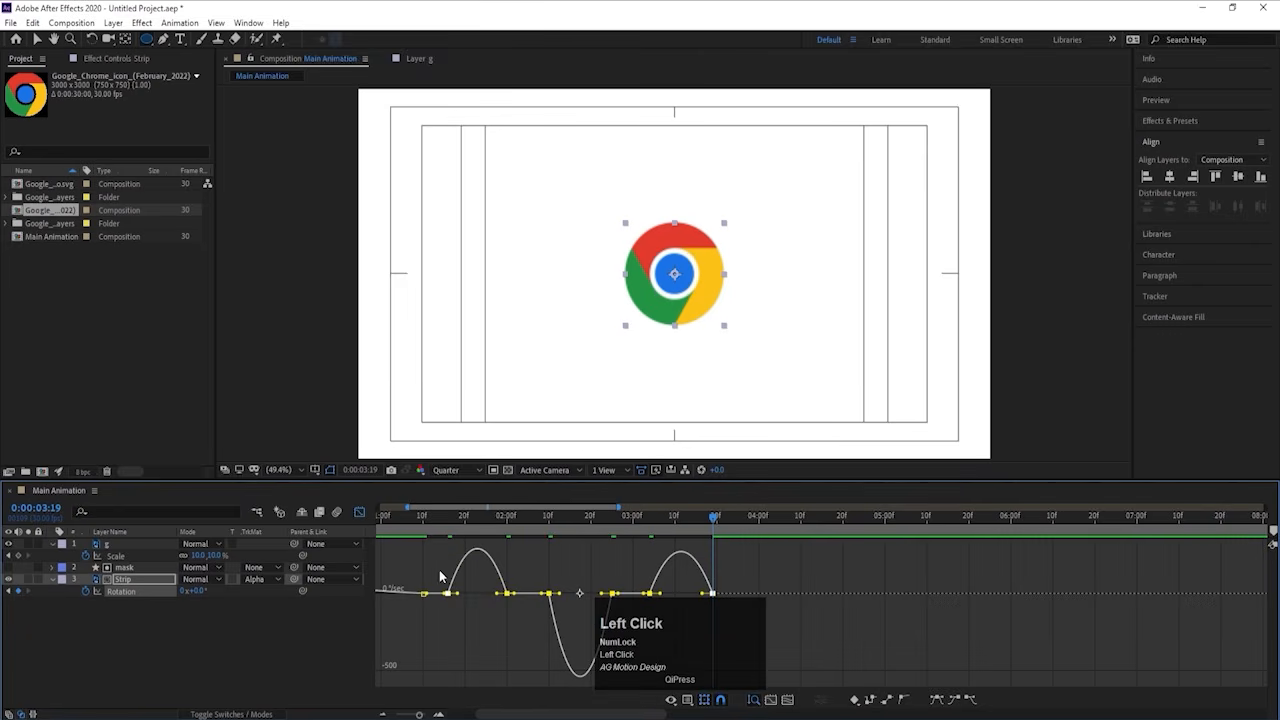
{"action": "left_click_drag", "start_coordinate": [440, 577], "coordinate": [801, 630]}
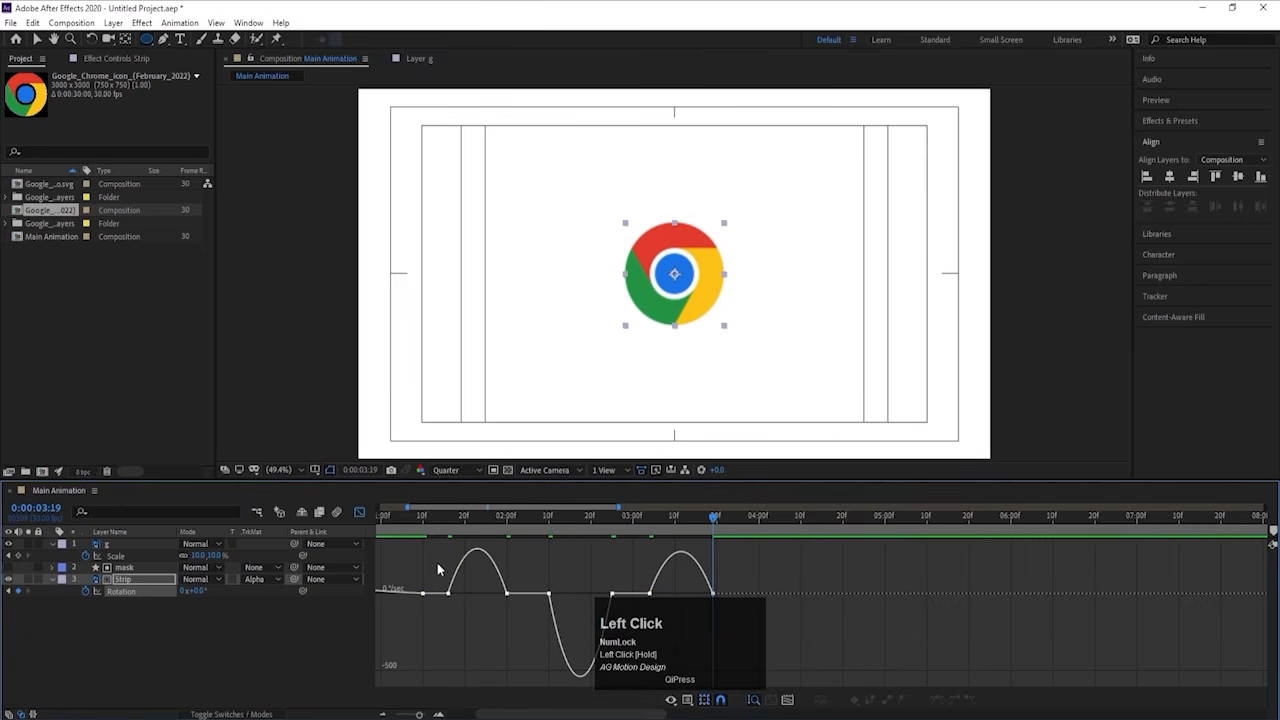
{"action": "left_click_drag", "start_coordinate": [438, 565], "coordinate": [770, 640]}
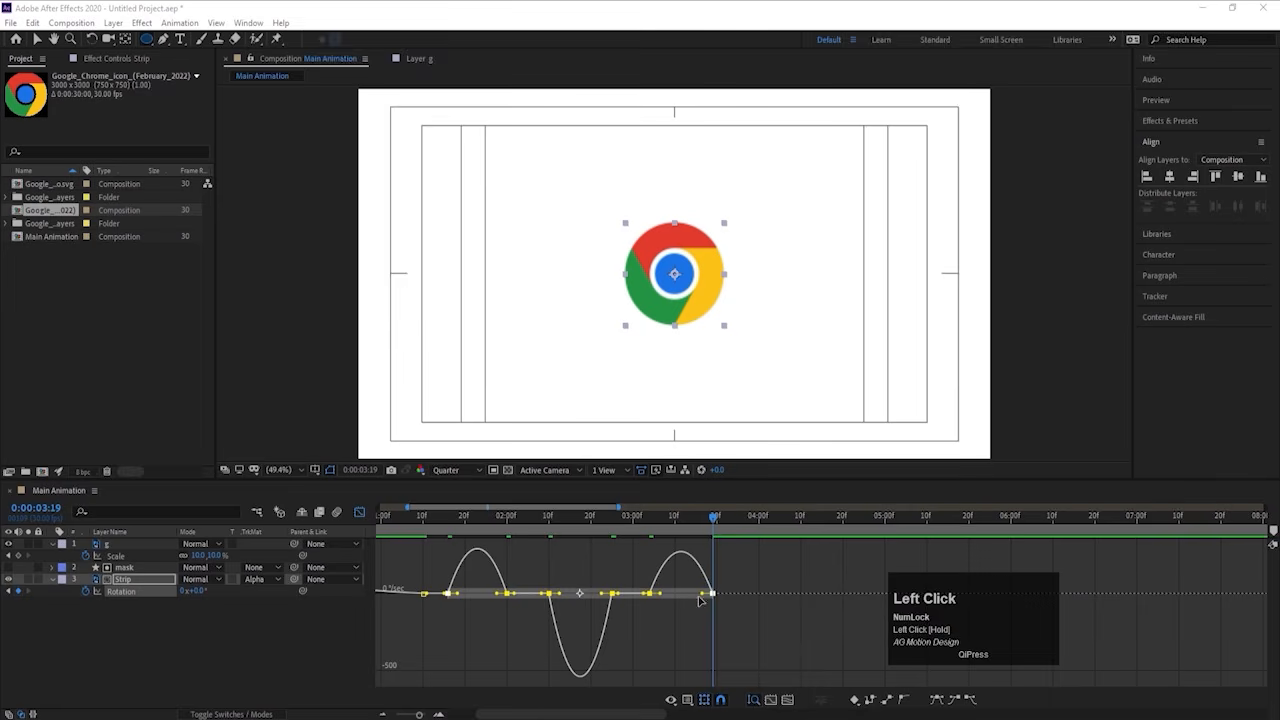
{"action": "left_click_drag", "start_coordinate": [703, 597], "coordinate": [655, 597]}
Step: Preview the back-and-forth spin from 0:00:01:16, close the speed graph, and play the whole animation from the first frame
{"action": "left_click", "coordinate": [448, 520]}
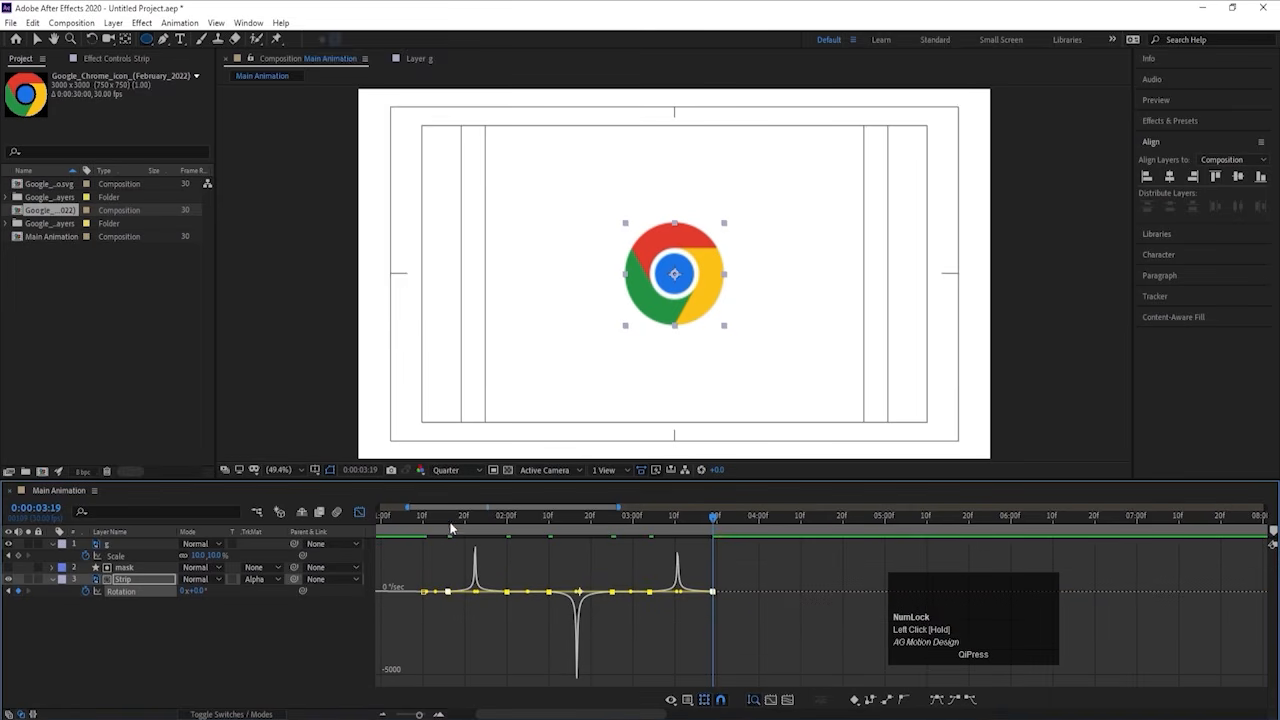
{"action": "key", "text": "space"}
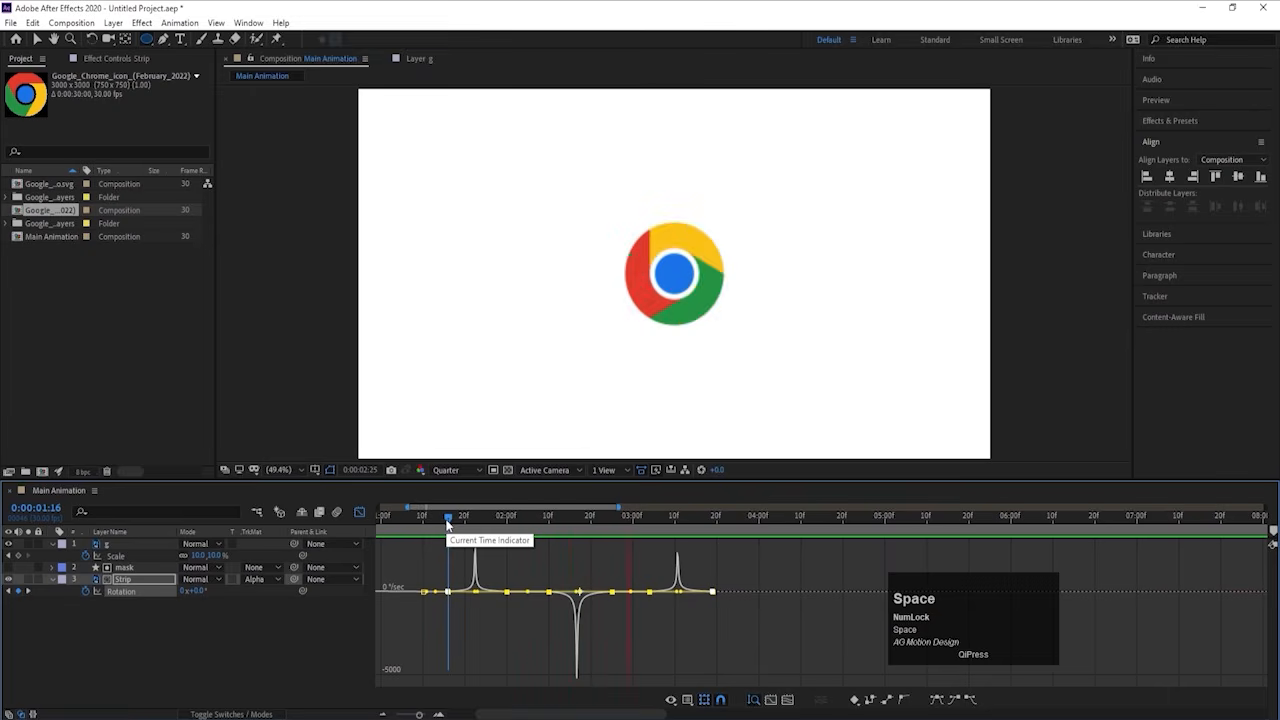
{"action": "key", "text": "space"}
{"action": "left_click", "coordinate": [360, 512]}
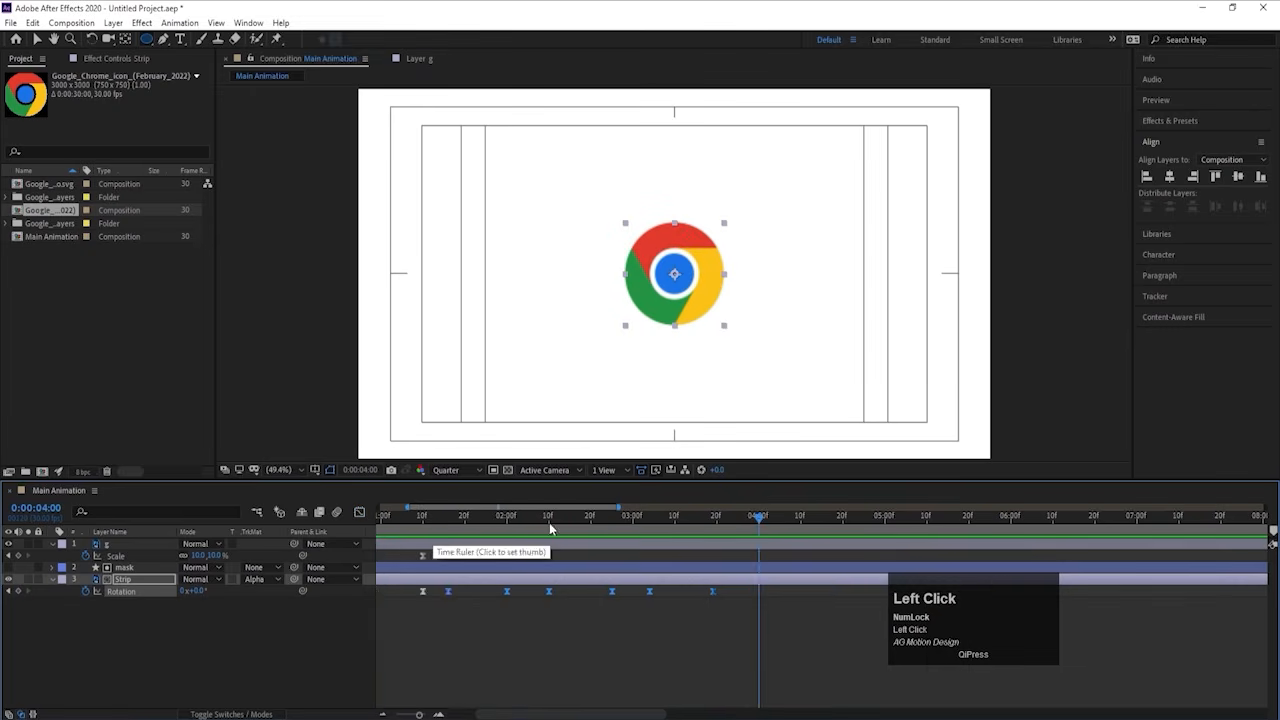
{"action": "key", "text": "space"}
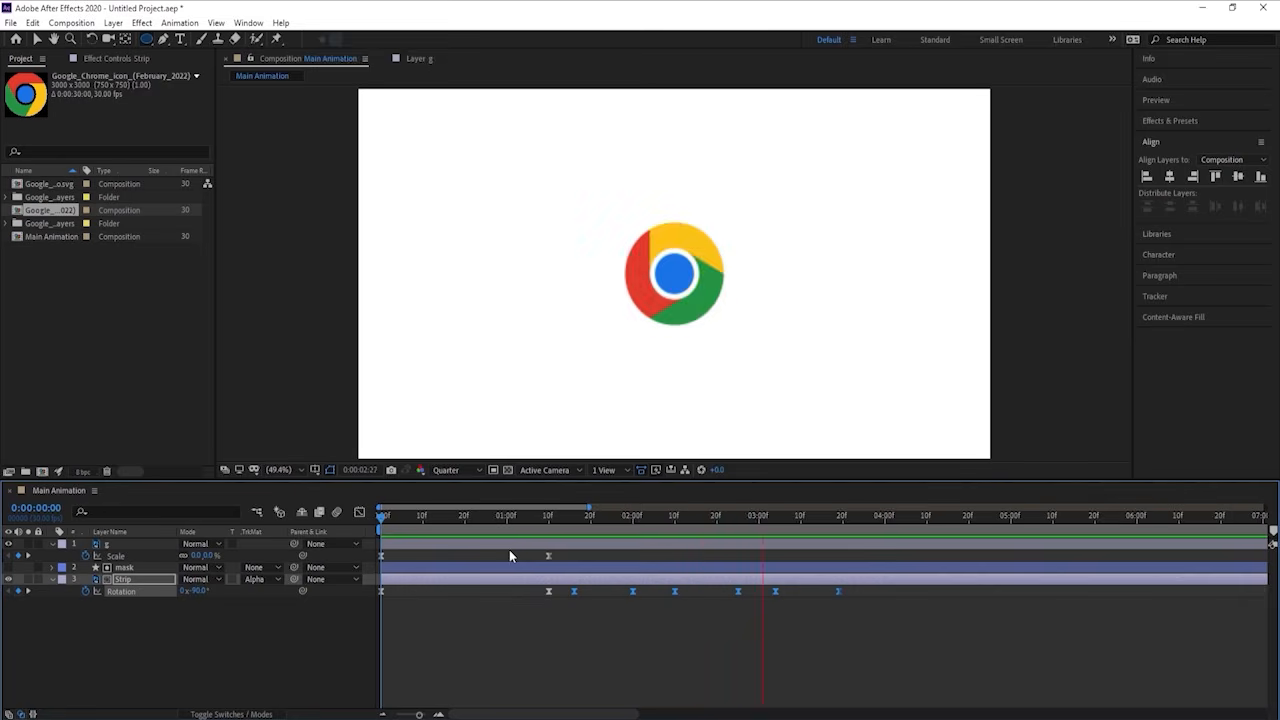
Step: Copy the mask layer's Stroke Width and End keyframes and paste them at 0:00:03:19, on the Strip's last Rotation keyframe
{"action": "key", "text": "space"}
{"action": "left_click", "coordinate": [422, 632]}
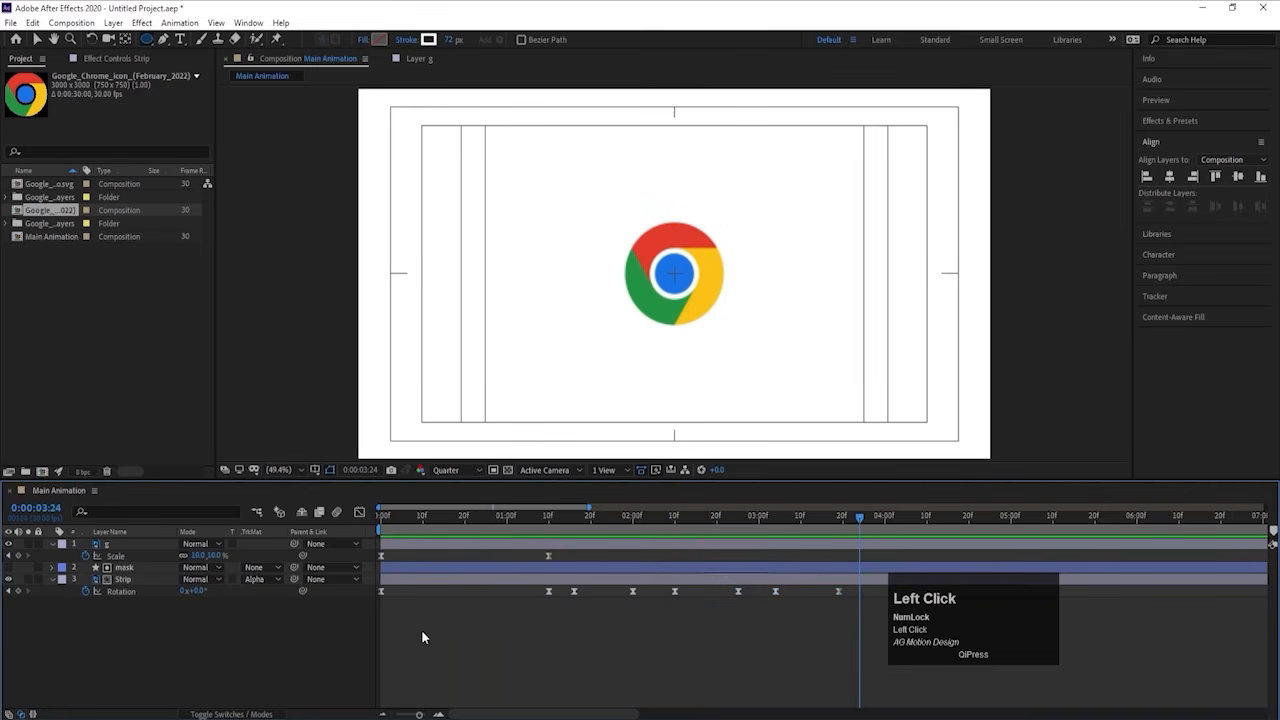
{"action": "key", "text": "minus"}
{"action": "key", "text": "minus"}
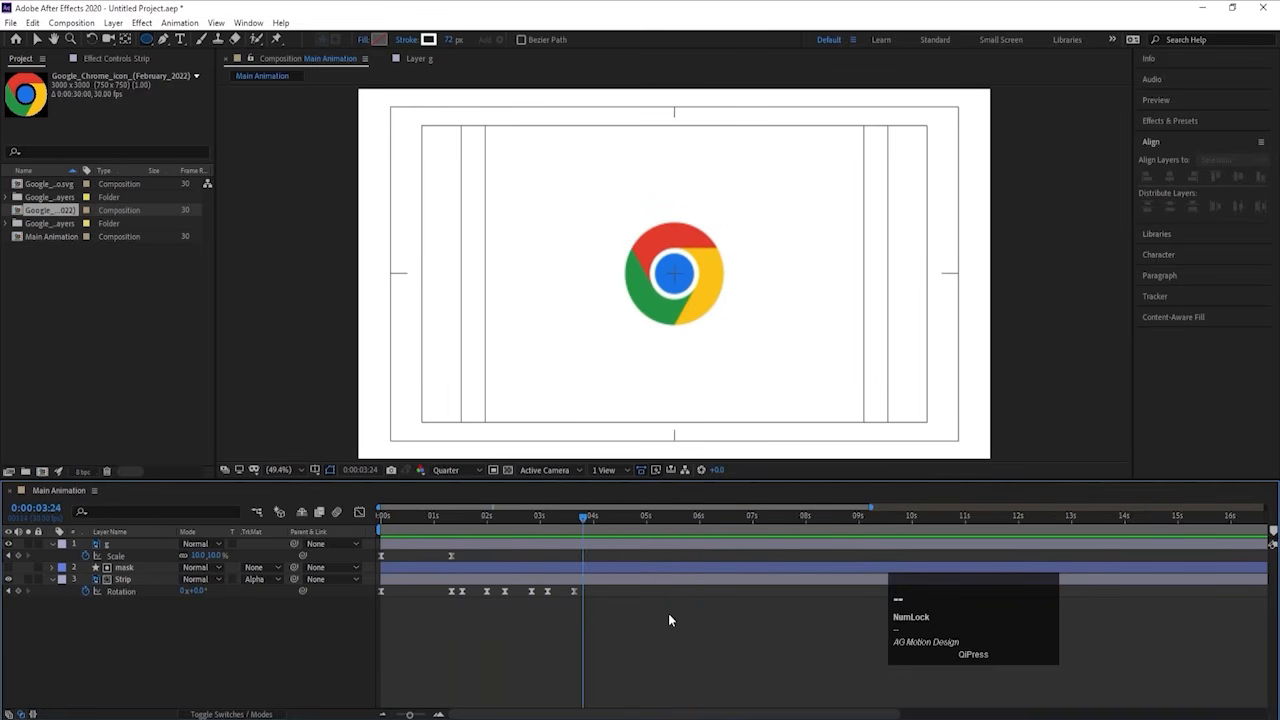
{"action": "key", "text": "j"}
{"action": "left_click", "coordinate": [142, 567]}
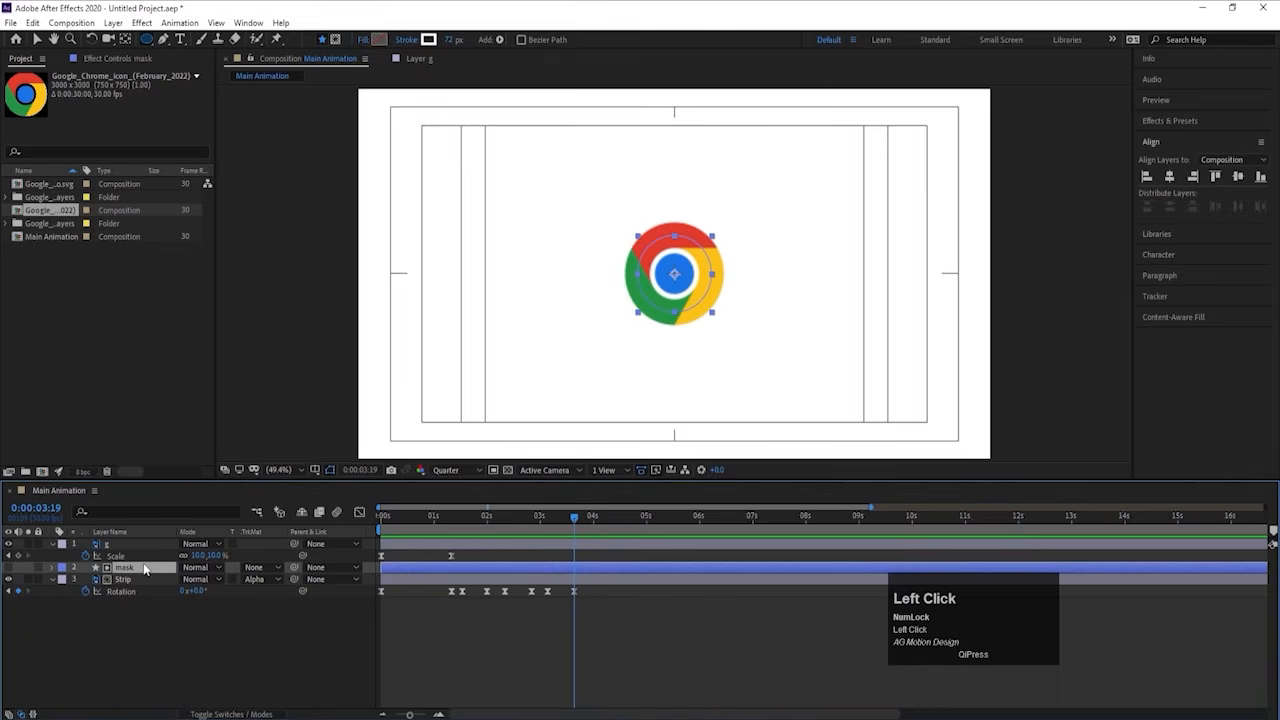
{"action": "key", "text": "u"}
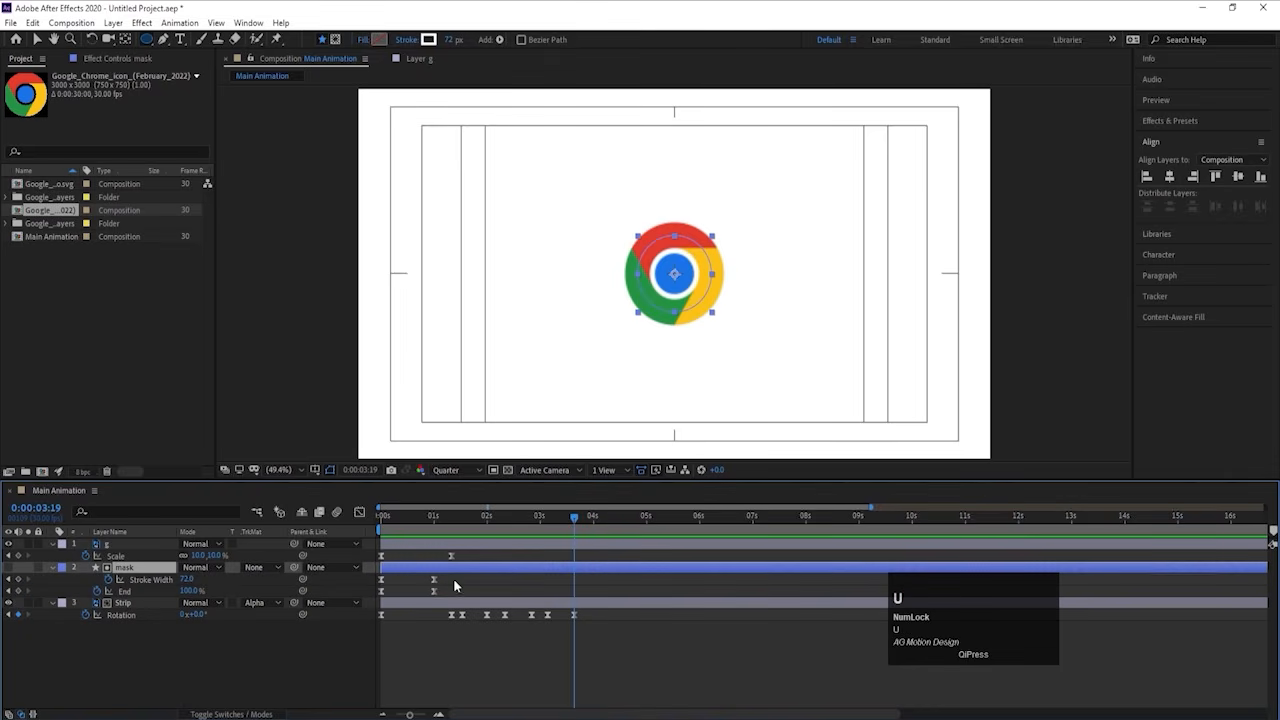
{"action": "left_click_drag", "start_coordinate": [453, 579], "coordinate": [379, 598]}
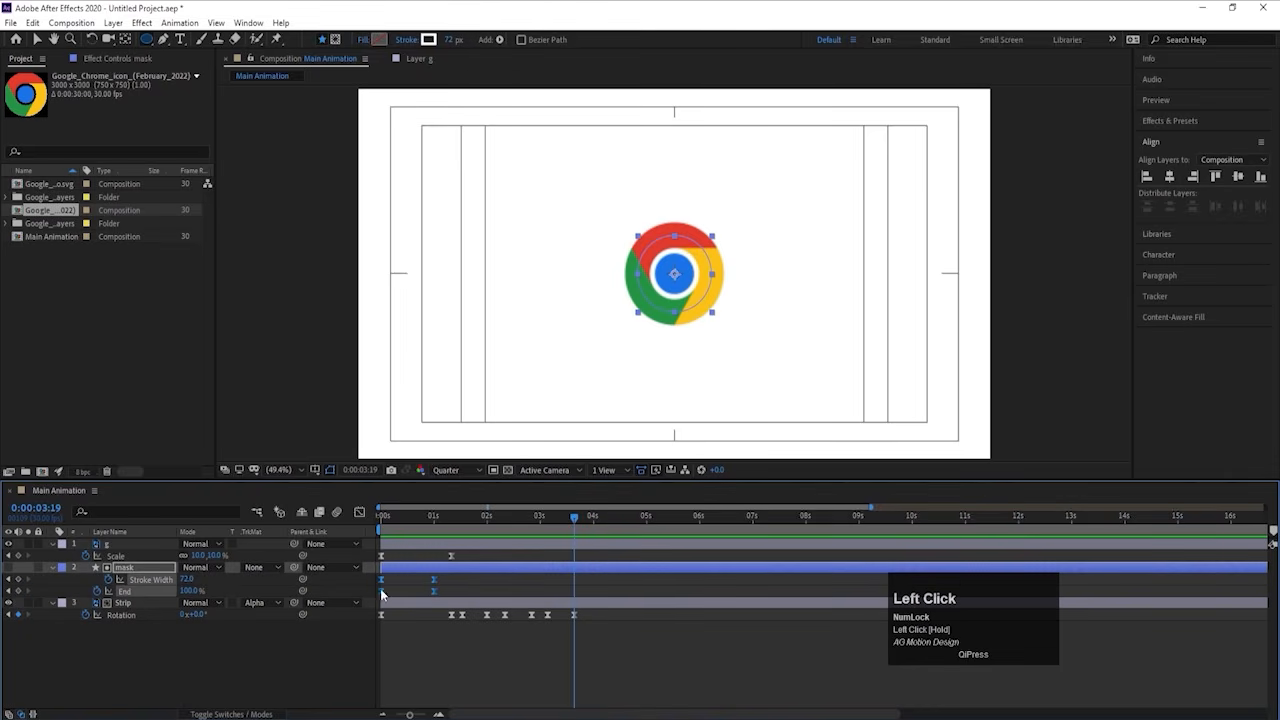
{"action": "key", "text": "ctrl+v"}
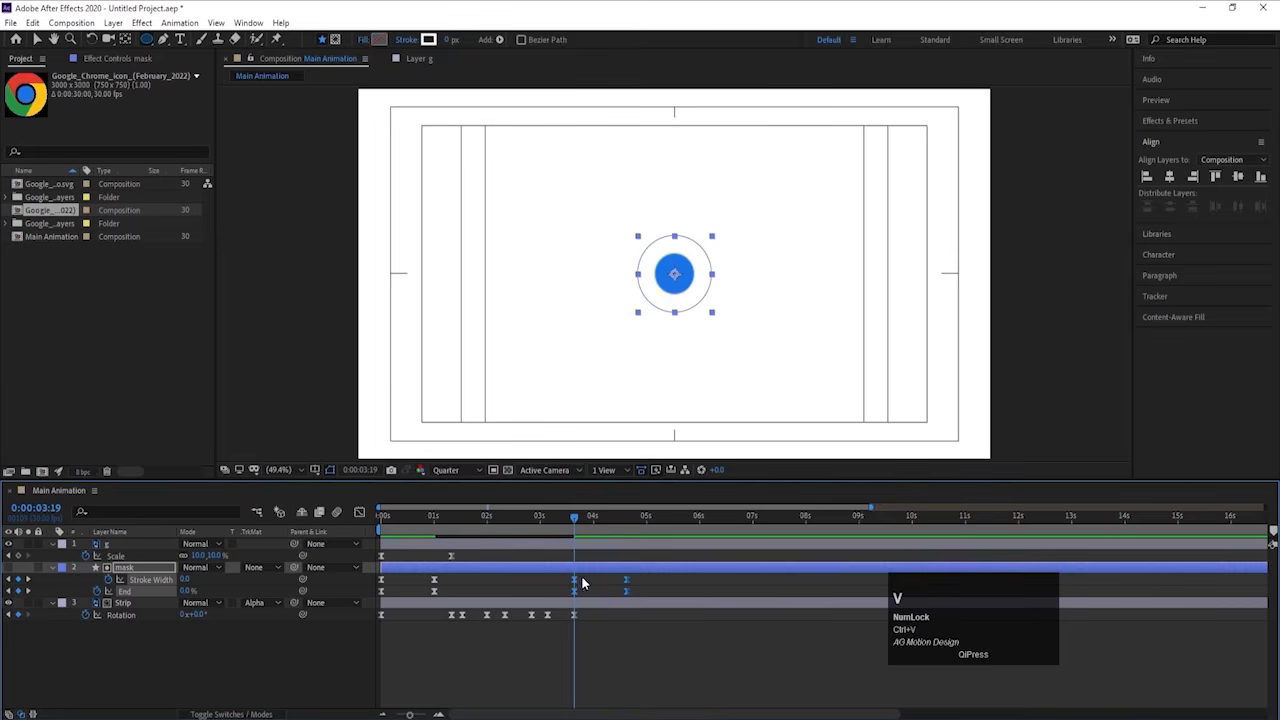
Step: Time-reverse the pasted Stroke Width and End keyframes on the mask layer and preview the animation from the start
{"action": "right_click", "coordinate": [575, 579]}
{"action": "mouse_move", "coordinate": [590, 567]}
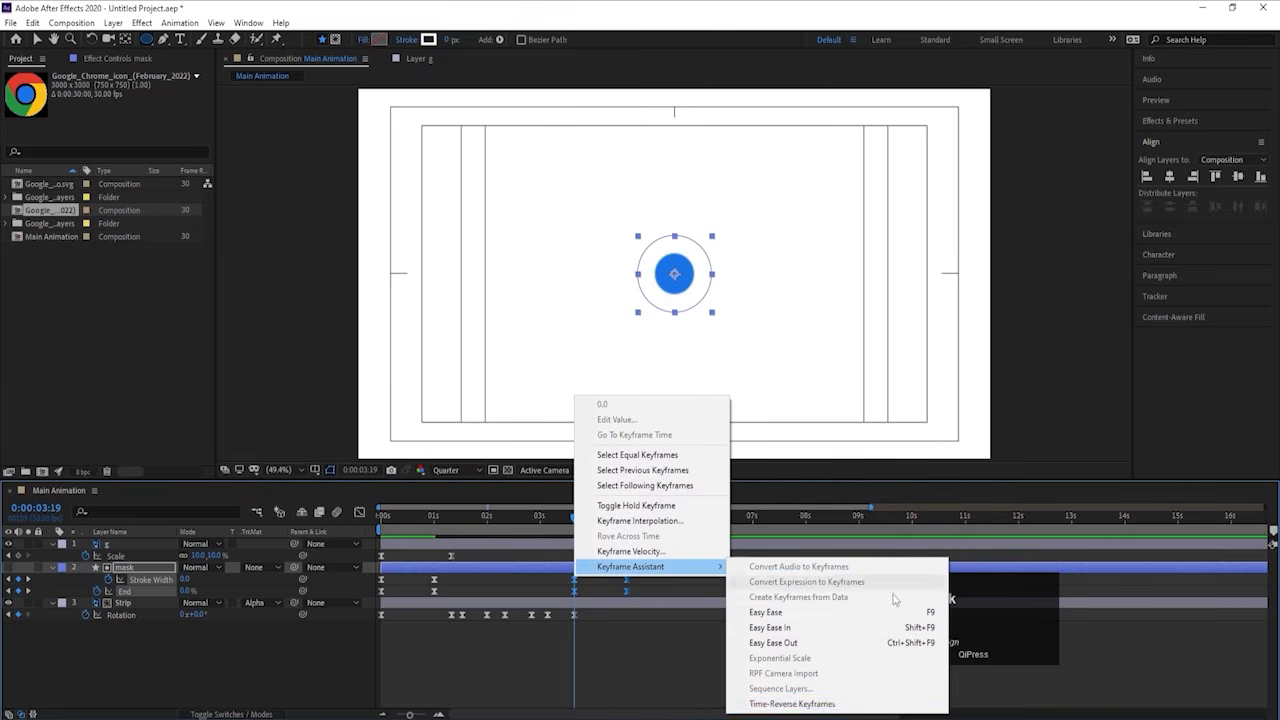
{"action": "left_click", "coordinate": [870, 703]}
{"action": "key", "text": "space"}
{"action": "key", "text": "space"}
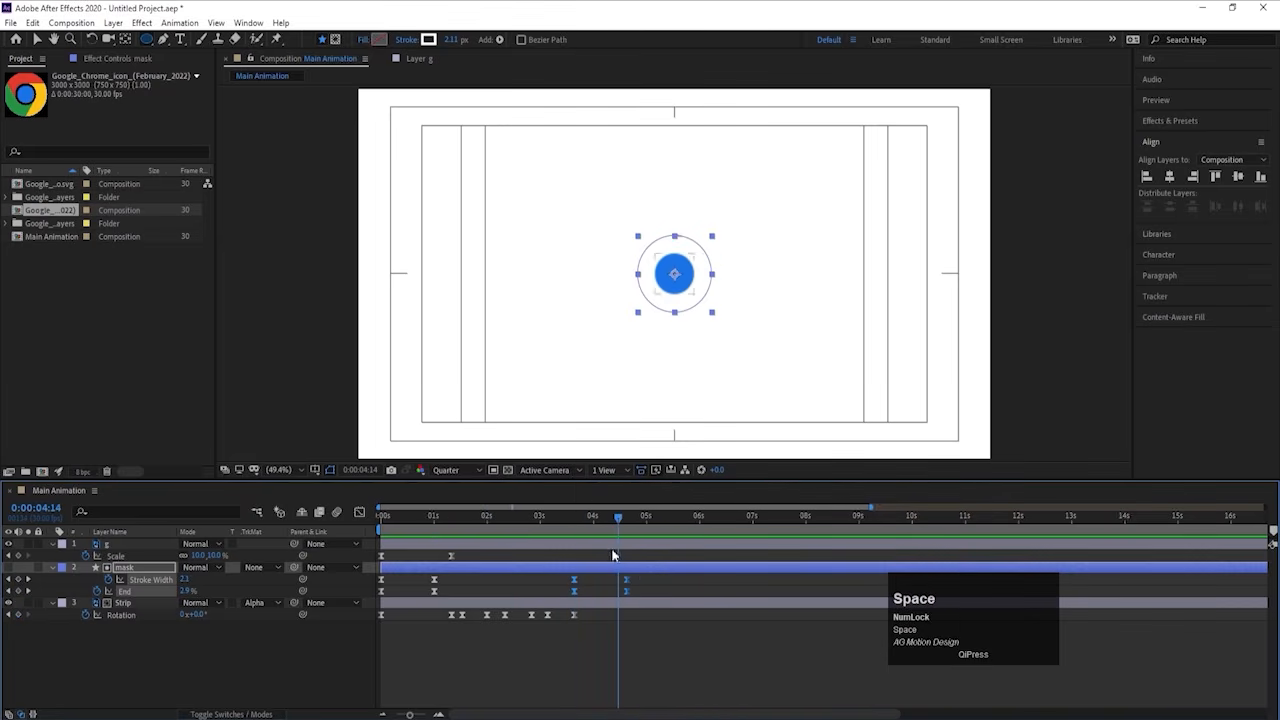
{"action": "left_click_drag", "start_coordinate": [551, 521], "coordinate": [258, 533]}
{"action": "key", "text": "space"}
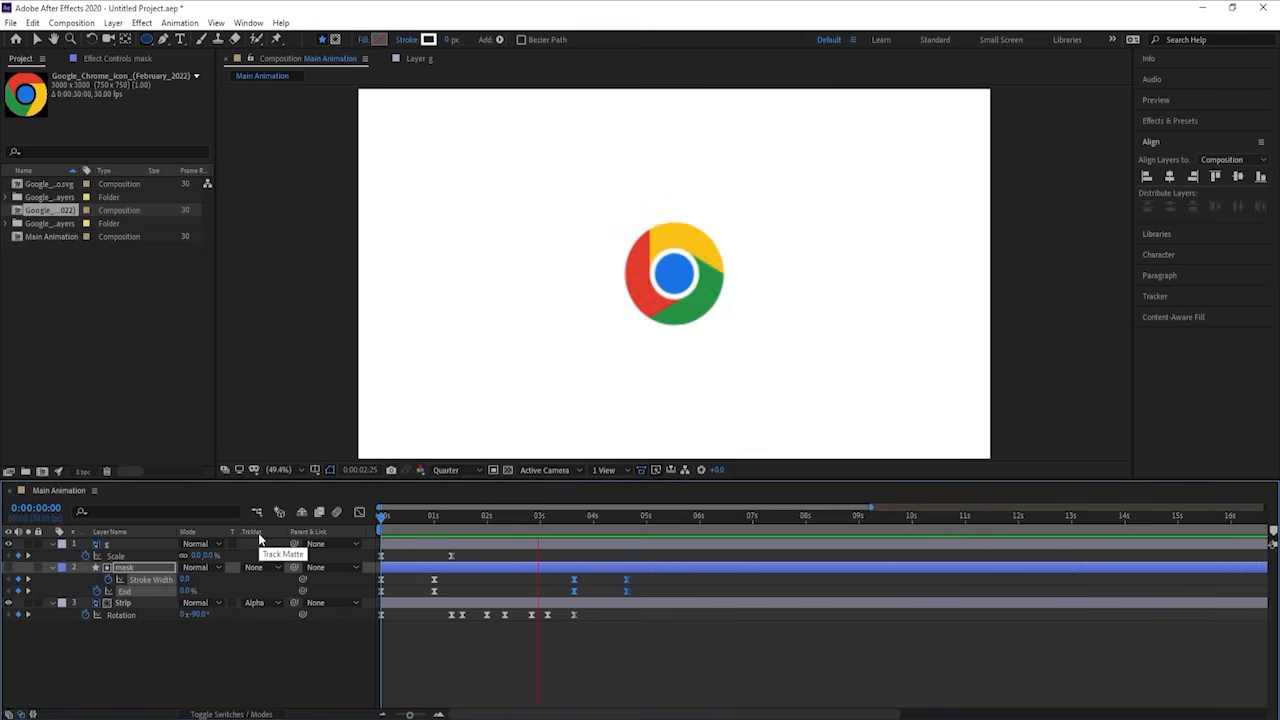
{"action": "key", "text": "space"}
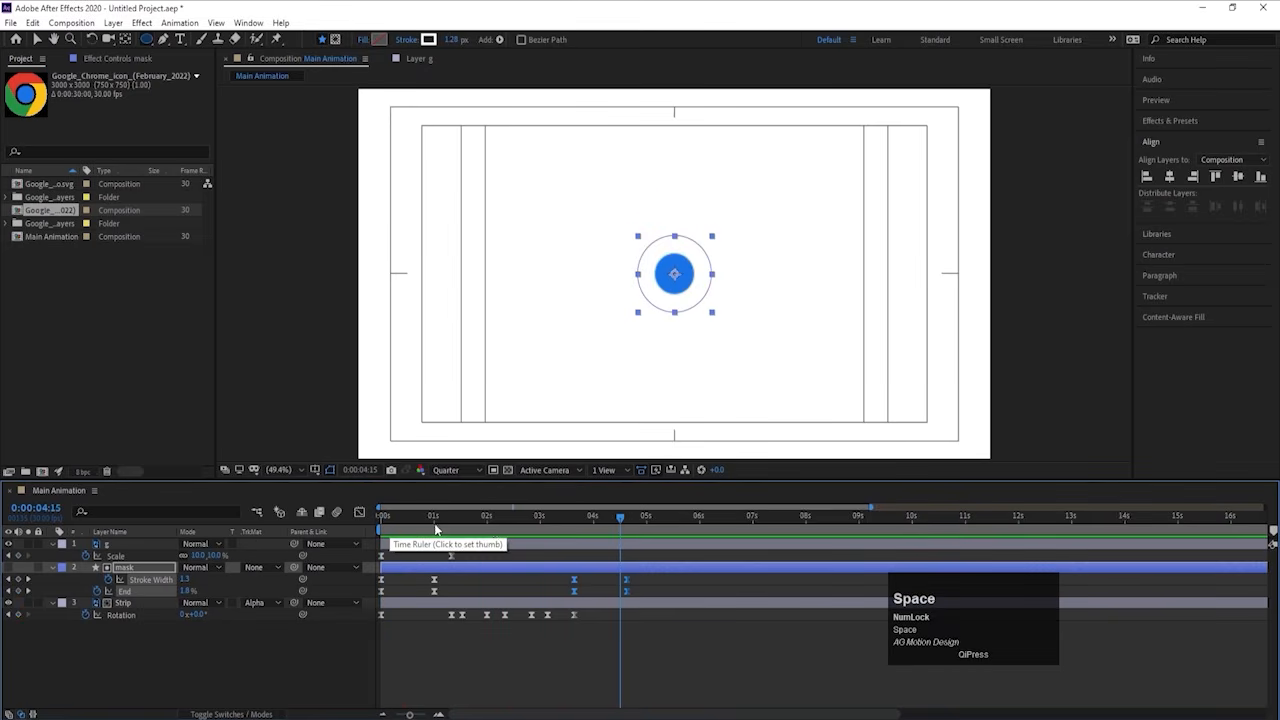
{"action": "key", "text": "j"}
{"action": "left_click", "coordinate": [603, 611]}
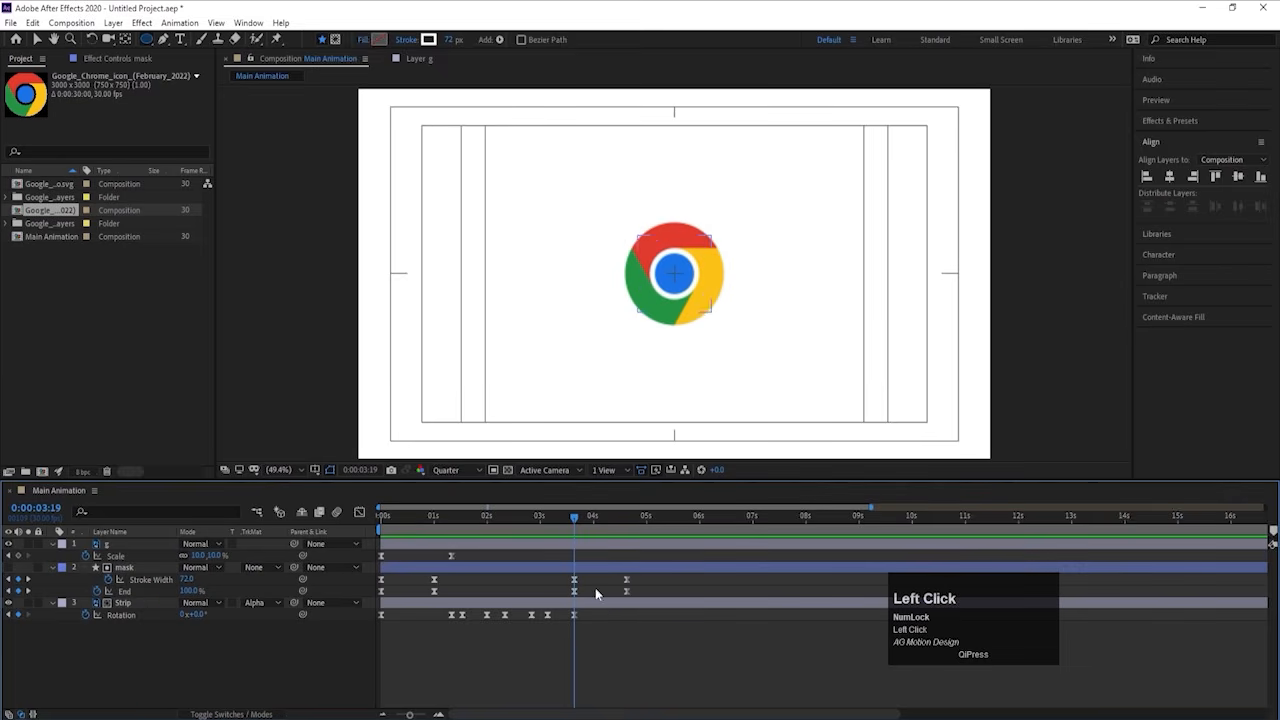
Step: Add Position and Scale keyframes to the g layer at 0:00:04:00, keeping its current values
{"action": "left_click", "coordinate": [113, 546]}
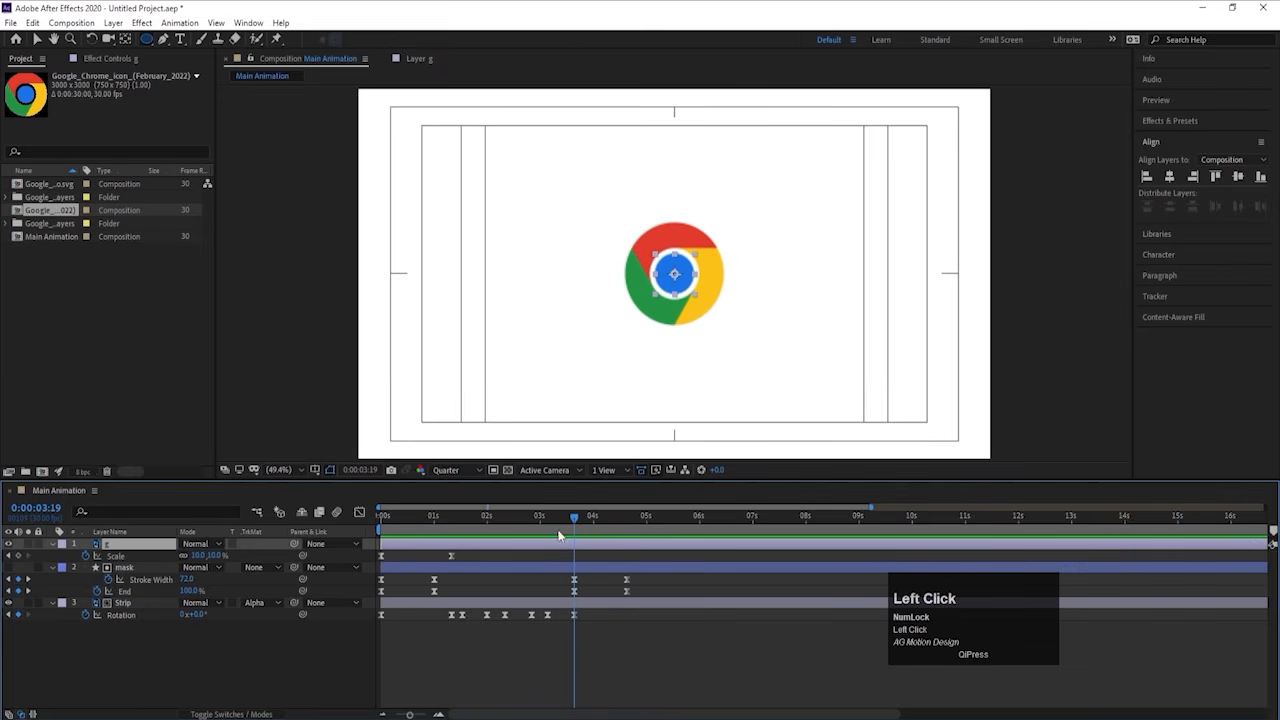
{"action": "left_click_drag", "start_coordinate": [573, 519], "coordinate": [592, 519]}
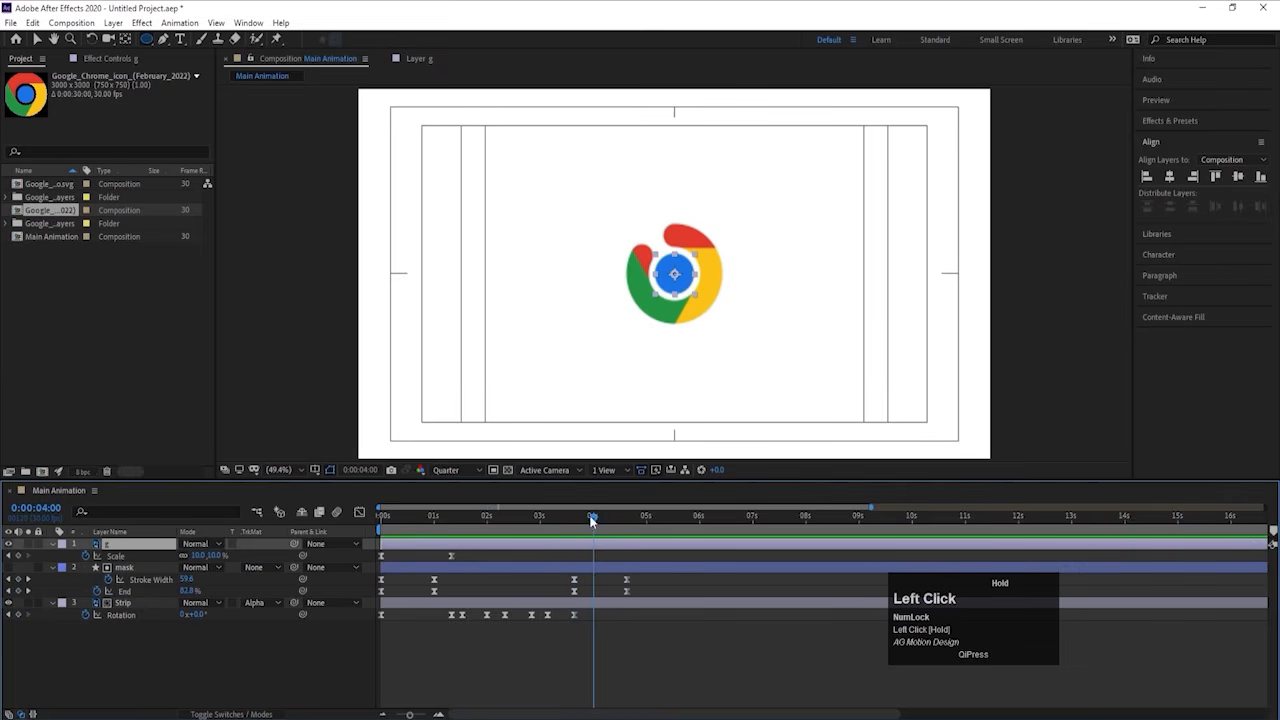
{"action": "left_click", "coordinate": [113, 546]}
{"action": "key", "text": "p"}
{"action": "left_click", "coordinate": [86, 556]}
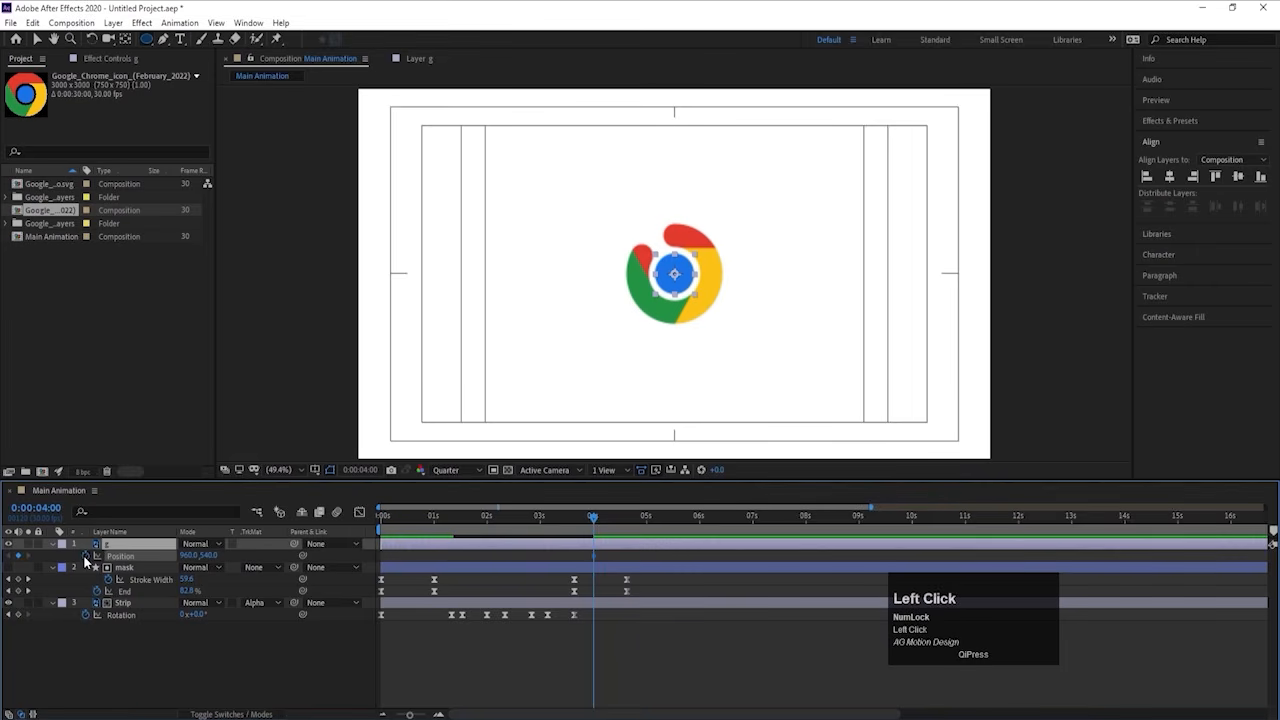
{"action": "key", "text": "u"}
{"action": "left_click", "coordinate": [602, 543]}
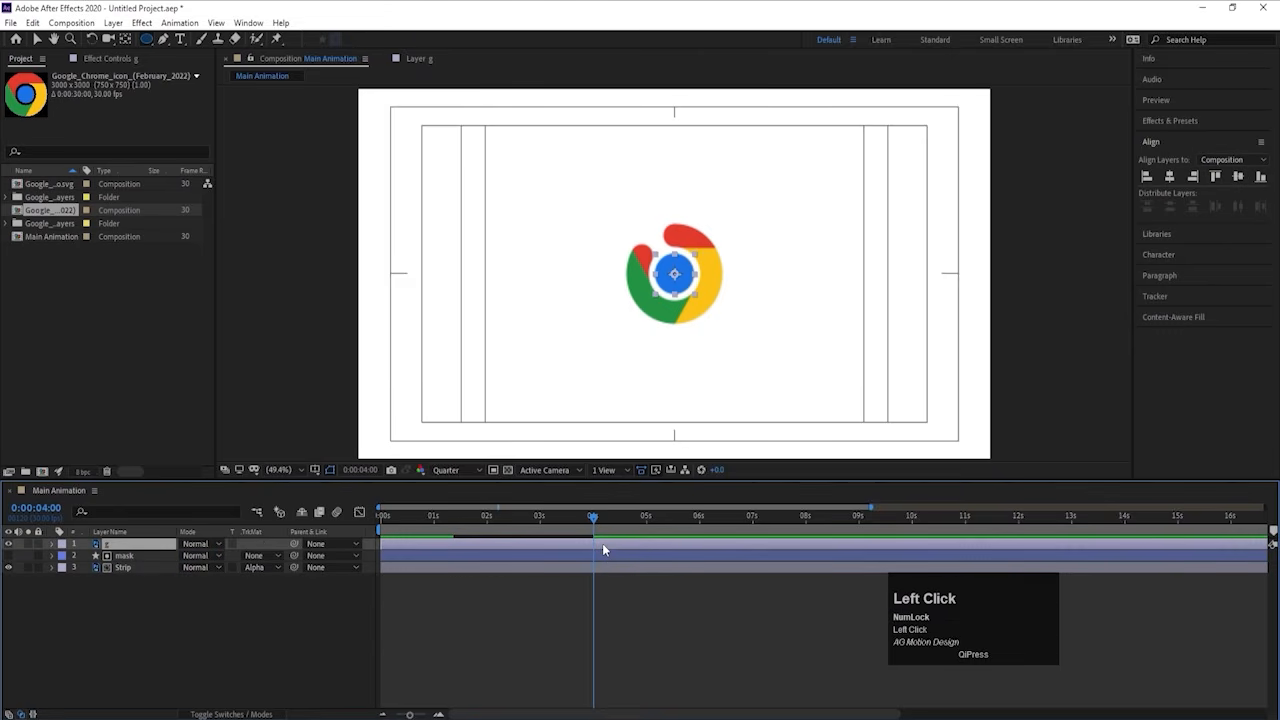
{"action": "key", "text": "u"}
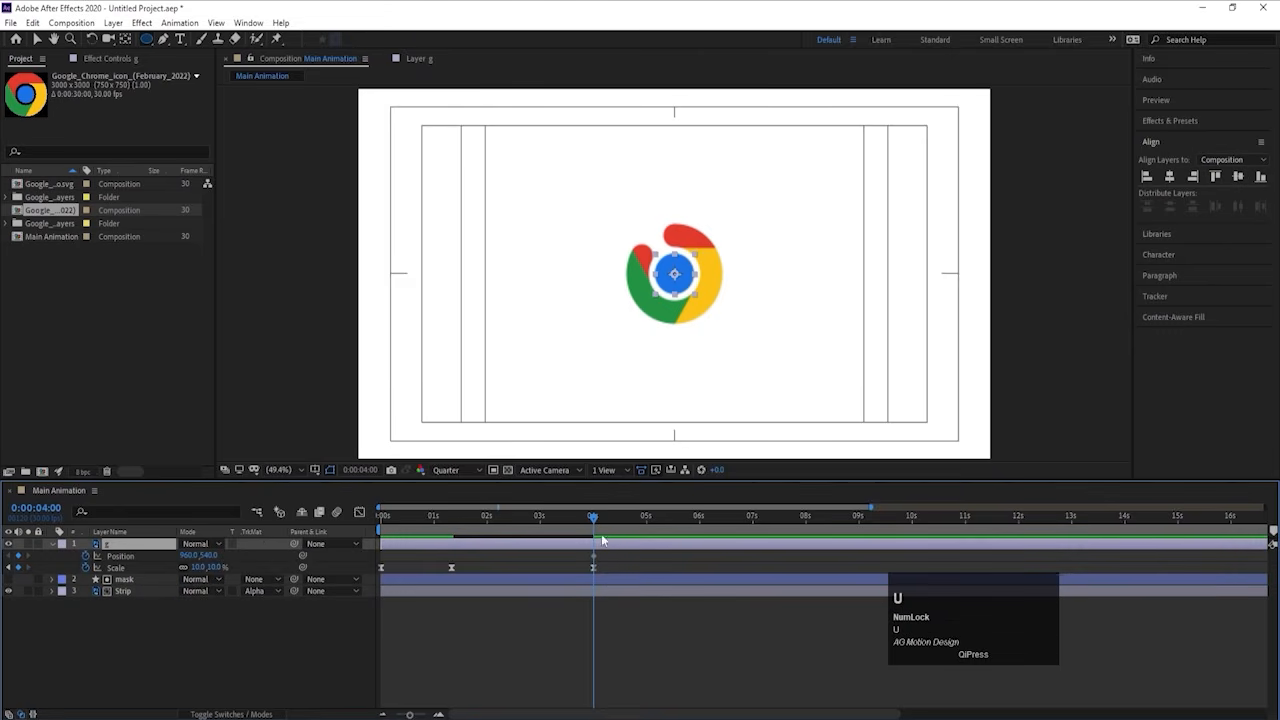
Step: Preview the animation and apply Easy Ease to the g layer's Position and Scale keyframes at 0:00:04:00
{"action": "left_click_drag", "start_coordinate": [596, 520], "coordinate": [323, 522]}
{"action": "key", "text": "space"}
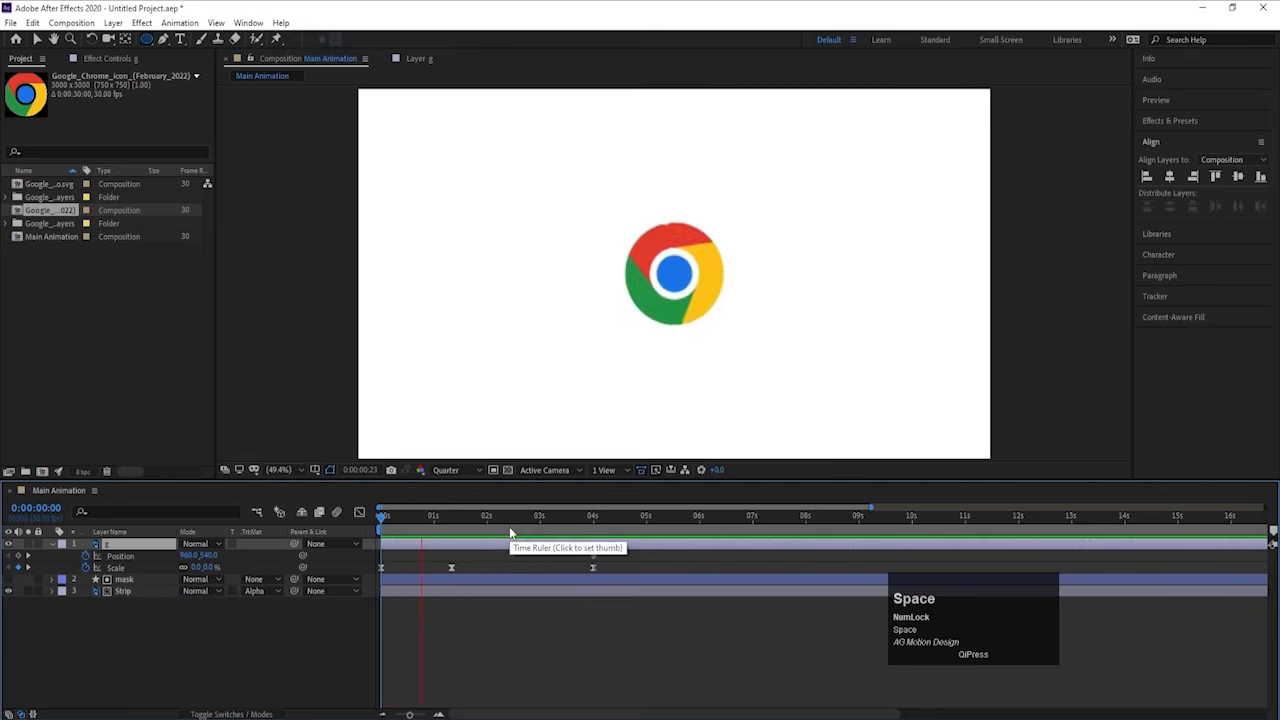
{"action": "left_click_drag", "start_coordinate": [509, 526], "coordinate": [616, 566]}
{"action": "key", "text": "F9"}
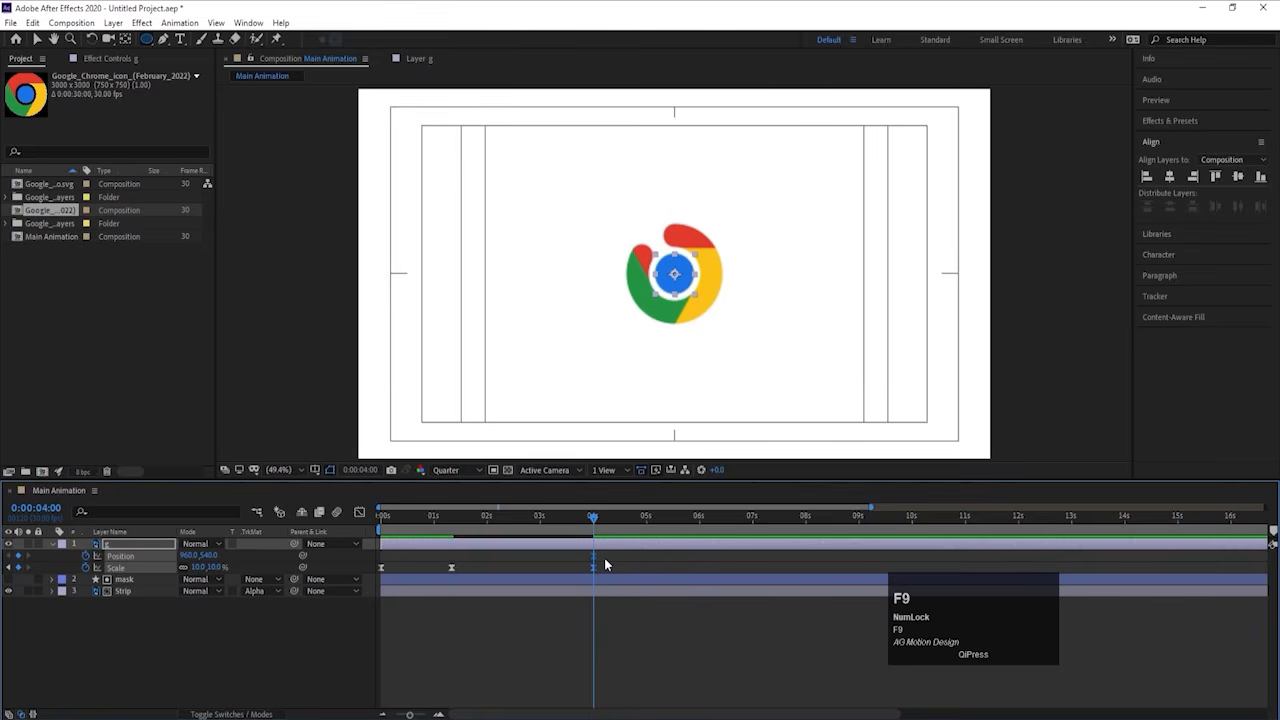
{"action": "left_click", "coordinate": [604, 562]}
{"action": "key", "text": "space"}
Step: Set the g layer's Scale to 5% at 0:00:05:00
{"action": "left_click", "coordinate": [651, 519]}
{"action": "left_click_drag", "start_coordinate": [651, 519], "coordinate": [646, 519]}
{"action": "left_click", "coordinate": [649, 545]}
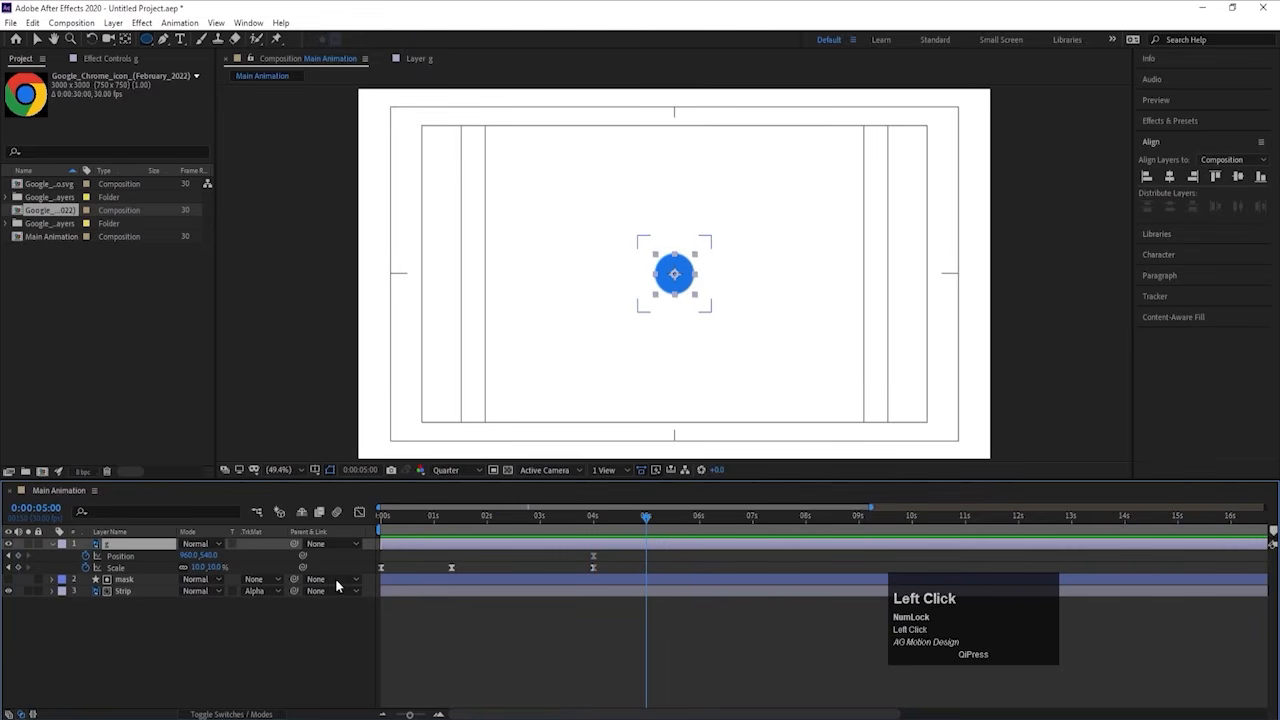
{"action": "key", "text": "Return"}
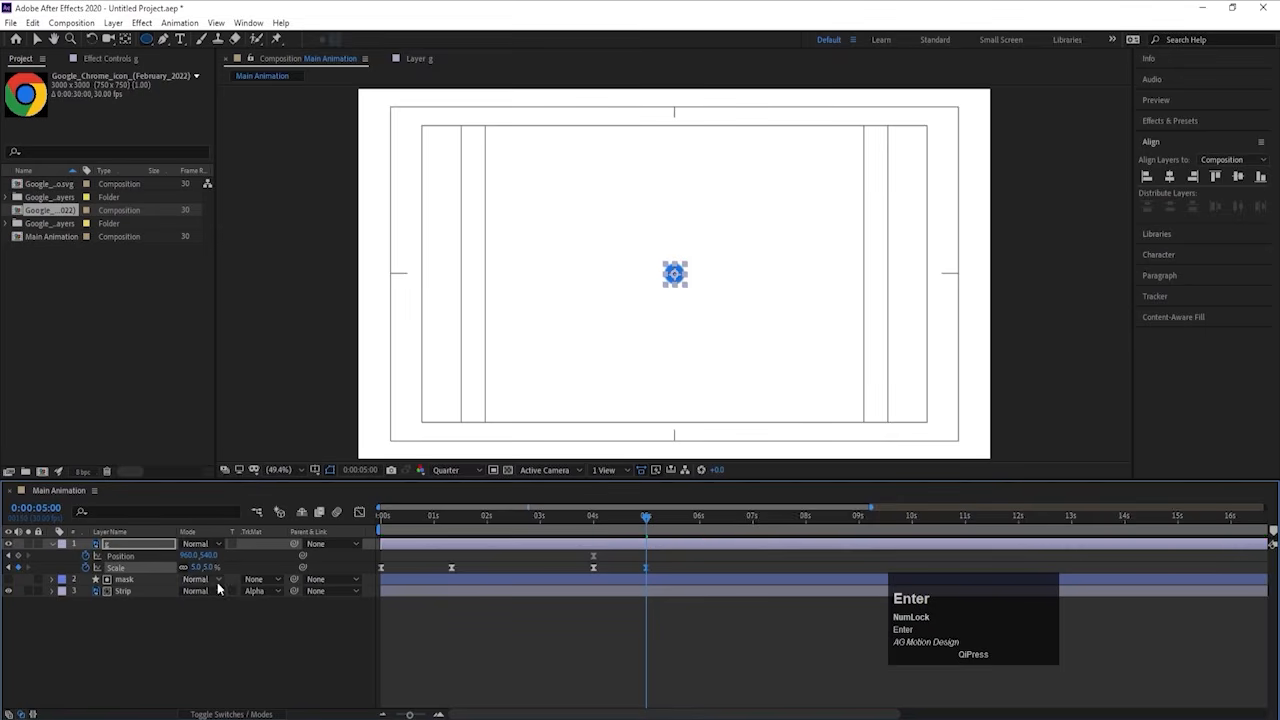
{"action": "left_click", "coordinate": [220, 629]}
Step: At 0:00:05:00, move the g layer's blue circle horizontally left to about 741, 540 and preview the motion
{"action": "left_click", "coordinate": [136, 545]}
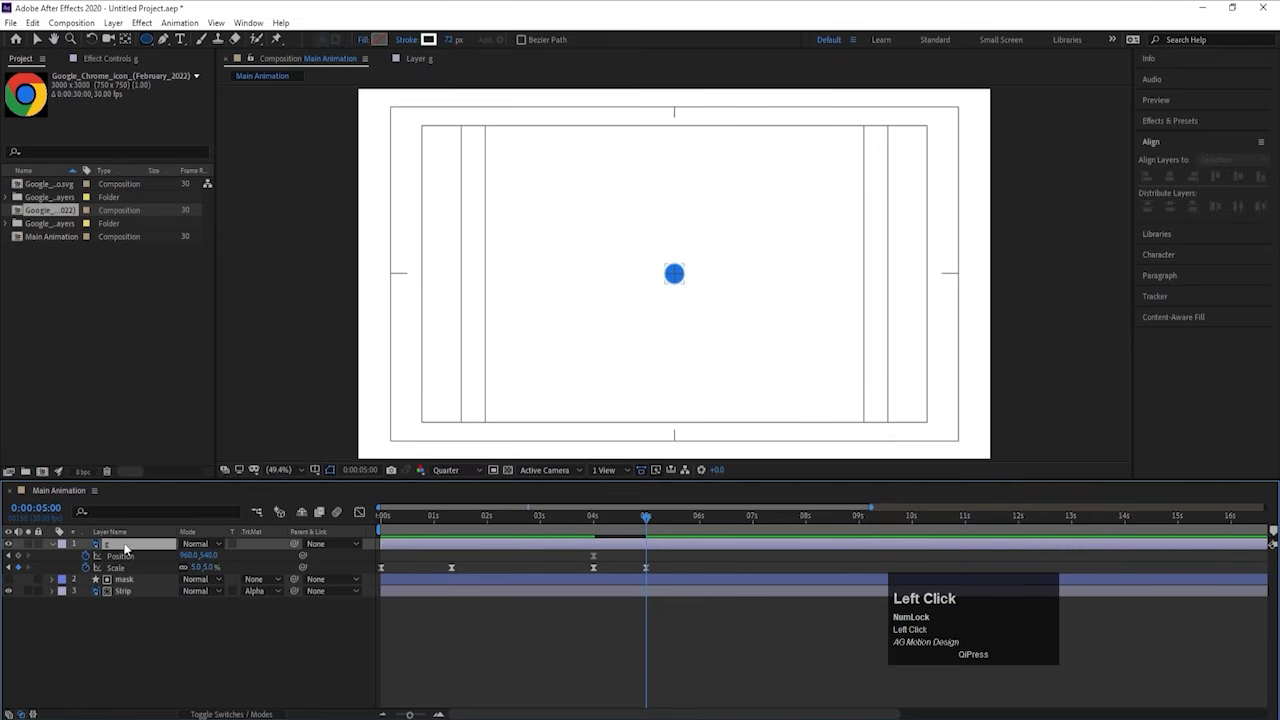
{"action": "key", "text": "v"}
{"action": "left_click_drag", "start_coordinate": [675, 273], "coordinate": [606, 275]}
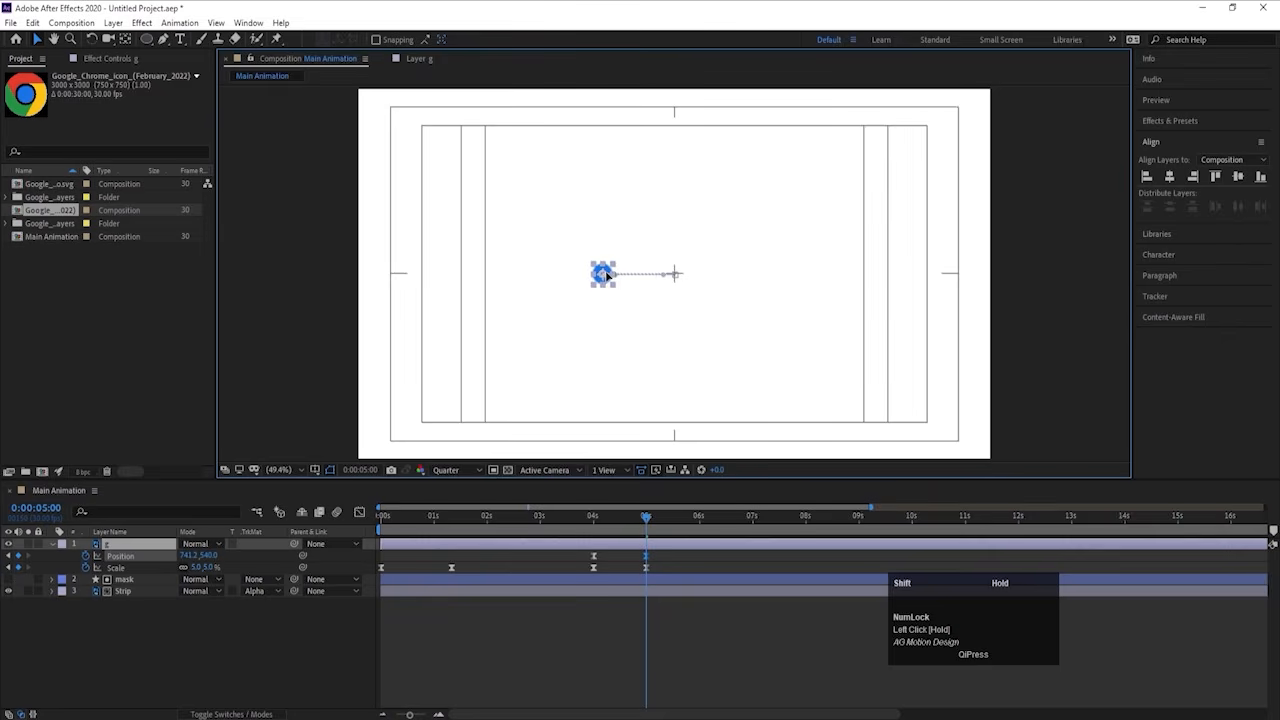
{"action": "left_click", "coordinate": [616, 605]}
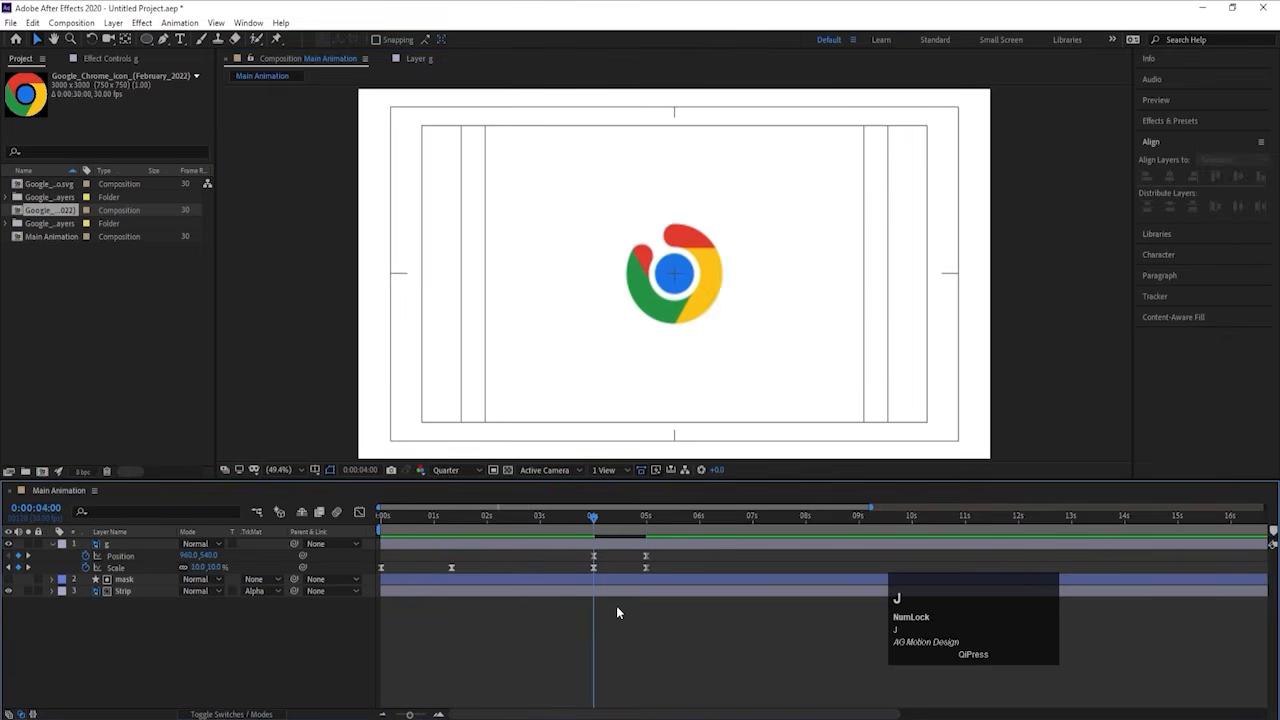
{"action": "key", "text": "space"}
{"action": "key", "text": "space"}
Step: Easy-ease the g layer's keyframes at 0:00:04:00 and 0:00:05:00, lengthen the incoming easing in the speed graph, and preview it
{"action": "left_click_drag", "start_coordinate": [578, 556], "coordinate": [664, 565]}
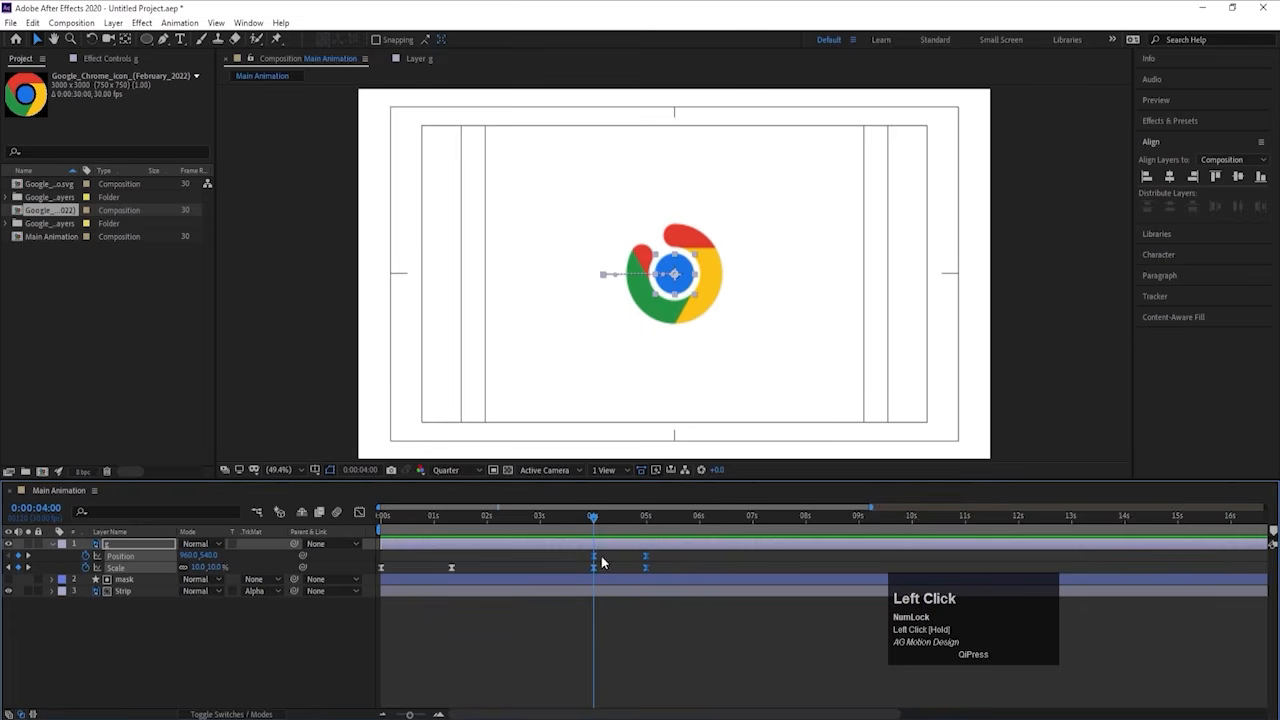
{"action": "key", "text": "F9"}
{"action": "left_click", "coordinate": [359, 512]}
{"action": "key", "text": "equal"}
{"action": "left_click_drag", "start_coordinate": [573, 602], "coordinate": [751, 642]}
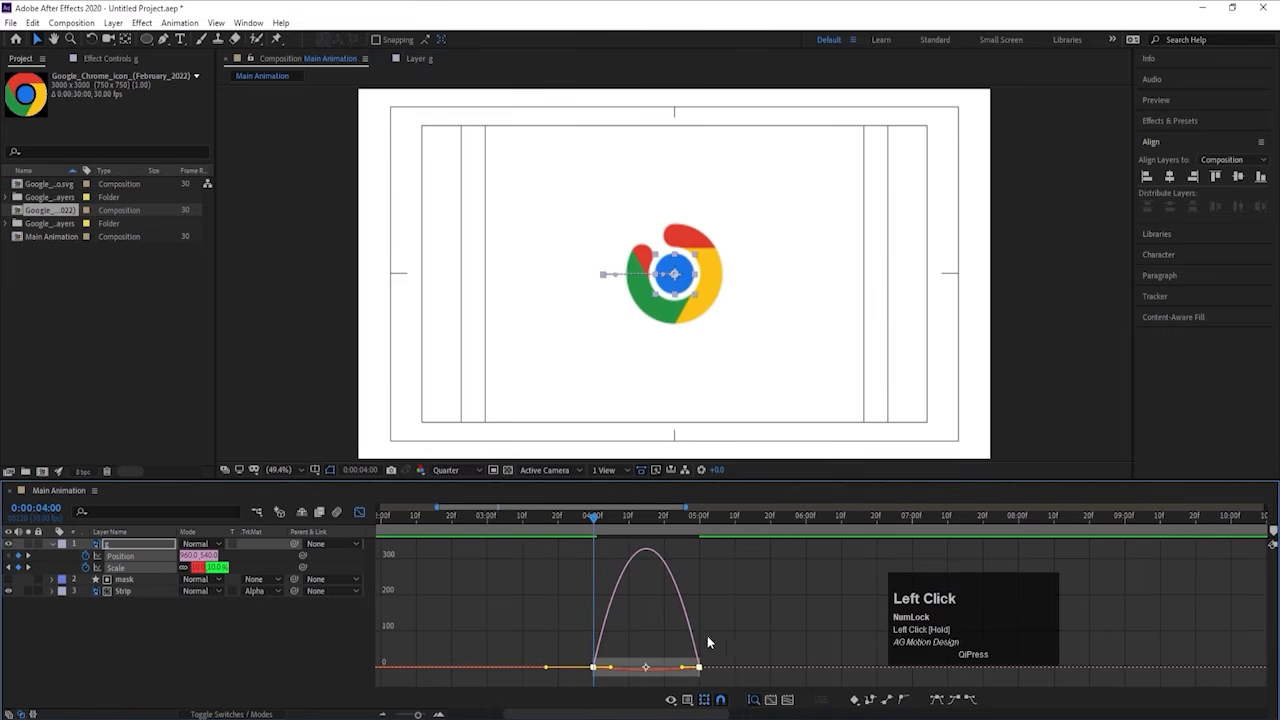
{"action": "left_click_drag", "start_coordinate": [682, 667], "coordinate": [632, 674]}
{"action": "left_click", "coordinate": [361, 512]}
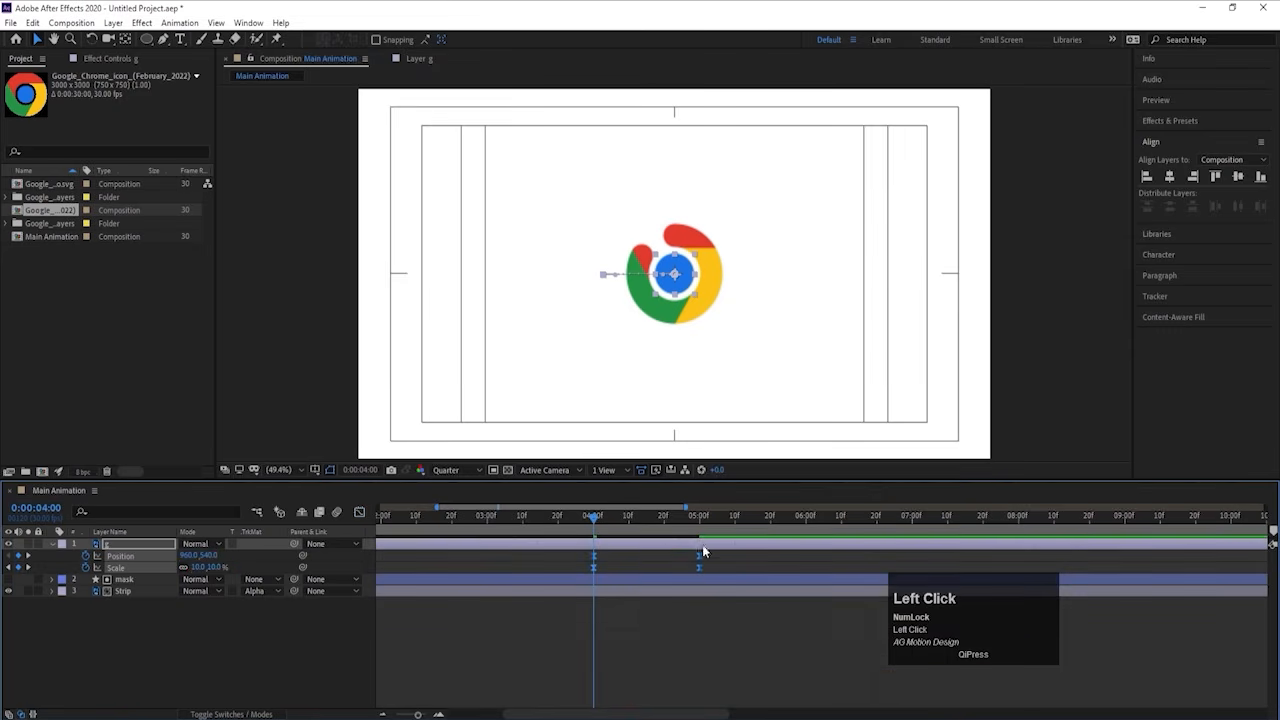
{"action": "key", "text": "space"}
{"action": "left_click_drag", "start_coordinate": [589, 519], "coordinate": [380, 518]}
{"action": "key", "text": "space"}
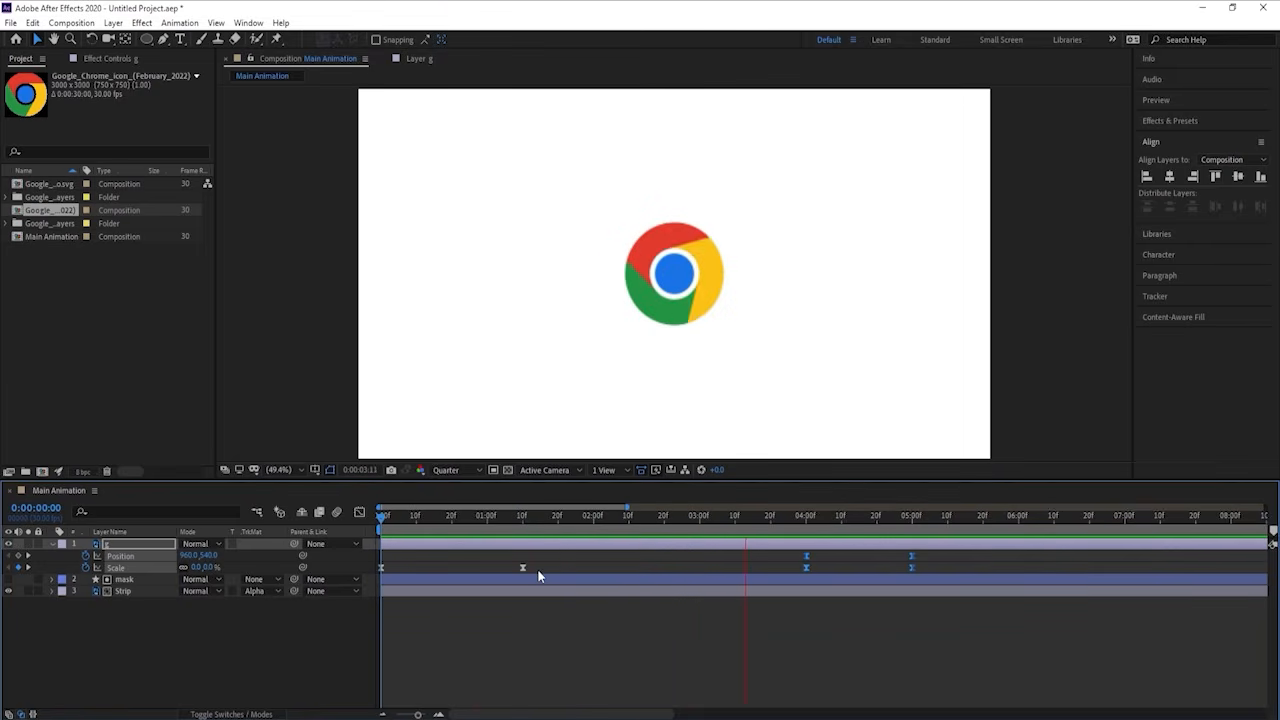
{"action": "key", "text": "space"}
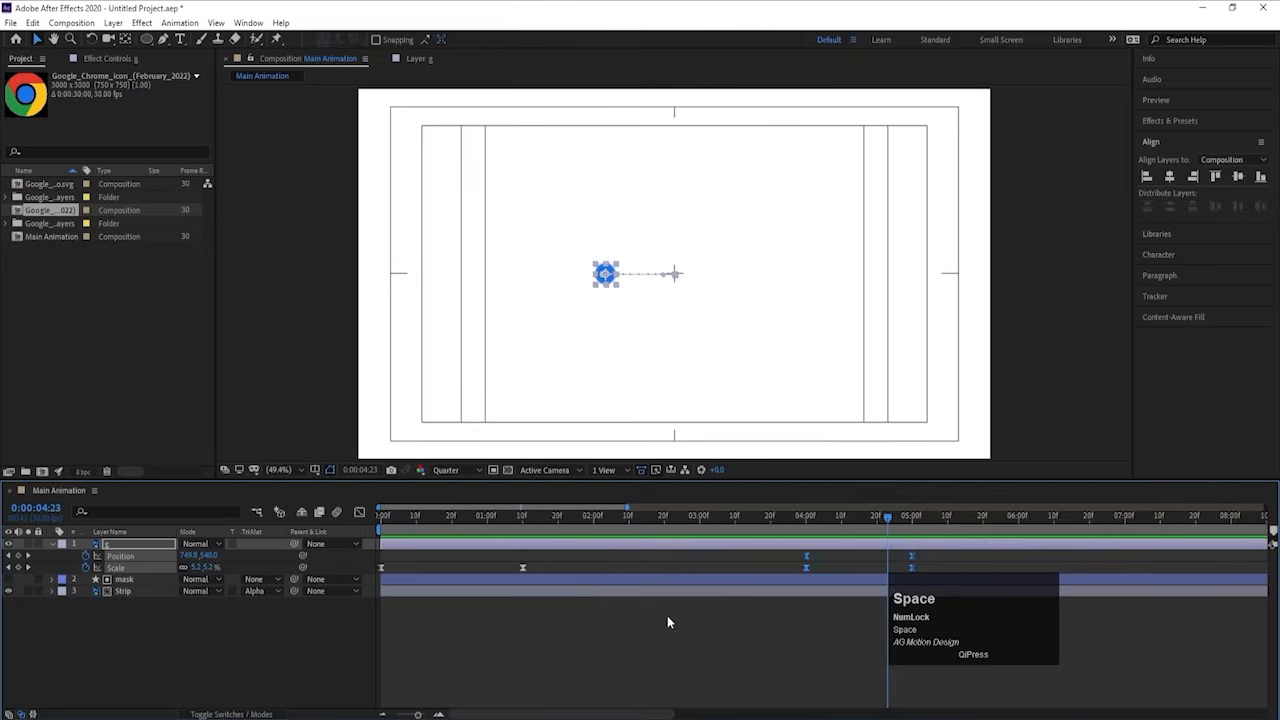
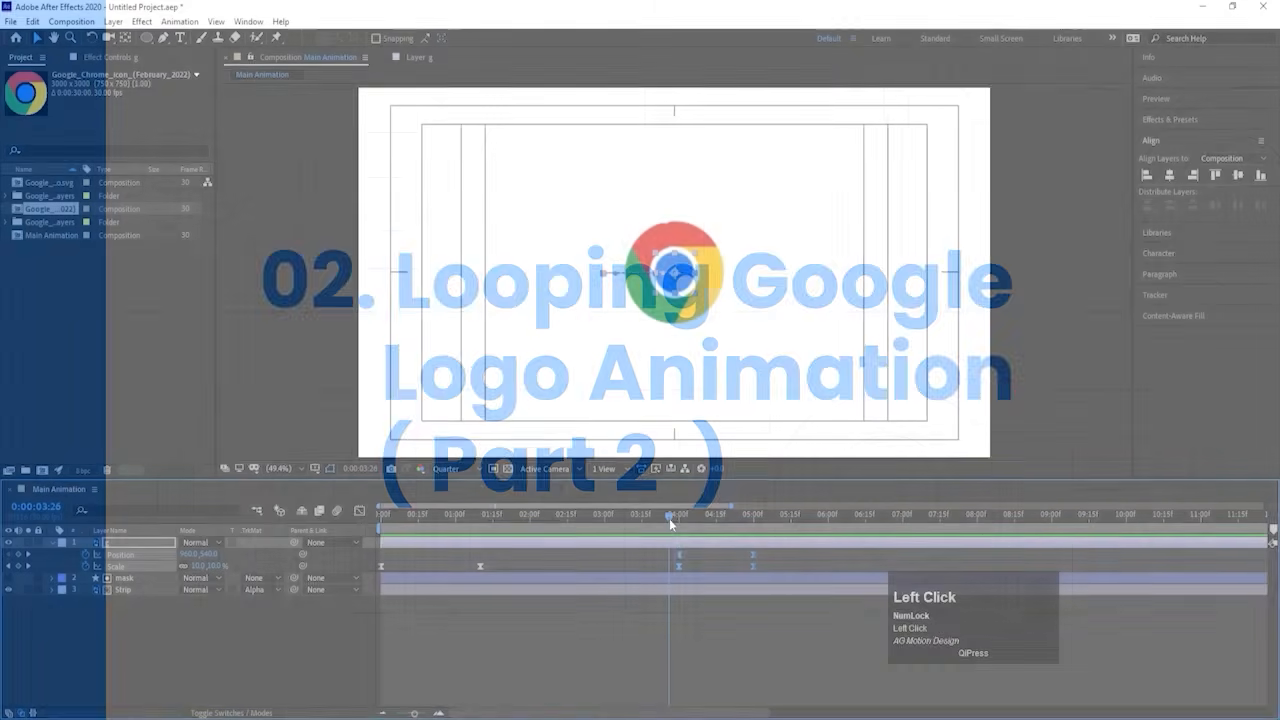
Step: Shift the g layer's last two pairs of Position and Scale keyframes earlier, so the first pair starts at 0:00:03:22
{"action": "left_click_drag", "start_coordinate": [677, 555], "coordinate": [658, 561]}
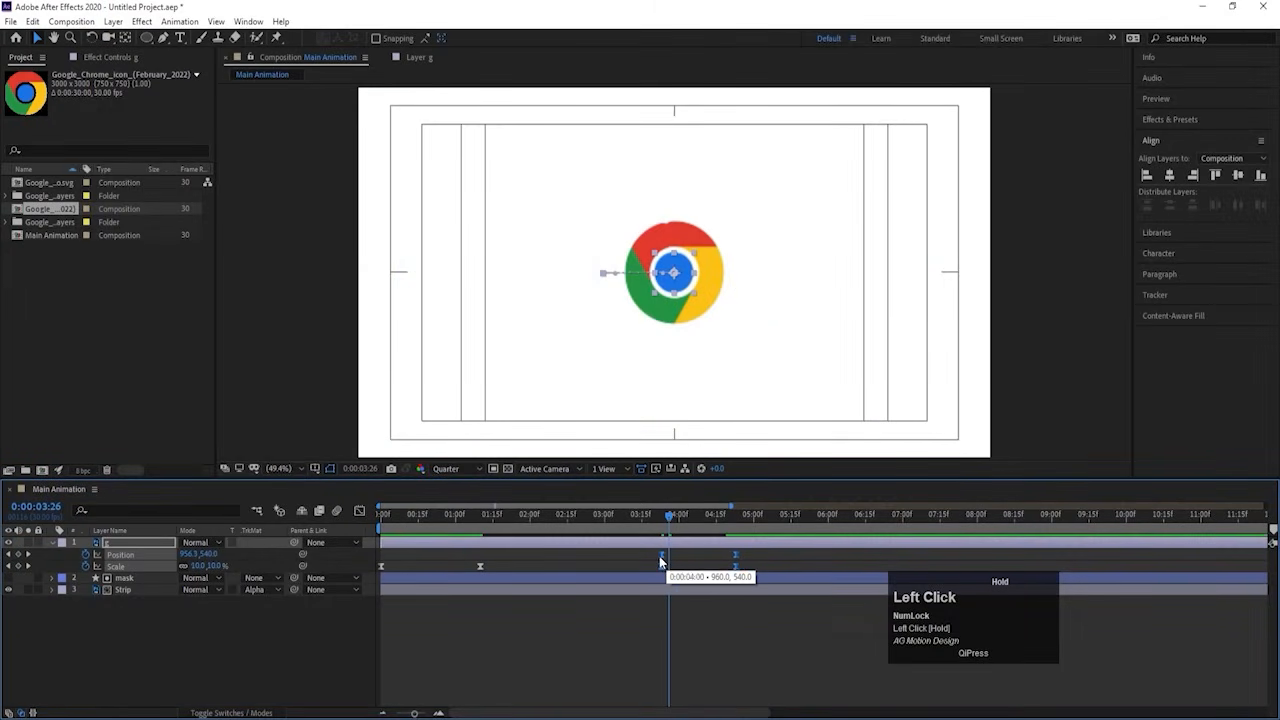
{"action": "key", "text": "space"}
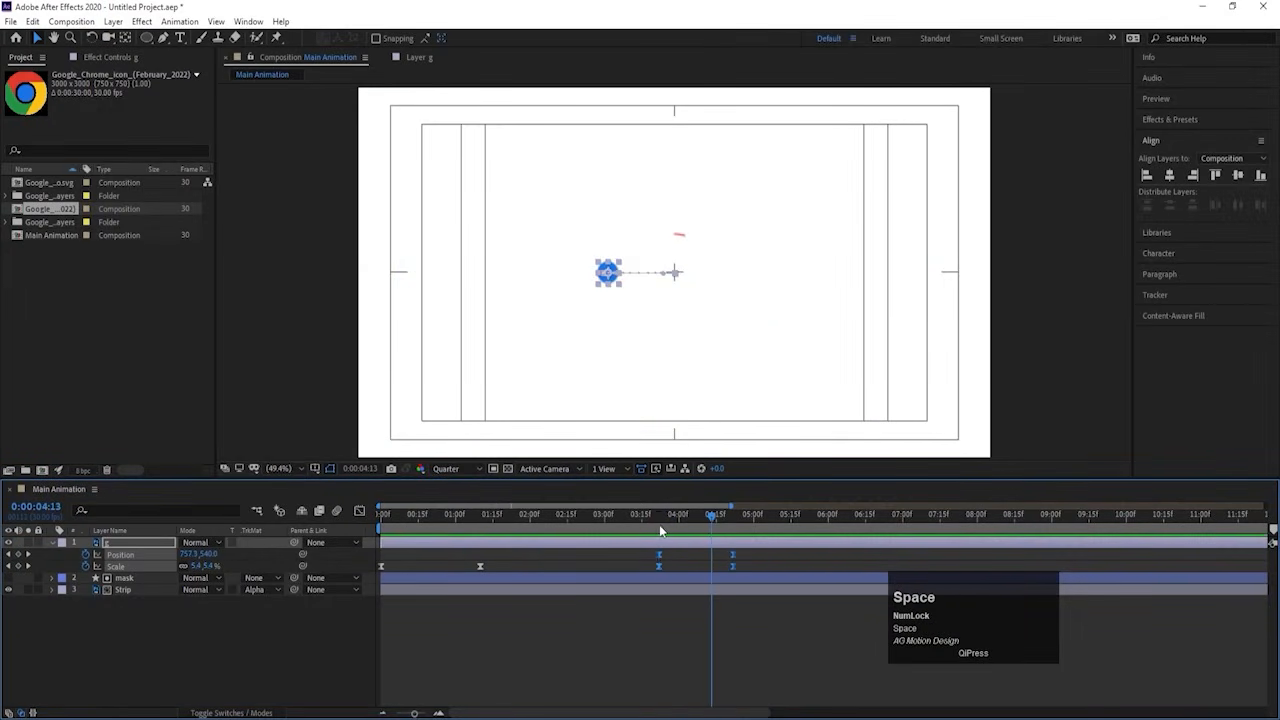
{"action": "left_click", "coordinate": [658, 524]}
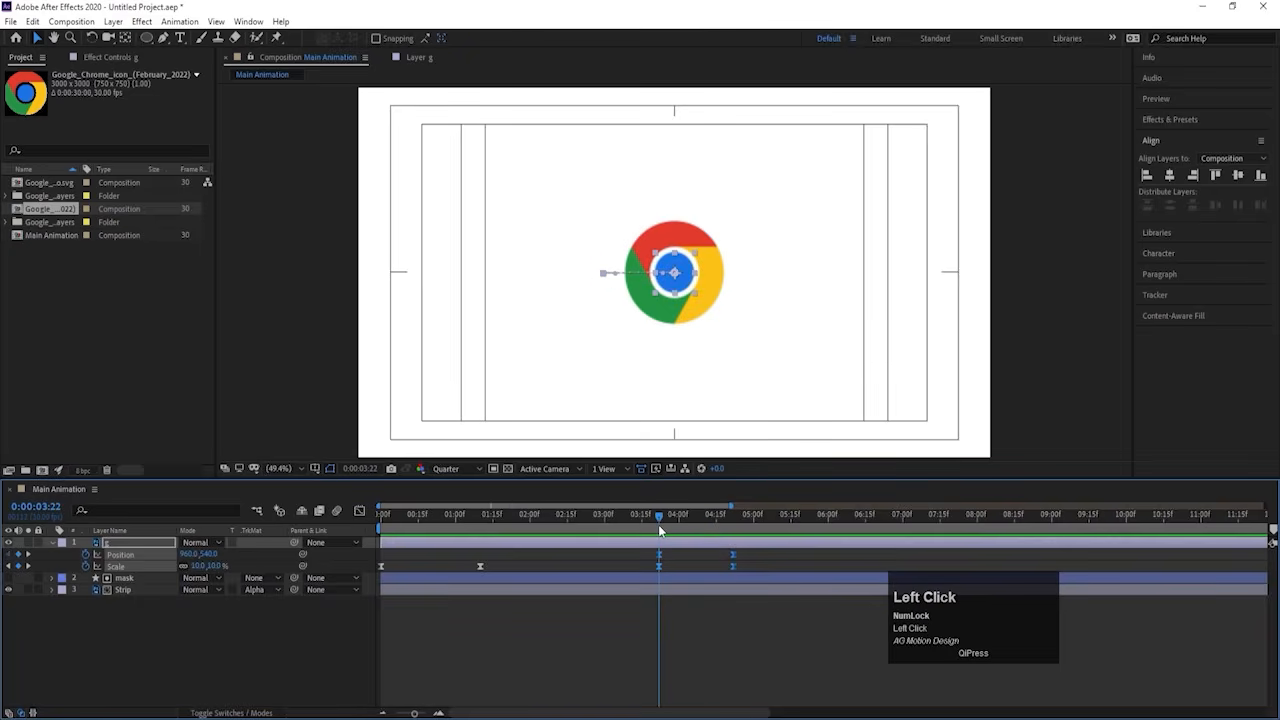
{"action": "left_click", "coordinate": [685, 558]}
Step: Duplicate the g layer, rename the copy o, and place it directly below the g layer with its keyframes shown
{"action": "left_click", "coordinate": [665, 545]}
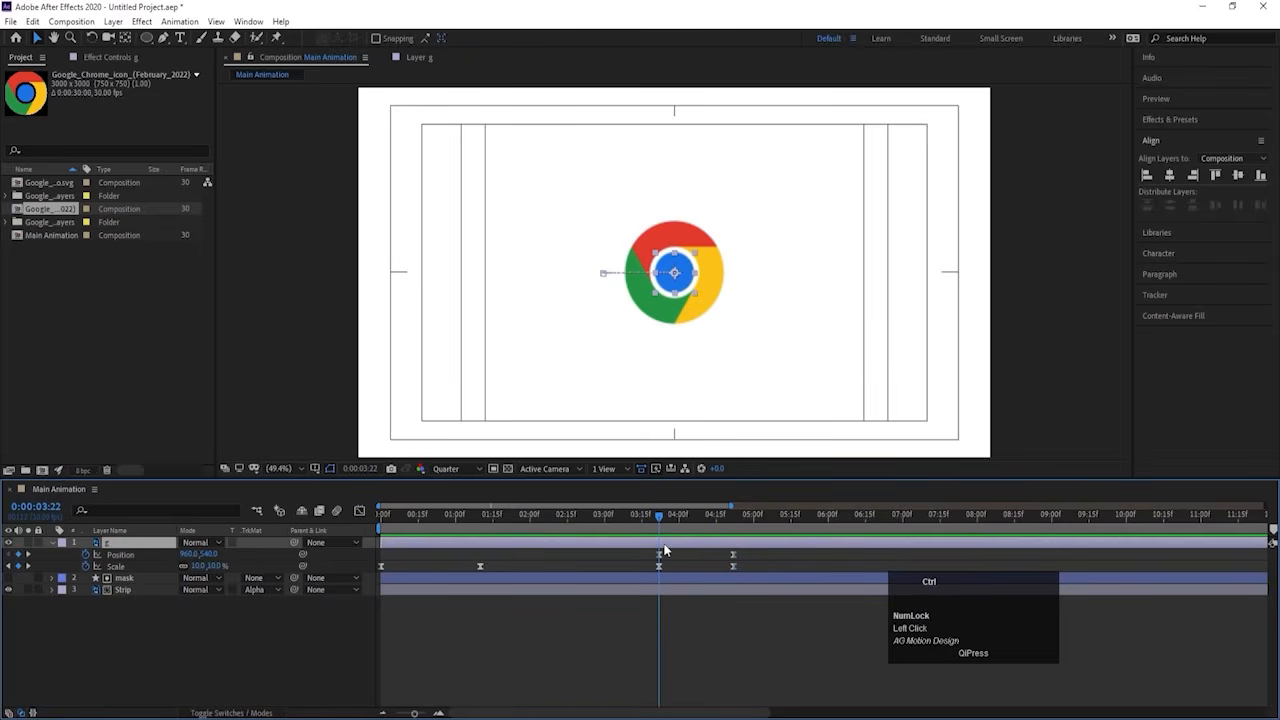
{"action": "key", "text": "ctrl+d"}
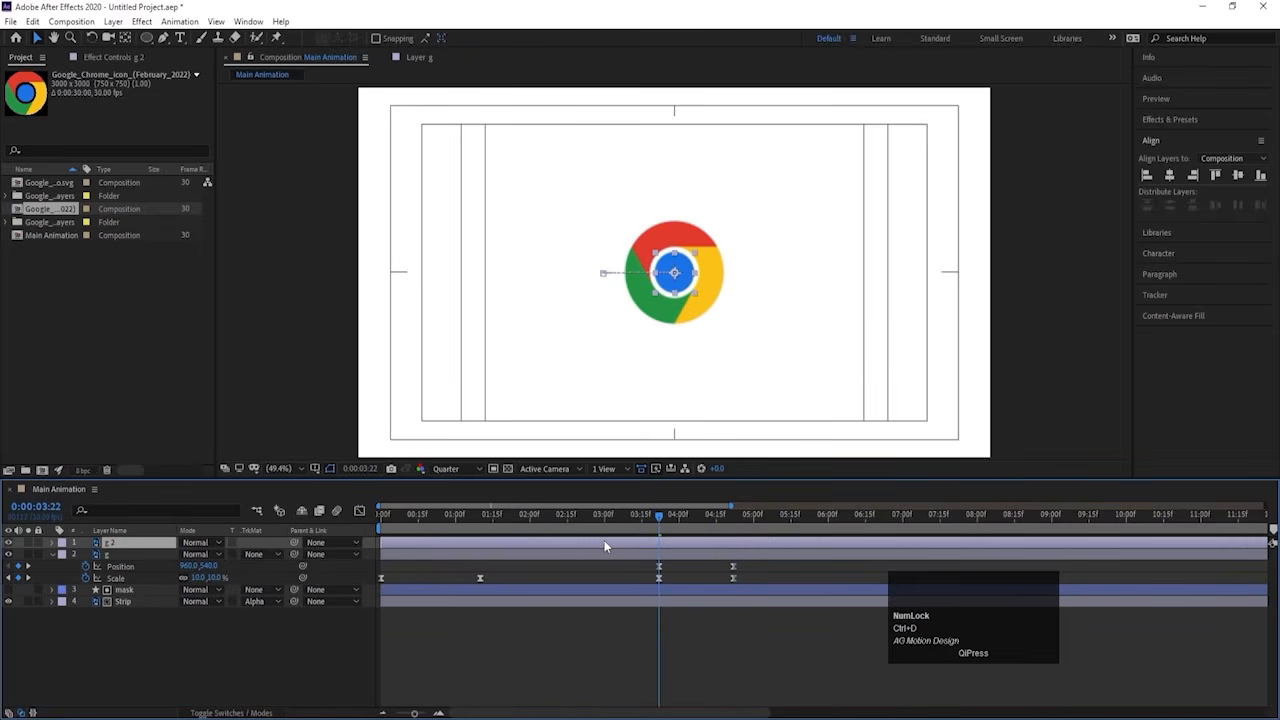
{"action": "key", "text": "Return"}
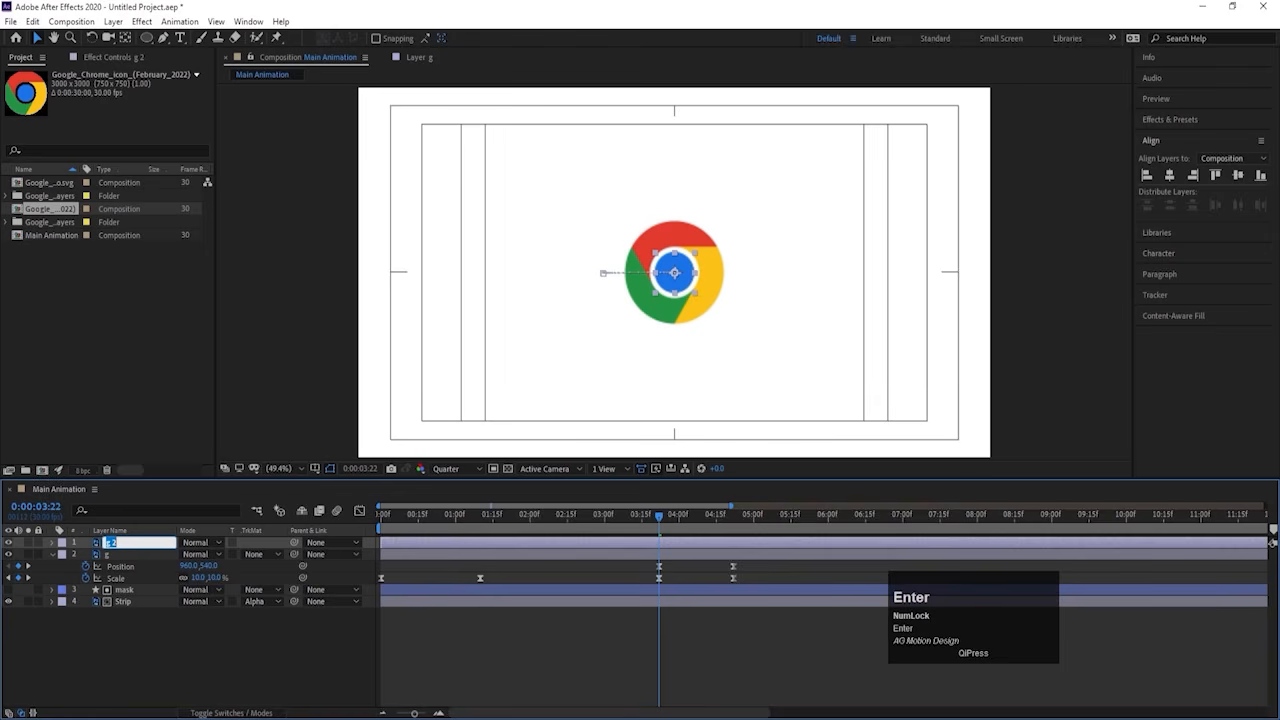
{"action": "type", "text": "o"}
{"action": "key", "text": "Return"}
{"action": "left_click_drag", "start_coordinate": [145, 545], "coordinate": [200, 578]}
{"action": "key", "text": "u"}
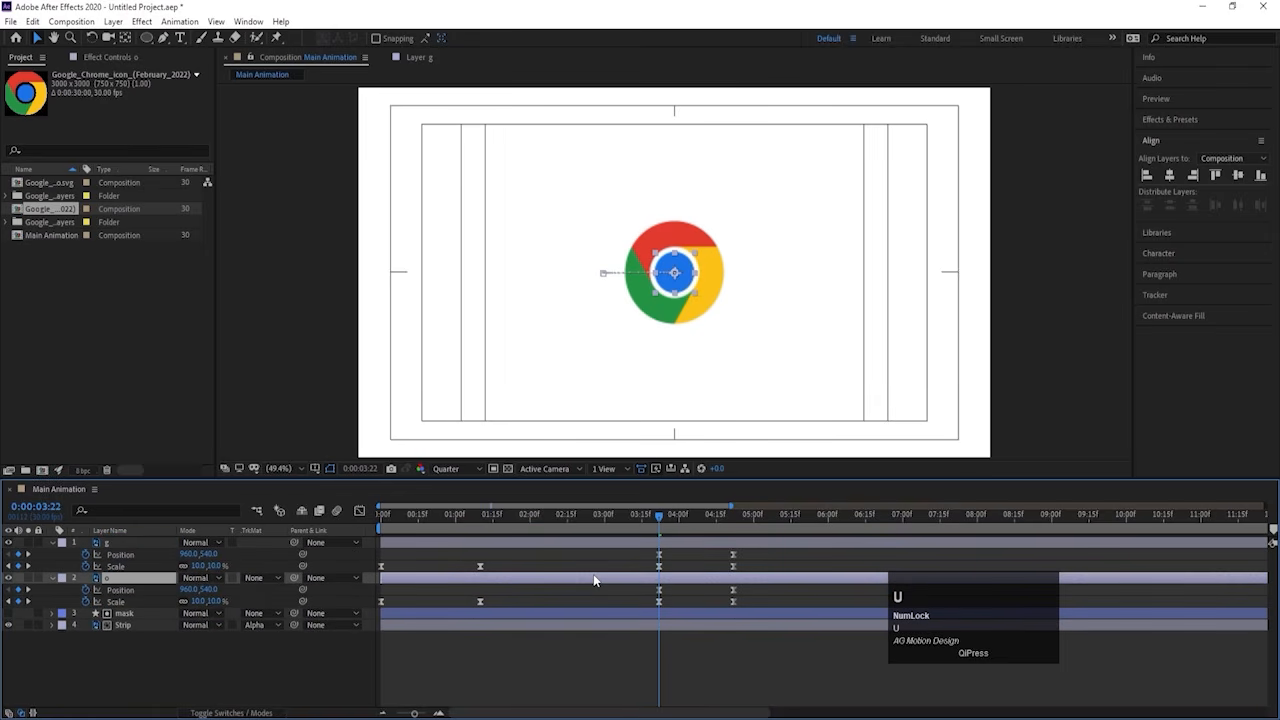
Step: At 0:00:04:22, move the o layer's circle horizontally to about 818, 540
{"action": "key", "text": "k"}
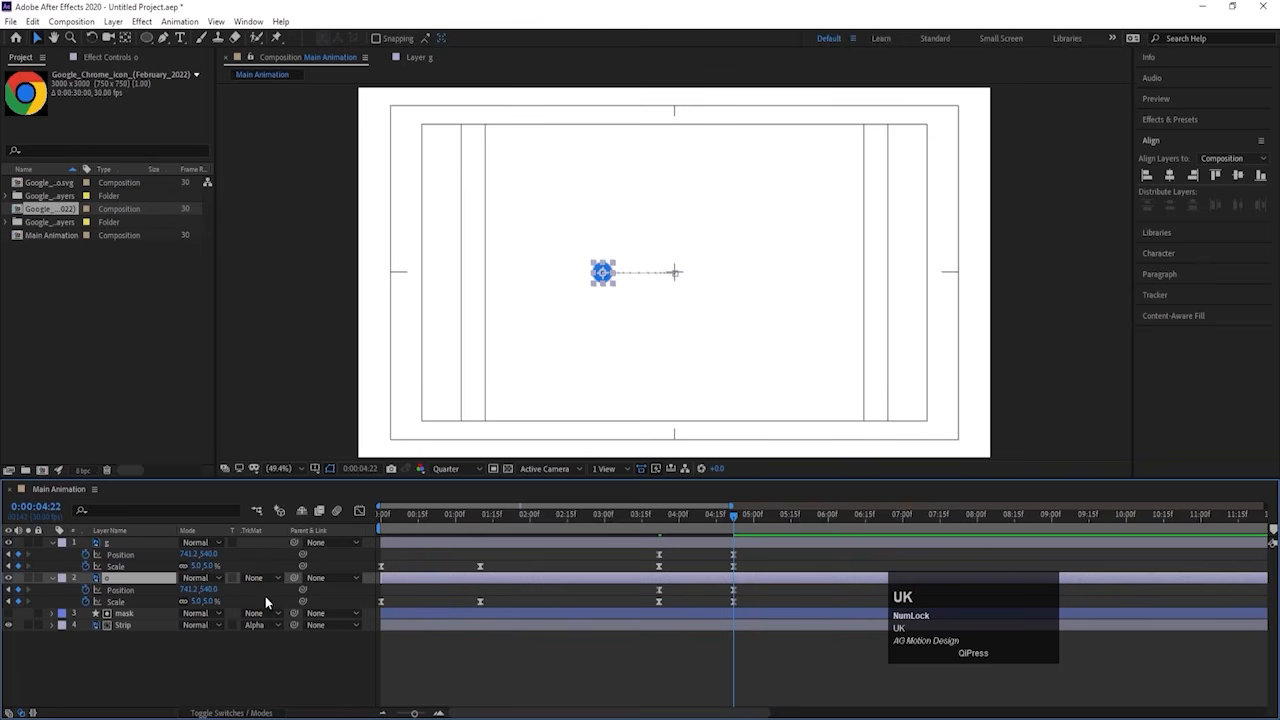
{"action": "left_click_drag", "start_coordinate": [184, 590], "coordinate": [230, 593]}
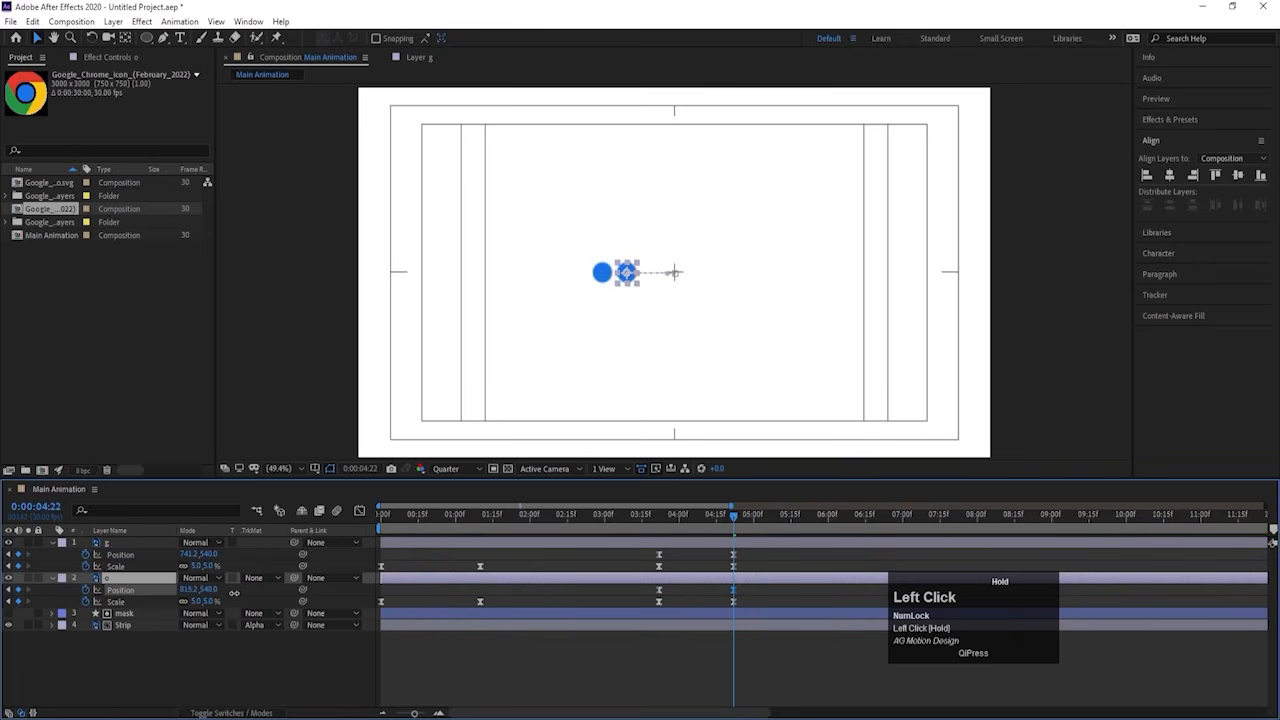
{"action": "left_click", "coordinate": [195, 688]}
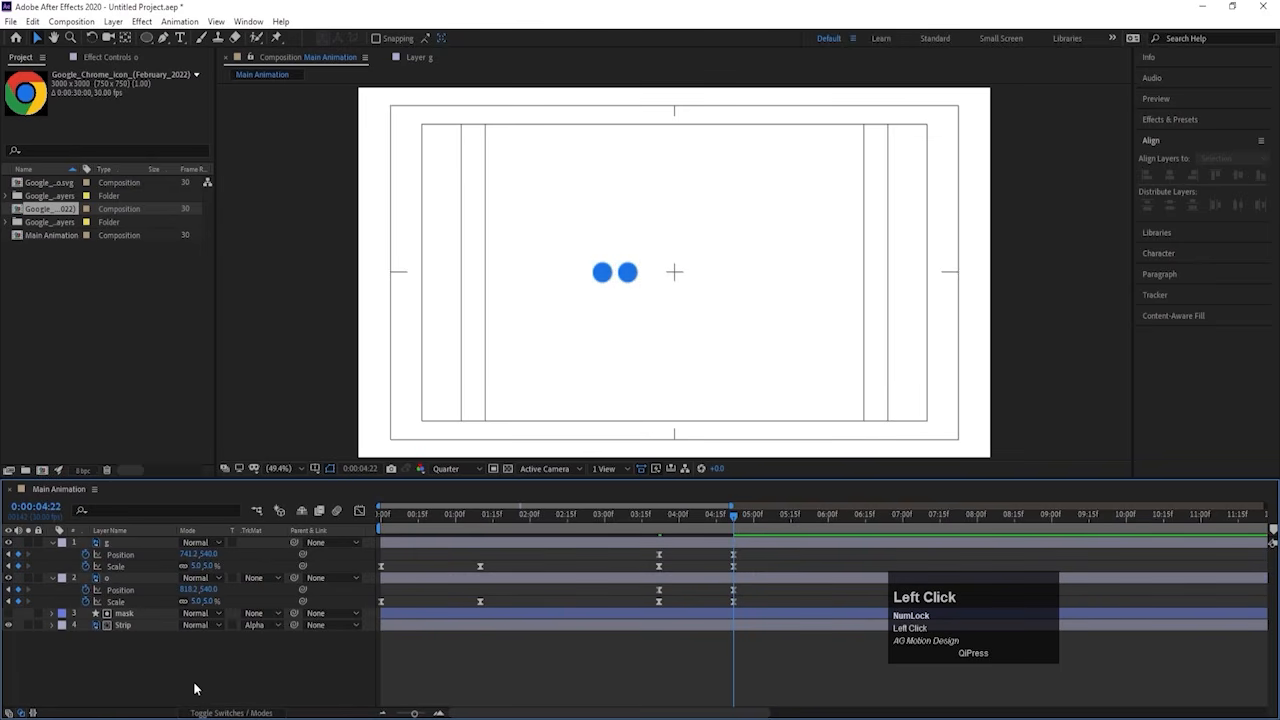
Step: Duplicate the o layer, place the copy below it, and move the copy's circle horizontally to about 893, 540
{"action": "left_click", "coordinate": [114, 578]}
{"action": "key", "text": "ctrl+d"}
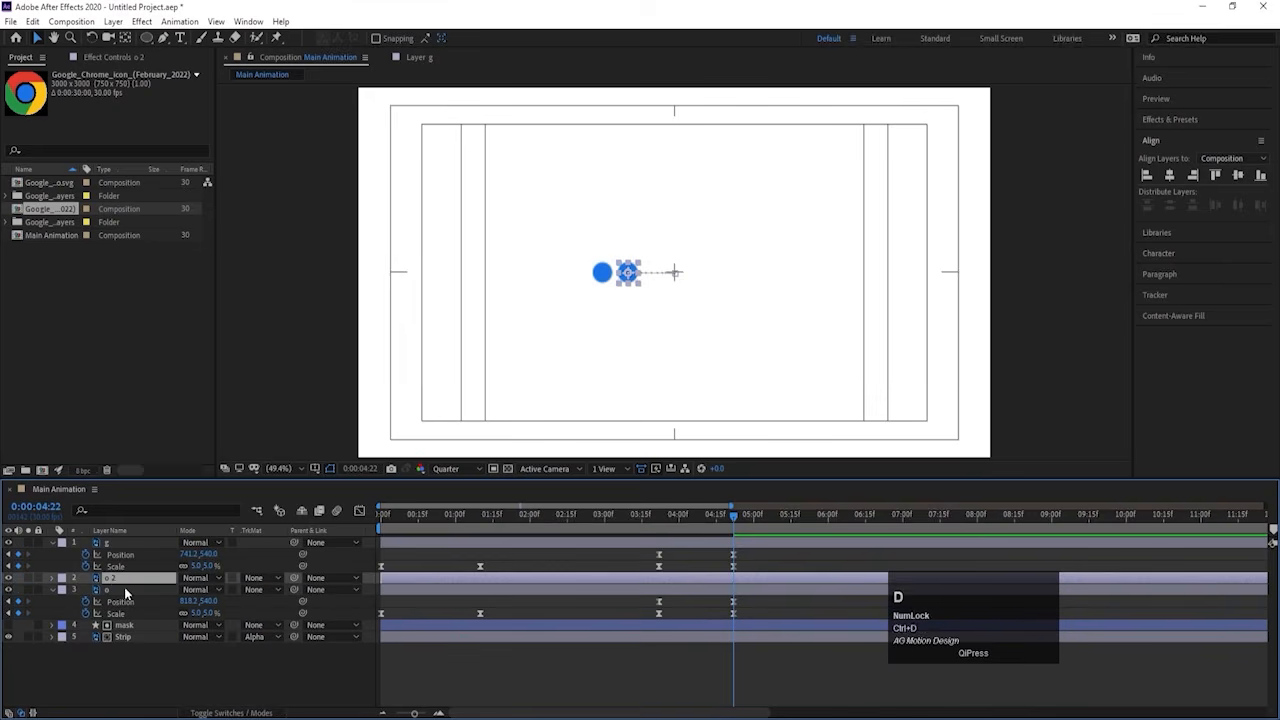
{"action": "left_click_drag", "start_coordinate": [114, 582], "coordinate": [246, 637]}
{"action": "key", "text": "p"}
{"action": "left_click", "coordinate": [255, 676]}
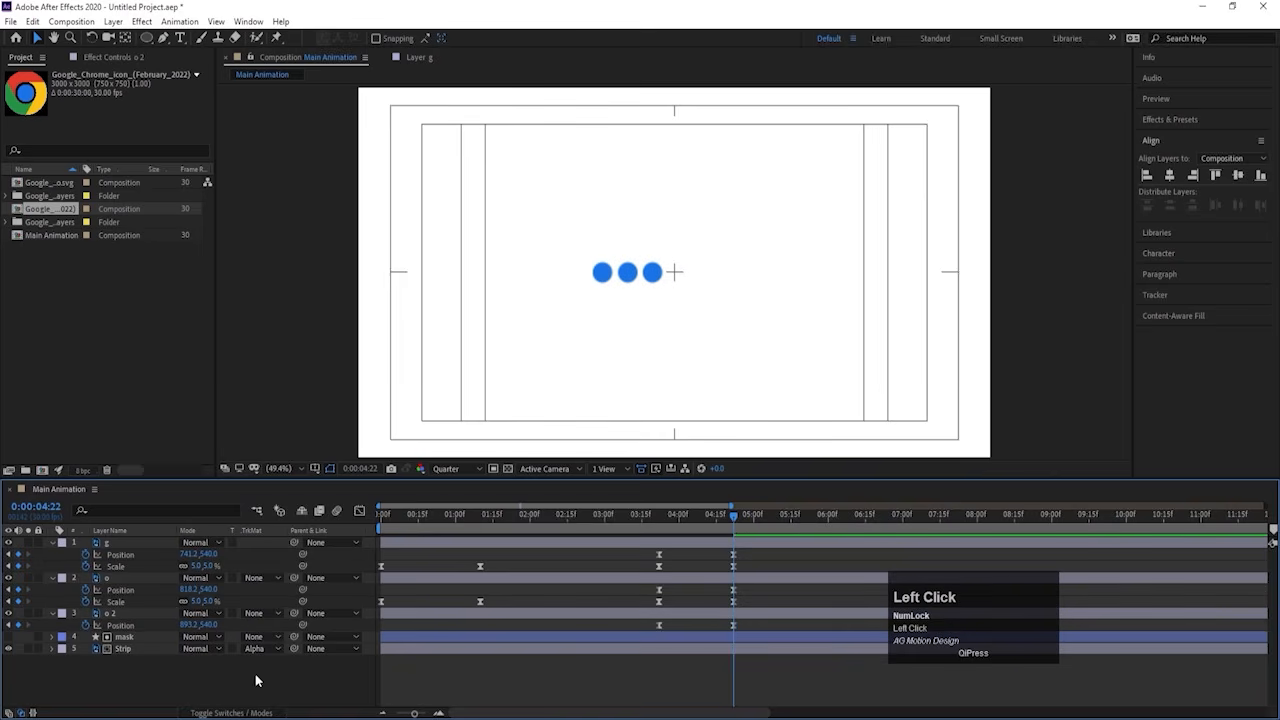
Step: Set the viewer resolution to Full, and duplicate the o 2 layer with the lower one renamed g
{"action": "left_click", "coordinate": [469, 470]}
{"action": "left_click", "coordinate": [469, 507]}
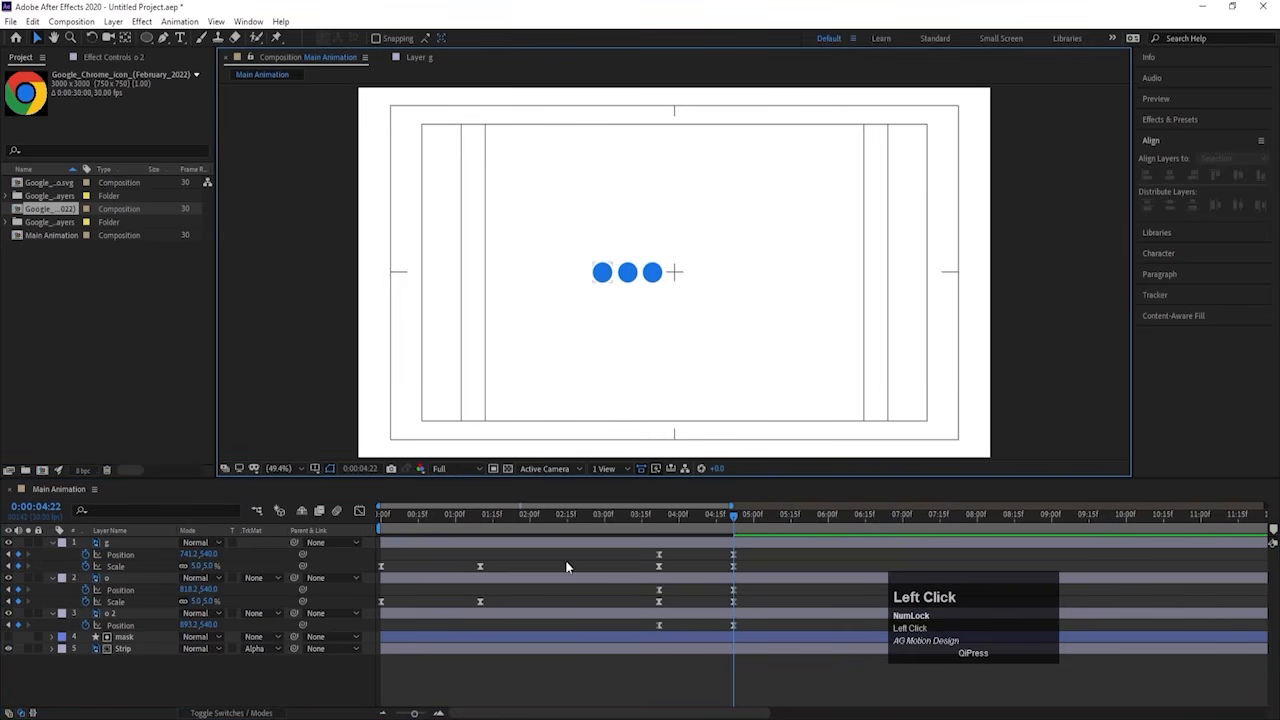
{"action": "left_click", "coordinate": [698, 617]}
{"action": "key", "text": "ctrl+d"}
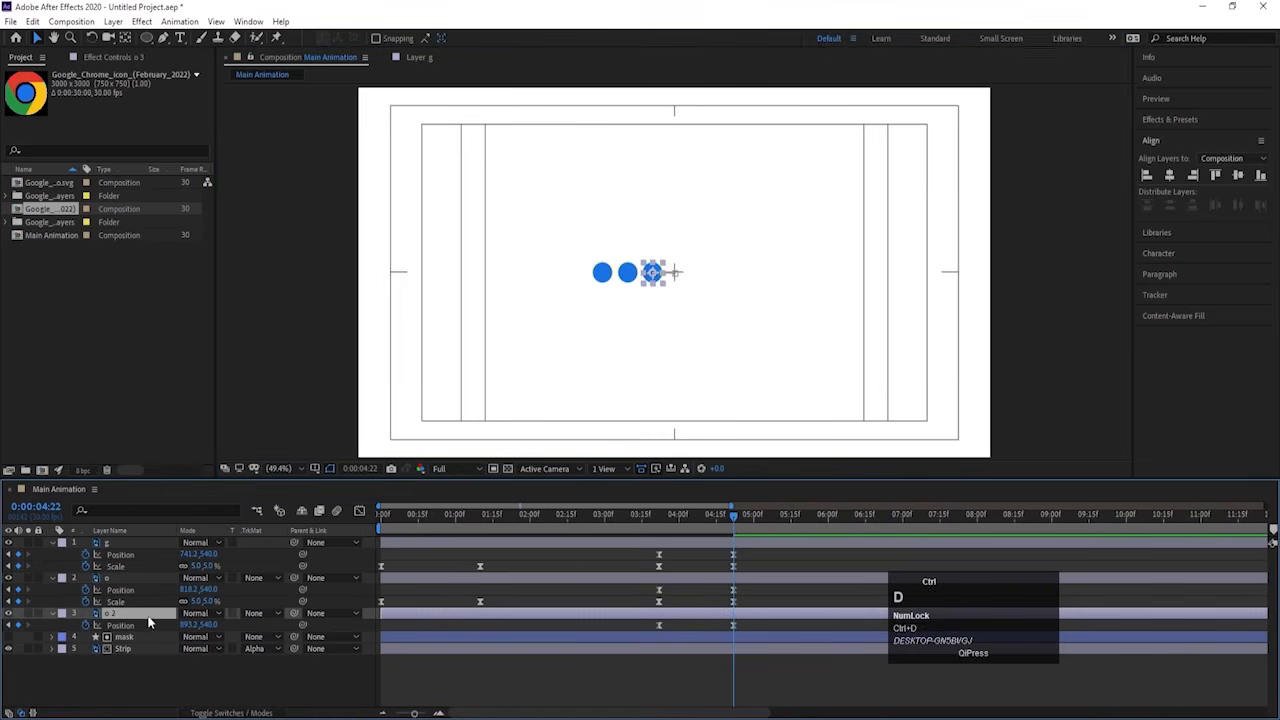
{"action": "left_click", "coordinate": [112, 626]}
{"action": "key", "text": "Return"}
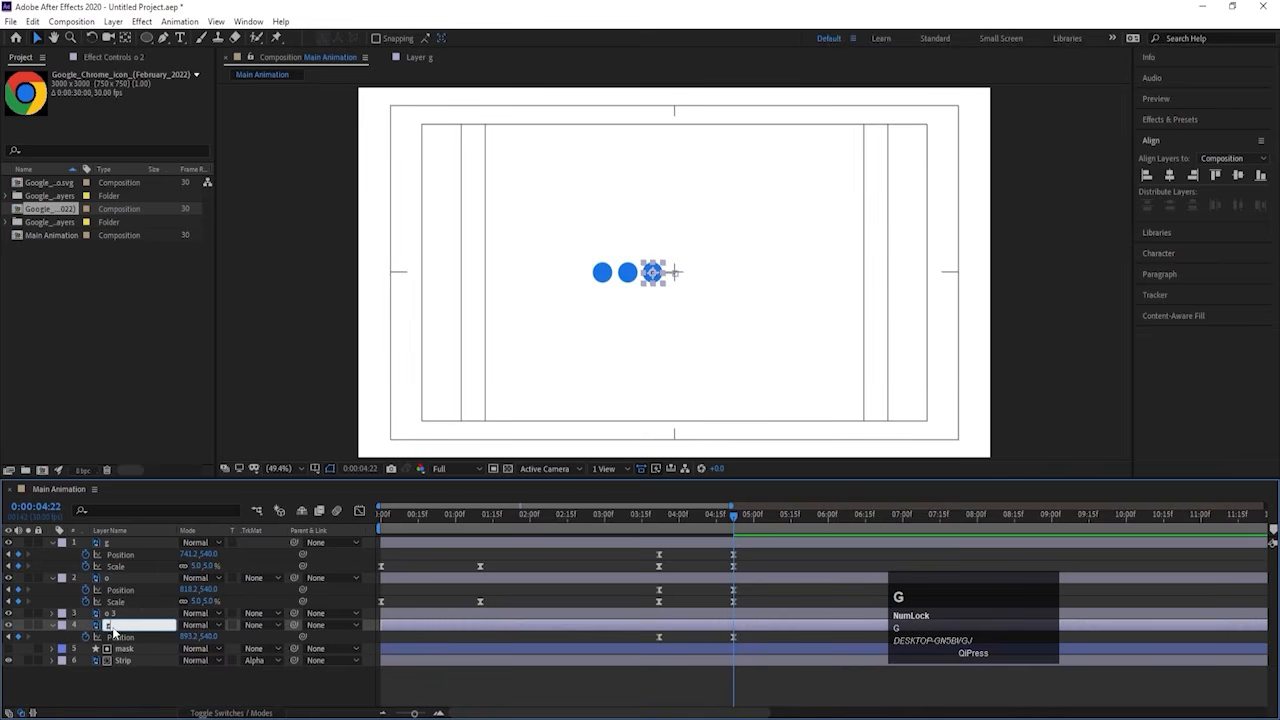
{"action": "key", "text": "Return"}
Step: Move the lower g layer's circle horizontally to about 966, 540 at 0:00:04:22
{"action": "left_click_drag", "start_coordinate": [192, 637], "coordinate": [240, 646]}
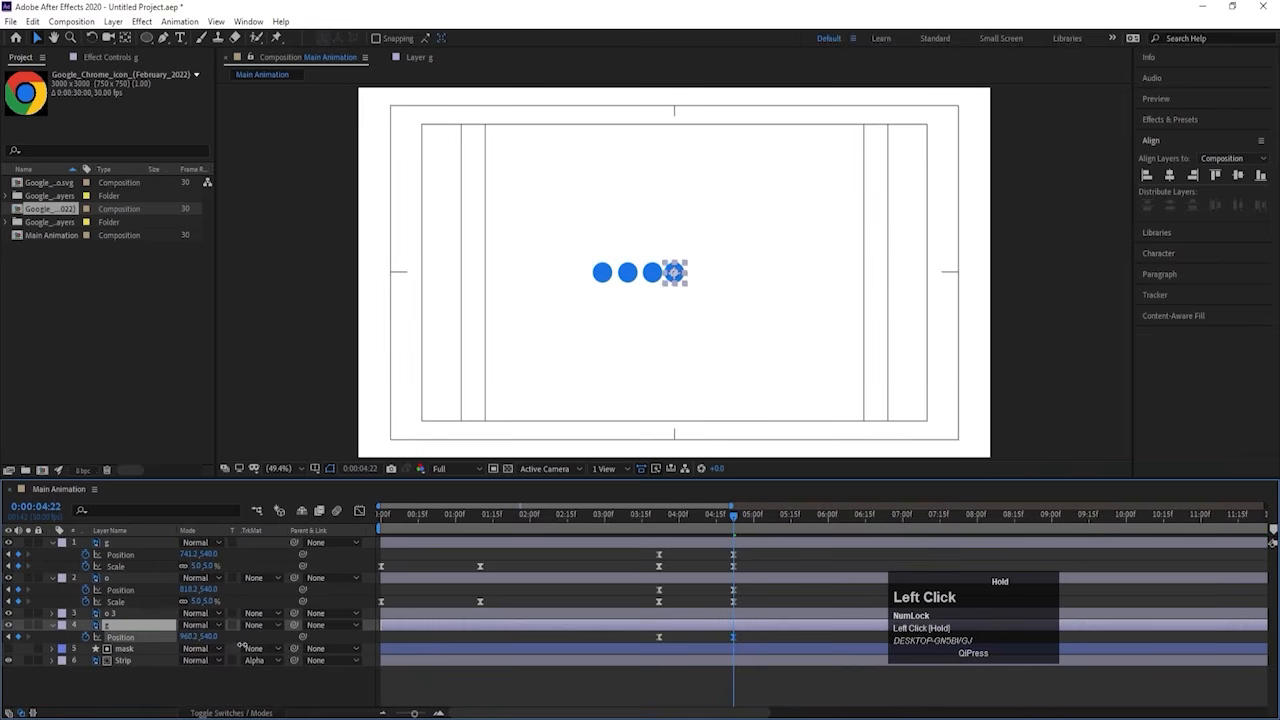
{"action": "left_click", "coordinate": [515, 628]}
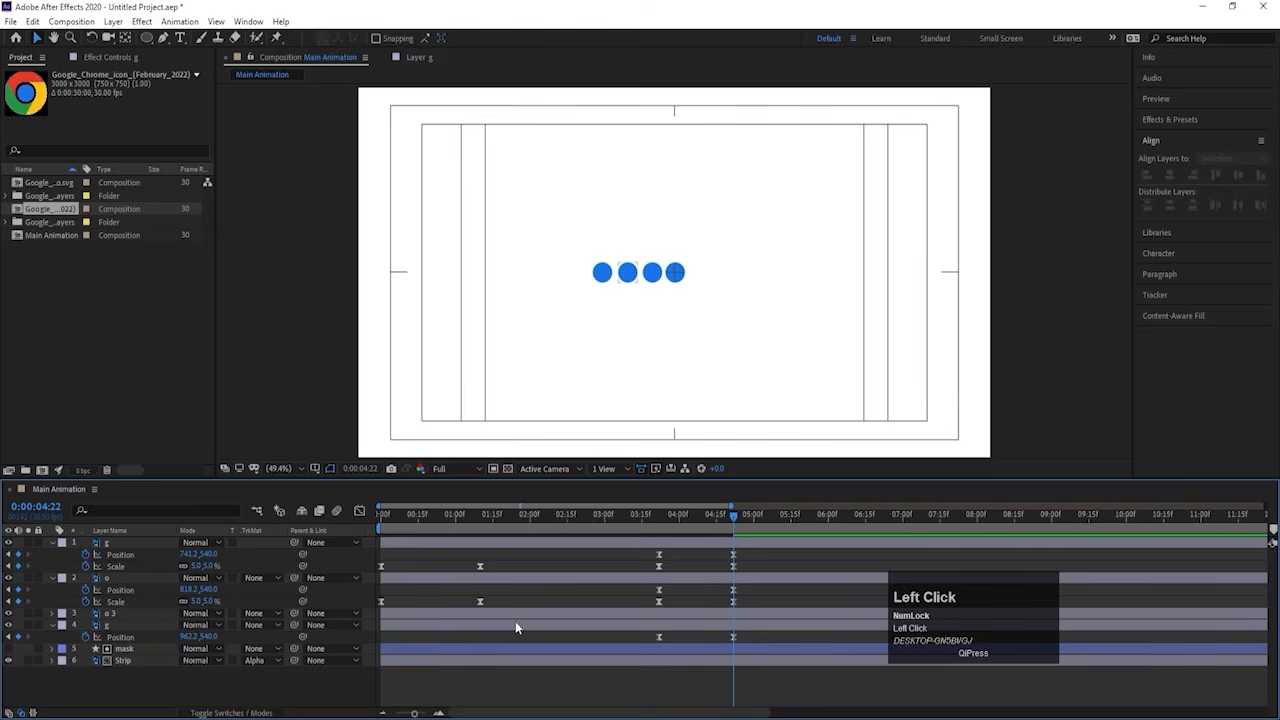
{"action": "left_click", "coordinate": [547, 626]}
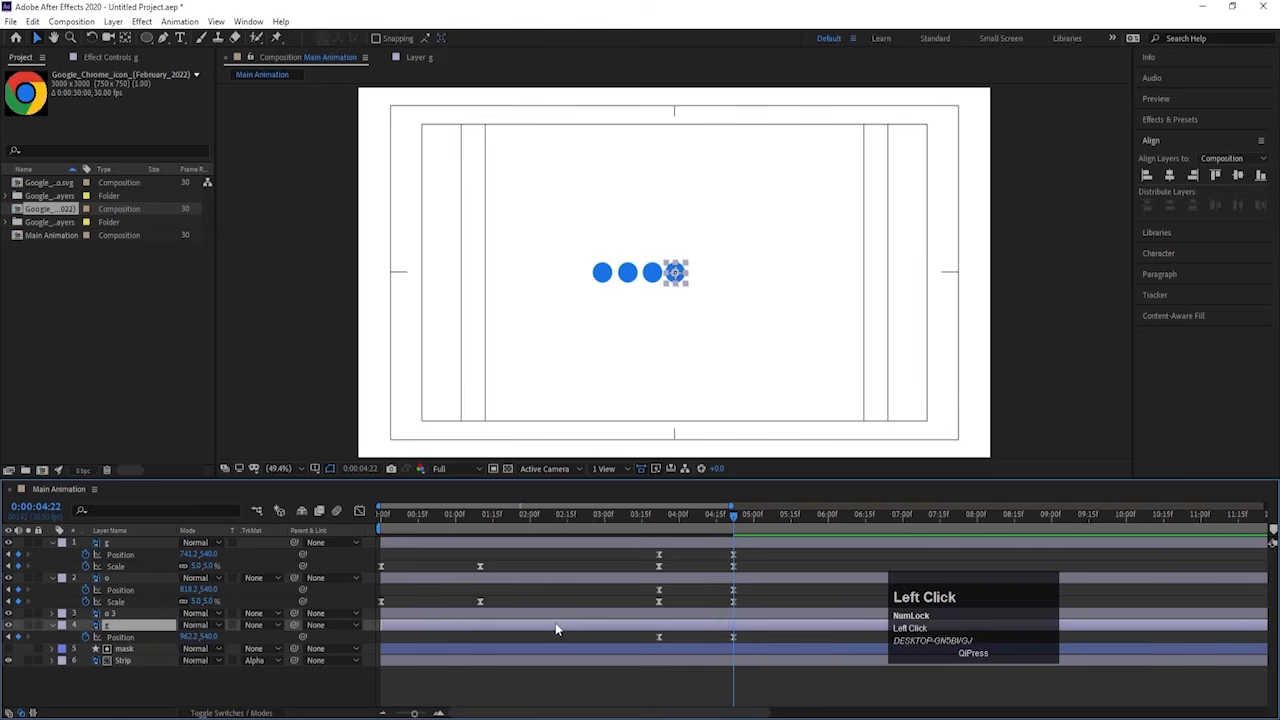
{"action": "key", "text": "Right"}
{"action": "key", "text": "Right"}
{"action": "left_click", "coordinate": [203, 694]}
Step: Duplicate the lower g layer and rename the bottom one of the pair l
{"action": "left_click", "coordinate": [104, 629]}
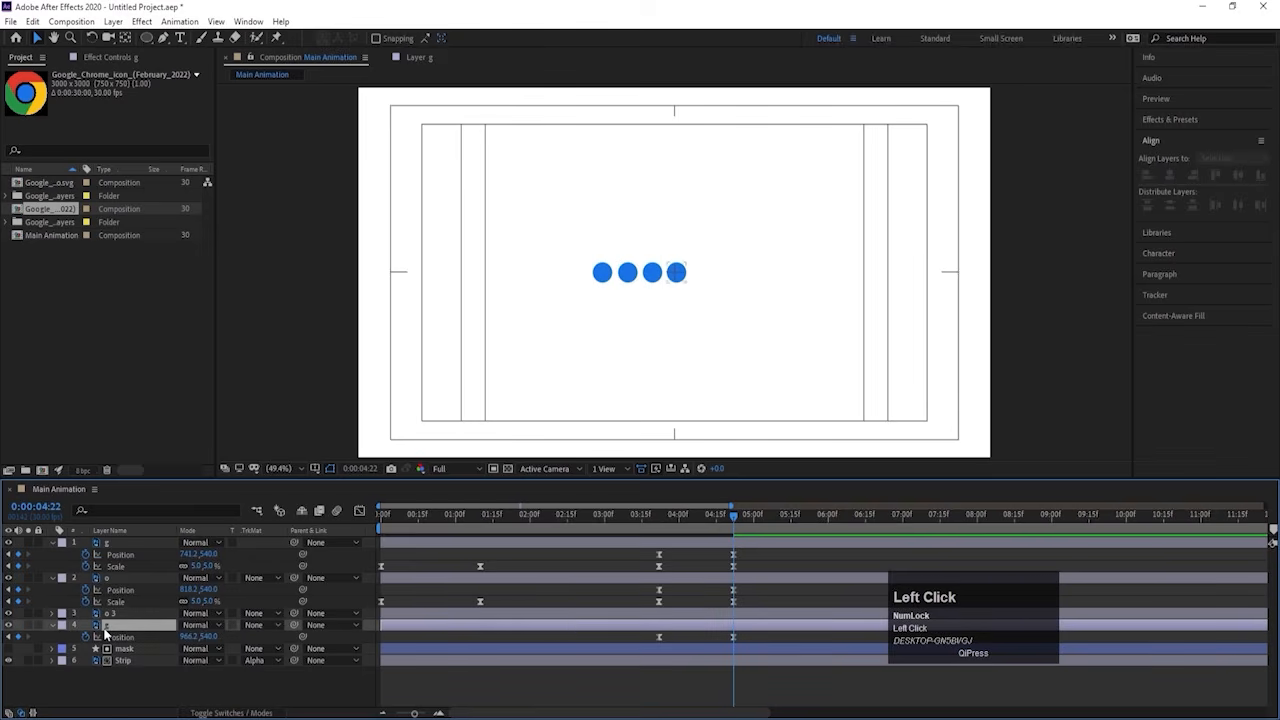
{"action": "key", "text": "ctrl+d"}
{"action": "left_click", "coordinate": [113, 638]}
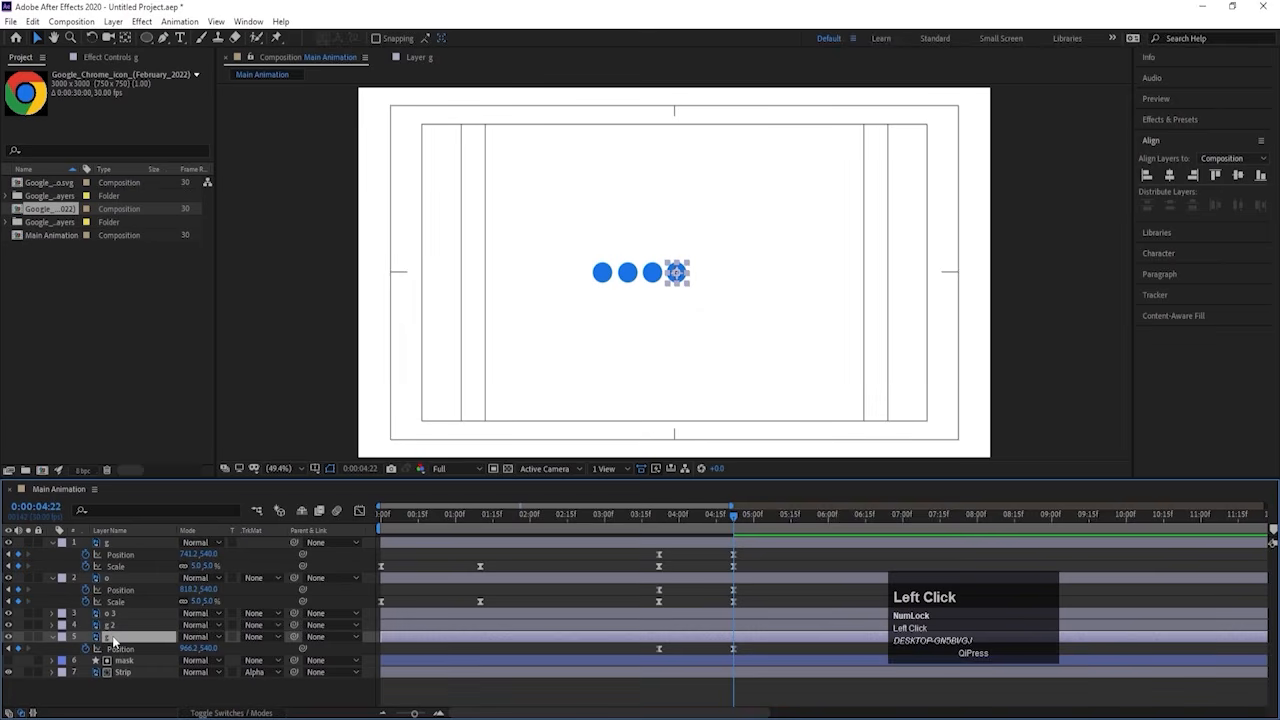
{"action": "key", "text": "Return"}
{"action": "type", "text": "l"}
{"action": "key", "text": "Return"}
Step: Move the l layer's circle horizontally to about 1039, 540 at 0:00:04:22
{"action": "left_click", "coordinate": [183, 648]}
{"action": "left_click_drag", "start_coordinate": [189, 648], "coordinate": [229, 648]}
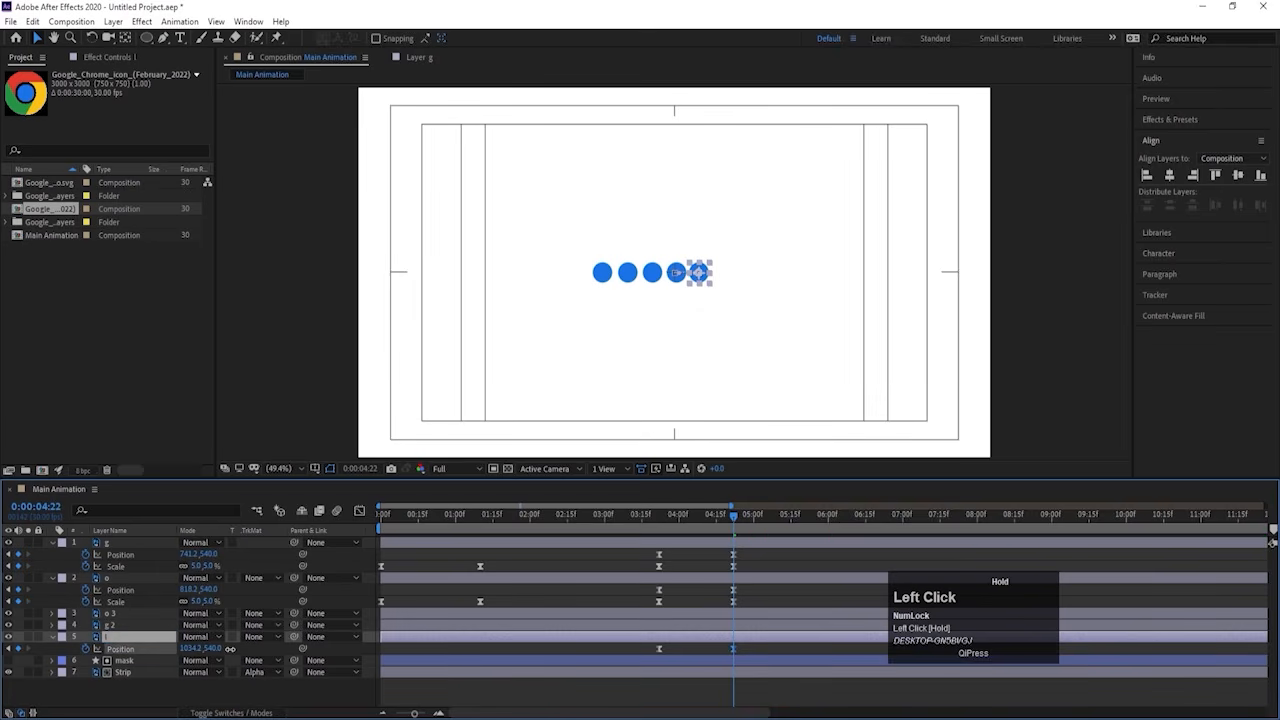
{"action": "left_click", "coordinate": [561, 585]}
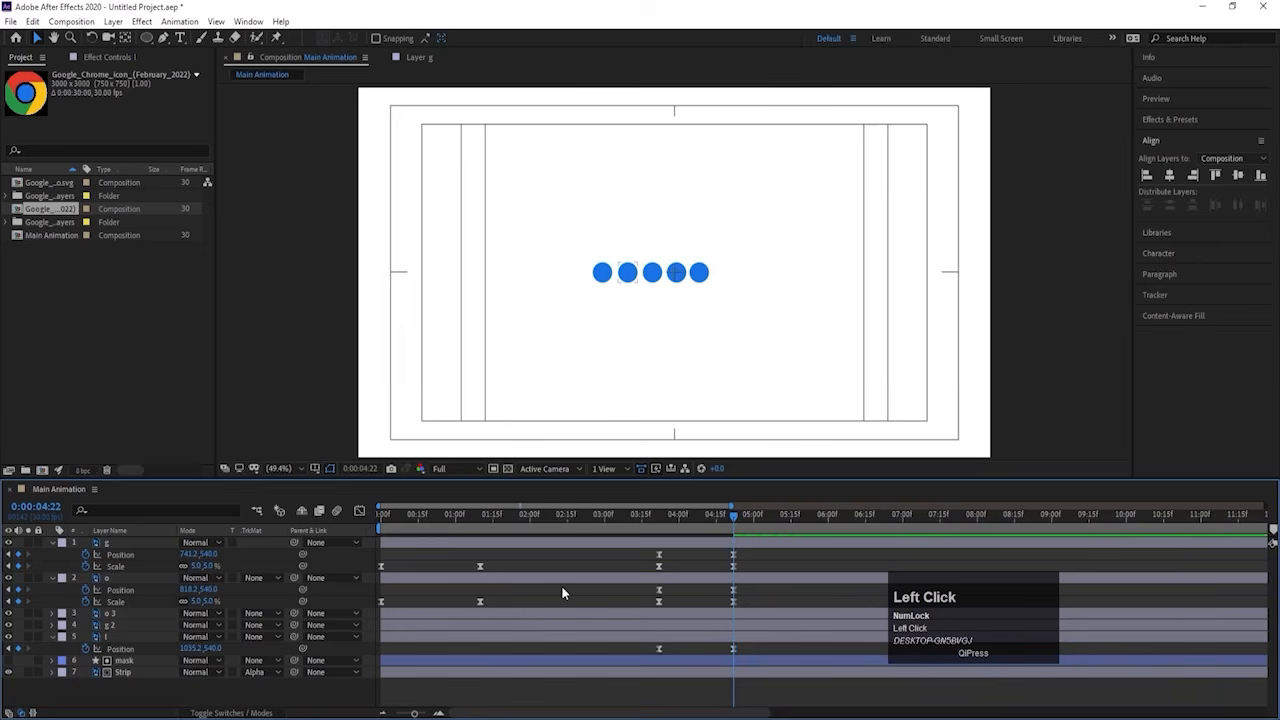
{"action": "left_click", "coordinate": [127, 647]}
{"action": "key", "text": "Return"}
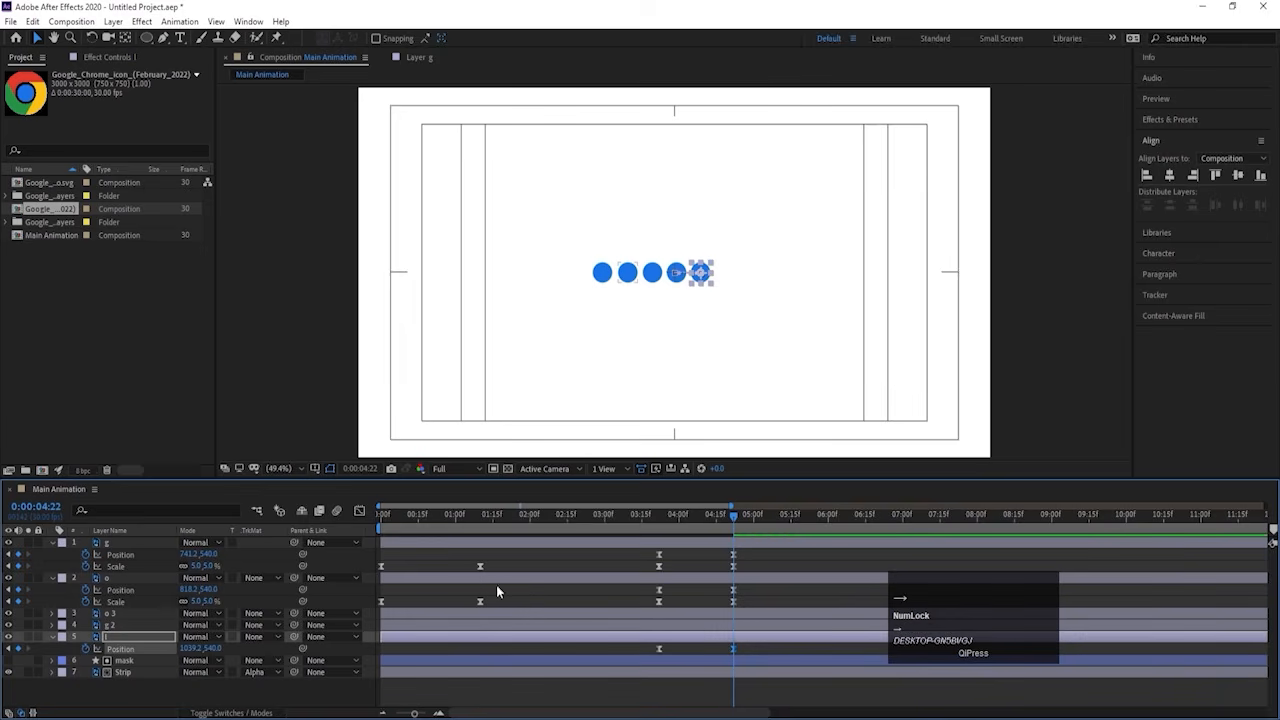
{"action": "left_click", "coordinate": [497, 591]}
Step: Duplicate the l layer and rename the bottom one of the pair e
{"action": "left_click", "coordinate": [112, 634]}
{"action": "key", "text": "ctrl+d"}
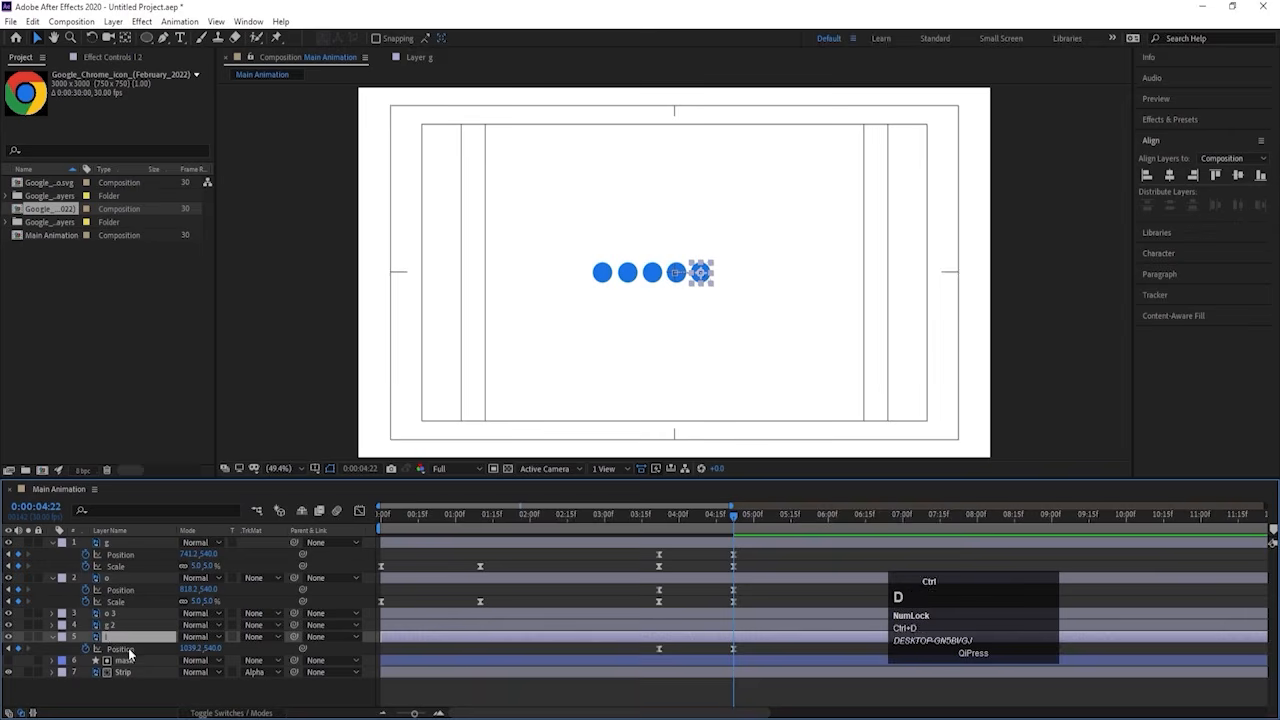
{"action": "left_click", "coordinate": [132, 652]}
{"action": "key", "text": "Return"}
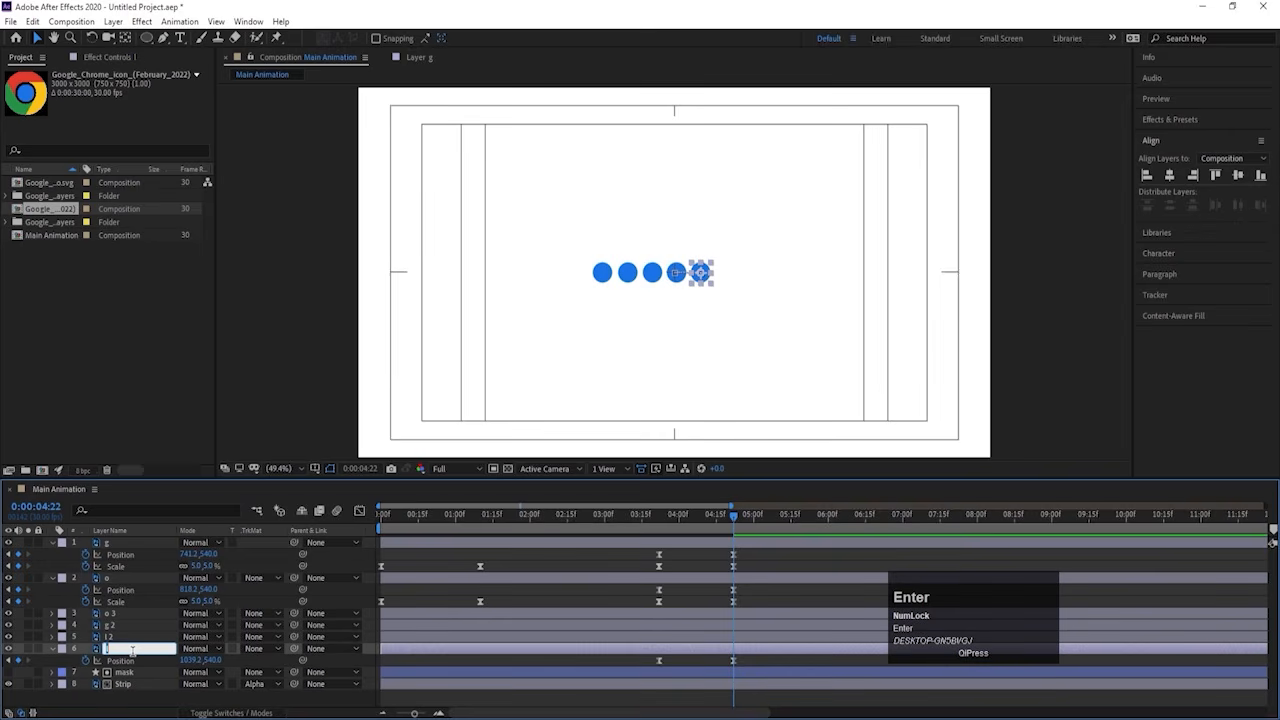
{"action": "type", "text": "e"}
{"action": "key", "text": "Return"}
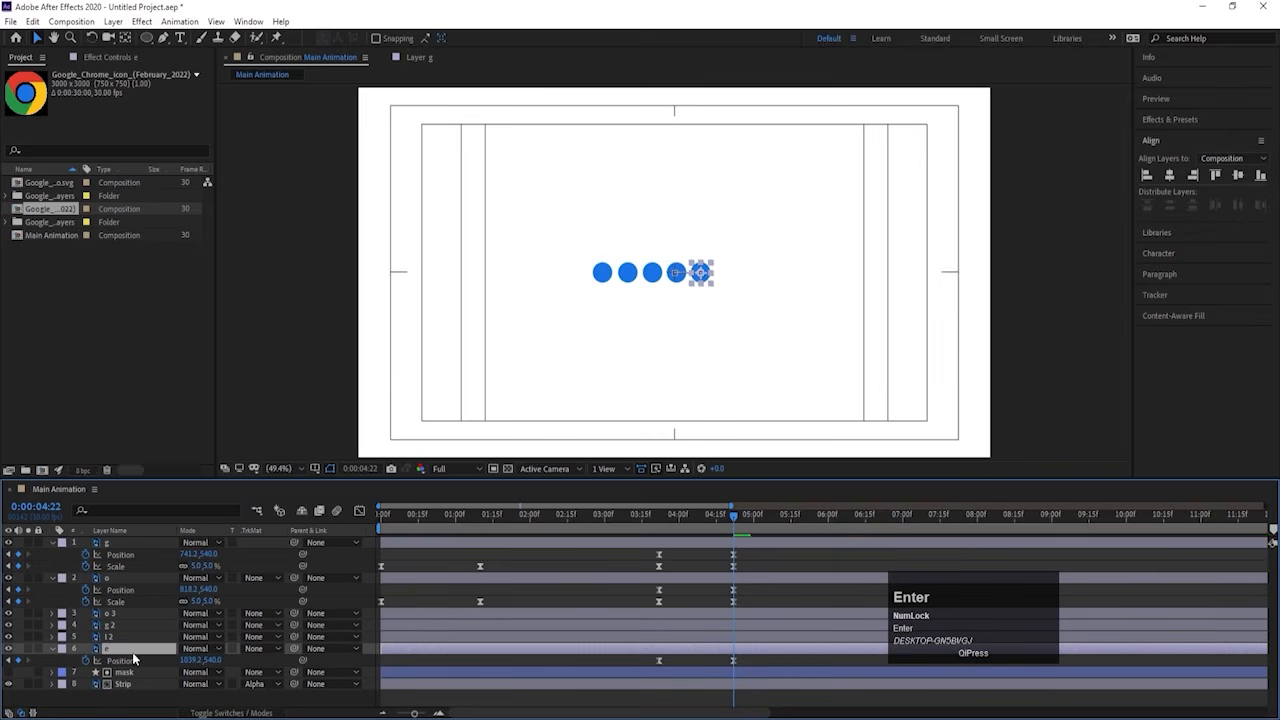
Step: Move the e layer's circle horizontally to about 1109, 540 at 0:00:04:22
{"action": "left_click_drag", "start_coordinate": [191, 660], "coordinate": [243, 661]}
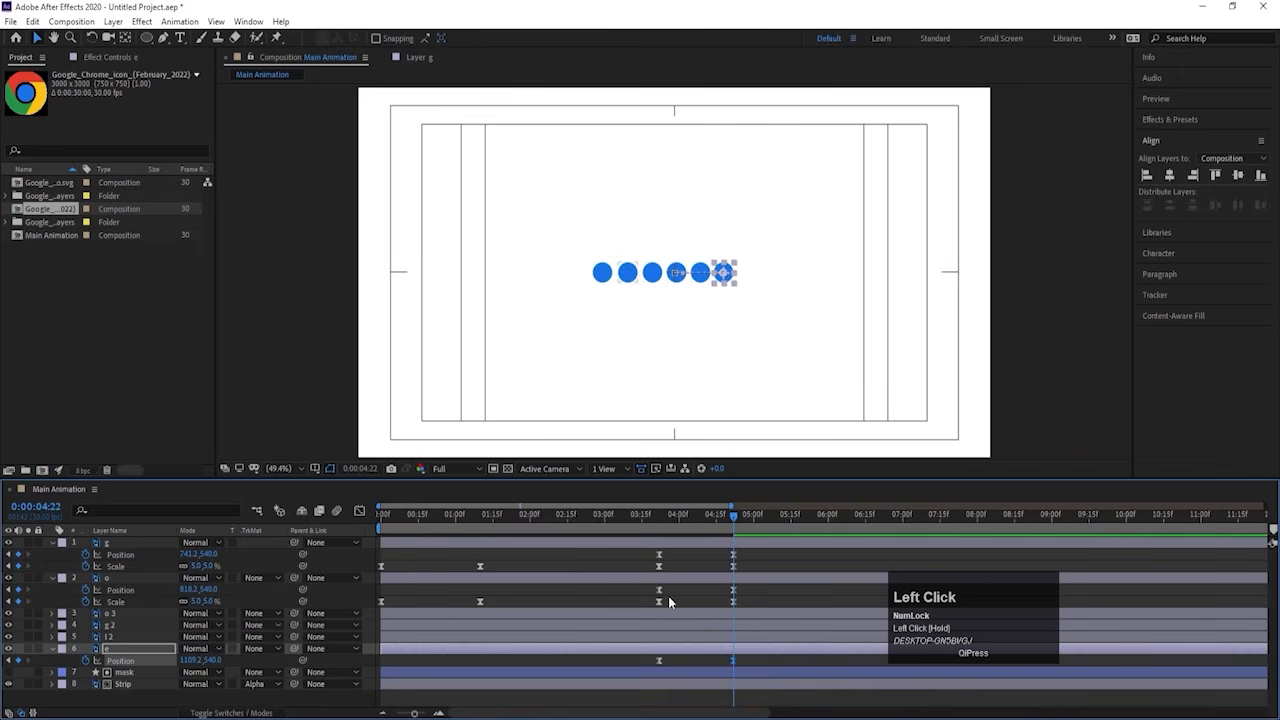
{"action": "left_click", "coordinate": [660, 696]}
Step: Shift all six letter layers' circles together about 33 px right at 0:00:04:22, so the first g sits at about 774, 540
{"action": "left_click", "coordinate": [649, 650], "text": "shift"}
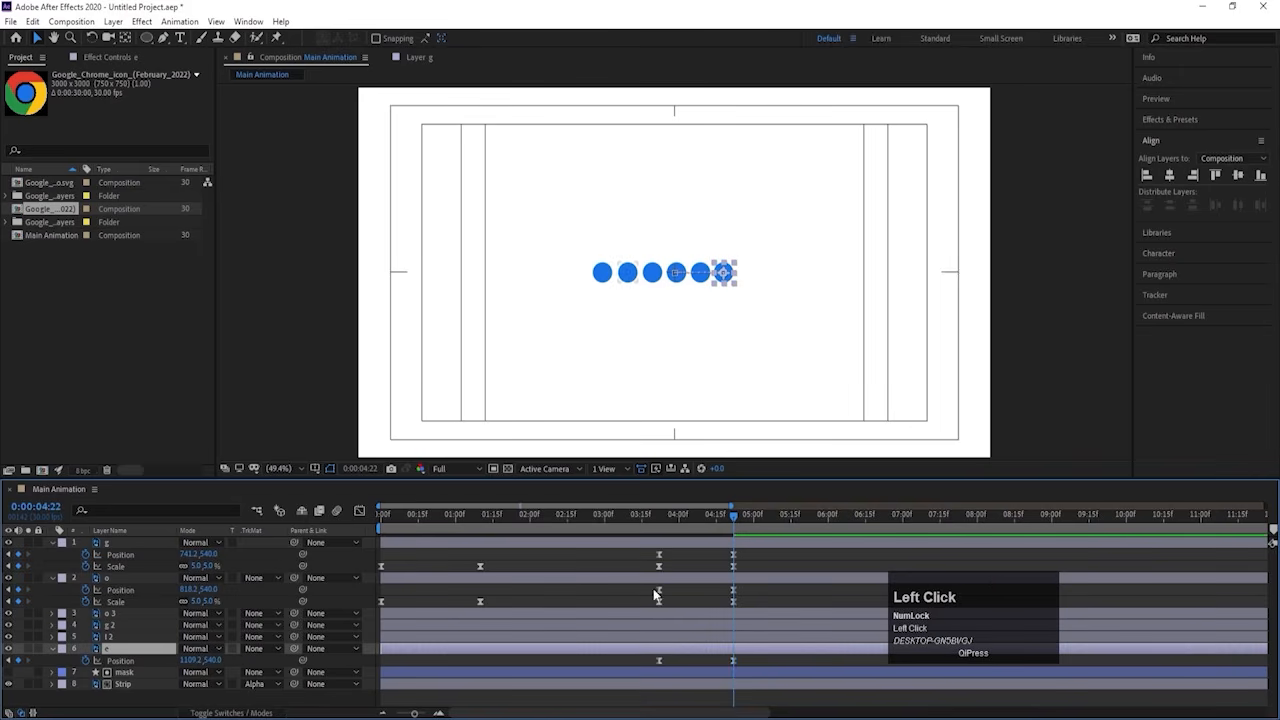
{"action": "left_click", "coordinate": [671, 542], "text": "shift"}
{"action": "key", "text": "u"}
{"action": "key", "text": "u"}
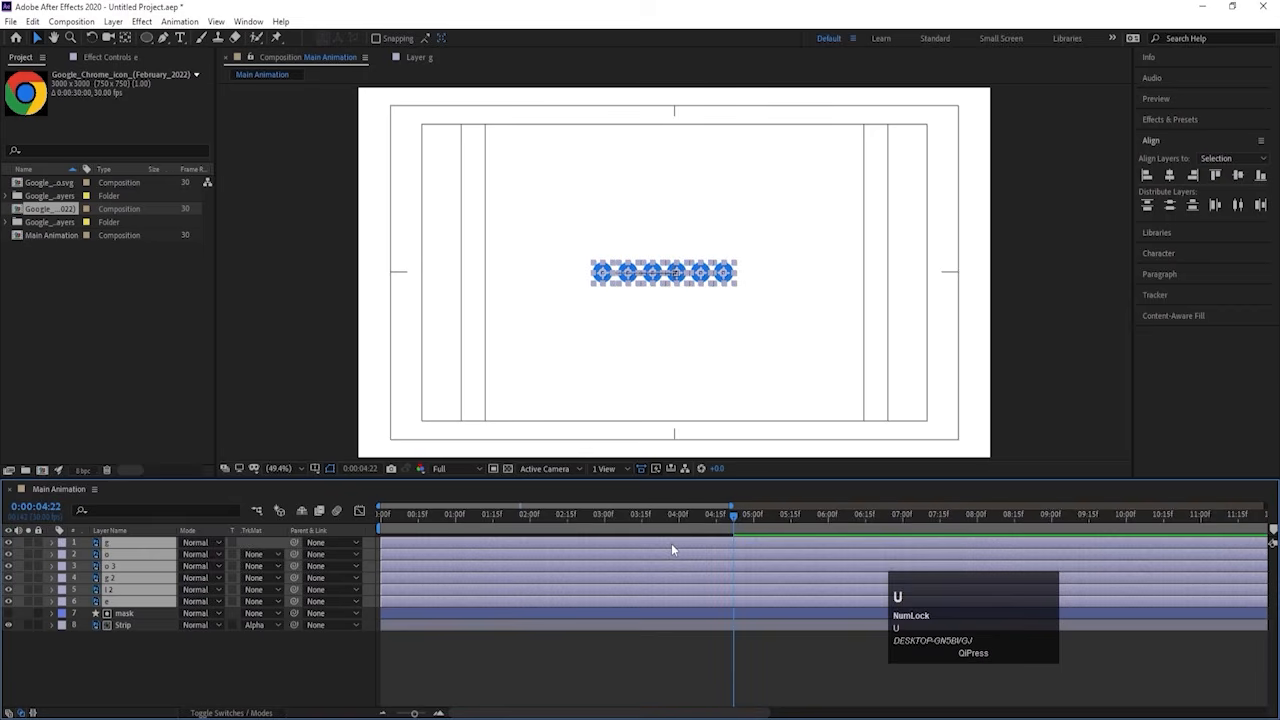
{"action": "scroll", "coordinate": [680, 600], "scroll_direction": "up", "scroll_amount": 1}
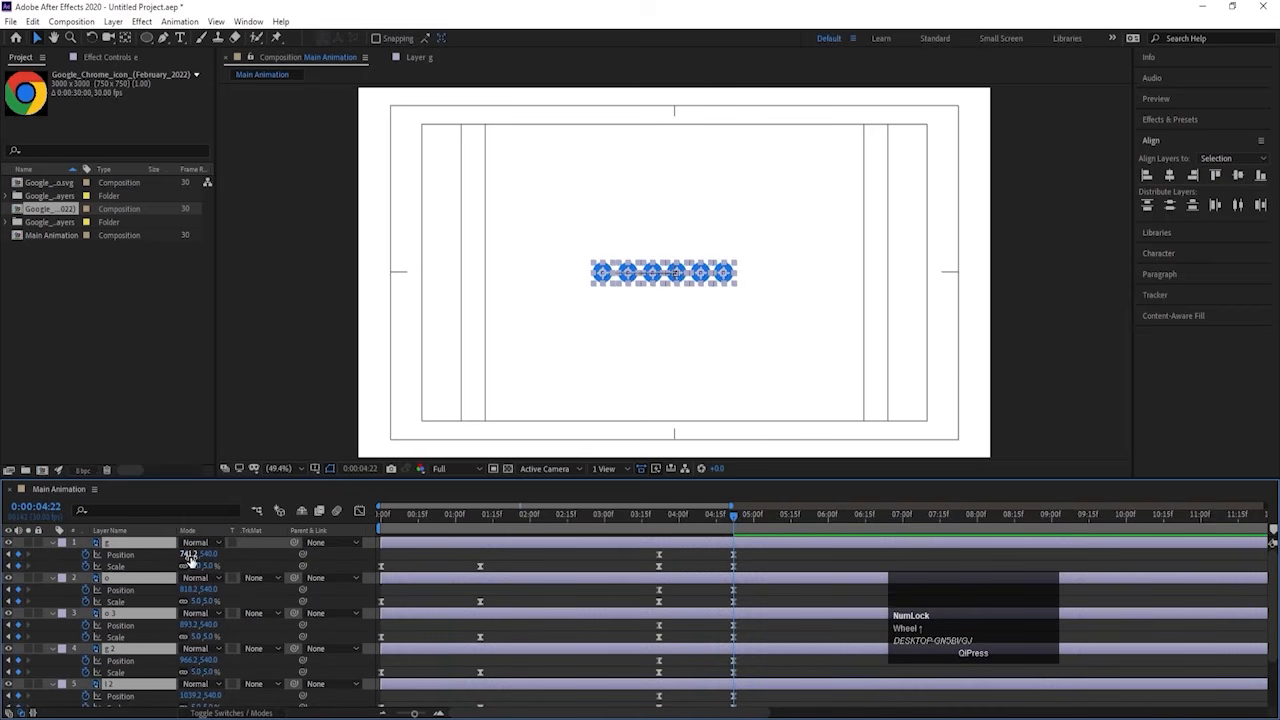
{"action": "left_click_drag", "start_coordinate": [190, 557], "coordinate": [212, 557]}
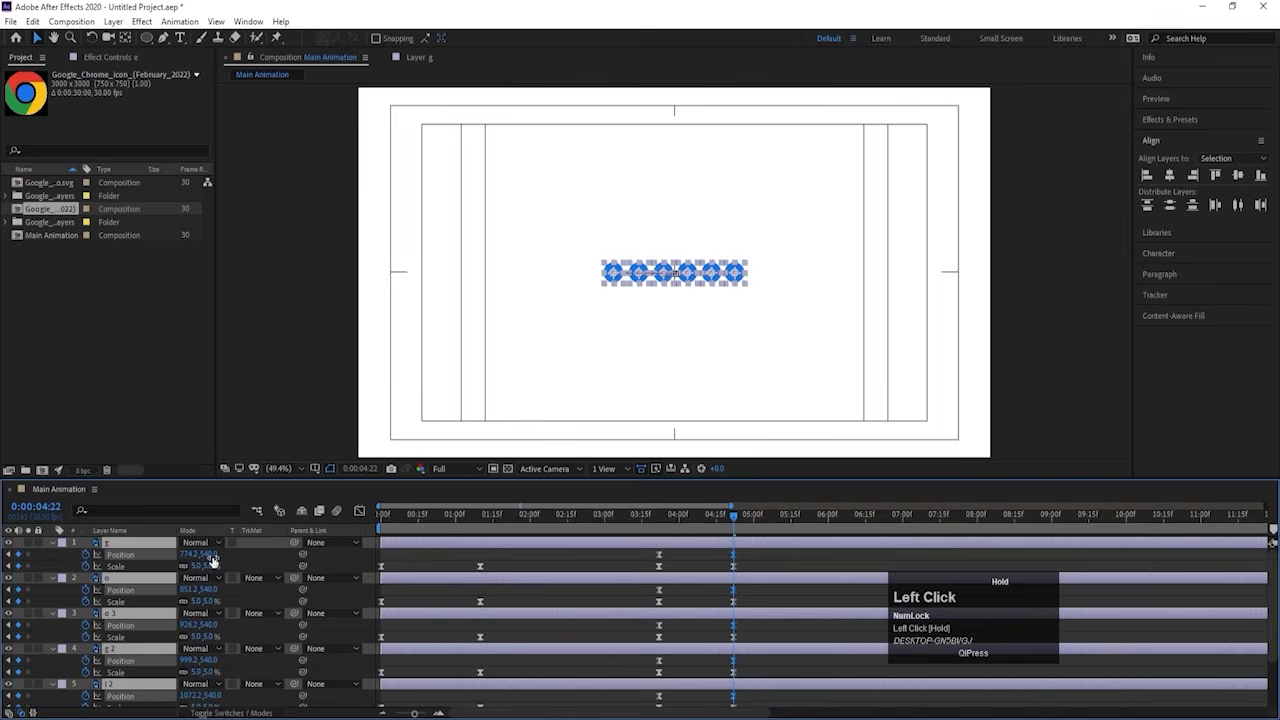
{"action": "left_click", "coordinate": [678, 558]}
{"action": "key", "text": "u"}
Step: Preview how the six circles spread out from the Chrome icon, including playback from the start of the composition
{"action": "left_click", "coordinate": [658, 522]}
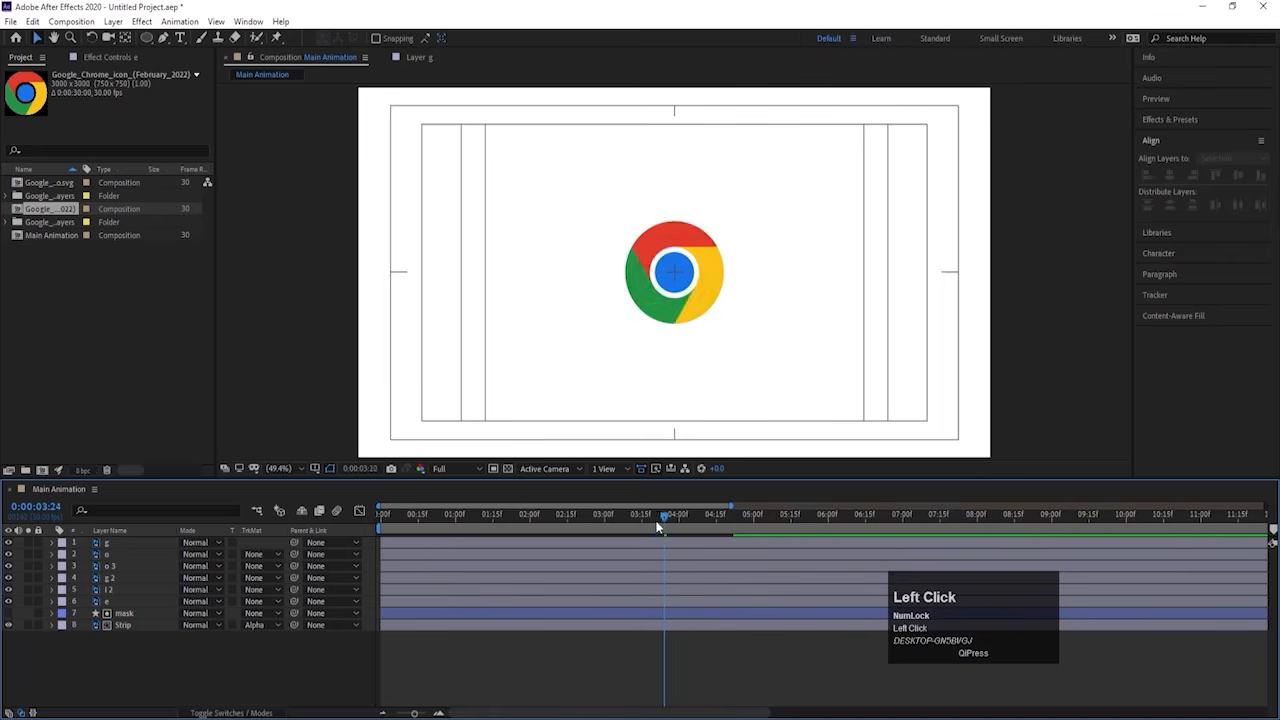
{"action": "key", "text": "space"}
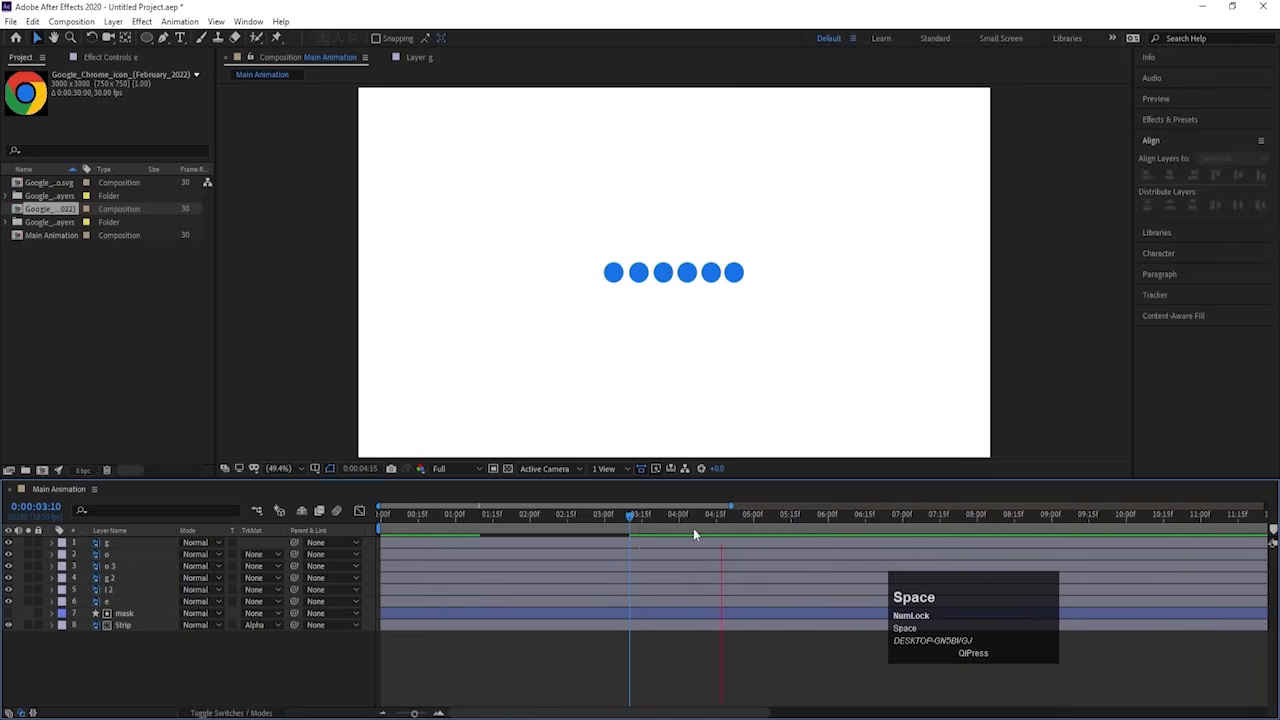
{"action": "key", "text": "space"}
{"action": "key", "text": "space"}
{"action": "key", "text": "space"}
{"action": "left_click_drag", "start_coordinate": [680, 522], "coordinate": [378, 536]}
{"action": "key", "text": "space"}
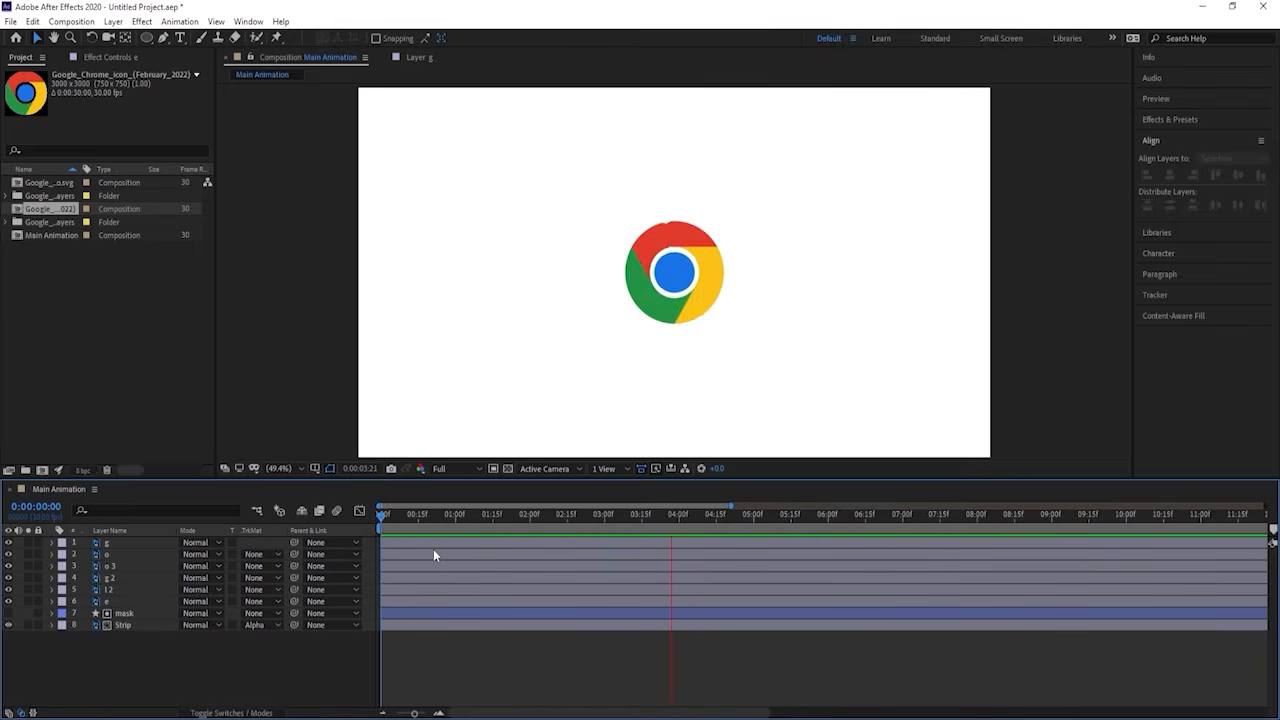
{"action": "key", "text": "space"}
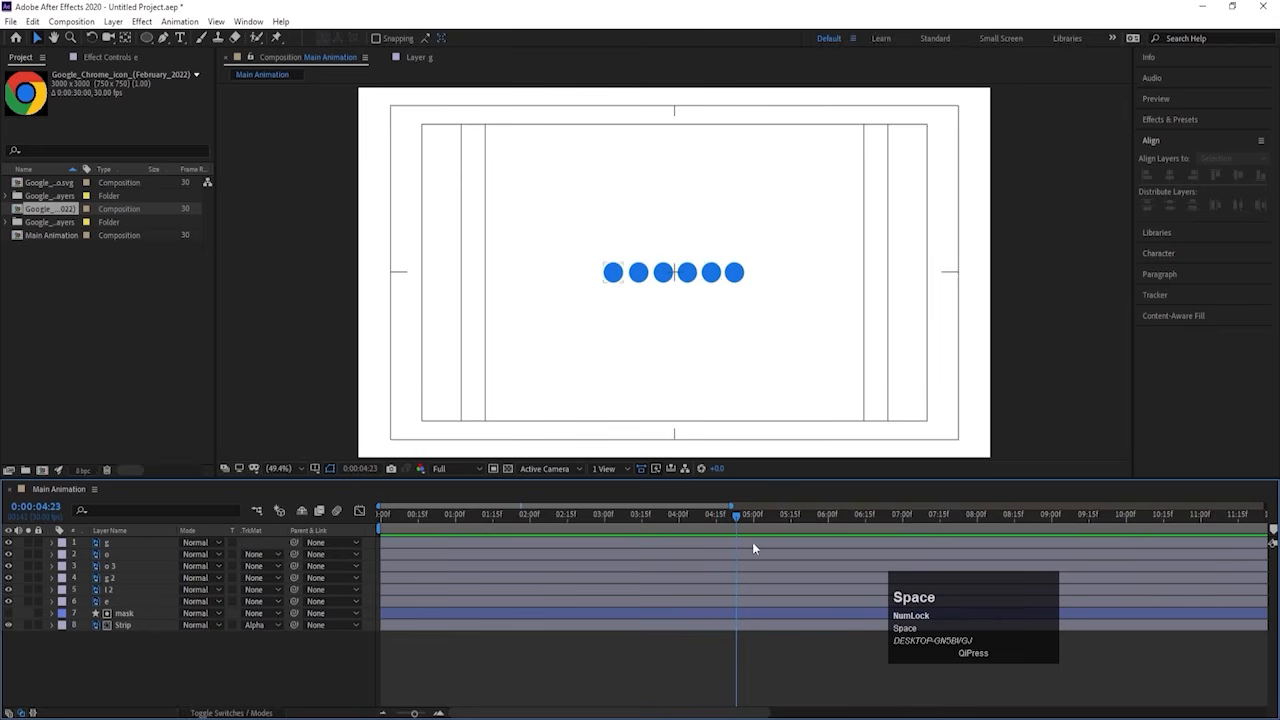
Step: Add Position keyframes at 0:00:04:26 to all six letter layers, keeping their positions from 0:00:04:22
{"action": "left_click", "coordinate": [113, 600]}
{"action": "left_click", "coordinate": [108, 542], "text": "shift"}
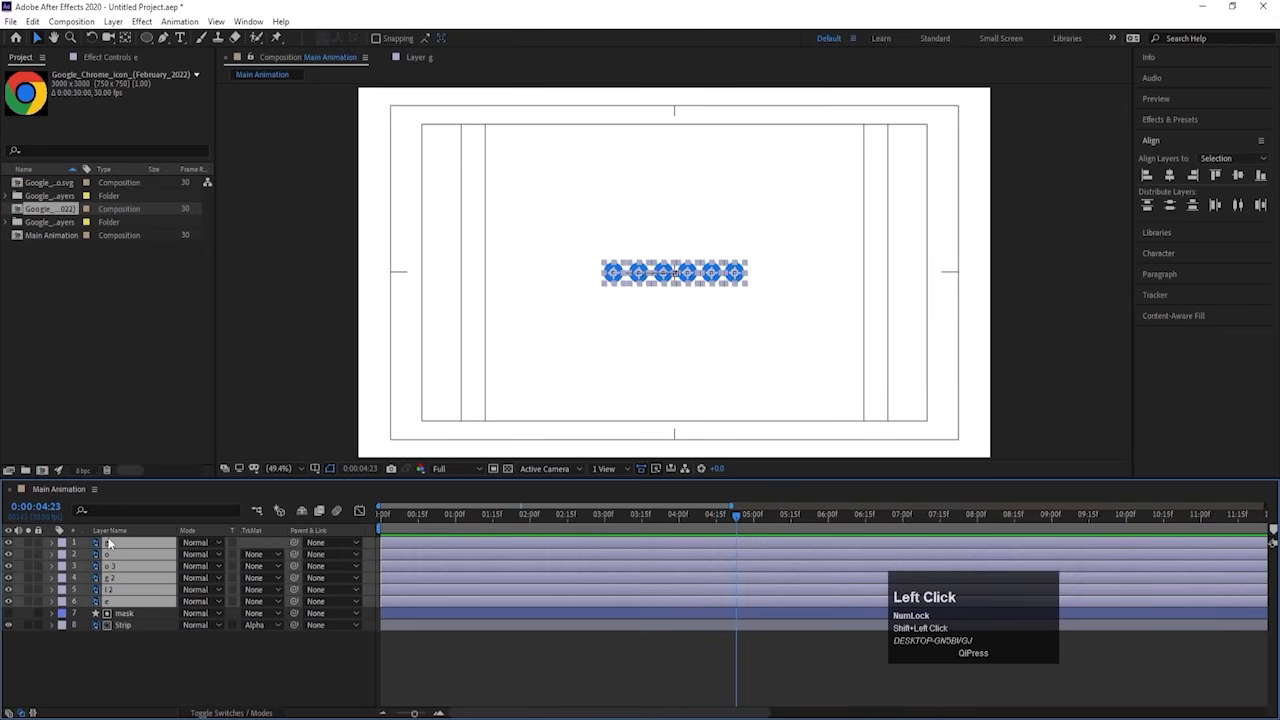
{"action": "key", "text": "p"}
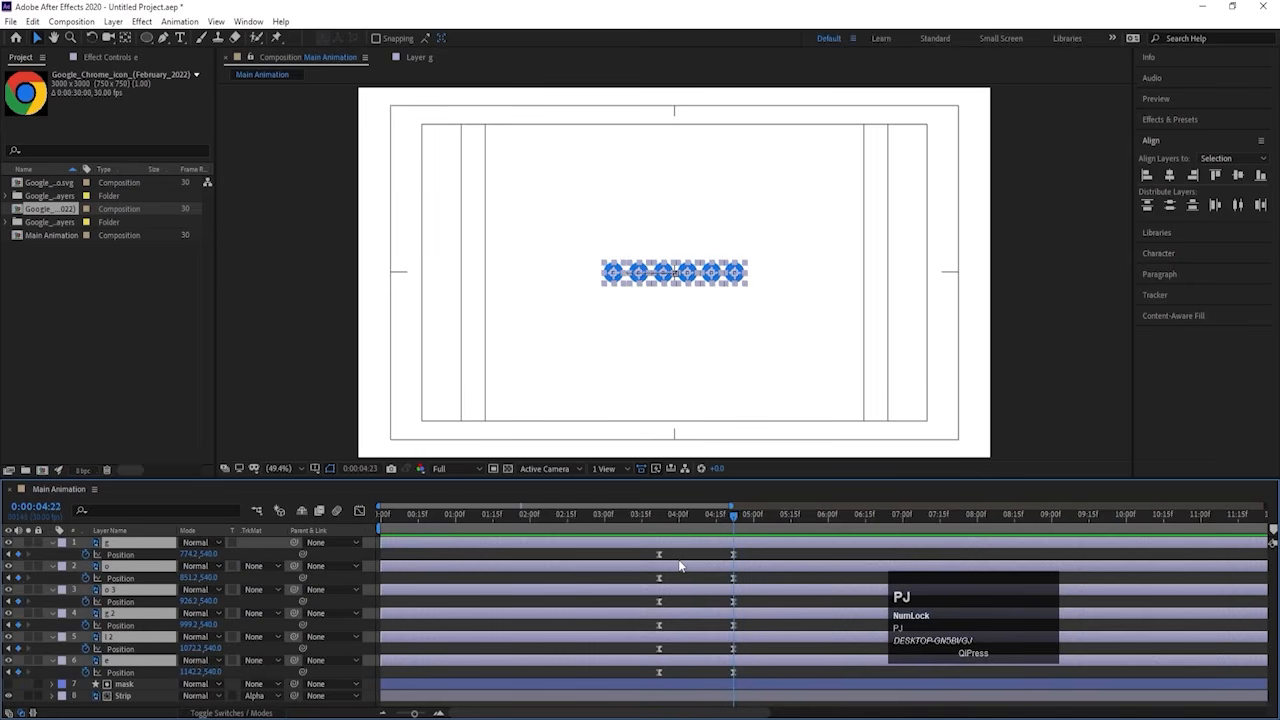
{"action": "left_click", "coordinate": [18, 555]}
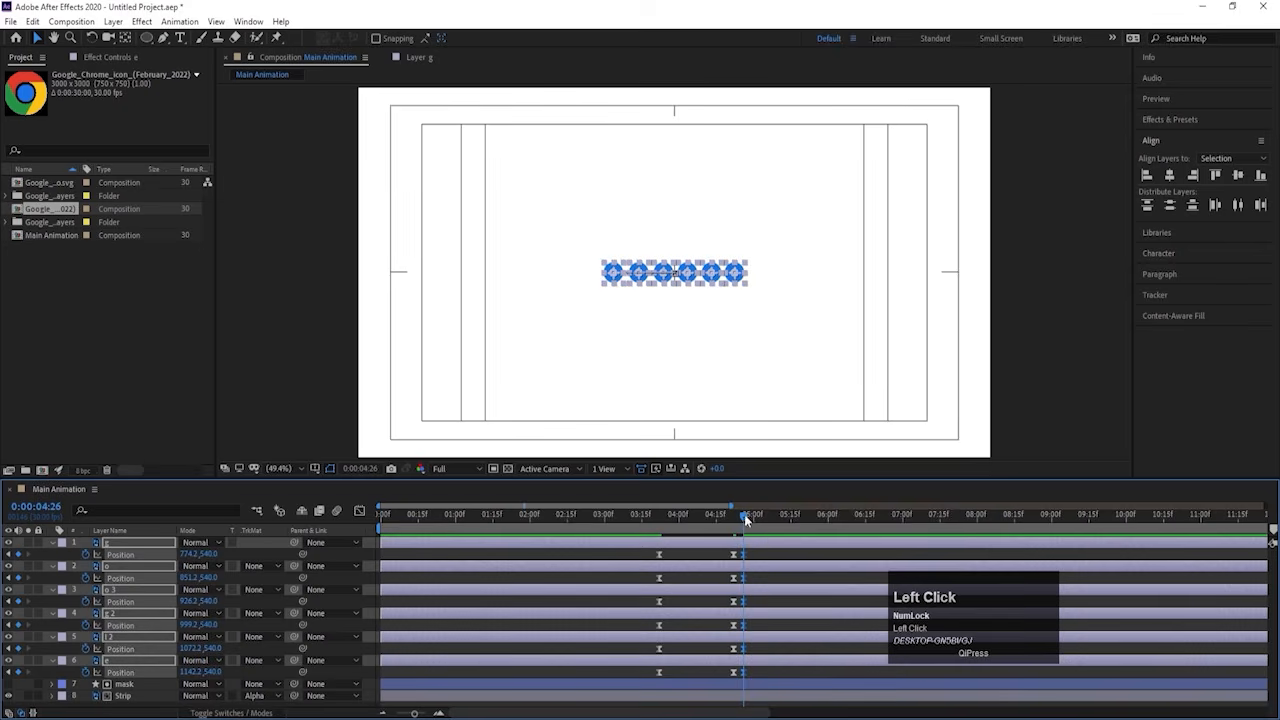
Step: Keyframe all six circles moving up to Y 451 at 0:00:05:10 and down to Y 601 at 0:00:05:25
{"action": "left_click_drag", "start_coordinate": [744, 514], "coordinate": [769, 518]}
{"action": "mouse_move", "coordinate": [207, 554]}
{"action": "left_mouse_down"}
{"action": "mouse_move", "coordinate": [176, 554]}
{"action": "mouse_move", "coordinate": [200, 556]}
{"action": "mouse_move", "coordinate": [188, 554]}
{"action": "left_mouse_up"}
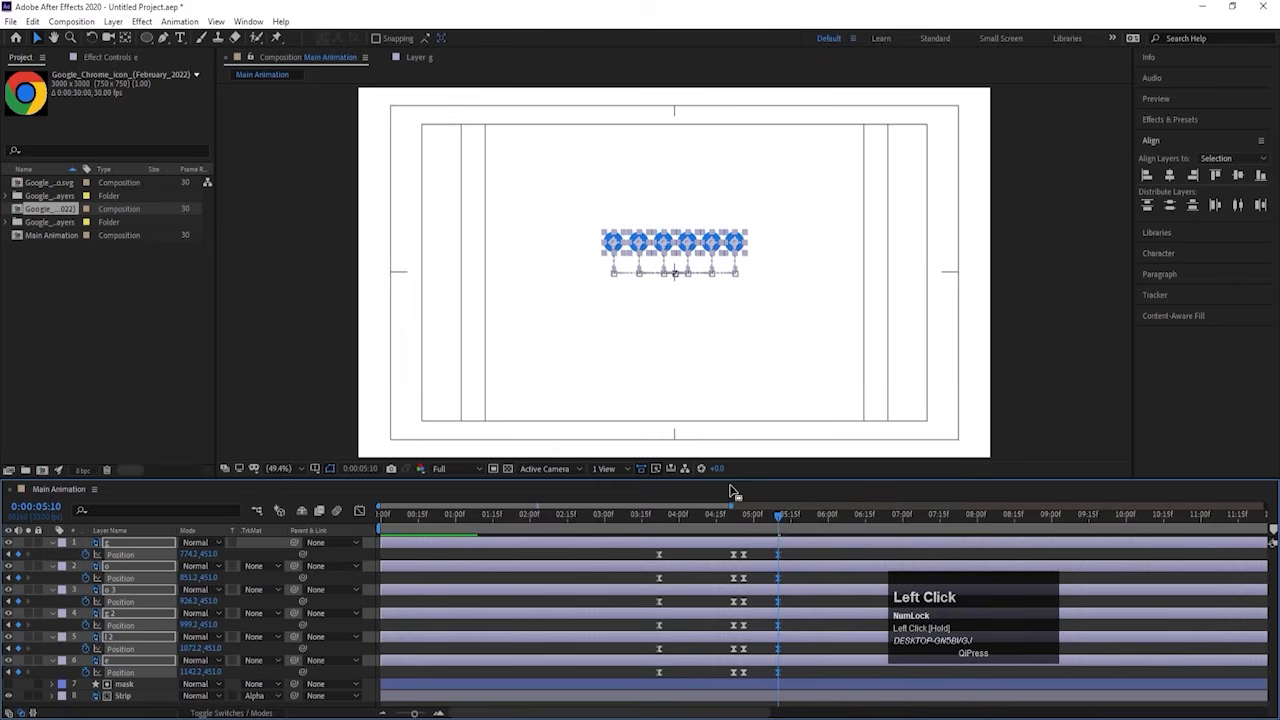
{"action": "left_click_drag", "start_coordinate": [800, 524], "coordinate": [813, 519]}
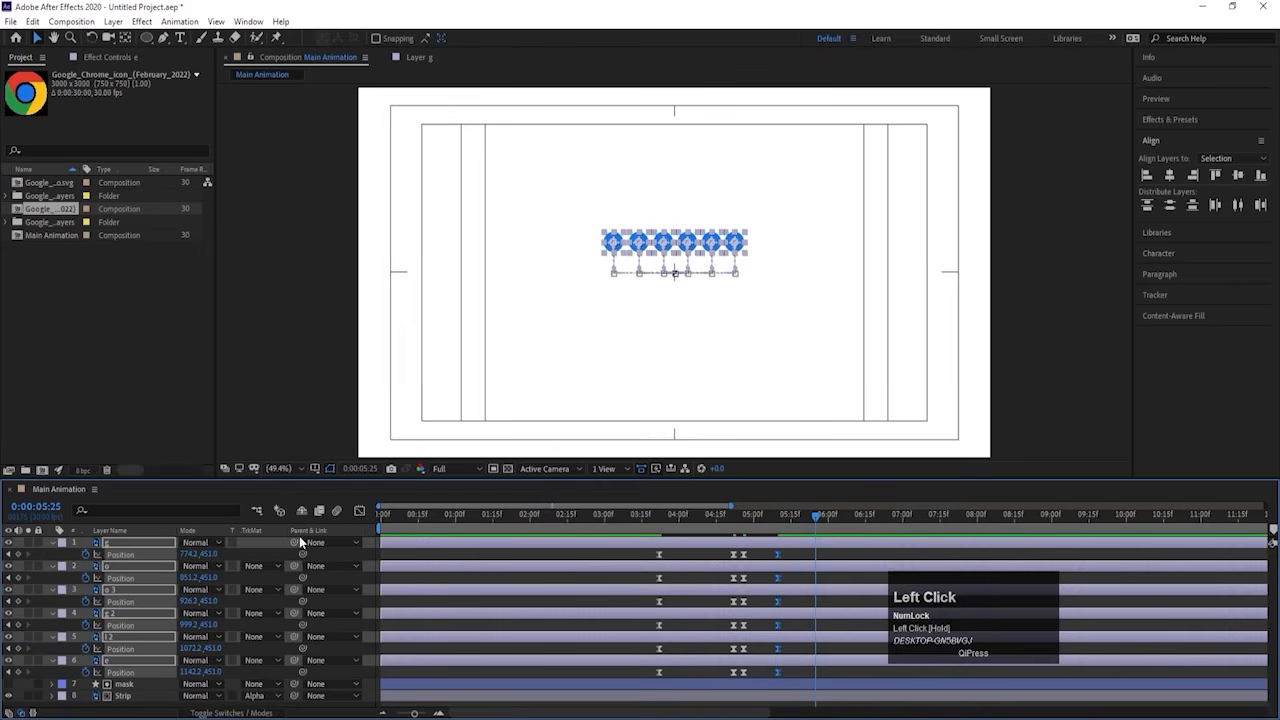
{"action": "left_click_drag", "start_coordinate": [203, 556], "coordinate": [292, 570]}
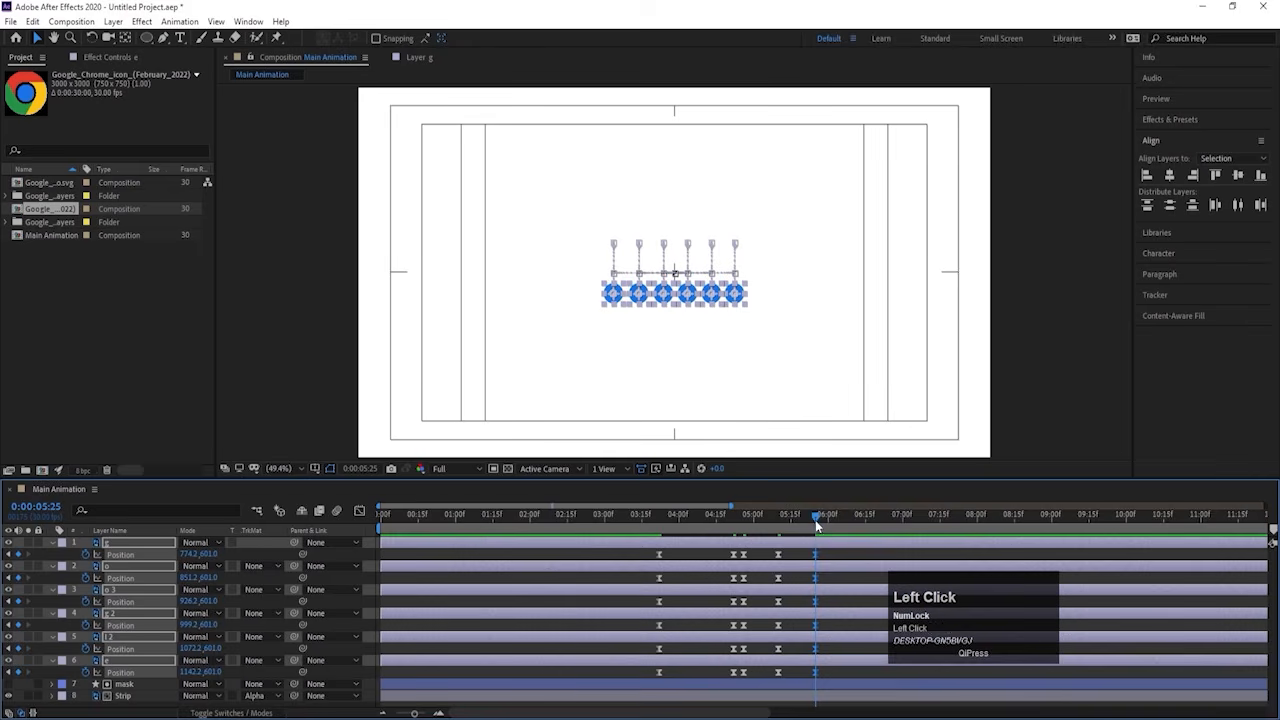
Step: Keyframe all six circles moving up to Y 471 at 0:00:06:09 and down to Y 539 at 0:00:06:22
{"action": "left_click_drag", "start_coordinate": [815, 520], "coordinate": [850, 532]}
{"action": "left_click_drag", "start_coordinate": [203, 556], "coordinate": [127, 555]}
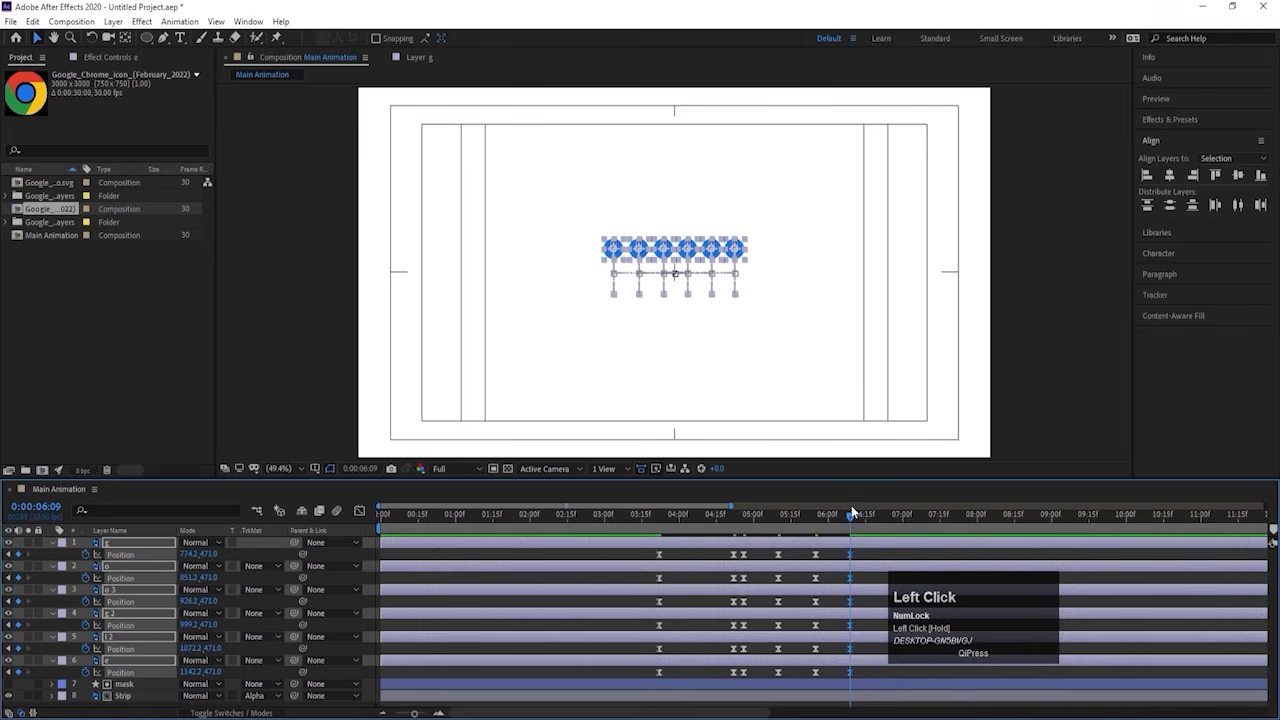
{"action": "left_click_drag", "start_coordinate": [855, 518], "coordinate": [881, 521]}
{"action": "left_click_drag", "start_coordinate": [208, 553], "coordinate": [248, 565]}
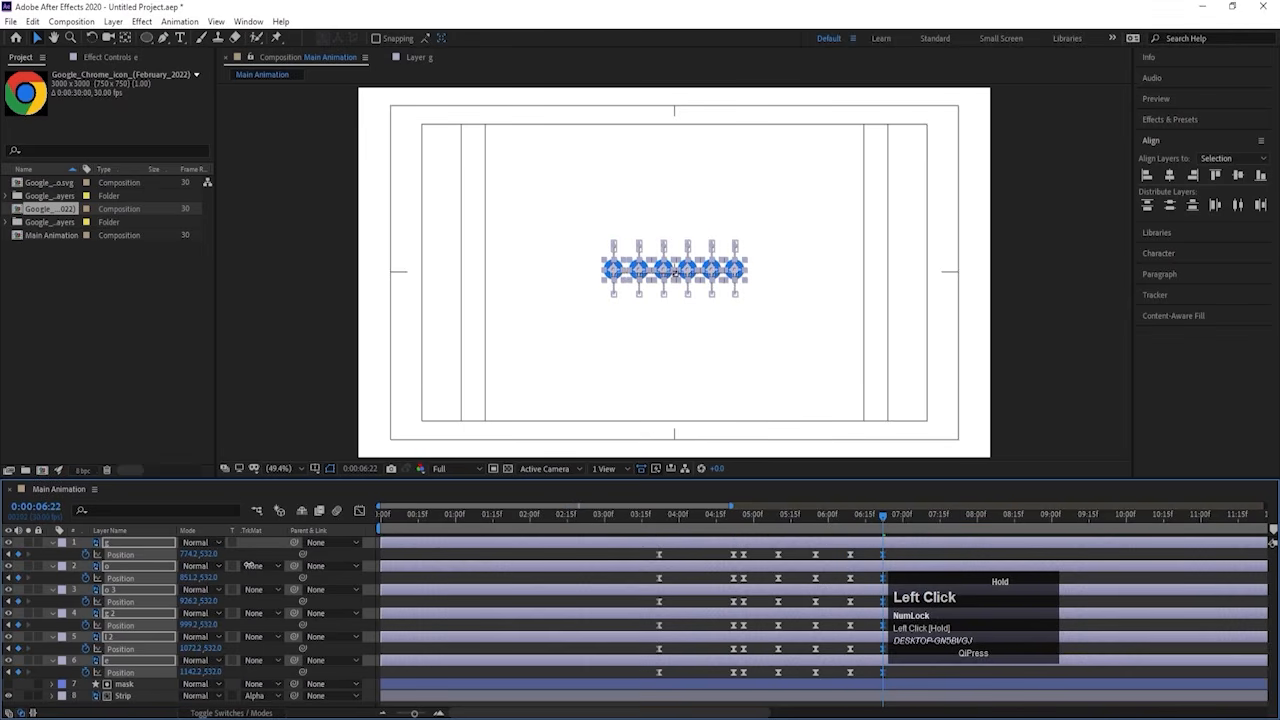
Step: Preview the six circles' vertical bounce from about 0:00:04:24
{"action": "left_click", "coordinate": [741, 518]}
{"action": "key", "text": "space"}
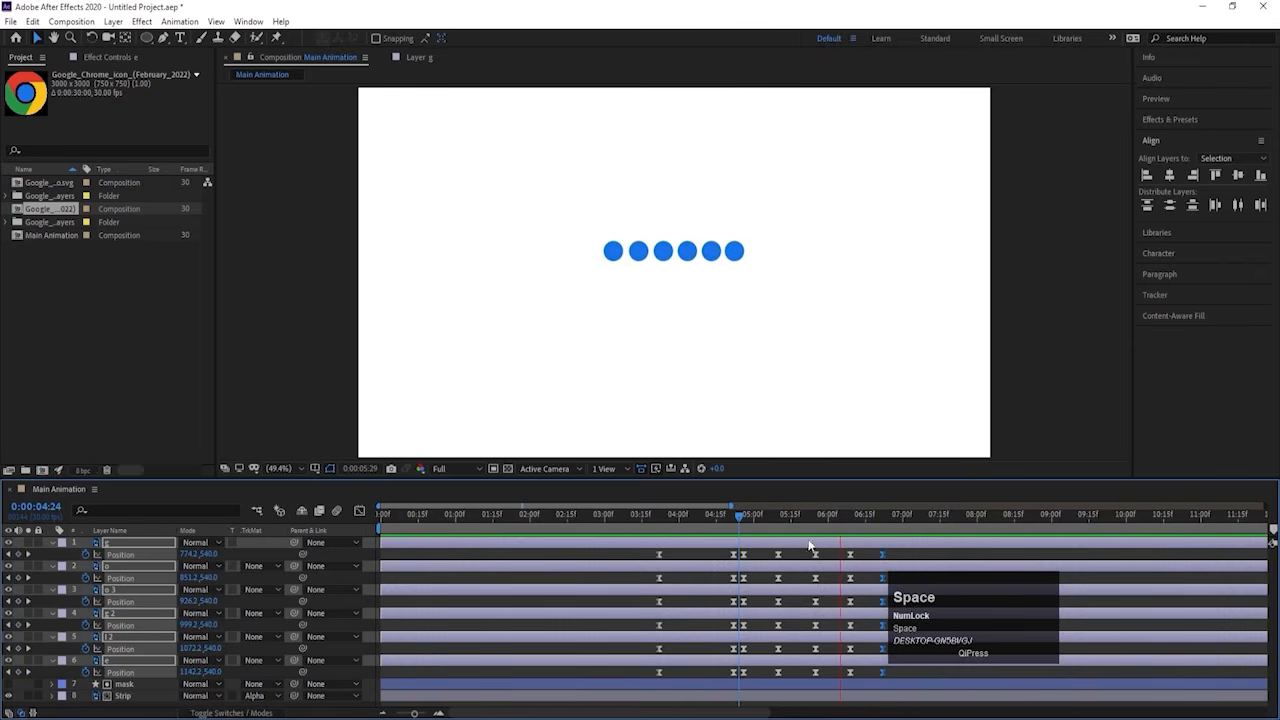
{"action": "key", "text": "space"}
Step: Apply Easy Ease to all six layers' Position keyframes from 0:00:04:26 to 0:00:06:22 and preview the bounce from about 0:00:03:13
{"action": "left_click_drag", "start_coordinate": [900, 553], "coordinate": [744, 700]}
{"action": "key", "text": "F9"}
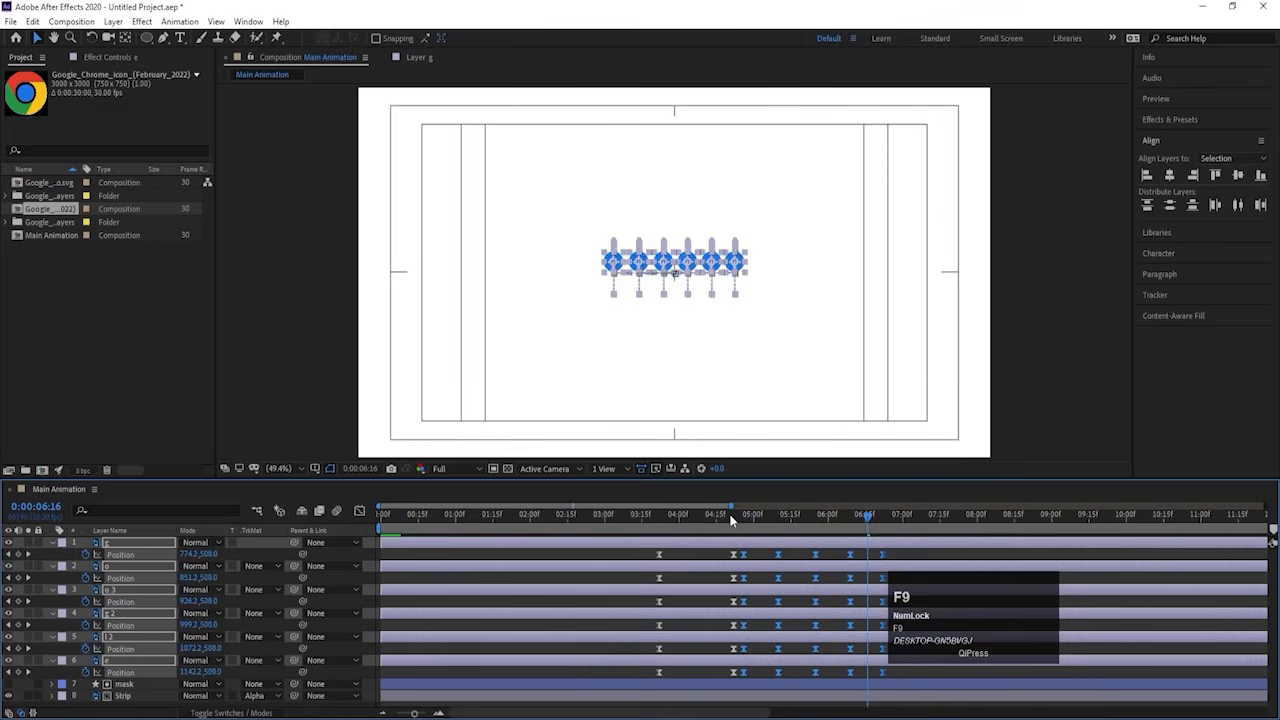
{"action": "left_click", "coordinate": [638, 517]}
{"action": "key", "text": "space"}
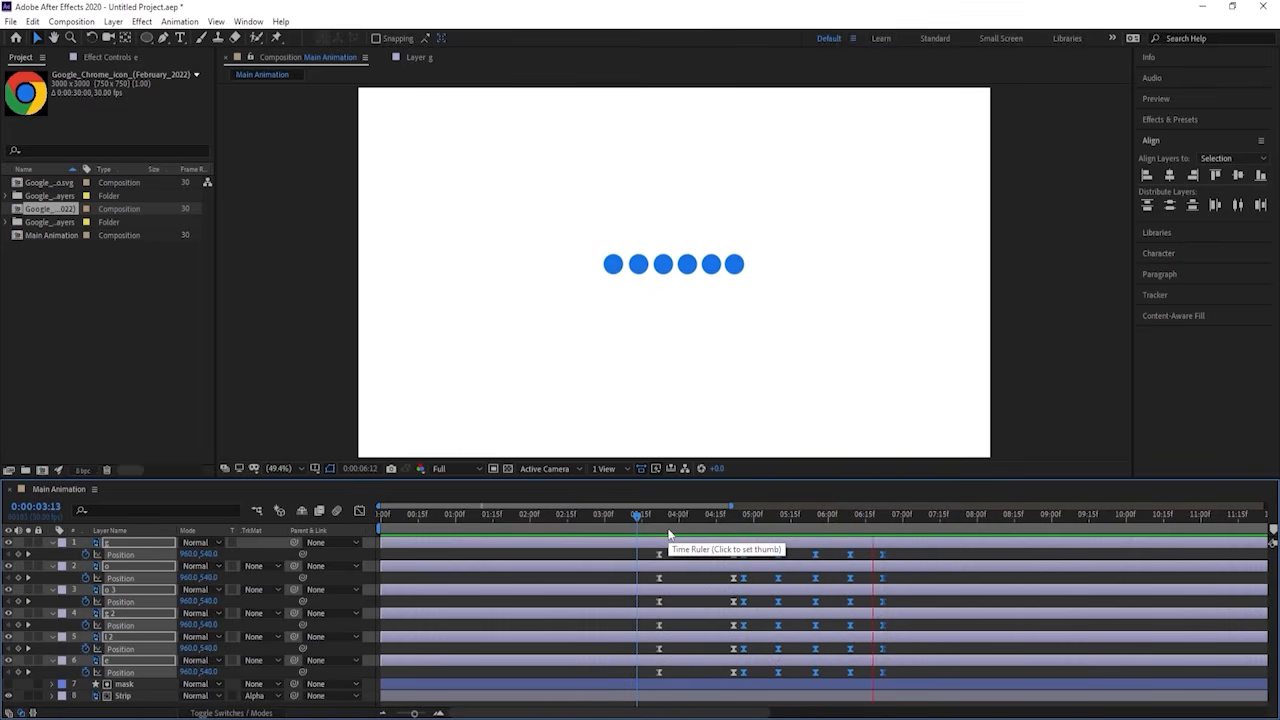
{"action": "key", "text": "space"}
Step: Sharpen the speed curves of the bounce keyframes into narrow peaks in the Graph Editor, preview the motion, and return to the keyframe view
{"action": "left_click", "coordinate": [359, 510]}
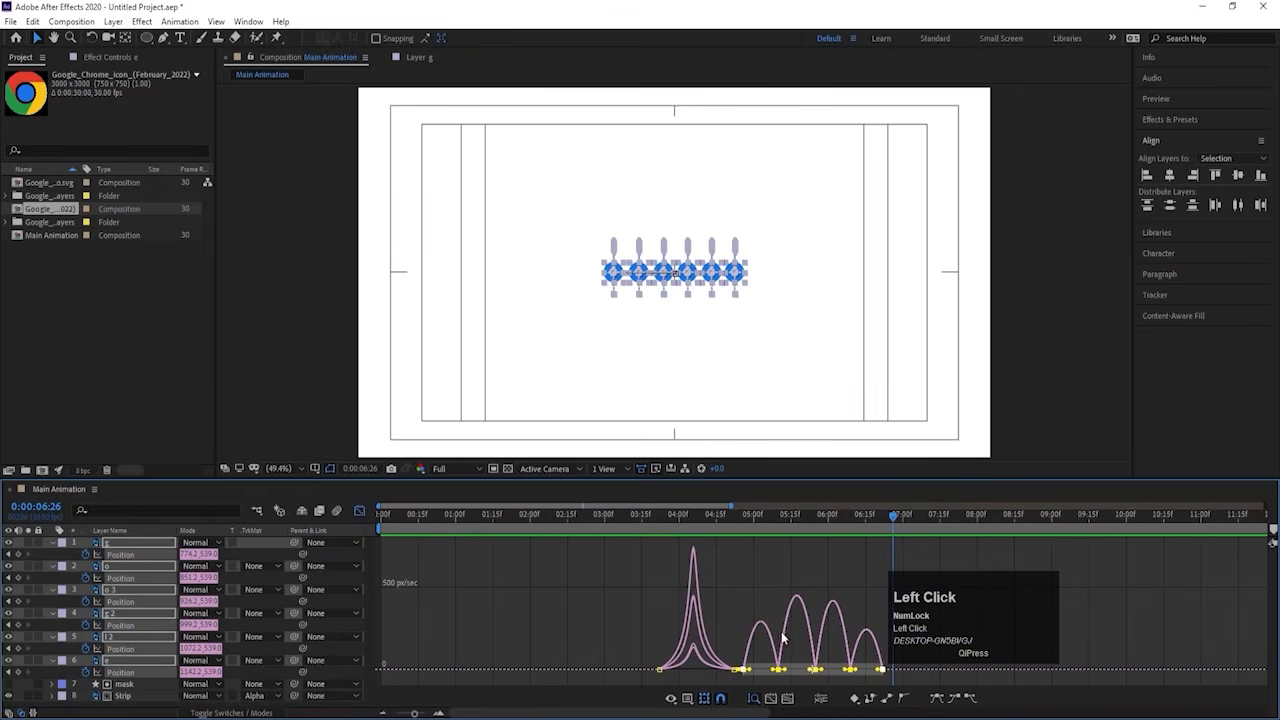
{"action": "left_click_drag", "start_coordinate": [904, 638], "coordinate": [742, 682]}
{"action": "key", "text": "="}
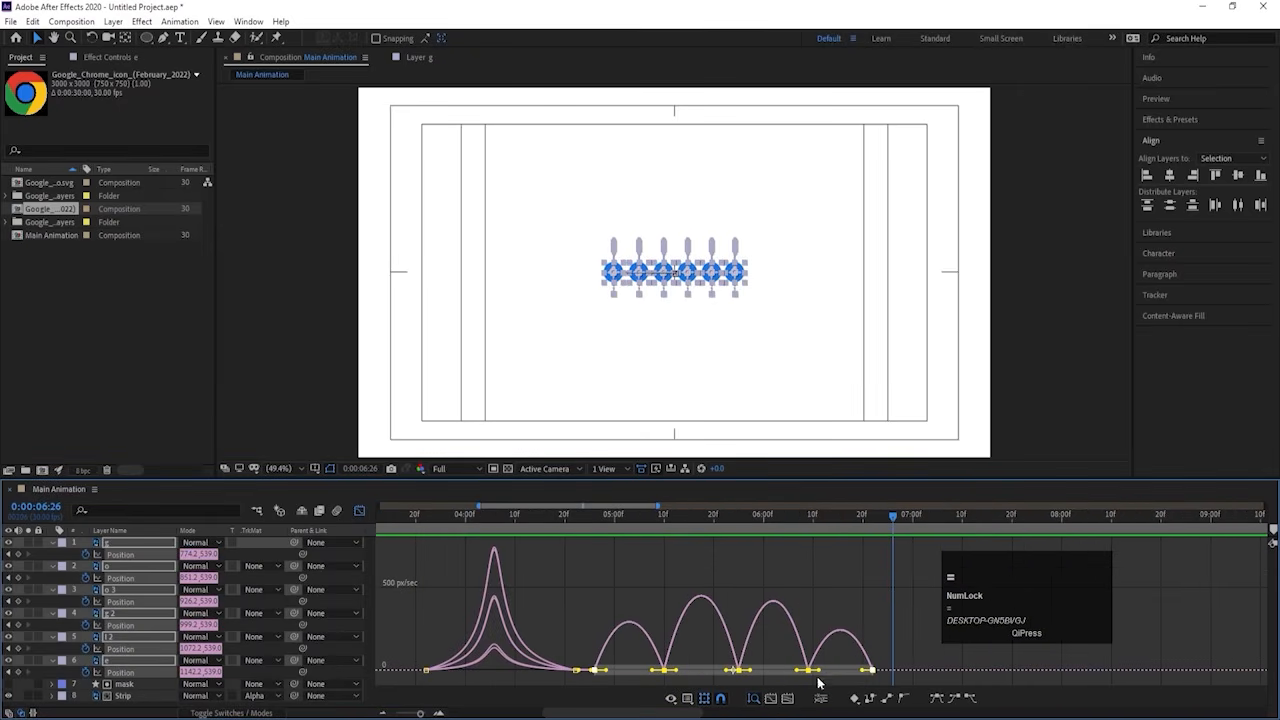
{"action": "left_click_drag", "start_coordinate": [867, 673], "coordinate": [769, 632]}
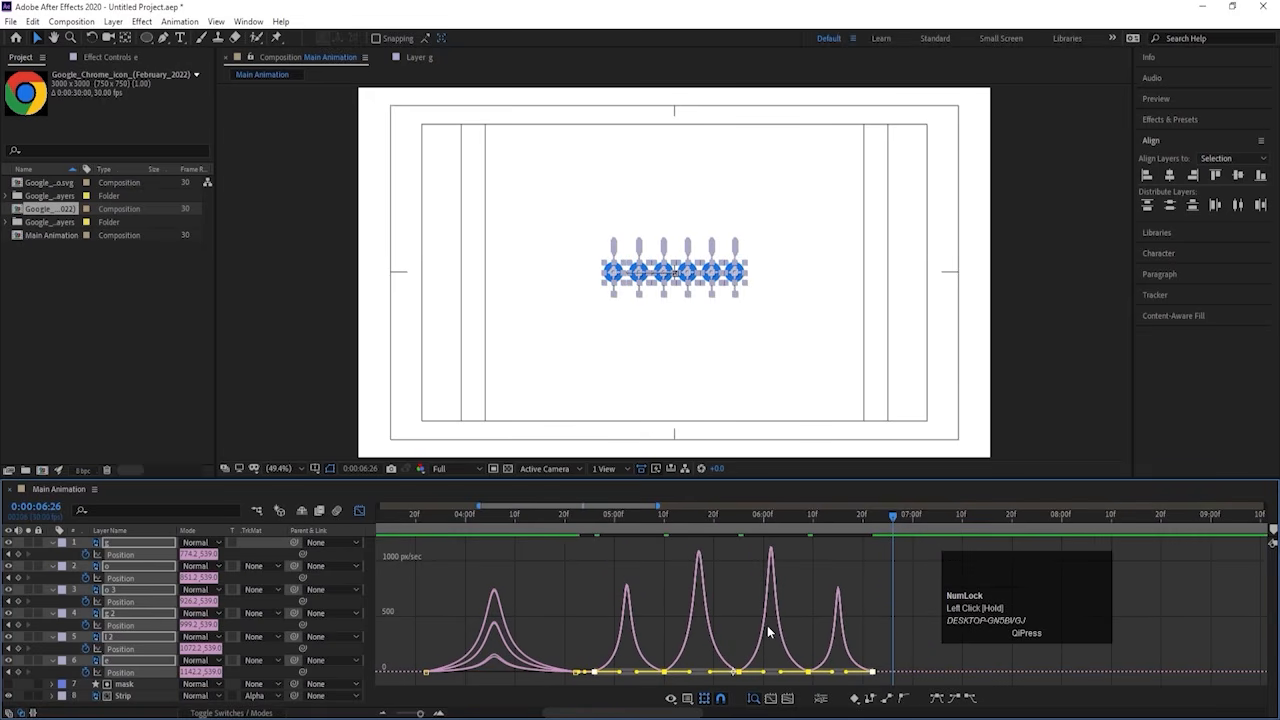
{"action": "left_click", "coordinate": [586, 517]}
{"action": "key", "text": "space"}
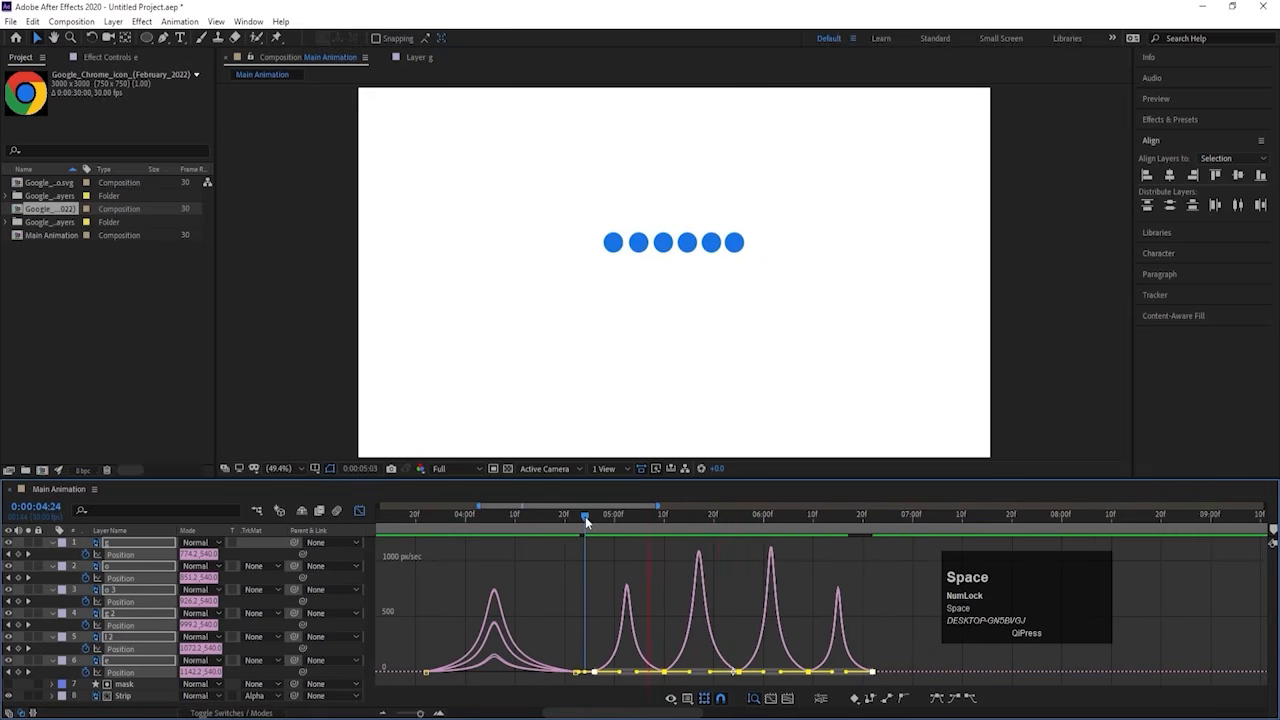
{"action": "key", "text": "space"}
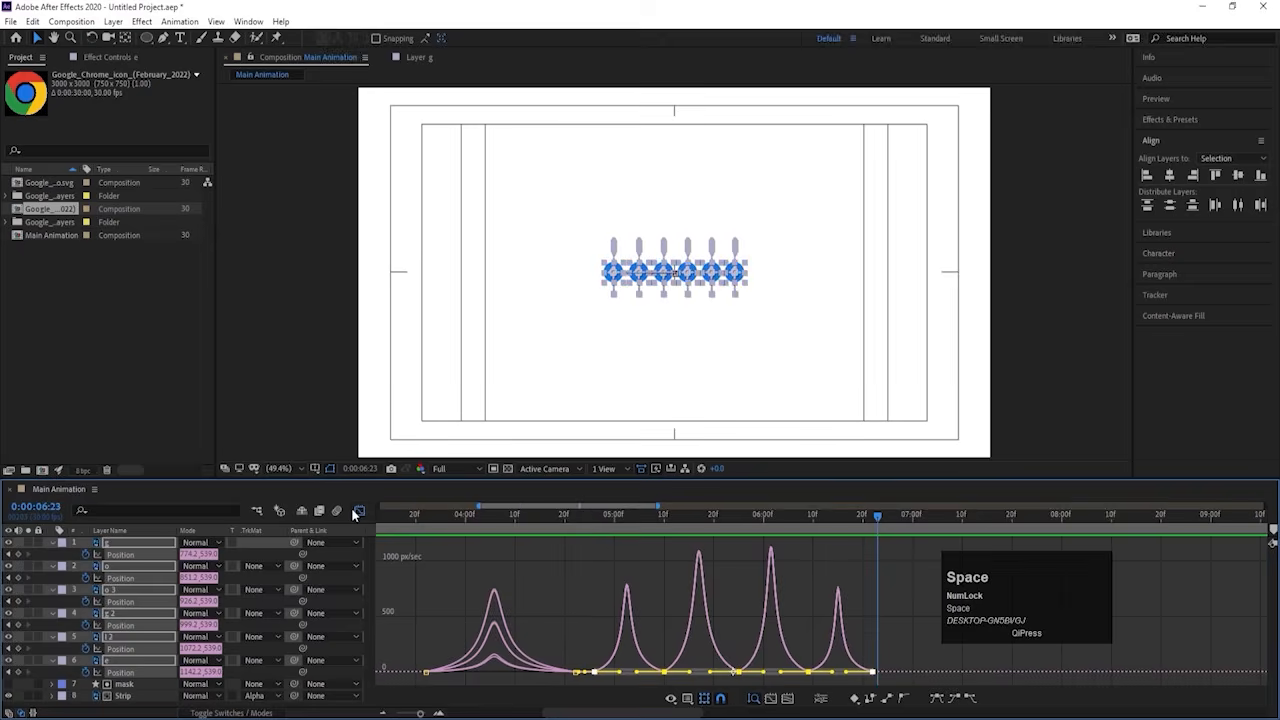
{"action": "left_click", "coordinate": [359, 510]}
Step: Preview the sharpened bounce of the six circles, then clear the layer selection
{"action": "left_click", "coordinate": [655, 519]}
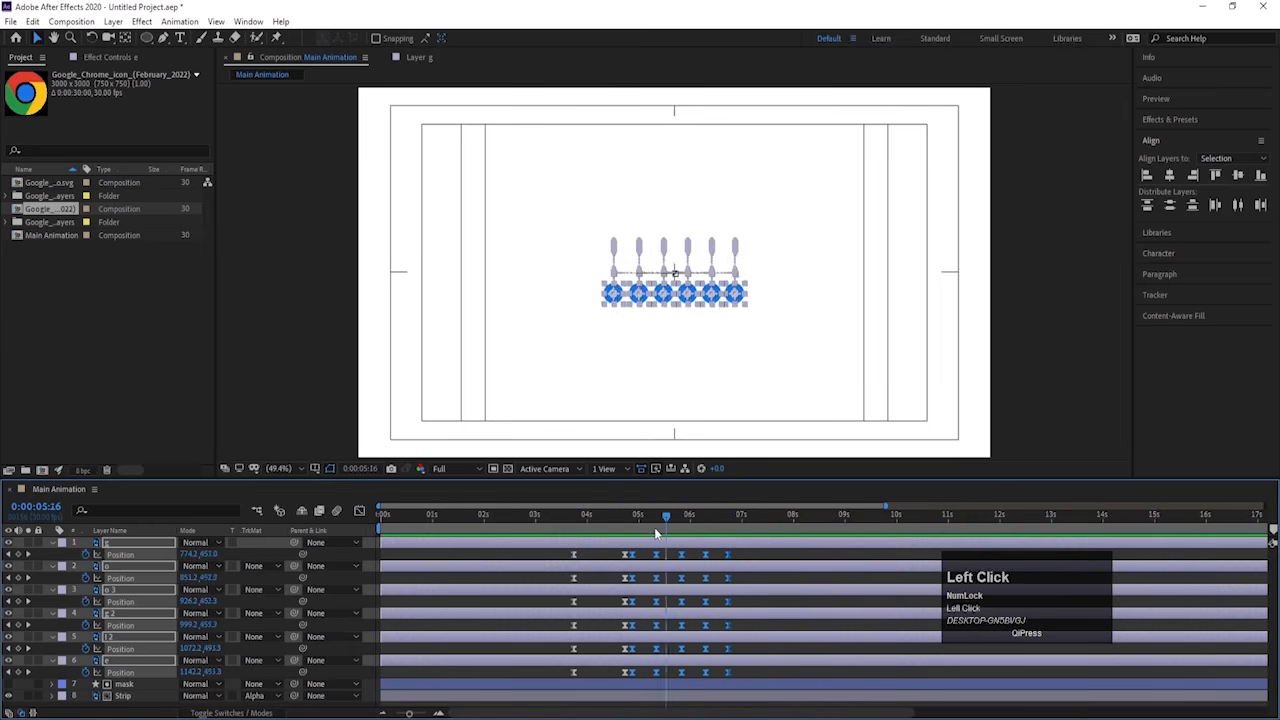
{"action": "key", "text": "space"}
{"action": "key", "text": "space"}
{"action": "key", "text": "space"}
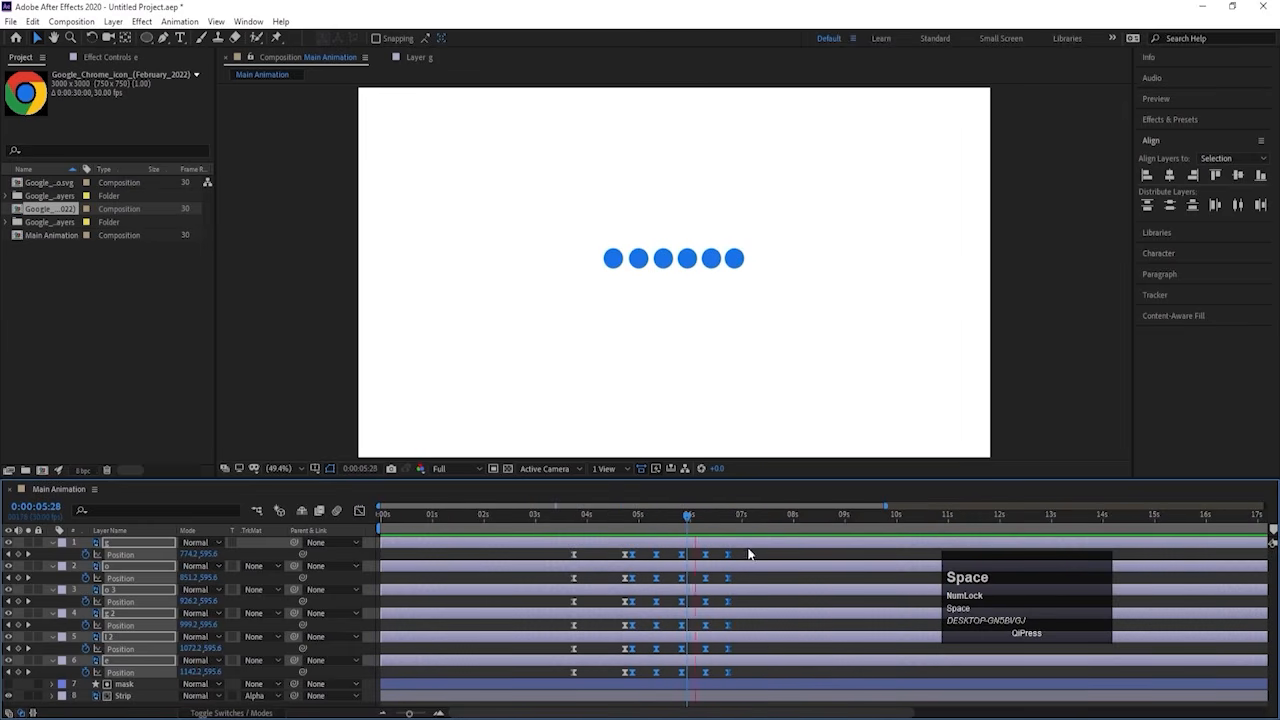
{"action": "key", "text": "space"}
{"action": "left_click", "coordinate": [742, 559]}
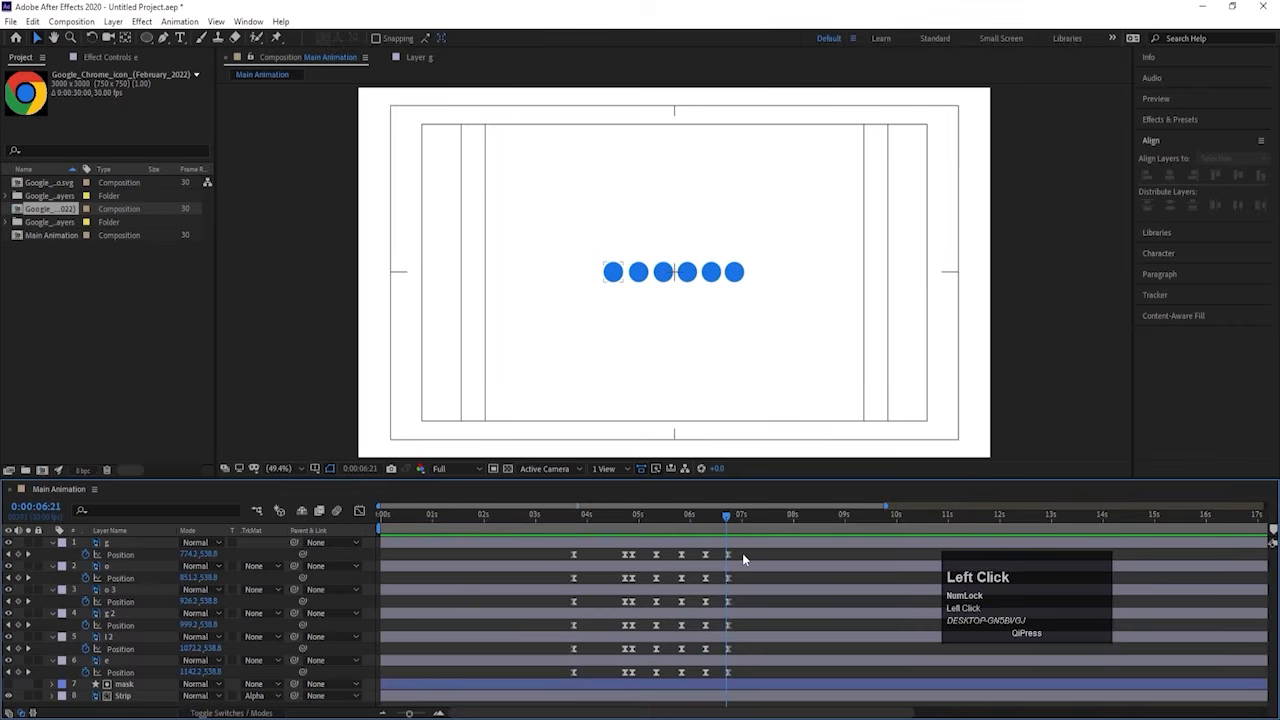
Step: Separate Position into X and Y dimensions on the first g, first o and o 3 layers
{"action": "key", "text": "u"}
{"action": "left_click", "coordinate": [118, 602]}
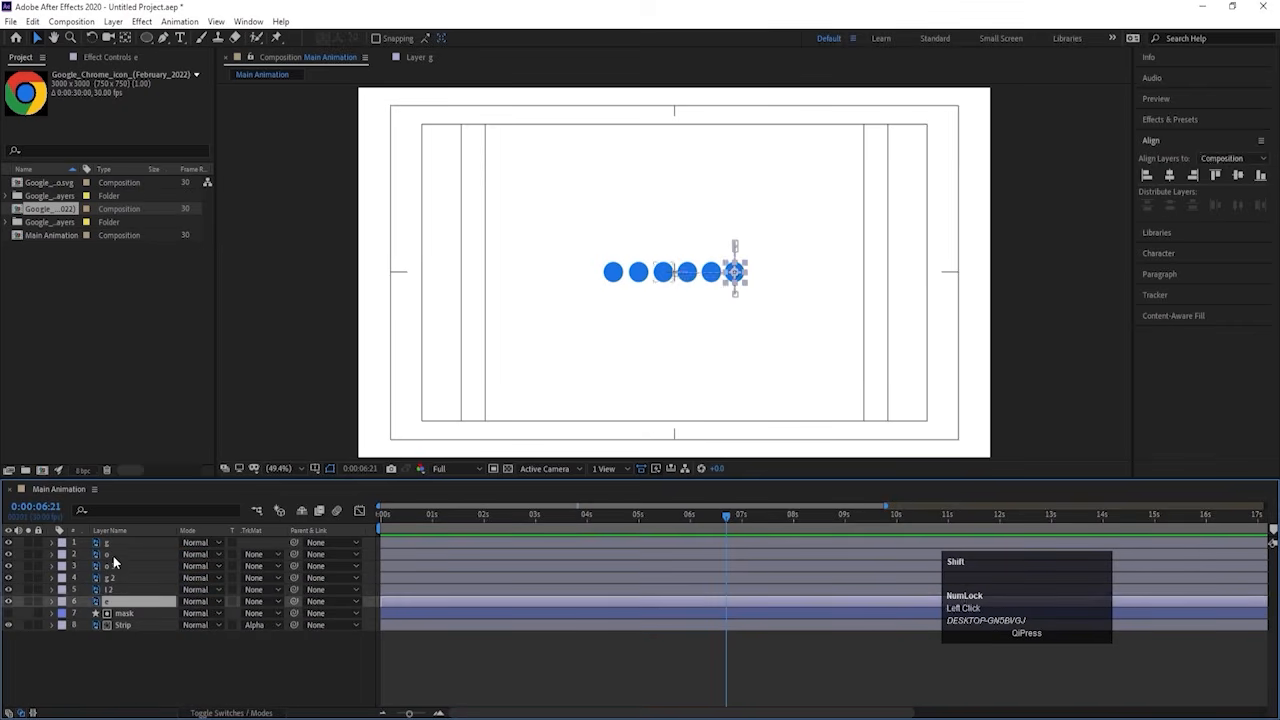
{"action": "left_click", "coordinate": [105, 544], "text": "shift"}
{"action": "key", "text": "p"}
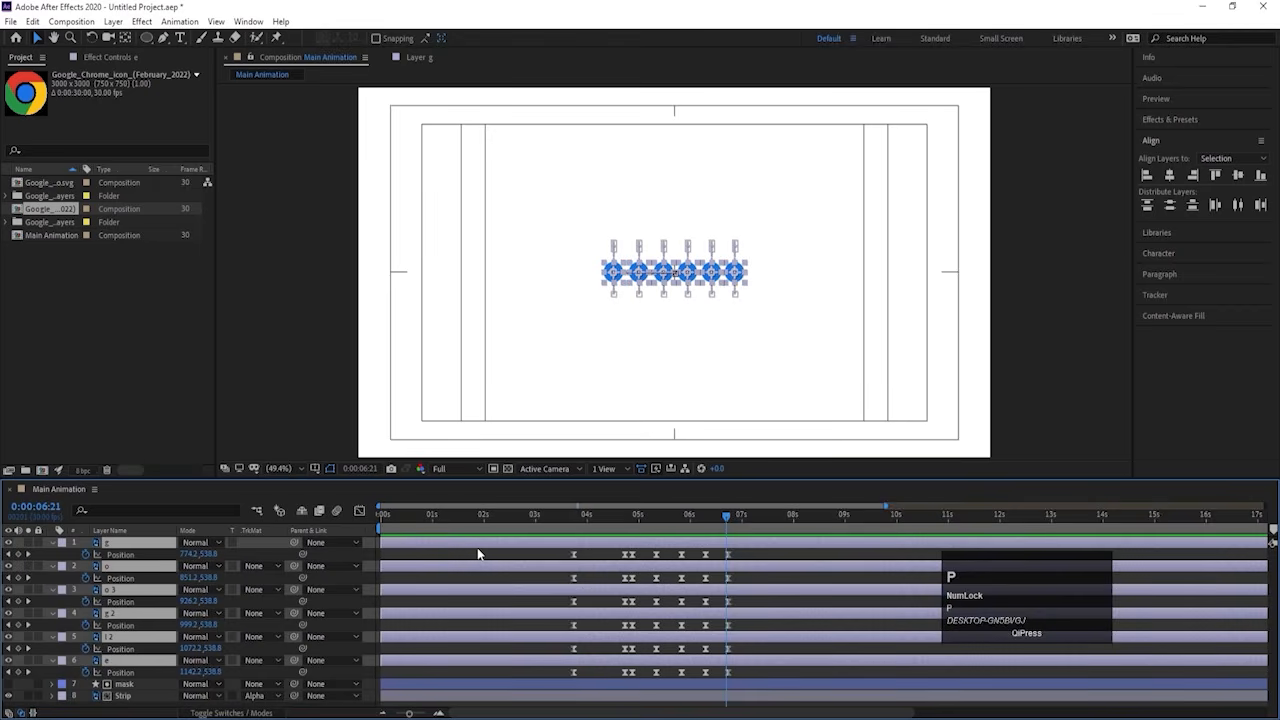
{"action": "left_click", "coordinate": [420, 558]}
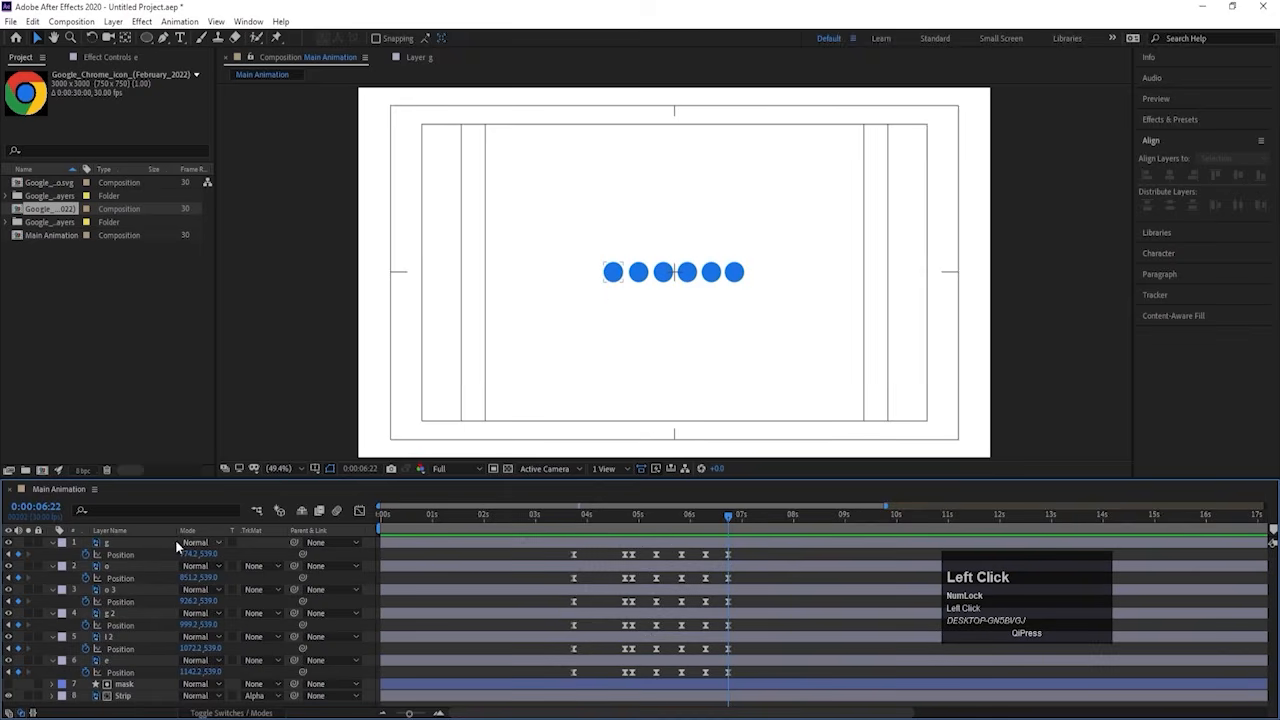
{"action": "left_click", "coordinate": [140, 556]}
{"action": "right_click", "coordinate": [140, 556]}
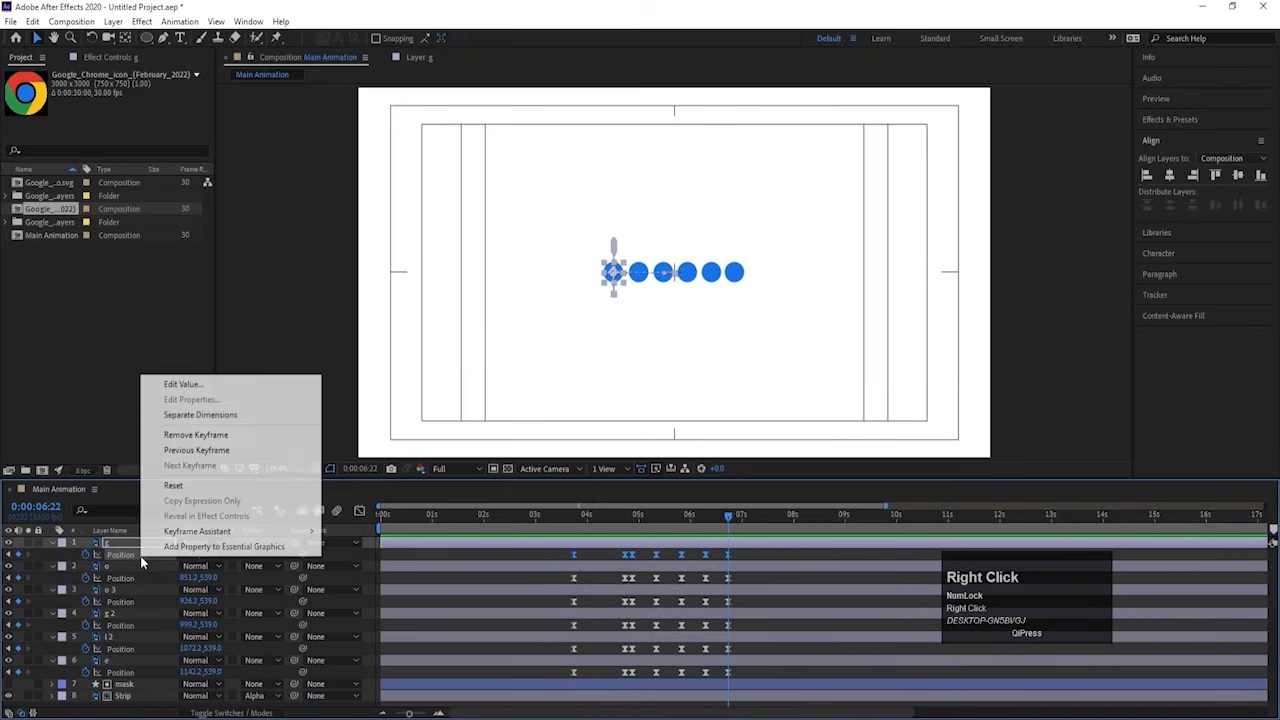
{"action": "left_click", "coordinate": [200, 414]}
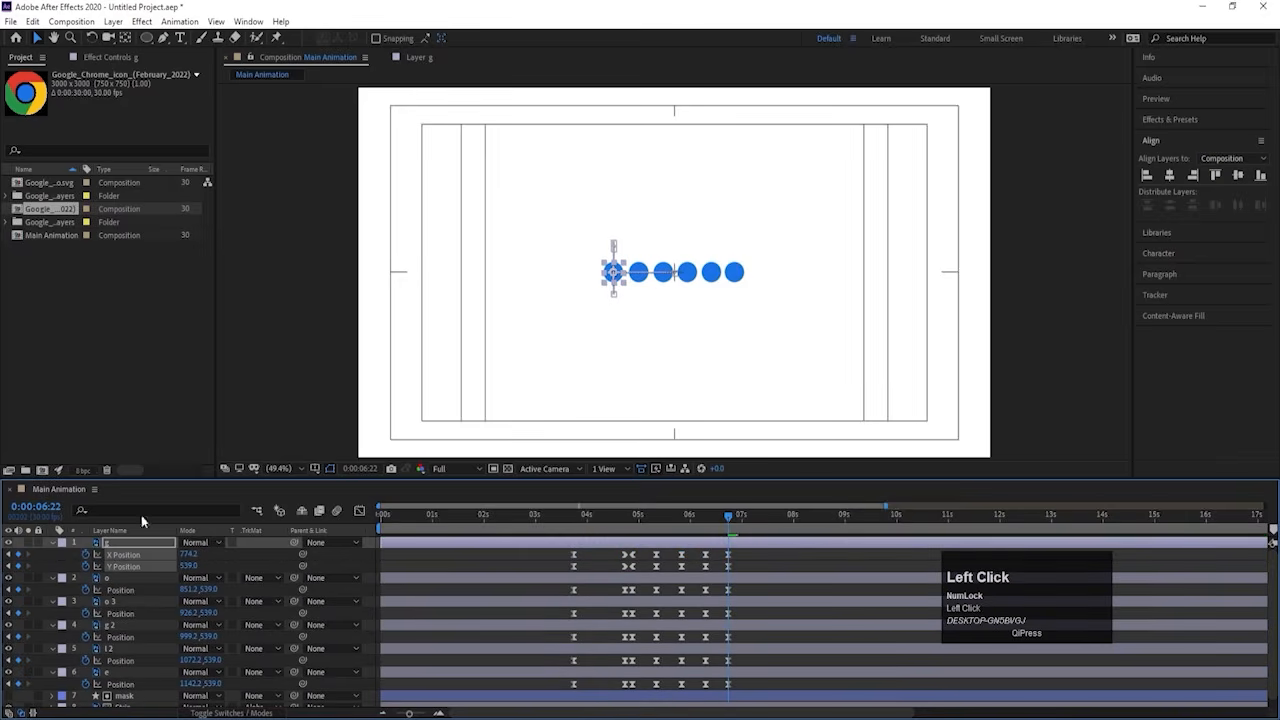
{"action": "right_click", "coordinate": [130, 588]}
{"action": "left_click", "coordinate": [165, 448]}
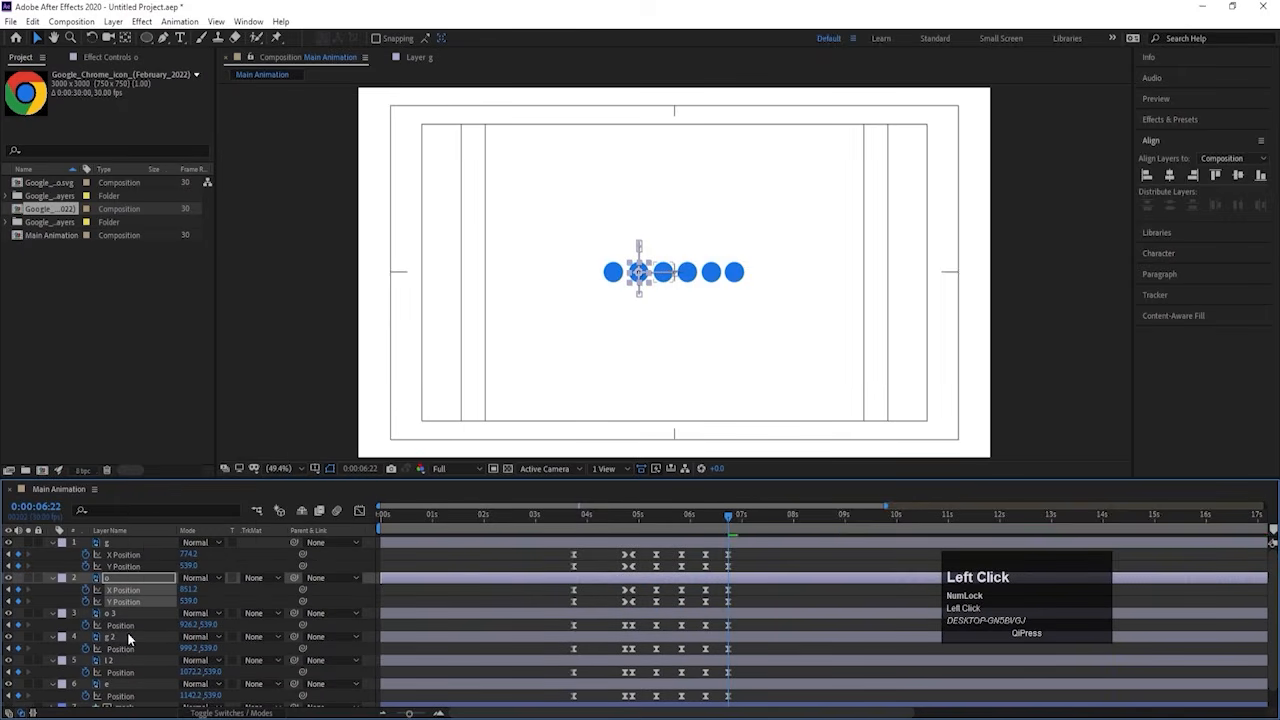
{"action": "right_click", "coordinate": [127, 625]}
{"action": "left_click", "coordinate": [168, 486]}
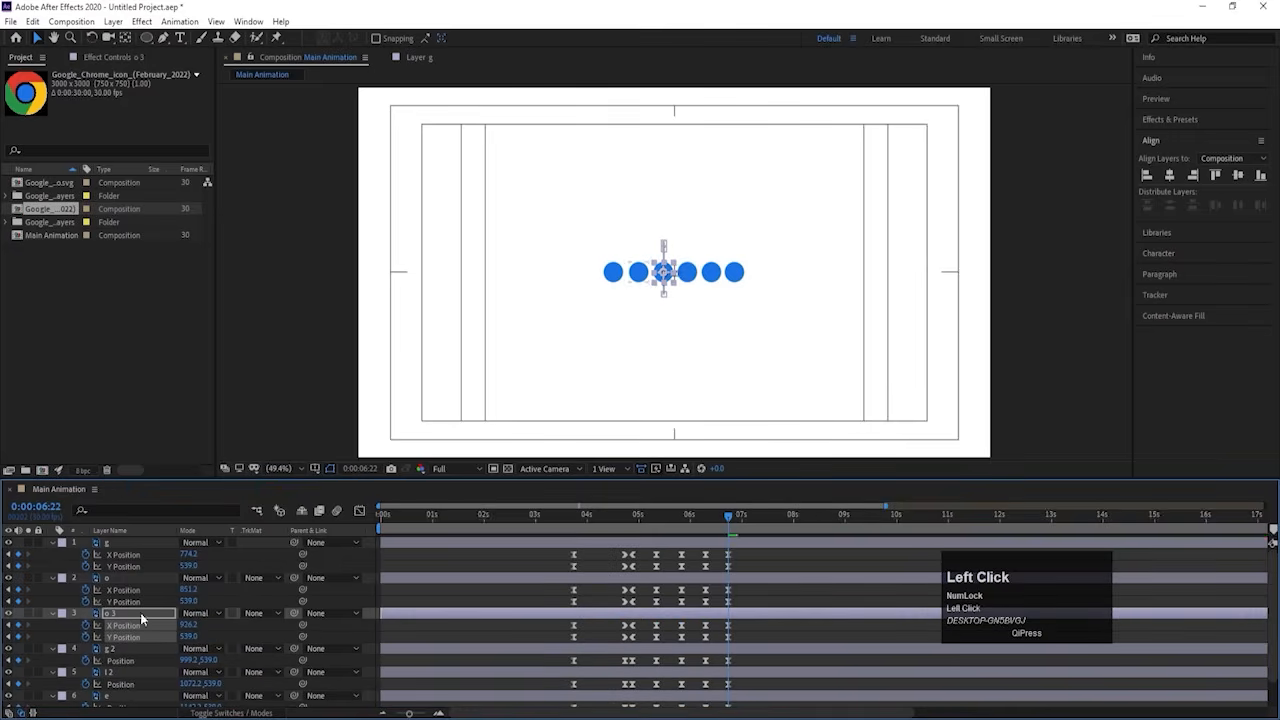
Step: Separate Position into X and Y dimensions on the g 2, l 2 and e layers
{"action": "right_click", "coordinate": [127, 657]}
{"action": "left_click", "coordinate": [186, 517]}
{"action": "scroll", "coordinate": [171, 635], "scroll_direction": "down", "scroll_amount": 2}
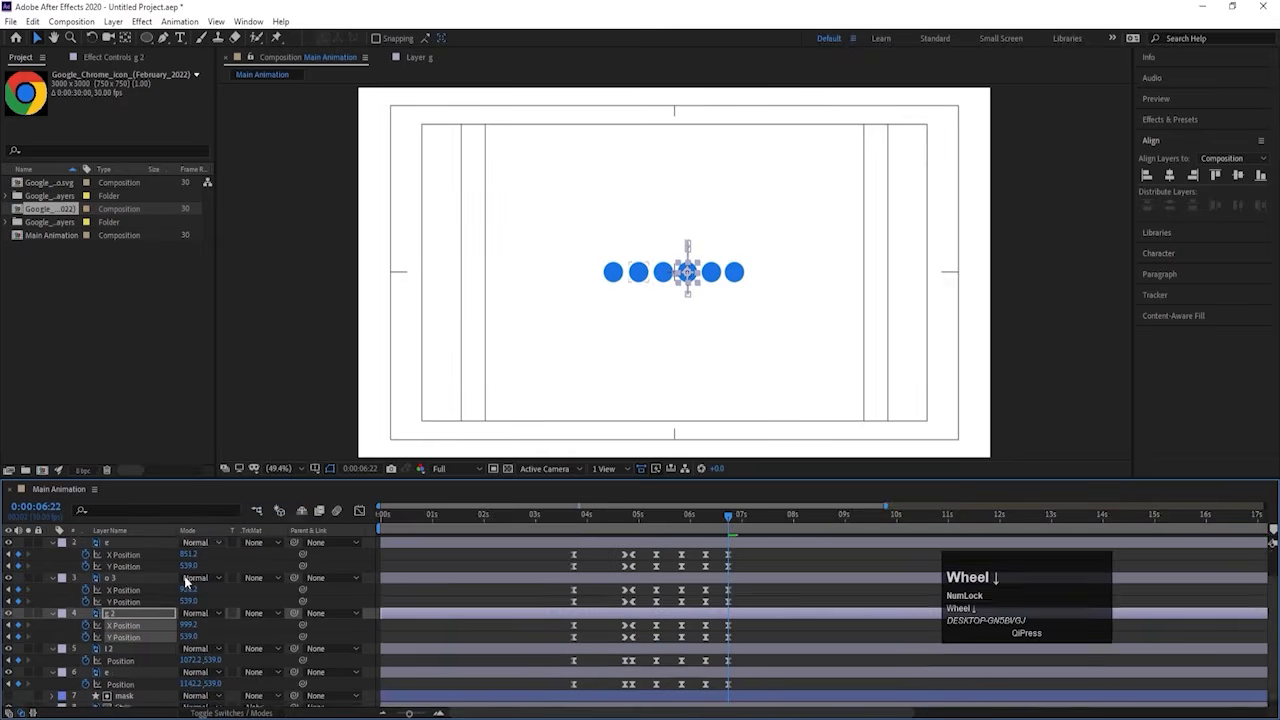
{"action": "left_click", "coordinate": [135, 654]}
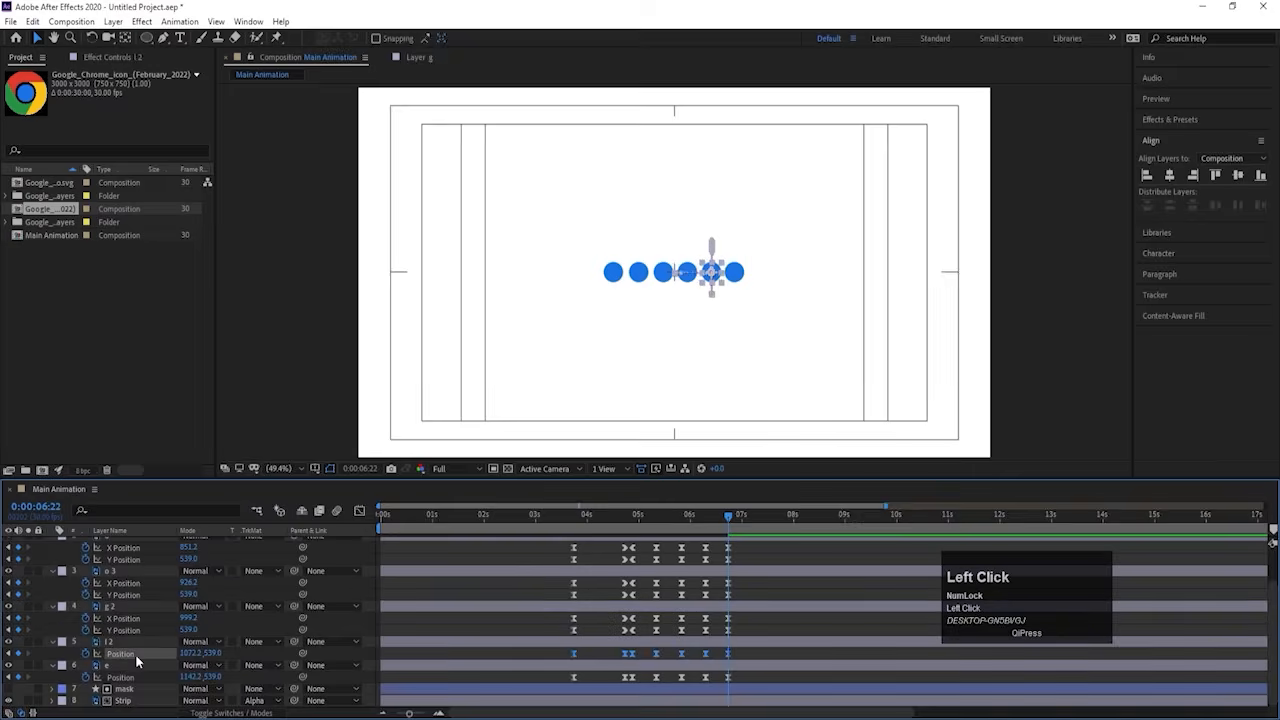
{"action": "right_click", "coordinate": [135, 654]}
{"action": "left_click", "coordinate": [180, 514]}
{"action": "scroll", "coordinate": [135, 668], "scroll_direction": "down", "scroll_amount": 1}
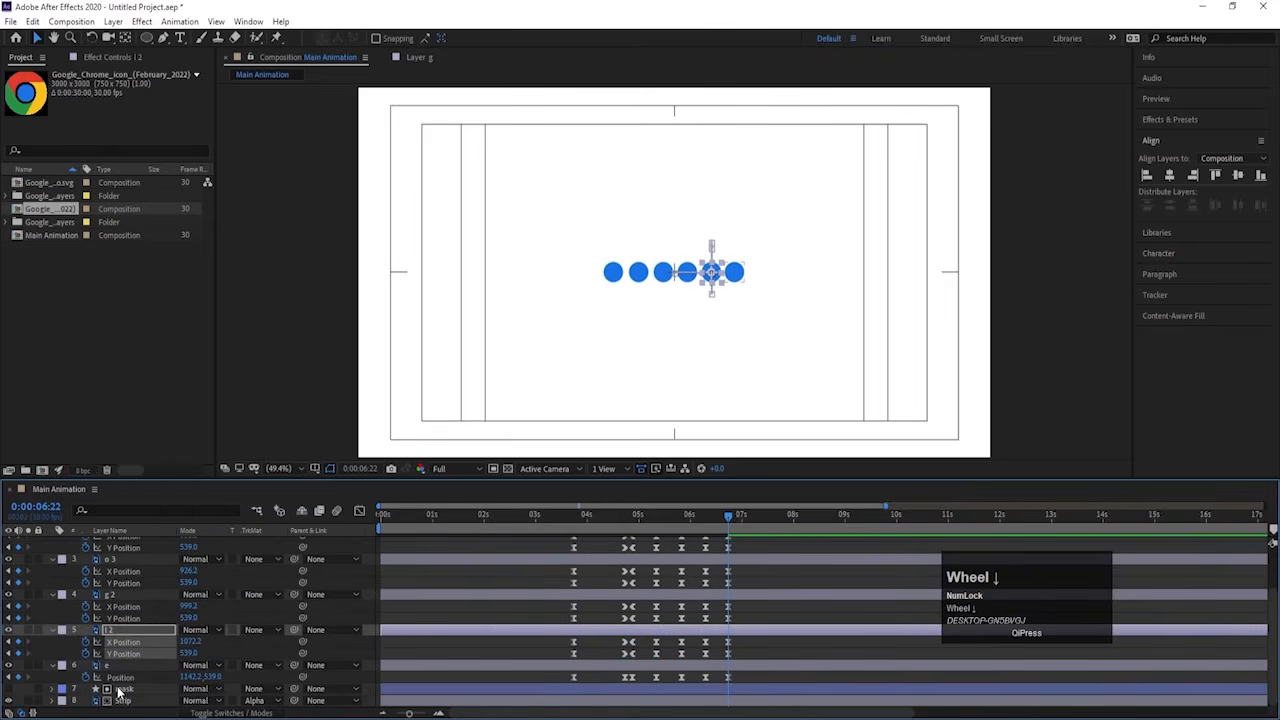
{"action": "left_click", "coordinate": [120, 677]}
{"action": "right_click", "coordinate": [120, 677]}
{"action": "left_click", "coordinate": [180, 531]}
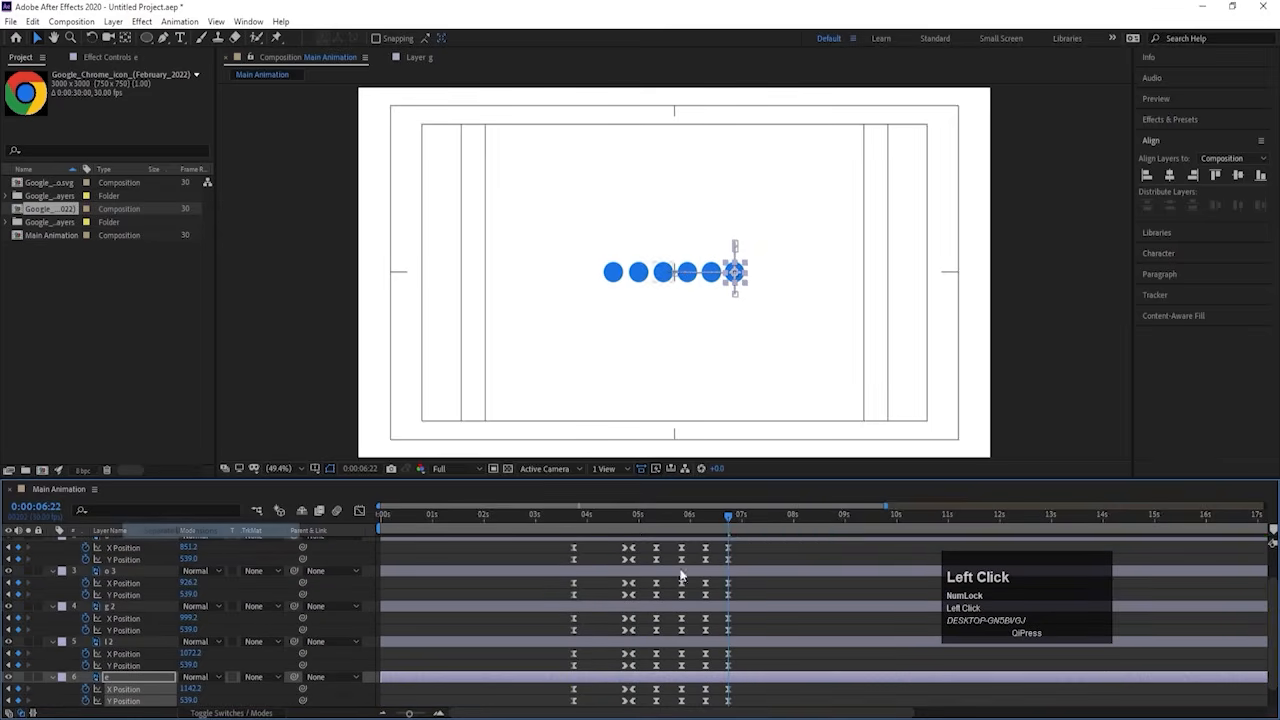
Step: Preview the split and bounce from about 0:00:03:07 with the separated X and Y positions
{"action": "left_click_drag", "start_coordinate": [641, 522], "coordinate": [547, 518]}
{"action": "key", "text": "space"}
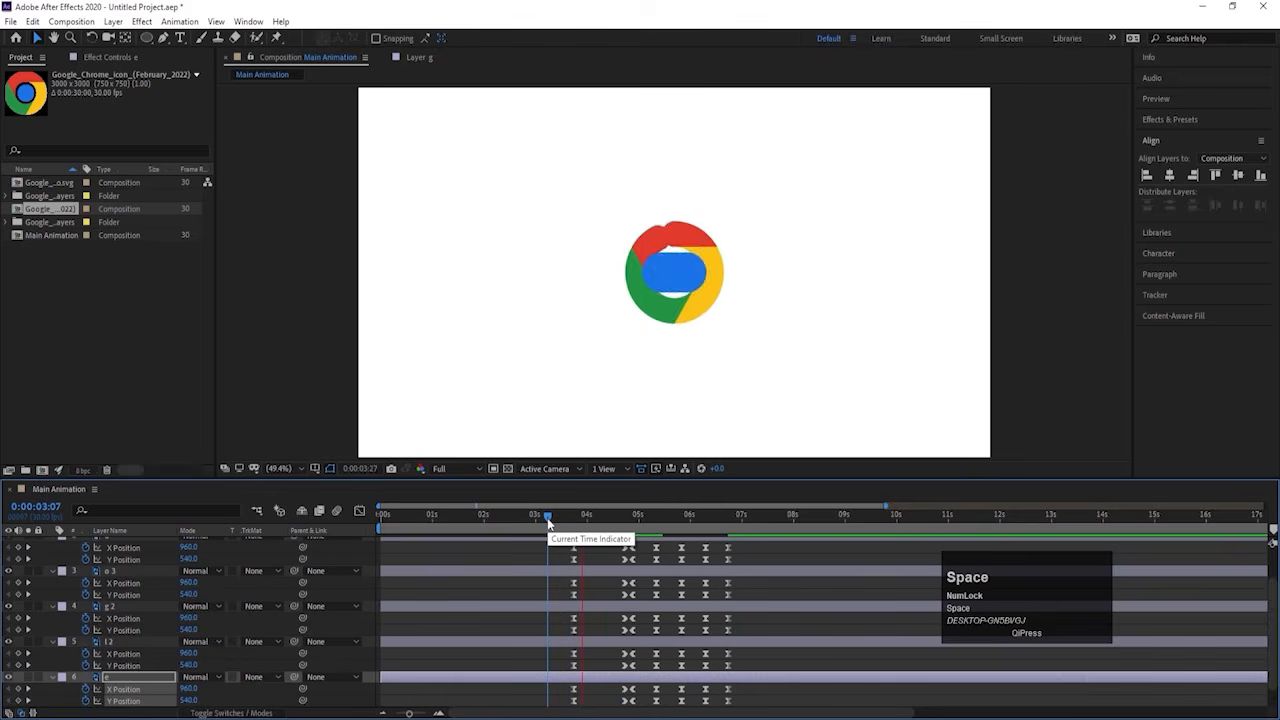
{"action": "key", "text": "space"}
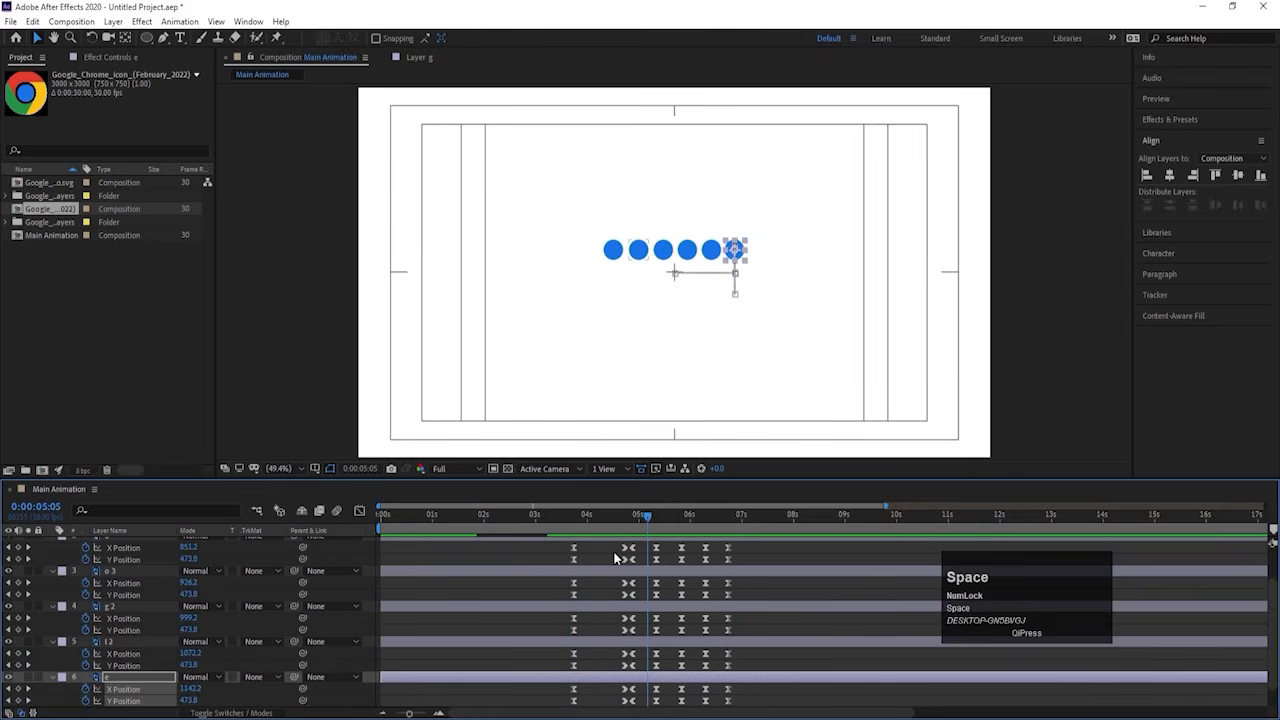
Step: Apply Easy Ease to all six layers' X and Y Position keyframes at 0:00:04:22 and 0:00:04:26, and preview from about 0:00:04:13
{"action": "scroll", "coordinate": [632, 676], "scroll_direction": "down", "scroll_amount": 1}
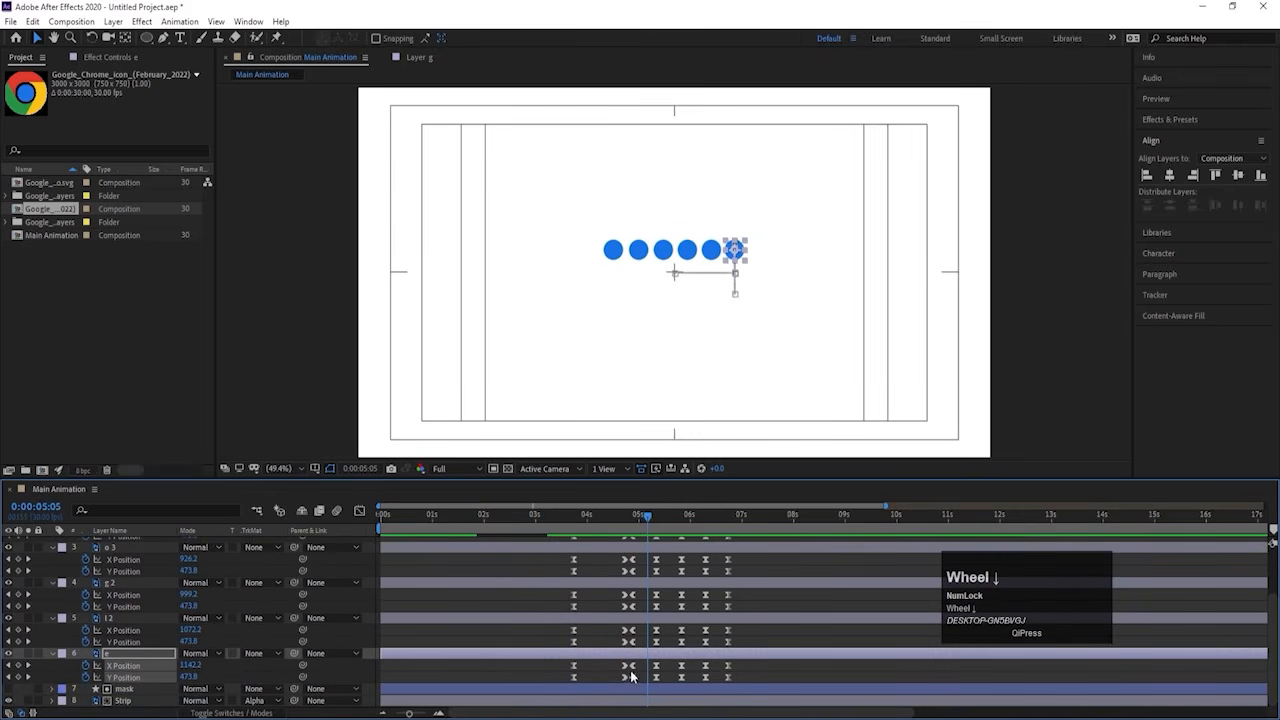
{"action": "scroll", "coordinate": [620, 610], "scroll_direction": "up", "scroll_amount": 1}
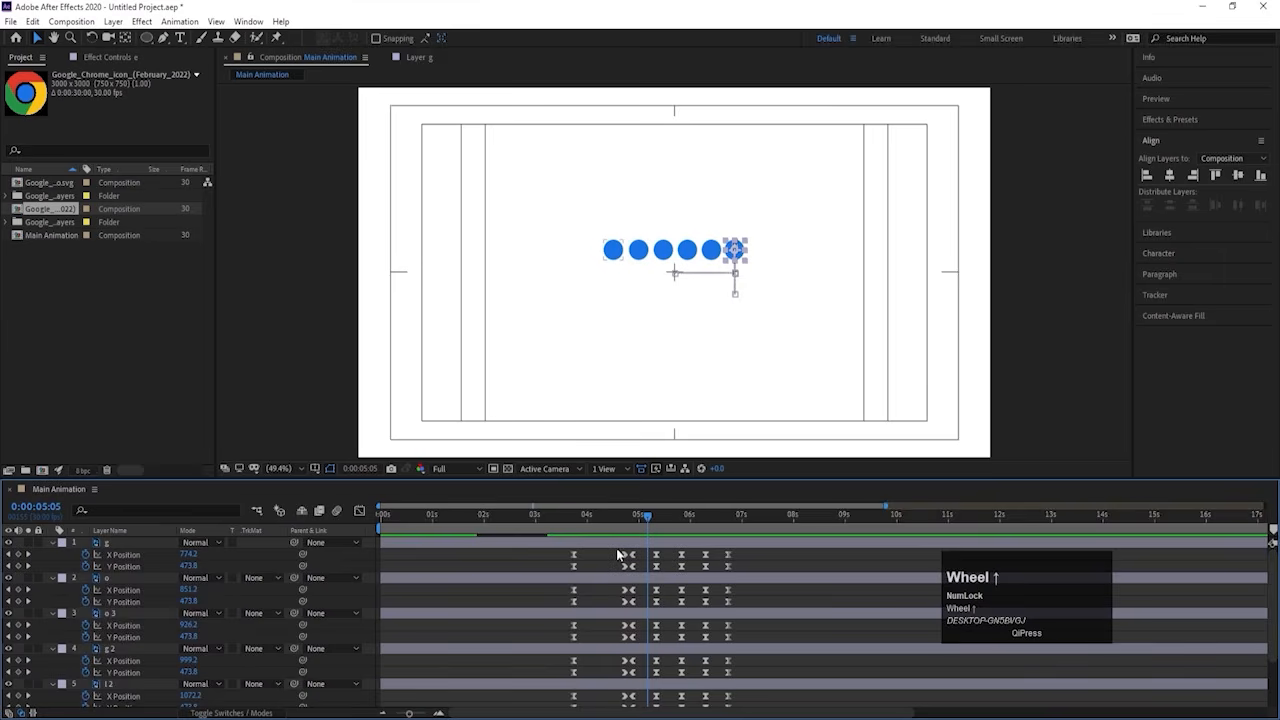
{"action": "left_click_drag", "start_coordinate": [617, 547], "coordinate": [637, 716]}
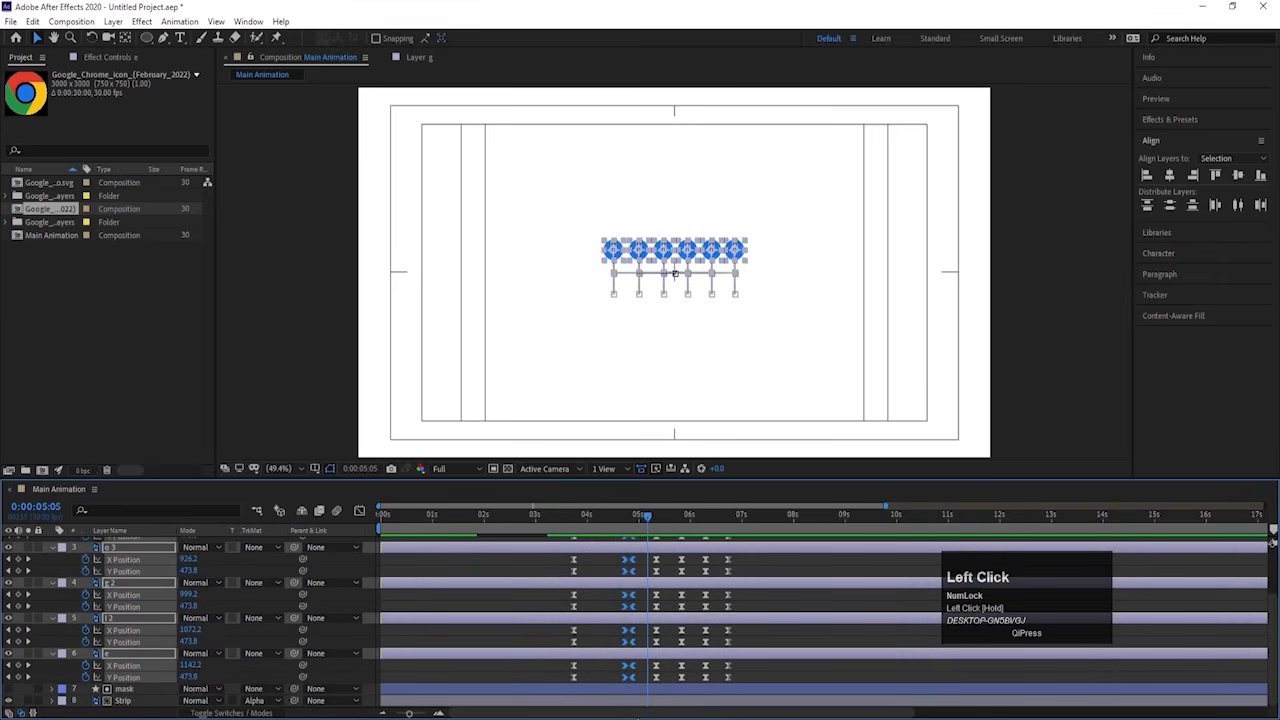
{"action": "key", "text": "F9"}
{"action": "left_click", "coordinate": [609, 513]}
{"action": "key", "text": "space"}
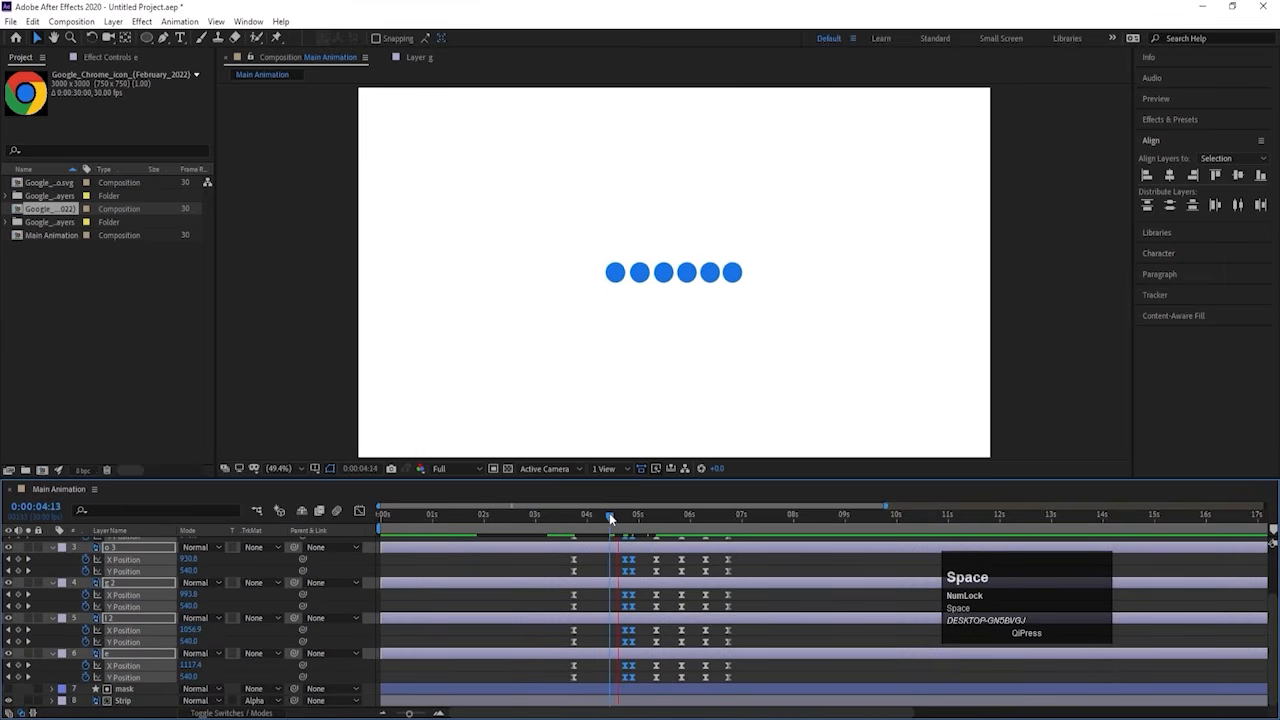
{"action": "key", "text": "space"}
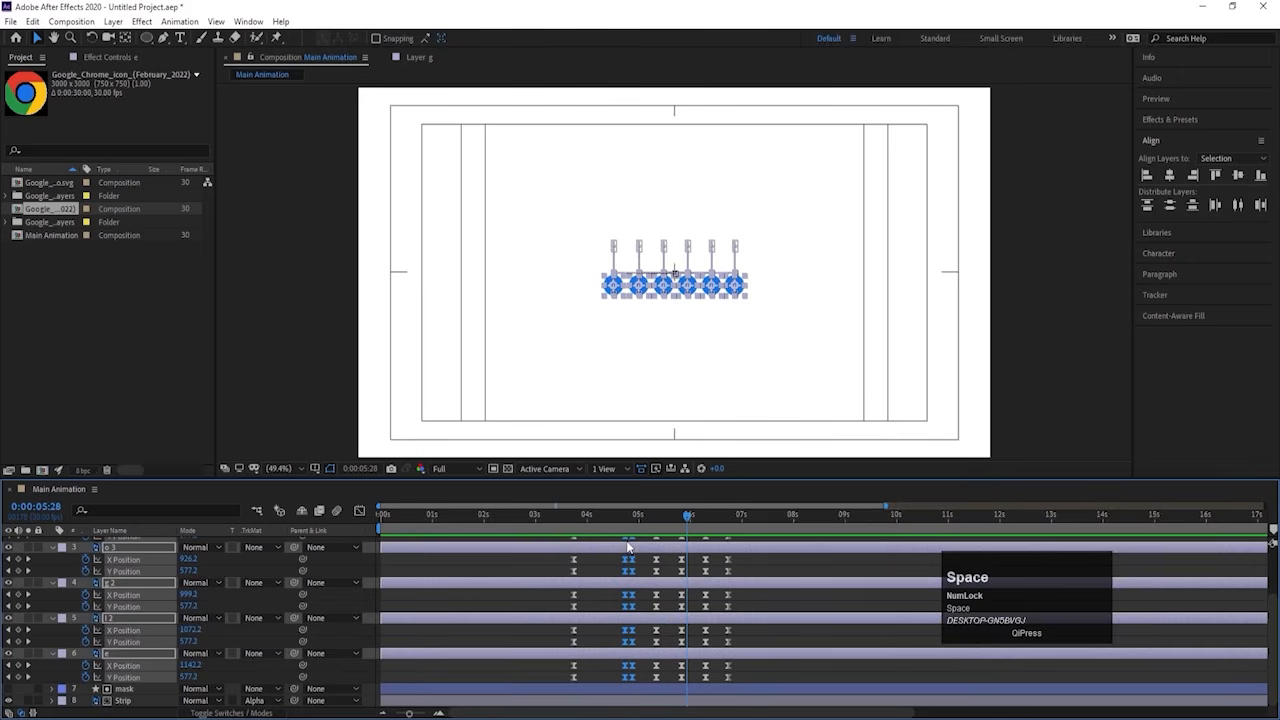
Step: Sharpen the speed-graph easing of all X and Y Position keyframes on the six circle layers, and preview from 0:00:03:19
{"action": "left_click", "coordinate": [366, 512]}
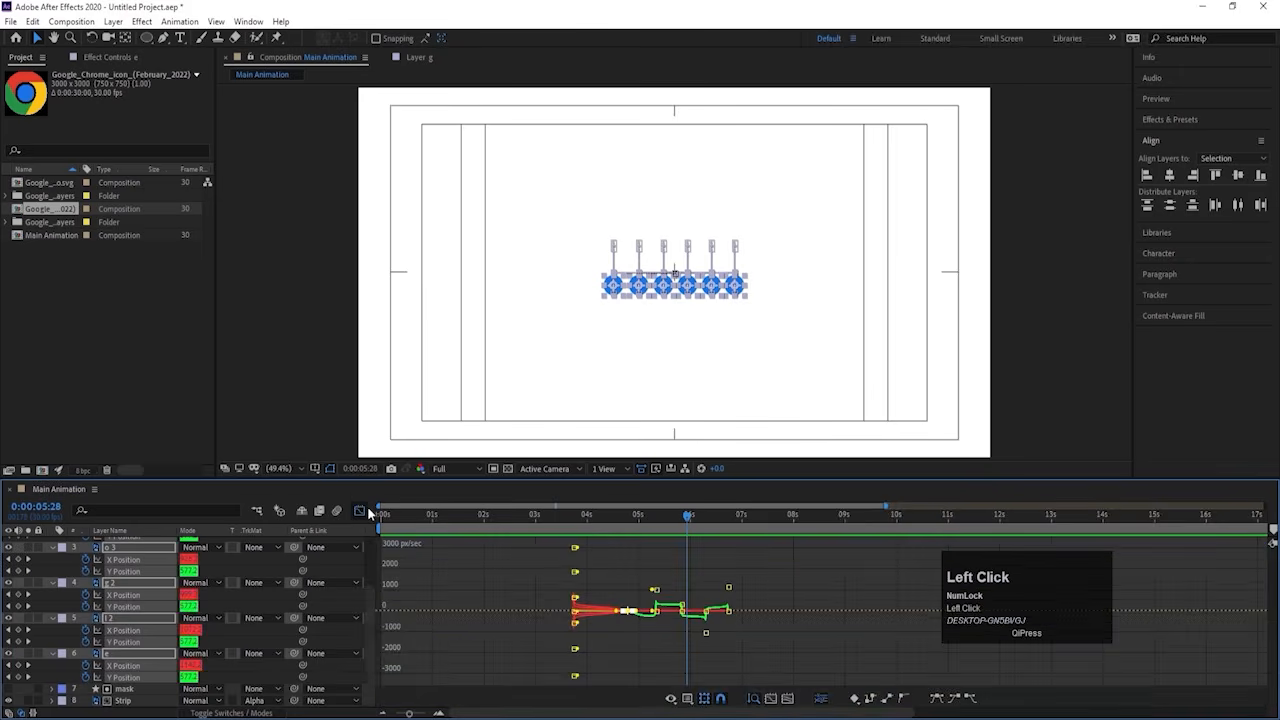
{"action": "scroll", "coordinate": [632, 612], "scroll_direction": "up", "scroll_amount": 1}
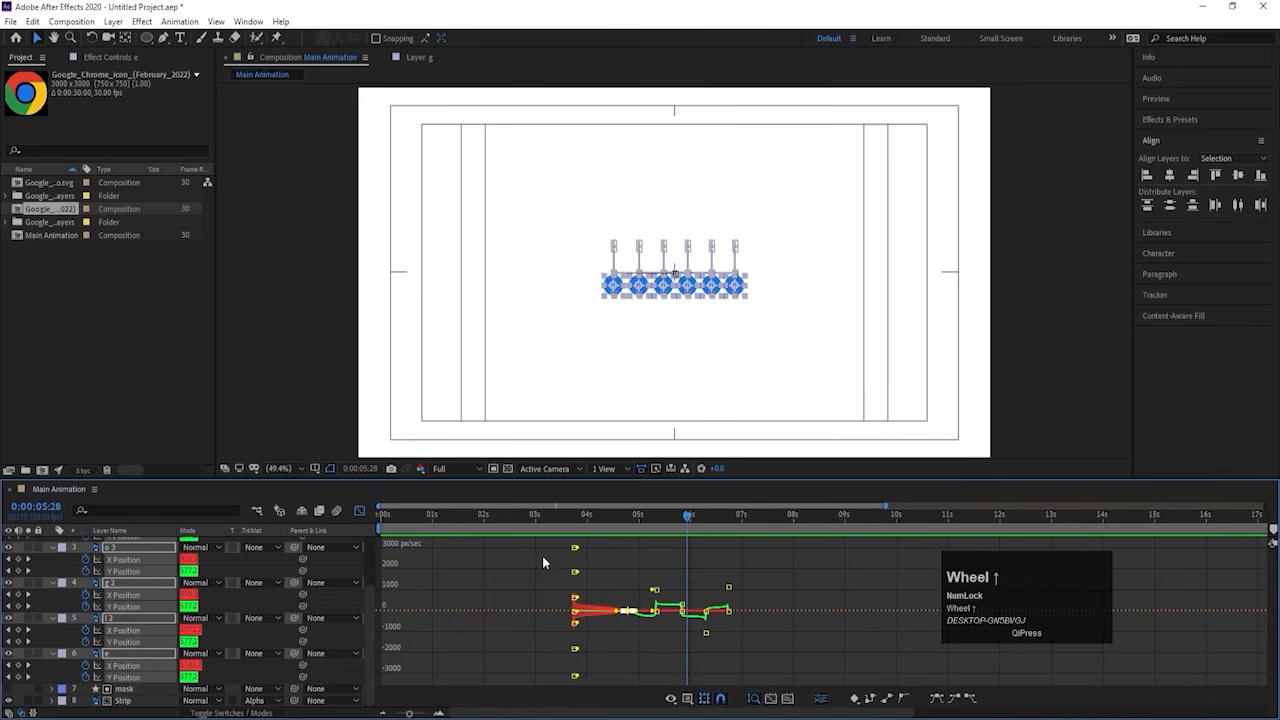
{"action": "left_click", "coordinate": [361, 512]}
{"action": "scroll", "coordinate": [598, 612], "scroll_direction": "up", "scroll_amount": 2}
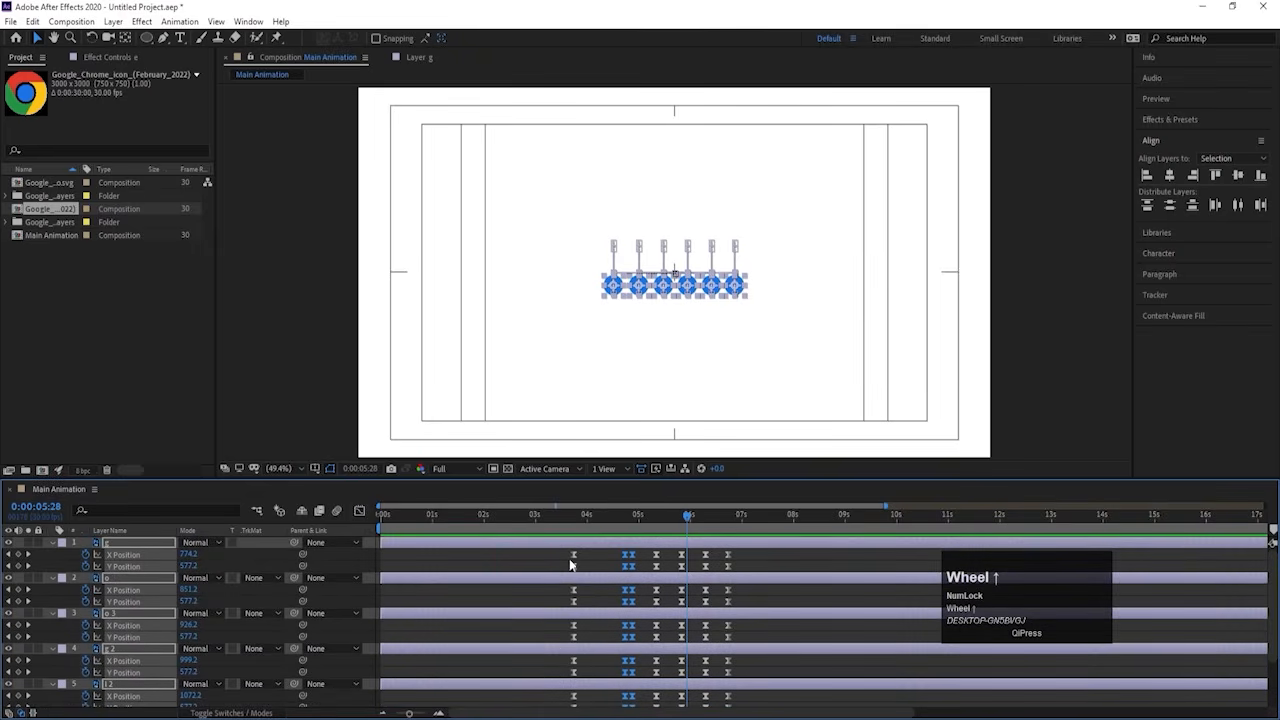
{"action": "left_click_drag", "start_coordinate": [561, 552], "coordinate": [724, 700]}
{"action": "left_click", "coordinate": [361, 512]}
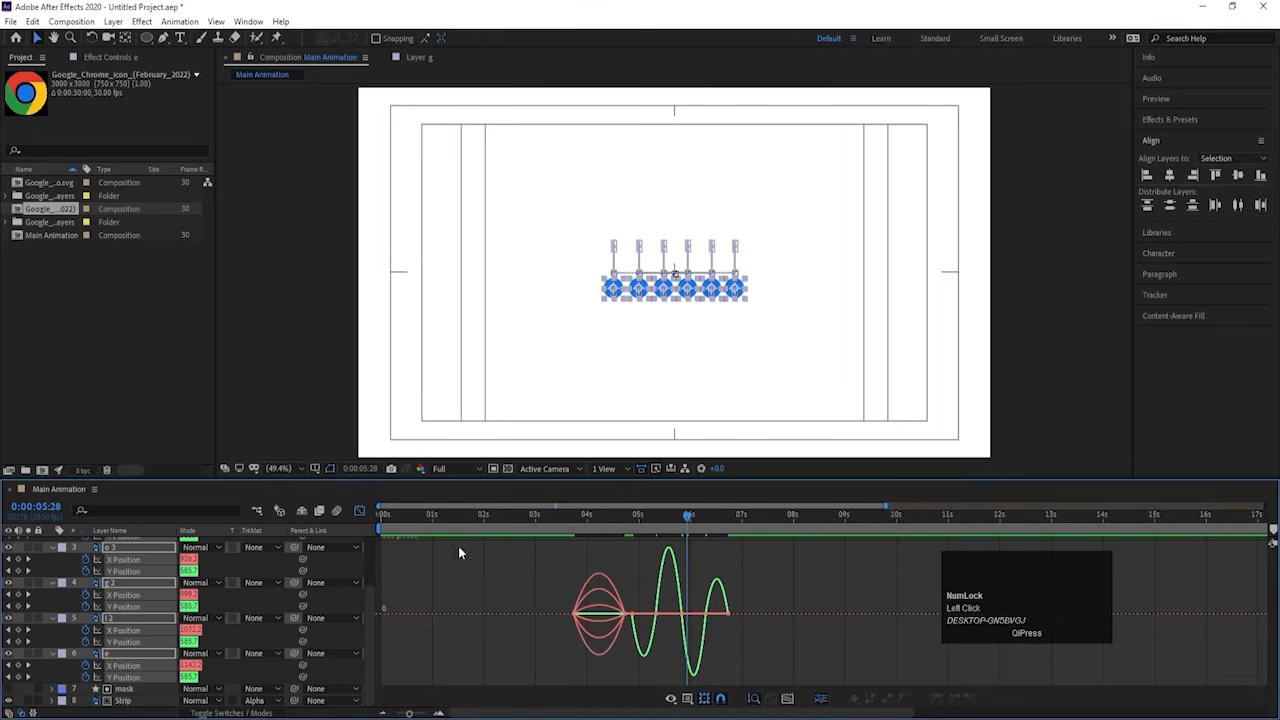
{"action": "left_click_drag", "start_coordinate": [548, 592], "coordinate": [746, 617]}
{"action": "key", "text": "equal"}
{"action": "left_click", "coordinate": [449, 523]}
{"action": "key", "text": "space"}
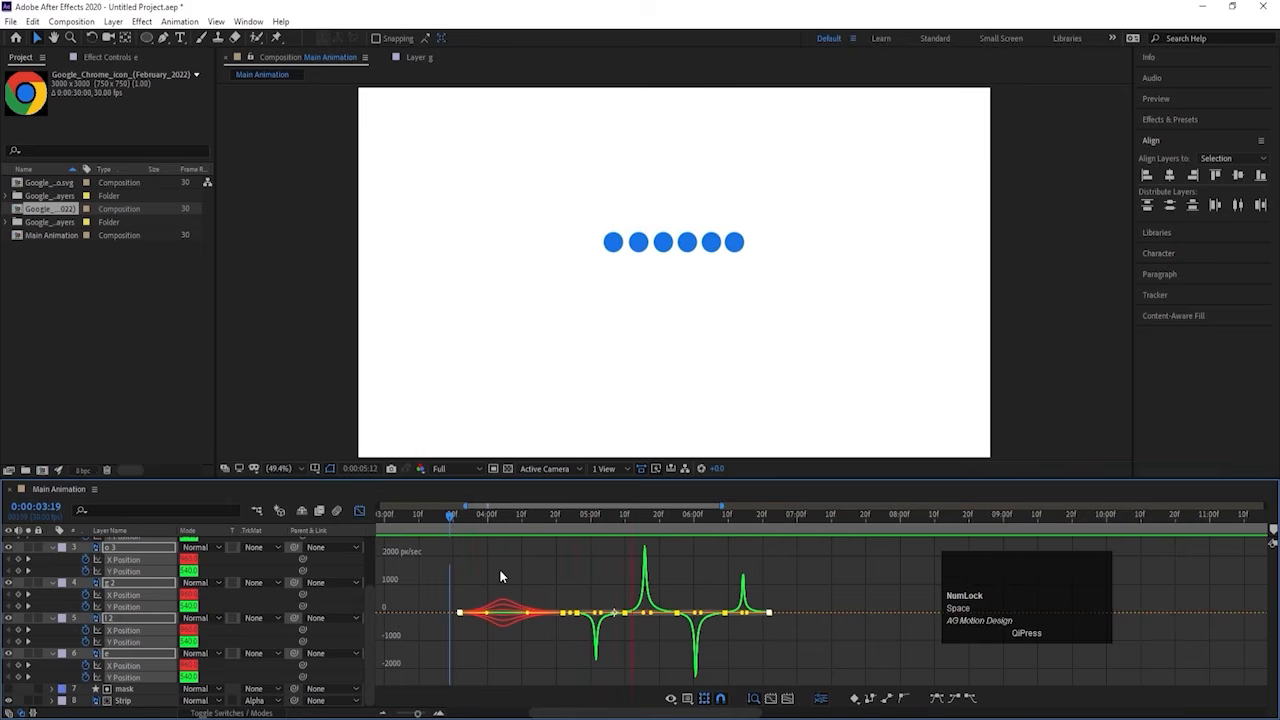
{"action": "key", "text": "space"}
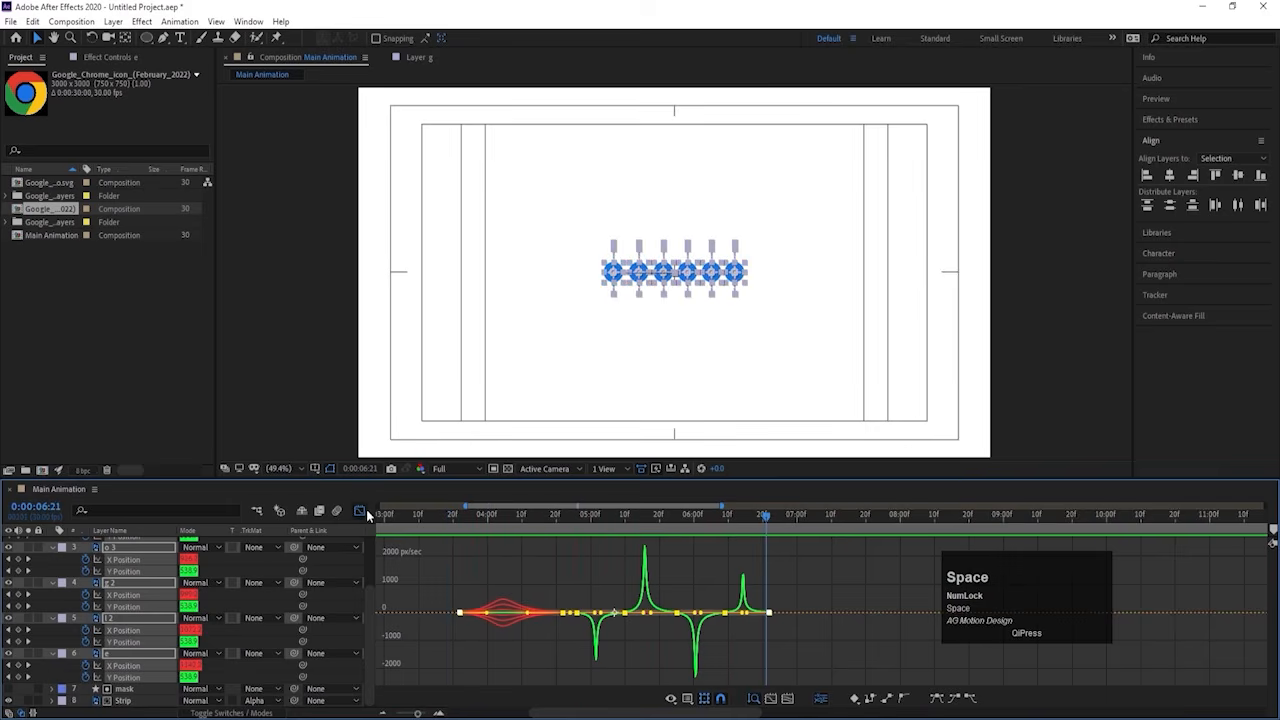
Step: Leave the graph editor and collapse the properties of all layers in the Main Animation timeline
{"action": "left_click", "coordinate": [360, 511]}
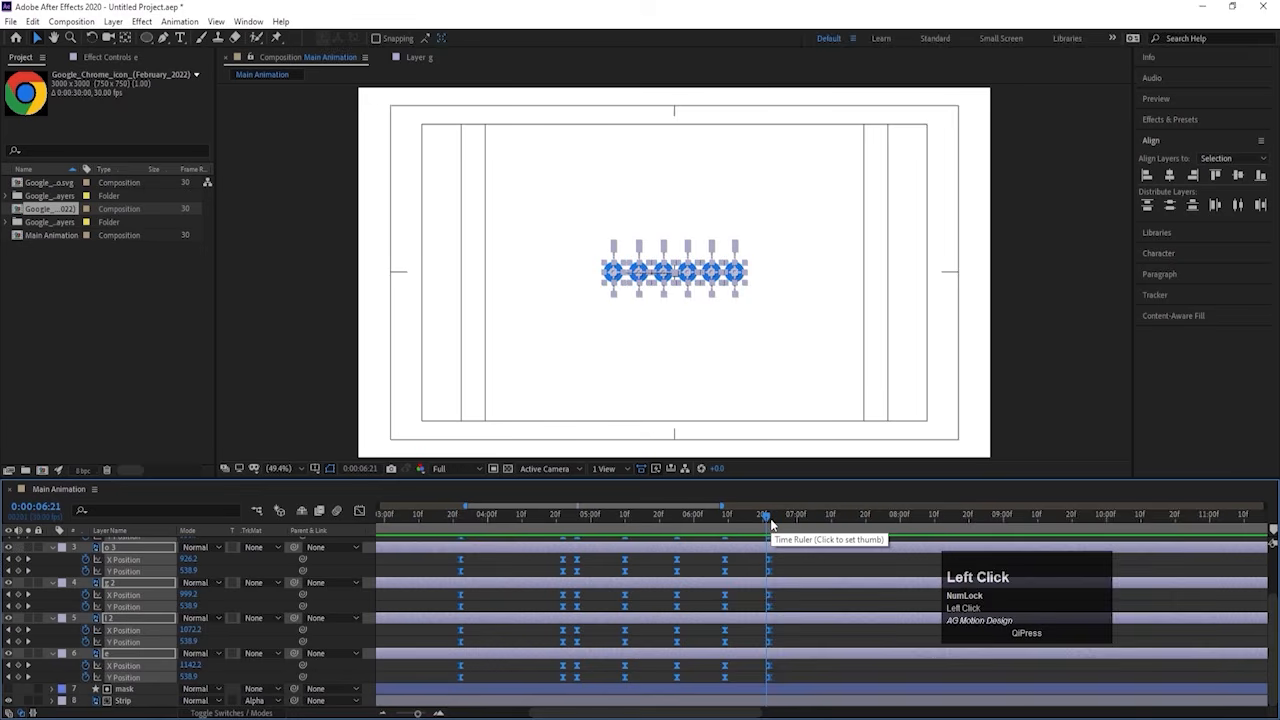
{"action": "left_click", "coordinate": [790, 589]}
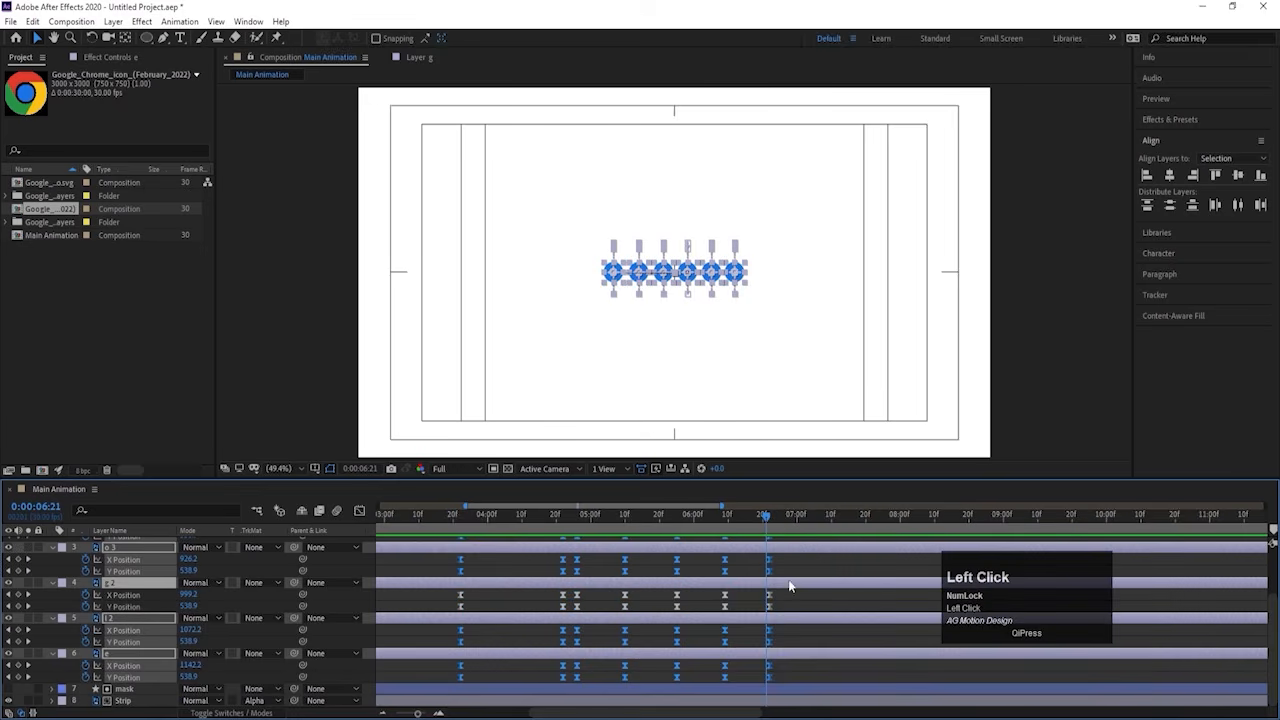
{"action": "left_click", "coordinate": [787, 564]}
{"action": "key", "text": "u"}
{"action": "key", "text": "u"}
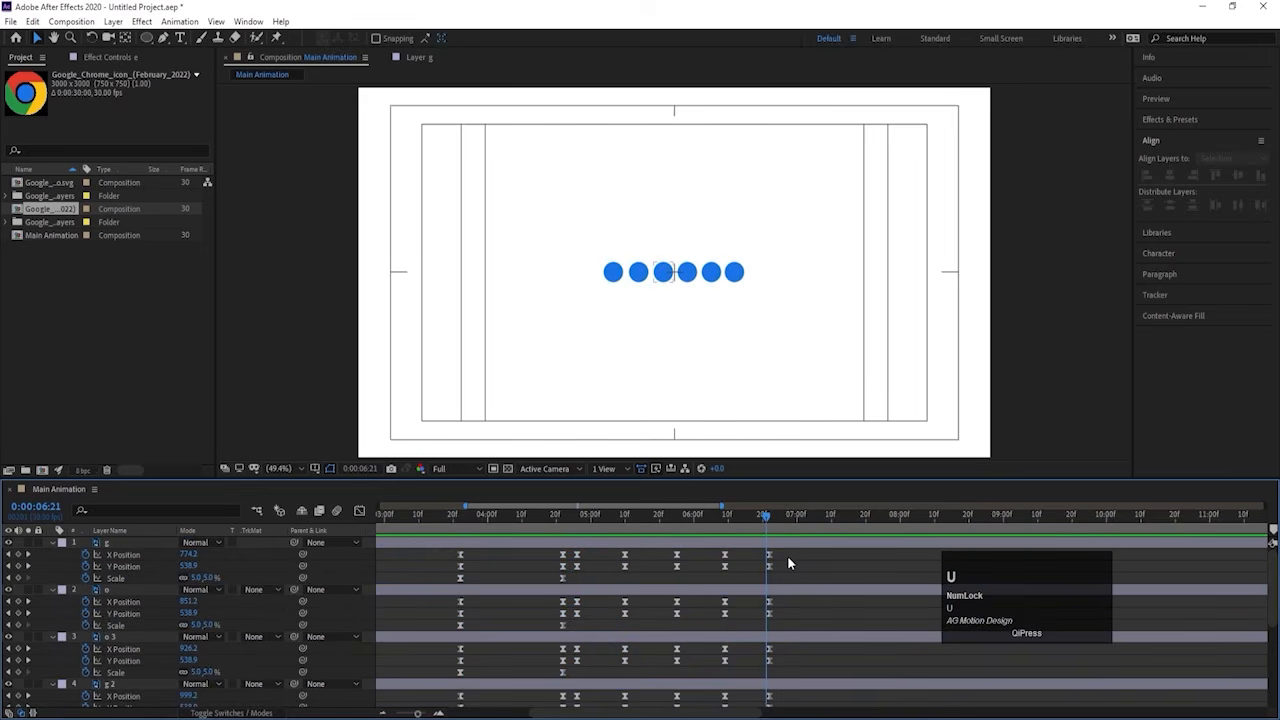
Step: Copy all six letter layers from the Google_2015_logo.svg composition and paste them into Main Animation
{"action": "double_click", "coordinate": [48, 183]}
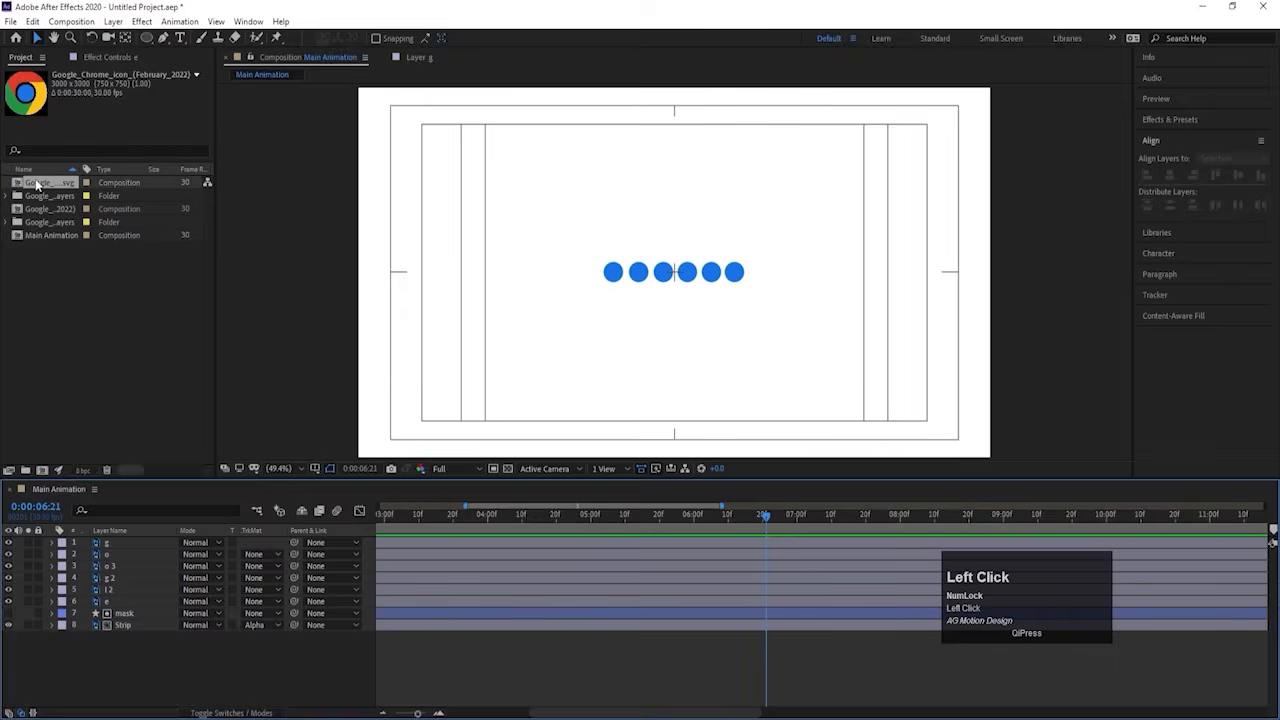
{"action": "key", "text": "ctrl+a"}
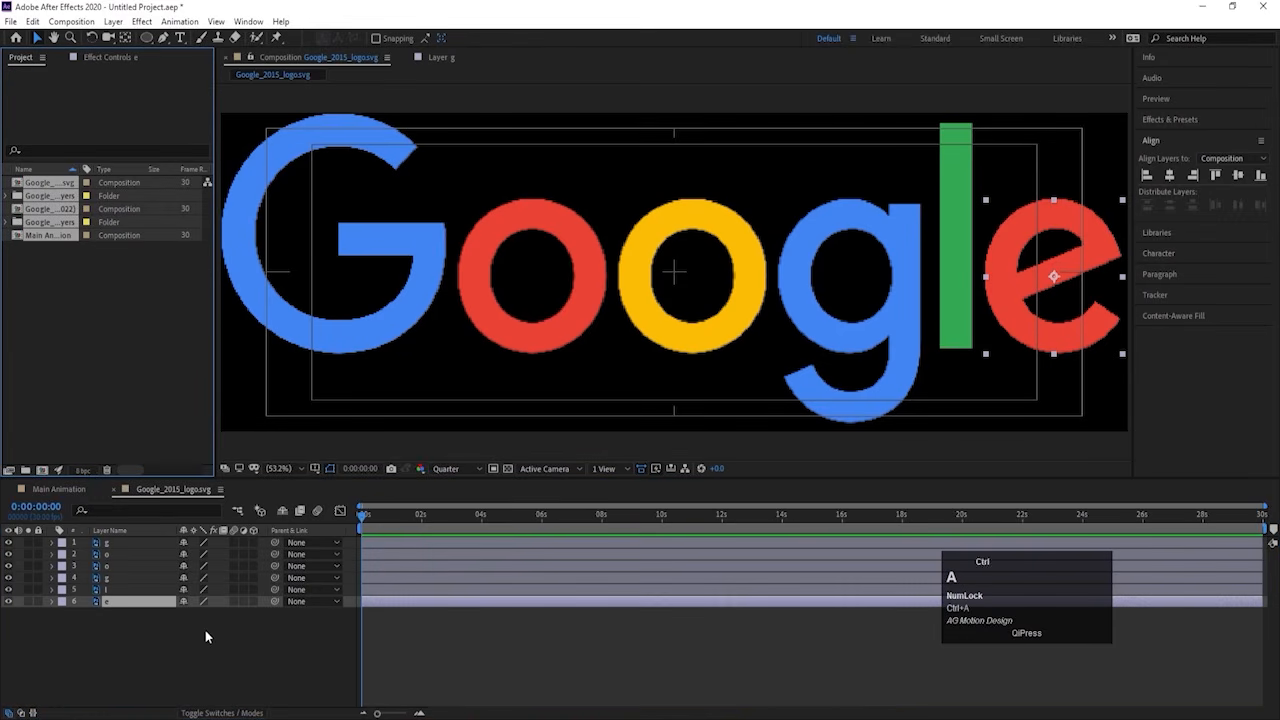
{"action": "left_click", "coordinate": [33, 334]}
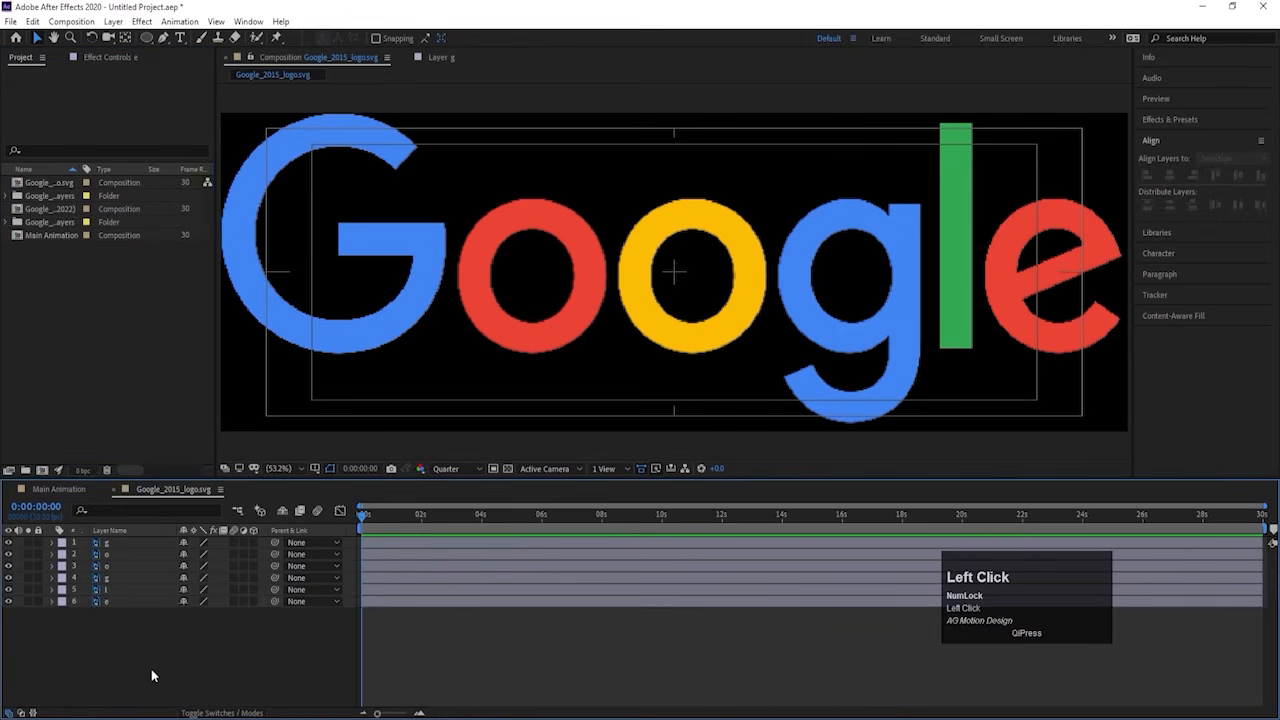
{"action": "left_click_drag", "start_coordinate": [151, 669], "coordinate": [106, 541]}
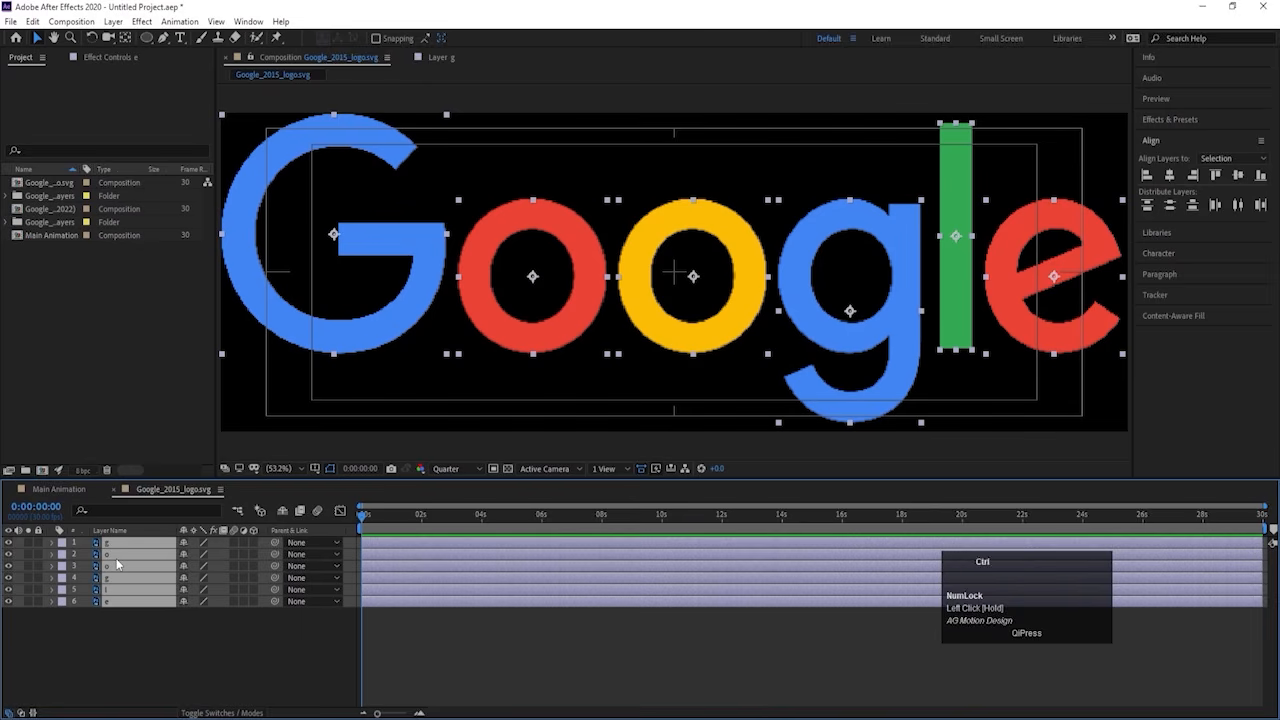
{"action": "key", "text": "ctrl+c"}
{"action": "left_click", "coordinate": [59, 489]}
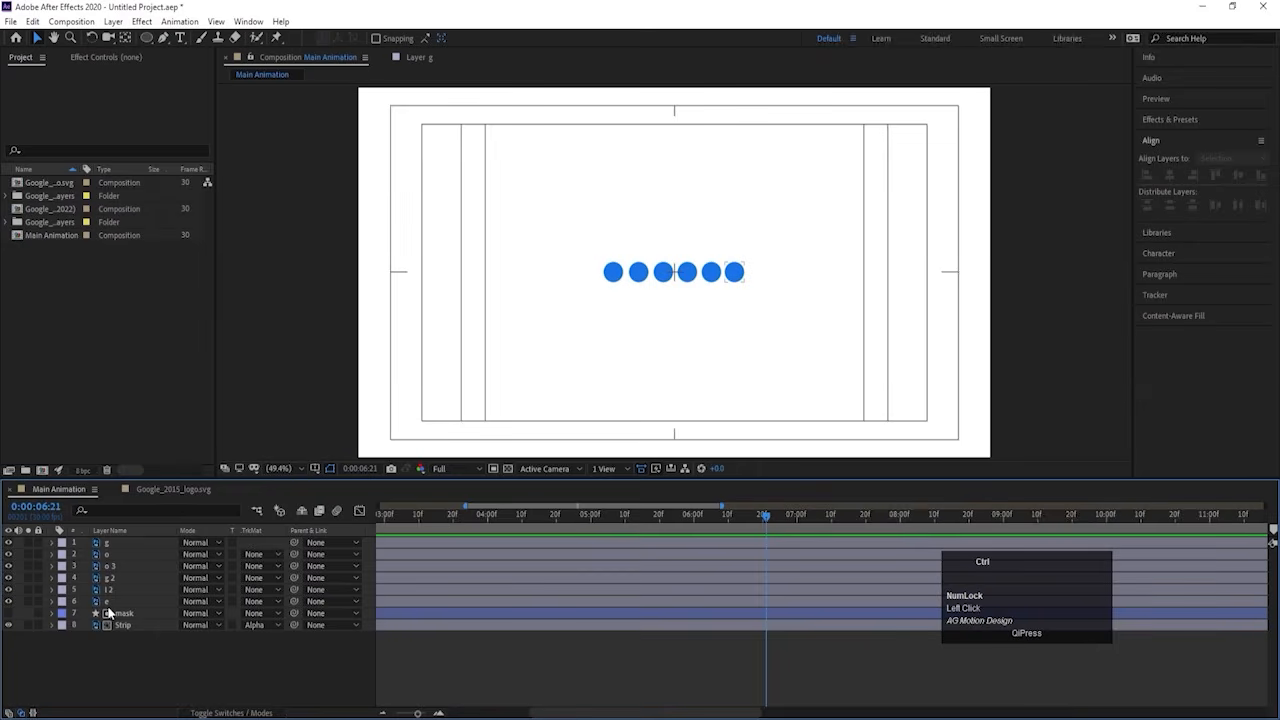
{"action": "key", "text": "ctrl+v"}
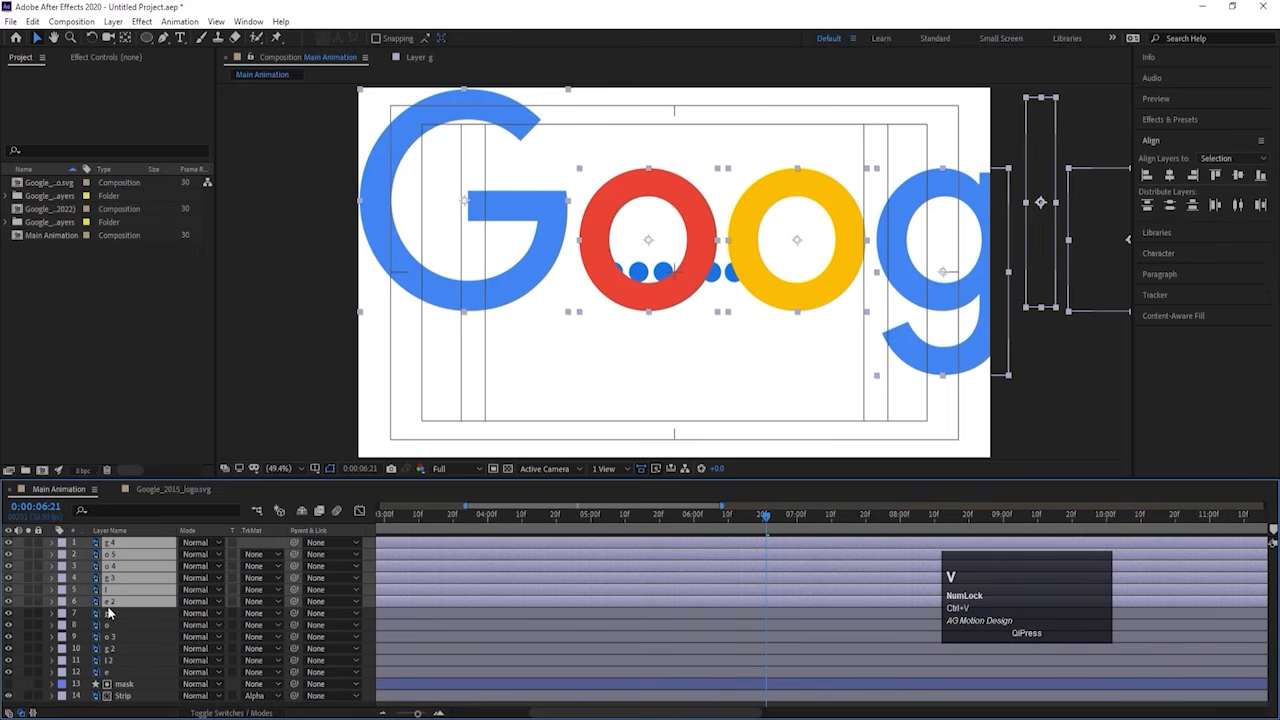
Step: Give the six pasted letter layers a yellow label and make them start at 0:00:06:21
{"action": "left_click", "coordinate": [61, 545]}
{"action": "left_click", "coordinate": [92, 325]}
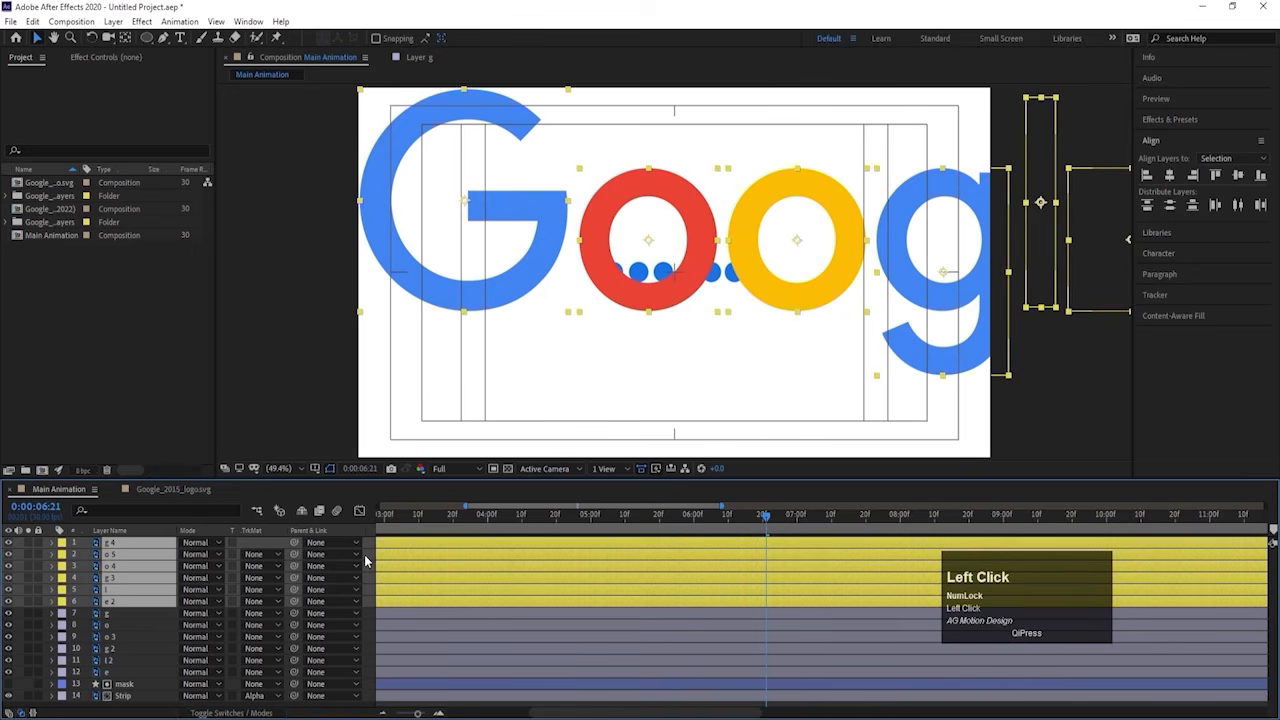
{"action": "key", "text": "bracketleft"}
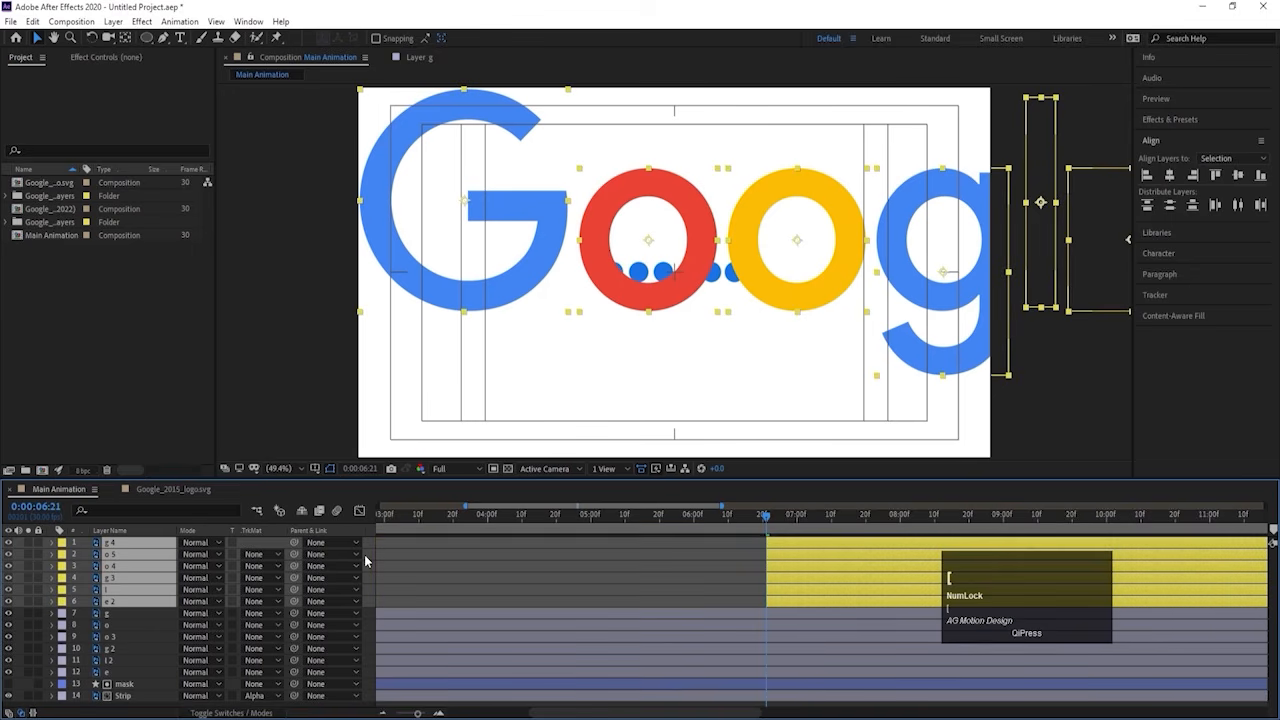
Step: Add a null object, parent the six yellow letter layers to it, and scale the null to 32%
{"action": "left_click", "coordinate": [364, 555]}
{"action": "right_click", "coordinate": [364, 555]}
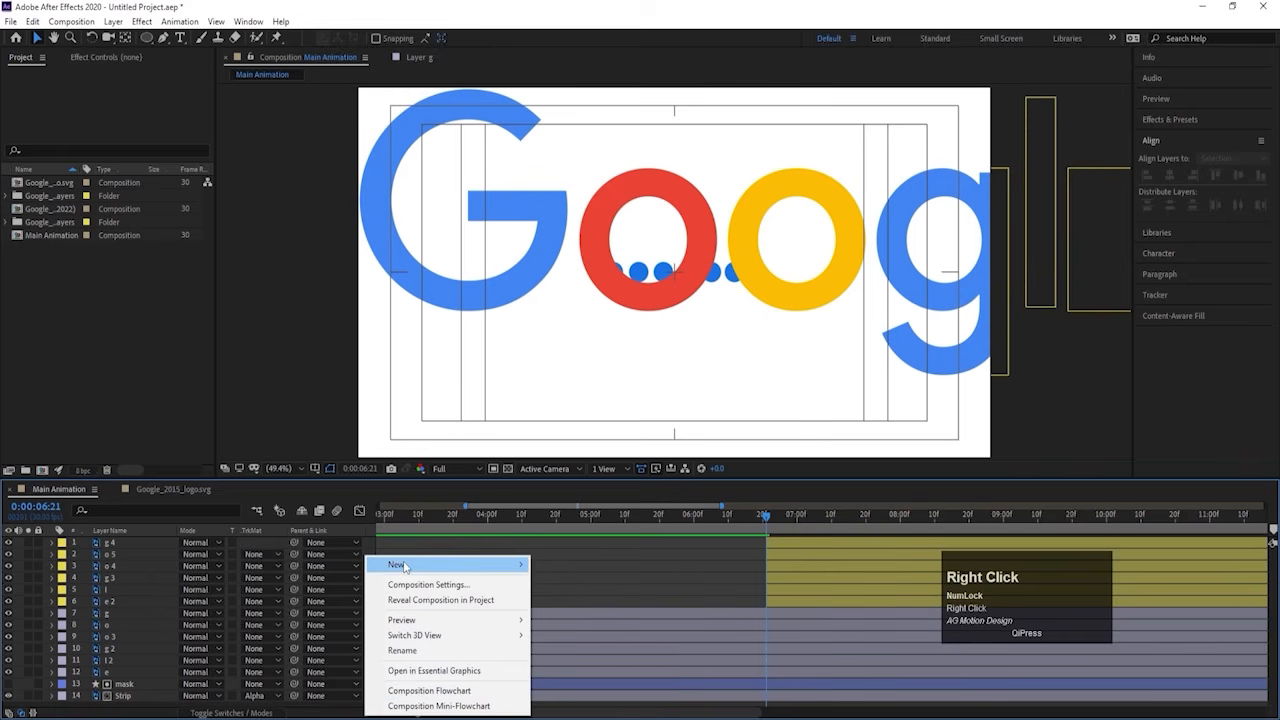
{"action": "left_click", "coordinate": [396, 564]}
{"action": "left_click", "coordinate": [582, 646]}
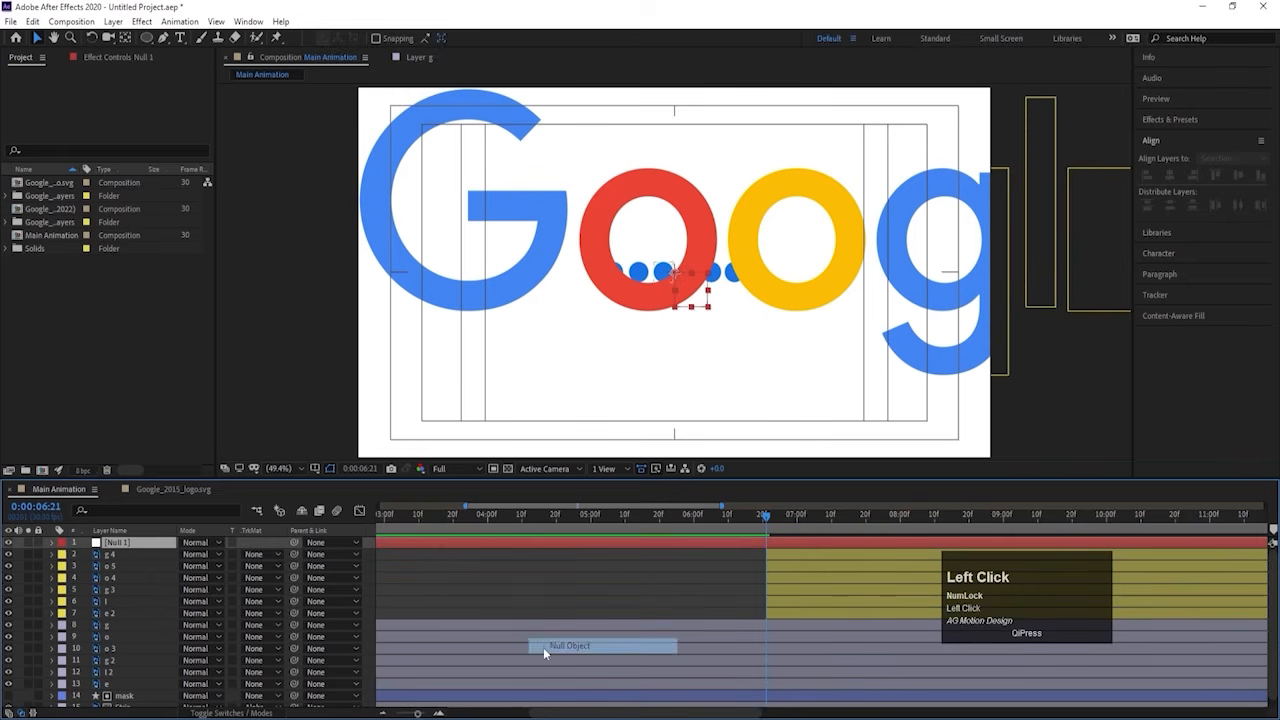
{"action": "left_click", "coordinate": [118, 556]}
{"action": "left_click", "coordinate": [120, 612], "text": "shift"}
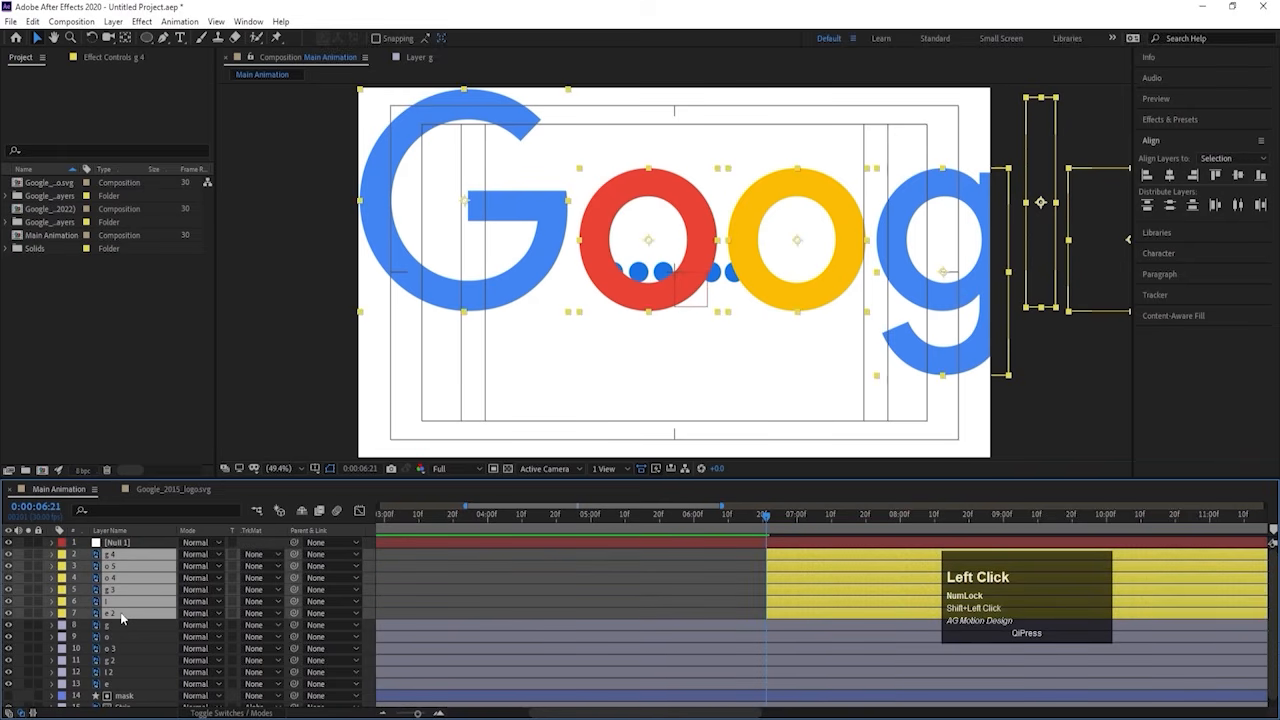
{"action": "mouse_move", "coordinate": [160, 548]}
{"action": "left_mouse_down"}
{"action": "mouse_move", "coordinate": [190, 555]}
{"action": "mouse_move", "coordinate": [153, 555]}
{"action": "left_mouse_up"}
{"action": "key", "text": "s"}
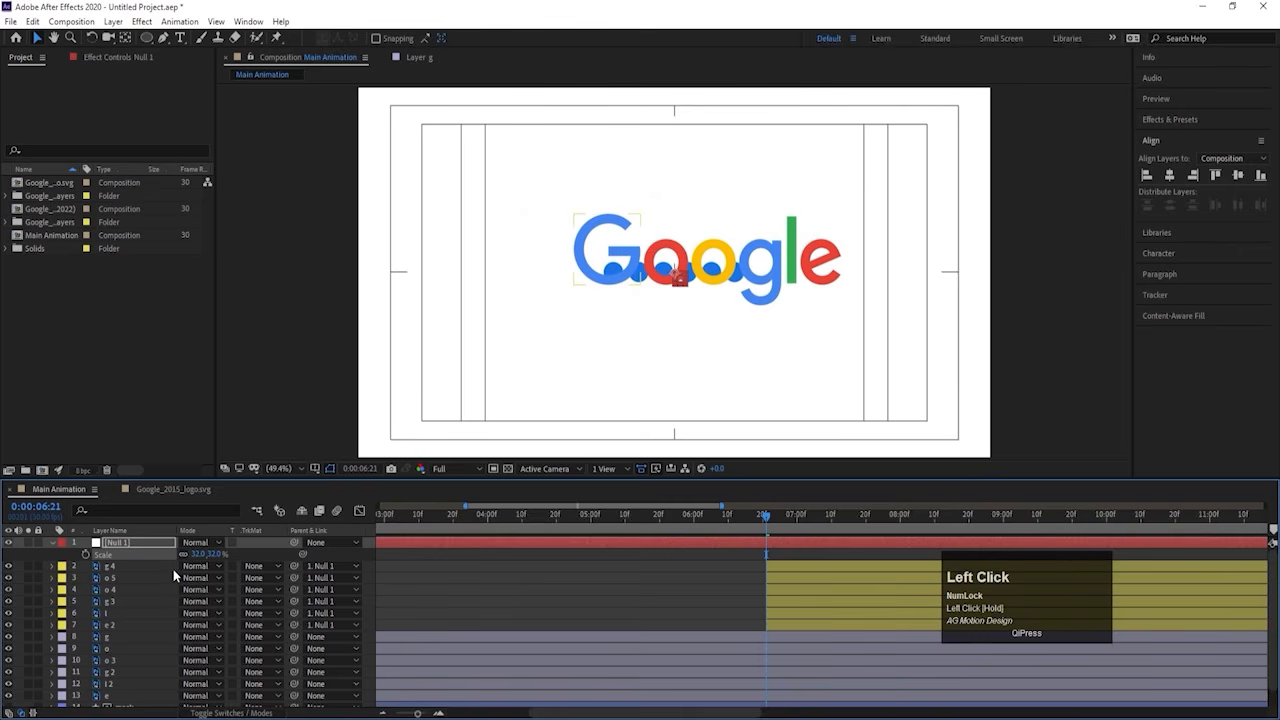
Step: Move the null to position 839, 582 to centre the logo over the circles, and delete the null
{"action": "key", "text": "p"}
{"action": "left_click_drag", "start_coordinate": [188, 554], "coordinate": [67, 555]}
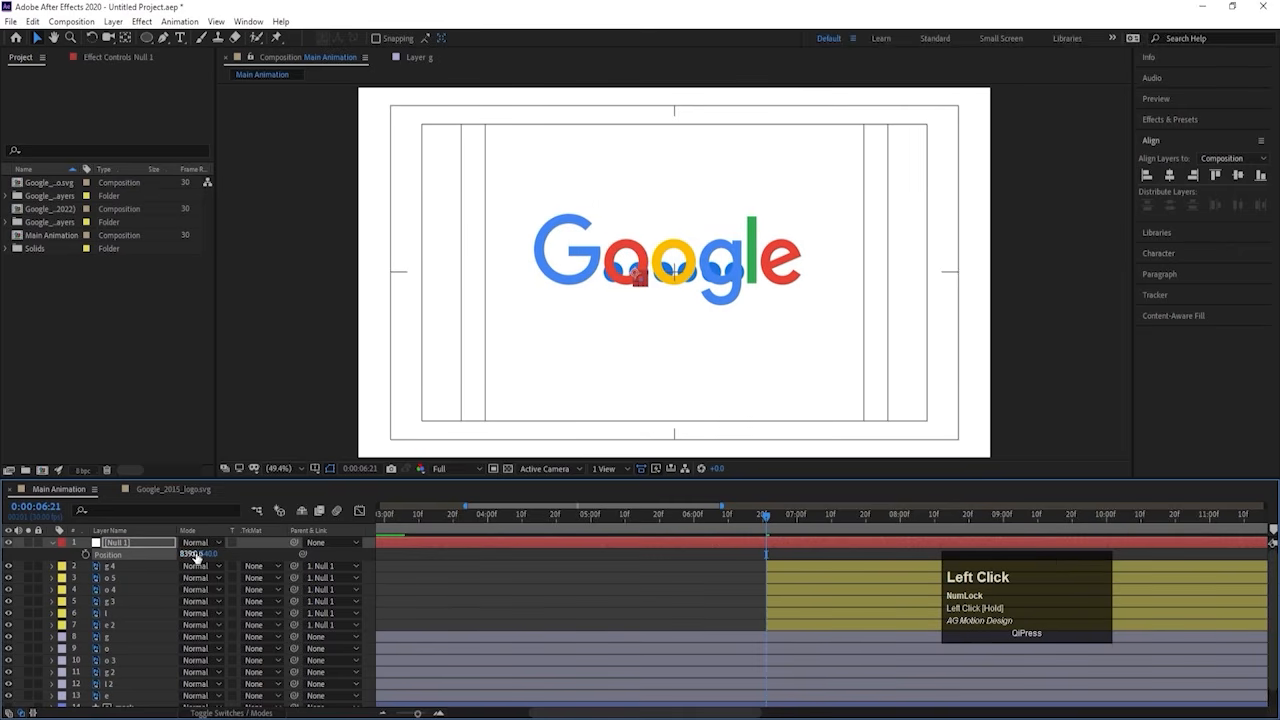
{"action": "left_click_drag", "start_coordinate": [196, 556], "coordinate": [240, 556]}
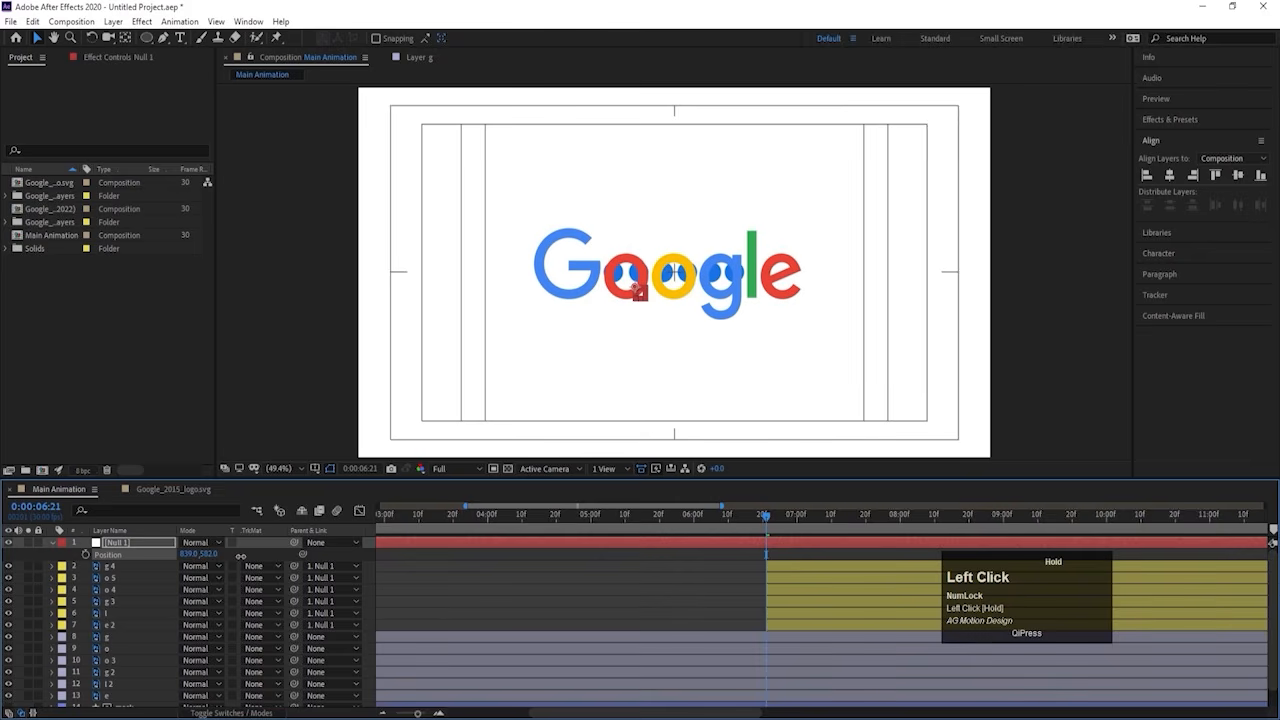
{"action": "left_click", "coordinate": [151, 547]}
{"action": "key", "text": "Delete"}
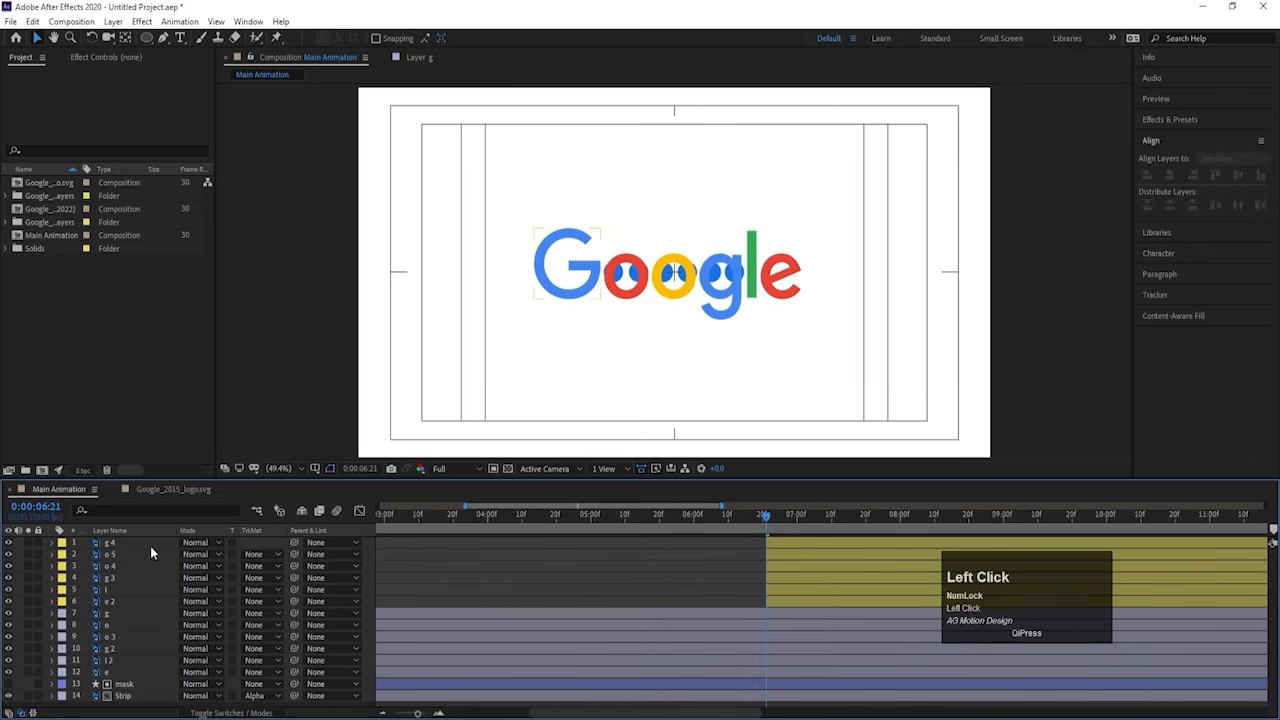
Step: Set the opacity of the six yellow letter layers to 30% and lock them
{"action": "left_click", "coordinate": [142, 542]}
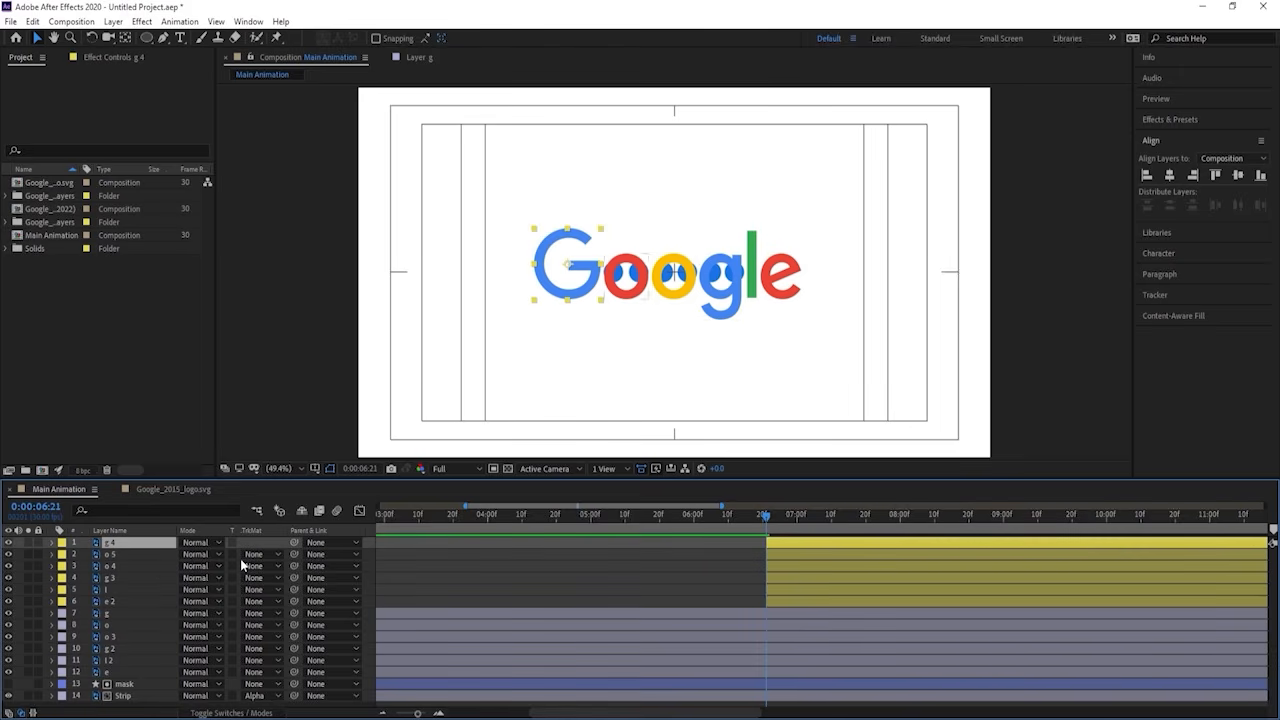
{"action": "left_click", "coordinate": [796, 602], "text": "shift"}
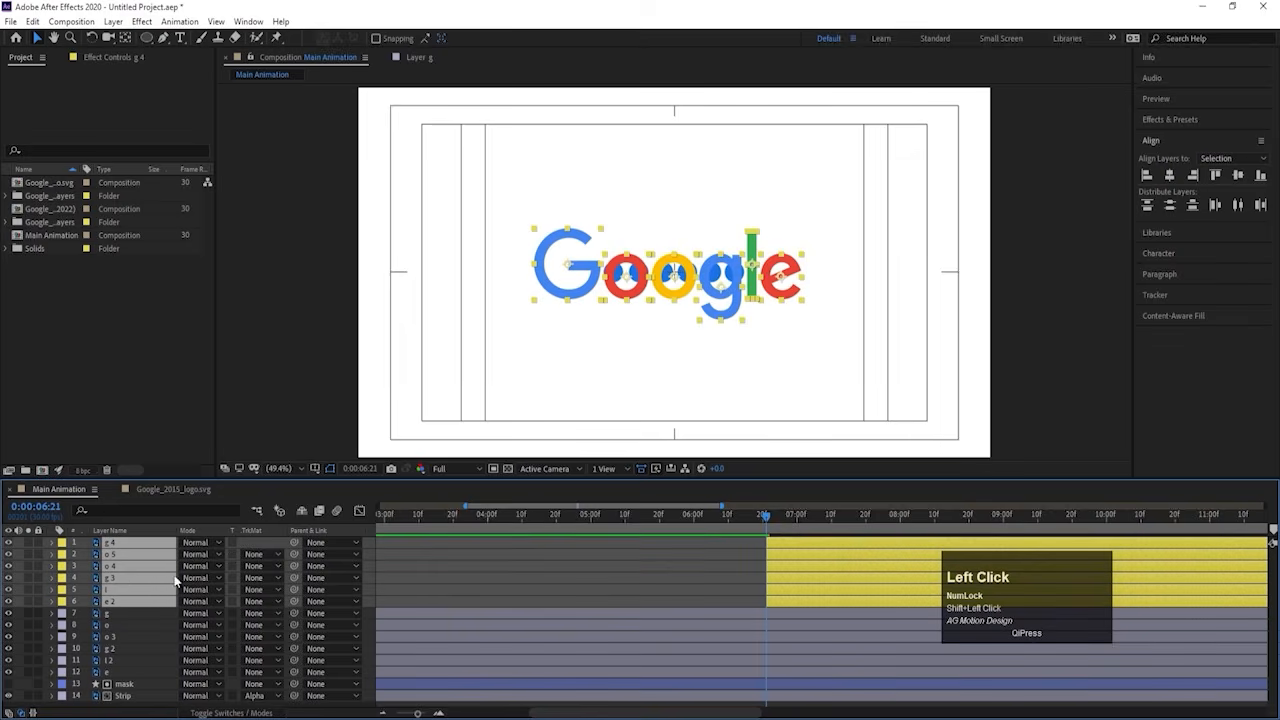
{"action": "key", "text": "t"}
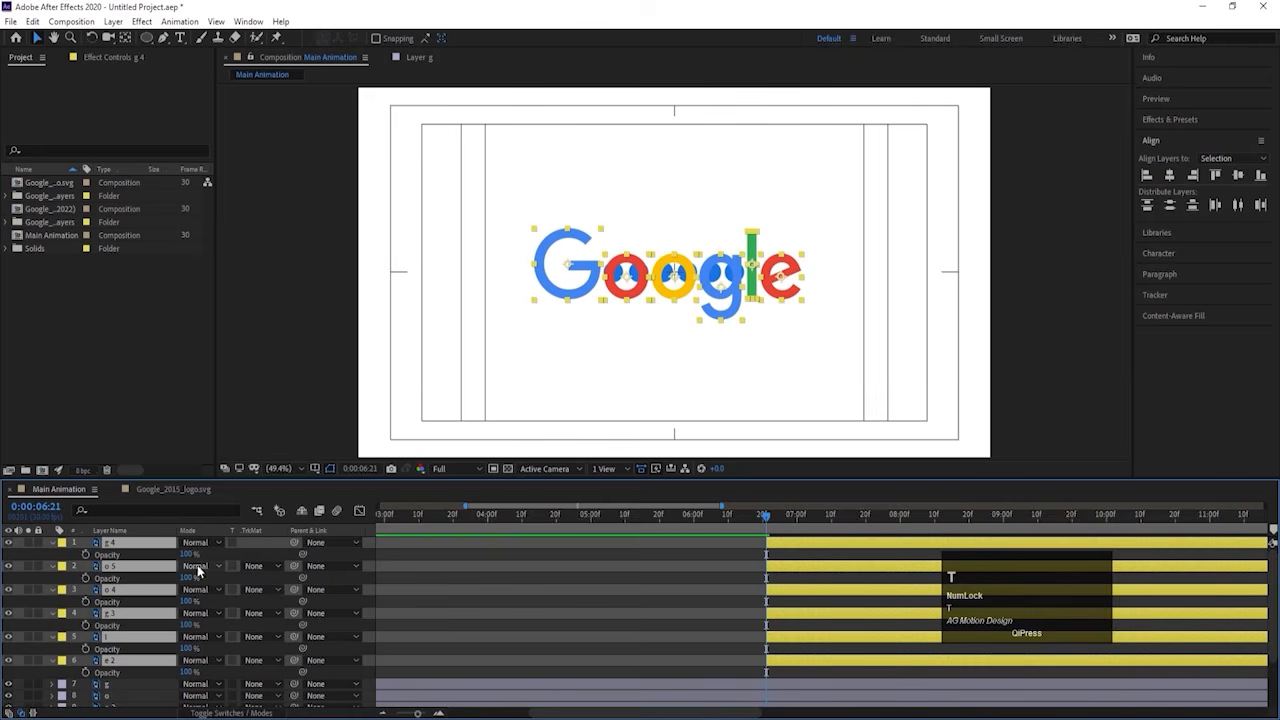
{"action": "left_click", "coordinate": [186, 554]}
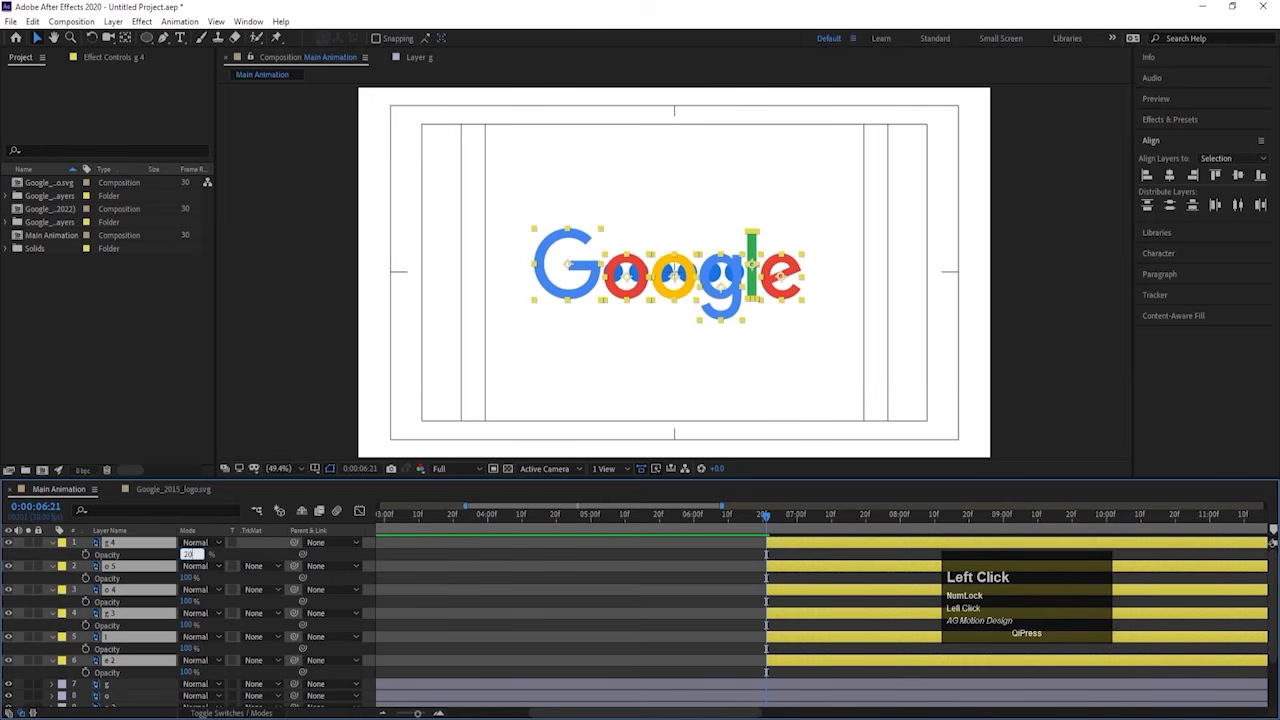
{"action": "key", "text": "Return"}
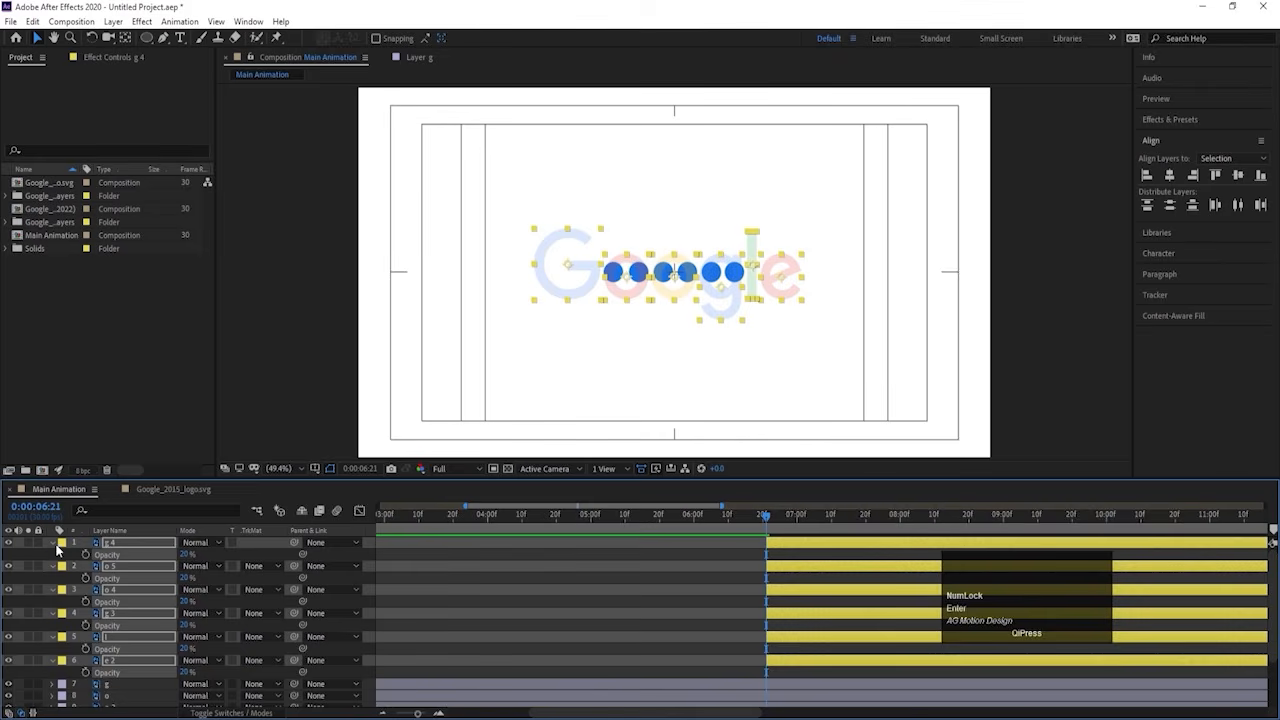
{"action": "left_click", "coordinate": [185, 555]}
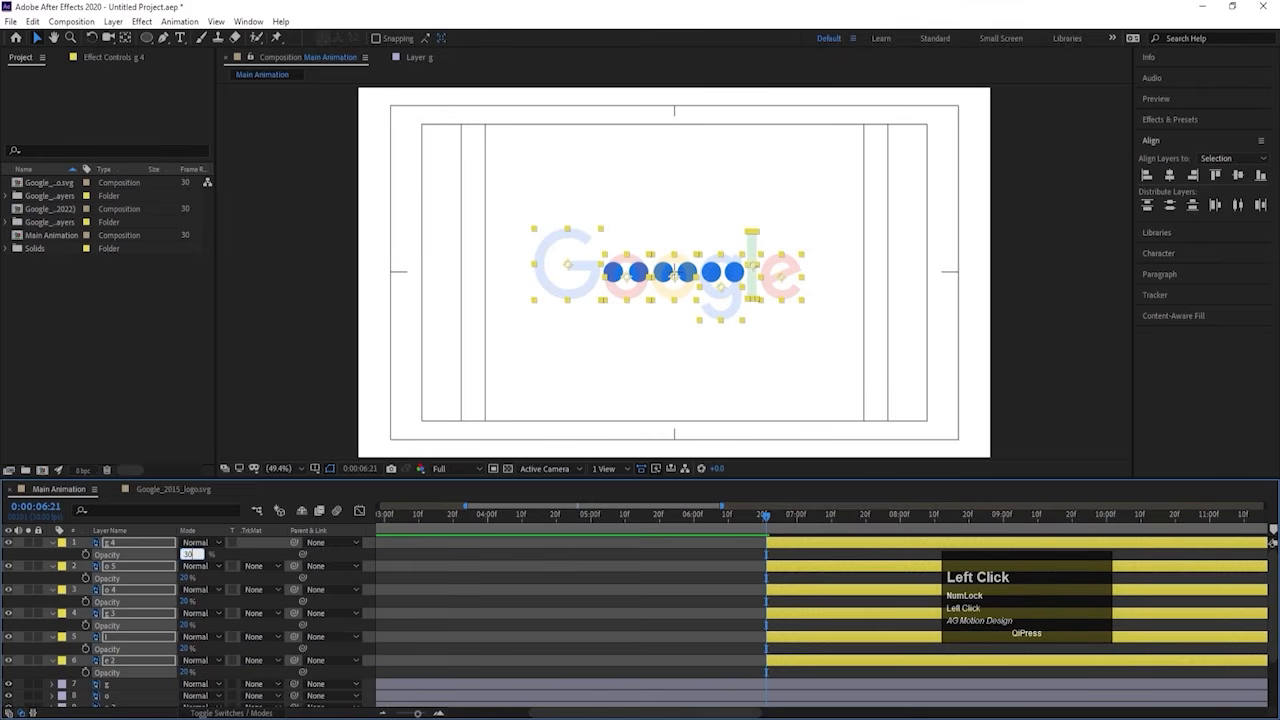
{"action": "key", "text": "Return"}
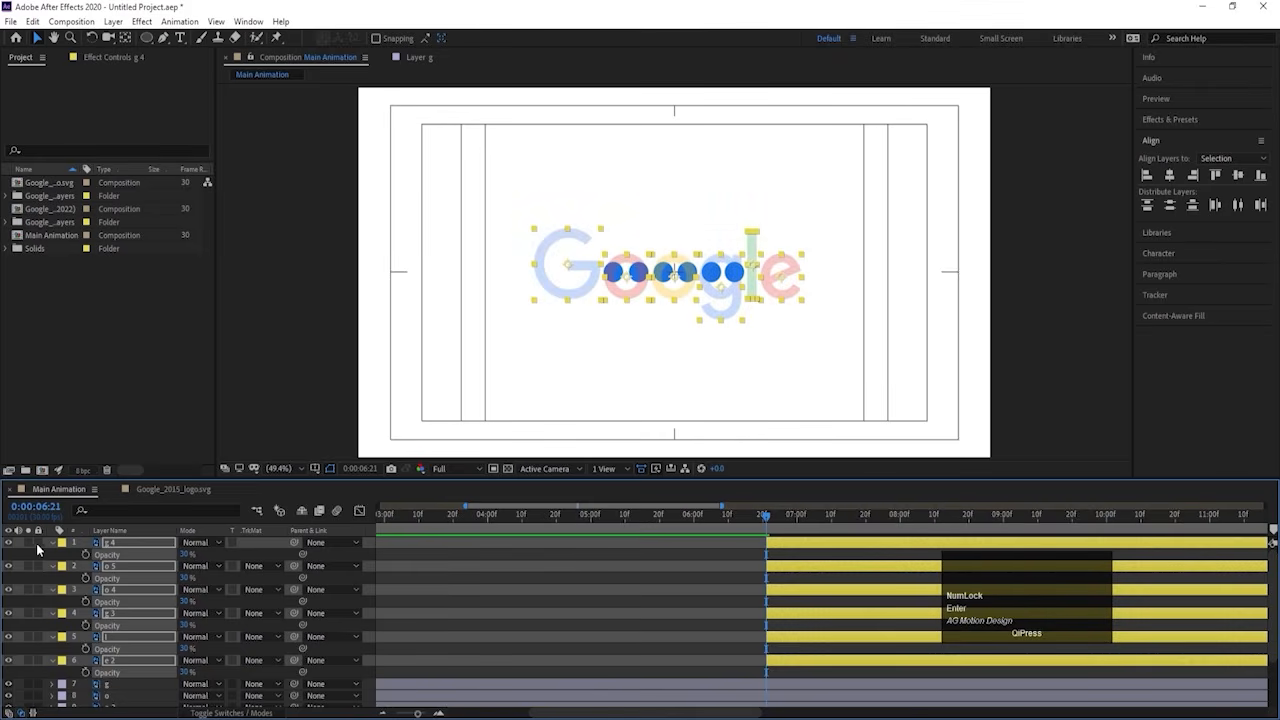
{"action": "left_click_drag", "start_coordinate": [38, 549], "coordinate": [38, 662]}
Step: Scrub back through the bounce and preview from about 0:00:06:11, stopping at 0:00:06:22 with title/action safe guides on
{"action": "scroll", "coordinate": [93, 636], "scroll_direction": "down", "scroll_amount": 3}
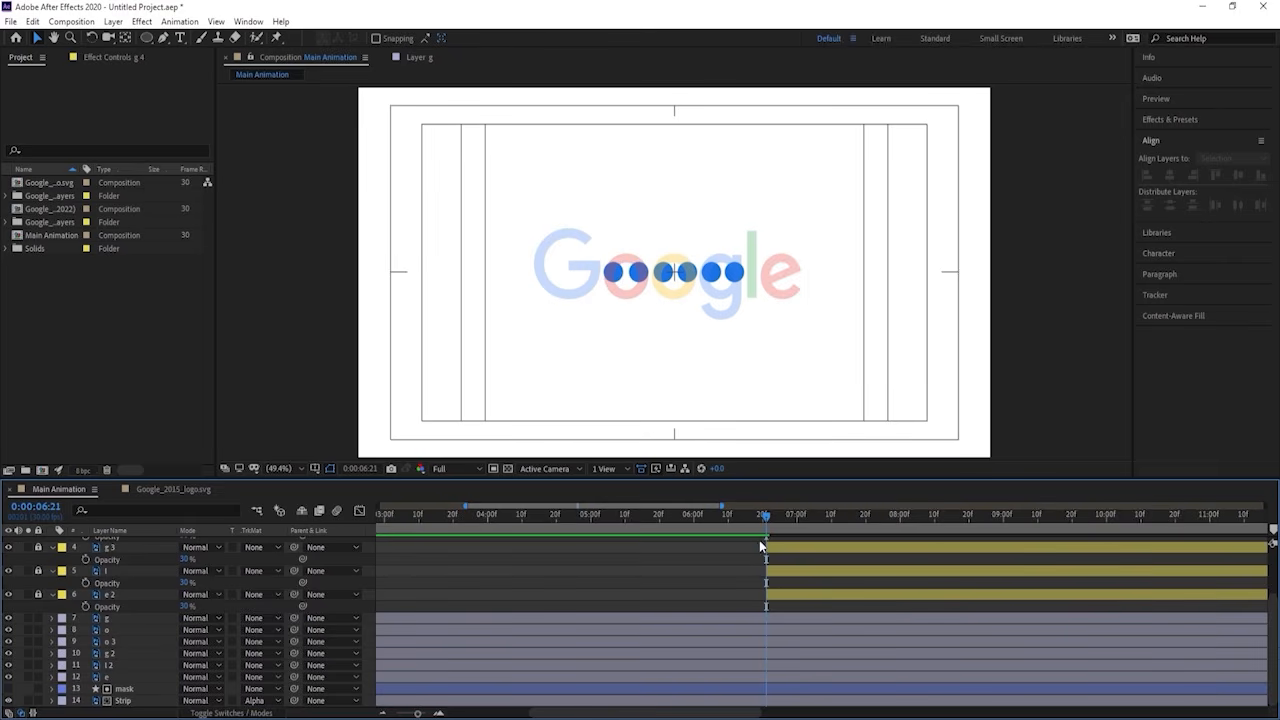
{"action": "left_click_drag", "start_coordinate": [757, 519], "coordinate": [544, 519]}
{"action": "key", "text": "space"}
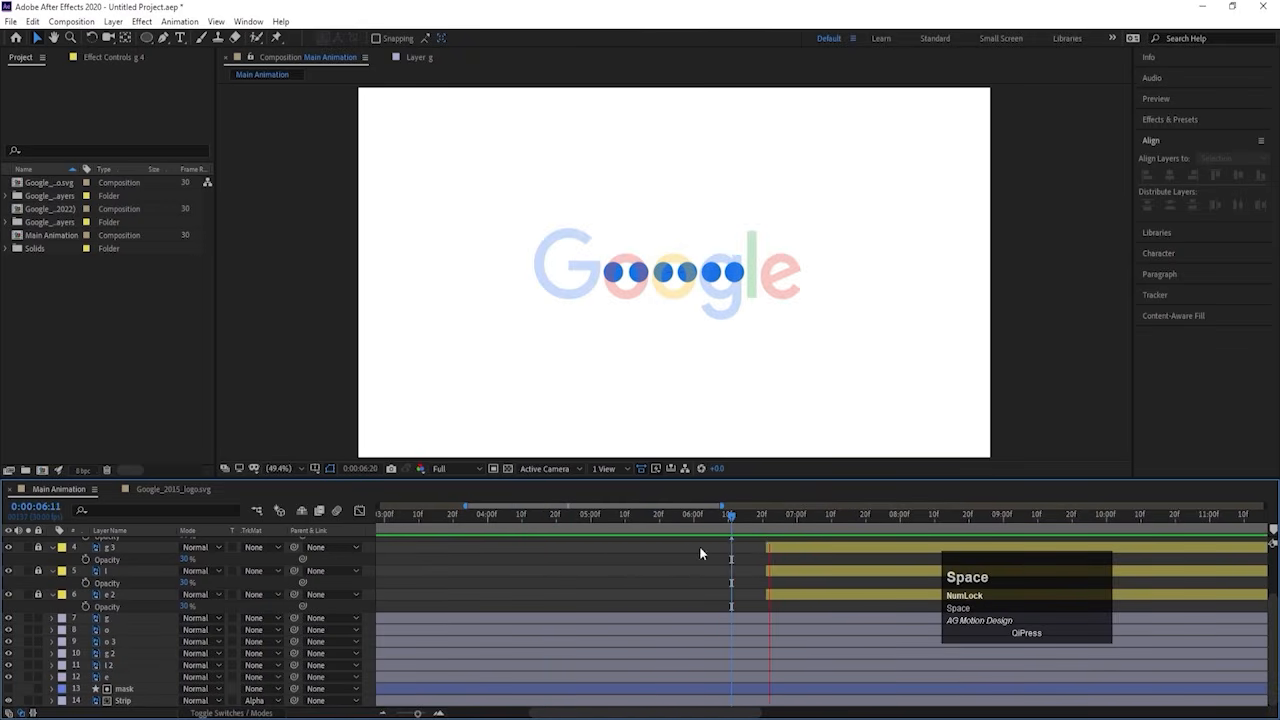
{"action": "key", "text": "apostrophe"}
Step: Add X and Y Position keyframes at 0:00:07:00 to the six circle layers, from g to e
{"action": "left_click", "coordinate": [125, 632]}
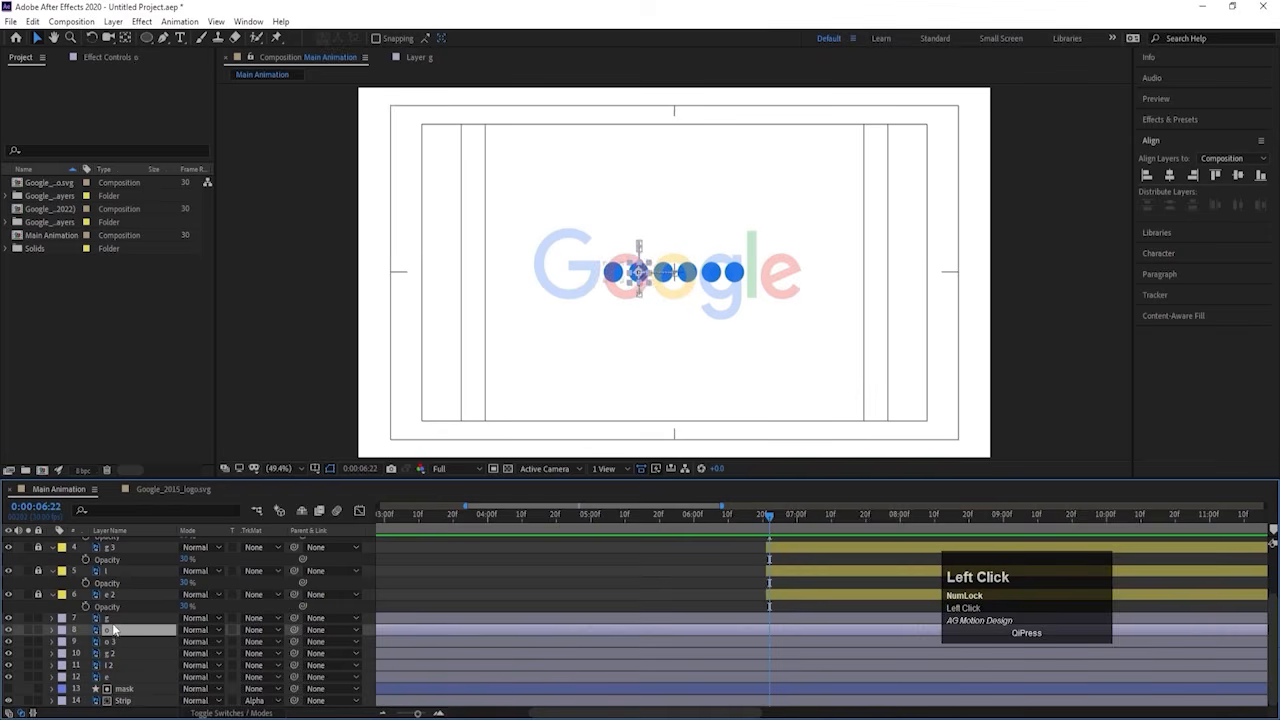
{"action": "left_click", "coordinate": [112, 618]}
{"action": "left_click", "coordinate": [113, 677], "text": "shift"}
{"action": "key", "text": "p"}
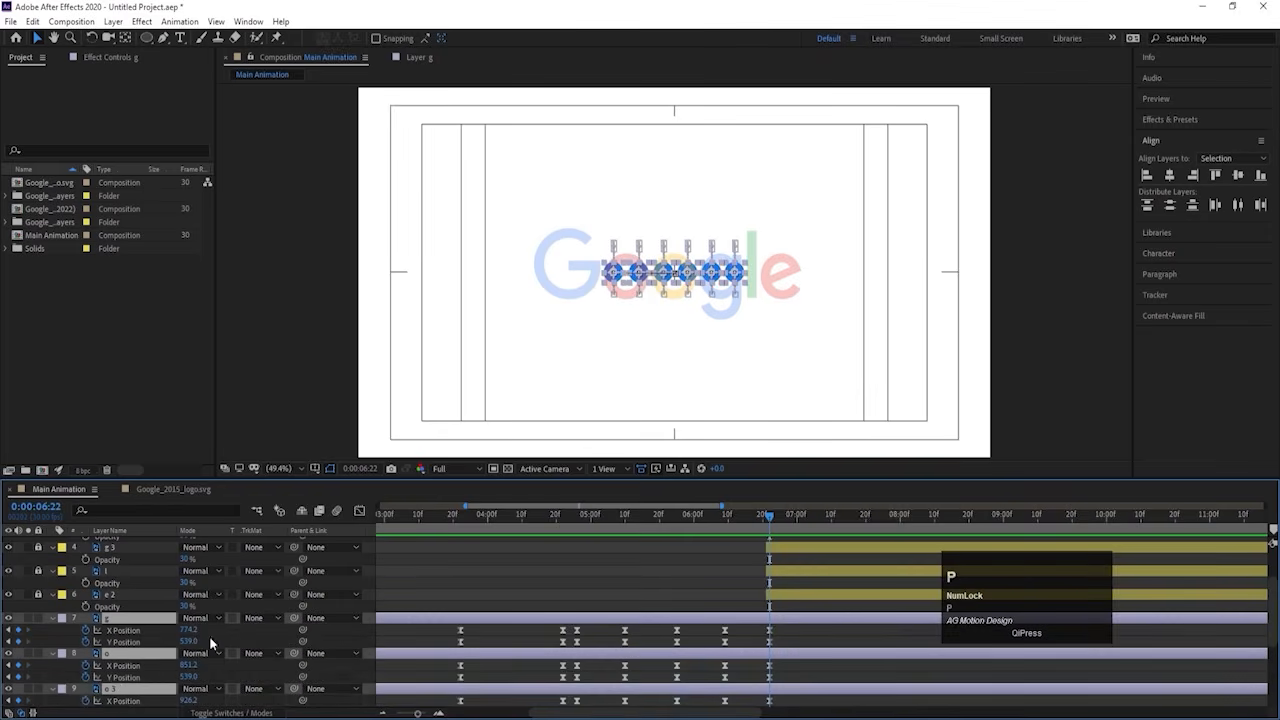
{"action": "scroll", "coordinate": [805, 574], "scroll_direction": "down", "scroll_amount": 3}
{"action": "key", "text": "space"}
{"action": "key", "text": "space"}
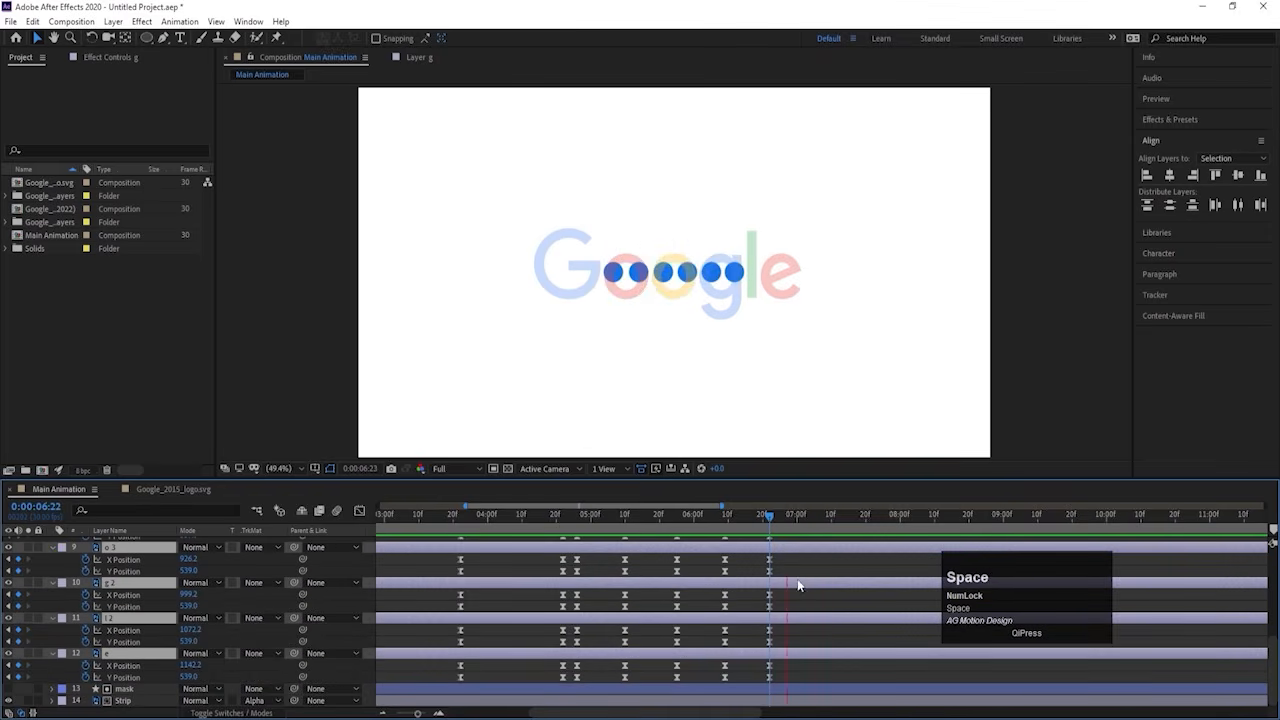
{"action": "left_click_drag", "start_coordinate": [787, 524], "coordinate": [797, 521]}
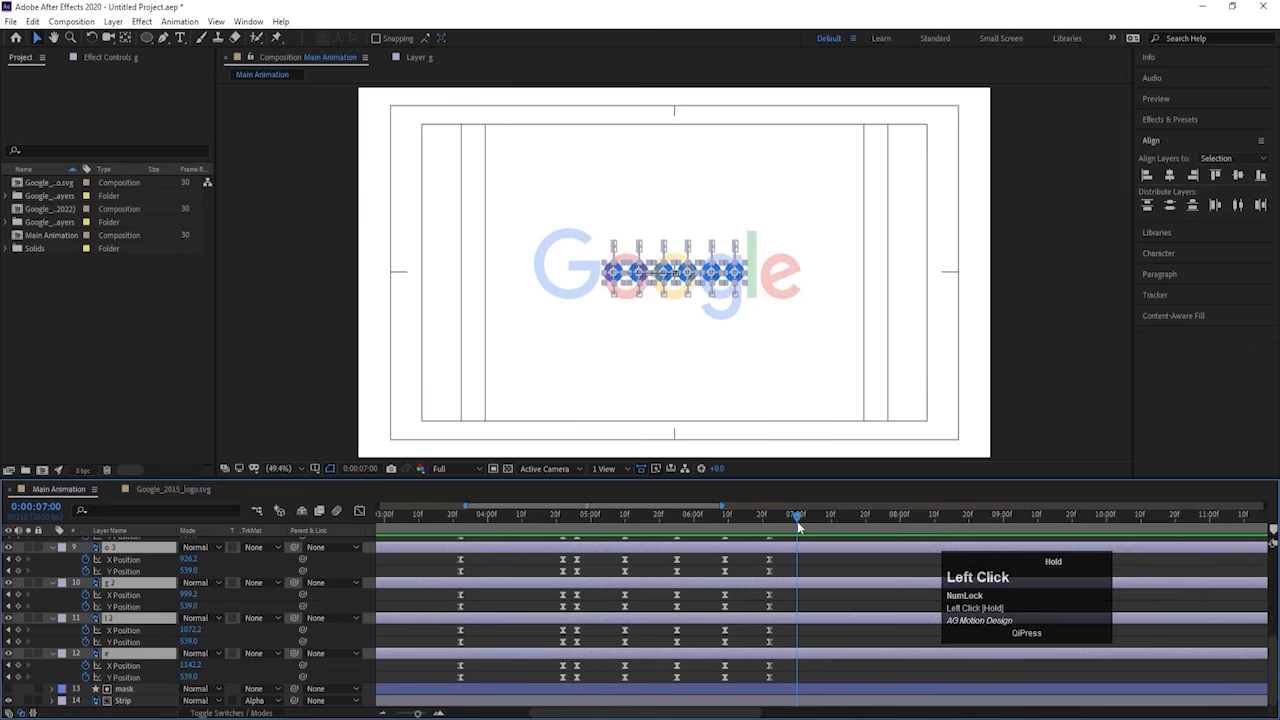
{"action": "left_click", "coordinate": [18, 666]}
{"action": "left_click", "coordinate": [18, 677]}
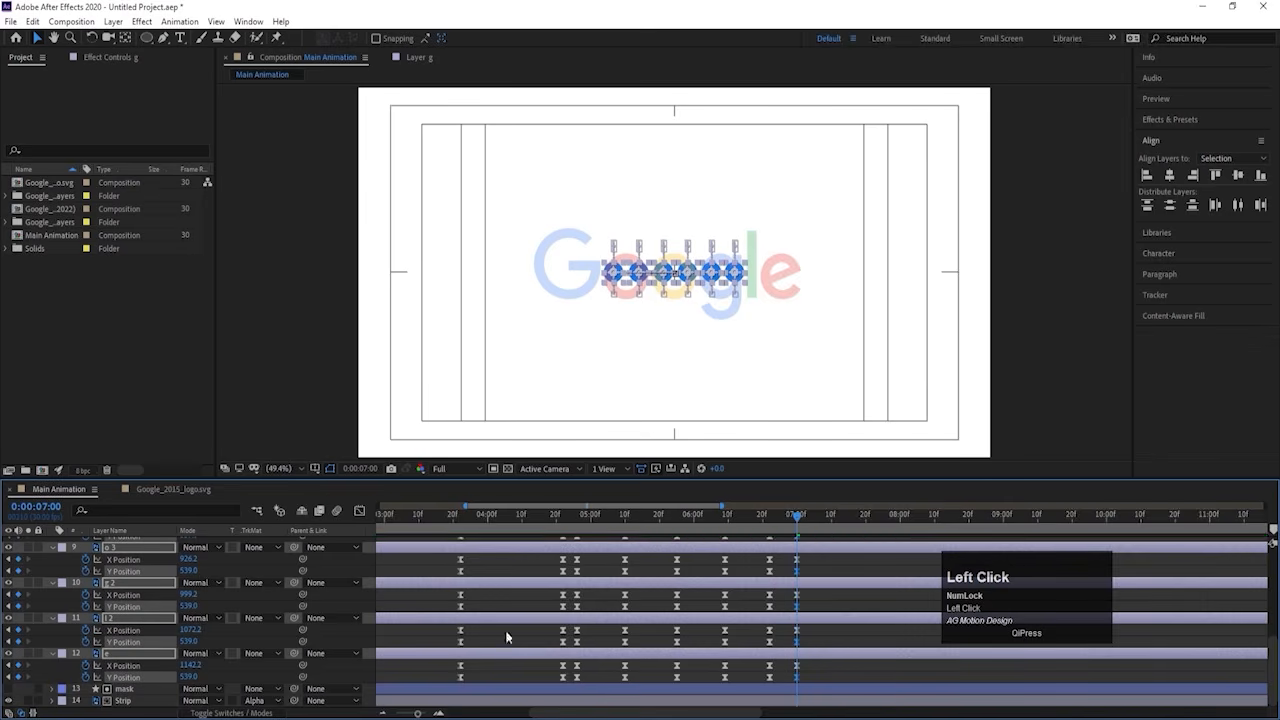
Step: Convert the six circles' X and Y Position keyframes at 0:00:07:00 to linear interpolation
{"action": "scroll", "coordinate": [795, 670], "scroll_direction": "up", "scroll_amount": 5}
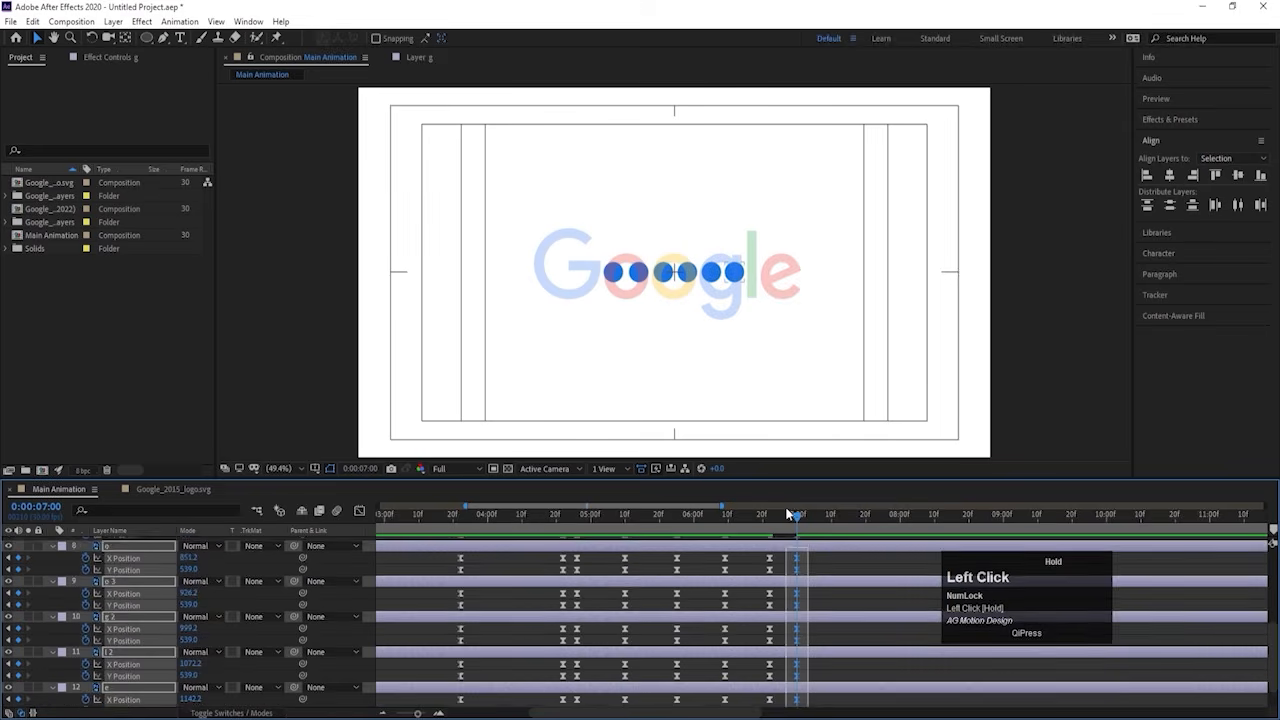
{"action": "scroll", "coordinate": [785, 645], "scroll_direction": "down", "scroll_amount": 3}
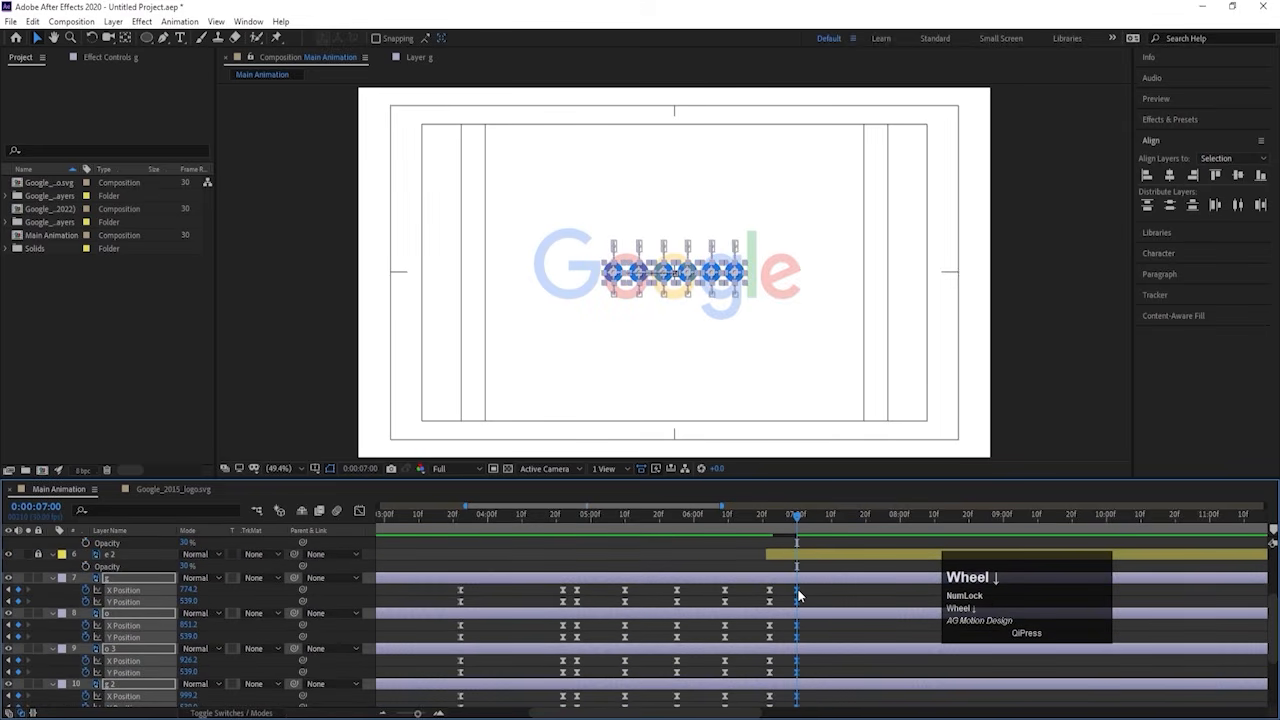
{"action": "key", "text": "ctrl"}
{"action": "mouse_move", "coordinate": [798, 595]}
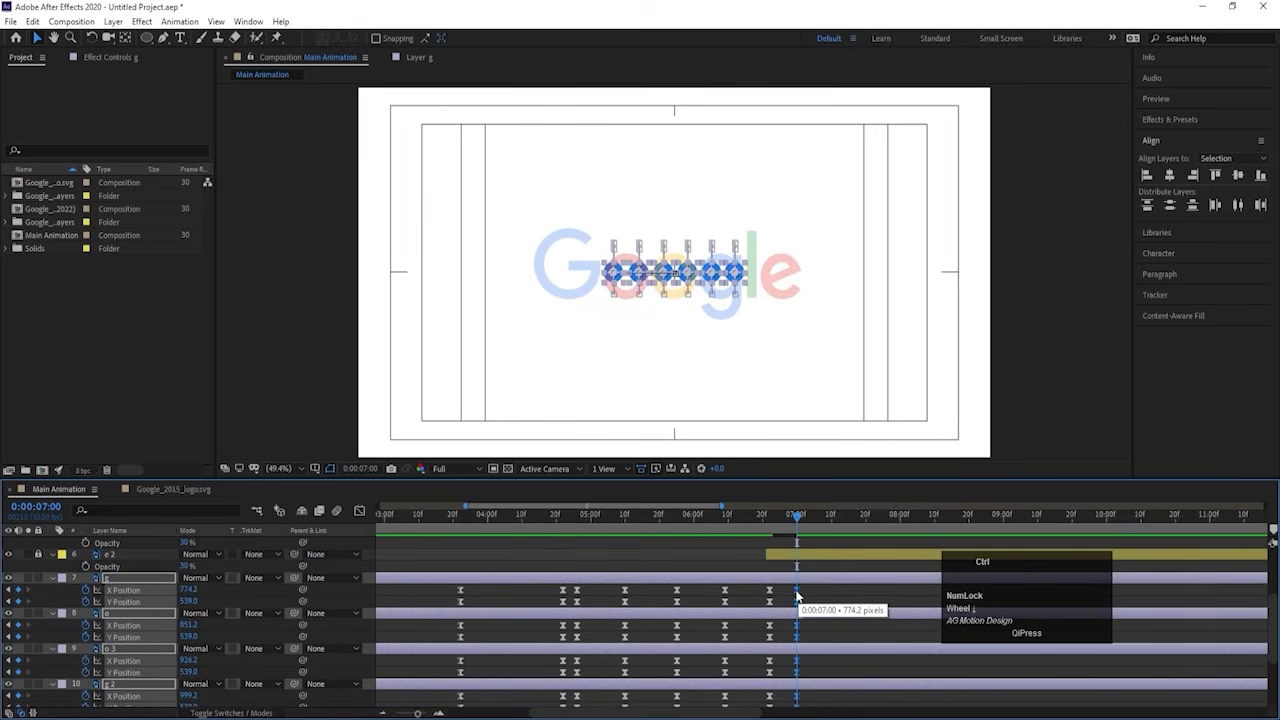
{"action": "left_click", "coordinate": [798, 595], "text": "ctrl"}
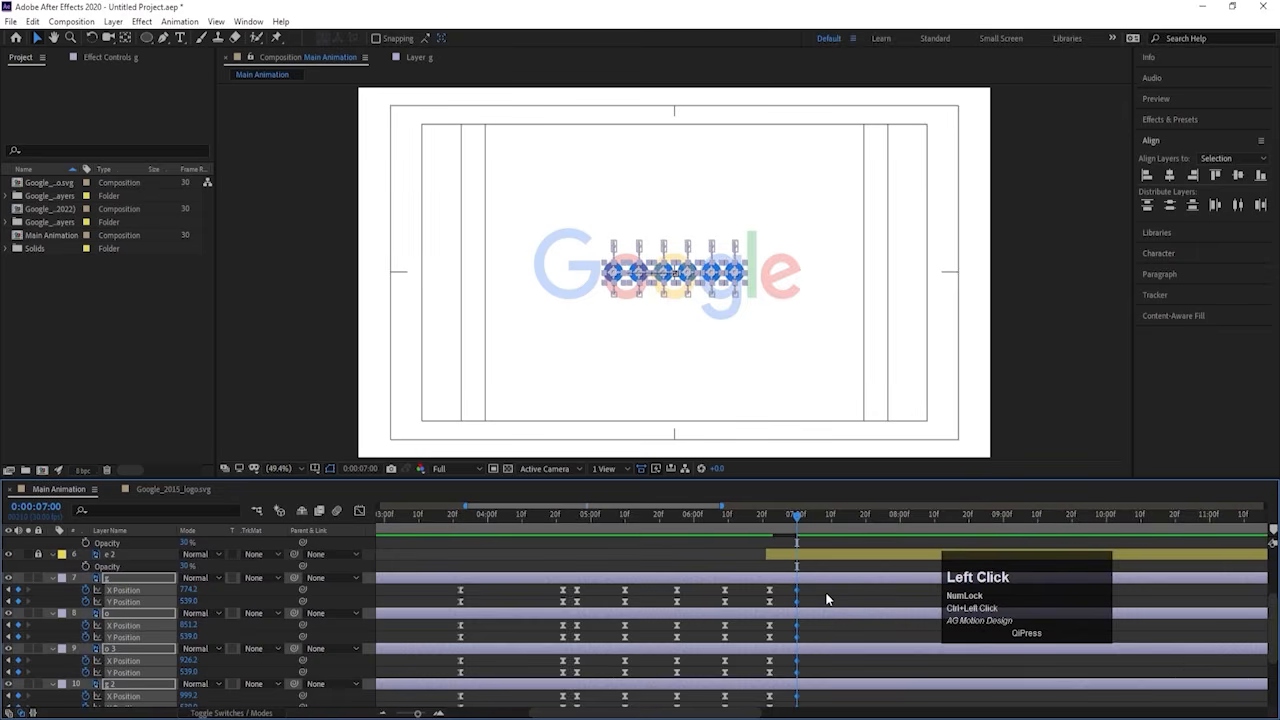
{"action": "left_click", "coordinate": [826, 598]}
Step: At 0:00:08:00, move the first circle into the G at 637.2, 514 and the second into the first o at 813.7, 552
{"action": "left_click_drag", "start_coordinate": [798, 514], "coordinate": [896, 537]}
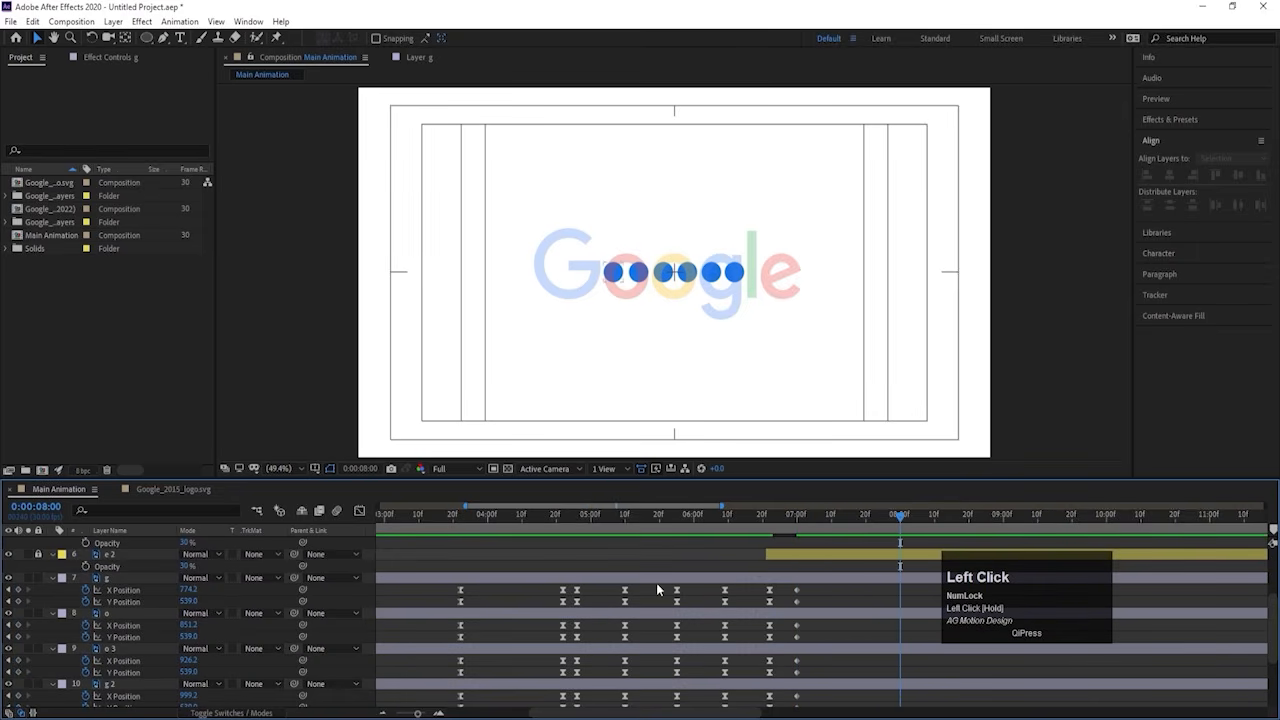
{"action": "left_click", "coordinate": [92, 577]}
{"action": "scroll", "coordinate": [610, 256], "scroll_direction": "up", "scroll_amount": 4}
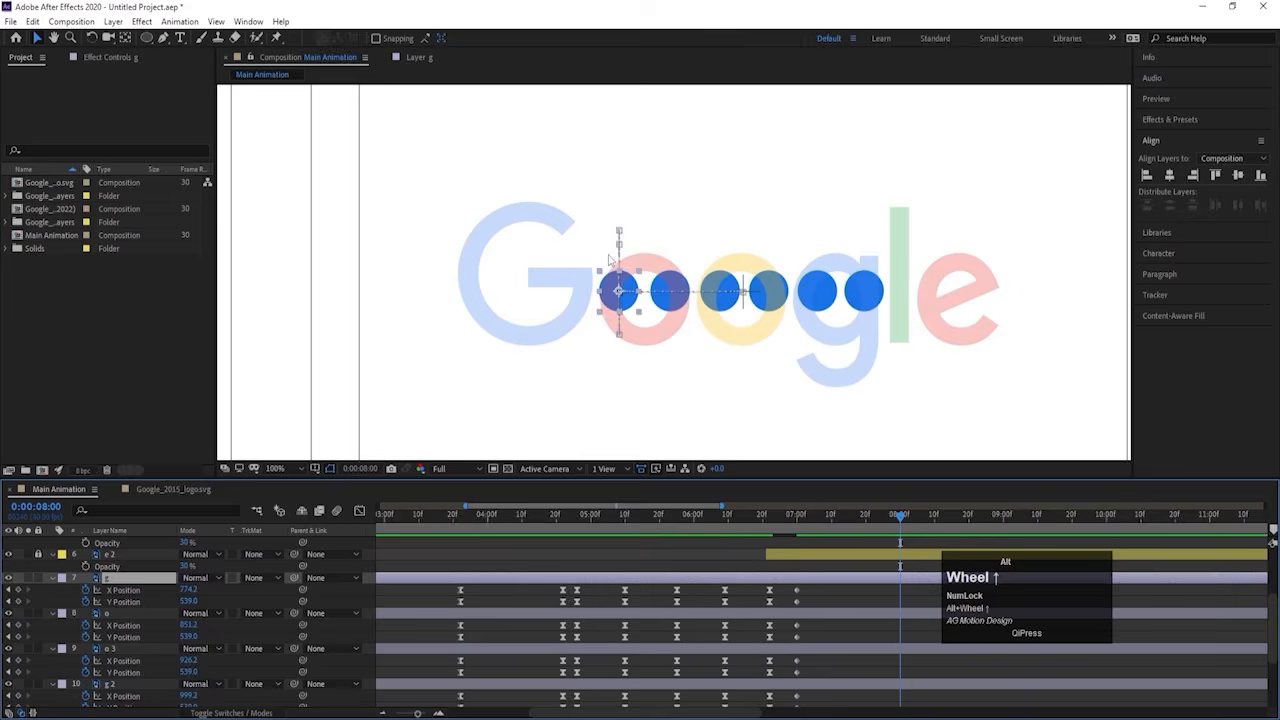
{"action": "left_click_drag", "start_coordinate": [654, 365], "coordinate": [470, 317]}
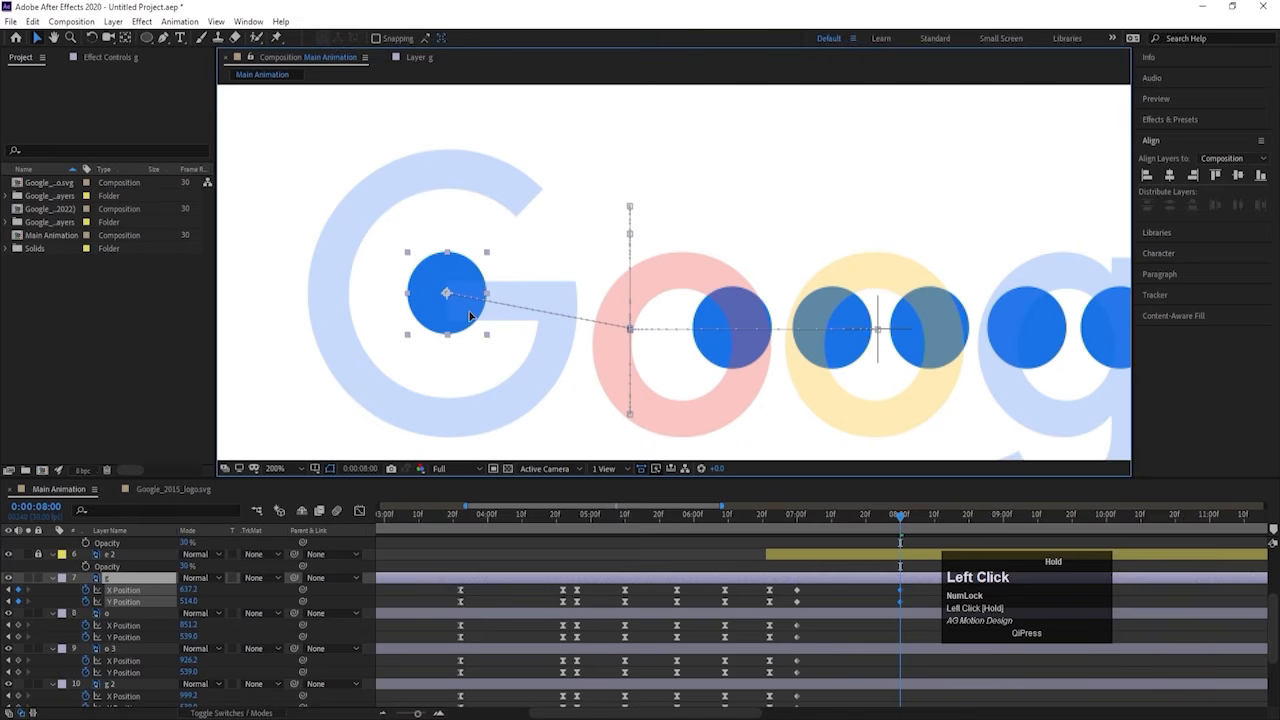
{"action": "left_click", "coordinate": [890, 613]}
{"action": "left_click_drag", "start_coordinate": [745, 355], "coordinate": [578, 350]}
Step: Move the third circle into the yellow o at 958.2, 551.5 and the fourth into the lowercase g at 1100.2, 551
{"action": "left_click", "coordinate": [908, 652]}
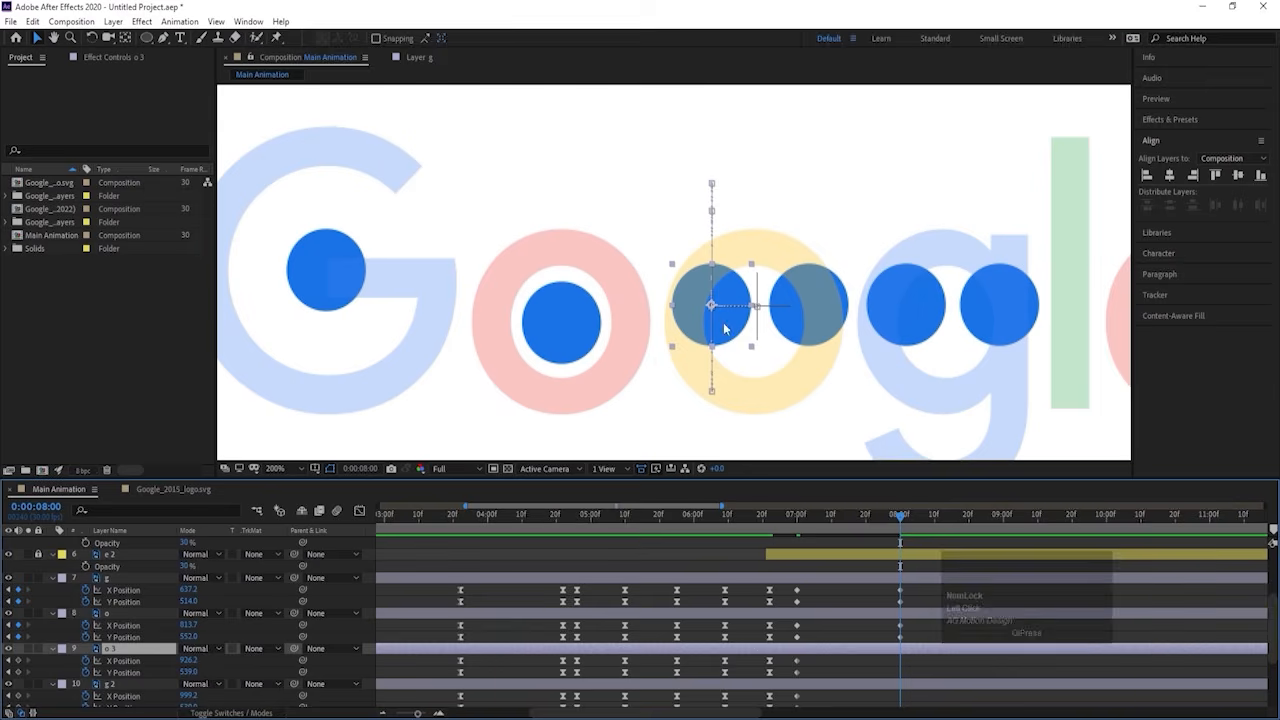
{"action": "left_click_drag", "start_coordinate": [724, 327], "coordinate": [802, 333]}
{"action": "left_click", "coordinate": [808, 318]}
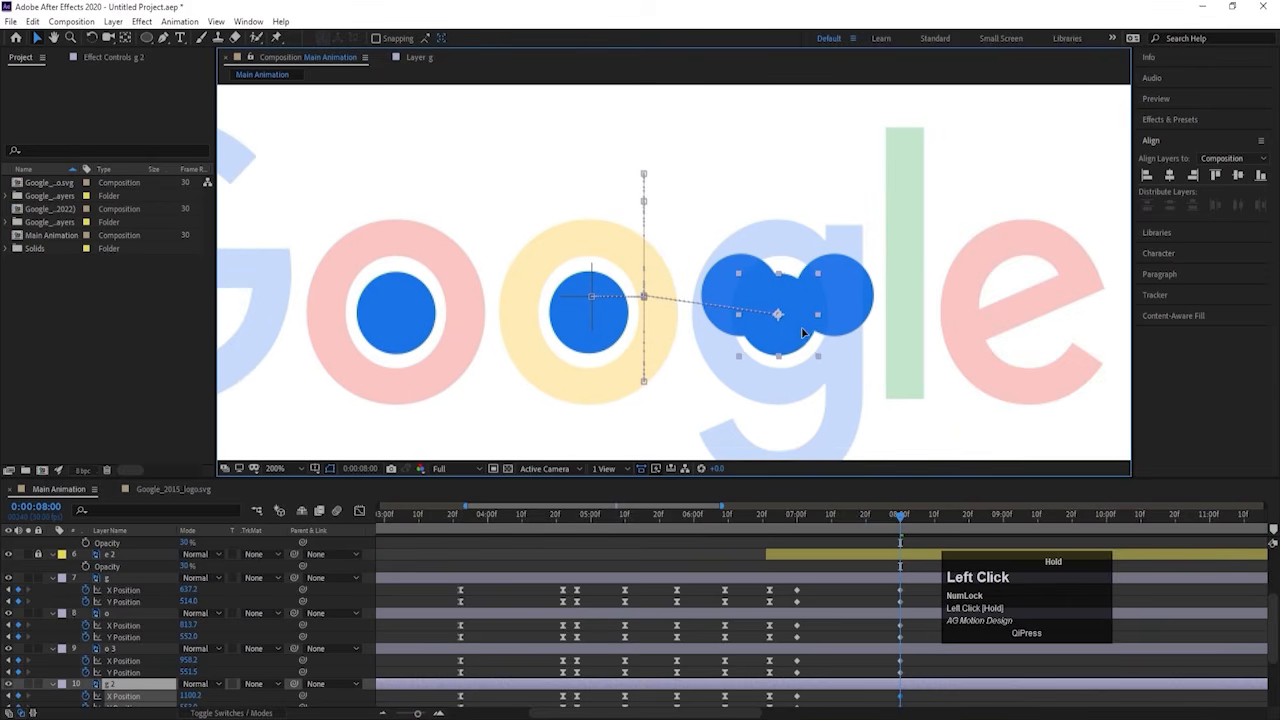
Step: Move the fifth circle onto the l at 1196.2, 516 and the last circle into the e at 1287.2, 550
{"action": "scroll", "coordinate": [896, 662], "scroll_direction": "down", "scroll_amount": 2}
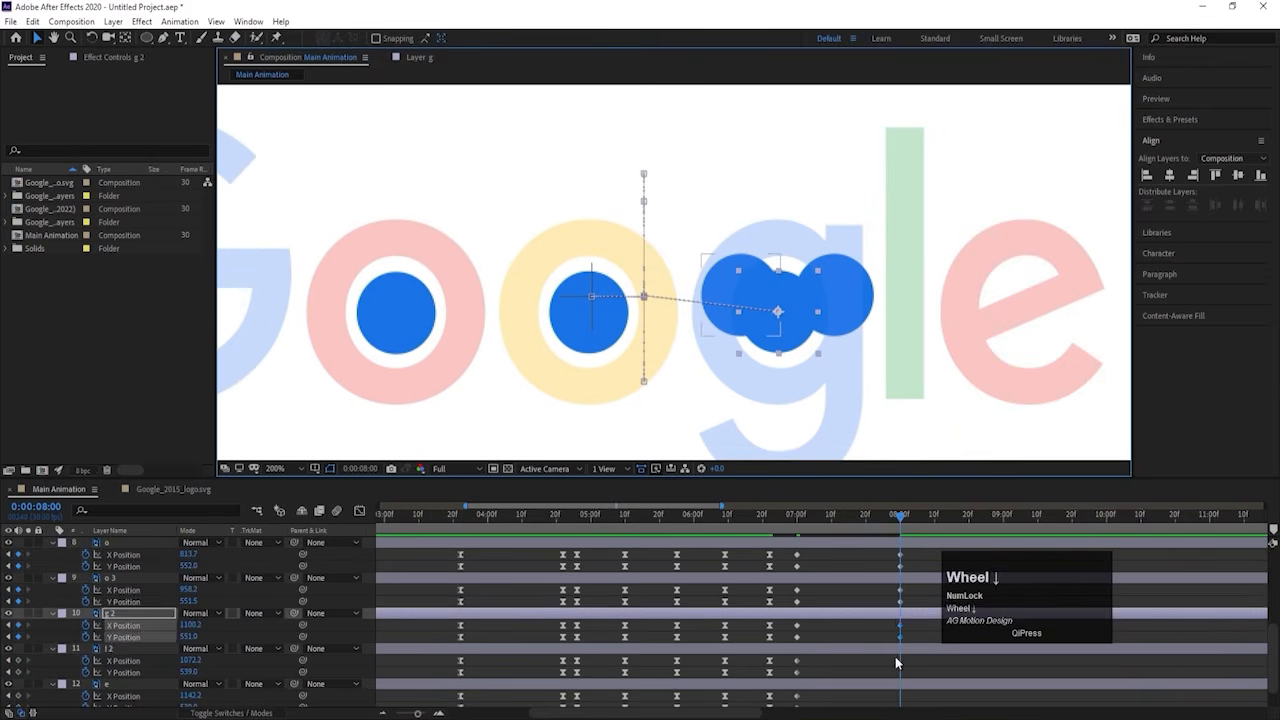
{"action": "left_click", "coordinate": [898, 650]}
{"action": "left_click_drag", "start_coordinate": [751, 322], "coordinate": [894, 290]}
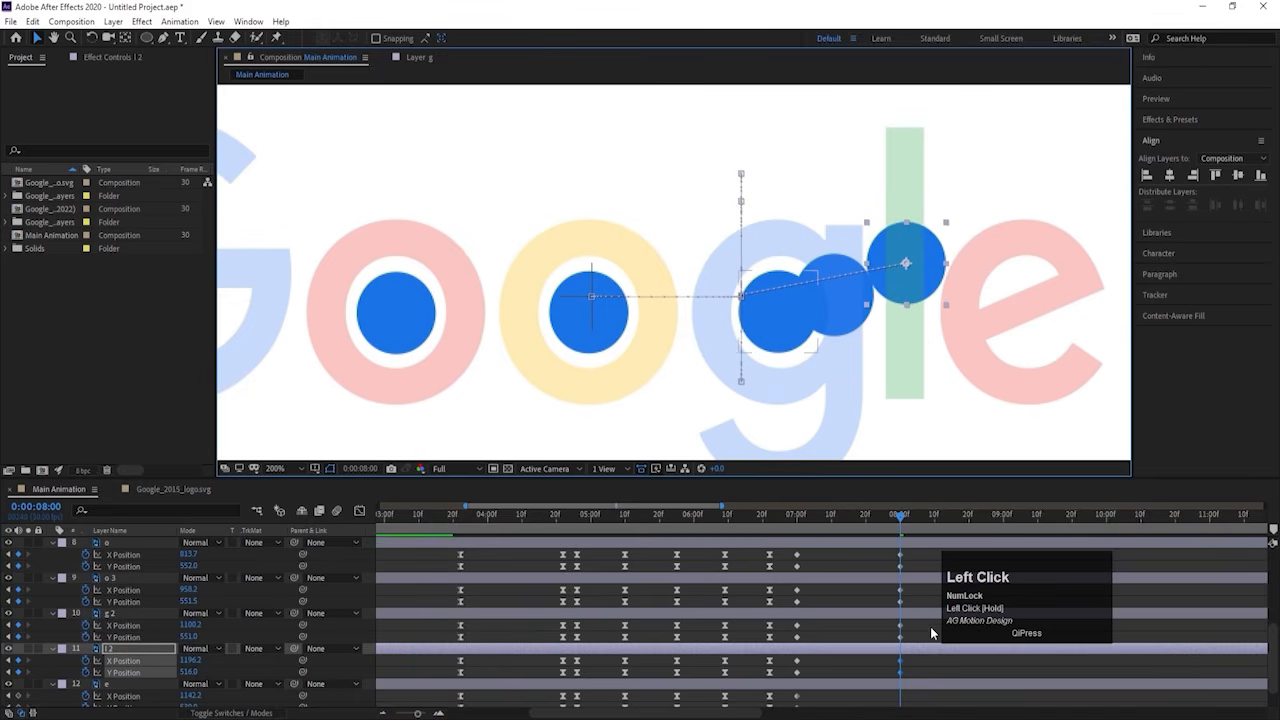
{"action": "scroll", "coordinate": [909, 647], "scroll_direction": "down", "scroll_amount": 1}
{"action": "left_click", "coordinate": [887, 655]}
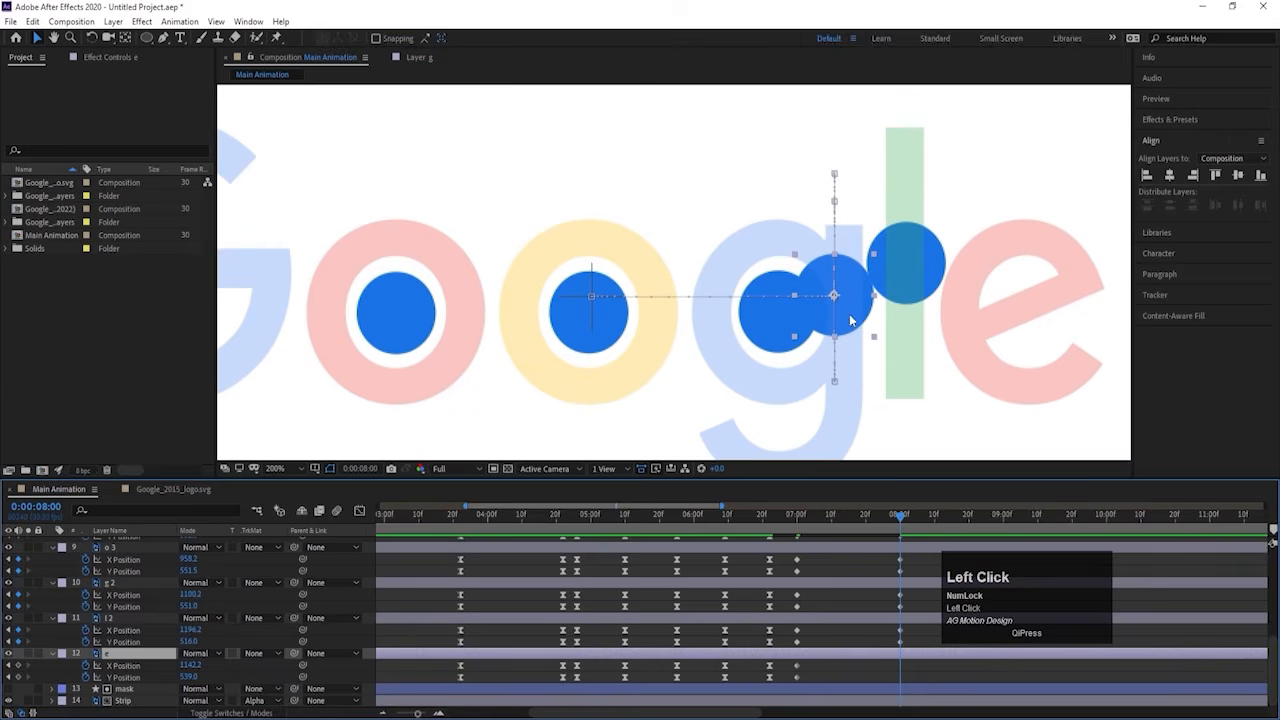
{"action": "left_click_drag", "start_coordinate": [851, 320], "coordinate": [1043, 334]}
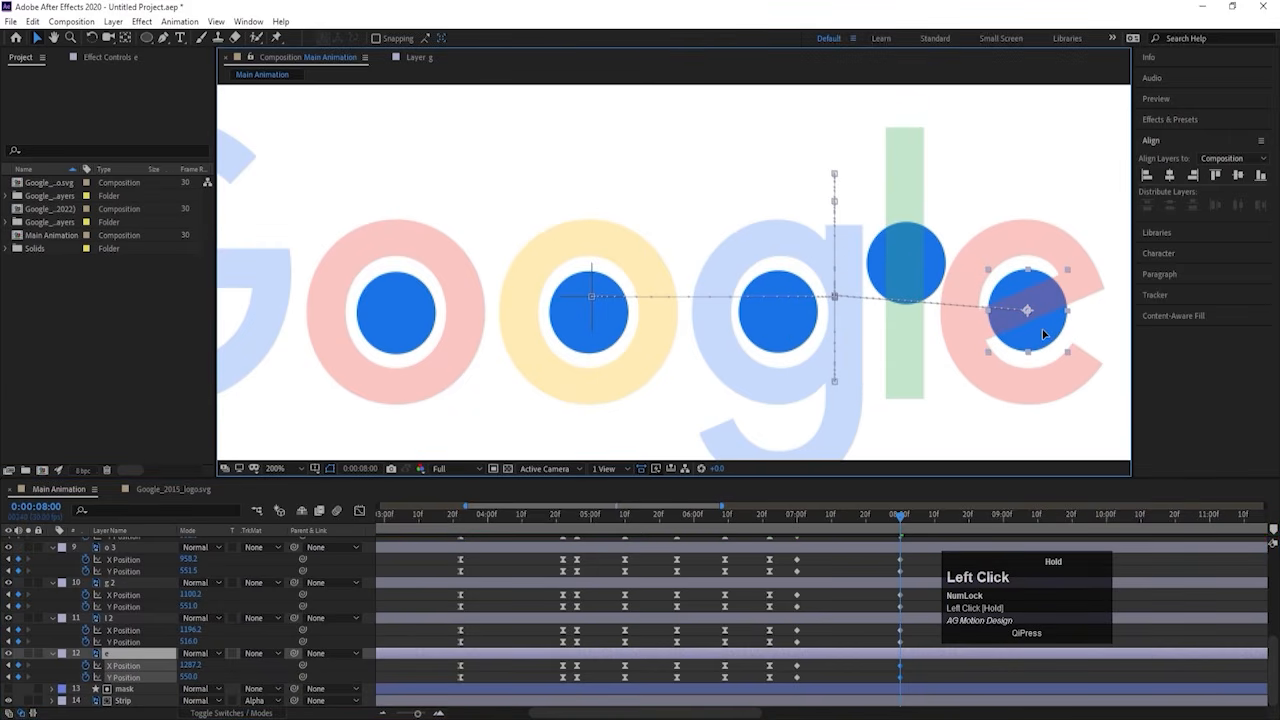
Step: Preview the spread, then raise all six circles by about 288 pixels in Y at 0:00:07:15 to form a jump
{"action": "left_click", "coordinate": [795, 514]}
{"action": "key", "text": "space"}
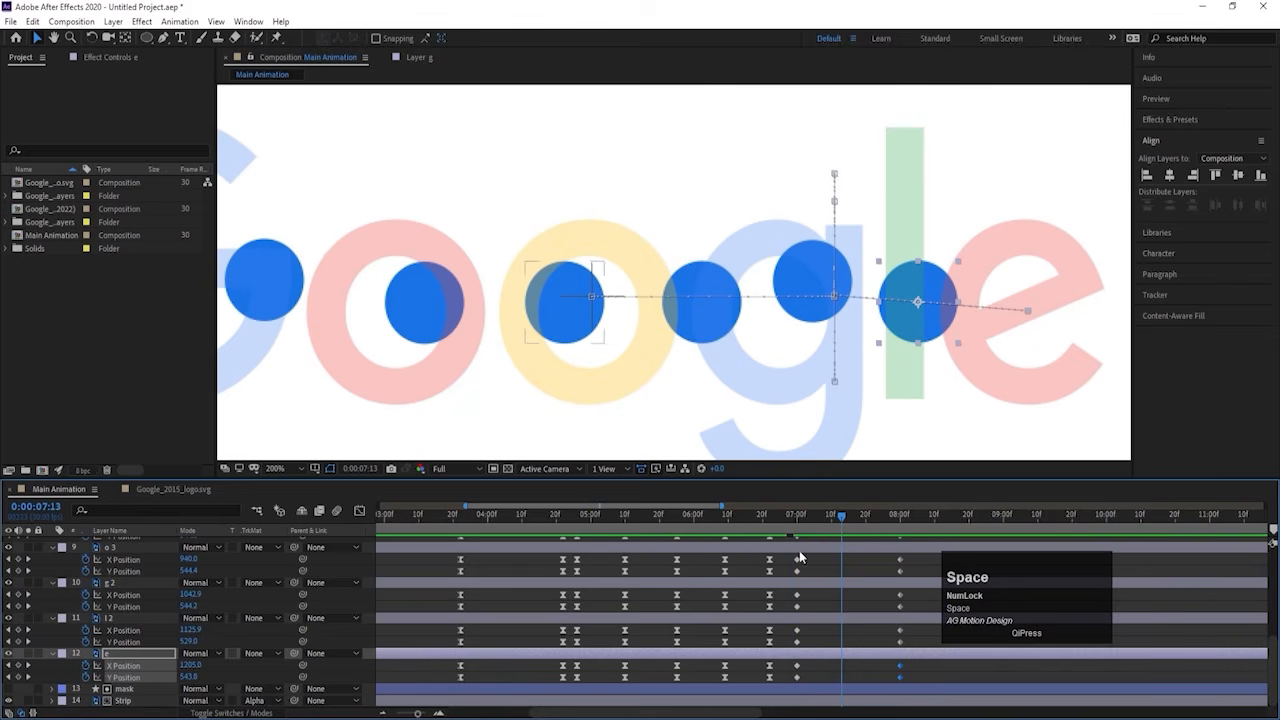
{"action": "left_click", "coordinate": [848, 516]}
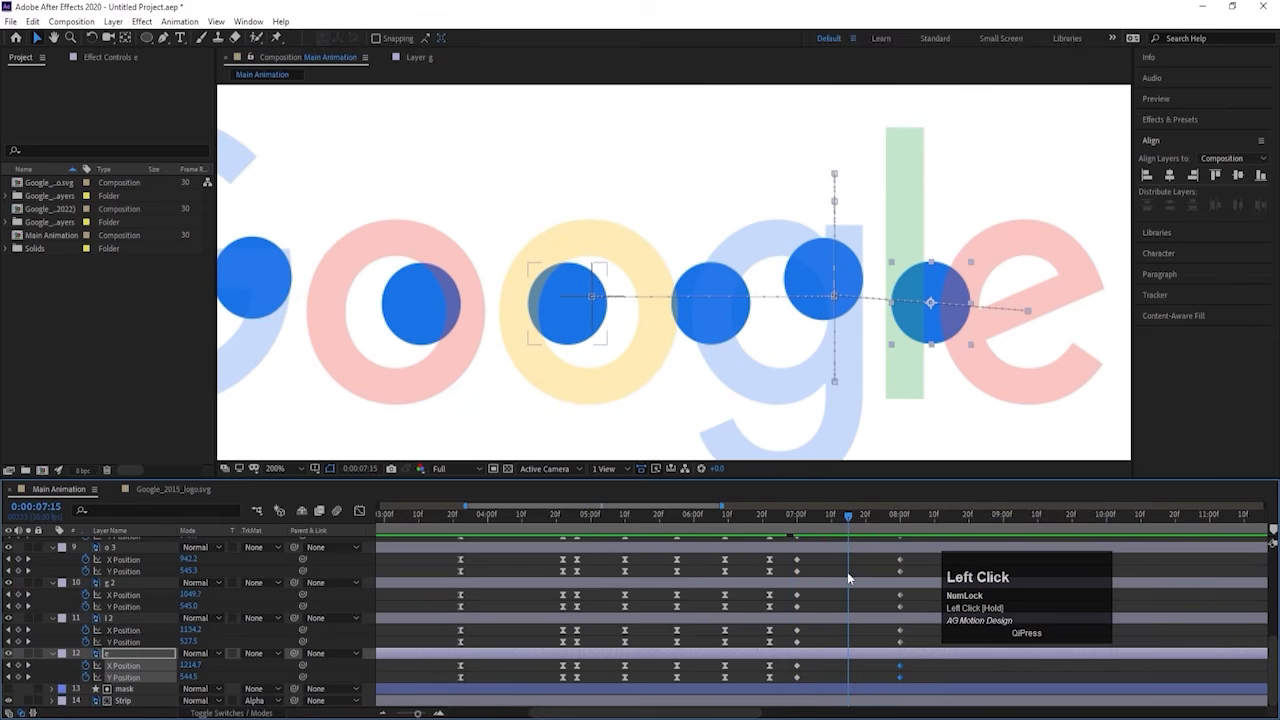
{"action": "scroll", "coordinate": [848, 578], "scroll_direction": "up", "scroll_amount": 3}
{"action": "left_click", "coordinate": [848, 565], "text": "shift"}
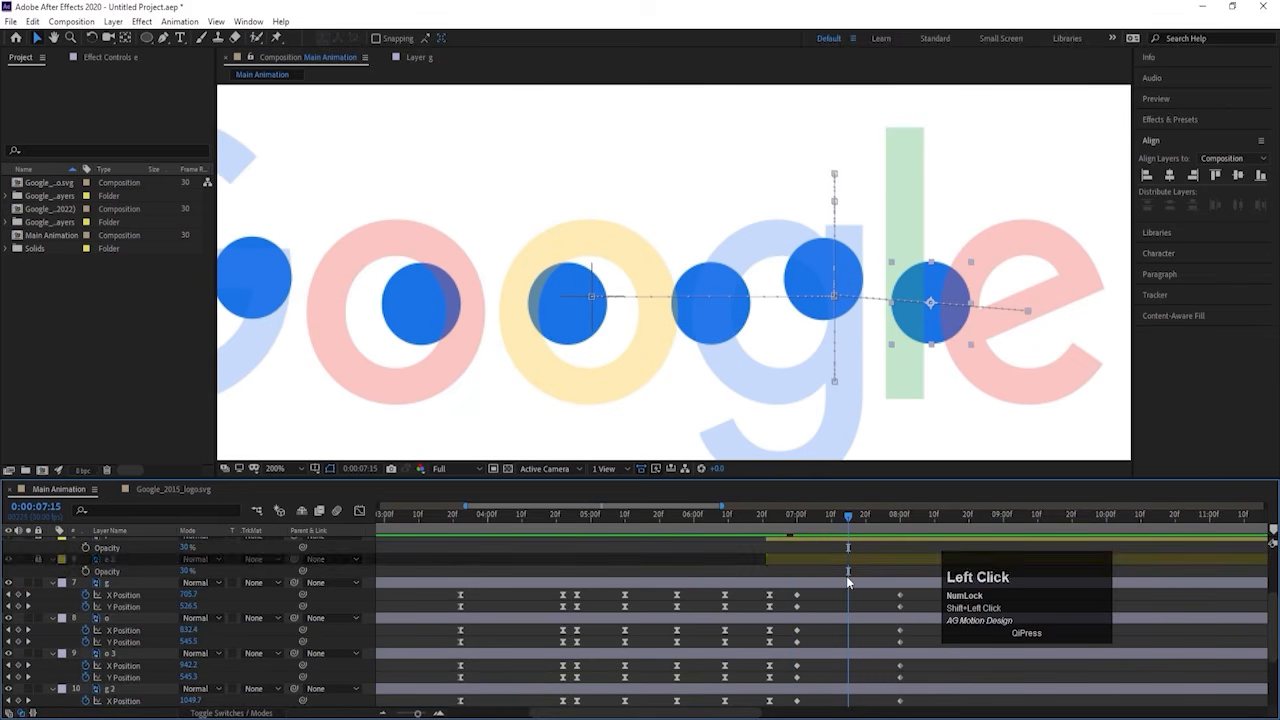
{"action": "left_click", "coordinate": [851, 582], "text": "shift"}
{"action": "scroll", "coordinate": [852, 582], "scroll_direction": "down", "scroll_amount": 3}
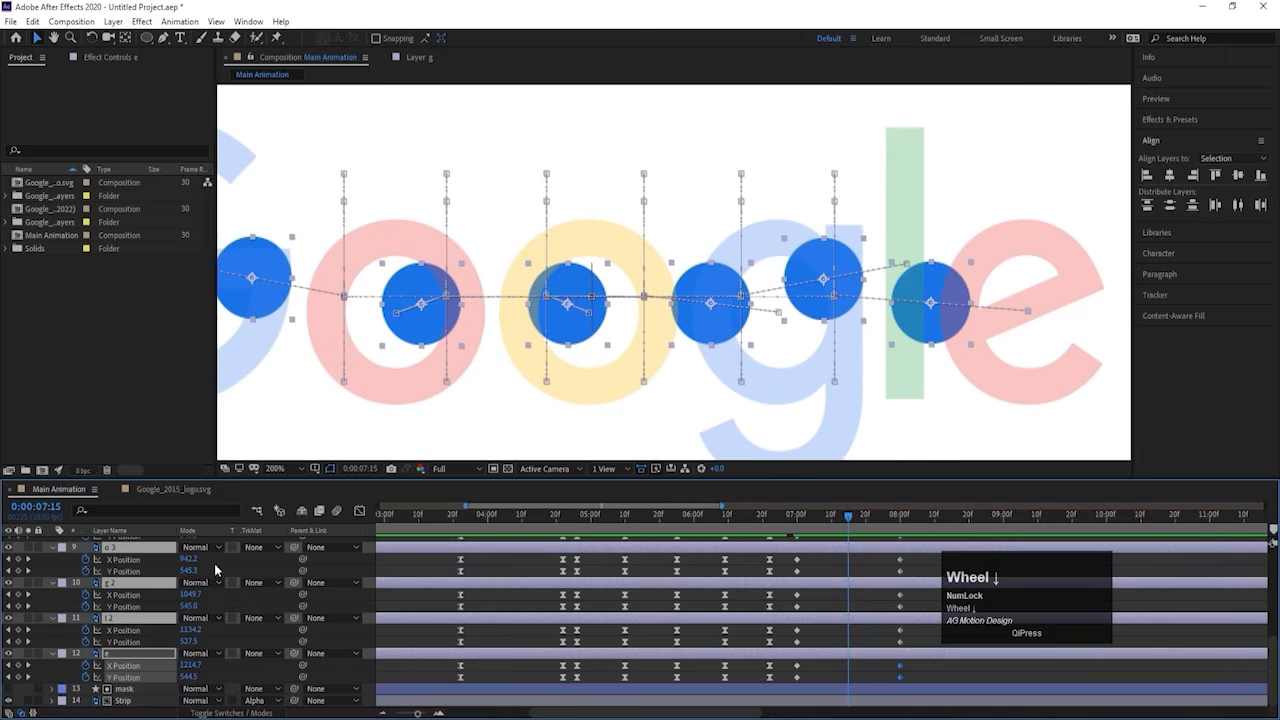
{"action": "left_click_drag", "start_coordinate": [188, 676], "coordinate": [85, 676]}
{"action": "scroll", "coordinate": [507, 428], "scroll_direction": "down", "scroll_amount": 2}
{"action": "left_click_drag", "start_coordinate": [188, 676], "coordinate": [155, 680]}
{"action": "scroll", "coordinate": [628, 303], "scroll_direction": "down", "scroll_amount": 2}
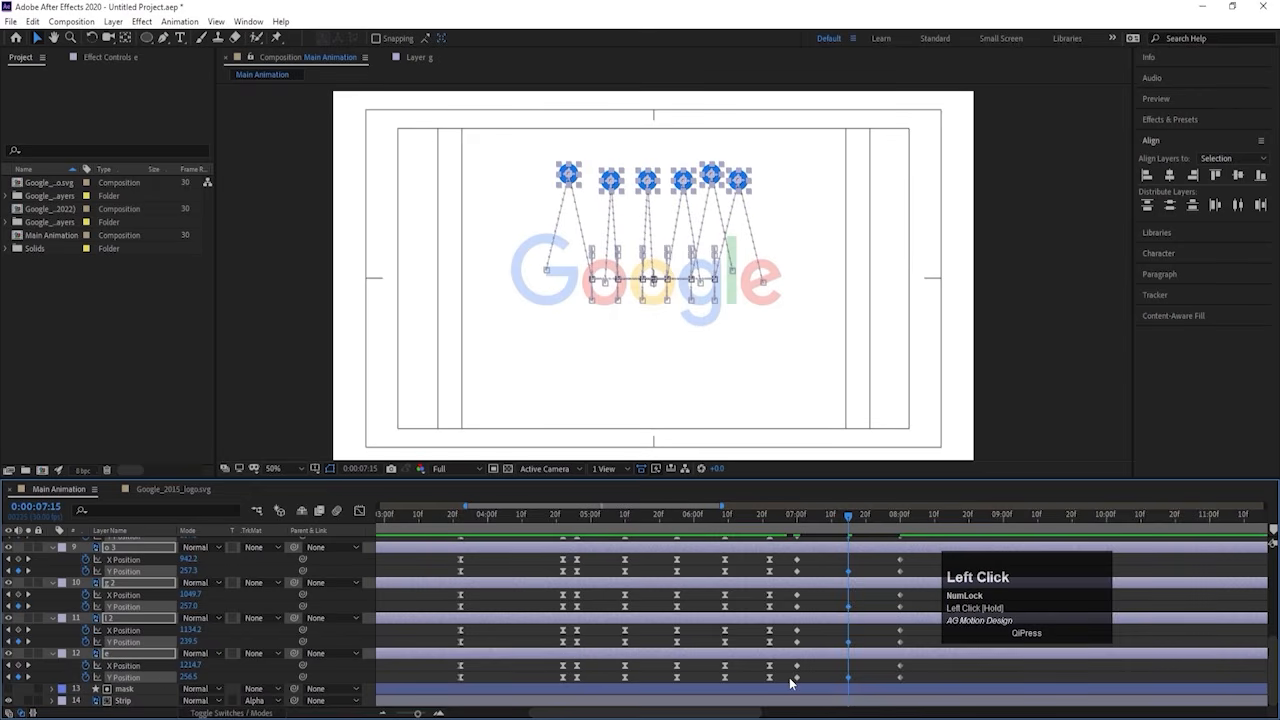
Step: Filter the timeline properties by "y" to isolate the circles' Y Position, and undo the accidental keyframe shift
{"action": "scroll", "coordinate": [820, 671], "scroll_direction": "up", "scroll_amount": 3}
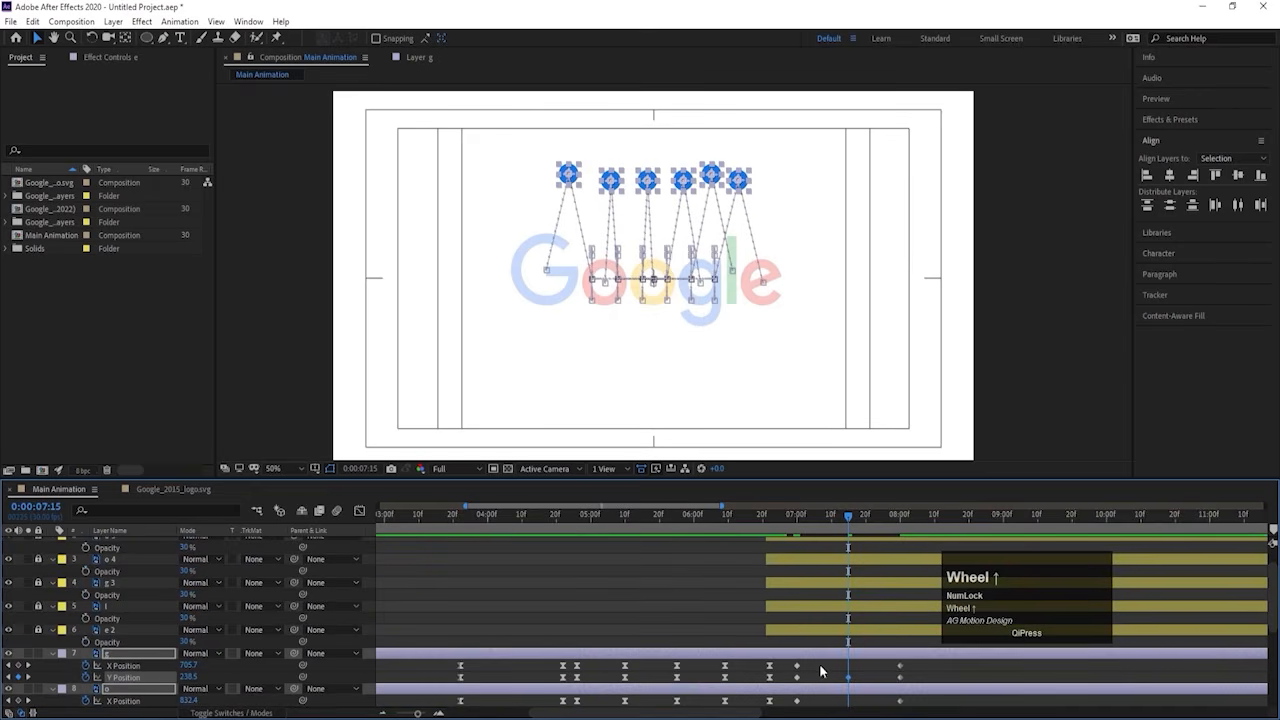
{"action": "left_click", "coordinate": [110, 508]}
{"action": "type", "text": "y"}
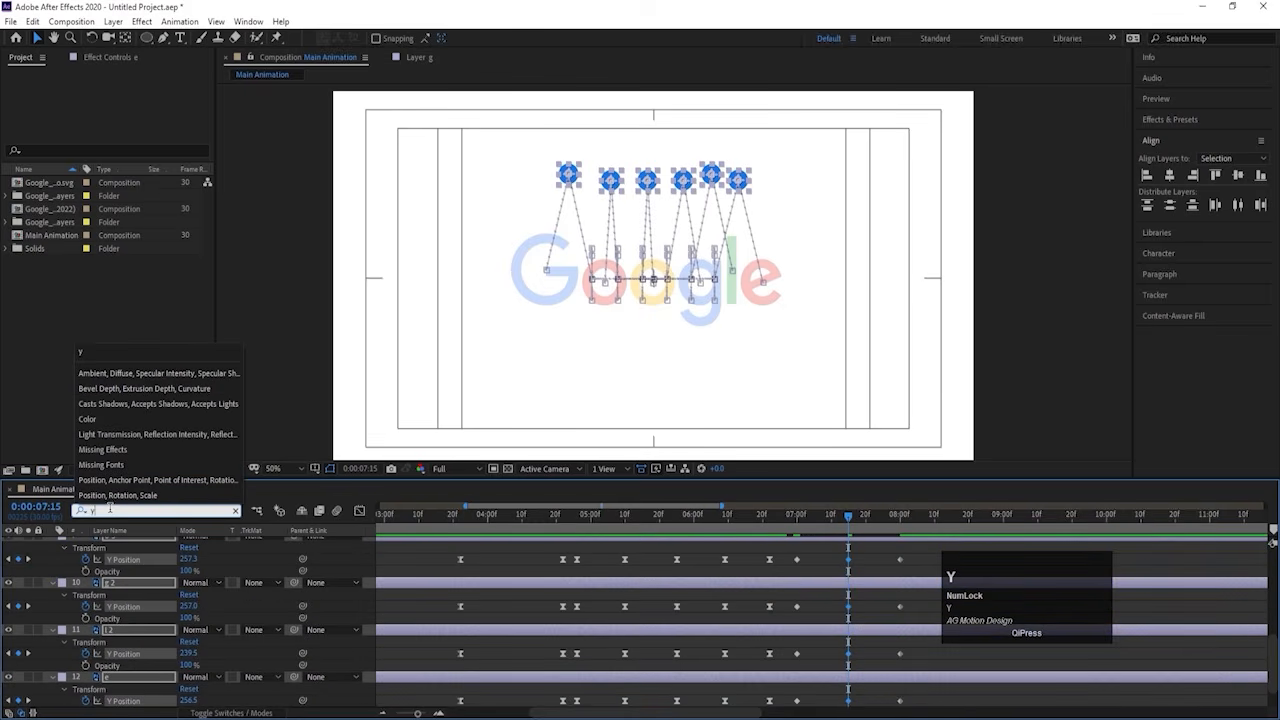
{"action": "scroll", "coordinate": [828, 638], "scroll_direction": "down", "scroll_amount": 2}
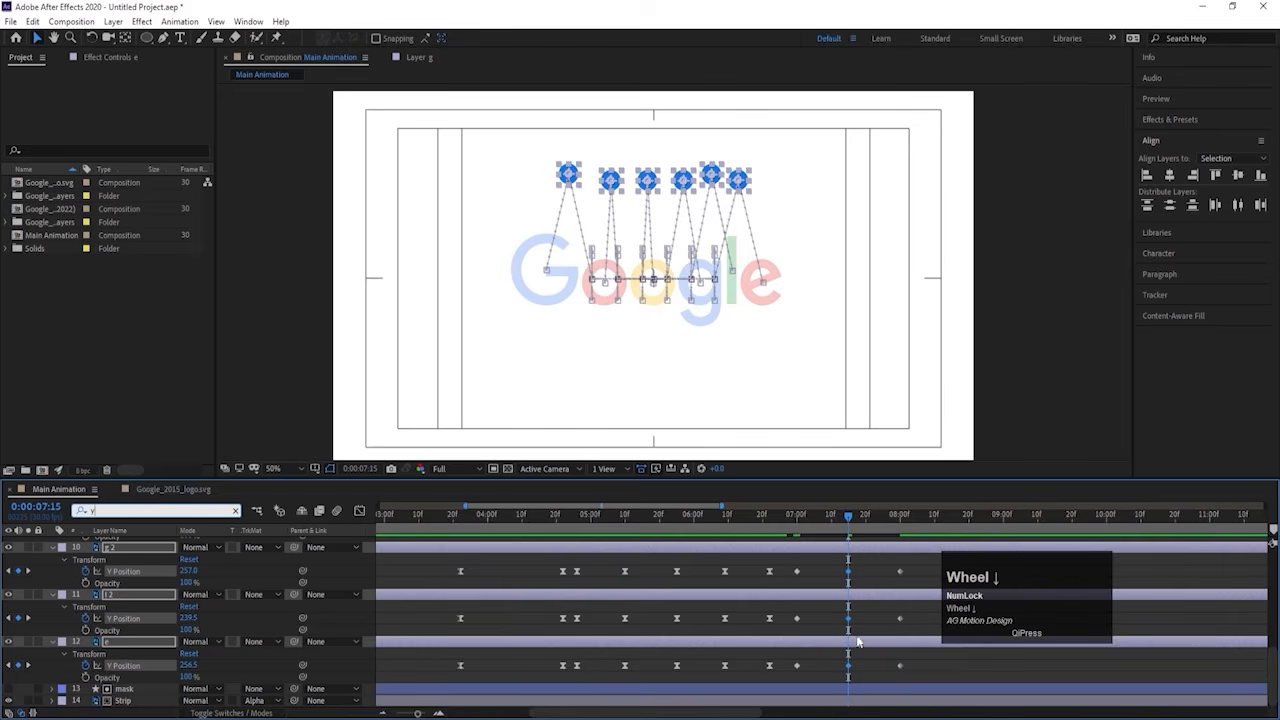
{"action": "scroll", "coordinate": [911, 669], "scroll_direction": "up", "scroll_amount": 1}
{"action": "left_click_drag", "start_coordinate": [910, 676], "coordinate": [834, 593]}
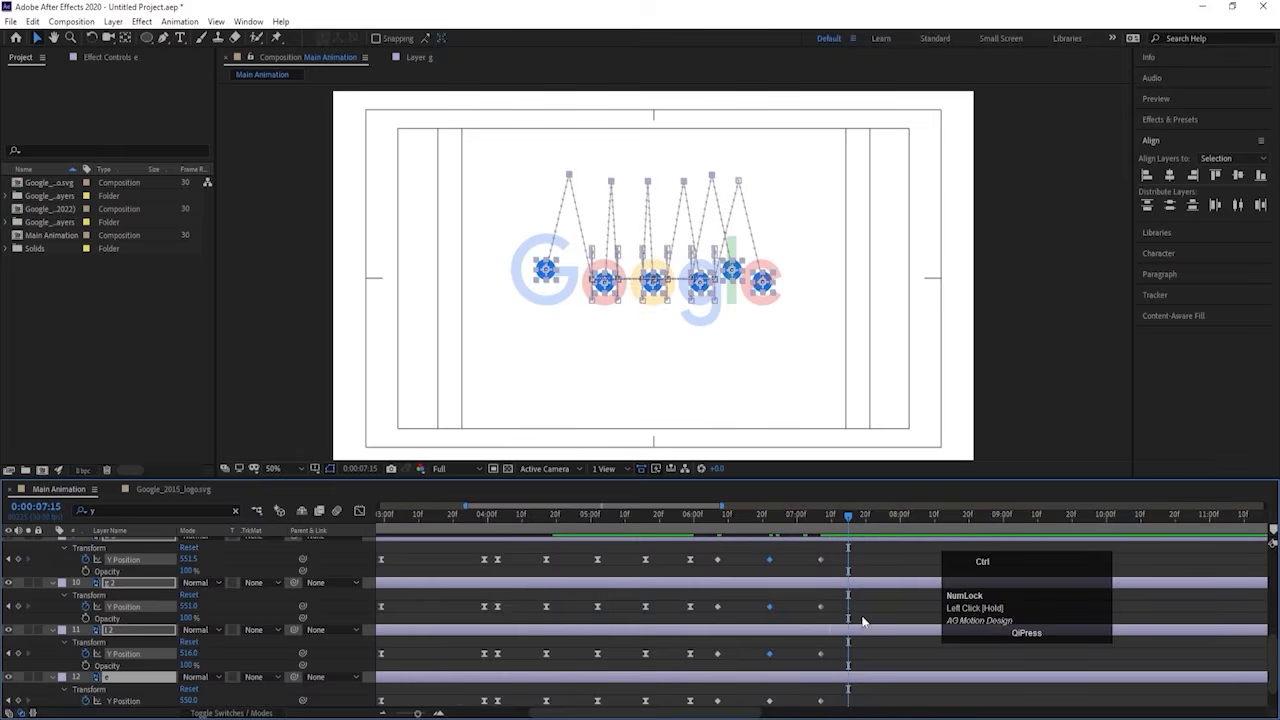
{"action": "key", "text": "ctrl+z"}
Step: Apply Easy Ease to the six circles' Y Position keyframes at 0:00:07:00, 0:00:07:15 and 0:00:08:00
{"action": "scroll", "coordinate": [870, 675], "scroll_direction": "down", "scroll_amount": 2}
{"action": "left_click_drag", "start_coordinate": [922, 677], "coordinate": [785, 511]}
{"action": "left_click", "coordinate": [784, 512]}
{"action": "scroll", "coordinate": [811, 640], "scroll_direction": "down", "scroll_amount": 2}
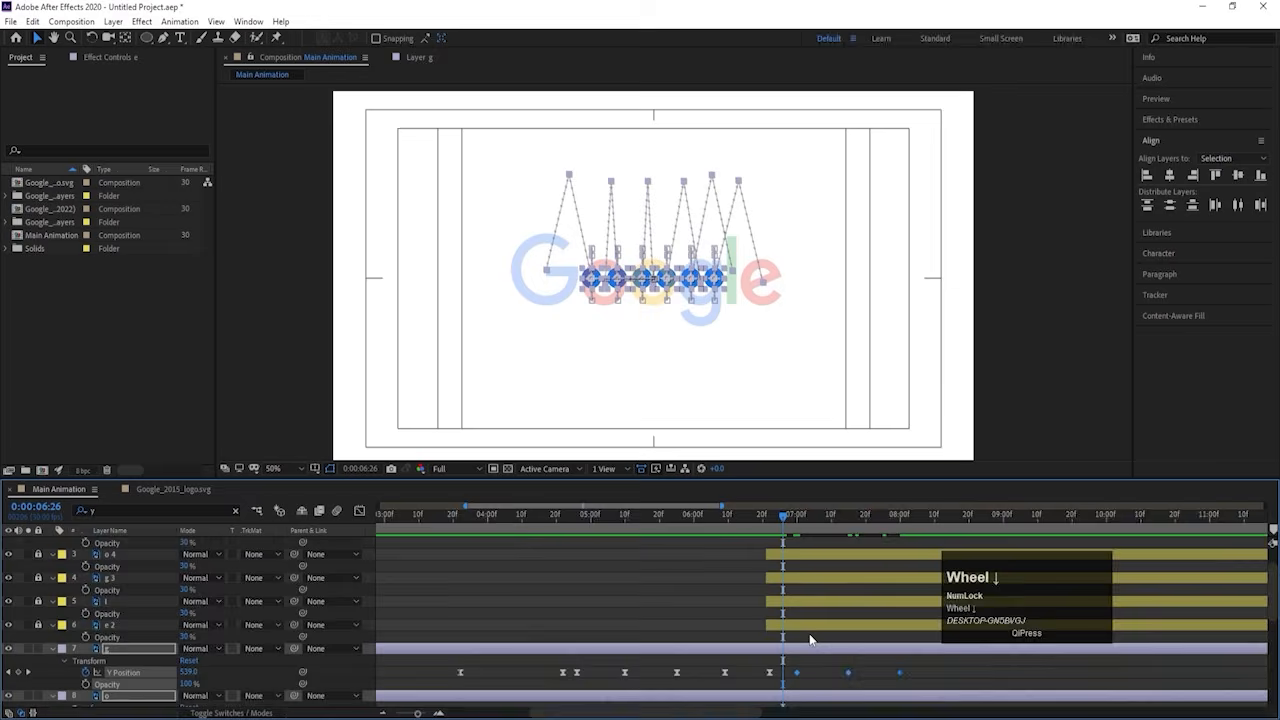
{"action": "key", "text": "equal"}
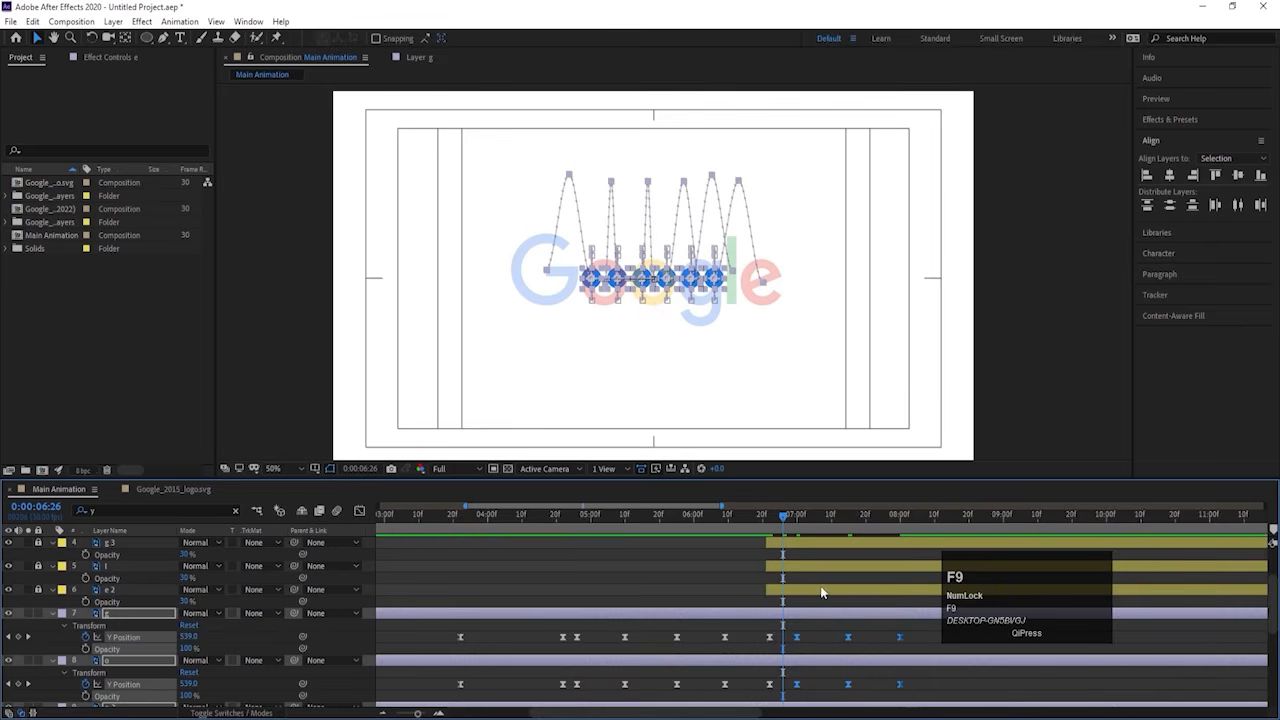
Step: Reshape the Y Position speed graph with longer easing on both sides of the 0:00:07:15 peak, for fast takeoff and landing
{"action": "left_click", "coordinate": [360, 511]}
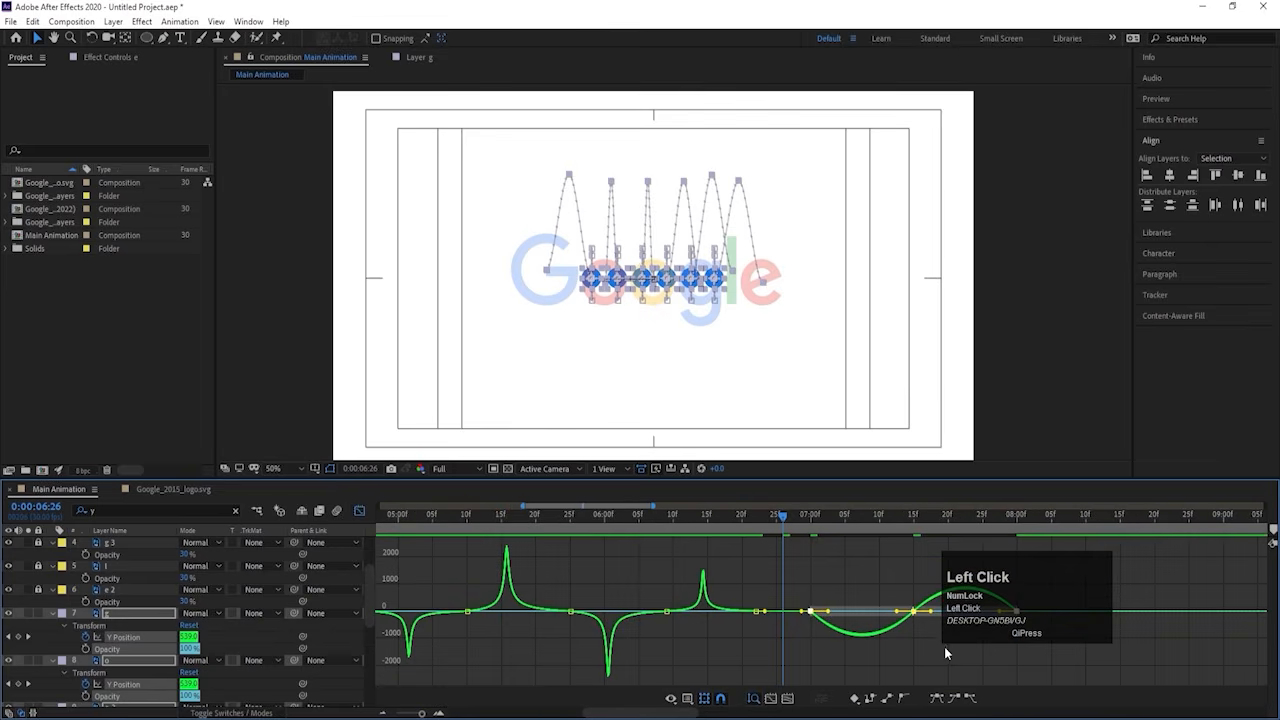
{"action": "key", "text": "minus"}
{"action": "key", "text": "equal"}
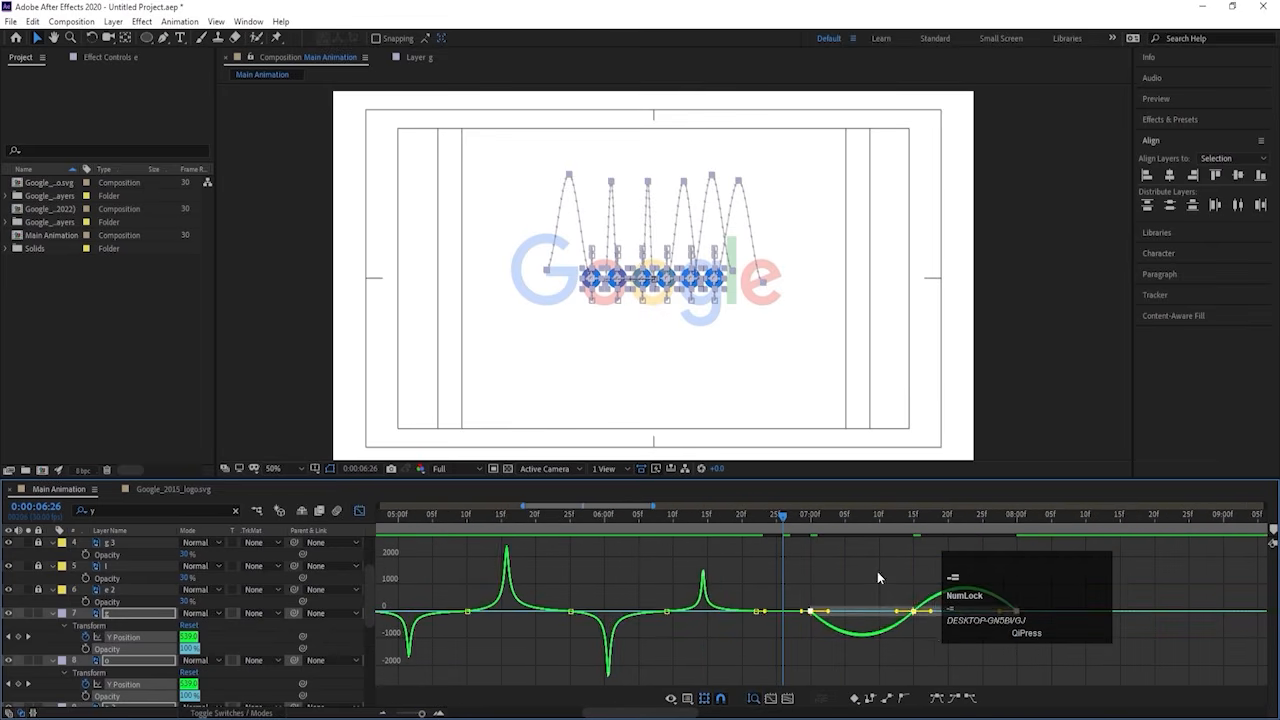
{"action": "left_click_drag", "start_coordinate": [877, 571], "coordinate": [851, 613]}
{"action": "left_click_drag", "start_coordinate": [1047, 595], "coordinate": [1219, 571]}
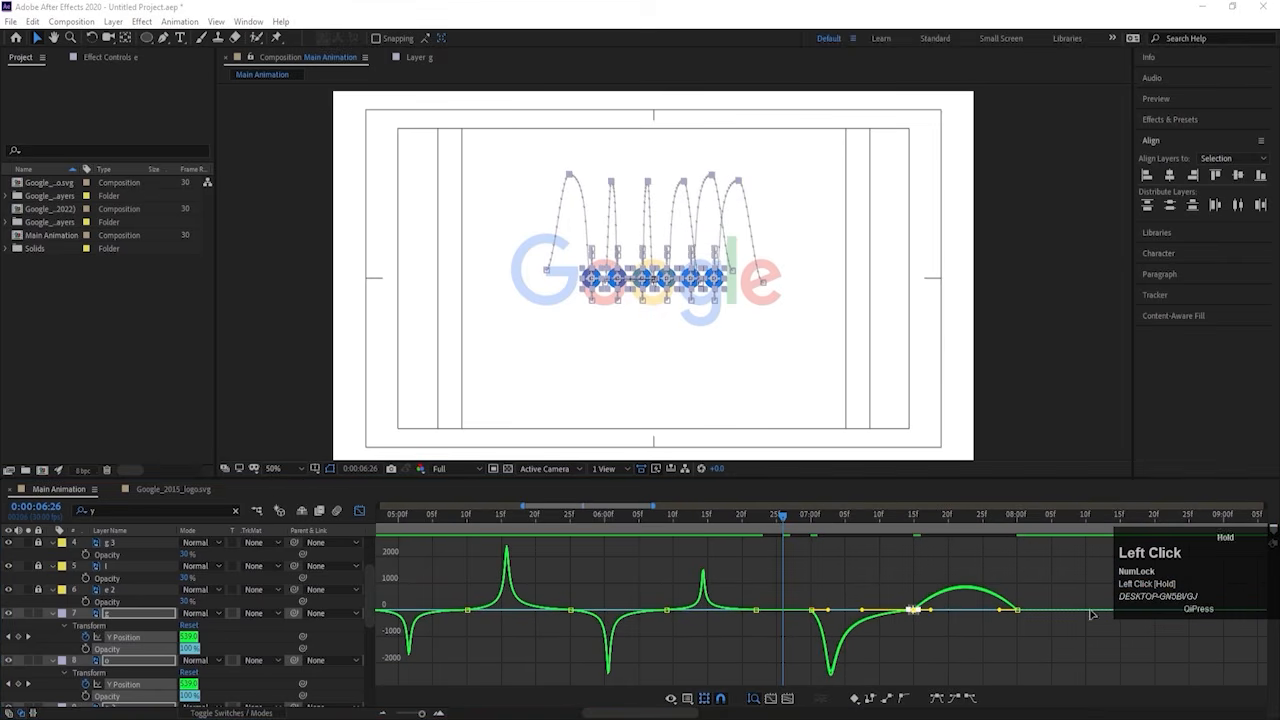
{"action": "left_click_drag", "start_coordinate": [930, 611], "coordinate": [1008, 613]}
{"action": "left_click_drag", "start_coordinate": [838, 569], "coordinate": [817, 612]}
{"action": "left_click", "coordinate": [360, 511]}
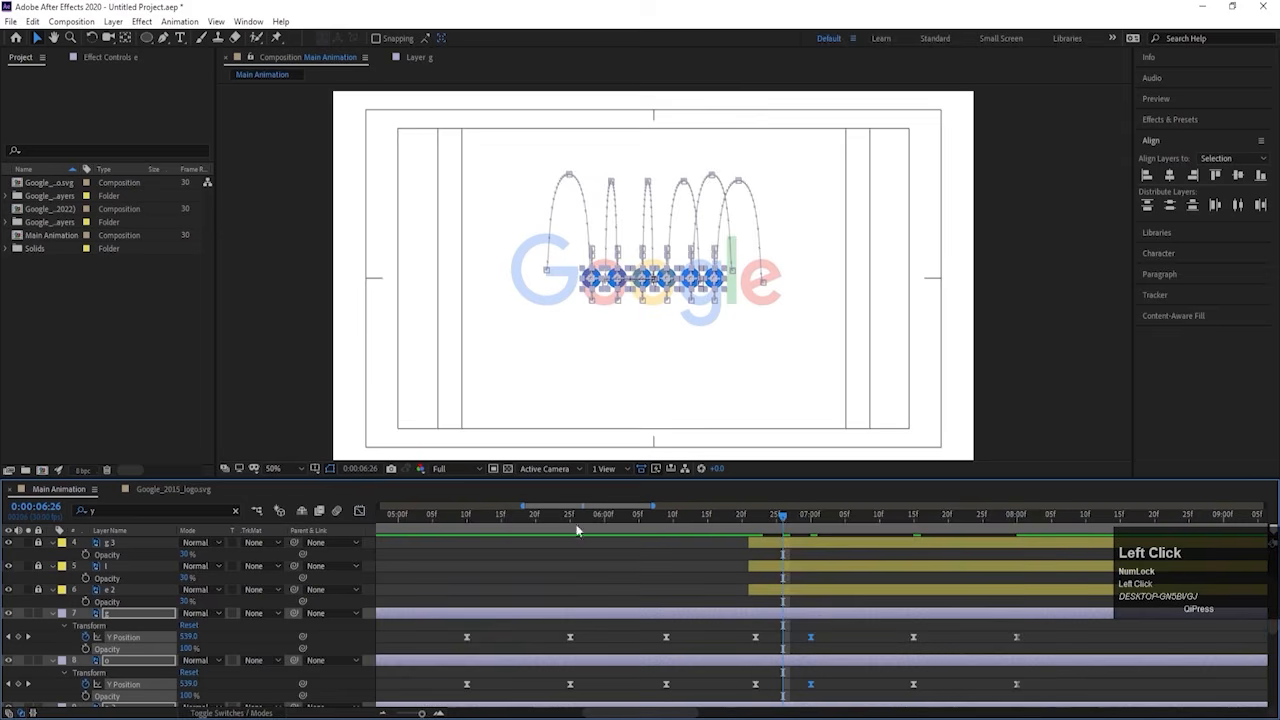
Step: Try to compress the six circles' Y Position jump keyframes to end at 0:00:07:20, preview the timing, and undo the change
{"action": "key", "text": "space"}
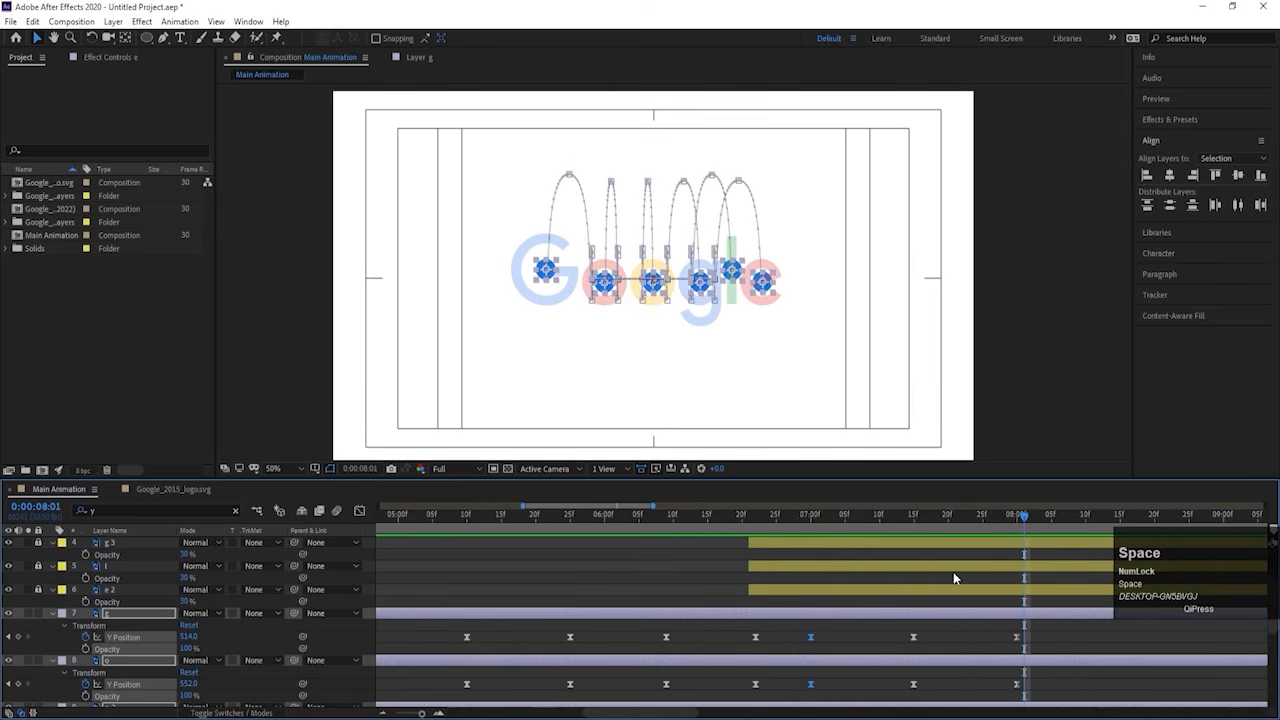
{"action": "left_click_drag", "start_coordinate": [888, 513], "coordinate": [818, 577]}
{"action": "left_click_drag", "start_coordinate": [810, 640], "coordinate": [985, 718]}
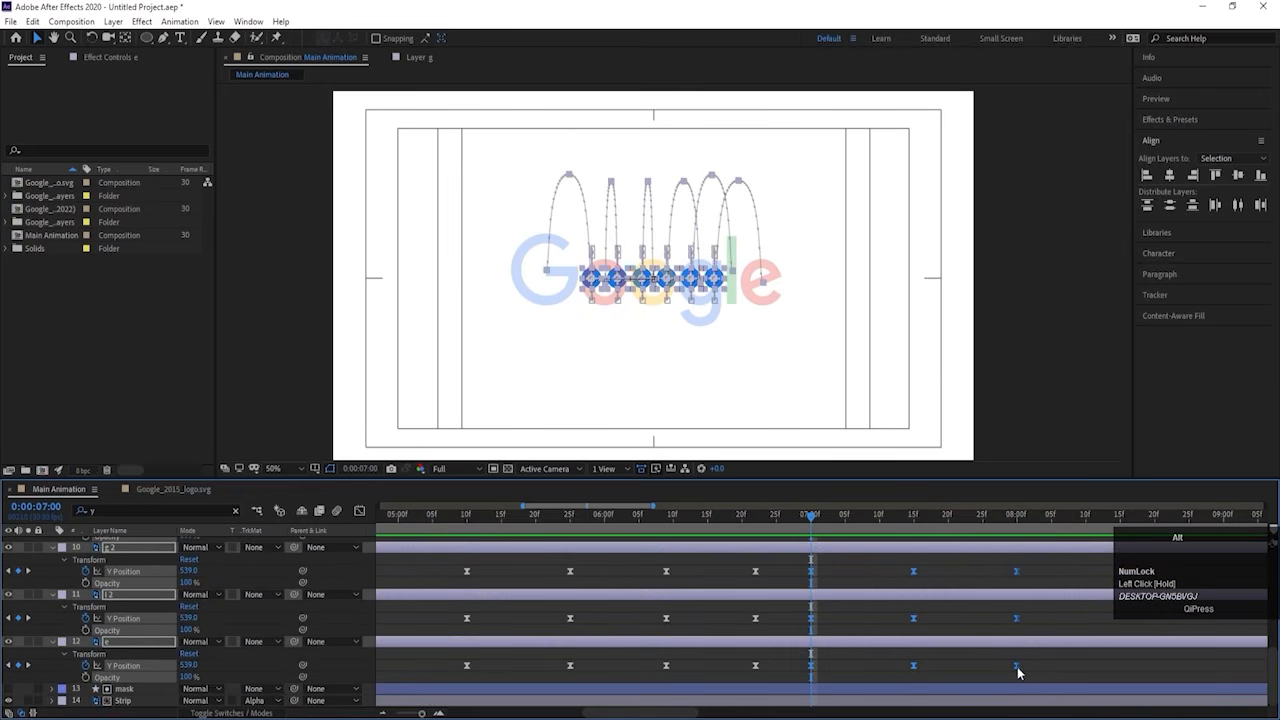
{"action": "left_click_drag", "start_coordinate": [1018, 672], "coordinate": [949, 671]}
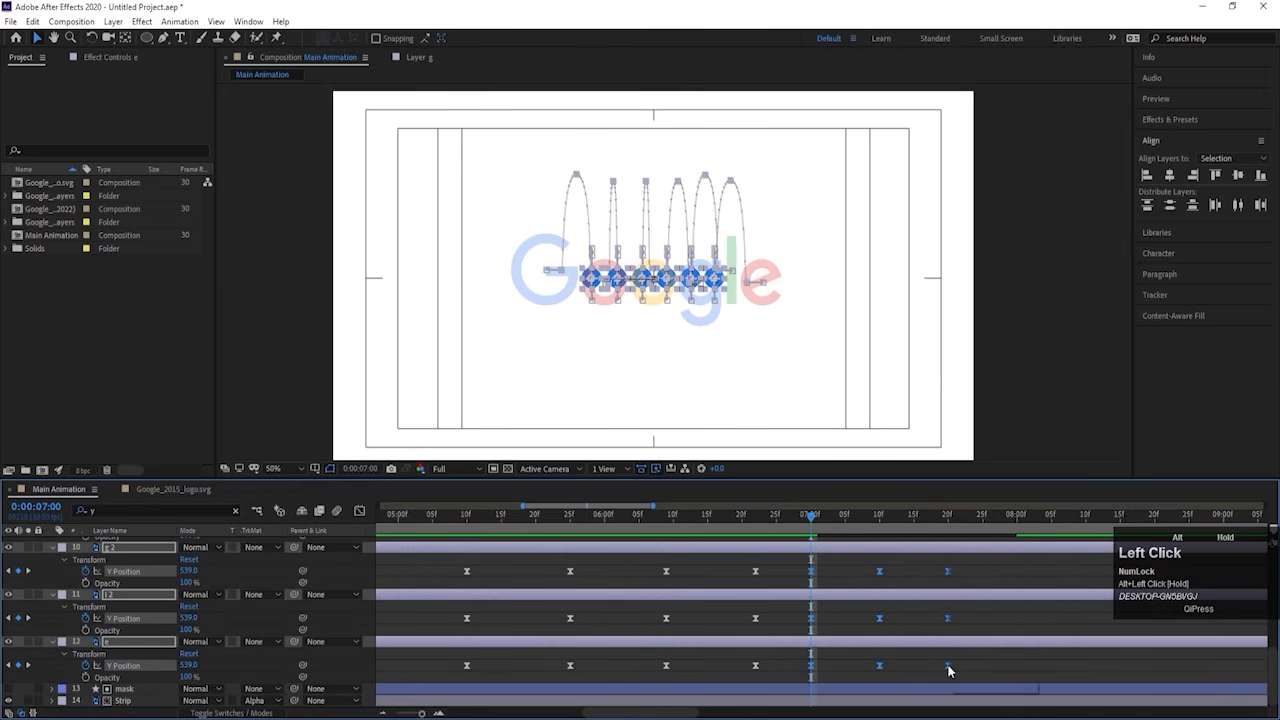
{"action": "key", "text": "space"}
{"action": "key", "text": "space"}
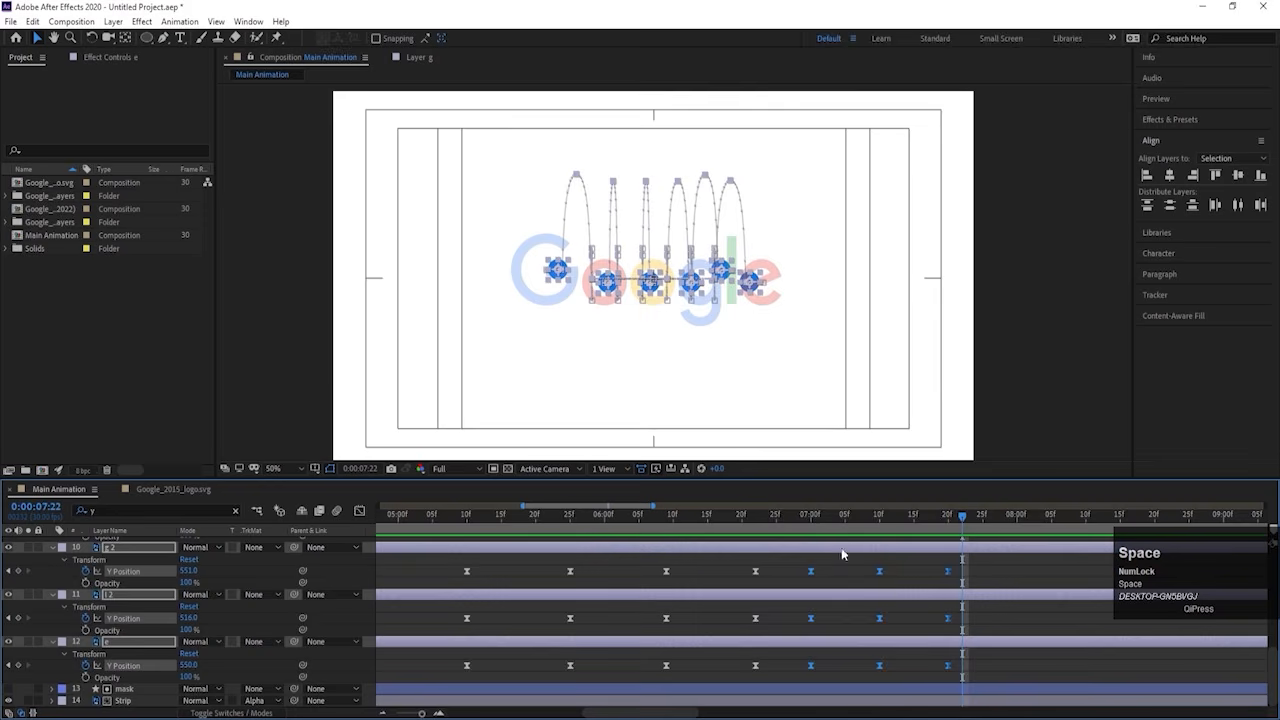
{"action": "key", "text": "space"}
{"action": "key", "text": "space"}
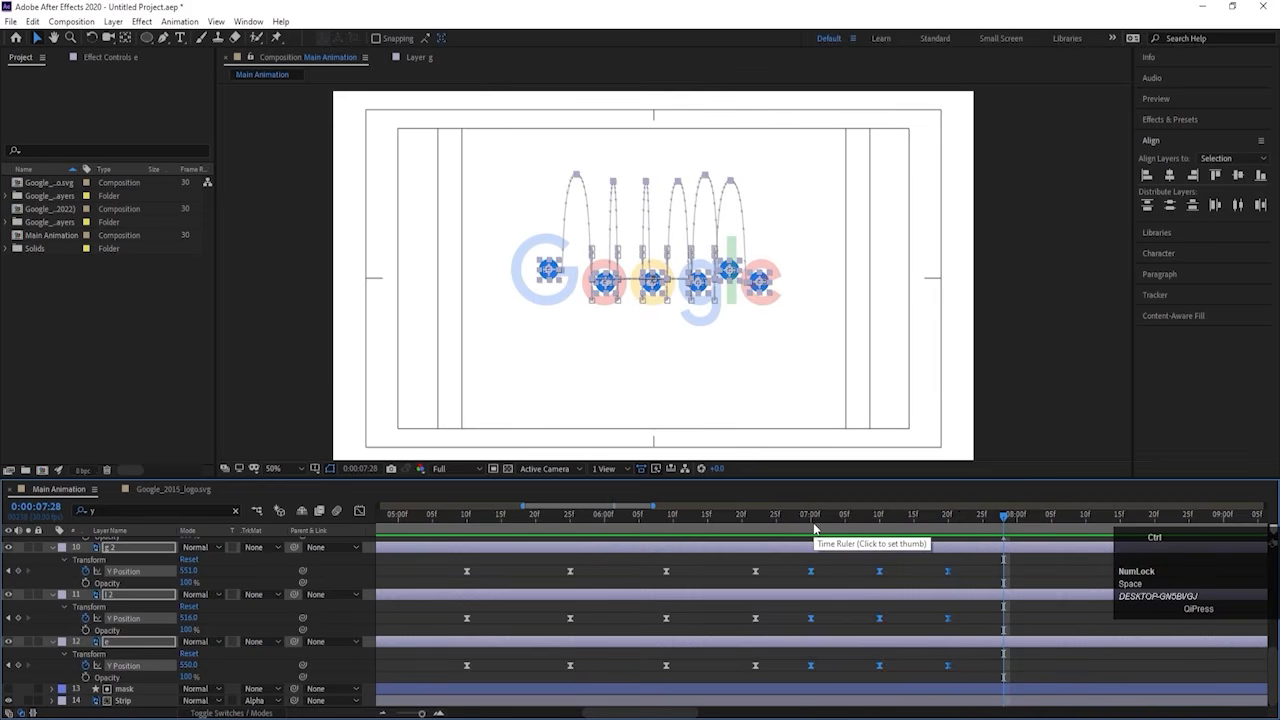
{"action": "key", "text": "ctrl+z"}
Step: Compress the six circles' X and Y Position keyframes so the spreading jump runs from 0:00:07:00 to 0:00:07:20, and preview it
{"action": "key", "text": "u"}
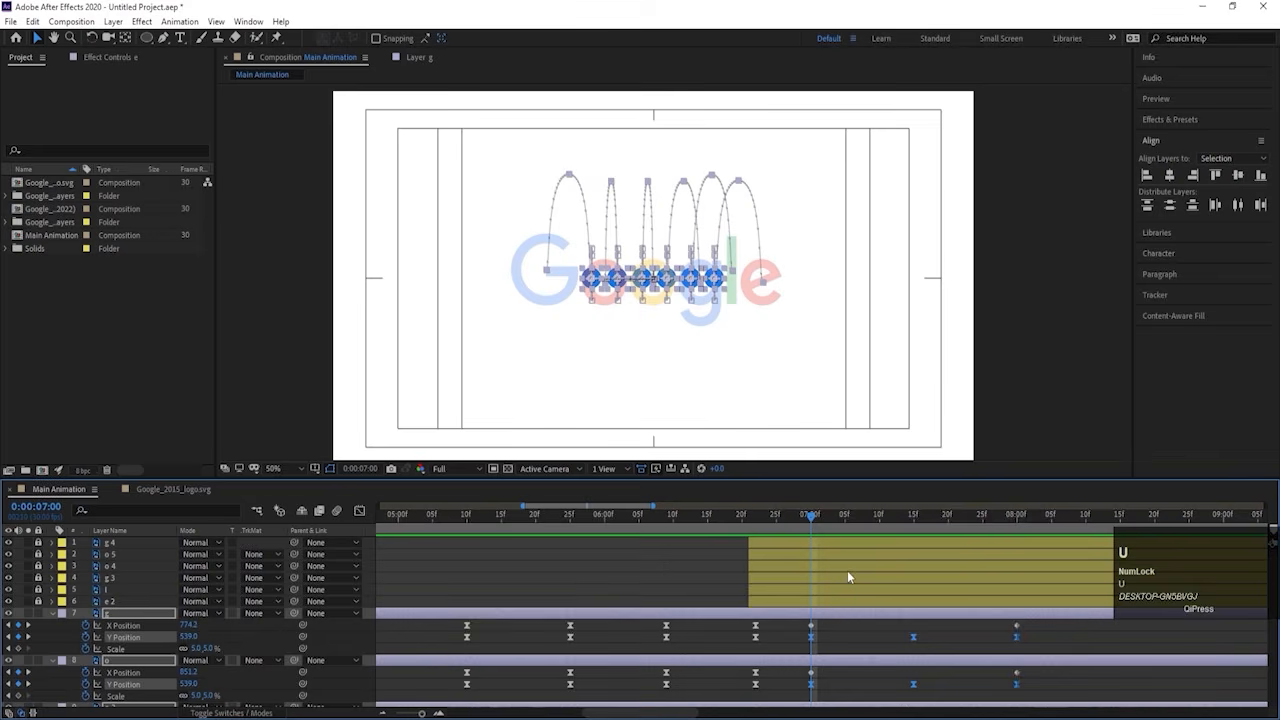
{"action": "left_click_drag", "start_coordinate": [801, 624], "coordinate": [968, 670]}
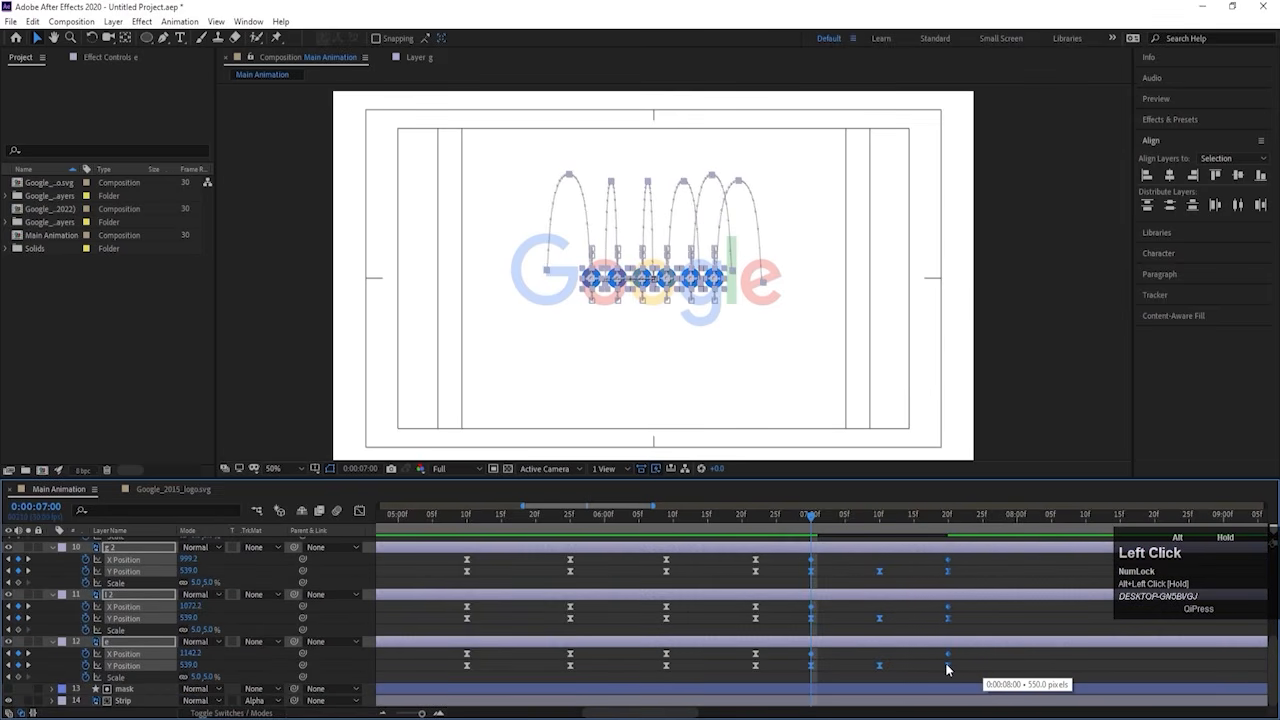
{"action": "key", "text": "space"}
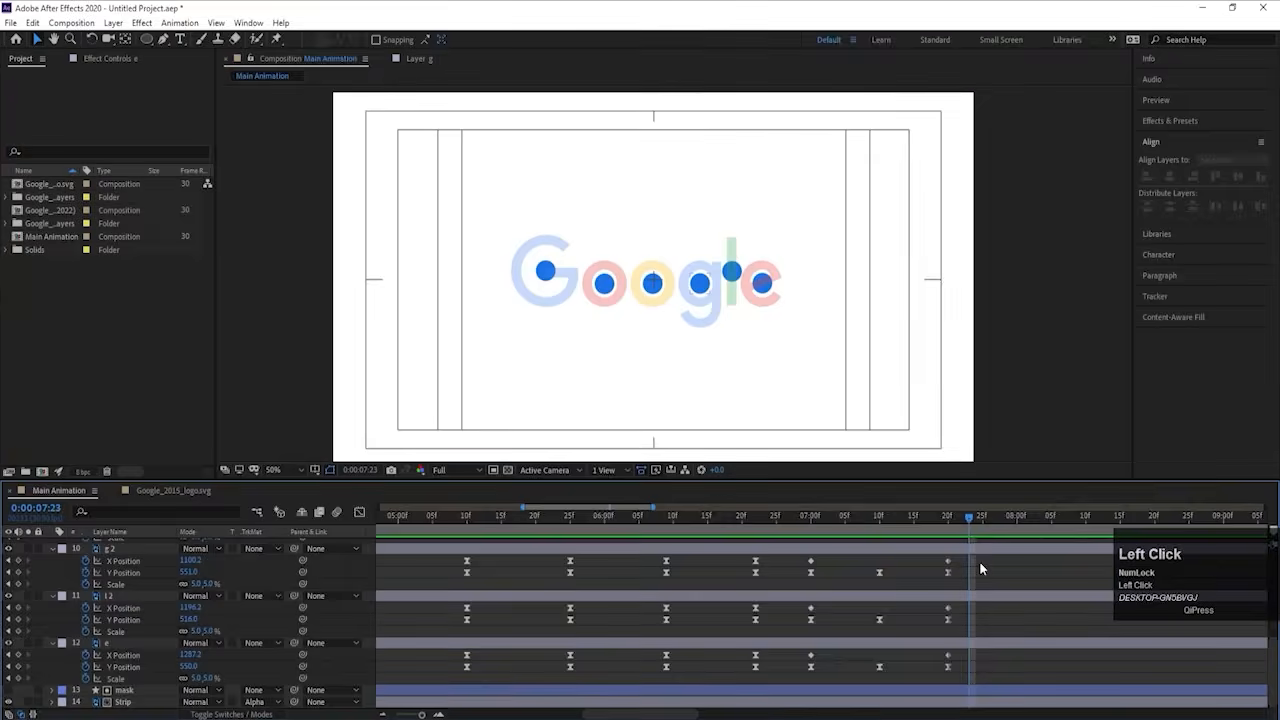
Step: Collapse the revealed layer properties and unlock the six faded letter layers
{"action": "key", "text": "u"}
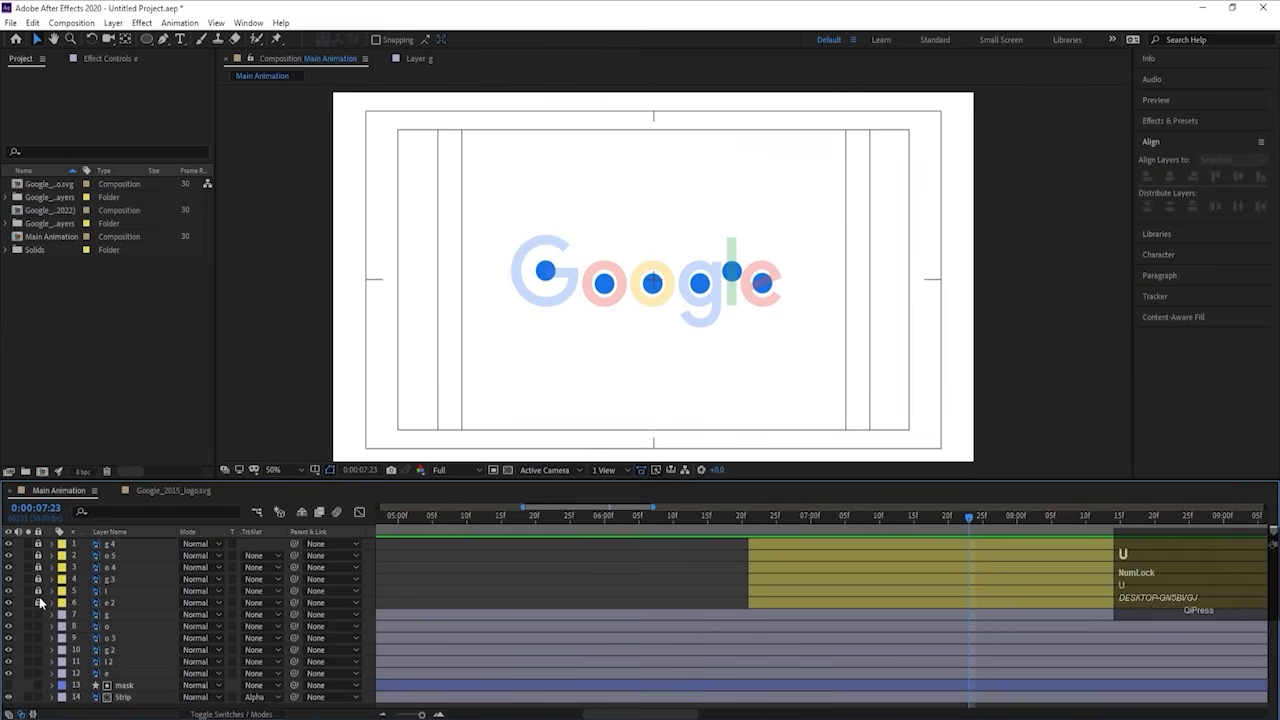
{"action": "left_click_drag", "start_coordinate": [39, 602], "coordinate": [39, 543]}
{"action": "left_click_drag", "start_coordinate": [44, 602], "coordinate": [39, 543]}
Step: Move the capital G letter layer g 4 directly above its matching circle layer g in the layer stack
{"action": "left_click", "coordinate": [103, 548]}
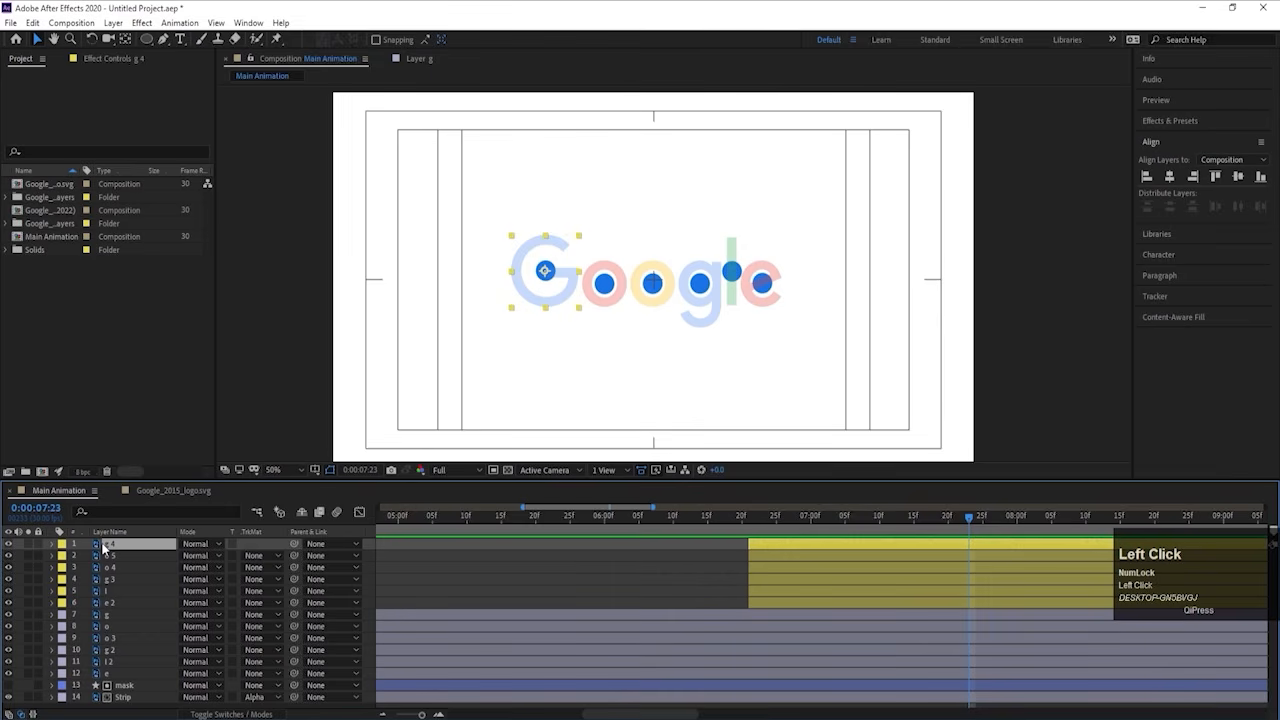
{"action": "left_click_drag", "start_coordinate": [118, 550], "coordinate": [115, 652]}
{"action": "left_click", "coordinate": [113, 649]}
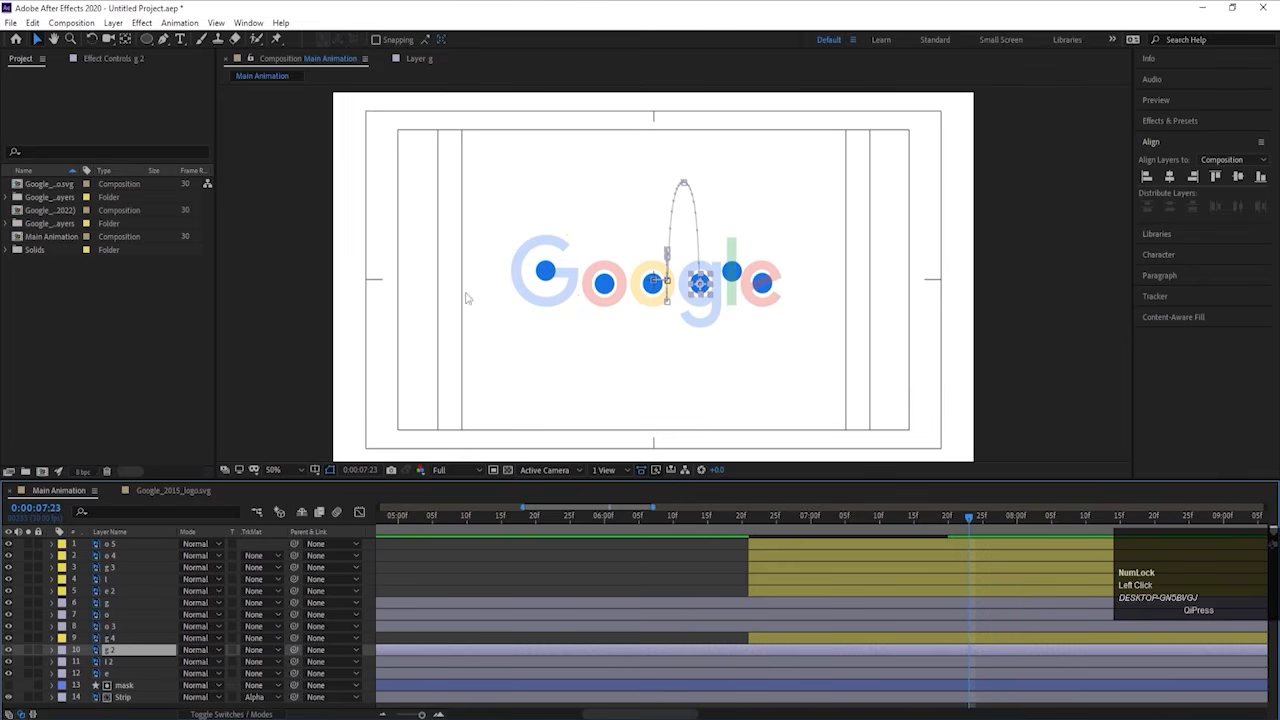
{"action": "left_click", "coordinate": [546, 272]}
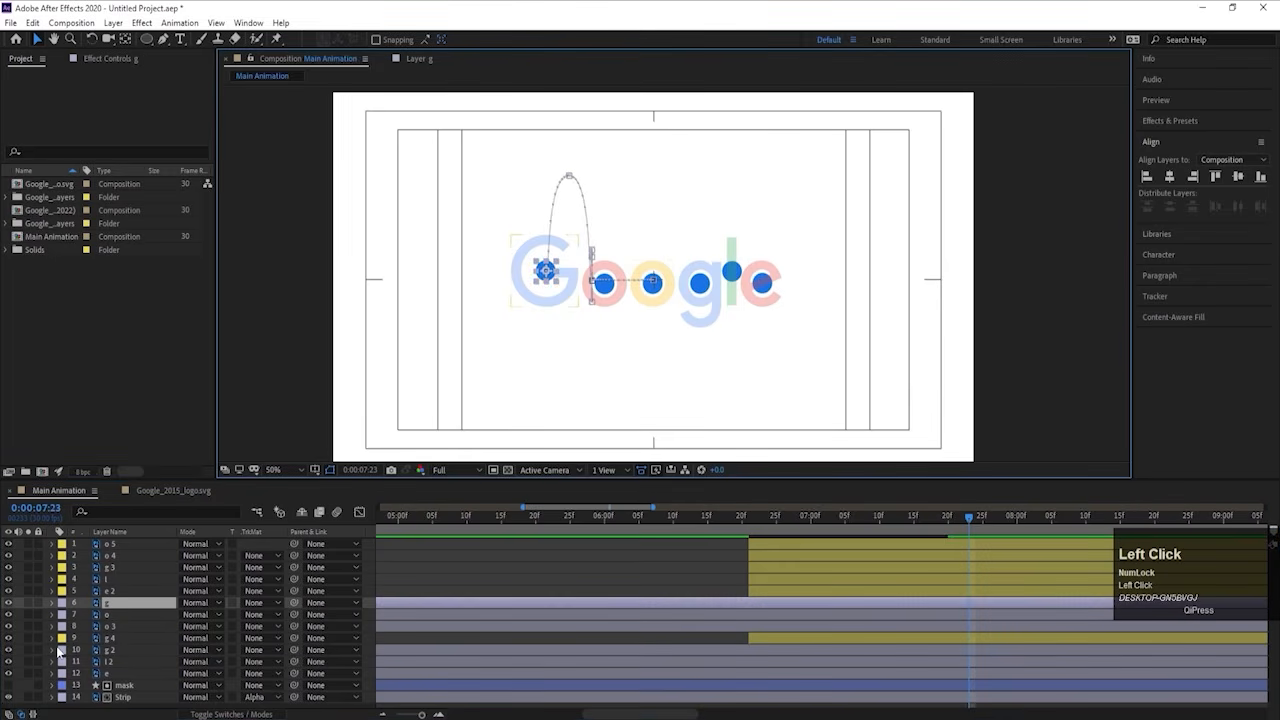
{"action": "left_click", "coordinate": [121, 648]}
{"action": "left_click", "coordinate": [121, 639]}
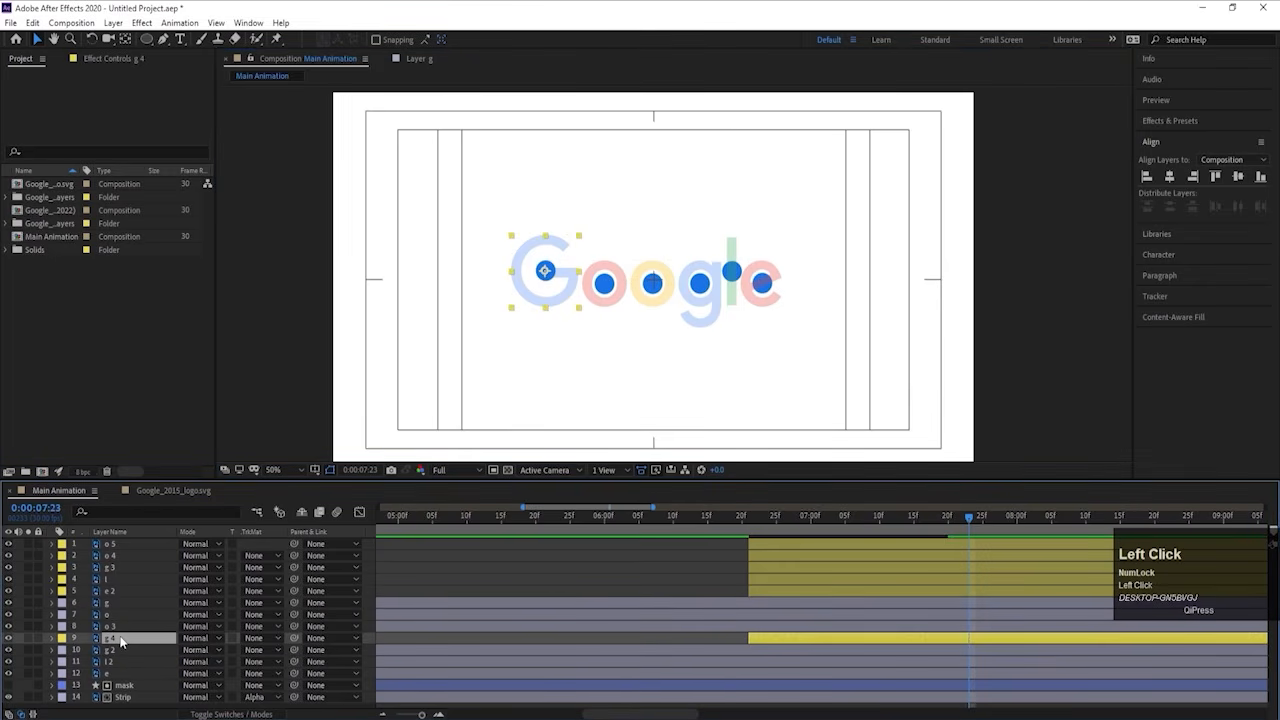
{"action": "left_click_drag", "start_coordinate": [120, 640], "coordinate": [119, 601]}
Step: Try pre-composing the letter layer g 4 with its circle layer g as "g", and undo it
{"action": "left_click", "coordinate": [106, 617]}
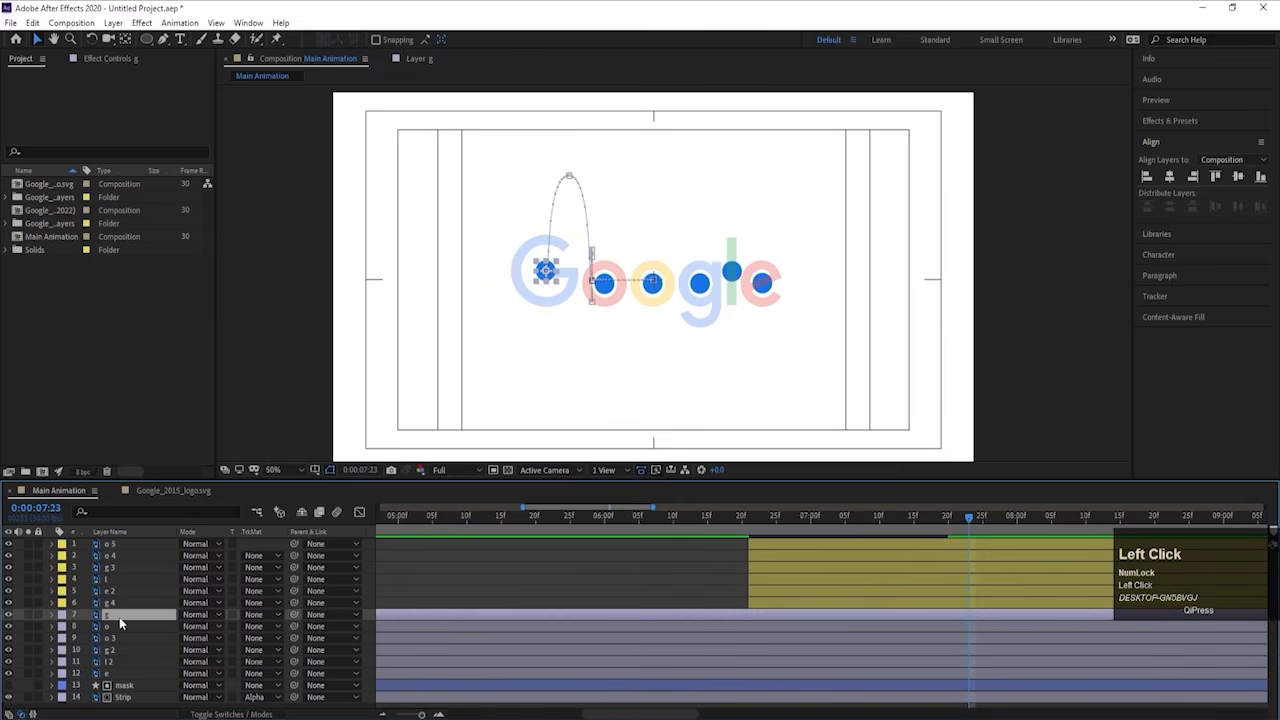
{"action": "left_click", "coordinate": [110, 602], "text": "shift"}
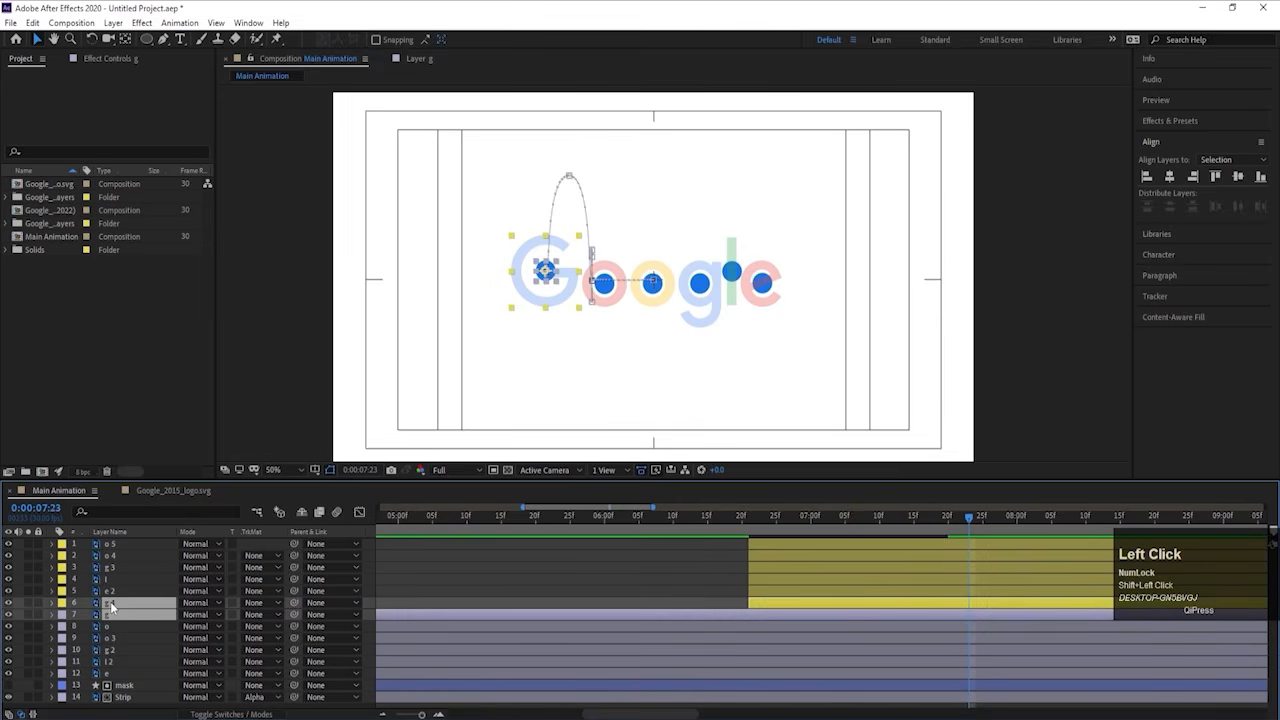
{"action": "key", "text": "ctrl+shift+c"}
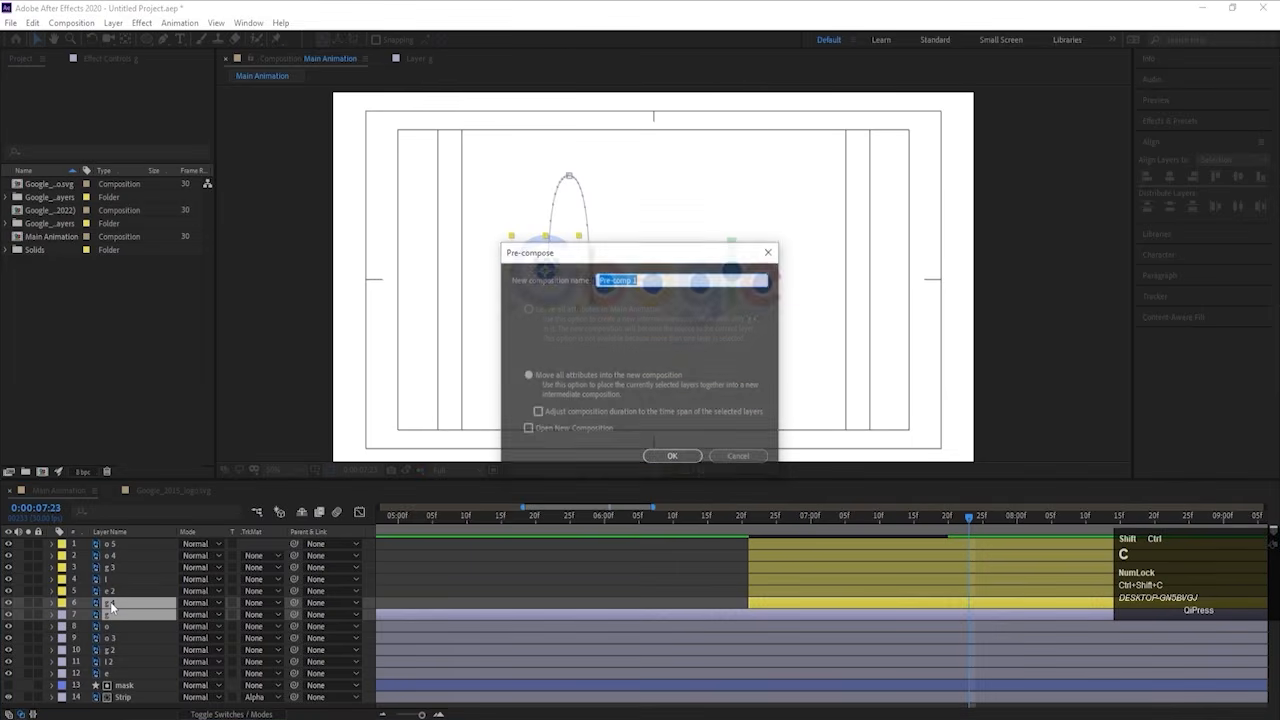
{"action": "type", "text": "g"}
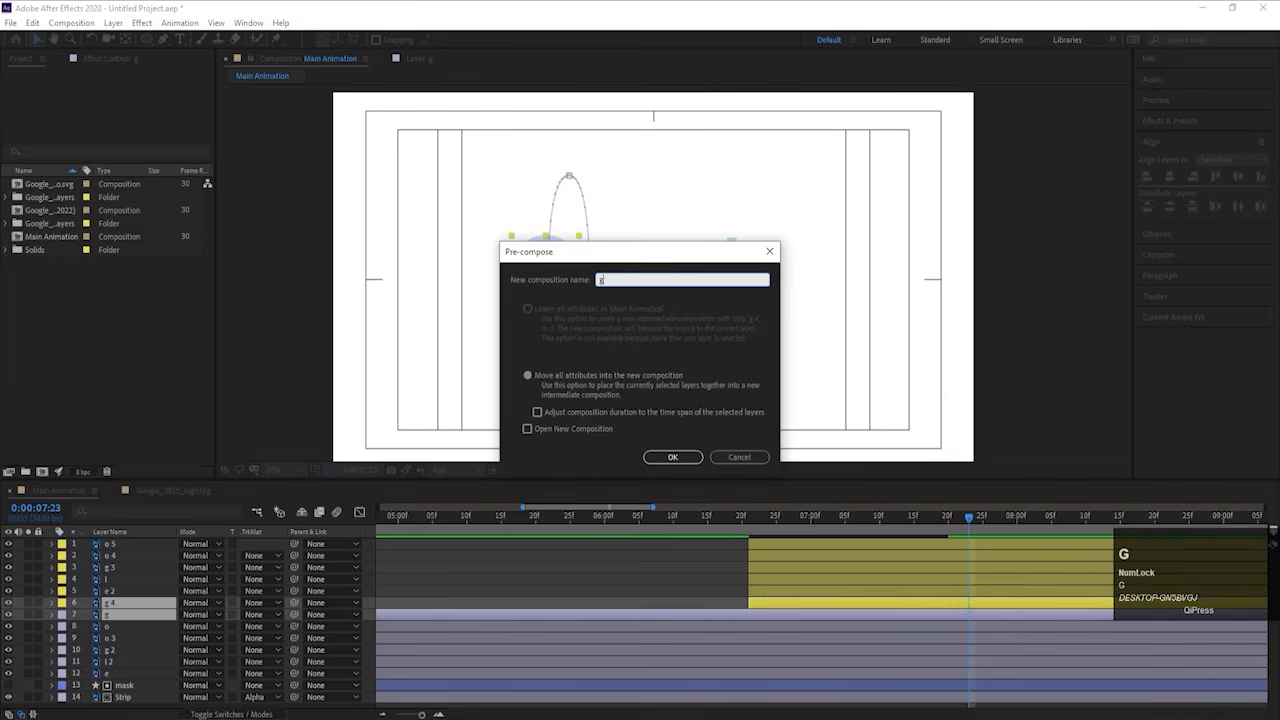
{"action": "key", "text": "Return"}
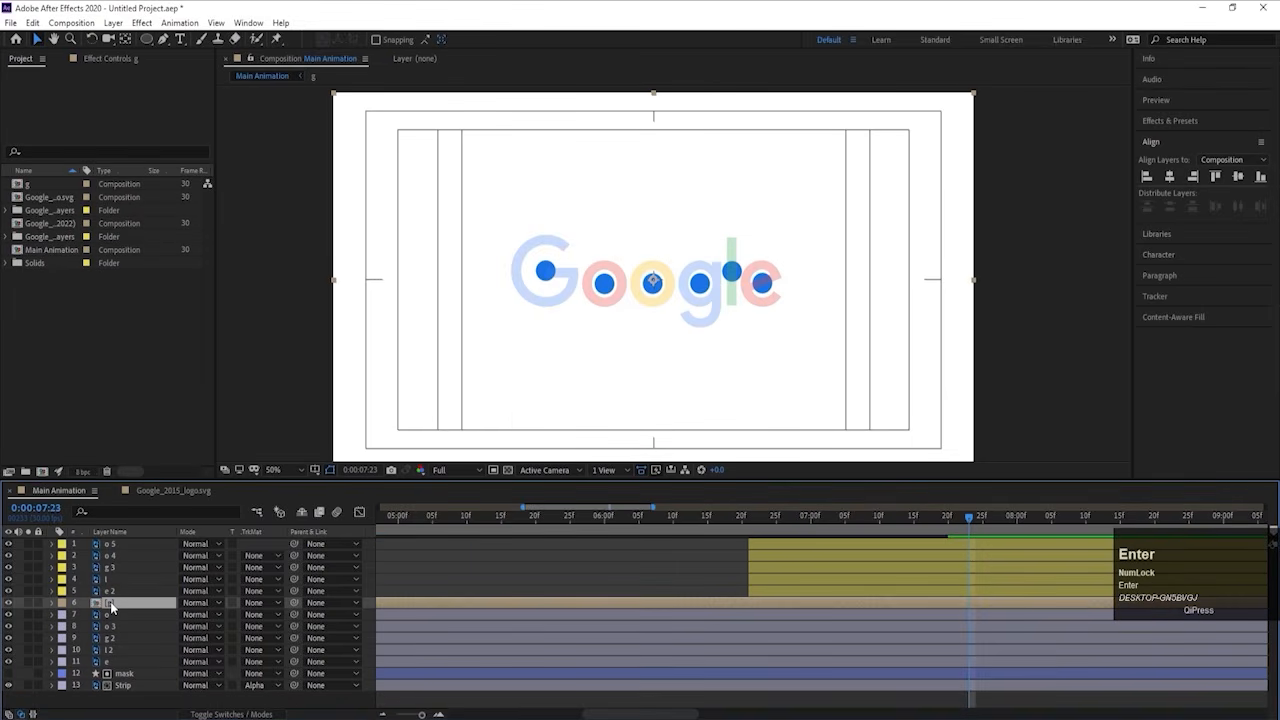
{"action": "key", "text": "ctrl"}
{"action": "key", "text": "ctrl+z"}
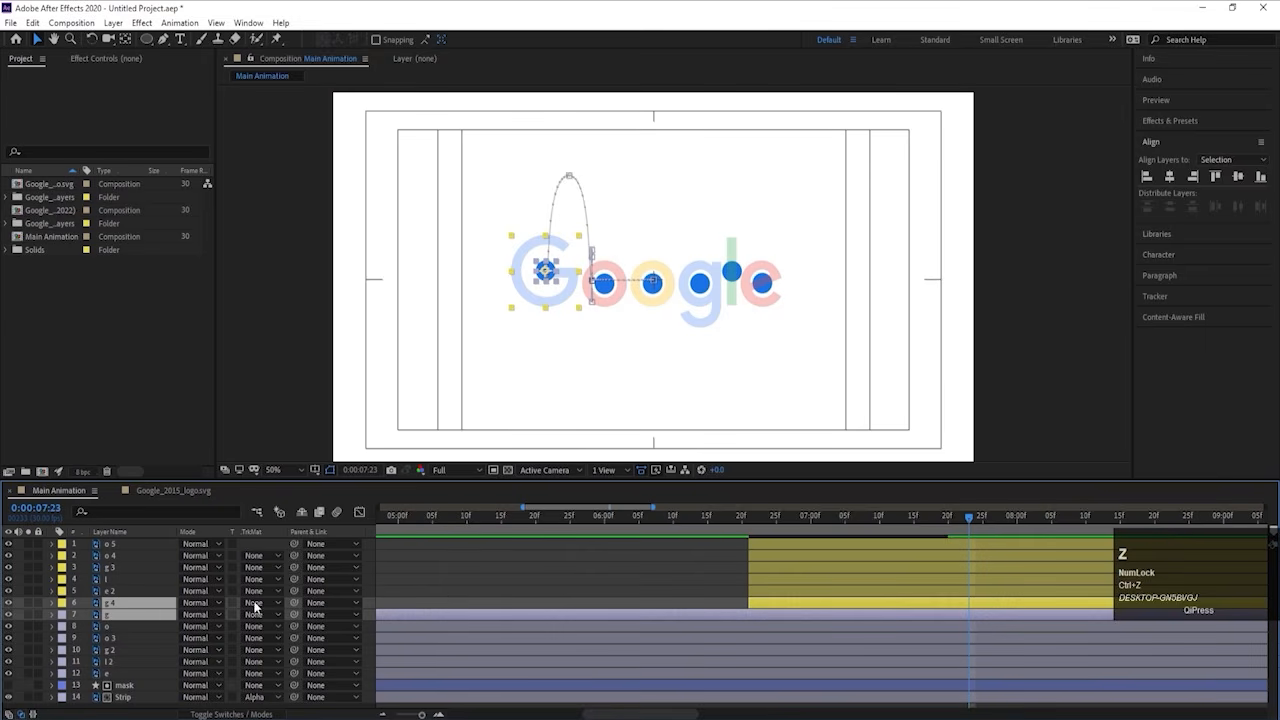
{"action": "left_click", "coordinate": [449, 594]}
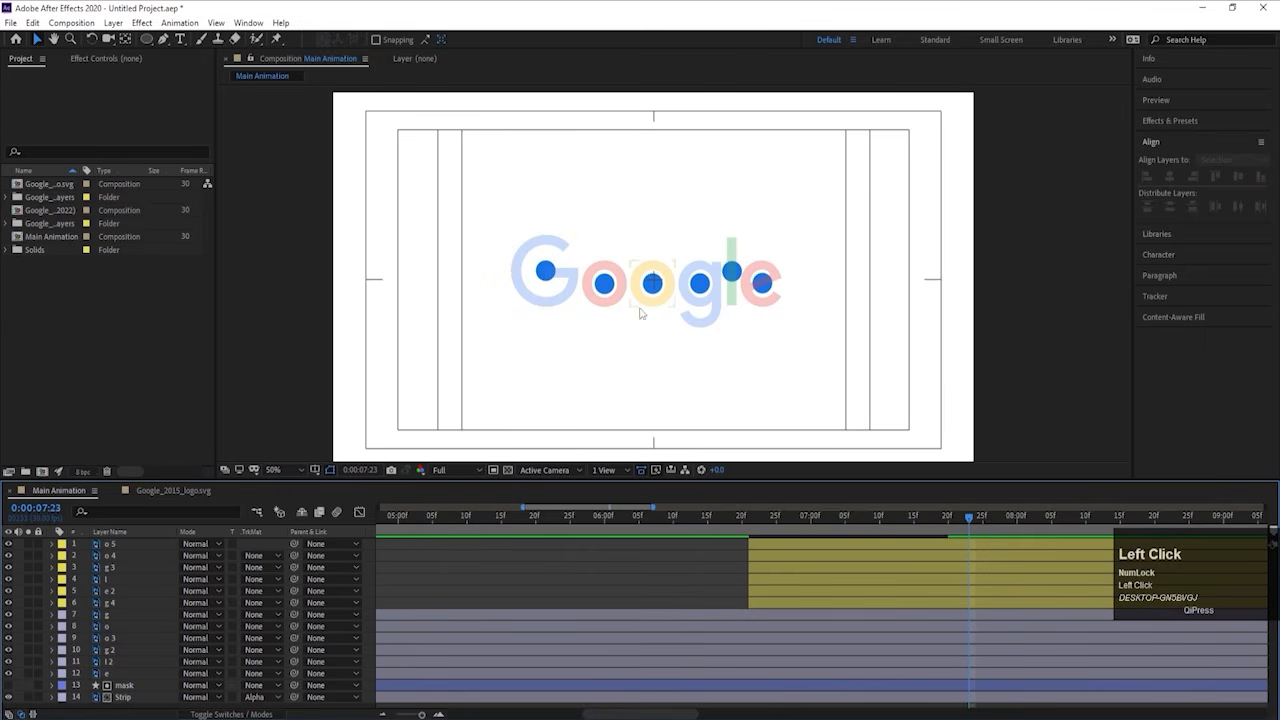
Step: Move letter layer o 5 directly above circle layer o, and letter layer o 4 directly above circle layer o 3
{"action": "left_click", "coordinate": [604, 284]}
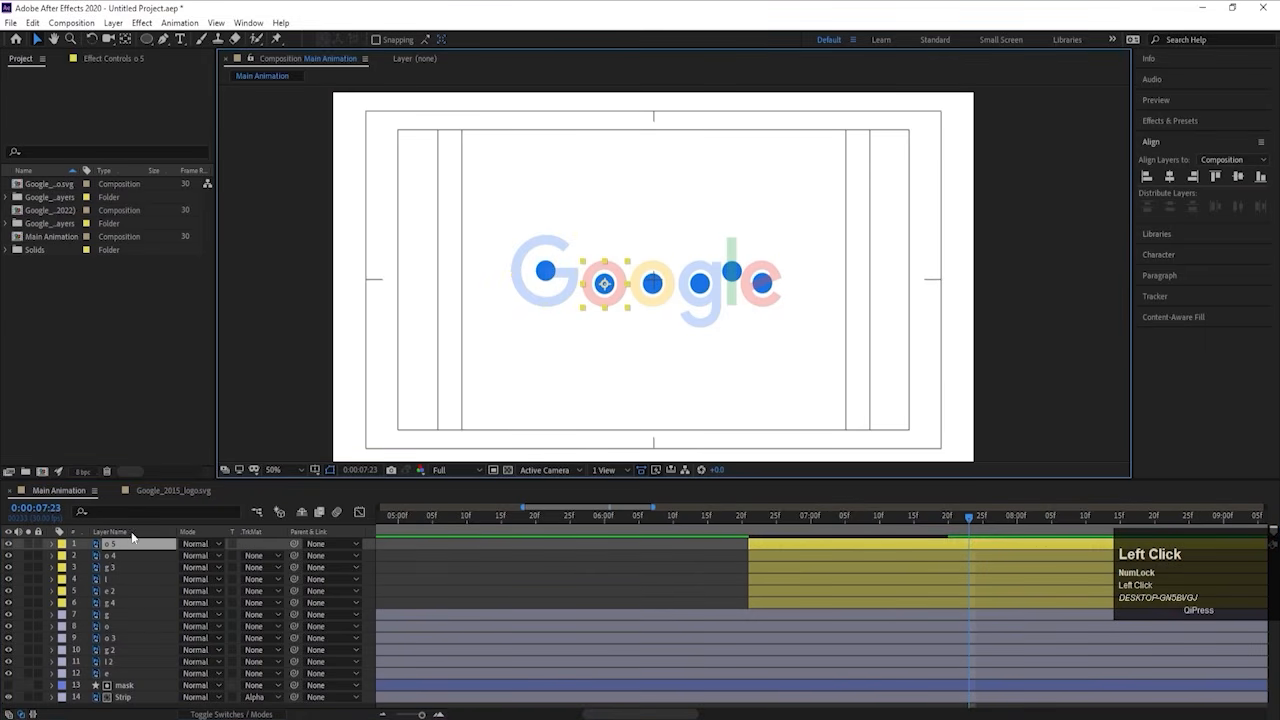
{"action": "left_click_drag", "start_coordinate": [113, 544], "coordinate": [116, 634]}
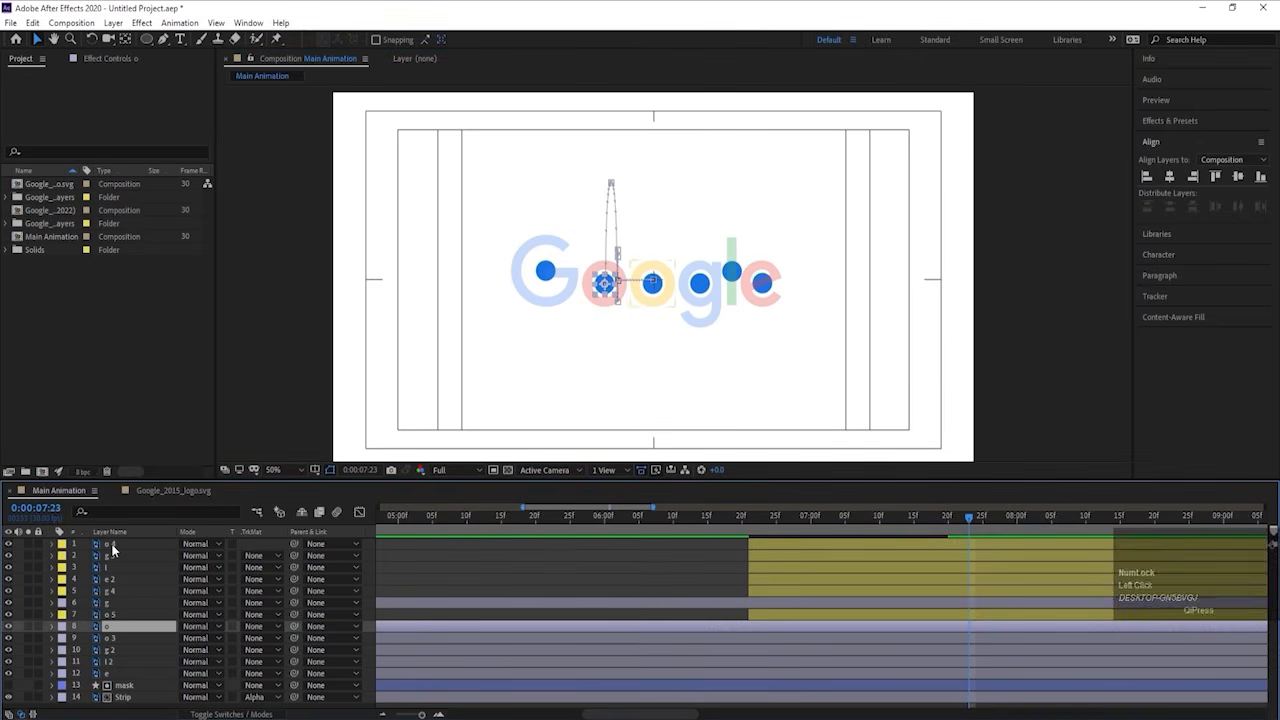
{"action": "left_click_drag", "start_coordinate": [113, 544], "coordinate": [117, 647]}
{"action": "left_click", "coordinate": [109, 641]}
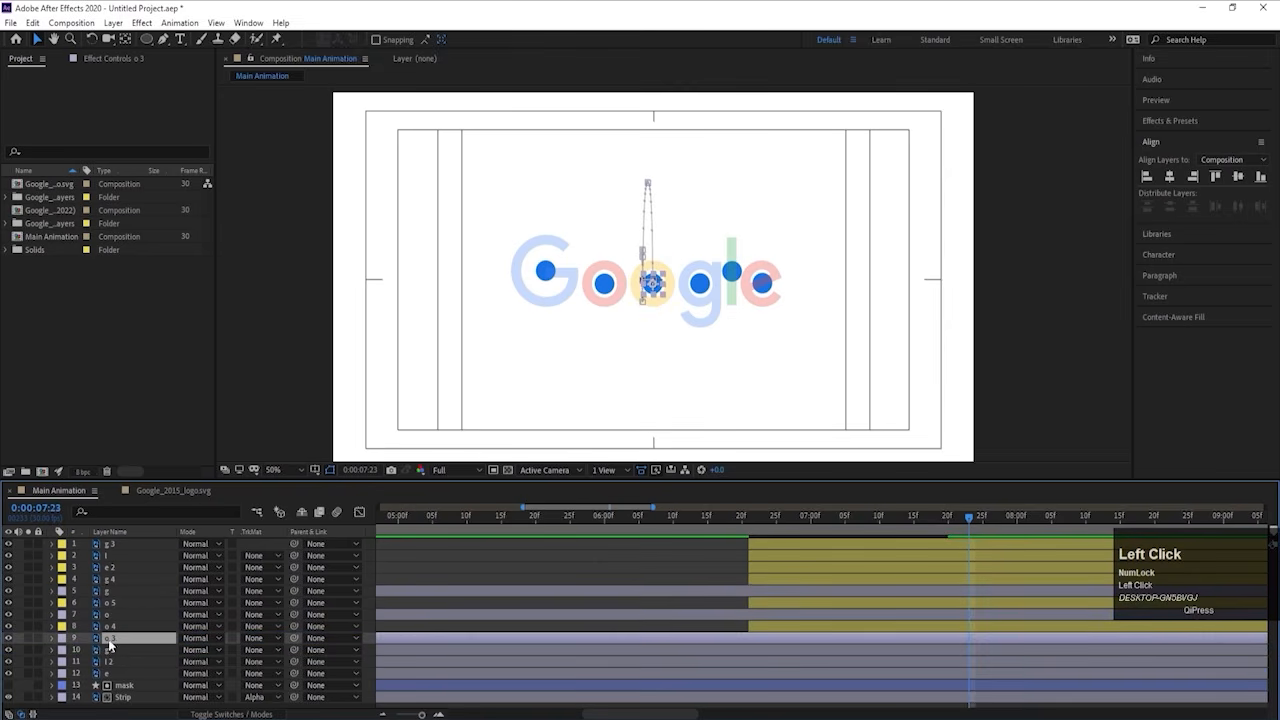
{"action": "left_click", "coordinate": [109, 622]}
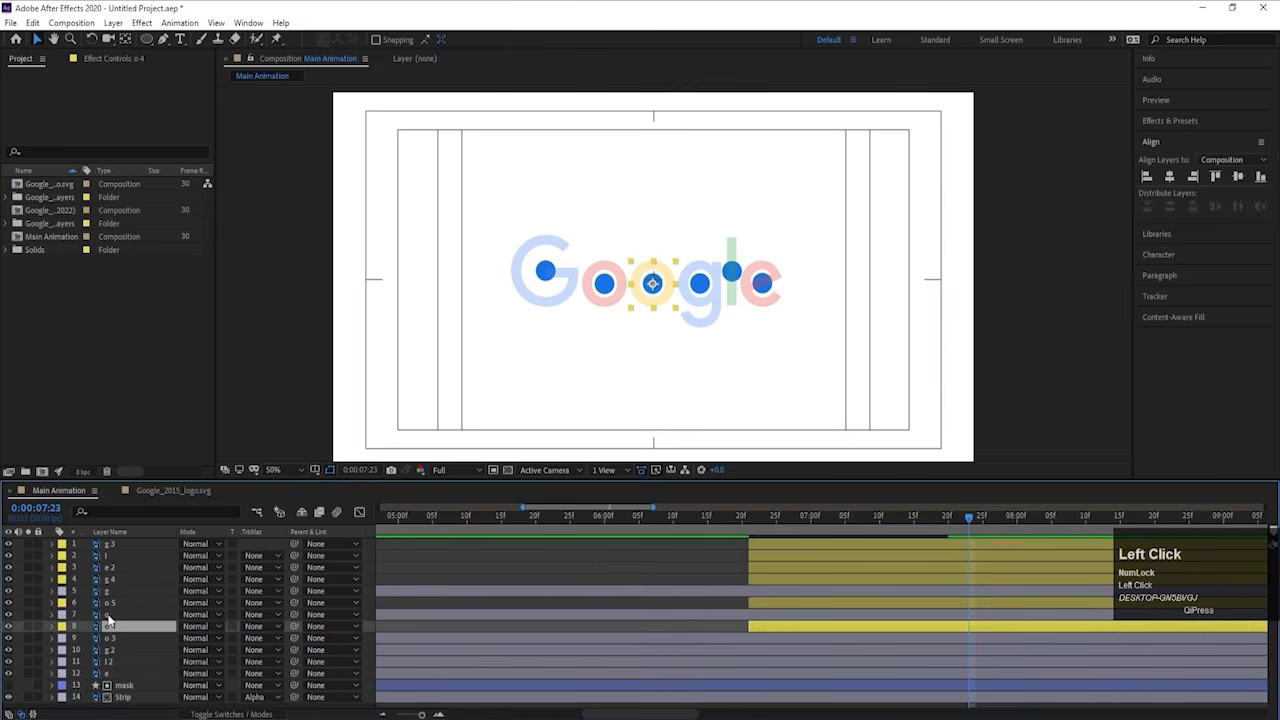
Step: Place letter layers g 3, l and e 2 directly above their matching circle layers g 2, l 2 and e
{"action": "left_click", "coordinate": [110, 545]}
{"action": "left_click_drag", "start_coordinate": [116, 549], "coordinate": [120, 646]}
{"action": "left_click", "coordinate": [112, 653]}
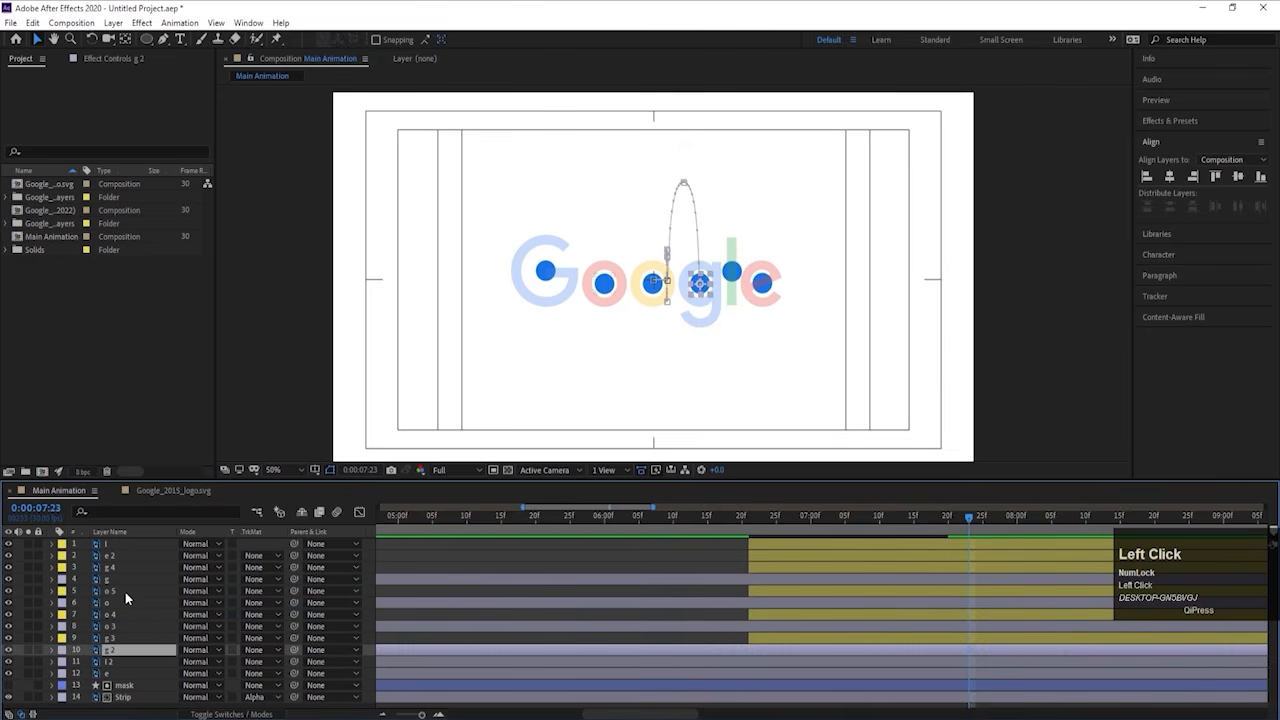
{"action": "left_click_drag", "start_coordinate": [111, 548], "coordinate": [140, 662]}
{"action": "left_click", "coordinate": [108, 663]}
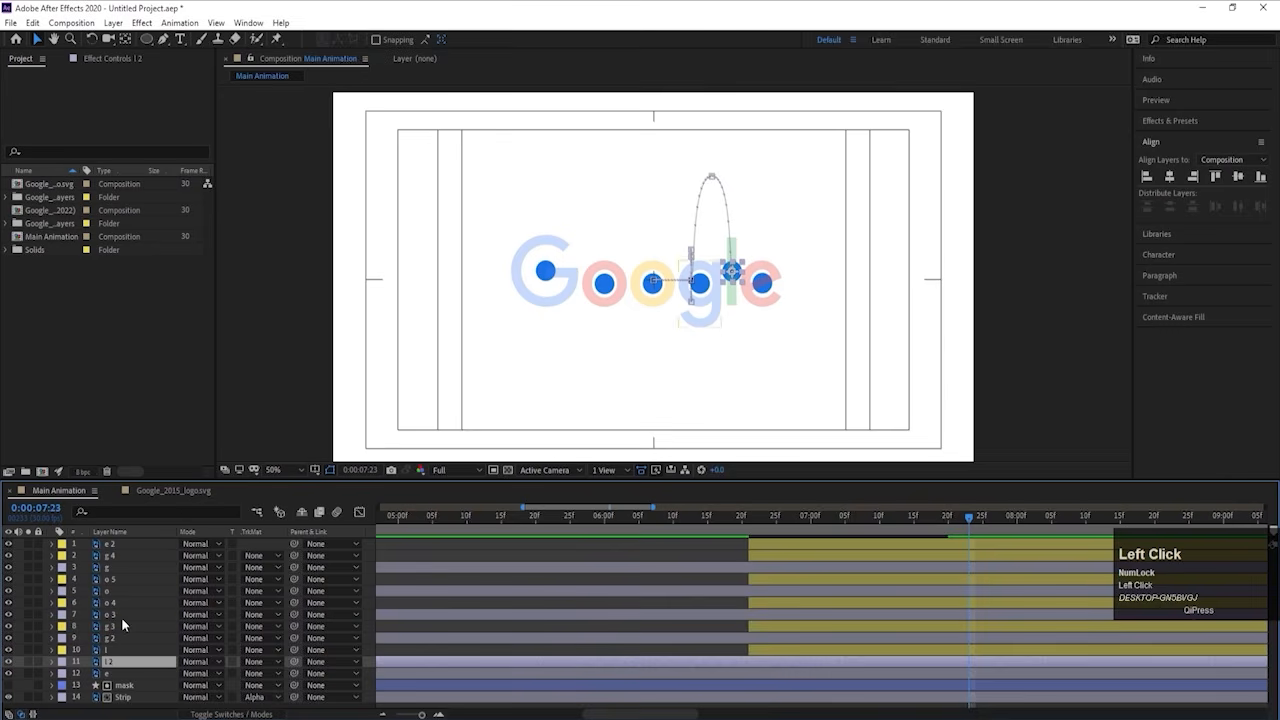
{"action": "left_click_drag", "start_coordinate": [119, 545], "coordinate": [152, 672]}
{"action": "left_click", "coordinate": [110, 674]}
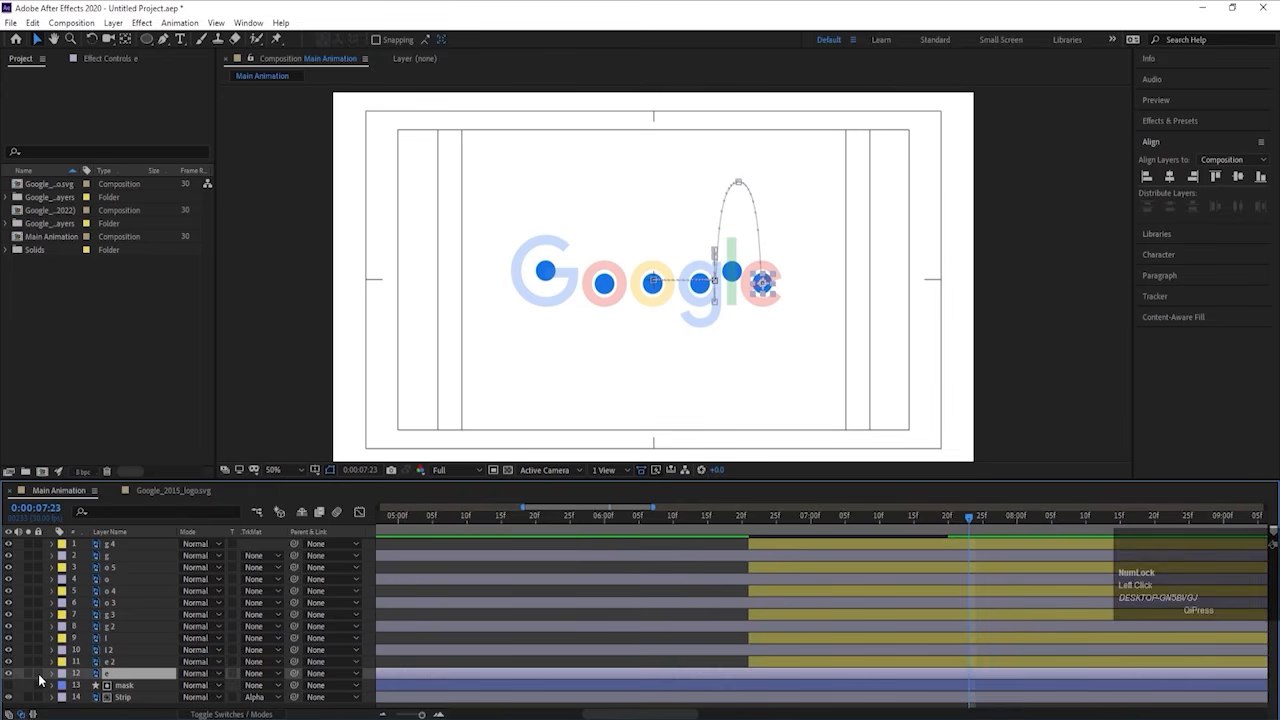
Step: Check the letter and circle layer pairs by selecting them and briefly hiding layers e, e 2 and g
{"action": "left_click", "coordinate": [8, 674]}
{"action": "left_click", "coordinate": [8, 674]}
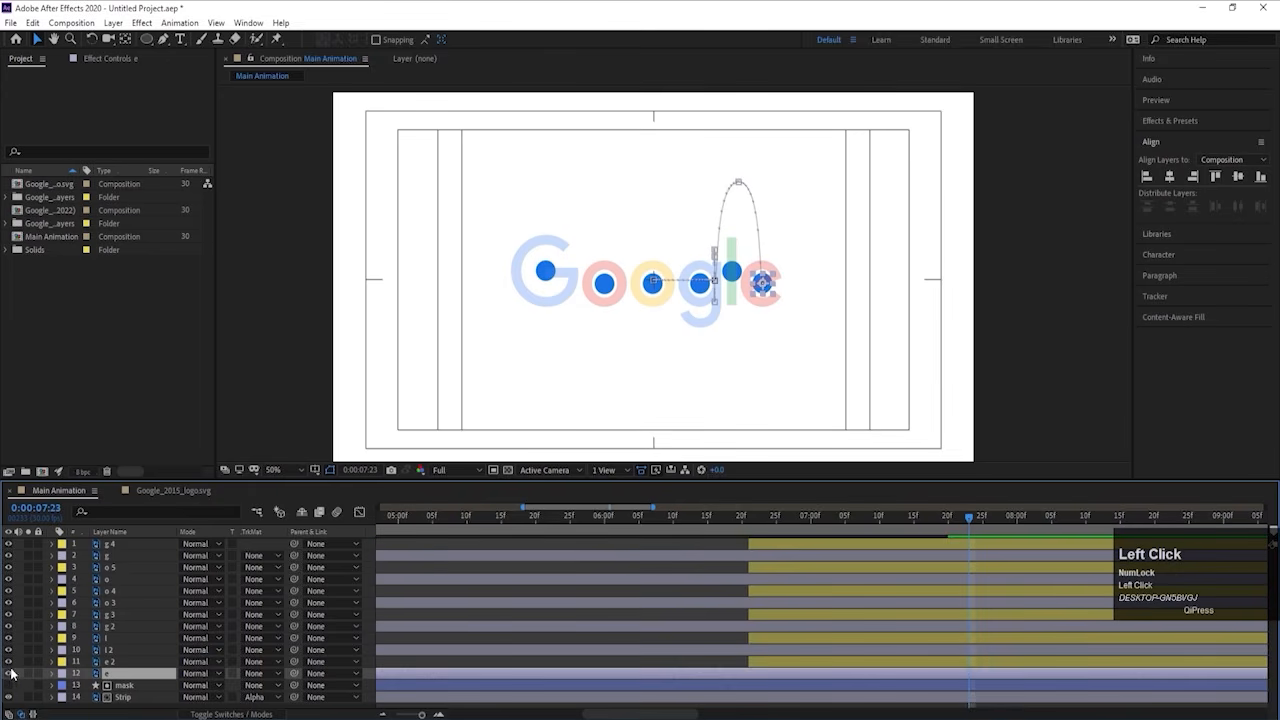
{"action": "left_click", "coordinate": [112, 662]}
{"action": "left_click", "coordinate": [9, 663]}
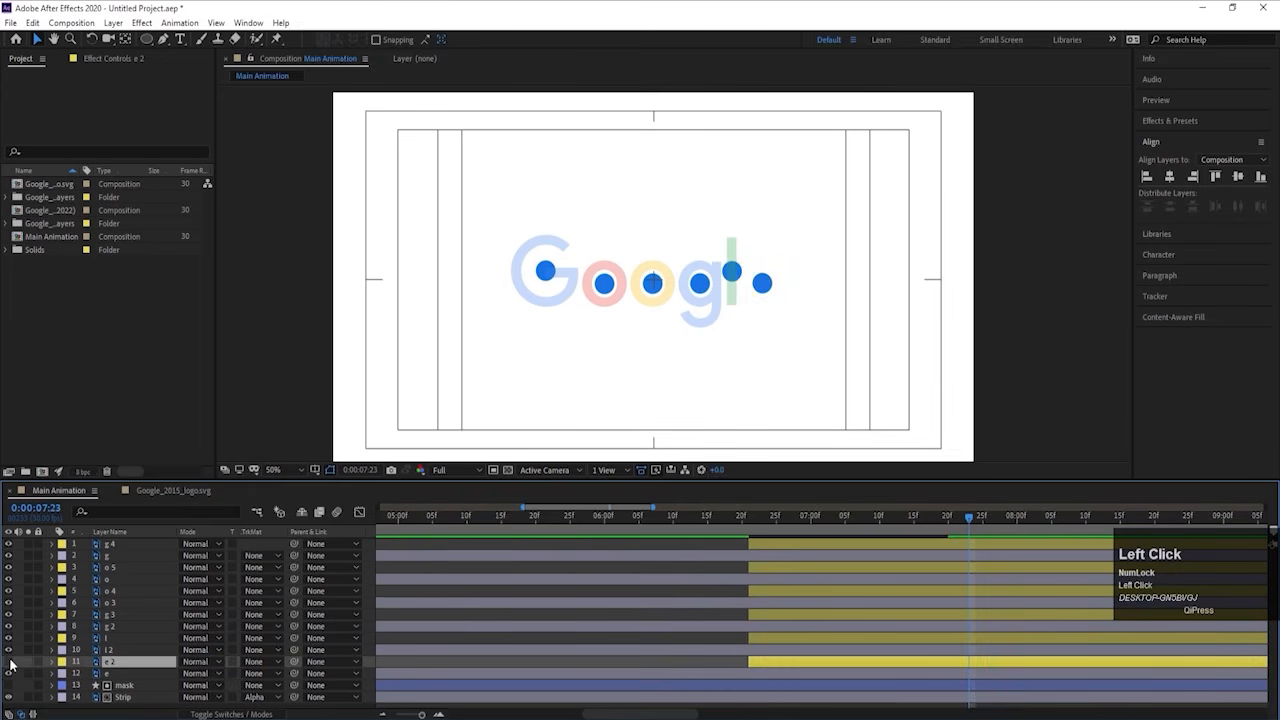
{"action": "left_click", "coordinate": [9, 663]}
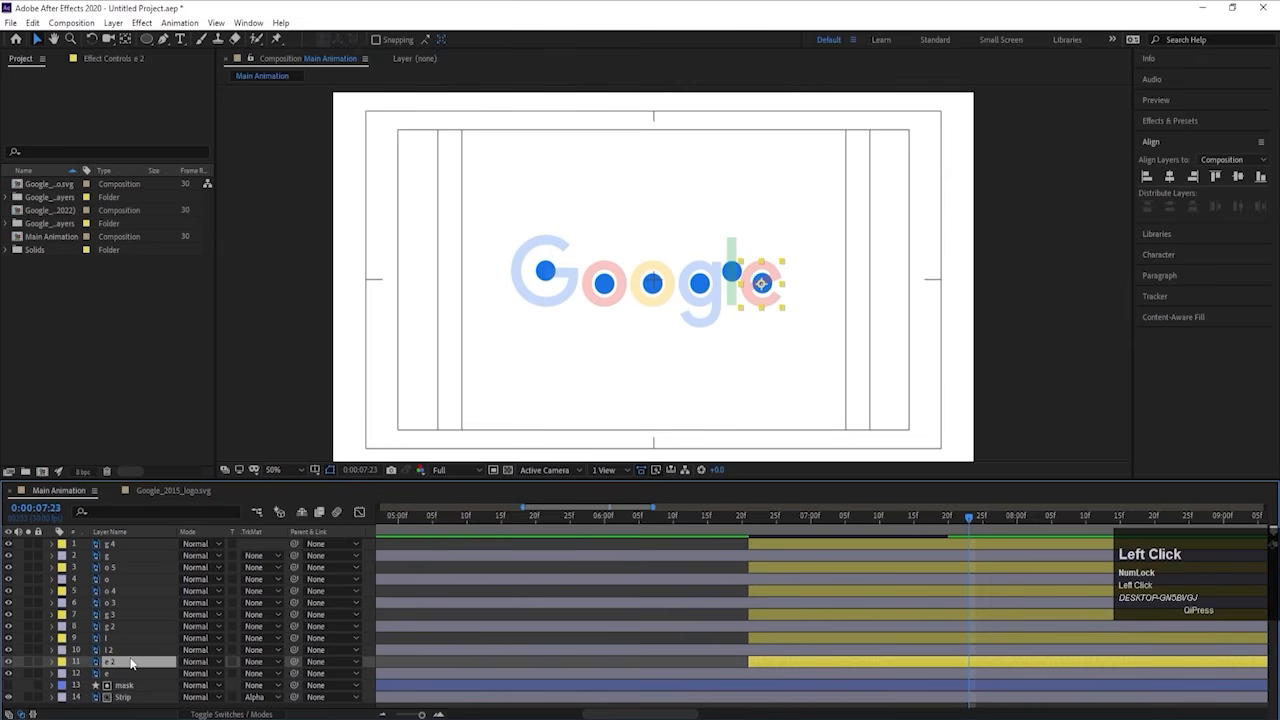
{"action": "left_click", "coordinate": [116, 543]}
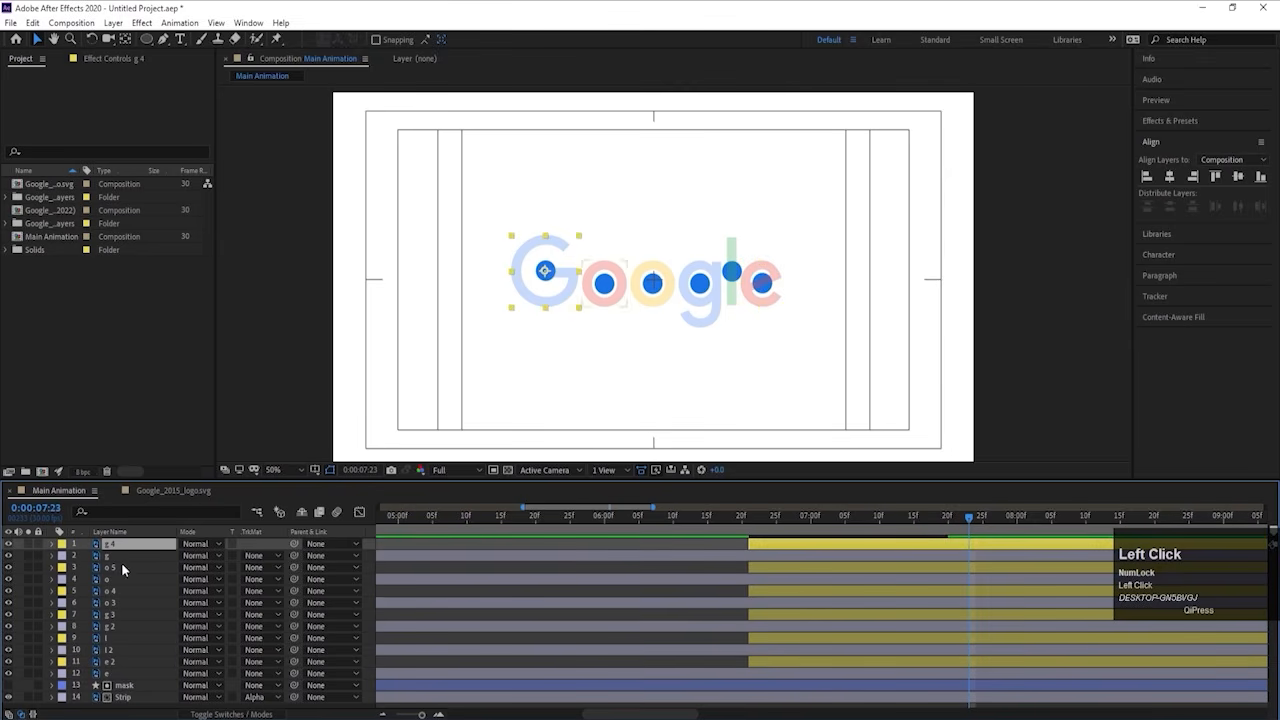
{"action": "left_click", "coordinate": [113, 557]}
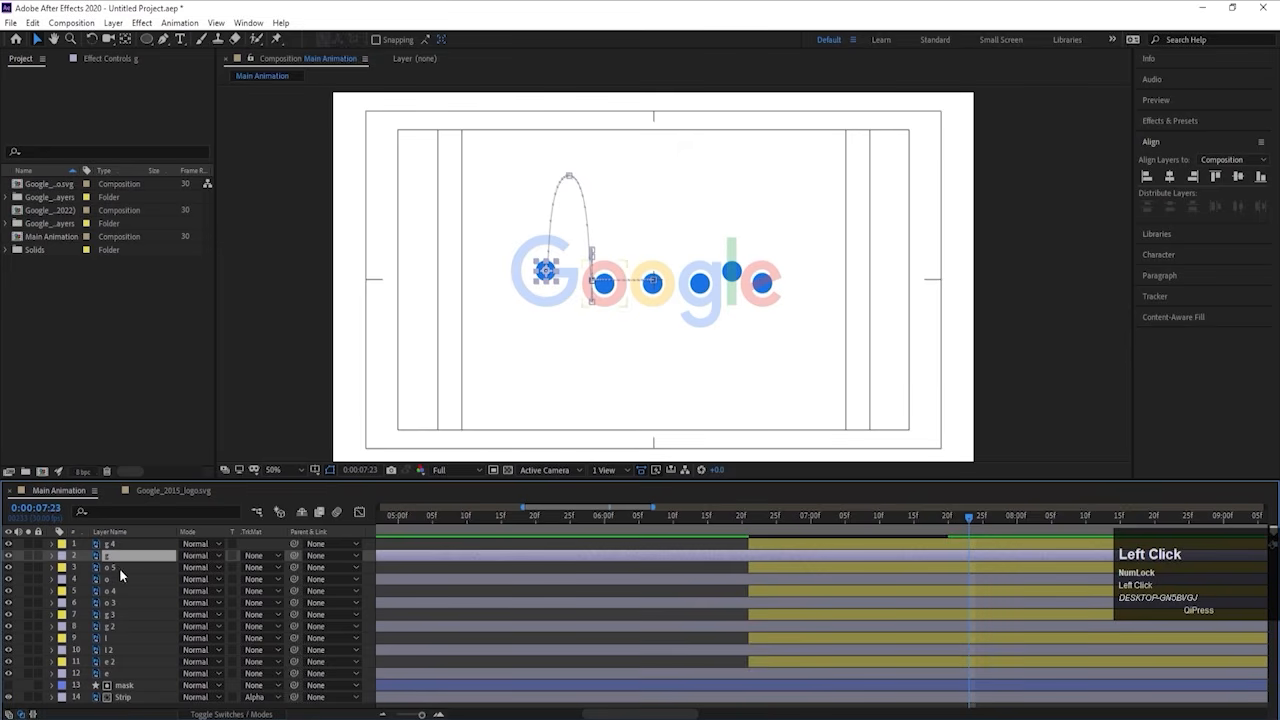
{"action": "left_click", "coordinate": [8, 557]}
{"action": "left_click", "coordinate": [8, 557]}
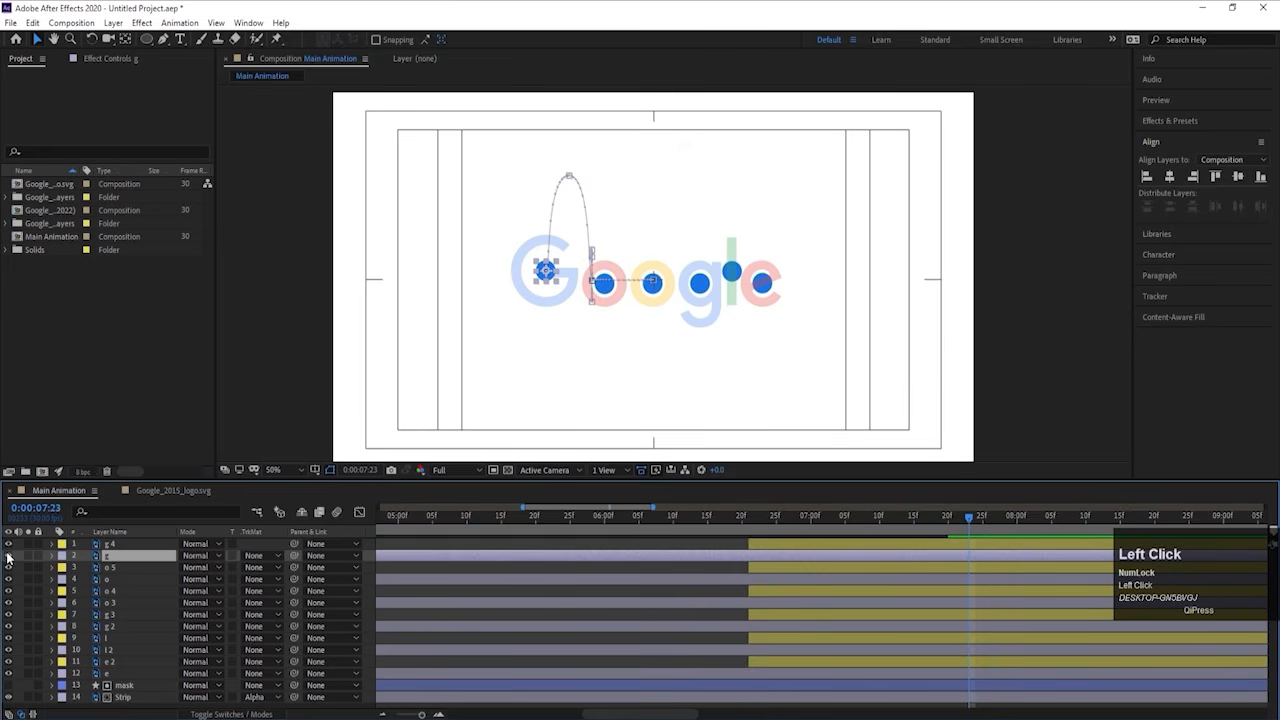
{"action": "left_click", "coordinate": [98, 544]}
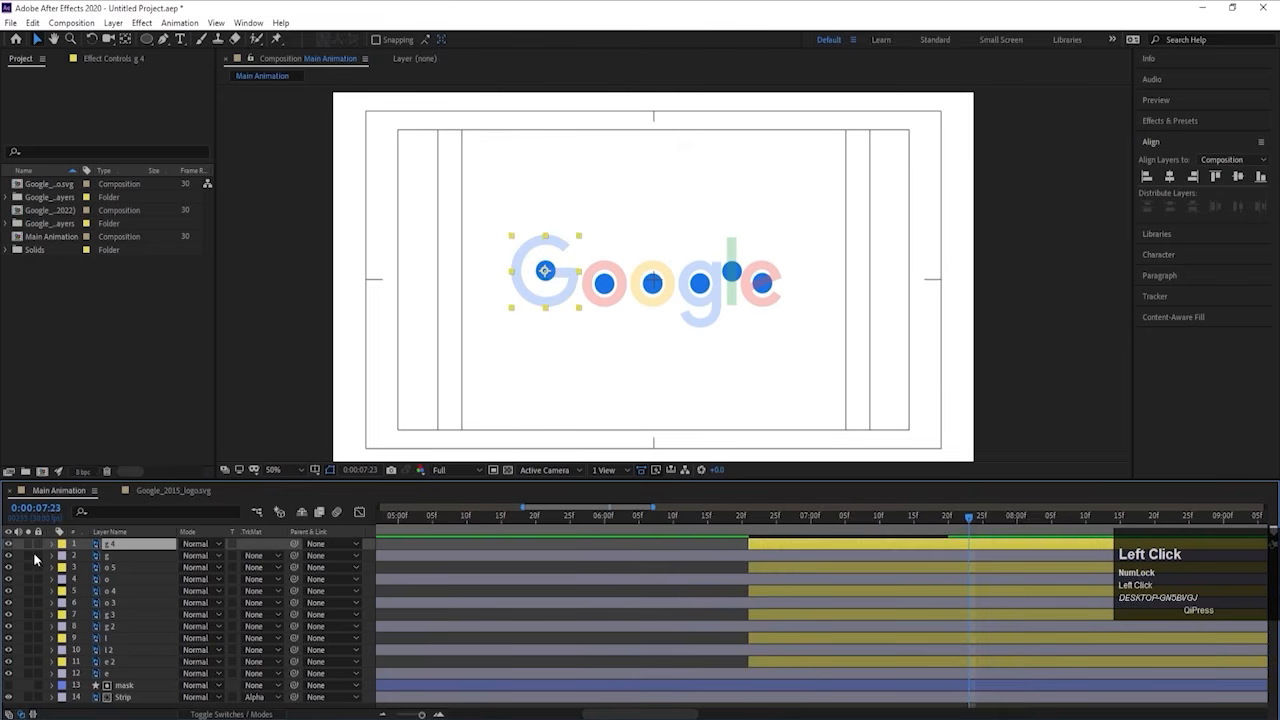
{"action": "left_click", "coordinate": [108, 580]}
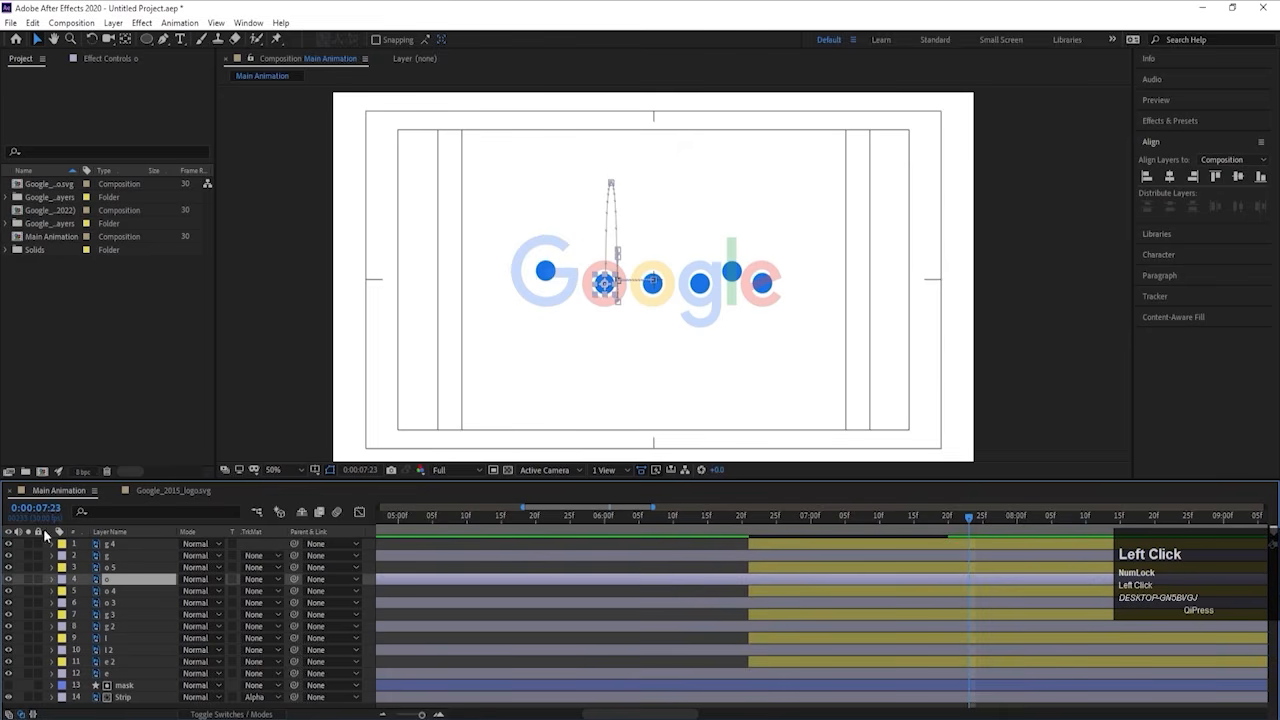
Step: Compare circle layer e with letter layer e 2 and scrub between 0:00:07:17 and 0:00:08:00 to examine the circles' final bounce
{"action": "left_click", "coordinate": [122, 675]}
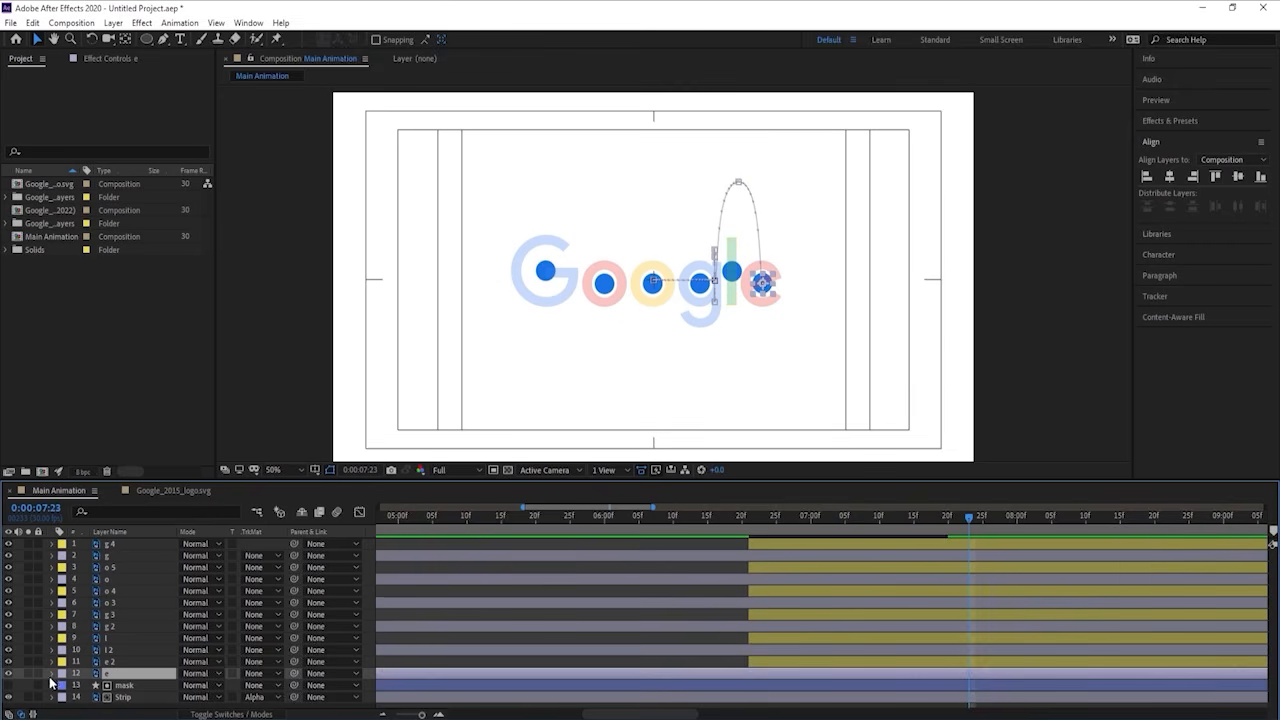
{"action": "left_click", "coordinate": [10, 672]}
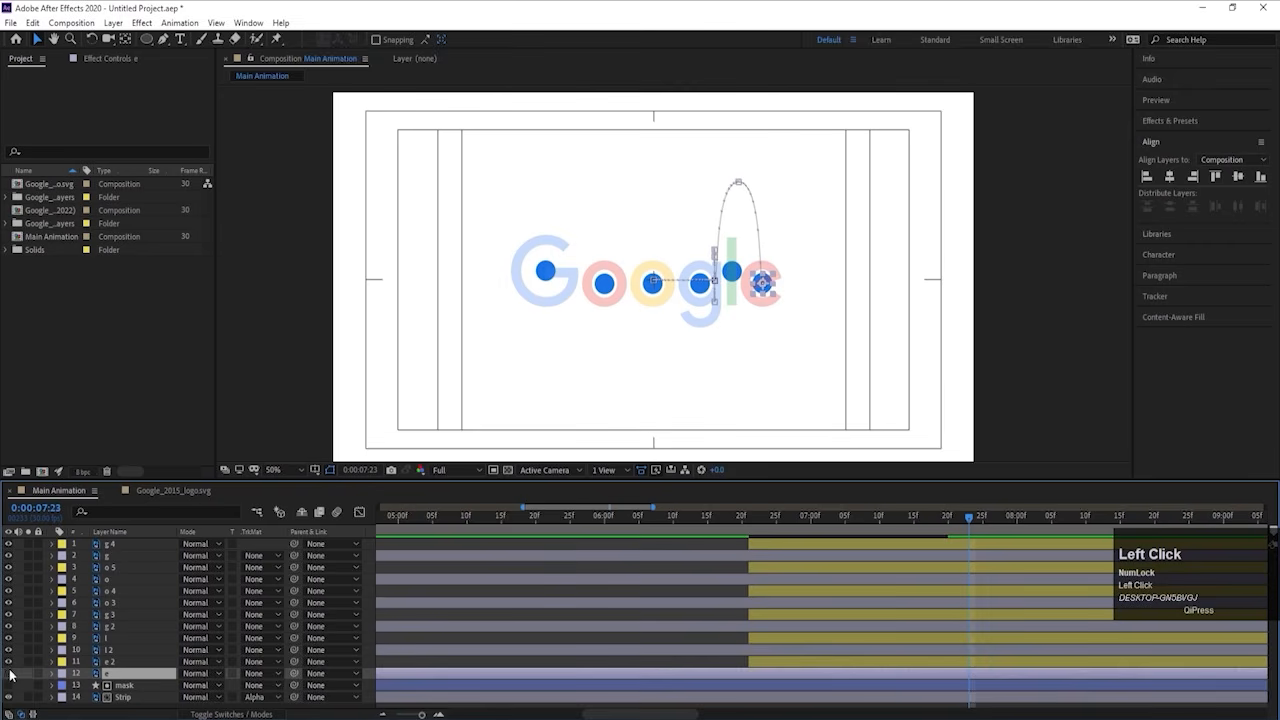
{"action": "left_click", "coordinate": [115, 663]}
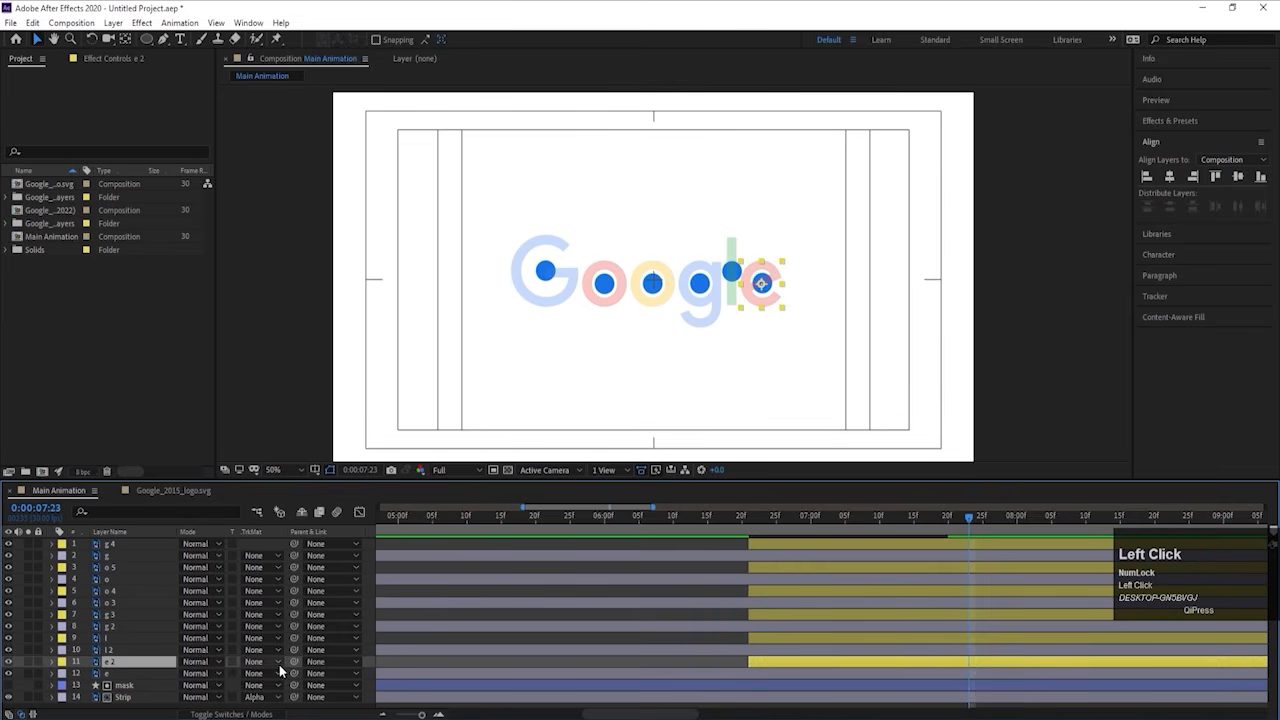
{"action": "left_click", "coordinate": [110, 674]}
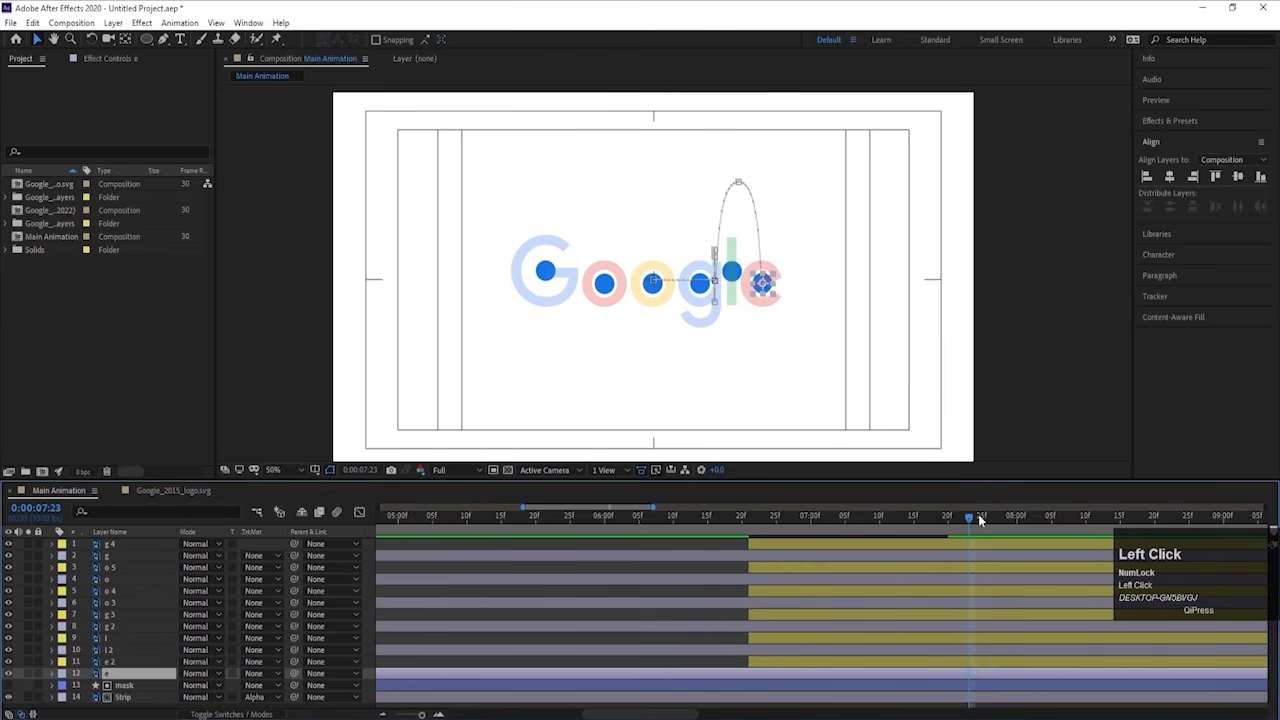
{"action": "mouse_move", "coordinate": [925, 517]}
{"action": "left_mouse_down"}
{"action": "mouse_move", "coordinate": [891, 517]}
{"action": "mouse_move", "coordinate": [938, 530]}
{"action": "left_mouse_up"}
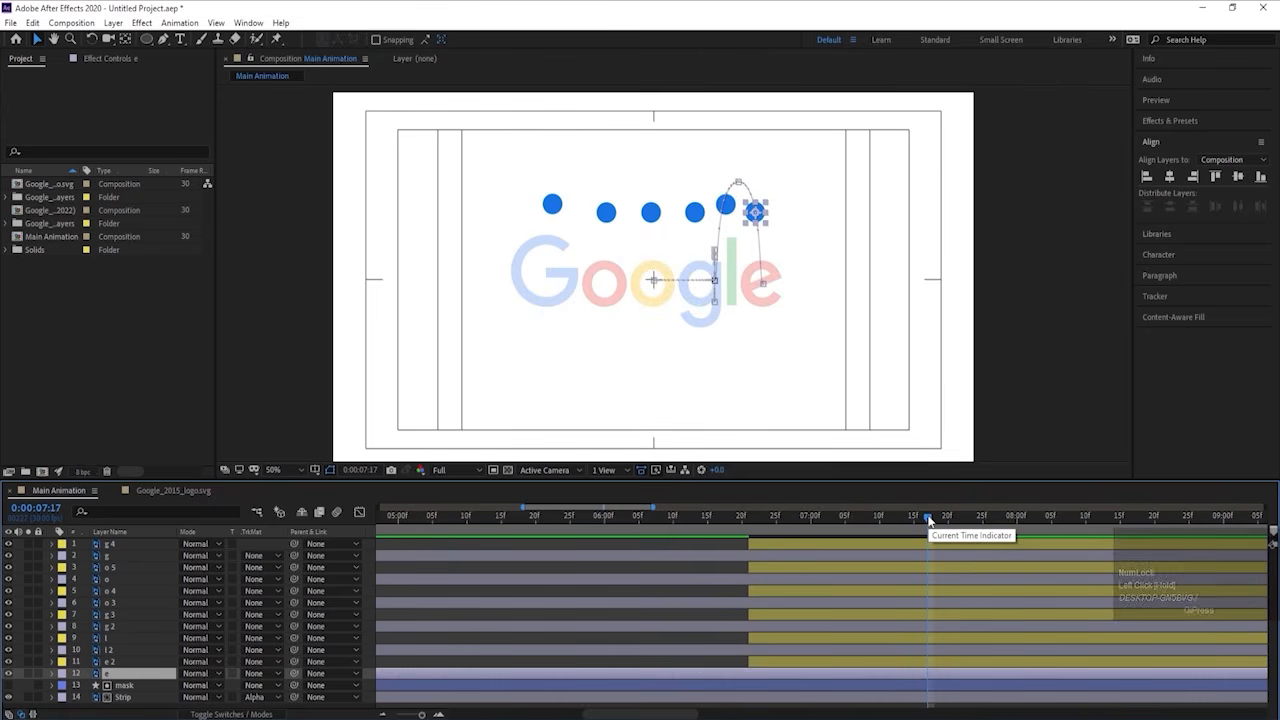
{"action": "left_click_drag", "start_coordinate": [929, 518], "coordinate": [1020, 530]}
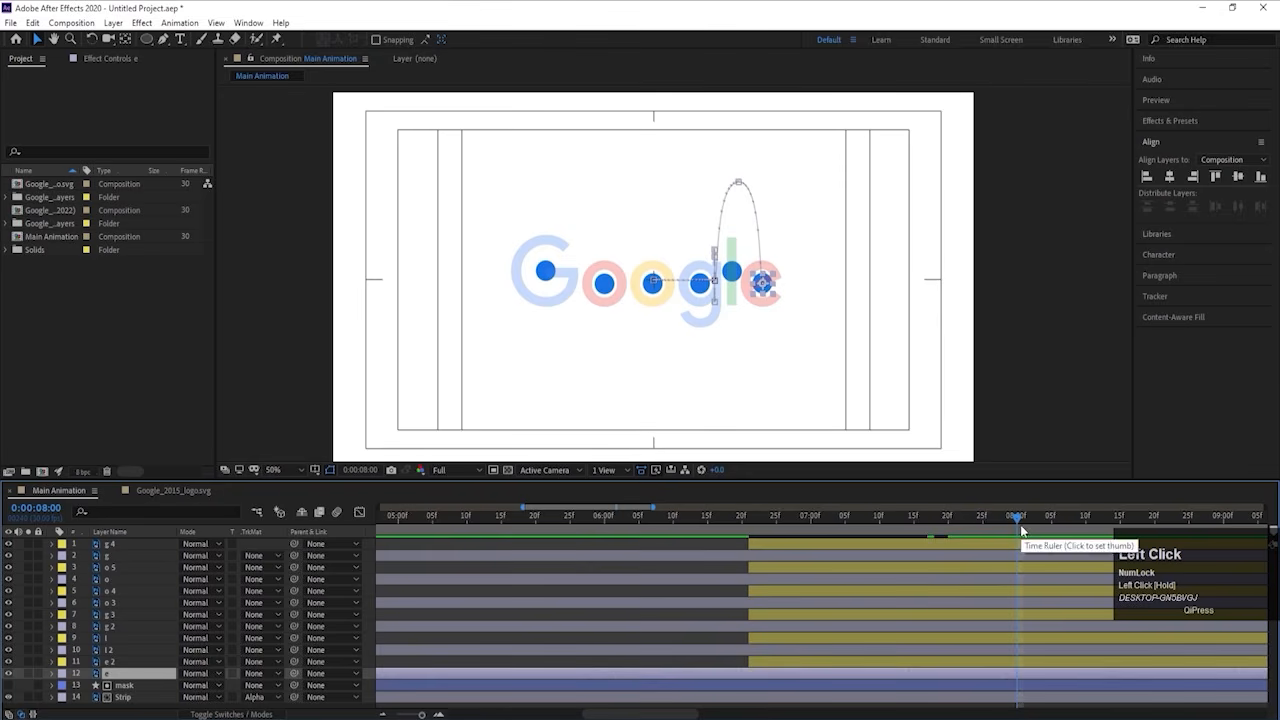
Step: Reveal all layers' keyframes to review the circles' landing time, park the playhead at 0:00:08:00 and collapse the keyframes
{"action": "left_click", "coordinate": [709, 567]}
{"action": "key", "text": "u"}
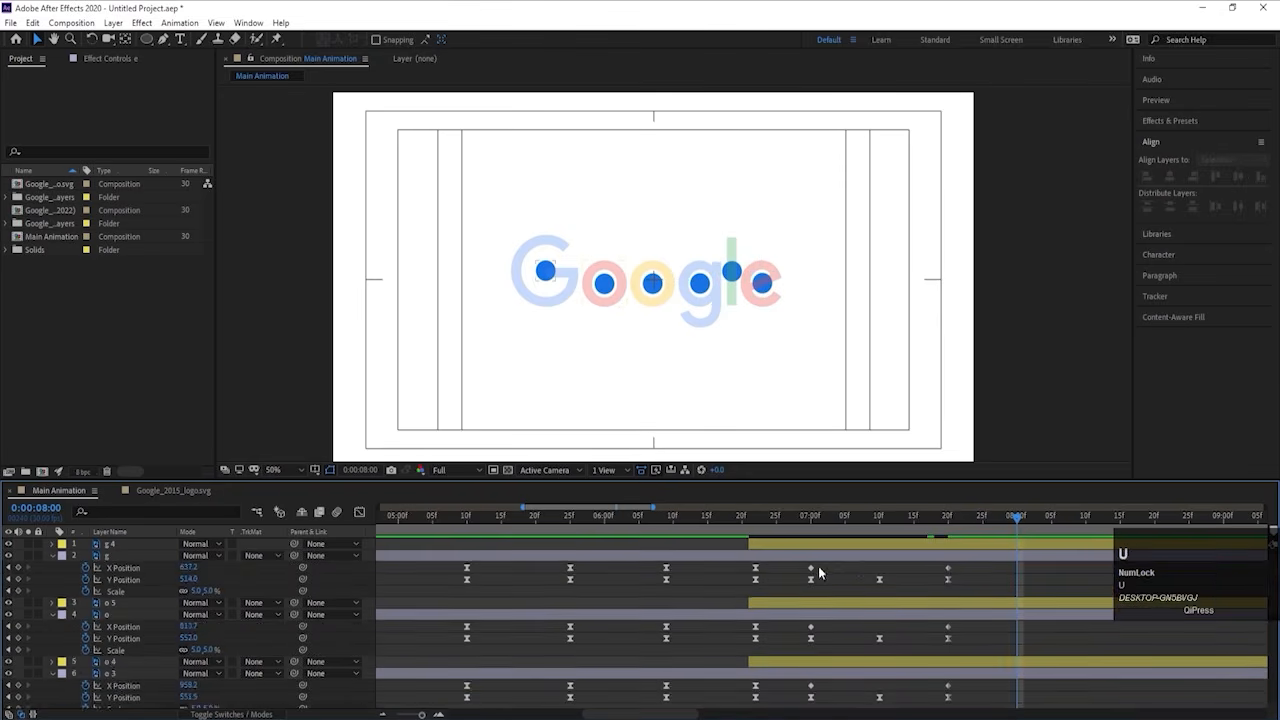
{"action": "scroll", "coordinate": [928, 583], "scroll_direction": "down", "scroll_amount": 6}
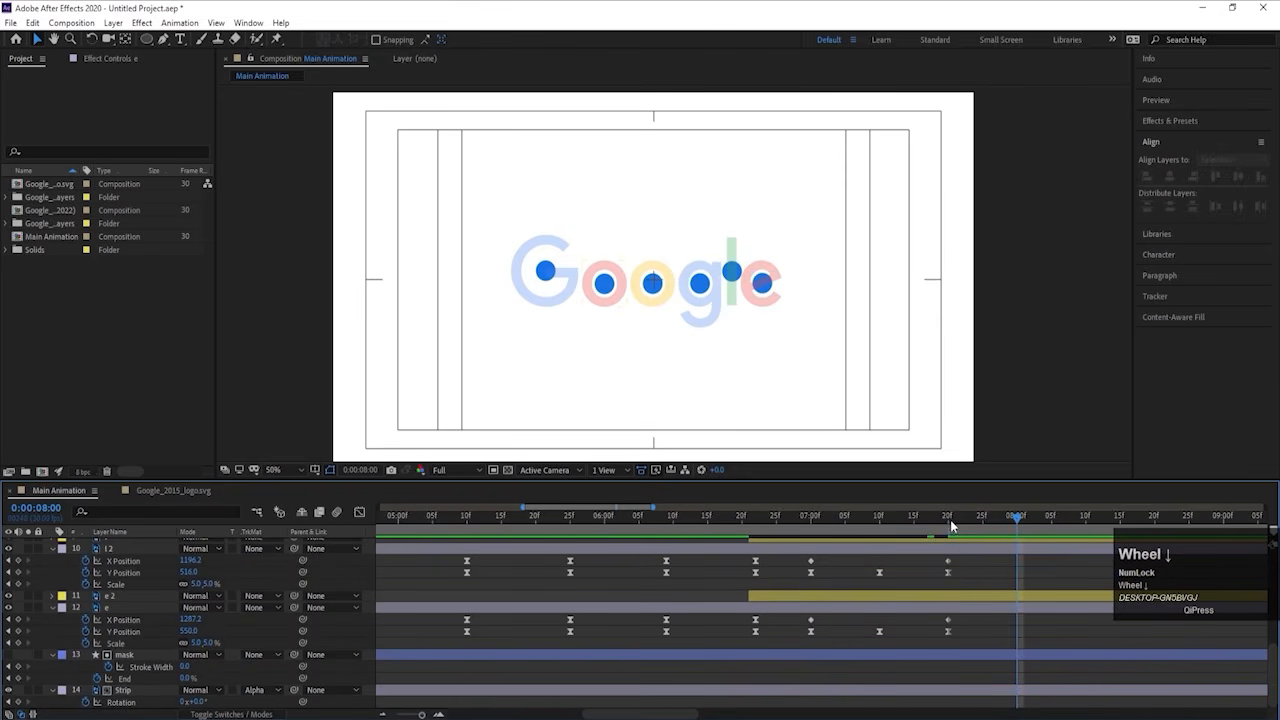
{"action": "left_click", "coordinate": [949, 520]}
{"action": "left_click_drag", "start_coordinate": [951, 523], "coordinate": [1021, 521]}
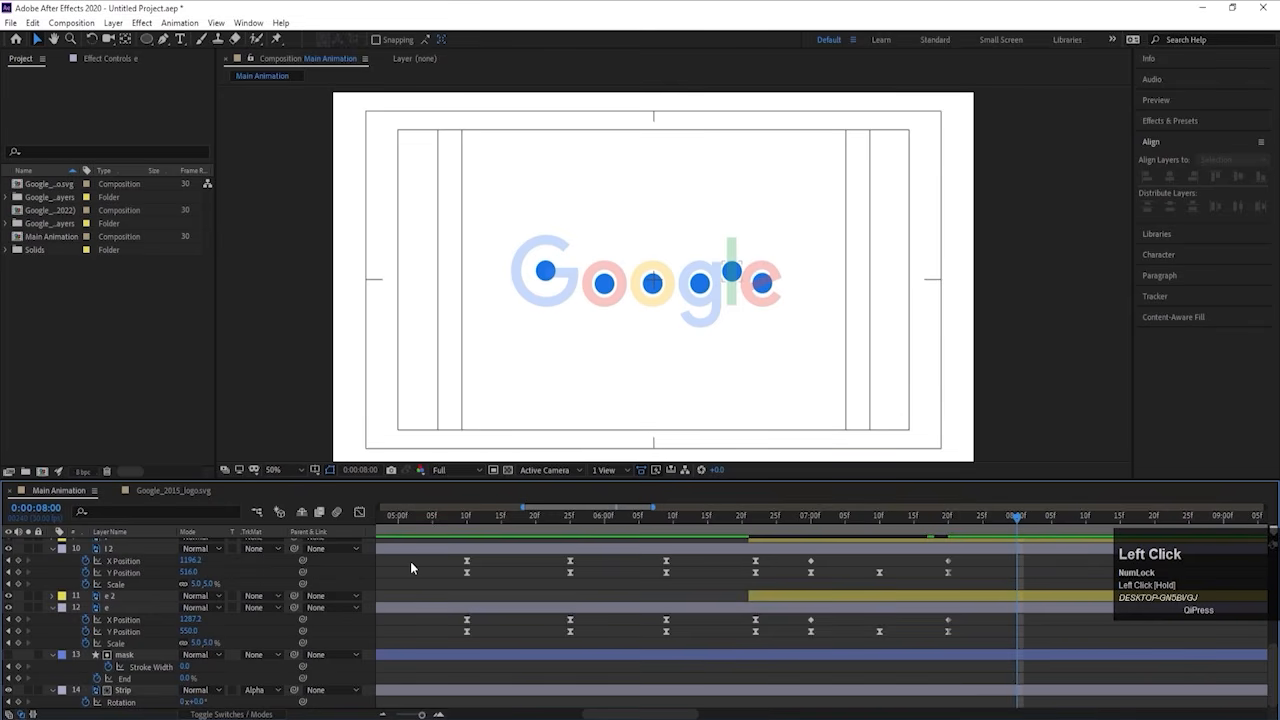
{"action": "key", "text": "u"}
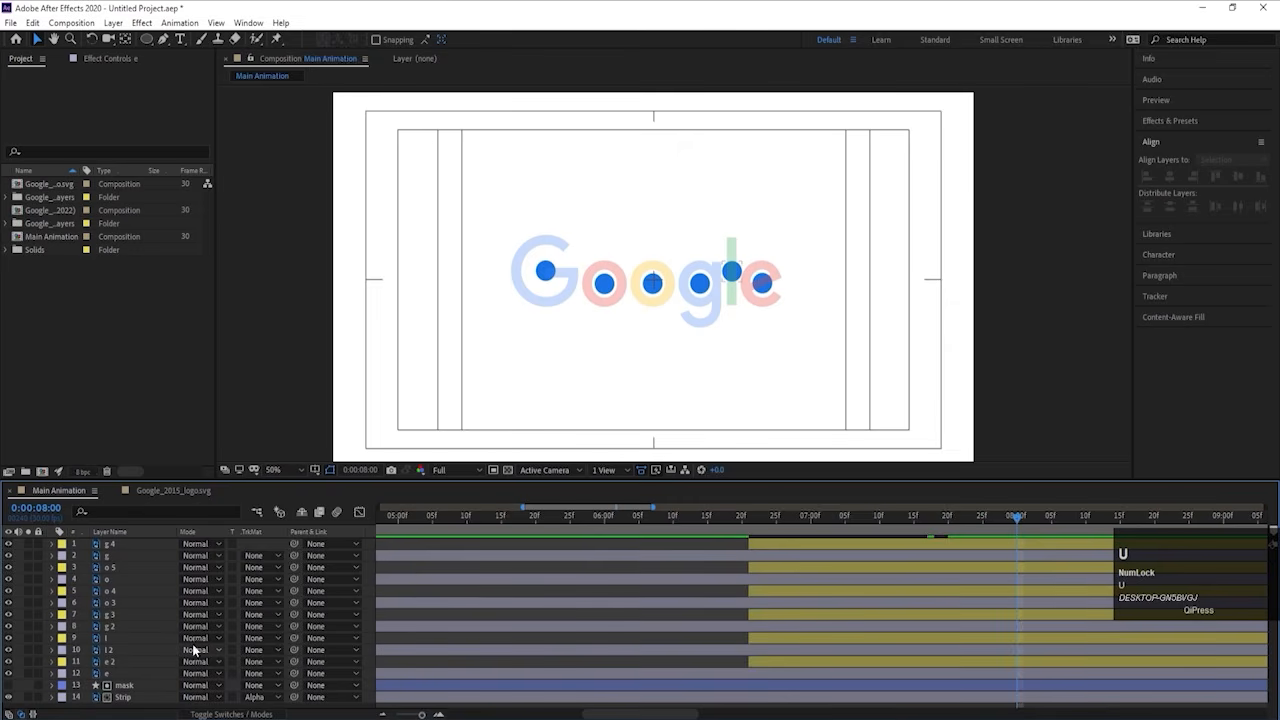
Step: Parent letter layer e 2 to circle layer e, letter l to circle l 2, and letter g 3 to circle g 2
{"action": "left_click", "coordinate": [124, 662]}
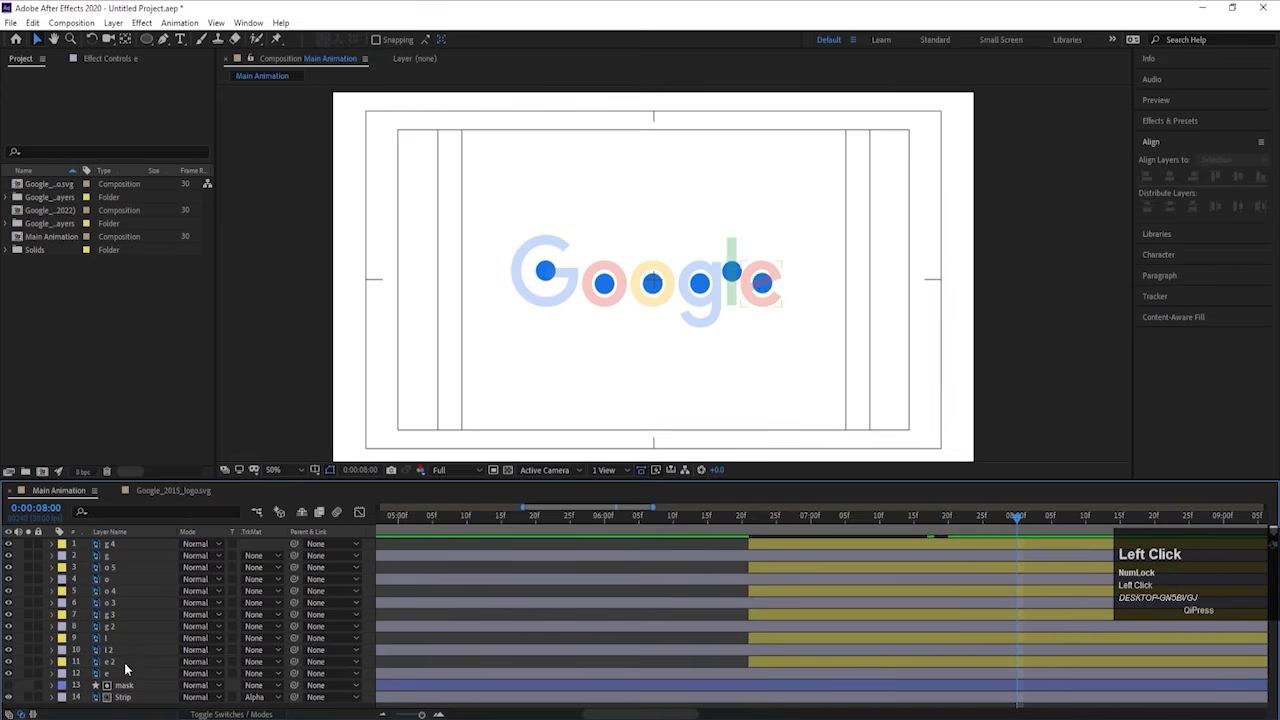
{"action": "left_click_drag", "start_coordinate": [294, 662], "coordinate": [148, 672]}
{"action": "left_click", "coordinate": [108, 640]}
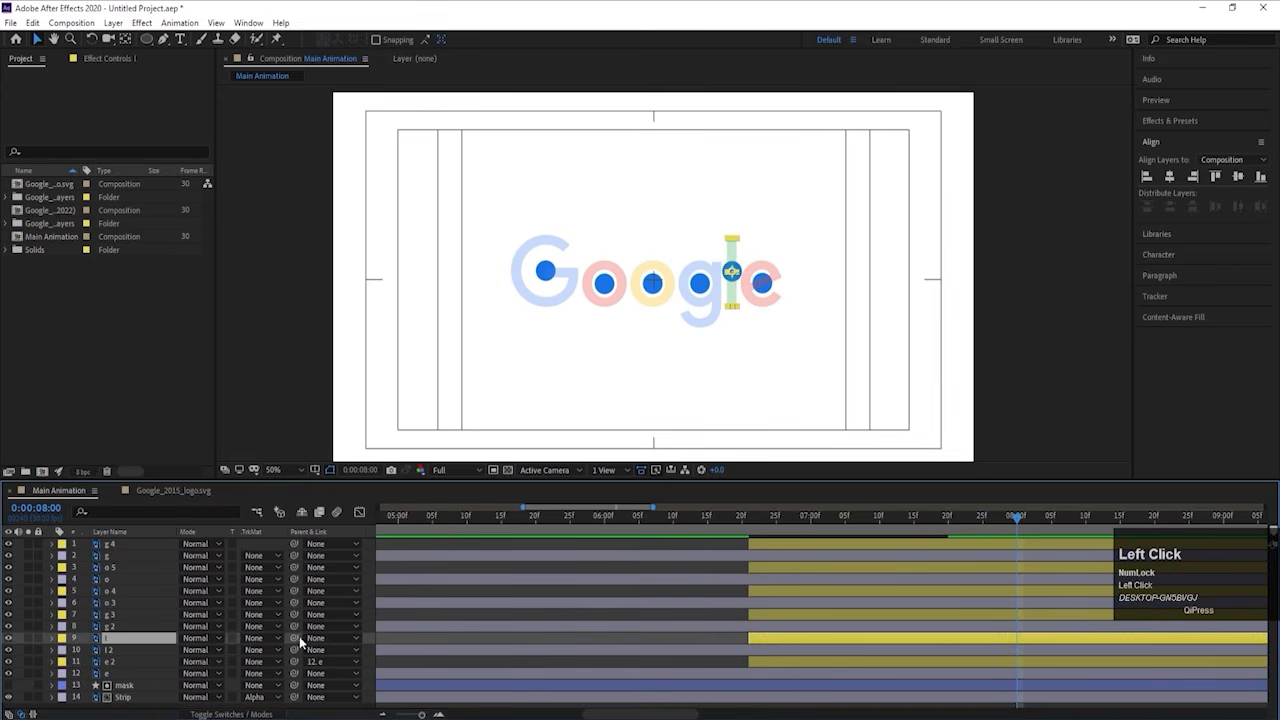
{"action": "left_click_drag", "start_coordinate": [299, 636], "coordinate": [106, 650]}
{"action": "left_click", "coordinate": [110, 614]}
{"action": "left_click_drag", "start_coordinate": [299, 614], "coordinate": [110, 626]}
Step: Parent letter layer o 4 to circle layer o 3, letter o 5 to circle o, and letter g 4 to circle g
{"action": "left_click", "coordinate": [112, 589]}
{"action": "left_click_drag", "start_coordinate": [294, 591], "coordinate": [119, 599]}
{"action": "left_click", "coordinate": [113, 568]}
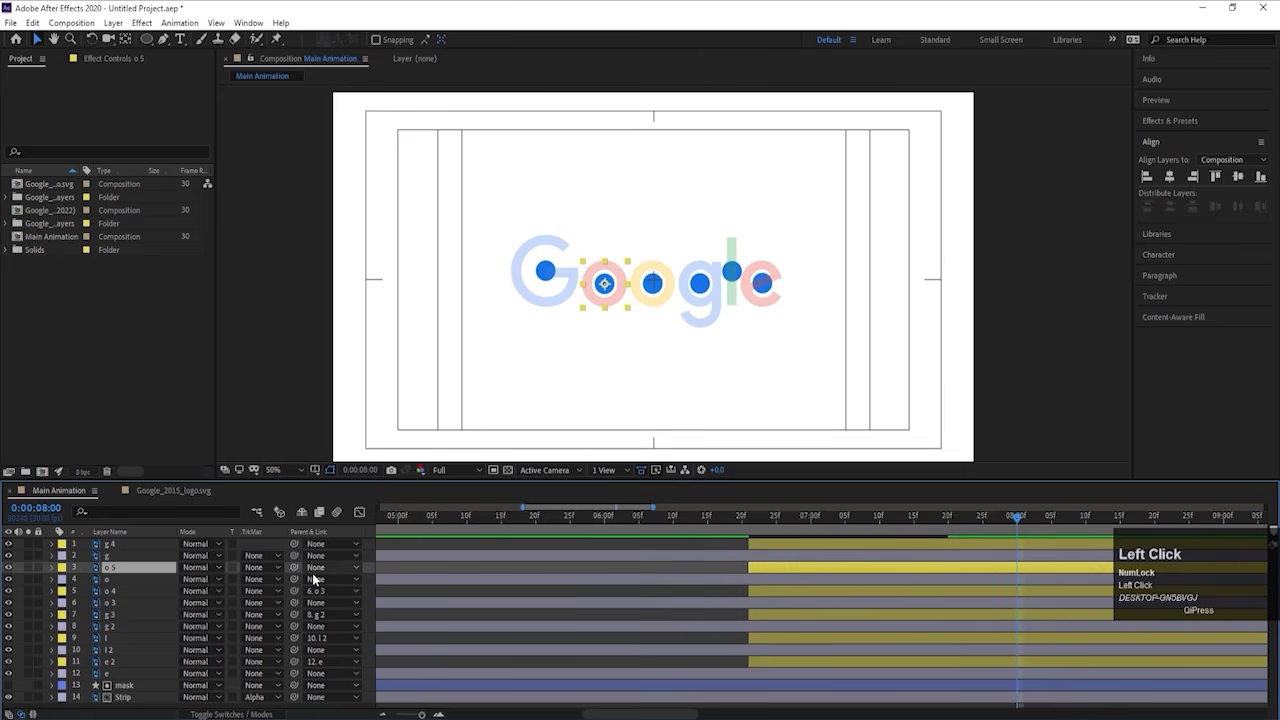
{"action": "left_click_drag", "start_coordinate": [294, 567], "coordinate": [115, 579]}
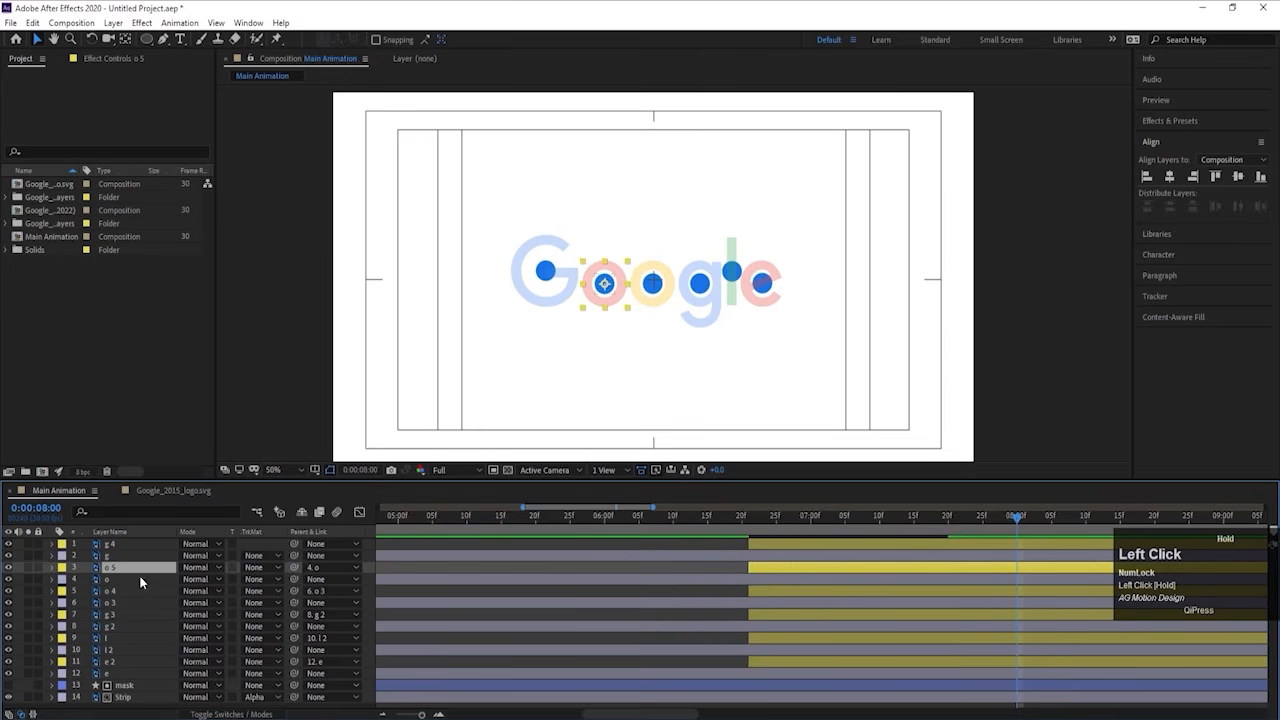
{"action": "left_click", "coordinate": [61, 579]}
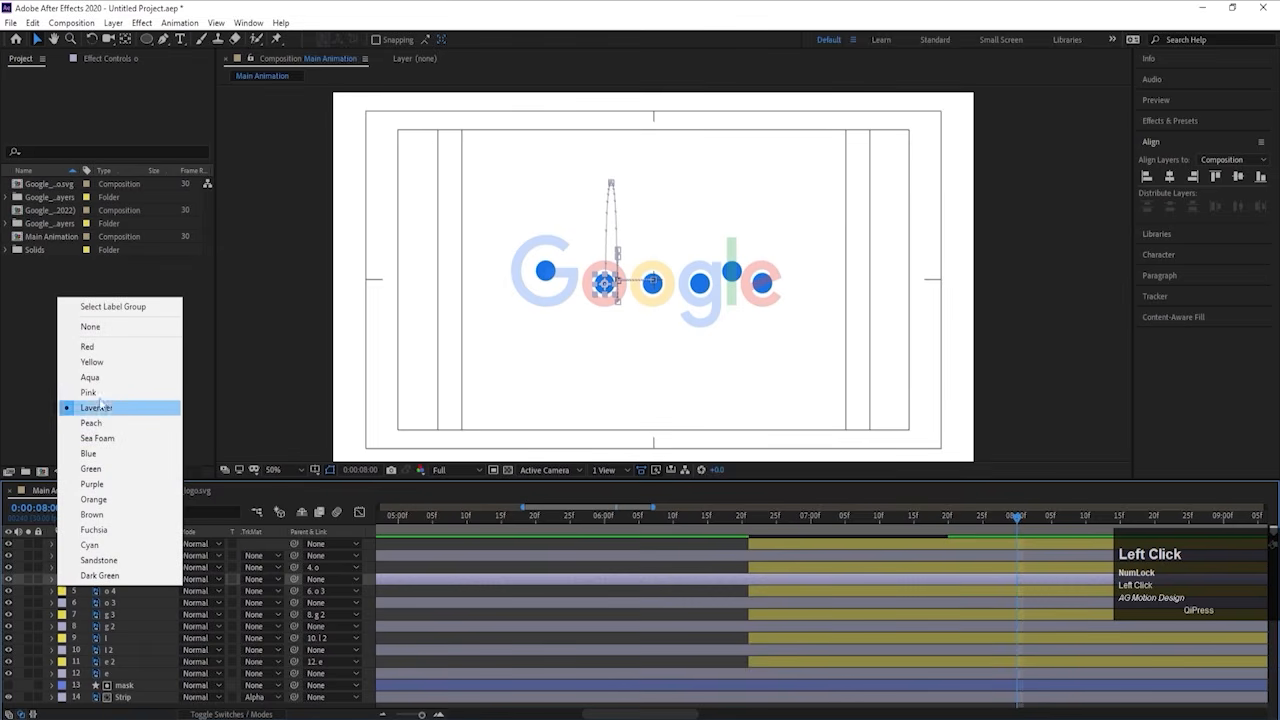
{"action": "left_click", "coordinate": [115, 585]}
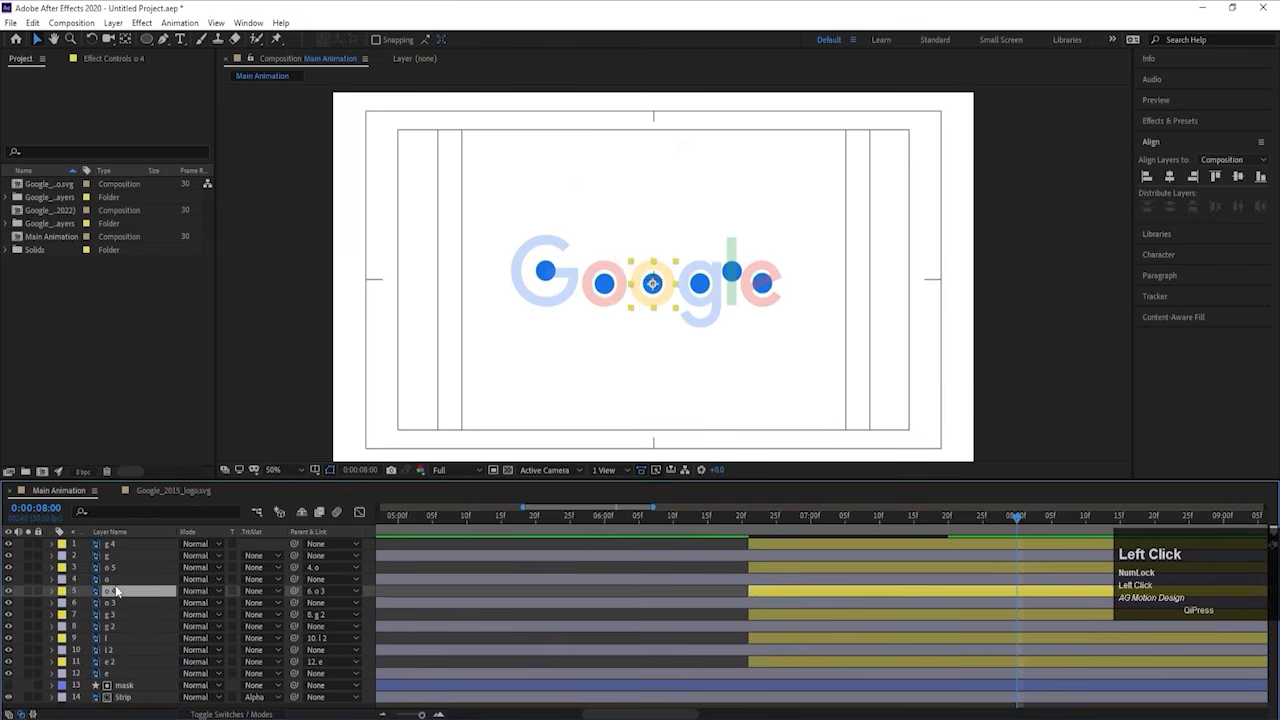
{"action": "left_click", "coordinate": [115, 543]}
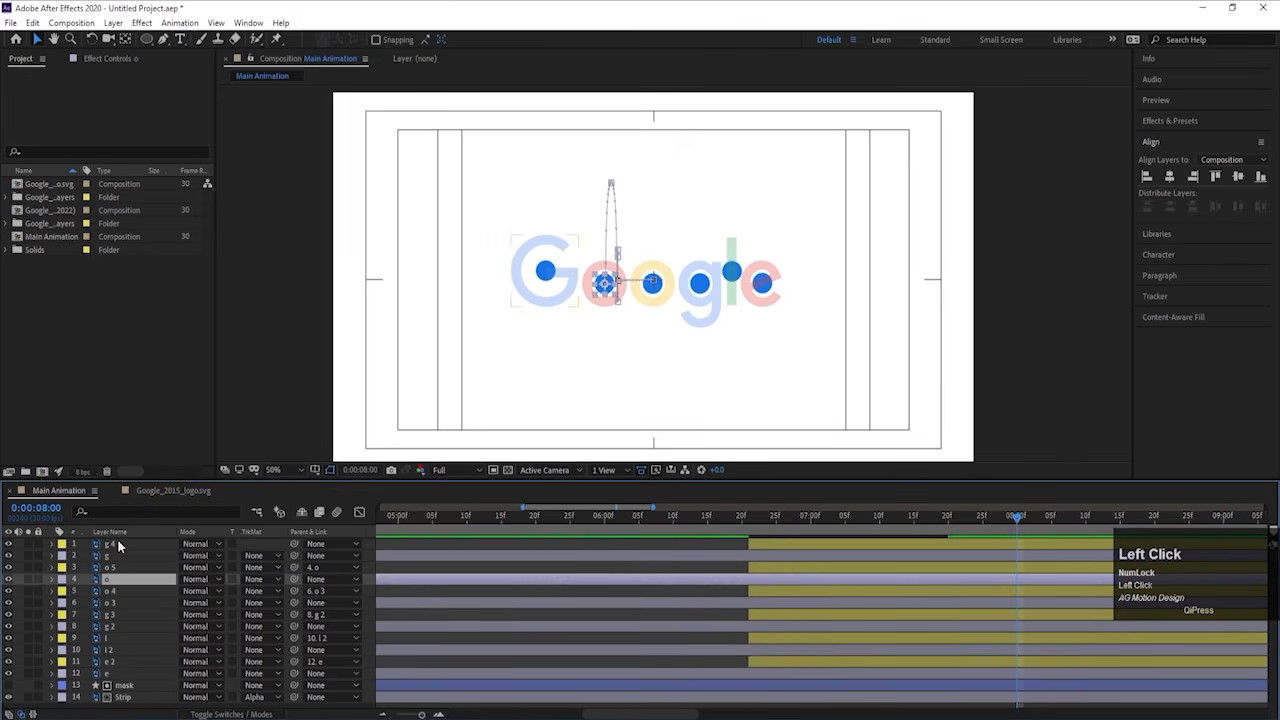
{"action": "left_click_drag", "start_coordinate": [294, 543], "coordinate": [156, 551]}
{"action": "left_click", "coordinate": [156, 552]}
Step: Scrub between 0:00:07:01 and 0:00:07:20 and inspect how the letters follow their circles, with the composition view set to Fit
{"action": "left_click", "coordinate": [790, 516]}
{"action": "left_click_drag", "start_coordinate": [787, 517], "coordinate": [947, 540]}
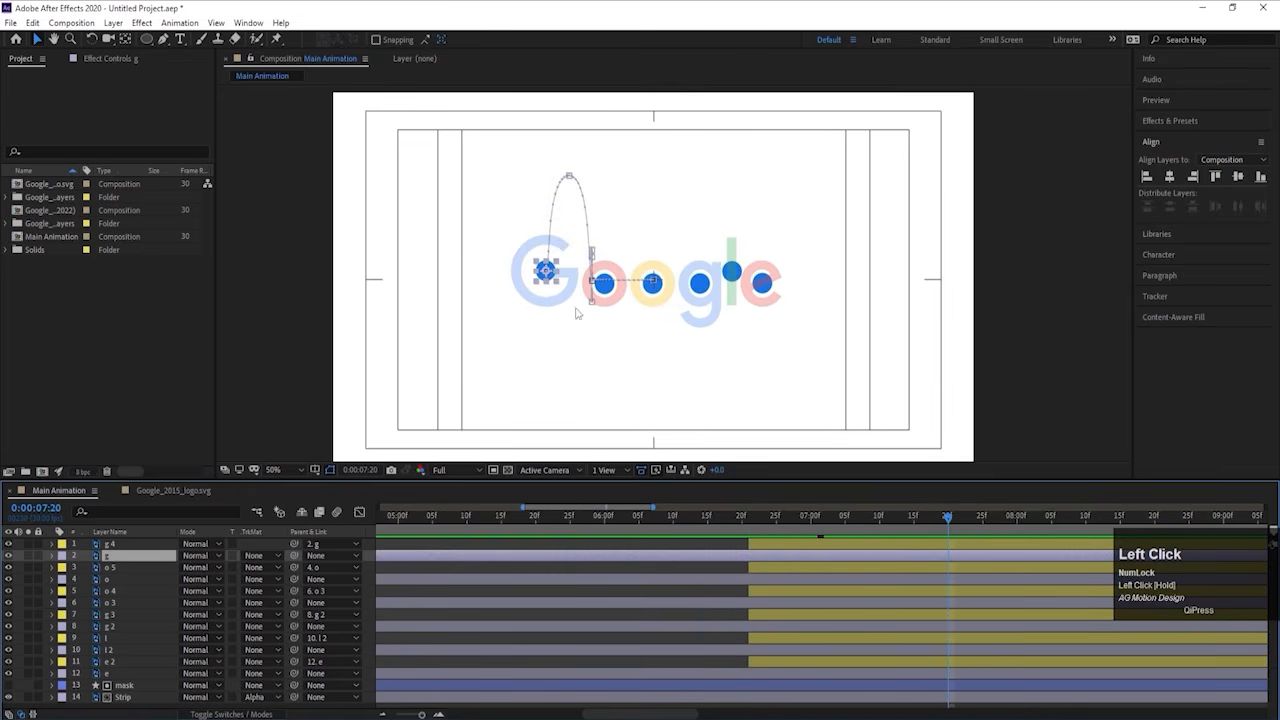
{"action": "scroll", "coordinate": [673, 273], "scroll_direction": "up", "scroll_amount": 2}
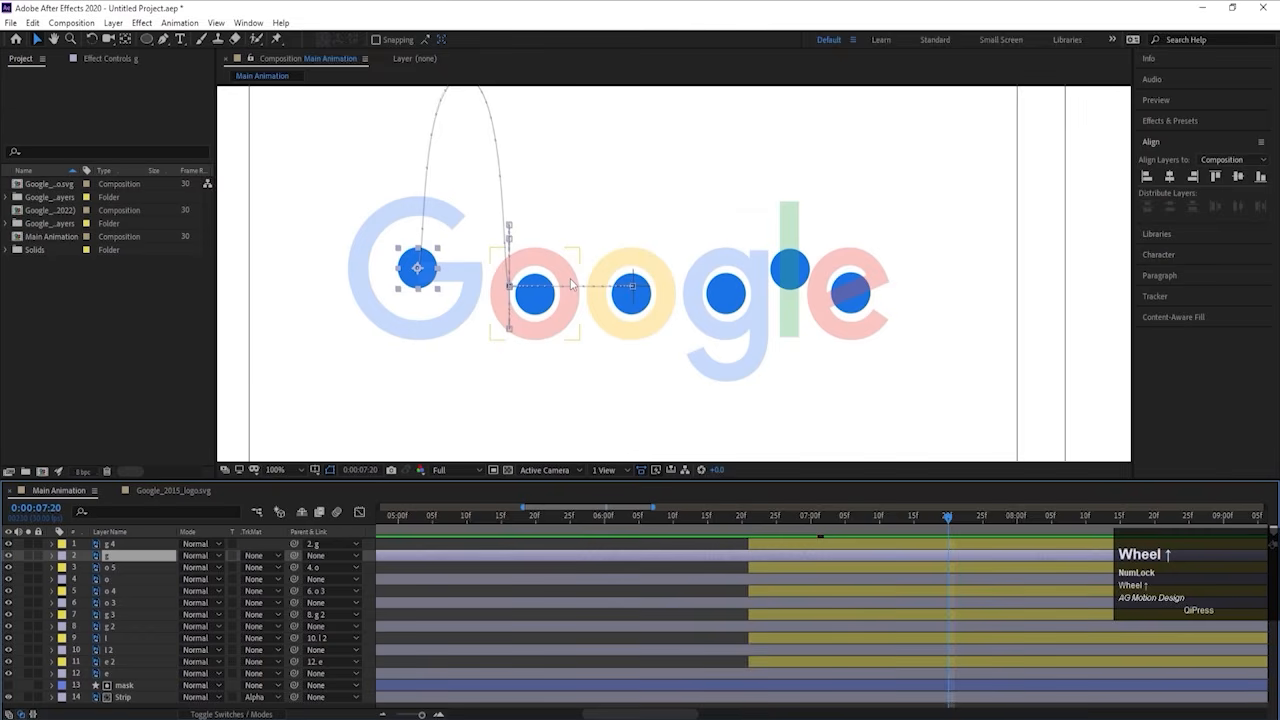
{"action": "left_click", "coordinate": [275, 469]}
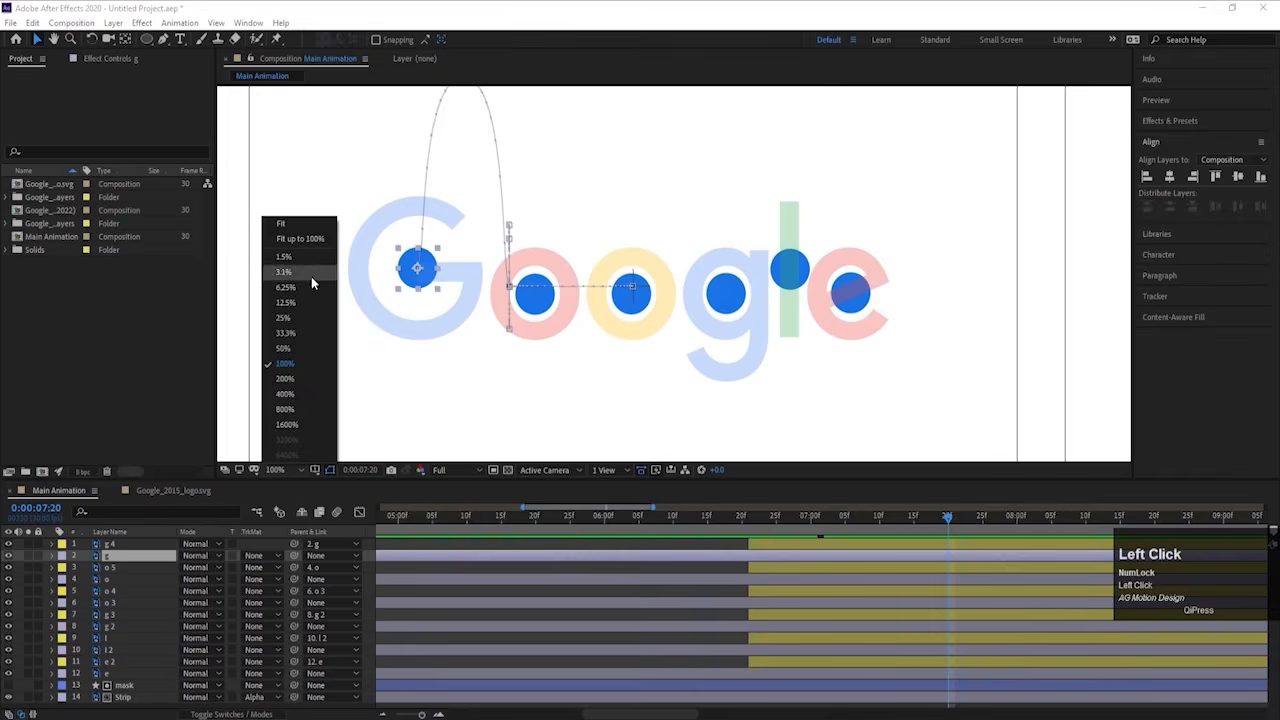
{"action": "left_click", "coordinate": [296, 227]}
{"action": "left_click_drag", "start_coordinate": [864, 528], "coordinate": [815, 535]}
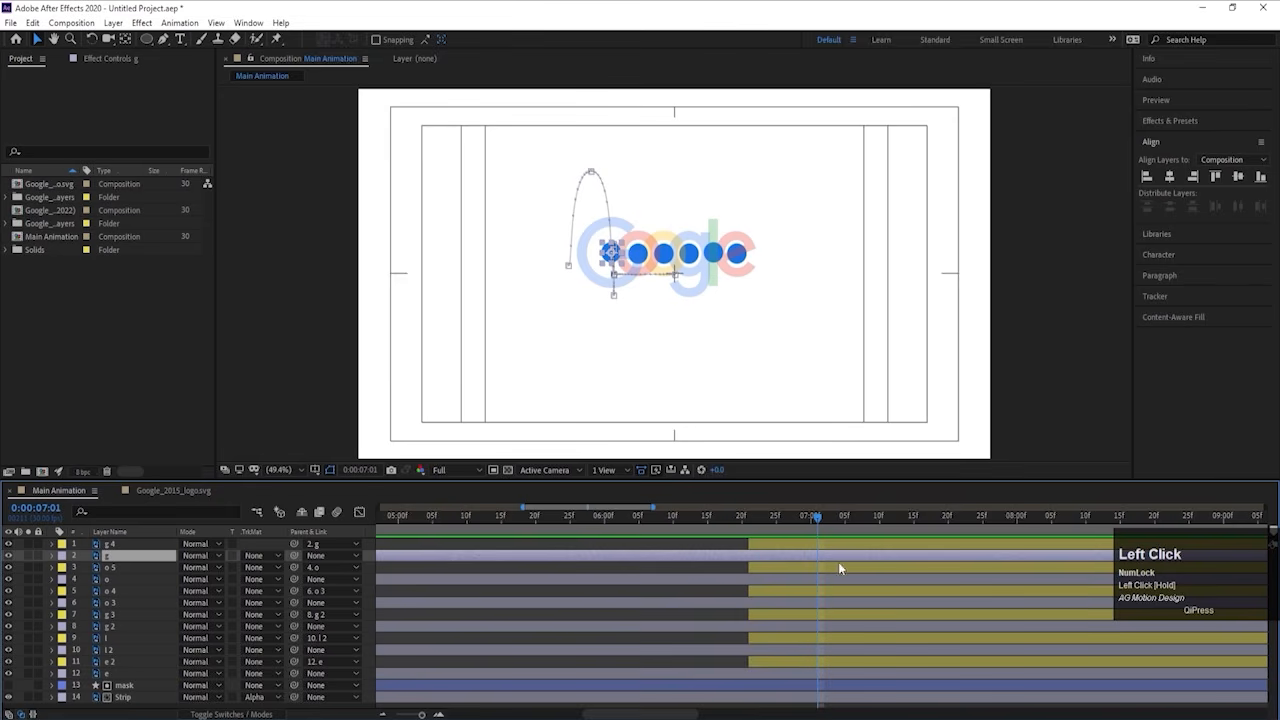
Step: Make the six letter layers g 4, o 5, o 4, g 3, l and e 2 start at 0:00:07:07
{"action": "left_click", "coordinate": [130, 543]}
{"action": "left_click", "coordinate": [110, 567], "text": "ctrl"}
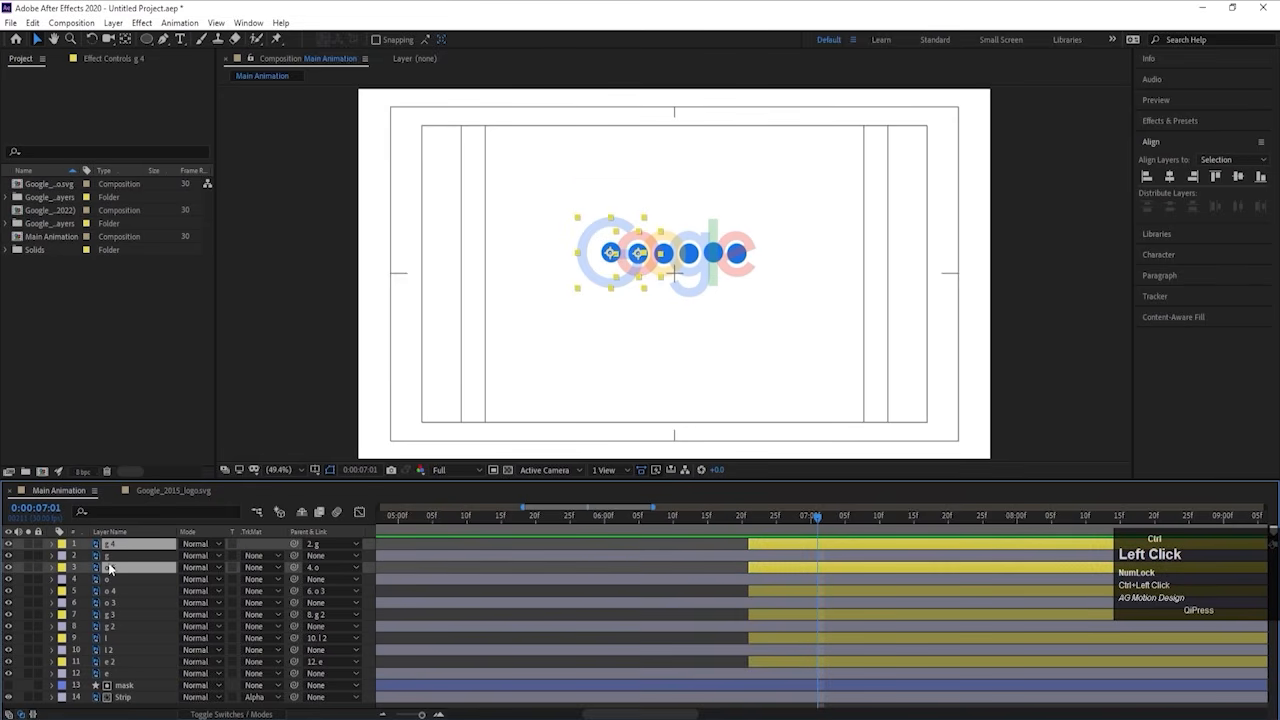
{"action": "left_click", "coordinate": [111, 591], "text": "ctrl"}
{"action": "left_click", "coordinate": [116, 613], "text": "ctrl"}
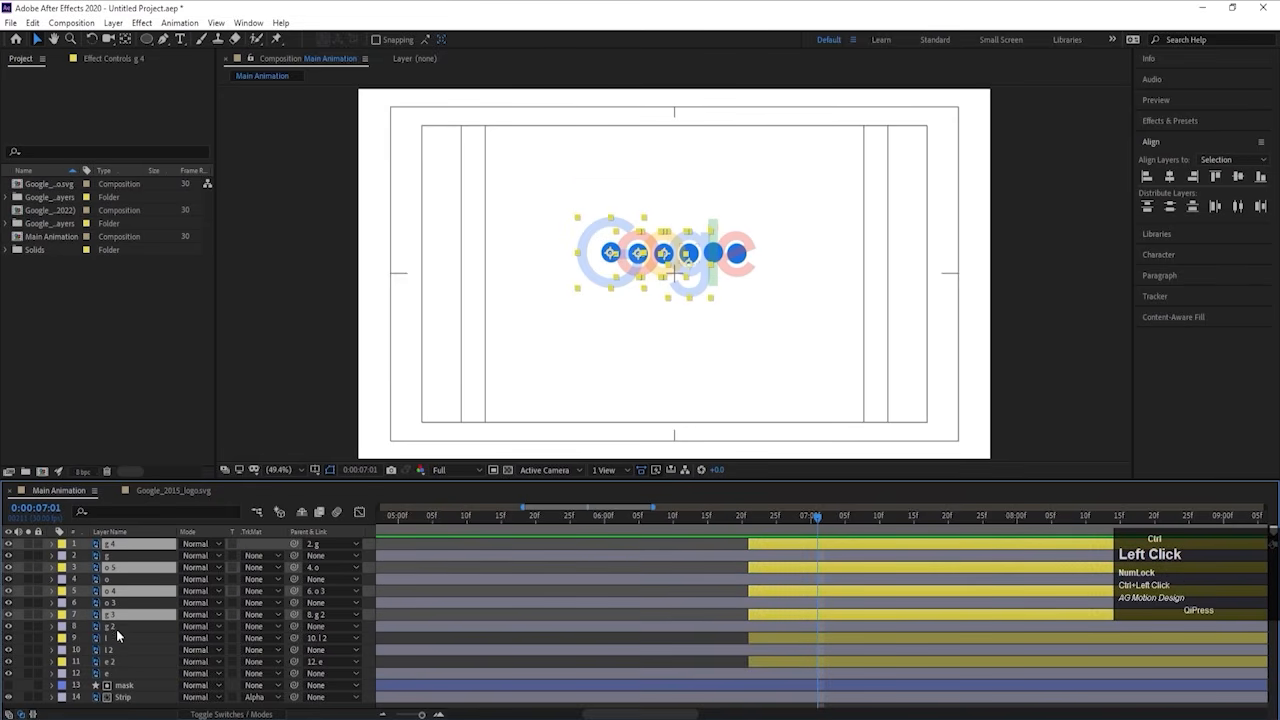
{"action": "left_click", "coordinate": [110, 638], "text": "ctrl"}
{"action": "left_click", "coordinate": [110, 661], "text": "ctrl"}
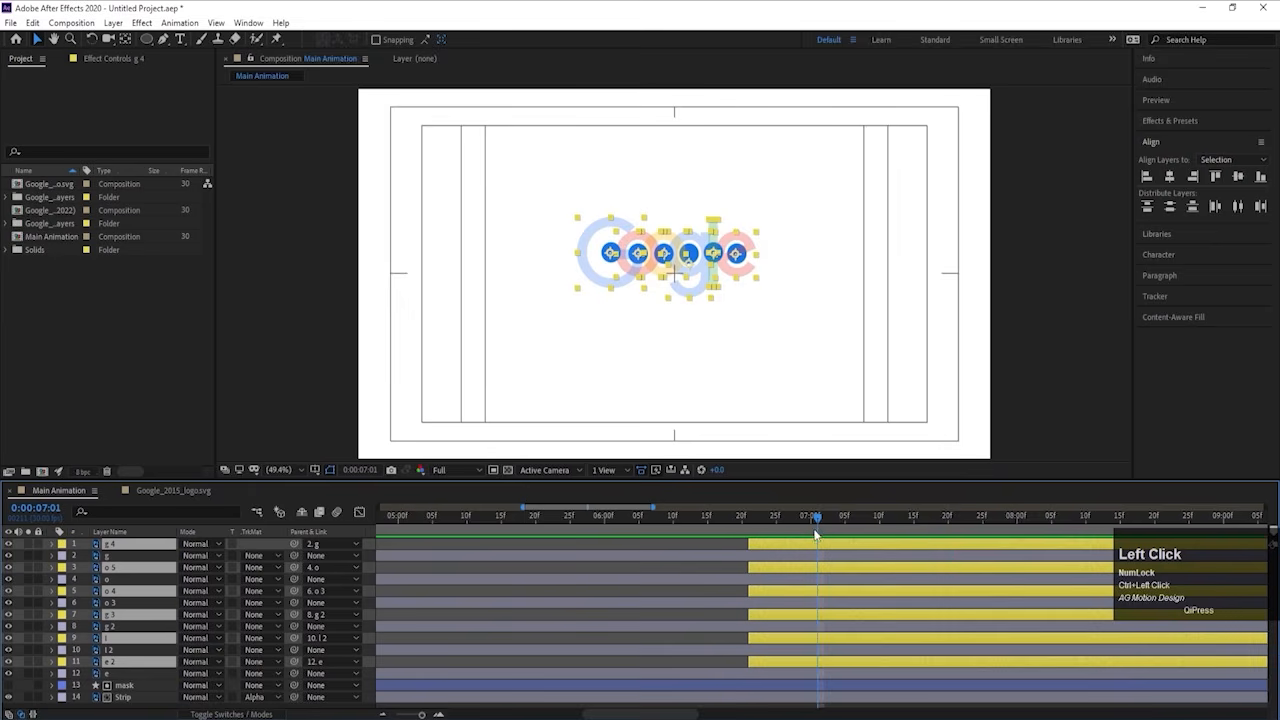
{"action": "left_click_drag", "start_coordinate": [814, 517], "coordinate": [863, 530]}
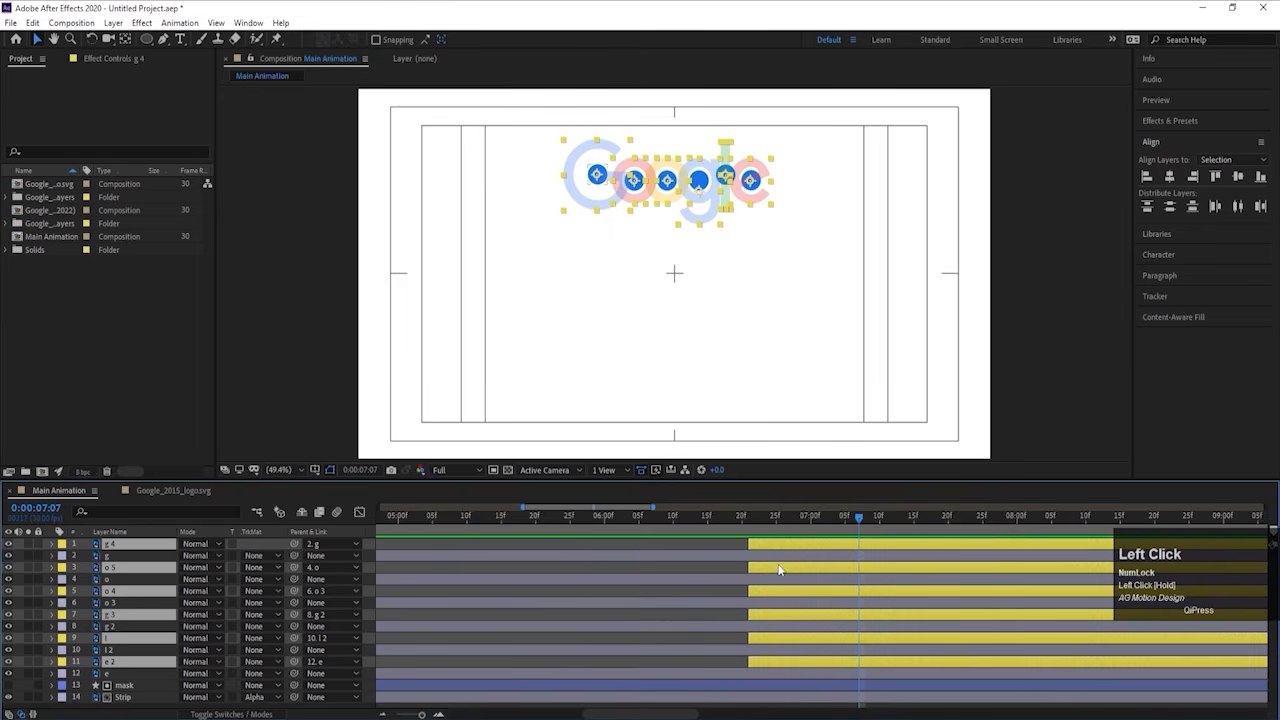
{"action": "key", "text": "bracketleft"}
Step: Keyframe the Scale of all six letter layers from 307% at 0:00:07:07 to 640% at 0:00:07:17
{"action": "key", "text": "s"}
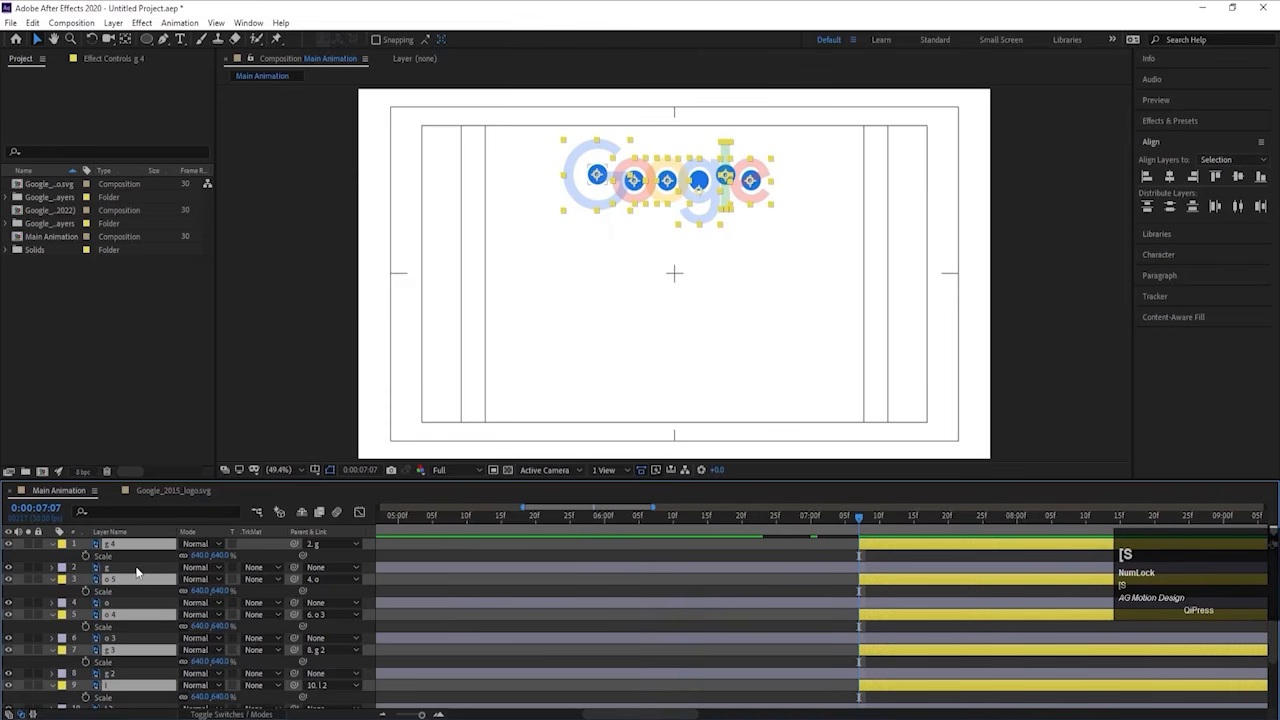
{"action": "left_click", "coordinate": [85, 556]}
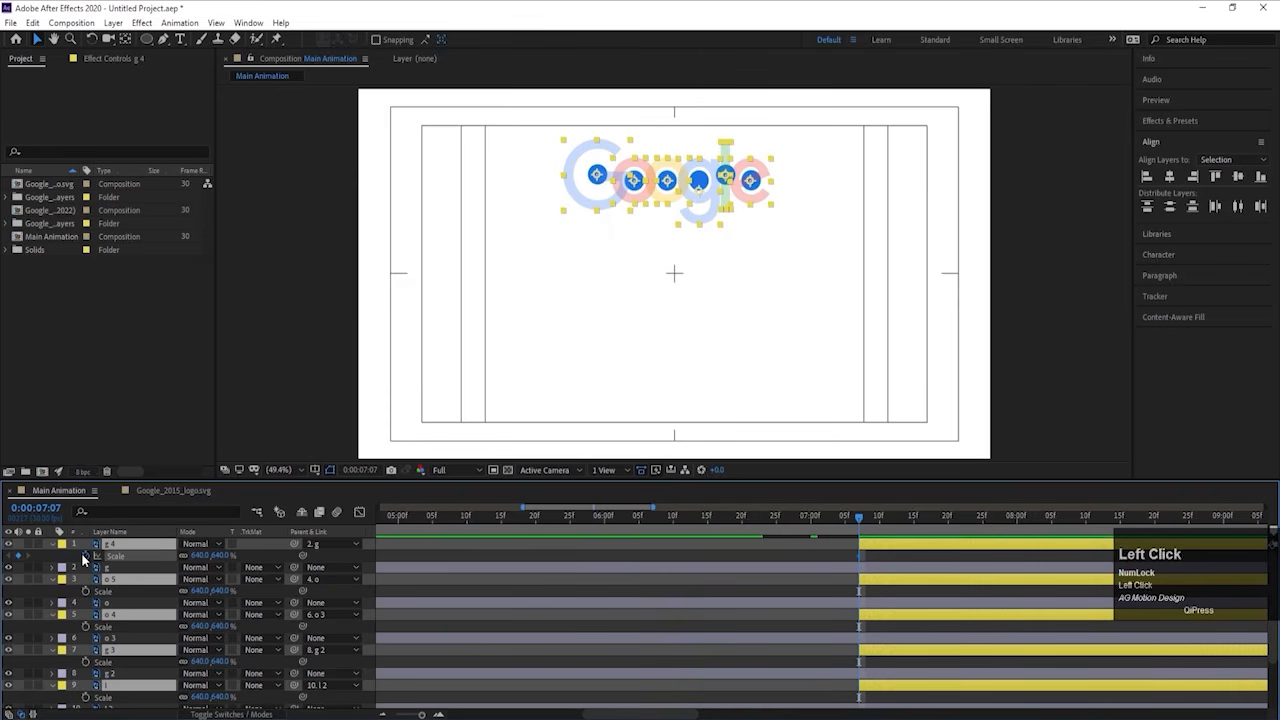
{"action": "key", "text": "space"}
{"action": "key", "text": "space"}
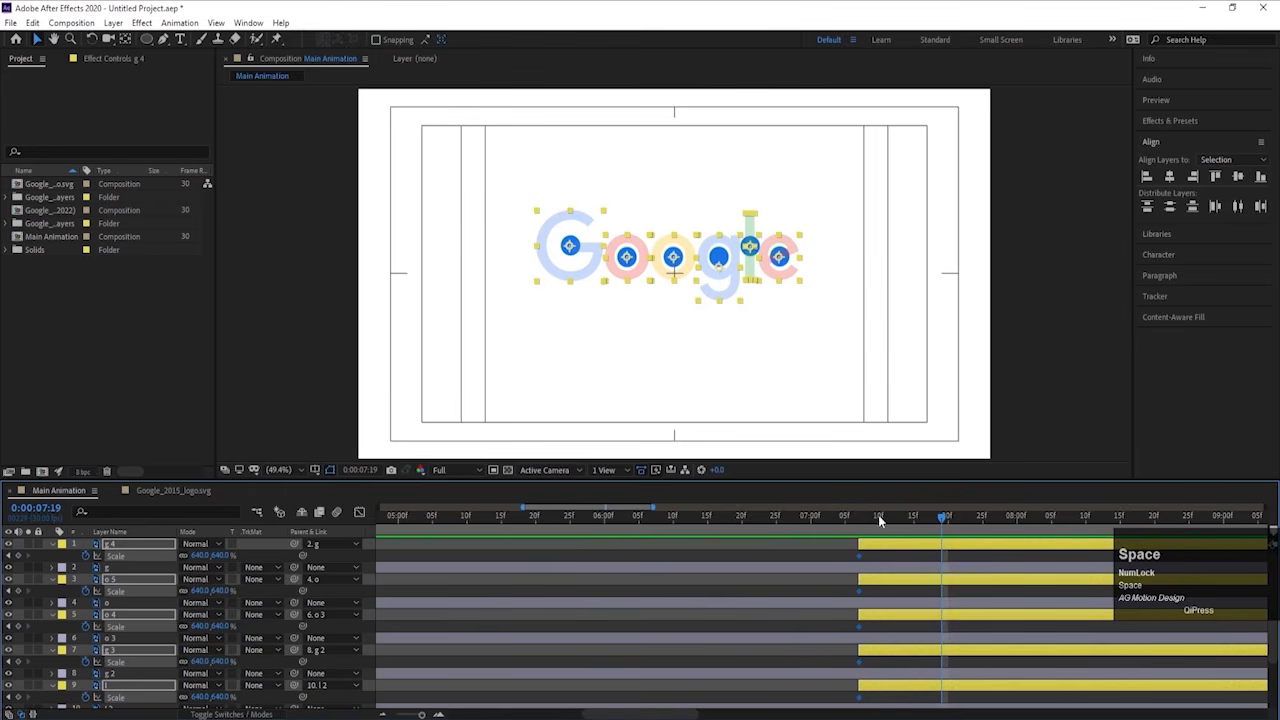
{"action": "left_click_drag", "start_coordinate": [938, 519], "coordinate": [859, 522]}
{"action": "left_click", "coordinate": [18, 556]}
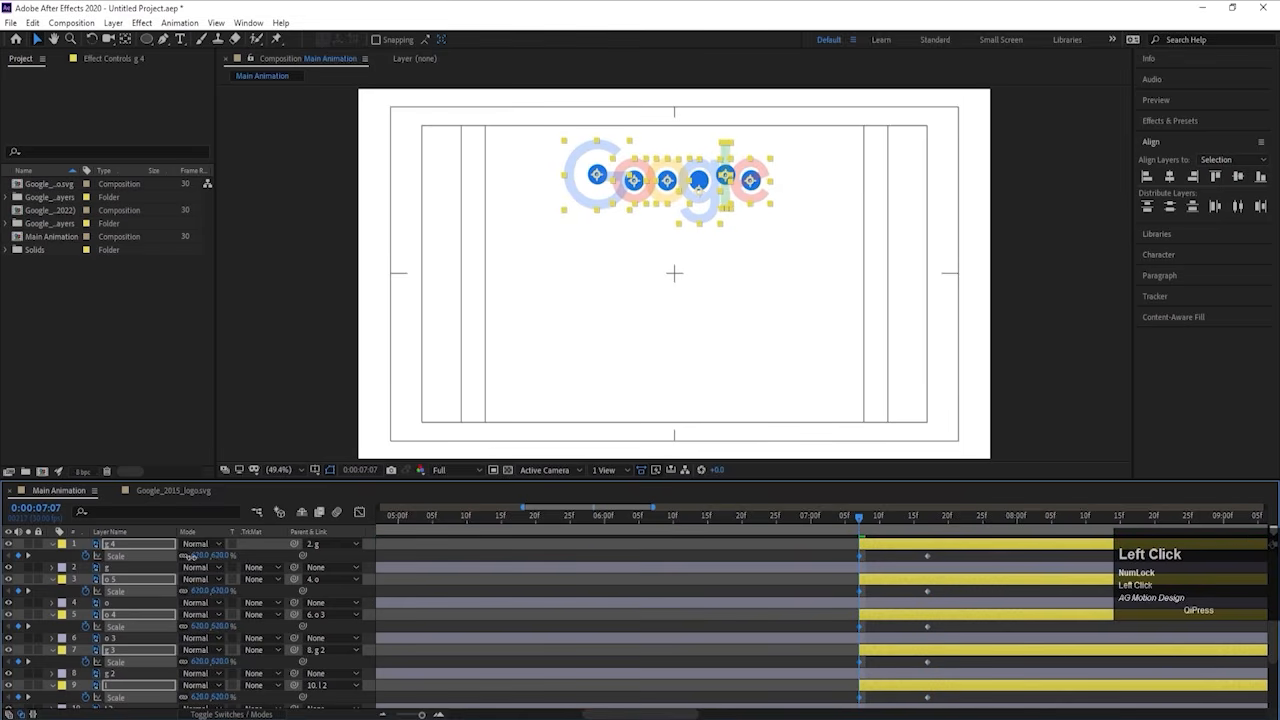
{"action": "left_click_drag", "start_coordinate": [207, 562], "coordinate": [5, 566]}
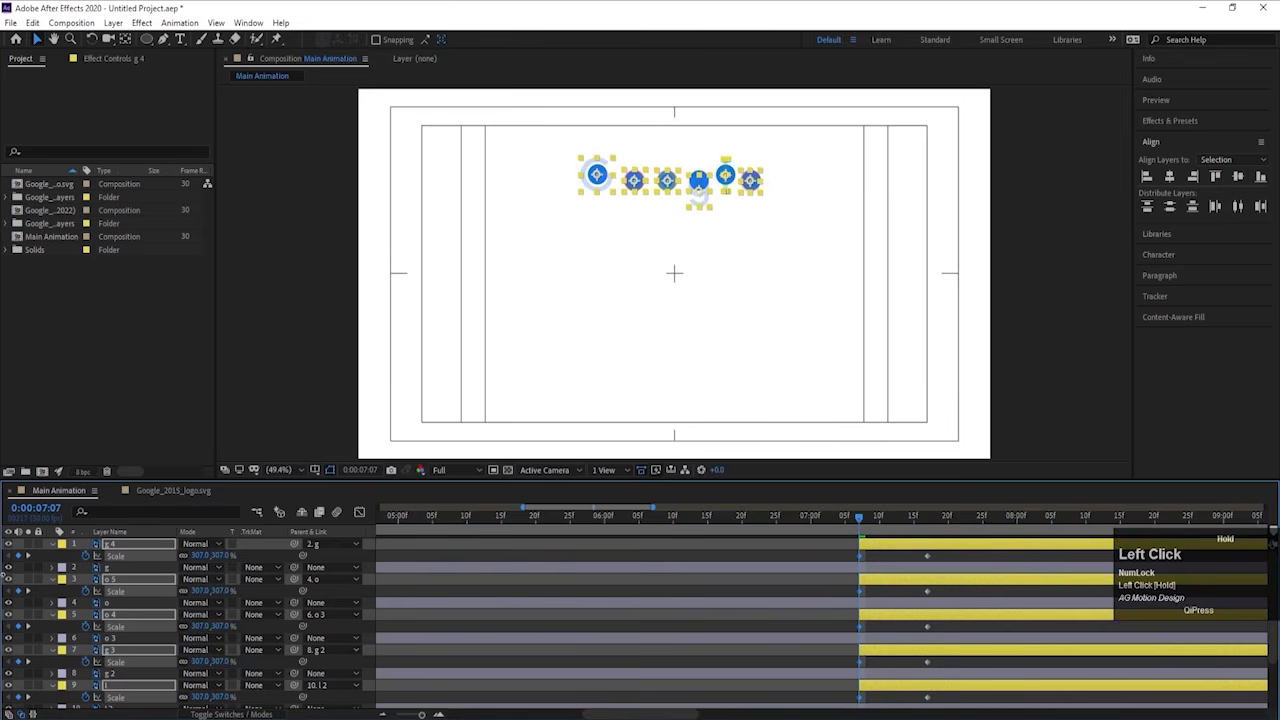
Step: Lower the Scale of all six letter layers at 0:00:07:07 to 189% and apply Easy Ease to all their Scale keyframes
{"action": "left_click", "coordinate": [135, 545]}
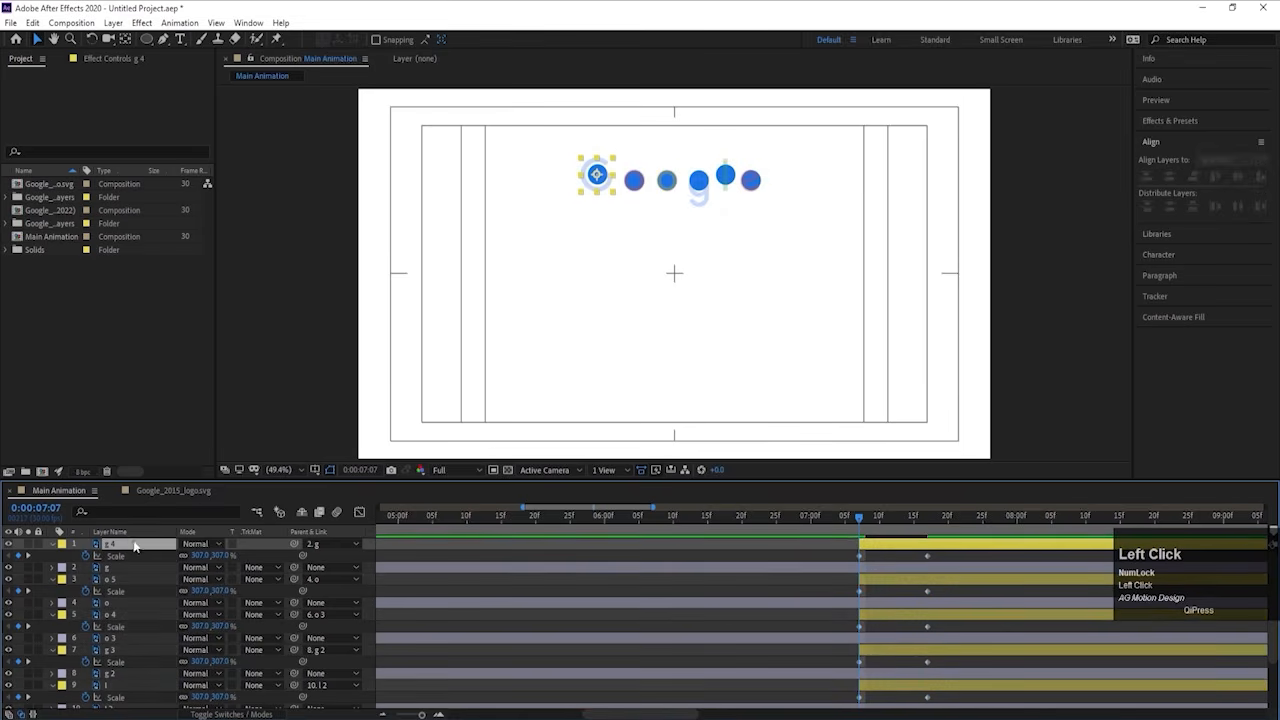
{"action": "scroll", "coordinate": [118, 690], "scroll_direction": "down", "scroll_amount": 2}
{"action": "left_click", "coordinate": [863, 657]}
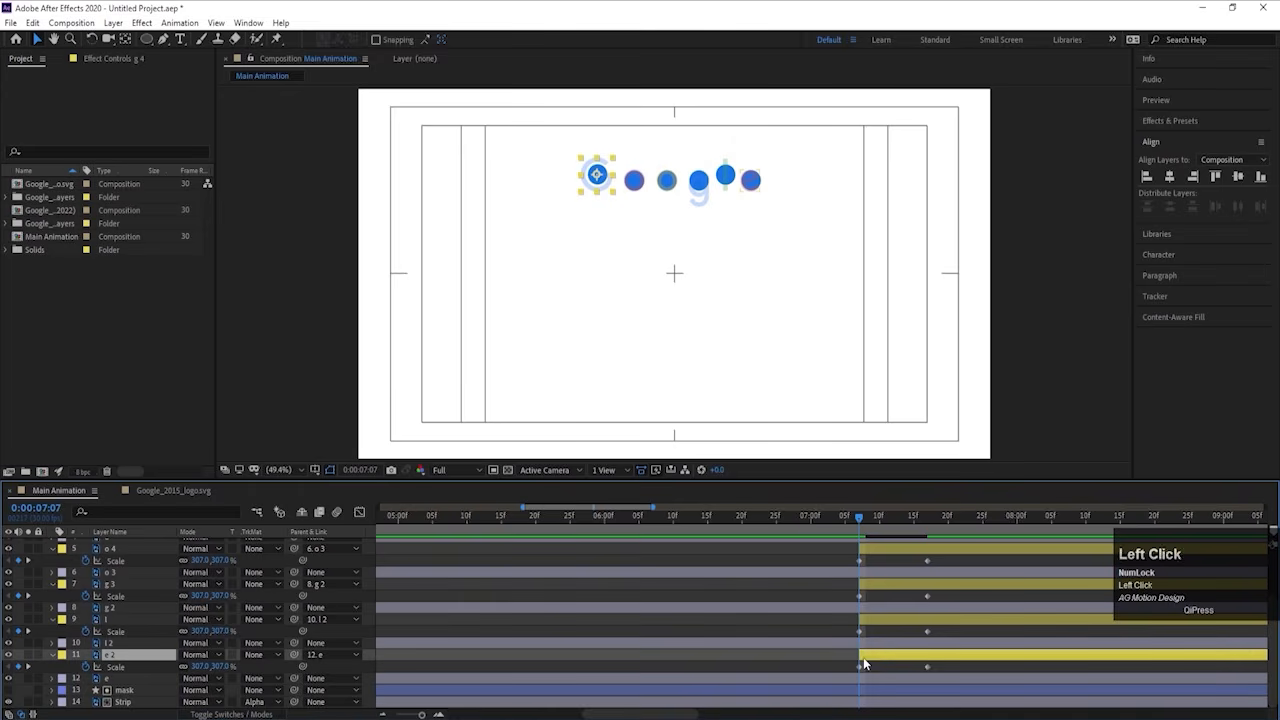
{"action": "left_click", "coordinate": [866, 622], "text": "ctrl"}
{"action": "left_click", "coordinate": [869, 588], "text": "ctrl"}
{"action": "scroll", "coordinate": [869, 588], "scroll_direction": "up", "scroll_amount": 2}
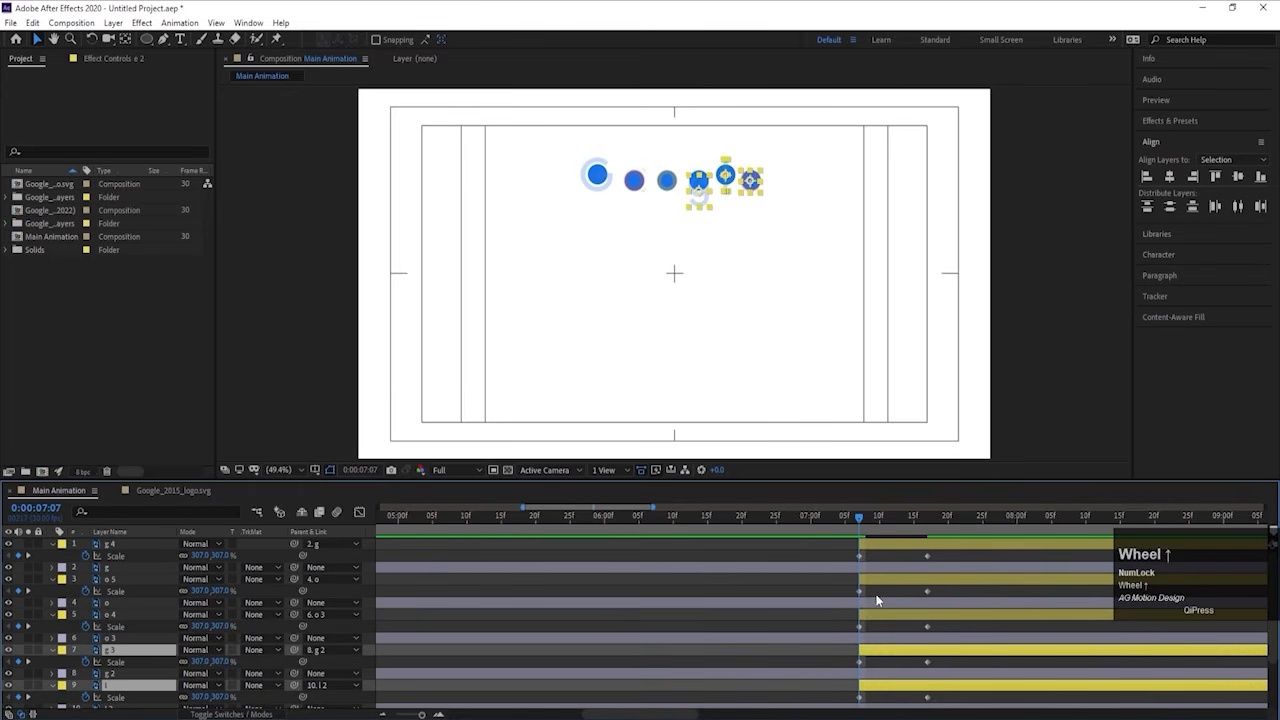
{"action": "left_click", "coordinate": [864, 612], "text": "ctrl"}
{"action": "left_click", "coordinate": [866, 578], "text": "ctrl"}
{"action": "left_click", "coordinate": [866, 543], "text": "ctrl"}
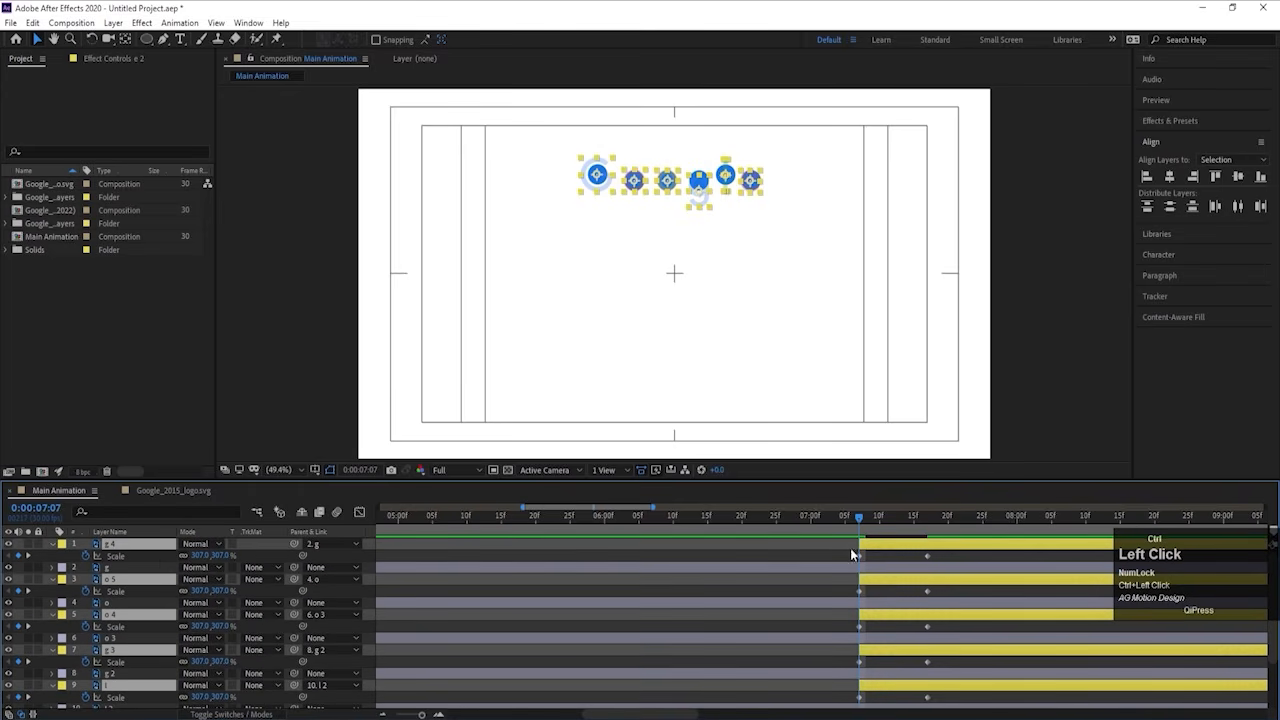
{"action": "left_click_drag", "start_coordinate": [198, 556], "coordinate": [123, 556]}
{"action": "left_click_drag", "start_coordinate": [839, 553], "coordinate": [981, 714]}
{"action": "key", "text": "F9"}
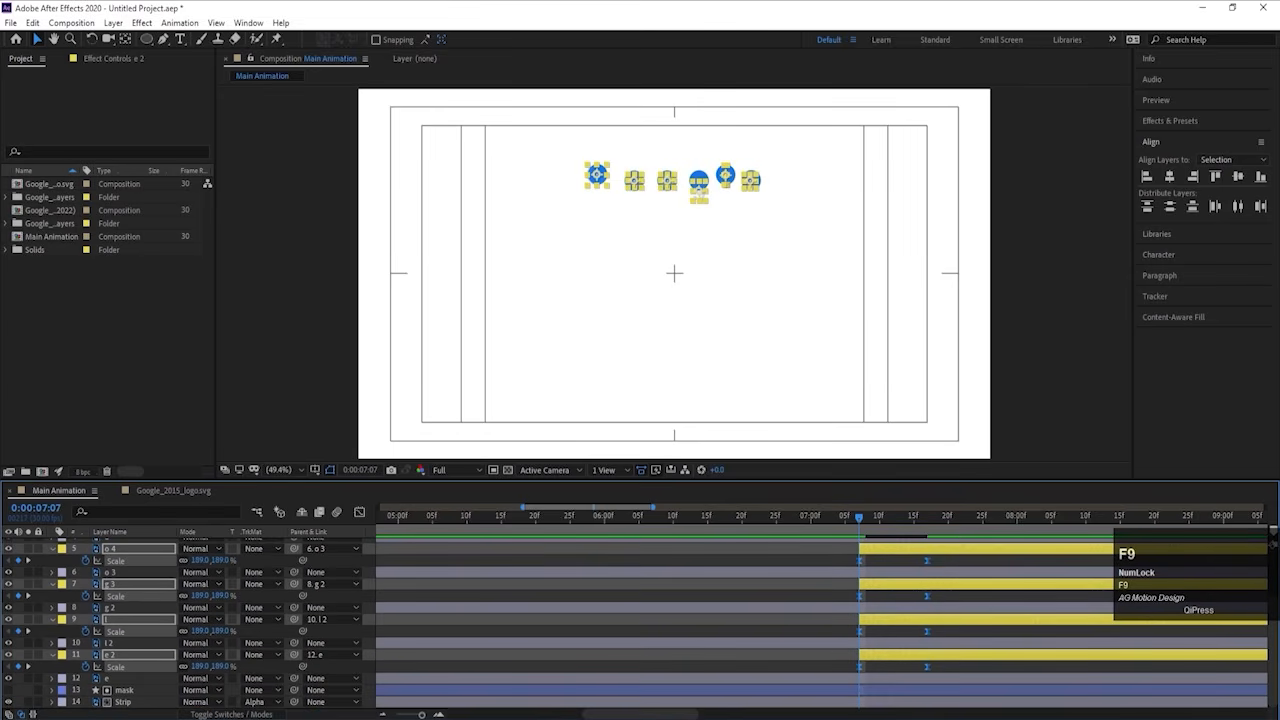
Step: Preview the letters scaling up from 0:00:07:07 and return to that frame
{"action": "key", "text": "space"}
{"action": "key", "text": "space"}
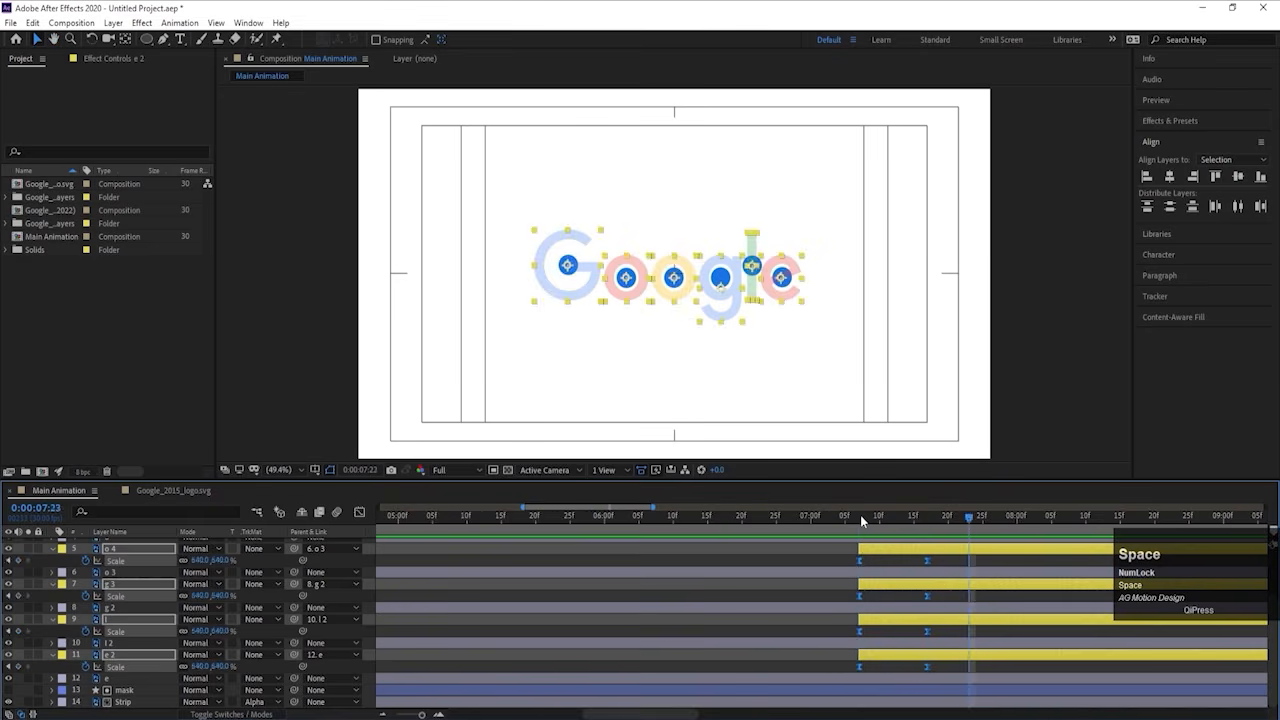
{"action": "left_click", "coordinate": [860, 514]}
{"action": "scroll", "coordinate": [886, 619], "scroll_direction": "up", "scroll_amount": 3}
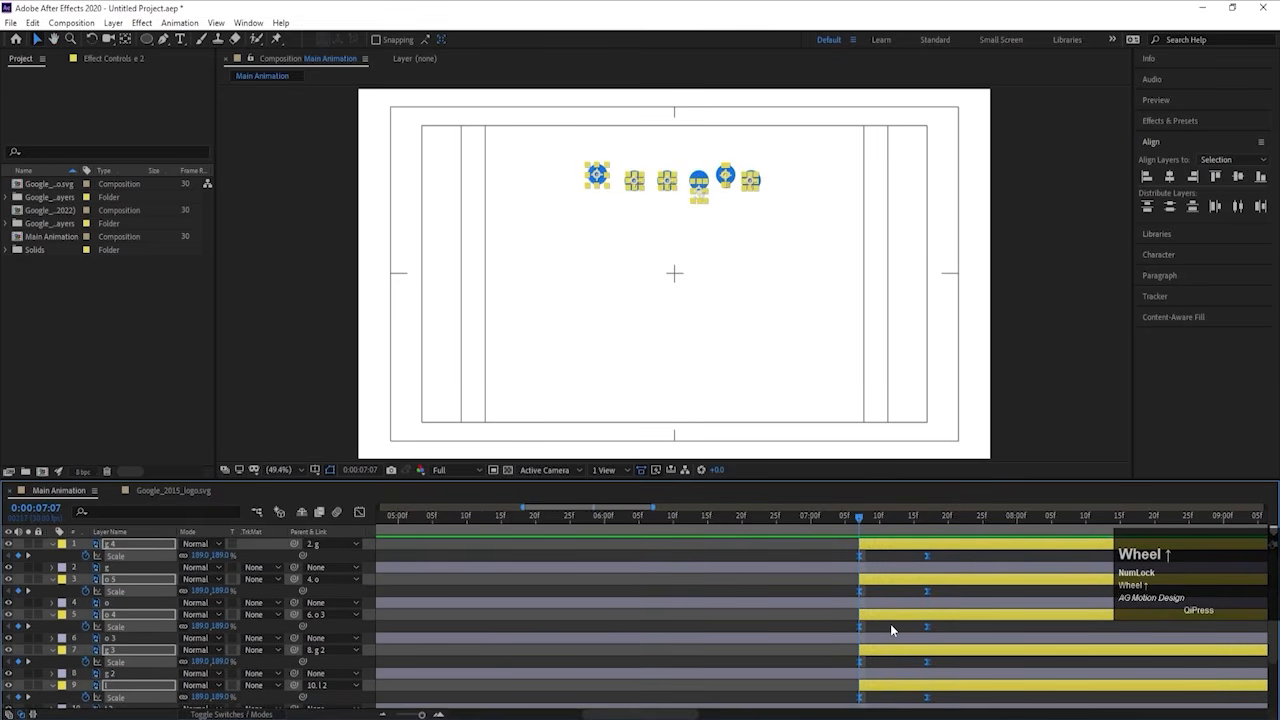
Step: Add 100% Opacity keyframes at 0:00:07:07 to the six circle layers g, o, o 3, g 2, l 2 and e
{"action": "left_click", "coordinate": [105, 568]}
{"action": "left_click", "coordinate": [117, 601], "text": "ctrl"}
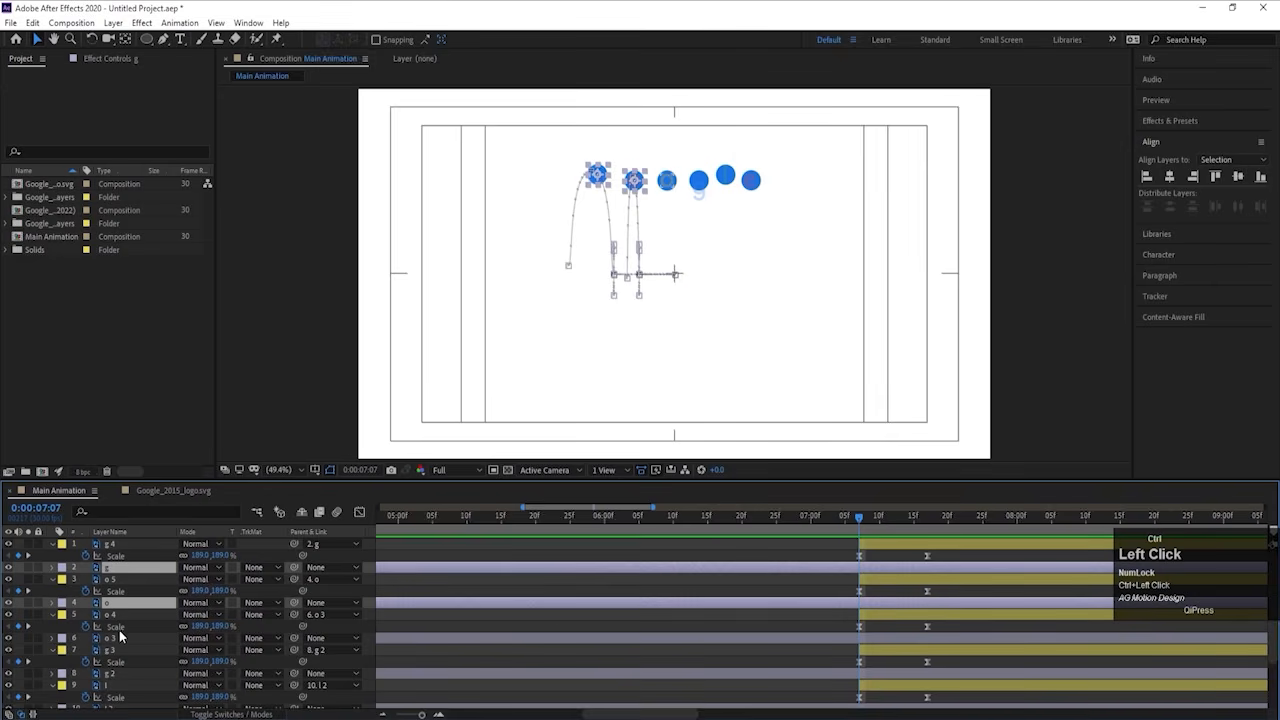
{"action": "left_click", "coordinate": [118, 640], "text": "ctrl"}
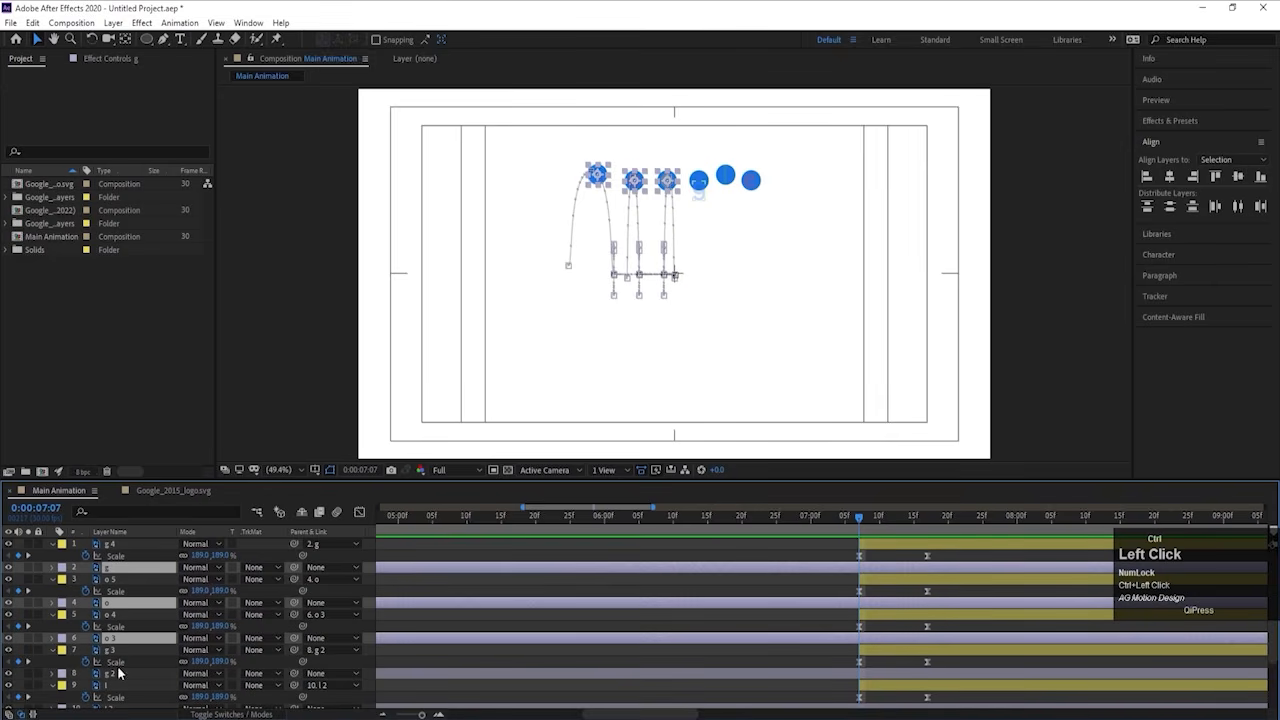
{"action": "left_click", "coordinate": [124, 676], "text": "ctrl"}
{"action": "scroll", "coordinate": [126, 682], "scroll_direction": "down", "scroll_amount": 2}
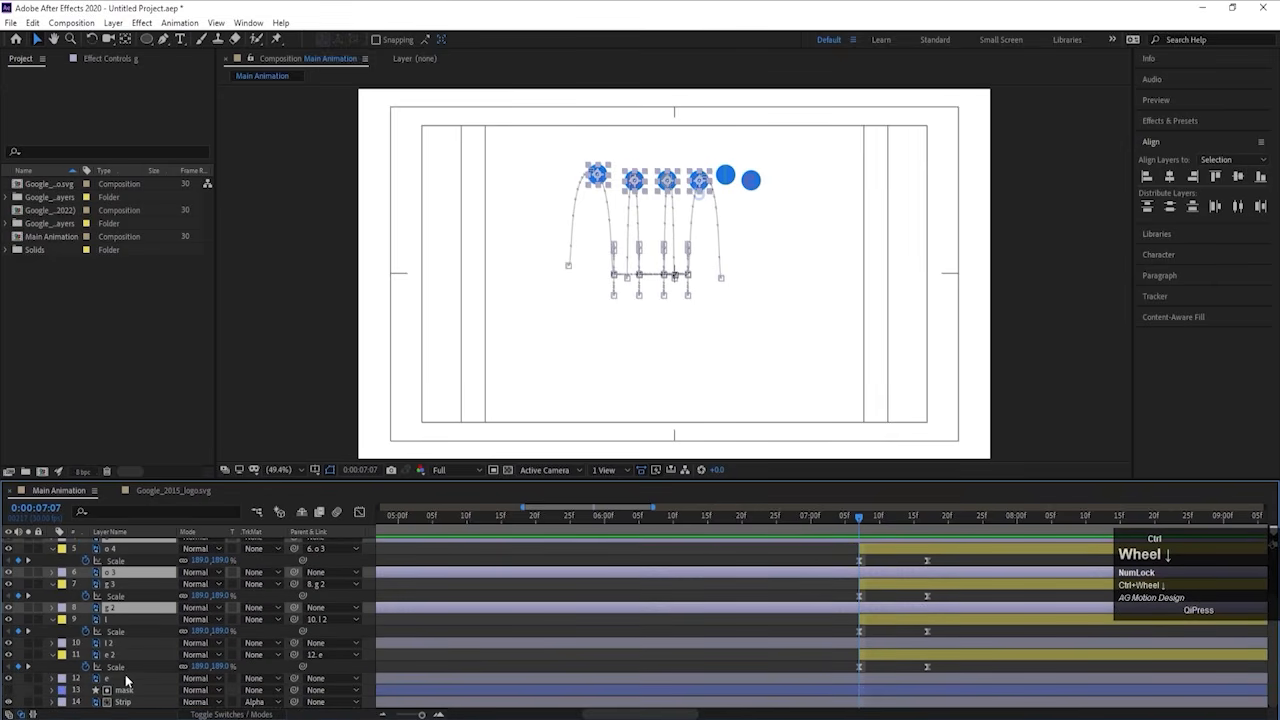
{"action": "left_click", "coordinate": [113, 644], "text": "ctrl"}
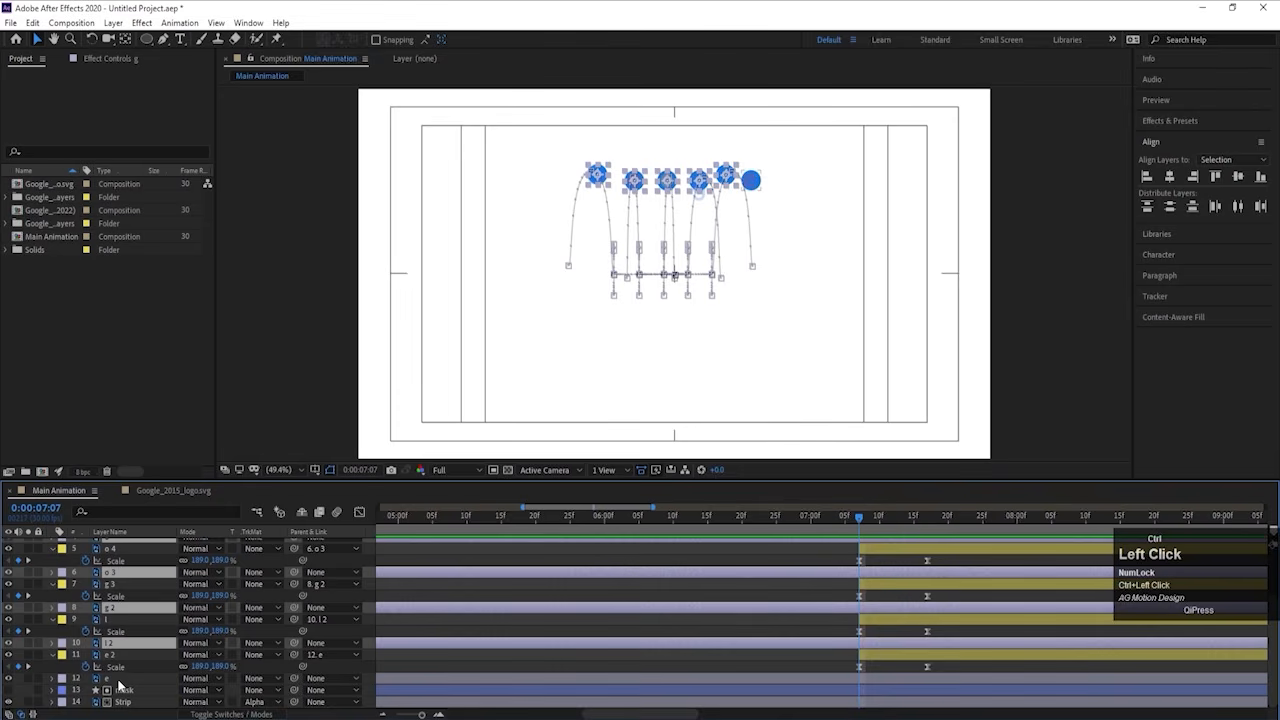
{"action": "left_click", "coordinate": [112, 680], "text": "ctrl"}
{"action": "key", "text": "t"}
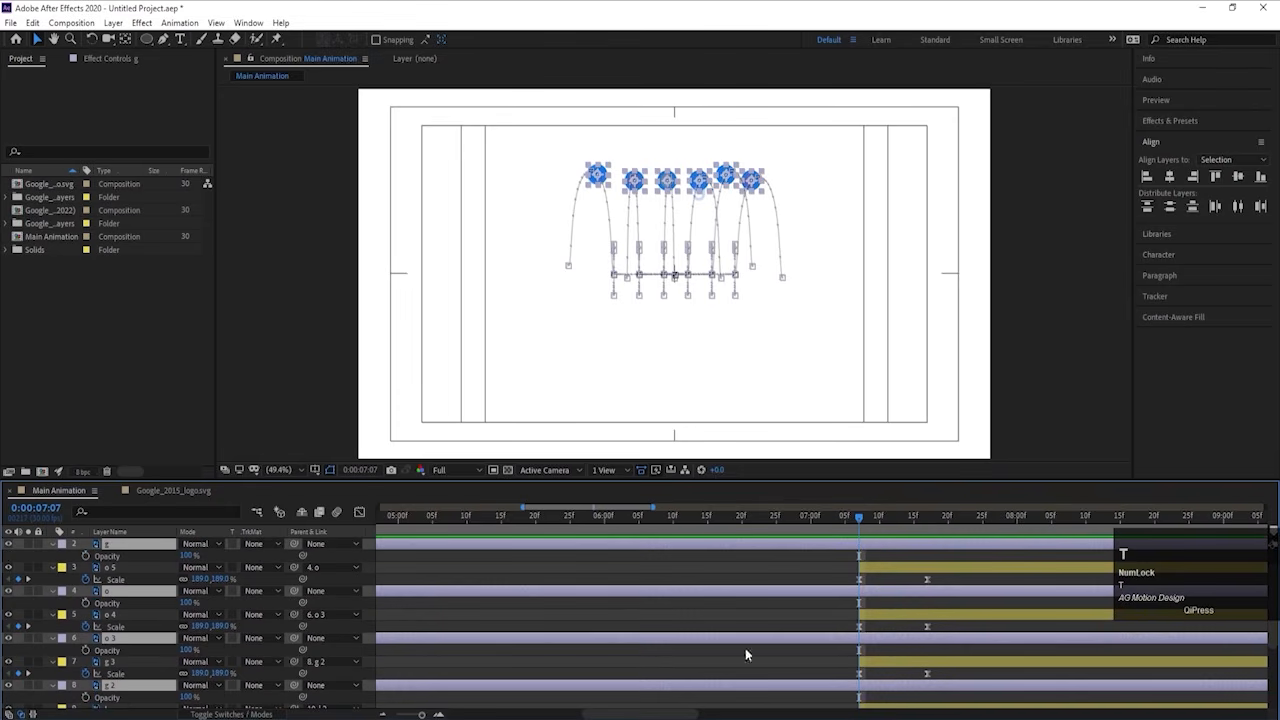
{"action": "left_click", "coordinate": [83, 556]}
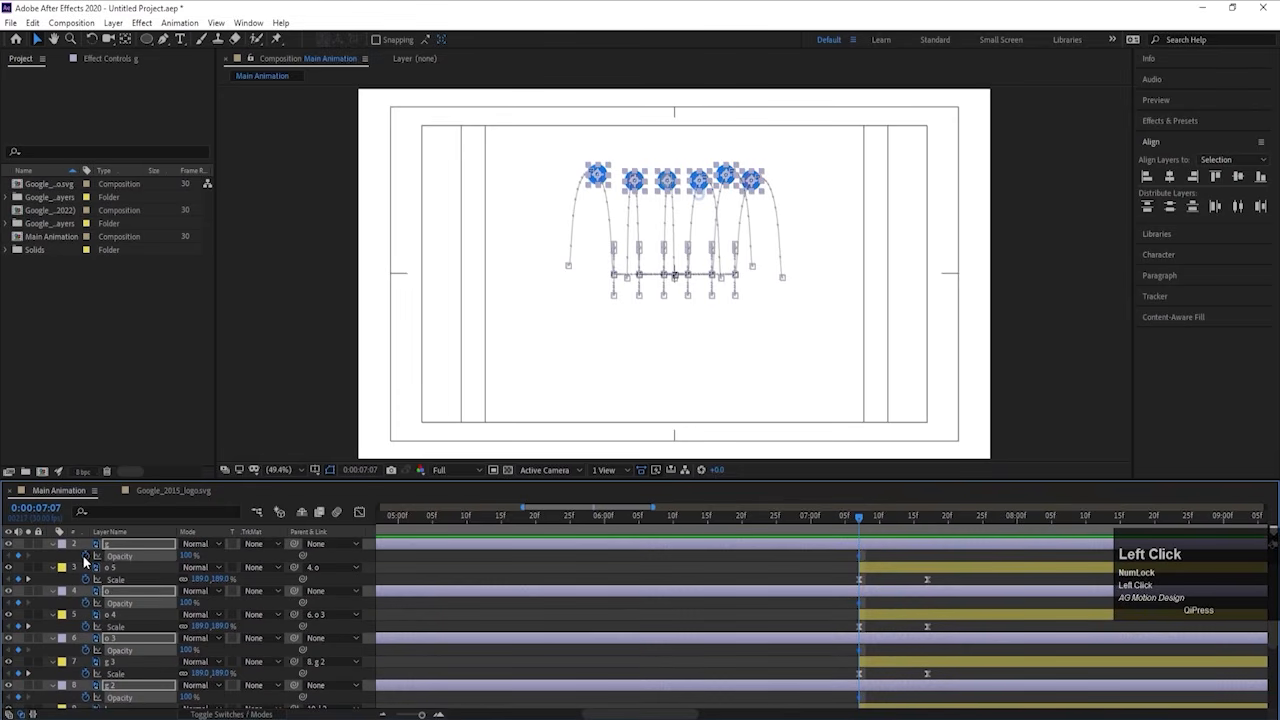
Step: Keyframe the Opacity of the six circle layers to 0% at 0:00:07:10
{"action": "key", "text": "Page_Down"}
{"action": "key", "text": "Page_Down"}
{"action": "key", "text": "Page_Down"}
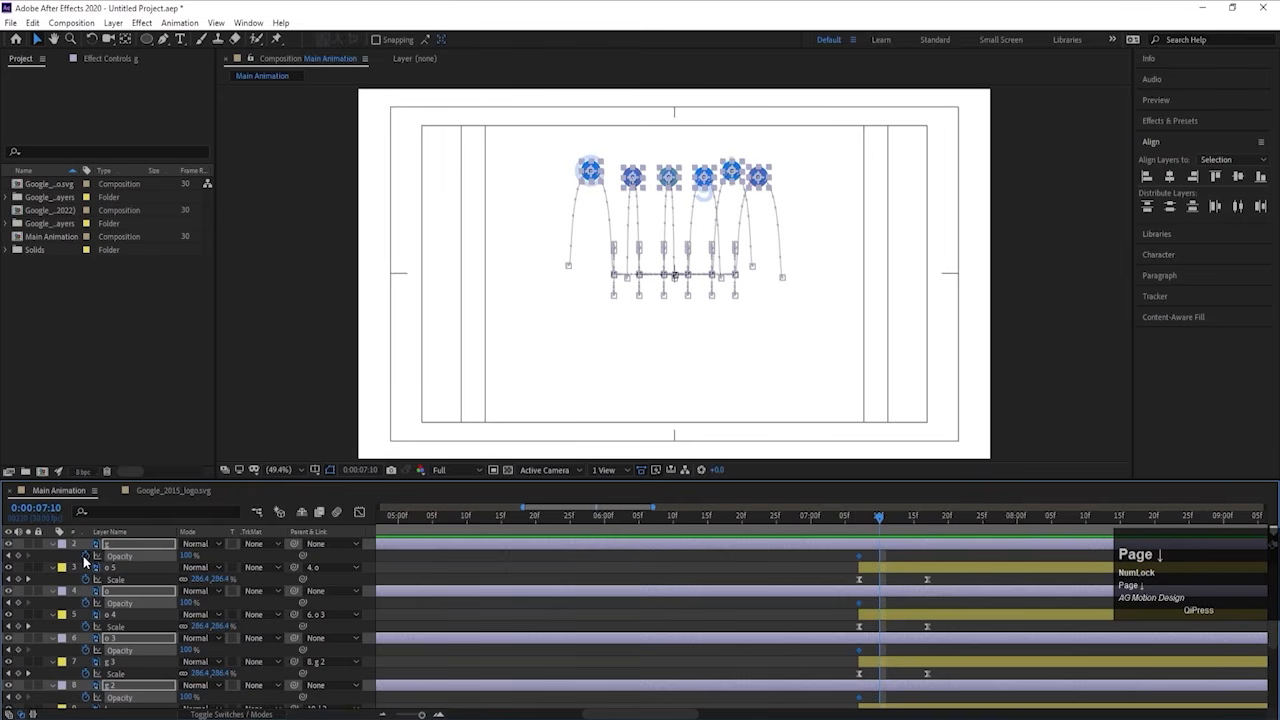
{"action": "left_click", "coordinate": [188, 556]}
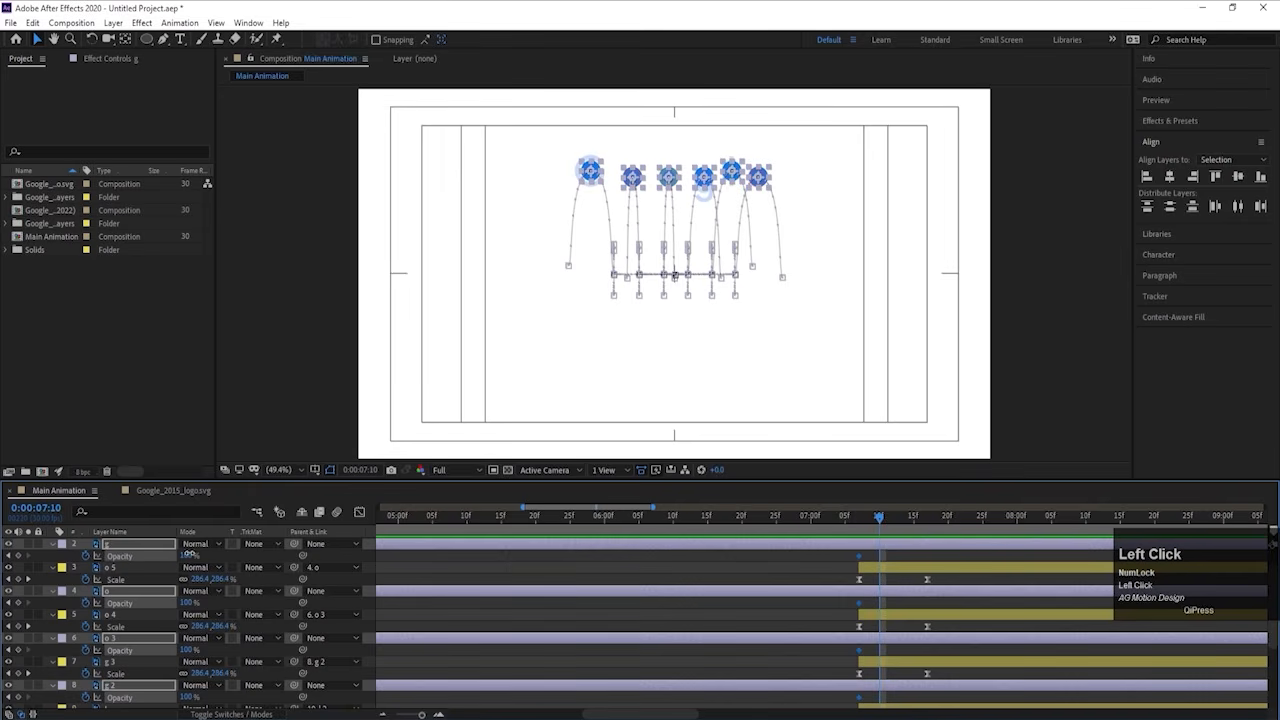
{"action": "type", "text": "0"}
{"action": "key", "text": "Return"}
Step: Play the circles' fade-out from 0:00:07:07, return to that frame and deselect the layers
{"action": "key", "text": "j"}
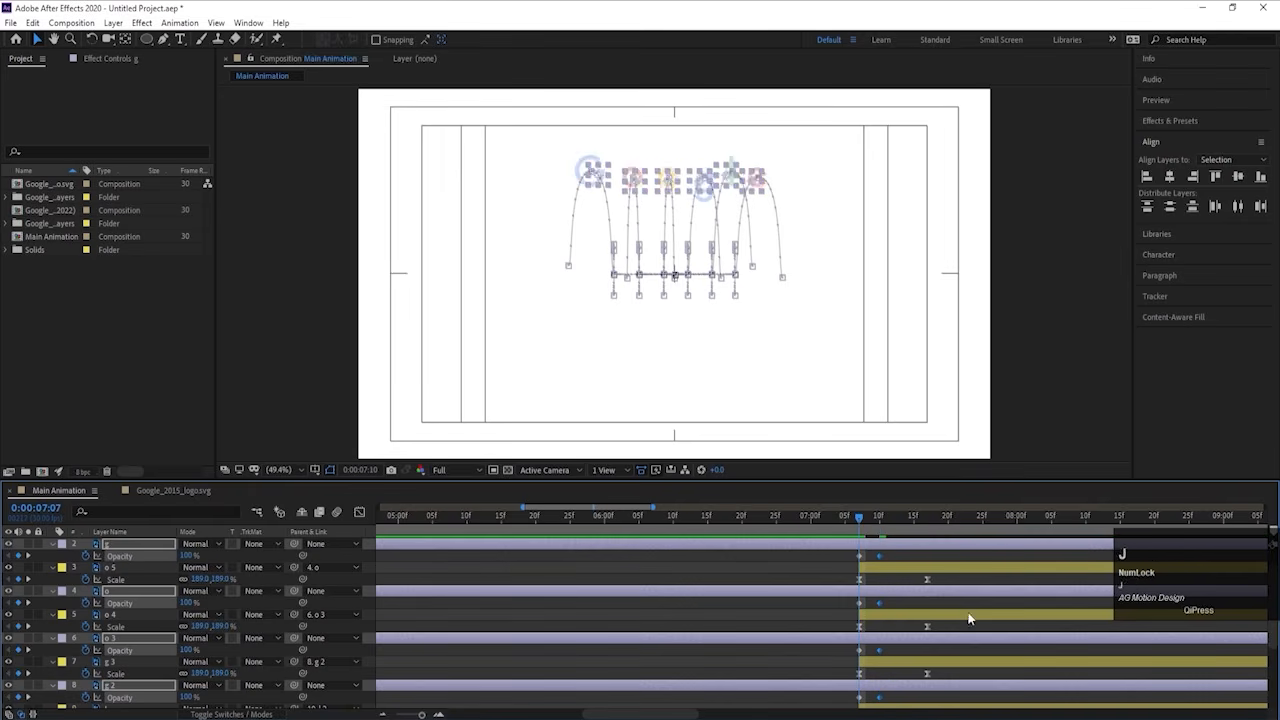
{"action": "key", "text": "space"}
{"action": "key", "text": "j"}
{"action": "key", "text": "j"}
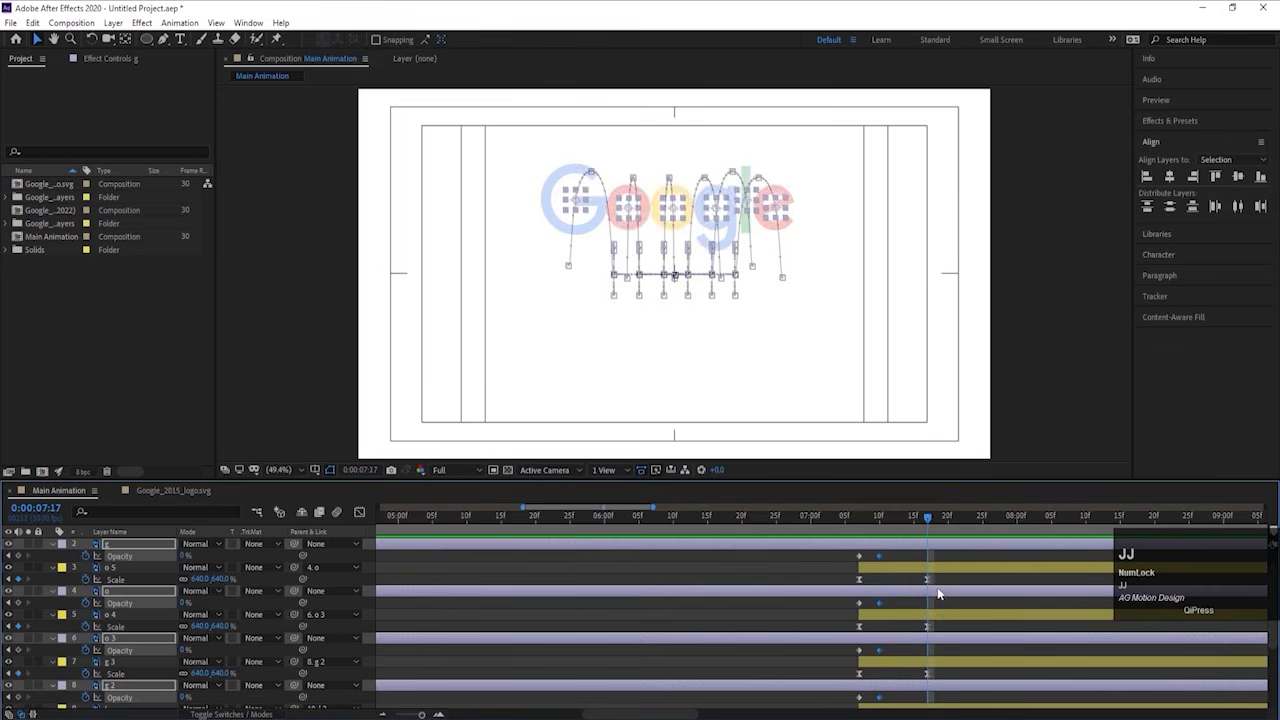
{"action": "left_click", "coordinate": [891, 557]}
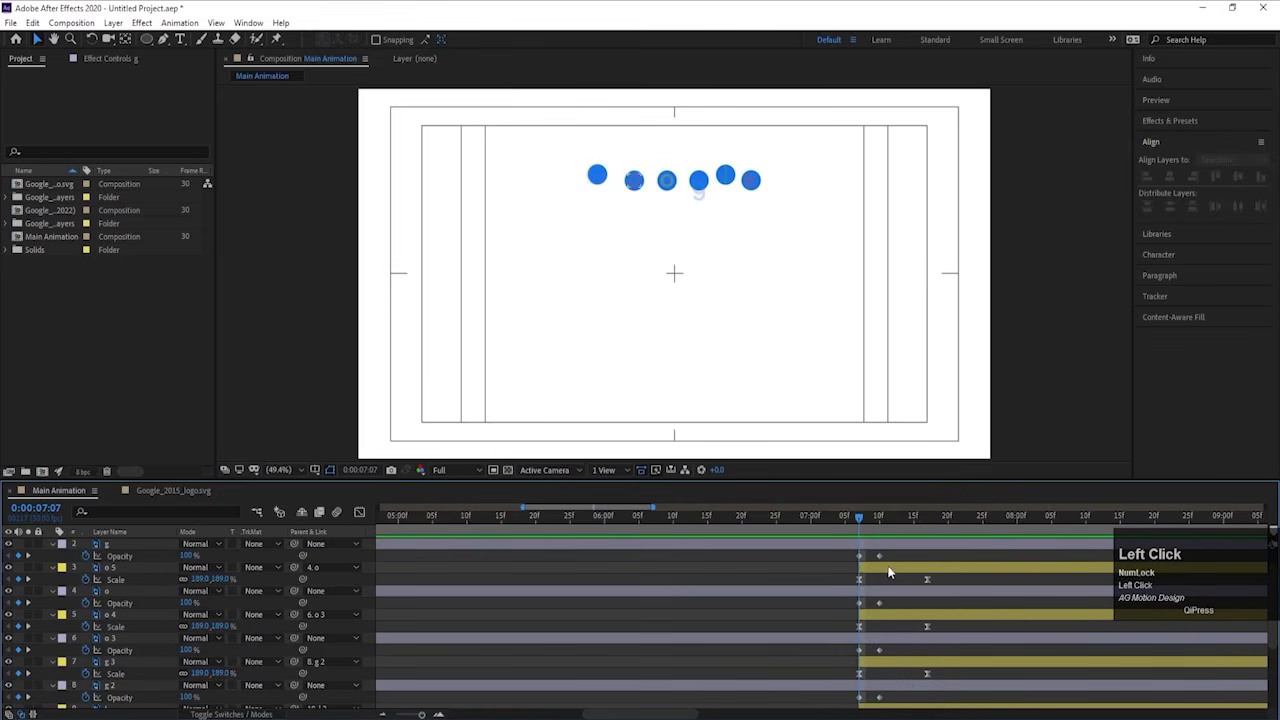
Step: Show the Opacity property of the letter layers o 5, o 4, g 3, l and e 2
{"action": "left_click", "coordinate": [890, 570]}
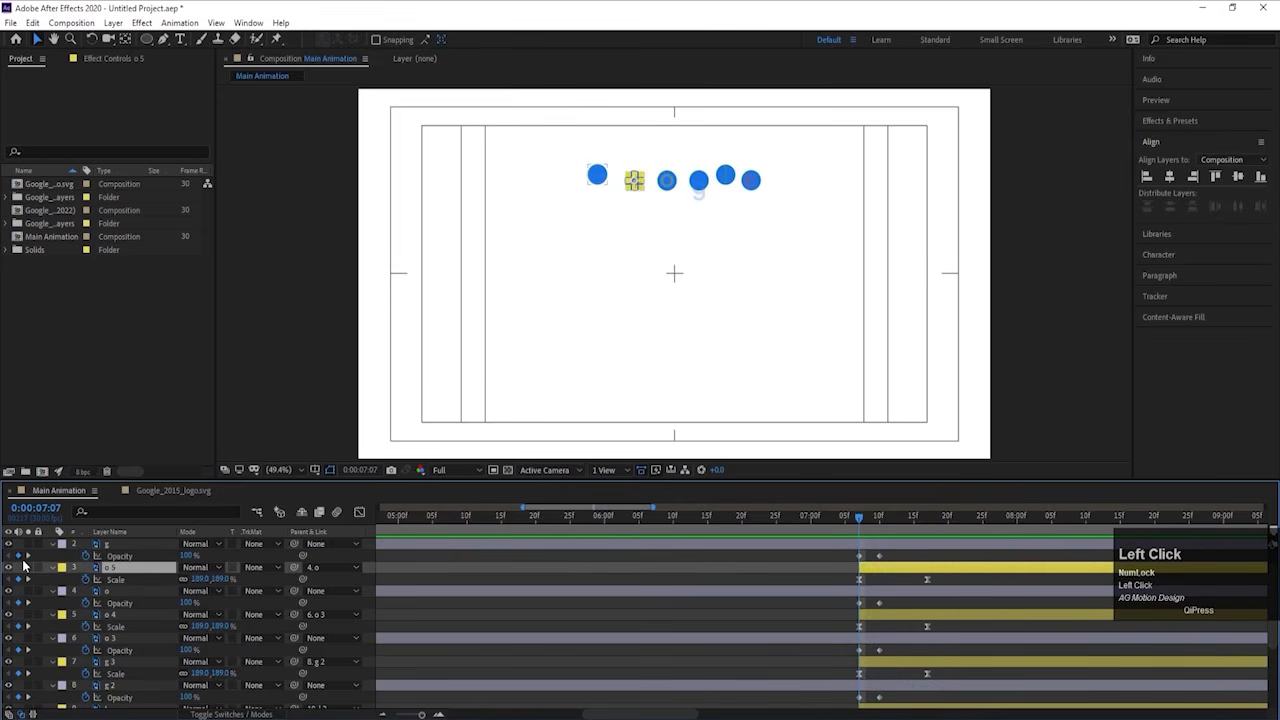
{"action": "left_click", "coordinate": [118, 614], "text": "ctrl"}
{"action": "left_click", "coordinate": [114, 663], "text": "ctrl"}
{"action": "scroll", "coordinate": [115, 640], "scroll_direction": "down", "scroll_amount": 3}
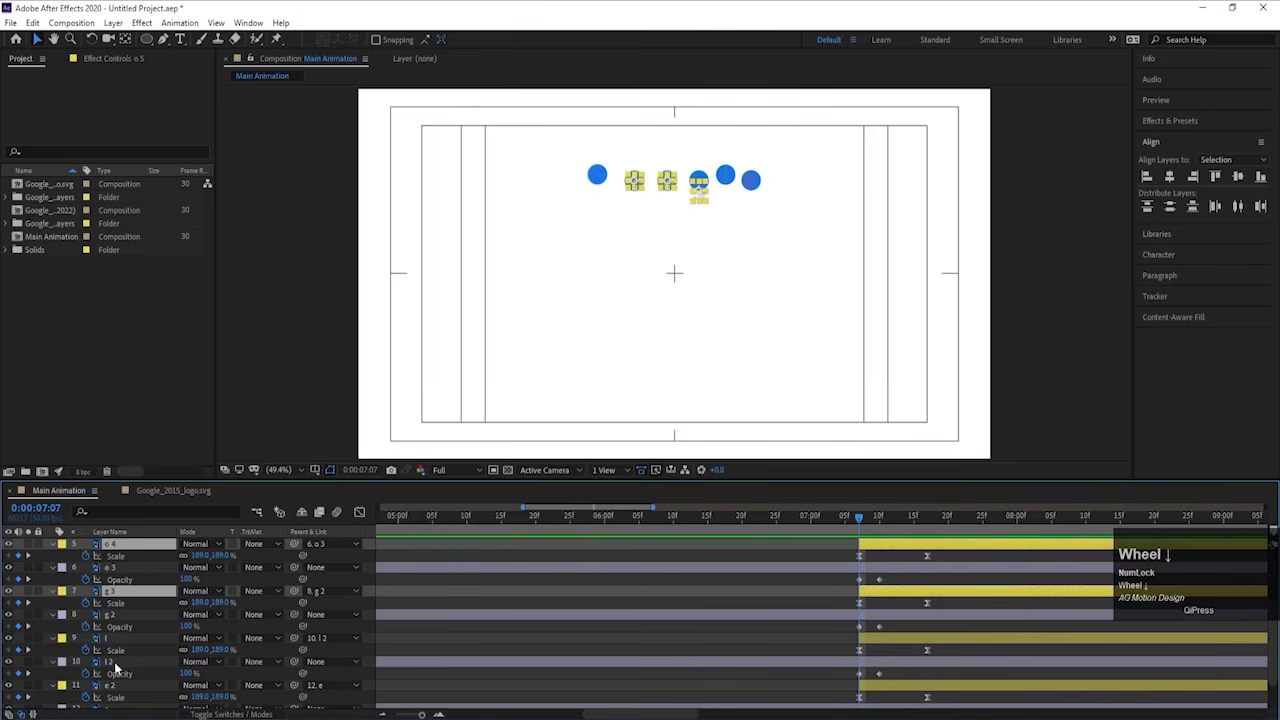
{"action": "left_click", "coordinate": [116, 638], "text": "ctrl"}
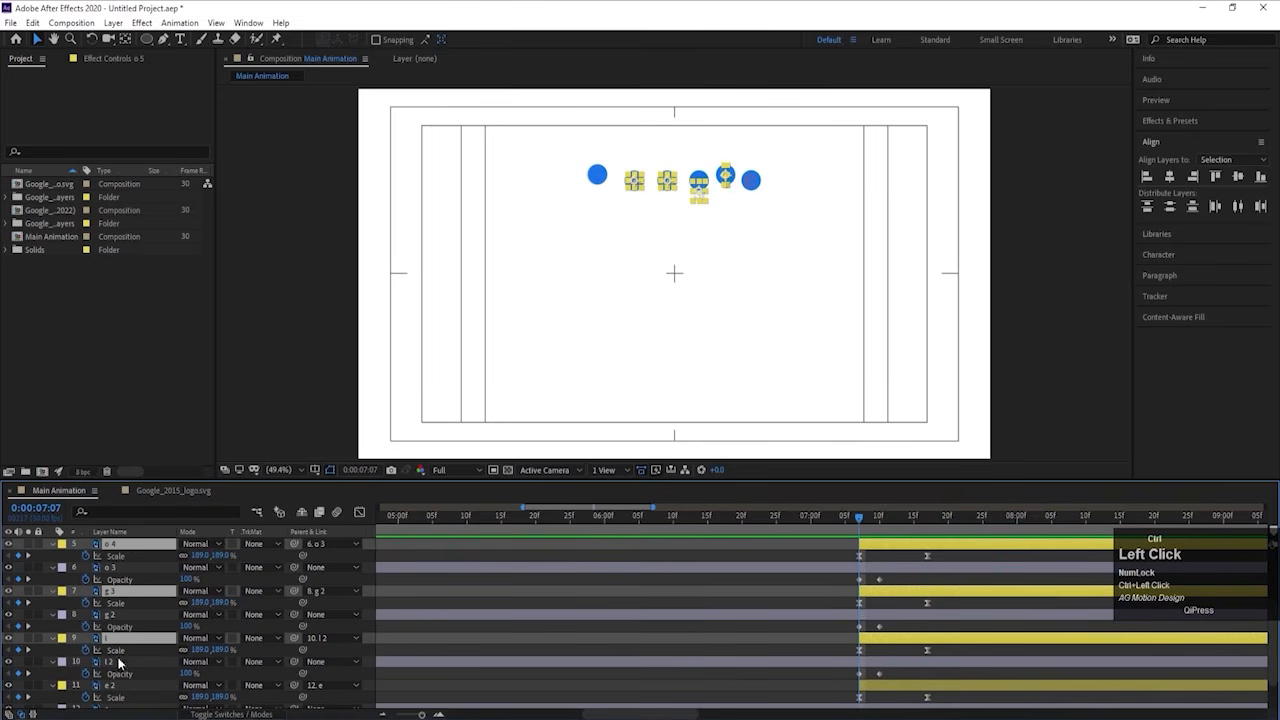
{"action": "left_click", "coordinate": [118, 686], "text": "ctrl"}
{"action": "scroll", "coordinate": [120, 690], "scroll_direction": "down", "scroll_amount": 2}
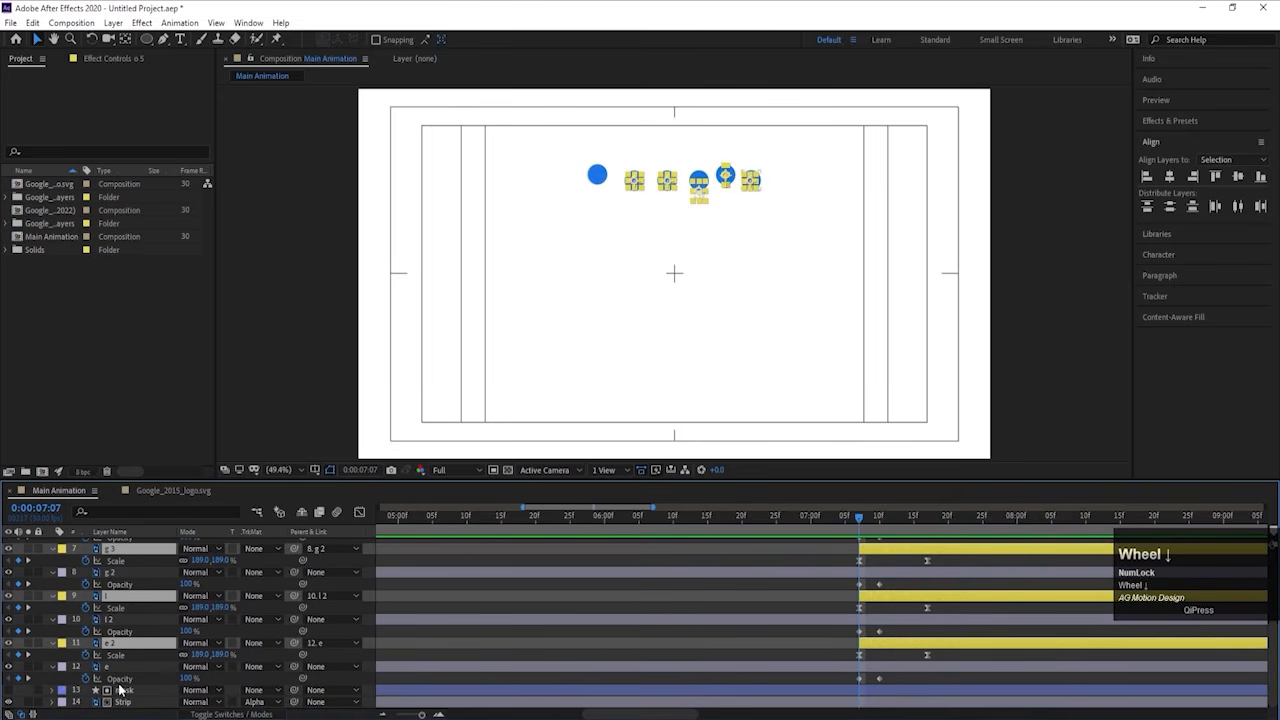
{"action": "key", "text": "t"}
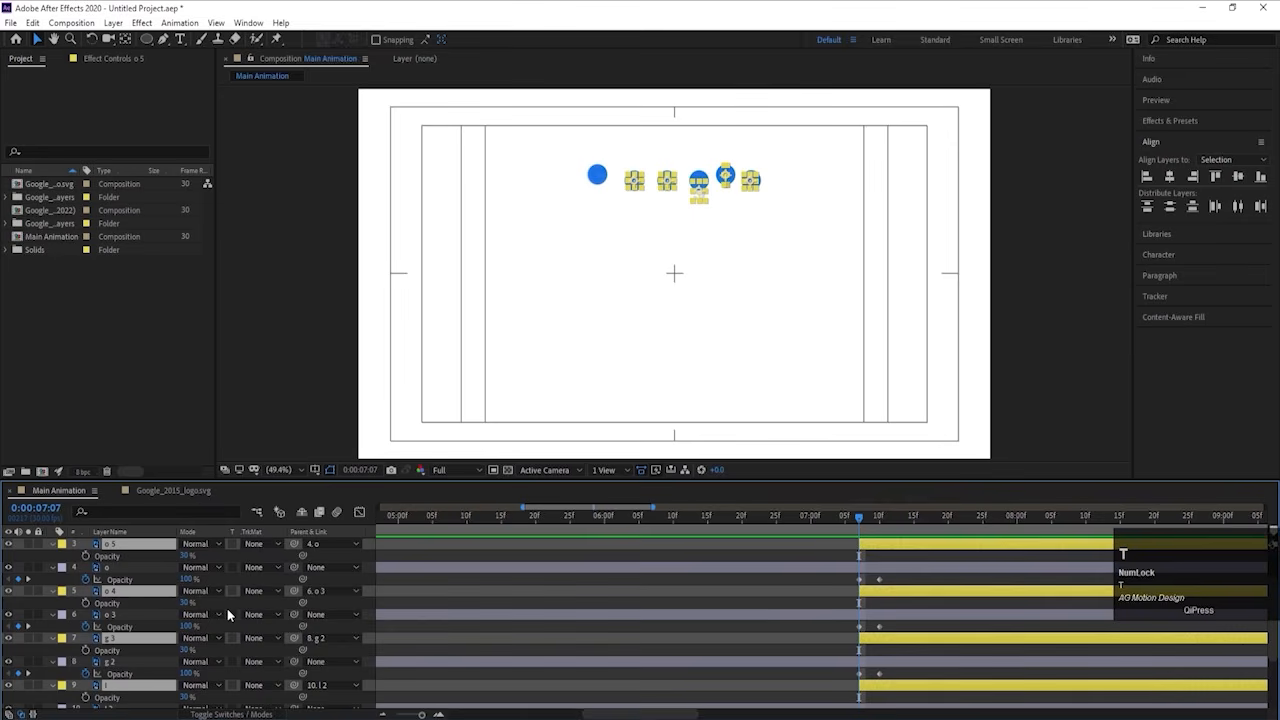
{"action": "scroll", "coordinate": [227, 608], "scroll_direction": "up", "scroll_amount": 2}
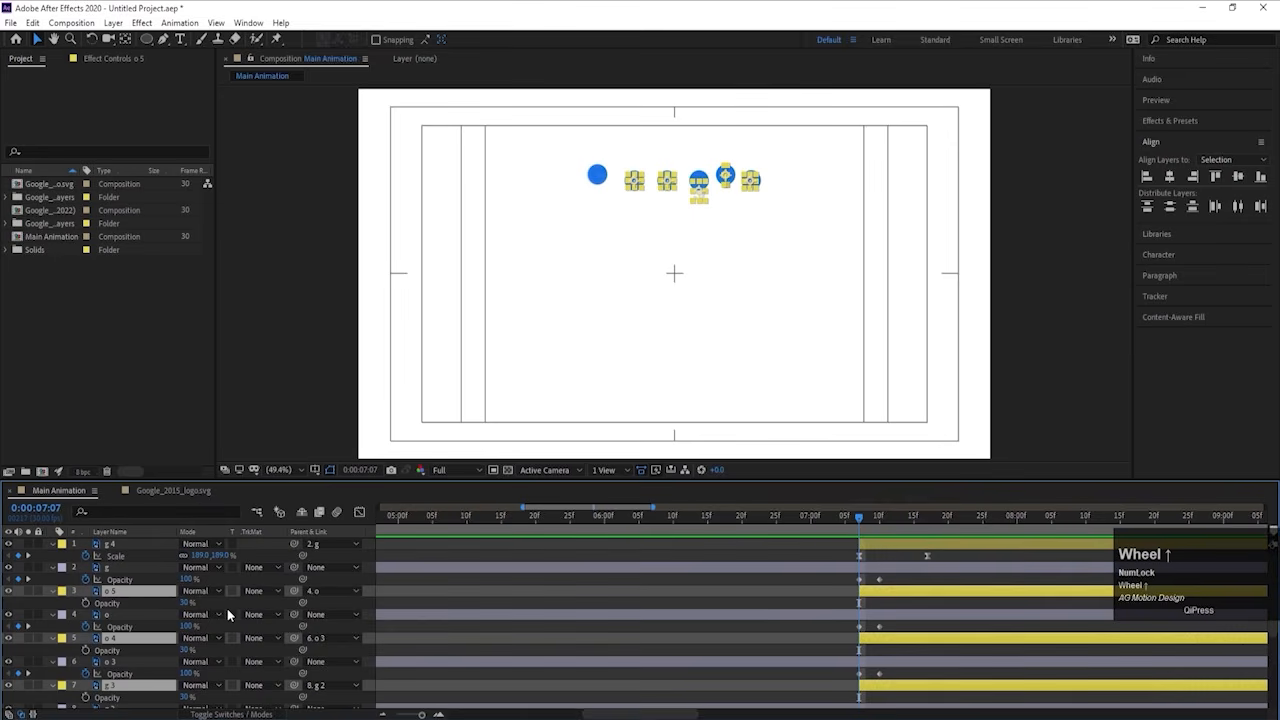
Step: Set the Opacity of all six letter layers g 4, o 5, o 4, g 3, l and e 2 to 100%
{"action": "left_click", "coordinate": [150, 544]}
{"action": "key", "text": "t"}
{"action": "left_click_drag", "start_coordinate": [186, 556], "coordinate": [280, 560]}
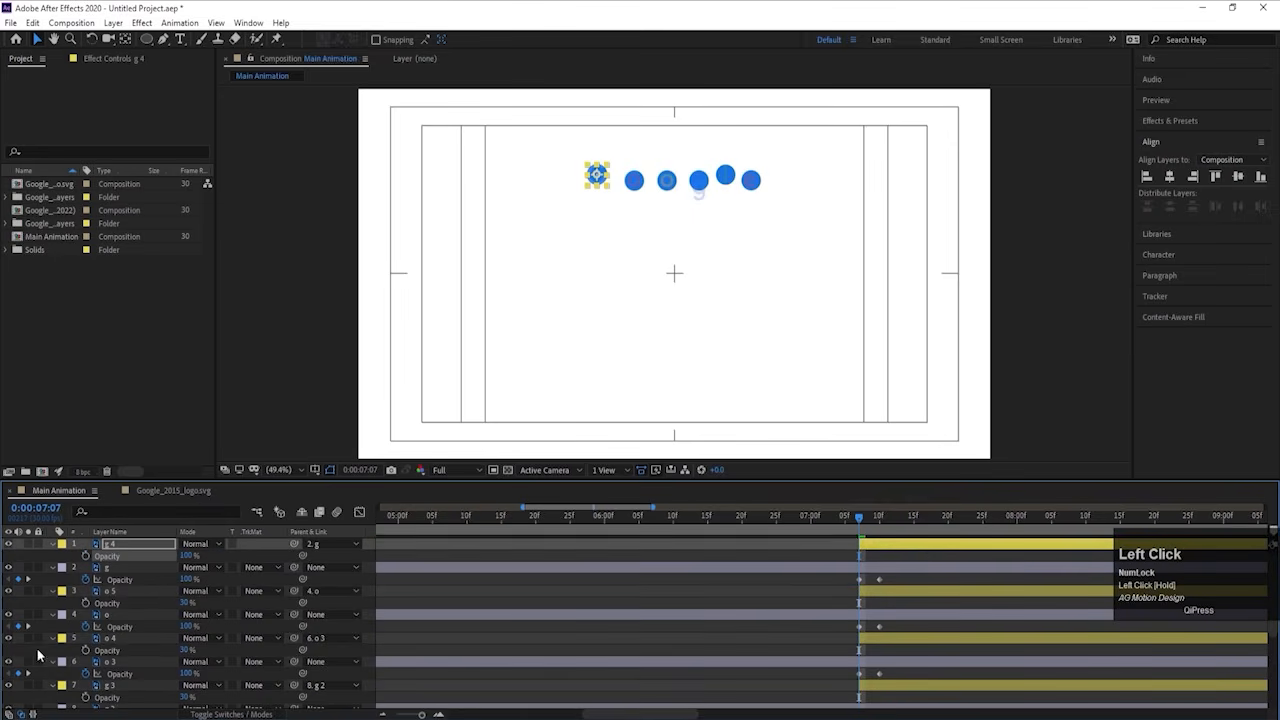
{"action": "left_click_drag", "start_coordinate": [189, 605], "coordinate": [280, 610]}
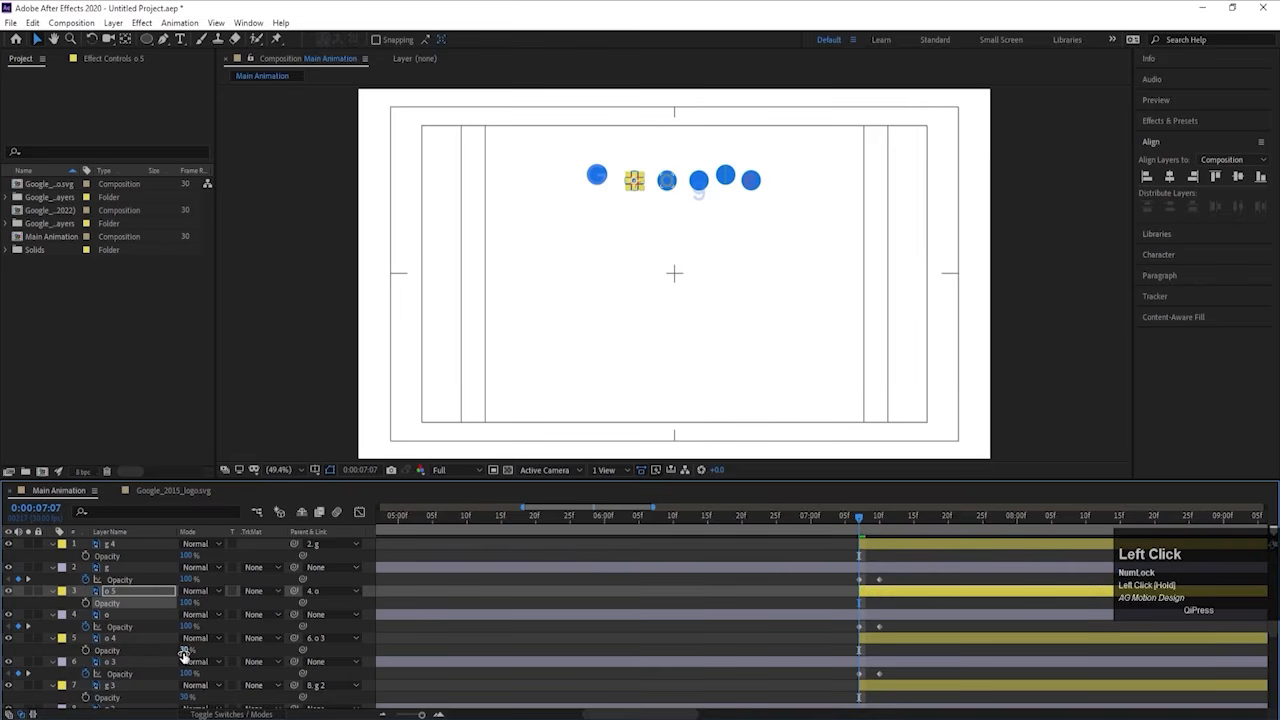
{"action": "left_click_drag", "start_coordinate": [186, 650], "coordinate": [279, 709]}
{"action": "left_click_drag", "start_coordinate": [182, 697], "coordinate": [378, 684]}
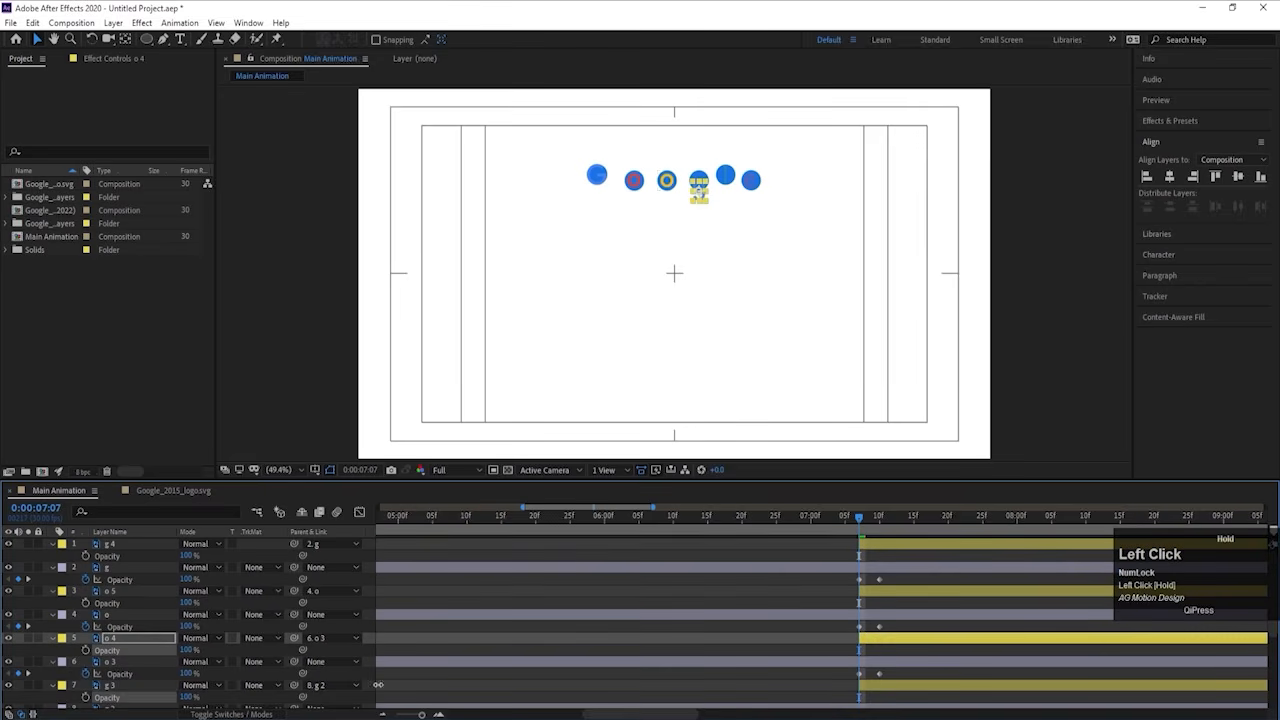
{"action": "scroll", "coordinate": [497, 675], "scroll_direction": "down", "scroll_amount": 1}
{"action": "scroll", "coordinate": [497, 675], "scroll_direction": "down", "scroll_amount": 1}
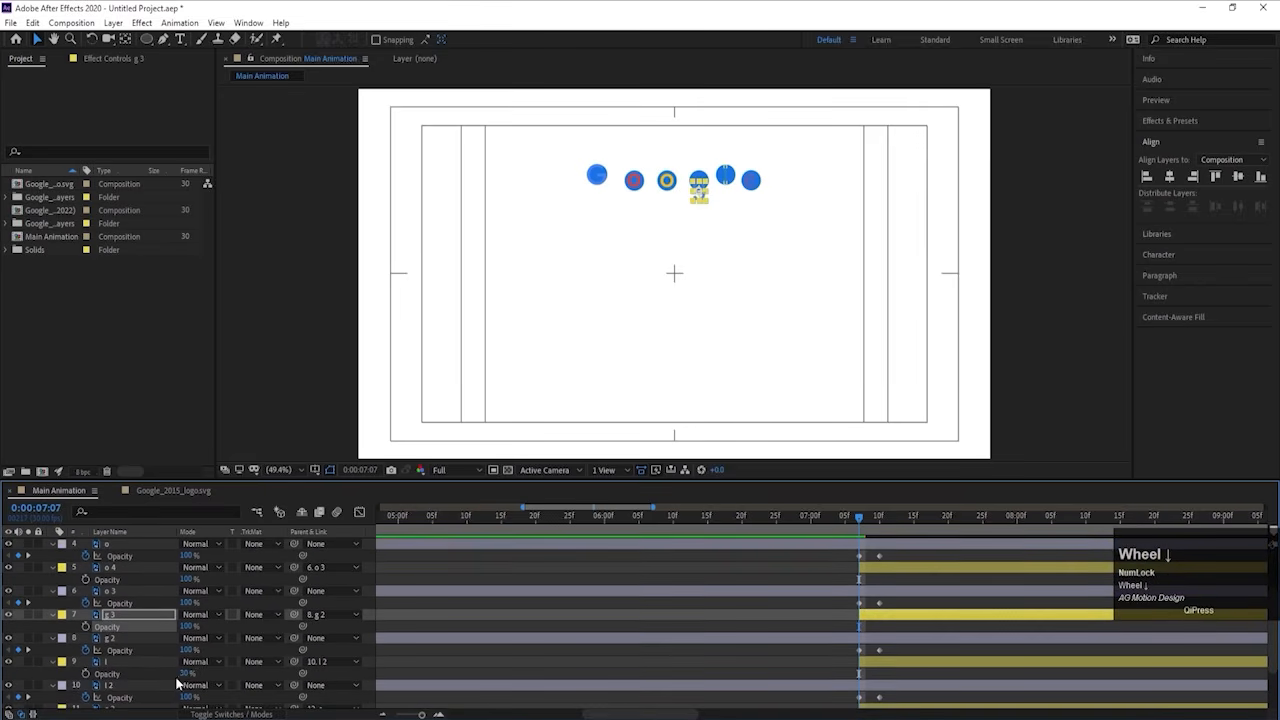
{"action": "left_click_drag", "start_coordinate": [177, 683], "coordinate": [408, 668]}
{"action": "scroll", "coordinate": [408, 665], "scroll_direction": "down", "scroll_amount": 1}
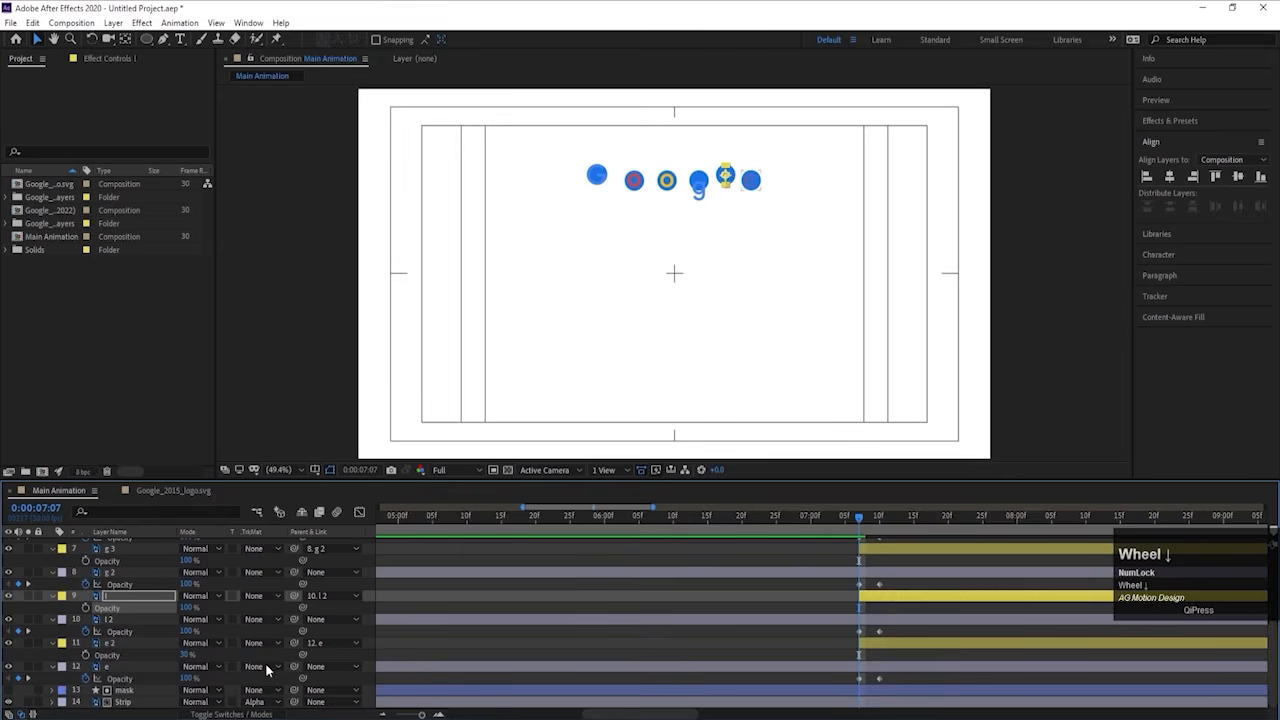
{"action": "left_click_drag", "start_coordinate": [184, 656], "coordinate": [400, 662]}
Step: Preview the circle-to-letter transition from 0:00:07:07, 0:00:07:03 and 0:00:06:26, and return to 0:00:07:07
{"action": "key", "text": "space"}
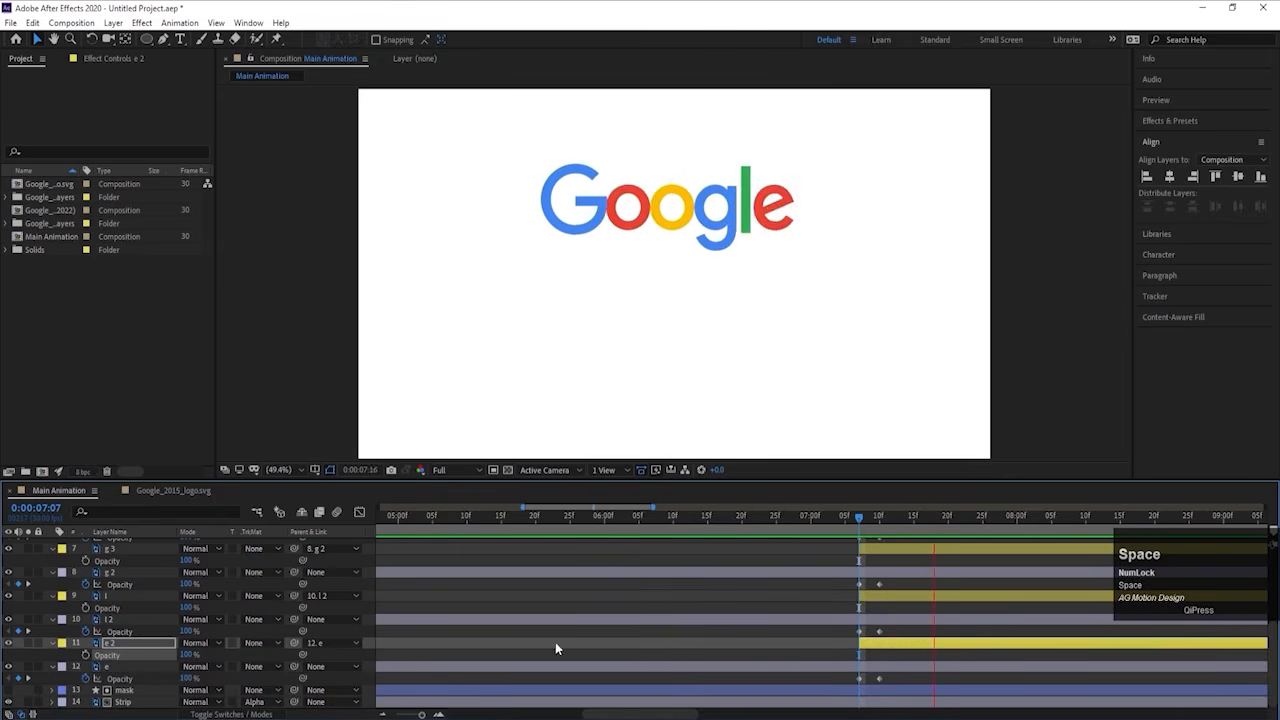
{"action": "left_click", "coordinate": [828, 518]}
{"action": "key", "text": "space"}
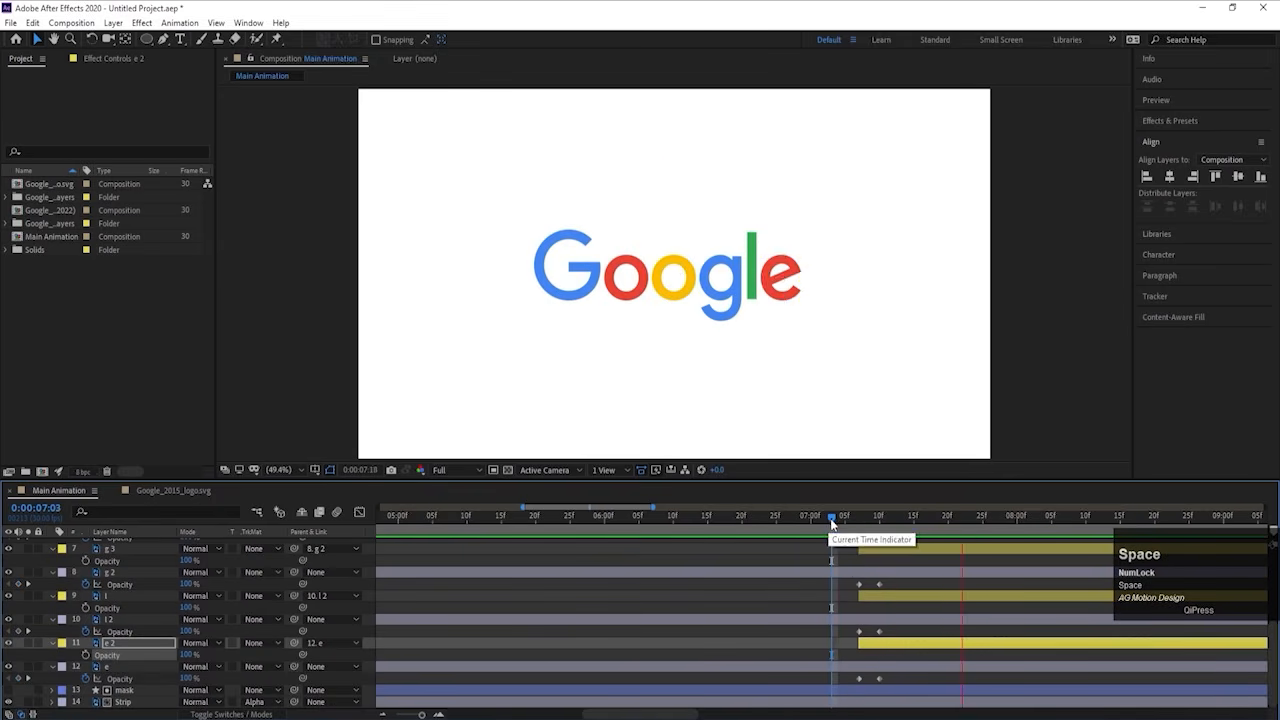
{"action": "left_click", "coordinate": [784, 519]}
{"action": "key", "text": "space"}
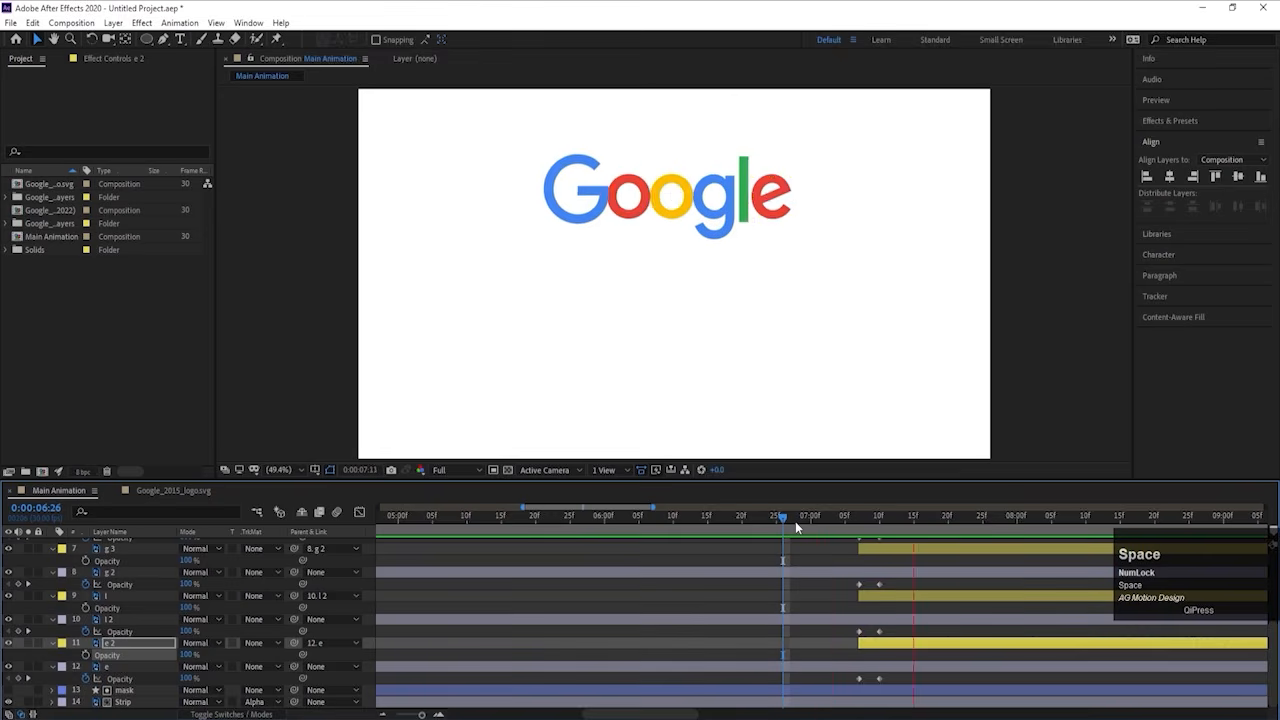
{"action": "left_click", "coordinate": [859, 517]}
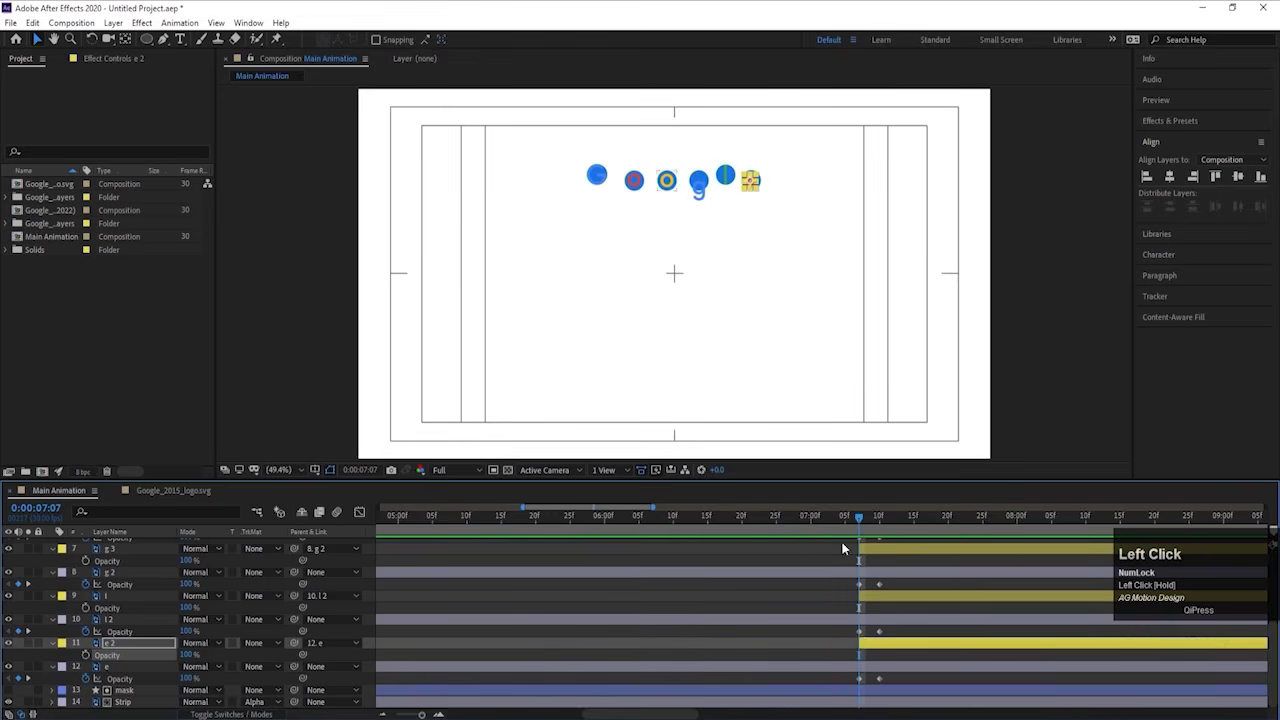
Step: Add 0° Rotation keyframes to all six circle layers at 0:00:07:00 and show all their keyframed properties
{"action": "key", "text": "u"}
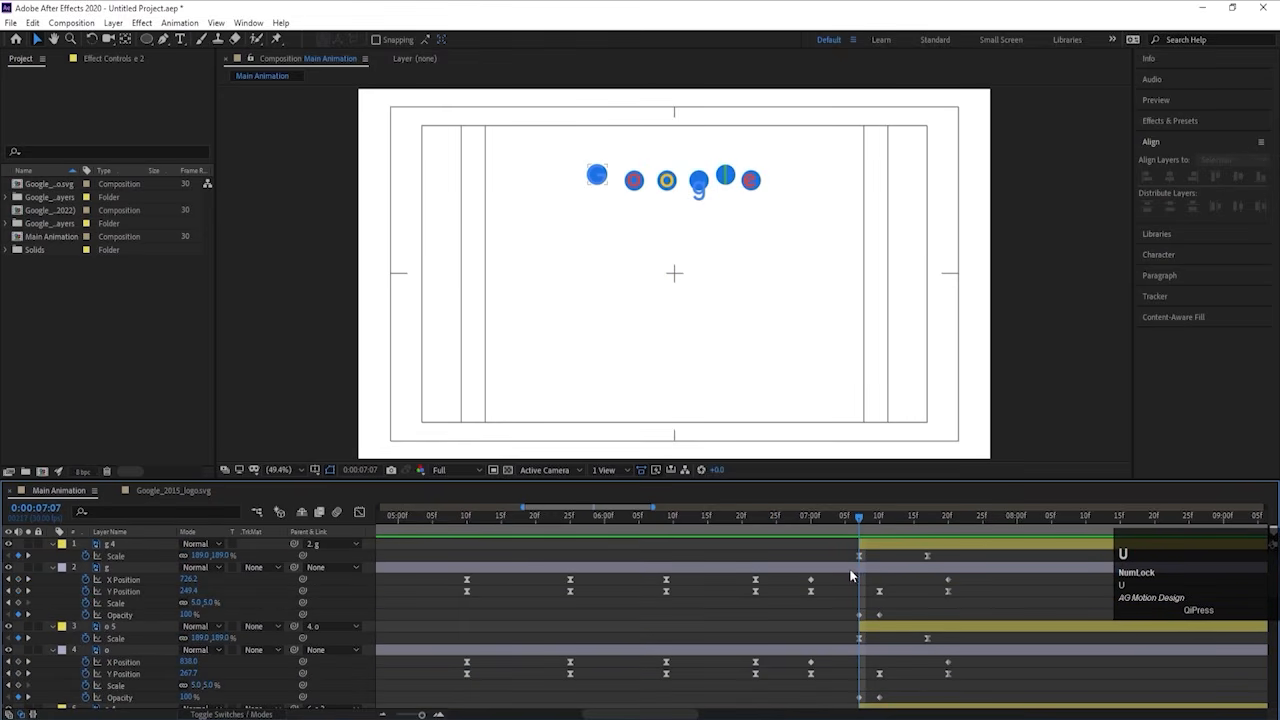
{"action": "key", "text": "j"}
{"action": "key", "text": "u"}
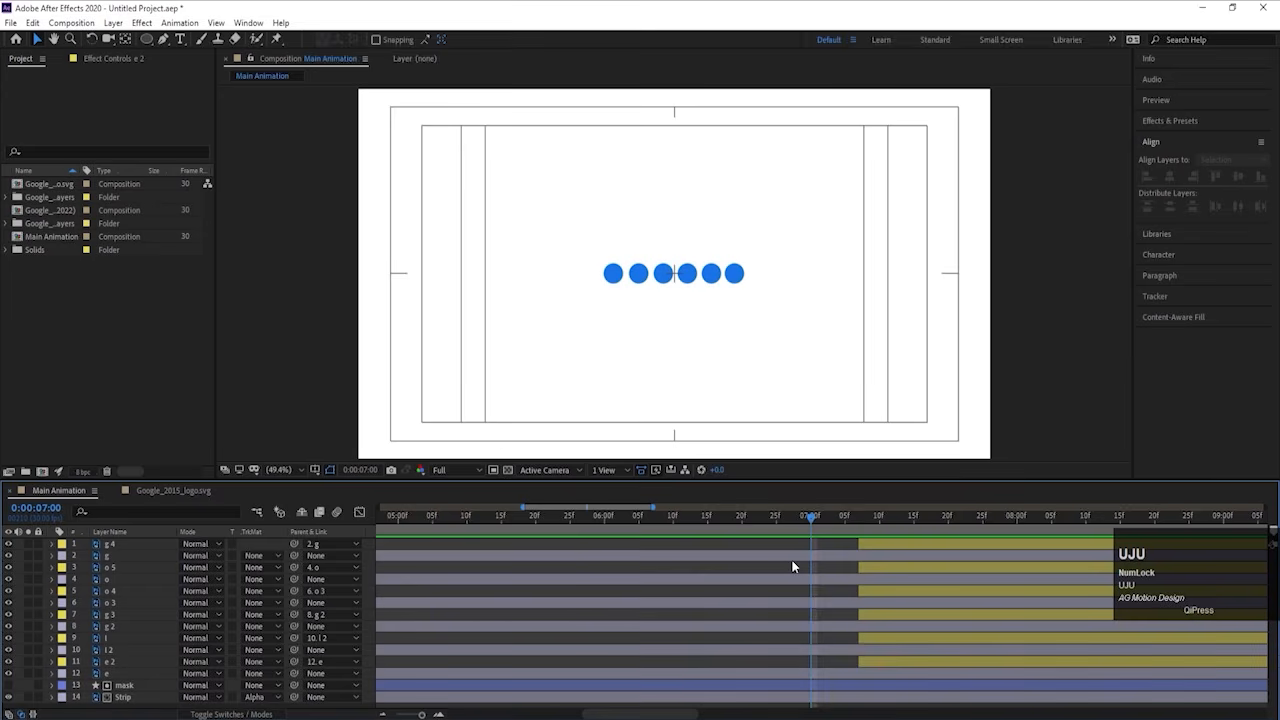
{"action": "left_click", "coordinate": [616, 276]}
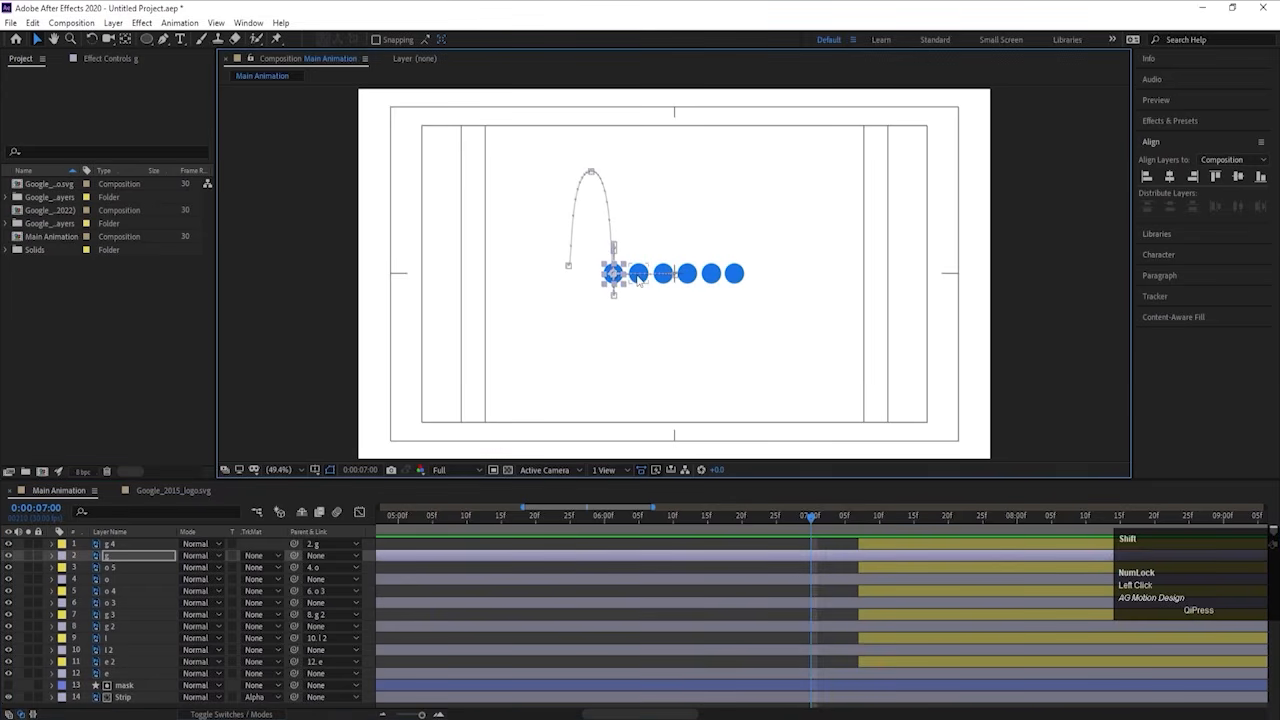
{"action": "left_click", "coordinate": [639, 278], "text": "shift"}
{"action": "left_click", "coordinate": [664, 276], "text": "shift"}
{"action": "left_click", "coordinate": [687, 277], "text": "shift"}
{"action": "left_click", "coordinate": [711, 277], "text": "shift"}
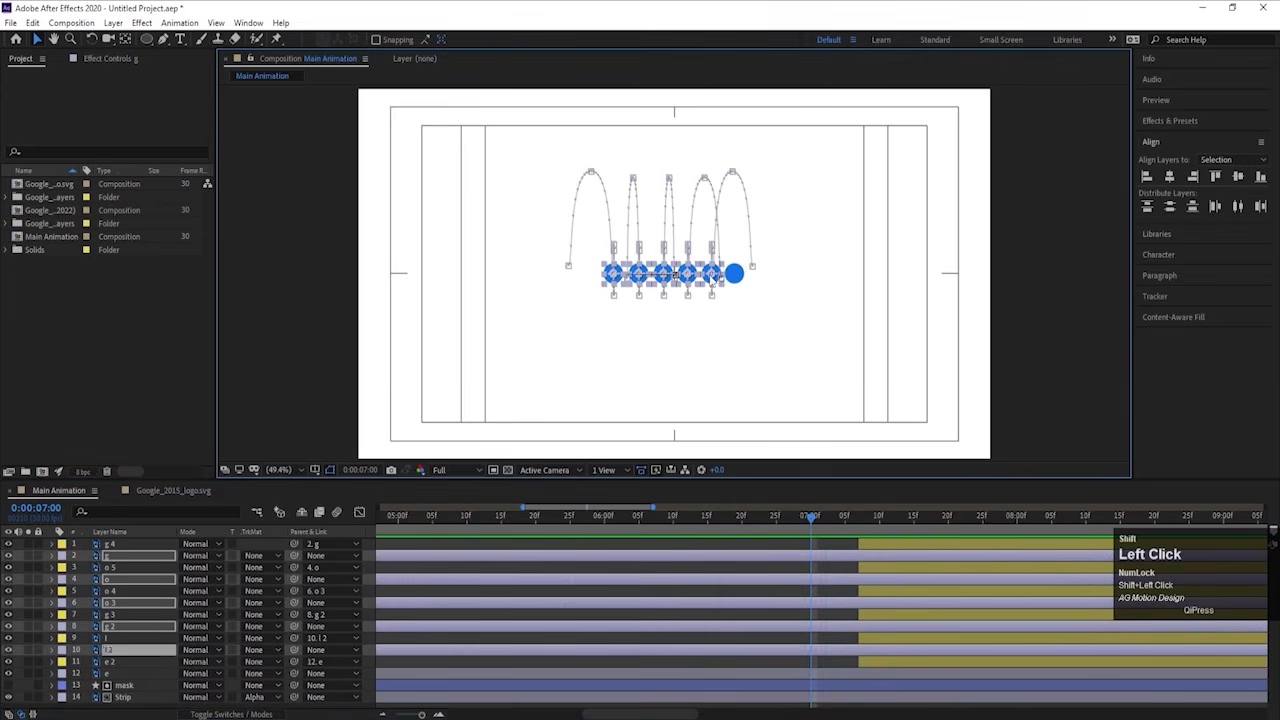
{"action": "left_click", "coordinate": [736, 276], "text": "shift"}
{"action": "key", "text": "u"}
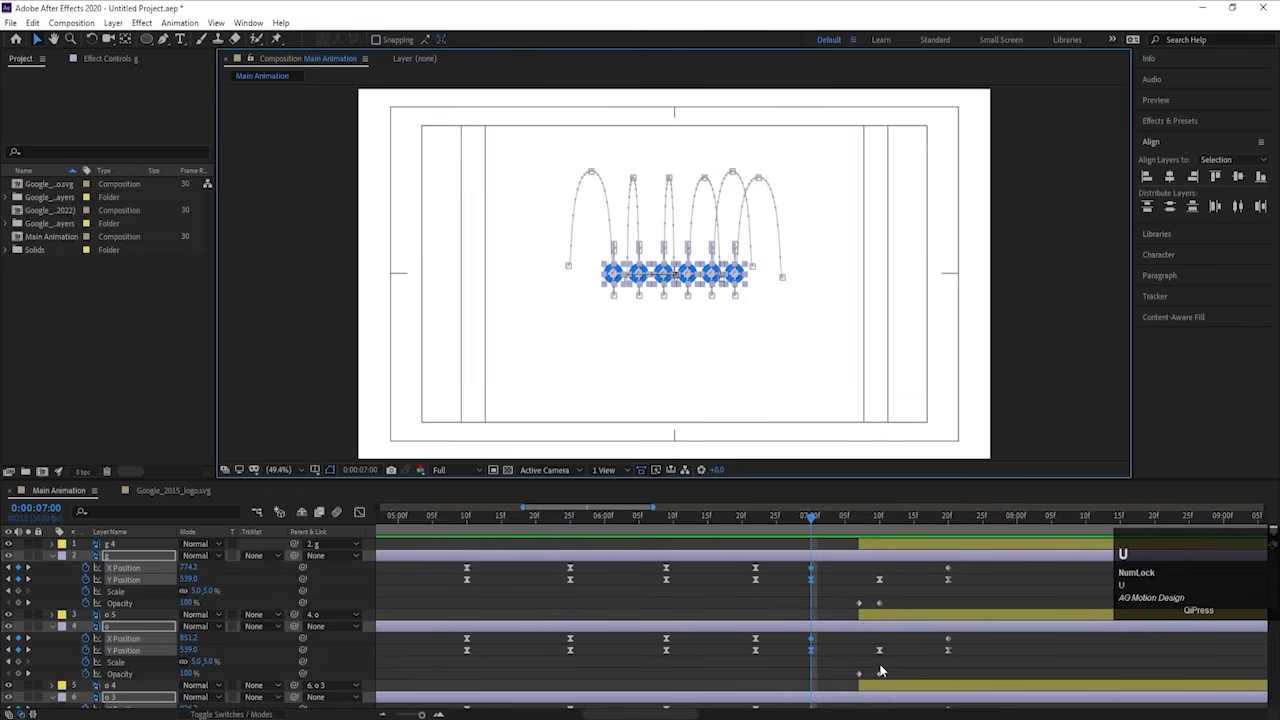
{"action": "key", "text": "r"}
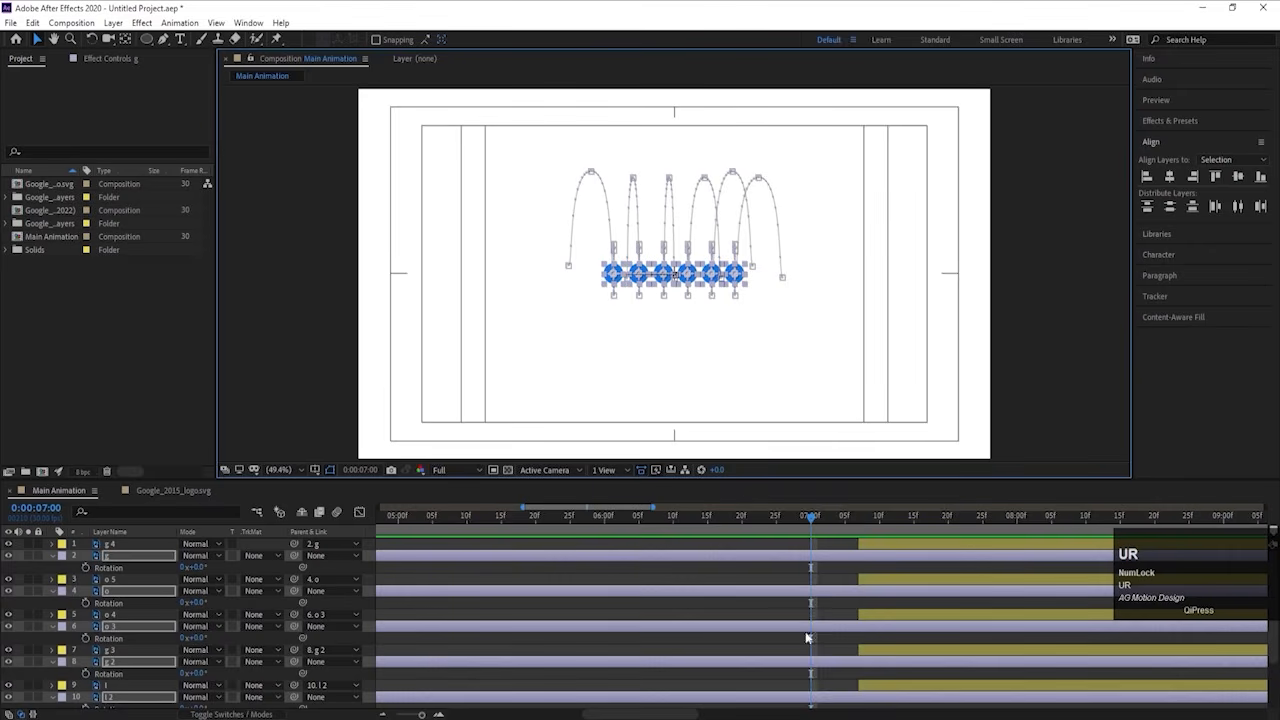
{"action": "left_click", "coordinate": [88, 564]}
{"action": "key", "text": "u"}
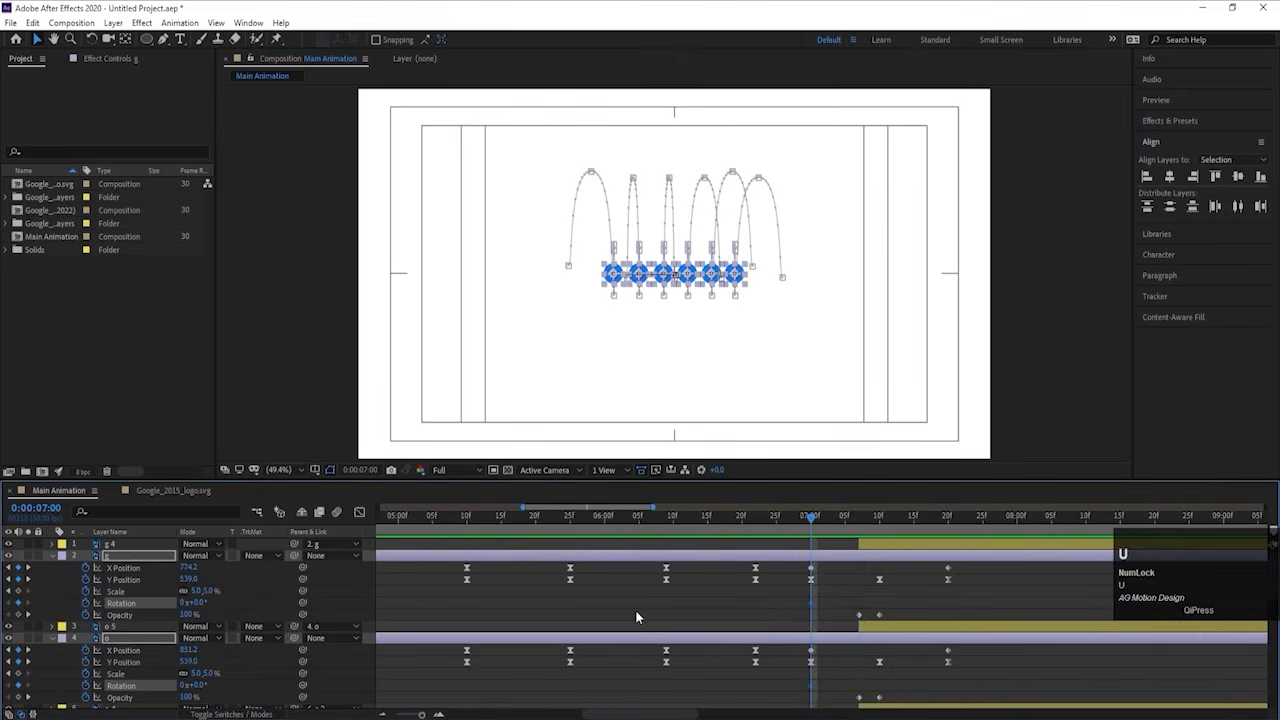
Step: Set the Rotation of all six circle layers to 1x+0.0° at 0:00:07:20 and preview the spin from 0:00:07:00
{"action": "key", "text": "k"}
{"action": "key", "text": "k"}
{"action": "key", "text": "k"}
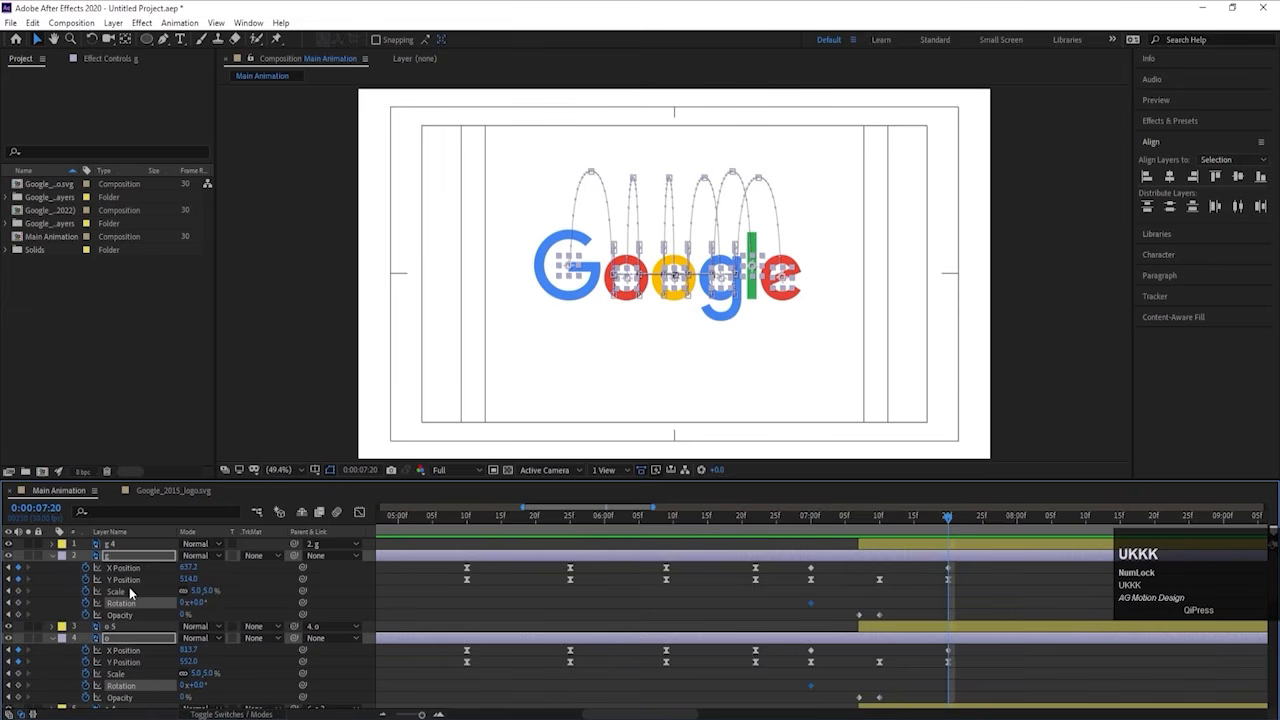
{"action": "left_click", "coordinate": [185, 603]}
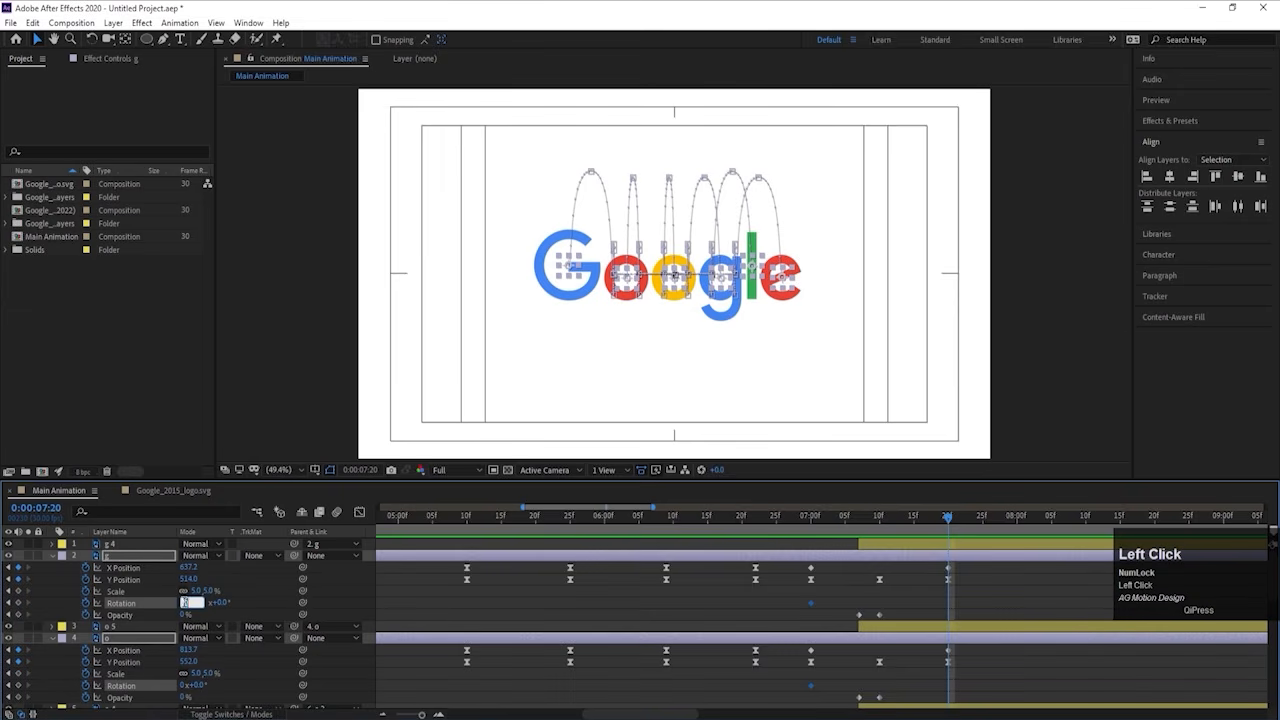
{"action": "key", "text": "Return"}
{"action": "left_click", "coordinate": [812, 518]}
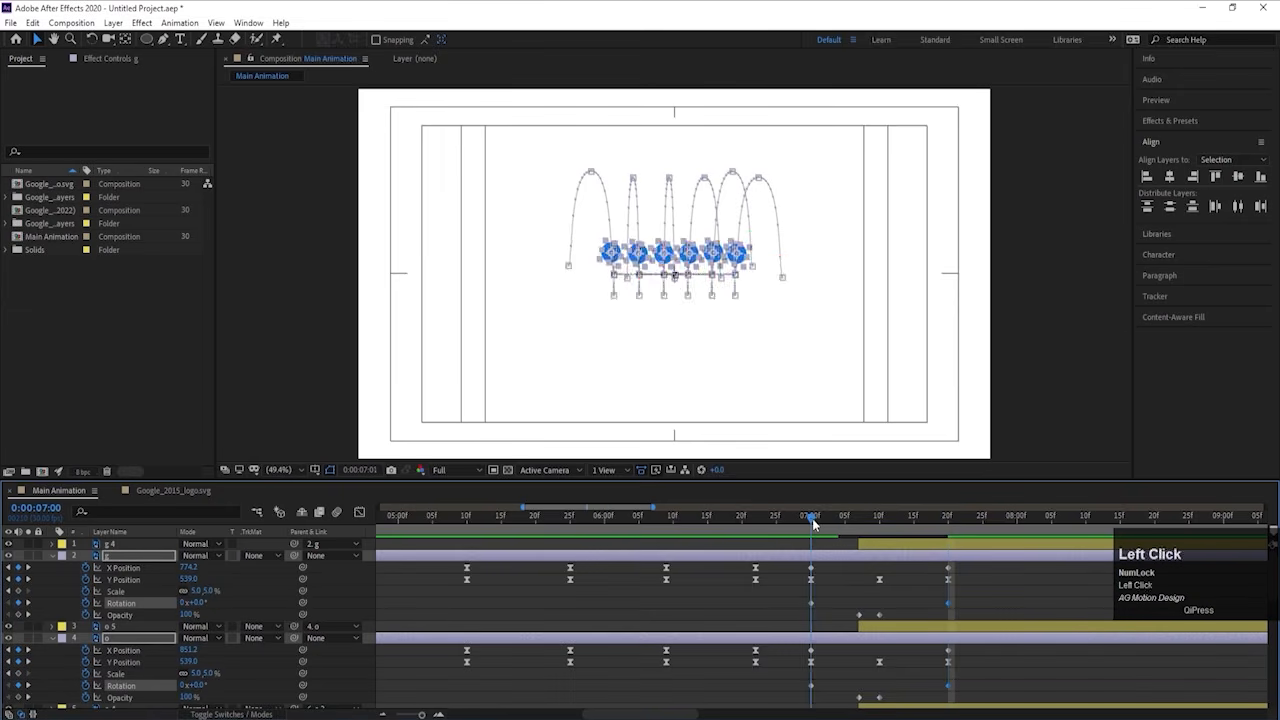
{"action": "key", "text": "space"}
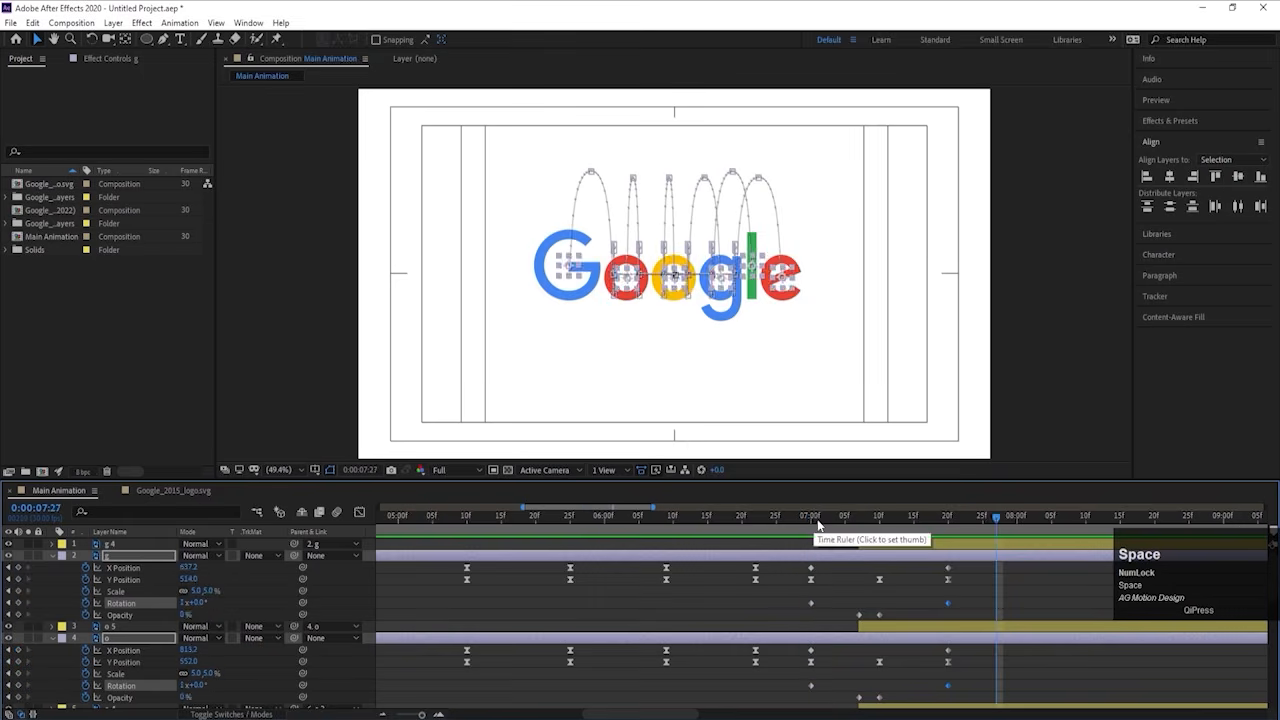
Step: Show only the Rotation property of the layers and apply Easy Ease to the Rotation keyframes of all six circle layers
{"action": "left_click_drag", "start_coordinate": [812, 520], "coordinate": [806, 520]}
{"action": "left_click", "coordinate": [824, 575]}
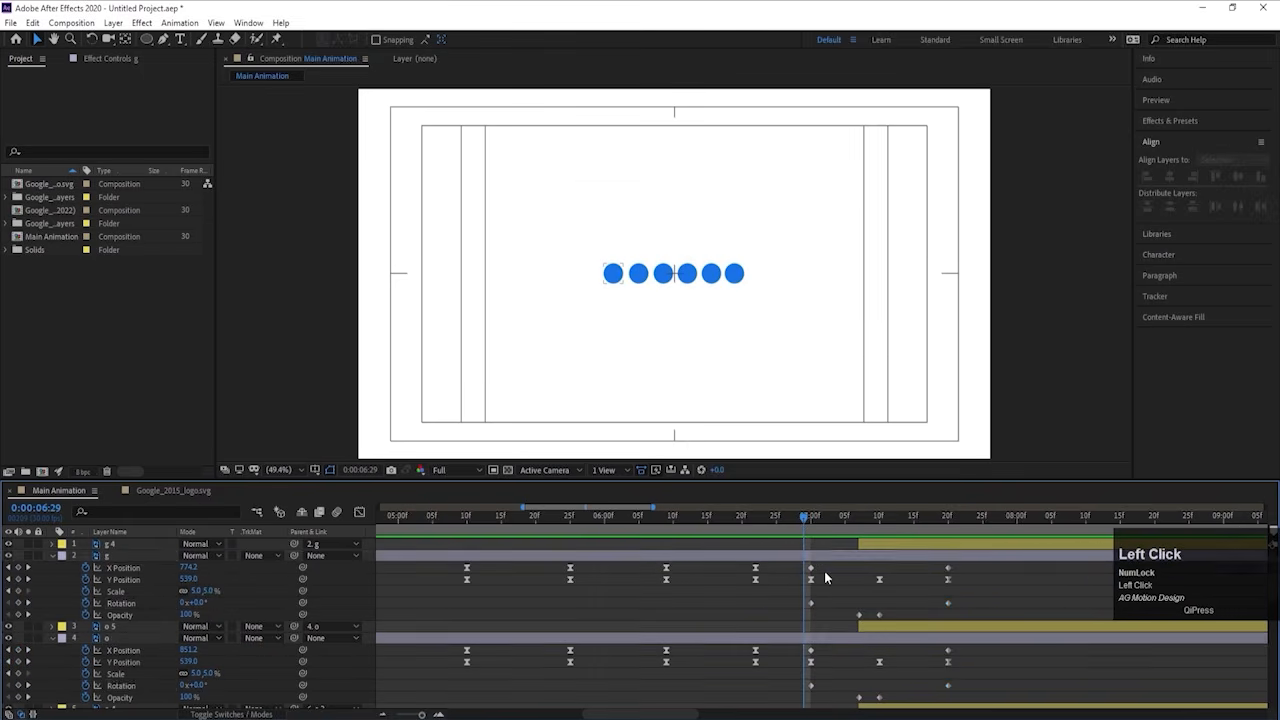
{"action": "key", "text": "u"}
{"action": "key", "text": "u"}
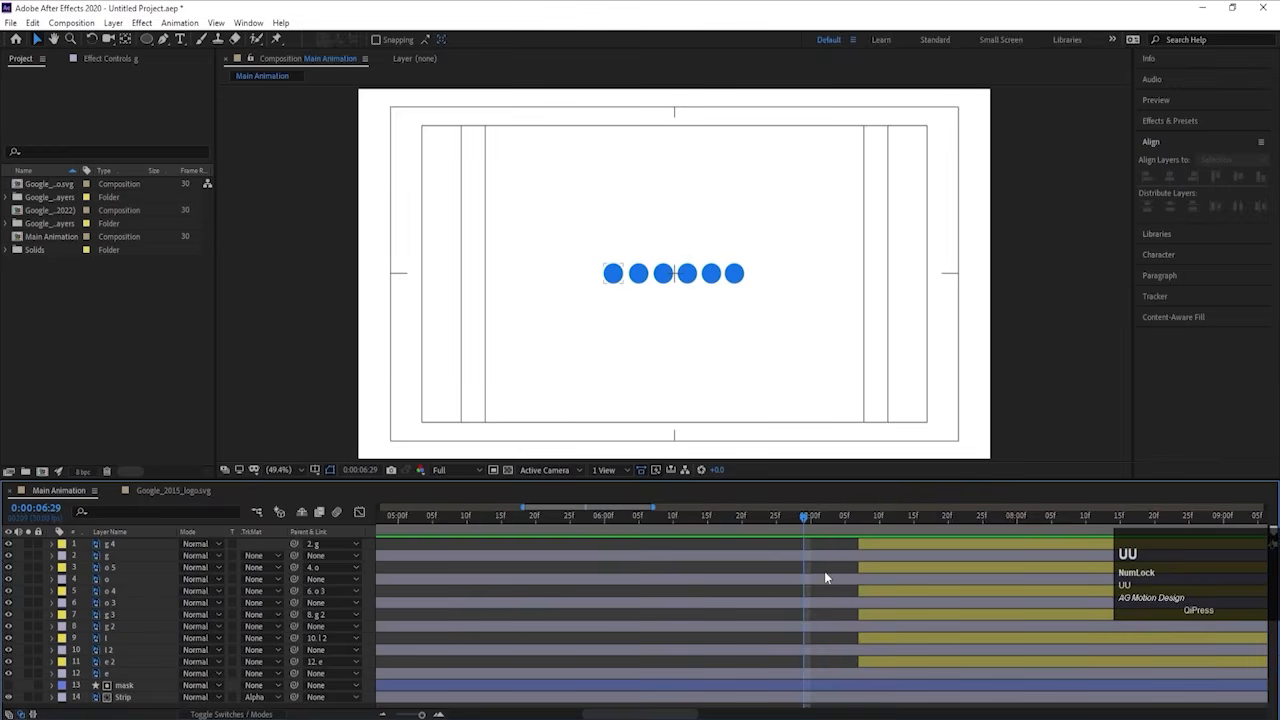
{"action": "key", "text": "r"}
{"action": "scroll", "coordinate": [819, 581], "scroll_direction": "up", "scroll_amount": 1}
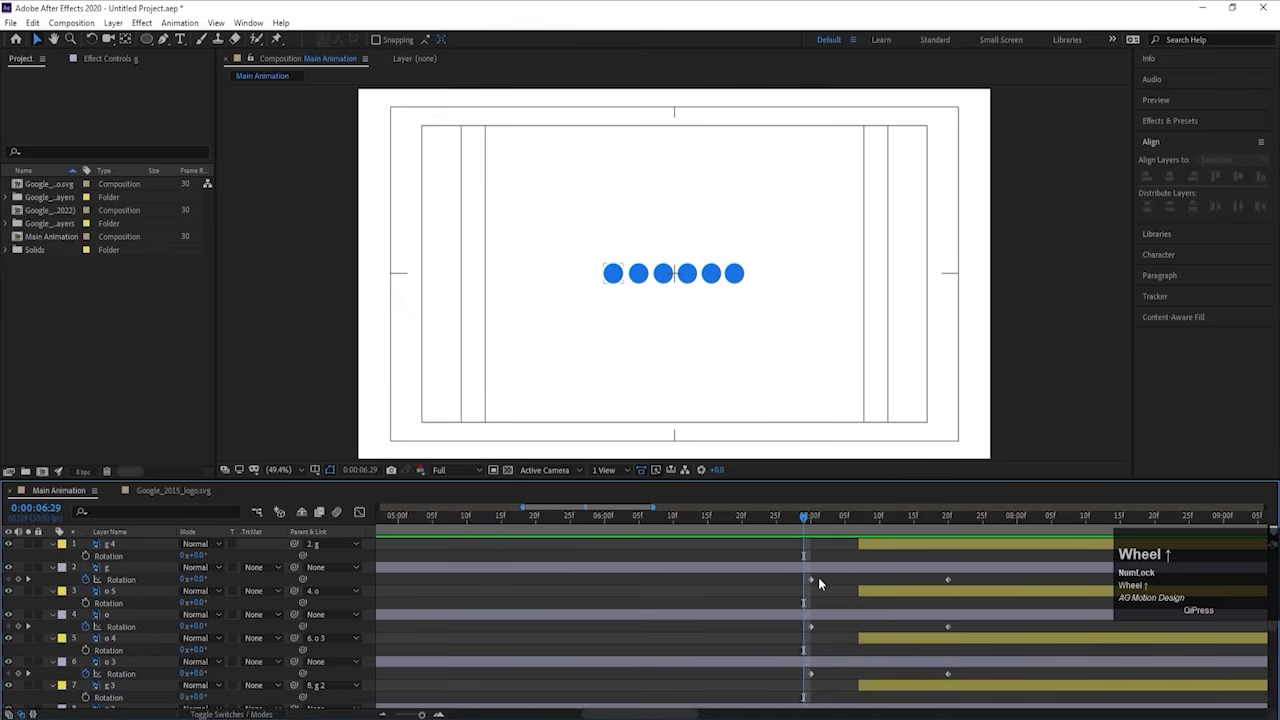
{"action": "left_click_drag", "start_coordinate": [792, 577], "coordinate": [1006, 710]}
{"action": "key", "text": "F9"}
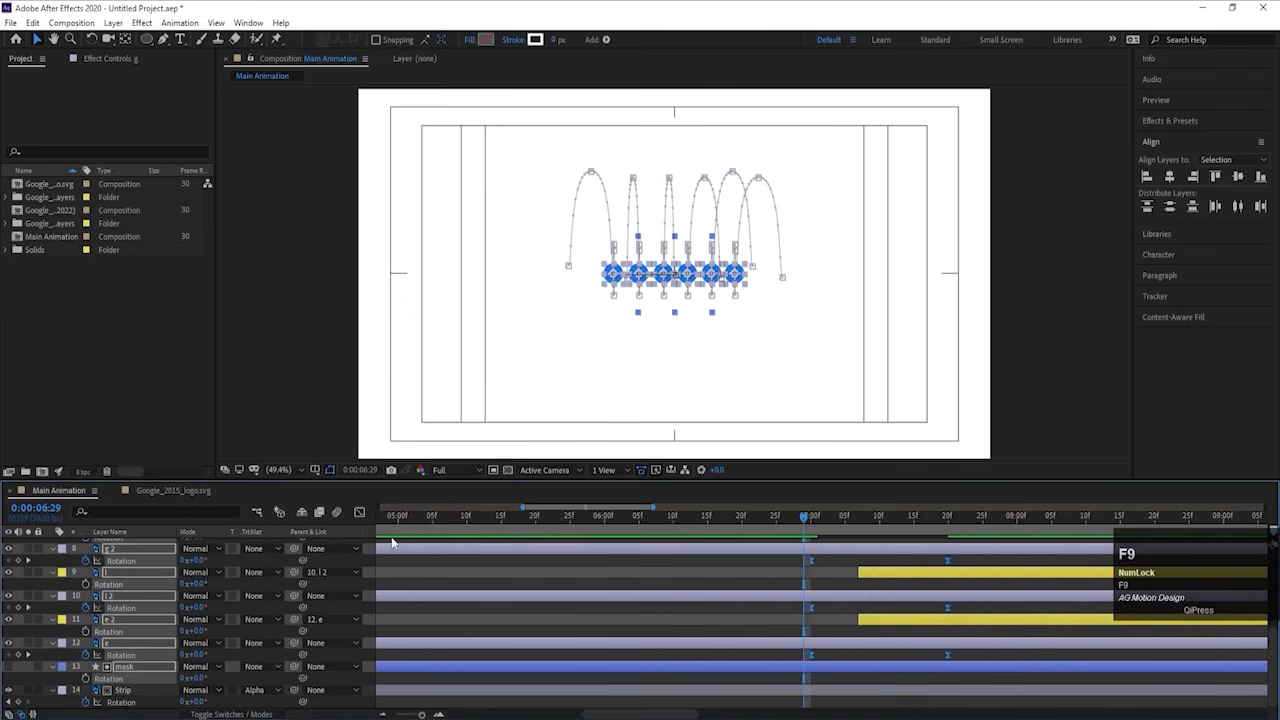
Step: Steepen the circles' Rotation speed curve in the Graph Editor with stronger easing influence and preview the result
{"action": "left_click", "coordinate": [359, 511]}
{"action": "left_click_drag", "start_coordinate": [813, 651], "coordinate": [855, 677]}
{"action": "key", "text": "space"}
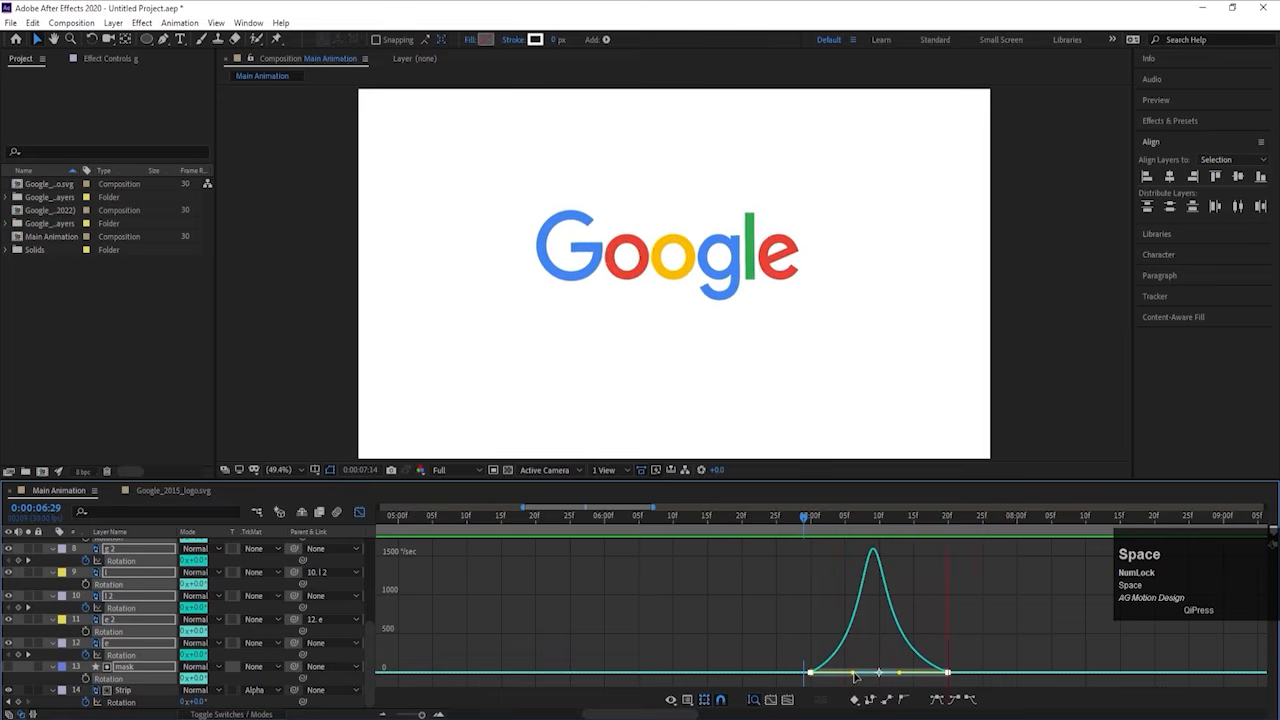
{"action": "key", "text": "space"}
{"action": "left_click", "coordinate": [360, 512]}
Step: Preview the eased circle spin and letter transition twice from around 0:00:07:00
{"action": "left_click", "coordinate": [796, 522]}
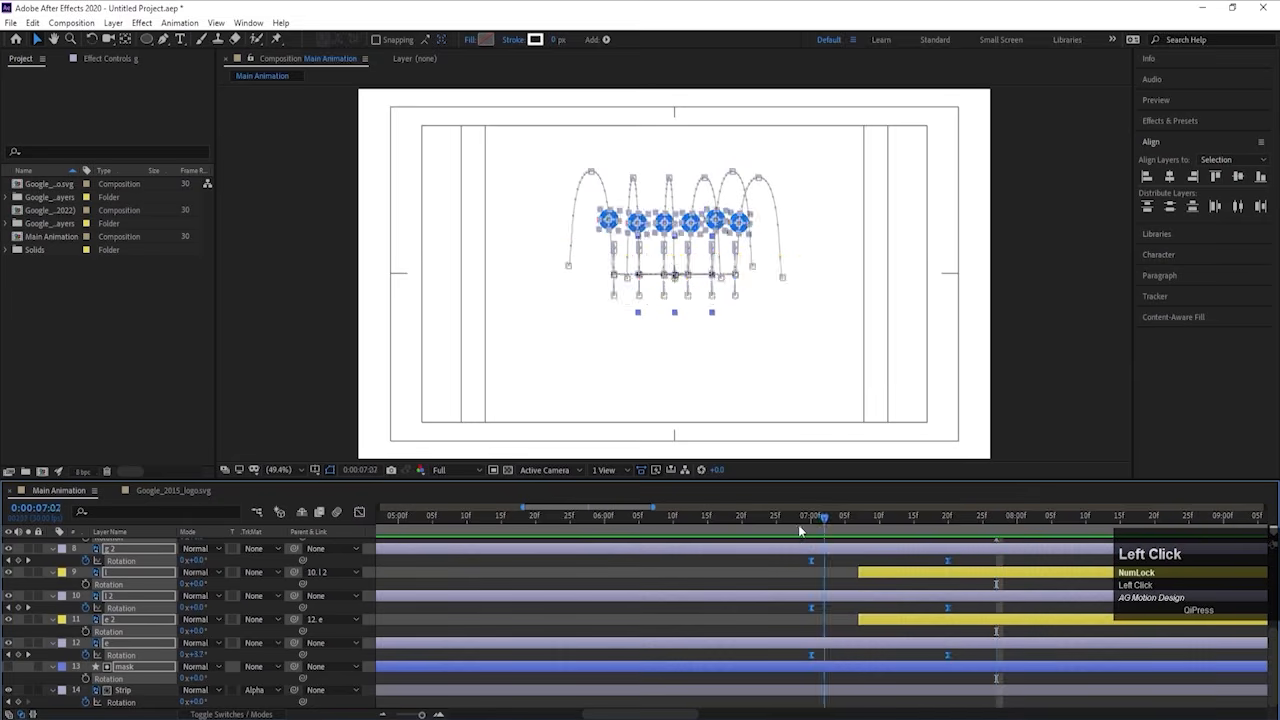
{"action": "key", "text": "space"}
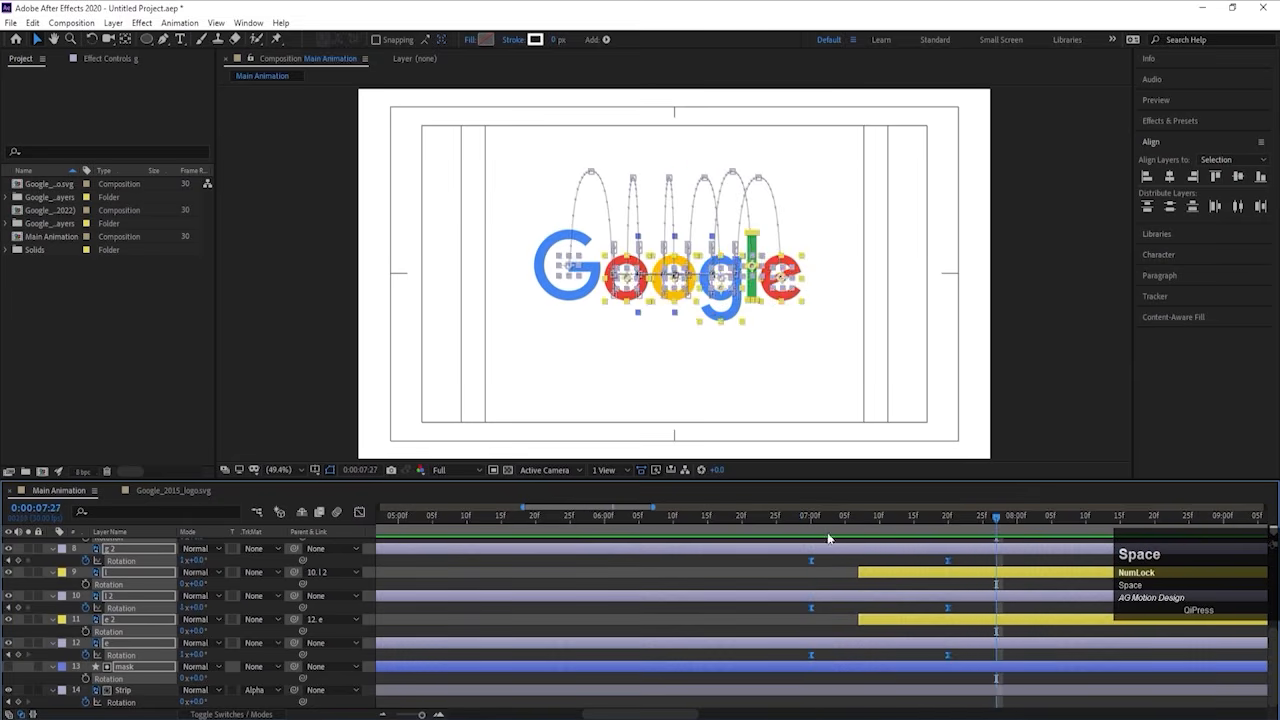
{"action": "left_click", "coordinate": [812, 529]}
{"action": "key", "text": "space"}
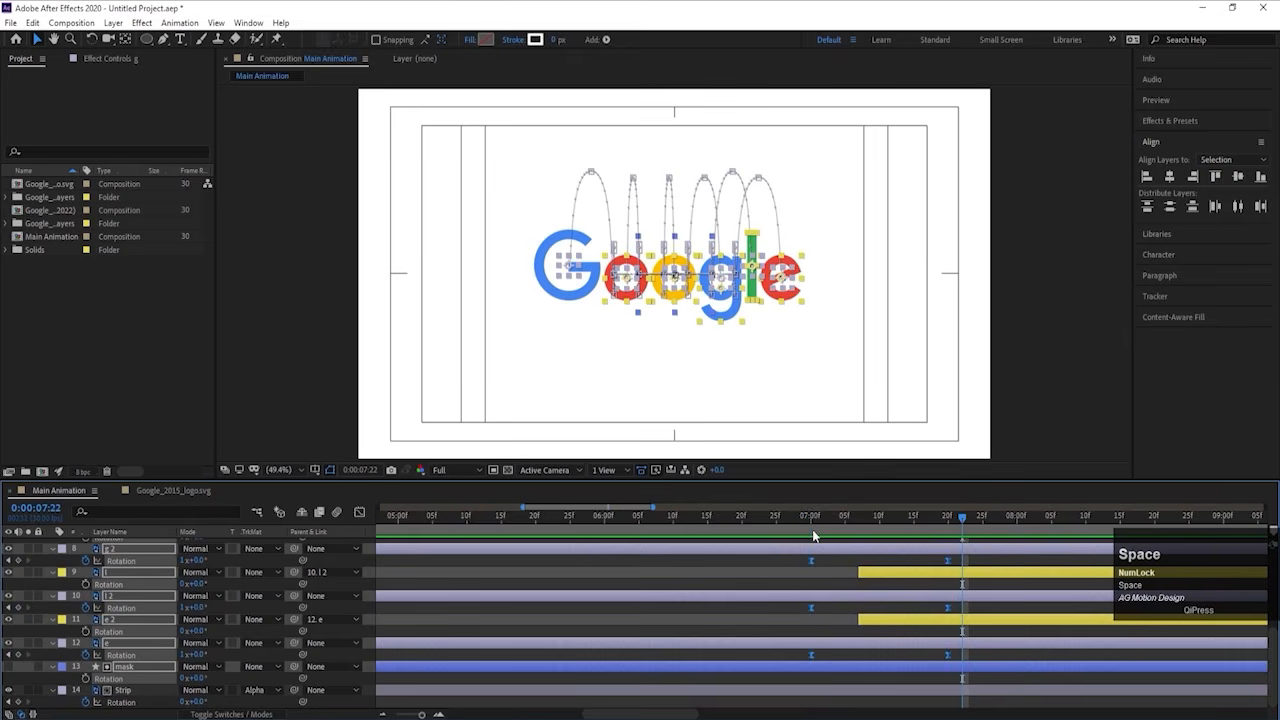
Step: Collapse all layer properties and pre-compose layers g 4 and g into a composition named G
{"action": "left_click", "coordinate": [820, 558]}
{"action": "key", "text": "u"}
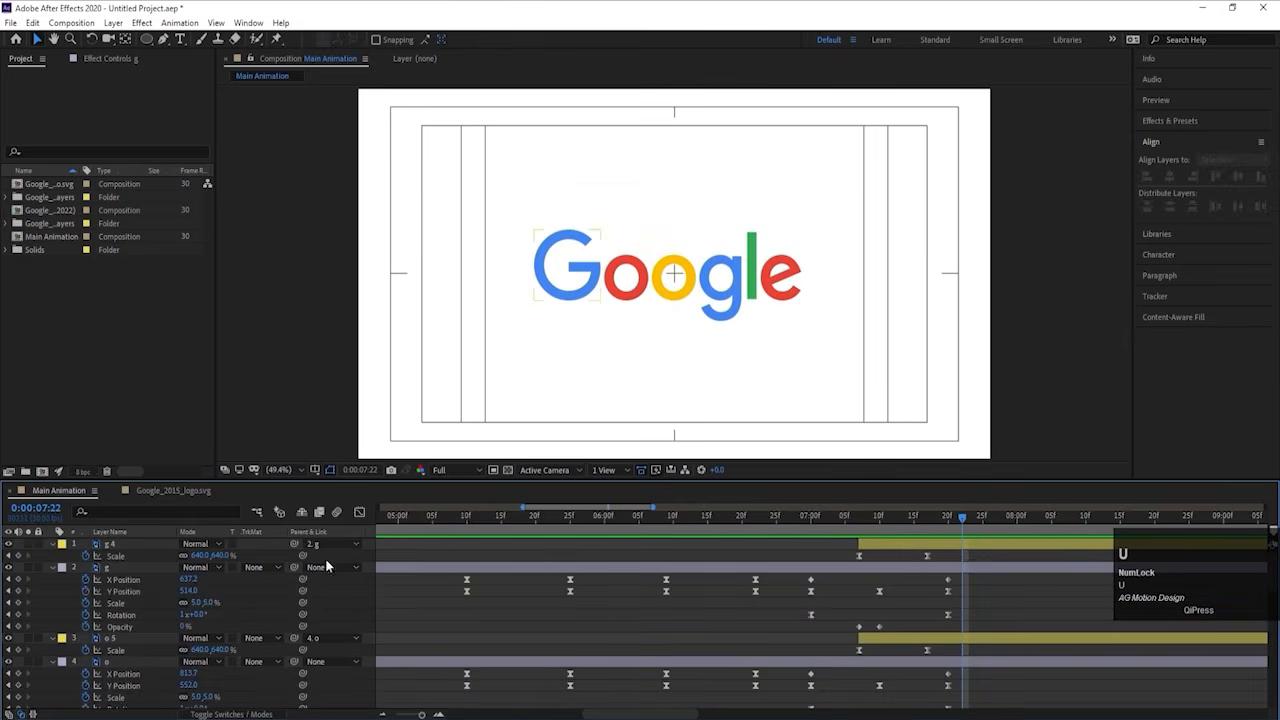
{"action": "key", "text": "u"}
{"action": "left_click", "coordinate": [112, 556]}
{"action": "left_click", "coordinate": [110, 545], "text": "shift"}
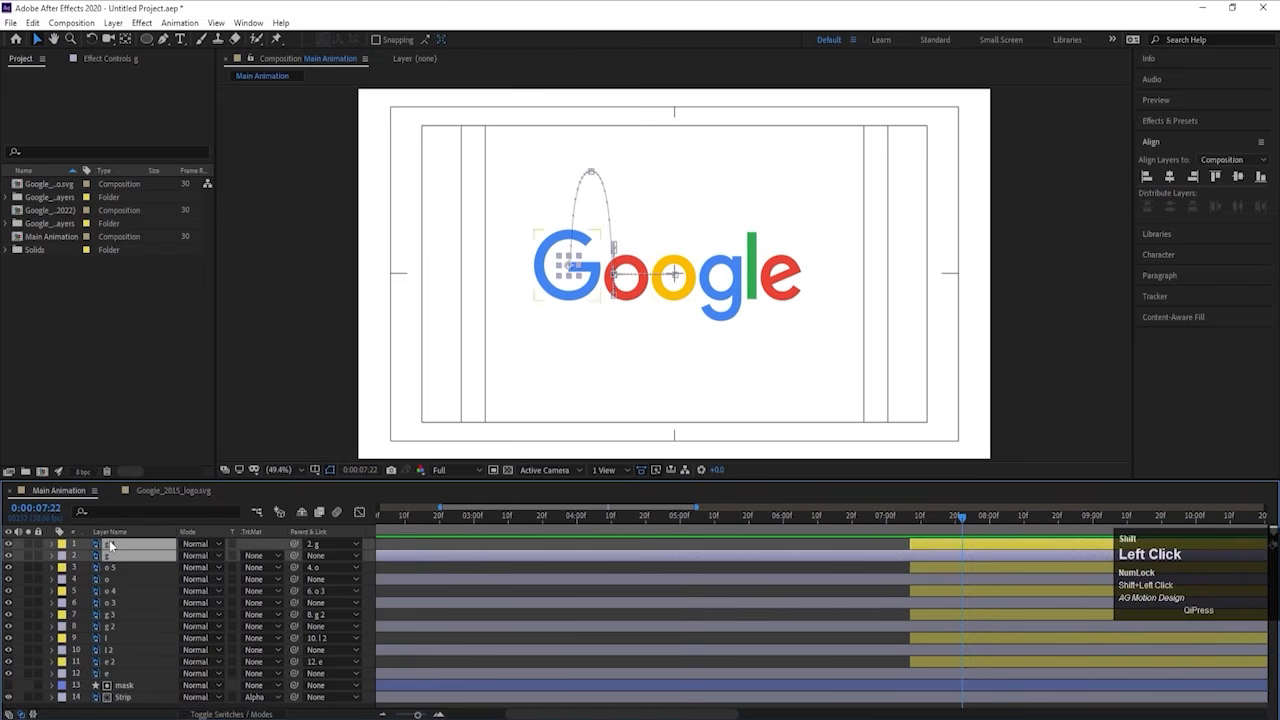
{"action": "key", "text": "ctrl"}
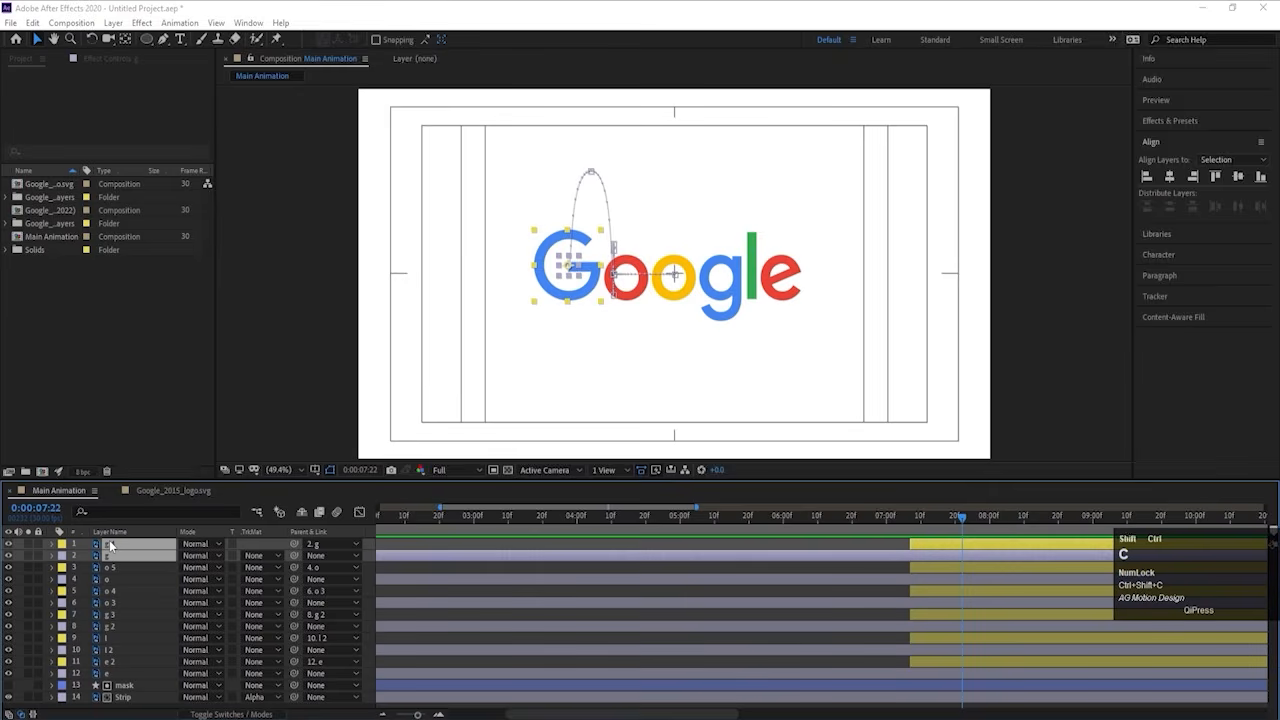
{"action": "key", "text": "ctrl+shift+c"}
{"action": "type", "text": "G"}
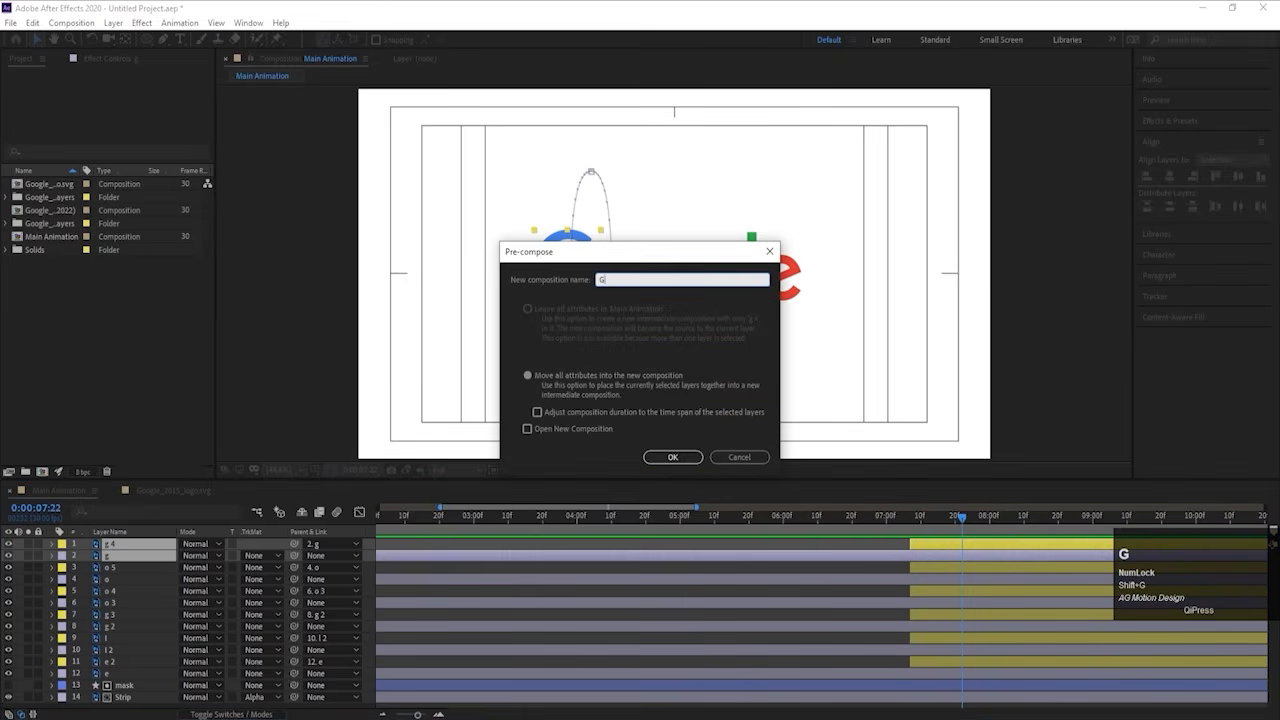
{"action": "key", "text": "Return"}
Step: Pre-compose the red letter layer o 5 and its circle layer o into a composition named o
{"action": "left_click", "coordinate": [109, 557]}
{"action": "left_click", "coordinate": [118, 567], "text": "shift"}
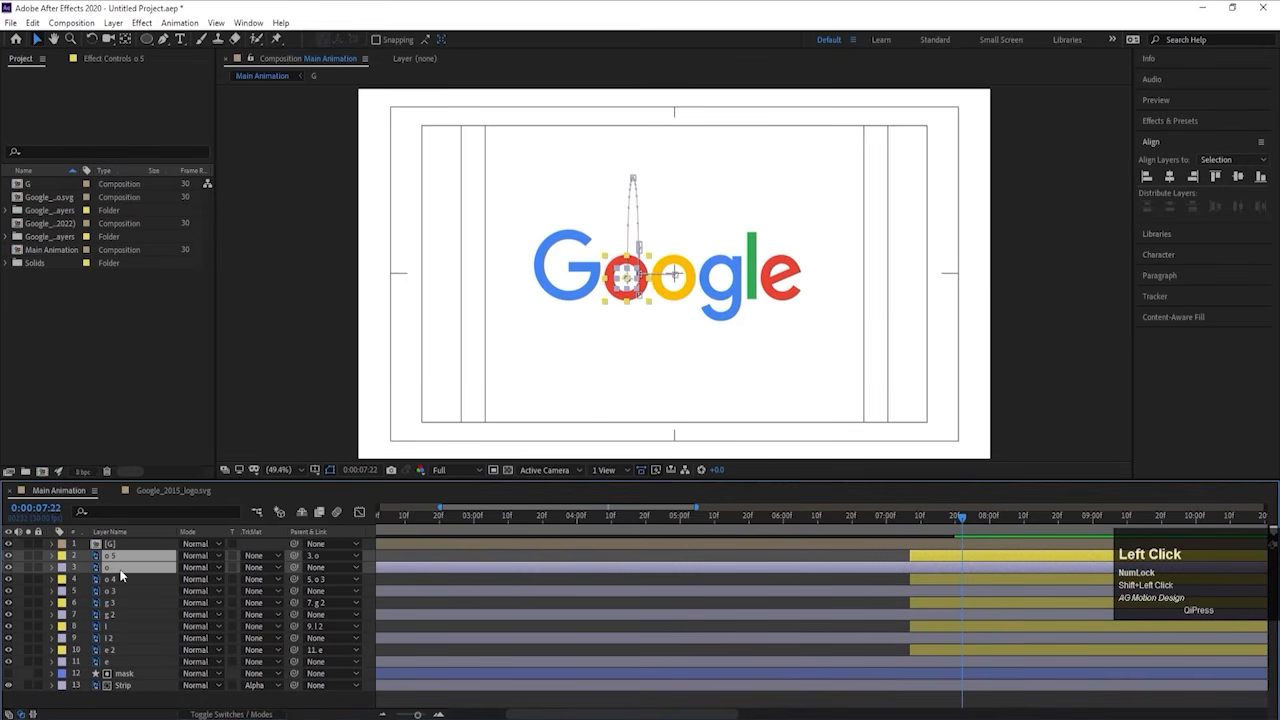
{"action": "key", "text": "ctrl+shift+c"}
{"action": "type", "text": "o"}
{"action": "key", "text": "Return"}
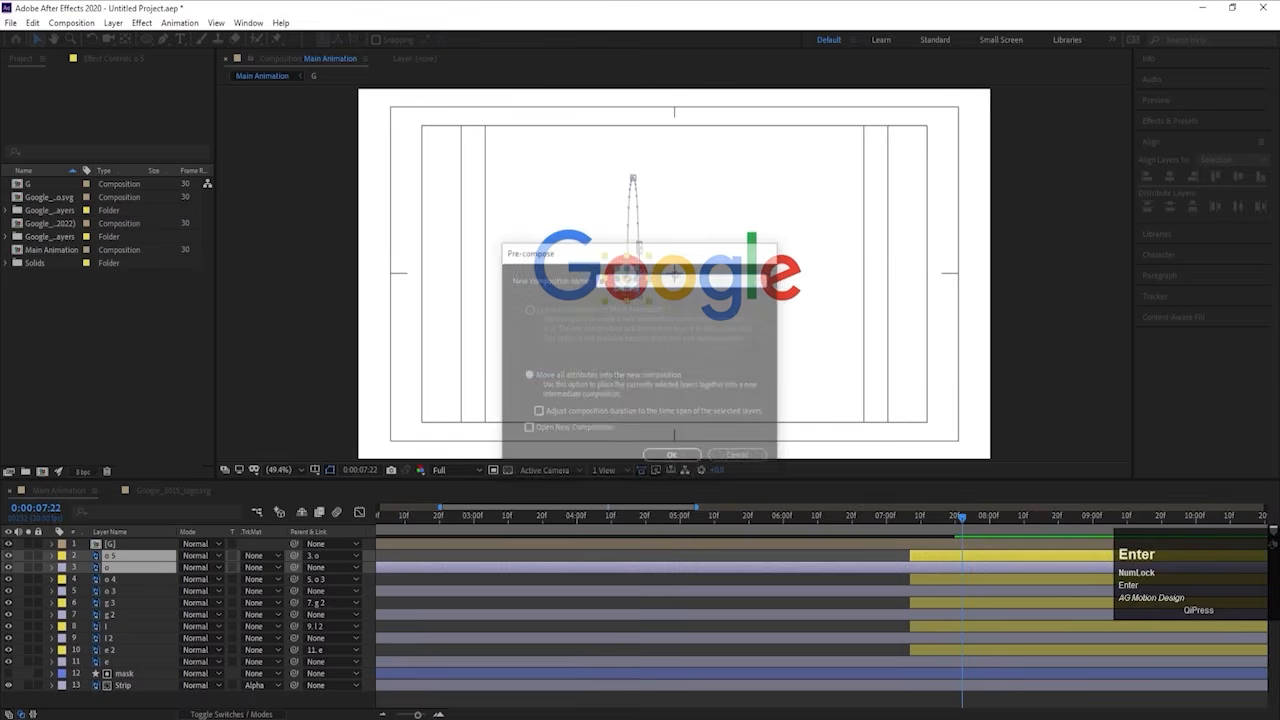
Step: Pre-compose the yellow letter layer o 4 and its circle layer o 3 into a composition named o
{"action": "left_click", "coordinate": [120, 567]}
{"action": "left_click", "coordinate": [114, 580], "text": "shift"}
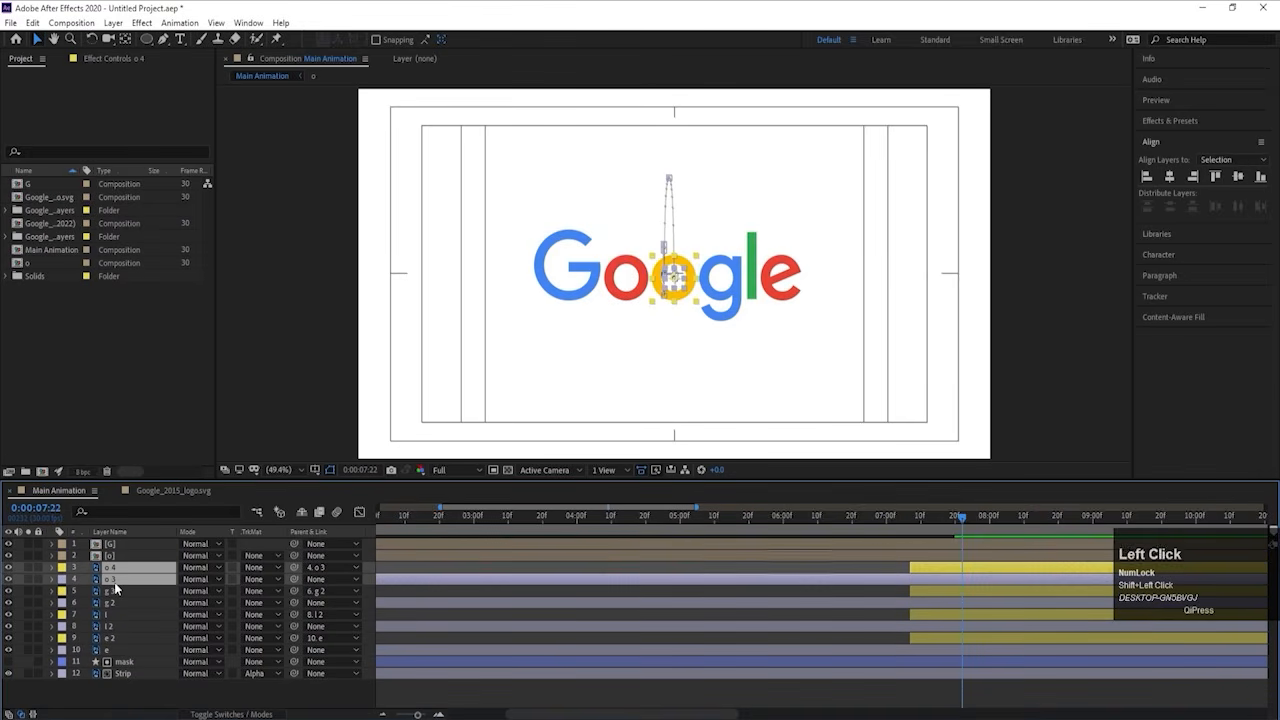
{"action": "key", "text": "ctrl+shift+c"}
{"action": "type", "text": "o"}
{"action": "key", "text": "Return"}
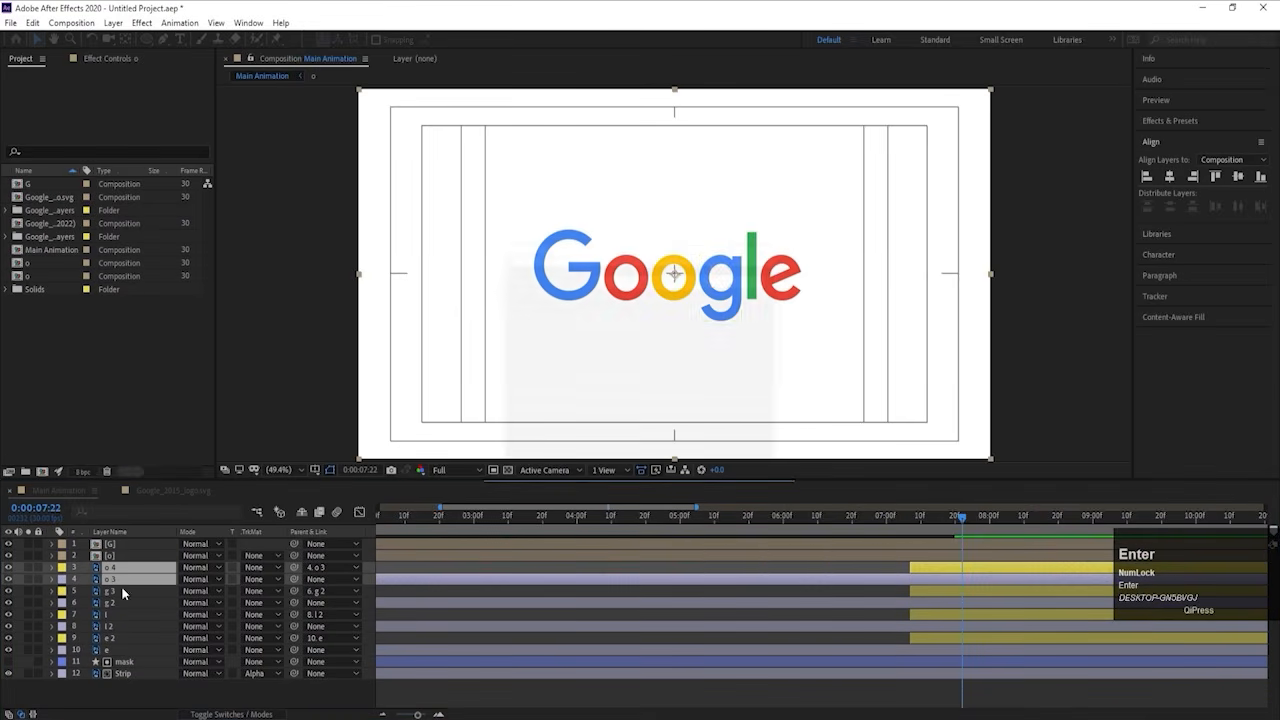
Step: Pre-compose layers g 3 and g 2 into a composition named g
{"action": "left_click", "coordinate": [114, 580]}
{"action": "left_click", "coordinate": [121, 591], "text": "shift"}
{"action": "key", "text": "ctrl+shift+c"}
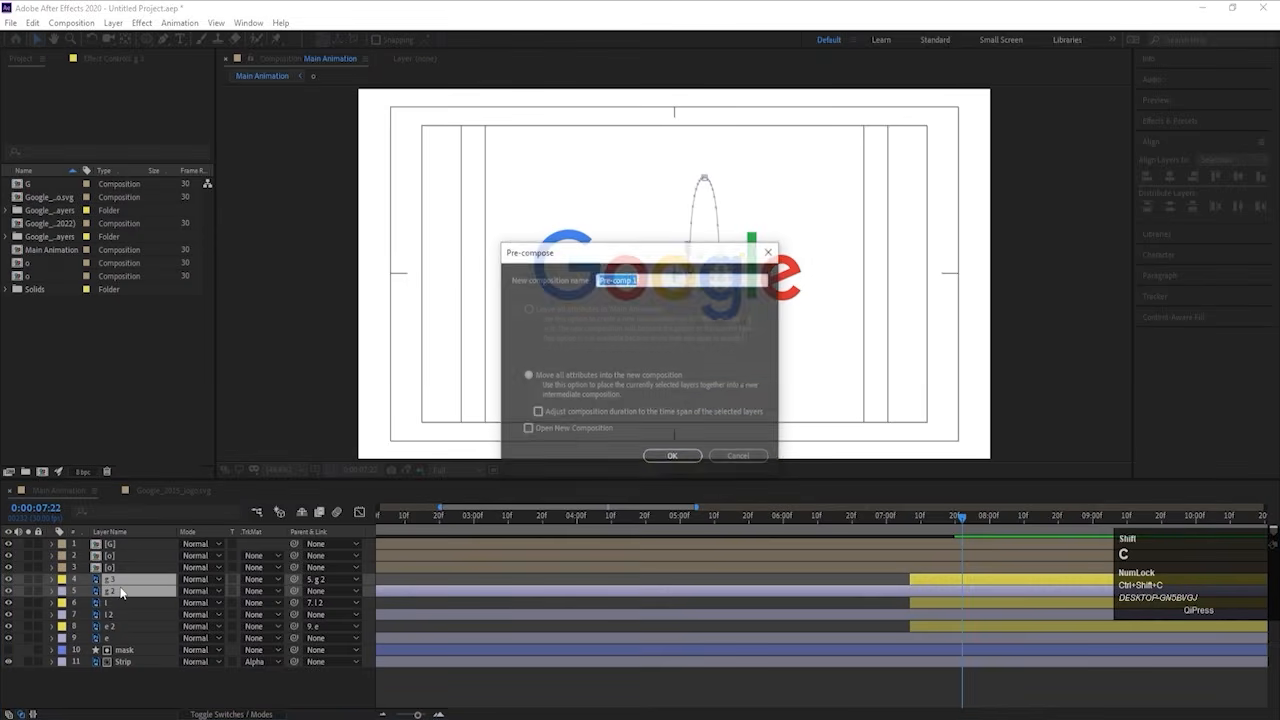
{"action": "type", "text": "g"}
{"action": "key", "text": "Return"}
Step: Pre-compose layers l and l 2 into a composition named l
{"action": "left_click", "coordinate": [129, 594]}
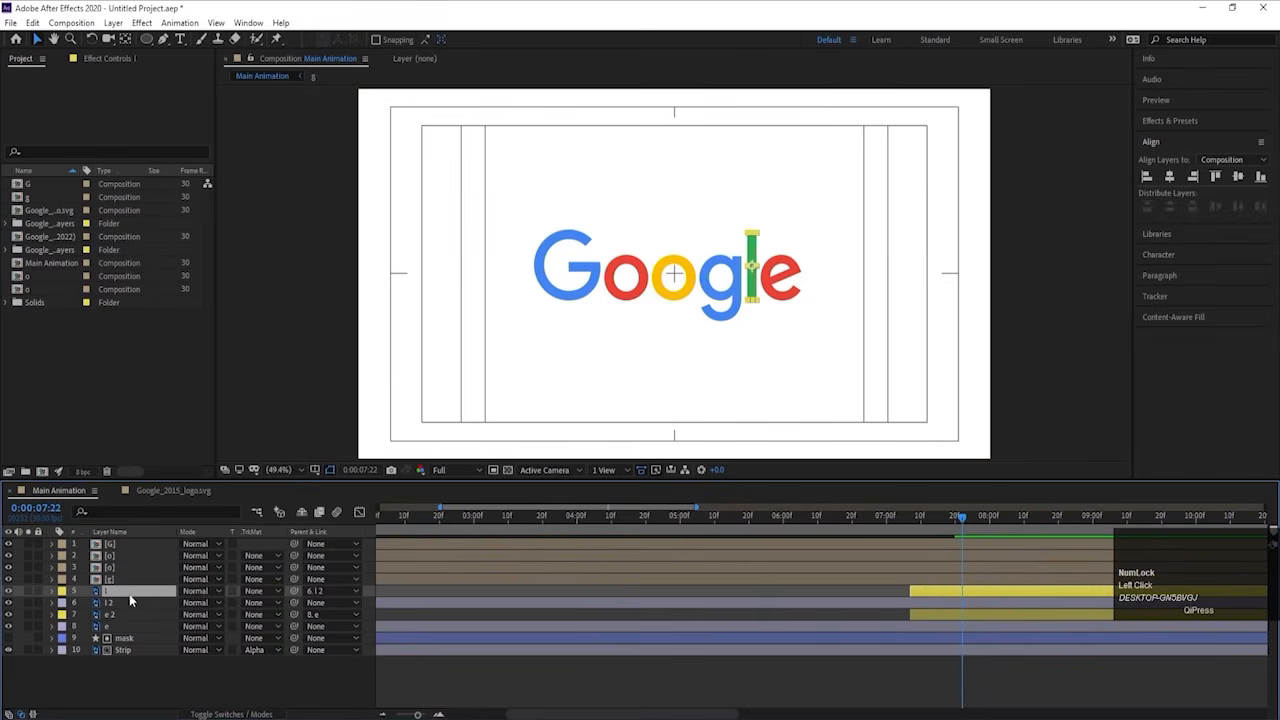
{"action": "left_click", "coordinate": [132, 602], "text": "shift"}
{"action": "key", "text": "ctrl+shift+c"}
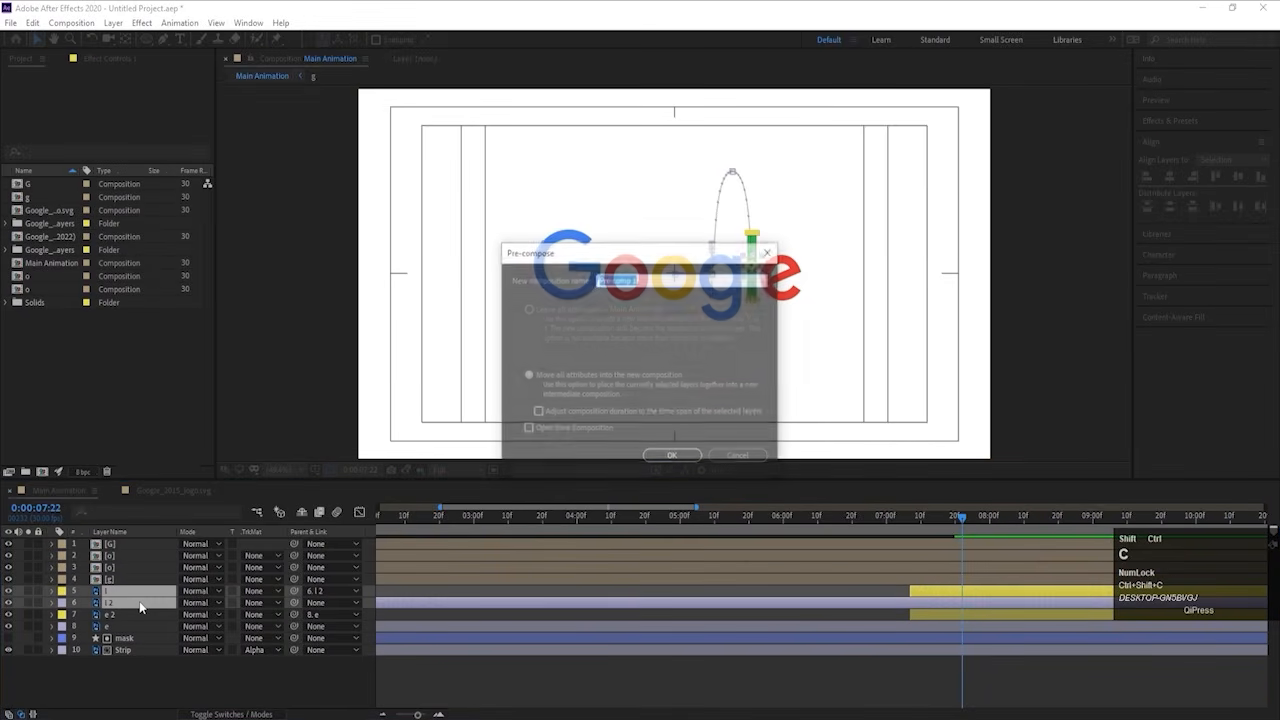
{"action": "type", "text": "l"}
{"action": "key", "text": "Return"}
Step: Pre-compose layers e 2 and e into a composition named e
{"action": "left_click", "coordinate": [139, 601]}
{"action": "left_click", "coordinate": [139, 613], "text": "shift"}
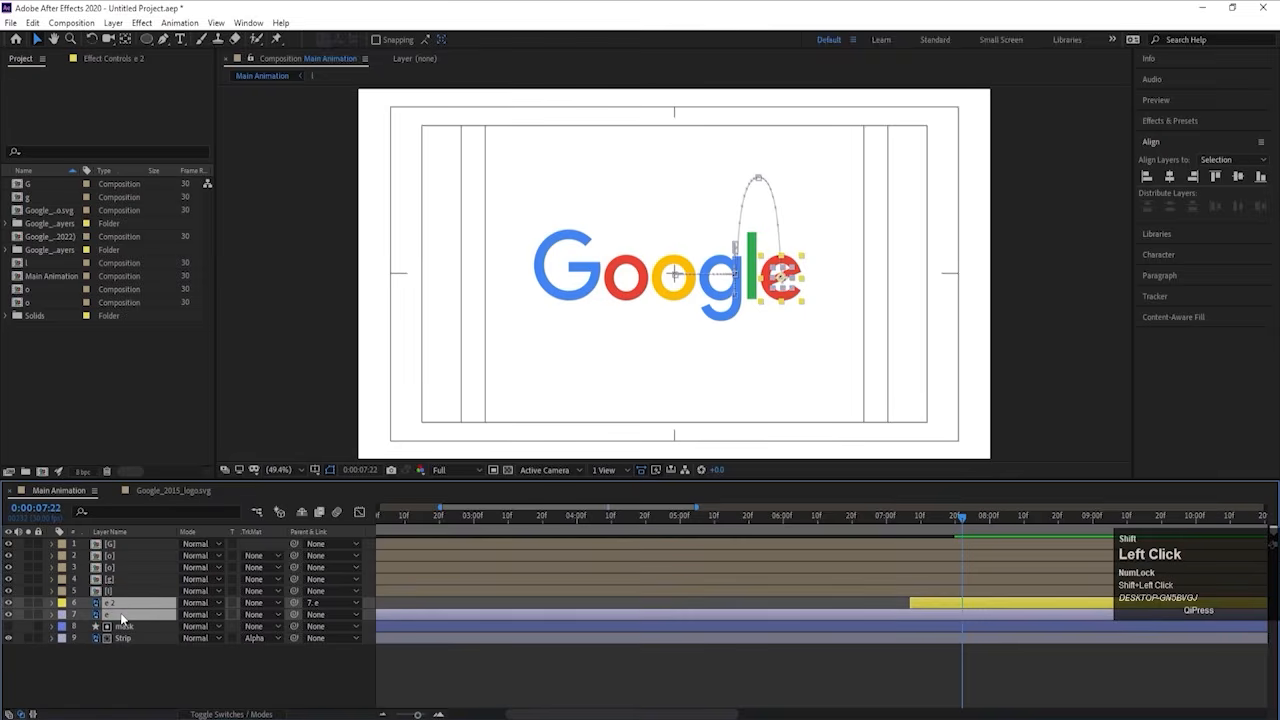
{"action": "key", "text": "ctrl+shift+c"}
{"action": "type", "text": "e"}
{"action": "key", "text": "Return"}
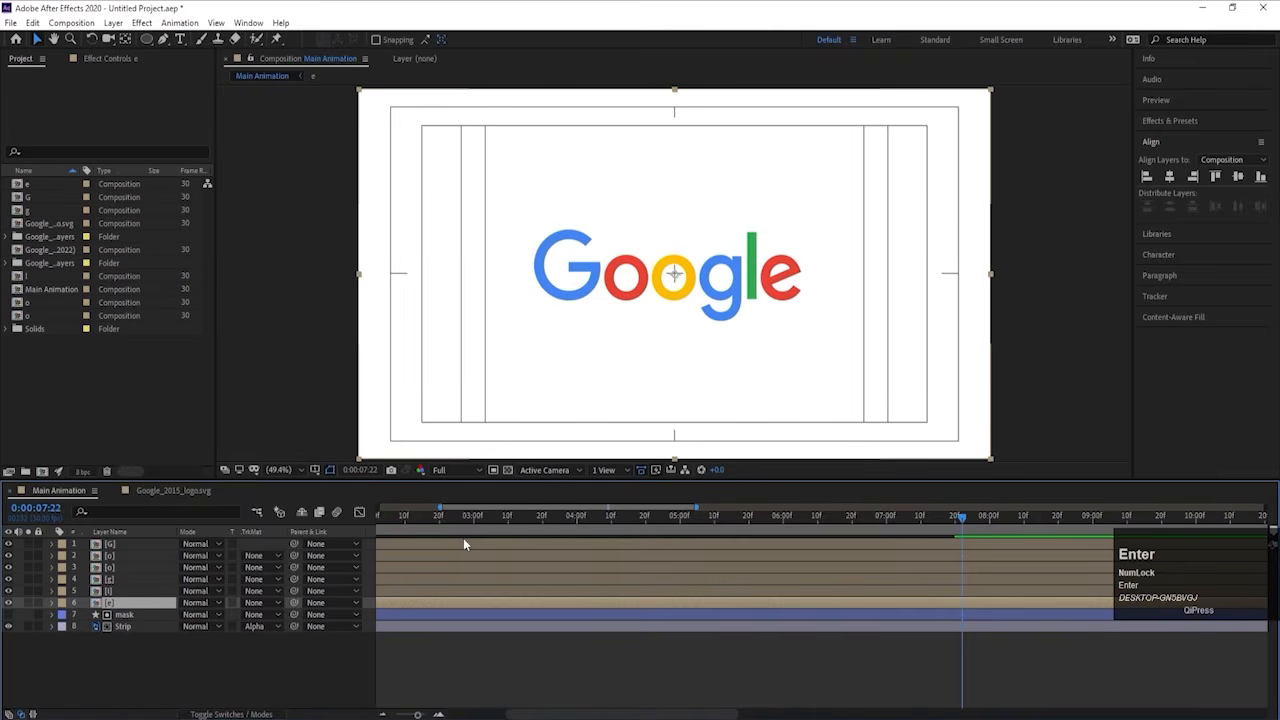
Step: Preview the whole animation from 0:00:00:00 through to the finished Google logo and deselect all layers
{"action": "key", "text": "minus"}
{"action": "key", "text": "minus"}
{"action": "left_click_drag", "start_coordinate": [439, 520], "coordinate": [383, 520]}
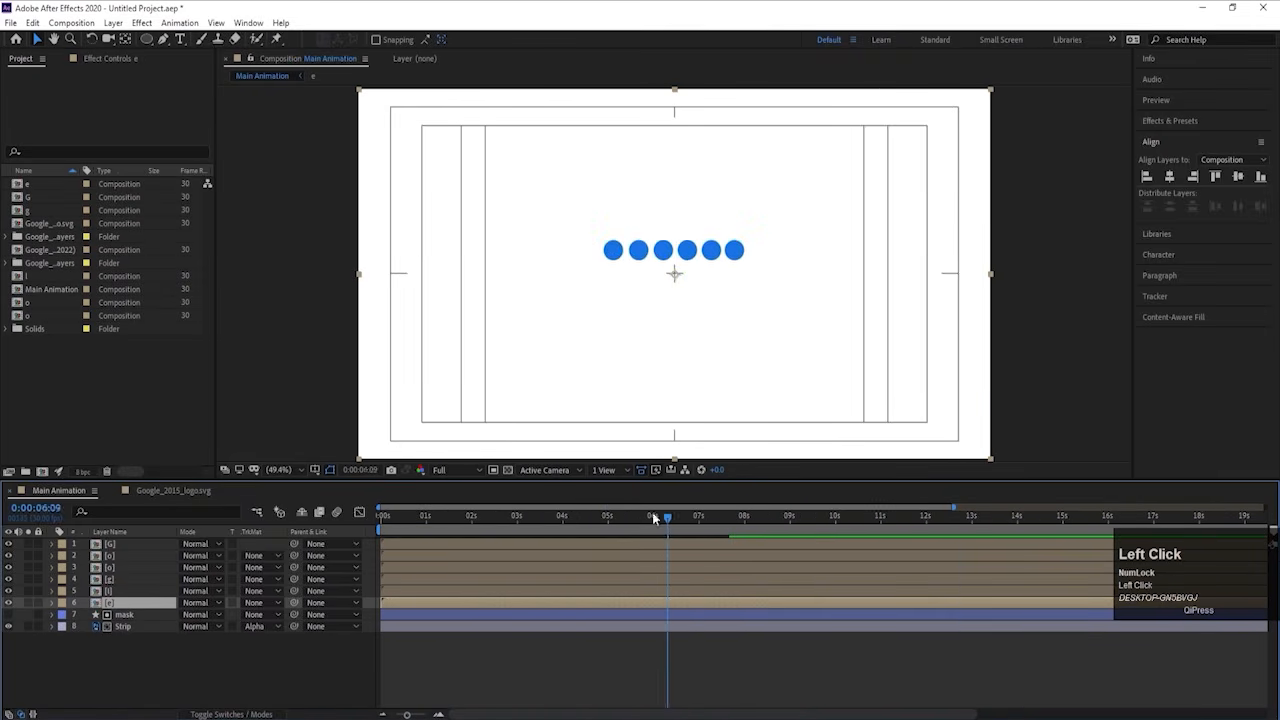
{"action": "key", "text": "space"}
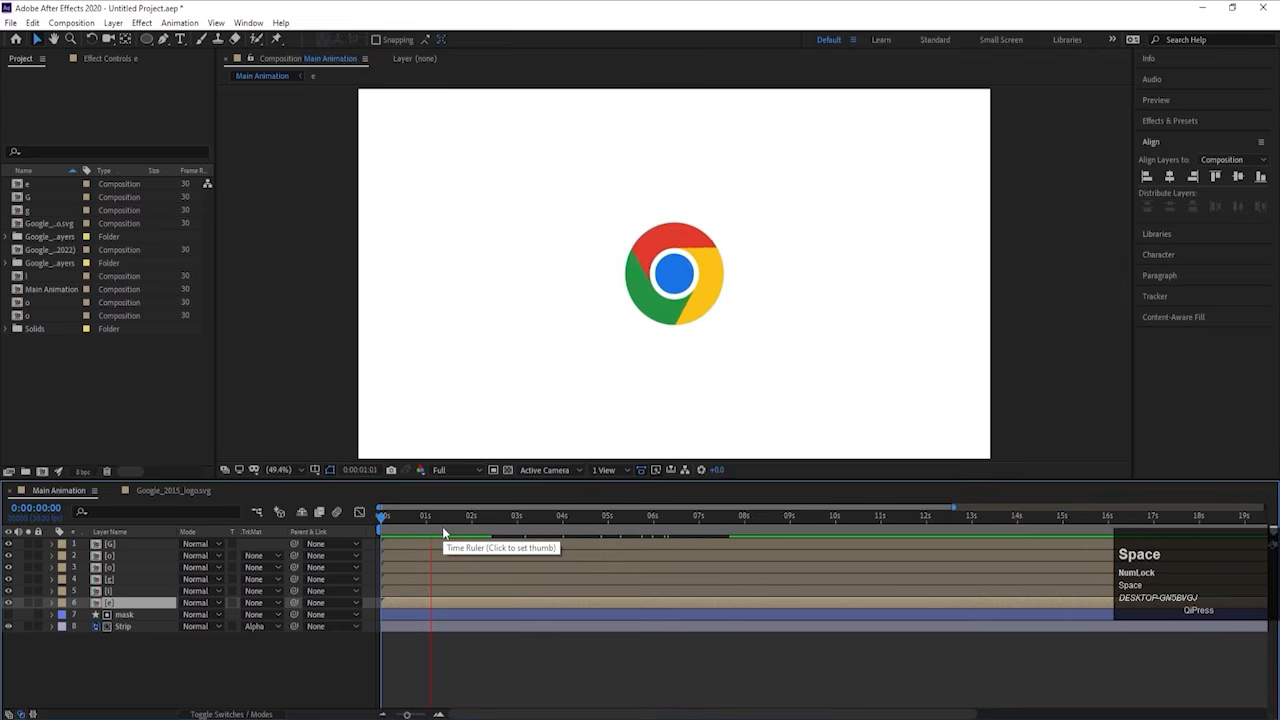
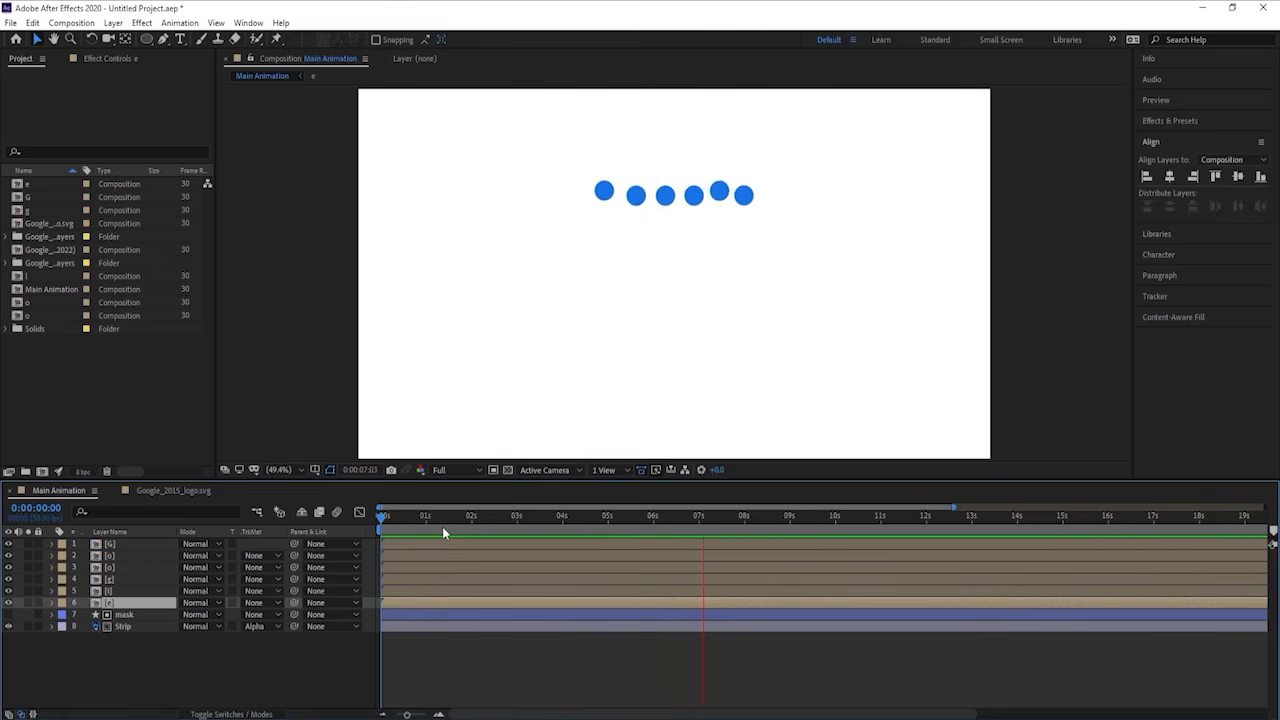
{"action": "key", "text": "space"}
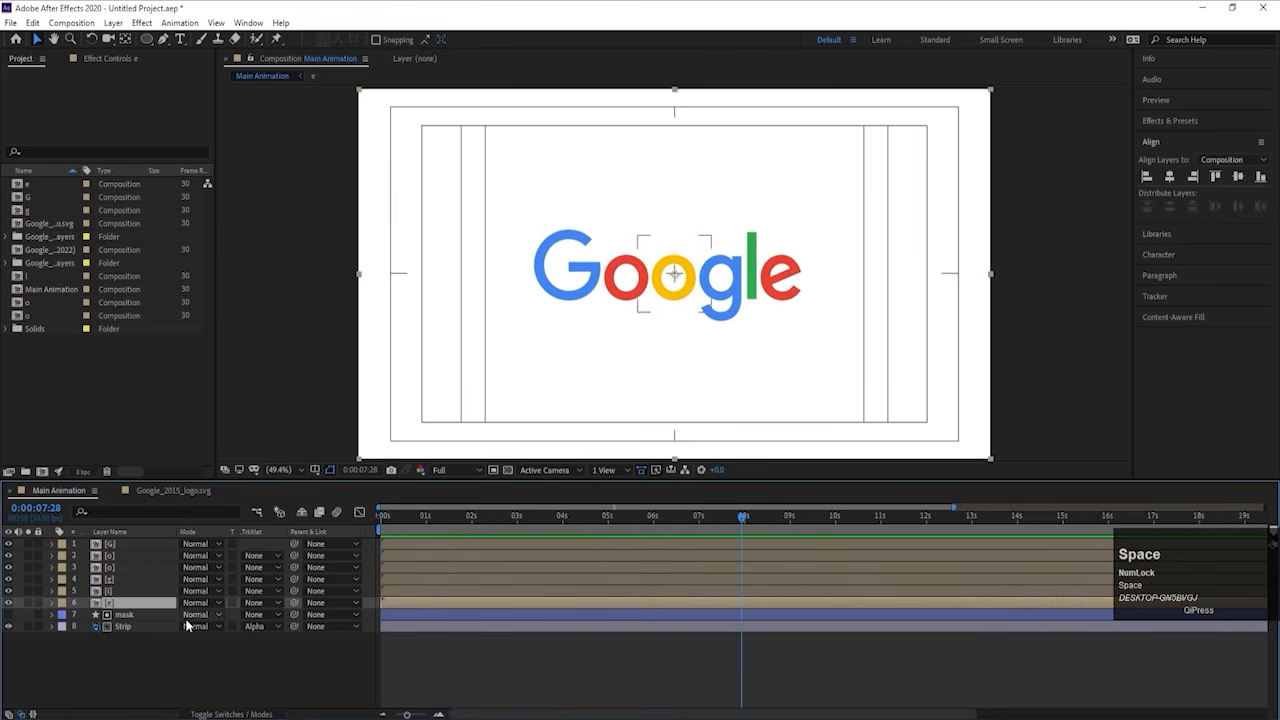
{"action": "left_click", "coordinate": [155, 656]}
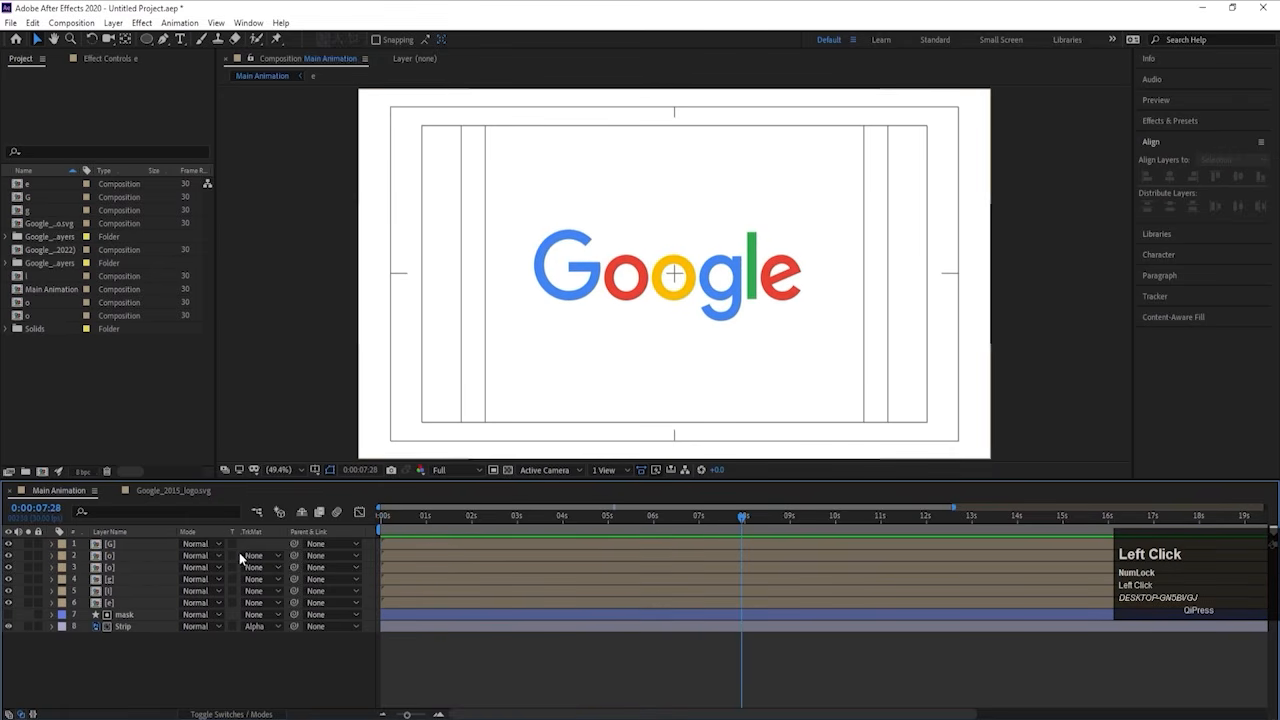
{"action": "left_click", "coordinate": [133, 688]}
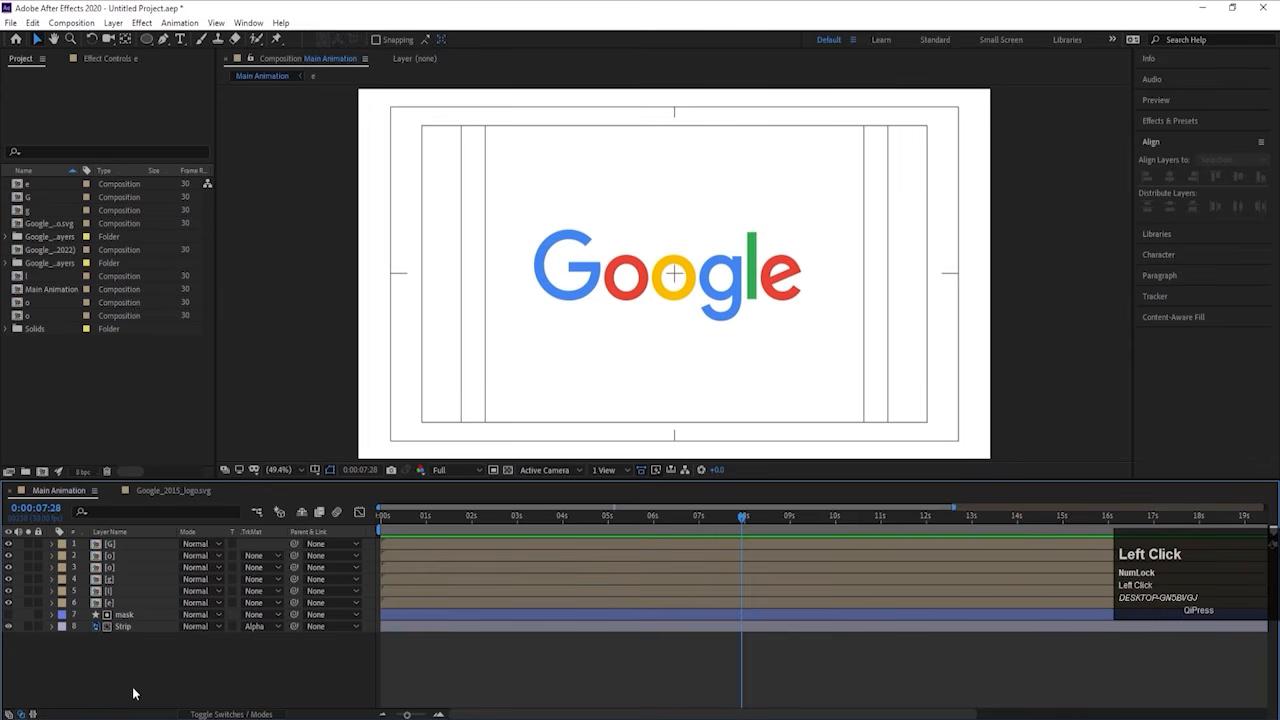
Step: Copy all six letter layers from the Google_2015_logo.svg composition and paste them into Main Animation
{"action": "left_click", "coordinate": [172, 490]}
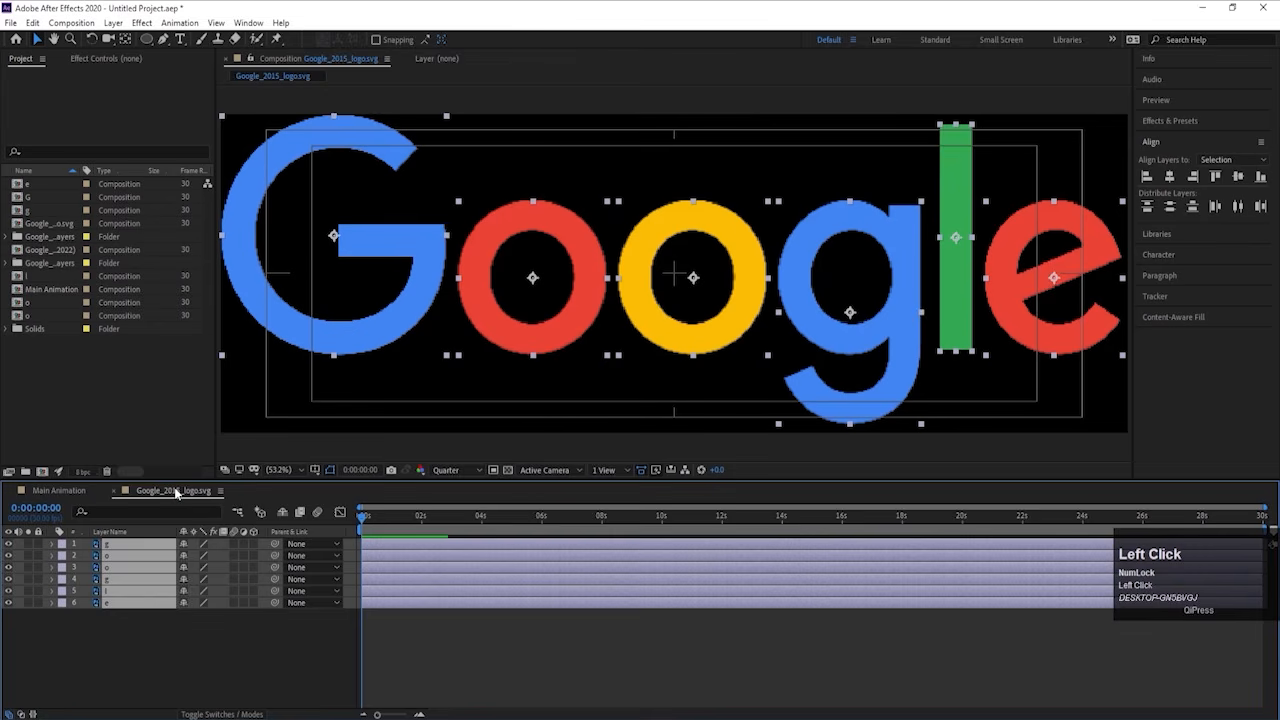
{"action": "left_click", "coordinate": [149, 637]}
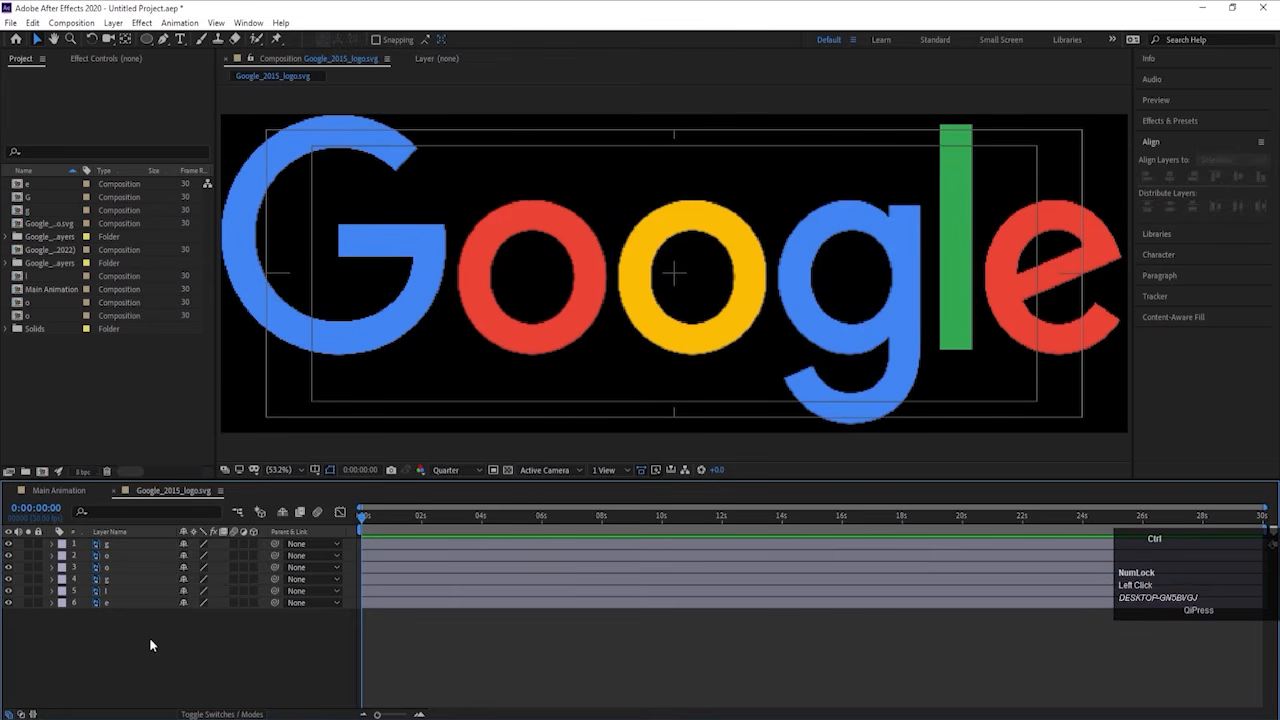
{"action": "key", "text": "ctrl+a"}
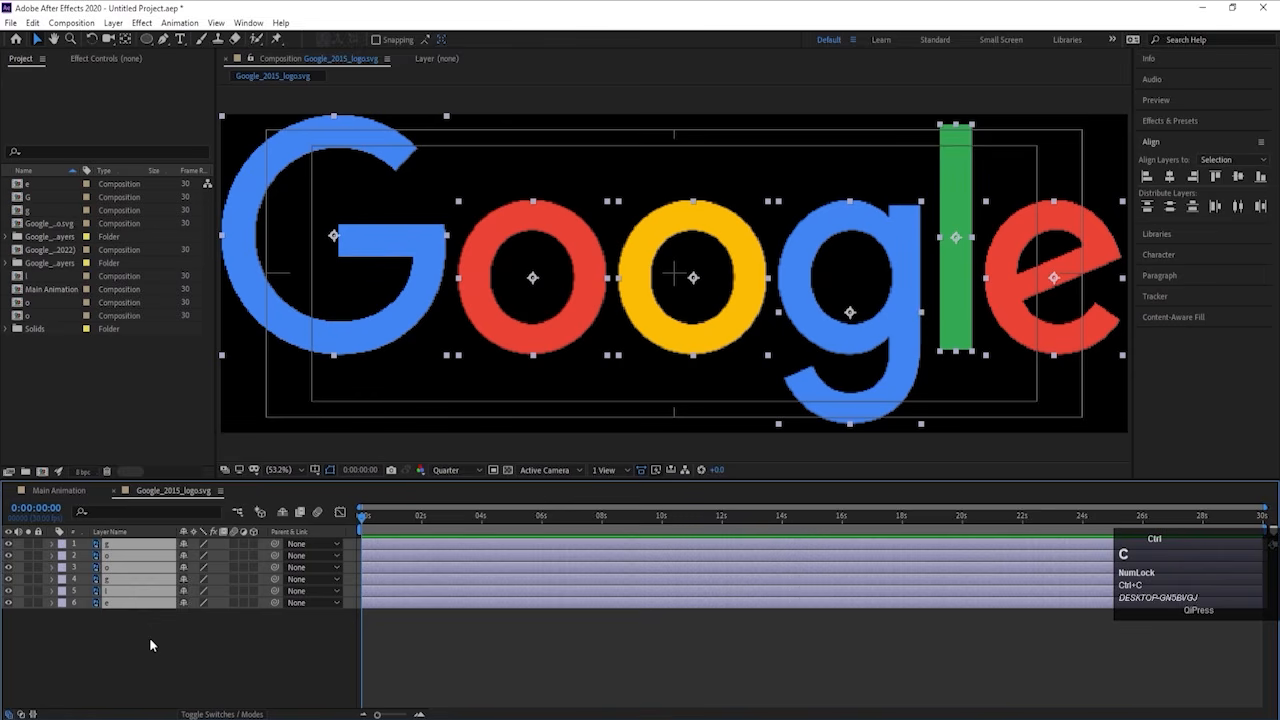
{"action": "left_click", "coordinate": [59, 490]}
{"action": "key", "text": "ctrl+v"}
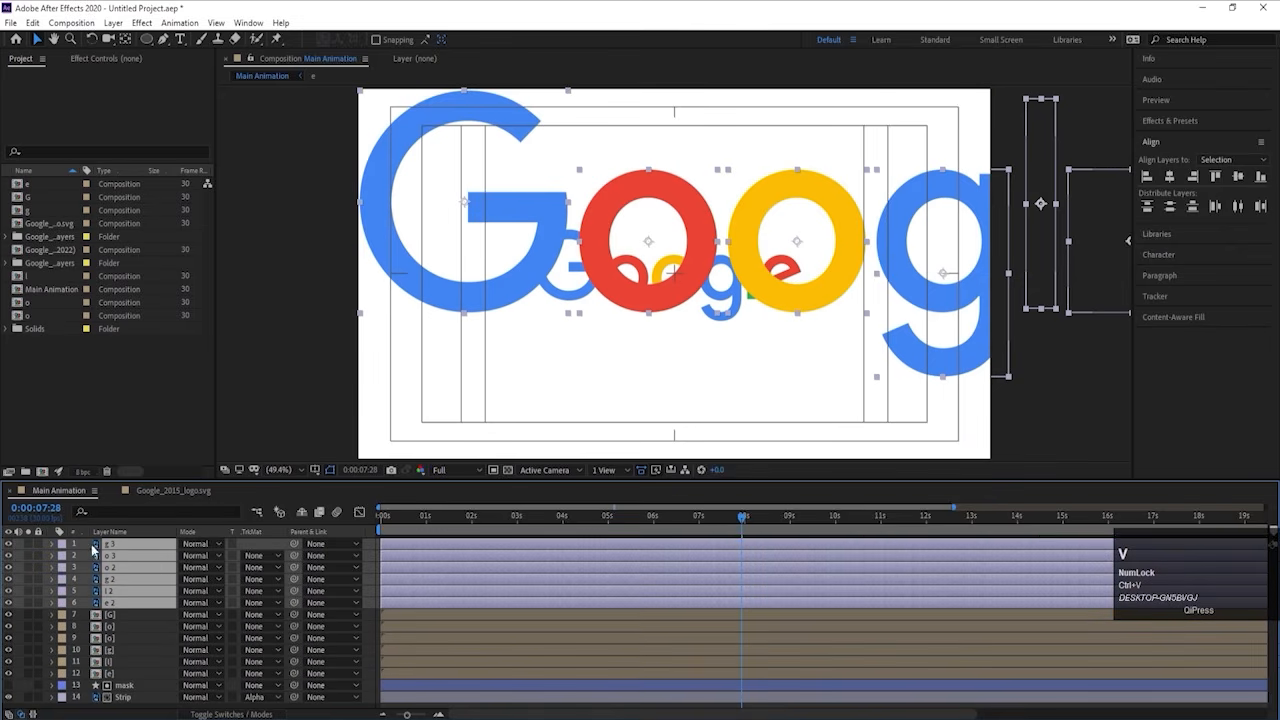
Step: Scale the six pasted letter layers to 52% and move them above the small Google logo
{"action": "key", "text": "s"}
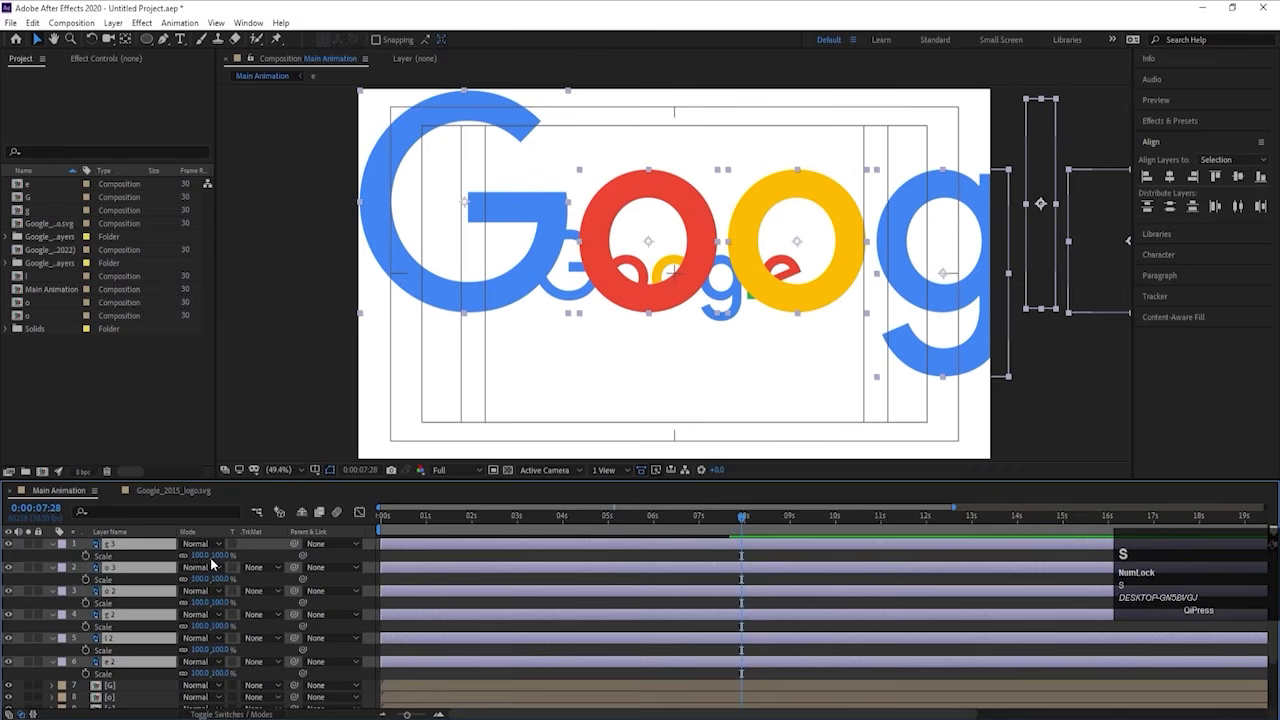
{"action": "left_click_drag", "start_coordinate": [196, 556], "coordinate": [148, 556]}
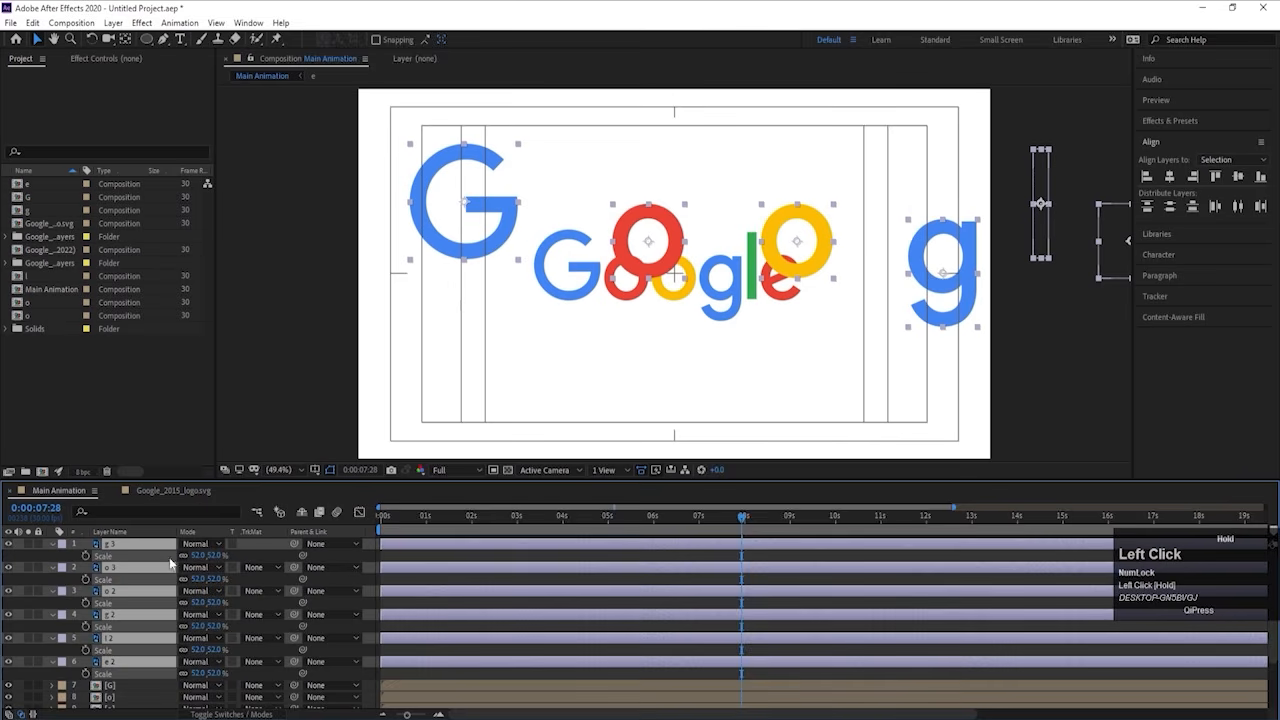
{"action": "left_click_drag", "start_coordinate": [793, 261], "coordinate": [783, 197]}
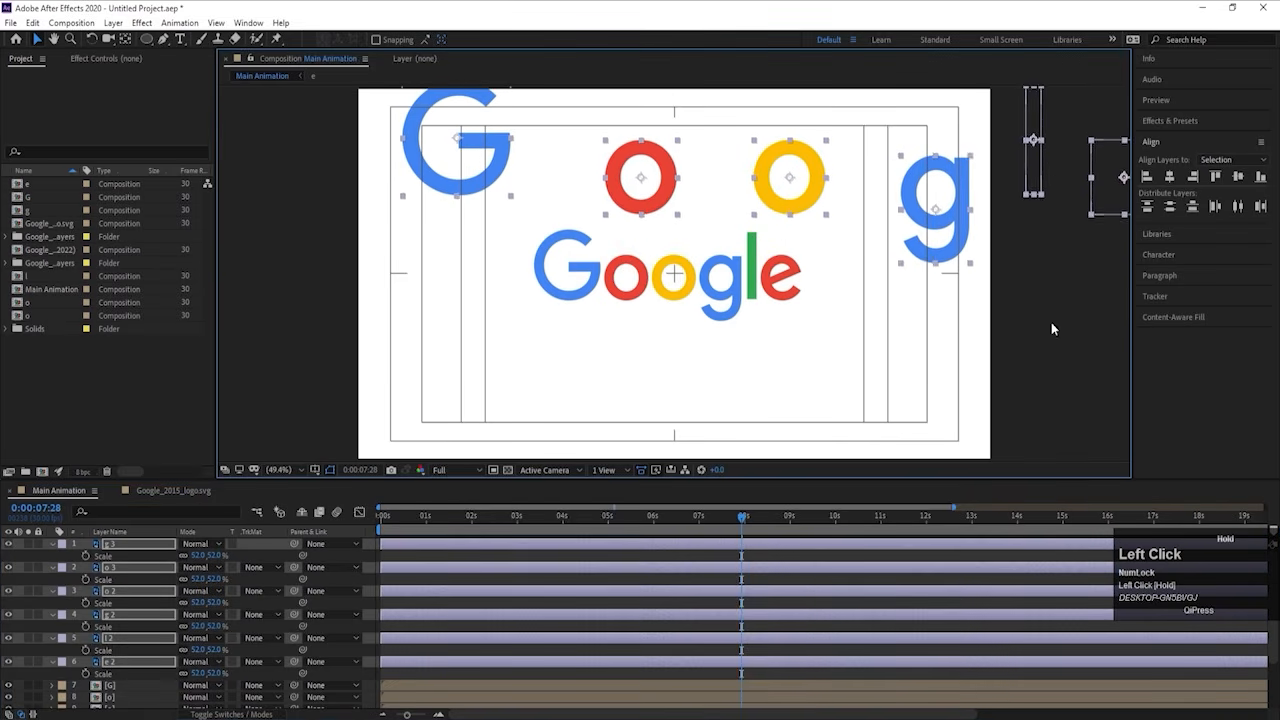
Step: Move the pasted o, o, g, l and e letters closer to the large G inside the frame as colour references, and collapse their properties
{"action": "left_click", "coordinate": [1051, 322]}
{"action": "left_click_drag", "start_coordinate": [638, 192], "coordinate": [558, 161]}
{"action": "left_click_drag", "start_coordinate": [765, 192], "coordinate": [623, 154]}
{"action": "left_click_drag", "start_coordinate": [932, 235], "coordinate": [723, 165]}
{"action": "left_click", "coordinate": [1027, 135]}
{"action": "left_click", "coordinate": [1115, 182], "text": "shift"}
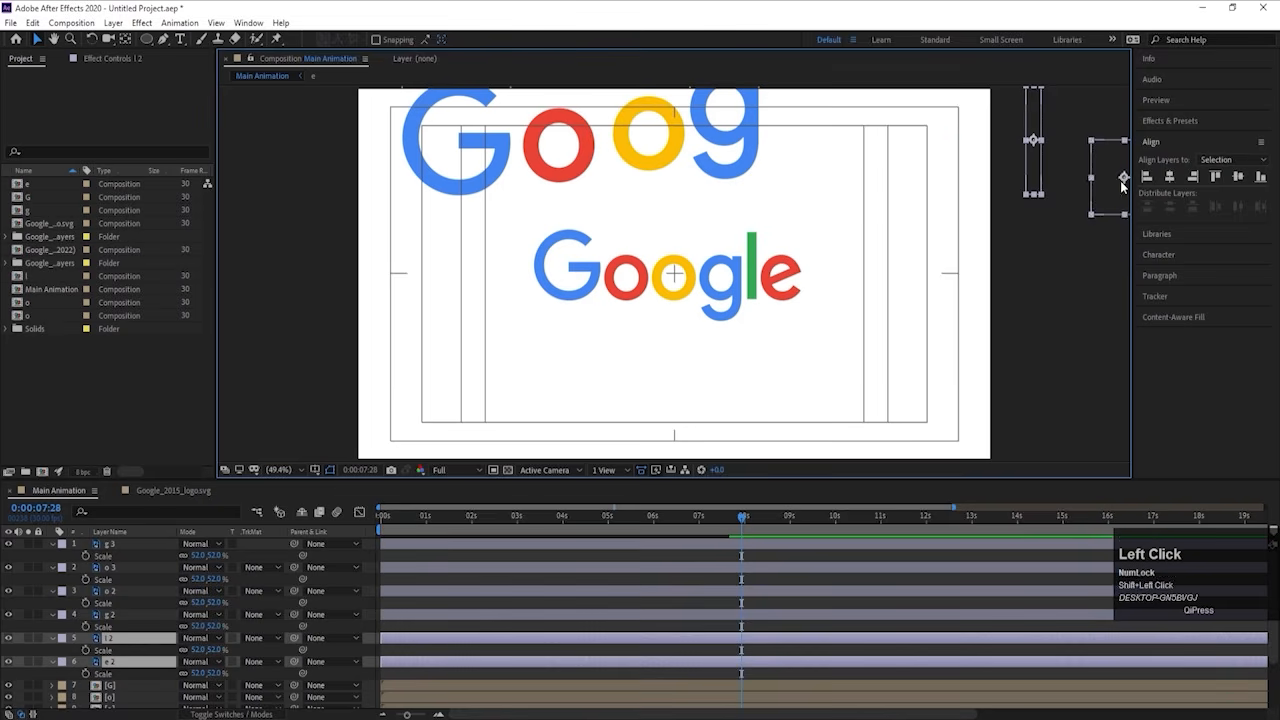
{"action": "left_click_drag", "start_coordinate": [1122, 186], "coordinate": [886, 155]}
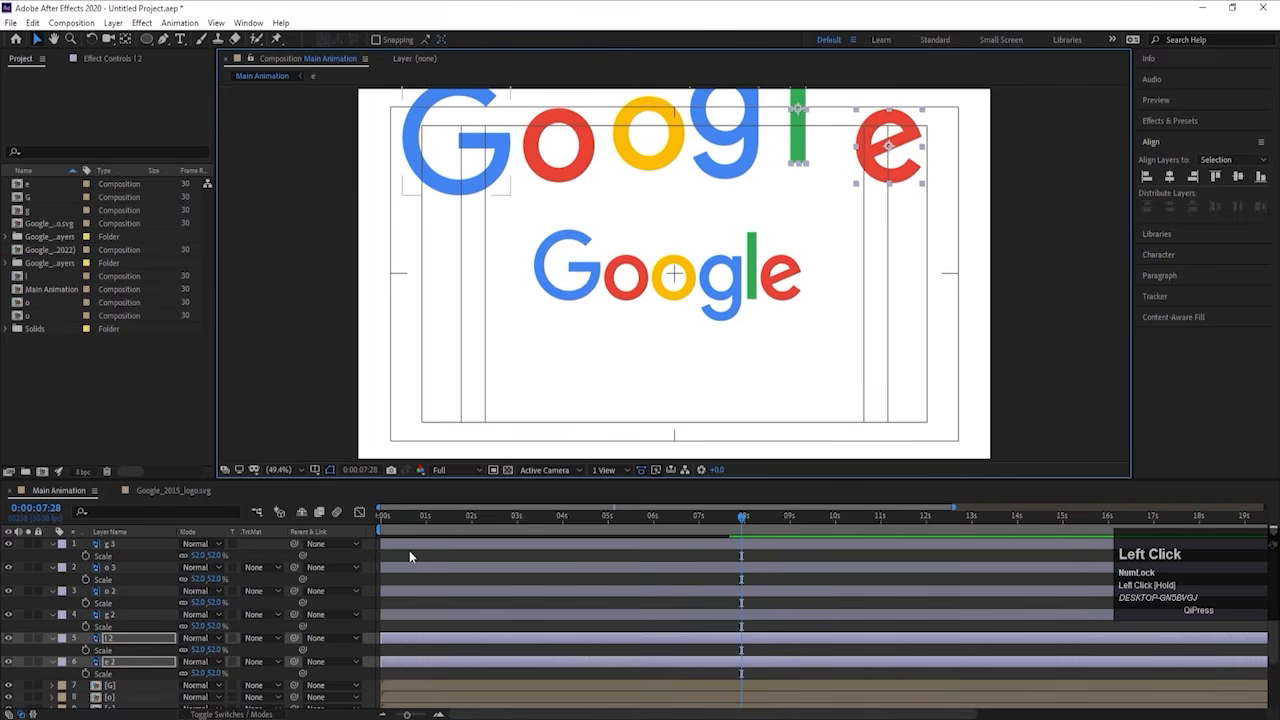
{"action": "left_click", "coordinate": [409, 550]}
{"action": "key", "text": "u"}
Step: Apply a Fill effect to the G composition layer and sample its colour from the large blue G
{"action": "left_click", "coordinate": [131, 614]}
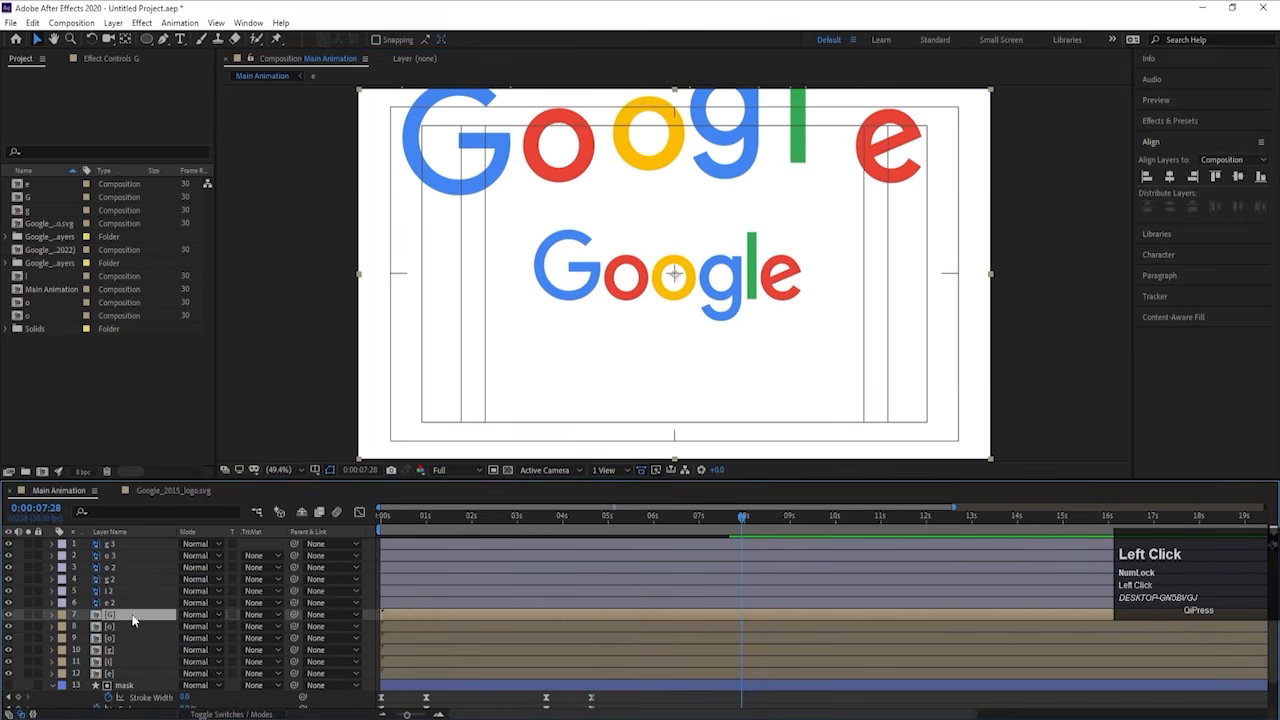
{"action": "left_click", "coordinate": [1177, 122]}
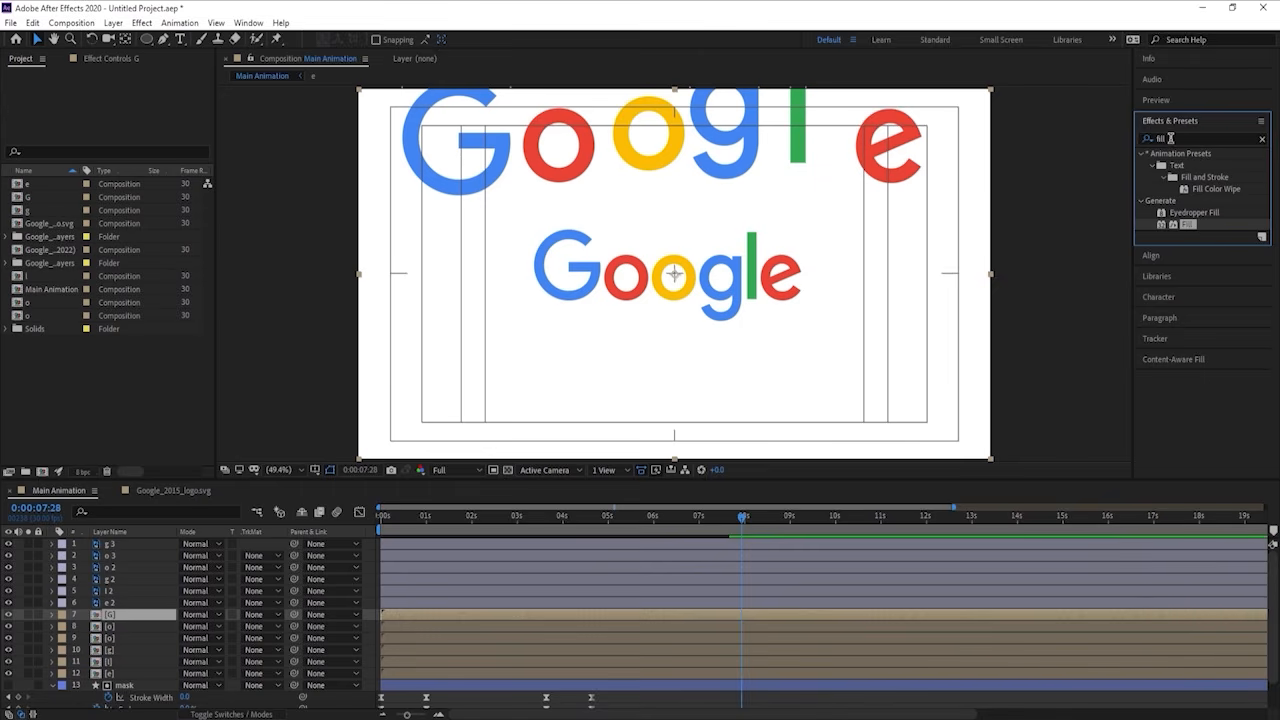
{"action": "double_click", "coordinate": [1200, 224]}
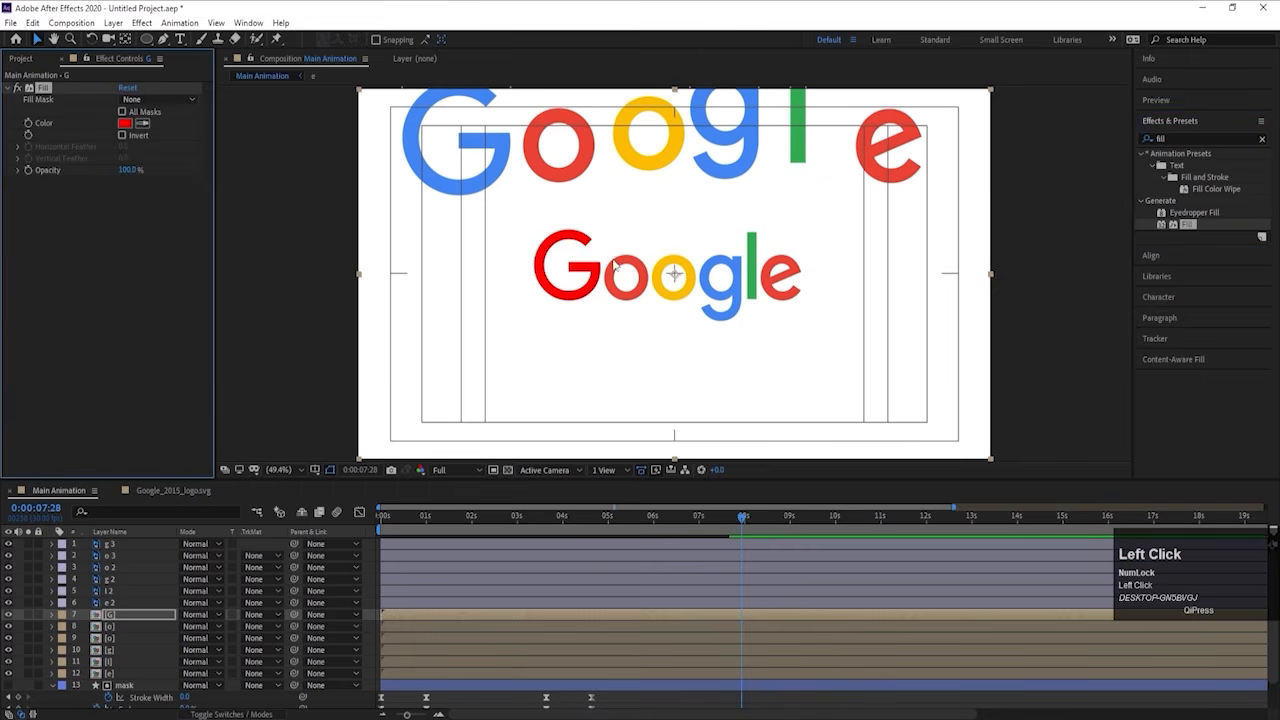
{"action": "left_click", "coordinate": [411, 125]}
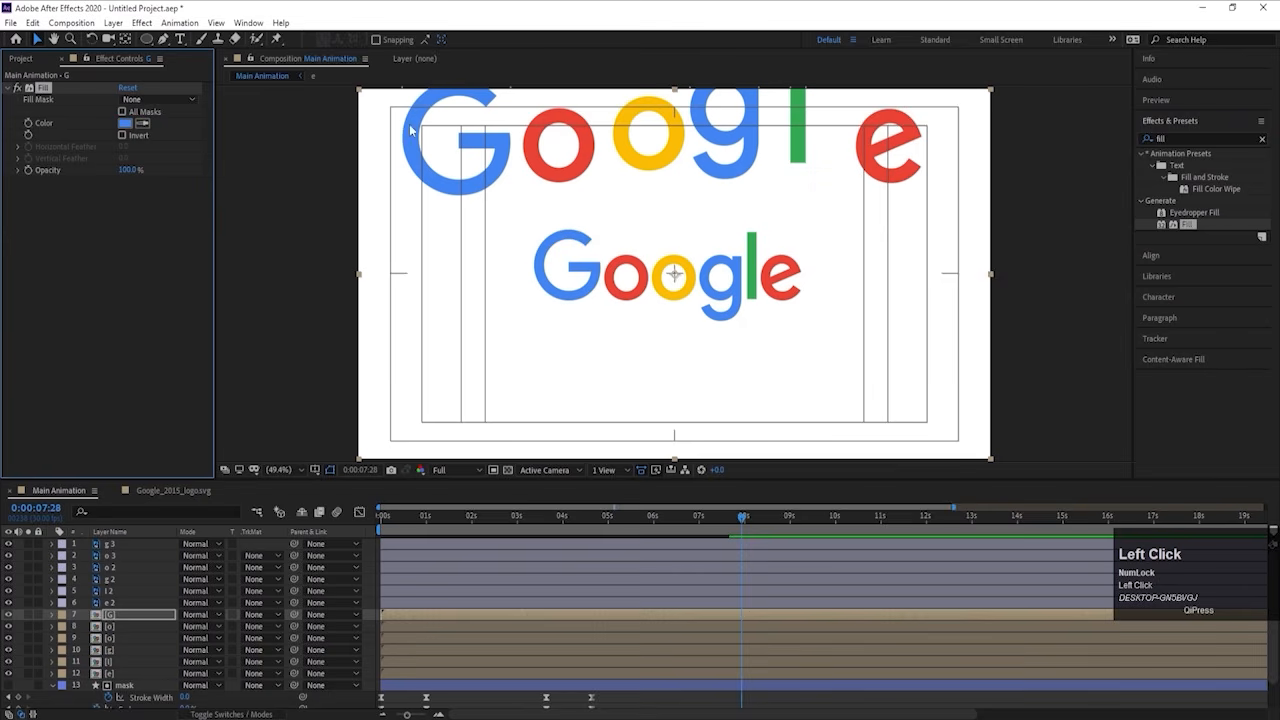
Step: Apply Fill effects to the two o composition layers, sampling red and yellow from the matching large letters
{"action": "left_click", "coordinate": [119, 622]}
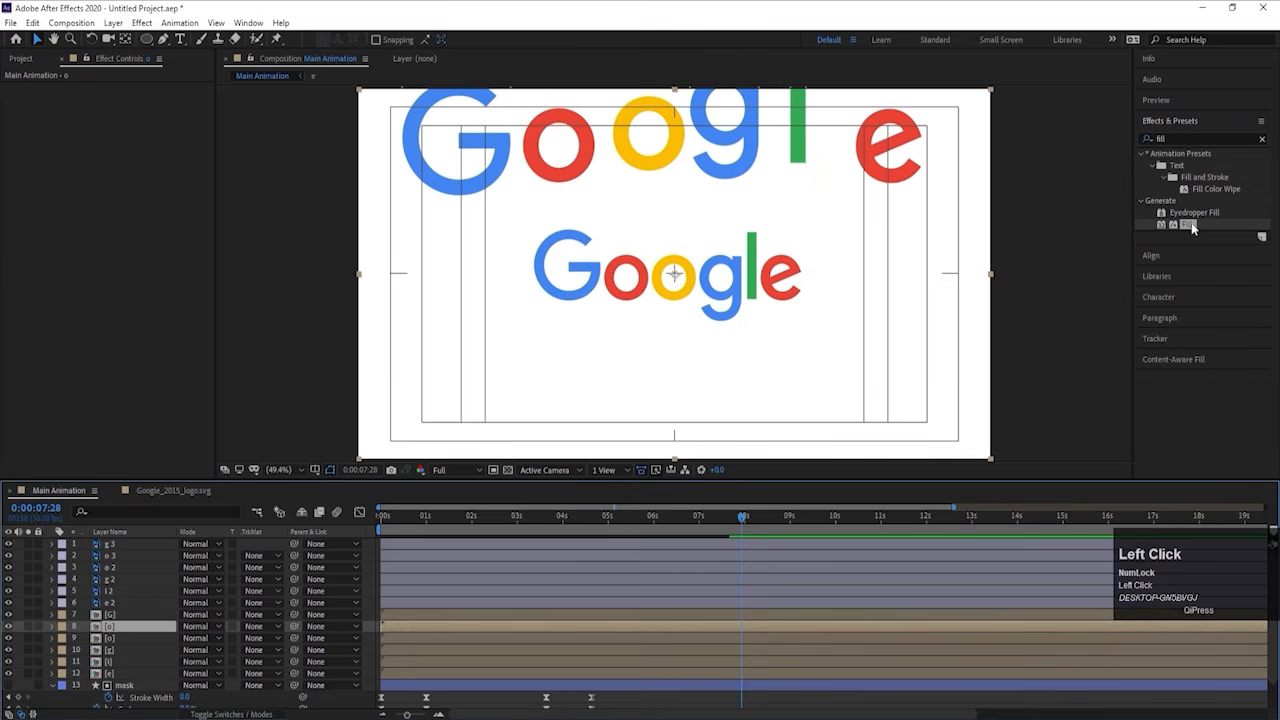
{"action": "left_click_drag", "start_coordinate": [1192, 228], "coordinate": [171, 213]}
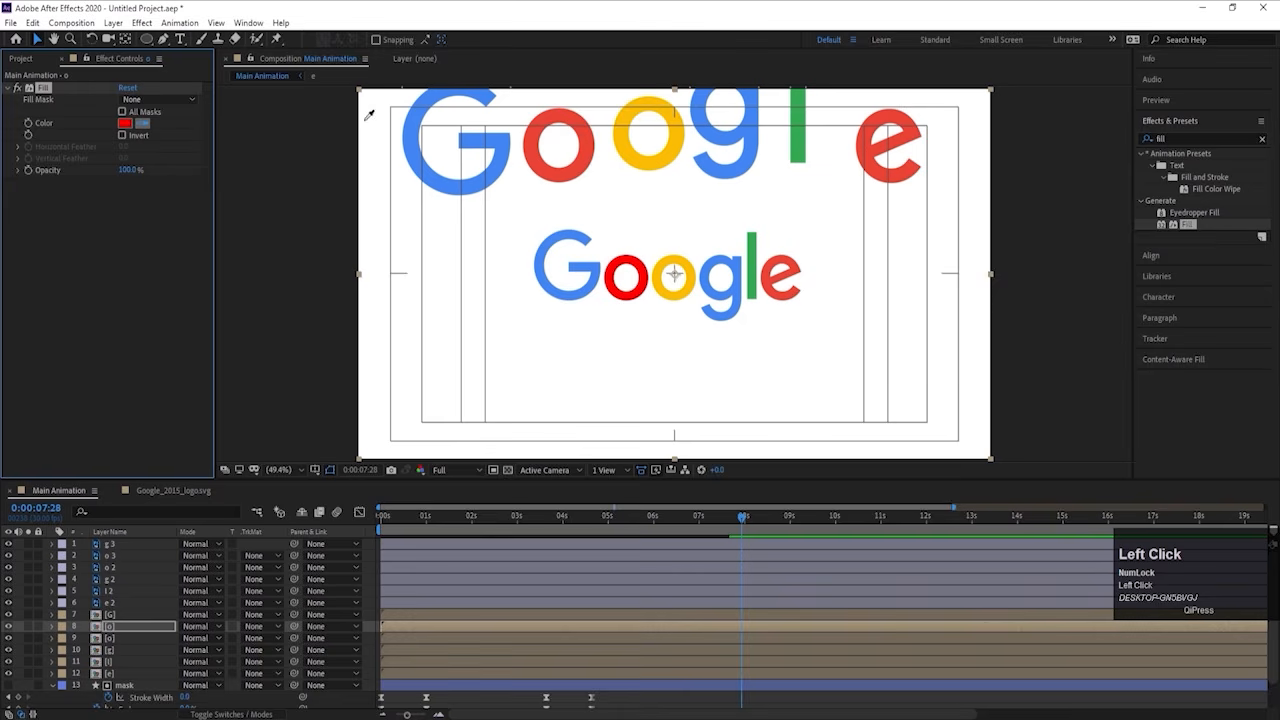
{"action": "left_click", "coordinate": [117, 640]}
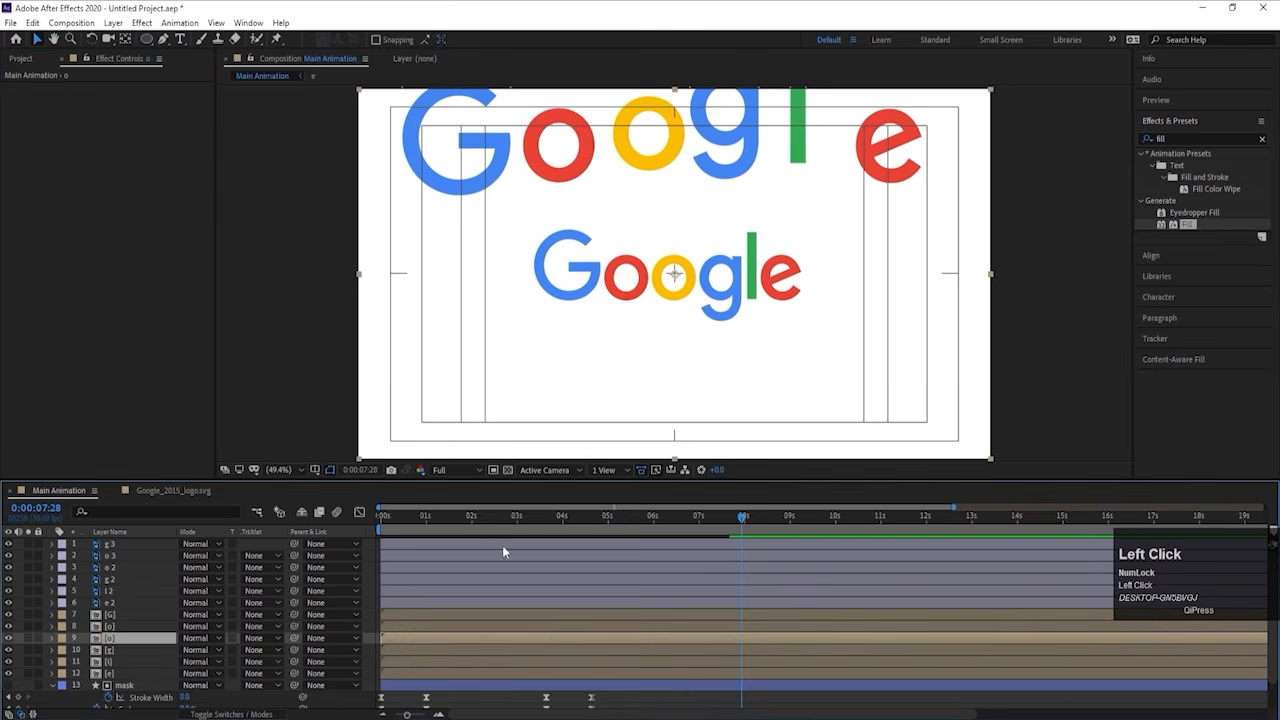
{"action": "left_click_drag", "start_coordinate": [1188, 228], "coordinate": [165, 396]}
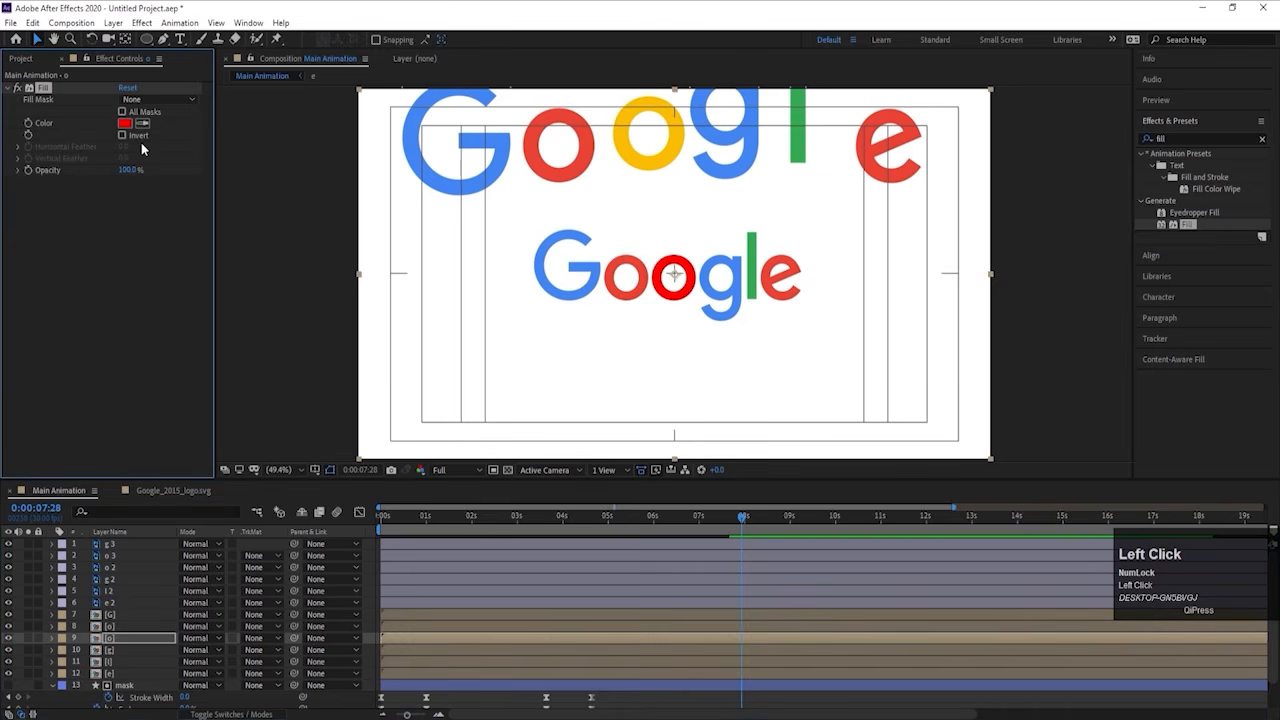
{"action": "left_click", "coordinate": [623, 129]}
Step: Apply Fill effects to the g, l and e composition layers, sampling blue, green and red from the matching large letters
{"action": "left_click", "coordinate": [108, 651]}
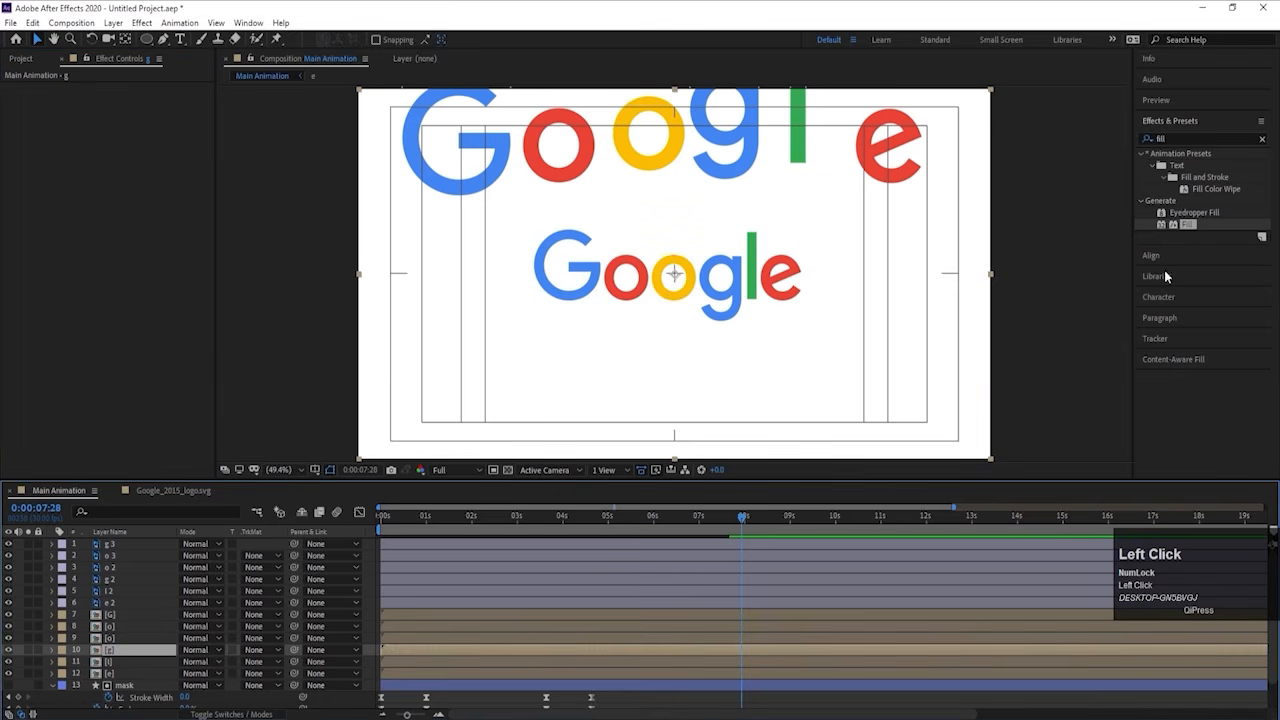
{"action": "left_click_drag", "start_coordinate": [1184, 227], "coordinate": [205, 150]}
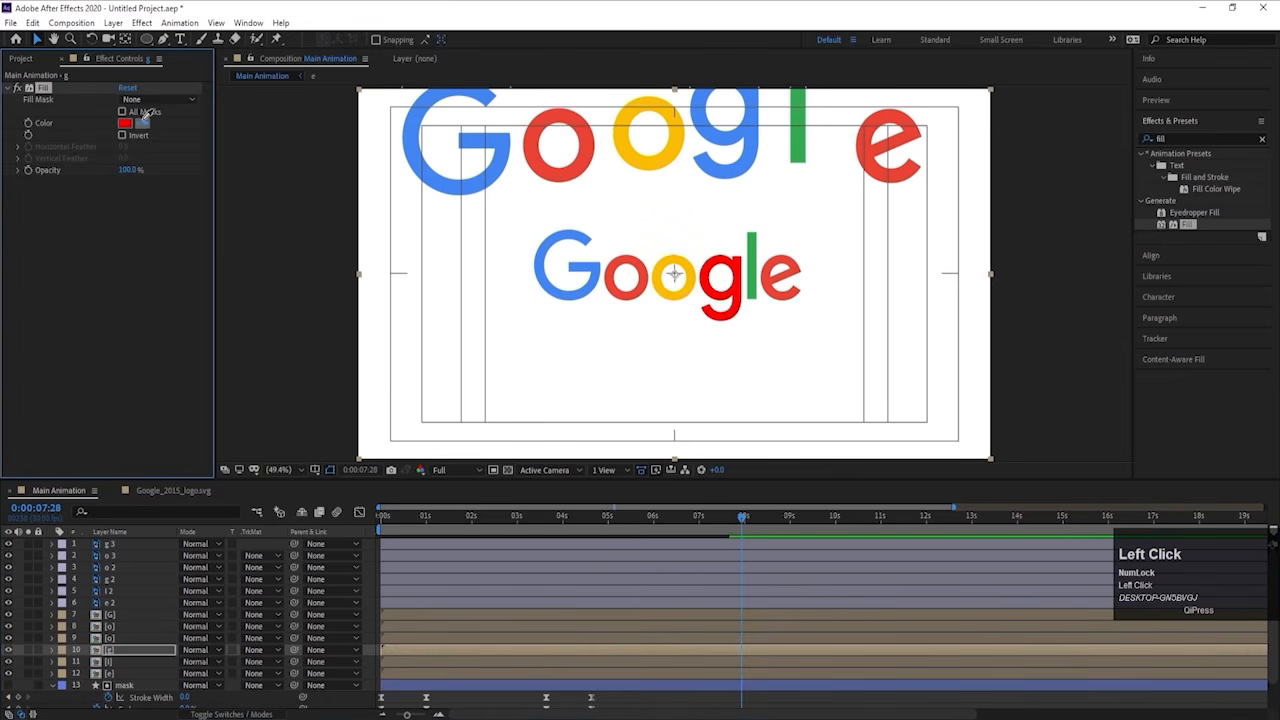
{"action": "left_click", "coordinate": [715, 143]}
{"action": "left_click", "coordinate": [130, 660]}
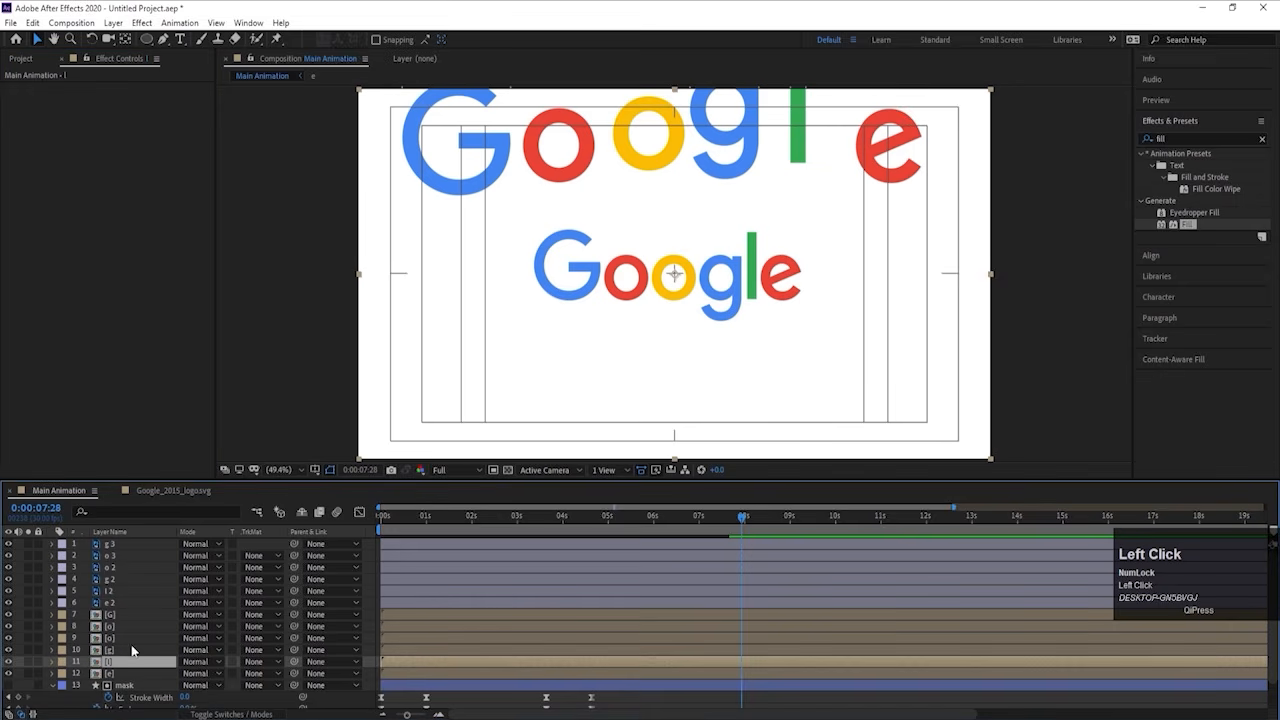
{"action": "double_click", "coordinate": [1186, 227]}
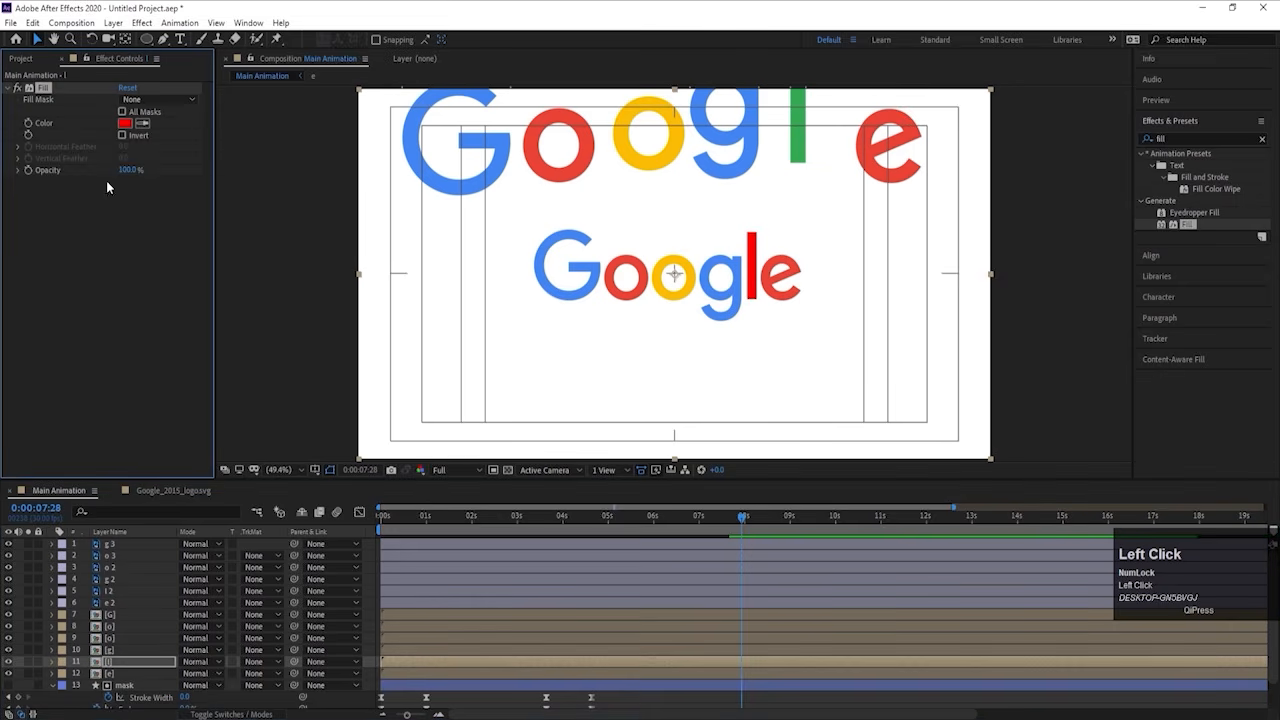
{"action": "left_click", "coordinate": [800, 155]}
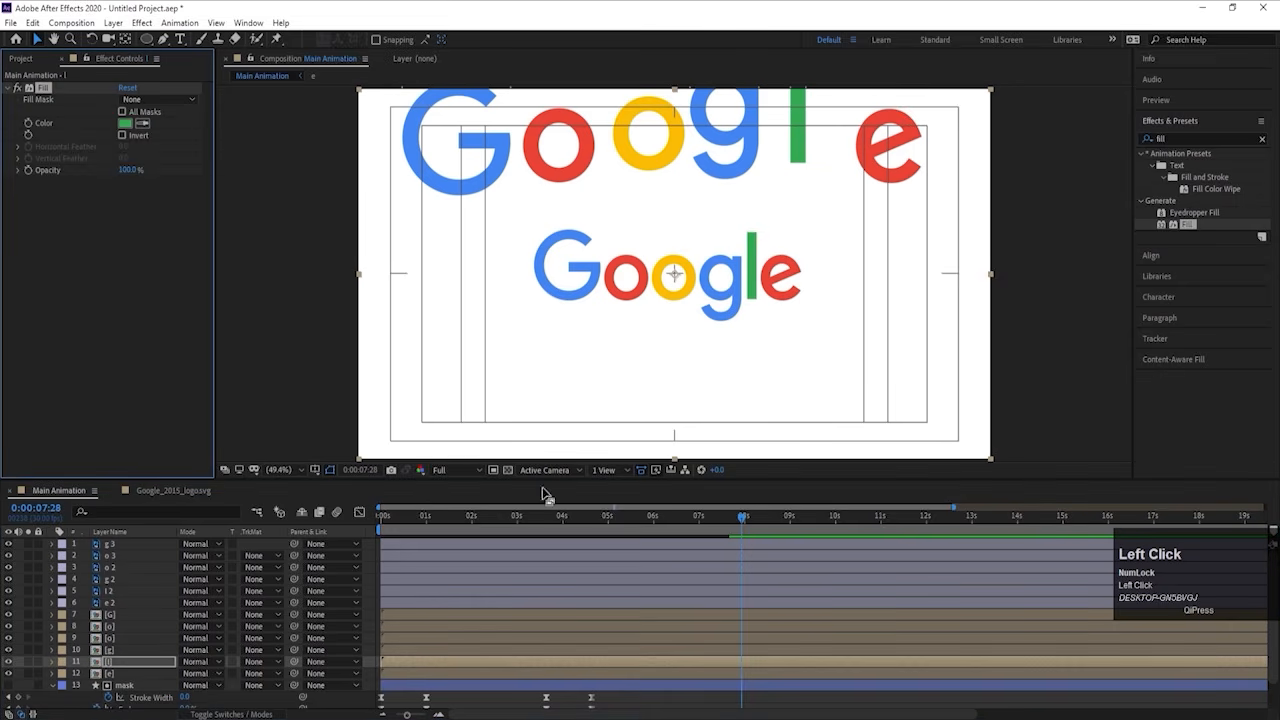
{"action": "left_click", "coordinate": [163, 675]}
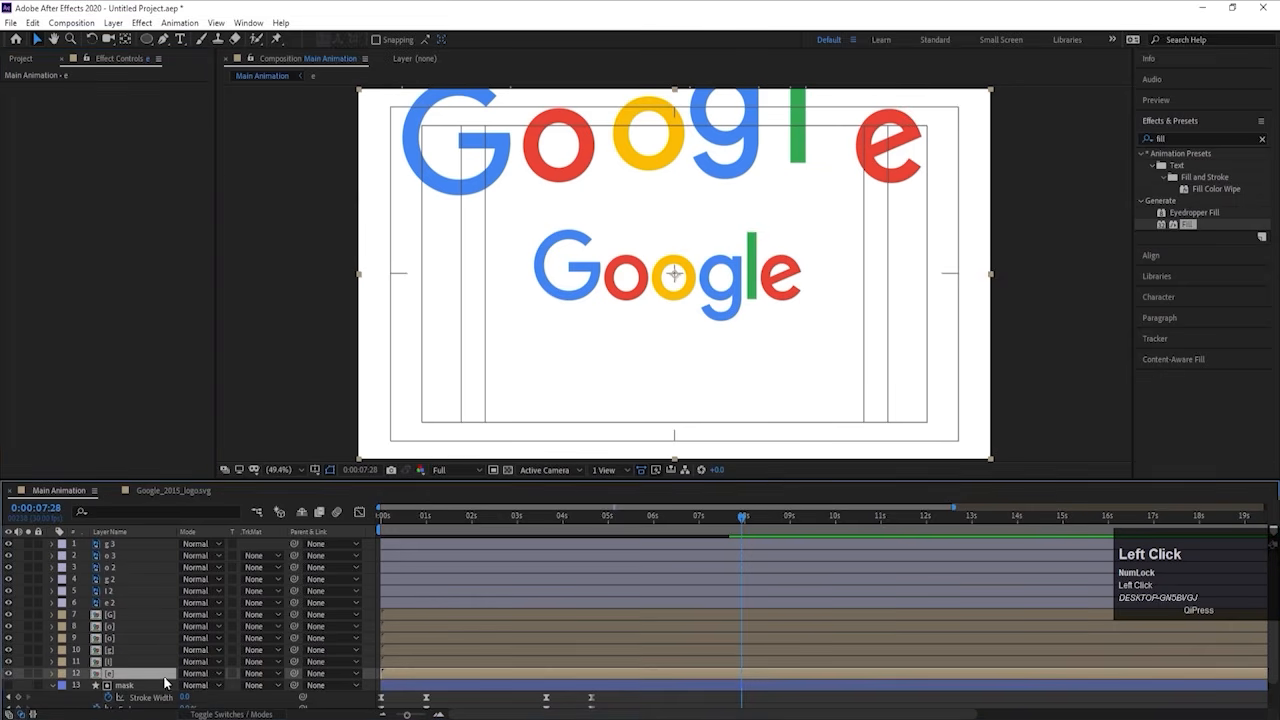
{"action": "double_click", "coordinate": [1188, 226]}
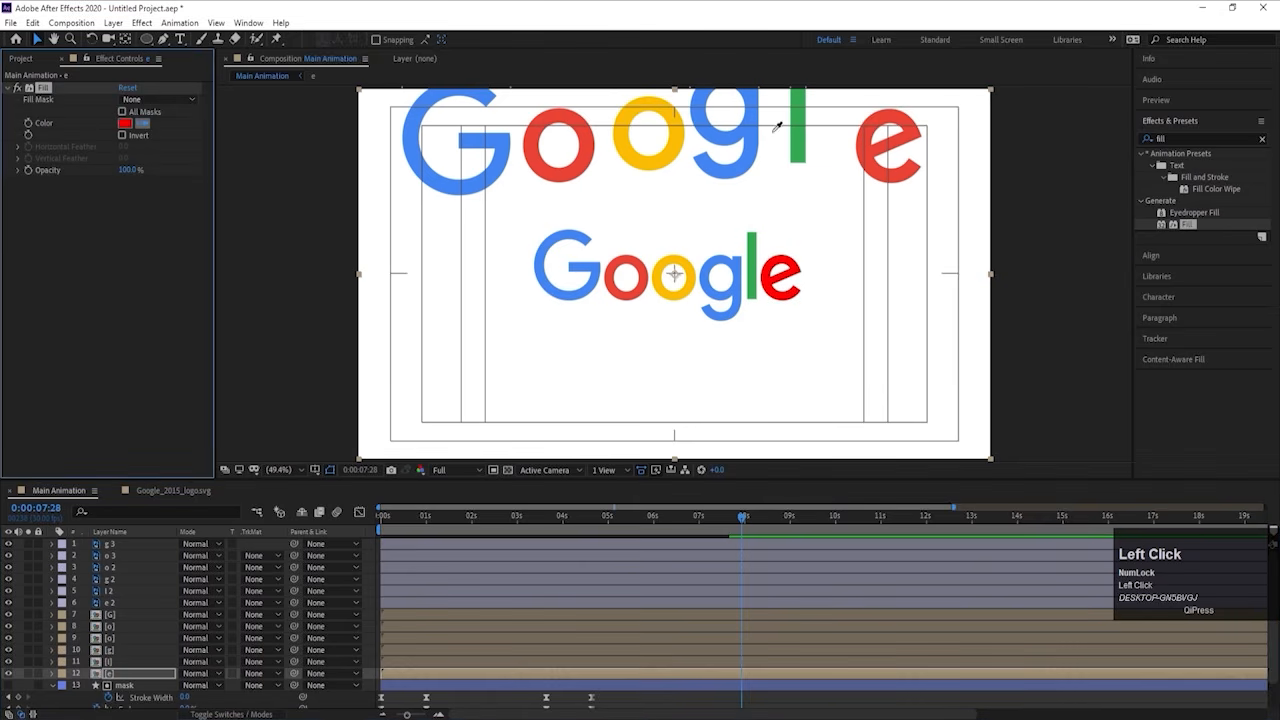
Step: Delete the six large reference letter layers from Main Animation
{"action": "left_click", "coordinate": [108, 603]}
{"action": "left_click", "coordinate": [111, 545], "text": "shift"}
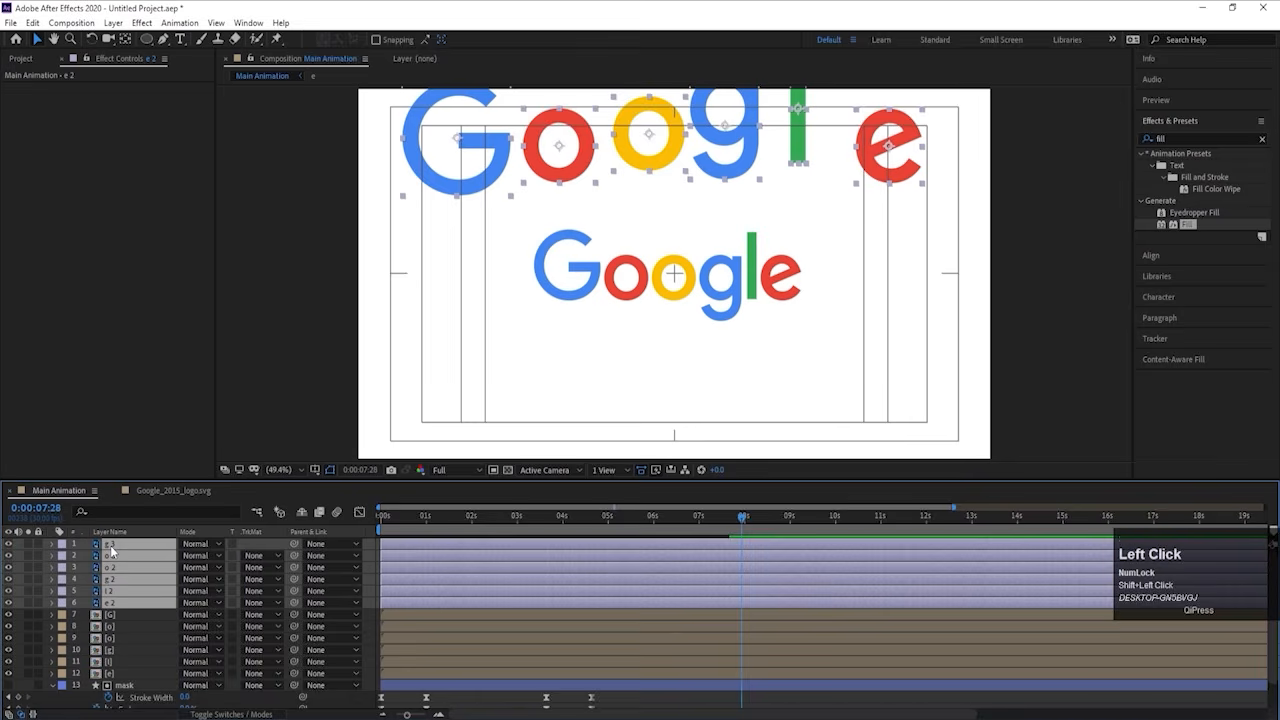
{"action": "key", "text": "Delete"}
Step: Preview the recoloured animation from 0:00:00:00
{"action": "left_click_drag", "start_coordinate": [422, 526], "coordinate": [320, 526]}
{"action": "key", "text": "space"}
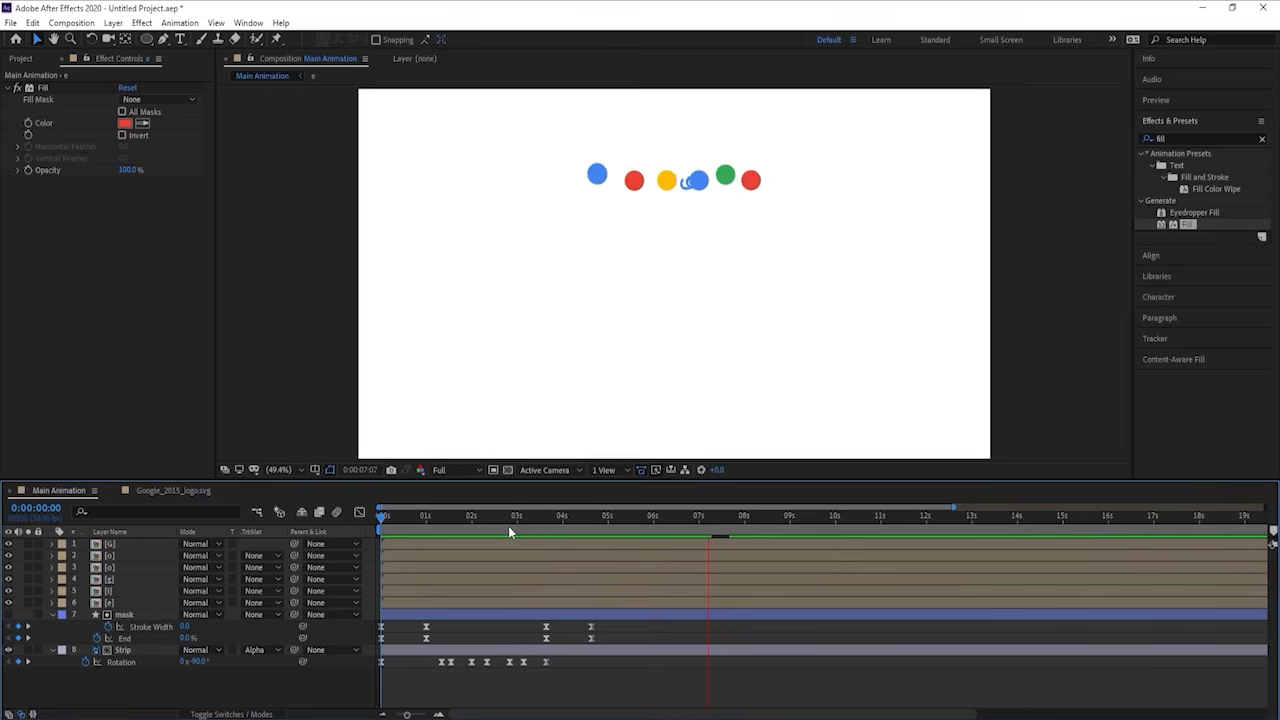
{"action": "key", "text": "space"}
Step: Shift the start of the first o layer to frame 2 and the second o layer to frame 4
{"action": "left_click_drag", "start_coordinate": [403, 520], "coordinate": [371, 553]}
{"action": "key", "text": "equal"}
{"action": "key", "text": "Page_Down"}
{"action": "key", "text": "Page_Down"}
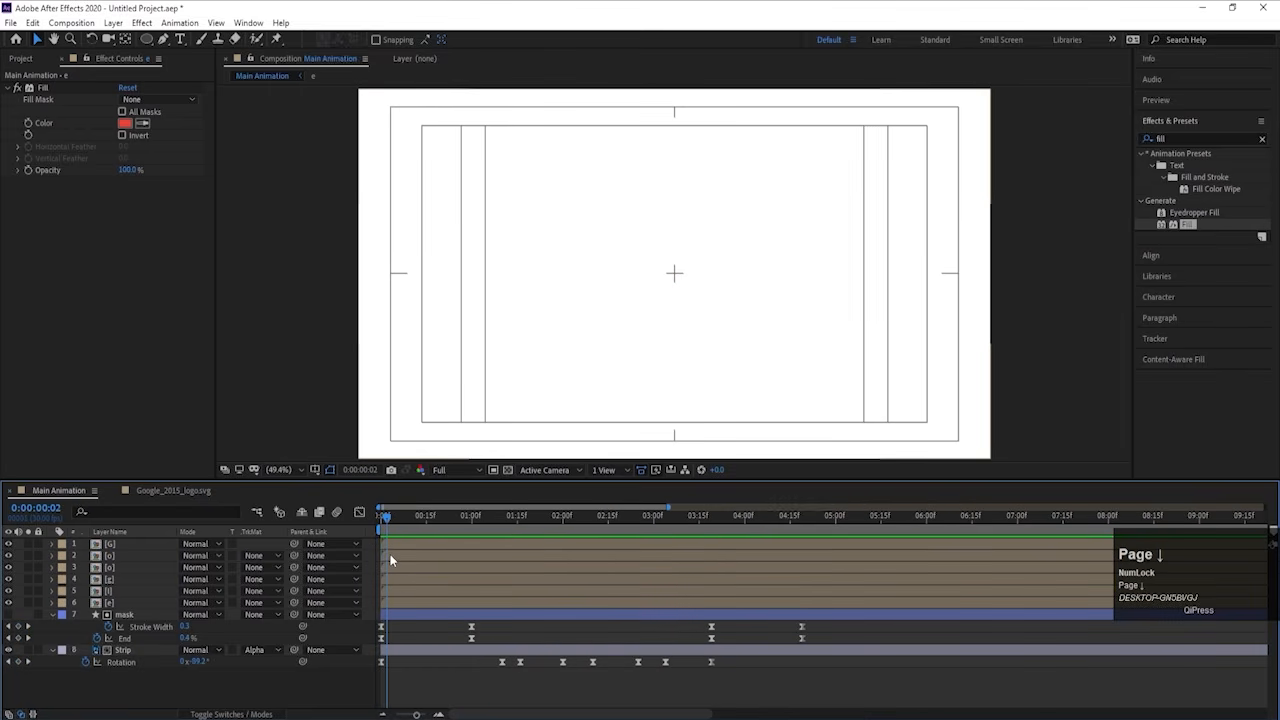
{"action": "left_click", "coordinate": [390, 556]}
{"action": "key", "text": "equal"}
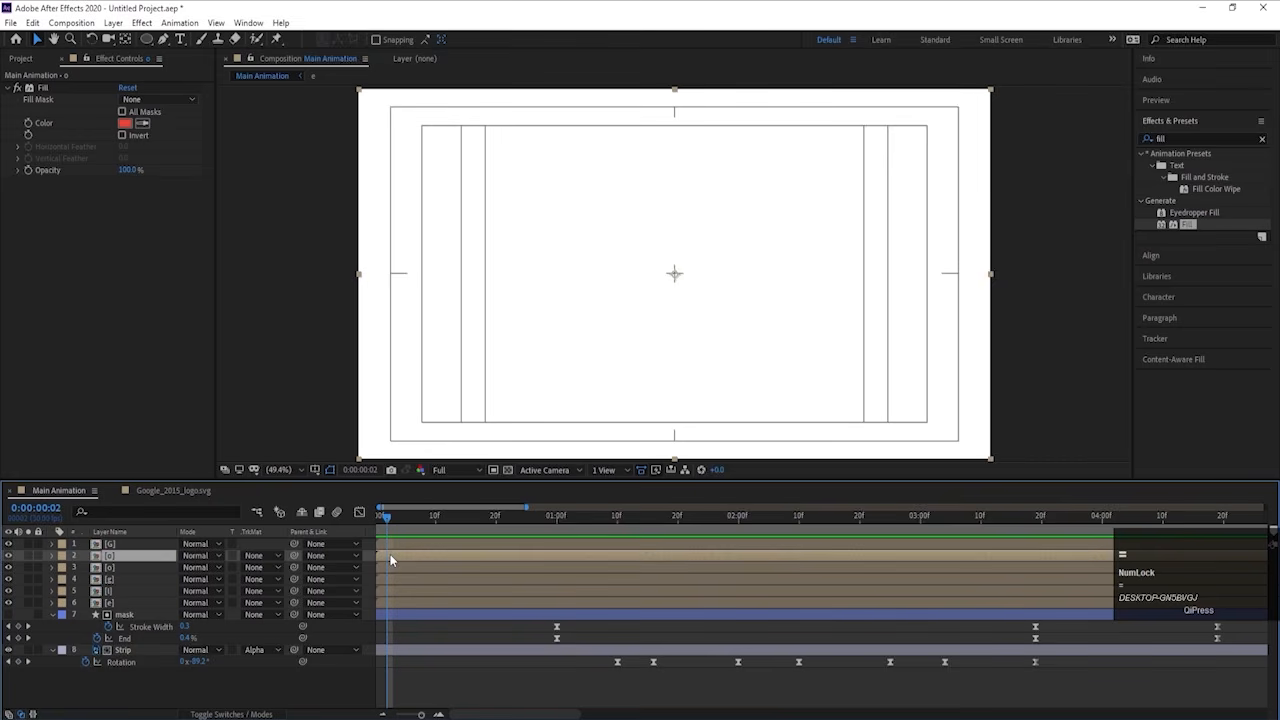
{"action": "key", "text": "Page_Down"}
{"action": "key", "text": "Page_Down"}
{"action": "left_click", "coordinate": [400, 567]}
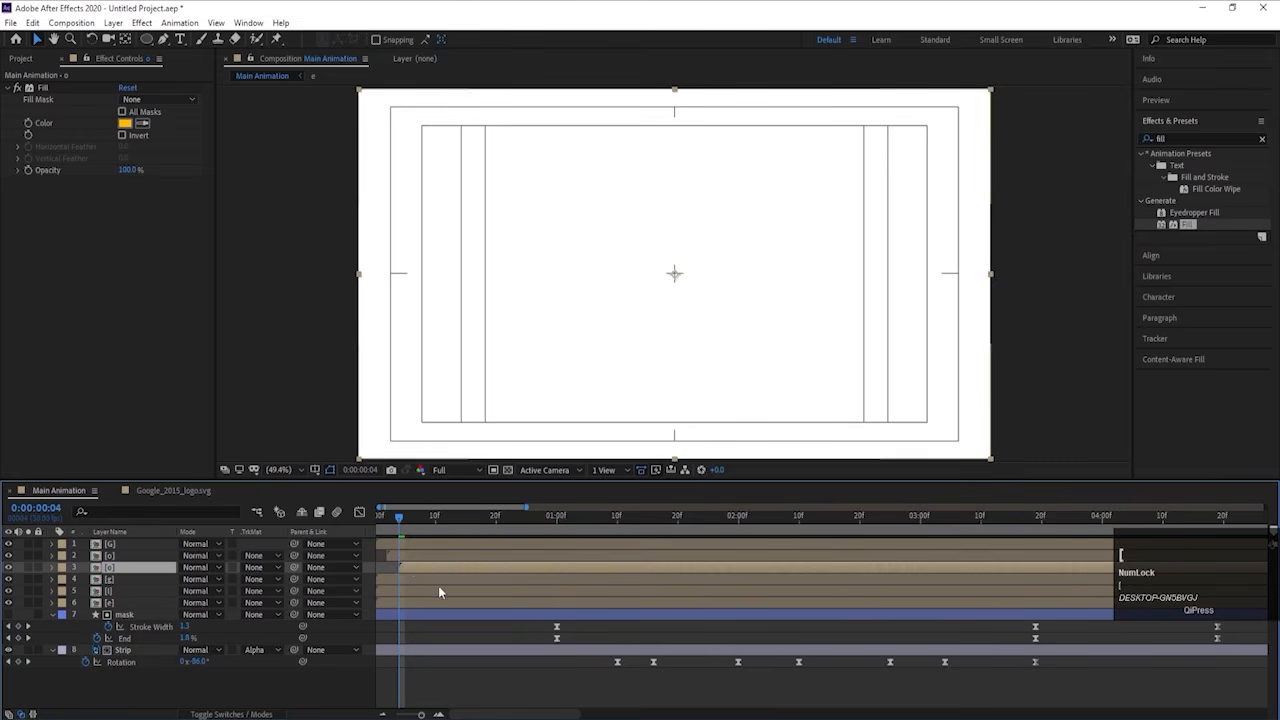
Step: Shift the start of the g layer to frame 6 and the l layer to frame 8
{"action": "key", "text": "Page_Down"}
{"action": "key", "text": "Page_Down"}
{"action": "left_click", "coordinate": [437, 584]}
{"action": "key", "text": "bracketleft"}
{"action": "key", "text": "Page_Down"}
{"action": "key", "text": "Page_Down"}
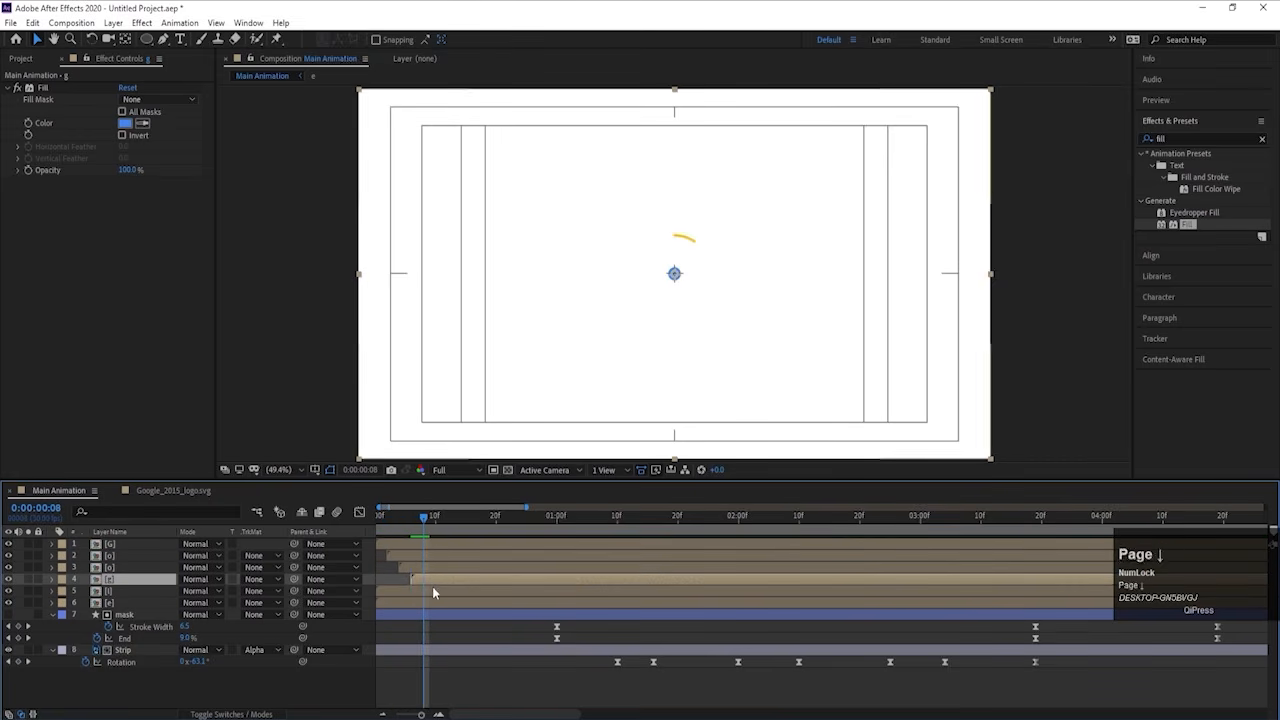
{"action": "left_click", "coordinate": [432, 586]}
{"action": "key", "text": "bracketleft"}
Step: Shift the start of the e composition layer to frame 10
{"action": "key", "text": "Page_Down"}
{"action": "key", "text": "Page_Down"}
{"action": "left_click", "coordinate": [446, 594]}
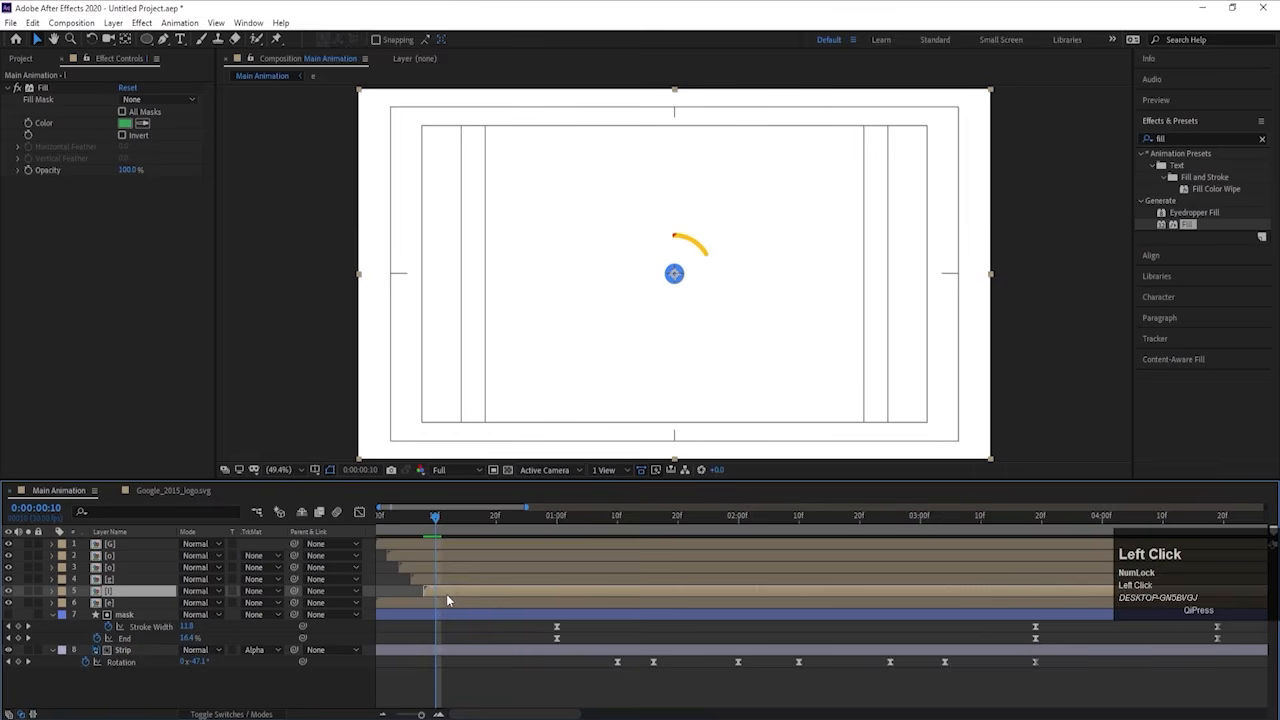
{"action": "left_click", "coordinate": [454, 600]}
{"action": "key", "text": "bracketleft"}
Step: Set the composition preview resolution to Half
{"action": "key", "text": "minus"}
{"action": "key", "text": "minus"}
{"action": "key", "text": "space"}
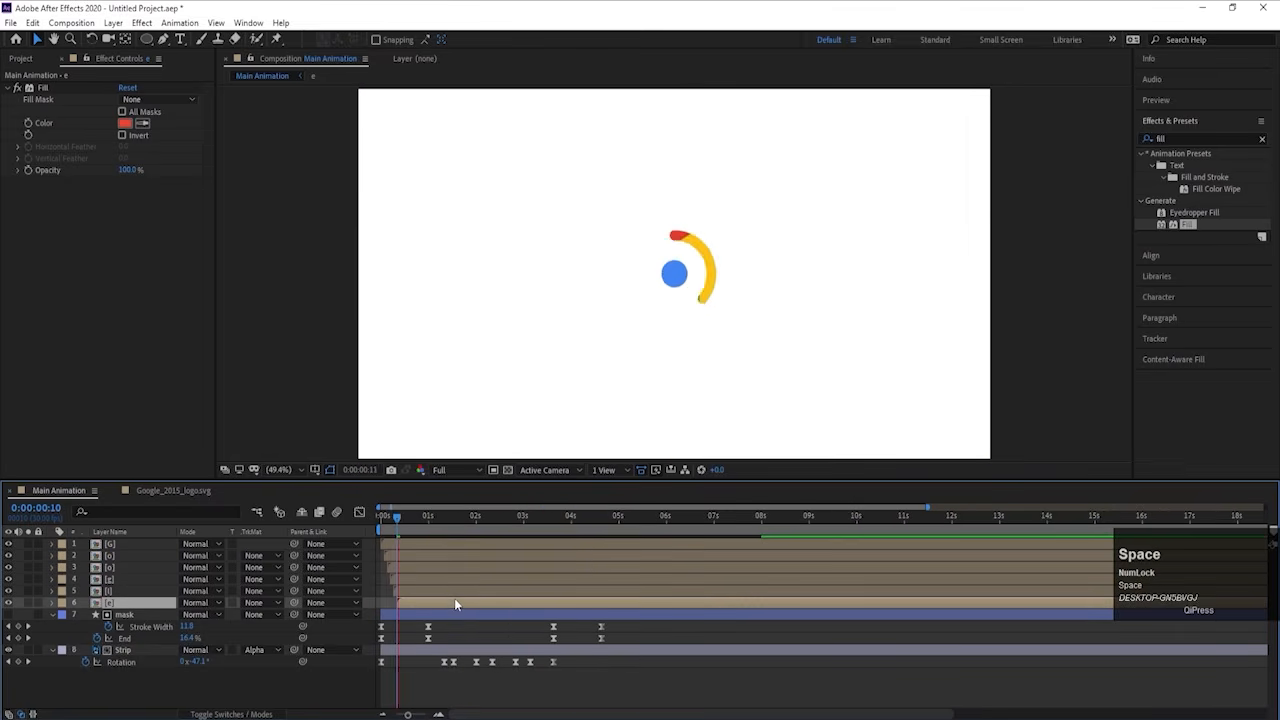
{"action": "left_click", "coordinate": [449, 470]}
{"action": "left_click", "coordinate": [446, 471]}
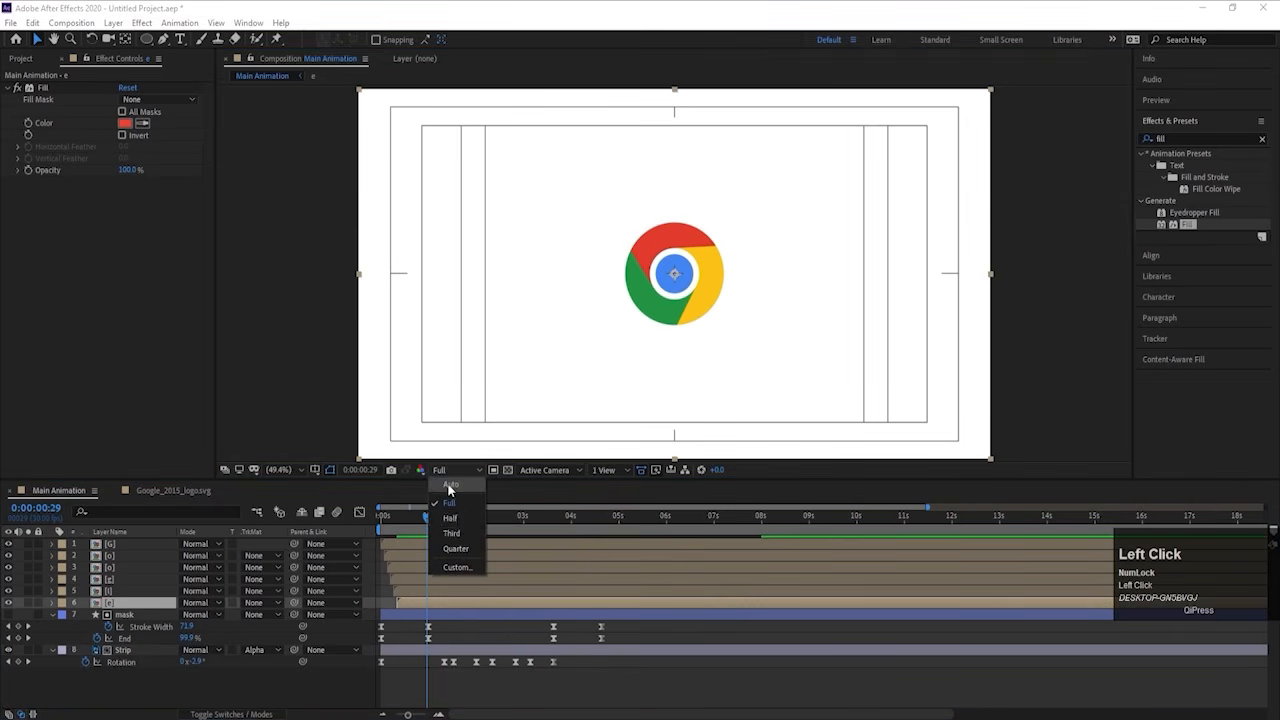
{"action": "left_click", "coordinate": [456, 514]}
Step: Preview the staggered letter animation from 0:00:00:00 through to the finished Google logo
{"action": "key", "text": "space"}
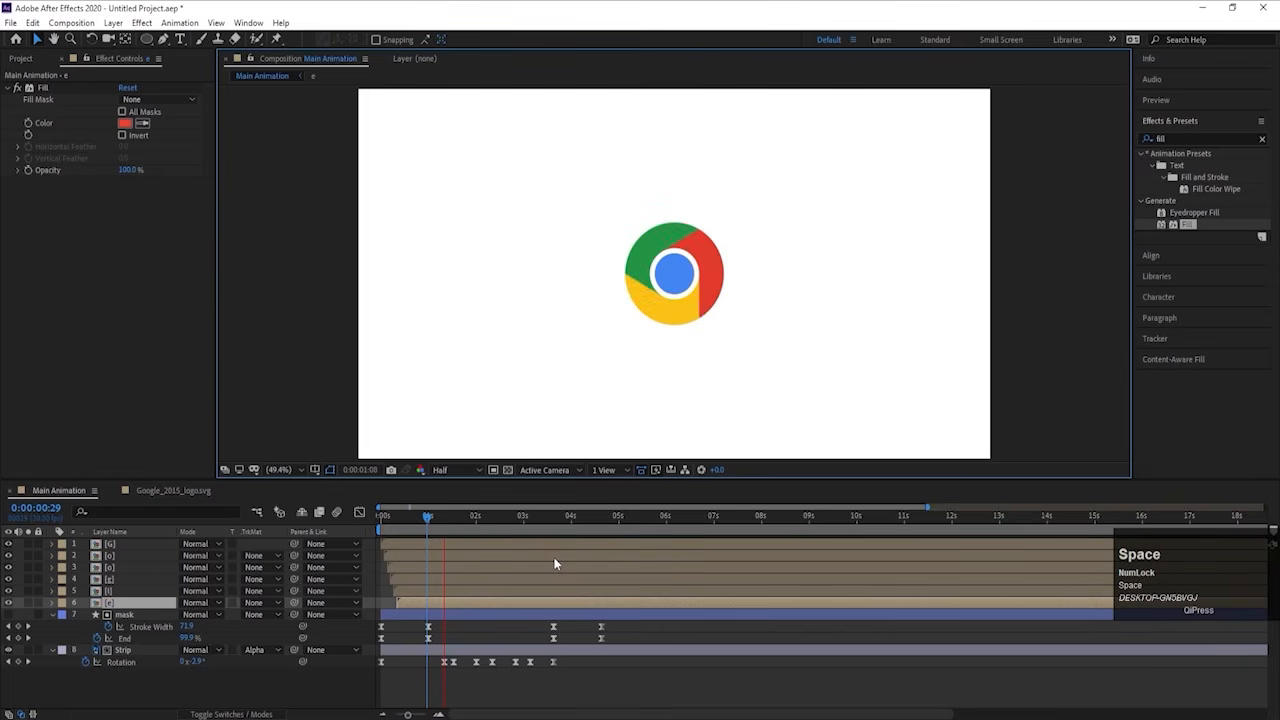
{"action": "key", "text": "space"}
{"action": "key", "text": "space"}
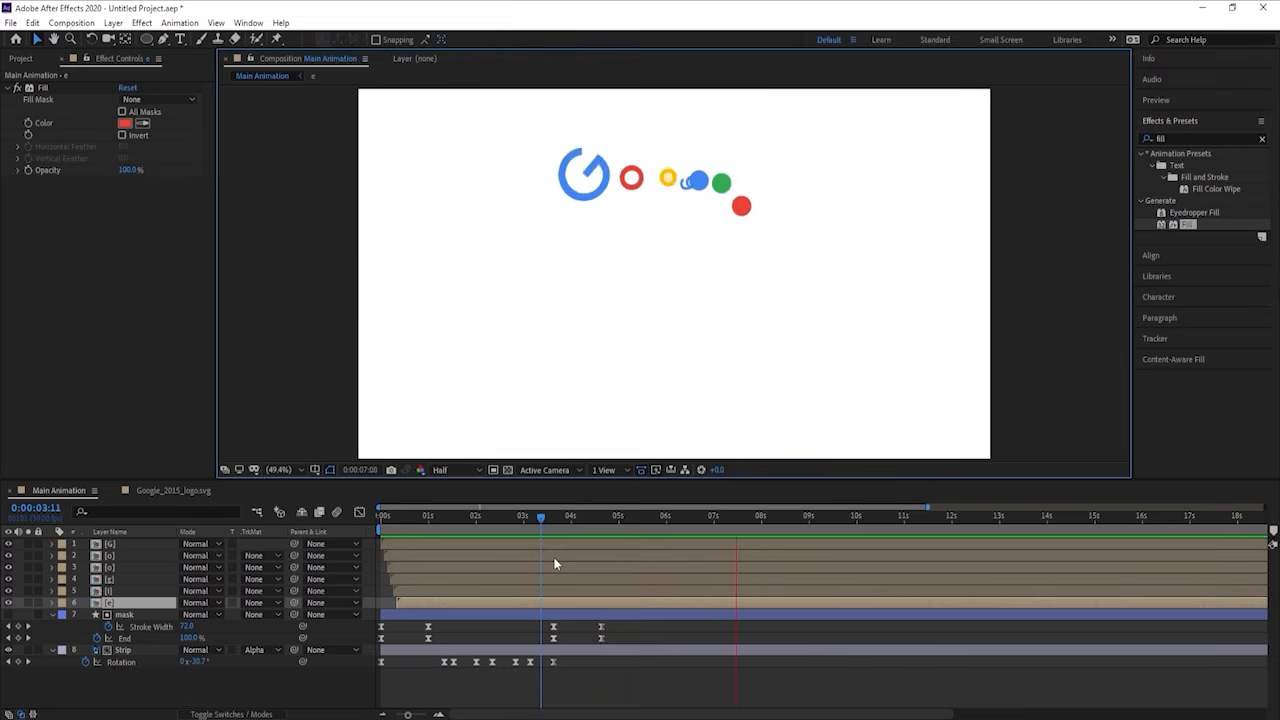
{"action": "key", "text": "space"}
{"action": "left_click_drag", "start_coordinate": [497, 520], "coordinate": [363, 522]}
{"action": "key", "text": "space"}
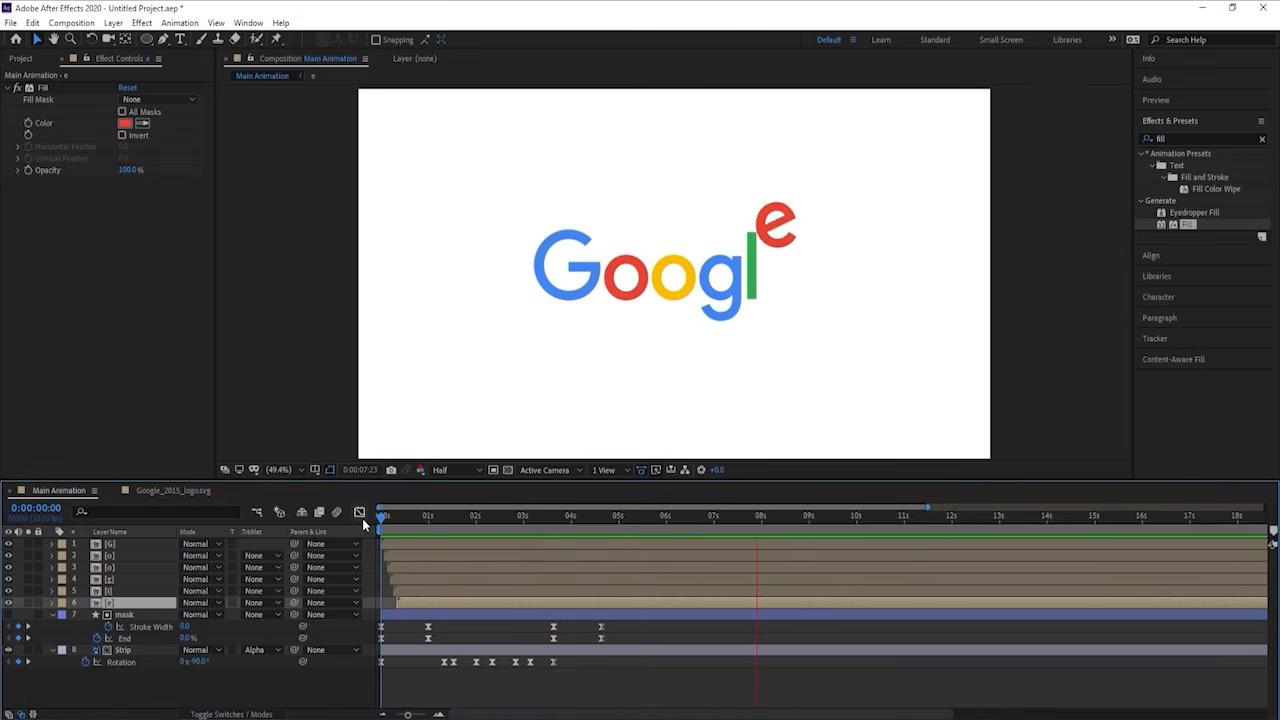
{"action": "key", "text": "space"}
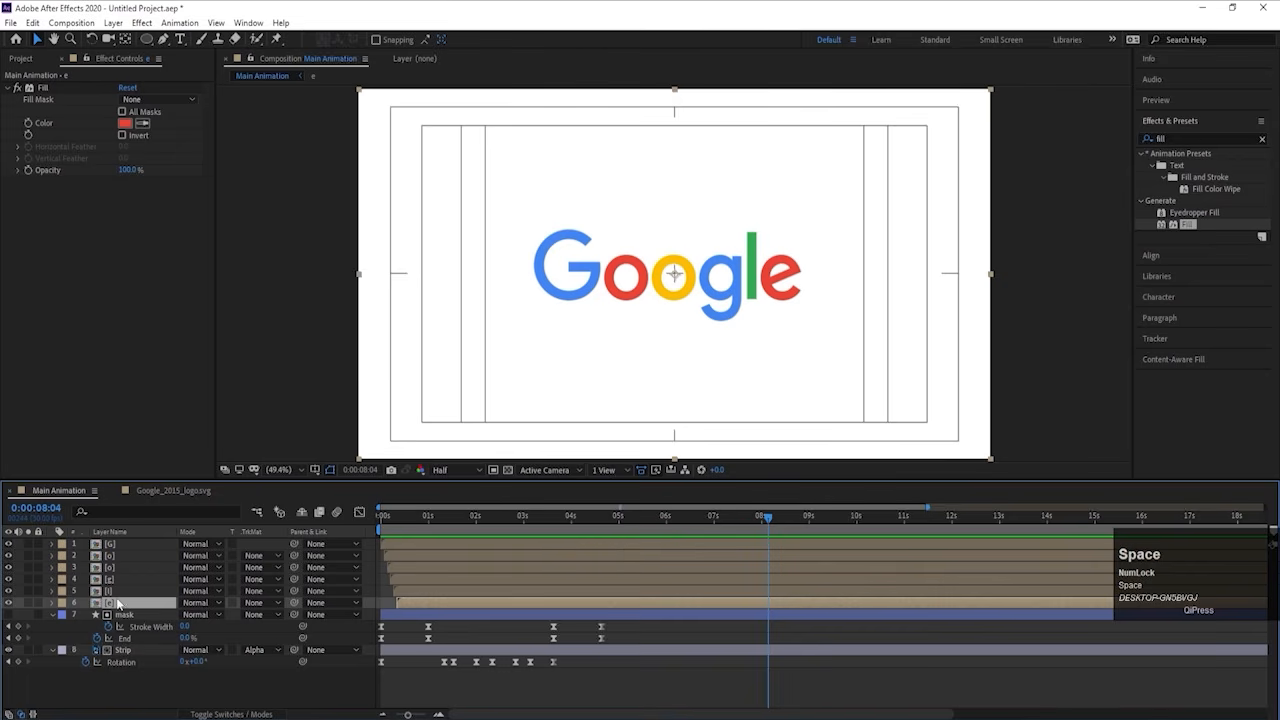
Step: Keyframe the Position of all six letter layers at 0:00:08:04, and set its Y value to 826 at 0:00:09:06
{"action": "left_click", "coordinate": [110, 545], "text": "shift"}
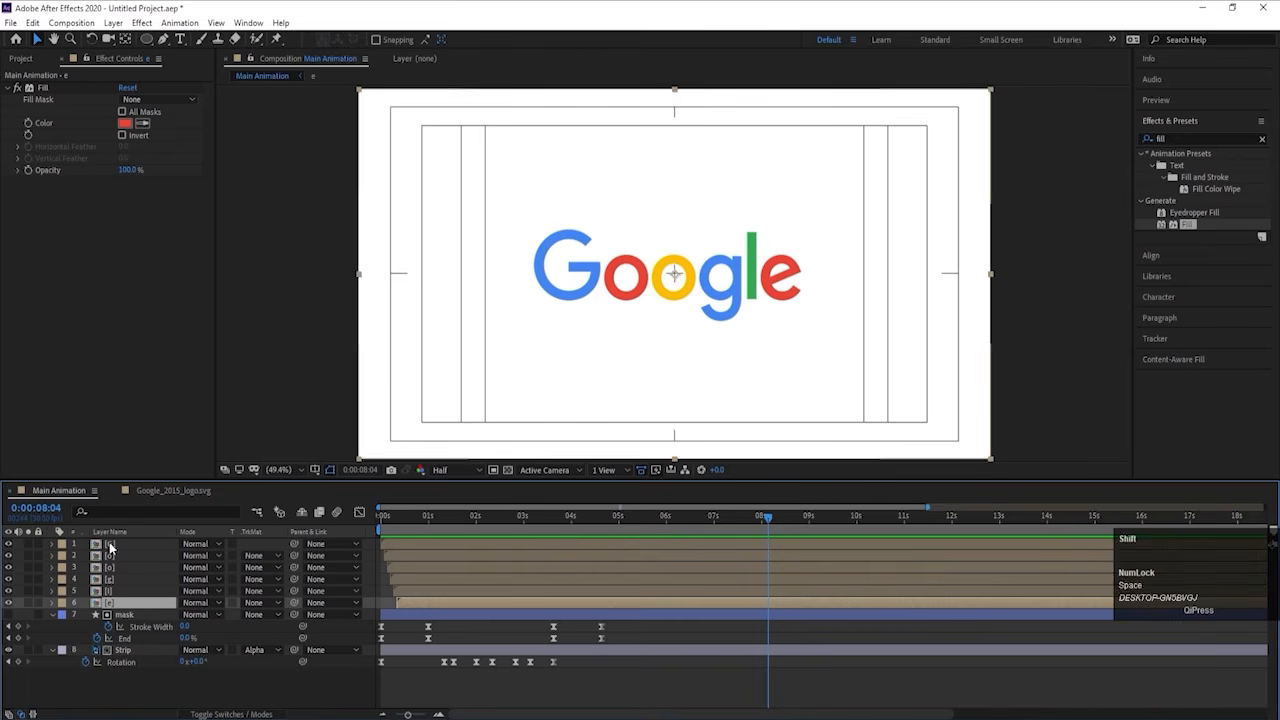
{"action": "key", "text": "p"}
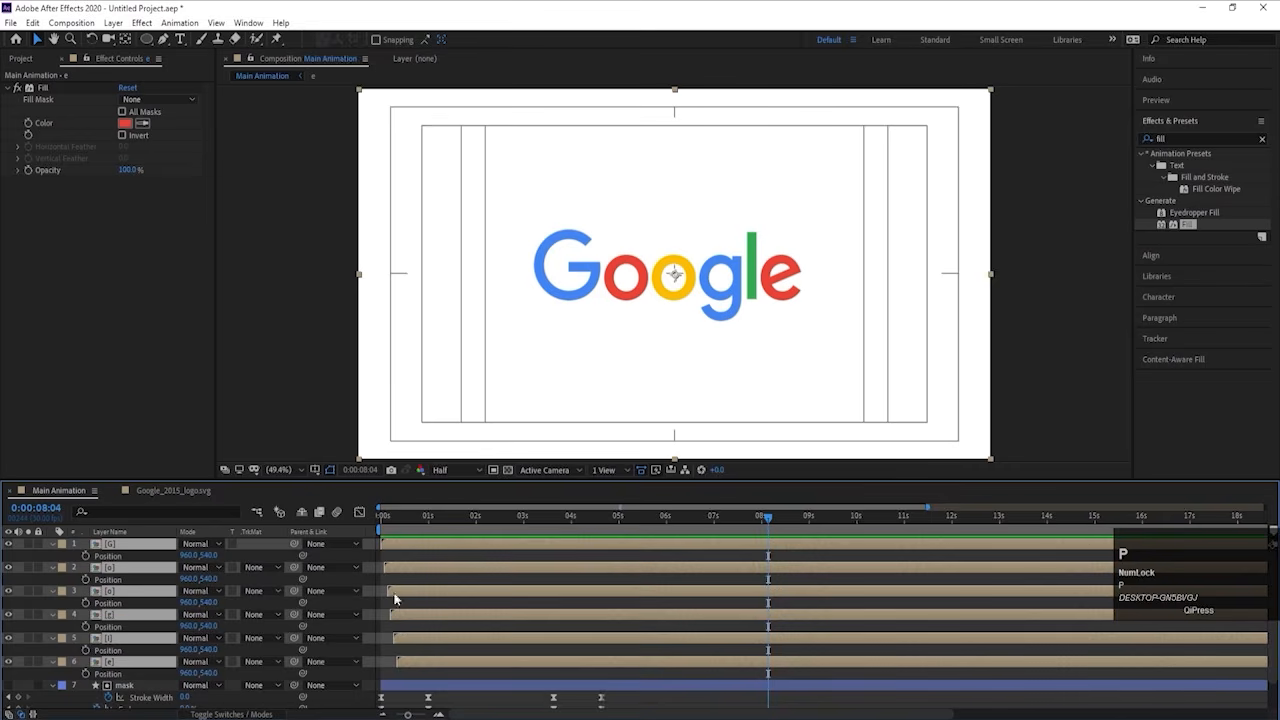
{"action": "left_click", "coordinate": [85, 555]}
{"action": "key", "text": "space"}
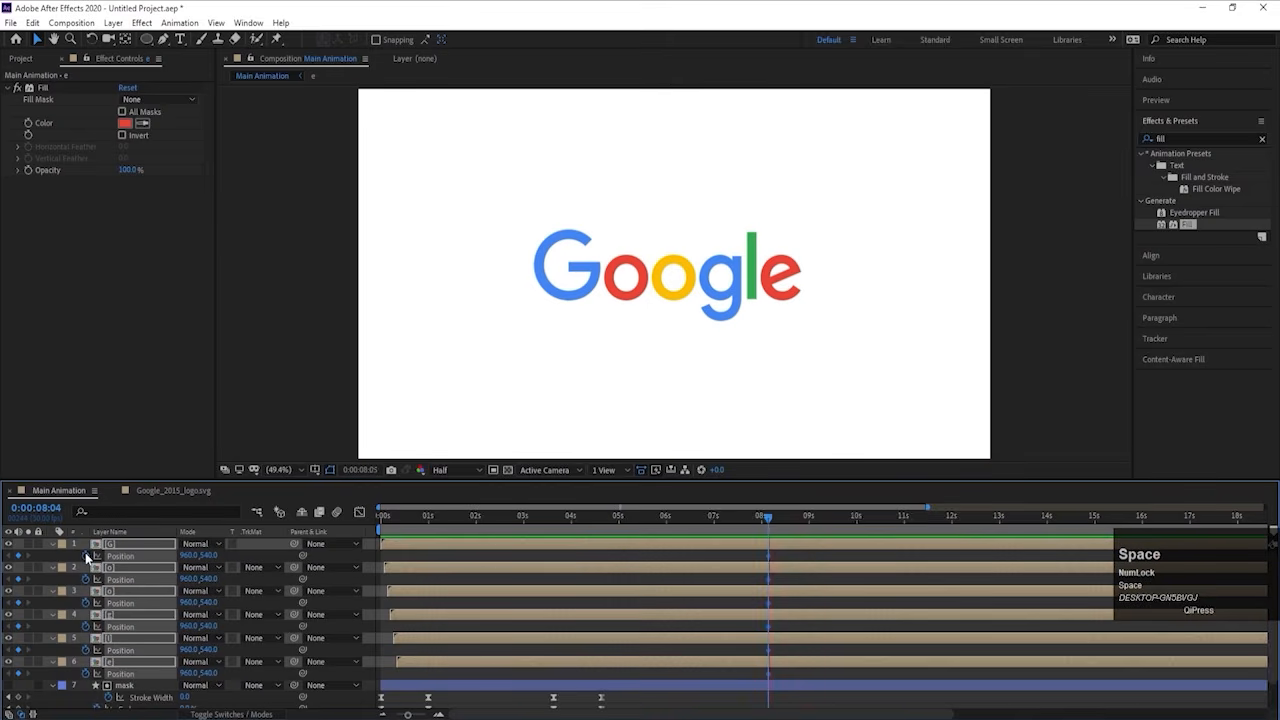
{"action": "key", "text": "space"}
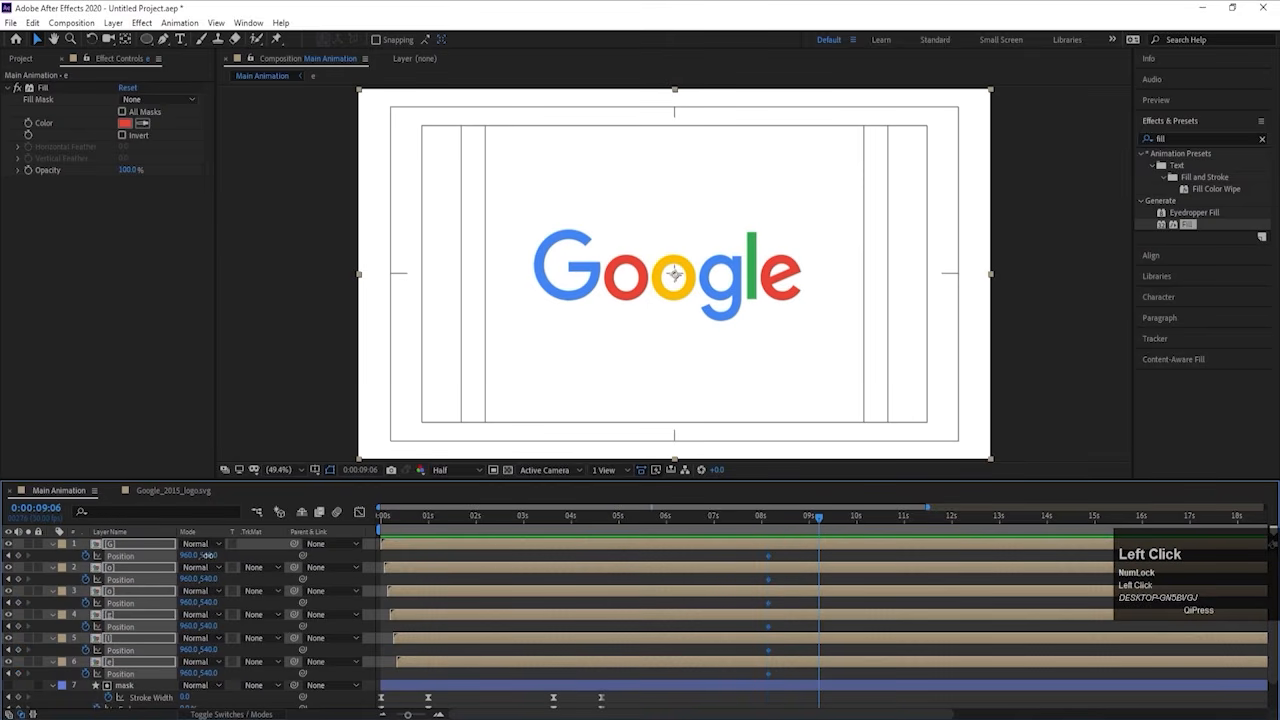
{"action": "left_click_drag", "start_coordinate": [207, 555], "coordinate": [325, 625]}
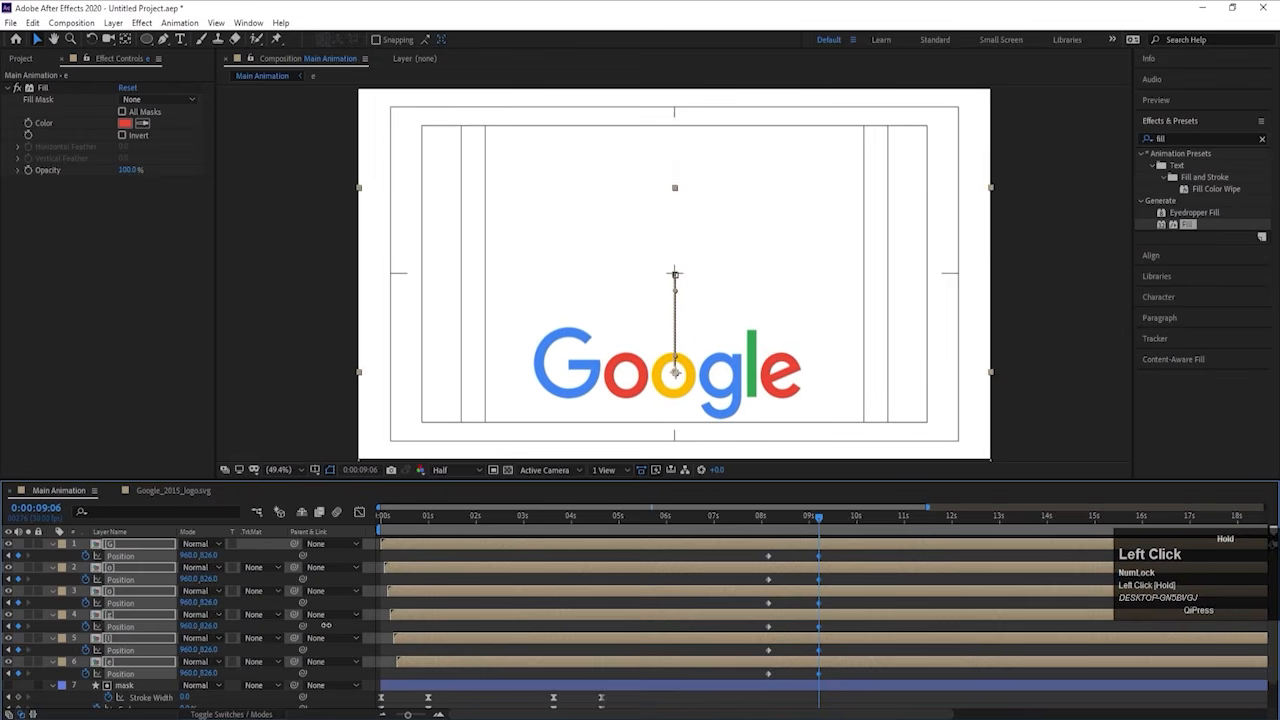
Step: Apply Easy Ease to the letters' Position keyframes and lengthen the easing handle of their curve in the Graph Editor
{"action": "key", "text": "j"}
{"action": "left_click_drag", "start_coordinate": [753, 565], "coordinate": [876, 688]}
{"action": "key", "text": "F9"}
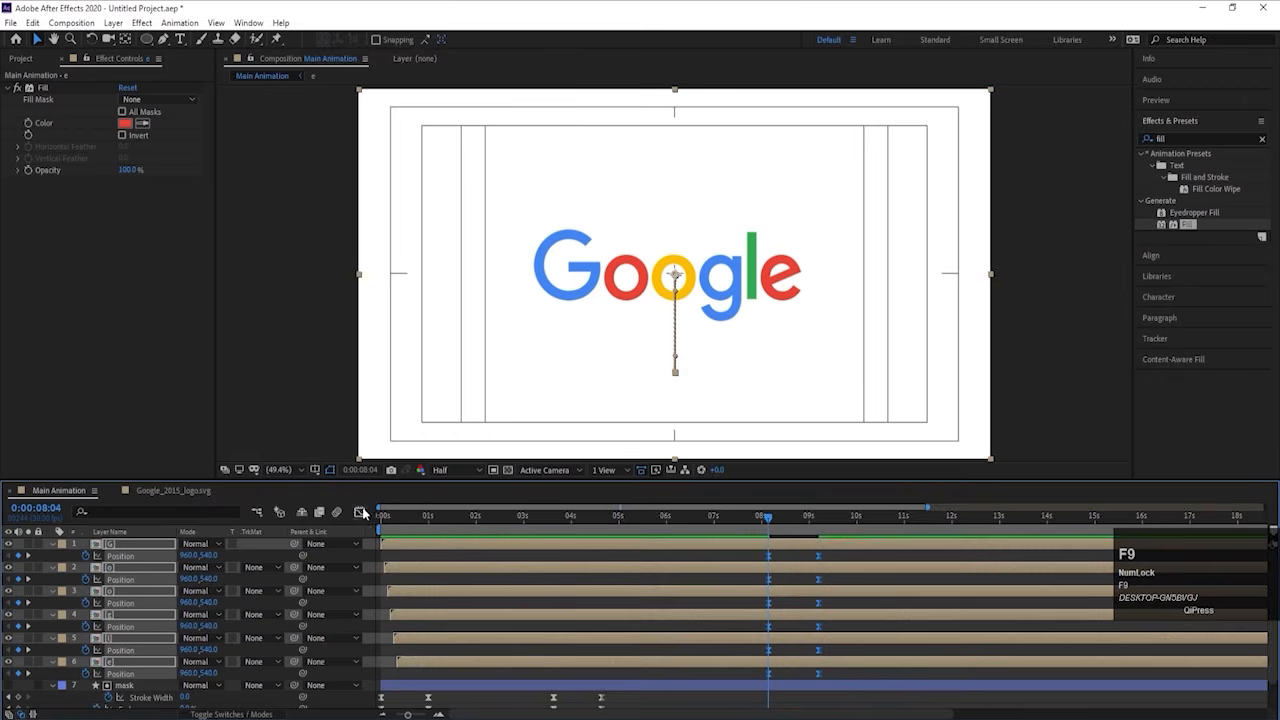
{"action": "left_click", "coordinate": [359, 511]}
{"action": "key", "text": "equal"}
{"action": "left_click_drag", "start_coordinate": [770, 648], "coordinate": [869, 675]}
{"action": "left_click", "coordinate": [359, 512]}
Step: Preview the letters' downward move and shift their ending Position keyframes to 0:00:08:28
{"action": "key", "text": "space"}
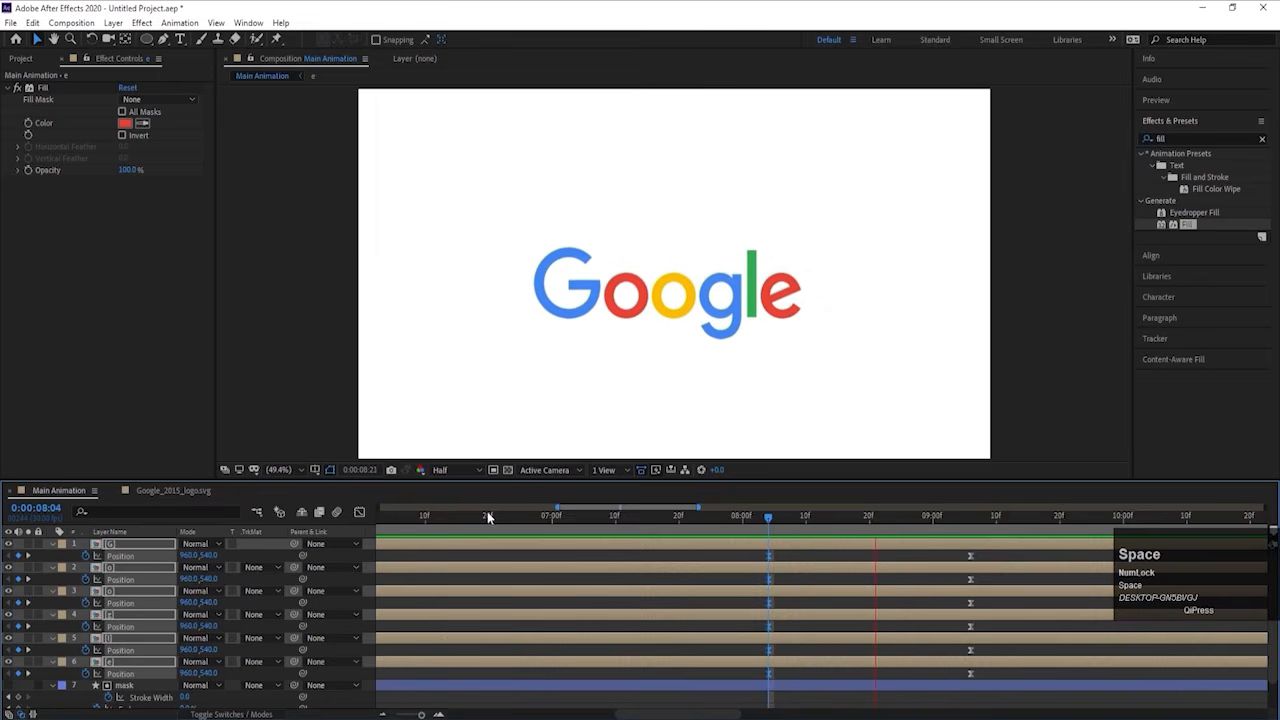
{"action": "left_click_drag", "start_coordinate": [915, 556], "coordinate": [920, 680]}
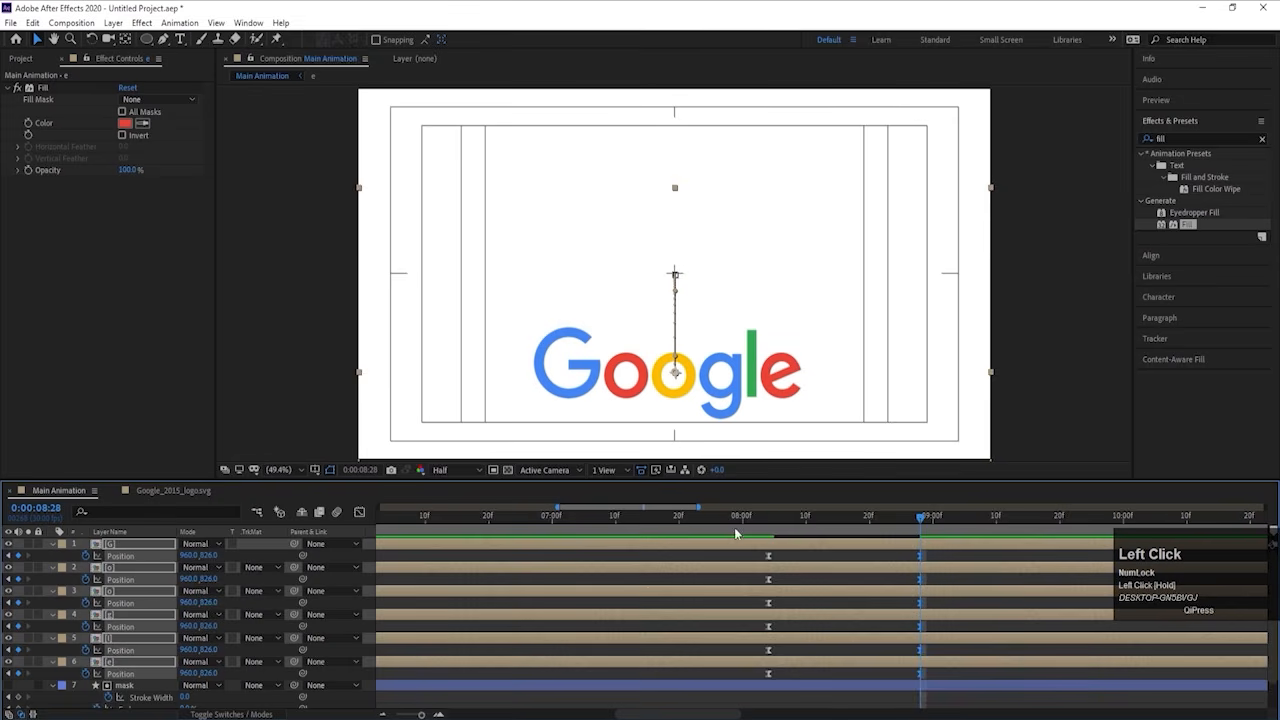
{"action": "left_click_drag", "start_coordinate": [768, 522], "coordinate": [955, 549]}
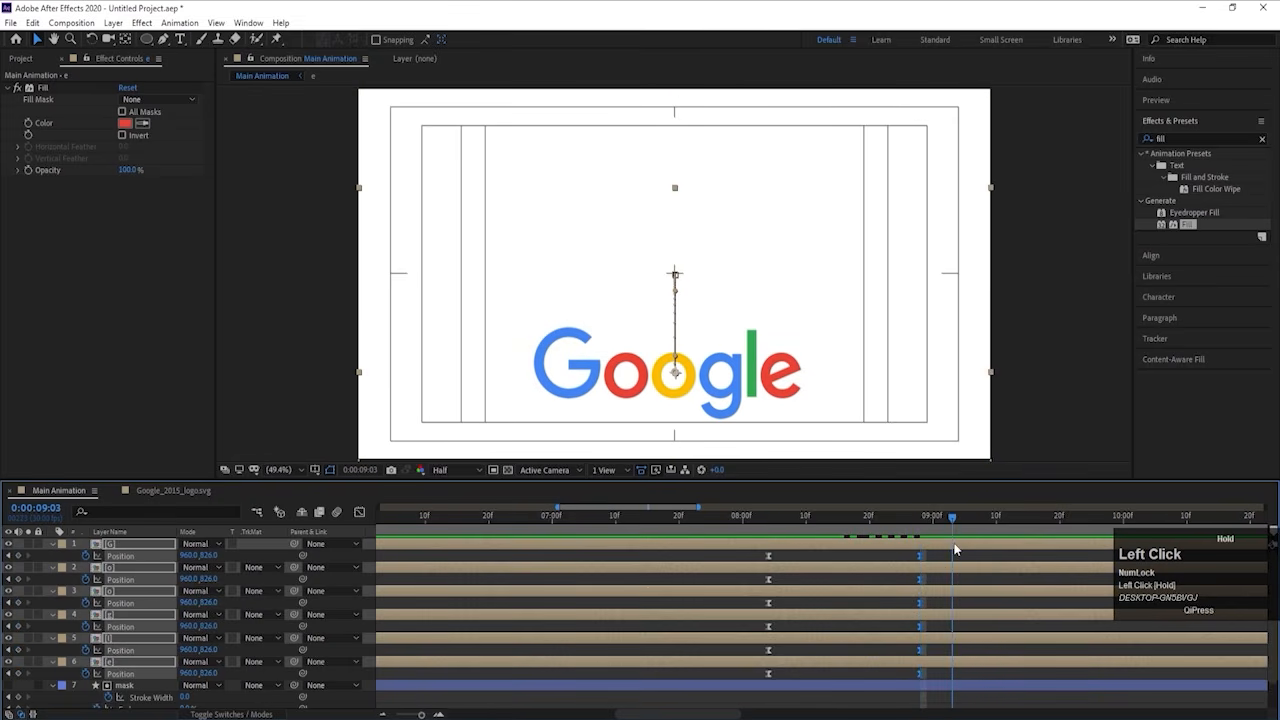
Step: Pre-compose the six letter layers into a new composition named Google Logo, moving all attributes into it
{"action": "left_click", "coordinate": [806, 673]}
{"action": "key", "text": "u"}
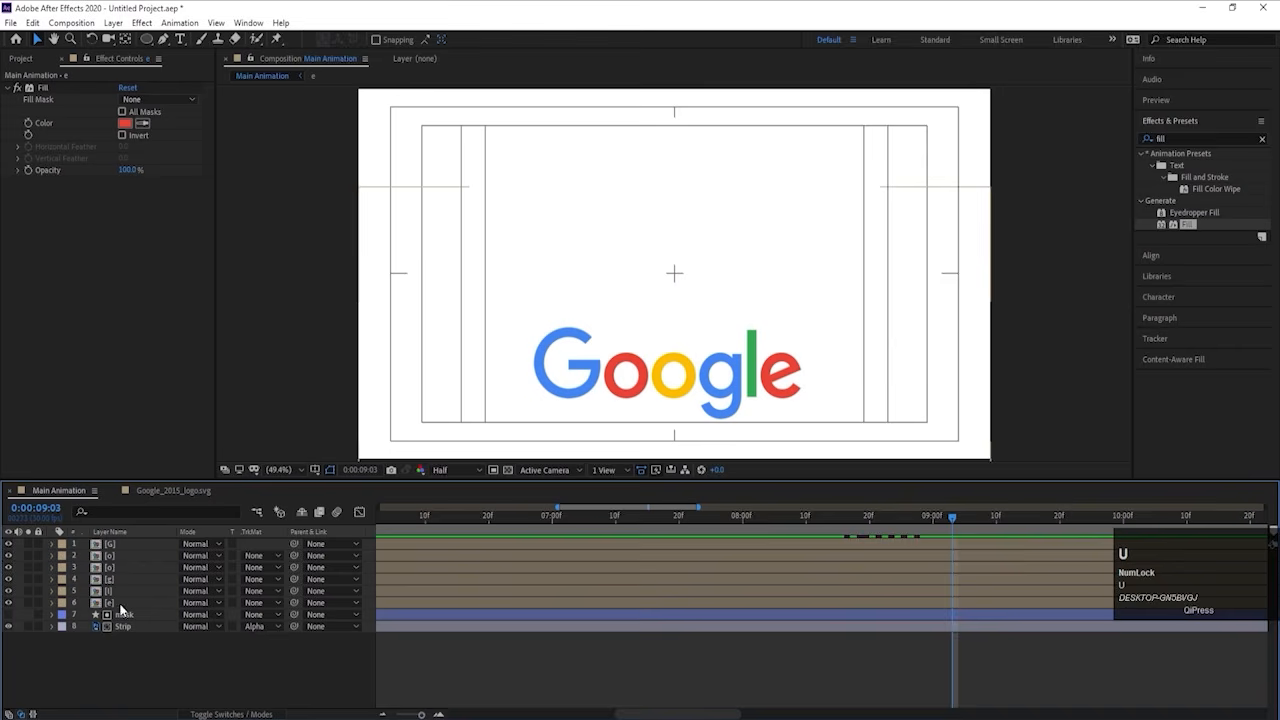
{"action": "left_click", "coordinate": [120, 603]}
{"action": "left_click", "coordinate": [112, 543], "text": "shift"}
{"action": "key", "text": "ctrl+shift+c"}
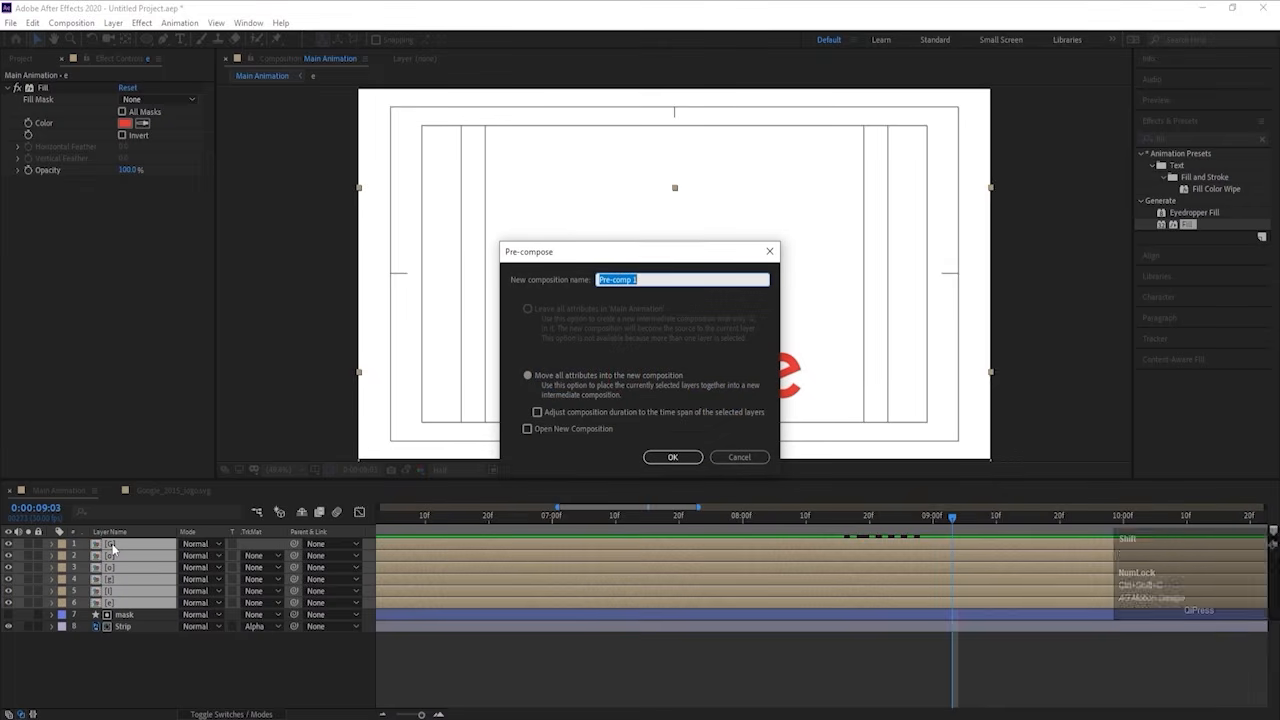
{"action": "type", "text": "Google Logo"}
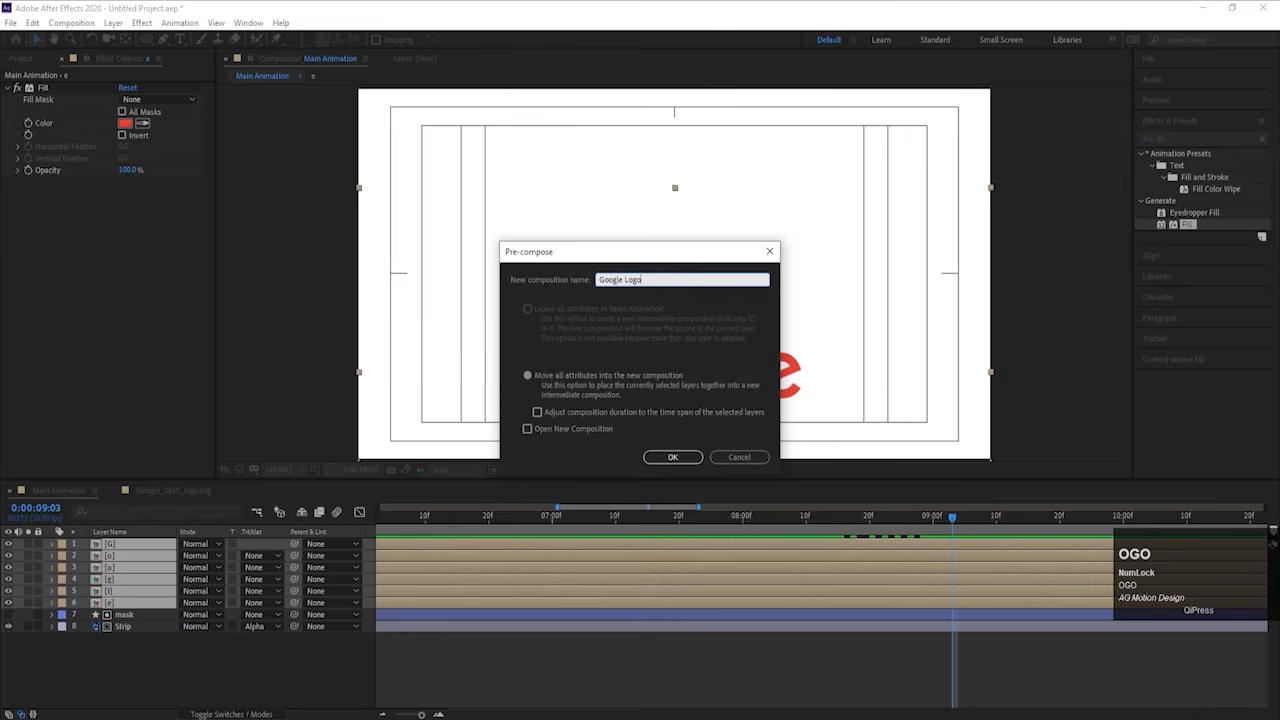
{"action": "key", "text": "Return"}
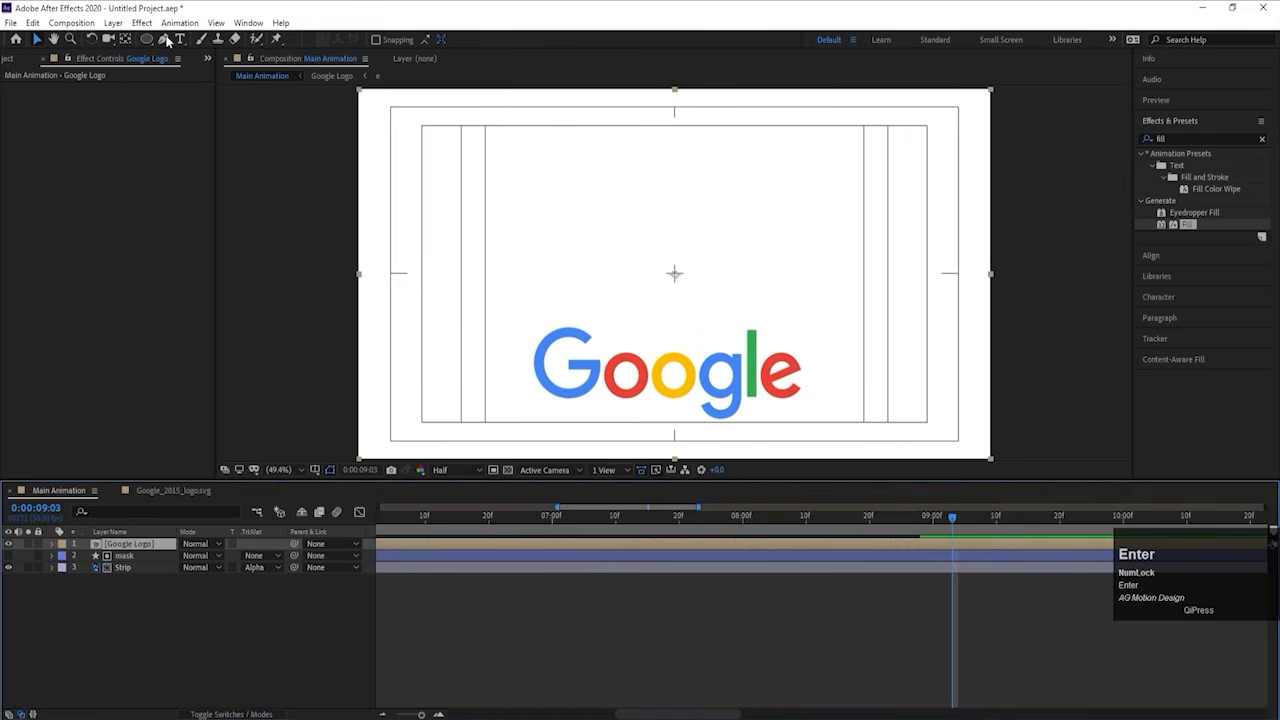
Step: Add a rectangular mask to the Google Logo layer from the frame's top to just below the centred logo, and preview from the start
{"action": "left_click_drag", "start_coordinate": [147, 43], "coordinate": [200, 44]}
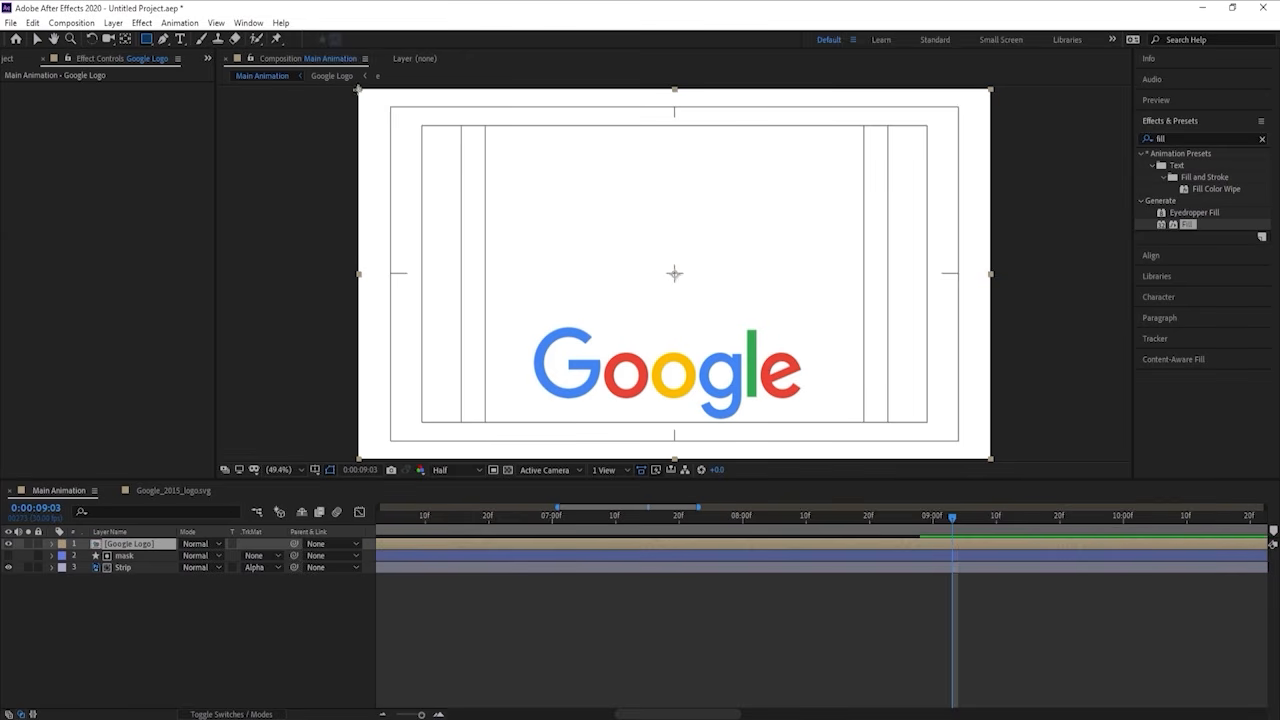
{"action": "left_click_drag", "start_coordinate": [357, 89], "coordinate": [1038, 325]}
{"action": "left_click_drag", "start_coordinate": [910, 518], "coordinate": [225, 500]}
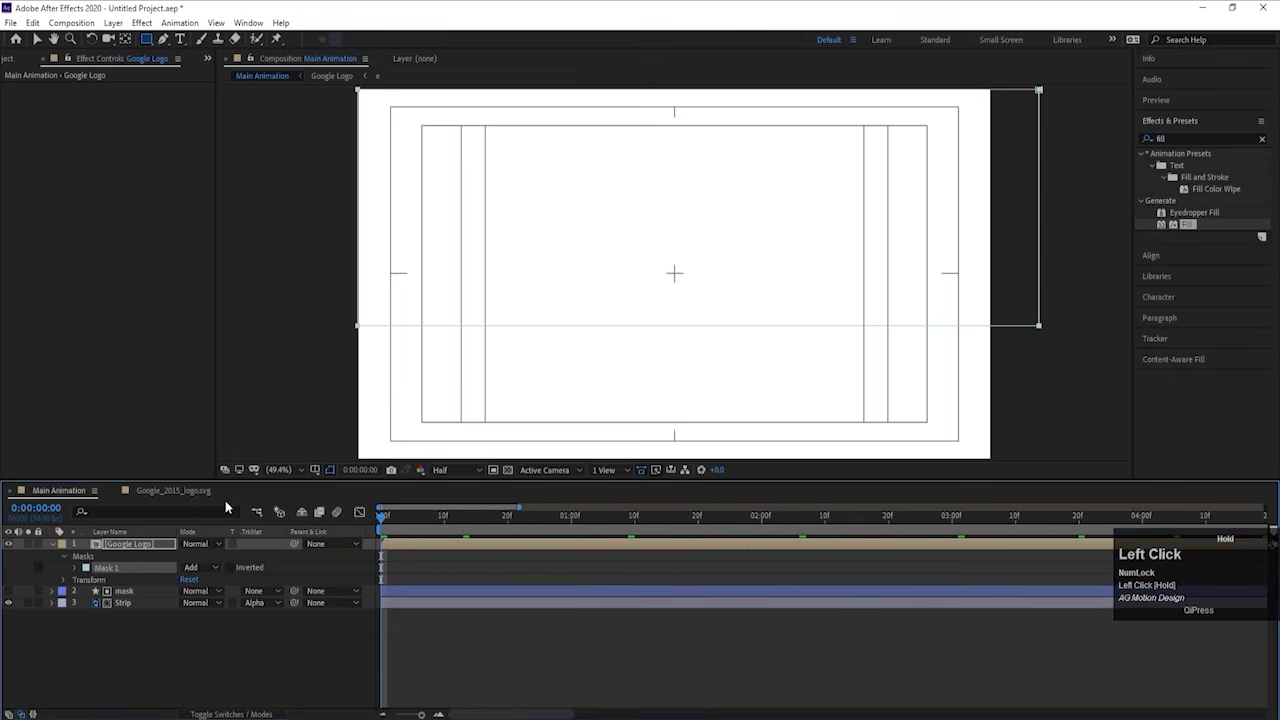
{"action": "key", "text": "space"}
{"action": "key", "text": "minus"}
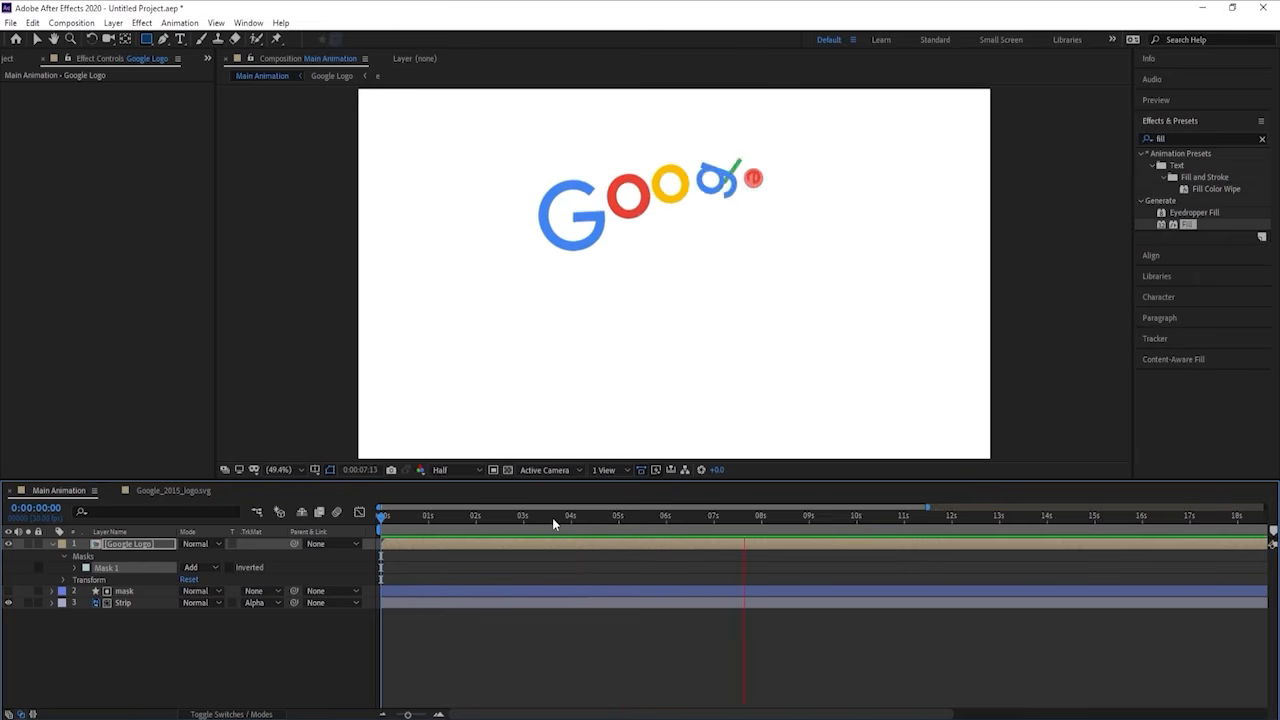
{"action": "key", "text": "space"}
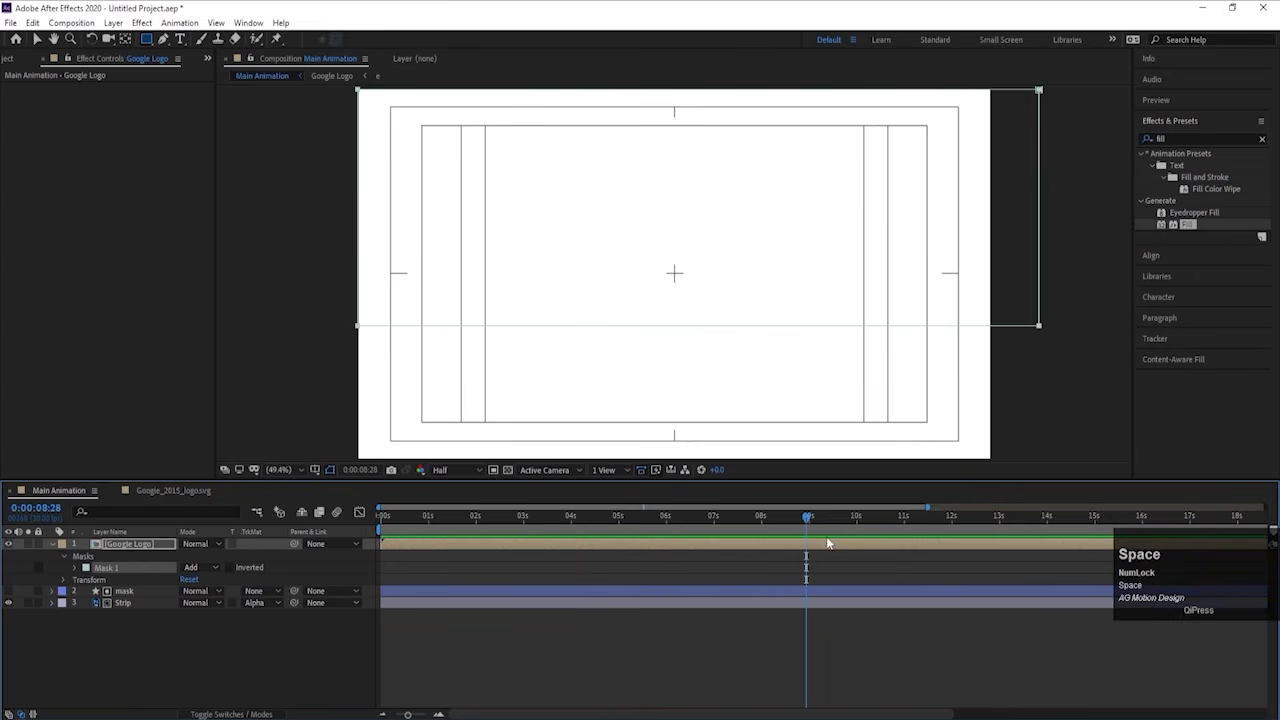
Step: In the Google Logo composition, shift all letters' Position keyframes so they start at 0:00:08:08 and end at 0:00:09:02
{"action": "double_click", "coordinate": [810, 545]}
{"action": "key", "text": "u"}
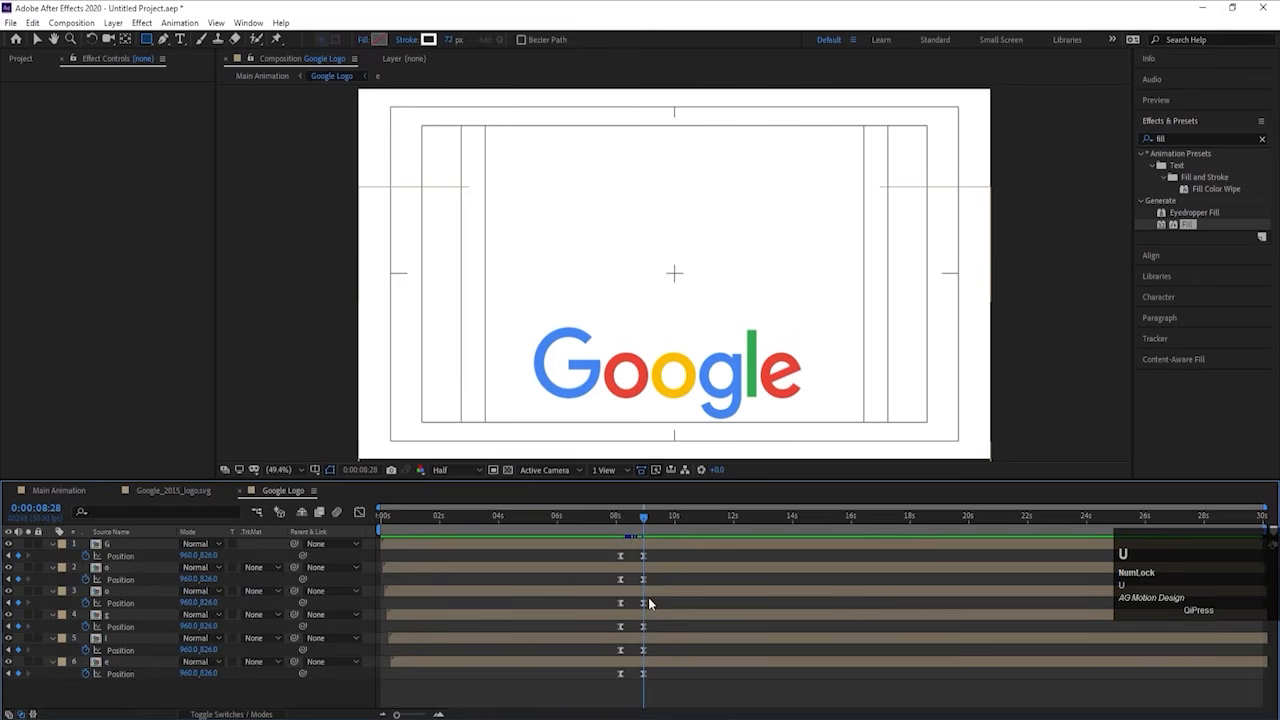
{"action": "key", "text": "equal"}
{"action": "key", "text": "equal"}
{"action": "left_click_drag", "start_coordinate": [559, 565], "coordinate": [661, 680]}
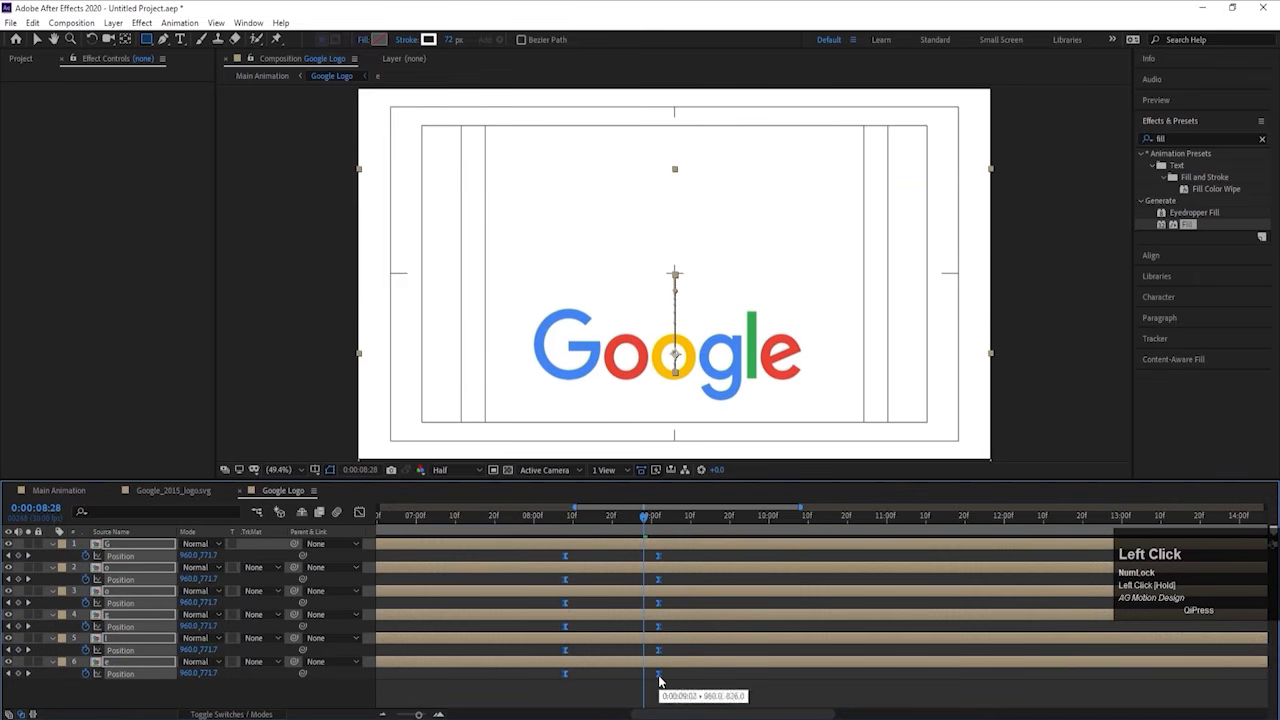
{"action": "left_click", "coordinate": [600, 684]}
Step: Move the red o layer's pair of Position keyframes so it starts at 0:00:08:10
{"action": "key", "text": "j"}
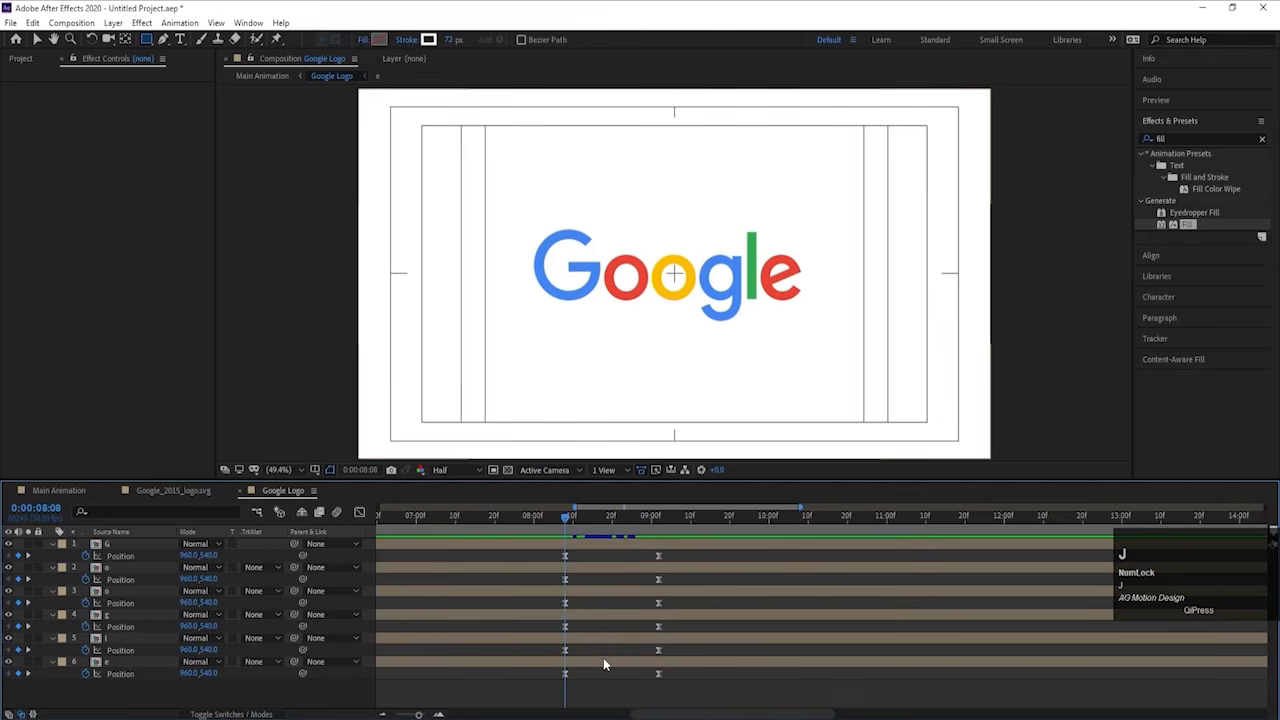
{"action": "key", "text": "Page_Down"}
{"action": "key", "text": "Page_Down"}
{"action": "key", "text": "equal"}
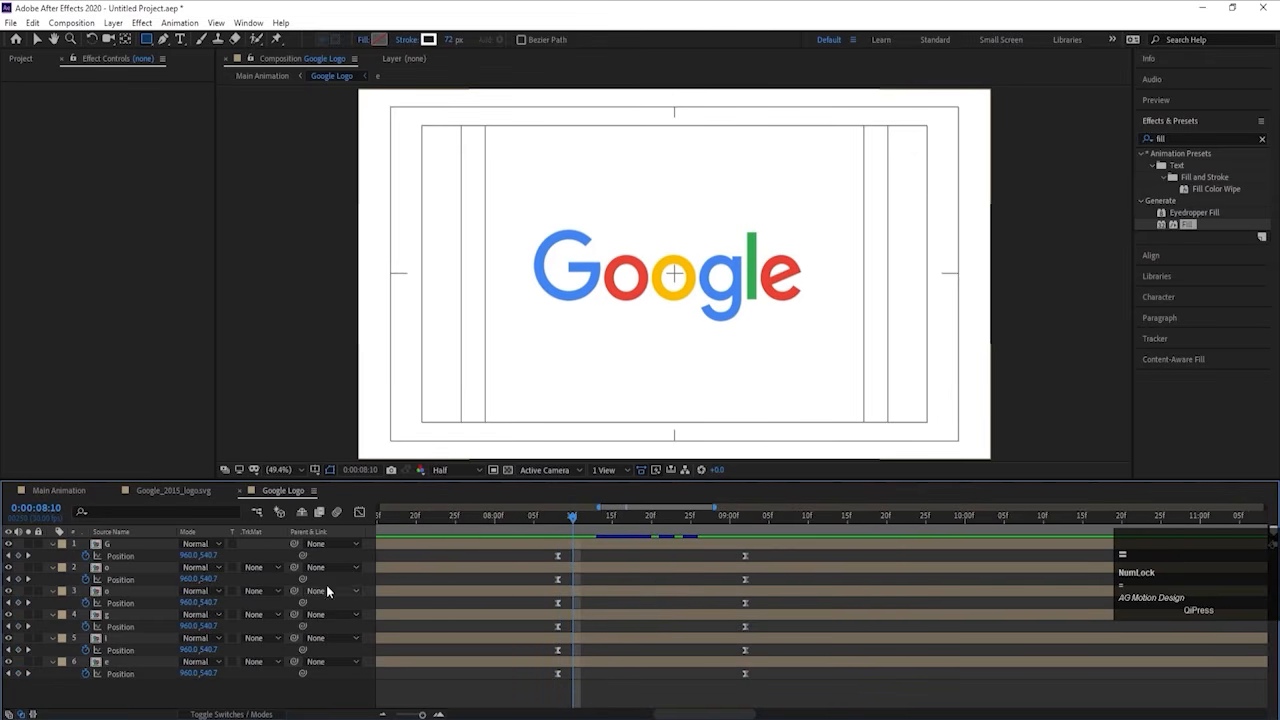
{"action": "key", "text": "minus"}
{"action": "key", "text": "minus"}
{"action": "key", "text": "minus"}
{"action": "key", "text": "minus"}
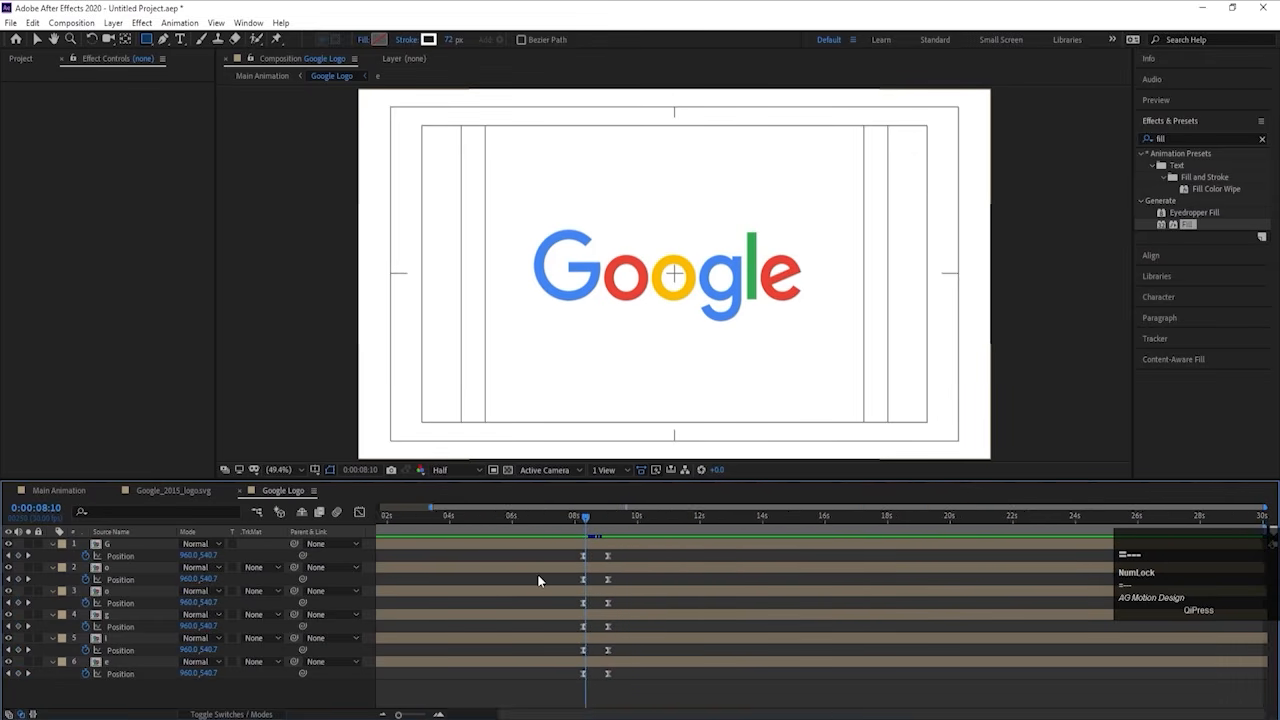
{"action": "key", "text": "equal"}
{"action": "key", "text": "equal"}
{"action": "key", "text": "equal"}
{"action": "key", "text": "equal"}
{"action": "left_click_drag", "start_coordinate": [595, 577], "coordinate": [827, 580]}
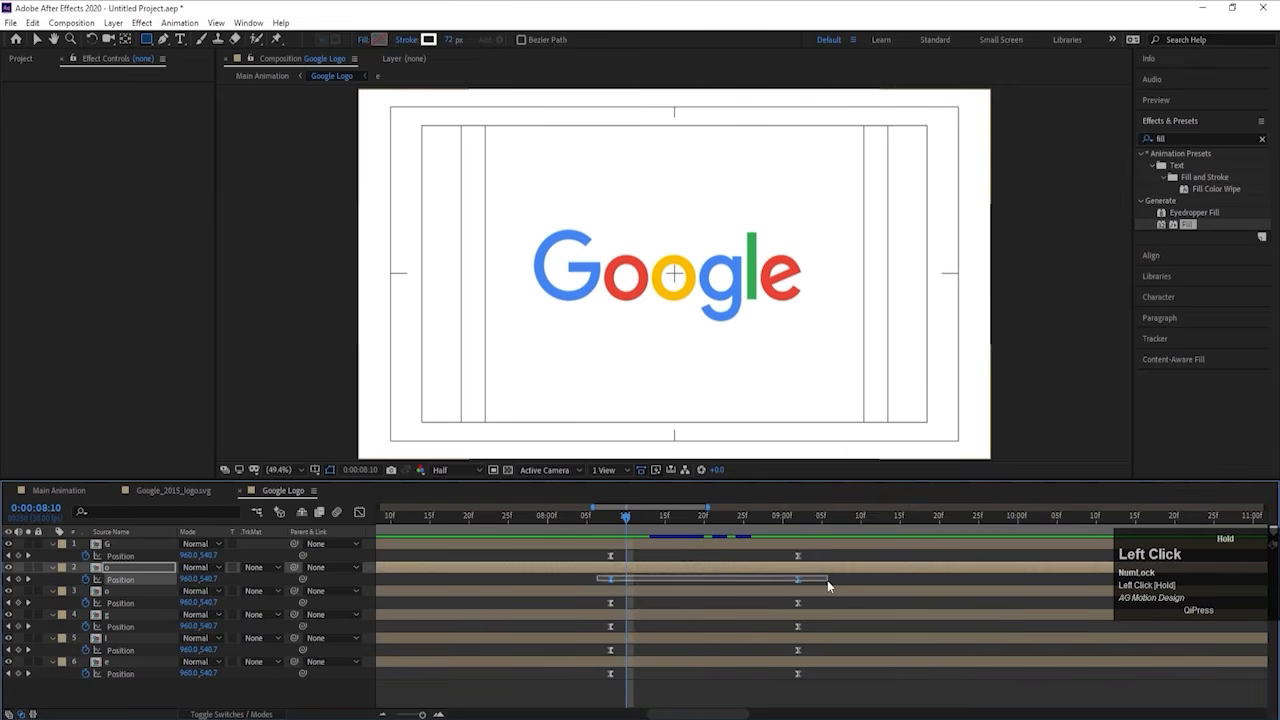
{"action": "key", "text": "ctrl+x"}
{"action": "key", "text": "ctrl+v"}
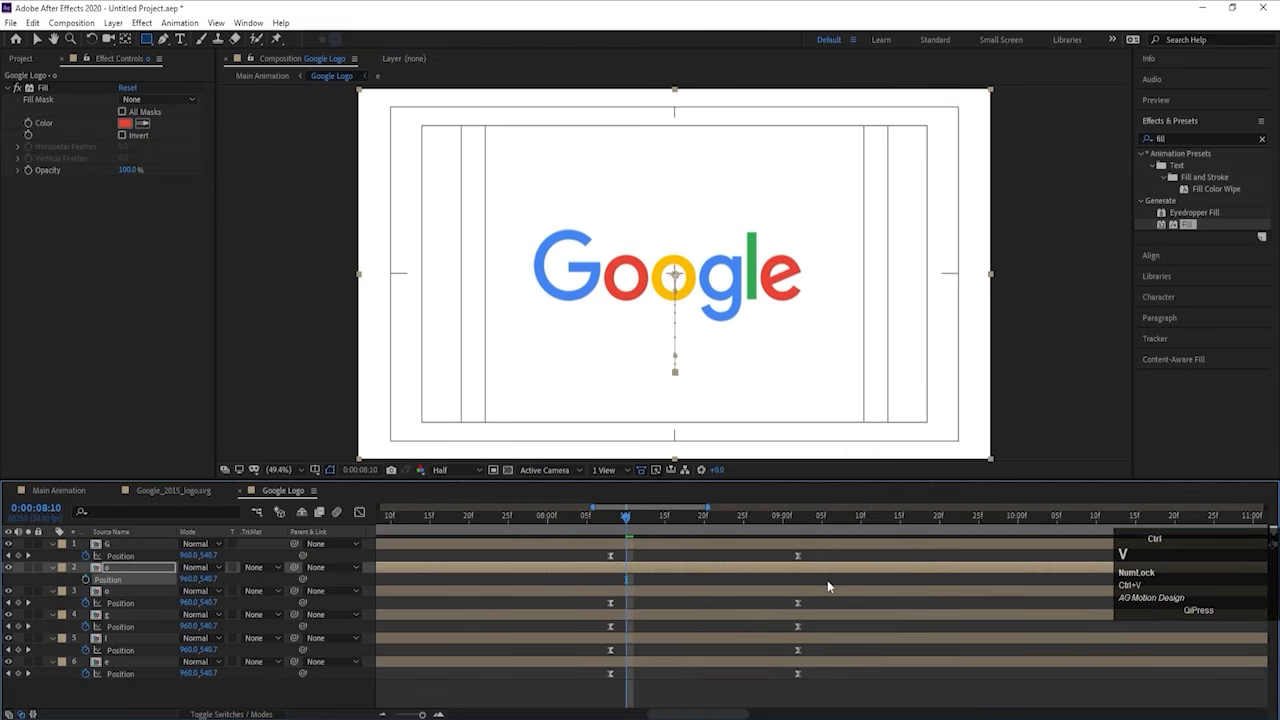
Step: Move the Position keyframes of the yellow o layer to start at 0:00:08:12 and those of the g layer to 0:00:08:14
{"action": "key", "text": "Page_Down"}
{"action": "key", "text": "Page_Down"}
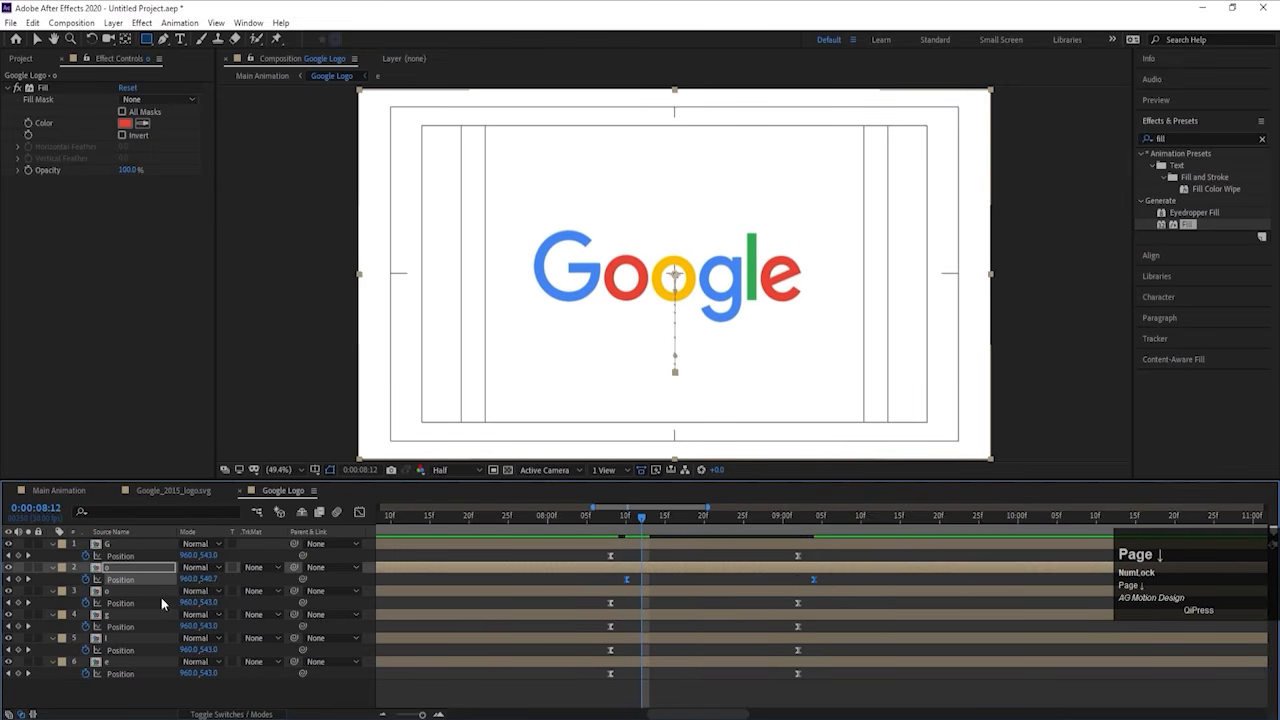
{"action": "left_click", "coordinate": [141, 604]}
{"action": "key", "text": "ctrl+v"}
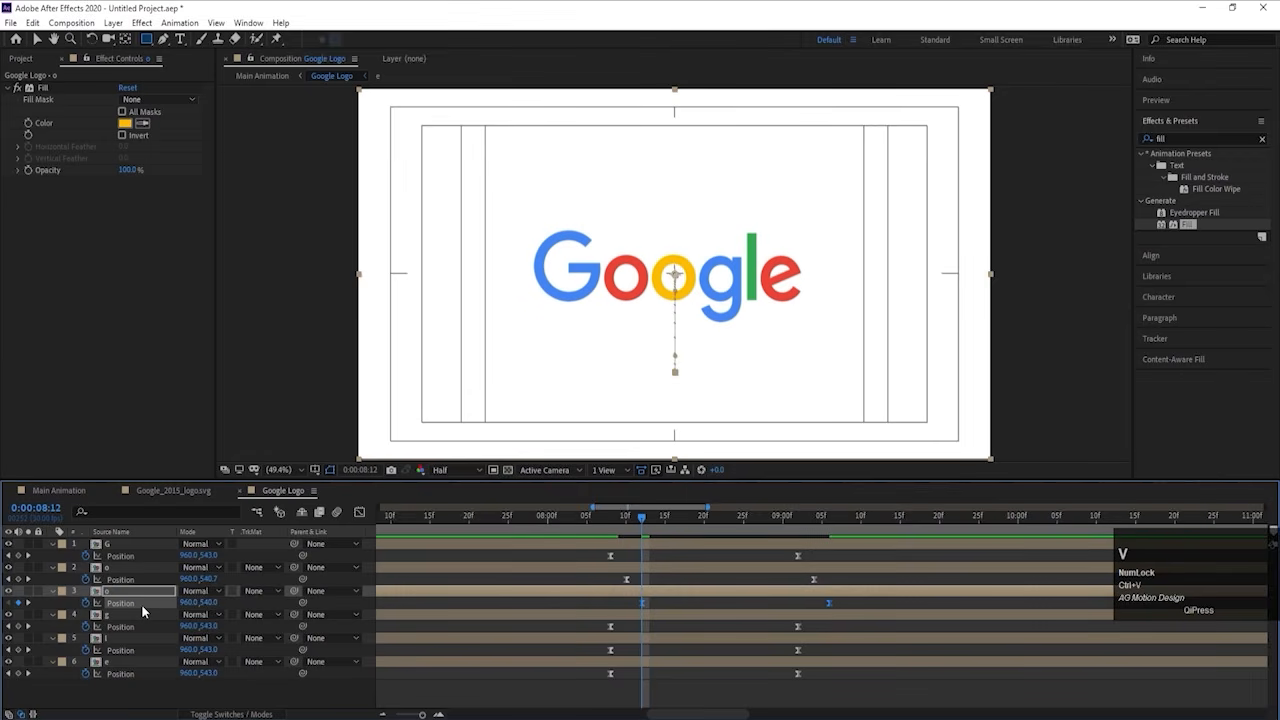
{"action": "key", "text": "Page_Down"}
{"action": "key", "text": "Page_Down"}
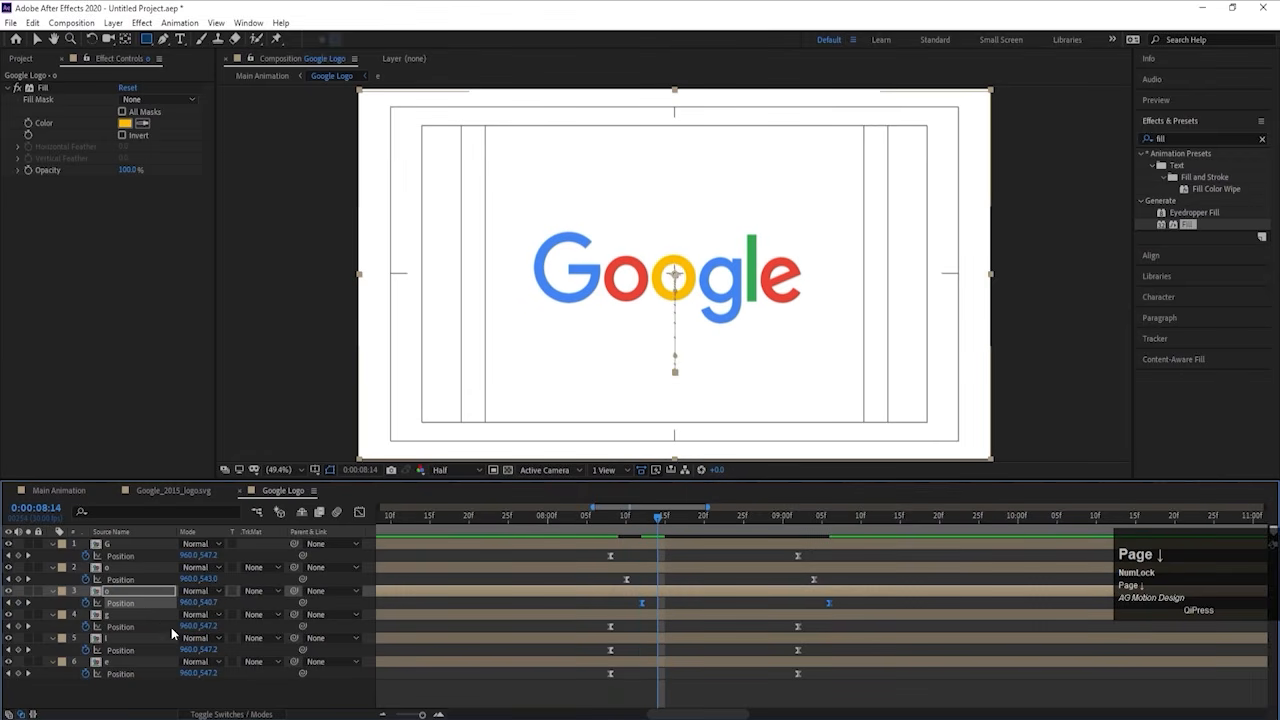
{"action": "left_click", "coordinate": [167, 626]}
{"action": "key", "text": "ctrl+v"}
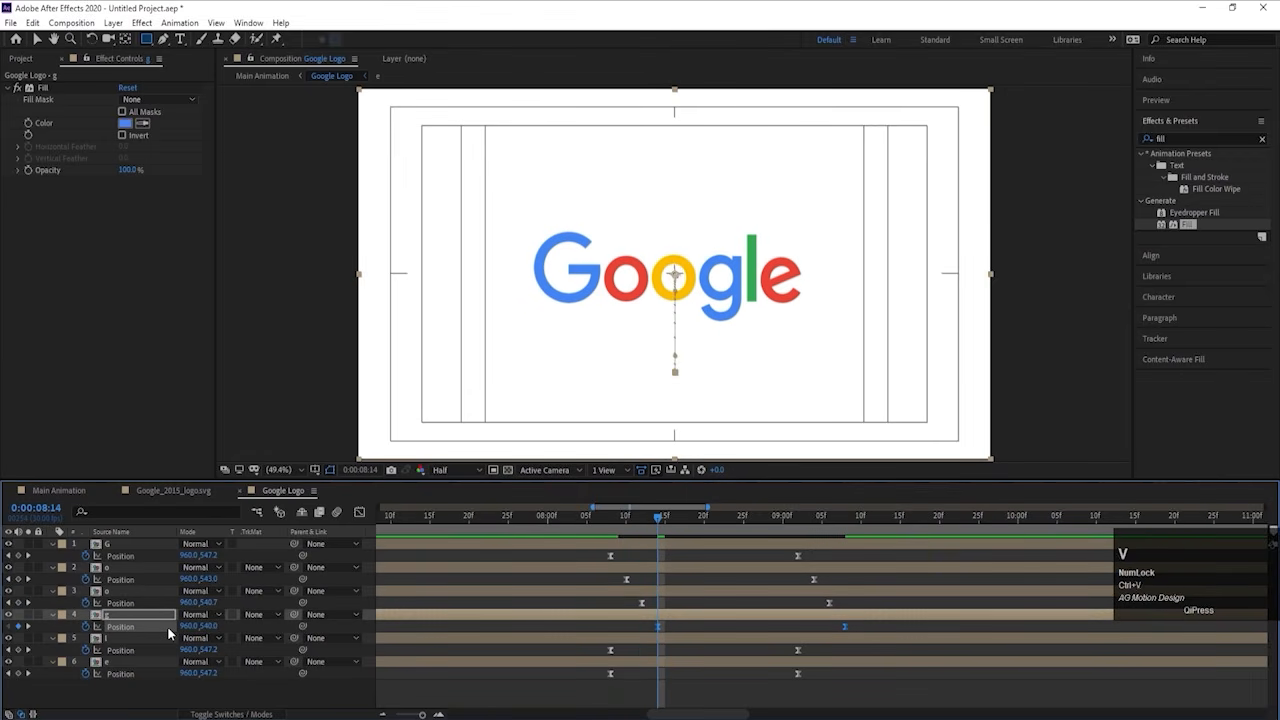
Step: Move the Position keyframes of the l layer to start at 0:00:08:16 and those of the e layer to 0:00:08:18
{"action": "key", "text": "Page_Down"}
{"action": "key", "text": "Page_Down"}
{"action": "left_click", "coordinate": [128, 650]}
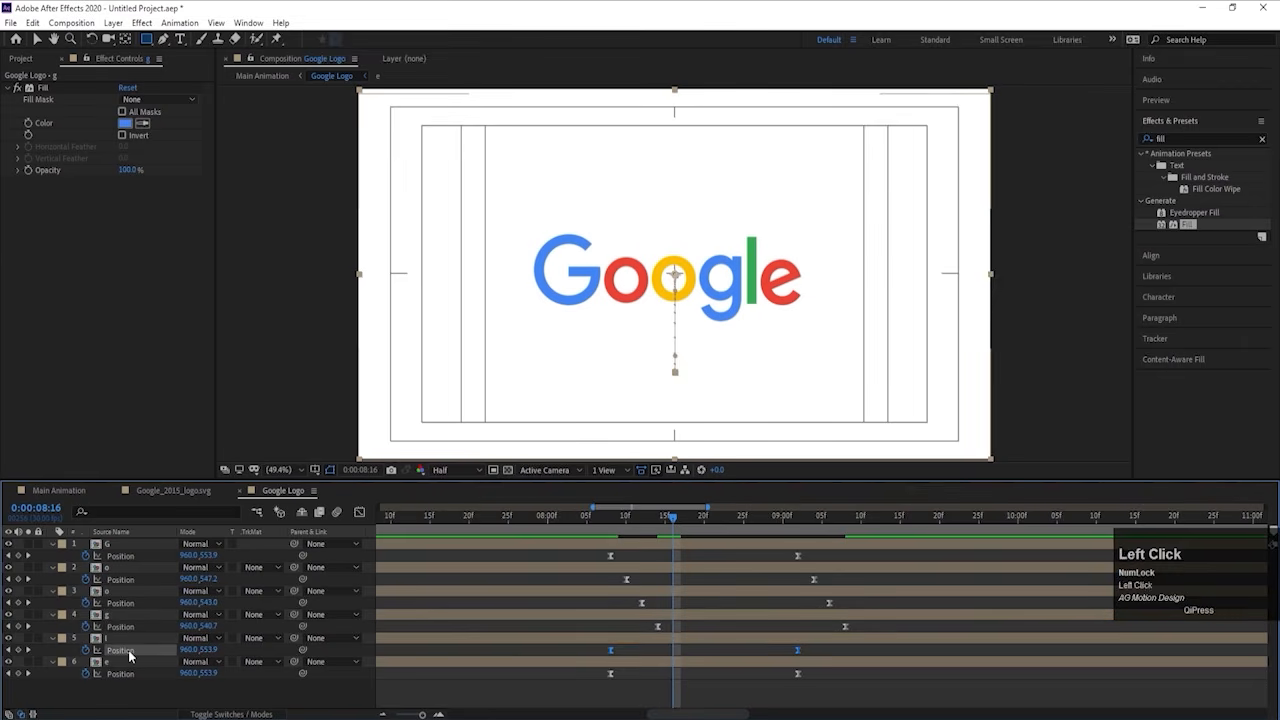
{"action": "key", "text": "ctrl+v"}
{"action": "key", "text": "Page_Down"}
{"action": "key", "text": "Page_Down"}
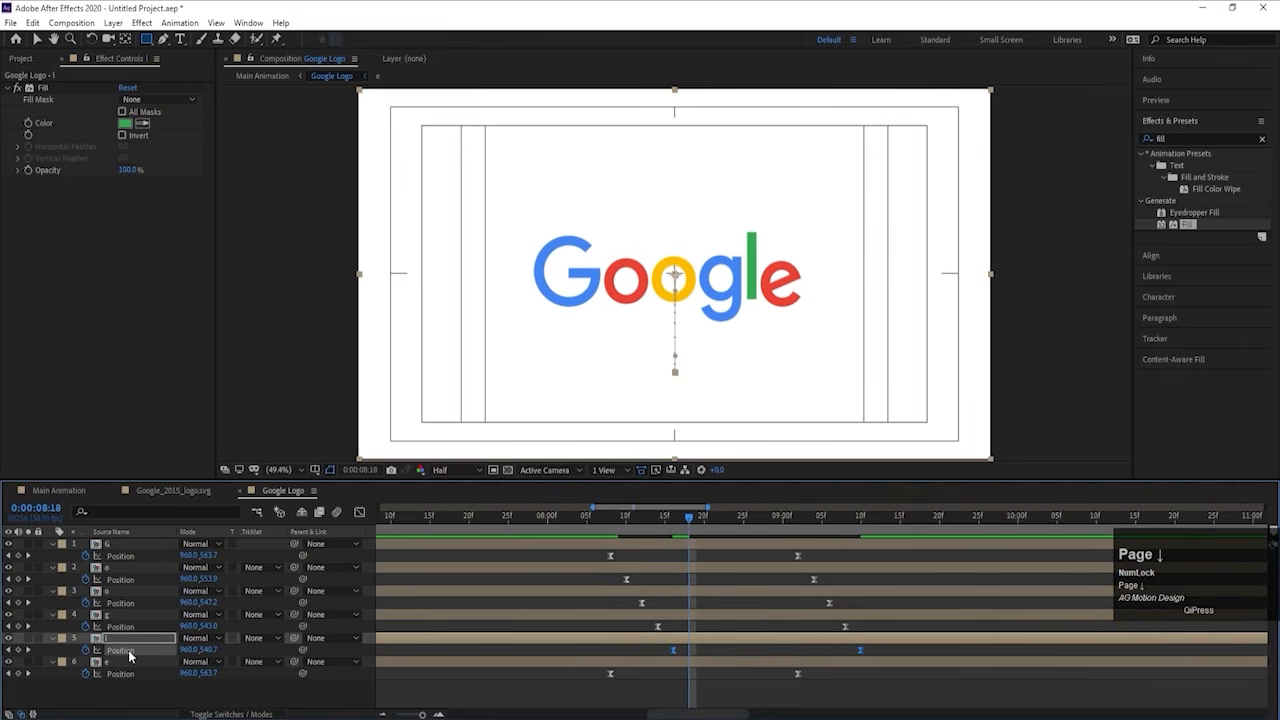
{"action": "left_click", "coordinate": [145, 671]}
{"action": "key", "text": "ctrl+x"}
{"action": "key", "text": "ctrl+v"}
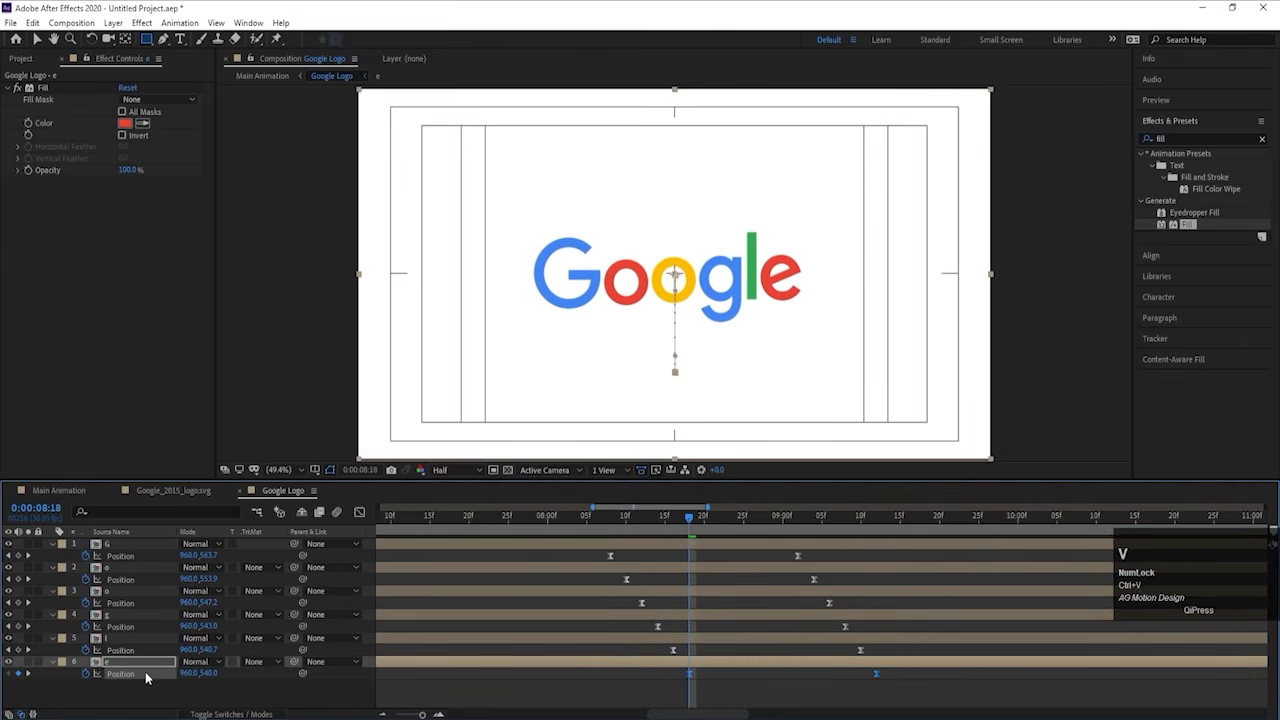
Step: Preview the staggered letter drop in the Google Logo composition and again in Main Animation
{"action": "key", "text": "space"}
{"action": "key", "text": "space"}
{"action": "left_click", "coordinate": [603, 518]}
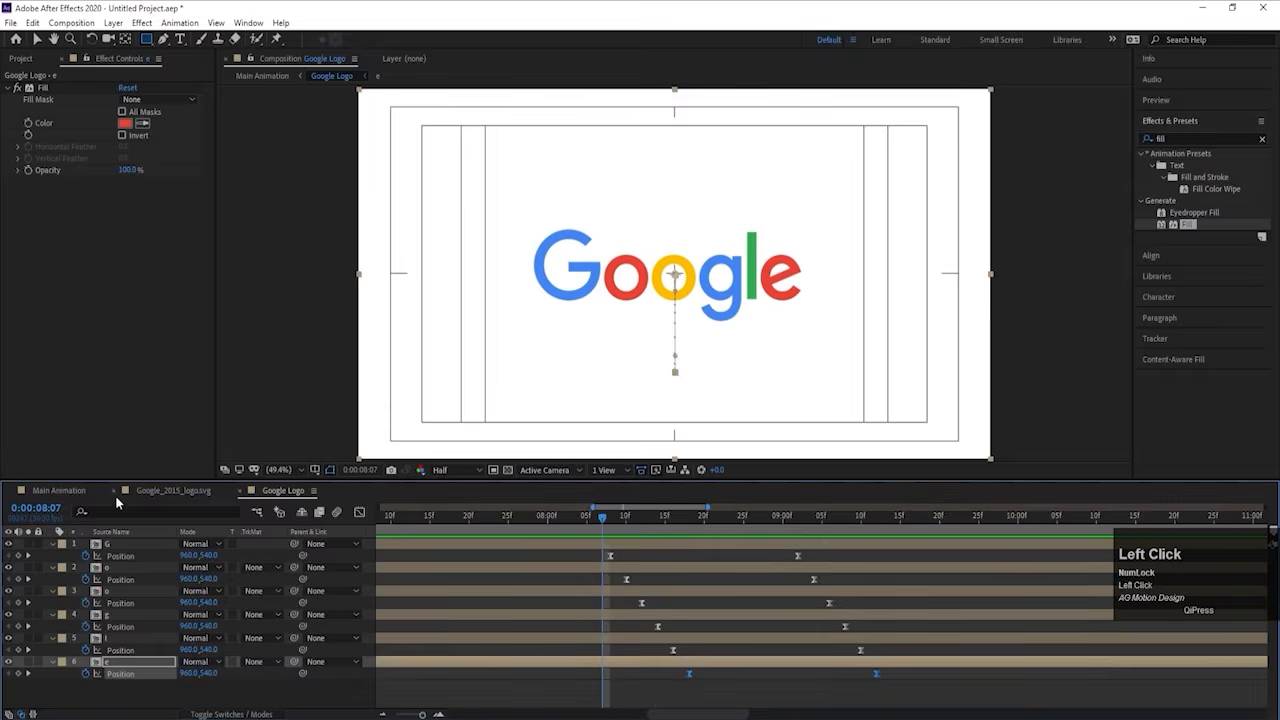
{"action": "left_click", "coordinate": [83, 488]}
{"action": "key", "text": "space"}
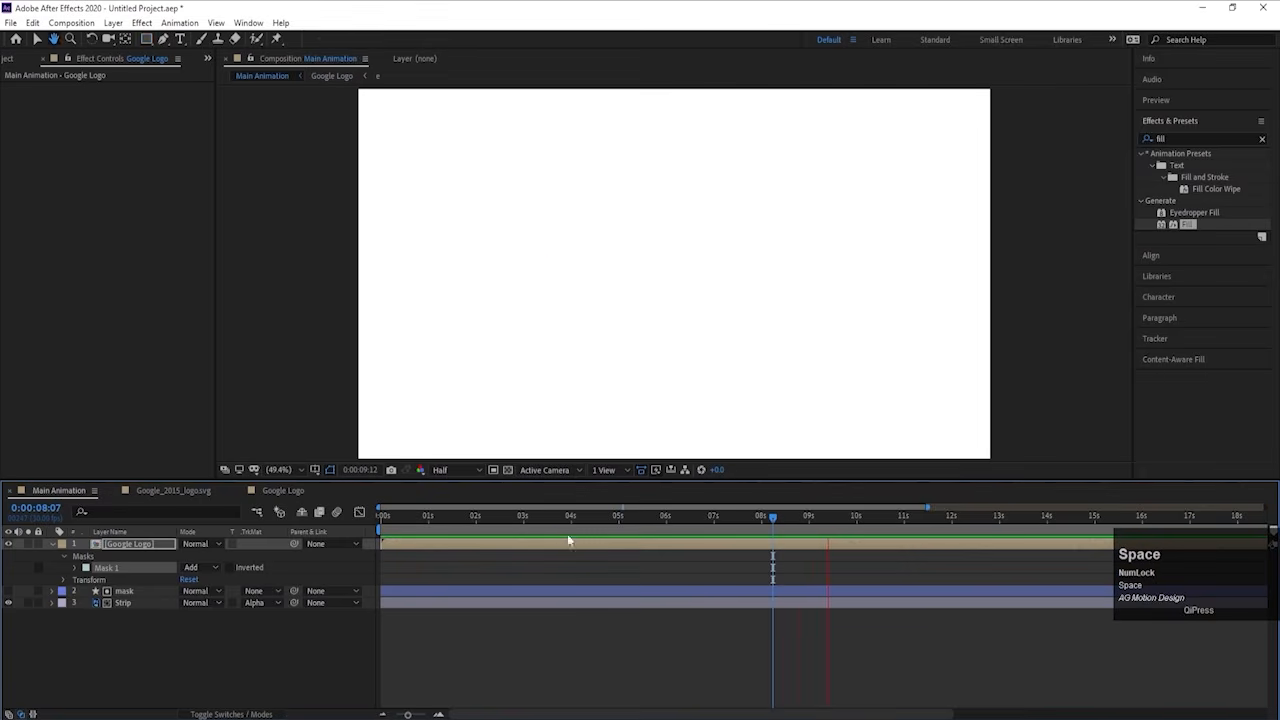
{"action": "key", "text": "space"}
Step: End the Main Animation work area at 0:00:09:12, replay the animation and reveal the keyframes of the layers
{"action": "key", "text": "n"}
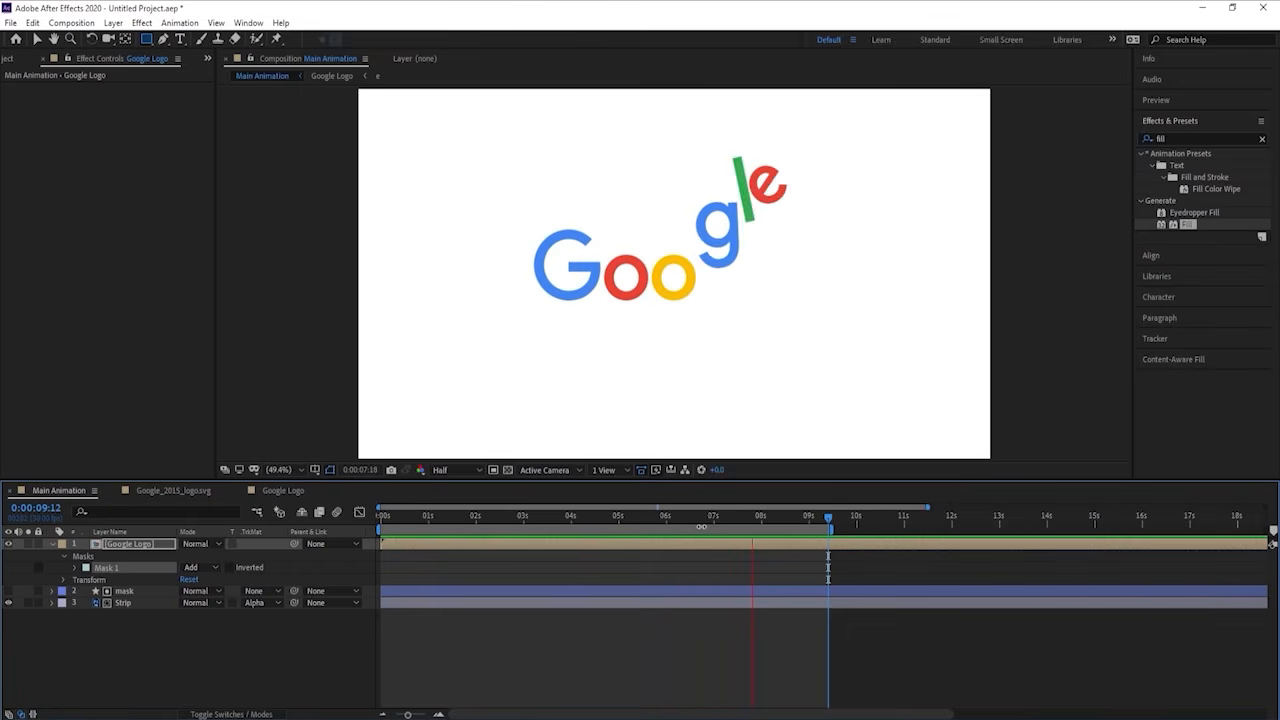
{"action": "key", "text": "space"}
{"action": "key", "text": "u"}
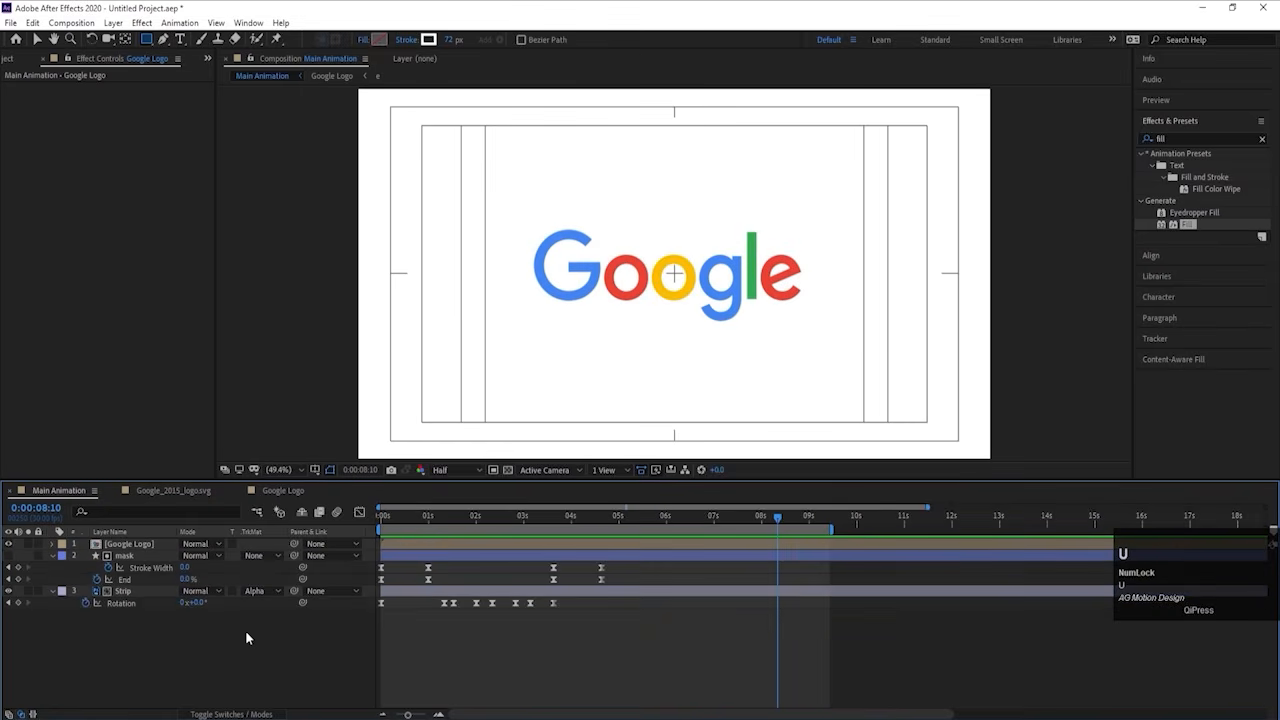
Step: Collapse the revealed keyframe properties and add a null object to the Main Animation composition
{"action": "key", "text": "u"}
{"action": "right_click", "coordinate": [245, 630]}
{"action": "left_click", "coordinate": [300, 482]}
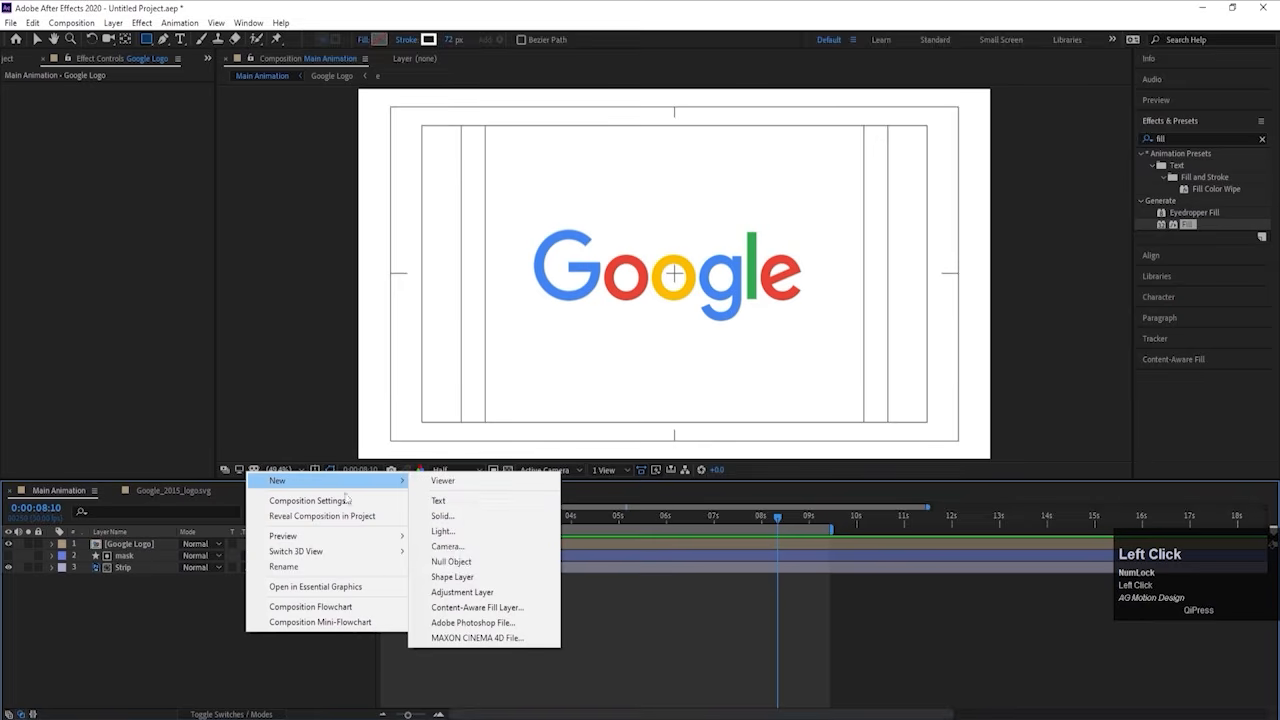
{"action": "left_click", "coordinate": [451, 561]}
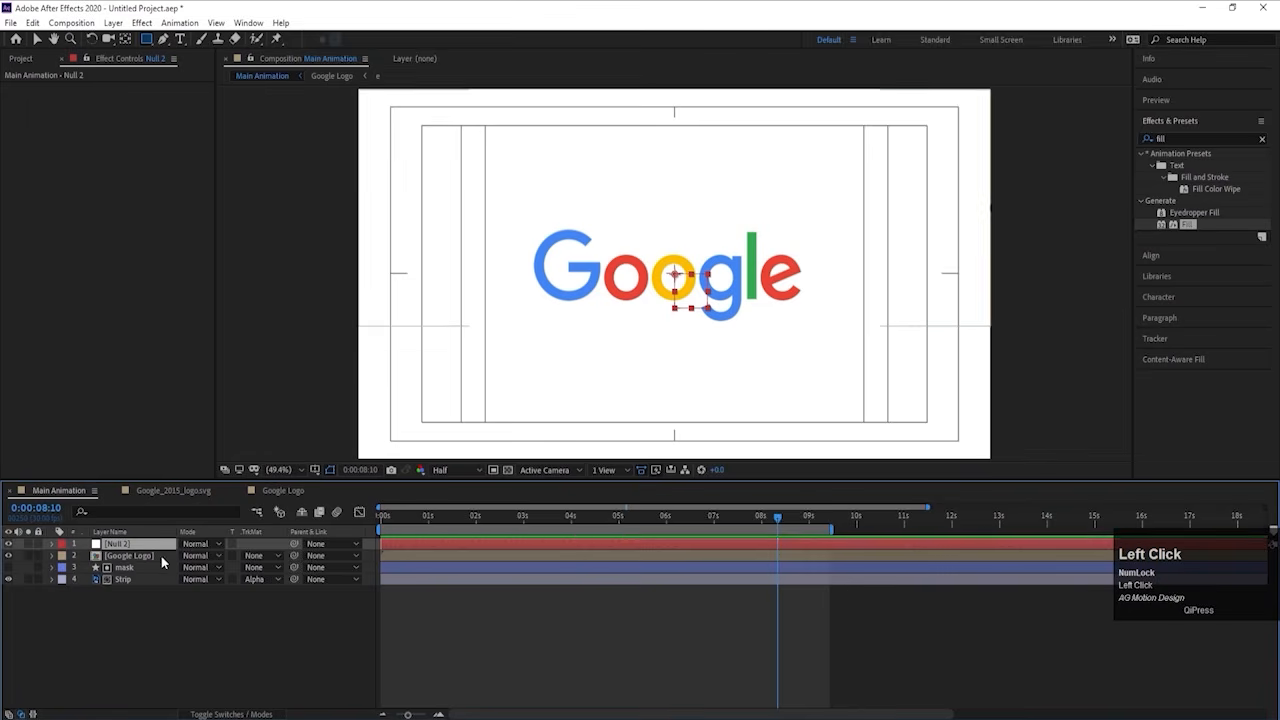
Step: Parent the Google Logo, mask and Strip layers to the new null layer
{"action": "left_click", "coordinate": [161, 557]}
{"action": "left_click", "coordinate": [114, 581], "text": "shift"}
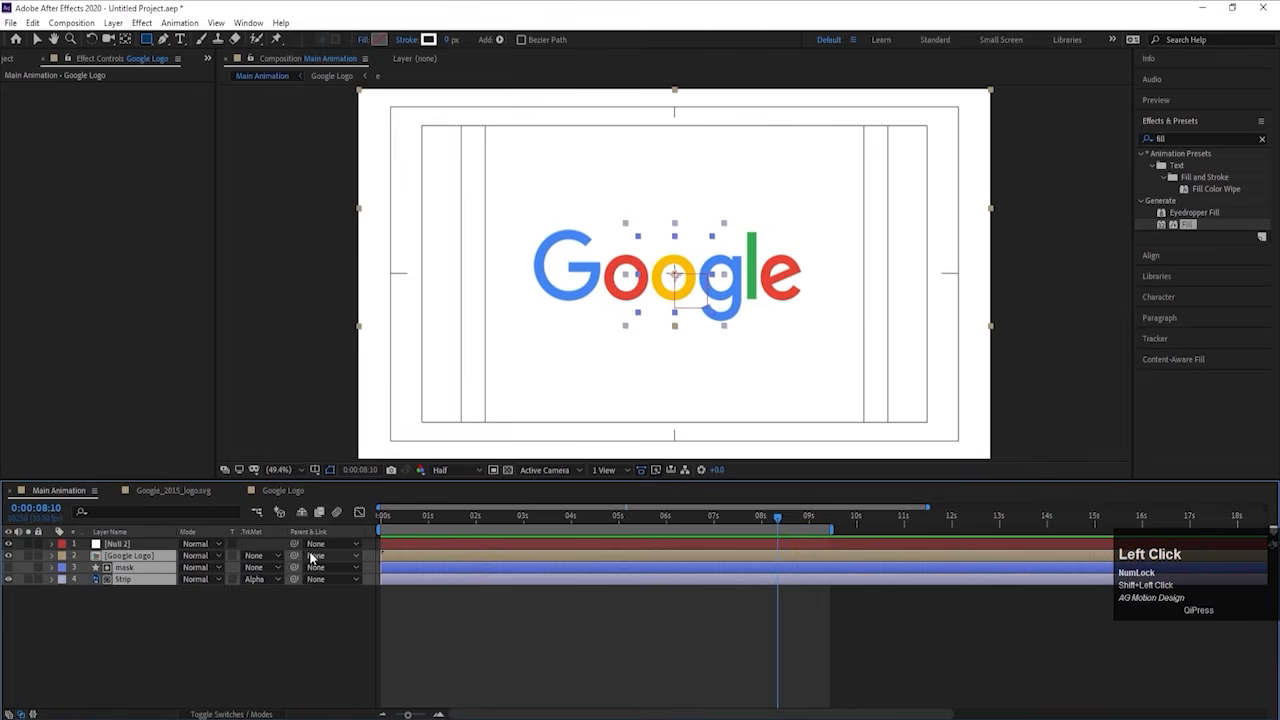
{"action": "left_click_drag", "start_coordinate": [298, 553], "coordinate": [162, 549]}
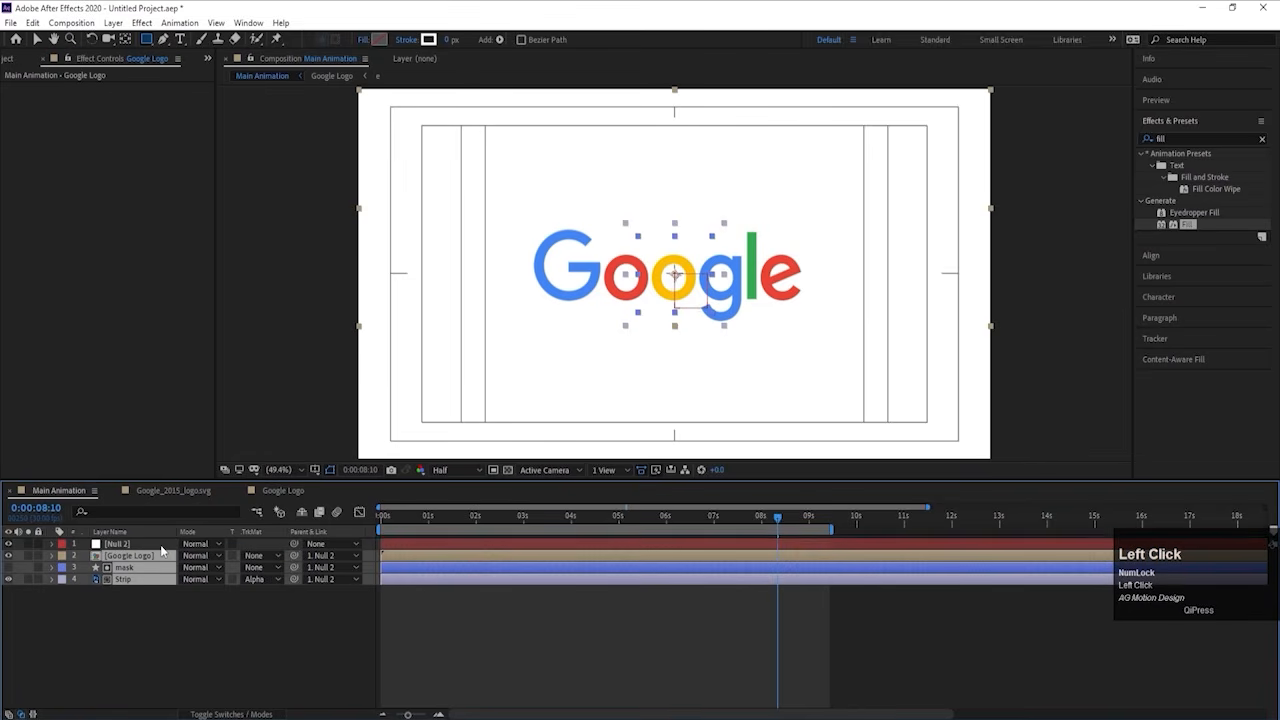
Step: Animate the null's Scale with a keyframe at 0:00:00:00 and a second one of 110% at 0:00:09:13
{"action": "left_click", "coordinate": [162, 546]}
{"action": "key", "text": "Home"}
{"action": "key", "text": "s"}
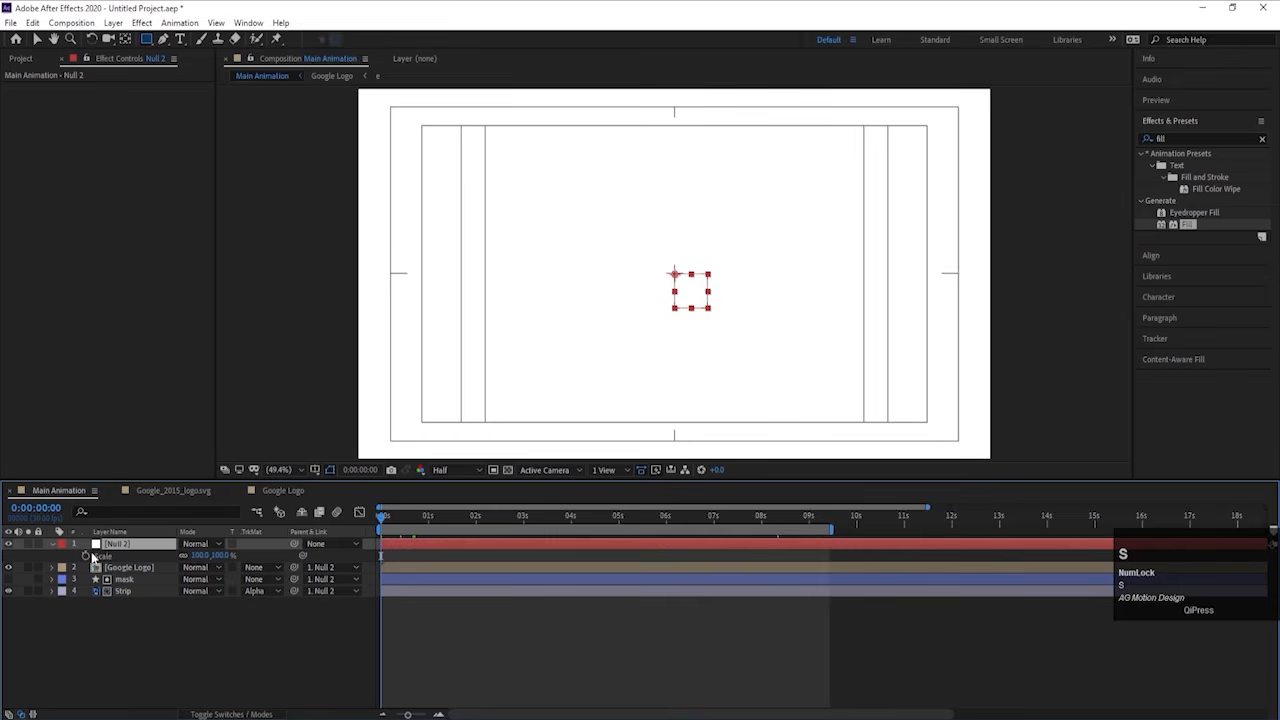
{"action": "left_click", "coordinate": [86, 555]}
{"action": "left_click_drag", "start_coordinate": [818, 521], "coordinate": [830, 523]}
{"action": "left_click", "coordinate": [203, 556]}
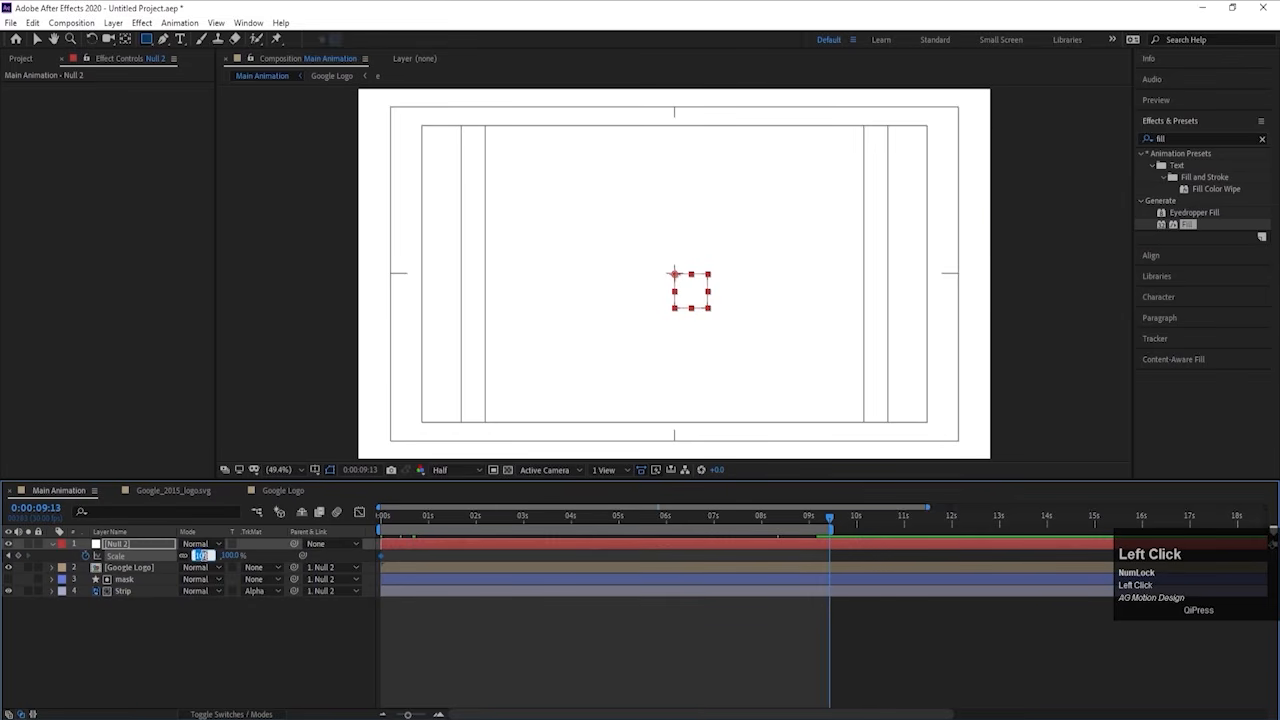
{"action": "type", "text": "110"}
{"action": "key", "text": "Return"}
Step: Preview the Main Animation from the start with the null's scale-up applied
{"action": "left_click", "coordinate": [431, 545]}
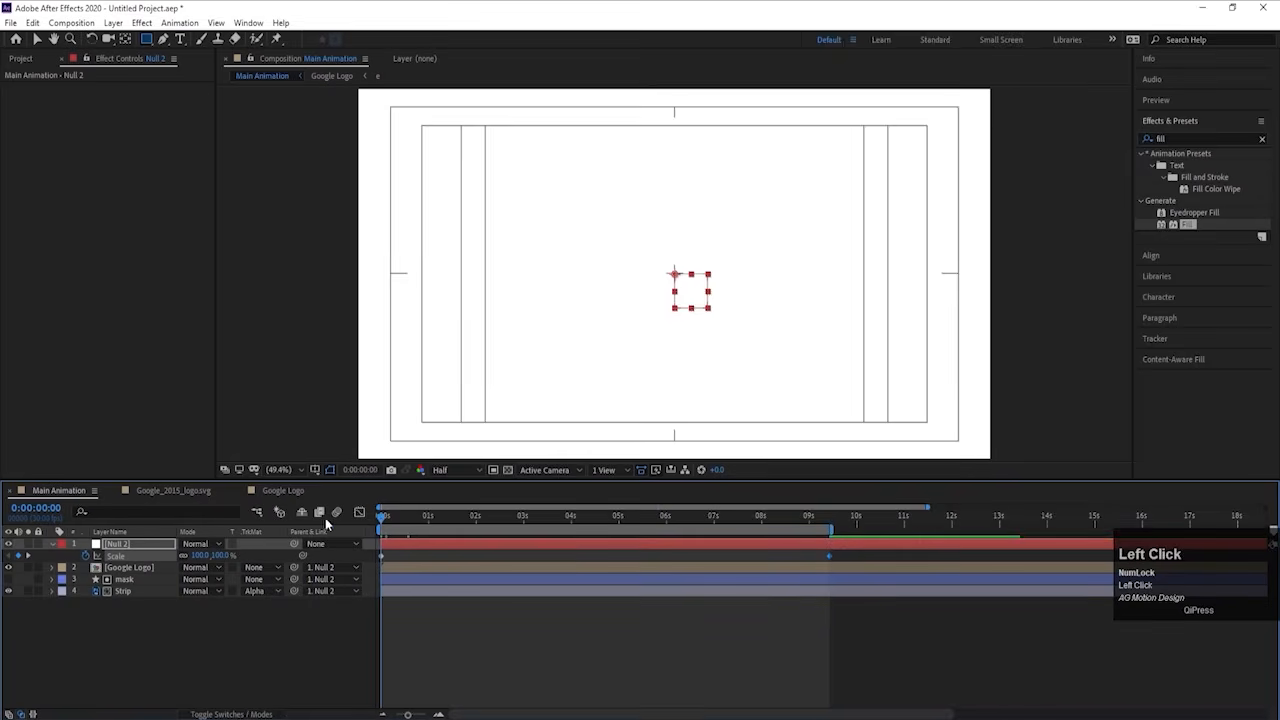
{"action": "key", "text": "space"}
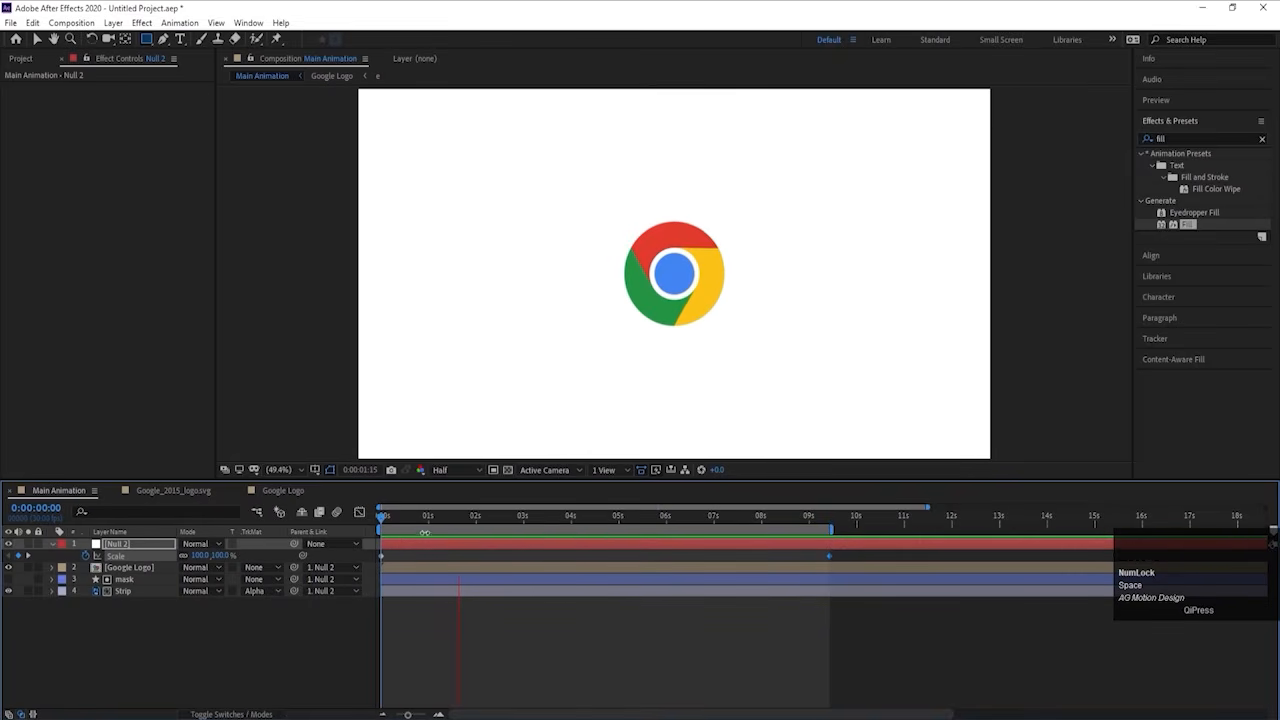
{"action": "left_click", "coordinate": [404, 524]}
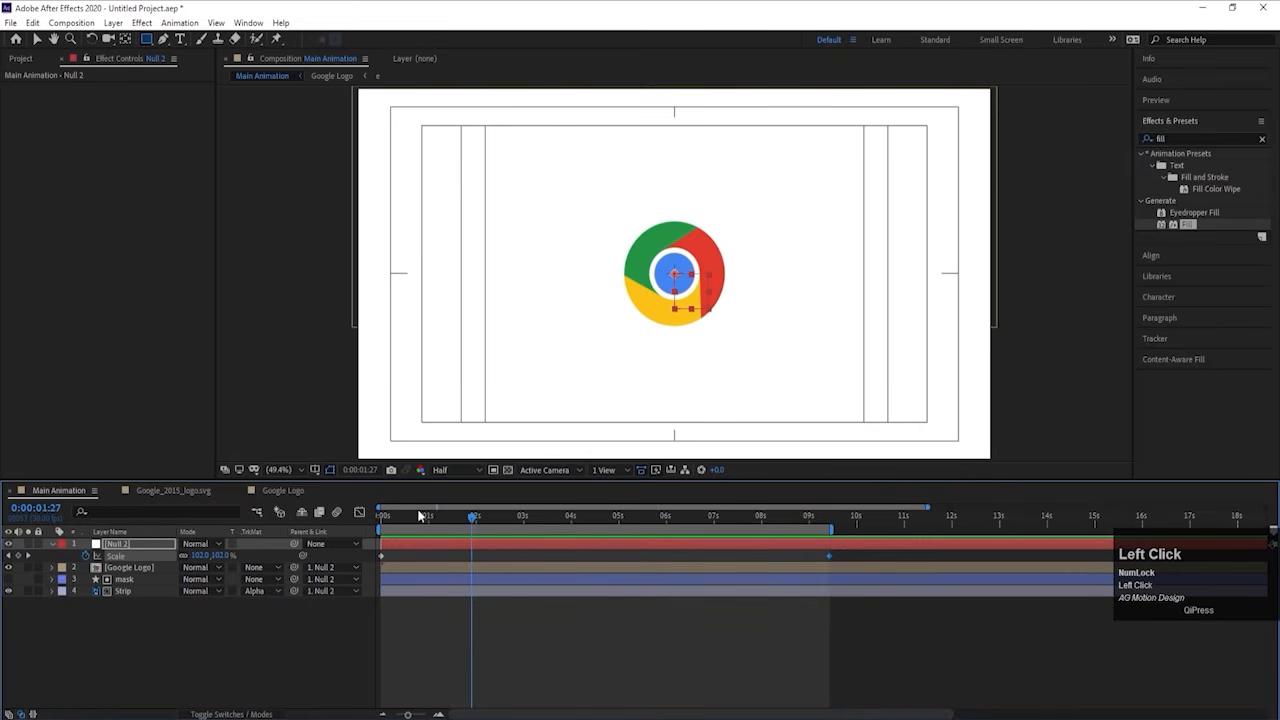
Step: Set the null's Scale keyframe at 0:00:00:00 to 90% and preview the stronger zoom
{"action": "left_click_drag", "start_coordinate": [407, 521], "coordinate": [330, 520]}
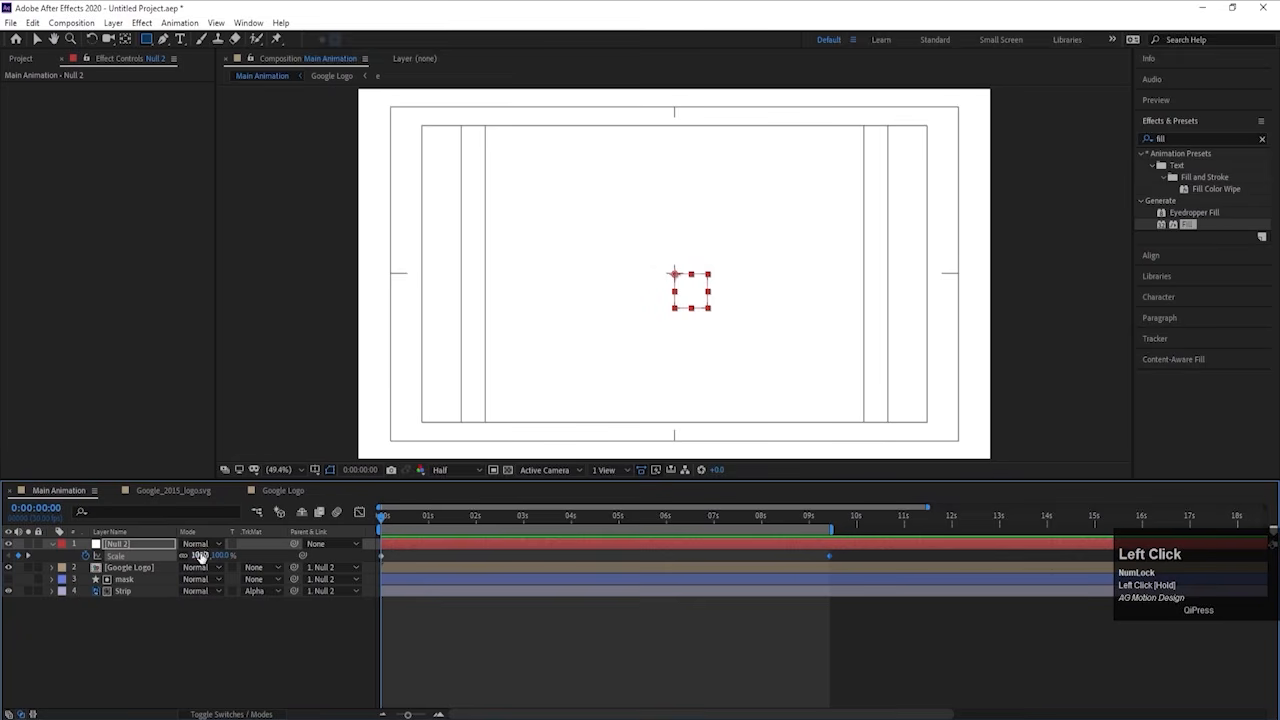
{"action": "key", "text": "Return"}
{"action": "key", "text": "space"}
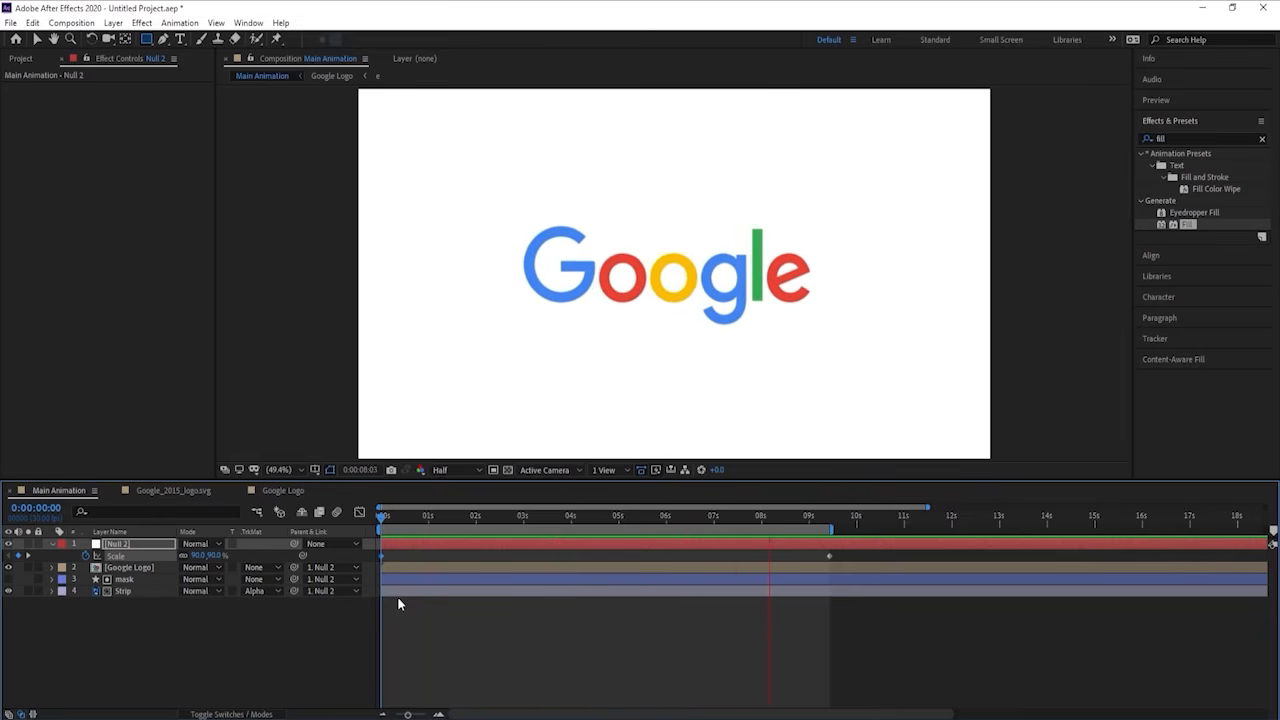
{"action": "key", "text": "Num_Lock"}
{"action": "key", "text": "space"}
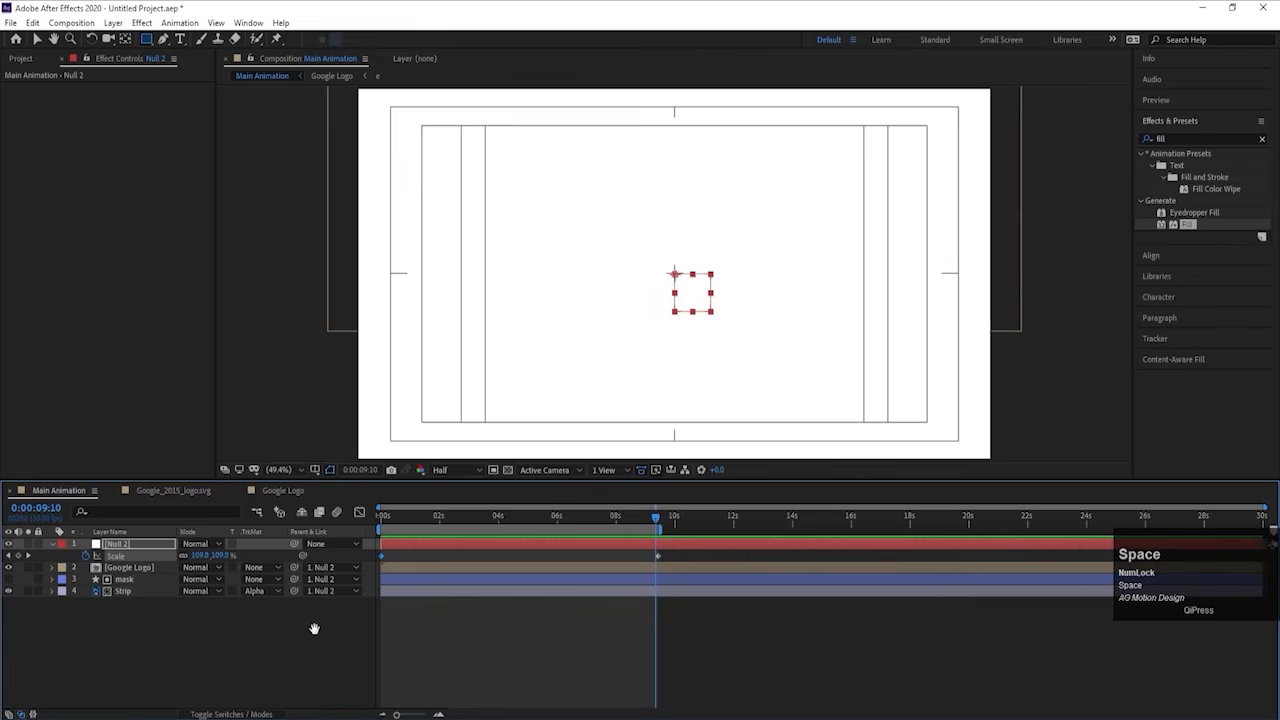
Step: Create a white solid by sampling the canvas colour, place it below all other layers as the background, and replay the animation
{"action": "left_click", "coordinate": [284, 637]}
{"action": "key", "text": "ctrl"}
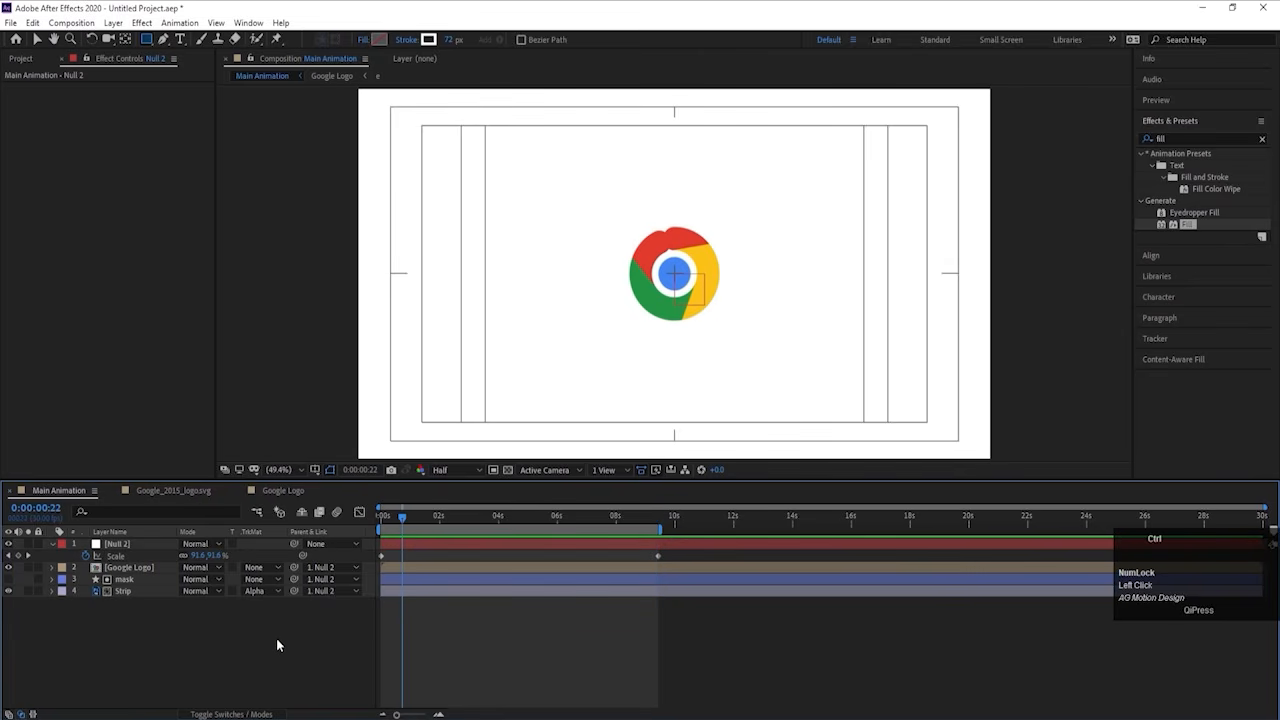
{"action": "key", "text": "ctrl+y"}
{"action": "left_click", "coordinate": [606, 432]}
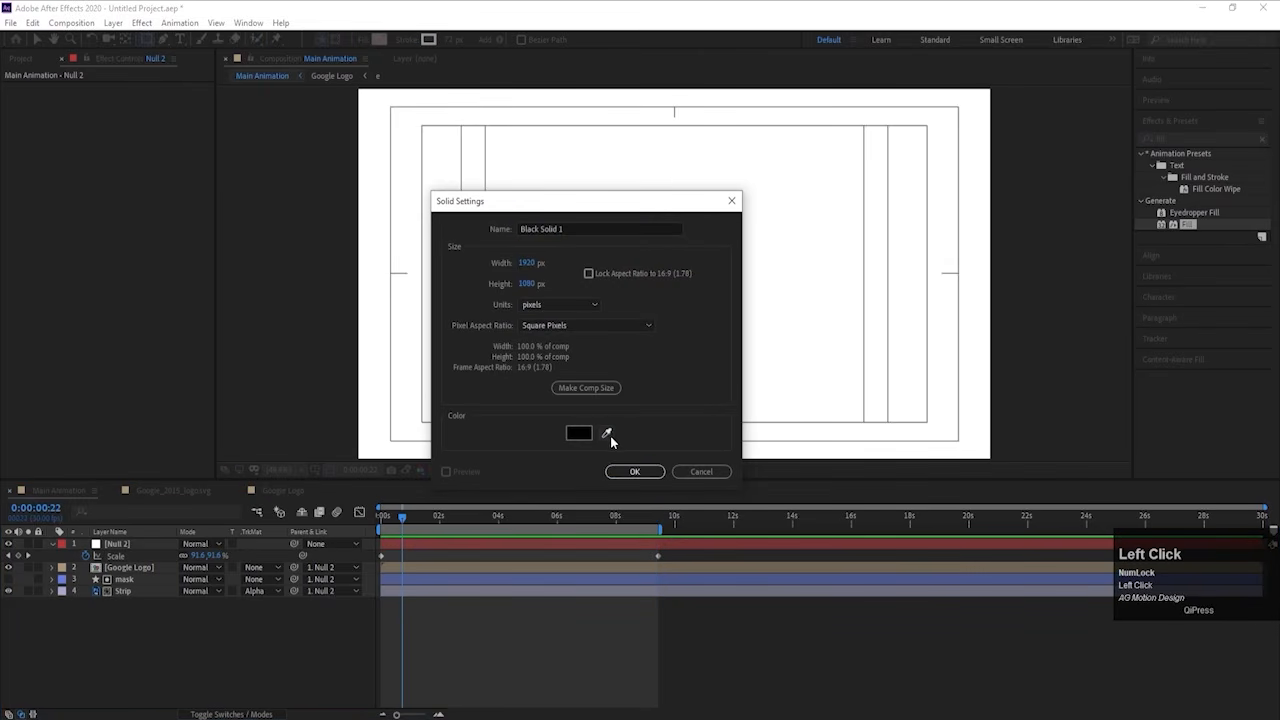
{"action": "left_click", "coordinate": [659, 198]}
{"action": "key", "text": "Return"}
{"action": "left_click_drag", "start_coordinate": [130, 543], "coordinate": [167, 628]}
{"action": "key", "text": "space"}
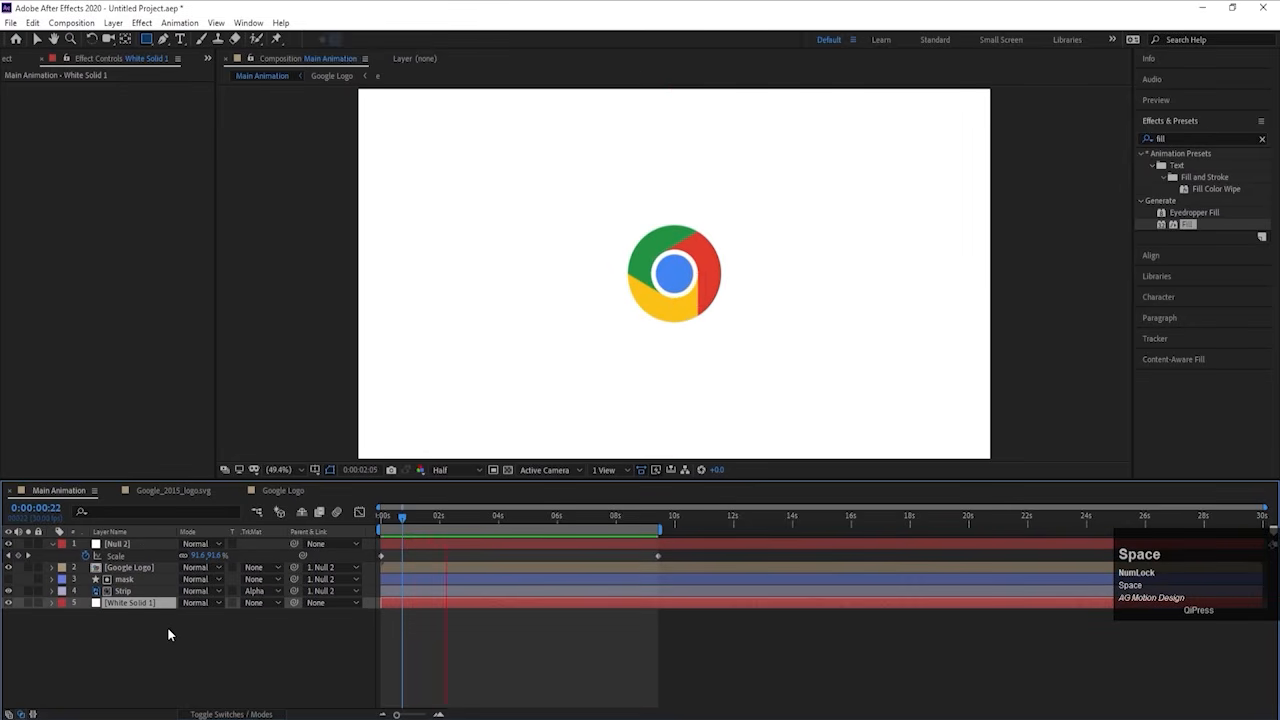